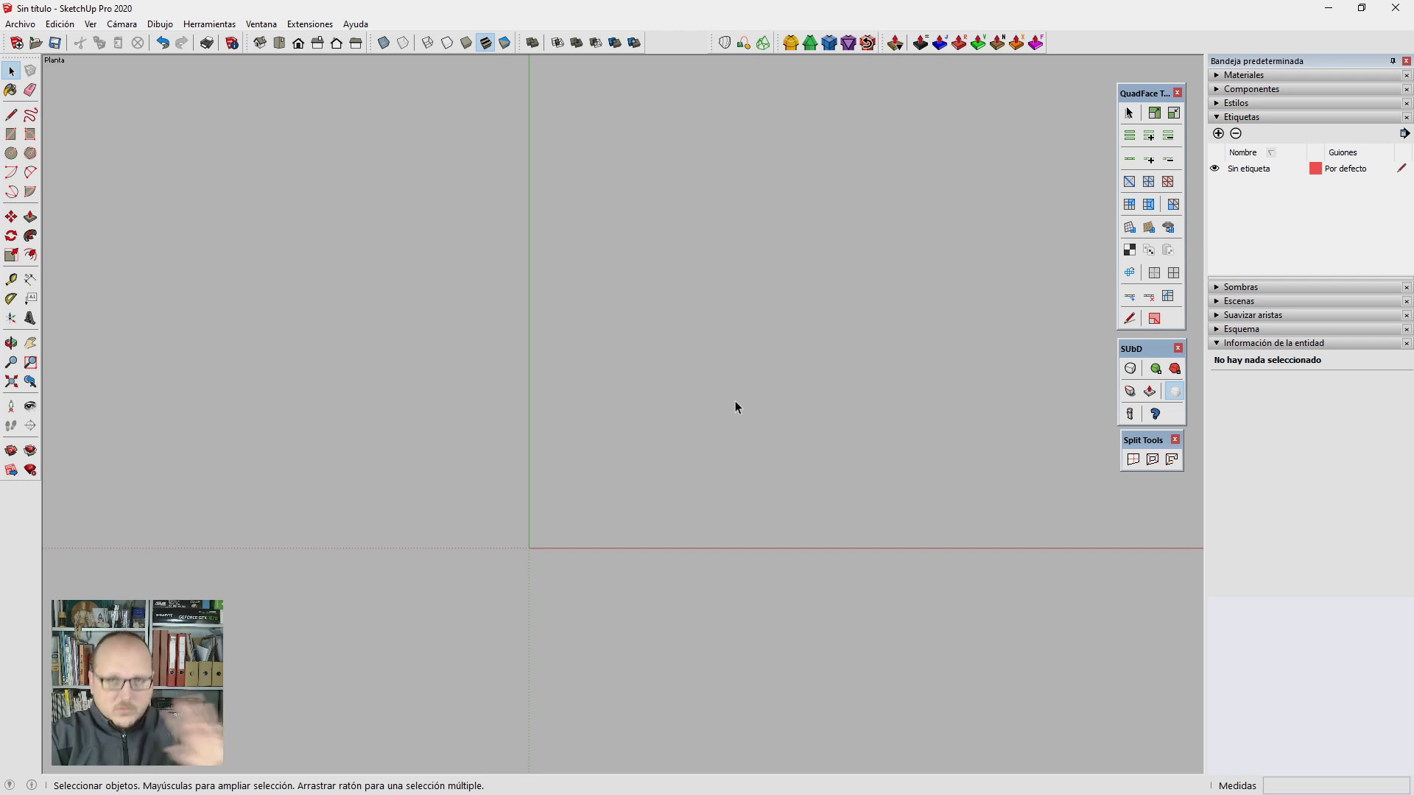
Step: Set model length units to metres with 0,000 m precision and 0,001 m snapping
{"action": "left_click", "coordinate": [261, 24]}
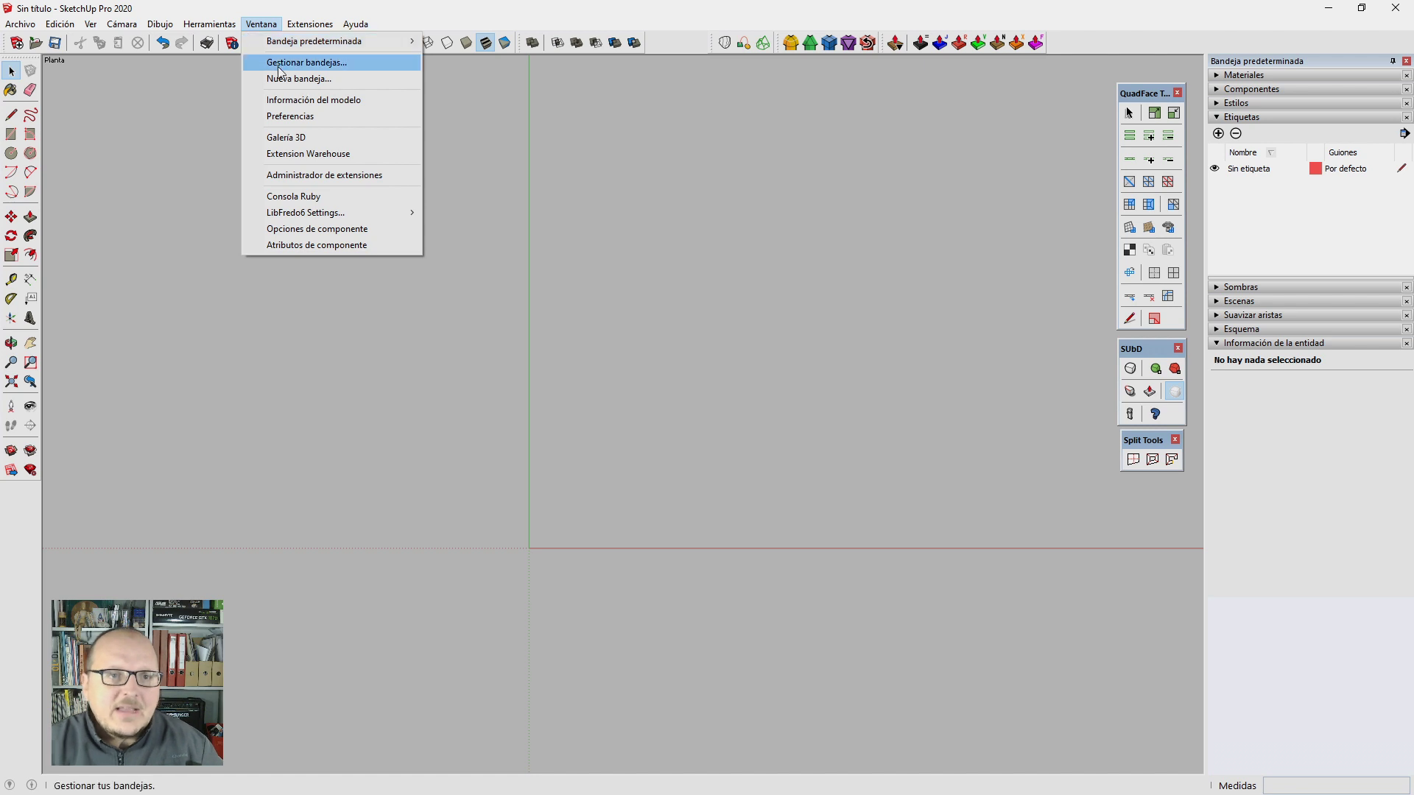
{"action": "left_click", "coordinate": [297, 106]}
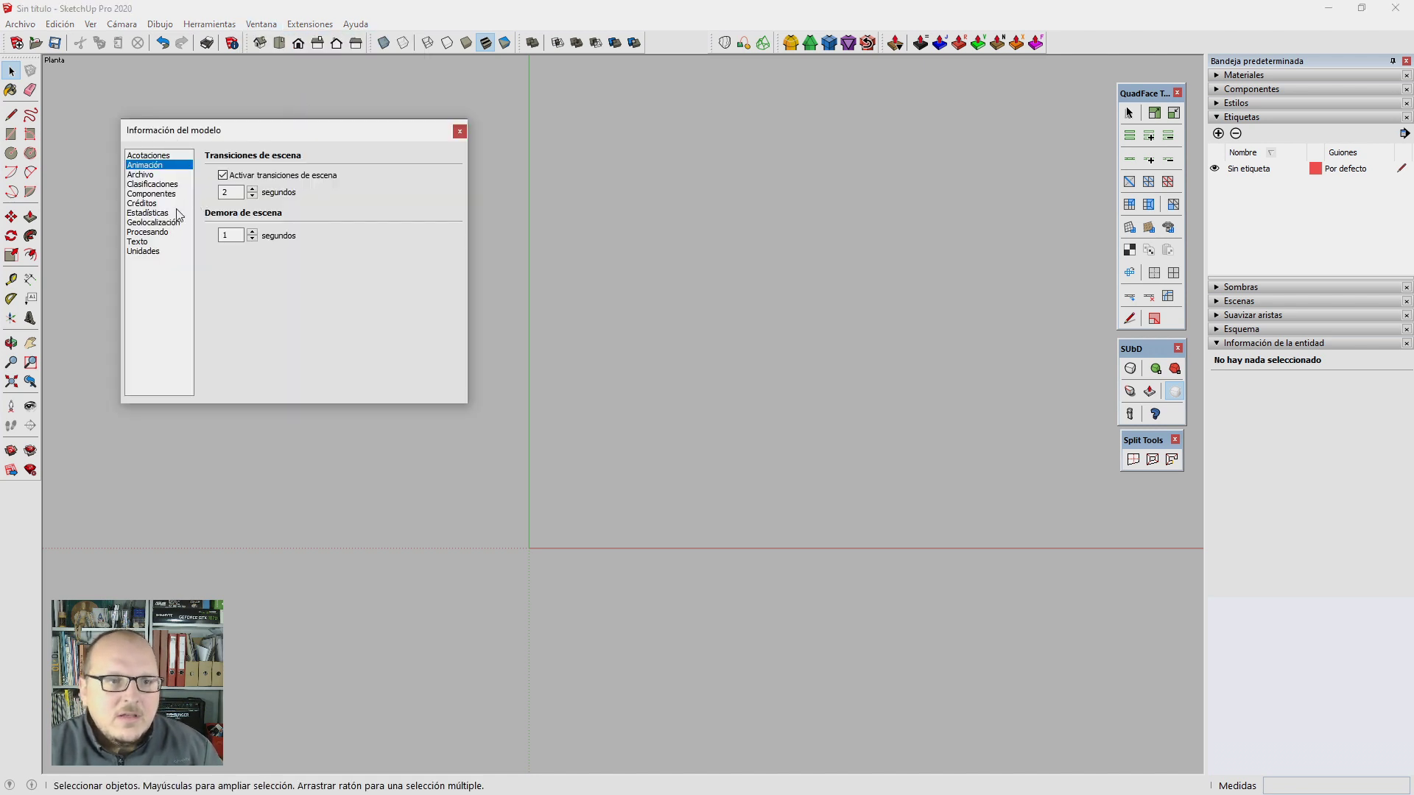
{"action": "left_click", "coordinate": [145, 252]}
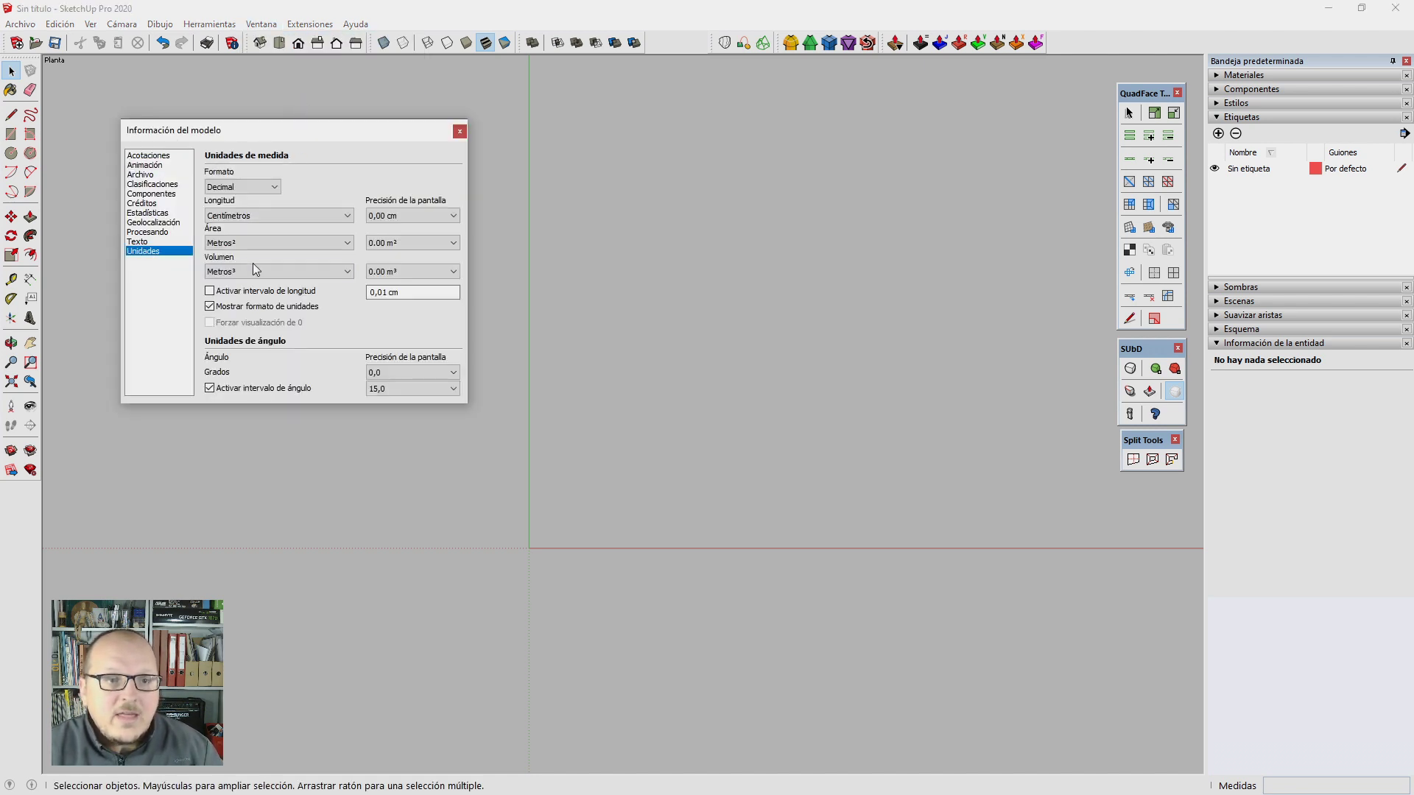
{"action": "left_click", "coordinate": [234, 216]}
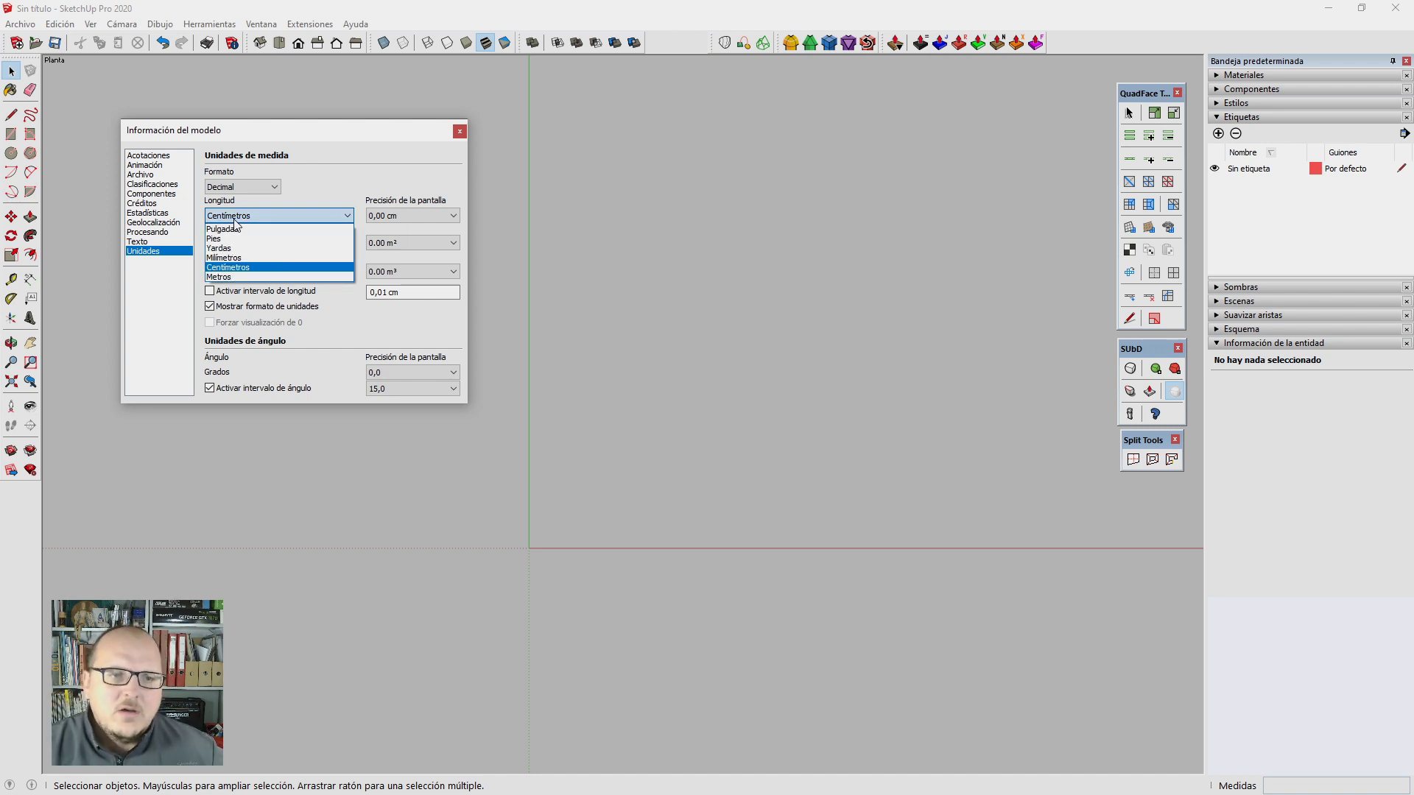
{"action": "left_click", "coordinate": [248, 278]}
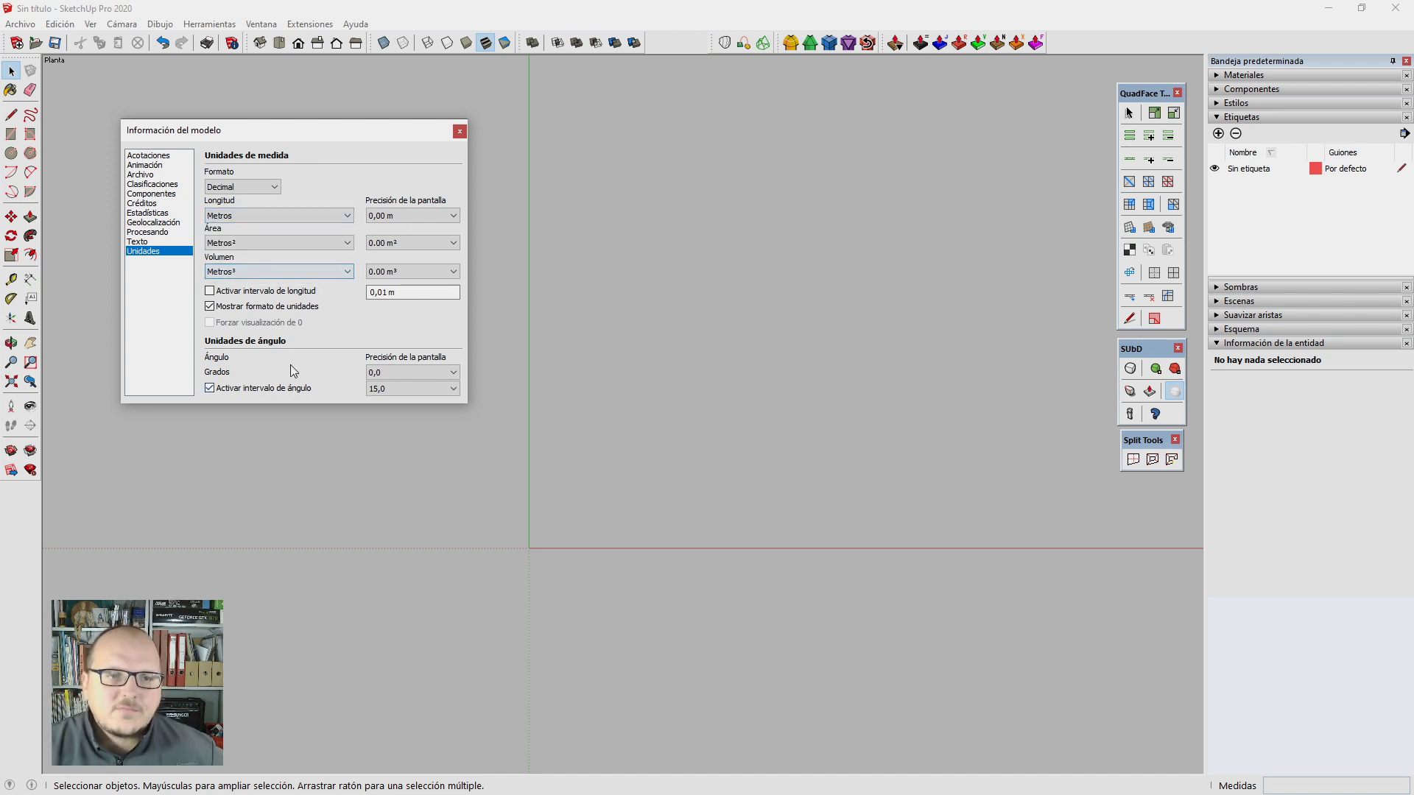
{"action": "left_click", "coordinate": [408, 220]}
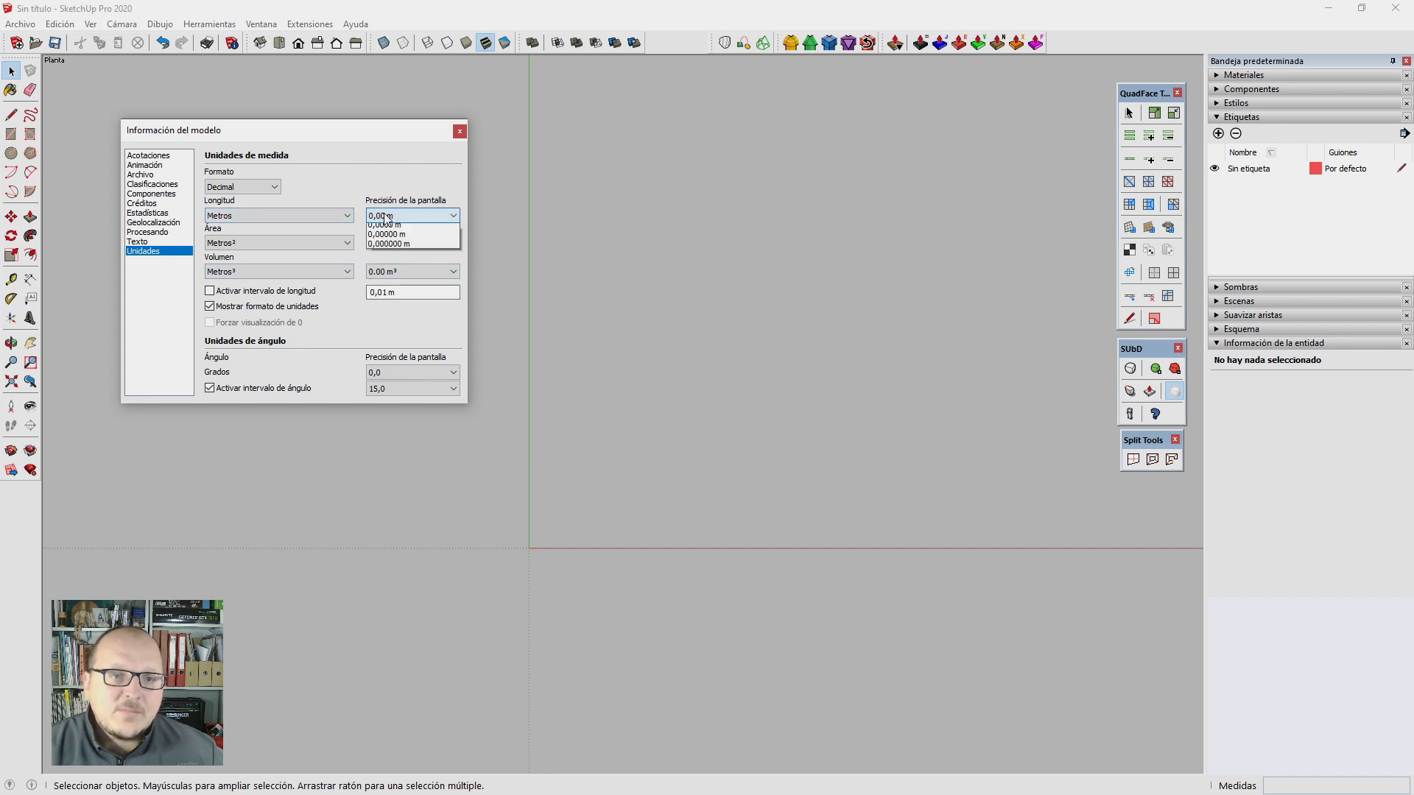
{"action": "left_click", "coordinate": [402, 259]}
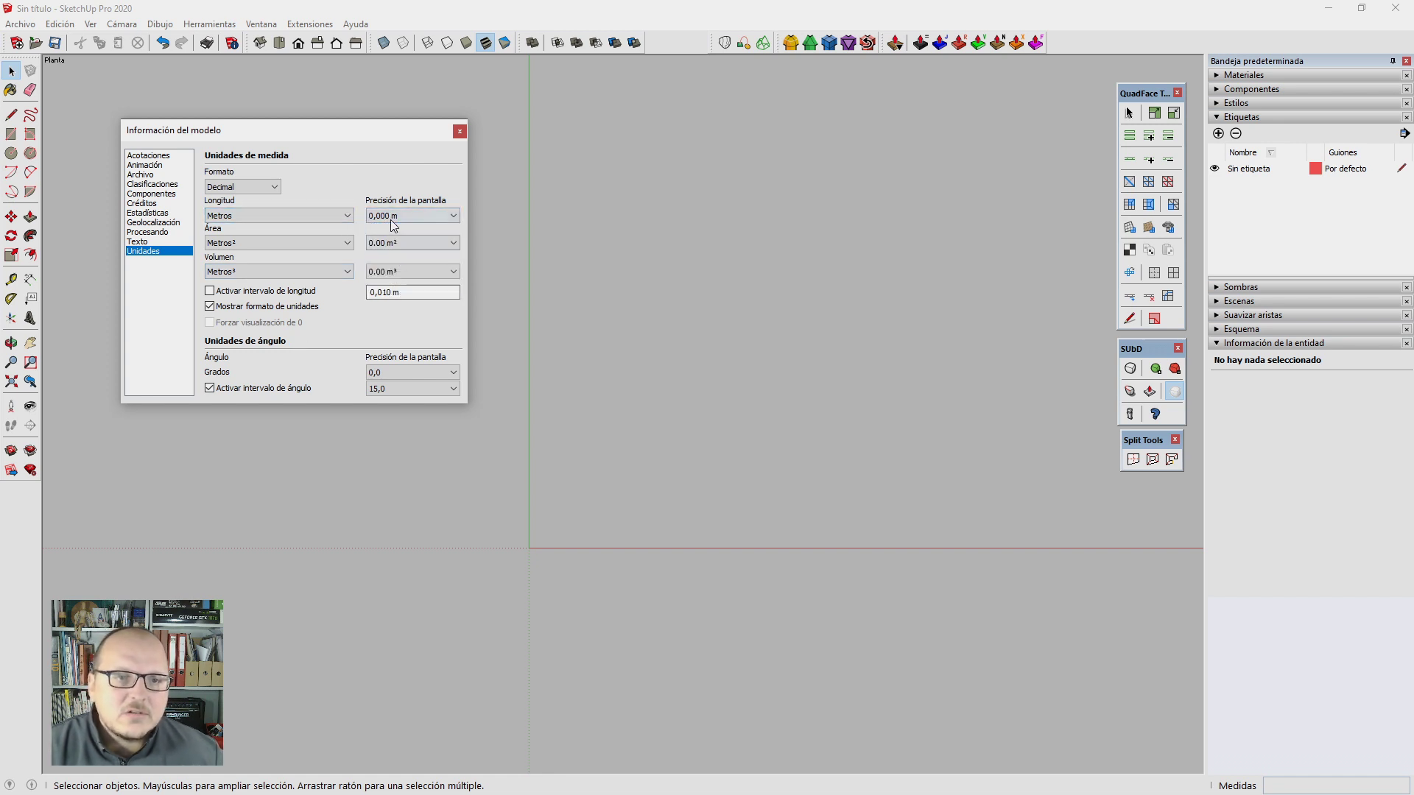
{"action": "left_click", "coordinate": [386, 292]}
{"action": "type", "text": "0"}
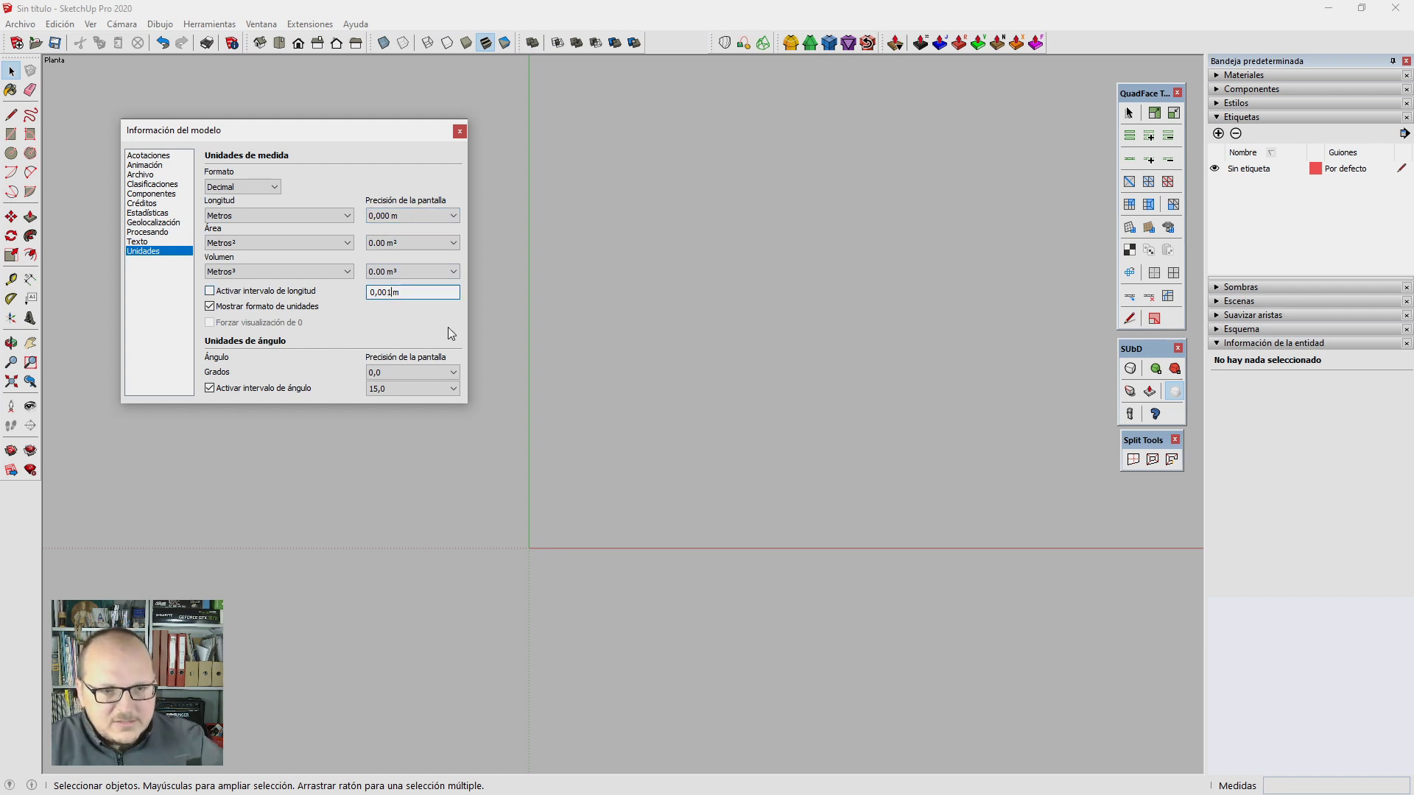
{"action": "key", "text": "Return"}
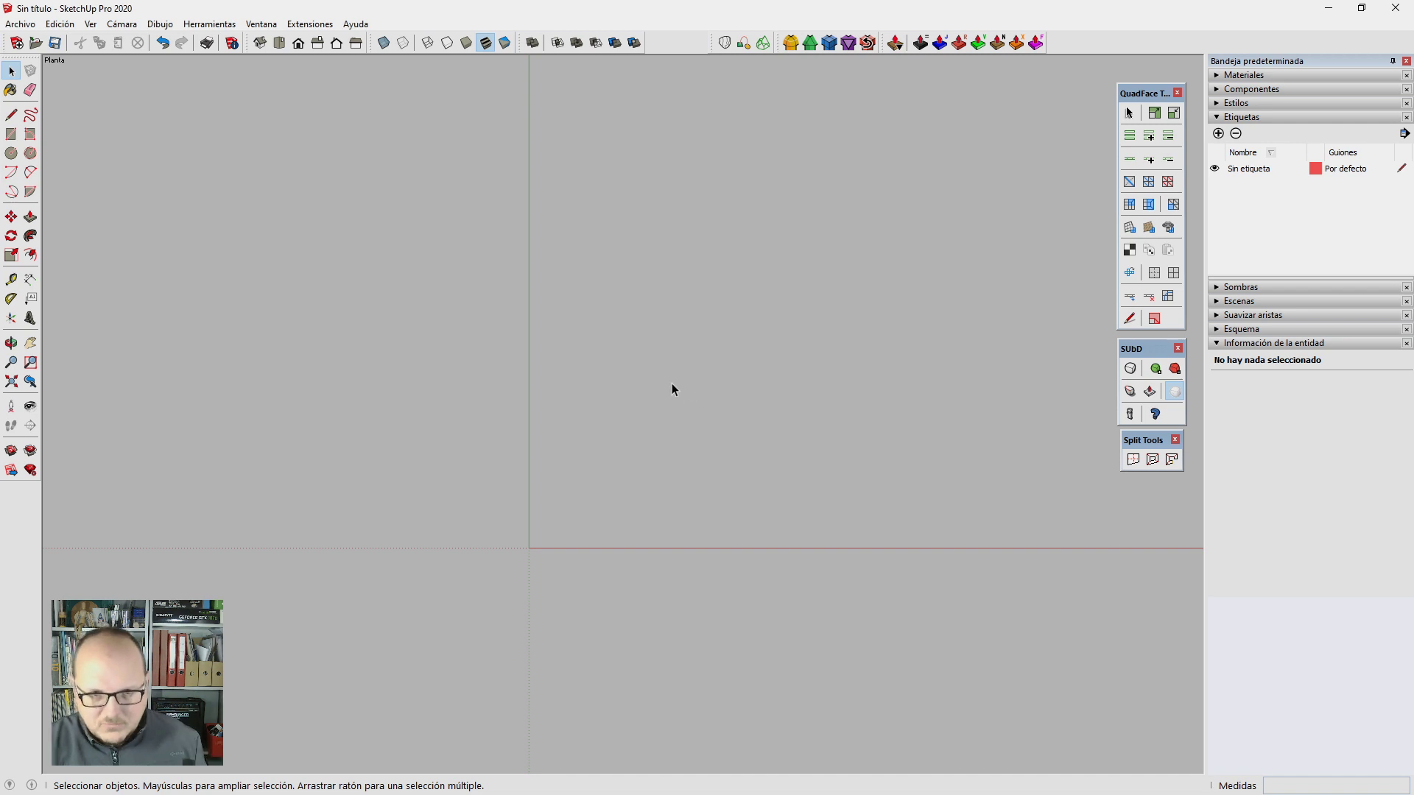
Step: Draw a first rectangle from the origin, then undo it after a mistyped size
{"action": "key", "text": "r"}
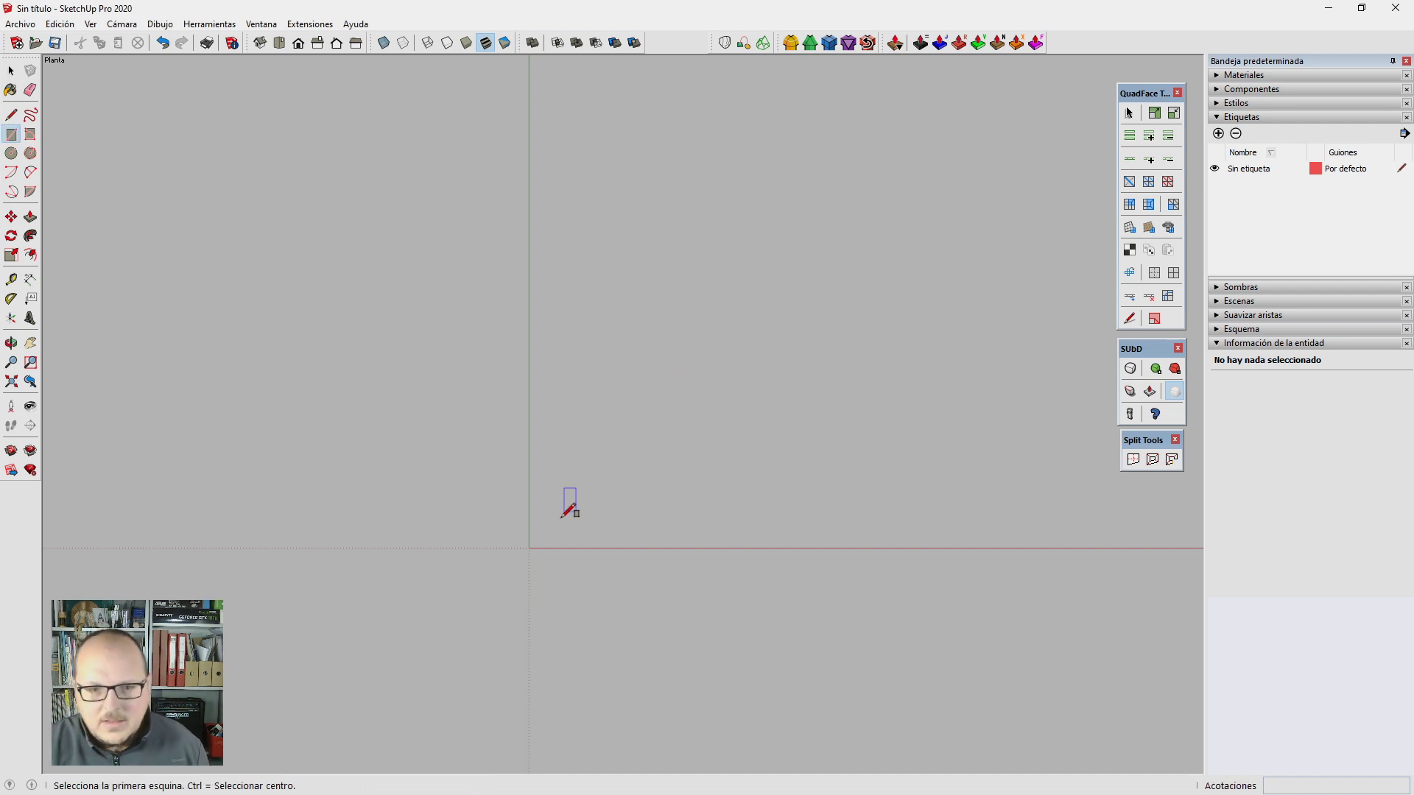
{"action": "left_click", "coordinate": [529, 548]}
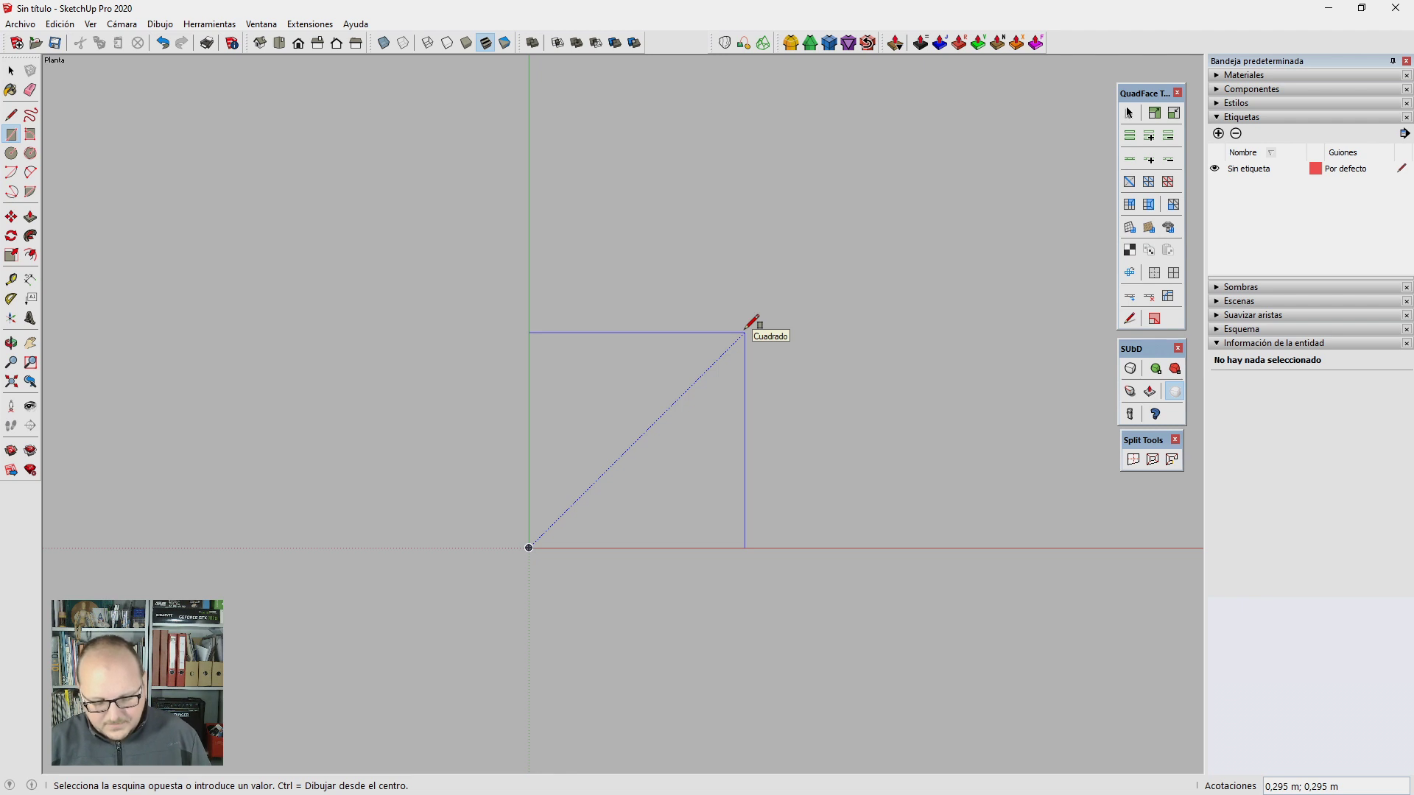
{"action": "key", "text": "BackSpace"}
{"action": "key", "text": "BackSpace"}
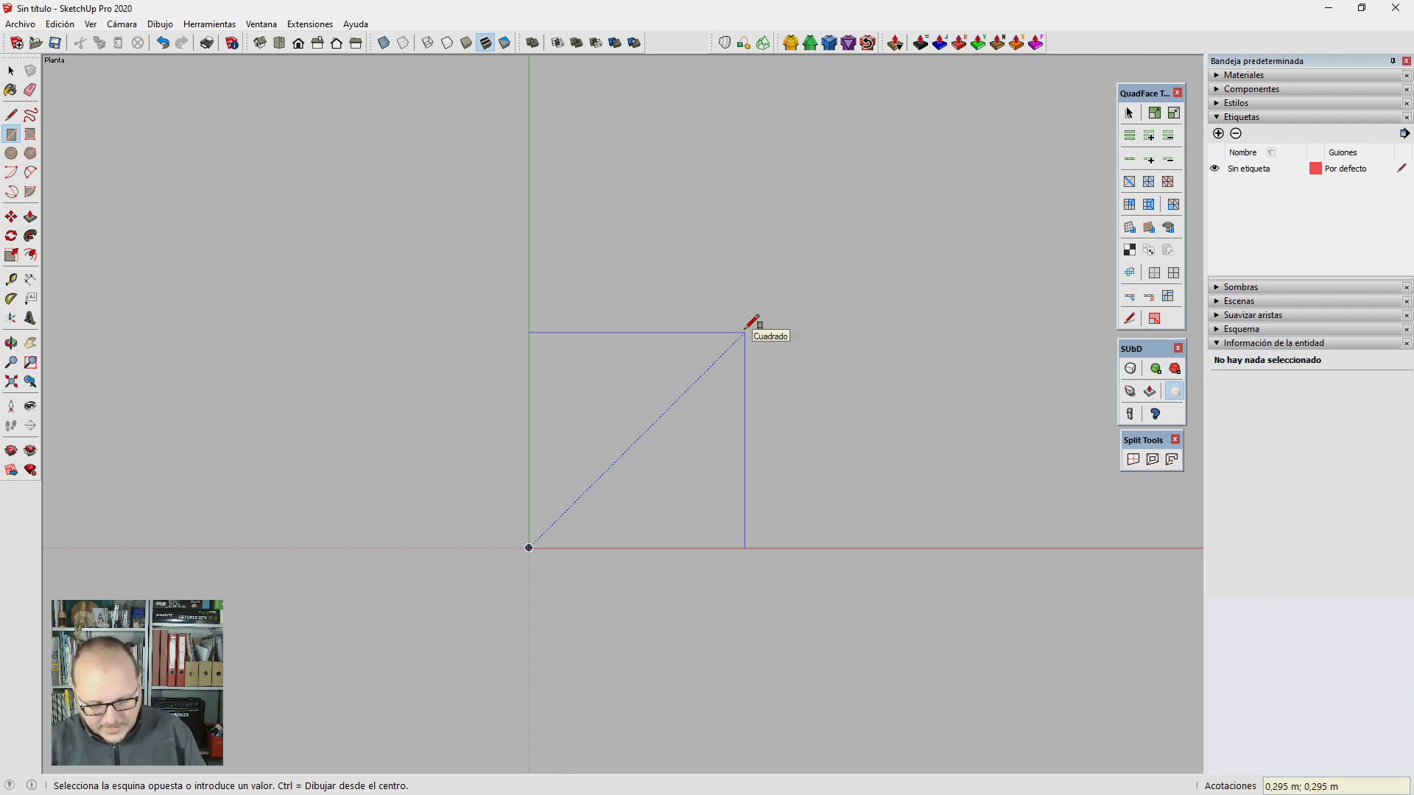
{"action": "type", "text": "36"}
{"action": "key", "text": "Return"}
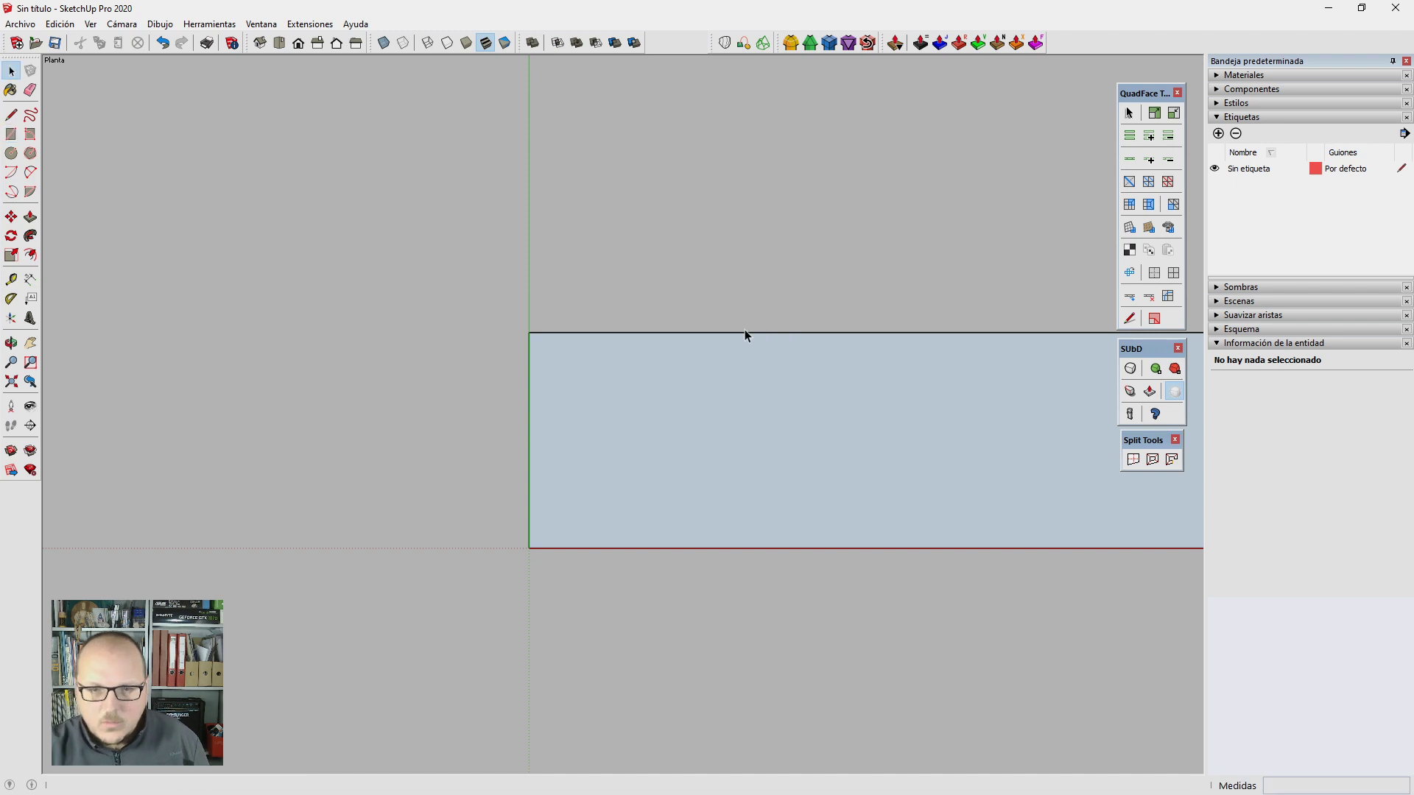
{"action": "key", "text": "space"}
{"action": "mouse_move", "coordinate": [744, 329]}
{"action": "middle_mouse_down"}
{"action": "mouse_move", "coordinate": [644, 293]}
{"action": "mouse_move", "coordinate": [505, 421]}
{"action": "mouse_move", "coordinate": [694, 190]}
{"action": "mouse_move", "coordinate": [480, 532]}
{"action": "mouse_move", "coordinate": [853, 272]}
{"action": "mouse_move", "coordinate": [960, 145]}
{"action": "mouse_move", "coordinate": [662, 489]}
{"action": "middle_mouse_up"}
{"action": "key", "text": "ctrl+z"}
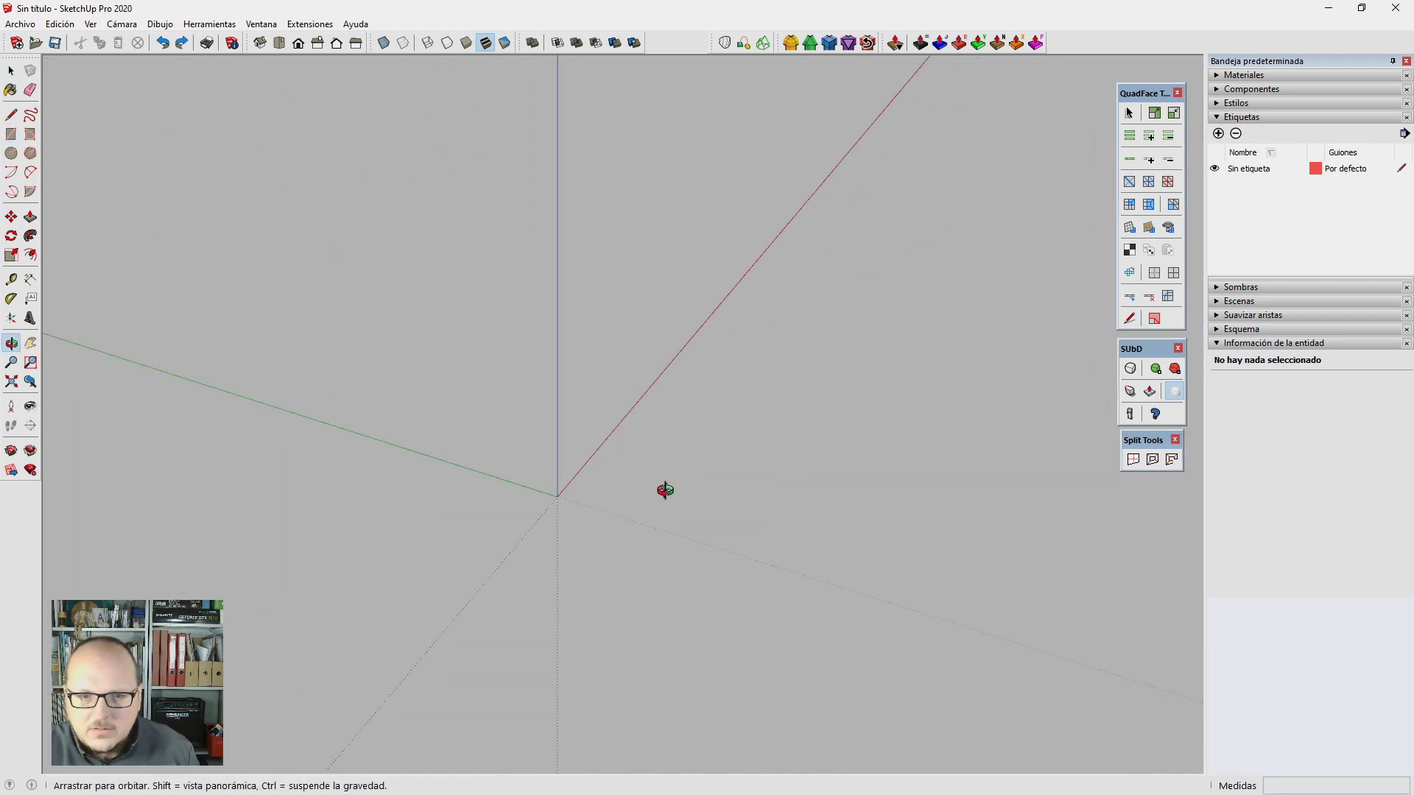
Step: Draw a 12 × 36 m rectangle starting at the origin
{"action": "key", "text": "r"}
{"action": "left_click", "coordinate": [557, 497]}
{"action": "type", "text": "12"}
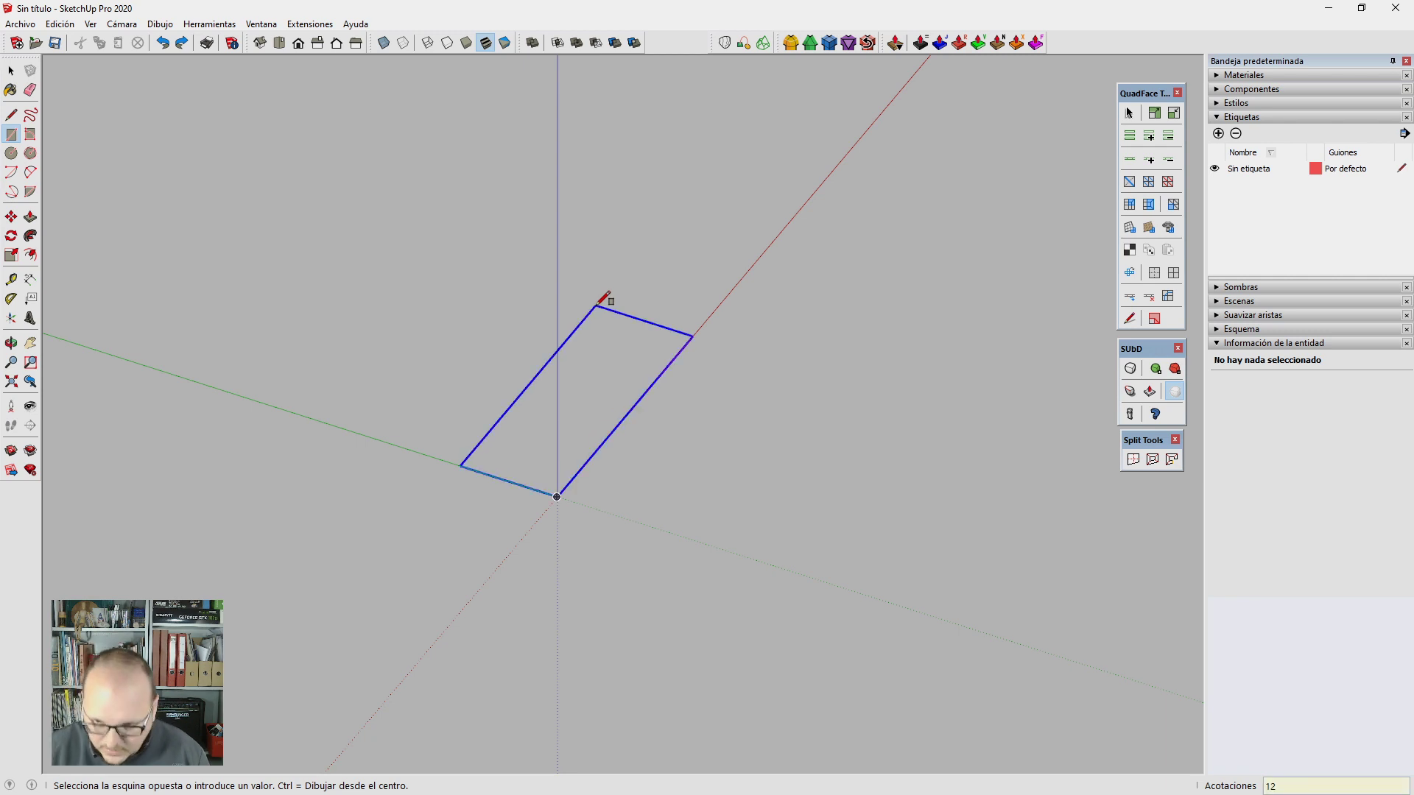
{"action": "type", "text": ";36"}
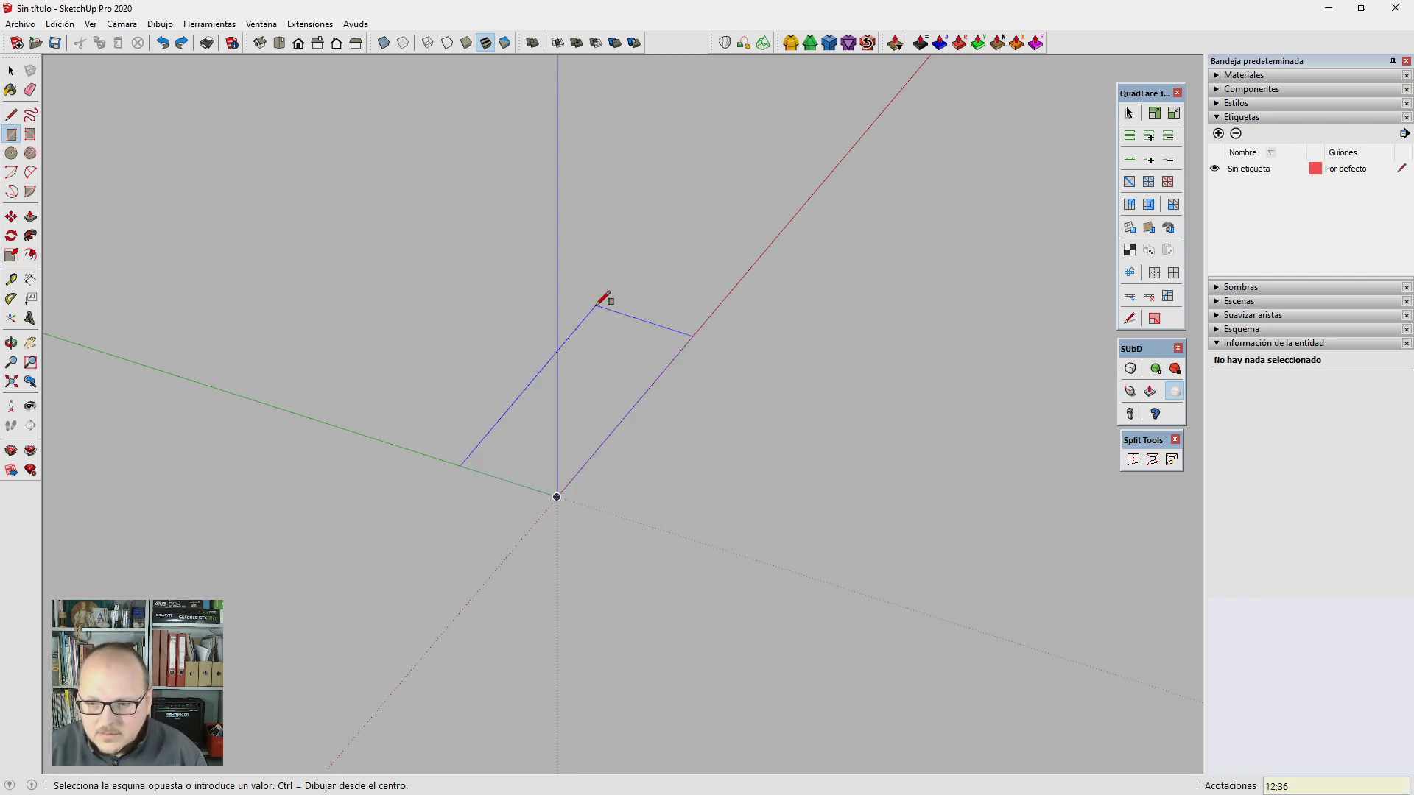
{"action": "key", "text": "Return"}
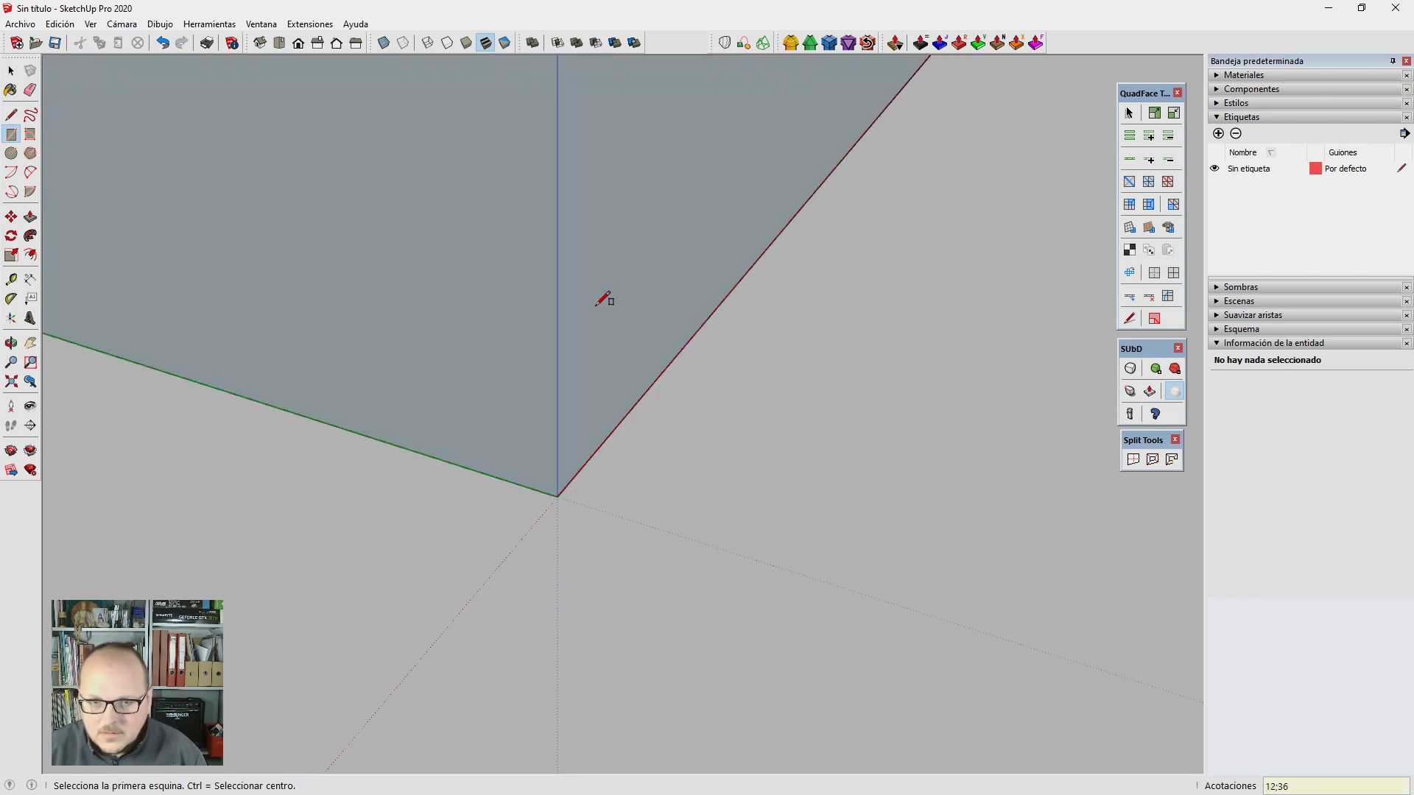
{"action": "scroll", "coordinate": [603, 300], "scroll_direction": "down", "scroll_amount": 5}
{"action": "scroll", "coordinate": [584, 356], "scroll_direction": "down", "scroll_amount": 3}
{"action": "mouse_move", "coordinate": [584, 357]}
{"action": "middle_mouse_down"}
{"action": "mouse_move", "coordinate": [347, 511]}
{"action": "mouse_move", "coordinate": [487, 562]}
{"action": "mouse_move", "coordinate": [578, 520]}
{"action": "middle_mouse_up"}
{"action": "scroll", "coordinate": [578, 520], "scroll_direction": "up", "scroll_amount": 2}
Step: Push/pull the rectangle up 15 m into a solid box
{"action": "key", "text": "p"}
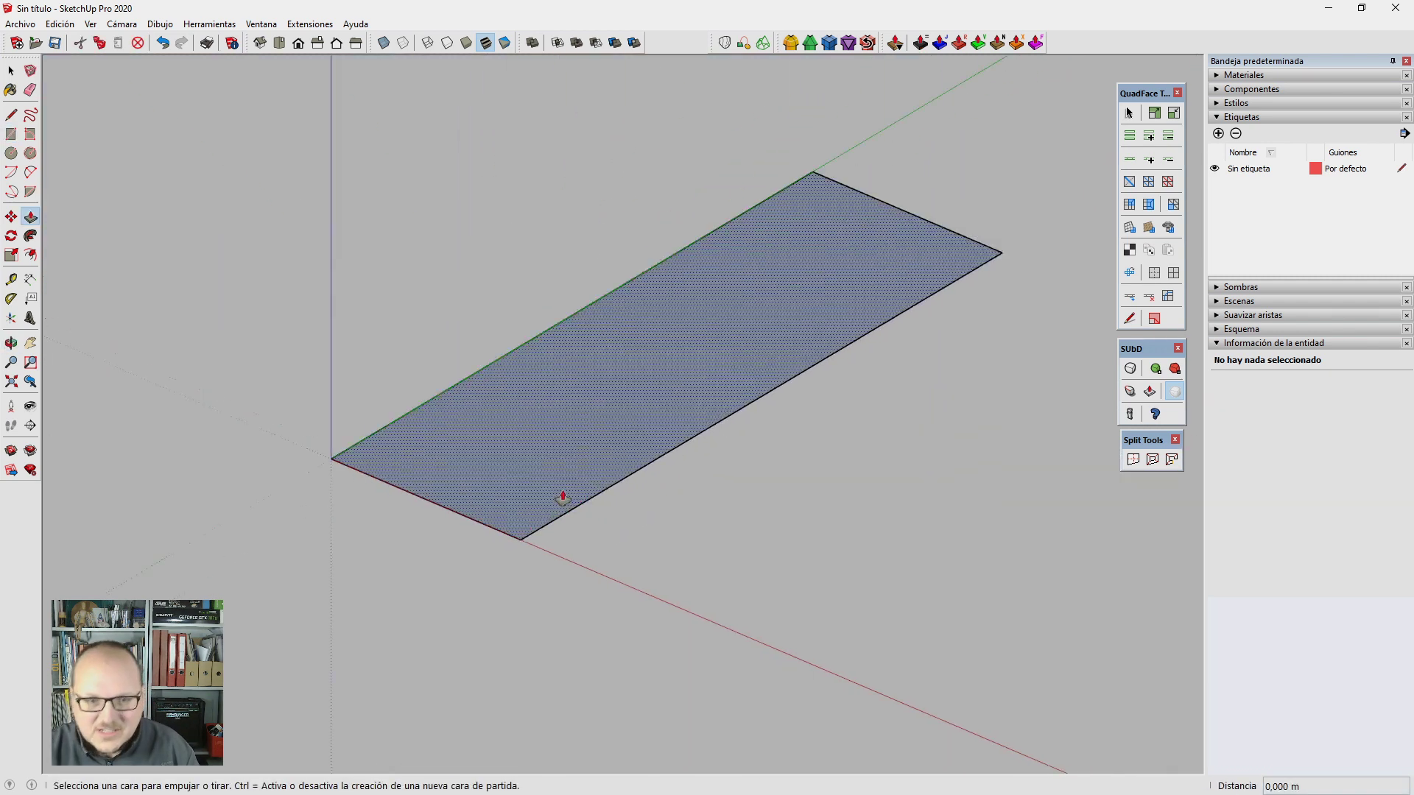
{"action": "left_click", "coordinate": [572, 472]}
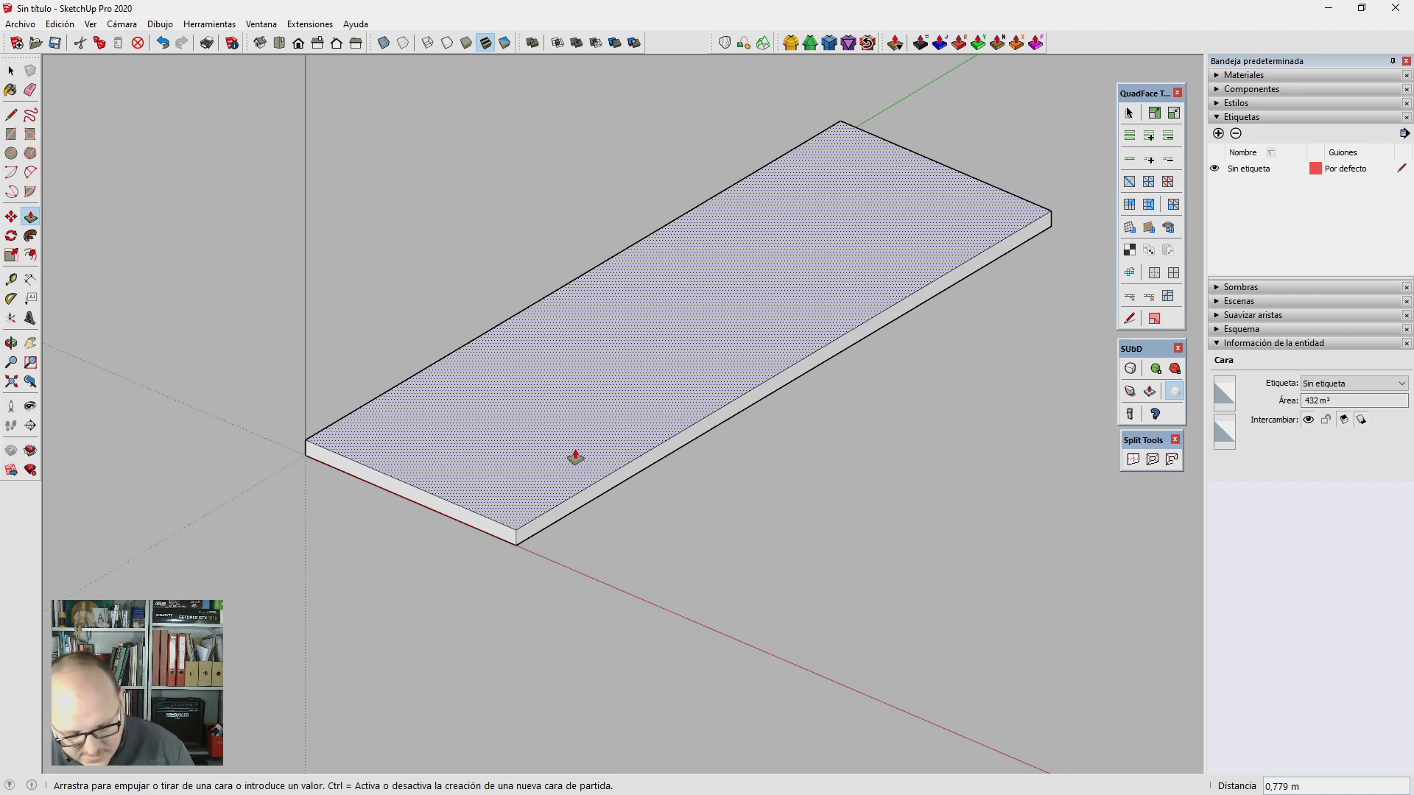
{"action": "type", "text": "15"}
{"action": "key", "text": "Return"}
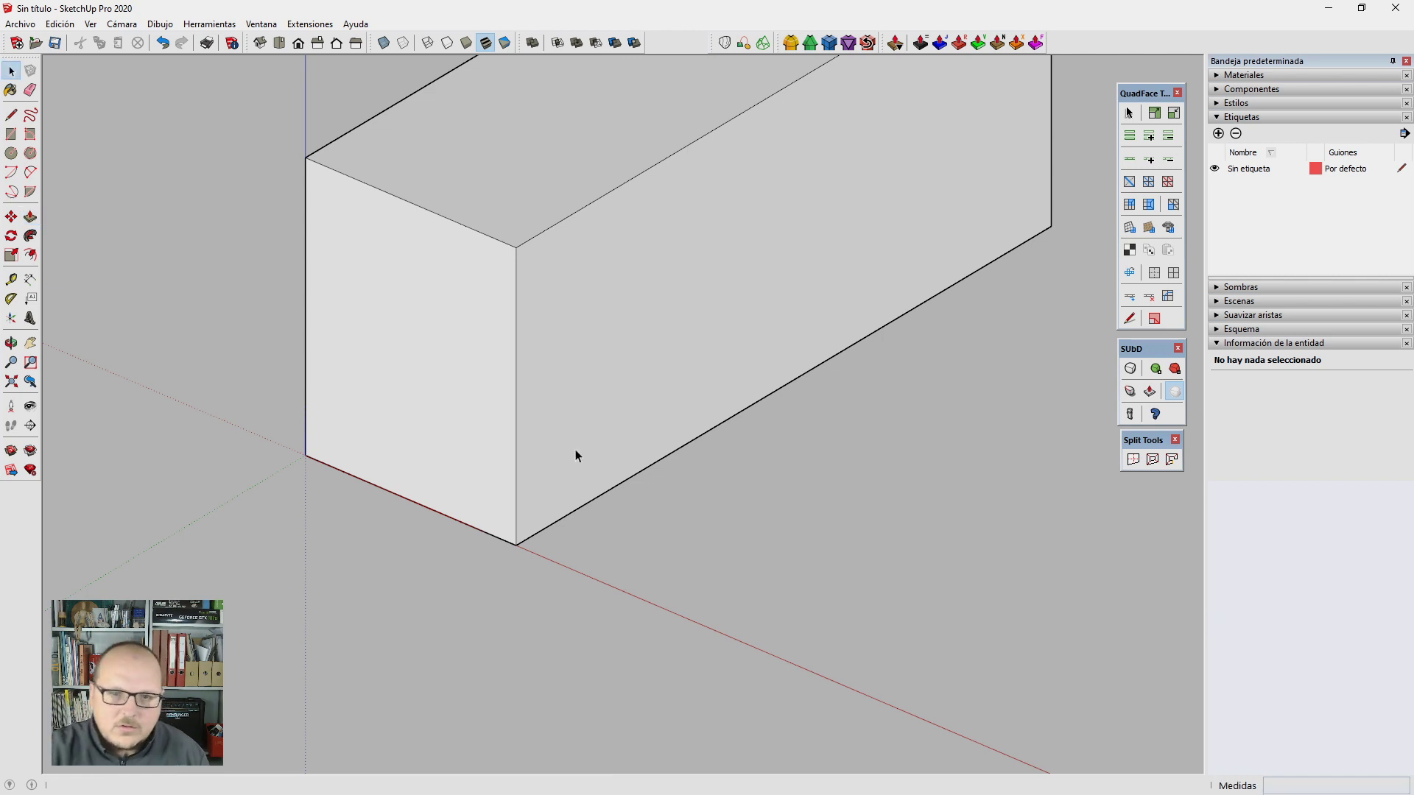
{"action": "key", "text": "space"}
{"action": "middle_click_drag", "start_coordinate": [532, 461], "coordinate": [542, 401]}
Step: Select the whole box and make it a component named E01
{"action": "key", "text": "space"}
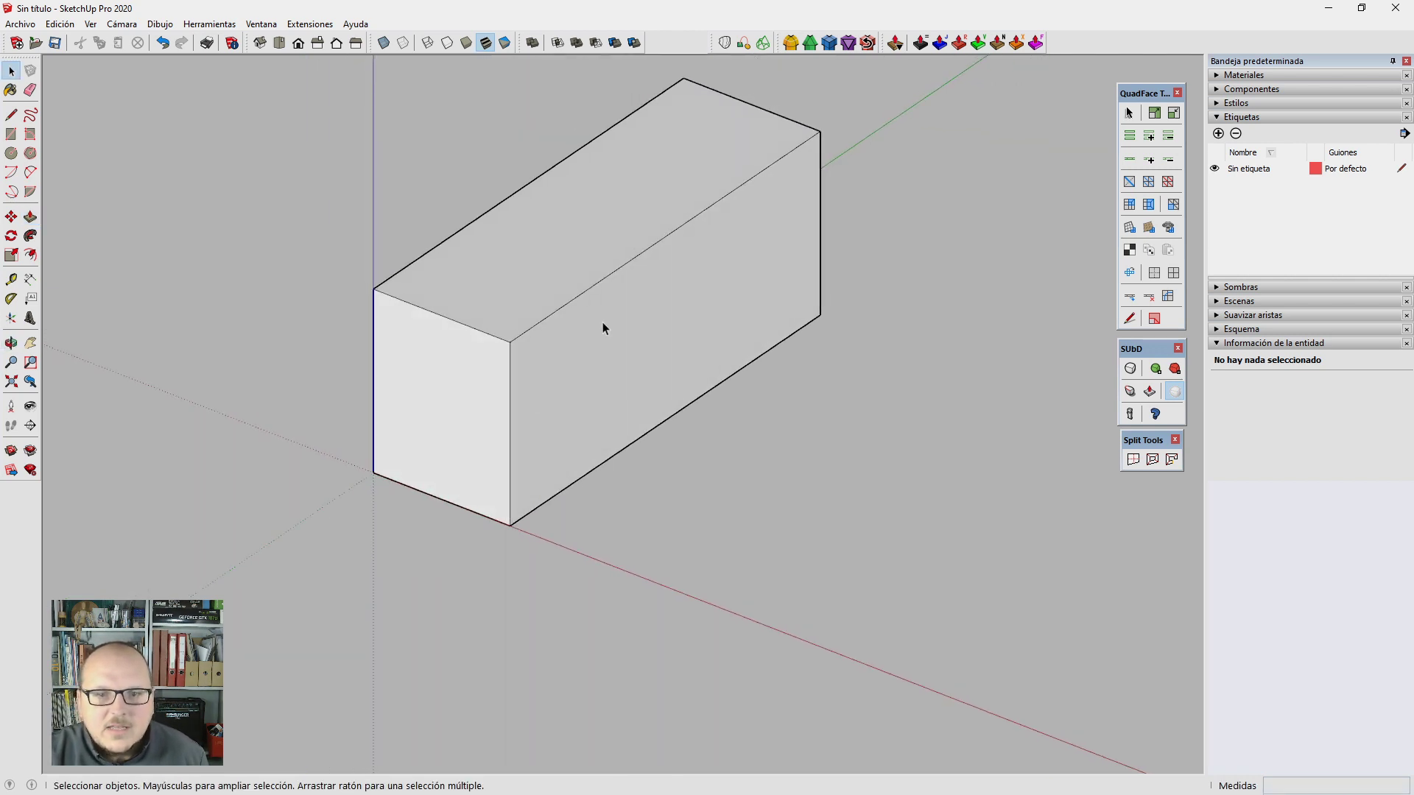
{"action": "triple_click", "coordinate": [603, 321]}
{"action": "right_click", "coordinate": [602, 321]}
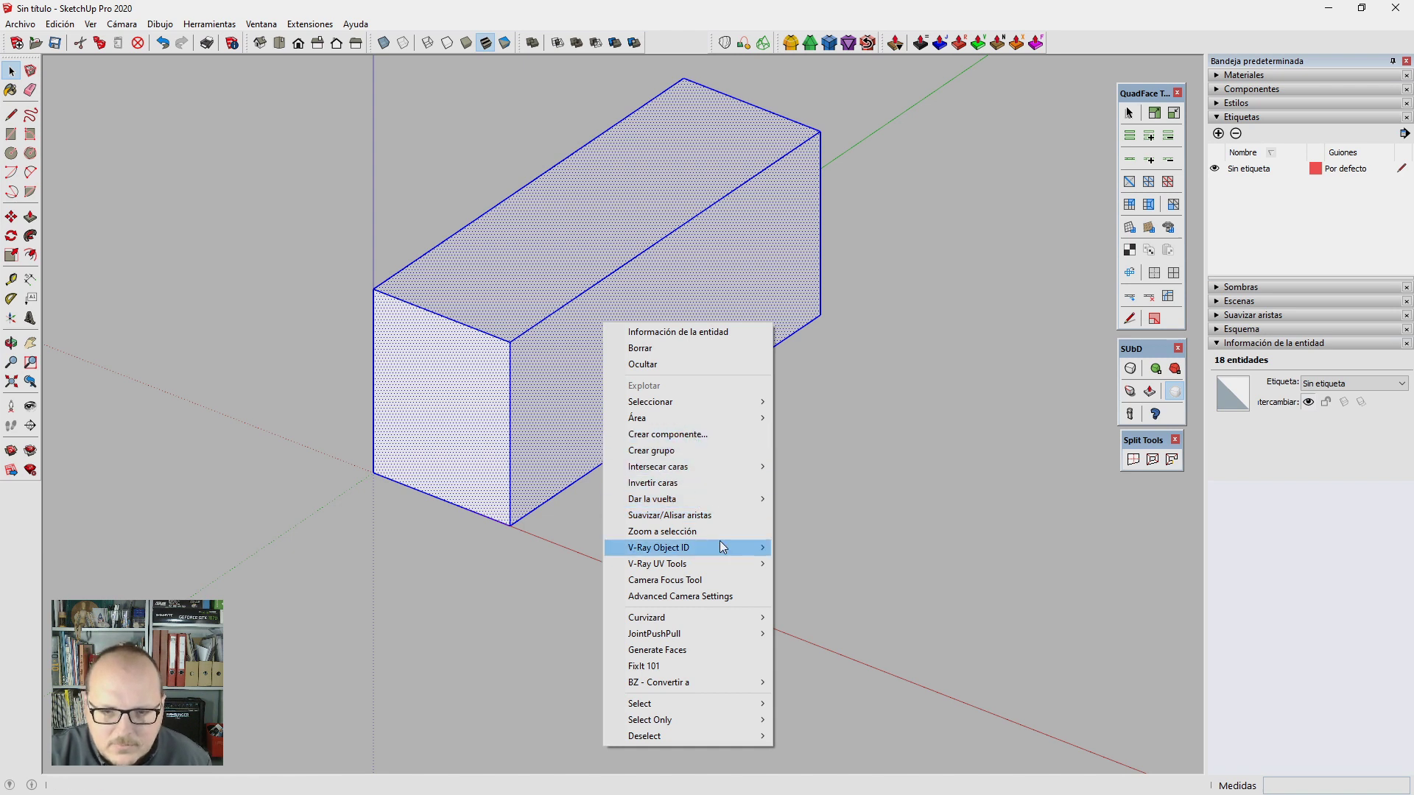
{"action": "left_click", "coordinate": [683, 432]}
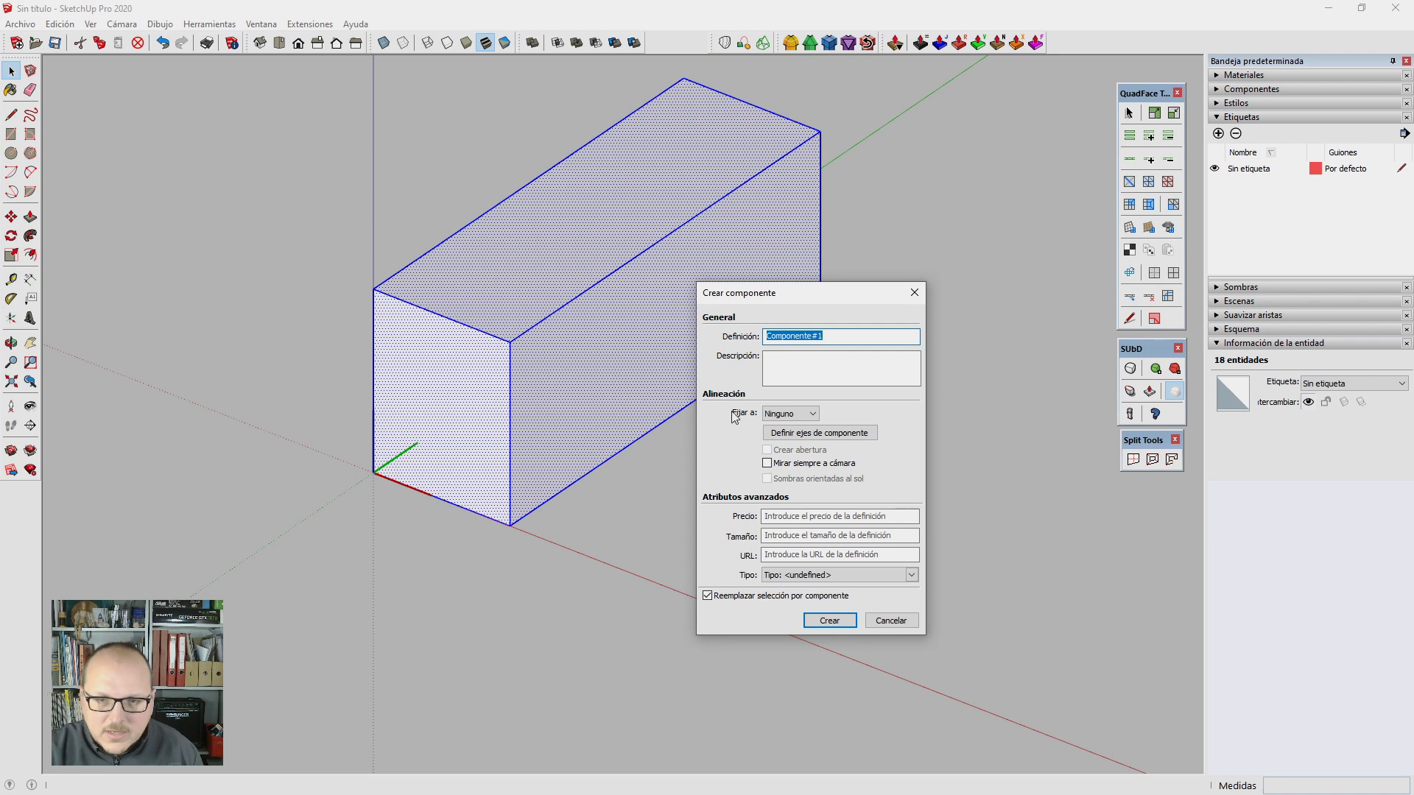
{"action": "type", "text": "e"}
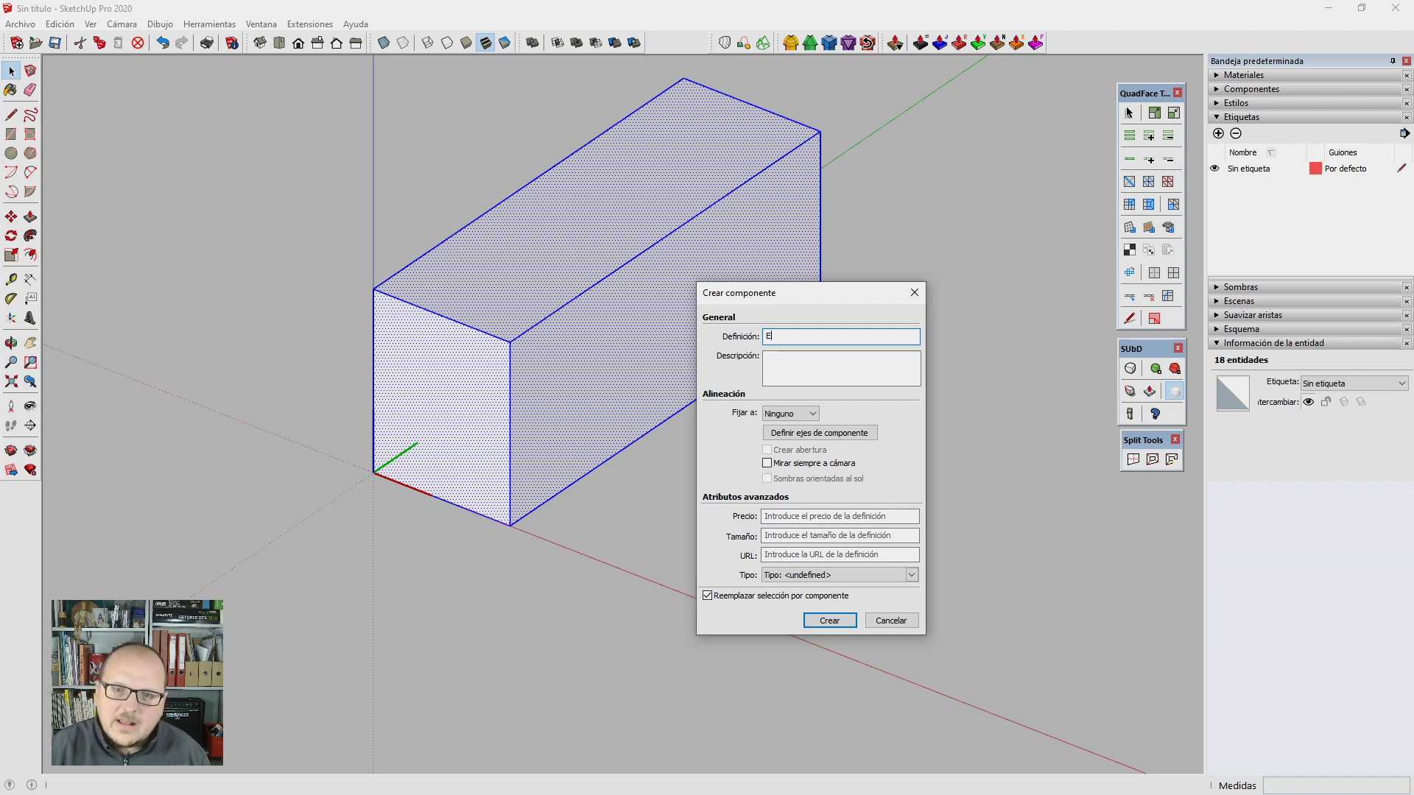
{"action": "key", "text": "Return"}
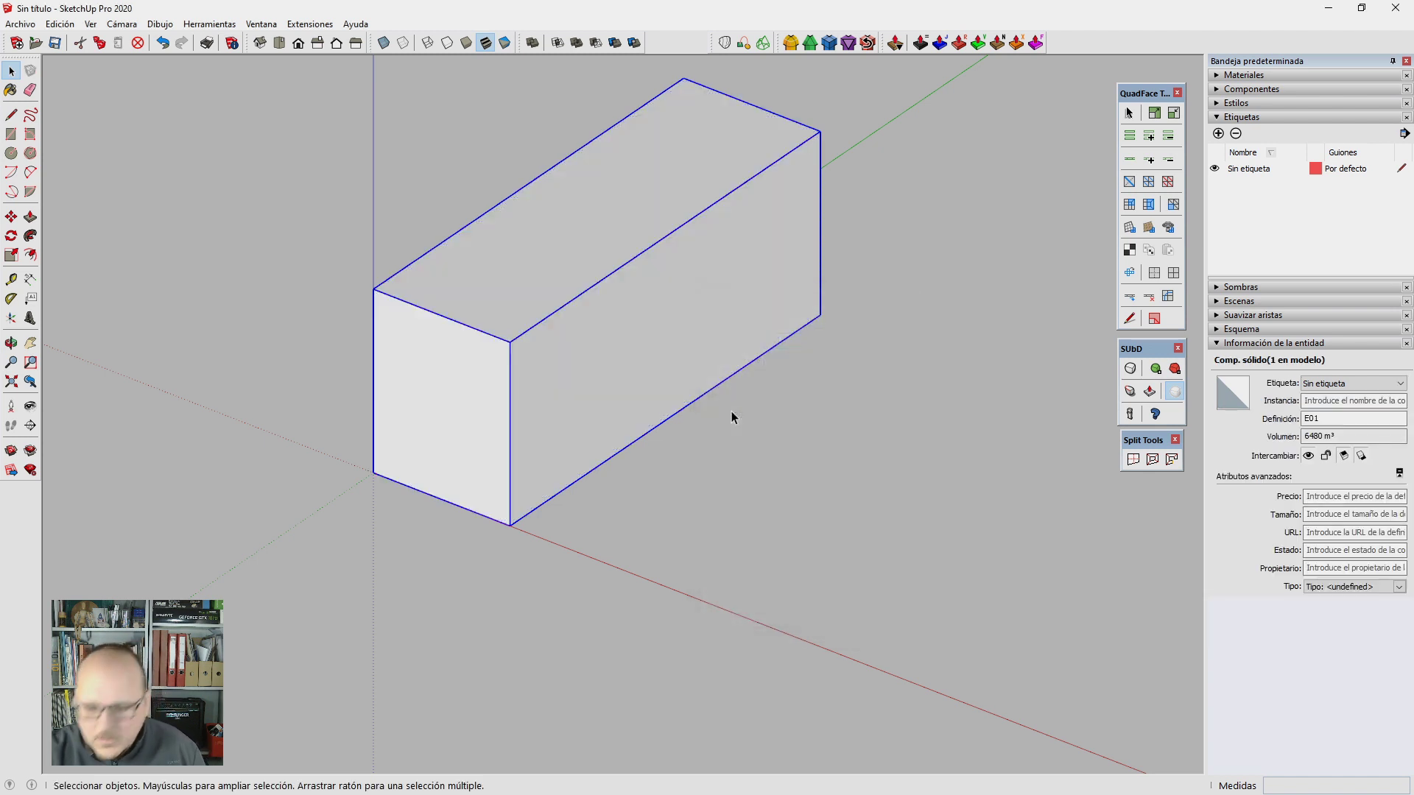
Step: In top view, copy the E01 block along the red axis with a 24 m move
{"action": "key", "text": "t"}
{"action": "scroll", "coordinate": [582, 425], "scroll_direction": "down", "scroll_amount": 2}
{"action": "key", "text": "m"}
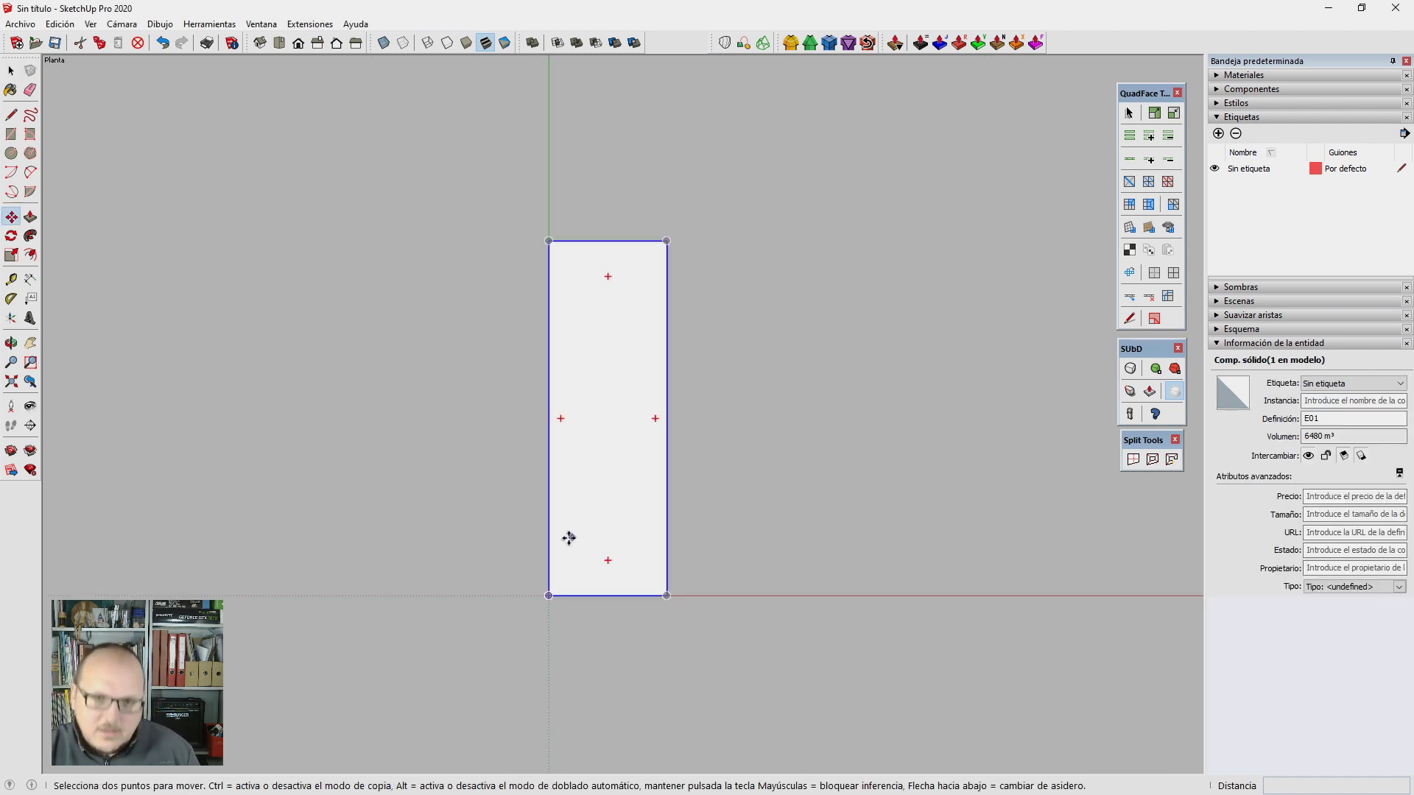
{"action": "scroll", "coordinate": [553, 593], "scroll_direction": "down", "scroll_amount": 2}
{"action": "left_click", "coordinate": [553, 593]}
{"action": "key", "text": "ctrl"}
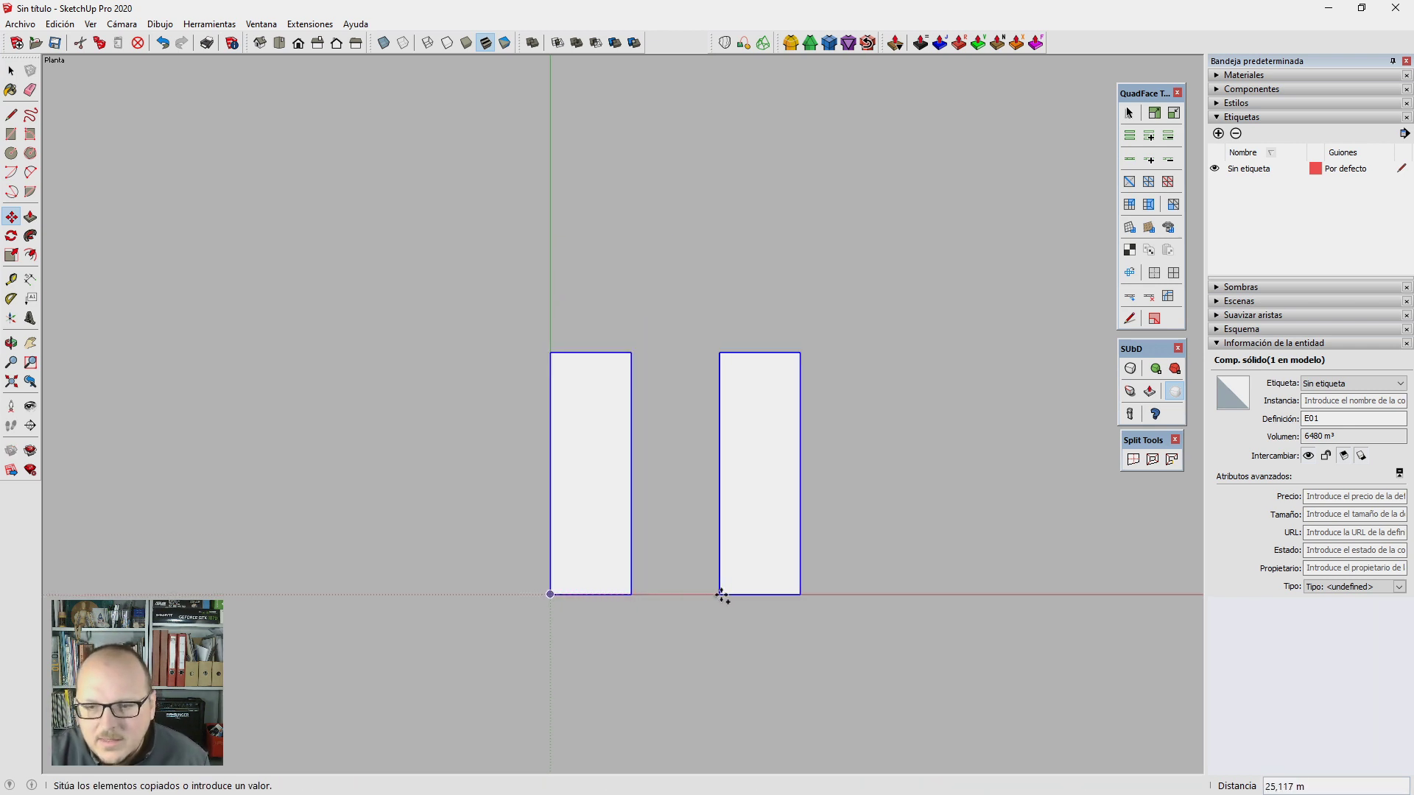
{"action": "left_click", "coordinate": [630, 593]}
{"action": "left_click", "coordinate": [638, 620]}
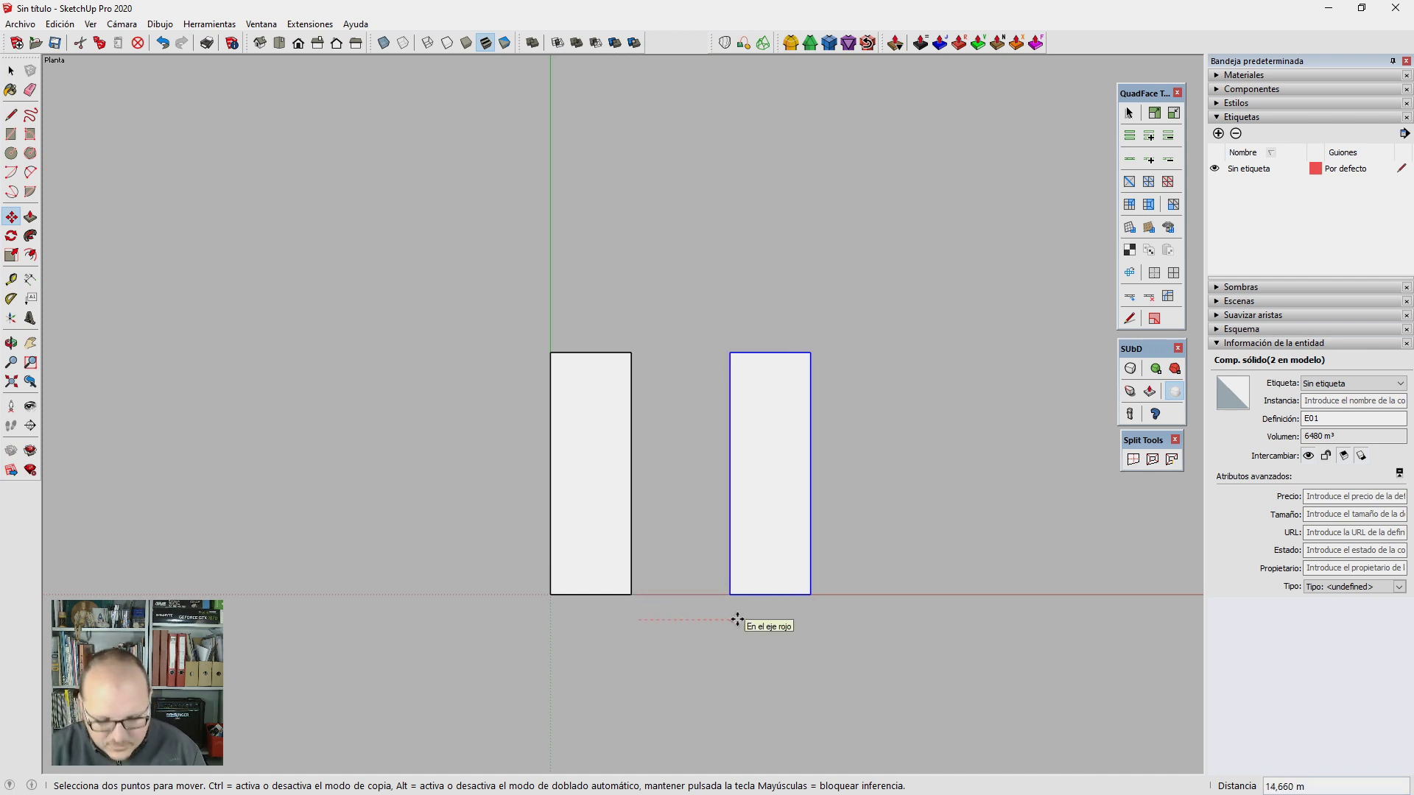
{"action": "type", "text": "24"}
{"action": "key", "text": "Return"}
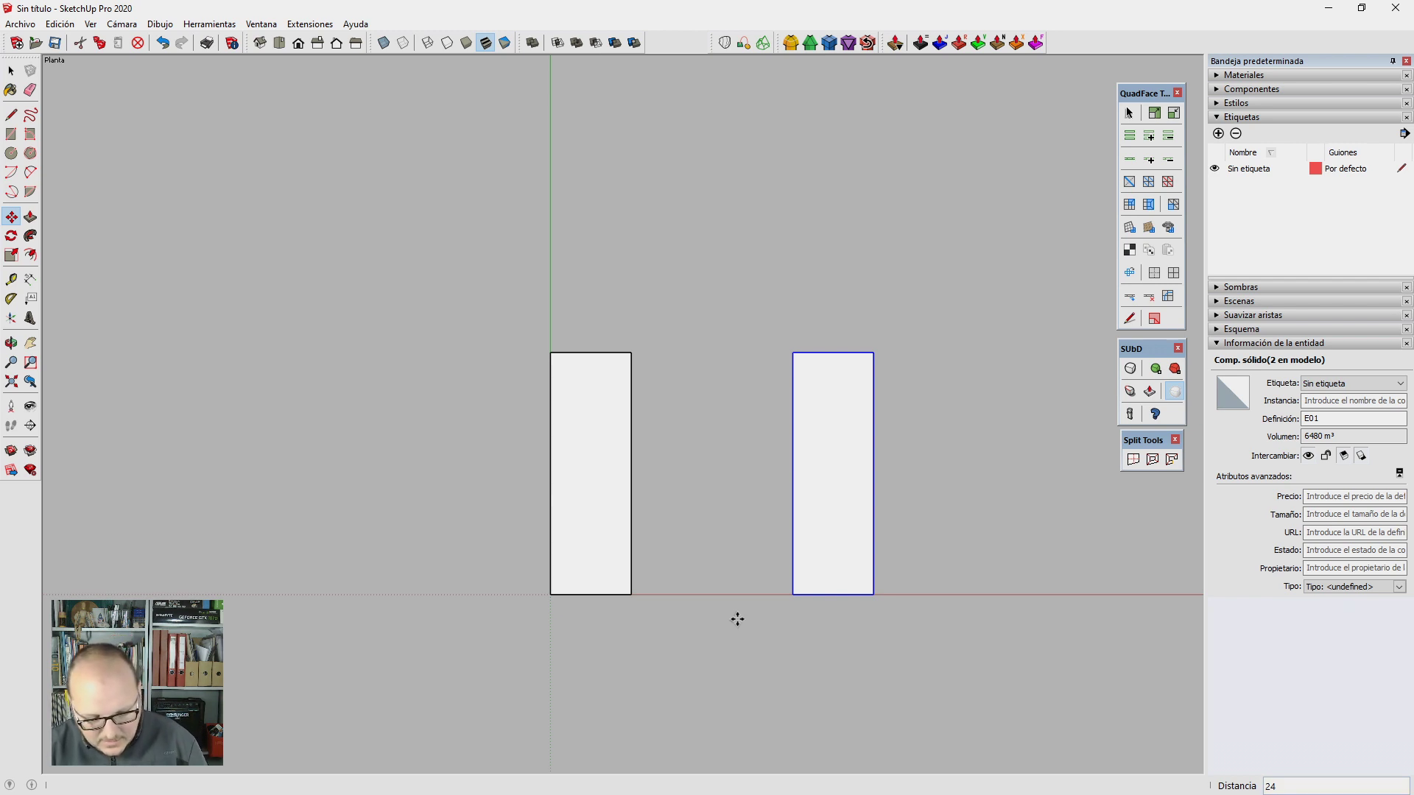
{"action": "key", "text": "Return"}
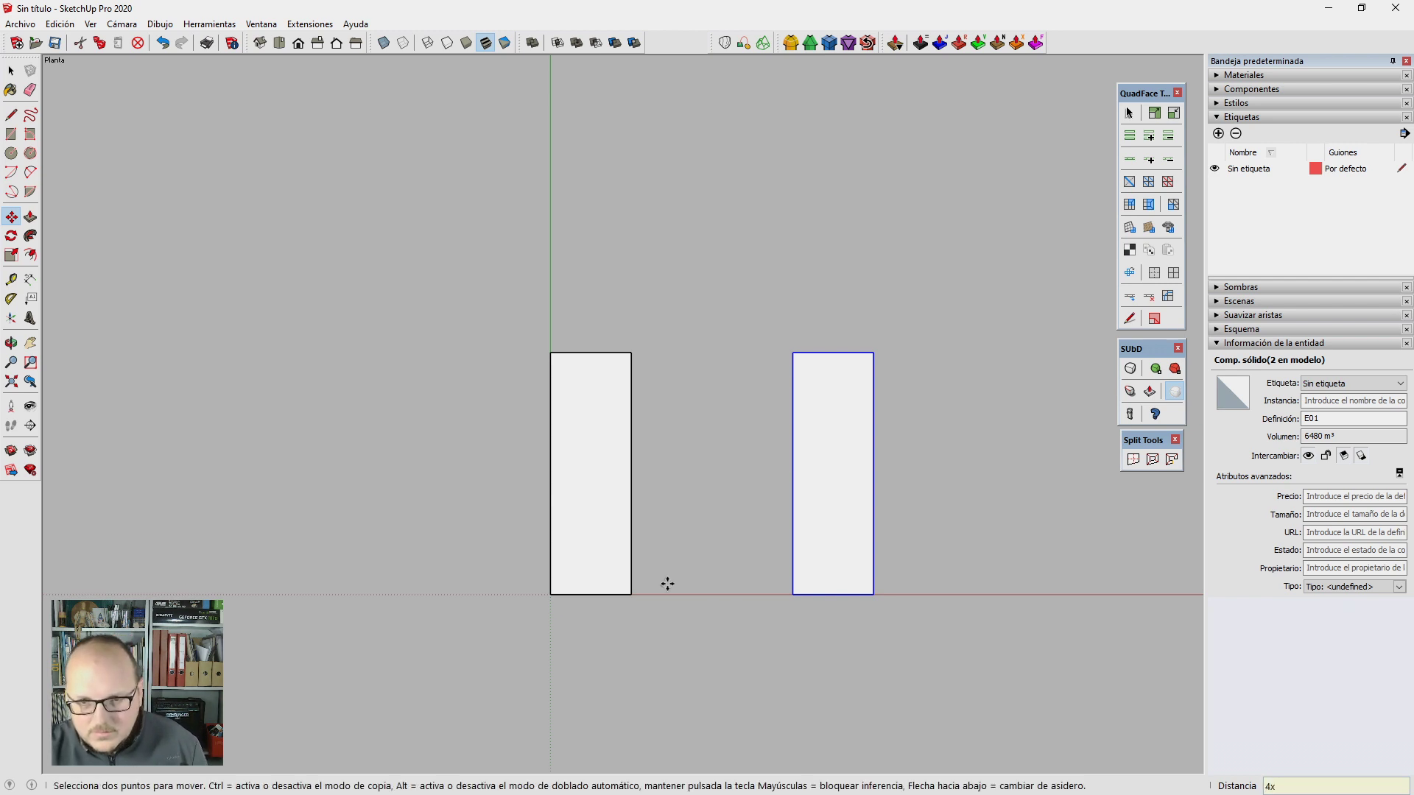
{"action": "scroll", "coordinate": [666, 581], "scroll_direction": "down", "scroll_amount": 3}
{"action": "scroll", "coordinate": [698, 552], "scroll_direction": "up", "scroll_amount": 2}
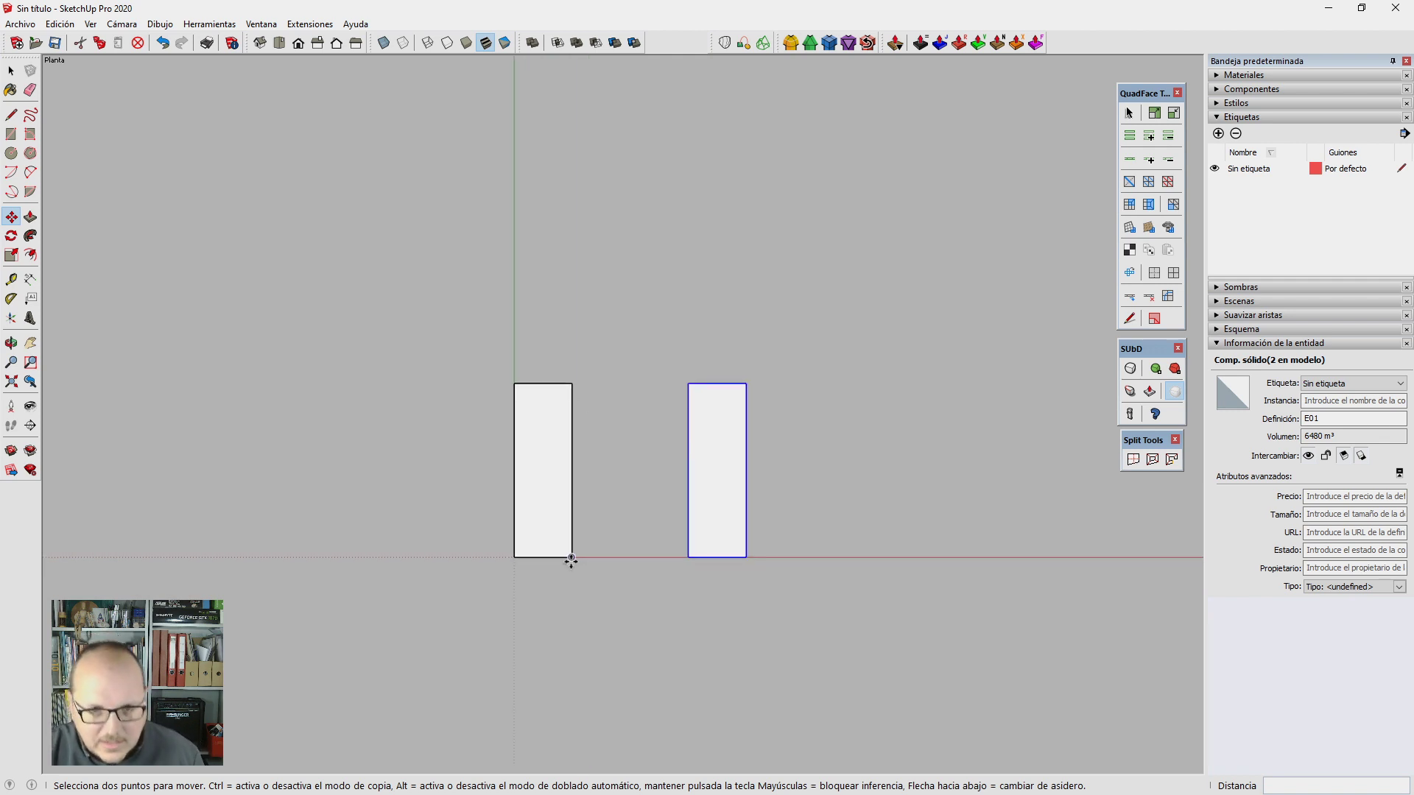
Step: Array copies of the E01 block into an evenly spaced row of five
{"action": "left_click", "coordinate": [571, 558]}
{"action": "key", "text": "ctrl"}
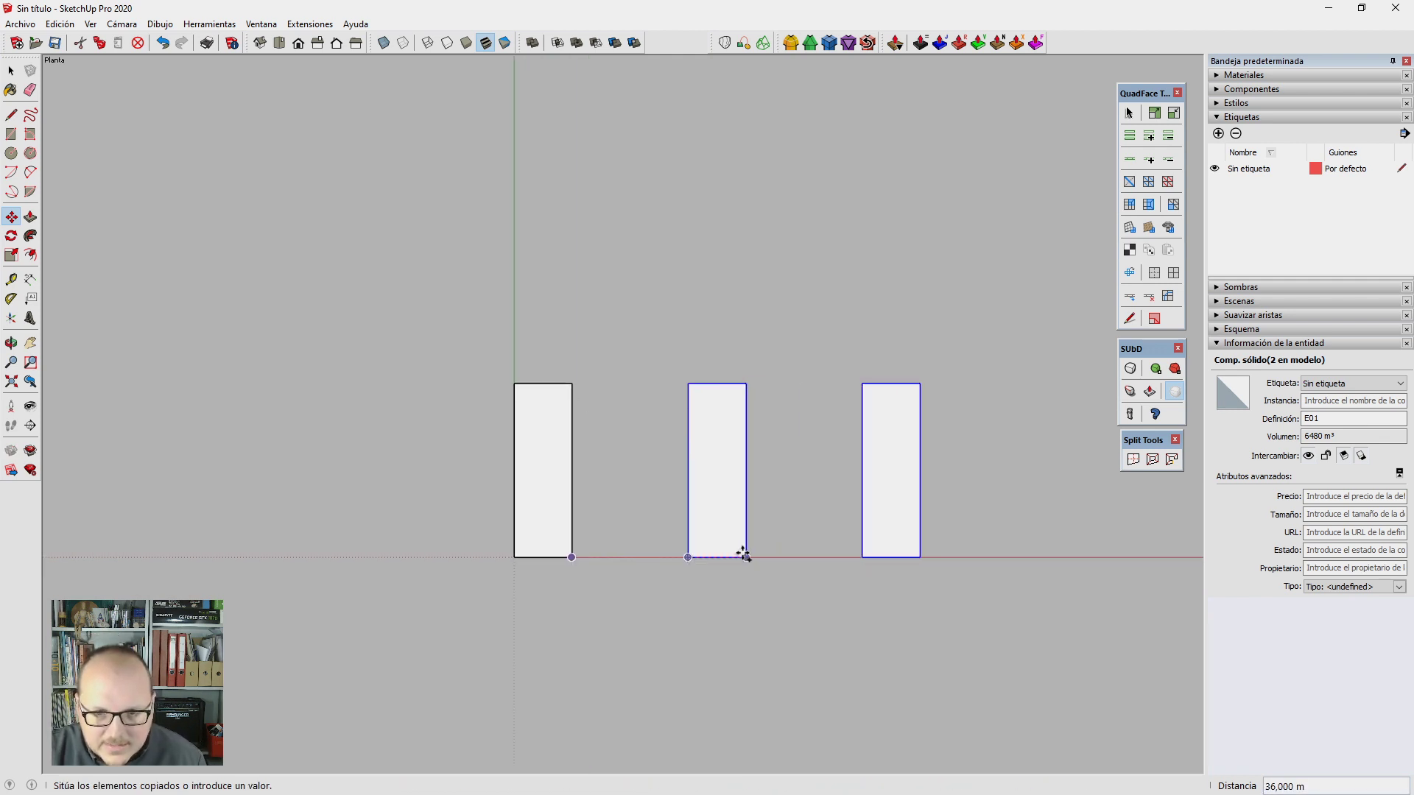
{"action": "left_click", "coordinate": [743, 554]}
{"action": "type", "text": "3"}
{"action": "key", "text": "Return"}
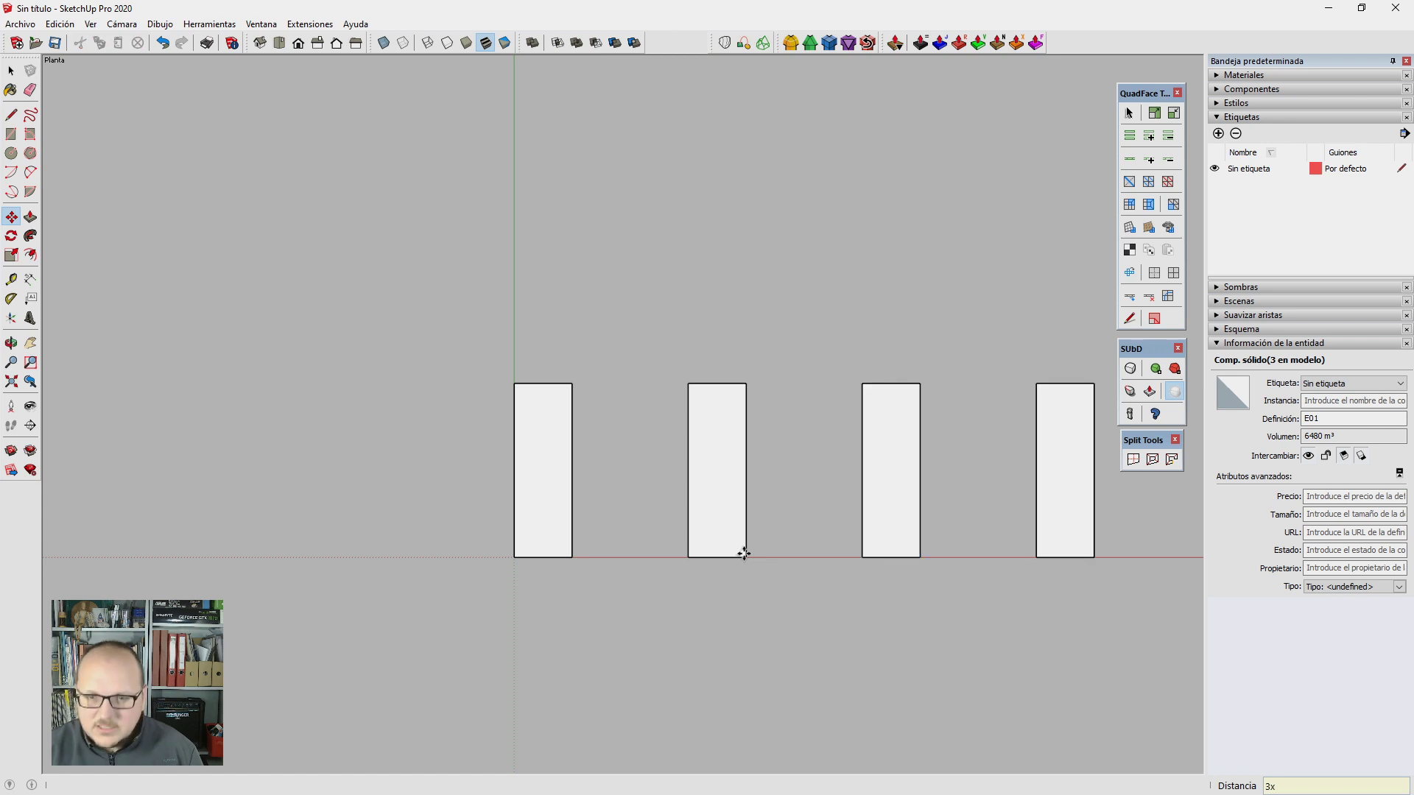
{"action": "key", "text": "space"}
{"action": "scroll", "coordinate": [745, 537], "scroll_direction": "down", "scroll_amount": 3}
{"action": "mouse_move", "coordinate": [400, 597]}
{"action": "middle_mouse_down"}
{"action": "mouse_move", "coordinate": [446, 532]}
{"action": "mouse_move", "coordinate": [357, 555]}
{"action": "mouse_move", "coordinate": [275, 493]}
{"action": "middle_mouse_up"}
{"action": "scroll", "coordinate": [410, 331], "scroll_direction": "up", "scroll_amount": 3}
{"action": "middle_click_drag", "start_coordinate": [376, 471], "coordinate": [718, 380]}
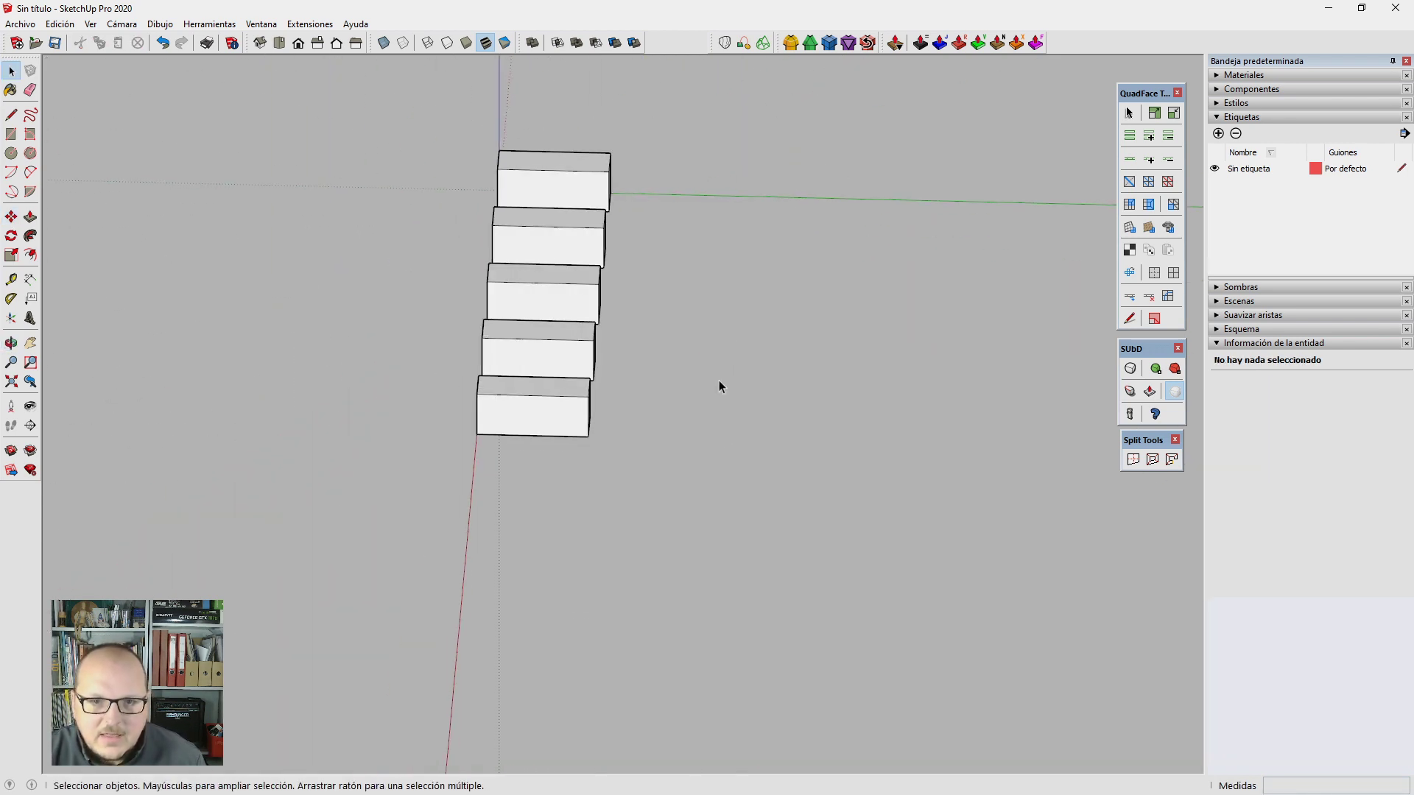
{"action": "left_click_drag", "start_coordinate": [399, 178], "coordinate": [399, 177]}
{"action": "mouse_move", "coordinate": [400, 178]}
{"action": "middle_mouse_down"}
{"action": "mouse_move", "coordinate": [483, 325]}
{"action": "mouse_move", "coordinate": [435, 354]}
{"action": "middle_mouse_up"}
Step: Copy the five-block row sideways by 7,815 to form a parallel second row
{"action": "scroll", "coordinate": [830, 145], "scroll_direction": "up", "scroll_amount": 3}
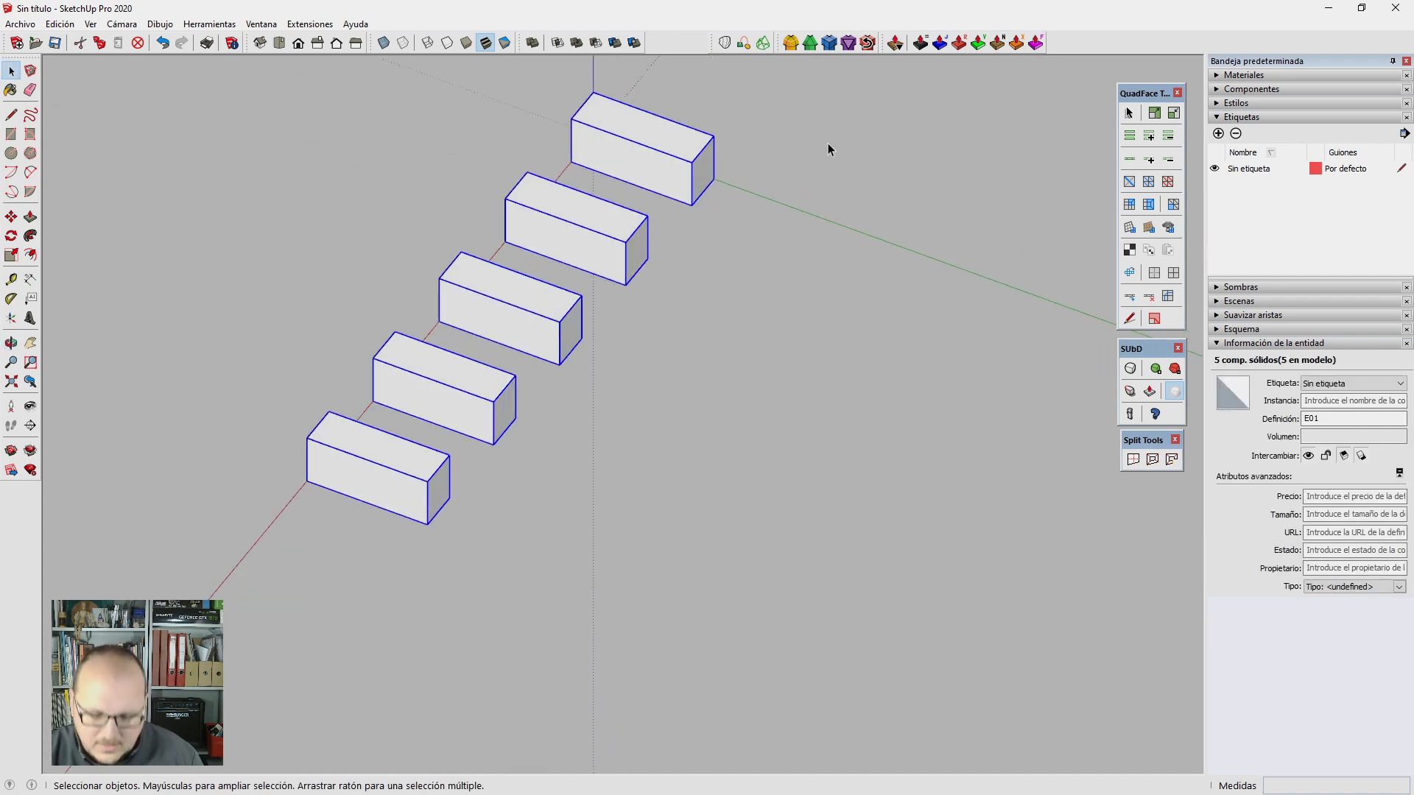
{"action": "key", "text": "m"}
{"action": "left_click", "coordinate": [571, 137]}
{"action": "key", "text": "ctrl"}
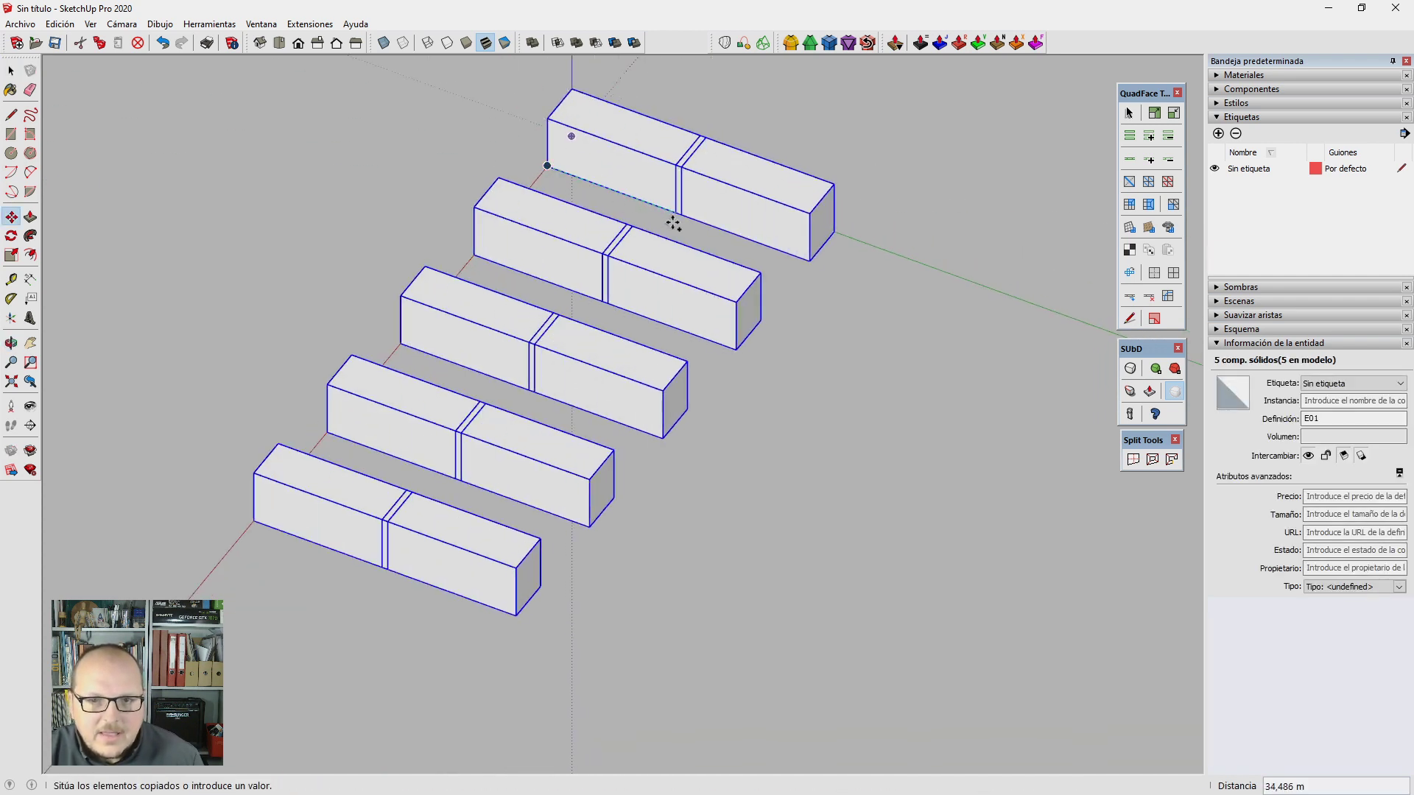
{"action": "left_click", "coordinate": [679, 208]}
{"action": "type", "text": "7,815"}
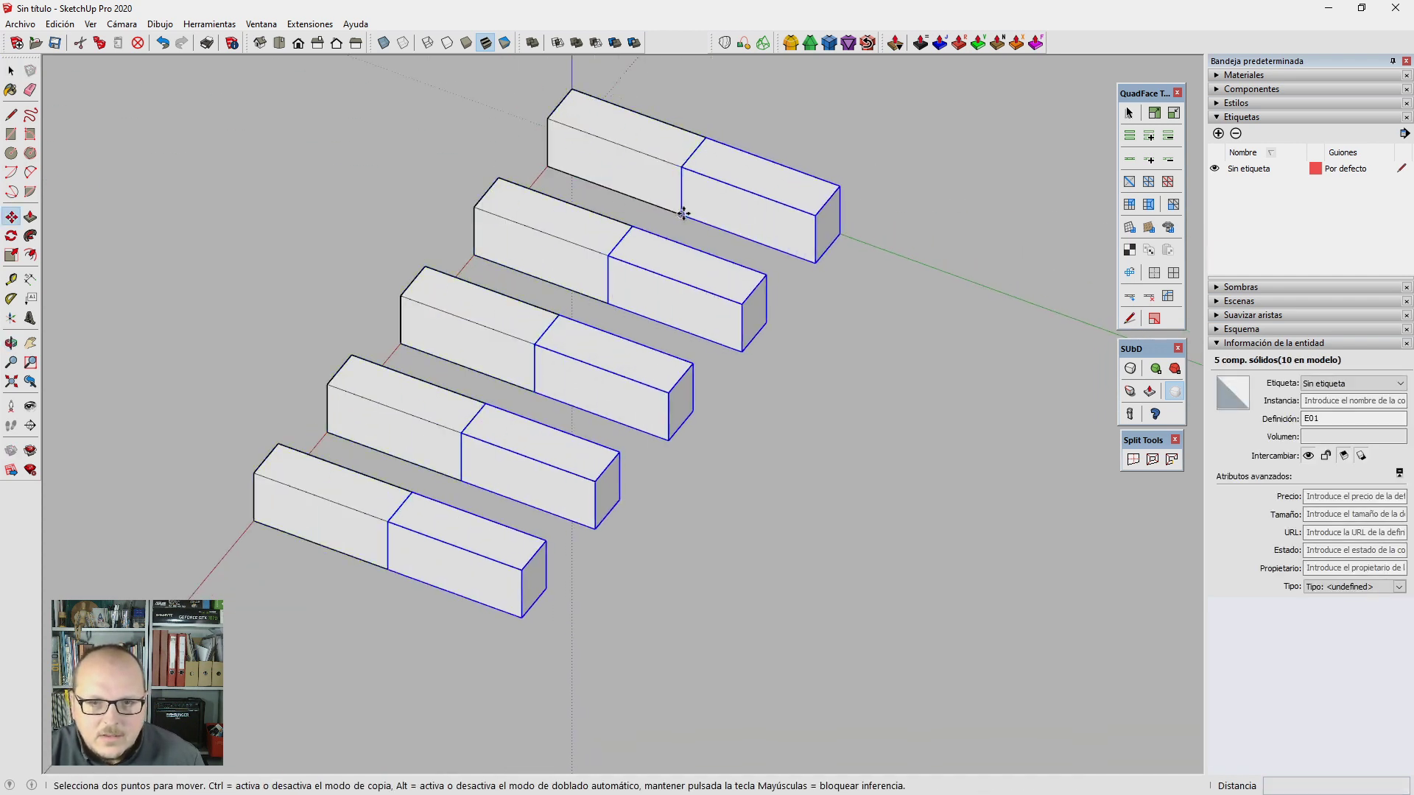
{"action": "key", "text": "Return"}
{"action": "type", "text": "20m"}
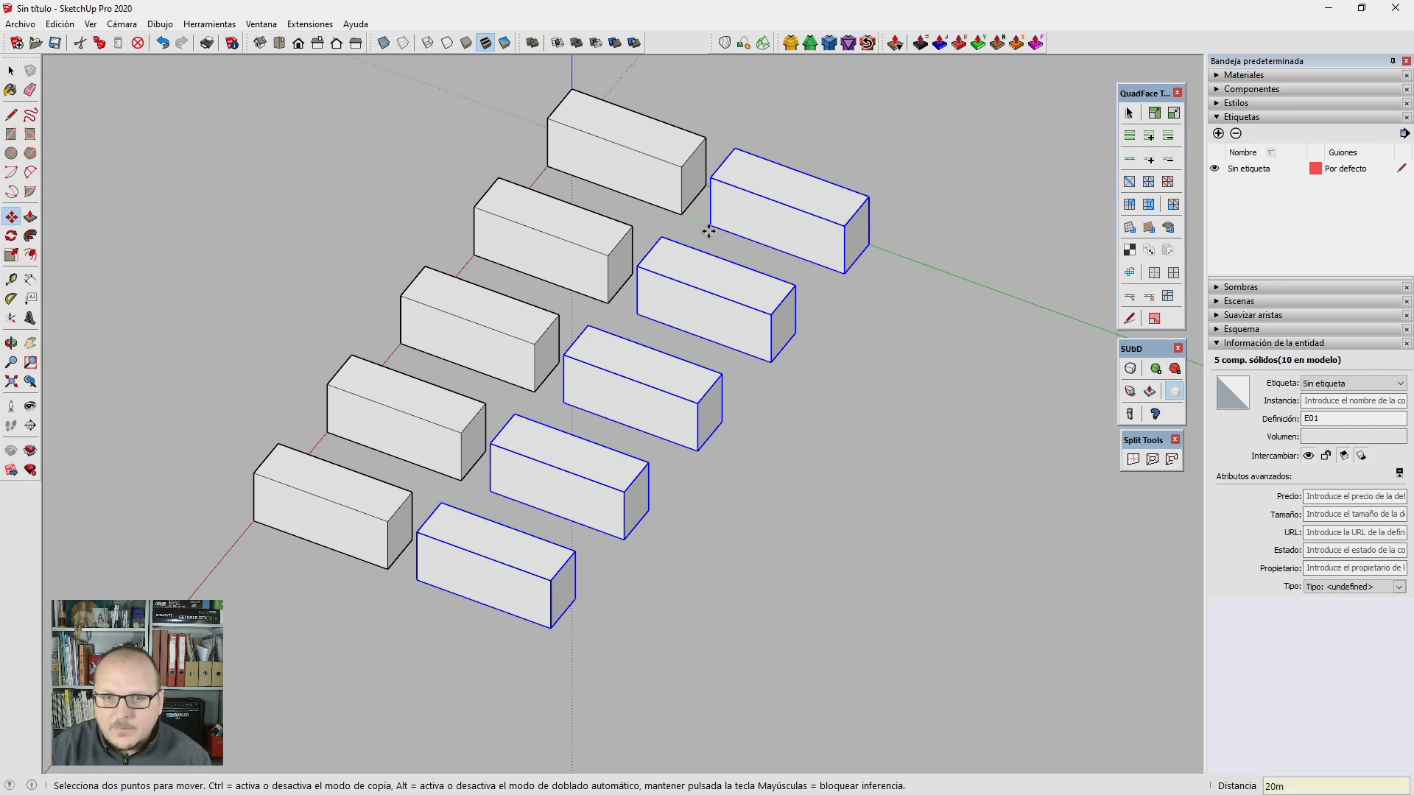
Step: Inspect the two rows in 3D and top view, abandoning a line started at a block corner
{"action": "key", "text": "space"}
{"action": "scroll", "coordinate": [682, 228], "scroll_direction": "down", "scroll_amount": 1}
{"action": "mouse_move", "coordinate": [682, 228]}
{"action": "middle_mouse_down"}
{"action": "mouse_move", "coordinate": [653, 370]}
{"action": "mouse_move", "coordinate": [487, 359]}
{"action": "mouse_move", "coordinate": [654, 353]}
{"action": "mouse_move", "coordinate": [515, 284]}
{"action": "mouse_move", "coordinate": [468, 287]}
{"action": "mouse_move", "coordinate": [819, 292]}
{"action": "mouse_move", "coordinate": [578, 401]}
{"action": "mouse_move", "coordinate": [871, 442]}
{"action": "mouse_move", "coordinate": [726, 369]}
{"action": "mouse_move", "coordinate": [829, 473]}
{"action": "mouse_move", "coordinate": [754, 377]}
{"action": "middle_mouse_up"}
{"action": "key", "text": "F2"}
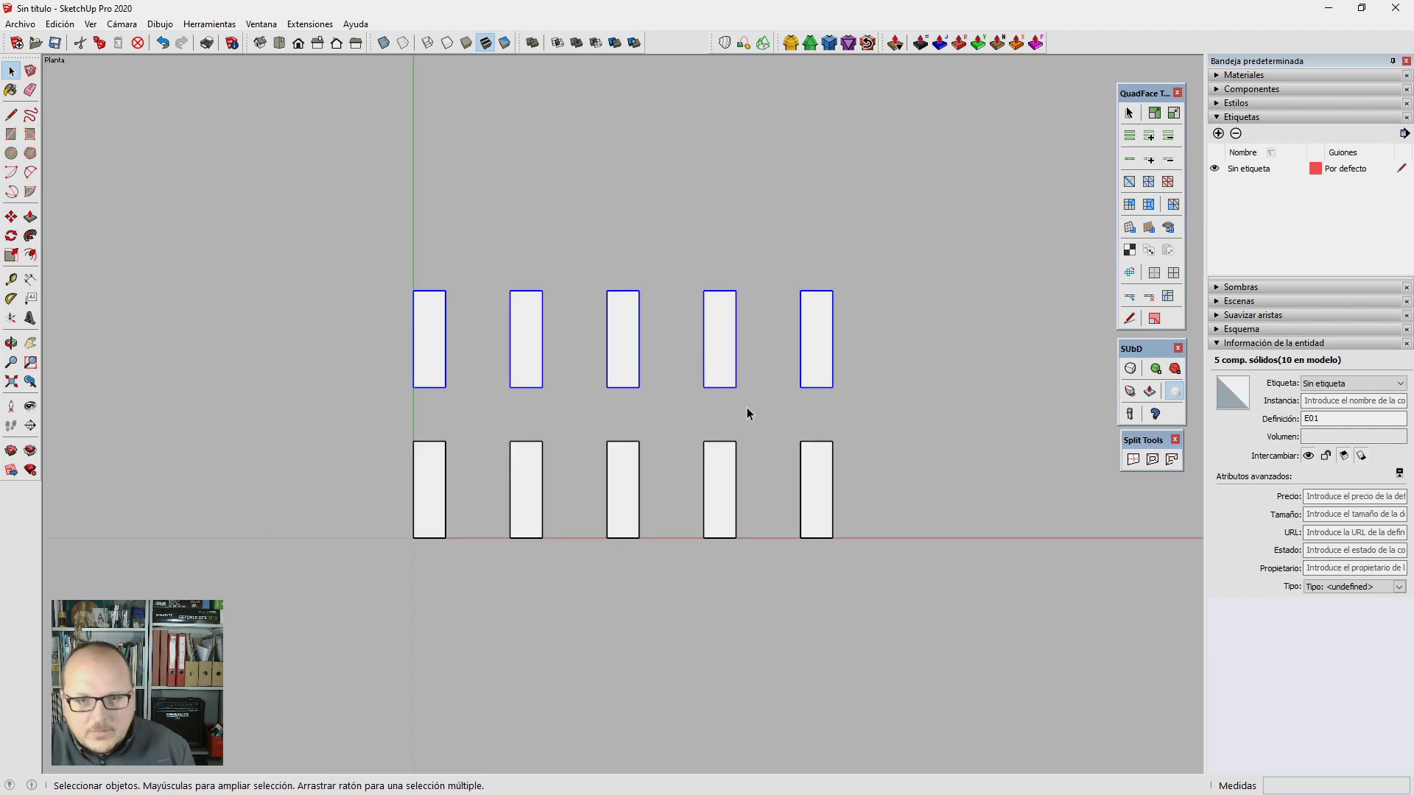
{"action": "key", "text": "l"}
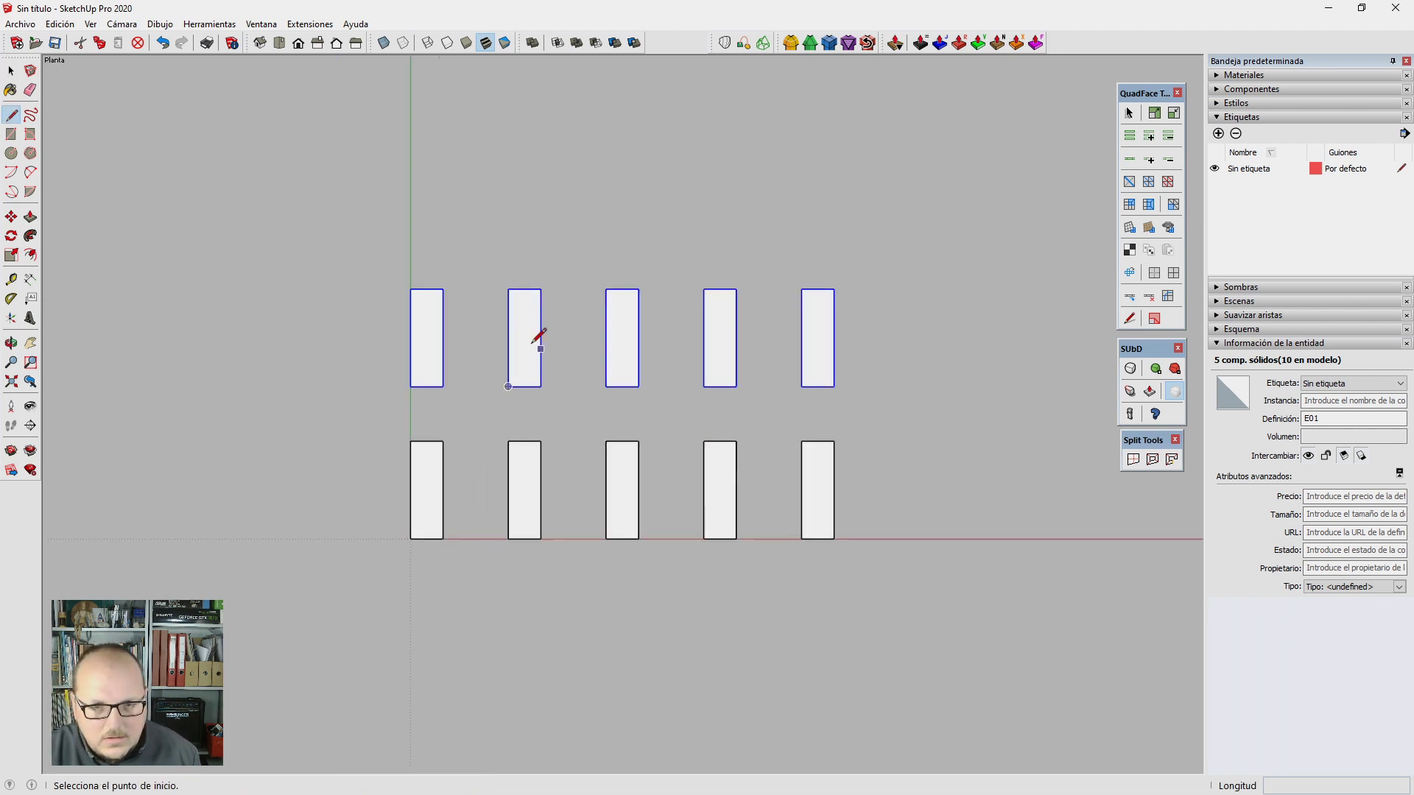
{"action": "left_click", "coordinate": [410, 288]}
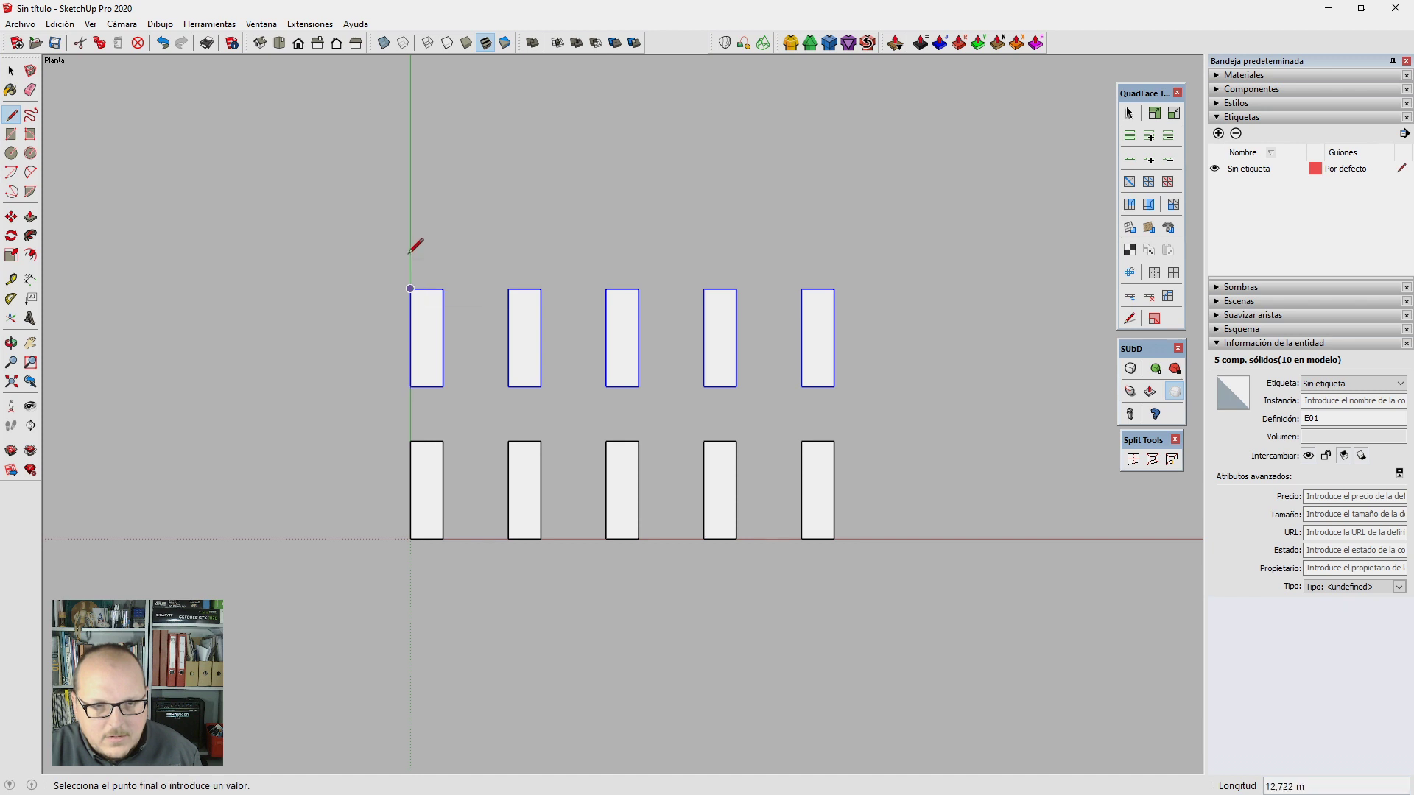
{"action": "key", "text": "t"}
{"action": "mouse_move", "coordinate": [416, 245]}
{"action": "middle_mouse_down"}
{"action": "mouse_move", "coordinate": [845, 100]}
{"action": "mouse_move", "coordinate": [903, 467]}
{"action": "mouse_move", "coordinate": [672, 240]}
{"action": "mouse_move", "coordinate": [548, 184]}
{"action": "middle_mouse_up"}
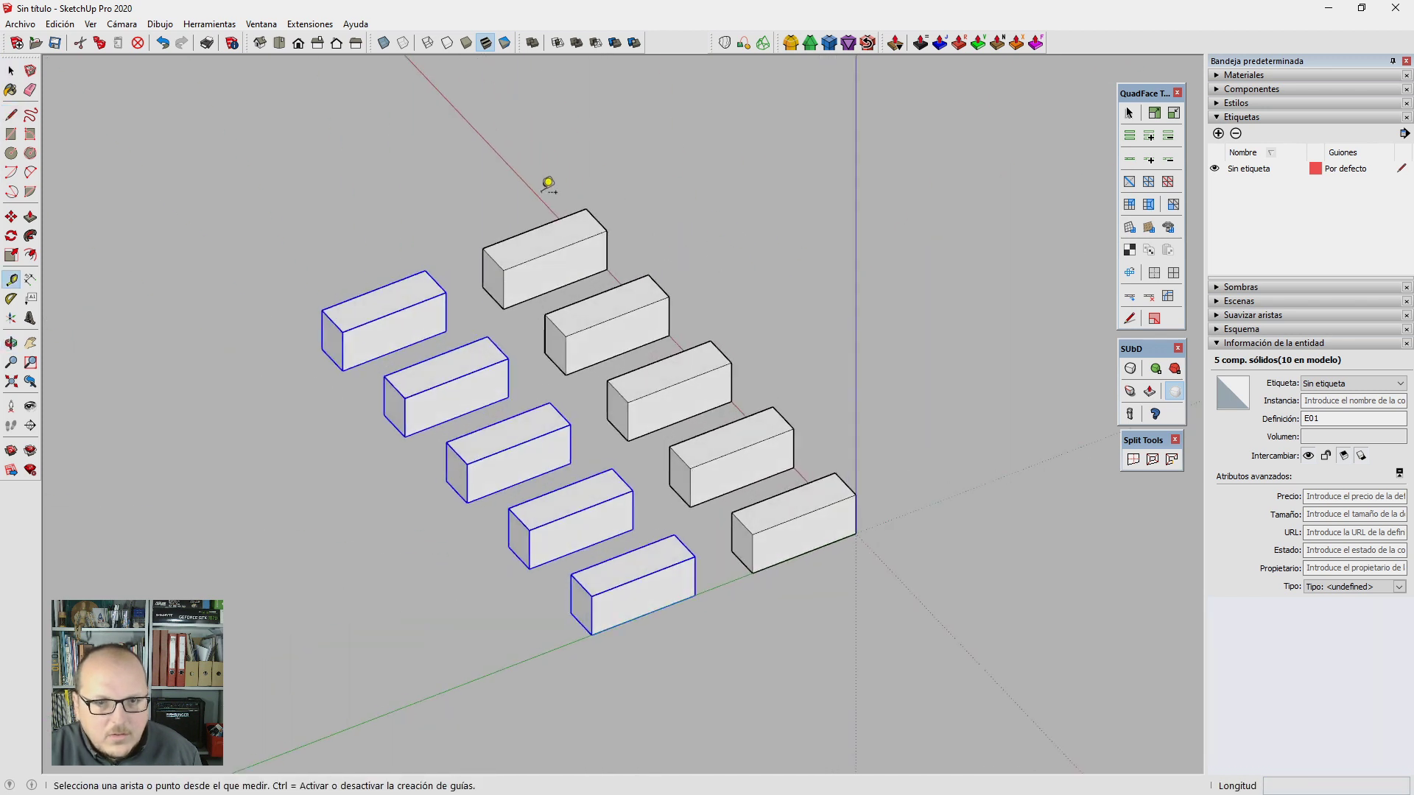
{"action": "scroll", "coordinate": [596, 413], "scroll_direction": "up", "scroll_amount": 2}
Step: Add two offset tape-measure guides through the gap between the block rows
{"action": "scroll", "coordinate": [604, 409], "scroll_direction": "up", "scroll_amount": 2}
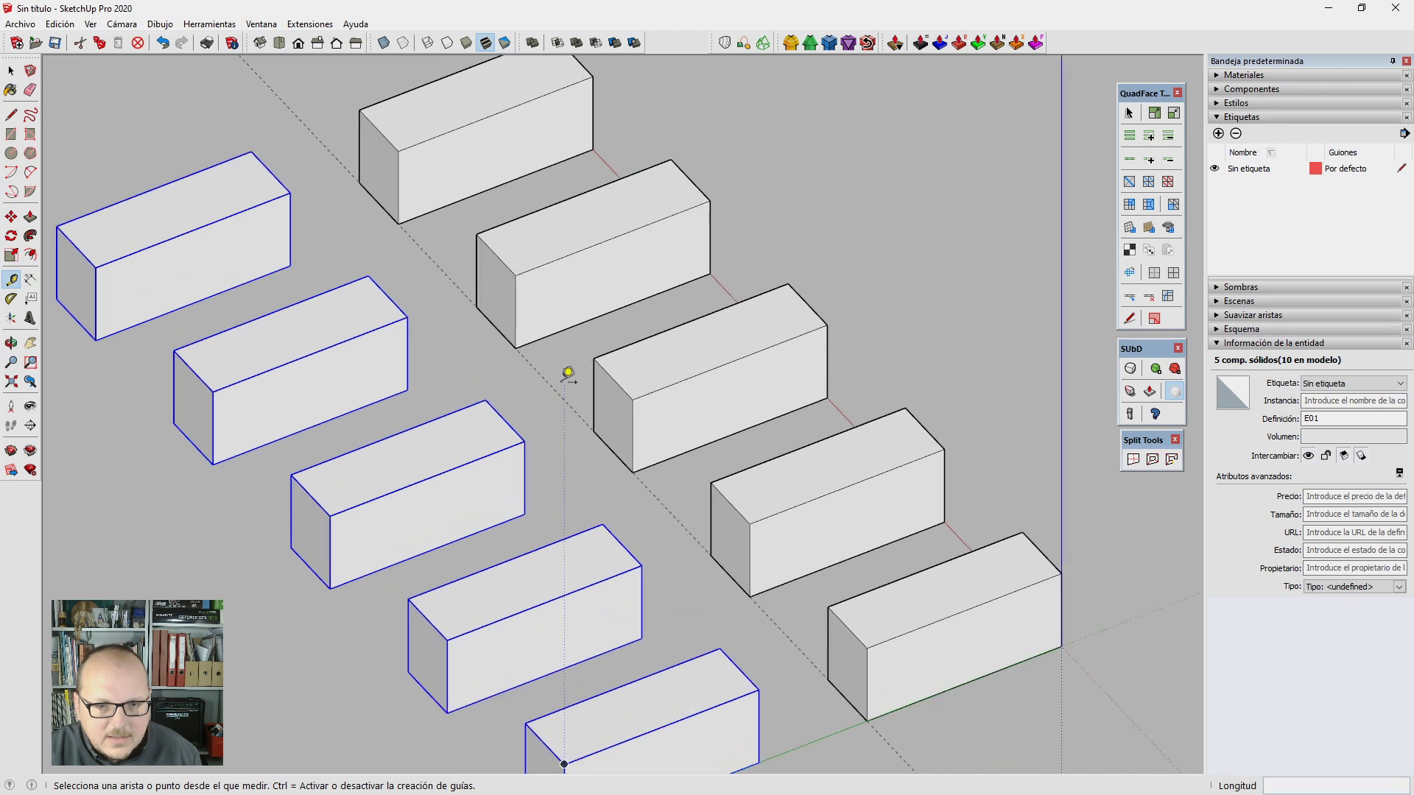
{"action": "left_click", "coordinate": [551, 384]}
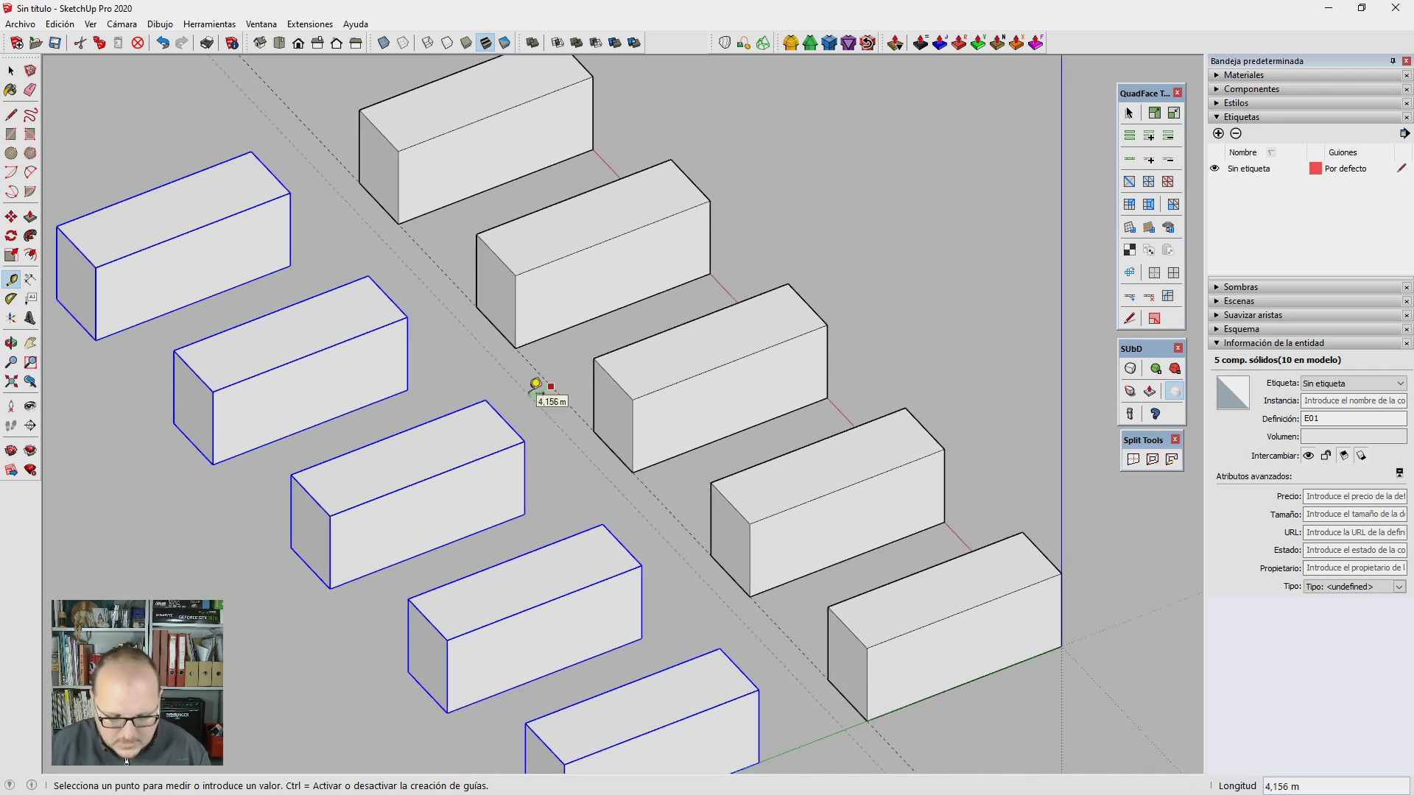
{"action": "key", "text": "Return"}
{"action": "mouse_move", "coordinate": [536, 384]}
{"action": "middle_mouse_down"}
{"action": "mouse_move", "coordinate": [483, 527]}
{"action": "mouse_move", "coordinate": [540, 416]}
{"action": "mouse_move", "coordinate": [626, 455]}
{"action": "middle_mouse_up"}
{"action": "left_click", "coordinate": [625, 454]}
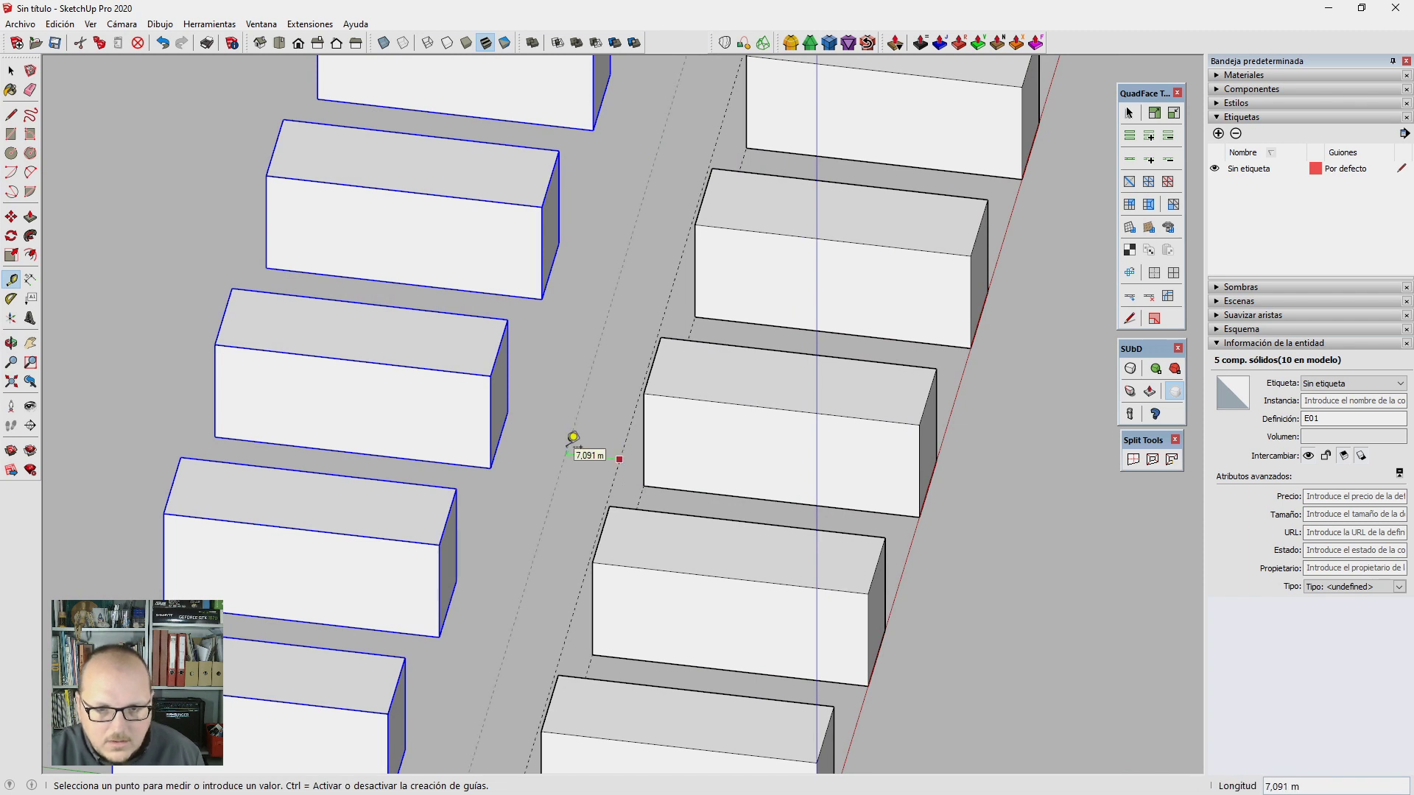
{"action": "key", "text": "space"}
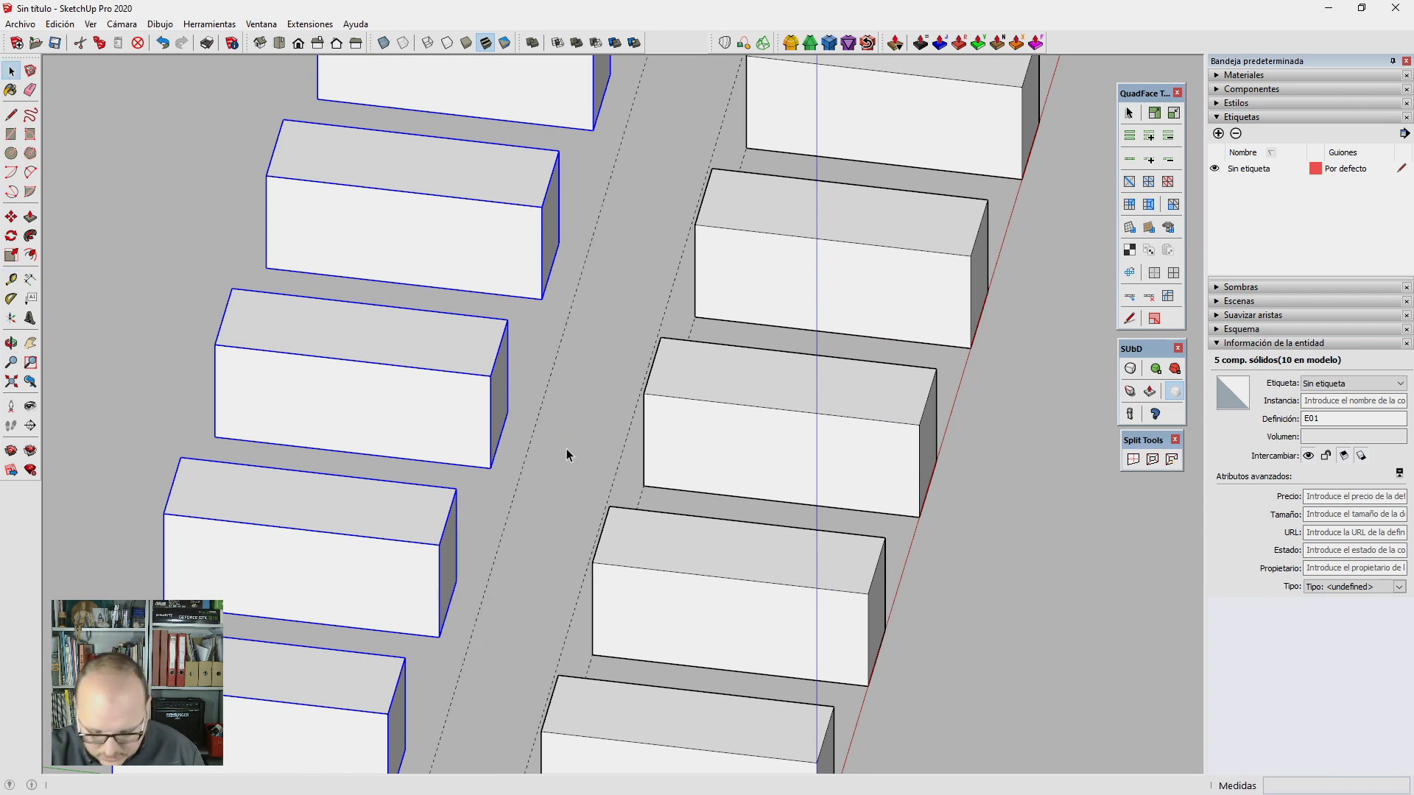
{"action": "key", "text": "F2"}
Step: Draw the street rectangle across the gap between the two block rows
{"action": "key", "text": "r"}
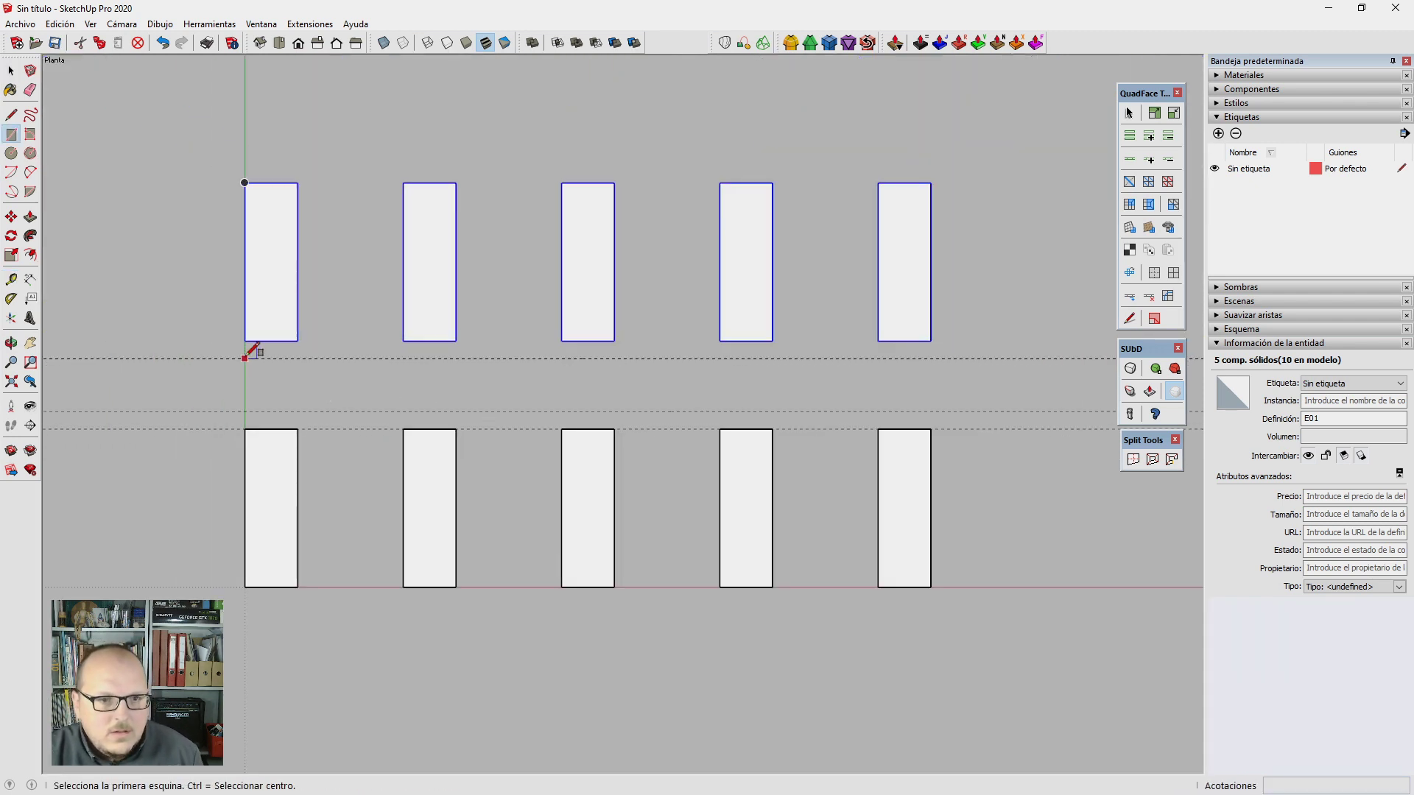
{"action": "left_click", "coordinate": [245, 359]}
{"action": "left_click", "coordinate": [940, 411]}
{"action": "key", "text": "e"}
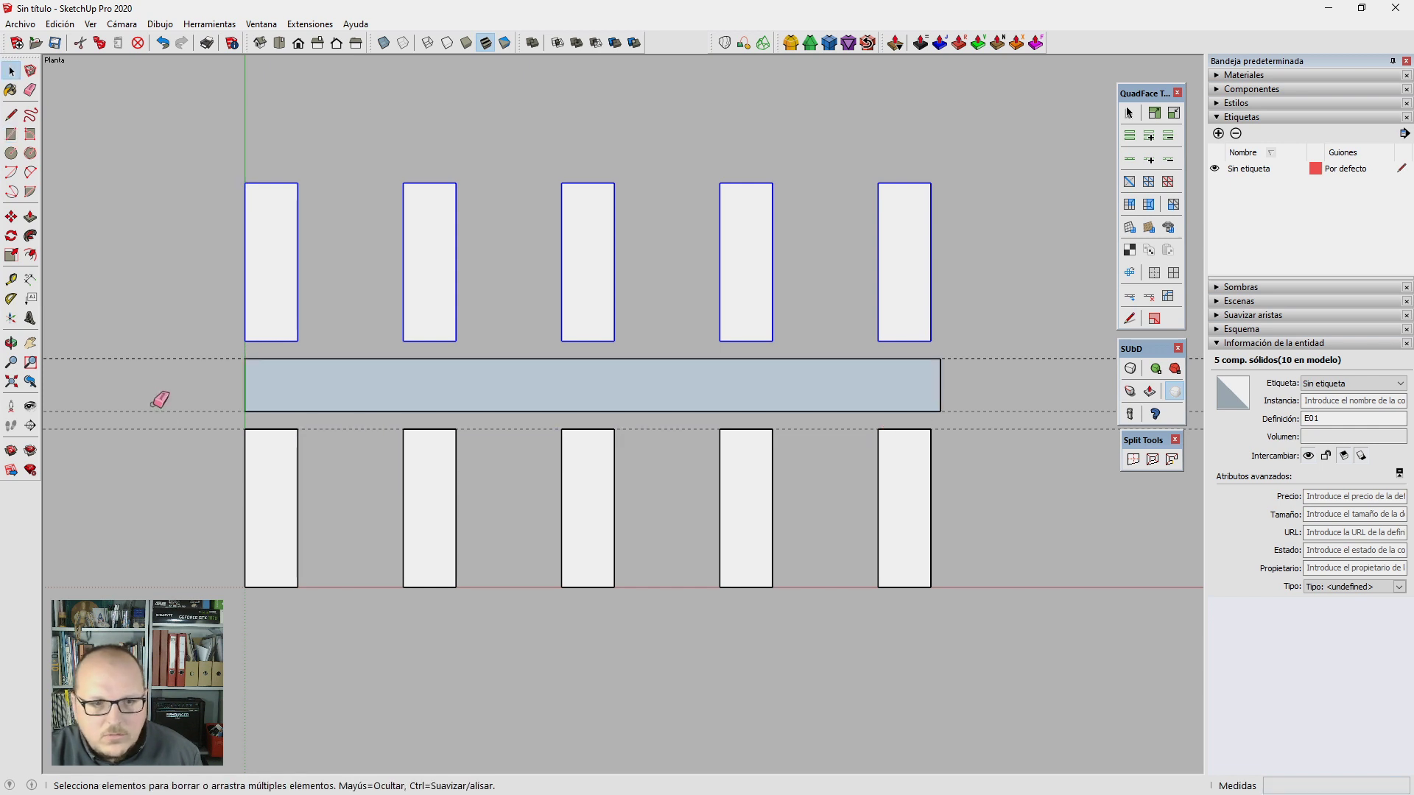
{"action": "key", "text": "space"}
Step: Scale the street rectangle 2× lengthwise so it extends beyond the blocks
{"action": "left_click", "coordinate": [371, 395]}
{"action": "scroll", "coordinate": [371, 395], "scroll_direction": "down", "scroll_amount": 2}
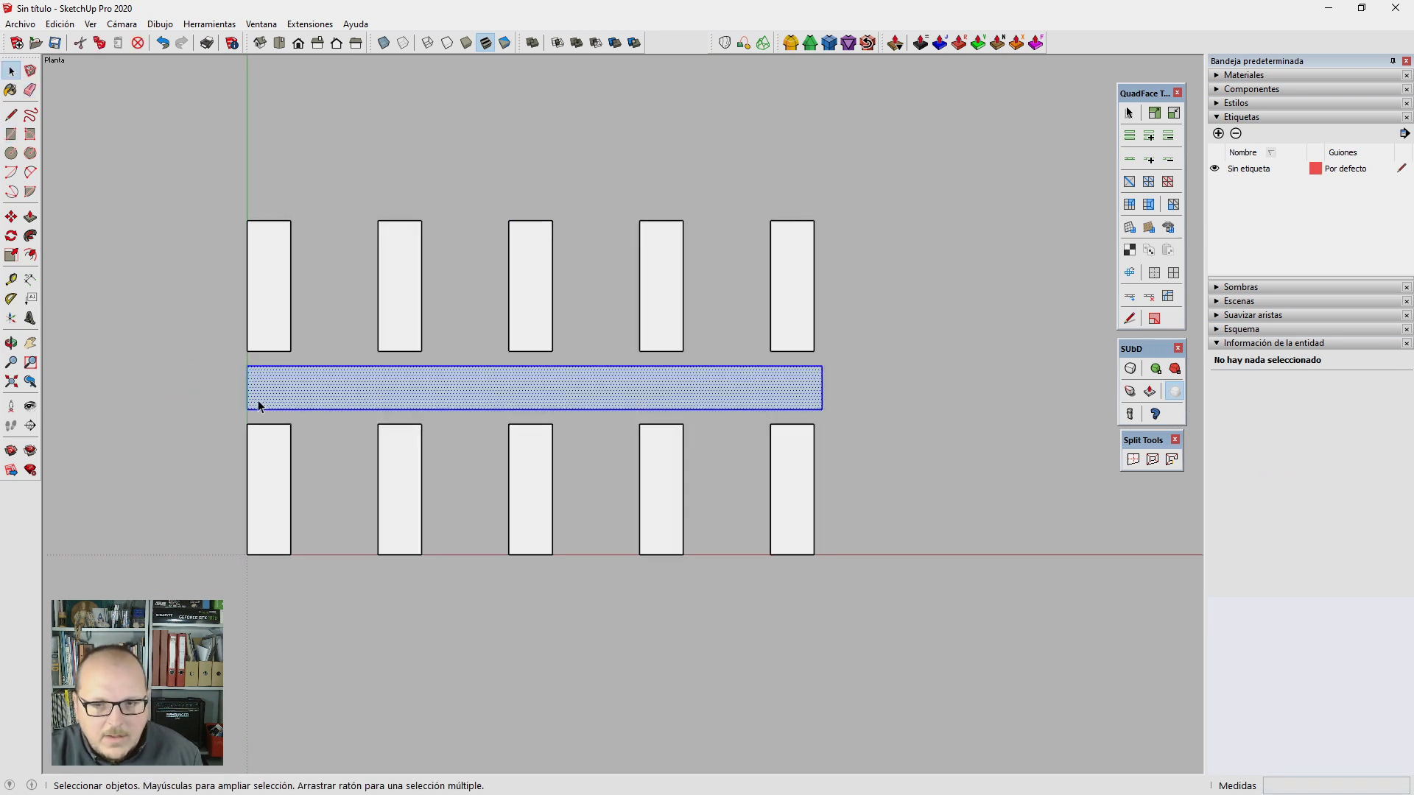
{"action": "key", "text": "s"}
{"action": "left_click_drag", "start_coordinate": [766, 398], "coordinate": [1017, 404]}
{"action": "key", "text": "space"}
{"action": "scroll", "coordinate": [807, 436], "scroll_direction": "up", "scroll_amount": 1}
{"action": "scroll", "coordinate": [723, 450], "scroll_direction": "up", "scroll_amount": 3}
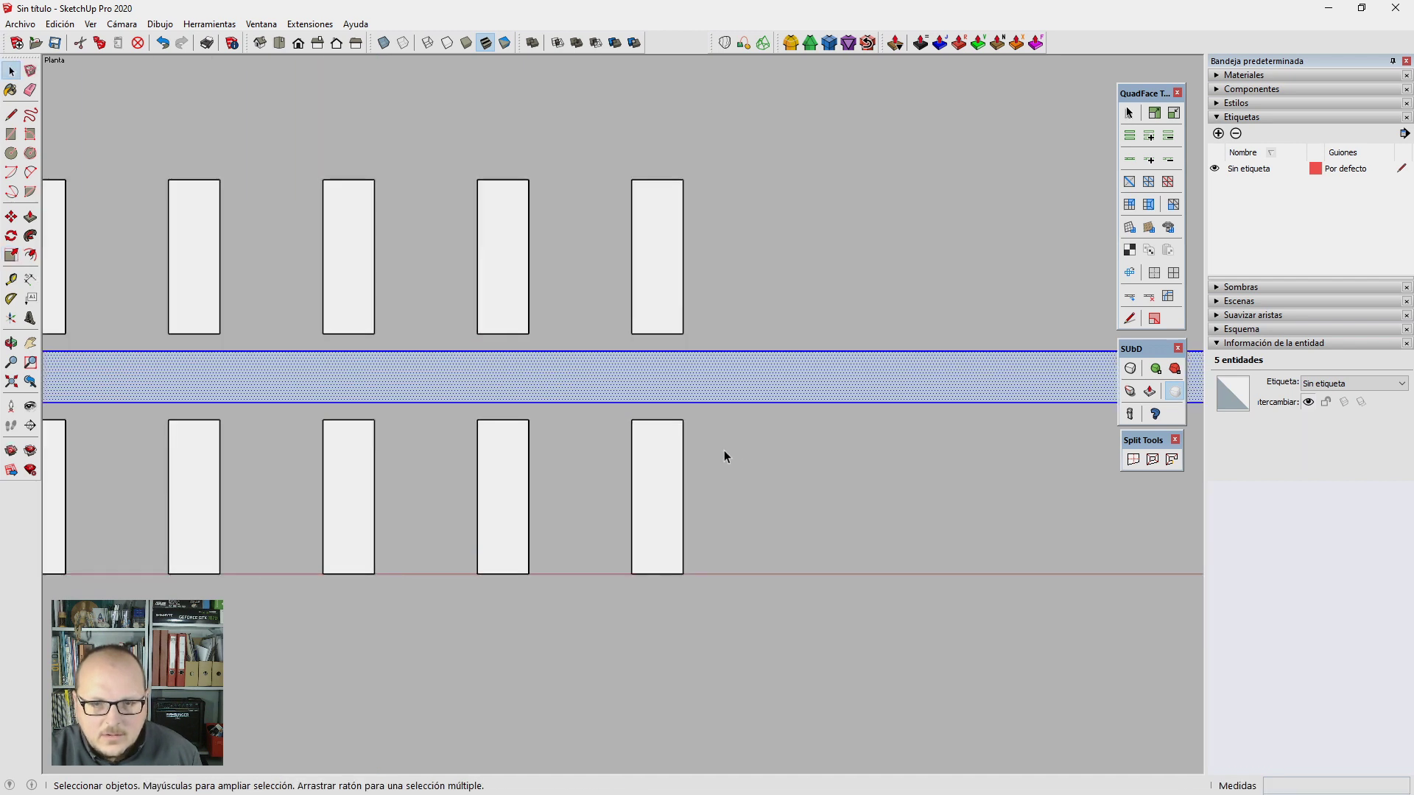
{"action": "scroll", "coordinate": [759, 532], "scroll_direction": "up", "scroll_amount": 2}
{"action": "middle_click_drag", "start_coordinate": [759, 532], "coordinate": [669, 451]}
Step: Place two guides past the end block marking the cross street, and begin its outline
{"action": "key", "text": "t"}
{"action": "left_click", "coordinate": [662, 467]}
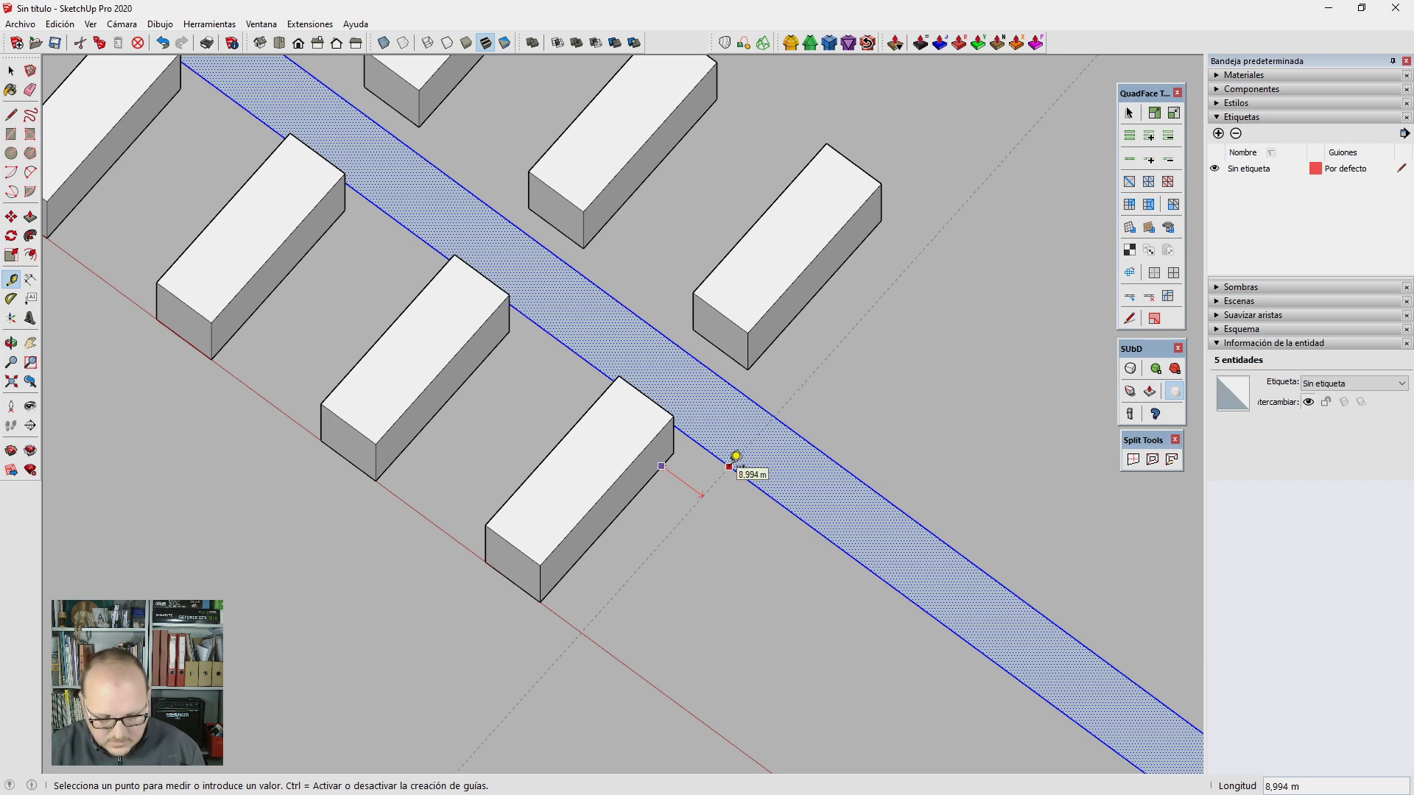
{"action": "type", "text": "4"}
{"action": "key", "text": "Return"}
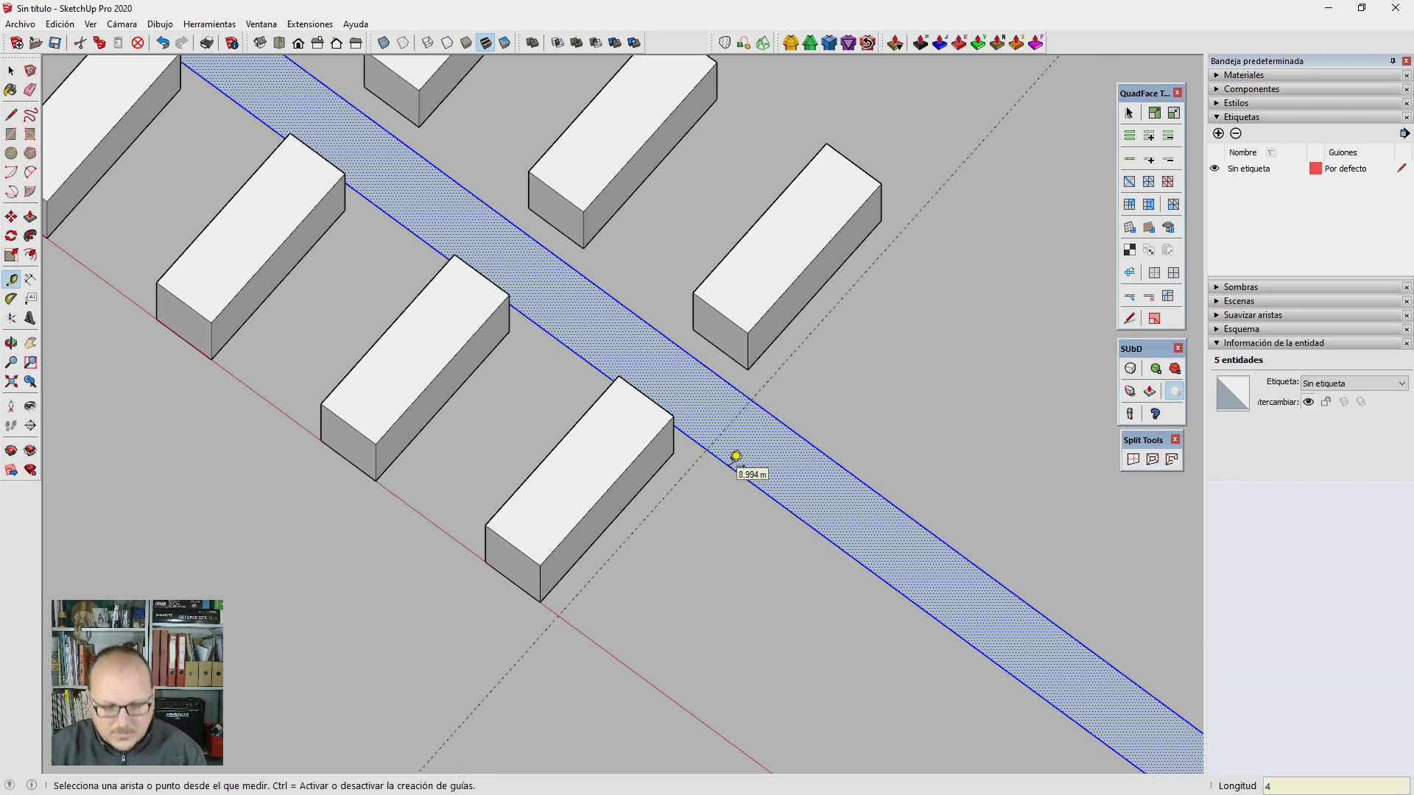
{"action": "type", "text": "12"}
{"action": "type", "text": "8m"}
{"action": "key", "text": "Return"}
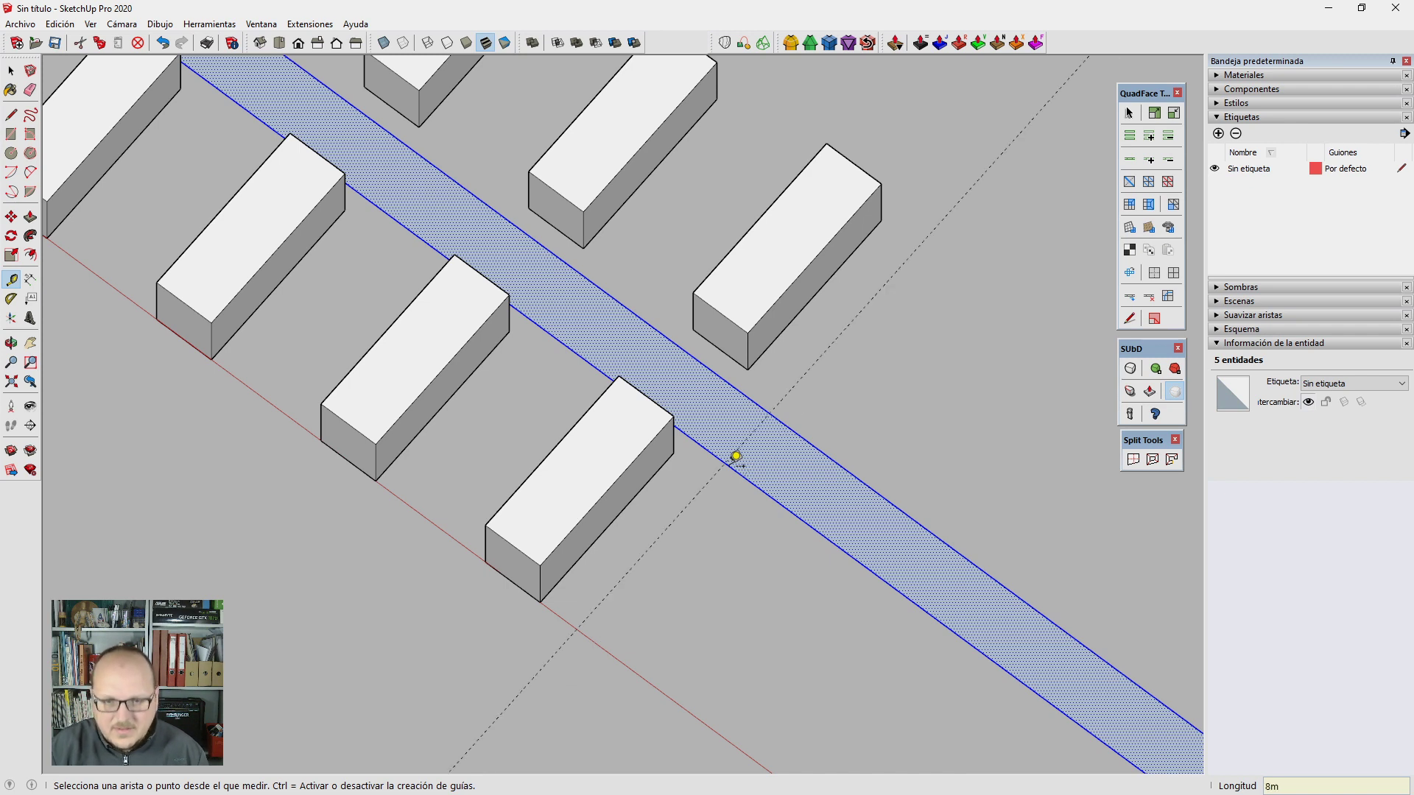
{"action": "key", "text": "l"}
{"action": "scroll", "coordinate": [488, 315], "scroll_direction": "down", "scroll_amount": 3}
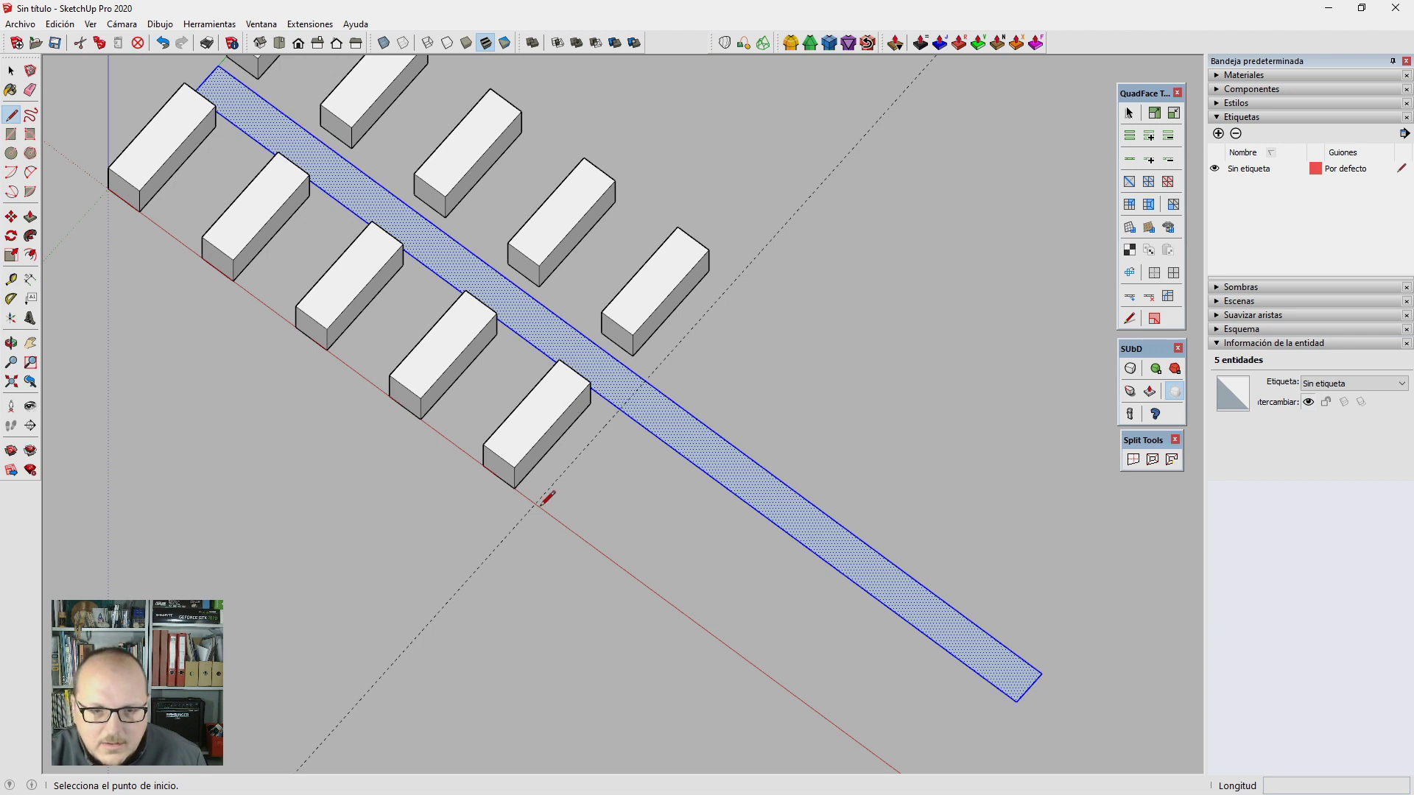
{"action": "key", "text": "t"}
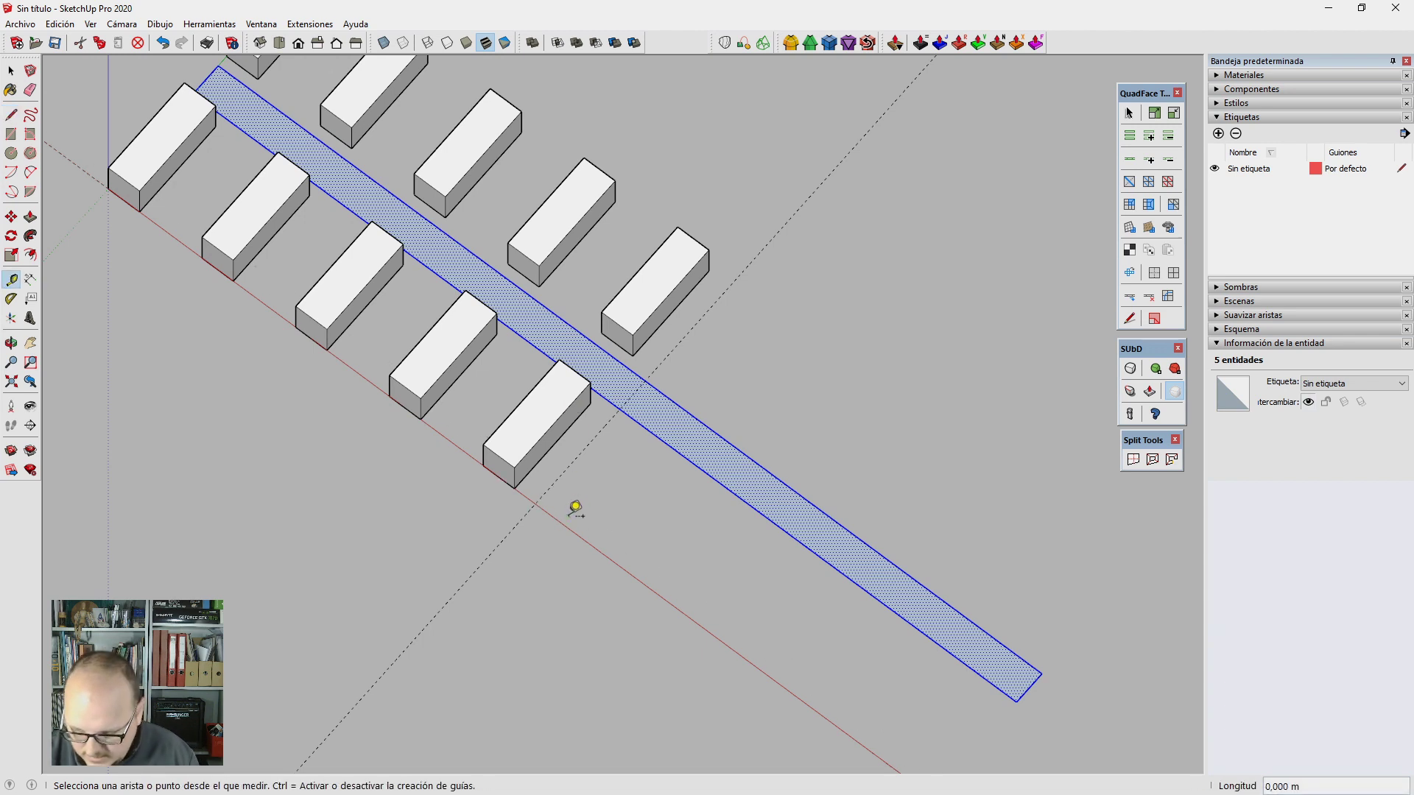
{"action": "key", "text": "l"}
{"action": "left_click", "coordinate": [543, 506]}
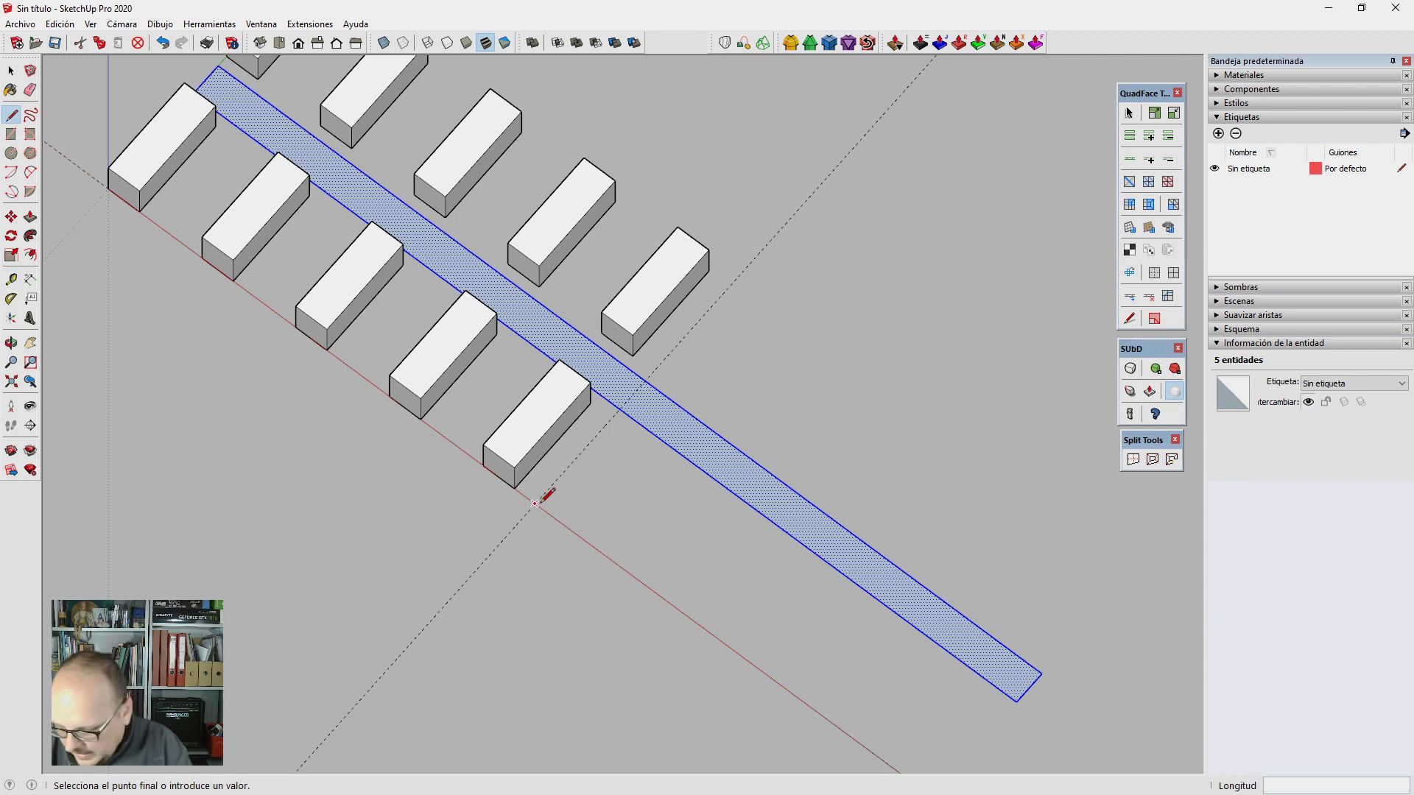
{"action": "key", "text": "F2"}
Step: Draw the cross street outline along the guides with 16 m edges, closing the rectangle
{"action": "left_click", "coordinate": [580, 257]}
{"action": "type", "text": "16"}
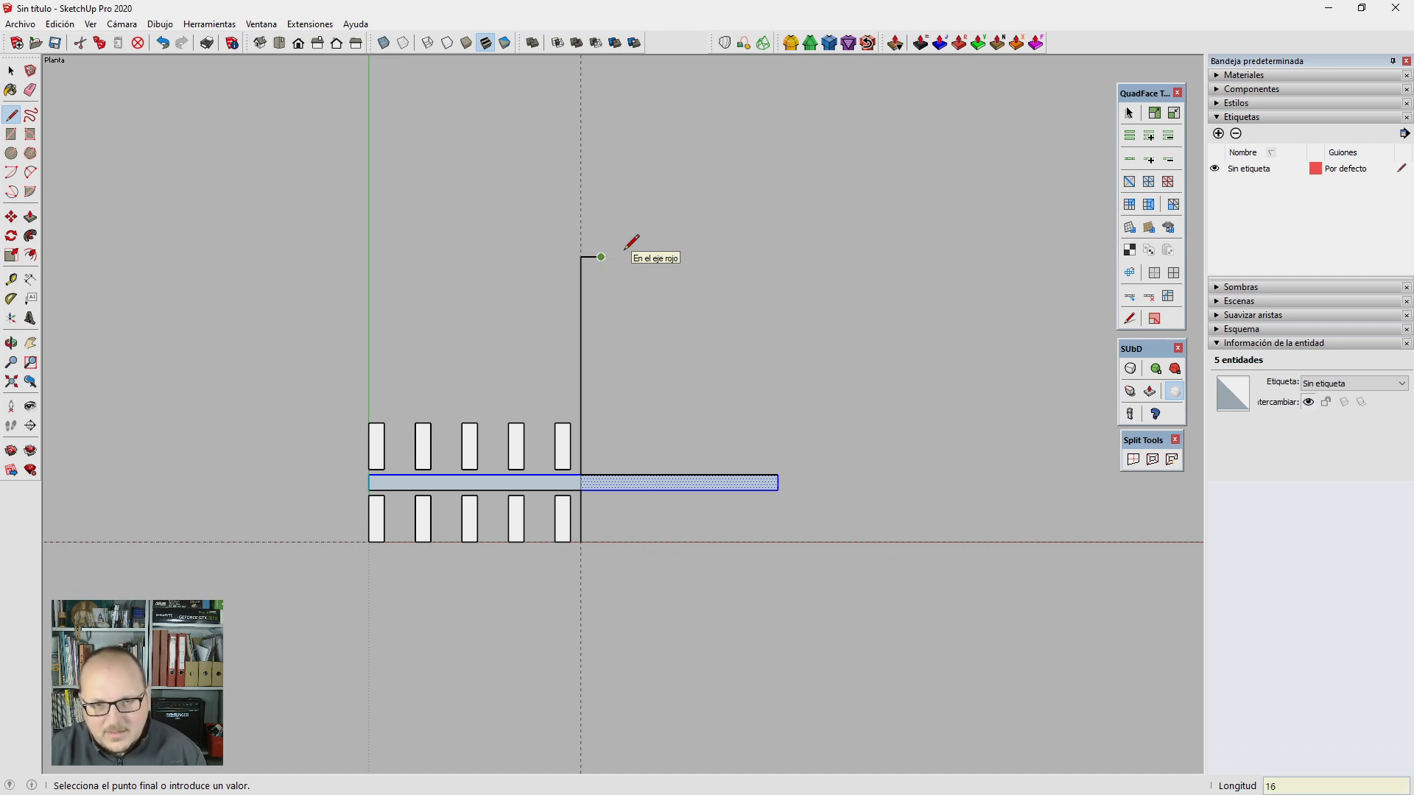
{"action": "key", "text": "Return"}
{"action": "scroll", "coordinate": [584, 332], "scroll_direction": "up", "scroll_amount": 2}
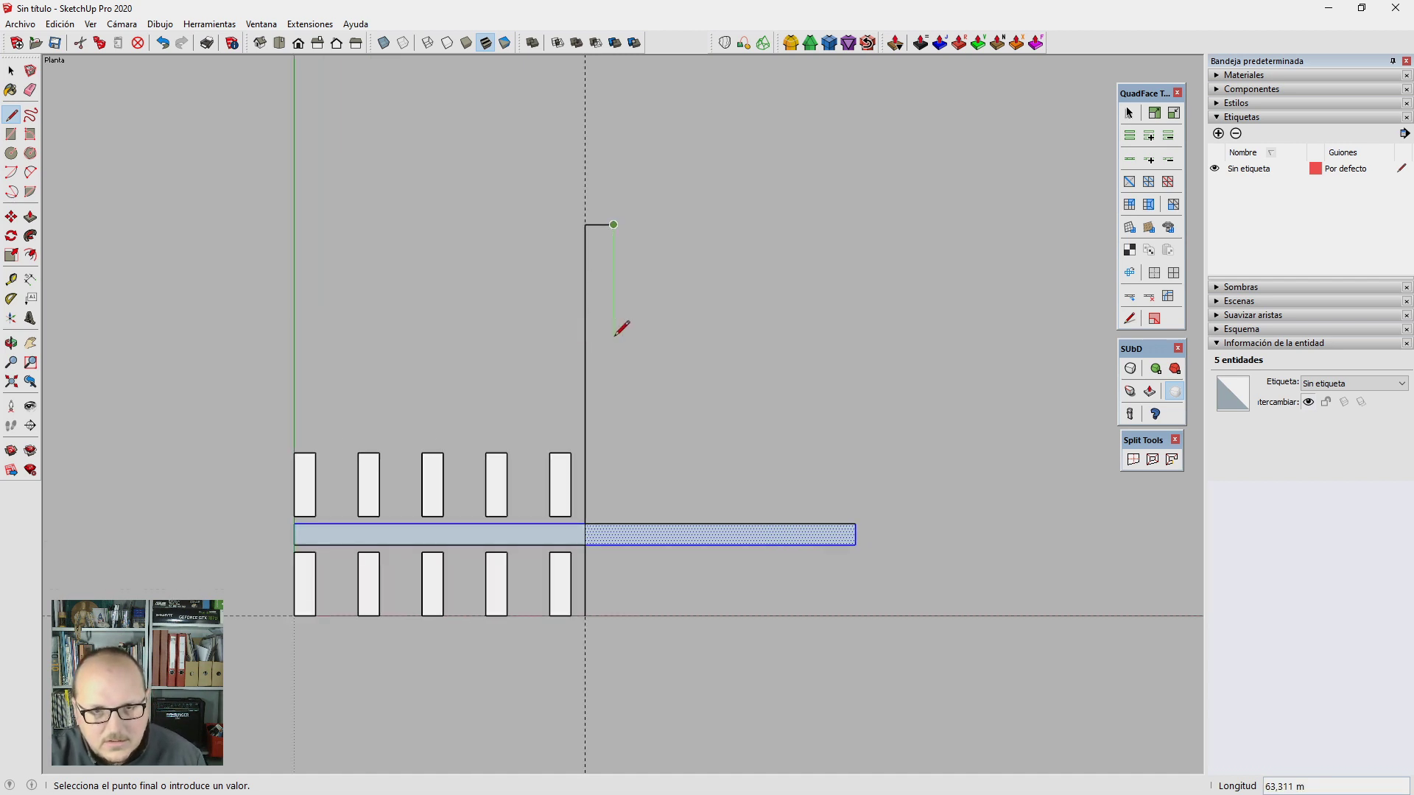
{"action": "key", "text": "ctrl+z"}
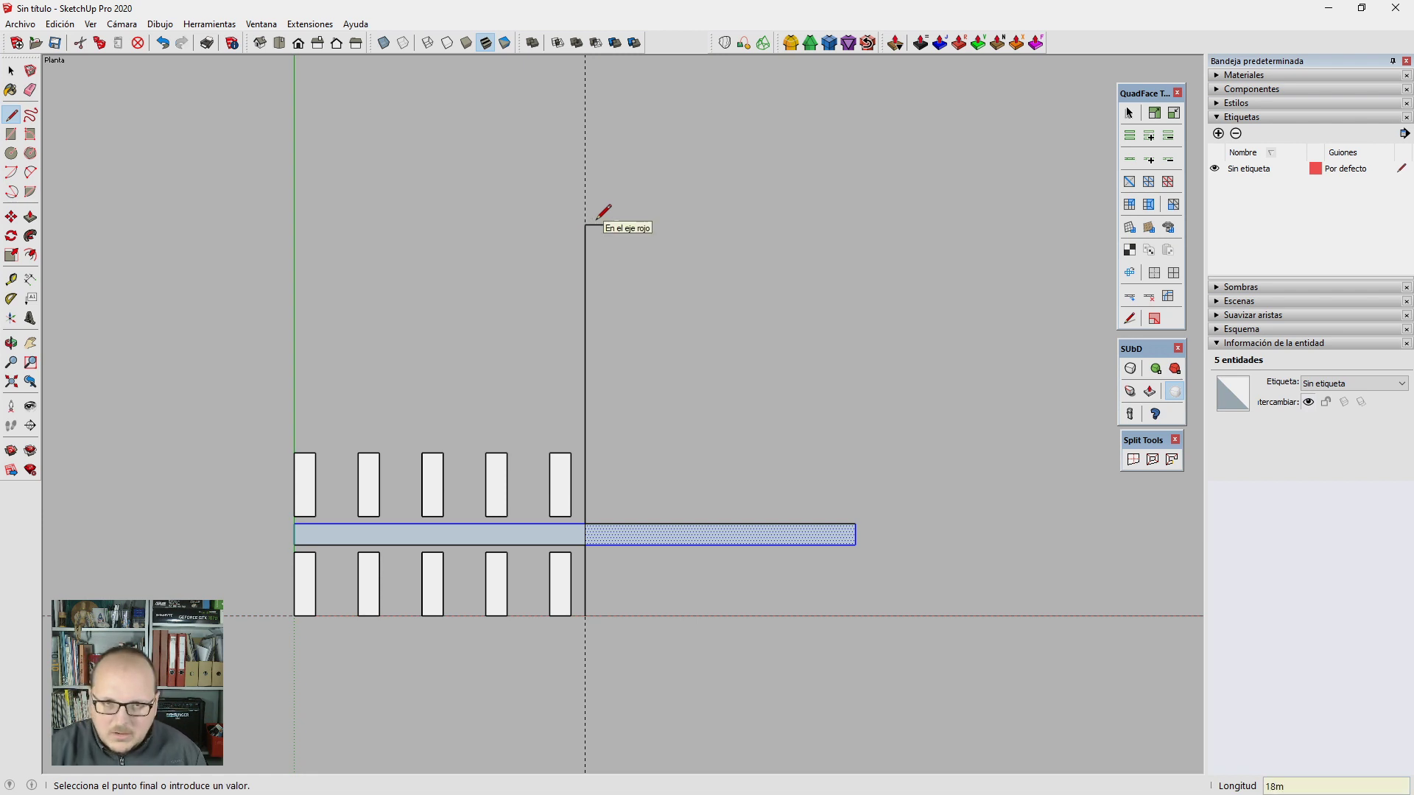
{"action": "scroll", "coordinate": [617, 606], "scroll_direction": "up", "scroll_amount": 2}
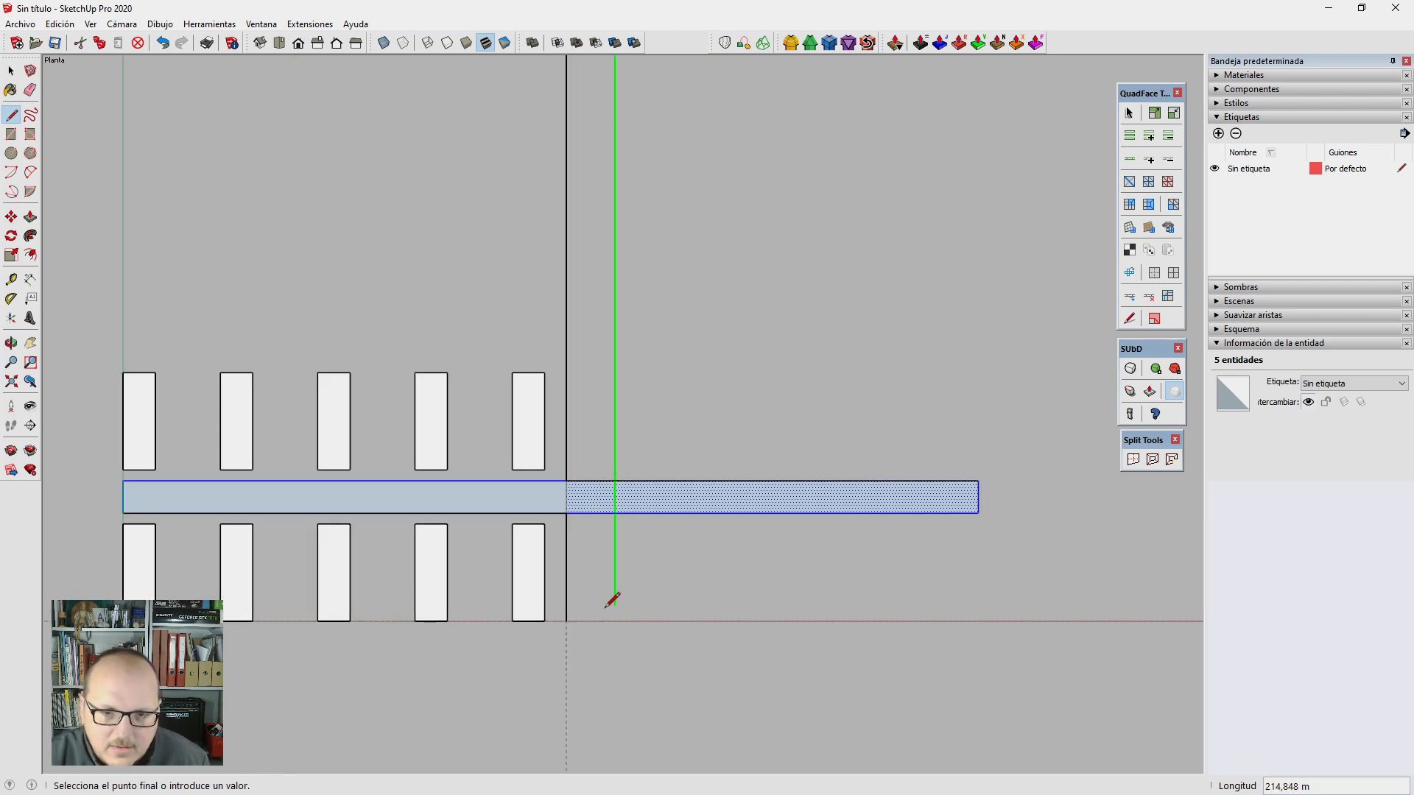
{"action": "left_click", "coordinate": [569, 620]}
{"action": "scroll", "coordinate": [640, 500], "scroll_direction": "up", "scroll_amount": 1}
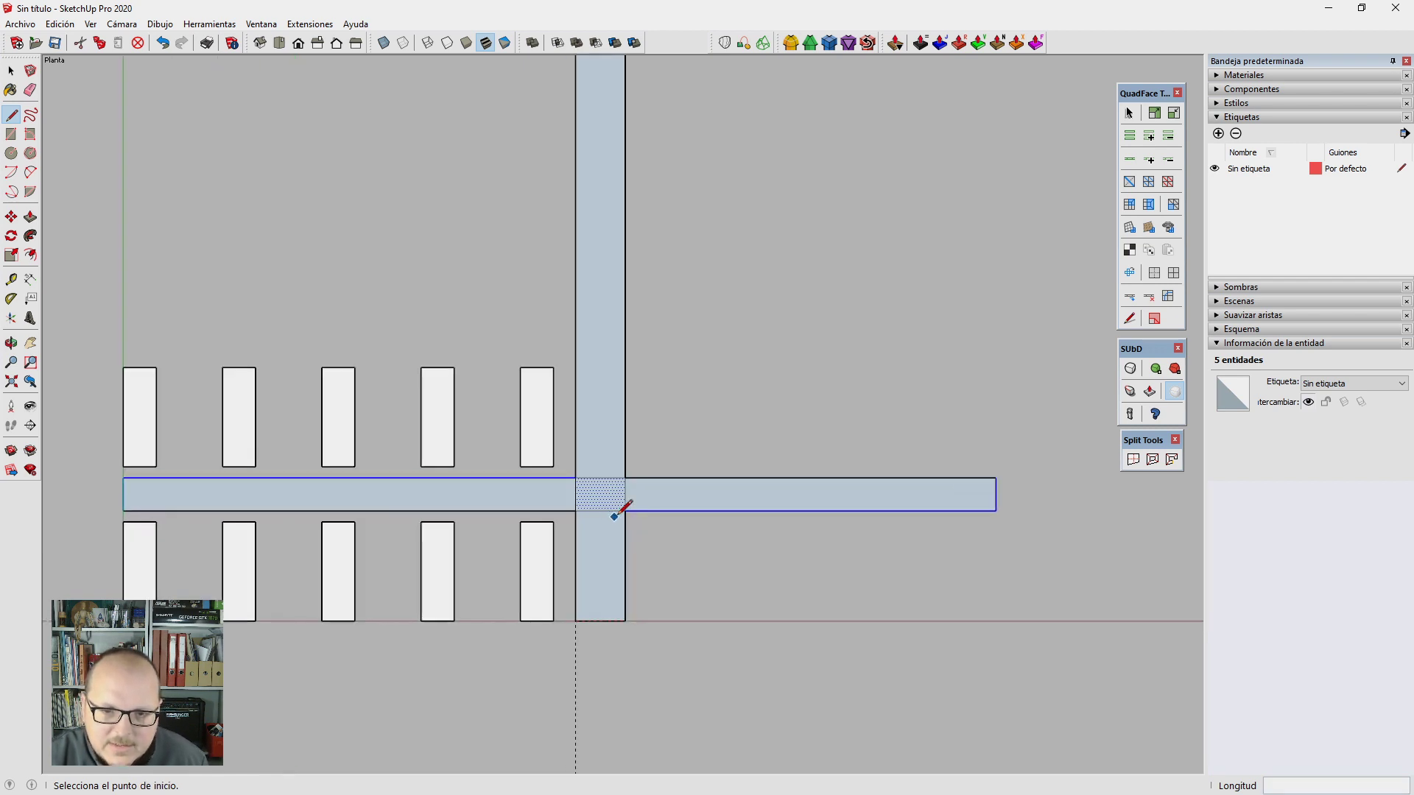
{"action": "scroll", "coordinate": [626, 508], "scroll_direction": "down", "scroll_amount": 2}
{"action": "key", "text": "space"}
{"action": "scroll", "coordinate": [626, 500], "scroll_direction": "up", "scroll_amount": 1}
Step: Select the pair of E01 blocks at the end of the two rows
{"action": "left_click", "coordinate": [593, 501]}
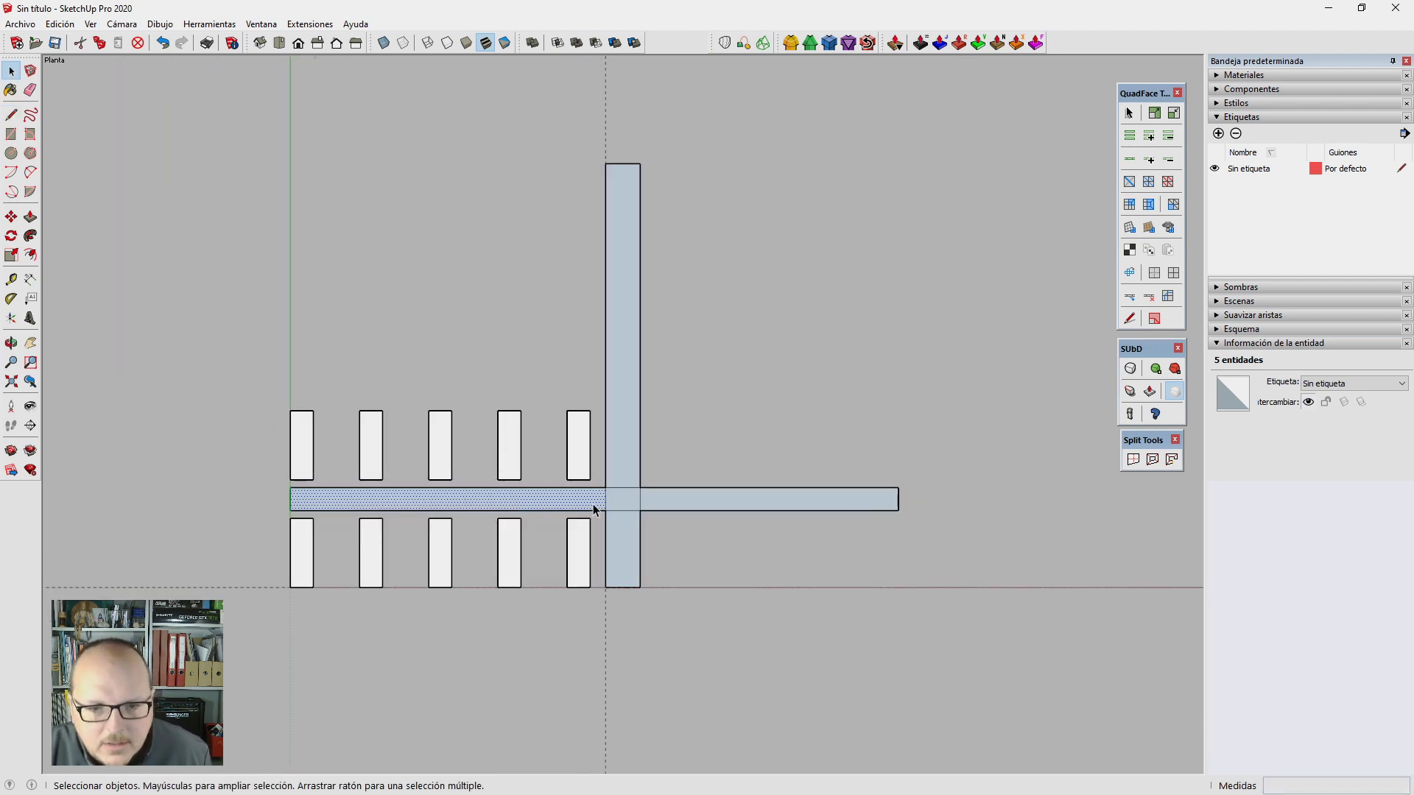
{"action": "left_click", "coordinate": [609, 655]}
{"action": "scroll", "coordinate": [600, 648], "scroll_direction": "up", "scroll_amount": 2}
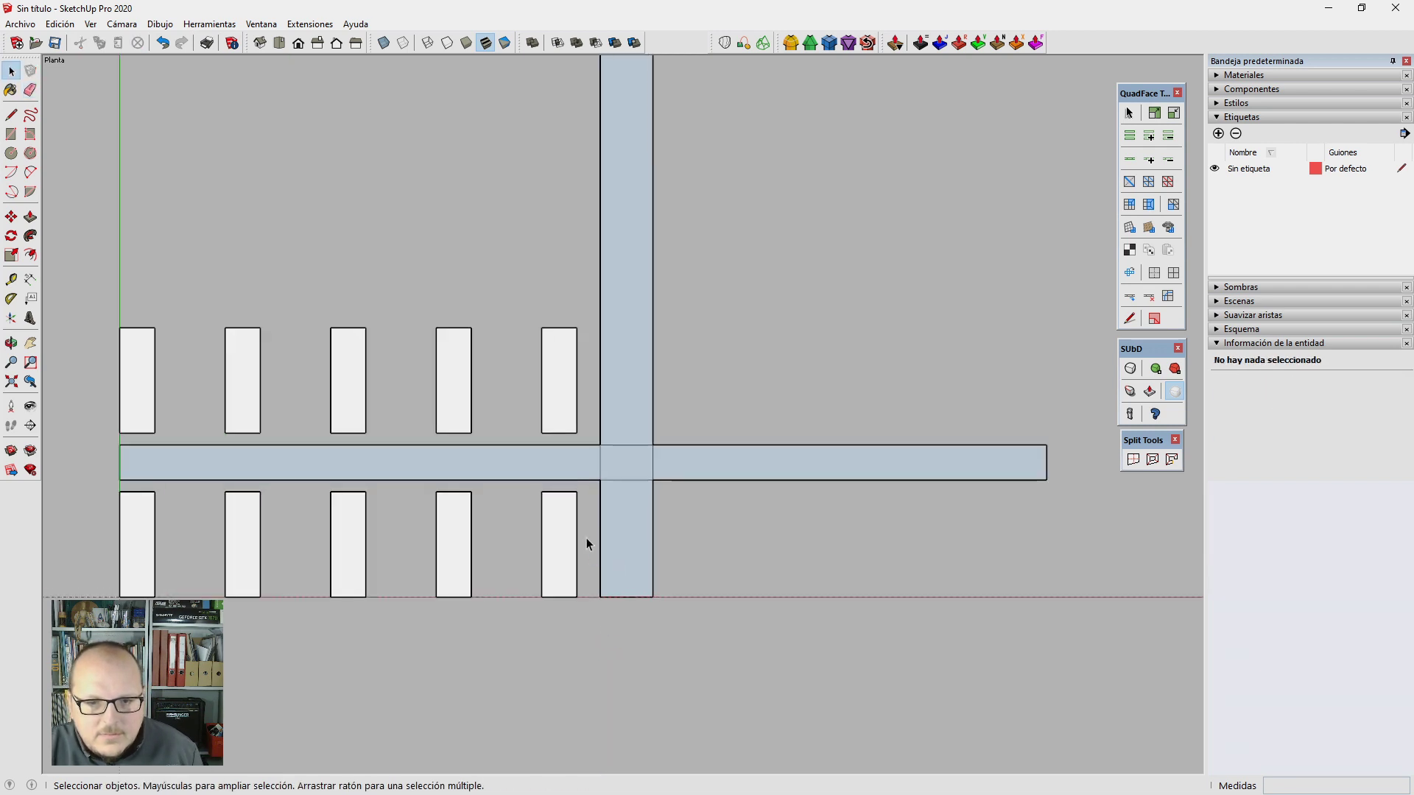
{"action": "left_click", "coordinate": [553, 532]}
{"action": "left_click", "coordinate": [556, 392], "text": "shift"}
{"action": "scroll", "coordinate": [589, 538], "scroll_direction": "up", "scroll_amount": 1}
{"action": "scroll", "coordinate": [589, 537], "scroll_direction": "up", "scroll_amount": 1}
Step: Copy the selected E01 pair 8 m across the vertical street
{"action": "key", "text": "m"}
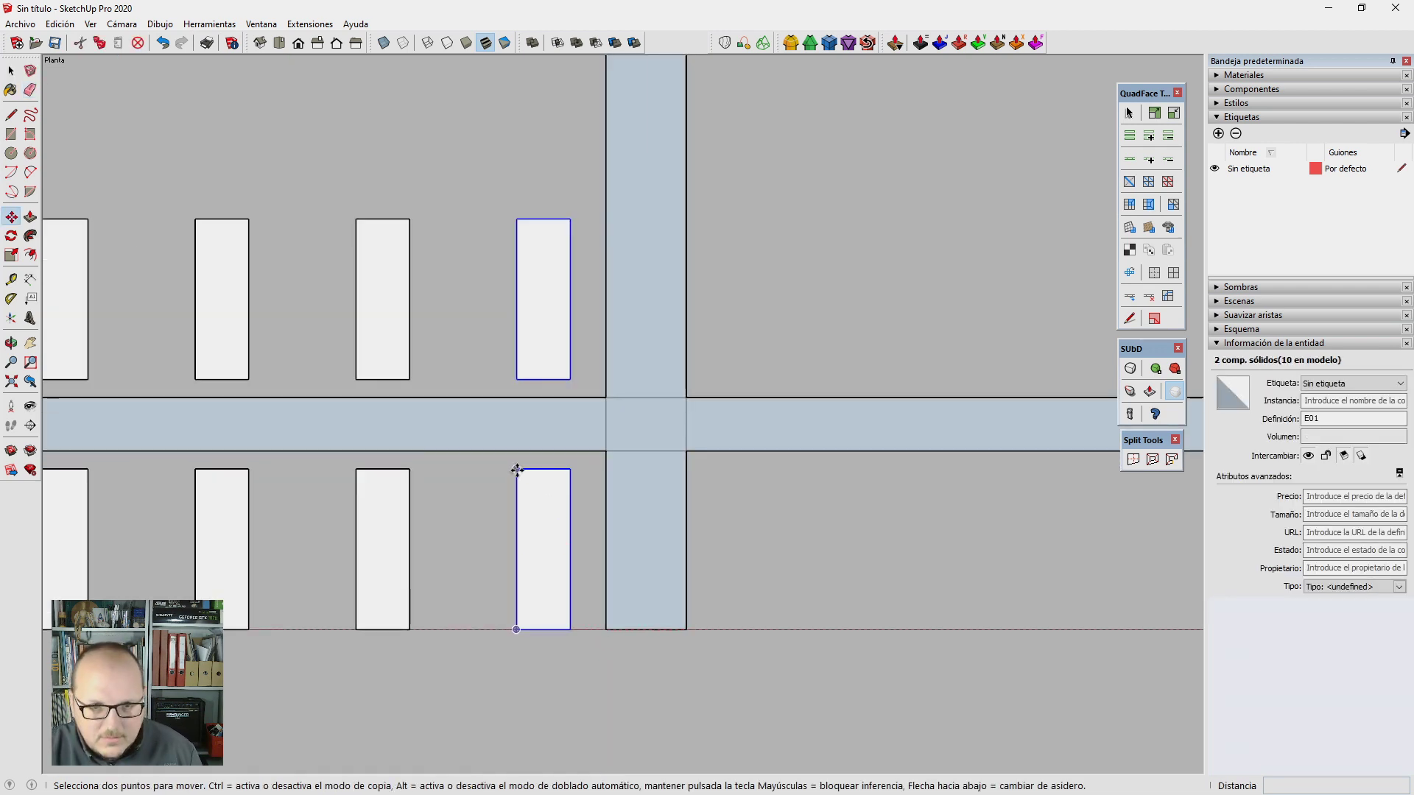
{"action": "left_click", "coordinate": [516, 469]}
{"action": "key", "text": "ctrl"}
{"action": "left_click", "coordinate": [696, 469]}
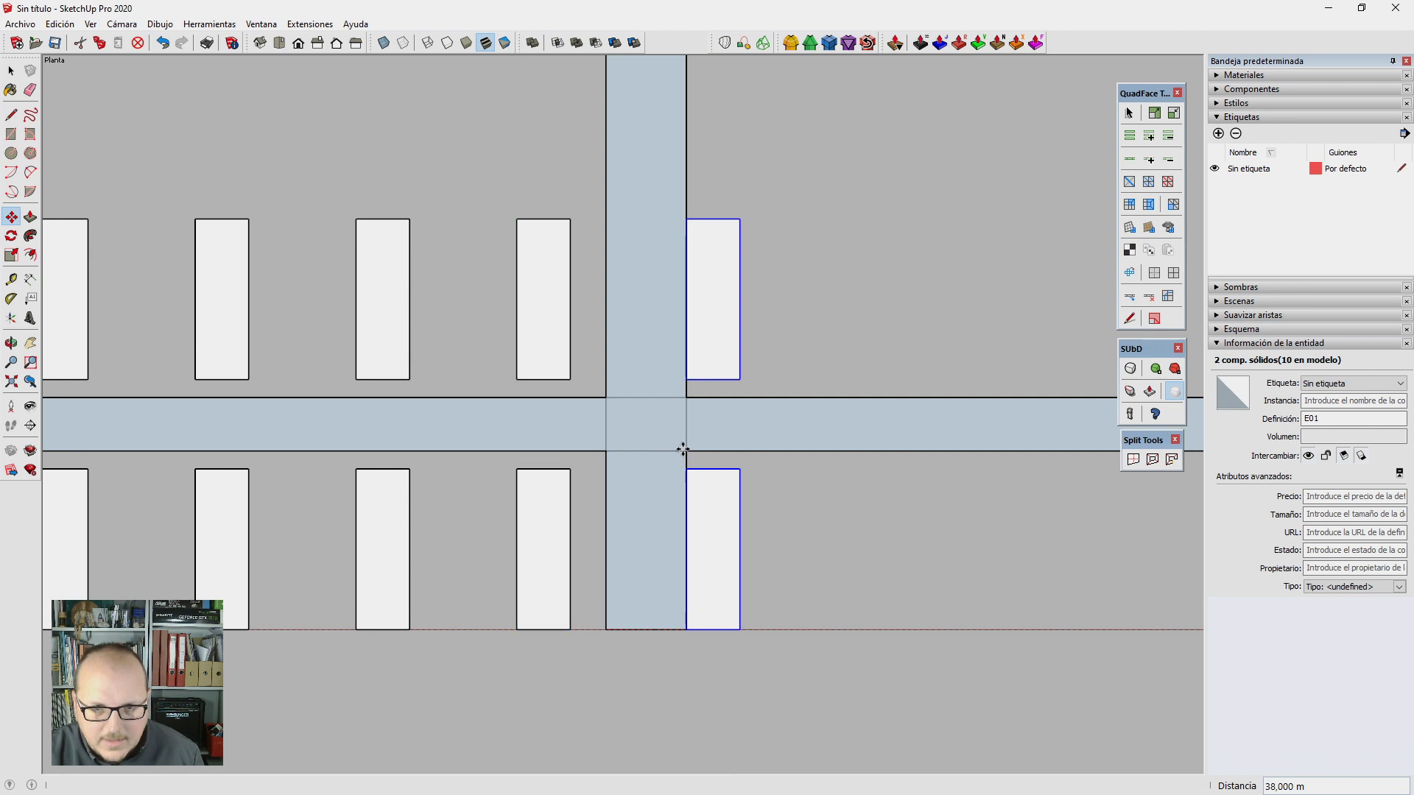
{"action": "type", "text": "8m"}
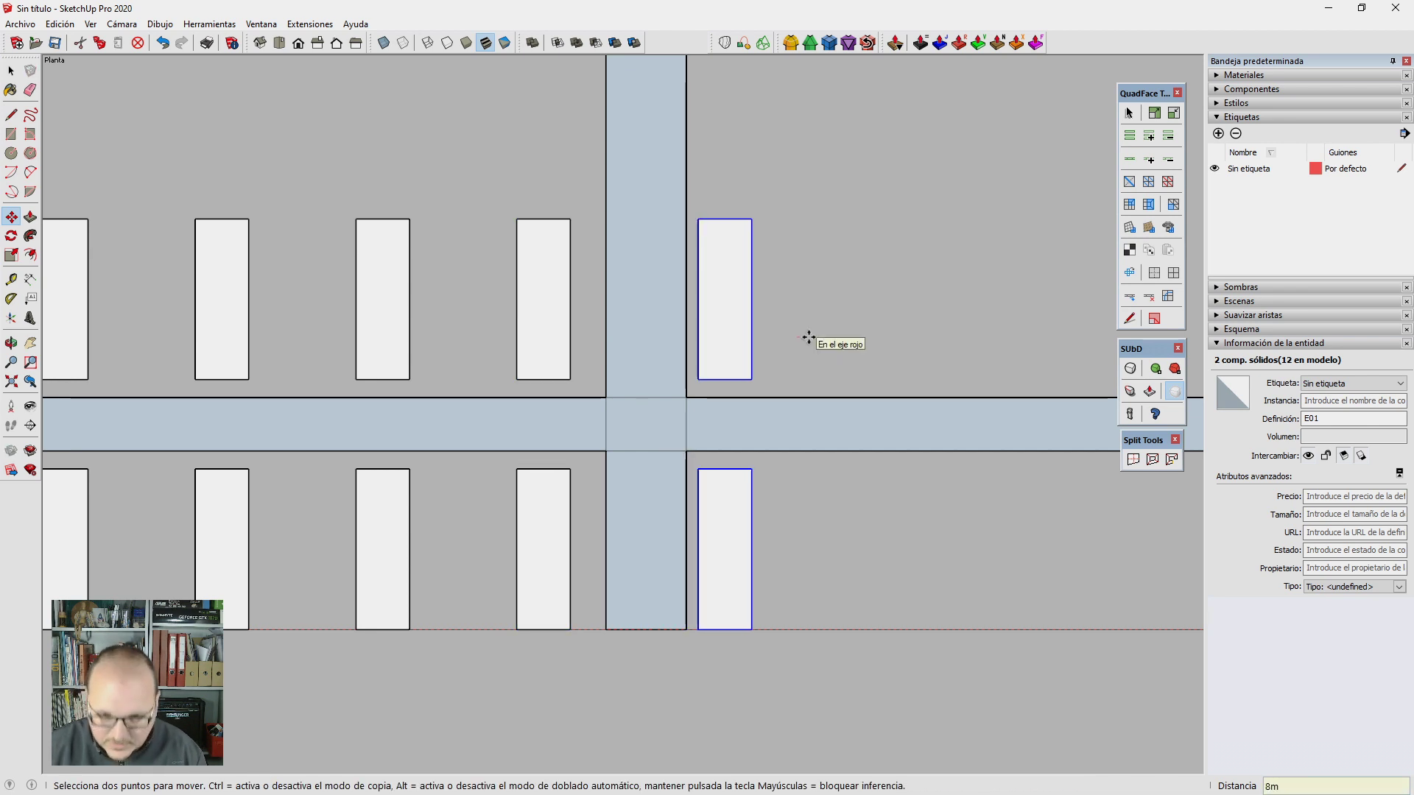
{"action": "key", "text": "Return"}
{"action": "scroll", "coordinate": [730, 404], "scroll_direction": "down", "scroll_amount": 2}
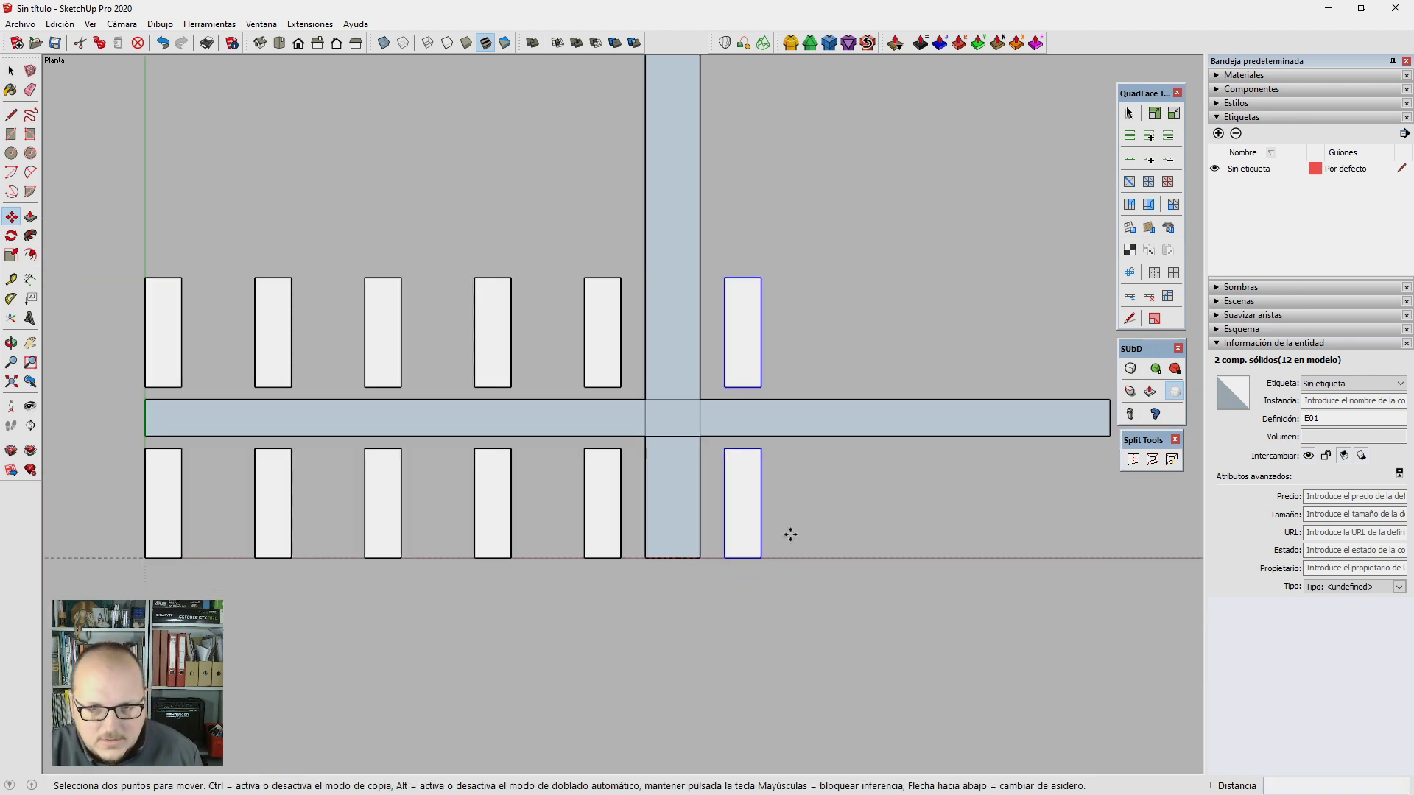
{"action": "scroll", "coordinate": [790, 535], "scroll_direction": "down", "scroll_amount": 1}
{"action": "scroll", "coordinate": [790, 535], "scroll_direction": "up", "scroll_amount": 1}
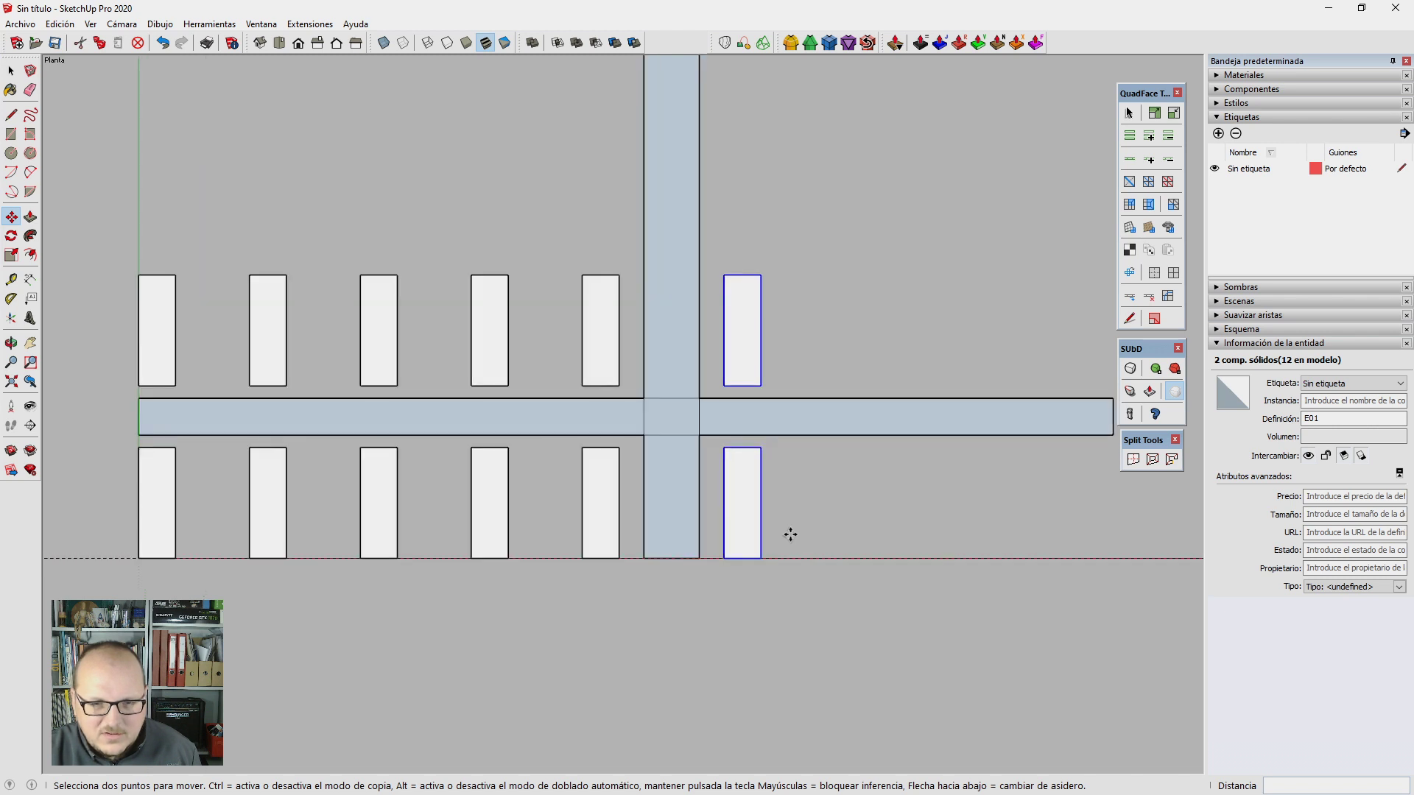
{"action": "scroll", "coordinate": [791, 534], "scroll_direction": "down", "scroll_amount": 1}
{"action": "scroll", "coordinate": [790, 535], "scroll_direction": "down", "scroll_amount": 3}
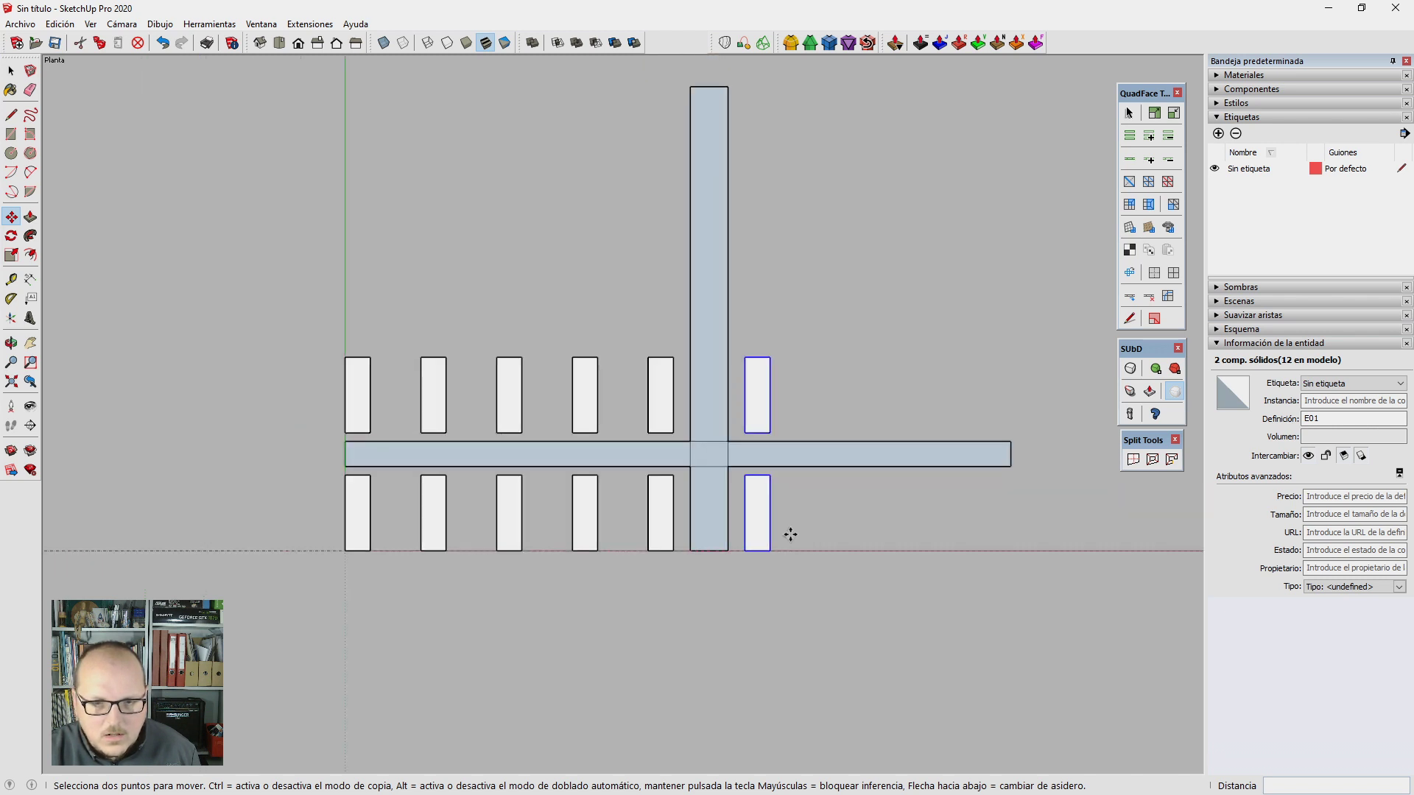
{"action": "key", "text": "space"}
{"action": "left_click", "coordinate": [672, 404]}
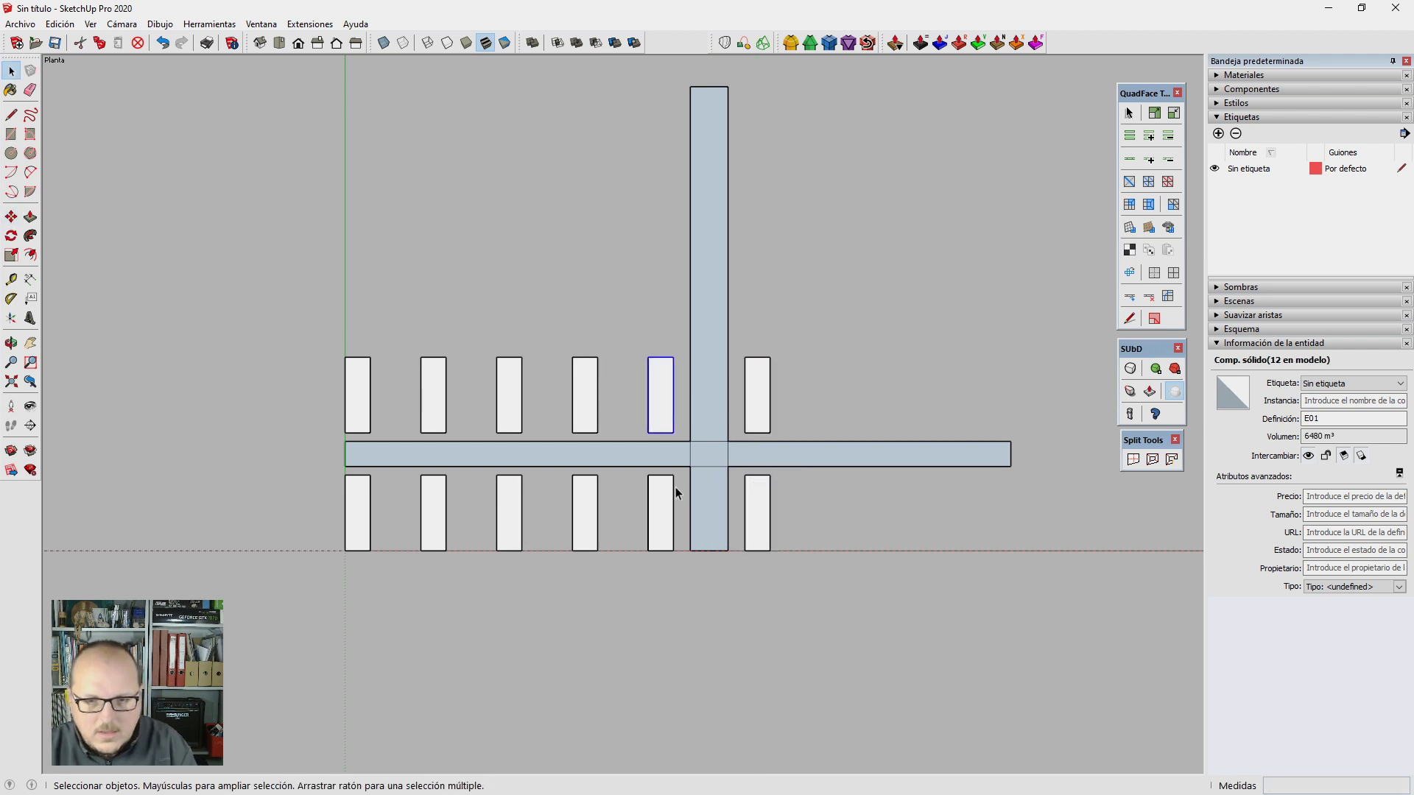
Step: Delete the E01 block pair beside the vertical street and draw a rectangle in the lower gap
{"action": "key", "text": "Delete"}
{"action": "scroll", "coordinate": [667, 498], "scroll_direction": "up", "scroll_amount": 3}
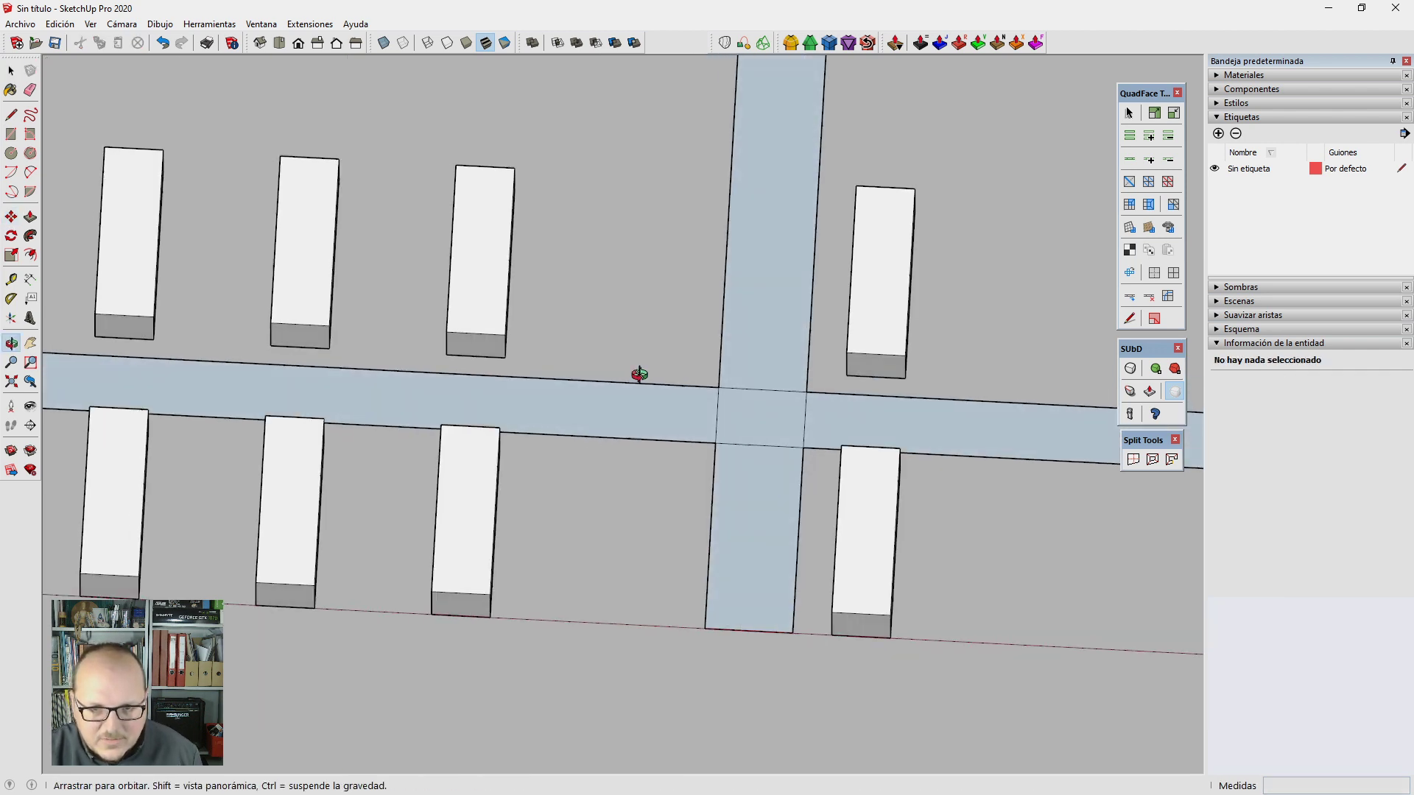
{"action": "middle_click_drag", "start_coordinate": [650, 441], "coordinate": [676, 489]}
{"action": "key", "text": "r"}
{"action": "left_click", "coordinate": [689, 462]}
{"action": "left_click", "coordinate": [559, 605]}
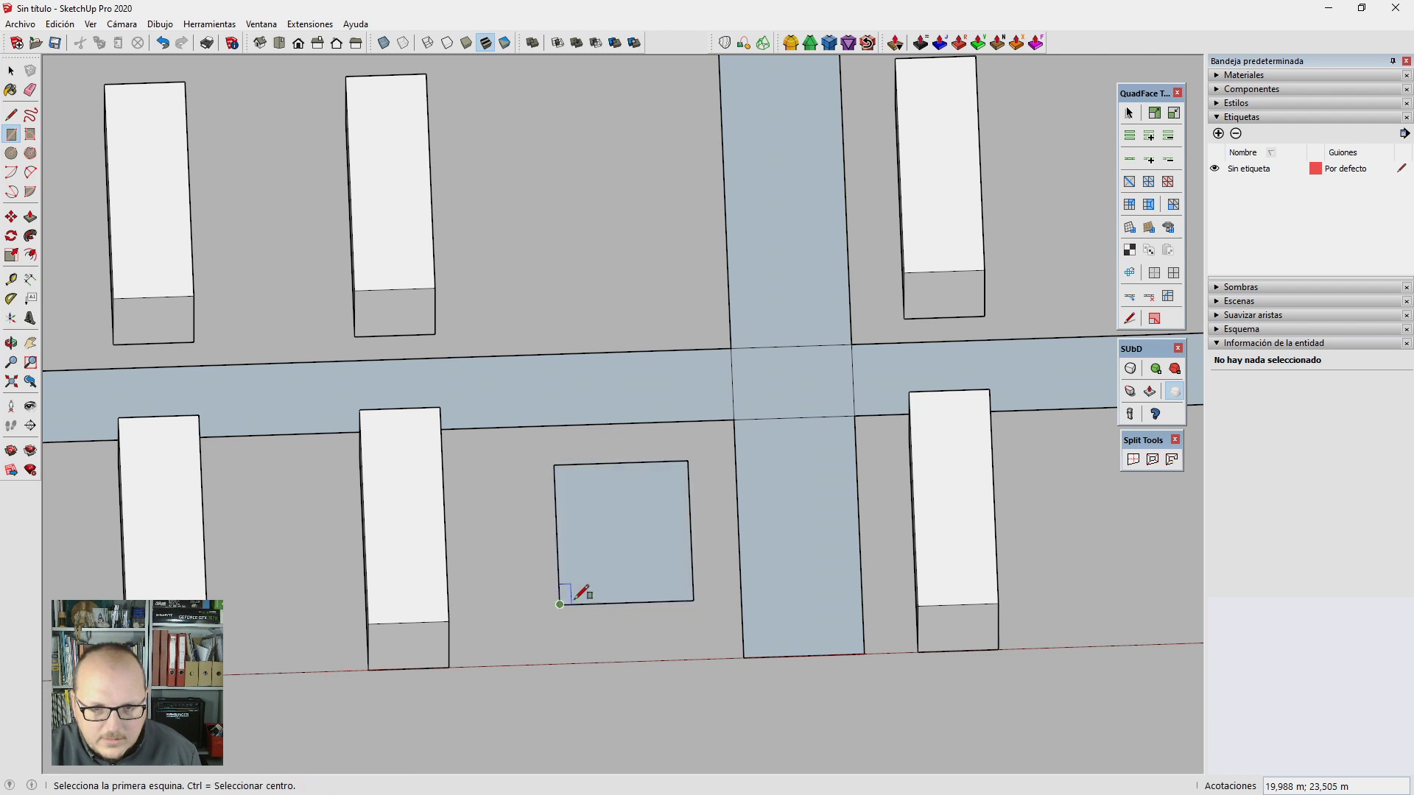
Step: Scale the new rectangle to 20 m wide and slightly shorter, then view it from the top
{"action": "key", "text": "space"}
{"action": "double_click", "coordinate": [608, 559]}
{"action": "key", "text": "s"}
{"action": "left_click_drag", "start_coordinate": [557, 534], "coordinate": [571, 517]}
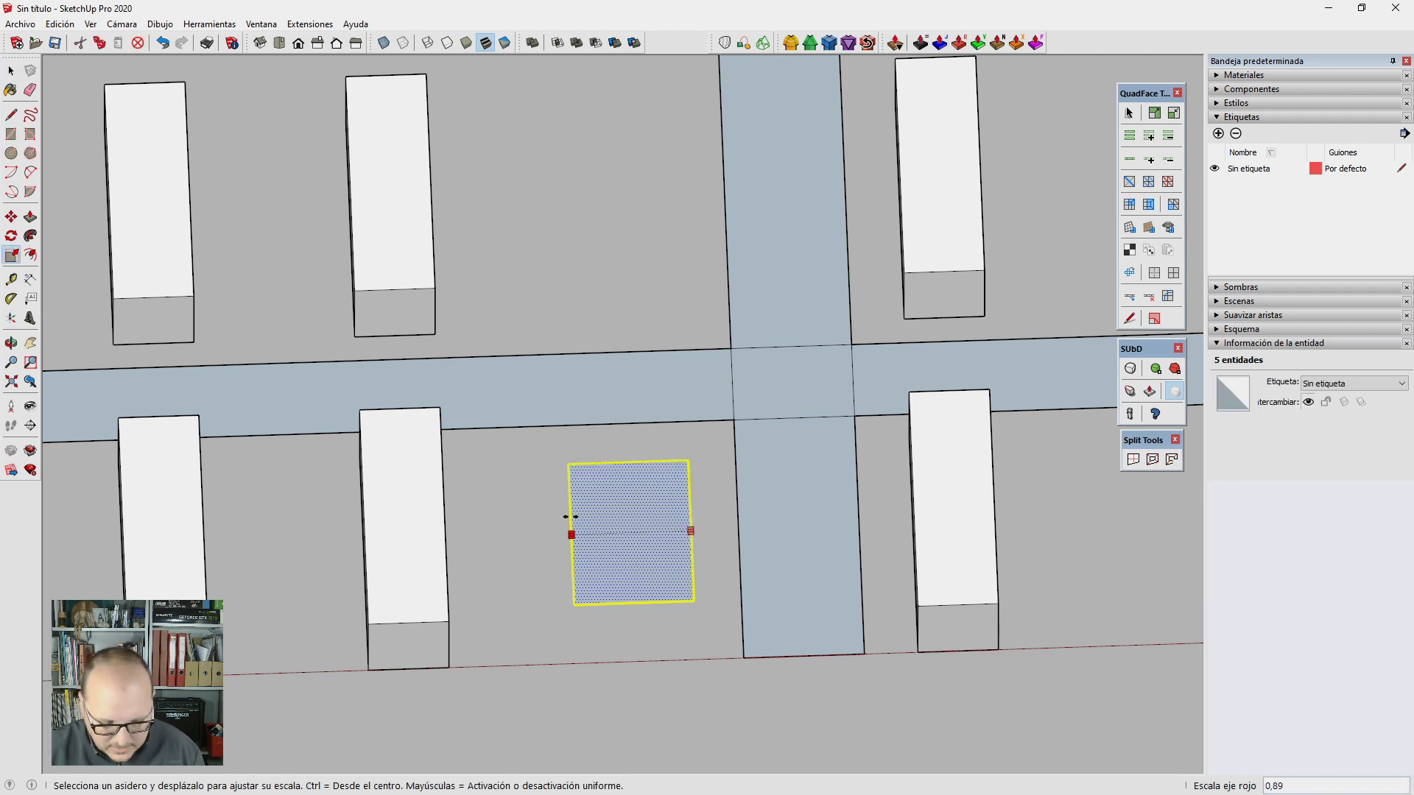
{"action": "type", "text": "5m"}
{"action": "key", "text": "Return"}
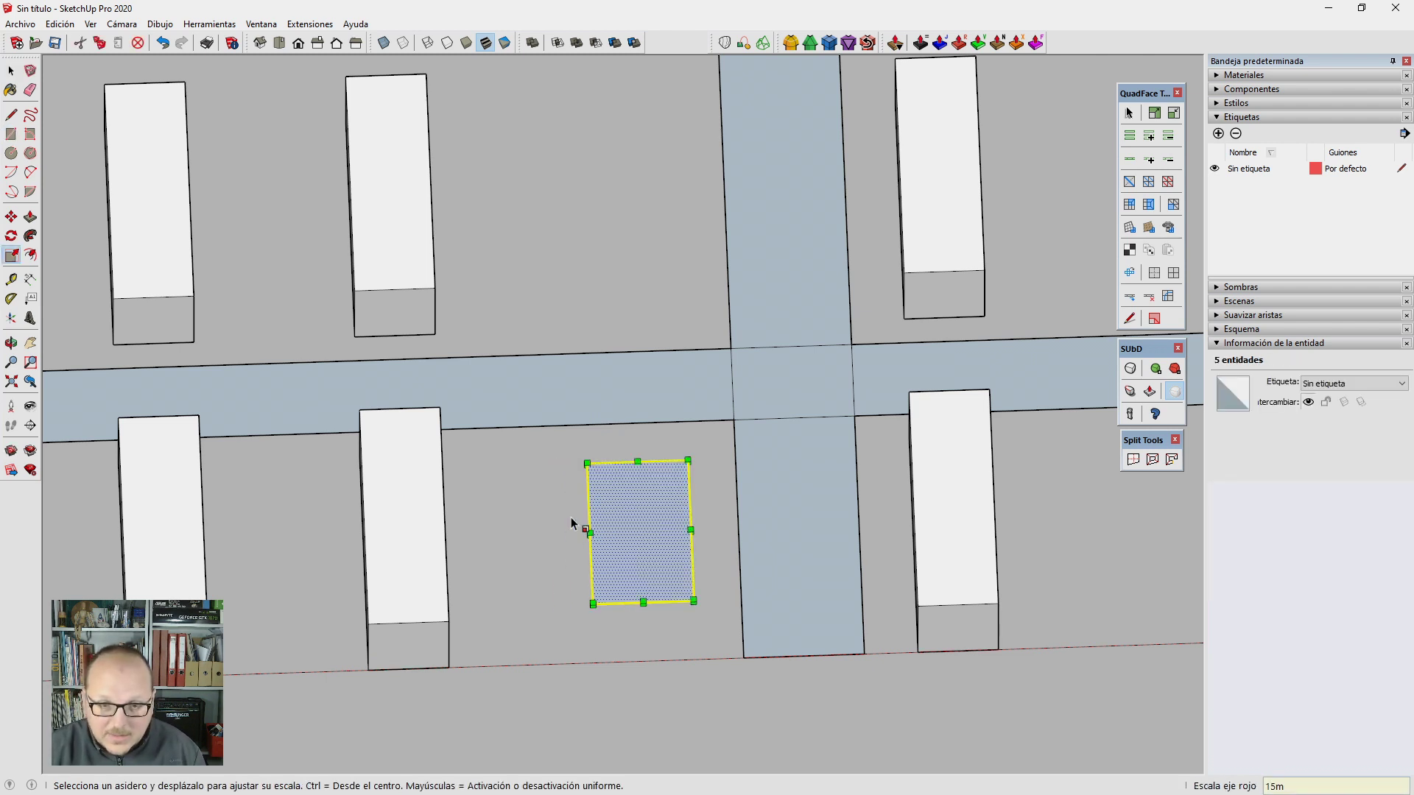
{"action": "type", "text": "20m"}
{"action": "key", "text": "Return"}
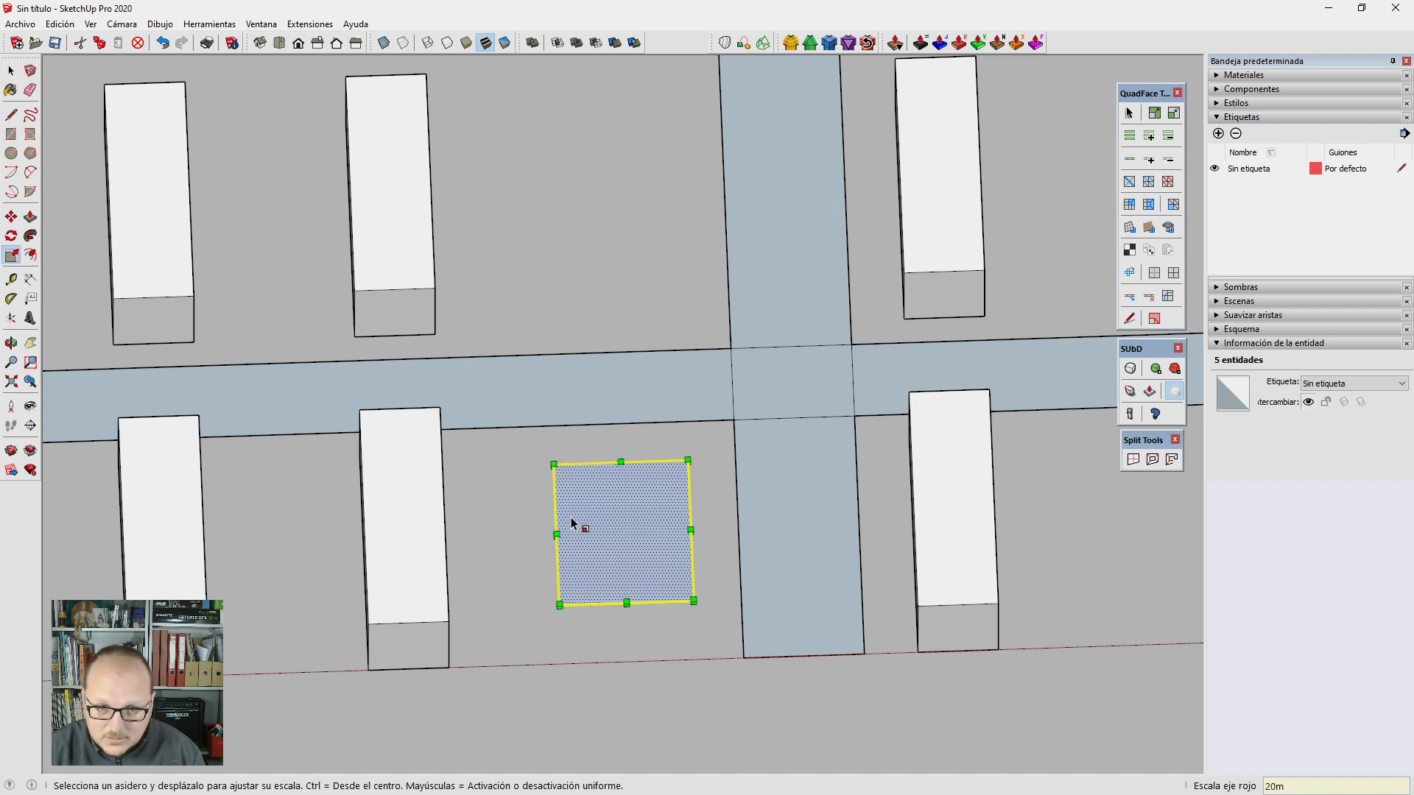
{"action": "left_click", "coordinate": [628, 603]}
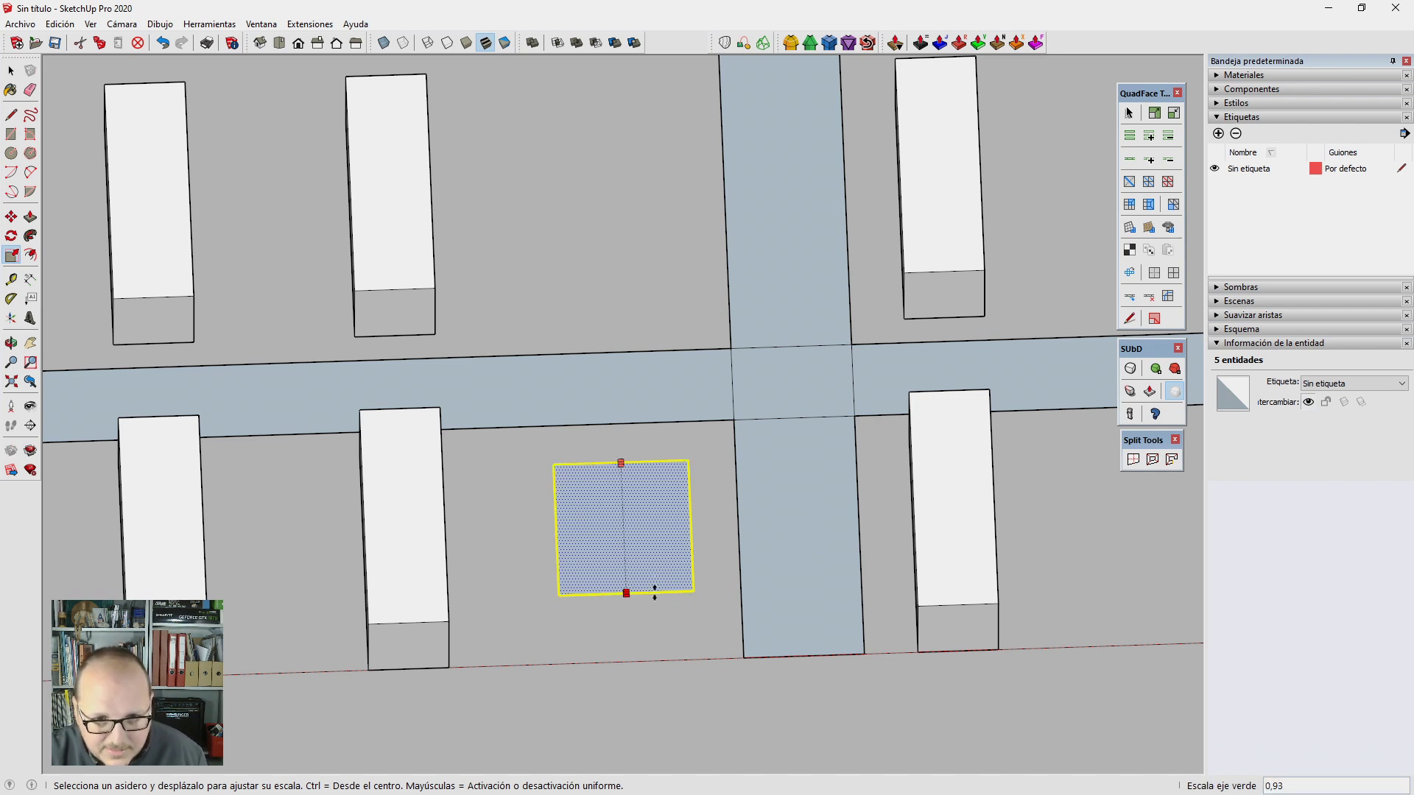
{"action": "key", "text": "space"}
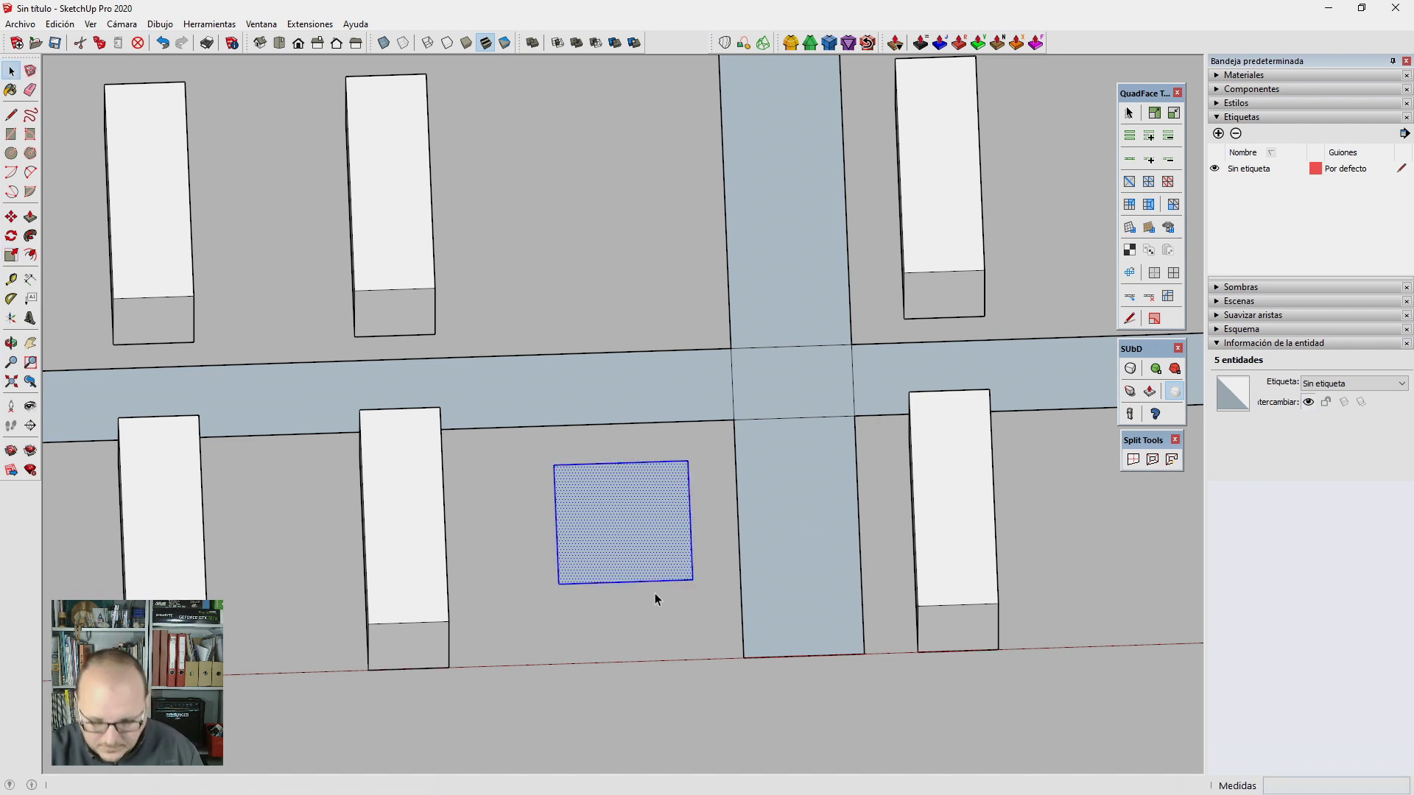
{"action": "key", "text": "F2"}
Step: Try moving the square by its corner to the street corner, then undo that move
{"action": "key", "text": "m"}
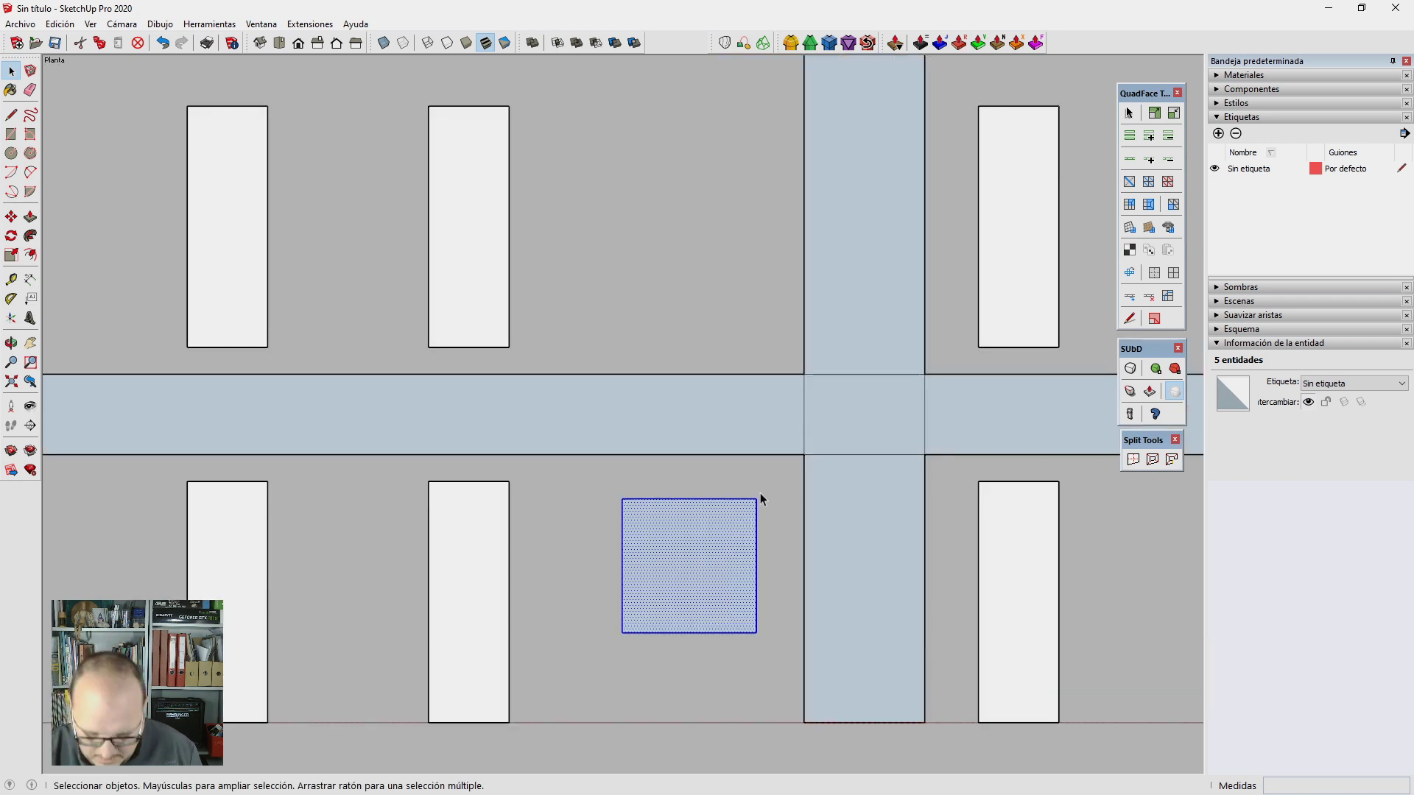
{"action": "scroll", "coordinate": [759, 501], "scroll_direction": "up", "scroll_amount": 2}
{"action": "left_click", "coordinate": [752, 496]}
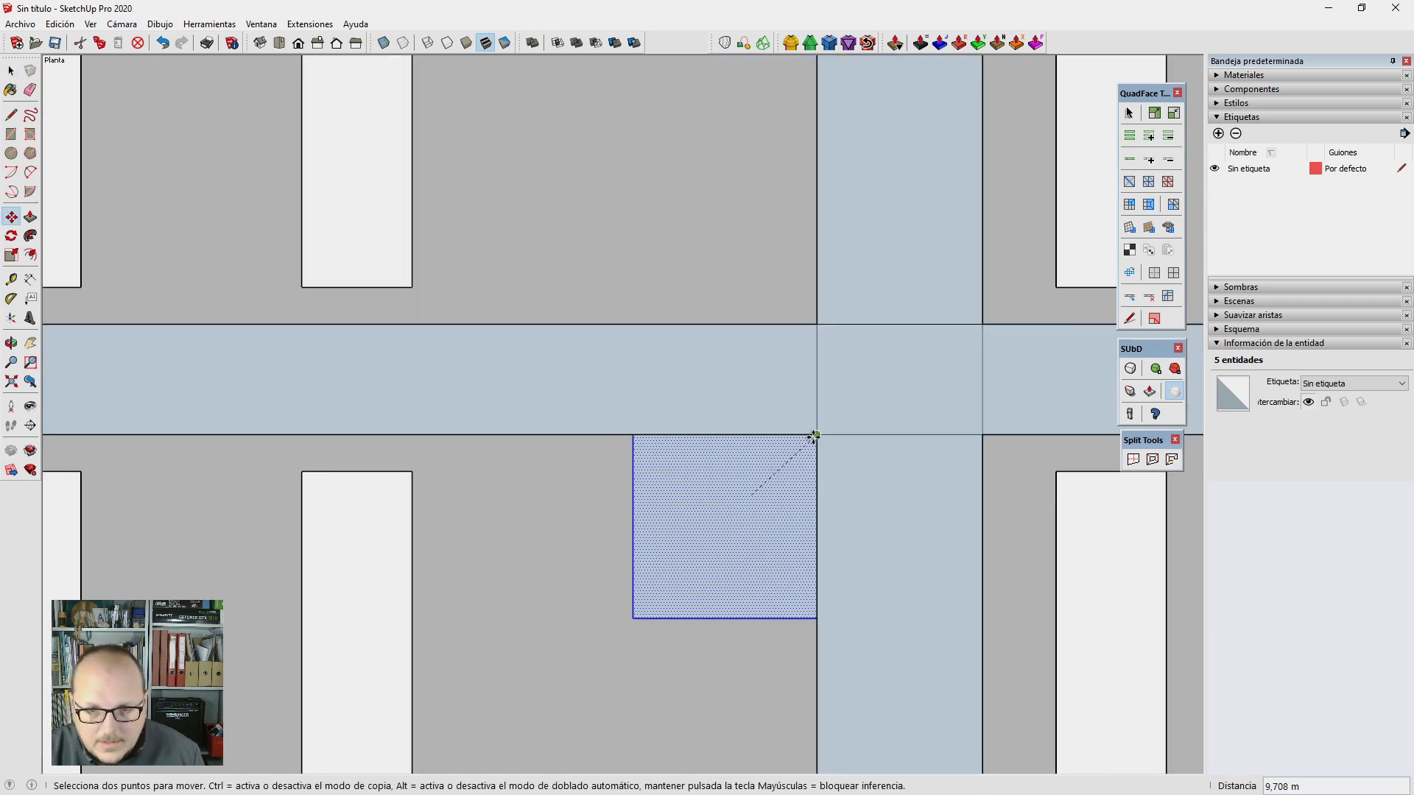
{"action": "left_click", "coordinate": [813, 464]}
{"action": "key", "text": "ctrl+z"}
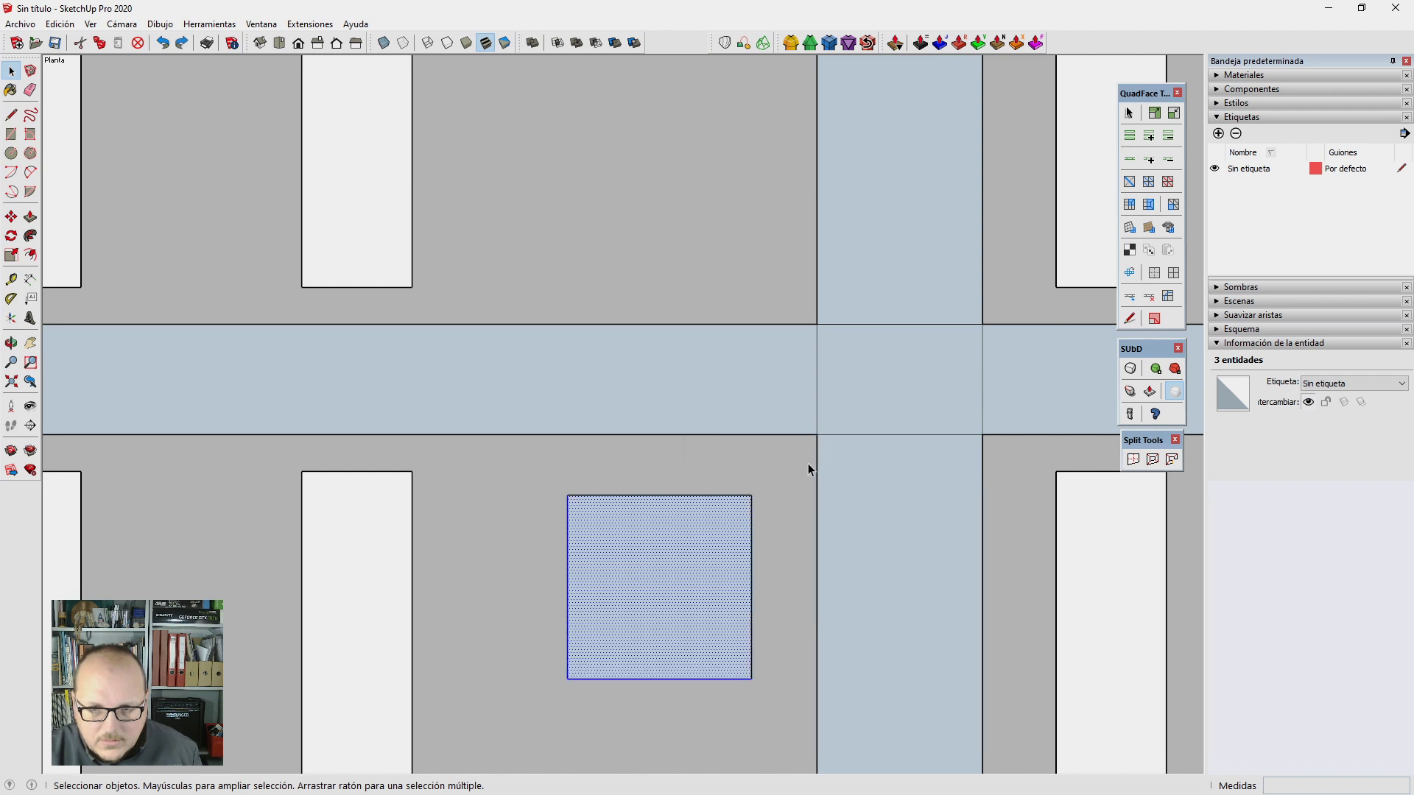
{"action": "key", "text": "space"}
{"action": "scroll", "coordinate": [859, 450], "scroll_direction": "down", "scroll_amount": 3}
{"action": "scroll", "coordinate": [814, 483], "scroll_direction": "up", "scroll_amount": 2}
Step: Move the square against the vertical street, then shift it 8 m left
{"action": "double_click", "coordinate": [713, 559]}
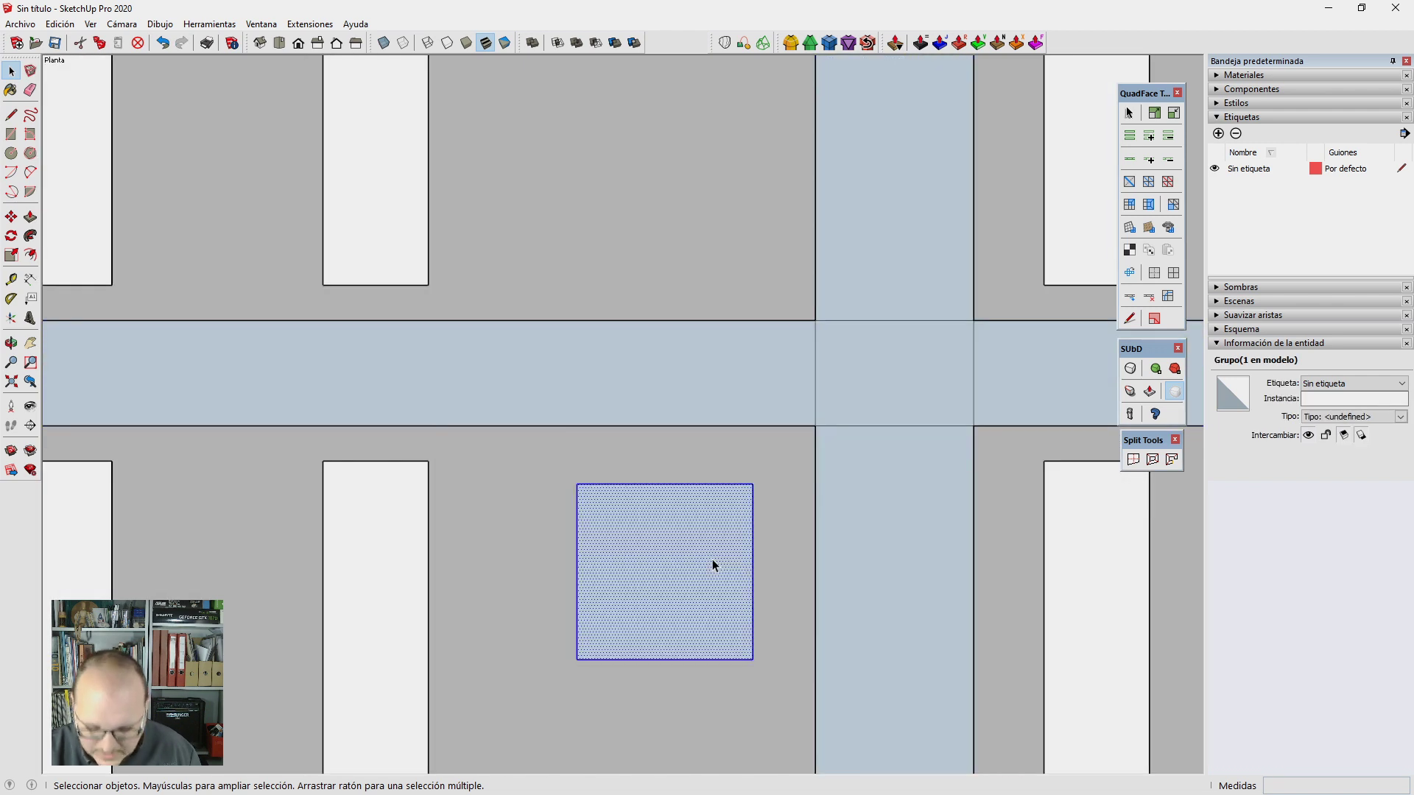
{"action": "key", "text": "m"}
{"action": "left_click", "coordinate": [752, 484]}
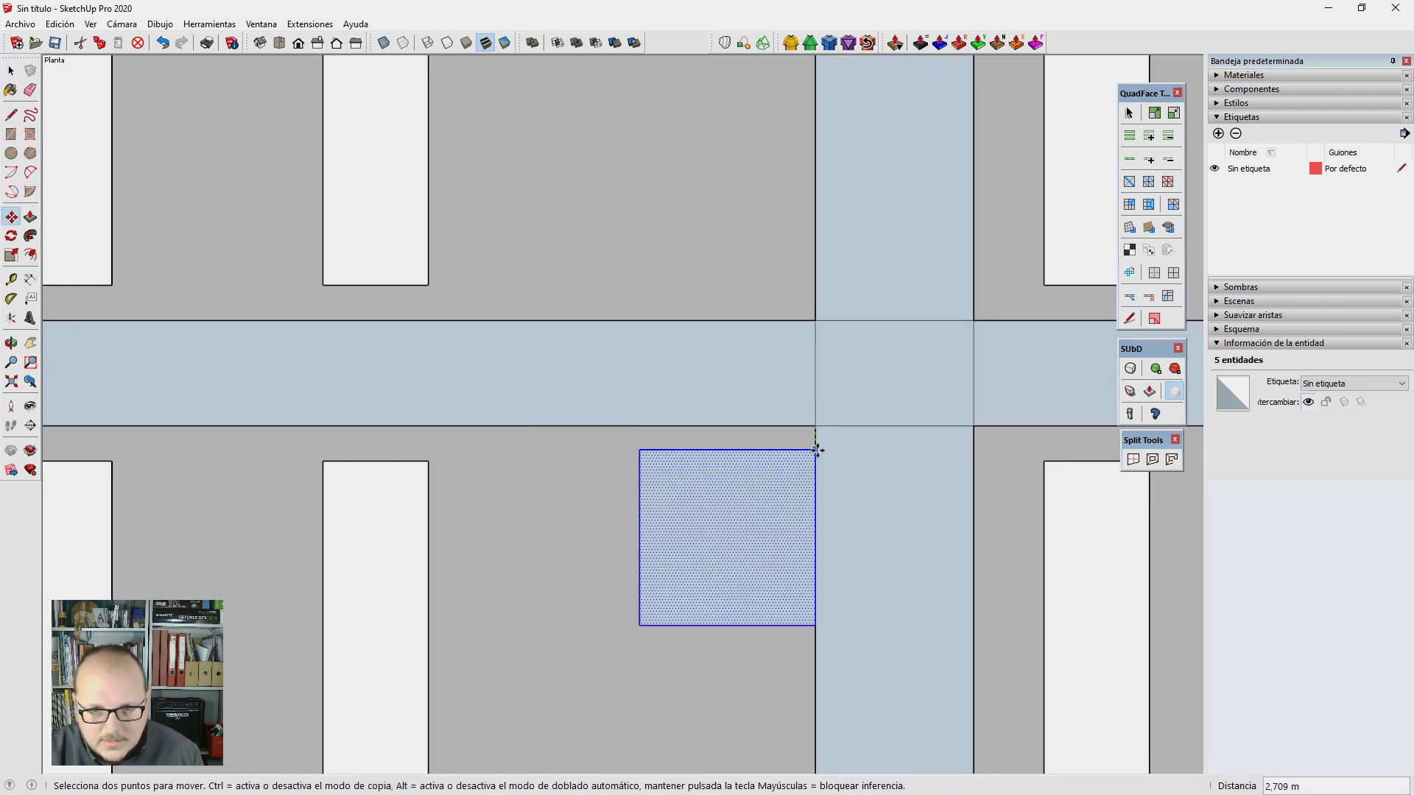
{"action": "left_click", "coordinate": [429, 463]}
{"action": "left_click", "coordinate": [670, 524]}
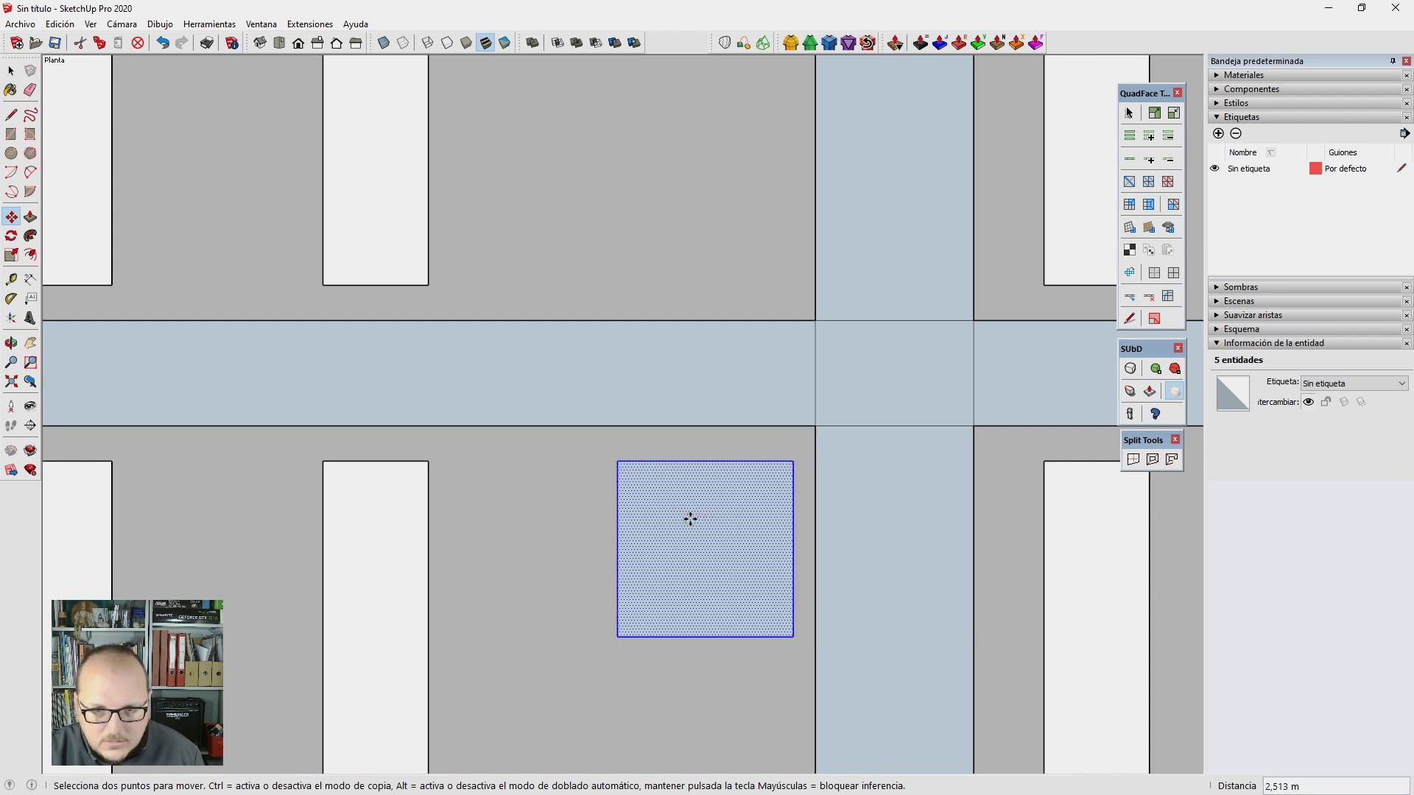
{"action": "key", "text": "Return"}
{"action": "key", "text": "space"}
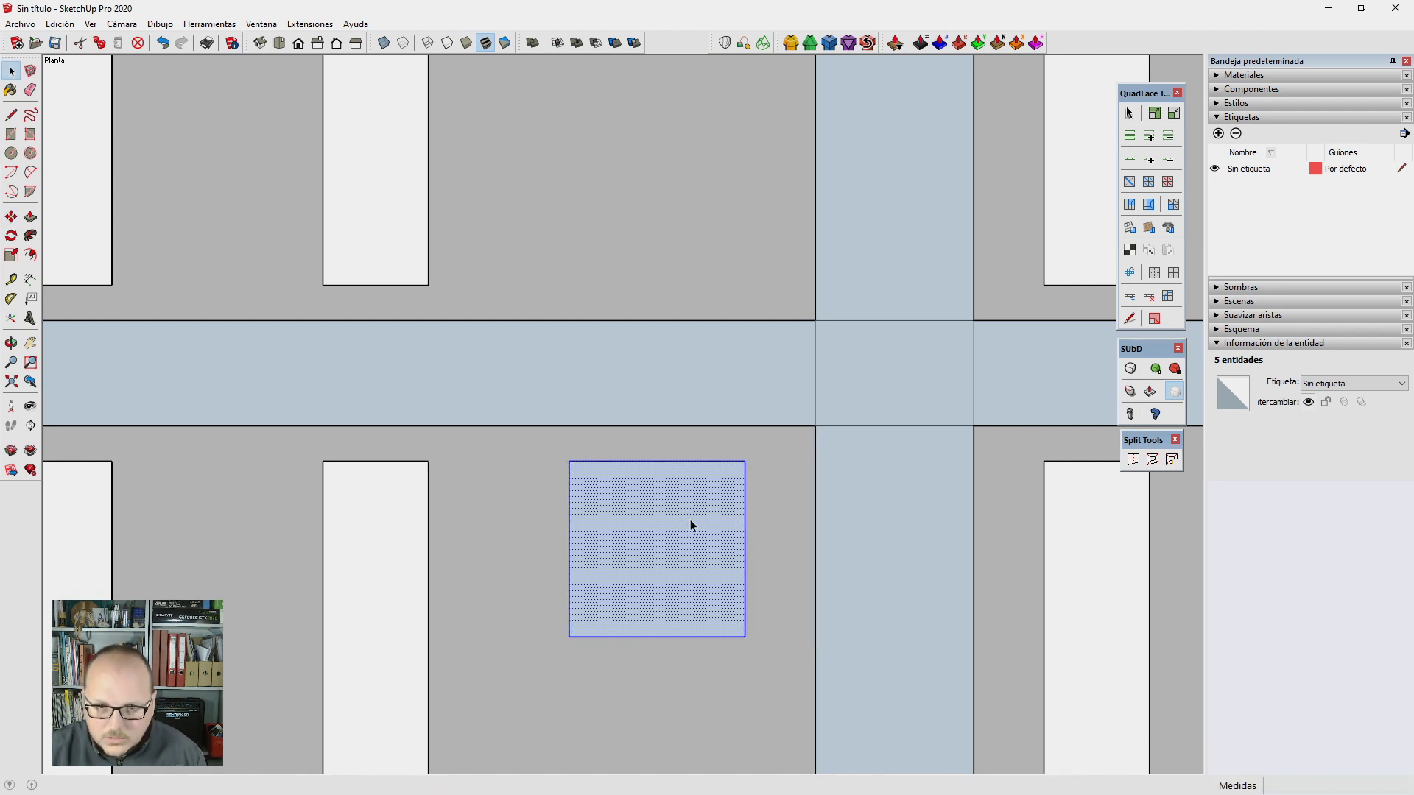
{"action": "scroll", "coordinate": [674, 365], "scroll_direction": "down", "scroll_amount": 2}
{"action": "scroll", "coordinate": [674, 365], "scroll_direction": "down", "scroll_amount": 2}
{"action": "scroll", "coordinate": [704, 552], "scroll_direction": "up", "scroll_amount": 2}
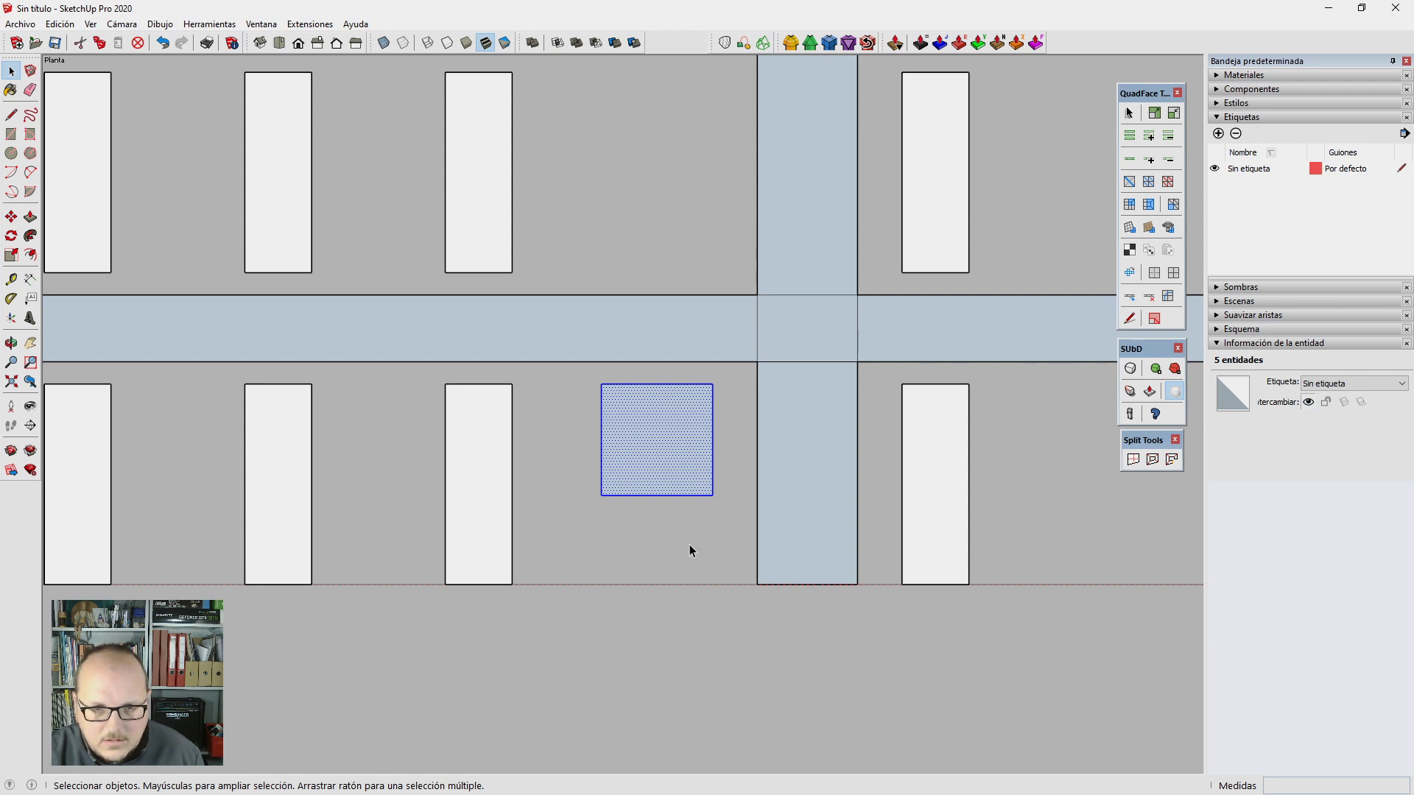
{"action": "scroll", "coordinate": [689, 551], "scroll_direction": "down", "scroll_amount": 2}
{"action": "scroll", "coordinate": [690, 551], "scroll_direction": "down", "scroll_amount": 1}
{"action": "scroll", "coordinate": [689, 551], "scroll_direction": "up", "scroll_amount": 1}
Step: Scale the square face along green down to the blocks' bottom line
{"action": "left_click", "coordinate": [582, 506]}
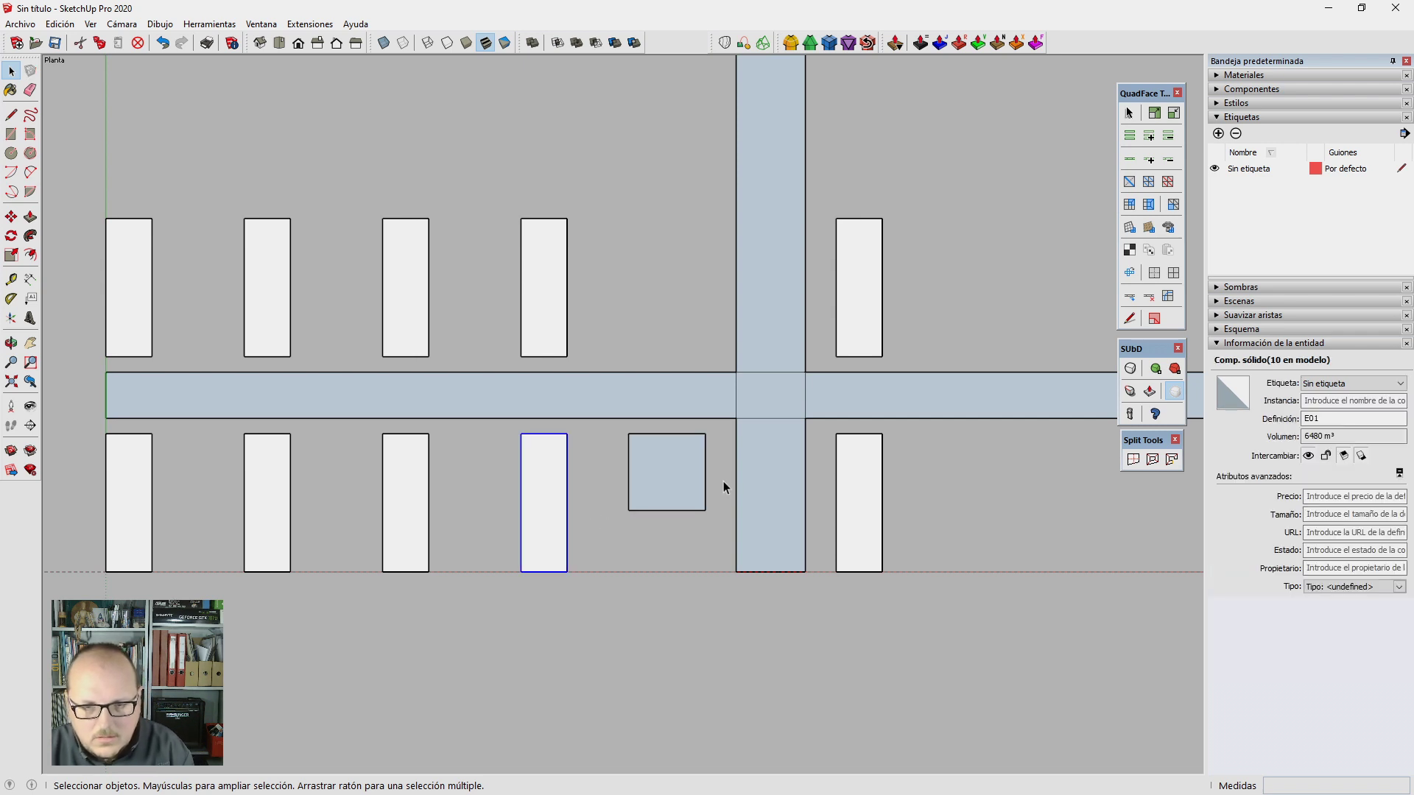
{"action": "scroll", "coordinate": [663, 531], "scroll_direction": "up", "scroll_amount": 1}
{"action": "scroll", "coordinate": [665, 515], "scroll_direction": "up", "scroll_amount": 1}
{"action": "left_click", "coordinate": [667, 472]}
{"action": "key", "text": "s"}
{"action": "left_click_drag", "start_coordinate": [669, 499], "coordinate": [678, 589]}
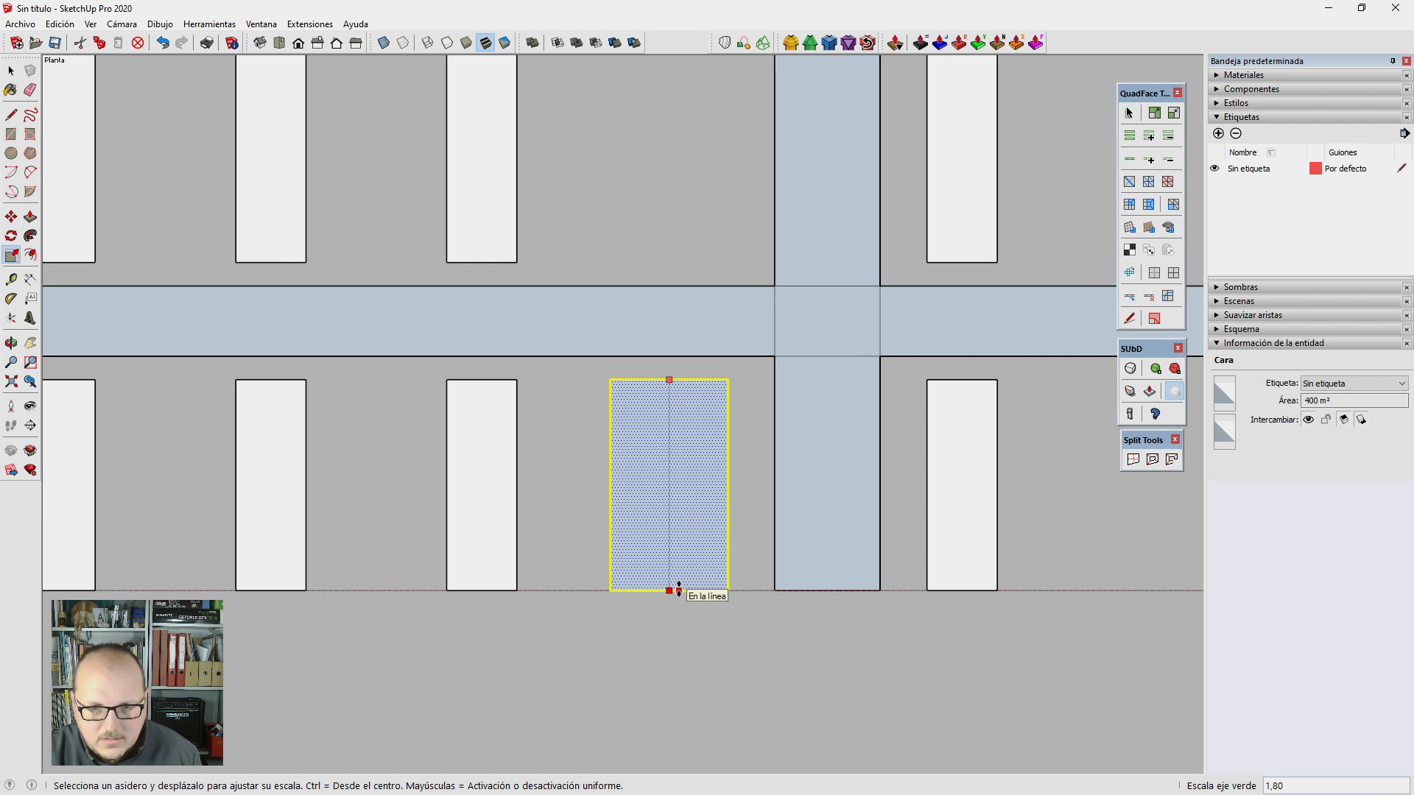
Step: Set the face width to 16 m and pull its bottom edge to the E01 block midpoint
{"action": "left_click_drag", "start_coordinate": [611, 485], "coordinate": [623, 479]}
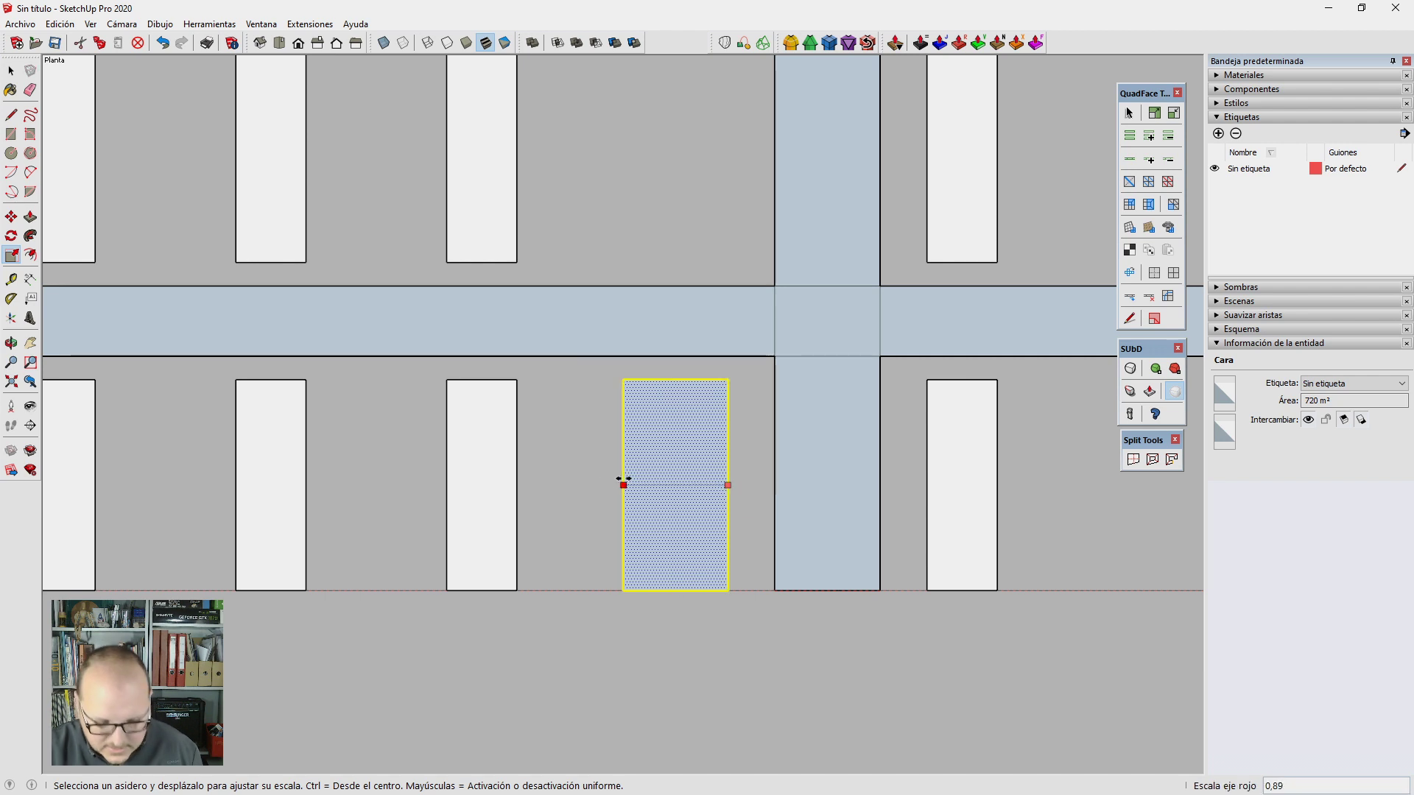
{"action": "key", "text": "Return"}
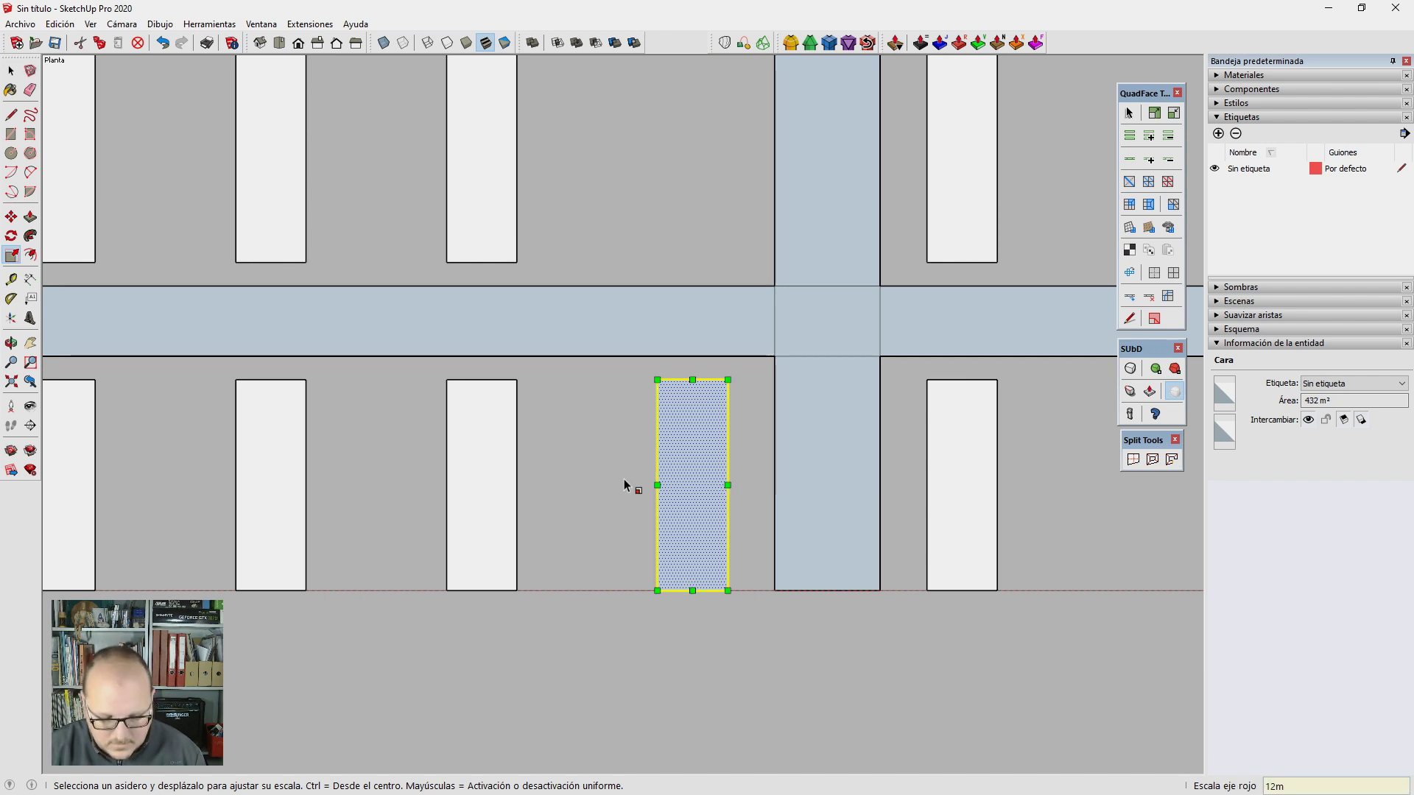
{"action": "type", "text": "6m"}
{"action": "key", "text": "Return"}
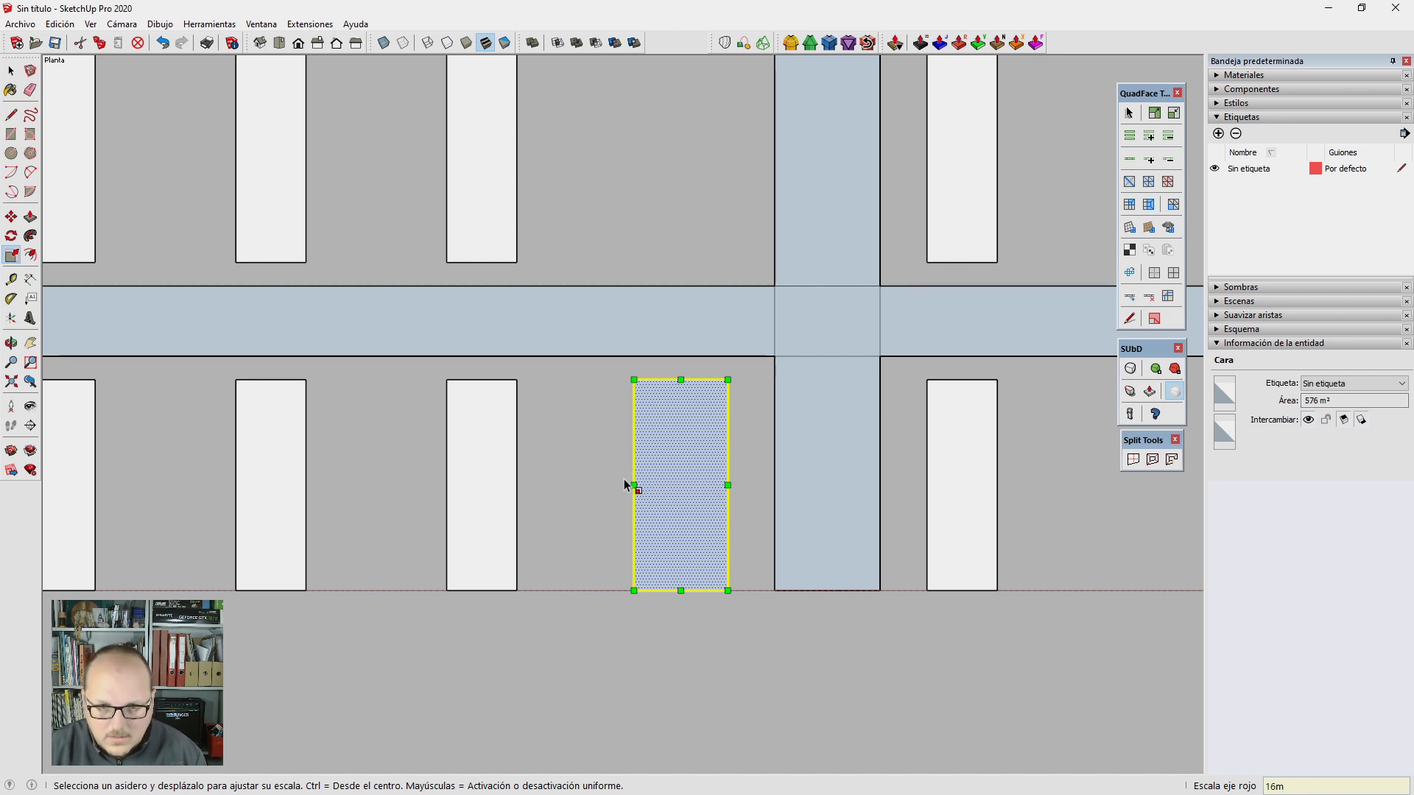
{"action": "left_click", "coordinate": [680, 591]}
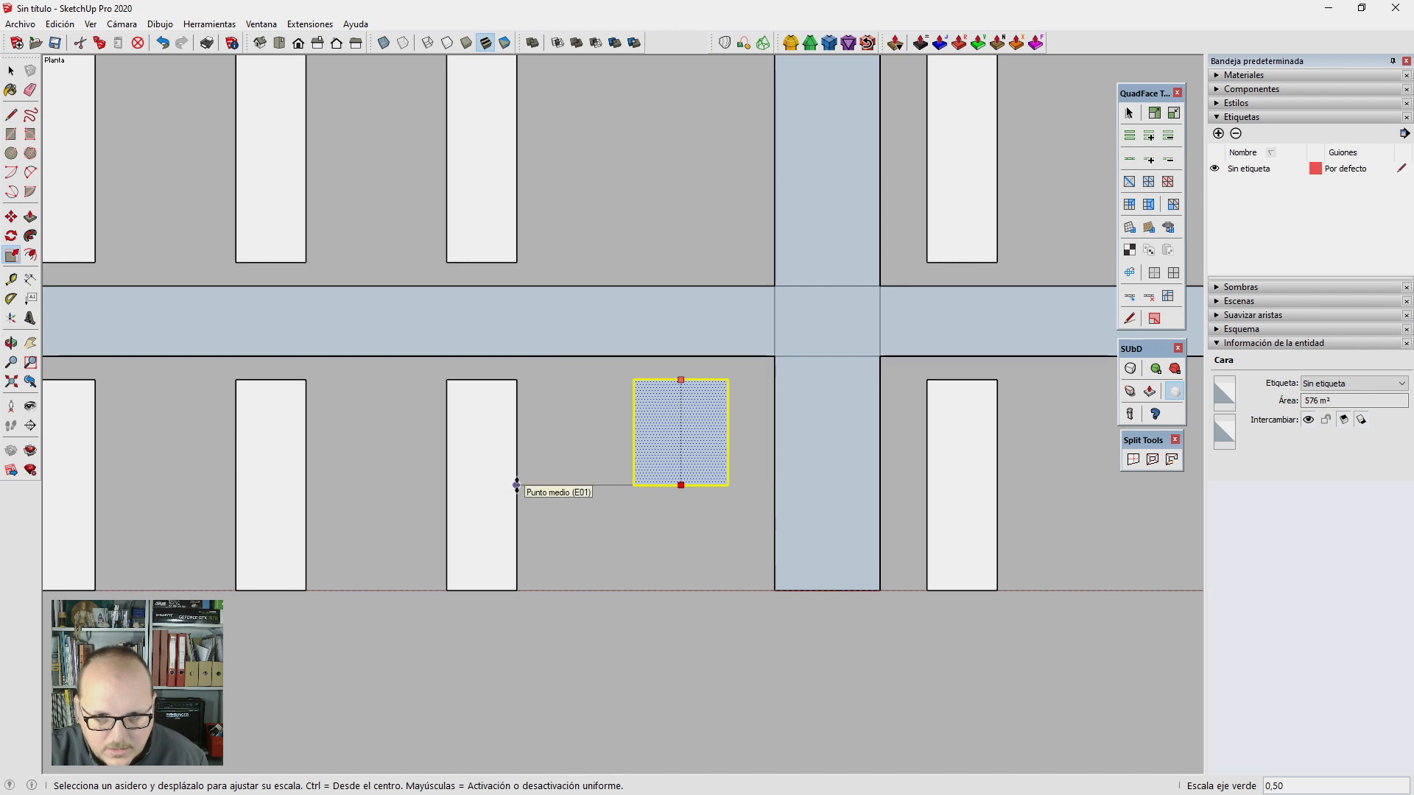
{"action": "left_click", "coordinate": [514, 485]}
{"action": "key", "text": "space"}
{"action": "left_click", "coordinate": [615, 477]}
{"action": "scroll", "coordinate": [615, 477], "scroll_direction": "down", "scroll_amount": 2}
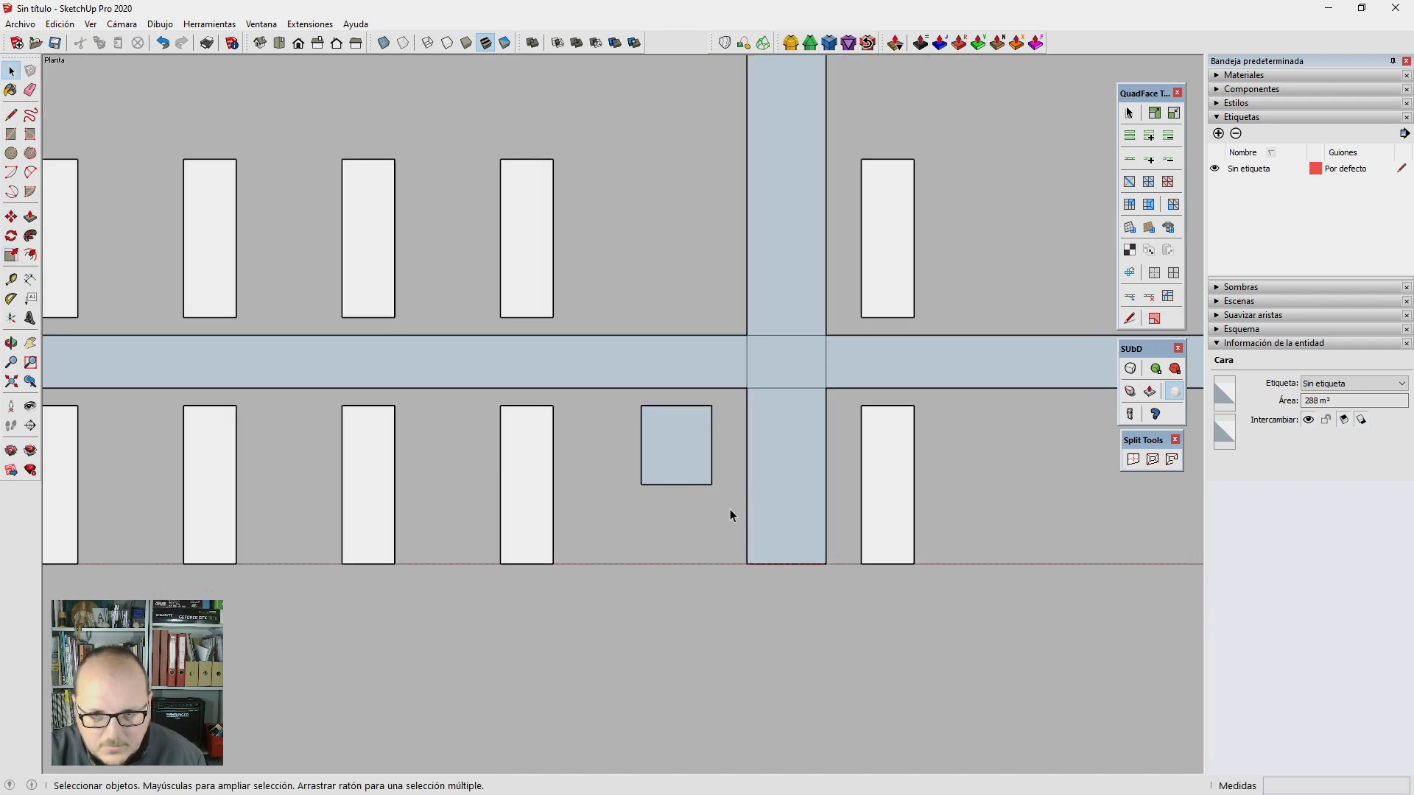
{"action": "left_click", "coordinate": [861, 616]}
{"action": "middle_click_drag", "start_coordinate": [862, 616], "coordinate": [571, 461]}
Step: Push/Pull the plot face up into a 33 m tall box
{"action": "scroll", "coordinate": [707, 442], "scroll_direction": "up", "scroll_amount": 1}
{"action": "scroll", "coordinate": [722, 442], "scroll_direction": "up", "scroll_amount": 2}
{"action": "key", "text": "p"}
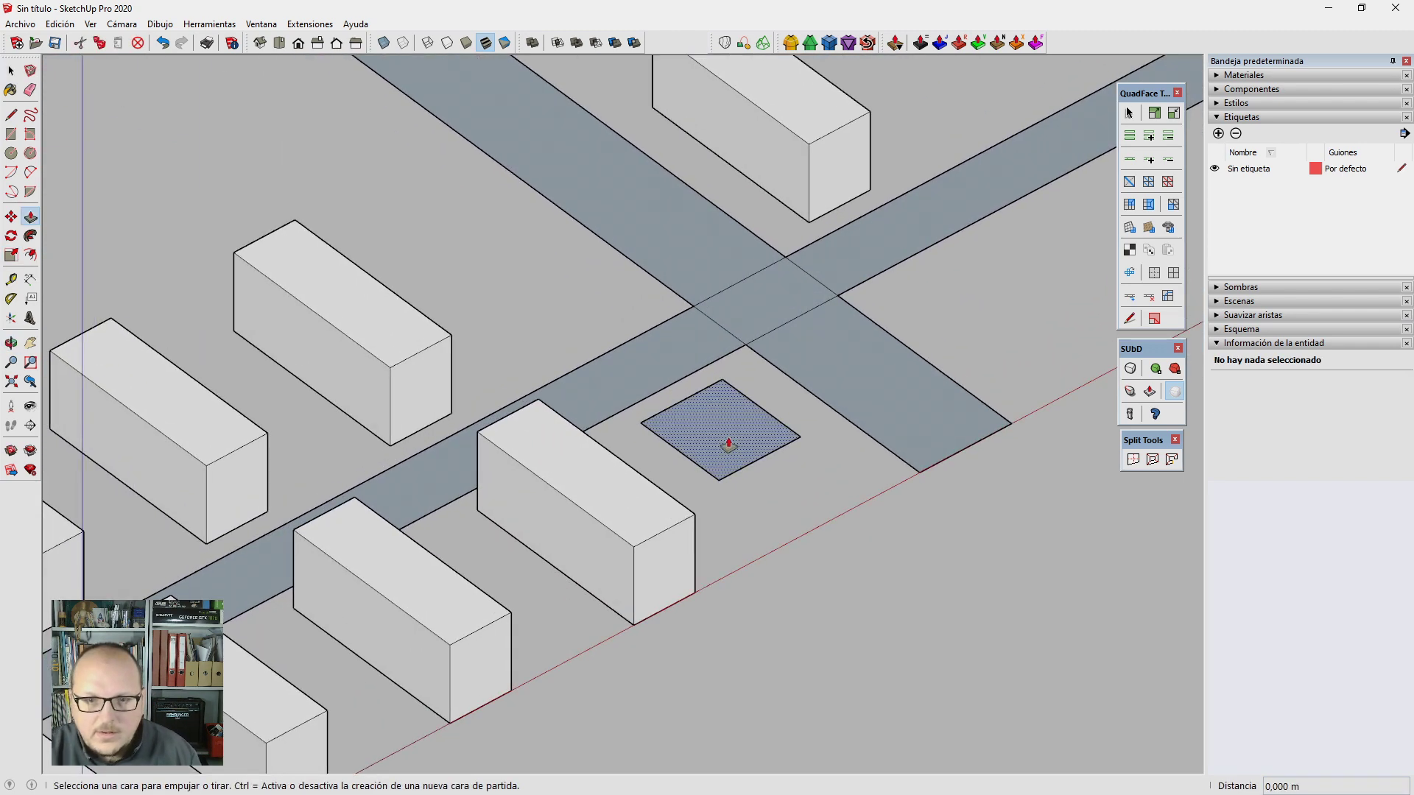
{"action": "left_click", "coordinate": [728, 442]}
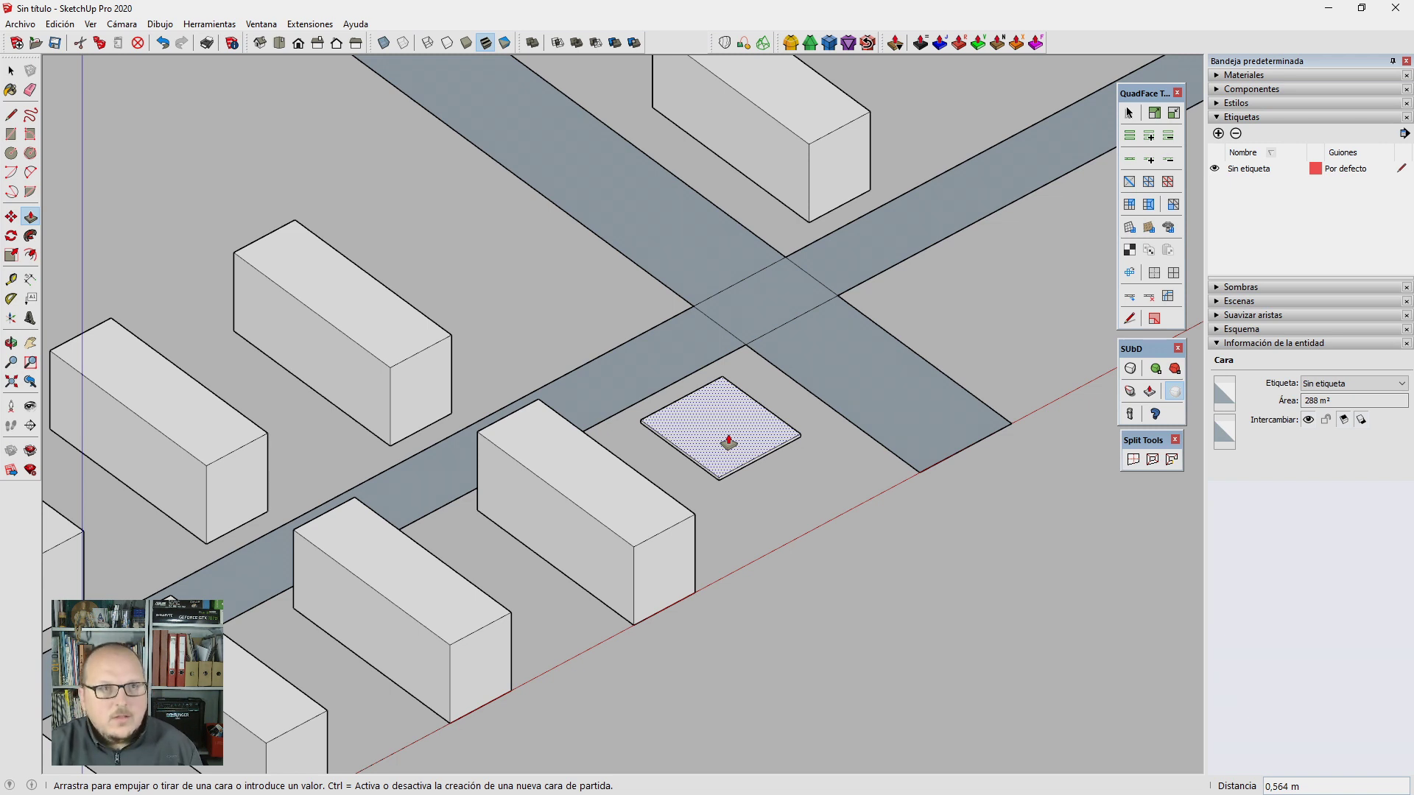
{"action": "key", "text": "Return"}
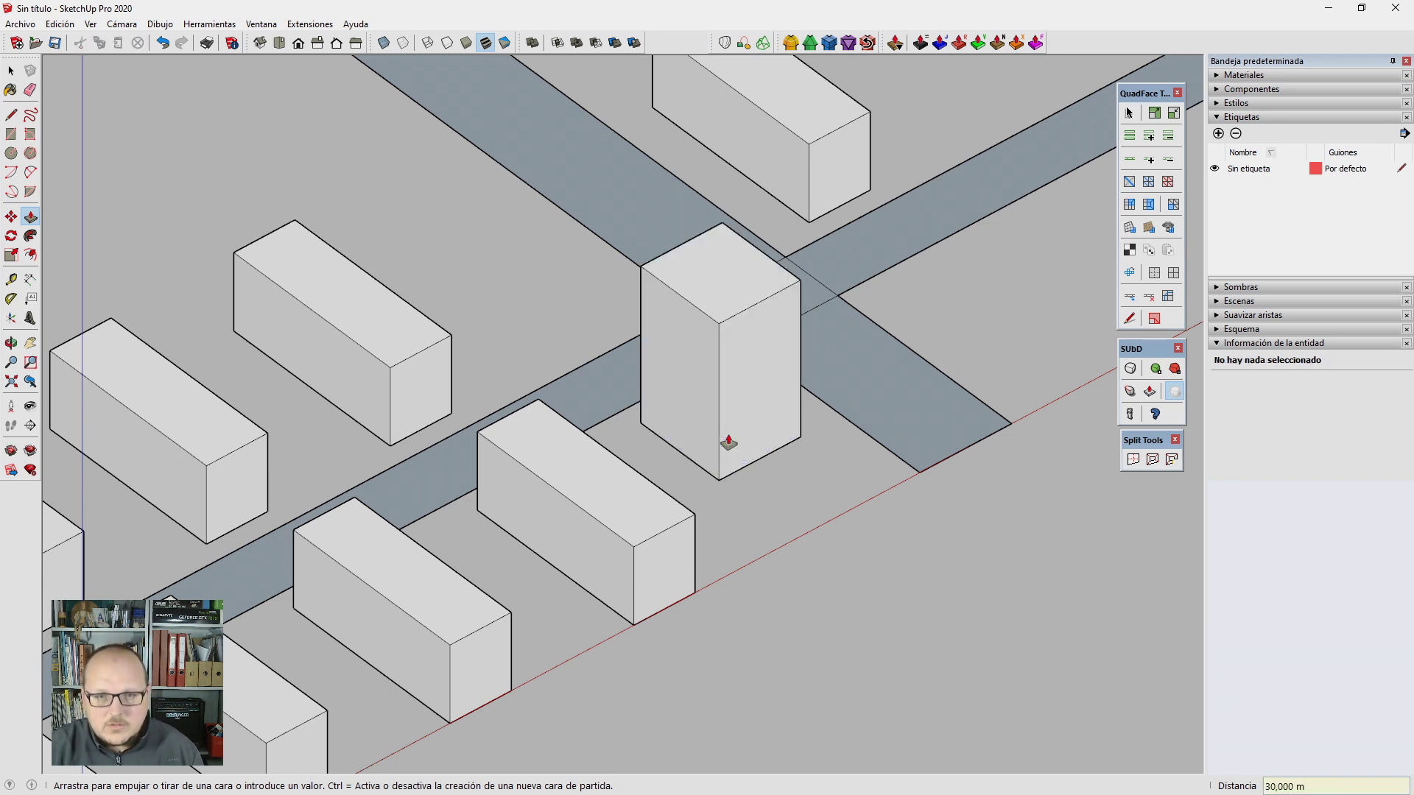
{"action": "key", "text": "Return"}
{"action": "key", "text": "space"}
{"action": "mouse_move", "coordinate": [728, 435]}
{"action": "middle_mouse_down"}
{"action": "mouse_move", "coordinate": [1025, 462]}
{"action": "mouse_move", "coordinate": [715, 346]}
{"action": "middle_mouse_up"}
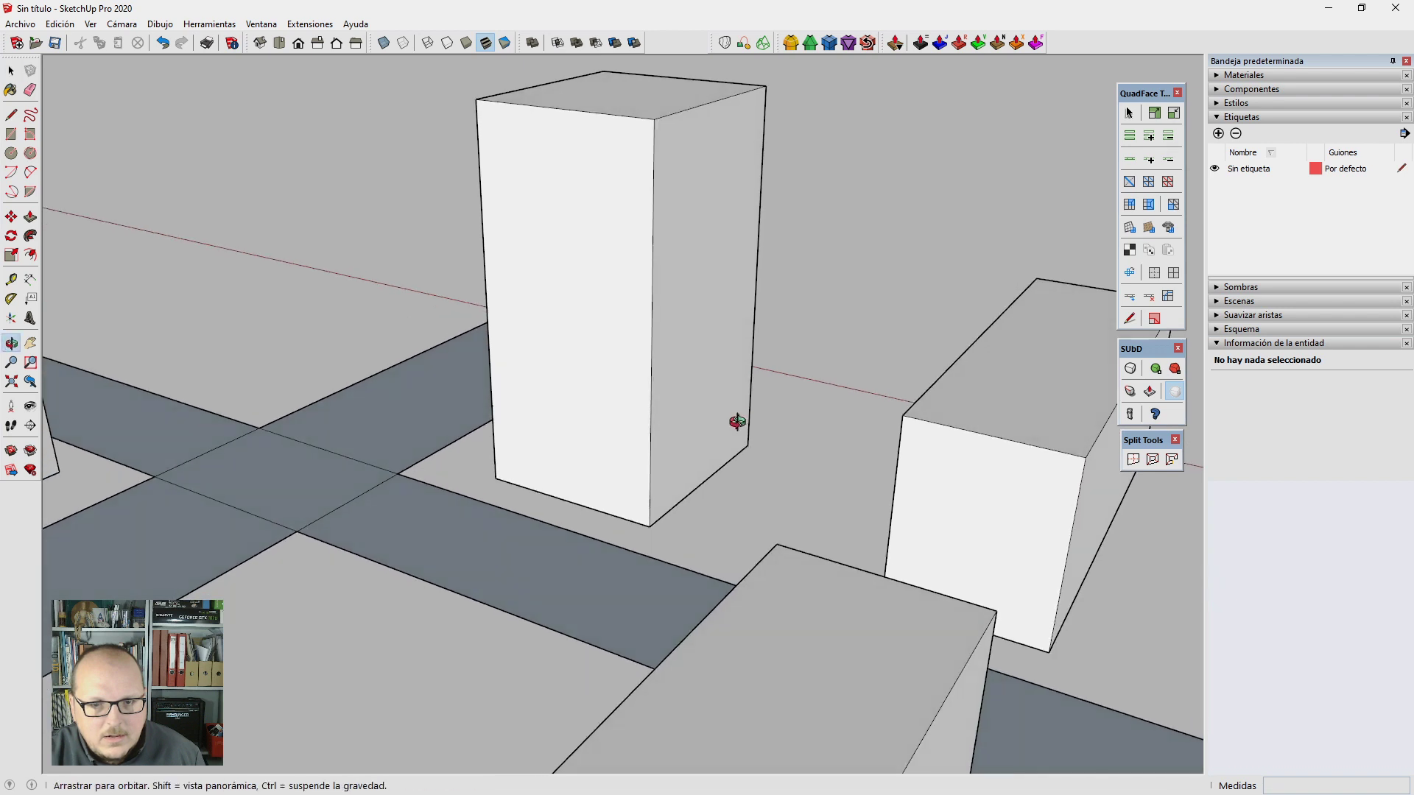
{"action": "middle_click_drag", "start_coordinate": [715, 345], "coordinate": [688, 417]}
Step: Push the box's side face in 12 m, then undo it
{"action": "key", "text": "p"}
{"action": "left_click_drag", "start_coordinate": [691, 435], "coordinate": [544, 338]}
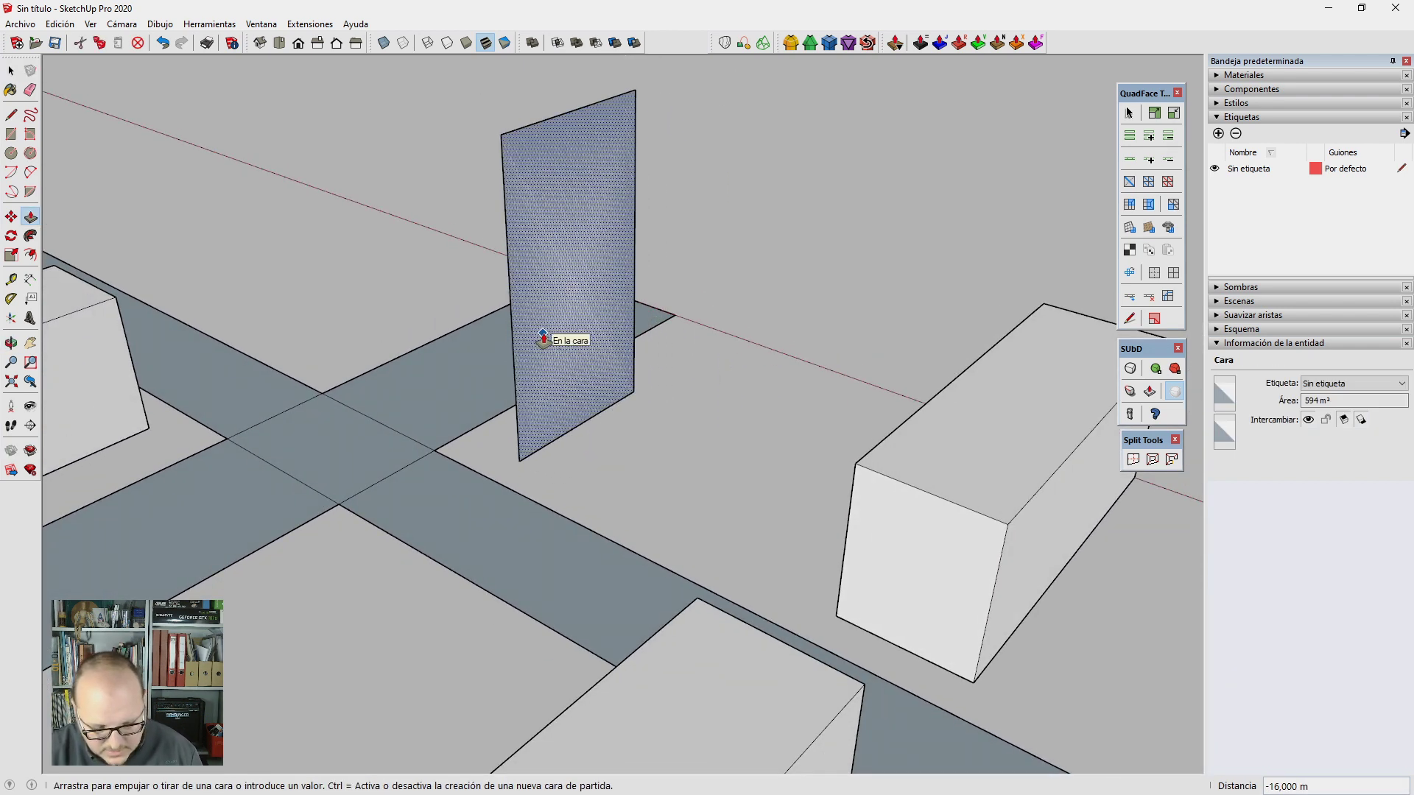
{"action": "key", "text": "Return"}
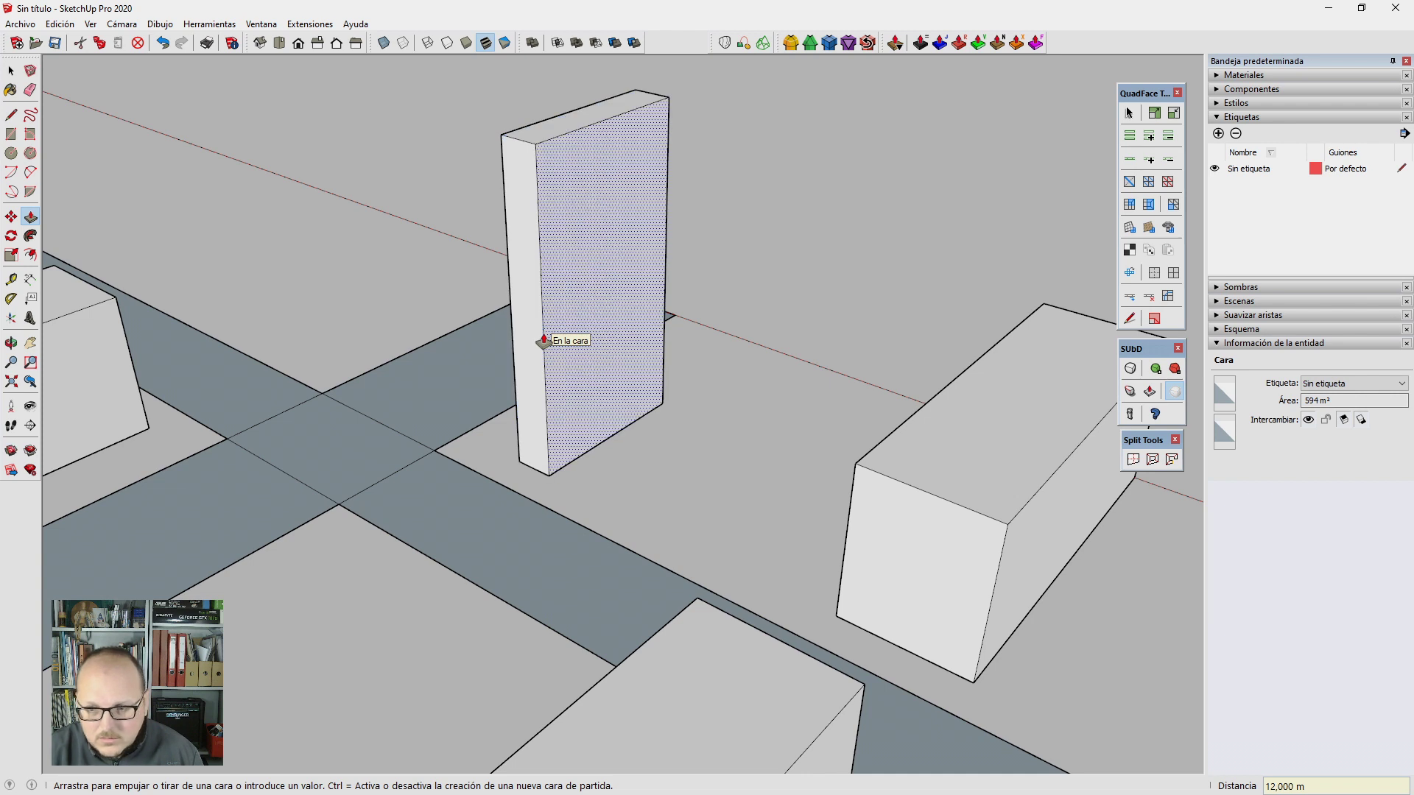
{"action": "key", "text": "ctrl+z"}
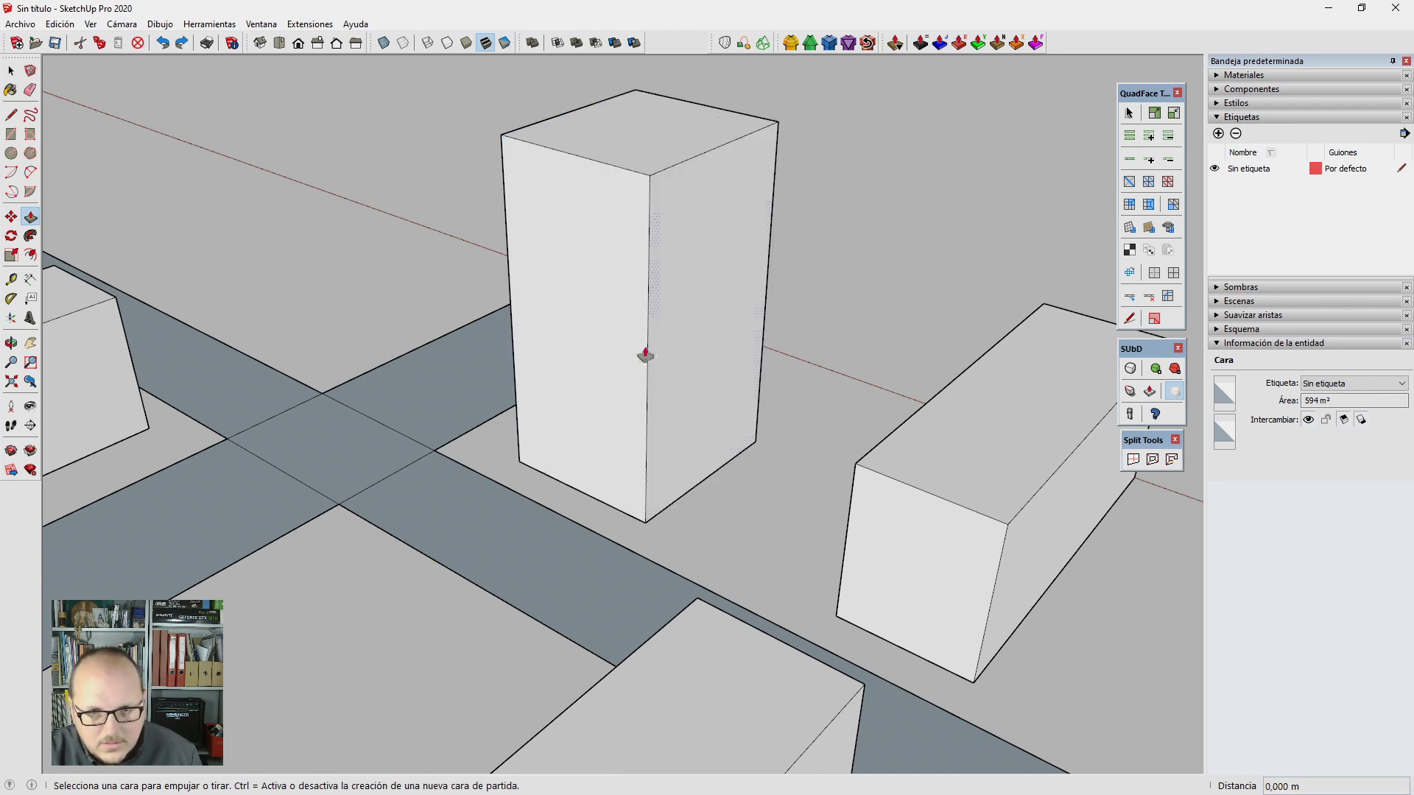
{"action": "key", "text": "space"}
Step: Scale the whole box along the red axis to 12 m wide
{"action": "triple_click", "coordinate": [691, 333]}
{"action": "key", "text": "s"}
{"action": "left_click_drag", "start_coordinate": [715, 332], "coordinate": [713, 329]}
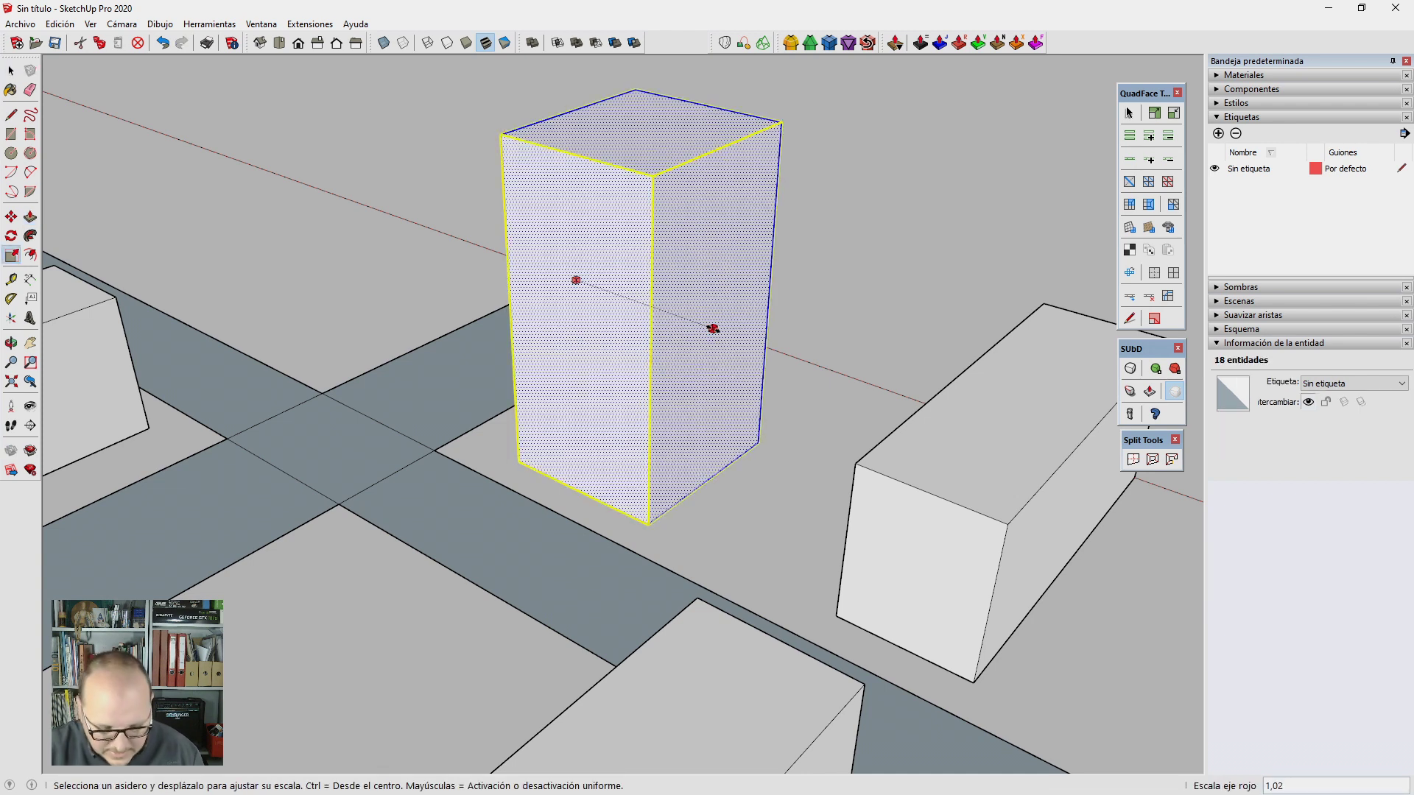
{"action": "key", "text": "Return"}
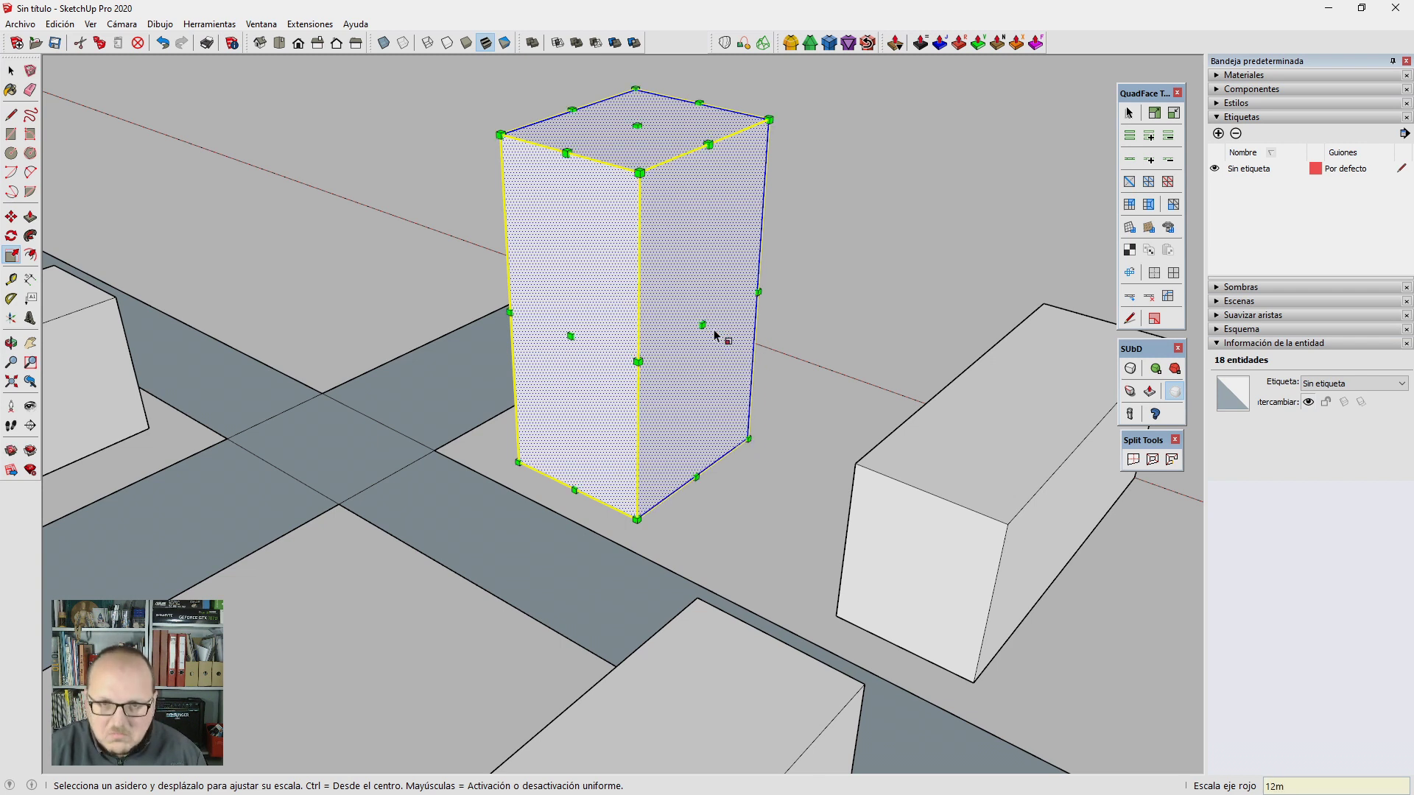
{"action": "key", "text": "Return"}
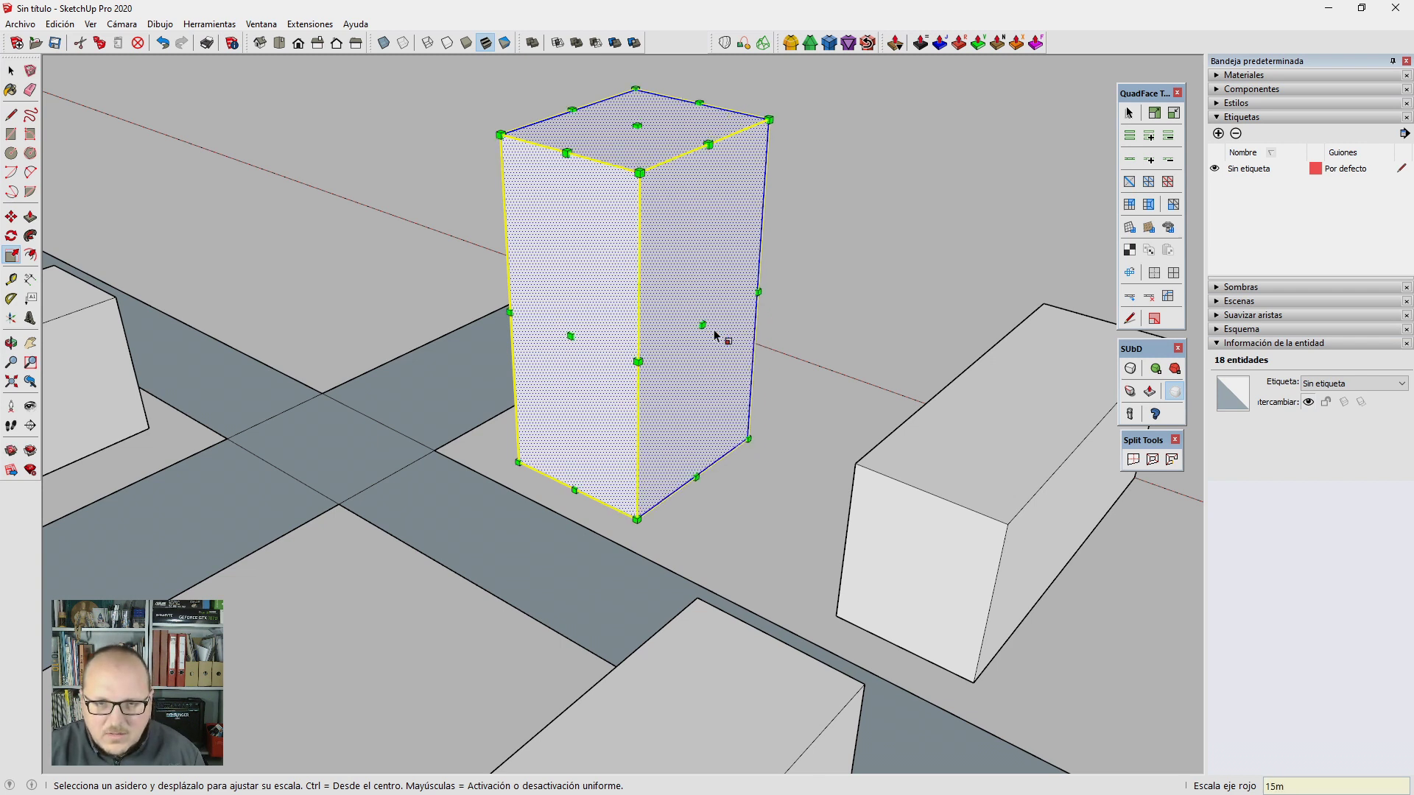
Step: Push/Pull the box's top face higher to make a taller tower
{"action": "mouse_move", "coordinate": [714, 329]}
{"action": "middle_mouse_down"}
{"action": "mouse_move", "coordinate": [987, 275]}
{"action": "mouse_move", "coordinate": [562, 307]}
{"action": "mouse_move", "coordinate": [571, 322]}
{"action": "mouse_move", "coordinate": [496, 81]}
{"action": "middle_mouse_up"}
{"action": "key", "text": "p"}
{"action": "left_click", "coordinate": [587, 294]}
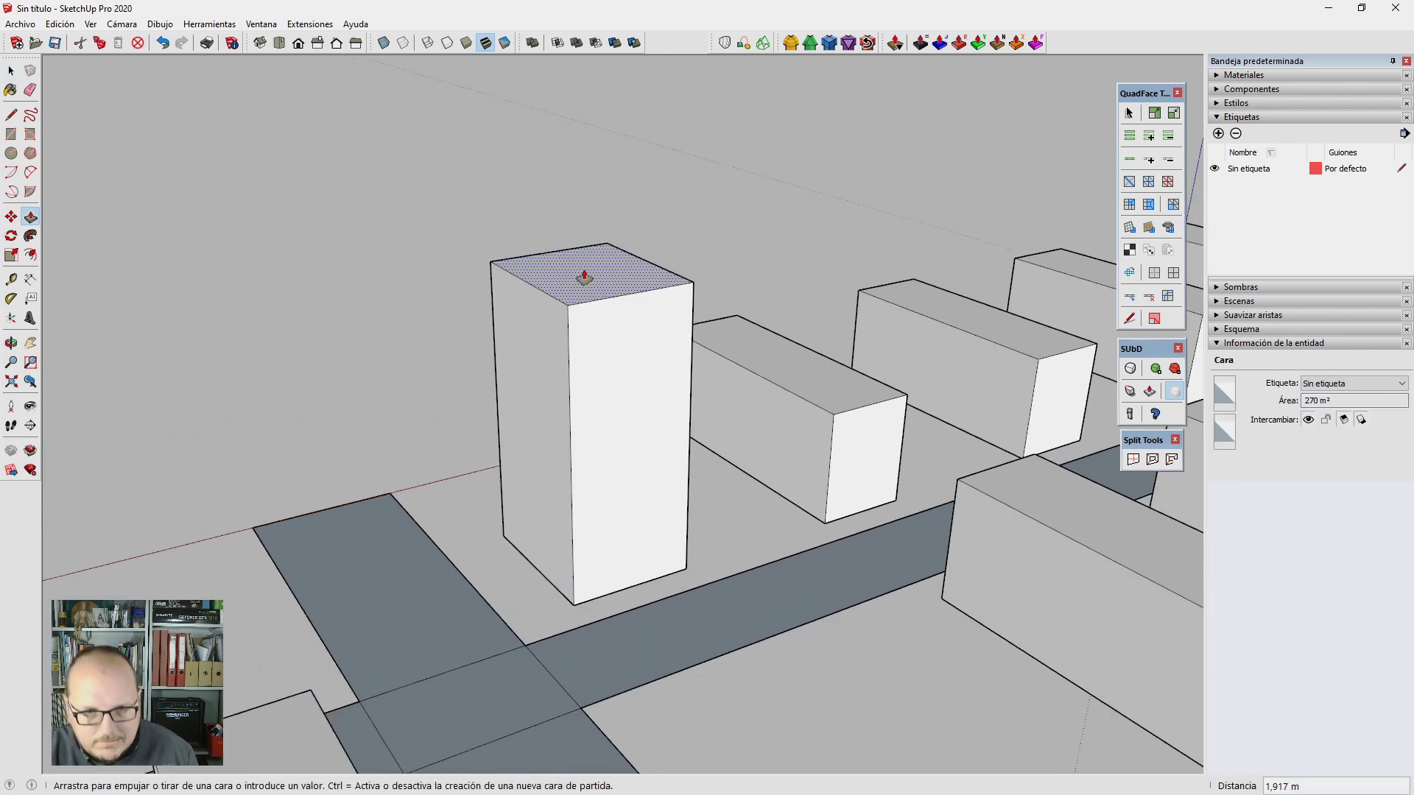
{"action": "key", "text": "Return"}
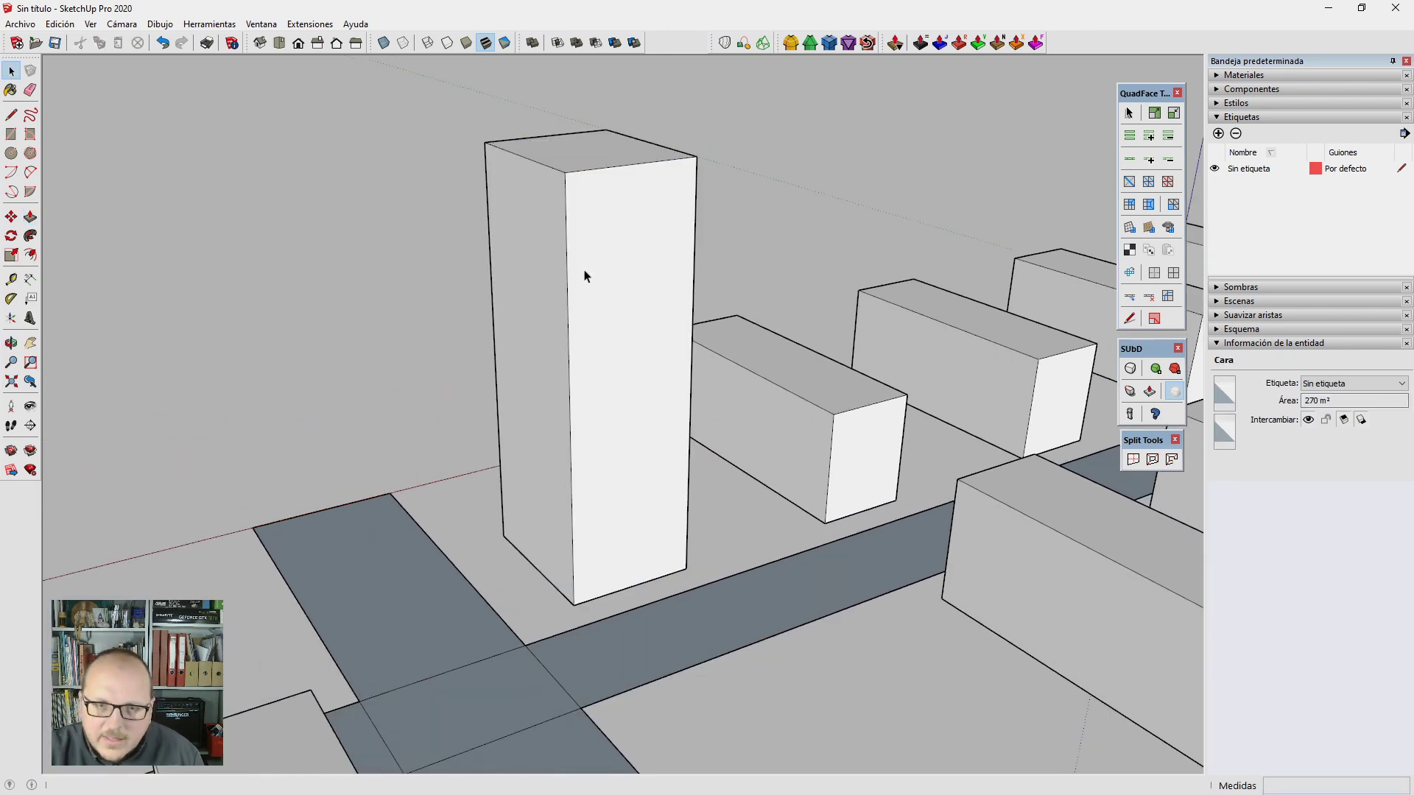
{"action": "mouse_move", "coordinate": [581, 275]}
{"action": "middle_mouse_down"}
{"action": "mouse_move", "coordinate": [530, 269]}
{"action": "mouse_move", "coordinate": [526, 311]}
{"action": "mouse_move", "coordinate": [457, 262]}
{"action": "mouse_move", "coordinate": [388, 318]}
{"action": "mouse_move", "coordinate": [666, 310]}
{"action": "middle_mouse_up"}
Step: Delete the left front E01 block
{"action": "key", "text": "space"}
{"action": "scroll", "coordinate": [511, 479], "scroll_direction": "down", "scroll_amount": 3}
{"action": "middle_click_drag", "start_coordinate": [511, 480], "coordinate": [714, 404]}
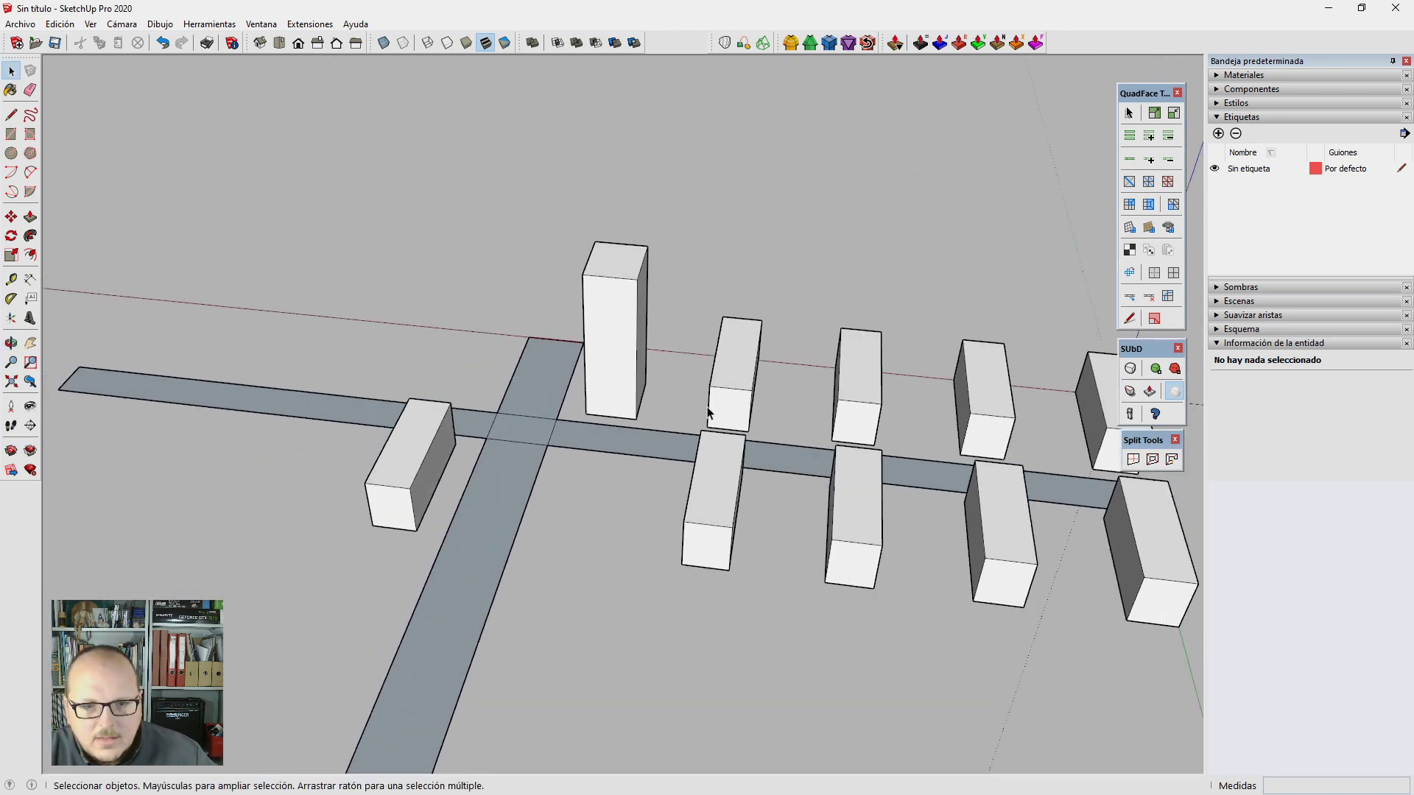
{"action": "scroll", "coordinate": [626, 530], "scroll_direction": "down", "scroll_amount": 2}
{"action": "middle_click_drag", "start_coordinate": [625, 530], "coordinate": [599, 526]}
{"action": "scroll", "coordinate": [601, 533], "scroll_direction": "up", "scroll_amount": 1}
{"action": "left_click", "coordinate": [459, 474]}
{"action": "scroll", "coordinate": [464, 467], "scroll_direction": "up", "scroll_amount": 2}
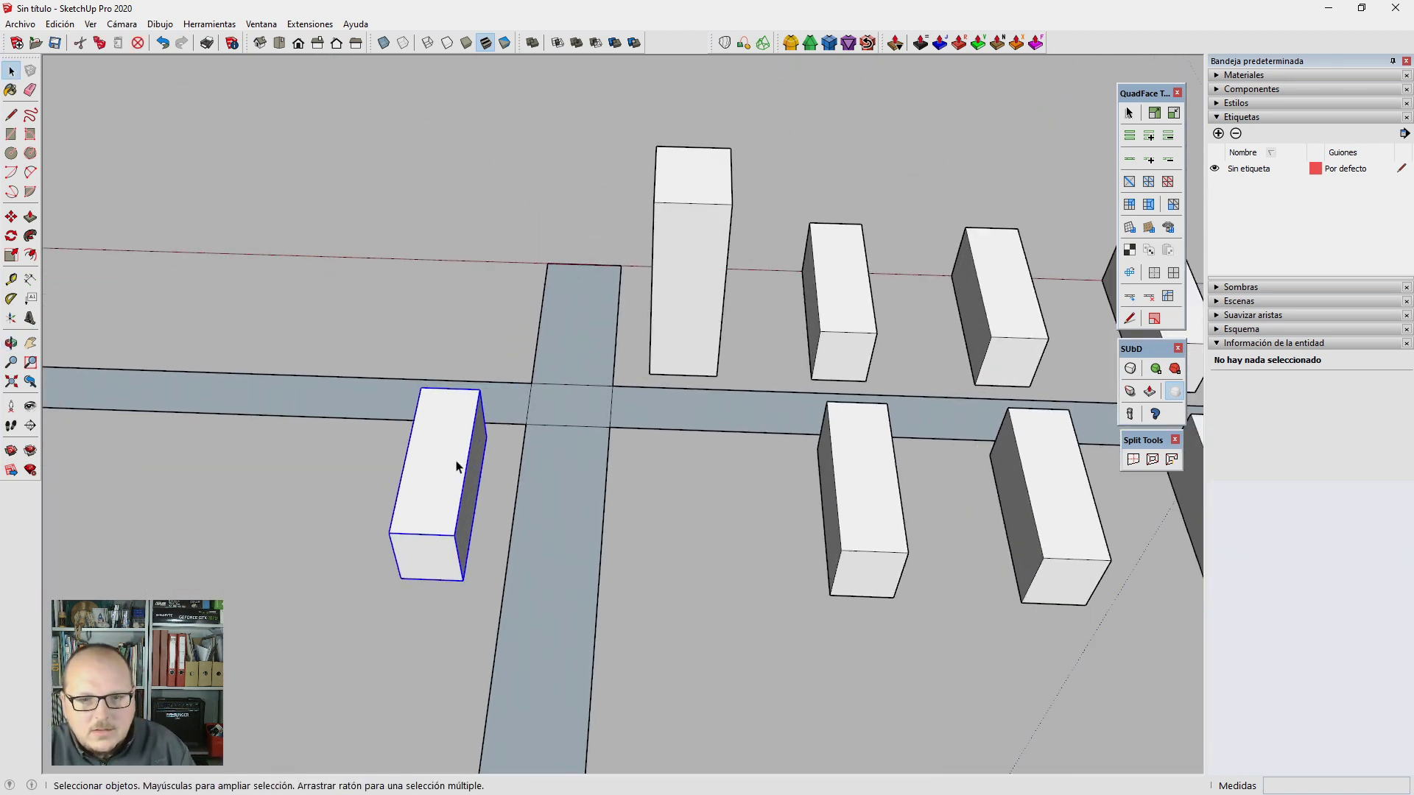
{"action": "key", "text": "Delete"}
Step: Turn the tall tower into a component named E02
{"action": "middle_click_drag", "start_coordinate": [510, 458], "coordinate": [659, 366]}
{"action": "triple_click", "coordinate": [657, 360]}
{"action": "scroll", "coordinate": [666, 376], "scroll_direction": "up", "scroll_amount": 2}
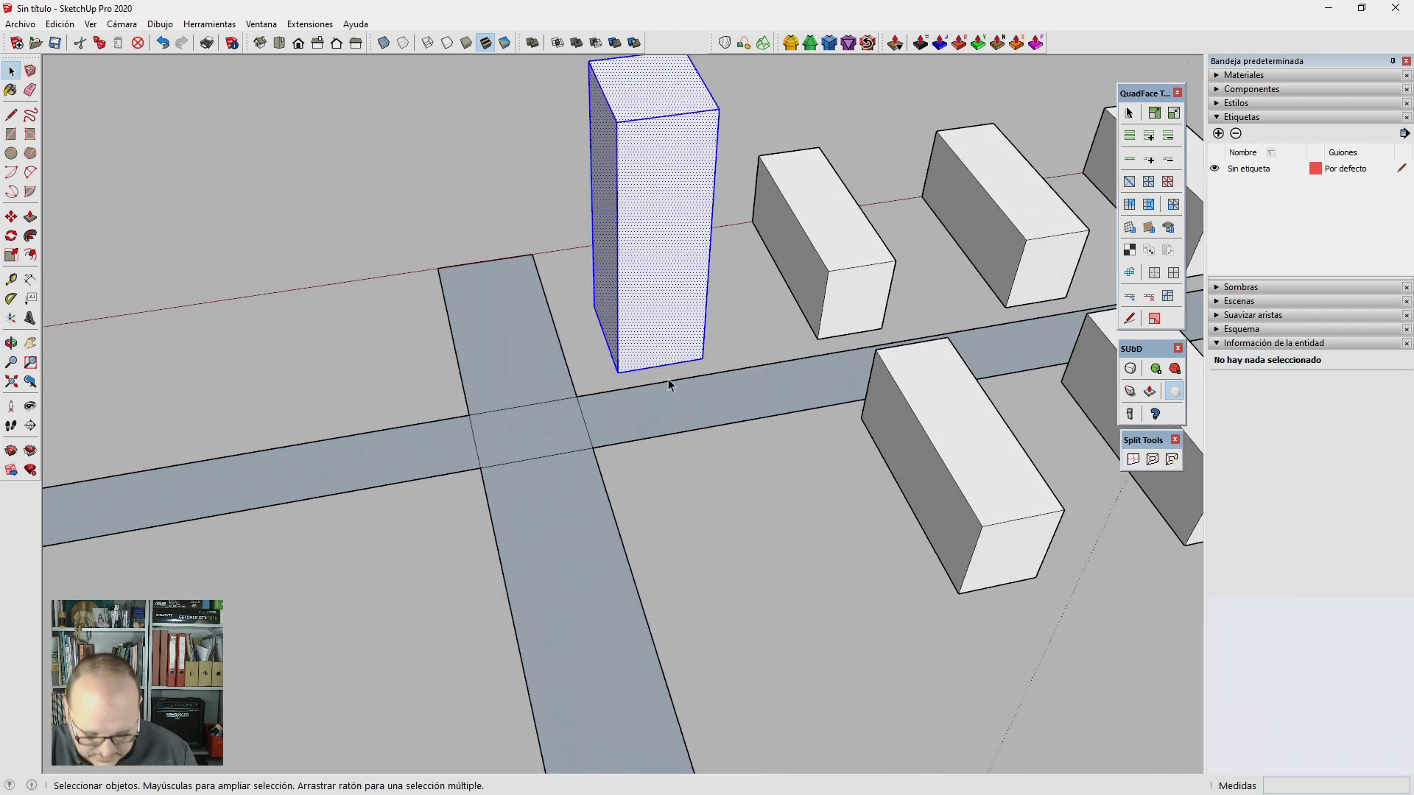
{"action": "scroll", "coordinate": [666, 375], "scroll_direction": "up", "scroll_amount": 1}
{"action": "key", "text": "m"}
{"action": "type", "text": "g"}
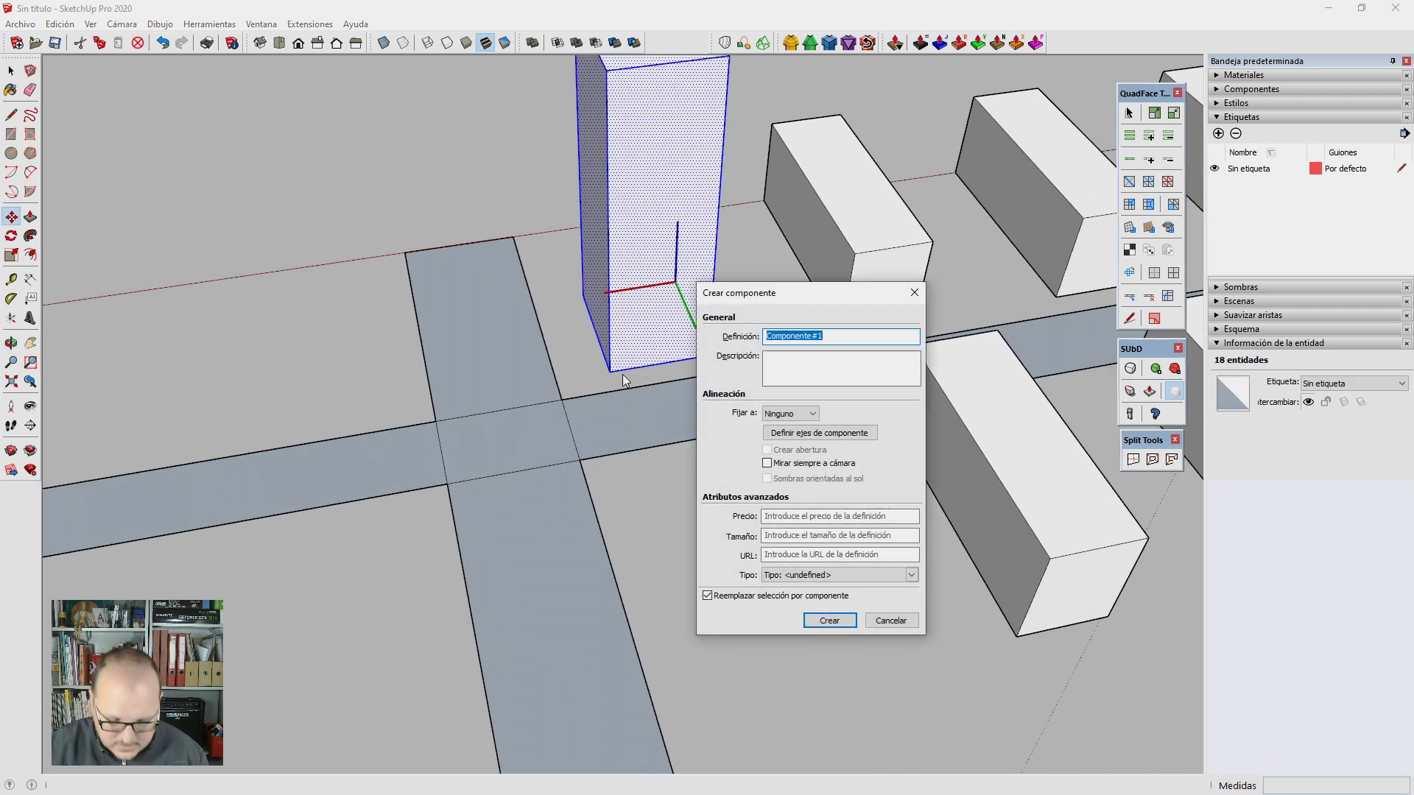
{"action": "type", "text": "E02"}
{"action": "key", "text": "Return"}
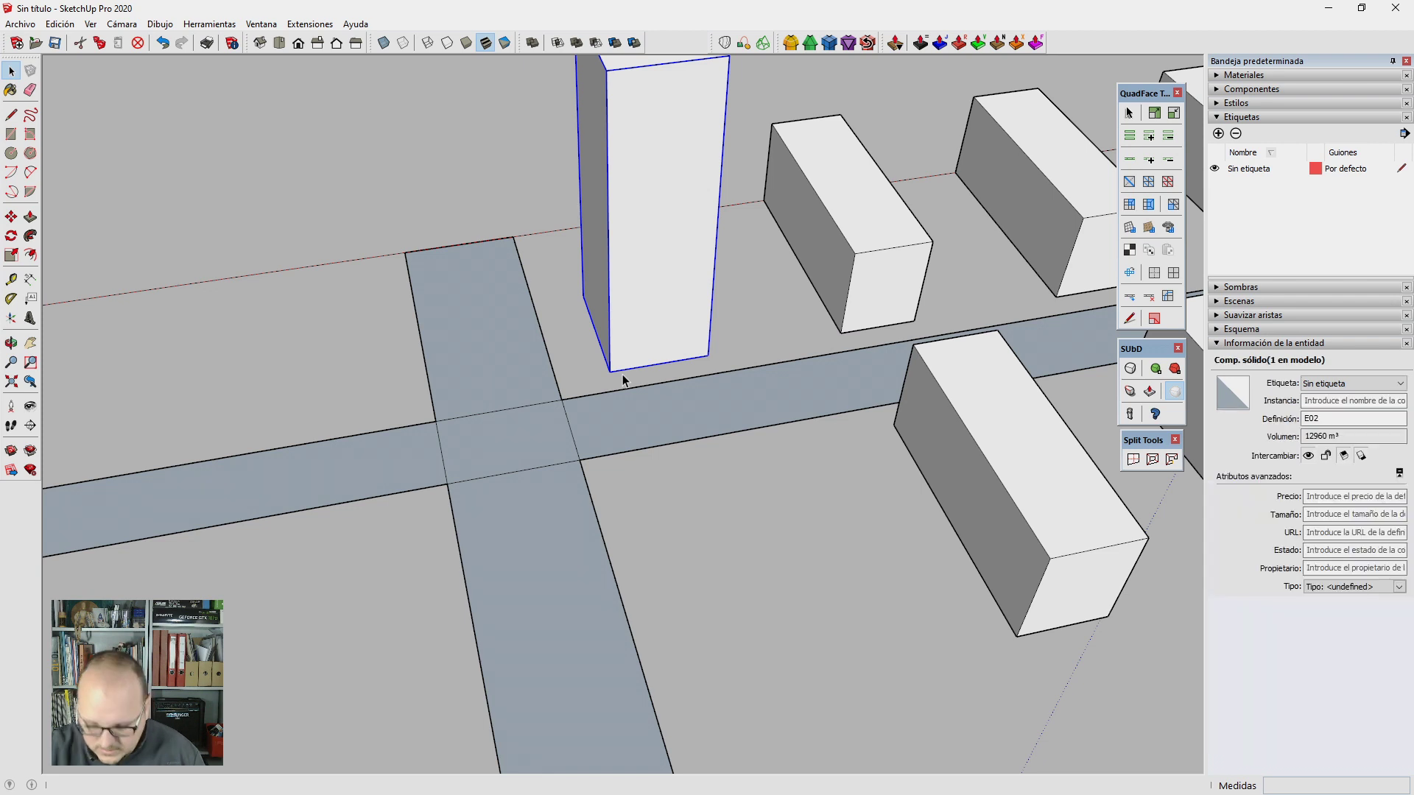
Step: Copy the E02 tower to the road edge left of the cross street, shifted 10 further
{"action": "left_click", "coordinate": [706, 355]}
{"action": "key", "text": "ctrl"}
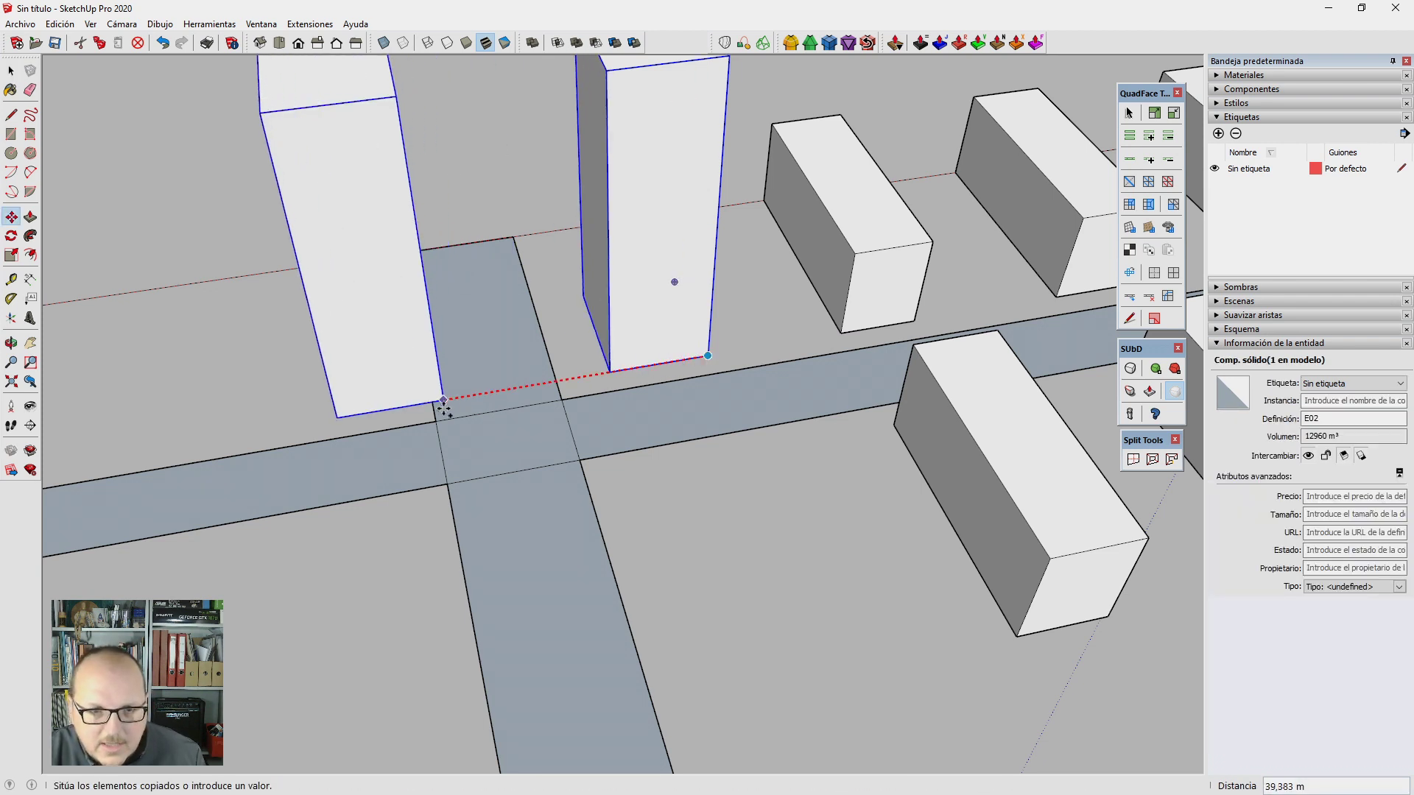
{"action": "left_click", "coordinate": [433, 406]}
{"action": "left_click", "coordinate": [481, 382]}
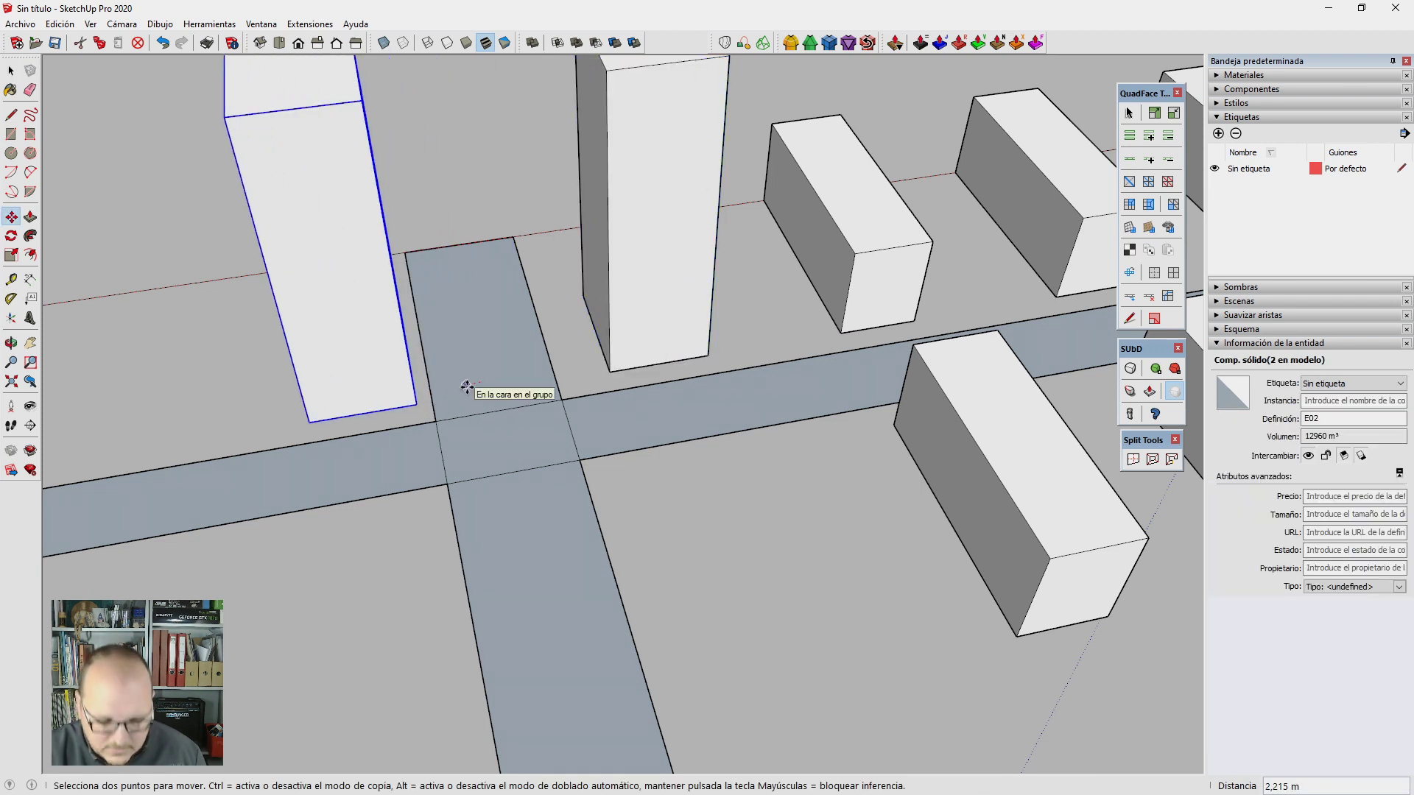
{"action": "type", "text": "10"}
{"action": "key", "text": "Return"}
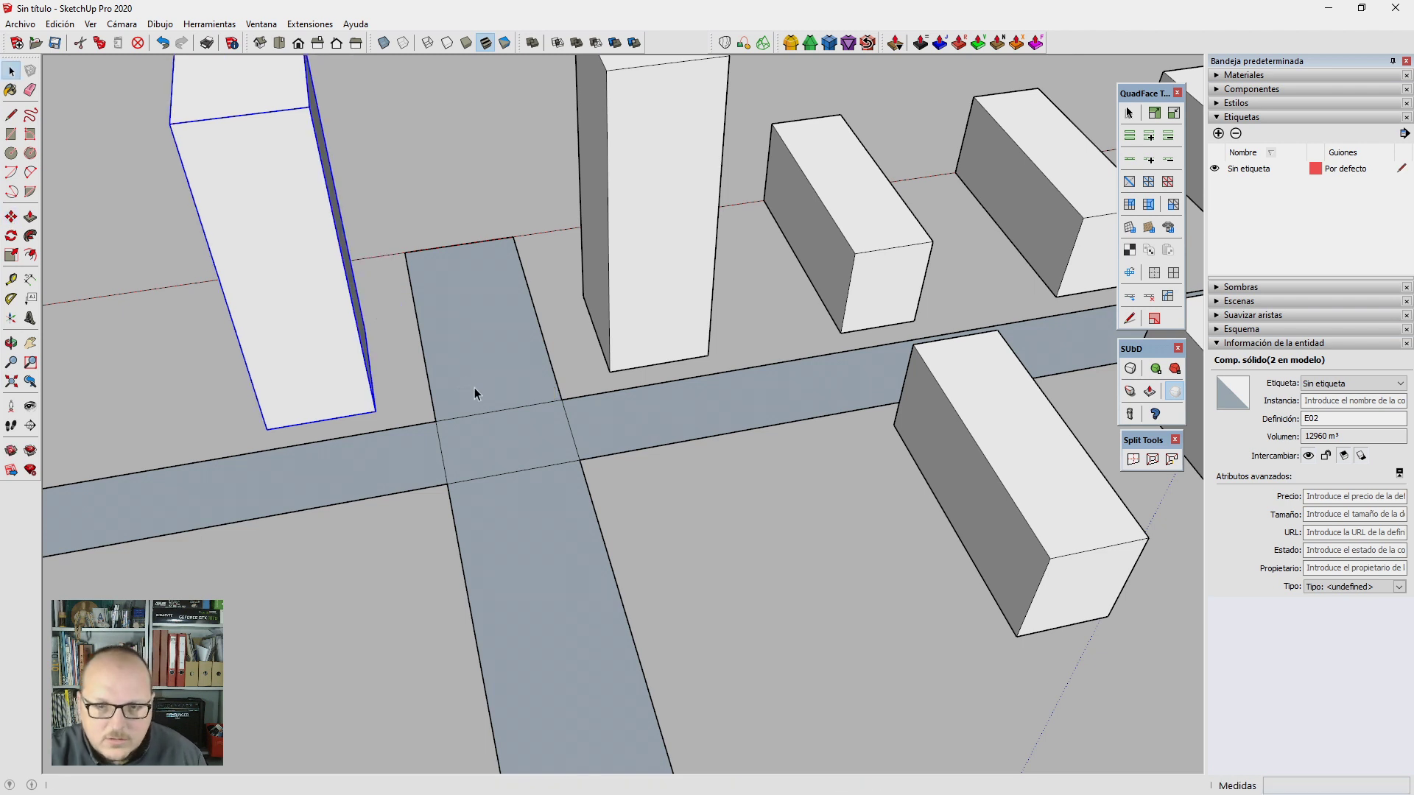
{"action": "mouse_move", "coordinate": [474, 387]}
{"action": "middle_mouse_down"}
{"action": "mouse_move", "coordinate": [721, 453]}
{"action": "mouse_move", "coordinate": [773, 326]}
{"action": "middle_mouse_up"}
{"action": "scroll", "coordinate": [770, 330], "scroll_direction": "up", "scroll_amount": 1}
Step: Place a guide line 12 m off the block edge
{"action": "key", "text": "t"}
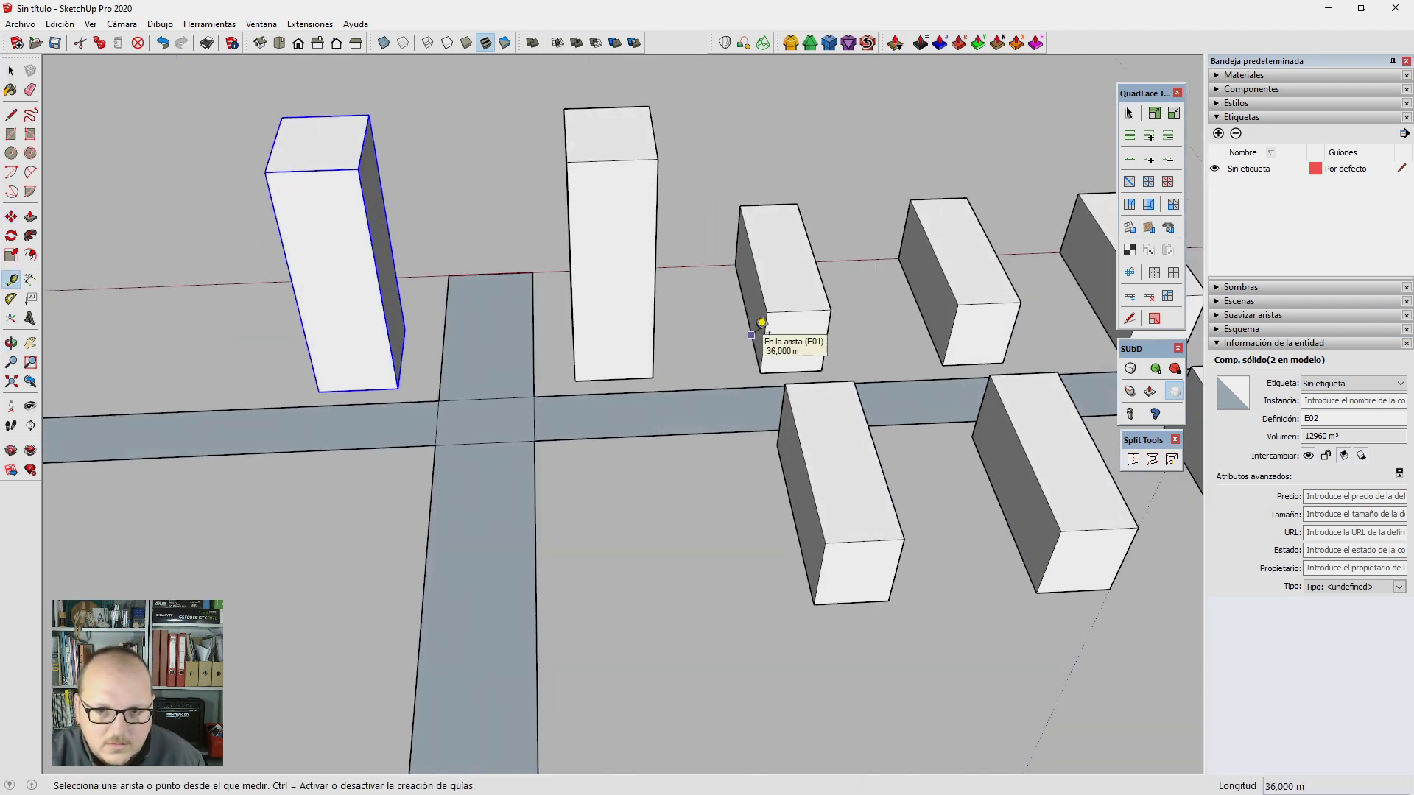
{"action": "left_click", "coordinate": [751, 335]}
{"action": "key", "text": "Escape"}
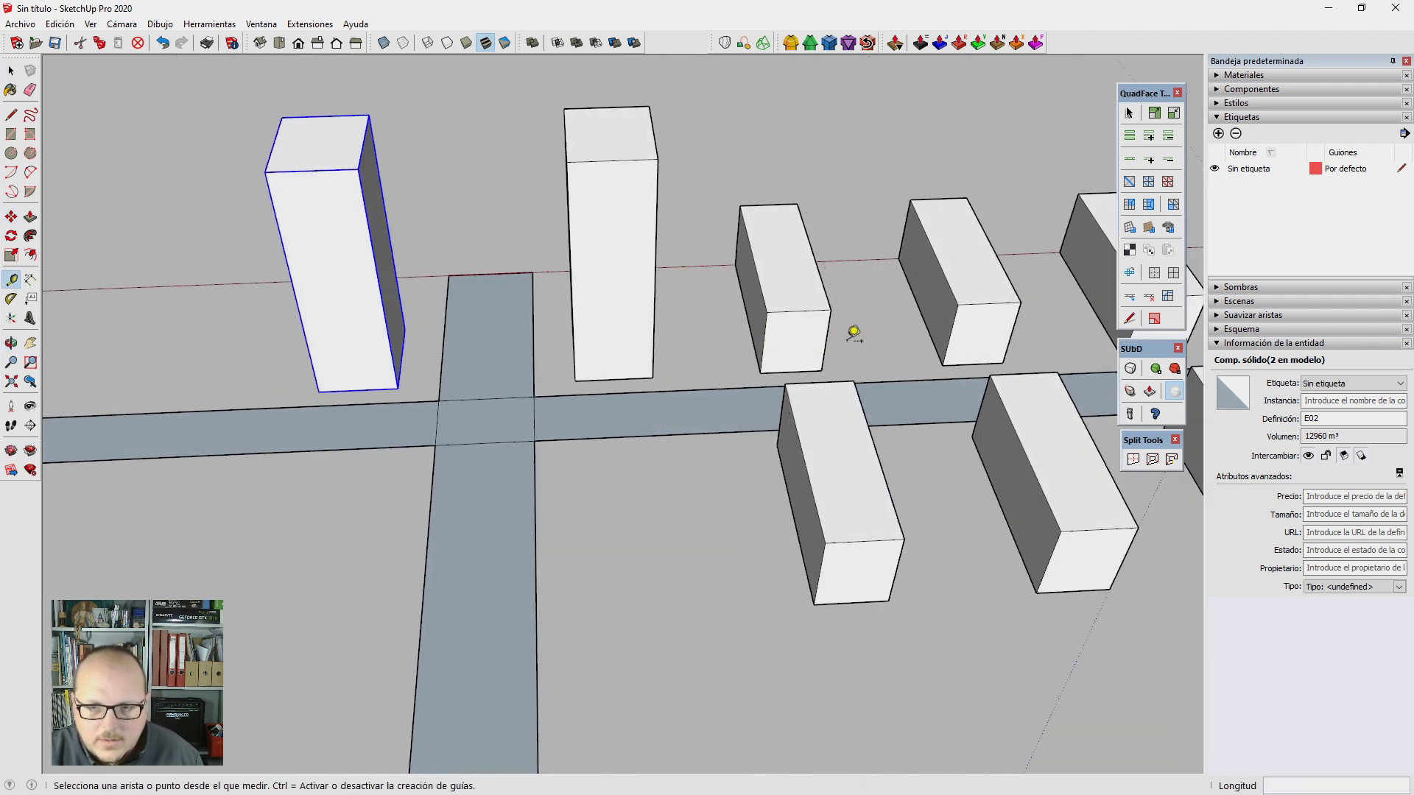
{"action": "mouse_move", "coordinate": [913, 352]}
{"action": "middle_mouse_down"}
{"action": "mouse_move", "coordinate": [887, 373]}
{"action": "mouse_move", "coordinate": [764, 356]}
{"action": "middle_mouse_up"}
{"action": "left_click", "coordinate": [936, 337]}
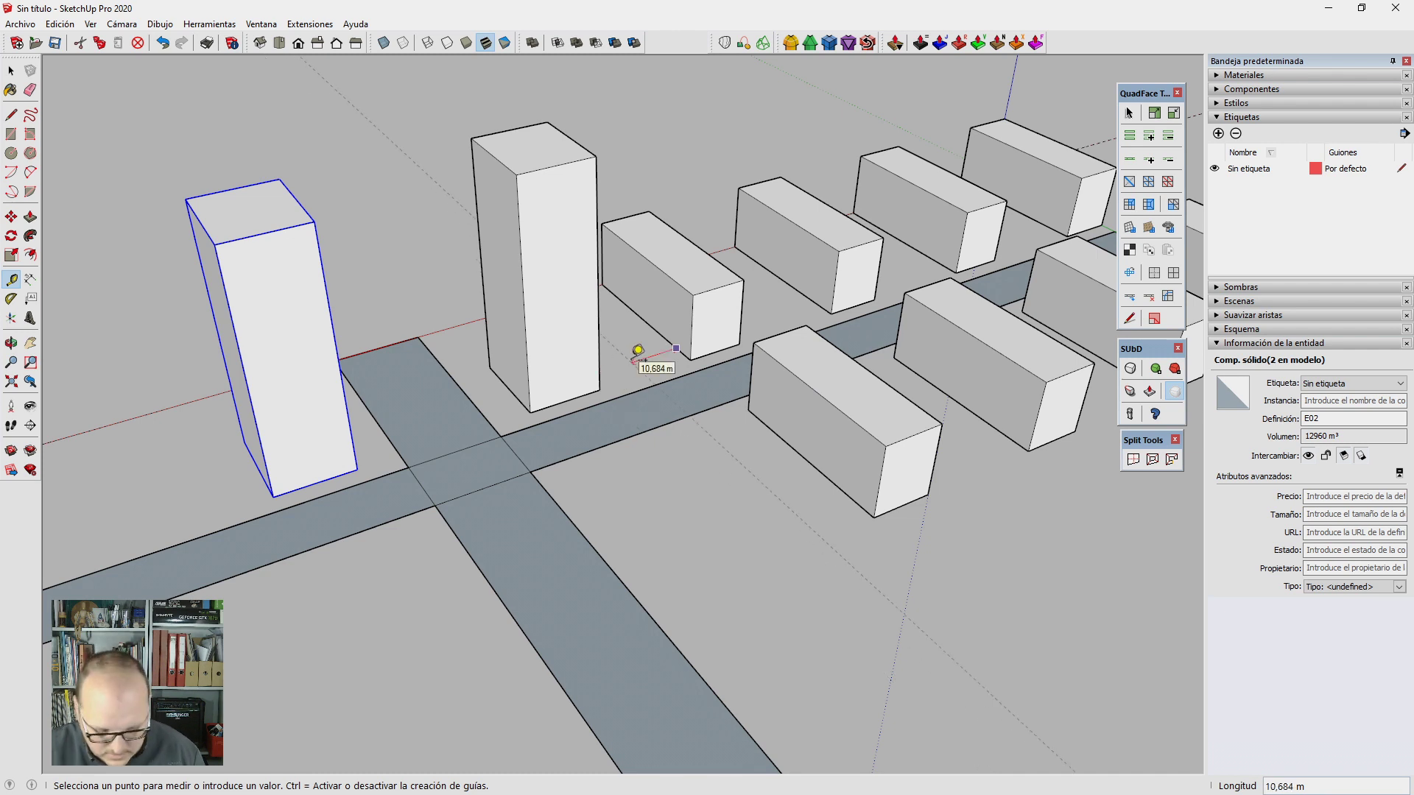
{"action": "type", "text": "m"}
{"action": "key", "text": "Return"}
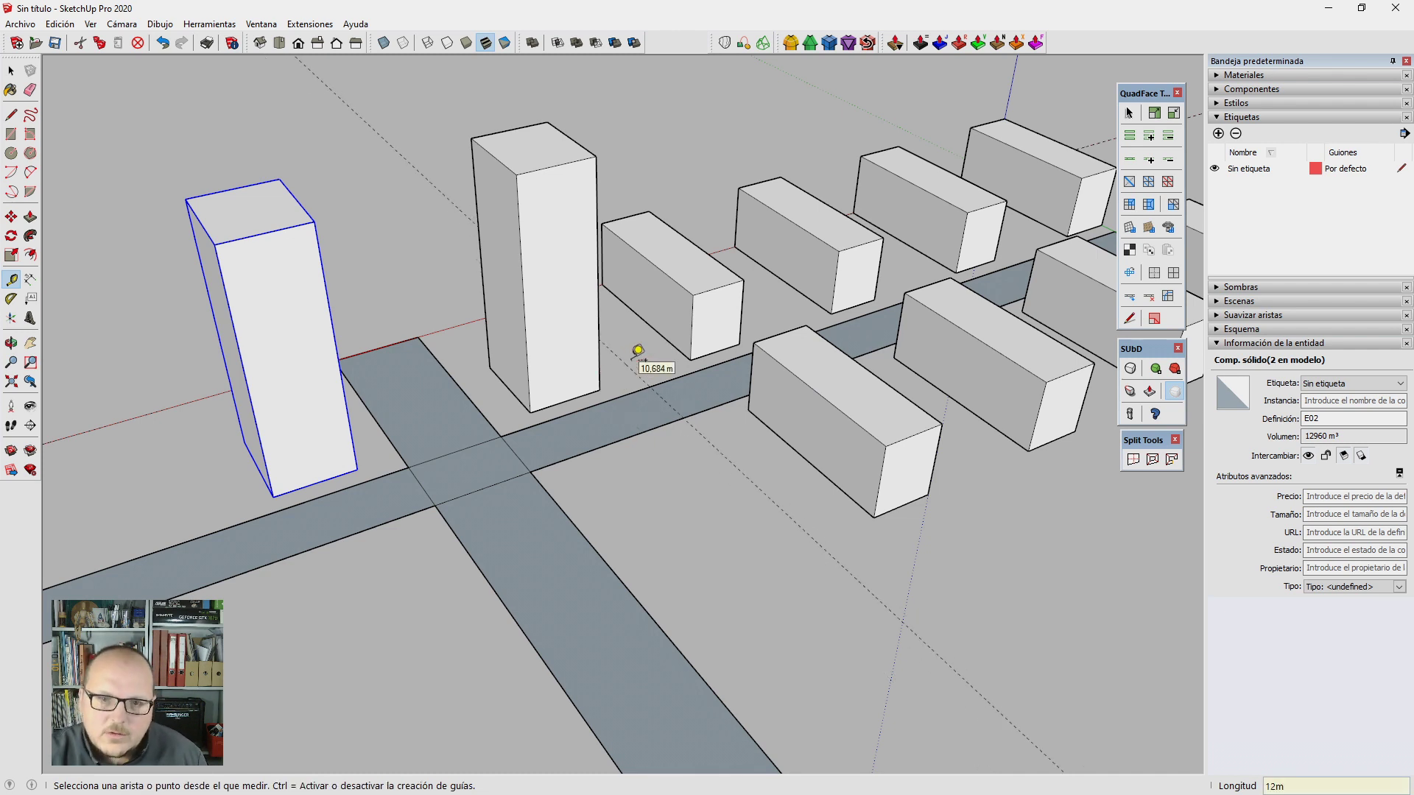
Step: Place guide lines 32 m and 40 m from the road edge
{"action": "middle_click_drag", "start_coordinate": [638, 350], "coordinate": [590, 500]}
{"action": "left_click", "coordinate": [498, 503]}
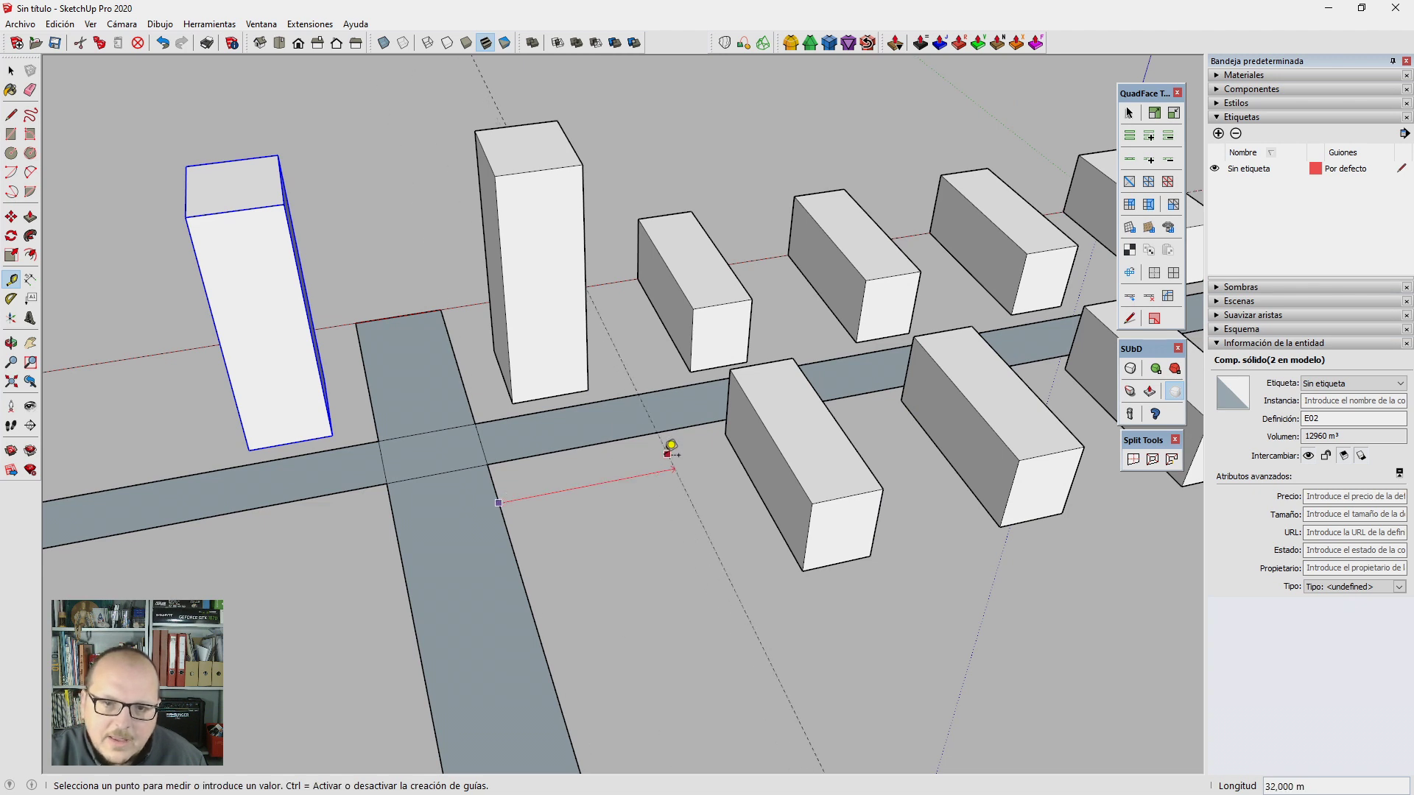
{"action": "scroll", "coordinate": [685, 460], "scroll_direction": "down", "scroll_amount": 2}
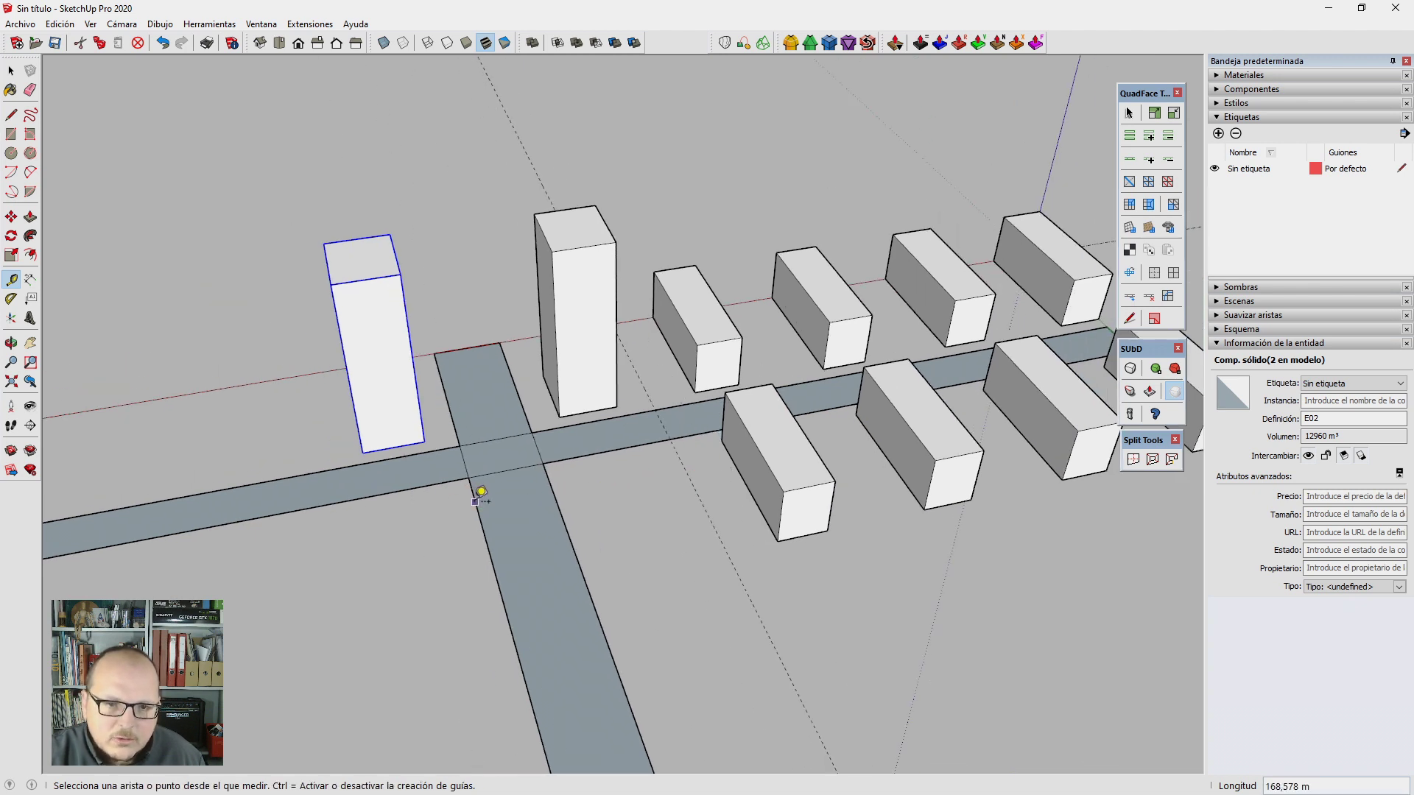
{"action": "left_click", "coordinate": [479, 493]}
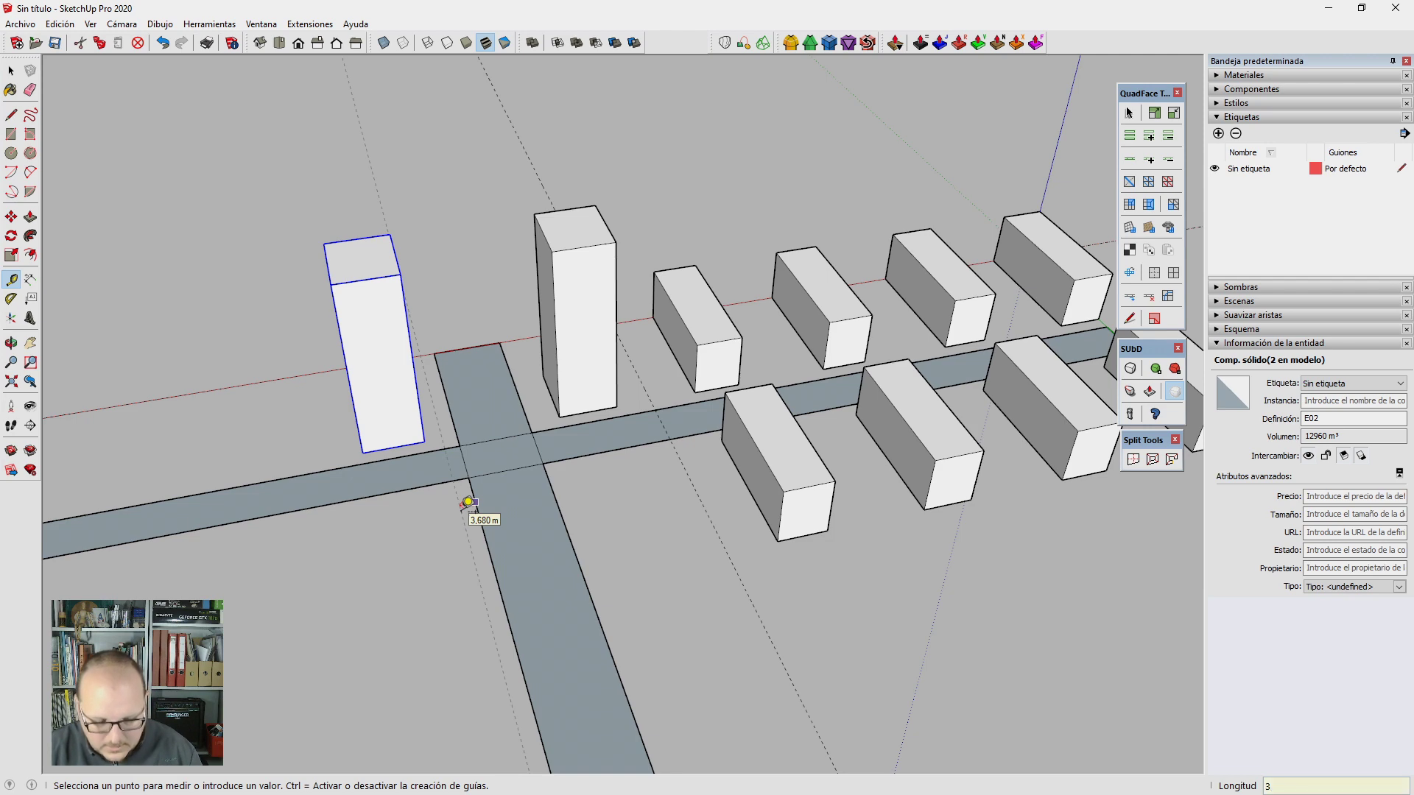
{"action": "key", "text": "space"}
{"action": "mouse_move", "coordinate": [461, 514]}
{"action": "middle_mouse_down"}
{"action": "mouse_move", "coordinate": [646, 400]}
{"action": "mouse_move", "coordinate": [821, 462]}
{"action": "middle_mouse_up"}
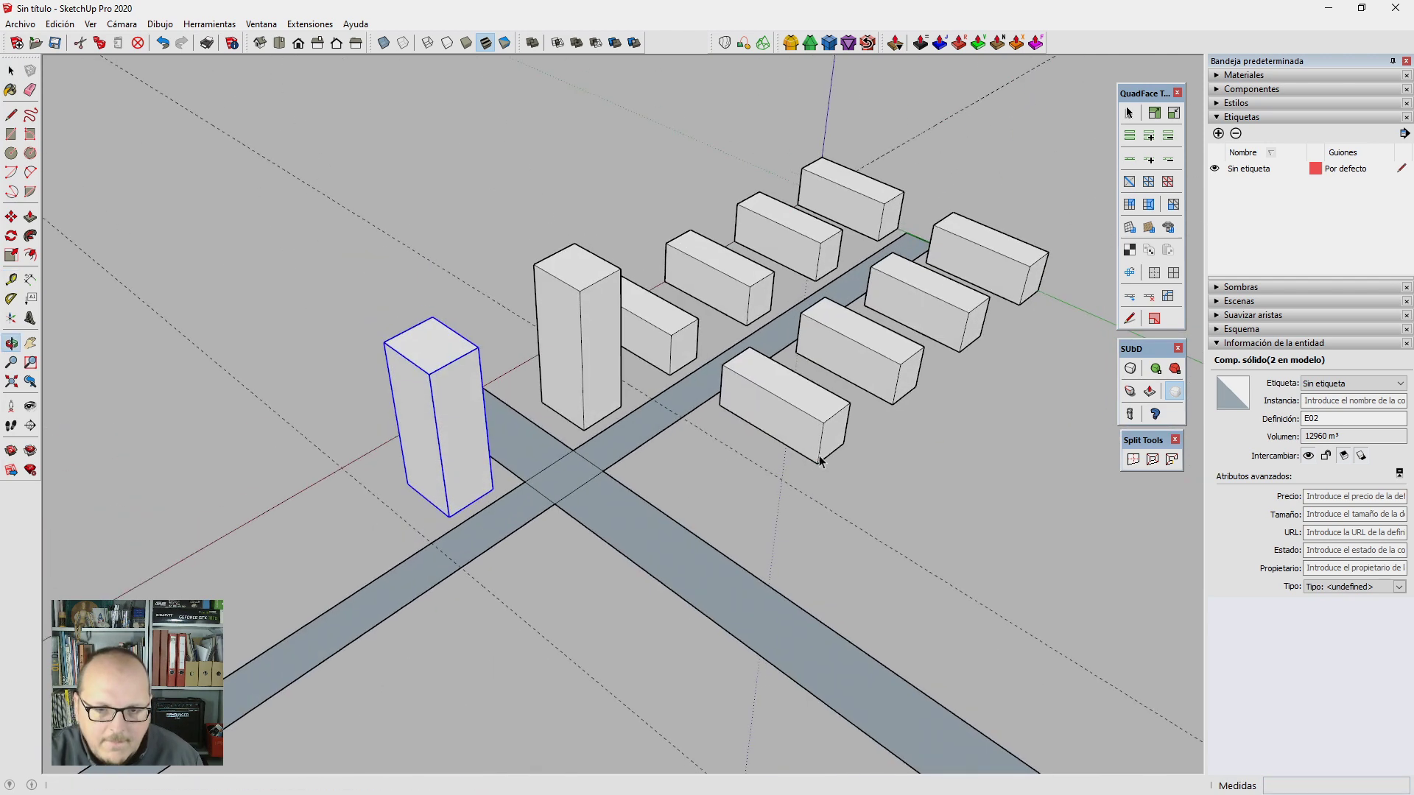
{"action": "key", "text": "t"}
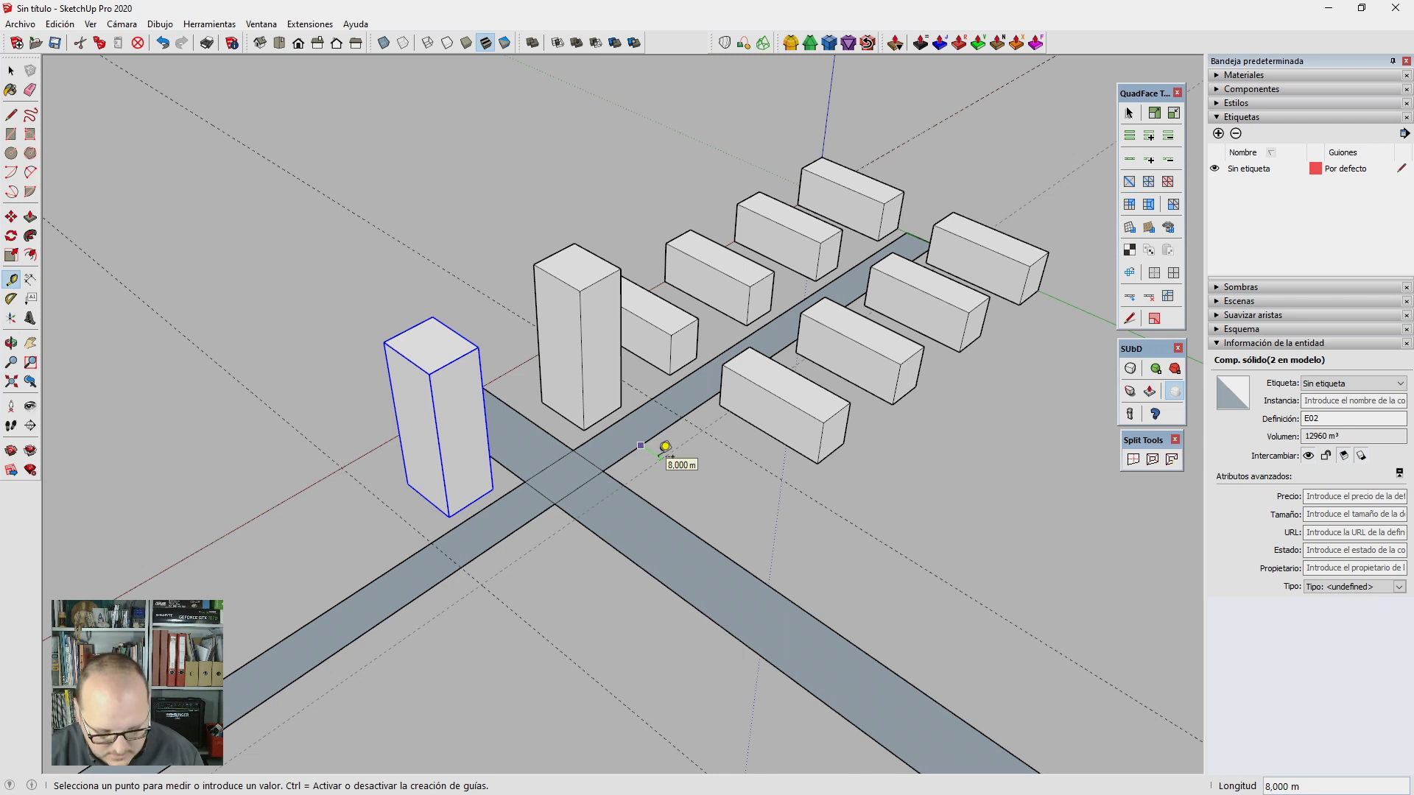
{"action": "type", "text": "2m"}
{"action": "key", "text": "Return"}
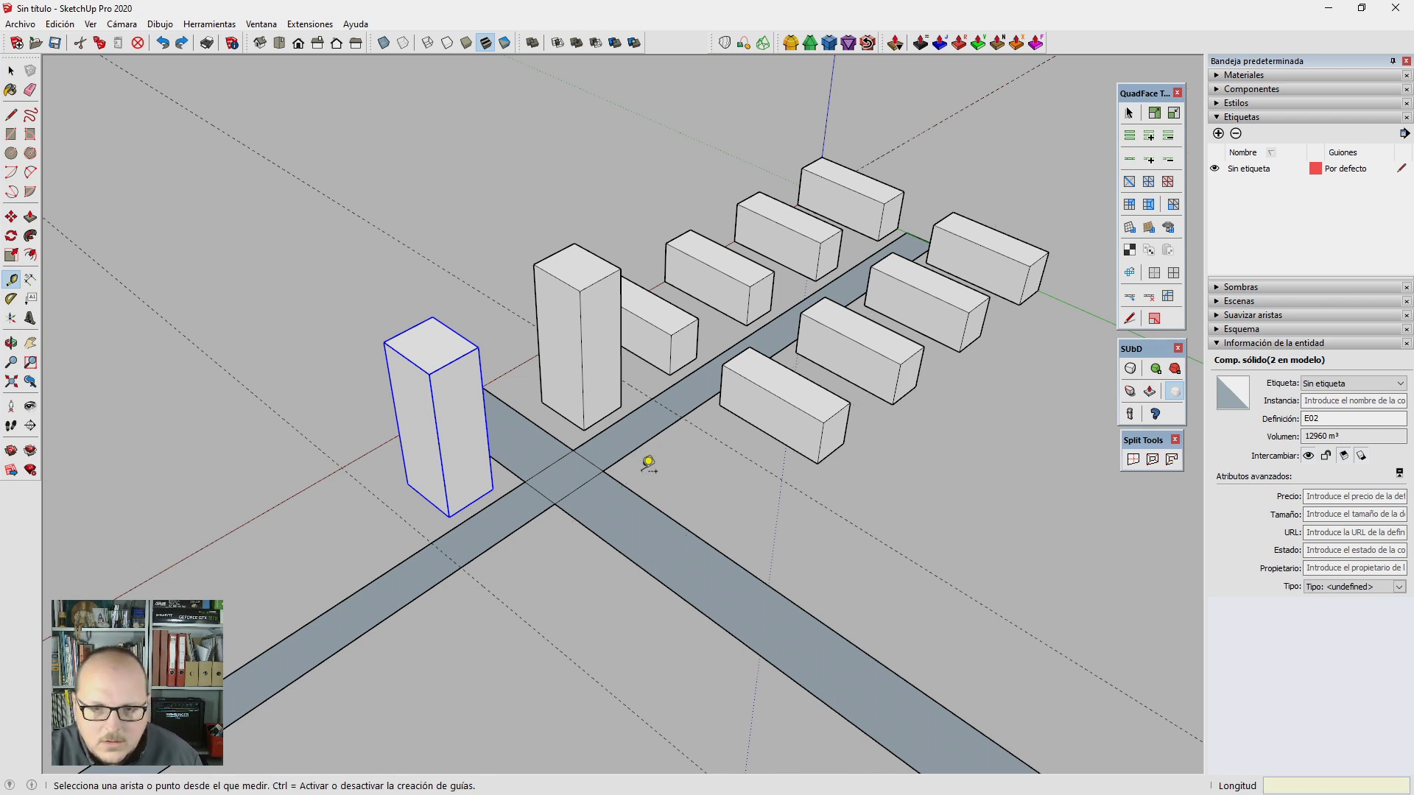
{"action": "left_click", "coordinate": [634, 449]}
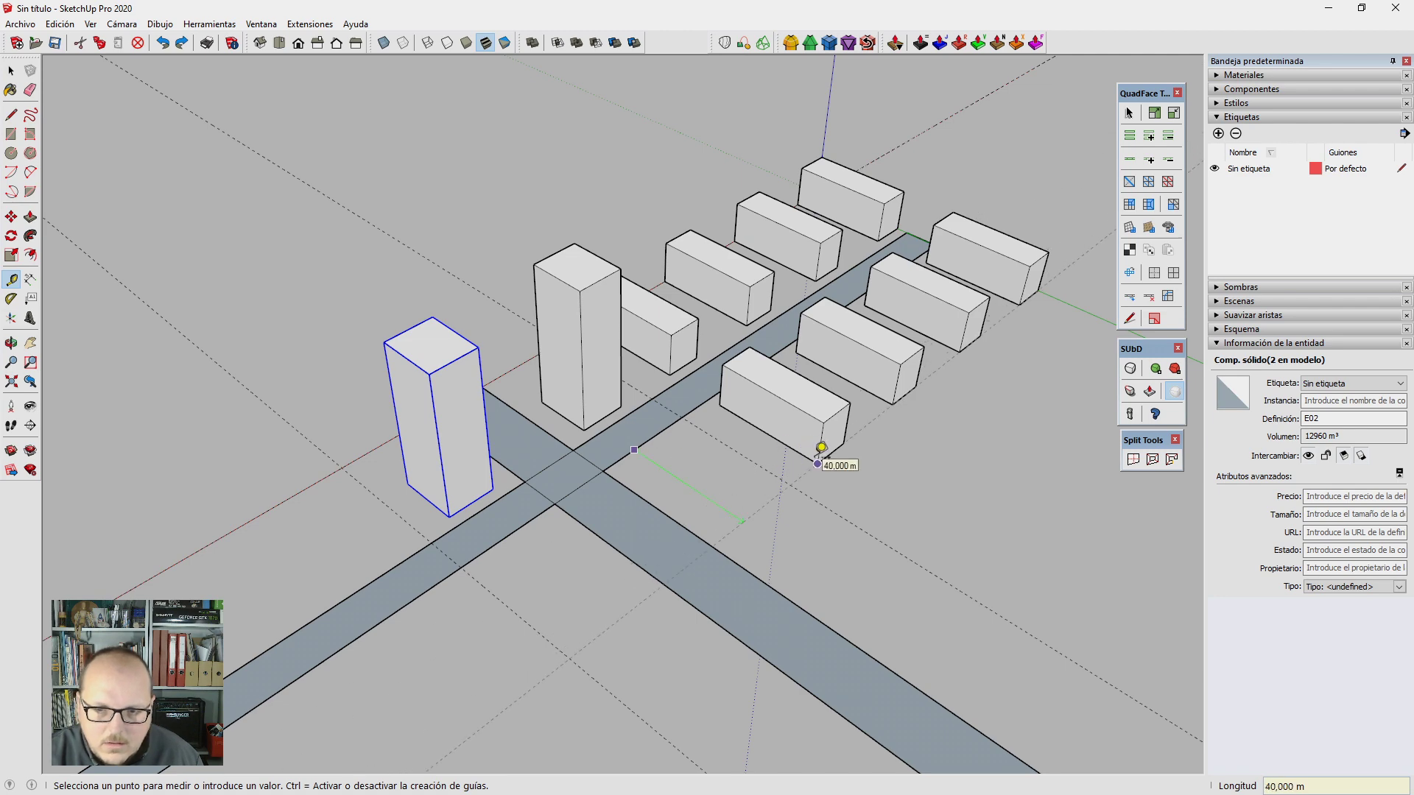
{"action": "left_click", "coordinate": [821, 447]}
{"action": "scroll", "coordinate": [736, 368], "scroll_direction": "down", "scroll_amount": 3}
{"action": "scroll", "coordinate": [670, 439], "scroll_direction": "up", "scroll_amount": 3}
Step: Explode the road group and draw a large square over the street crossing
{"action": "scroll", "coordinate": [516, 501], "scroll_direction": "up", "scroll_amount": 2}
{"action": "key", "text": "r"}
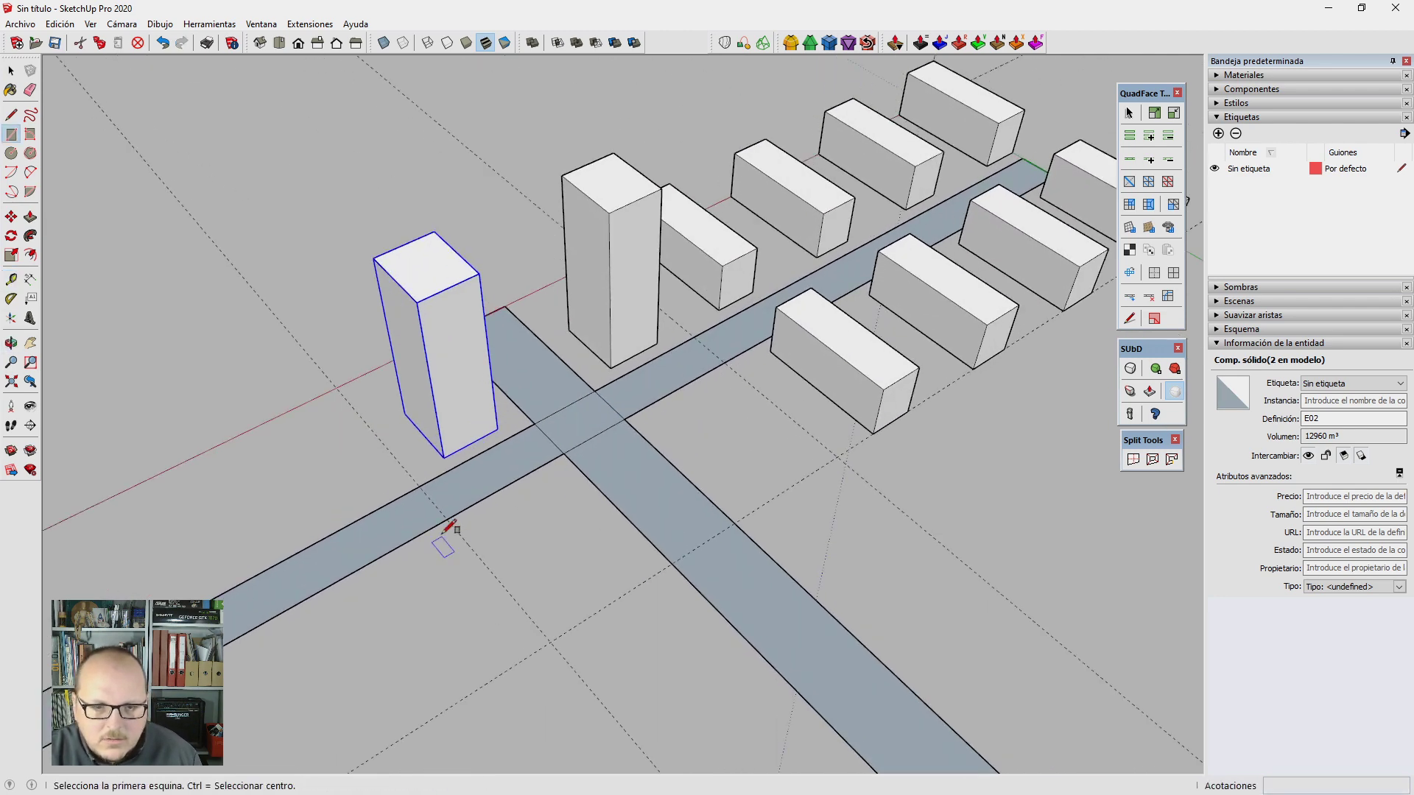
{"action": "right_click", "coordinate": [594, 435]}
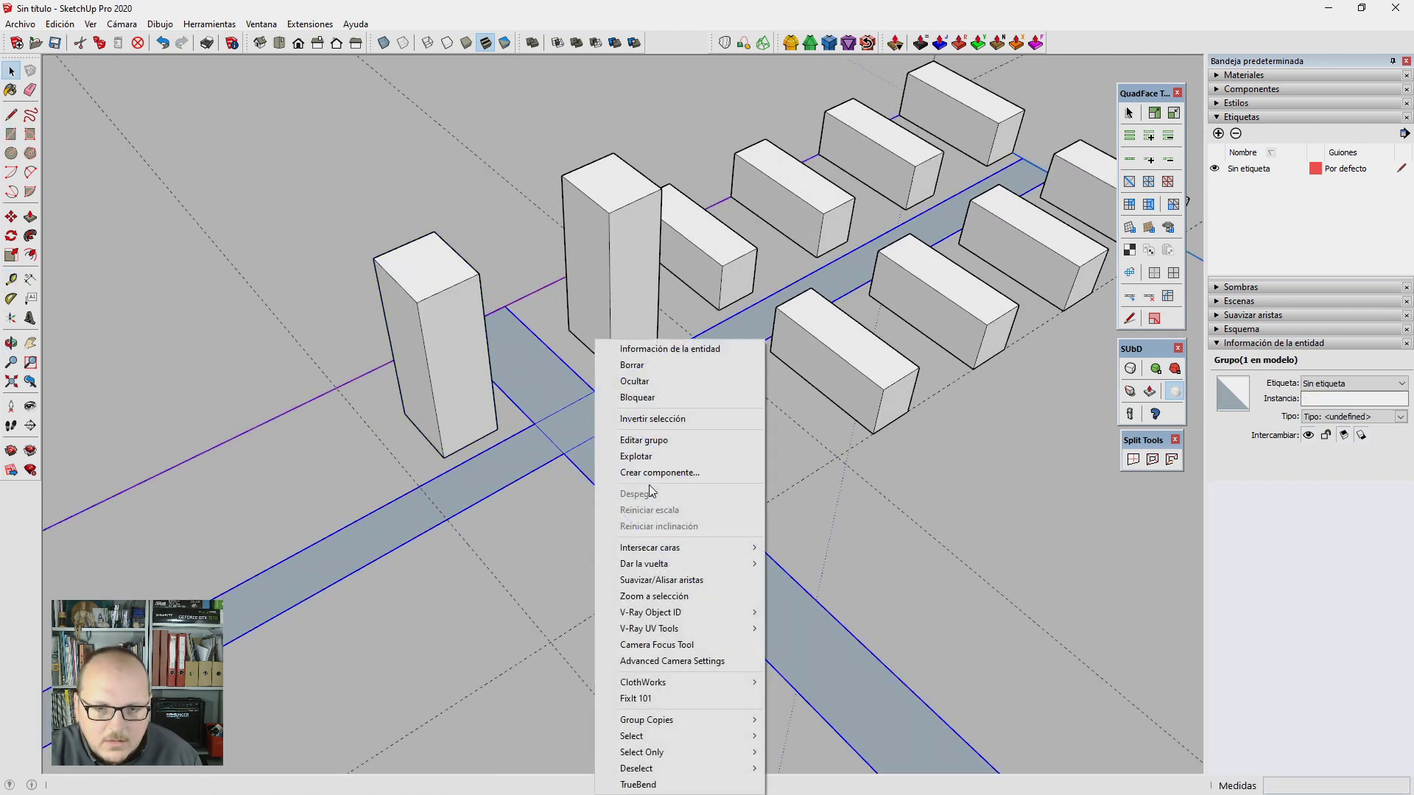
{"action": "left_click", "coordinate": [631, 452]}
{"action": "left_click", "coordinate": [447, 520]}
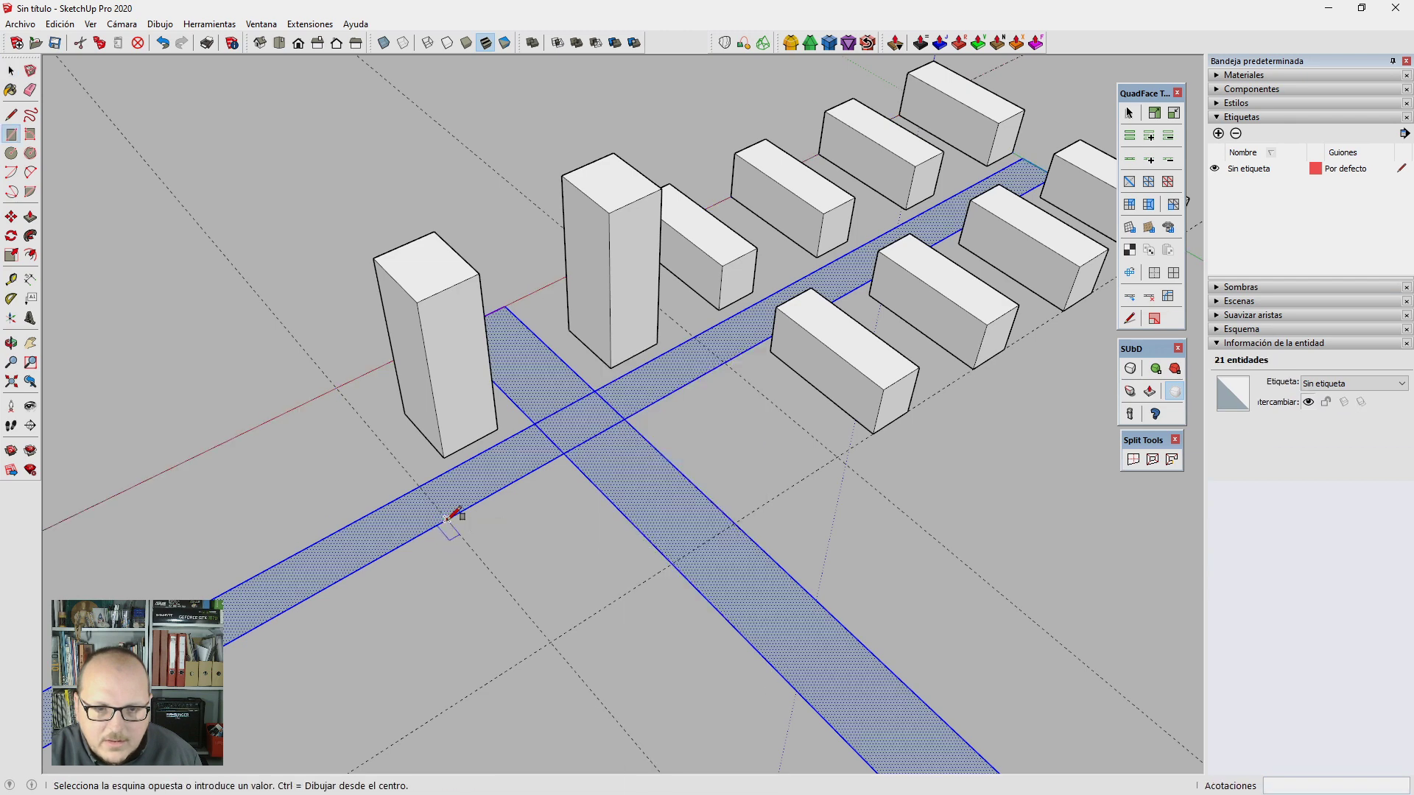
{"action": "left_click", "coordinate": [840, 459]}
Step: Erase the edges between the road and the square so they form one plaza
{"action": "key", "text": "e"}
{"action": "left_click_drag", "start_coordinate": [589, 450], "coordinate": [576, 411]}
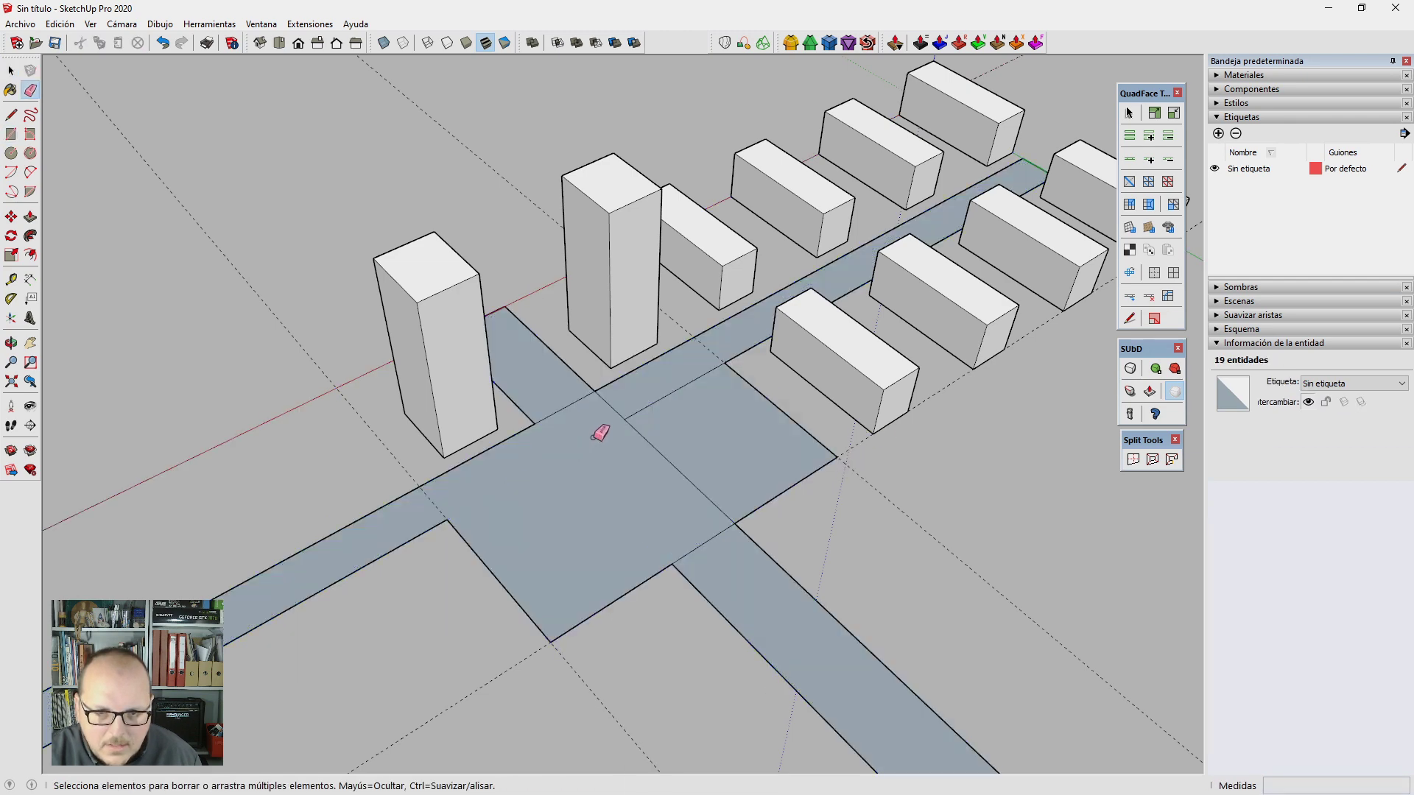
{"action": "mouse_move", "coordinate": [616, 427]}
{"action": "middle_mouse_down"}
{"action": "mouse_move", "coordinate": [528, 448]}
{"action": "mouse_move", "coordinate": [543, 391]}
{"action": "mouse_move", "coordinate": [596, 313]}
{"action": "mouse_move", "coordinate": [611, 467]}
{"action": "middle_mouse_up"}
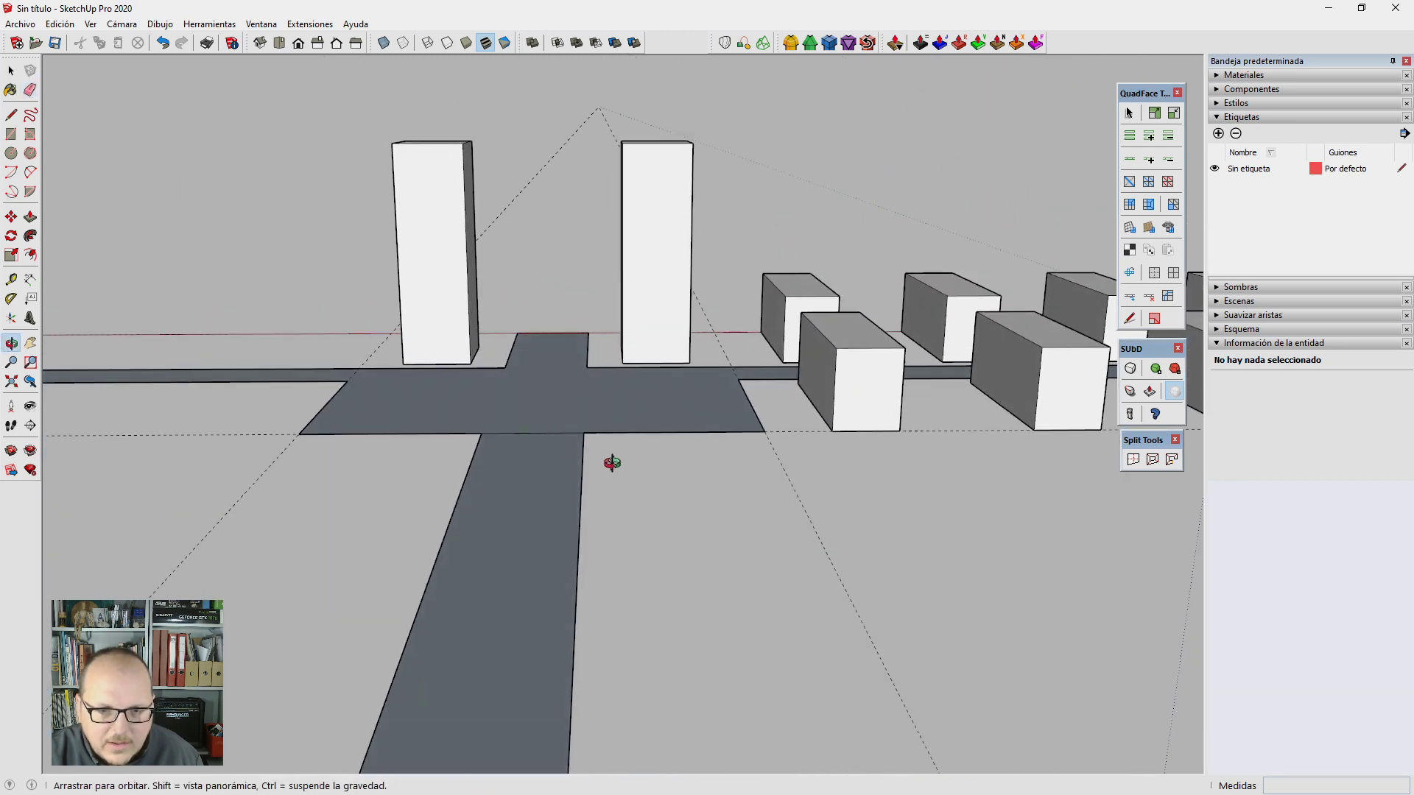
{"action": "mouse_move", "coordinate": [530, 442]}
{"action": "middle_mouse_down"}
{"action": "mouse_move", "coordinate": [545, 448]}
{"action": "mouse_move", "coordinate": [546, 432]}
{"action": "mouse_move", "coordinate": [542, 457]}
{"action": "mouse_move", "coordinate": [543, 420]}
{"action": "mouse_move", "coordinate": [562, 417]}
{"action": "mouse_move", "coordinate": [404, 528]}
{"action": "mouse_move", "coordinate": [880, 624]}
{"action": "mouse_move", "coordinate": [638, 556]}
{"action": "middle_mouse_up"}
Step: Round the first two road-junction corners with 2-Point Arcs
{"action": "key", "text": "space"}
{"action": "scroll", "coordinate": [719, 436], "scroll_direction": "up", "scroll_amount": 2}
{"action": "scroll", "coordinate": [700, 477], "scroll_direction": "up", "scroll_amount": 2}
{"action": "key", "text": "a"}
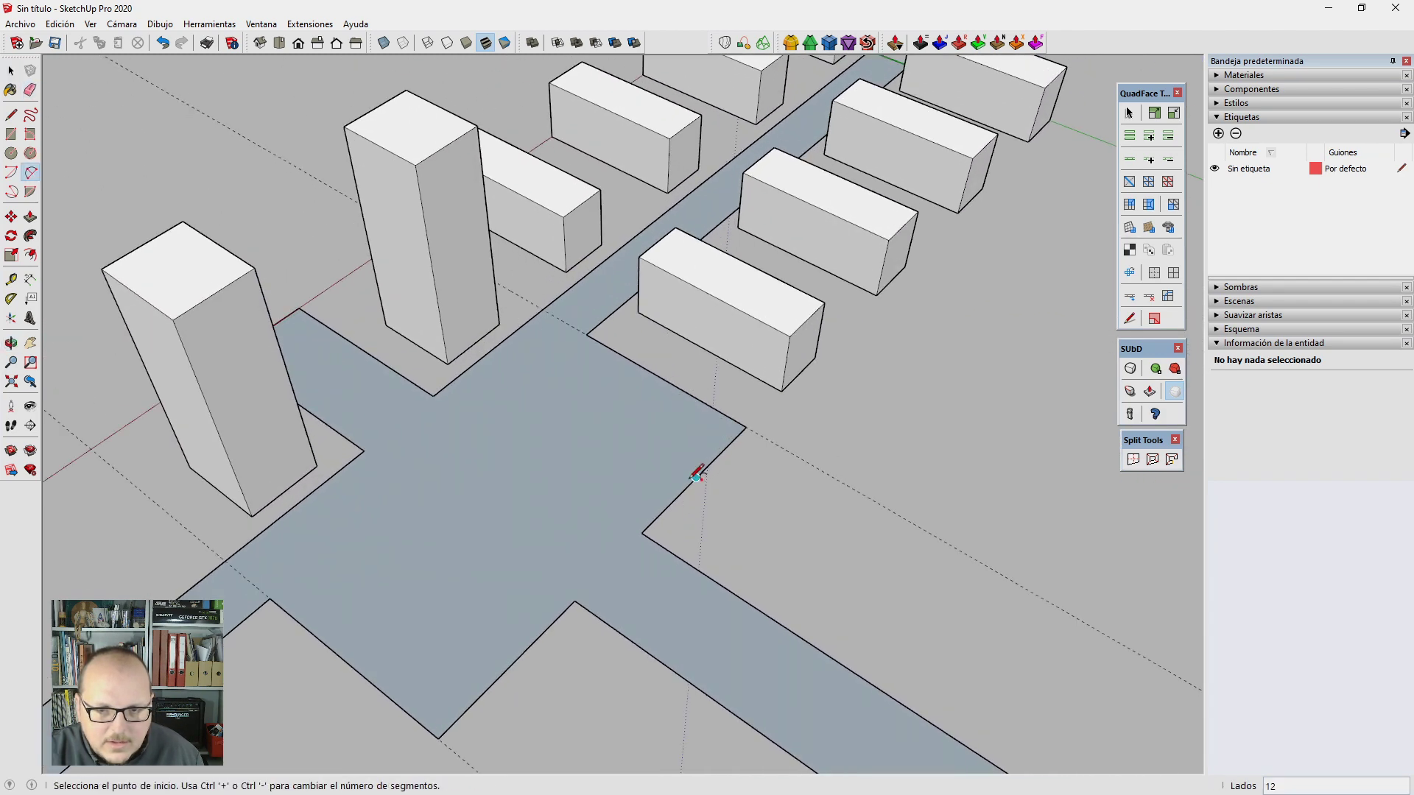
{"action": "left_click", "coordinate": [696, 477]}
{"action": "left_click", "coordinate": [679, 386]}
{"action": "scroll", "coordinate": [679, 385], "scroll_direction": "down", "scroll_amount": 1}
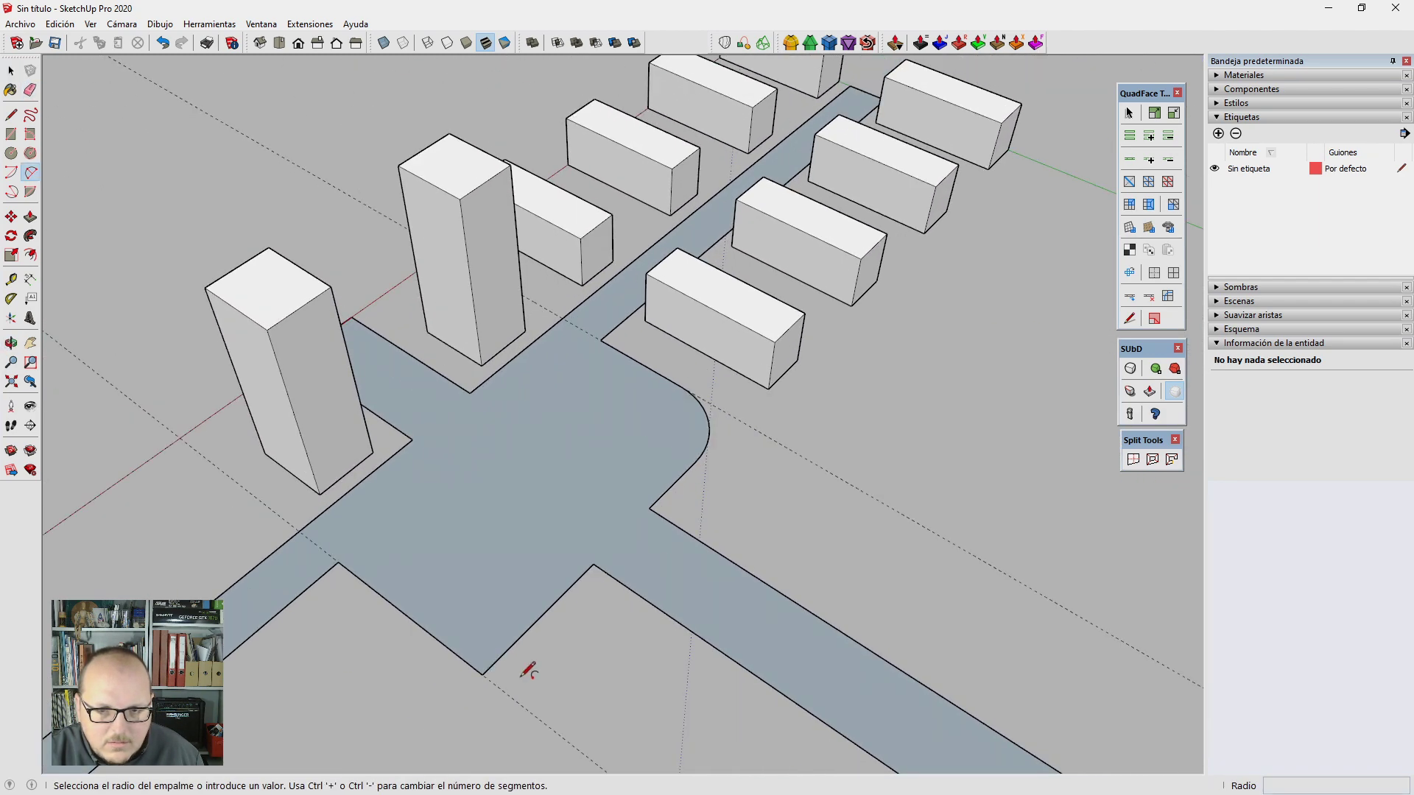
{"action": "left_click", "coordinate": [540, 616]}
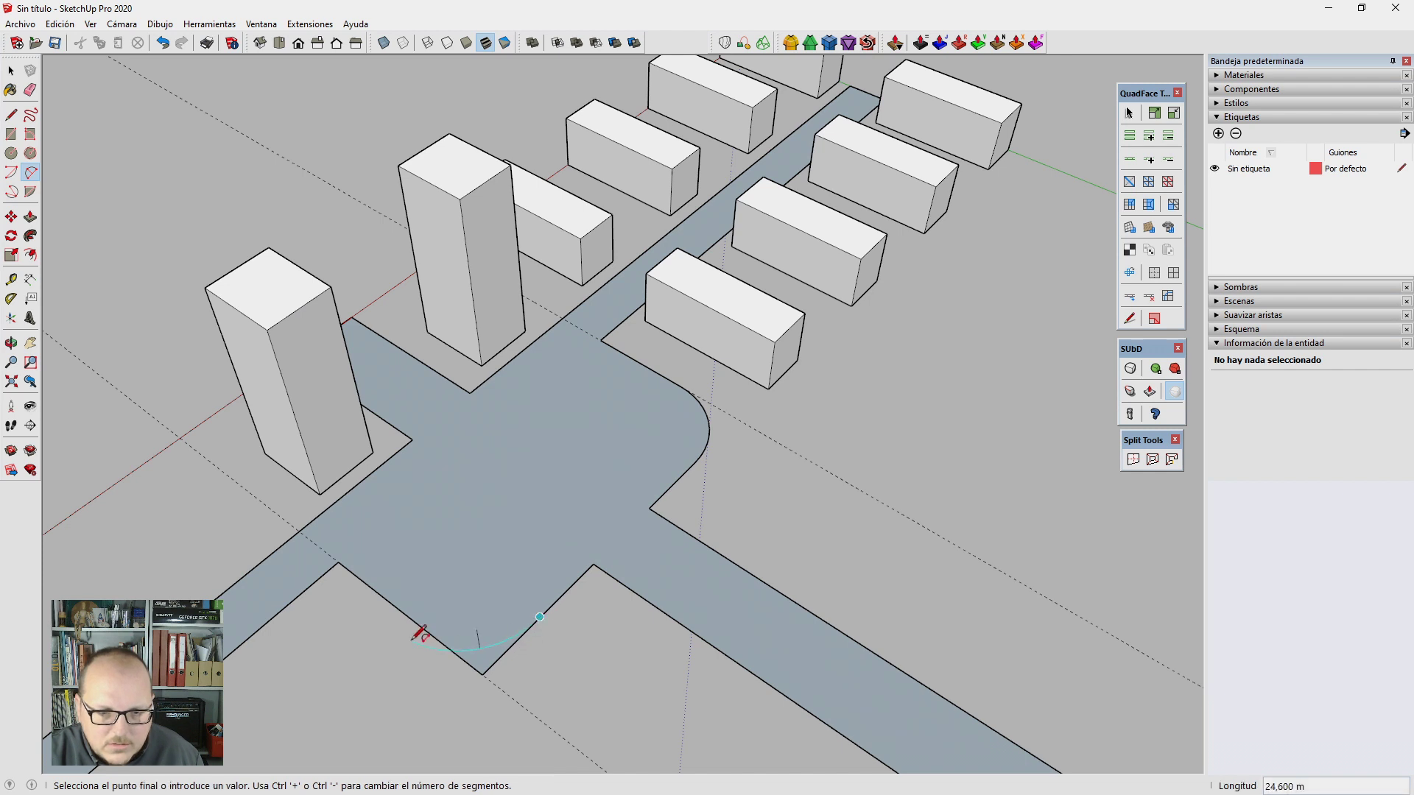
{"action": "left_click", "coordinate": [424, 624]}
Step: Fillet a third road corner with a 2-Point Arc of fixed radius
{"action": "scroll", "coordinate": [568, 627], "scroll_direction": "up", "scroll_amount": 2}
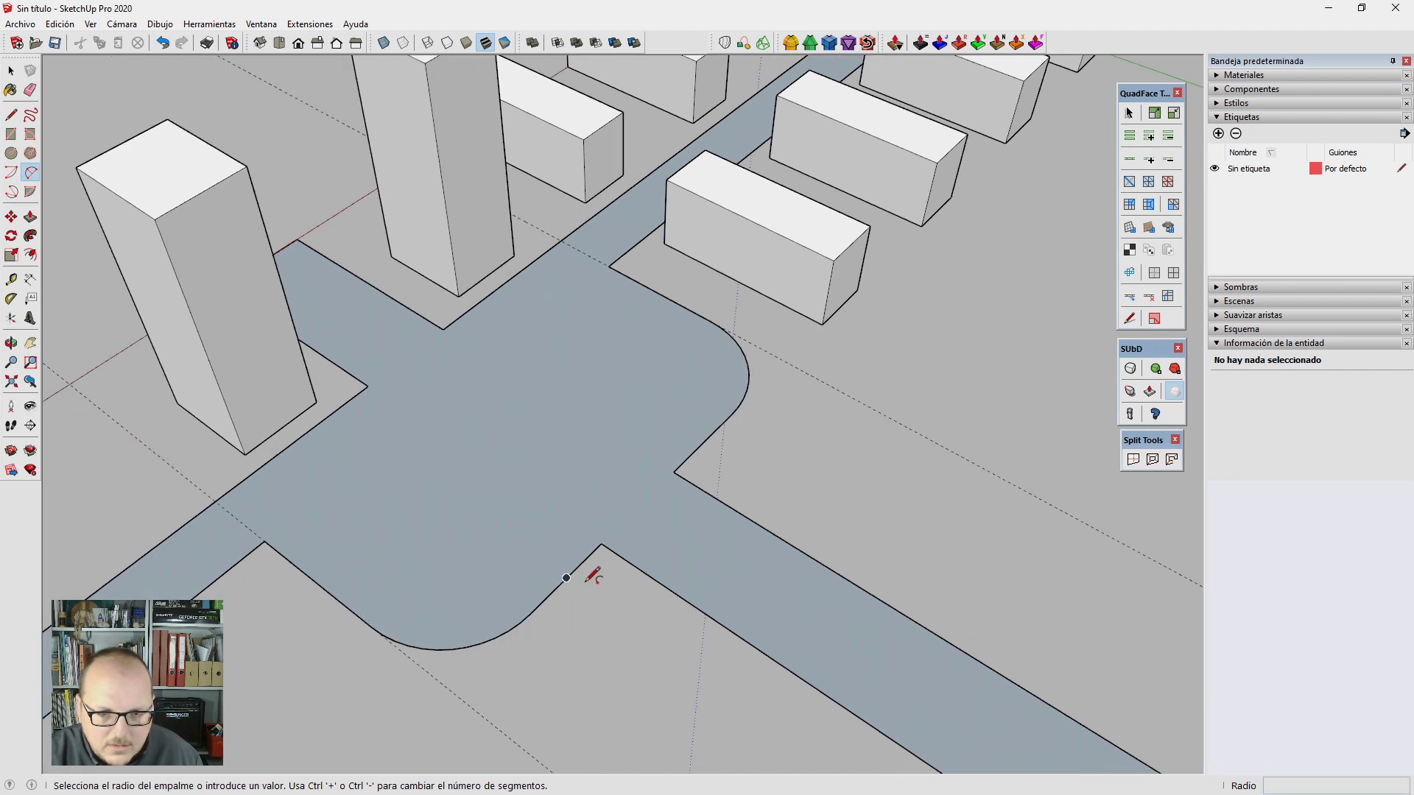
{"action": "left_click", "coordinate": [567, 577]}
{"action": "left_click", "coordinate": [643, 570]}
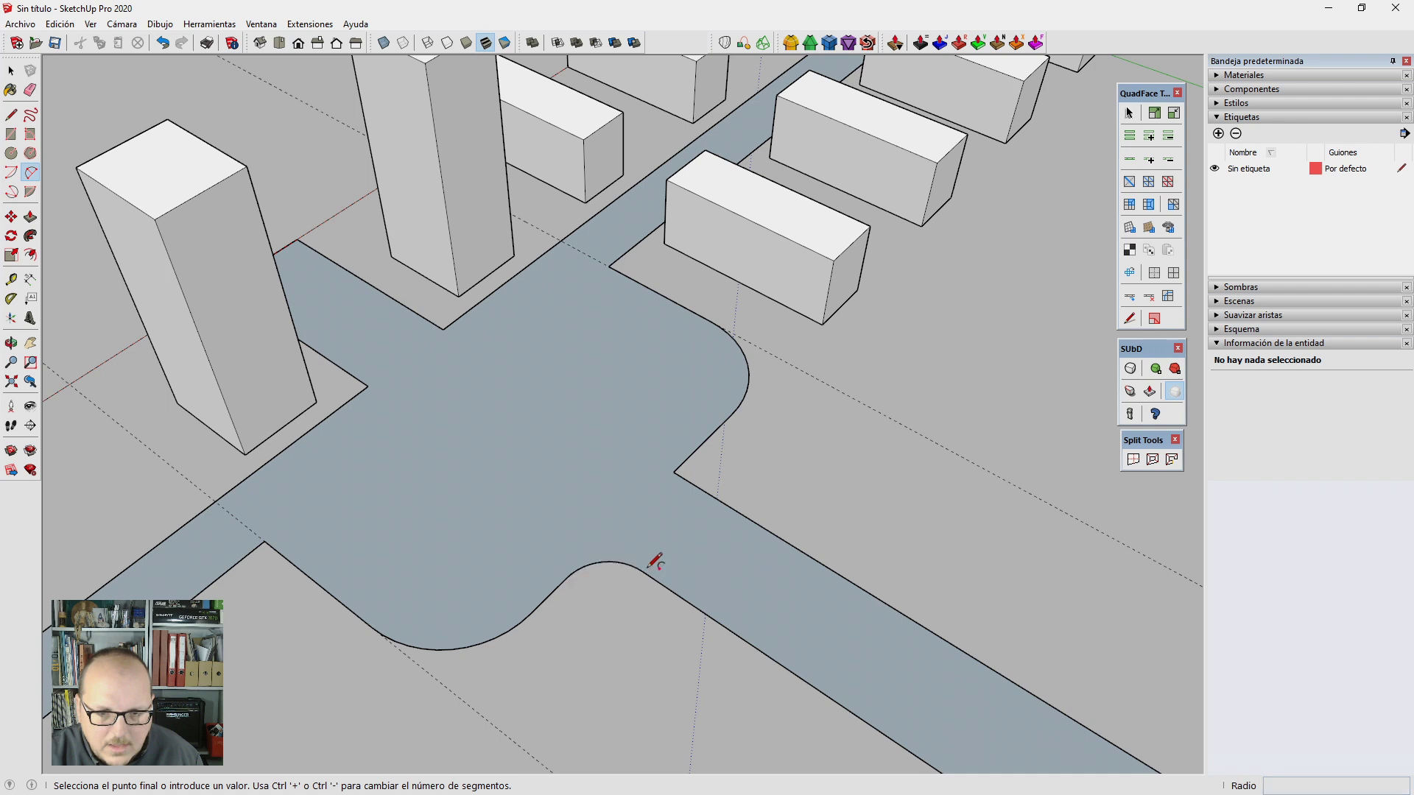
{"action": "left_click", "coordinate": [729, 493]}
{"action": "middle_click_drag", "start_coordinate": [789, 531], "coordinate": [404, 206]}
{"action": "scroll", "coordinate": [428, 227], "scroll_direction": "up", "scroll_amount": 3}
Step: Add an offset guide from the road edge and fillet the upper-left corner with an arc
{"action": "key", "text": "t"}
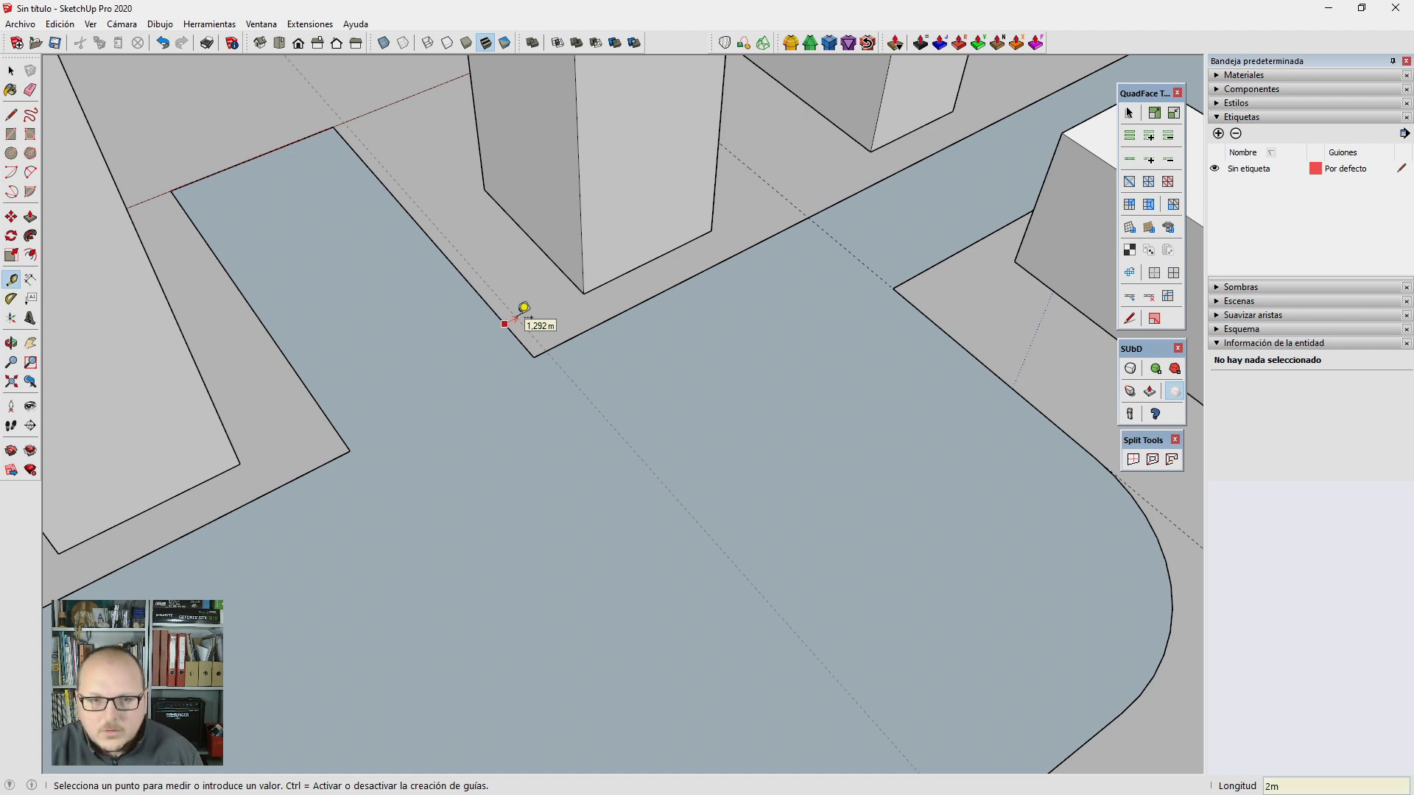
{"action": "left_click", "coordinate": [515, 317]}
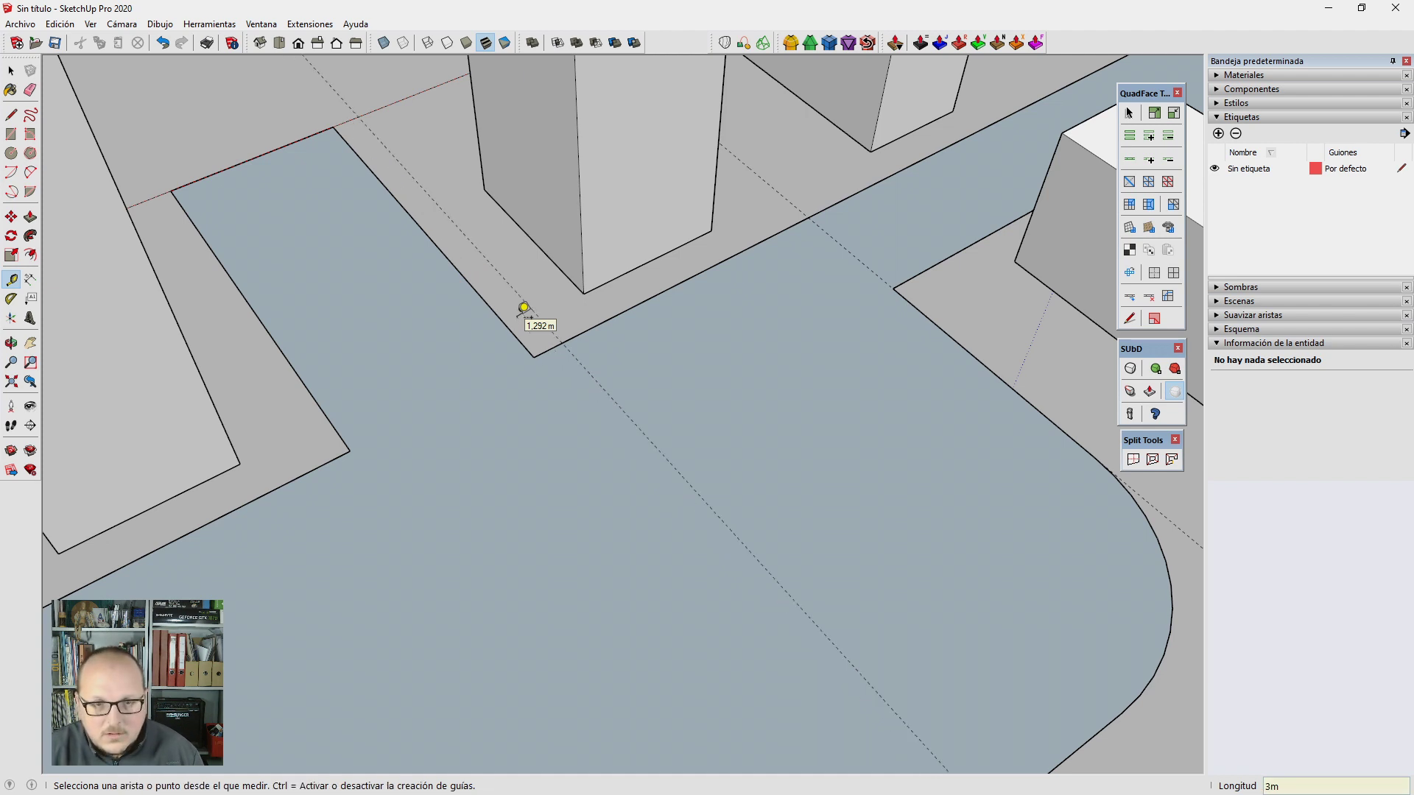
{"action": "key", "text": "space"}
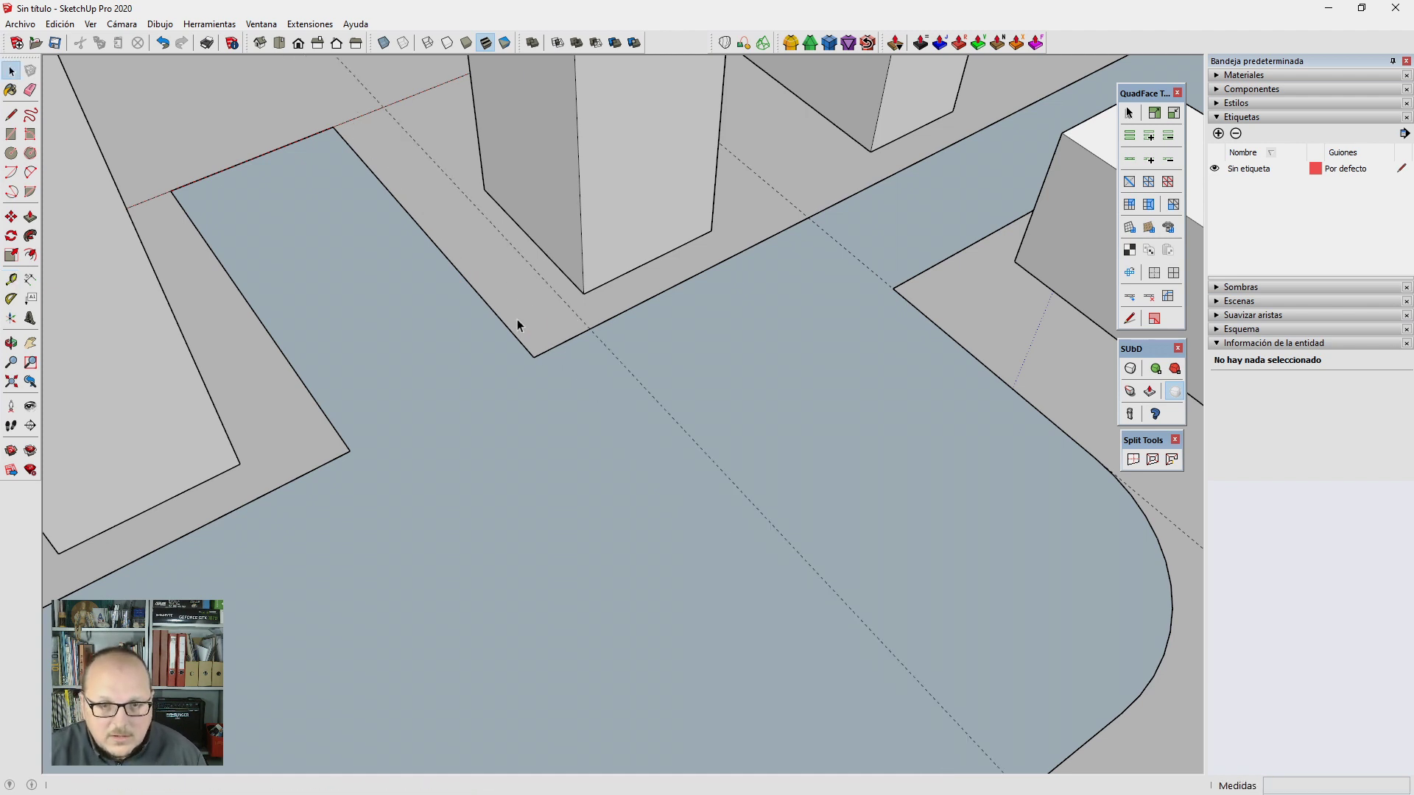
{"action": "key", "text": "a"}
{"action": "left_click", "coordinate": [593, 324]}
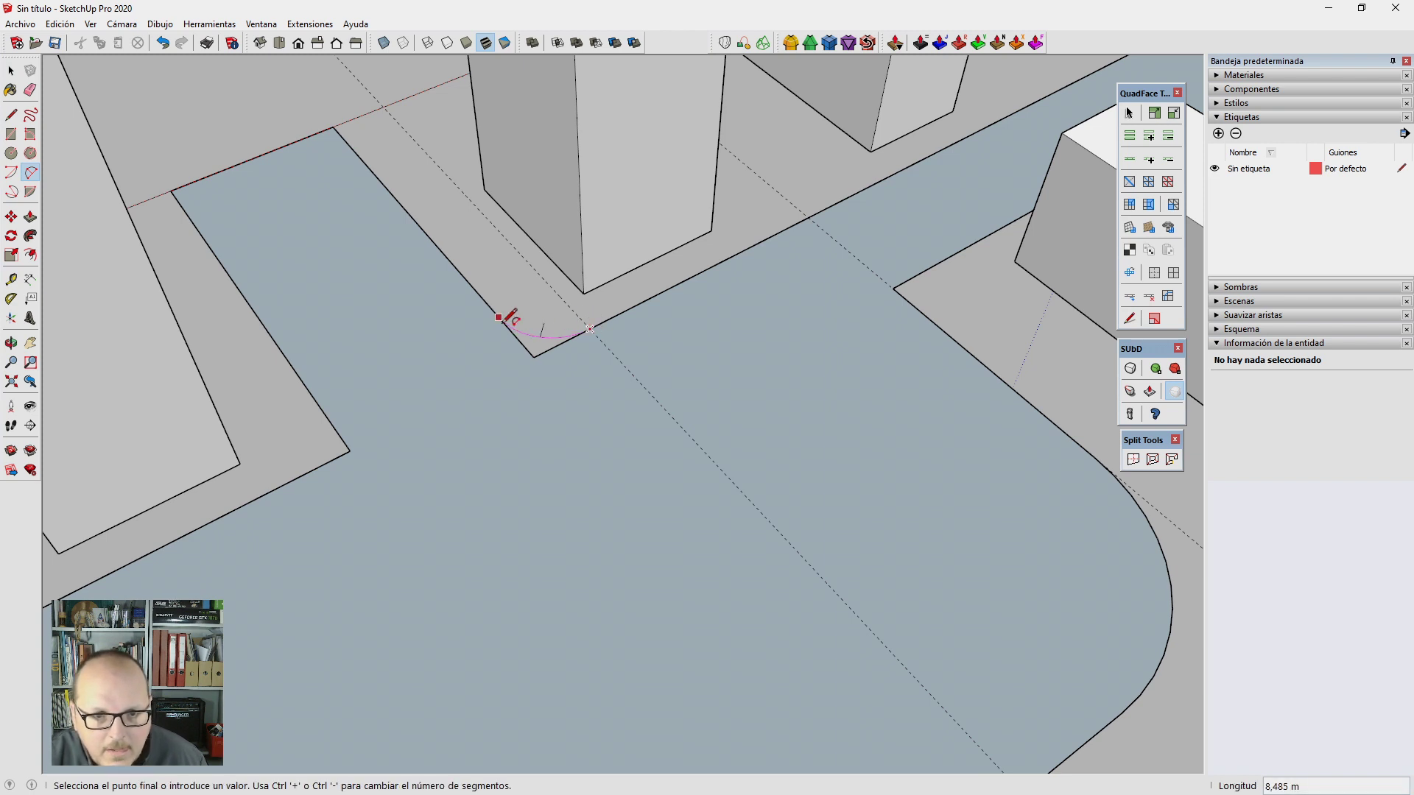
{"action": "double_click", "coordinate": [505, 315]}
Step: Place a 6 m guide from the road edge and fillet the next corner from its intersection
{"action": "key", "text": "t"}
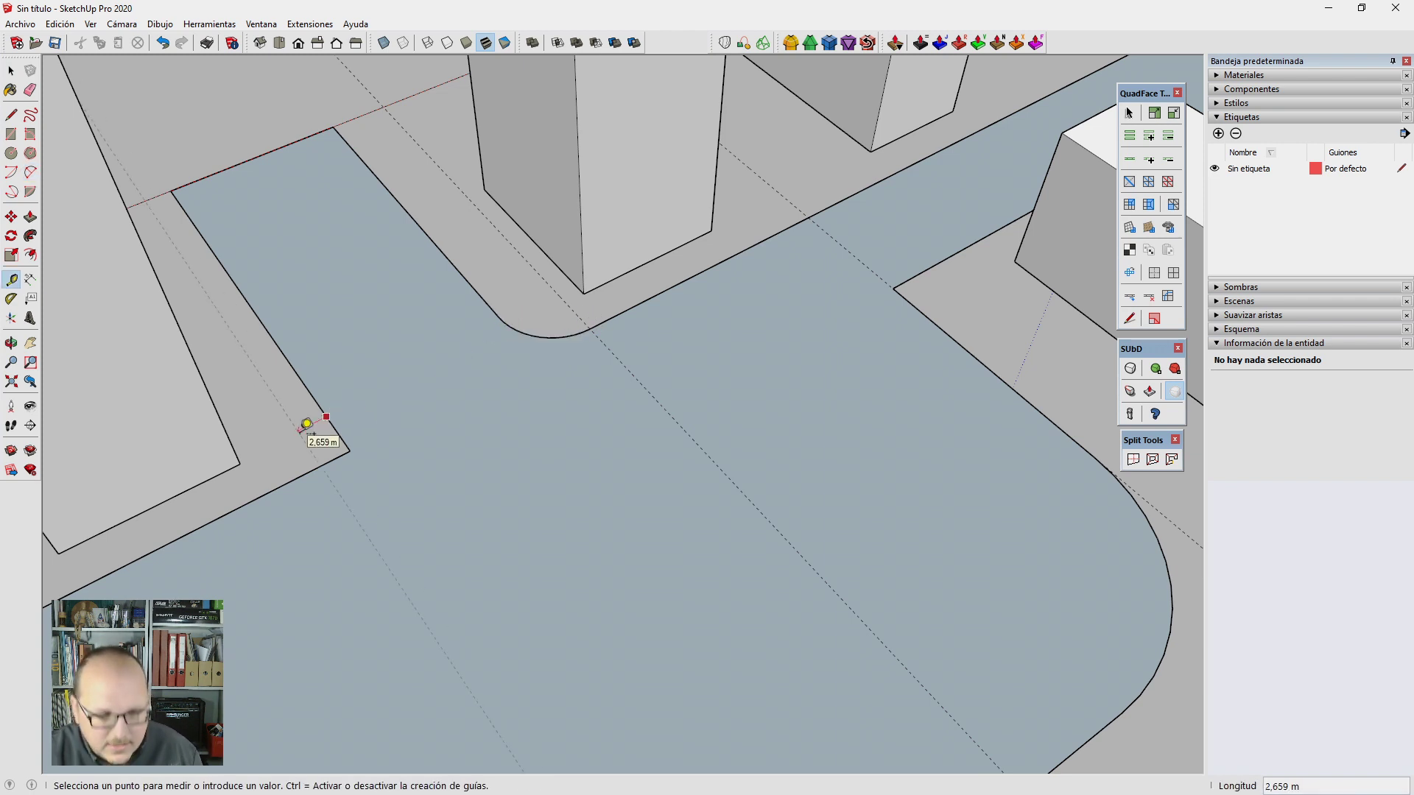
{"action": "type", "text": "6"}
{"action": "key", "text": "Return"}
{"action": "key", "text": "a"}
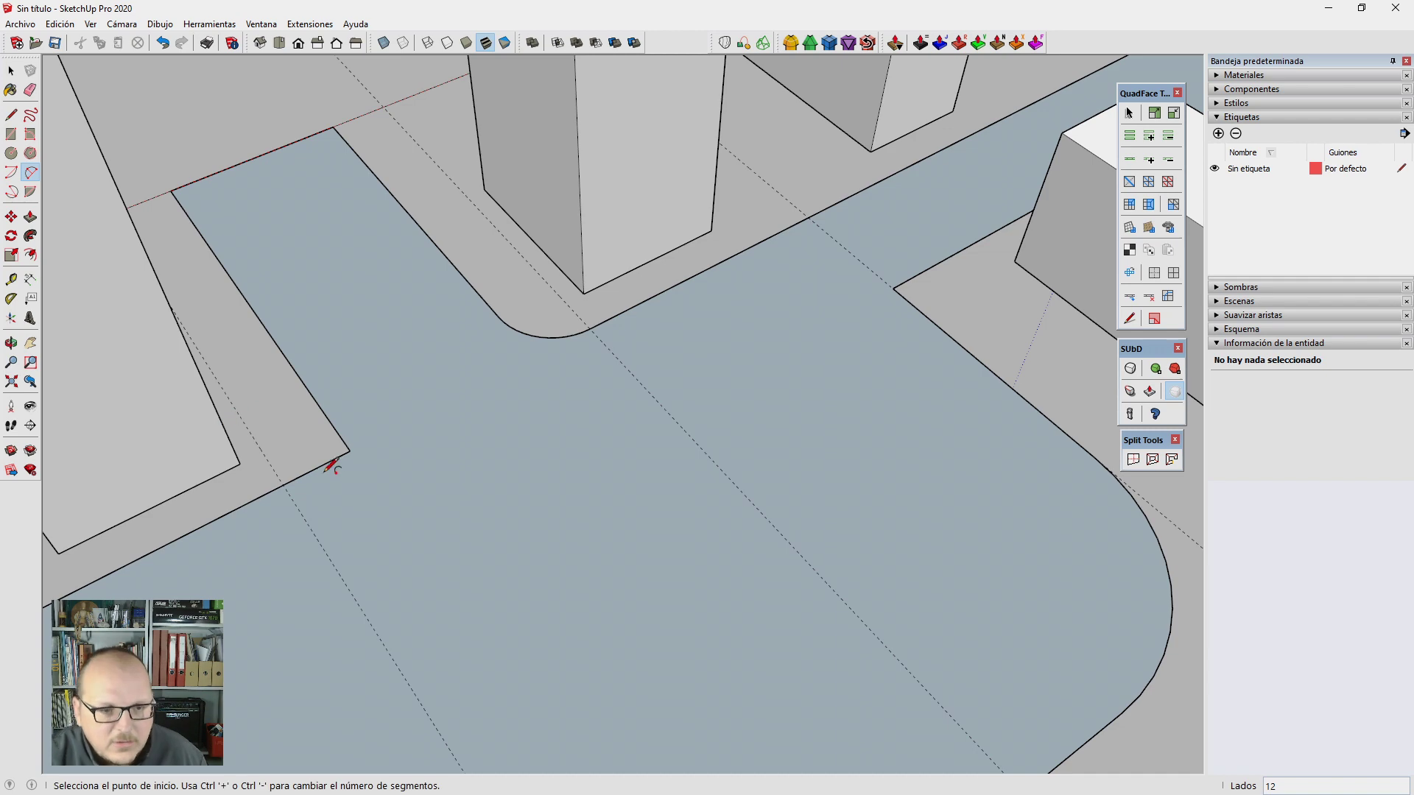
{"action": "left_click", "coordinate": [283, 485]}
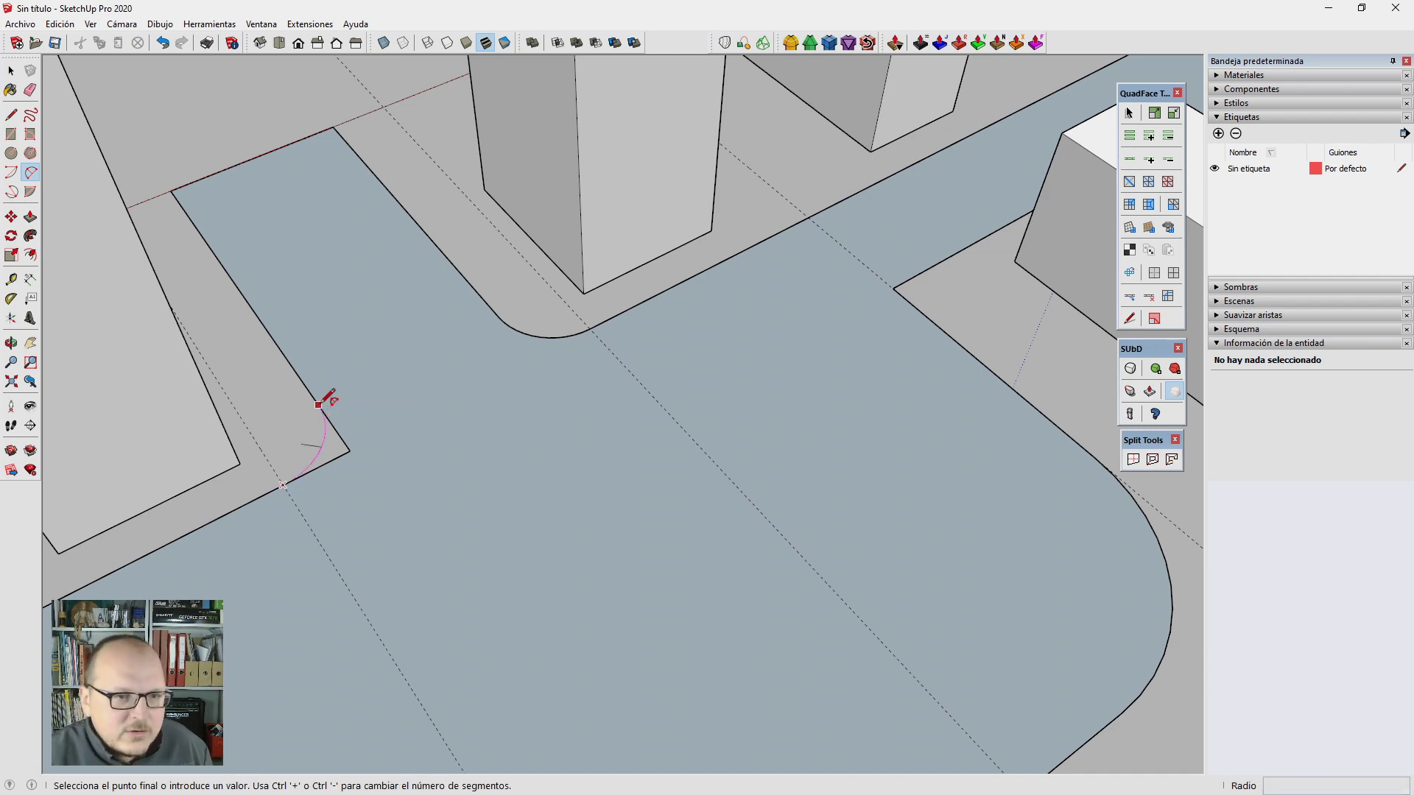
{"action": "left_click", "coordinate": [319, 403]}
{"action": "scroll", "coordinate": [749, 464], "scroll_direction": "down", "scroll_amount": 3}
{"action": "scroll", "coordinate": [582, 283], "scroll_direction": "down", "scroll_amount": 3}
Step: Erase the leftover guide line from a top-down view of the junction
{"action": "middle_click_drag", "start_coordinate": [582, 283], "coordinate": [410, 452]}
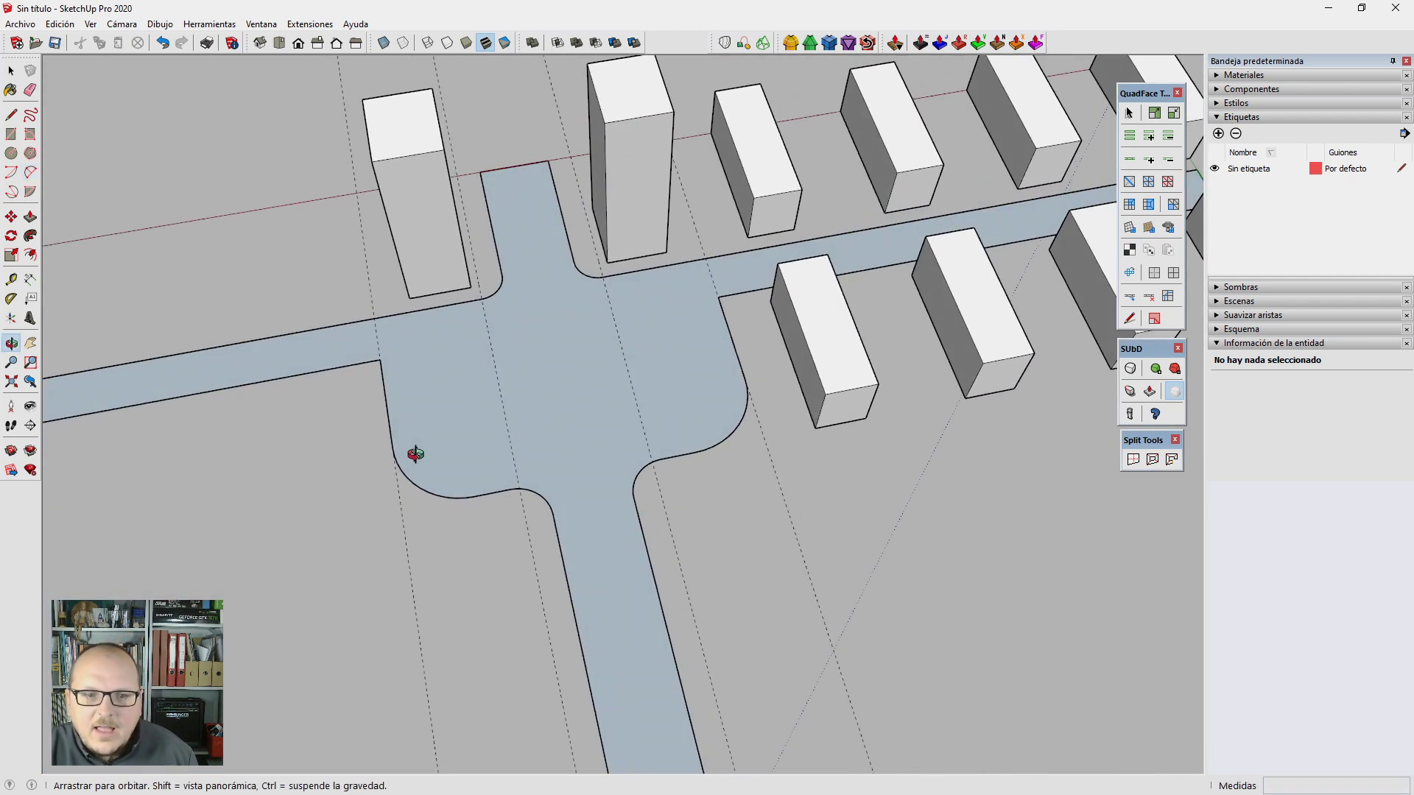
{"action": "middle_click_drag", "start_coordinate": [646, 395], "coordinate": [758, 315]}
{"action": "key", "text": "e"}
{"action": "left_click", "coordinate": [732, 288]}
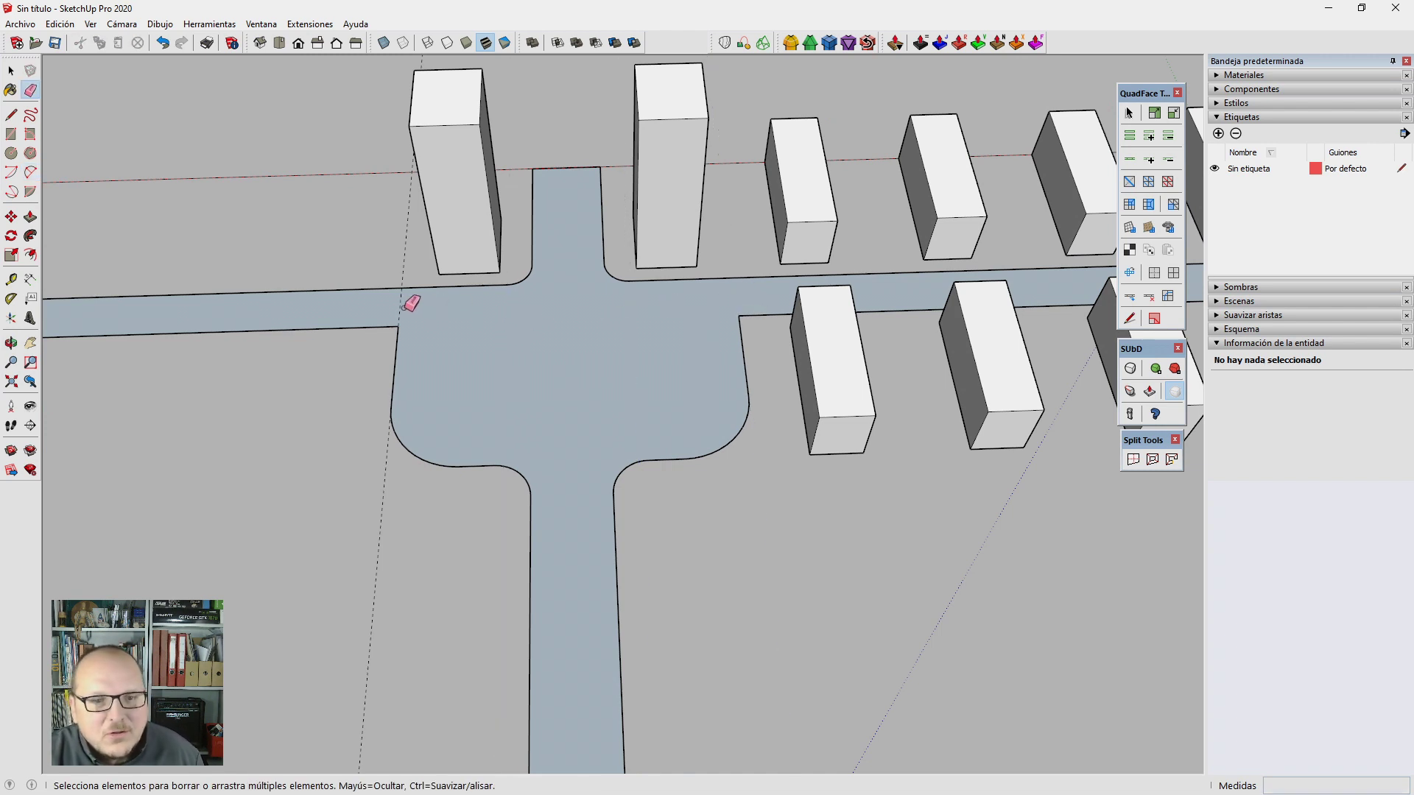
{"action": "middle_click_drag", "start_coordinate": [405, 309], "coordinate": [745, 354]}
{"action": "scroll", "coordinate": [755, 341], "scroll_direction": "up", "scroll_amount": 3}
Step: Add a 6 m guide from the road corner and start a corner arc at it
{"action": "key", "text": "t"}
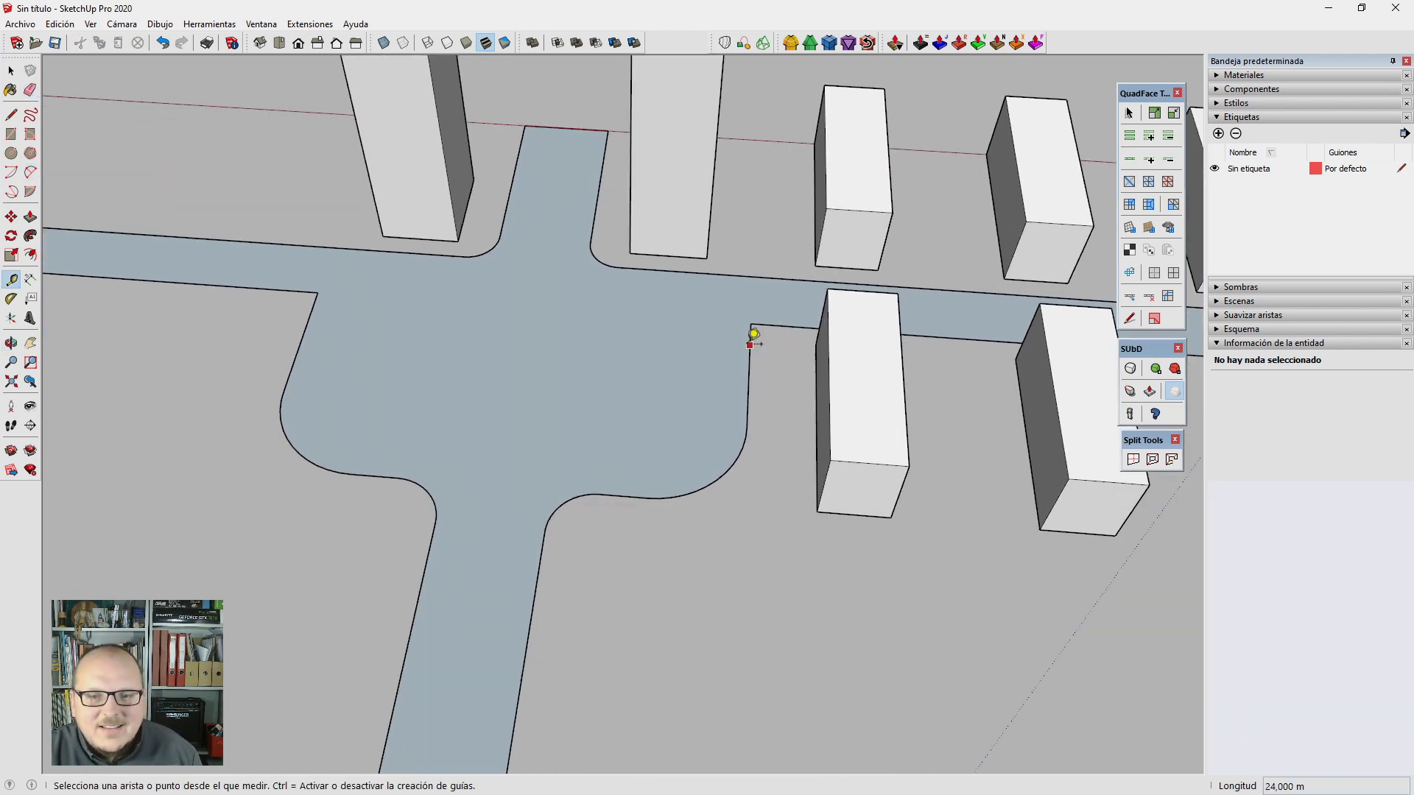
{"action": "left_click", "coordinate": [749, 345]}
{"action": "type", "text": "6"}
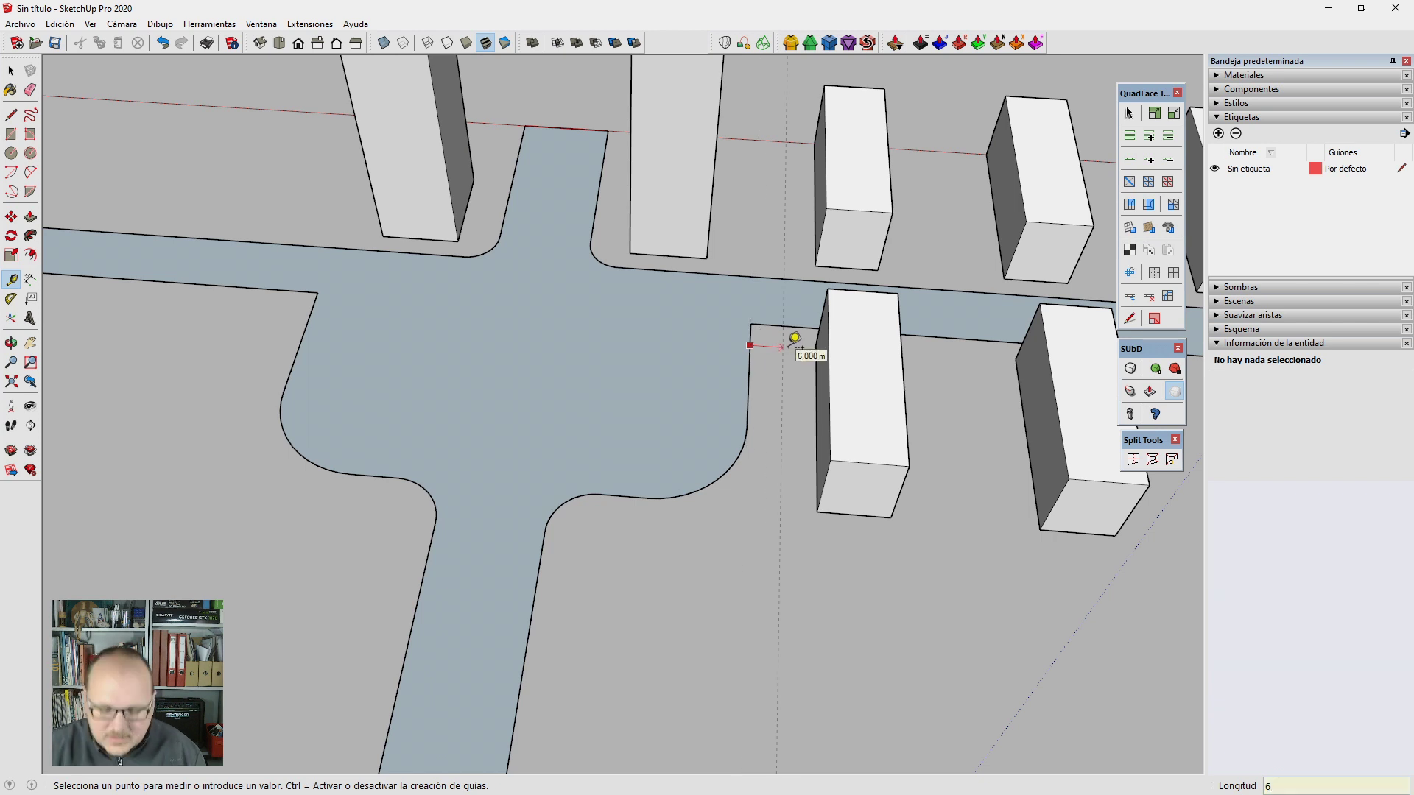
{"action": "key", "text": "Return"}
{"action": "key", "text": "a"}
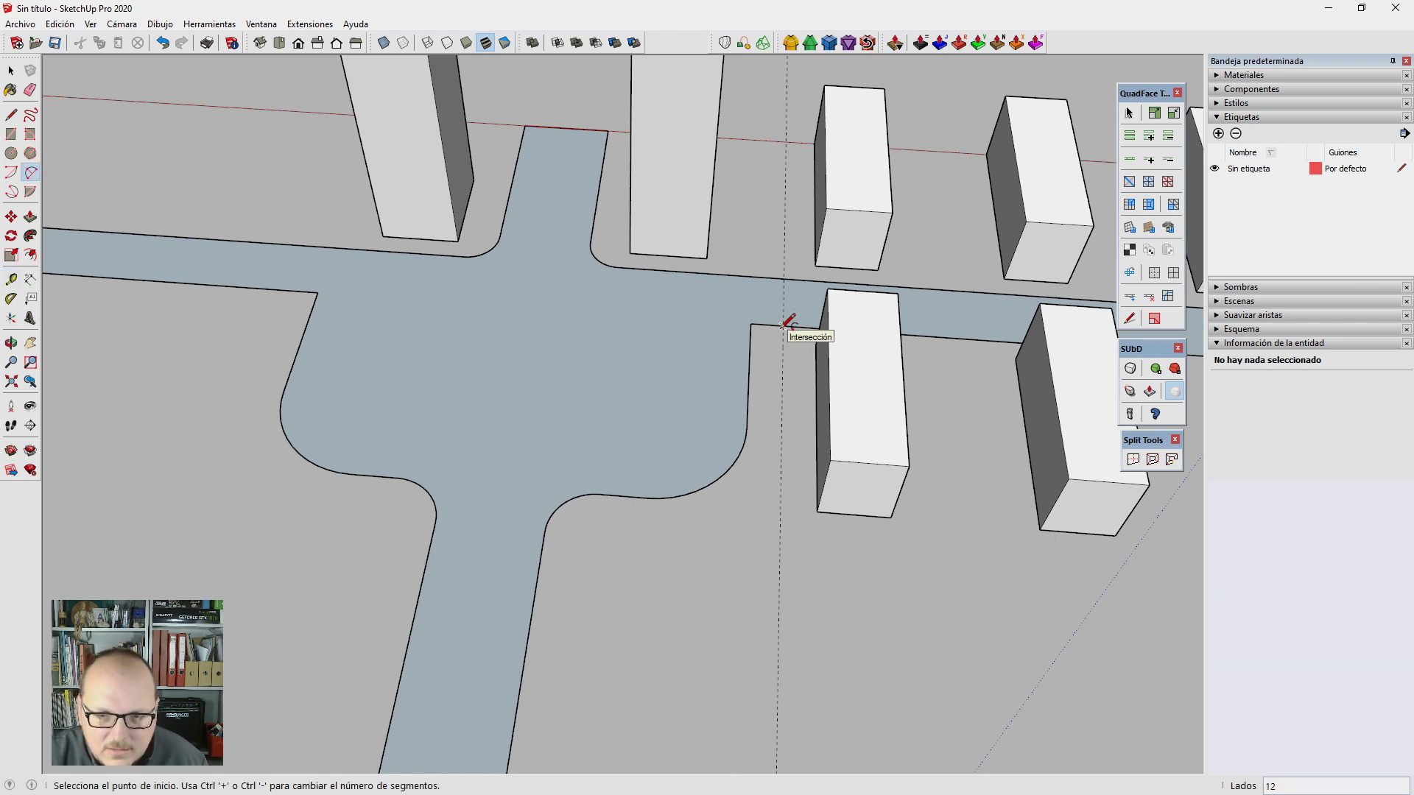
{"action": "left_click", "coordinate": [782, 326]}
{"action": "middle_click_drag", "start_coordinate": [752, 347], "coordinate": [799, 353], "text": "shift"}
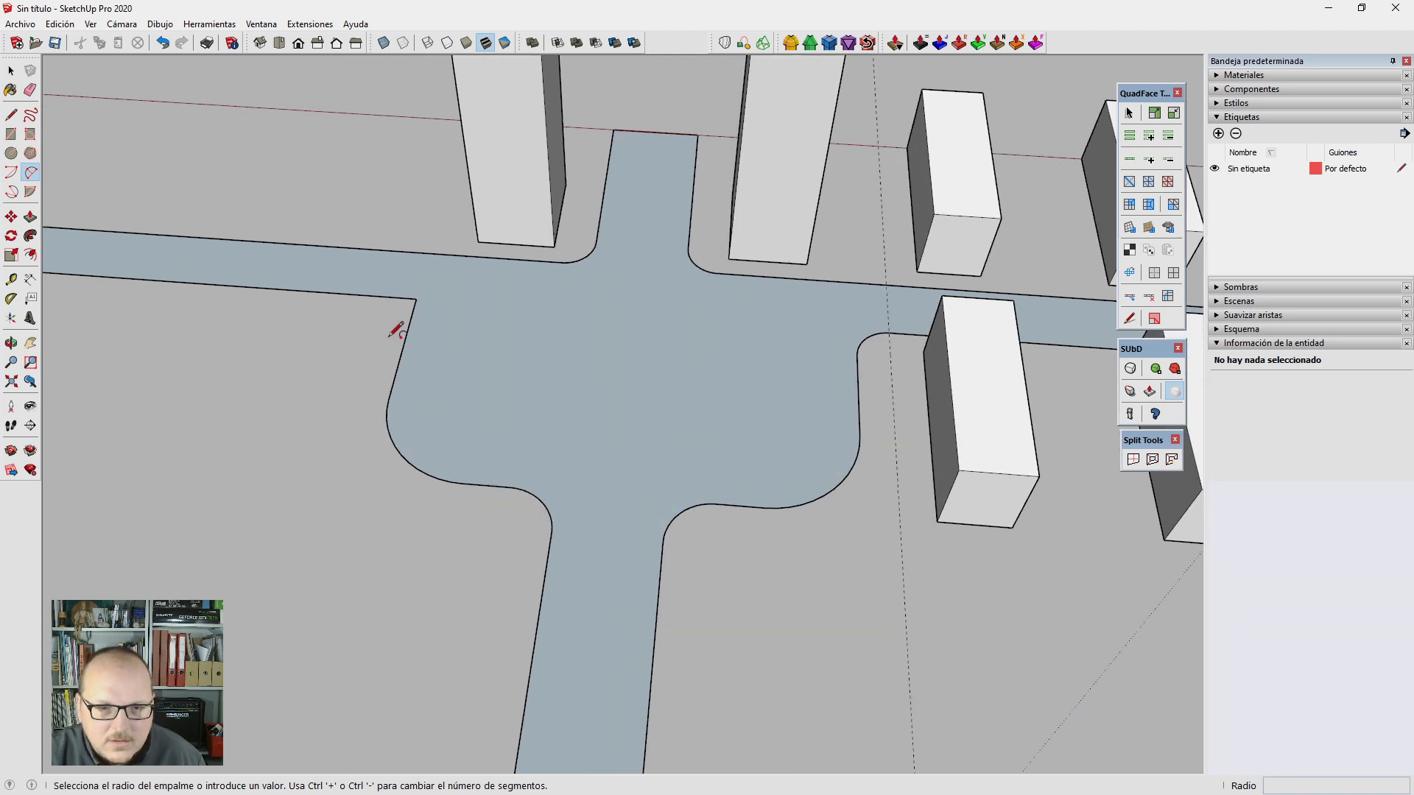
Step: Place another 6 m guide and round the left side-street corner with an arc
{"action": "key", "text": "t"}
{"action": "type", "text": "6m"}
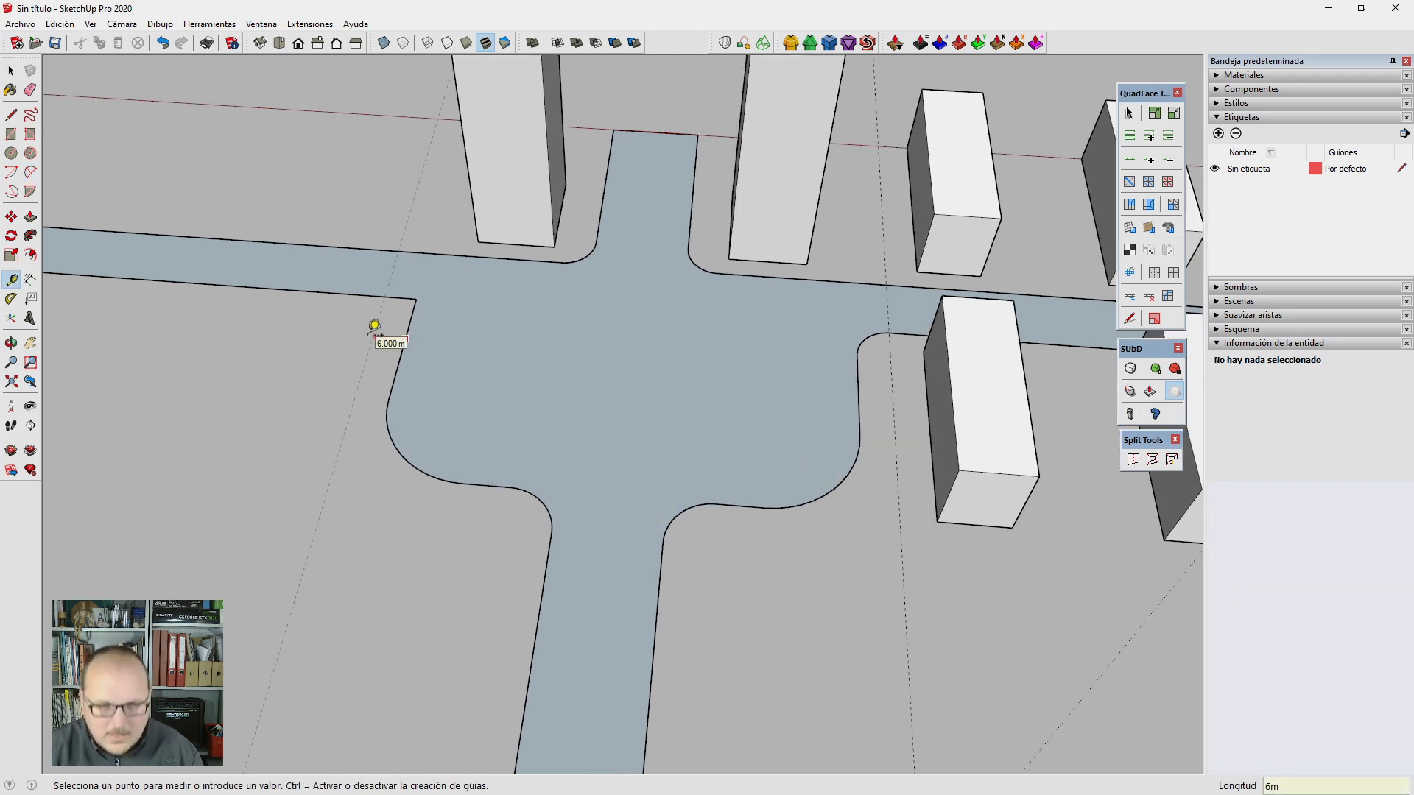
{"action": "key", "text": "Return"}
{"action": "key", "text": "a"}
{"action": "left_click", "coordinate": [384, 297]}
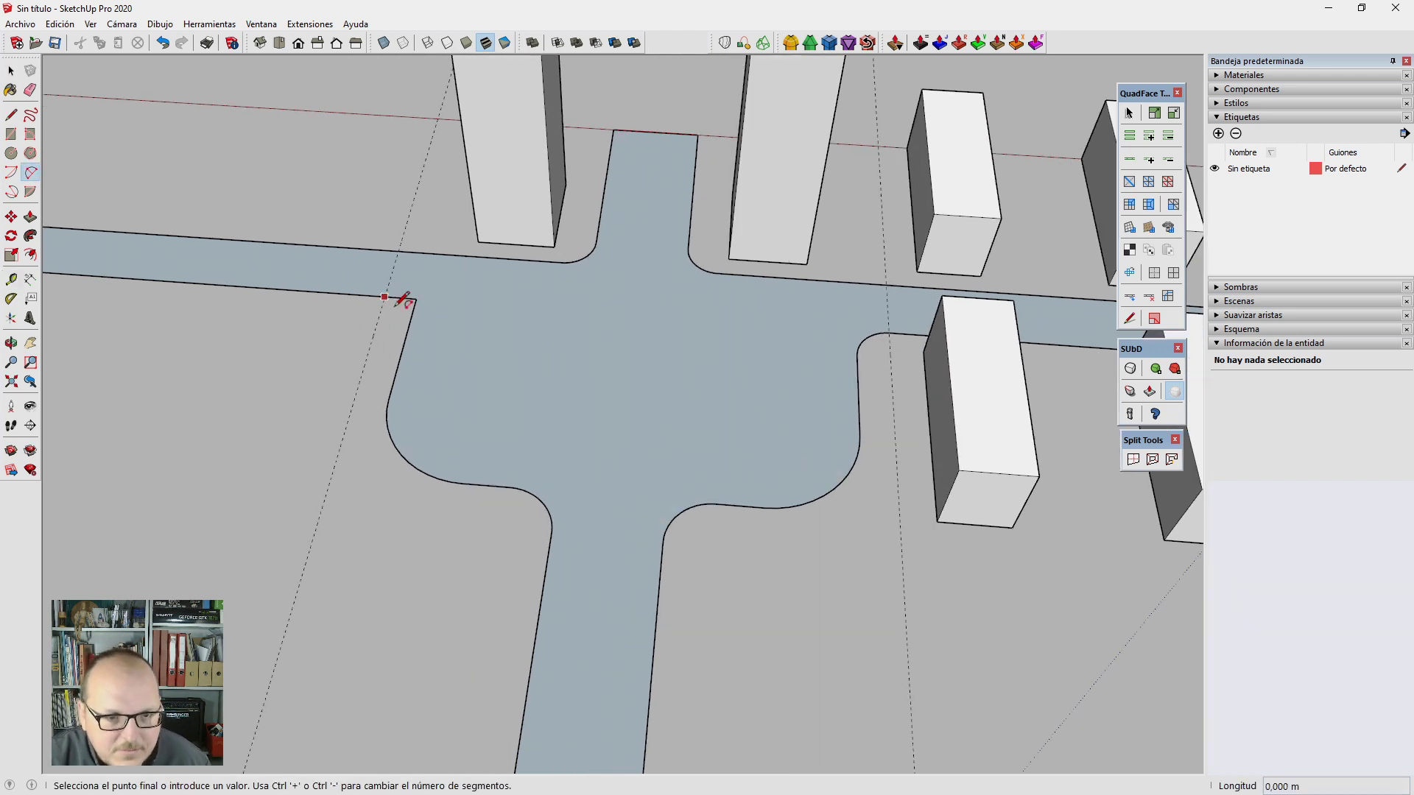
{"action": "left_click", "coordinate": [408, 303]}
Step: Erase the stray edge along the left street
{"action": "scroll", "coordinate": [645, 337], "scroll_direction": "down", "scroll_amount": 3}
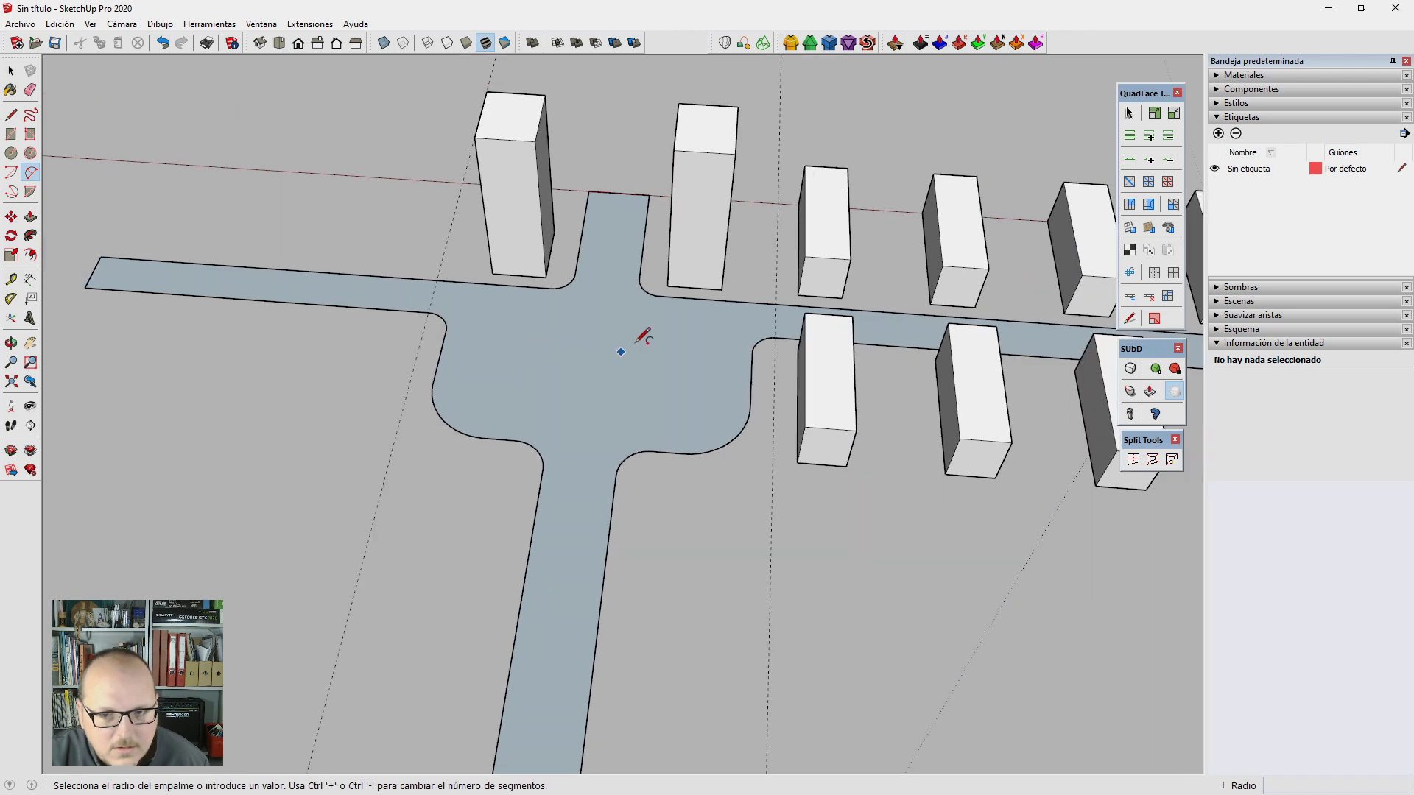
{"action": "key", "text": "e"}
{"action": "left_click_drag", "start_coordinate": [429, 310], "coordinate": [451, 268]}
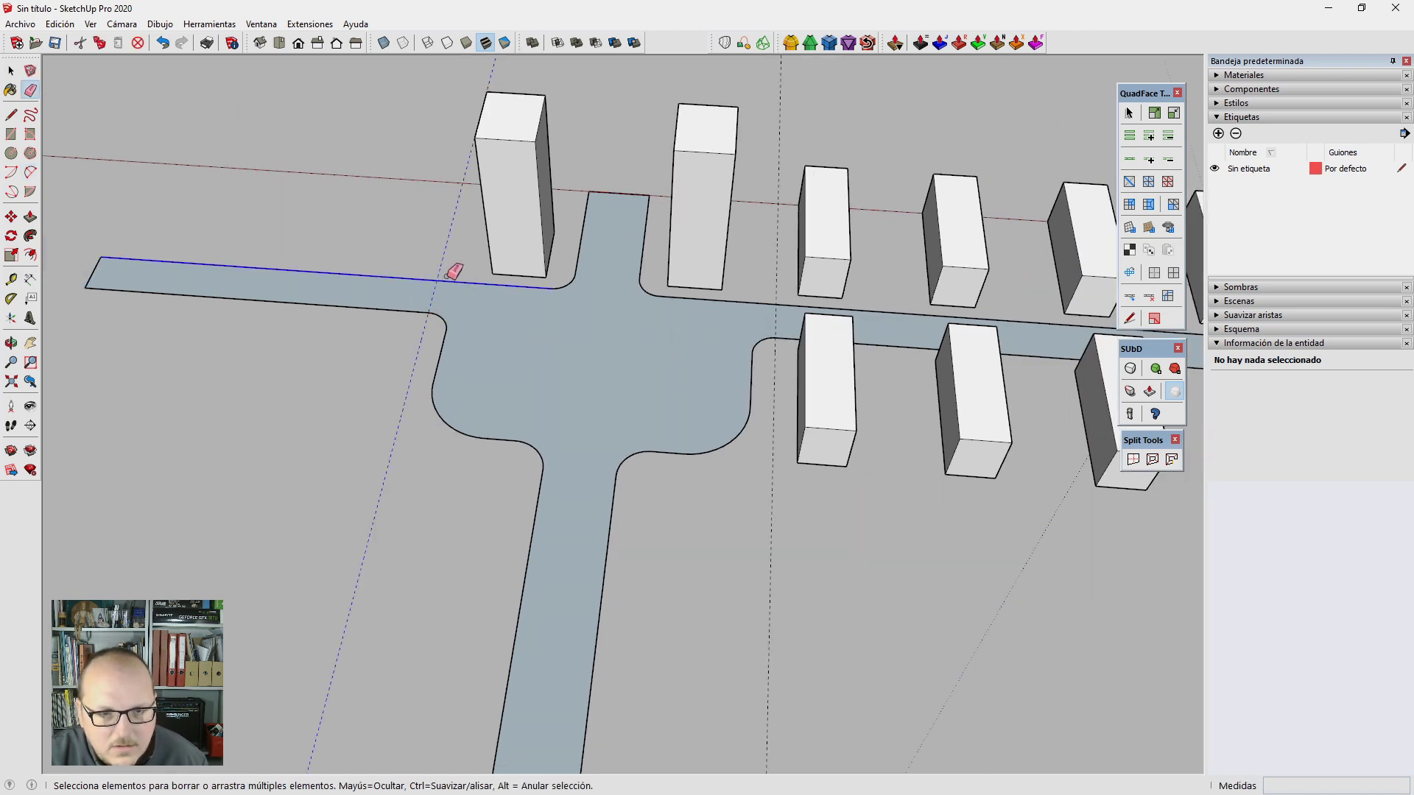
{"action": "mouse_move", "coordinate": [451, 269]}
{"action": "middle_mouse_down"}
{"action": "mouse_move", "coordinate": [663, 496]}
{"action": "mouse_move", "coordinate": [489, 369]}
{"action": "mouse_move", "coordinate": [503, 379]}
{"action": "middle_mouse_up"}
Step: Undo the accidental road deletion and select two E02 towers
{"action": "key", "text": "ctrl+z"}
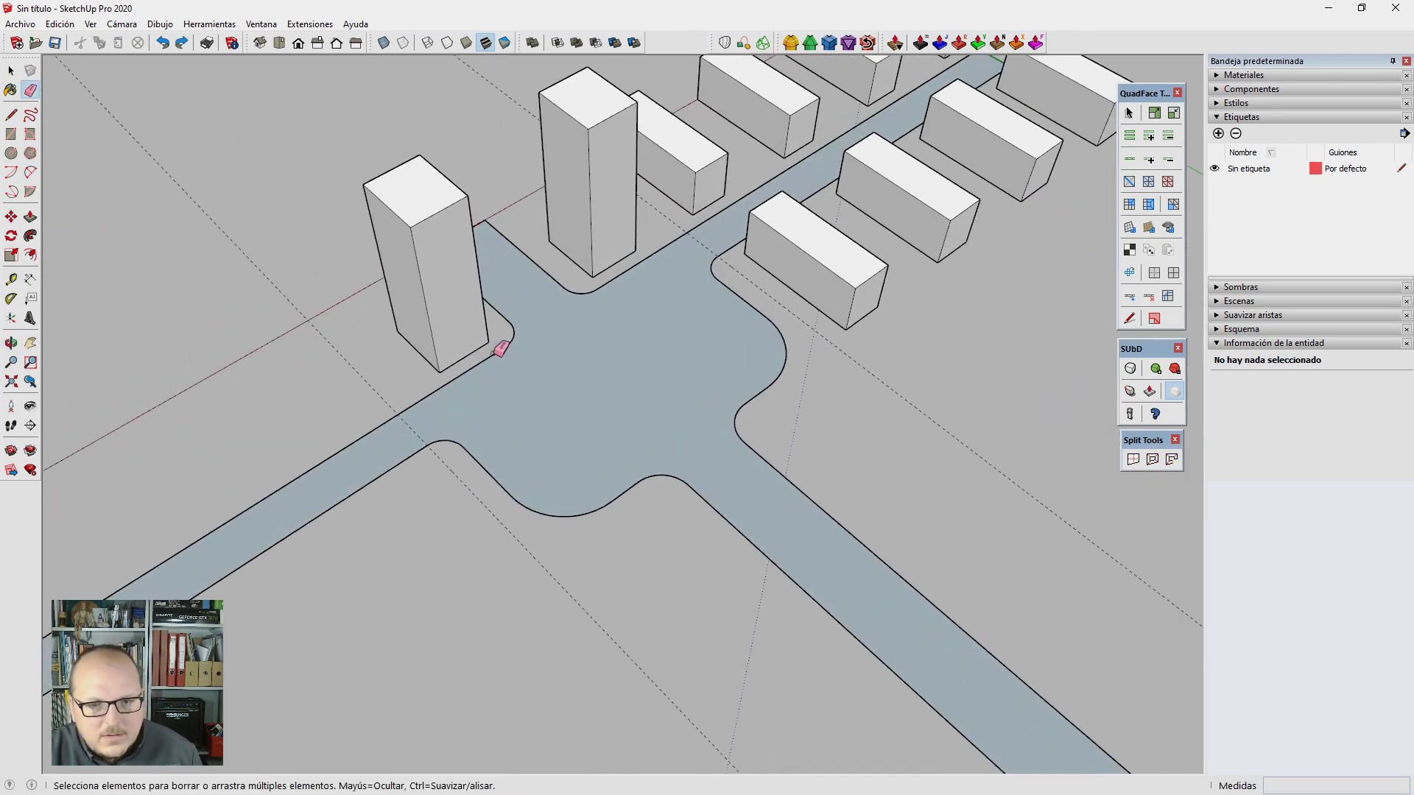
{"action": "key", "text": "space"}
{"action": "left_click", "coordinate": [458, 311]}
{"action": "left_click", "coordinate": [599, 231], "text": "ctrl"}
{"action": "middle_click_drag", "start_coordinate": [599, 230], "coordinate": [506, 378]}
{"action": "scroll", "coordinate": [442, 413], "scroll_direction": "up", "scroll_amount": 3}
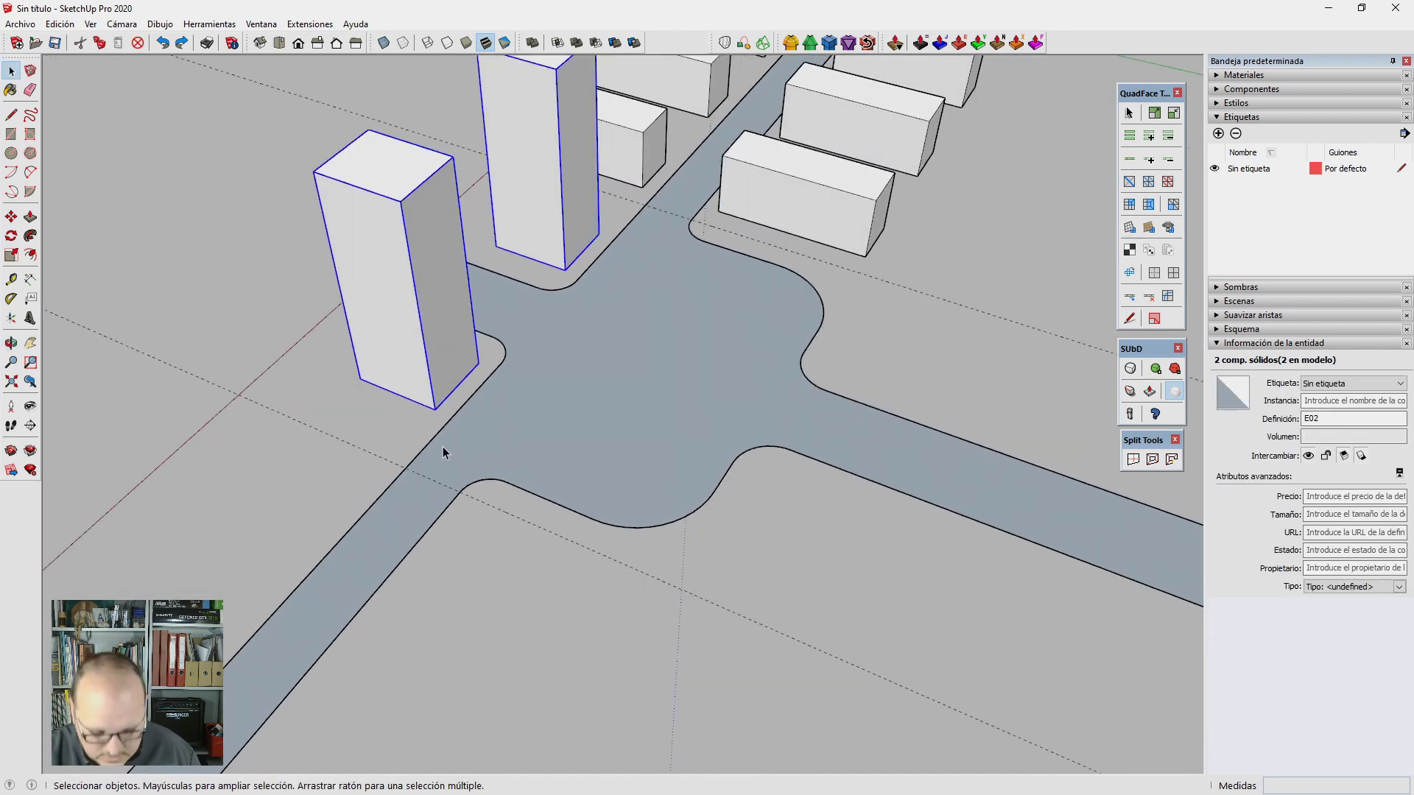
Step: Copy the two towers across the street and move them 6 m
{"action": "key", "text": "m"}
{"action": "key", "text": "ctrl"}
{"action": "left_click", "coordinate": [353, 366]}
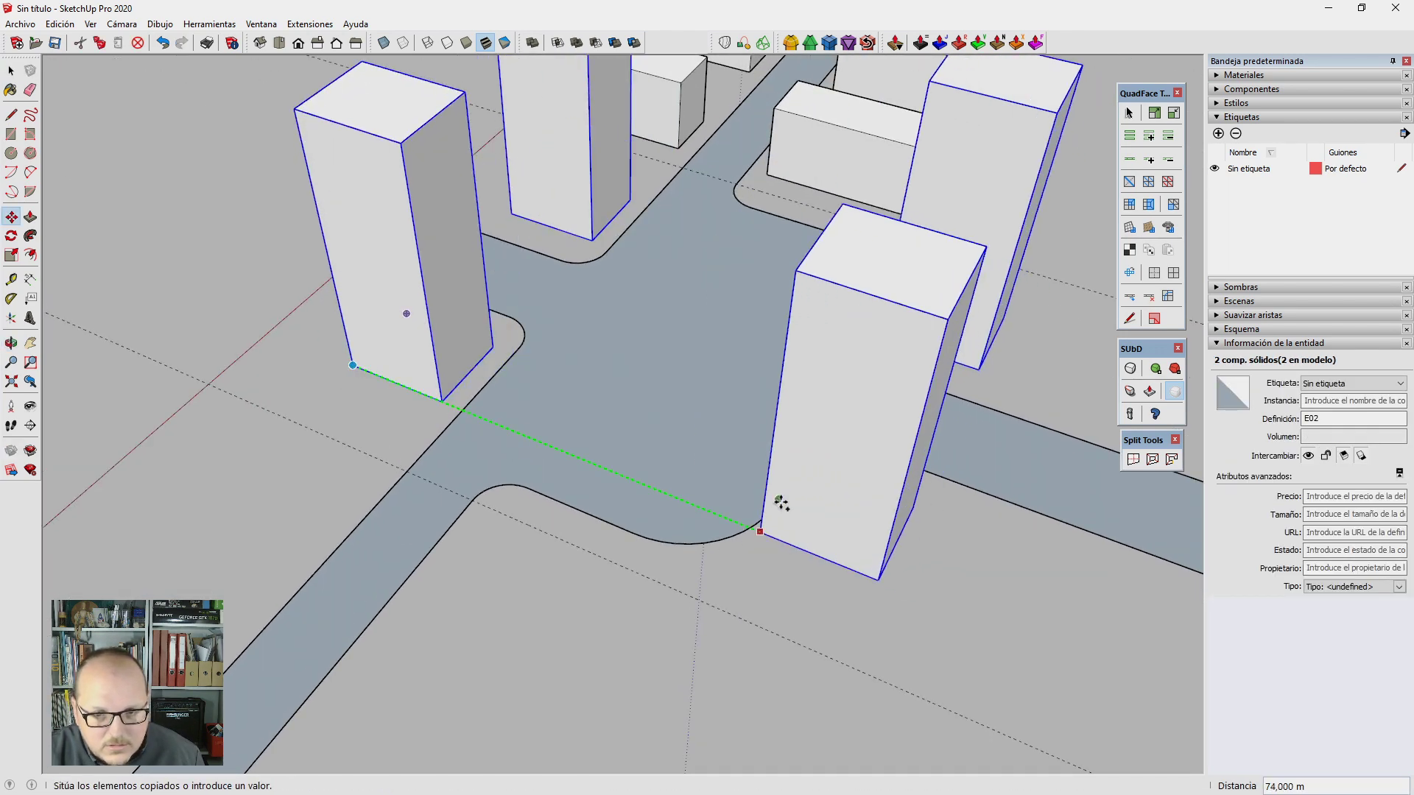
{"action": "left_click", "coordinate": [778, 502]}
{"action": "middle_click_drag", "start_coordinate": [778, 501], "coordinate": [776, 400]}
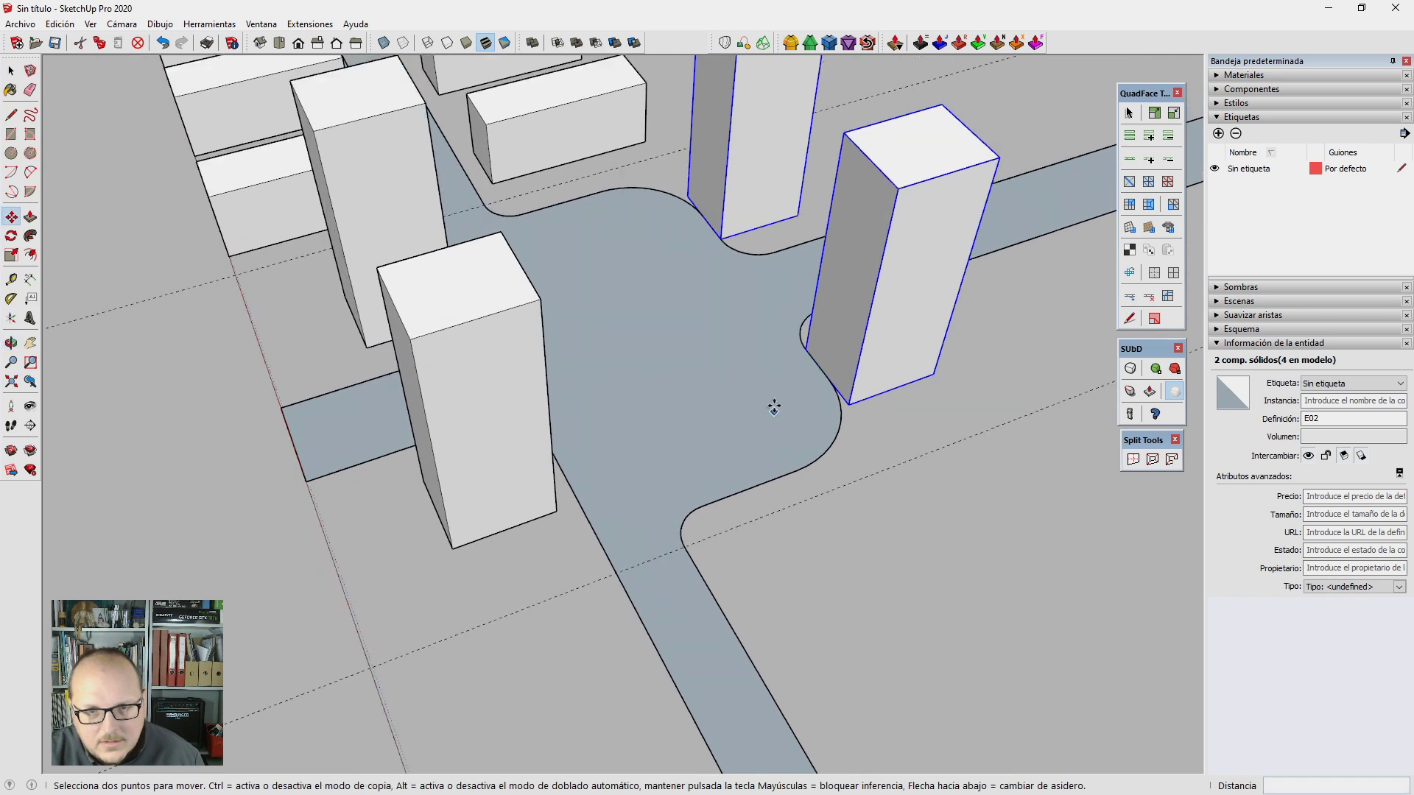
{"action": "left_click", "coordinate": [776, 400]}
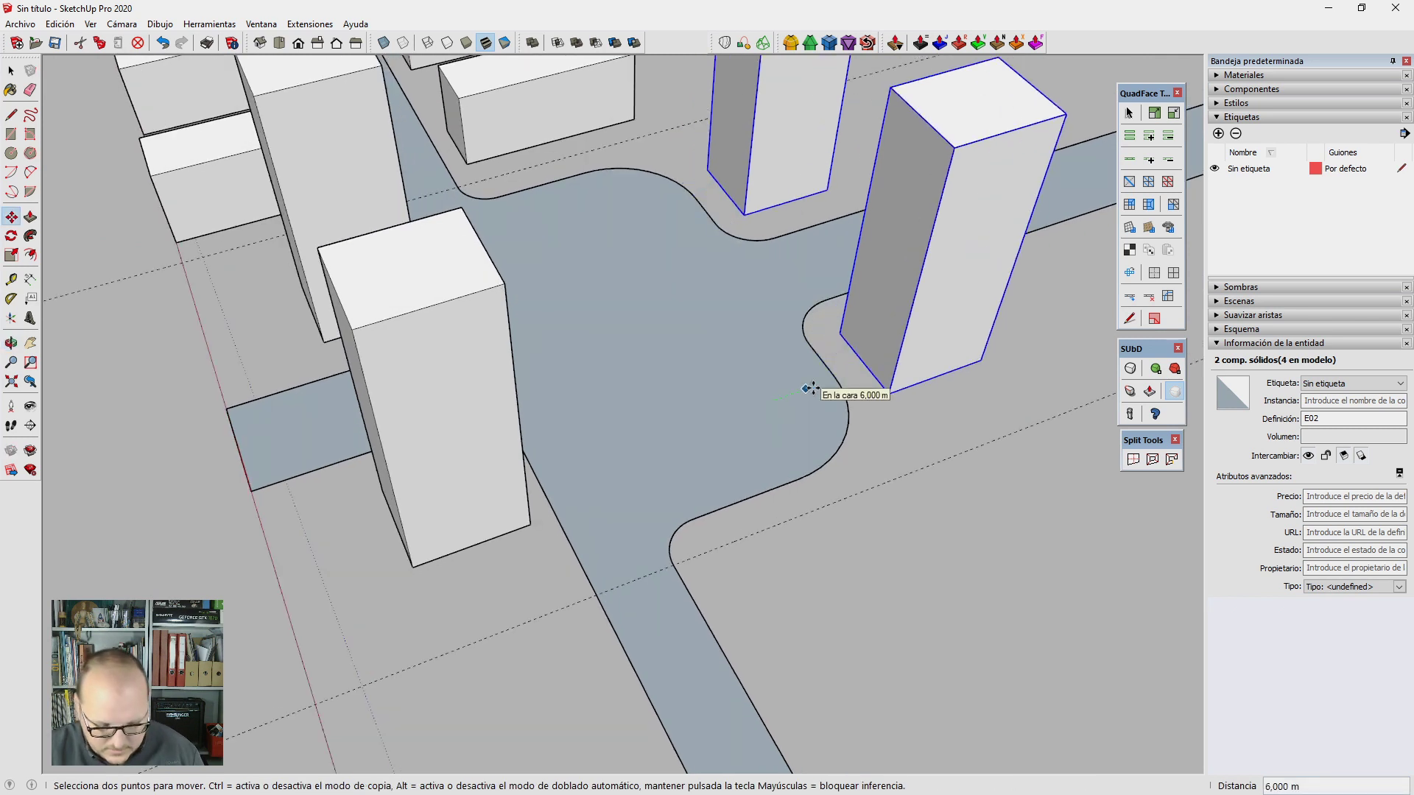
{"action": "type", "text": "6m"}
{"action": "key", "text": "Return"}
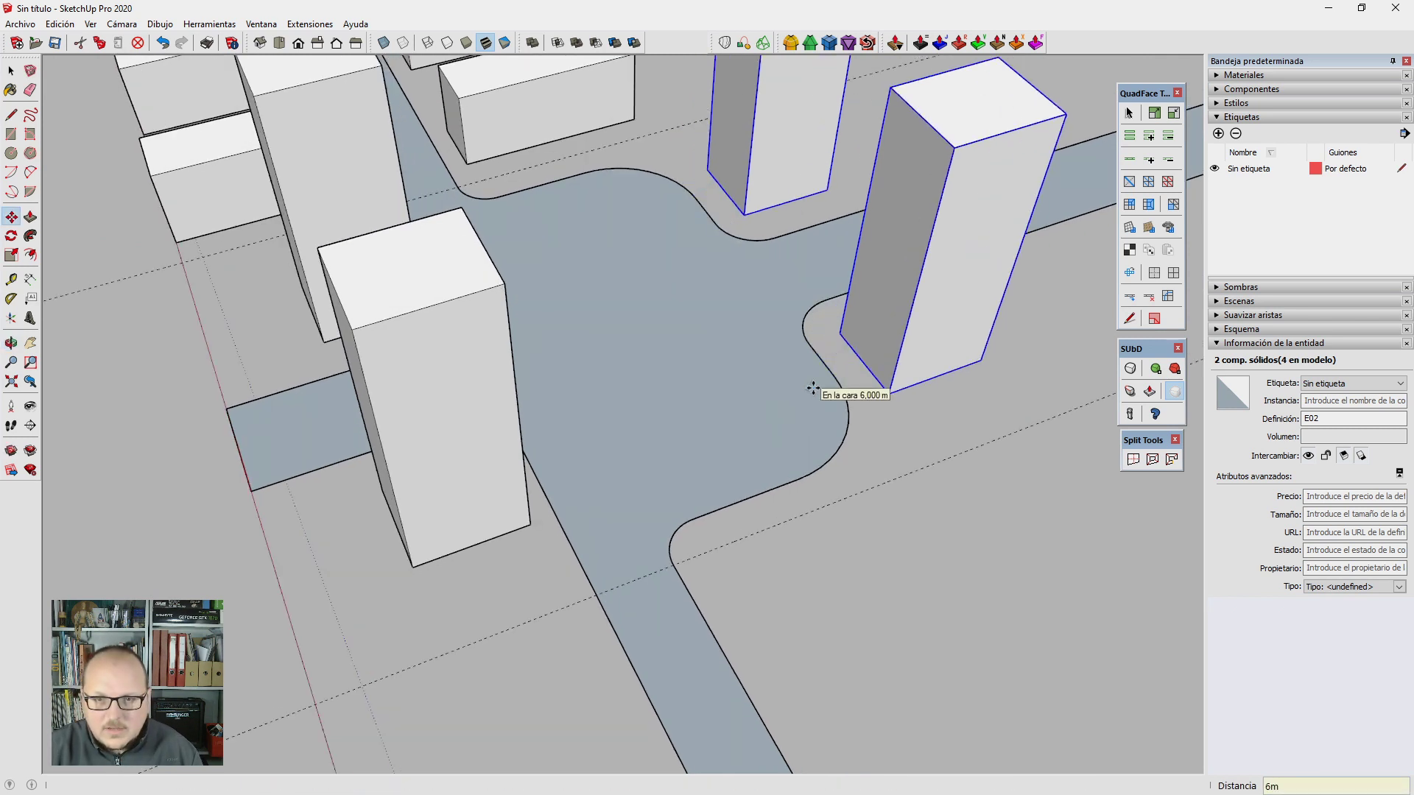
Step: Move the two left buildings 2 m
{"action": "key", "text": "space"}
{"action": "scroll", "coordinate": [528, 533], "scroll_direction": "down", "scroll_amount": 3}
{"action": "mouse_move", "coordinate": [528, 534]}
{"action": "middle_mouse_down"}
{"action": "mouse_move", "coordinate": [932, 486]}
{"action": "mouse_move", "coordinate": [692, 461]}
{"action": "mouse_move", "coordinate": [660, 413]}
{"action": "mouse_move", "coordinate": [530, 391]}
{"action": "mouse_move", "coordinate": [660, 527]}
{"action": "mouse_move", "coordinate": [441, 489]}
{"action": "mouse_move", "coordinate": [458, 356]}
{"action": "middle_mouse_up"}
{"action": "left_click", "coordinate": [468, 310]}
{"action": "left_click", "coordinate": [449, 412], "text": "shift"}
{"action": "scroll", "coordinate": [561, 302], "scroll_direction": "up", "scroll_amount": 3}
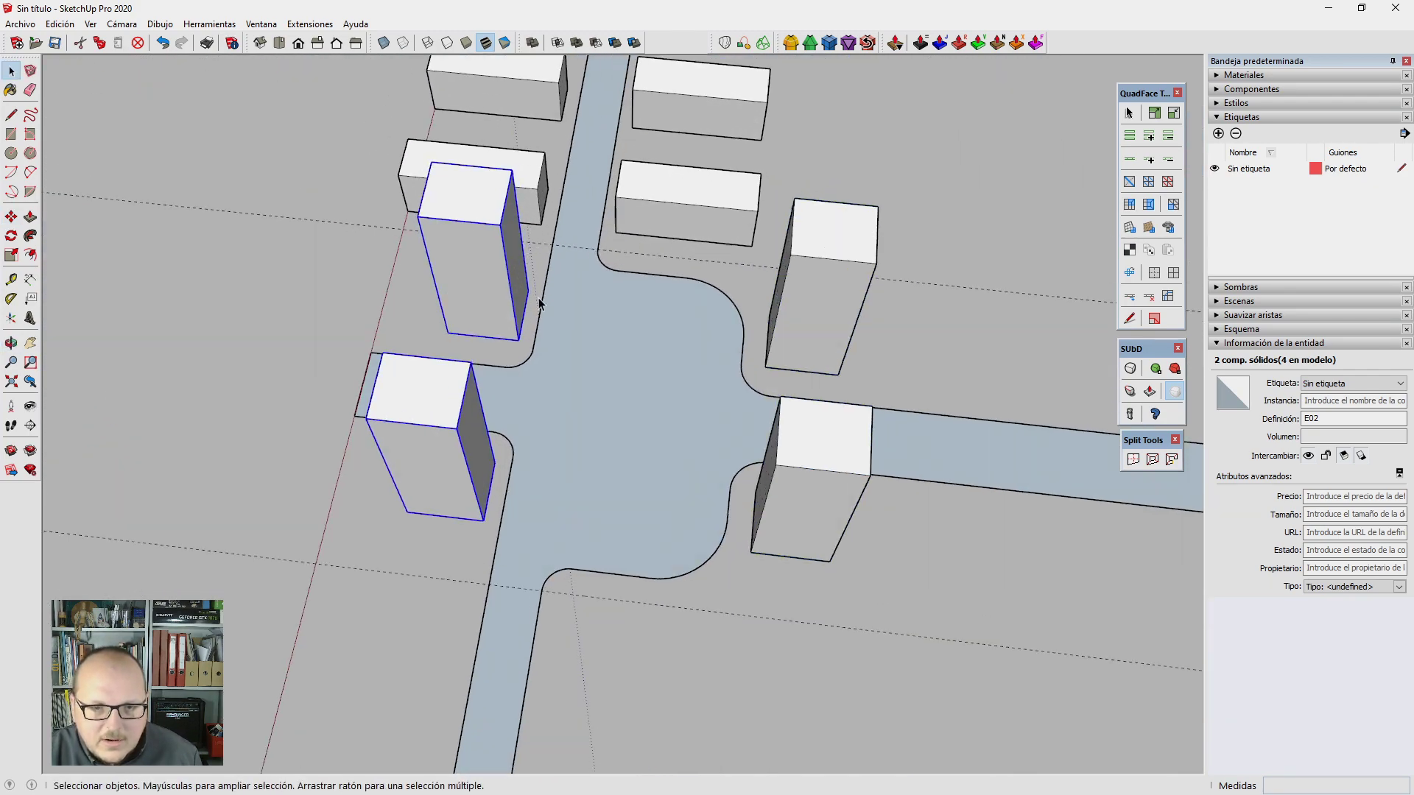
{"action": "scroll", "coordinate": [561, 302], "scroll_direction": "up", "scroll_amount": 3}
{"action": "key", "text": "m"}
{"action": "left_click", "coordinate": [685, 363]}
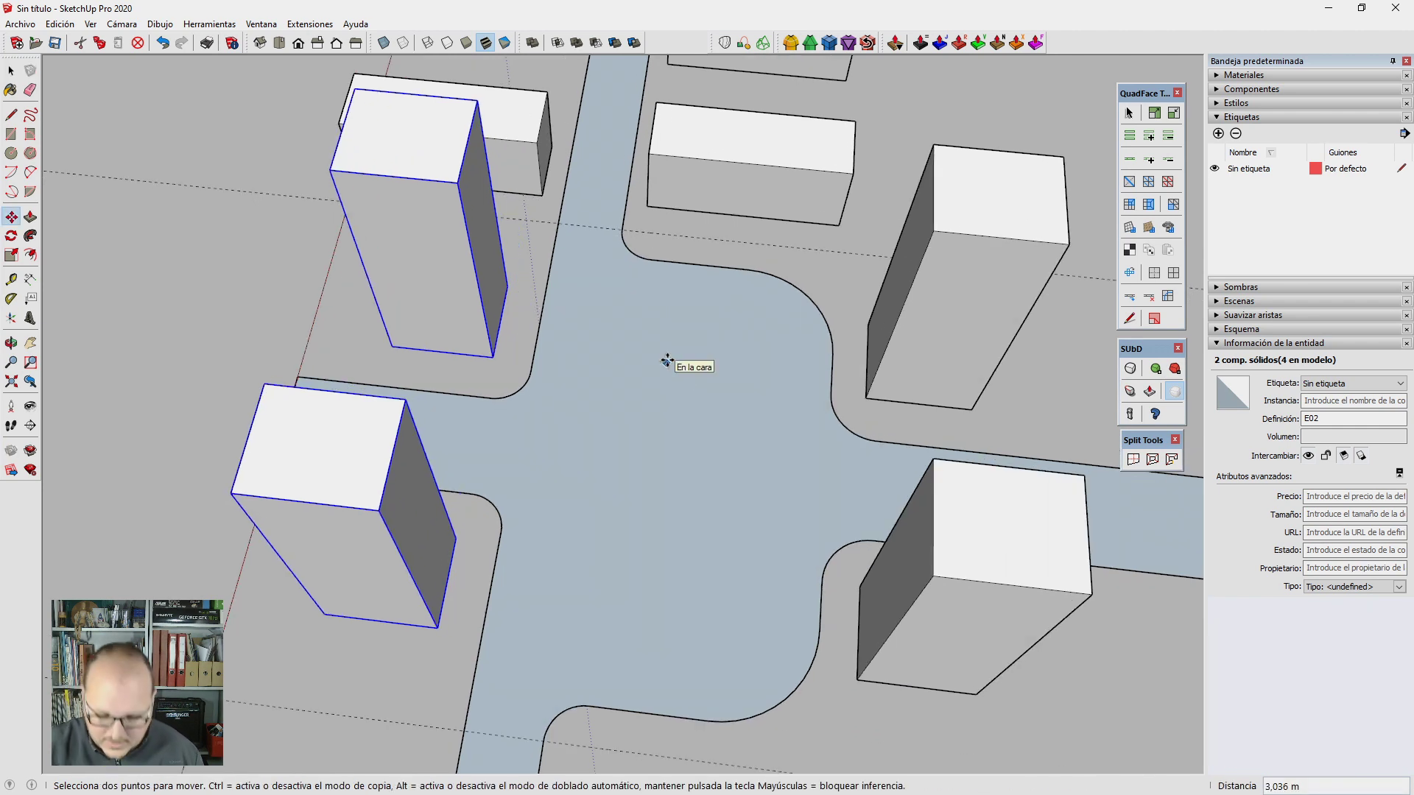
{"action": "type", "text": "2m"}
{"action": "key", "text": "Return"}
{"action": "middle_click_drag", "start_coordinate": [666, 361], "coordinate": [635, 467]}
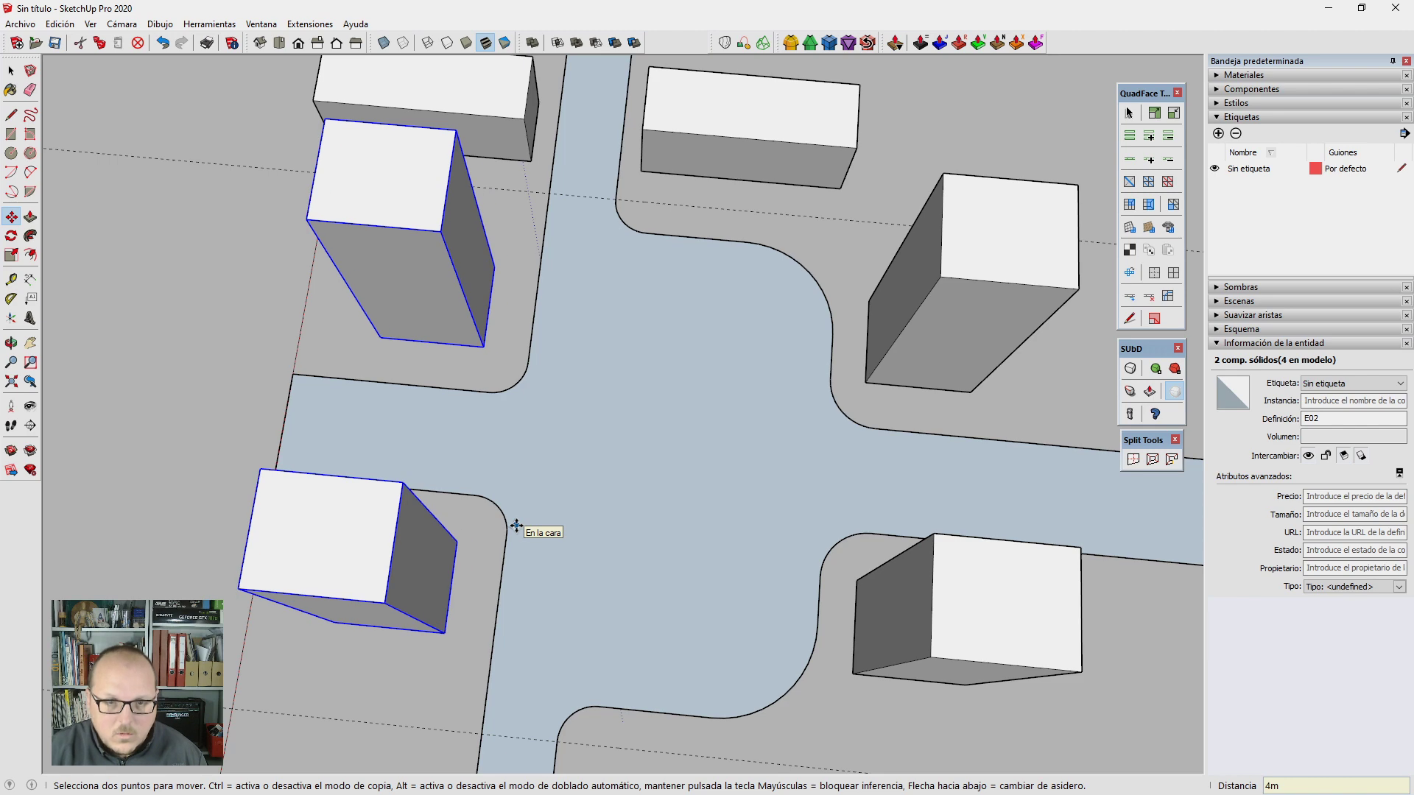
Step: Measure offsets from the road edge and curb with the Tape Measure
{"action": "key", "text": "space"}
{"action": "scroll", "coordinate": [426, 386], "scroll_direction": "down", "scroll_amount": 2}
{"action": "scroll", "coordinate": [426, 386], "scroll_direction": "down", "scroll_amount": 1}
{"action": "scroll", "coordinate": [839, 371], "scroll_direction": "up", "scroll_amount": 1}
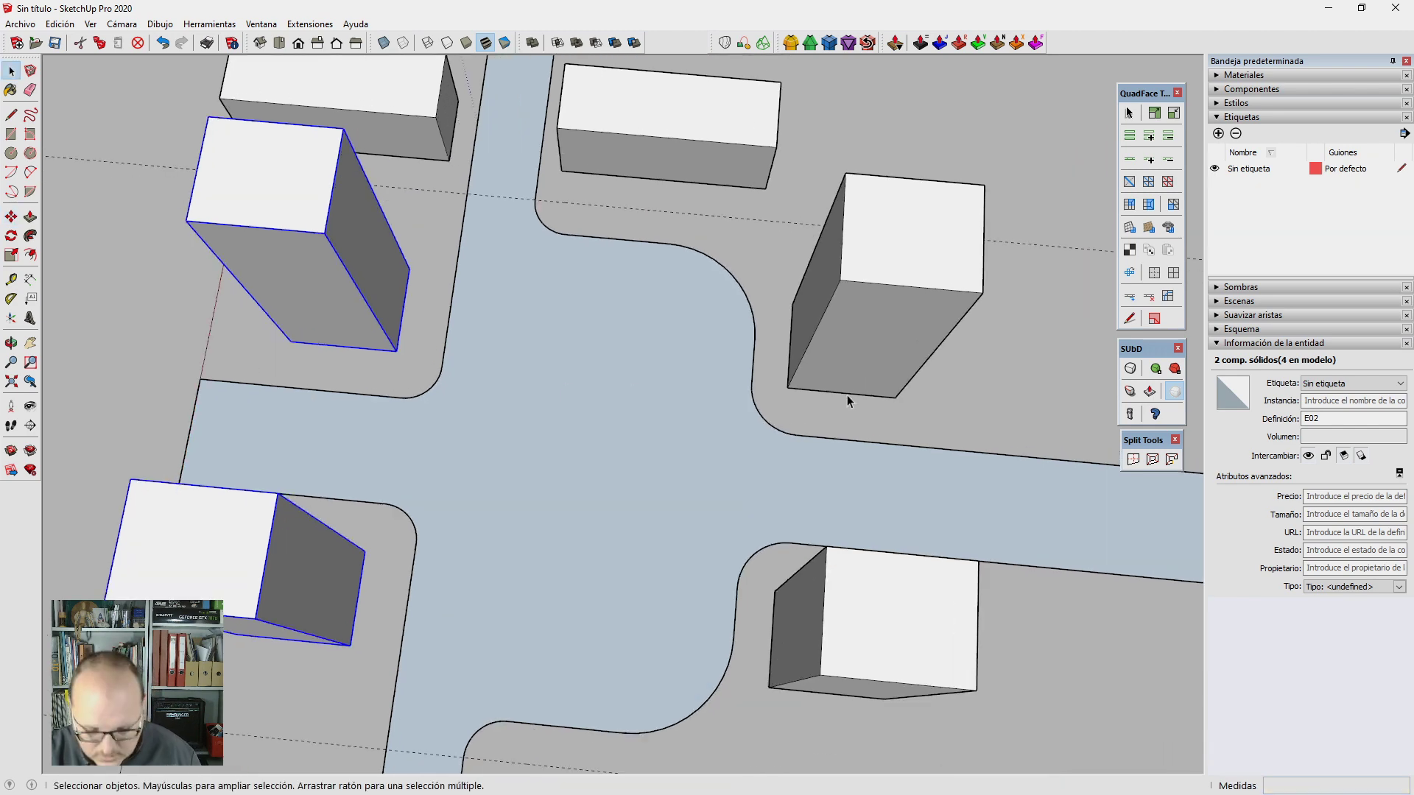
{"action": "scroll", "coordinate": [846, 394], "scroll_direction": "up", "scroll_amount": 2}
{"action": "key", "text": "t"}
{"action": "left_click", "coordinate": [852, 450]}
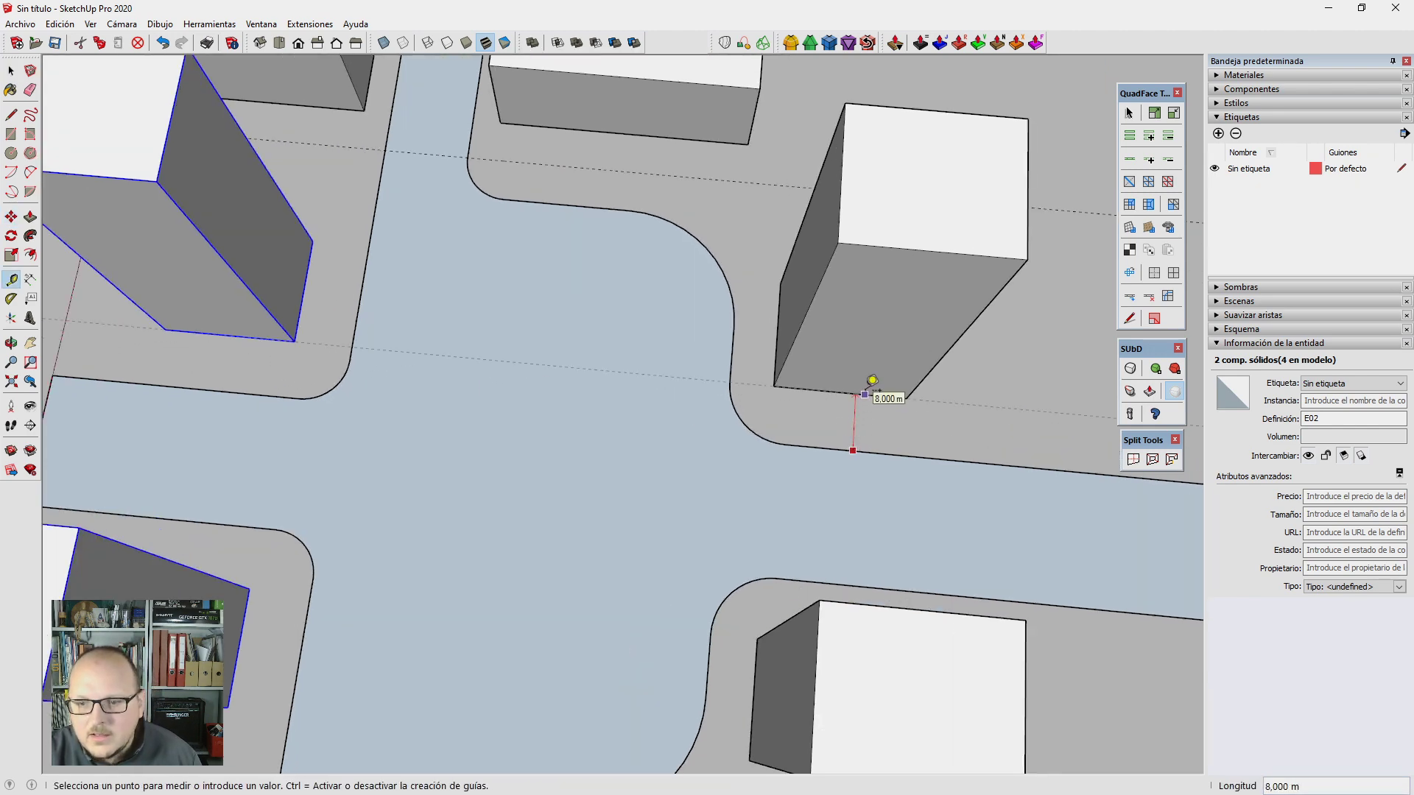
{"action": "key", "text": "Return"}
{"action": "middle_click_drag", "start_coordinate": [865, 394], "coordinate": [846, 332]}
{"action": "left_click", "coordinate": [712, 336]}
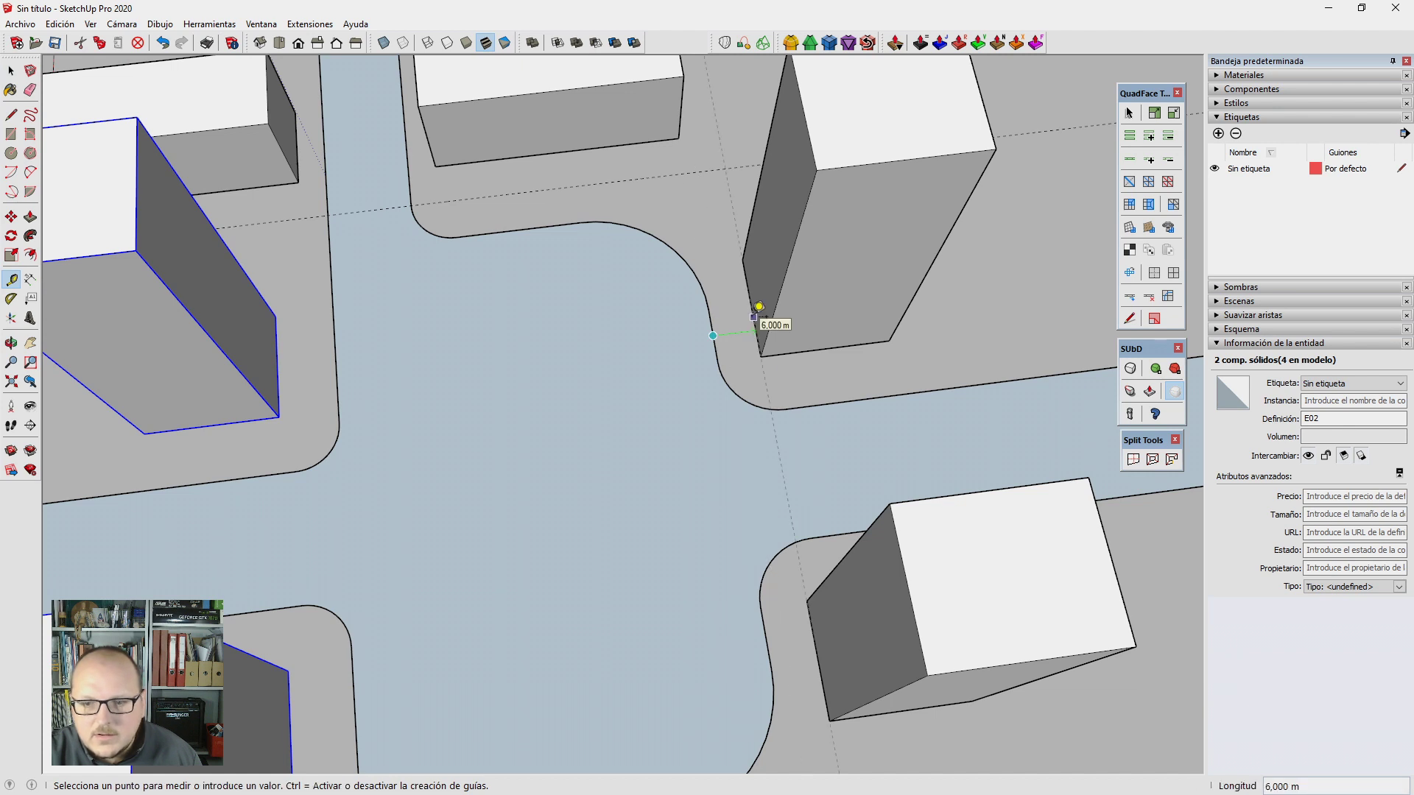
Step: Select the two E02 towers right of the square and shift them toward it
{"action": "key", "text": "space"}
{"action": "scroll", "coordinate": [758, 306], "scroll_direction": "down", "scroll_amount": 2}
{"action": "left_click", "coordinate": [869, 250]}
{"action": "left_click", "coordinate": [965, 479], "text": "ctrl"}
{"action": "key", "text": "m"}
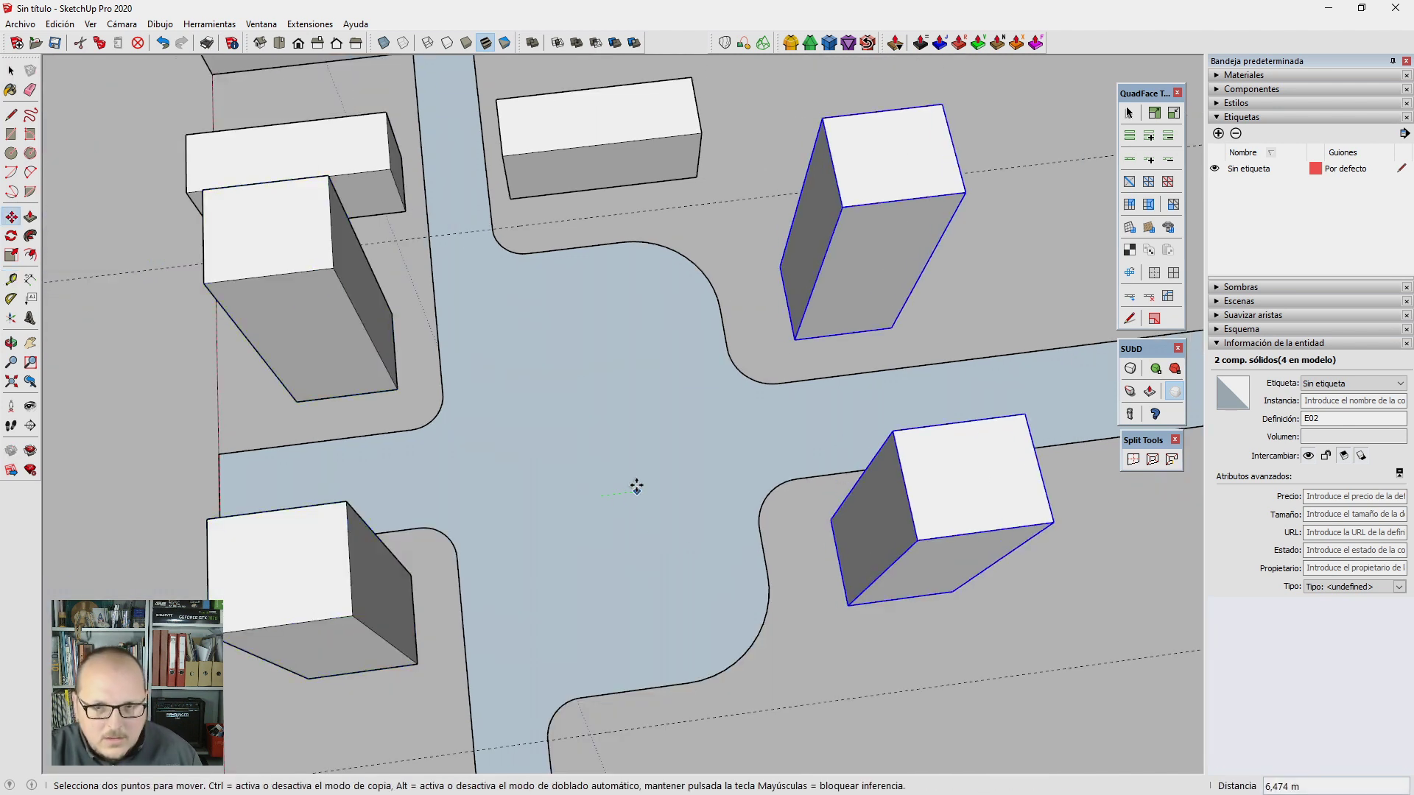
{"action": "key", "text": "space"}
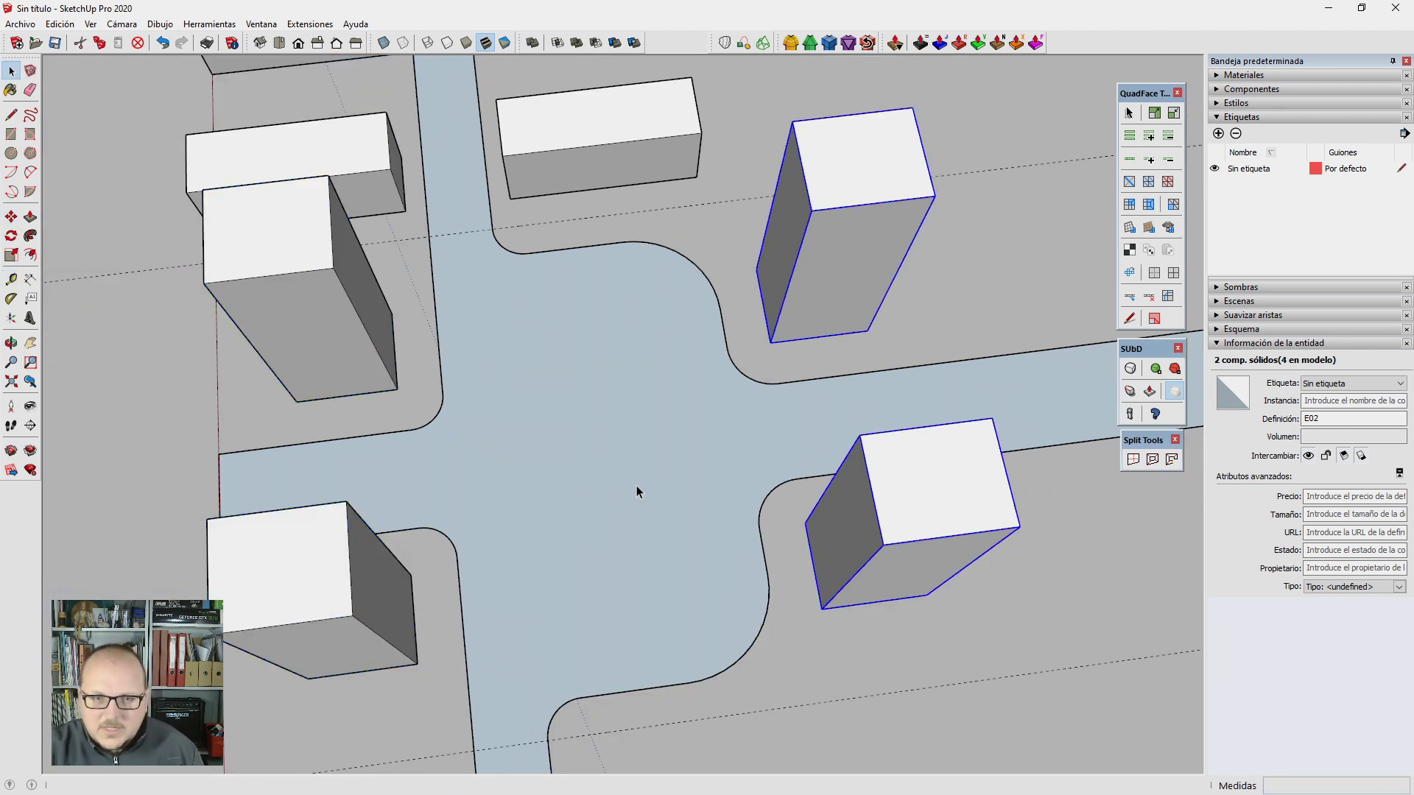
Step: Orbit around to review the towers, then deselect them
{"action": "scroll", "coordinate": [636, 485], "scroll_direction": "down", "scroll_amount": 3}
{"action": "middle_click_drag", "start_coordinate": [645, 503], "coordinate": [814, 310]}
{"action": "middle_click_drag", "start_coordinate": [556, 461], "coordinate": [1001, 316]}
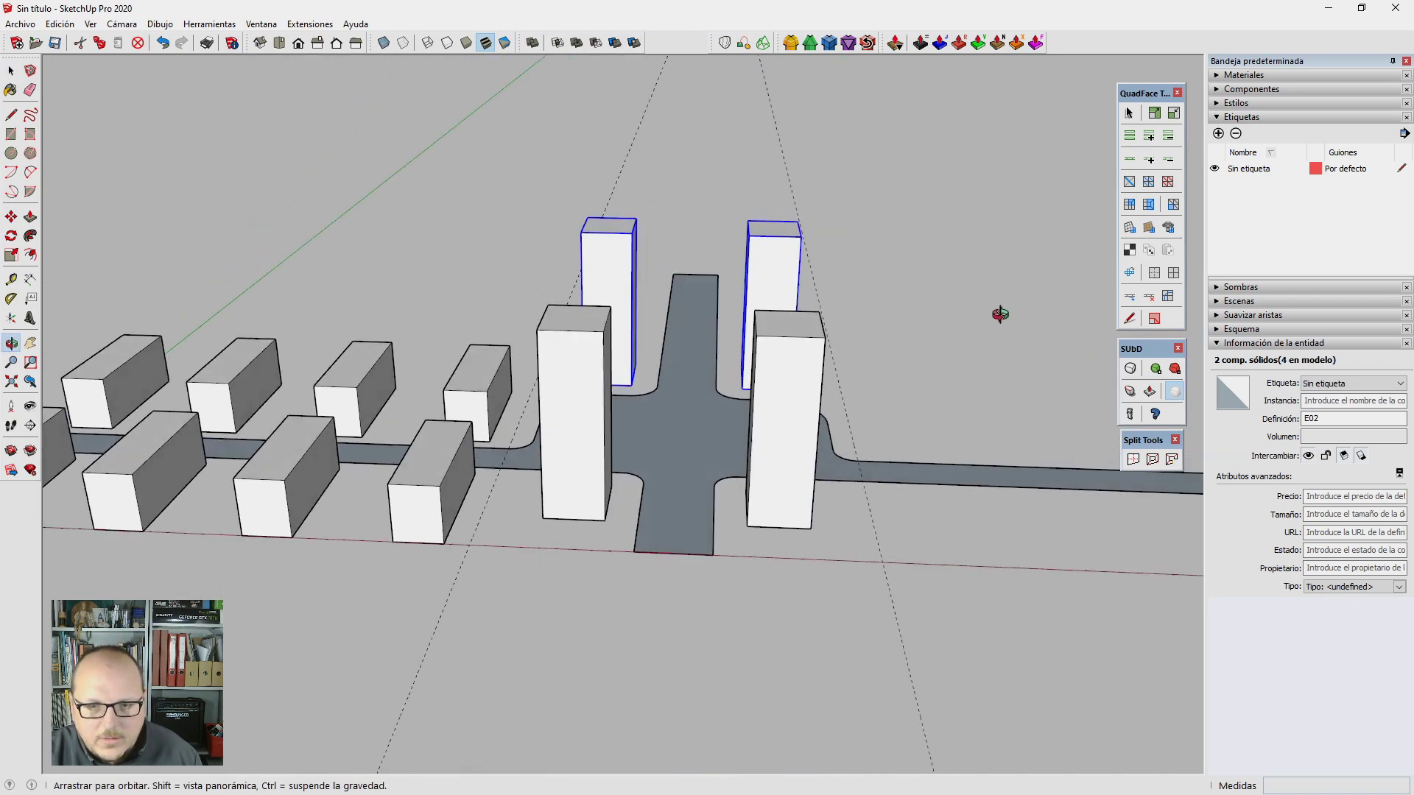
{"action": "scroll", "coordinate": [724, 357], "scroll_direction": "up", "scroll_amount": 3}
{"action": "mouse_move", "coordinate": [724, 358]}
{"action": "middle_mouse_down"}
{"action": "mouse_move", "coordinate": [716, 320]}
{"action": "mouse_move", "coordinate": [736, 278]}
{"action": "mouse_move", "coordinate": [783, 377]}
{"action": "mouse_move", "coordinate": [530, 363]}
{"action": "mouse_move", "coordinate": [493, 437]}
{"action": "middle_mouse_up"}
{"action": "scroll", "coordinate": [892, 346], "scroll_direction": "down", "scroll_amount": 3}
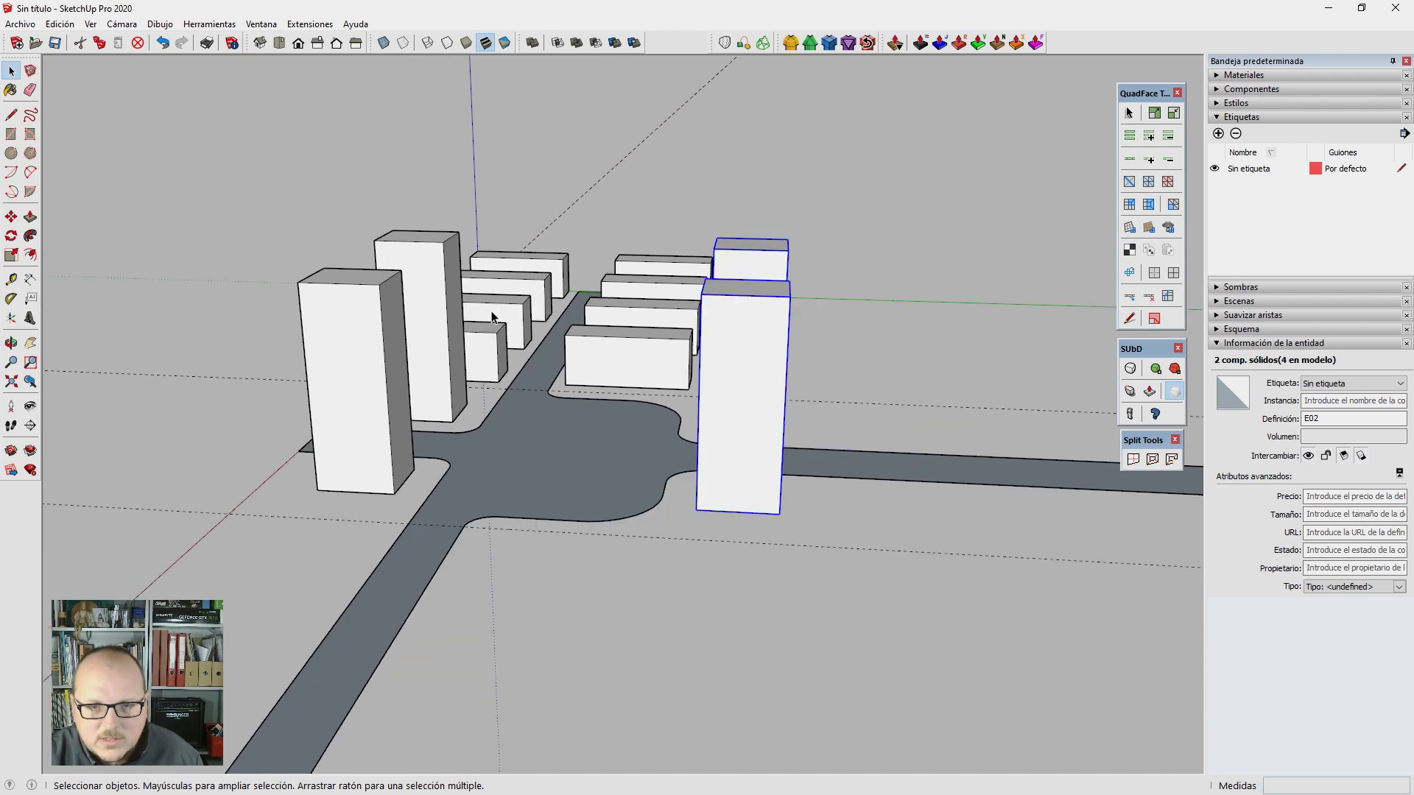
{"action": "middle_click_drag", "start_coordinate": [891, 346], "coordinate": [552, 467]}
{"action": "scroll", "coordinate": [639, 395], "scroll_direction": "up", "scroll_amount": 2}
{"action": "mouse_move", "coordinate": [557, 313]}
{"action": "middle_mouse_down"}
{"action": "mouse_move", "coordinate": [625, 422]}
{"action": "mouse_move", "coordinate": [987, 464]}
{"action": "middle_mouse_up"}
{"action": "left_click", "coordinate": [846, 474]}
{"action": "mouse_move", "coordinate": [846, 474]}
{"action": "middle_mouse_down"}
{"action": "mouse_move", "coordinate": [726, 473]}
{"action": "mouse_move", "coordinate": [639, 510]}
{"action": "middle_mouse_up"}
Step: Add a guide 20 m from the main road edge, parallel to it
{"action": "left_click", "coordinate": [639, 480]}
{"action": "double_click", "coordinate": [639, 480]}
{"action": "scroll", "coordinate": [659, 432], "scroll_direction": "up", "scroll_amount": 1}
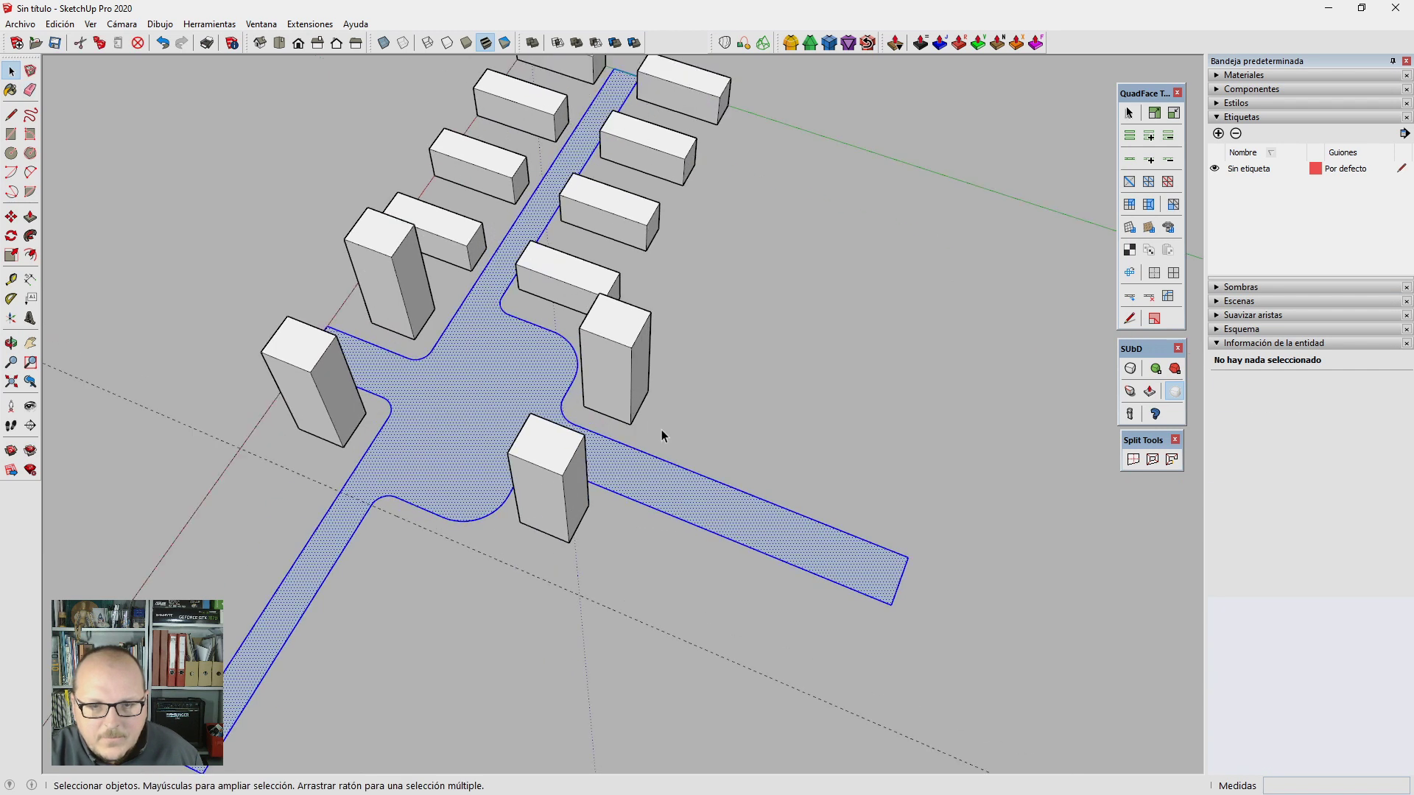
{"action": "key", "text": "t"}
{"action": "scroll", "coordinate": [562, 231], "scroll_direction": "up", "scroll_amount": 2}
{"action": "left_click", "coordinate": [545, 221]}
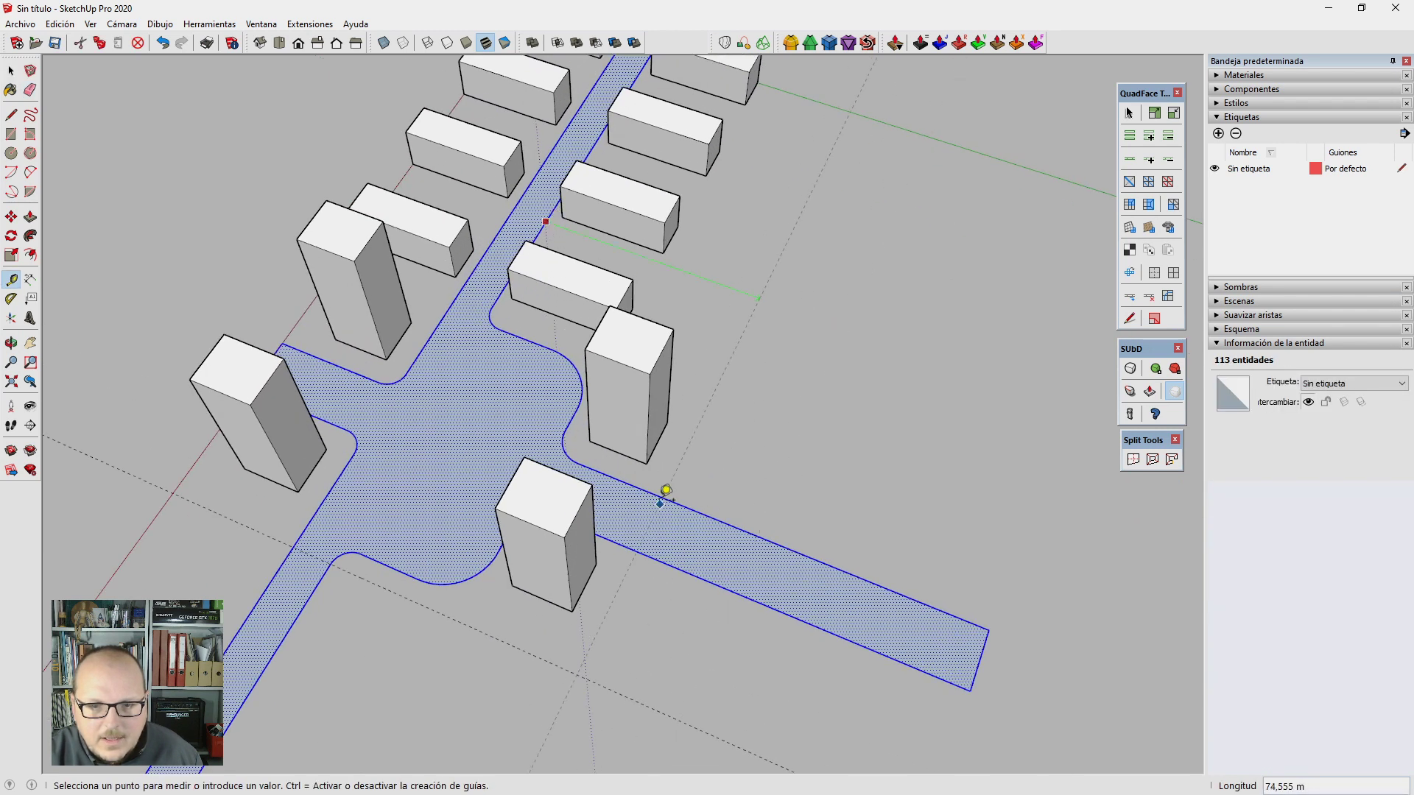
{"action": "left_click", "coordinate": [663, 440]}
{"action": "left_click", "coordinate": [681, 394]}
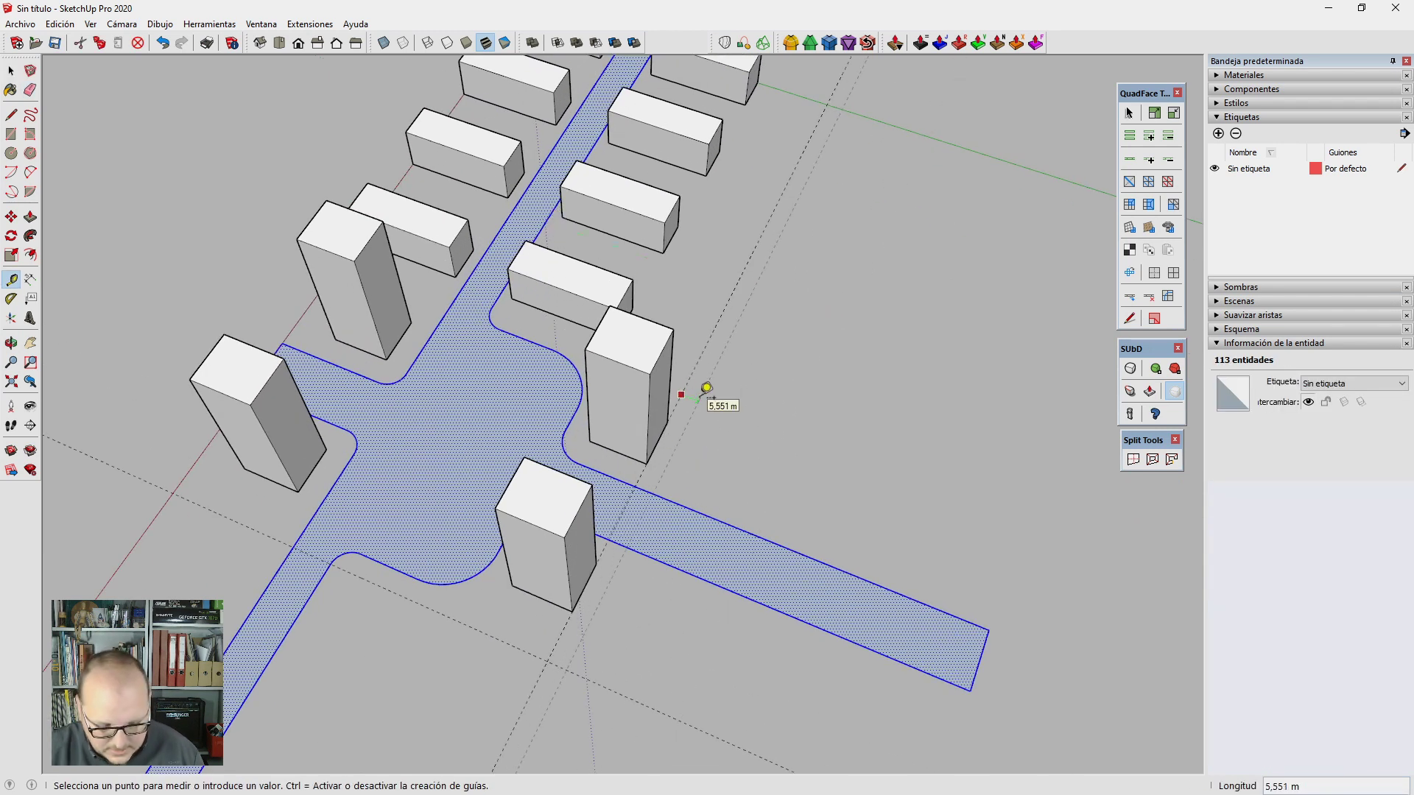
{"action": "key", "text": "Return"}
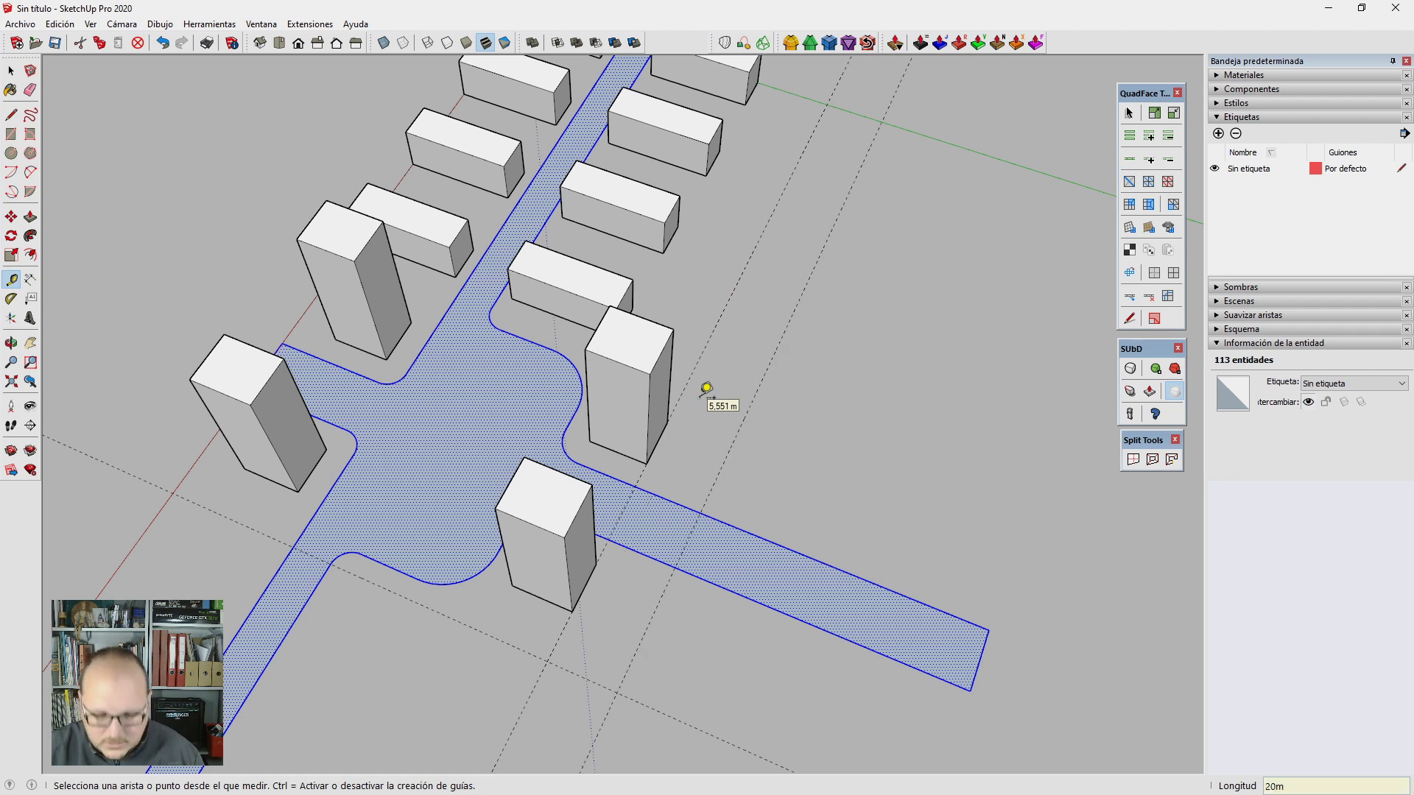
Step: Draw the 12 m-wide, 164 m-long street strip along the 20 m guide
{"action": "key", "text": "l"}
{"action": "left_click", "coordinate": [700, 512]}
{"action": "scroll", "coordinate": [700, 512], "scroll_direction": "down", "scroll_amount": 3}
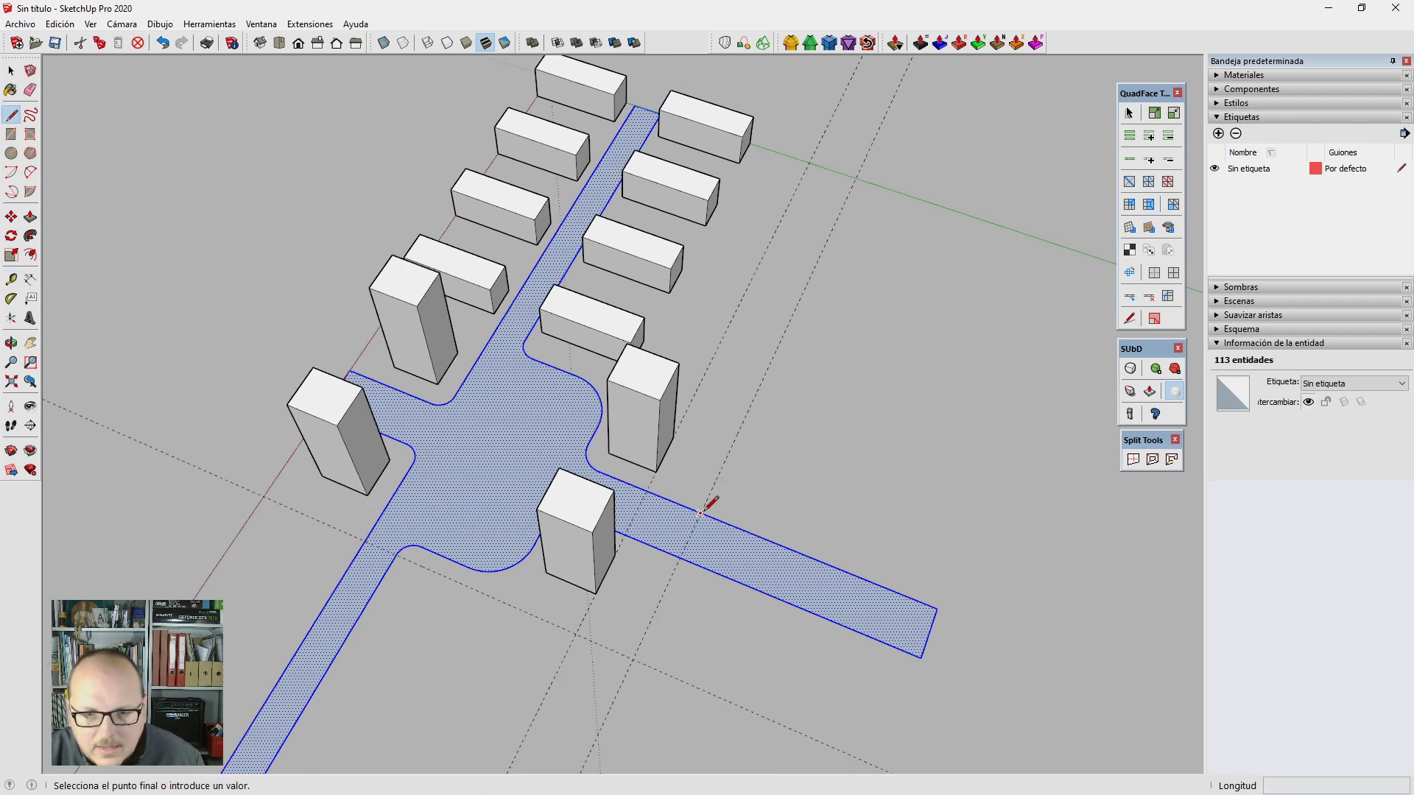
{"action": "scroll", "coordinate": [710, 495], "scroll_direction": "up", "scroll_amount": 1}
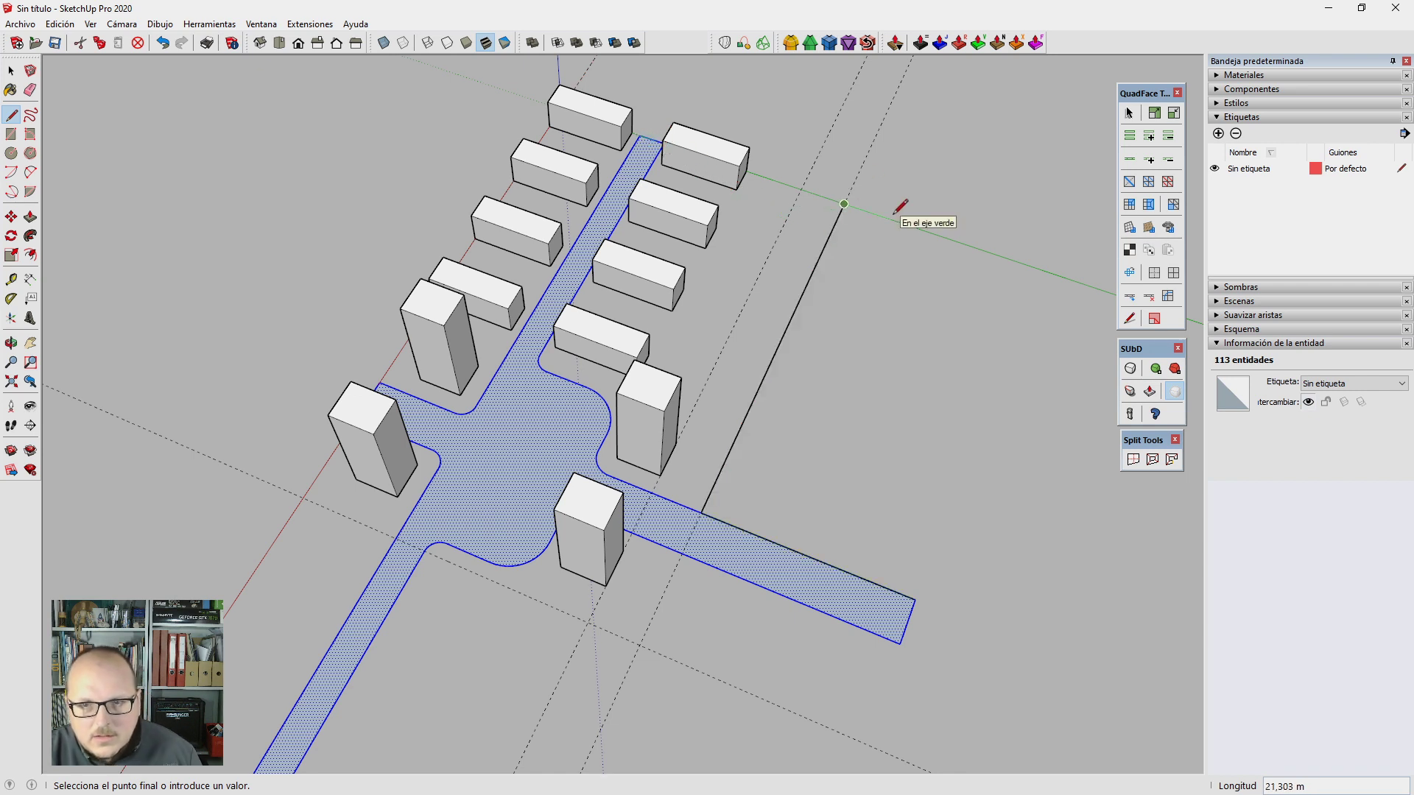
{"action": "key", "text": "Return"}
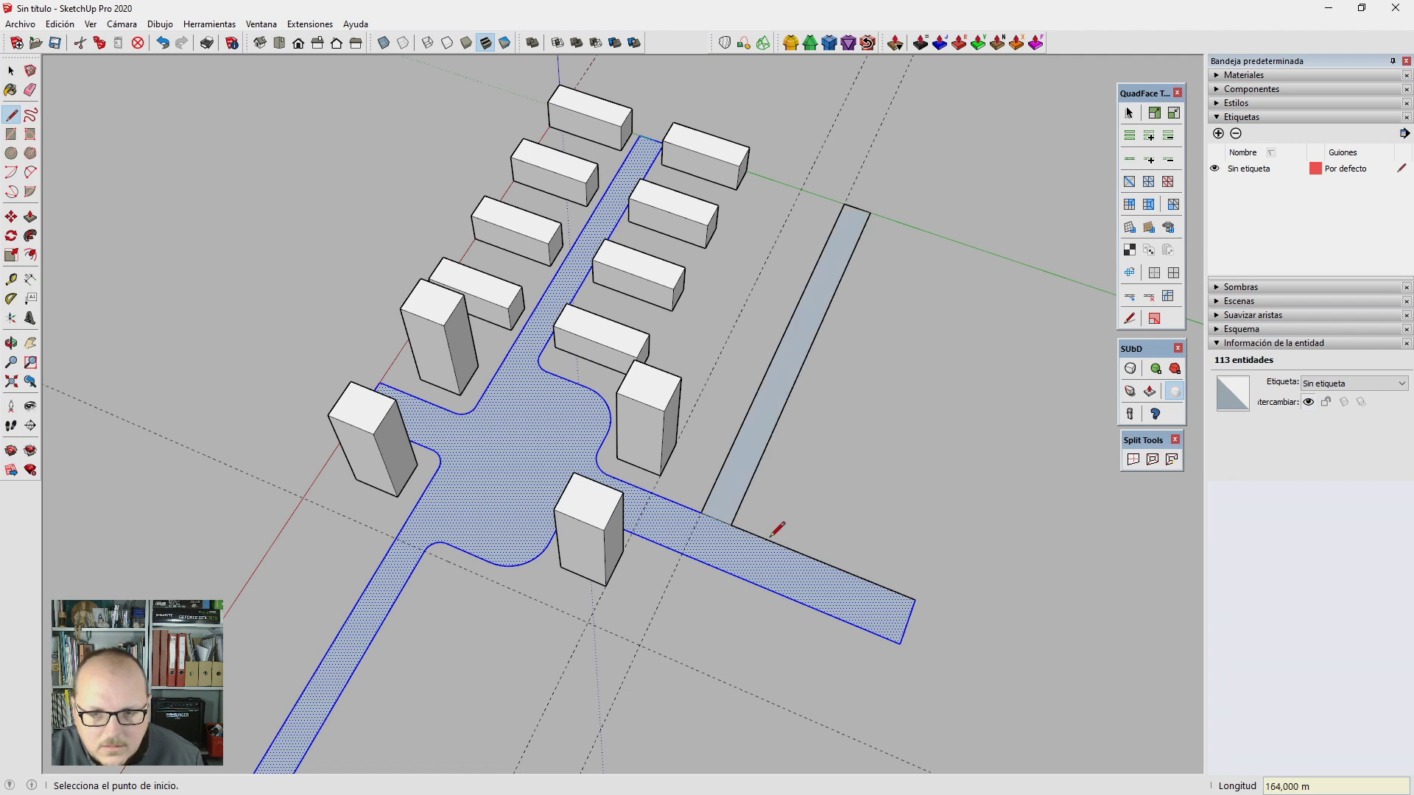
Step: Copy the new street strip across the side road with Move and Ctrl
{"action": "key", "text": "space"}
{"action": "left_click", "coordinate": [744, 490]}
{"action": "scroll", "coordinate": [766, 490], "scroll_direction": "down", "scroll_amount": 2}
{"action": "key", "text": "m"}
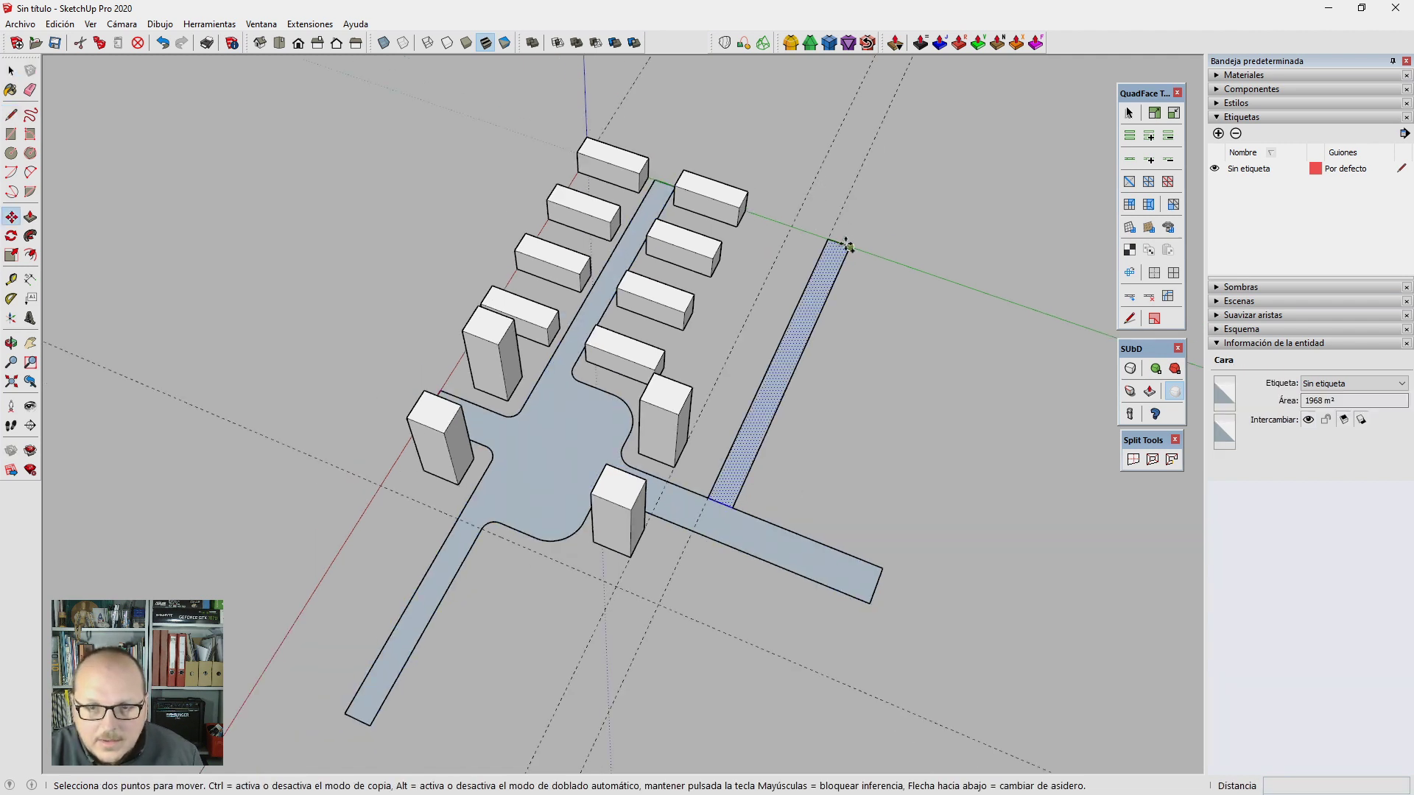
{"action": "left_click", "coordinate": [848, 245]}
{"action": "key", "text": "ctrl"}
{"action": "left_click", "coordinate": [737, 548]}
{"action": "scroll", "coordinate": [737, 548], "scroll_direction": "down", "scroll_amount": 2}
{"action": "middle_click_drag", "start_coordinate": [737, 549], "coordinate": [674, 460]}
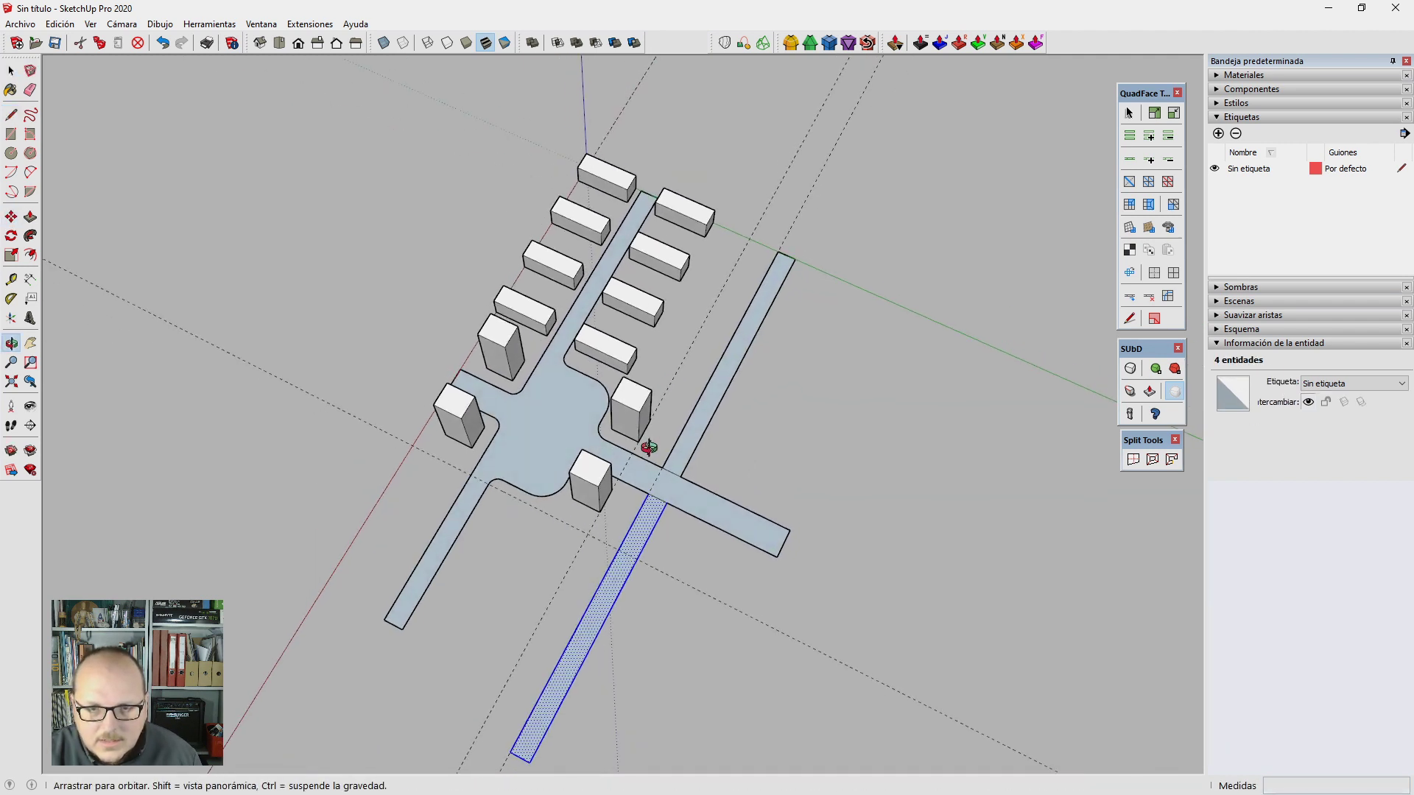
{"action": "scroll", "coordinate": [674, 460], "scroll_direction": "up", "scroll_amount": 2}
Step: Select two E01 blocks
{"action": "key", "text": "space"}
{"action": "left_click", "coordinate": [678, 214]}
{"action": "left_click", "coordinate": [645, 293], "text": "shift"}
{"action": "scroll", "coordinate": [645, 293], "scroll_direction": "up", "scroll_amount": 2}
{"action": "key", "text": "m"}
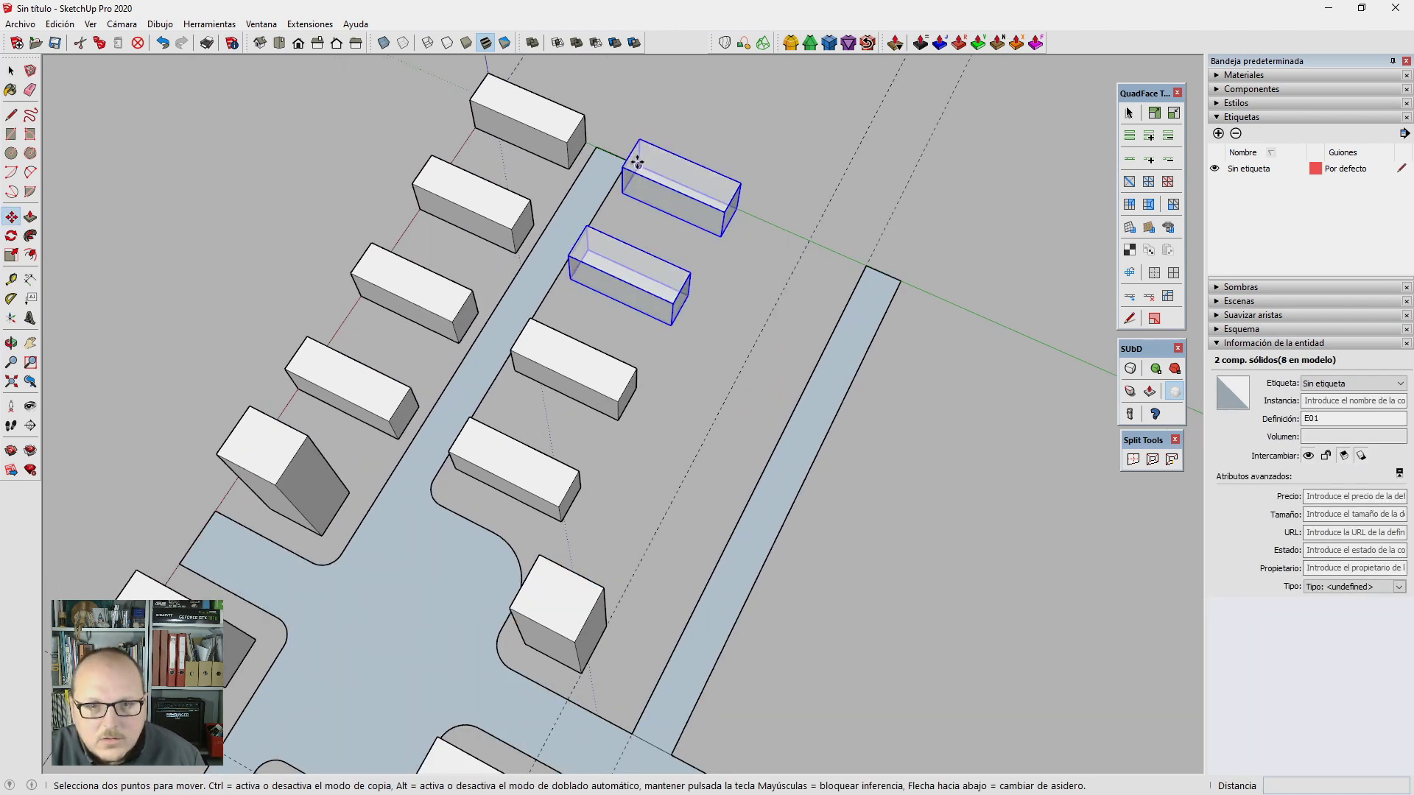
{"action": "left_click", "coordinate": [623, 168]}
{"action": "key", "text": "ctrl"}
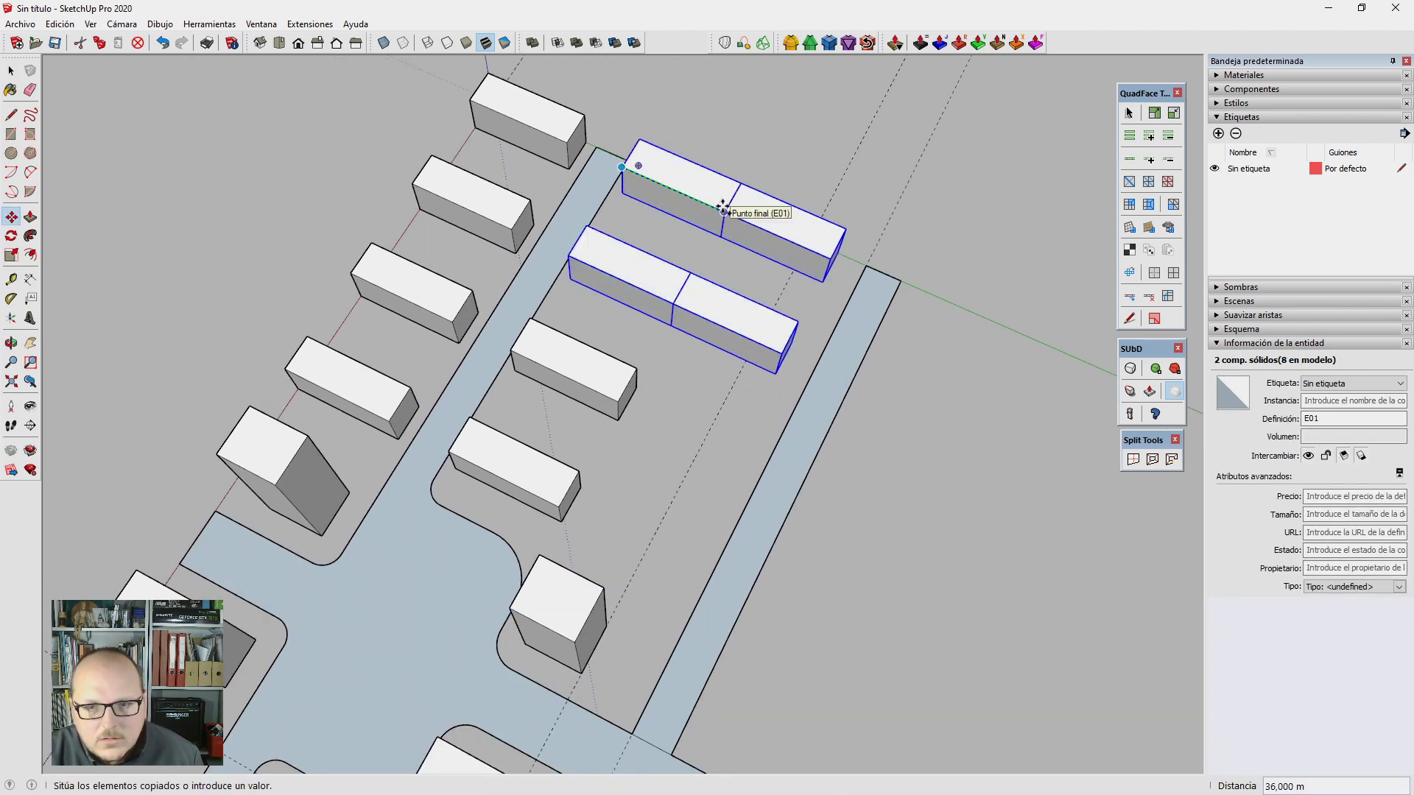
{"action": "left_click", "coordinate": [723, 209]}
{"action": "middle_click_drag", "start_coordinate": [722, 209], "coordinate": [984, 275]}
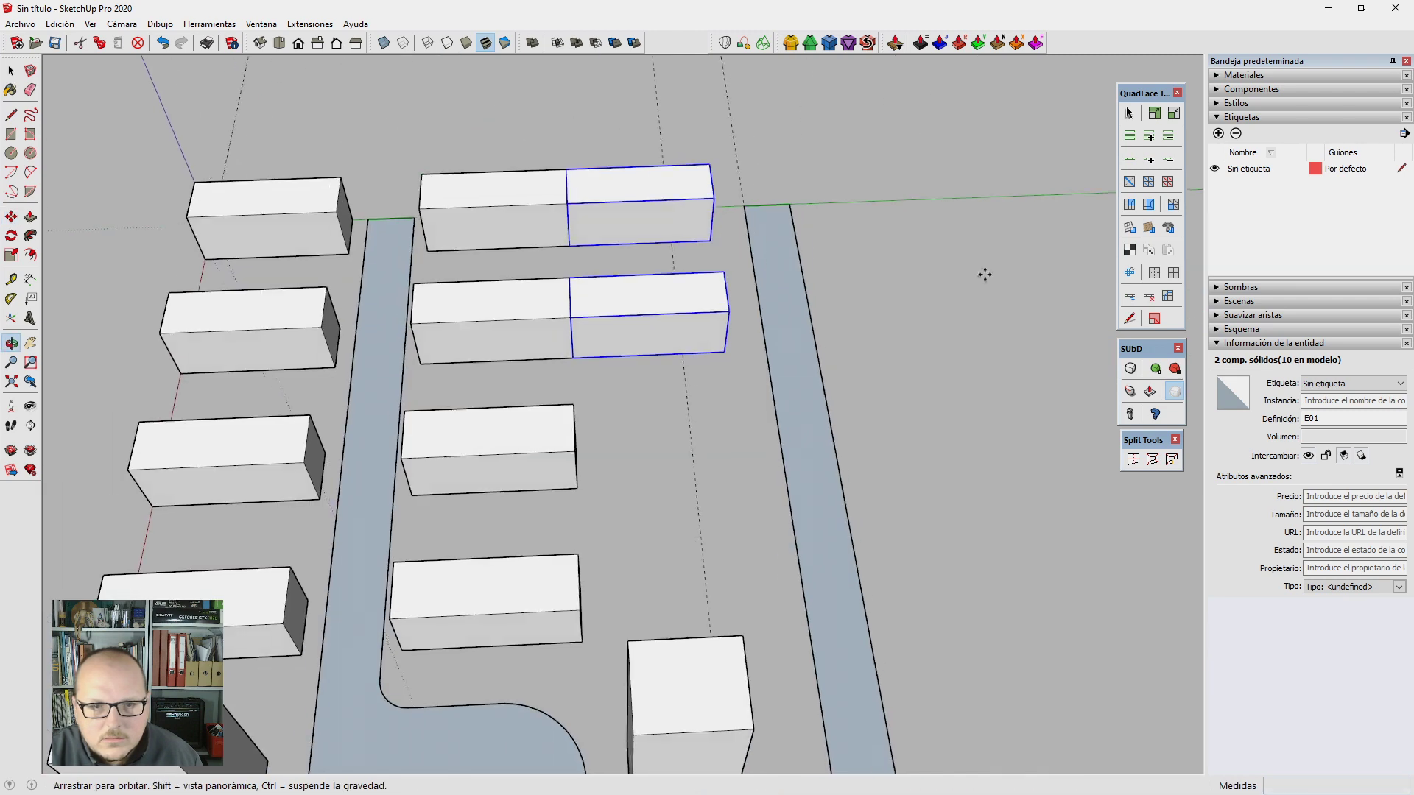
{"action": "scroll", "coordinate": [475, 331], "scroll_direction": "up", "scroll_amount": 1}
{"action": "key", "text": "t"}
{"action": "left_click", "coordinate": [383, 392]}
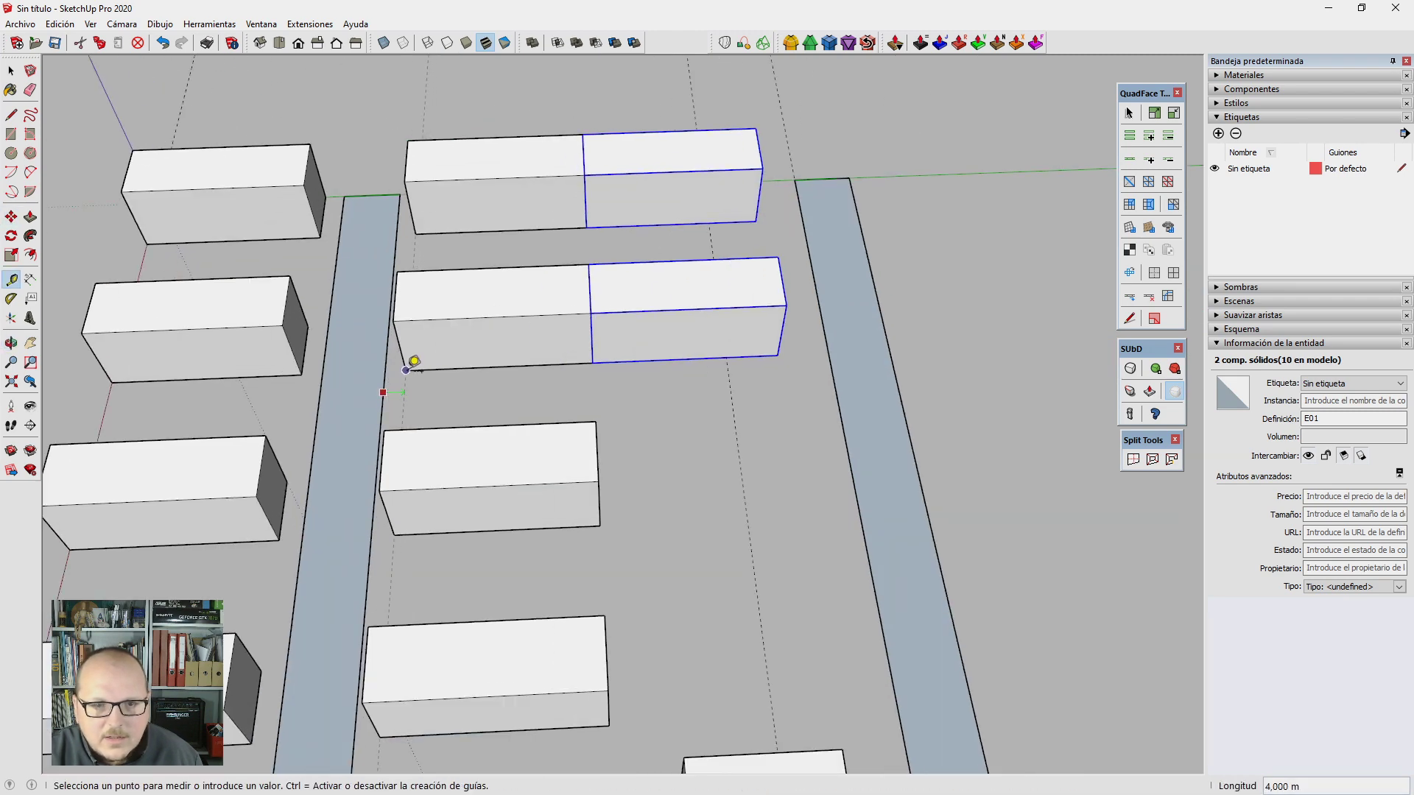
{"action": "key", "text": "space"}
{"action": "mouse_move", "coordinate": [406, 370]}
{"action": "middle_mouse_down"}
{"action": "mouse_move", "coordinate": [764, 364]}
{"action": "mouse_move", "coordinate": [698, 346]}
{"action": "middle_mouse_up"}
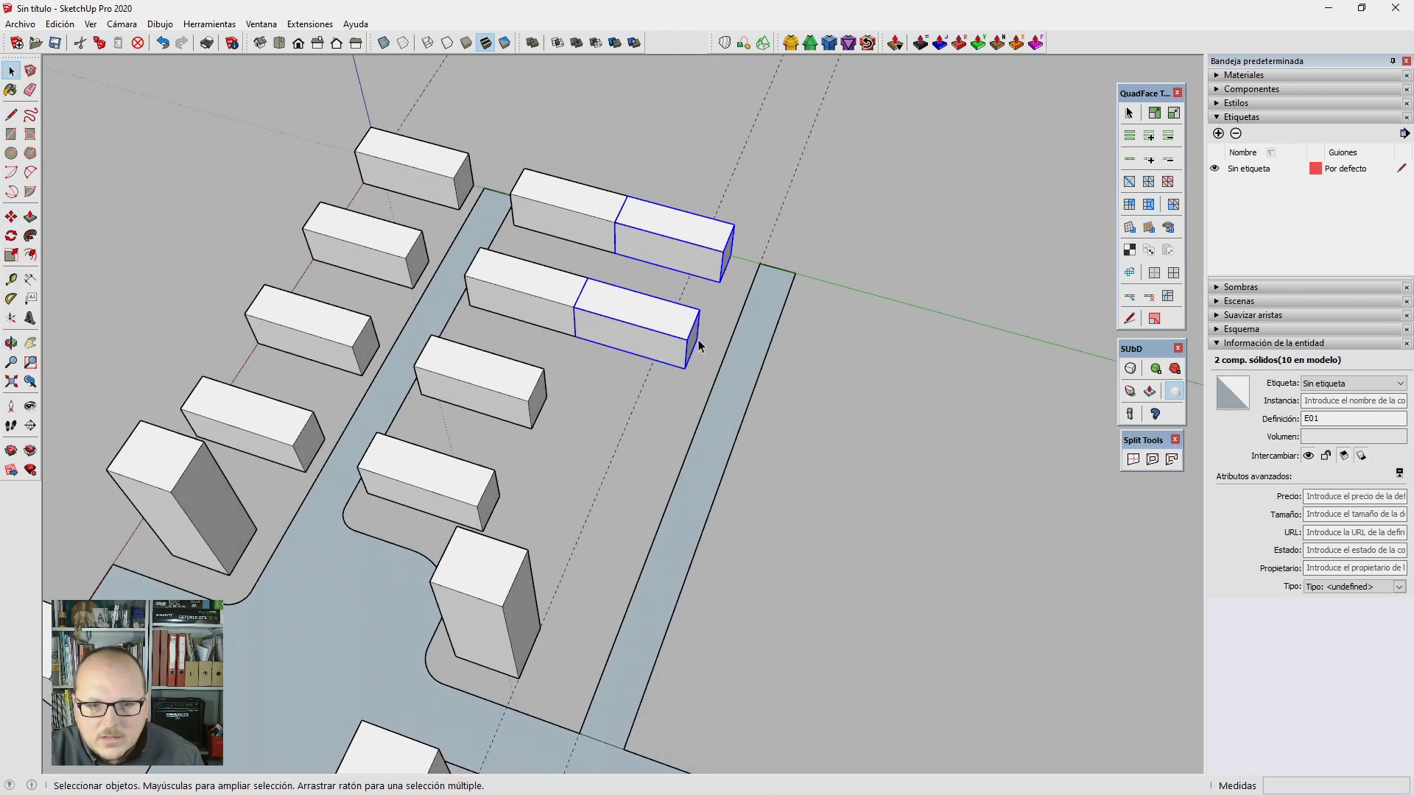
{"action": "key", "text": "ctrl+t"}
{"action": "mouse_move", "coordinate": [697, 253]}
{"action": "middle_mouse_down"}
{"action": "mouse_move", "coordinate": [631, 278]}
{"action": "mouse_move", "coordinate": [638, 353]}
{"action": "mouse_move", "coordinate": [578, 388]}
{"action": "mouse_move", "coordinate": [589, 440]}
{"action": "mouse_move", "coordinate": [685, 413]}
{"action": "mouse_move", "coordinate": [669, 417]}
{"action": "middle_mouse_up"}
{"action": "key", "text": "e"}
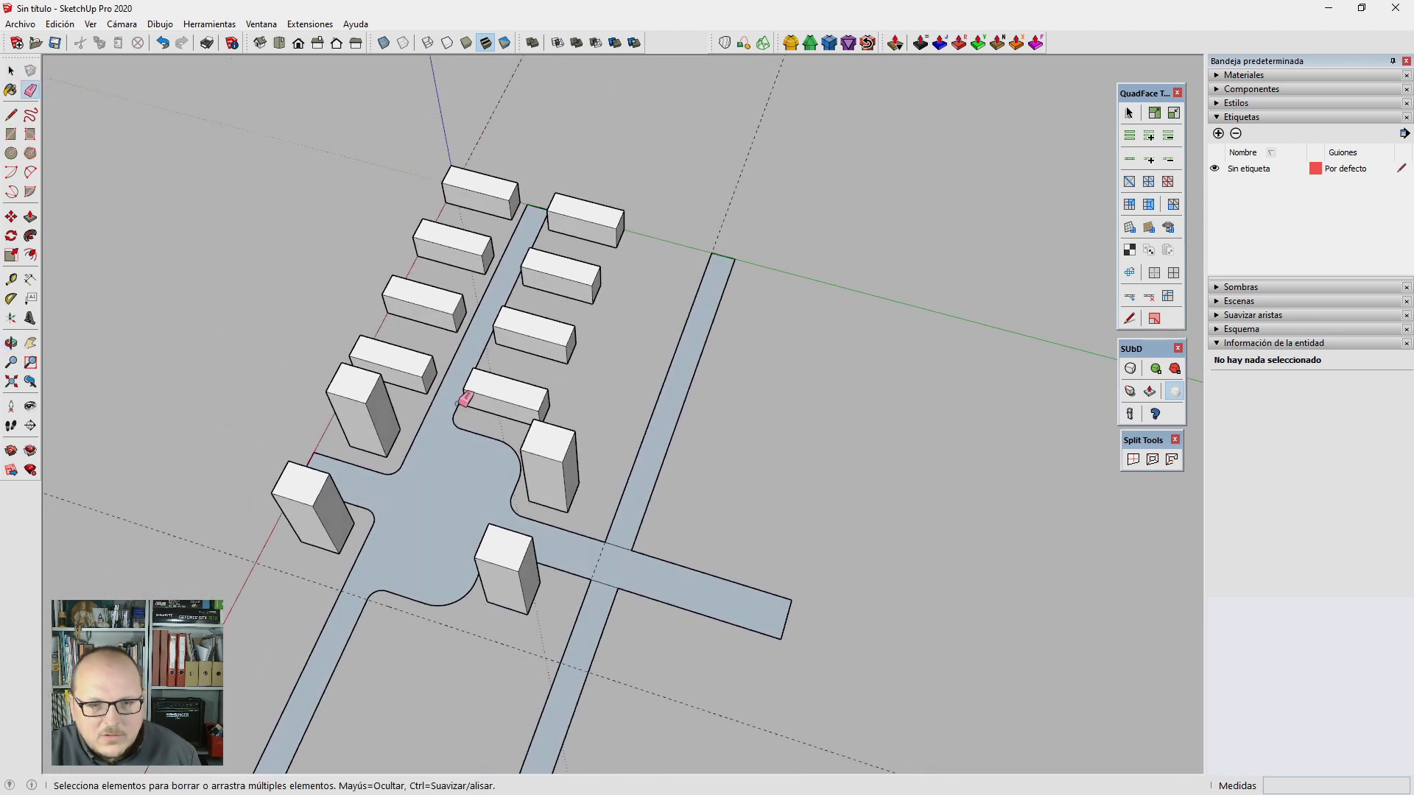
{"action": "scroll", "coordinate": [584, 442], "scroll_direction": "down", "scroll_amount": 3}
{"action": "middle_click_drag", "start_coordinate": [584, 442], "coordinate": [644, 413]}
{"action": "key", "text": "t"}
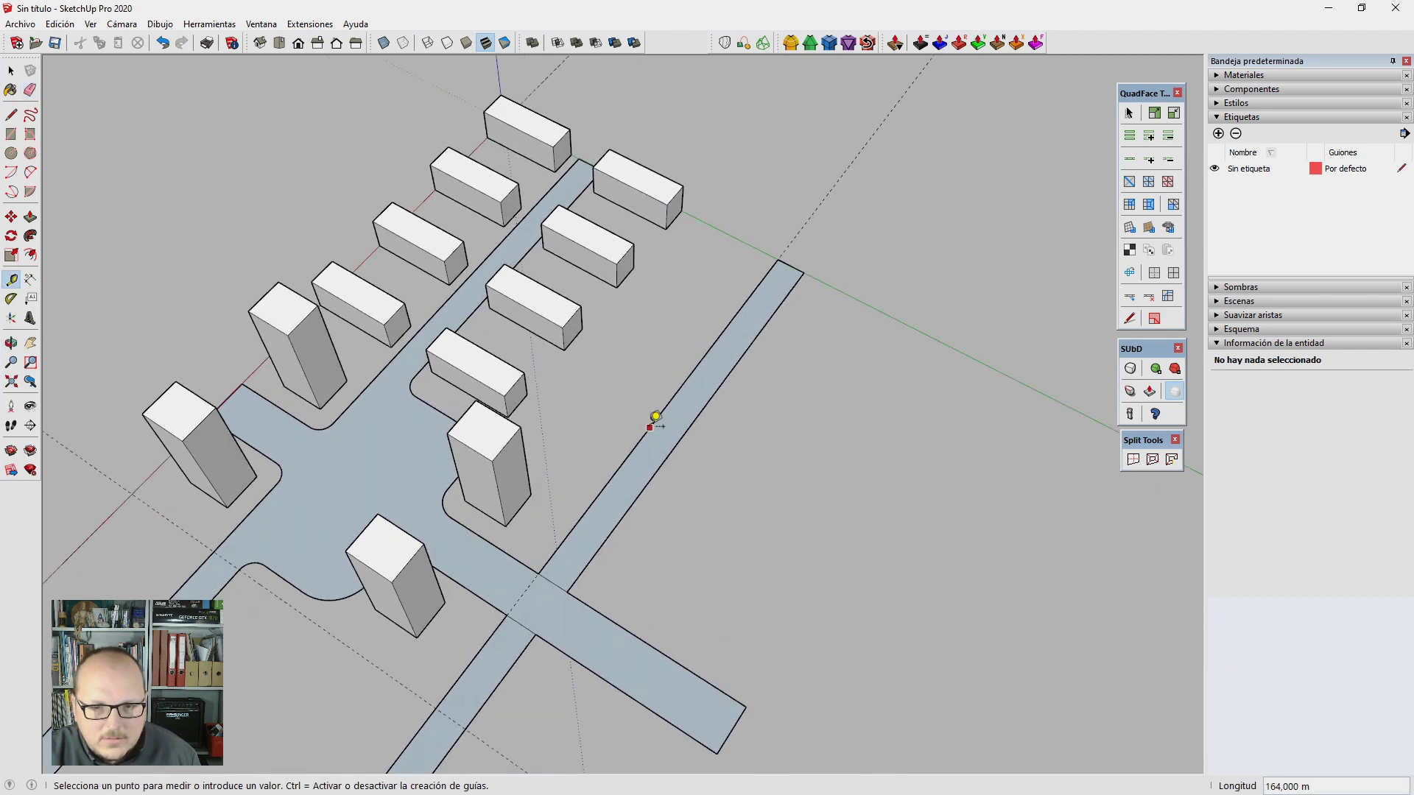
{"action": "key", "text": "space"}
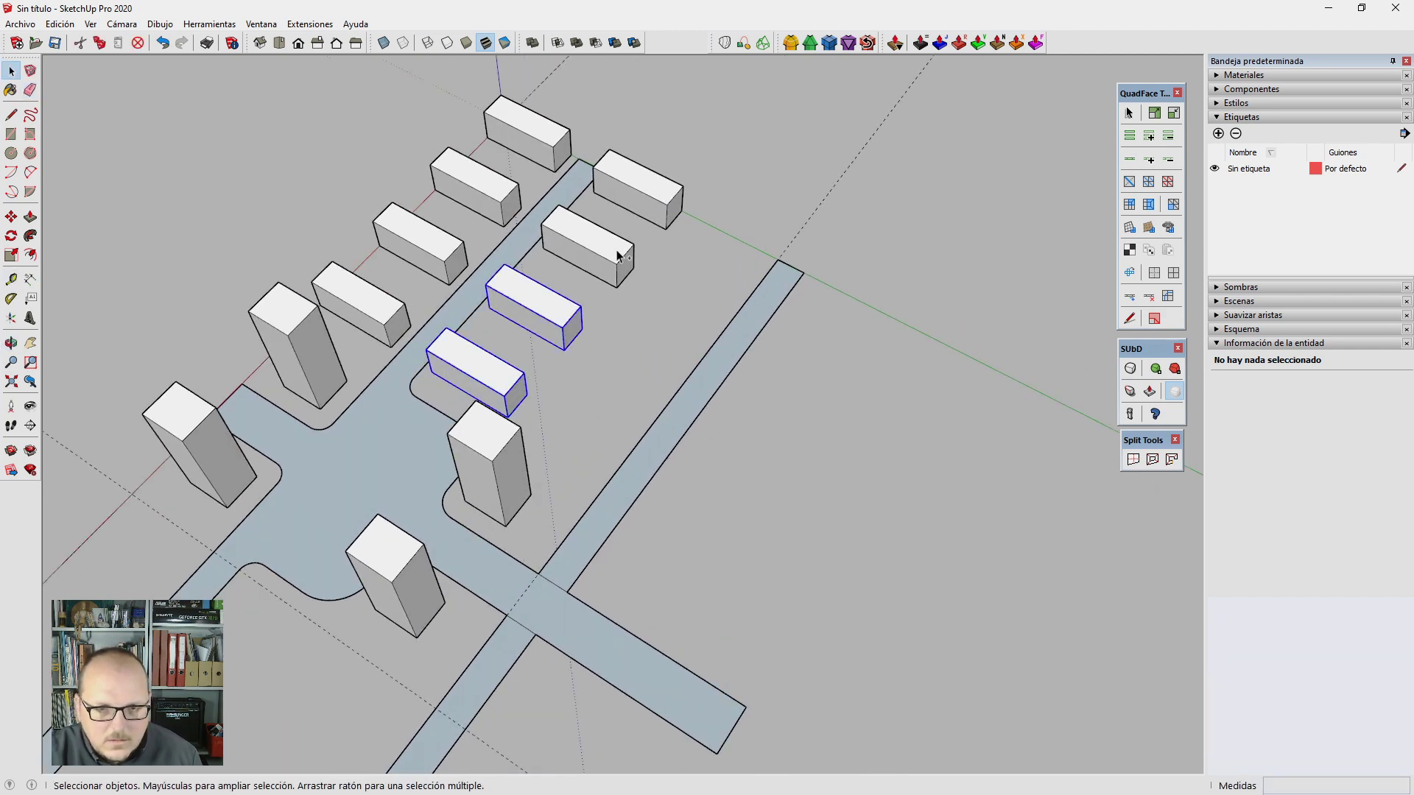
Step: Move the four right-hand E01 blocks so they sit beside the tower
{"action": "left_click", "coordinate": [639, 190], "text": "shift"}
{"action": "middle_click_drag", "start_coordinate": [640, 190], "coordinate": [538, 595]}
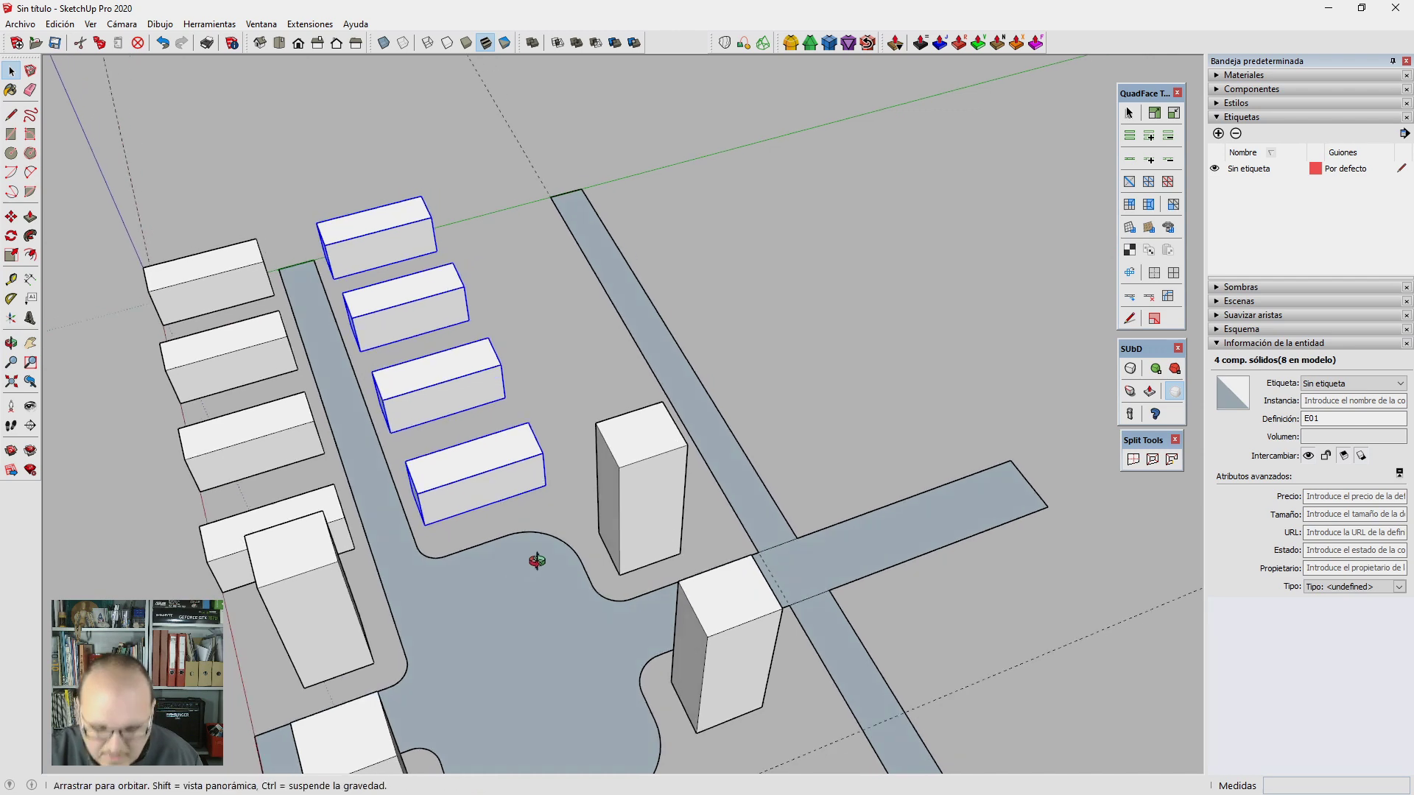
{"action": "scroll", "coordinate": [428, 536], "scroll_direction": "up", "scroll_amount": 3}
{"action": "key", "text": "m"}
{"action": "left_click", "coordinate": [424, 531]}
{"action": "left_click", "coordinate": [644, 495]}
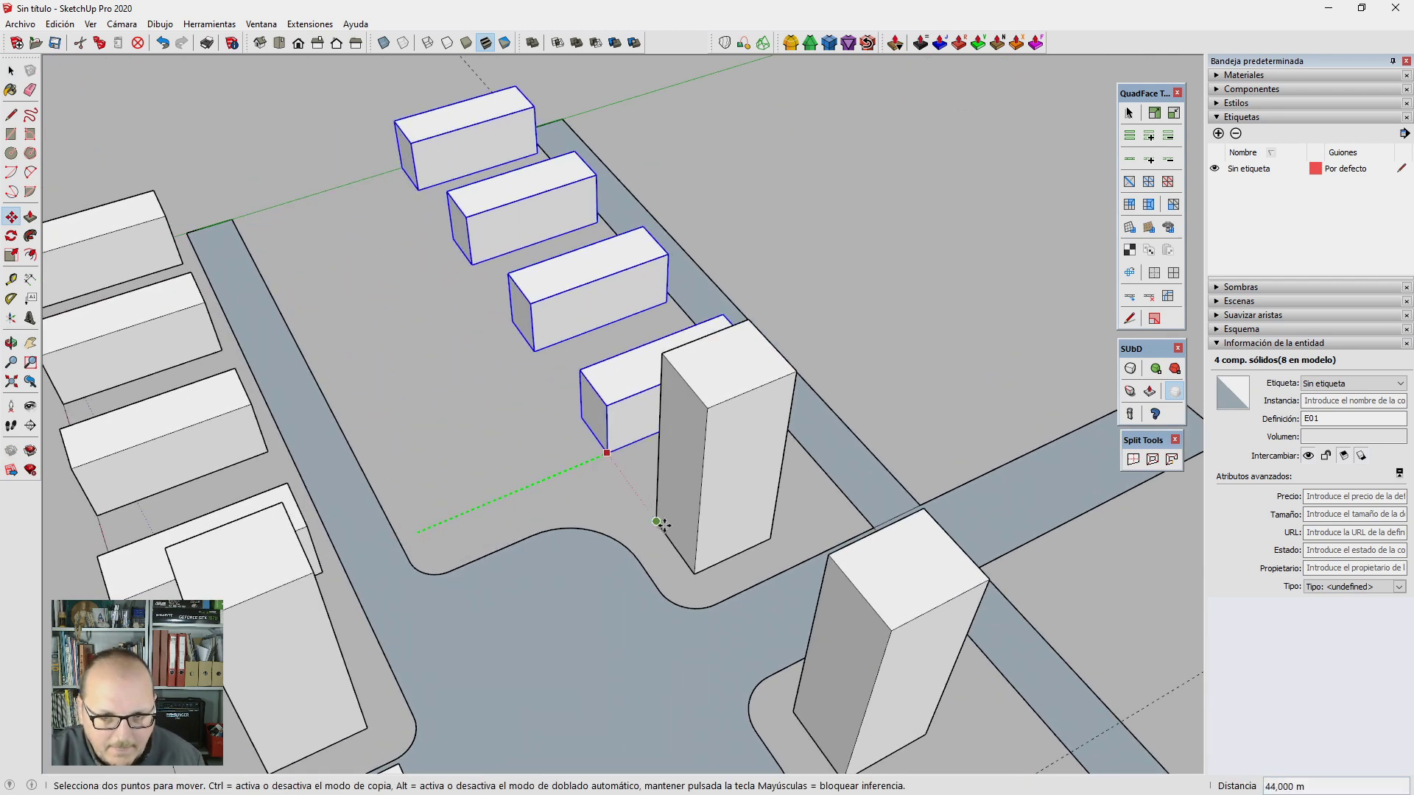
{"action": "mouse_move", "coordinate": [663, 530]}
{"action": "middle_mouse_down"}
{"action": "mouse_move", "coordinate": [386, 480]}
{"action": "mouse_move", "coordinate": [600, 492]}
{"action": "mouse_move", "coordinate": [688, 574]}
{"action": "mouse_move", "coordinate": [877, 642]}
{"action": "mouse_move", "coordinate": [836, 597]}
{"action": "mouse_move", "coordinate": [700, 590]}
{"action": "middle_mouse_up"}
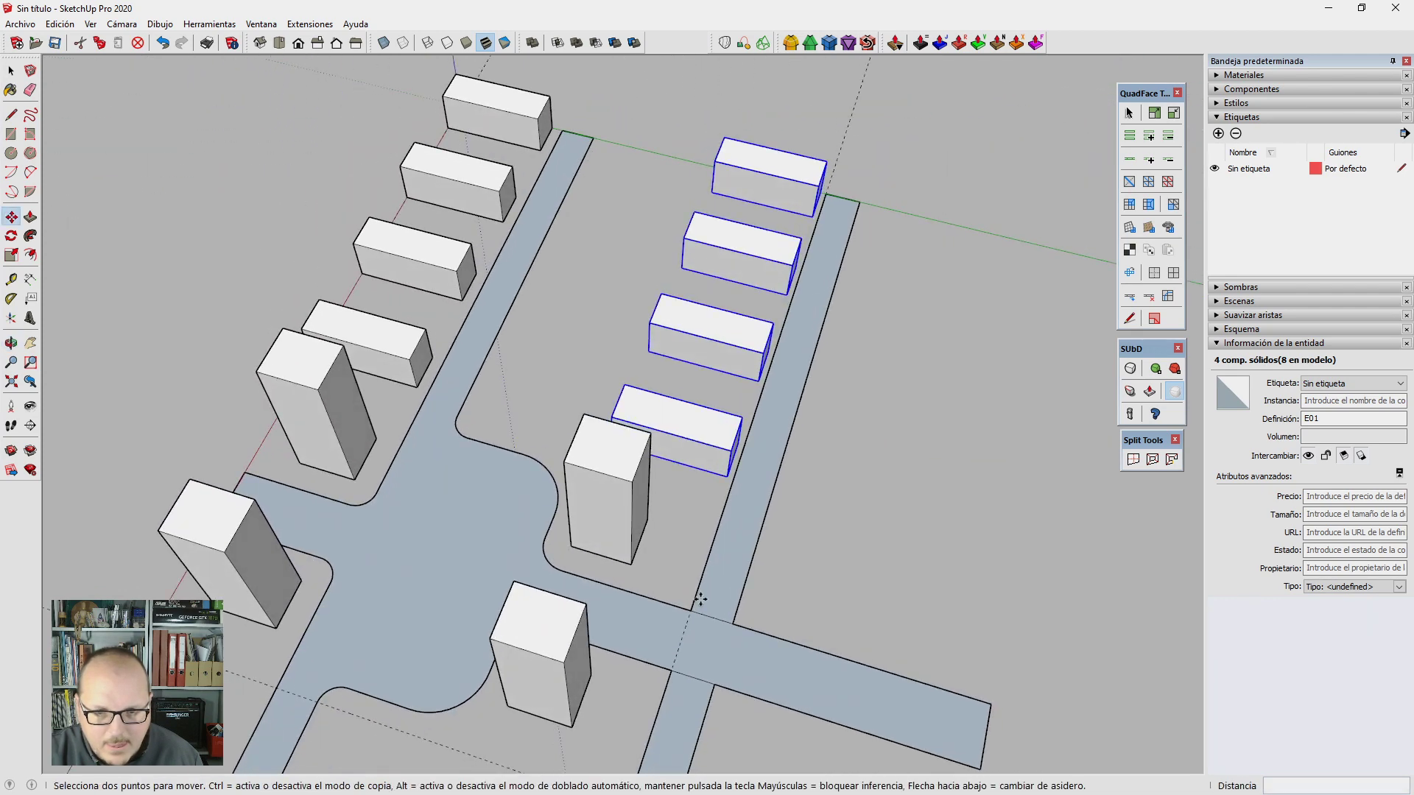
{"action": "scroll", "coordinate": [653, 516], "scroll_direction": "up", "scroll_amount": 3}
{"action": "scroll", "coordinate": [738, 435], "scroll_direction": "up", "scroll_amount": 3}
{"action": "scroll", "coordinate": [766, 454], "scroll_direction": "up", "scroll_amount": 3}
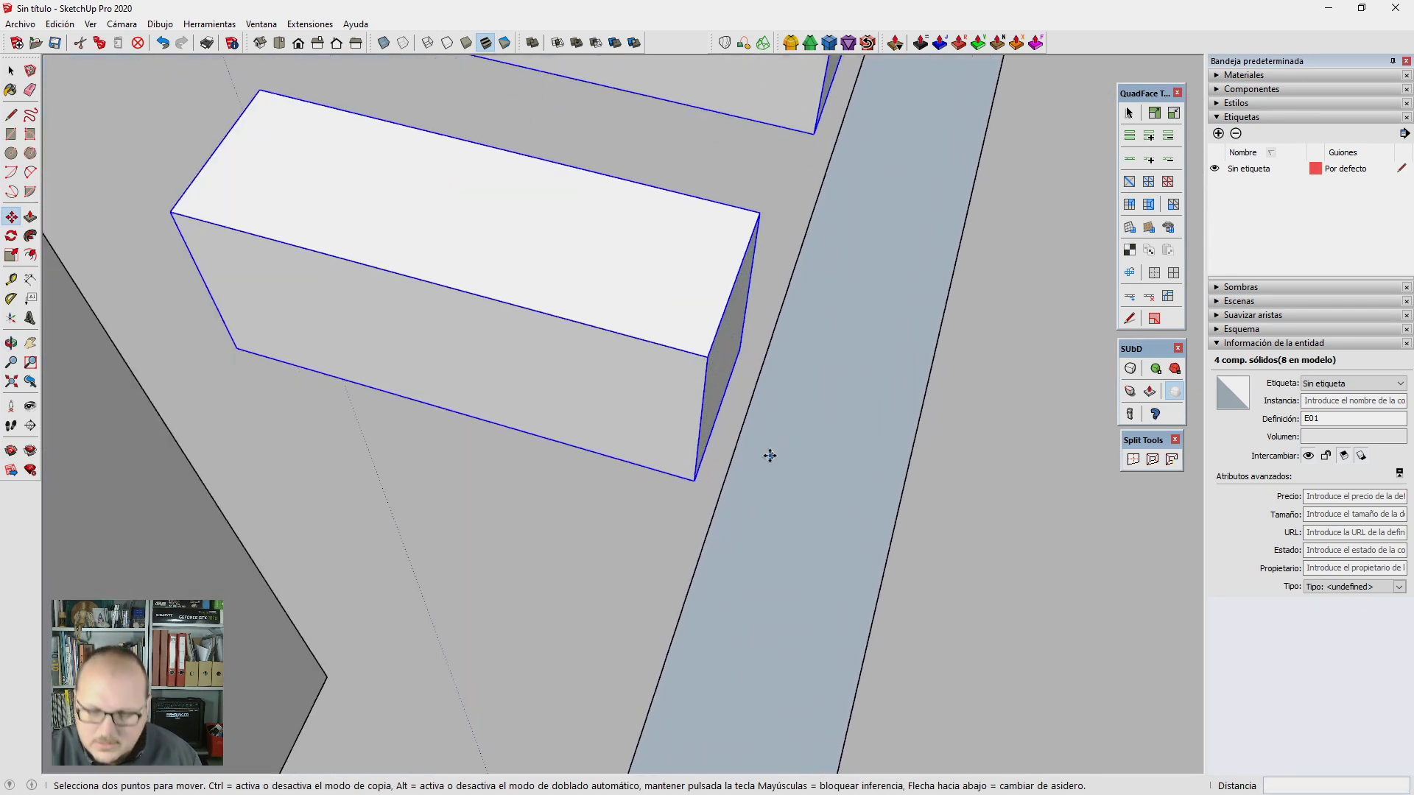
Step: Shift the two narrow street strips 2 m along their length
{"action": "key", "text": "t"}
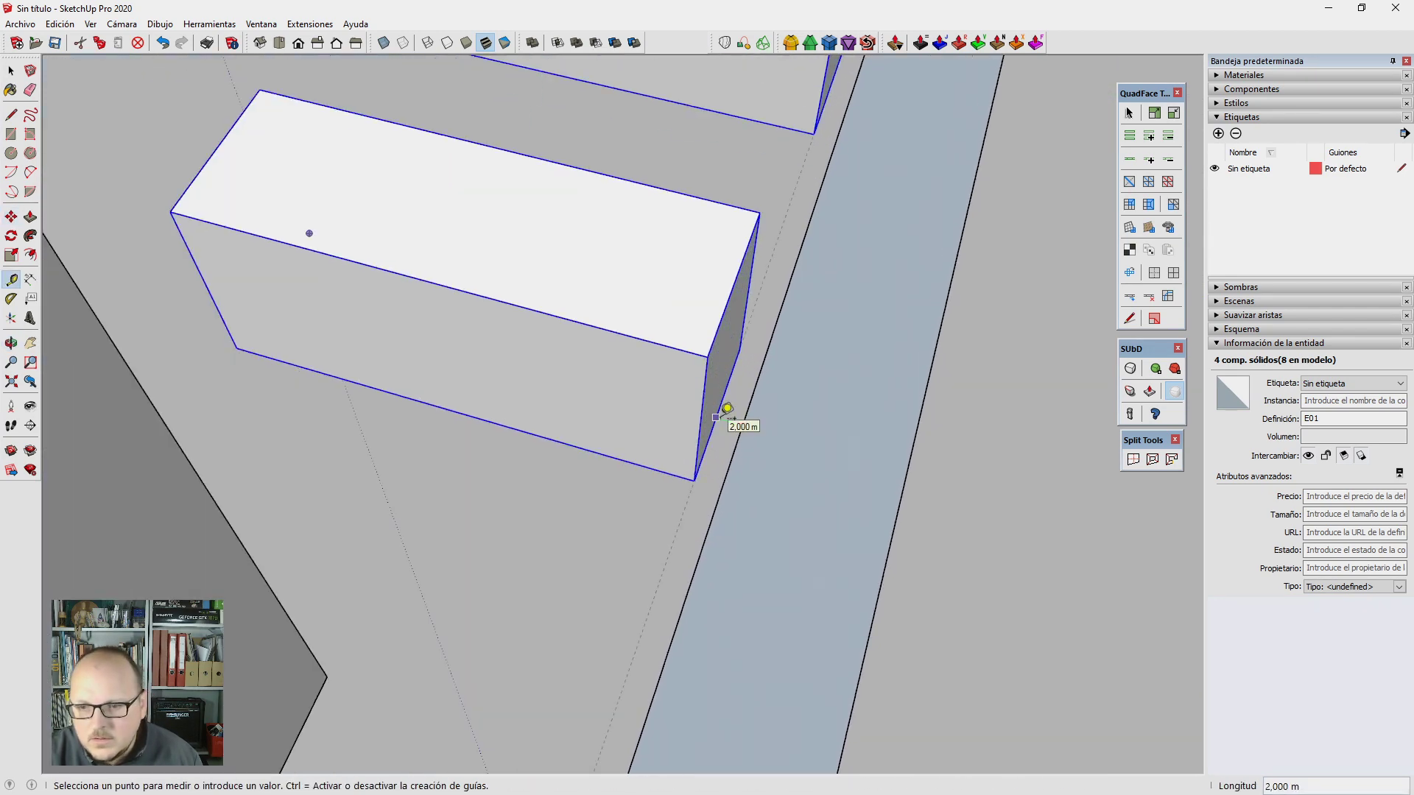
{"action": "key", "text": "space"}
{"action": "scroll", "coordinate": [727, 409], "scroll_direction": "down", "scroll_amount": 3}
{"action": "scroll", "coordinate": [681, 542], "scroll_direction": "down", "scroll_amount": 3}
{"action": "scroll", "coordinate": [679, 511], "scroll_direction": "down", "scroll_amount": 2}
{"action": "left_click", "coordinate": [679, 510]}
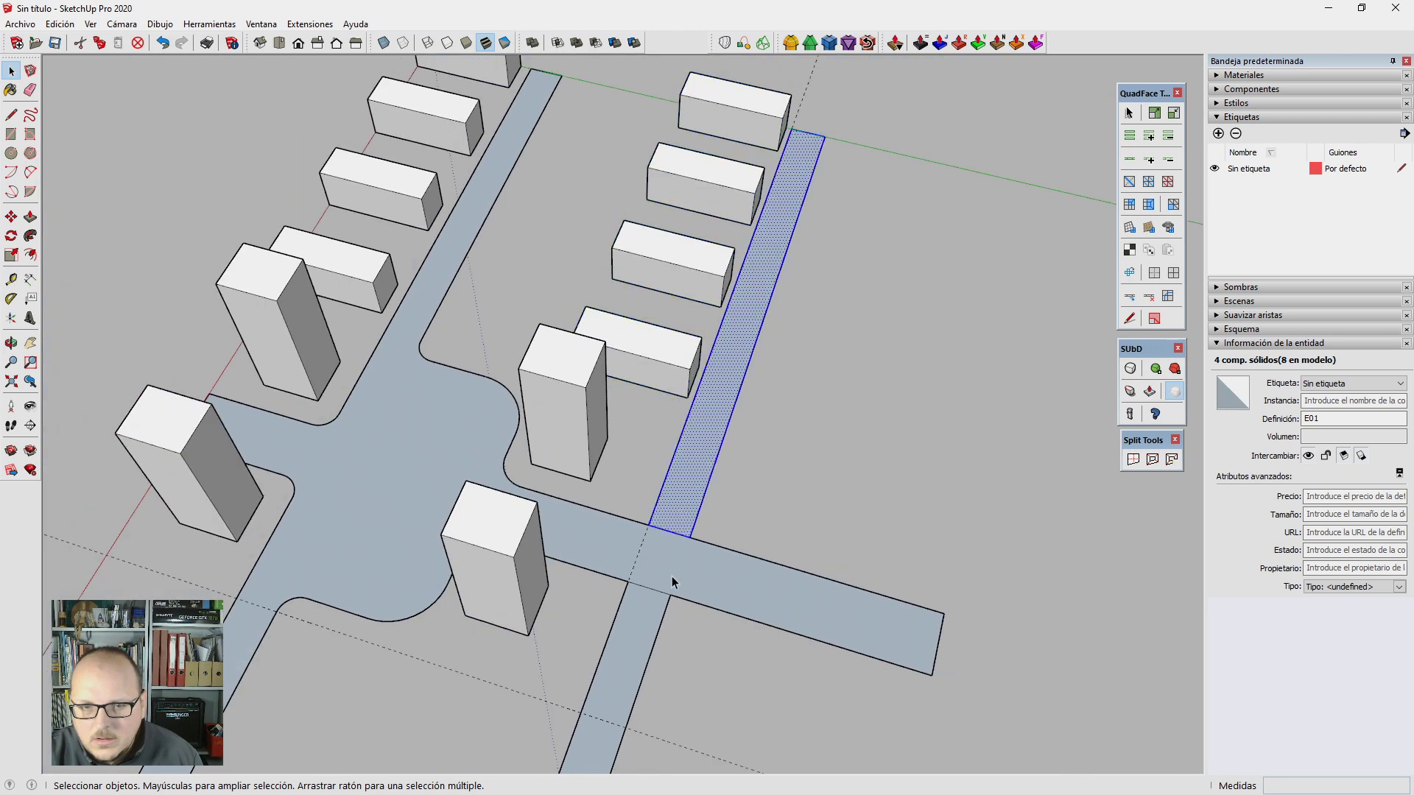
{"action": "left_click", "coordinate": [647, 608], "text": "shift"}
{"action": "scroll", "coordinate": [760, 508], "scroll_direction": "up", "scroll_amount": 3}
{"action": "scroll", "coordinate": [696, 415], "scroll_direction": "up", "scroll_amount": 3}
{"action": "key", "text": "m"}
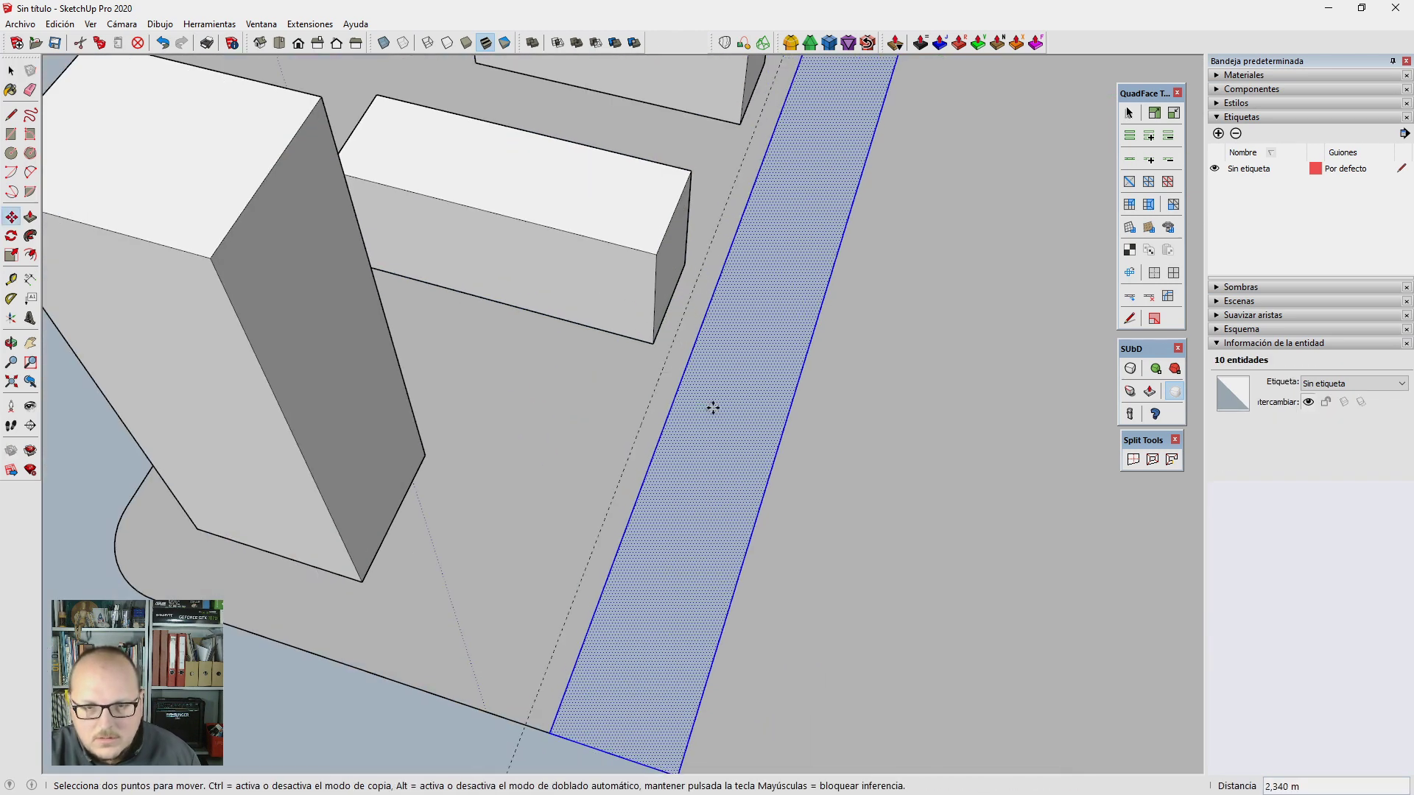
{"action": "type", "text": "2m"}
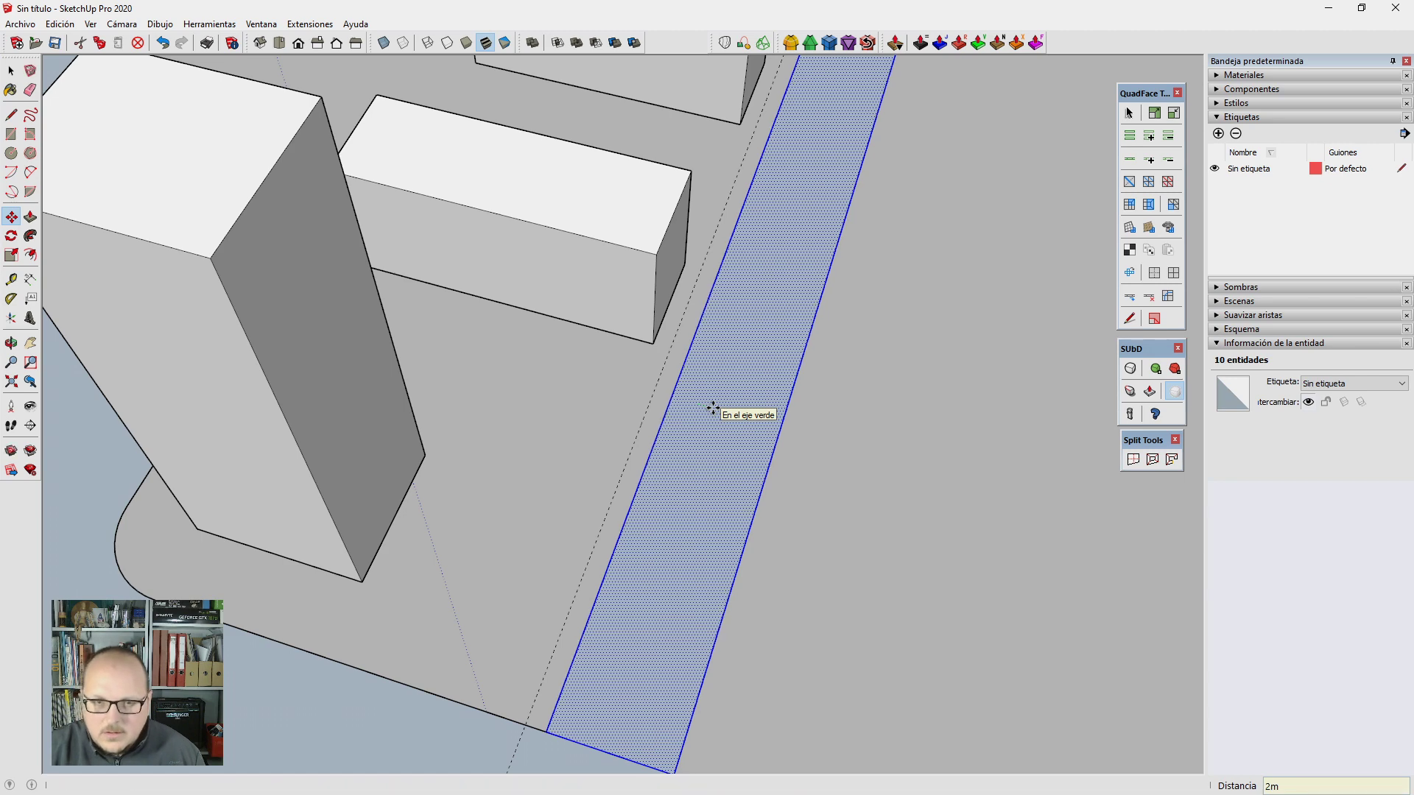
{"action": "key", "text": "Return"}
{"action": "key", "text": "space"}
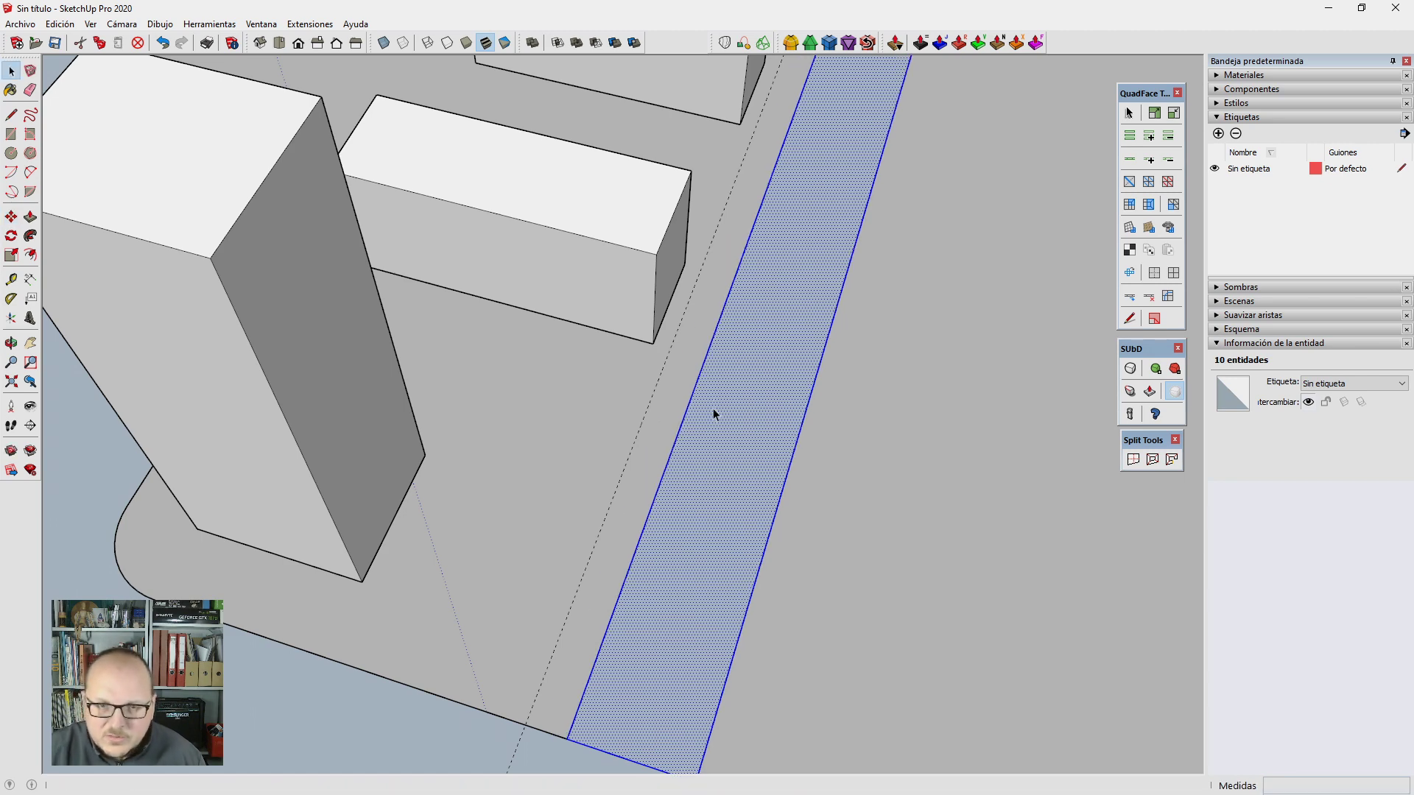
Step: Orbit and zoom out to check the street layout from above
{"action": "scroll", "coordinate": [637, 419], "scroll_direction": "down", "scroll_amount": 5}
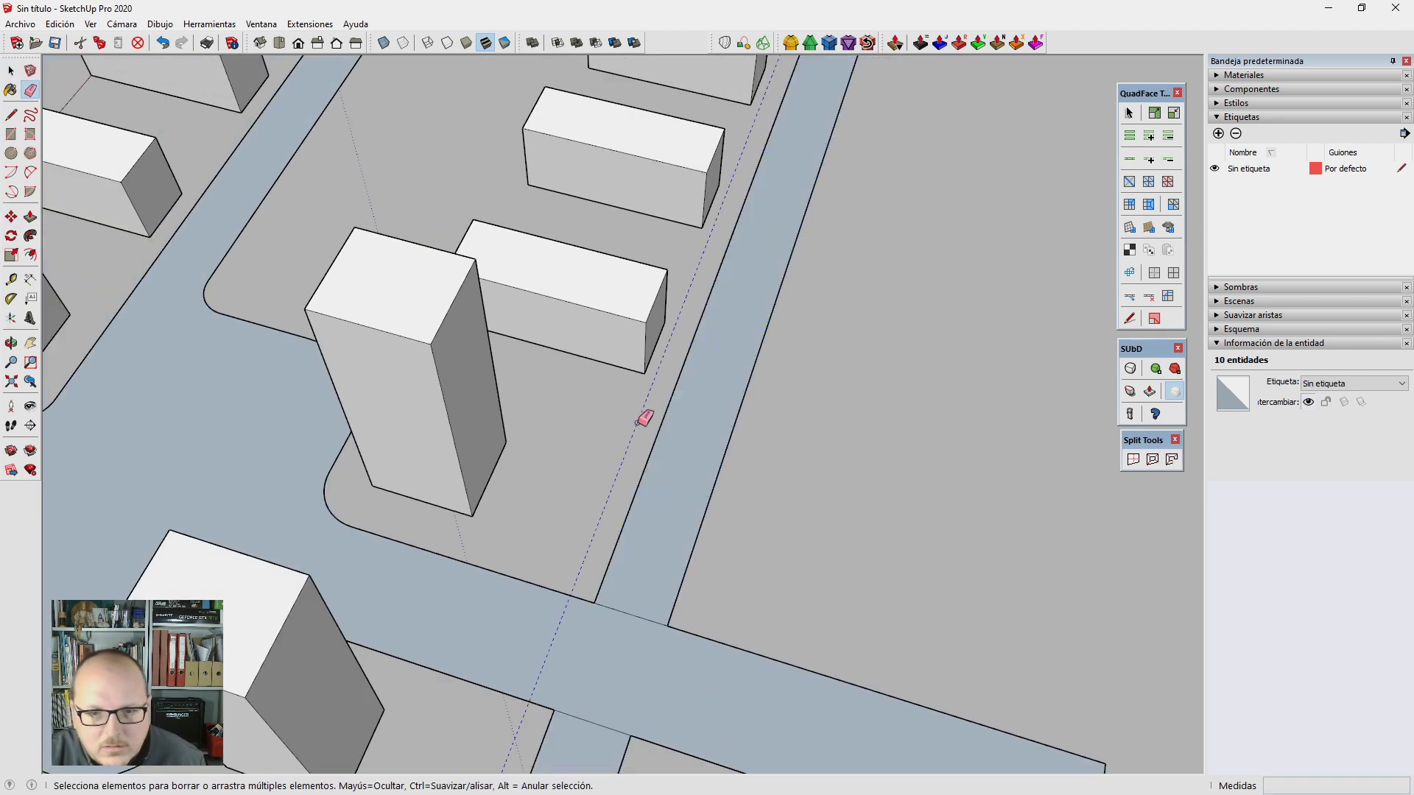
{"action": "scroll", "coordinate": [644, 413], "scroll_direction": "down", "scroll_amount": 4}
{"action": "scroll", "coordinate": [646, 458], "scroll_direction": "down", "scroll_amount": 3}
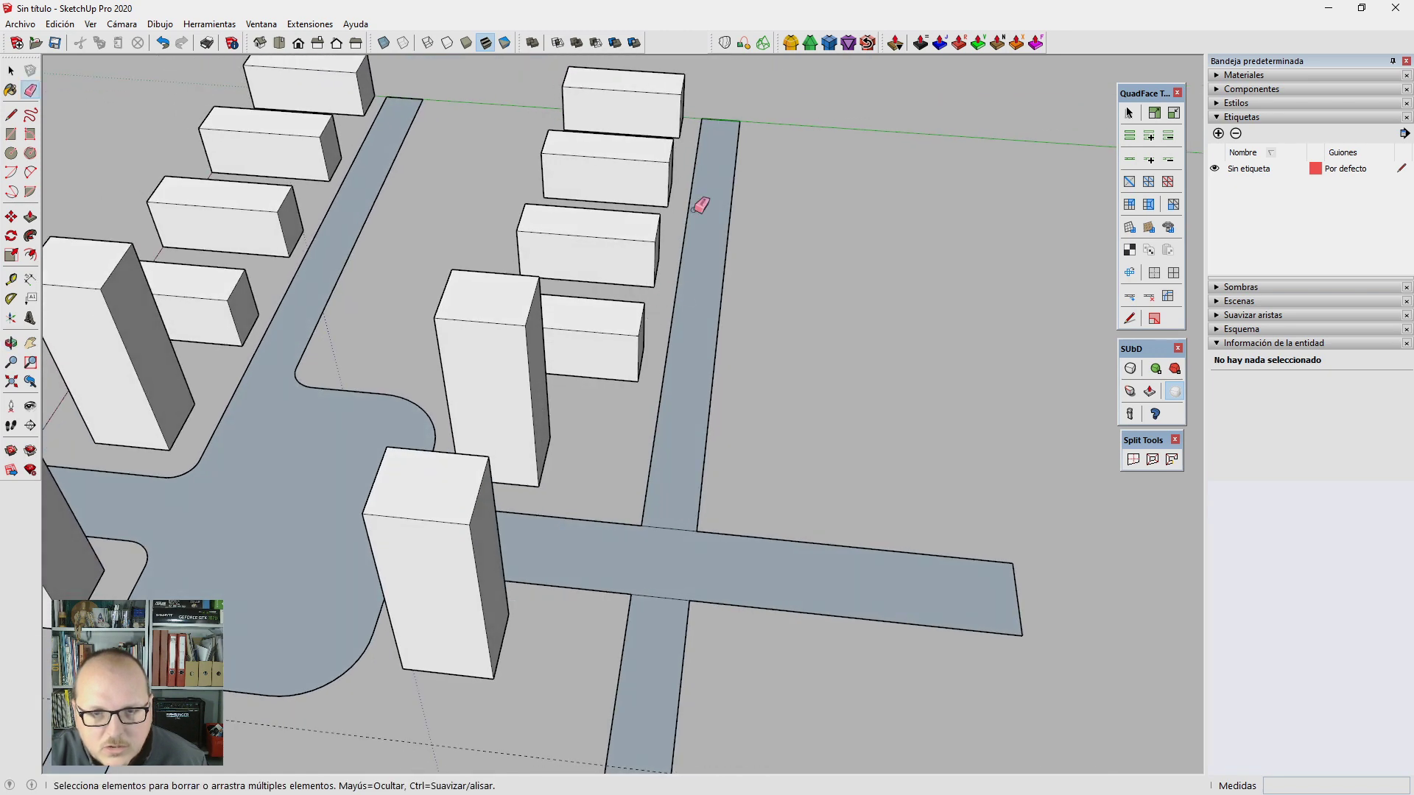
{"action": "mouse_move", "coordinate": [701, 205]}
{"action": "middle_mouse_down"}
{"action": "mouse_move", "coordinate": [473, 395]}
{"action": "mouse_move", "coordinate": [752, 278]}
{"action": "mouse_move", "coordinate": [508, 498]}
{"action": "mouse_move", "coordinate": [440, 446]}
{"action": "middle_mouse_up"}
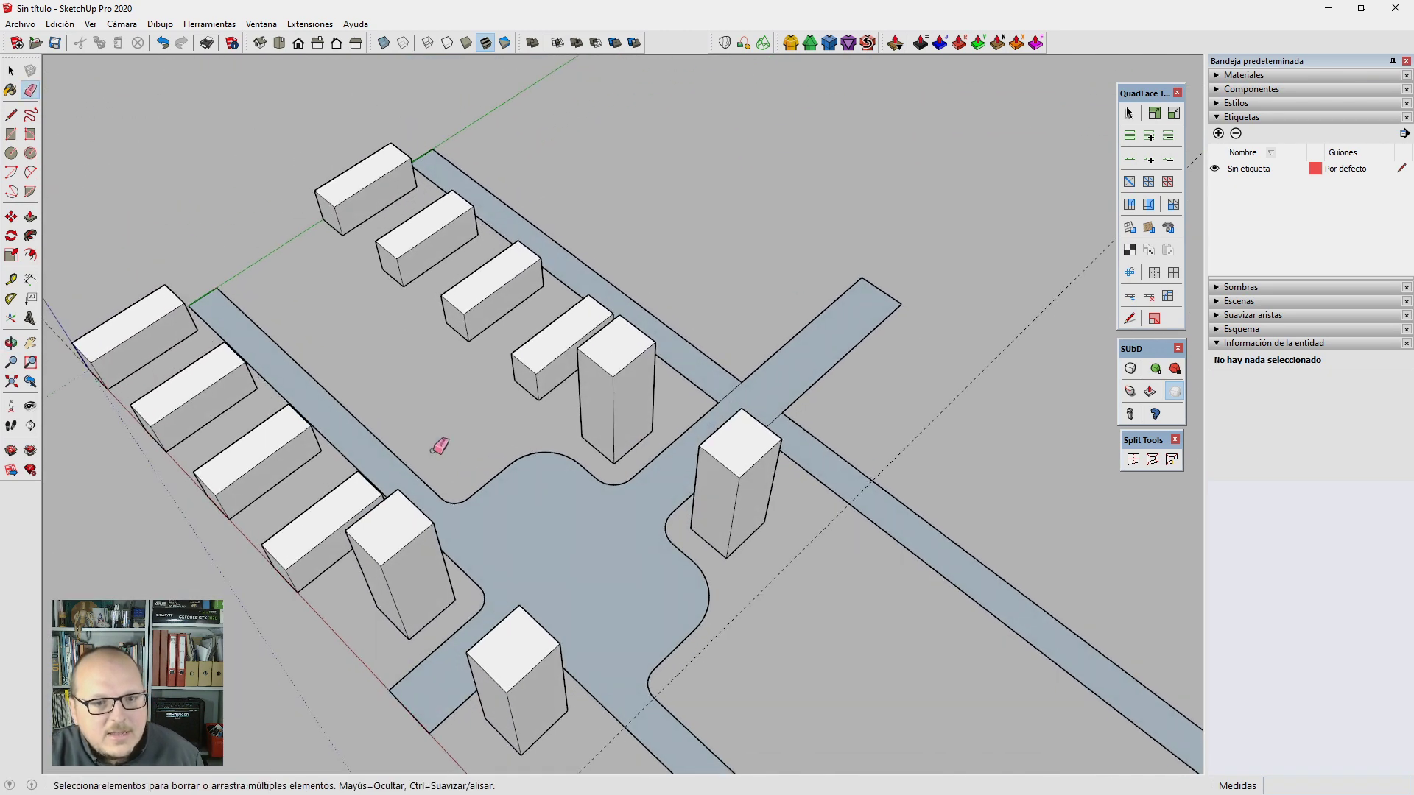
{"action": "middle_click_drag", "start_coordinate": [601, 475], "coordinate": [410, 378]}
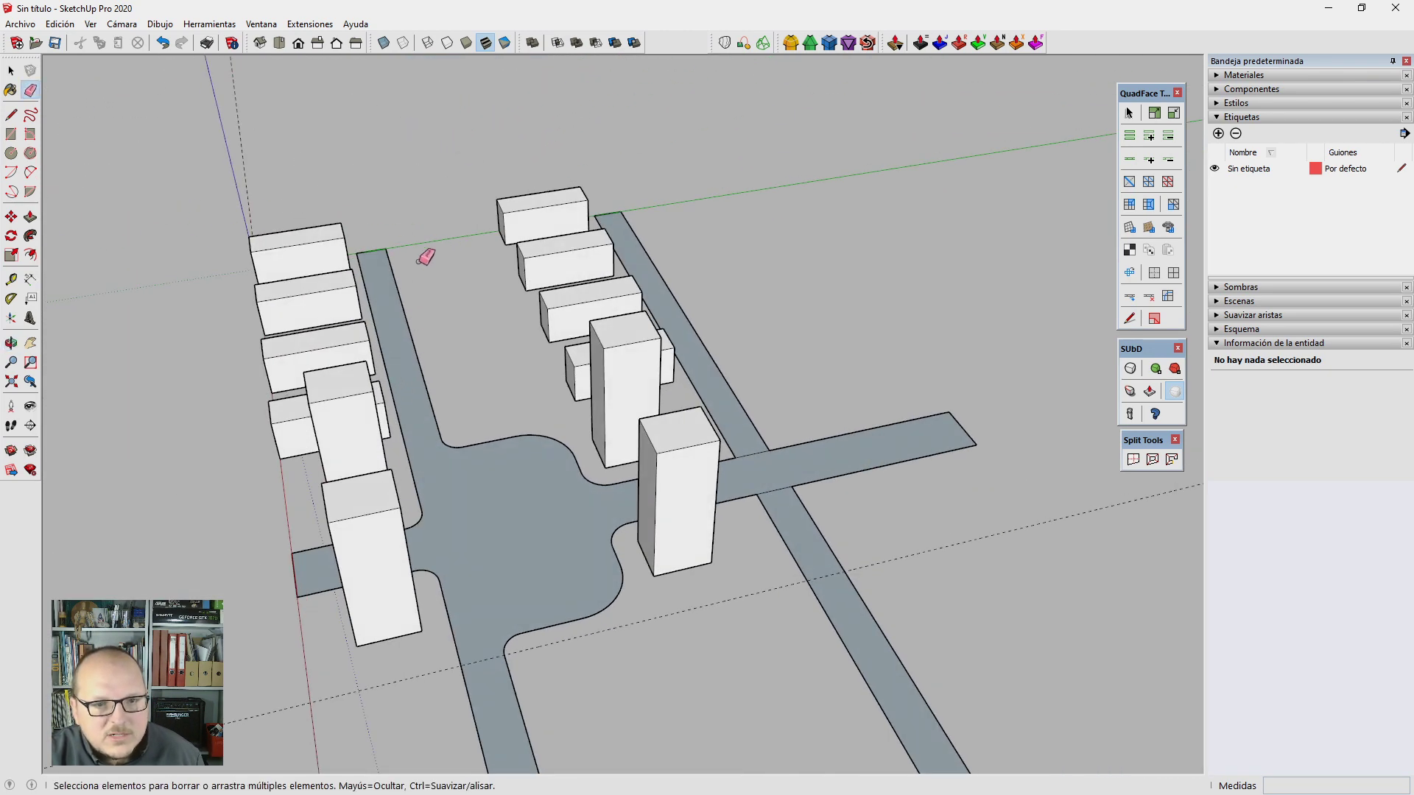
{"action": "middle_click_drag", "start_coordinate": [426, 256], "coordinate": [656, 514]}
{"action": "key", "text": "space"}
{"action": "scroll", "coordinate": [348, 244], "scroll_direction": "up", "scroll_amount": 2}
Step: Draw a rectangle in the plot beside the left street
{"action": "scroll", "coordinate": [324, 257], "scroll_direction": "up", "scroll_amount": 2}
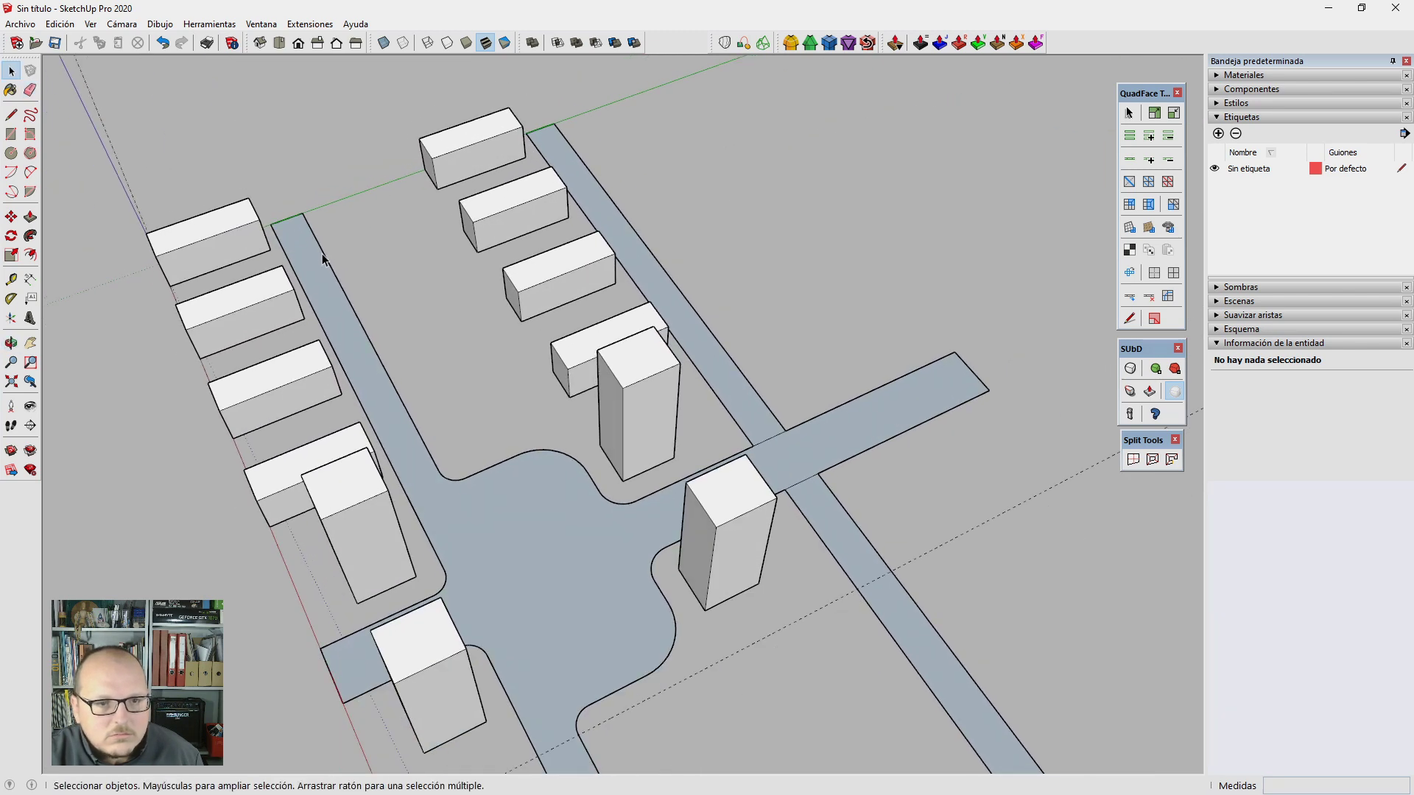
{"action": "key", "text": "r"}
{"action": "scroll", "coordinate": [335, 211], "scroll_direction": "up", "scroll_amount": 1}
{"action": "left_click", "coordinate": [329, 210]}
{"action": "left_click", "coordinate": [501, 370]}
{"action": "key", "text": "space"}
{"action": "left_click", "coordinate": [440, 334]}
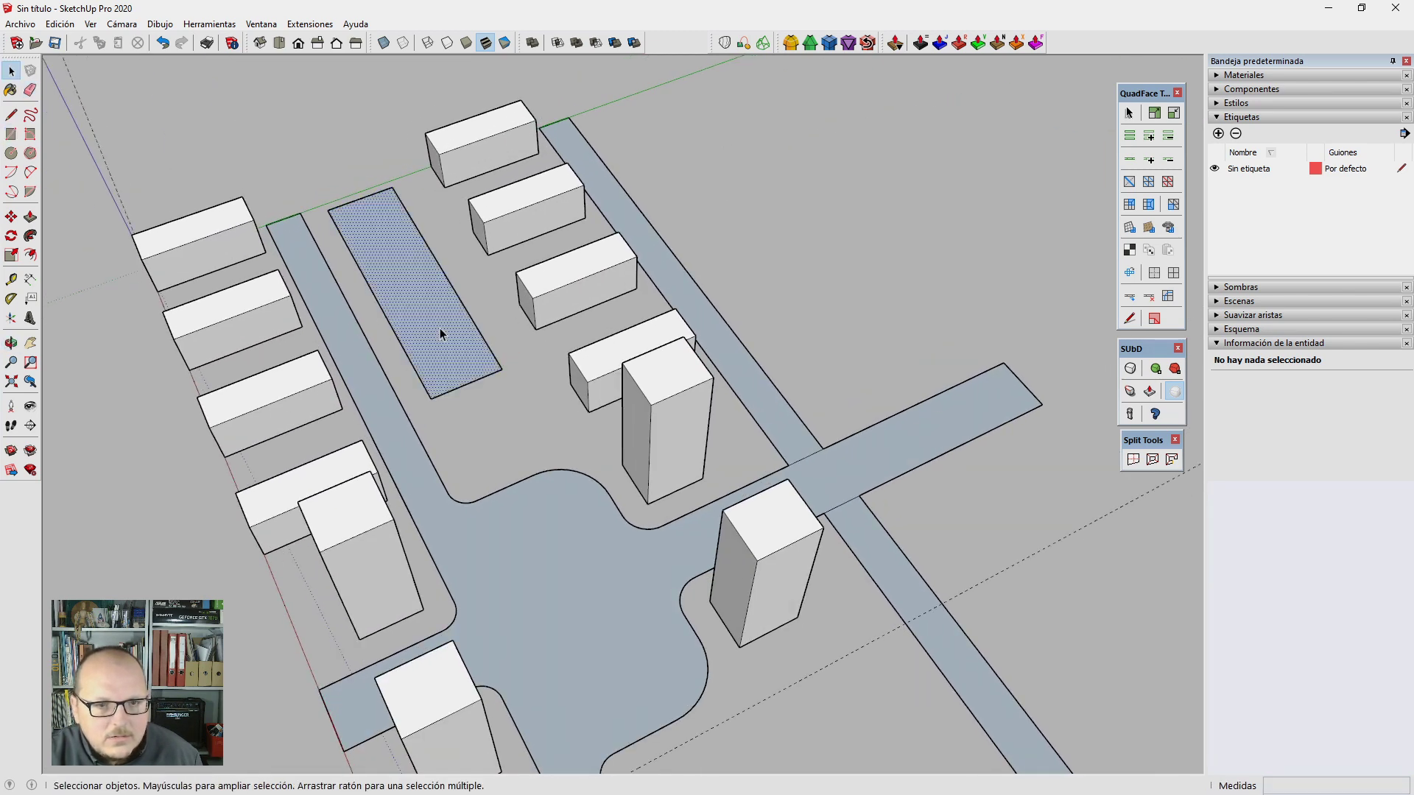
Step: Scale the rectangle to 20 m wide and shorten it to line up with a block corner
{"action": "key", "text": "s"}
{"action": "left_click", "coordinate": [447, 272]}
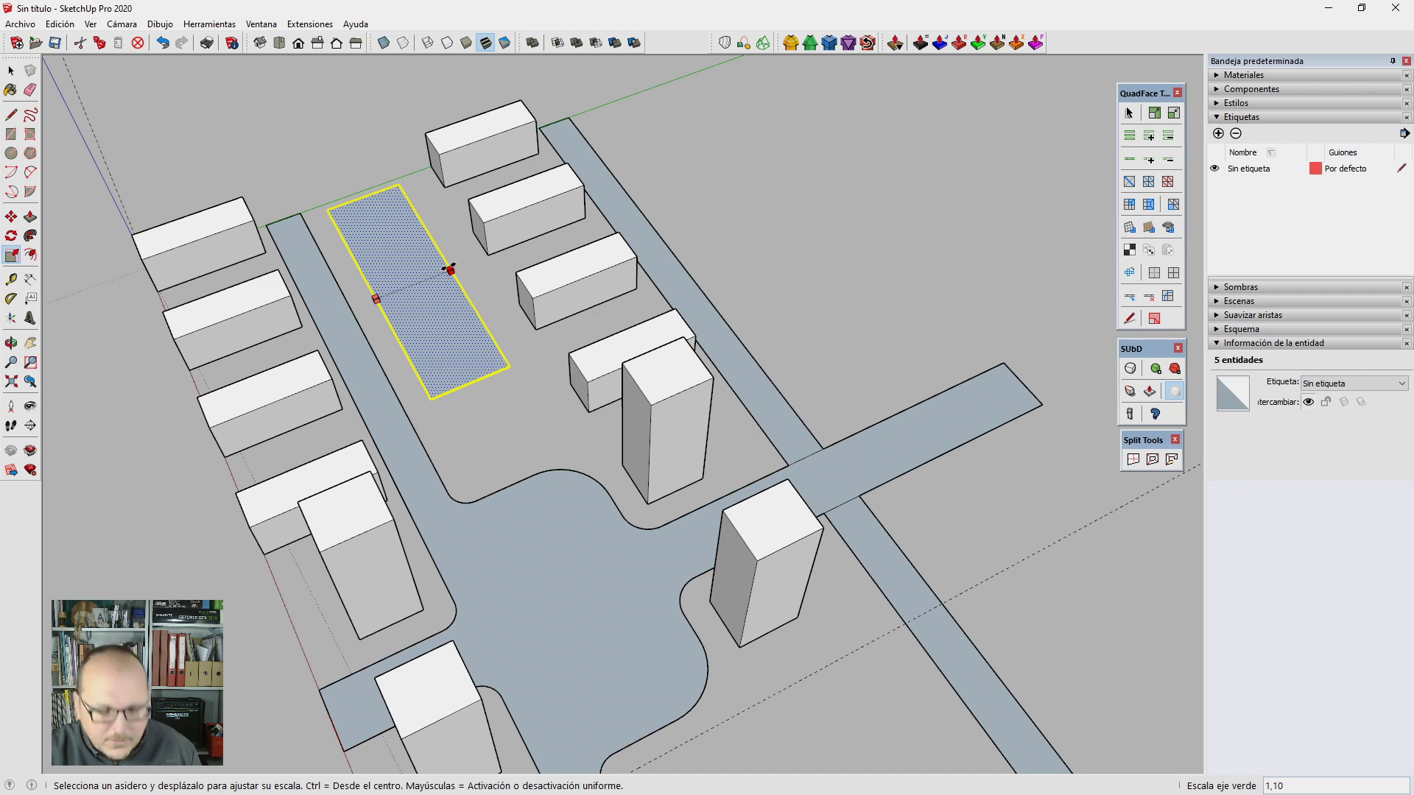
{"action": "type", "text": "20m"}
{"action": "key", "text": "Return"}
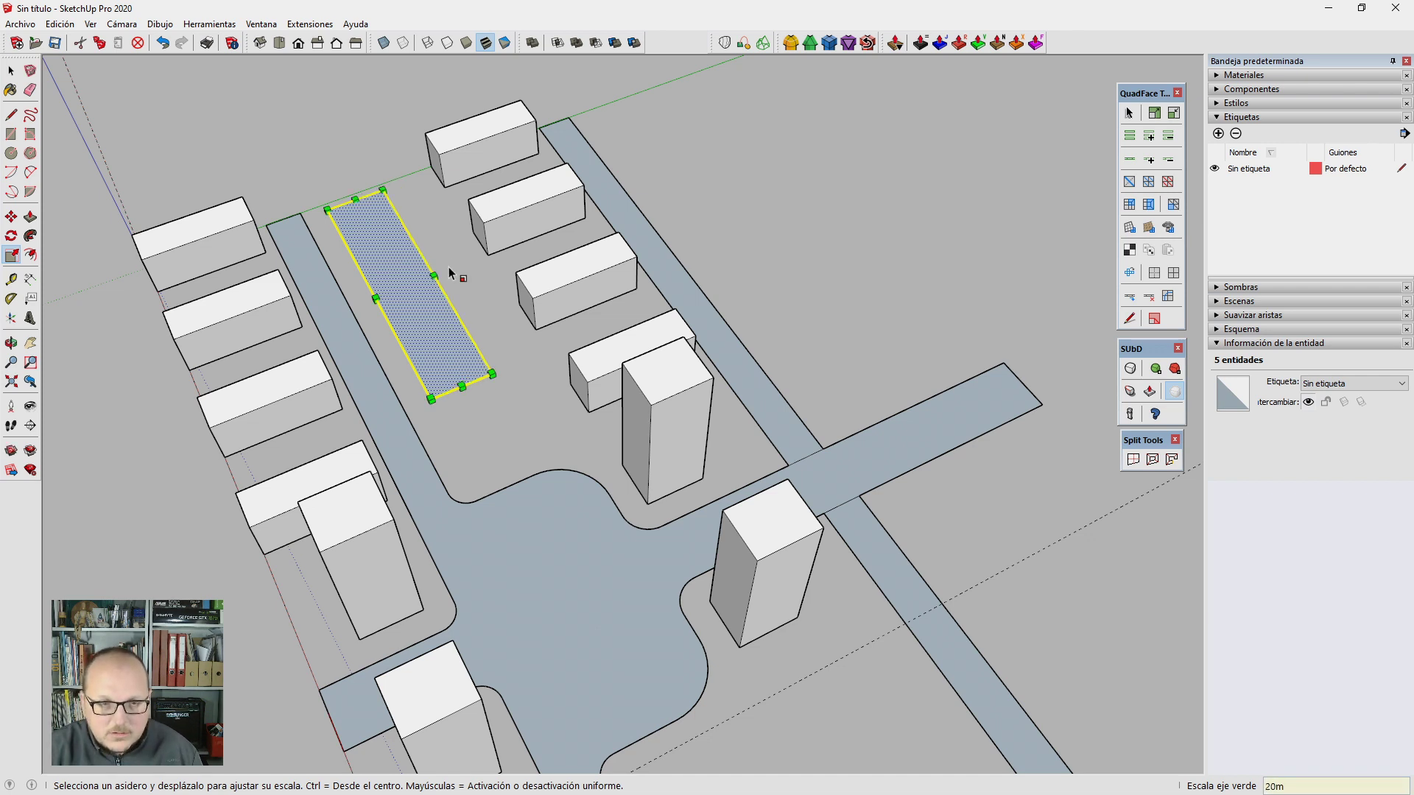
{"action": "key", "text": "Return"}
{"action": "key", "text": "space"}
{"action": "scroll", "coordinate": [401, 306], "scroll_direction": "up", "scroll_amount": 3}
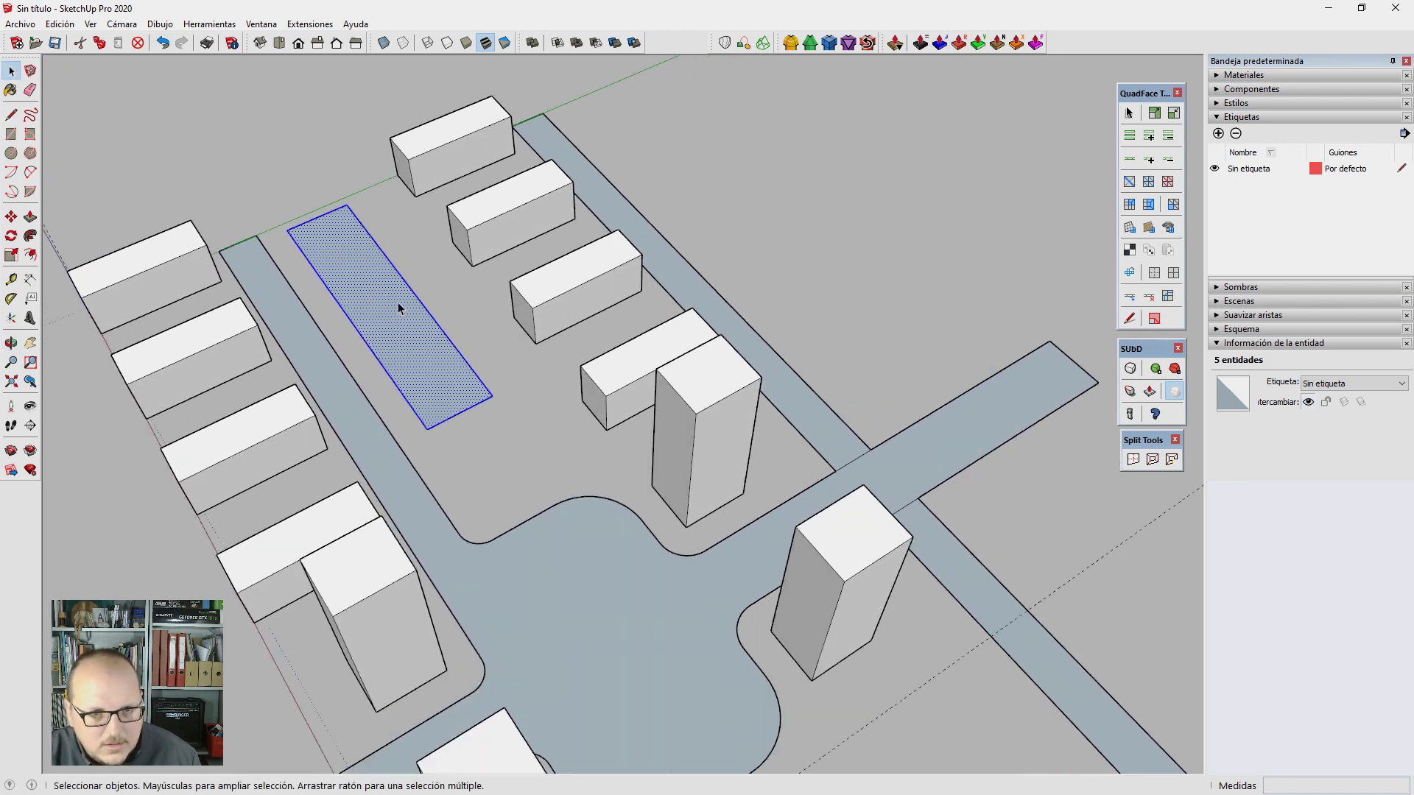
{"action": "key", "text": "s"}
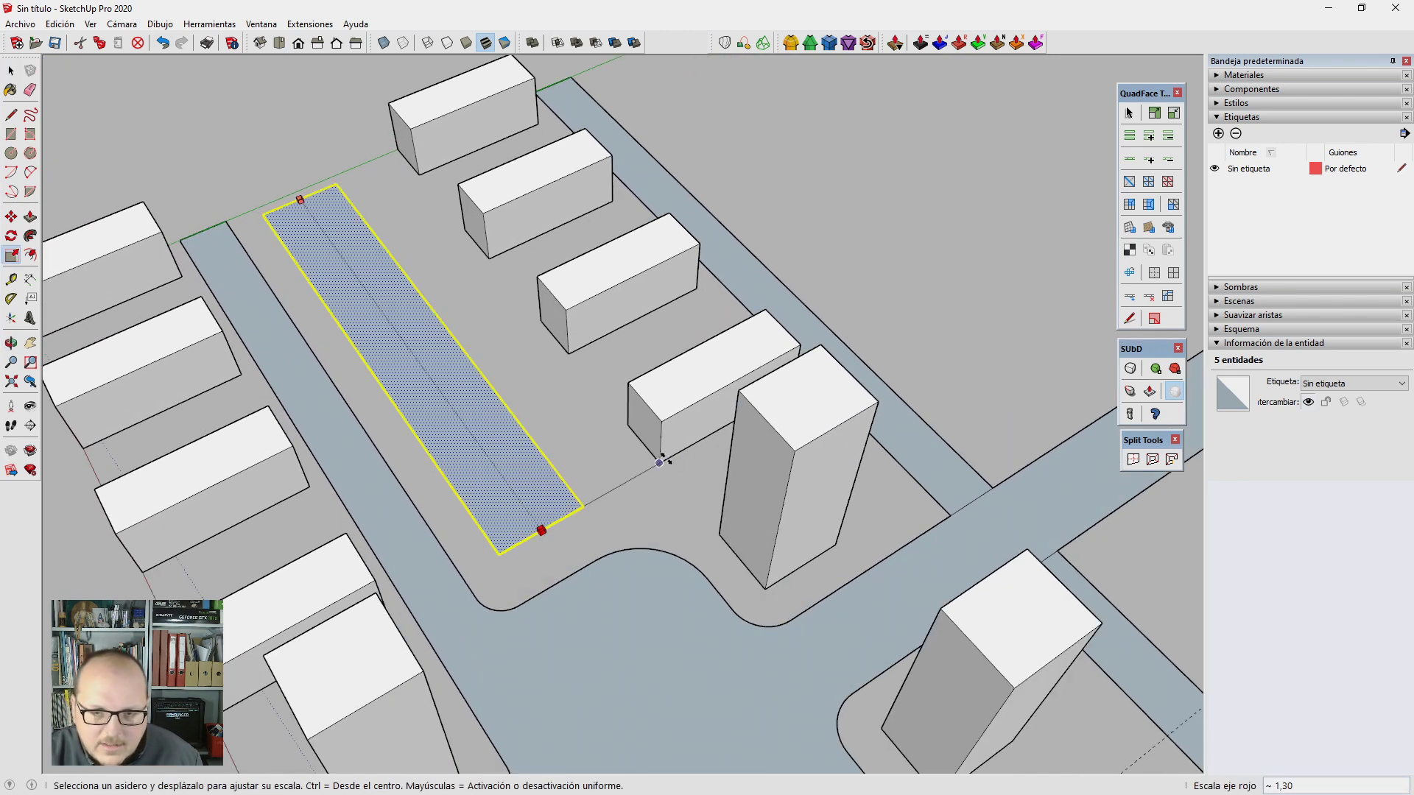
{"action": "left_click", "coordinate": [660, 461]}
{"action": "left_click_drag", "start_coordinate": [300, 199], "coordinate": [561, 316]}
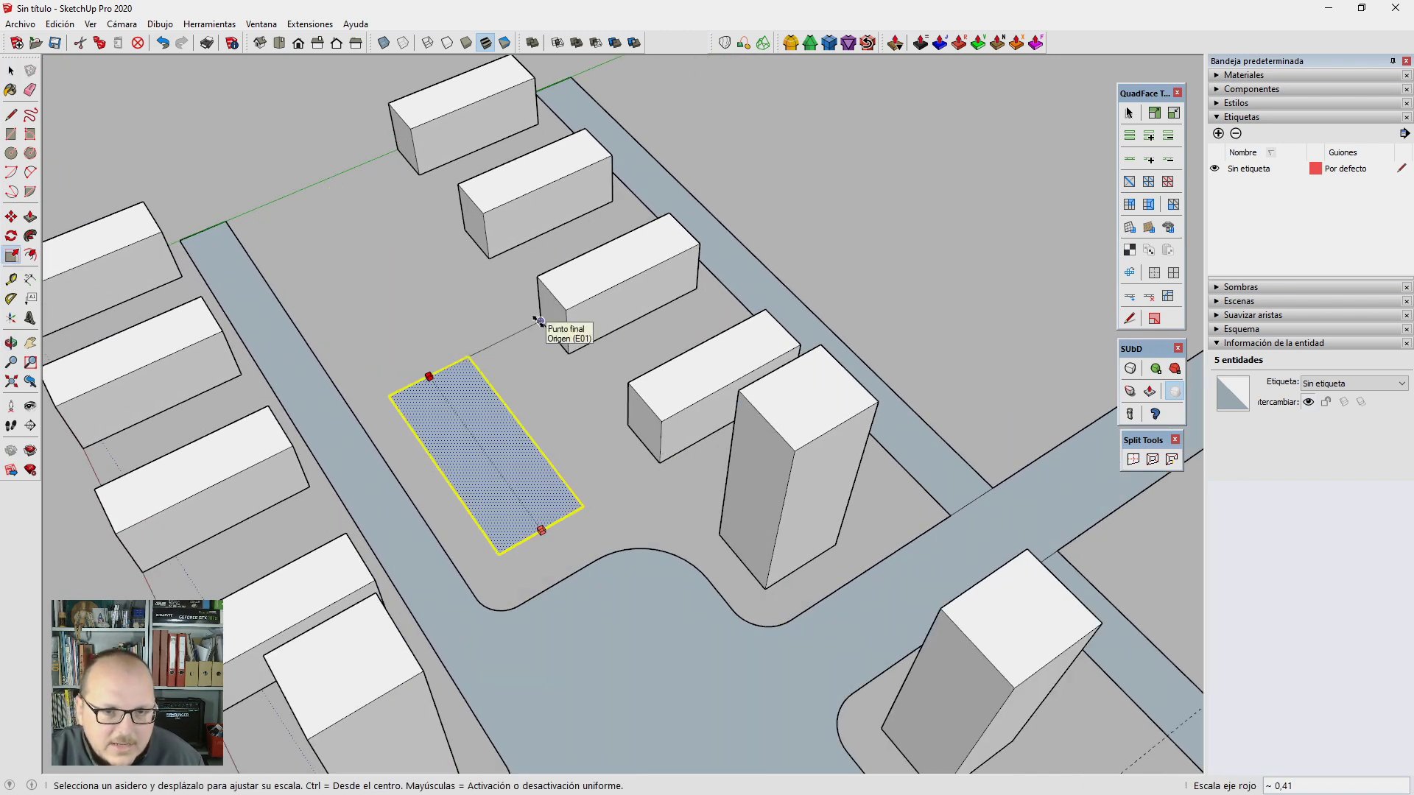
Step: Push/Pull the rectangle up 8 m into a slab
{"action": "key", "text": "p"}
{"action": "scroll", "coordinate": [530, 452], "scroll_direction": "up", "scroll_amount": 2}
{"action": "scroll", "coordinate": [503, 471], "scroll_direction": "up", "scroll_amount": 2}
{"action": "left_click", "coordinate": [503, 471]}
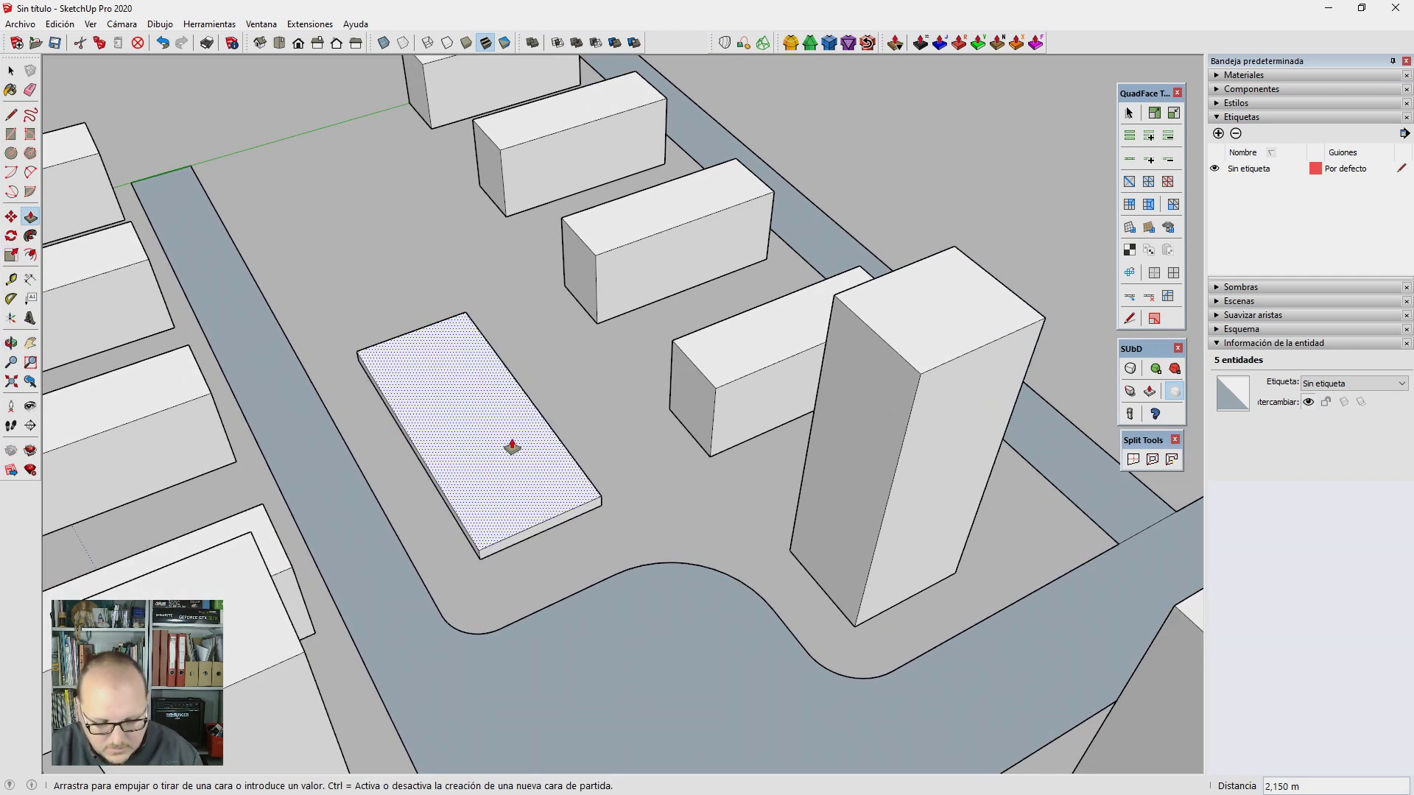
{"action": "type", "text": "8"}
{"action": "key", "text": "Return"}
{"action": "key", "text": "space"}
Step: Orbit around the new slab to inspect it, then select all its faces
{"action": "scroll", "coordinate": [514, 446], "scroll_direction": "down", "scroll_amount": 3}
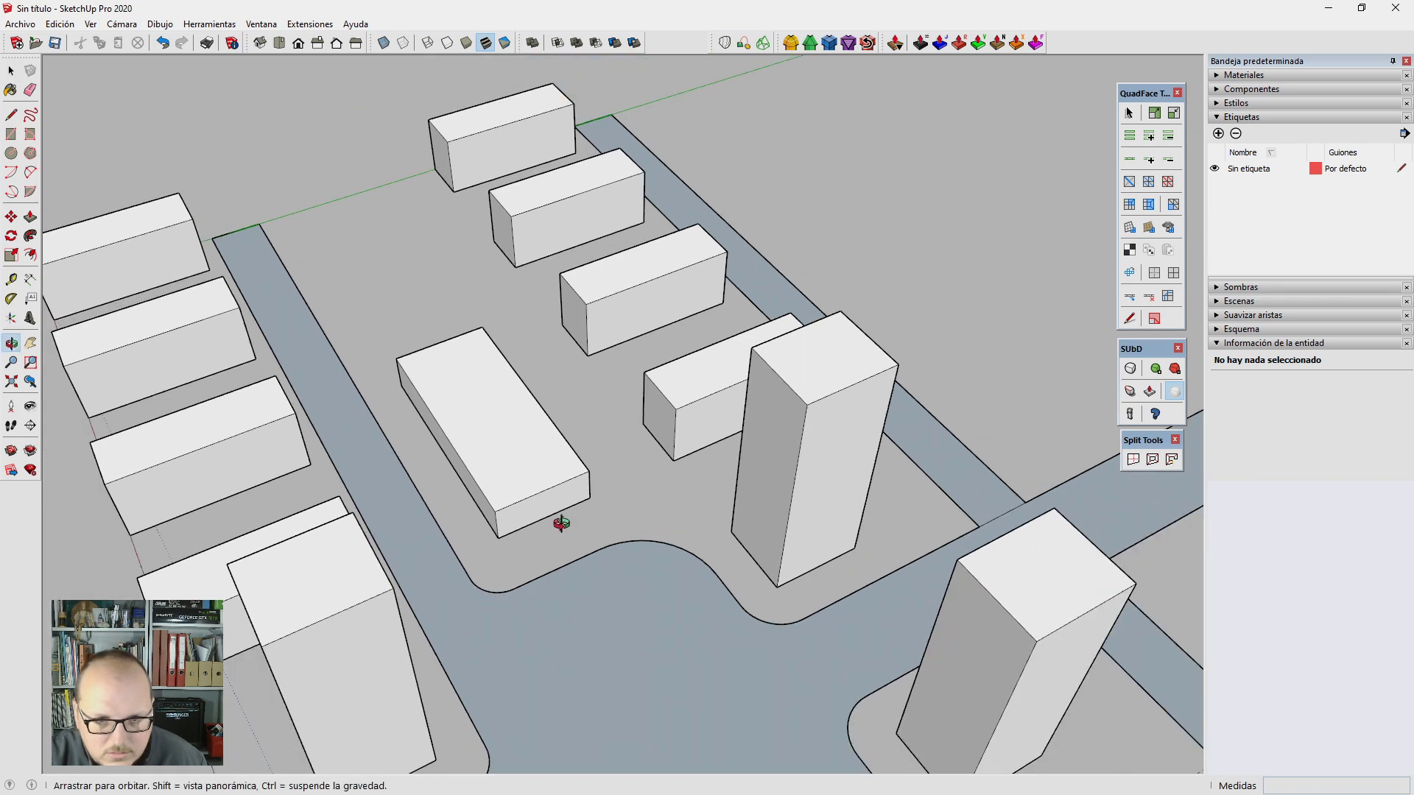
{"action": "middle_click_drag", "start_coordinate": [562, 521], "coordinate": [552, 369]}
{"action": "scroll", "coordinate": [431, 475], "scroll_direction": "up", "scroll_amount": 2}
{"action": "scroll", "coordinate": [431, 469], "scroll_direction": "up", "scroll_amount": 3}
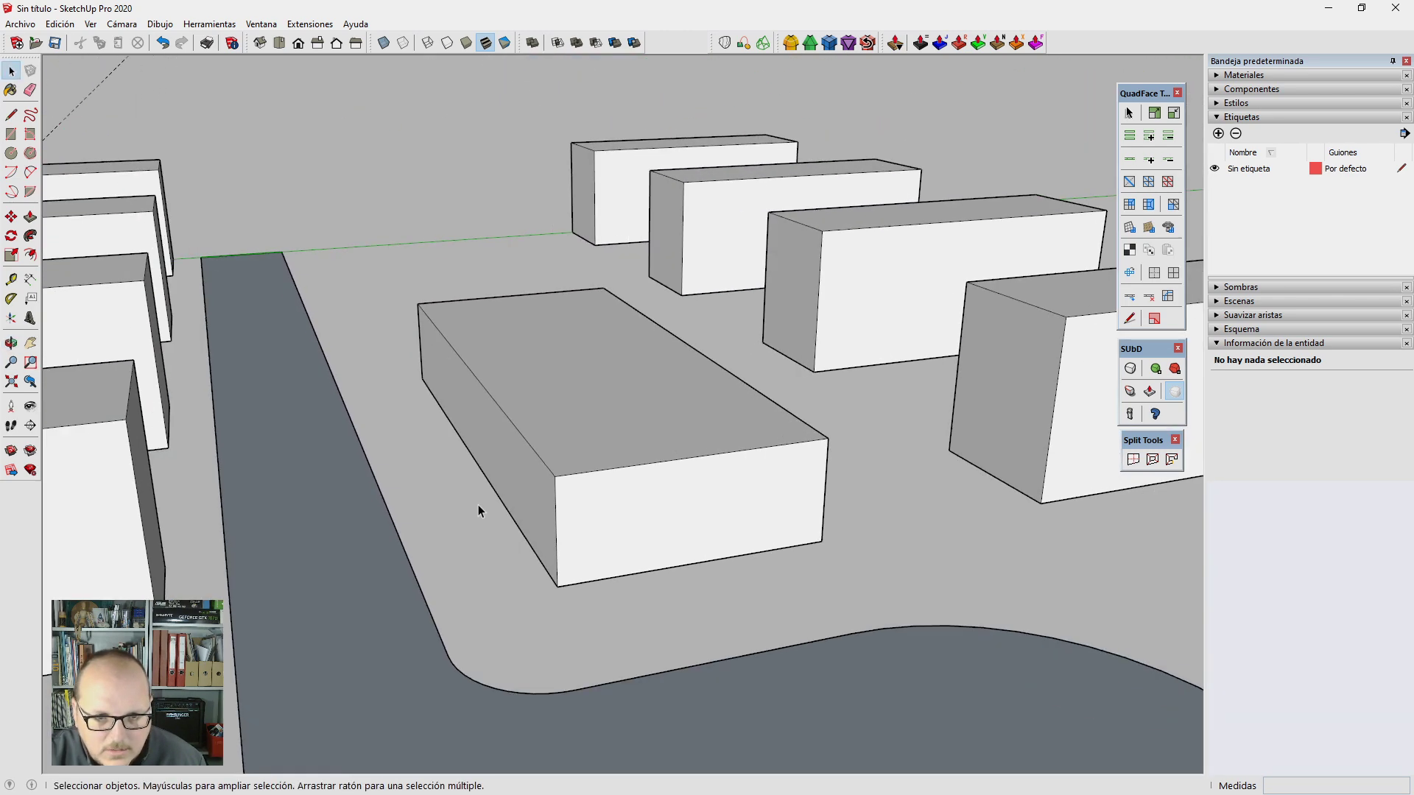
{"action": "middle_click_drag", "start_coordinate": [478, 505], "coordinate": [480, 338]}
{"action": "scroll", "coordinate": [416, 469], "scroll_direction": "up", "scroll_amount": 5}
{"action": "middle_click_drag", "start_coordinate": [416, 470], "coordinate": [426, 467]}
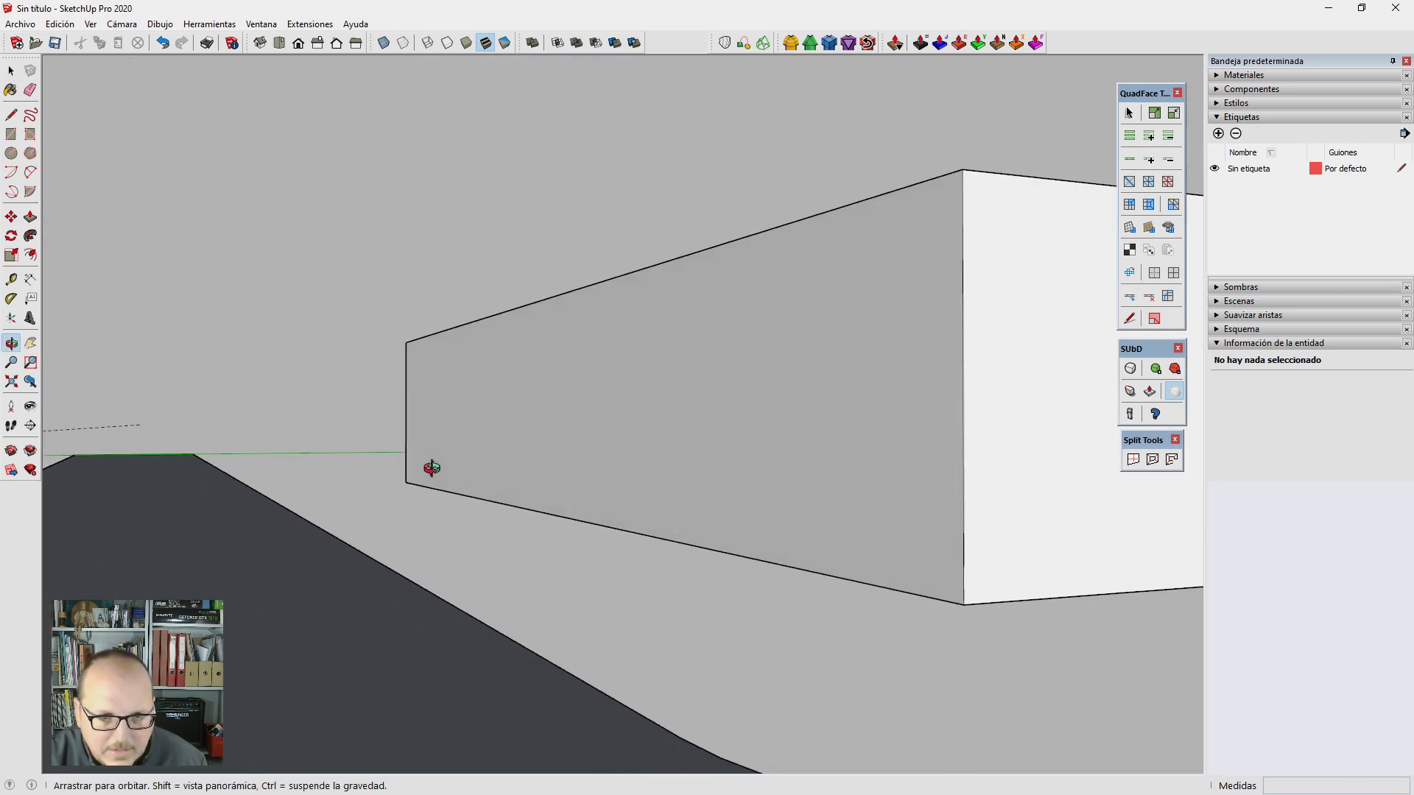
{"action": "middle_click_drag", "start_coordinate": [558, 508], "coordinate": [576, 617]}
{"action": "scroll", "coordinate": [576, 618], "scroll_direction": "down", "scroll_amount": 4}
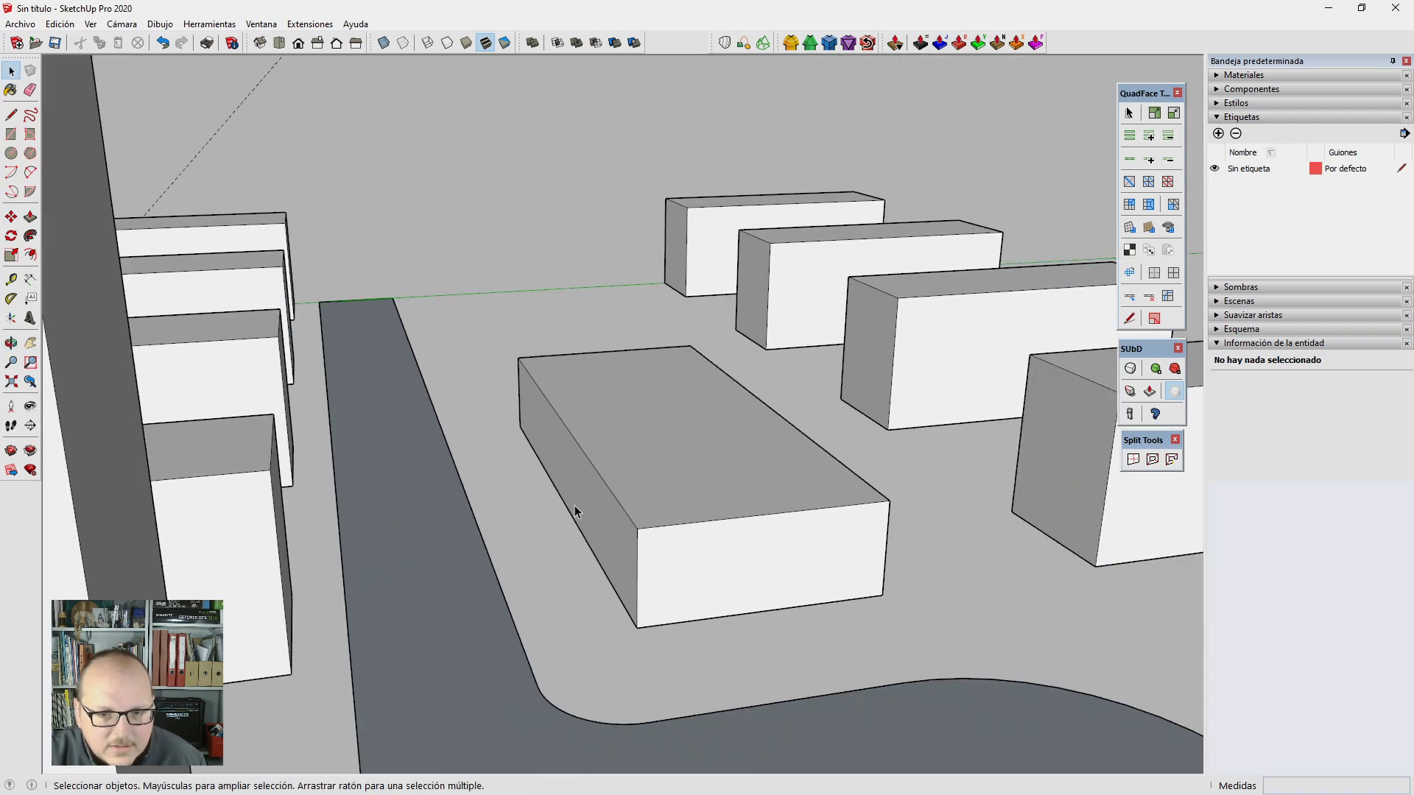
{"action": "middle_click_drag", "start_coordinate": [577, 508], "coordinate": [1076, 634]}
{"action": "left_click", "coordinate": [783, 486]}
{"action": "triple_click", "coordinate": [819, 464]}
Step: Make the selected slab a component named C01
{"action": "scroll", "coordinate": [877, 410], "scroll_direction": "down", "scroll_amount": 3}
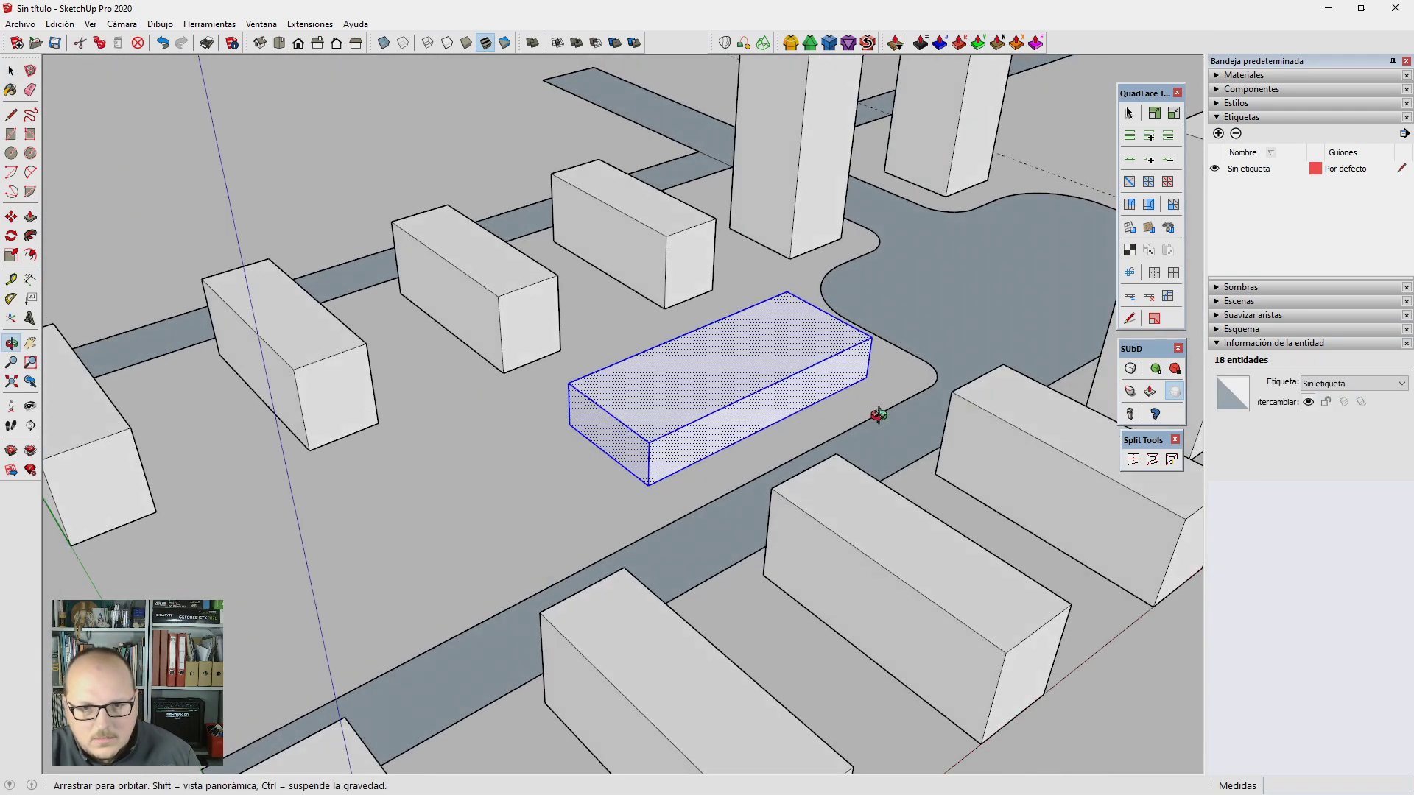
{"action": "middle_click_drag", "start_coordinate": [880, 420], "coordinate": [732, 483]}
{"action": "key", "text": "g"}
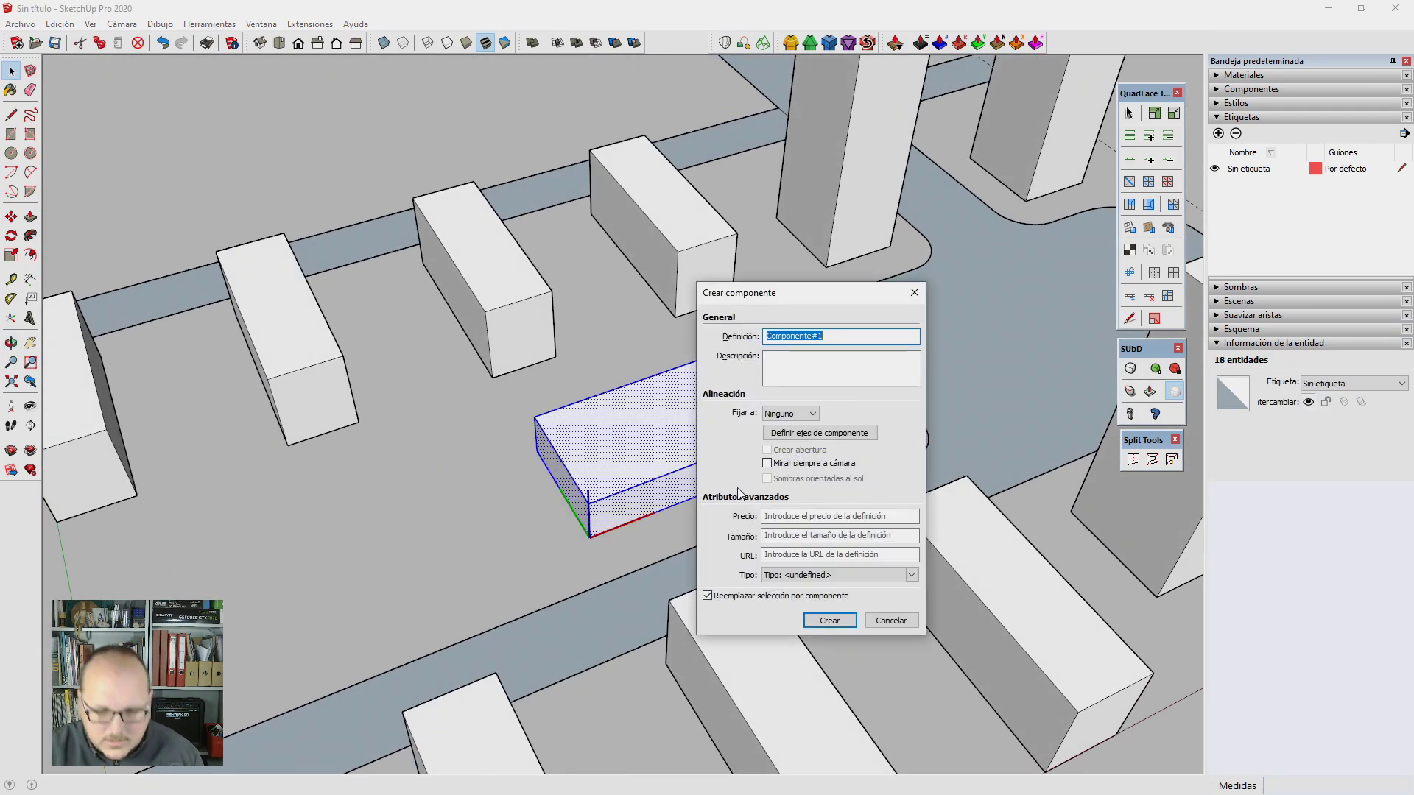
{"action": "type", "text": "01"}
{"action": "key", "text": "Return"}
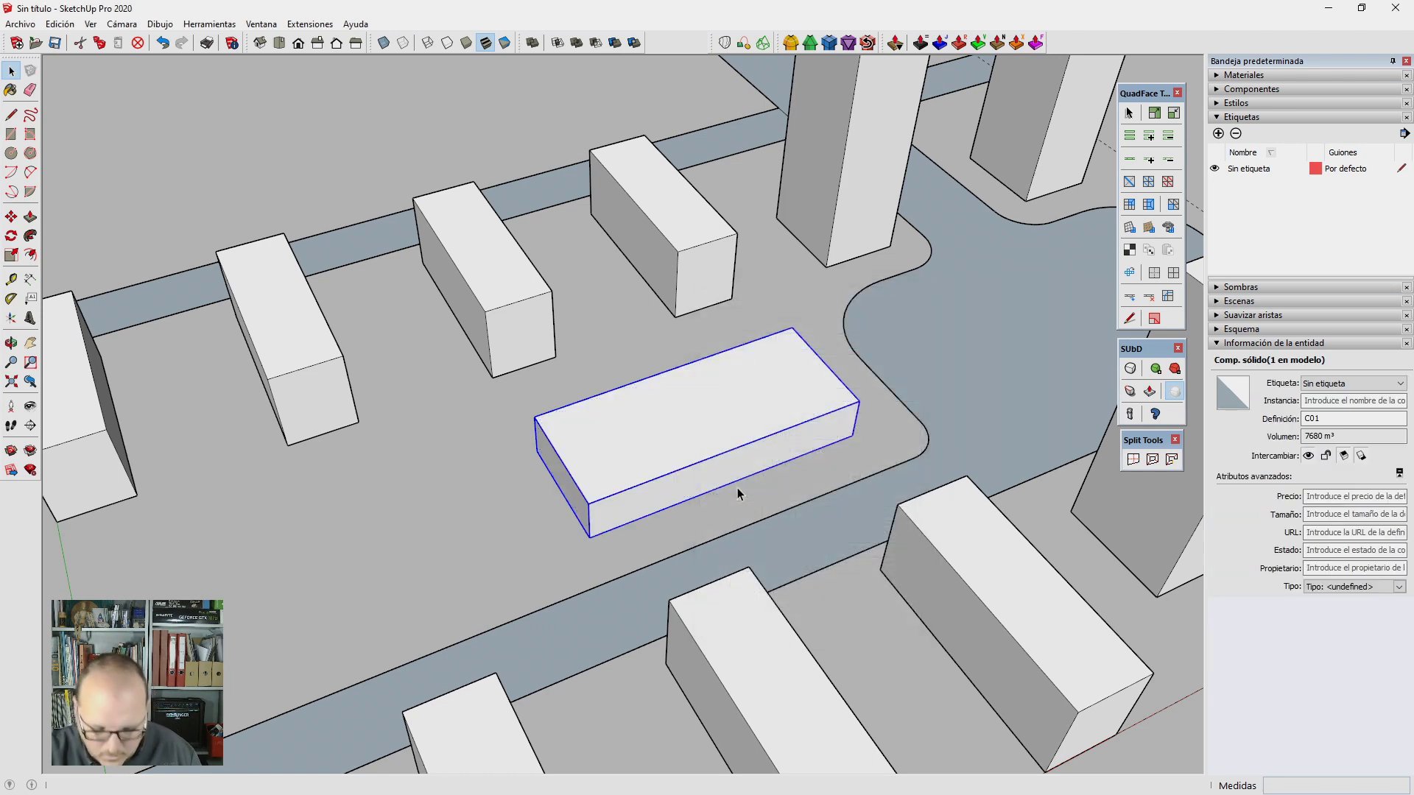
Step: Place a copy of the C01 slab 36 m further along the row
{"action": "key", "text": "m"}
{"action": "left_click", "coordinate": [585, 491]}
{"action": "key", "text": "ctrl"}
{"action": "scroll", "coordinate": [587, 489], "scroll_direction": "down", "scroll_amount": 3}
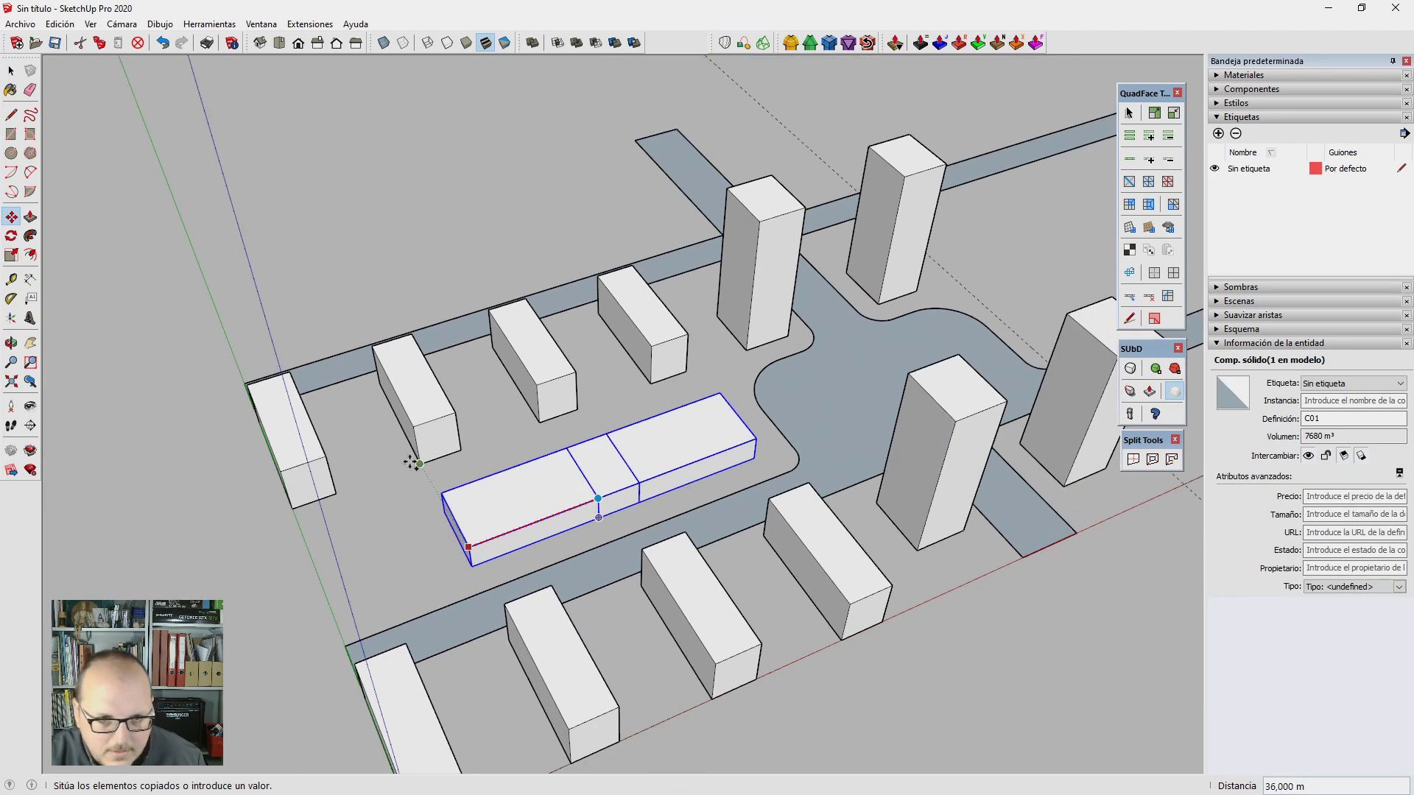
{"action": "left_click", "coordinate": [278, 467]}
{"action": "key", "text": "space"}
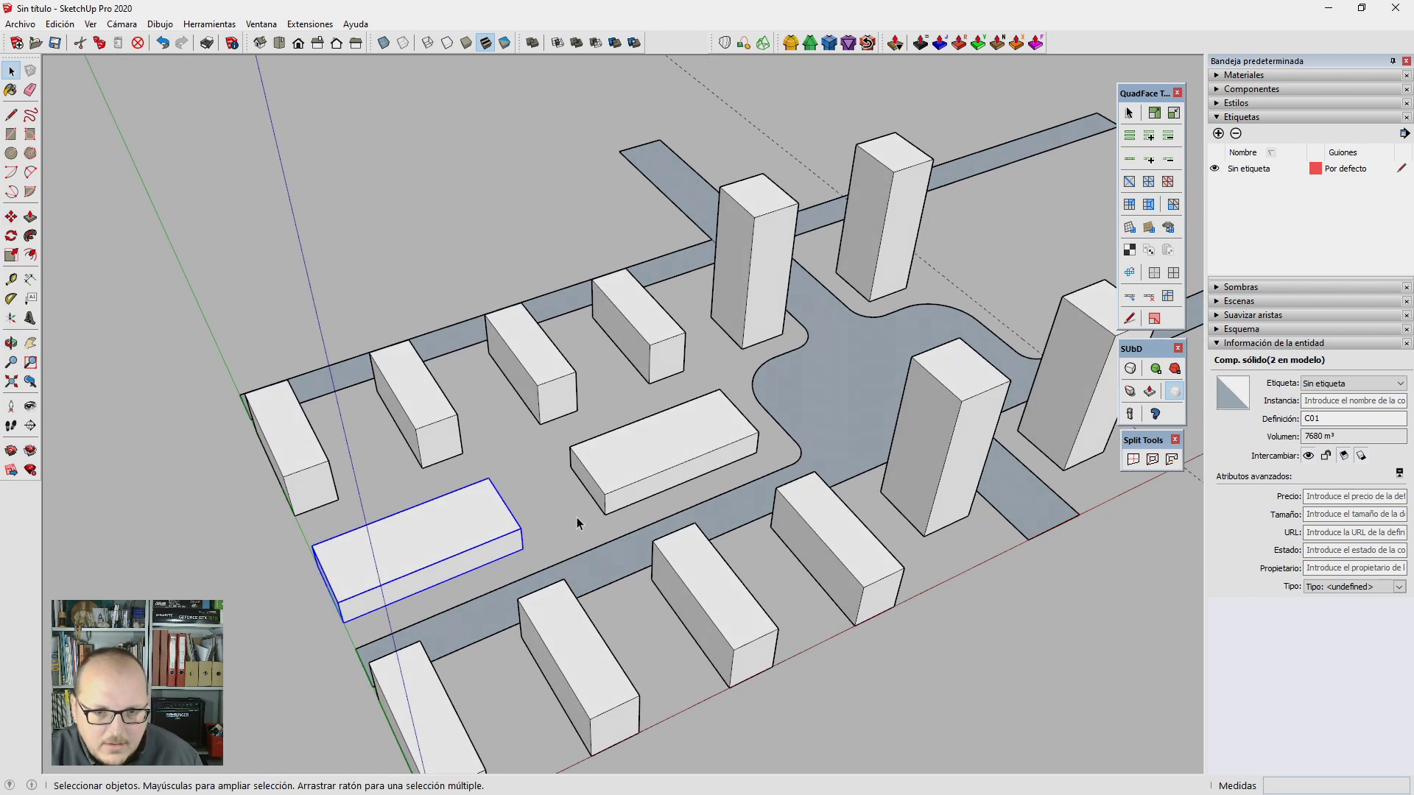
{"action": "left_click", "coordinate": [539, 486]}
{"action": "scroll", "coordinate": [486, 508], "scroll_direction": "up", "scroll_amount": 5}
{"action": "mouse_move", "coordinate": [476, 484]}
{"action": "middle_mouse_down"}
{"action": "mouse_move", "coordinate": [453, 515]}
{"action": "mouse_move", "coordinate": [492, 529]}
{"action": "middle_mouse_up"}
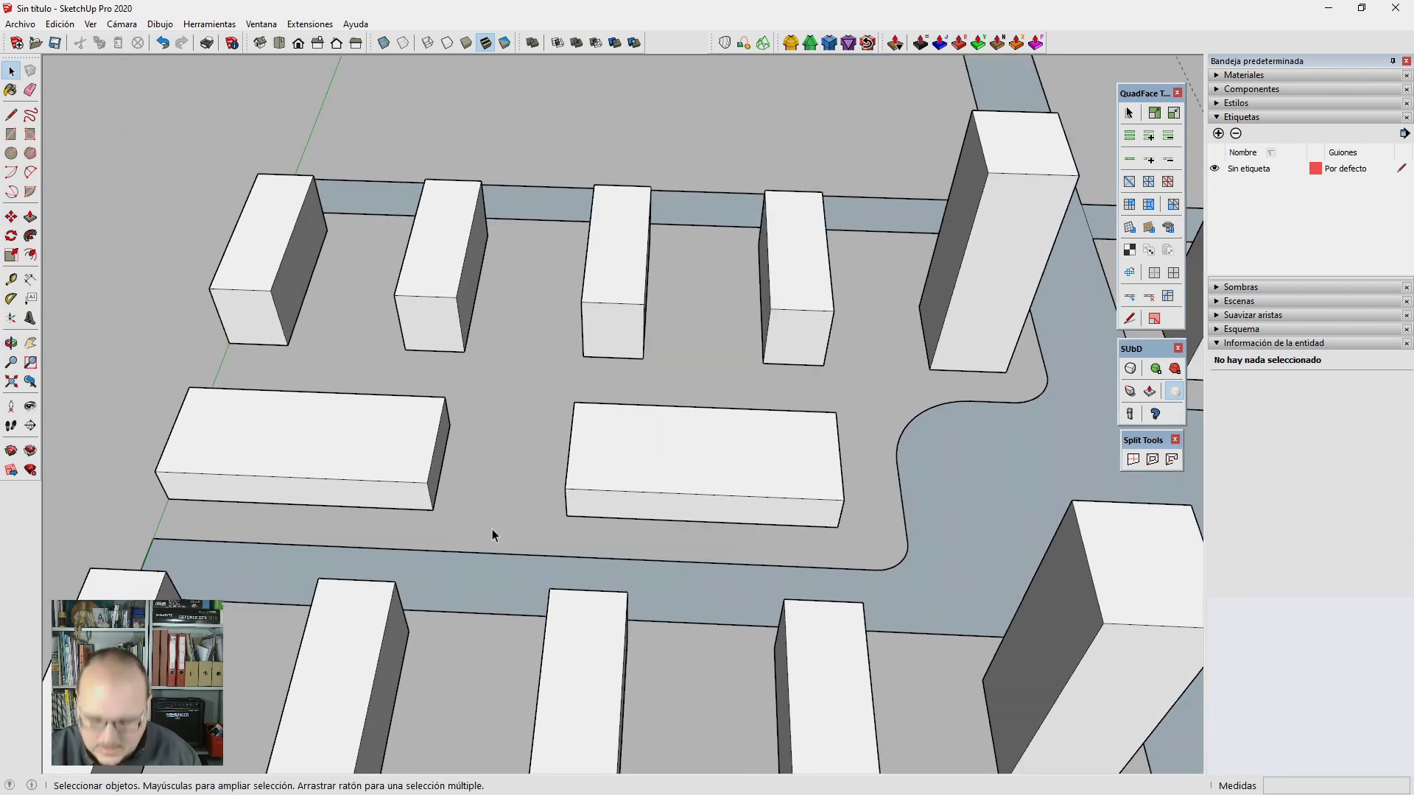
{"action": "key", "text": "l"}
{"action": "scroll", "coordinate": [478, 550], "scroll_direction": "down", "scroll_amount": 2}
Step: Draw an edge from between the two slabs to the street edge, splitting the ground face
{"action": "scroll", "coordinate": [474, 426], "scroll_direction": "up", "scroll_amount": 3}
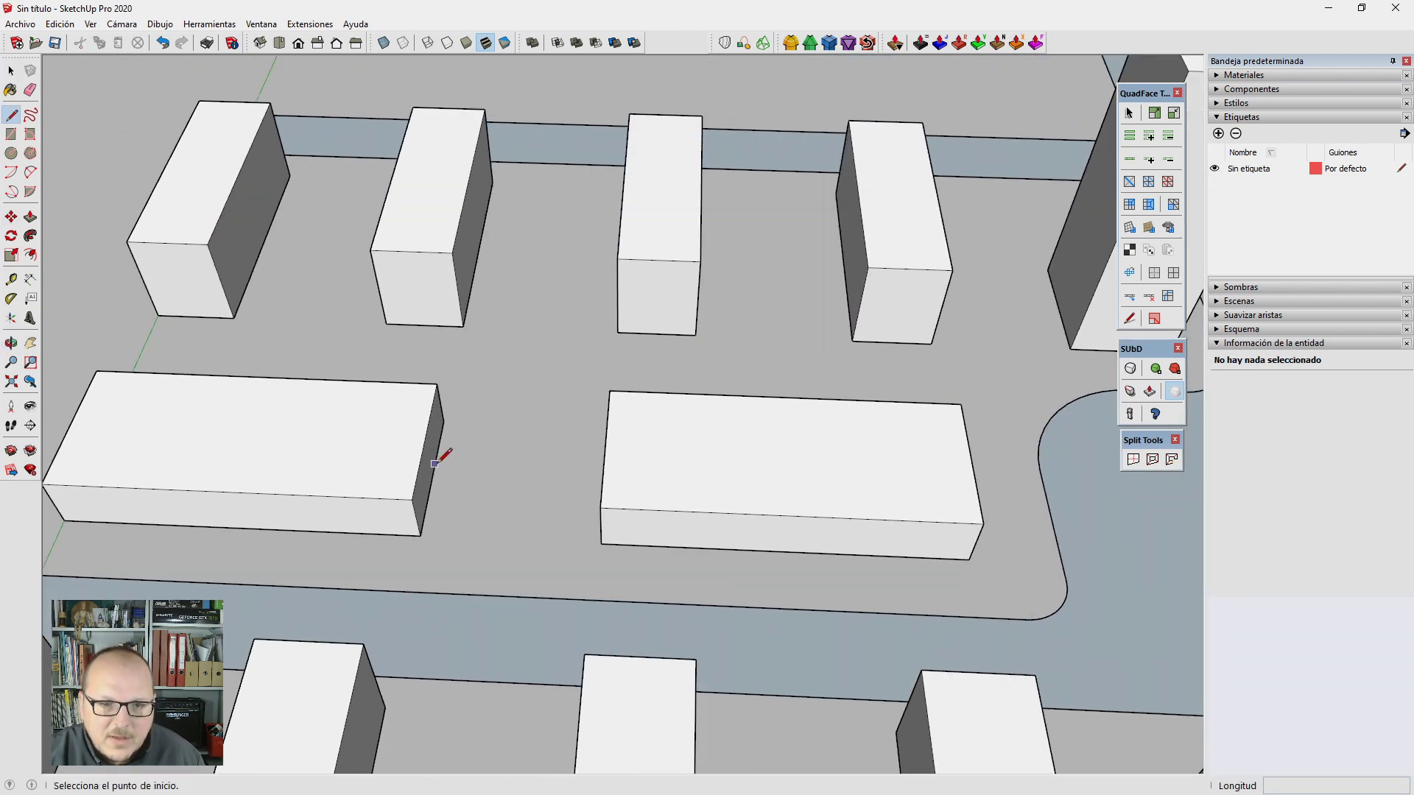
{"action": "left_click", "coordinate": [446, 453]}
{"action": "middle_click_drag", "start_coordinate": [599, 426], "coordinate": [648, 460]}
{"action": "left_click", "coordinate": [640, 466]}
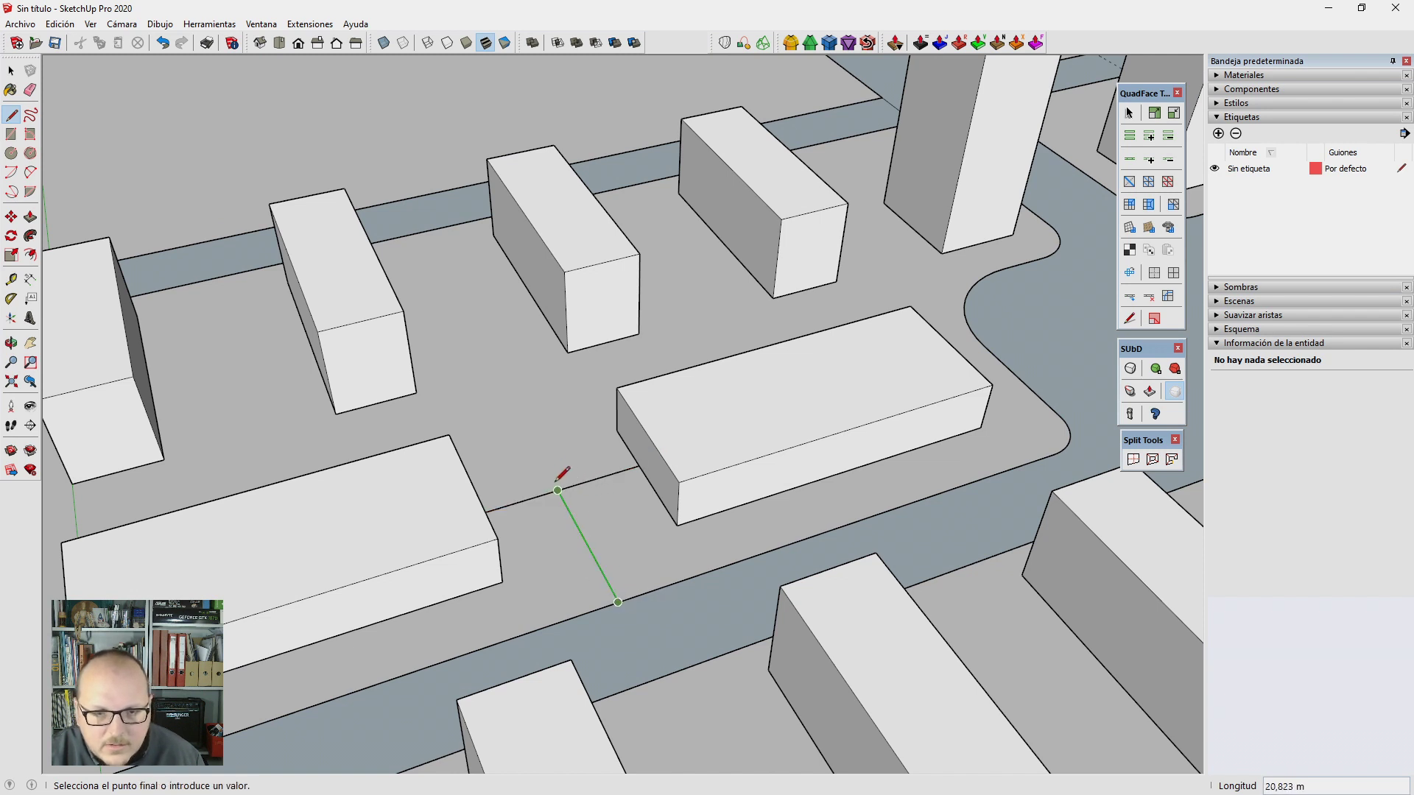
{"action": "left_click", "coordinate": [417, 232]}
{"action": "key", "text": "e"}
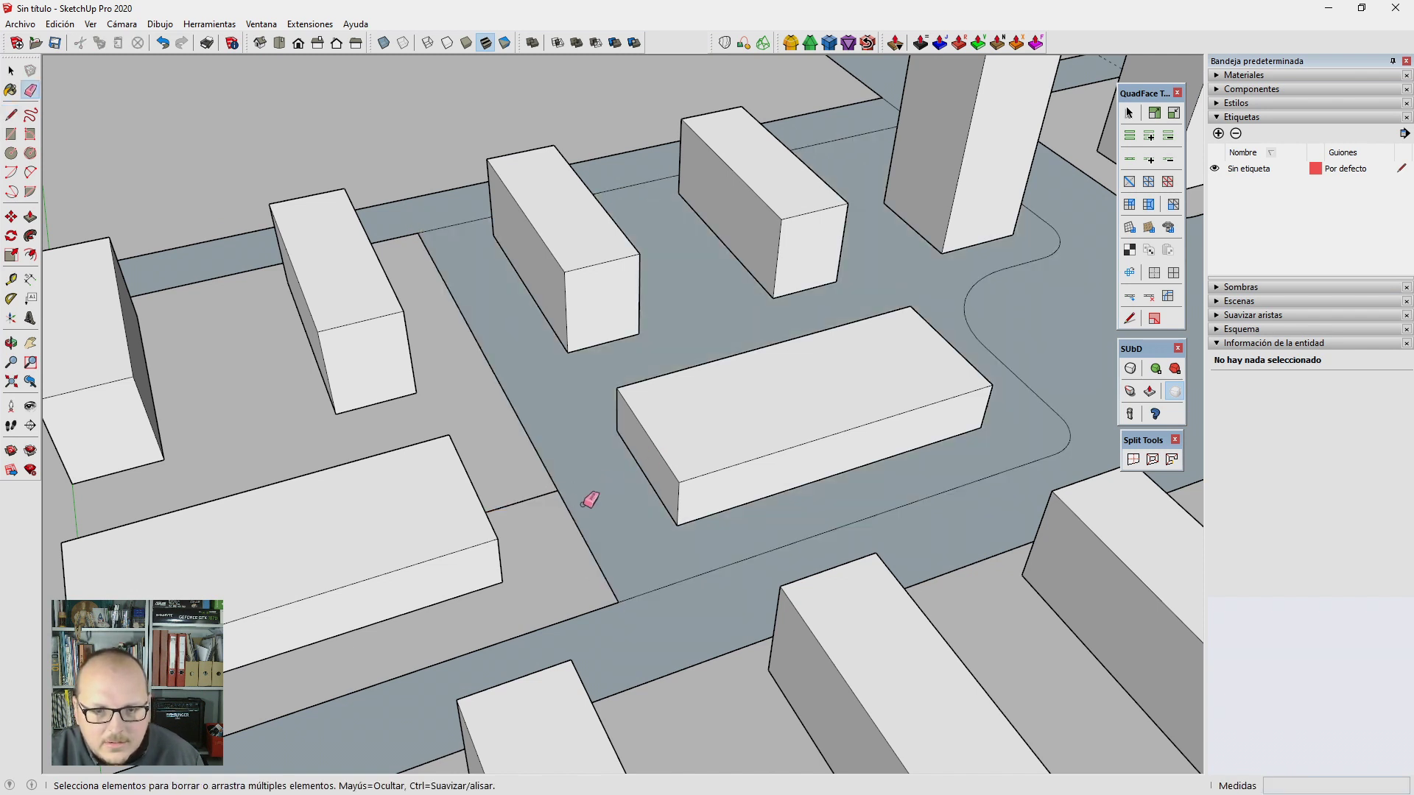
{"action": "key", "text": "space"}
{"action": "left_click", "coordinate": [611, 525]}
{"action": "left_click", "coordinate": [545, 466]}
{"action": "middle_click_drag", "start_coordinate": [589, 548], "coordinate": [515, 558]}
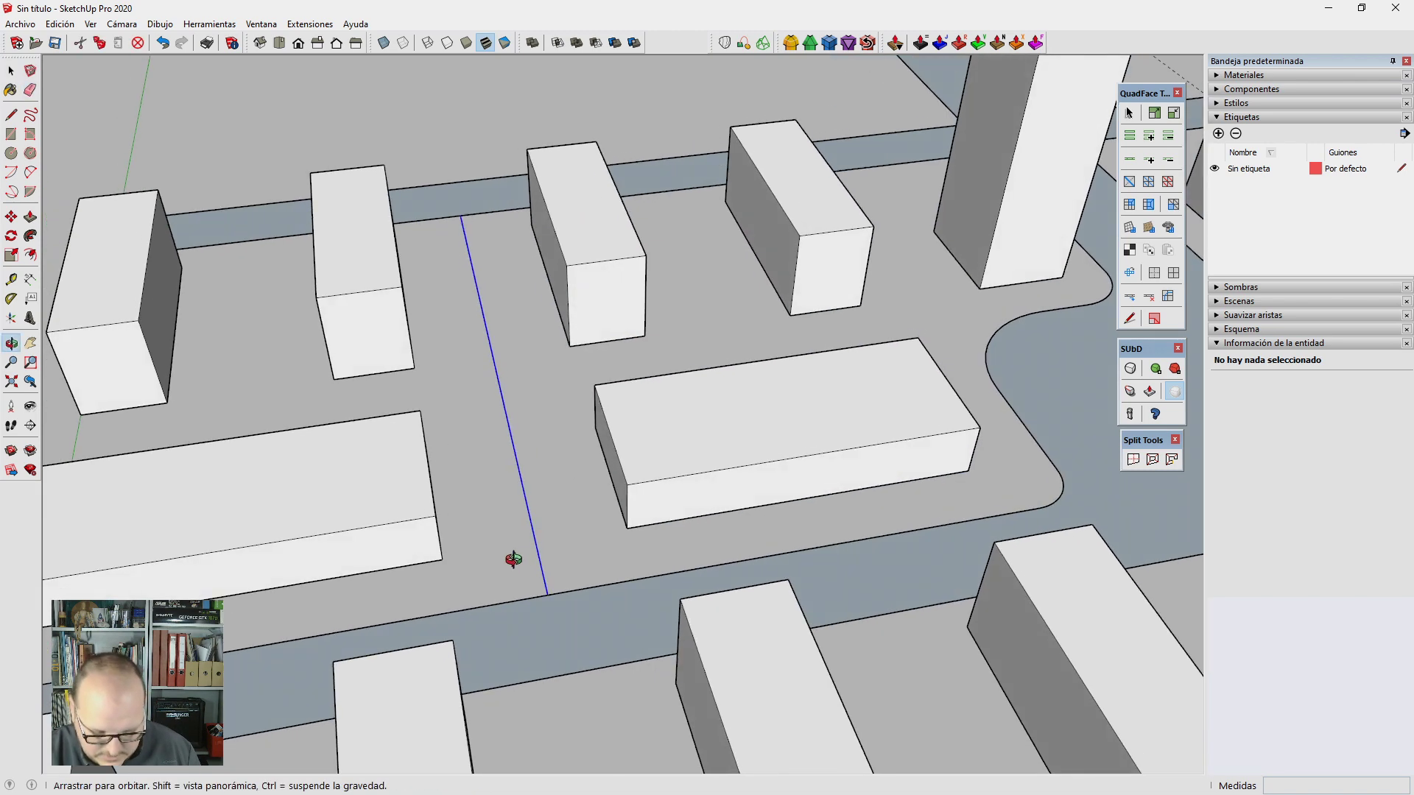
Step: Copy the crossing edge 8 m away
{"action": "key", "text": "m"}
{"action": "key", "text": "ctrl"}
{"action": "left_click", "coordinate": [511, 429]}
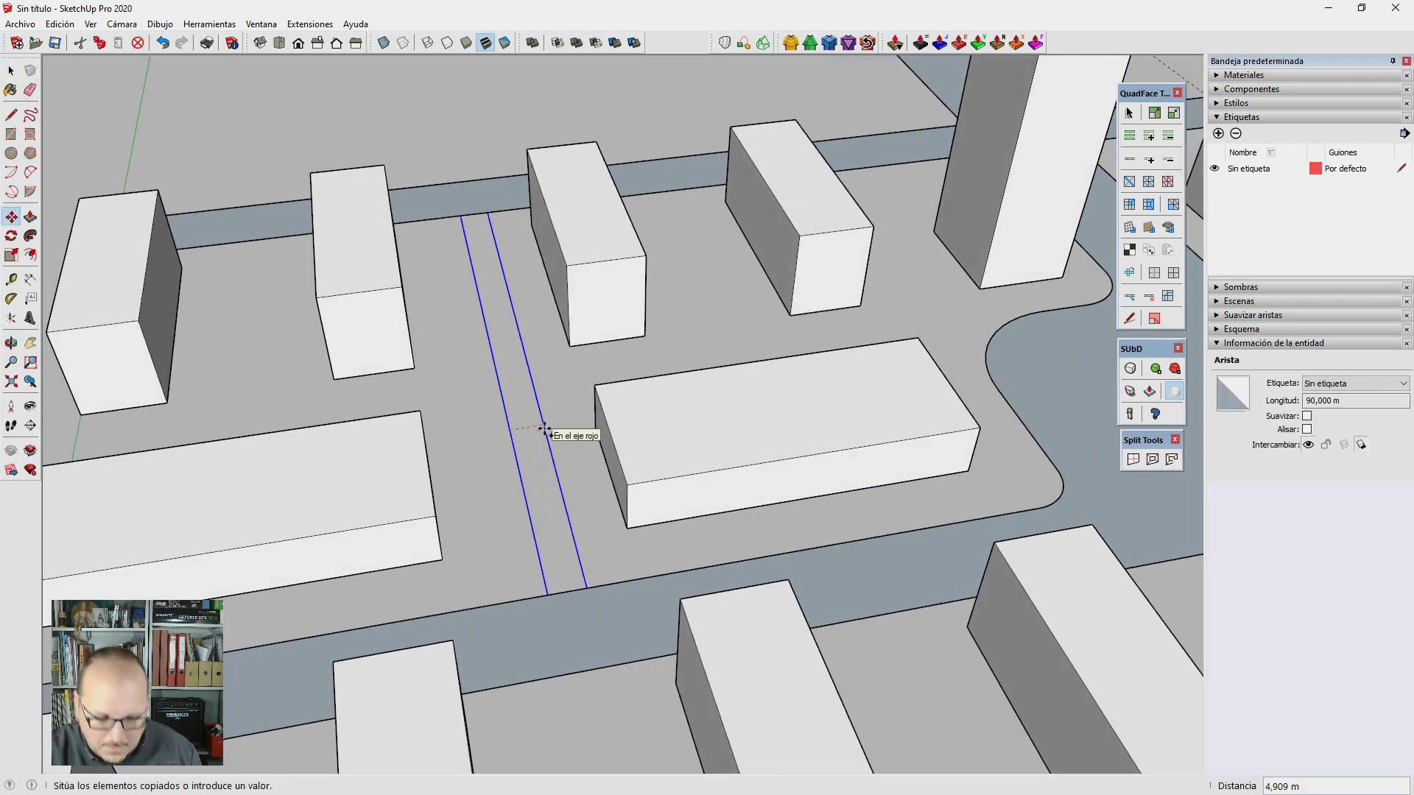
{"action": "type", "text": "8m"}
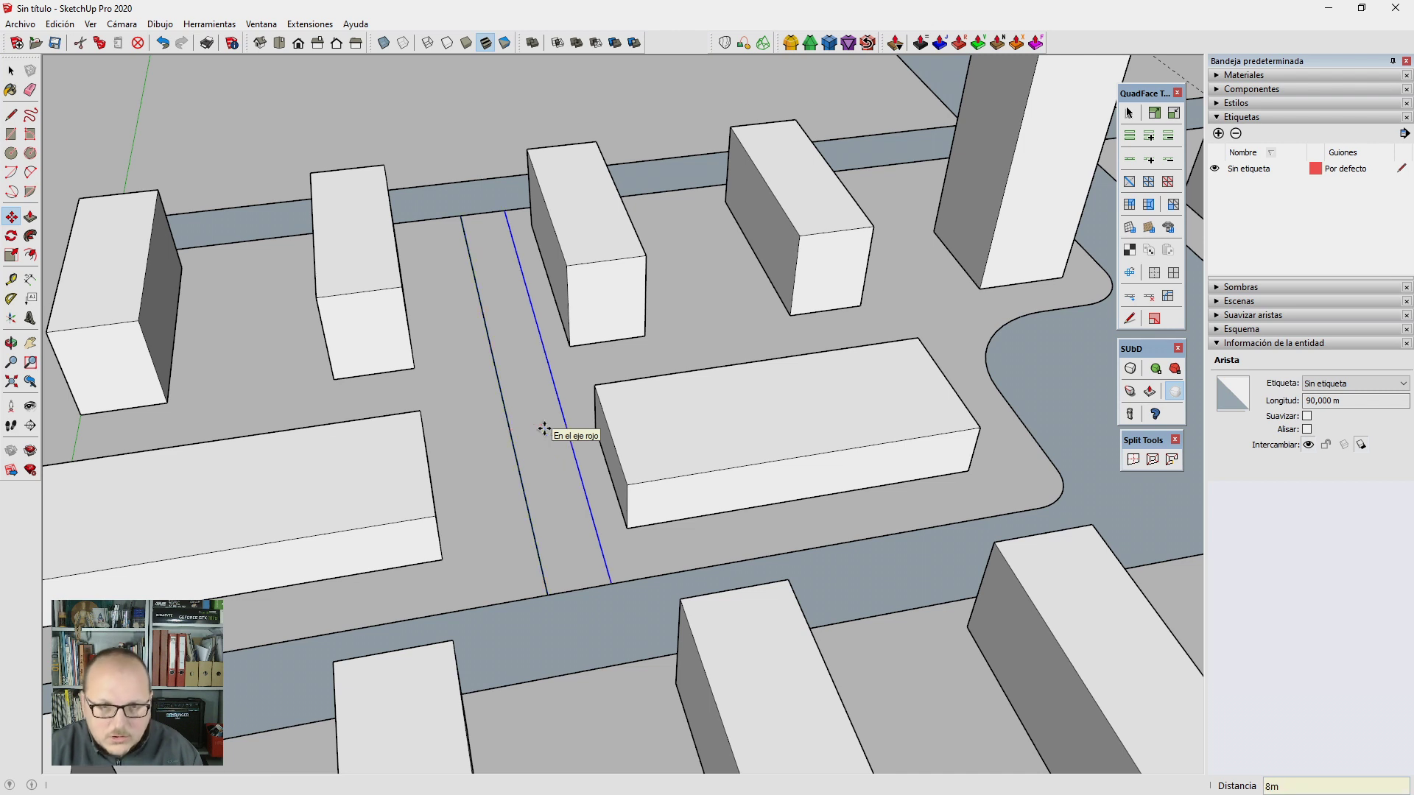
{"action": "key", "text": "Return"}
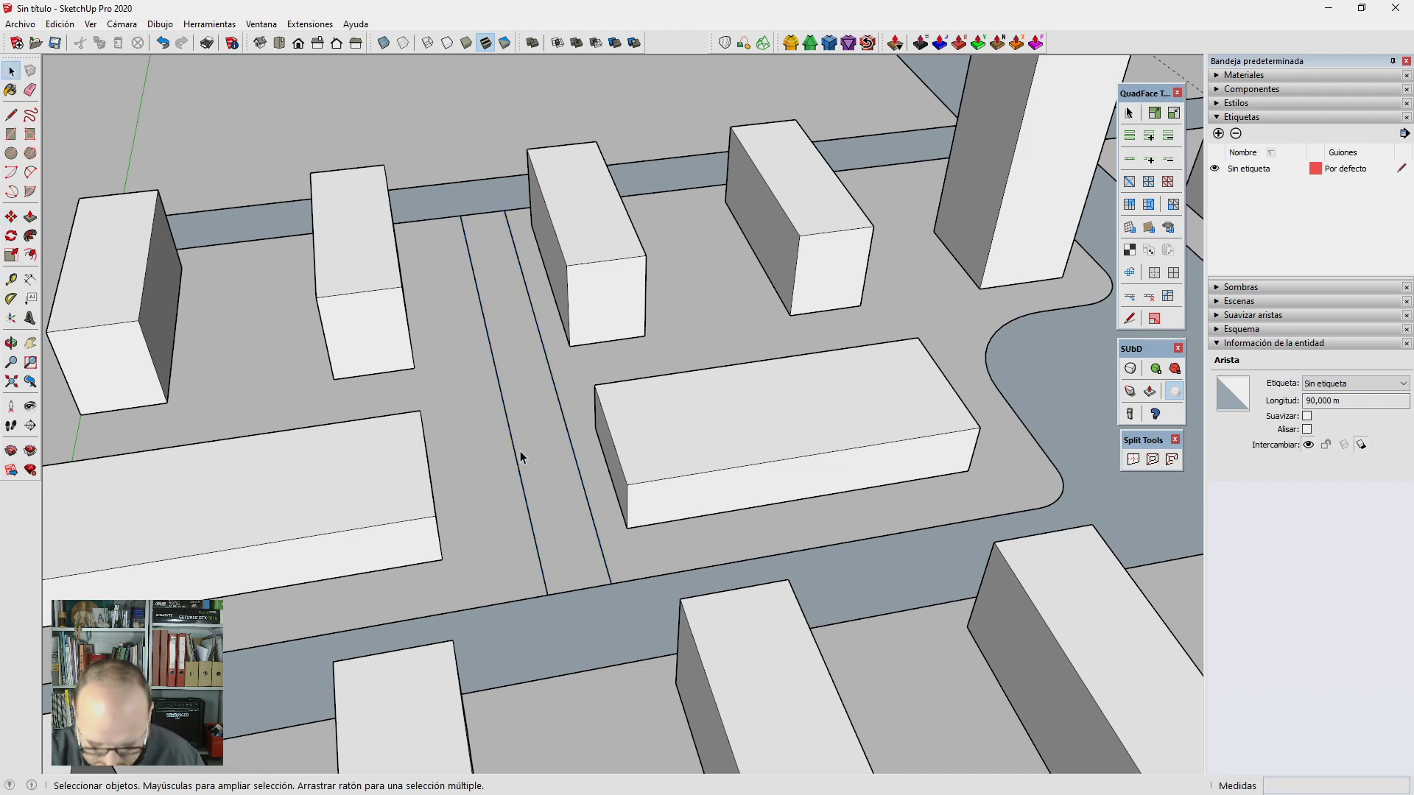
{"action": "scroll", "coordinate": [520, 451], "scroll_direction": "up", "scroll_amount": 3}
Step: Copy the crossing edge 8 m to the left and erase the original street edge
{"action": "key", "text": "space"}
{"action": "left_click", "coordinate": [515, 461]}
{"action": "key", "text": "m"}
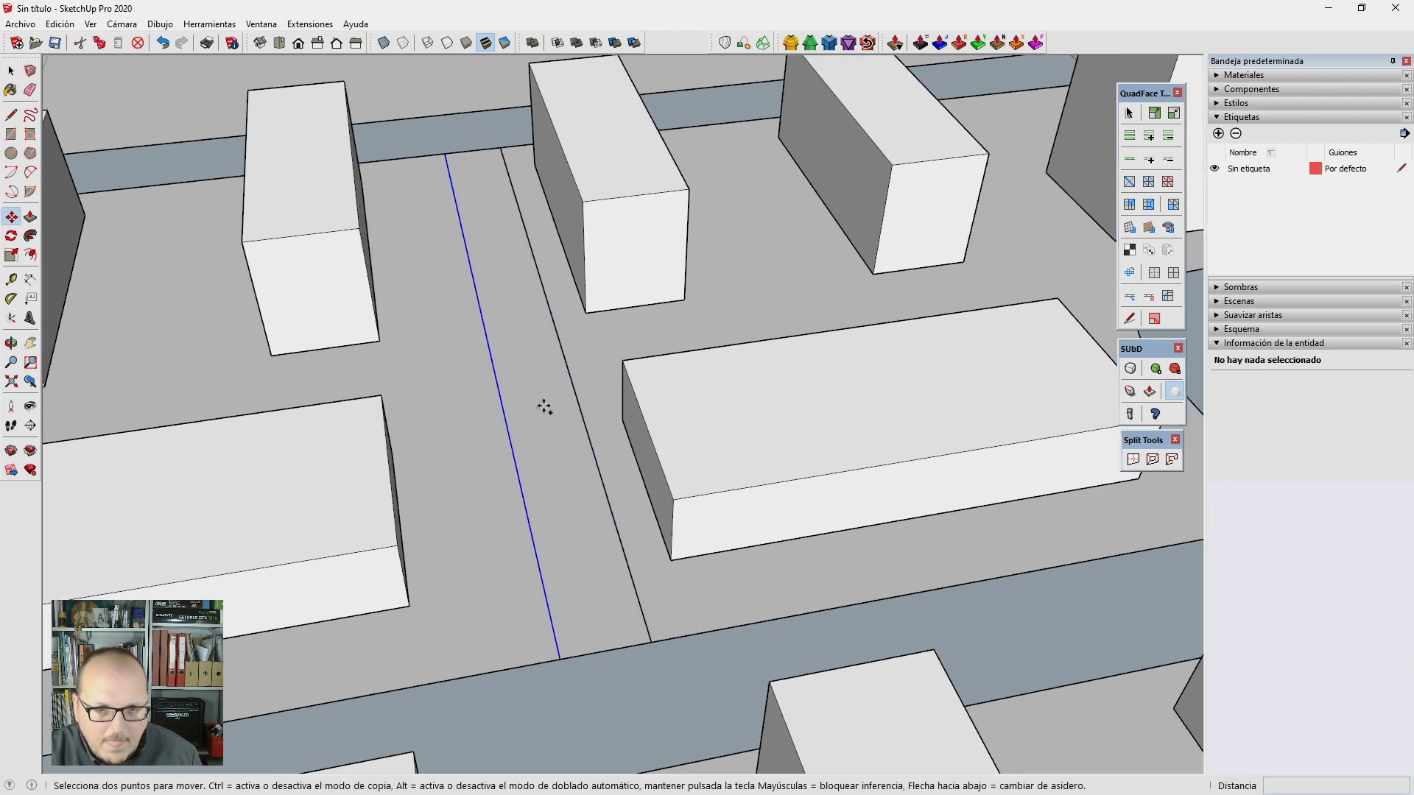
{"action": "key", "text": "ctrl"}
{"action": "left_click", "coordinate": [543, 404]}
{"action": "key", "text": "Return"}
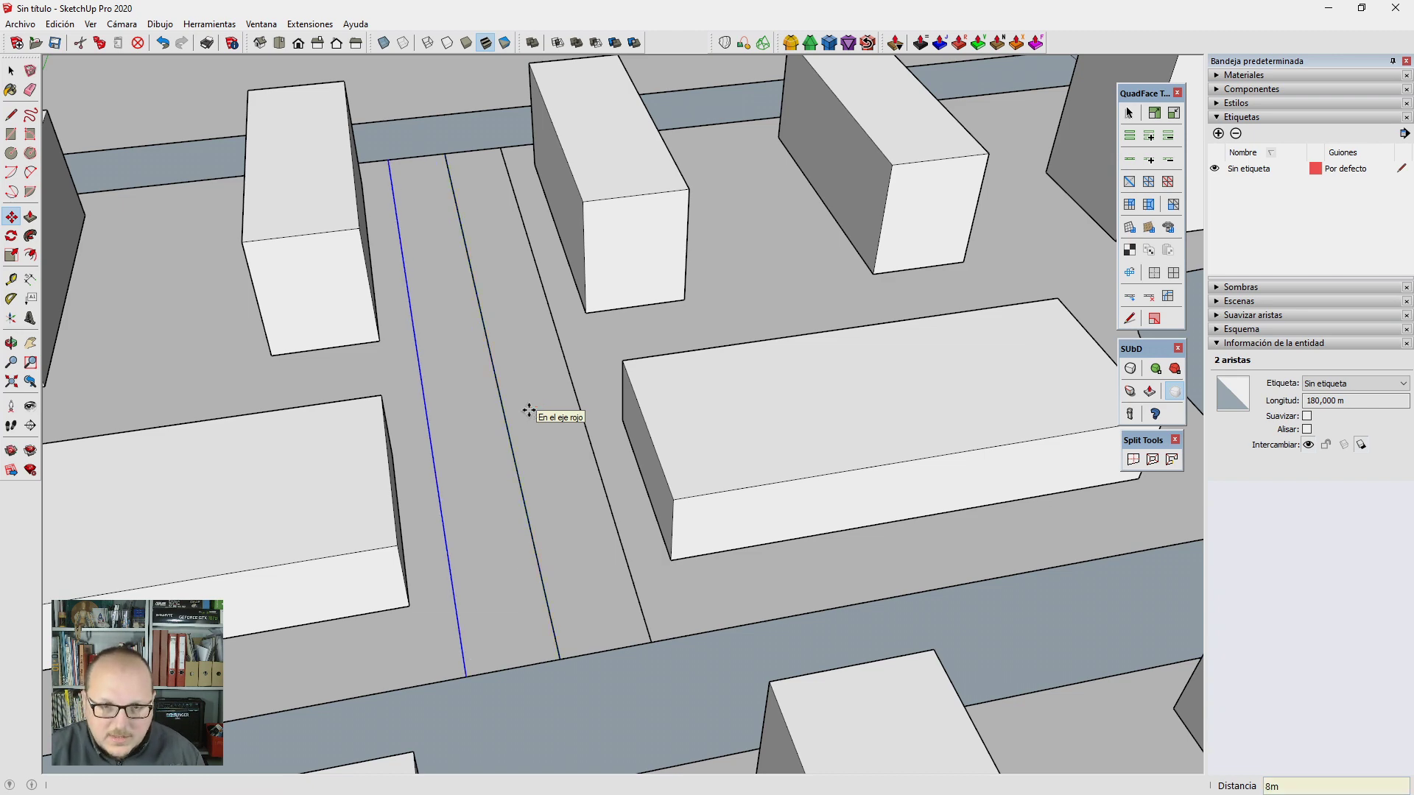
{"action": "key", "text": "e"}
{"action": "left_click", "coordinate": [505, 417]}
Step: Draw a line across the road to split off the road face
{"action": "scroll", "coordinate": [505, 416], "scroll_direction": "down", "scroll_amount": 2}
{"action": "key", "text": "l"}
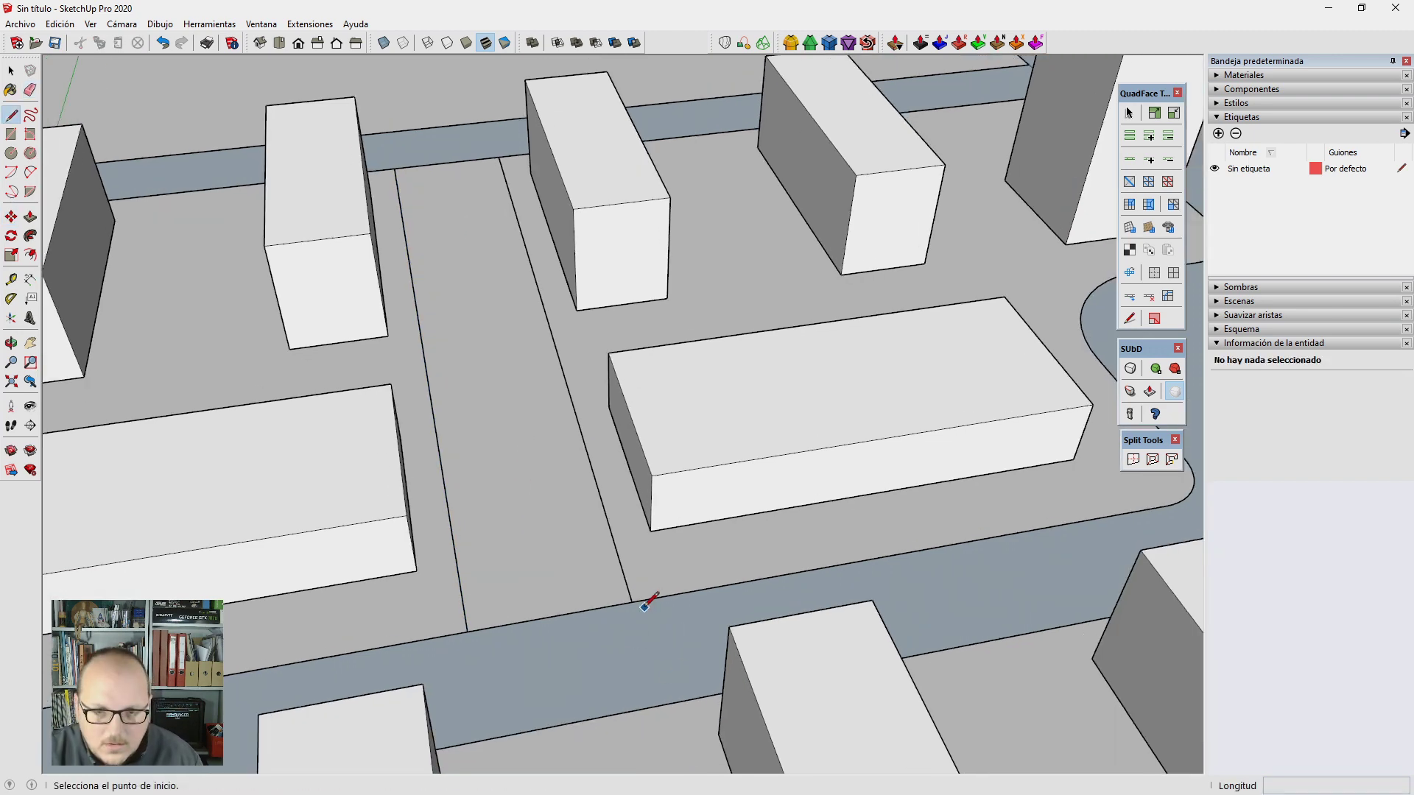
{"action": "left_click", "coordinate": [632, 603]}
{"action": "left_click", "coordinate": [467, 630]}
{"action": "scroll", "coordinate": [473, 615], "scroll_direction": "down", "scroll_amount": 3}
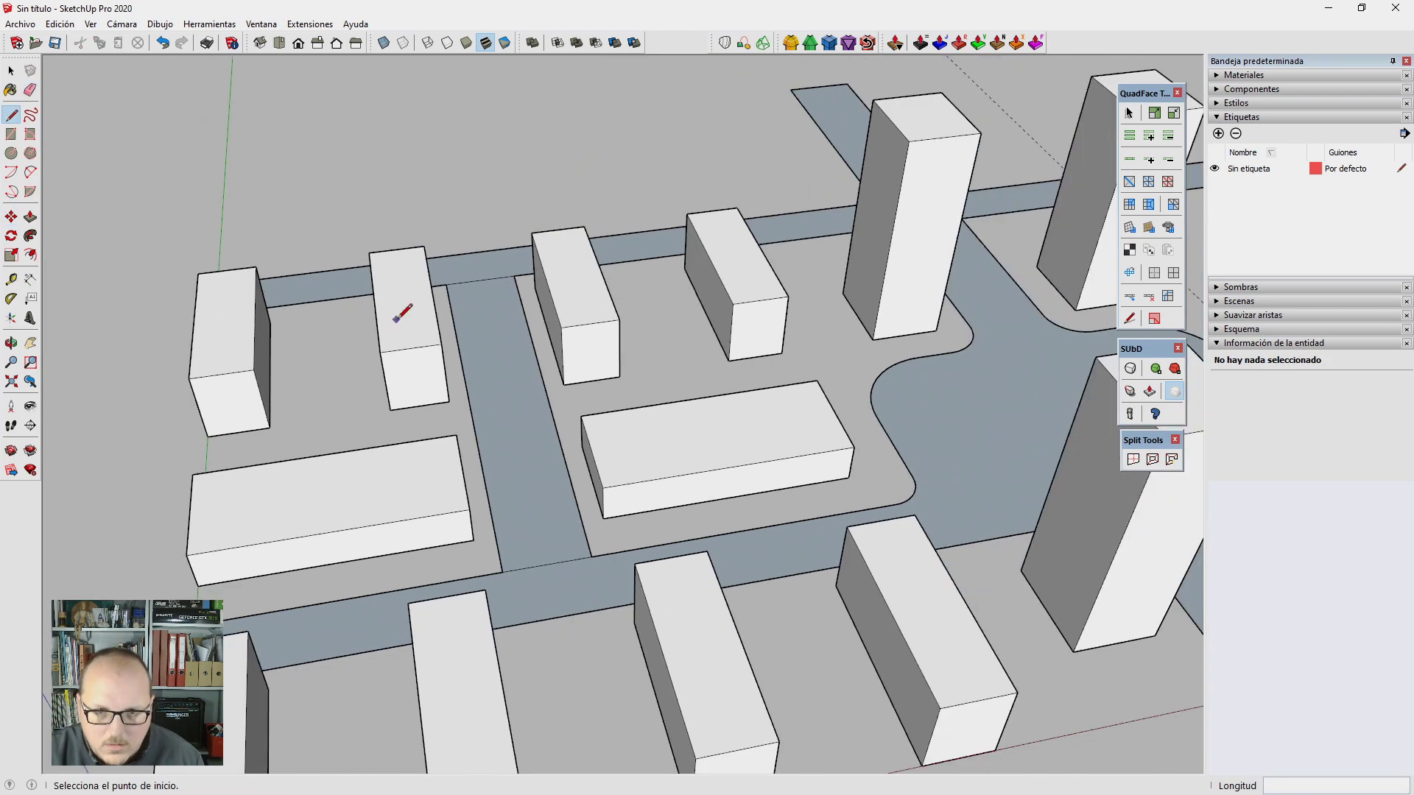
Step: Close the curved curb corner with a line into a road face and orbit to check
{"action": "mouse_move", "coordinate": [405, 309]}
{"action": "middle_mouse_down"}
{"action": "mouse_move", "coordinate": [413, 508]}
{"action": "mouse_move", "coordinate": [505, 420]}
{"action": "middle_mouse_up"}
{"action": "scroll", "coordinate": [894, 602], "scroll_direction": "up", "scroll_amount": 3}
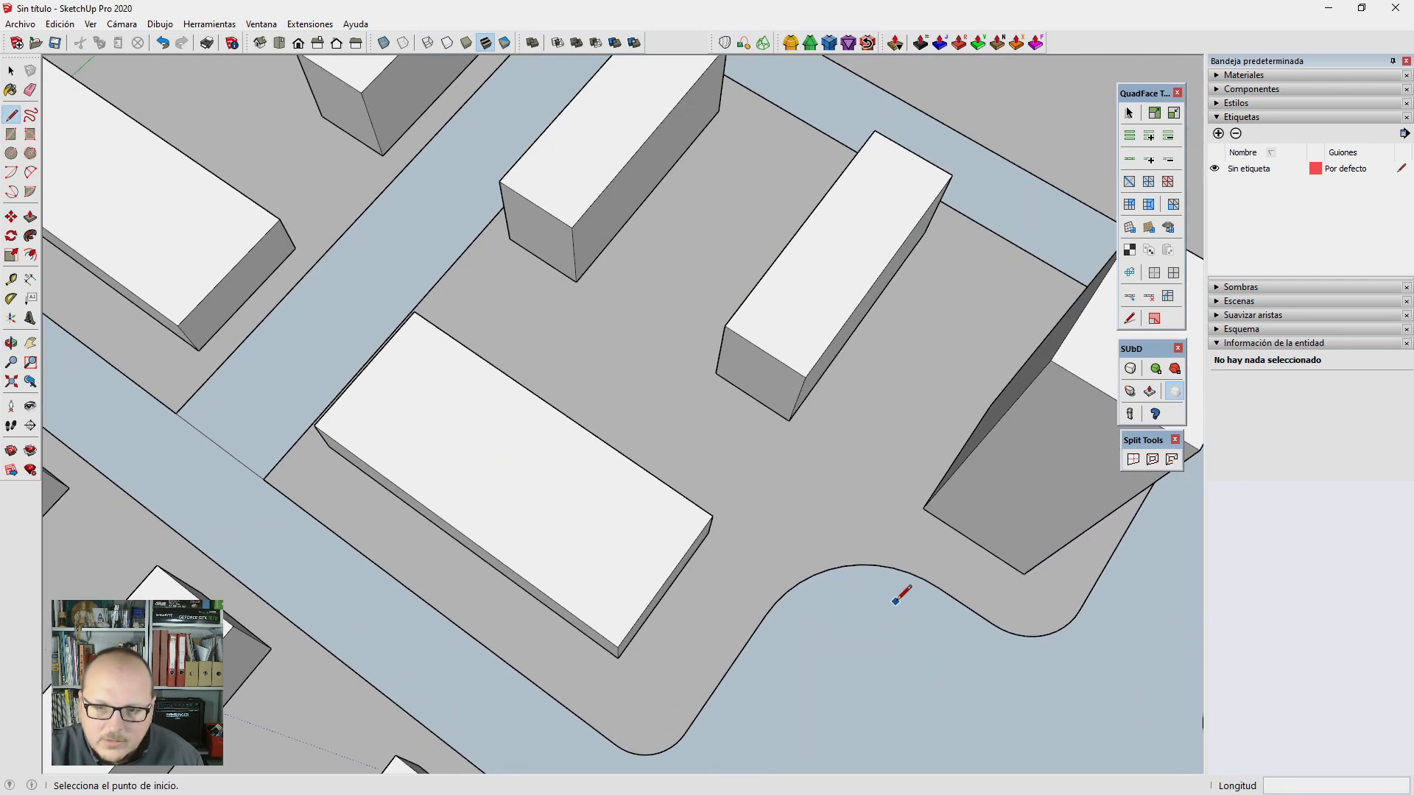
{"action": "left_click", "coordinate": [923, 579]}
{"action": "left_click", "coordinate": [457, 260]}
{"action": "scroll", "coordinate": [827, 558], "scroll_direction": "down", "scroll_amount": 3}
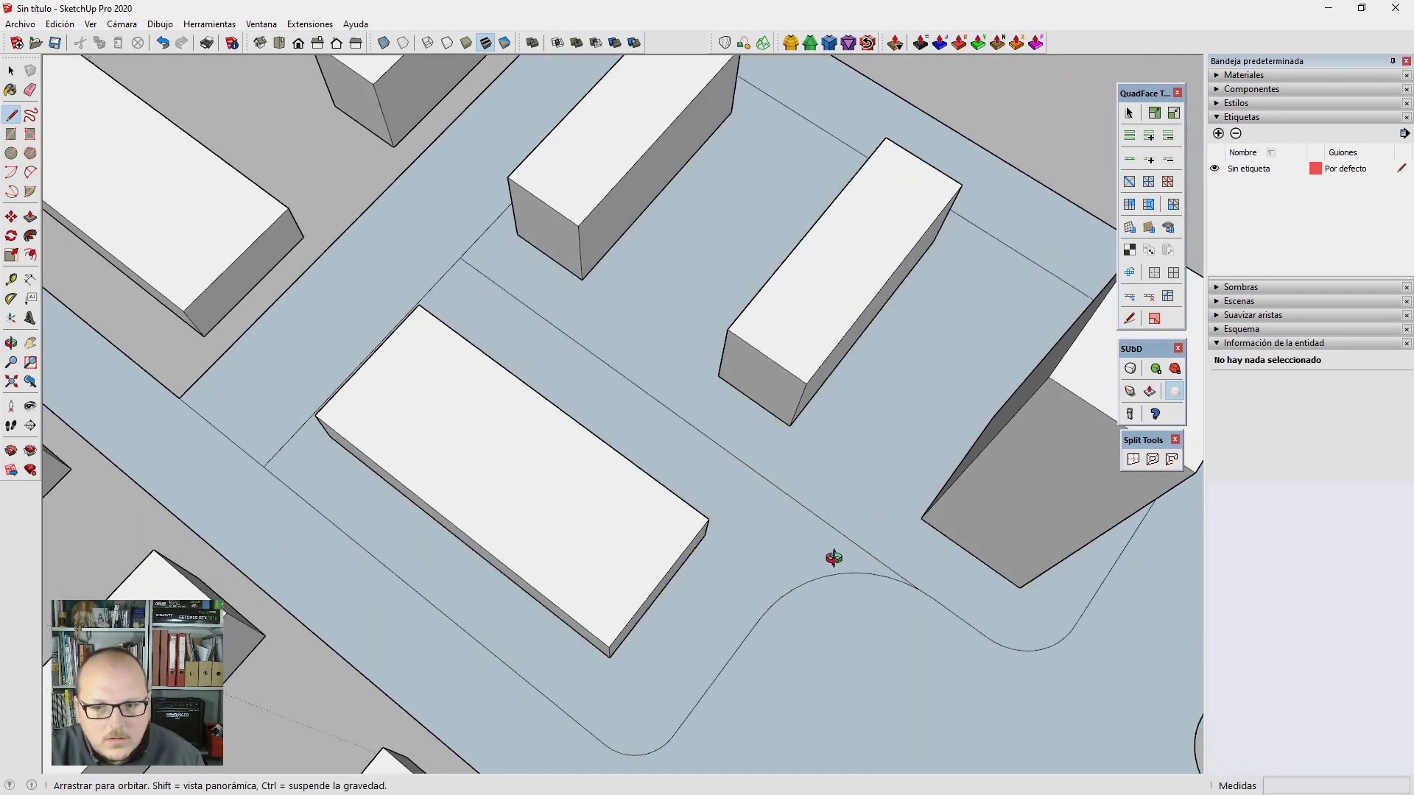
{"action": "middle_click_drag", "start_coordinate": [827, 558], "coordinate": [464, 334]}
{"action": "middle_click_drag", "start_coordinate": [621, 509], "coordinate": [675, 490]}
Step: Check the new street face and add guides 2 m and 3 m from its edge
{"action": "key", "text": "space"}
{"action": "left_click", "coordinate": [691, 446]}
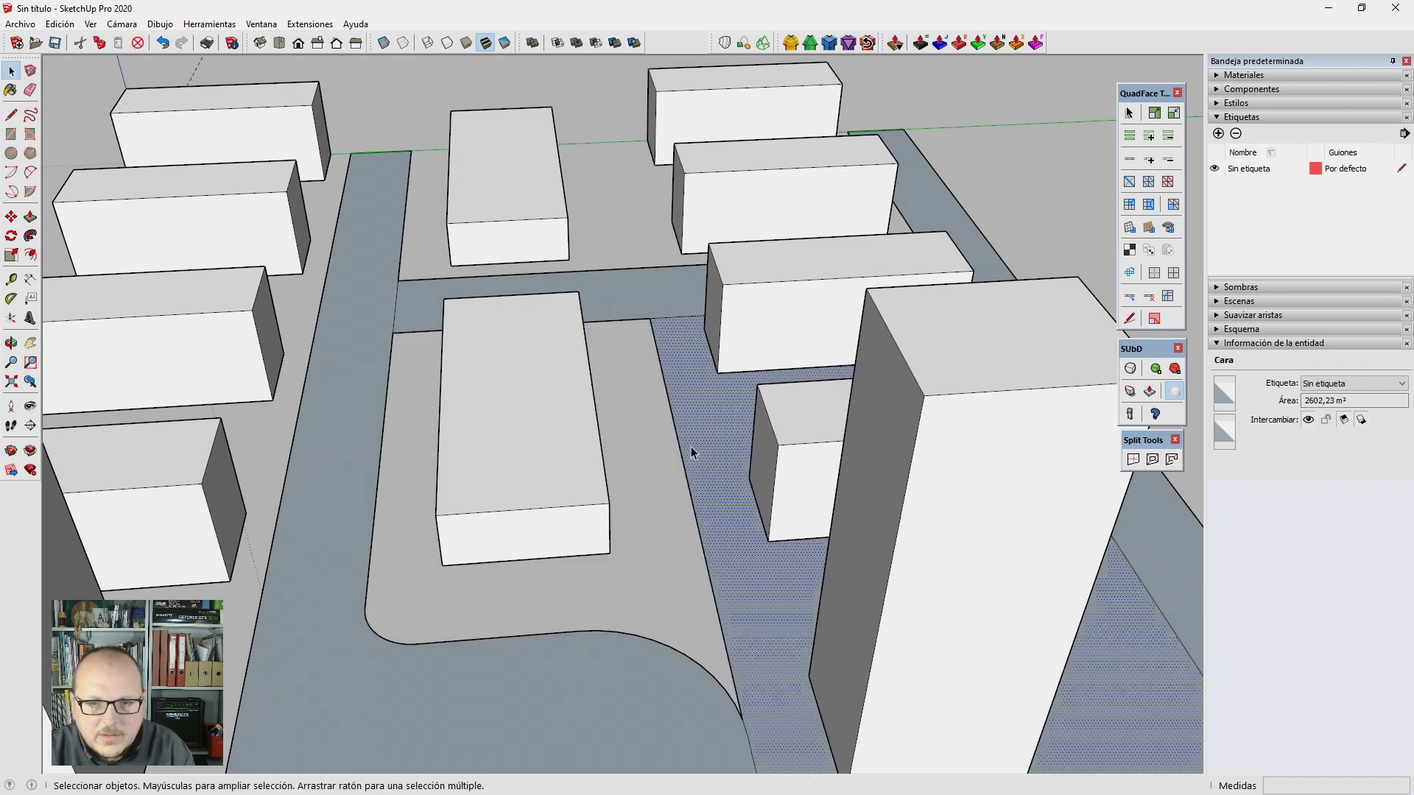
{"action": "key", "text": "t"}
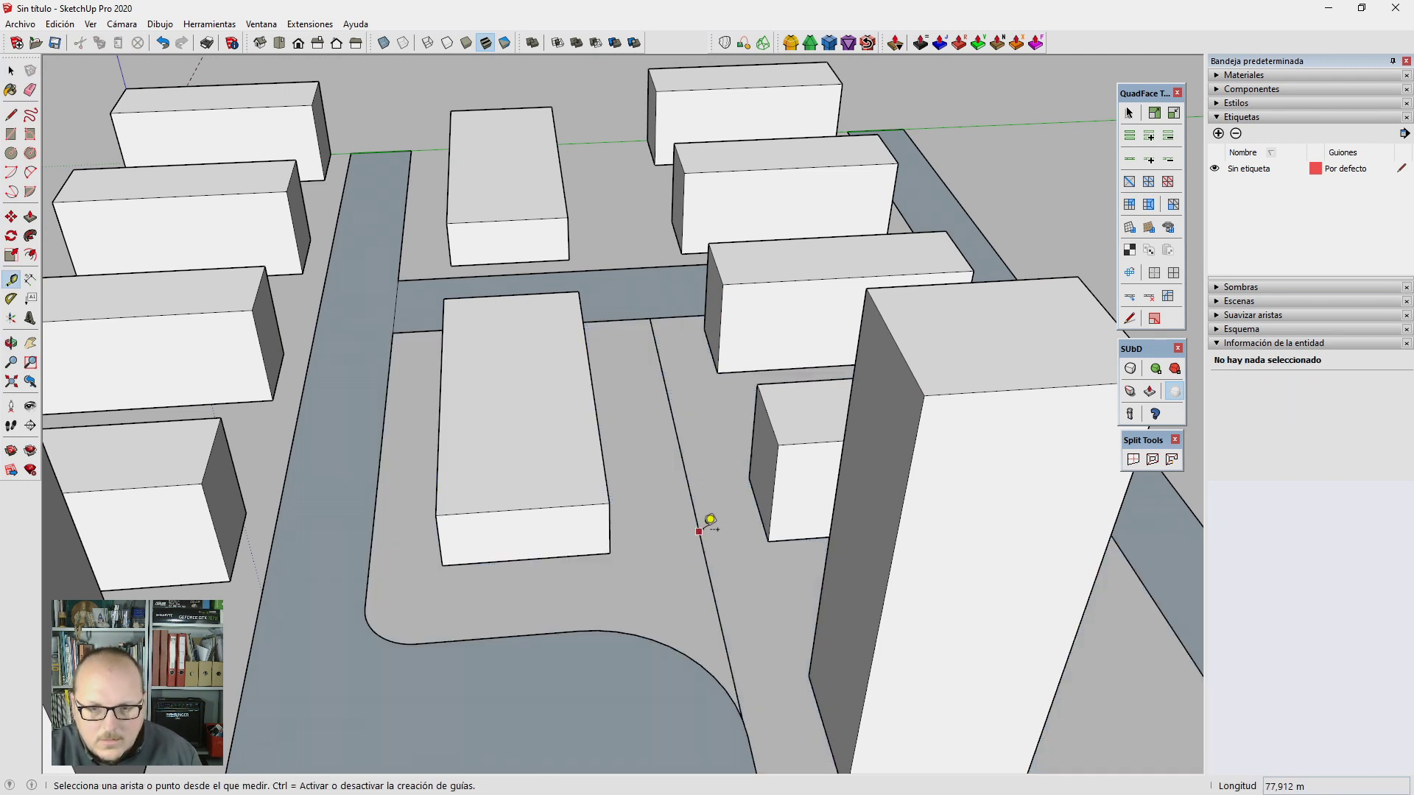
{"action": "left_click", "coordinate": [699, 531]}
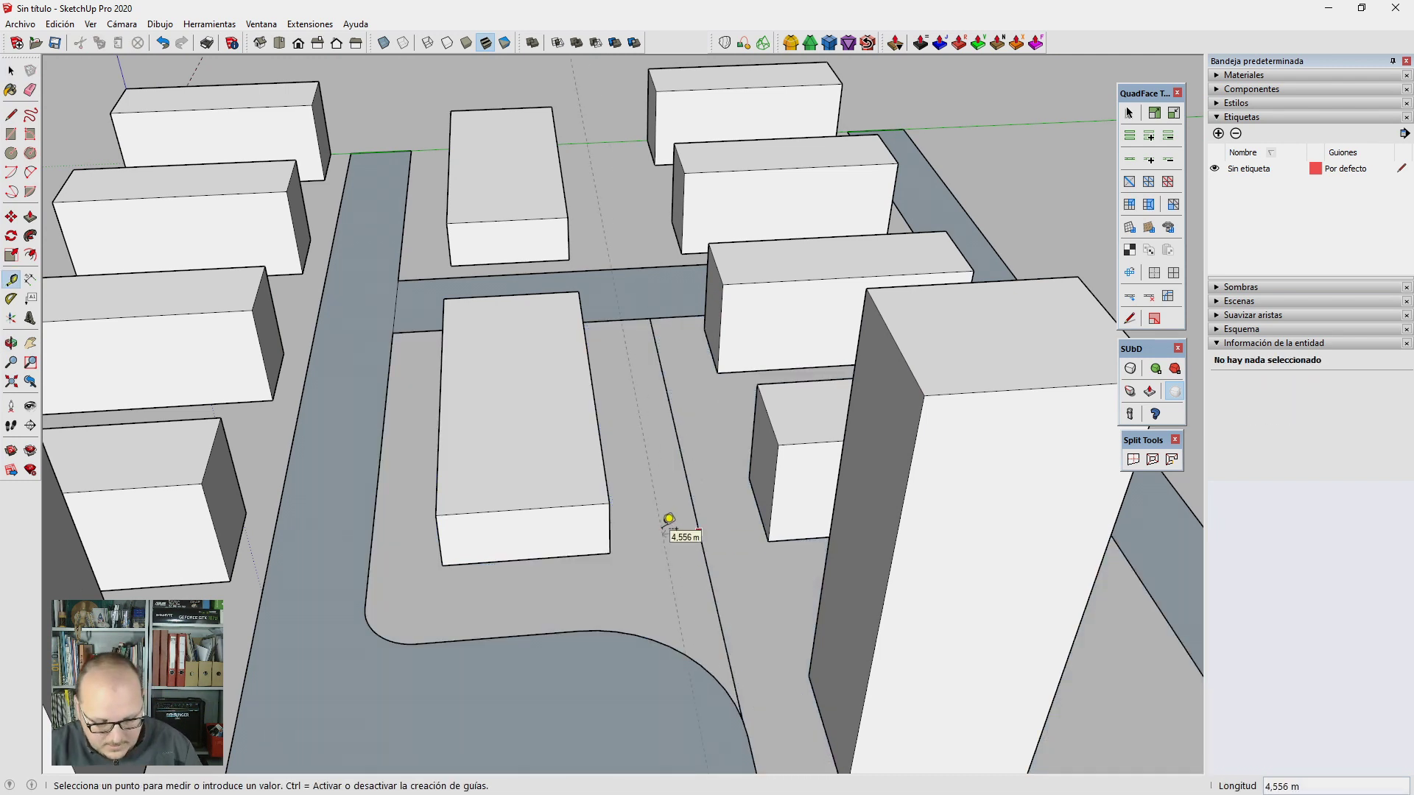
{"action": "type", "text": "2m"}
{"action": "key", "text": "Return"}
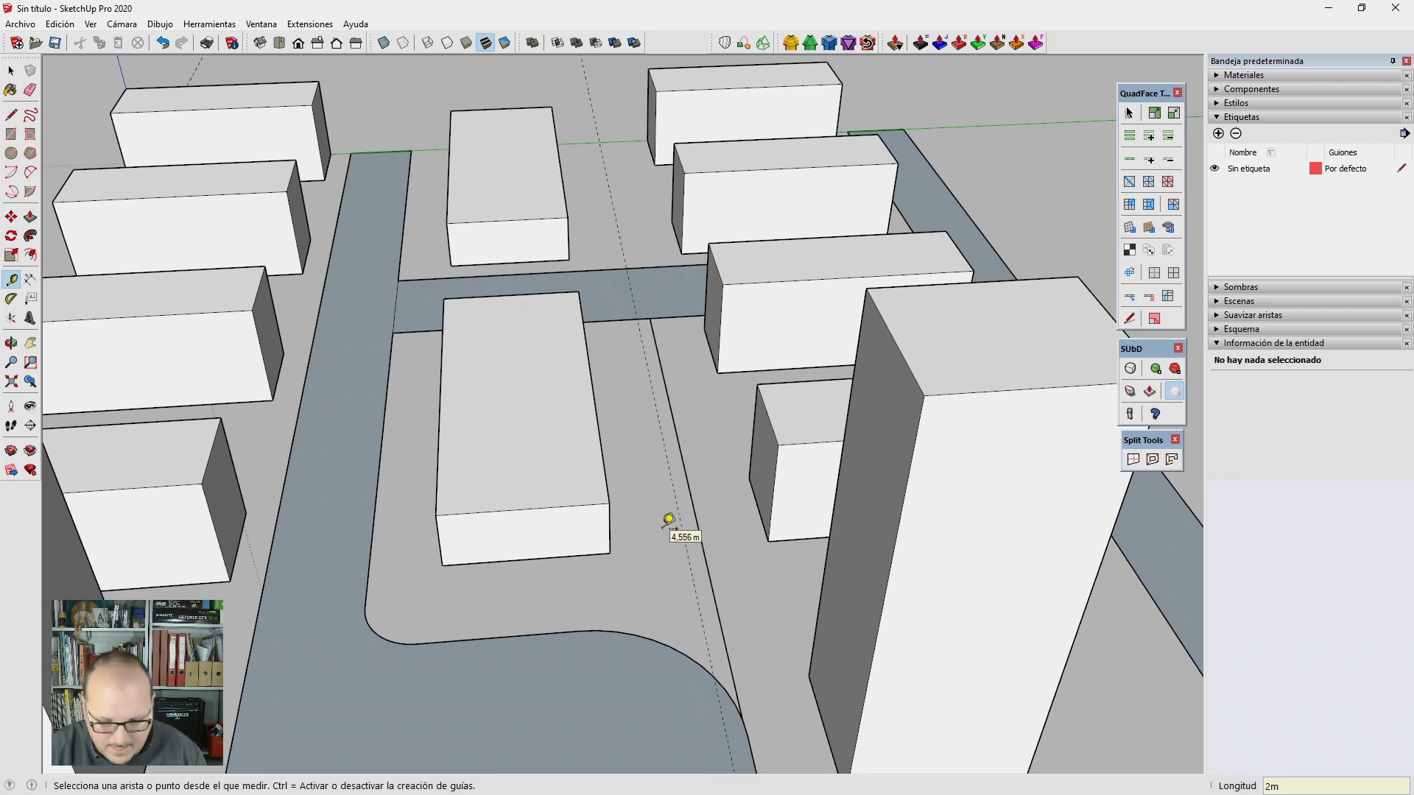
{"action": "scroll", "coordinate": [668, 520], "scroll_direction": "up", "scroll_amount": 1}
{"action": "scroll", "coordinate": [729, 486], "scroll_direction": "up", "scroll_amount": 2}
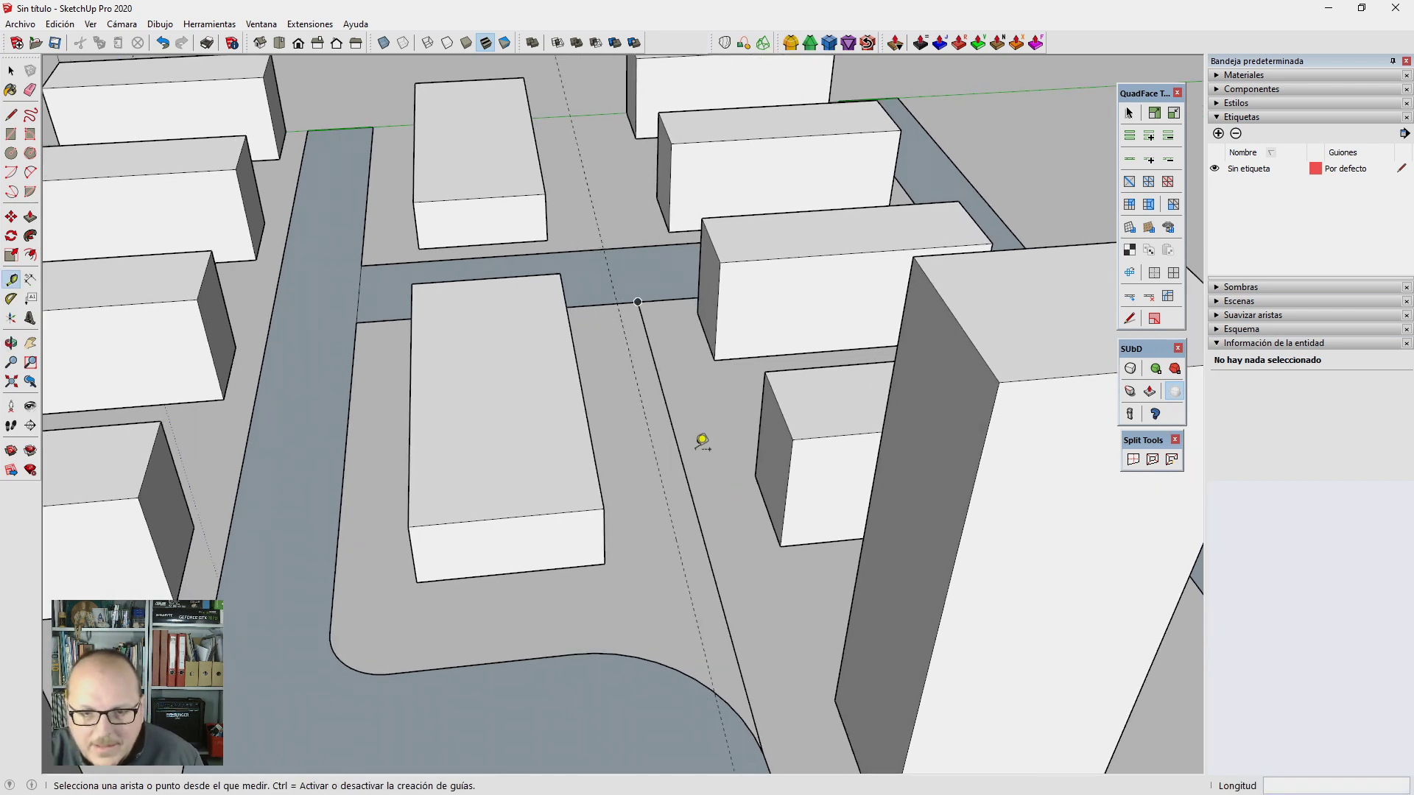
{"action": "left_click", "coordinate": [678, 442]}
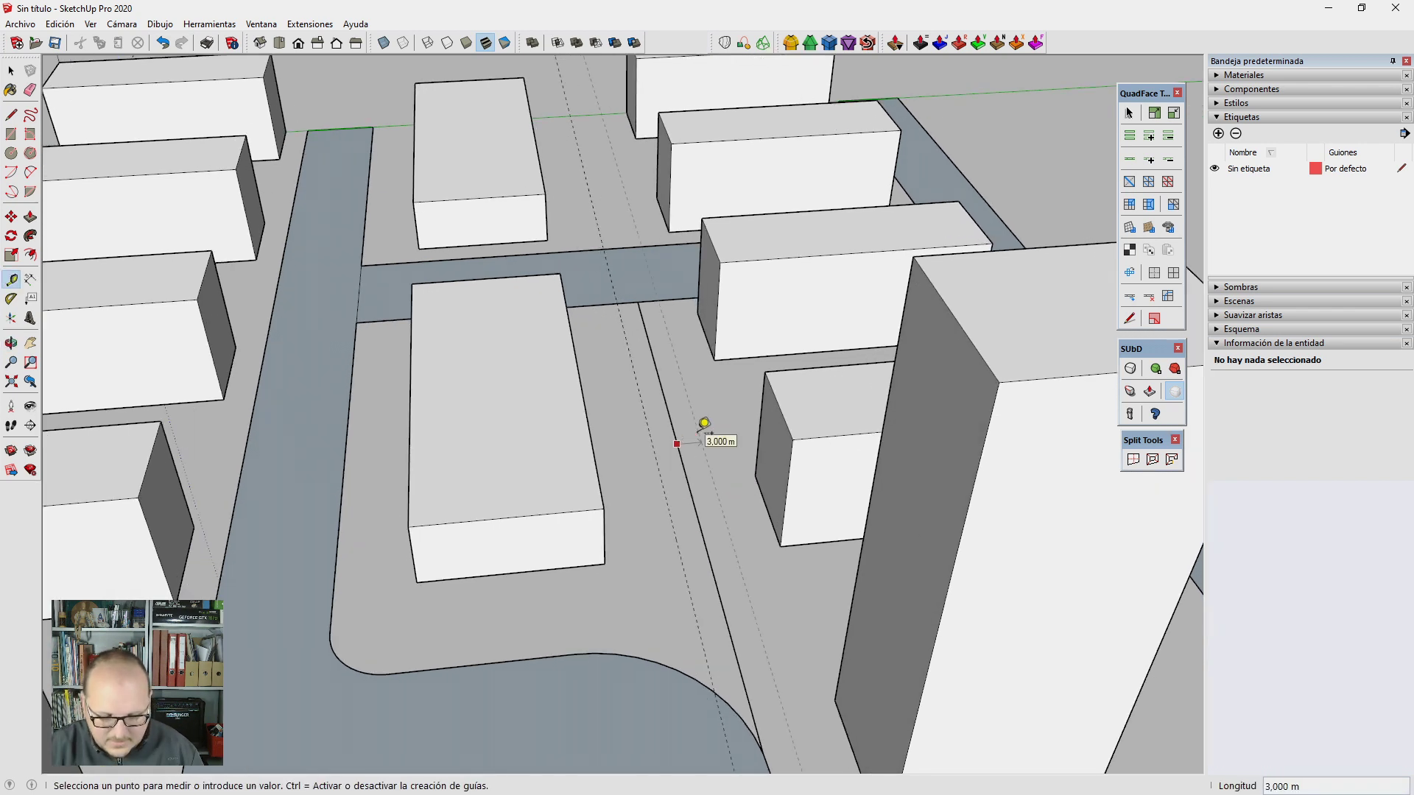
{"action": "left_click", "coordinate": [701, 428]}
{"action": "key", "text": "space"}
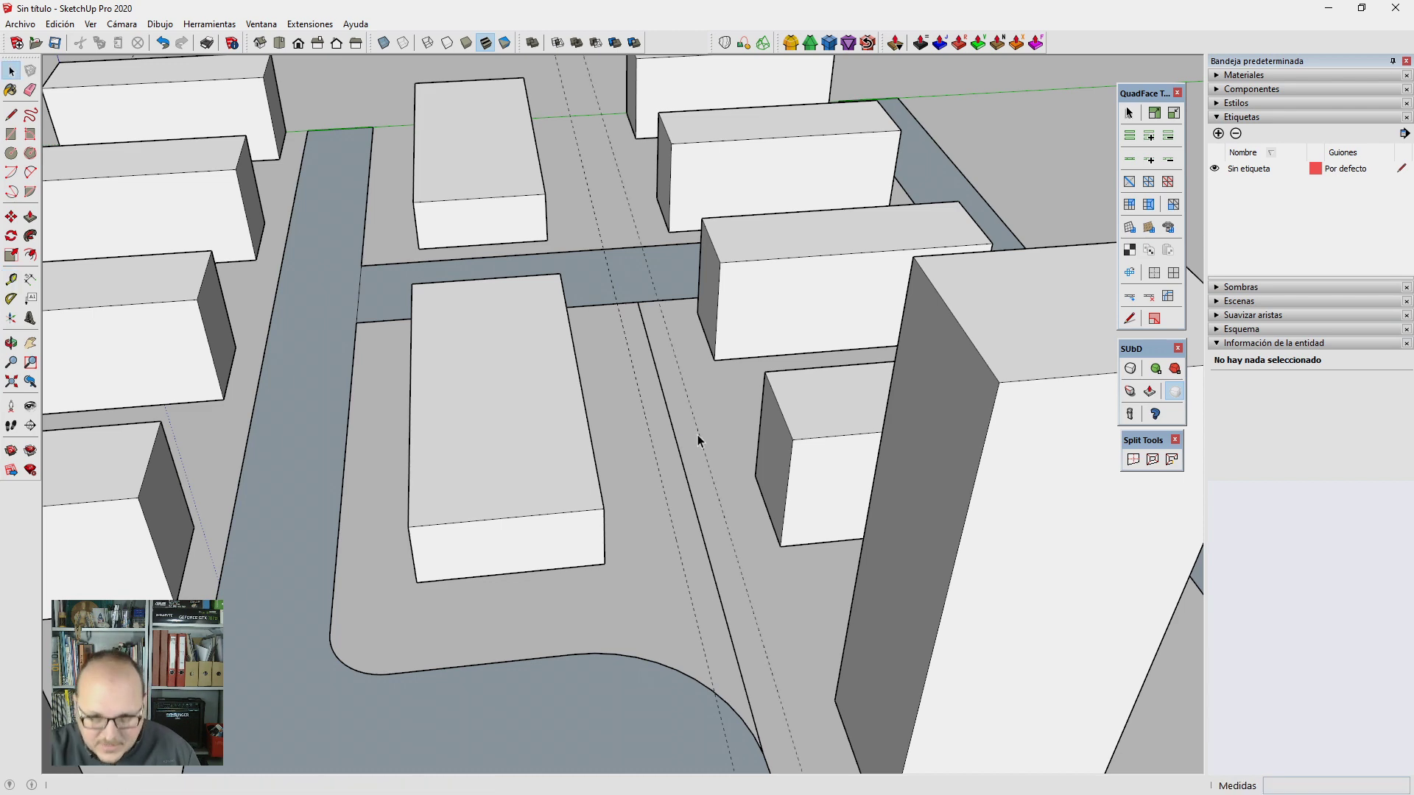
{"action": "scroll", "coordinate": [696, 435], "scroll_direction": "down", "scroll_amount": 2}
{"action": "scroll", "coordinate": [732, 488], "scroll_direction": "down", "scroll_amount": 1}
Step: Draw an edge from the curb corner along the street, then undo to restore the tall building
{"action": "key", "text": "l"}
{"action": "scroll", "coordinate": [732, 488], "scroll_direction": "up", "scroll_amount": 2}
{"action": "scroll", "coordinate": [719, 542], "scroll_direction": "up", "scroll_amount": 2}
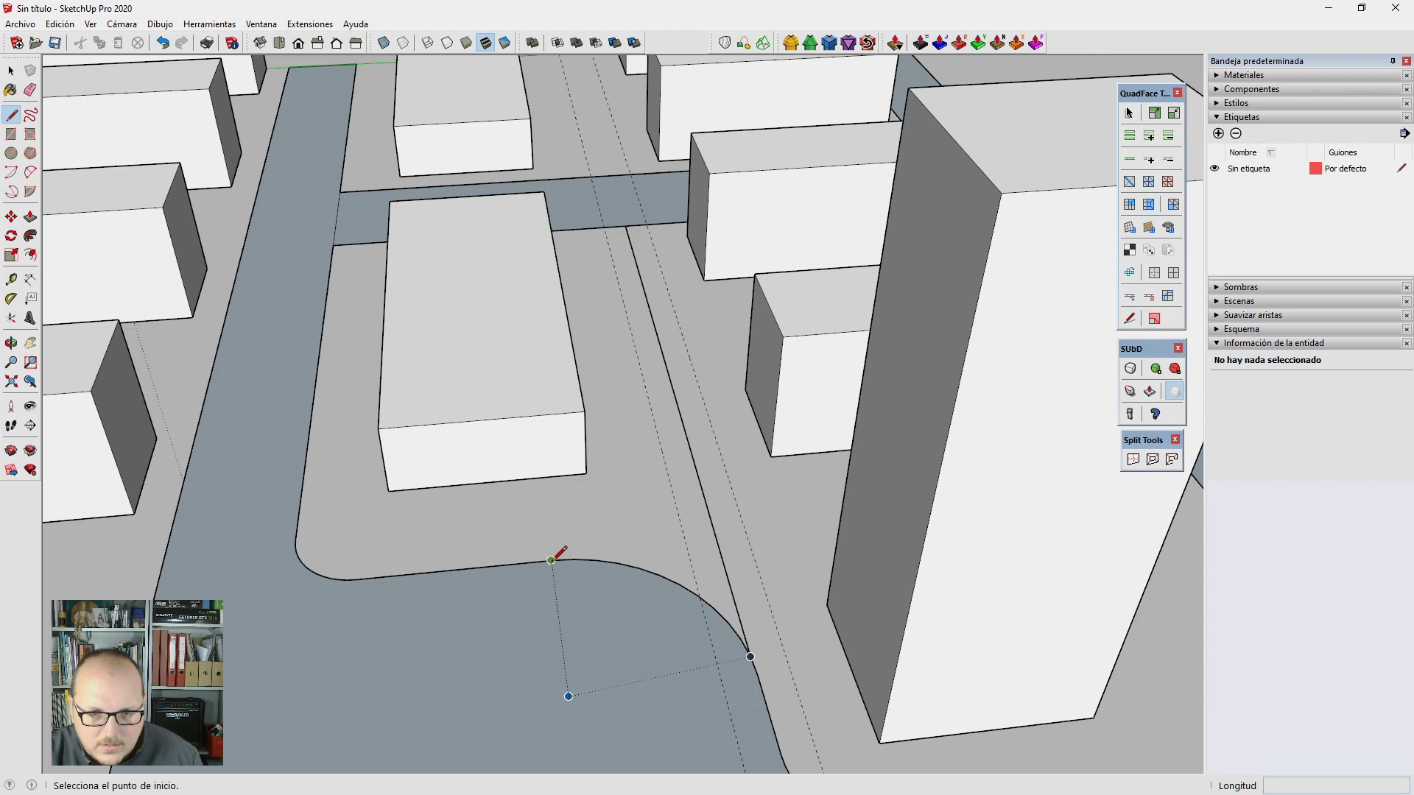
{"action": "scroll", "coordinate": [726, 578], "scroll_direction": "down", "scroll_amount": 2}
{"action": "mouse_move", "coordinate": [735, 609]}
{"action": "middle_mouse_down"}
{"action": "mouse_move", "coordinate": [693, 495]}
{"action": "mouse_move", "coordinate": [695, 555]}
{"action": "mouse_move", "coordinate": [744, 659]}
{"action": "middle_mouse_up"}
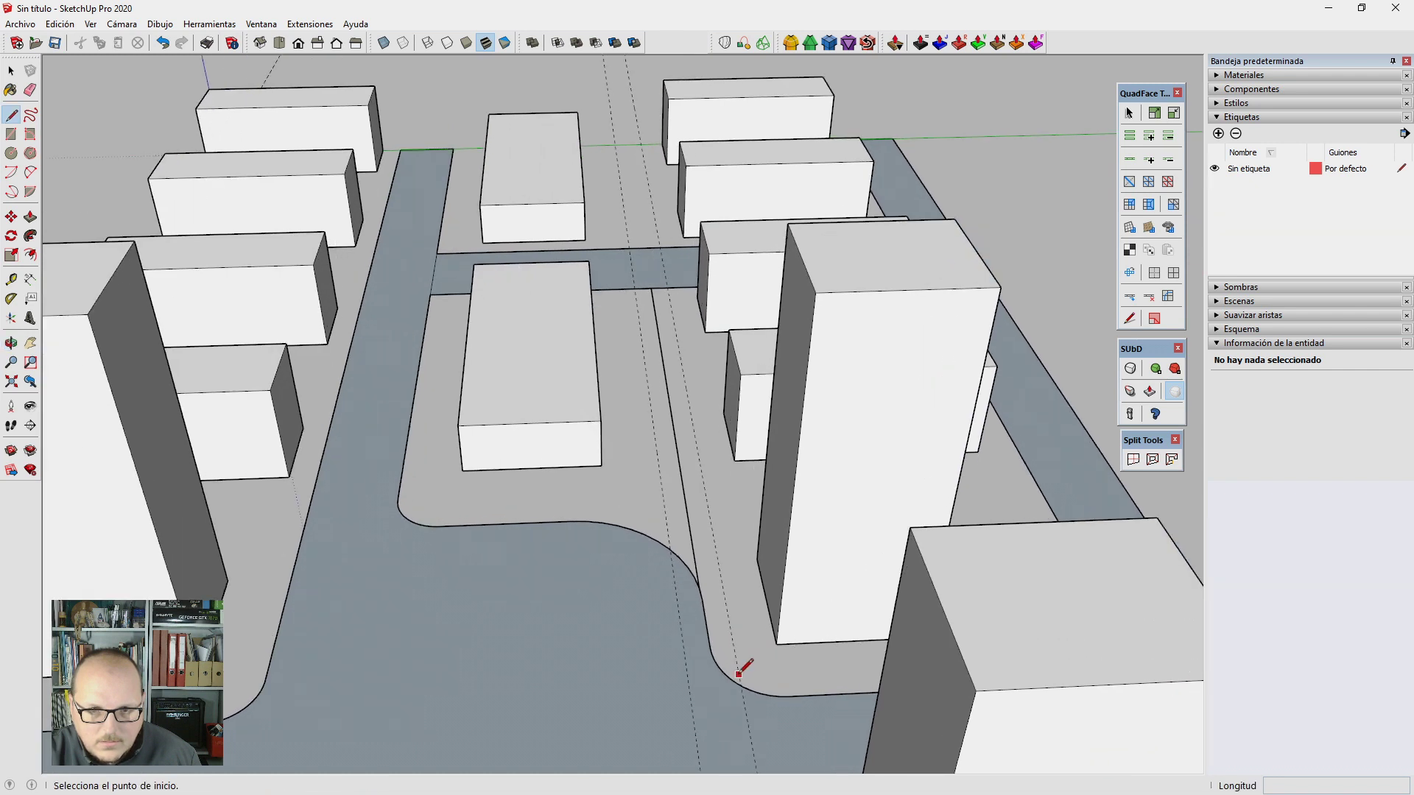
{"action": "left_click", "coordinate": [789, 695]}
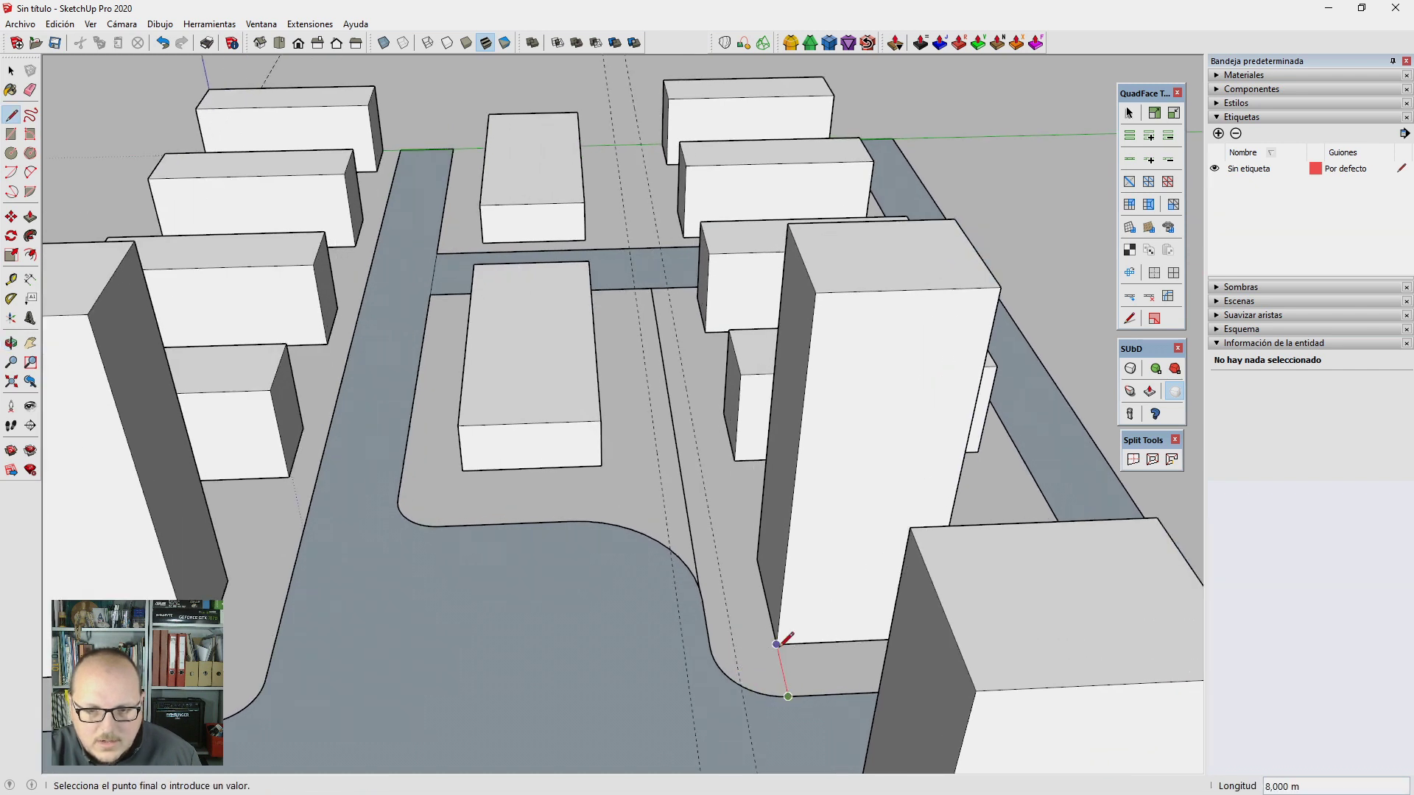
{"action": "left_click", "coordinate": [667, 287]}
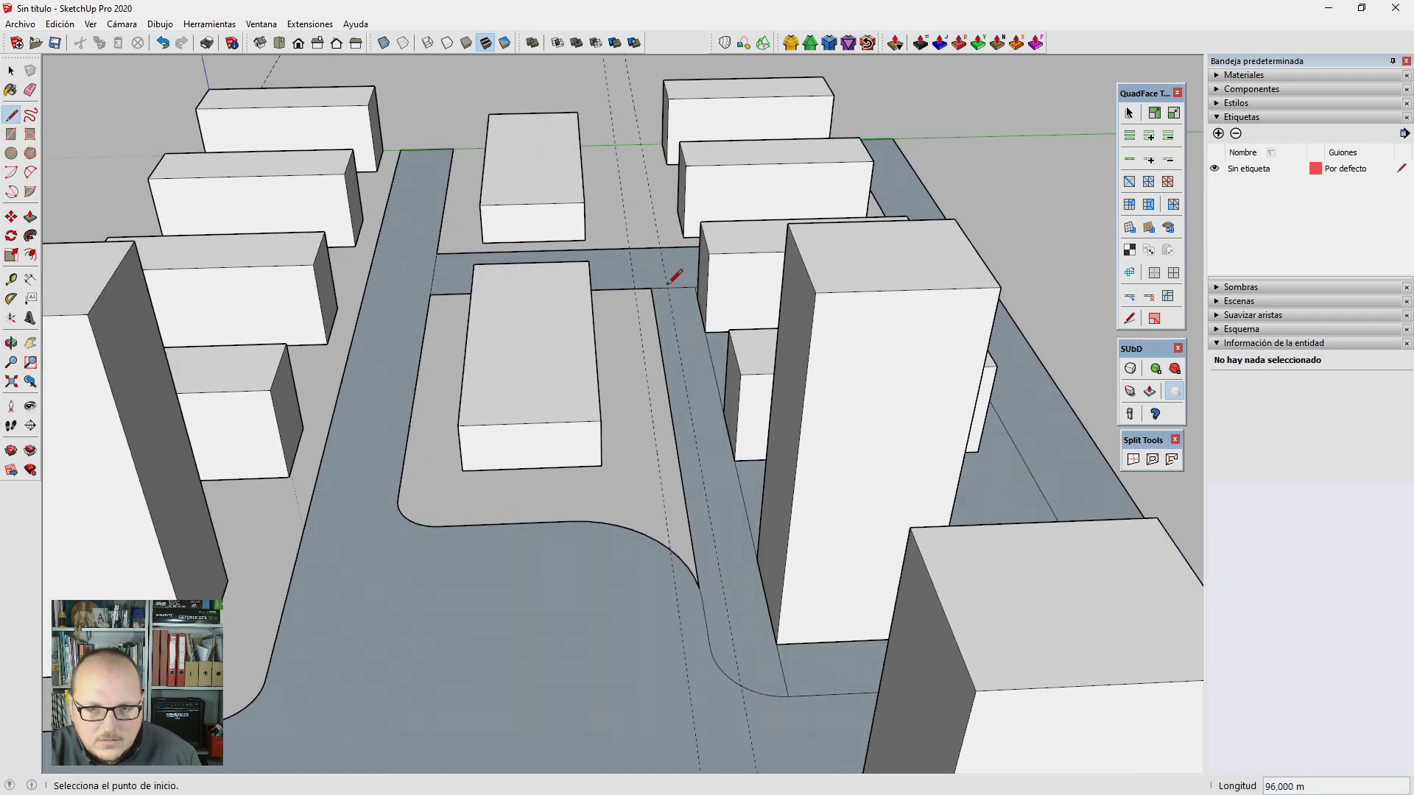
{"action": "key", "text": "space"}
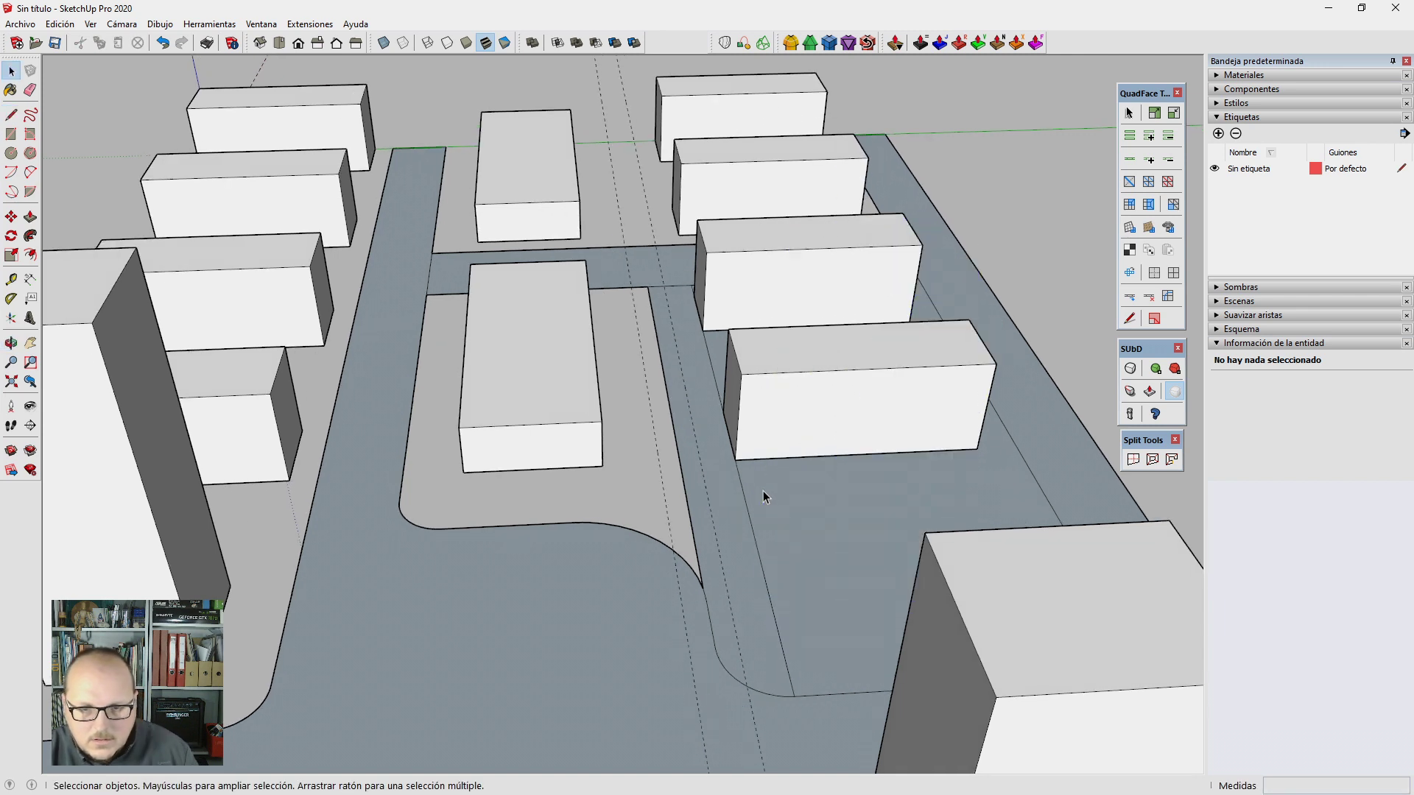
{"action": "key", "text": "ctrl+z"}
Step: Select the road face, measure the street's width, and orbit to view it from another angle
{"action": "left_click", "coordinate": [757, 477]}
{"action": "middle_click_drag", "start_coordinate": [757, 477], "coordinate": [683, 532]}
{"action": "scroll", "coordinate": [684, 532], "scroll_direction": "up", "scroll_amount": 2}
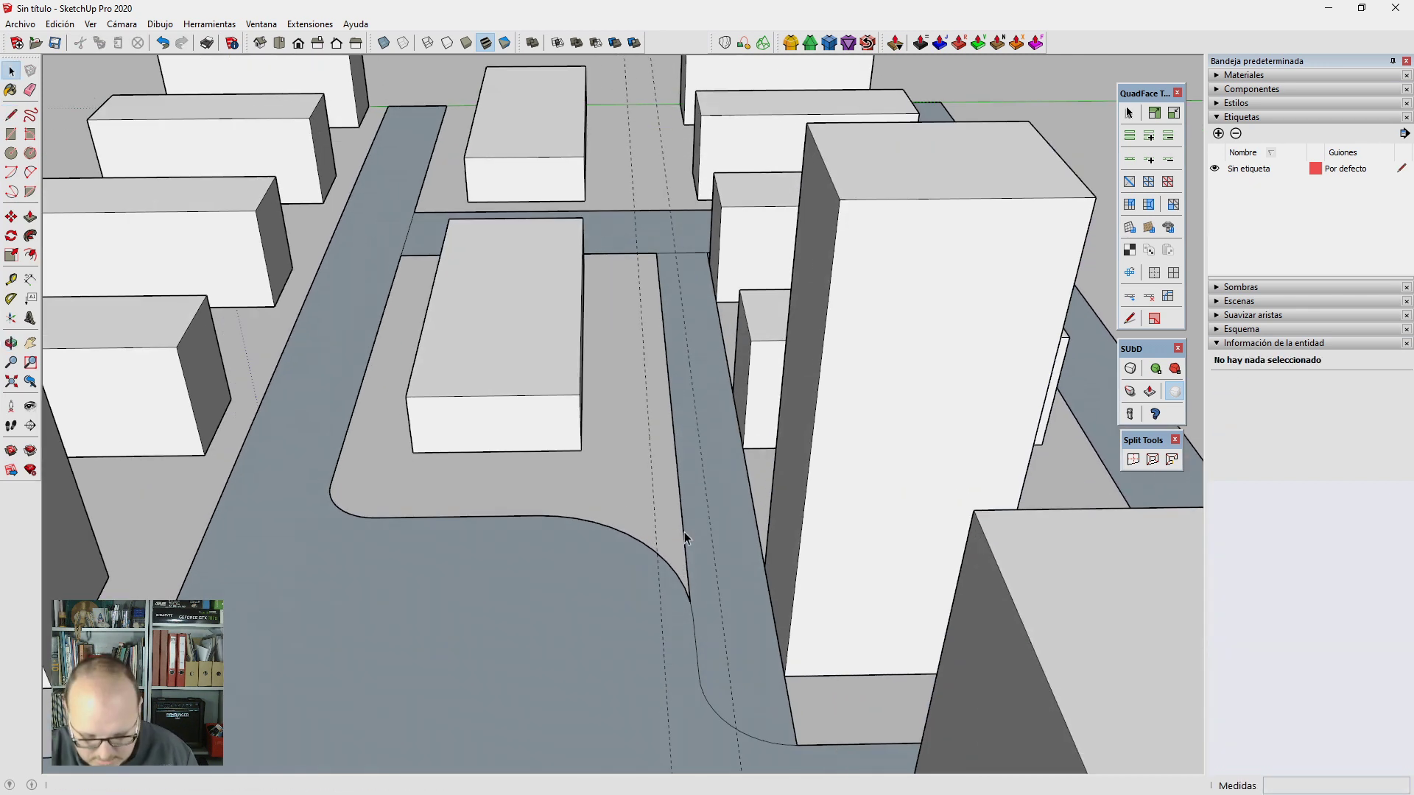
{"action": "scroll", "coordinate": [683, 531], "scroll_direction": "up", "scroll_amount": 3}
{"action": "key", "text": "l"}
{"action": "key", "text": "space"}
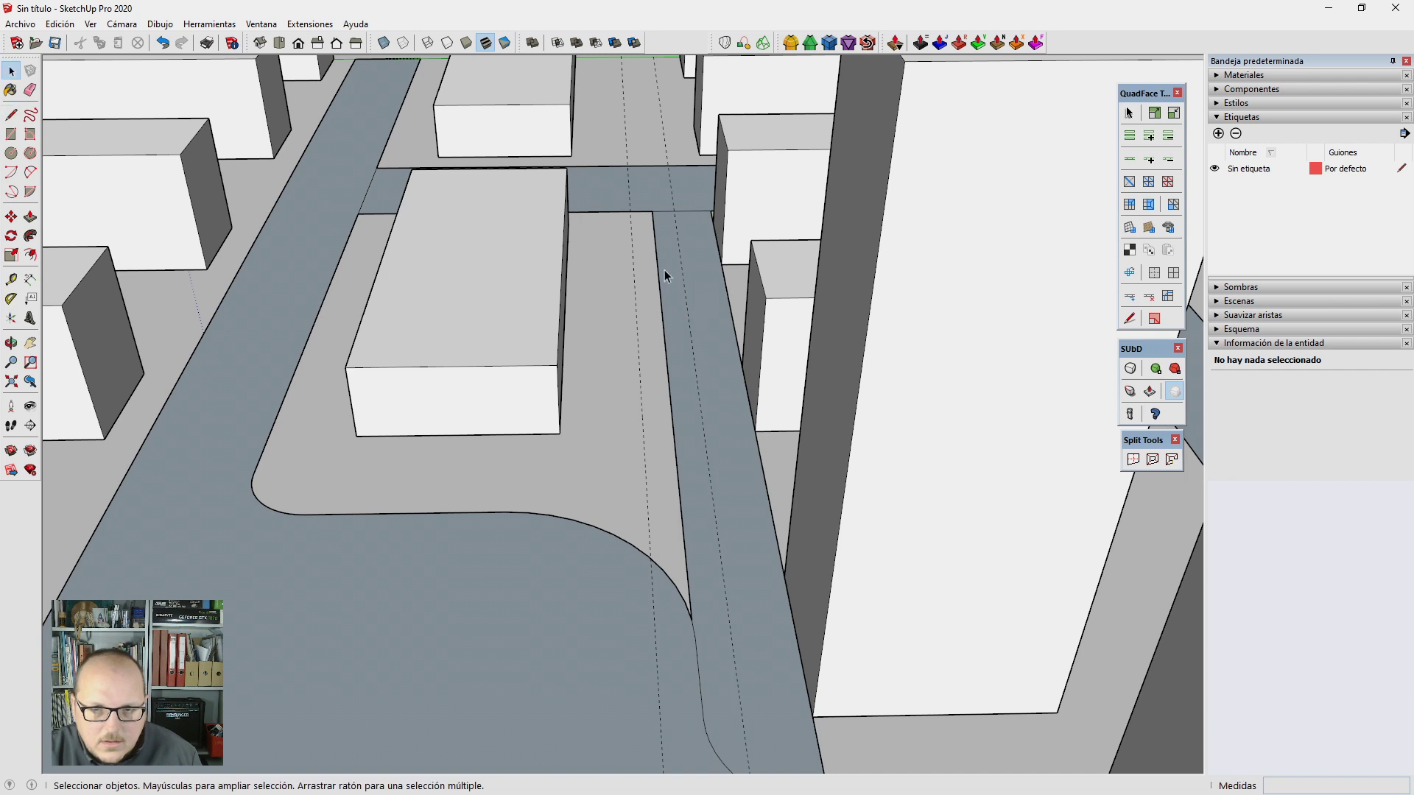
{"action": "key", "text": "t"}
{"action": "left_click", "coordinate": [725, 282]}
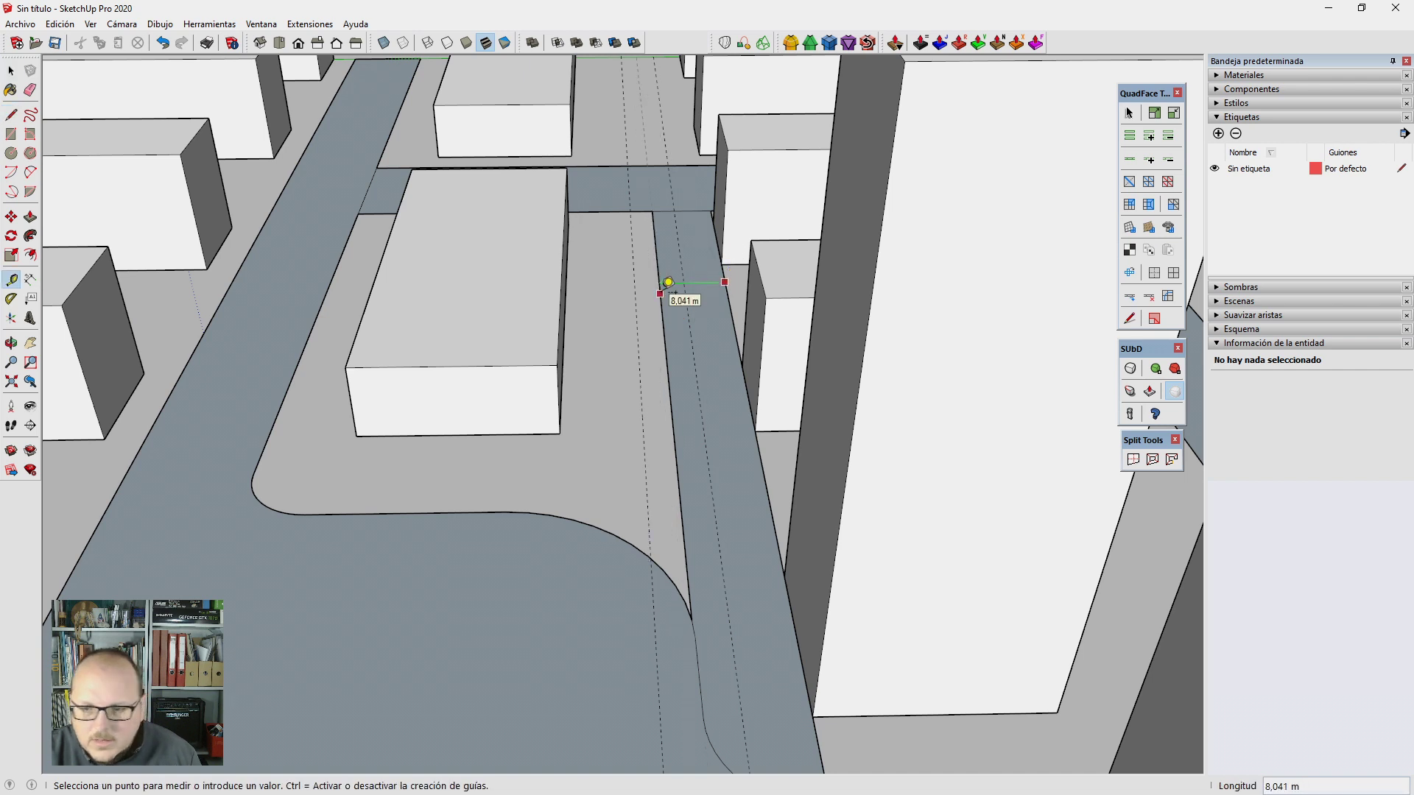
{"action": "key", "text": "space"}
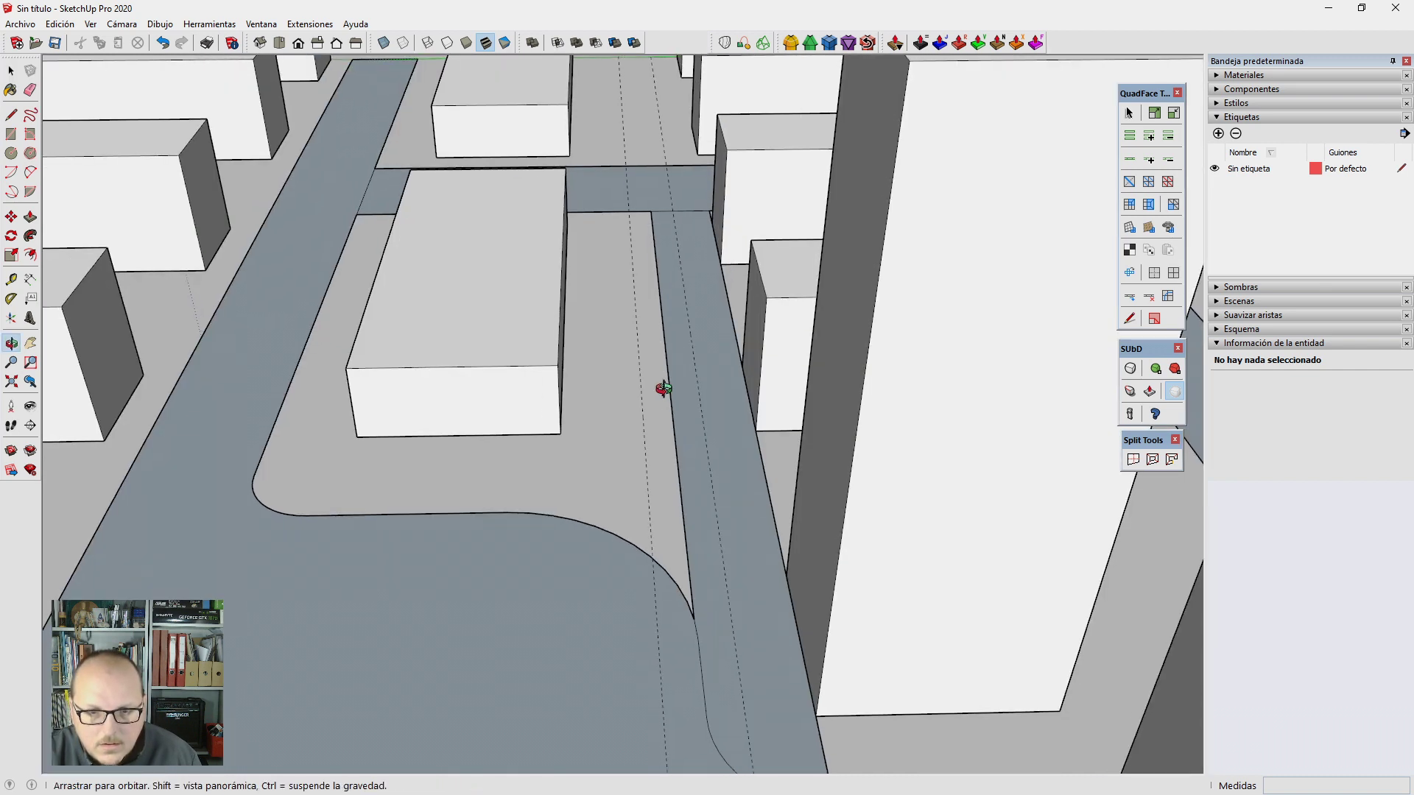
{"action": "middle_click_drag", "start_coordinate": [648, 396], "coordinate": [847, 491]}
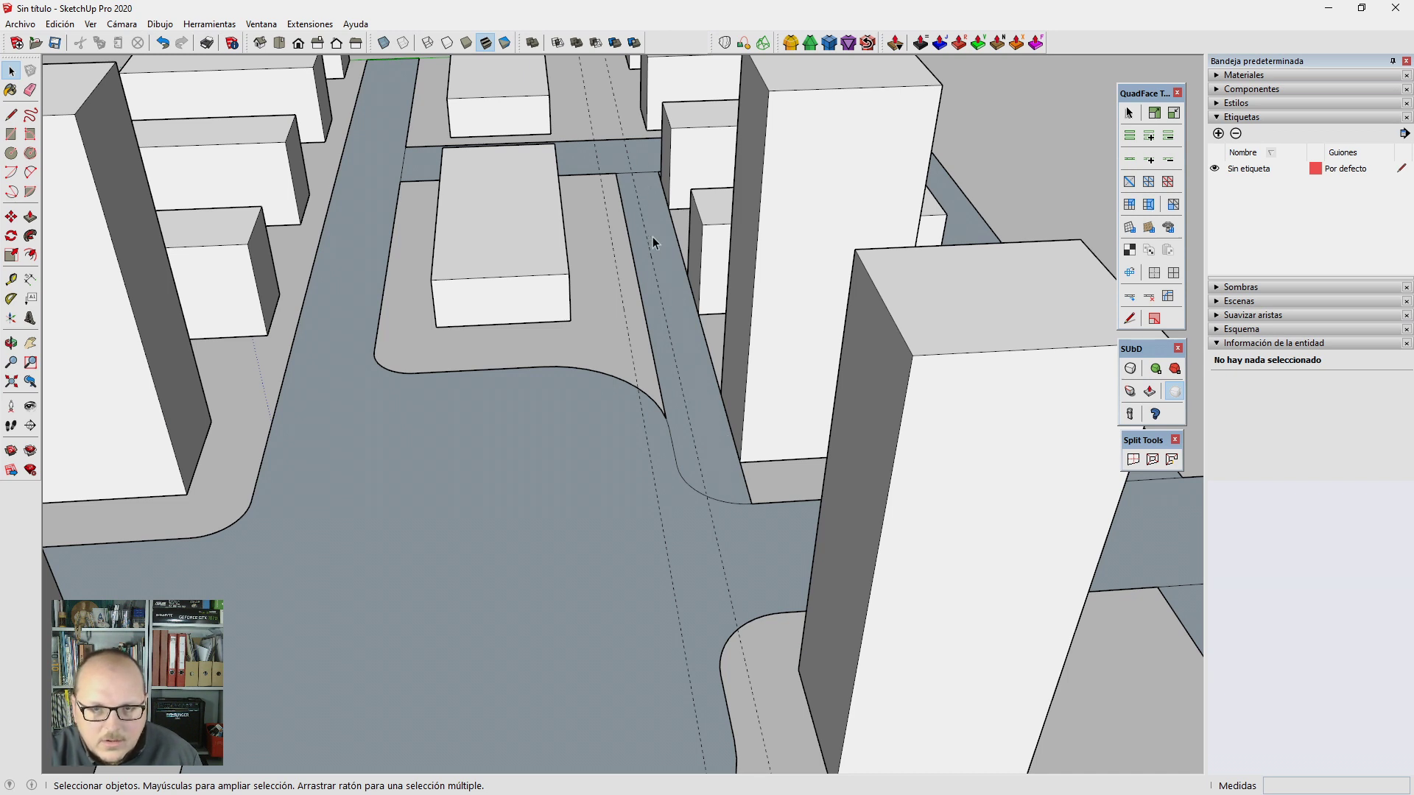
Step: Draw a 68 m line from the street corner to the far road edge, extending the street
{"action": "key", "text": "e"}
{"action": "scroll", "coordinate": [657, 520], "scroll_direction": "down", "scroll_amount": 5}
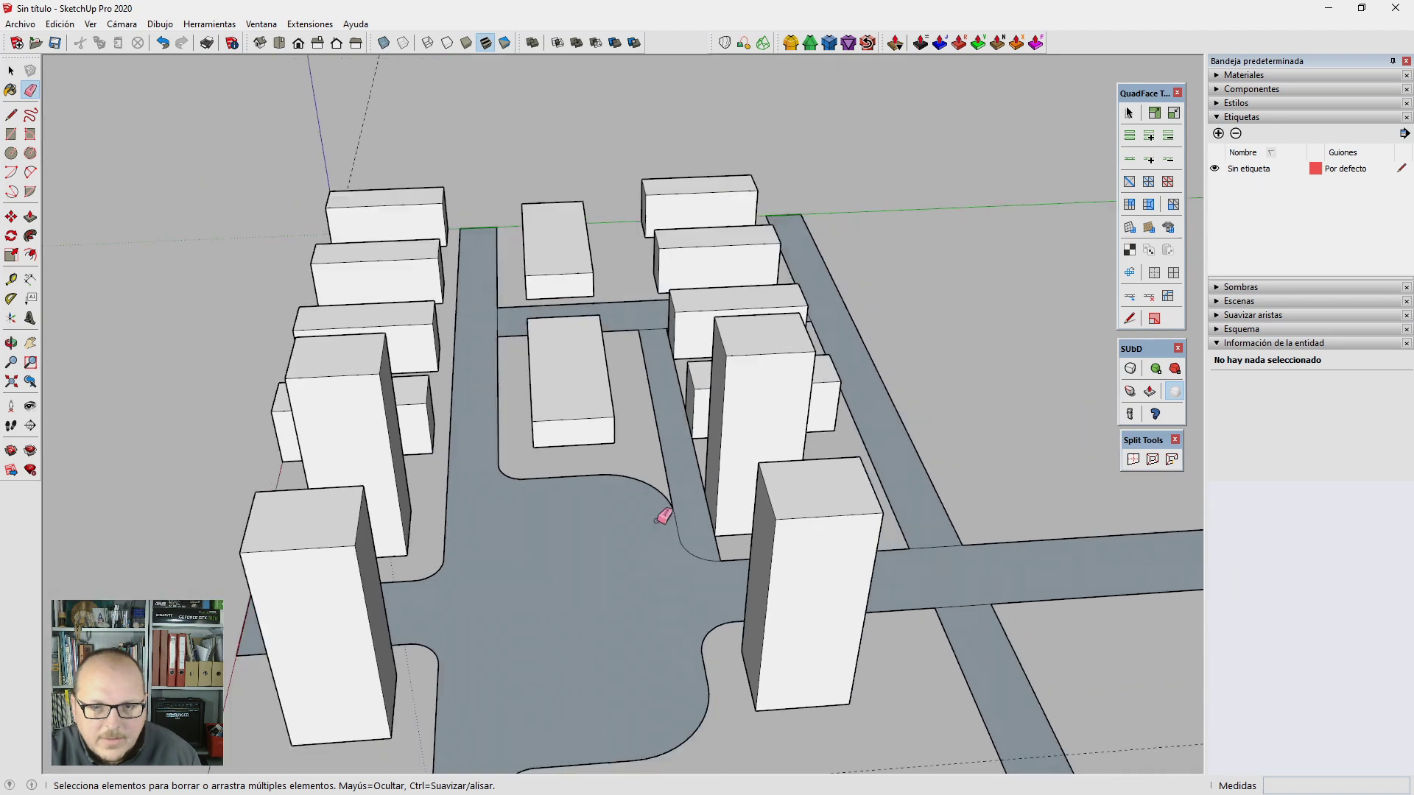
{"action": "scroll", "coordinate": [663, 517], "scroll_direction": "up", "scroll_amount": 3}
{"action": "scroll", "coordinate": [673, 389], "scroll_direction": "up", "scroll_amount": 3}
{"action": "scroll", "coordinate": [673, 388], "scroll_direction": "up", "scroll_amount": 3}
{"action": "key", "text": "l"}
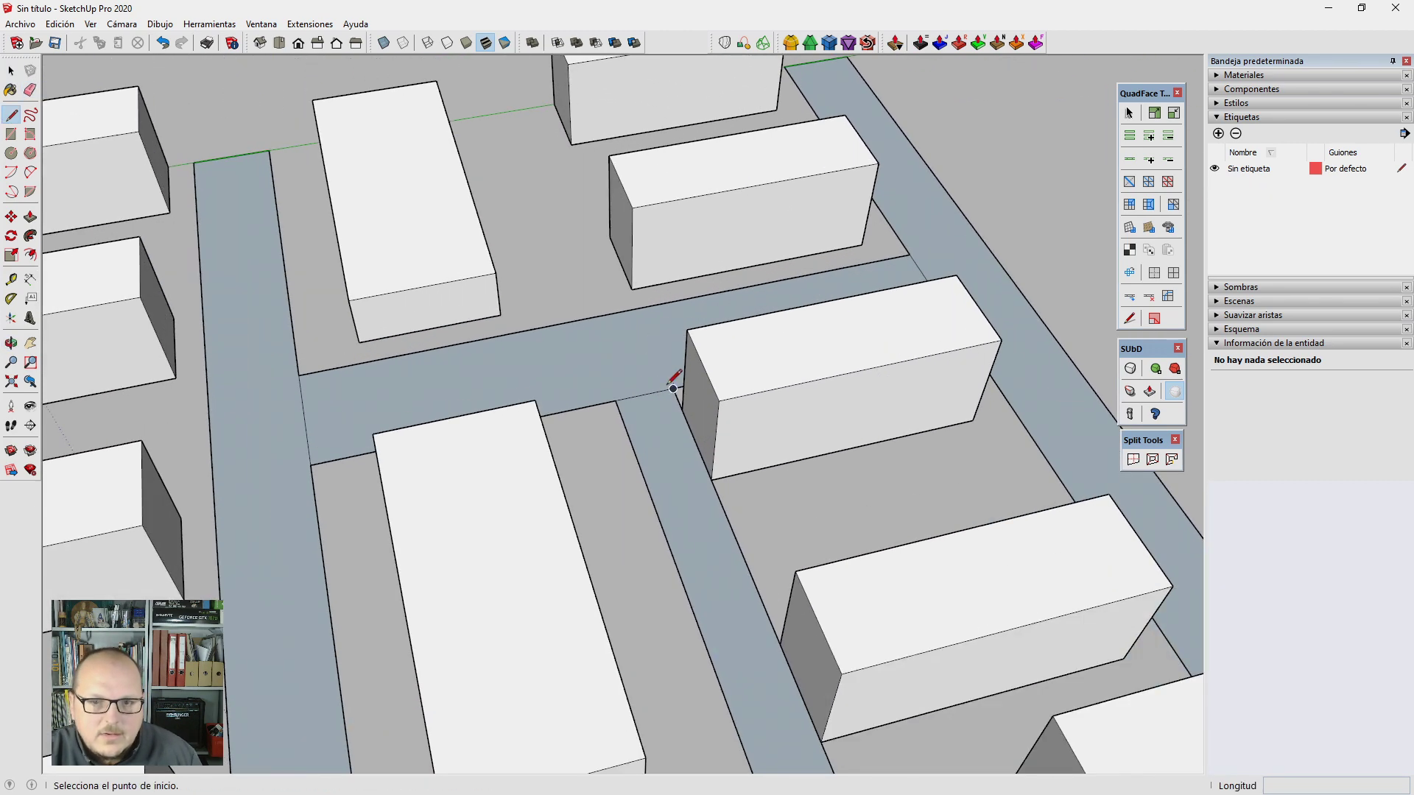
{"action": "left_click", "coordinate": [673, 388]}
{"action": "scroll", "coordinate": [670, 385], "scroll_direction": "down", "scroll_amount": 1}
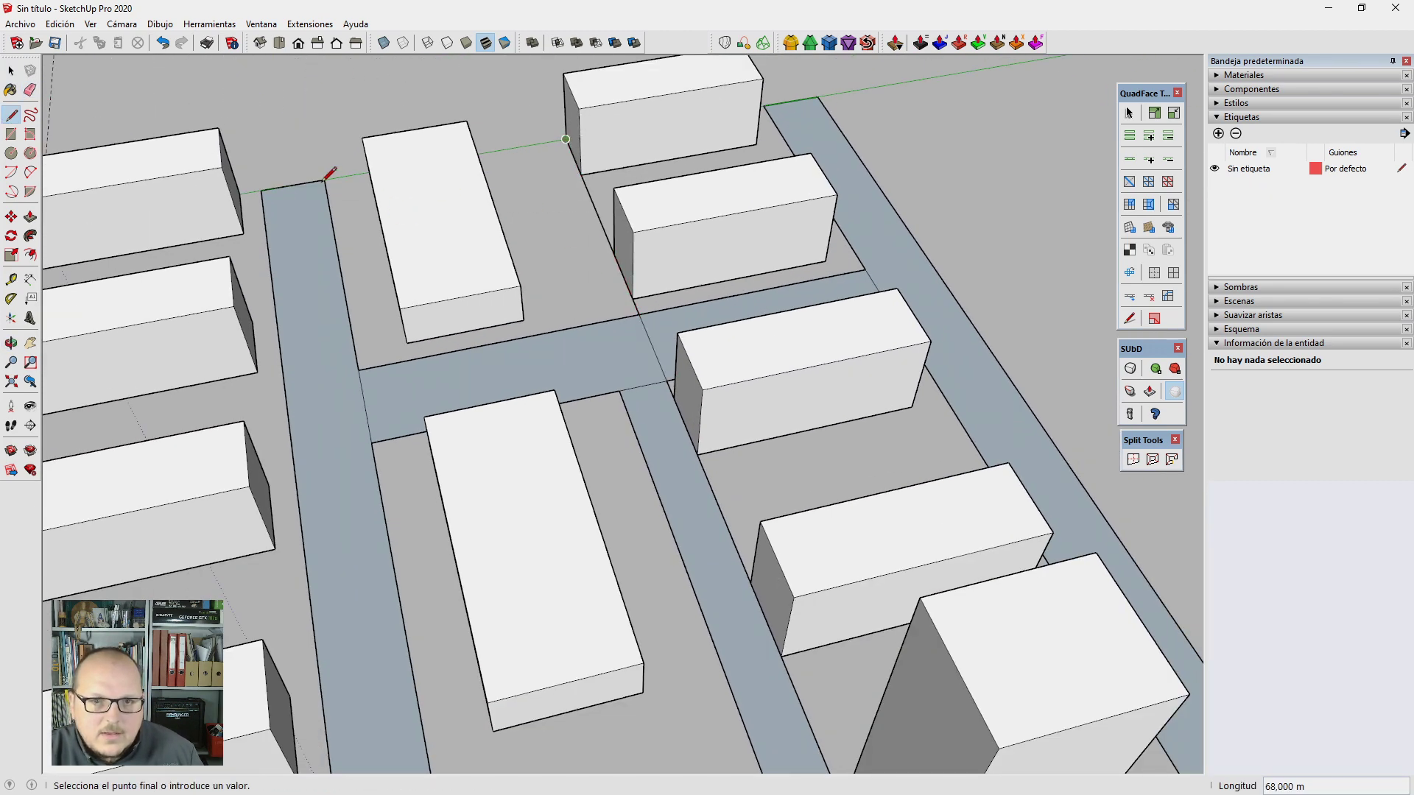
{"action": "left_click", "coordinate": [620, 390]}
{"action": "key", "text": "e"}
{"action": "scroll", "coordinate": [659, 455], "scroll_direction": "down", "scroll_amount": 2}
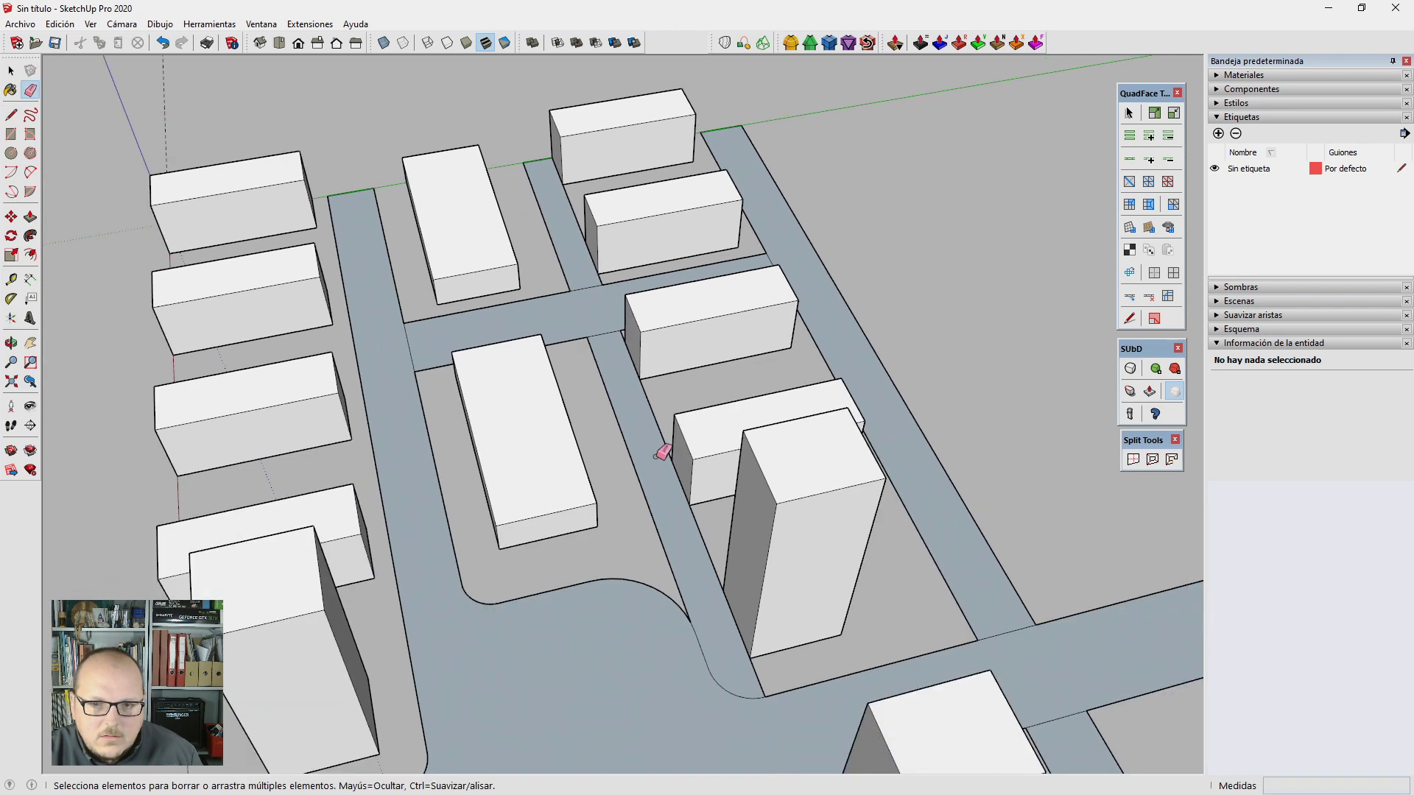
{"action": "mouse_move", "coordinate": [663, 452]}
{"action": "middle_mouse_down"}
{"action": "mouse_move", "coordinate": [744, 398]}
{"action": "mouse_move", "coordinate": [722, 479]}
{"action": "mouse_move", "coordinate": [489, 473]}
{"action": "mouse_move", "coordinate": [435, 553]}
{"action": "mouse_move", "coordinate": [735, 619]}
{"action": "mouse_move", "coordinate": [817, 593]}
{"action": "mouse_move", "coordinate": [751, 426]}
{"action": "middle_mouse_up"}
{"action": "key", "text": "space"}
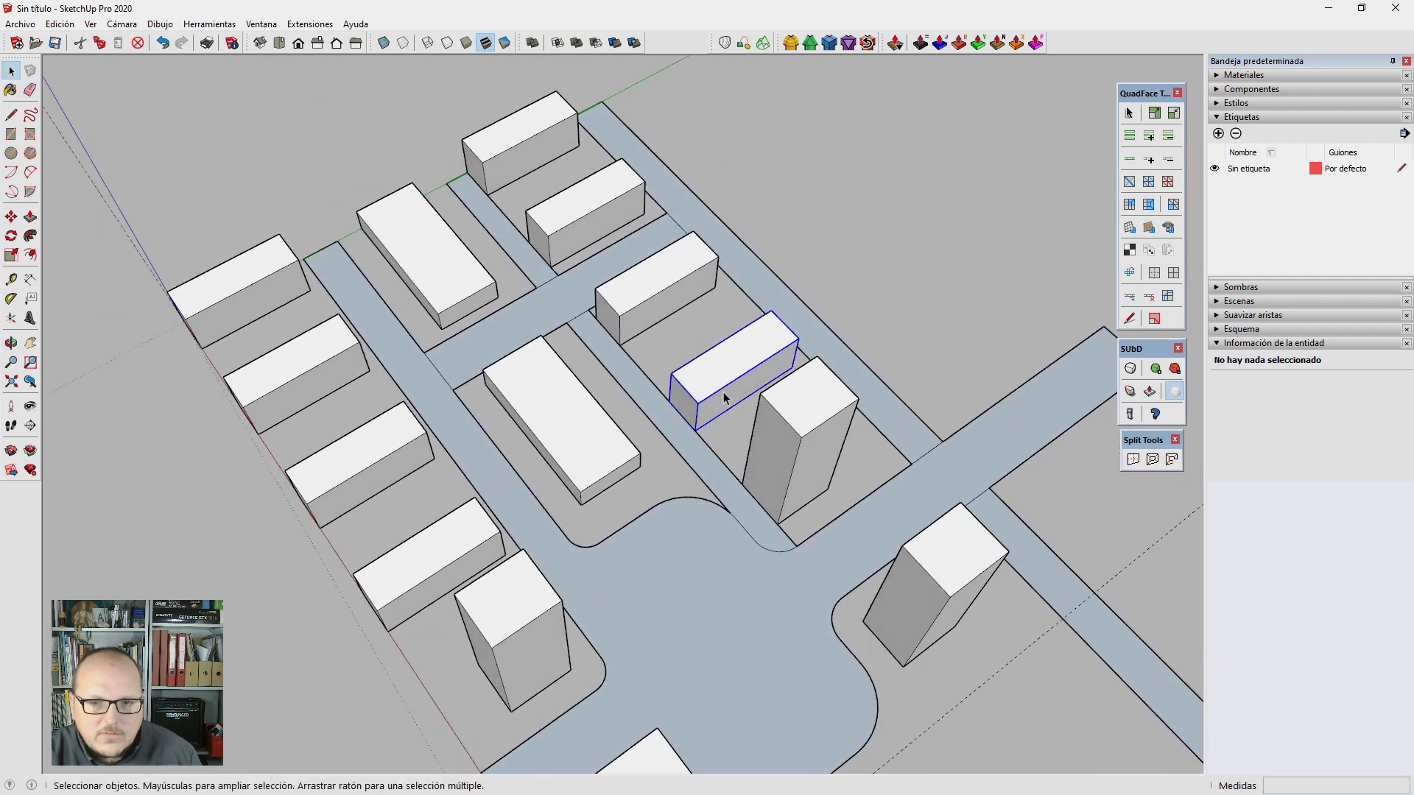
{"action": "left_click", "coordinate": [724, 398]}
{"action": "scroll", "coordinate": [641, 400], "scroll_direction": "up", "scroll_amount": 2}
{"action": "scroll", "coordinate": [691, 410], "scroll_direction": "up", "scroll_amount": 2}
{"action": "scroll", "coordinate": [593, 369], "scroll_direction": "up", "scroll_amount": 2}
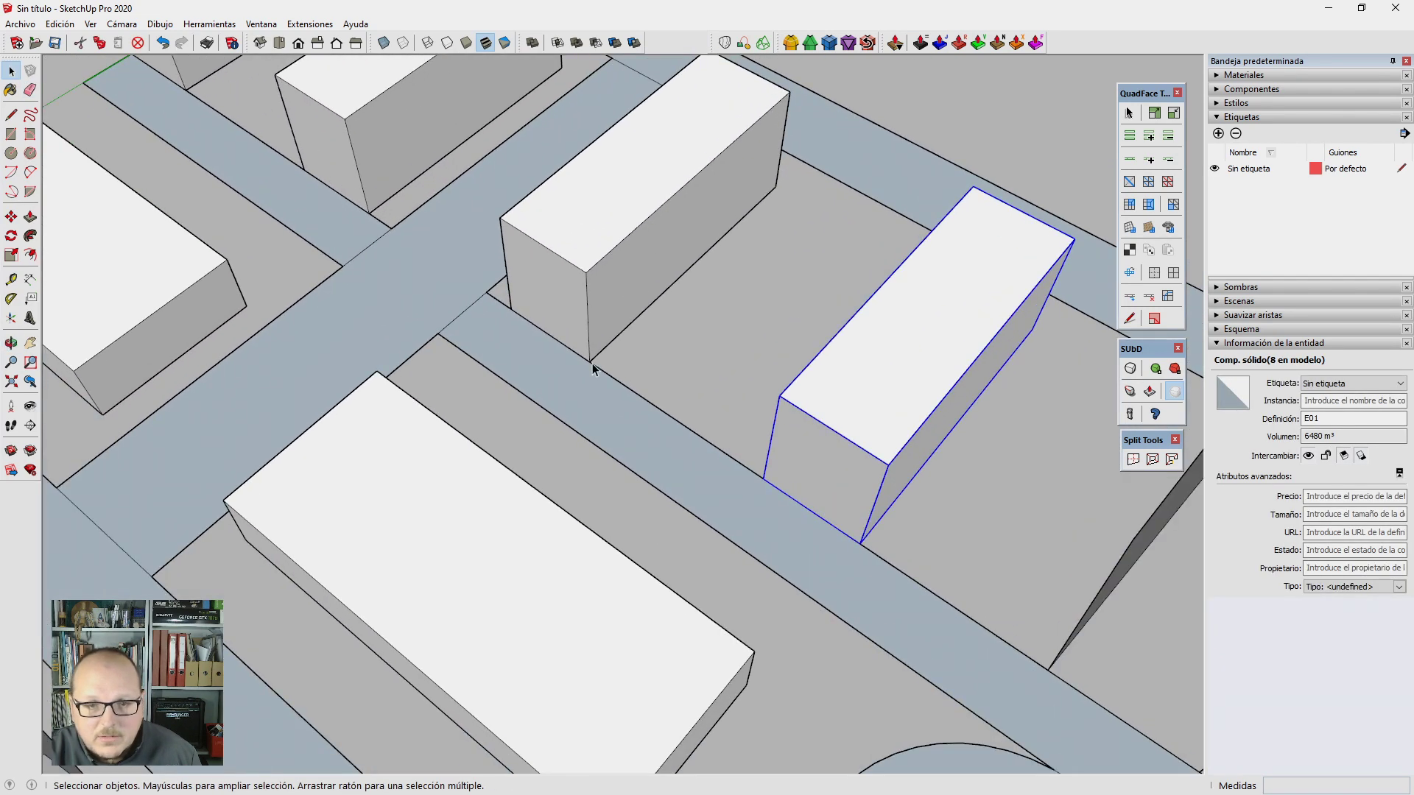
{"action": "scroll", "coordinate": [778, 321], "scroll_direction": "down", "scroll_amount": 3}
{"action": "mouse_move", "coordinate": [641, 373]}
{"action": "middle_mouse_down"}
{"action": "mouse_move", "coordinate": [521, 372]}
{"action": "mouse_move", "coordinate": [701, 353]}
{"action": "mouse_move", "coordinate": [615, 360]}
{"action": "middle_mouse_up"}
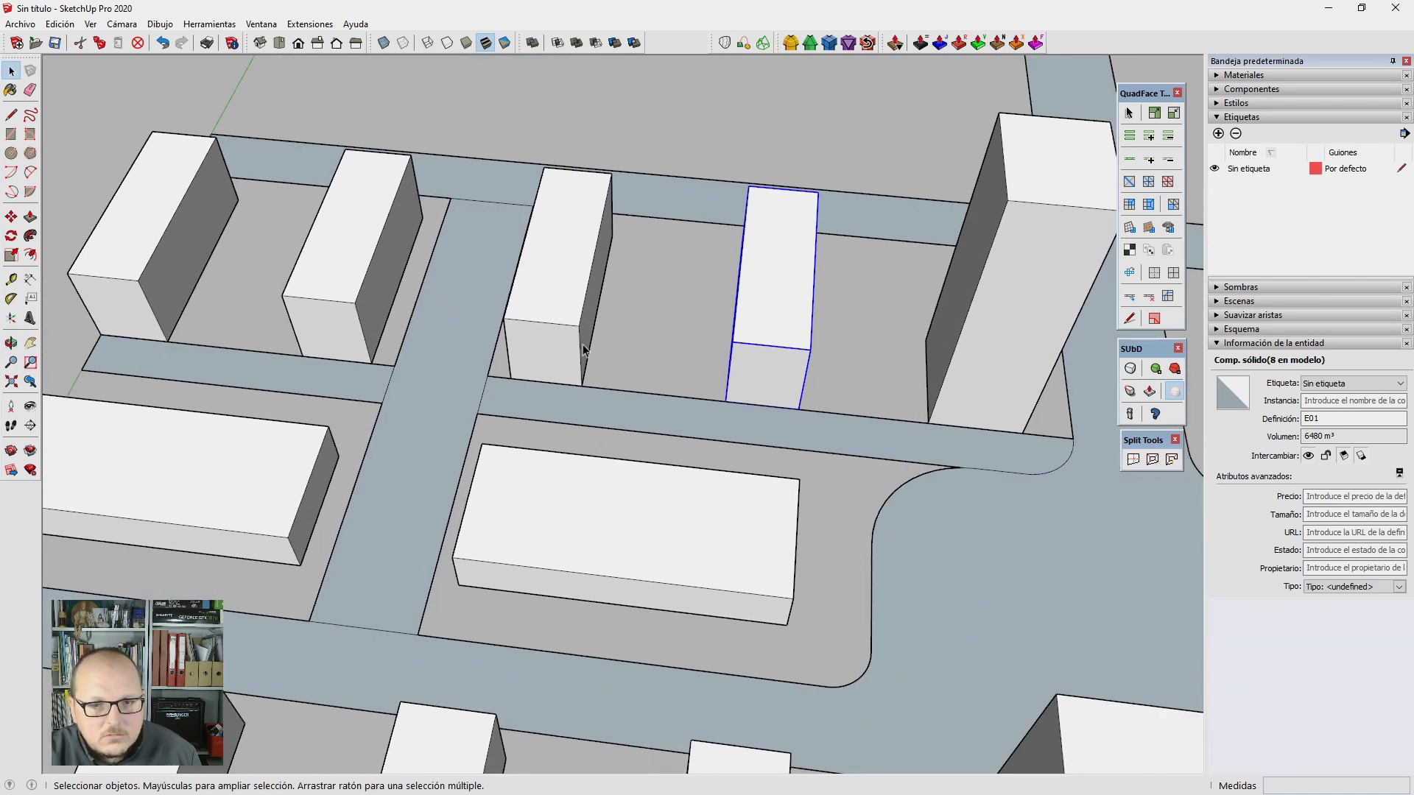
{"action": "mouse_move", "coordinate": [567, 293]}
{"action": "middle_mouse_down"}
{"action": "mouse_move", "coordinate": [612, 308]}
{"action": "mouse_move", "coordinate": [672, 366]}
{"action": "mouse_move", "coordinate": [822, 408]}
{"action": "mouse_move", "coordinate": [753, 366]}
{"action": "mouse_move", "coordinate": [626, 374]}
{"action": "mouse_move", "coordinate": [528, 329]}
{"action": "middle_mouse_up"}
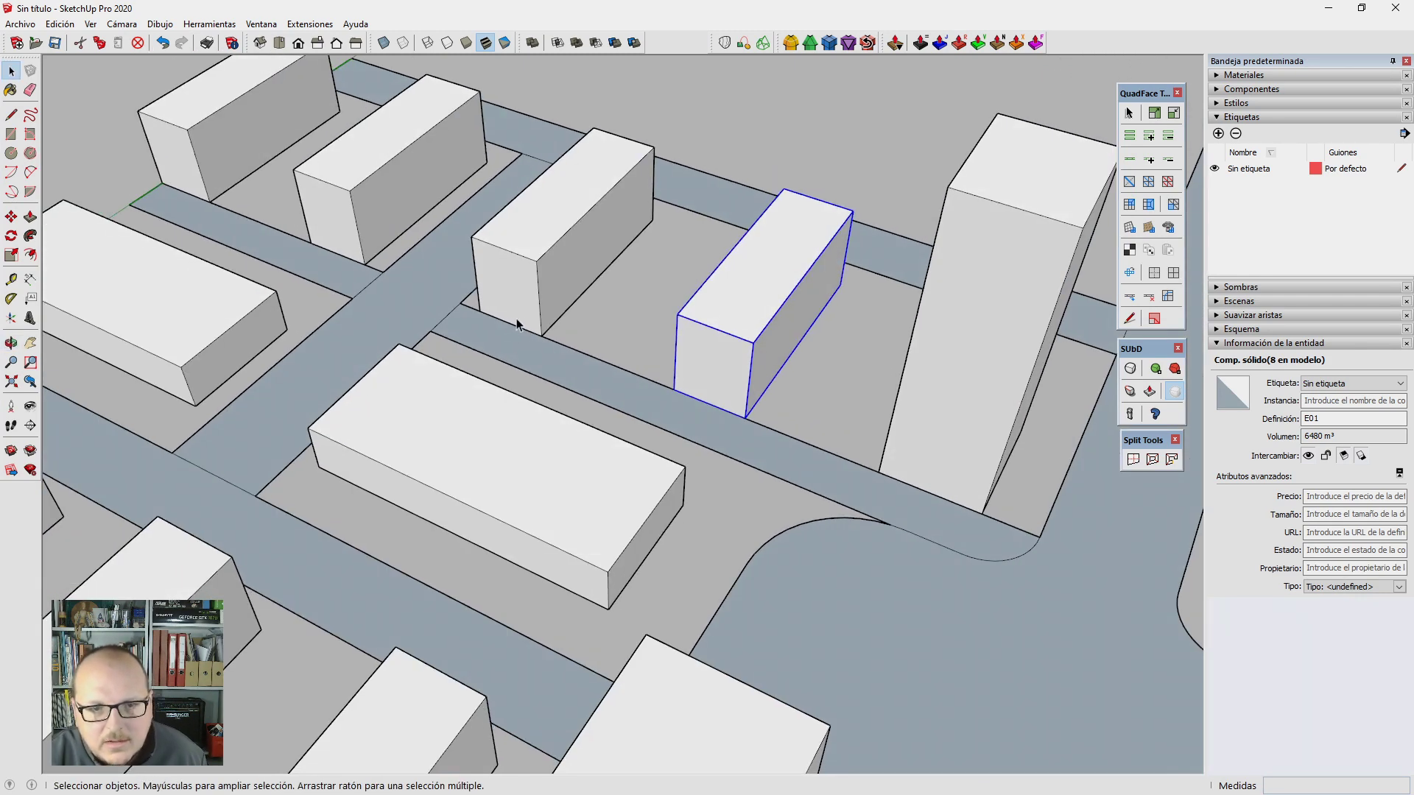
{"action": "scroll", "coordinate": [693, 380], "scroll_direction": "down", "scroll_amount": 2}
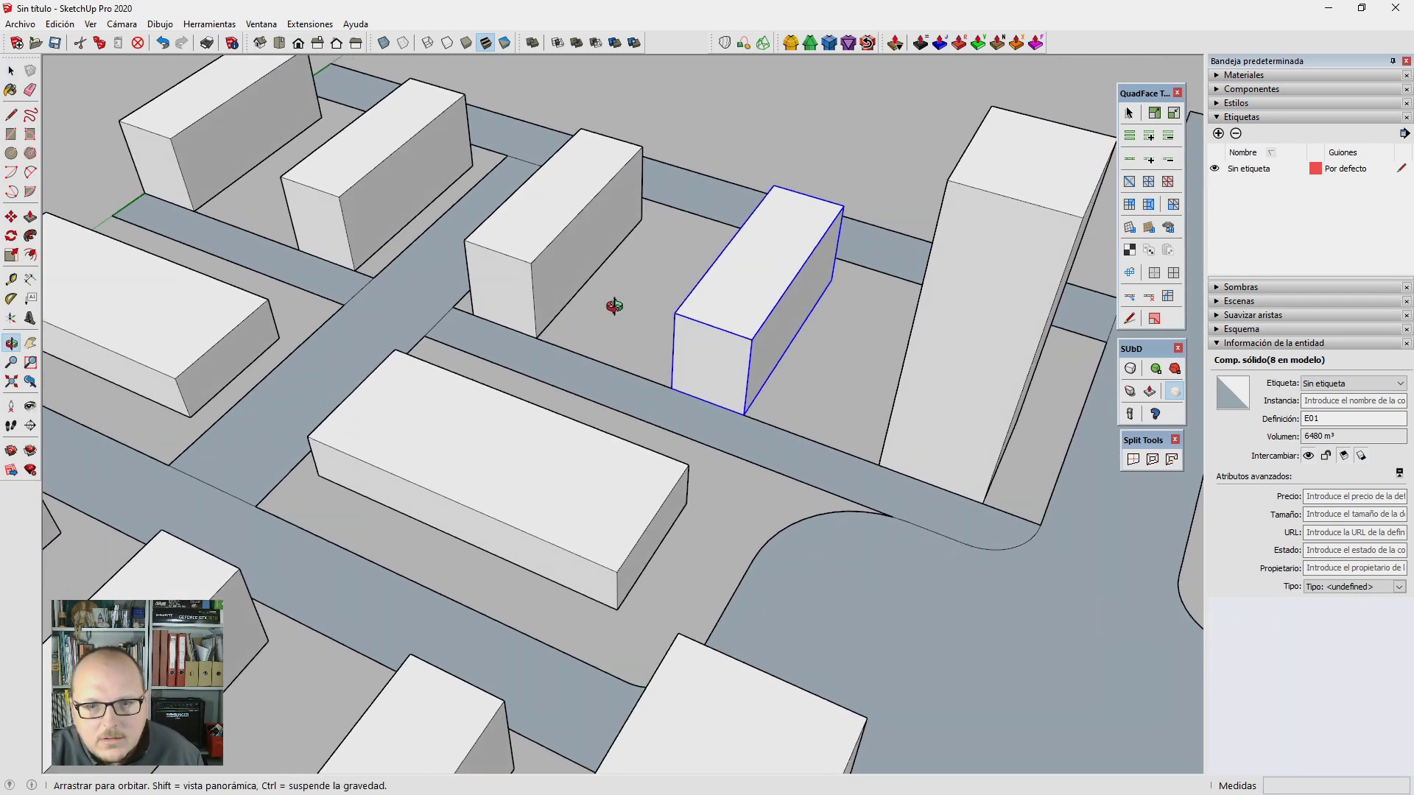
{"action": "scroll", "coordinate": [682, 221], "scroll_direction": "down", "scroll_amount": 3}
{"action": "scroll", "coordinate": [690, 241], "scroll_direction": "down", "scroll_amount": 2}
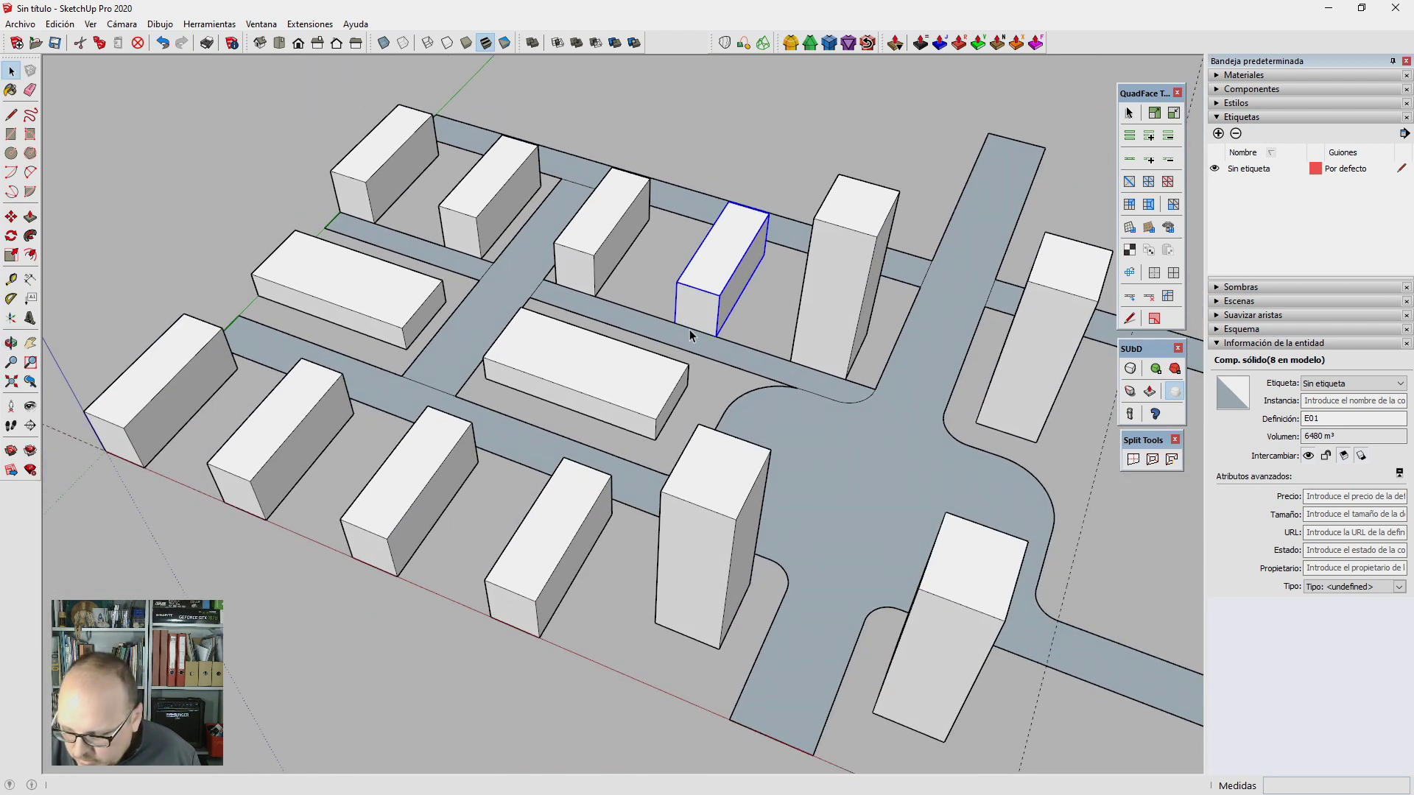
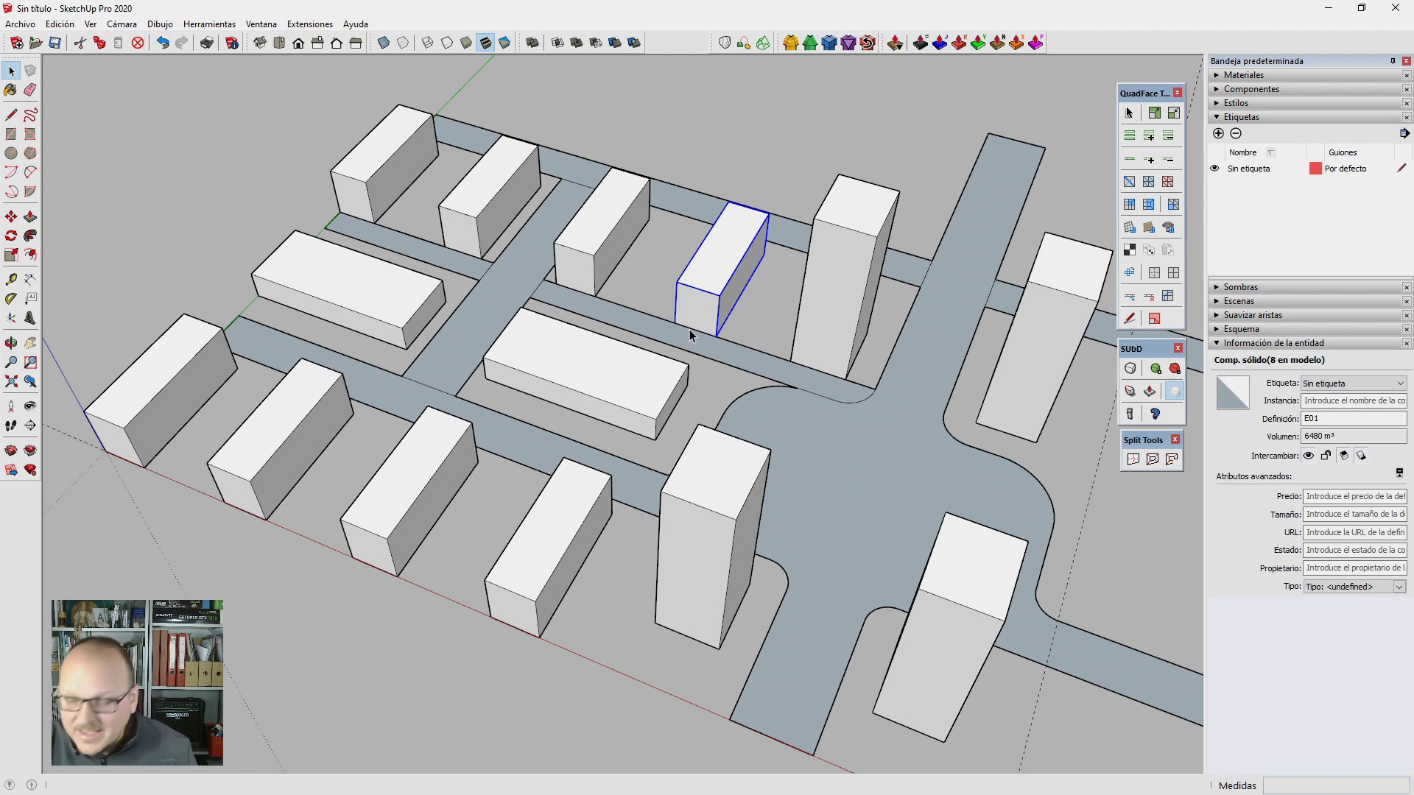
Step: Select the two long mid-block buildings together
{"action": "mouse_move", "coordinate": [776, 356]}
{"action": "middle_mouse_down"}
{"action": "mouse_move", "coordinate": [672, 253]}
{"action": "mouse_move", "coordinate": [534, 372]}
{"action": "mouse_move", "coordinate": [622, 382]}
{"action": "mouse_move", "coordinate": [663, 464]}
{"action": "mouse_move", "coordinate": [650, 412]}
{"action": "middle_mouse_up"}
{"action": "key", "text": "e"}
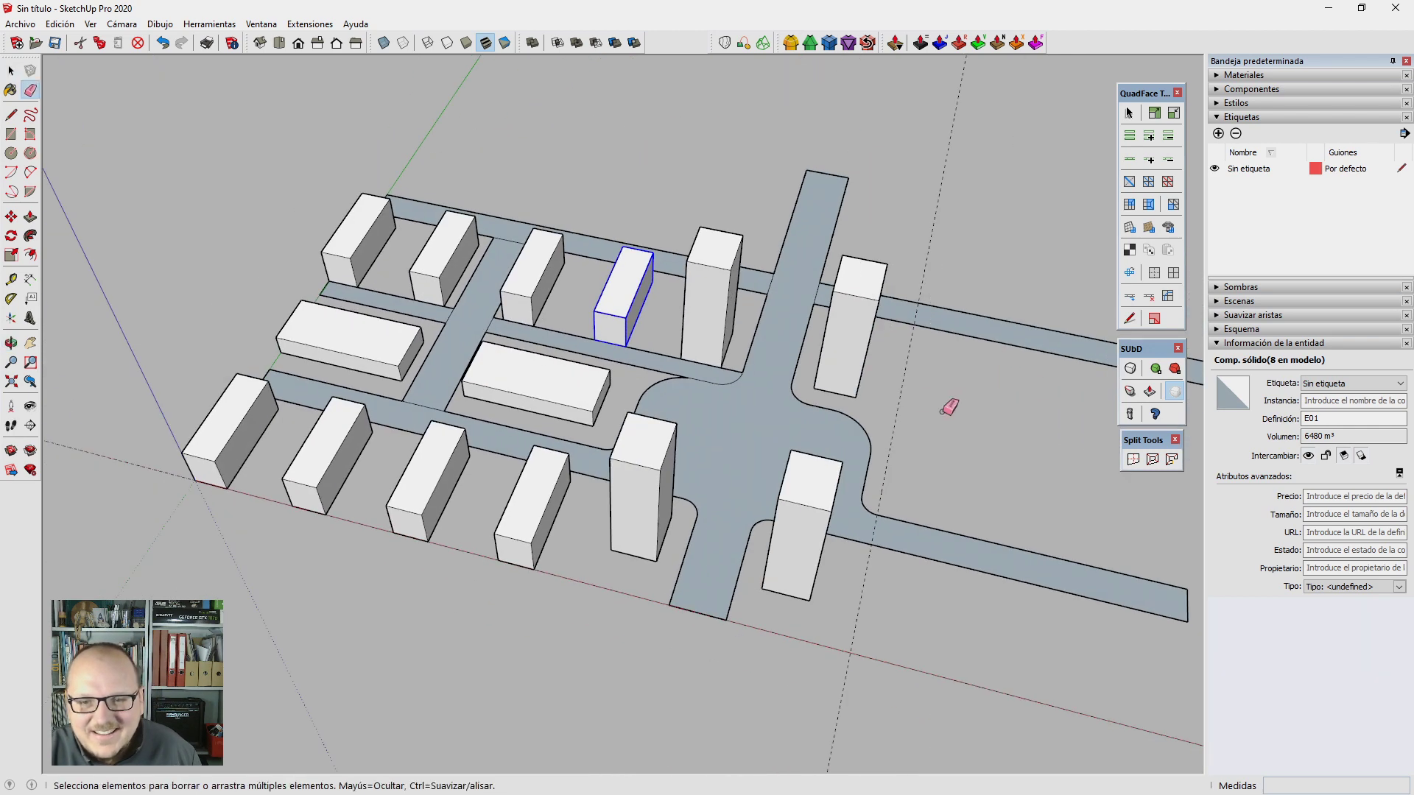
{"action": "mouse_move", "coordinate": [835, 401]}
{"action": "middle_mouse_down"}
{"action": "mouse_move", "coordinate": [552, 489]}
{"action": "mouse_move", "coordinate": [474, 426]}
{"action": "middle_mouse_up"}
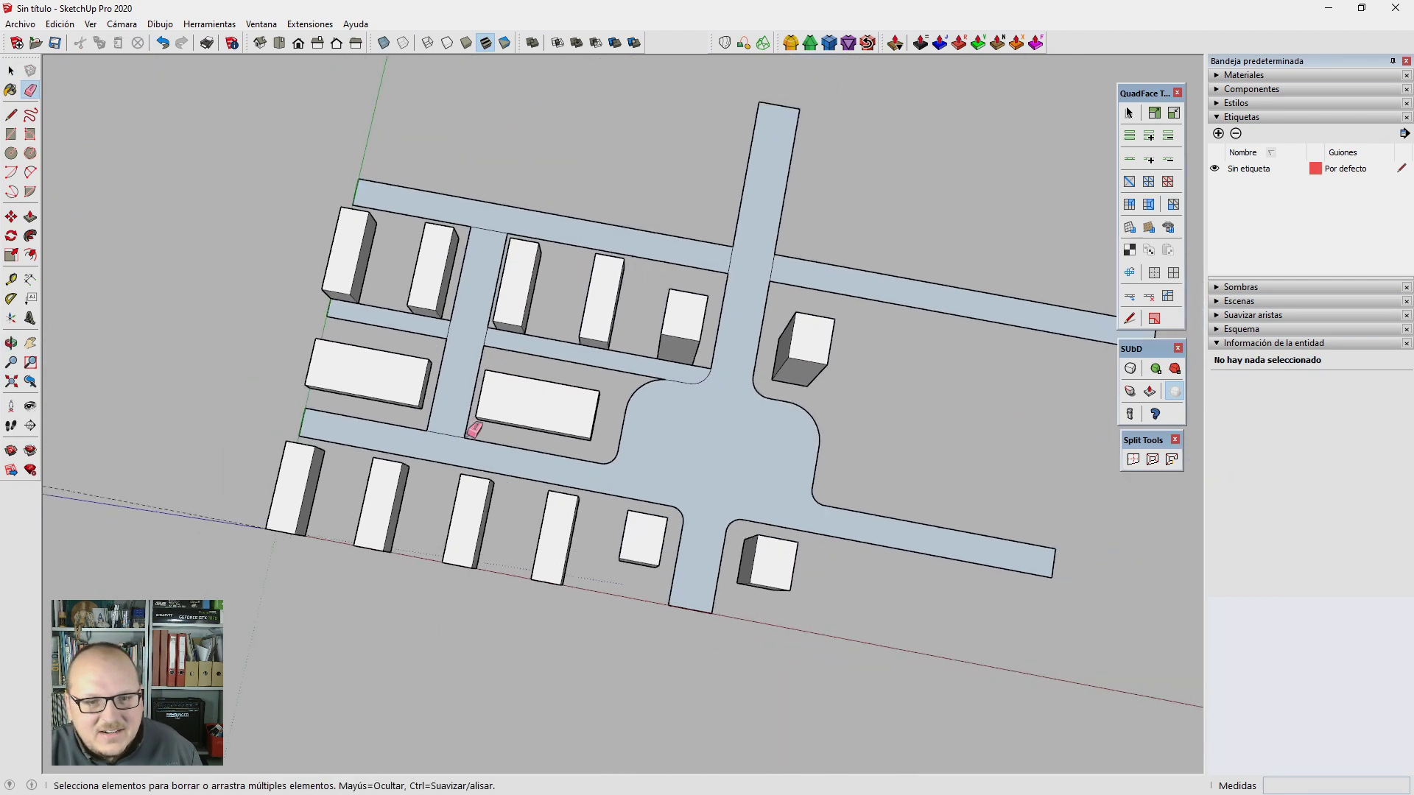
{"action": "key", "text": "space"}
{"action": "left_click", "coordinate": [365, 378]}
{"action": "scroll", "coordinate": [587, 420], "scroll_direction": "up", "scroll_amount": 2}
{"action": "left_click", "coordinate": [587, 420], "text": "shift"}
{"action": "scroll", "coordinate": [493, 451], "scroll_direction": "up", "scroll_amount": 5}
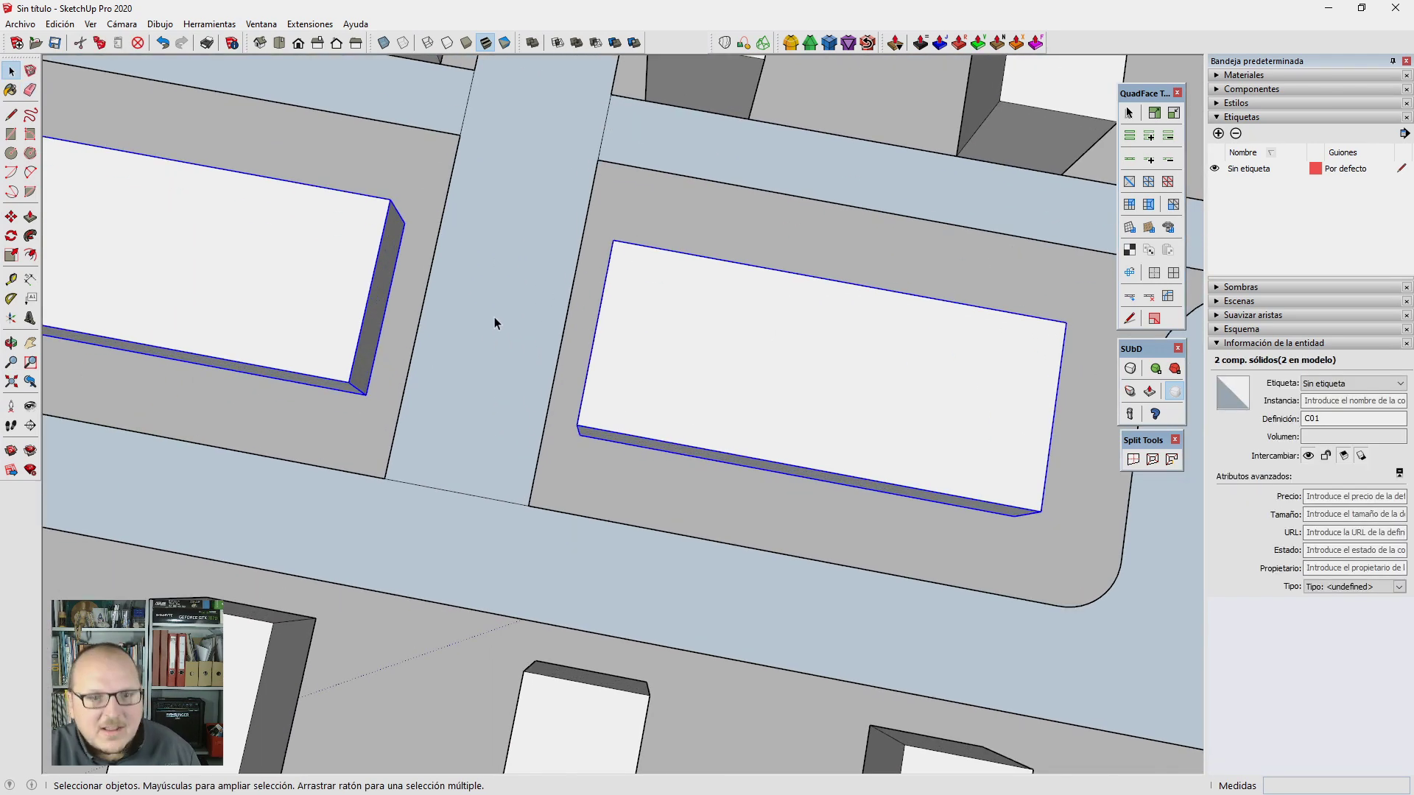
{"action": "left_click", "coordinate": [487, 360]}
{"action": "left_click", "coordinate": [333, 309]}
{"action": "scroll", "coordinate": [694, 357], "scroll_direction": "down", "scroll_amount": 2}
{"action": "left_click", "coordinate": [694, 356], "text": "shift"}
{"action": "scroll", "coordinate": [499, 391], "scroll_direction": "down", "scroll_amount": 1}
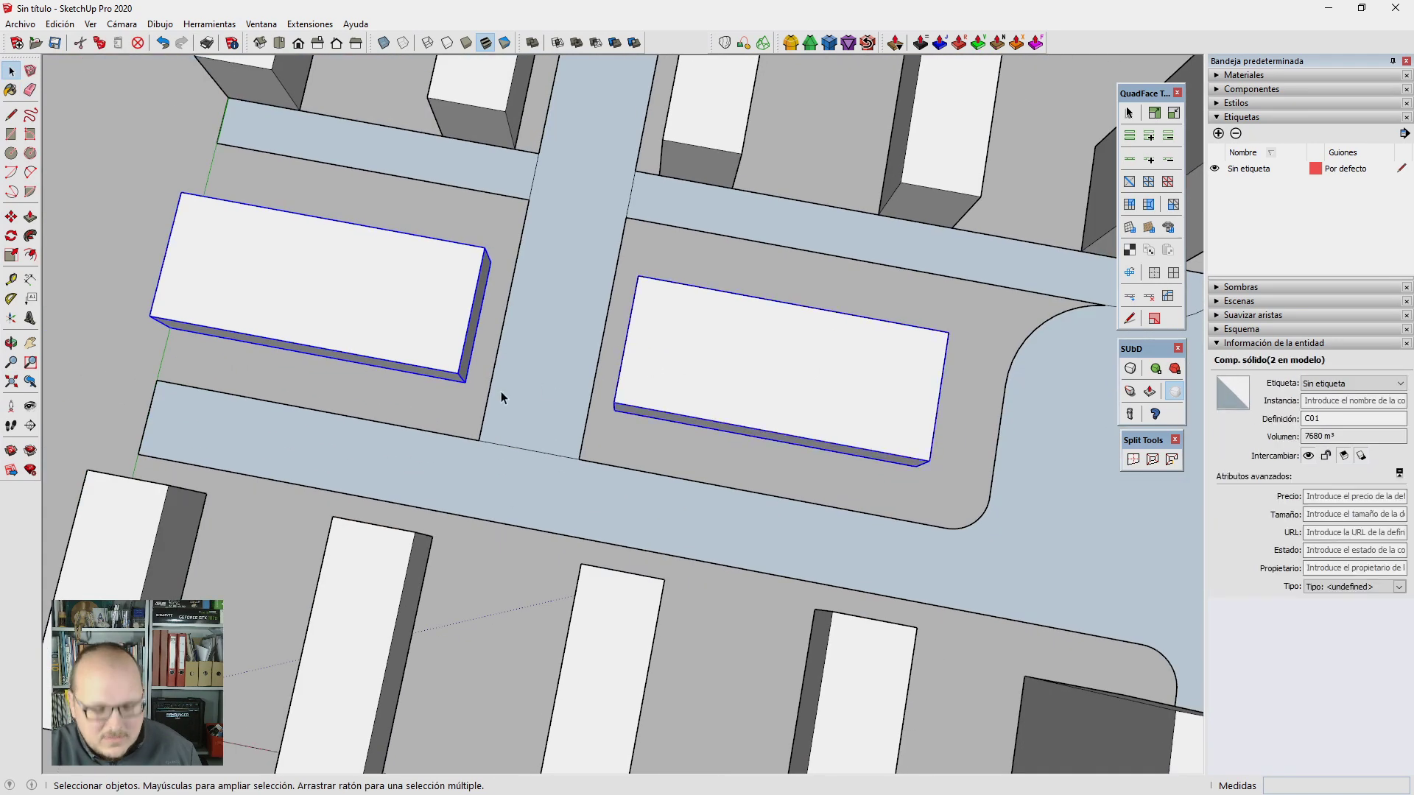
{"action": "scroll", "coordinate": [501, 391], "scroll_direction": "up", "scroll_amount": 5}
Step: Move the two selected buildings 6 m along the green axis
{"action": "key", "text": "m"}
{"action": "left_click", "coordinate": [546, 333]}
{"action": "type", "text": "6"}
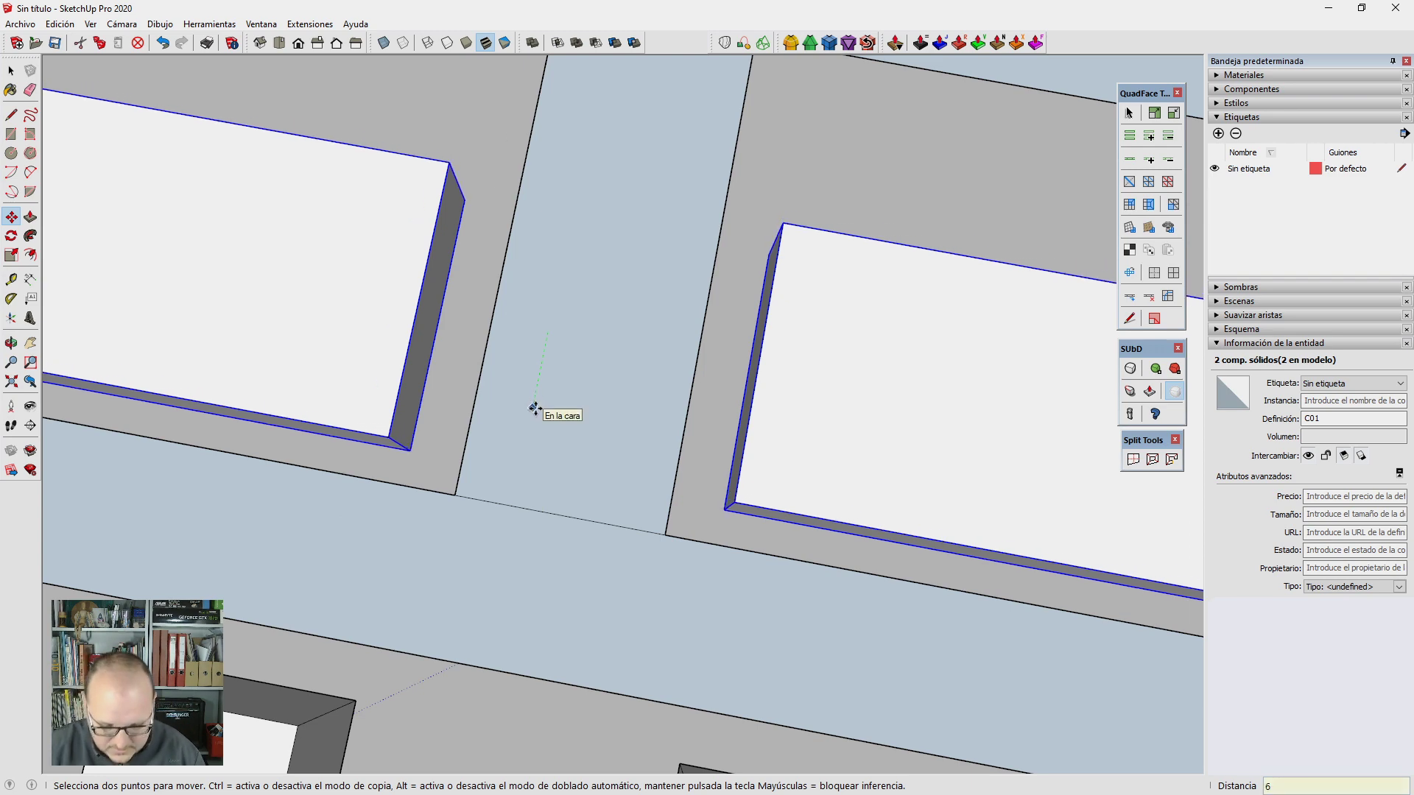
{"action": "key", "text": "Return"}
{"action": "key", "text": "space"}
Step: Draw a 132 m line along the street edge, splitting off a 545.14 m² strip
{"action": "scroll", "coordinate": [520, 409], "scroll_direction": "down", "scroll_amount": 3}
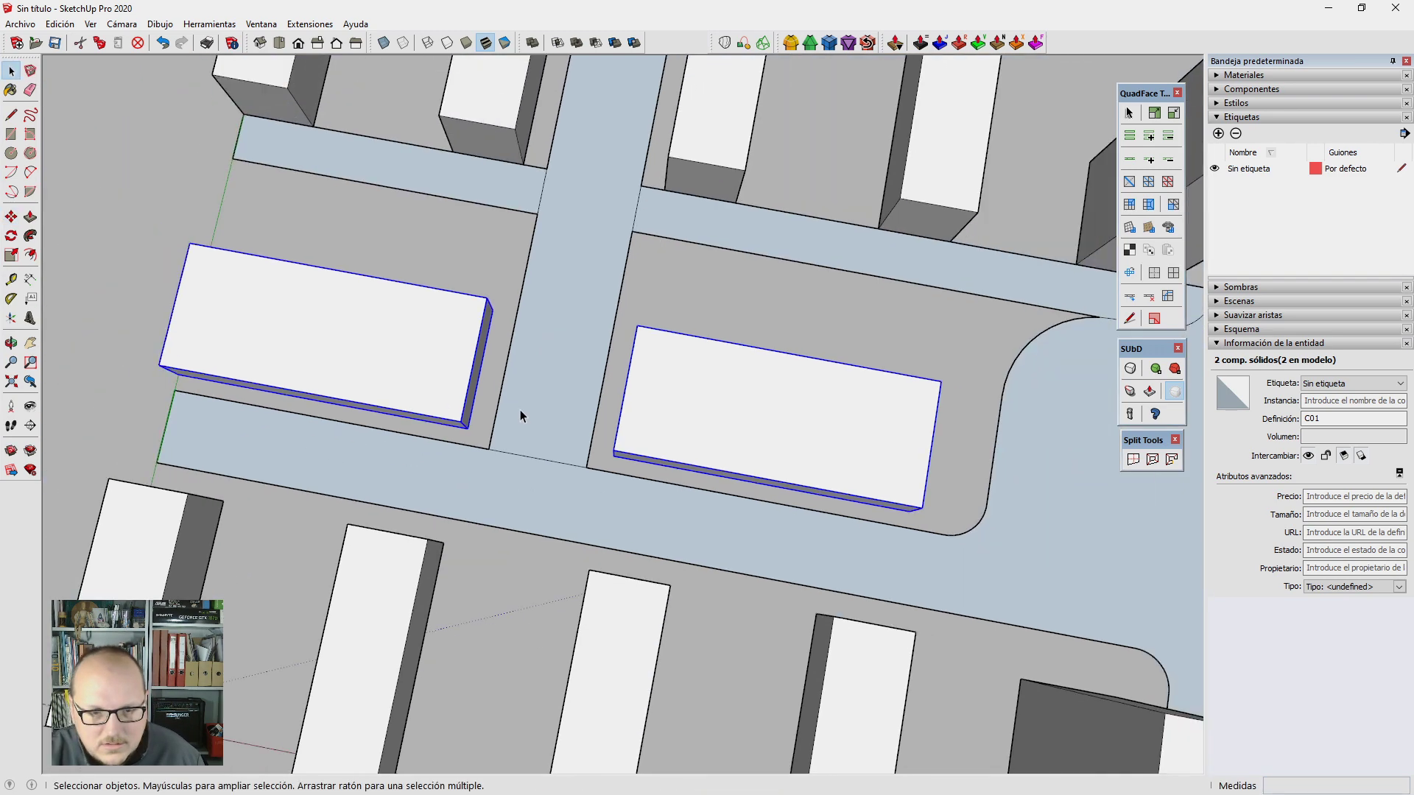
{"action": "scroll", "coordinate": [522, 410], "scroll_direction": "down", "scroll_amount": 3}
{"action": "scroll", "coordinate": [559, 434], "scroll_direction": "up", "scroll_amount": 2}
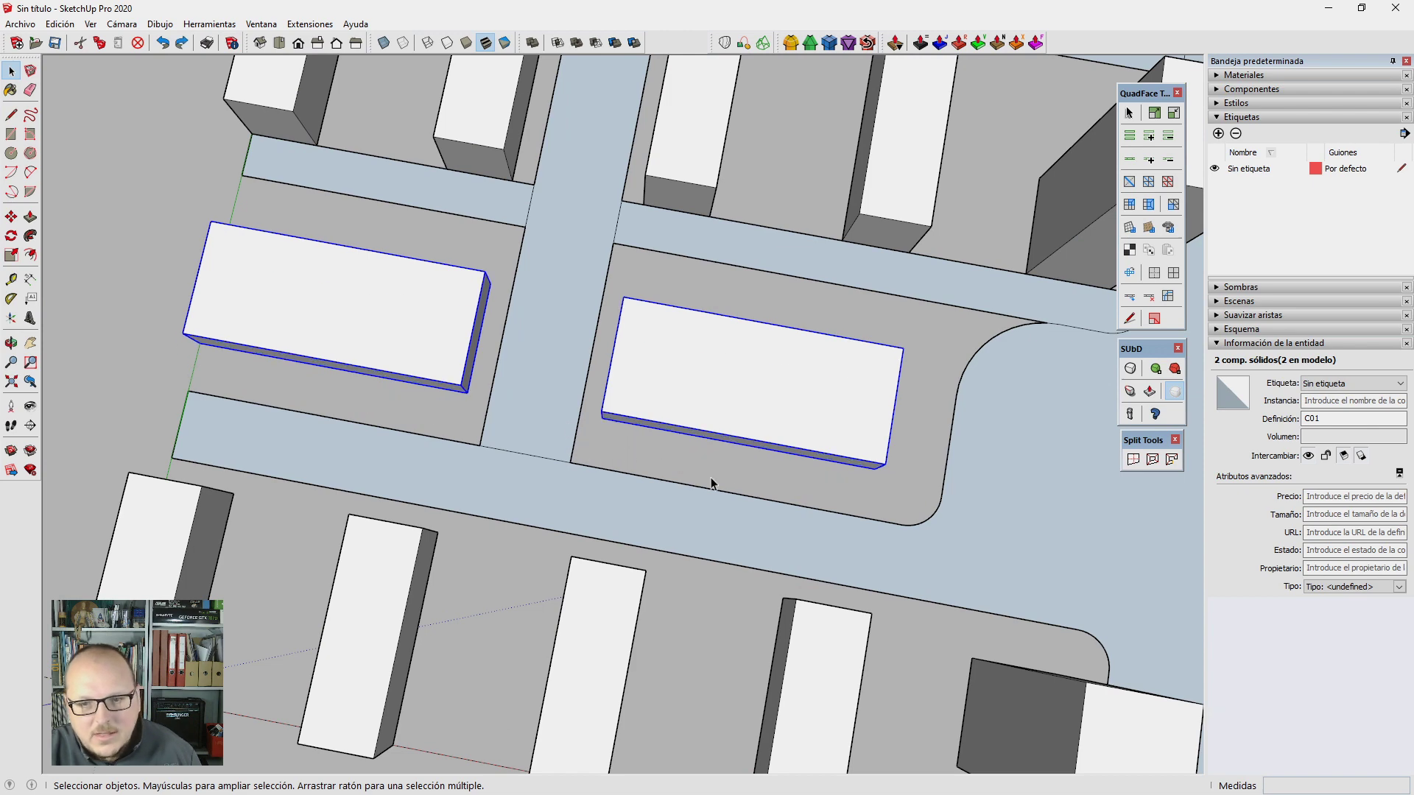
{"action": "scroll", "coordinate": [609, 378], "scroll_direction": "up", "scroll_amount": 1}
{"action": "left_click", "coordinate": [568, 435]}
{"action": "scroll", "coordinate": [528, 379], "scroll_direction": "up", "scroll_amount": 3}
{"action": "key", "text": "l"}
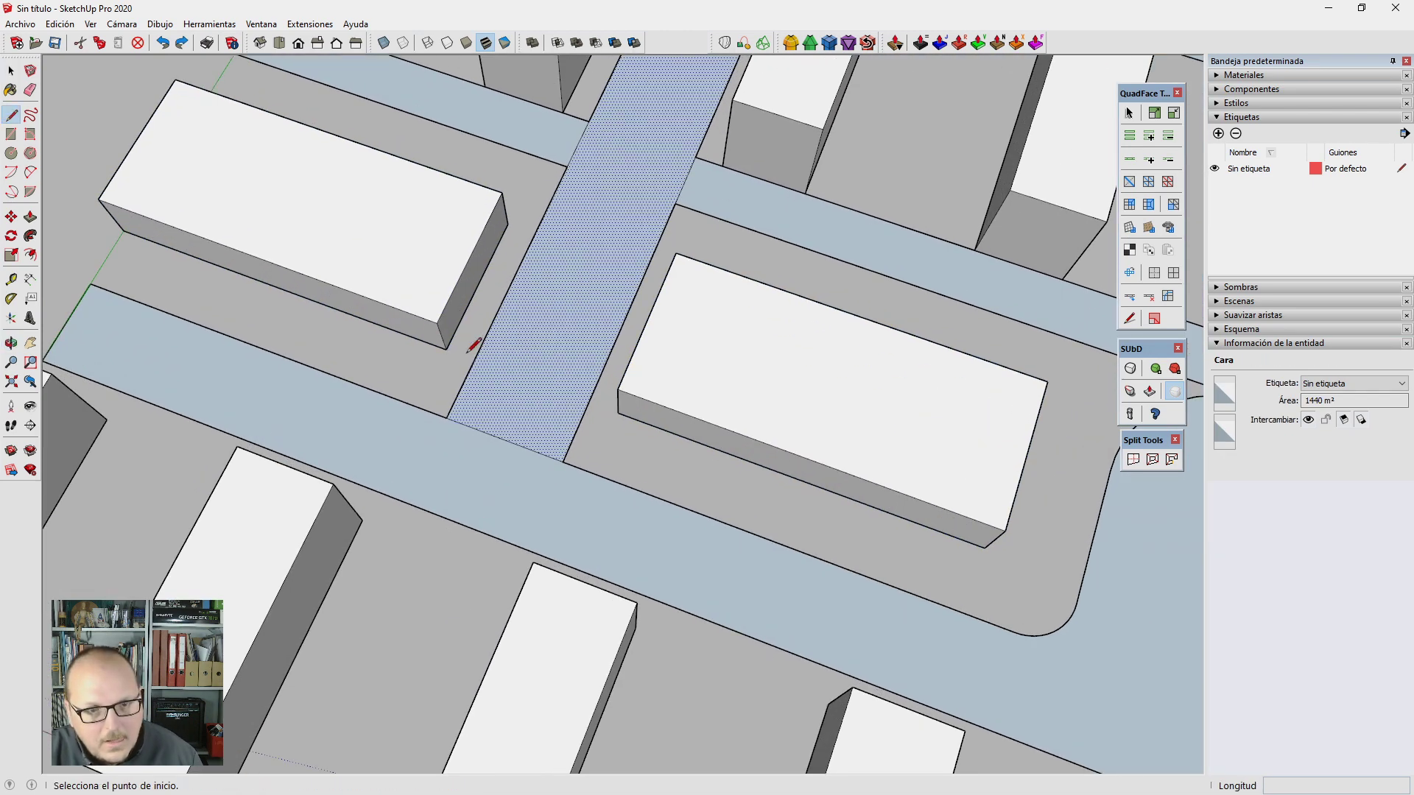
{"action": "left_click", "coordinate": [122, 232]}
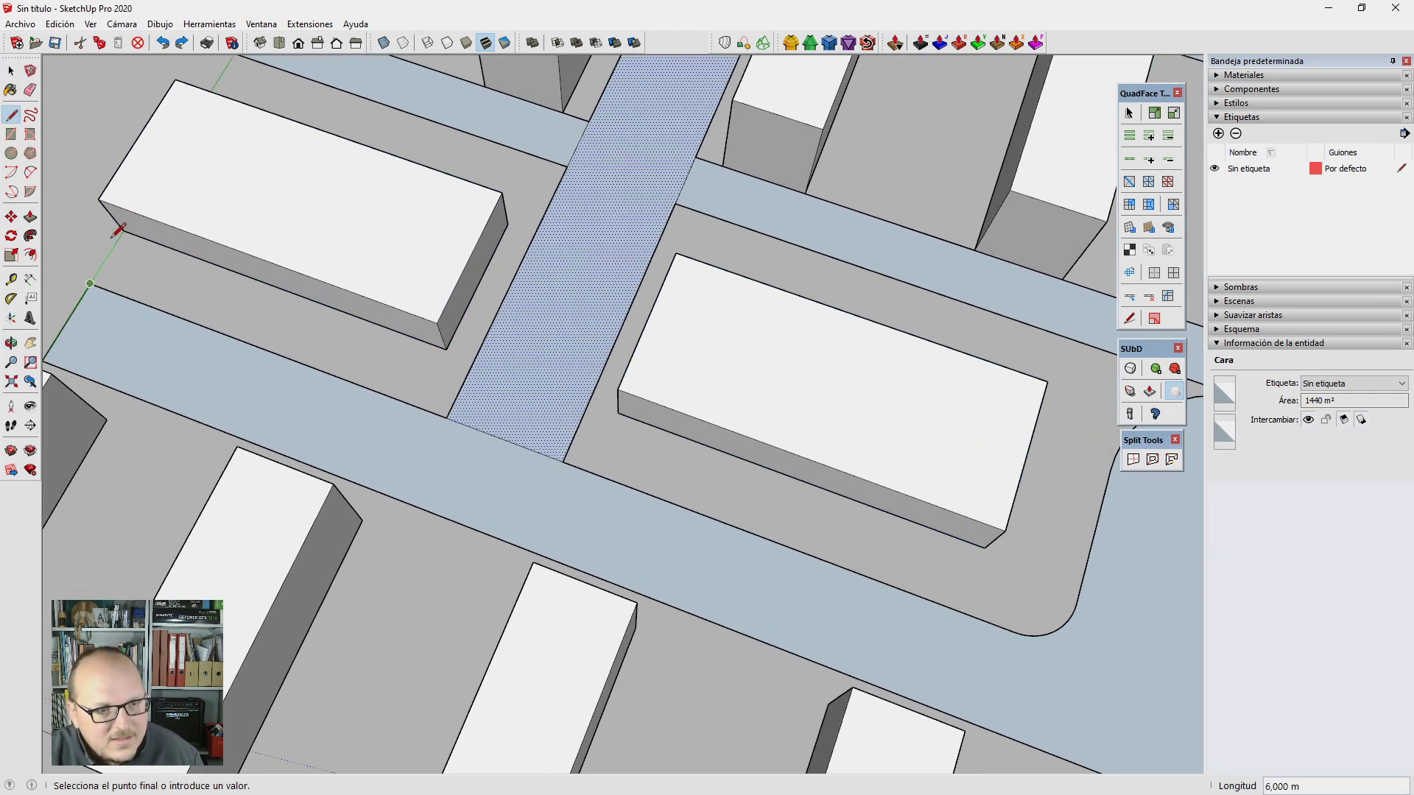
{"action": "scroll", "coordinate": [287, 281], "scroll_direction": "down", "scroll_amount": 2}
{"action": "scroll", "coordinate": [847, 486], "scroll_direction": "up", "scroll_amount": 1}
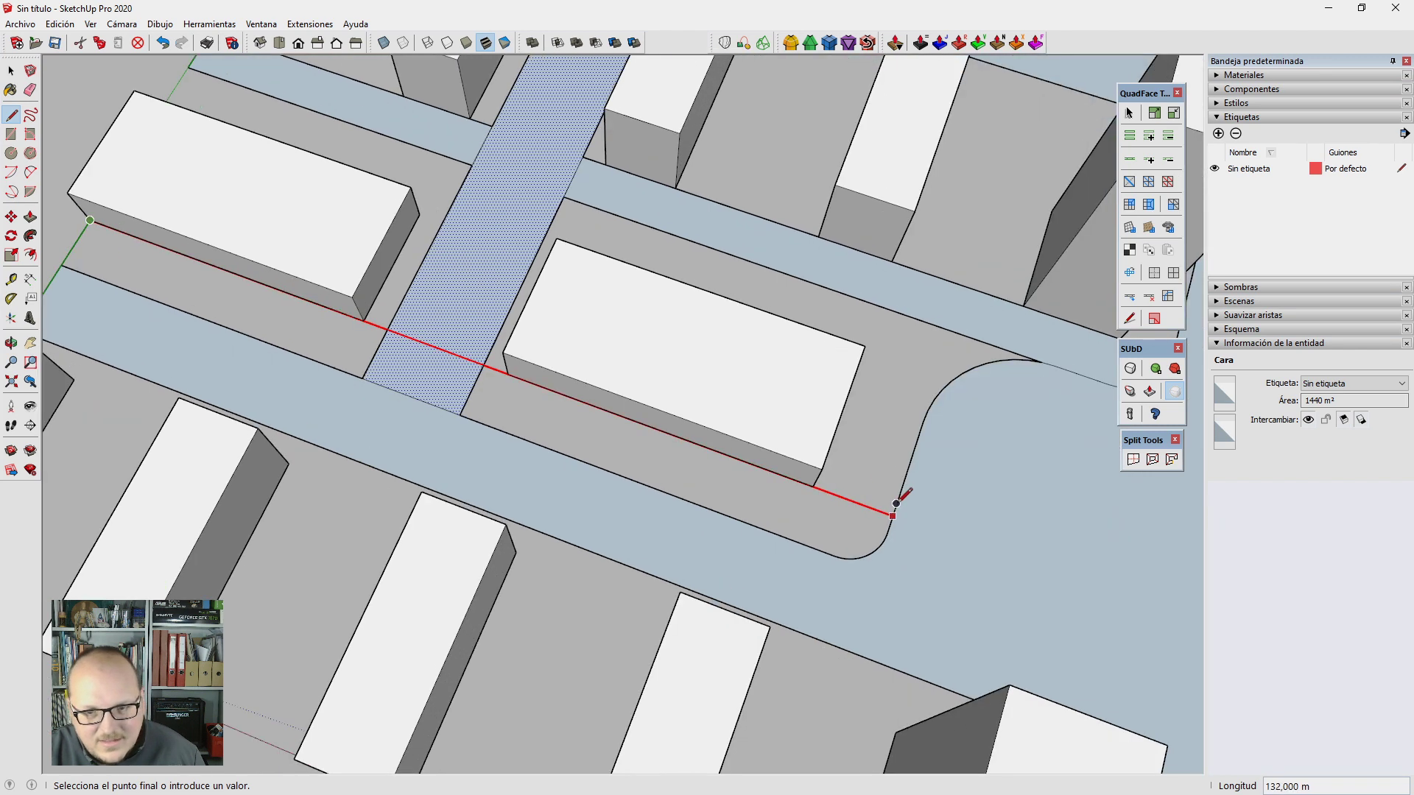
{"action": "left_click", "coordinate": [892, 514]}
{"action": "key", "text": "space"}
Step: Select the new strip in front of the central building and view the block from the front
{"action": "key", "text": "e"}
{"action": "key", "text": "space"}
{"action": "scroll", "coordinate": [582, 421], "scroll_direction": "down", "scroll_amount": 2}
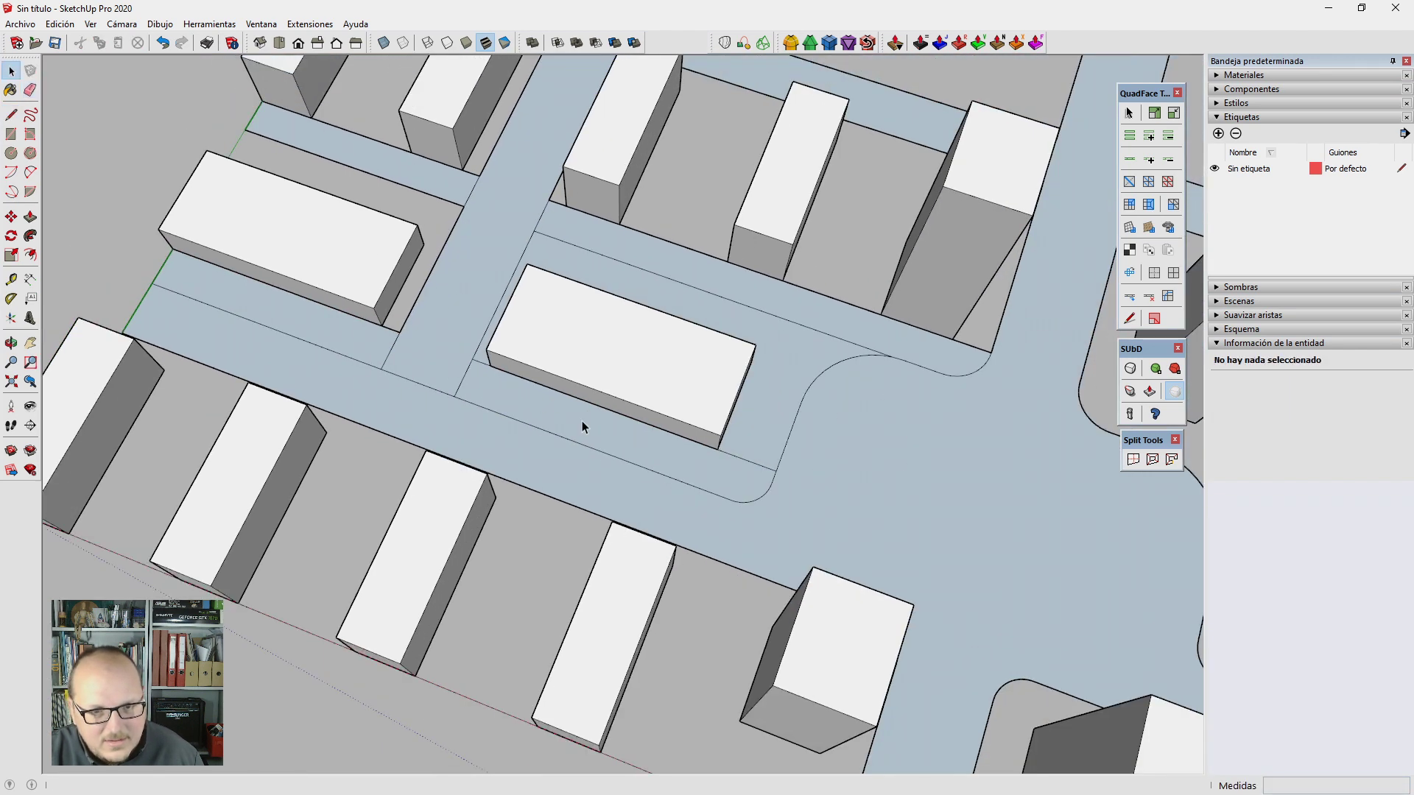
{"action": "left_click", "coordinate": [581, 421]}
{"action": "scroll", "coordinate": [451, 355], "scroll_direction": "up", "scroll_amount": 1}
{"action": "key", "text": "l"}
{"action": "scroll", "coordinate": [289, 148], "scroll_direction": "up", "scroll_amount": 1}
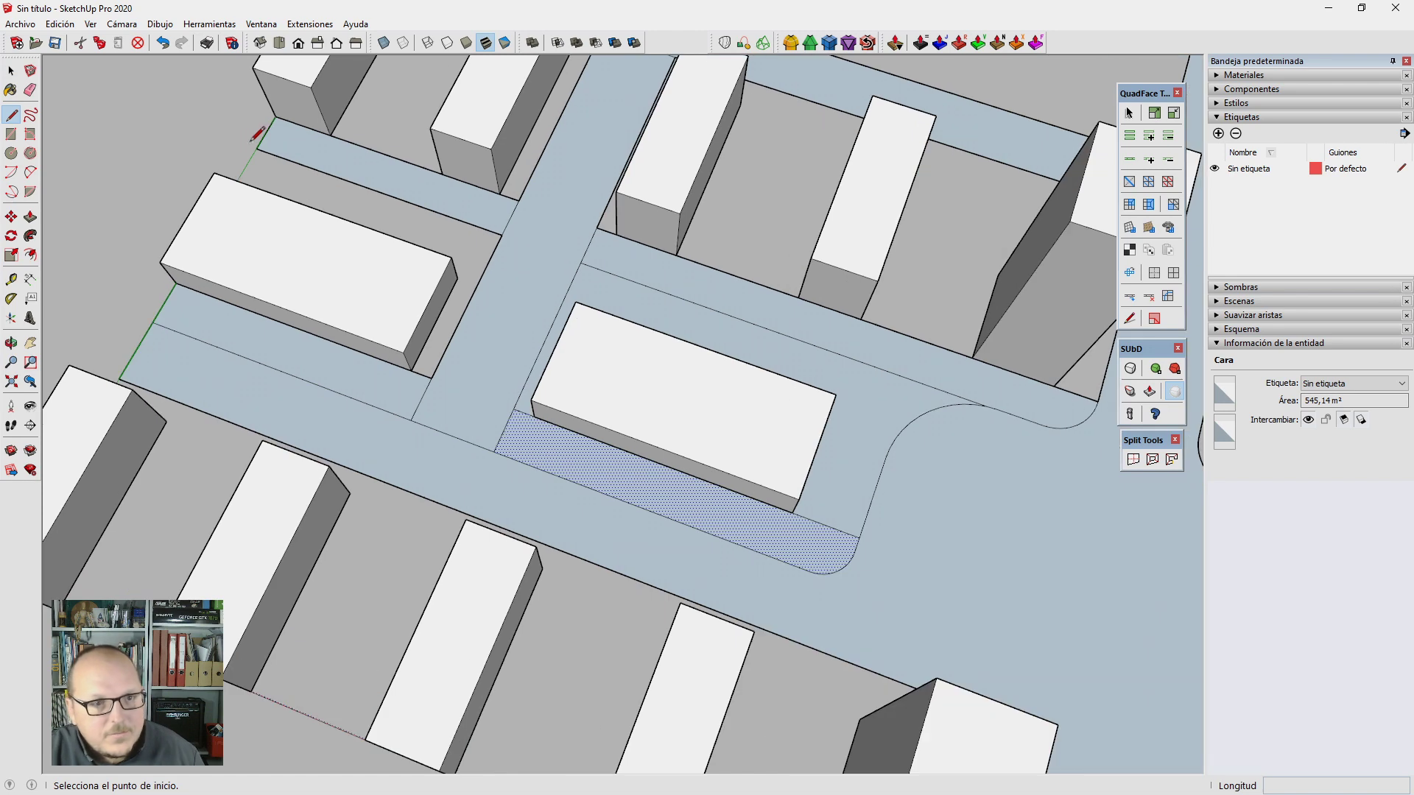
{"action": "left_click", "coordinate": [257, 148]}
{"action": "key", "text": "space"}
{"action": "scroll", "coordinate": [502, 360], "scroll_direction": "down", "scroll_amount": 3}
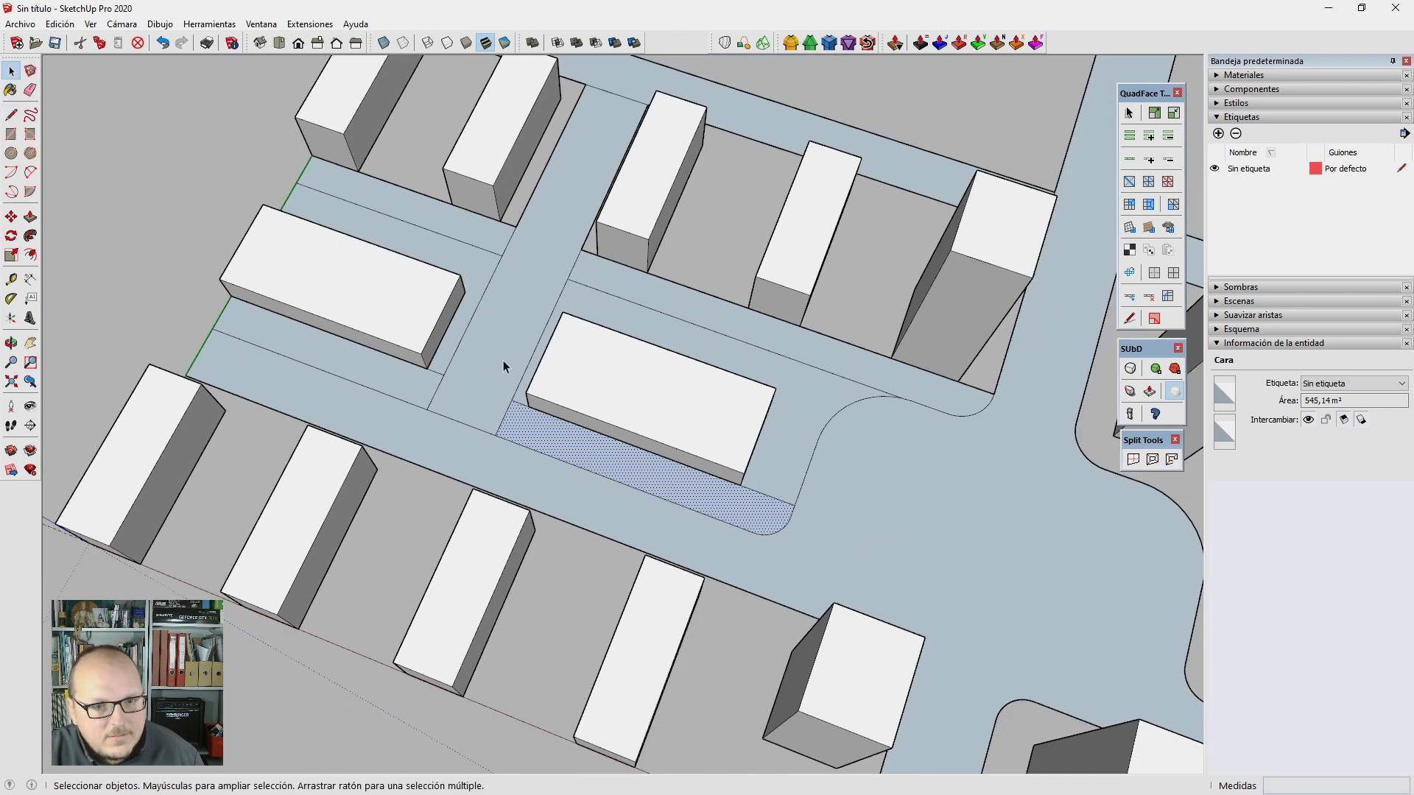
{"action": "mouse_move", "coordinate": [502, 360]}
{"action": "middle_mouse_down"}
{"action": "mouse_move", "coordinate": [651, 403]}
{"action": "mouse_move", "coordinate": [707, 397]}
{"action": "middle_mouse_up"}
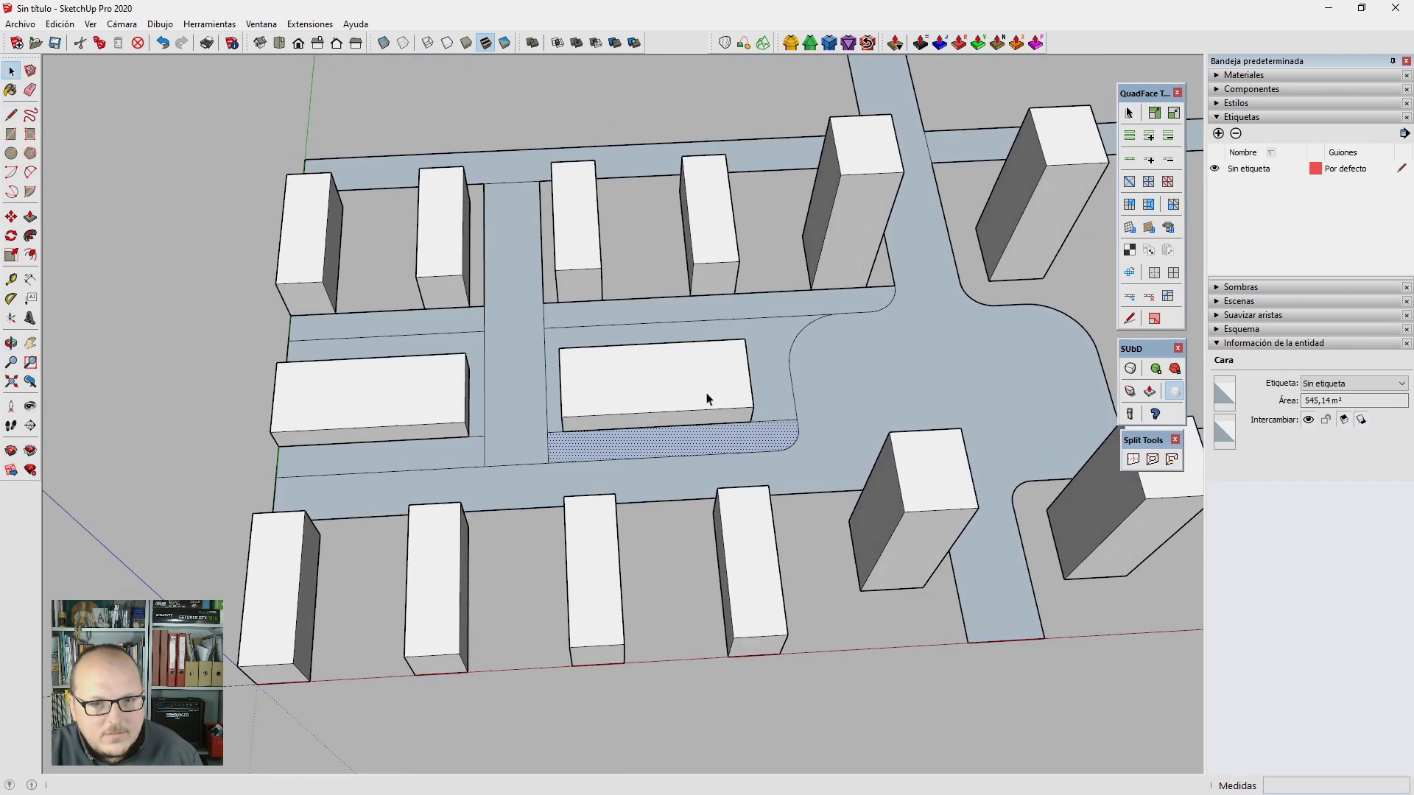
{"action": "scroll", "coordinate": [707, 397], "scroll_direction": "up", "scroll_amount": 2}
Step: Stretch the central and left long buildings longer along the red axis
{"action": "left_click", "coordinate": [588, 316]}
{"action": "scroll", "coordinate": [601, 373], "scroll_direction": "up", "scroll_amount": 2}
{"action": "scroll", "coordinate": [600, 373], "scroll_direction": "up", "scroll_amount": 2}
{"action": "key", "text": "s"}
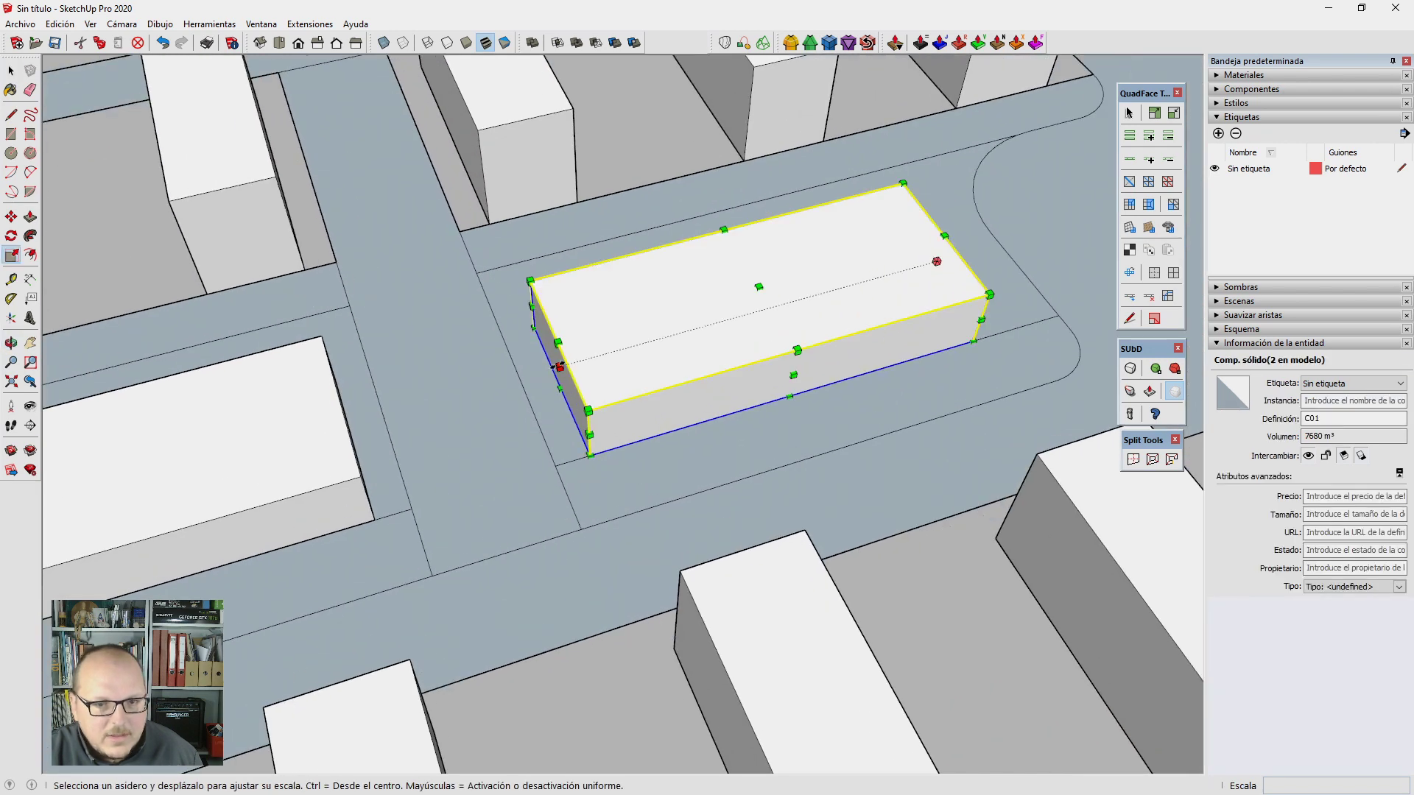
{"action": "left_click_drag", "start_coordinate": [560, 366], "coordinate": [524, 376]}
{"action": "middle_click_drag", "start_coordinate": [439, 472], "coordinate": [335, 393]}
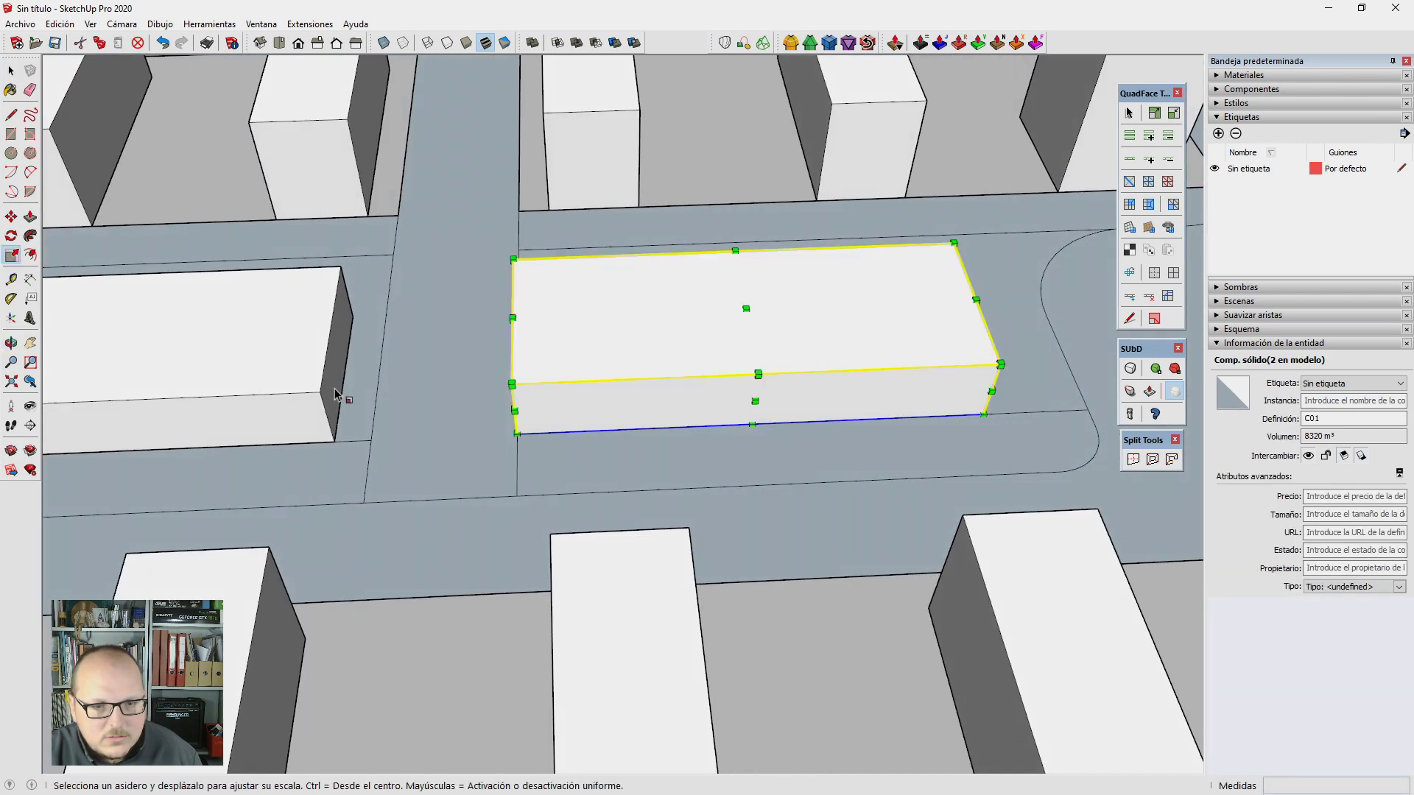
{"action": "left_click", "coordinate": [328, 398]}
{"action": "left_click_drag", "start_coordinate": [339, 354], "coordinate": [388, 451]}
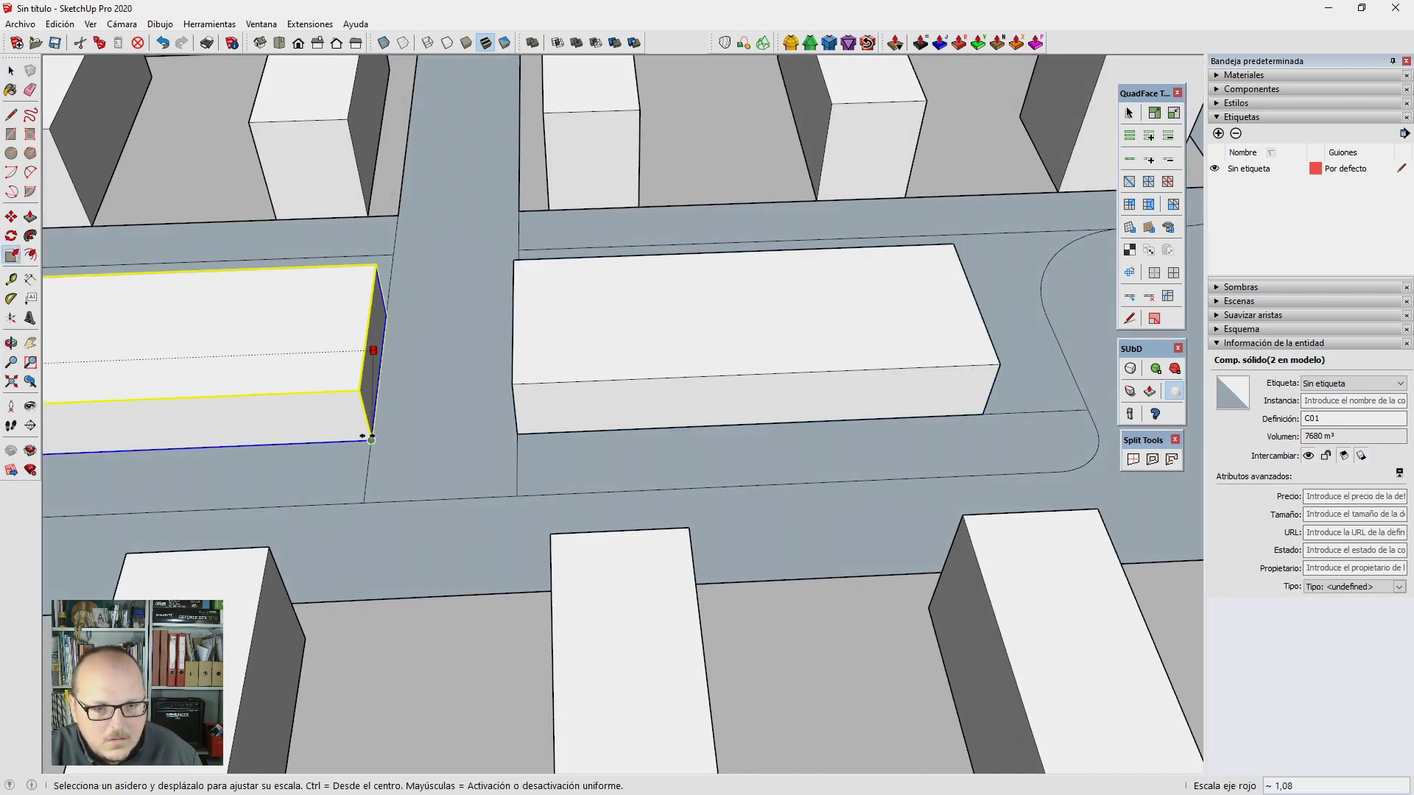
{"action": "key", "text": "space"}
{"action": "mouse_move", "coordinate": [388, 450]}
{"action": "middle_mouse_down"}
{"action": "mouse_move", "coordinate": [613, 428]}
{"action": "mouse_move", "coordinate": [599, 496]}
{"action": "mouse_move", "coordinate": [572, 477]}
{"action": "mouse_move", "coordinate": [634, 442]}
{"action": "mouse_move", "coordinate": [716, 466]}
{"action": "mouse_move", "coordinate": [750, 414]}
{"action": "middle_mouse_up"}
{"action": "scroll", "coordinate": [716, 466], "scroll_direction": "up", "scroll_amount": 3}
Step: Draw a line from the building corner splitting the road face beside the central building
{"action": "key", "text": "l"}
{"action": "left_click", "coordinate": [631, 506]}
{"action": "scroll", "coordinate": [640, 486], "scroll_direction": "up", "scroll_amount": 2}
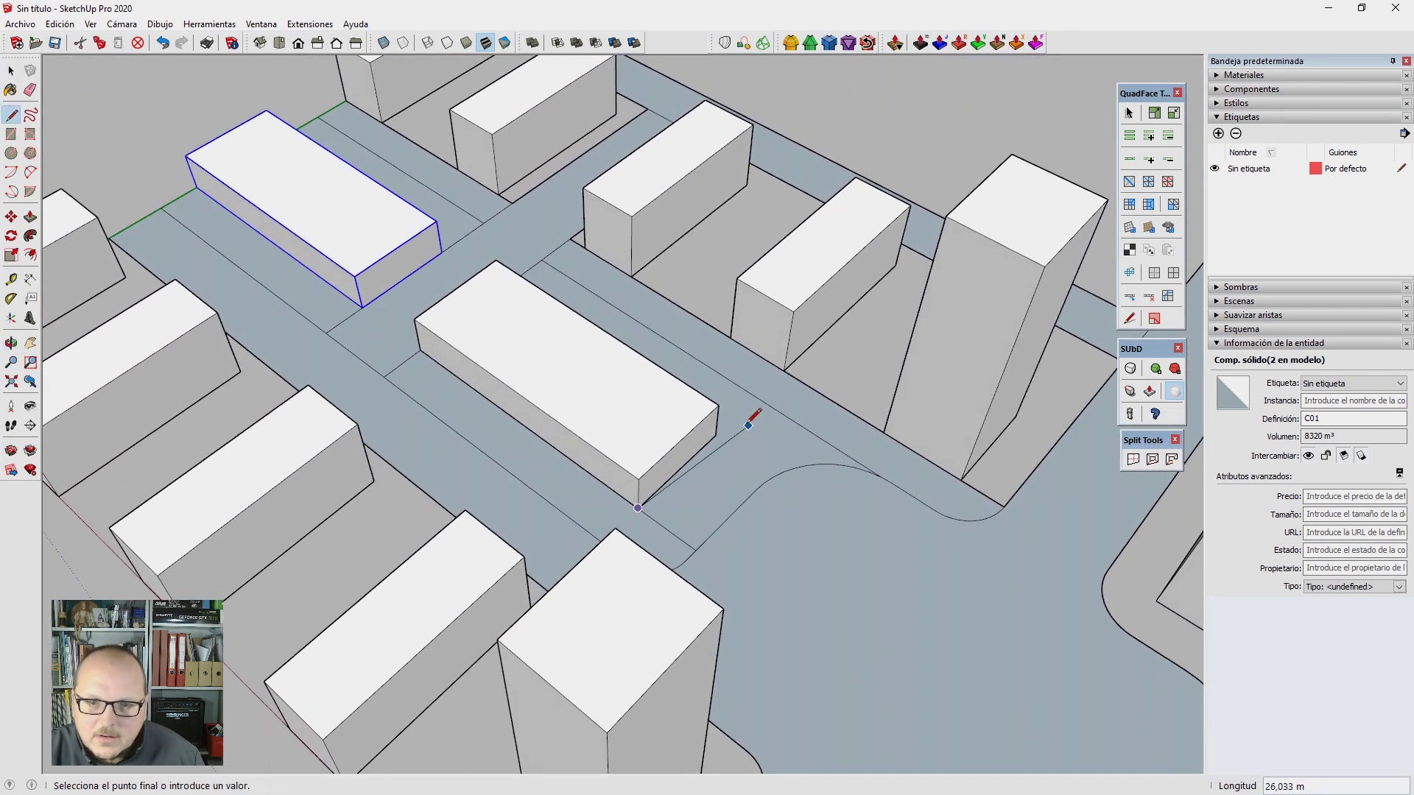
{"action": "left_click", "coordinate": [920, 253]}
{"action": "scroll", "coordinate": [796, 388], "scroll_direction": "down", "scroll_amount": 3}
{"action": "middle_click_drag", "start_coordinate": [795, 388], "coordinate": [759, 436]}
{"action": "key", "text": "space"}
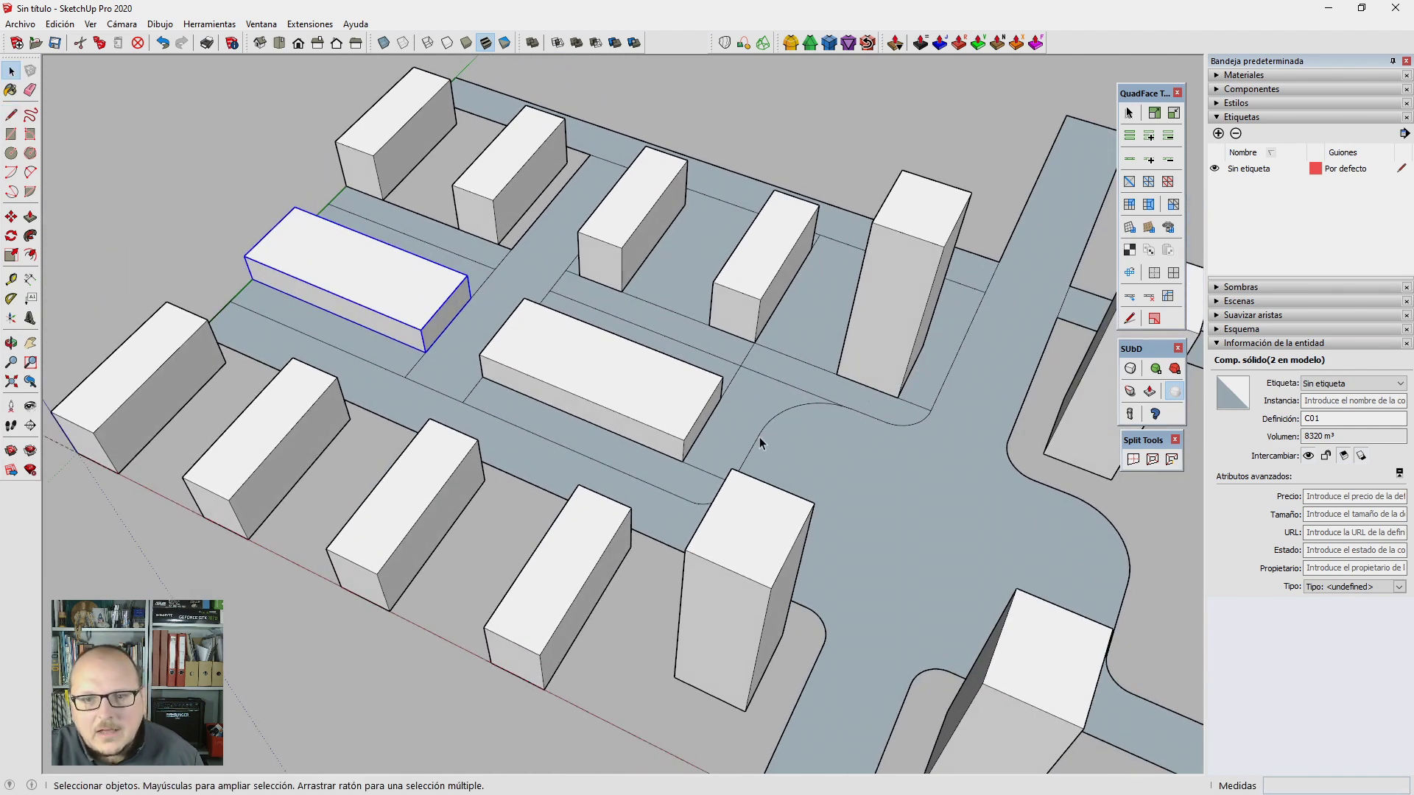
{"action": "left_click", "coordinate": [758, 436]}
{"action": "scroll", "coordinate": [759, 436], "scroll_direction": "up", "scroll_amount": 3}
{"action": "key", "text": "e"}
{"action": "scroll", "coordinate": [776, 315], "scroll_direction": "up", "scroll_amount": 2}
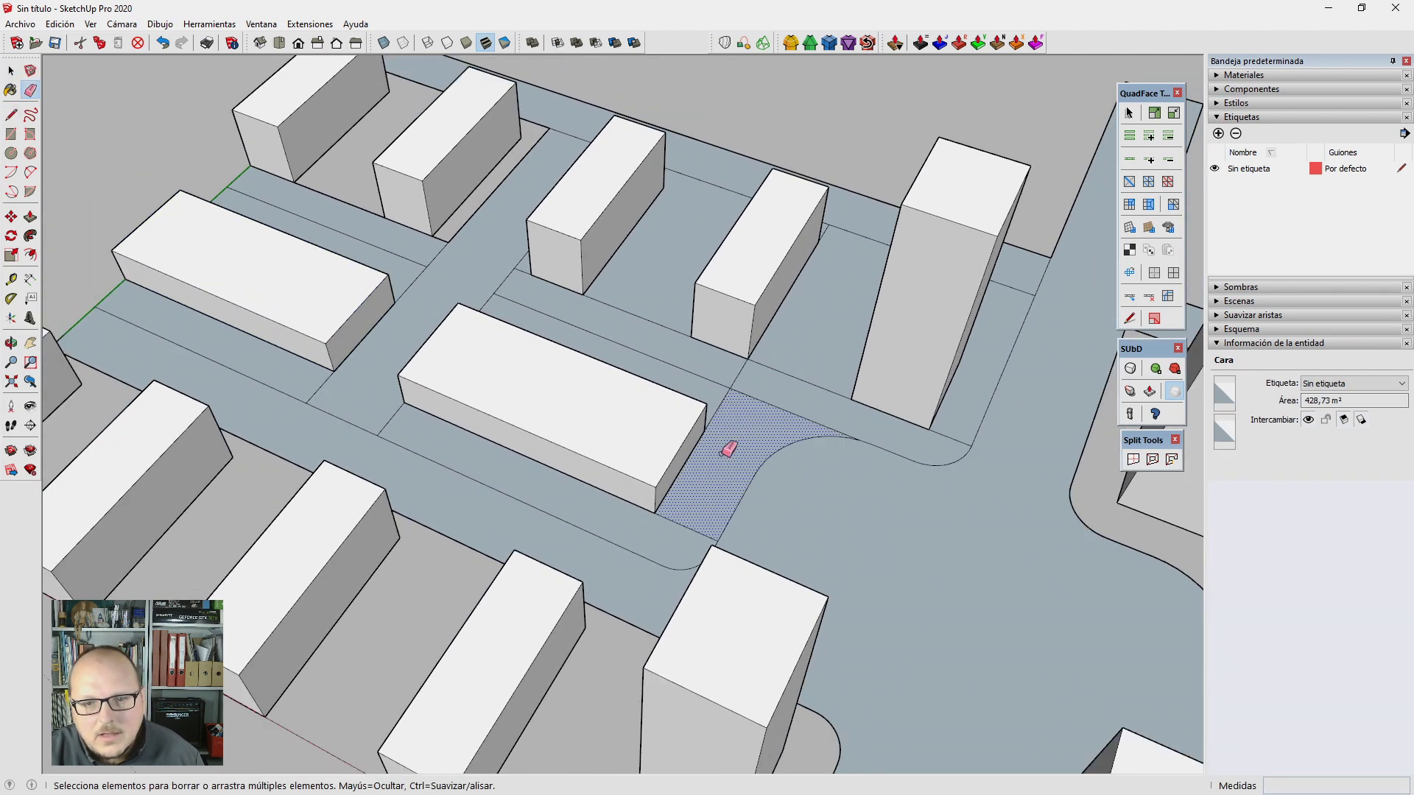
{"action": "mouse_move", "coordinate": [759, 419]}
{"action": "middle_mouse_down"}
{"action": "mouse_move", "coordinate": [732, 511]}
{"action": "mouse_move", "coordinate": [694, 543]}
{"action": "mouse_move", "coordinate": [748, 439]}
{"action": "mouse_move", "coordinate": [731, 514]}
{"action": "middle_mouse_up"}
{"action": "scroll", "coordinate": [732, 513], "scroll_direction": "up", "scroll_amount": 2}
Step: Place a 6 m Tape Measure guide and start a line at the building corner on it
{"action": "key", "text": "t"}
{"action": "type", "text": "6m"}
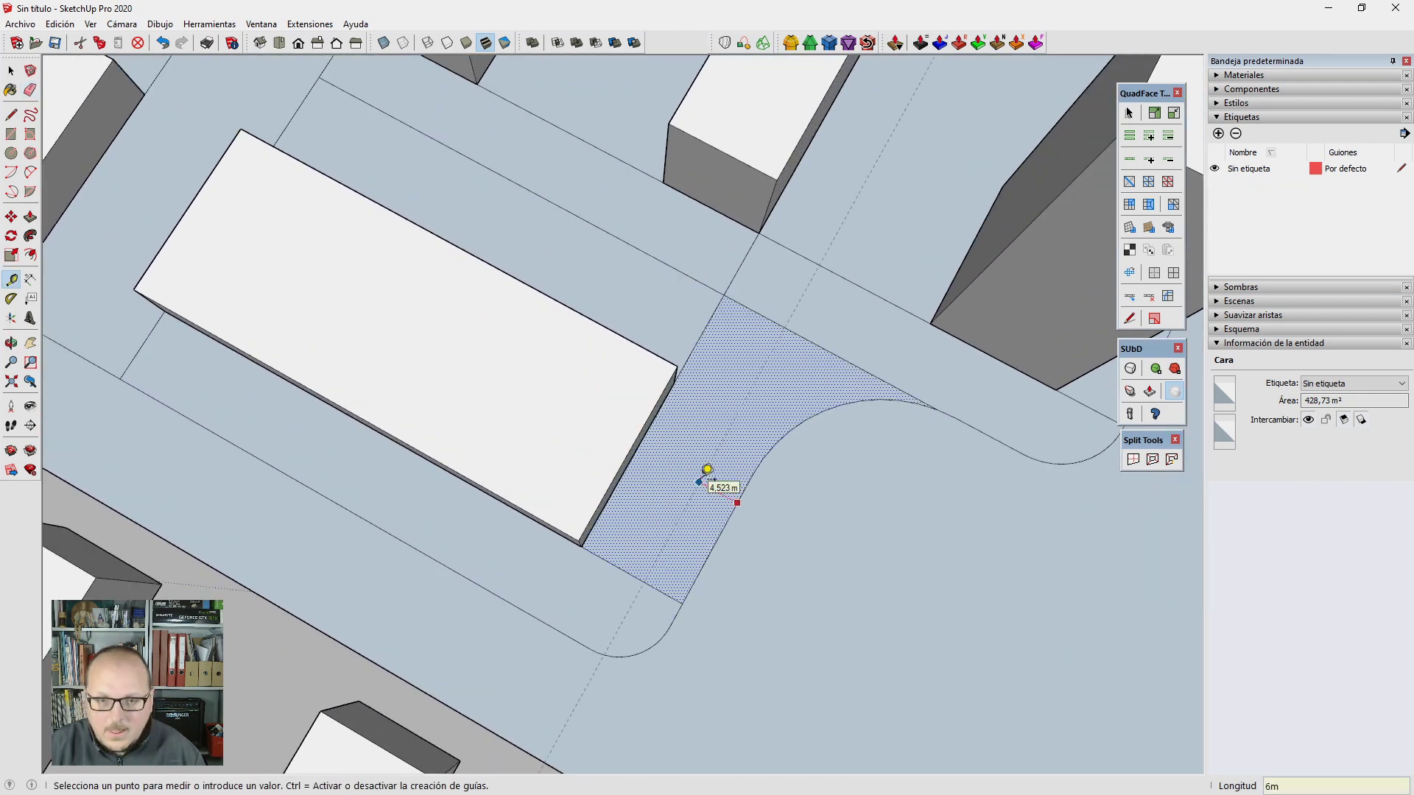
{"action": "type", "text": "8"}
{"action": "key", "text": "Return"}
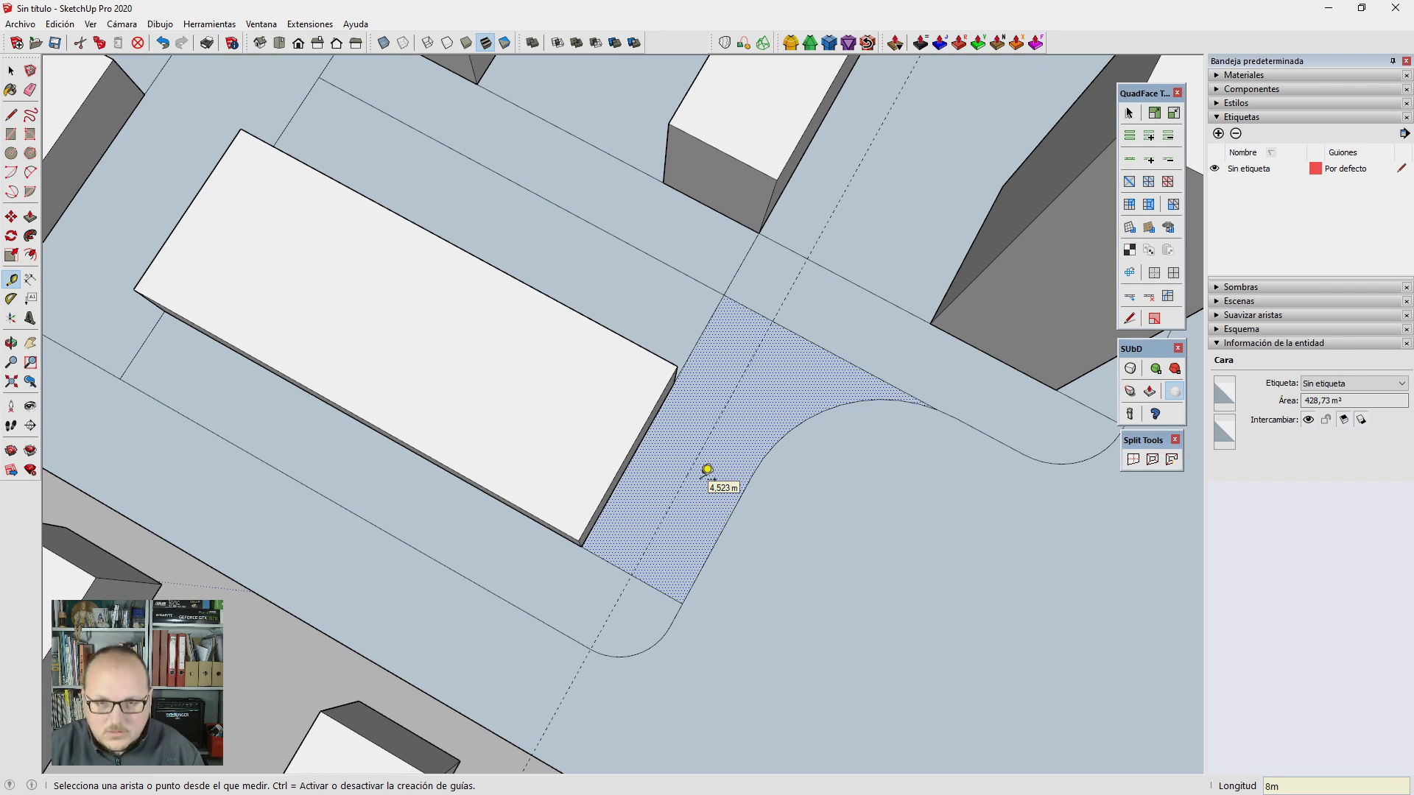
{"action": "key", "text": "l"}
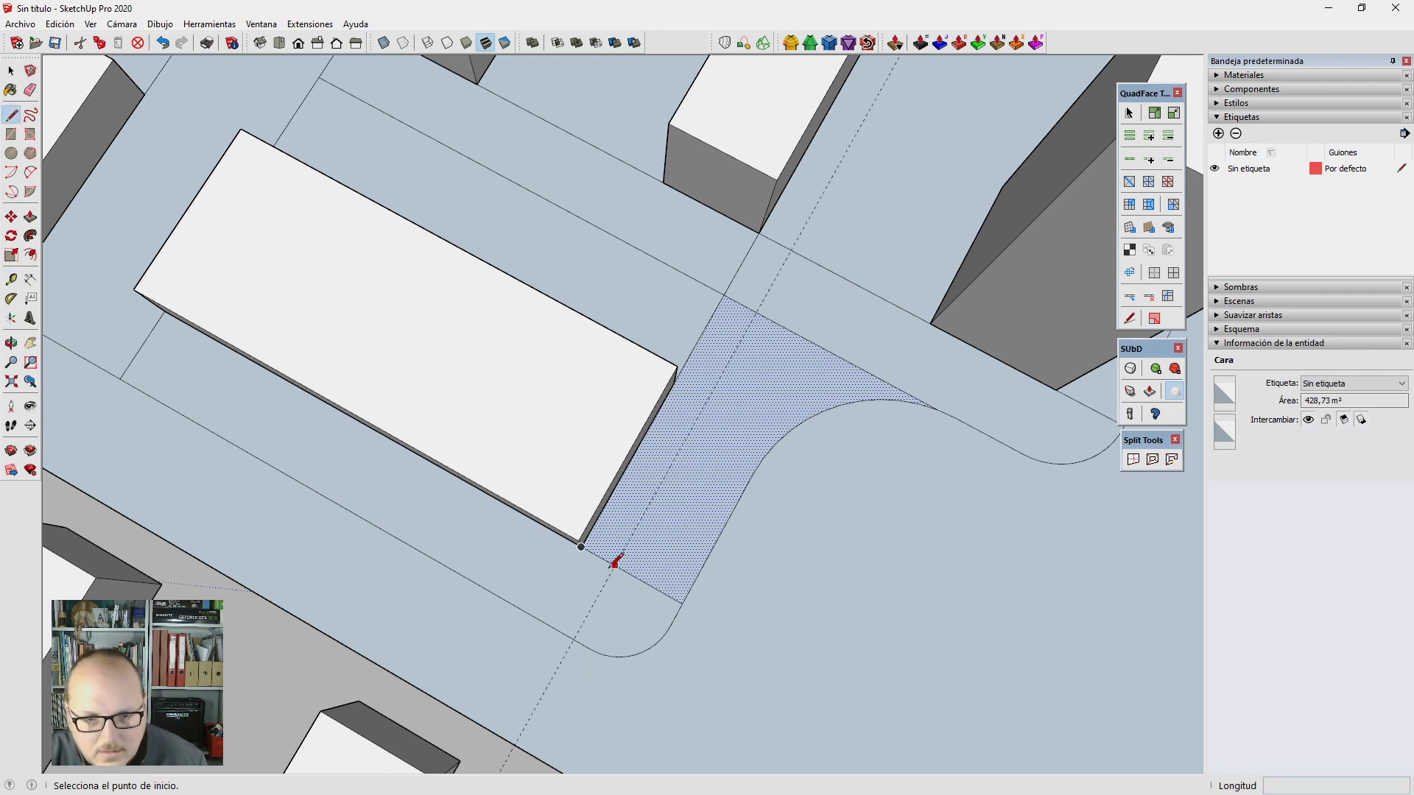
{"action": "left_click", "coordinate": [615, 564]}
{"action": "scroll", "coordinate": [615, 564], "scroll_direction": "down", "scroll_amount": 2}
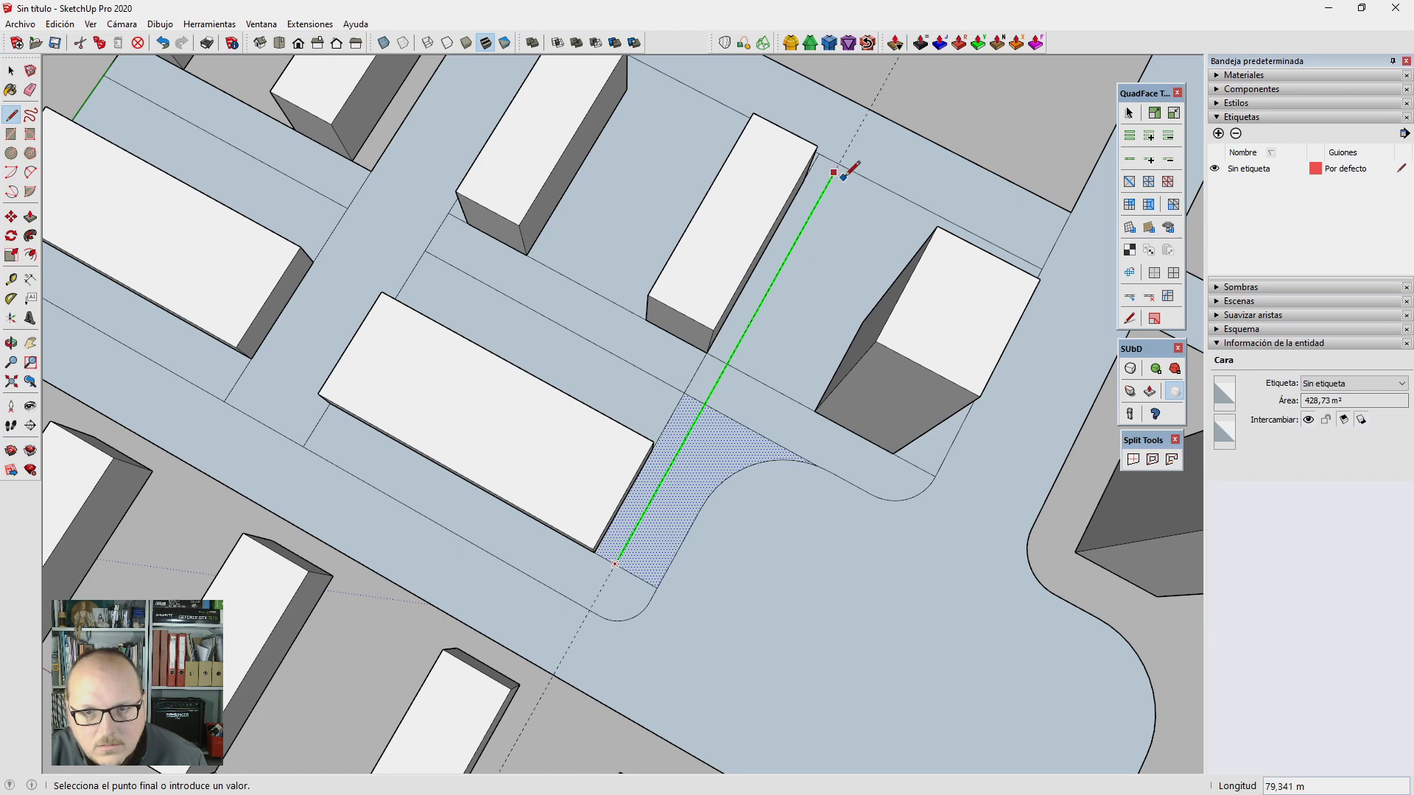
{"action": "key", "text": "e"}
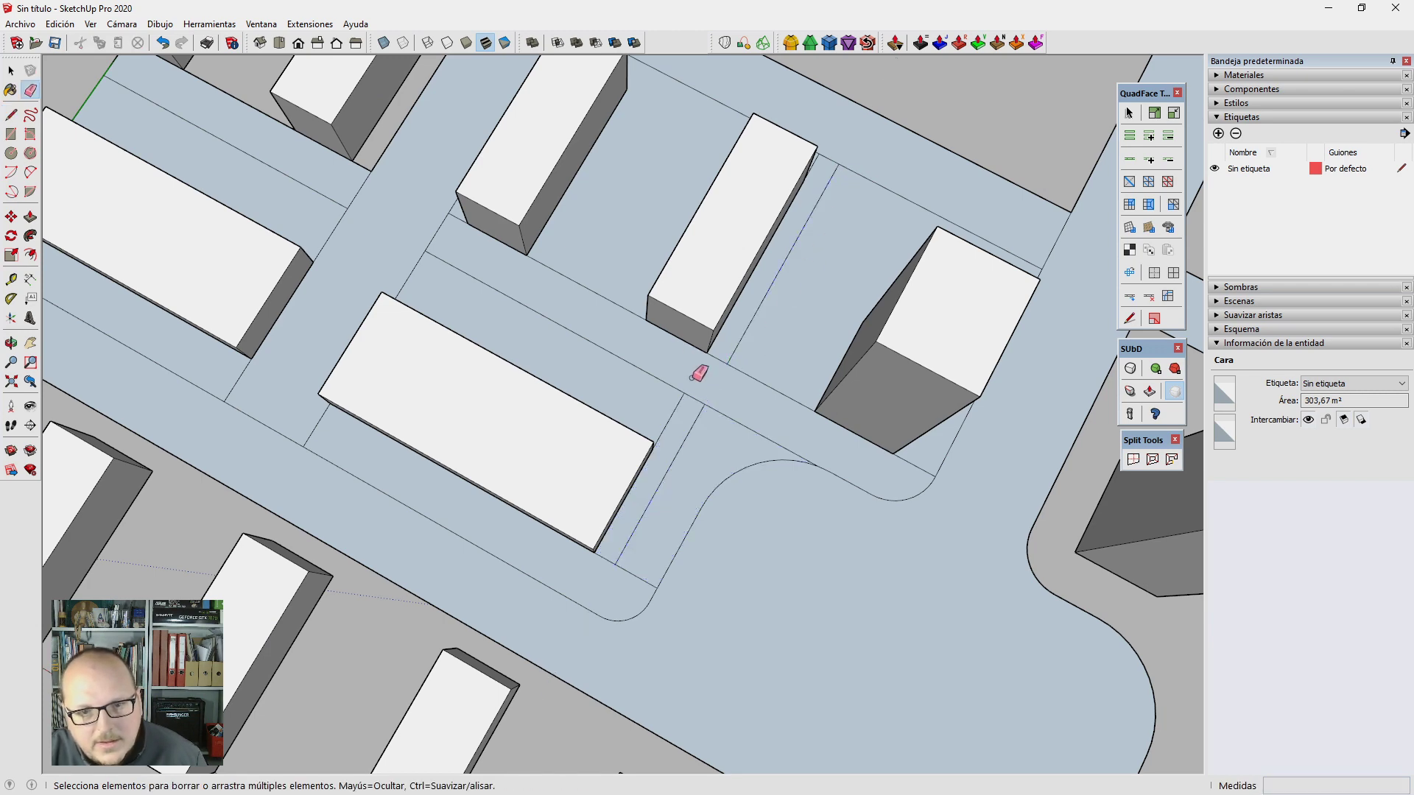
Step: Start another line on the road edge beside the central block
{"action": "mouse_move", "coordinate": [698, 373]}
{"action": "middle_mouse_down"}
{"action": "mouse_move", "coordinate": [736, 432]}
{"action": "mouse_move", "coordinate": [777, 282]}
{"action": "mouse_move", "coordinate": [777, 301]}
{"action": "mouse_move", "coordinate": [796, 293]}
{"action": "middle_mouse_up"}
{"action": "scroll", "coordinate": [826, 369], "scroll_direction": "down", "scroll_amount": 5}
{"action": "mouse_move", "coordinate": [826, 369]}
{"action": "middle_mouse_down"}
{"action": "mouse_move", "coordinate": [864, 369]}
{"action": "mouse_move", "coordinate": [447, 398]}
{"action": "middle_mouse_up"}
{"action": "mouse_move", "coordinate": [617, 407]}
{"action": "middle_mouse_down"}
{"action": "mouse_move", "coordinate": [609, 448]}
{"action": "mouse_move", "coordinate": [648, 477]}
{"action": "mouse_move", "coordinate": [614, 411]}
{"action": "mouse_move", "coordinate": [577, 198]}
{"action": "mouse_move", "coordinate": [448, 388]}
{"action": "mouse_move", "coordinate": [729, 515]}
{"action": "mouse_move", "coordinate": [288, 408]}
{"action": "mouse_move", "coordinate": [710, 589]}
{"action": "middle_mouse_up"}
{"action": "key", "text": "l"}
{"action": "scroll", "coordinate": [663, 571], "scroll_direction": "up", "scroll_amount": 3}
{"action": "scroll", "coordinate": [665, 319], "scroll_direction": "up", "scroll_amount": 2}
{"action": "mouse_move", "coordinate": [660, 321]}
{"action": "middle_mouse_down"}
{"action": "mouse_move", "coordinate": [729, 410]}
{"action": "mouse_move", "coordinate": [700, 400]}
{"action": "middle_mouse_up"}
{"action": "scroll", "coordinate": [736, 353], "scroll_direction": "down", "scroll_amount": 3}
{"action": "scroll", "coordinate": [582, 621], "scroll_direction": "up", "scroll_amount": 2}
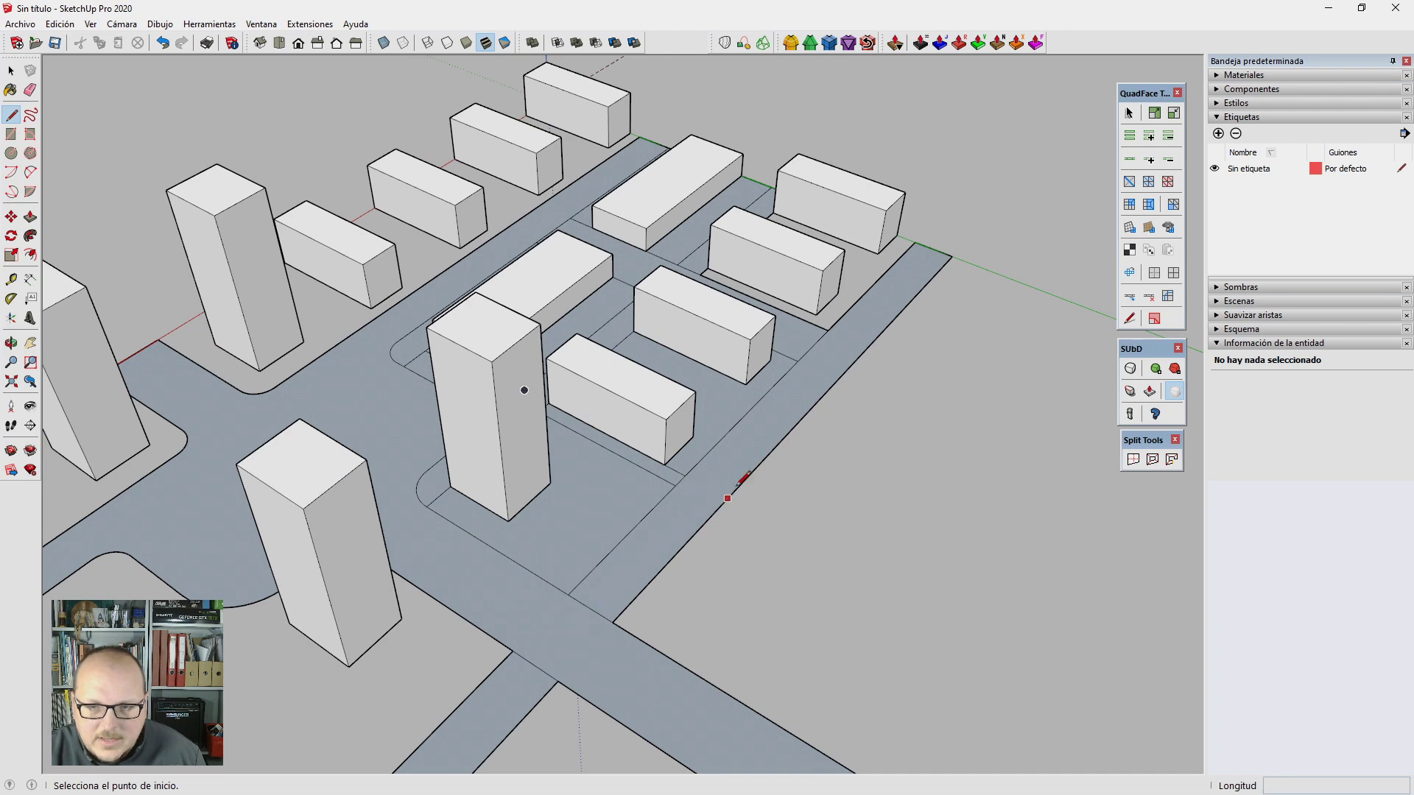
{"action": "left_click", "coordinate": [577, 613]}
{"action": "scroll", "coordinate": [520, 668], "scroll_direction": "down", "scroll_amount": 3}
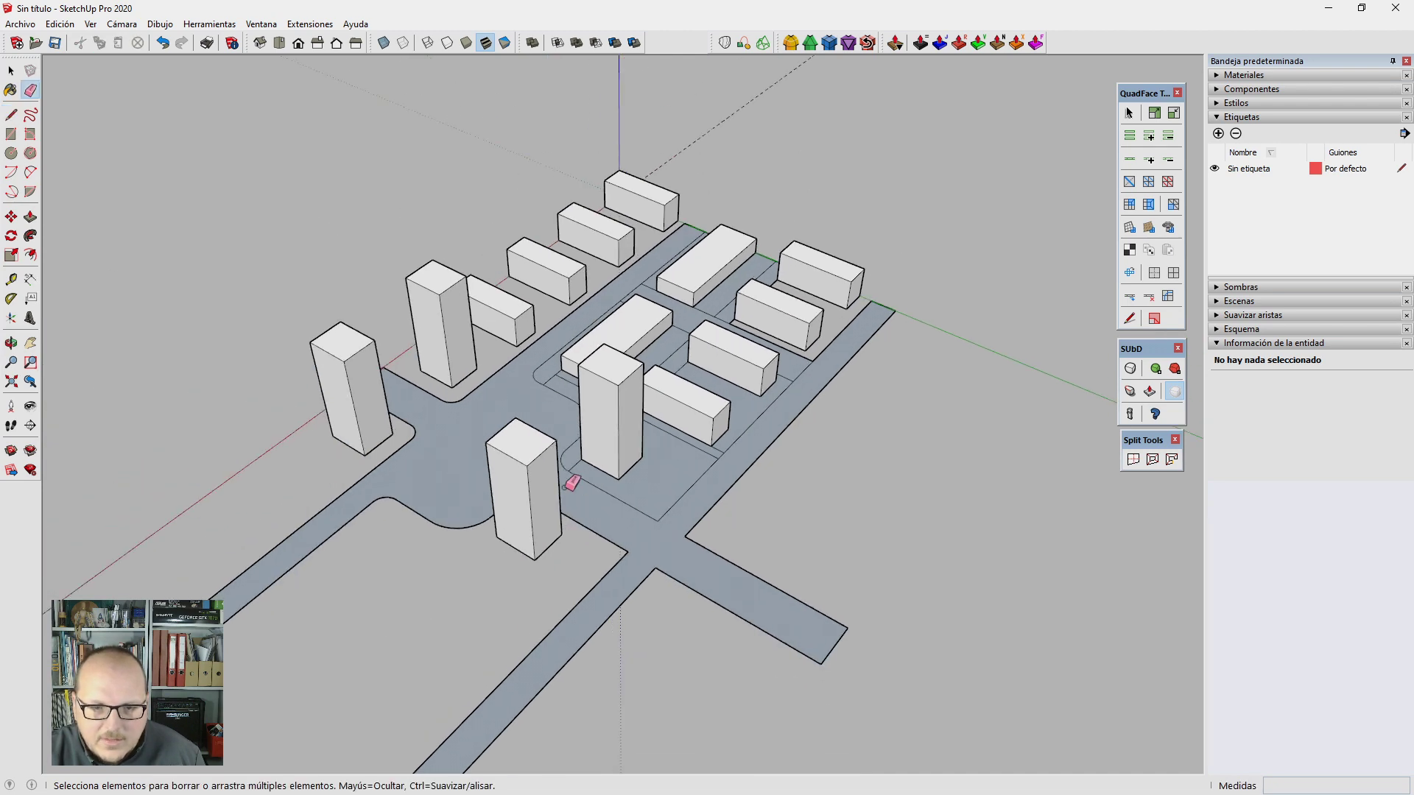
{"action": "mouse_move", "coordinate": [570, 482]}
{"action": "middle_mouse_down"}
{"action": "mouse_move", "coordinate": [589, 610]}
{"action": "mouse_move", "coordinate": [587, 543]}
{"action": "middle_mouse_up"}
Step: Inside the road group, paint the roads with a new dark material named trafico_rodado
{"action": "key", "text": "space"}
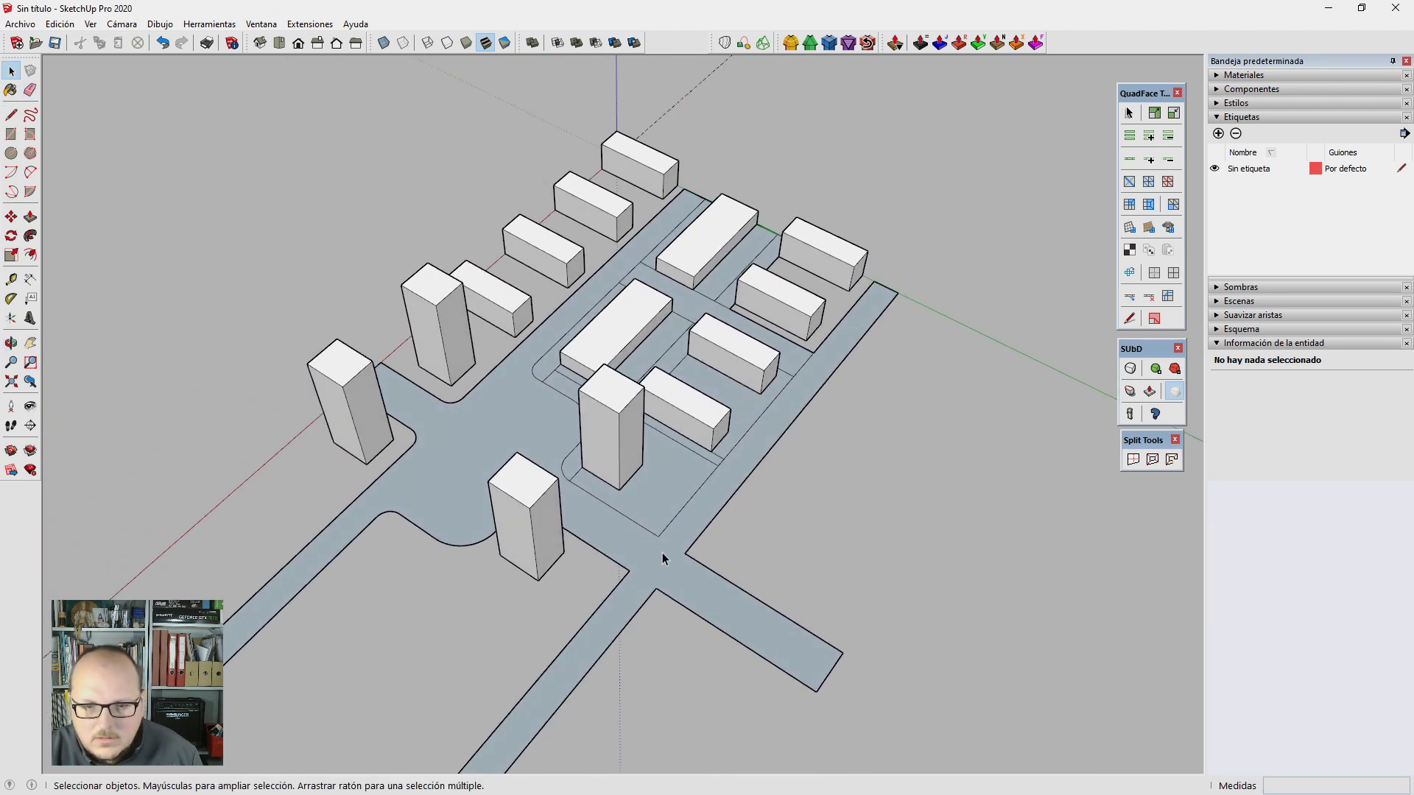
{"action": "left_click", "coordinate": [662, 558]}
{"action": "left_click", "coordinate": [665, 557]}
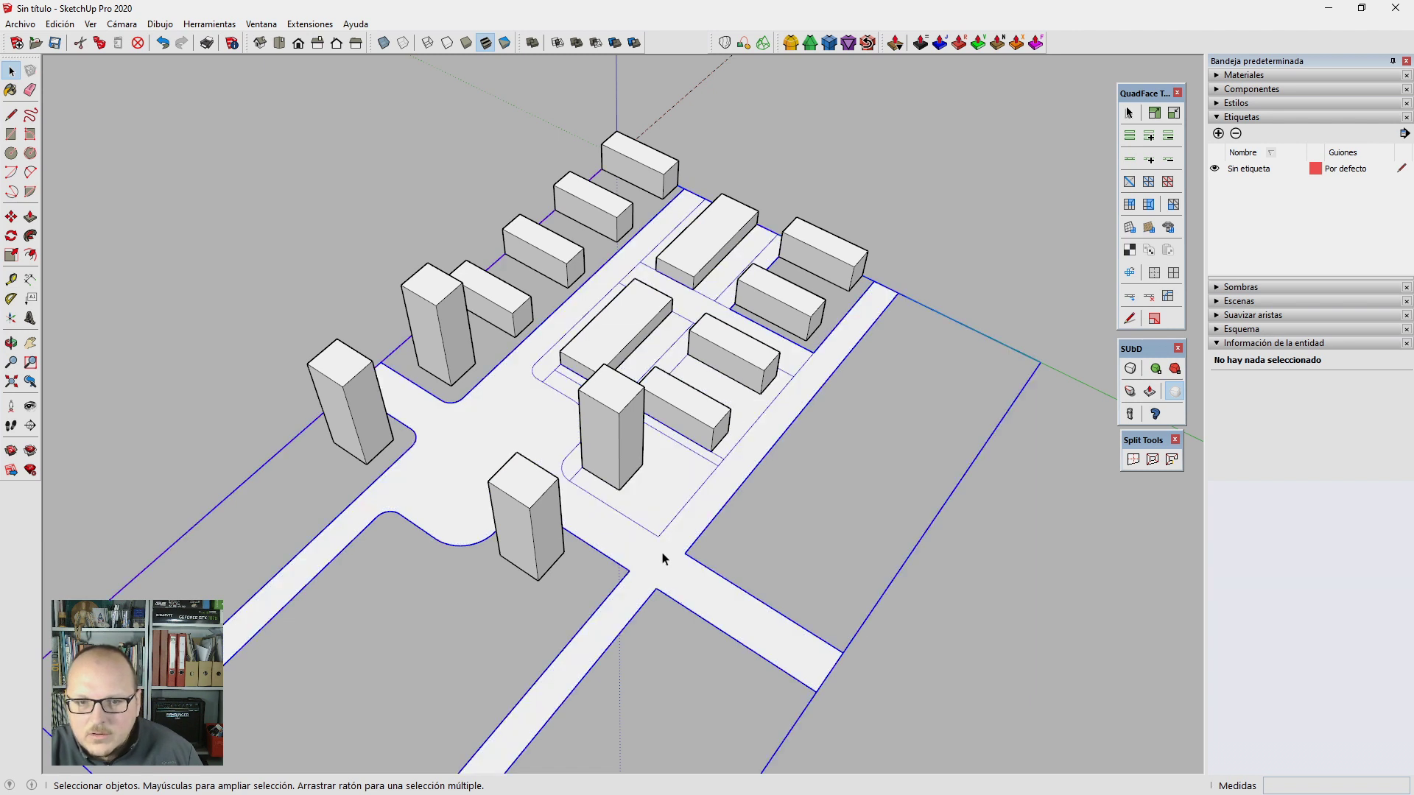
{"action": "double_click", "coordinate": [668, 557]}
{"action": "key", "text": "b"}
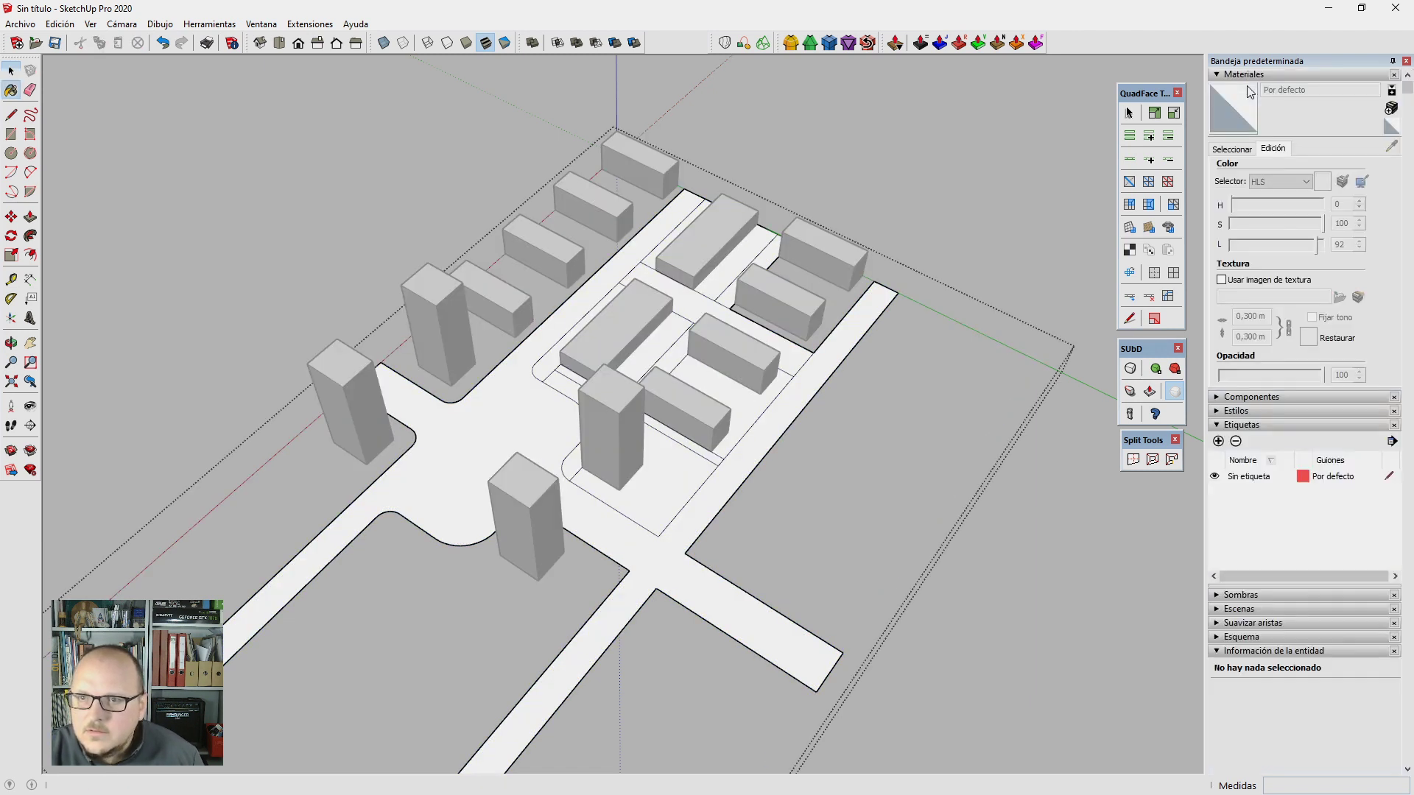
{"action": "left_click", "coordinate": [1393, 107]}
{"action": "type", "text": "trafico_rodado"}
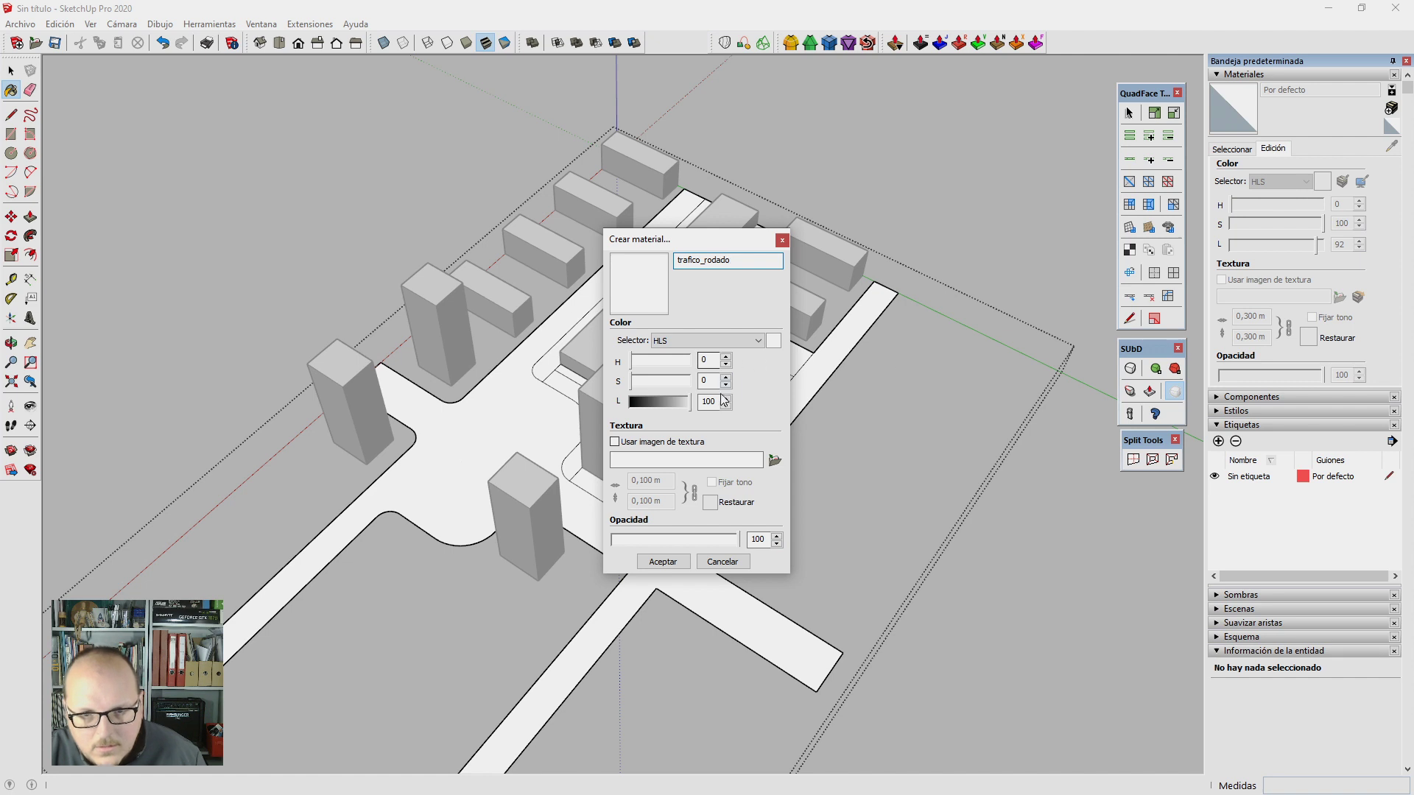
{"action": "type", "text": "0"}
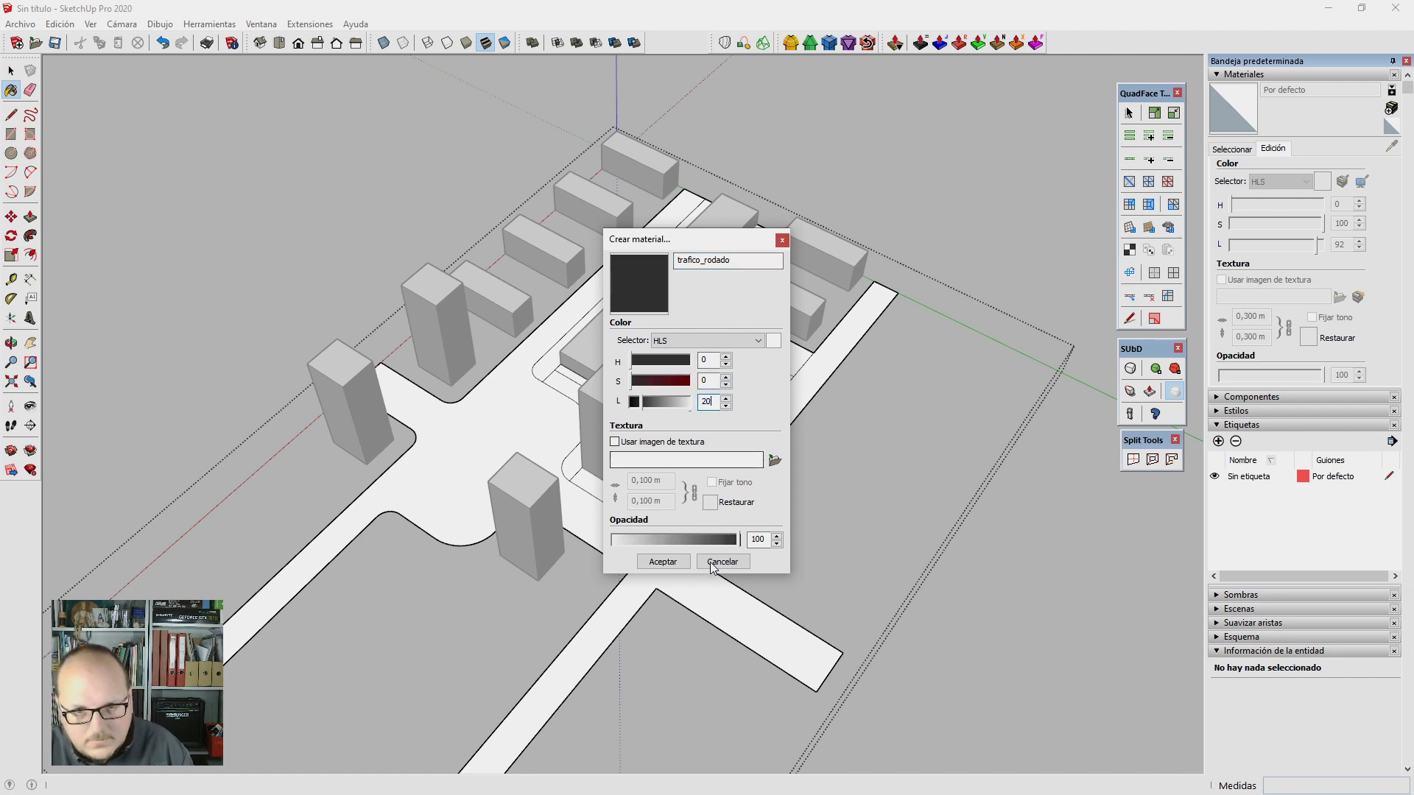
{"action": "left_click", "coordinate": [663, 562]}
{"action": "left_click", "coordinate": [666, 552]}
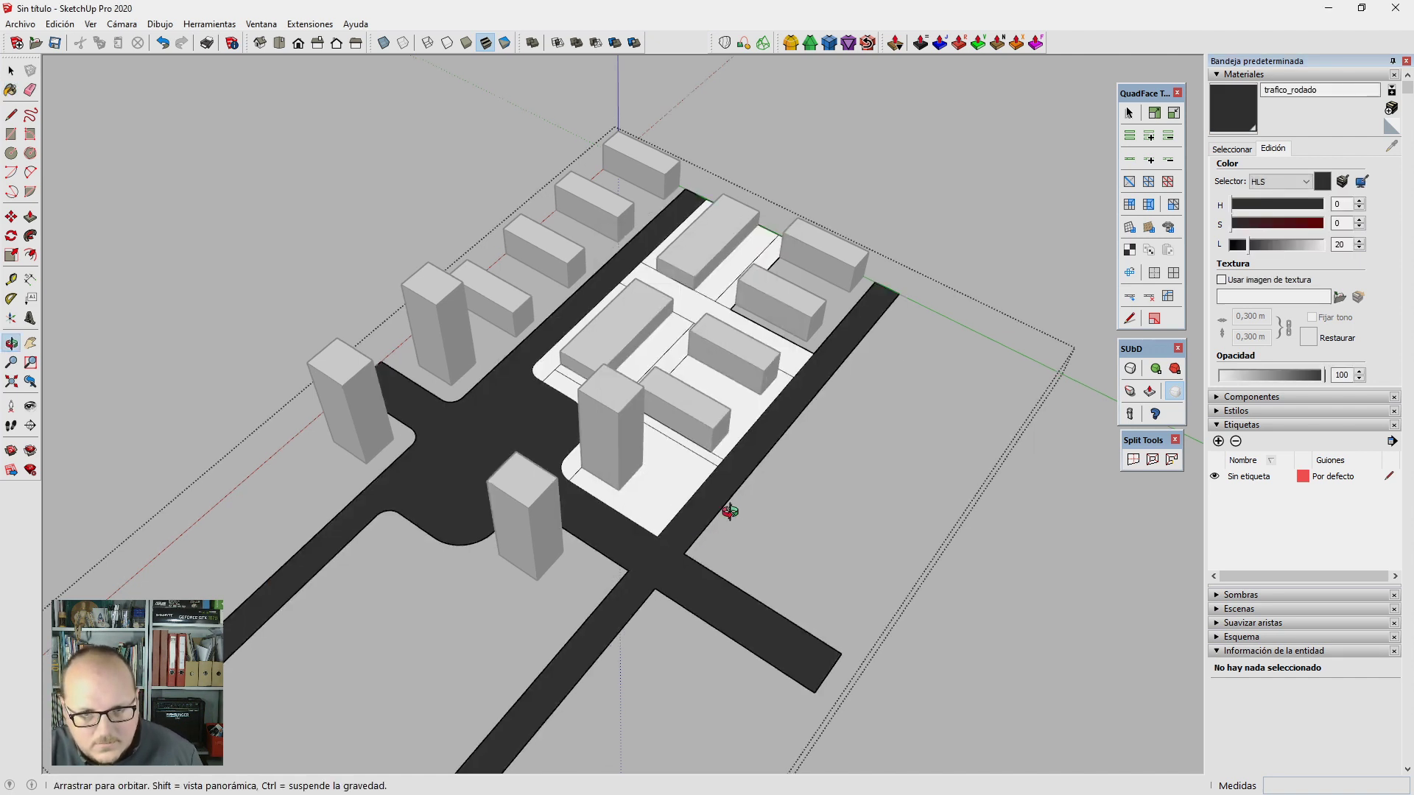
Step: Raise the trafico_rodado lightness to 40 to lighten the roads
{"action": "left_click", "coordinate": [1347, 244]}
{"action": "type", "text": "40"}
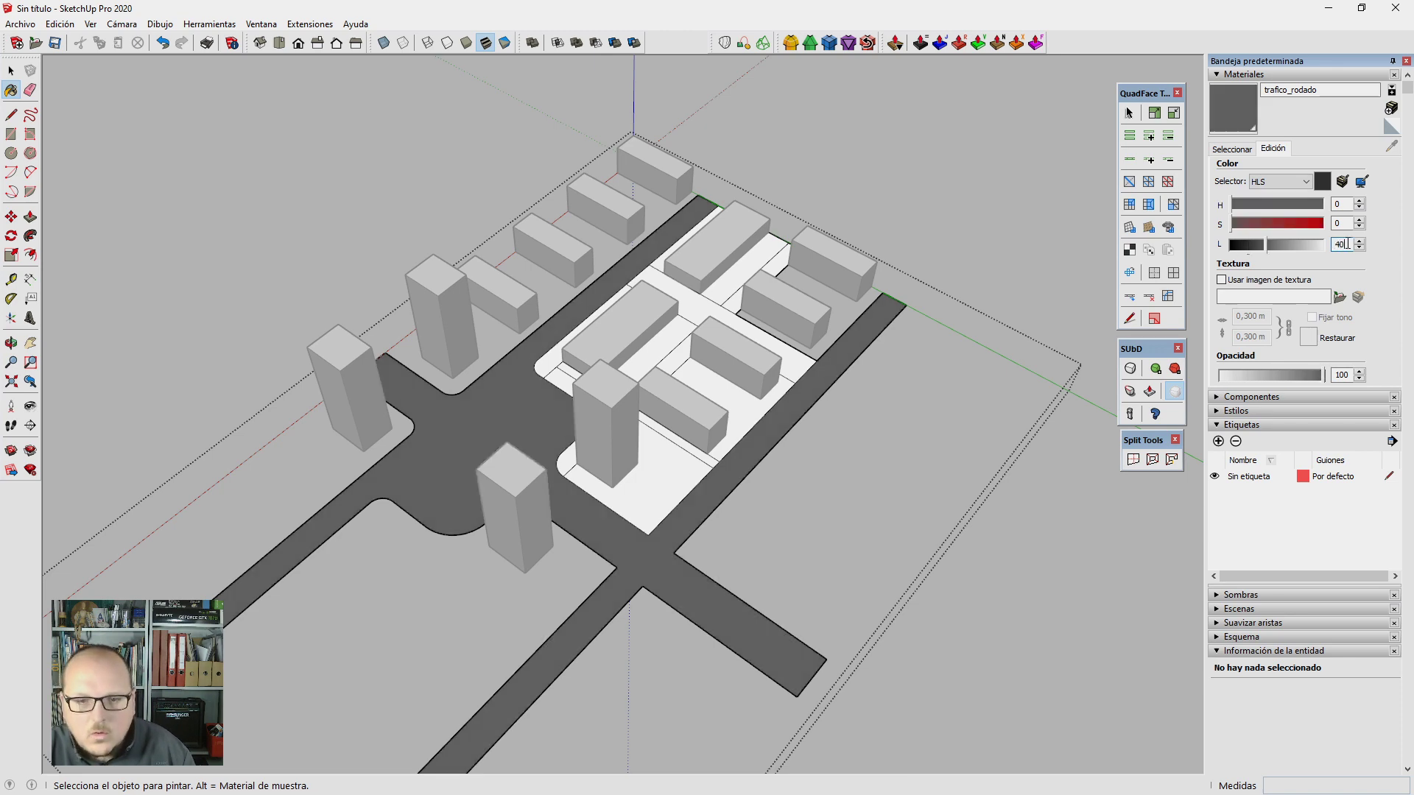
{"action": "scroll", "coordinate": [957, 391], "scroll_direction": "down", "scroll_amount": 2}
{"action": "key", "text": "space"}
{"action": "scroll", "coordinate": [427, 358], "scroll_direction": "up", "scroll_amount": 4}
{"action": "mouse_move", "coordinate": [427, 357]}
{"action": "middle_mouse_down"}
{"action": "mouse_move", "coordinate": [470, 521]}
{"action": "mouse_move", "coordinate": [442, 467]}
{"action": "middle_mouse_up"}
{"action": "scroll", "coordinate": [543, 600], "scroll_direction": "up", "scroll_amount": 2}
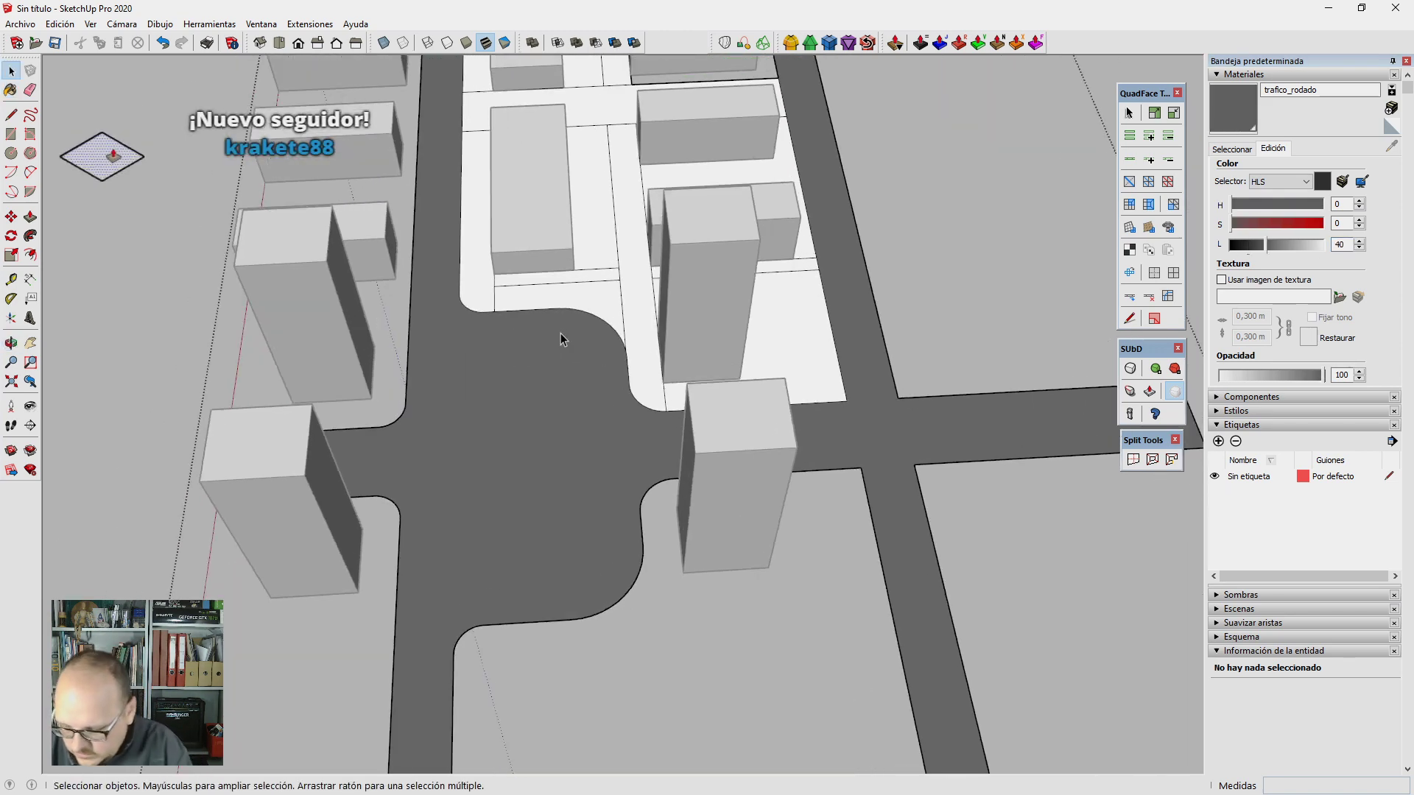
Step: Switch to a parallel-projection Top view and add a vertical guide through the intersection's middle
{"action": "key", "text": "t"}
{"action": "key", "text": "v"}
{"action": "scroll", "coordinate": [880, 394], "scroll_direction": "up", "scroll_amount": 2}
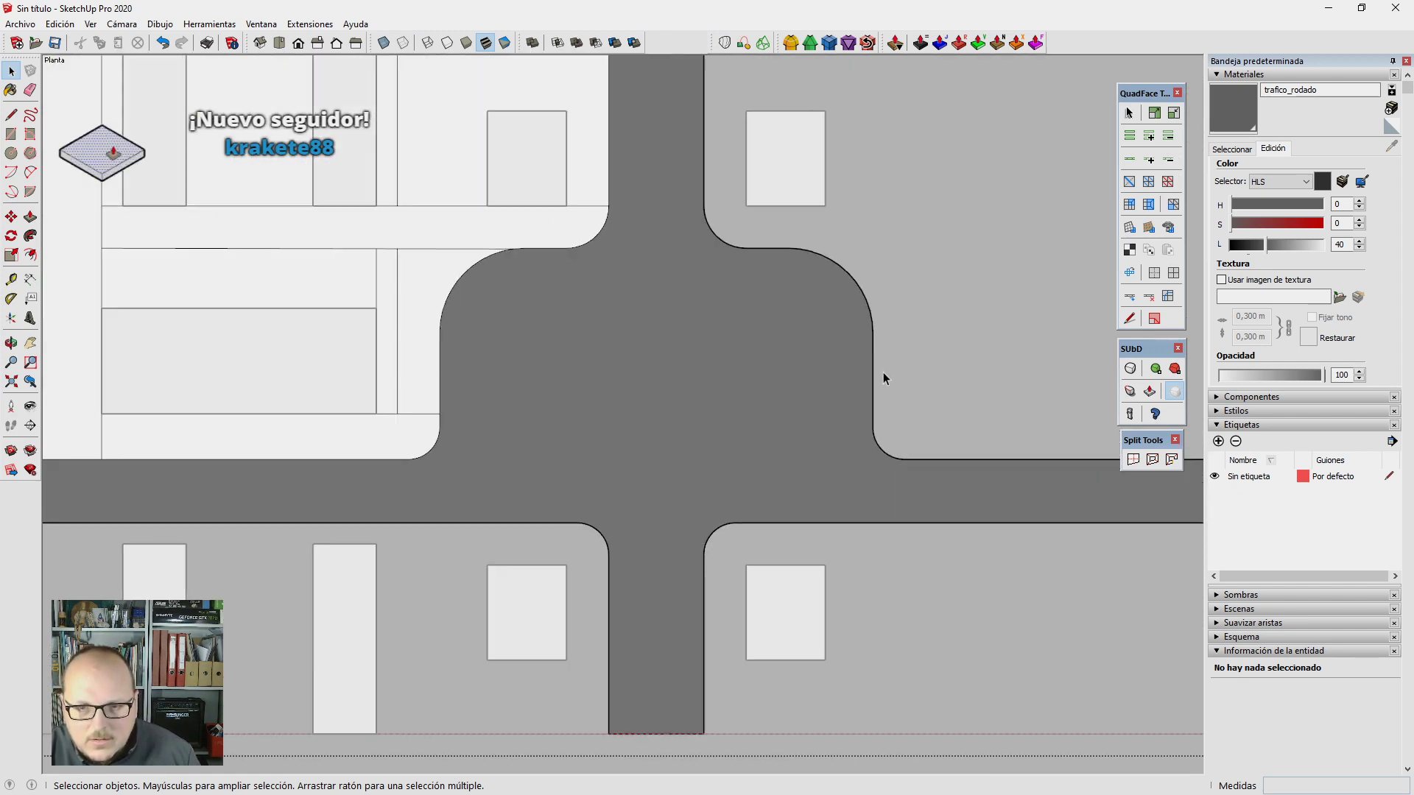
{"action": "key", "text": "t"}
{"action": "left_click", "coordinate": [872, 364]}
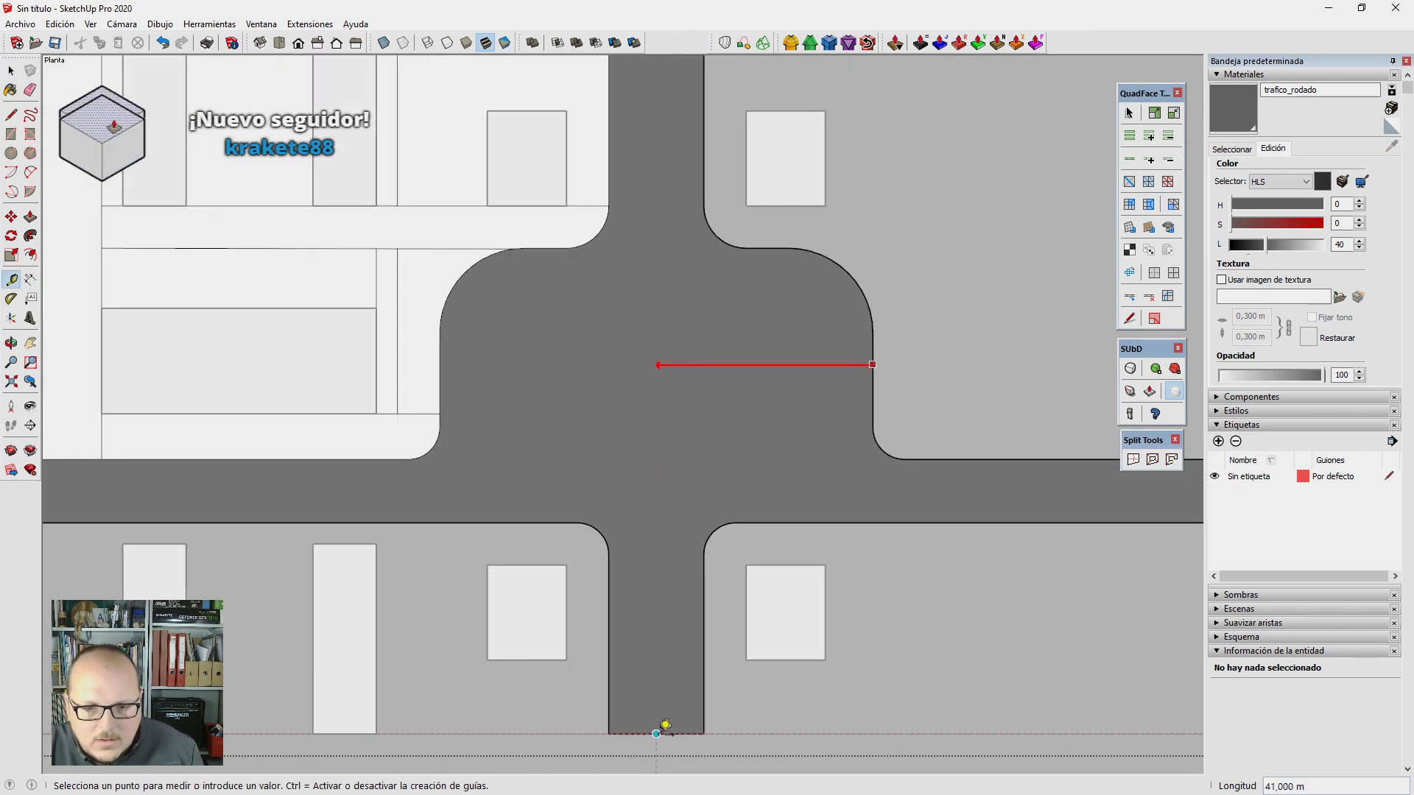
{"action": "left_click", "coordinate": [661, 754]}
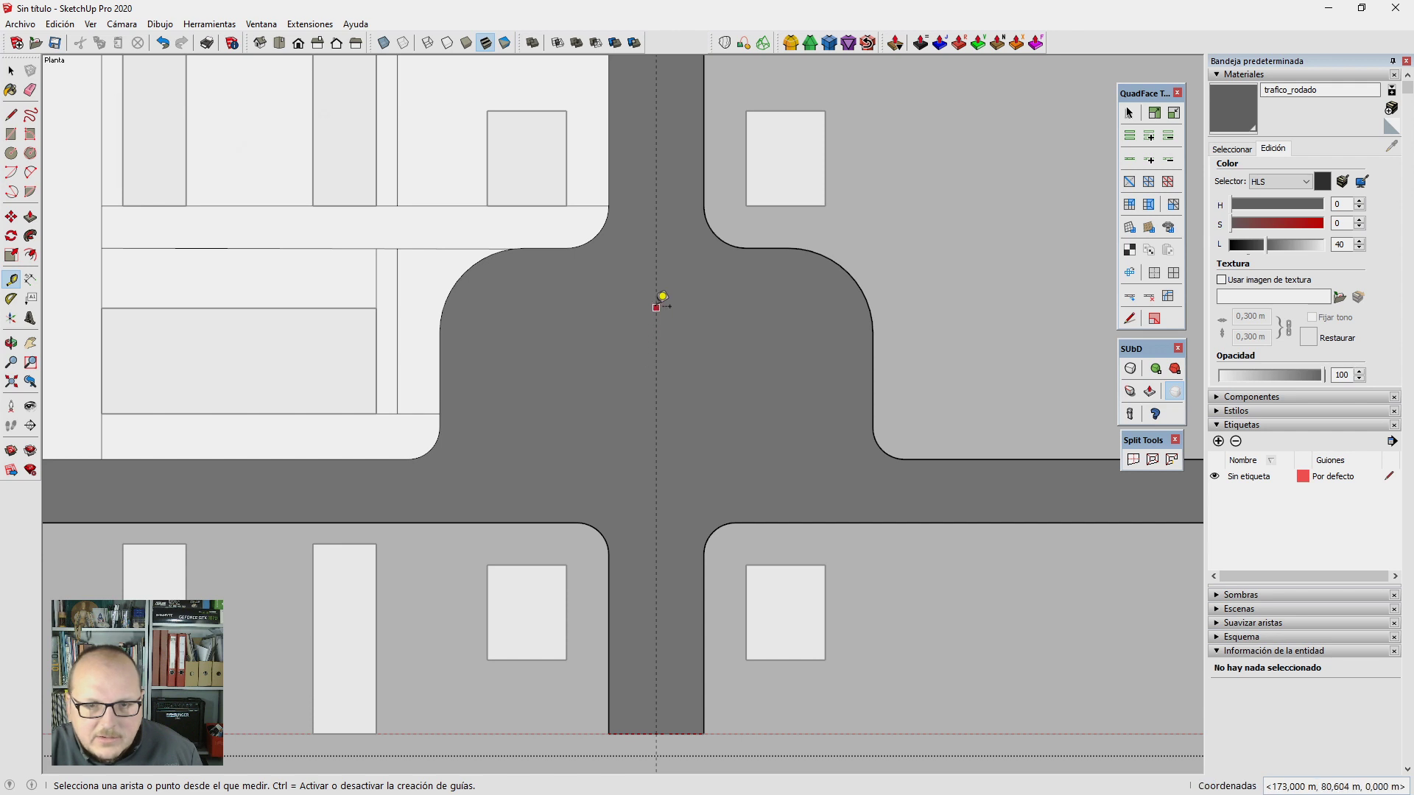
Step: Start a circle centred on the guide, then cancel it
{"action": "key", "text": "c"}
{"action": "left_click", "coordinate": [656, 396]}
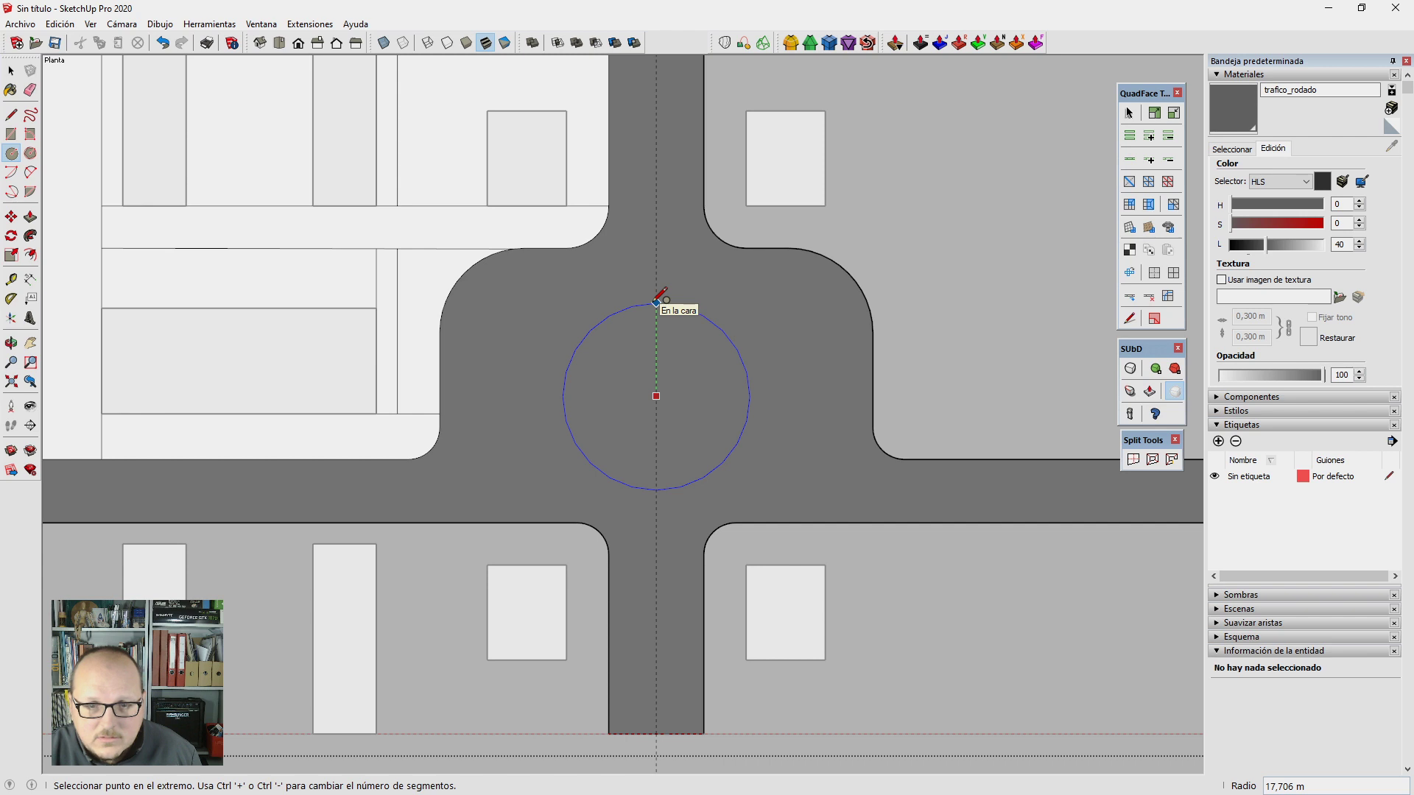
{"action": "key", "text": "Escape"}
{"action": "key", "text": "space"}
{"action": "scroll", "coordinate": [644, 431], "scroll_direction": "down", "scroll_amount": 3}
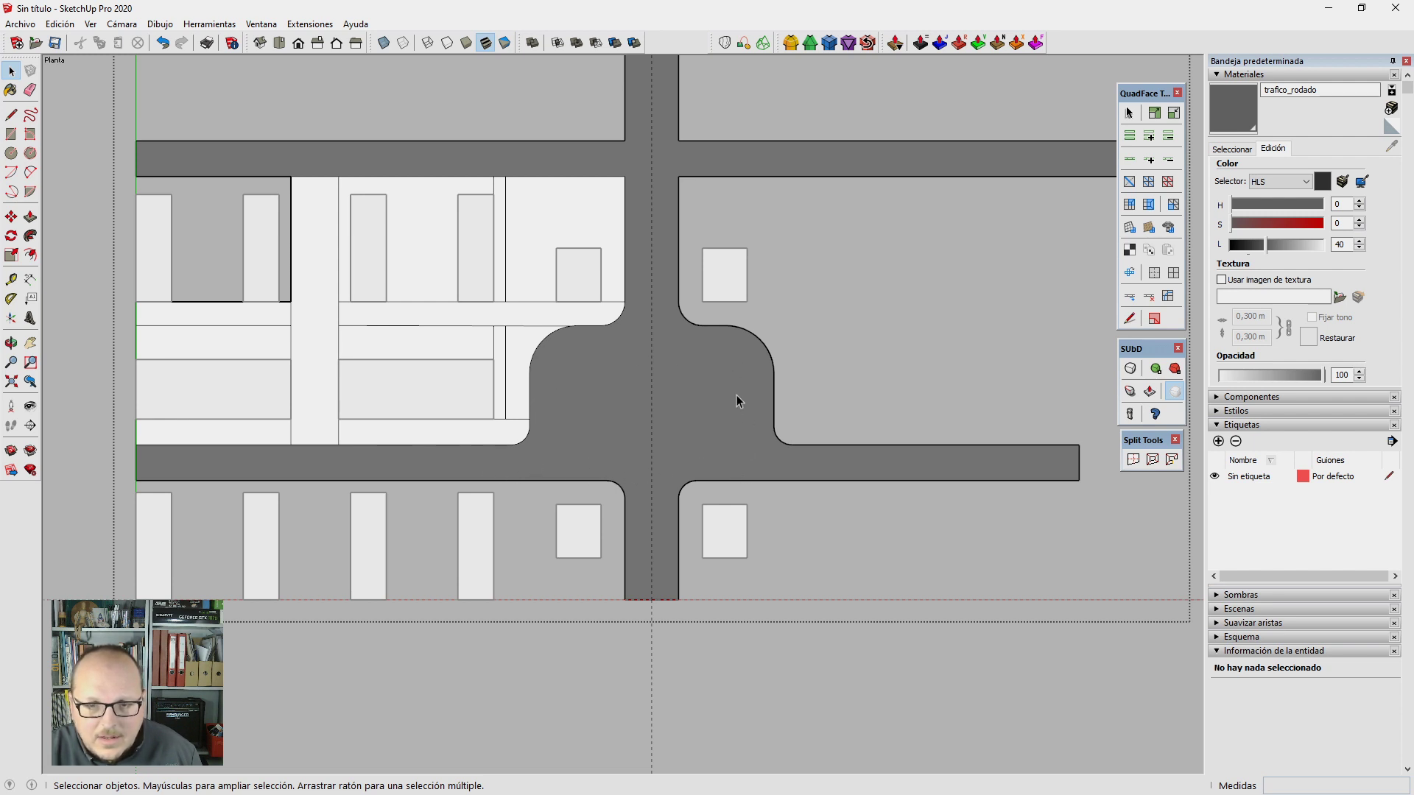
{"action": "scroll", "coordinate": [595, 345], "scroll_direction": "up", "scroll_amount": 1}
{"action": "scroll", "coordinate": [530, 327], "scroll_direction": "up", "scroll_amount": 2}
Step: Draw a rectangle in the intersection, stretch it downward and shift it slightly right
{"action": "key", "text": "r"}
{"action": "left_click", "coordinate": [481, 324]}
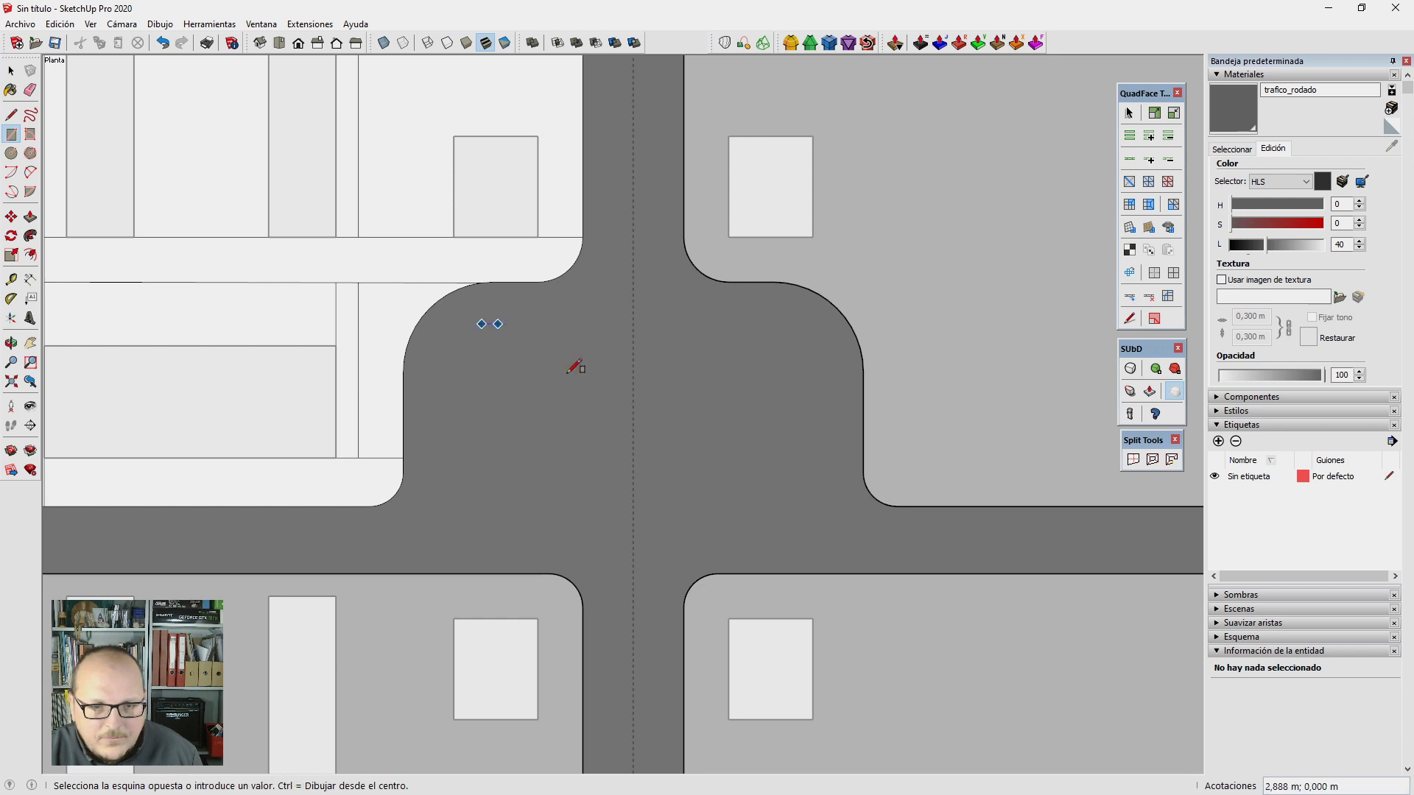
{"action": "left_click", "coordinate": [752, 492]}
{"action": "key", "text": "s"}
{"action": "left_click_drag", "start_coordinate": [617, 491], "coordinate": [907, 508]}
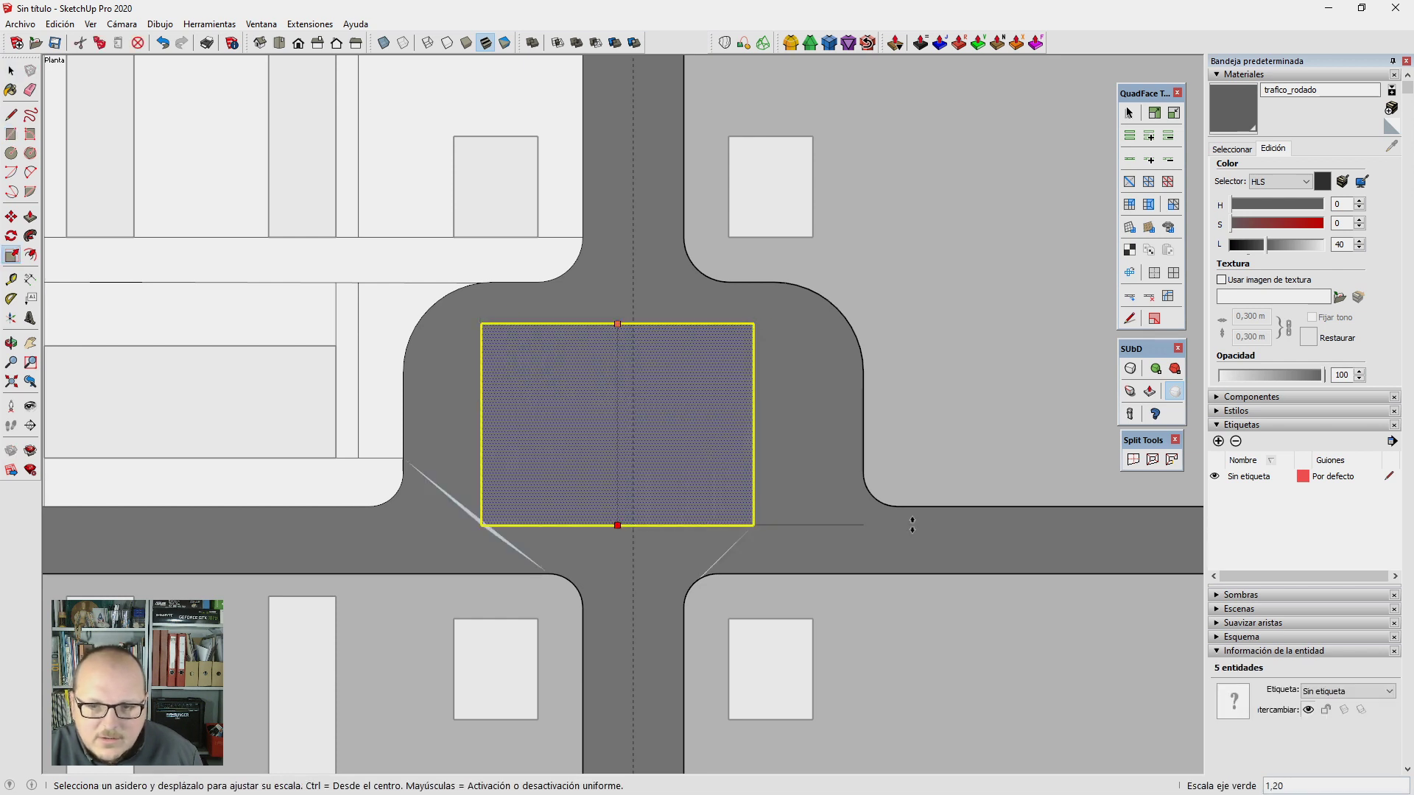
{"action": "scroll", "coordinate": [700, 337], "scroll_direction": "up", "scroll_amount": 1}
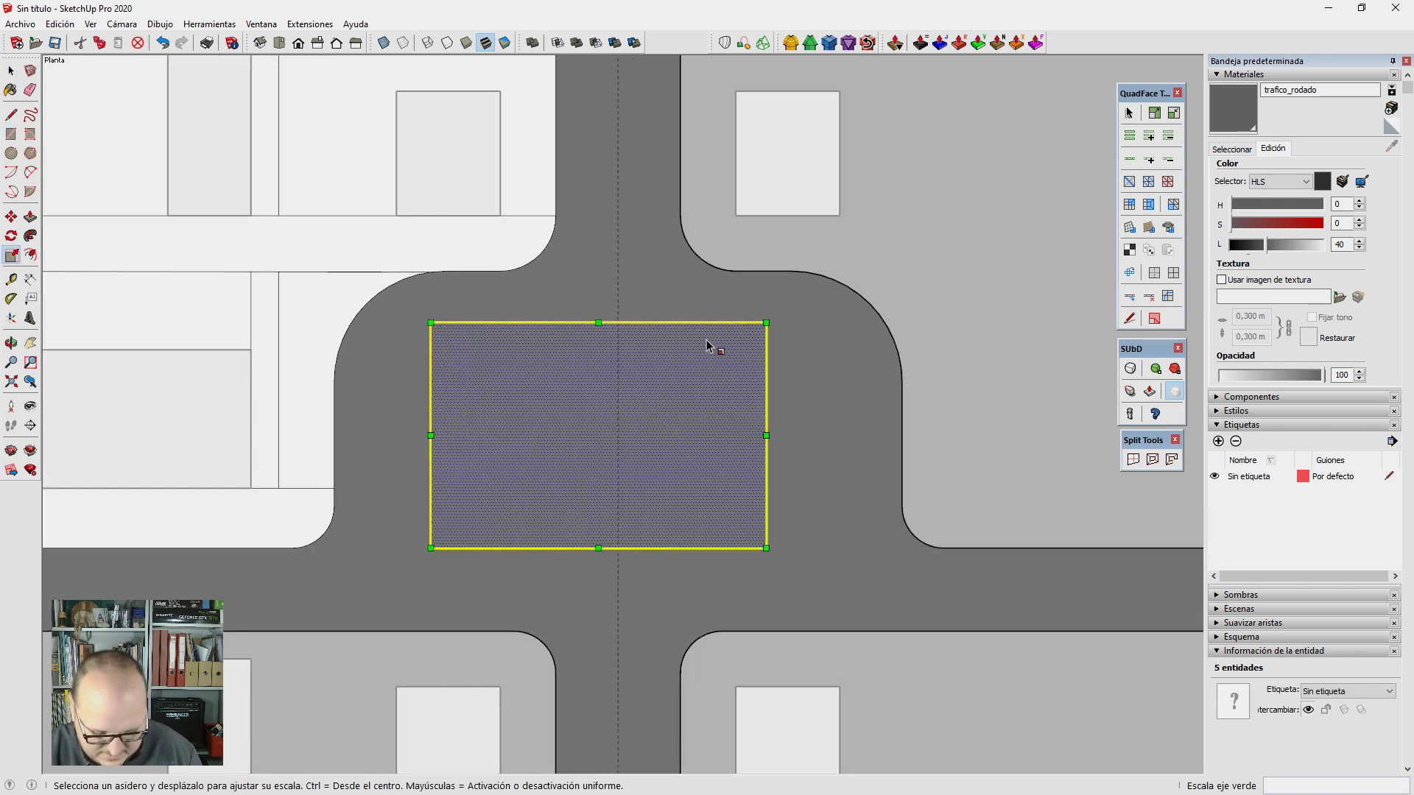
{"action": "key", "text": "m"}
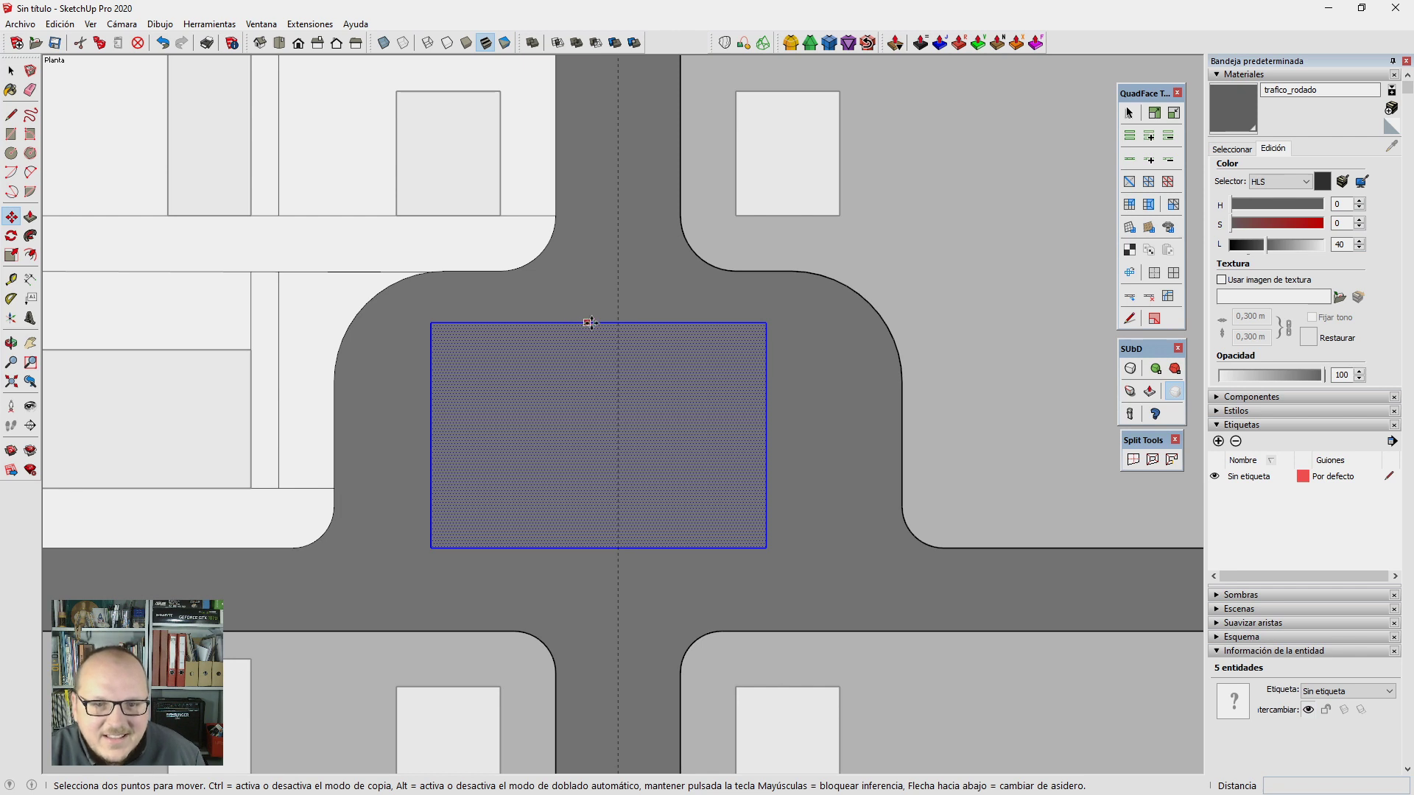
{"action": "left_click_drag", "start_coordinate": [590, 323], "coordinate": [610, 323]}
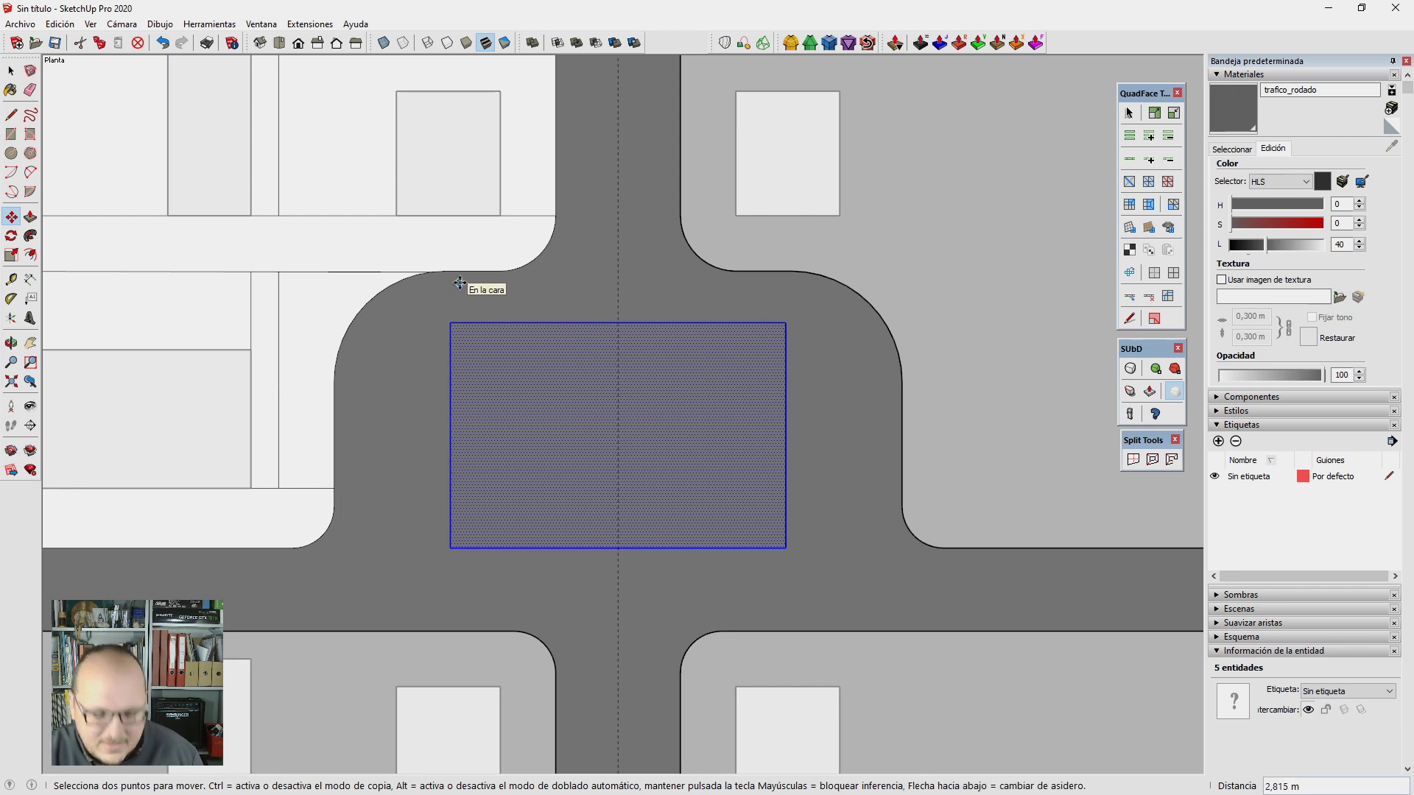
Step: Draw a vertical line up from the rectangle's top-edge midpoint and select it with the top edge
{"action": "key", "text": "l"}
{"action": "left_click", "coordinate": [618, 323]}
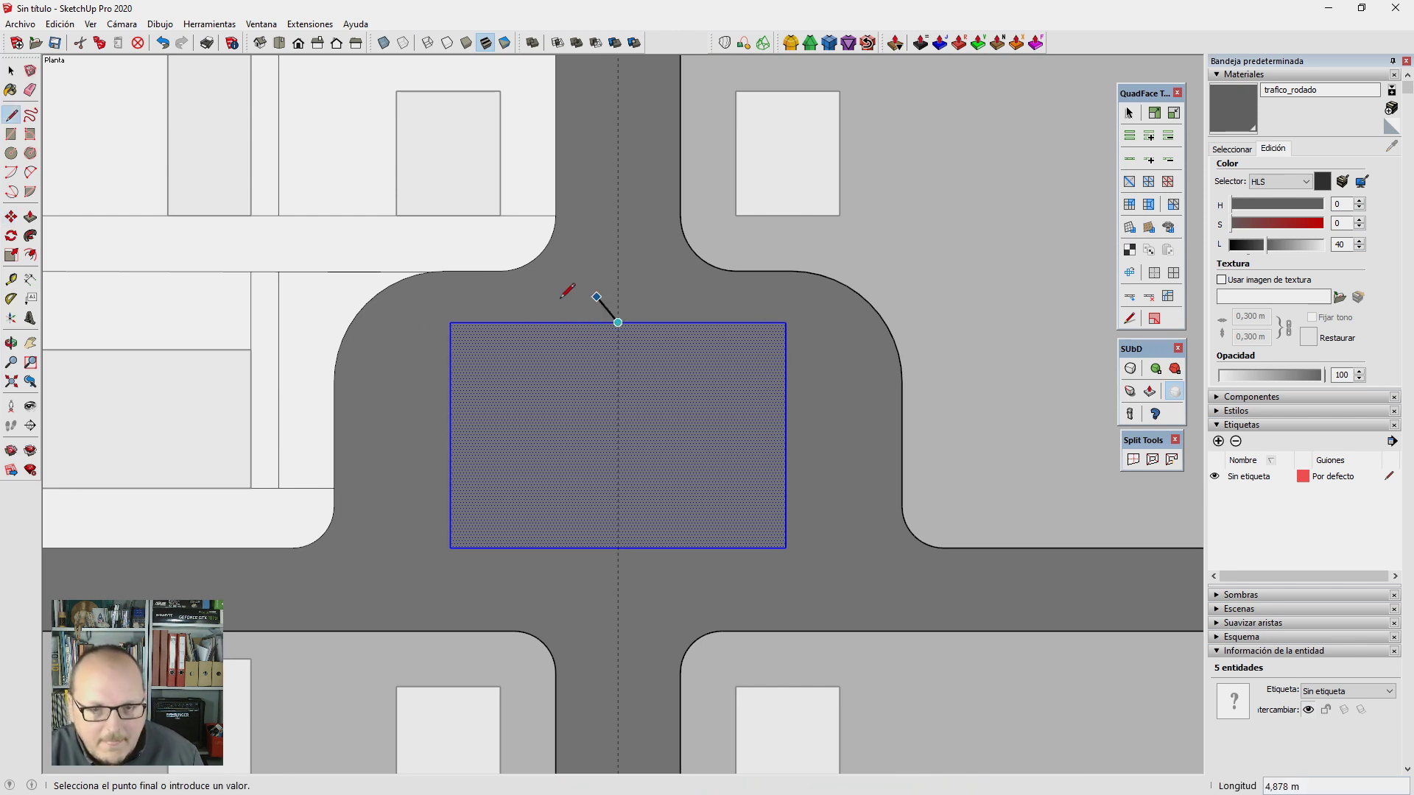
{"action": "left_click", "coordinate": [618, 271]}
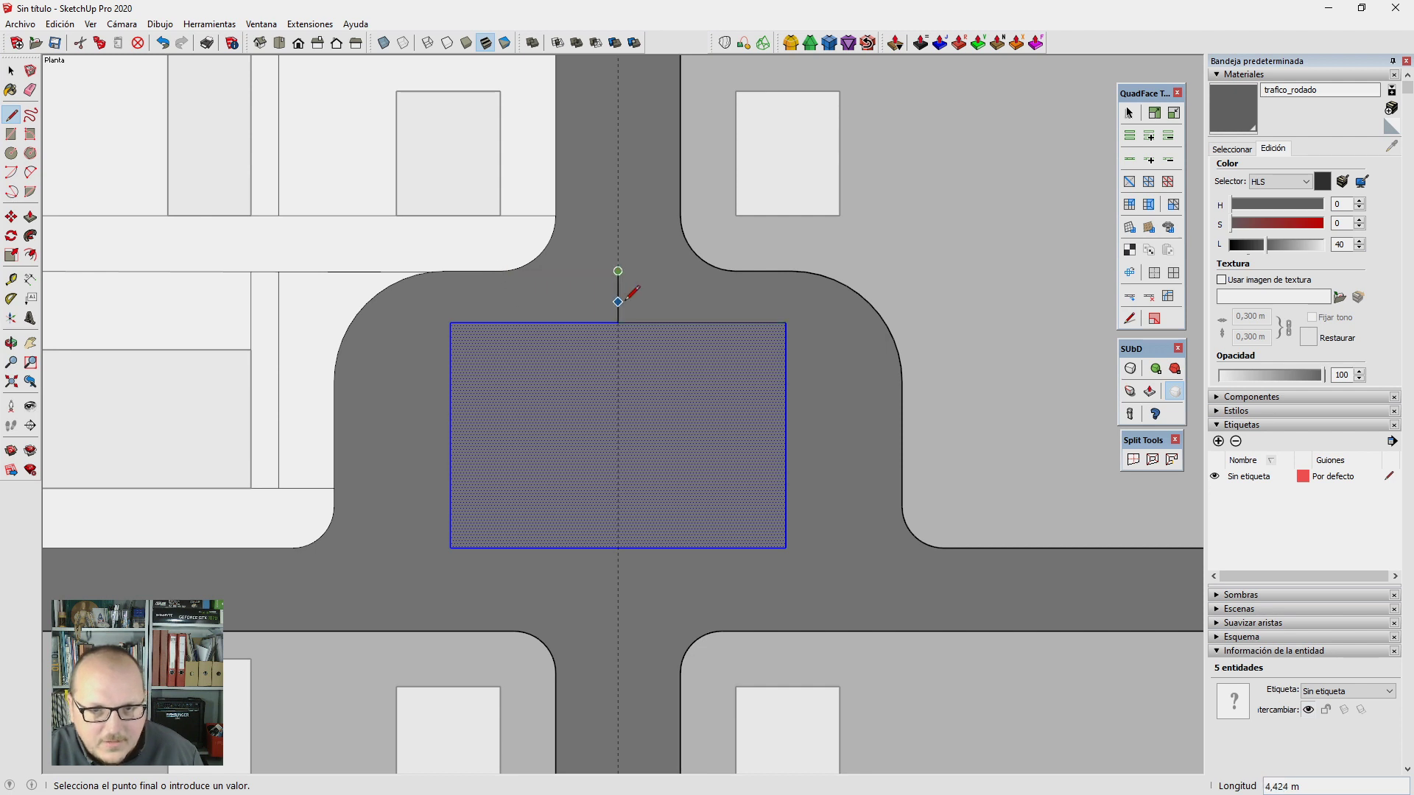
{"action": "key", "text": "space"}
{"action": "left_click", "coordinate": [618, 297]}
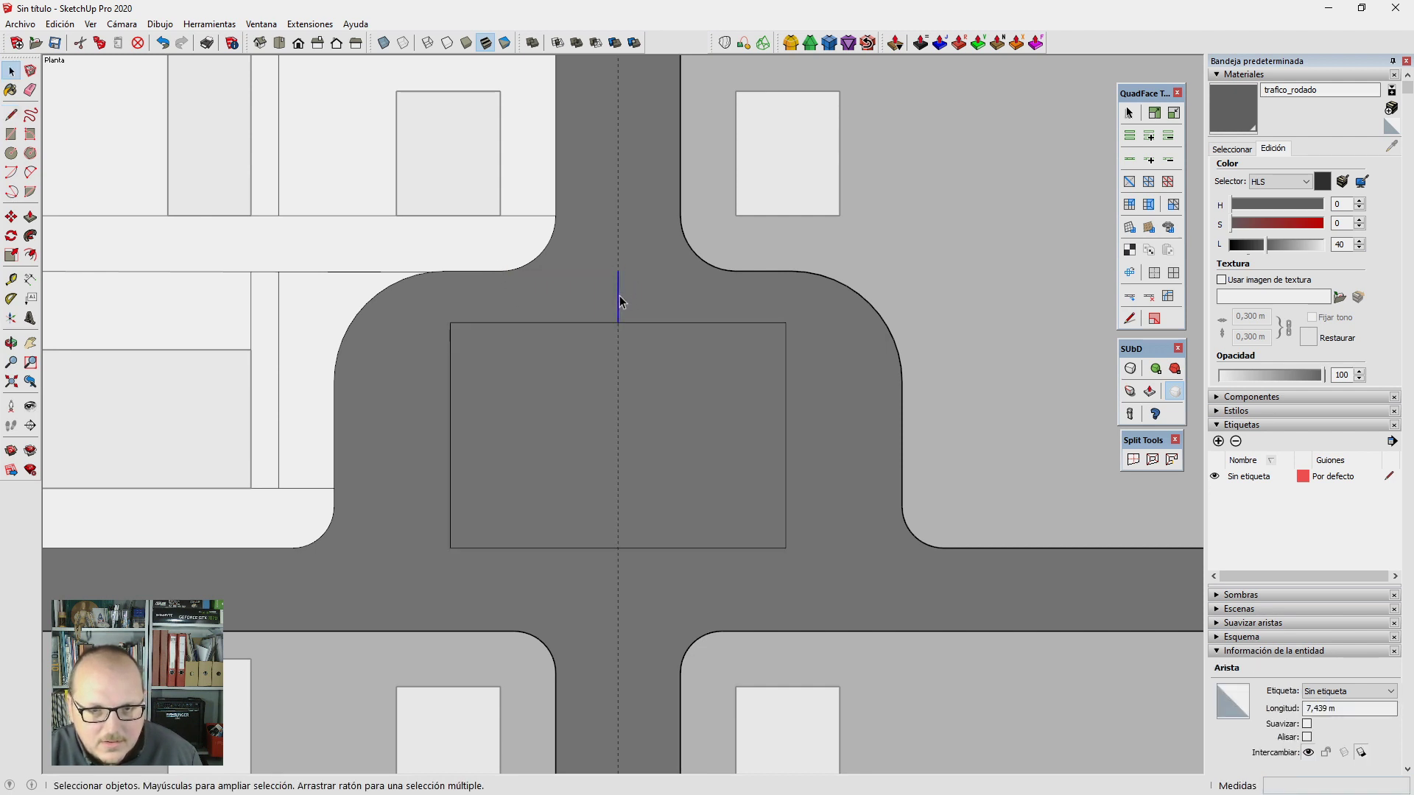
{"action": "left_click", "coordinate": [618, 305], "text": "ctrl"}
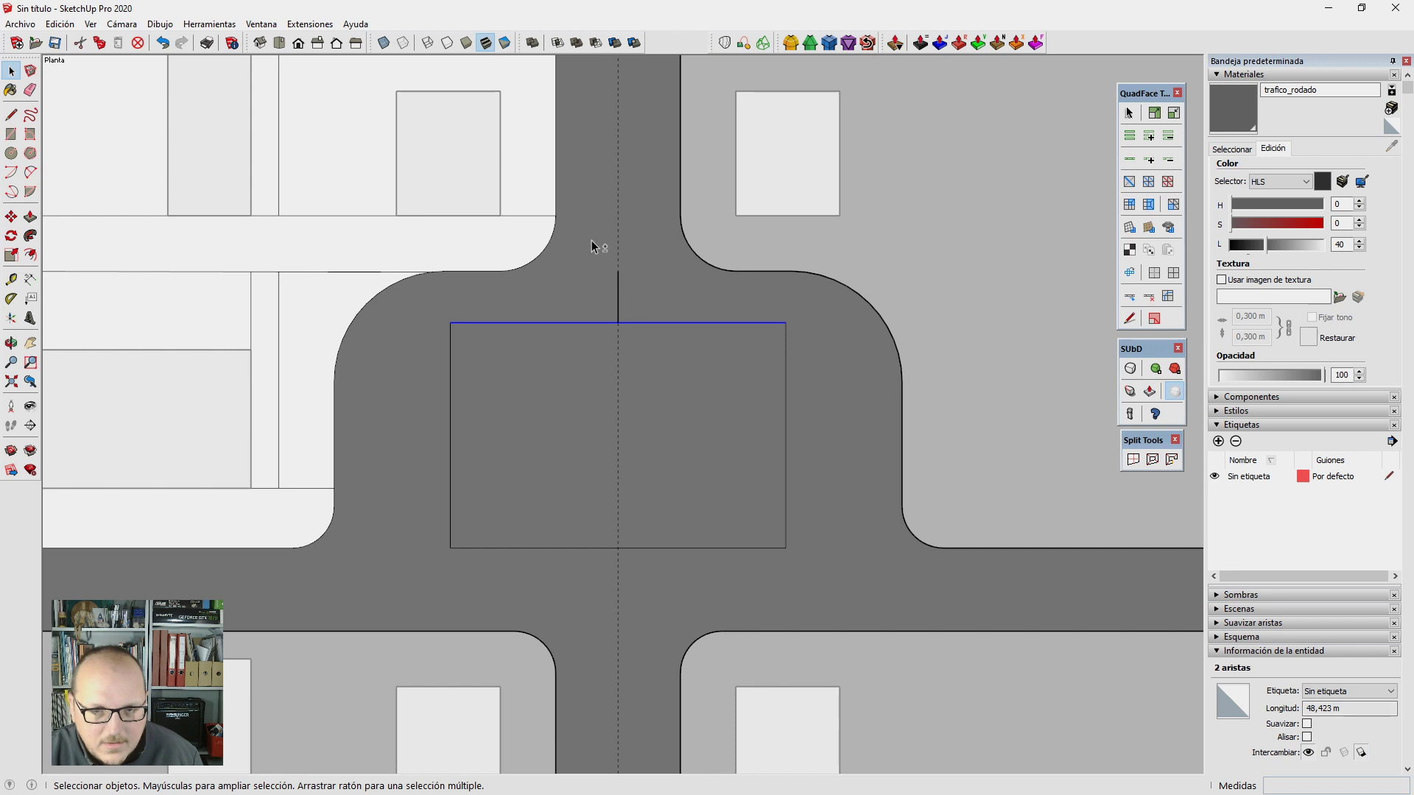
Step: Scale the selected edges to typed lengths of 8m and 2m
{"action": "key", "text": "s"}
{"action": "left_click", "coordinate": [618, 322]}
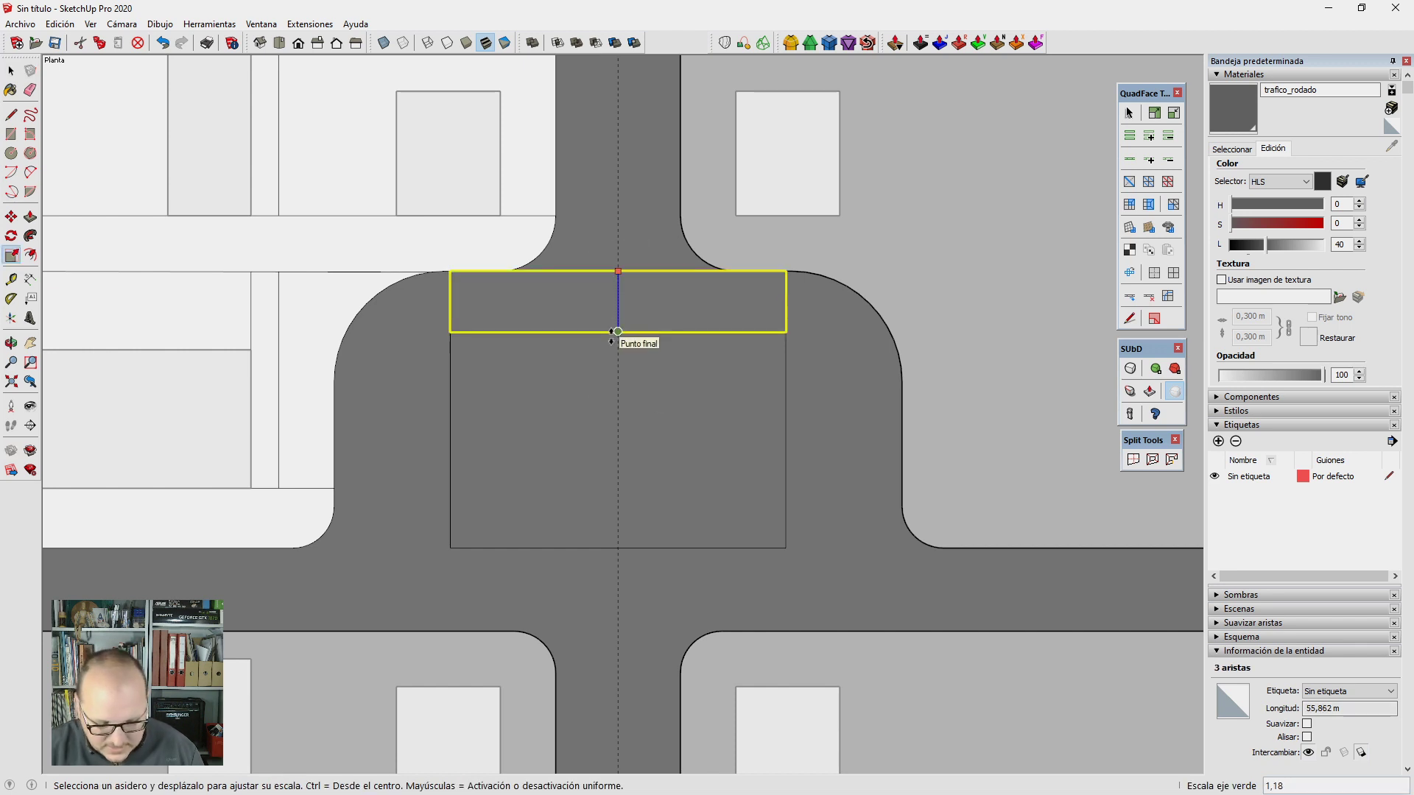
{"action": "type", "text": "8m"}
{"action": "key", "text": "Return"}
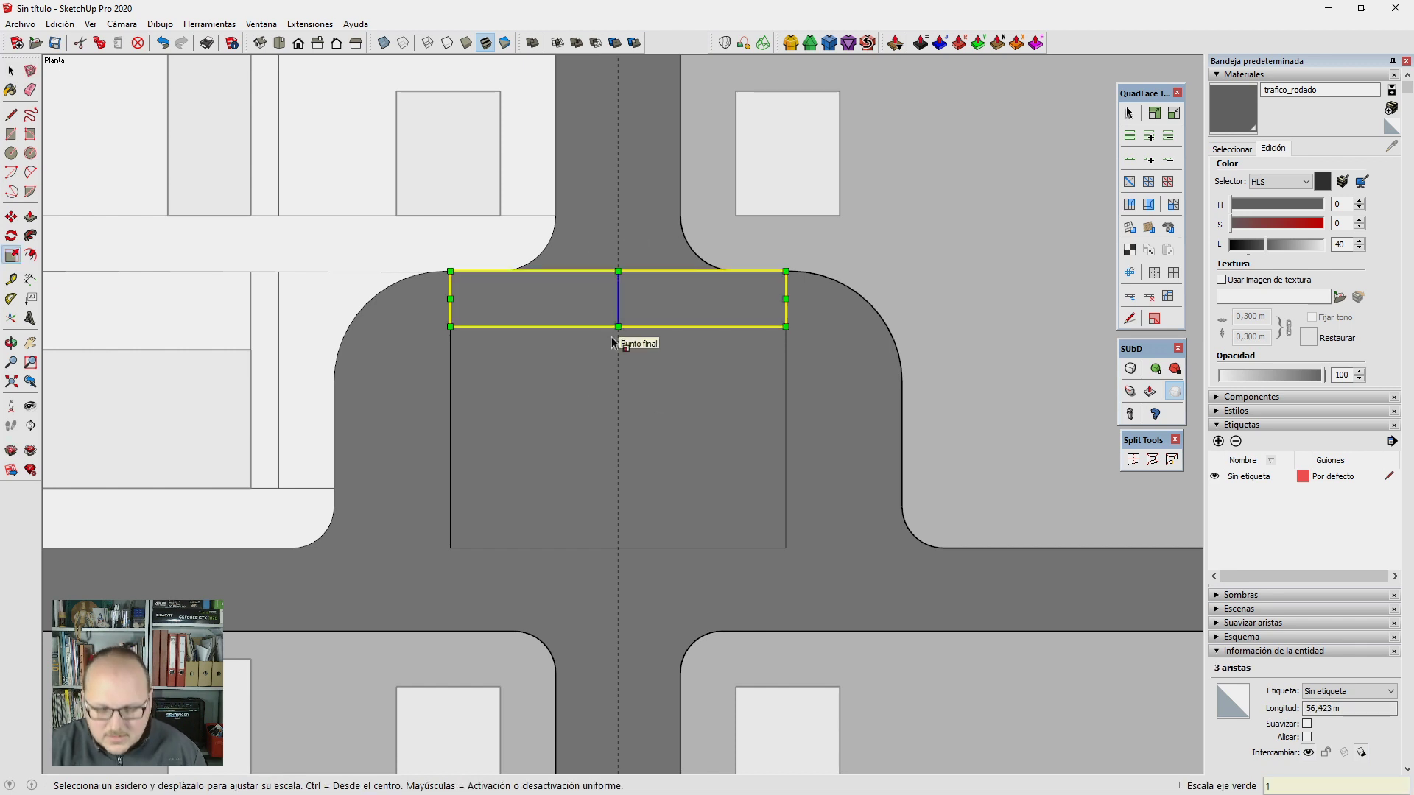
{"action": "type", "text": "2m"}
{"action": "key", "text": "Return"}
{"action": "key", "text": "space"}
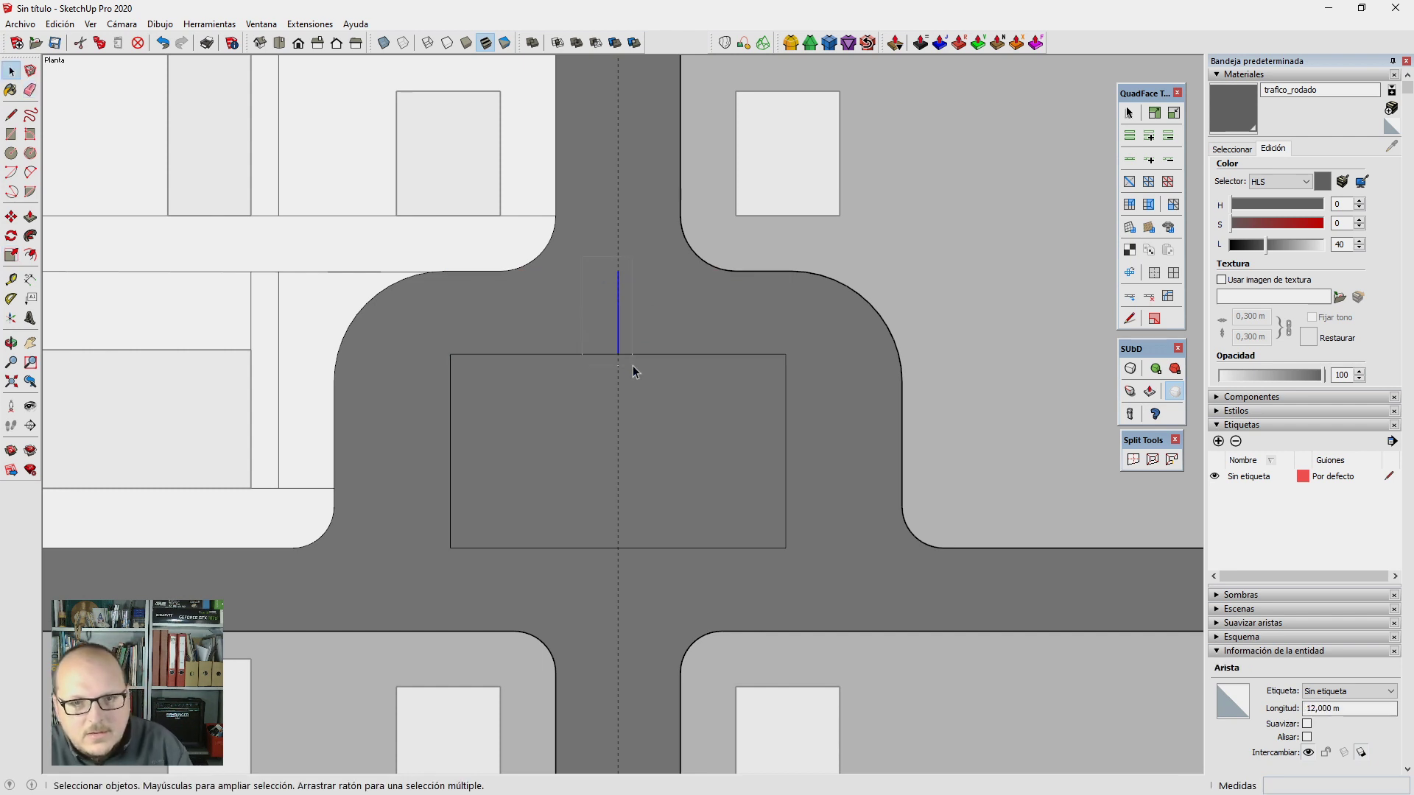
{"action": "key", "text": "Escape"}
Step: Place a horizontal guide 8 m above the rectangle's bottom edge
{"action": "key", "text": "t"}
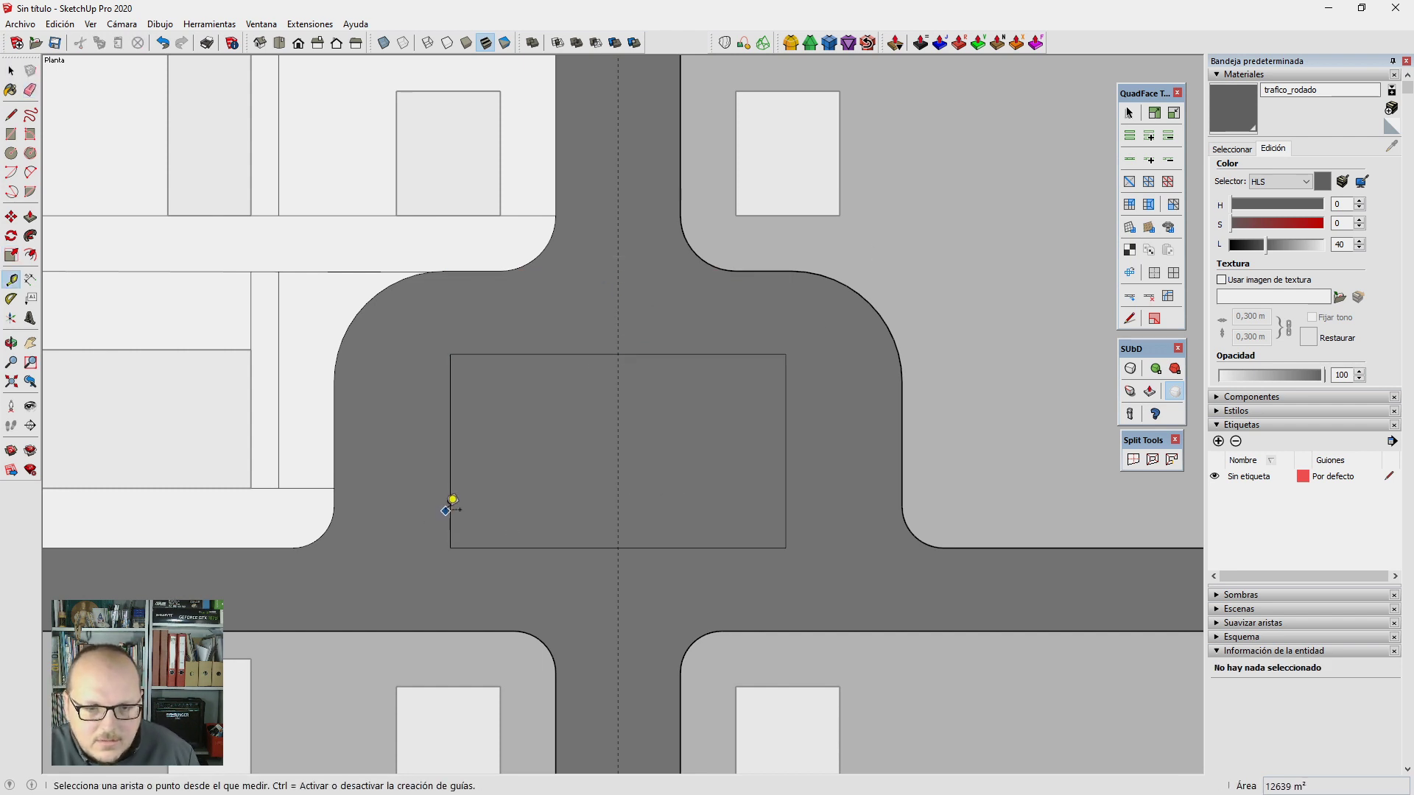
{"action": "left_click", "coordinate": [490, 548]}
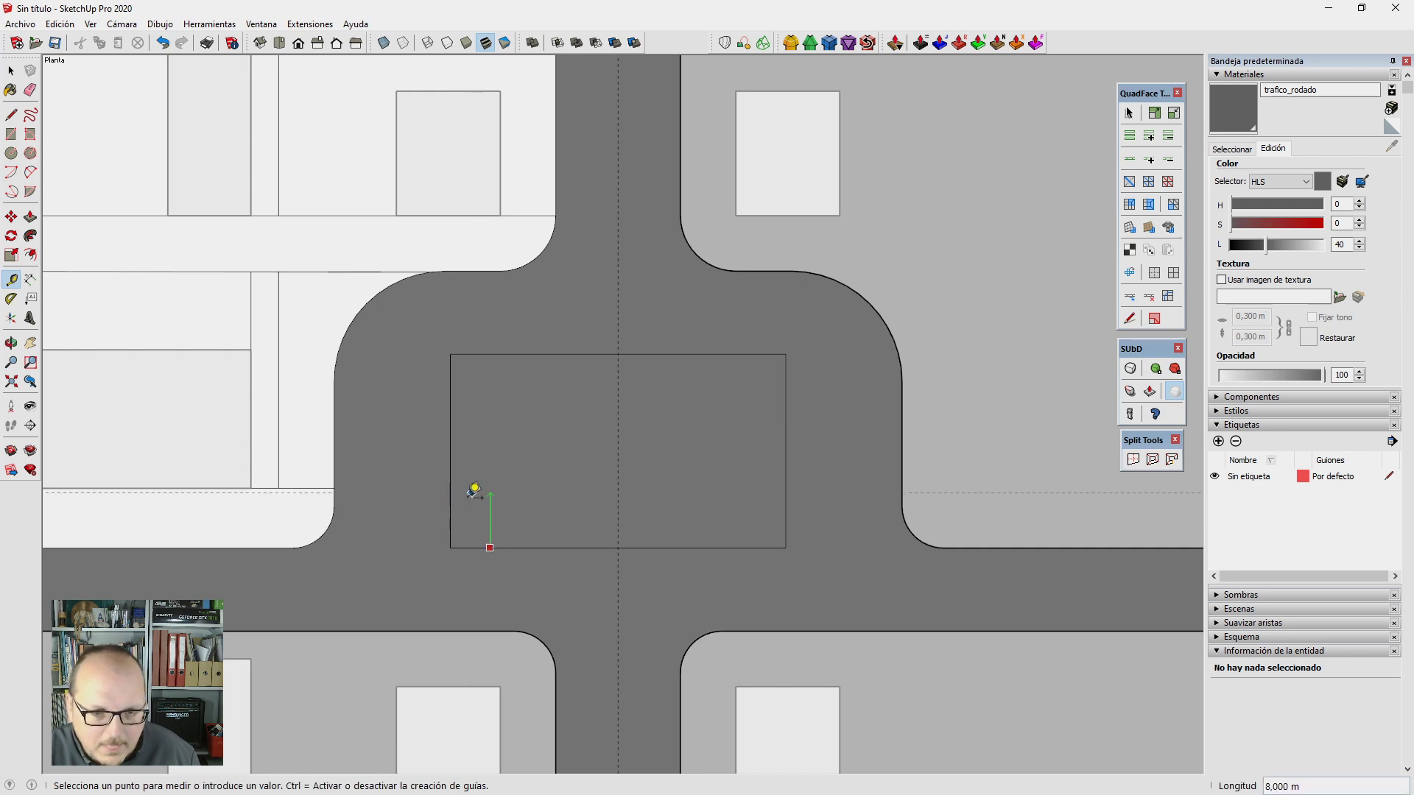
{"action": "left_click", "coordinate": [342, 491]}
Step: Round off the rectangle's lower-left and lower-right corners with two-point arcs
{"action": "key", "text": "a"}
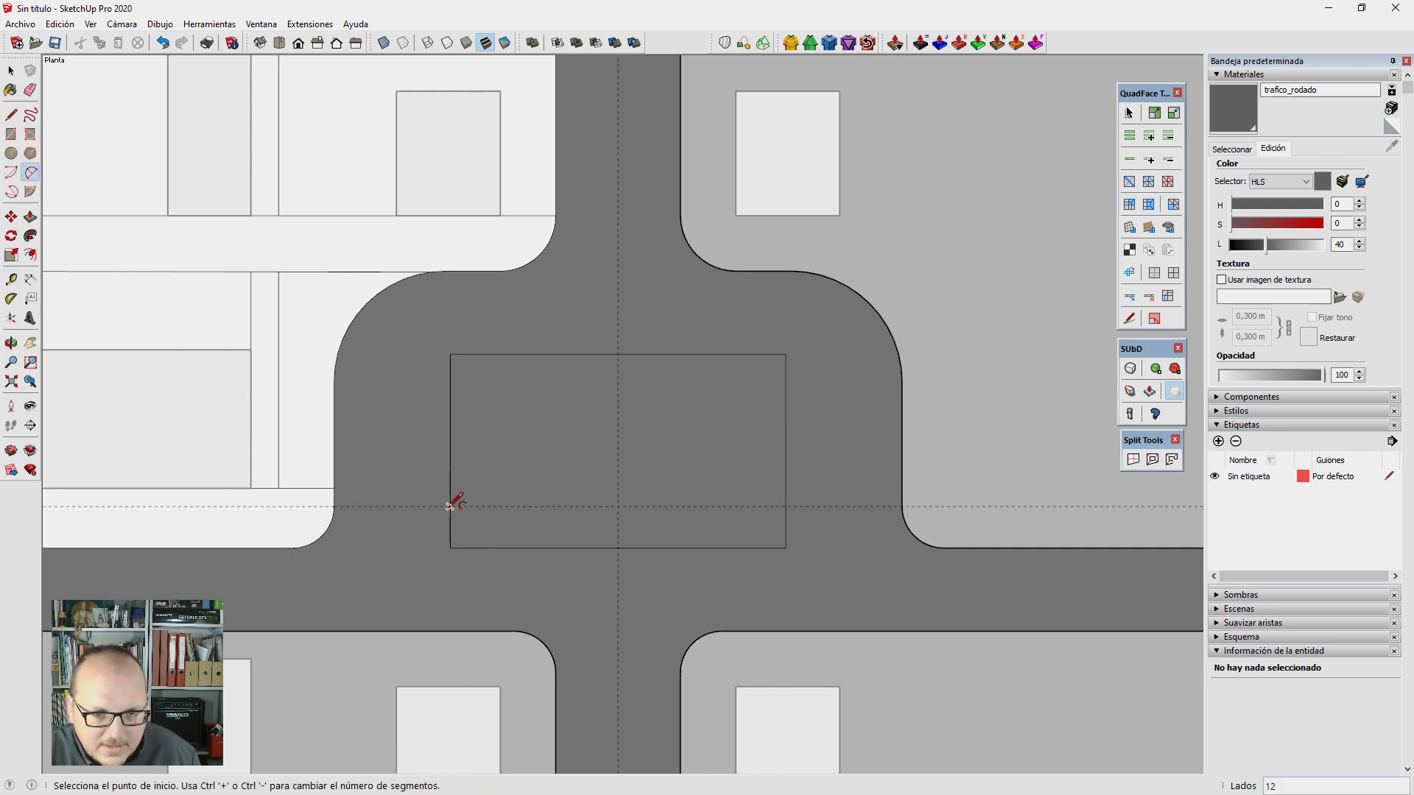
{"action": "left_click", "coordinate": [450, 507]}
{"action": "double_click", "coordinate": [492, 546]}
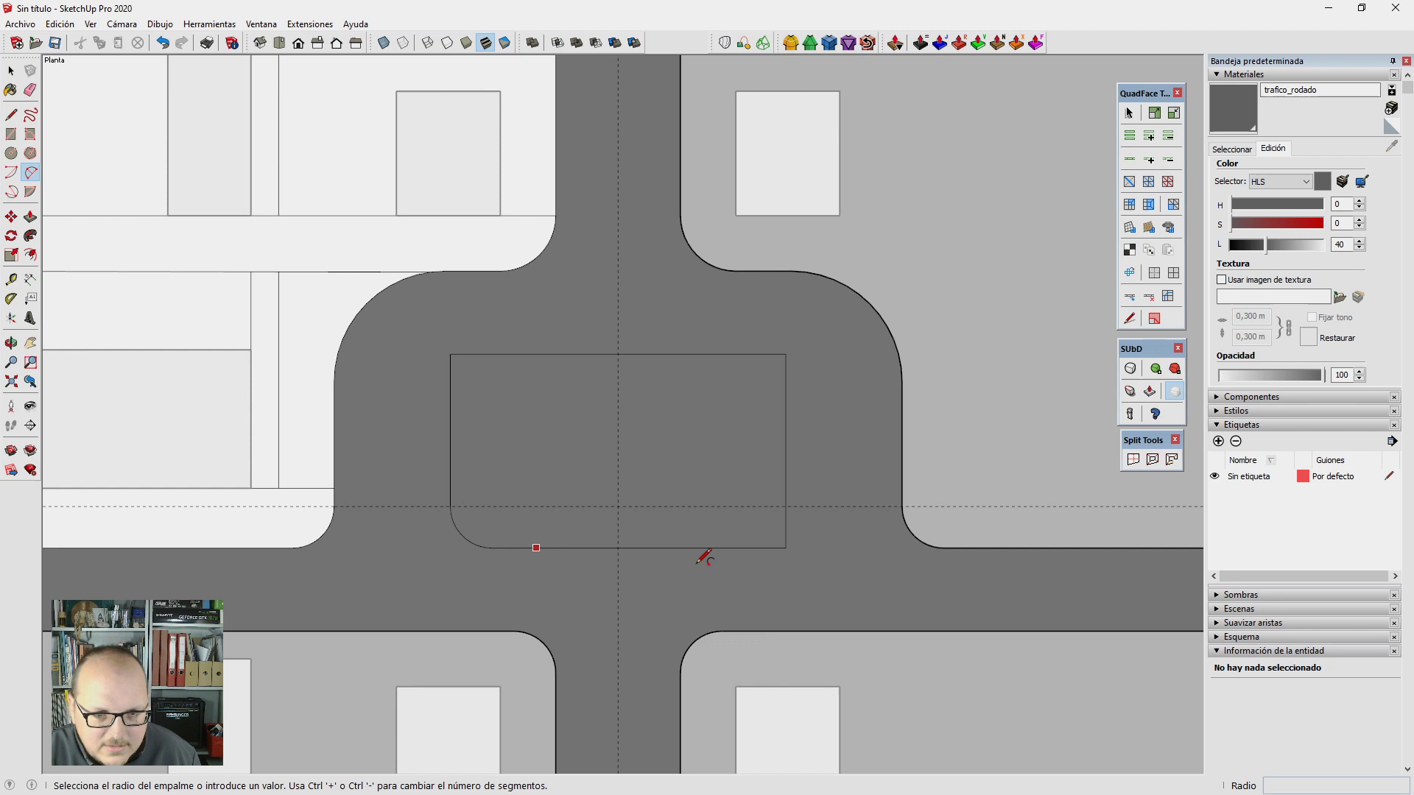
{"action": "left_click", "coordinate": [786, 506]}
{"action": "left_click", "coordinate": [744, 548]}
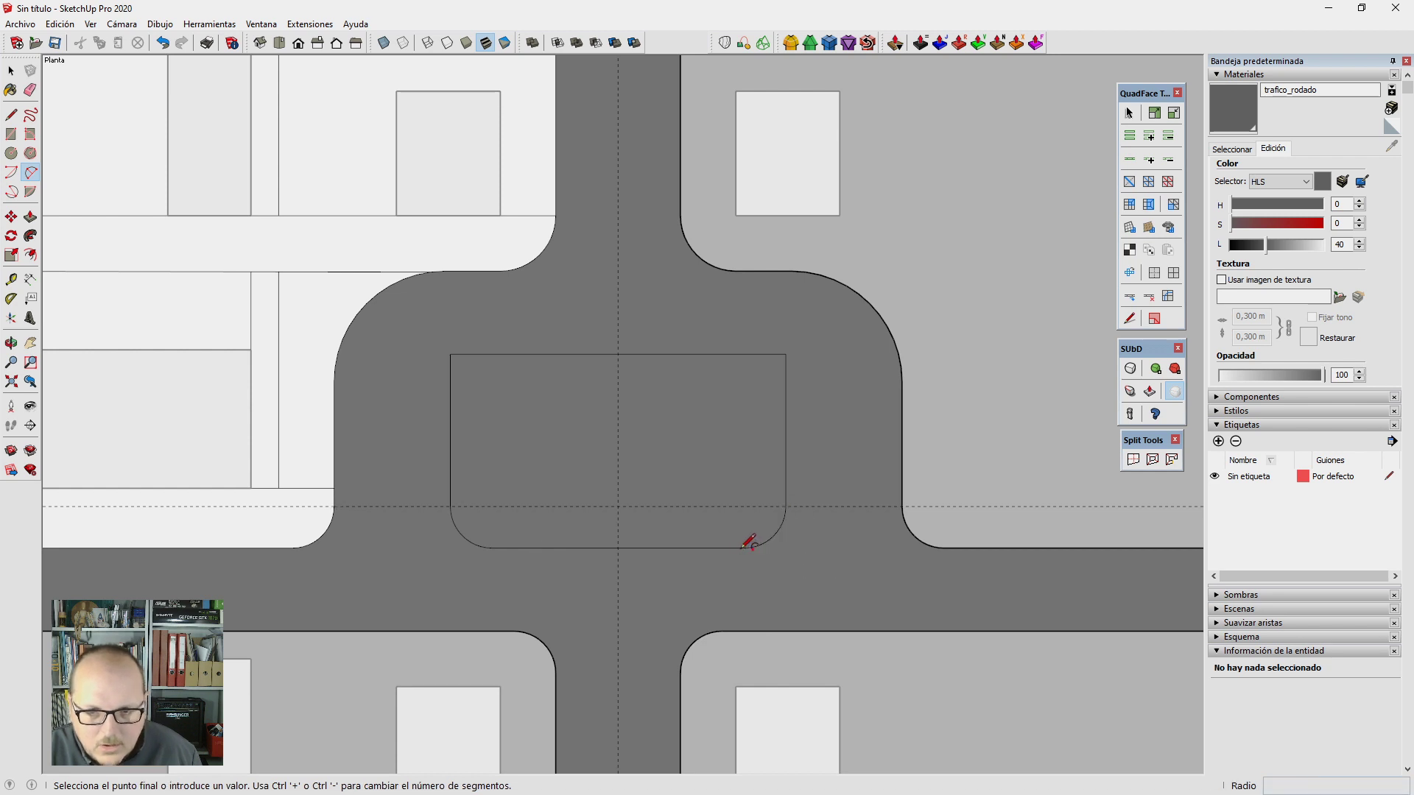
Step: Show the BZ Toolbar so the classic Bezier curve tool is available
{"action": "right_click", "coordinate": [1094, 44]}
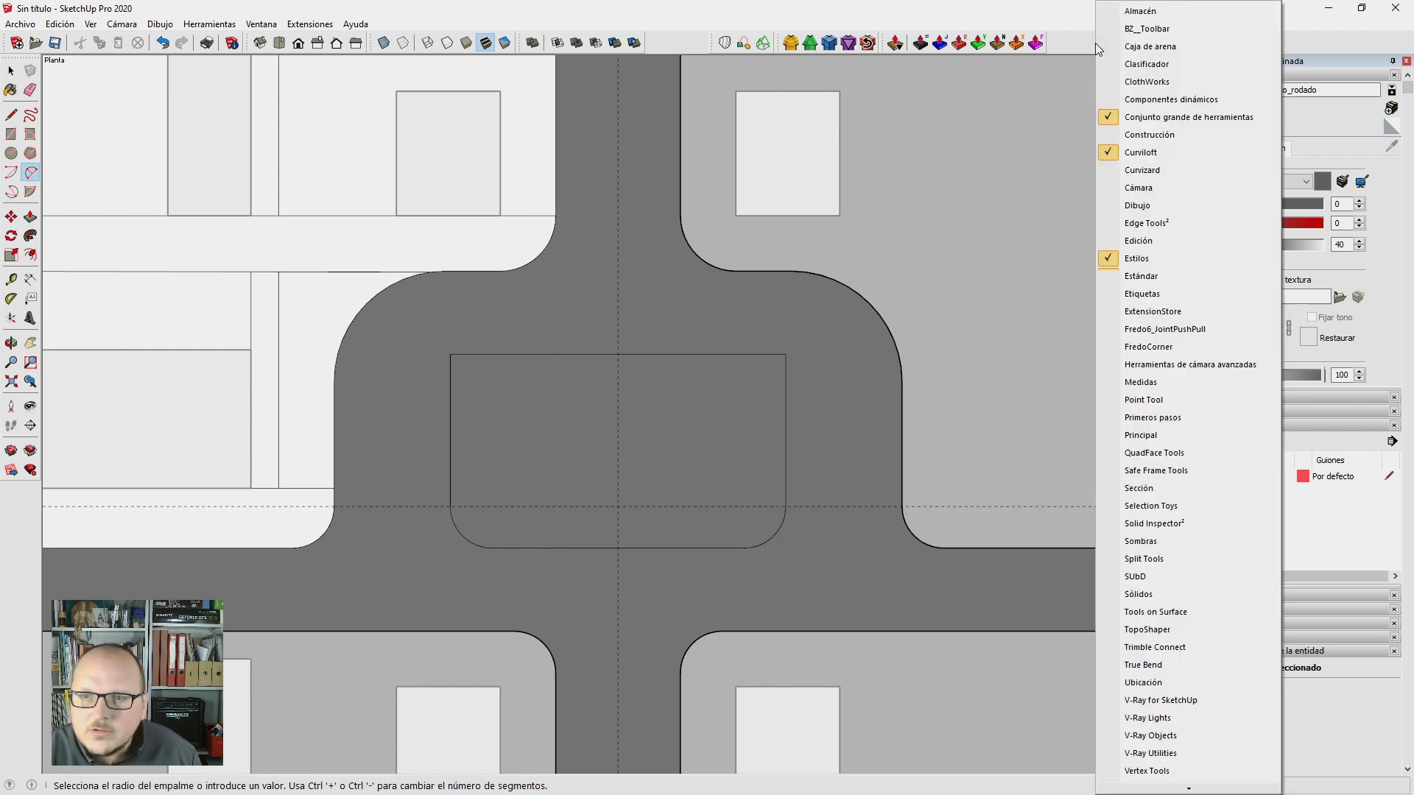
{"action": "left_click", "coordinate": [1147, 36]}
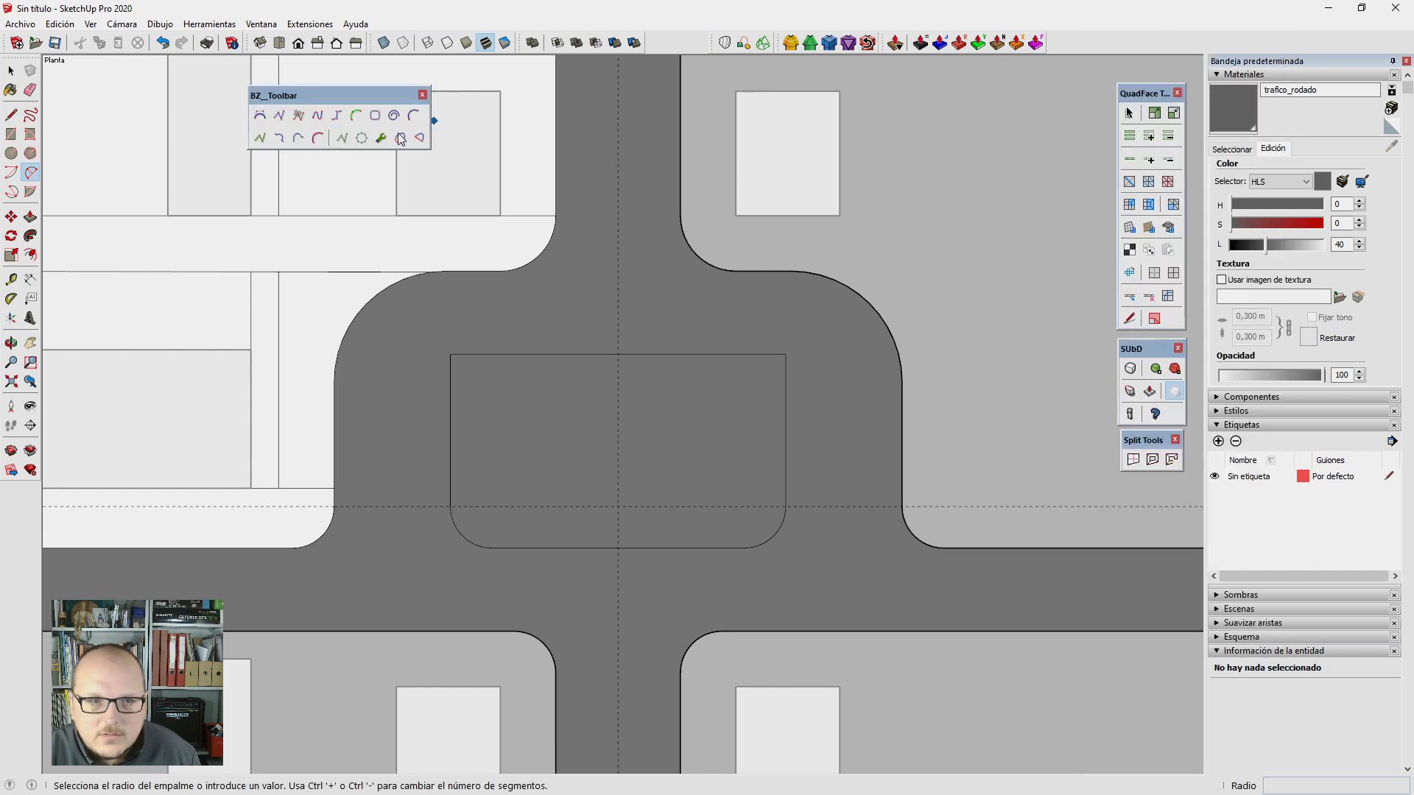
{"action": "left_click", "coordinate": [259, 115]}
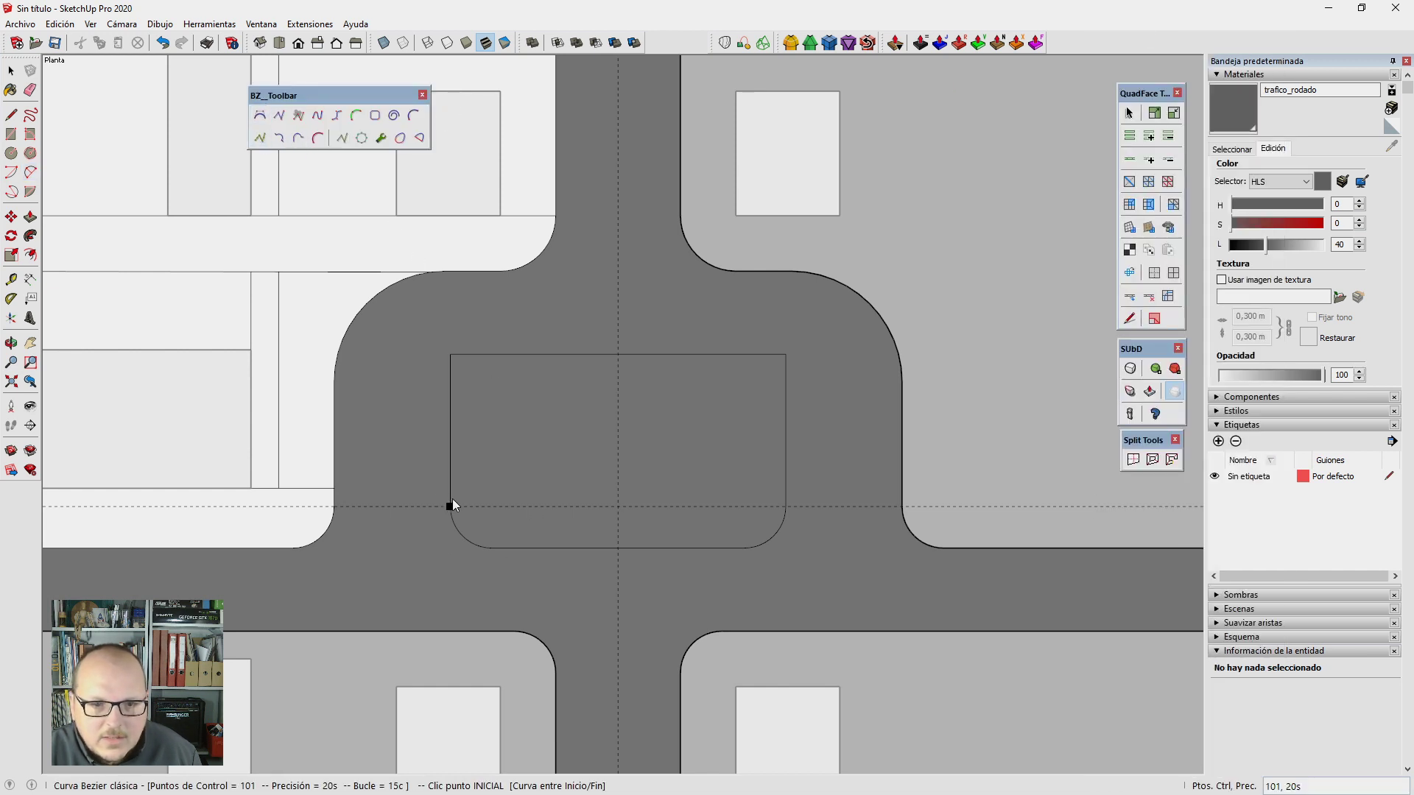
{"action": "key", "text": "t"}
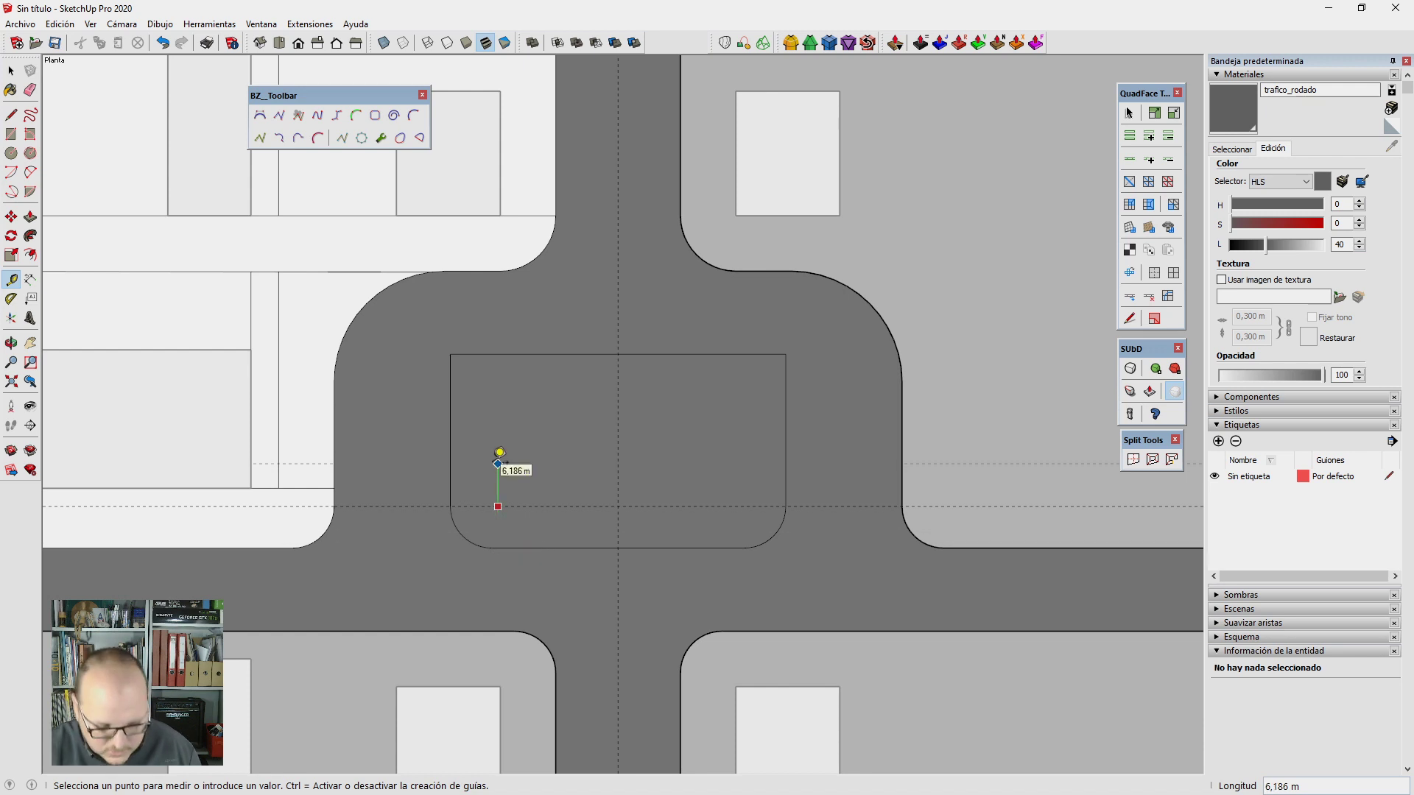
{"action": "key", "text": "Escape"}
{"action": "key", "text": "space"}
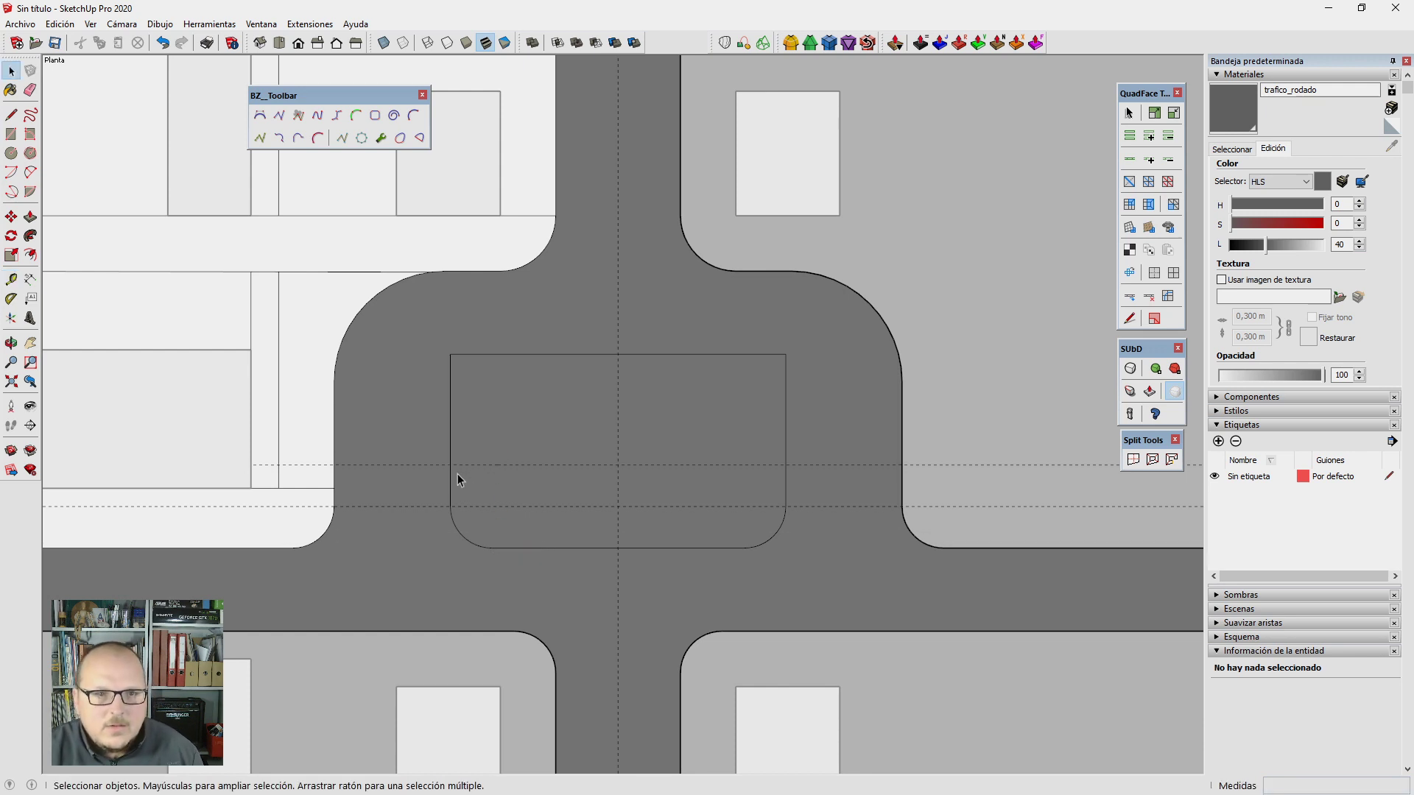
Step: Draw a classic Bezier arch from left to right side, controlled at top corners and midpoint
{"action": "left_click", "coordinate": [259, 116]}
{"action": "left_click", "coordinate": [450, 465]}
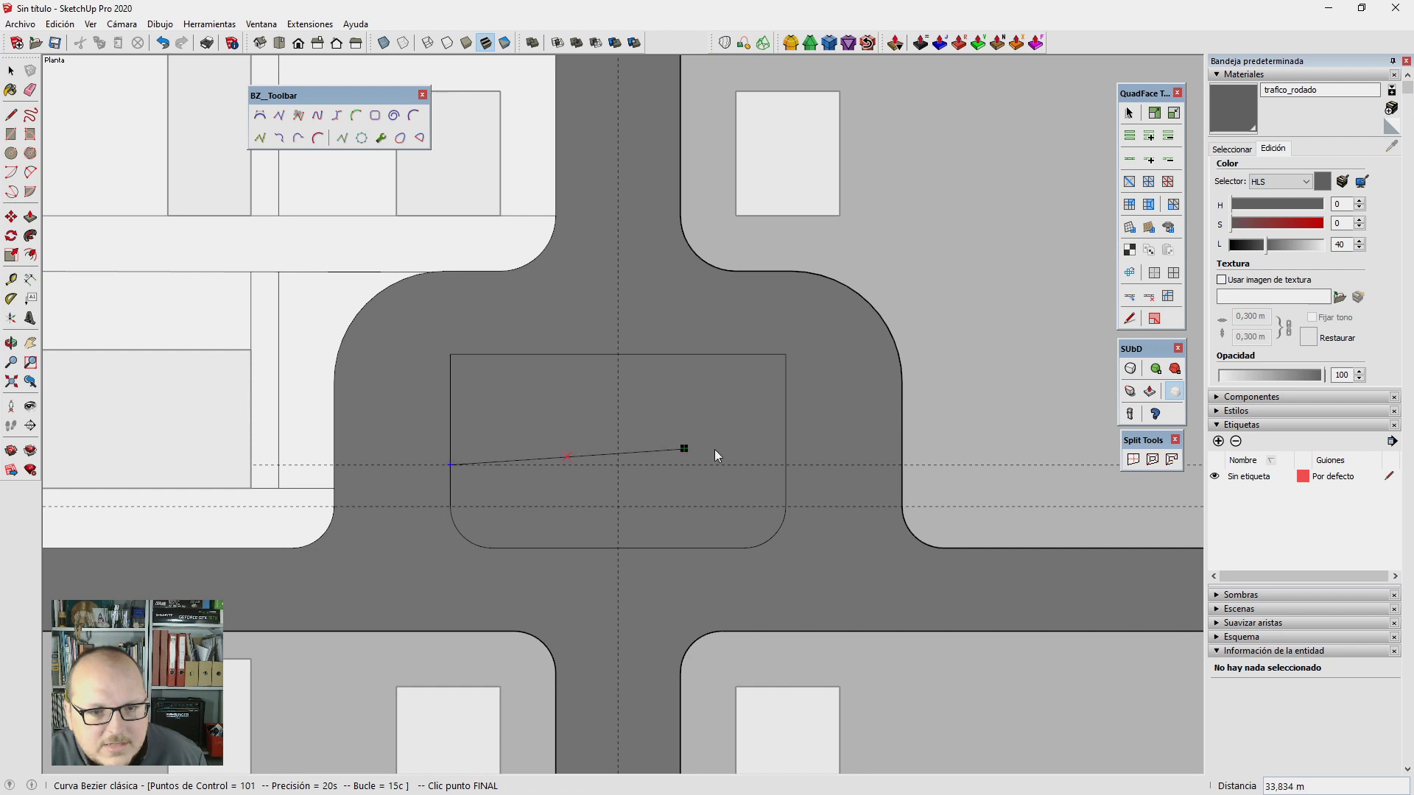
{"action": "left_click", "coordinate": [785, 464]}
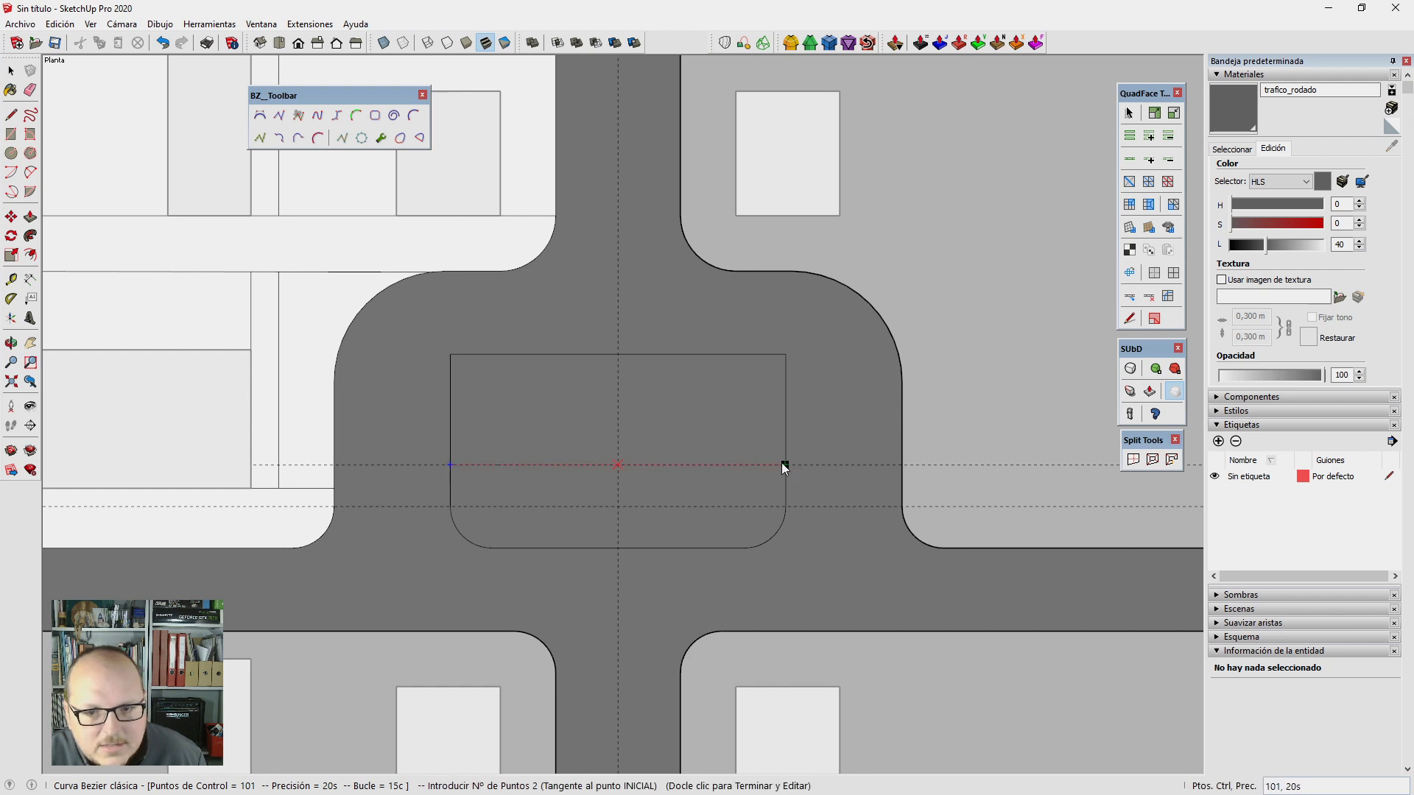
{"action": "left_click", "coordinate": [451, 356]}
{"action": "left_click", "coordinate": [617, 354]}
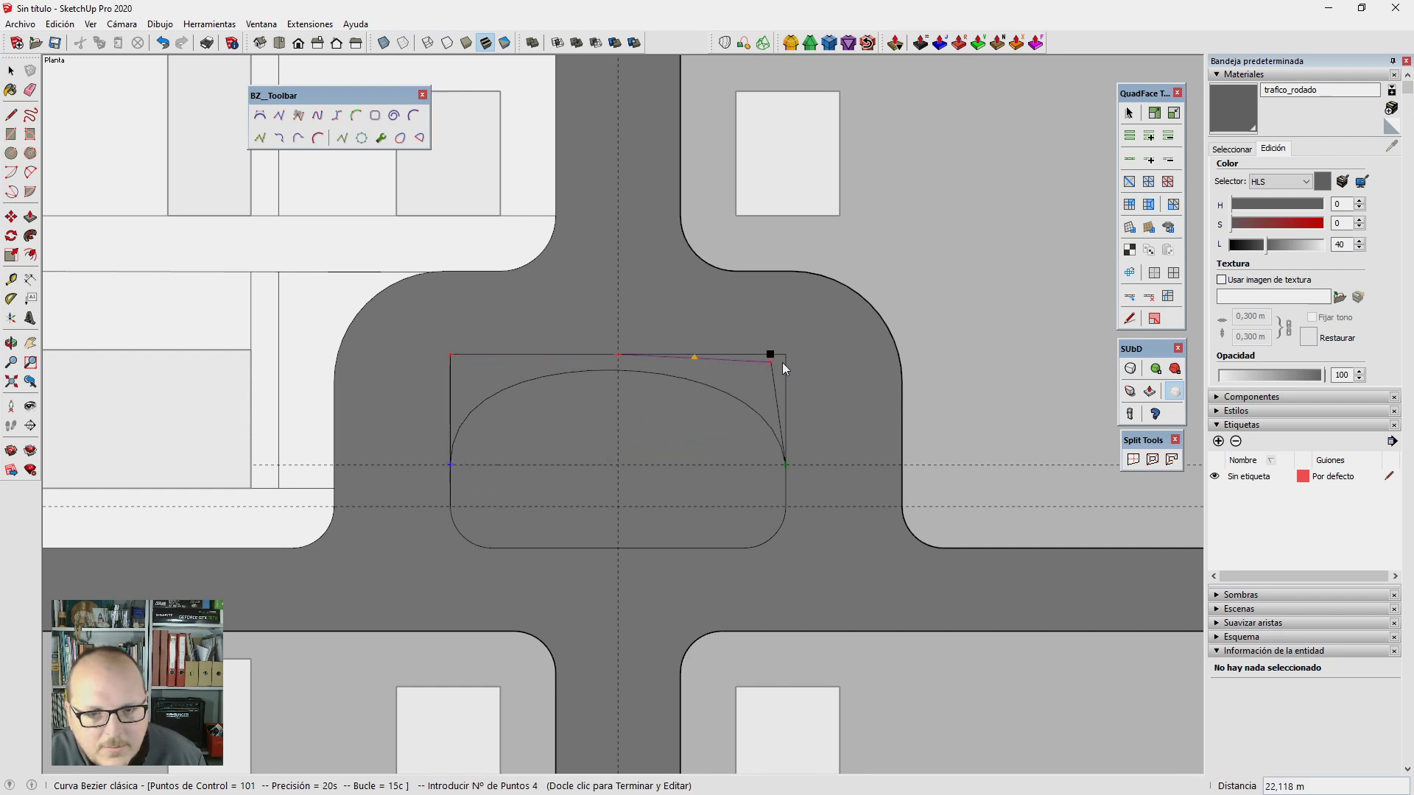
{"action": "double_click", "coordinate": [785, 355]}
Step: Erase the rectangle's top and side edges and the dashed guide lines
{"action": "key", "text": "space"}
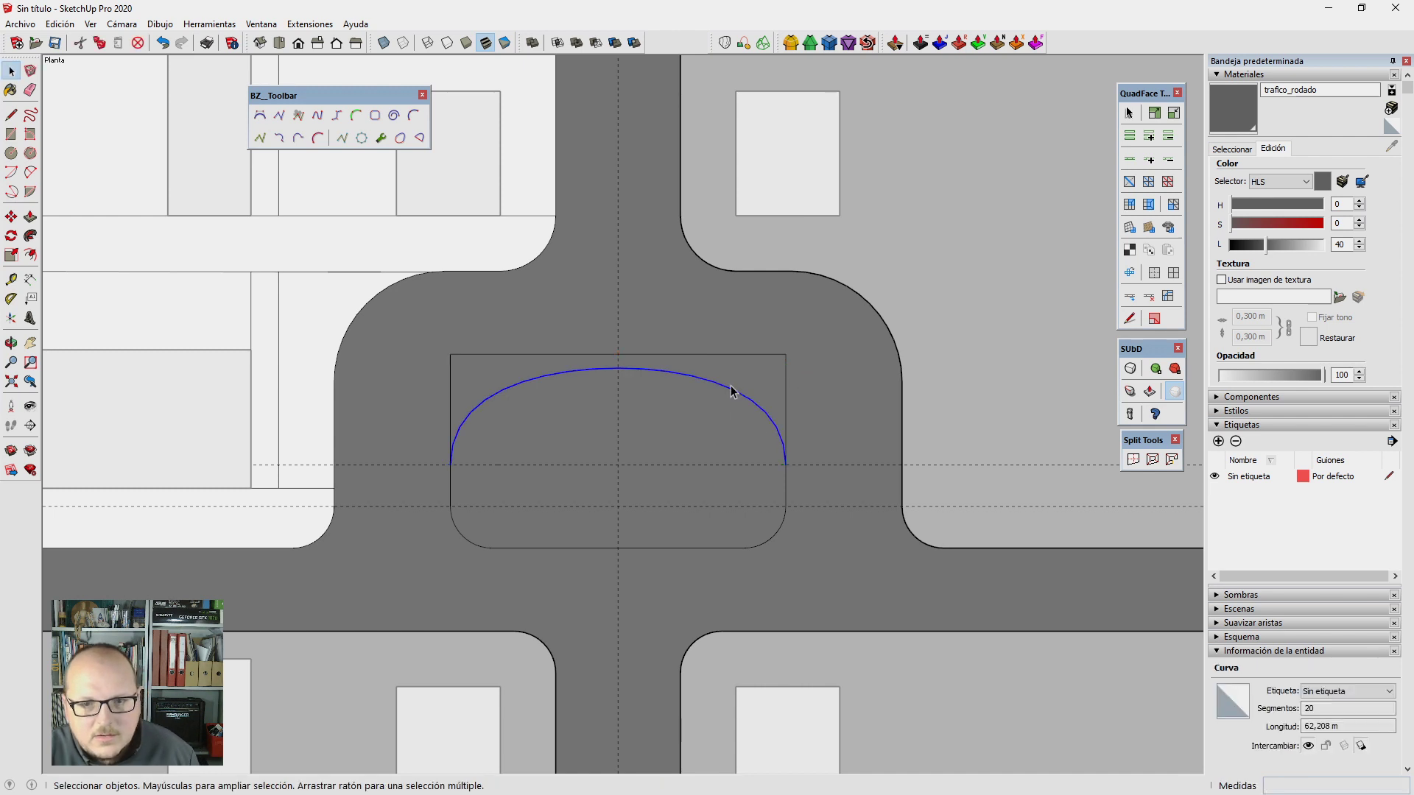
{"action": "key", "text": "e"}
{"action": "left_click_drag", "start_coordinate": [789, 366], "coordinate": [440, 366]}
{"action": "scroll", "coordinate": [578, 380], "scroll_direction": "down", "scroll_amount": 1}
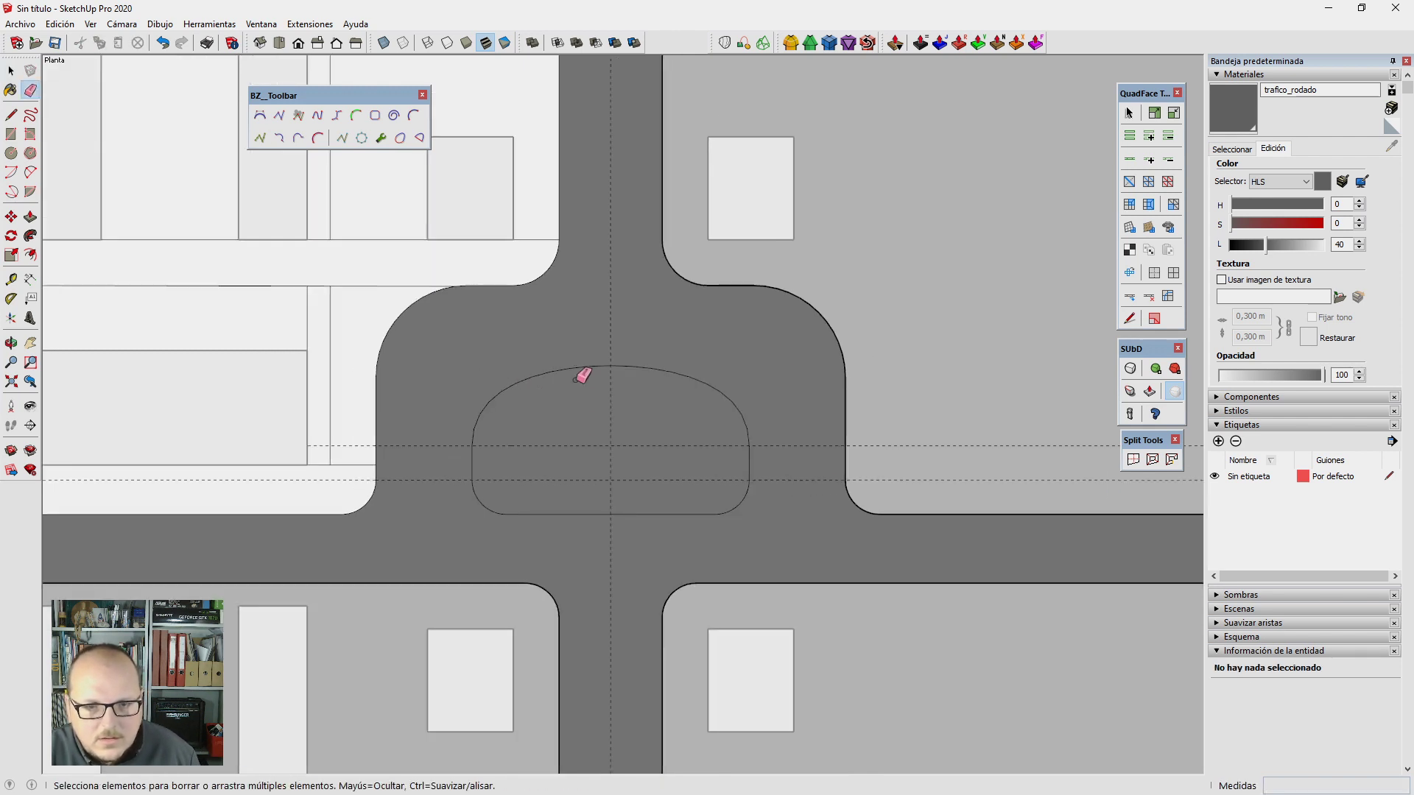
{"action": "left_click_drag", "start_coordinate": [611, 468], "coordinate": [617, 458]}
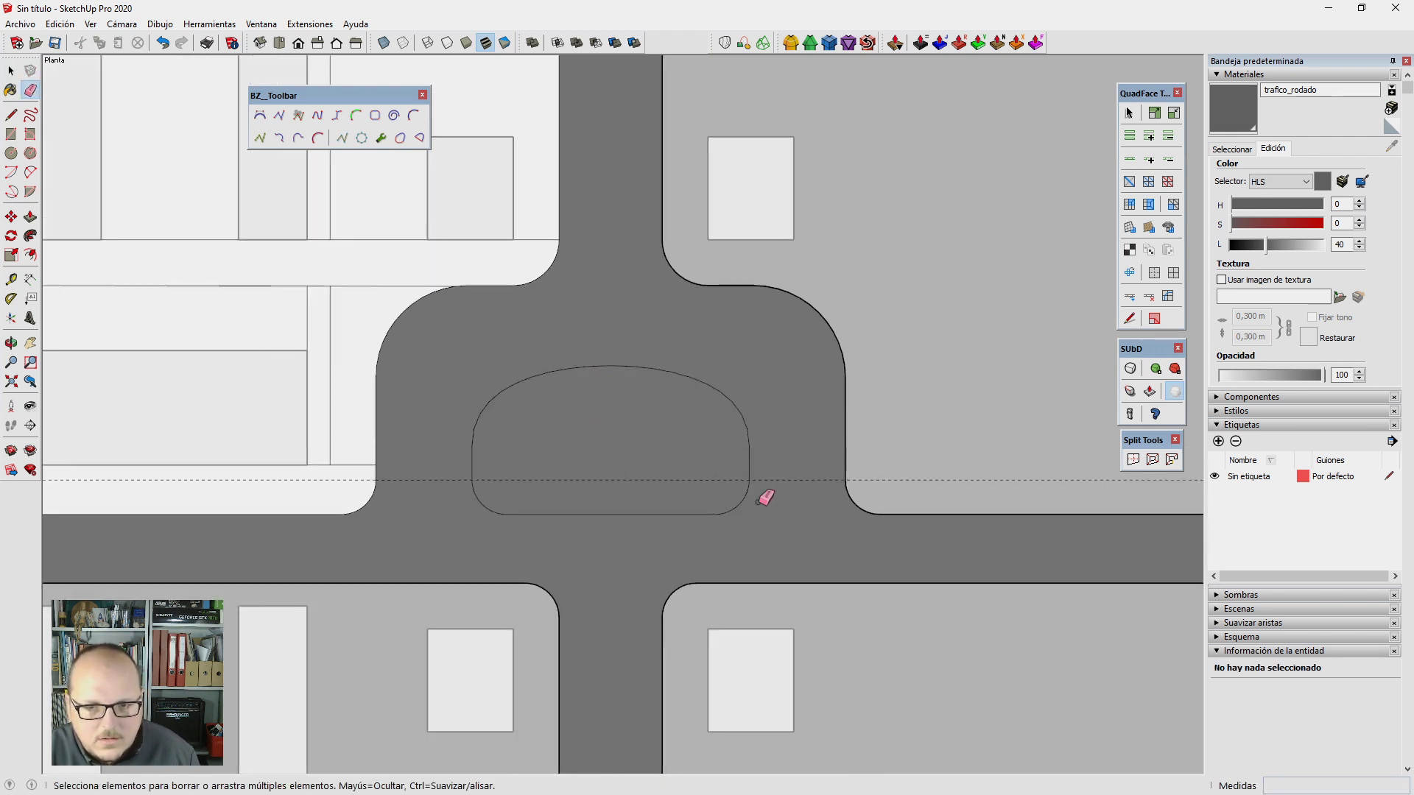
Step: Orbit into 3D and paint the oval island face with the default Por defecto material
{"action": "middle_click_drag", "start_coordinate": [765, 498], "coordinate": [585, 445]}
{"action": "middle_click_drag", "start_coordinate": [592, 499], "coordinate": [489, 395]}
{"action": "key", "text": "space"}
{"action": "left_click", "coordinate": [622, 508]}
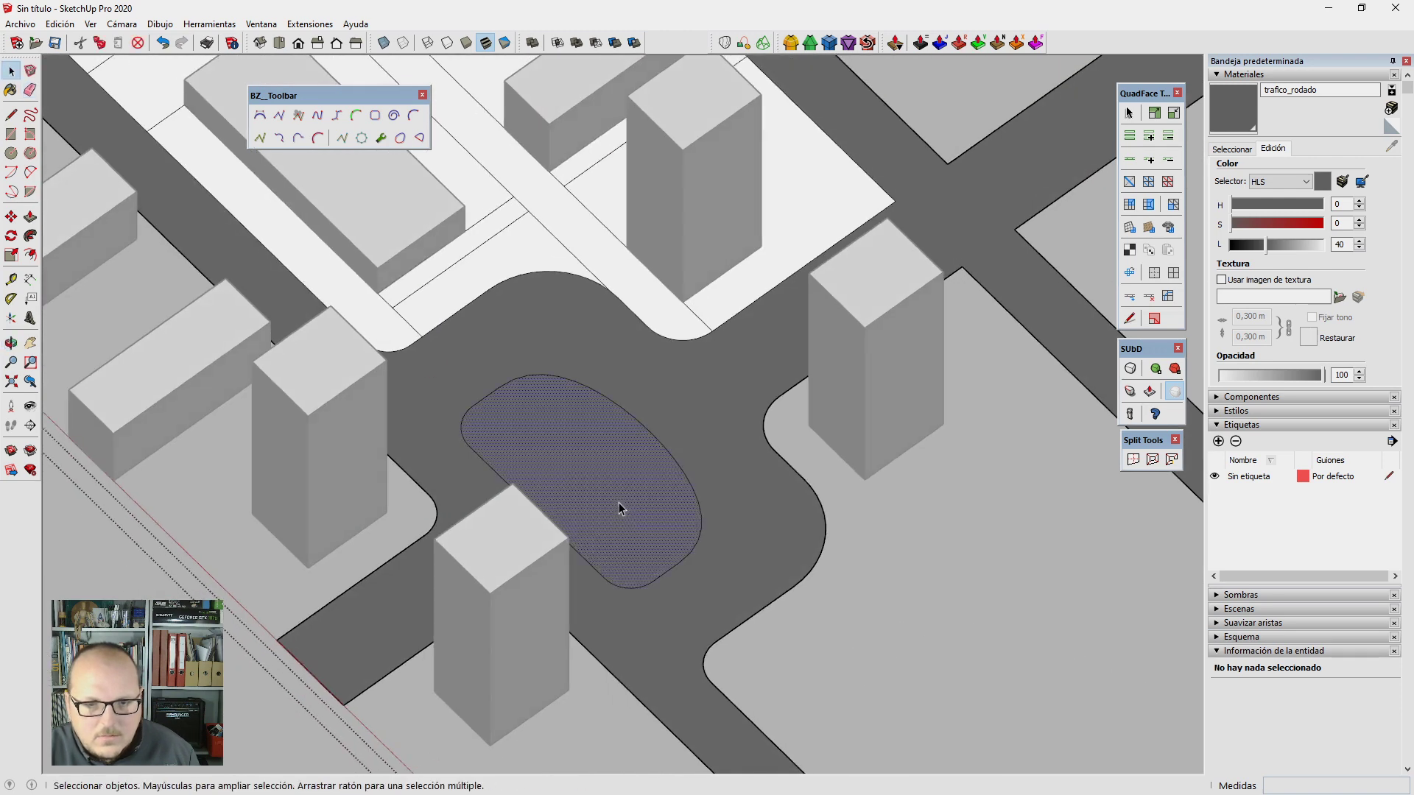
{"action": "mouse_move", "coordinate": [621, 508]}
{"action": "middle_mouse_down"}
{"action": "mouse_move", "coordinate": [584, 482]}
{"action": "mouse_move", "coordinate": [699, 359]}
{"action": "middle_mouse_up"}
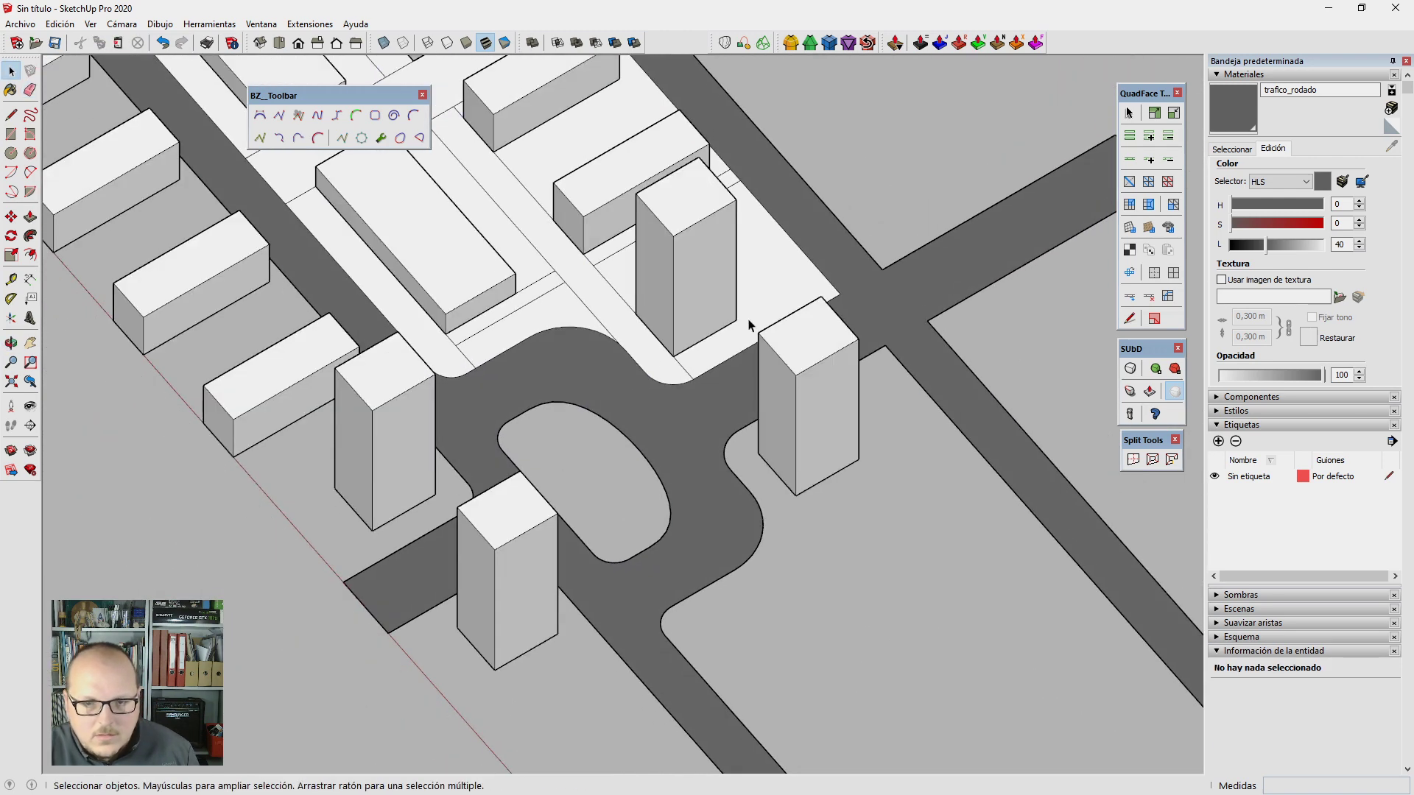
{"action": "left_click", "coordinate": [653, 484]}
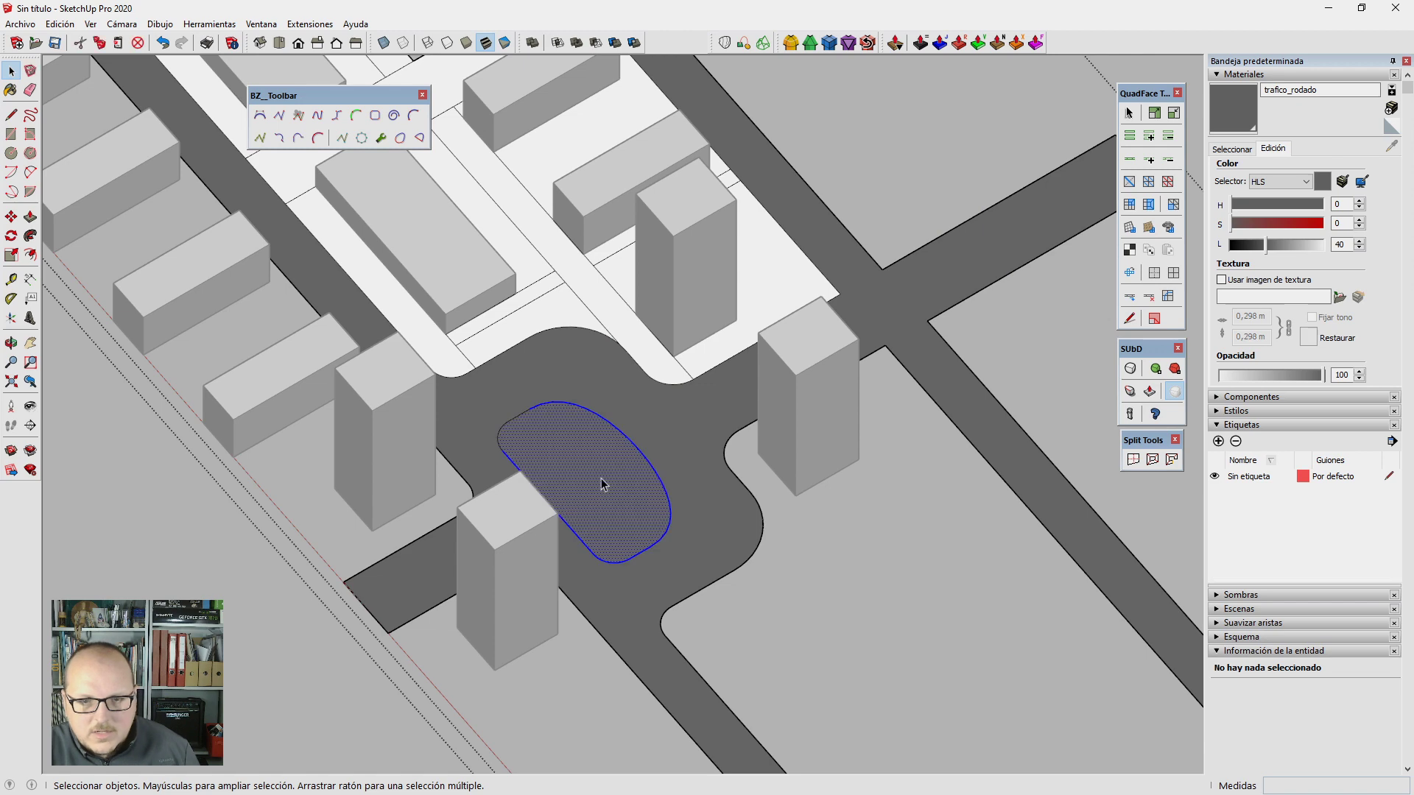
{"action": "scroll", "coordinate": [608, 475], "scroll_direction": "up", "scroll_amount": 2}
{"action": "key", "text": "b"}
{"action": "left_click", "coordinate": [701, 316], "text": "alt"}
{"action": "left_click", "coordinate": [597, 461]}
{"action": "scroll", "coordinate": [598, 460], "scroll_direction": "down", "scroll_amount": 2}
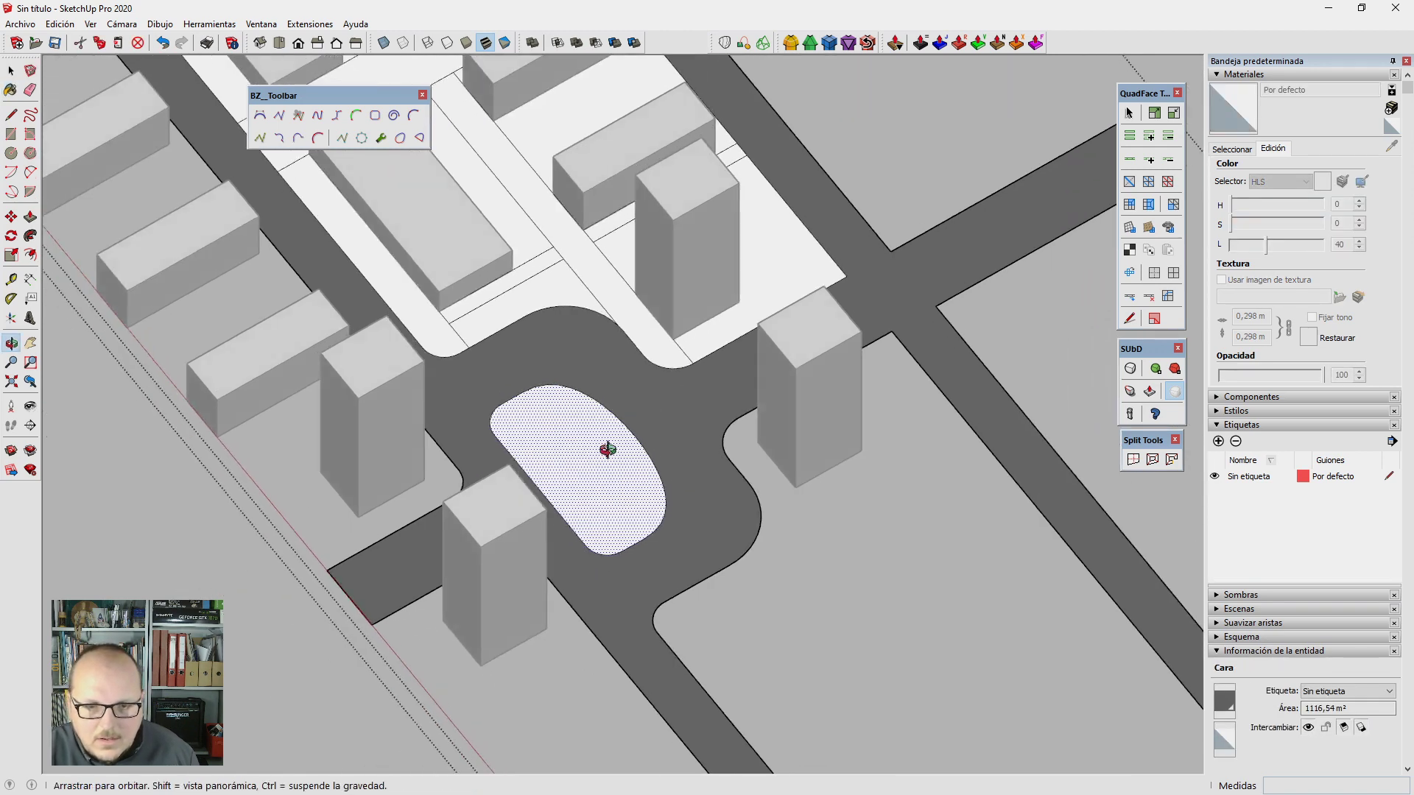
{"action": "mouse_move", "coordinate": [609, 470]}
{"action": "middle_mouse_down"}
{"action": "mouse_move", "coordinate": [744, 584]}
{"action": "mouse_move", "coordinate": [506, 435]}
{"action": "mouse_move", "coordinate": [520, 452]}
{"action": "middle_mouse_up"}
Step: Orbit and zoom around the painted island to inspect the junction from several angles
{"action": "key", "text": "space"}
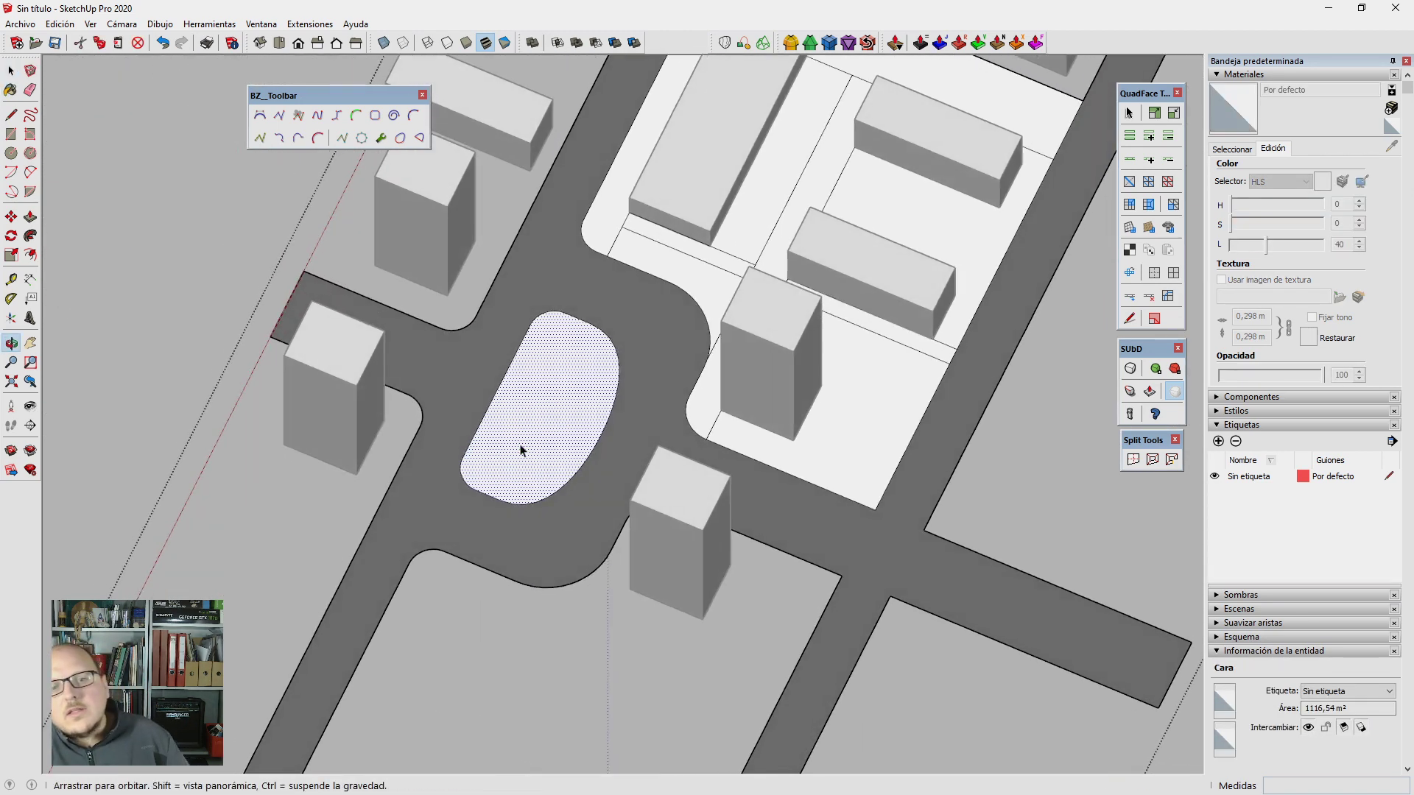
{"action": "scroll", "coordinate": [489, 435], "scroll_direction": "up", "scroll_amount": 2}
{"action": "scroll", "coordinate": [489, 401], "scroll_direction": "up", "scroll_amount": 2}
{"action": "mouse_move", "coordinate": [489, 400]}
{"action": "middle_mouse_down"}
{"action": "mouse_move", "coordinate": [513, 448]}
{"action": "mouse_move", "coordinate": [338, 388]}
{"action": "mouse_move", "coordinate": [525, 317]}
{"action": "middle_mouse_up"}
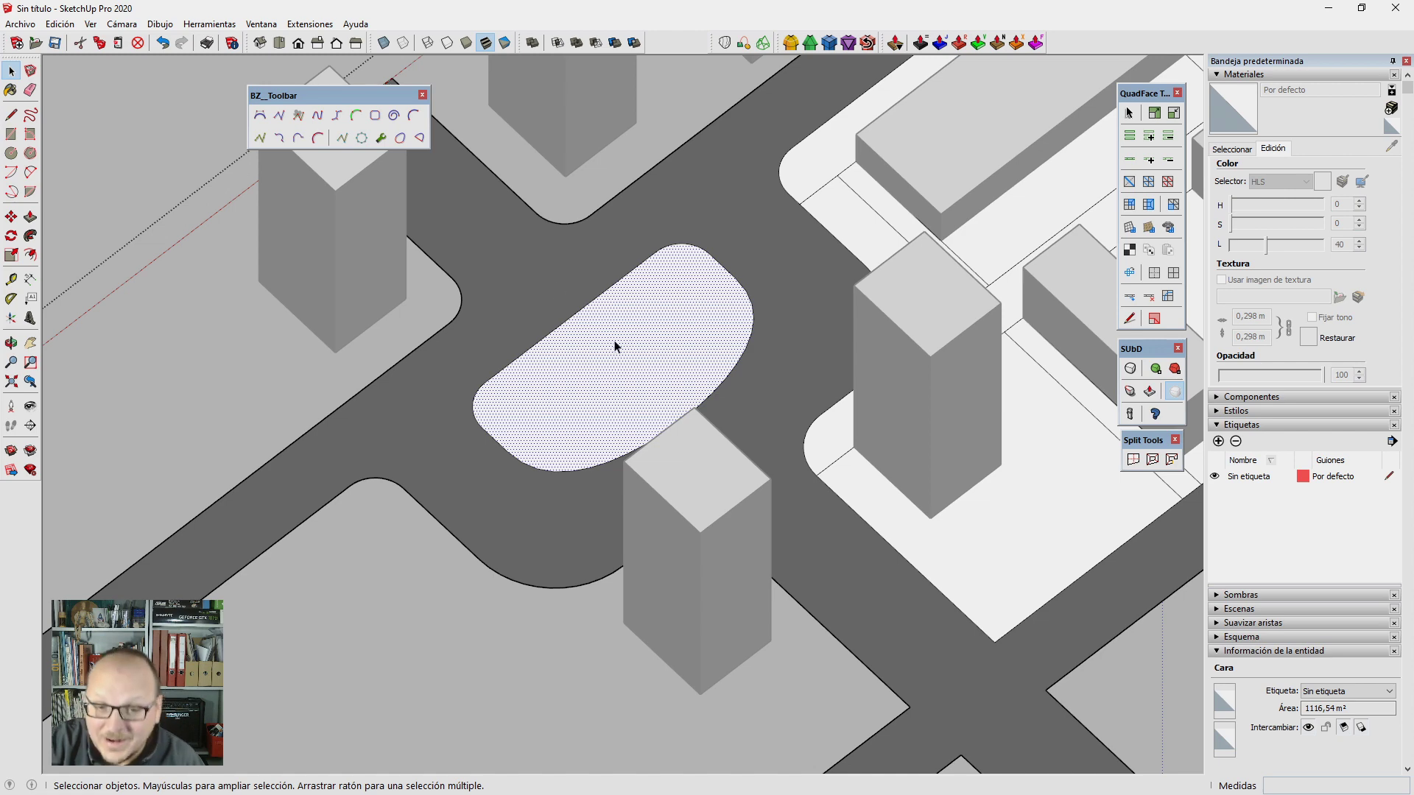
{"action": "scroll", "coordinate": [616, 346], "scroll_direction": "down", "scroll_amount": 3}
{"action": "scroll", "coordinate": [611, 346], "scroll_direction": "down", "scroll_amount": 2}
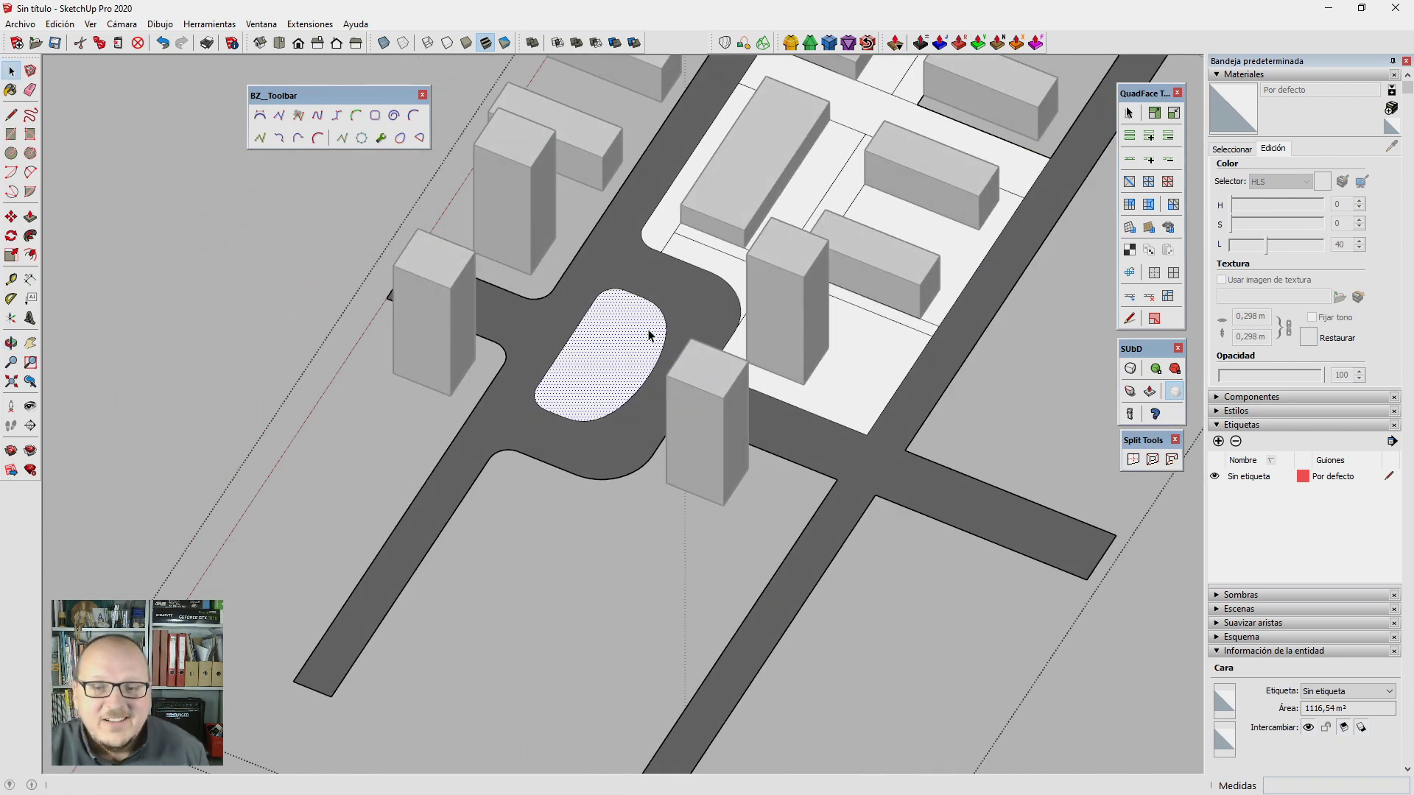
{"action": "mouse_move", "coordinate": [648, 326]}
{"action": "middle_mouse_down"}
{"action": "mouse_move", "coordinate": [820, 411]}
{"action": "mouse_move", "coordinate": [721, 480]}
{"action": "middle_mouse_up"}
{"action": "scroll", "coordinate": [722, 480], "scroll_direction": "down", "scroll_amount": 3}
{"action": "mouse_move", "coordinate": [915, 473]}
{"action": "middle_mouse_down"}
{"action": "mouse_move", "coordinate": [562, 142]}
{"action": "mouse_move", "coordinate": [600, 263]}
{"action": "mouse_move", "coordinate": [645, 322]}
{"action": "middle_mouse_up"}
{"action": "scroll", "coordinate": [290, 263], "scroll_direction": "down", "scroll_amount": 2}
{"action": "scroll", "coordinate": [391, 316], "scroll_direction": "up", "scroll_amount": 4}
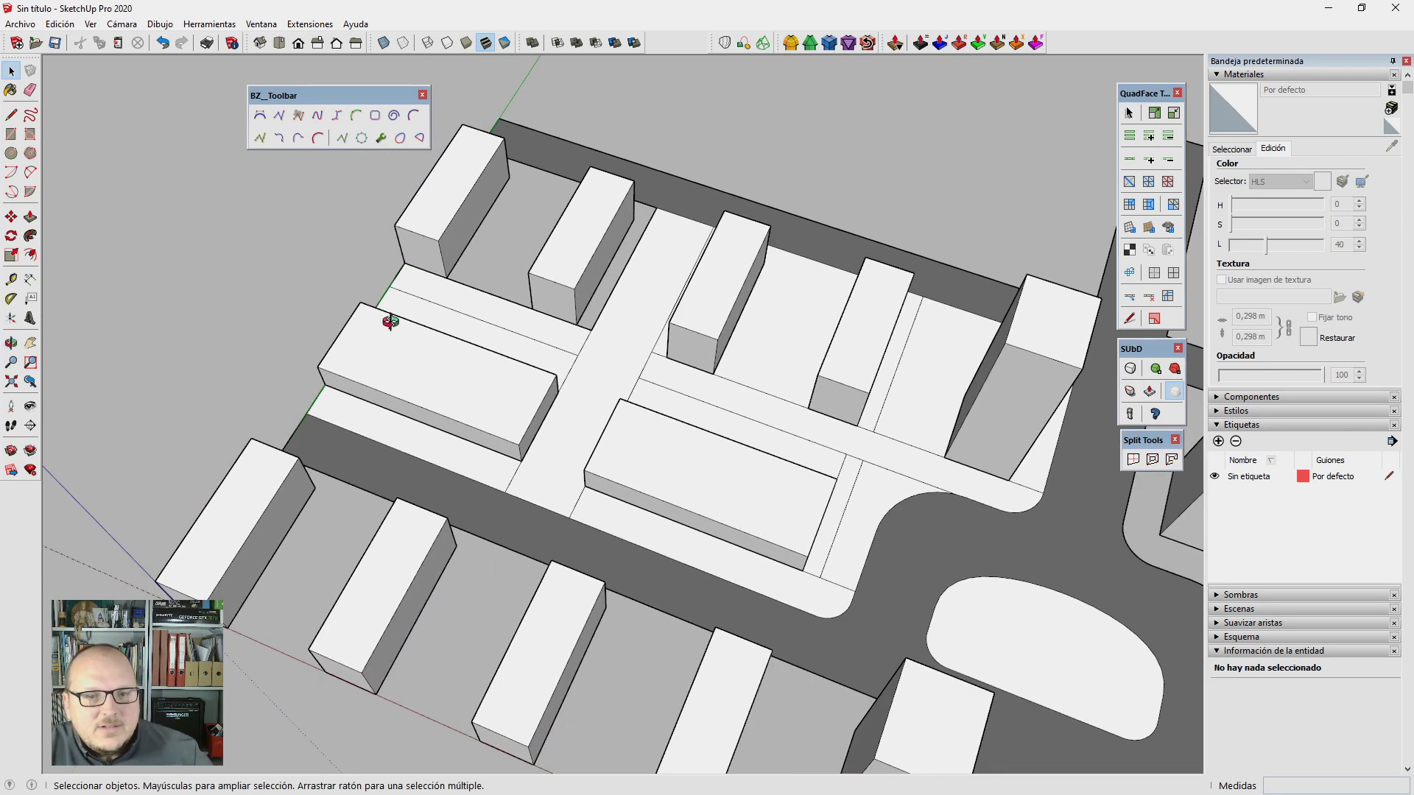
{"action": "mouse_move", "coordinate": [391, 315]}
{"action": "middle_mouse_down"}
{"action": "mouse_move", "coordinate": [363, 574]}
{"action": "mouse_move", "coordinate": [889, 251]}
{"action": "middle_mouse_up"}
{"action": "scroll", "coordinate": [492, 542], "scroll_direction": "down", "scroll_amount": 3}
Step: Open the ground group for editing and draw a line between two edge endpoints
{"action": "scroll", "coordinate": [576, 498], "scroll_direction": "up", "scroll_amount": 2}
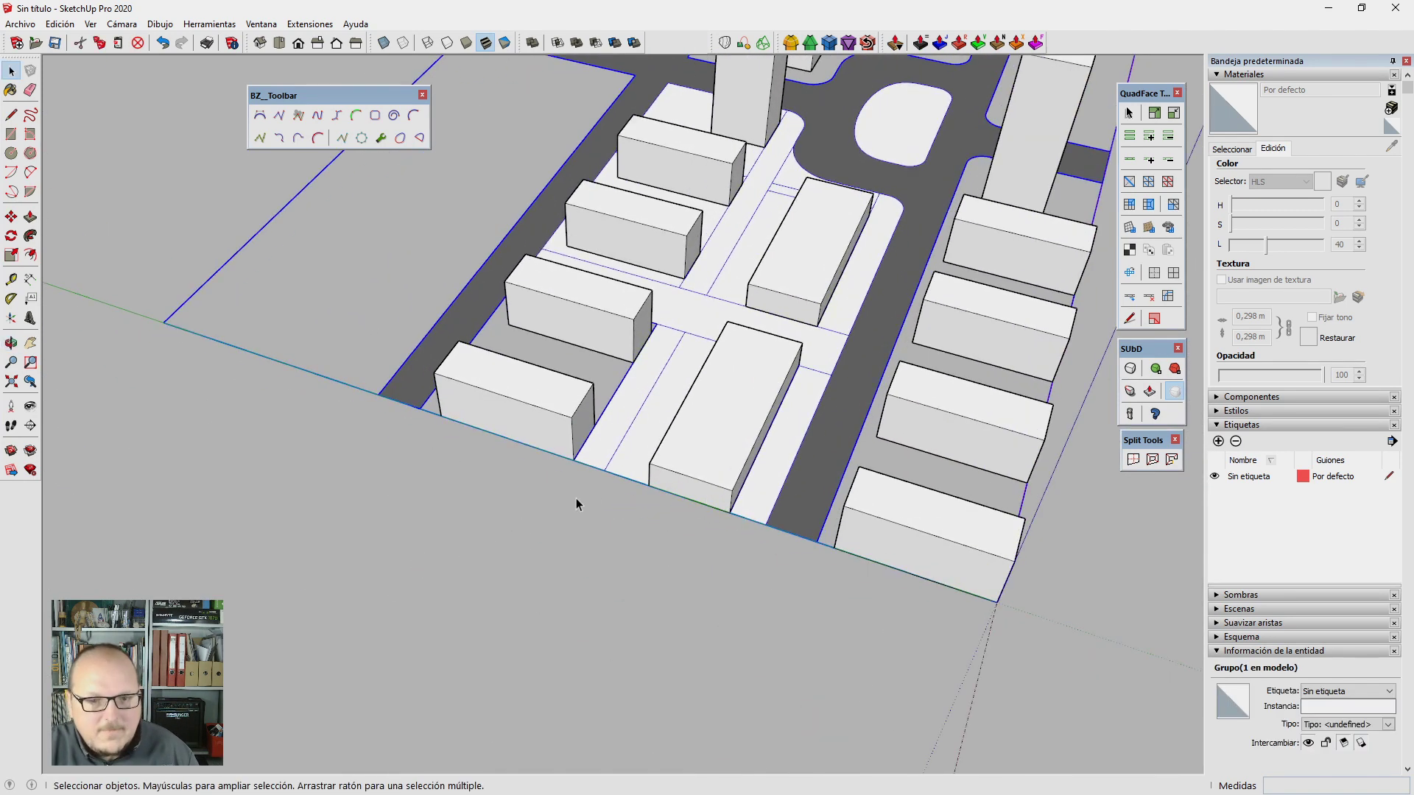
{"action": "double_click", "coordinate": [589, 452]}
{"action": "key", "text": "l"}
{"action": "left_click", "coordinate": [574, 460]}
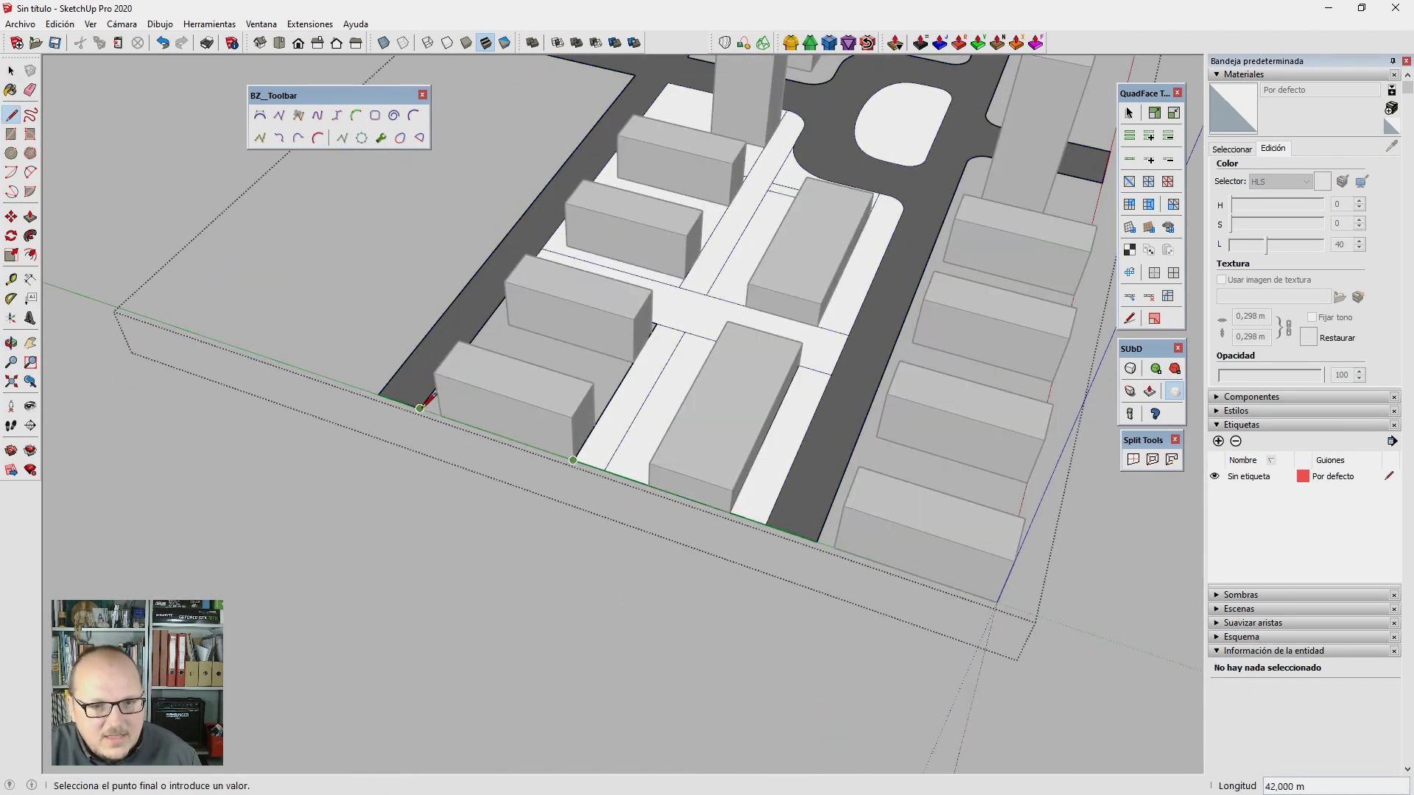
{"action": "left_click", "coordinate": [420, 408]}
{"action": "scroll", "coordinate": [442, 401], "scroll_direction": "down", "scroll_amount": 2}
{"action": "scroll", "coordinate": [711, 504], "scroll_direction": "up", "scroll_amount": 2}
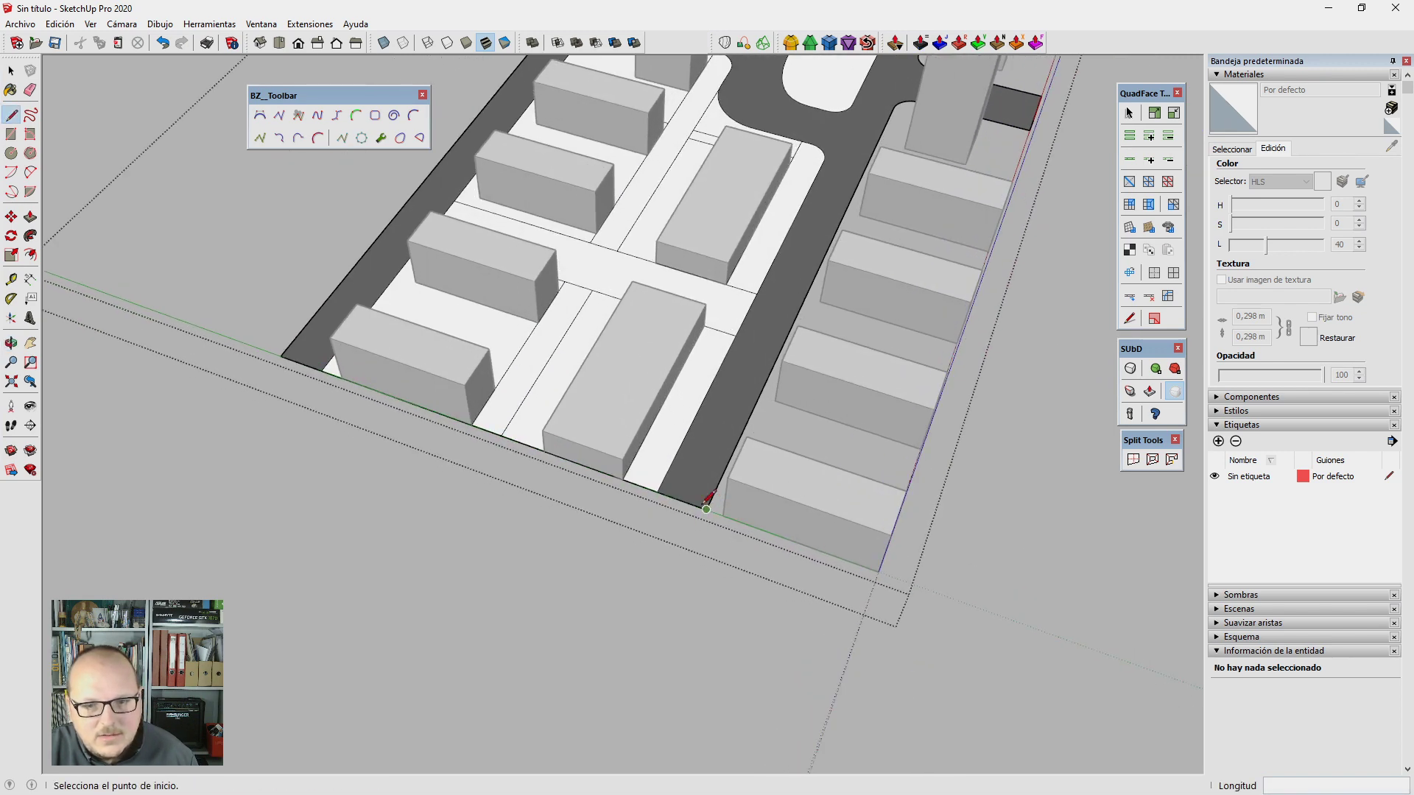
{"action": "left_click", "coordinate": [706, 508]}
{"action": "mouse_move", "coordinate": [881, 565]}
{"action": "middle_mouse_down"}
{"action": "mouse_move", "coordinate": [625, 452]}
{"action": "mouse_move", "coordinate": [634, 467]}
{"action": "middle_mouse_up"}
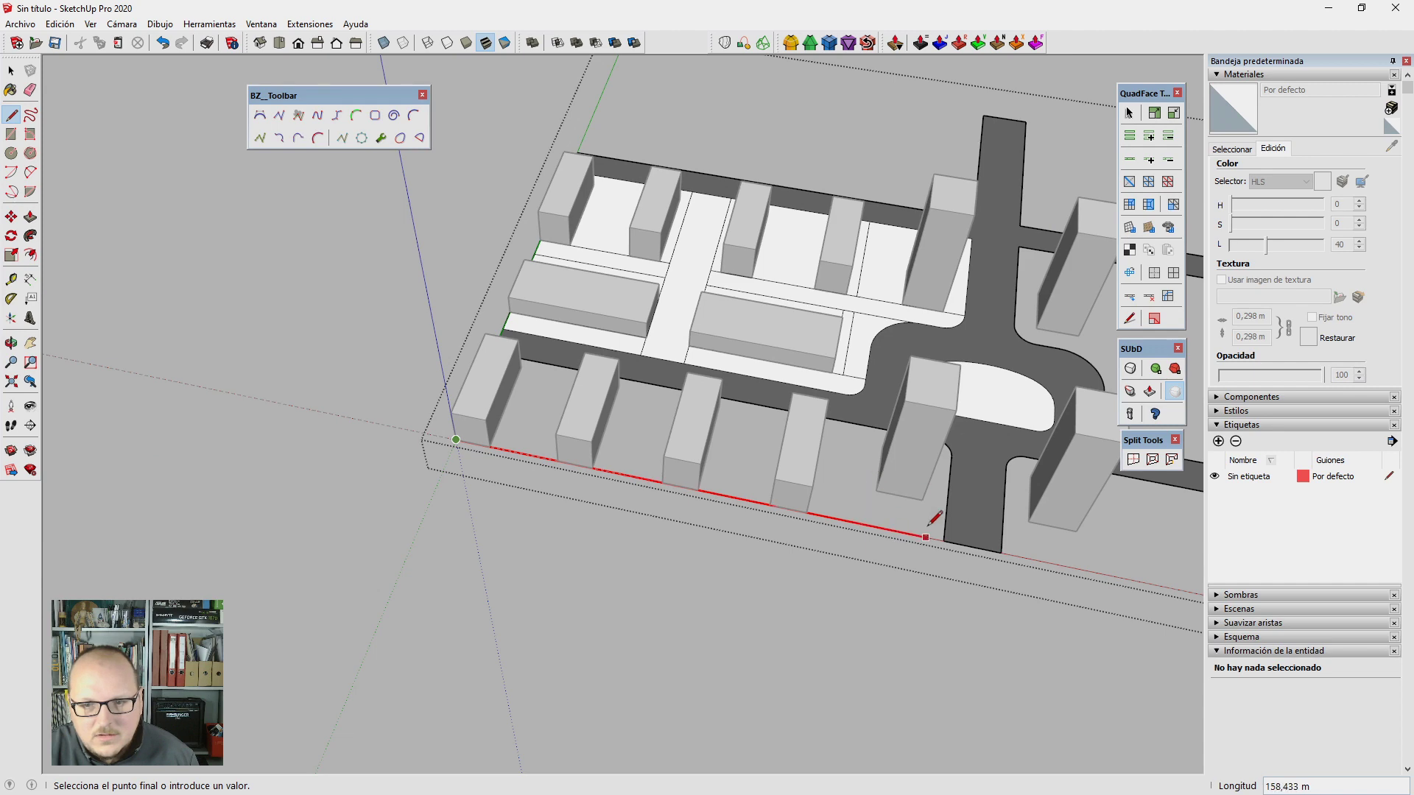
{"action": "key", "text": "space"}
{"action": "middle_click_drag", "start_coordinate": [574, 410], "coordinate": [602, 343]}
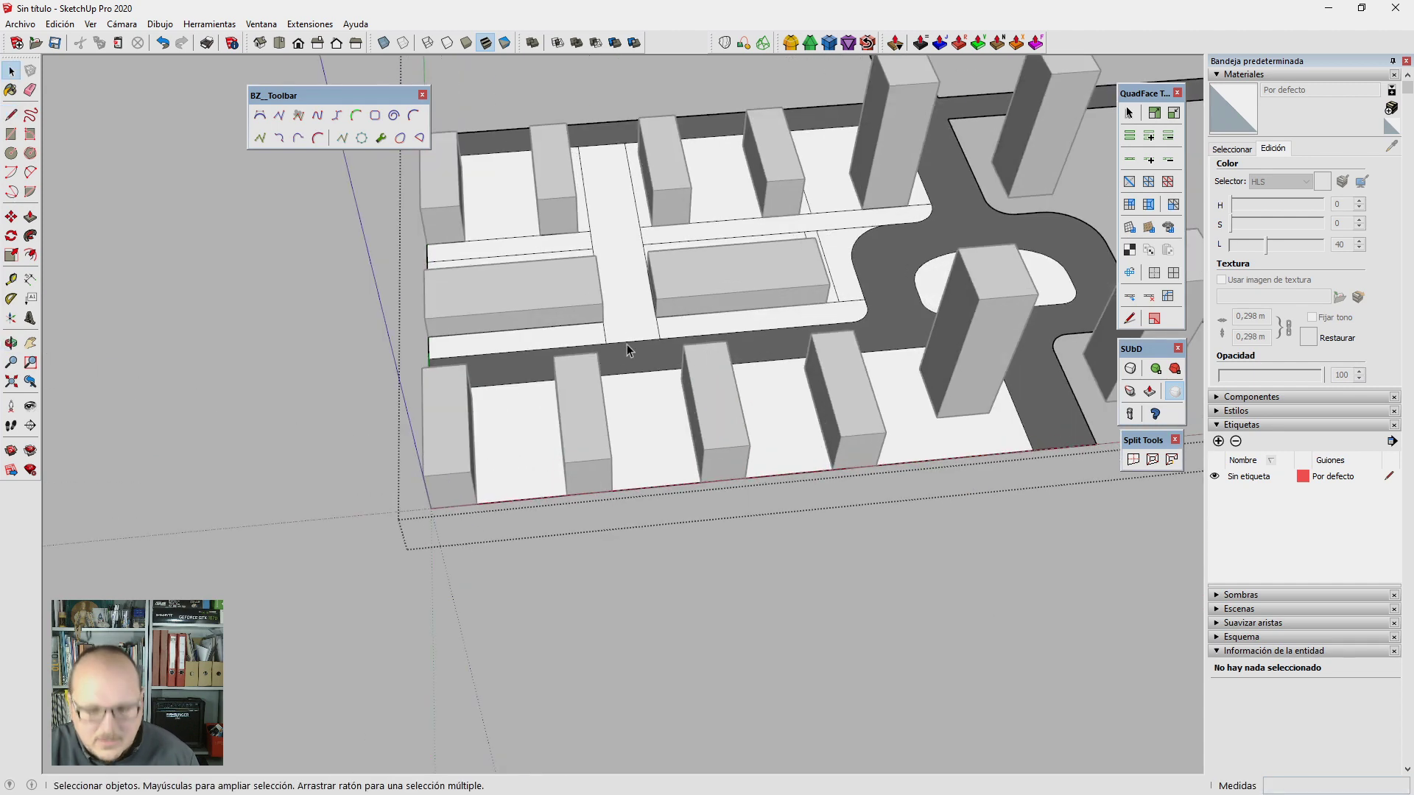
{"action": "scroll", "coordinate": [619, 352], "scroll_direction": "up", "scroll_amount": 2}
{"action": "scroll", "coordinate": [611, 360], "scroll_direction": "up", "scroll_amount": 2}
Step: Draw a 52 m line from the plot's road edge and a parallel line beside it
{"action": "key", "text": "l"}
{"action": "left_click", "coordinate": [610, 340]}
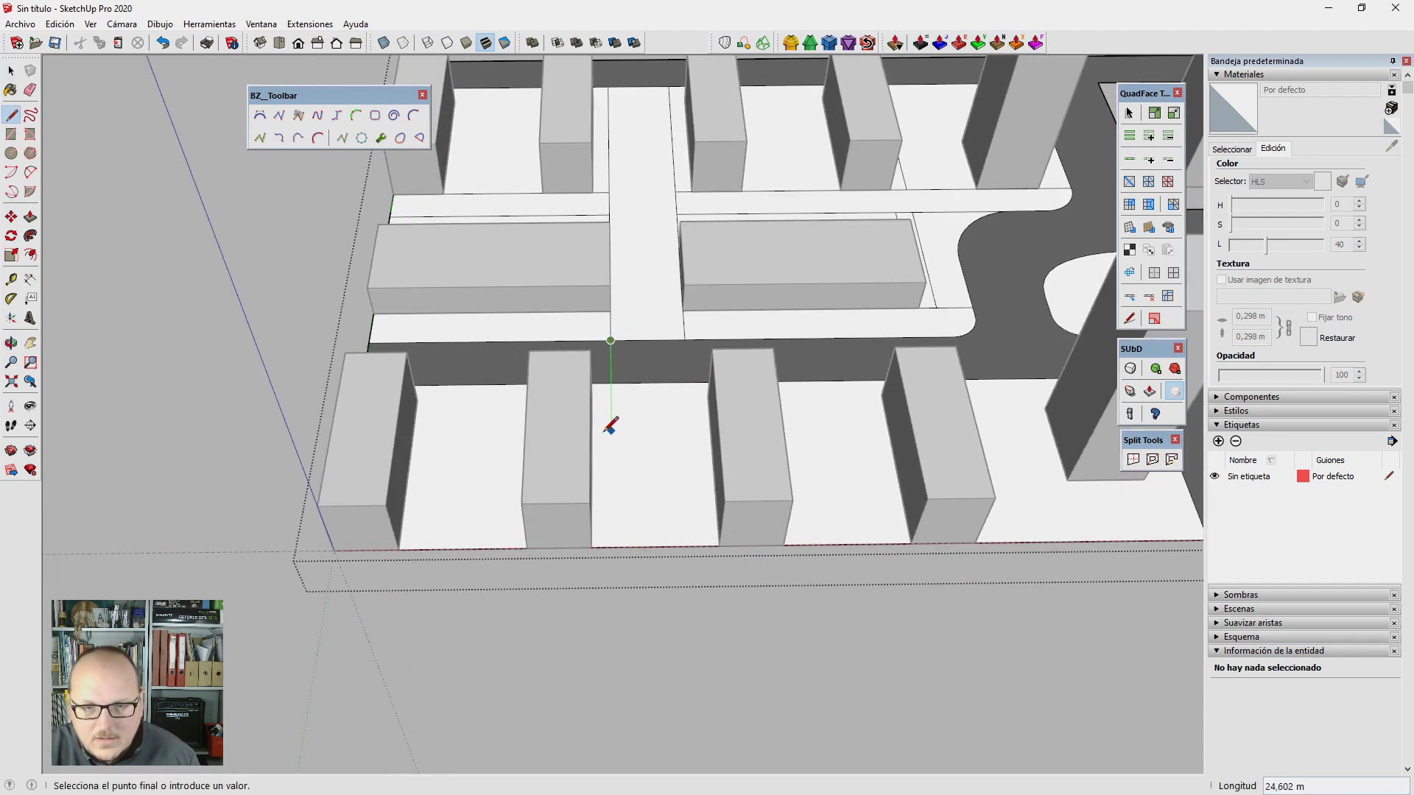
{"action": "type", "text": "52"}
{"action": "key", "text": "Return"}
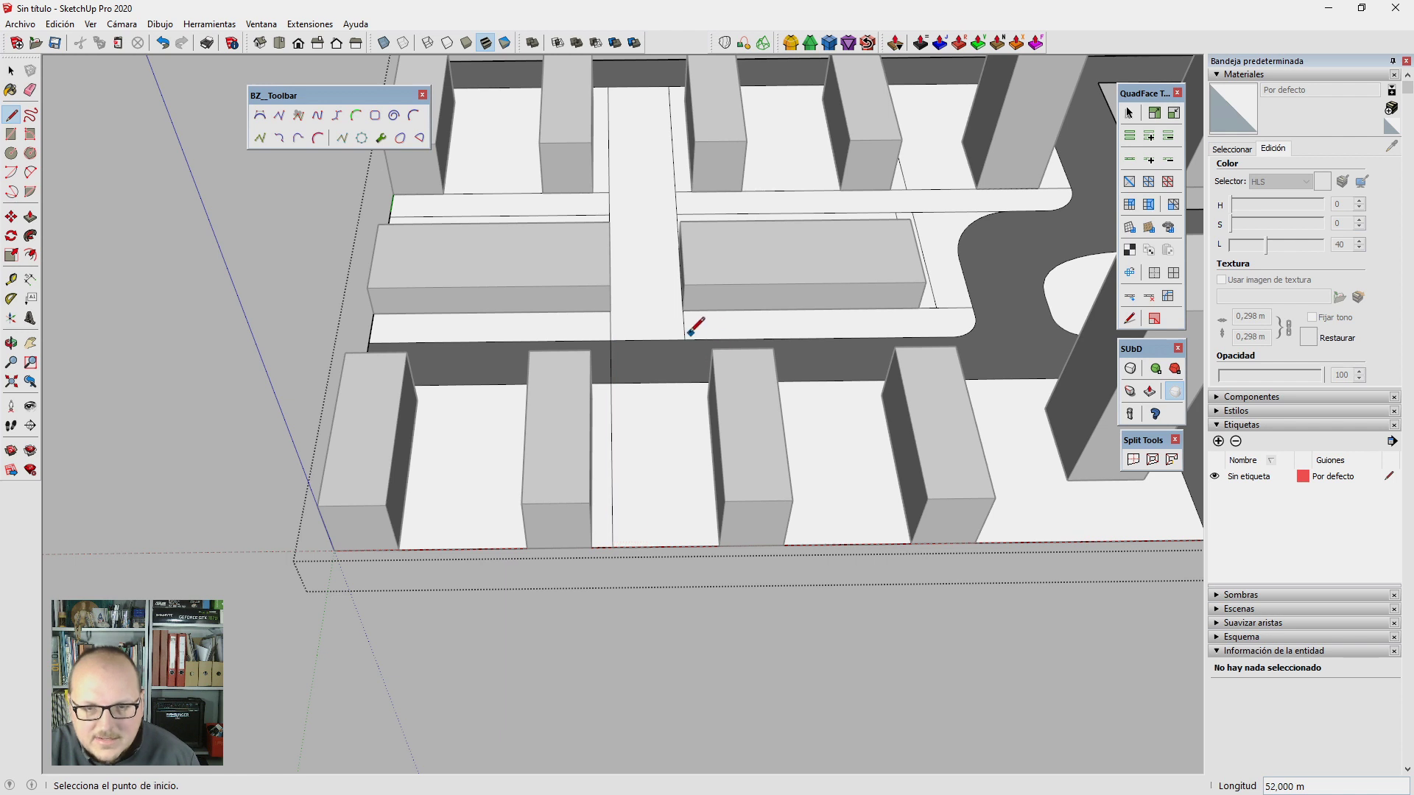
{"action": "left_click", "coordinate": [684, 340]}
{"action": "left_click", "coordinate": [688, 544]}
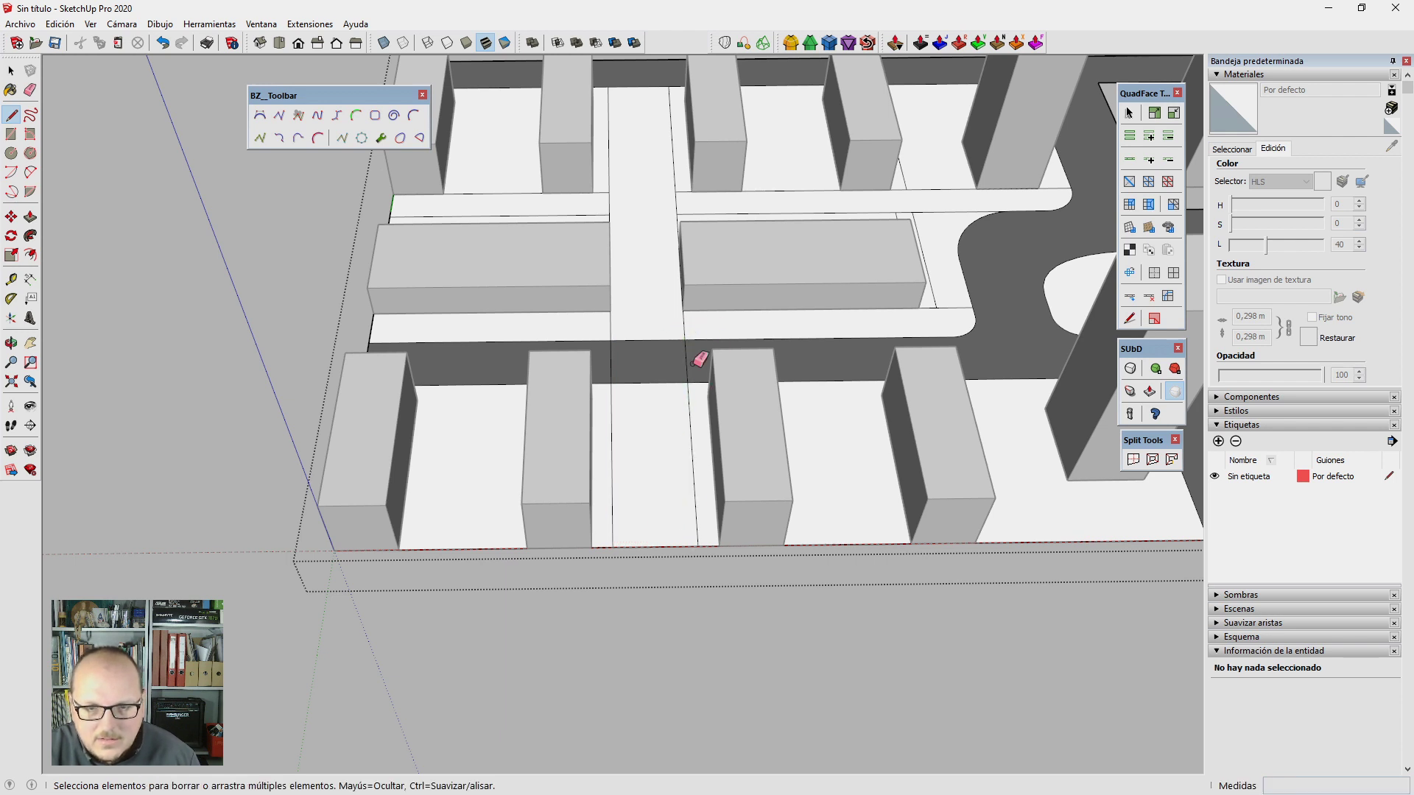
Step: Orbit from a near top-down view to a tilted angle to check the new strip
{"action": "key", "text": "e"}
{"action": "scroll", "coordinate": [648, 361], "scroll_direction": "down", "scroll_amount": 3}
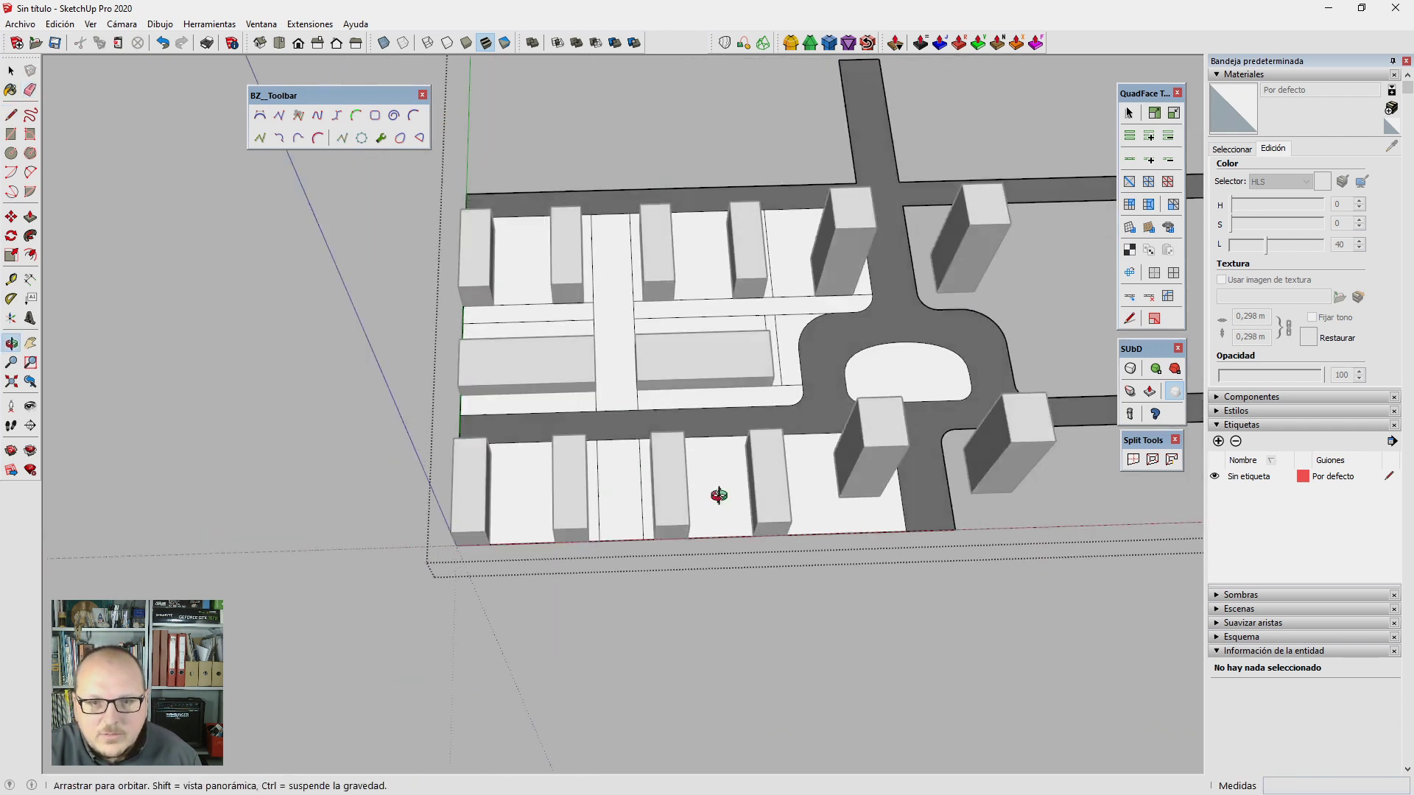
{"action": "middle_click_drag", "start_coordinate": [676, 346], "coordinate": [722, 590]}
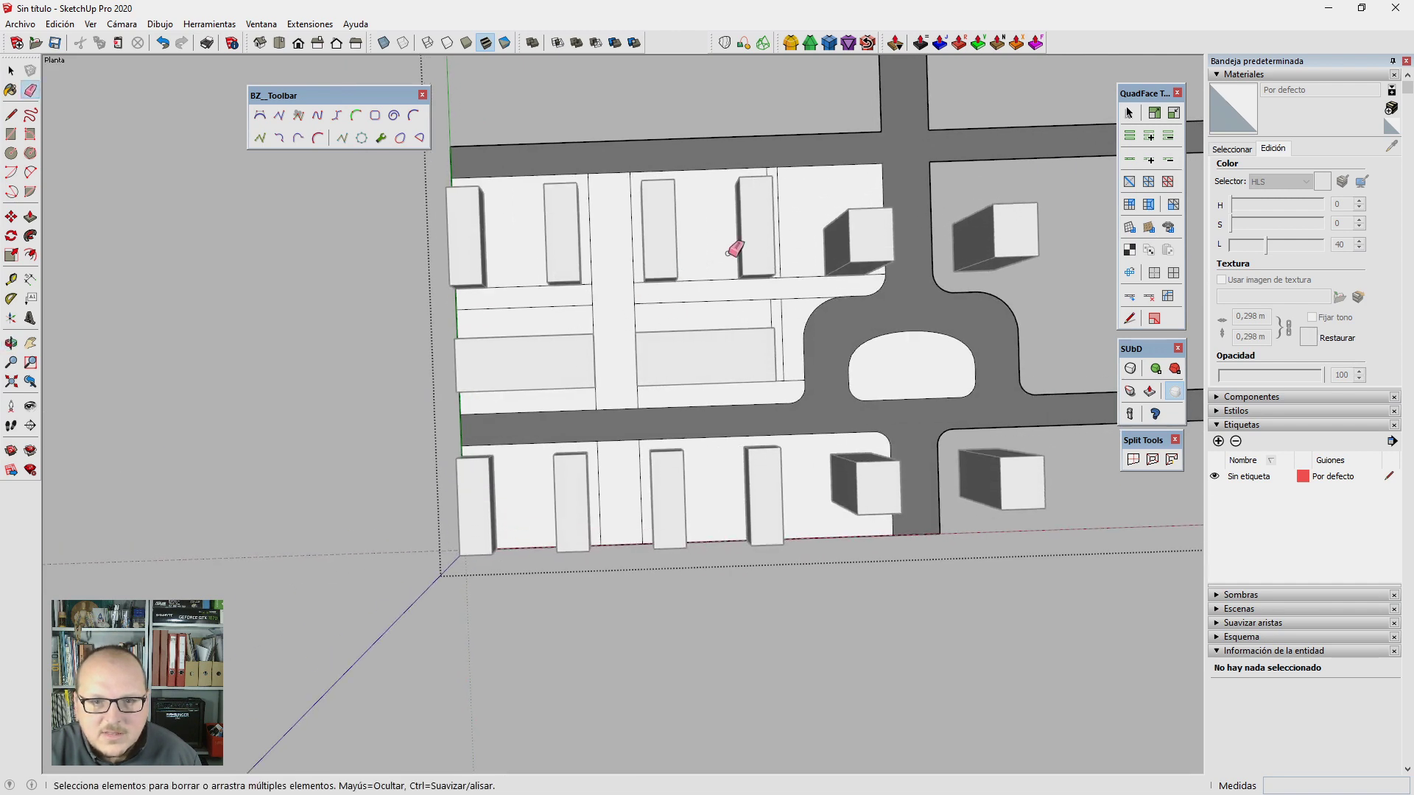
{"action": "mouse_move", "coordinate": [743, 519]}
{"action": "middle_mouse_down"}
{"action": "mouse_move", "coordinate": [624, 584]}
{"action": "mouse_move", "coordinate": [645, 315]}
{"action": "mouse_move", "coordinate": [613, 456]}
{"action": "mouse_move", "coordinate": [726, 495]}
{"action": "mouse_move", "coordinate": [776, 486]}
{"action": "mouse_move", "coordinate": [792, 543]}
{"action": "mouse_move", "coordinate": [785, 606]}
{"action": "mouse_move", "coordinate": [653, 317]}
{"action": "mouse_move", "coordinate": [631, 621]}
{"action": "mouse_move", "coordinate": [631, 514]}
{"action": "mouse_move", "coordinate": [792, 261]}
{"action": "mouse_move", "coordinate": [458, 290]}
{"action": "mouse_move", "coordinate": [432, 243]}
{"action": "mouse_move", "coordinate": [422, 325]}
{"action": "mouse_move", "coordinate": [458, 344]}
{"action": "mouse_move", "coordinate": [519, 220]}
{"action": "middle_mouse_up"}
Step: Rotate the block beside the street 90 degrees about its corner
{"action": "scroll", "coordinate": [720, 270], "scroll_direction": "up", "scroll_amount": 3}
{"action": "key", "text": "space"}
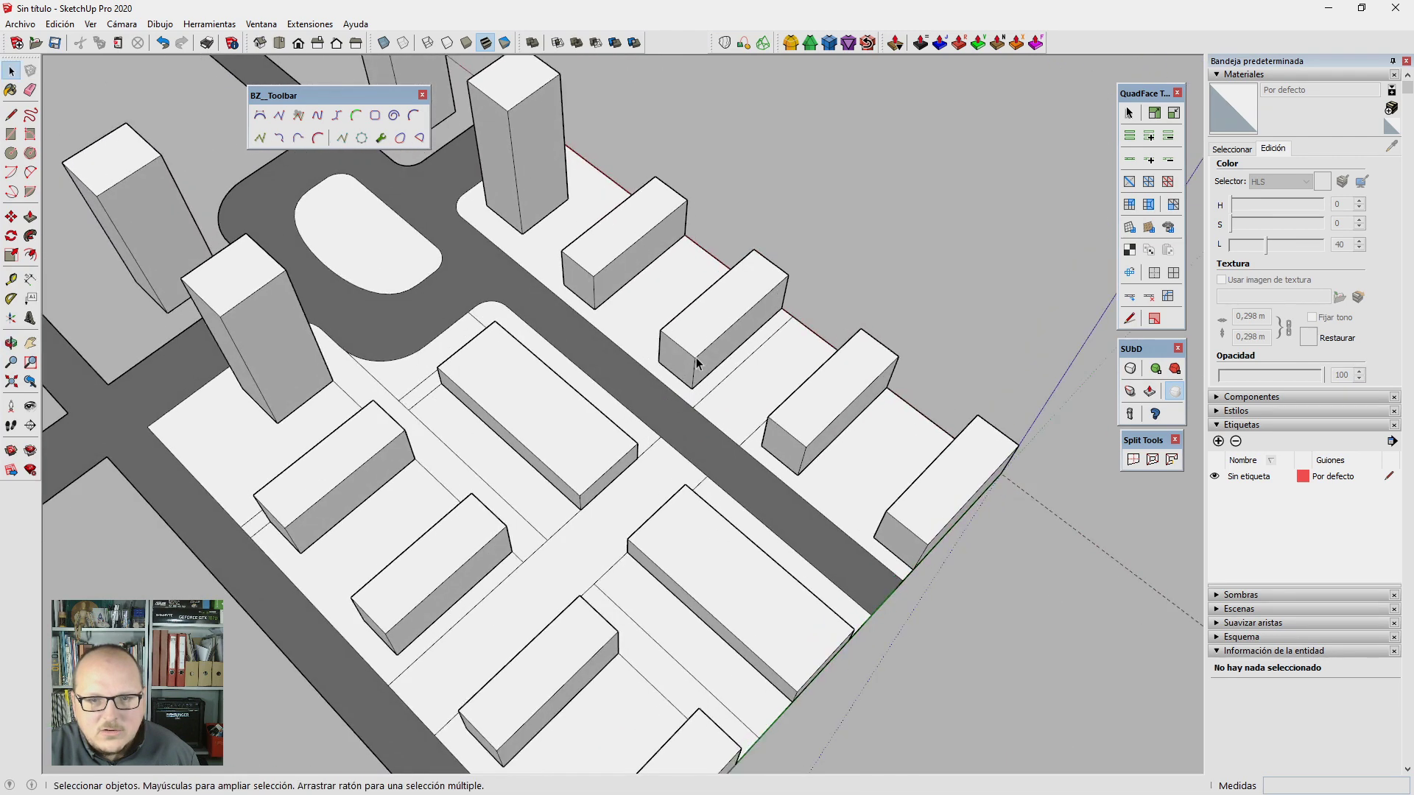
{"action": "scroll", "coordinate": [519, 219], "scroll_direction": "up", "scroll_amount": 3}
{"action": "scroll", "coordinate": [519, 219], "scroll_direction": "up", "scroll_amount": 2}
{"action": "scroll", "coordinate": [519, 219], "scroll_direction": "up", "scroll_amount": 1}
{"action": "left_click", "coordinate": [543, 228]}
{"action": "key", "text": "q"}
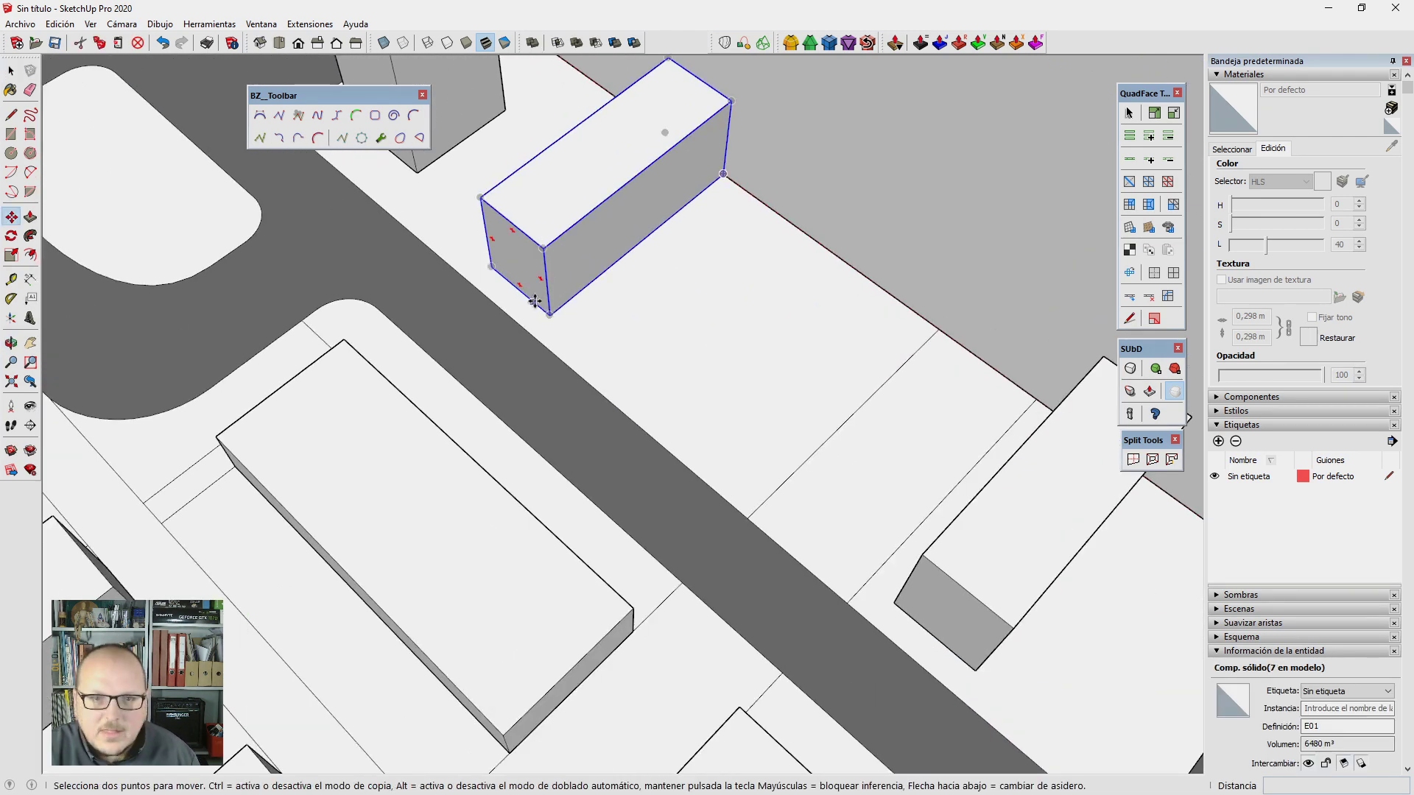
{"action": "left_click", "coordinate": [550, 311]}
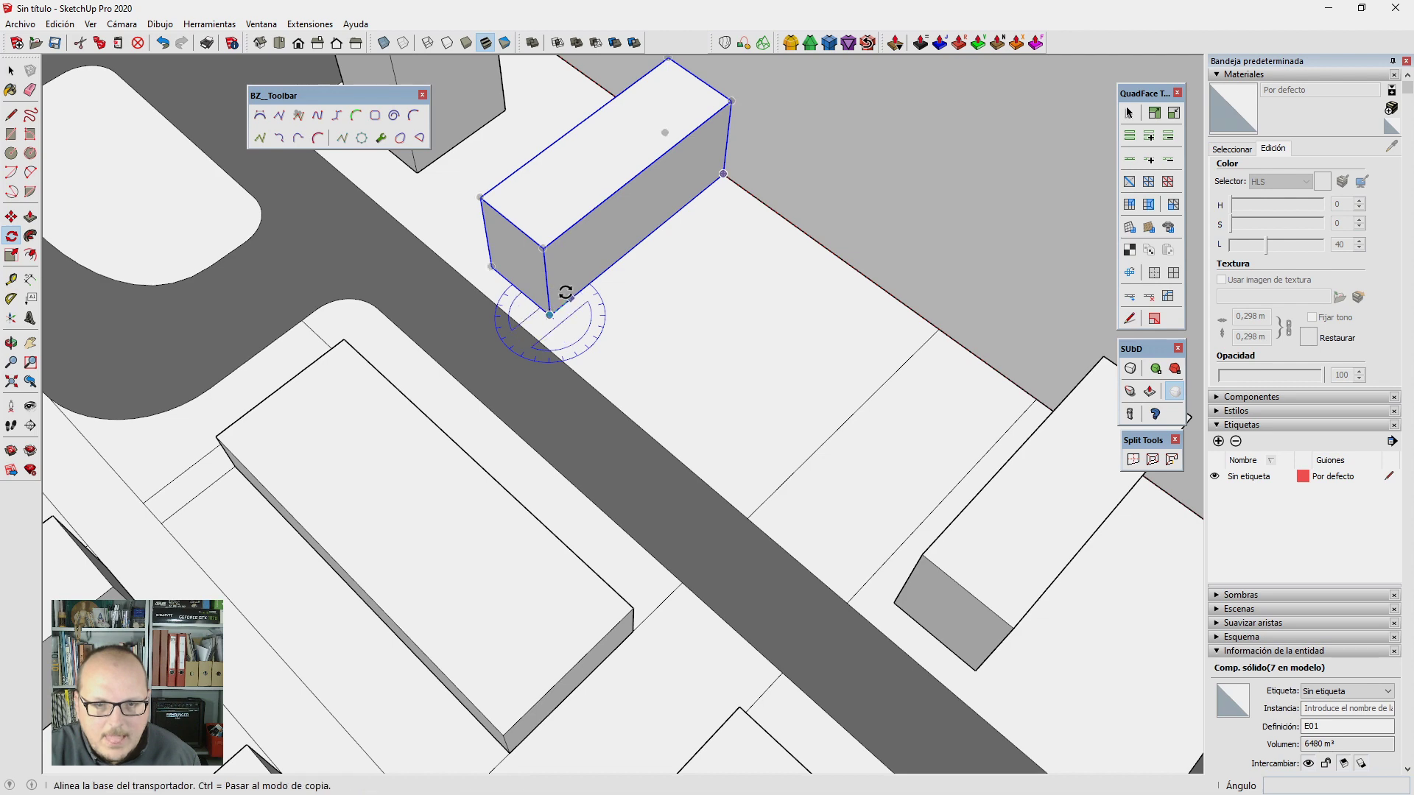
{"action": "left_click", "coordinate": [587, 347]}
Step: Rescale the block and stretch it along its length by a factor of 1.30
{"action": "key", "text": "s"}
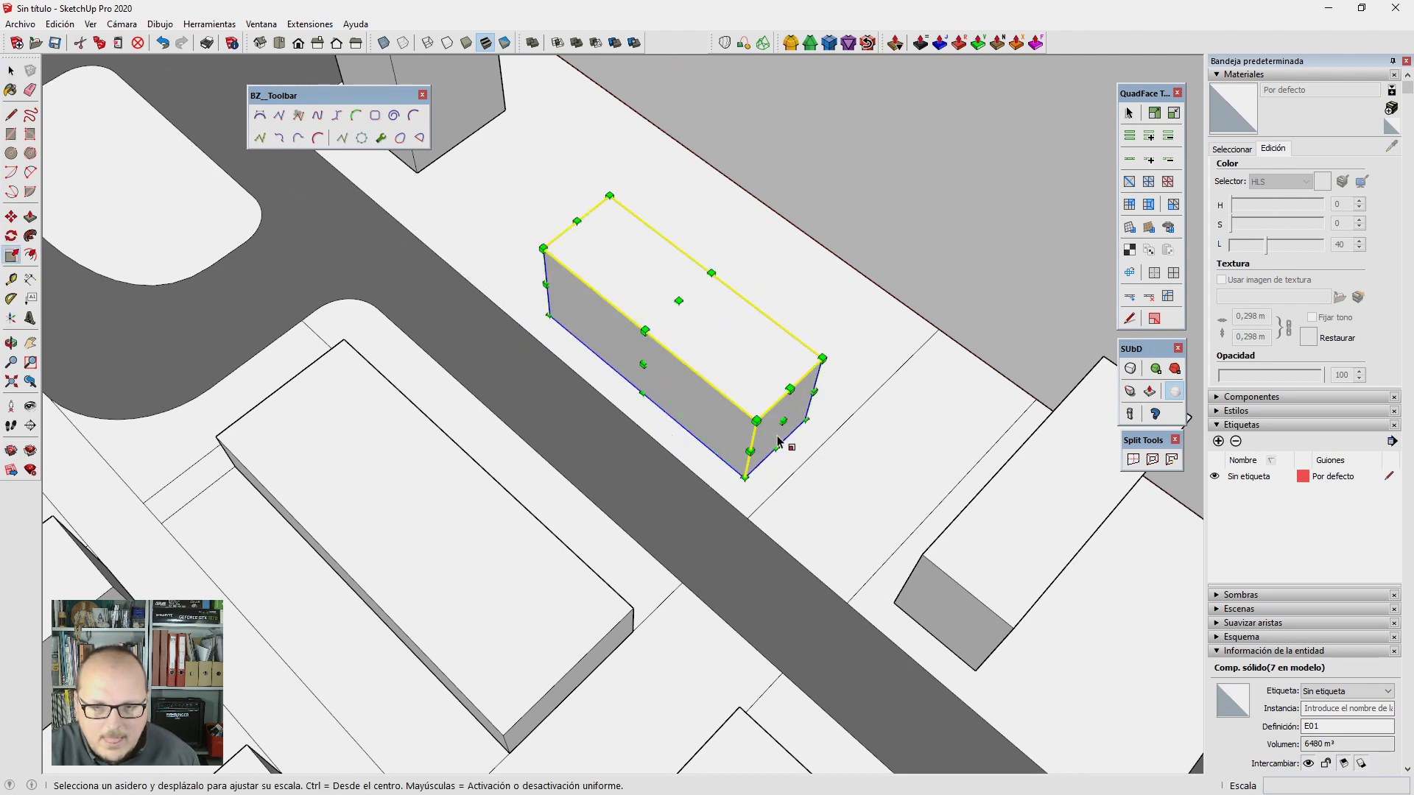
{"action": "left_click", "coordinate": [782, 421]}
{"action": "left_click", "coordinate": [627, 635]}
{"action": "middle_click_drag", "start_coordinate": [458, 369], "coordinate": [392, 426]}
{"action": "left_click", "coordinate": [415, 377]}
{"action": "middle_click_drag", "start_coordinate": [410, 378], "coordinate": [368, 508]}
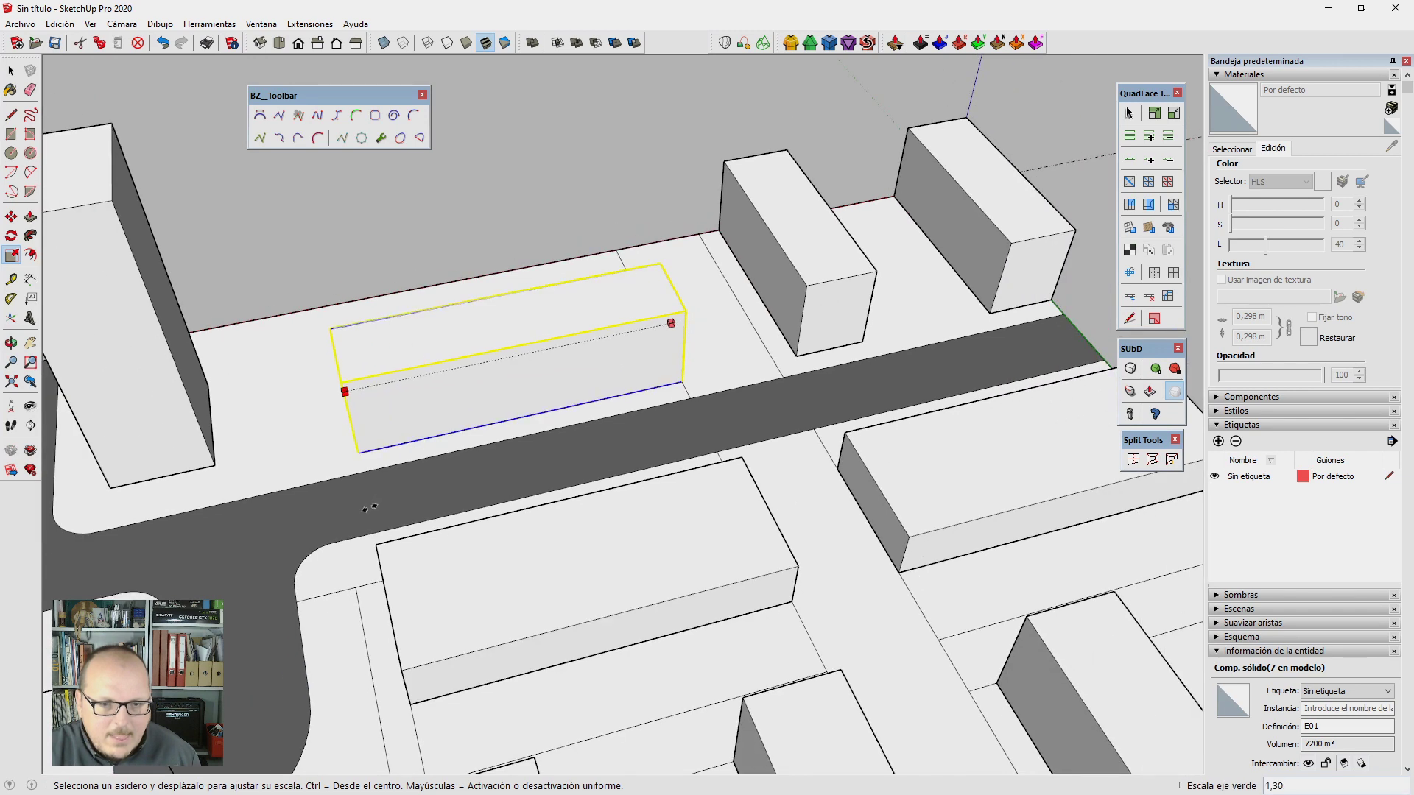
{"action": "left_click", "coordinate": [376, 545]}
Step: Copy the long block 68 m further along the street
{"action": "key", "text": "space"}
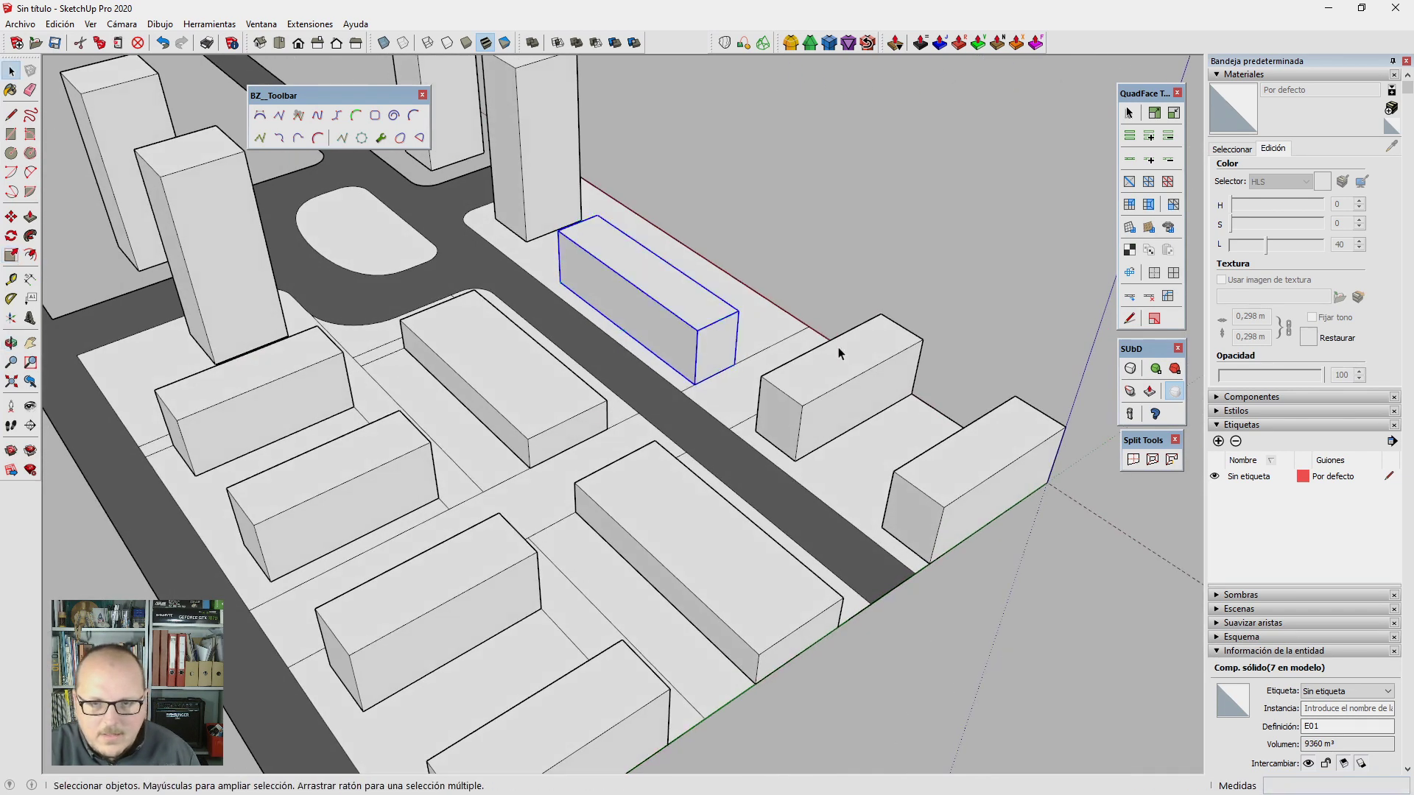
{"action": "left_click", "coordinate": [838, 347]}
{"action": "scroll", "coordinate": [692, 361], "scroll_direction": "up", "scroll_amount": 2}
{"action": "scroll", "coordinate": [701, 372], "scroll_direction": "up", "scroll_amount": 1}
{"action": "key", "text": "m"}
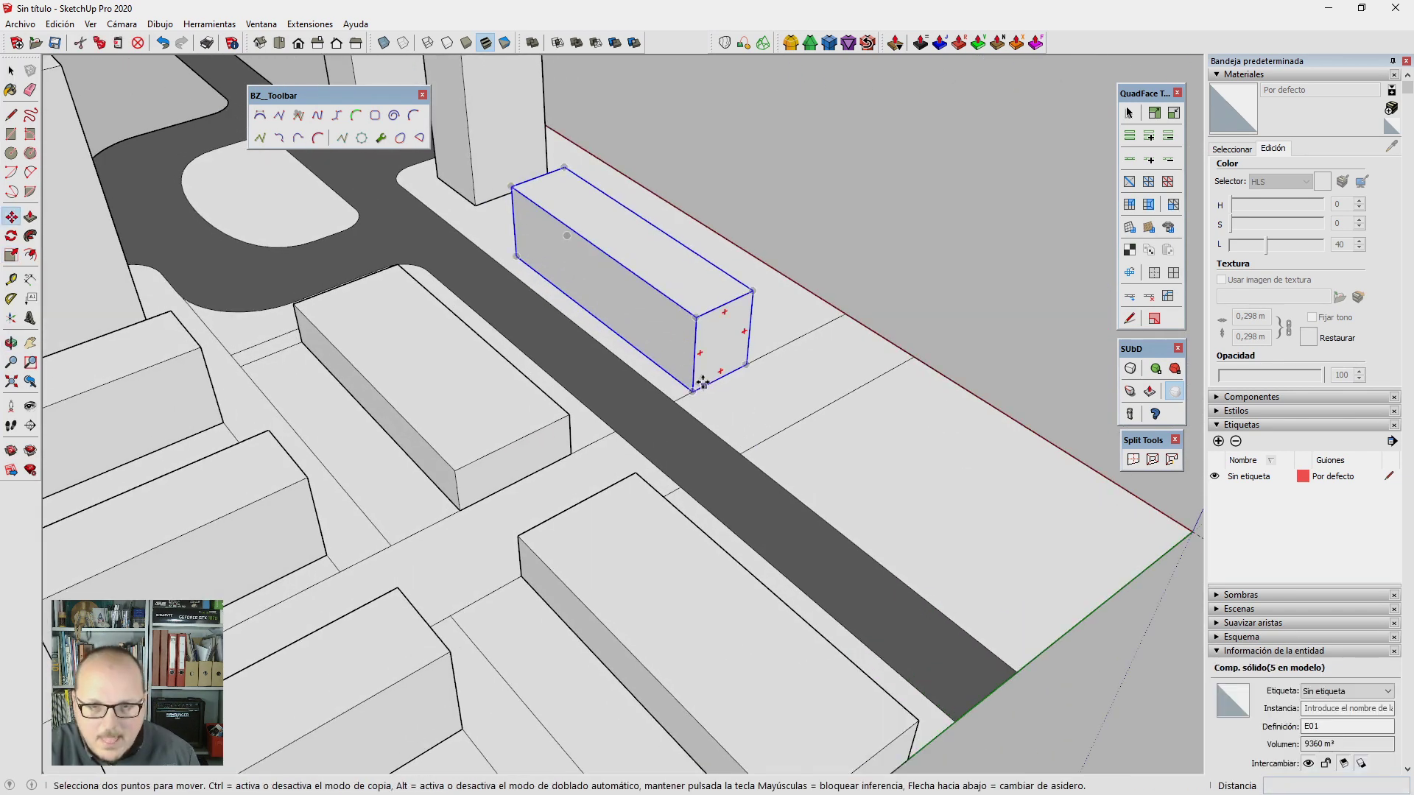
{"action": "left_click", "coordinate": [696, 388]}
{"action": "key", "text": "ctrl"}
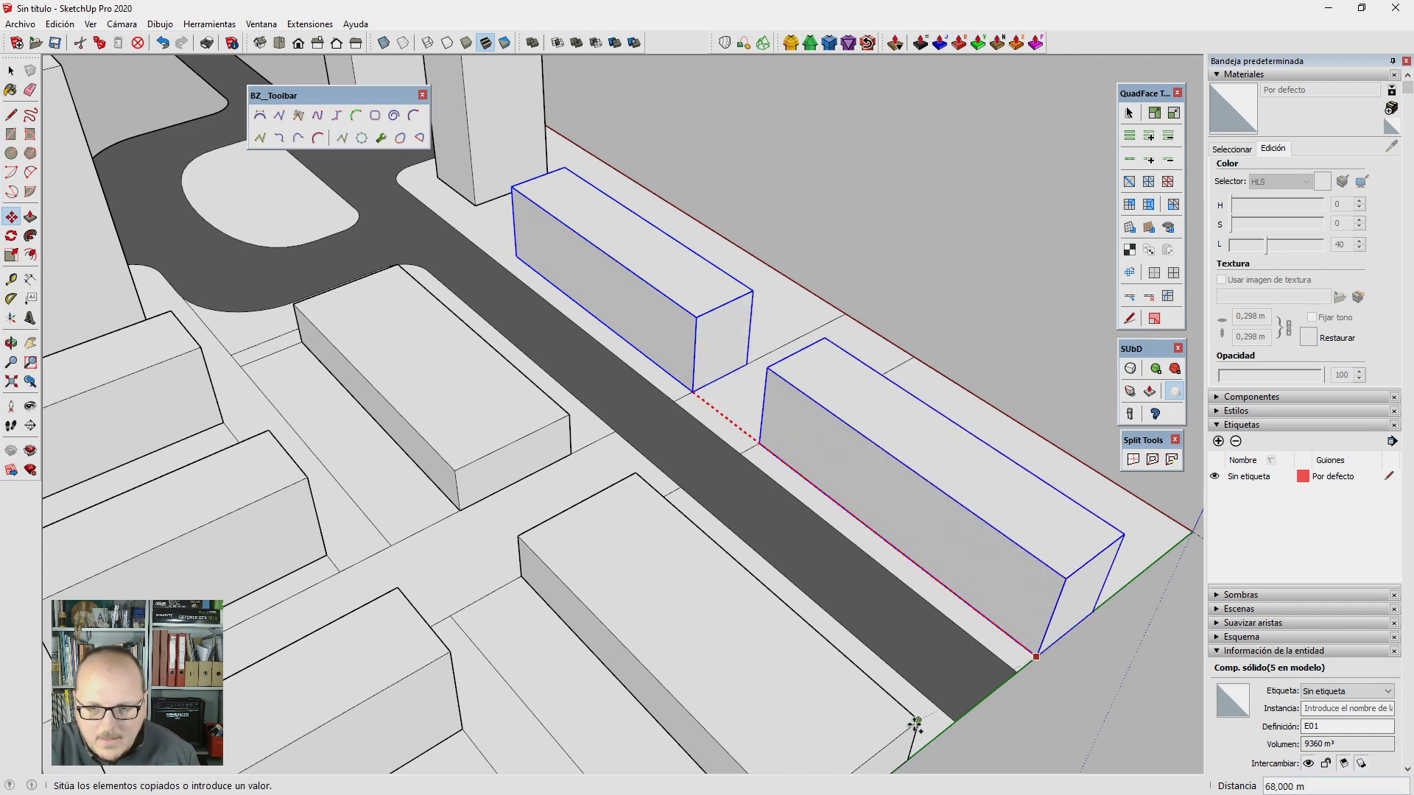
{"action": "left_click", "coordinate": [916, 726]}
{"action": "scroll", "coordinate": [883, 707], "scroll_direction": "down", "scroll_amount": 5}
{"action": "scroll", "coordinate": [810, 505], "scroll_direction": "down", "scroll_amount": 5}
{"action": "middle_click_drag", "start_coordinate": [781, 471], "coordinate": [688, 271]}
{"action": "key", "text": "space"}
{"action": "left_click_drag", "start_coordinate": [688, 271], "coordinate": [778, 726]}
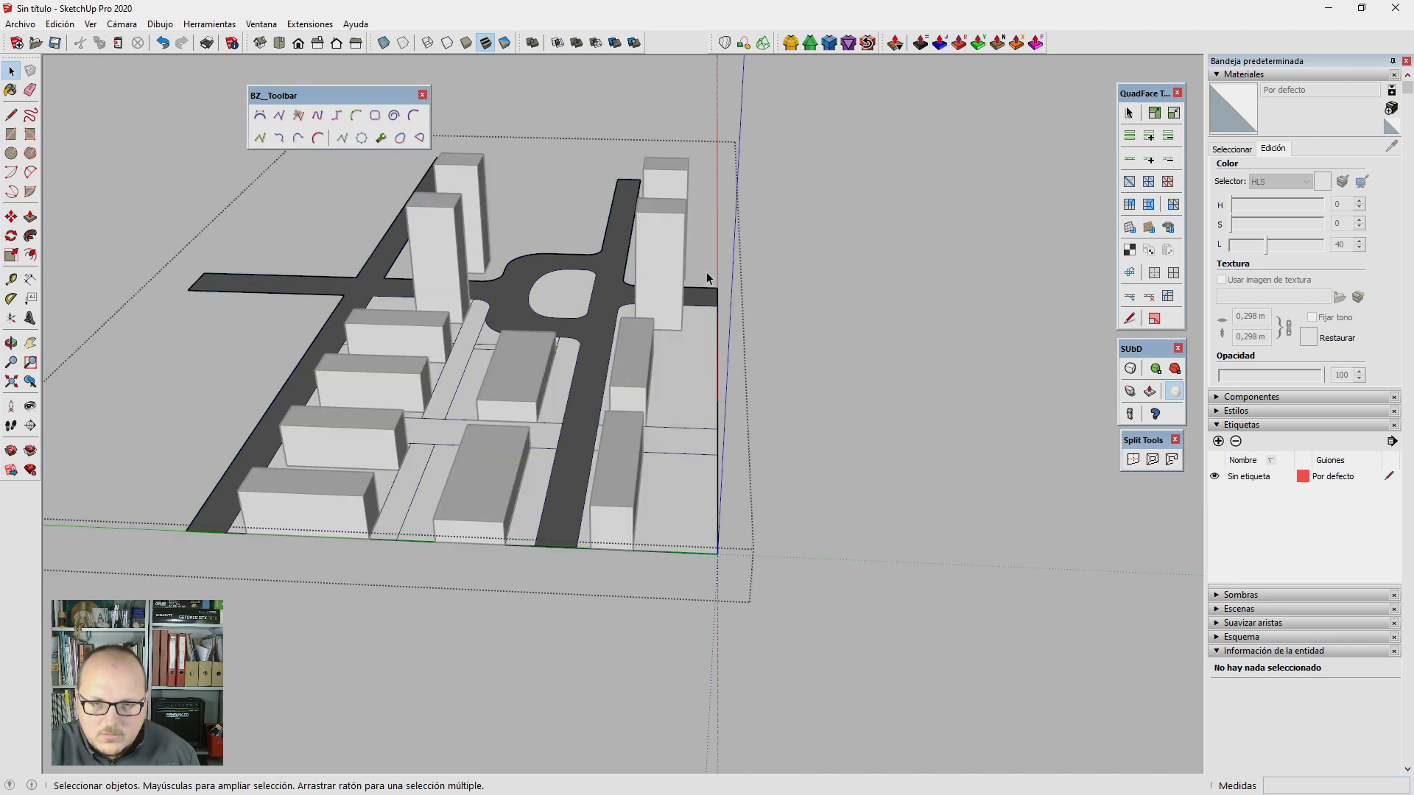
Step: Window-select the ground plot's right edges and move them 50 m outward along green
{"action": "left_click_drag", "start_coordinate": [705, 271], "coordinate": [775, 766]}
{"action": "key", "text": "m"}
{"action": "left_click", "coordinate": [773, 458]}
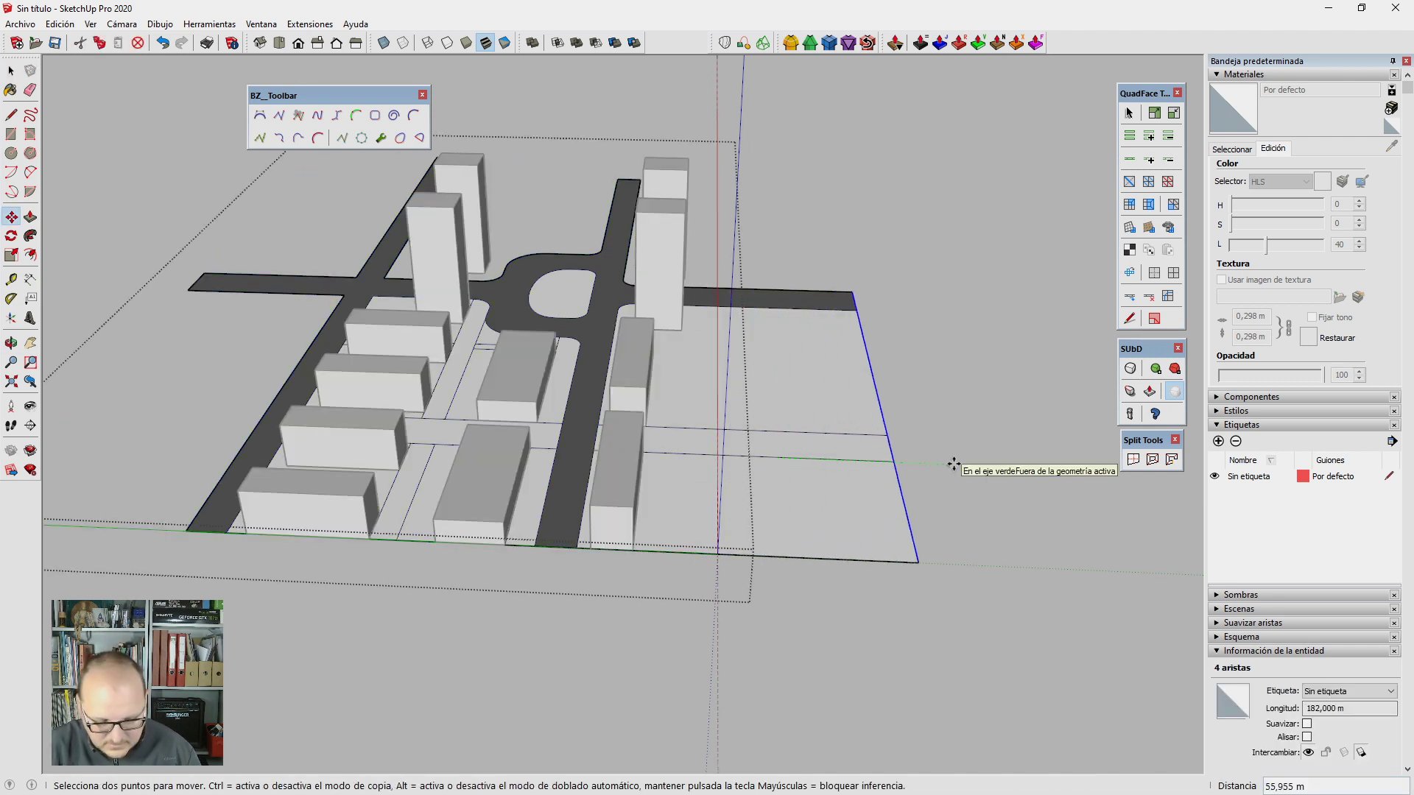
{"action": "type", "text": "50m"}
{"action": "key", "text": "Return"}
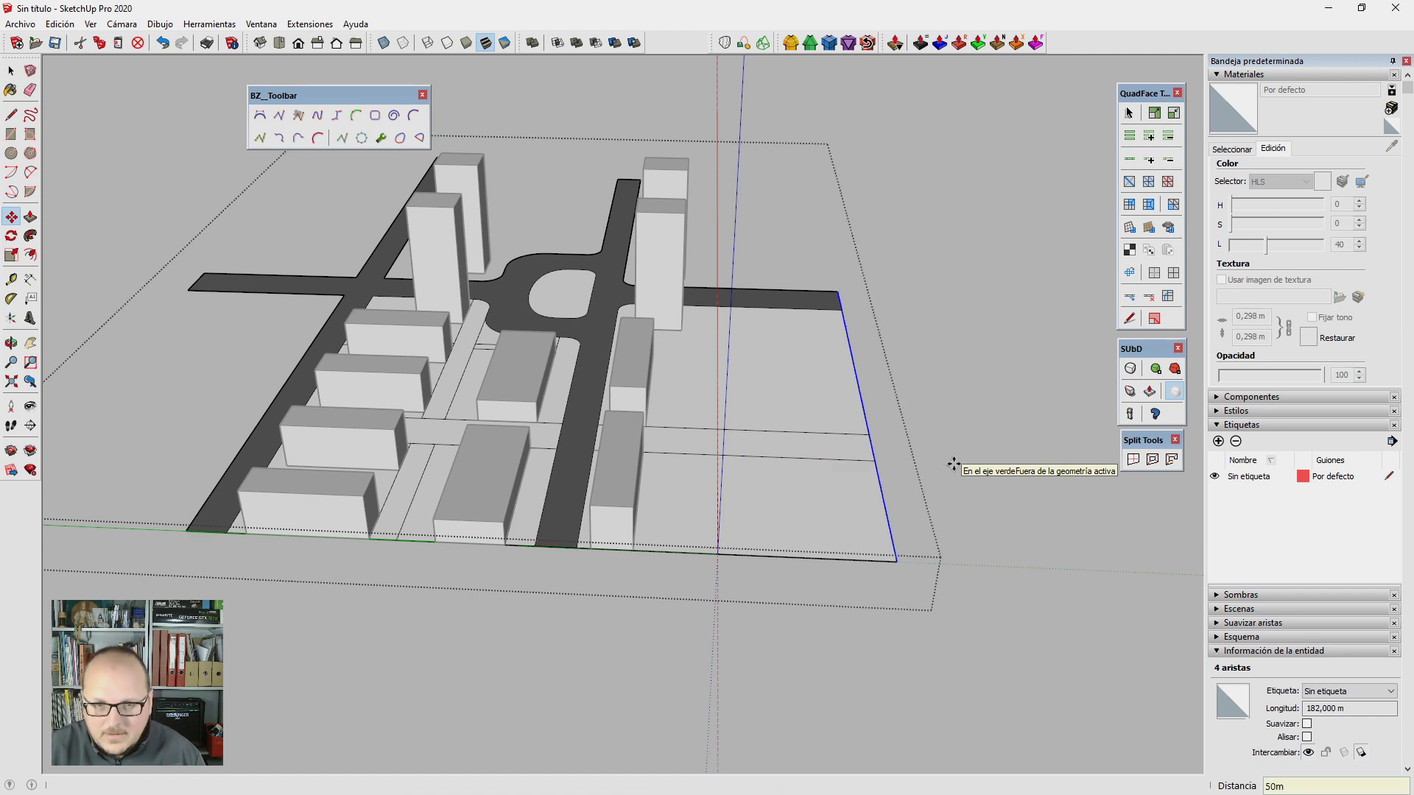
{"action": "scroll", "coordinate": [599, 457], "scroll_direction": "up", "scroll_amount": 5}
{"action": "mouse_move", "coordinate": [648, 326]}
{"action": "middle_mouse_down"}
{"action": "mouse_move", "coordinate": [697, 462]}
{"action": "mouse_move", "coordinate": [672, 446]}
{"action": "middle_mouse_up"}
{"action": "key", "text": "space"}
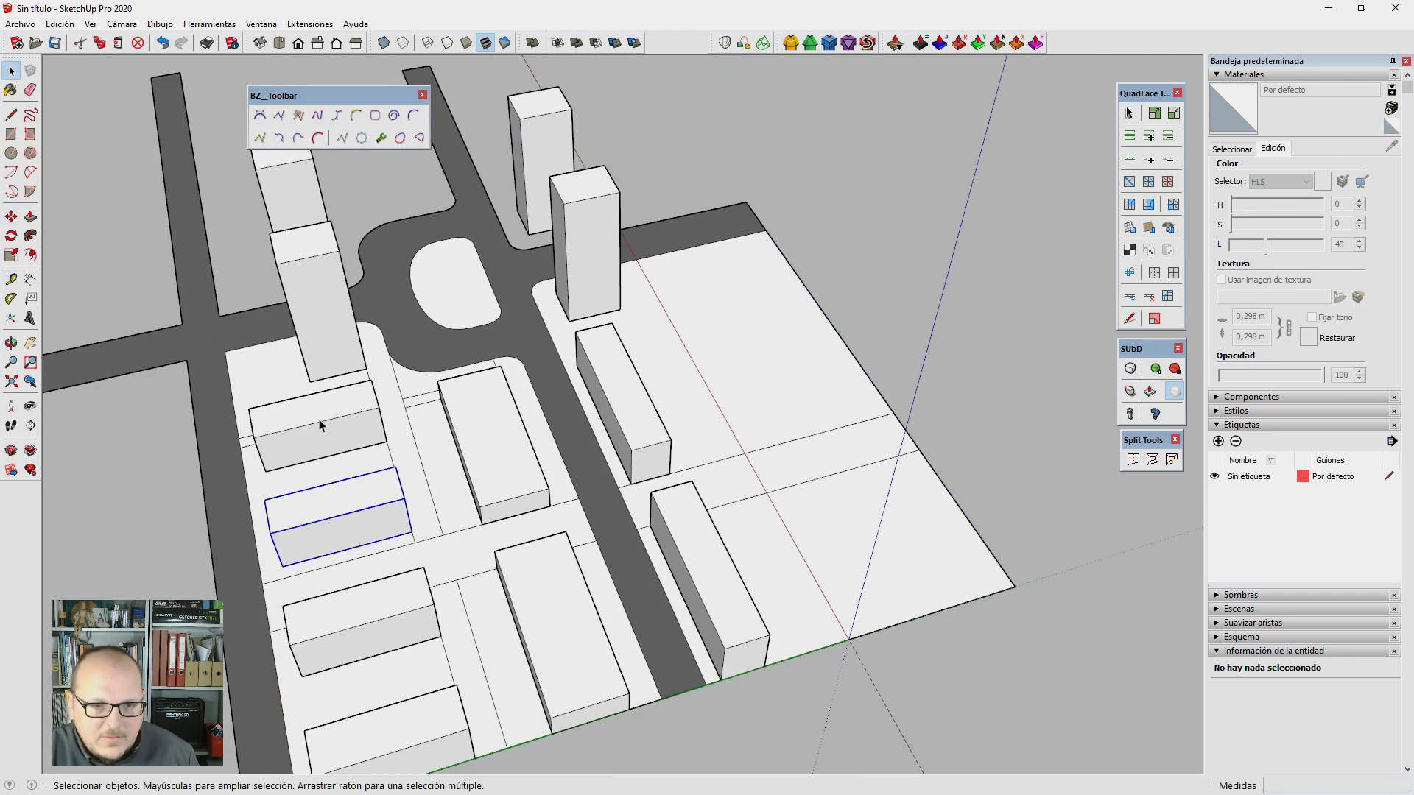
Step: Add the bottom block to the selection and copy all four blocks onto the widened plot
{"action": "left_click", "coordinate": [425, 755], "text": "shift"}
{"action": "scroll", "coordinate": [521, 496], "scroll_direction": "down", "scroll_amount": 2}
{"action": "scroll", "coordinate": [380, 520], "scroll_direction": "up", "scroll_amount": 2}
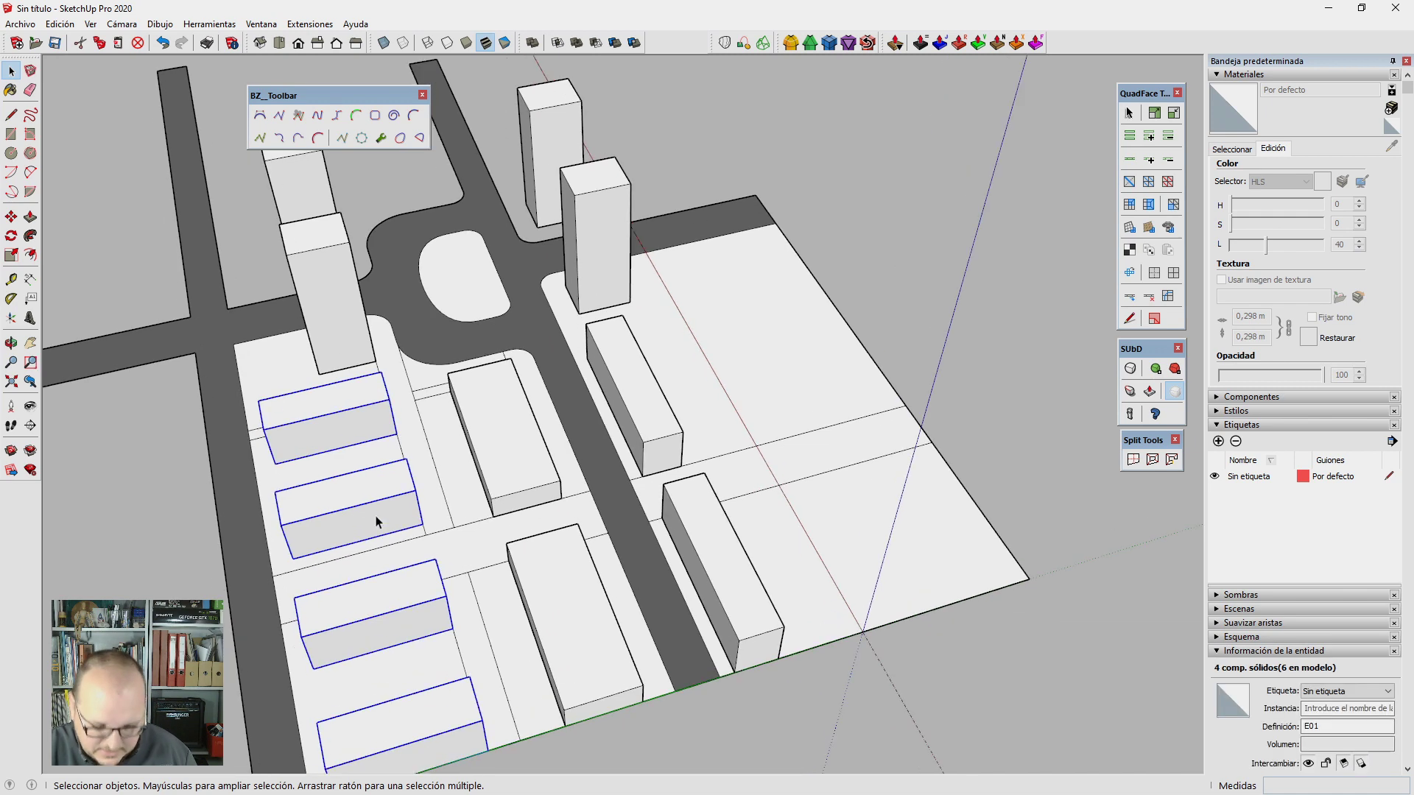
{"action": "key", "text": "m"}
{"action": "key", "text": "ctrl"}
{"action": "left_click", "coordinate": [281, 525]}
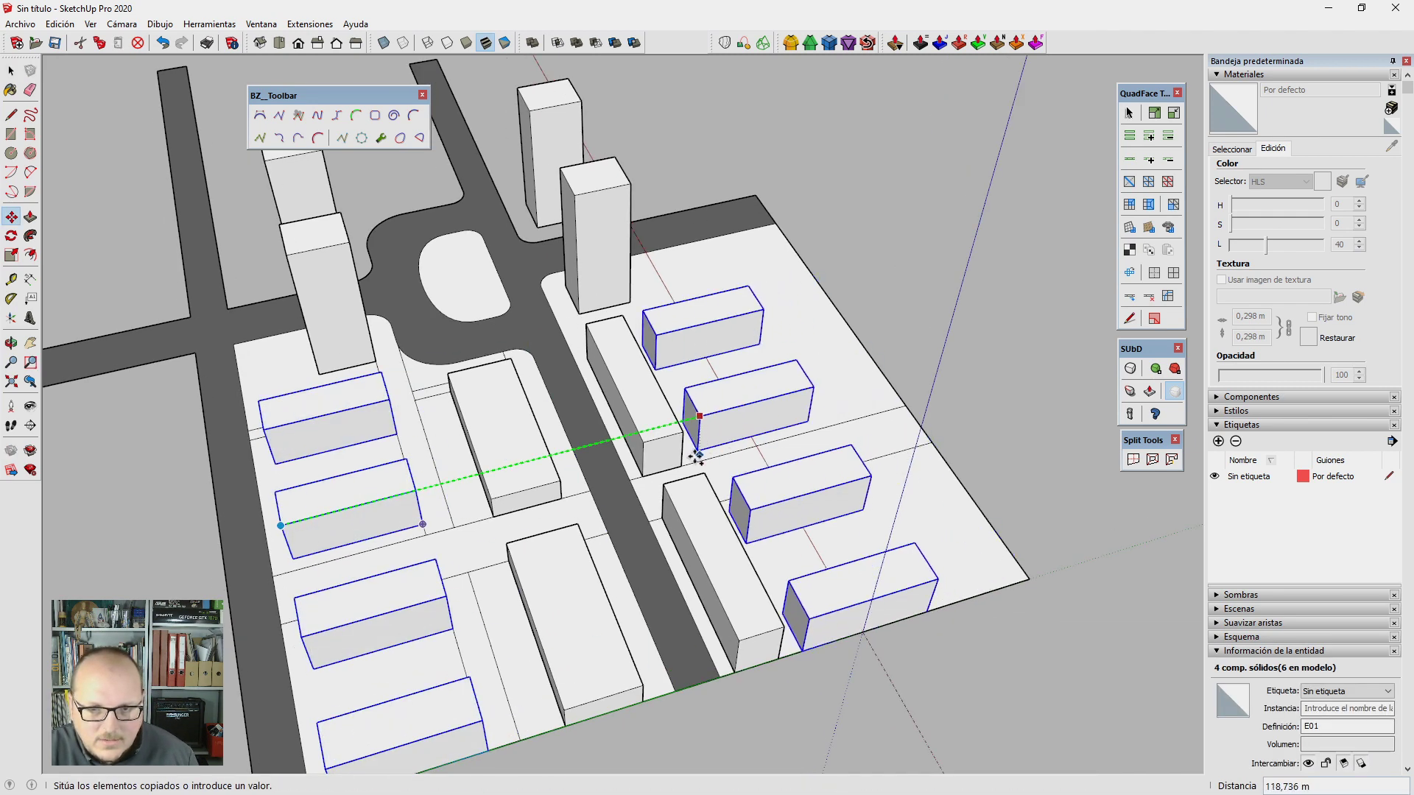
{"action": "left_click", "coordinate": [678, 427]}
{"action": "middle_click_drag", "start_coordinate": [678, 428], "coordinate": [635, 351]}
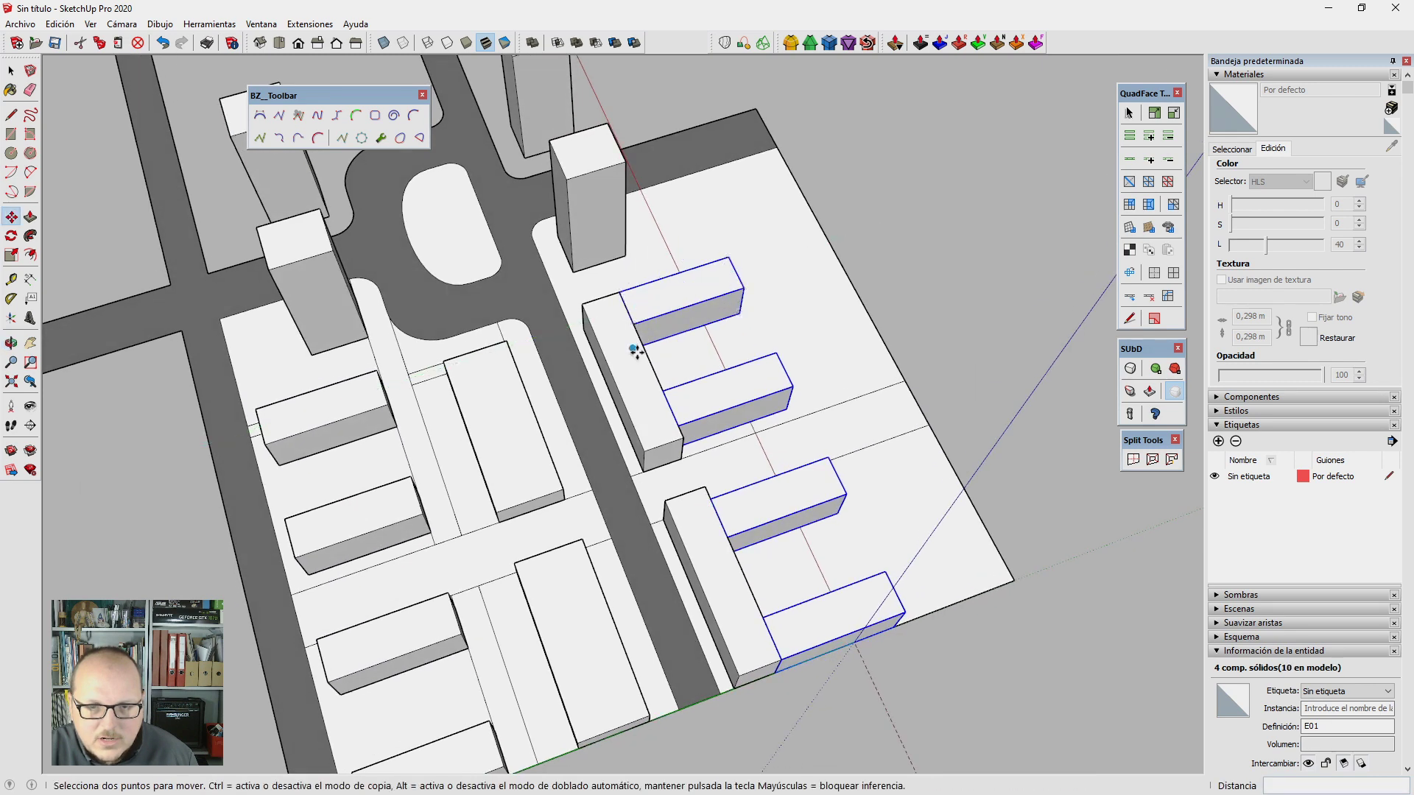
Step: Shift the four copied blocks 12 m along the street, then further, and deselect them
{"action": "scroll", "coordinate": [670, 415], "scroll_direction": "up", "scroll_amount": 3}
{"action": "middle_click_drag", "start_coordinate": [669, 432], "coordinate": [673, 407]}
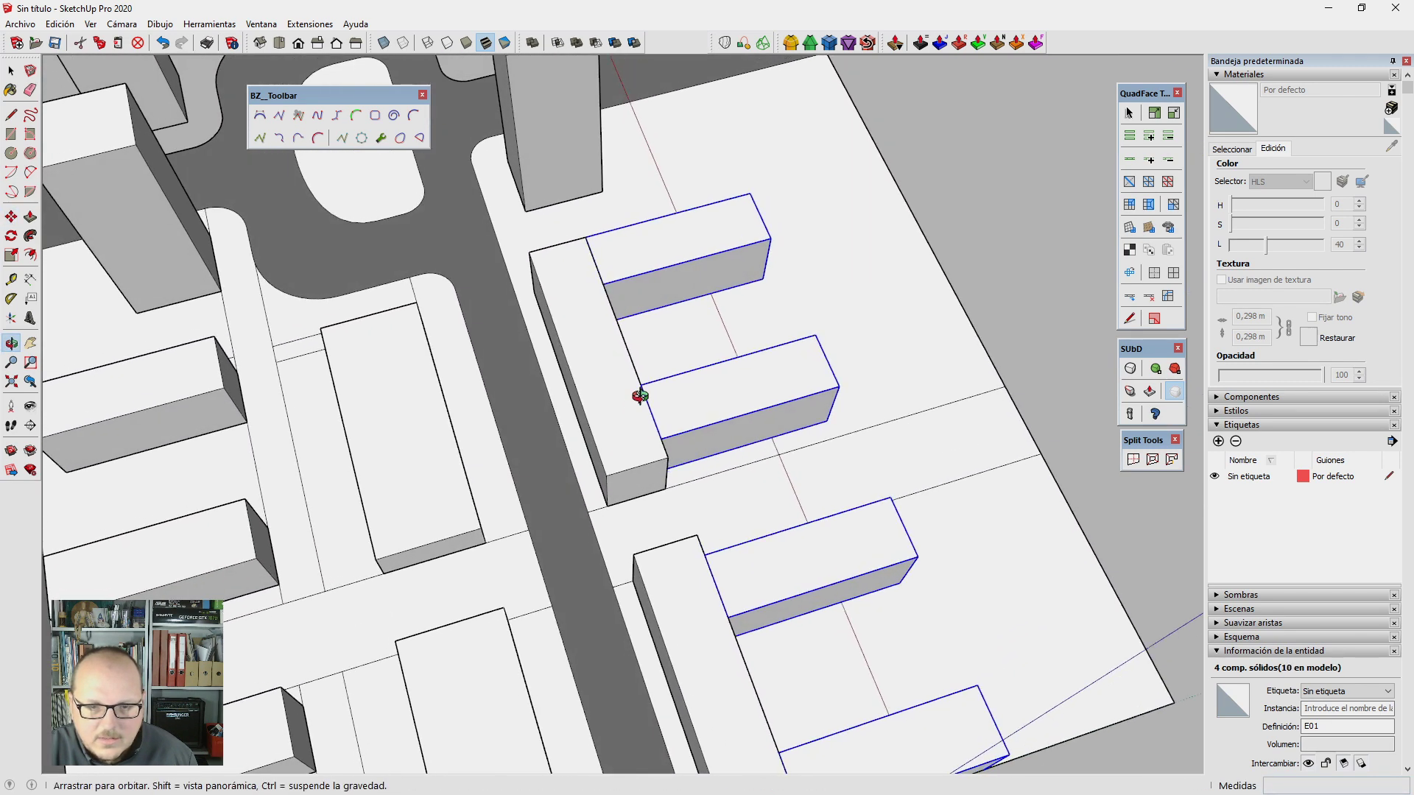
{"action": "left_click", "coordinate": [673, 408]}
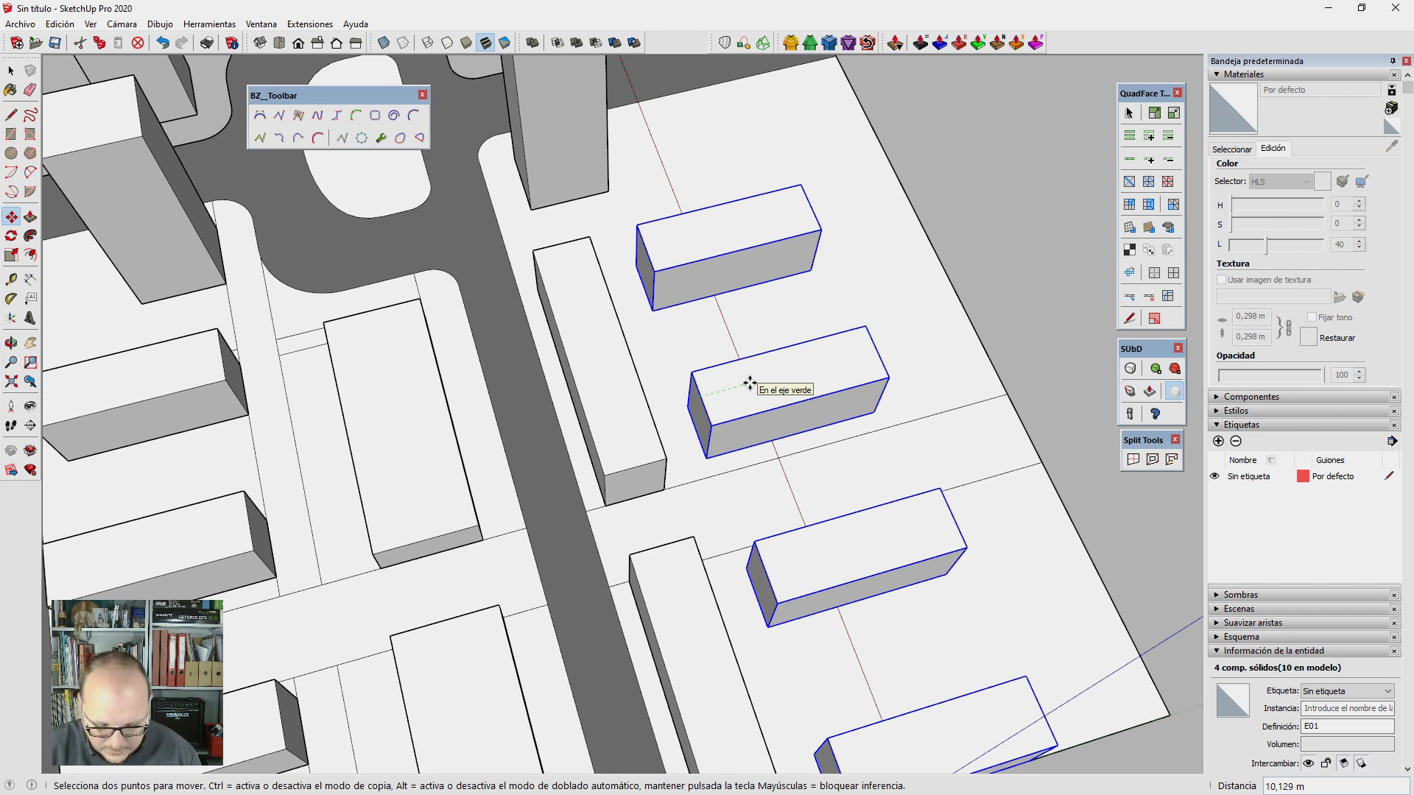
{"action": "type", "text": "12m"}
{"action": "key", "text": "Return"}
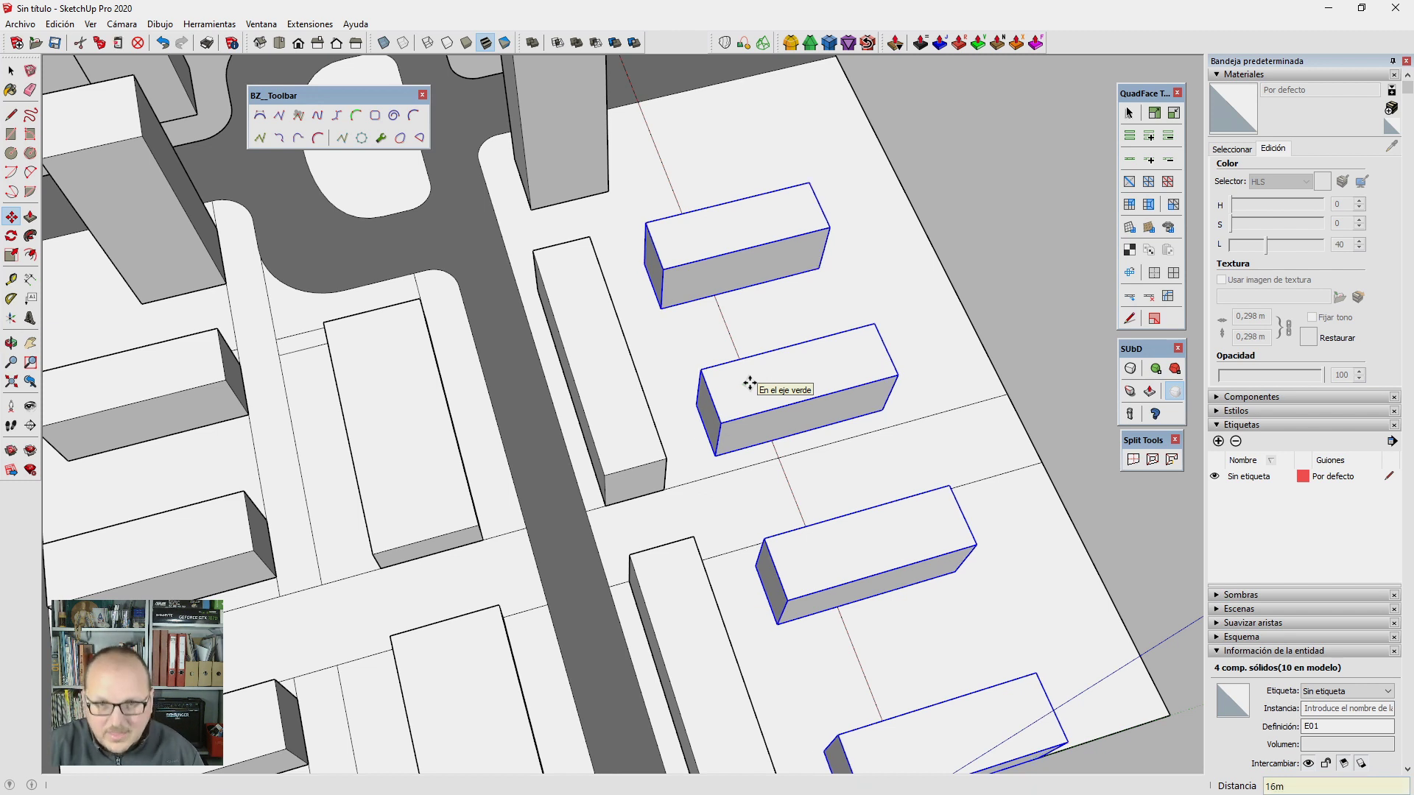
{"action": "key", "text": "Return"}
{"action": "key", "text": "Return"}
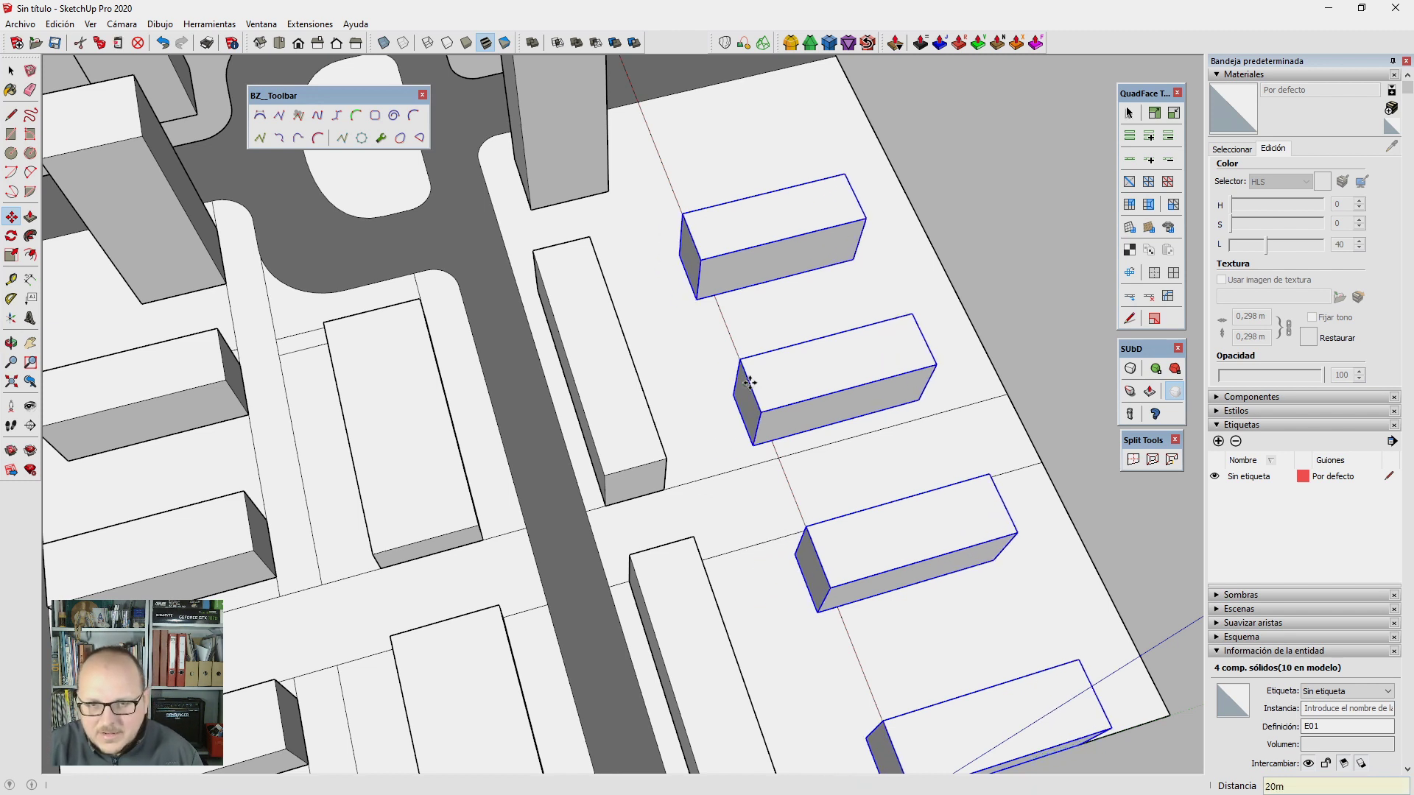
{"action": "mouse_move", "coordinate": [750, 383]}
{"action": "middle_mouse_down"}
{"action": "mouse_move", "coordinate": [669, 340]}
{"action": "mouse_move", "coordinate": [758, 307]}
{"action": "middle_mouse_up"}
{"action": "scroll", "coordinate": [669, 339], "scroll_direction": "up", "scroll_amount": 3}
{"action": "key", "text": "l"}
{"action": "left_click", "coordinate": [858, 668]}
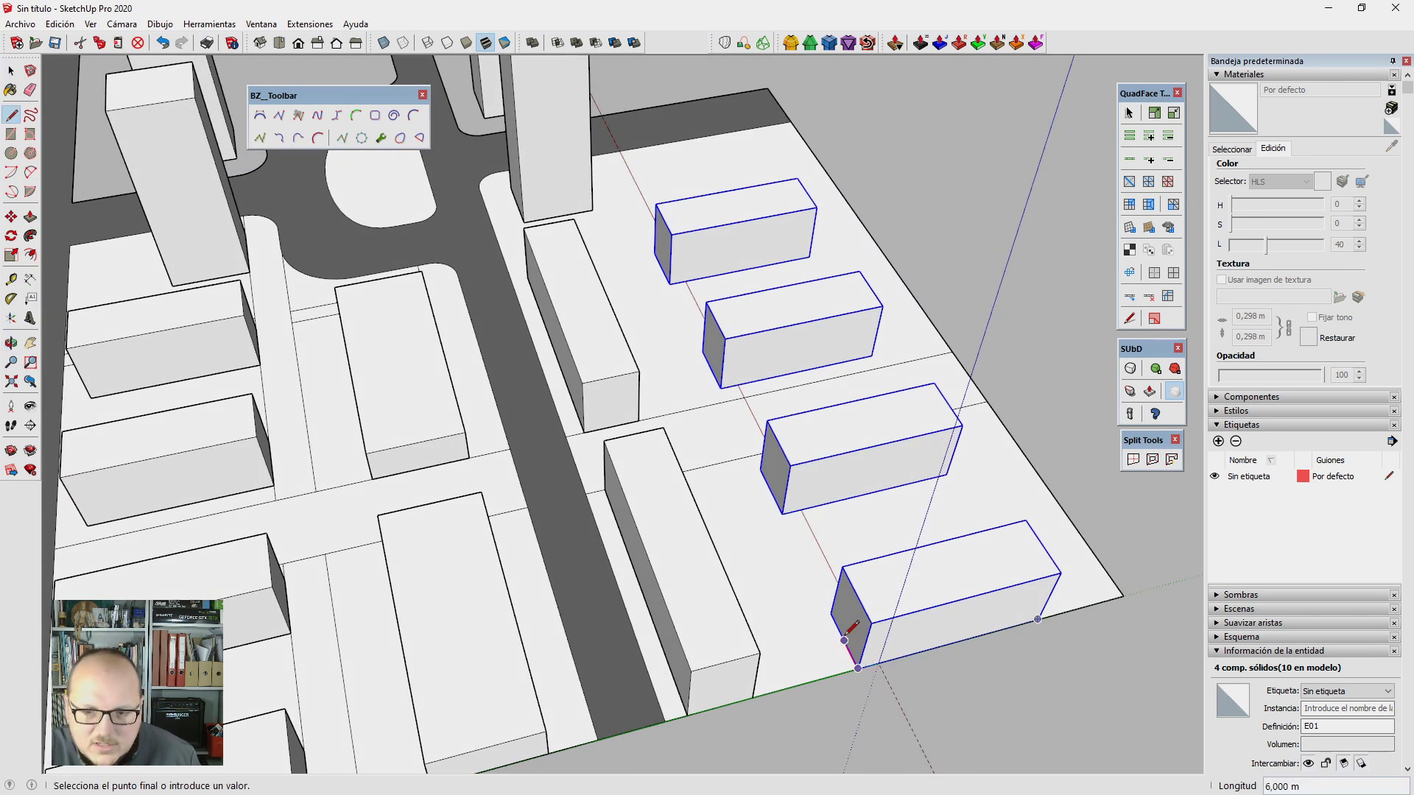
{"action": "key", "text": "space"}
{"action": "key", "text": "ctrl+t"}
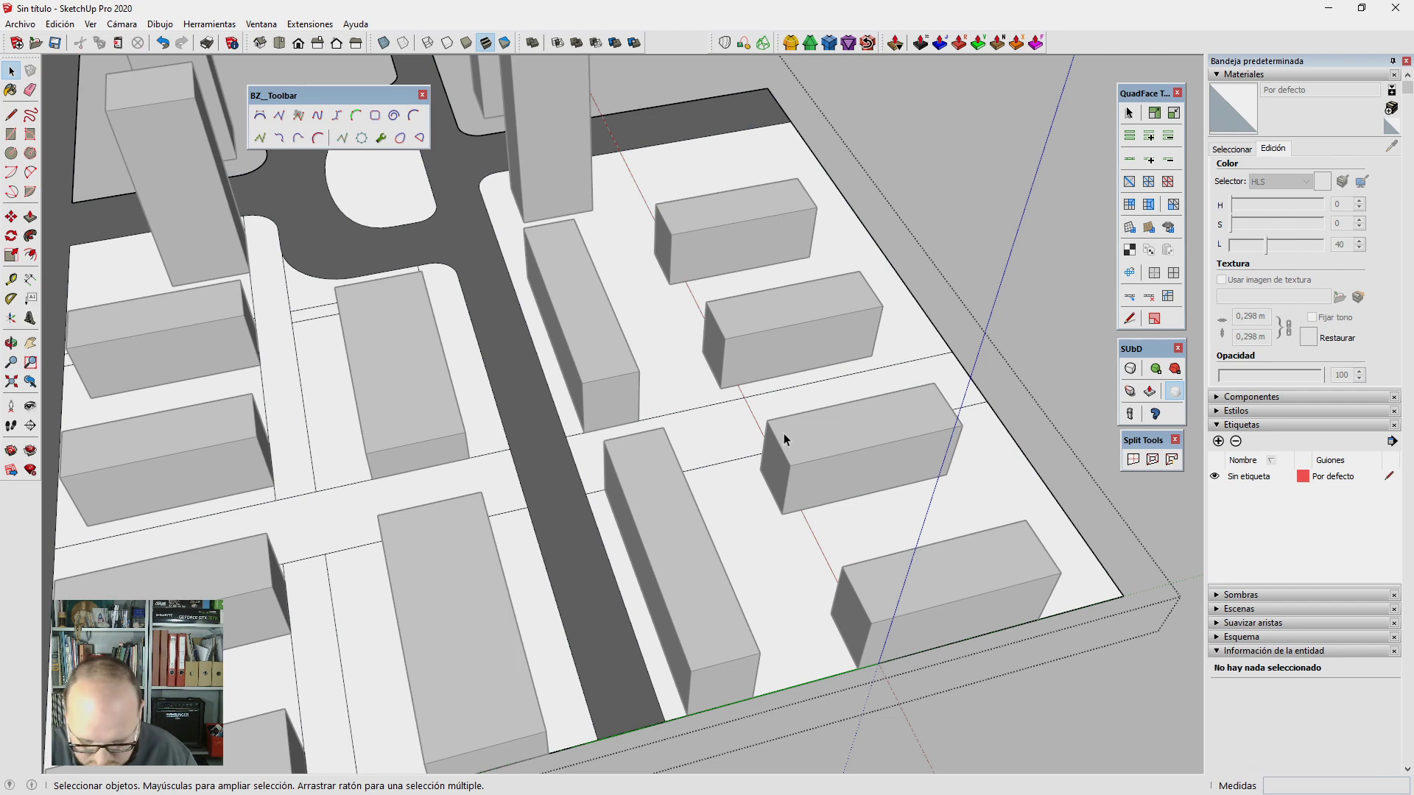
Step: Draw a dividing edge across the ground from the road corner to the opposite corner
{"action": "key", "text": "l"}
{"action": "left_click", "coordinate": [859, 667]}
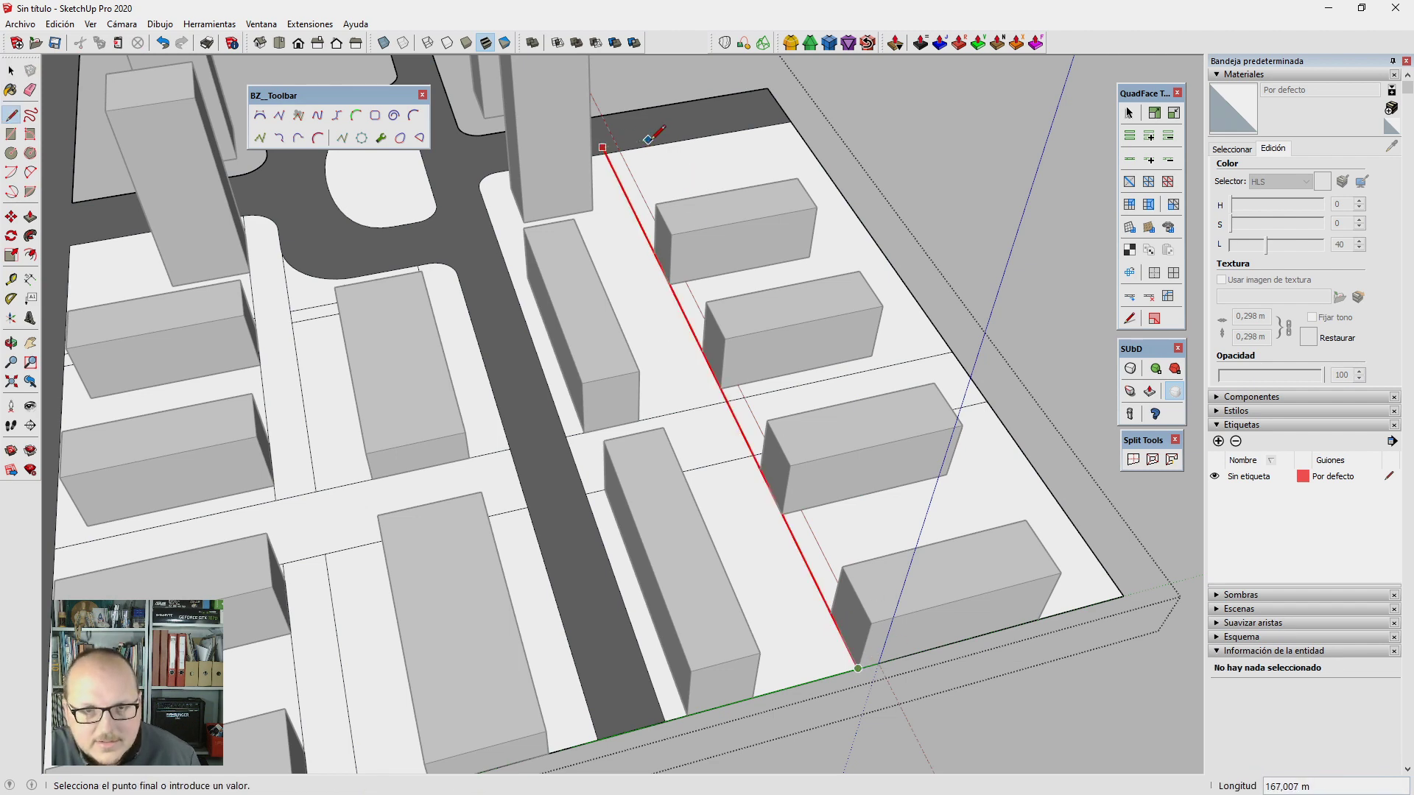
{"action": "scroll", "coordinate": [745, 468], "scroll_direction": "up", "scroll_amount": 2}
{"action": "key", "text": "Escape"}
{"action": "mouse_move", "coordinate": [745, 404]}
{"action": "middle_mouse_down"}
{"action": "mouse_move", "coordinate": [1045, 527]}
{"action": "mouse_move", "coordinate": [468, 461]}
{"action": "mouse_move", "coordinate": [884, 436]}
{"action": "mouse_move", "coordinate": [543, 568]}
{"action": "mouse_move", "coordinate": [505, 525]}
{"action": "middle_mouse_up"}
{"action": "scroll", "coordinate": [497, 548], "scroll_direction": "up", "scroll_amount": 2}
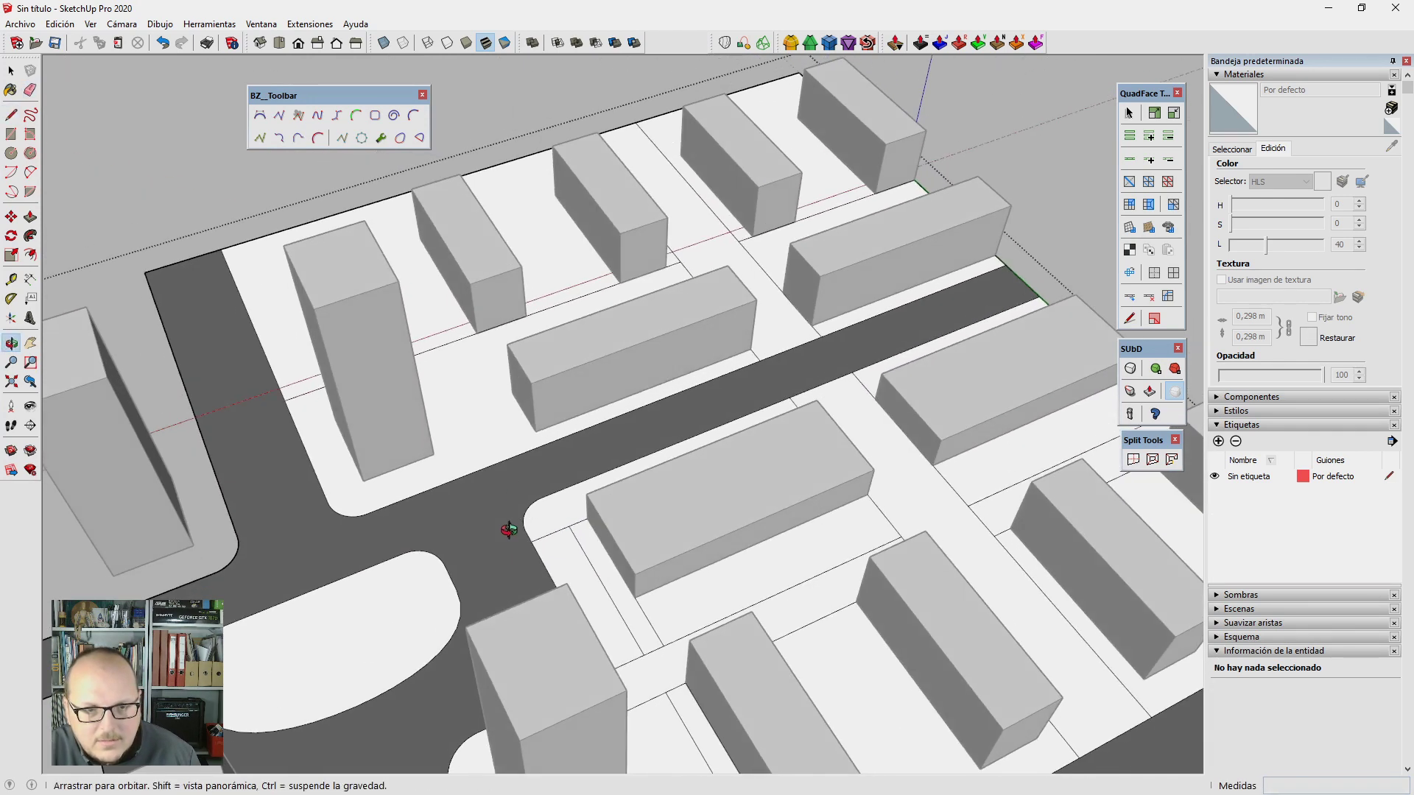
{"action": "left_click", "coordinate": [569, 525]}
{"action": "left_click", "coordinate": [389, 197]}
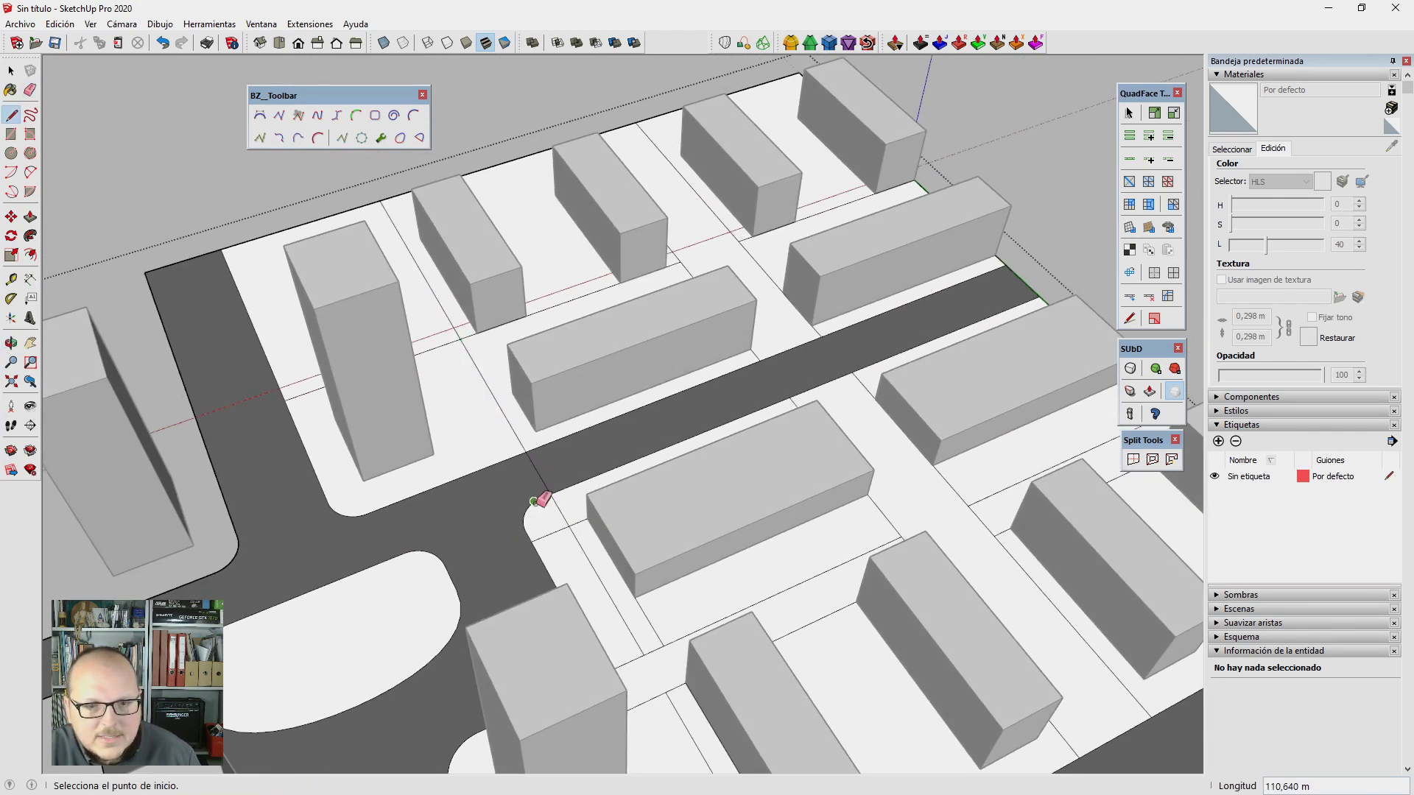
Step: Orbit to an overhead view of the block and select the ground face beside the blocks
{"action": "key", "text": "e"}
{"action": "scroll", "coordinate": [499, 418], "scroll_direction": "down", "scroll_amount": 3}
{"action": "scroll", "coordinate": [646, 457], "scroll_direction": "down", "scroll_amount": 2}
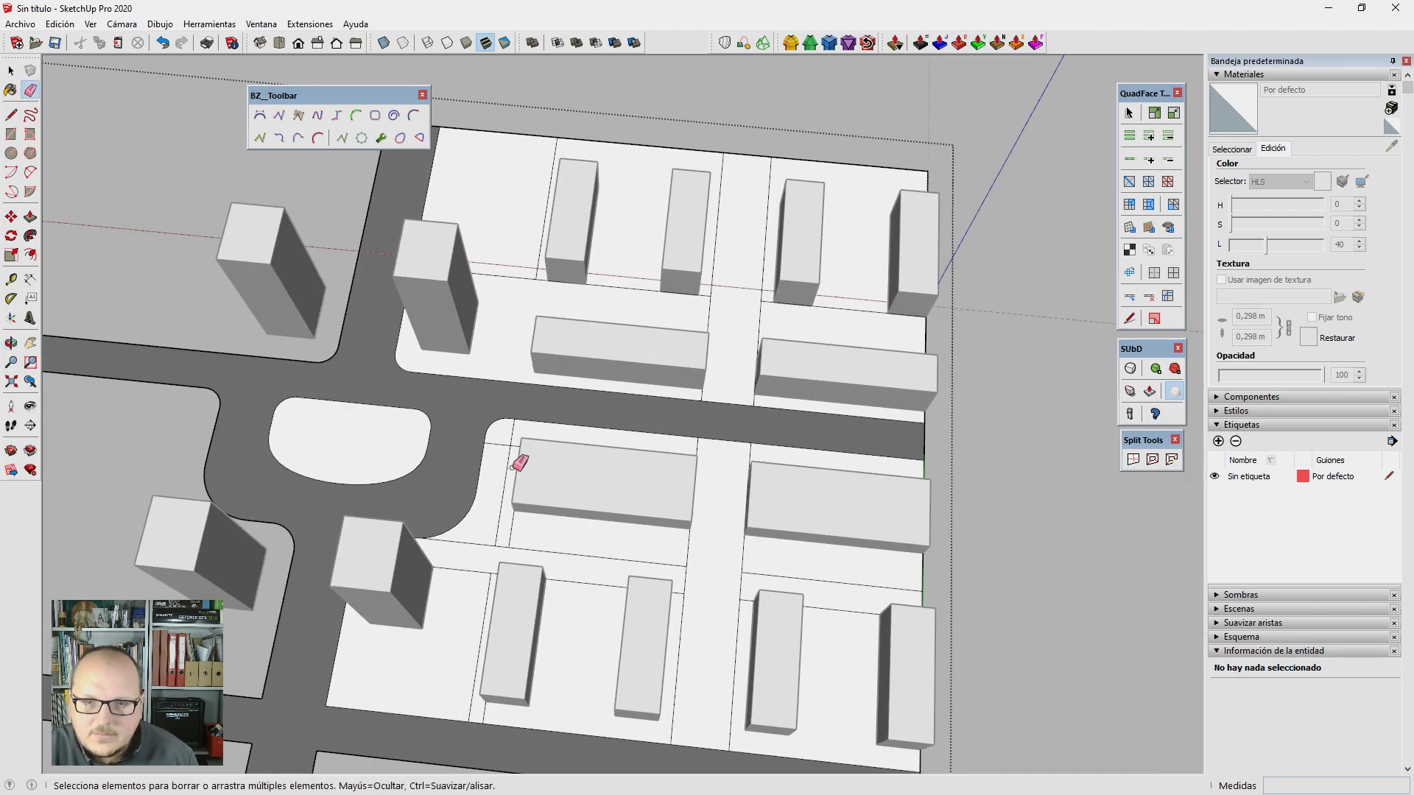
{"action": "mouse_move", "coordinate": [515, 461]}
{"action": "middle_mouse_down"}
{"action": "mouse_move", "coordinate": [363, 379]}
{"action": "mouse_move", "coordinate": [794, 448]}
{"action": "mouse_move", "coordinate": [824, 486]}
{"action": "middle_mouse_up"}
{"action": "scroll", "coordinate": [757, 395], "scroll_direction": "up", "scroll_amount": 4}
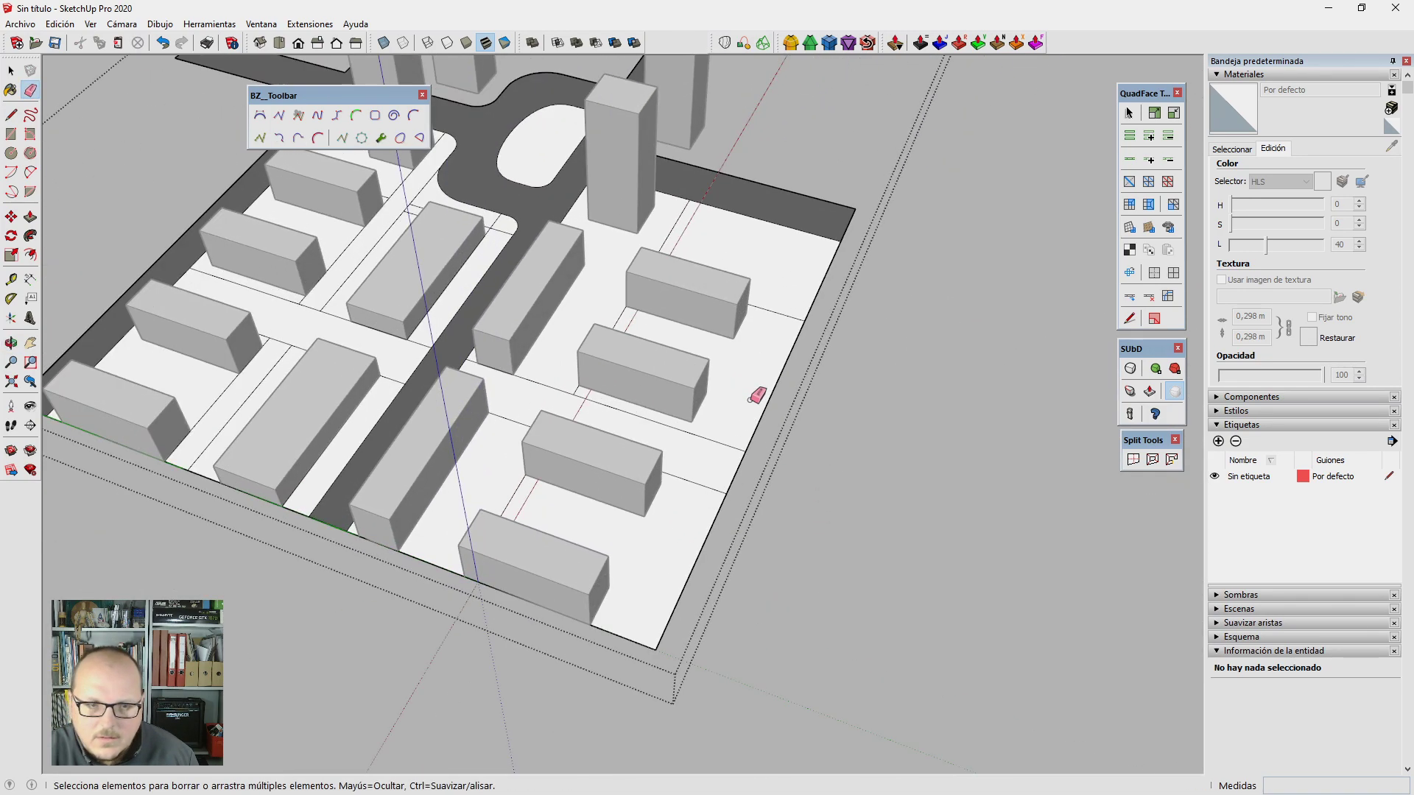
{"action": "scroll", "coordinate": [757, 395], "scroll_direction": "up", "scroll_amount": 3}
{"action": "key", "text": "space"}
{"action": "left_click", "coordinate": [696, 416]}
Step: Place a Tape Measure guide 6 m from the plot edge and draw a line along it
{"action": "key", "text": "t"}
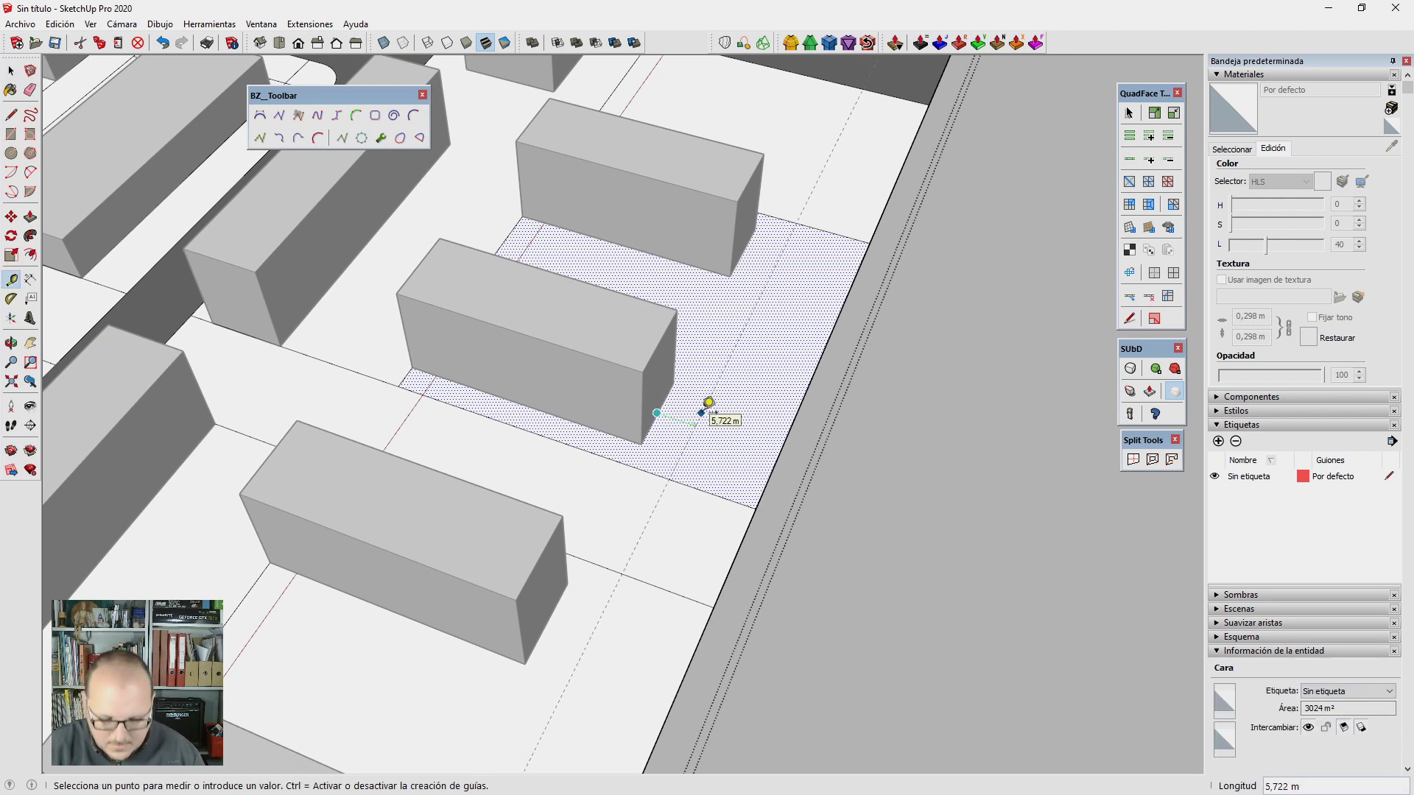
{"action": "left_click", "coordinate": [702, 412]}
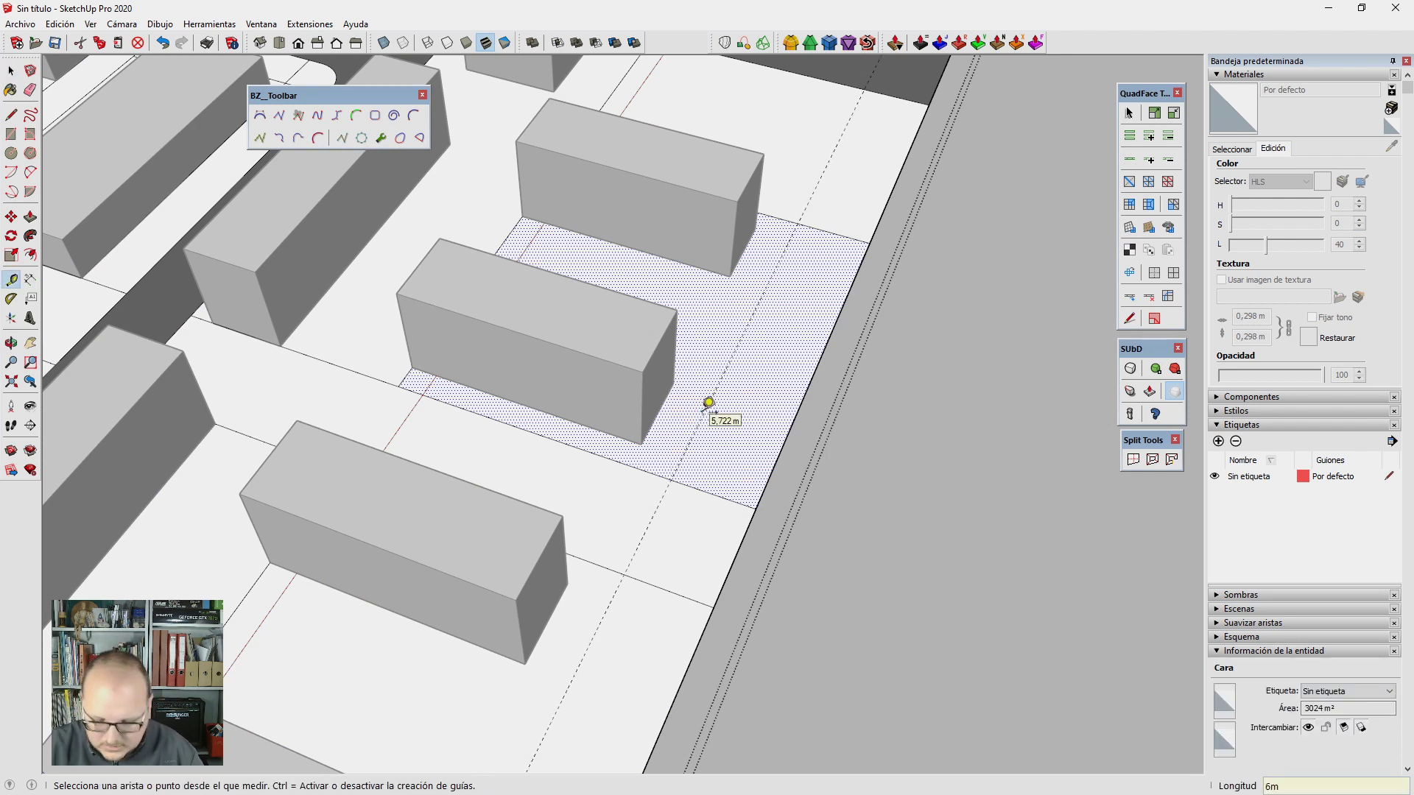
{"action": "key", "text": "l"}
{"action": "scroll", "coordinate": [719, 401], "scroll_direction": "down", "scroll_amount": 2}
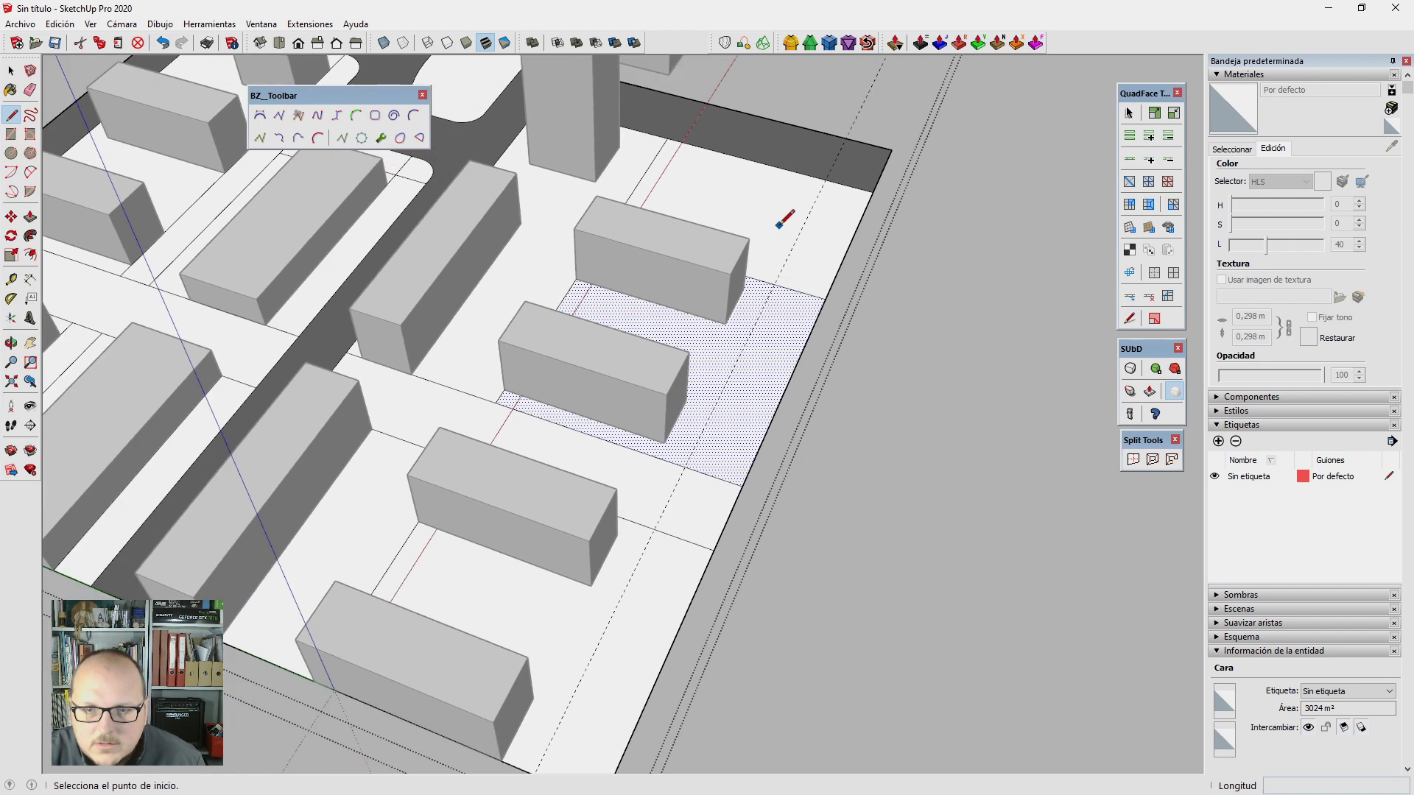
{"action": "left_click", "coordinate": [827, 176]}
{"action": "scroll", "coordinate": [590, 648], "scroll_direction": "down", "scroll_amount": 1}
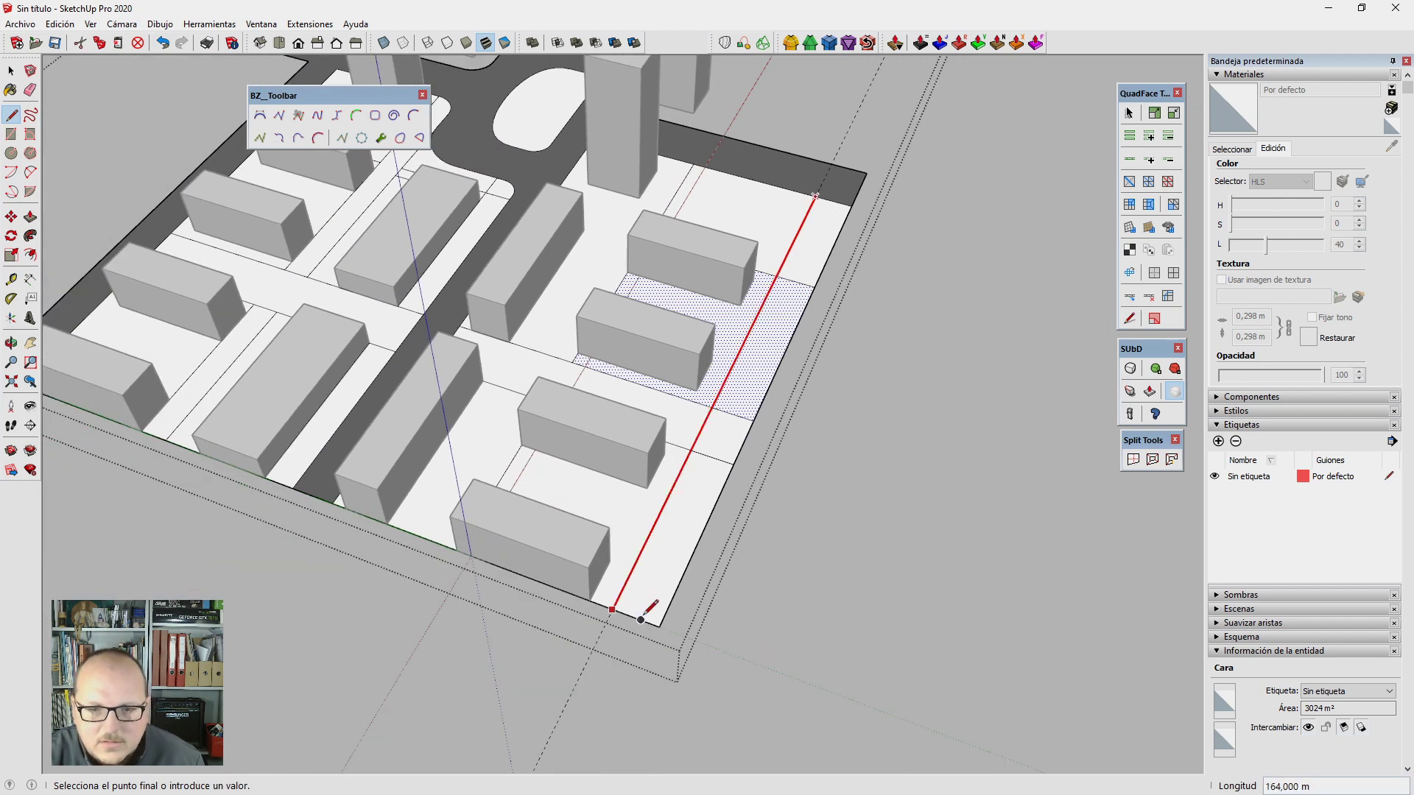
{"action": "left_click", "coordinate": [641, 617]}
Step: Erase the short leftover edges at the plot's right side
{"action": "key", "text": "e"}
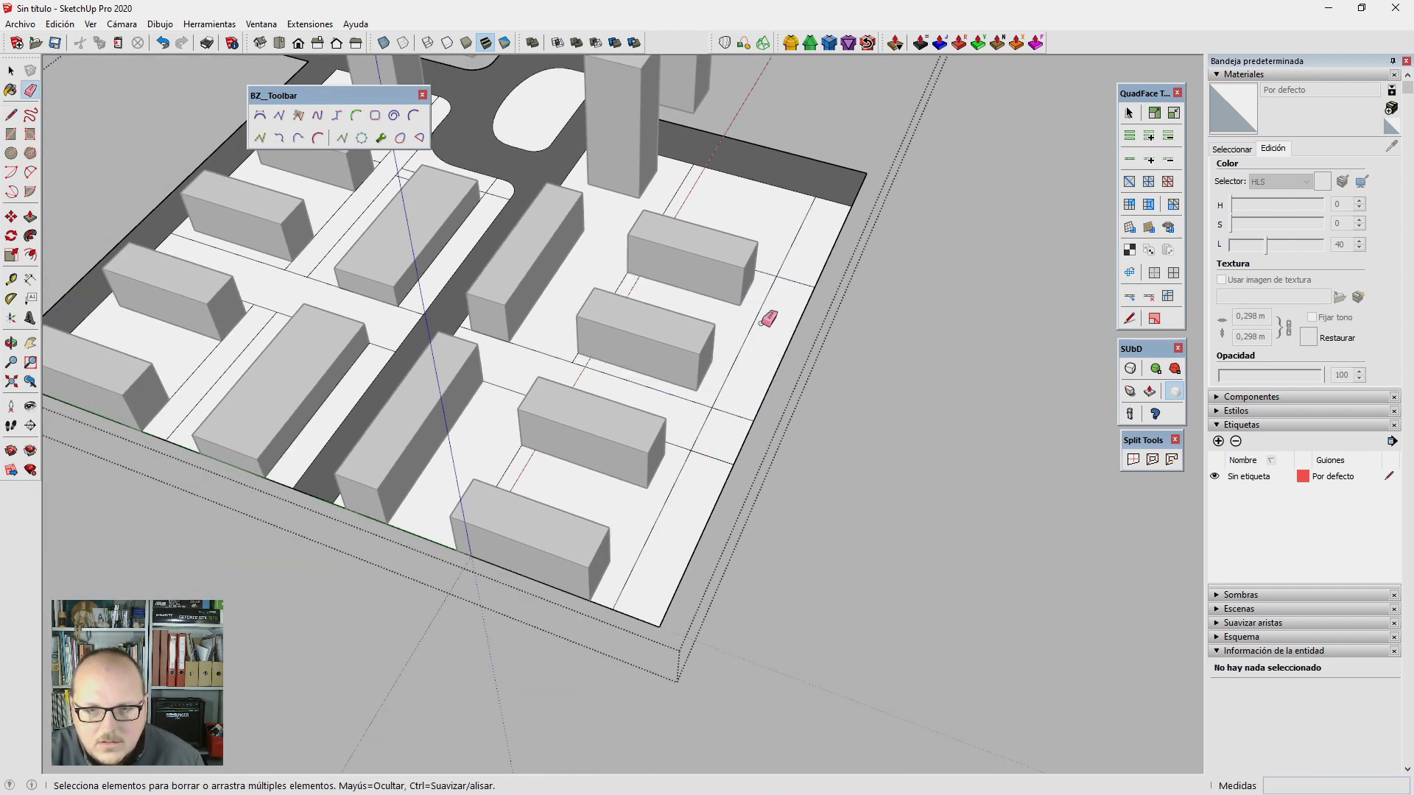
{"action": "scroll", "coordinate": [795, 270], "scroll_direction": "up", "scroll_amount": 1}
{"action": "left_click_drag", "start_coordinate": [721, 454], "coordinate": [855, 165]}
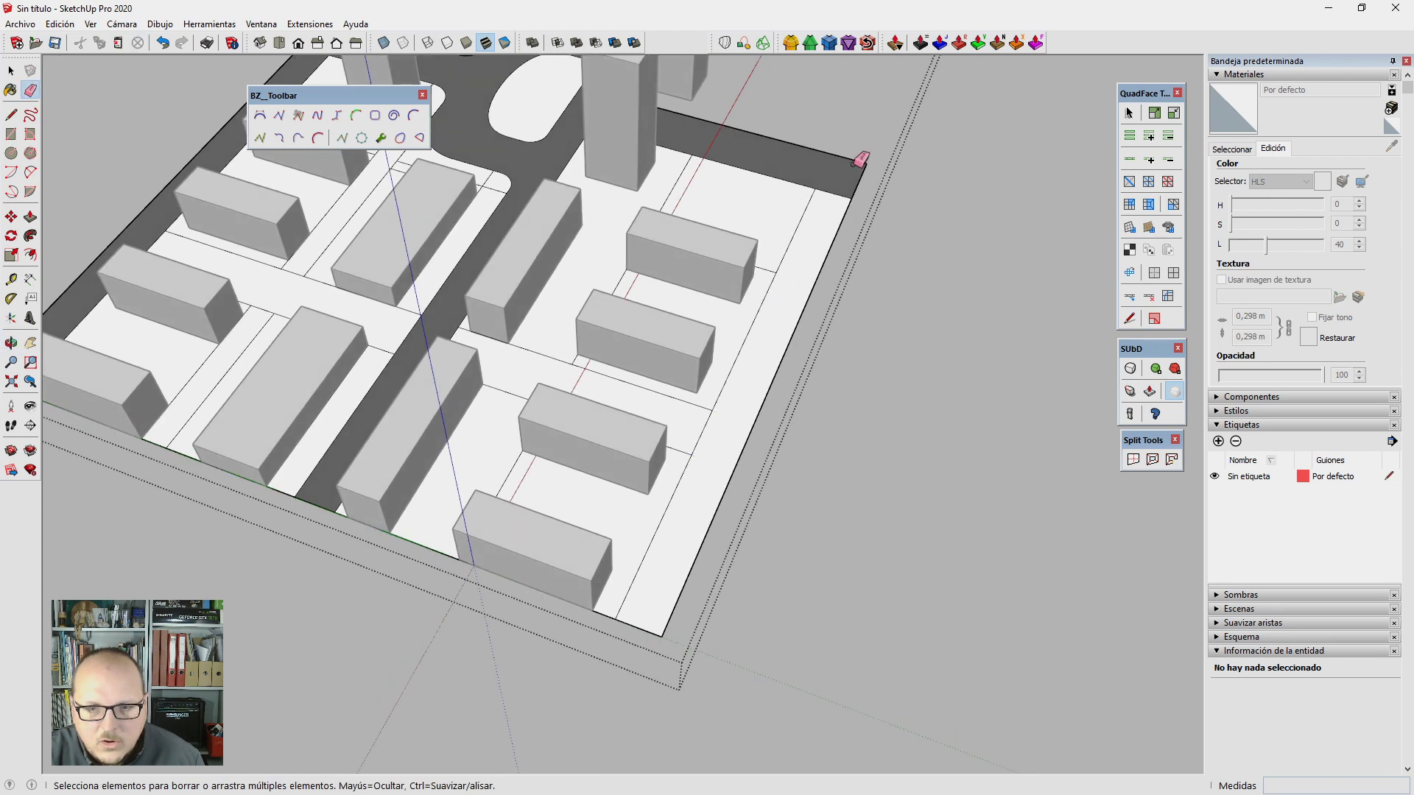
{"action": "scroll", "coordinate": [836, 206], "scroll_direction": "up", "scroll_amount": 2}
{"action": "scroll", "coordinate": [852, 145], "scroll_direction": "up", "scroll_amount": 2}
{"action": "scroll", "coordinate": [773, 252], "scroll_direction": "up", "scroll_amount": 2}
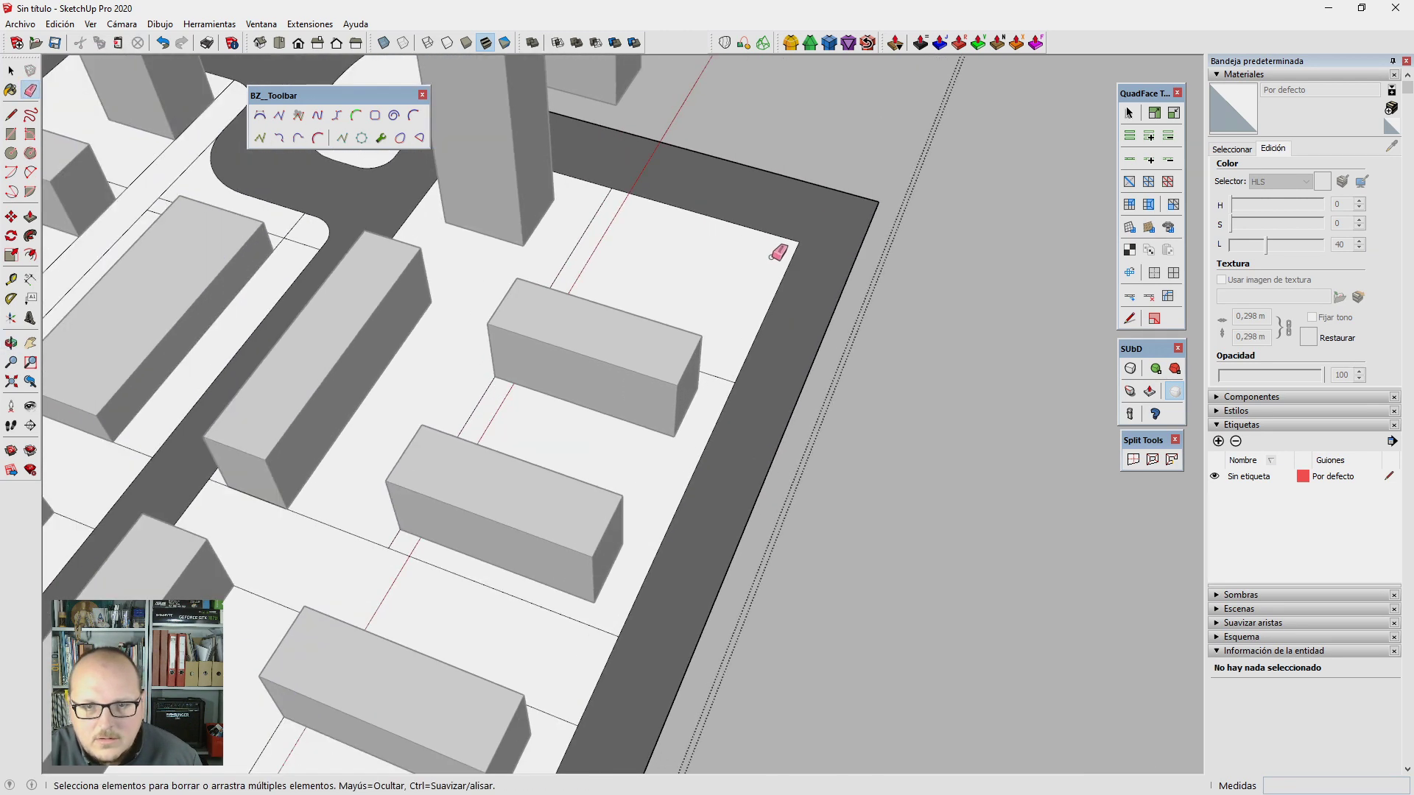
{"action": "middle_click_drag", "start_coordinate": [773, 253], "coordinate": [246, 230]}
{"action": "scroll", "coordinate": [758, 436], "scroll_direction": "down", "scroll_amount": 3}
{"action": "scroll", "coordinate": [751, 442], "scroll_direction": "down", "scroll_amount": 1}
{"action": "scroll", "coordinate": [752, 427], "scroll_direction": "up", "scroll_amount": 3}
{"action": "key", "text": "t"}
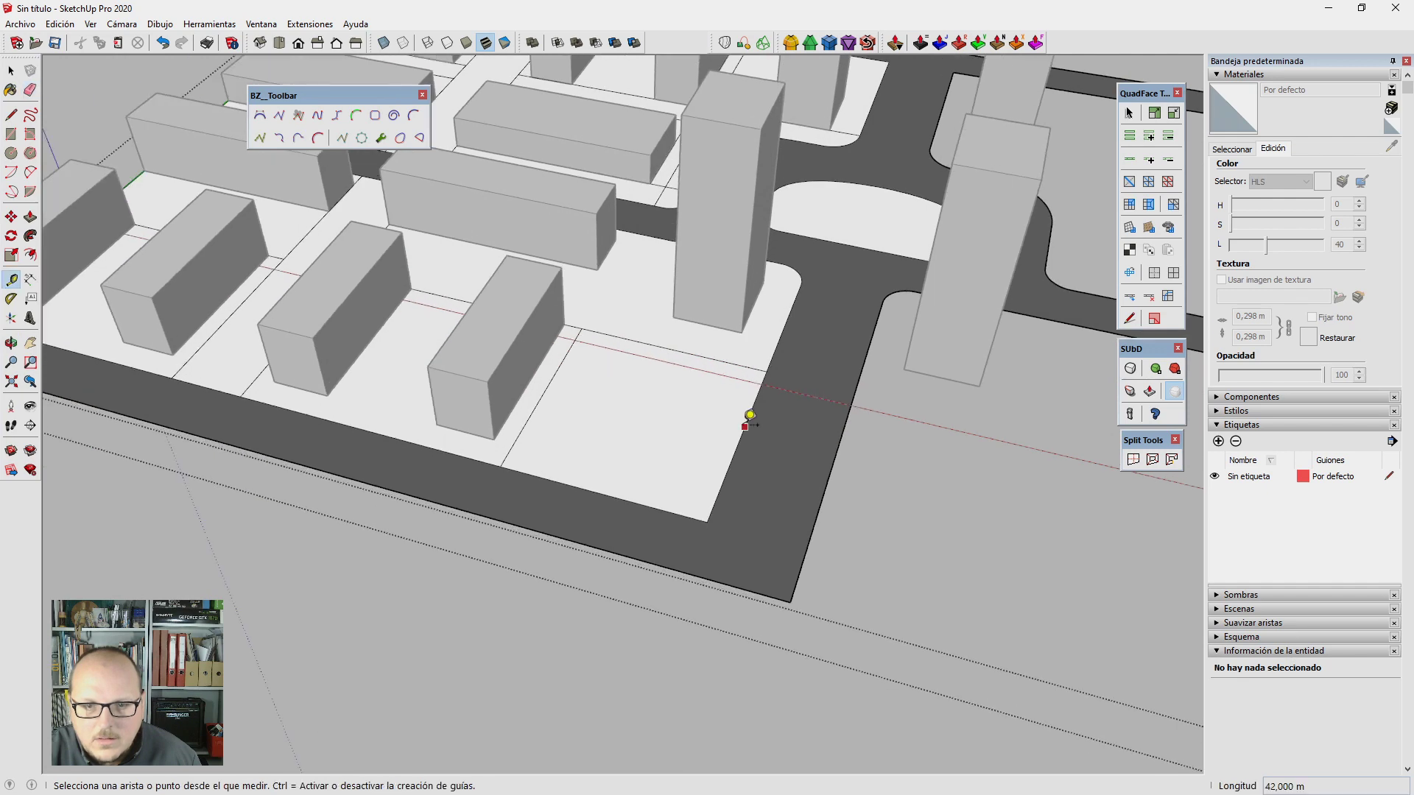
{"action": "left_click", "coordinate": [745, 427]}
{"action": "left_click", "coordinate": [823, 132]}
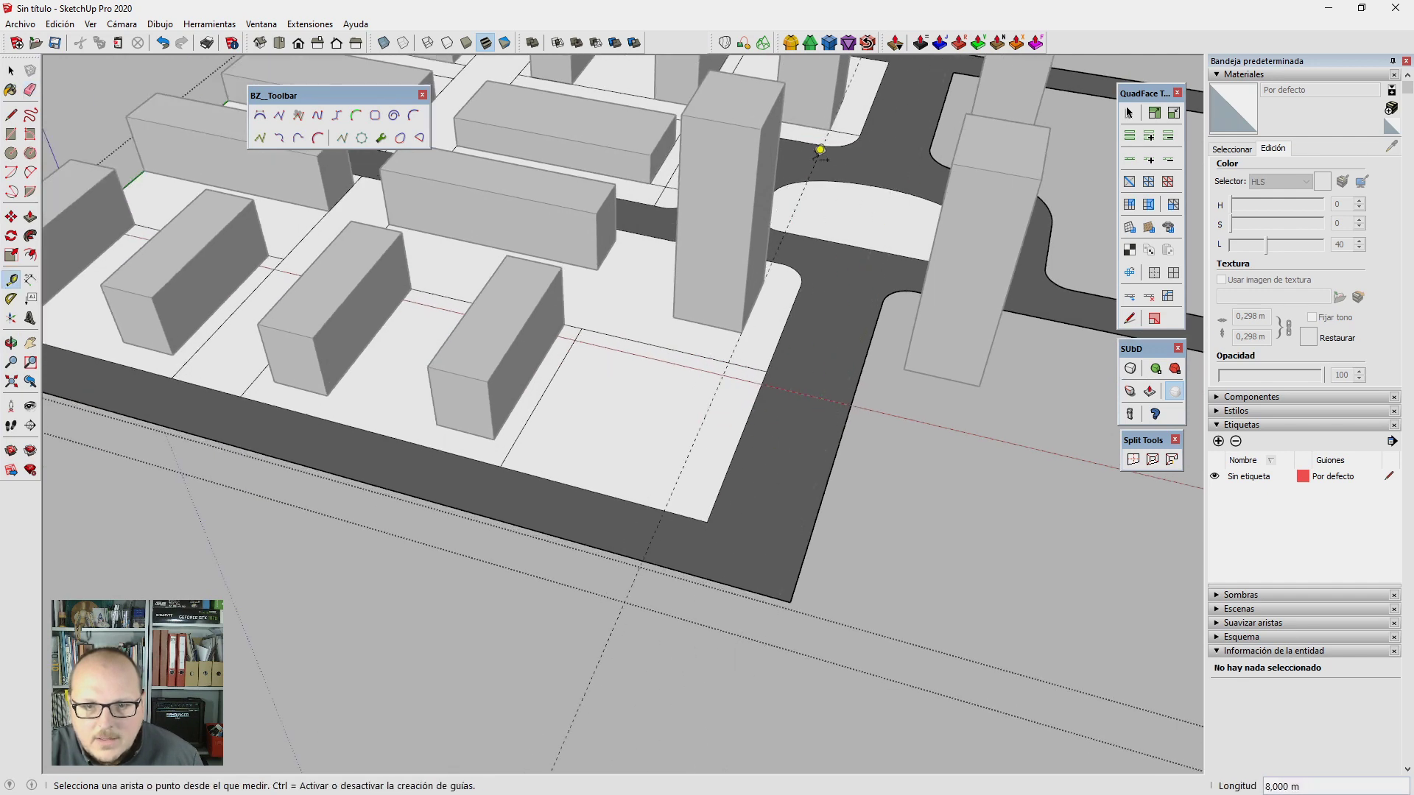
{"action": "scroll", "coordinate": [711, 419], "scroll_direction": "up", "scroll_amount": 1}
{"action": "key", "text": "a"}
{"action": "left_click", "coordinate": [651, 527]}
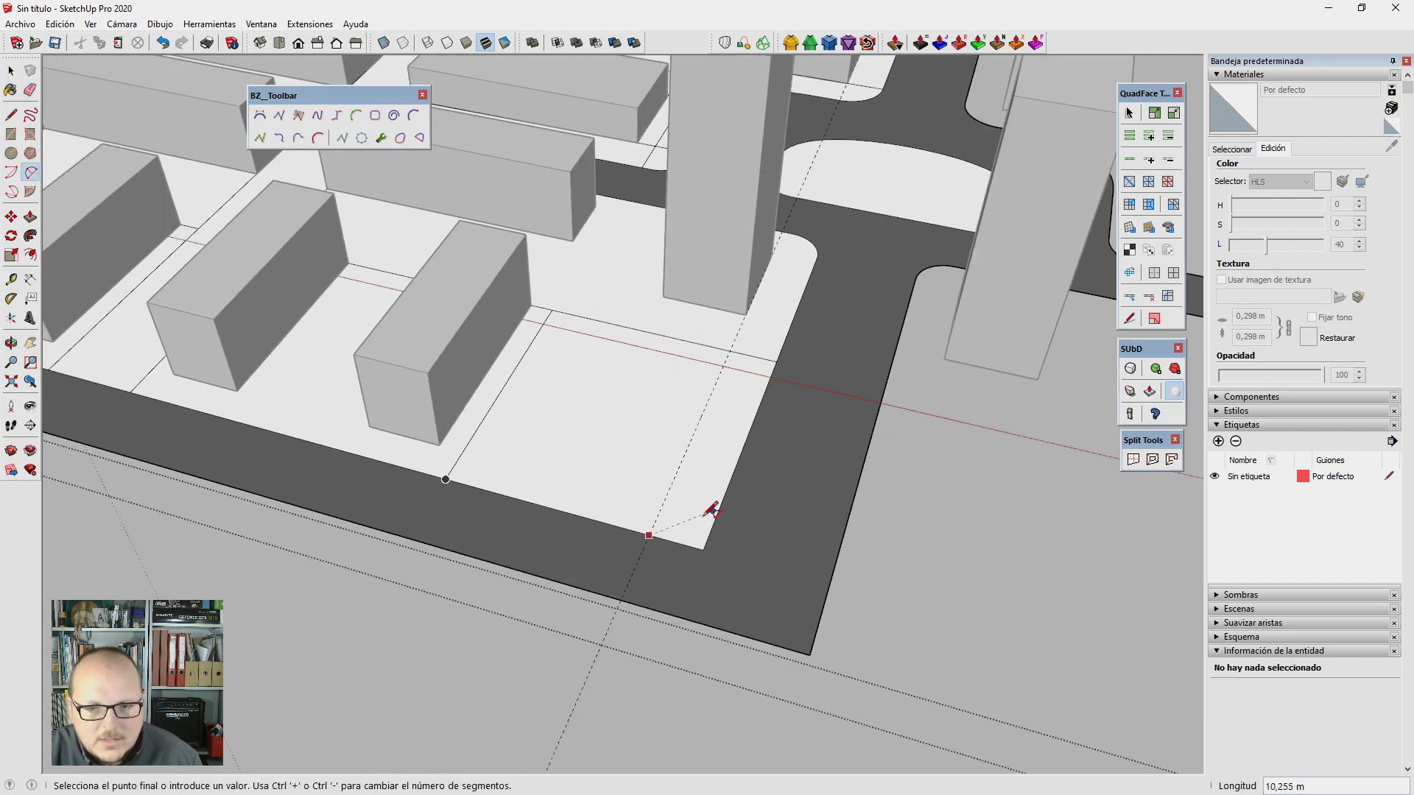
{"action": "left_click", "coordinate": [723, 506]}
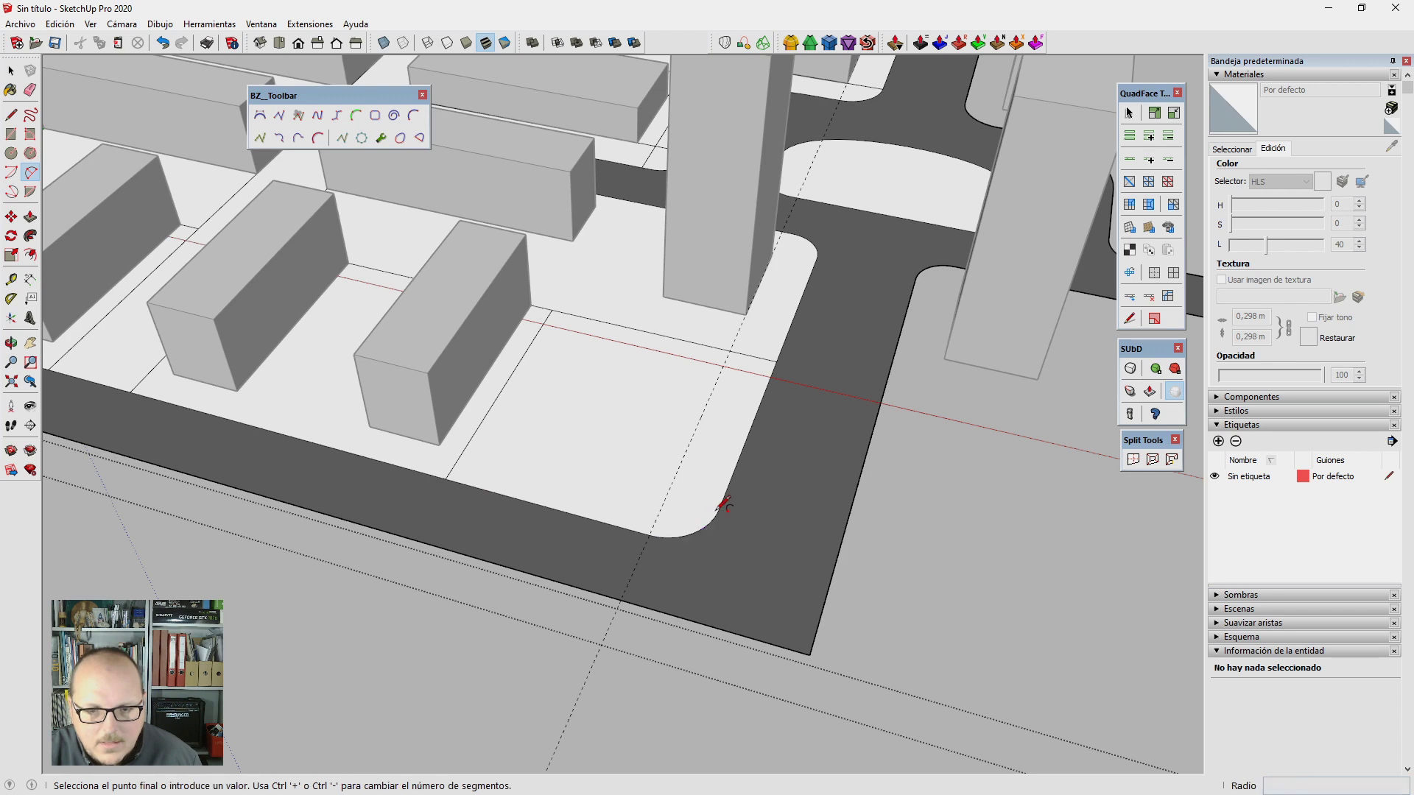
{"action": "scroll", "coordinate": [701, 528], "scroll_direction": "down", "scroll_amount": 2}
{"action": "scroll", "coordinate": [694, 474], "scroll_direction": "down", "scroll_amount": 2}
{"action": "scroll", "coordinate": [682, 467], "scroll_direction": "down", "scroll_amount": 2}
{"action": "mouse_move", "coordinate": [682, 468]}
{"action": "middle_mouse_down"}
{"action": "mouse_move", "coordinate": [703, 554]}
{"action": "mouse_move", "coordinate": [852, 426]}
{"action": "mouse_move", "coordinate": [820, 442]}
{"action": "mouse_move", "coordinate": [530, 463]}
{"action": "mouse_move", "coordinate": [758, 457]}
{"action": "mouse_move", "coordinate": [622, 528]}
{"action": "mouse_move", "coordinate": [524, 555]}
{"action": "mouse_move", "coordinate": [552, 442]}
{"action": "middle_mouse_up"}
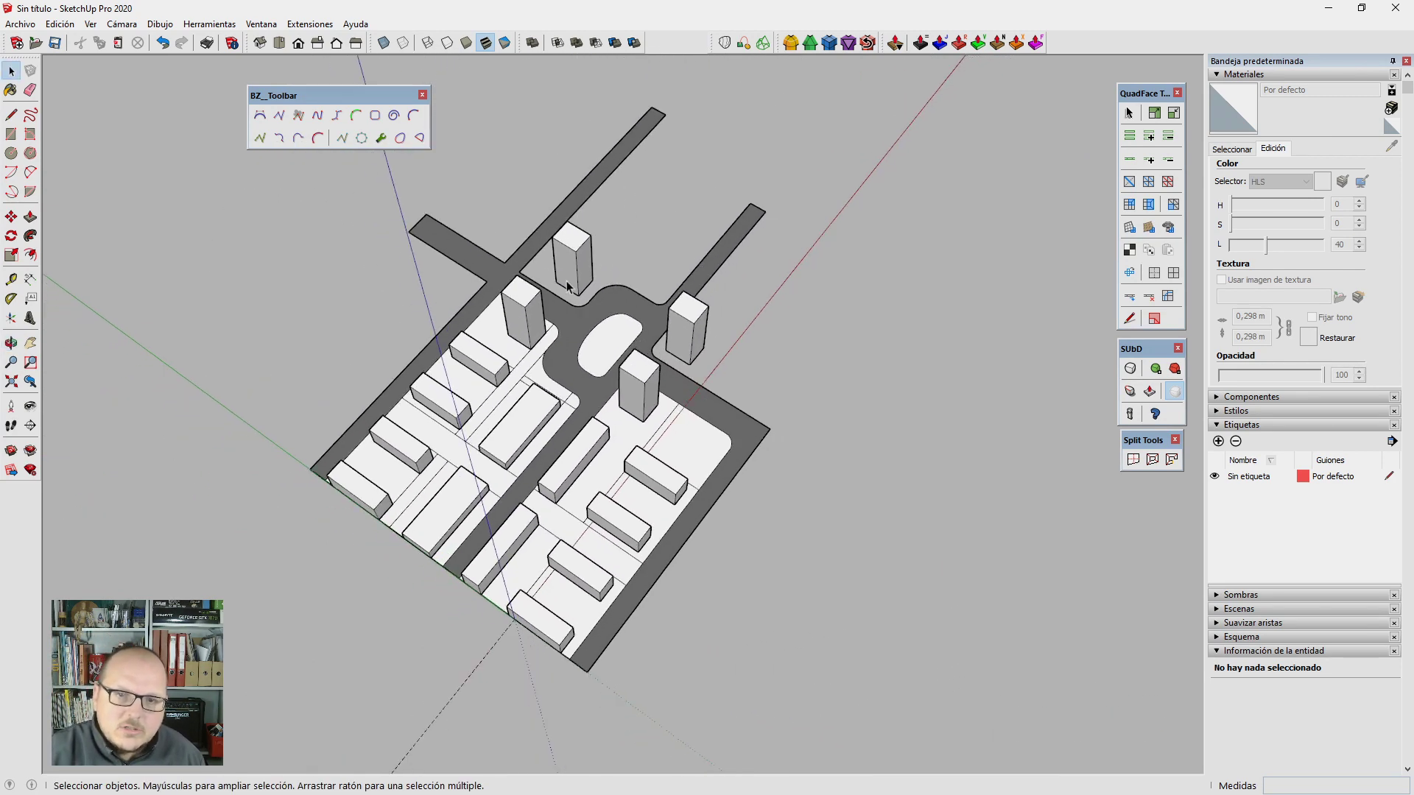
{"action": "mouse_move", "coordinate": [665, 485]}
{"action": "middle_mouse_down"}
{"action": "mouse_move", "coordinate": [412, 567]}
{"action": "mouse_move", "coordinate": [410, 420]}
{"action": "mouse_move", "coordinate": [447, 429]}
{"action": "mouse_move", "coordinate": [475, 523]}
{"action": "mouse_move", "coordinate": [568, 514]}
{"action": "middle_mouse_up"}
Step: Make the two selected long slab blocks a unique component, E01#1
{"action": "left_click", "coordinate": [611, 475]}
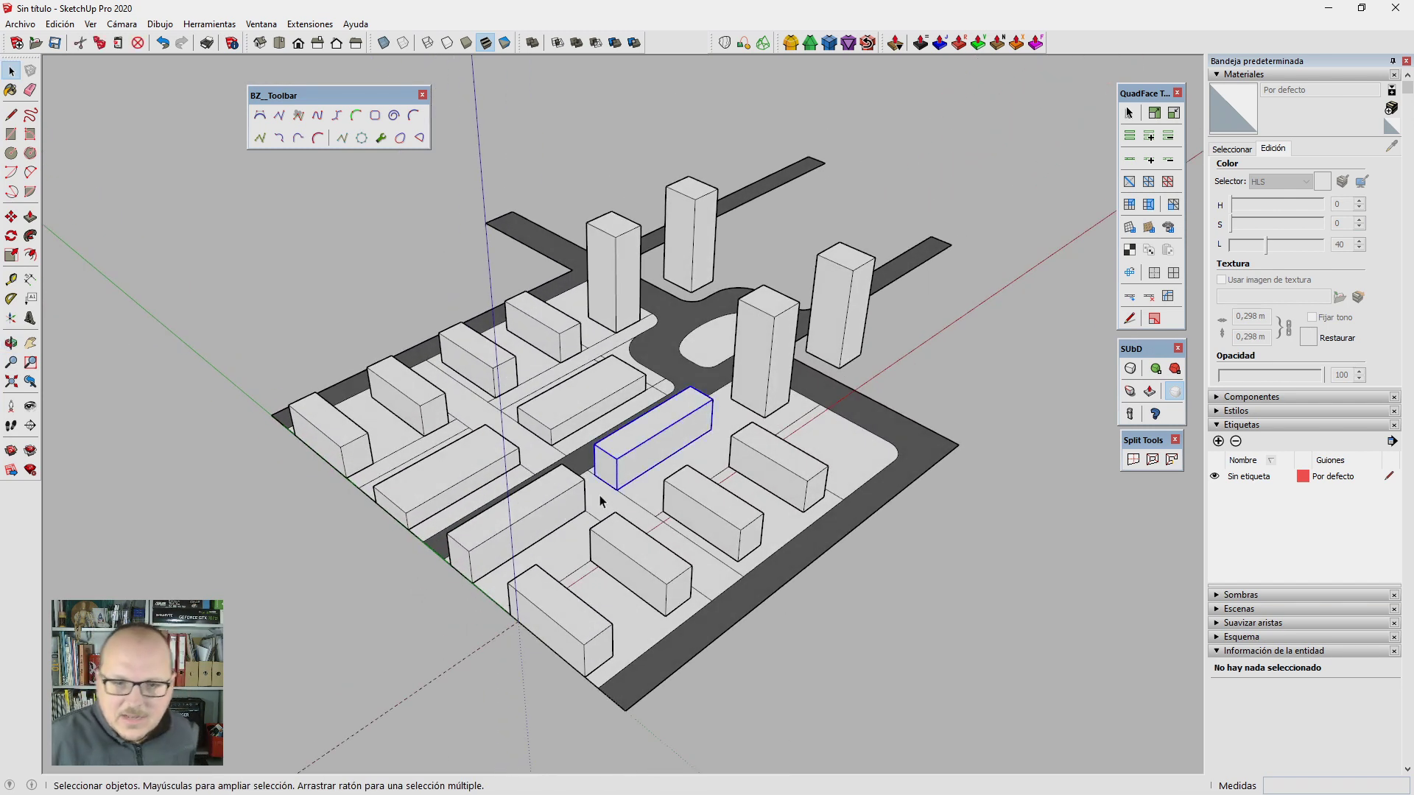
{"action": "right_click", "coordinate": [557, 504]}
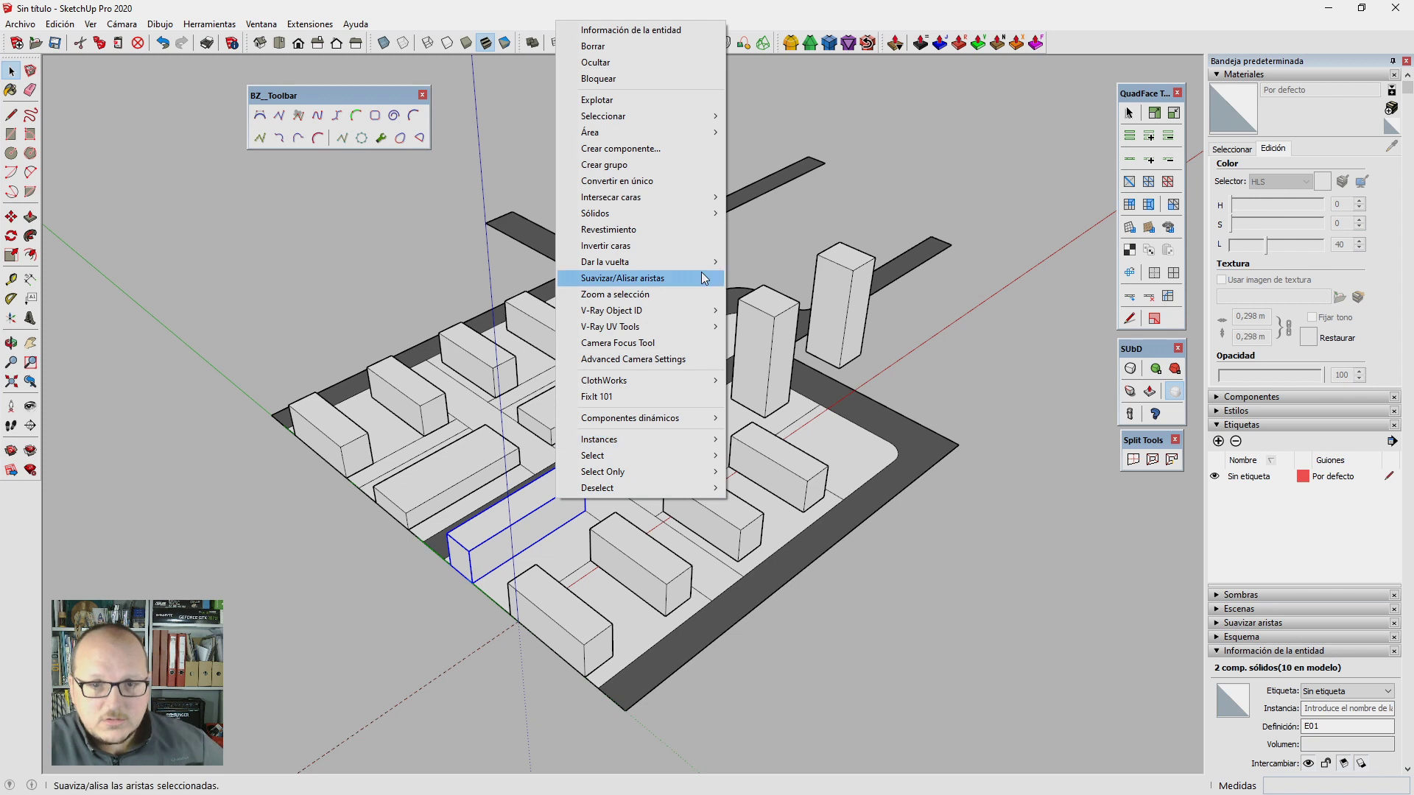
{"action": "left_click", "coordinate": [688, 186]}
{"action": "scroll", "coordinate": [688, 190], "scroll_direction": "down", "scroll_amount": 2}
{"action": "scroll", "coordinate": [692, 221], "scroll_direction": "down", "scroll_amount": 1}
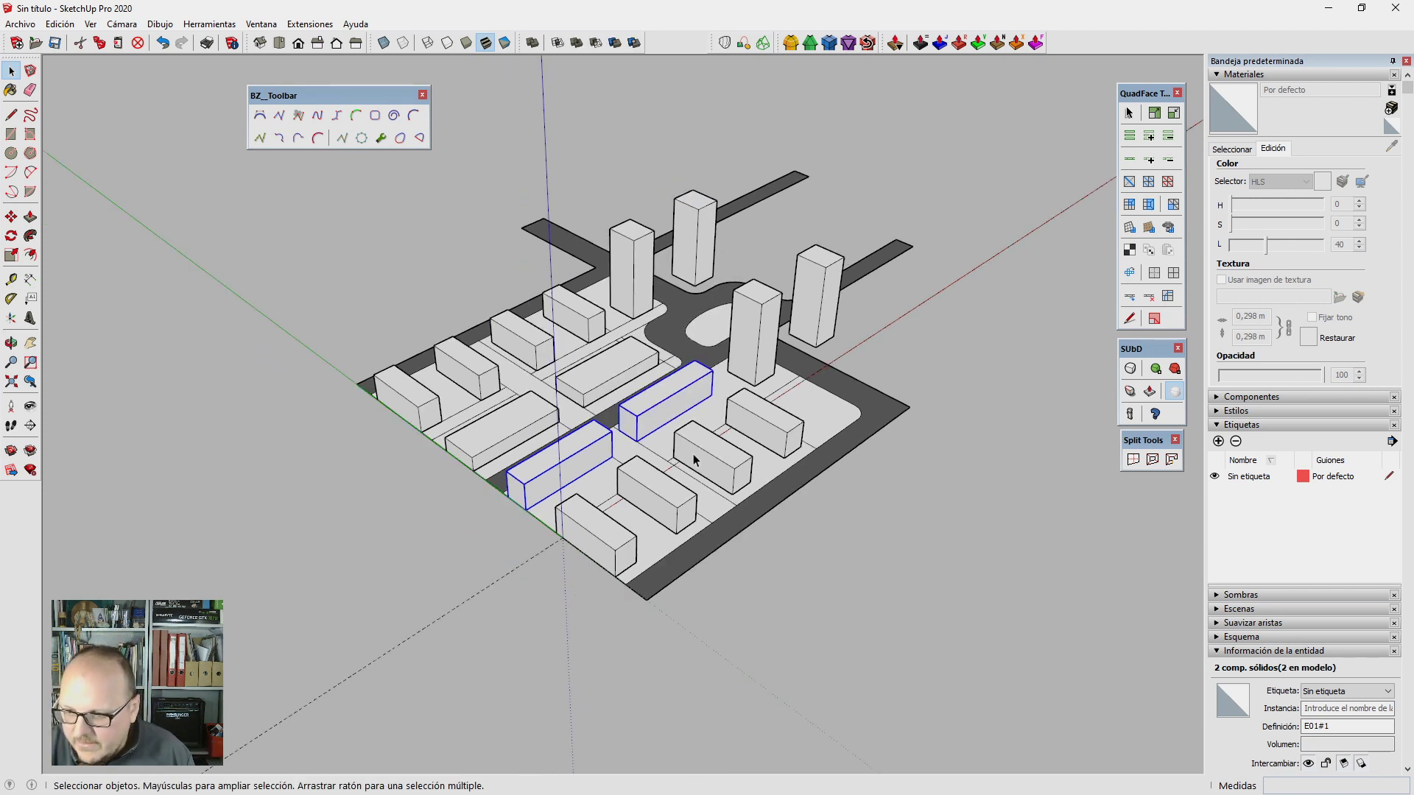
Step: Deselect the two blocks and orbit around the city model
{"action": "middle_click_drag", "start_coordinate": [692, 454], "coordinate": [830, 566]}
{"action": "left_click", "coordinate": [830, 565]}
{"action": "scroll", "coordinate": [577, 313], "scroll_direction": "up", "scroll_amount": 4}
{"action": "scroll", "coordinate": [577, 313], "scroll_direction": "down", "scroll_amount": 3}
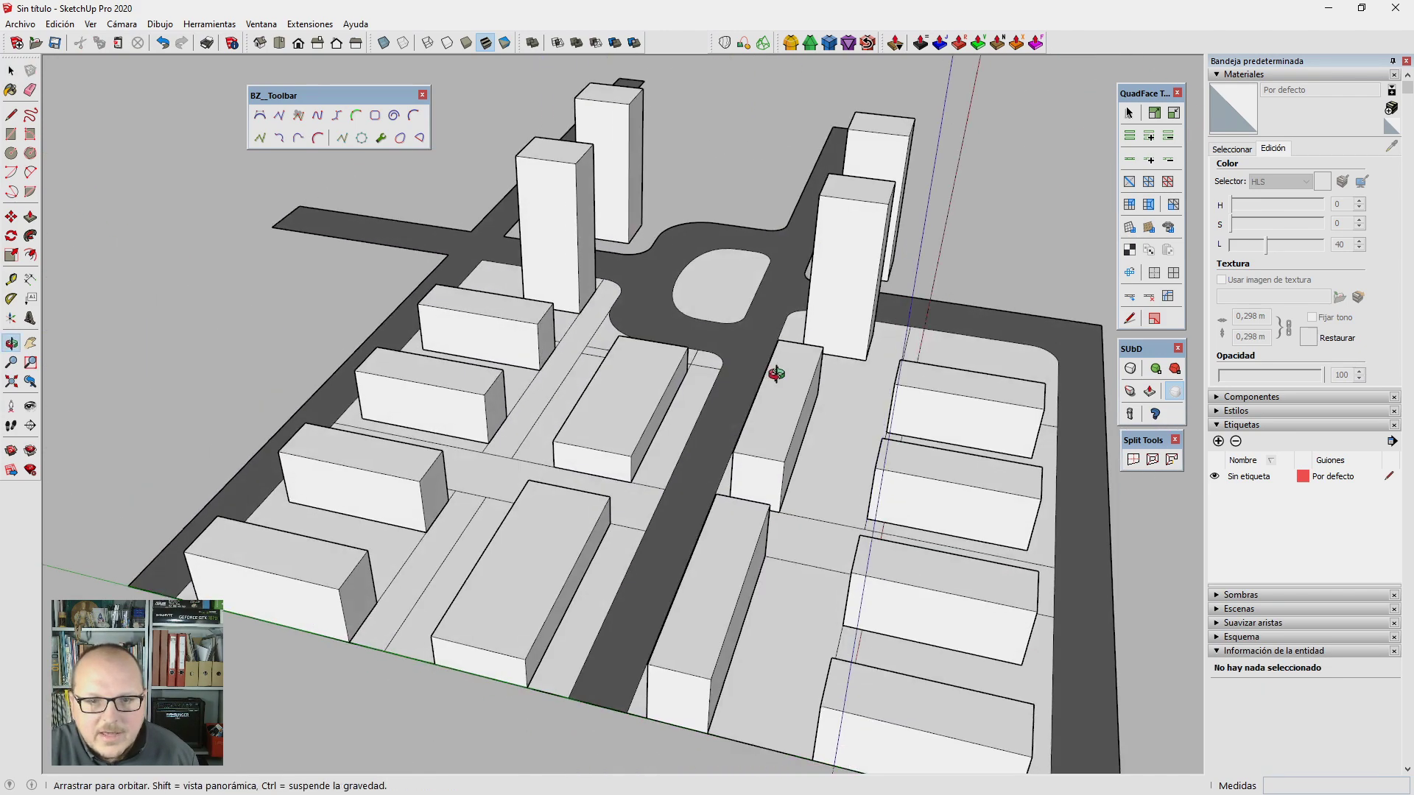
{"action": "mouse_move", "coordinate": [773, 373]}
{"action": "middle_mouse_down"}
{"action": "mouse_move", "coordinate": [719, 436]}
{"action": "mouse_move", "coordinate": [399, 315]}
{"action": "middle_mouse_up"}
{"action": "scroll", "coordinate": [766, 480], "scroll_direction": "down", "scroll_amount": 2}
{"action": "scroll", "coordinate": [578, 513], "scroll_direction": "up", "scroll_amount": 2}
{"action": "scroll", "coordinate": [578, 514], "scroll_direction": "down", "scroll_amount": 2}
{"action": "scroll", "coordinate": [726, 452], "scroll_direction": "down", "scroll_amount": 2}
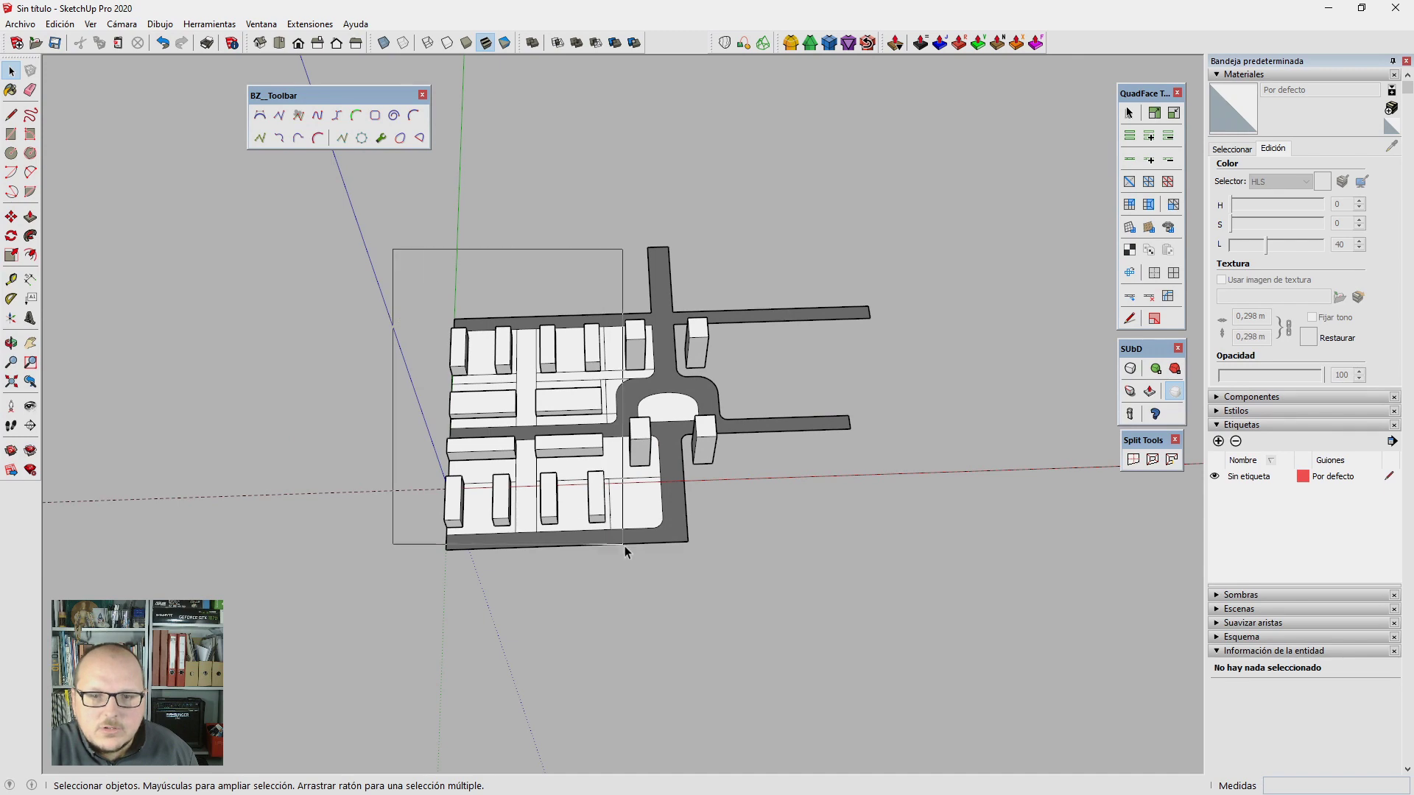
{"action": "left_click_drag", "start_coordinate": [624, 545], "coordinate": [669, 587]}
{"action": "middle_click_drag", "start_coordinate": [668, 588], "coordinate": [476, 433]}
{"action": "key", "text": "m"}
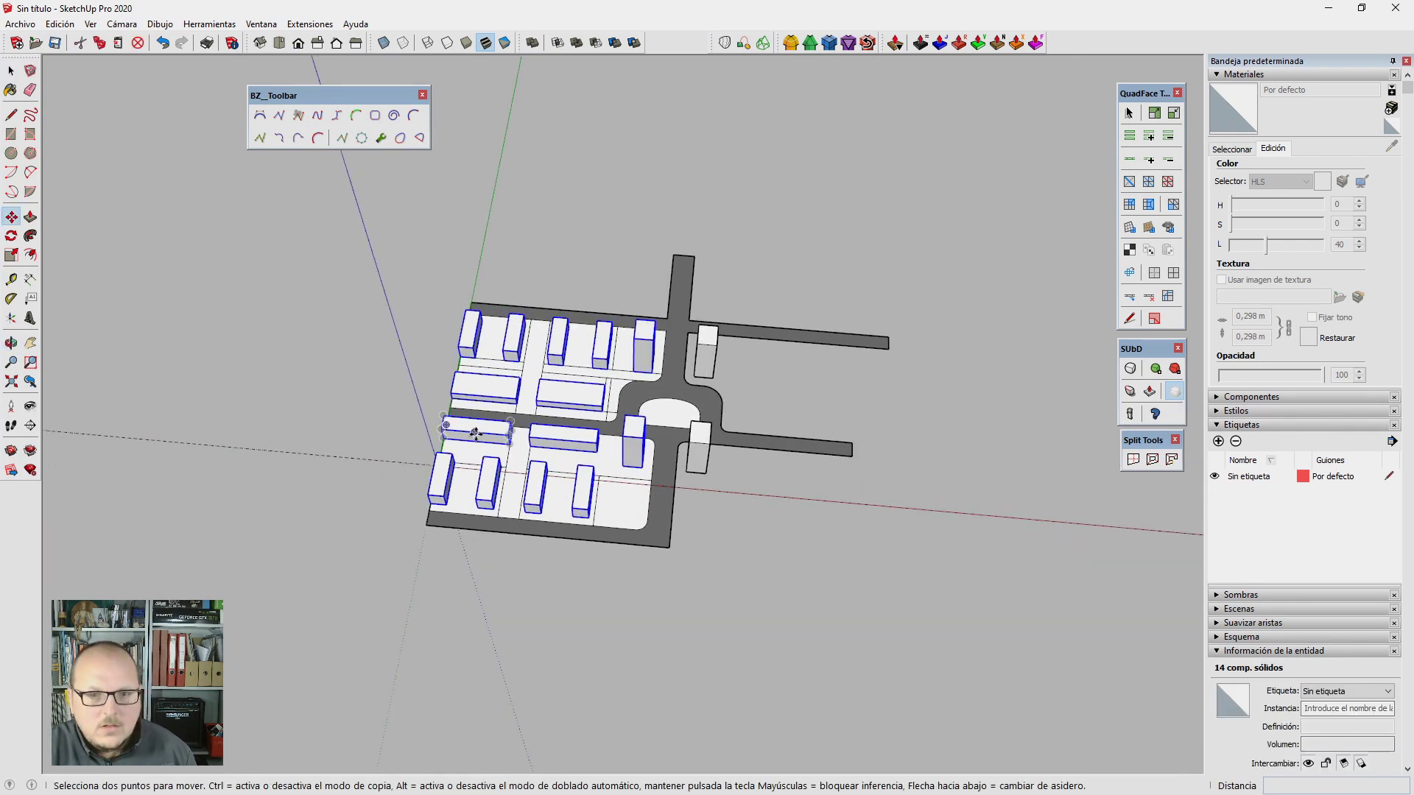
{"action": "left_click", "coordinate": [476, 433]}
{"action": "key", "text": "ctrl"}
{"action": "scroll", "coordinate": [310, 383], "scroll_direction": "down", "scroll_amount": 2}
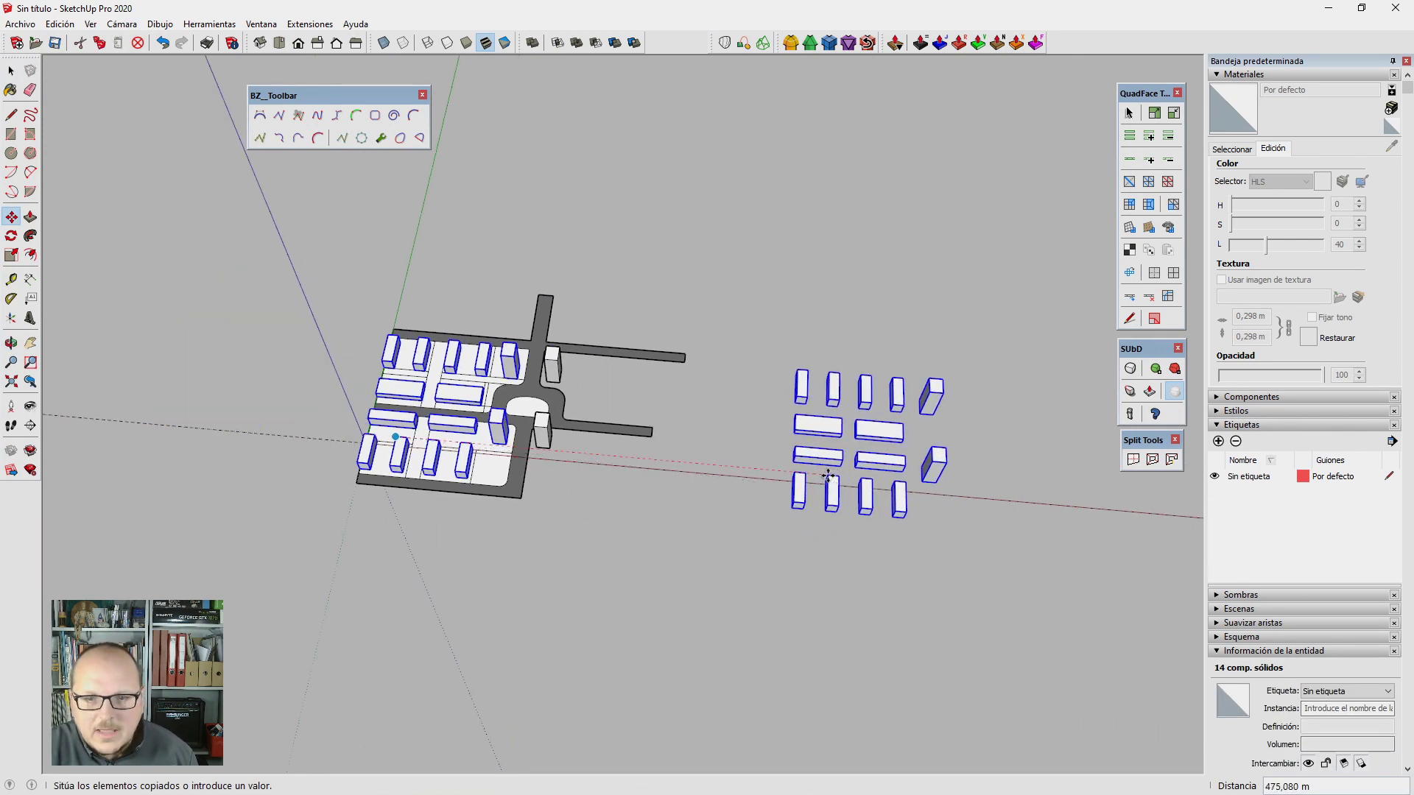
{"action": "left_click", "coordinate": [828, 477]}
{"action": "scroll", "coordinate": [828, 478], "scroll_direction": "up", "scroll_amount": 2}
{"action": "key", "text": "s"}
{"action": "left_click", "coordinate": [949, 435]}
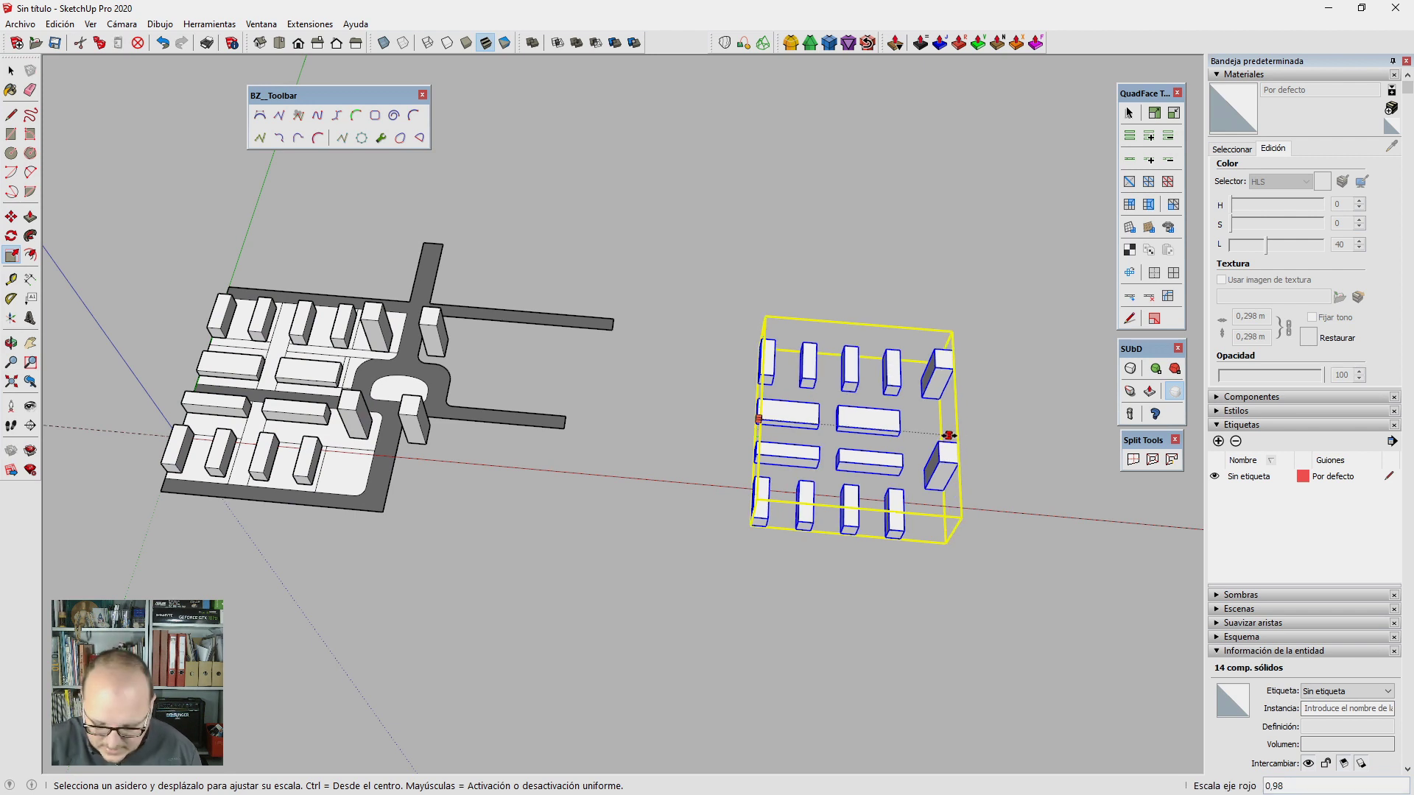
{"action": "type", "text": "-1"}
{"action": "key", "text": "Return"}
{"action": "key", "text": "space"}
{"action": "key", "text": "ctrl+z"}
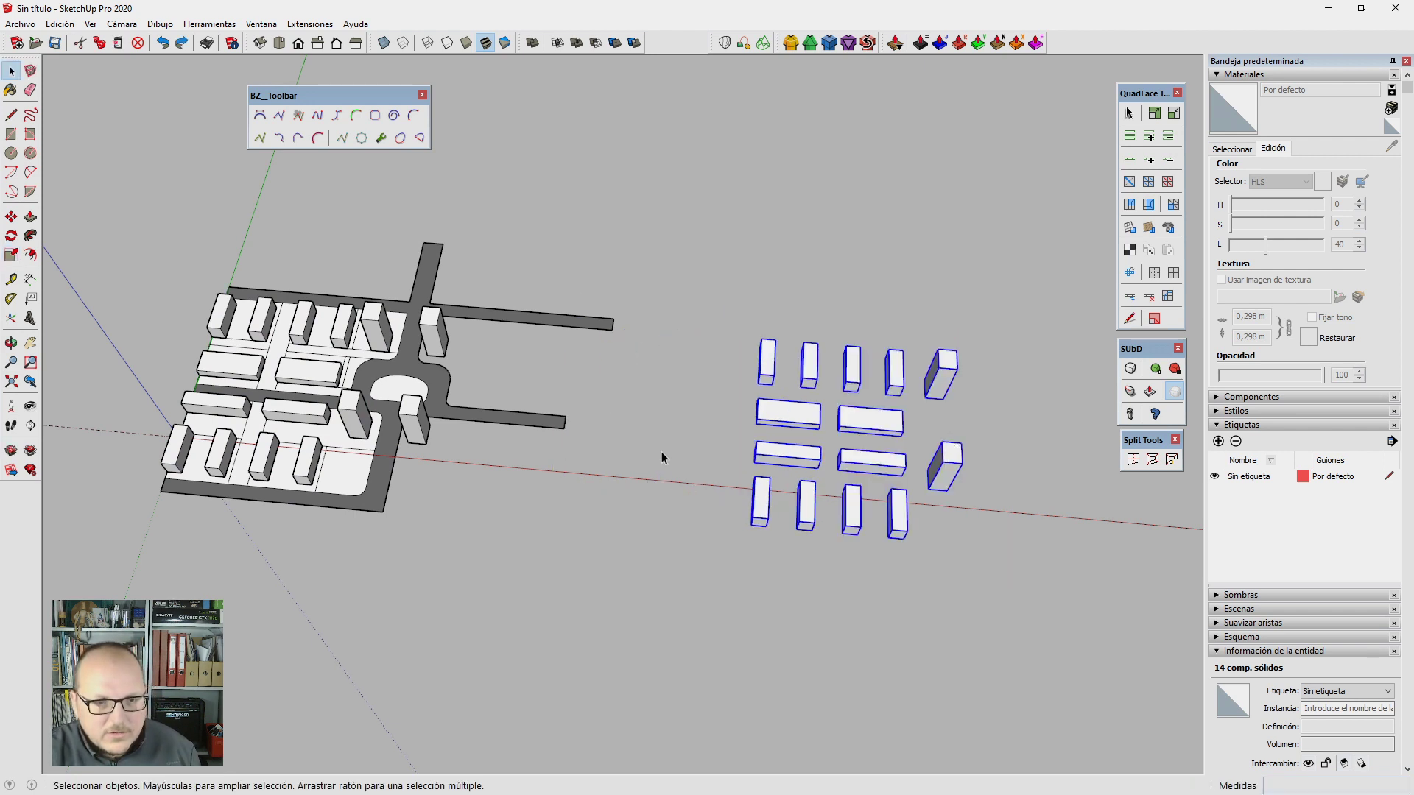
{"action": "left_click", "coordinate": [361, 470]}
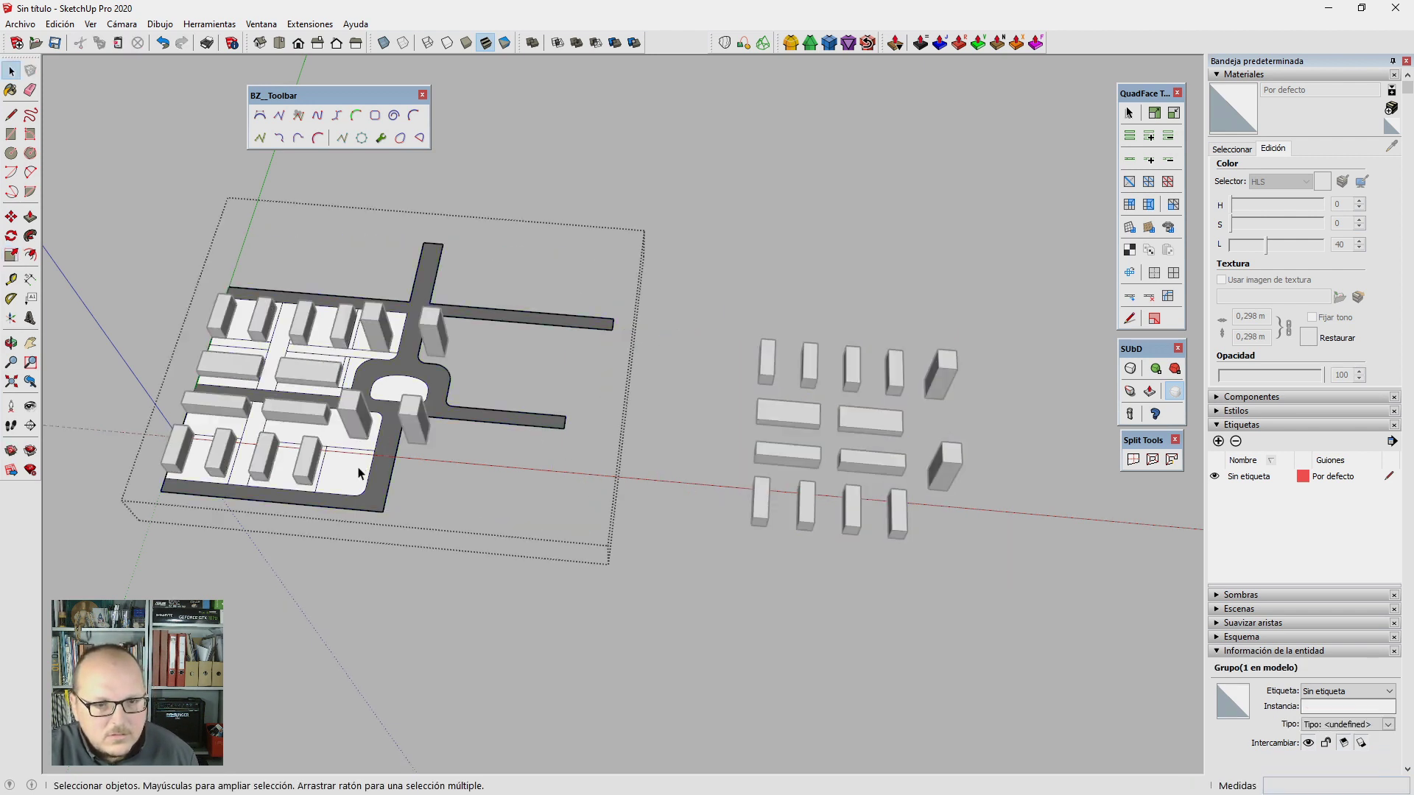
{"action": "double_click", "coordinate": [361, 477]}
{"action": "triple_click", "coordinate": [382, 482]}
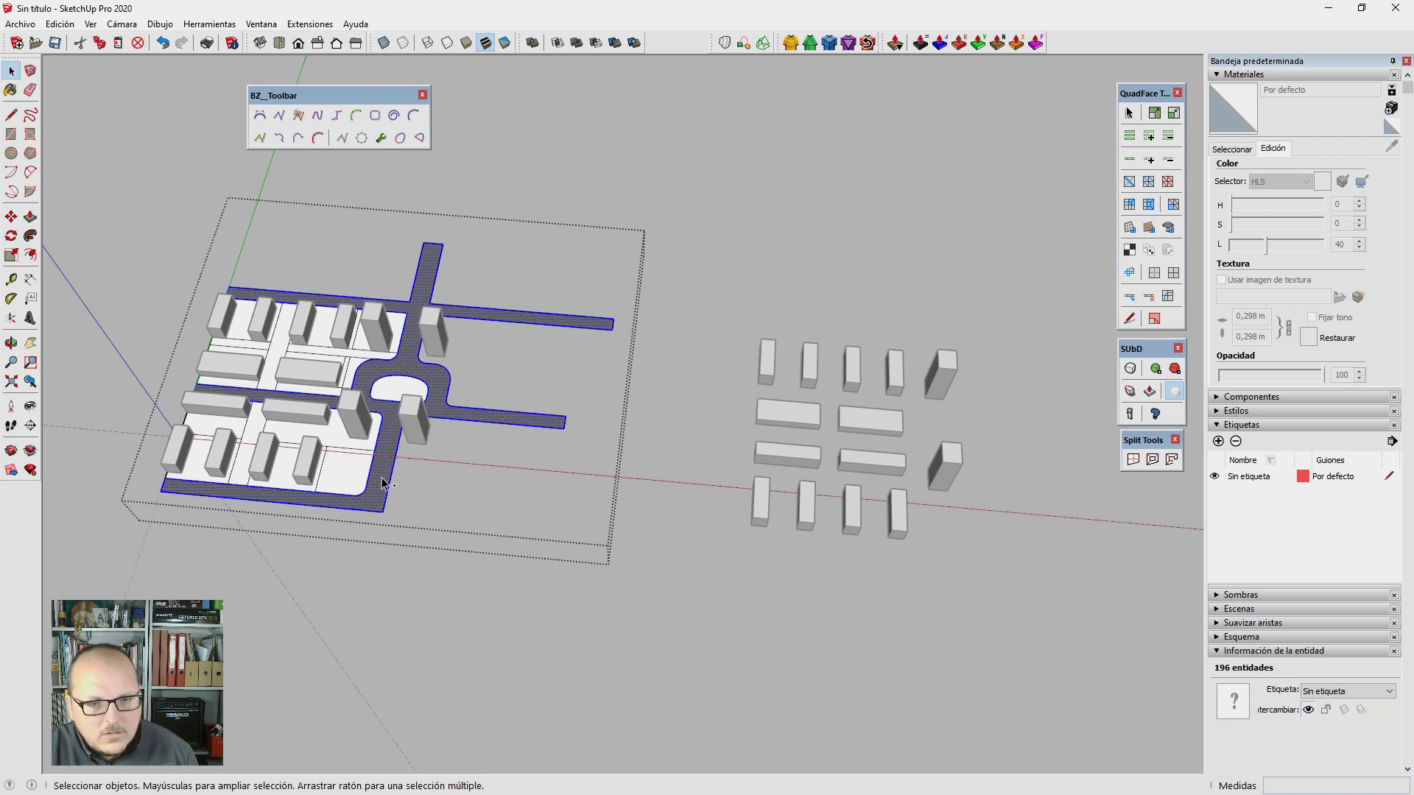
{"action": "key", "text": "Escape"}
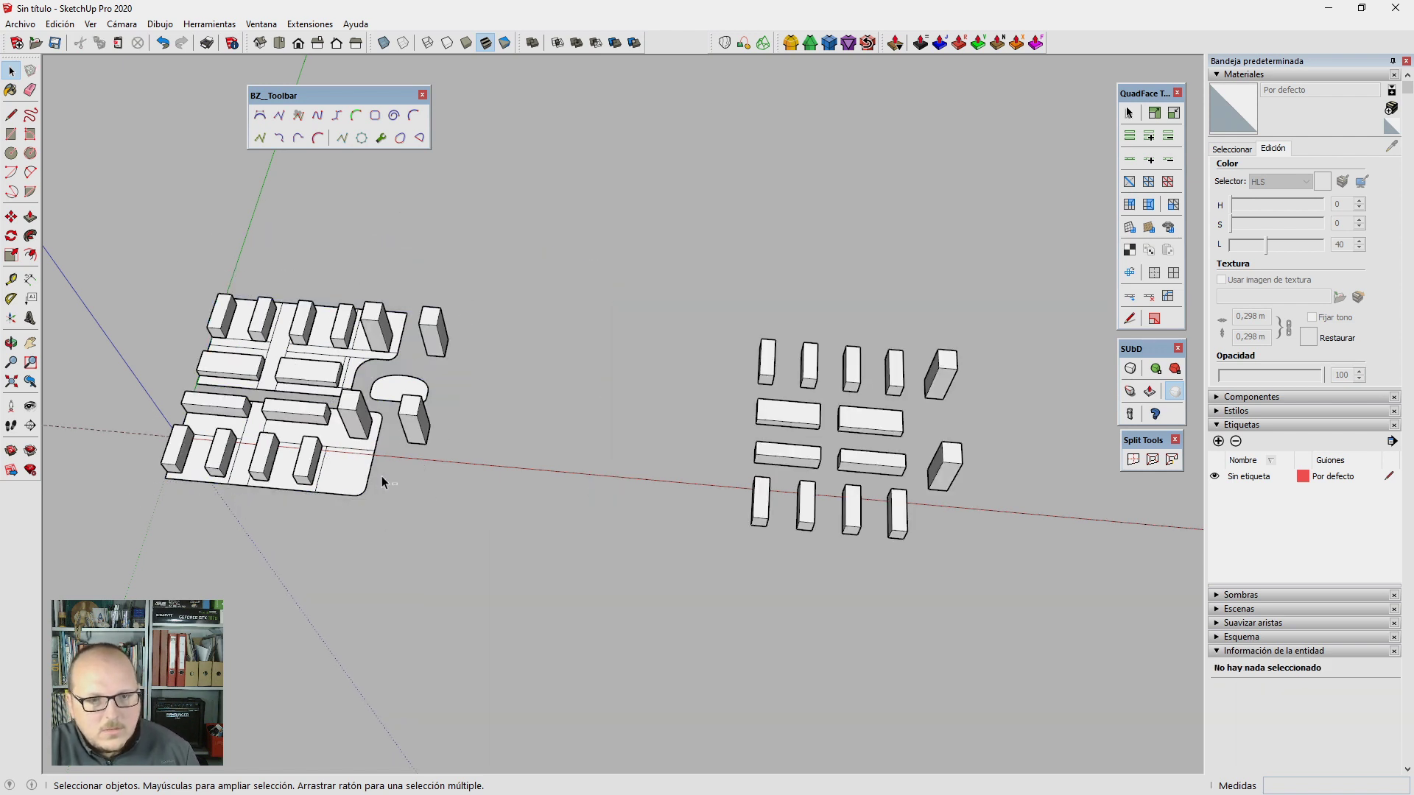
{"action": "left_click_drag", "start_coordinate": [723, 296], "coordinate": [1026, 612]}
{"action": "key", "text": "Delete"}
{"action": "mouse_move", "coordinate": [1027, 612]}
{"action": "middle_mouse_down"}
{"action": "mouse_move", "coordinate": [294, 431]}
{"action": "mouse_move", "coordinate": [388, 414]}
{"action": "middle_mouse_up"}
{"action": "key", "text": "space"}
{"action": "left_click_drag", "start_coordinate": [251, 267], "coordinate": [501, 581]}
Step: Copy the selected plots and buildings to the right of the city with Move+Ctrl
{"action": "scroll", "coordinate": [545, 471], "scroll_direction": "up", "scroll_amount": 2}
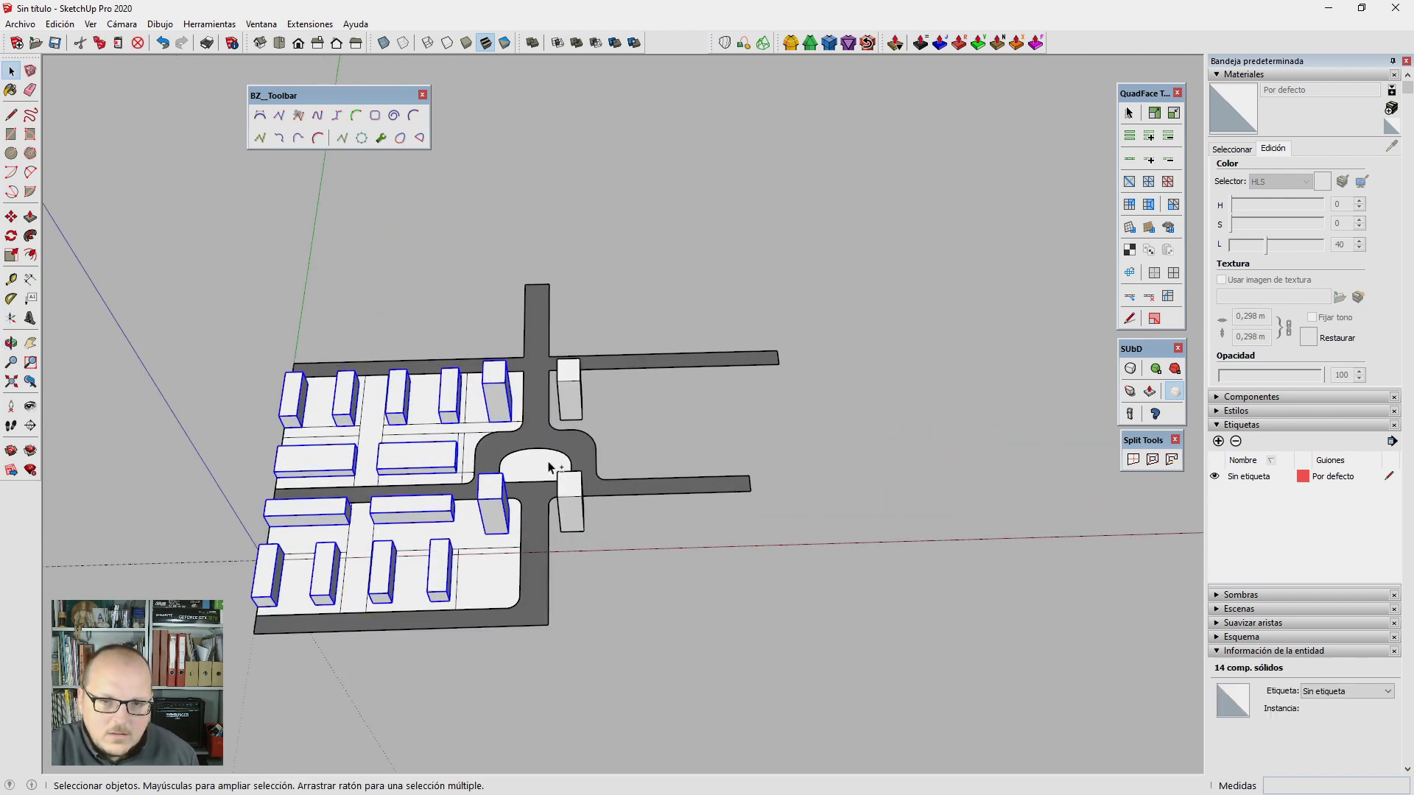
{"action": "key", "text": "m"}
{"action": "key", "text": "ctrl"}
{"action": "left_click", "coordinate": [546, 471]}
{"action": "scroll", "coordinate": [545, 467], "scroll_direction": "down", "scroll_amount": 2}
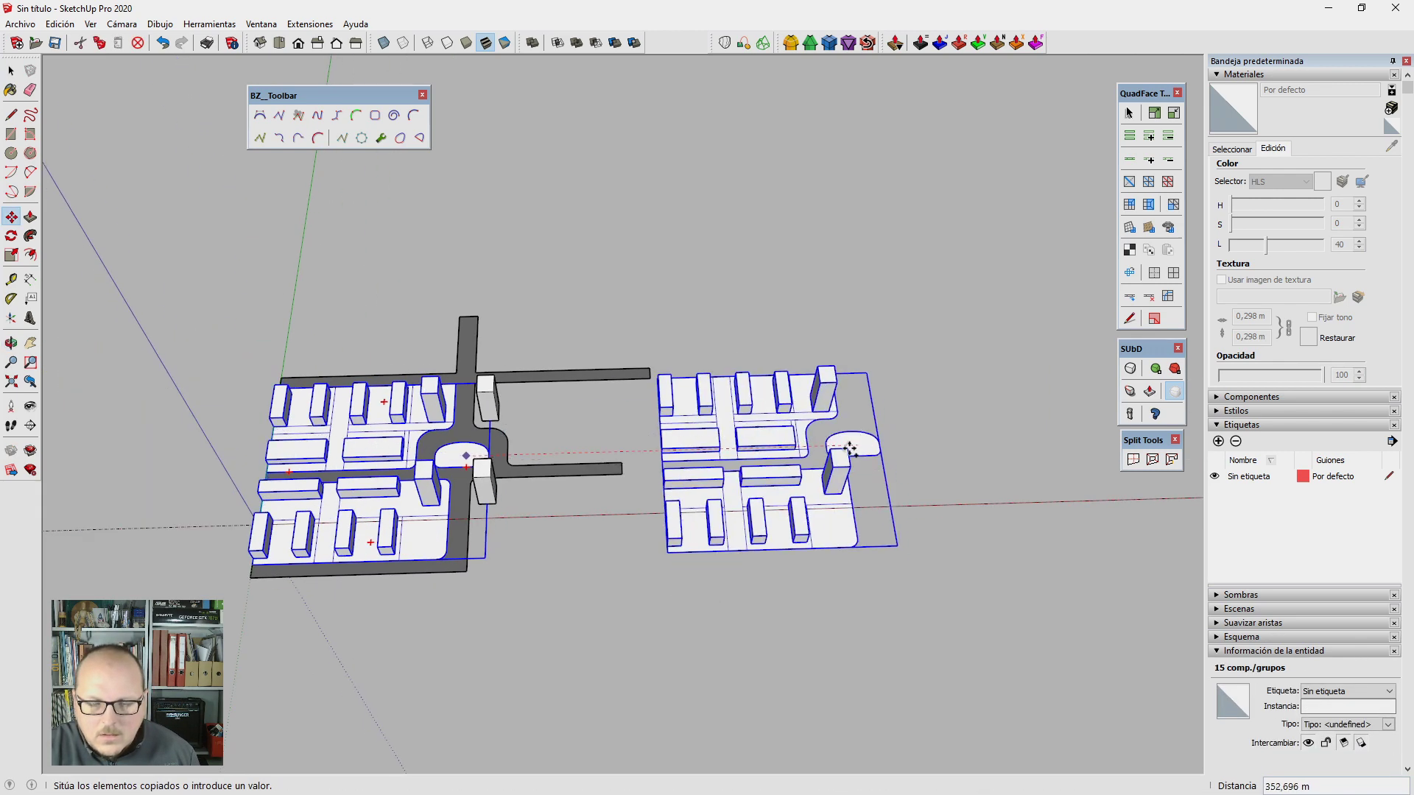
{"action": "left_click", "coordinate": [858, 440]}
{"action": "scroll", "coordinate": [858, 441], "scroll_direction": "up", "scroll_amount": 2}
Step: Mirror the copy with a -1 scale along the red axis
{"action": "key", "text": "s"}
{"action": "left_click_drag", "start_coordinate": [655, 430], "coordinate": [681, 436]}
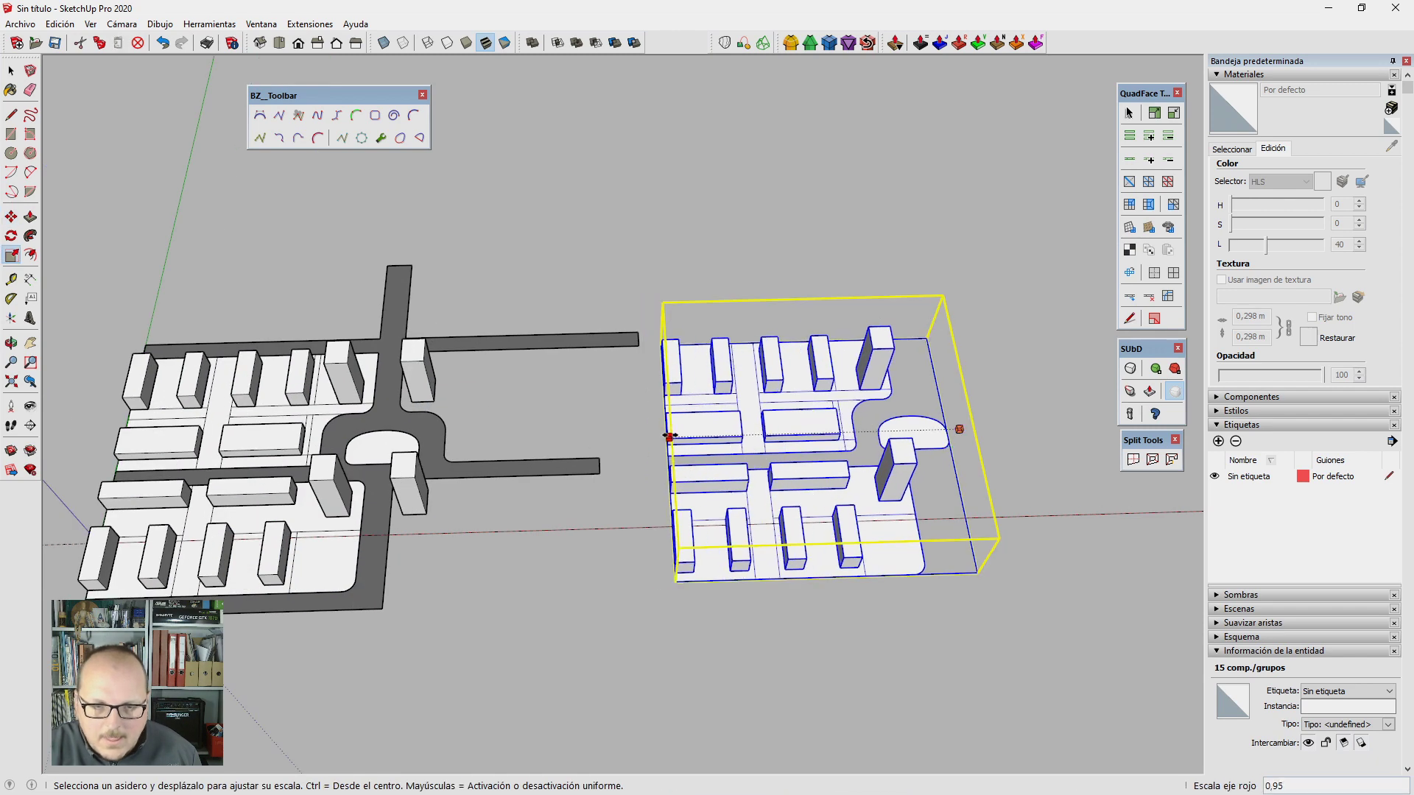
{"action": "type", "text": "1"}
{"action": "key", "text": "Return"}
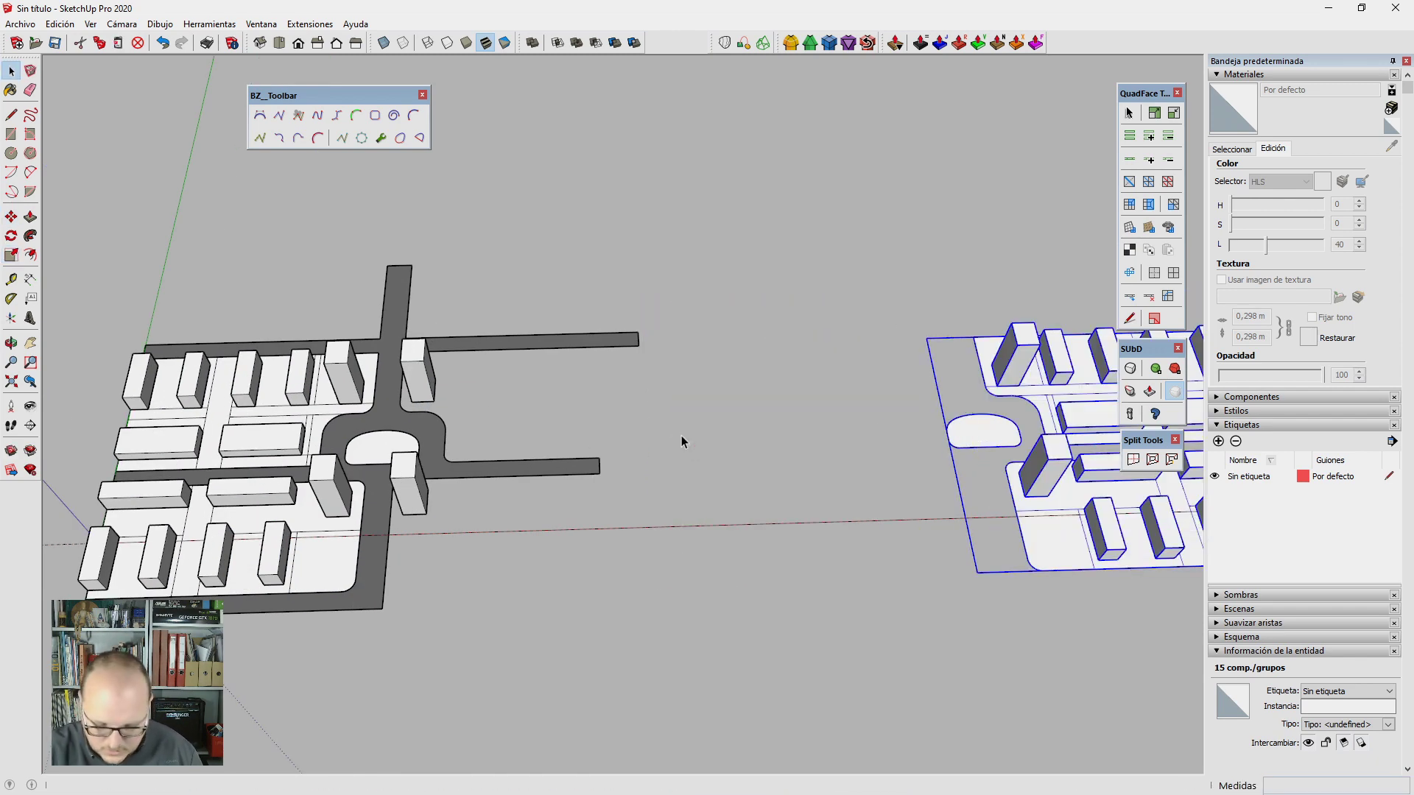
{"action": "key", "text": "m"}
{"action": "scroll", "coordinate": [1015, 529], "scroll_direction": "up", "scroll_amount": 1}
Step: Move the mirrored copy against the original roads and orbit to inspect the join
{"action": "left_click", "coordinate": [1025, 514]}
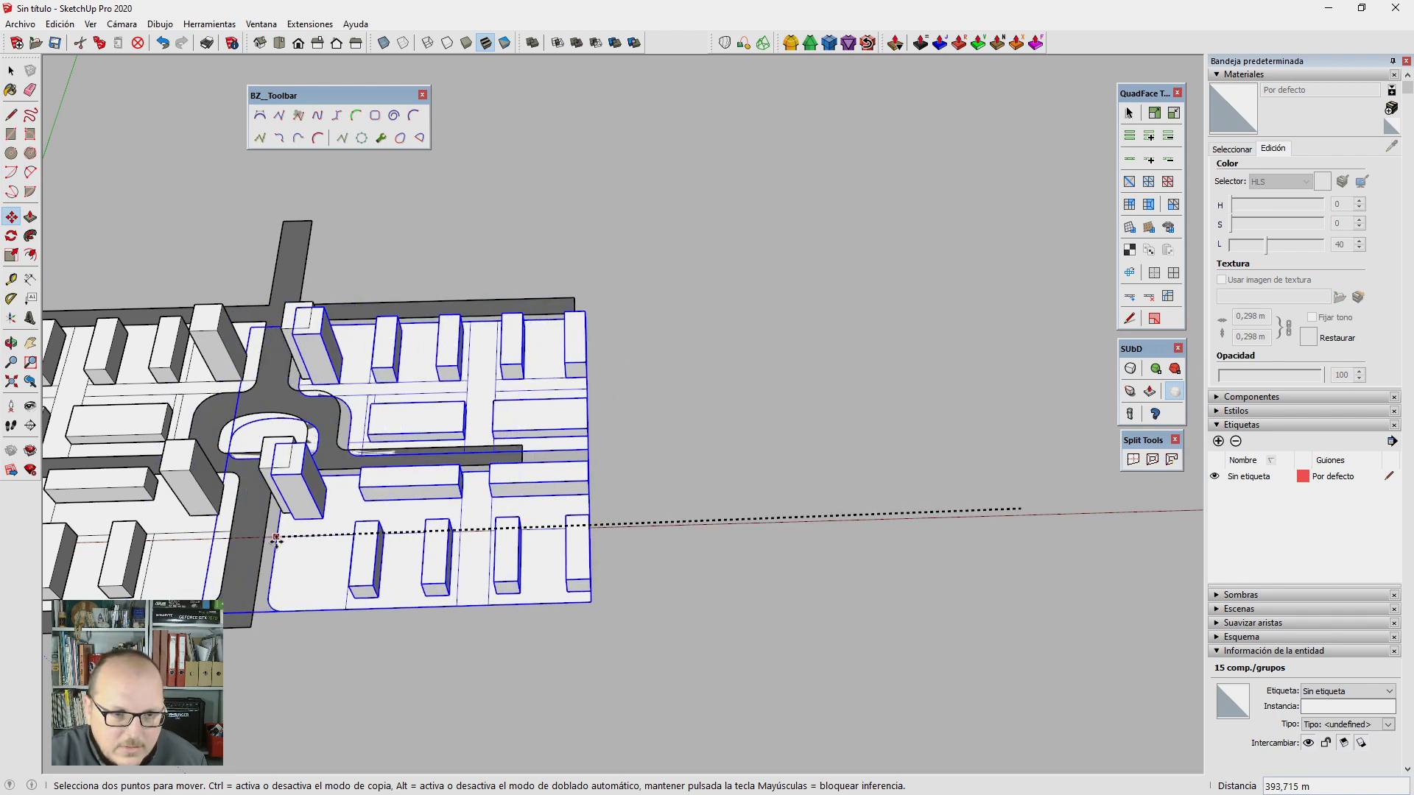
{"action": "left_click", "coordinate": [489, 537]}
{"action": "mouse_move", "coordinate": [489, 537]}
{"action": "middle_mouse_down"}
{"action": "mouse_move", "coordinate": [529, 634]}
{"action": "mouse_move", "coordinate": [427, 688]}
{"action": "middle_mouse_up"}
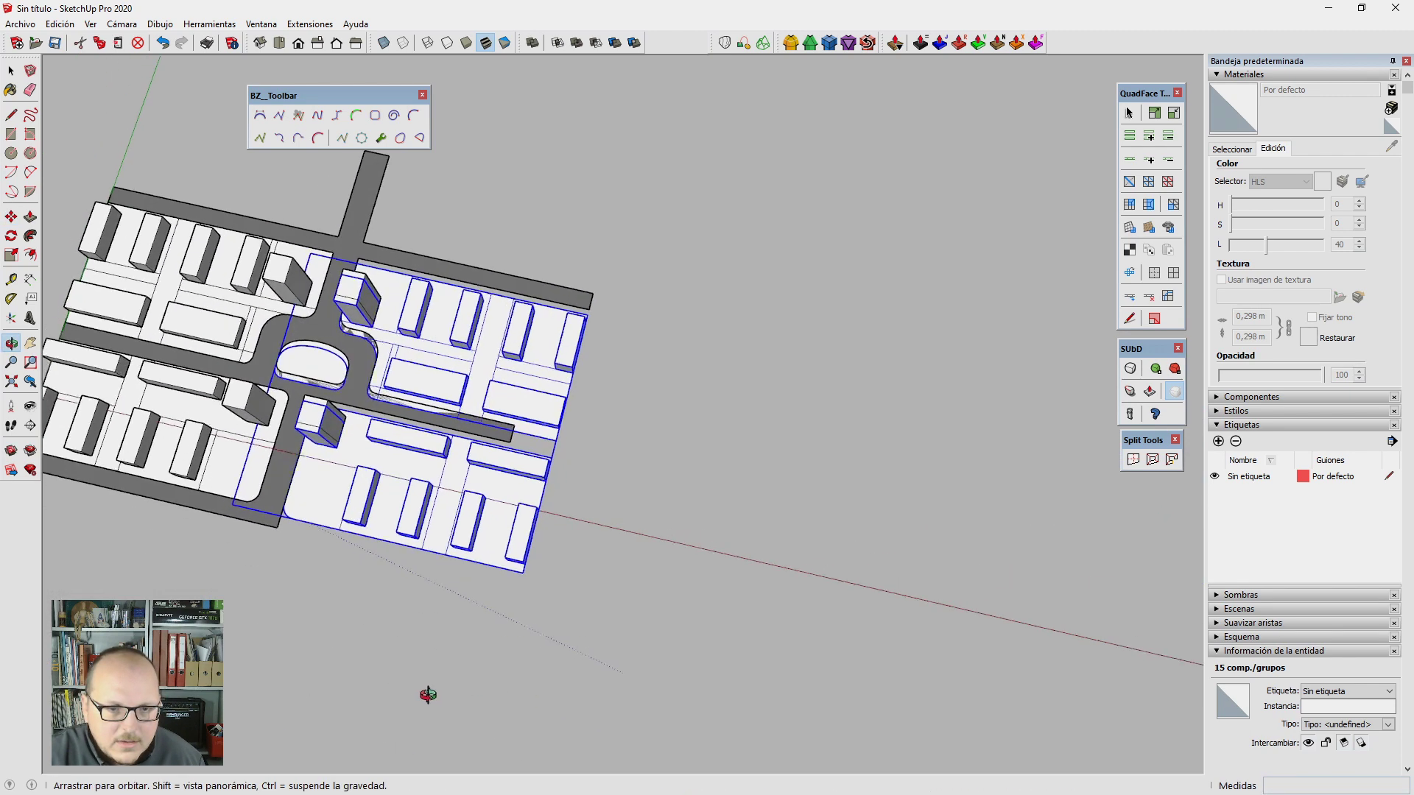
{"action": "scroll", "coordinate": [400, 568], "scroll_direction": "up", "scroll_amount": 3}
{"action": "scroll", "coordinate": [367, 425], "scroll_direction": "up", "scroll_amount": 3}
{"action": "scroll", "coordinate": [367, 425], "scroll_direction": "down", "scroll_amount": 3}
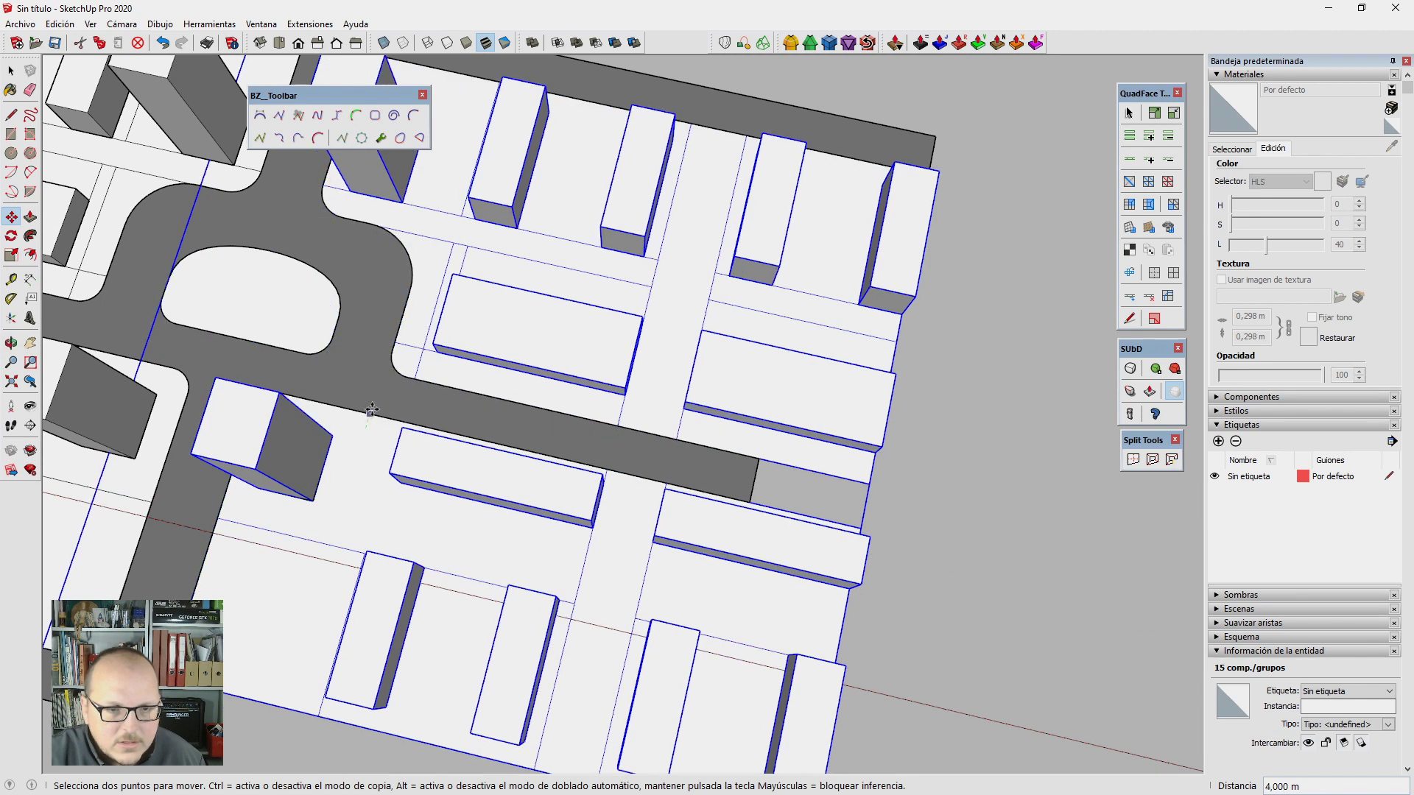
{"action": "key", "text": "space"}
{"action": "middle_click_drag", "start_coordinate": [767, 382], "coordinate": [498, 359]}
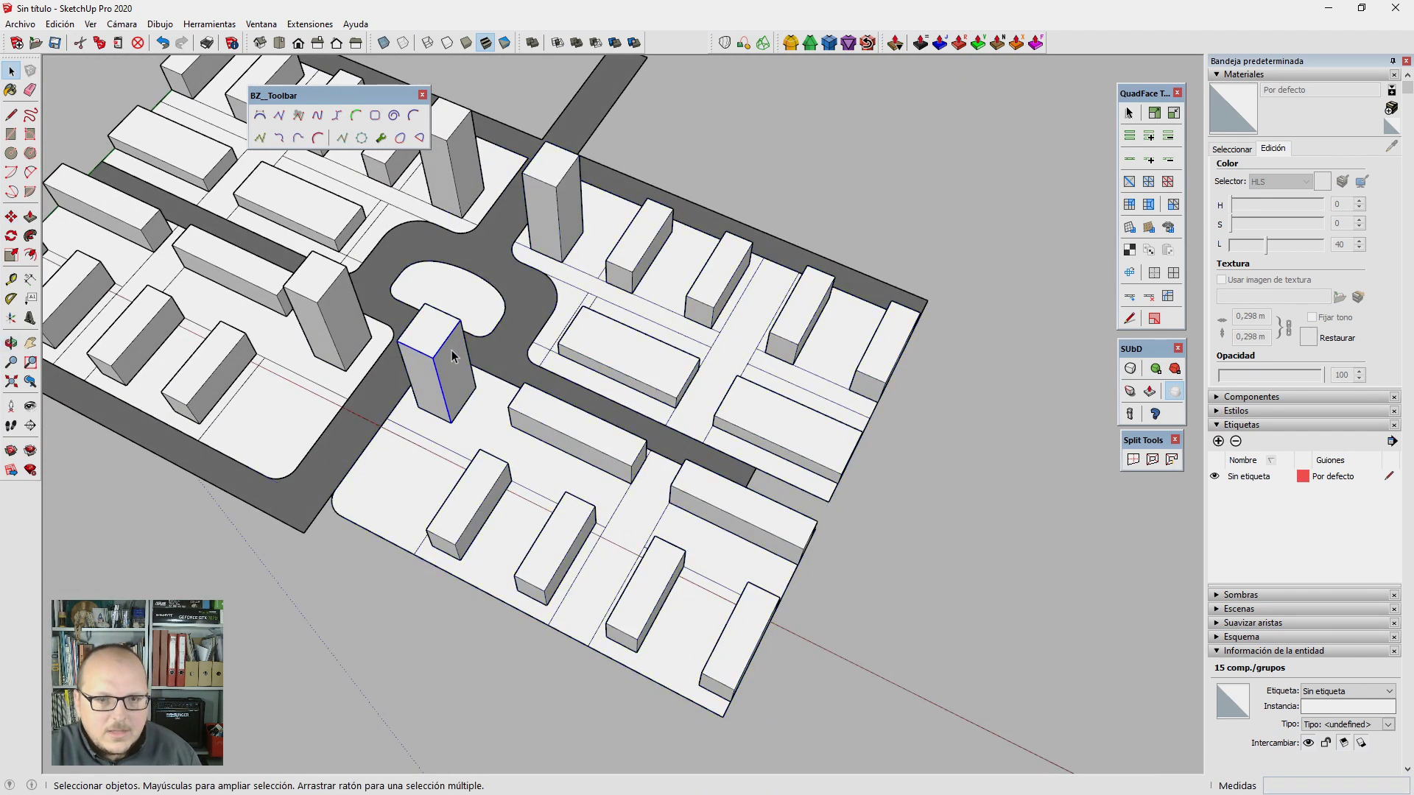
Step: Open the mirrored city group, delete its contents with Ctrl+A, then undo the deletion
{"action": "double_click", "coordinate": [452, 377]}
{"action": "left_click", "coordinate": [452, 376]}
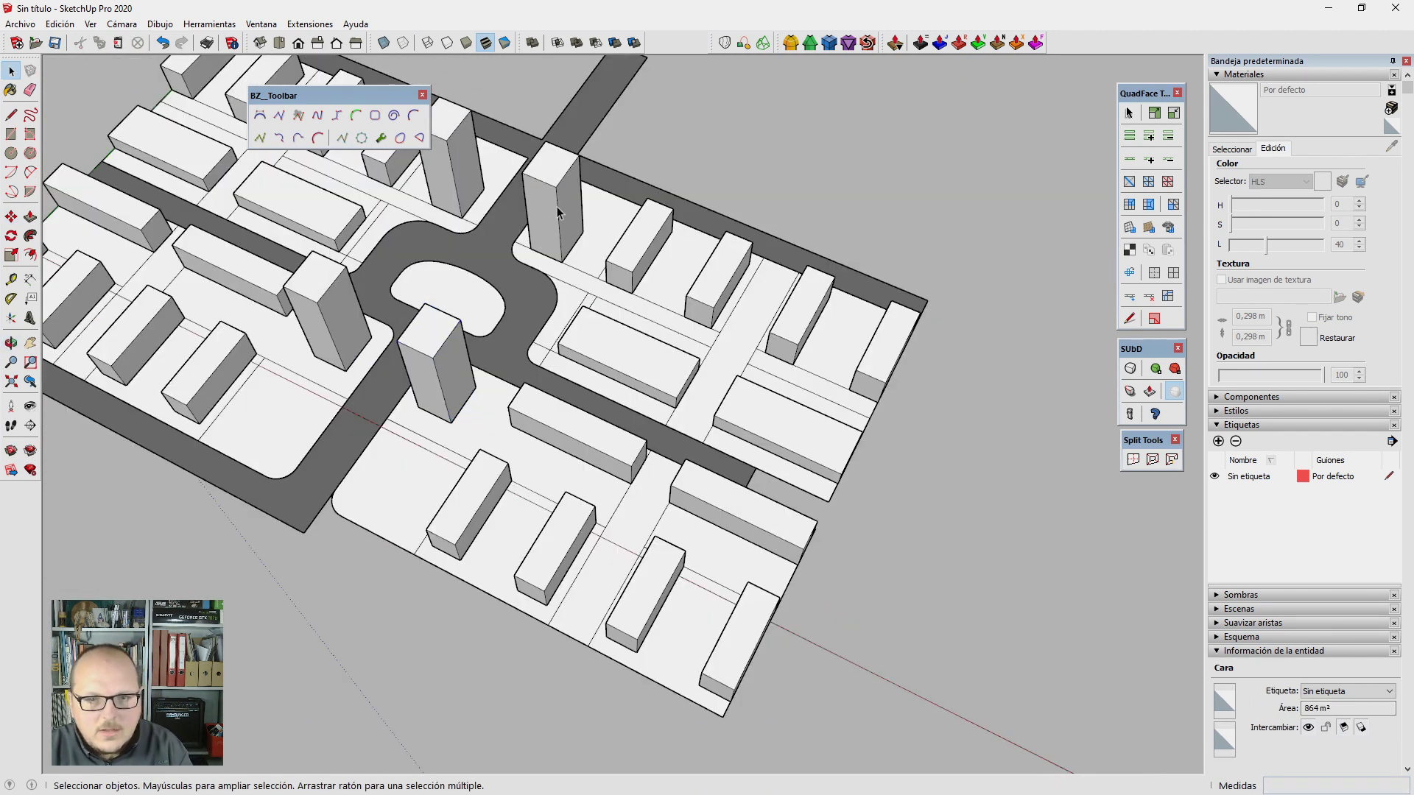
{"action": "scroll", "coordinate": [557, 213], "scroll_direction": "down", "scroll_amount": 5}
{"action": "middle_click_drag", "start_coordinate": [557, 213], "coordinate": [545, 311]}
{"action": "scroll", "coordinate": [545, 311], "scroll_direction": "up", "scroll_amount": 2}
{"action": "scroll", "coordinate": [545, 312], "scroll_direction": "up", "scroll_amount": 2}
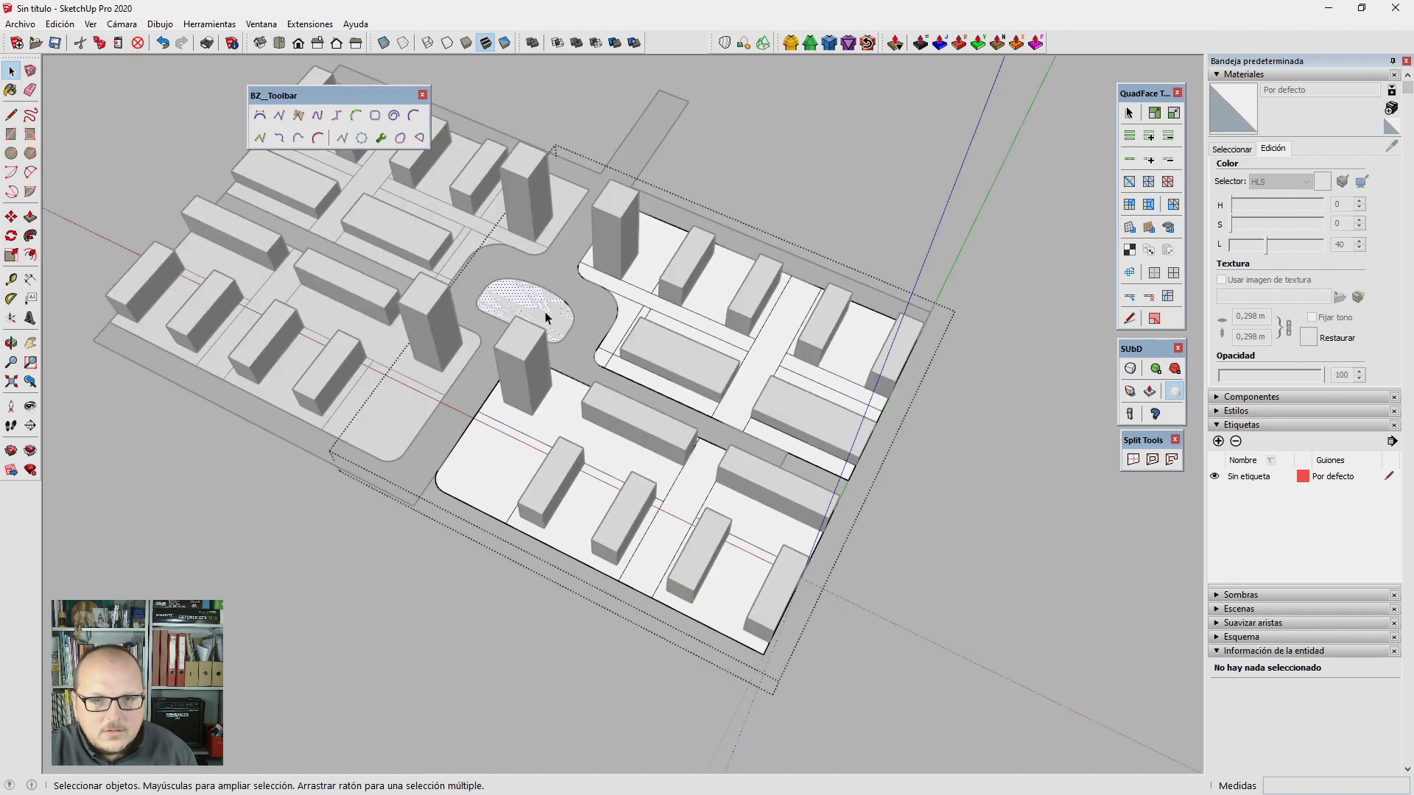
{"action": "key", "text": "ctrl+a"}
{"action": "key", "text": "Delete"}
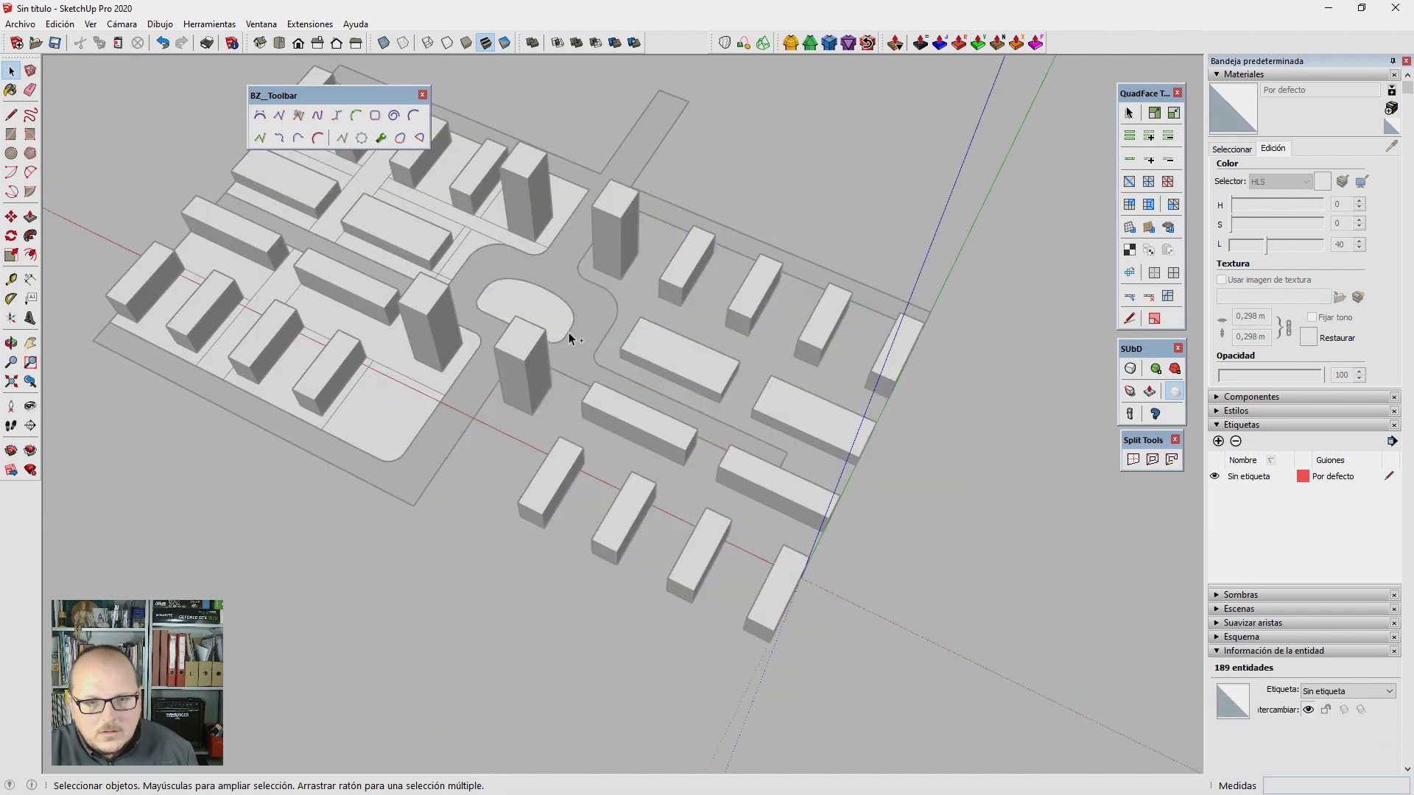
{"action": "key", "text": "ctrl+z"}
{"action": "key", "text": "ctrl+z"}
{"action": "key", "text": "ctrl+z"}
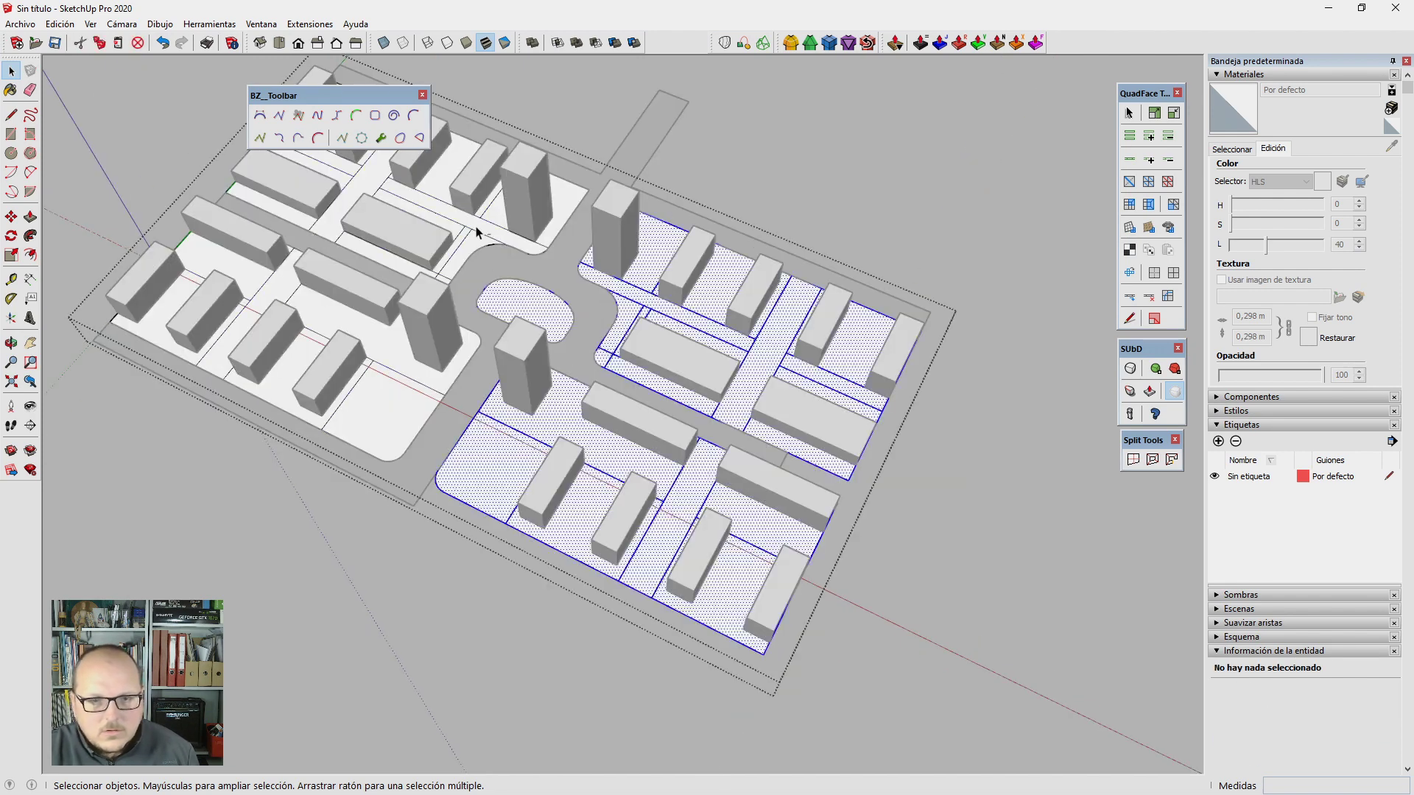
Step: Select the edge at the road's end and start moving it, then cancel the move
{"action": "scroll", "coordinate": [666, 417], "scroll_direction": "up", "scroll_amount": 3}
{"action": "scroll", "coordinate": [789, 438], "scroll_direction": "up", "scroll_amount": 2}
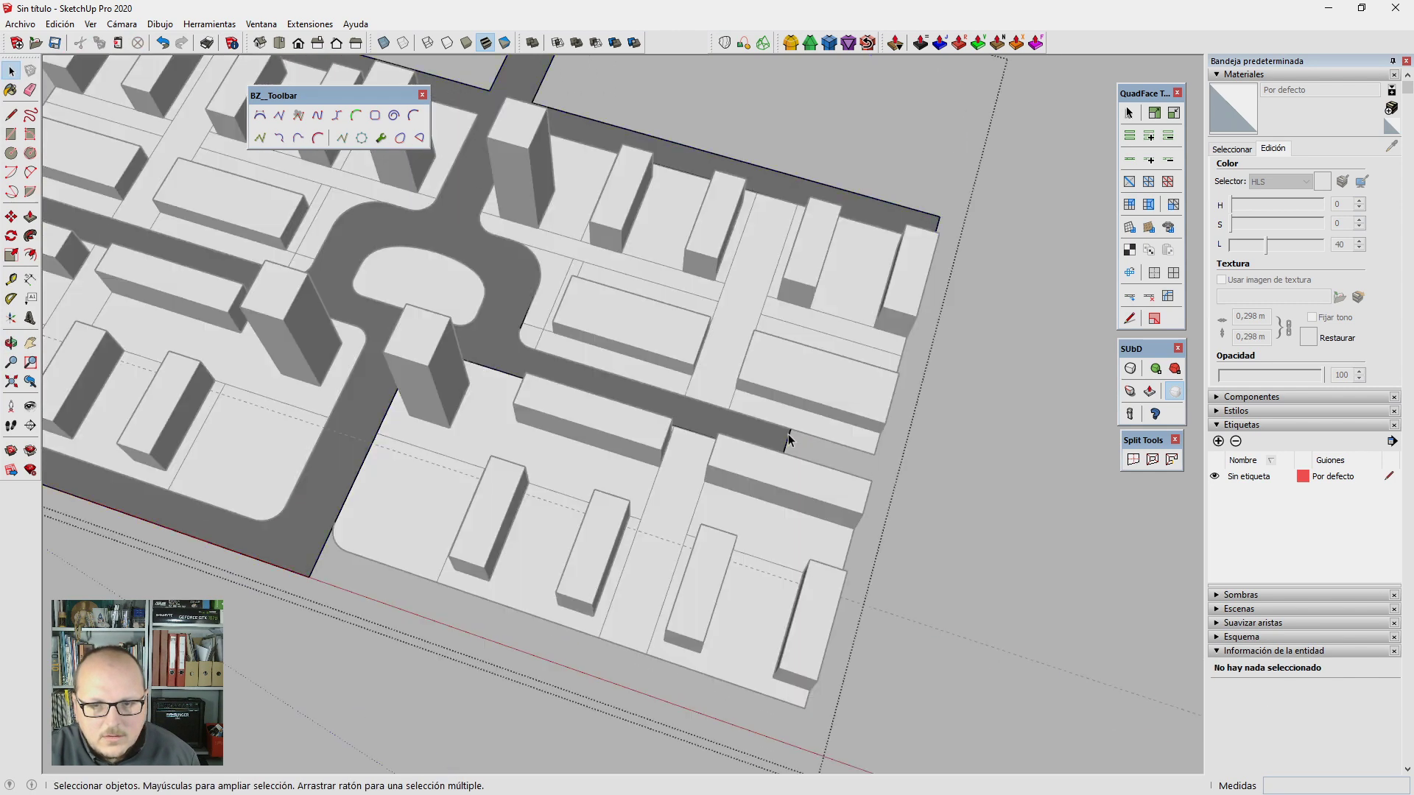
{"action": "scroll", "coordinate": [787, 434], "scroll_direction": "down", "scroll_amount": 3}
{"action": "scroll", "coordinate": [748, 421], "scroll_direction": "up", "scroll_amount": 3}
{"action": "scroll", "coordinate": [744, 425], "scroll_direction": "up", "scroll_amount": 2}
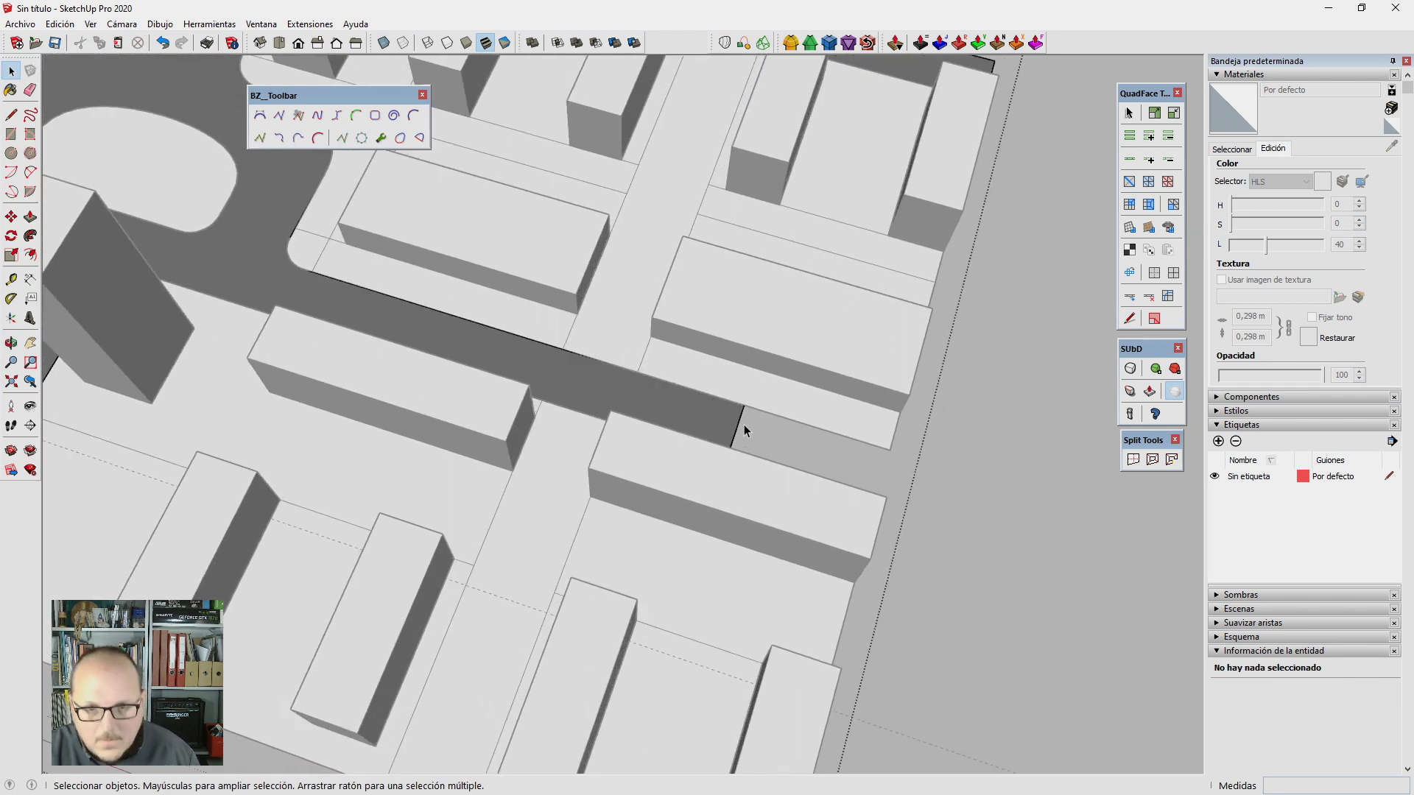
{"action": "left_click", "coordinate": [741, 424]}
{"action": "key", "text": "m"}
{"action": "left_click", "coordinate": [743, 405]}
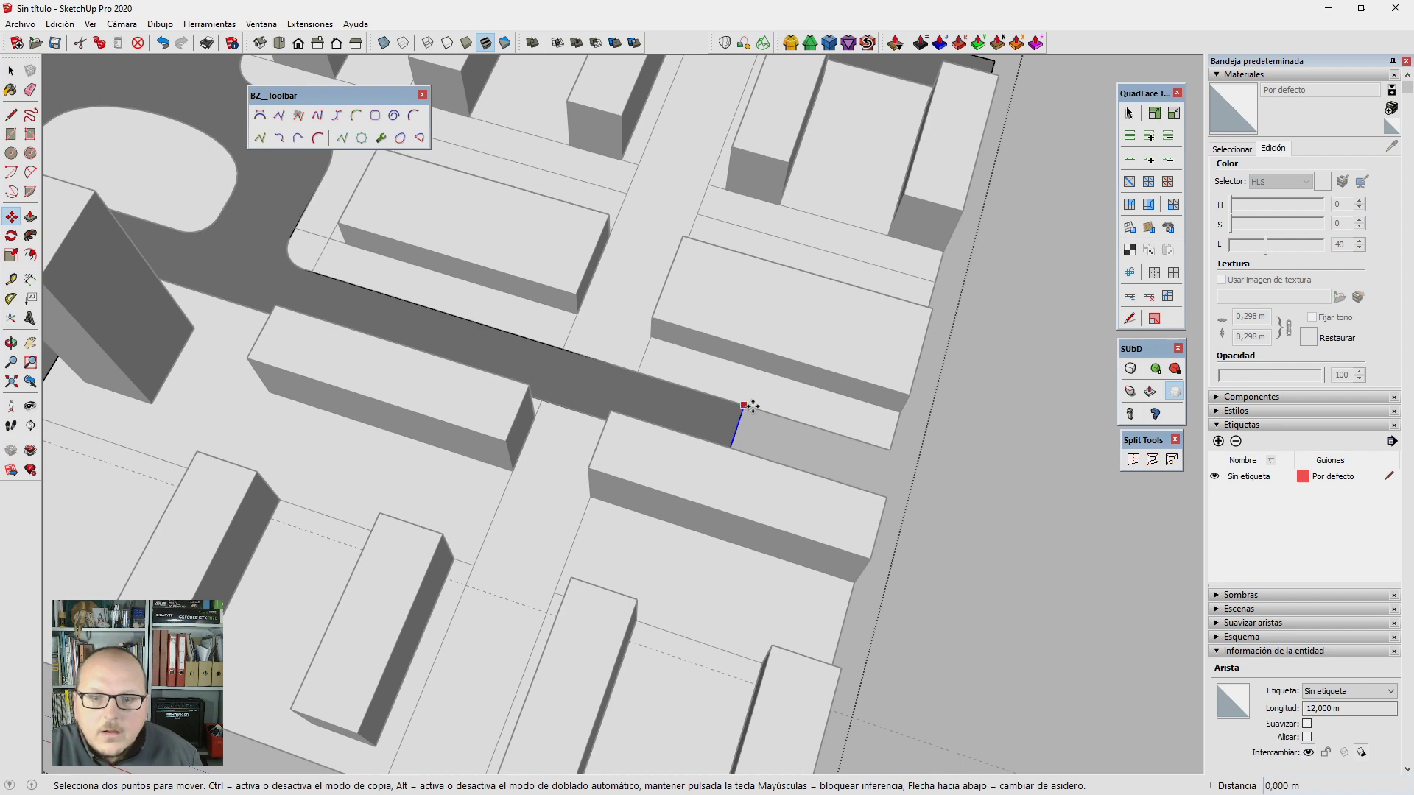
{"action": "scroll", "coordinate": [884, 441], "scroll_direction": "down", "scroll_amount": 5}
{"action": "key", "text": "space"}
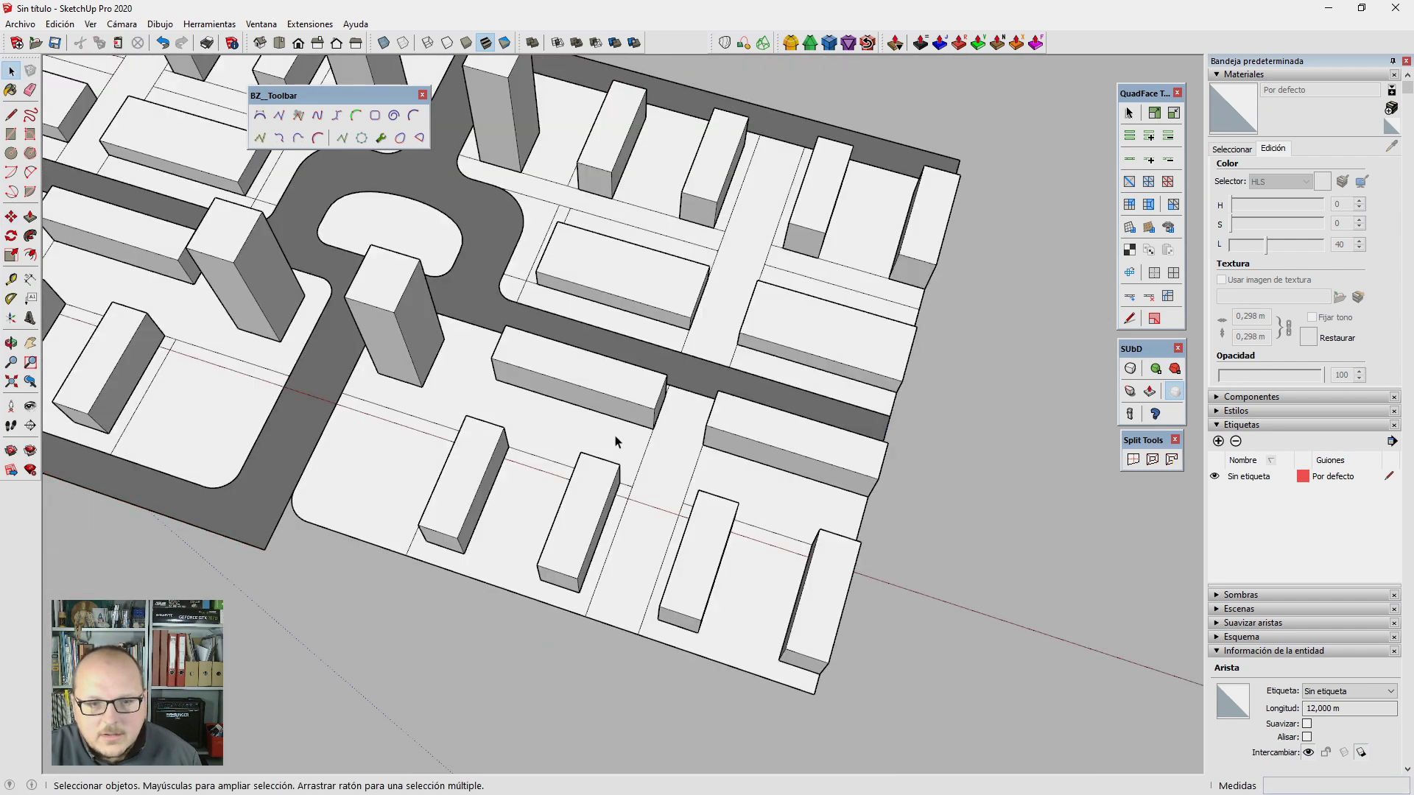
Step: Inside the group, draw the closing edge at the bottom strip's end to form its face
{"action": "double_click", "coordinate": [265, 536]}
{"action": "key", "text": "l"}
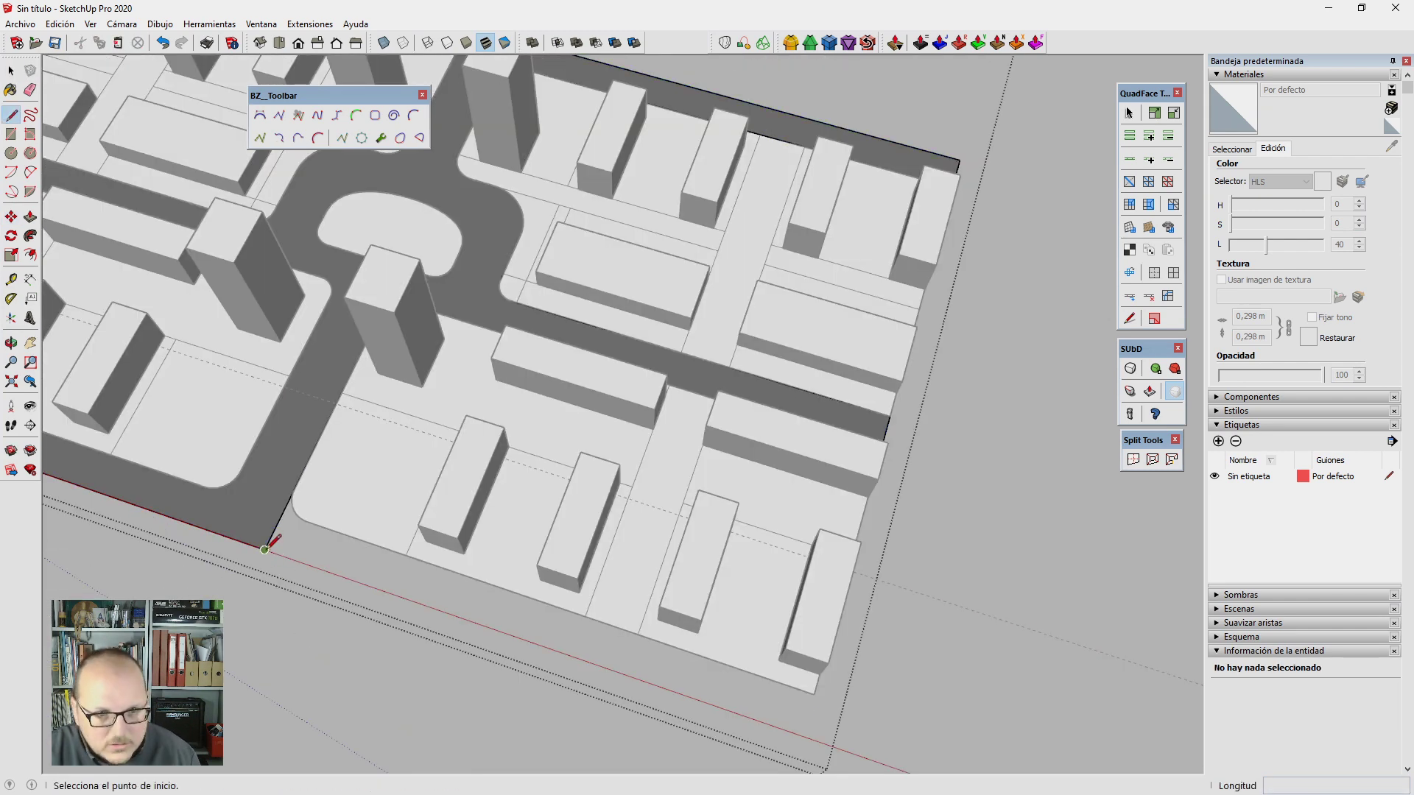
{"action": "left_click", "coordinate": [264, 549]}
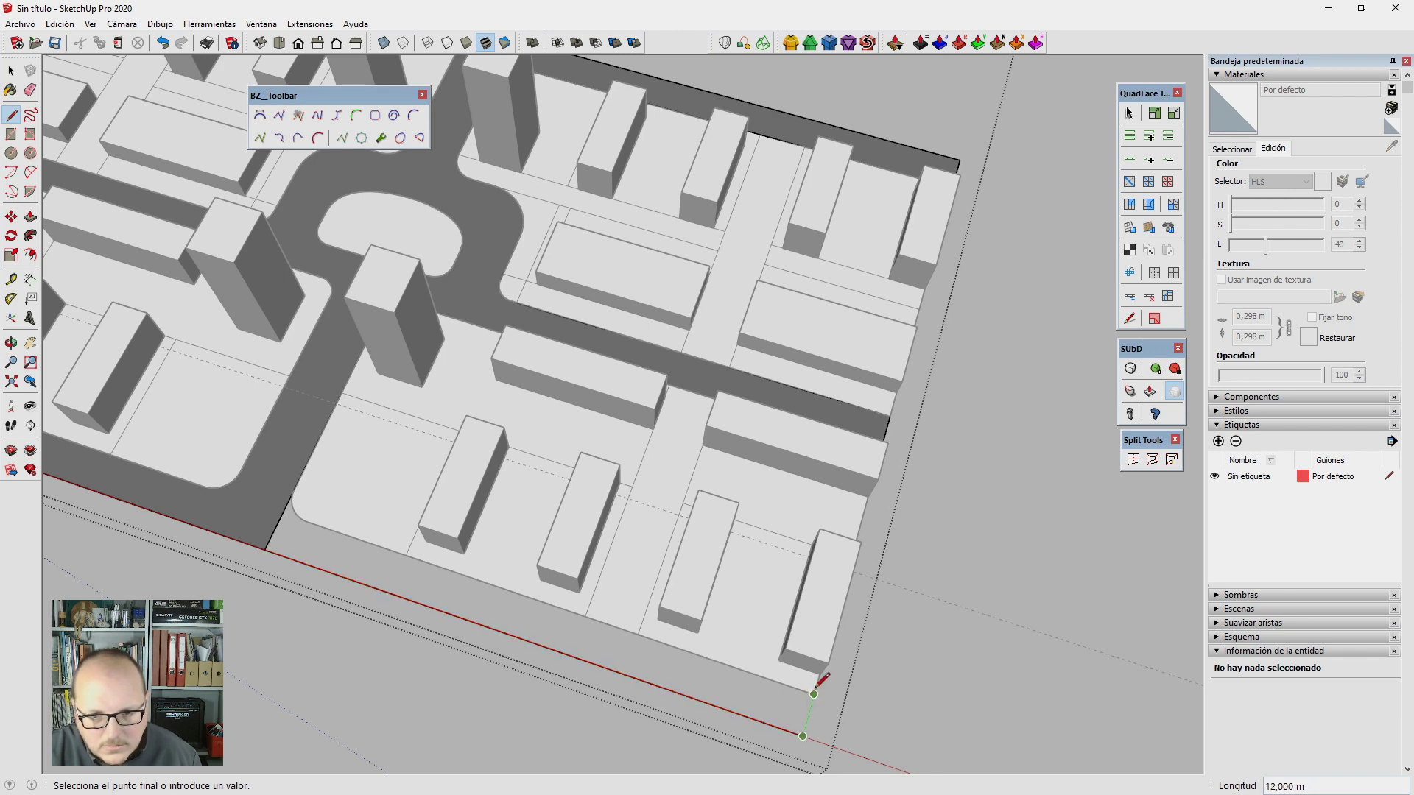
{"action": "key", "text": "space"}
{"action": "middle_click_drag", "start_coordinate": [817, 683], "coordinate": [663, 648]}
{"action": "mouse_move", "coordinate": [282, 528]}
{"action": "left_mouse_down"}
{"action": "mouse_move", "coordinate": [866, 710]}
{"action": "mouse_move", "coordinate": [921, 701]}
{"action": "left_mouse_up"}
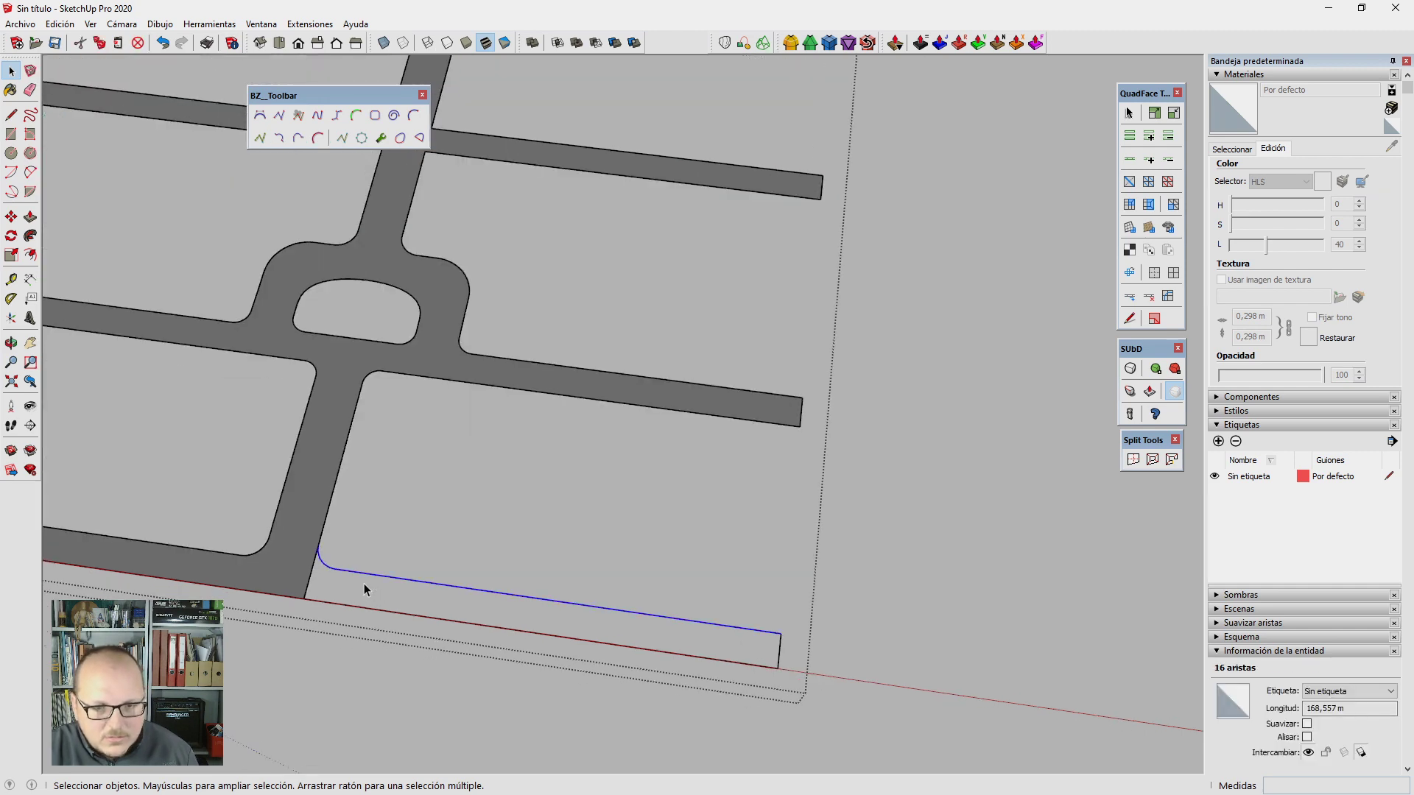
{"action": "key", "text": "l"}
{"action": "left_click", "coordinate": [824, 677]}
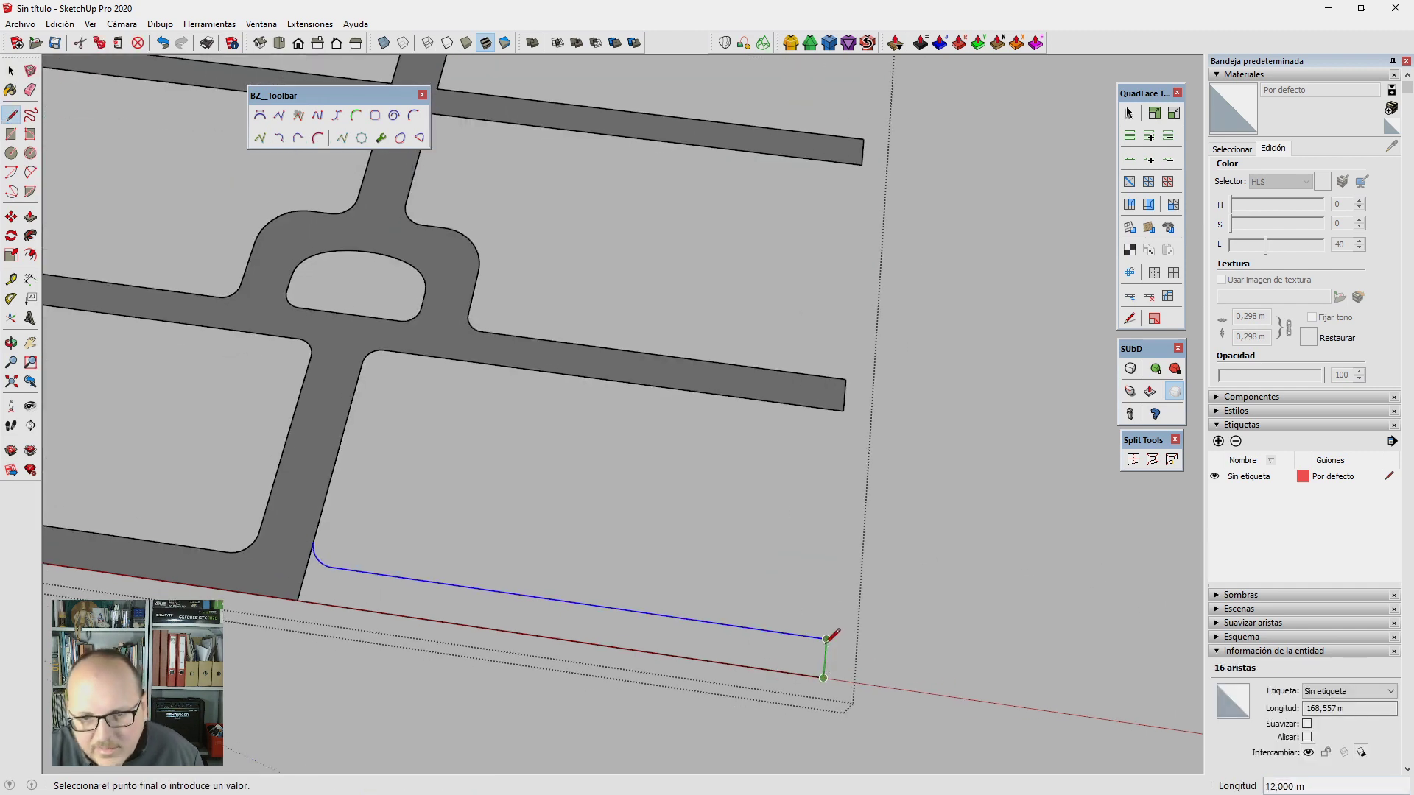
{"action": "left_click", "coordinate": [825, 638]}
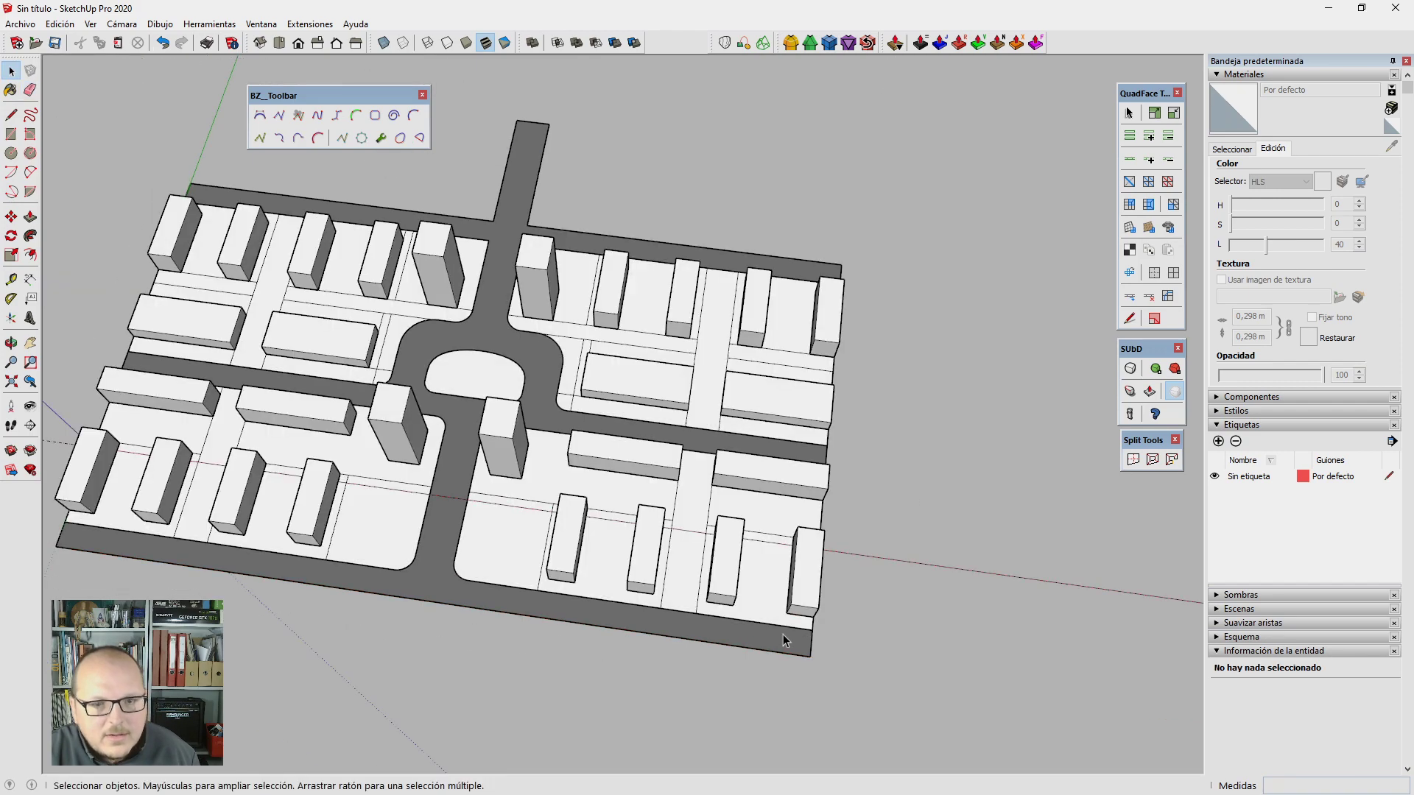
Step: Orbit down among the buildings and double-click one E01 block to edit it
{"action": "mouse_move", "coordinate": [784, 638]}
{"action": "middle_mouse_down"}
{"action": "mouse_move", "coordinate": [518, 400]}
{"action": "mouse_move", "coordinate": [683, 474]}
{"action": "mouse_move", "coordinate": [757, 489]}
{"action": "mouse_move", "coordinate": [694, 538]}
{"action": "mouse_move", "coordinate": [693, 580]}
{"action": "middle_mouse_up"}
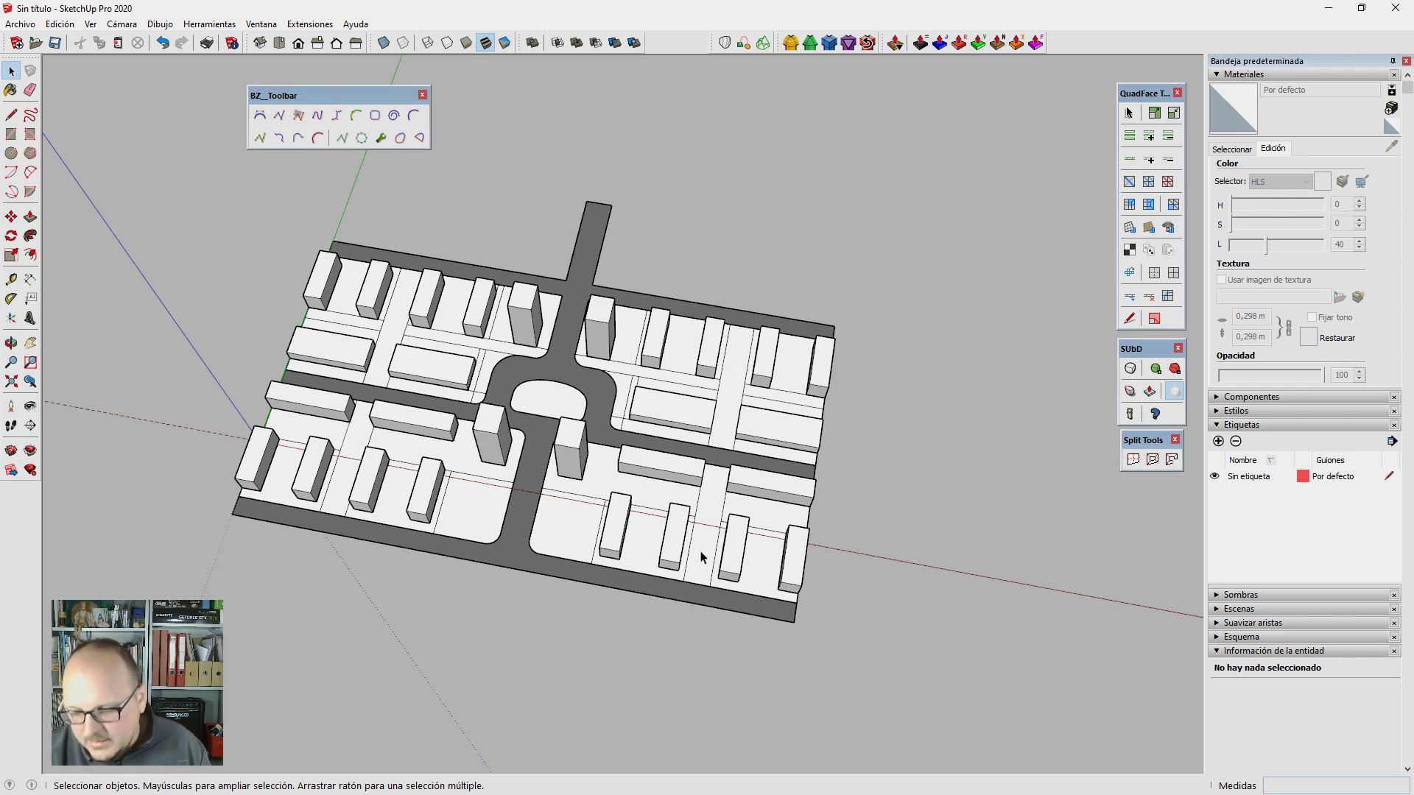
{"action": "mouse_move", "coordinate": [630, 532]}
{"action": "middle_mouse_down"}
{"action": "mouse_move", "coordinate": [618, 621]}
{"action": "mouse_move", "coordinate": [543, 505]}
{"action": "middle_mouse_up"}
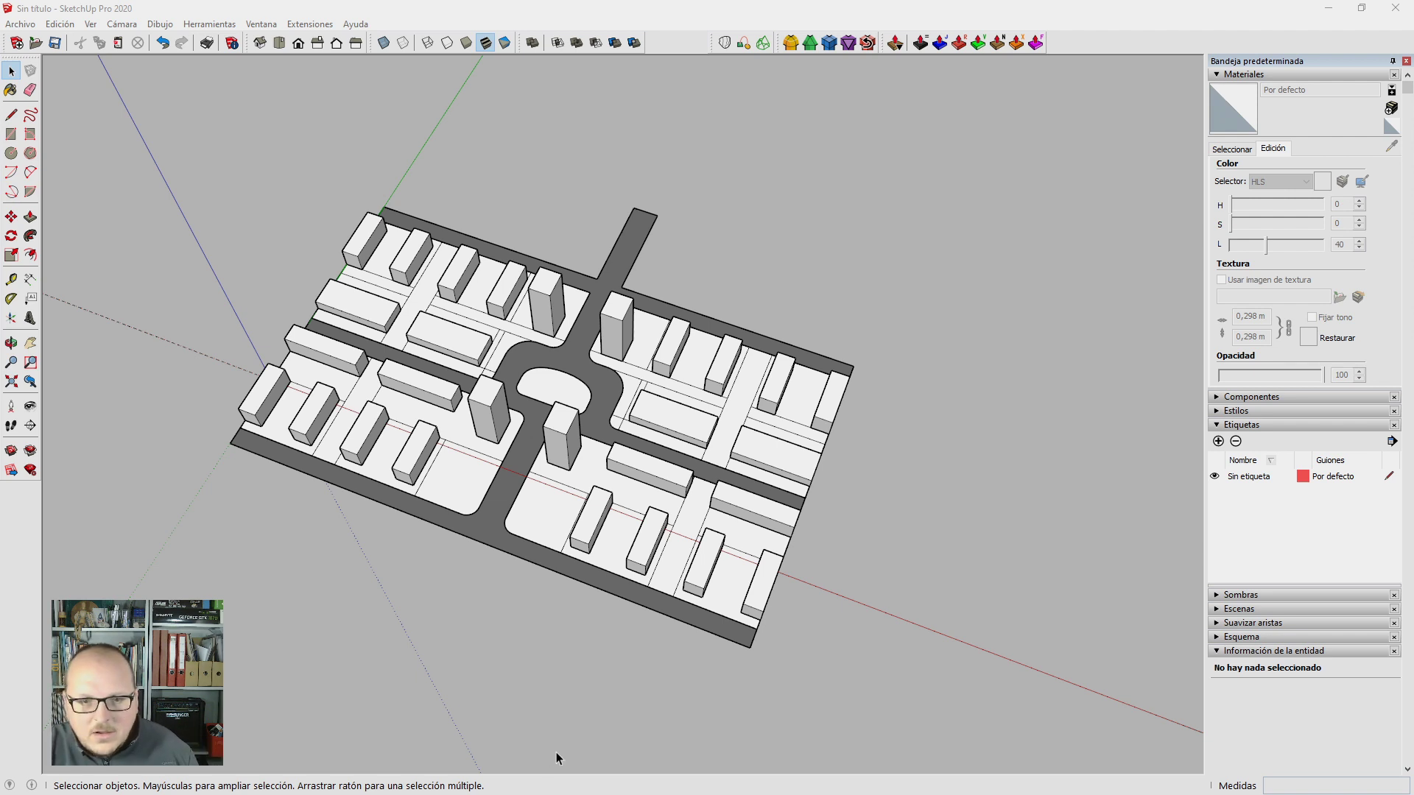
{"action": "middle_click_drag", "start_coordinate": [663, 537], "coordinate": [472, 416]}
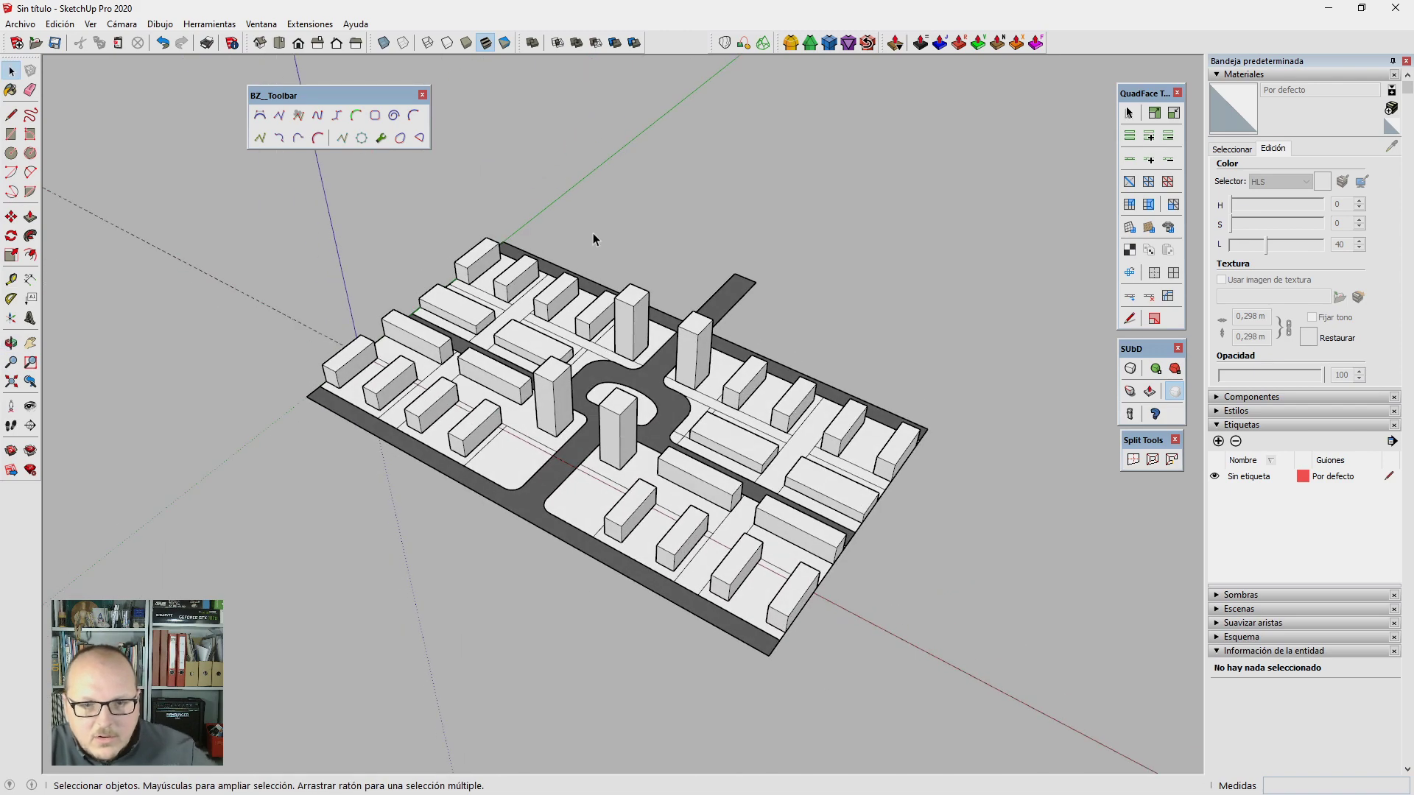
{"action": "scroll", "coordinate": [593, 233], "scroll_direction": "up", "scroll_amount": 5}
{"action": "mouse_move", "coordinate": [619, 442]}
{"action": "middle_mouse_down"}
{"action": "mouse_move", "coordinate": [657, 402]}
{"action": "mouse_move", "coordinate": [420, 457]}
{"action": "middle_mouse_up"}
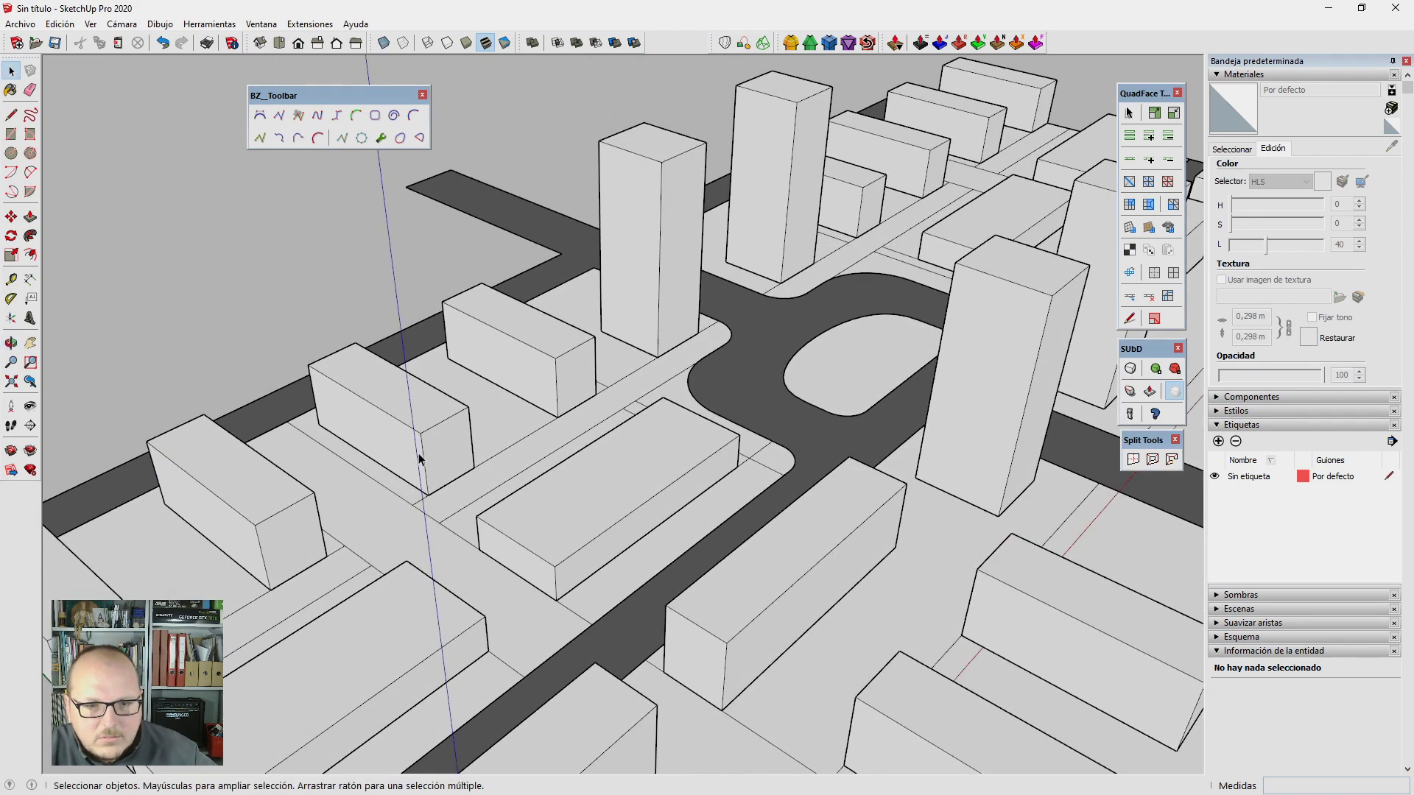
{"action": "scroll", "coordinate": [423, 471], "scroll_direction": "down", "scroll_amount": 3}
{"action": "scroll", "coordinate": [431, 489], "scroll_direction": "up", "scroll_amount": 2}
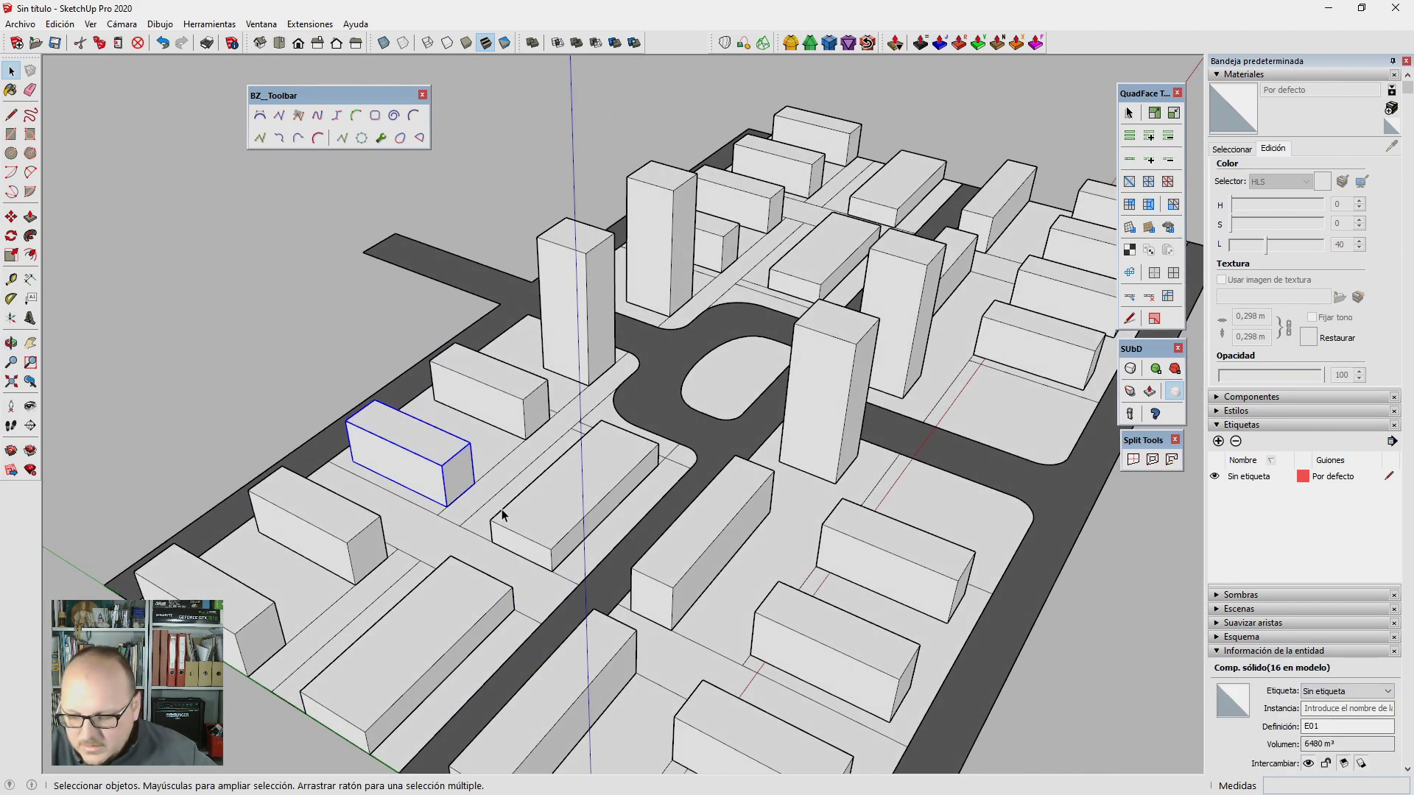
{"action": "scroll", "coordinate": [502, 514], "scroll_direction": "up", "scroll_amount": 2}
{"action": "scroll", "coordinate": [482, 467], "scroll_direction": "up", "scroll_amount": 3}
{"action": "scroll", "coordinate": [536, 441], "scroll_direction": "up", "scroll_amount": 3}
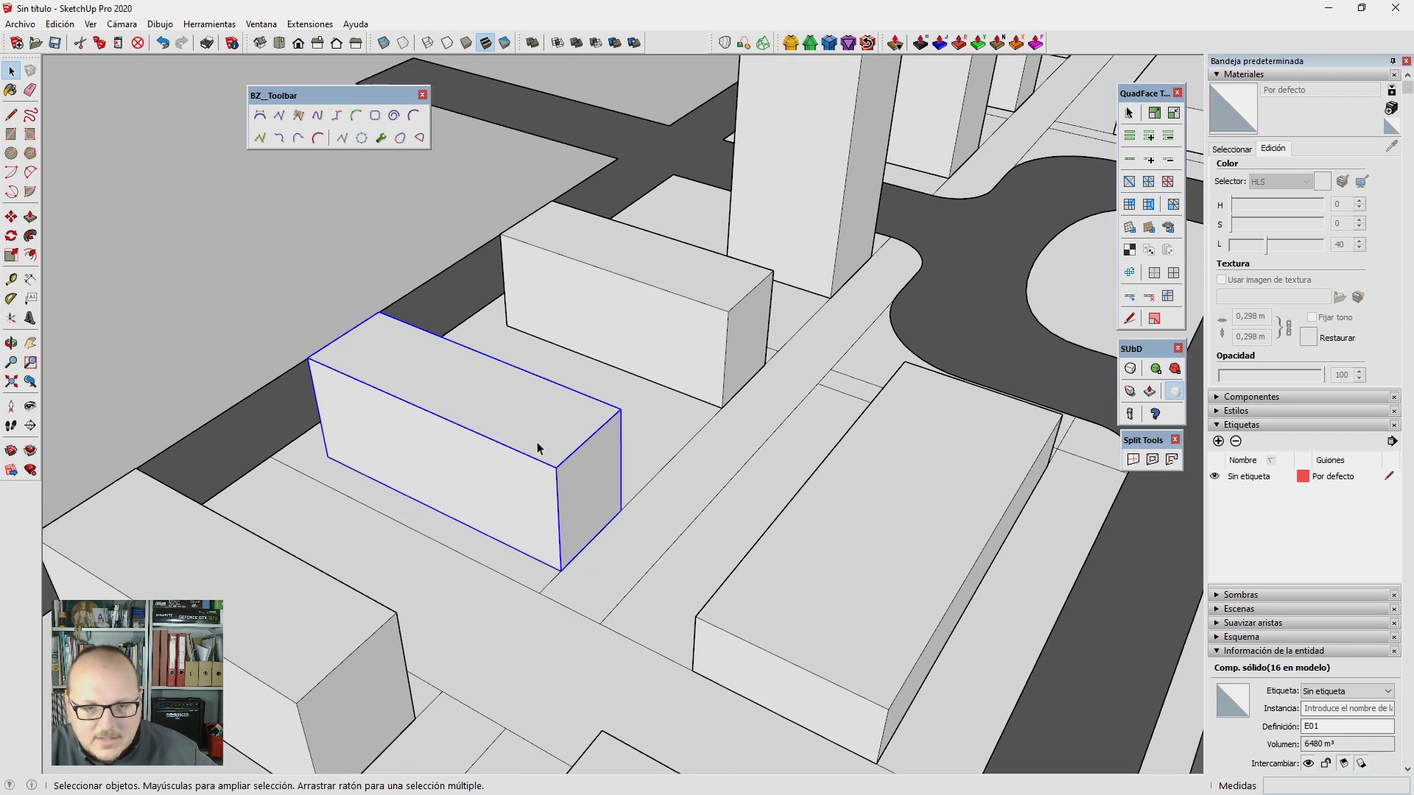
{"action": "double_click", "coordinate": [537, 442]}
{"action": "middle_click_drag", "start_coordinate": [575, 423], "coordinate": [859, 496]}
{"action": "scroll", "coordinate": [914, 374], "scroll_direction": "down", "scroll_amount": 3}
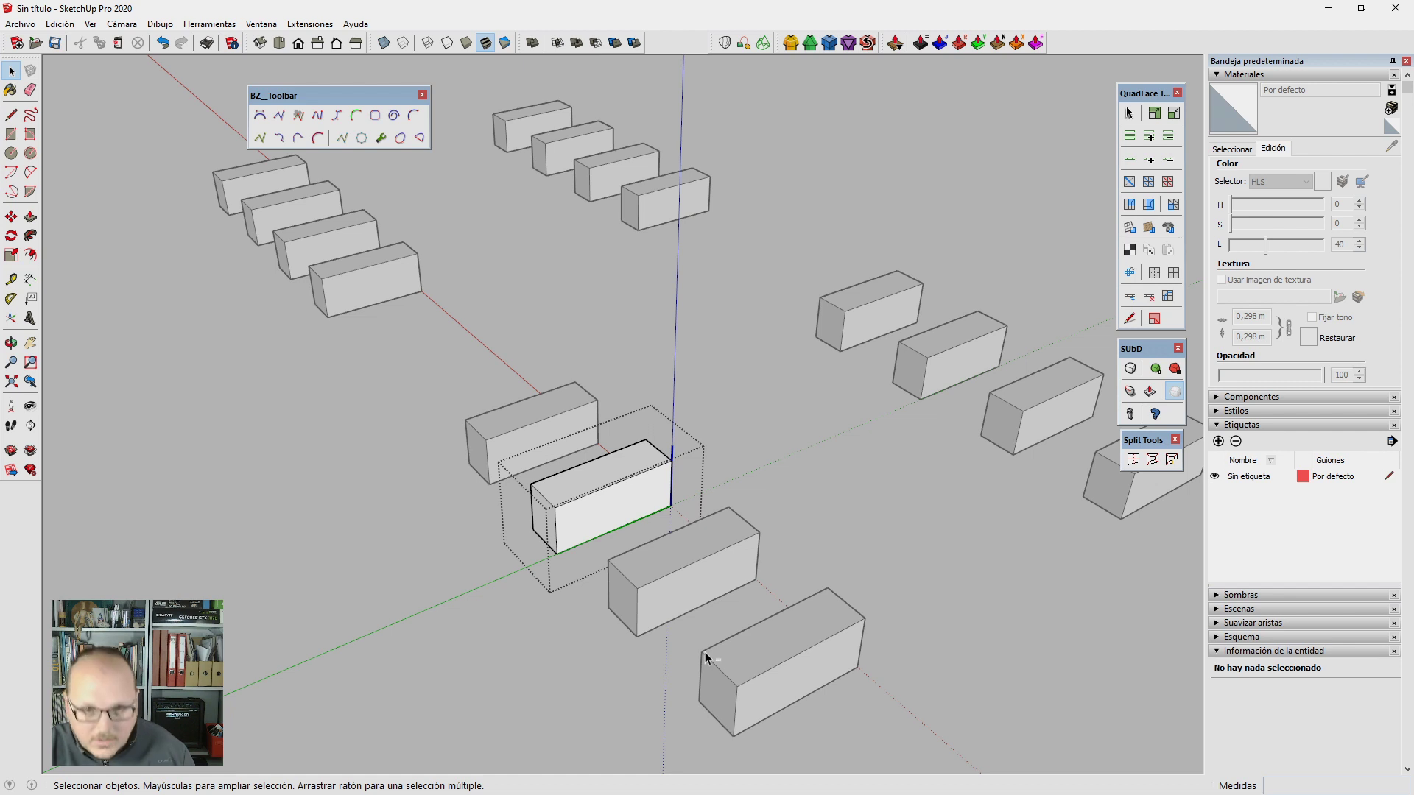
Step: Orbit around the edited E01 block until its long wall and top face are in view
{"action": "scroll", "coordinate": [626, 508], "scroll_direction": "up", "scroll_amount": 3}
{"action": "mouse_move", "coordinate": [610, 489]}
{"action": "middle_mouse_down"}
{"action": "mouse_move", "coordinate": [590, 377]}
{"action": "mouse_move", "coordinate": [584, 401]}
{"action": "middle_mouse_up"}
{"action": "key", "text": "space"}
{"action": "middle_click_drag", "start_coordinate": [442, 553], "coordinate": [426, 470]}
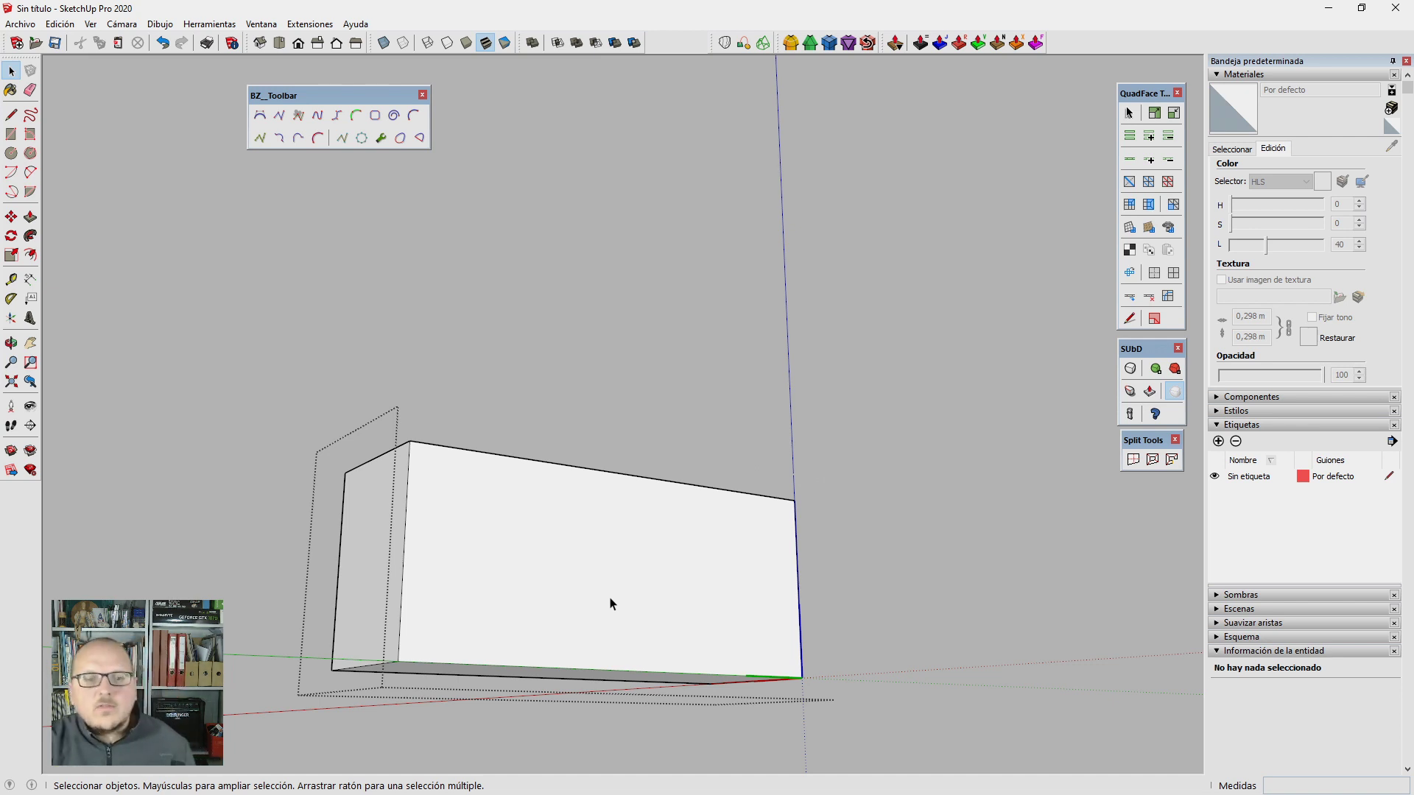
{"action": "mouse_move", "coordinate": [610, 603]}
{"action": "middle_mouse_down"}
{"action": "mouse_move", "coordinate": [569, 404]}
{"action": "mouse_move", "coordinate": [571, 676]}
{"action": "mouse_move", "coordinate": [404, 500]}
{"action": "mouse_move", "coordinate": [424, 572]}
{"action": "middle_mouse_up"}
Step: Draw a rectangle on the E01 block's long wall and select its face and edges
{"action": "scroll", "coordinate": [424, 572], "scroll_direction": "up", "scroll_amount": 2}
{"action": "key", "text": "r"}
{"action": "left_click", "coordinate": [400, 491]}
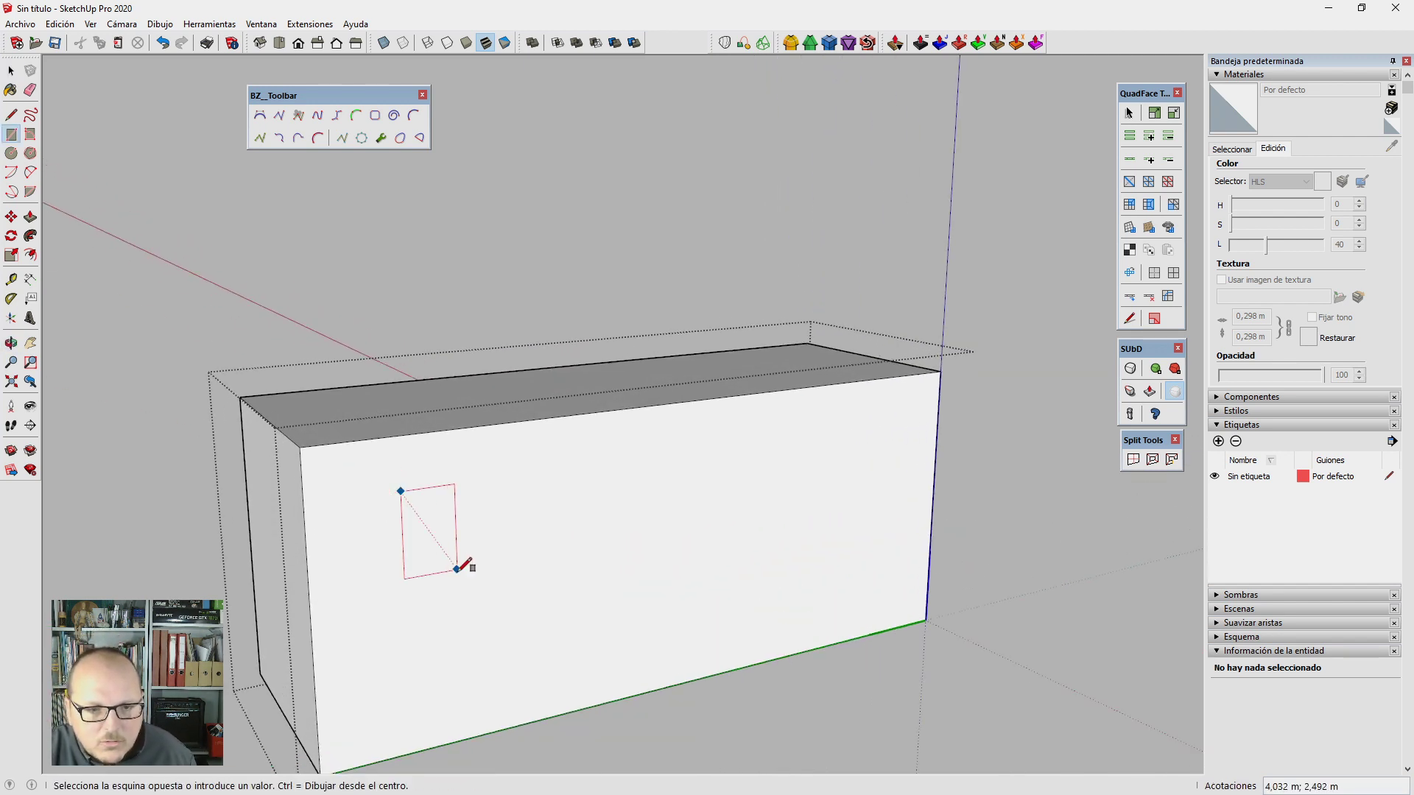
{"action": "left_click", "coordinate": [459, 573]}
{"action": "key", "text": "space"}
{"action": "scroll", "coordinate": [410, 562], "scroll_direction": "up", "scroll_amount": 1}
{"action": "double_click", "coordinate": [433, 543]}
Step: Scale the rectangle, entering 5 along the red axis and 2m along the green axis
{"action": "key", "text": "s"}
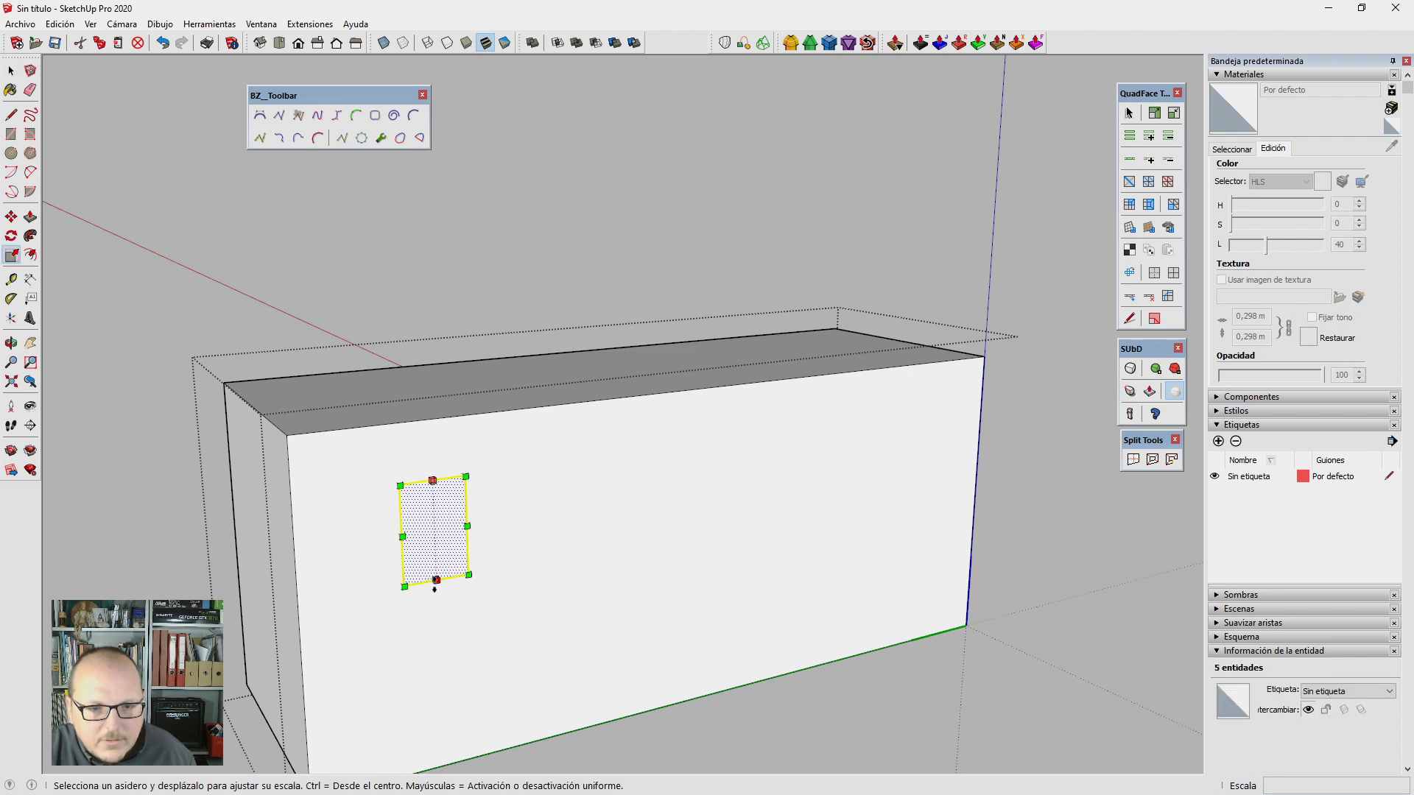
{"action": "left_click_drag", "start_coordinate": [439, 563], "coordinate": [386, 567]}
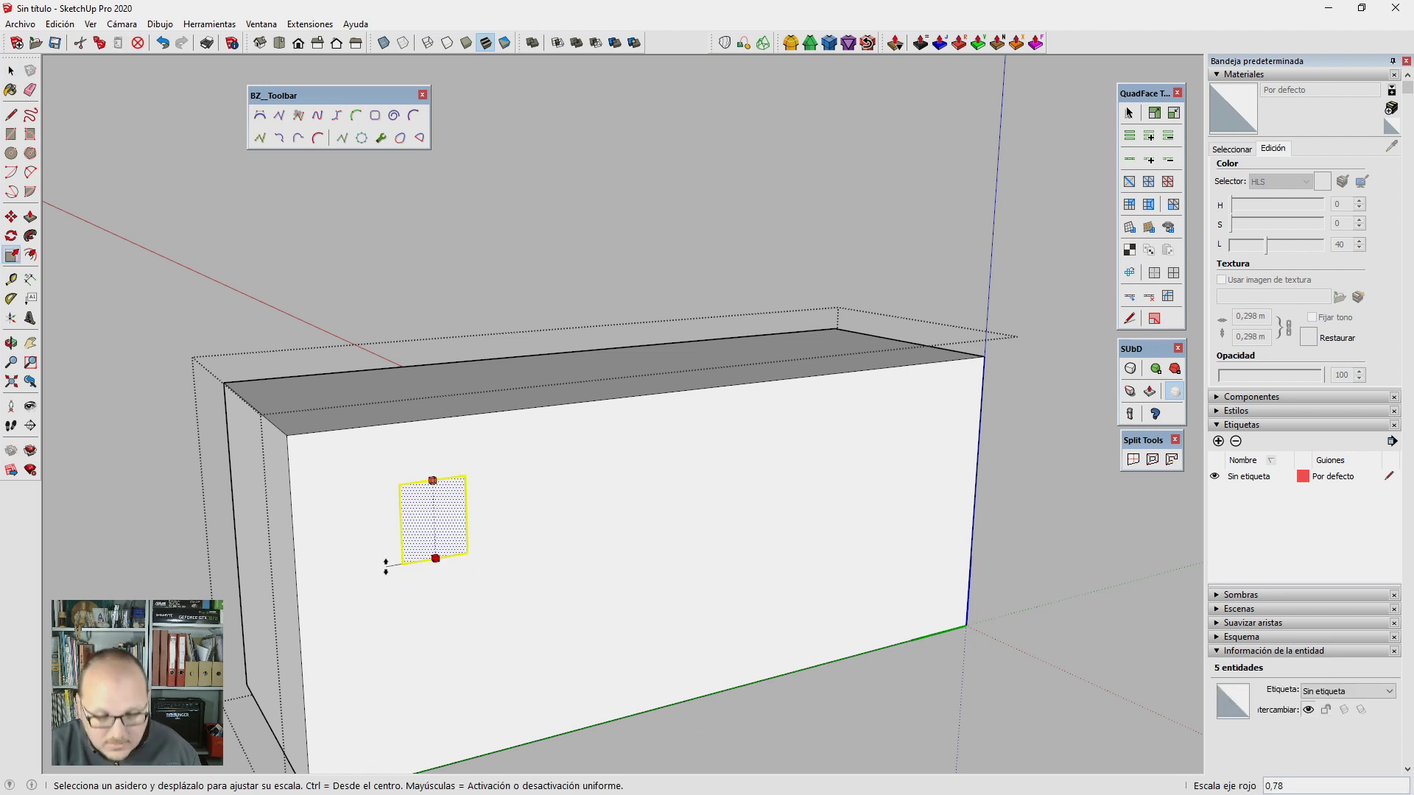
{"action": "type", "text": "5"}
{"action": "key", "text": "Return"}
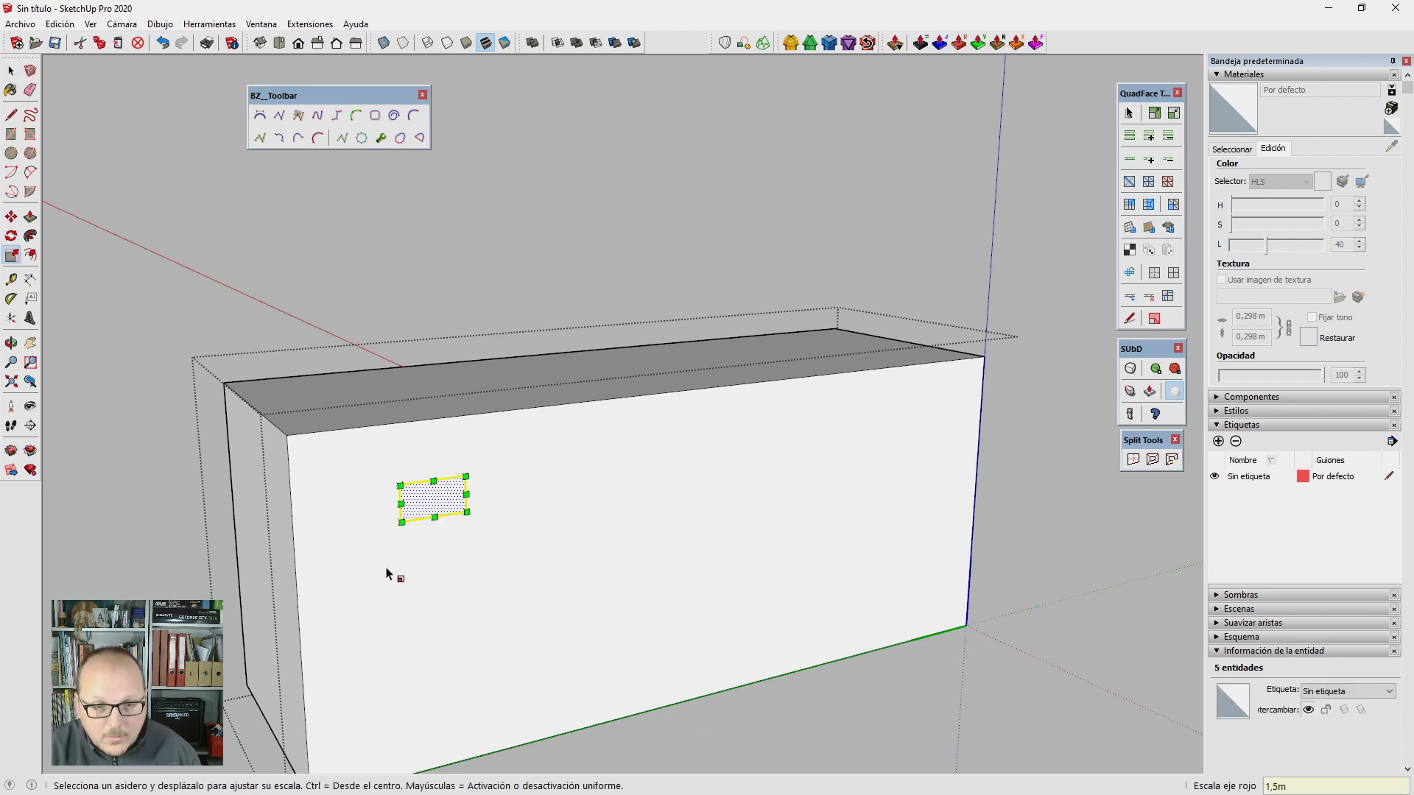
{"action": "left_click_drag", "start_coordinate": [466, 494], "coordinate": [485, 491]}
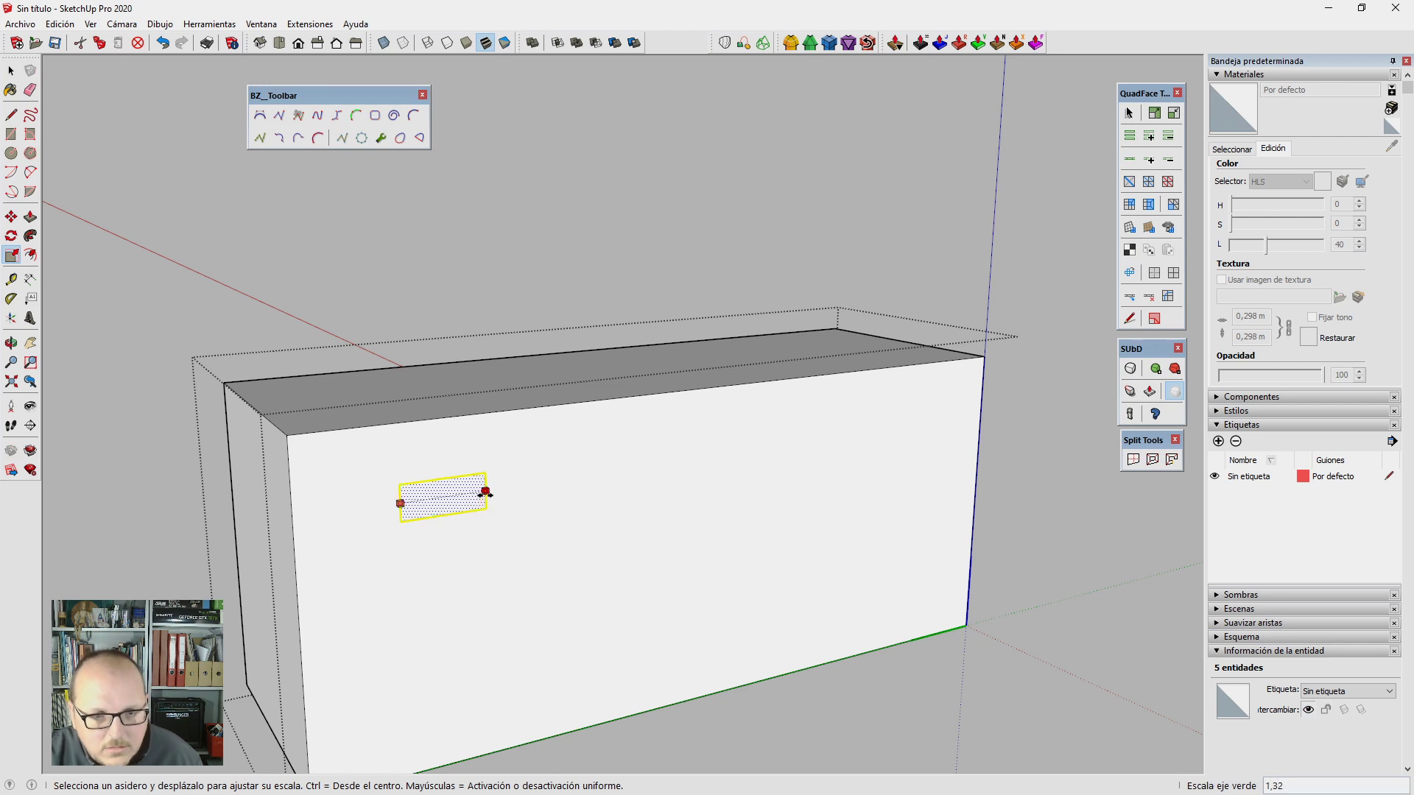
{"action": "type", "text": "2m"}
{"action": "key", "text": "Return"}
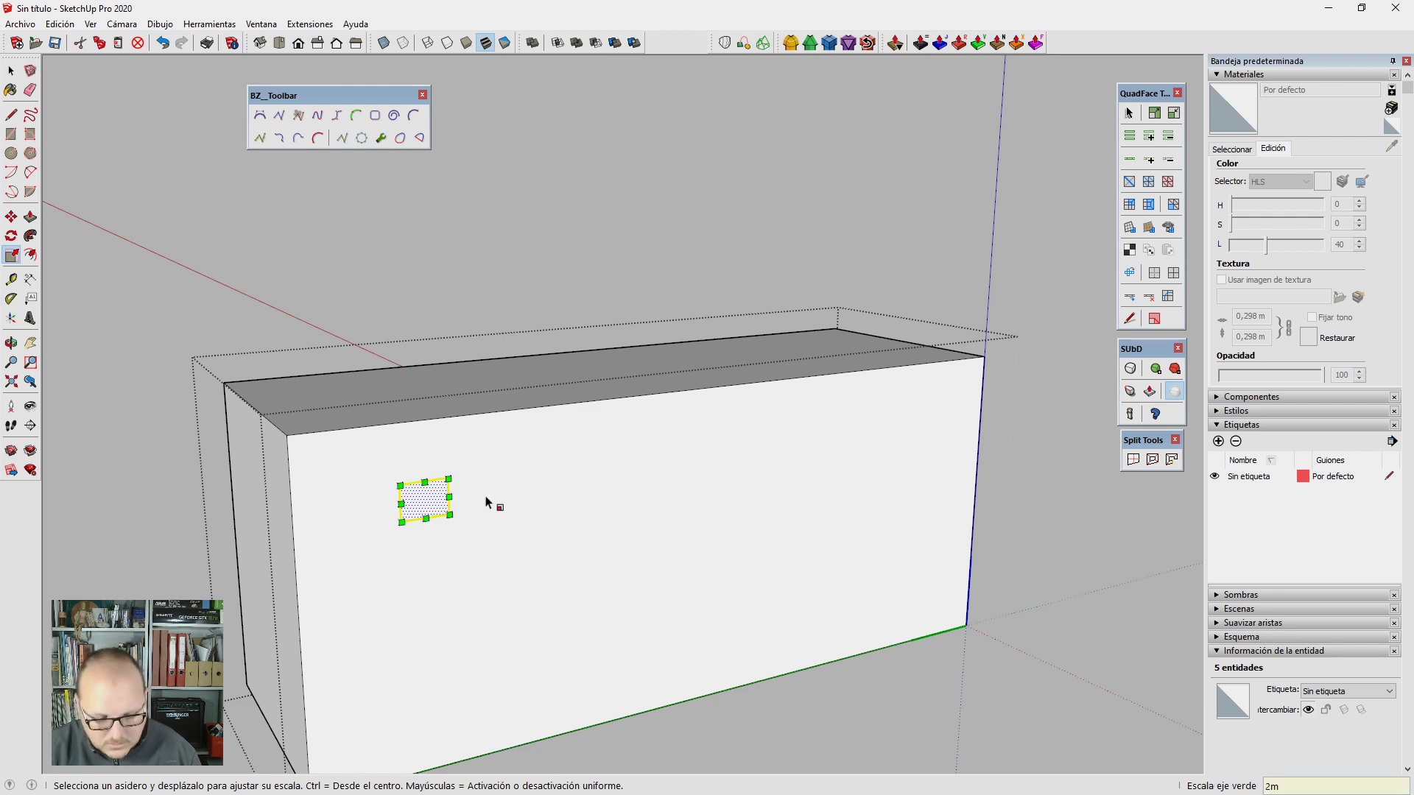
Step: Scale the rectangle taller to its final window height
{"action": "key", "text": "space"}
{"action": "scroll", "coordinate": [486, 497], "scroll_direction": "up", "scroll_amount": 2}
{"action": "key", "text": "s"}
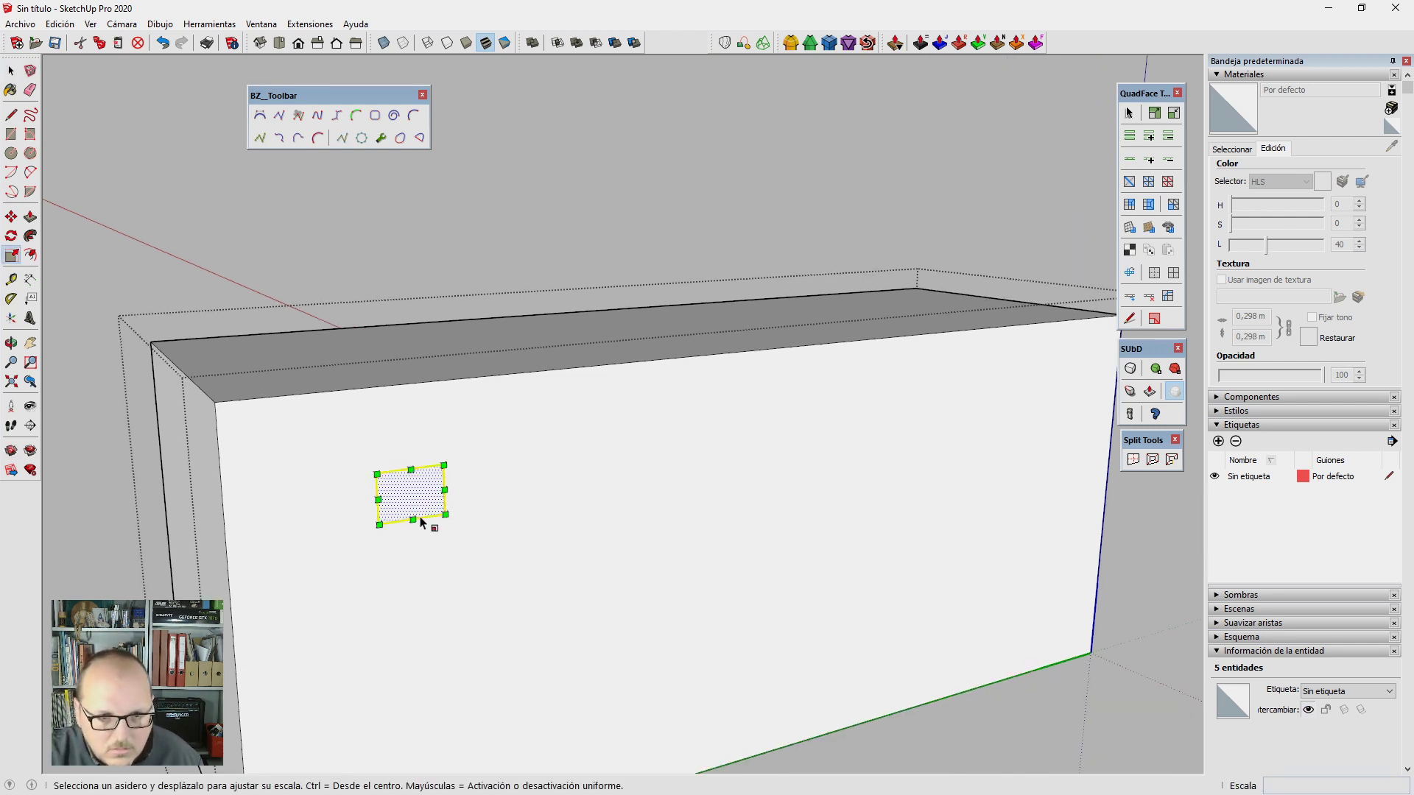
{"action": "left_click_drag", "start_coordinate": [417, 522], "coordinate": [426, 552]}
{"action": "type", "text": "1,2m"}
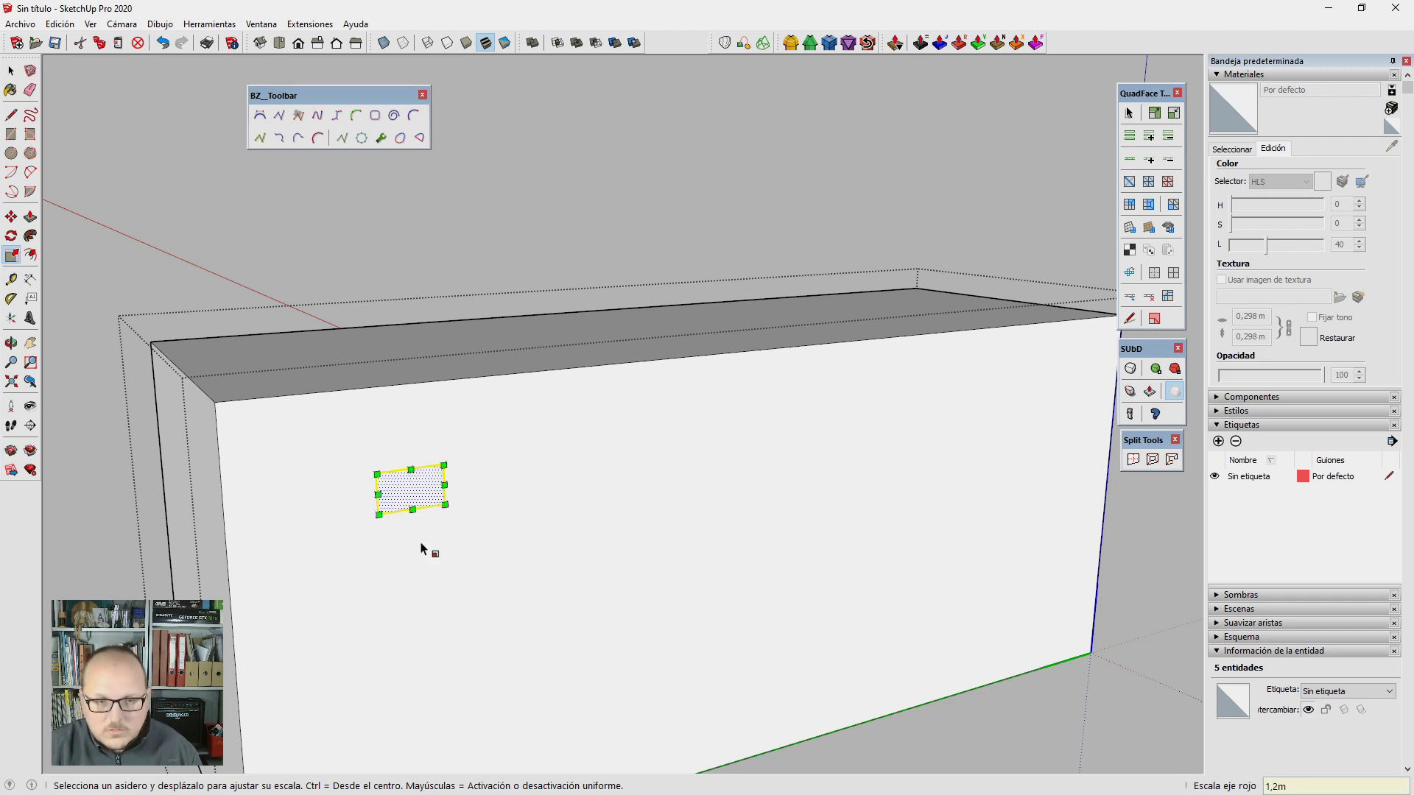
{"action": "key", "text": "space"}
{"action": "mouse_move", "coordinate": [537, 490]}
{"action": "middle_mouse_down"}
{"action": "mouse_move", "coordinate": [563, 585]}
{"action": "mouse_move", "coordinate": [453, 554]}
{"action": "middle_mouse_up"}
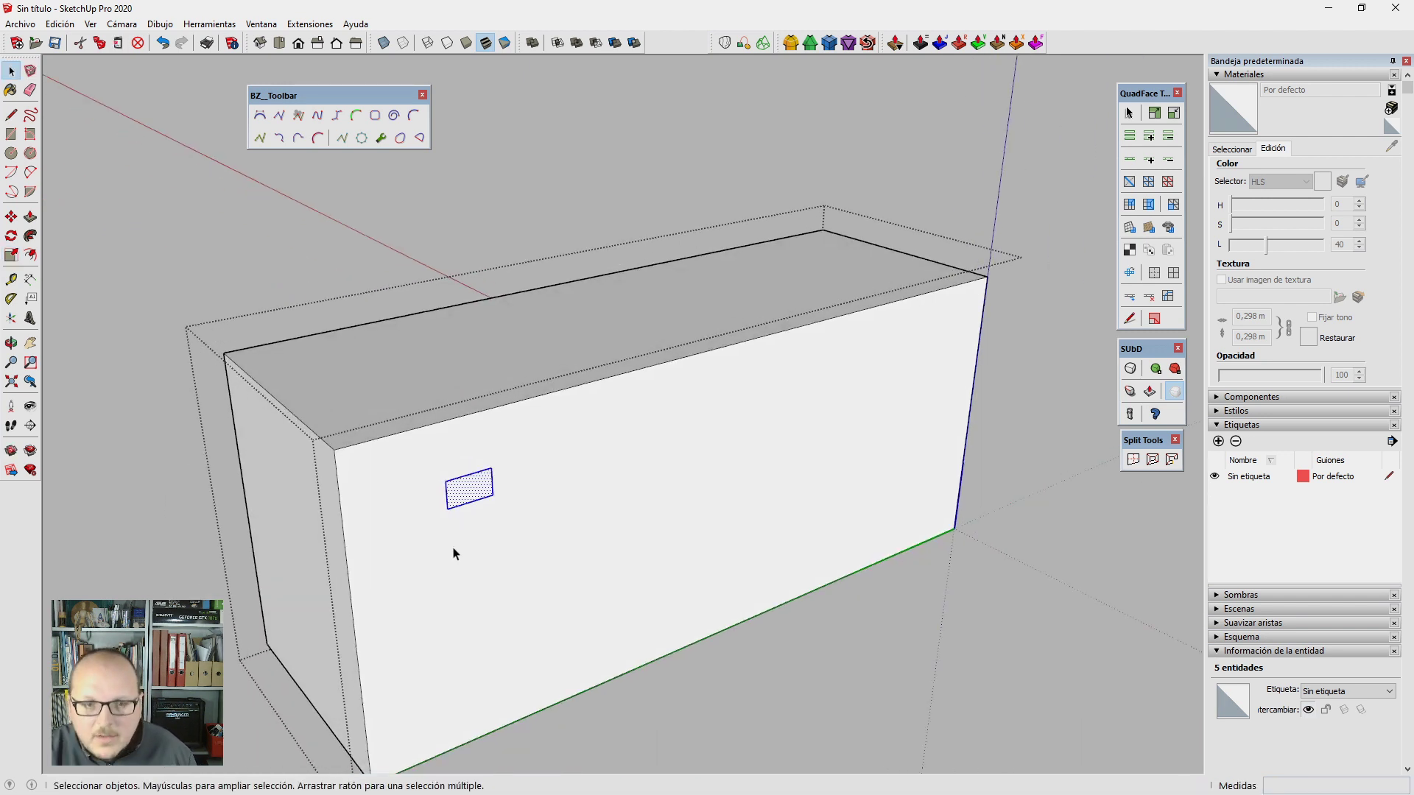
Step: Push/pull the window rectangle a shallow depth and select all its geometry
{"action": "key", "text": "p"}
{"action": "scroll", "coordinate": [539, 499], "scroll_direction": "up", "scroll_amount": 3}
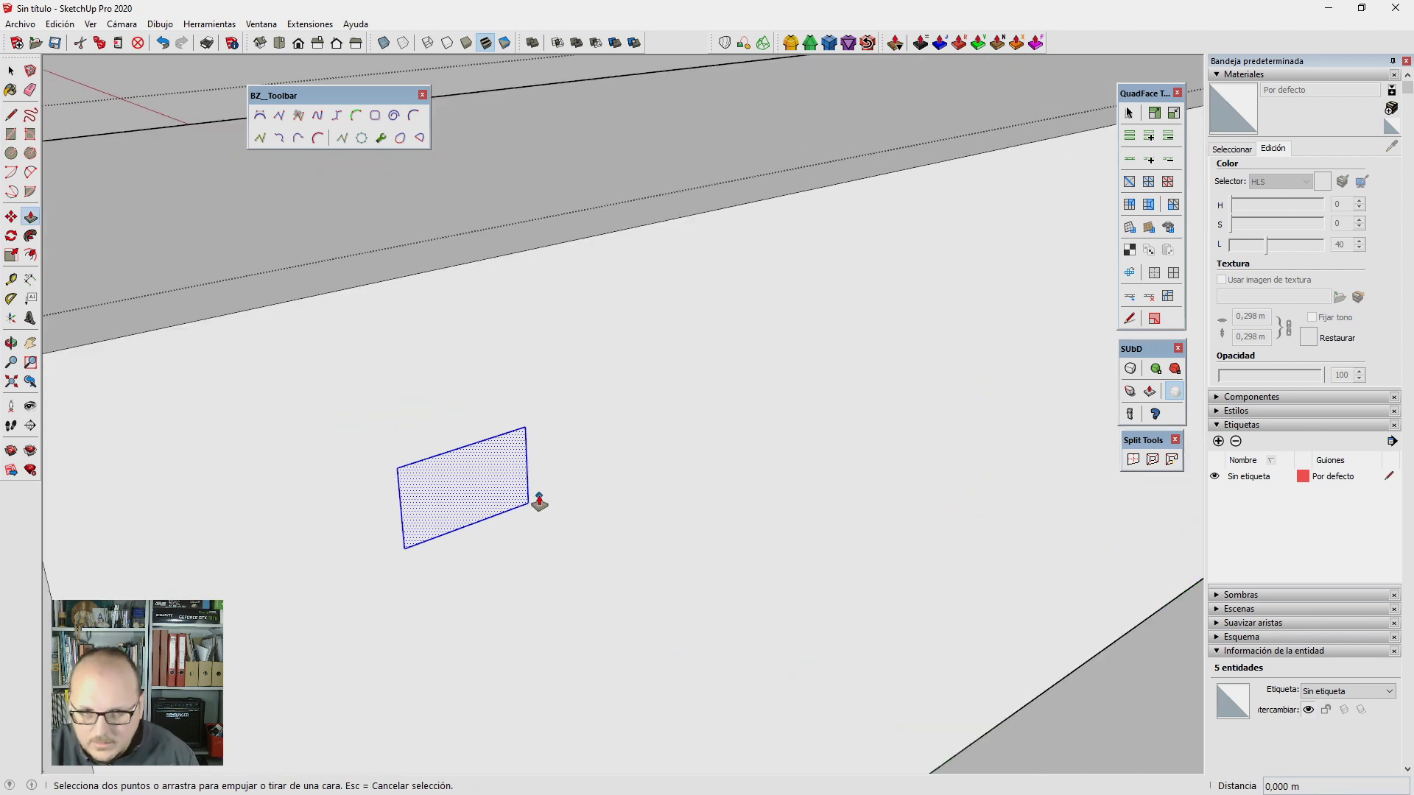
{"action": "scroll", "coordinate": [499, 489], "scroll_direction": "up", "scroll_amount": 2}
{"action": "left_click_drag", "start_coordinate": [499, 490], "coordinate": [492, 484]}
{"action": "key", "text": "space"}
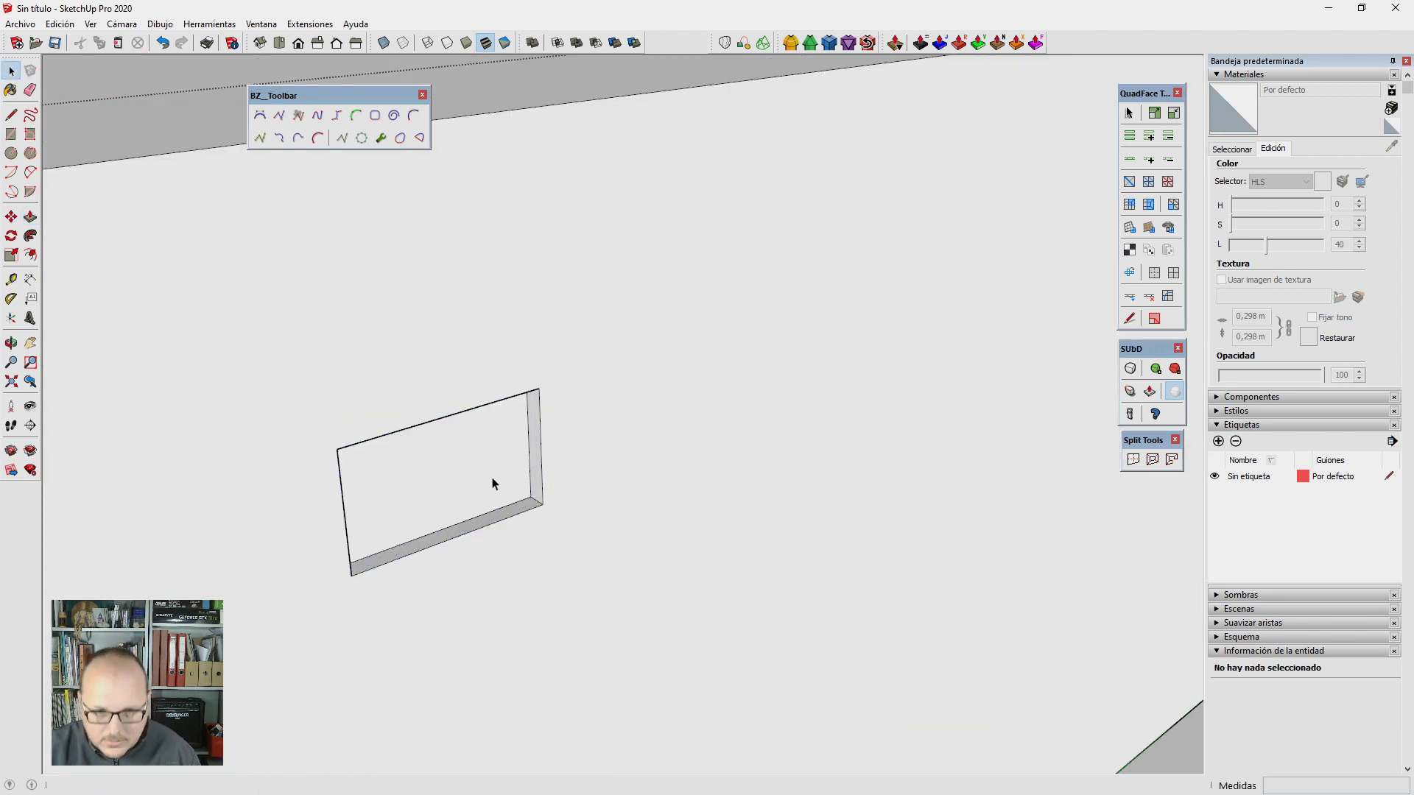
{"action": "scroll", "coordinate": [498, 484], "scroll_direction": "down", "scroll_amount": 3}
{"action": "middle_click_drag", "start_coordinate": [505, 521], "coordinate": [515, 467]}
{"action": "scroll", "coordinate": [514, 467], "scroll_direction": "up", "scroll_amount": 3}
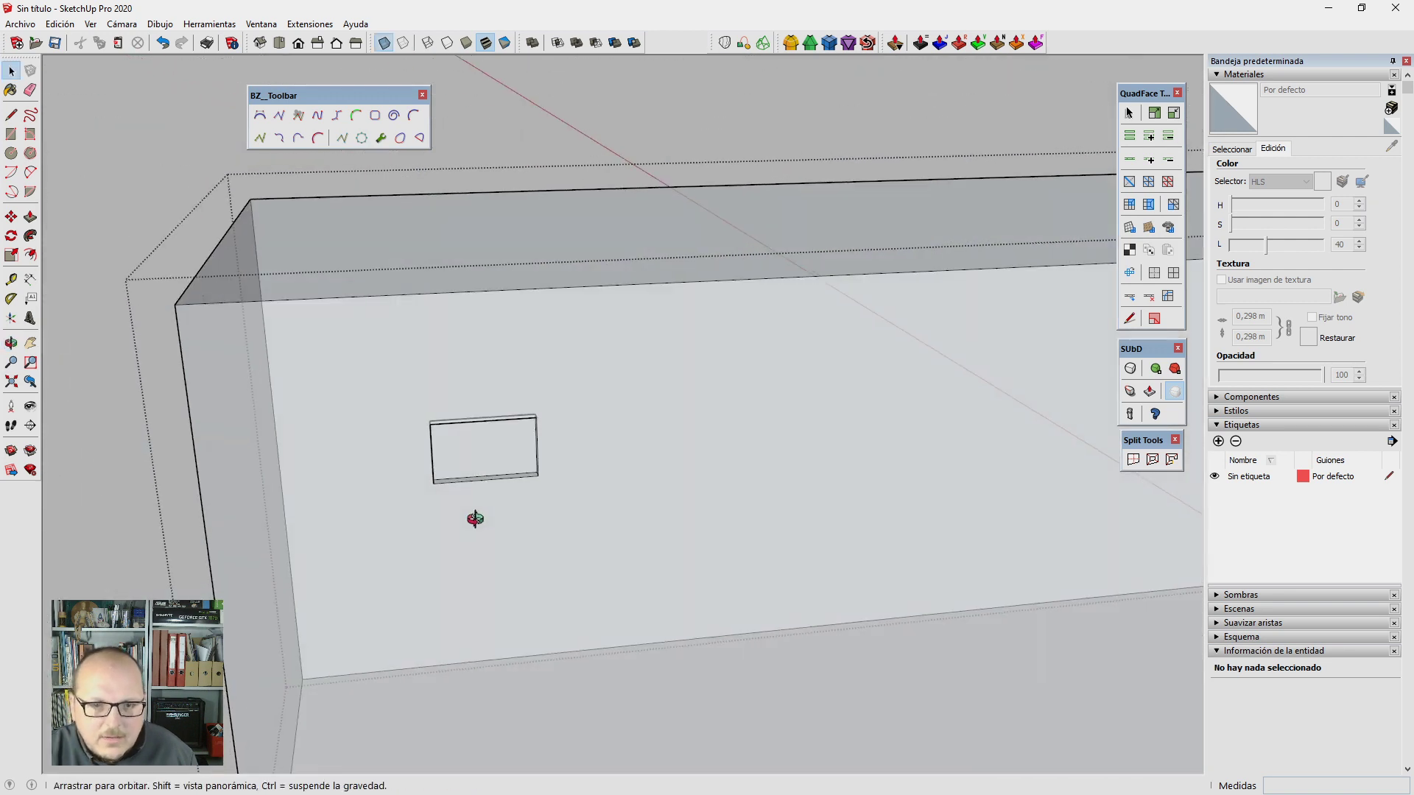
{"action": "middle_click_drag", "start_coordinate": [474, 515], "coordinate": [574, 492]}
{"action": "left_click_drag", "start_coordinate": [399, 377], "coordinate": [531, 558]}
Step: Turn the recessed window rectangle into a component named V01 using Crear componente
{"action": "scroll", "coordinate": [471, 471], "scroll_direction": "up", "scroll_amount": 2}
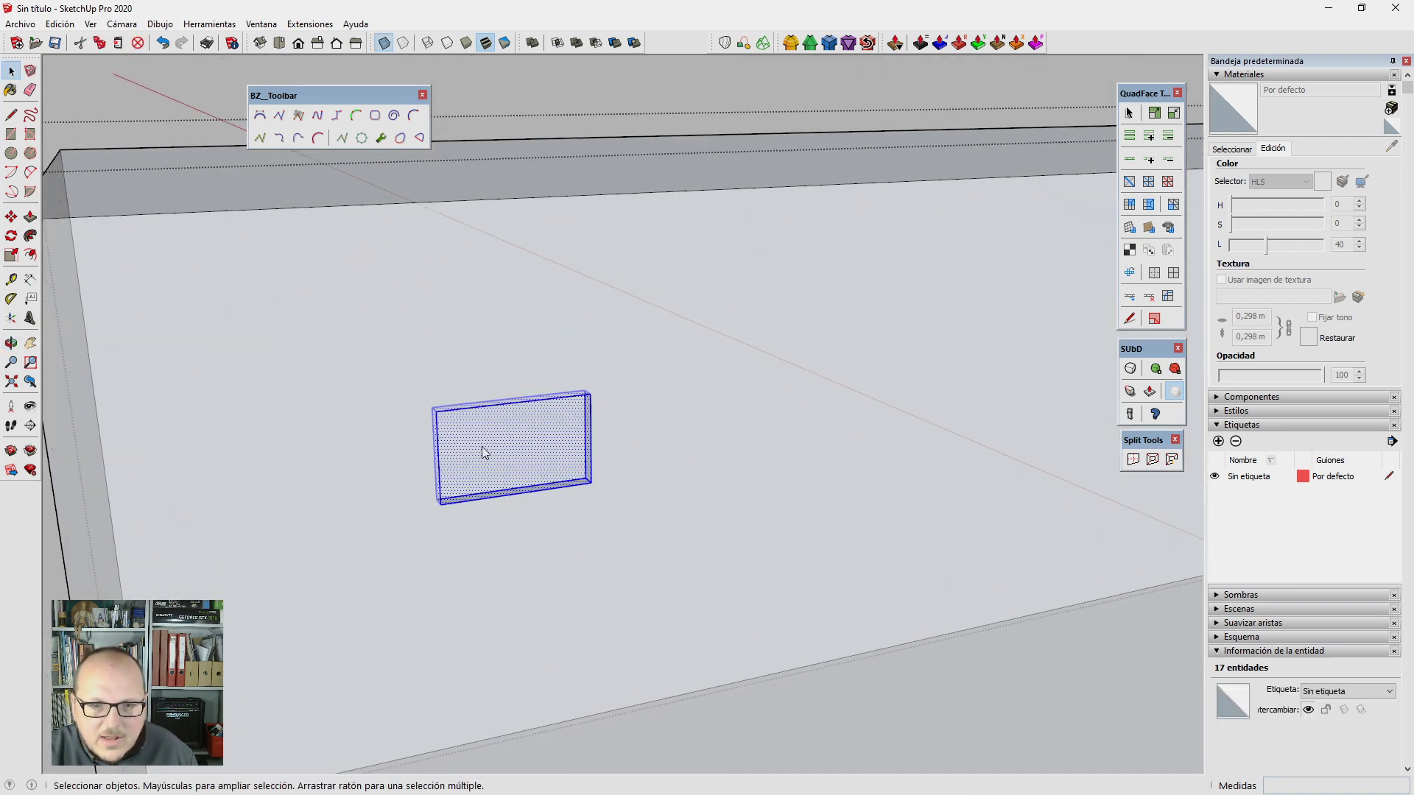
{"action": "right_click", "coordinate": [482, 453]}
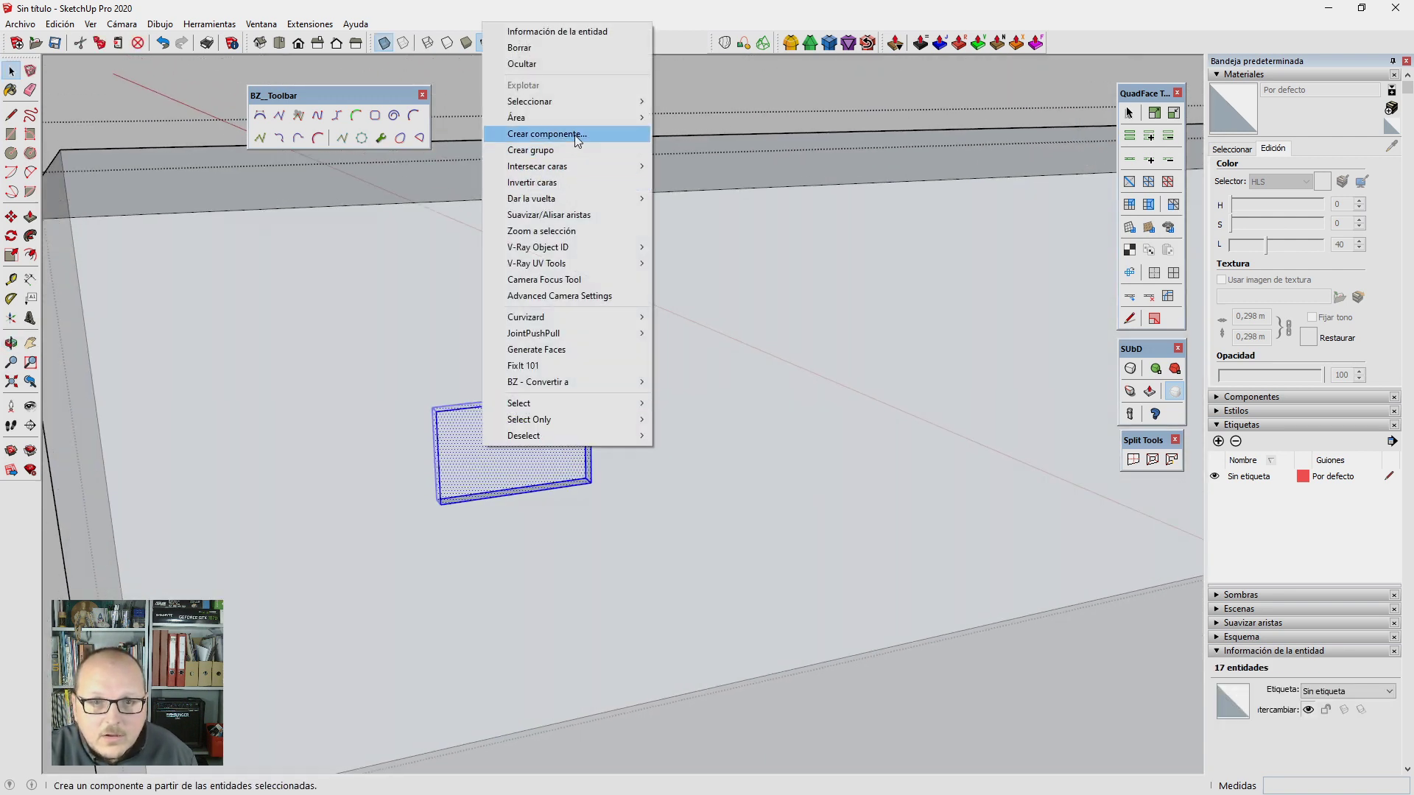
{"action": "left_click", "coordinate": [545, 133]}
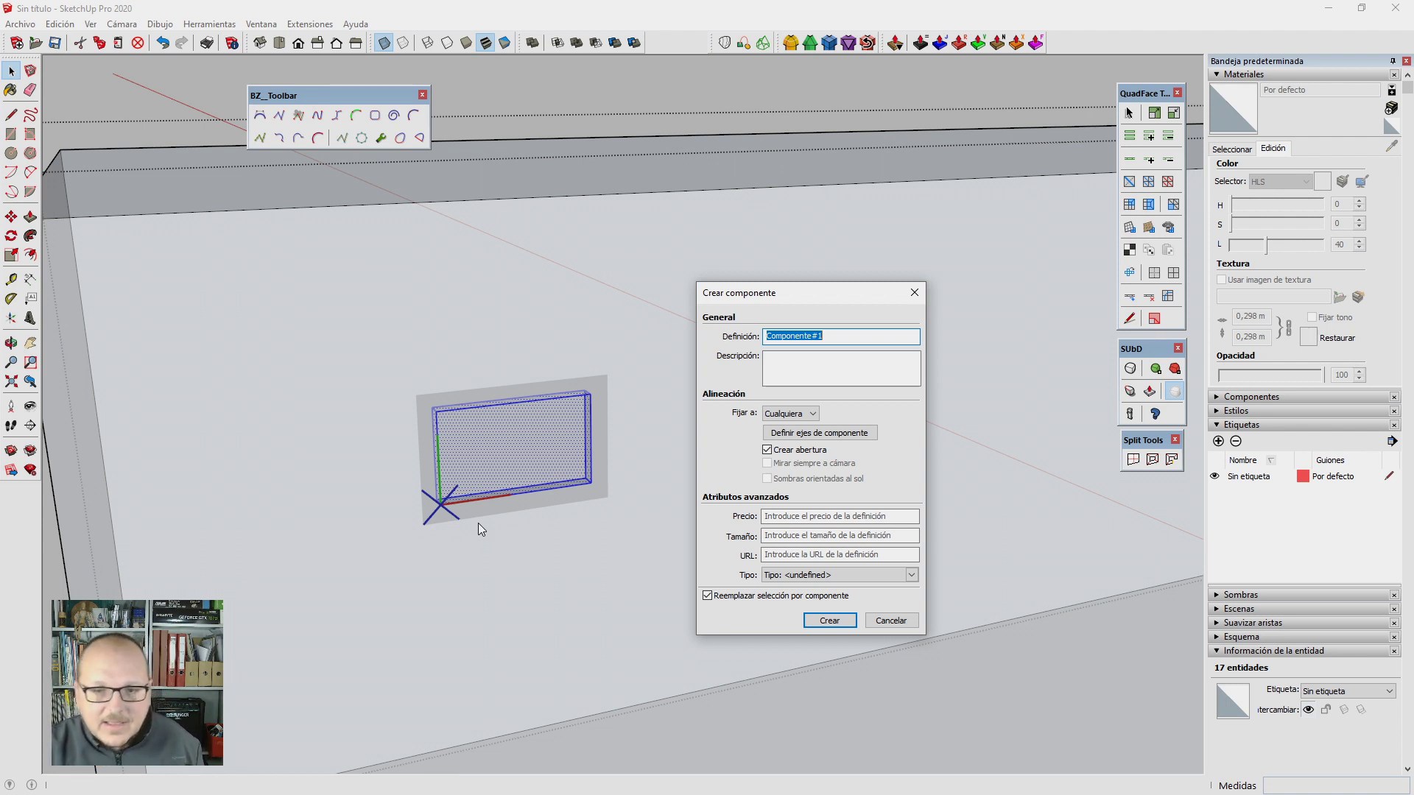
{"action": "type", "text": "V01"}
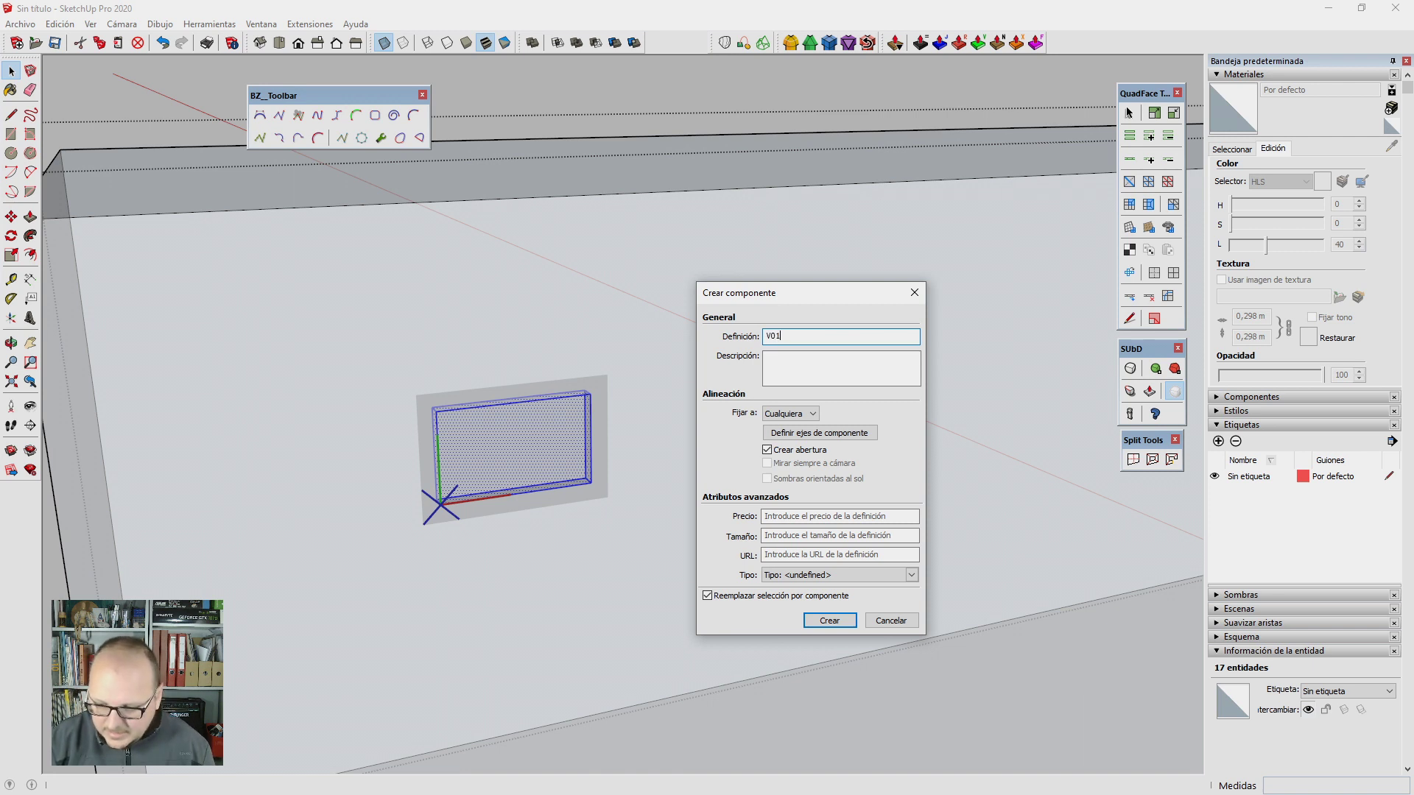
{"action": "left_click", "coordinate": [829, 620]}
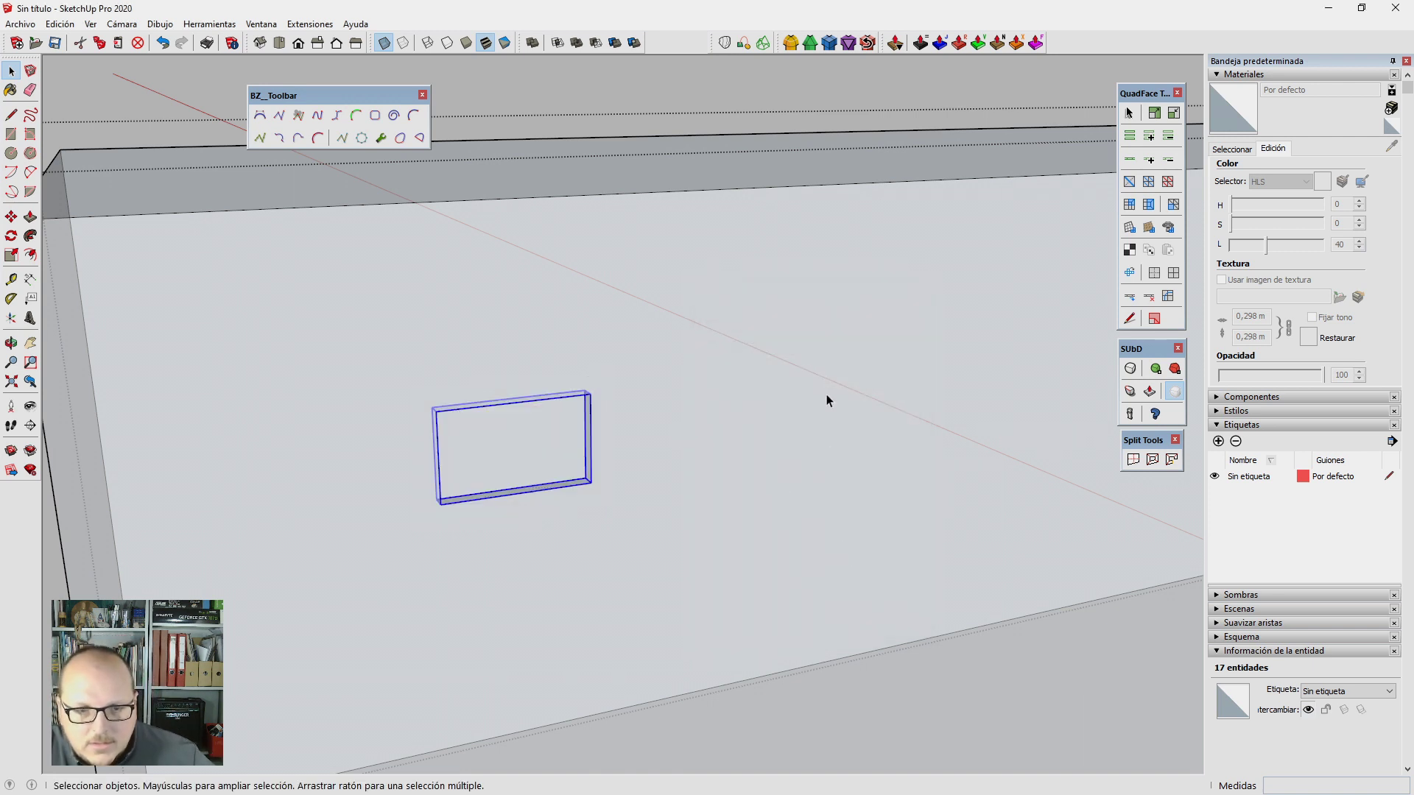
{"action": "mouse_move", "coordinate": [827, 395]}
{"action": "middle_mouse_down"}
{"action": "mouse_move", "coordinate": [699, 383]}
{"action": "mouse_move", "coordinate": [760, 451]}
{"action": "mouse_move", "coordinate": [457, 442]}
{"action": "middle_mouse_up"}
Step: Place a guide 2 m from the wall edge and a second guide across the facade
{"action": "key", "text": "t"}
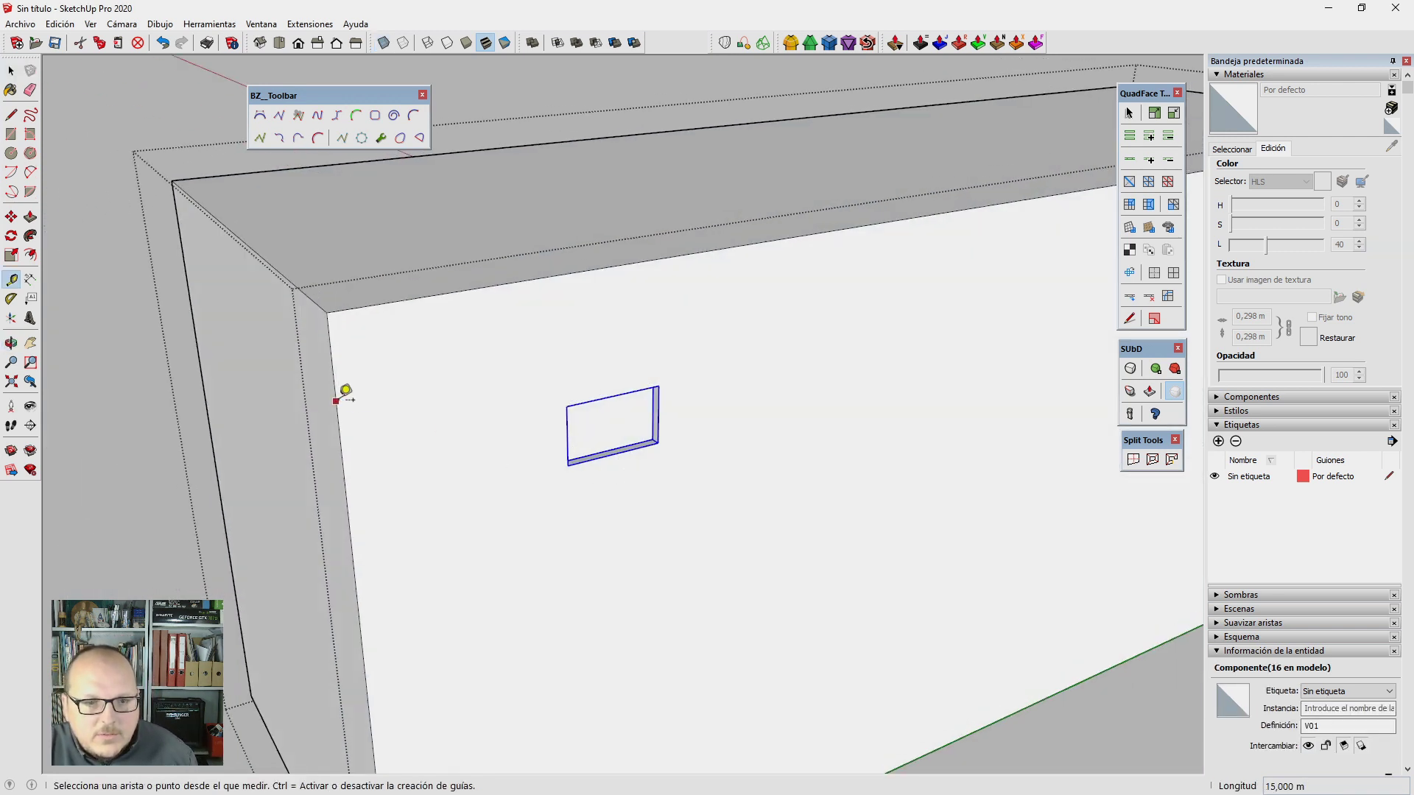
{"action": "left_click", "coordinate": [336, 401]}
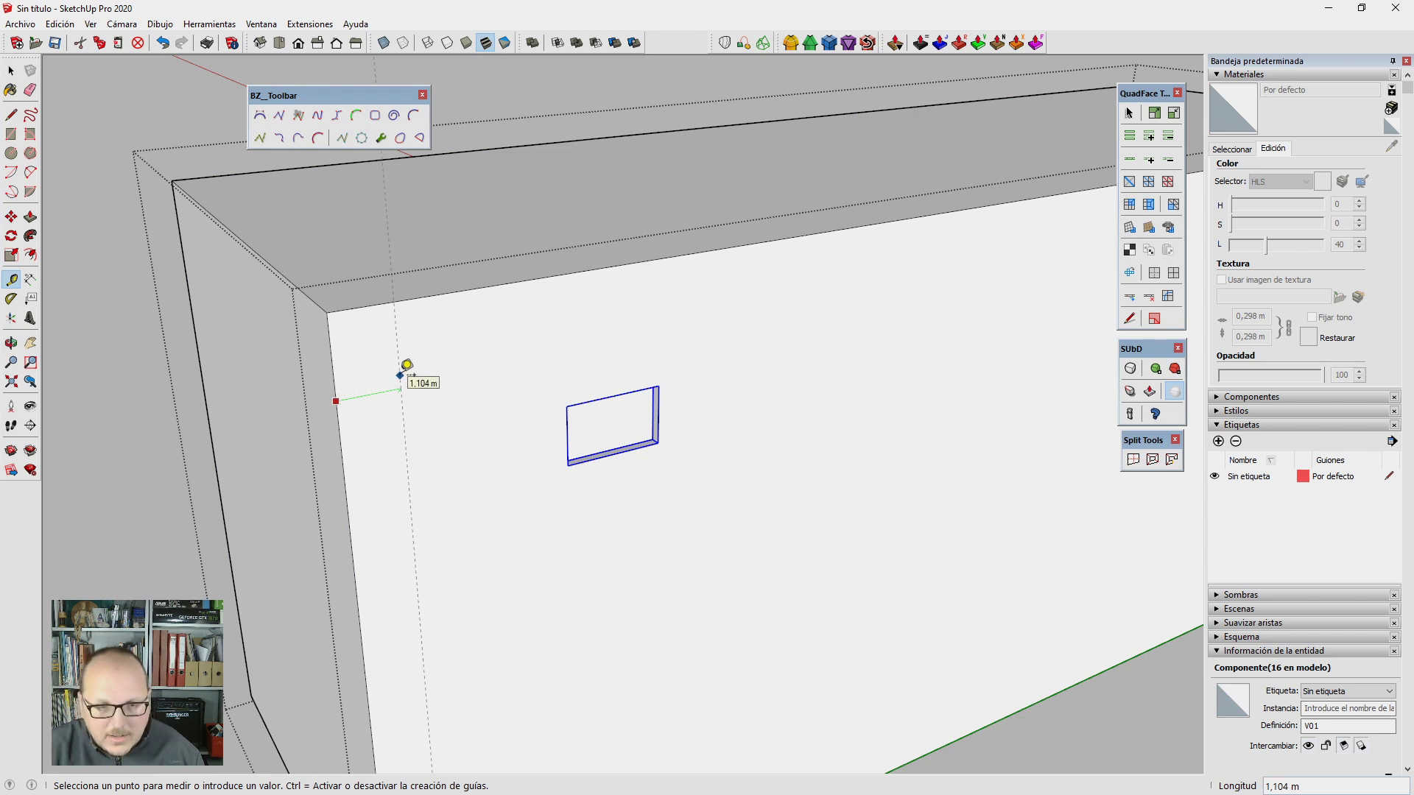
{"action": "type", "text": "2m"}
{"action": "key", "text": "Return"}
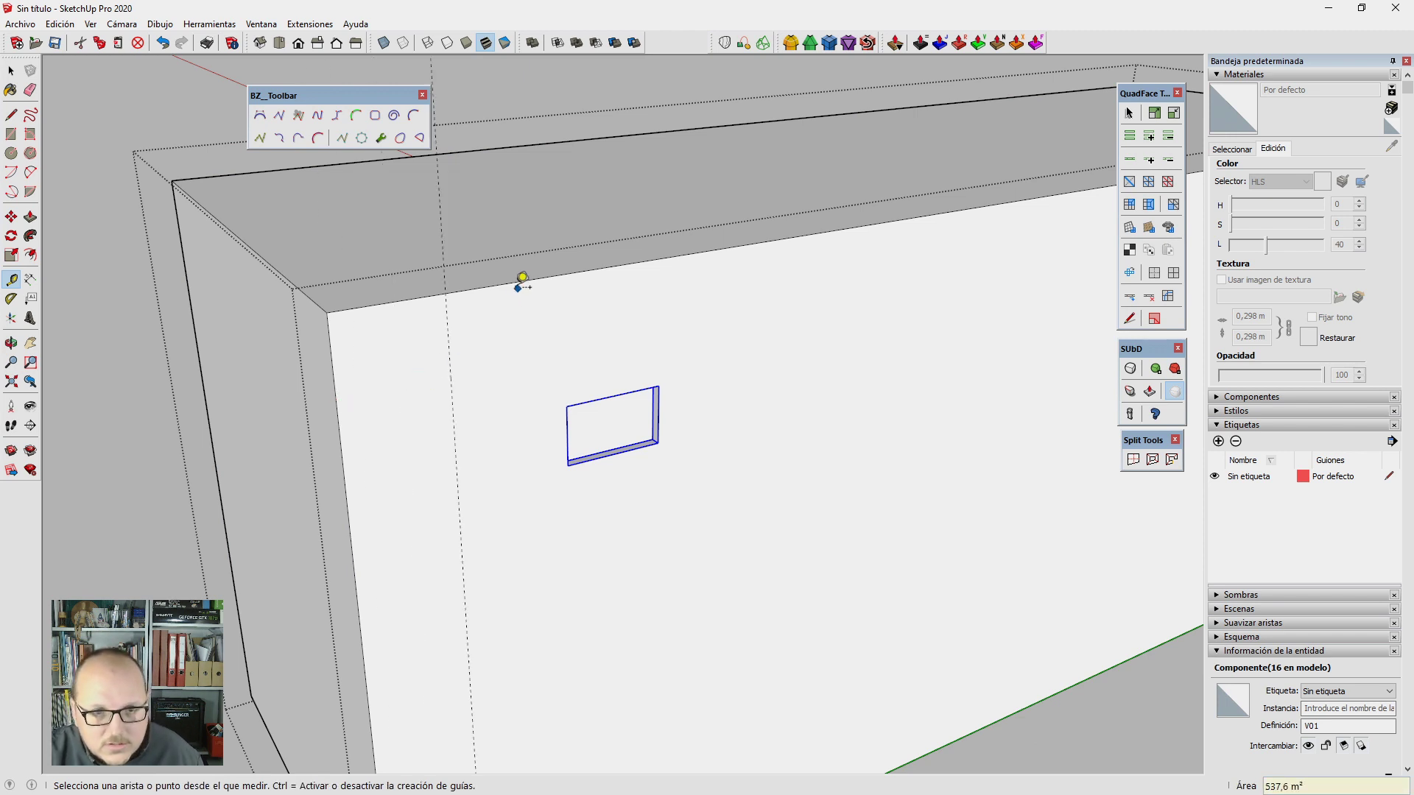
{"action": "left_click", "coordinate": [506, 283]}
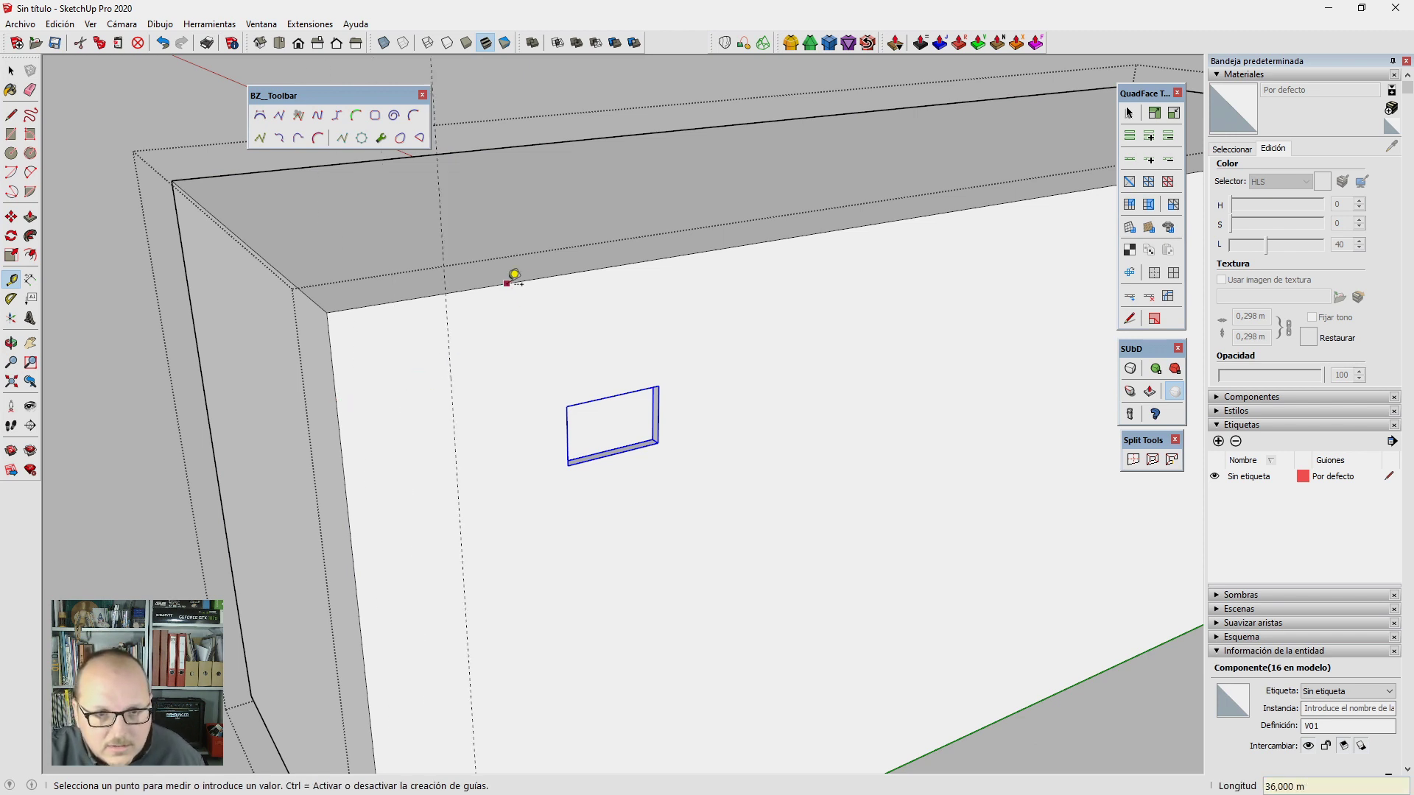
{"action": "left_click", "coordinate": [495, 346]}
{"action": "key", "text": "space"}
Step: Move the V01 window onto the guide line at the facade's left end
{"action": "scroll", "coordinate": [585, 409], "scroll_direction": "up", "scroll_amount": 1}
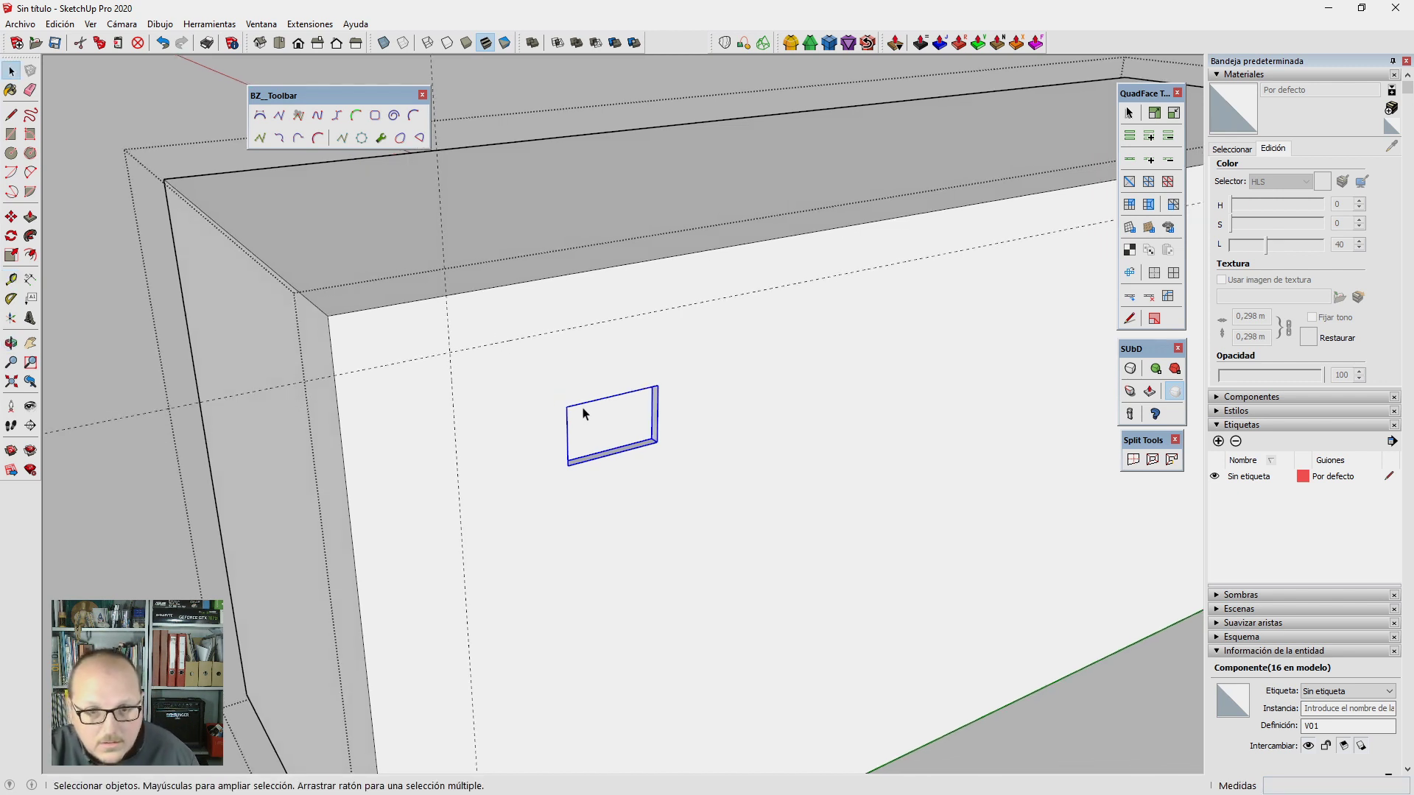
{"action": "middle_click_drag", "start_coordinate": [584, 404], "coordinate": [584, 420]}
{"action": "key", "text": "m"}
{"action": "left_click", "coordinate": [567, 403]}
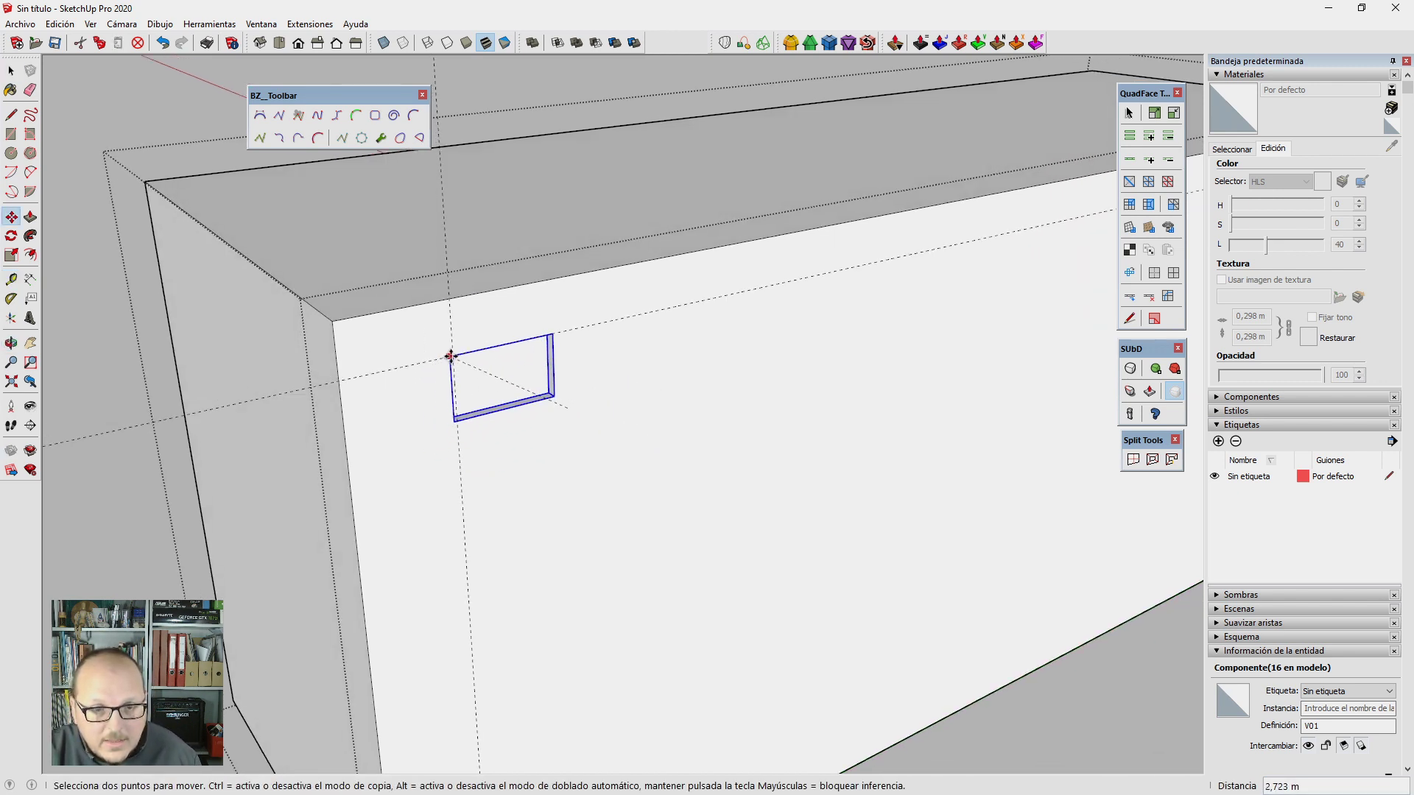
{"action": "left_click", "coordinate": [451, 354]}
{"action": "middle_click_drag", "start_coordinate": [451, 354], "coordinate": [498, 342]}
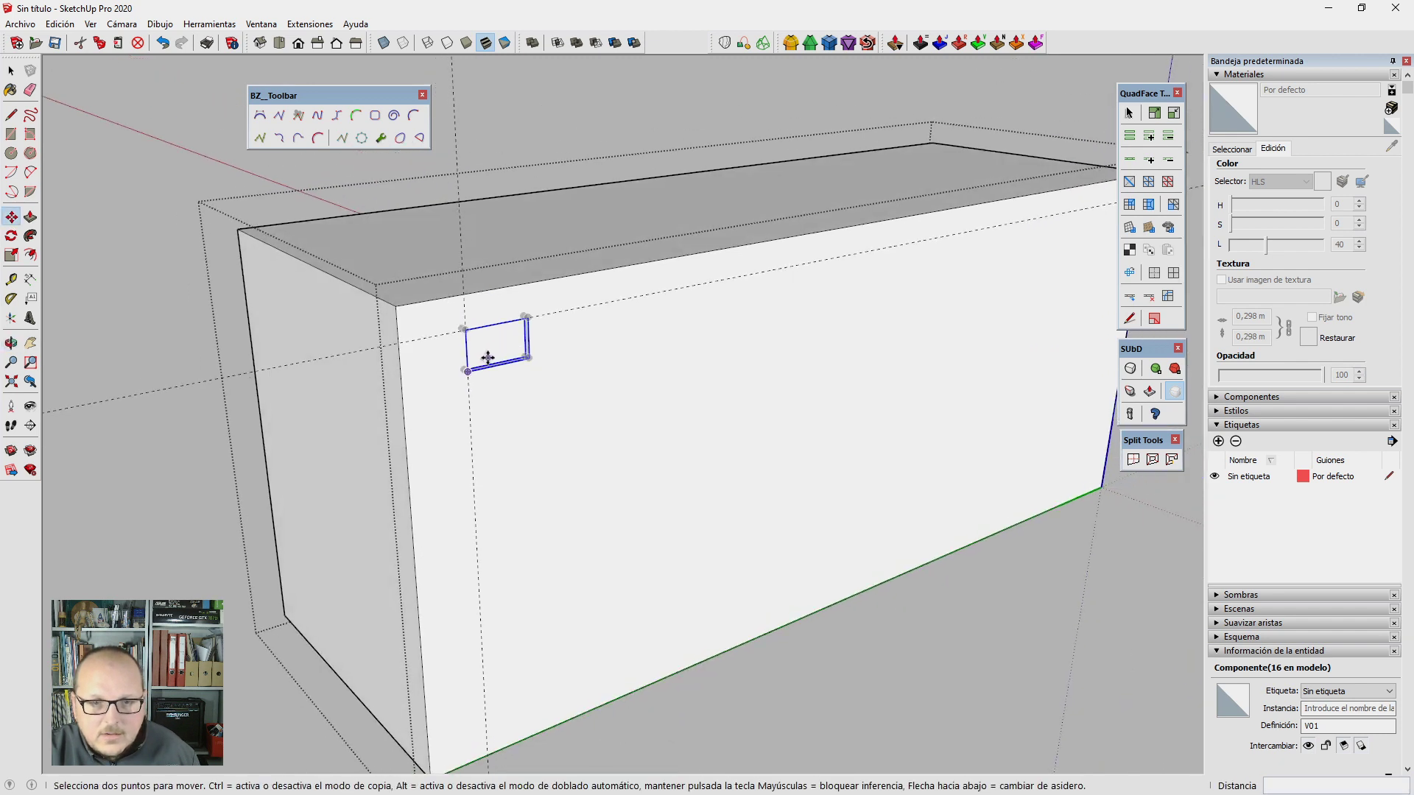
{"action": "scroll", "coordinate": [478, 339], "scroll_direction": "down", "scroll_amount": 1}
Step: Copy the window 3 m down four times (4x) and delete the bottom copy
{"action": "left_click", "coordinate": [461, 322]}
{"action": "key", "text": "ctrl"}
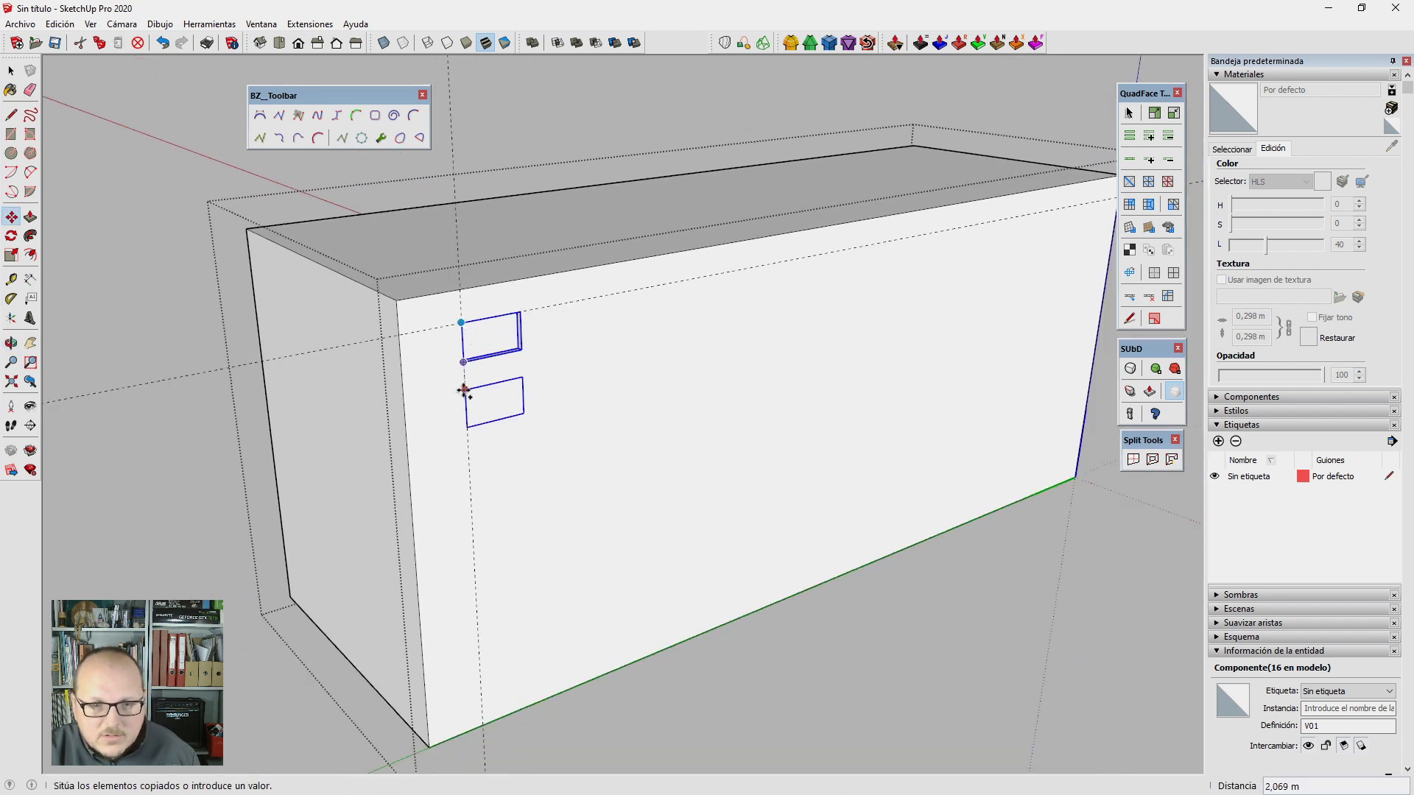
{"action": "type", "text": "3m"}
{"action": "key", "text": "Return"}
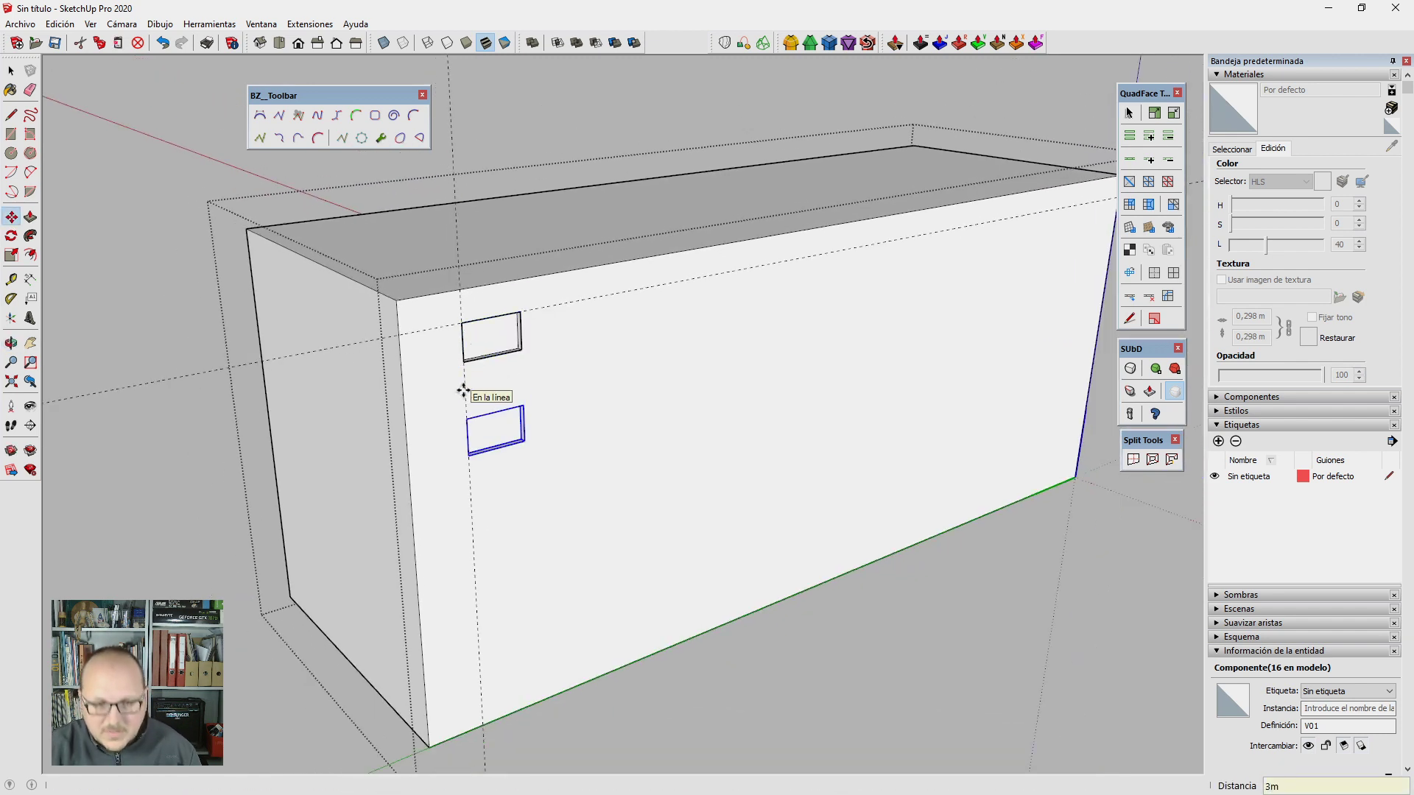
{"action": "type", "text": "4x"}
{"action": "key", "text": "Return"}
{"action": "key", "text": "space"}
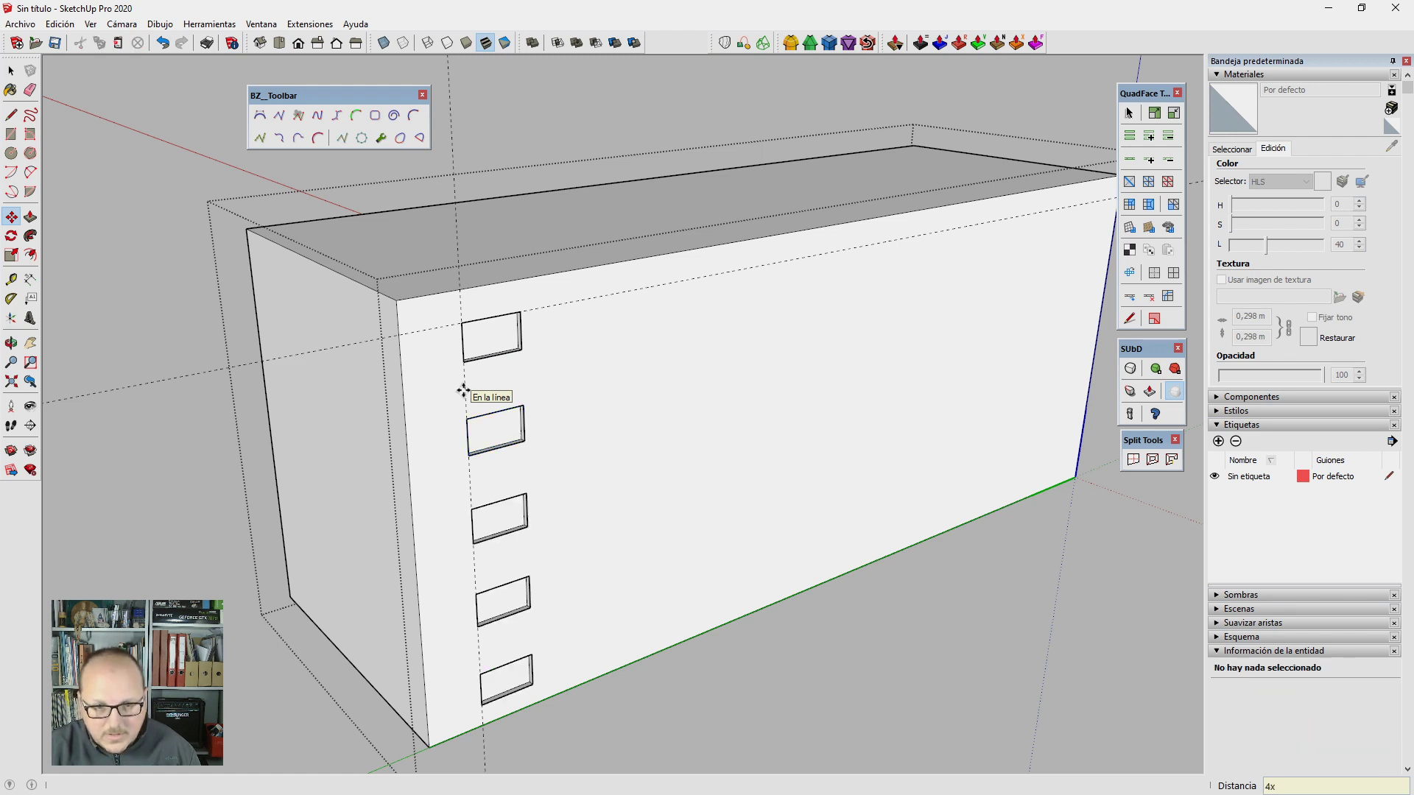
{"action": "left_click", "coordinate": [507, 679]}
{"action": "key", "text": "Delete"}
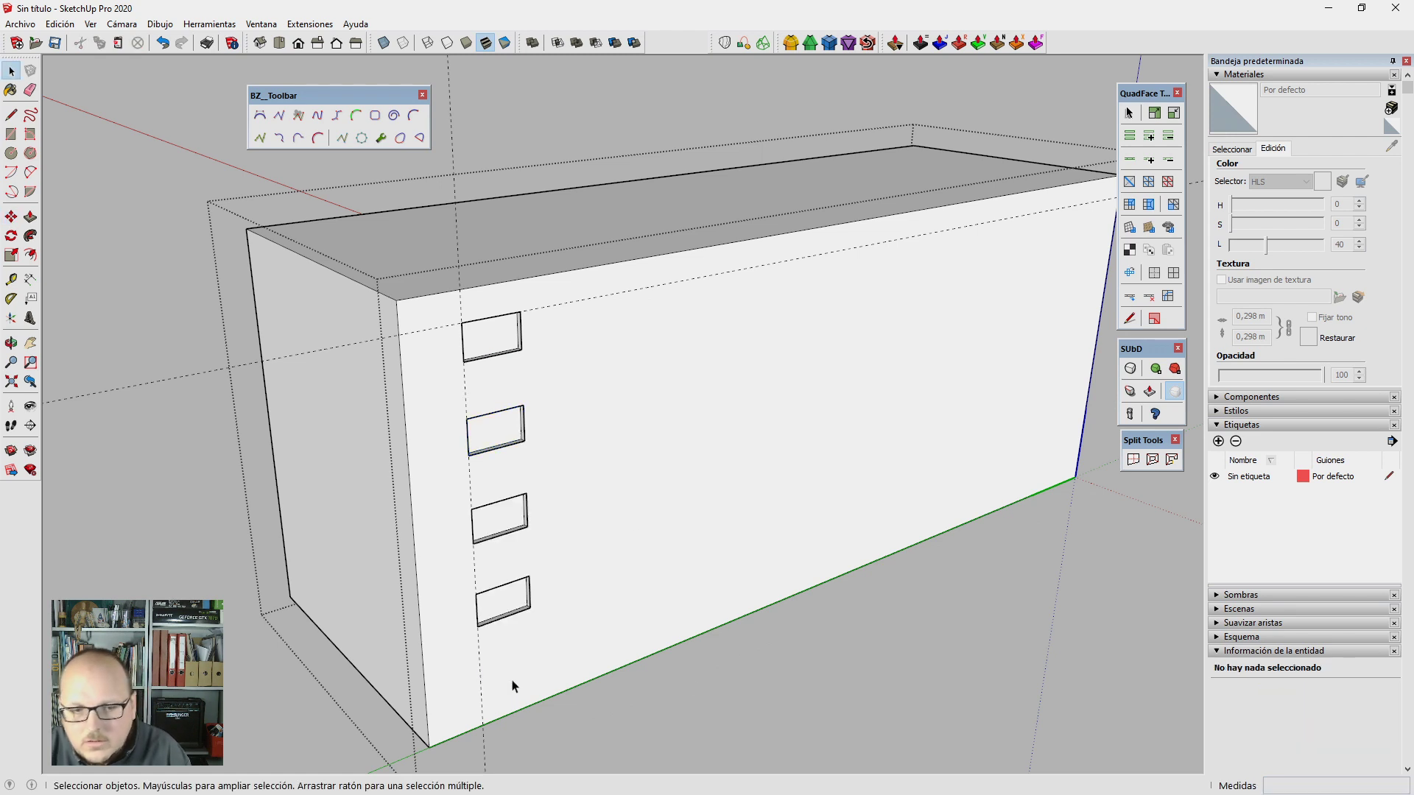
Step: Add a guide 2 m from the facade's right end
{"action": "middle_click_drag", "start_coordinate": [922, 553], "coordinate": [801, 600]}
{"action": "scroll", "coordinate": [917, 318], "scroll_direction": "down", "scroll_amount": 3}
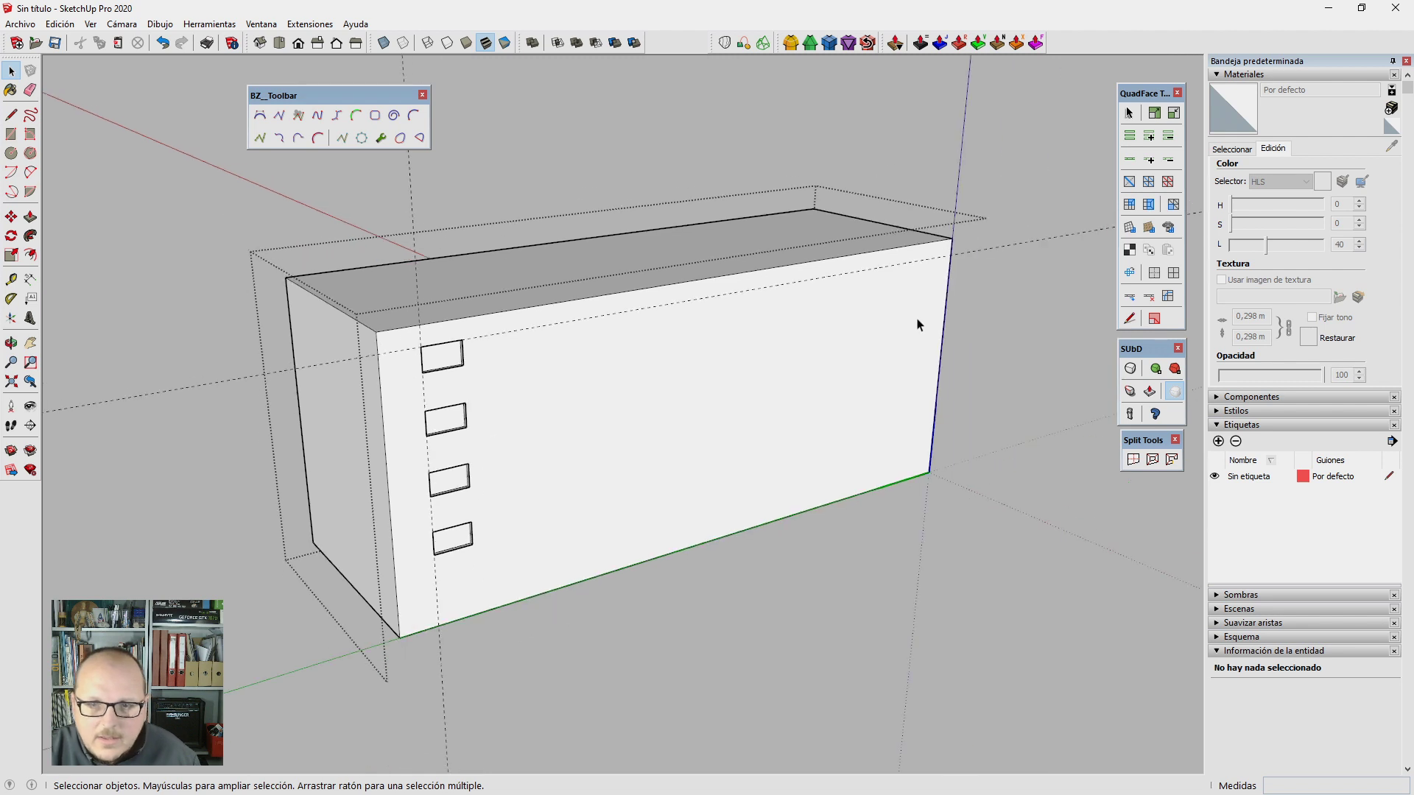
{"action": "key", "text": "t"}
{"action": "left_click", "coordinate": [946, 303]}
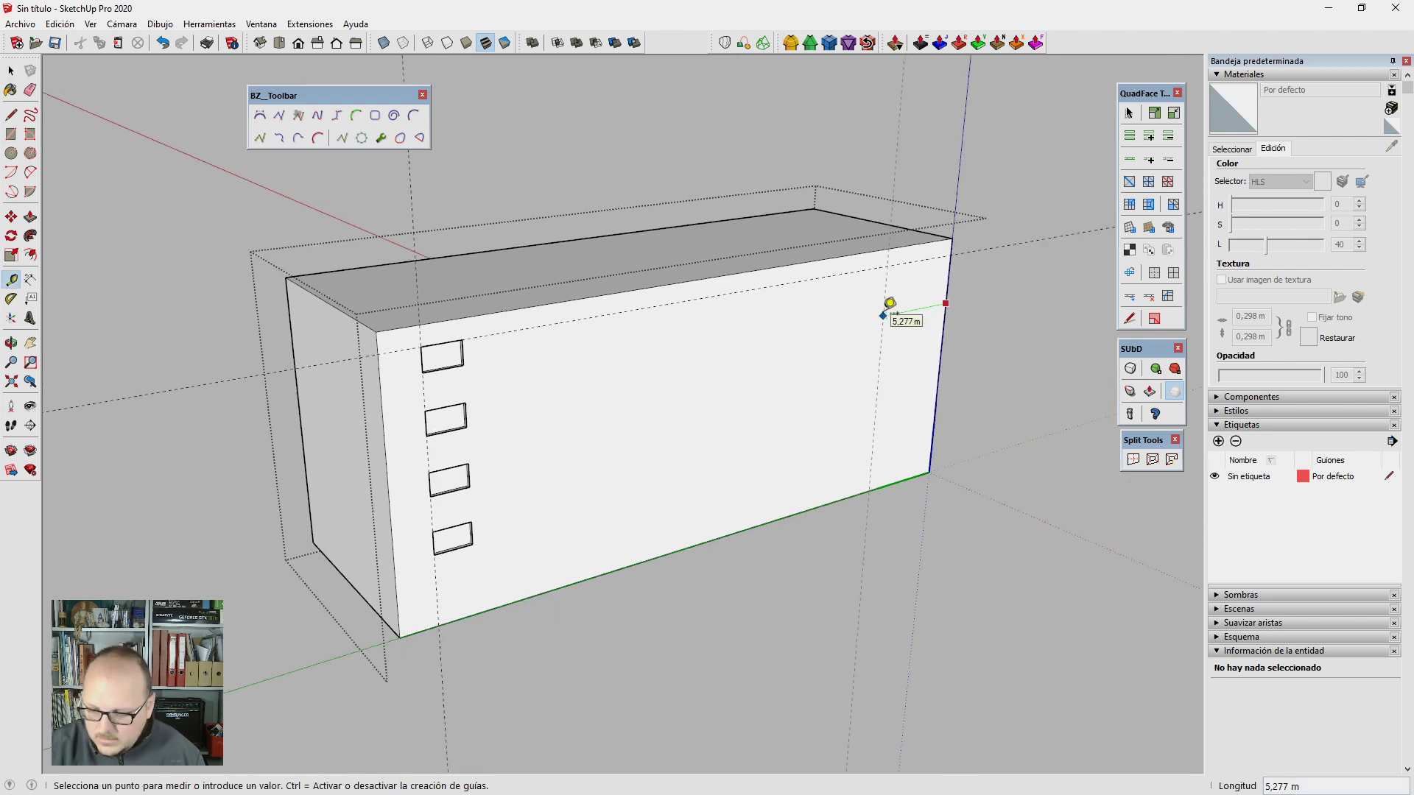
{"action": "type", "text": "2m"}
{"action": "key", "text": "Return"}
{"action": "key", "text": "space"}
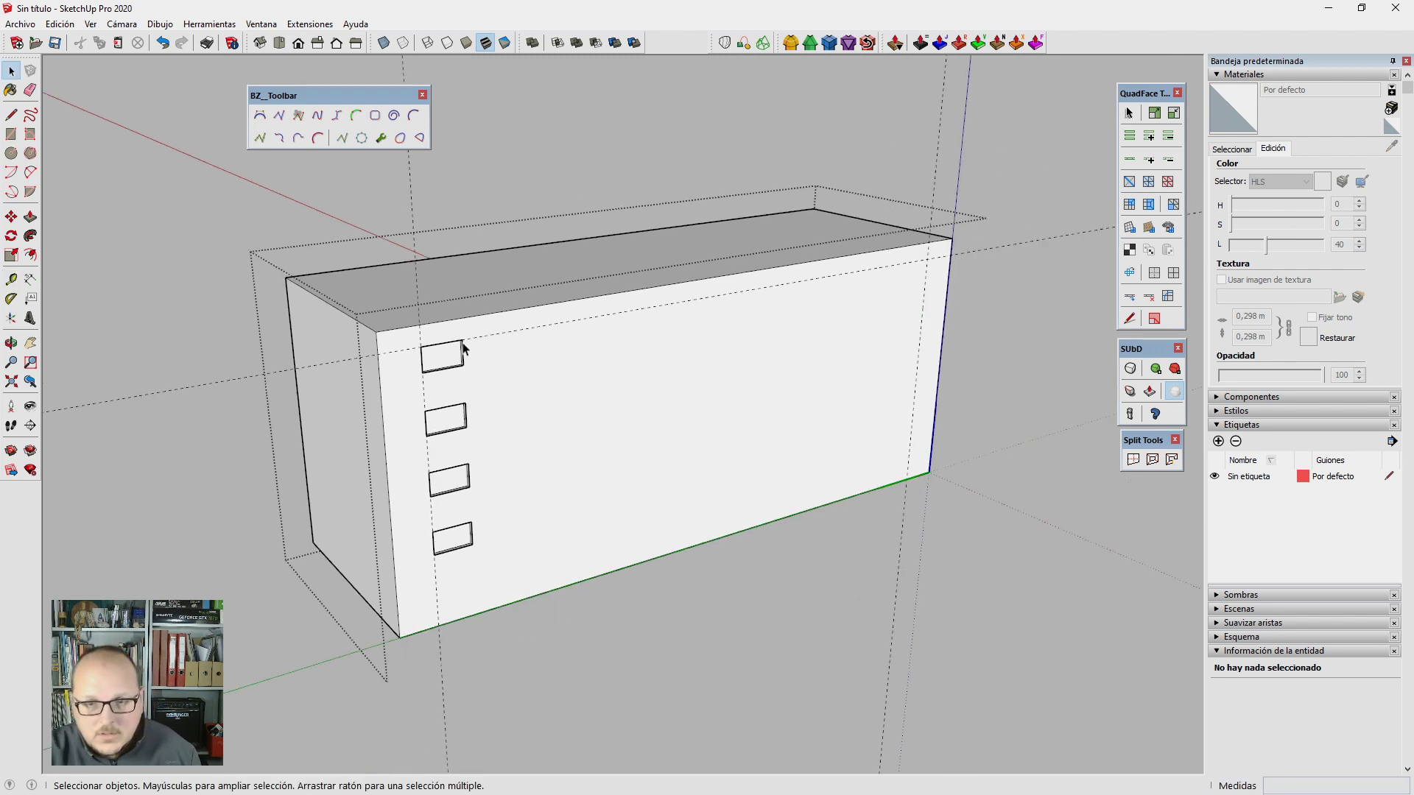
Step: Select all four windows in the column
{"action": "left_click", "coordinate": [444, 369]}
{"action": "left_click", "coordinate": [454, 417], "text": "shift"}
{"action": "left_click", "coordinate": [458, 492], "text": "shift"}
{"action": "left_click", "coordinate": [461, 548], "text": "shift"}
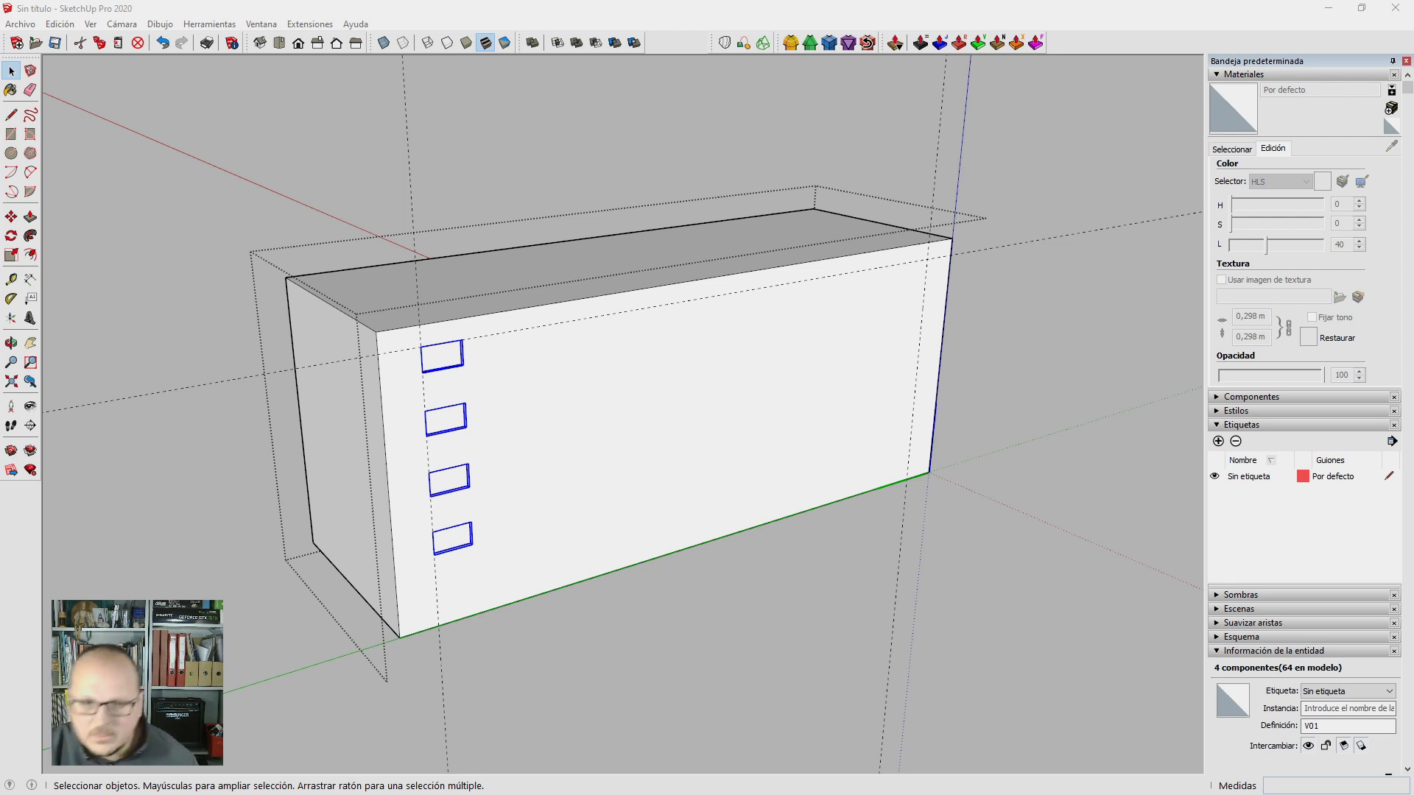
{"action": "middle_click_drag", "start_coordinate": [389, 472], "coordinate": [474, 489]}
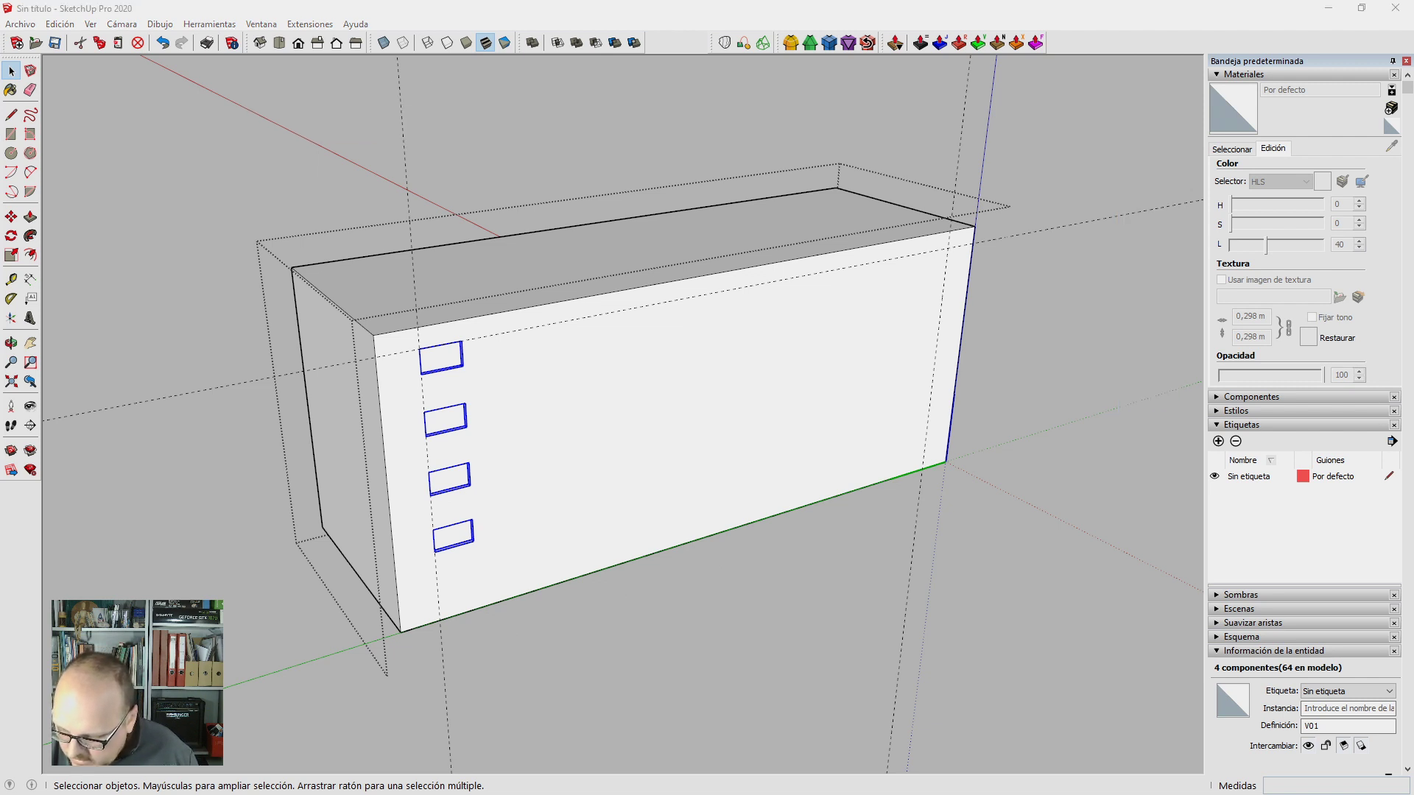
{"action": "middle_click_drag", "start_coordinate": [492, 479], "coordinate": [444, 440]}
Step: Copy the four-window column 30 m along the facade and divide it into nine equal copies
{"action": "key", "text": "m"}
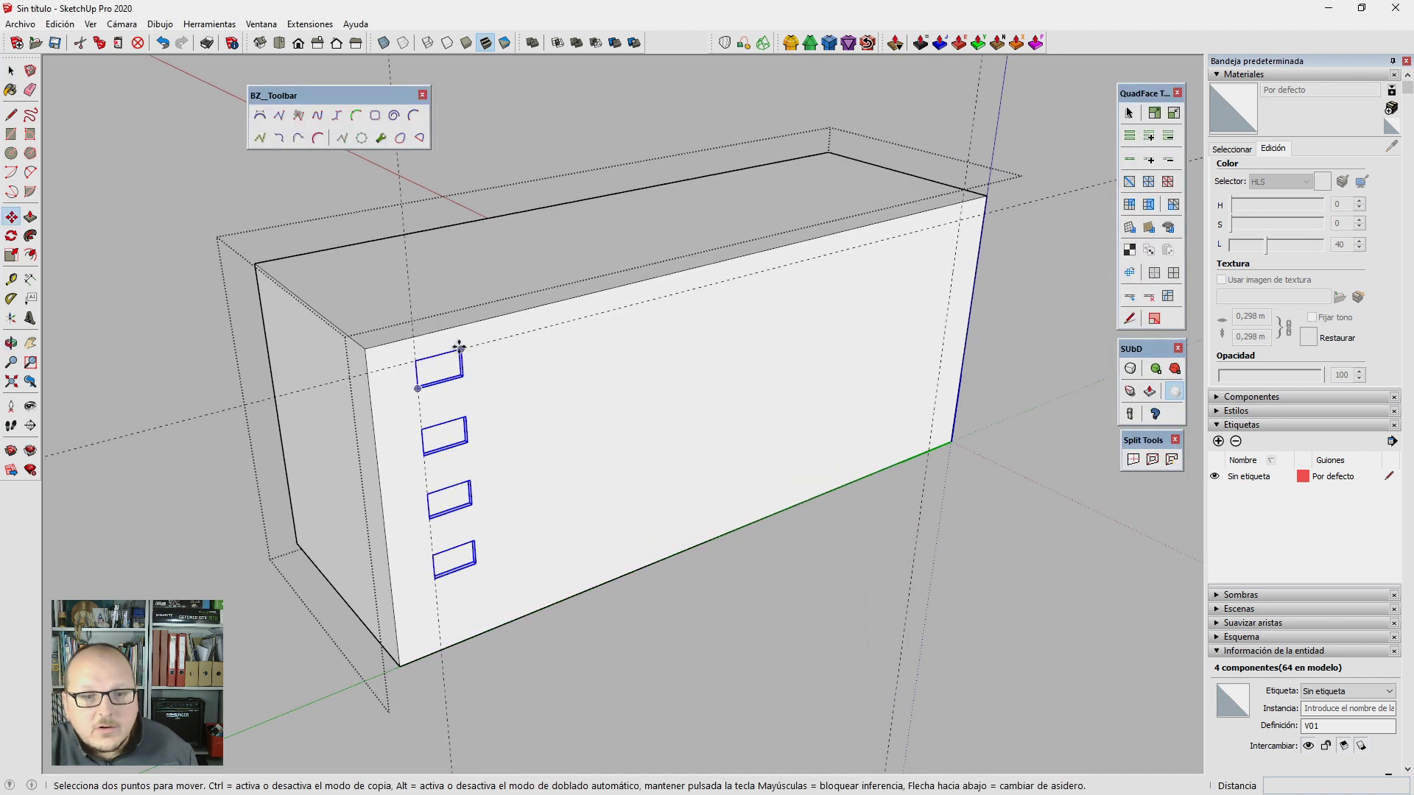
{"action": "left_click", "coordinate": [468, 345]}
{"action": "key", "text": "ctrl"}
{"action": "type", "text": "30"}
{"action": "key", "text": "Return"}
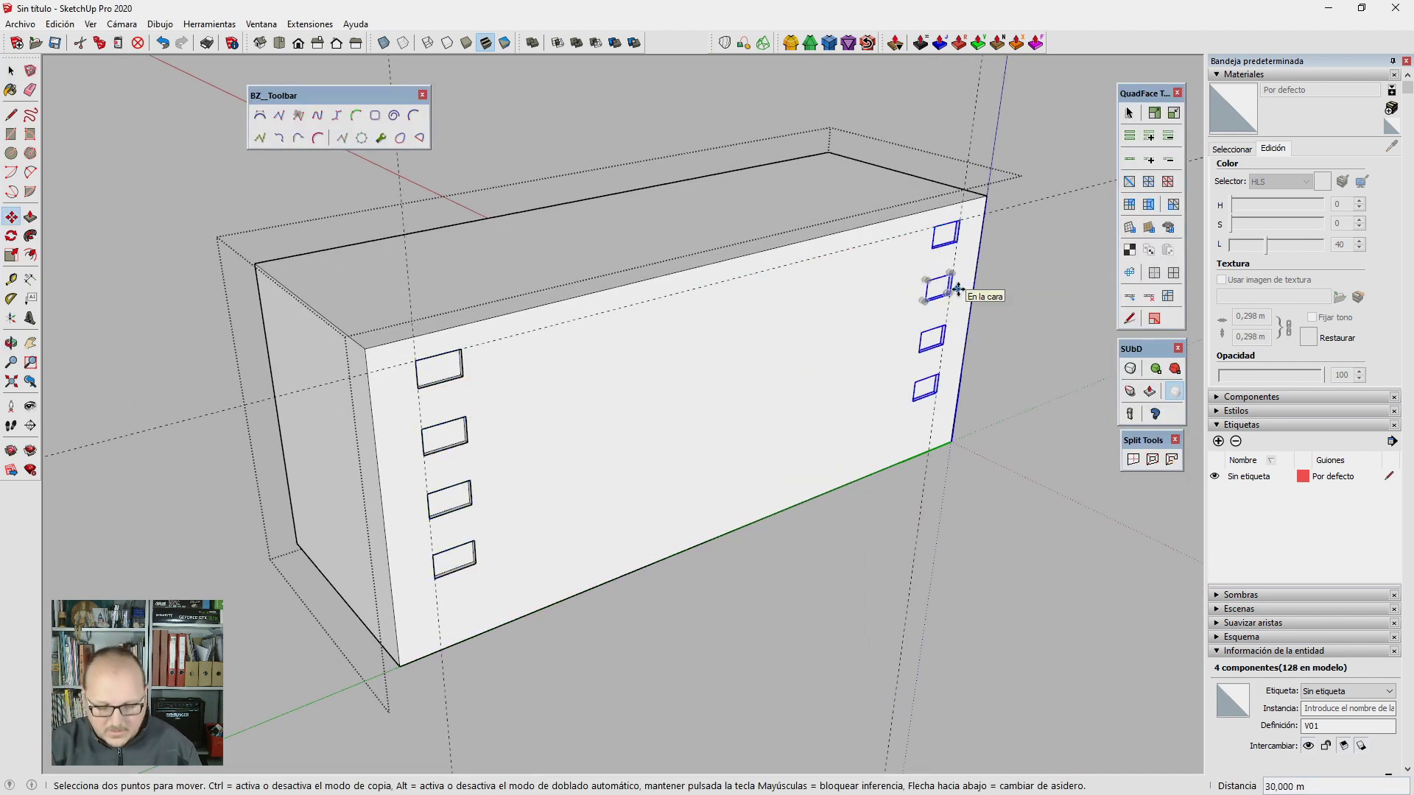
{"action": "type", "text": "9/"}
{"action": "key", "text": "Return"}
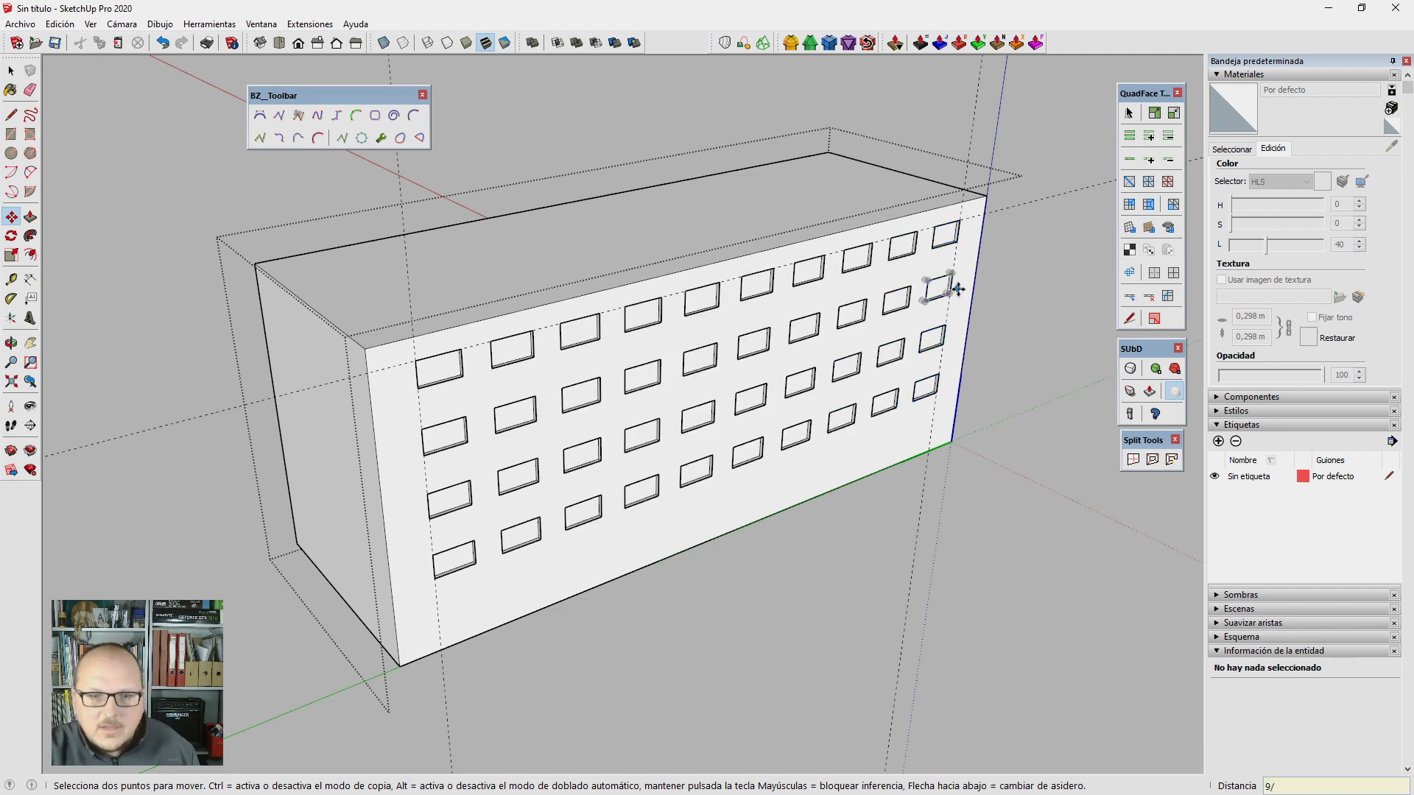
{"action": "key", "text": "space"}
Step: Orbit to the facade windows and open a V01 window component for editing
{"action": "middle_click_drag", "start_coordinate": [789, 479], "coordinate": [740, 318]}
{"action": "scroll", "coordinate": [442, 315], "scroll_direction": "up", "scroll_amount": 3}
{"action": "scroll", "coordinate": [467, 306], "scroll_direction": "up", "scroll_amount": 3}
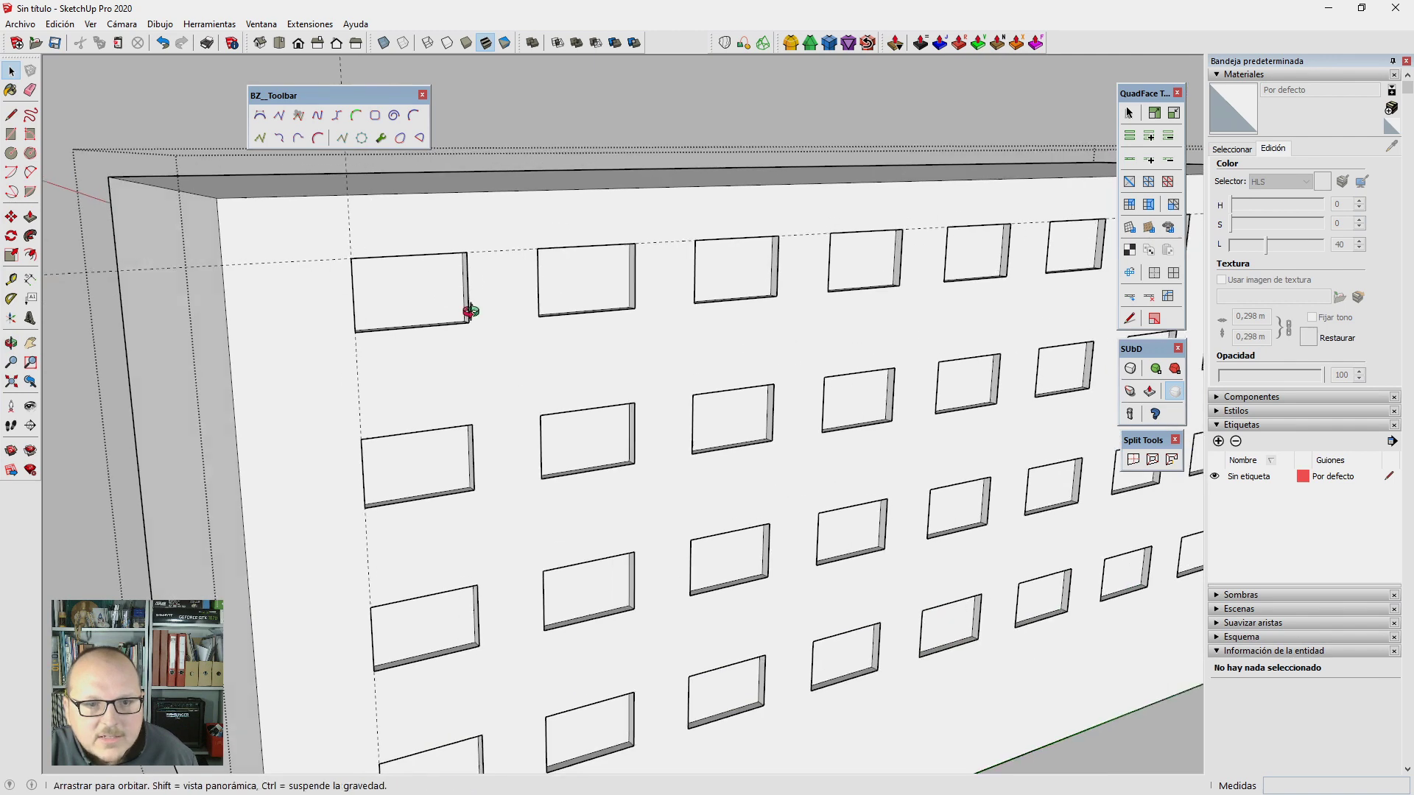
{"action": "scroll", "coordinate": [511, 217], "scroll_direction": "up", "scroll_amount": 2}
{"action": "scroll", "coordinate": [332, 308], "scroll_direction": "up", "scroll_amount": 2}
{"action": "scroll", "coordinate": [333, 308], "scroll_direction": "up", "scroll_amount": 2}
{"action": "middle_click_drag", "start_coordinate": [468, 243], "coordinate": [467, 316]}
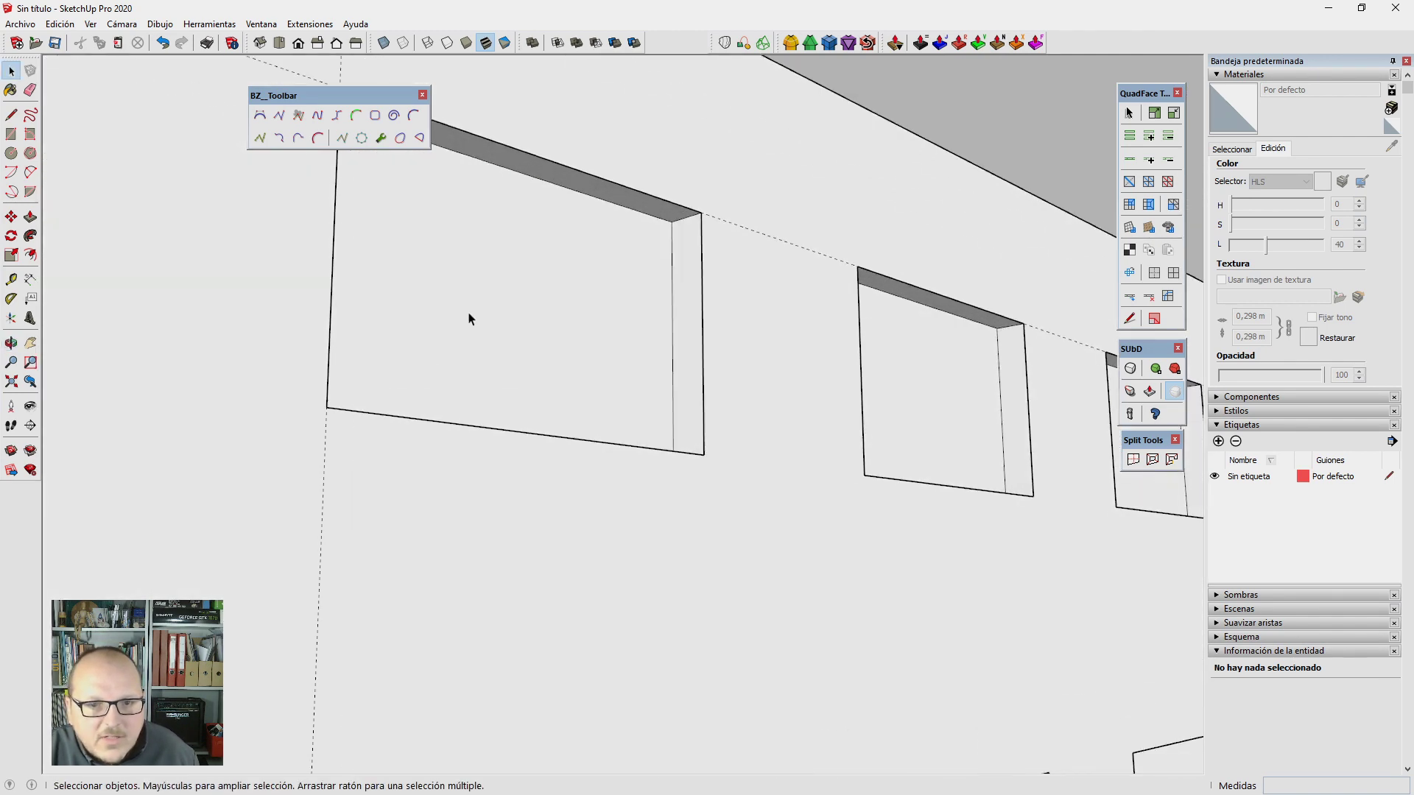
{"action": "scroll", "coordinate": [615, 262], "scroll_direction": "down", "scroll_amount": 2}
{"action": "scroll", "coordinate": [573, 257], "scroll_direction": "down", "scroll_amount": 2}
{"action": "scroll", "coordinate": [573, 257], "scroll_direction": "up", "scroll_amount": 2}
{"action": "double_click", "coordinate": [583, 236]}
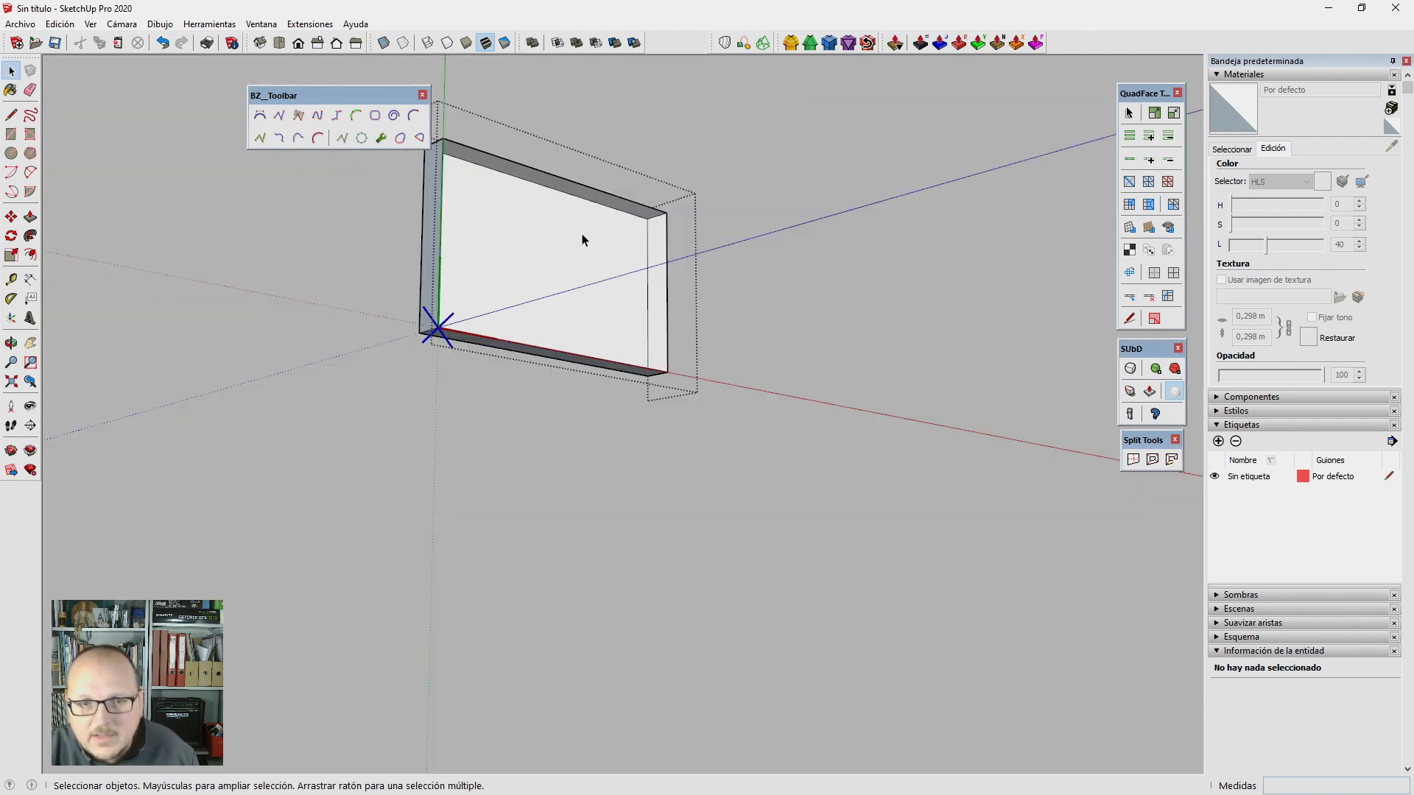
{"action": "mouse_move", "coordinate": [583, 237]}
{"action": "middle_mouse_down"}
{"action": "mouse_move", "coordinate": [589, 214]}
{"action": "mouse_move", "coordinate": [615, 240]}
{"action": "mouse_move", "coordinate": [561, 469]}
{"action": "middle_mouse_up"}
Step: Copy the window box's bottom inner edge 5 cm upward
{"action": "key", "text": "l"}
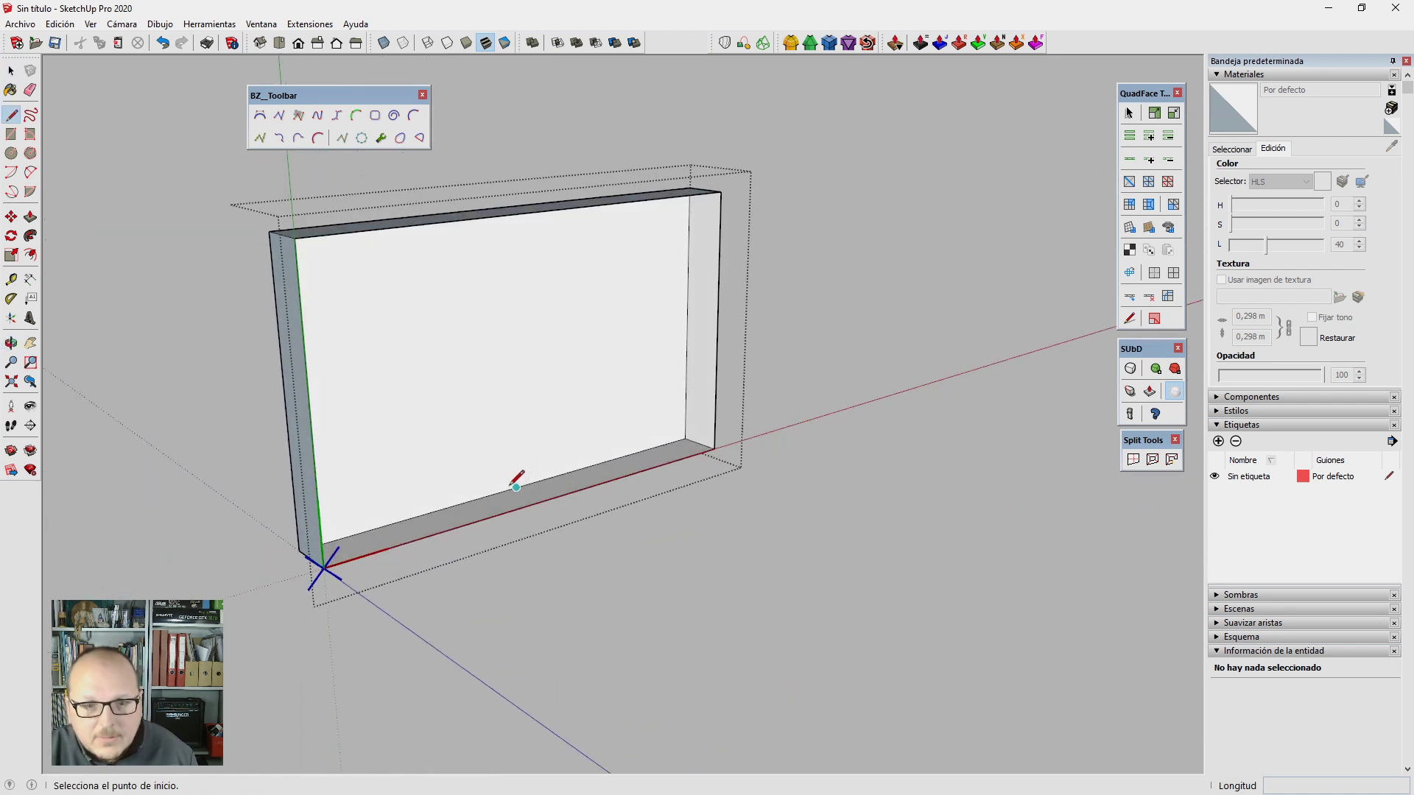
{"action": "scroll", "coordinate": [527, 508], "scroll_direction": "up", "scroll_amount": 1}
{"action": "scroll", "coordinate": [672, 427], "scroll_direction": "up", "scroll_amount": 2}
{"action": "scroll", "coordinate": [674, 426], "scroll_direction": "down", "scroll_amount": 2}
{"action": "scroll", "coordinate": [696, 417], "scroll_direction": "up", "scroll_amount": 2}
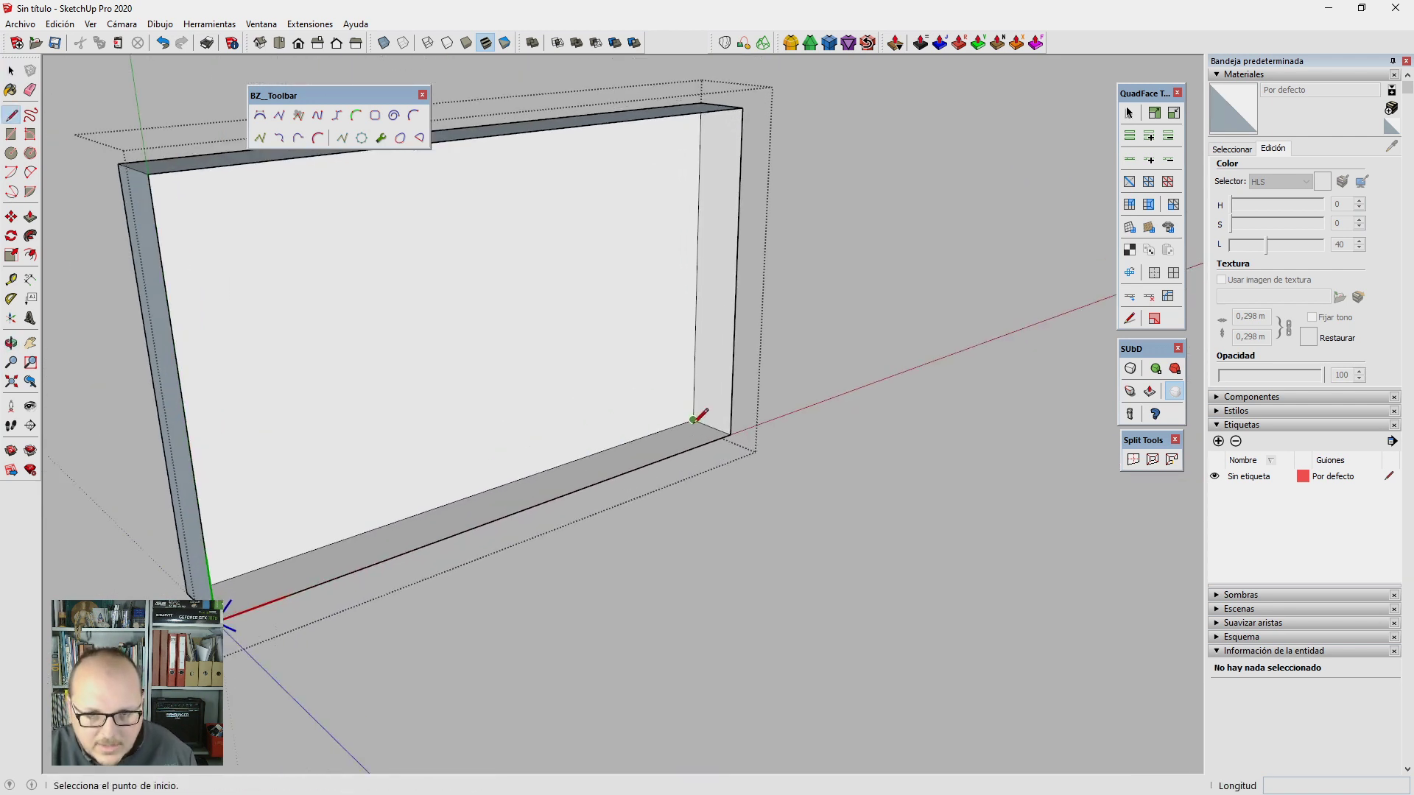
{"action": "key", "text": "space"}
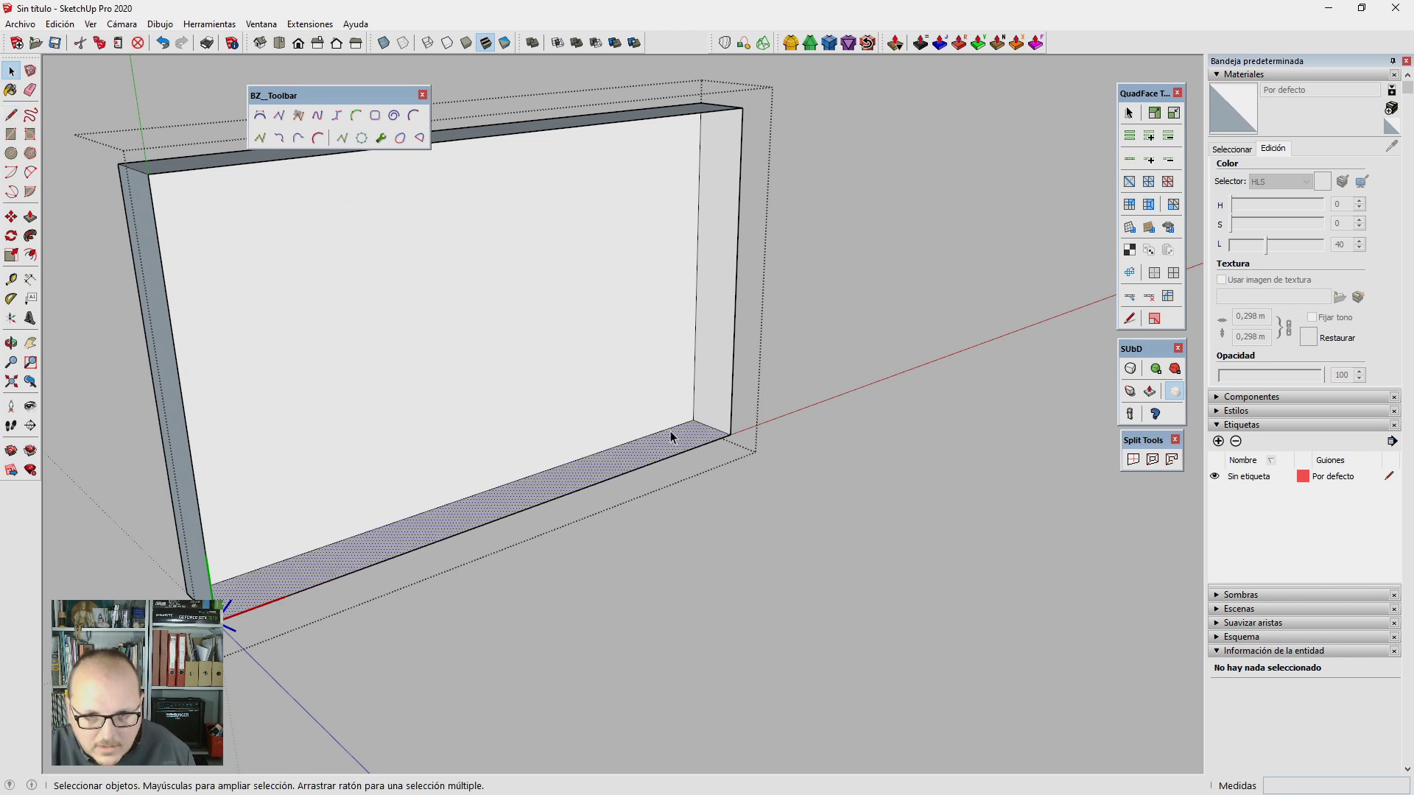
{"action": "left_click", "coordinate": [671, 428]}
{"action": "scroll", "coordinate": [673, 431], "scroll_direction": "up", "scroll_amount": 3}
{"action": "key", "text": "m"}
{"action": "left_click", "coordinate": [713, 411]}
{"action": "key", "text": "ctrl"}
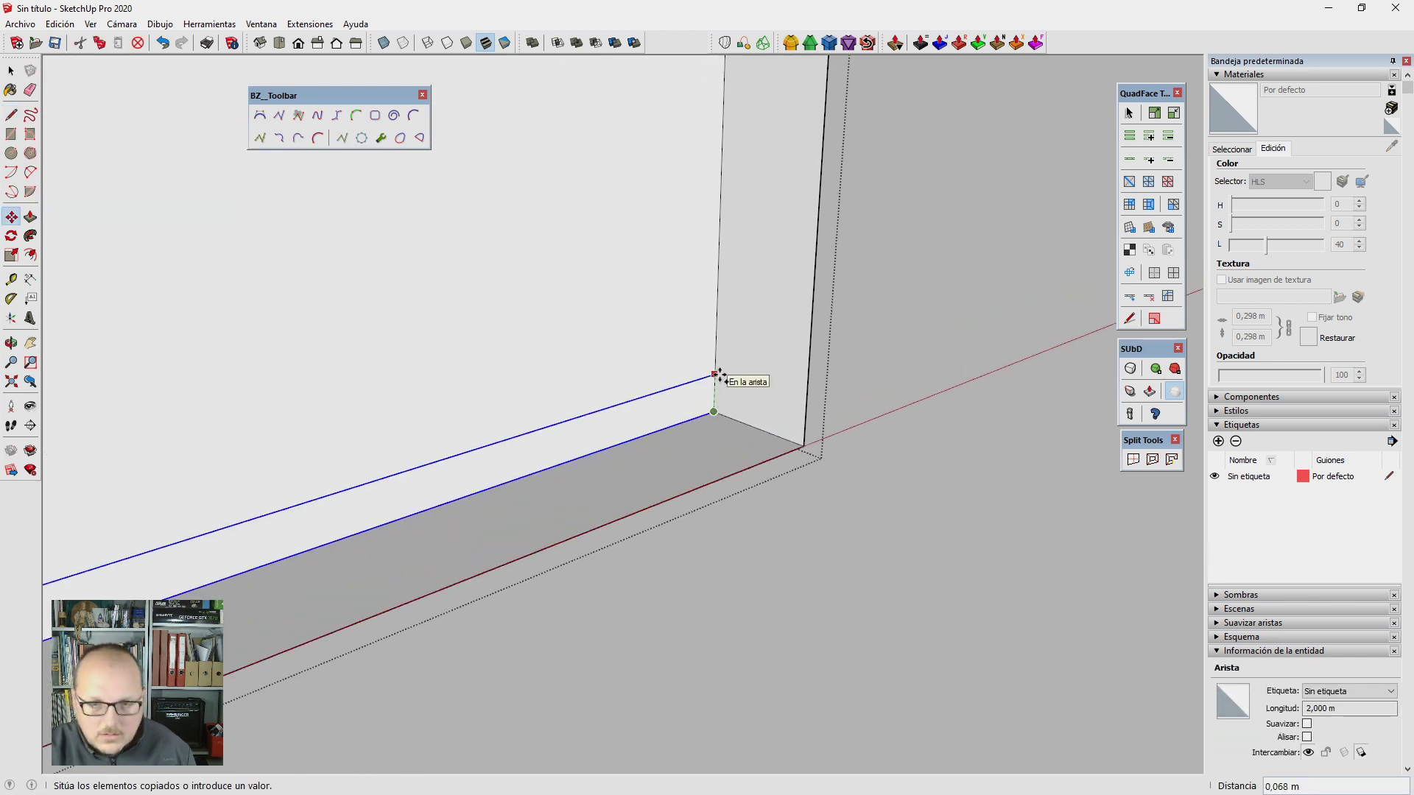
{"action": "type", "text": "5cm"}
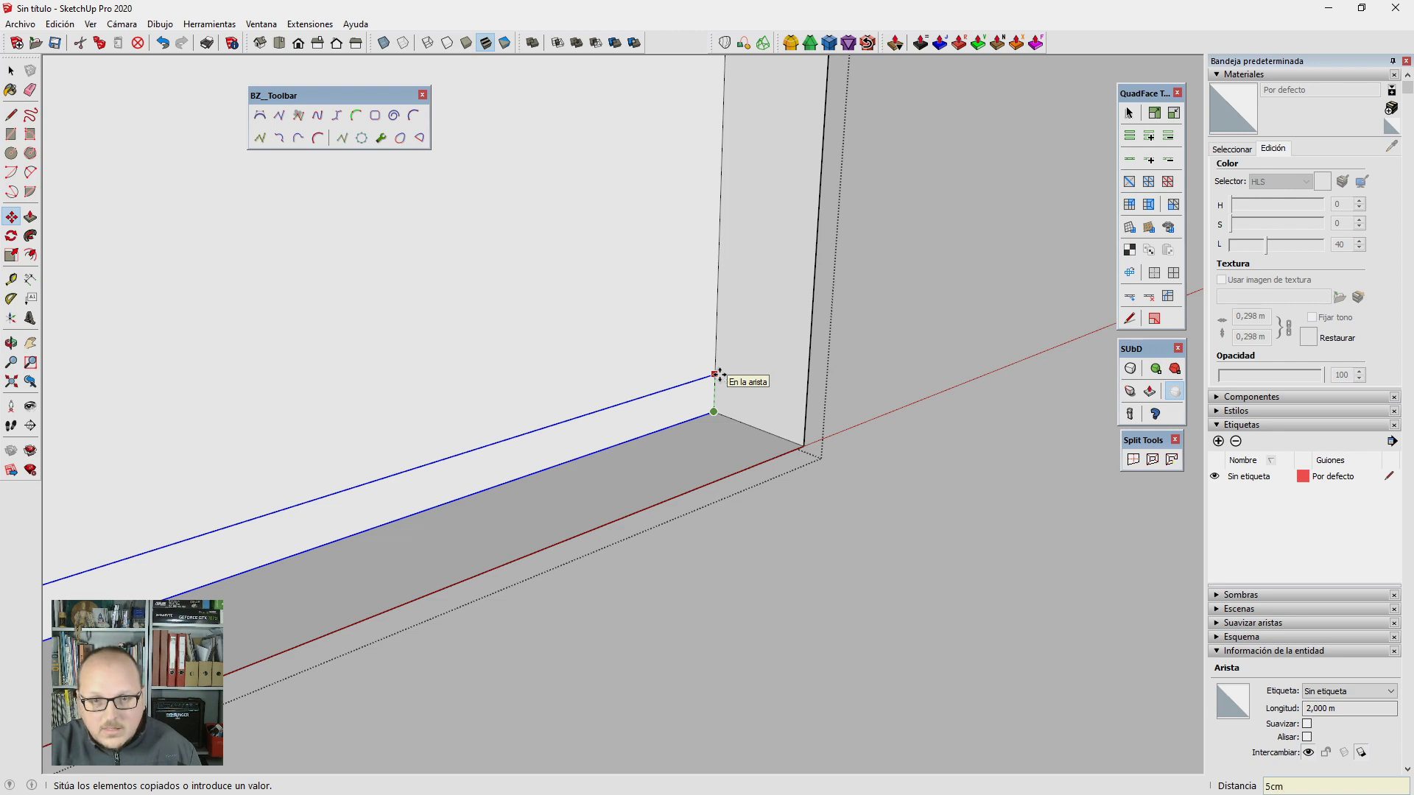
{"action": "key", "text": "Return"}
Step: Push/pull the bottom strip out 5 cm to form the sill
{"action": "key", "text": "p"}
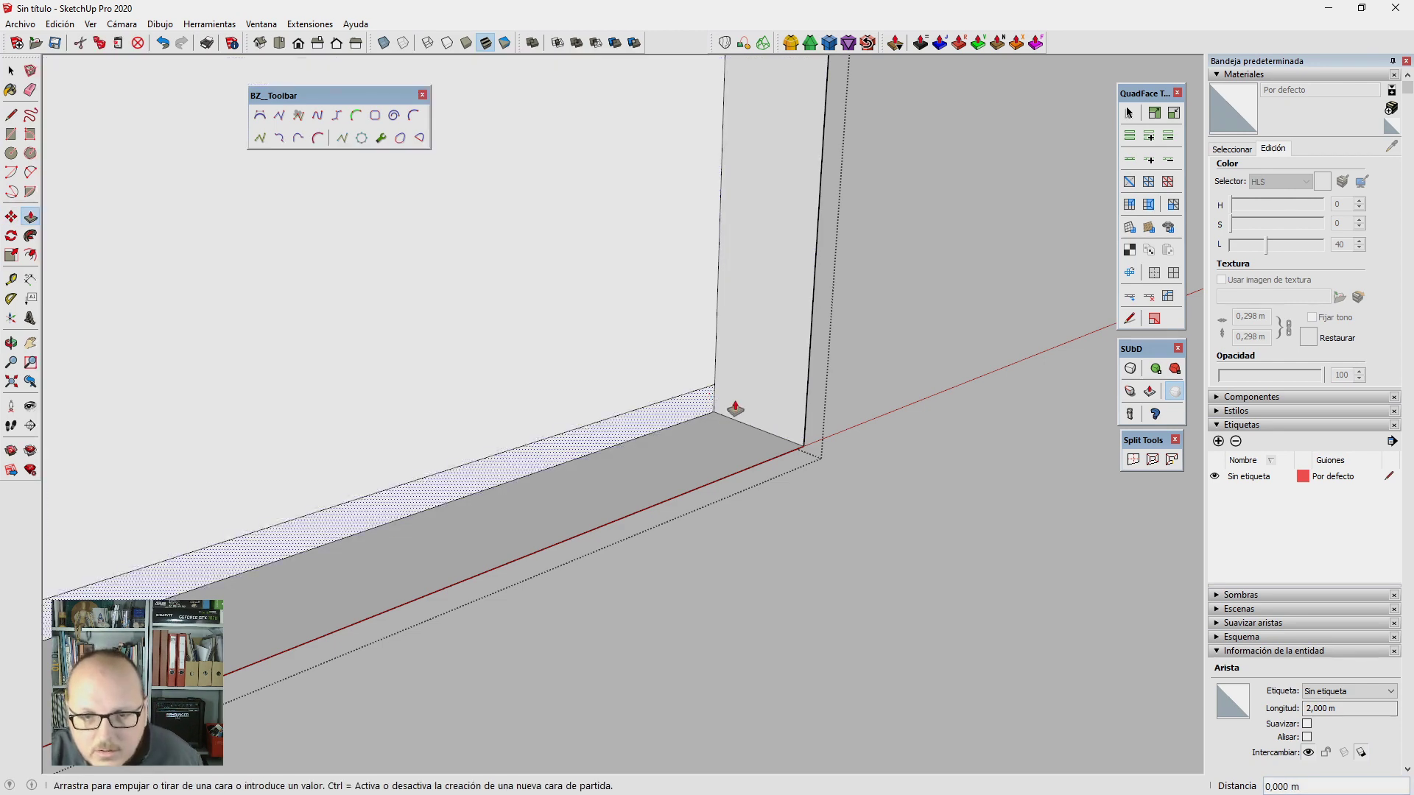
{"action": "left_click_drag", "start_coordinate": [734, 409], "coordinate": [815, 466]}
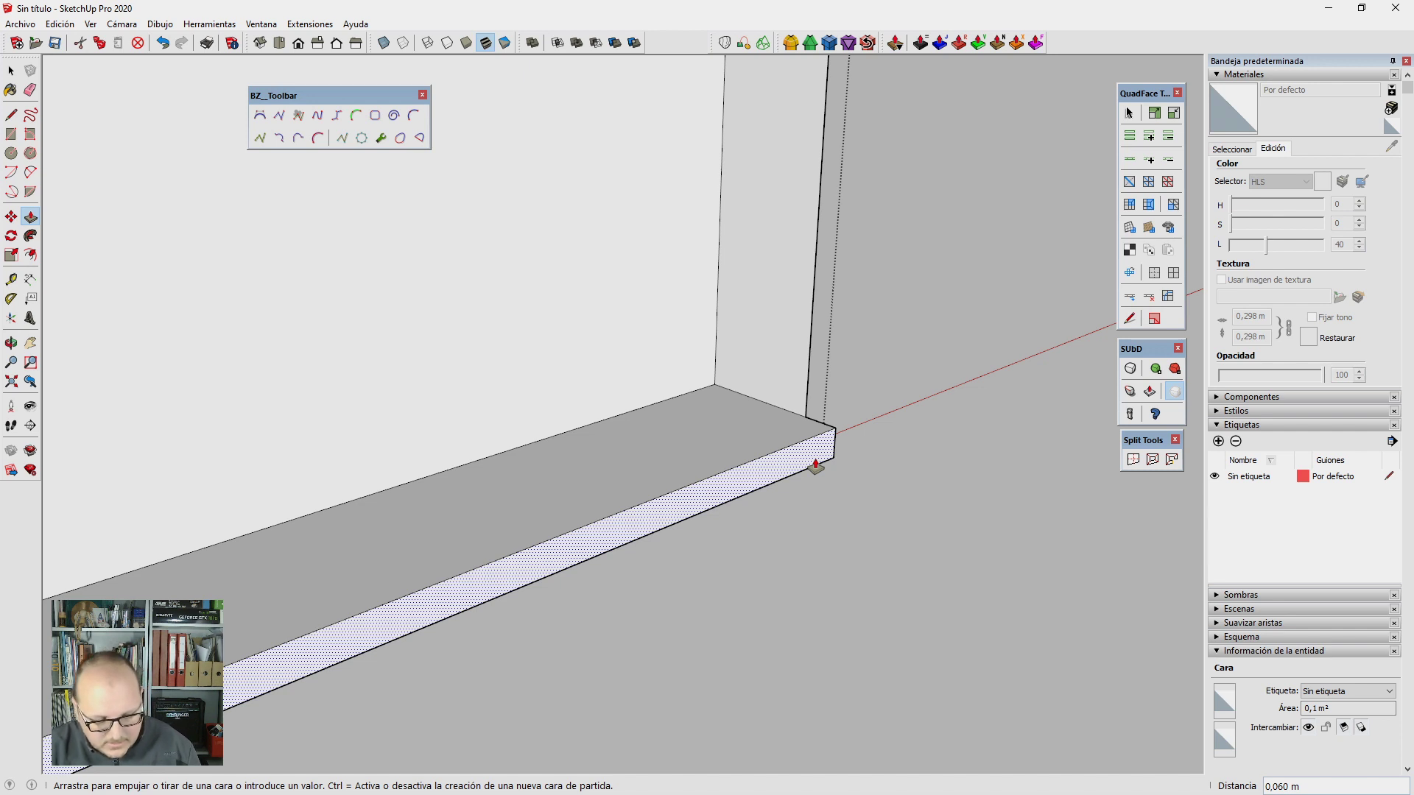
{"action": "type", "text": "5"}
{"action": "key", "text": "Return"}
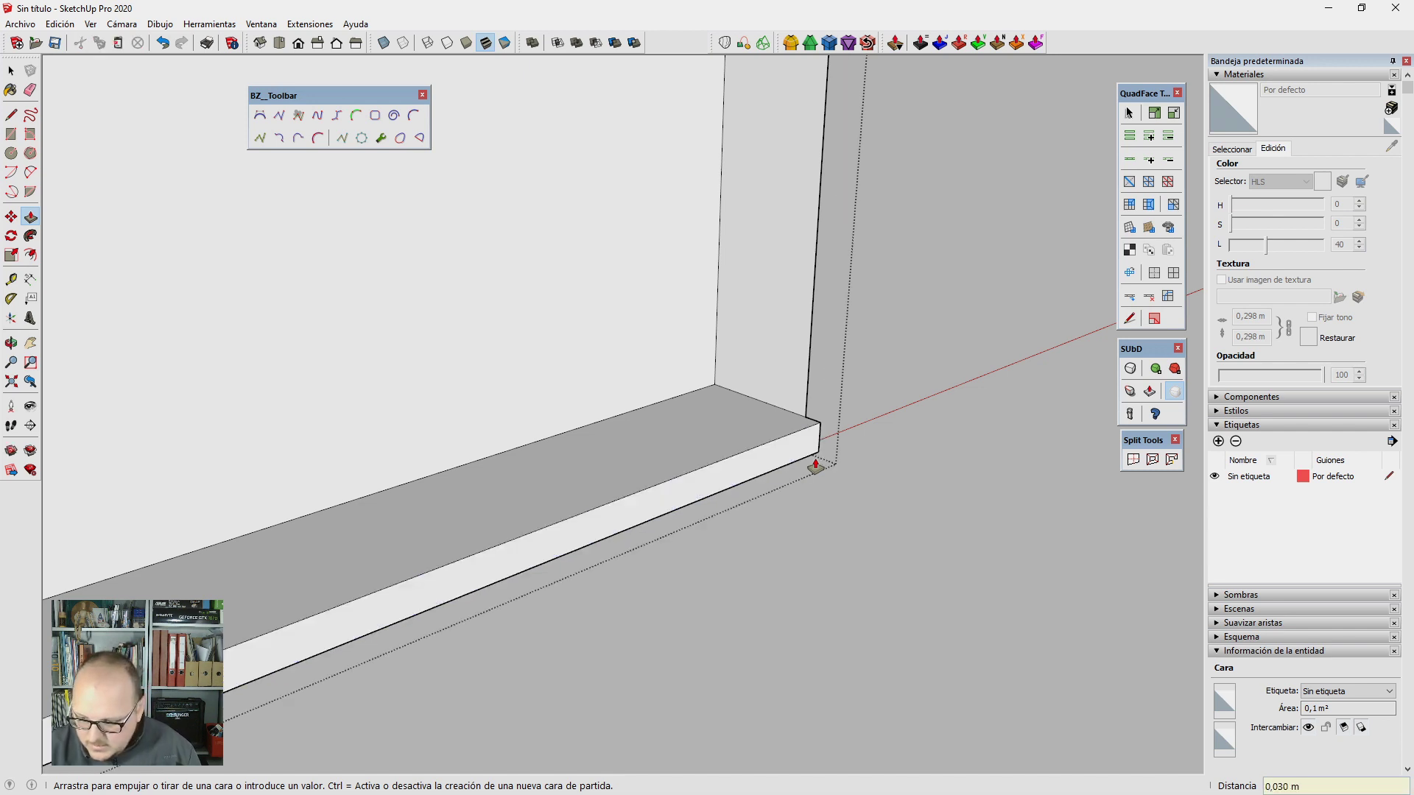
{"action": "key", "text": "space"}
{"action": "scroll", "coordinate": [816, 471], "scroll_direction": "up", "scroll_amount": 2}
{"action": "scroll", "coordinate": [830, 368], "scroll_direction": "up", "scroll_amount": 2}
{"action": "scroll", "coordinate": [835, 365], "scroll_direction": "up", "scroll_amount": 5}
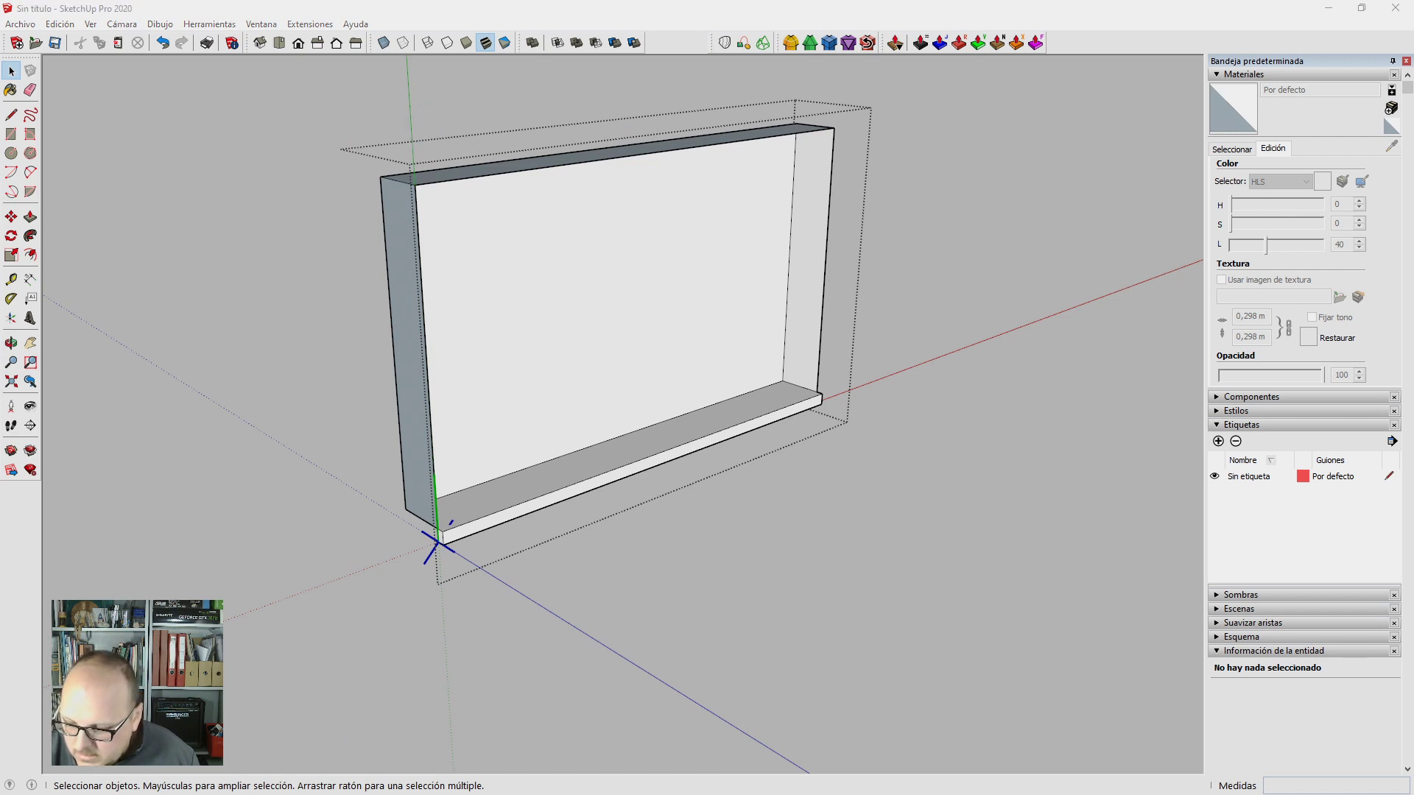
{"action": "left_click", "coordinate": [402, 557]}
{"action": "scroll", "coordinate": [390, 595], "scroll_direction": "up", "scroll_amount": 3}
{"action": "scroll", "coordinate": [435, 569], "scroll_direction": "up", "scroll_amount": 3}
Step: Extend the sill's left end by 5 cm with Push/Pull
{"action": "key", "text": "p"}
{"action": "scroll", "coordinate": [434, 568], "scroll_direction": "up", "scroll_amount": 3}
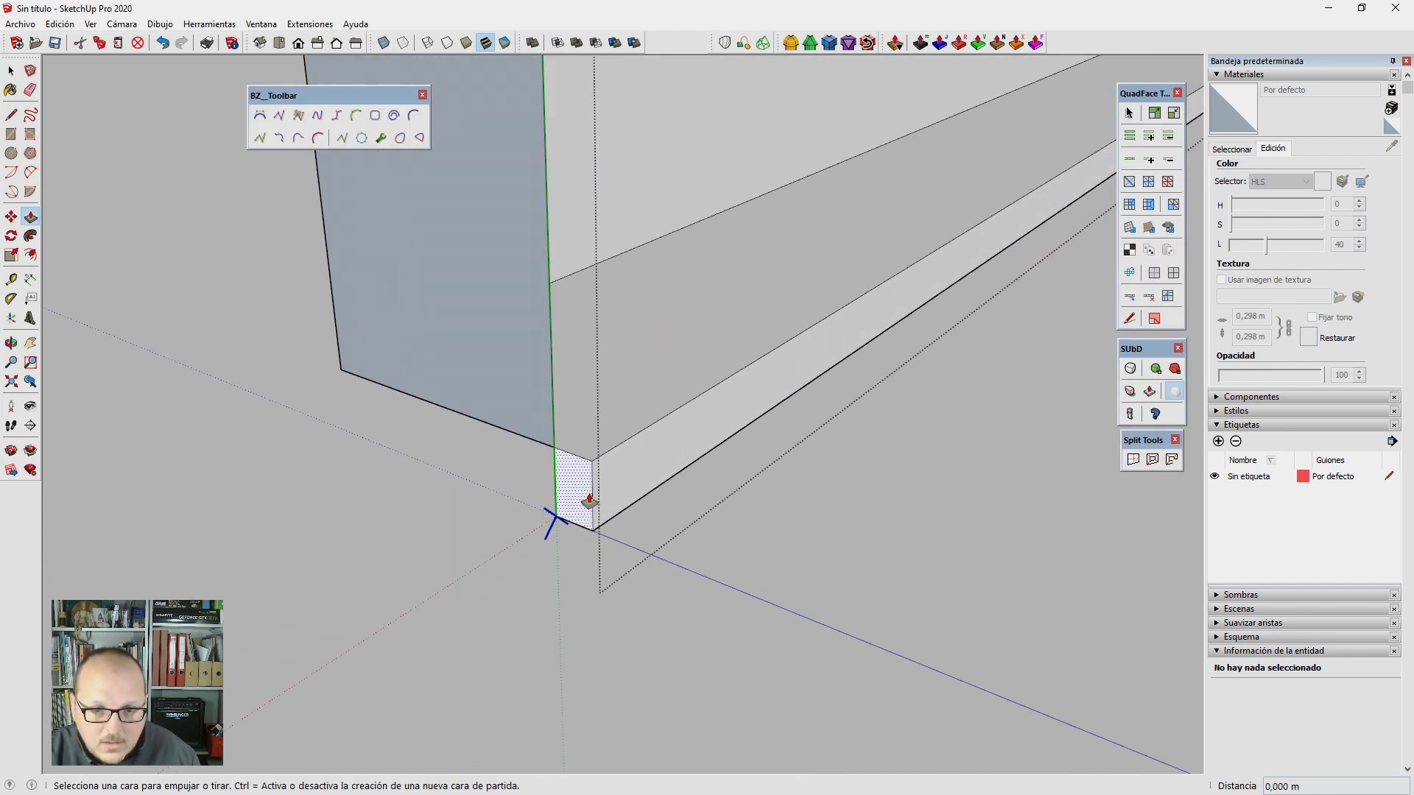
{"action": "left_click", "coordinate": [498, 557]}
{"action": "type", "text": "5c"}
{"action": "key", "text": "Return"}
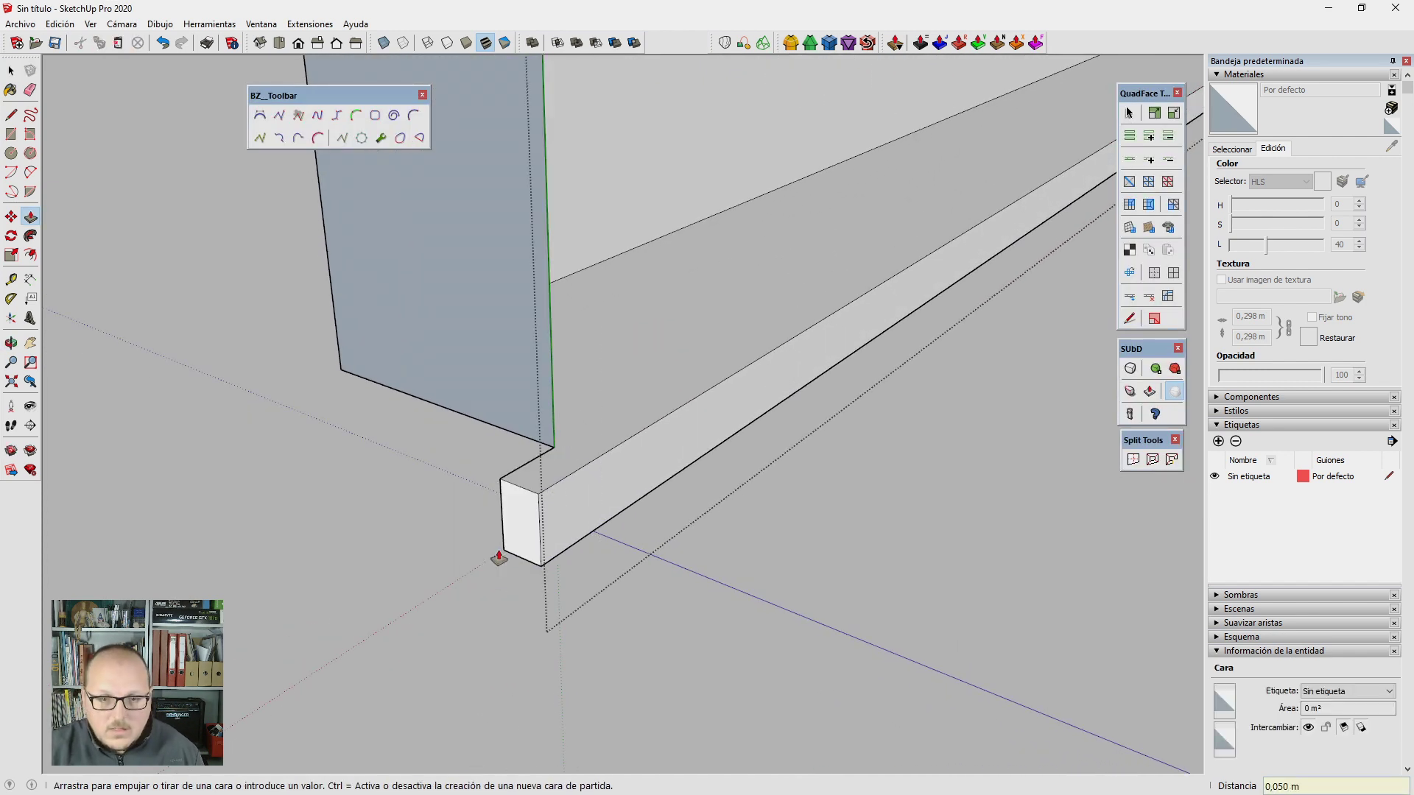
{"action": "scroll", "coordinate": [448, 590], "scroll_direction": "down", "scroll_amount": 3}
{"action": "scroll", "coordinate": [388, 562], "scroll_direction": "down", "scroll_amount": 3}
{"action": "scroll", "coordinate": [919, 511], "scroll_direction": "up", "scroll_amount": 2}
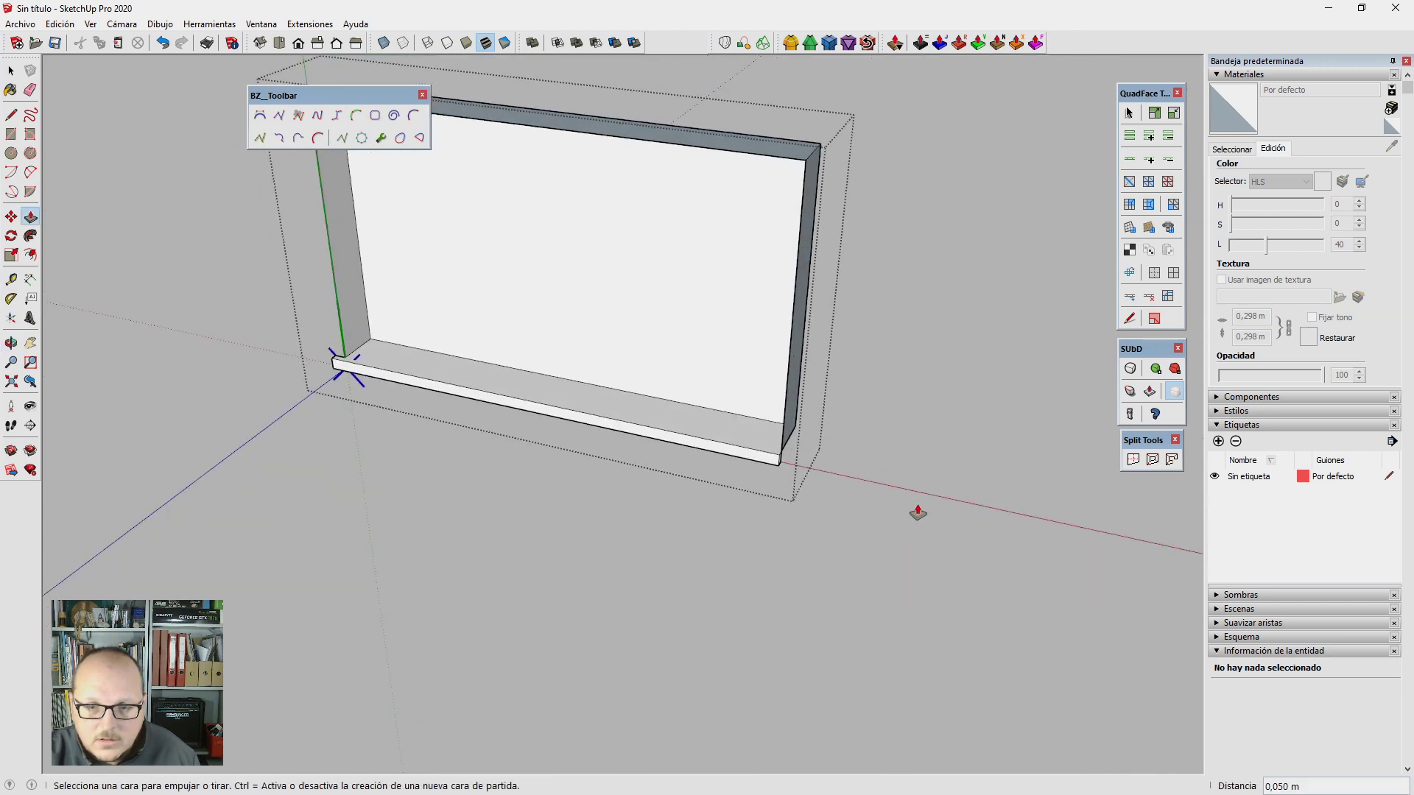
{"action": "scroll", "coordinate": [745, 473], "scroll_direction": "up", "scroll_amount": 3}
{"action": "scroll", "coordinate": [682, 543], "scroll_direction": "up", "scroll_amount": 2}
{"action": "left_click", "coordinate": [723, 536]}
{"action": "scroll", "coordinate": [722, 536], "scroll_direction": "down", "scroll_amount": 3}
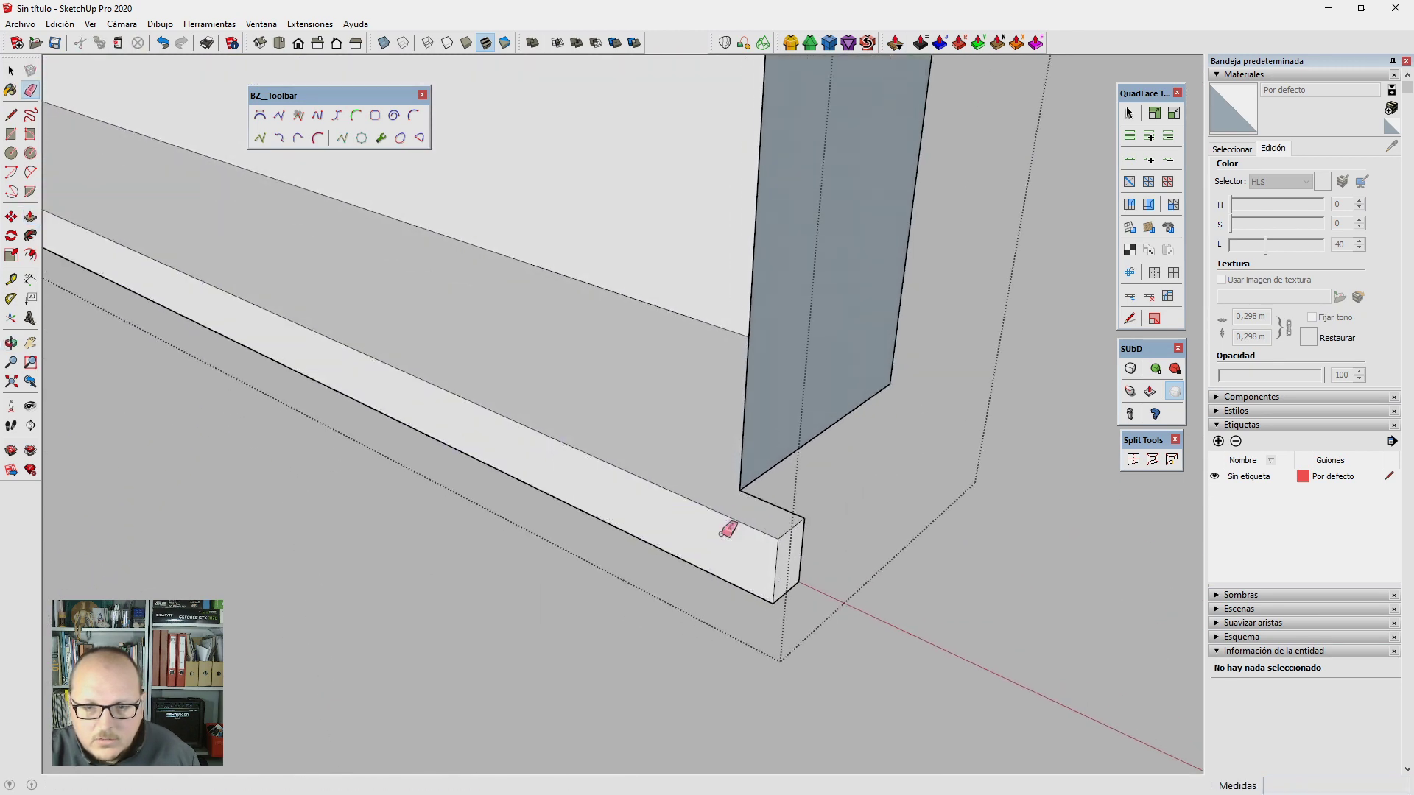
Step: Erase stray sill edges in X-ray, then turn X-ray off and reopen the window component
{"action": "key", "text": "x"}
{"action": "key", "text": "e"}
{"action": "scroll", "coordinate": [831, 548], "scroll_direction": "down", "scroll_amount": 2}
{"action": "scroll", "coordinate": [549, 417], "scroll_direction": "down", "scroll_amount": 3}
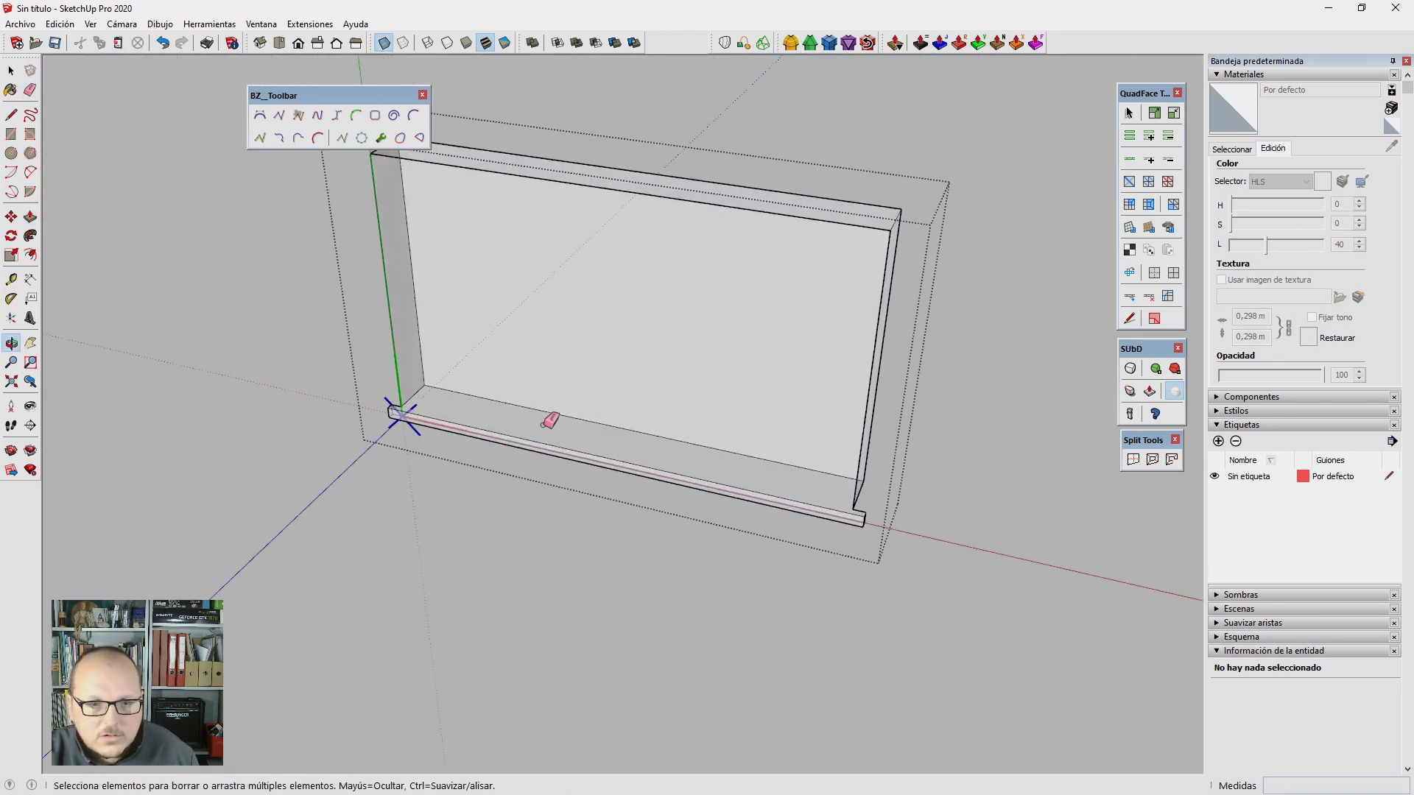
{"action": "scroll", "coordinate": [400, 417], "scroll_direction": "up", "scroll_amount": 4}
{"action": "scroll", "coordinate": [436, 388], "scroll_direction": "up", "scroll_amount": 2}
{"action": "scroll", "coordinate": [434, 412], "scroll_direction": "down", "scroll_amount": 3}
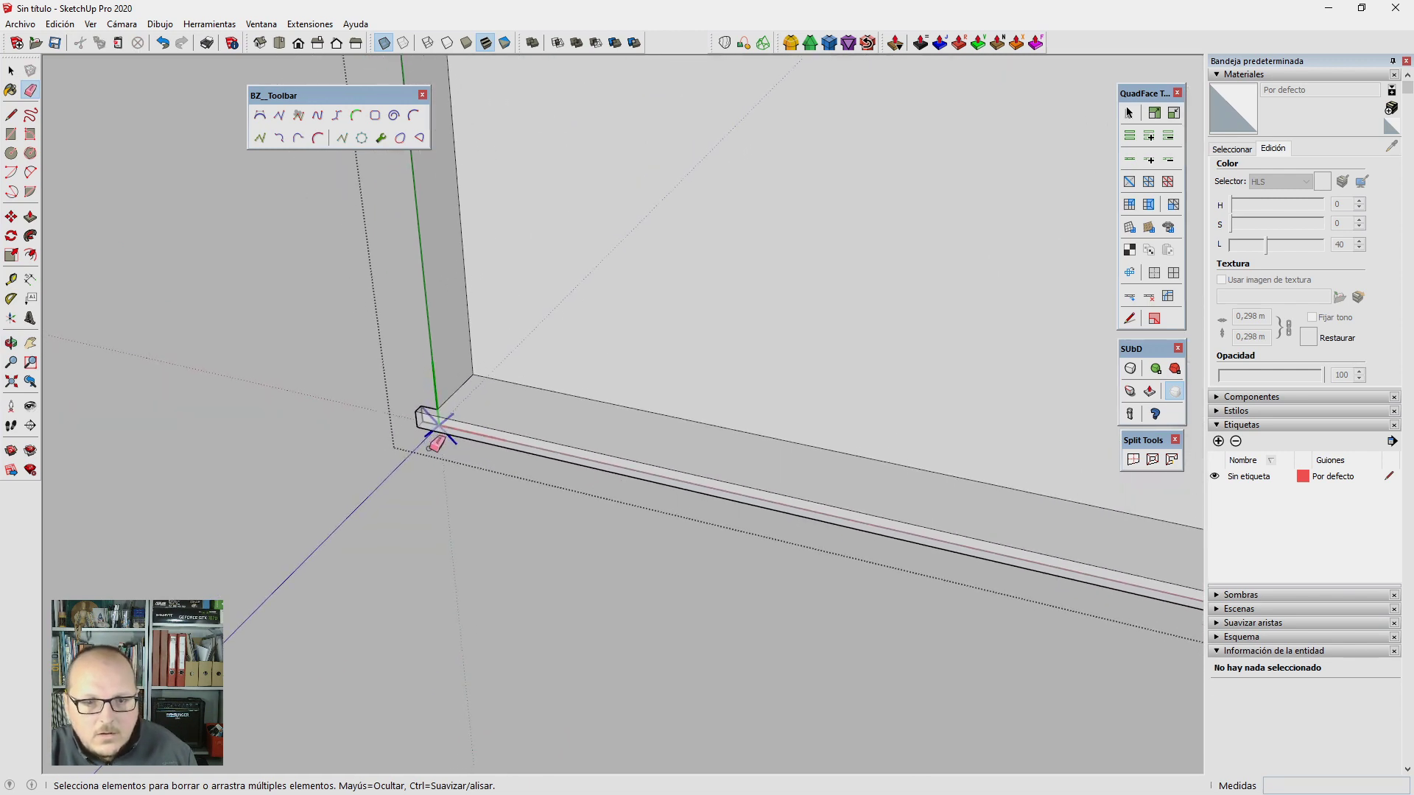
{"action": "scroll", "coordinate": [433, 426], "scroll_direction": "down", "scroll_amount": 3}
{"action": "mouse_move", "coordinate": [631, 433]}
{"action": "middle_mouse_down"}
{"action": "mouse_move", "coordinate": [767, 442]}
{"action": "mouse_move", "coordinate": [799, 404]}
{"action": "middle_mouse_up"}
{"action": "key", "text": "space"}
{"action": "scroll", "coordinate": [622, 417], "scroll_direction": "down", "scroll_amount": 3}
{"action": "key", "text": "x"}
{"action": "scroll", "coordinate": [692, 369], "scroll_direction": "up", "scroll_amount": 4}
{"action": "double_click", "coordinate": [705, 374]}
Step: Split the window's back face into three equal panes by copying its left edge with /3
{"action": "middle_click_drag", "start_coordinate": [705, 374], "coordinate": [515, 117]}
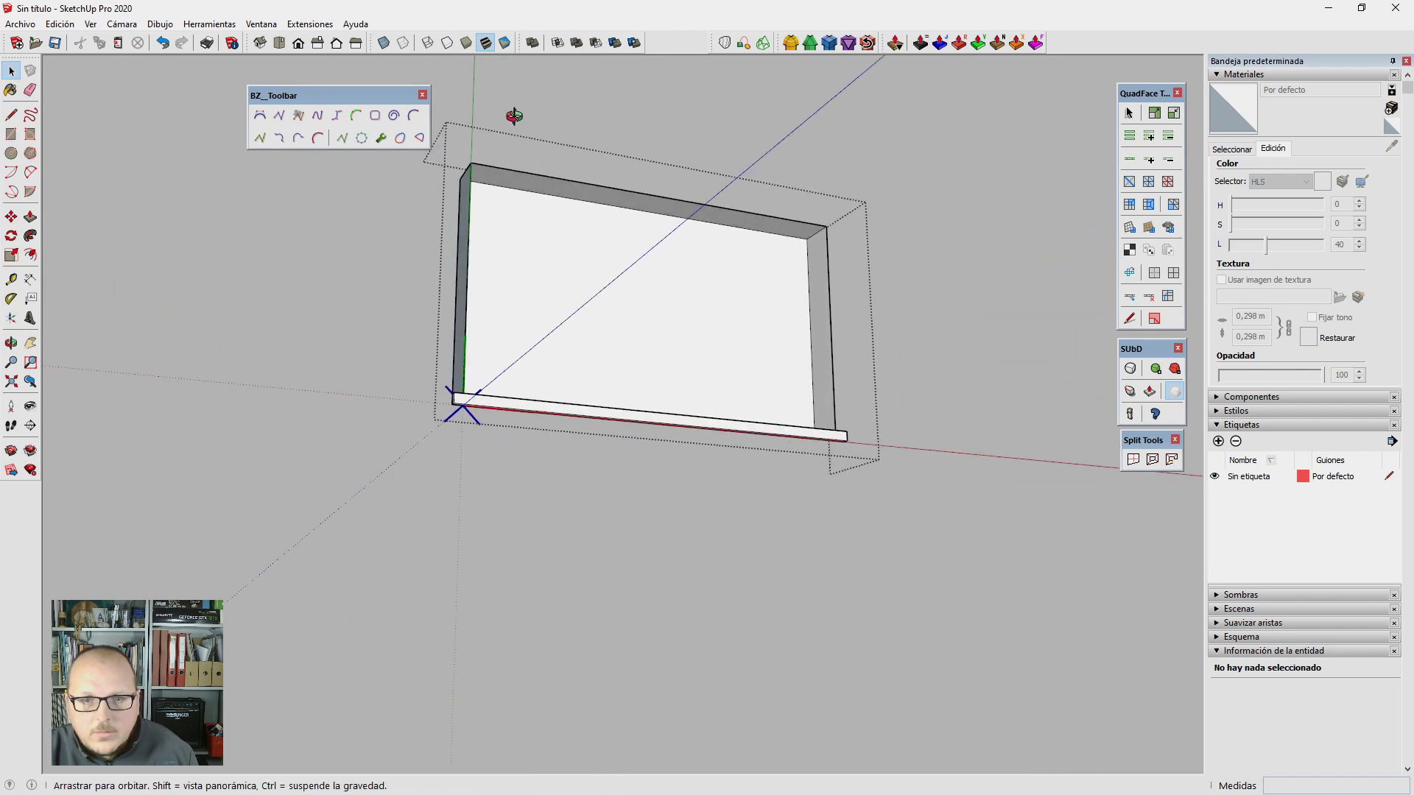
{"action": "key", "text": "l"}
{"action": "scroll", "coordinate": [640, 215], "scroll_direction": "up", "scroll_amount": 2}
{"action": "mouse_move", "coordinate": [639, 216]}
{"action": "middle_mouse_down"}
{"action": "mouse_move", "coordinate": [598, 237]}
{"action": "mouse_move", "coordinate": [447, 248]}
{"action": "mouse_move", "coordinate": [845, 284]}
{"action": "middle_mouse_up"}
{"action": "key", "text": "space"}
{"action": "left_click", "coordinate": [407, 266]}
{"action": "key", "text": "m"}
{"action": "left_click", "coordinate": [404, 245]}
{"action": "key", "text": "ctrl"}
{"action": "left_click", "coordinate": [848, 282]}
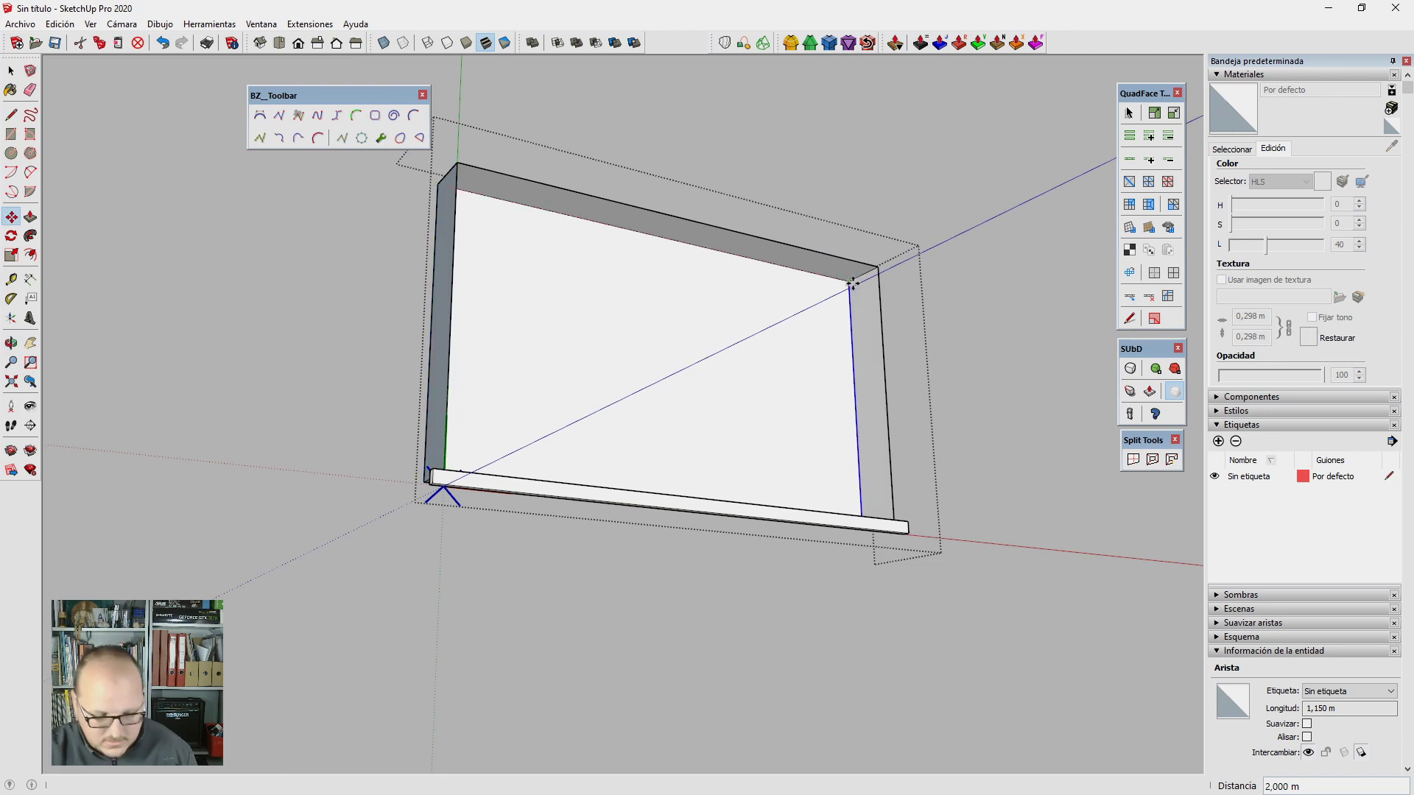
{"action": "type", "text": "3/"}
{"action": "key", "text": "Return"}
Step: Copy the left pane out beside the window and select it with its edges
{"action": "mouse_move", "coordinate": [854, 290]}
{"action": "middle_mouse_down"}
{"action": "mouse_move", "coordinate": [688, 647]}
{"action": "mouse_move", "coordinate": [505, 673]}
{"action": "mouse_move", "coordinate": [543, 467]}
{"action": "mouse_move", "coordinate": [631, 446]}
{"action": "mouse_move", "coordinate": [599, 441]}
{"action": "middle_mouse_up"}
{"action": "key", "text": "m"}
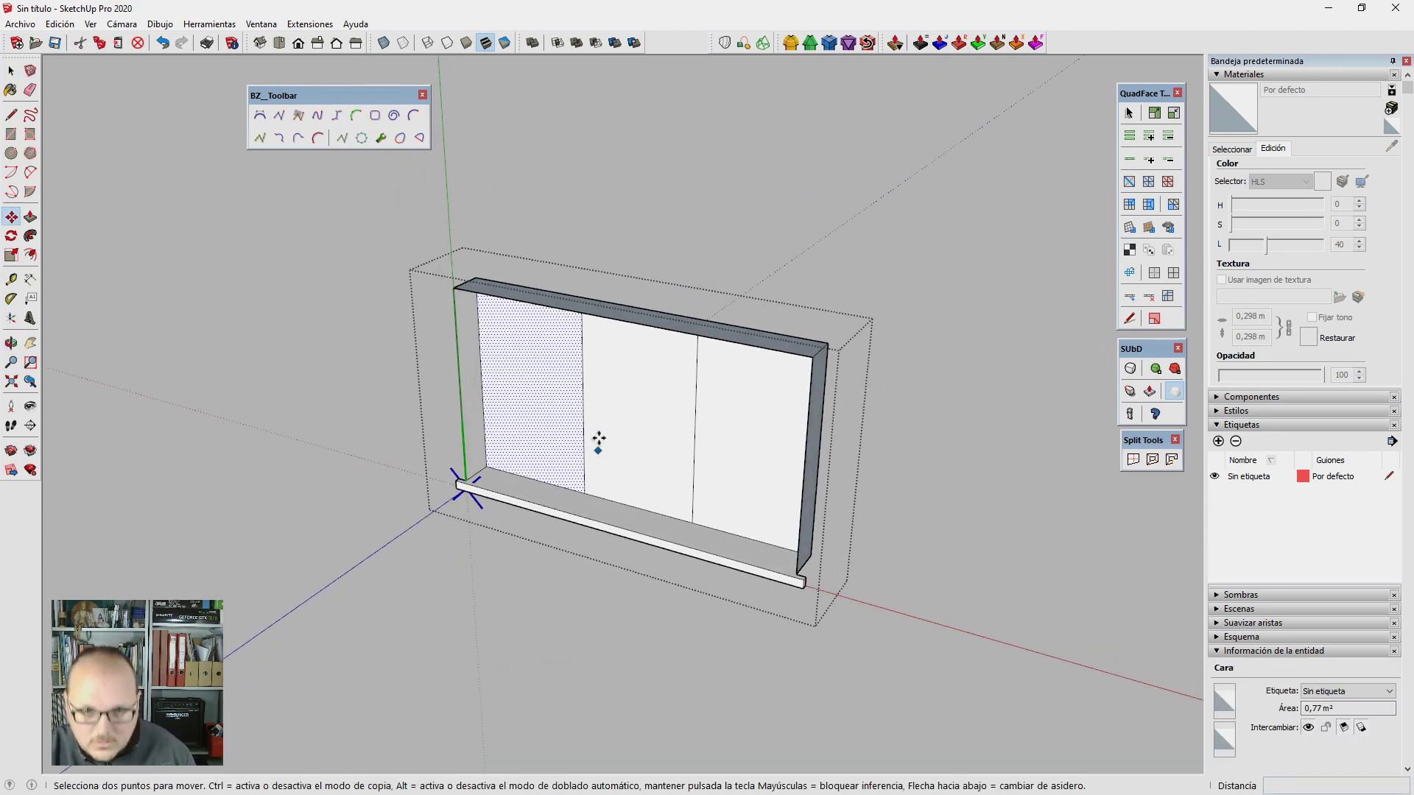
{"action": "left_click", "coordinate": [584, 494]}
{"action": "left_click", "coordinate": [468, 594]}
{"action": "scroll", "coordinate": [412, 530], "scroll_direction": "up", "scroll_amount": 3}
{"action": "key", "text": "space"}
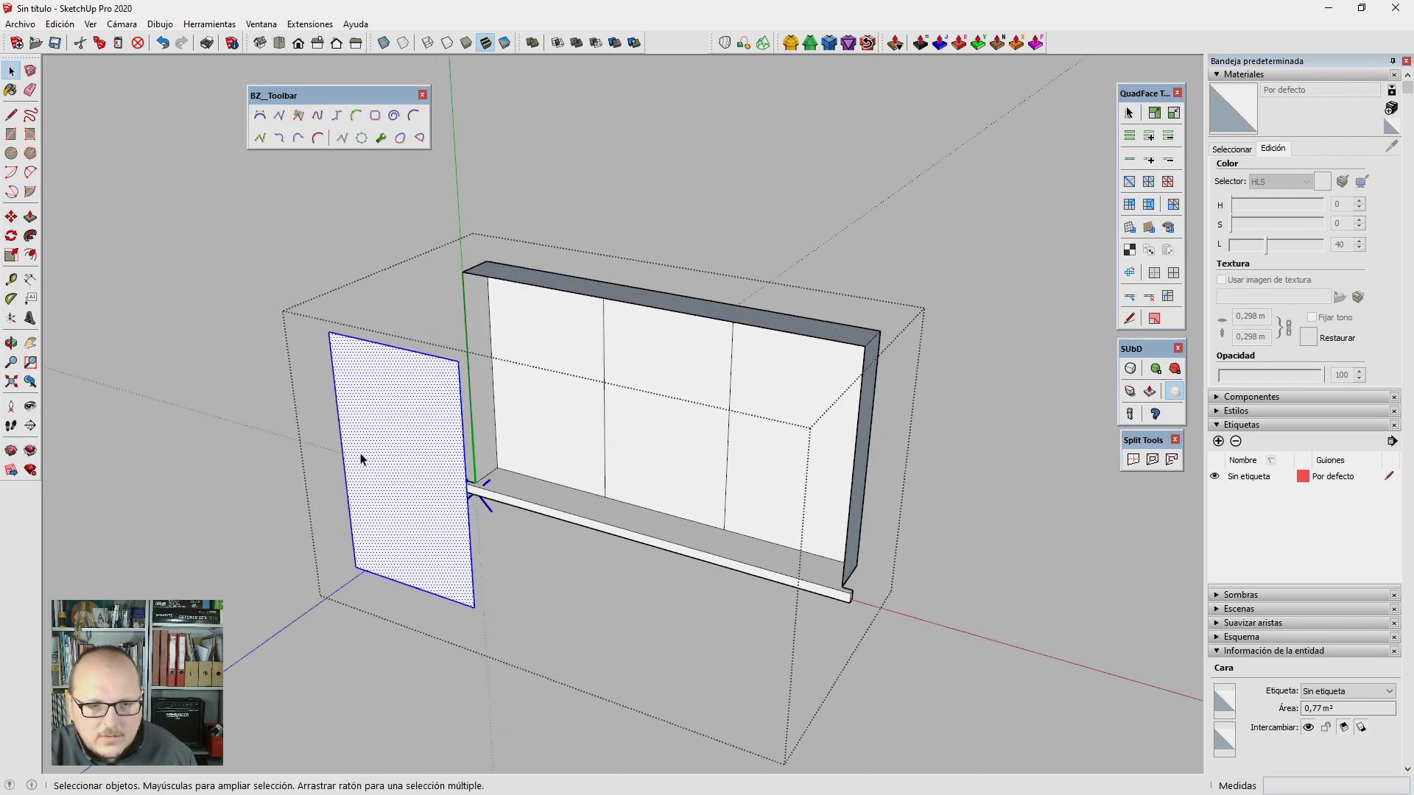
{"action": "double_click", "coordinate": [364, 458]}
Step: Offset the pane outline inward and delete the inner face to leave a hollow frame
{"action": "key", "text": "f"}
{"action": "left_click", "coordinate": [402, 369]}
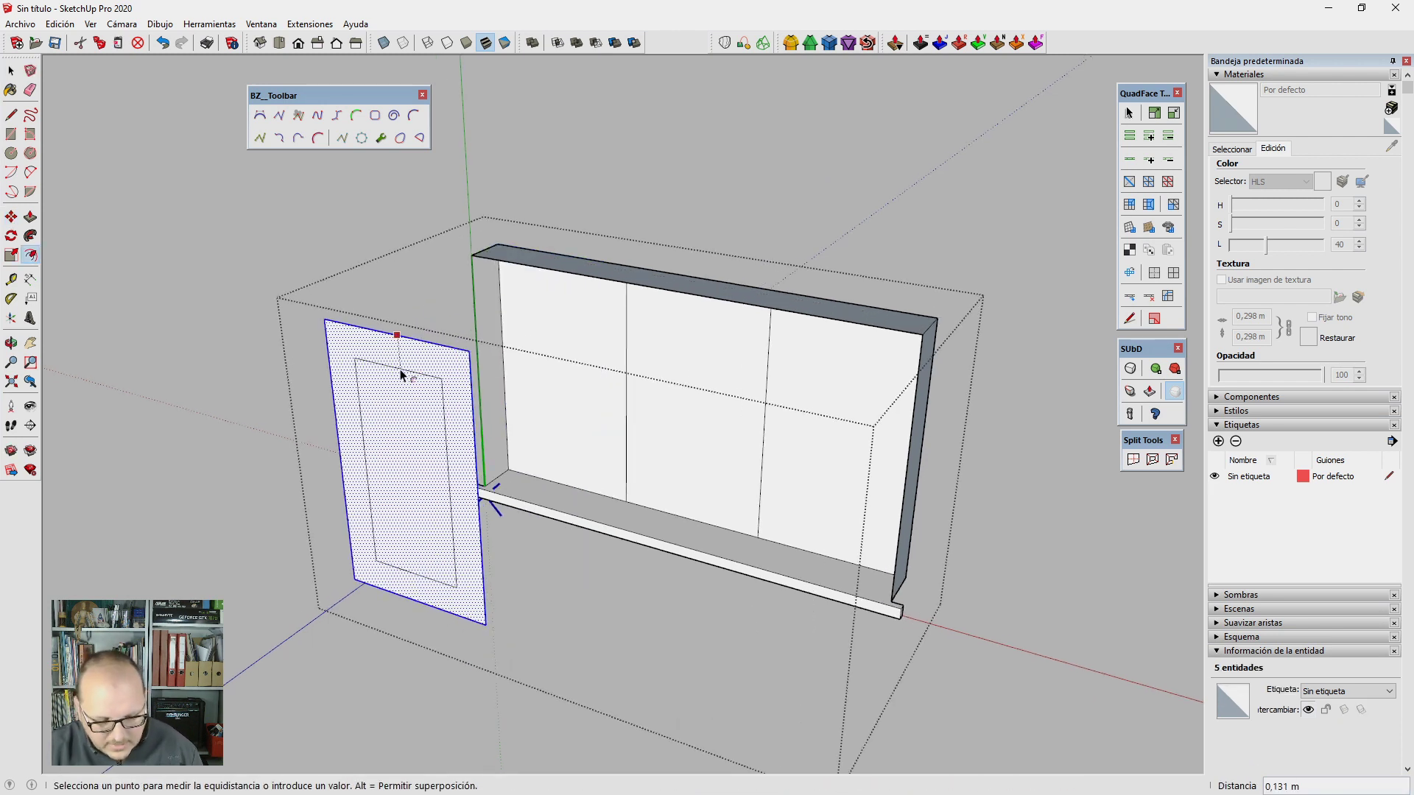
{"action": "key", "text": "Return"}
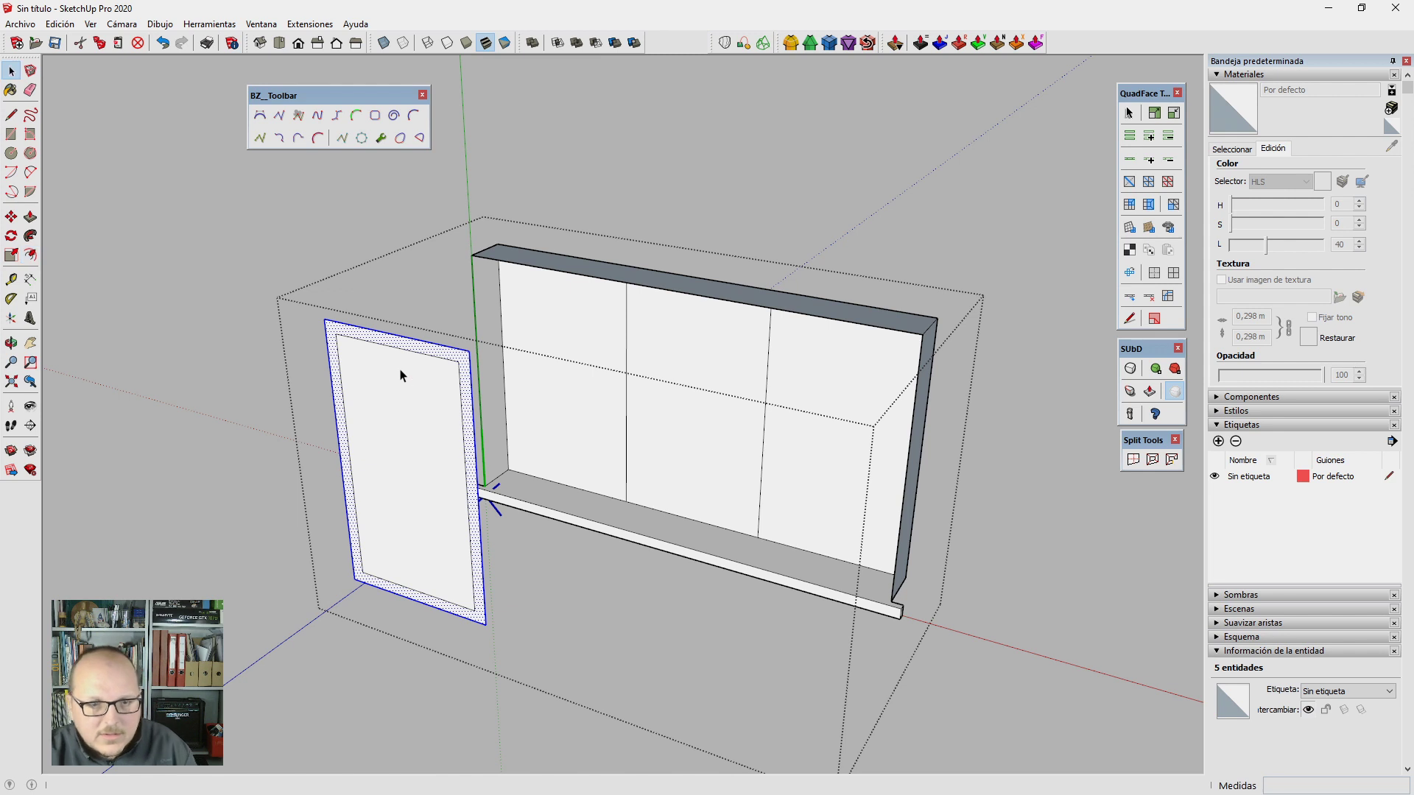
{"action": "key", "text": "space"}
{"action": "left_click", "coordinate": [401, 370]}
{"action": "key", "text": "Delete"}
Step: Push/Pull the pane frame to a depth of 5 cm
{"action": "key", "text": "p"}
{"action": "left_click", "coordinate": [352, 564]}
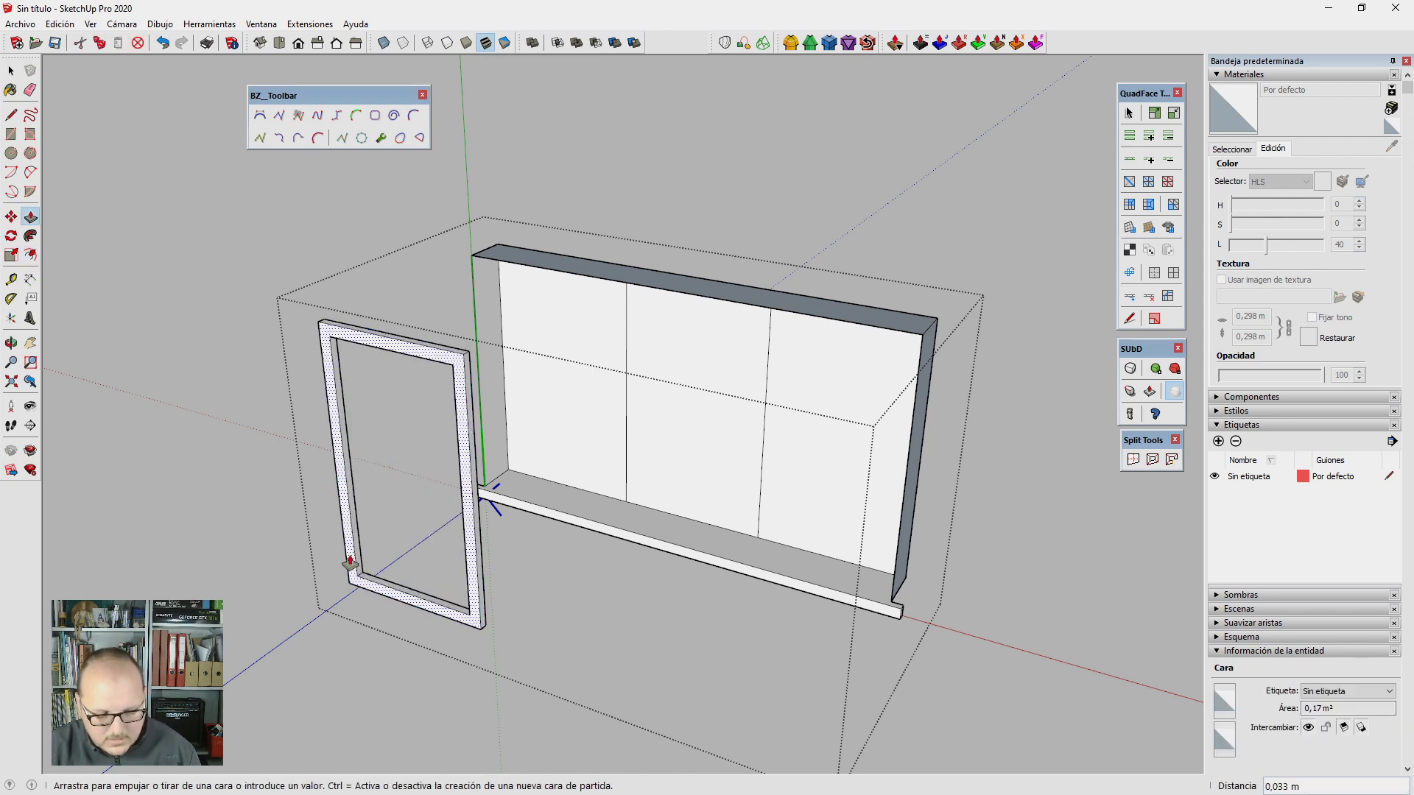
{"action": "type", "text": "m"}
{"action": "key", "text": "Return"}
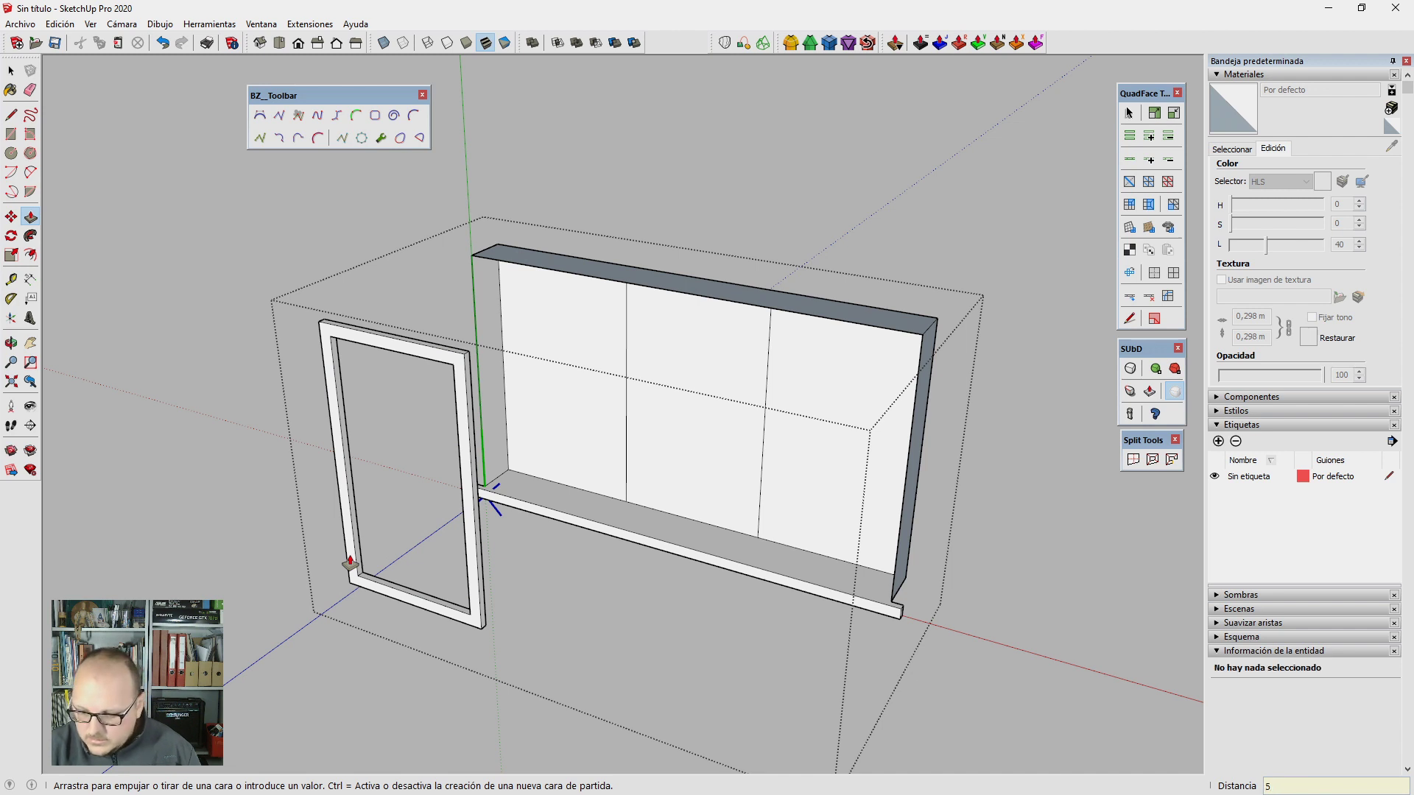
{"action": "key", "text": "Return"}
{"action": "key", "text": "space"}
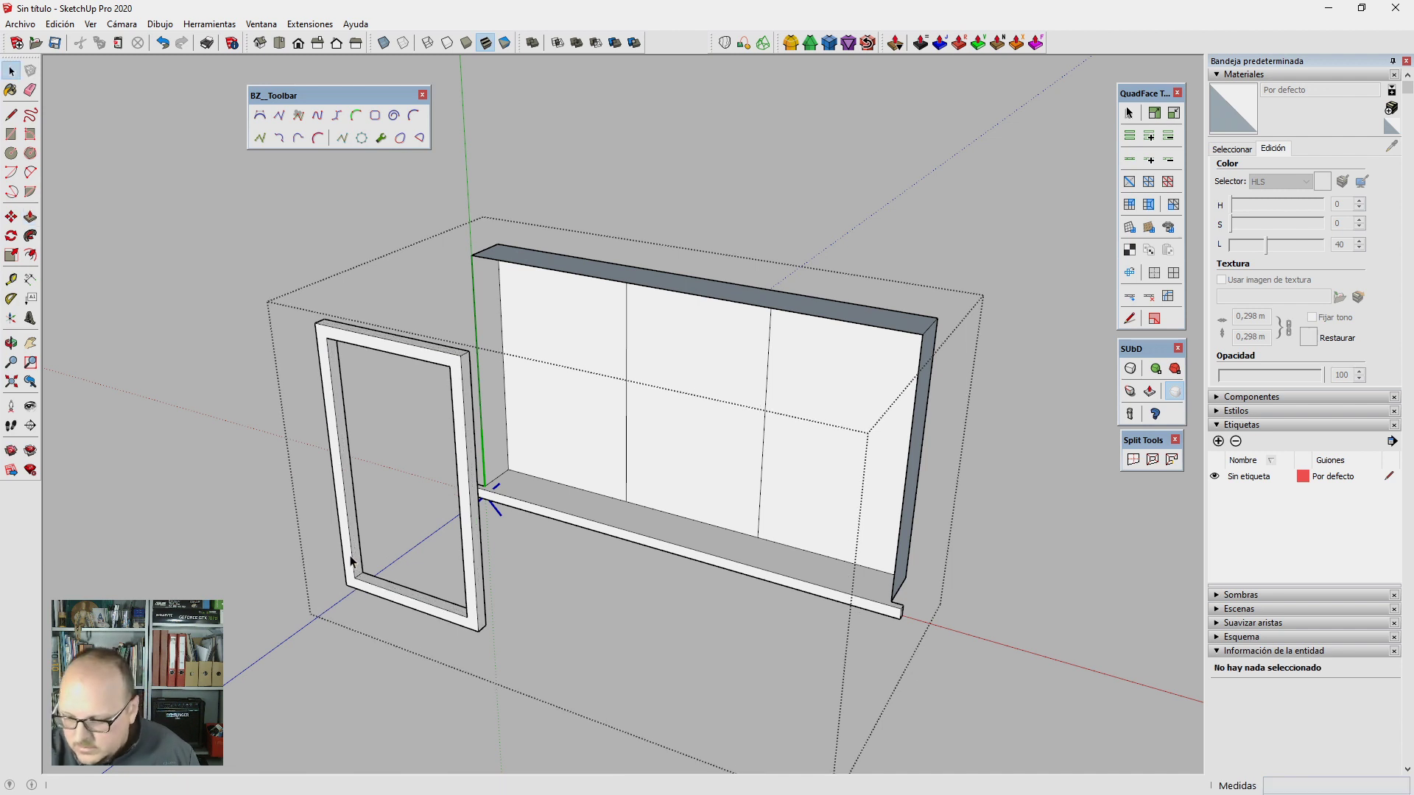
{"action": "mouse_move", "coordinate": [530, 356]}
{"action": "middle_mouse_down"}
{"action": "mouse_move", "coordinate": [424, 423]}
{"action": "mouse_move", "coordinate": [457, 432]}
{"action": "middle_mouse_up"}
Step: Make the pane frame a component named ventana1
{"action": "left_click", "coordinate": [483, 401]}
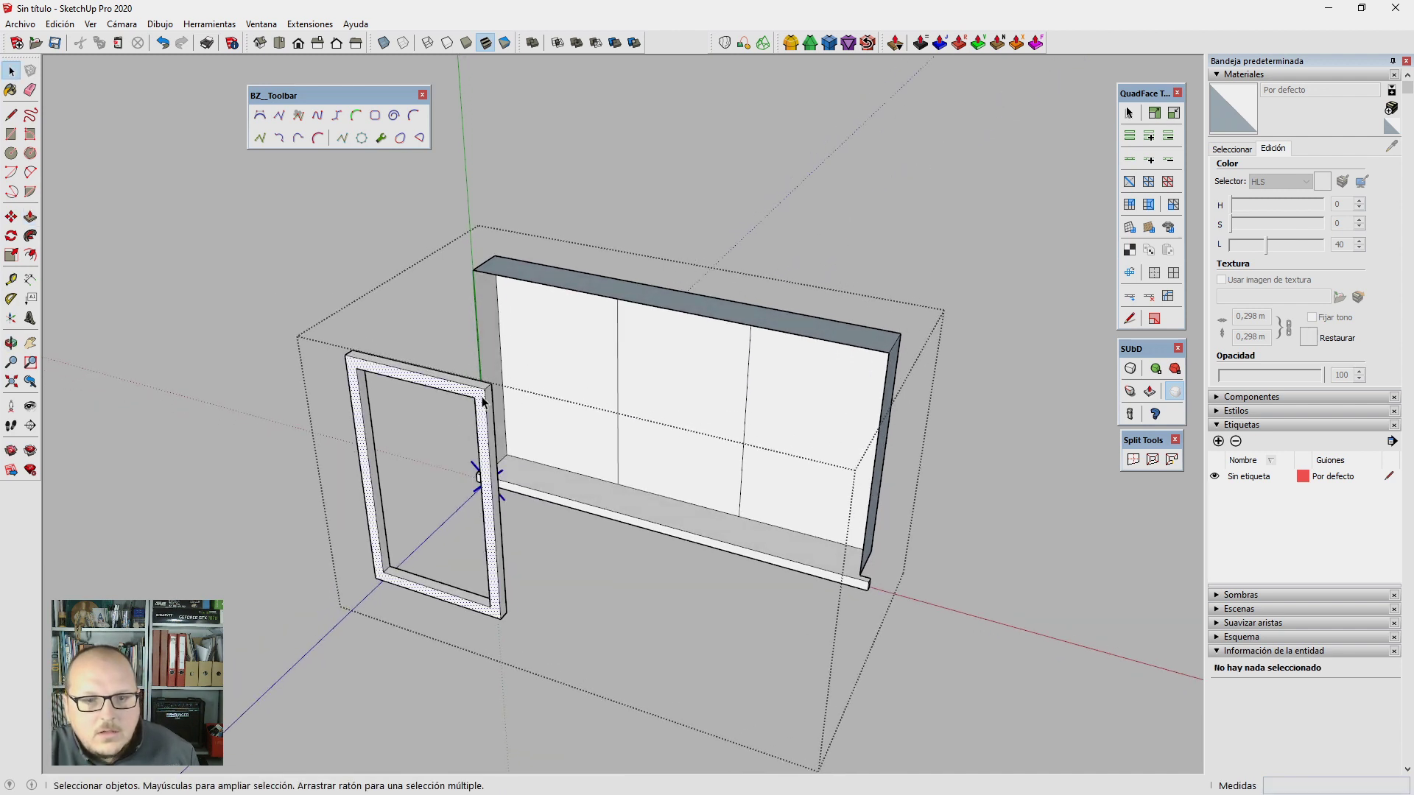
{"action": "type", "text": "g"}
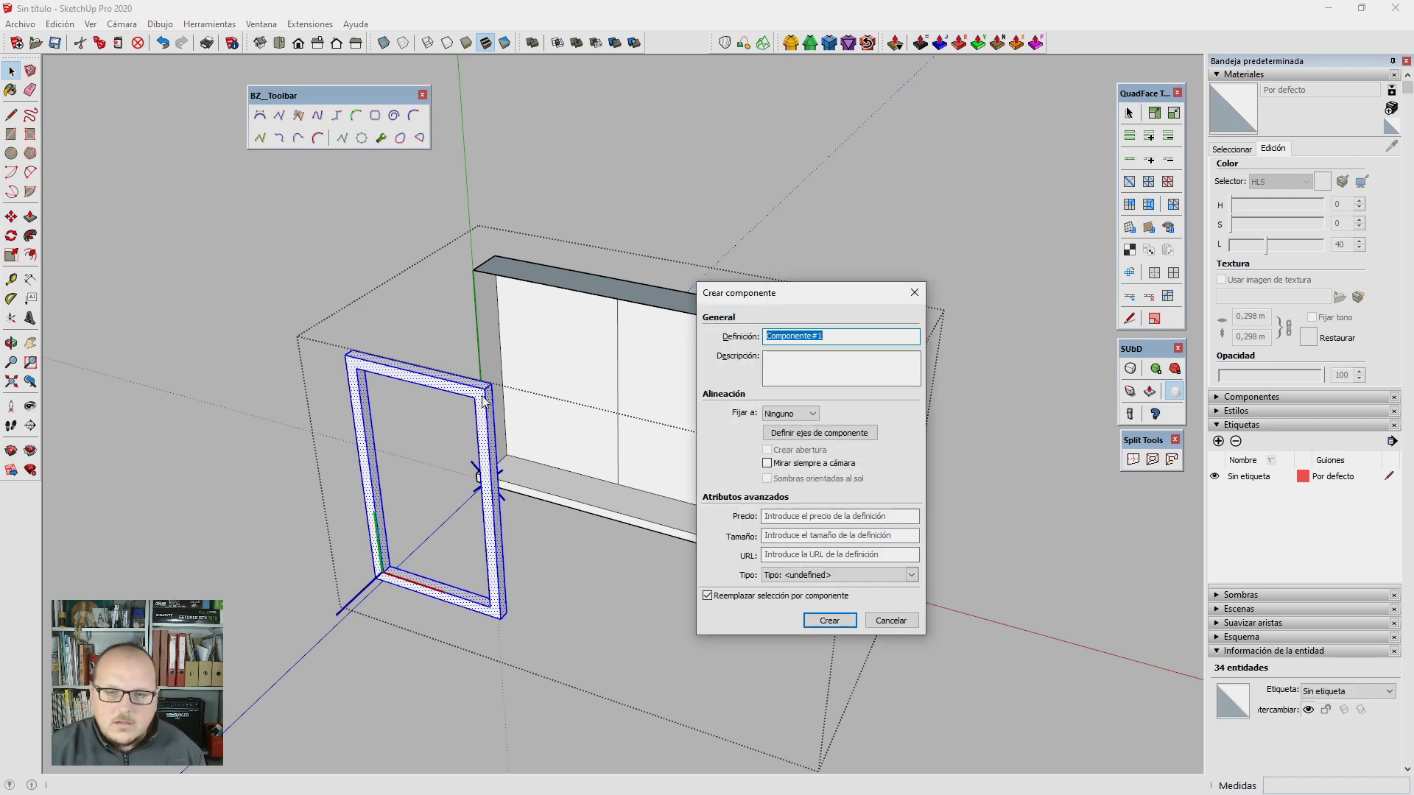
{"action": "type", "text": "ventana12"}
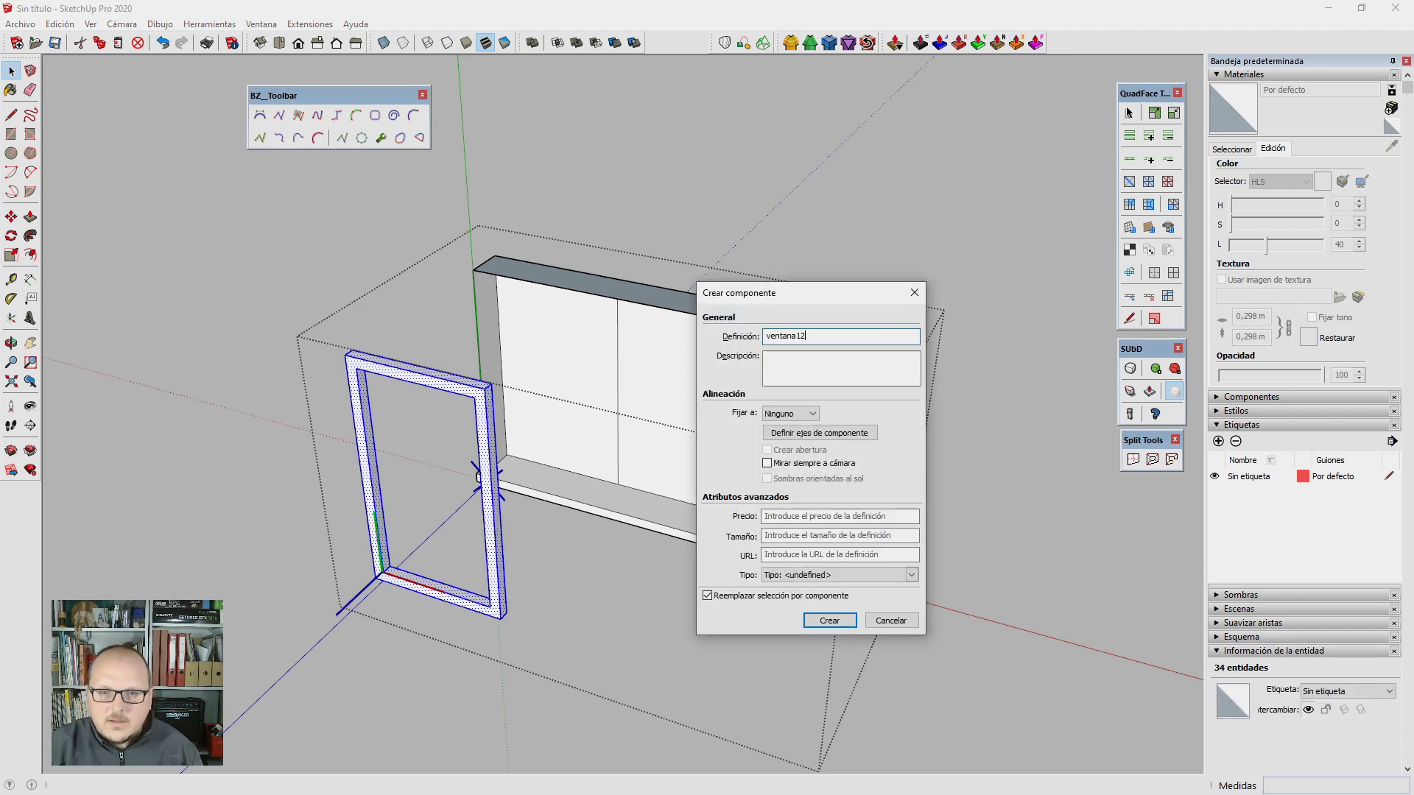
{"action": "key", "text": "BackSpace"}
{"action": "key", "text": "Return"}
Step: Inside ventana1, draw a rectangle between the opening's inner corners to create the glass face
{"action": "double_click", "coordinate": [425, 604]}
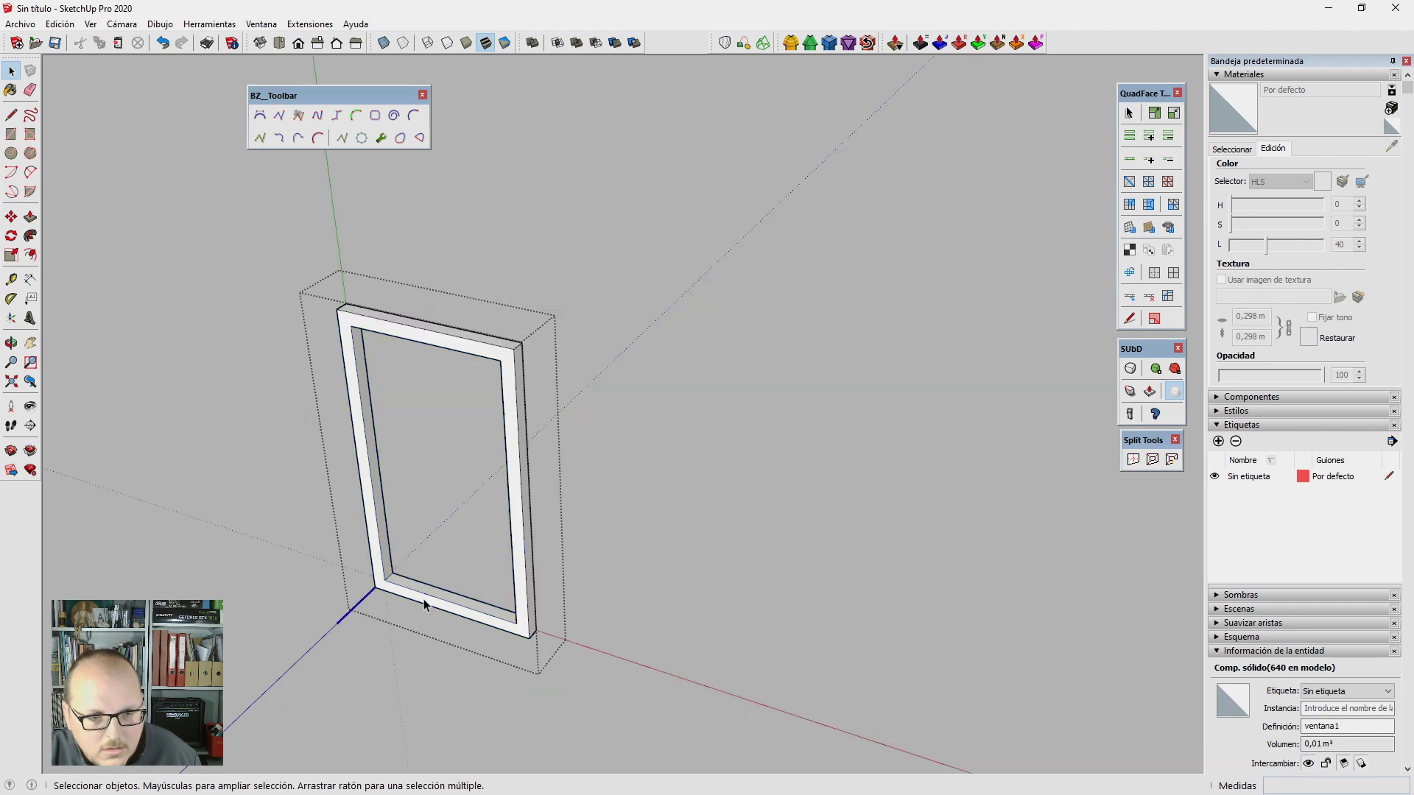
{"action": "scroll", "coordinate": [424, 604], "scroll_direction": "up", "scroll_amount": 3}
{"action": "key", "text": "r"}
{"action": "scroll", "coordinate": [383, 568], "scroll_direction": "up", "scroll_amount": 4}
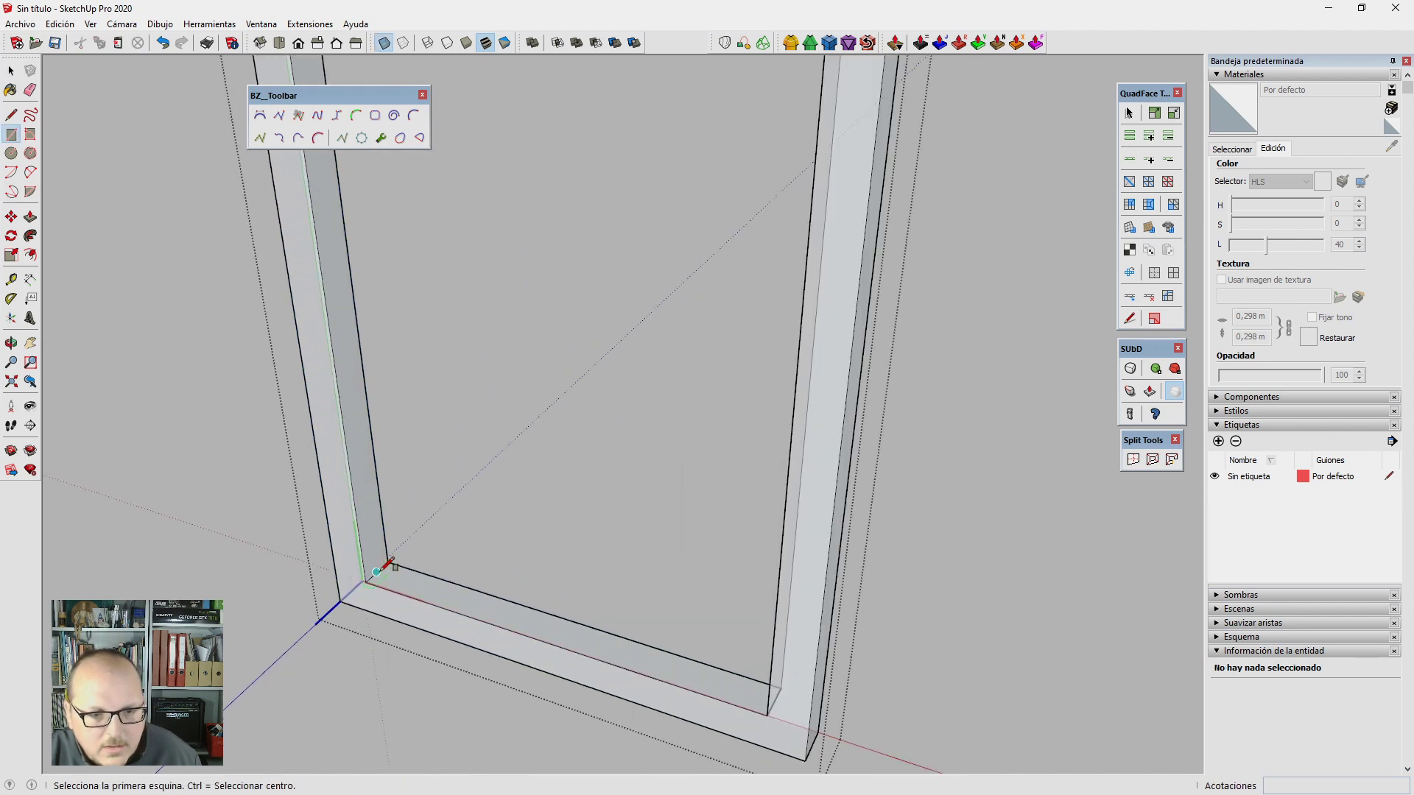
{"action": "scroll", "coordinate": [385, 567], "scroll_direction": "down", "scroll_amount": 1}
{"action": "scroll", "coordinate": [385, 567], "scroll_direction": "down", "scroll_amount": 3}
{"action": "scroll", "coordinate": [389, 566], "scroll_direction": "up", "scroll_amount": 4}
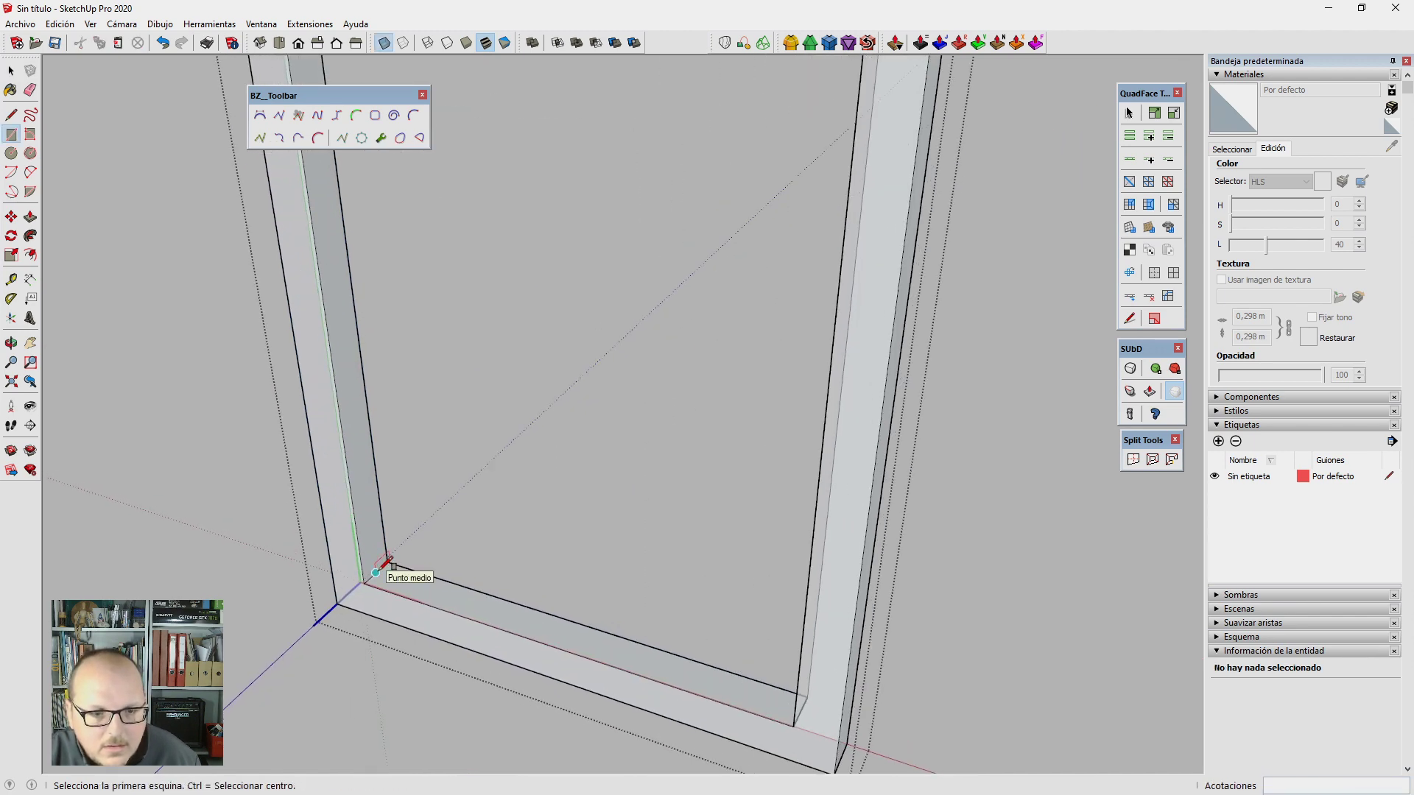
{"action": "left_click", "coordinate": [376, 571]}
{"action": "scroll", "coordinate": [383, 574], "scroll_direction": "down", "scroll_amount": 4}
{"action": "scroll", "coordinate": [604, 221], "scroll_direction": "up", "scroll_amount": 2}
{"action": "left_click", "coordinate": [595, 215]}
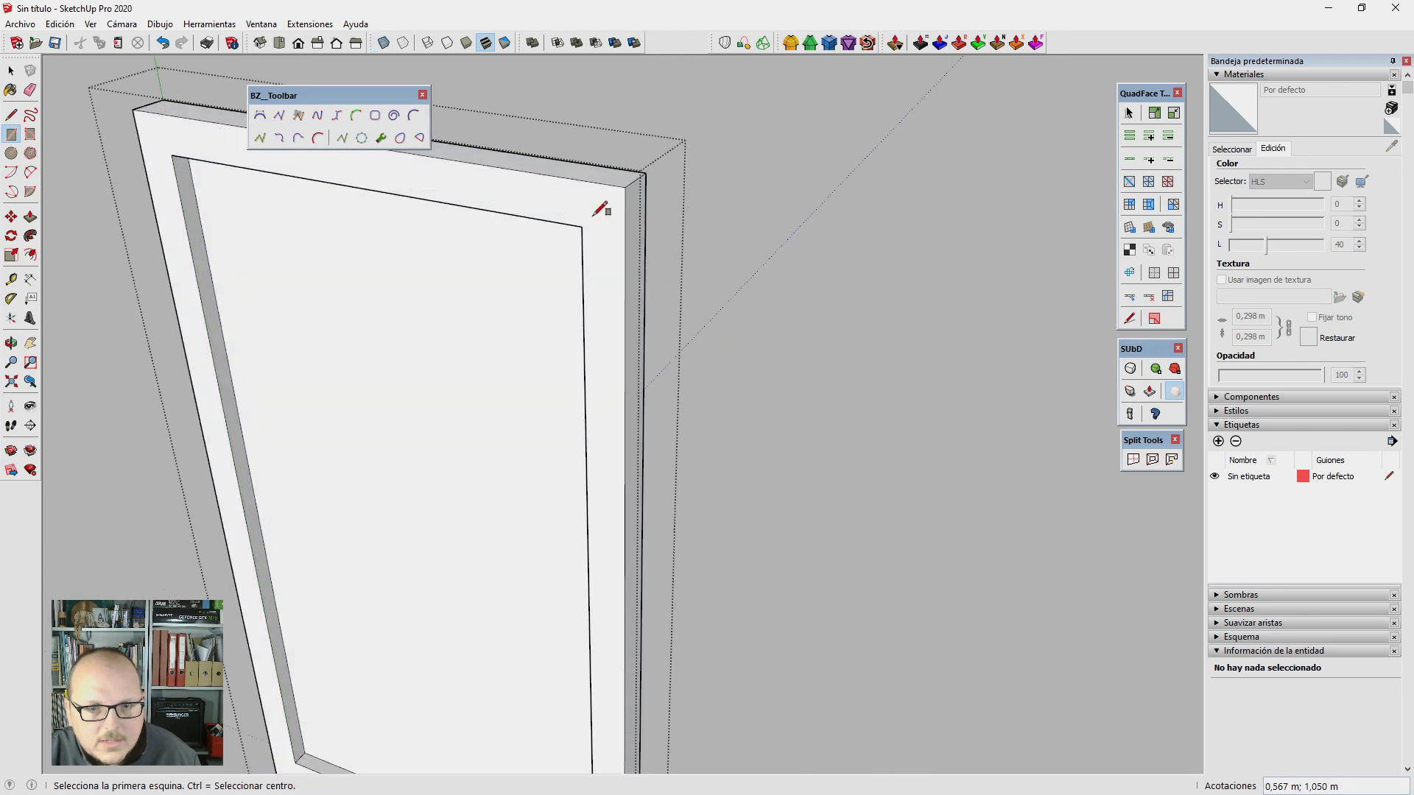
{"action": "scroll", "coordinate": [480, 433], "scroll_direction": "down", "scroll_amount": 3}
{"action": "key", "text": "space"}
Step: Reopen the ventana1 frame, select the new glass face with its edges, and exit editing
{"action": "left_click", "coordinate": [480, 433]}
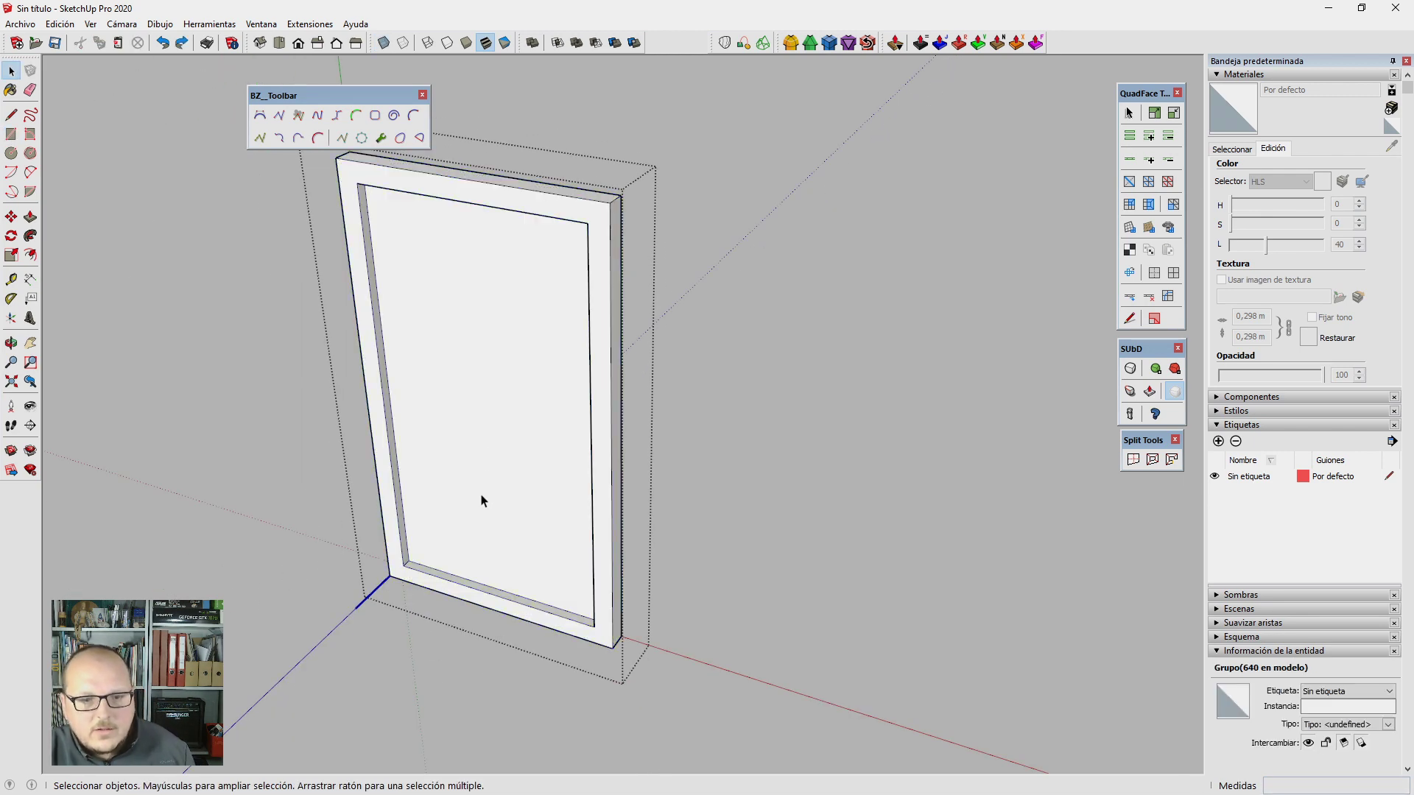
{"action": "double_click", "coordinate": [483, 501]}
{"action": "double_click", "coordinate": [493, 461]}
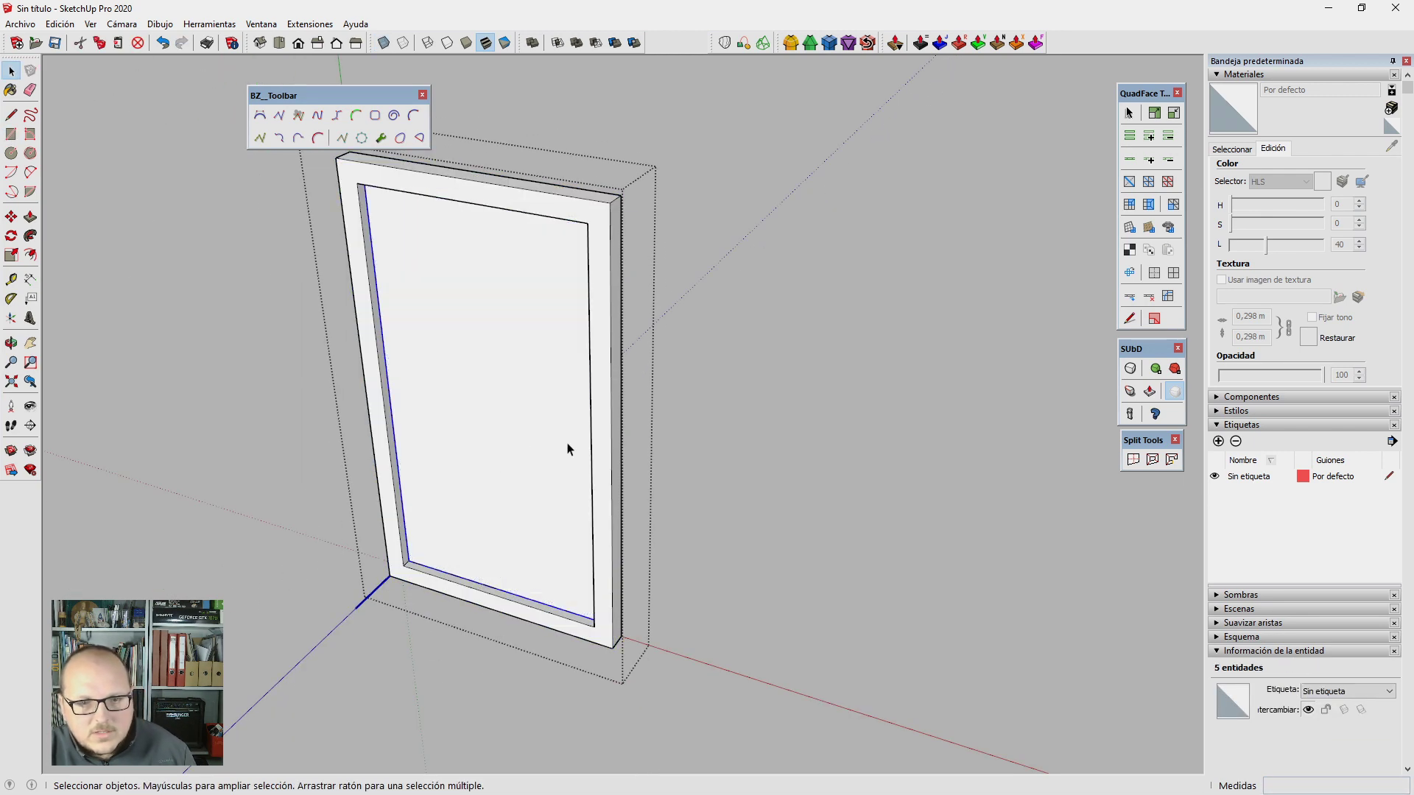
{"action": "key", "text": "Escape"}
{"action": "scroll", "coordinate": [571, 442], "scroll_direction": "down", "scroll_amount": 2}
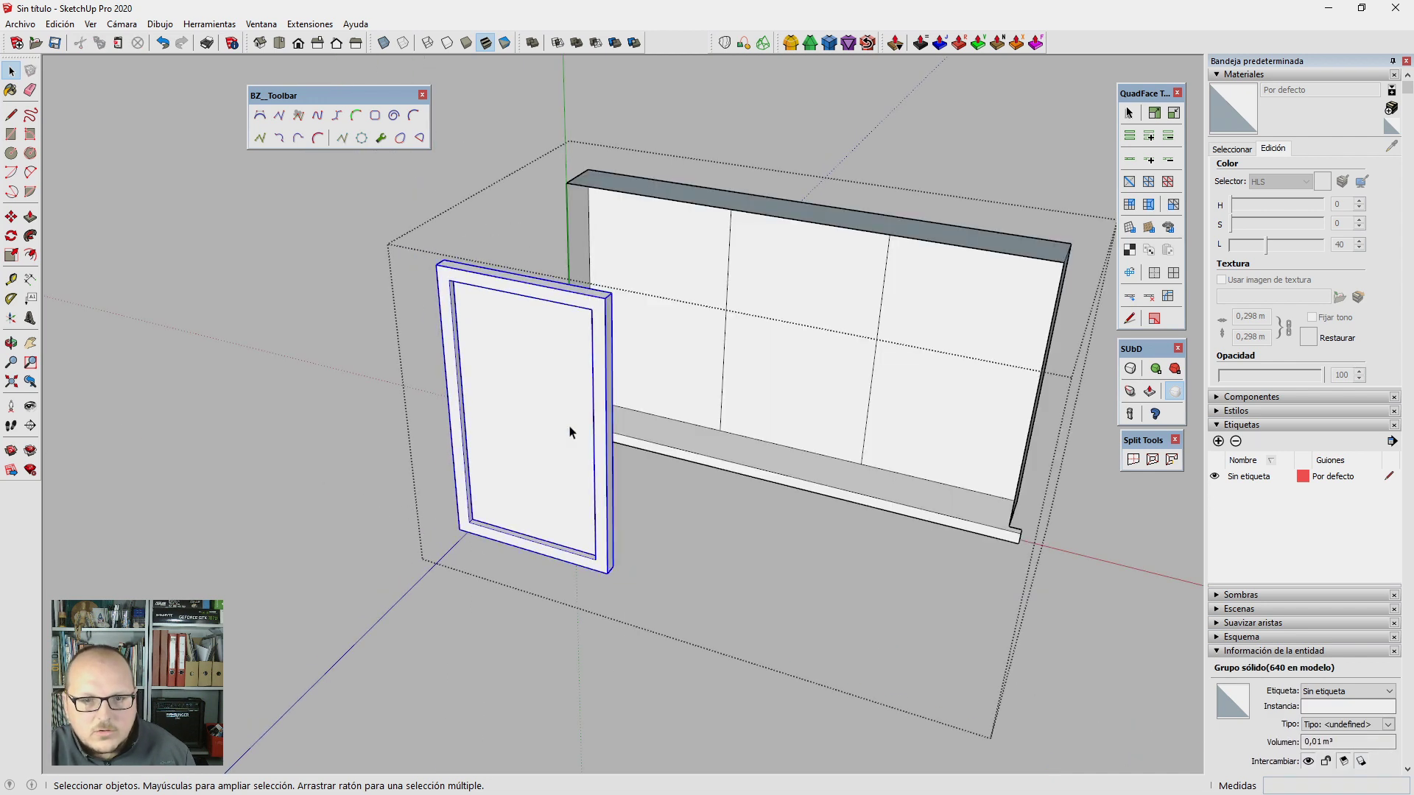
{"action": "scroll", "coordinate": [571, 433], "scroll_direction": "up", "scroll_amount": 2}
{"action": "key", "text": "g"}
{"action": "key", "text": "m"}
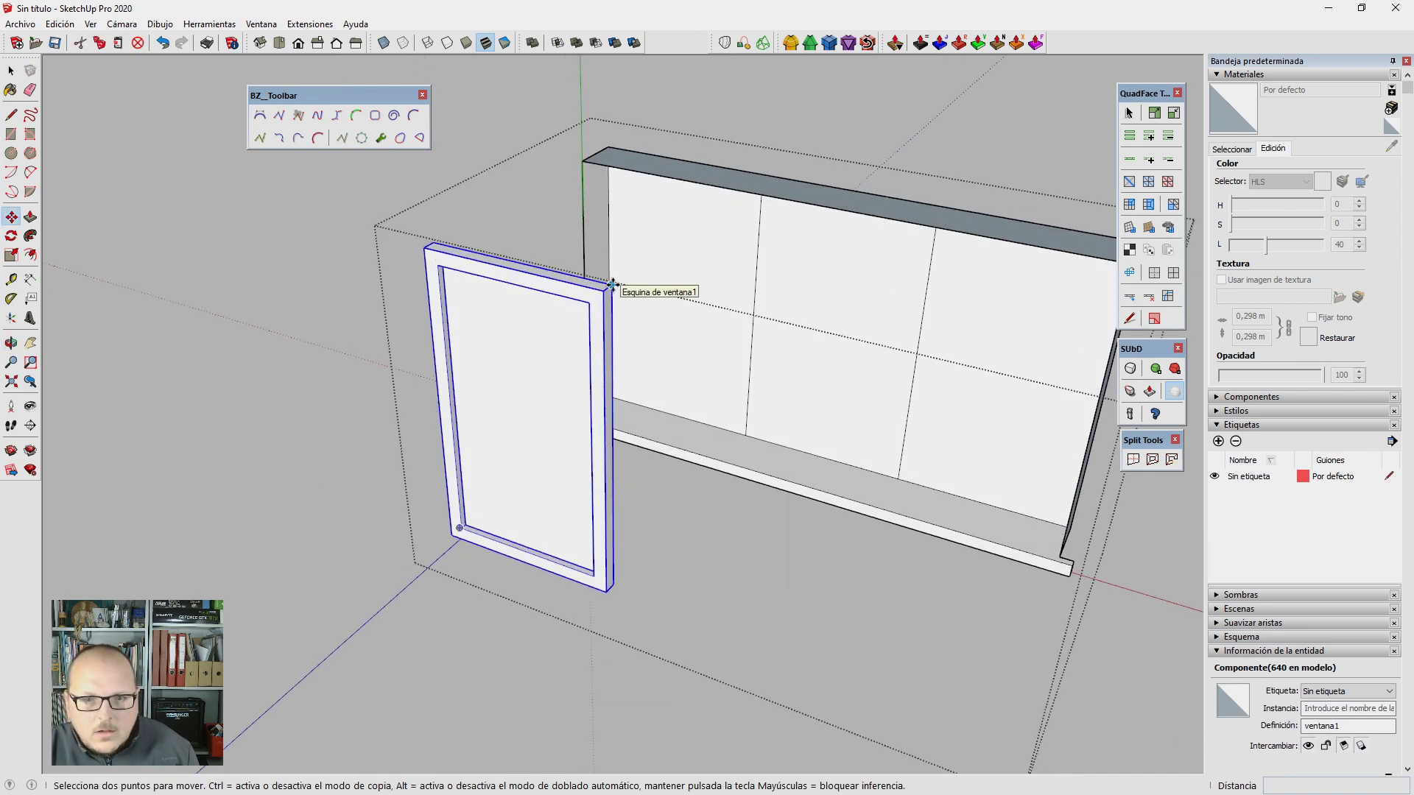
{"action": "key", "text": "space"}
Step: Create a new material vidrio with lightness L 50 and opacity 50
{"action": "left_click", "coordinate": [1391, 108]}
{"action": "type", "text": "vidrio"}
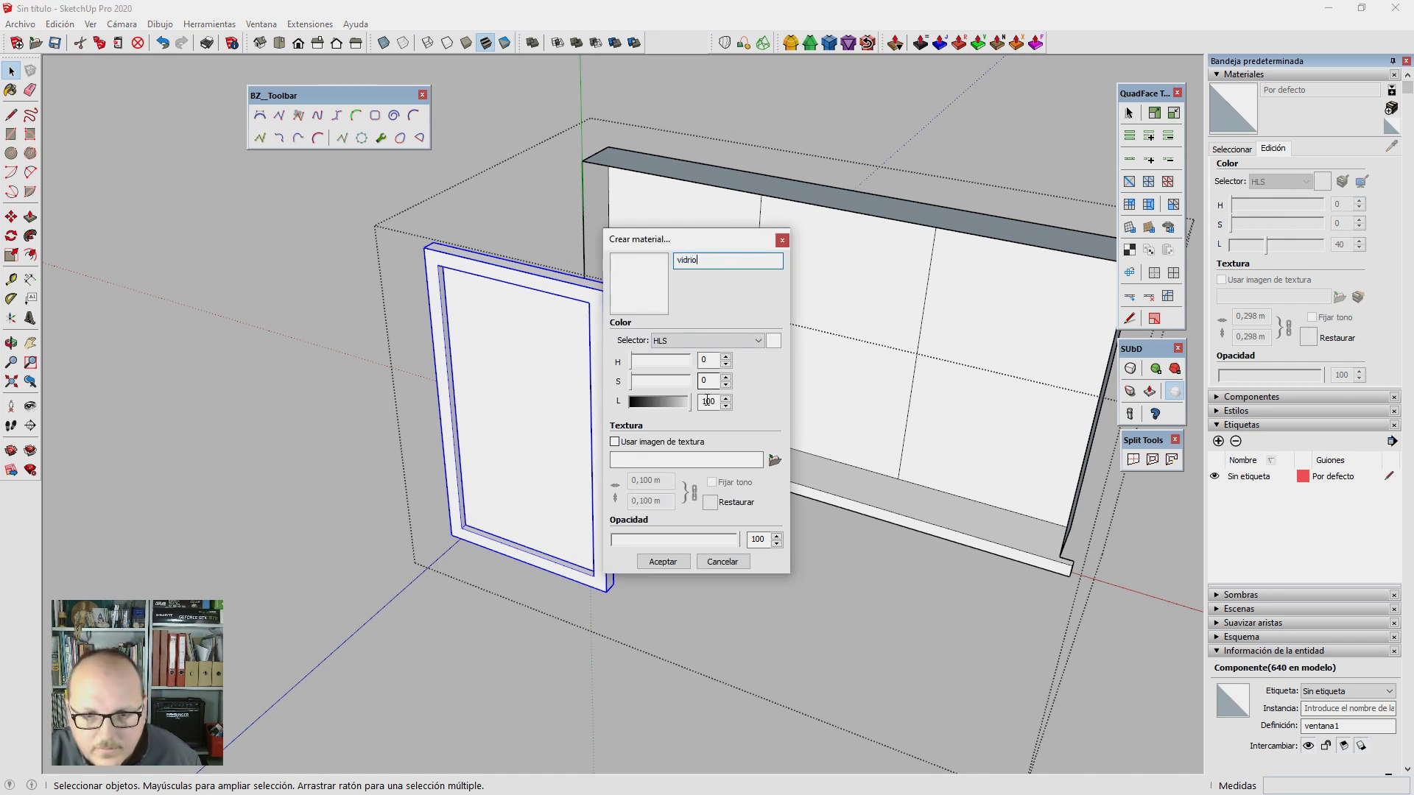
{"action": "type", "text": "50"}
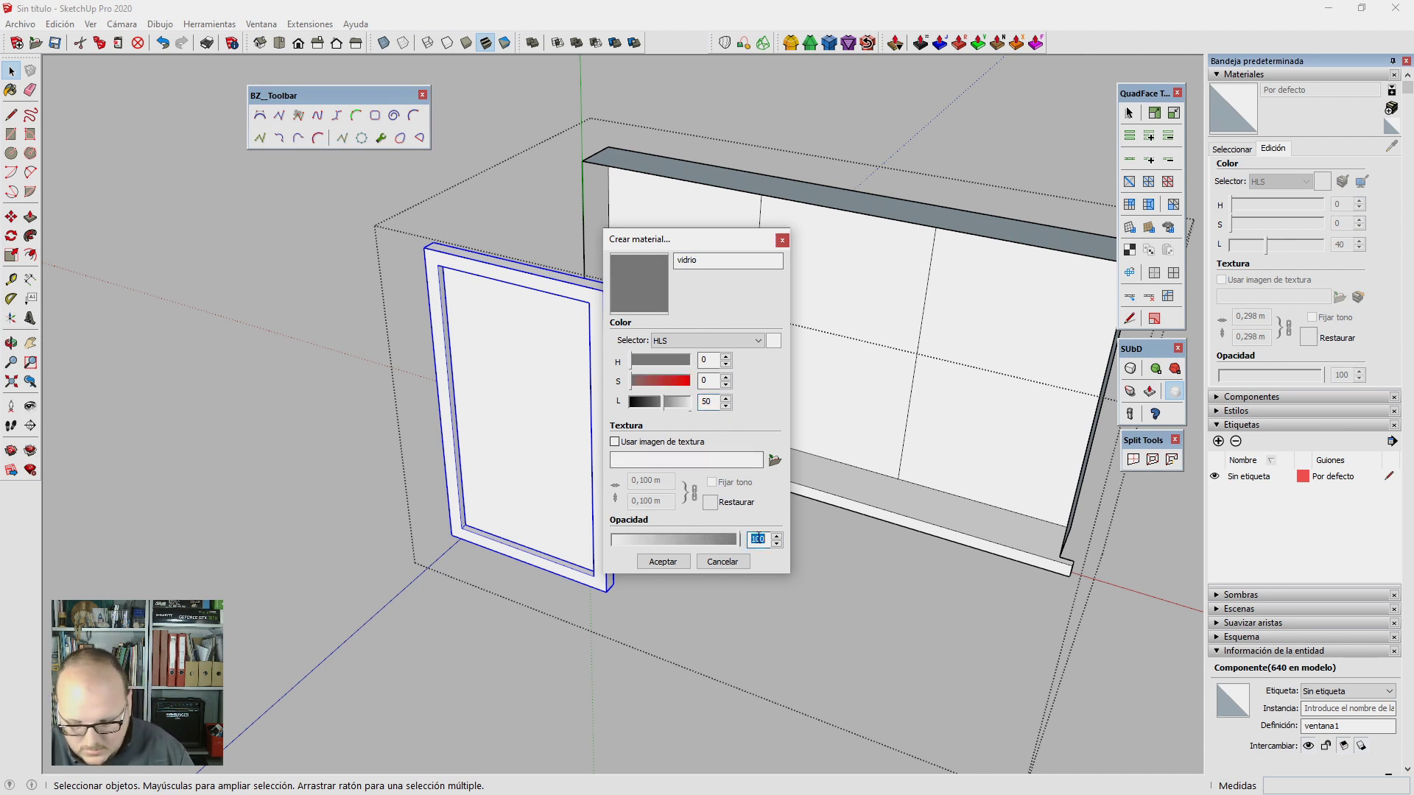
{"action": "type", "text": "50"}
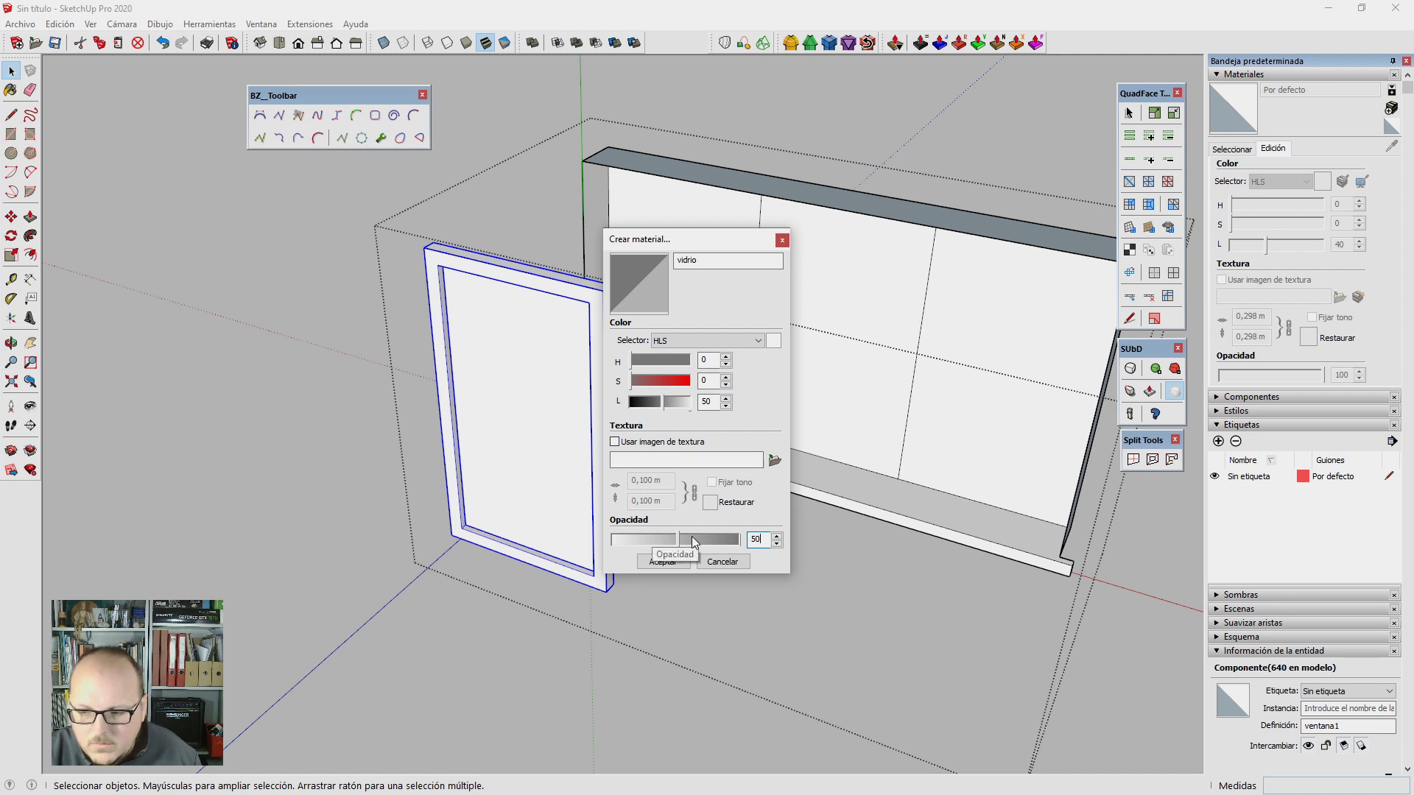
{"action": "key", "text": "alt+Tab"}
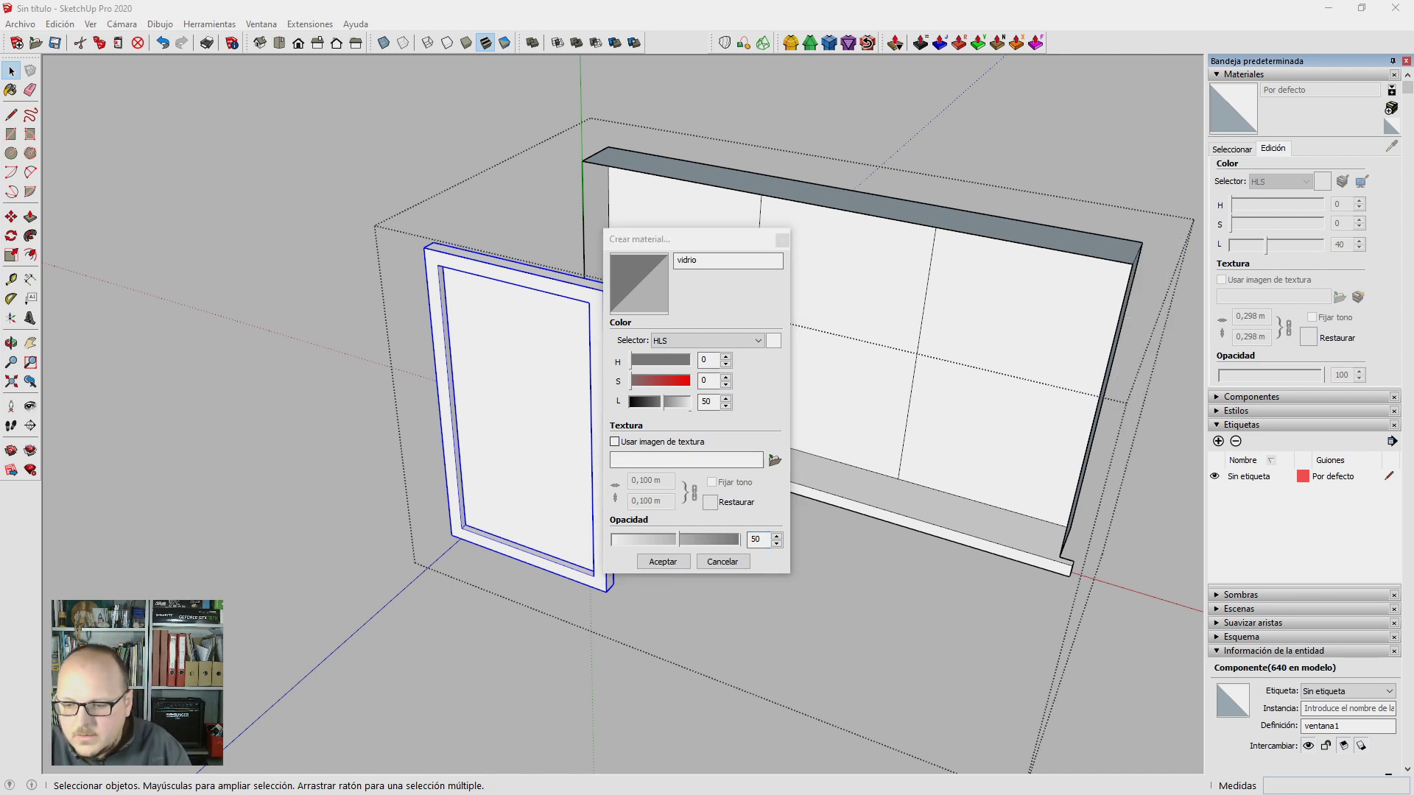
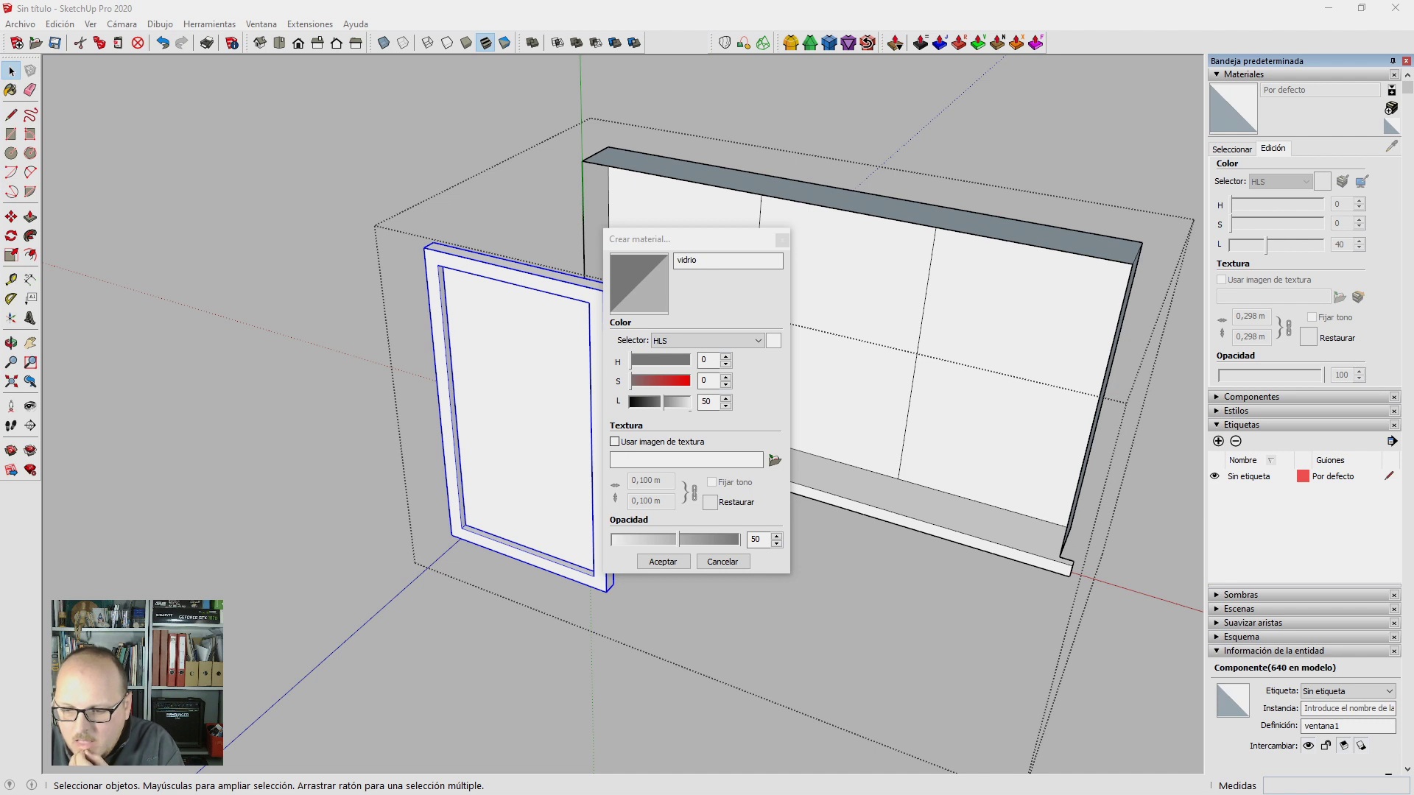
Step: Create the semi-transparent 'vidrio' material and paint the window's glass pane with it
{"action": "double_click", "coordinate": [707, 401]}
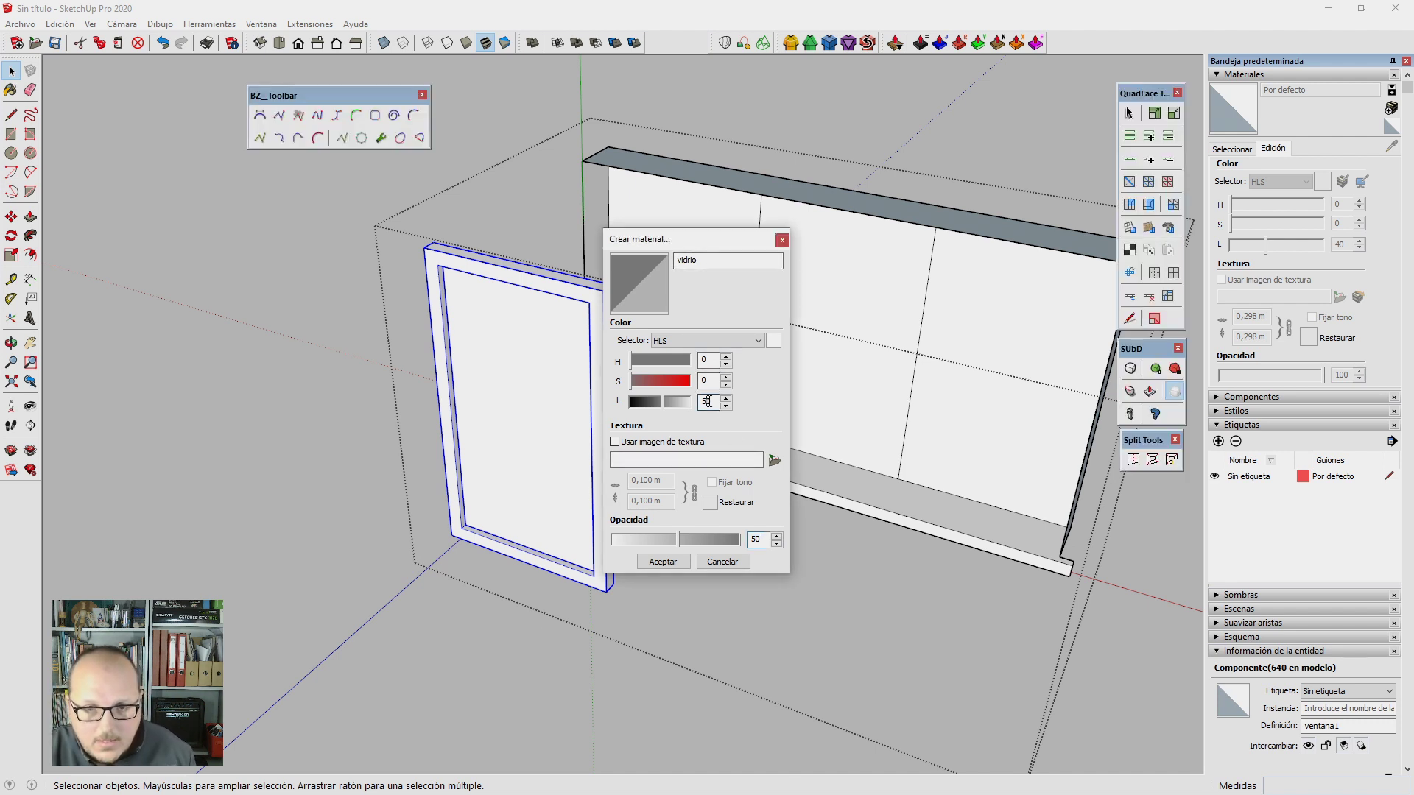
{"action": "type", "text": "75"}
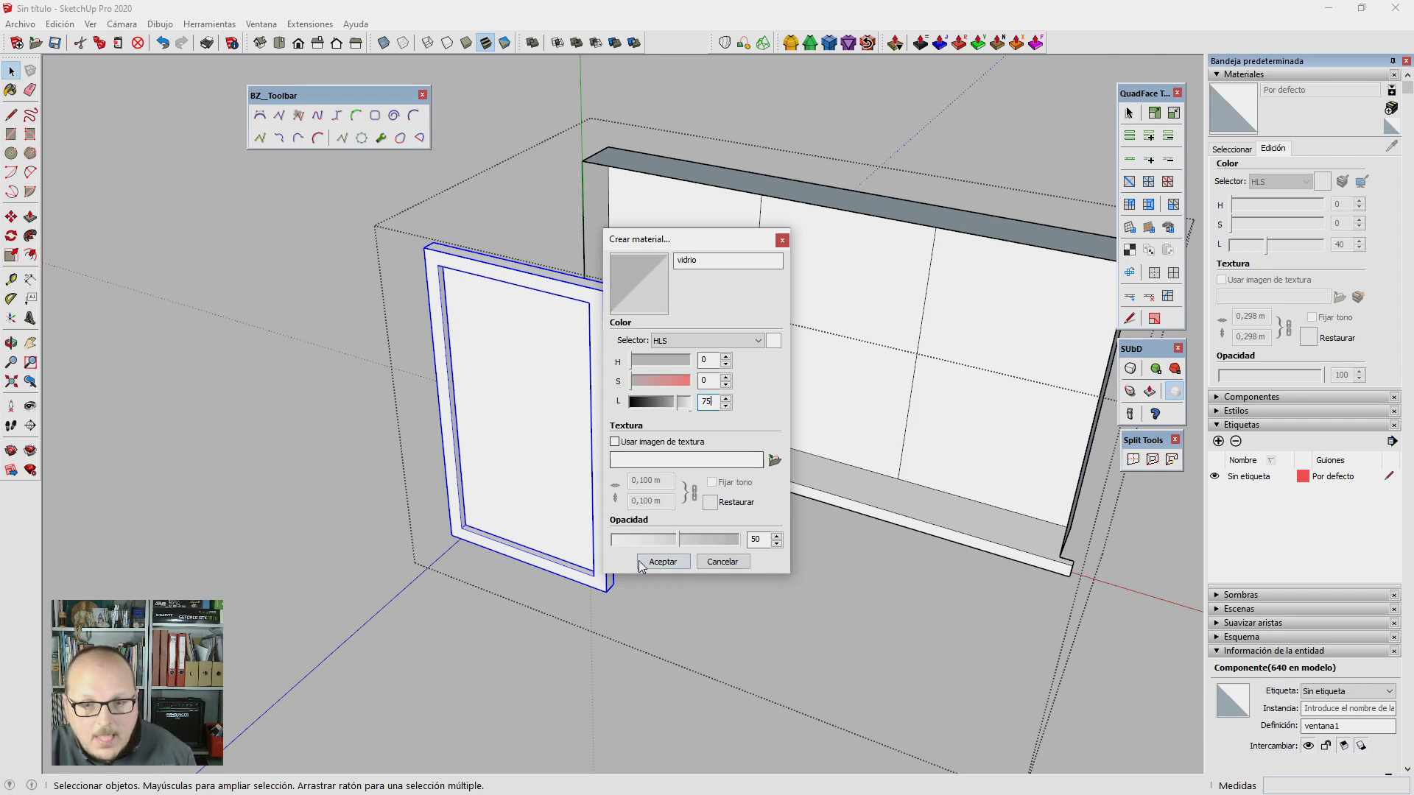
{"action": "left_click", "coordinate": [652, 562]}
{"action": "key", "text": "space"}
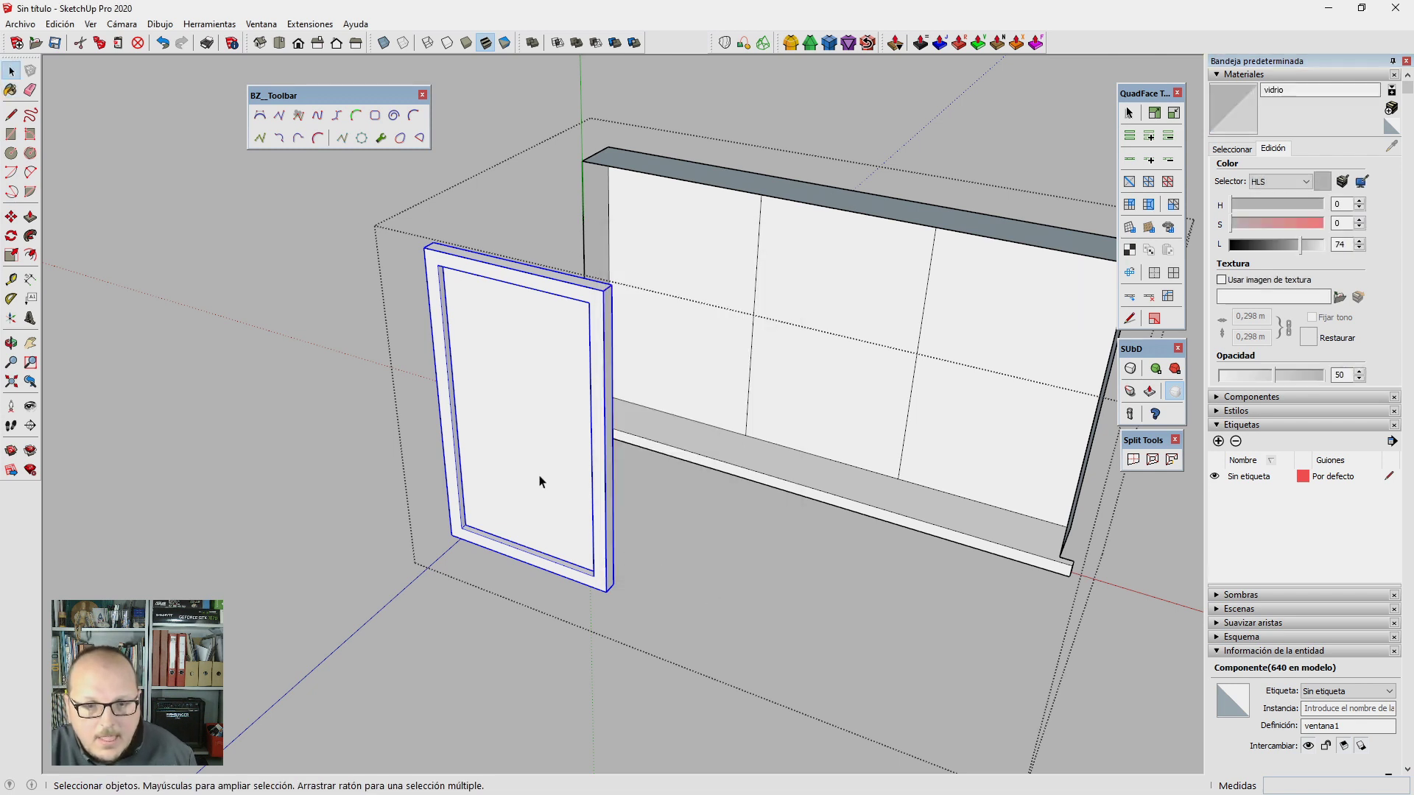
{"action": "double_click", "coordinate": [540, 479]}
{"action": "key", "text": "b"}
{"action": "left_click", "coordinate": [524, 420]}
{"action": "key", "text": "space"}
{"action": "key", "text": "Escape"}
{"action": "left_click", "coordinate": [602, 386]}
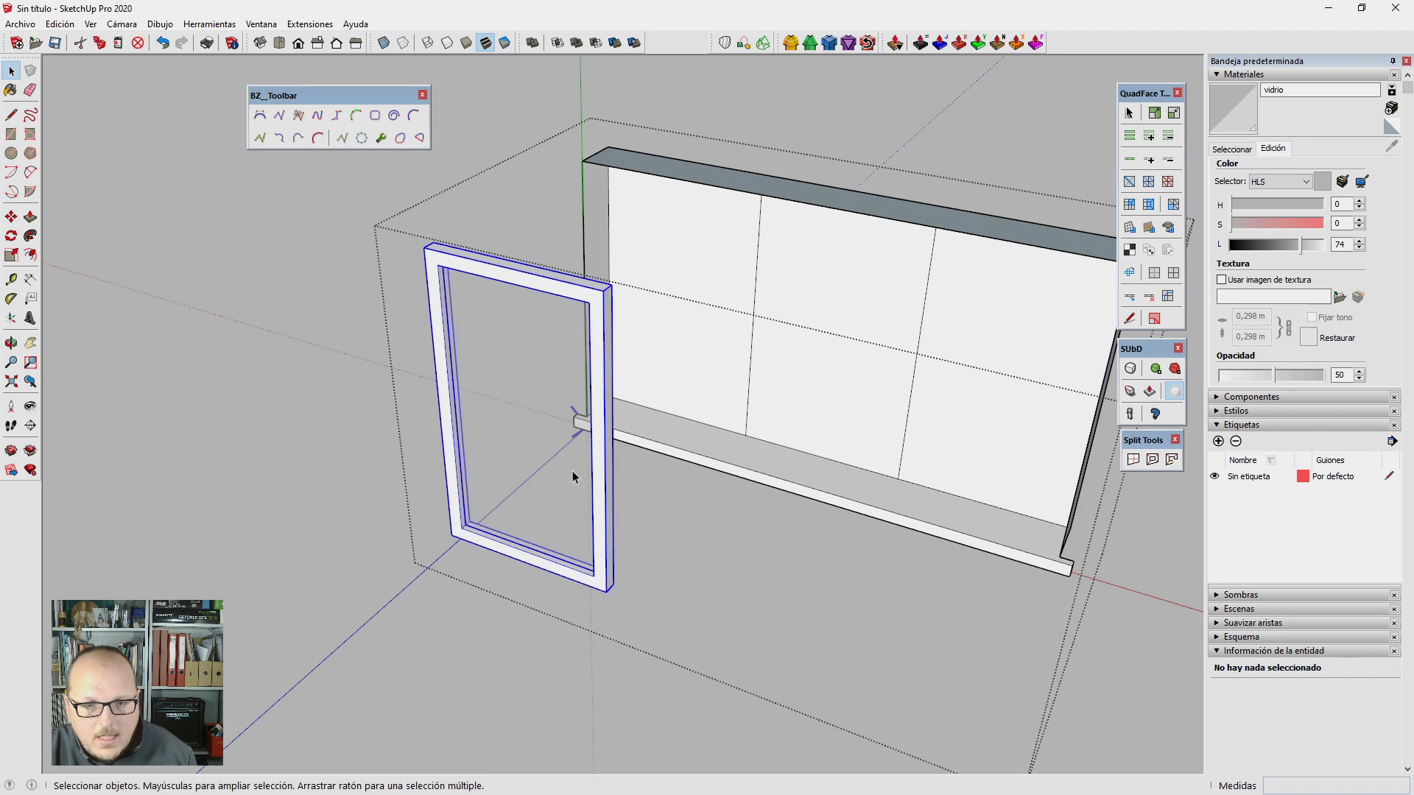
{"action": "key", "text": "b"}
{"action": "middle_click_drag", "start_coordinate": [543, 467], "coordinate": [516, 412]}
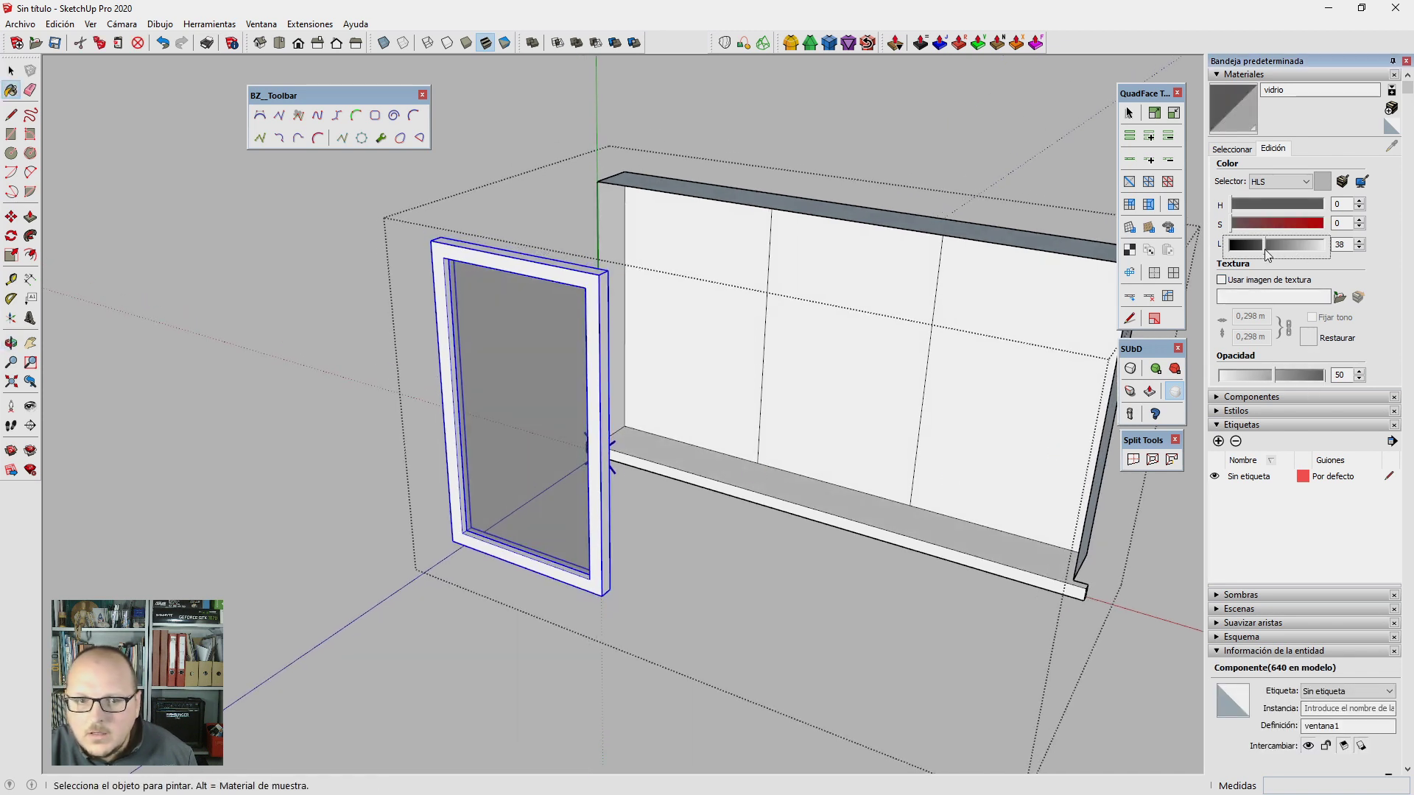
Step: Adjust the vidrio colour to a muted grey-blue, hue 200 with low saturation
{"action": "left_click_drag", "start_coordinate": [1302, 244], "coordinate": [1291, 231]}
{"action": "left_click", "coordinate": [1289, 224]}
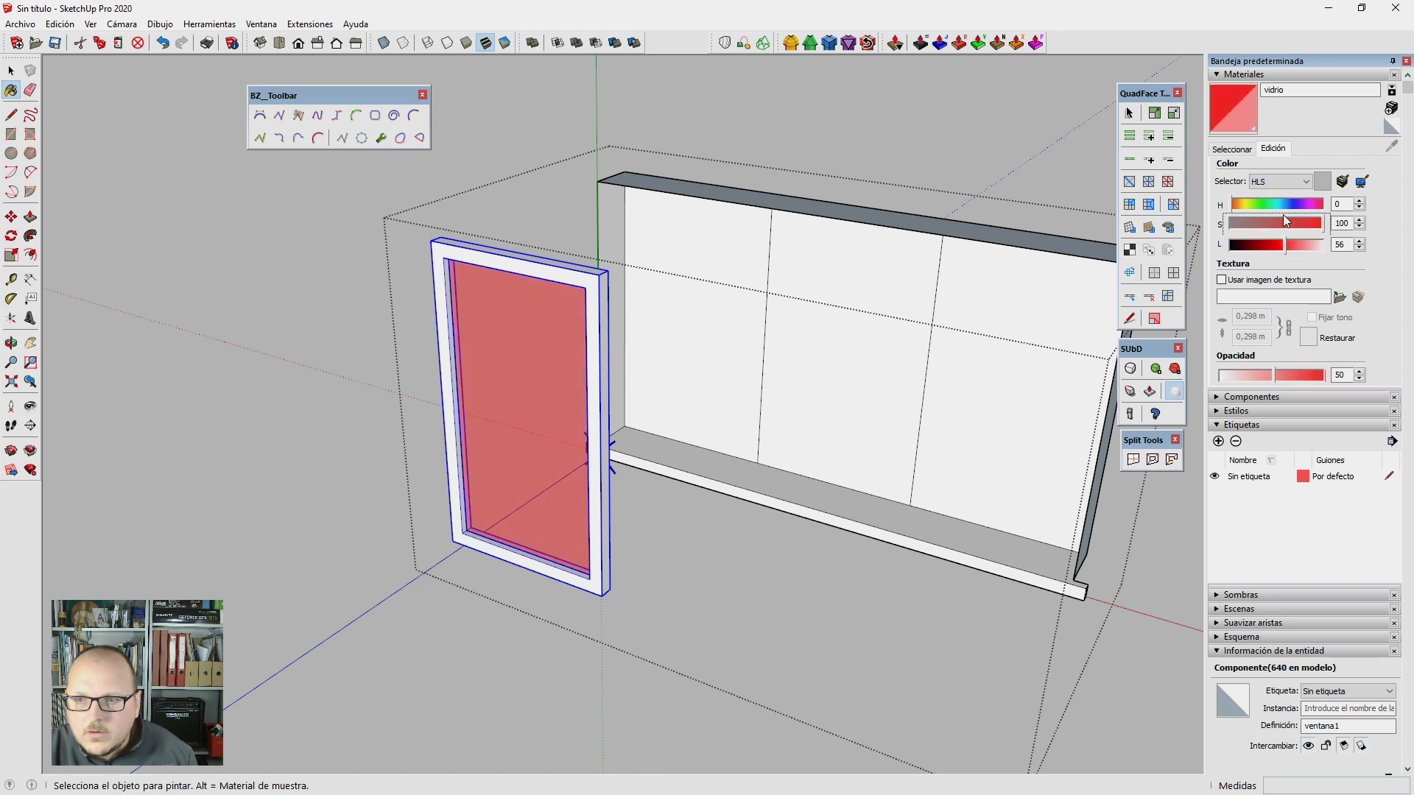
{"action": "left_click", "coordinate": [1288, 209]}
{"action": "left_click", "coordinate": [1340, 204]}
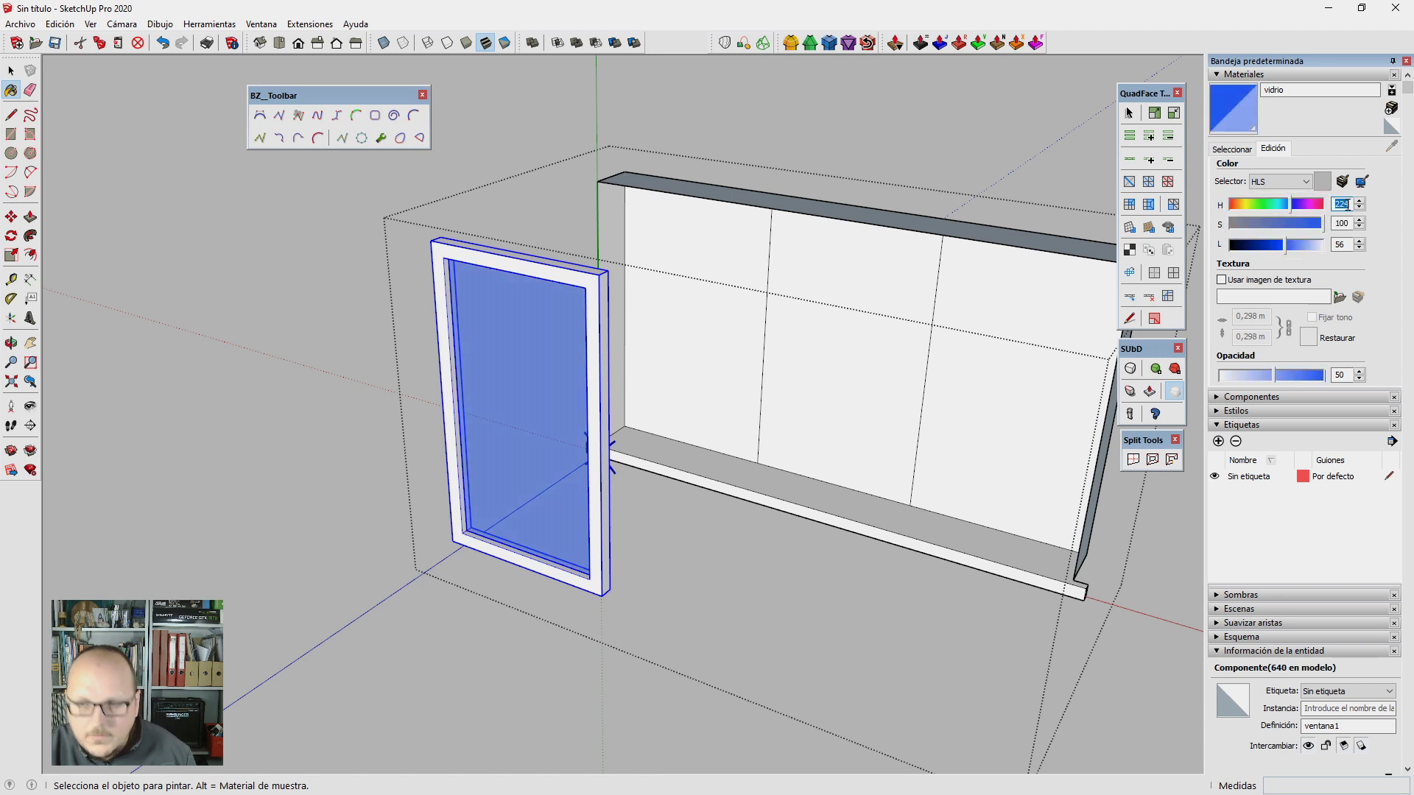
{"action": "type", "text": "200"}
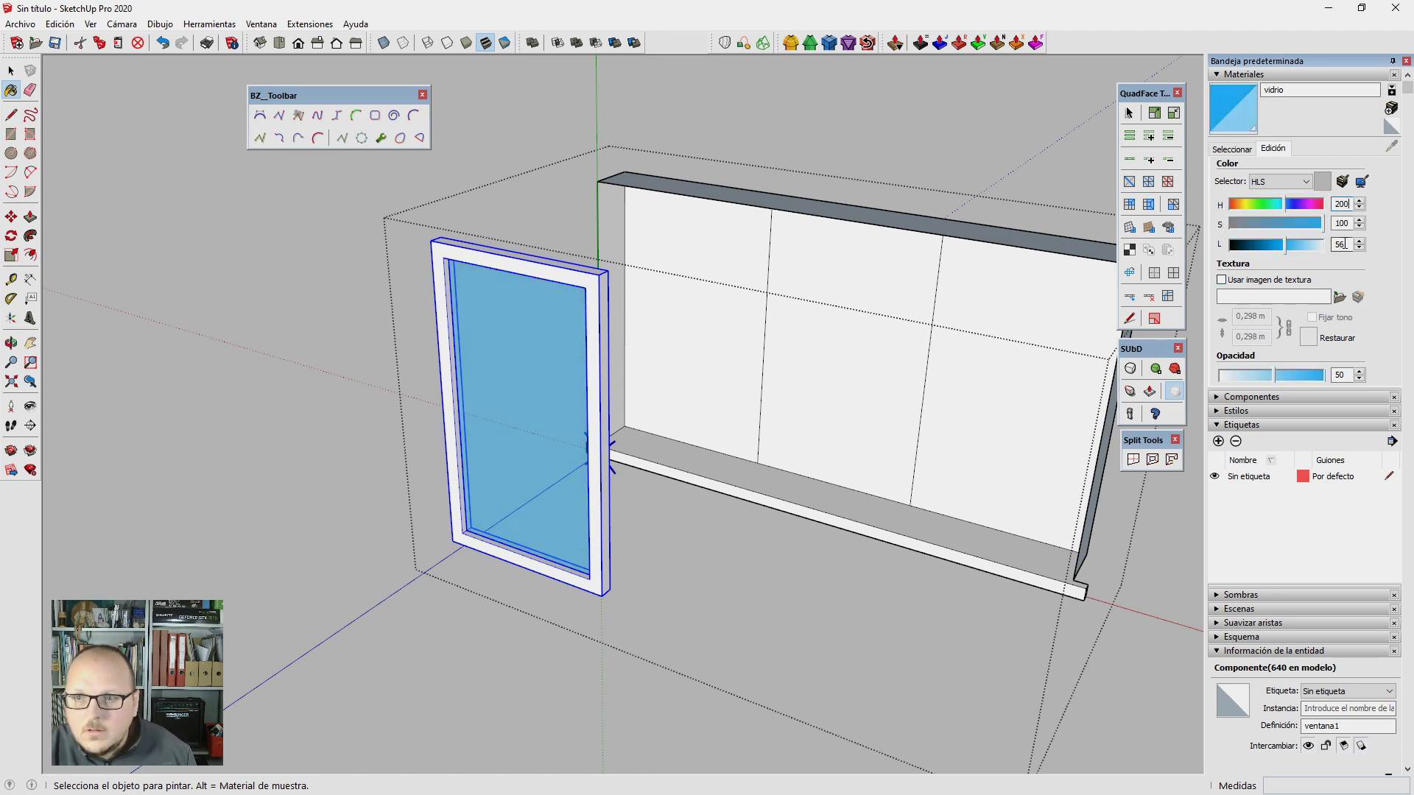
{"action": "double_click", "coordinate": [1340, 223]}
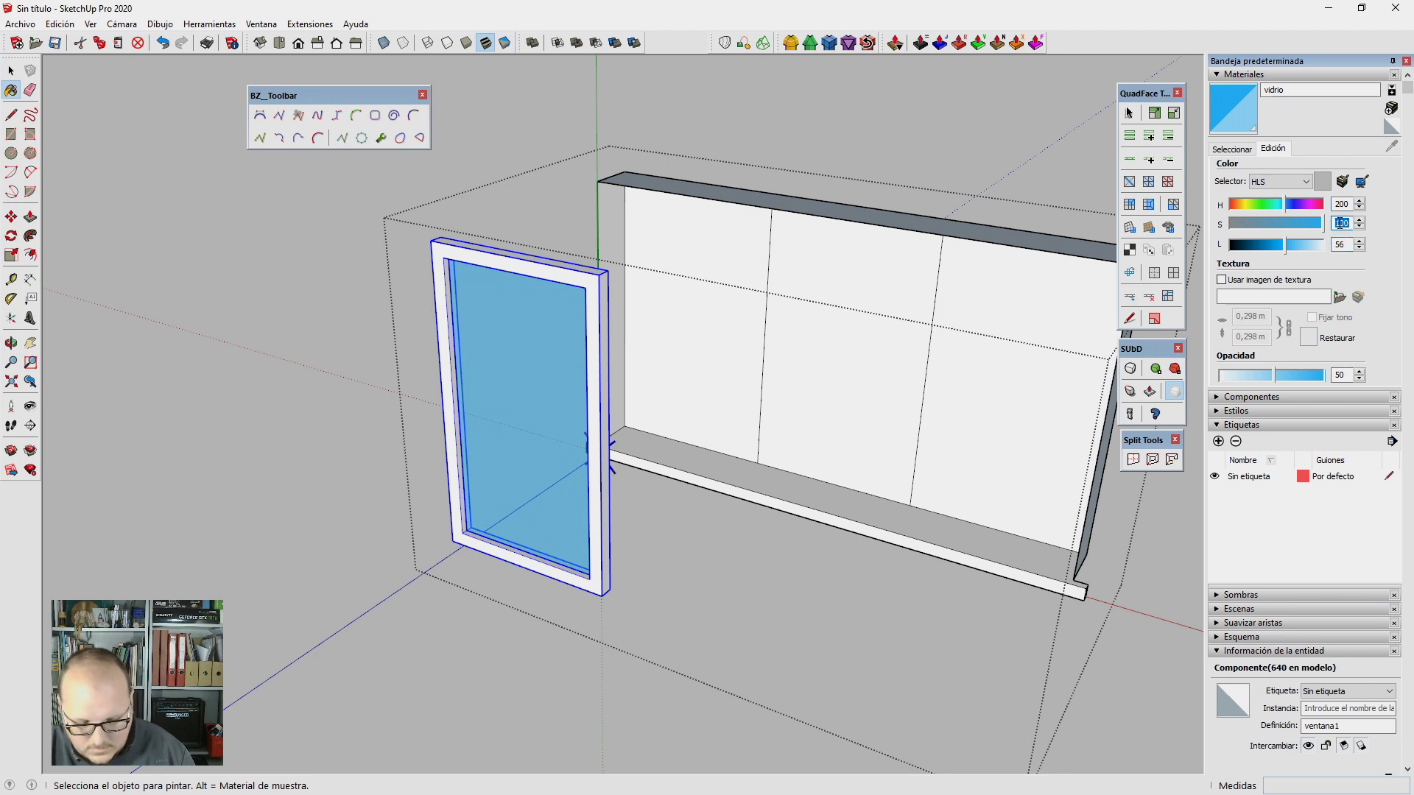
{"action": "type", "text": "50"}
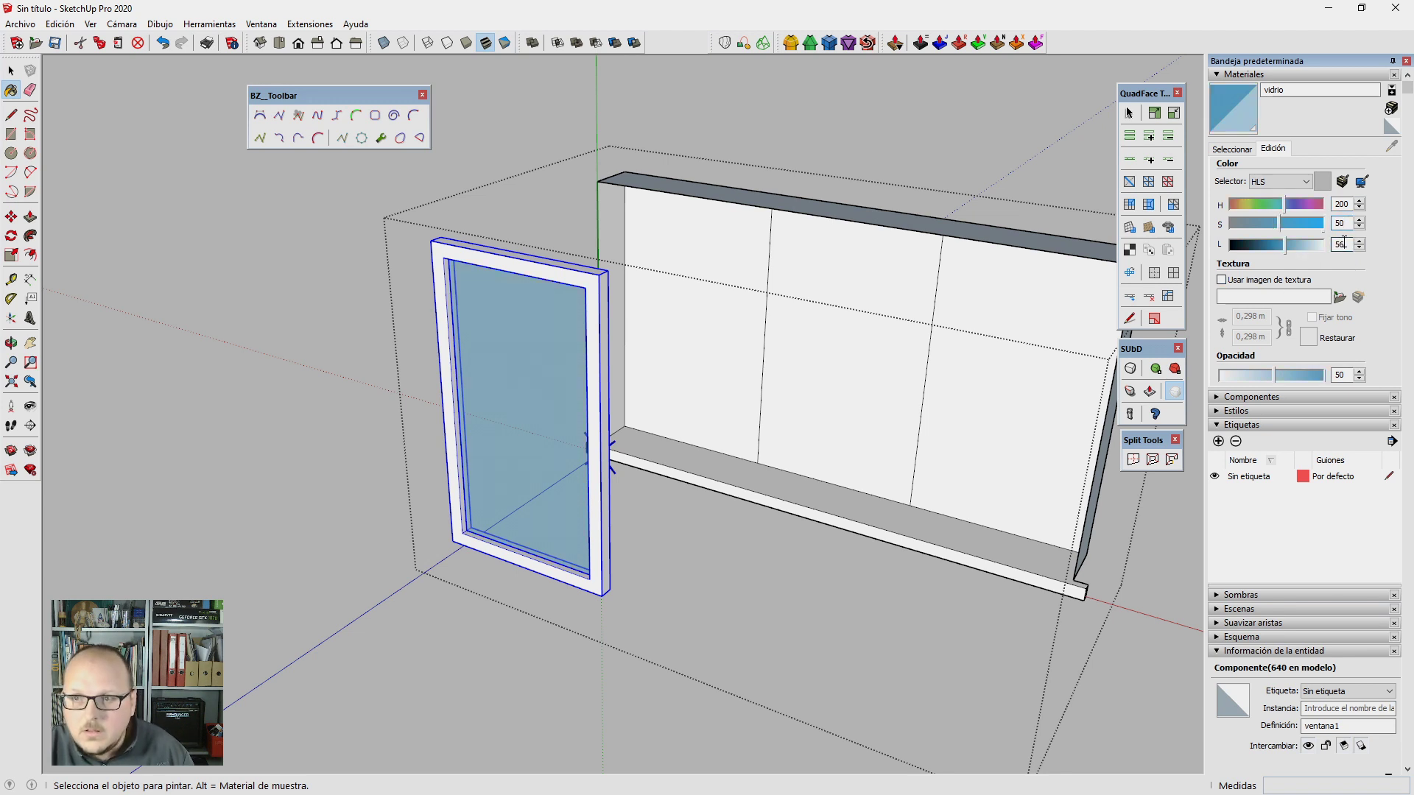
{"action": "middle_click_drag", "start_coordinate": [666, 445], "coordinate": [695, 464]}
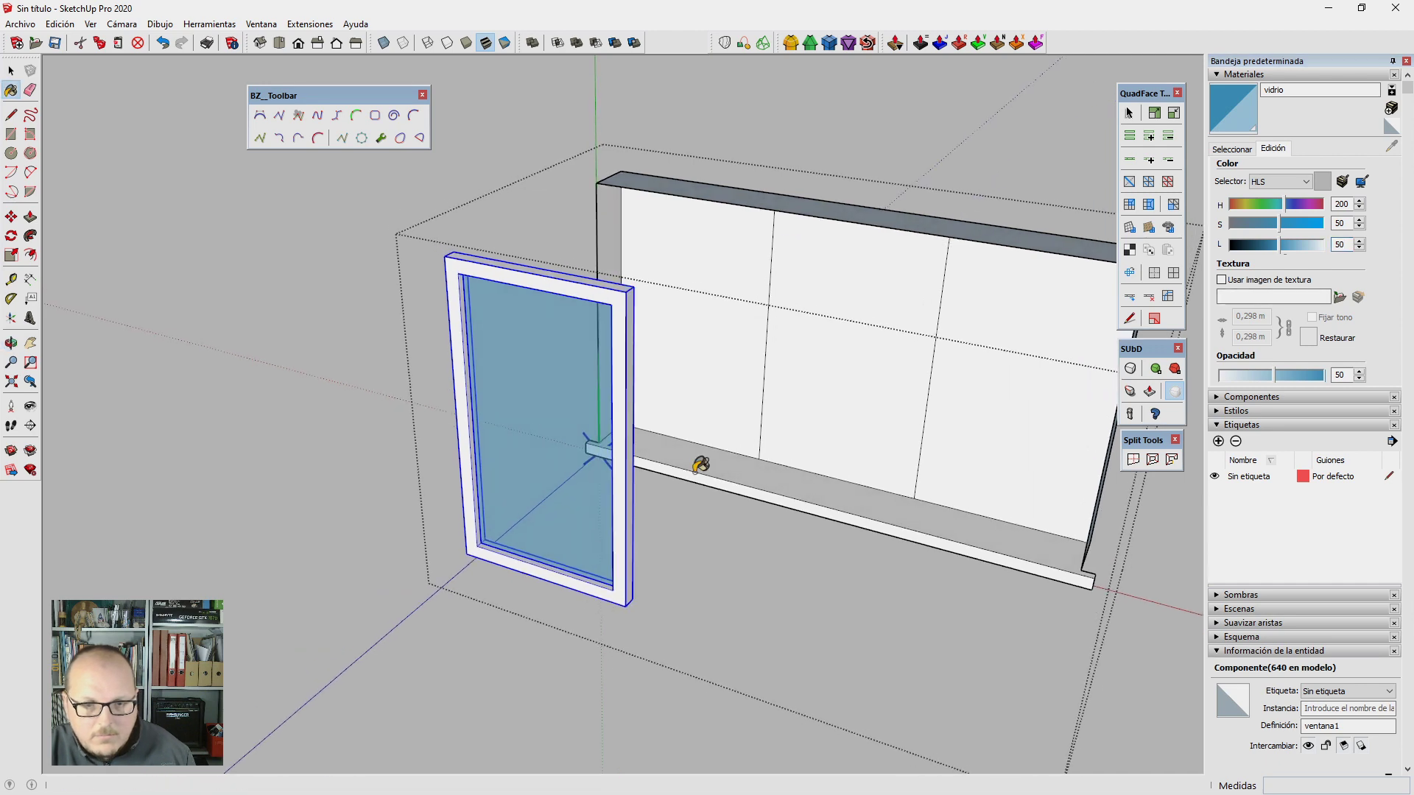
{"action": "left_click", "coordinate": [1248, 223]}
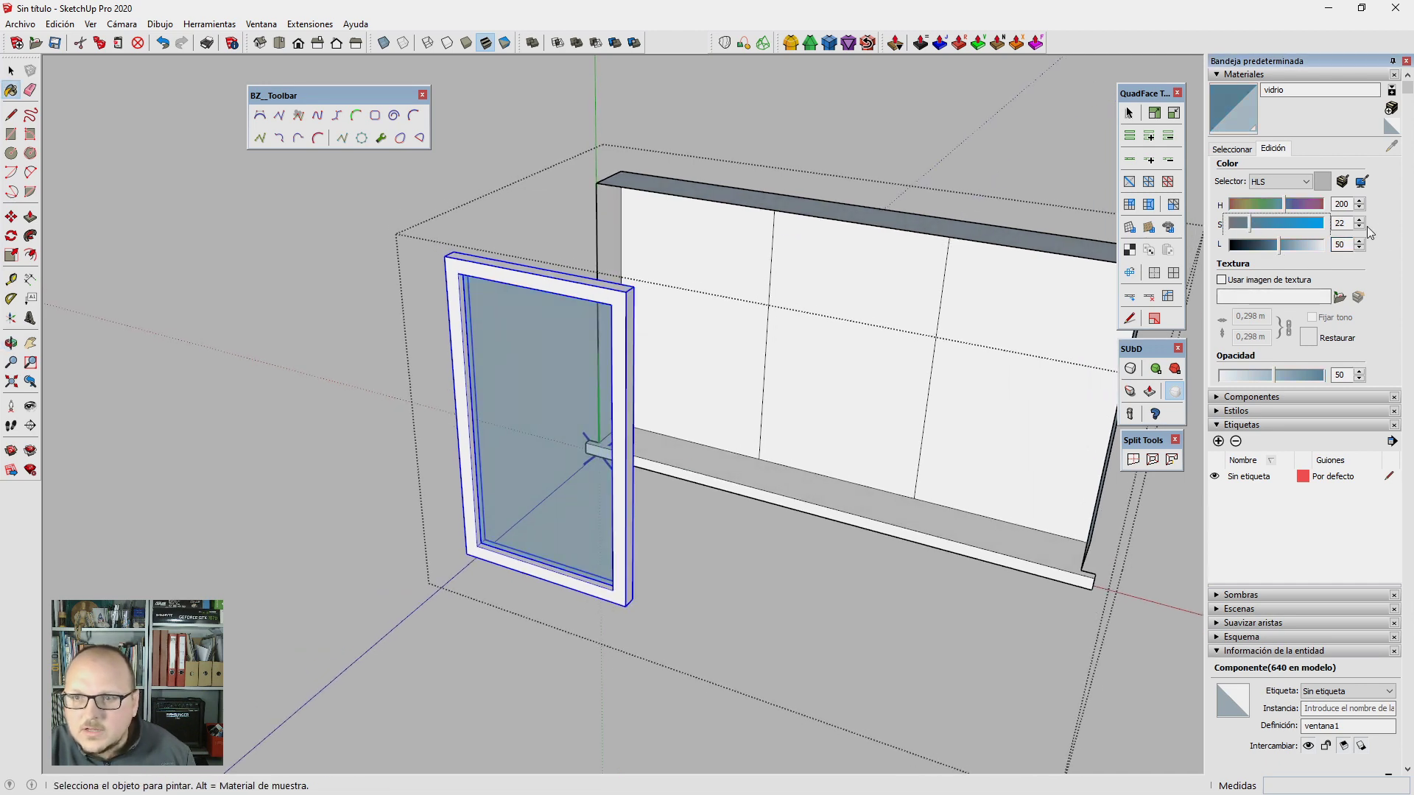
{"action": "type", "text": "0"}
{"action": "mouse_move", "coordinate": [665, 411]}
{"action": "middle_mouse_down"}
{"action": "mouse_move", "coordinate": [591, 477]}
{"action": "mouse_move", "coordinate": [444, 283]}
{"action": "middle_mouse_up"}
Step: Snap the window to the wall's top-left corner and copy it into three side-by-side windows
{"action": "key", "text": "m"}
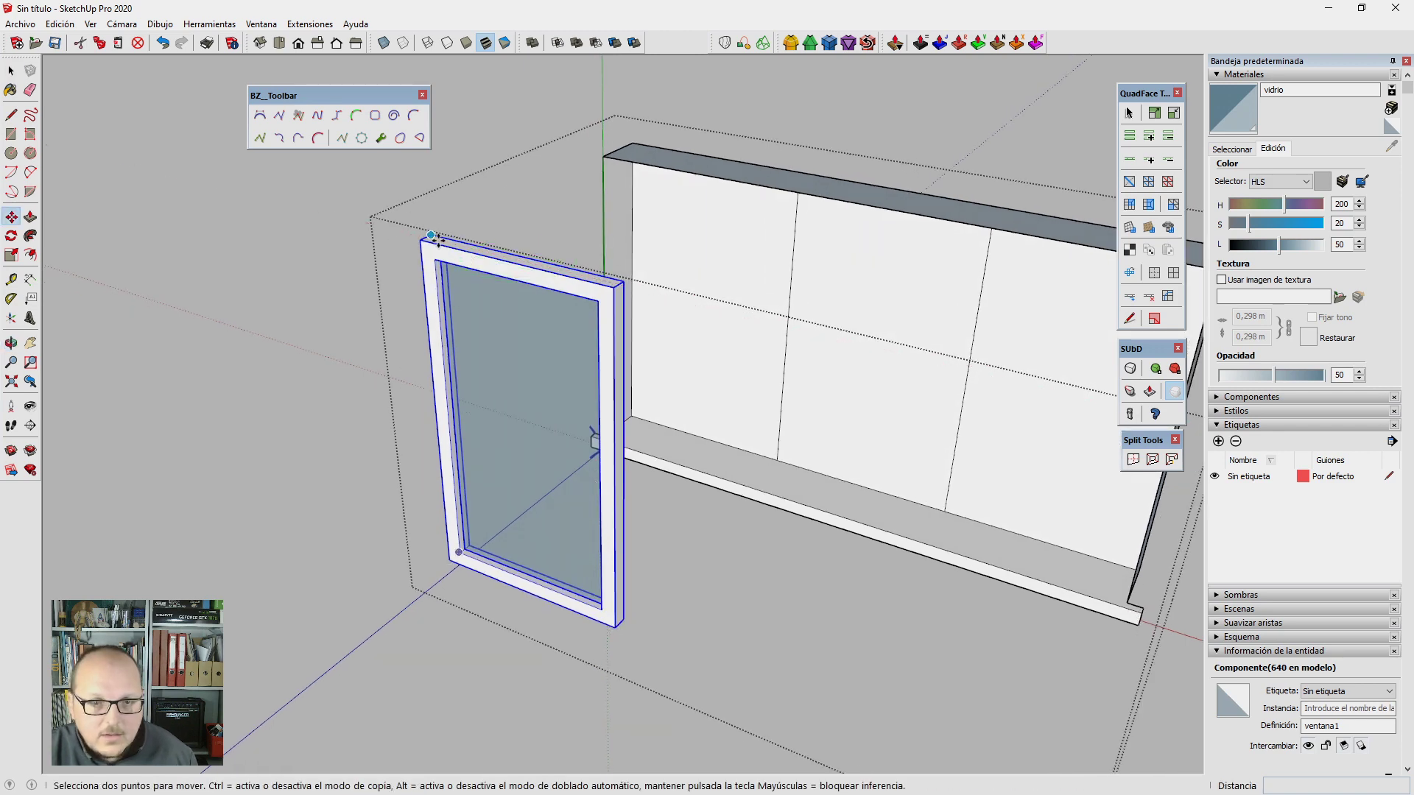
{"action": "left_click", "coordinate": [441, 234]}
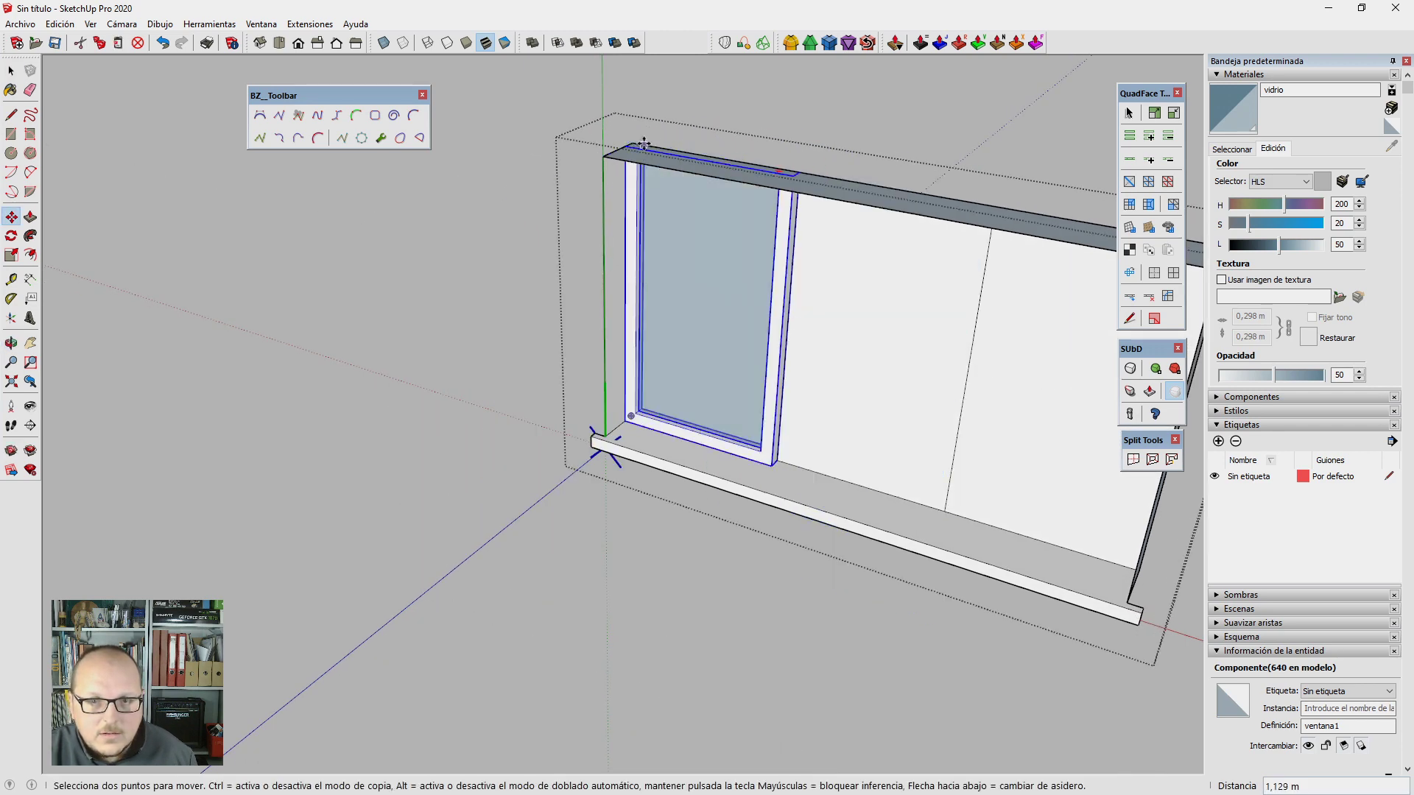
{"action": "left_click", "coordinate": [633, 141]}
{"action": "key", "text": "ctrl"}
{"action": "left_click", "coordinate": [796, 173]}
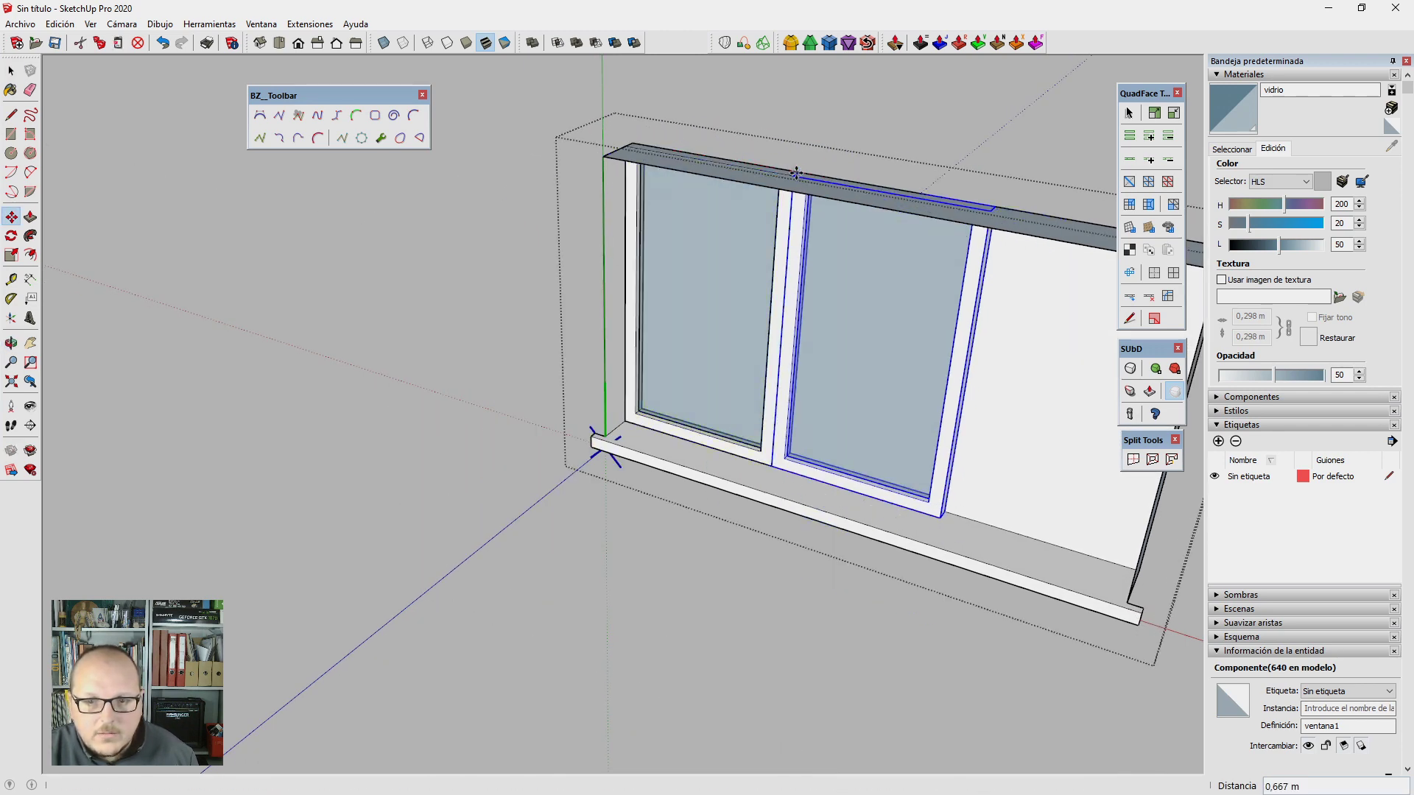
{"action": "key", "text": "Return"}
{"action": "key", "text": "space"}
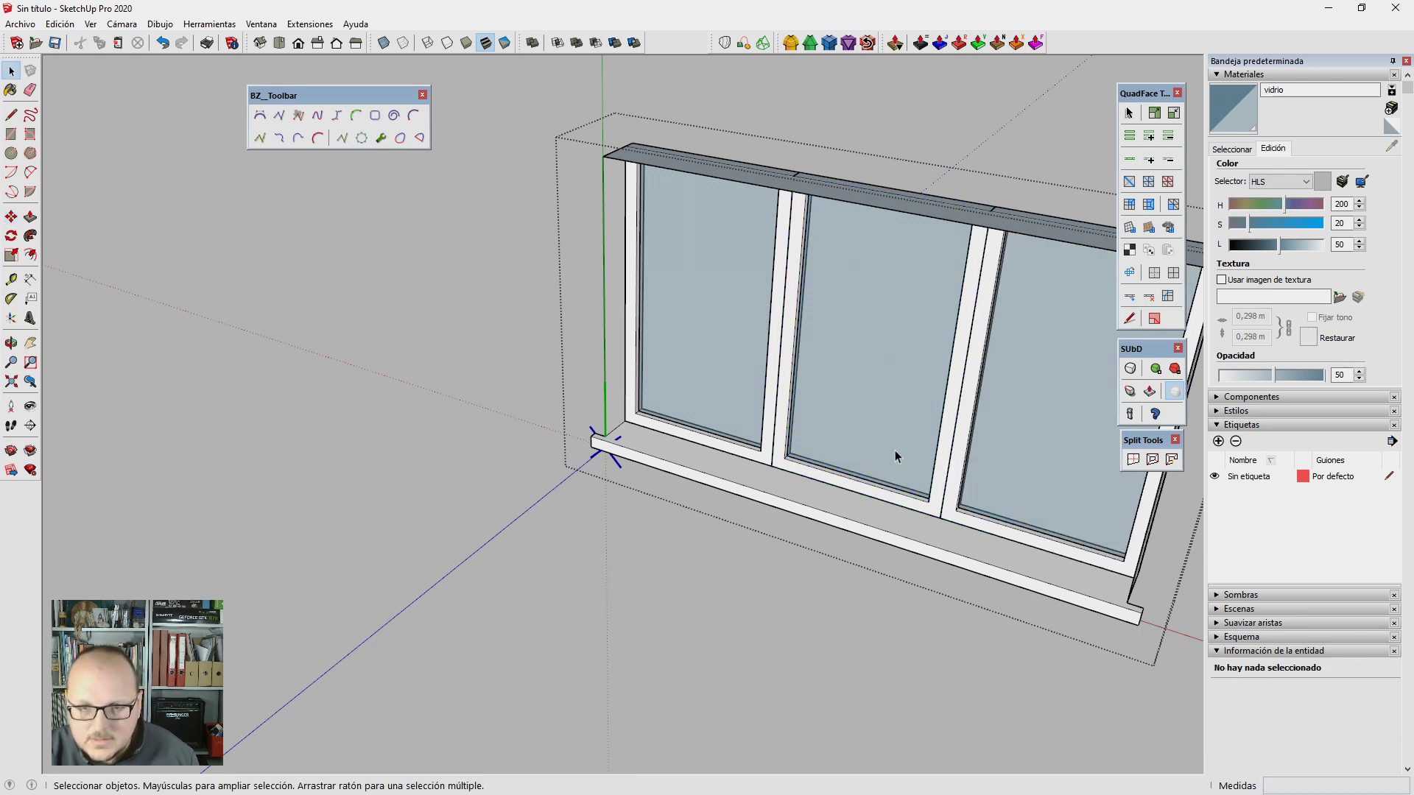
Step: Nudge the middle window 1 cm and exit the window module
{"action": "left_click", "coordinate": [884, 486]}
{"action": "scroll", "coordinate": [890, 576], "scroll_direction": "up", "scroll_amount": 2}
{"action": "scroll", "coordinate": [890, 576], "scroll_direction": "up", "scroll_amount": 2}
{"action": "key", "text": "m"}
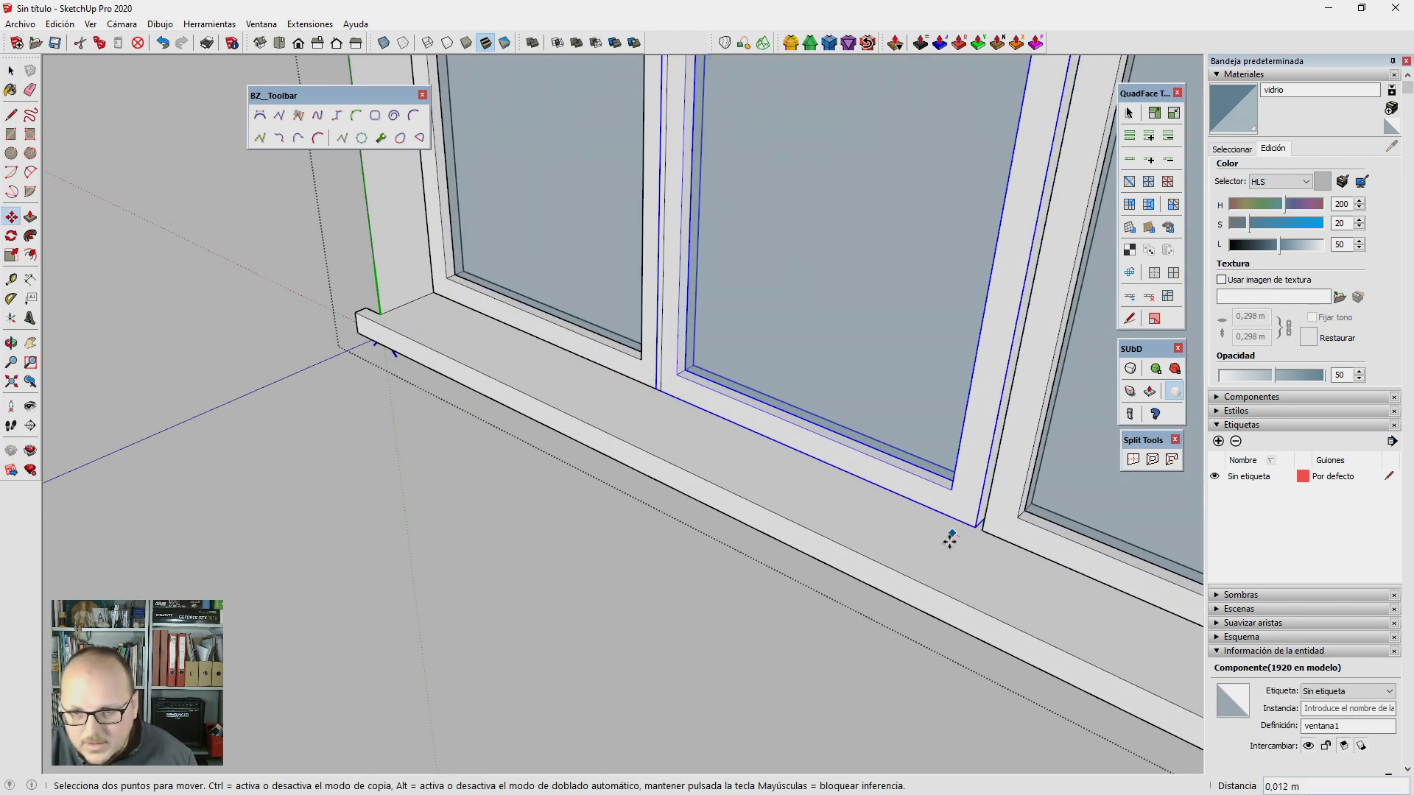
{"action": "type", "text": "m"}
{"action": "key", "text": "Return"}
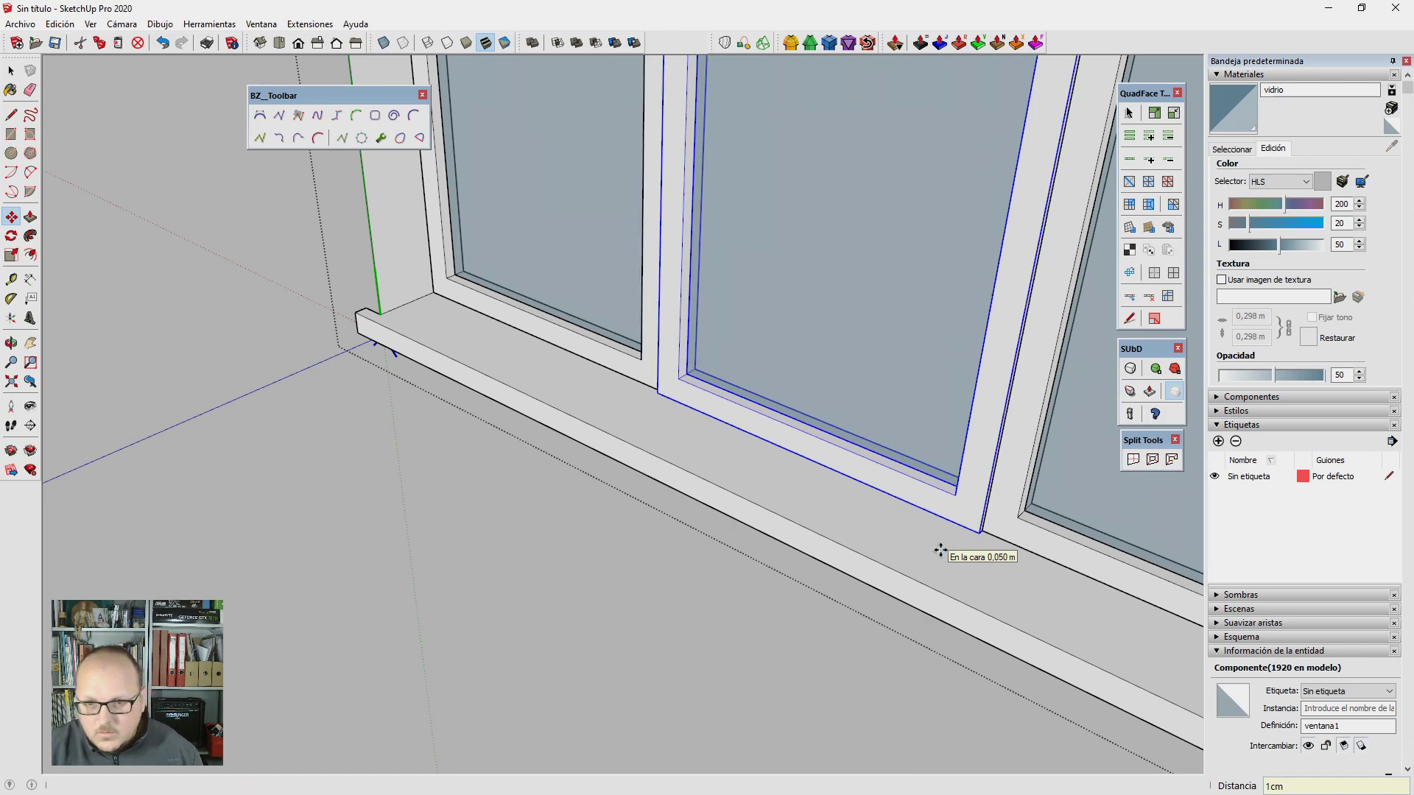
{"action": "type", "text": "cm"}
{"action": "key", "text": "Return"}
{"action": "key", "text": "space"}
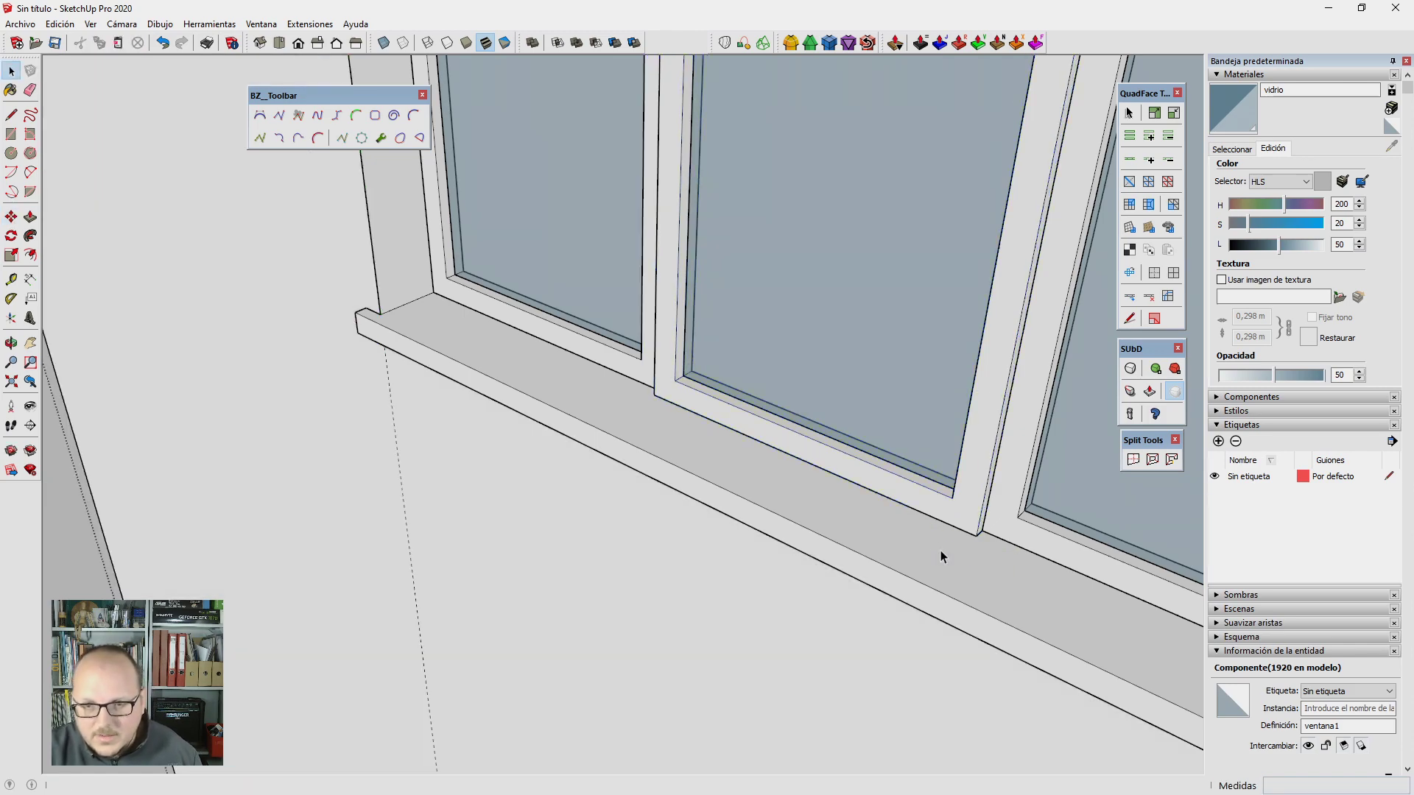
Step: Orbit and zoom around the building to inspect the glazed facade windows
{"action": "scroll", "coordinate": [941, 554], "scroll_direction": "down", "scroll_amount": 5}
{"action": "scroll", "coordinate": [505, 358], "scroll_direction": "down", "scroll_amount": 5}
{"action": "scroll", "coordinate": [590, 410], "scroll_direction": "down", "scroll_amount": 3}
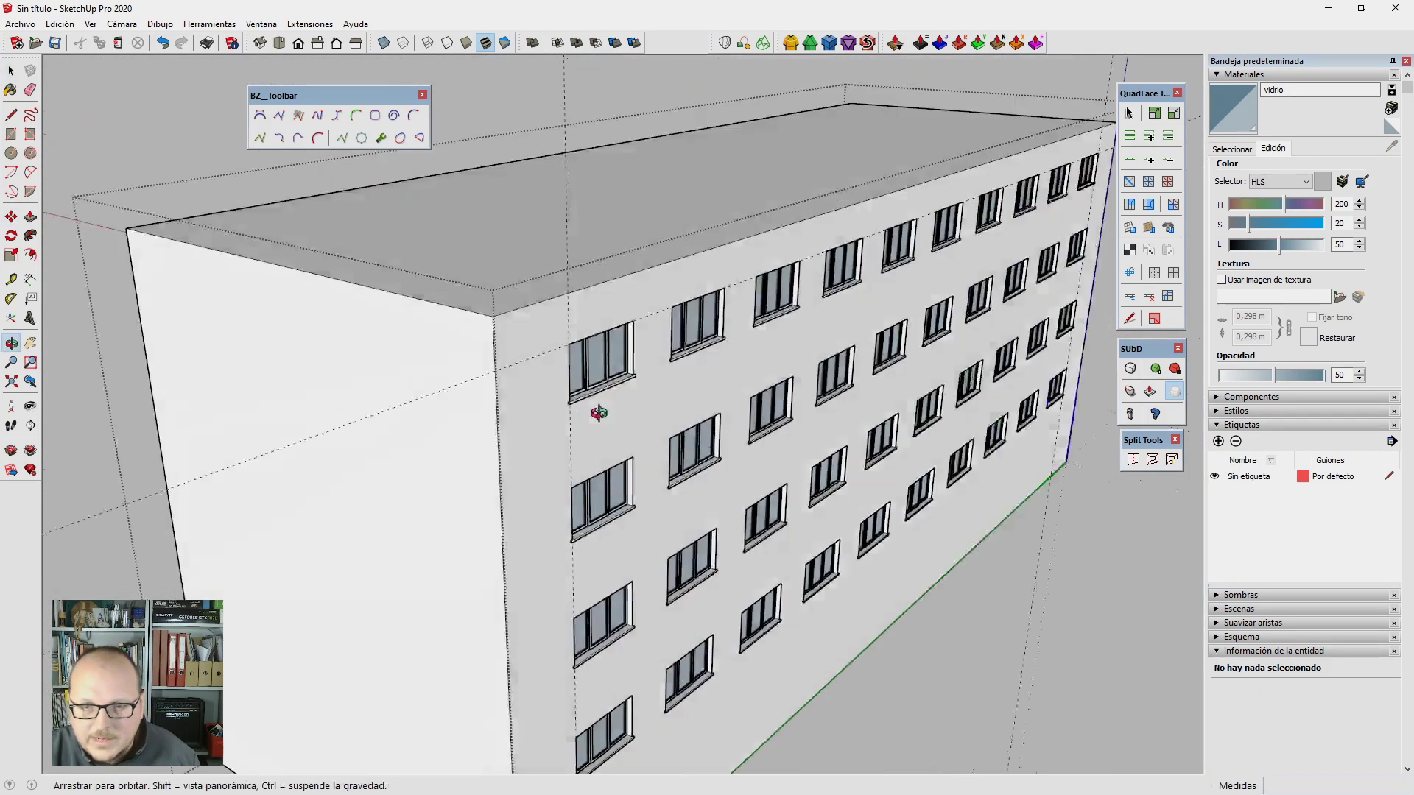
{"action": "scroll", "coordinate": [590, 410], "scroll_direction": "down", "scroll_amount": 3}
{"action": "scroll", "coordinate": [705, 468], "scroll_direction": "up", "scroll_amount": 6}
{"action": "left_click_drag", "start_coordinate": [704, 469], "coordinate": [553, 357]}
{"action": "scroll", "coordinate": [552, 243], "scroll_direction": "up", "scroll_amount": 3}
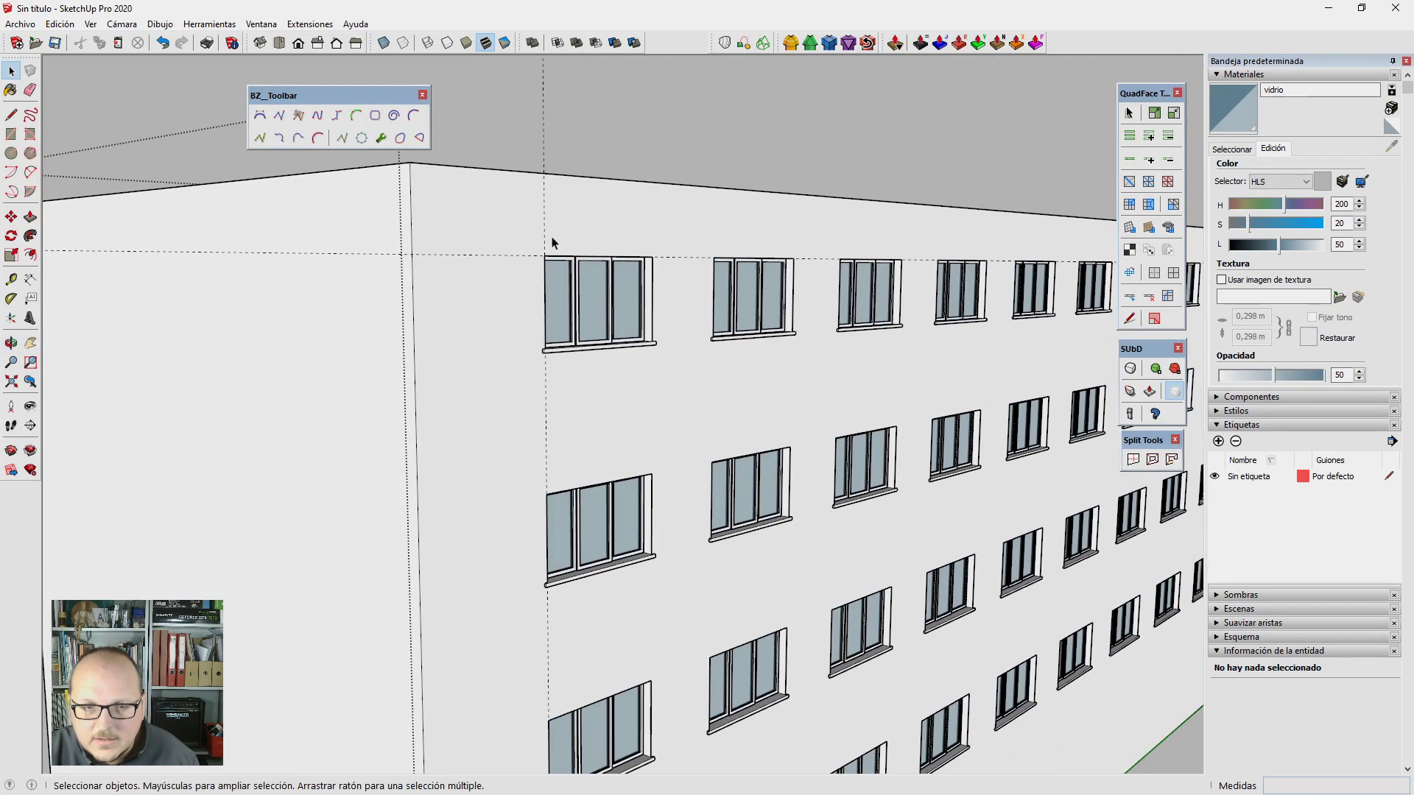
{"action": "left_click_drag", "start_coordinate": [552, 243], "coordinate": [521, 285]}
{"action": "scroll", "coordinate": [600, 305], "scroll_direction": "up", "scroll_amount": 3}
{"action": "scroll", "coordinate": [600, 304], "scroll_direction": "down", "scroll_amount": 3}
{"action": "mouse_move", "coordinate": [531, 420]}
{"action": "left_mouse_down"}
{"action": "mouse_move", "coordinate": [748, 395]}
{"action": "mouse_move", "coordinate": [710, 414]}
{"action": "left_mouse_up"}
{"action": "scroll", "coordinate": [748, 394], "scroll_direction": "down", "scroll_amount": 2}
{"action": "scroll", "coordinate": [711, 414], "scroll_direction": "down", "scroll_amount": 4}
{"action": "scroll", "coordinate": [947, 385], "scroll_direction": "up", "scroll_amount": 3}
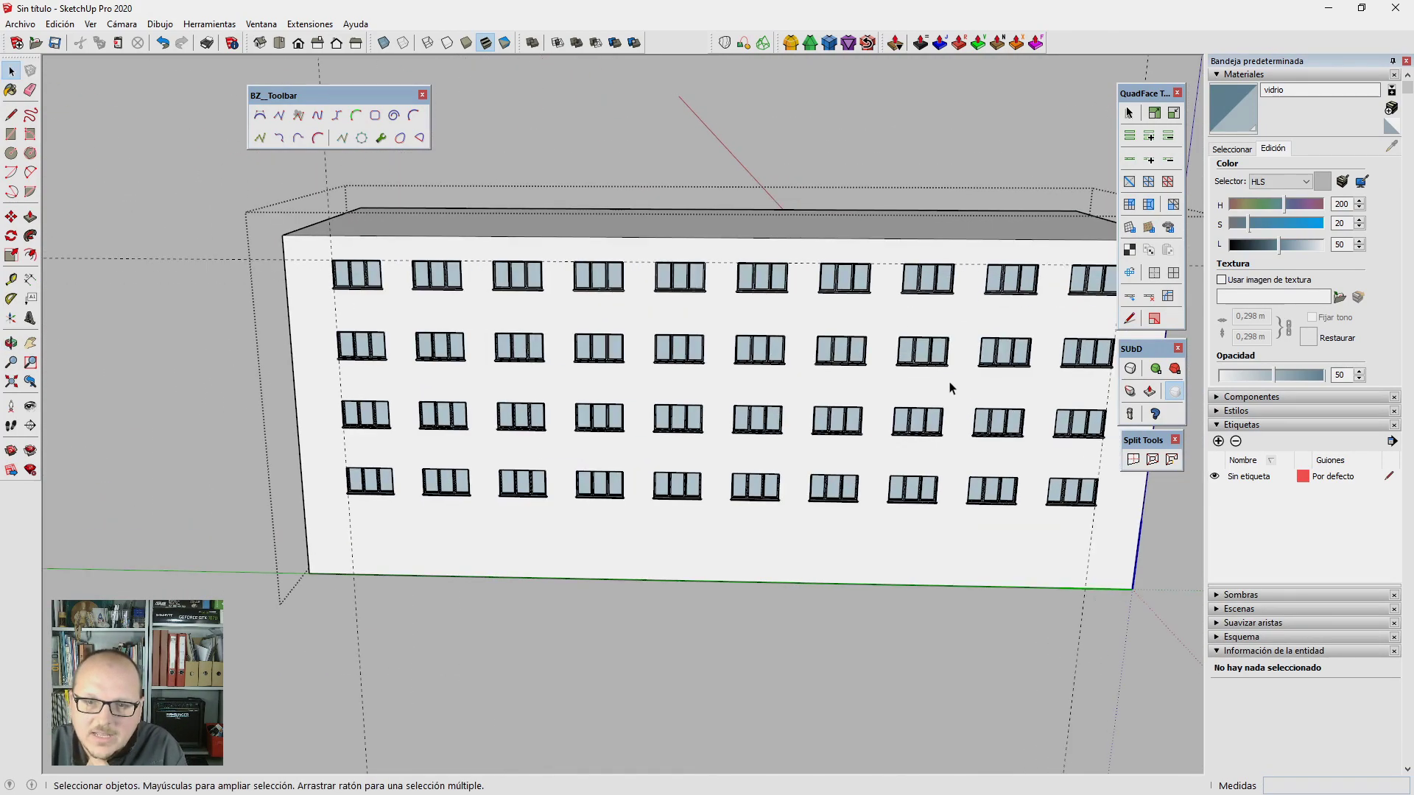
{"action": "left_click_drag", "start_coordinate": [609, 410], "coordinate": [884, 442]}
{"action": "scroll", "coordinate": [480, 400], "scroll_direction": "up", "scroll_amount": 2}
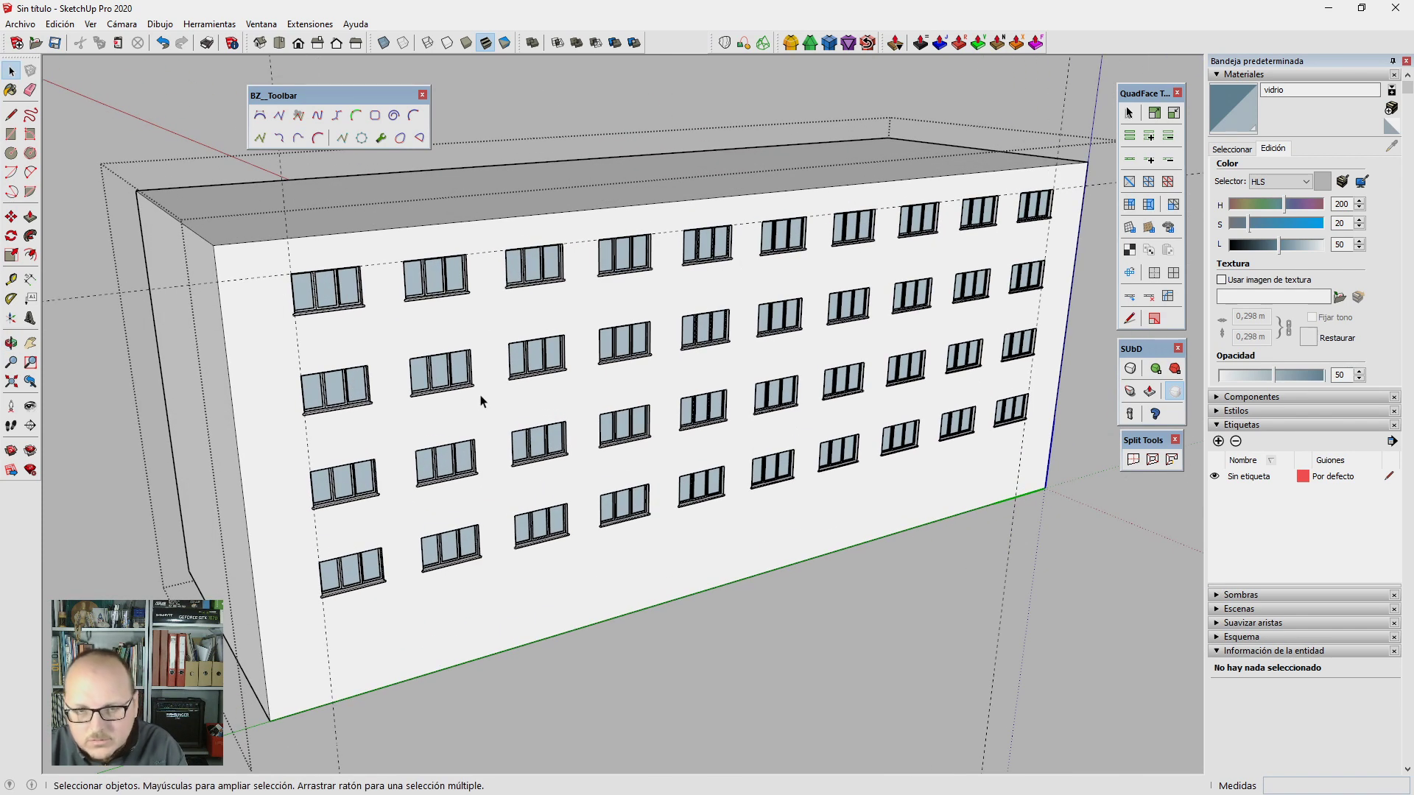
{"action": "mouse_move", "coordinate": [689, 424]}
{"action": "middle_mouse_down"}
{"action": "mouse_move", "coordinate": [543, 315]}
{"action": "mouse_move", "coordinate": [568, 315]}
{"action": "mouse_move", "coordinate": [495, 302]}
{"action": "middle_mouse_up"}
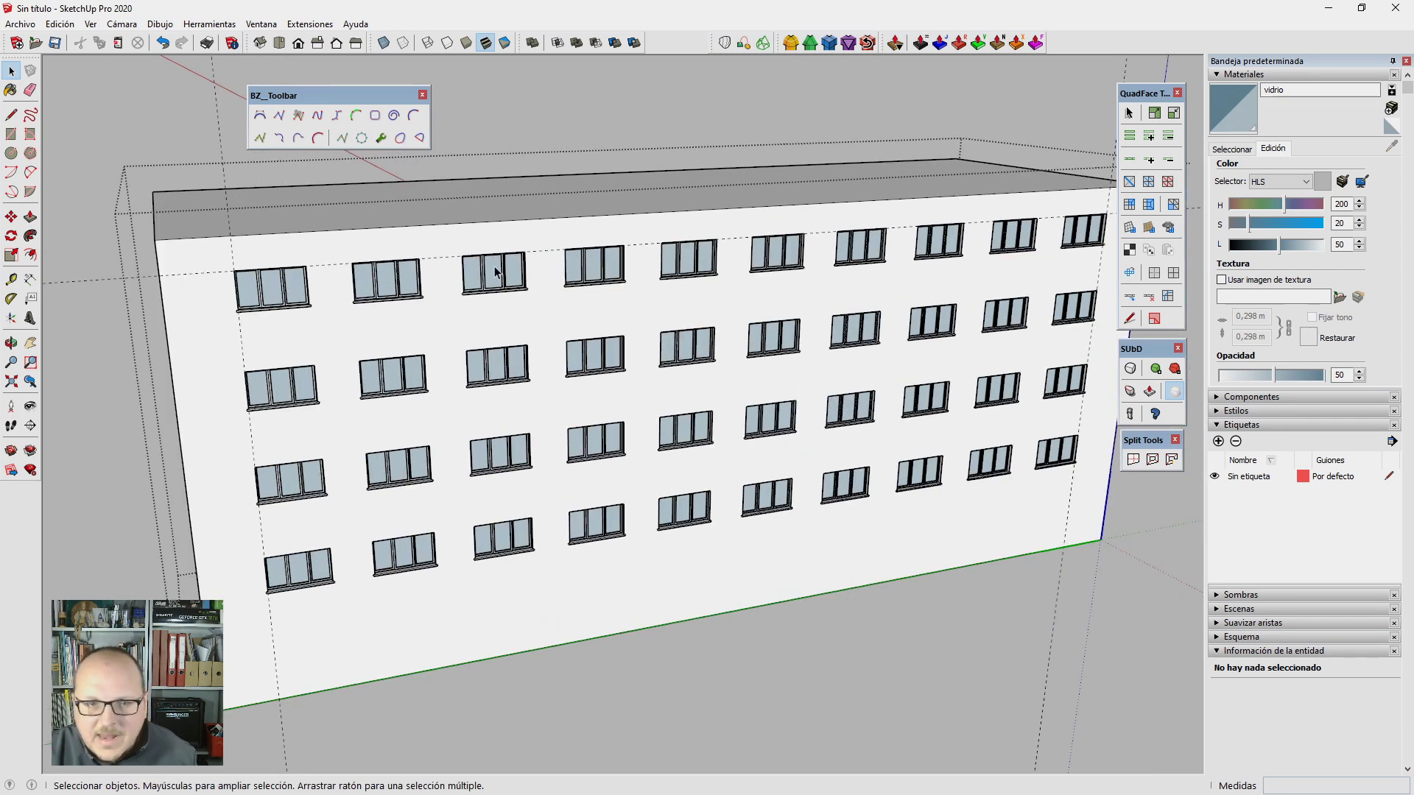
Step: Make the third- and seventh-column windows a separate unique component
{"action": "left_click", "coordinate": [495, 272]}
{"action": "left_click", "coordinate": [506, 376], "text": "ctrl"}
{"action": "left_click", "coordinate": [513, 464], "text": "ctrl"}
{"action": "left_click", "coordinate": [524, 549], "text": "ctrl"}
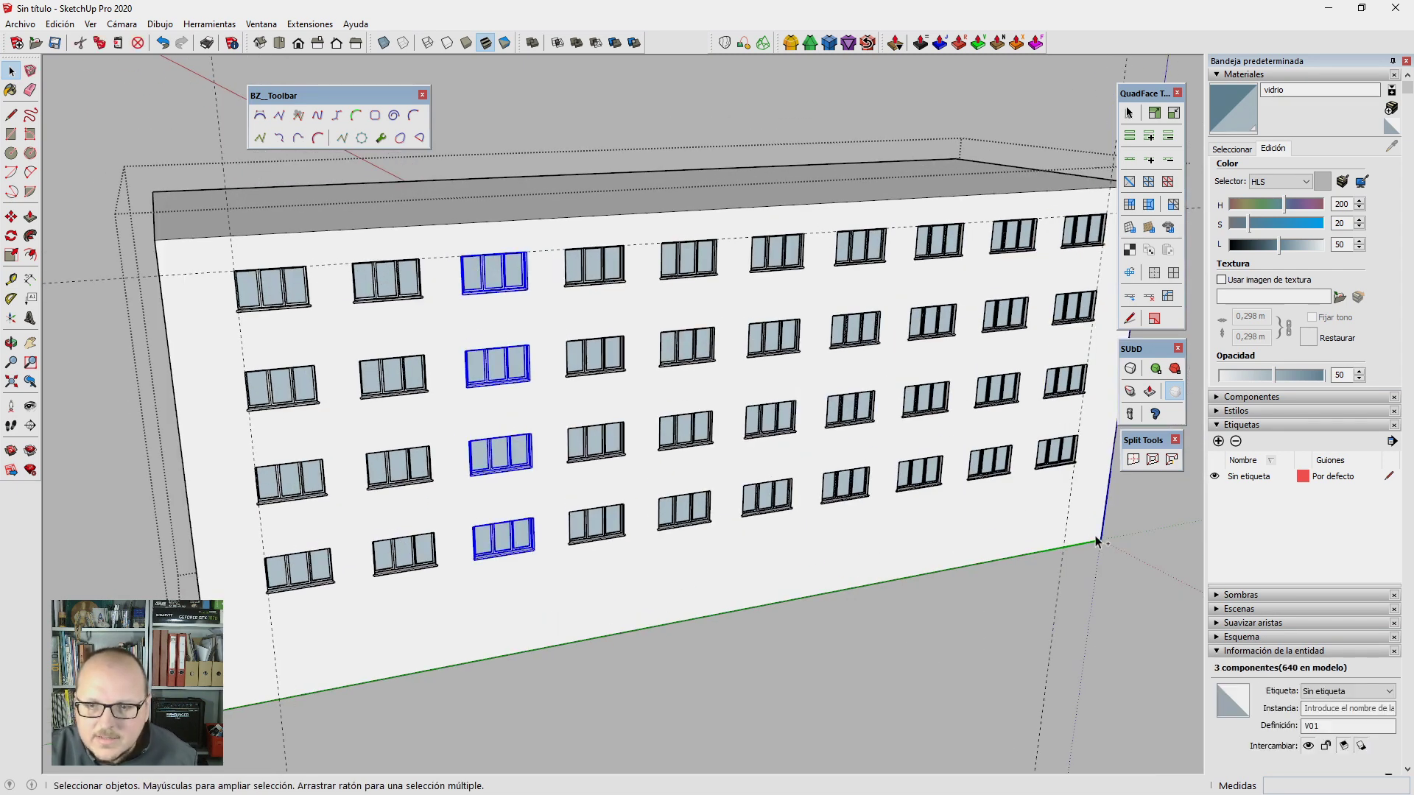
{"action": "left_click", "coordinate": [918, 484], "text": "ctrl"}
{"action": "left_click", "coordinate": [925, 399], "text": "ctrl"}
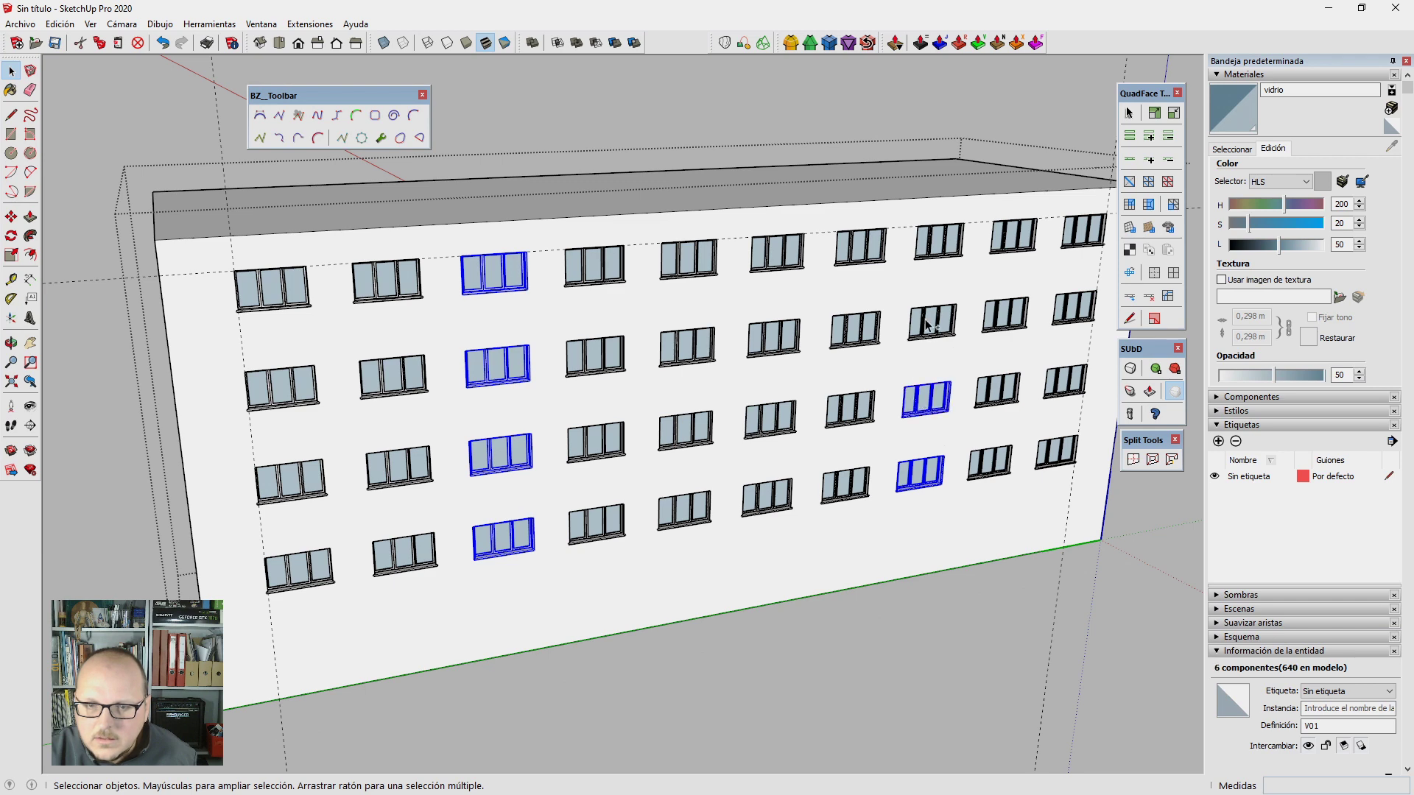
{"action": "left_click", "coordinate": [933, 253], "text": "ctrl"}
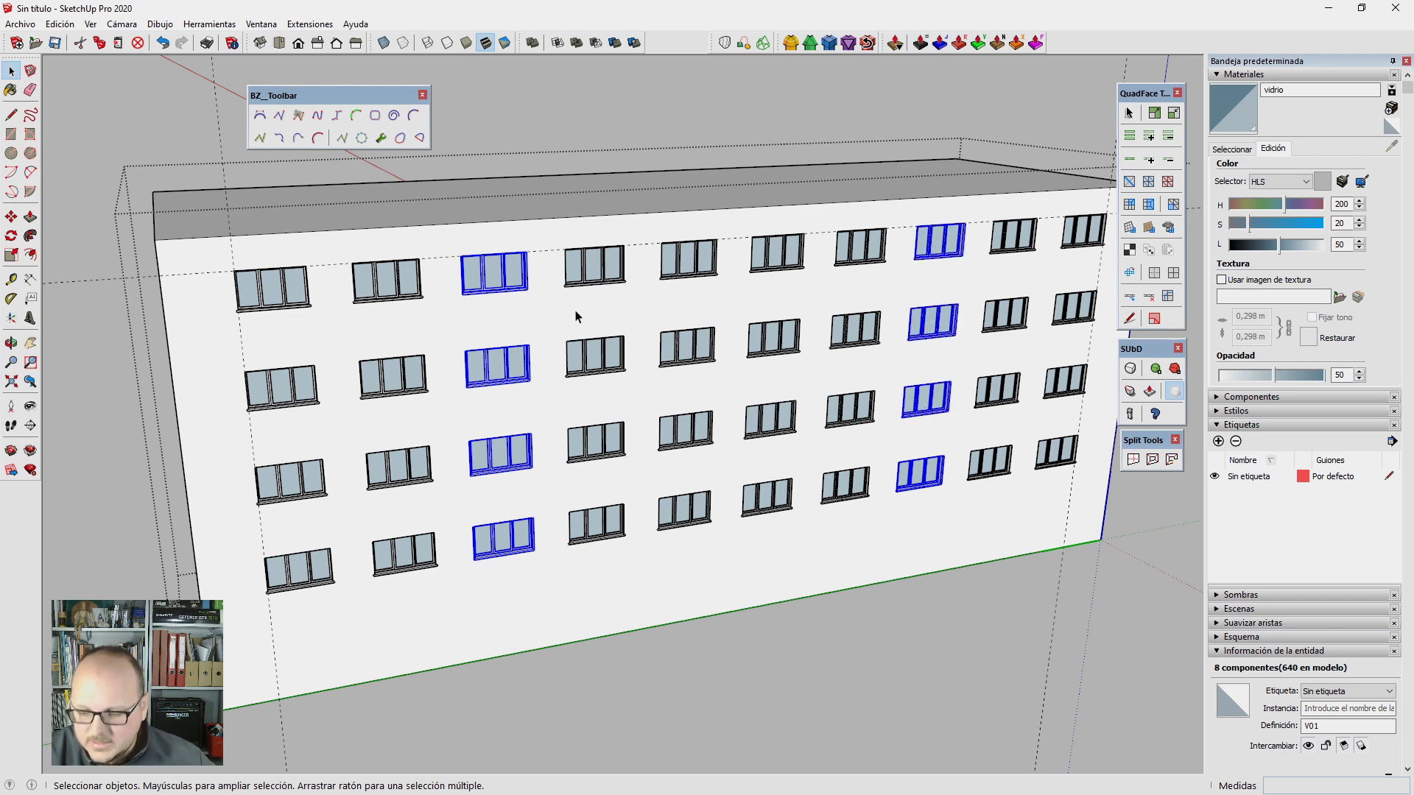
{"action": "scroll", "coordinate": [578, 320], "scroll_direction": "down", "scroll_amount": 2}
{"action": "scroll", "coordinate": [498, 277], "scroll_direction": "up", "scroll_amount": 4}
{"action": "scroll", "coordinate": [499, 278], "scroll_direction": "up", "scroll_amount": 2}
{"action": "right_click", "coordinate": [500, 278]}
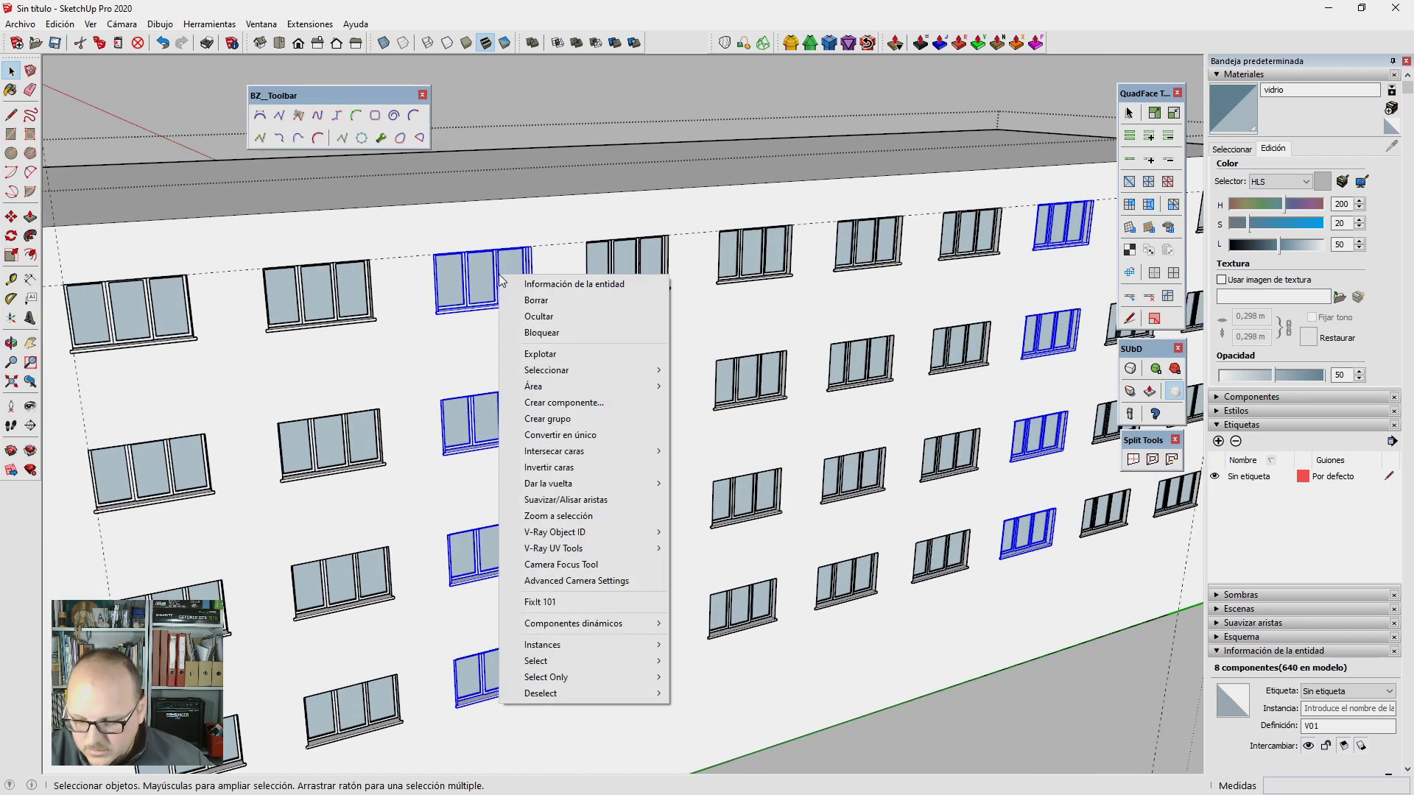
{"action": "left_click", "coordinate": [593, 435]}
{"action": "scroll", "coordinate": [589, 435], "scroll_direction": "down", "scroll_amount": 2}
{"action": "scroll", "coordinate": [584, 435], "scroll_direction": "up", "scroll_amount": 3}
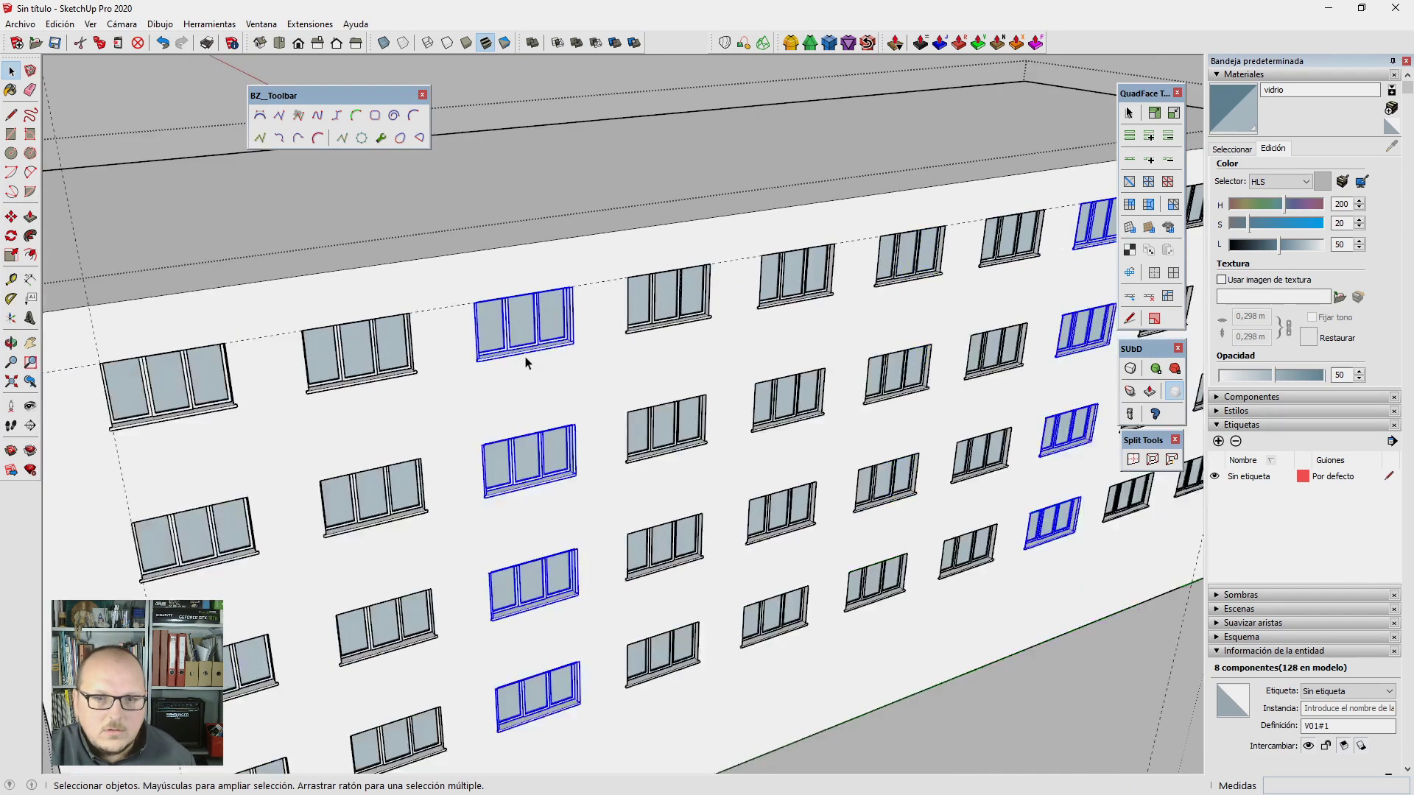
{"action": "scroll", "coordinate": [527, 366], "scroll_direction": "up", "scroll_amount": 3}
Step: Inside the window component, move the sill down 1 m
{"action": "double_click", "coordinate": [525, 337]}
{"action": "left_click", "coordinate": [519, 310]}
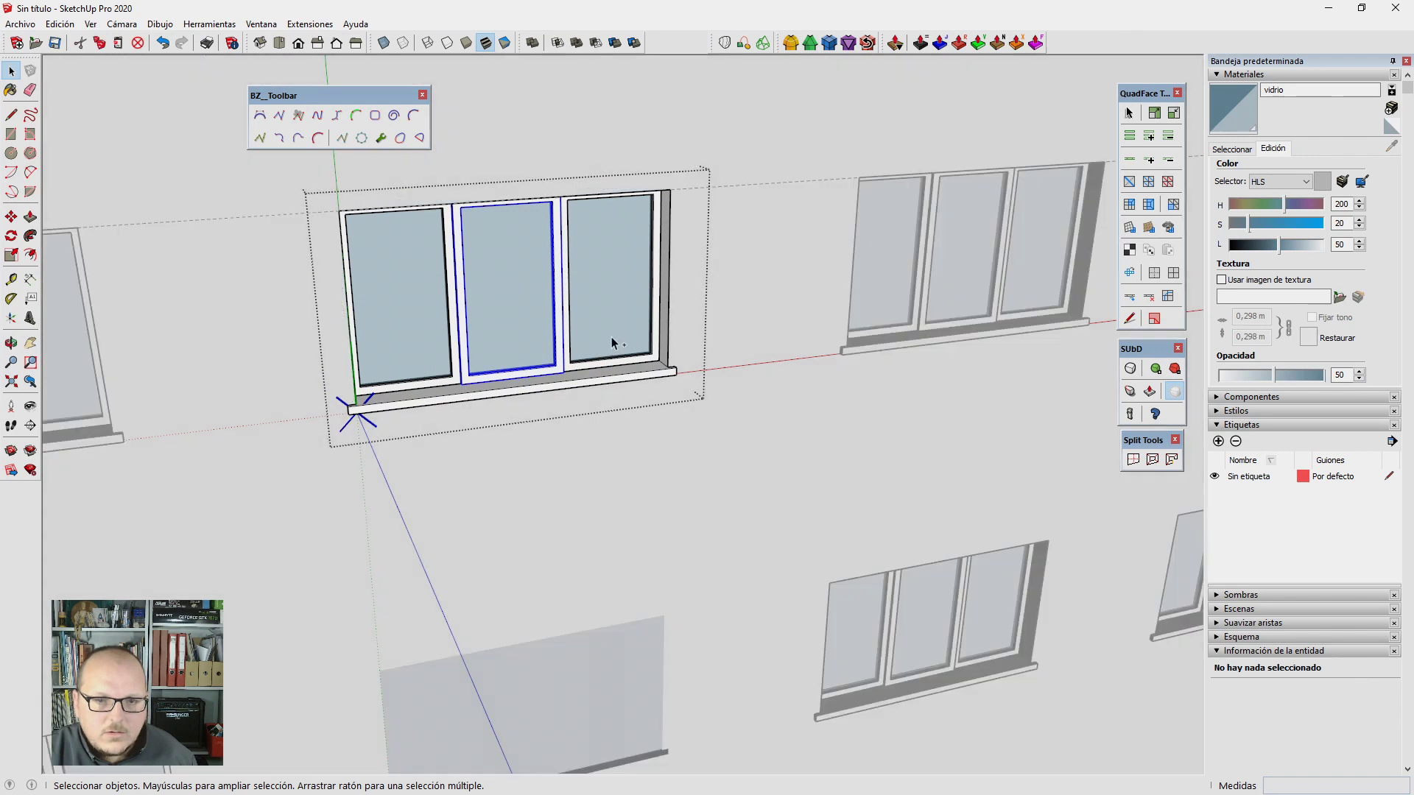
{"action": "scroll", "coordinate": [537, 382], "scroll_direction": "down", "scroll_amount": 1}
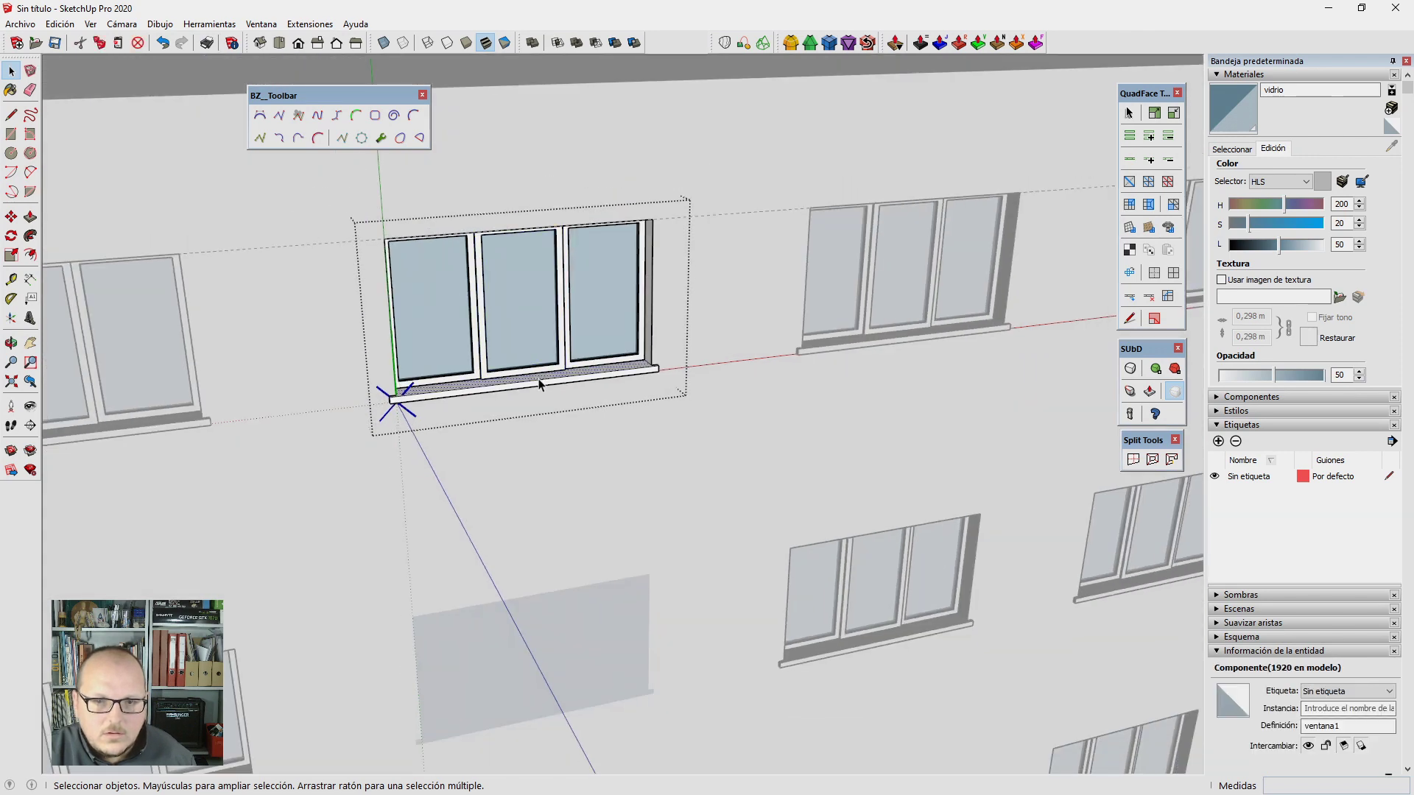
{"action": "left_click", "coordinate": [539, 384]}
{"action": "left_click_drag", "start_coordinate": [331, 294], "coordinate": [785, 496]}
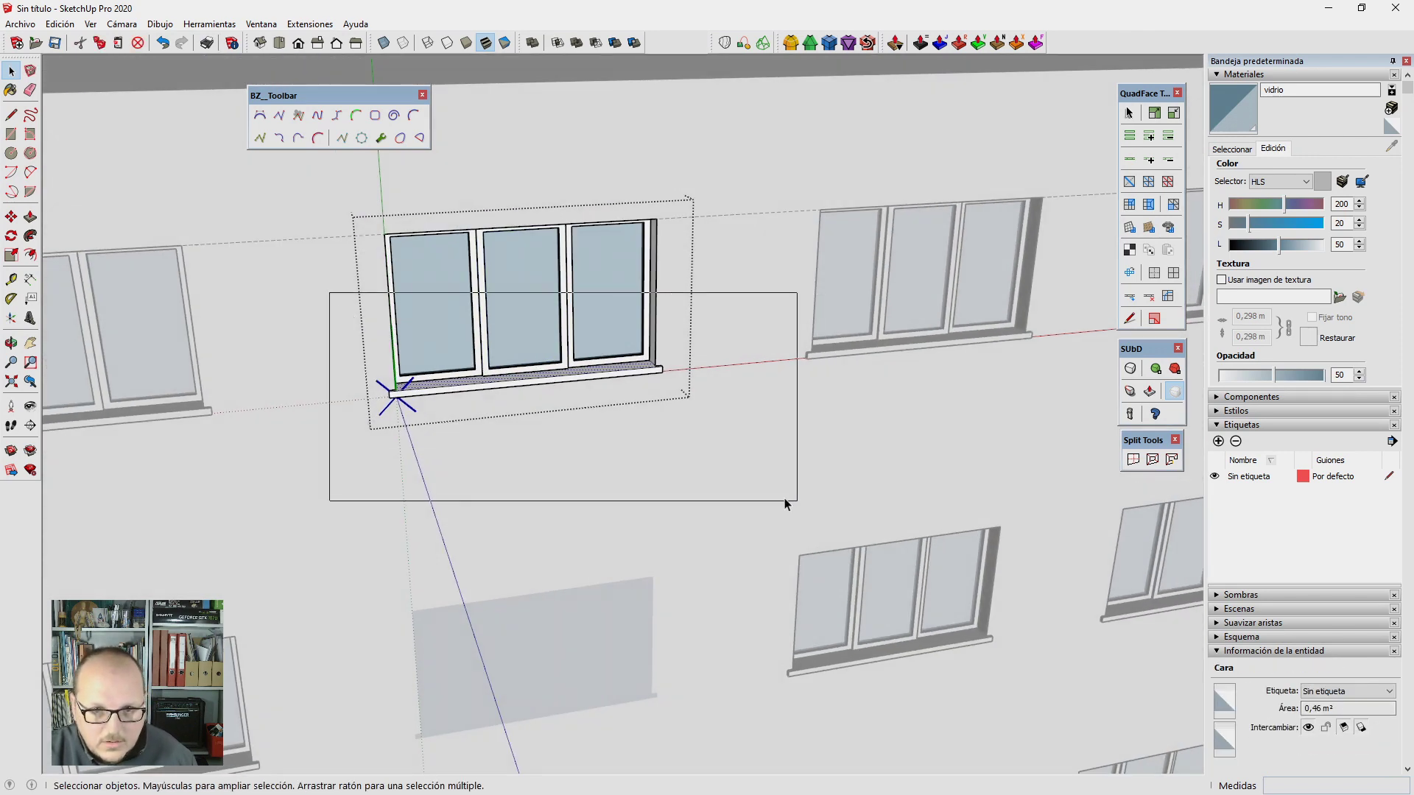
{"action": "middle_click_drag", "start_coordinate": [650, 381], "coordinate": [651, 391]}
{"action": "key", "text": "m"}
{"action": "left_click", "coordinate": [672, 325]}
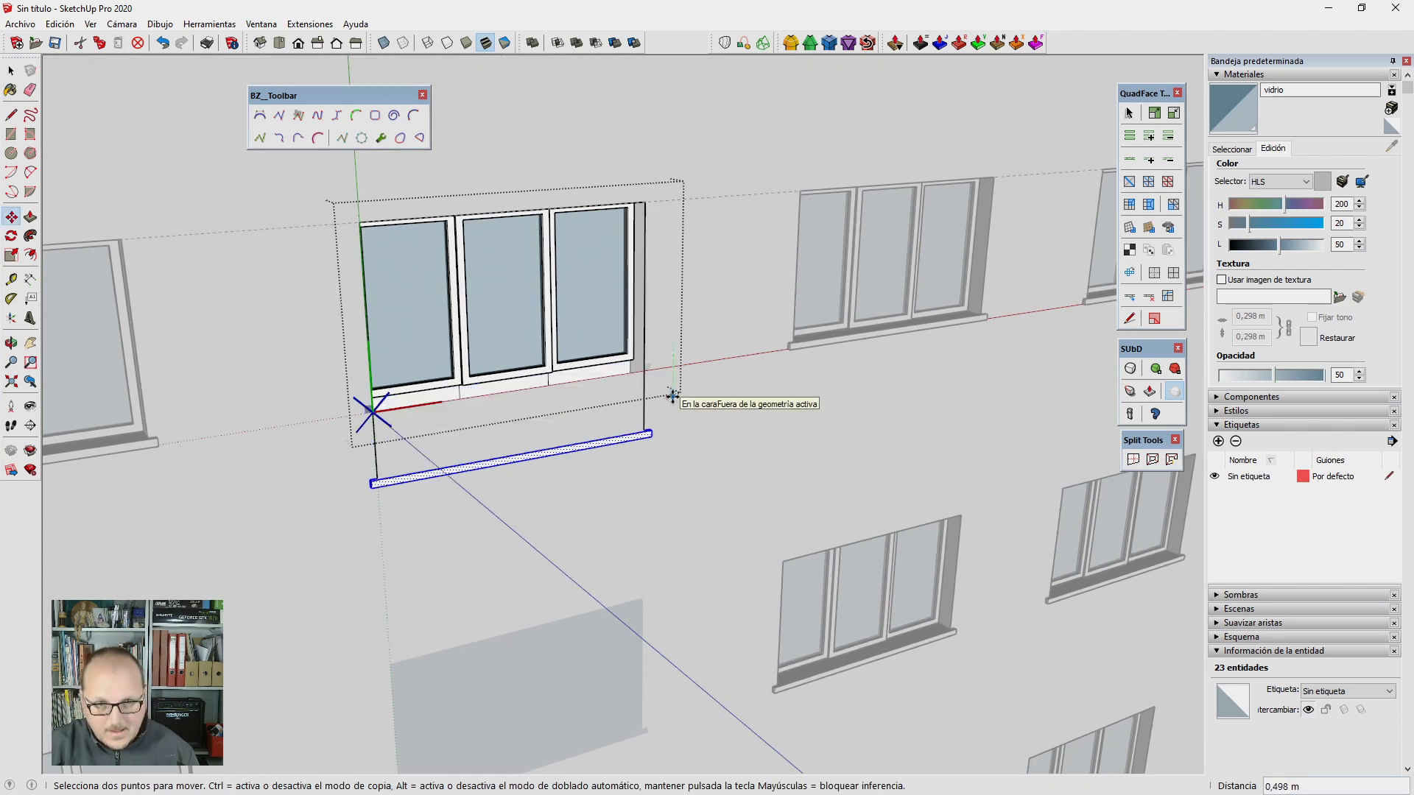
{"action": "key", "text": "Return"}
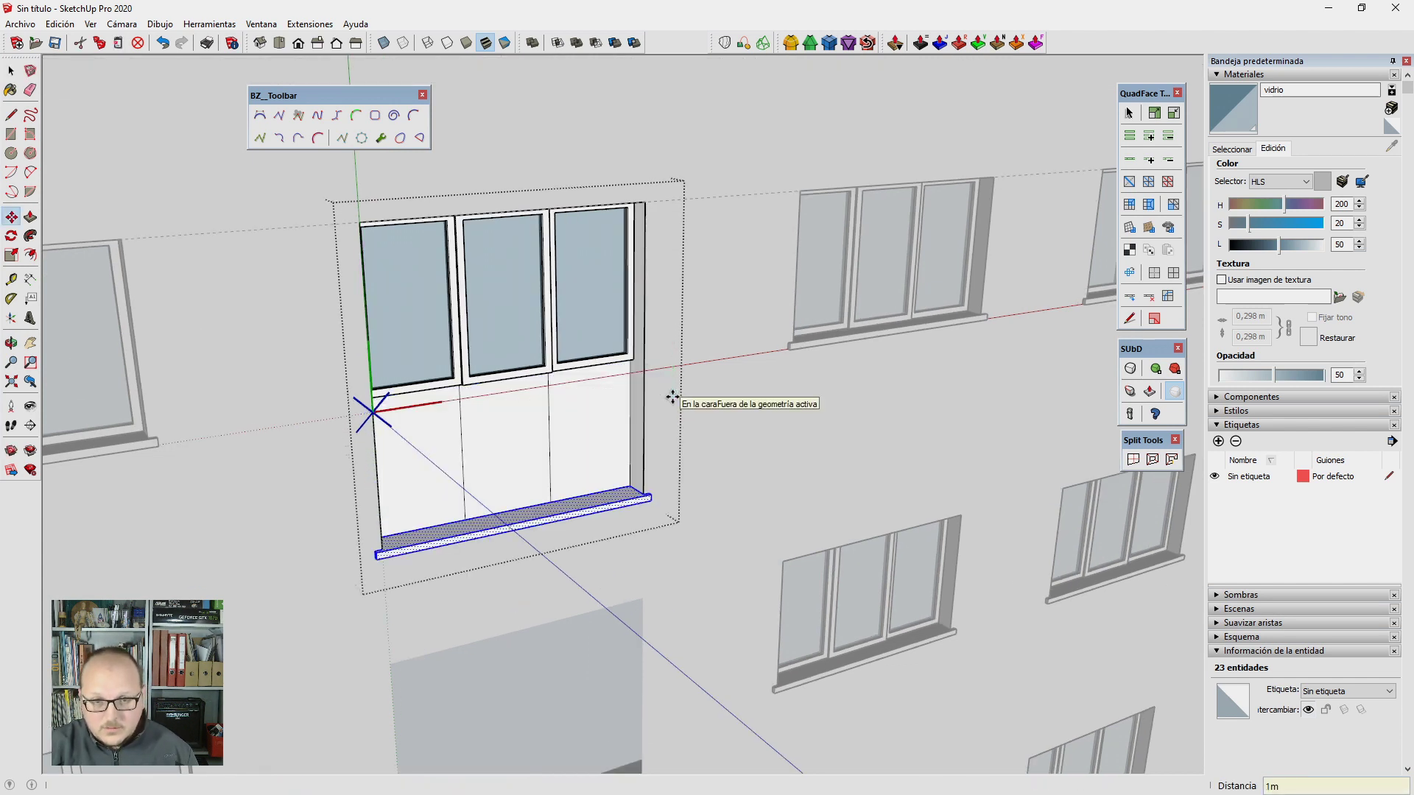
{"action": "key", "text": "space"}
Step: Make the left, middle and right panes unique copies
{"action": "scroll", "coordinate": [559, 426], "scroll_direction": "up", "scroll_amount": 3}
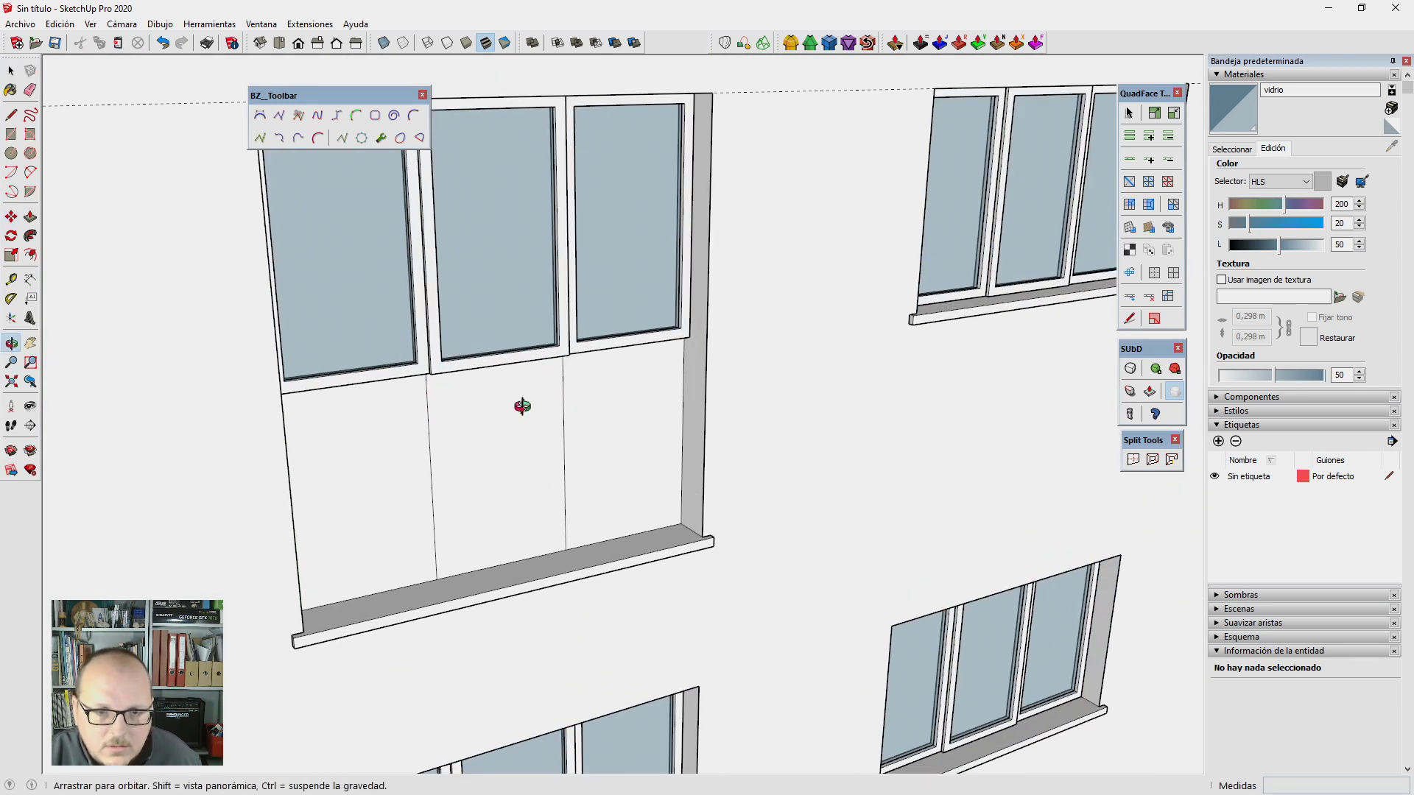
{"action": "scroll", "coordinate": [518, 410], "scroll_direction": "up", "scroll_amount": 2}
{"action": "scroll", "coordinate": [587, 306], "scroll_direction": "up", "scroll_amount": 2}
{"action": "middle_click_drag", "start_coordinate": [558, 332], "coordinate": [479, 488]}
{"action": "left_click", "coordinate": [489, 321]}
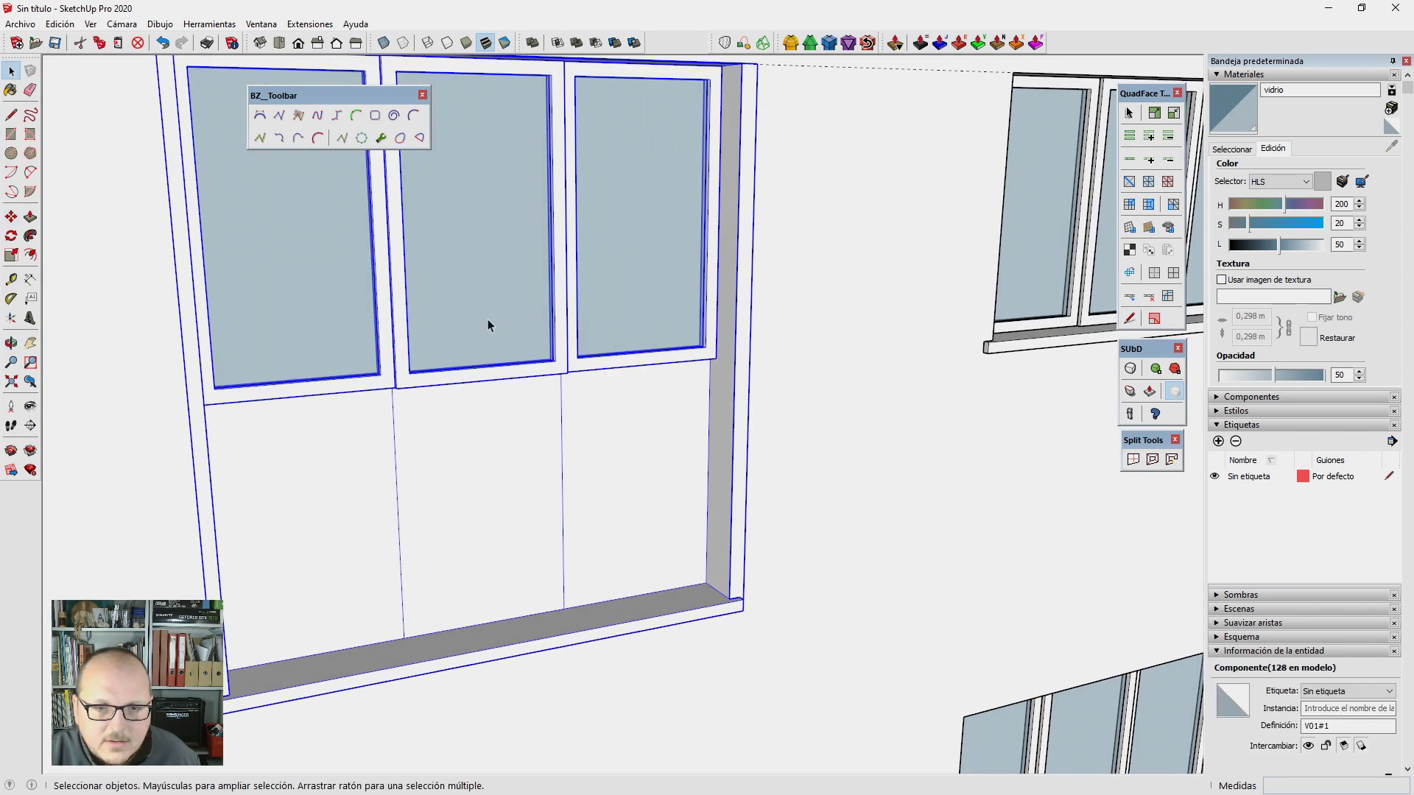
{"action": "double_click", "coordinate": [515, 359]}
{"action": "right_click", "coordinate": [515, 359]}
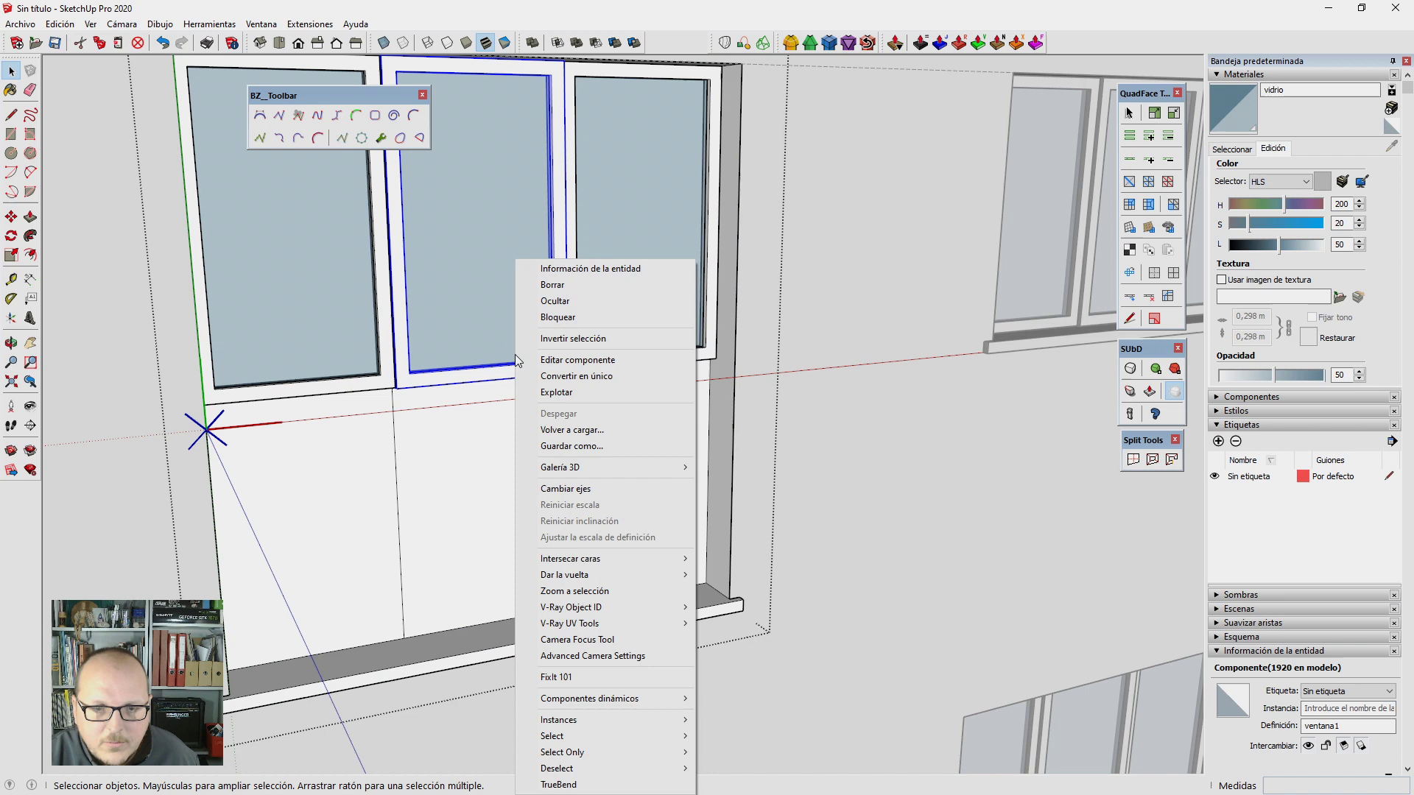
{"action": "left_click", "coordinate": [369, 354], "text": "shift"}
{"action": "left_click", "coordinate": [638, 324], "text": "shift"}
{"action": "right_click", "coordinate": [637, 324]}
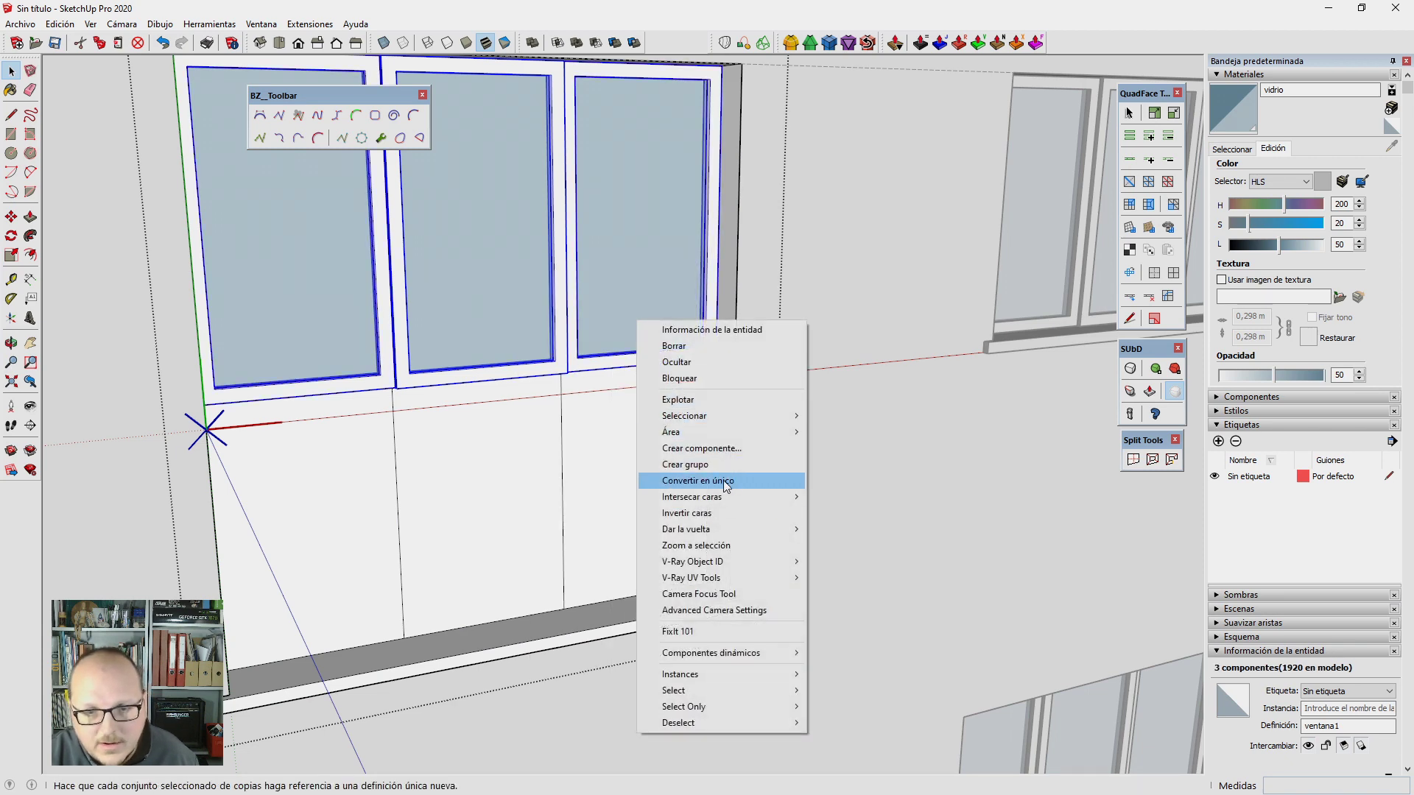
{"action": "left_click", "coordinate": [726, 483]}
{"action": "key", "text": "Delete"}
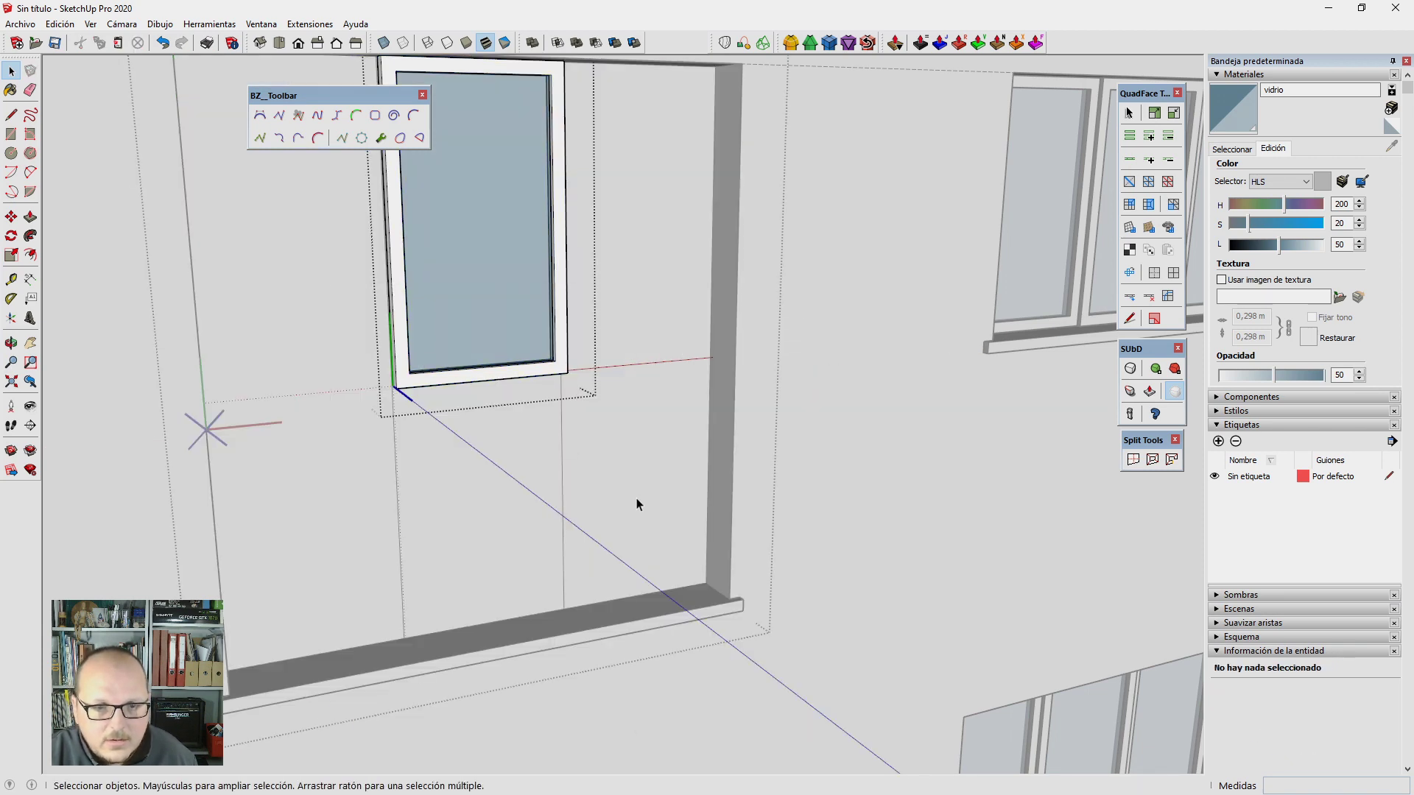
{"action": "left_click", "coordinate": [498, 373]}
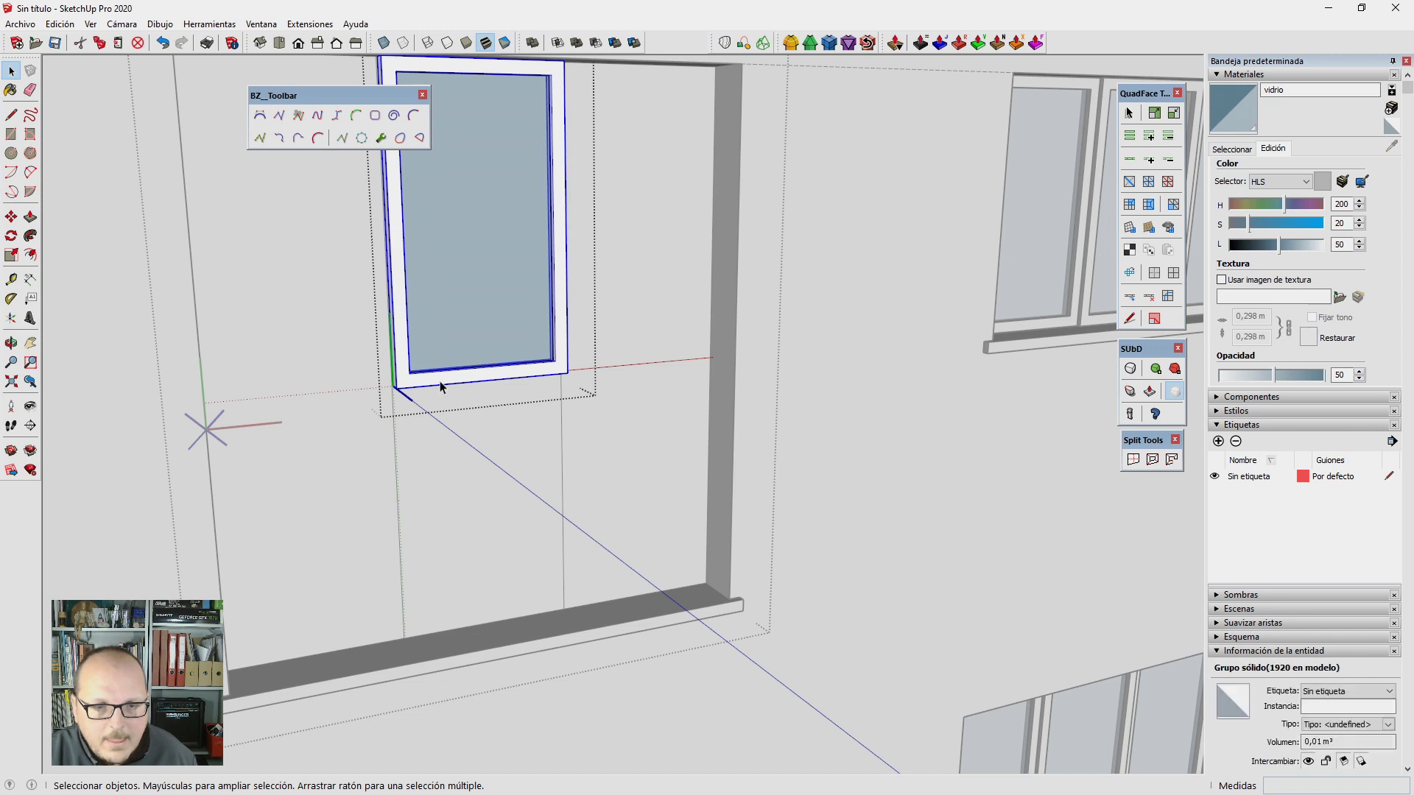
{"action": "key", "text": "ctrl+z"}
Step: Stretch the bottom of the middle sash down 1 m to the new sill
{"action": "left_click_drag", "start_coordinate": [301, 287], "coordinate": [630, 468]}
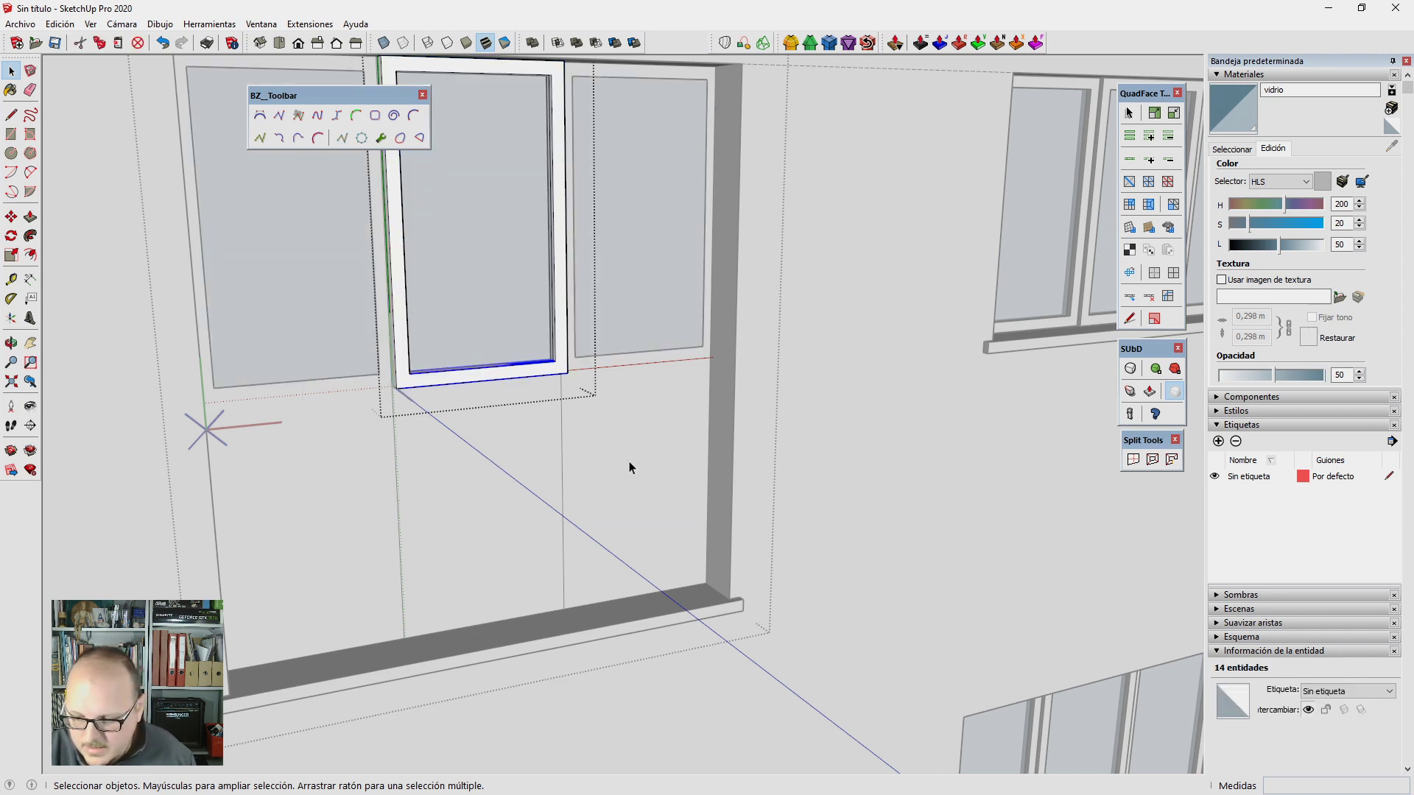
{"action": "key", "text": "ctrl+h"}
{"action": "key", "text": "ctrl+h"}
{"action": "key", "text": "m"}
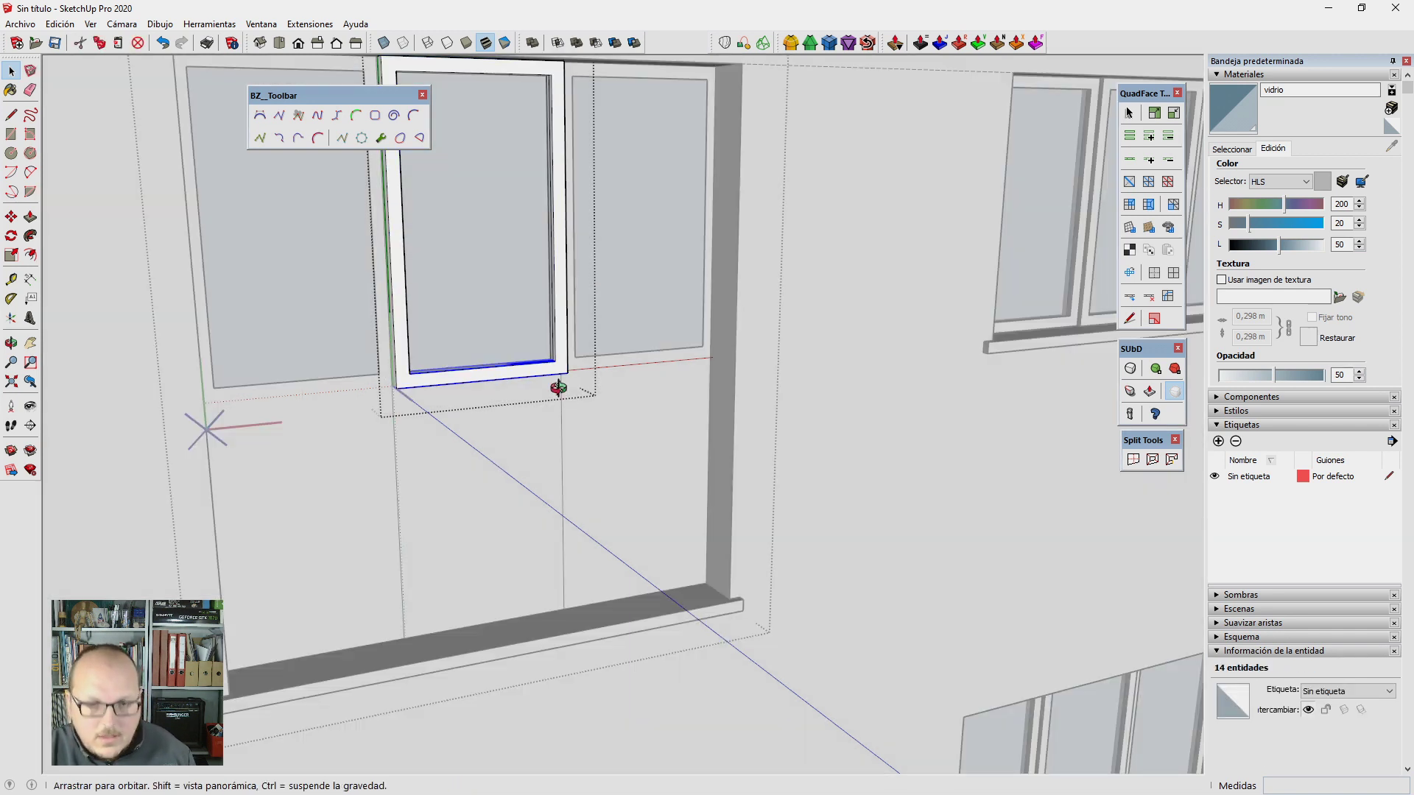
{"action": "left_click", "coordinate": [570, 371]}
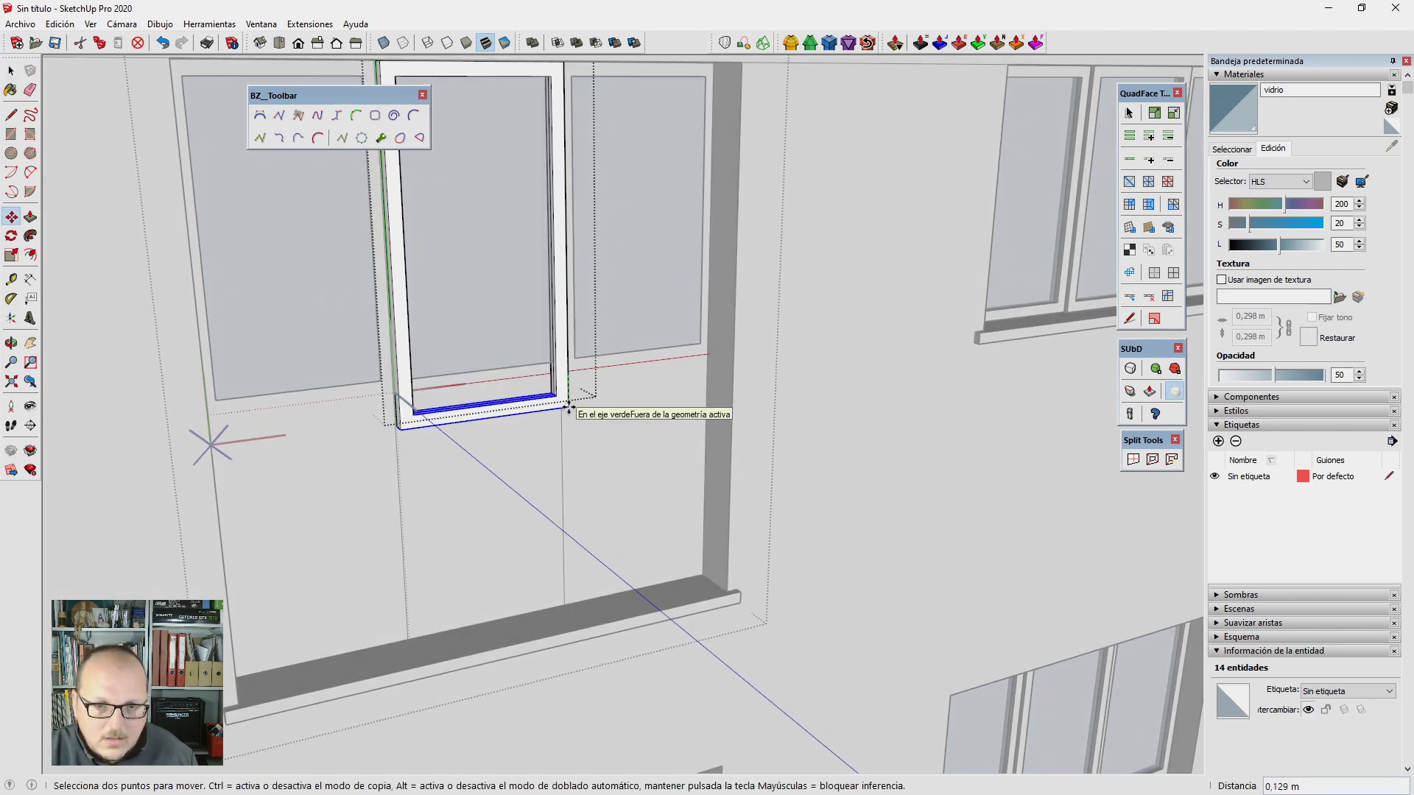
{"action": "left_click", "coordinate": [729, 587]}
{"action": "key", "text": "space"}
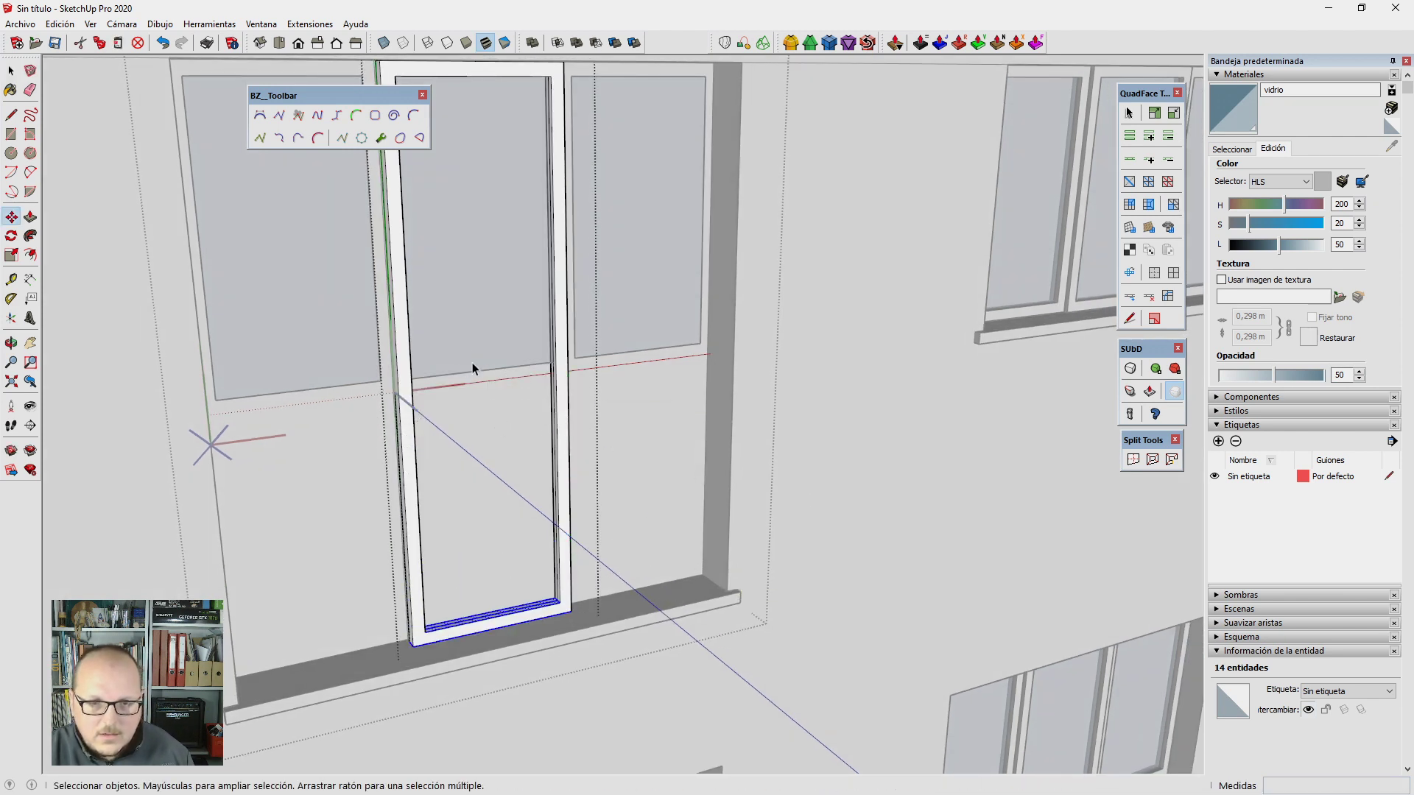
Step: Scale the middle glass pane down to meet the sash bottom
{"action": "left_click", "coordinate": [479, 380]}
{"action": "key", "text": "s"}
{"action": "scroll", "coordinate": [478, 623], "scroll_direction": "up", "scroll_amount": 1}
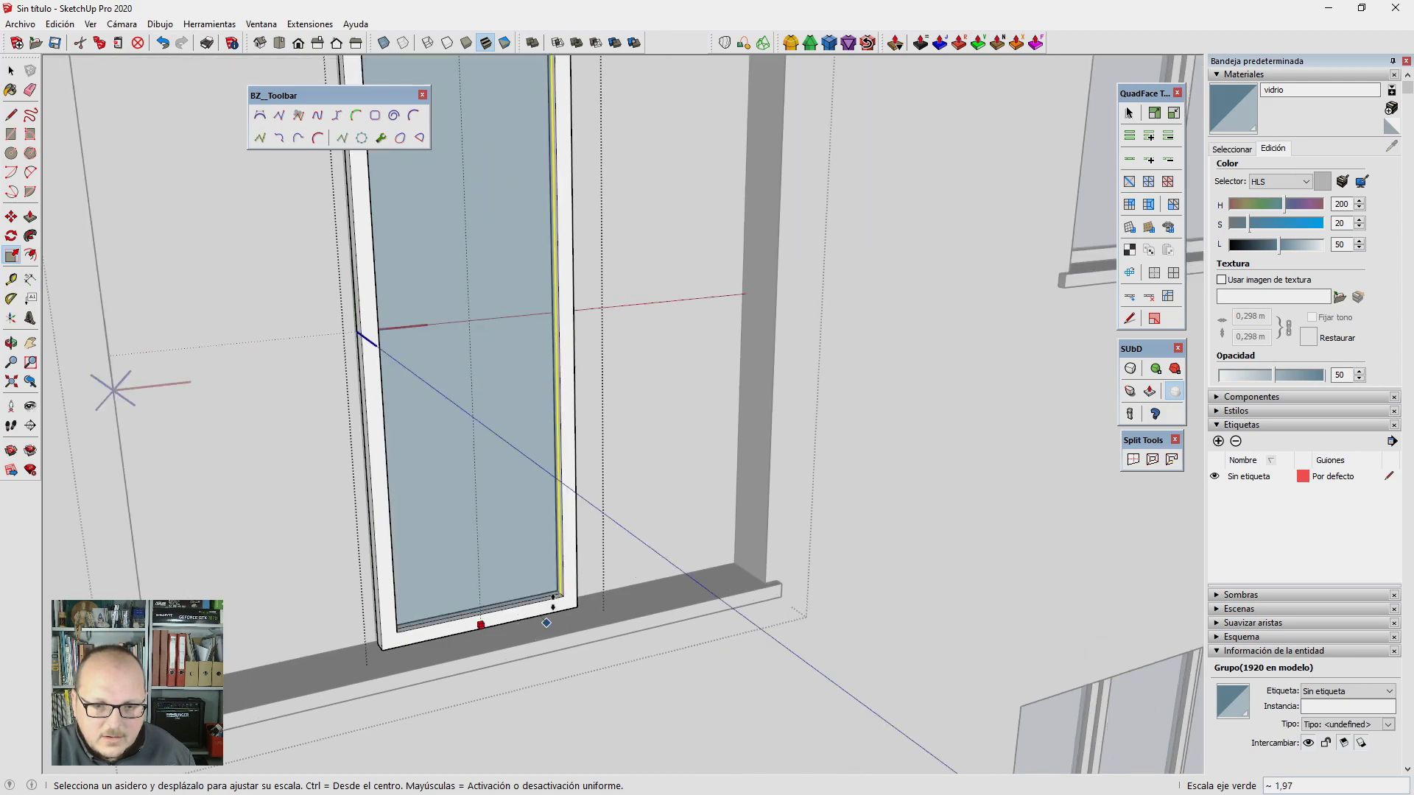
{"action": "left_click", "coordinate": [475, 611]}
{"action": "key", "text": "space"}
{"action": "scroll", "coordinate": [505, 400], "scroll_direction": "down", "scroll_amount": 3}
{"action": "scroll", "coordinate": [505, 400], "scroll_direction": "down", "scroll_amount": 3}
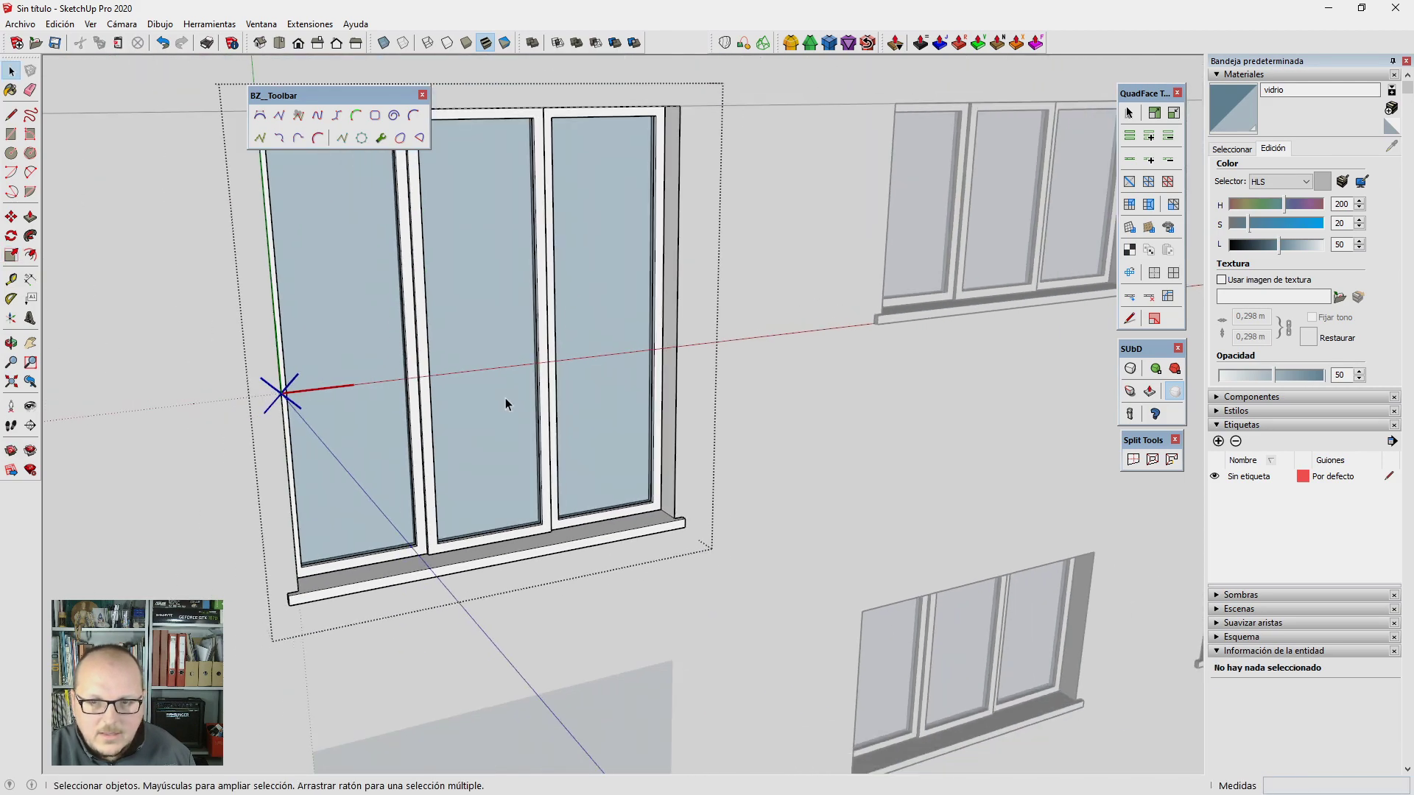
{"action": "scroll", "coordinate": [505, 401], "scroll_direction": "down", "scroll_amount": 3}
{"action": "scroll", "coordinate": [551, 370], "scroll_direction": "down", "scroll_amount": 2}
{"action": "scroll", "coordinate": [552, 370], "scroll_direction": "down", "scroll_amount": 4}
Step: Select the top- and second-row windows in the two adjacent facade columns
{"action": "scroll", "coordinate": [551, 361], "scroll_direction": "down", "scroll_amount": 1}
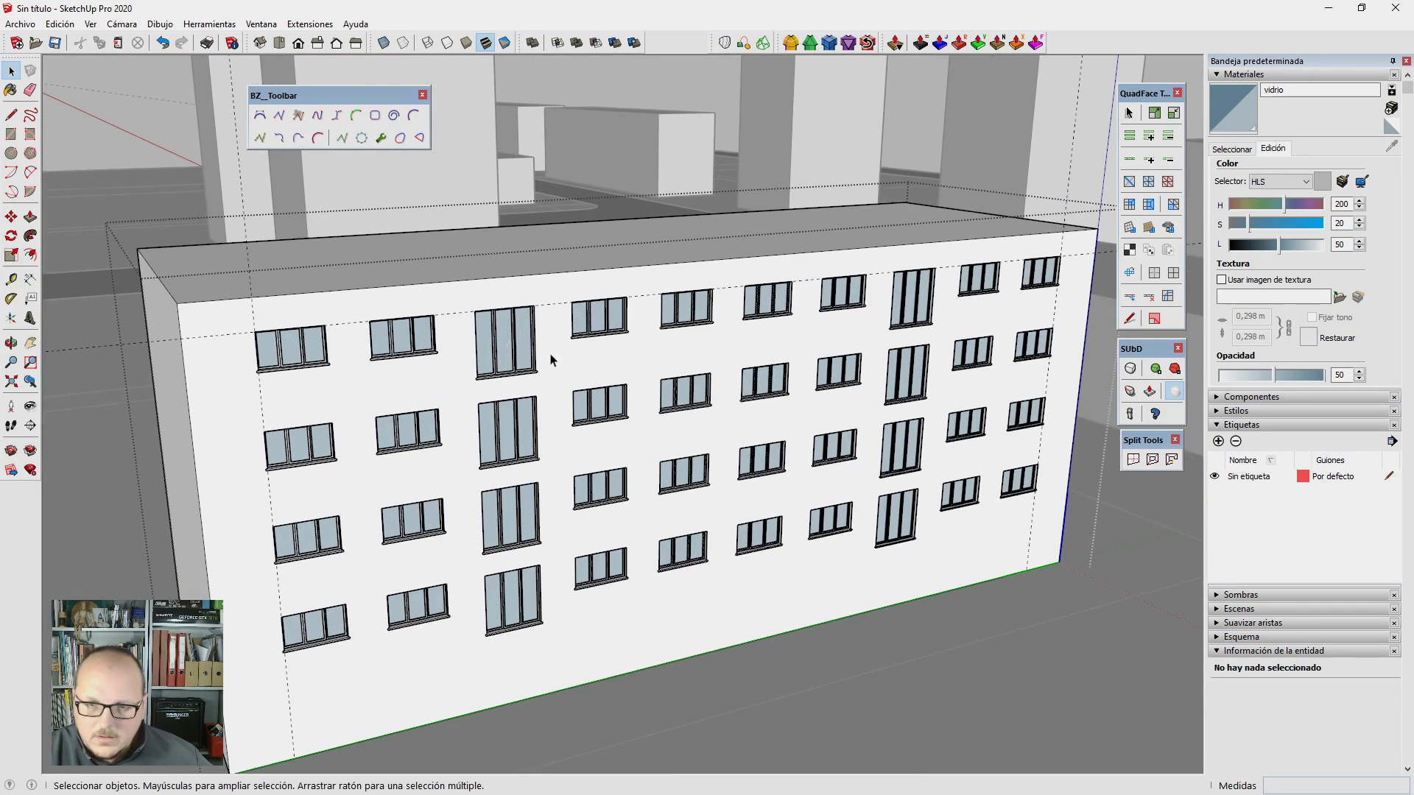
{"action": "mouse_move", "coordinate": [442, 445]}
{"action": "middle_mouse_down"}
{"action": "mouse_move", "coordinate": [546, 425]}
{"action": "mouse_move", "coordinate": [574, 388]}
{"action": "mouse_move", "coordinate": [549, 352]}
{"action": "middle_mouse_up"}
{"action": "scroll", "coordinate": [574, 389], "scroll_direction": "up", "scroll_amount": 4}
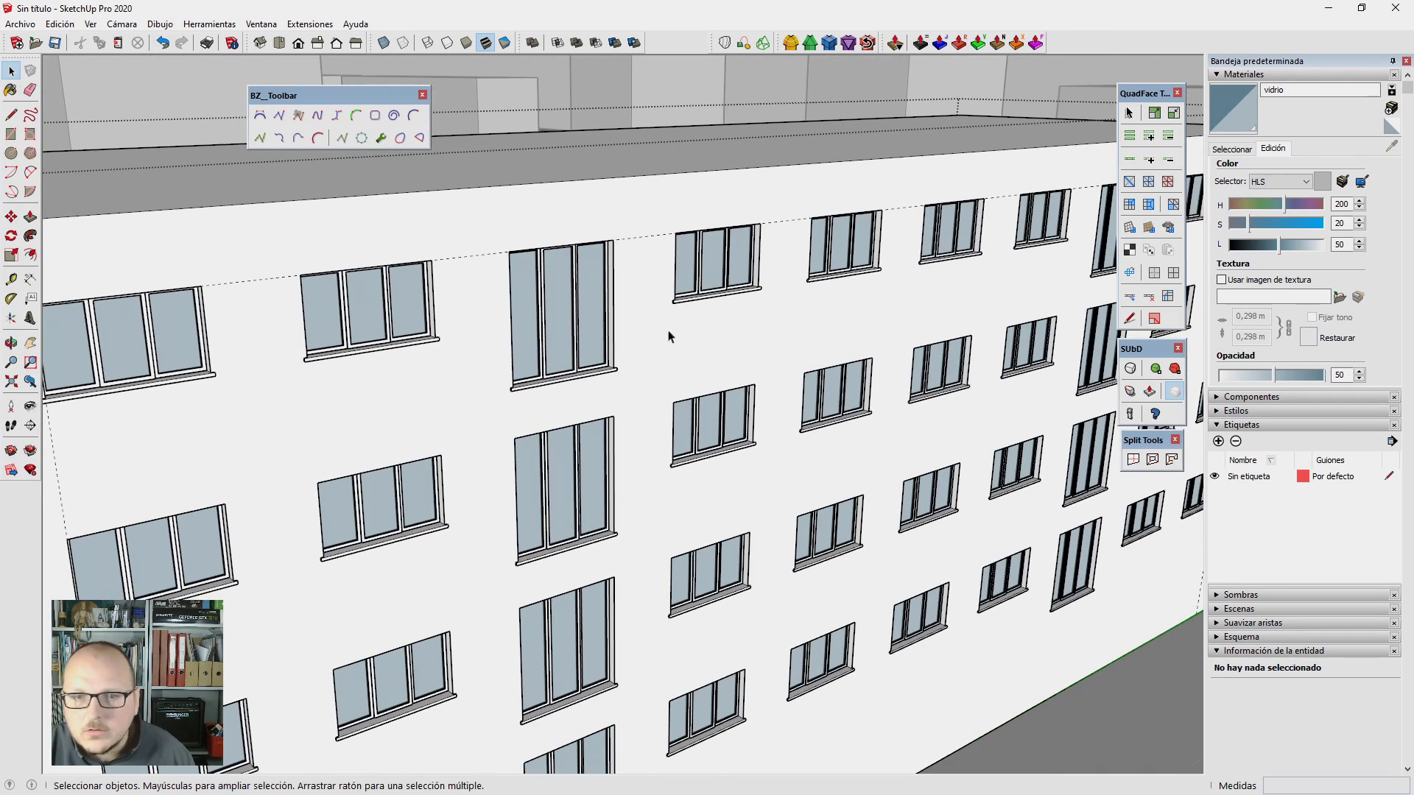
{"action": "scroll", "coordinate": [669, 336], "scroll_direction": "down", "scroll_amount": 3}
{"action": "middle_click_drag", "start_coordinate": [672, 372], "coordinate": [552, 306]}
{"action": "left_click", "coordinate": [469, 274]}
{"action": "left_click", "coordinate": [598, 266], "text": "ctrl"}
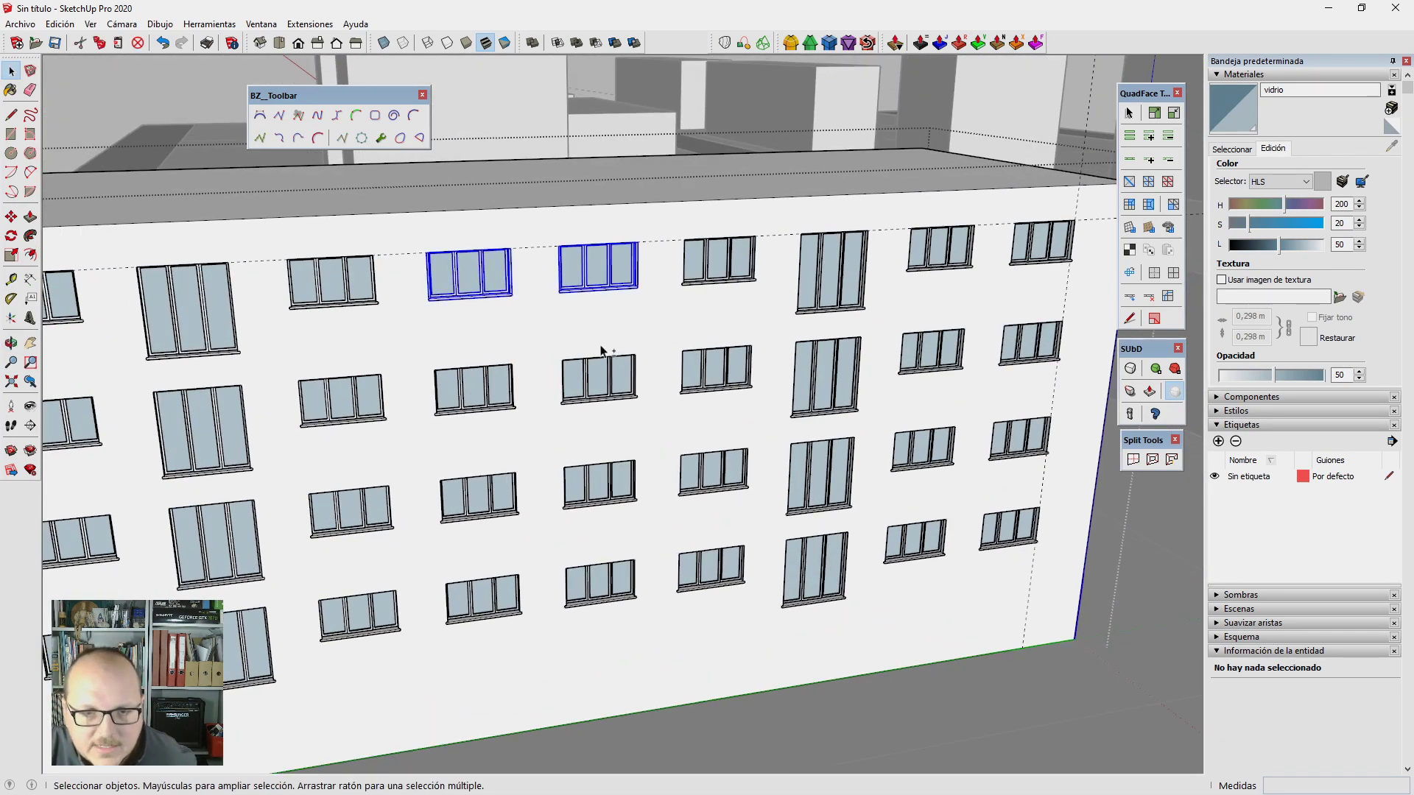
{"action": "left_click", "coordinate": [601, 364], "text": "ctrl"}
{"action": "left_click", "coordinate": [451, 417], "text": "ctrl"}
{"action": "left_click", "coordinate": [472, 390]}
{"action": "left_click", "coordinate": [598, 379], "text": "ctrl"}
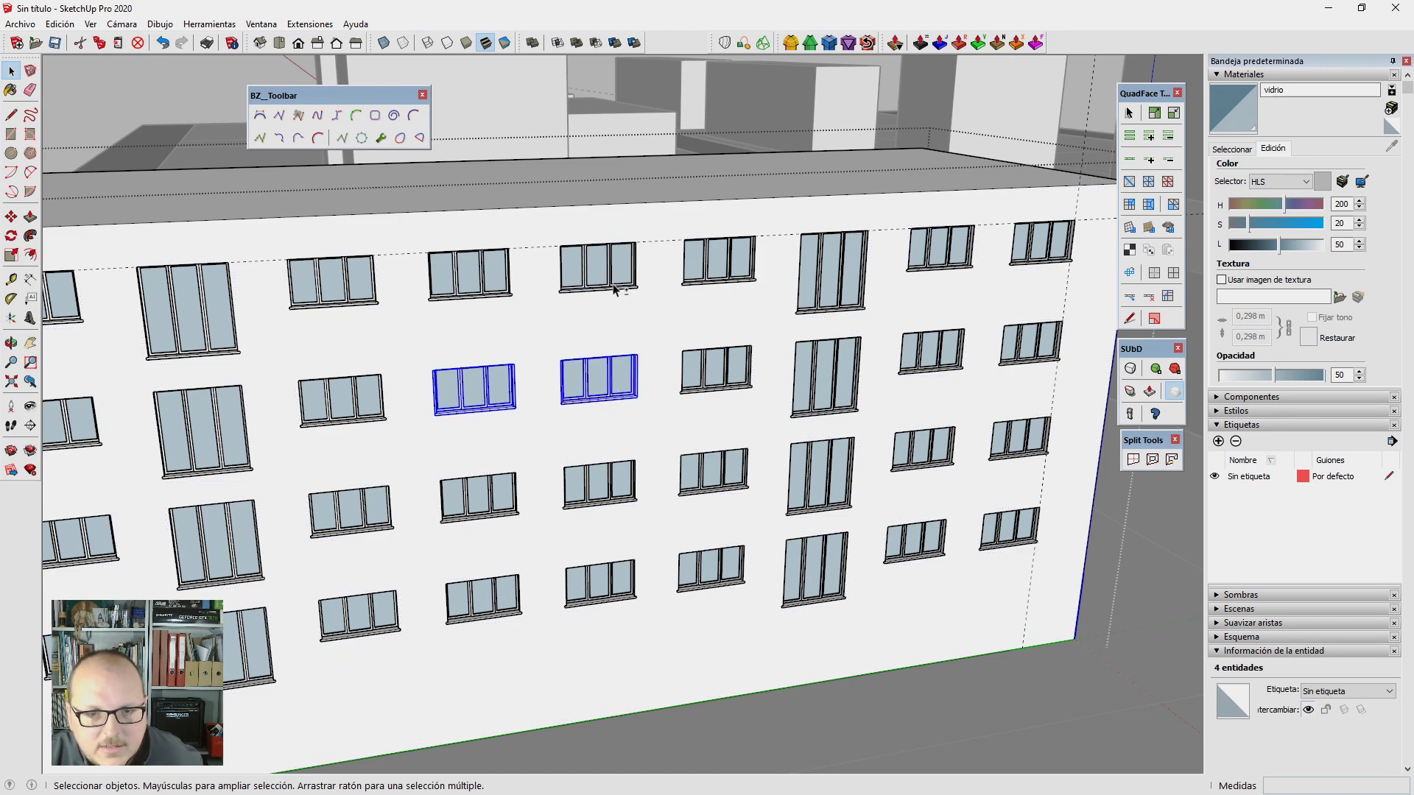
Step: Add the third- and bottom-row windows of both columns and open their context menu
{"action": "left_click", "coordinate": [614, 288], "text": "ctrl"}
{"action": "left_click", "coordinate": [472, 284], "text": "ctrl"}
{"action": "left_click", "coordinate": [490, 511], "text": "ctrl"}
{"action": "left_click", "coordinate": [604, 497], "text": "ctrl"}
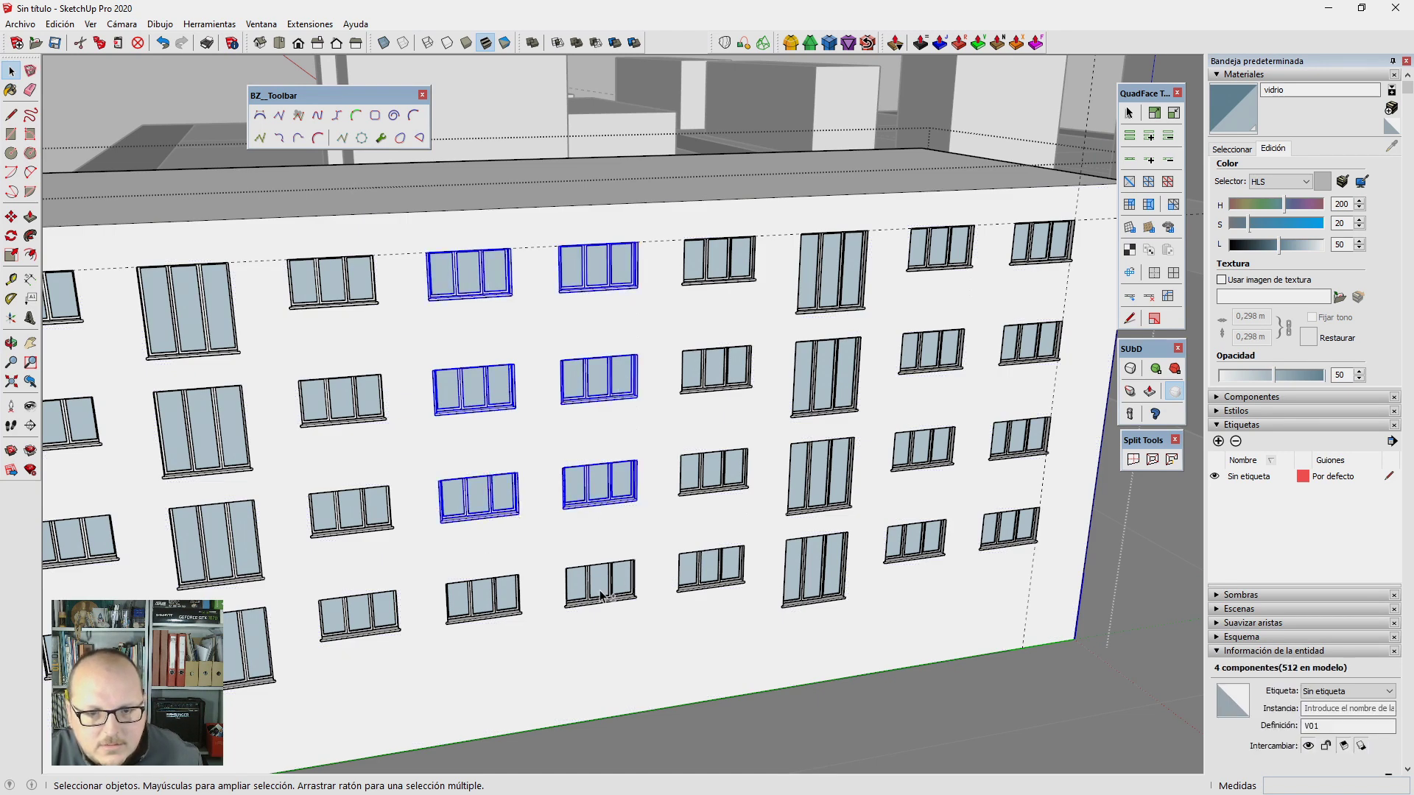
{"action": "left_click", "coordinate": [601, 596], "text": "ctrl"}
{"action": "left_click", "coordinate": [482, 598], "text": "ctrl"}
{"action": "right_click", "coordinate": [478, 610]}
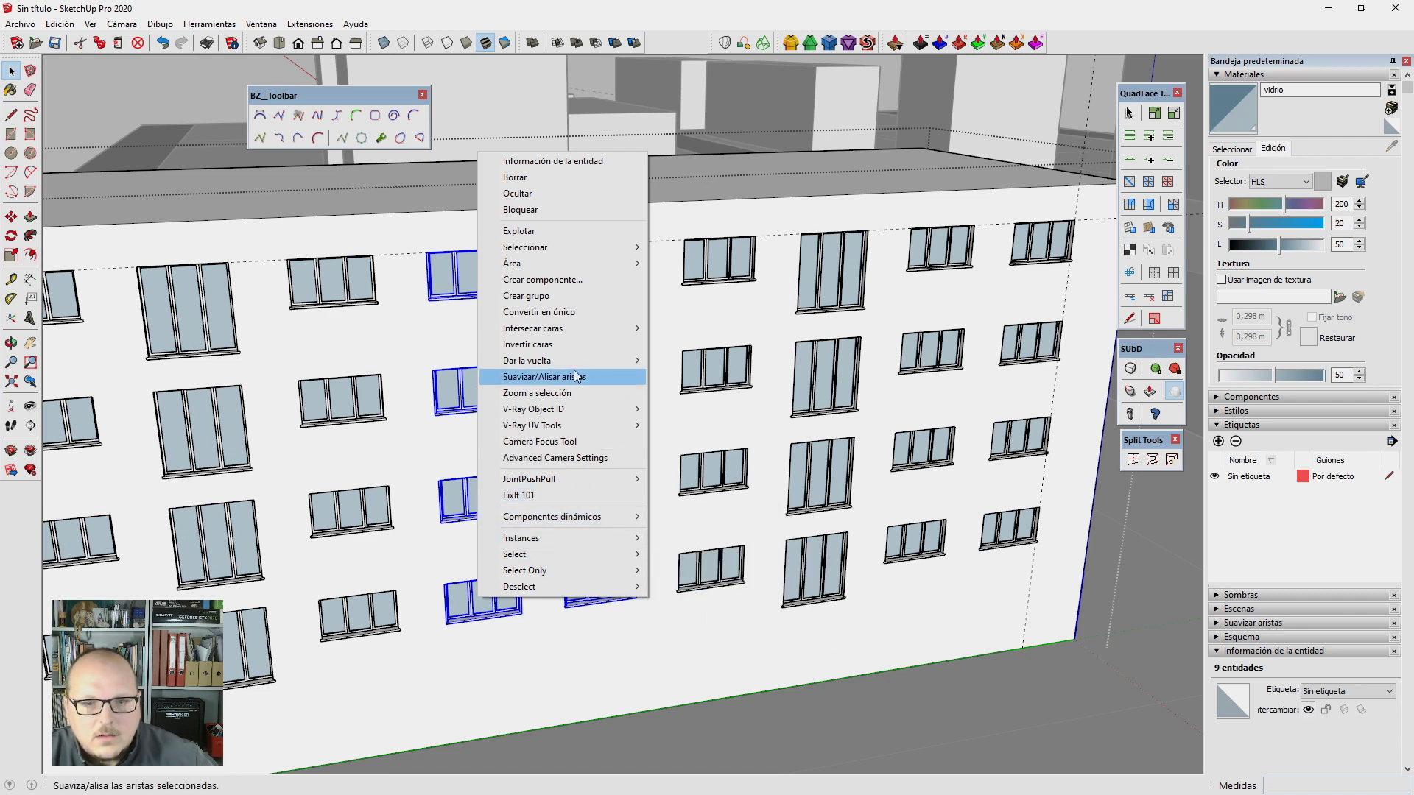
Step: Make the selected windows and their panes unique copies for independent editing
{"action": "left_click", "coordinate": [587, 313]}
{"action": "scroll", "coordinate": [678, 325], "scroll_direction": "up", "scroll_amount": 3}
{"action": "scroll", "coordinate": [672, 306], "scroll_direction": "up", "scroll_amount": 3}
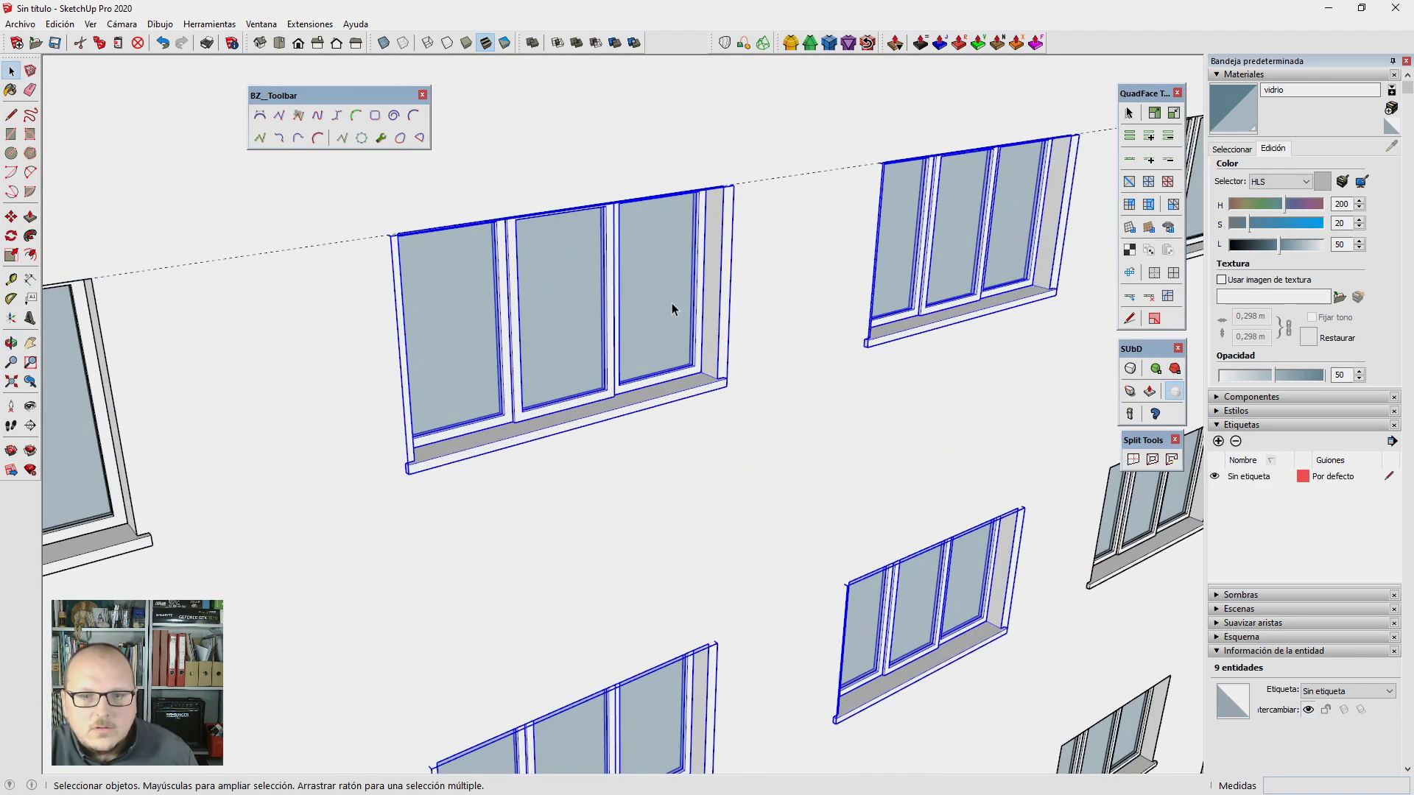
{"action": "double_click", "coordinate": [654, 348]}
{"action": "scroll", "coordinate": [654, 349], "scroll_direction": "up", "scroll_amount": 1}
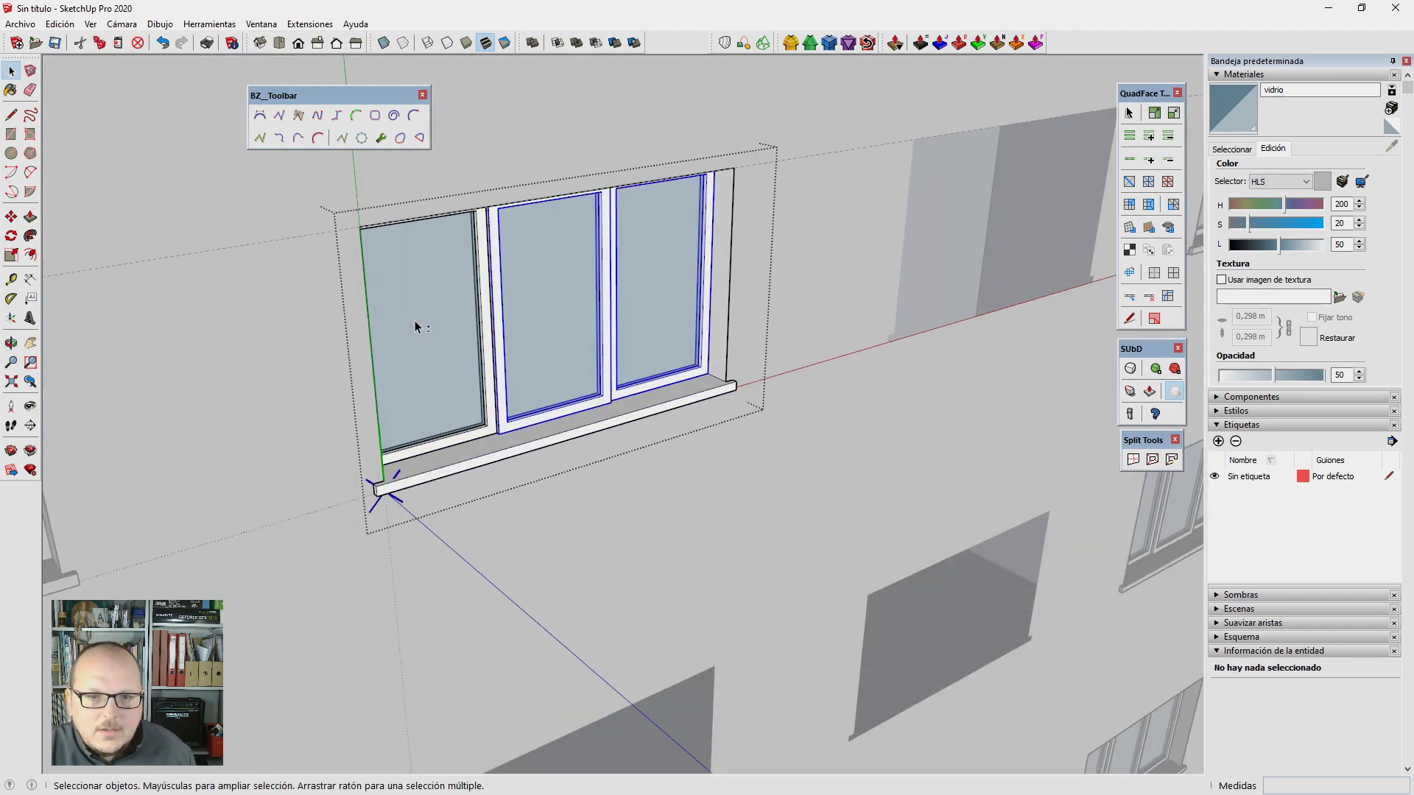
{"action": "right_click", "coordinate": [520, 304]}
{"action": "left_click", "coordinate": [575, 457]}
Step: Raise the middle sash's bottom rail by 0.75 m
{"action": "scroll", "coordinate": [552, 363], "scroll_direction": "up", "scroll_amount": 2}
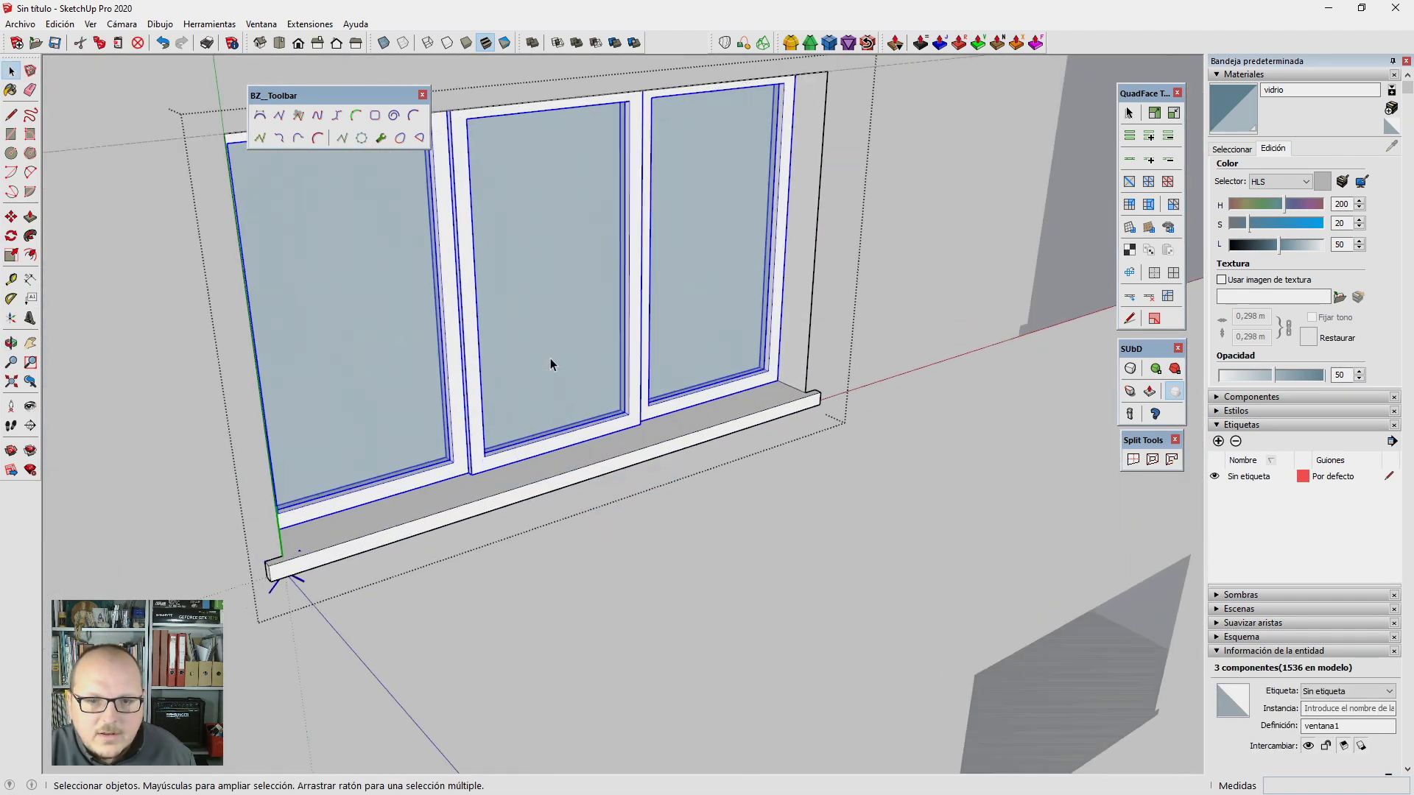
{"action": "scroll", "coordinate": [554, 370], "scroll_direction": "up", "scroll_amount": 2}
{"action": "left_click_drag", "start_coordinate": [379, 300], "coordinate": [754, 575]}
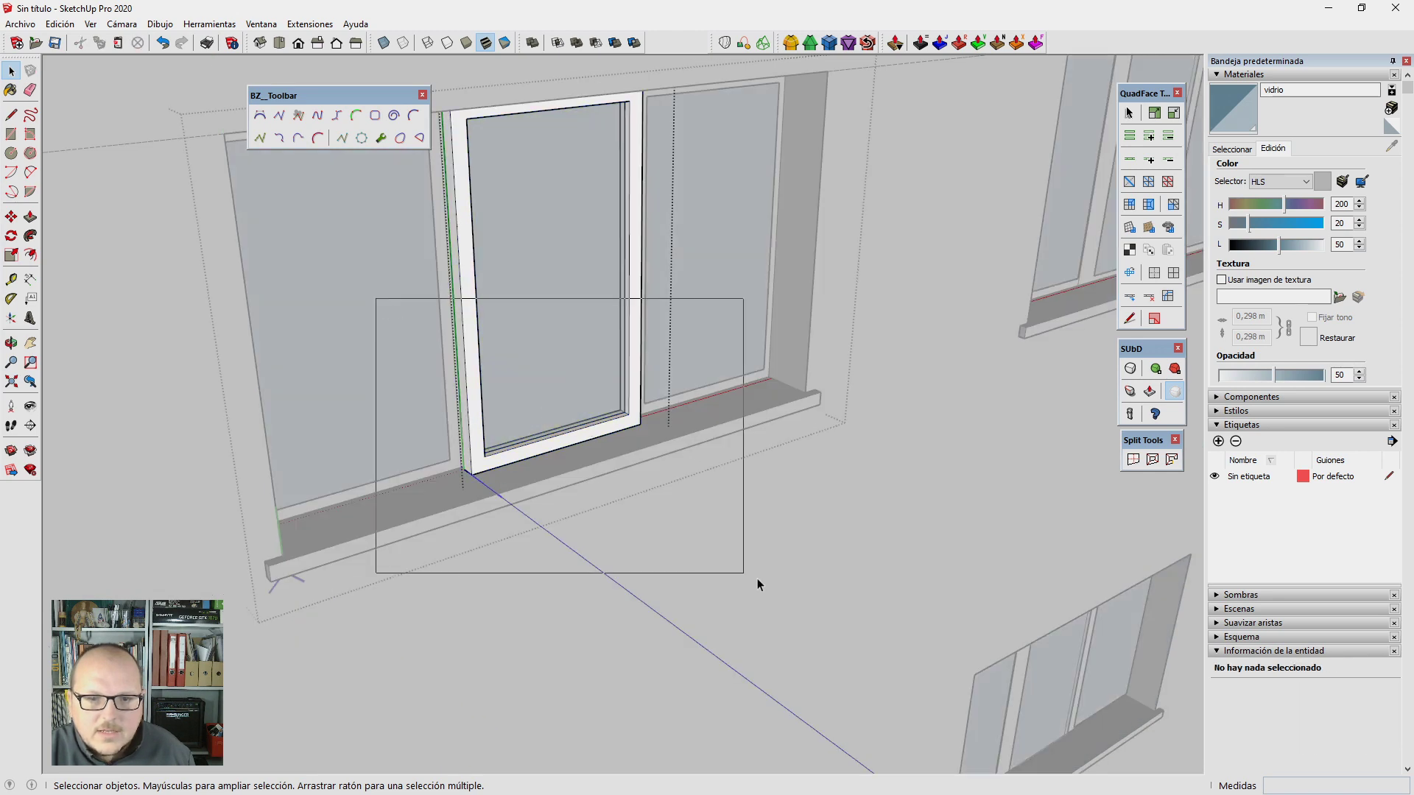
{"action": "scroll", "coordinate": [766, 516], "scroll_direction": "down", "scroll_amount": 2}
{"action": "key", "text": "m"}
{"action": "left_click", "coordinate": [855, 369]}
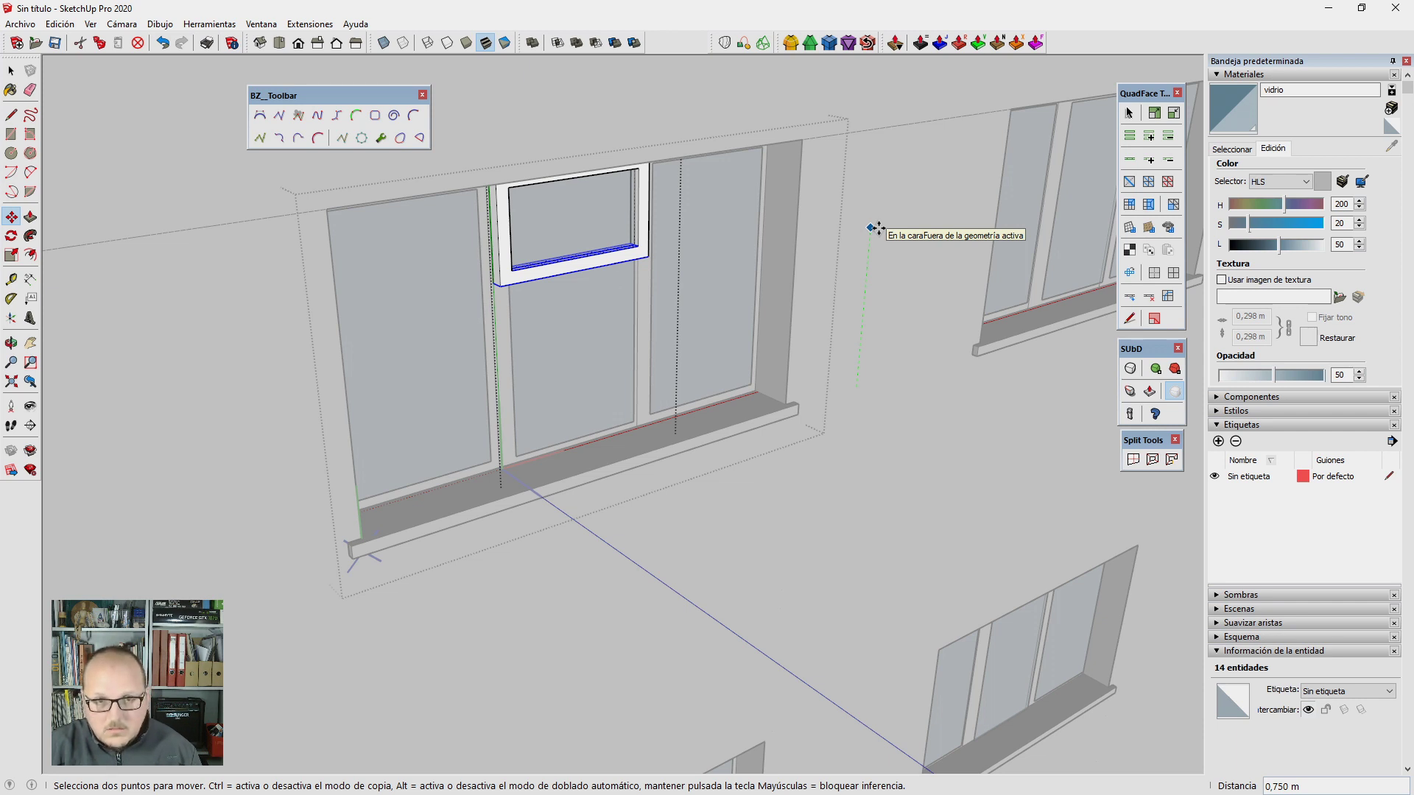
{"action": "type", "text": "75cm"}
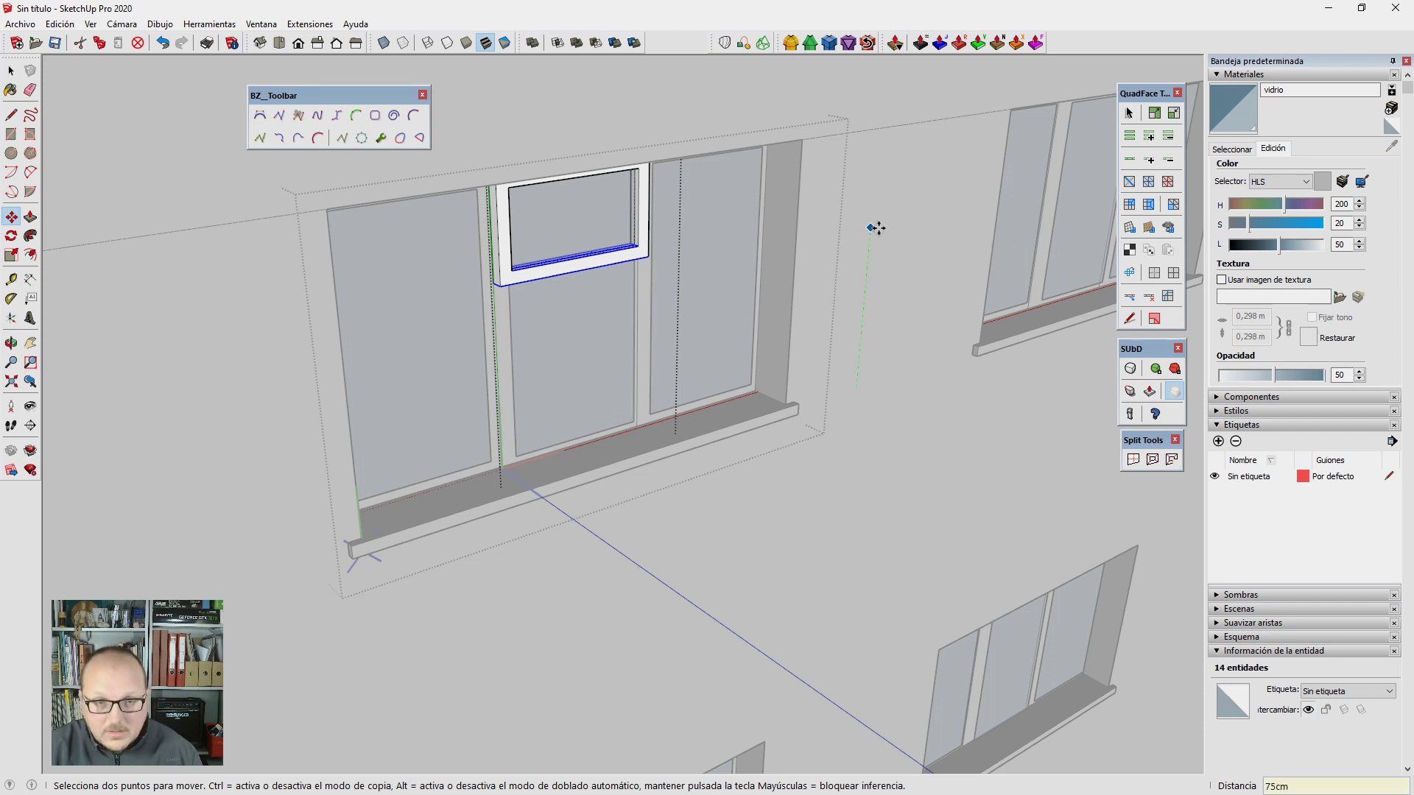
{"action": "key", "text": "Return"}
{"action": "key", "text": "space"}
Step: Scale the lower glass pane down to about 0.29 of its height
{"action": "left_click", "coordinate": [877, 228]}
{"action": "key", "text": "s"}
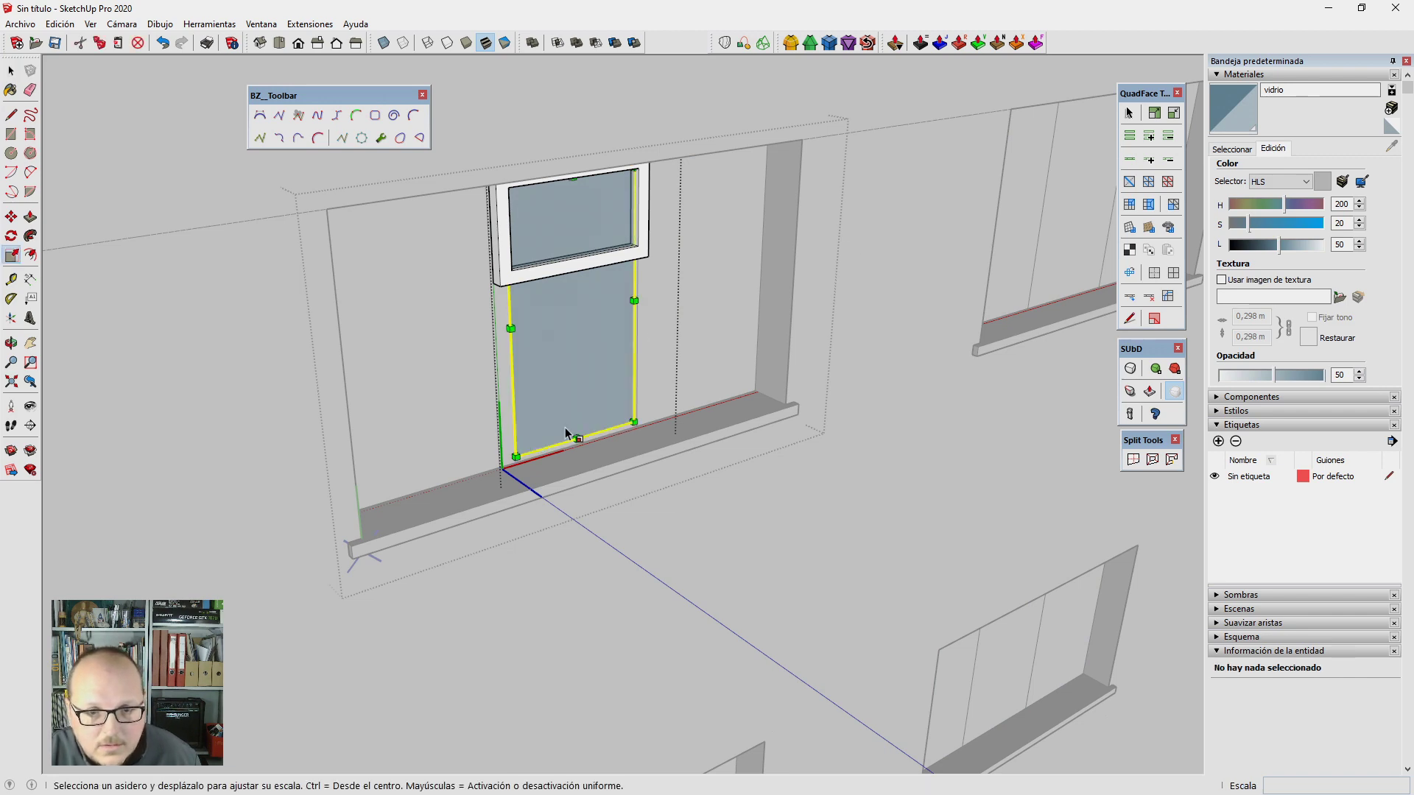
{"action": "left_click_drag", "start_coordinate": [578, 438], "coordinate": [572, 275]}
{"action": "scroll", "coordinate": [604, 295], "scroll_direction": "up", "scroll_amount": 2}
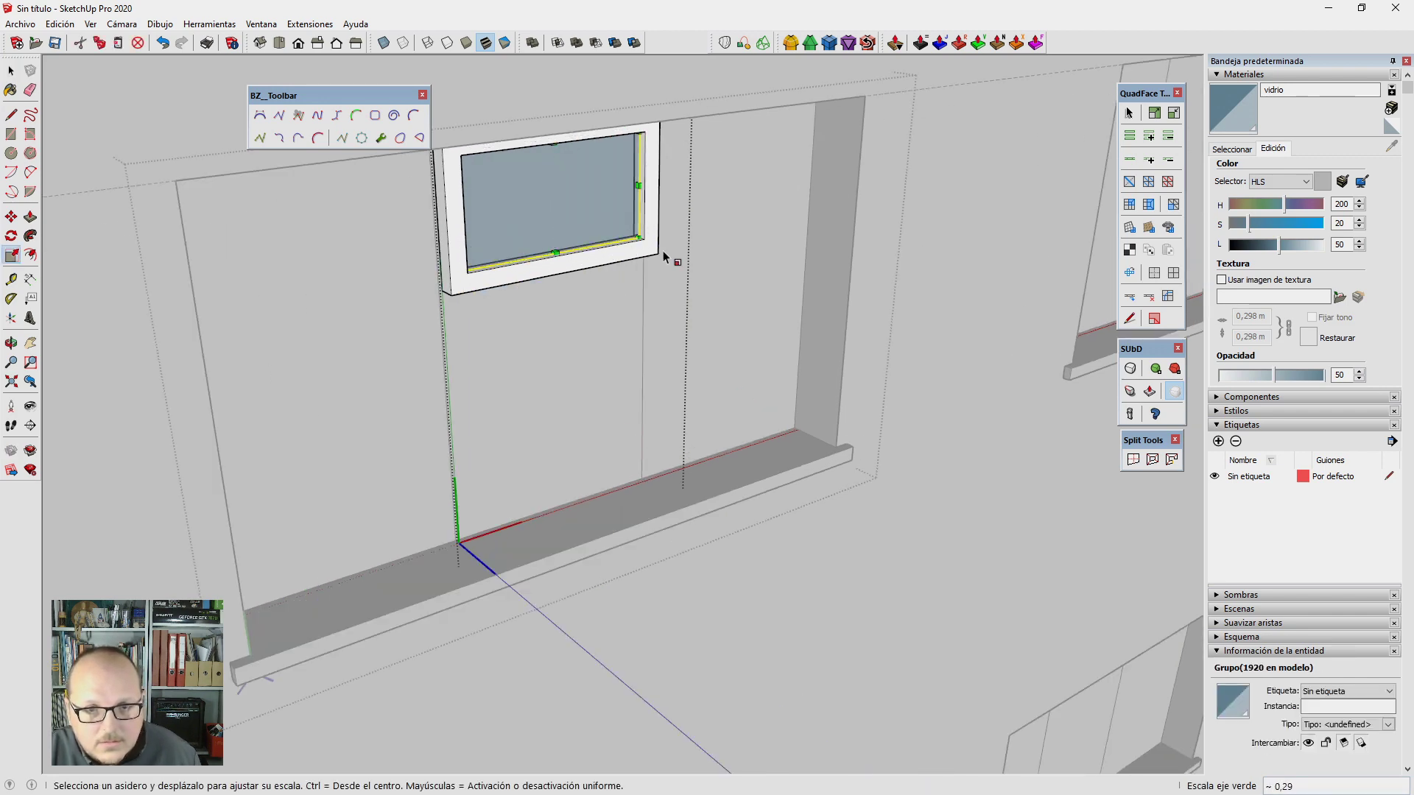
{"action": "scroll", "coordinate": [660, 442], "scroll_direction": "down", "scroll_amount": 3}
{"action": "key", "text": "space"}
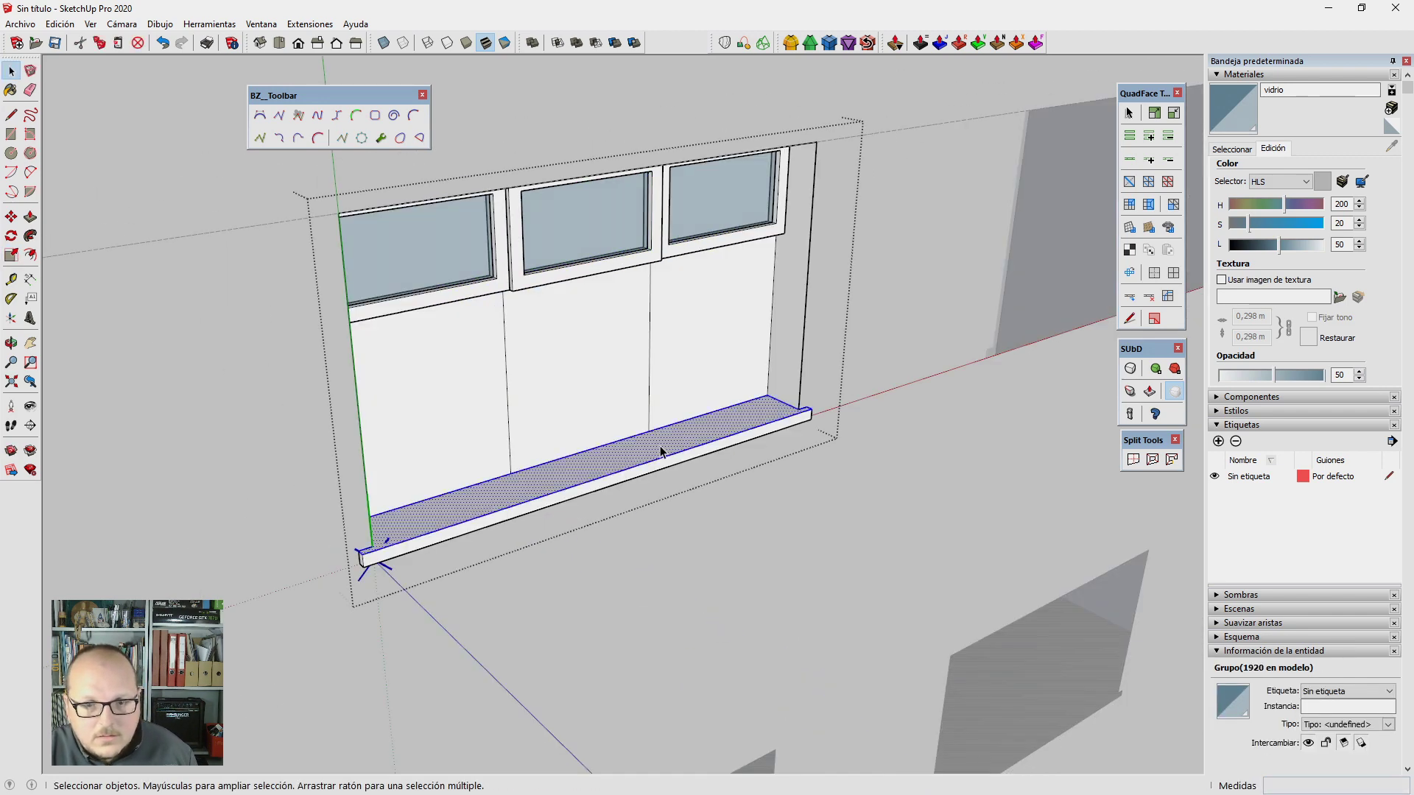
Step: Lift the sill up to sit directly beneath the window panes
{"action": "double_click", "coordinate": [540, 453]}
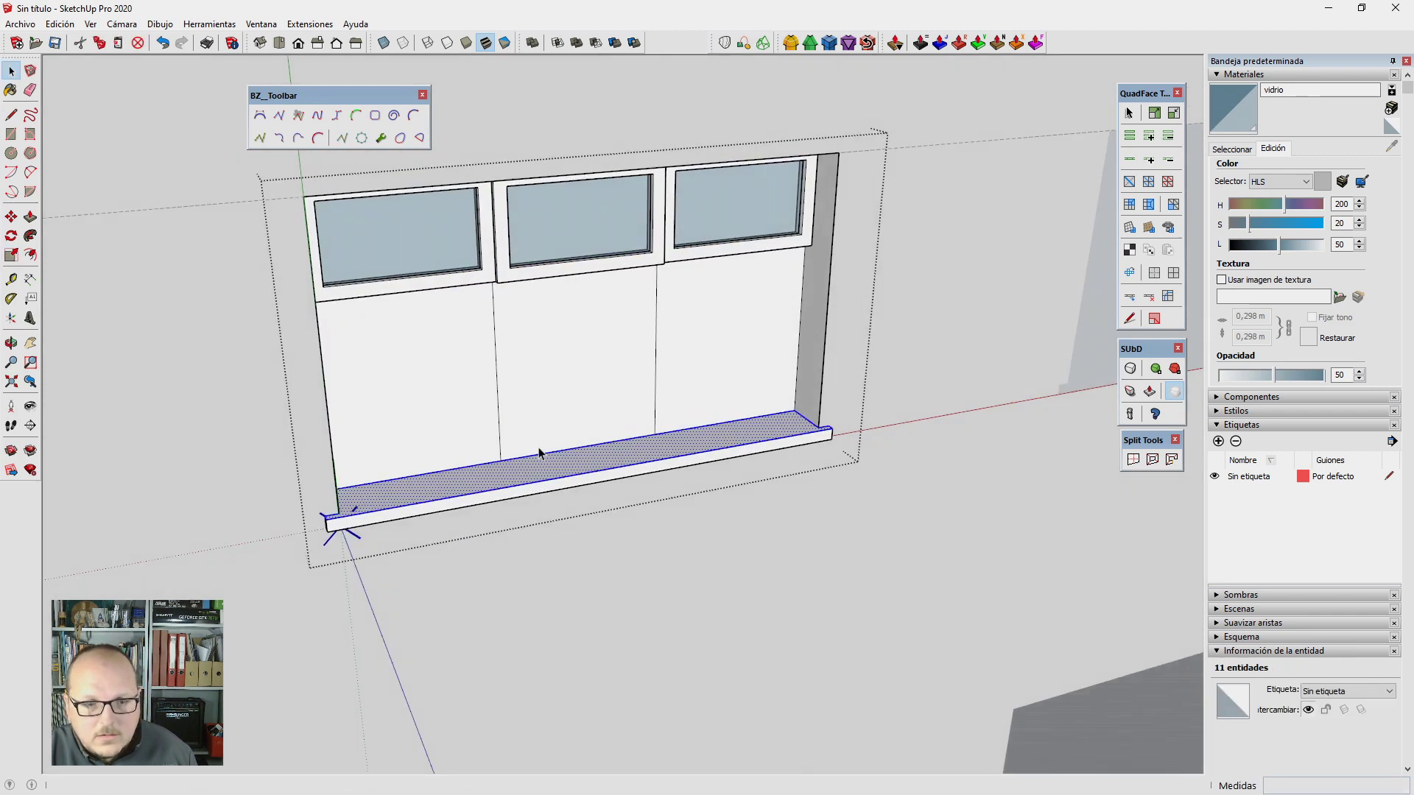
{"action": "left_click_drag", "start_coordinate": [258, 349], "coordinate": [922, 635]}
{"action": "scroll", "coordinate": [751, 480], "scroll_direction": "up", "scroll_amount": 2}
{"action": "scroll", "coordinate": [754, 484], "scroll_direction": "up", "scroll_amount": 1}
{"action": "key", "text": "m"}
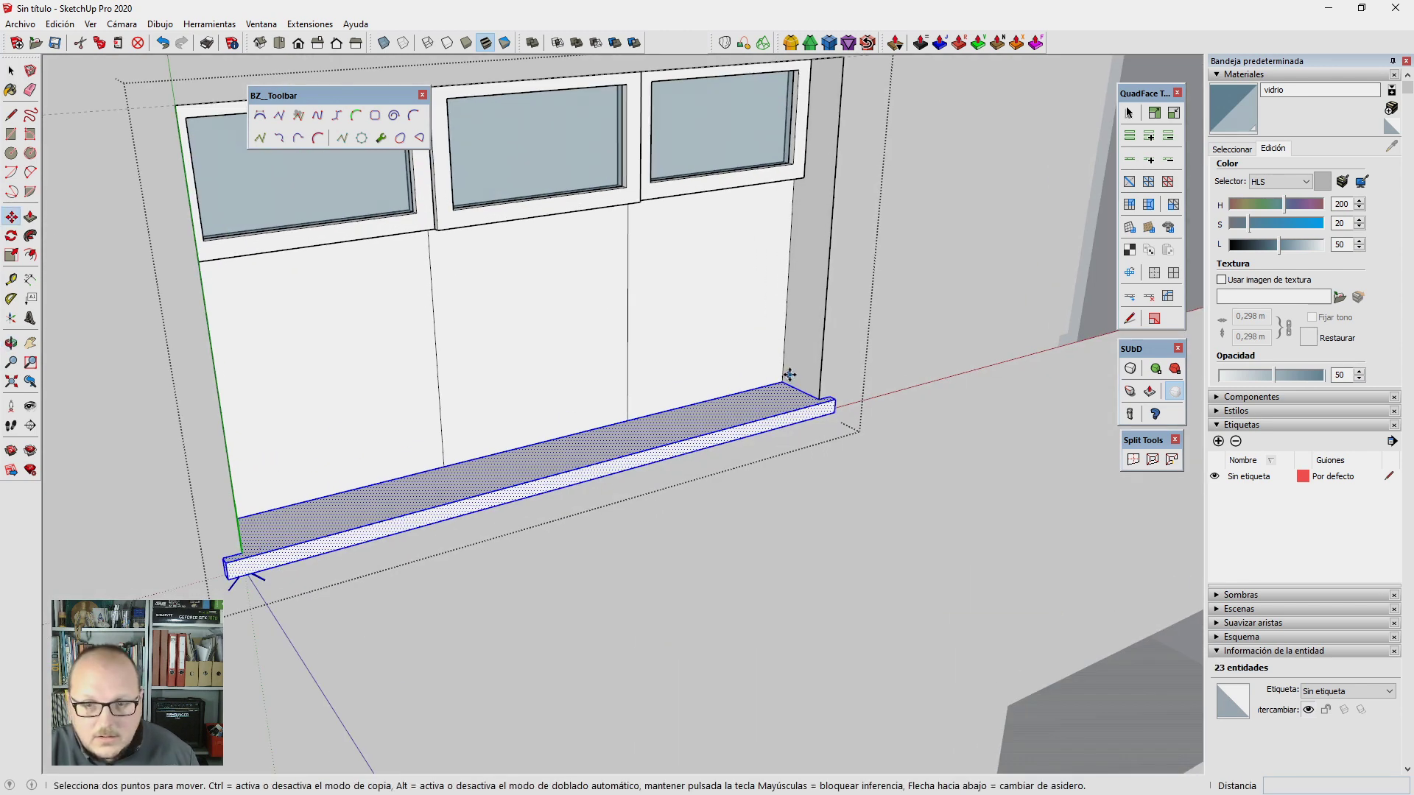
{"action": "left_click", "coordinate": [790, 375]}
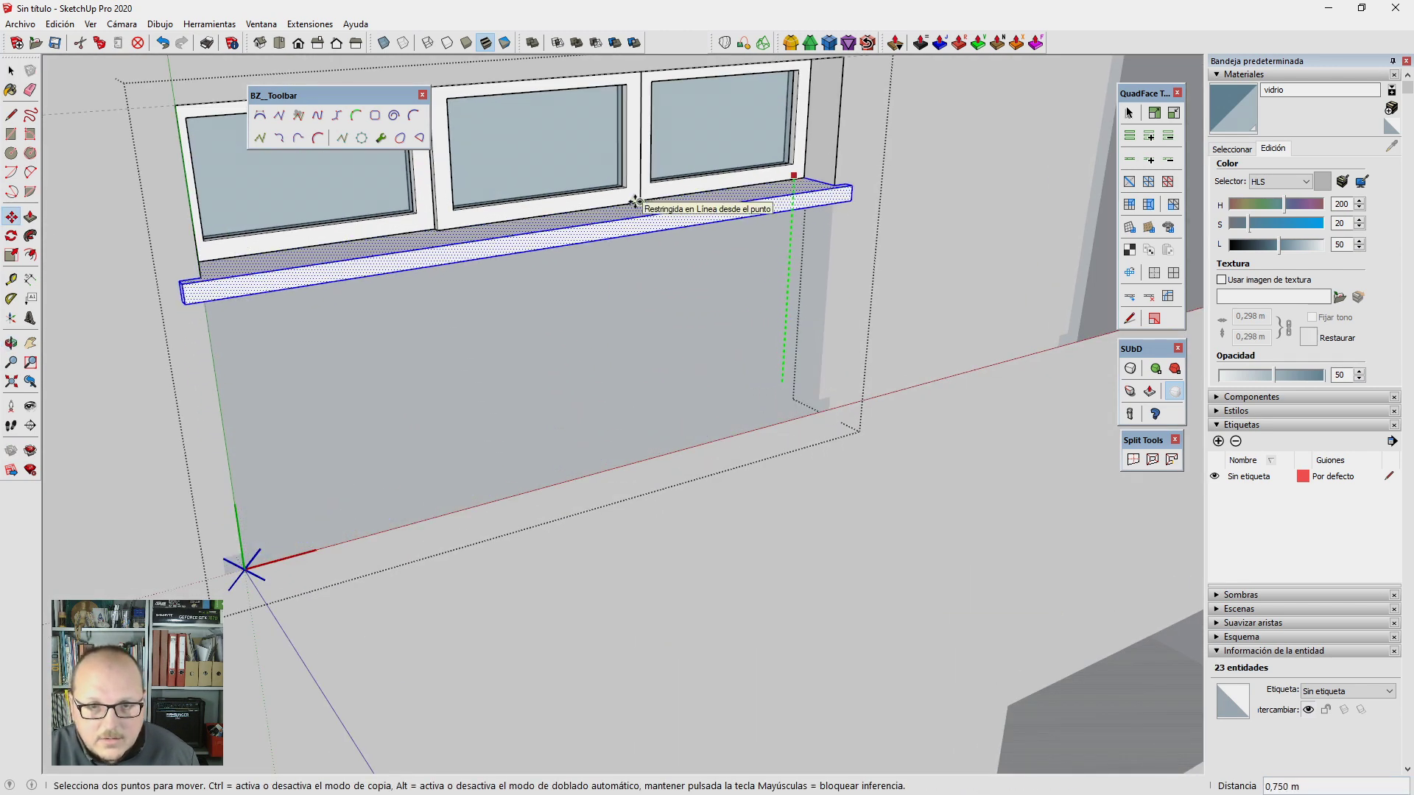
{"action": "scroll", "coordinate": [695, 262], "scroll_direction": "down", "scroll_amount": 3}
{"action": "scroll", "coordinate": [755, 368], "scroll_direction": "up", "scroll_amount": 2}
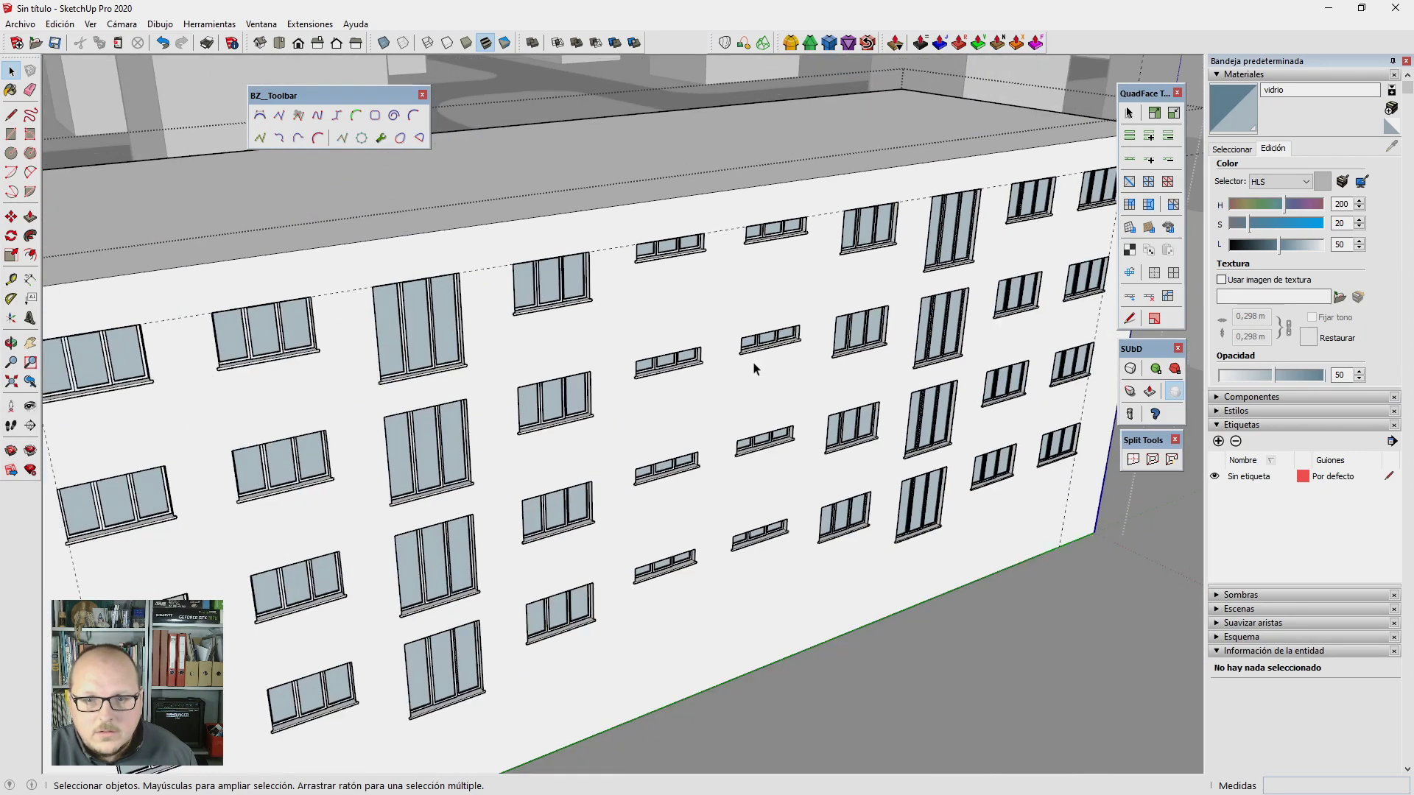
{"action": "scroll", "coordinate": [753, 368], "scroll_direction": "down", "scroll_amount": 3}
{"action": "middle_click_drag", "start_coordinate": [713, 290], "coordinate": [505, 278]}
{"action": "scroll", "coordinate": [593, 280], "scroll_direction": "up", "scroll_amount": 2}
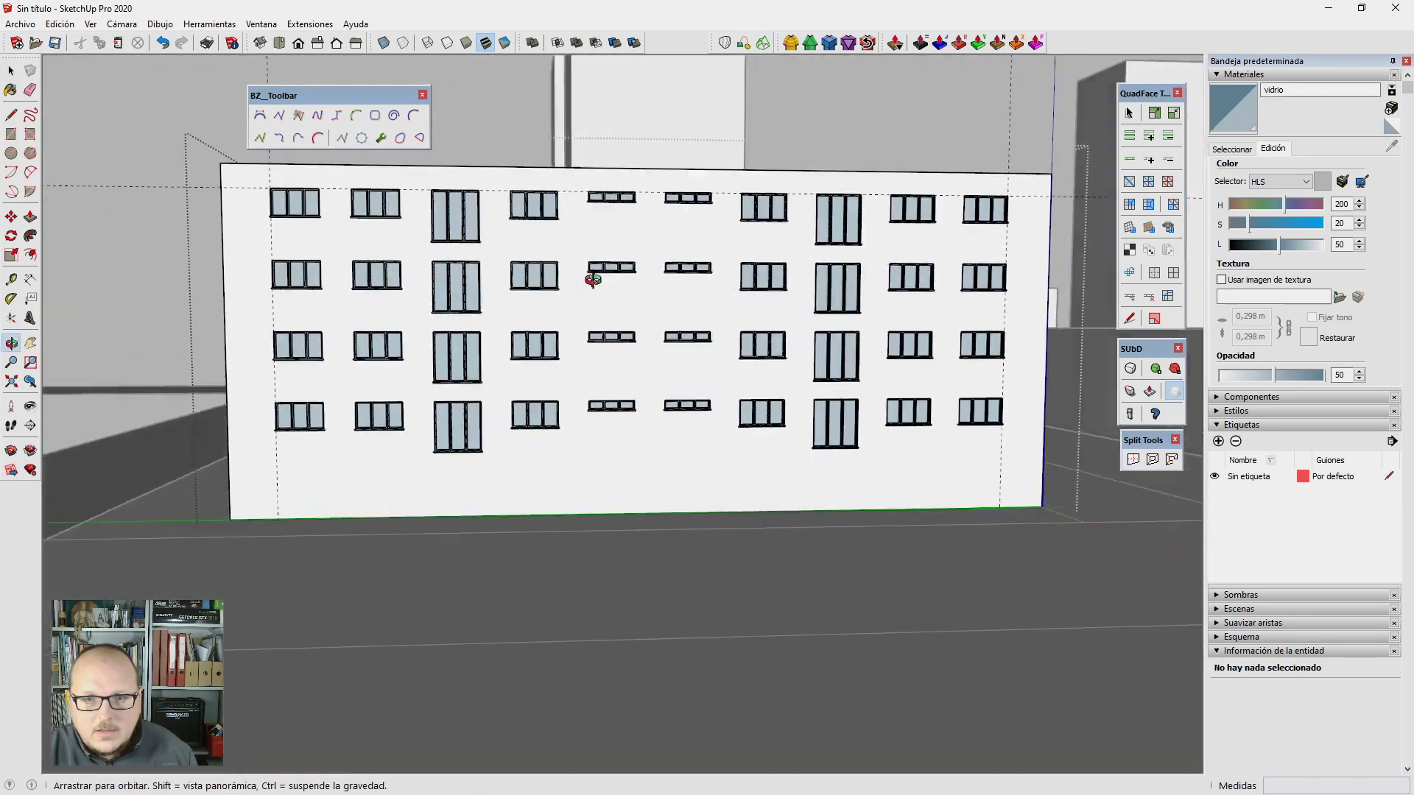
{"action": "mouse_move", "coordinate": [593, 279]}
{"action": "middle_mouse_down"}
{"action": "mouse_move", "coordinate": [814, 325]}
{"action": "mouse_move", "coordinate": [778, 392]}
{"action": "mouse_move", "coordinate": [937, 160]}
{"action": "middle_mouse_up"}
{"action": "key", "text": "e"}
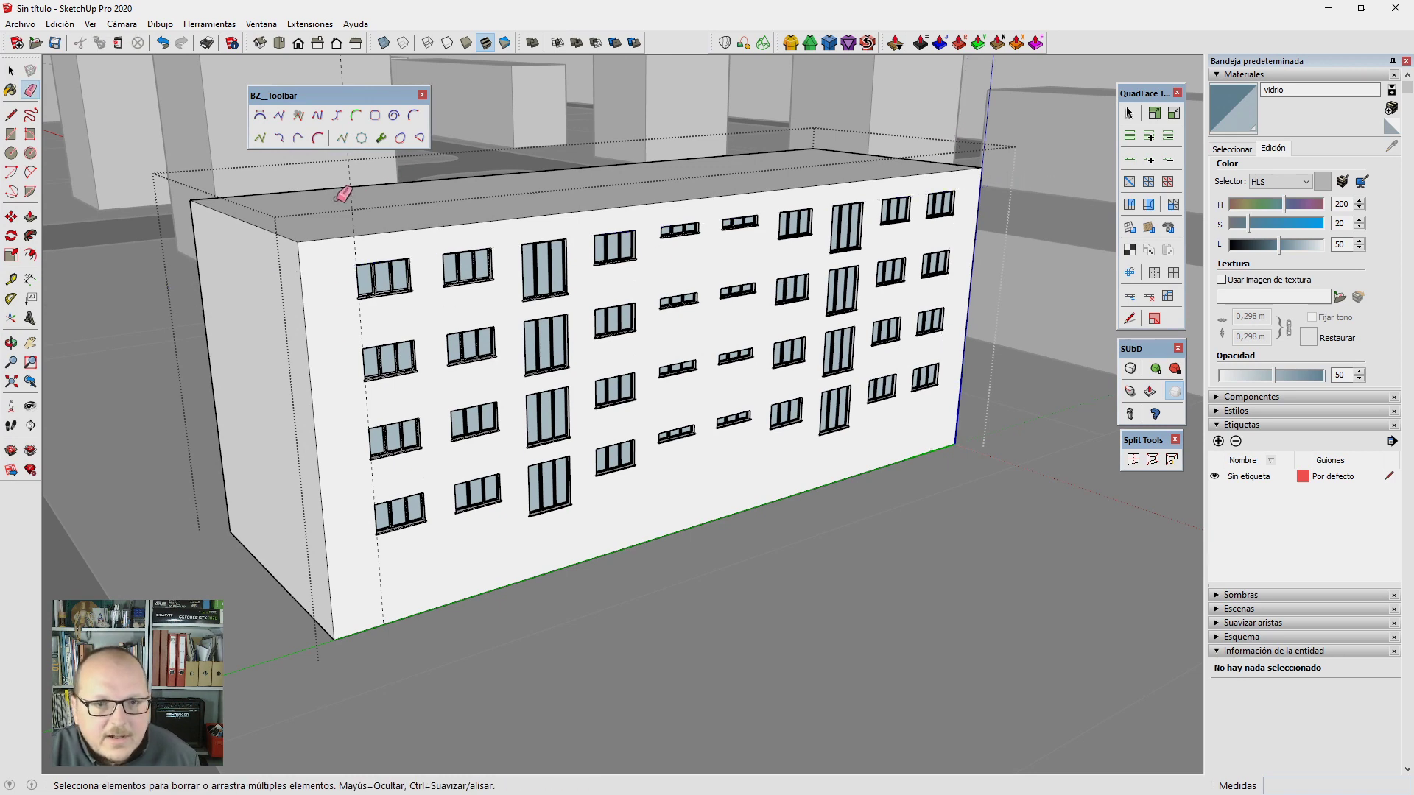
{"action": "middle_click_drag", "start_coordinate": [343, 195], "coordinate": [410, 442]}
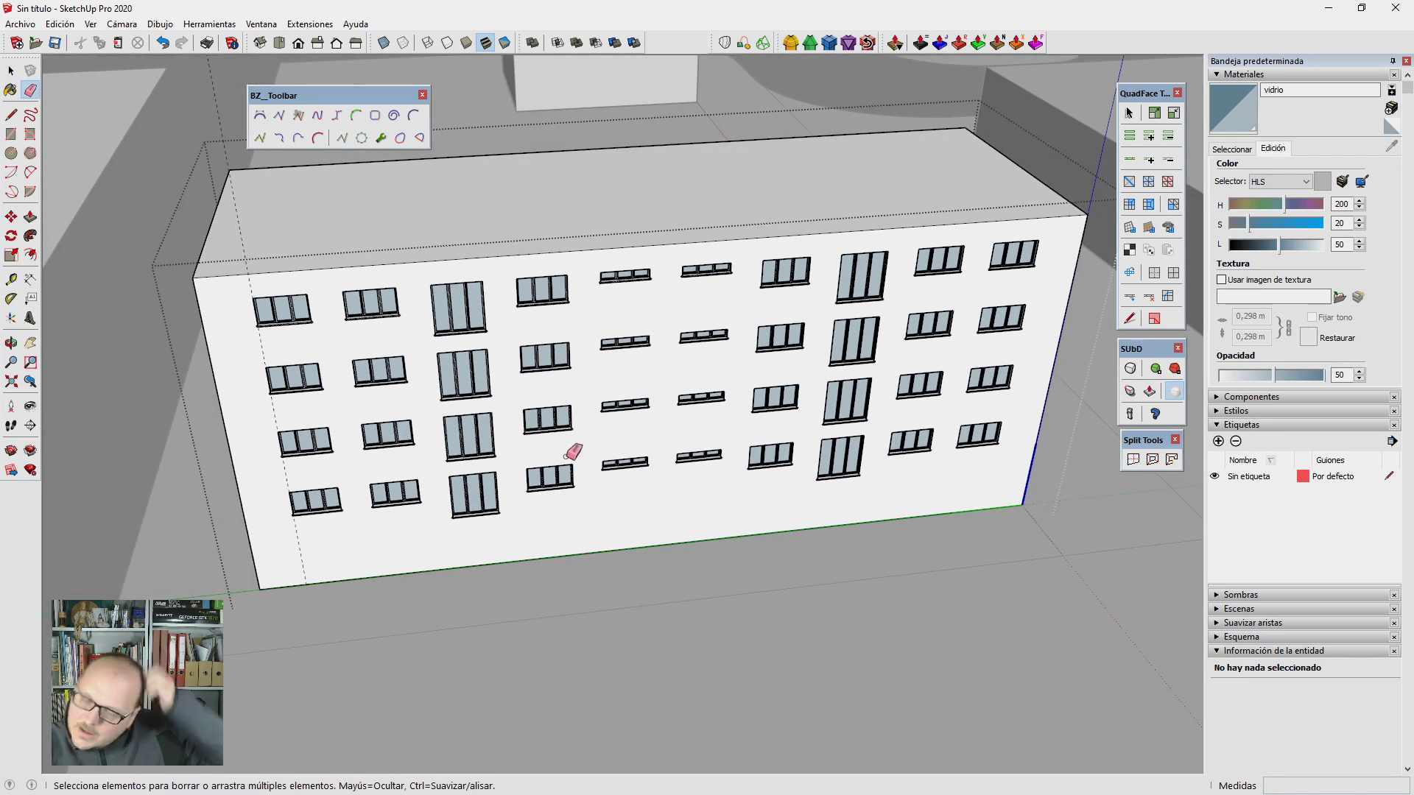
{"action": "middle_click_drag", "start_coordinate": [573, 450], "coordinate": [619, 467]}
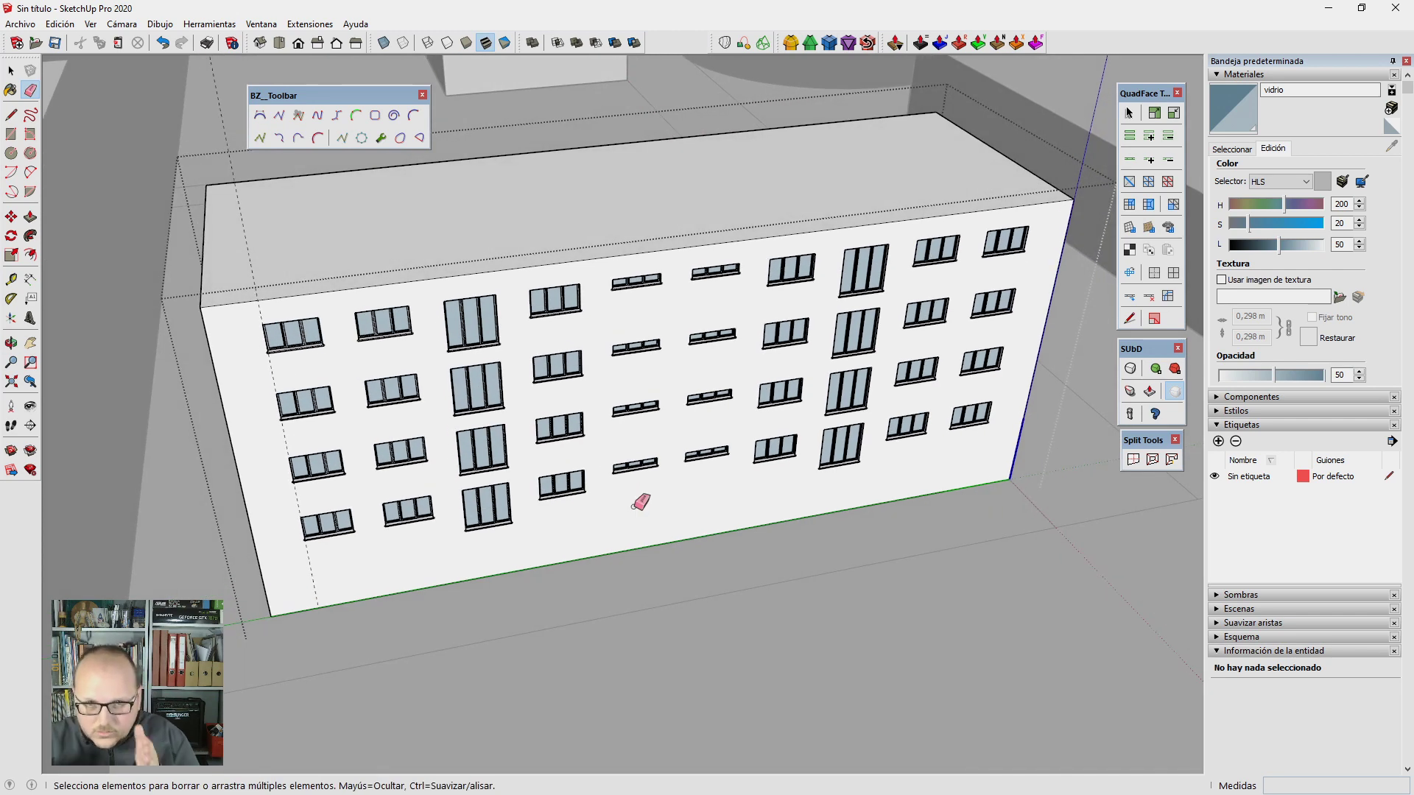
{"action": "key", "text": "space"}
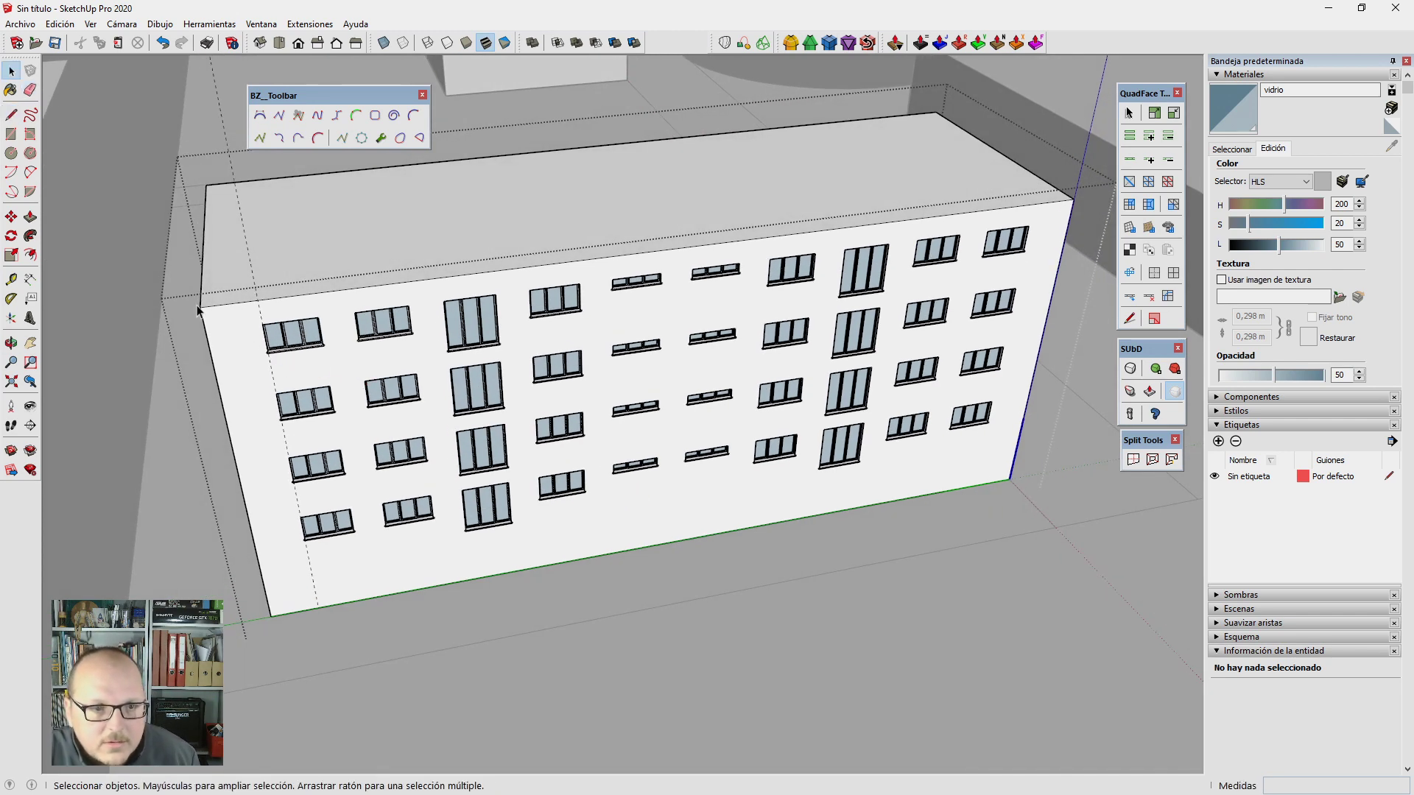
Step: Copy the facade's left vertical edge roughly 15 m along the facade
{"action": "left_click", "coordinate": [206, 327]}
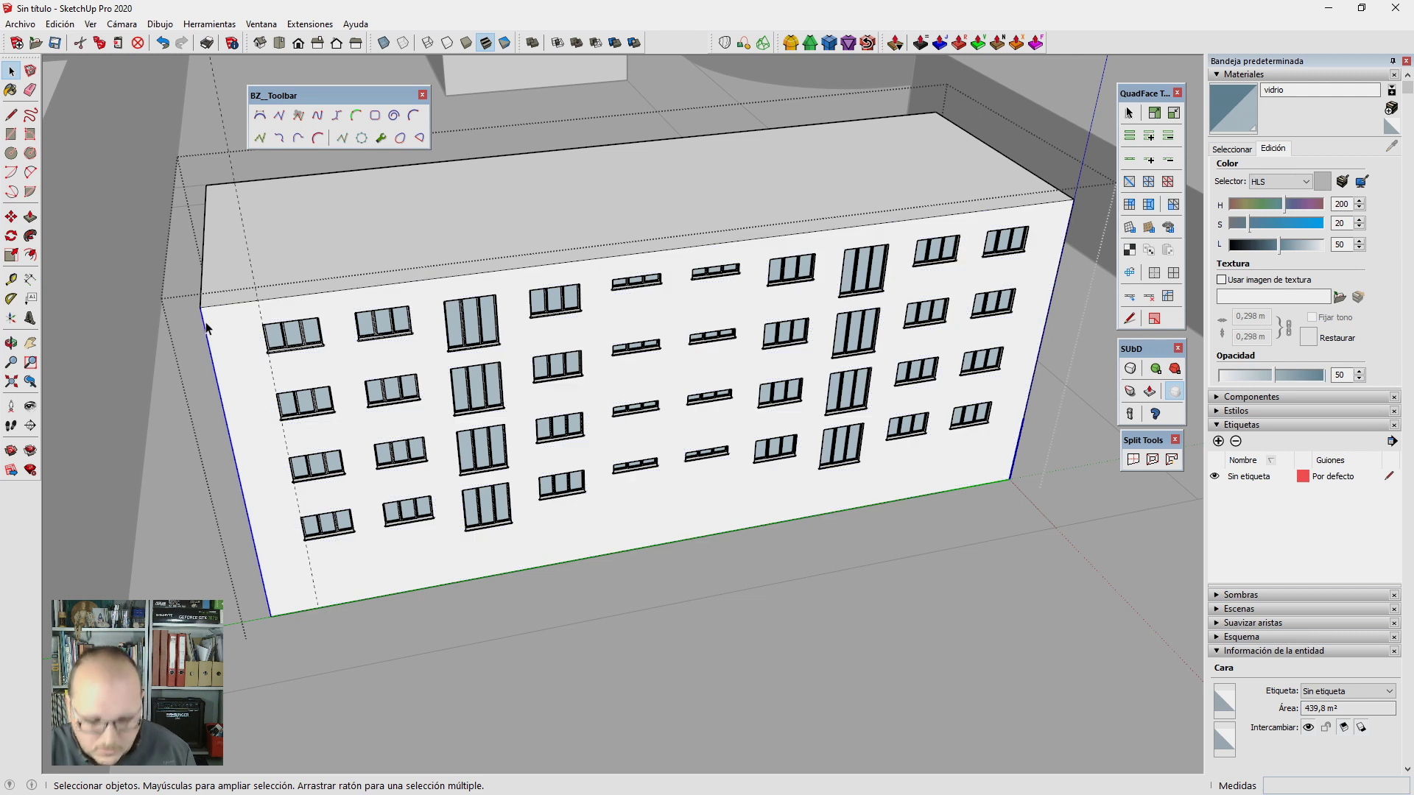
{"action": "key", "text": "m"}
{"action": "key", "text": "ctrl"}
{"action": "left_click", "coordinate": [202, 304]}
{"action": "type", "text": "1"}
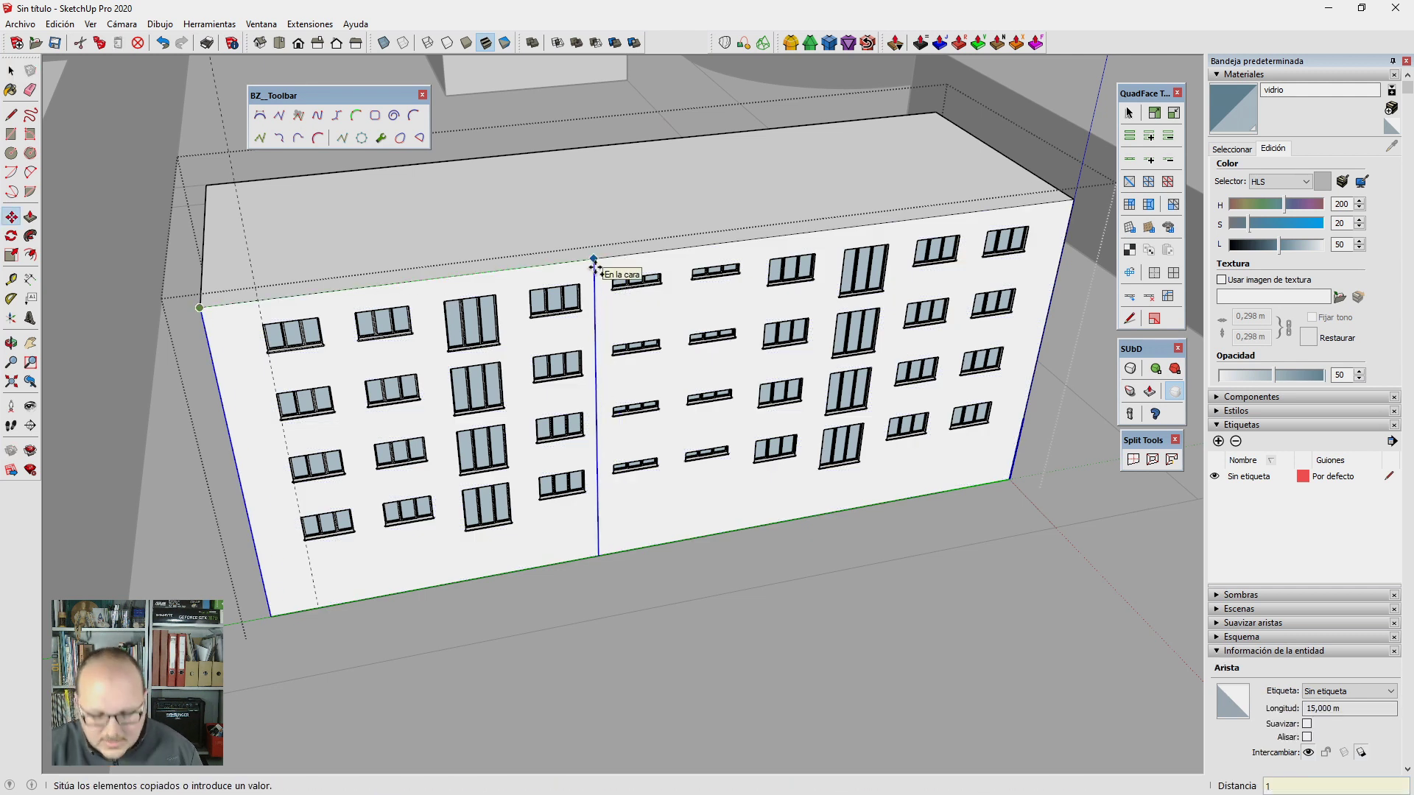
{"action": "type", "text": "5m"}
{"action": "key", "text": "Return"}
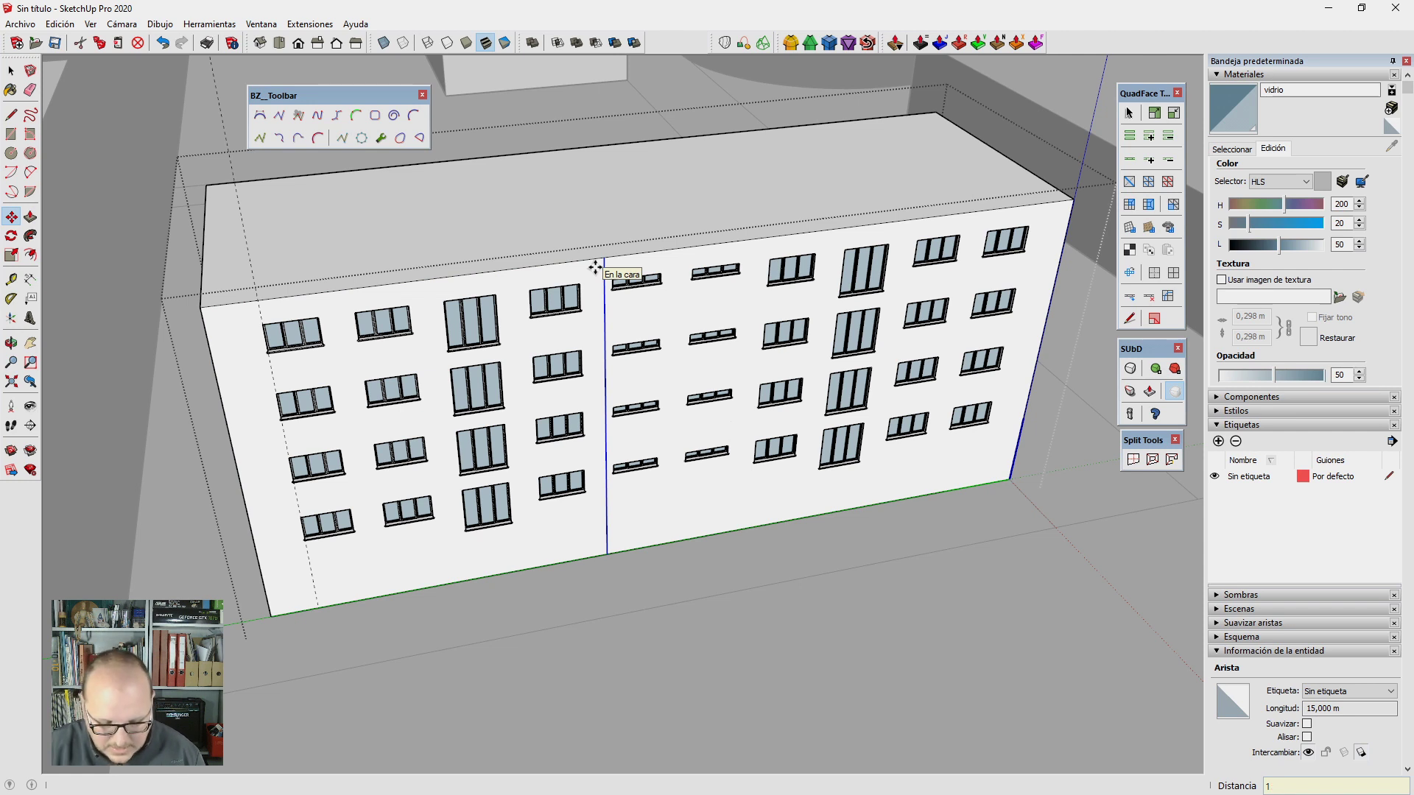
{"action": "key", "text": "Return"}
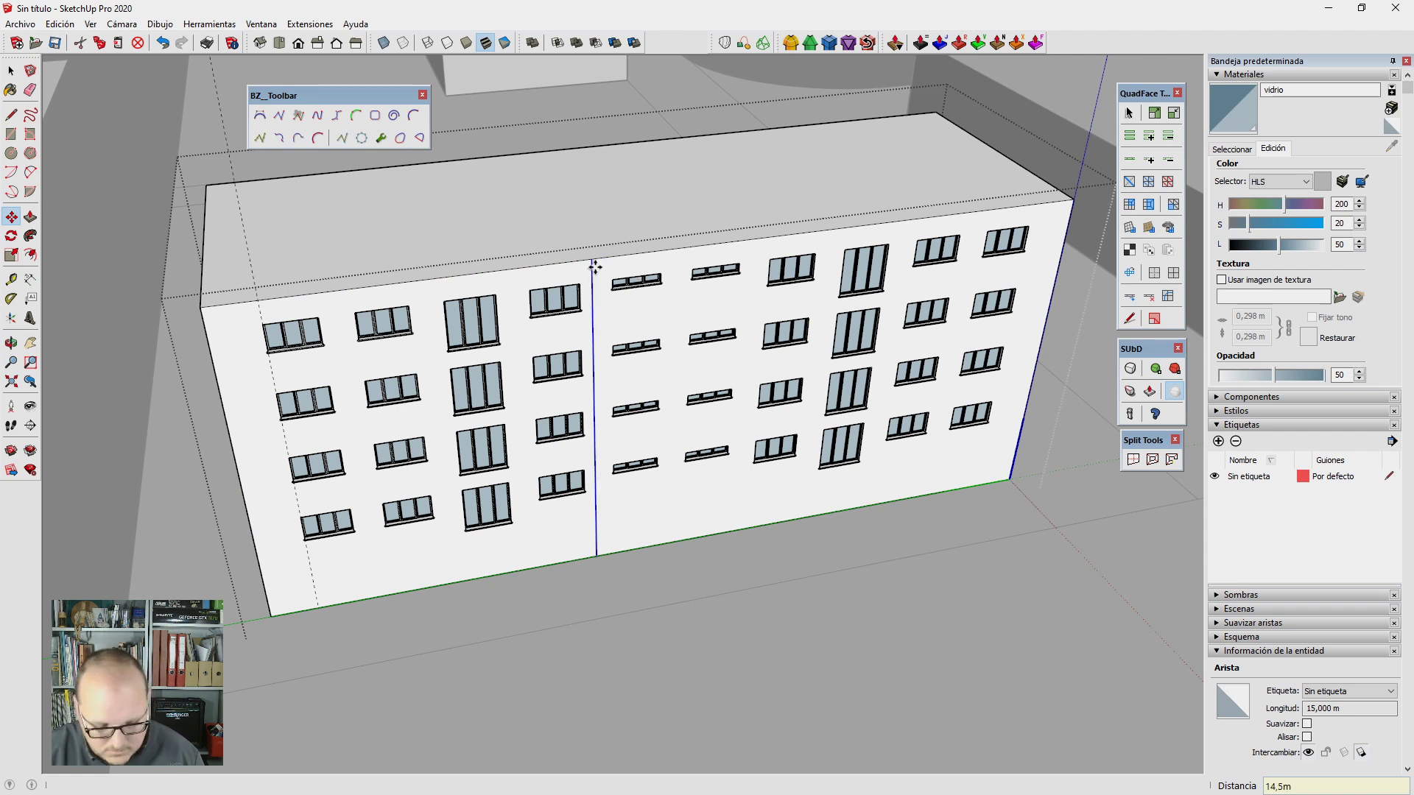
{"action": "type", "text": "m"}
{"action": "key", "text": "Return"}
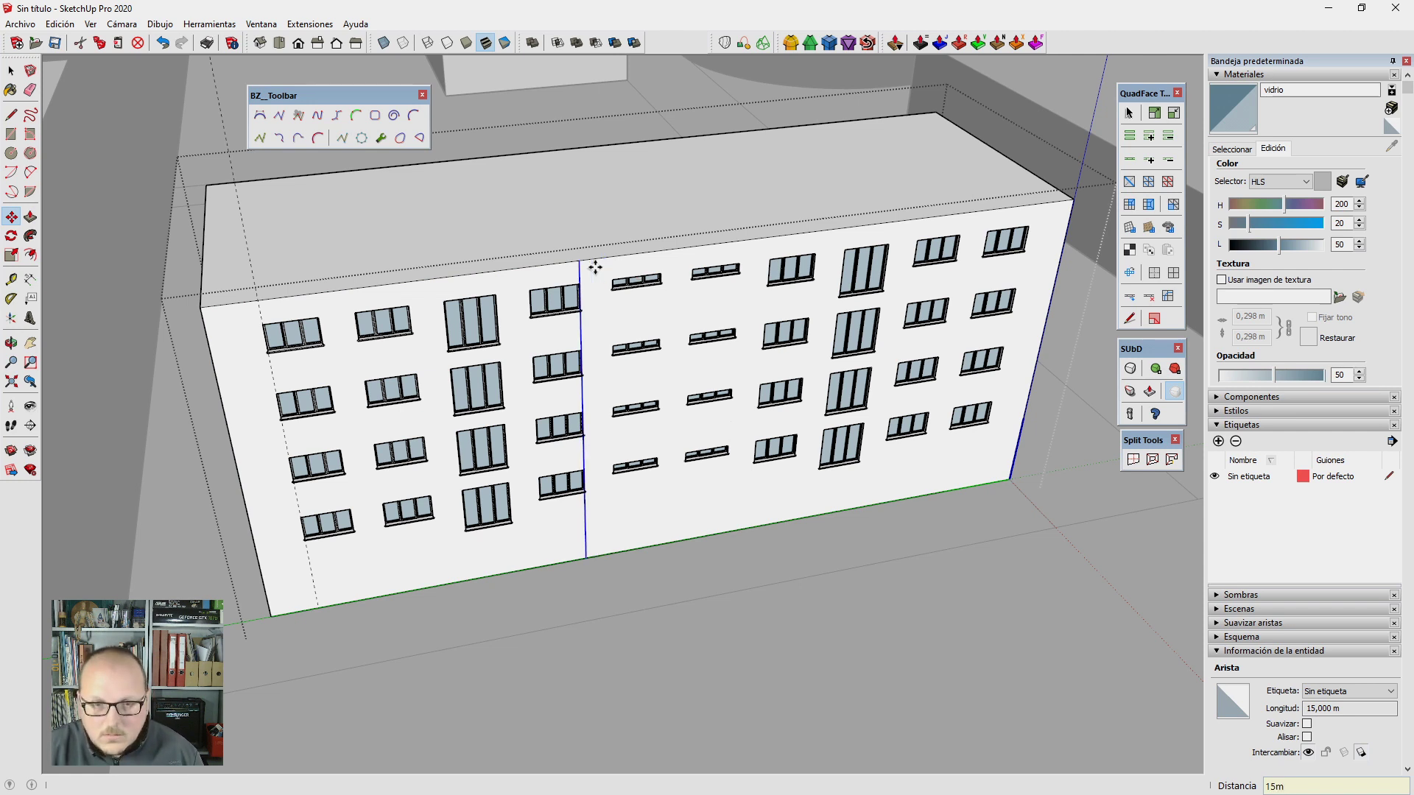
{"action": "key", "text": "Return"}
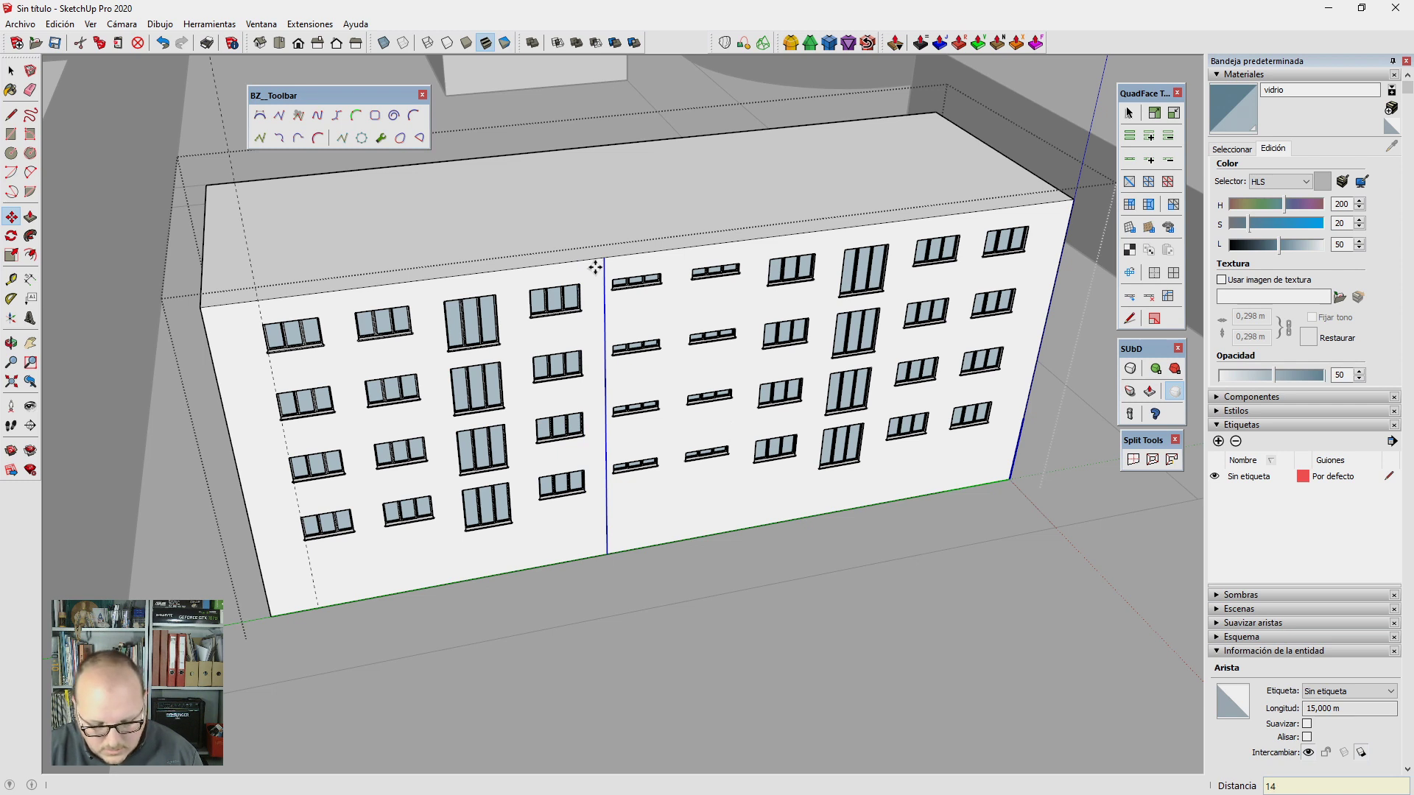
{"action": "key", "text": "Return"}
{"action": "key", "text": "space"}
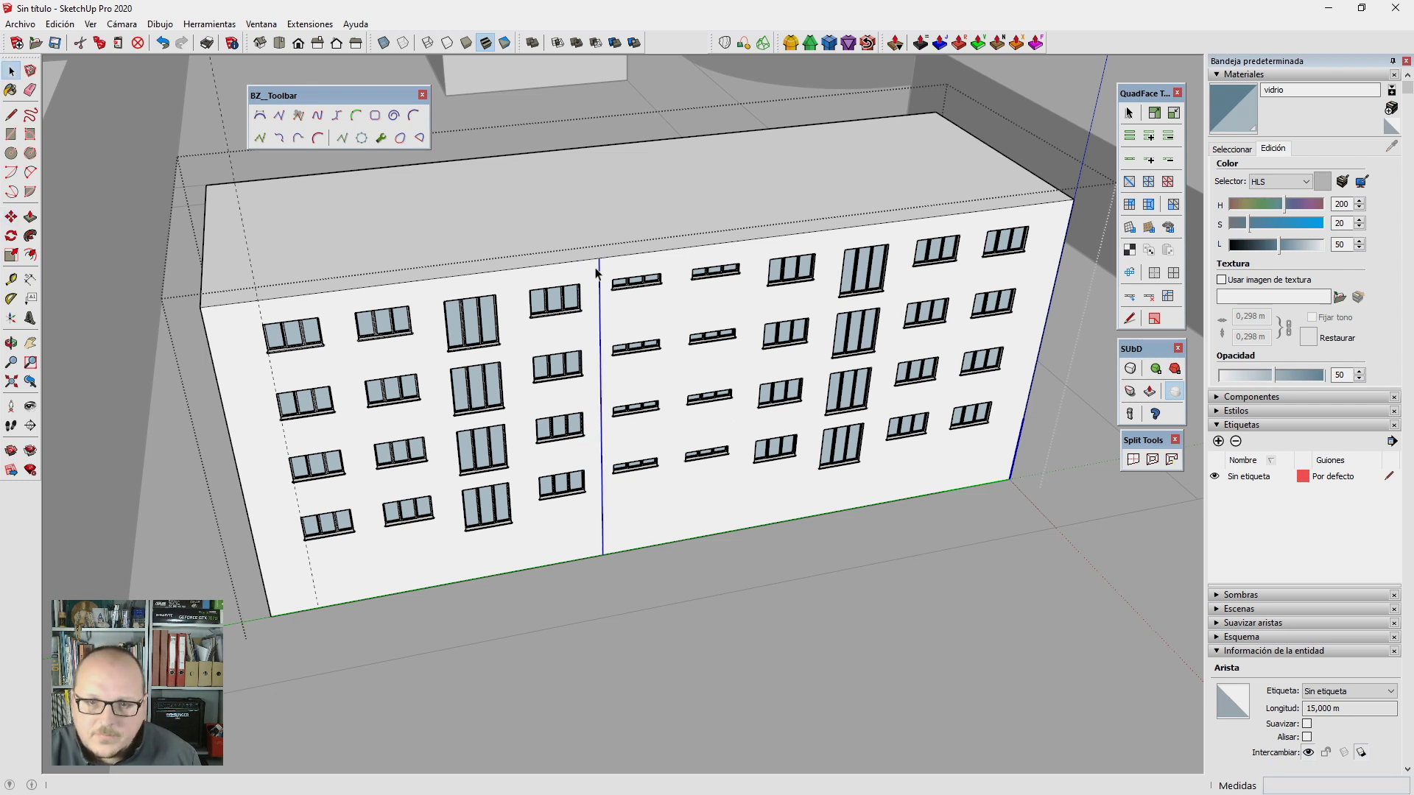
Step: Copy that edge again to bound the other side of the central bay
{"action": "key", "text": "m"}
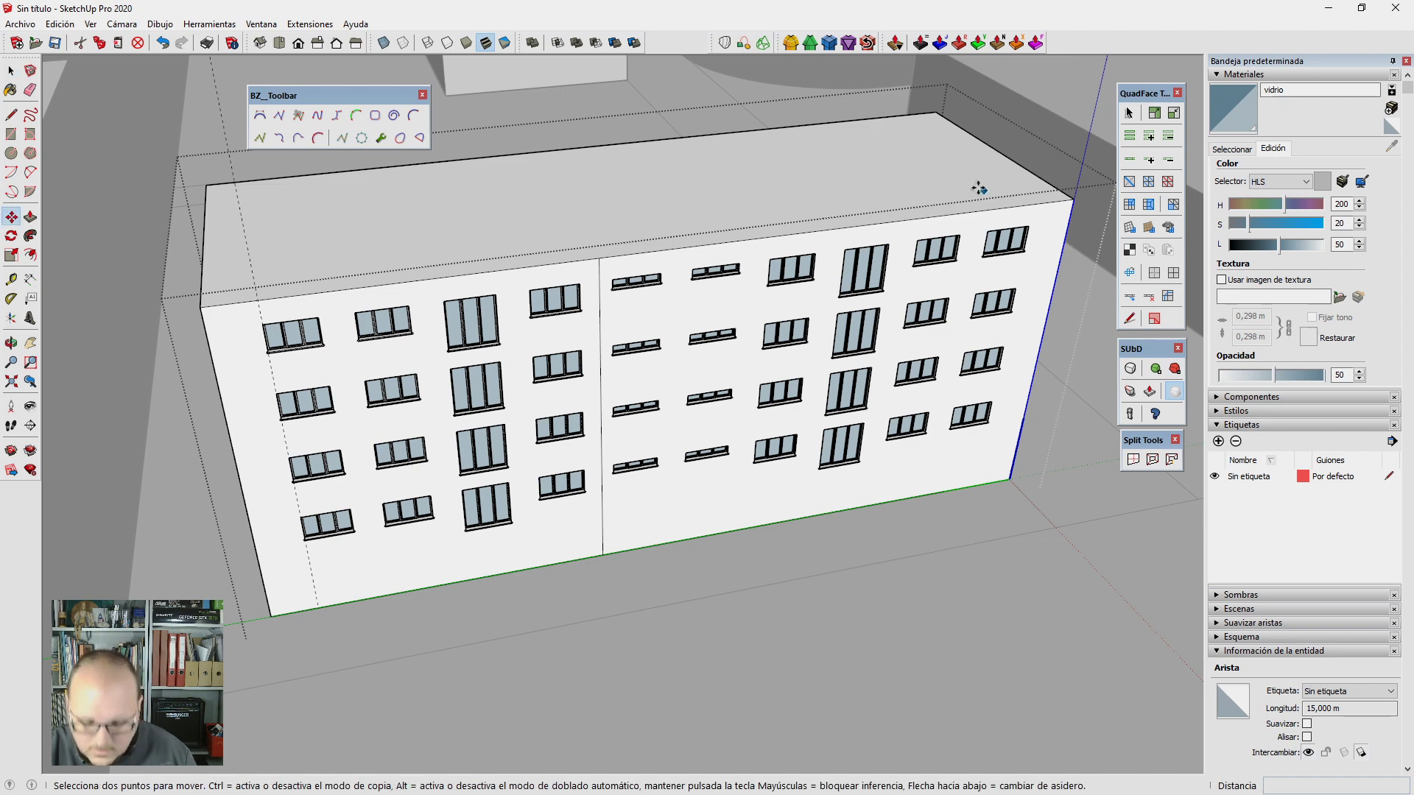
{"action": "key", "text": "ctrl"}
{"action": "left_click", "coordinate": [948, 178]}
{"action": "type", "text": "14,8"}
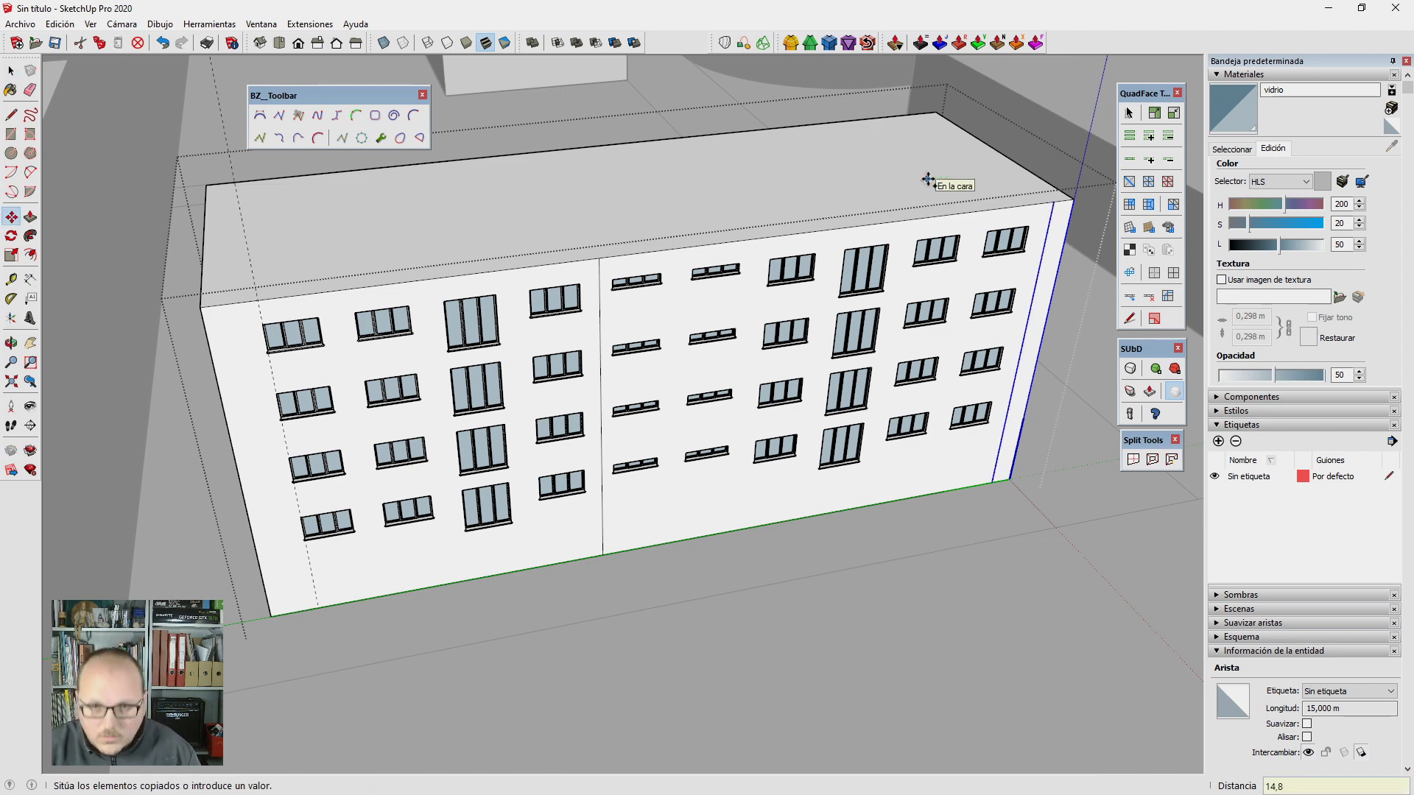
{"action": "key", "text": "Return"}
{"action": "key", "text": "space"}
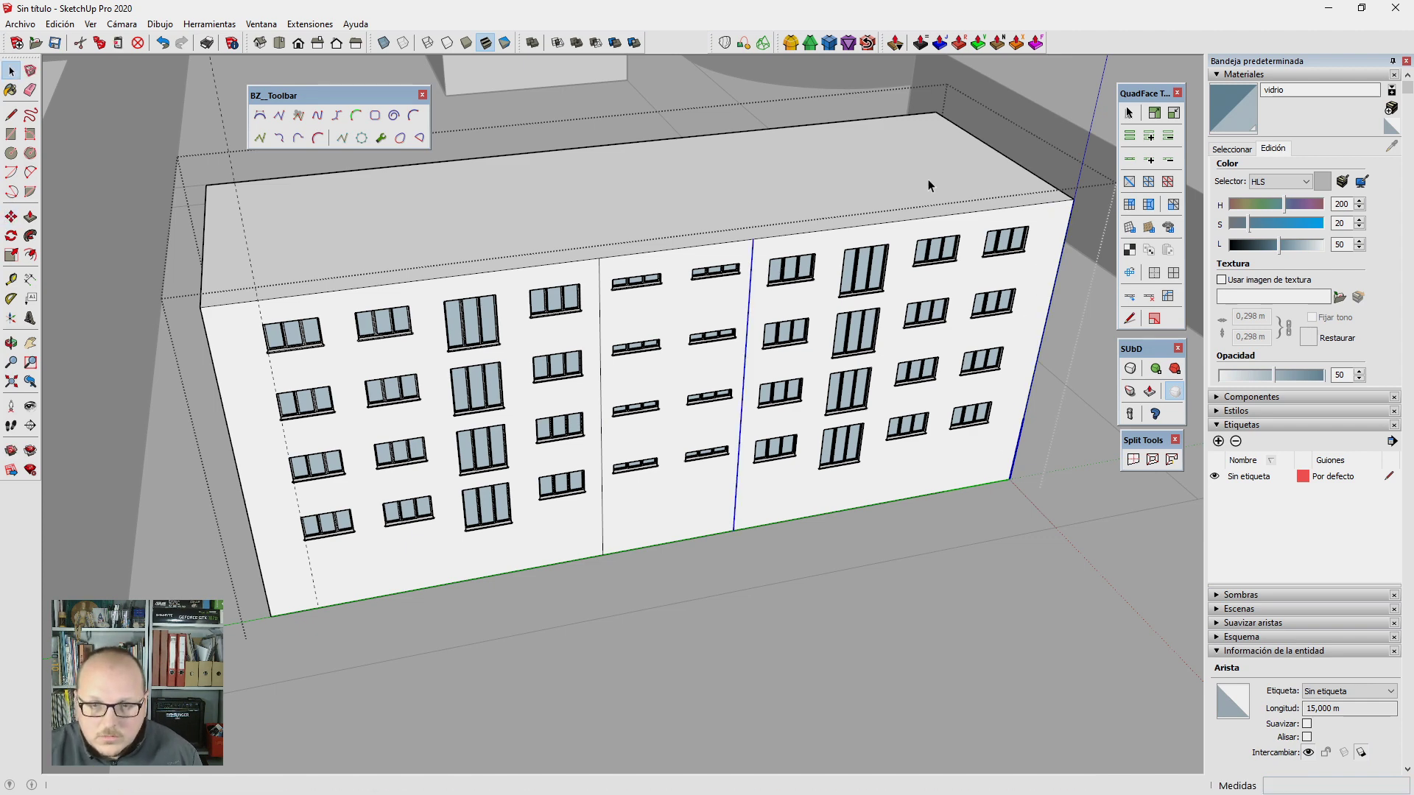
Step: Push the central bay face 50cm back into the facade
{"action": "middle_click_drag", "start_coordinate": [886, 218], "coordinate": [745, 323]}
{"action": "key", "text": "p"}
{"action": "scroll", "coordinate": [745, 323], "scroll_direction": "up", "scroll_amount": 3}
{"action": "left_click", "coordinate": [724, 327]}
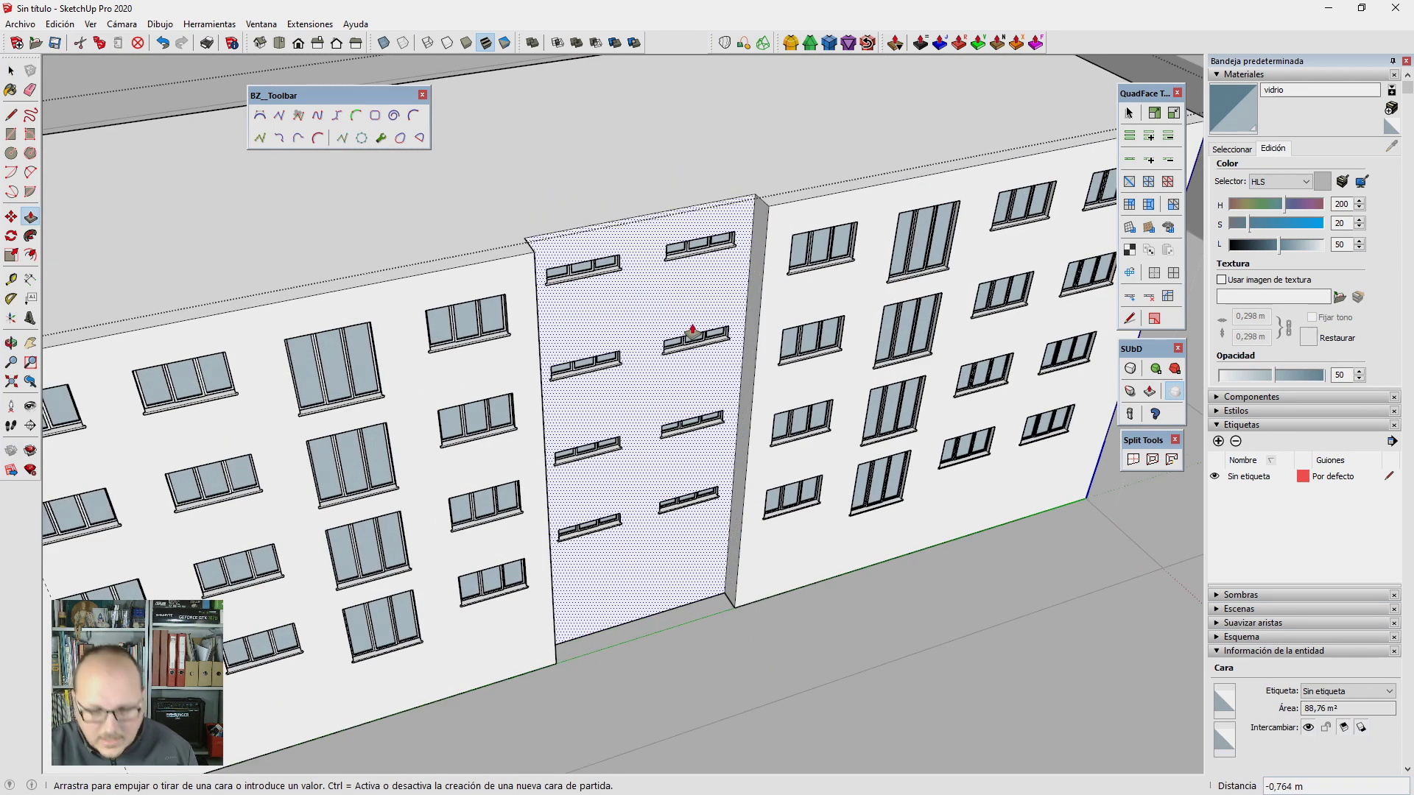
{"action": "type", "text": "50"}
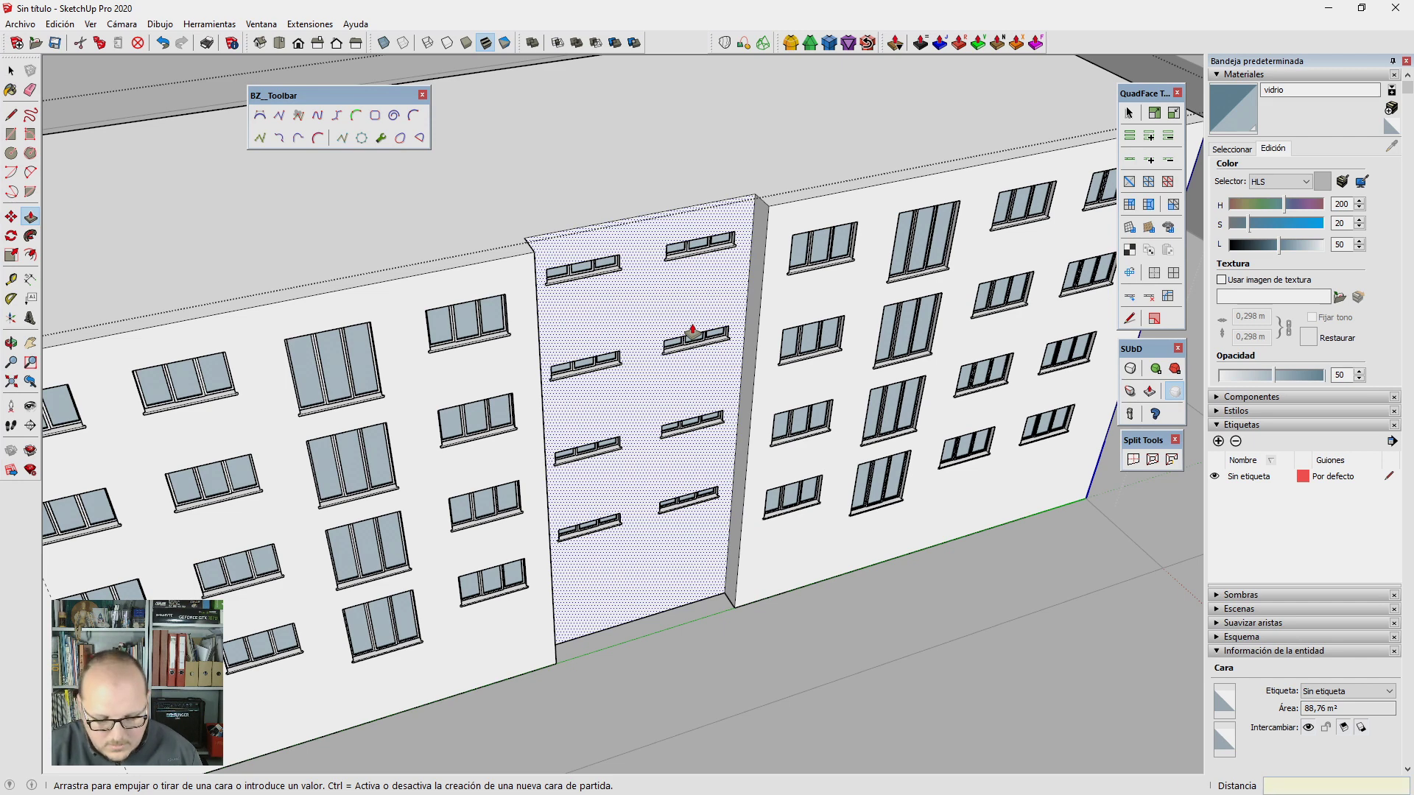
{"action": "type", "text": "cm"}
{"action": "key", "text": "Return"}
{"action": "key", "text": "space"}
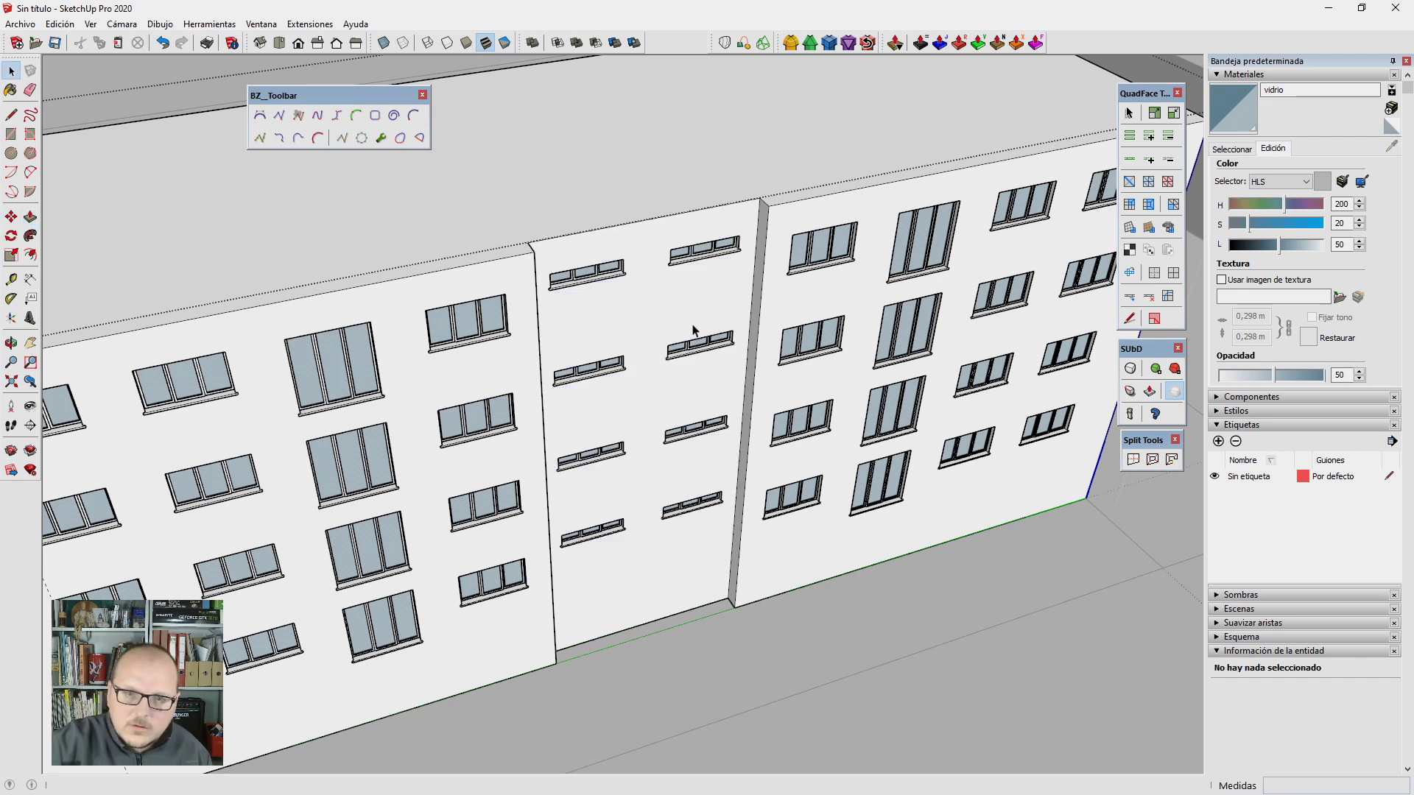
{"action": "scroll", "coordinate": [692, 331], "scroll_direction": "down", "scroll_amount": 5}
{"action": "middle_click_drag", "start_coordinate": [692, 331], "coordinate": [718, 272]}
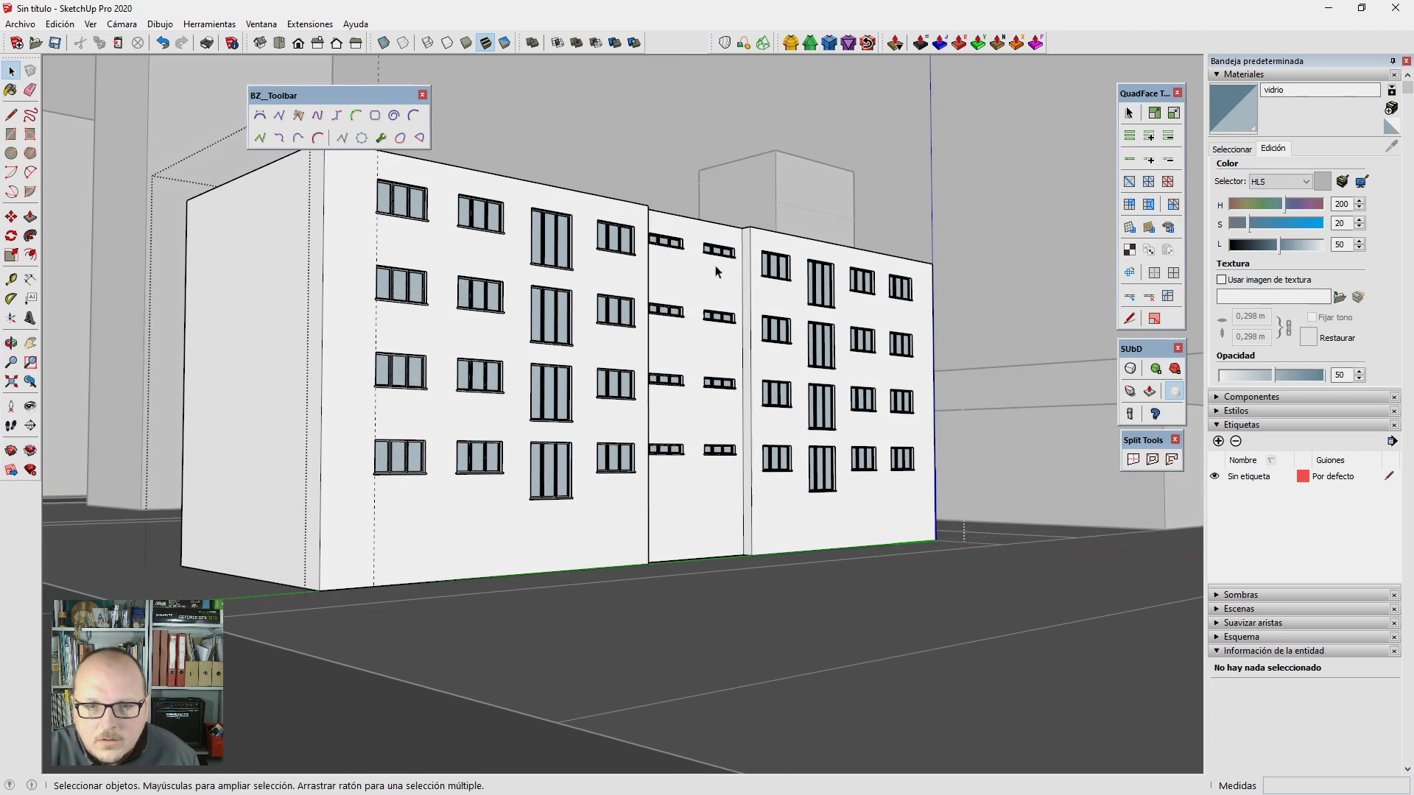
{"action": "scroll", "coordinate": [514, 254], "scroll_direction": "down", "scroll_amount": 3}
{"action": "mouse_move", "coordinate": [513, 254]}
{"action": "middle_mouse_down"}
{"action": "mouse_move", "coordinate": [318, 293]}
{"action": "mouse_move", "coordinate": [567, 379]}
{"action": "middle_mouse_up"}
{"action": "key", "text": "e"}
{"action": "scroll", "coordinate": [335, 281], "scroll_direction": "down", "scroll_amount": 3}
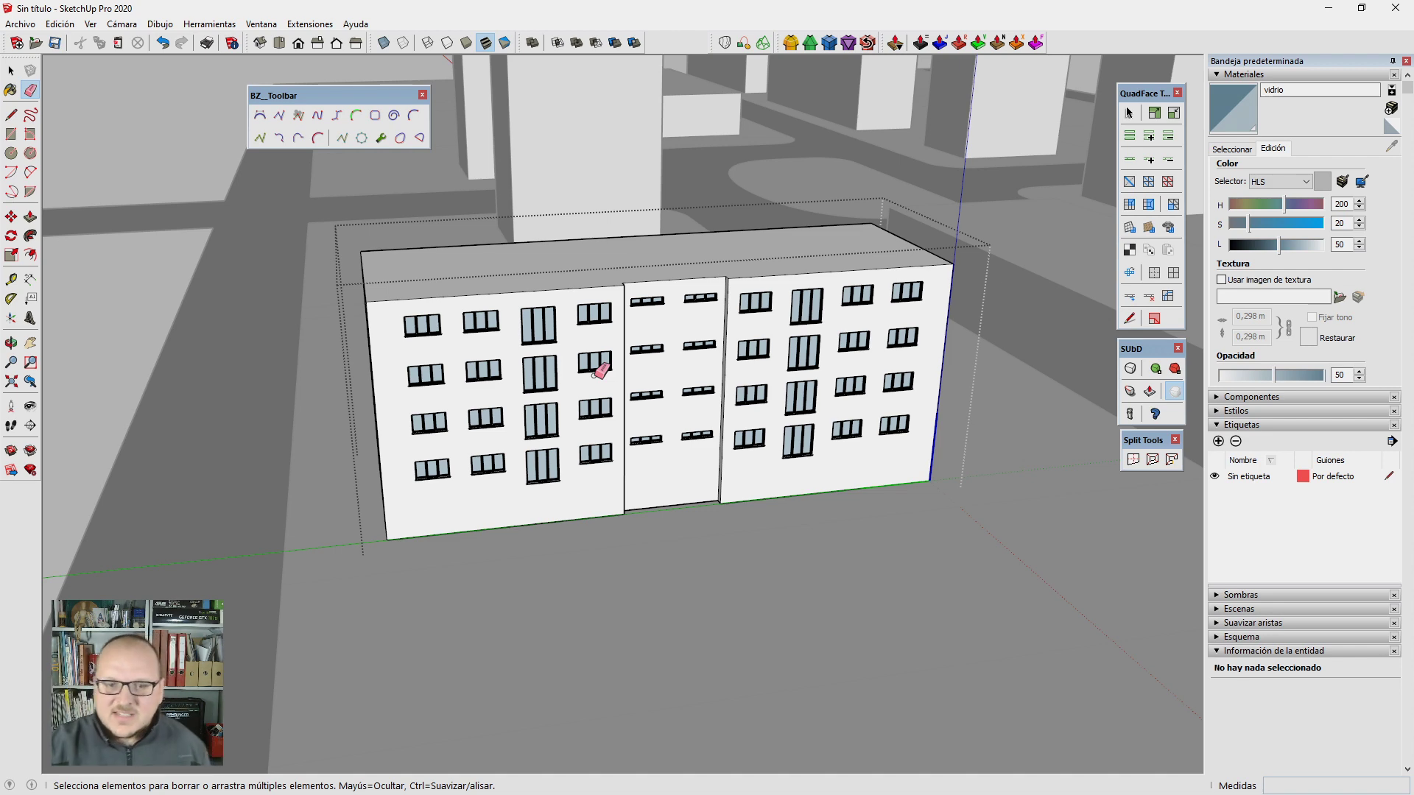
{"action": "mouse_move", "coordinate": [650, 488]}
{"action": "middle_mouse_down"}
{"action": "mouse_move", "coordinate": [663, 373]}
{"action": "mouse_move", "coordinate": [758, 467]}
{"action": "mouse_move", "coordinate": [678, 606]}
{"action": "mouse_move", "coordinate": [676, 433]}
{"action": "mouse_move", "coordinate": [700, 337]}
{"action": "mouse_move", "coordinate": [618, 515]}
{"action": "mouse_move", "coordinate": [405, 442]}
{"action": "mouse_move", "coordinate": [341, 337]}
{"action": "mouse_move", "coordinate": [369, 354]}
{"action": "mouse_move", "coordinate": [489, 354]}
{"action": "middle_mouse_up"}
{"action": "scroll", "coordinate": [641, 324], "scroll_direction": "up", "scroll_amount": 5}
{"action": "scroll", "coordinate": [648, 301], "scroll_direction": "up", "scroll_amount": 4}
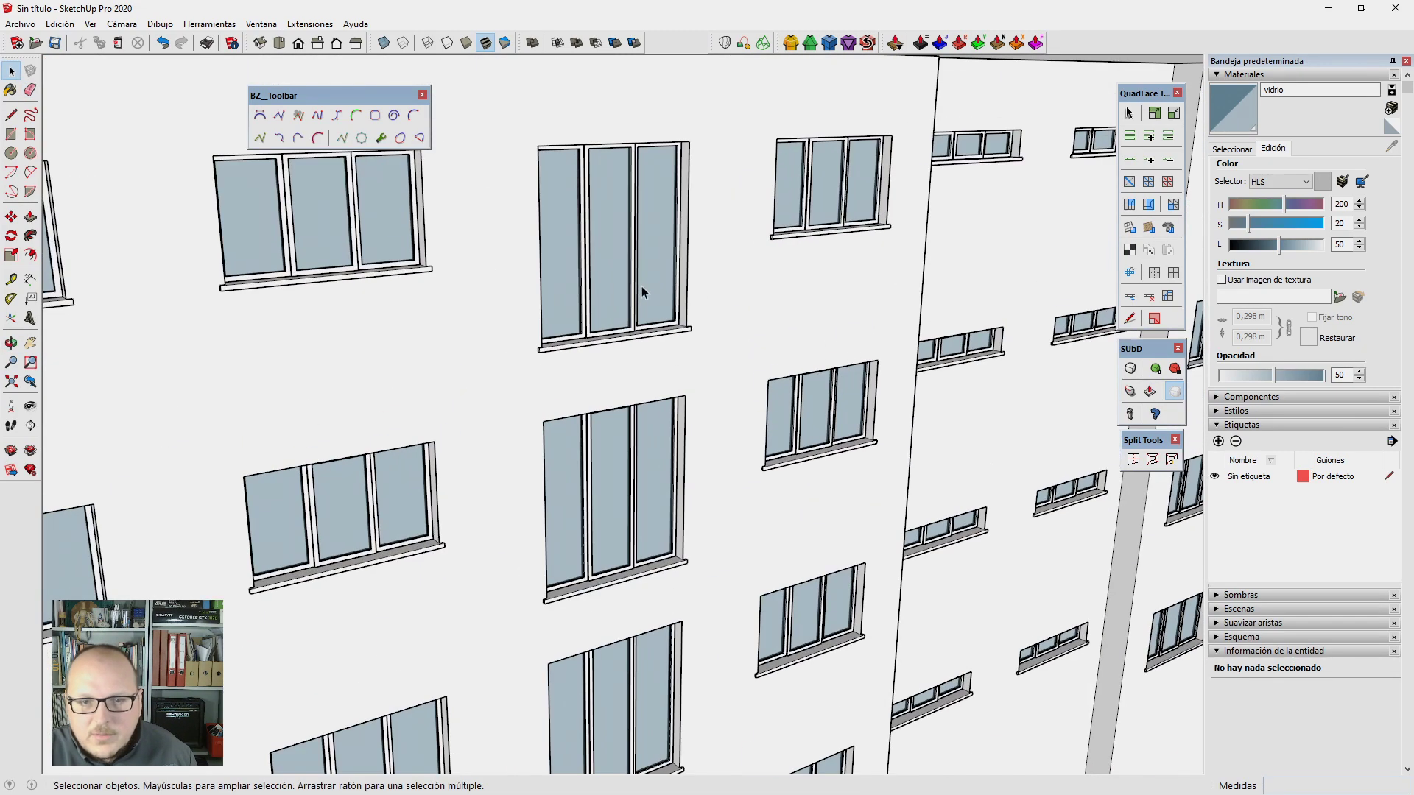
{"action": "left_click", "coordinate": [644, 285]}
{"action": "mouse_move", "coordinate": [644, 285]}
{"action": "middle_mouse_down"}
{"action": "mouse_move", "coordinate": [580, 304]}
{"action": "mouse_move", "coordinate": [519, 372]}
{"action": "middle_mouse_up"}
{"action": "scroll", "coordinate": [645, 291], "scroll_direction": "up", "scroll_amount": 3}
Step: Inside the window component, extrude the sill's bottom face down 0.1 m
{"action": "double_click", "coordinate": [638, 299]}
{"action": "key", "text": "p"}
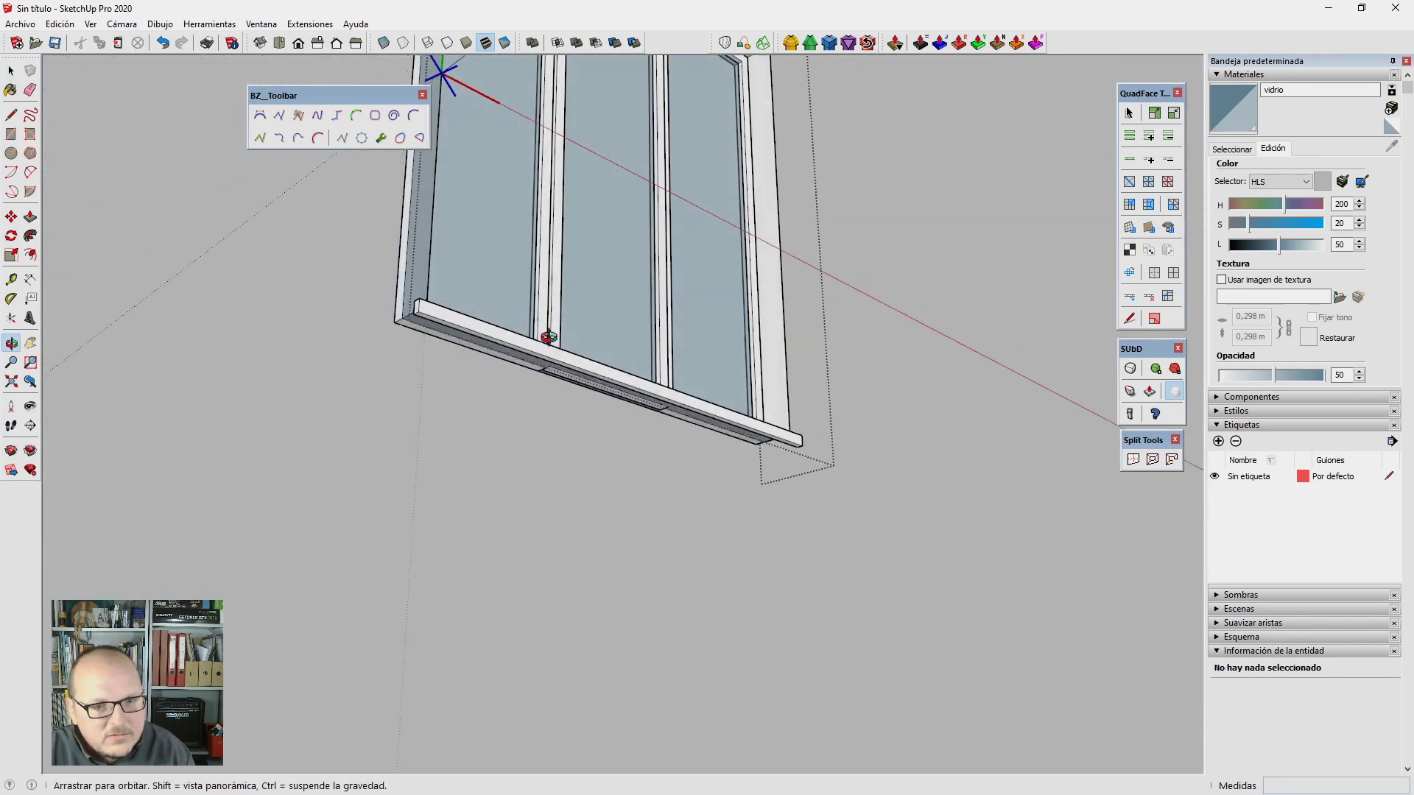
{"action": "scroll", "coordinate": [508, 346], "scroll_direction": "up", "scroll_amount": 3}
{"action": "left_click", "coordinate": [495, 329]}
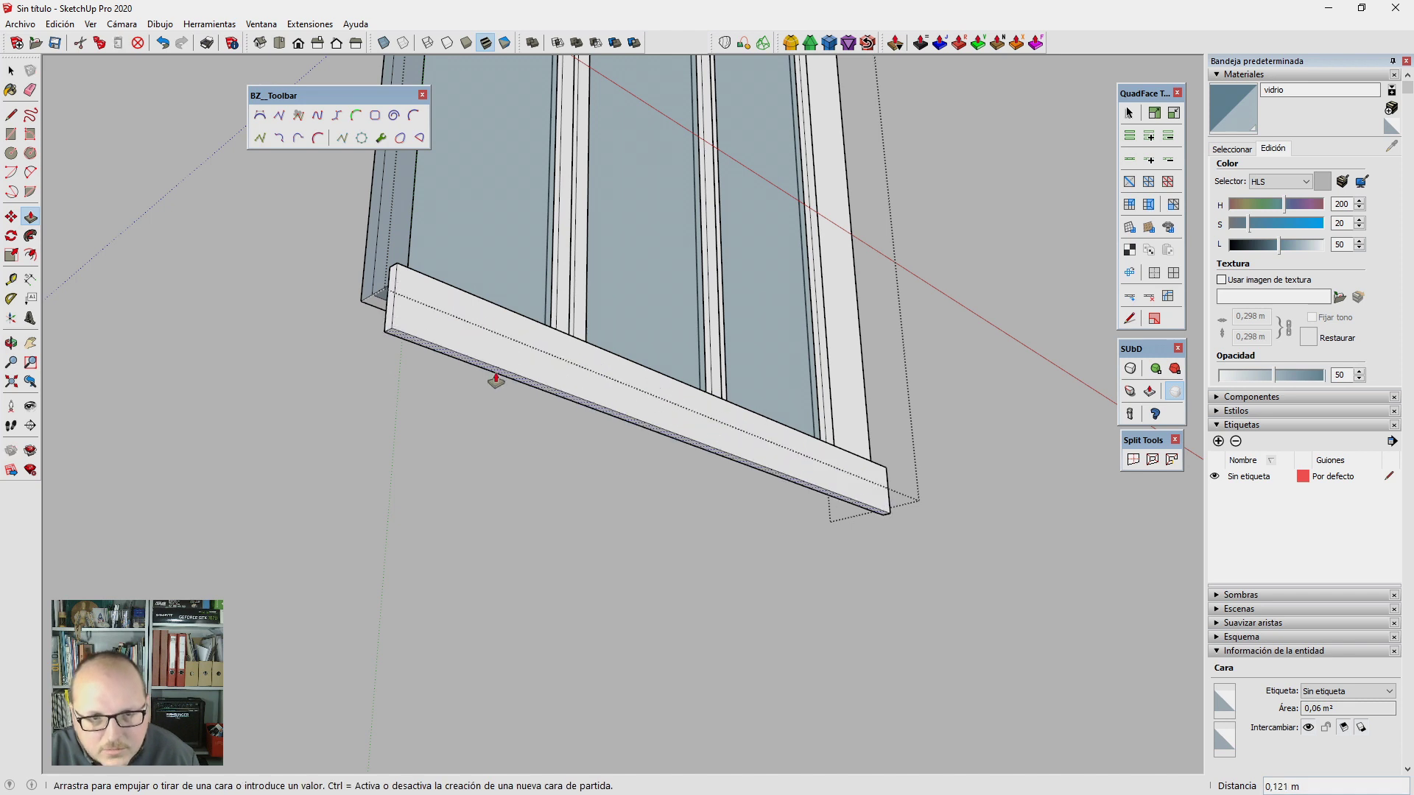
{"action": "type", "text": "0,15"}
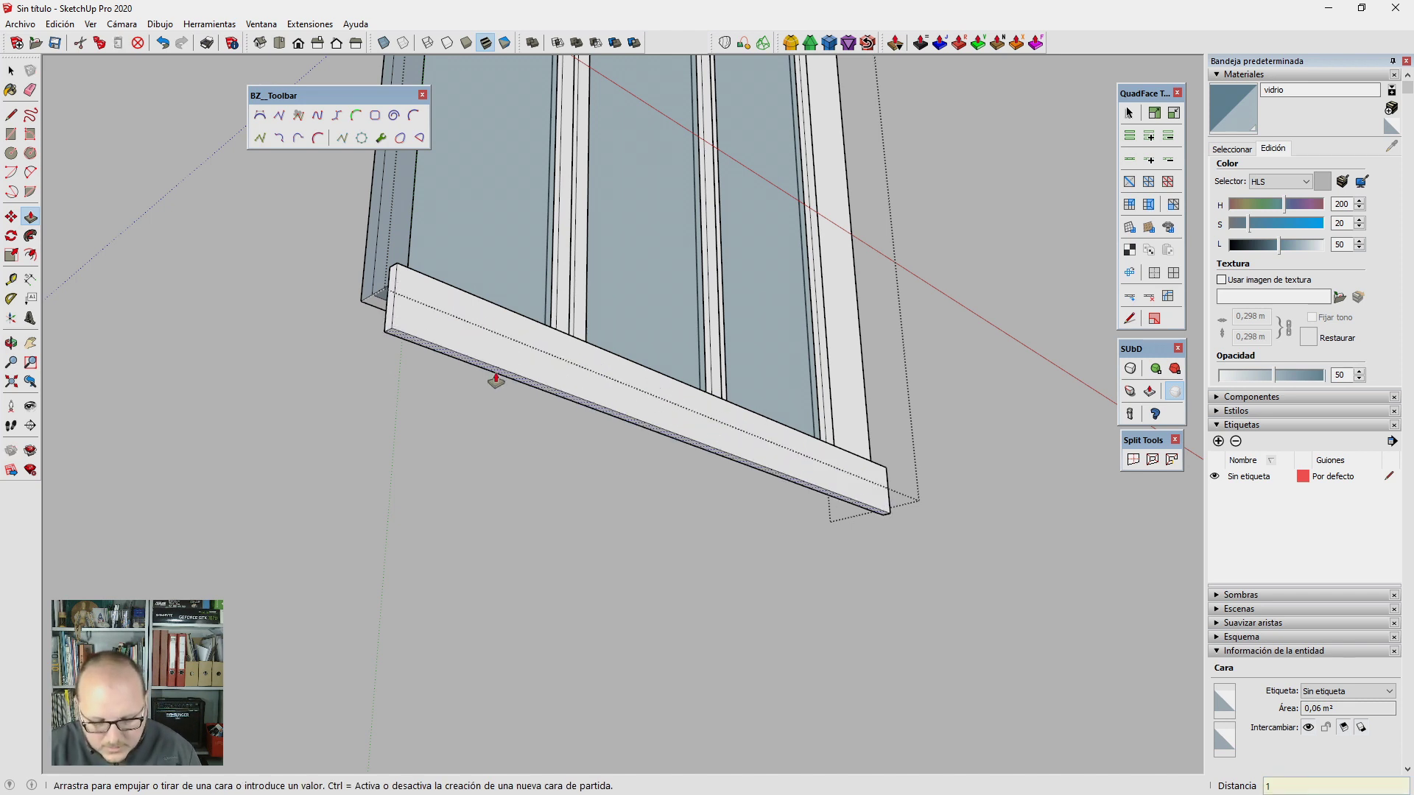
{"action": "key", "text": "Return"}
{"action": "type", "text": "0,1"}
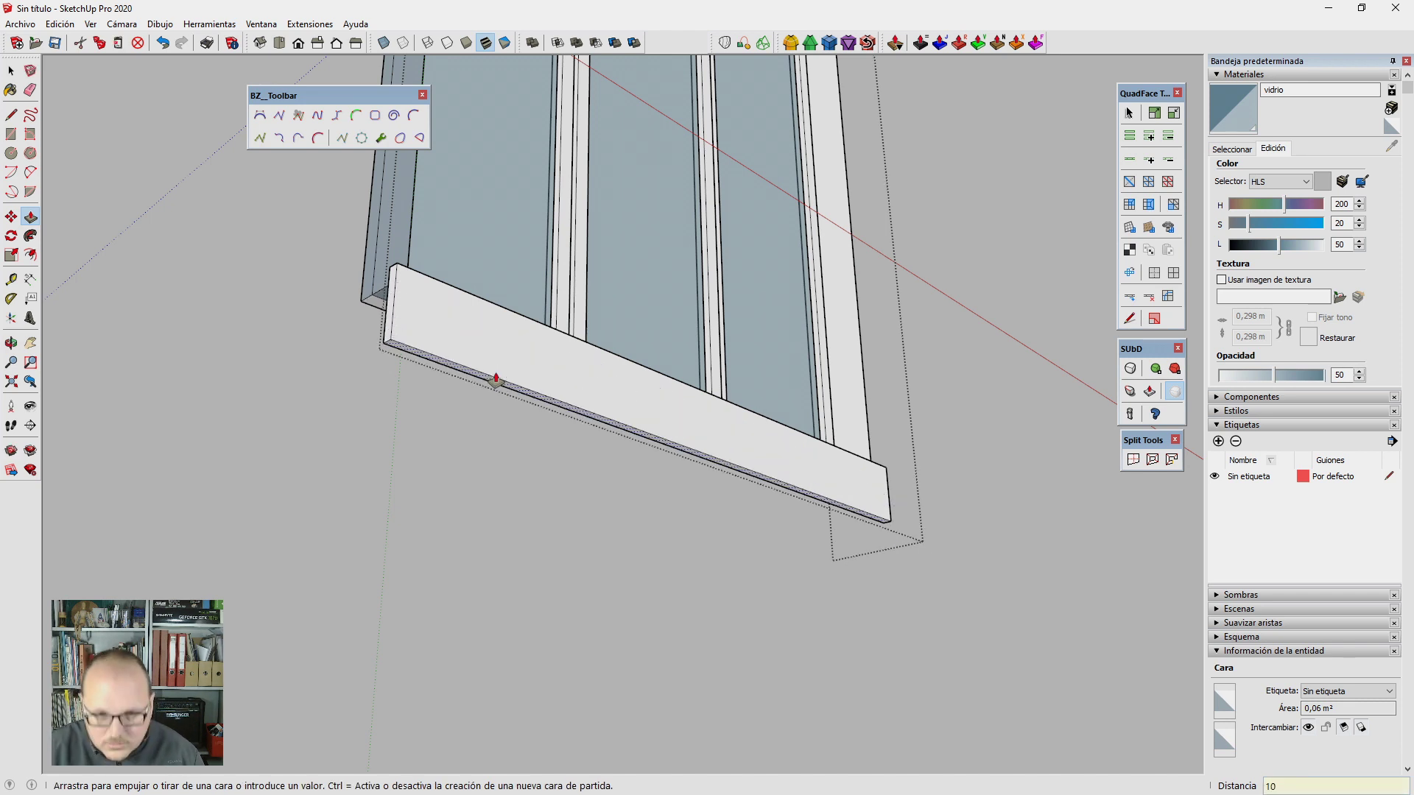
{"action": "key", "text": "Return"}
{"action": "mouse_move", "coordinate": [496, 380]}
{"action": "middle_mouse_down"}
{"action": "mouse_move", "coordinate": [430, 290]}
{"action": "mouse_move", "coordinate": [397, 720]}
{"action": "mouse_move", "coordinate": [482, 366]}
{"action": "middle_mouse_up"}
Step: Pull the sill's front face out about 0.6 m, then project it further
{"action": "left_click", "coordinate": [561, 372]}
{"action": "type", "text": "5"}
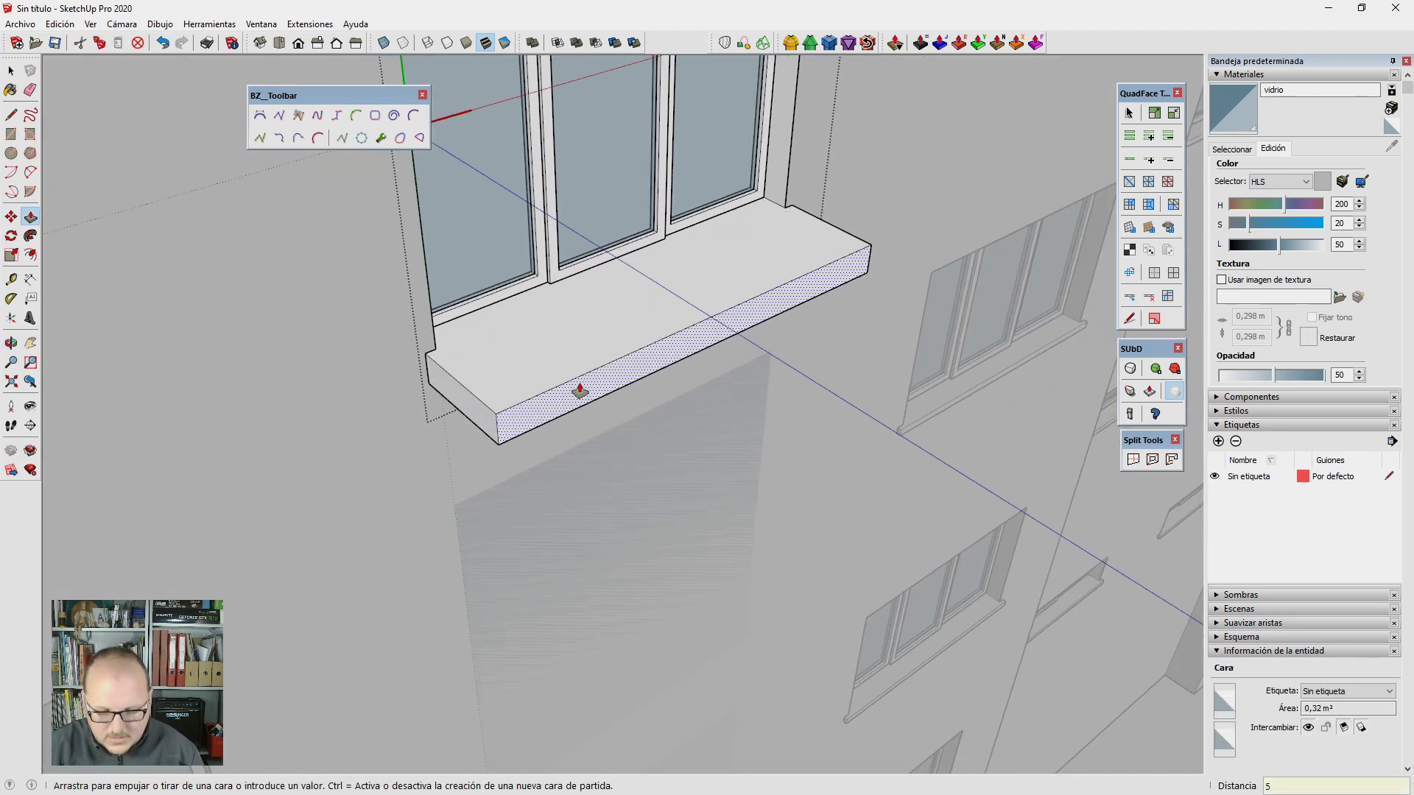
{"action": "type", "text": "60"}
{"action": "key", "text": "Return"}
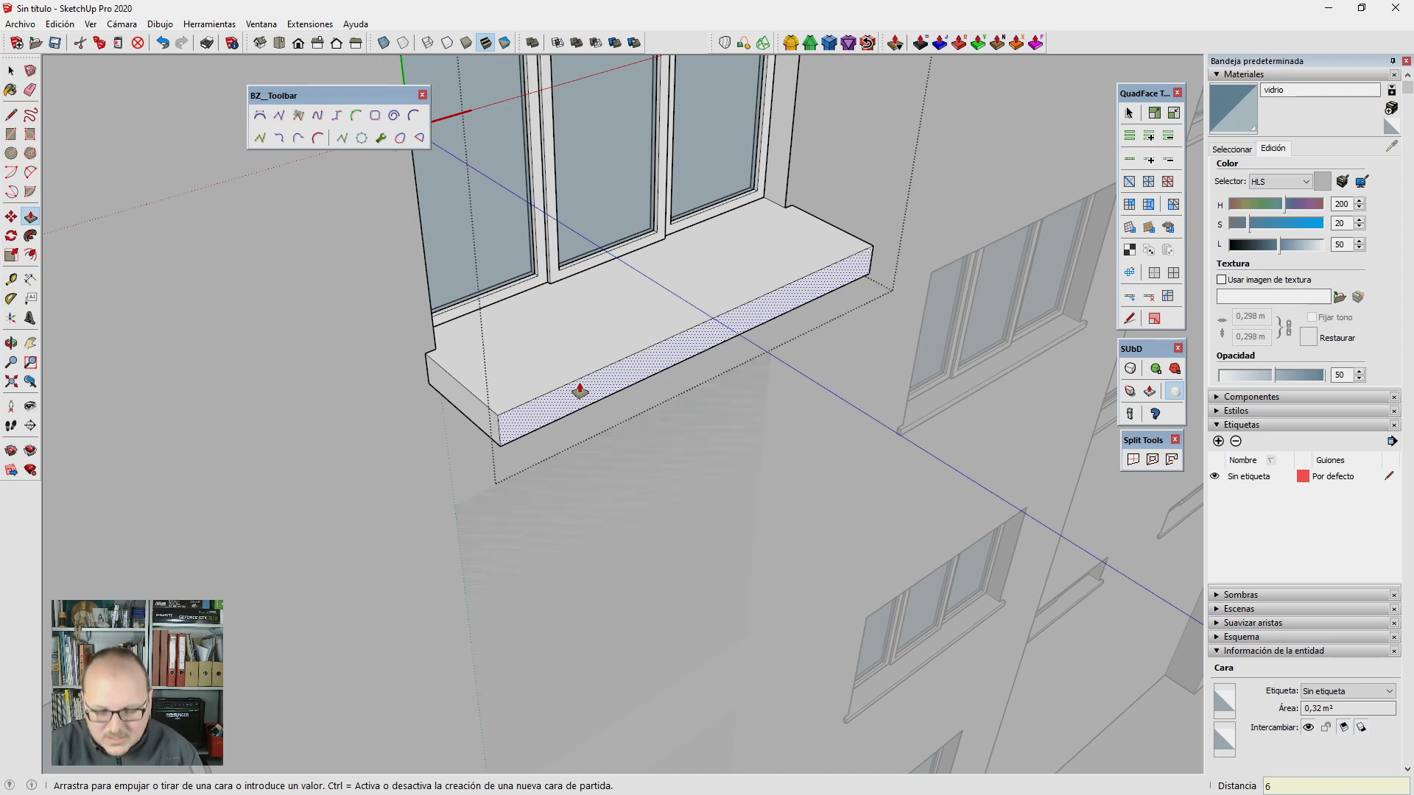
{"action": "key", "text": "Return"}
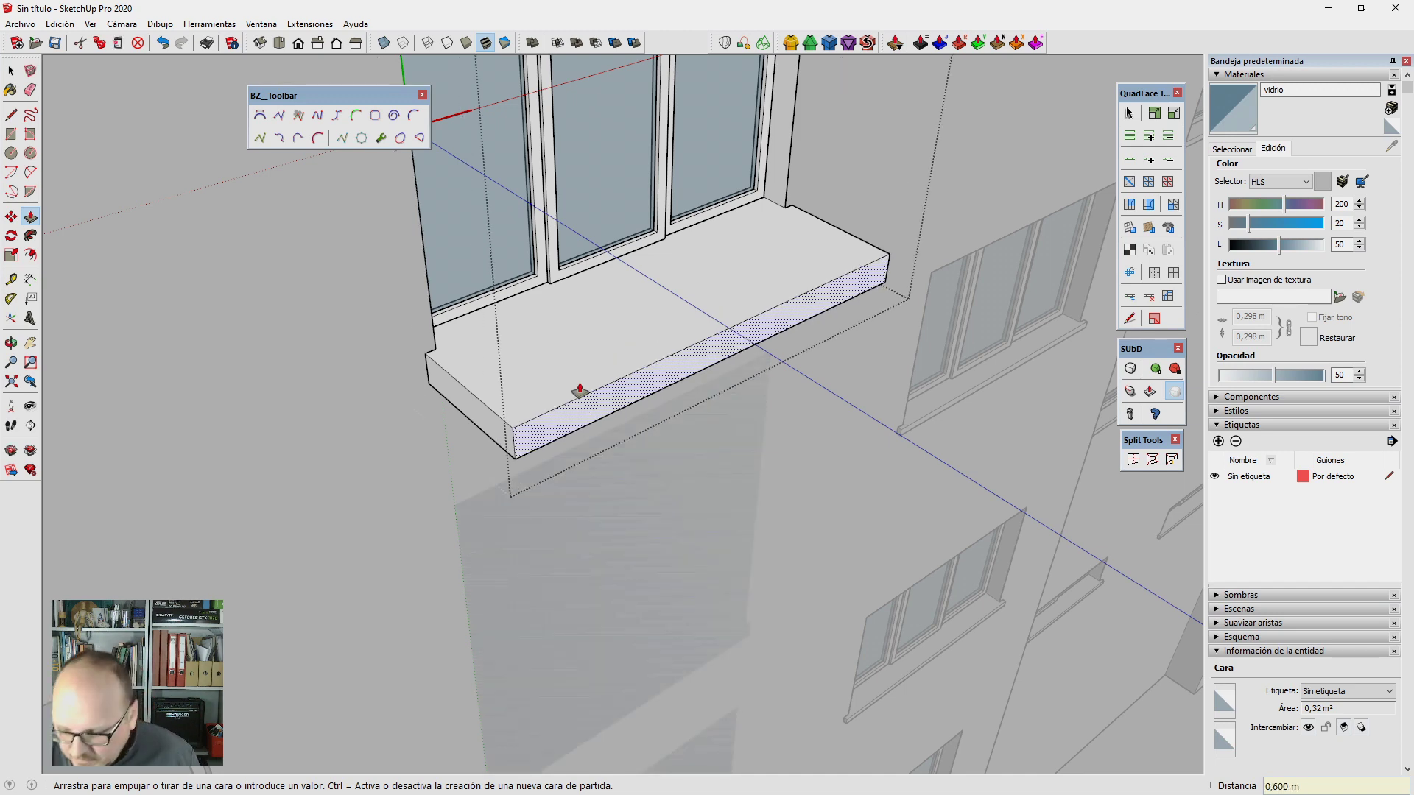
{"action": "scroll", "coordinate": [581, 391], "scroll_direction": "down", "scroll_amount": 3}
{"action": "key", "text": "space"}
{"action": "mouse_move", "coordinate": [628, 407]}
{"action": "middle_mouse_down"}
{"action": "mouse_move", "coordinate": [651, 420]}
{"action": "mouse_move", "coordinate": [755, 347]}
{"action": "middle_mouse_up"}
{"action": "key", "text": "p"}
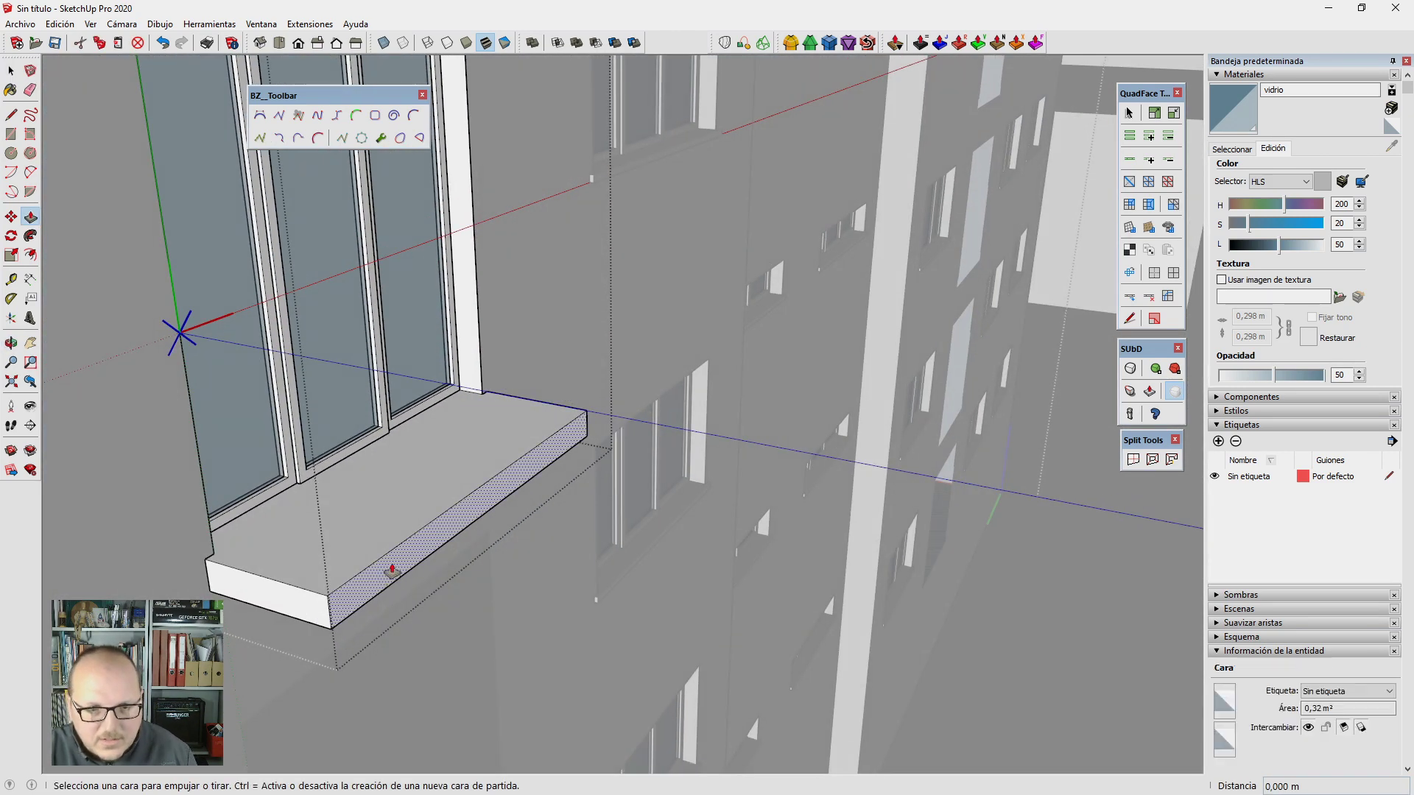
{"action": "left_click", "coordinate": [392, 570]}
{"action": "key", "text": "Return"}
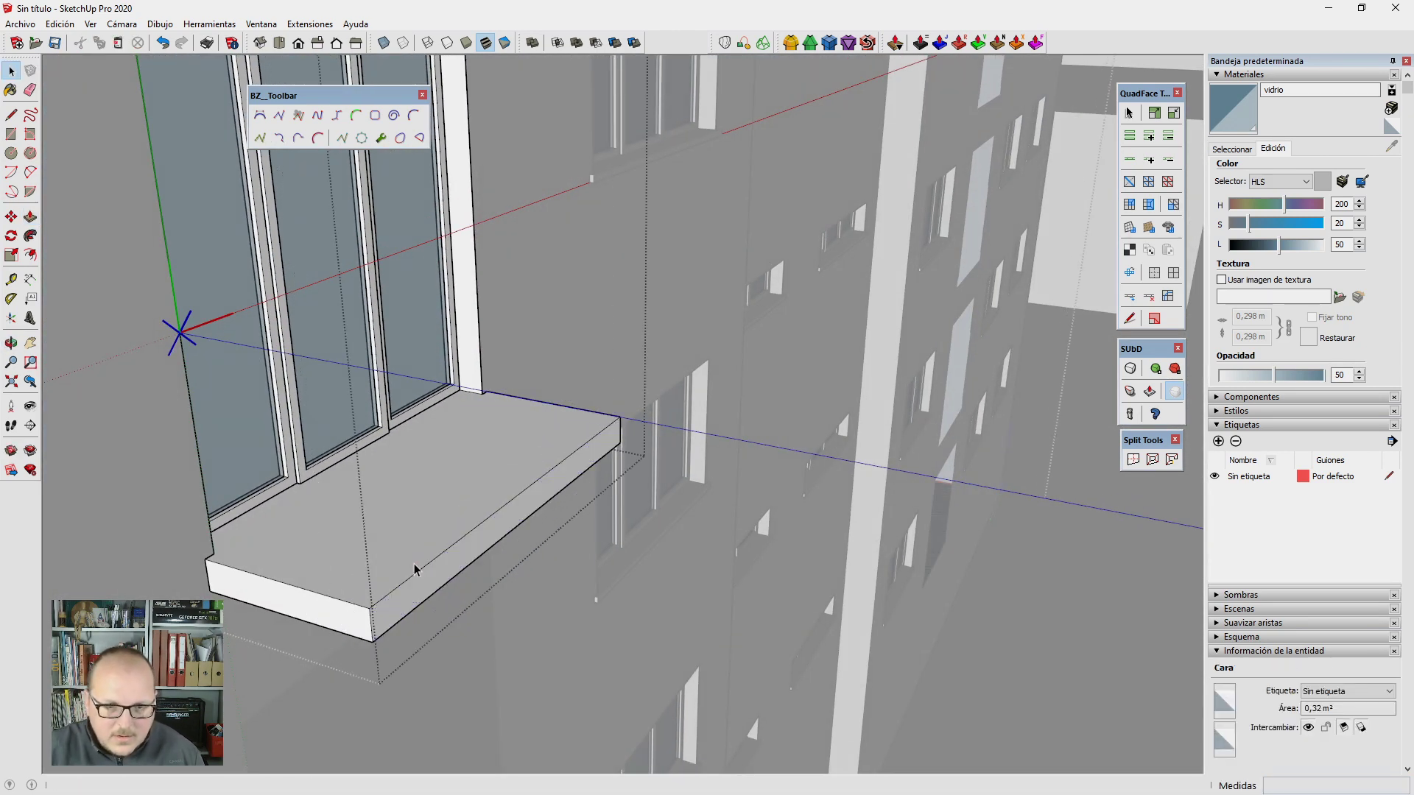
Step: Raise the sill's top strip into a 0.95 m parapet and extend its end 20 cm
{"action": "key", "text": "space"}
{"action": "middle_click_drag", "start_coordinate": [433, 582], "coordinate": [413, 593]}
{"action": "key", "text": "q"}
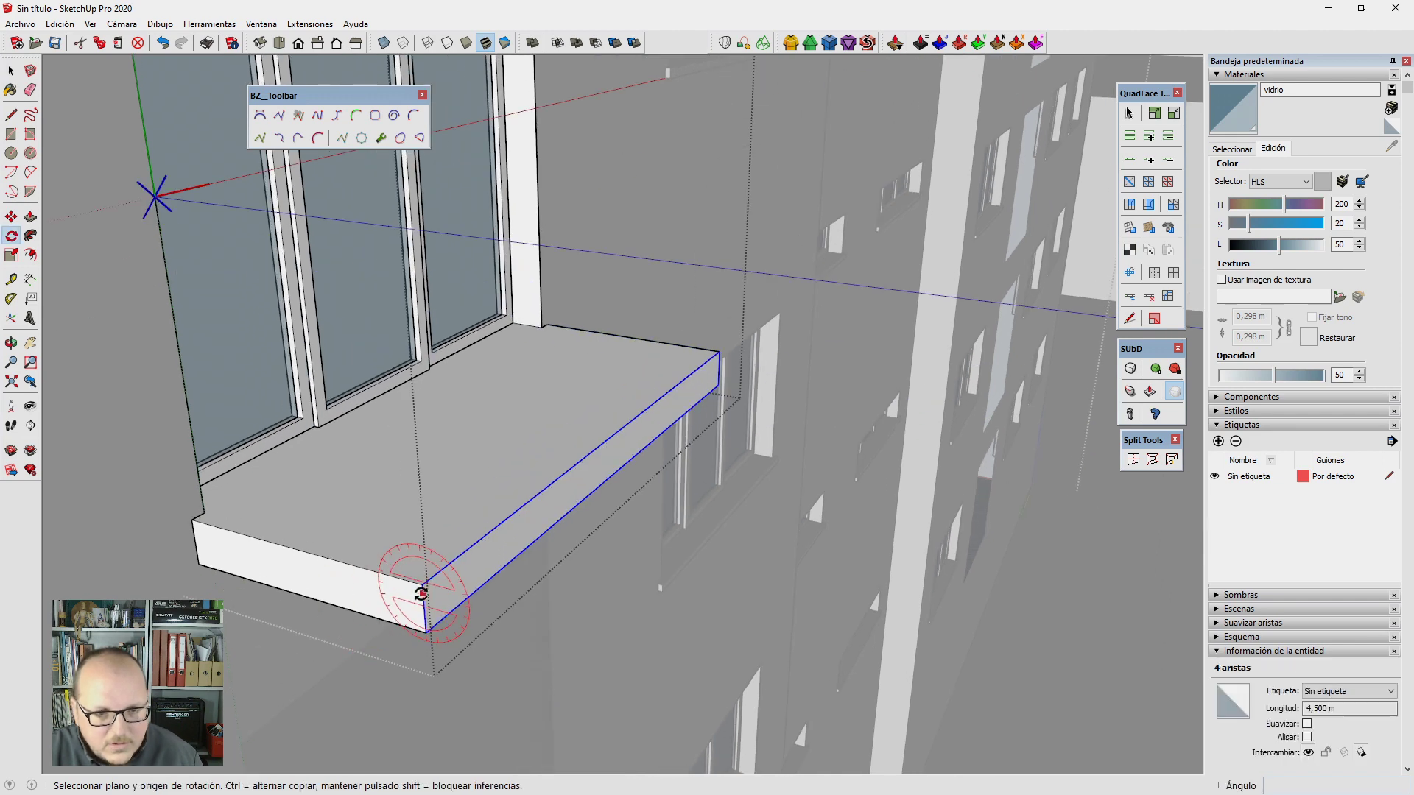
{"action": "key", "text": "Escape"}
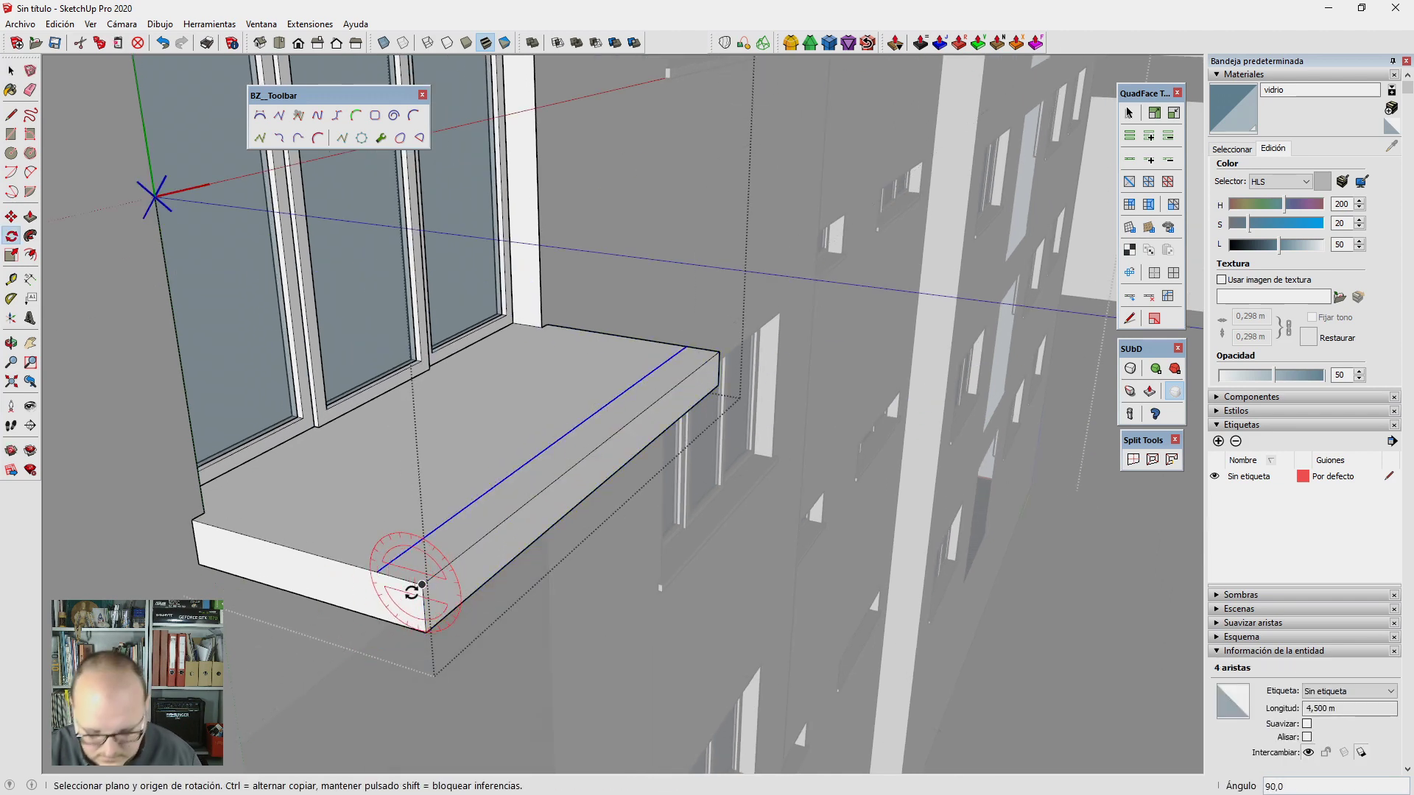
{"action": "key", "text": "p"}
{"action": "left_click", "coordinate": [426, 570]}
{"action": "mouse_move", "coordinate": [426, 570]}
{"action": "middle_mouse_down"}
{"action": "mouse_move", "coordinate": [448, 417]}
{"action": "mouse_move", "coordinate": [316, 357]}
{"action": "mouse_move", "coordinate": [346, 562]}
{"action": "mouse_move", "coordinate": [357, 537]}
{"action": "middle_mouse_up"}
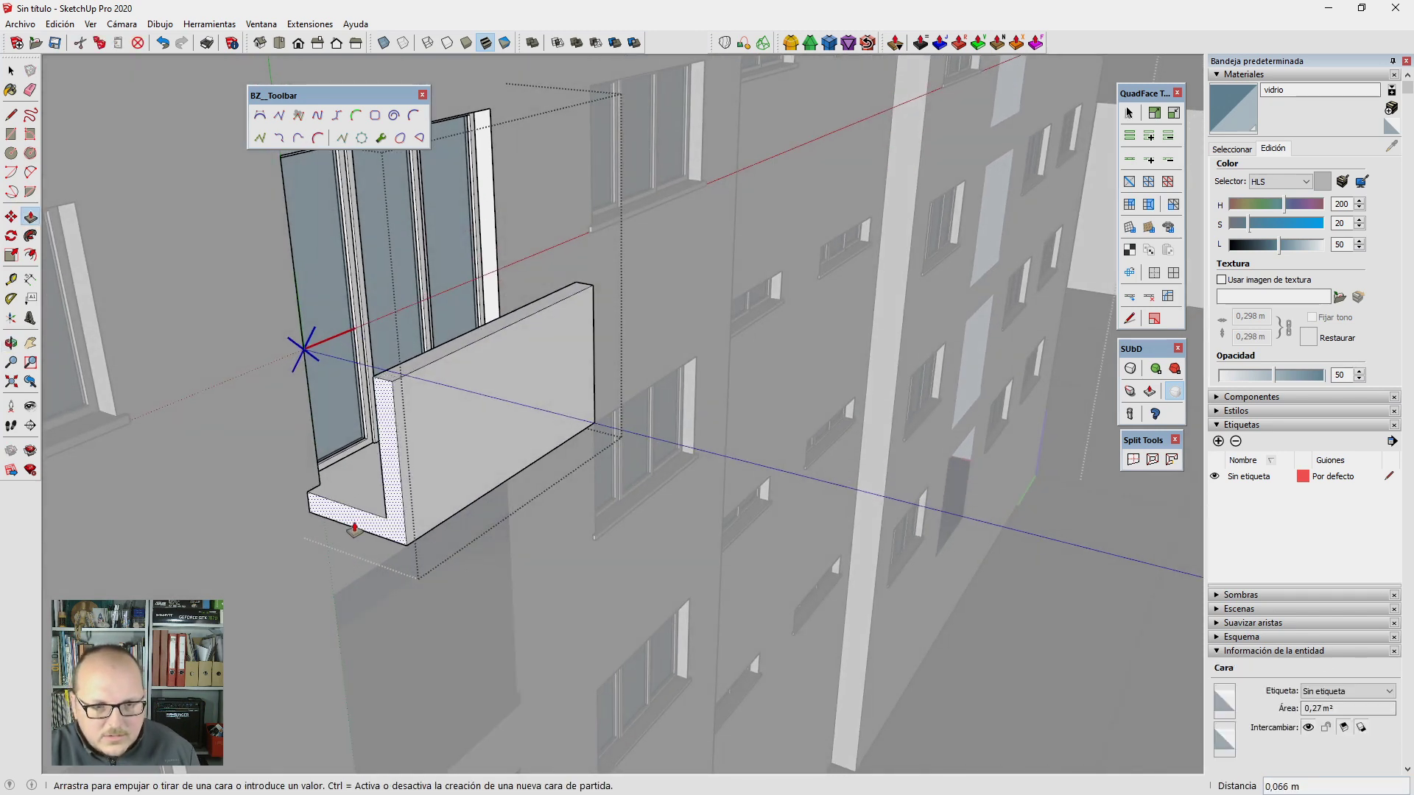
{"action": "key", "text": "Return"}
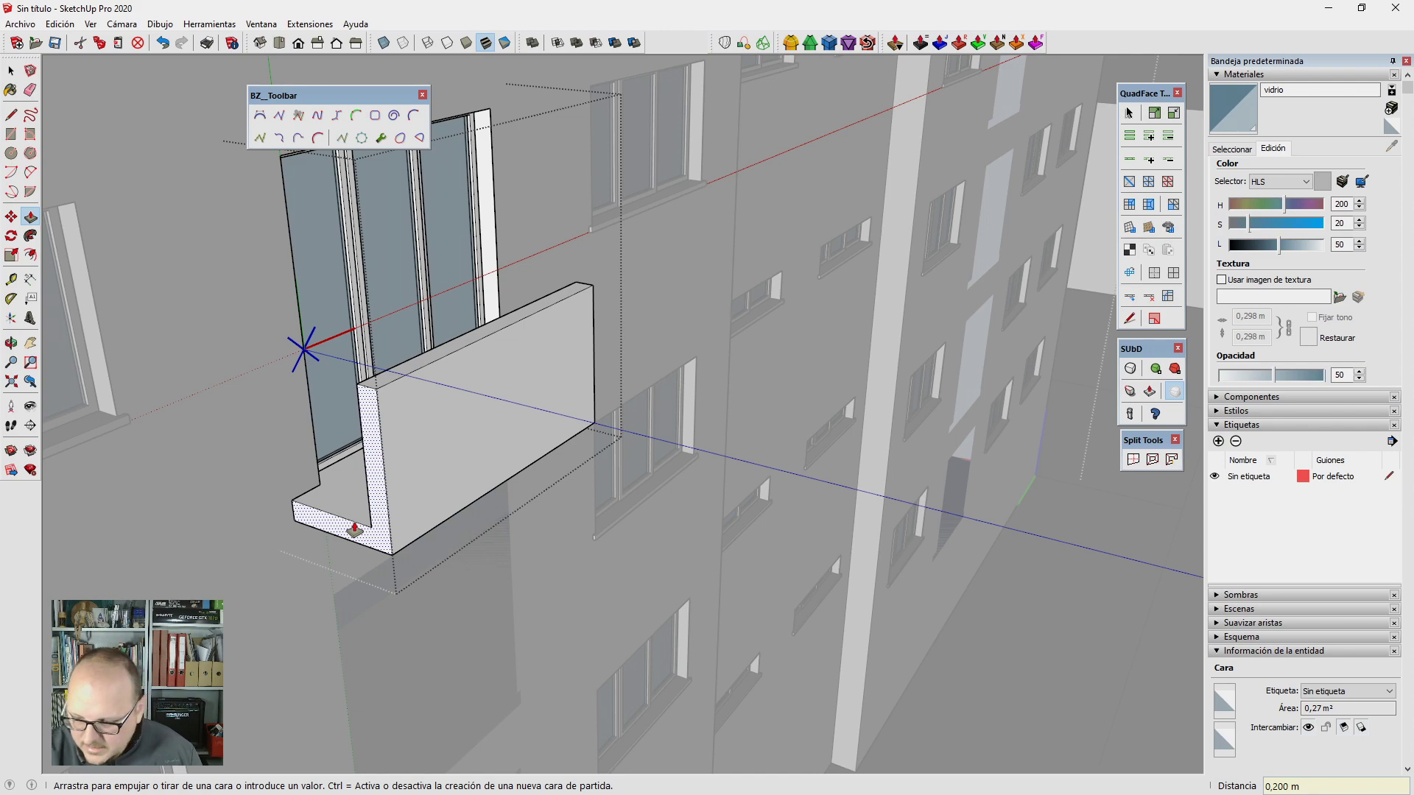
{"action": "scroll", "coordinate": [354, 528], "scroll_direction": "down", "scroll_amount": 3}
{"action": "middle_click_drag", "start_coordinate": [450, 530], "coordinate": [378, 561]}
Step: Copy the parapet's 0.15 m top edge to the wall's far end to divide the top
{"action": "scroll", "coordinate": [436, 349], "scroll_direction": "up", "scroll_amount": 3}
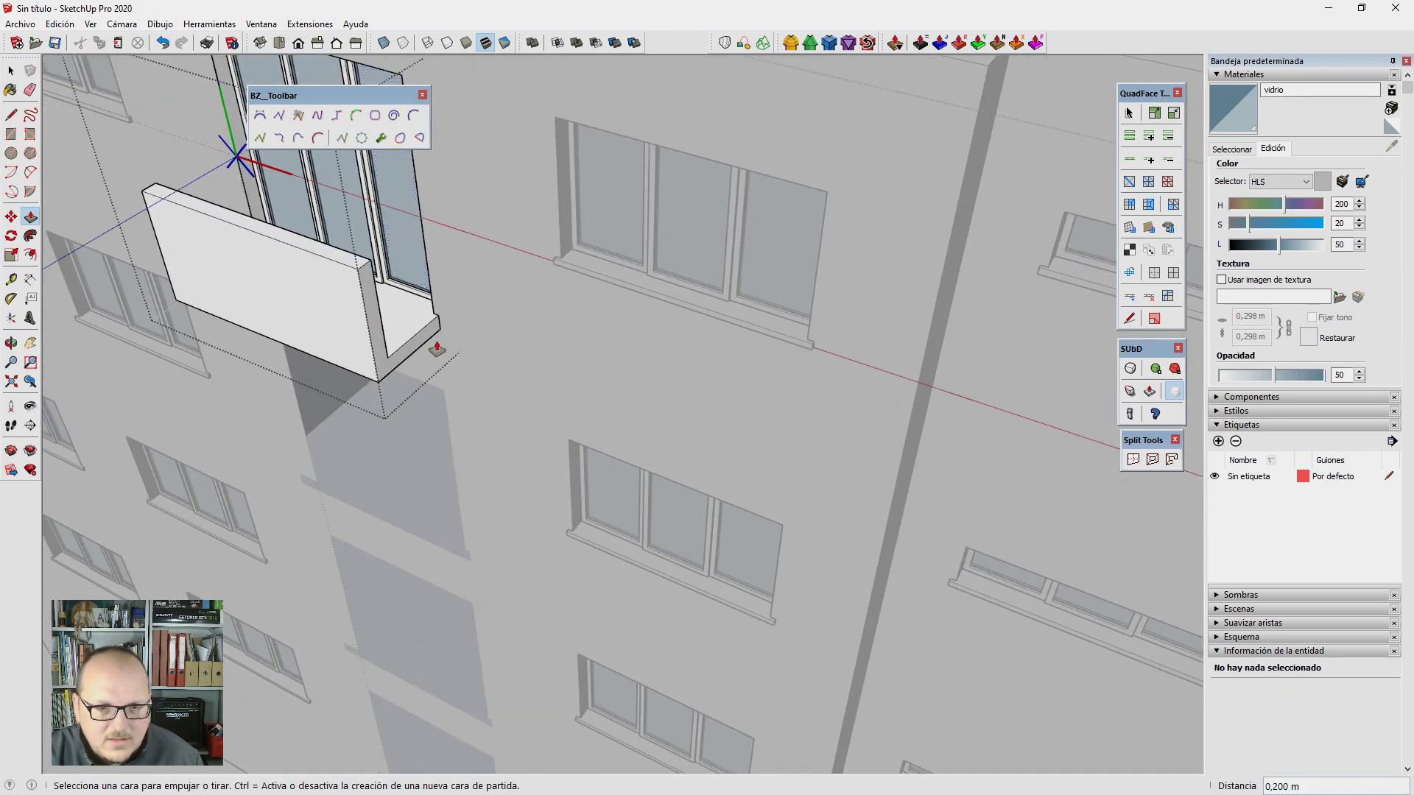
{"action": "scroll", "coordinate": [437, 348], "scroll_direction": "down", "scroll_amount": 3}
{"action": "scroll", "coordinate": [600, 338], "scroll_direction": "down", "scroll_amount": 2}
{"action": "mouse_move", "coordinate": [599, 338]}
{"action": "middle_mouse_down"}
{"action": "mouse_move", "coordinate": [398, 373]}
{"action": "mouse_move", "coordinate": [535, 183]}
{"action": "mouse_move", "coordinate": [722, 331]}
{"action": "mouse_move", "coordinate": [796, 369]}
{"action": "middle_mouse_up"}
{"action": "scroll", "coordinate": [577, 294], "scroll_direction": "up", "scroll_amount": 3}
{"action": "middle_click_drag", "start_coordinate": [577, 293], "coordinate": [456, 302]}
{"action": "key", "text": "space"}
{"action": "left_click", "coordinate": [429, 312]}
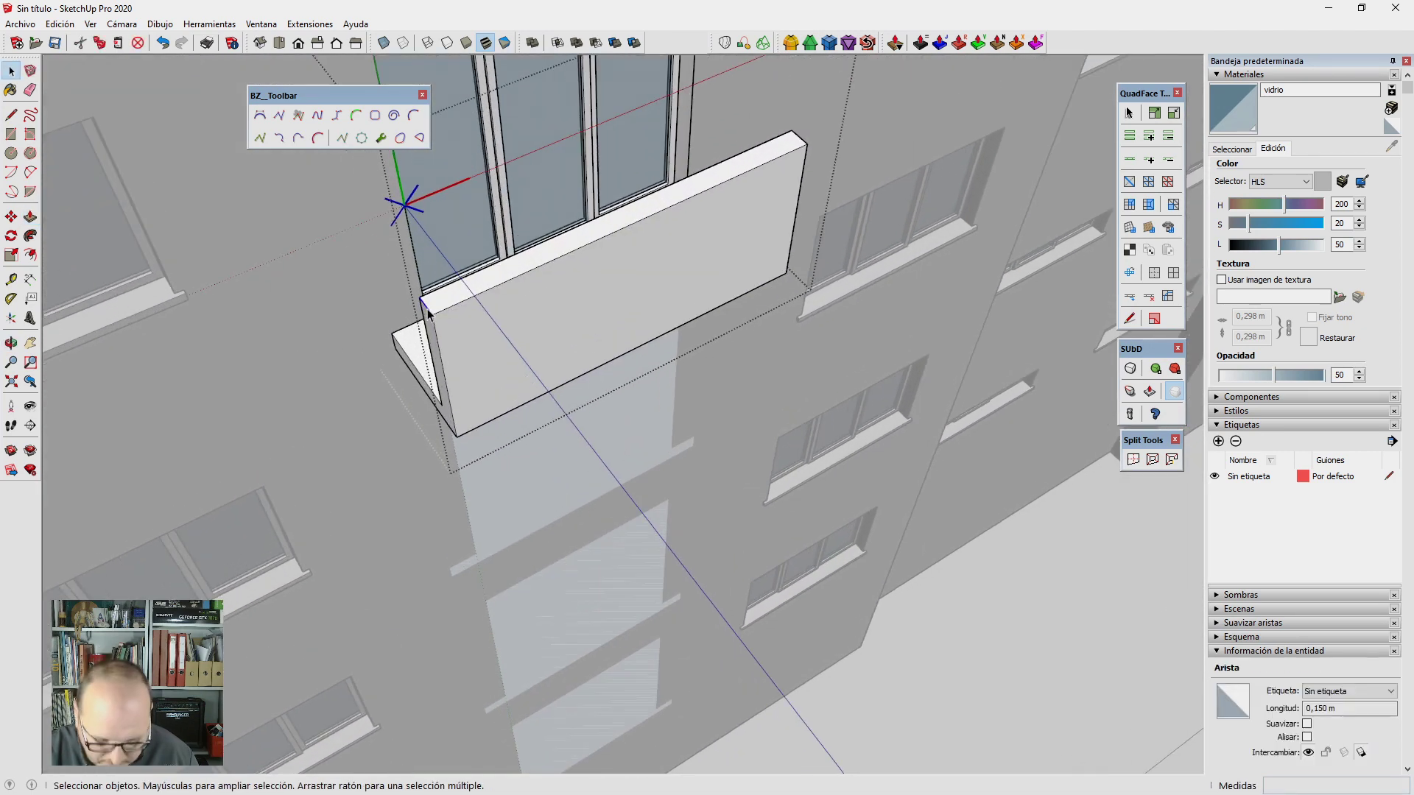
{"action": "key", "text": "m"}
{"action": "key", "text": "ctrl"}
{"action": "left_click", "coordinate": [432, 316]}
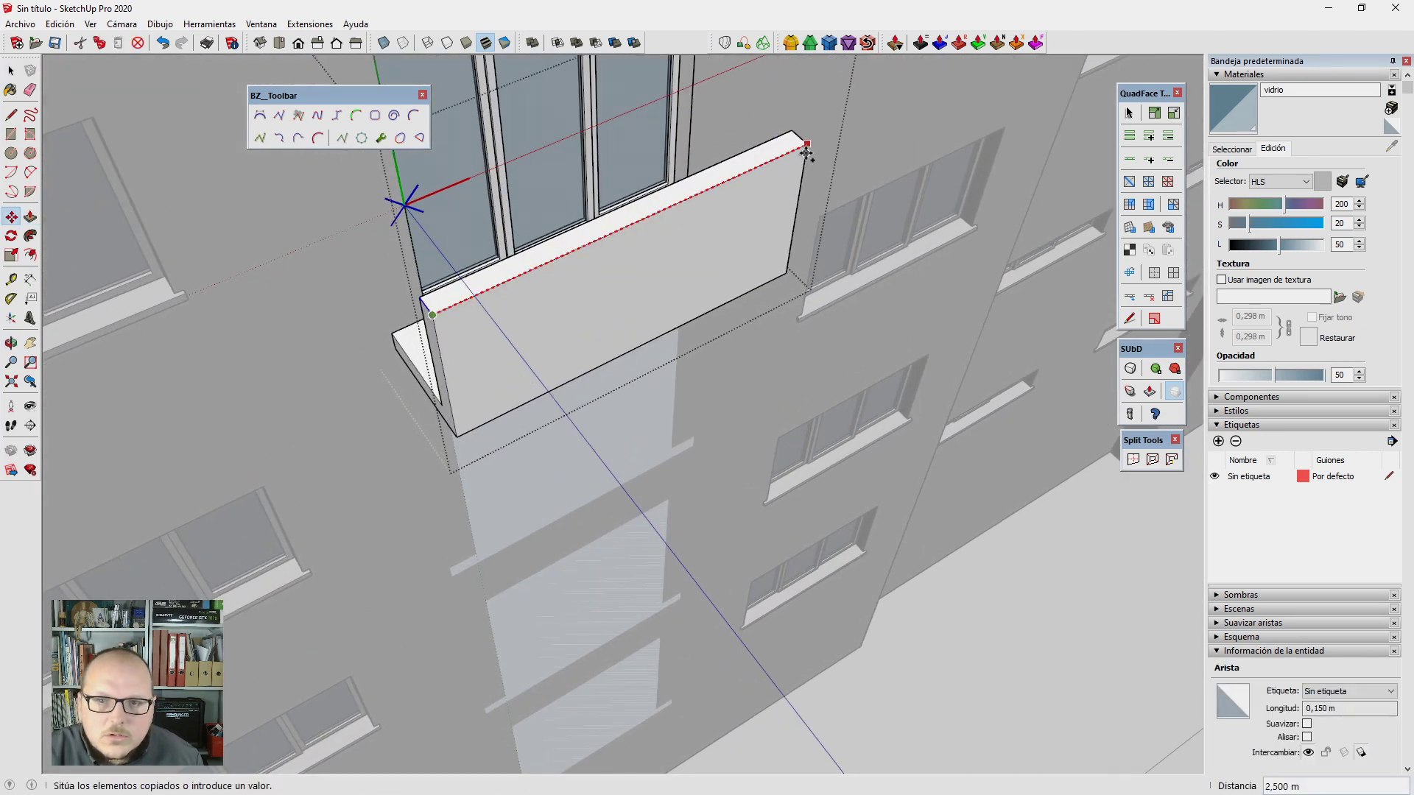
{"action": "left_click", "coordinate": [807, 153]}
{"action": "type", "text": "3/"}
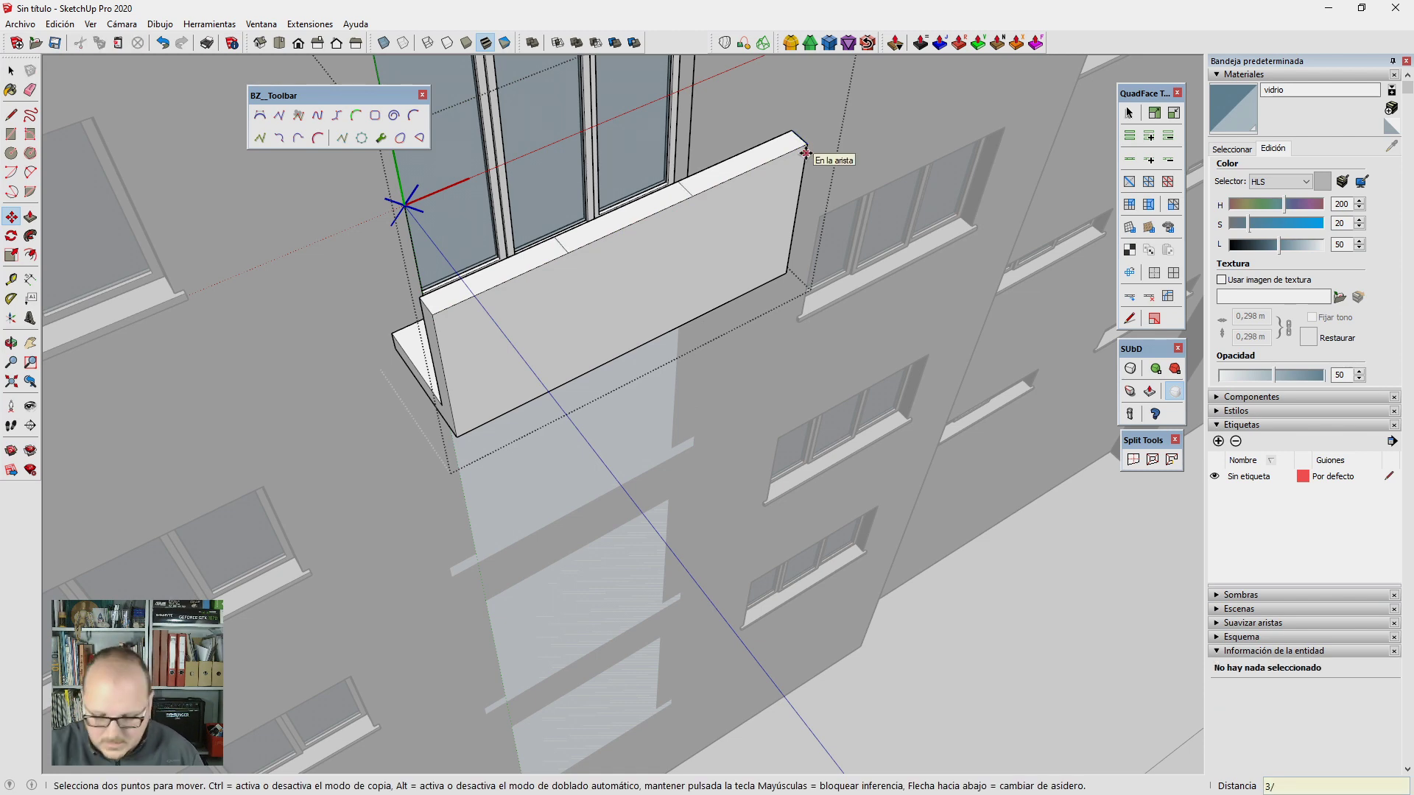
Step: Lower the middle parapet strip by 0.95 m
{"action": "key", "text": "p"}
{"action": "left_click", "coordinate": [666, 221]}
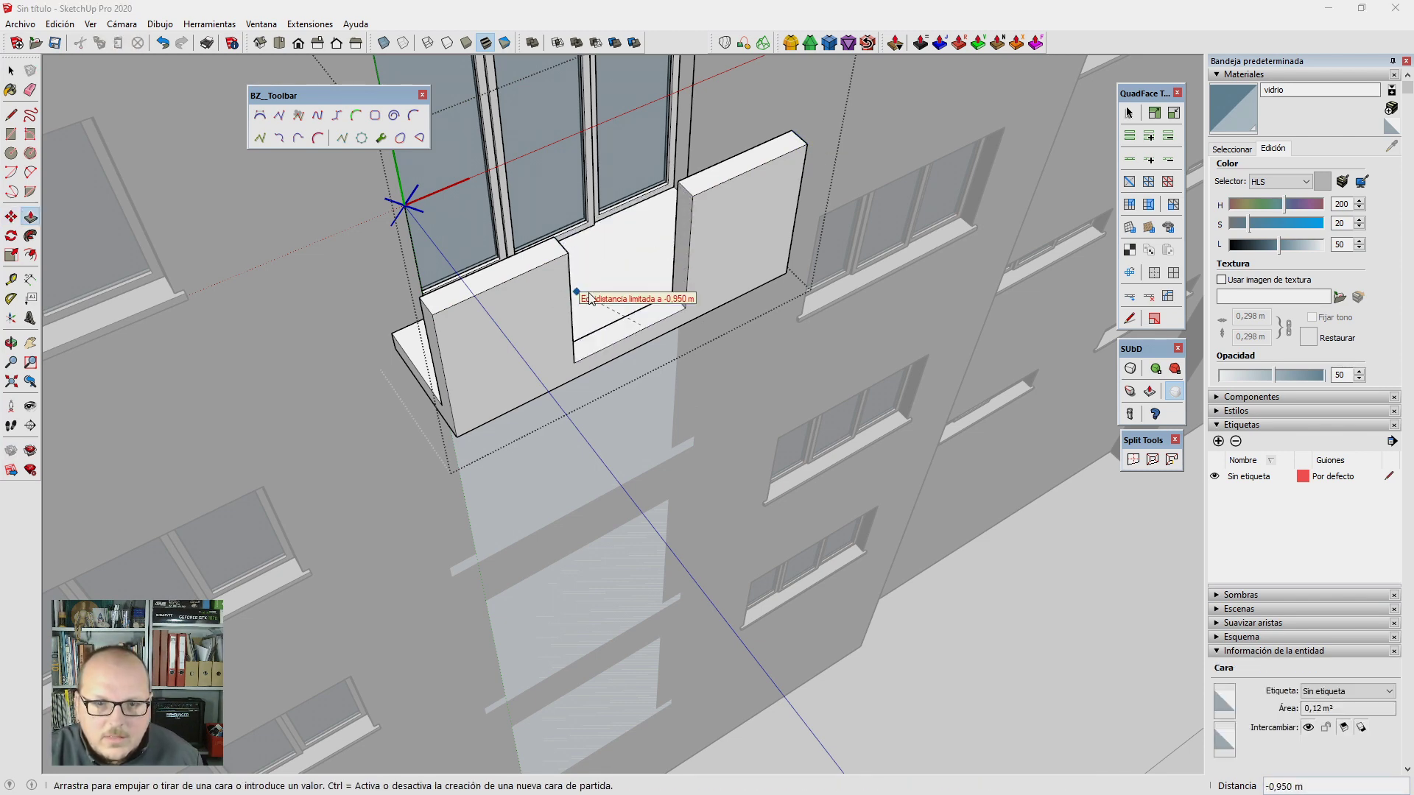
{"action": "left_click", "coordinate": [591, 284]}
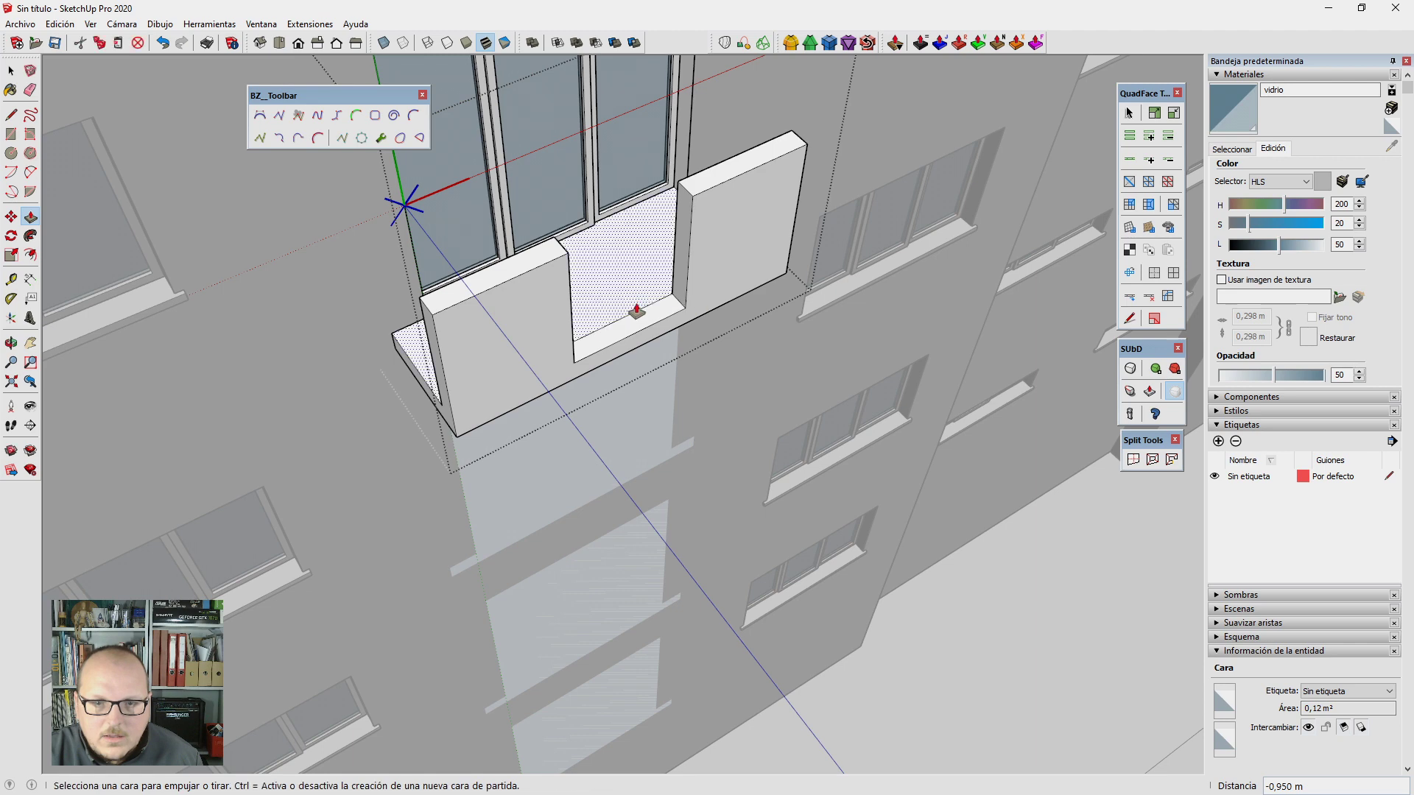
{"action": "mouse_move", "coordinate": [599, 360]}
{"action": "middle_mouse_down"}
{"action": "mouse_move", "coordinate": [708, 325]}
{"action": "mouse_move", "coordinate": [593, 410]}
{"action": "middle_mouse_up"}
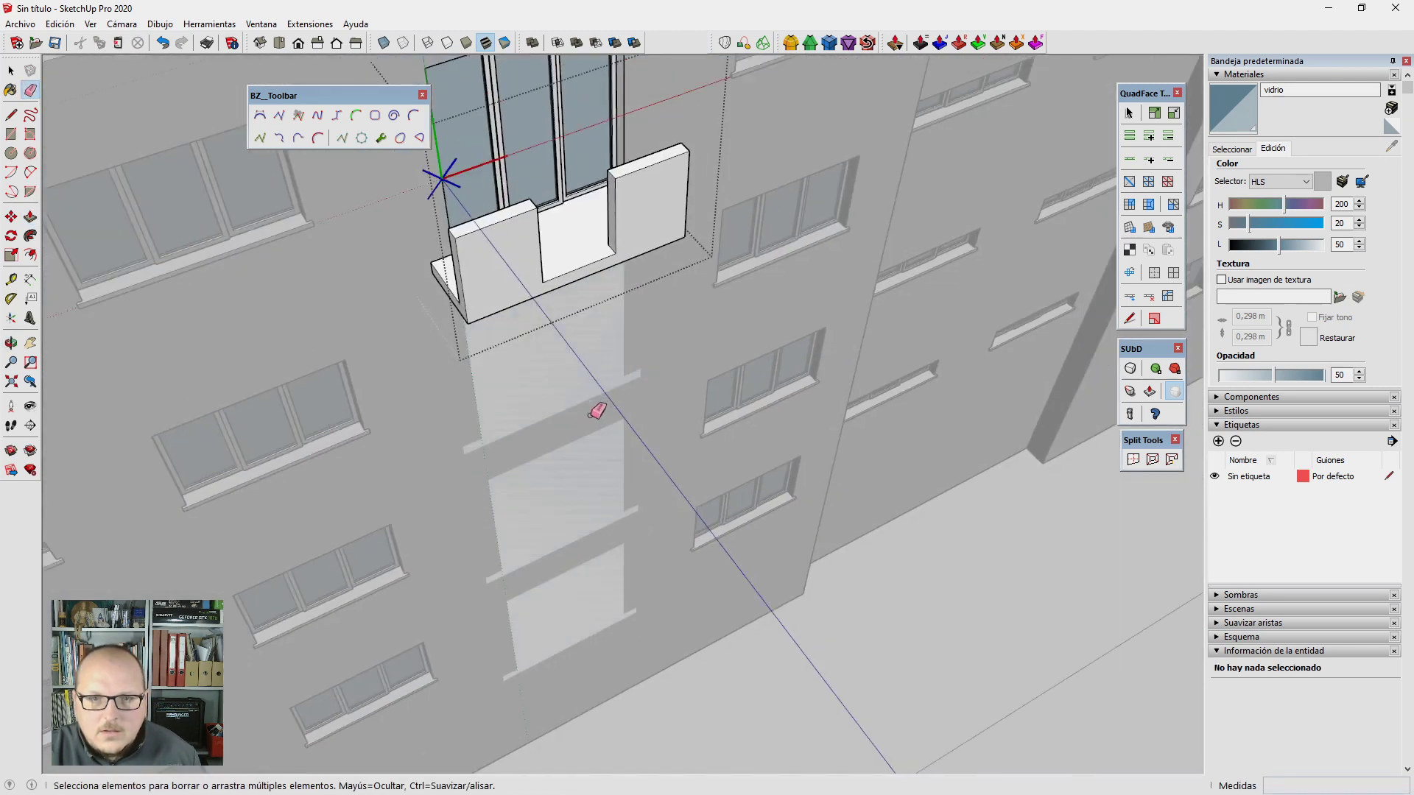
Step: Draw a 0.15 m edge at the pillar corner and push the sill face between the panels
{"action": "scroll", "coordinate": [579, 300], "scroll_direction": "up", "scroll_amount": 3}
{"action": "scroll", "coordinate": [562, 341], "scroll_direction": "up", "scroll_amount": 3}
{"action": "scroll", "coordinate": [678, 346], "scroll_direction": "up", "scroll_amount": 2}
{"action": "key", "text": "l"}
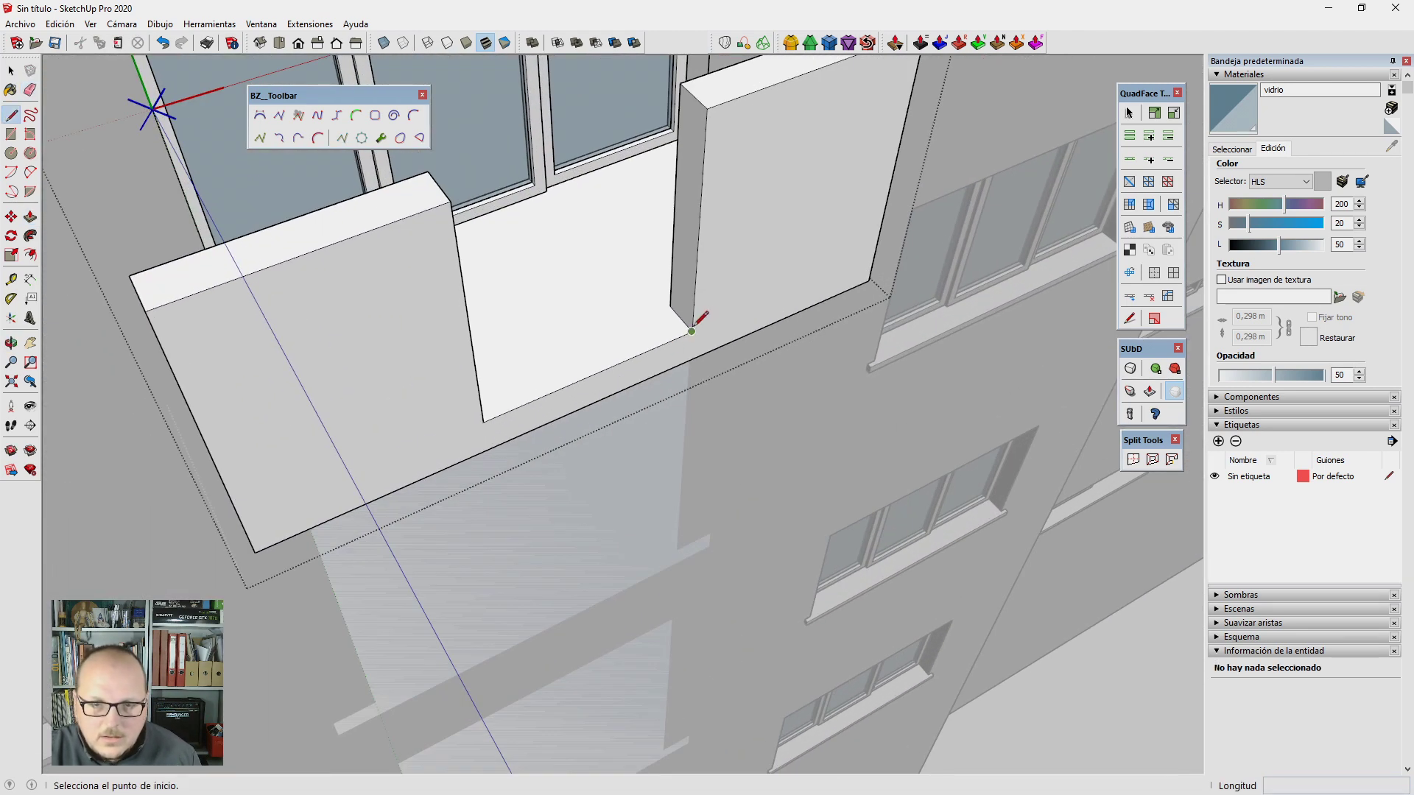
{"action": "left_click_drag", "start_coordinate": [692, 331], "coordinate": [691, 361]}
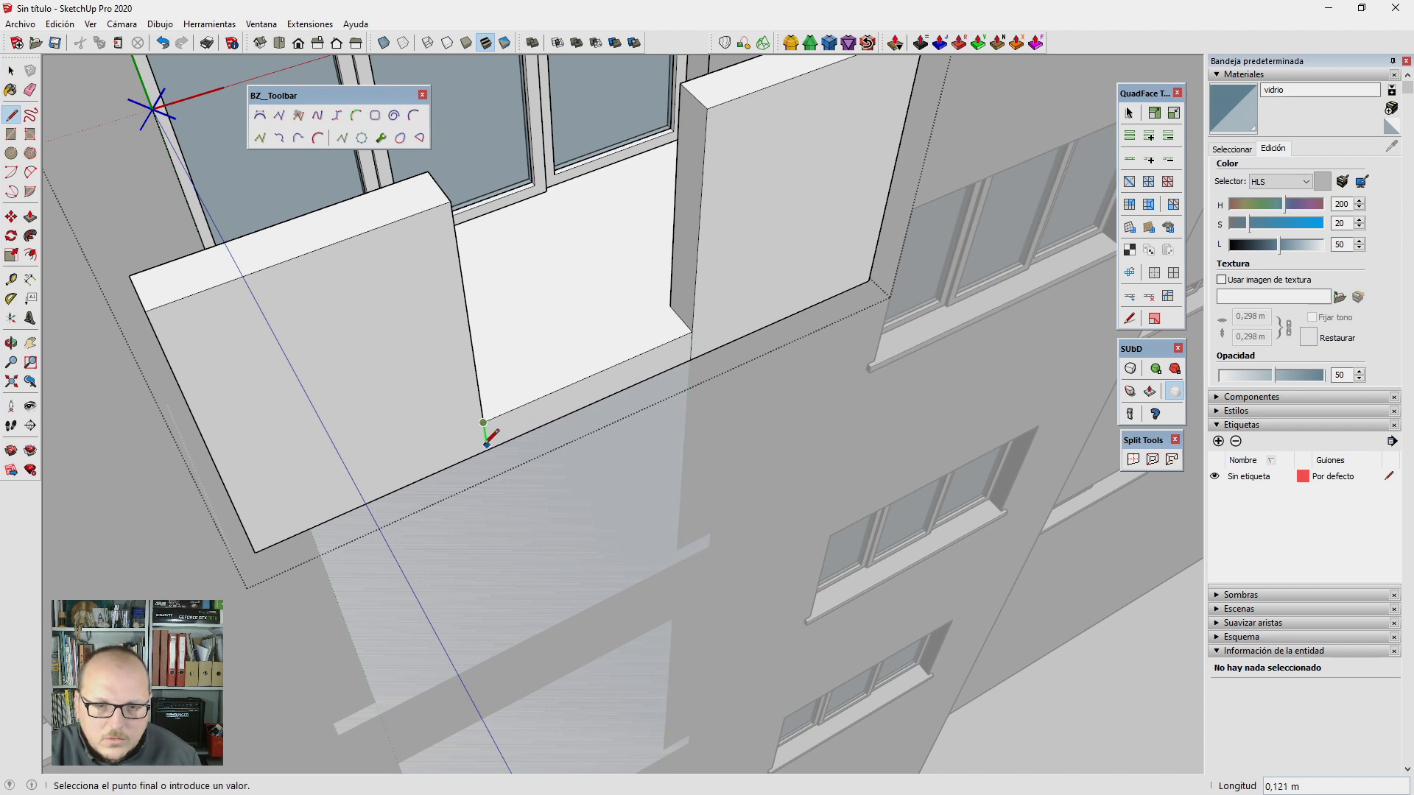
{"action": "key", "text": "p"}
{"action": "left_click", "coordinate": [589, 398]}
{"action": "type", "text": "5"}
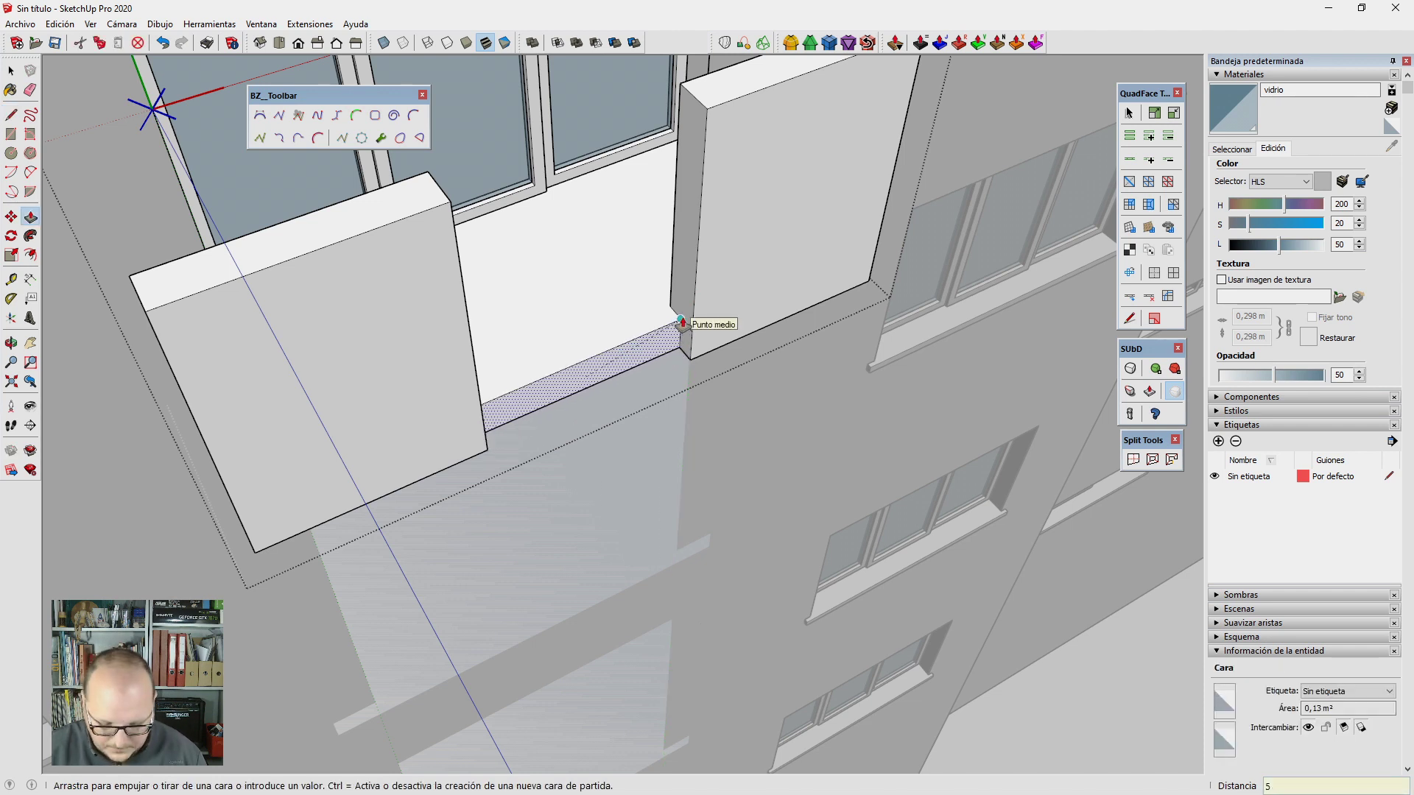
{"action": "key", "text": "Return"}
{"action": "scroll", "coordinate": [681, 324], "scroll_direction": "down", "scroll_amount": 5}
{"action": "mouse_move", "coordinate": [696, 691]}
{"action": "middle_mouse_down"}
{"action": "mouse_move", "coordinate": [697, 329]}
{"action": "mouse_move", "coordinate": [720, 206]}
{"action": "middle_mouse_up"}
Step: Split the sill underside with two lines and recess its middle face 0.05 m
{"action": "scroll", "coordinate": [661, 226], "scroll_direction": "up", "scroll_amount": 3}
{"action": "scroll", "coordinate": [661, 226], "scroll_direction": "up", "scroll_amount": 3}
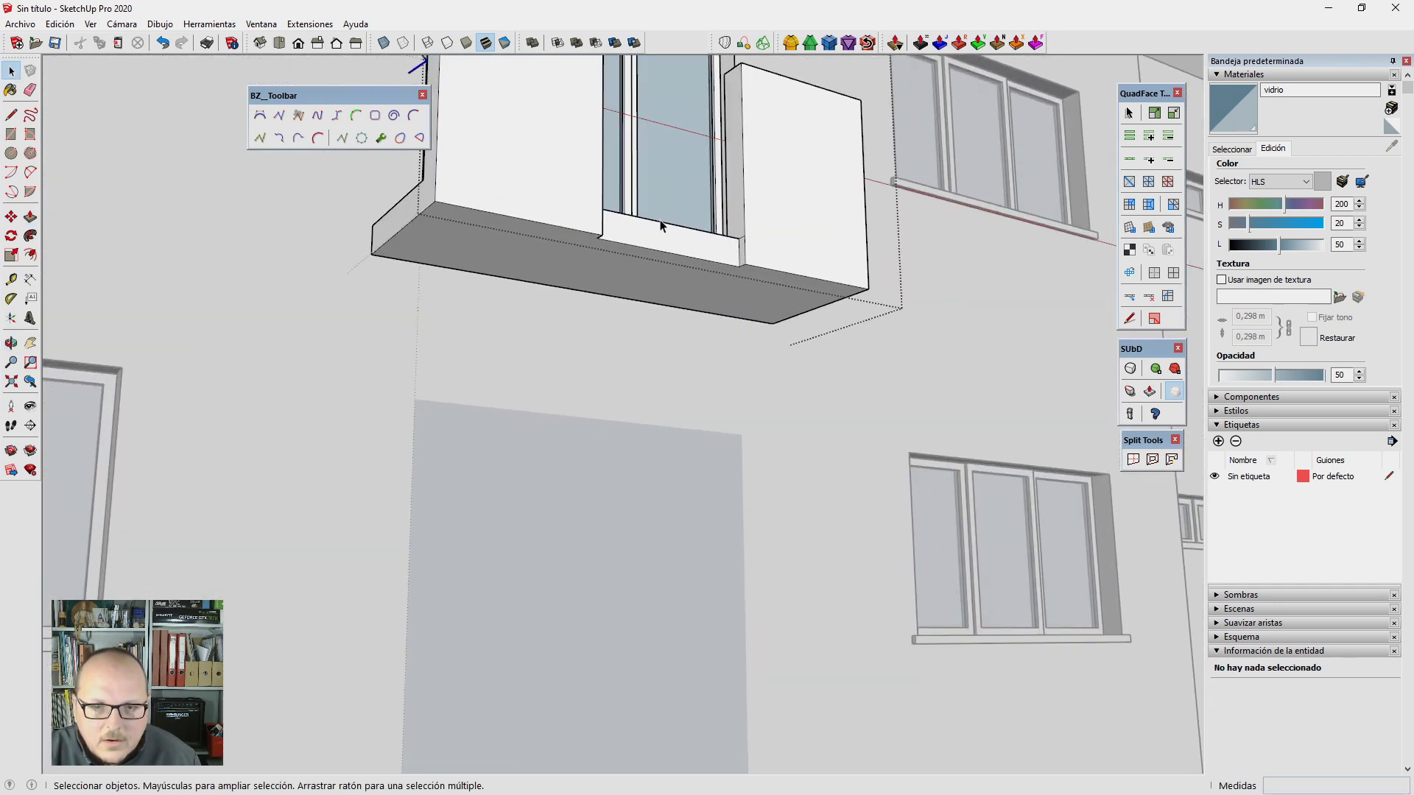
{"action": "scroll", "coordinate": [660, 221], "scroll_direction": "up", "scroll_amount": 2}
{"action": "scroll", "coordinate": [722, 243], "scroll_direction": "up", "scroll_amount": 3}
{"action": "key", "text": "l"}
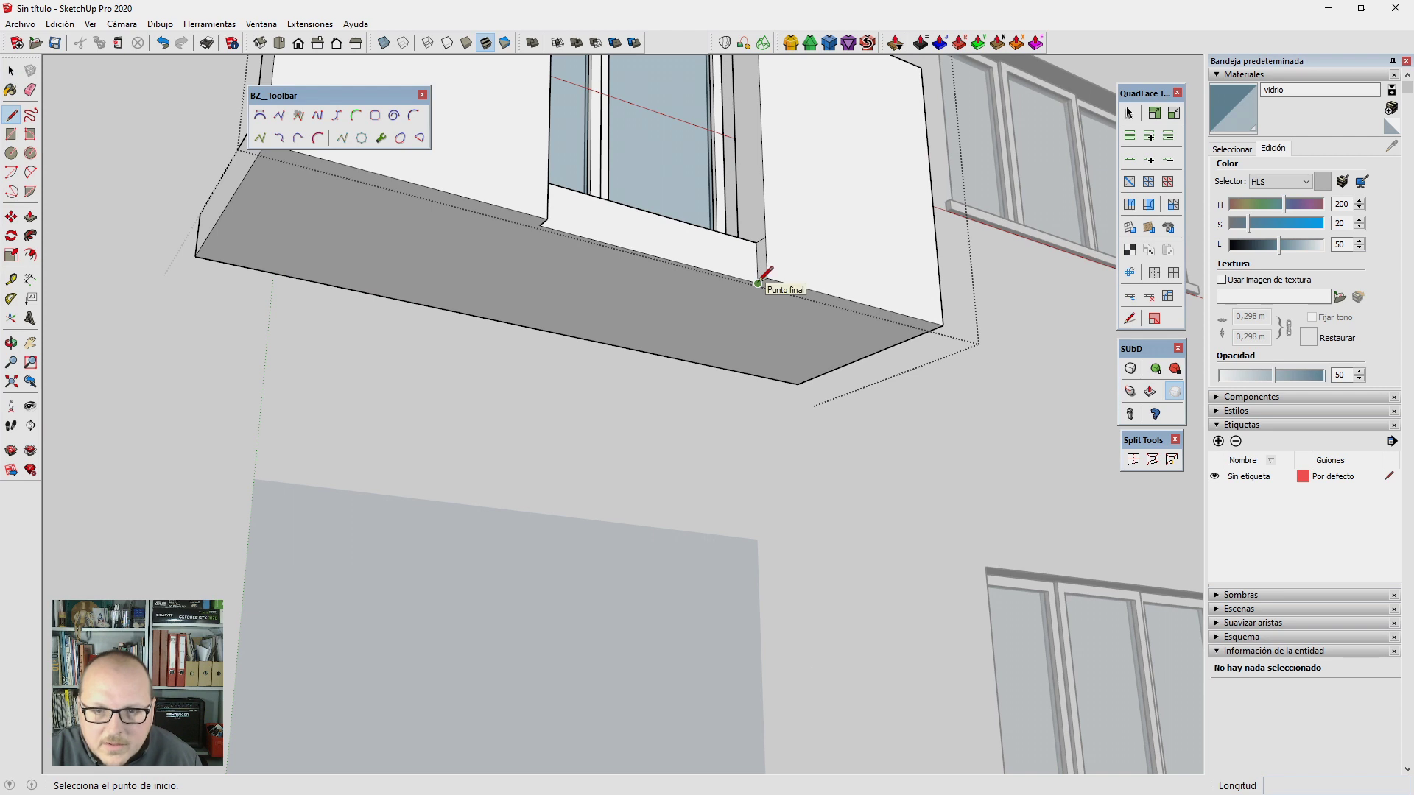
{"action": "left_click", "coordinate": [758, 283]}
{"action": "left_click", "coordinate": [755, 393]}
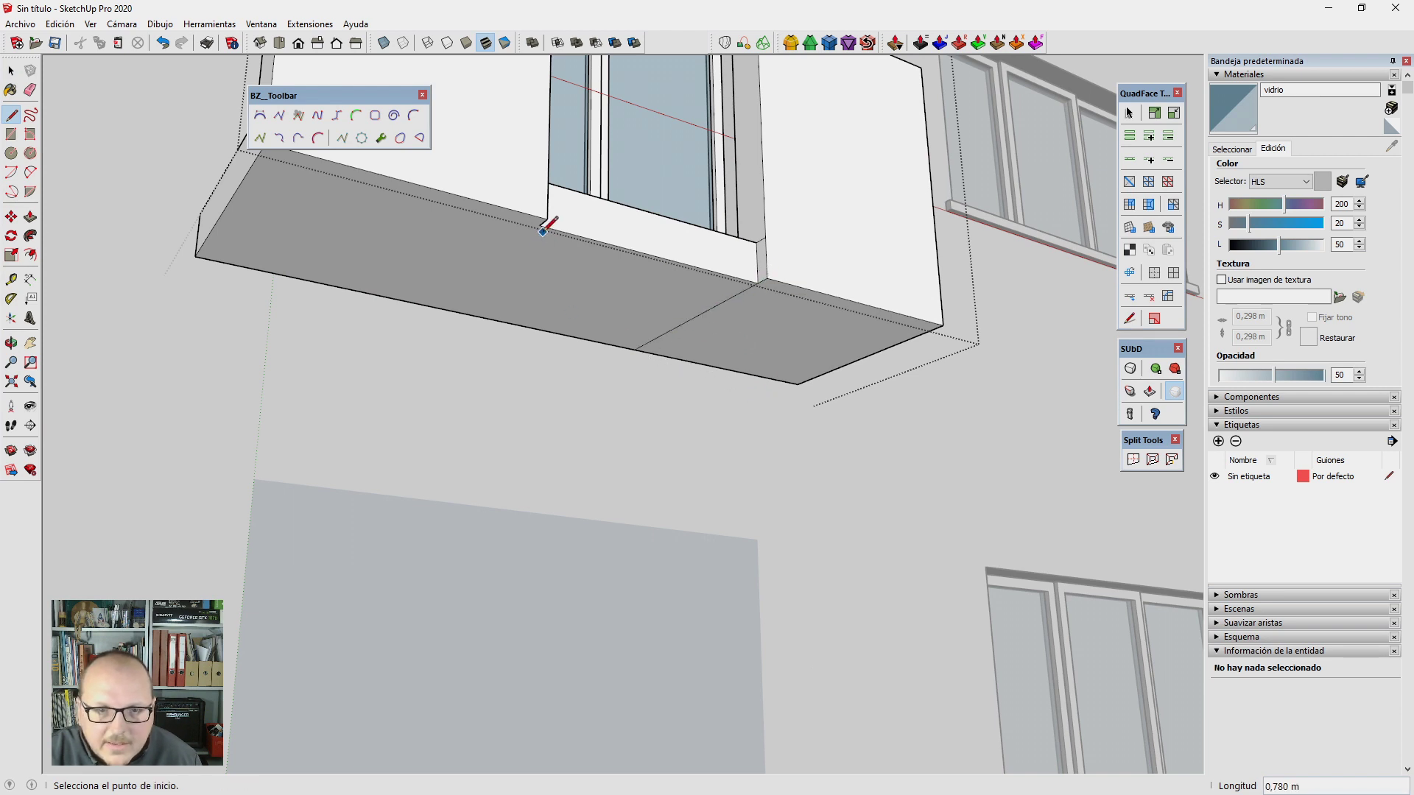
{"action": "left_click", "coordinate": [439, 308]}
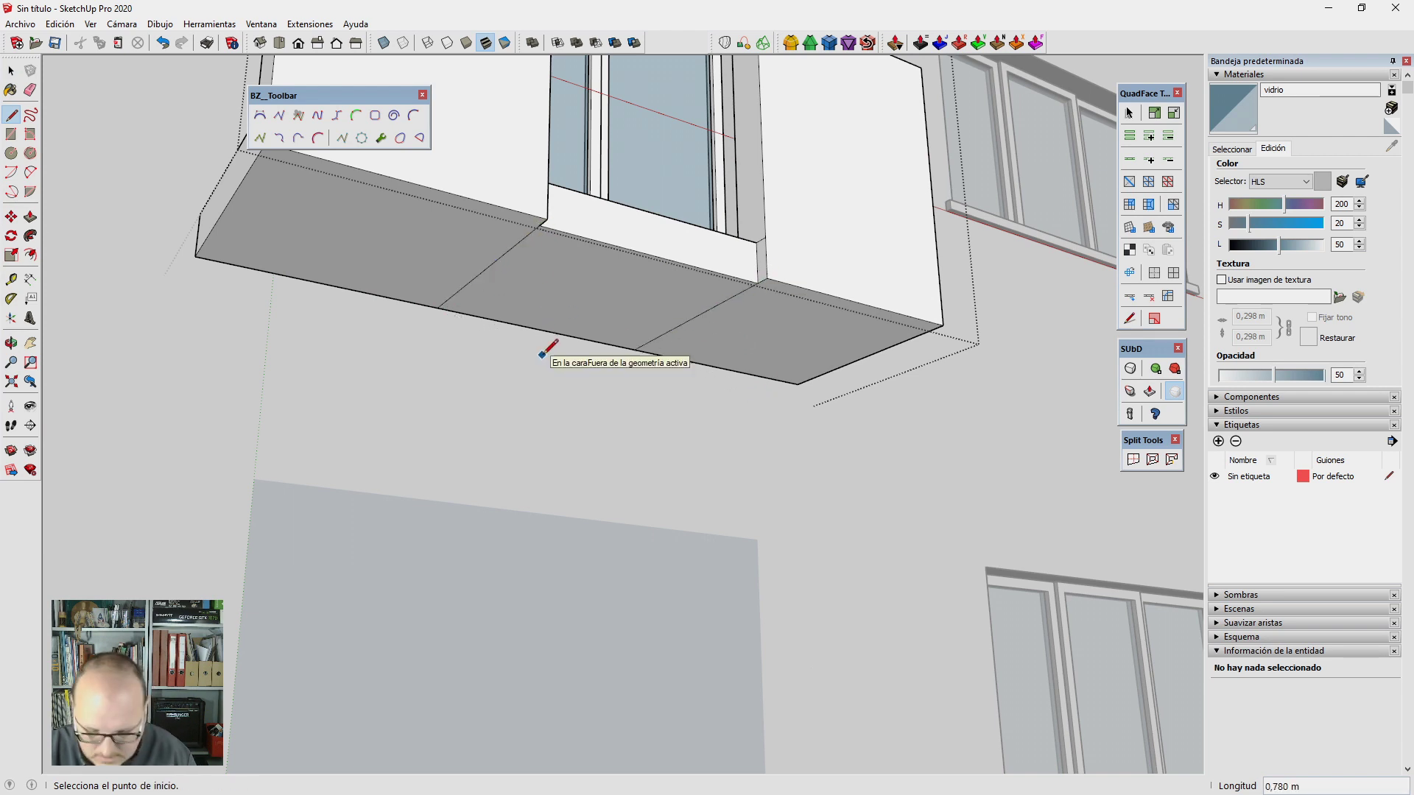
{"action": "key", "text": "p"}
{"action": "left_click", "coordinate": [600, 309]}
{"action": "type", "text": "0,05"}
{"action": "key", "text": "Return"}
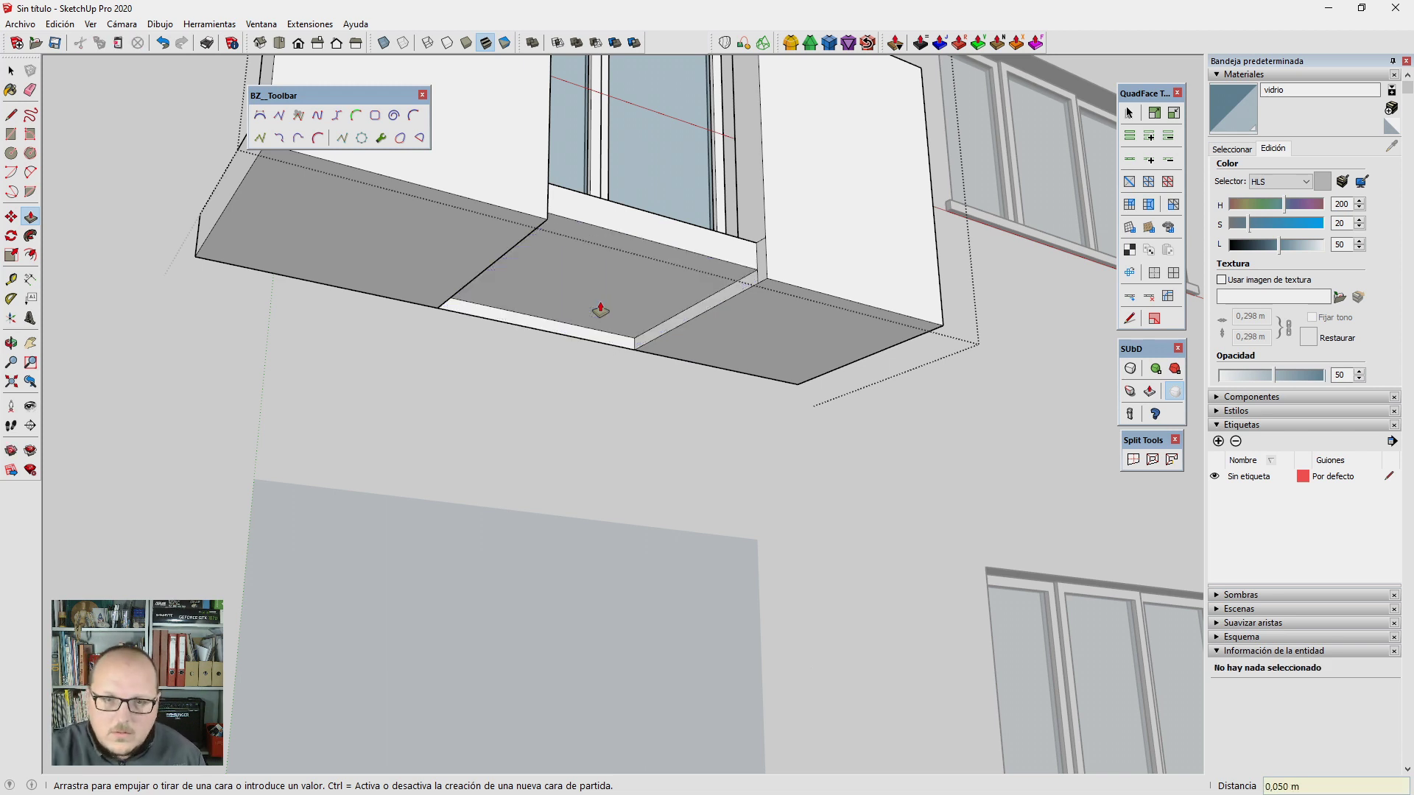
Step: Erase the stray lower sill edge and inspect the underside from a new angle
{"action": "key", "text": "e"}
{"action": "scroll", "coordinate": [598, 324], "scroll_direction": "up", "scroll_amount": 2}
{"action": "left_click", "coordinate": [598, 341]}
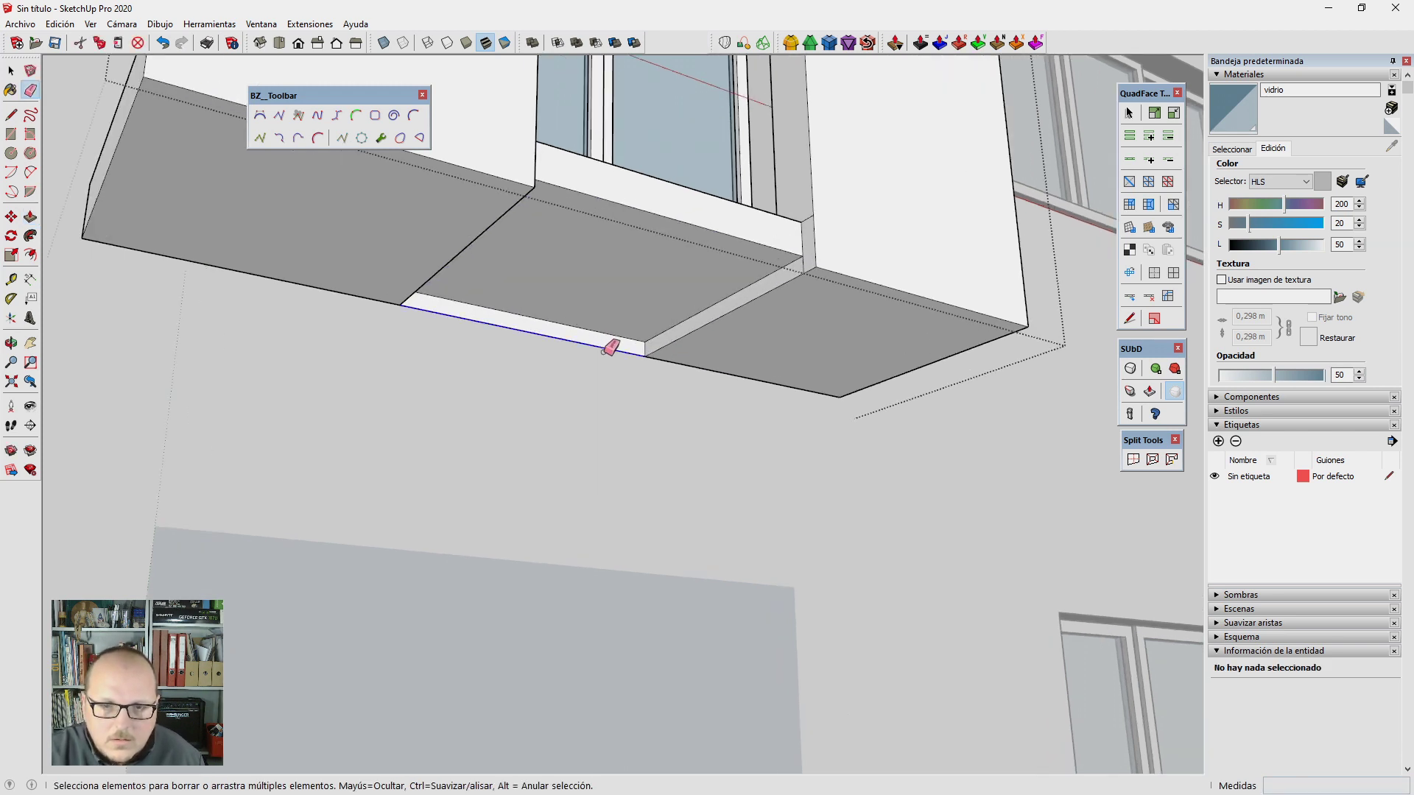
{"action": "scroll", "coordinate": [794, 268], "scroll_direction": "up", "scroll_amount": 1}
{"action": "left_click", "coordinate": [805, 256]}
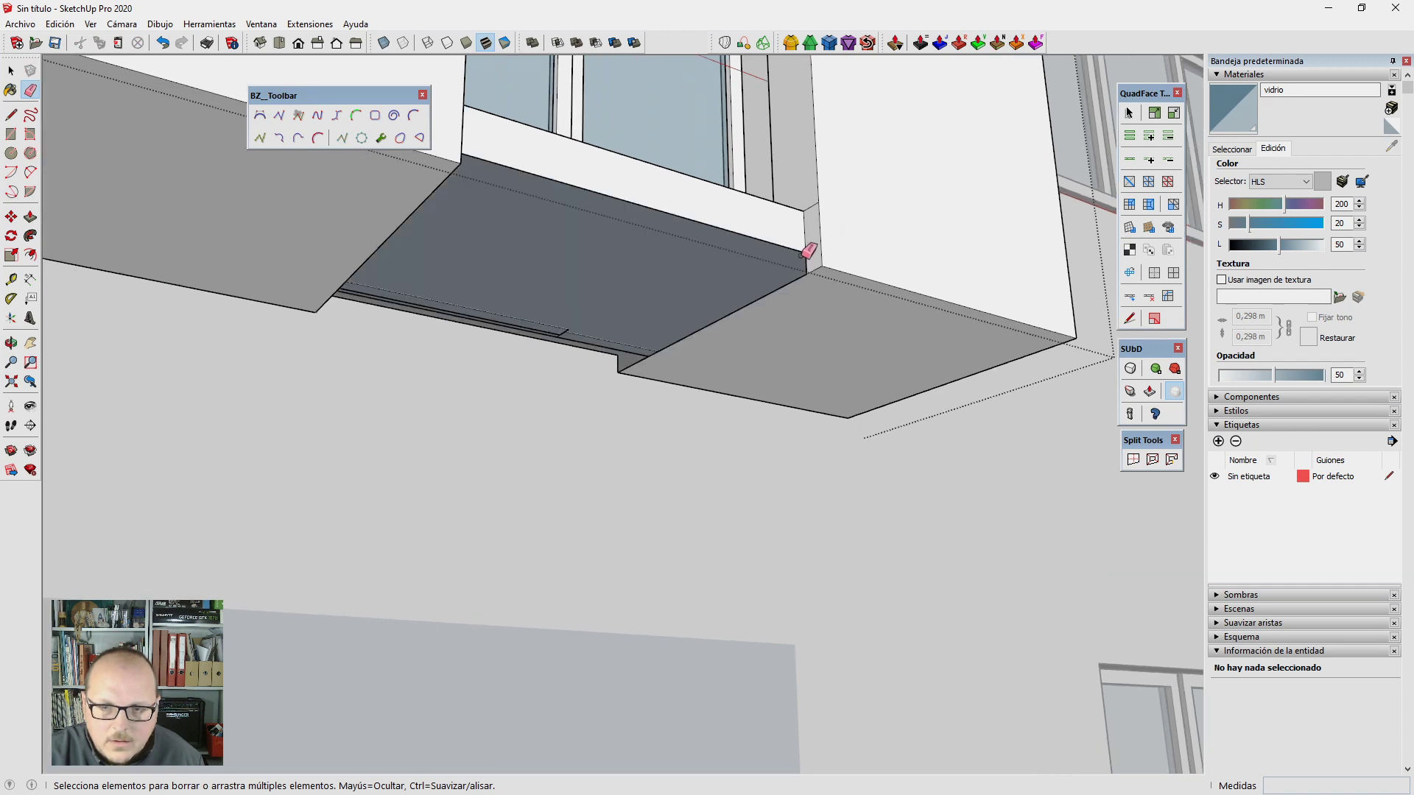
{"action": "key", "text": "ctrl+z"}
{"action": "middle_click_drag", "start_coordinate": [817, 233], "coordinate": [132, 363]}
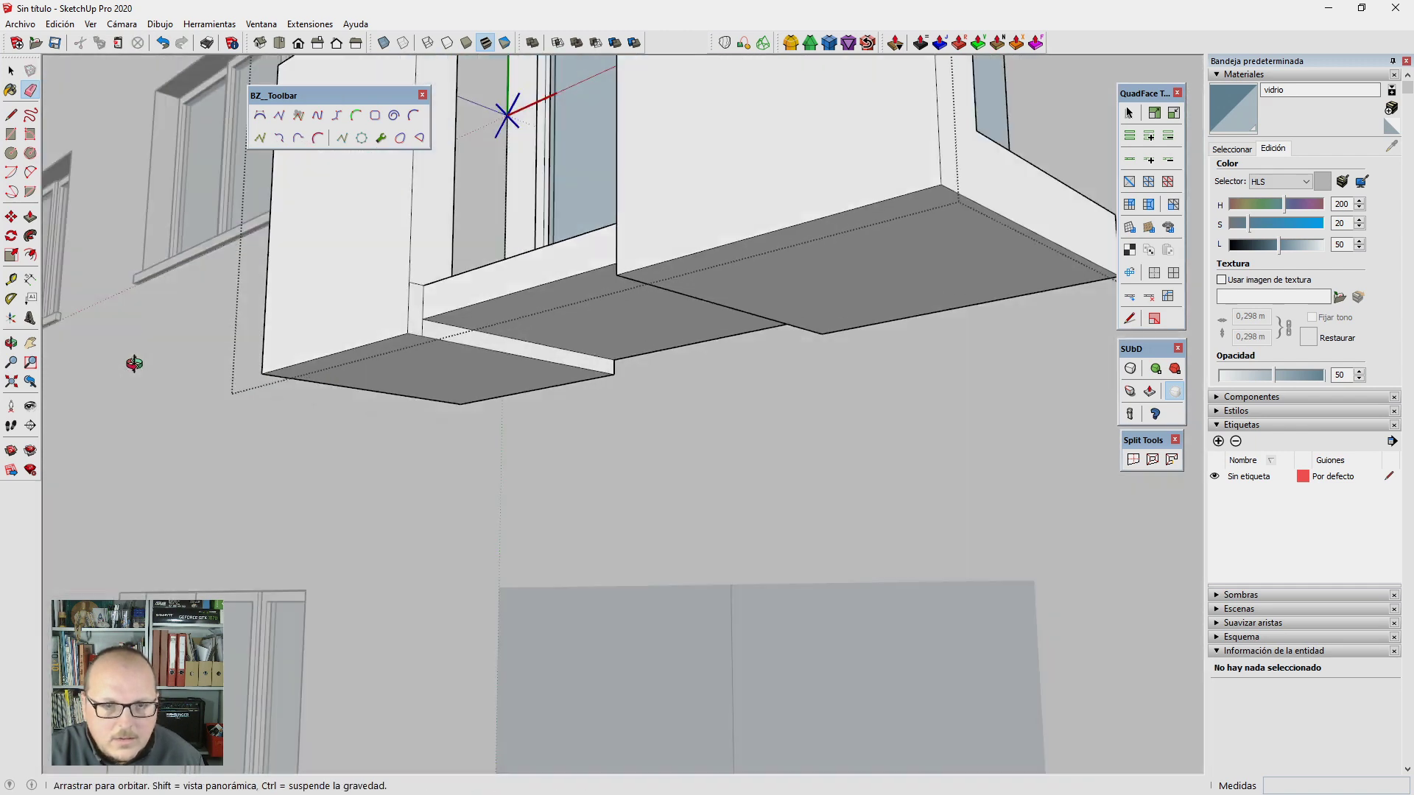
{"action": "scroll", "coordinate": [467, 309], "scroll_direction": "up", "scroll_amount": 2}
{"action": "scroll", "coordinate": [410, 325], "scroll_direction": "up", "scroll_amount": 2}
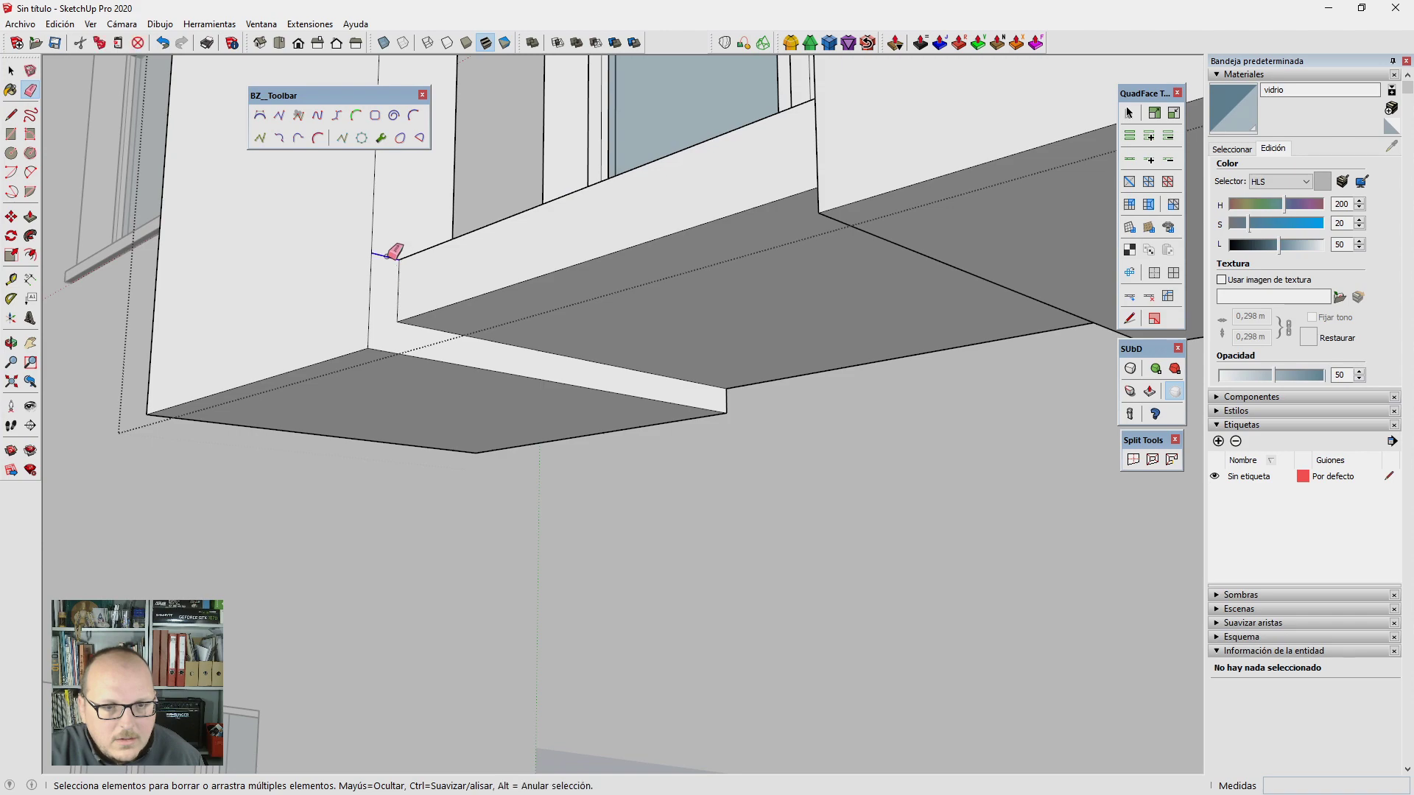
{"action": "scroll", "coordinate": [412, 295], "scroll_direction": "down", "scroll_amount": 2}
{"action": "scroll", "coordinate": [471, 479], "scroll_direction": "down", "scroll_amount": 3}
{"action": "scroll", "coordinate": [626, 478], "scroll_direction": "down", "scroll_amount": 3}
Step: Draw a guide line out from the side panel's top corner and place a circle at its end
{"action": "scroll", "coordinate": [651, 421], "scroll_direction": "down", "scroll_amount": 3}
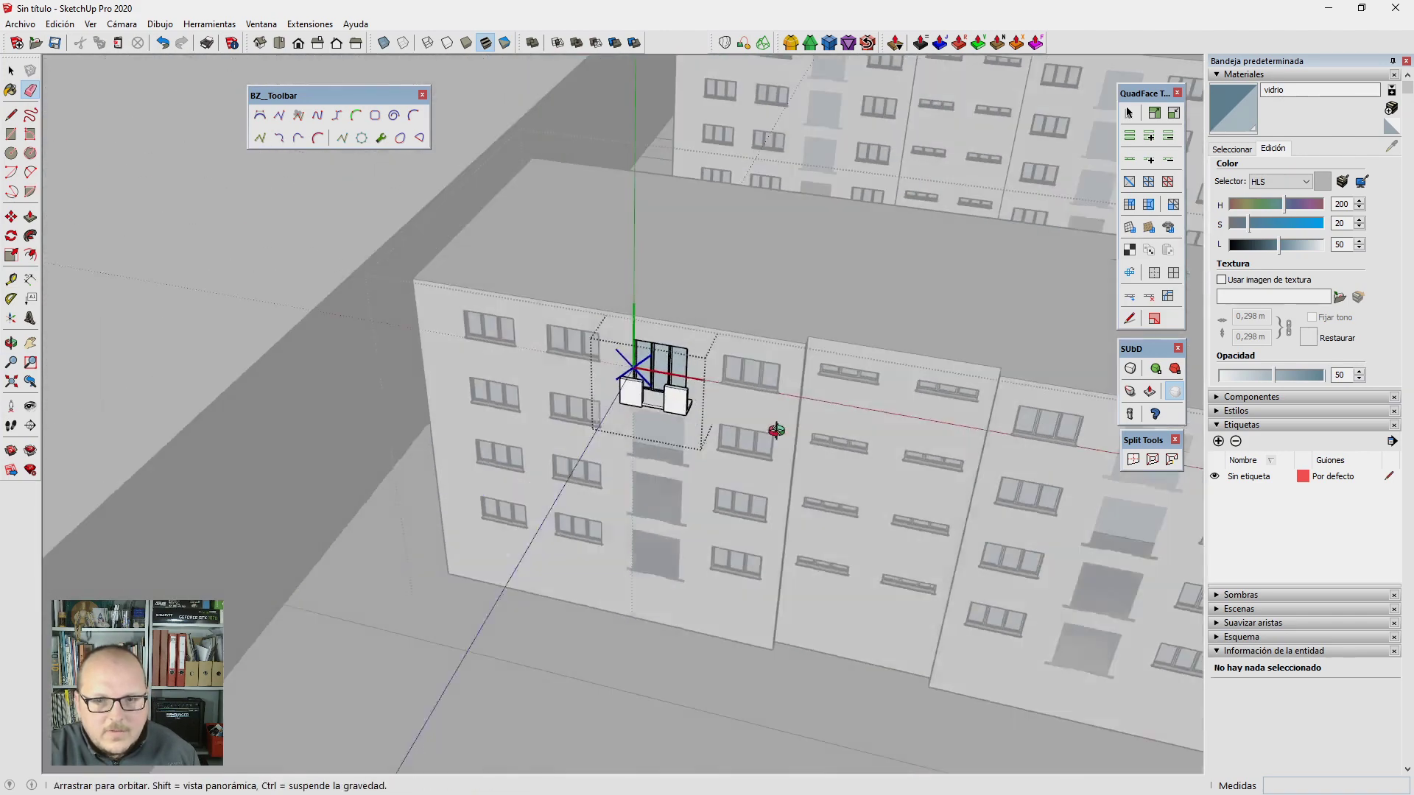
{"action": "mouse_move", "coordinate": [773, 432]}
{"action": "middle_mouse_down"}
{"action": "mouse_move", "coordinate": [572, 414]}
{"action": "mouse_move", "coordinate": [701, 382]}
{"action": "middle_mouse_up"}
{"action": "scroll", "coordinate": [712, 371], "scroll_direction": "up", "scroll_amount": 4}
{"action": "key", "text": "space"}
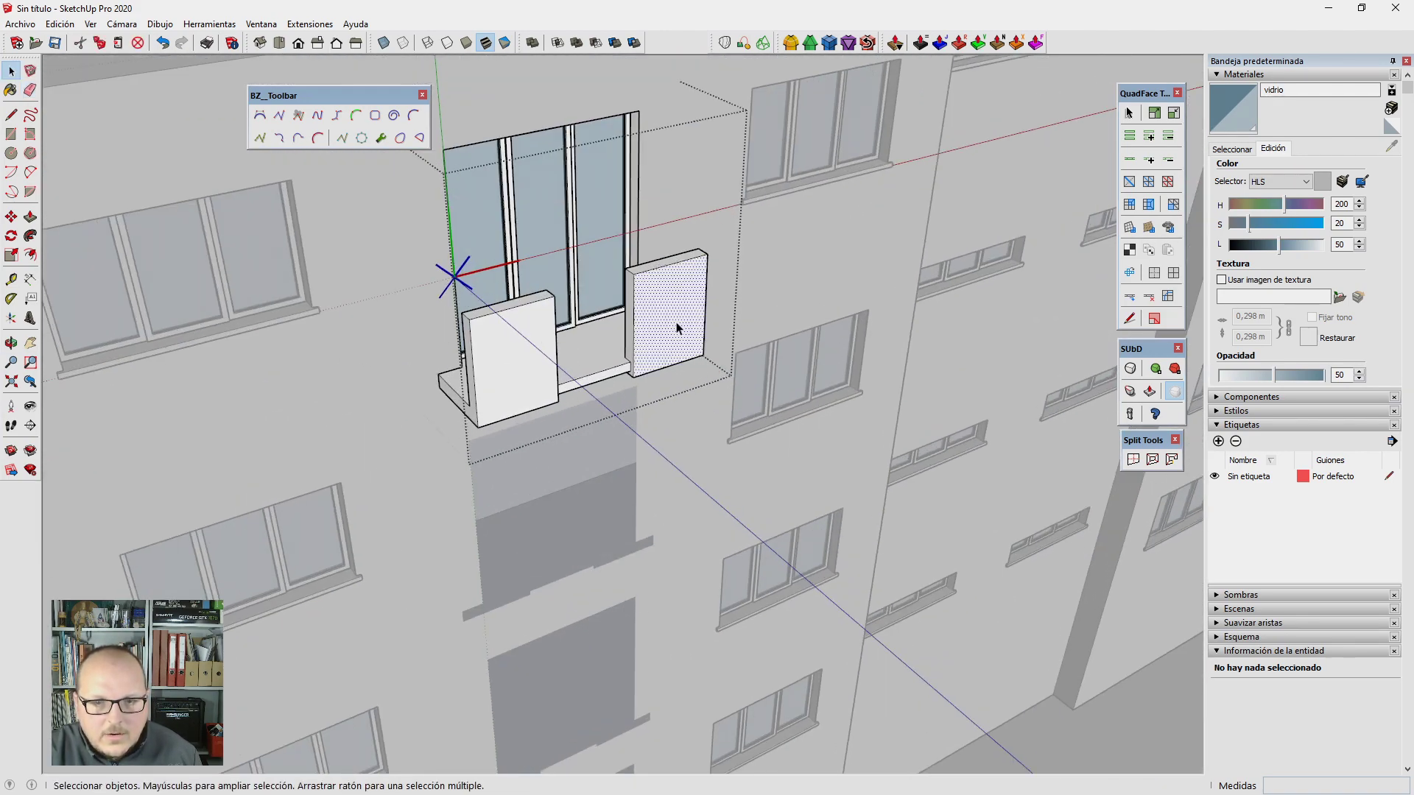
{"action": "left_click", "coordinate": [667, 309]}
{"action": "middle_click_drag", "start_coordinate": [749, 310], "coordinate": [618, 311]}
{"action": "scroll", "coordinate": [626, 309], "scroll_direction": "up", "scroll_amount": 1}
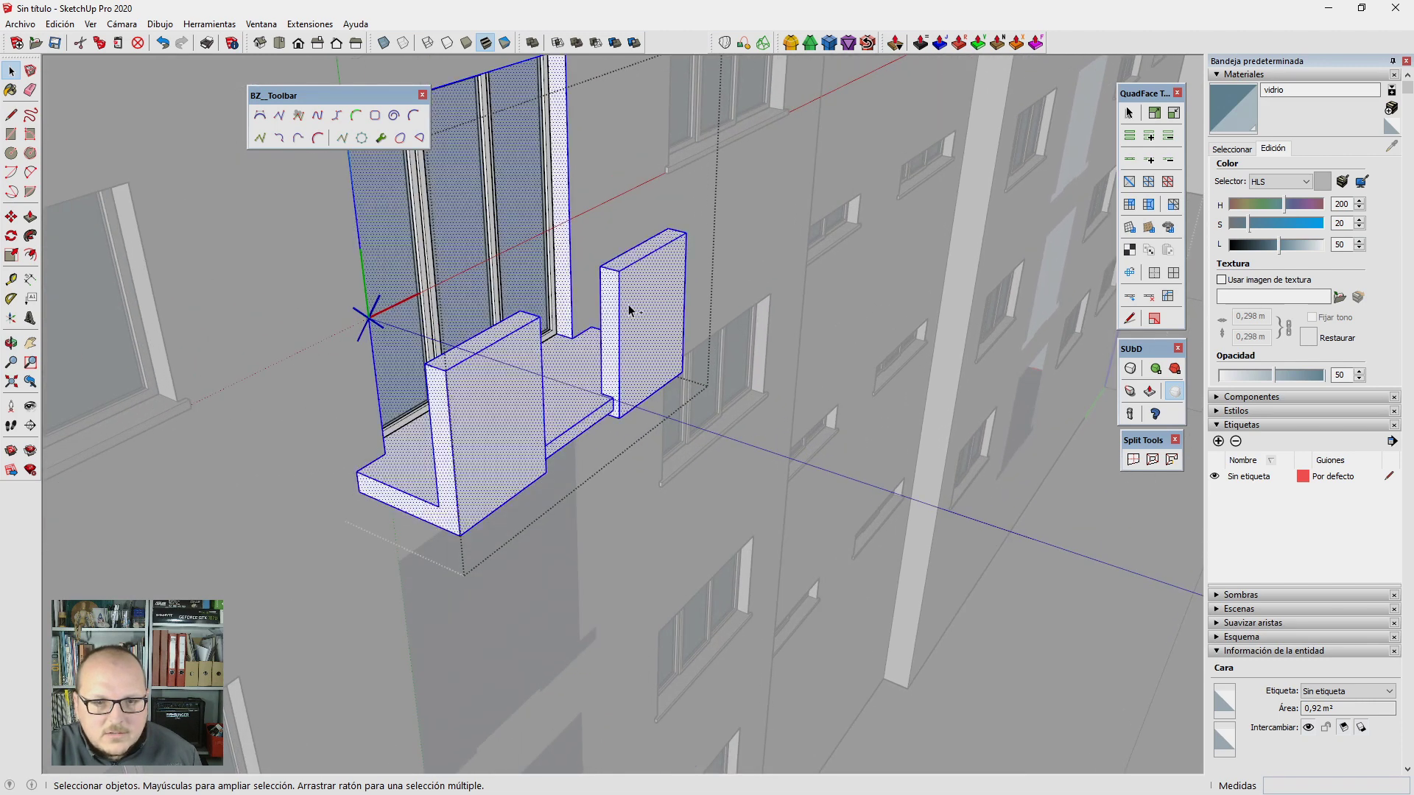
{"action": "scroll", "coordinate": [626, 313], "scroll_direction": "down", "scroll_amount": 3}
{"action": "scroll", "coordinate": [638, 308], "scroll_direction": "up", "scroll_amount": 3}
{"action": "scroll", "coordinate": [631, 309], "scroll_direction": "up", "scroll_amount": 1}
{"action": "key", "text": "l"}
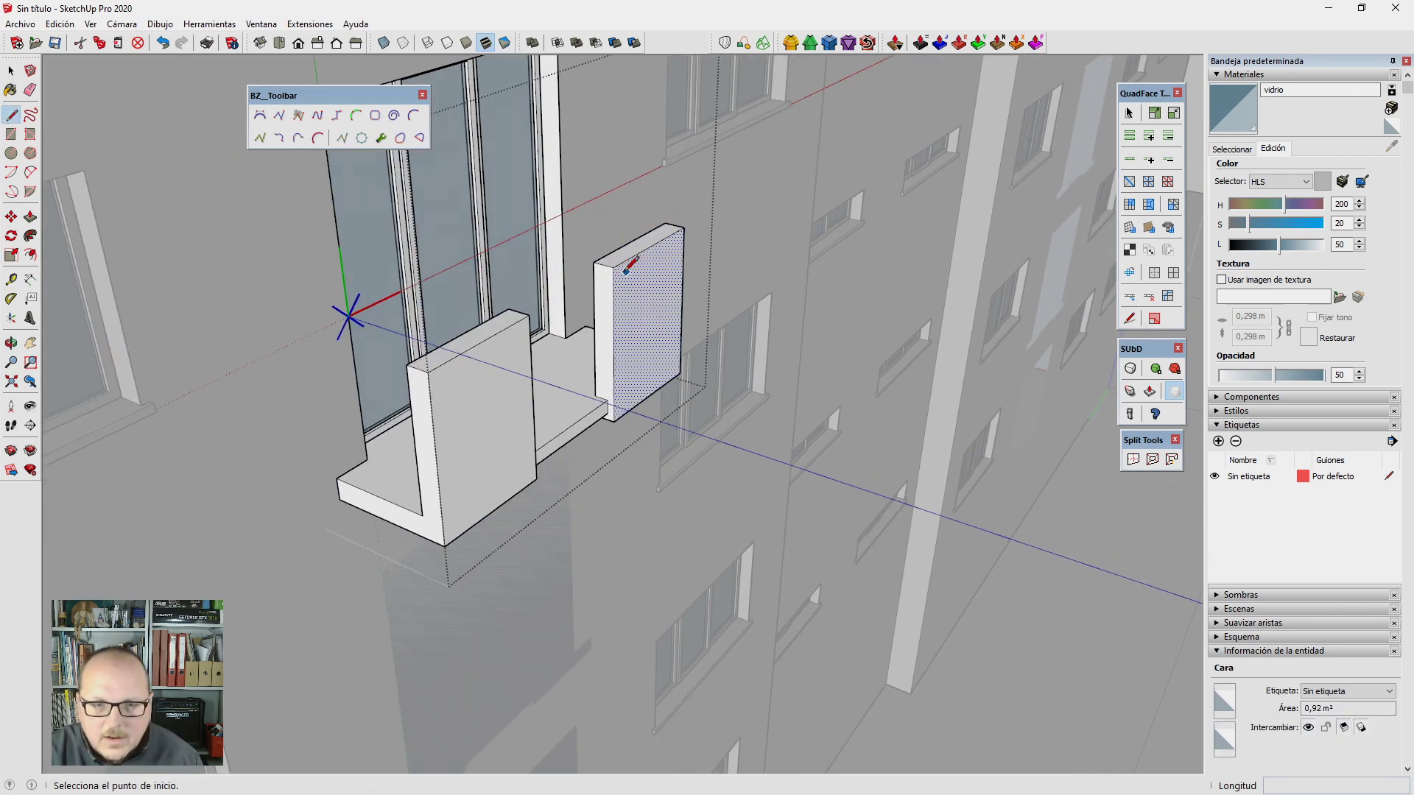
{"action": "left_click", "coordinate": [613, 266]}
{"action": "left_click", "coordinate": [738, 296]}
{"action": "scroll", "coordinate": [743, 295], "scroll_direction": "up", "scroll_amount": 3}
{"action": "key", "text": "c"}
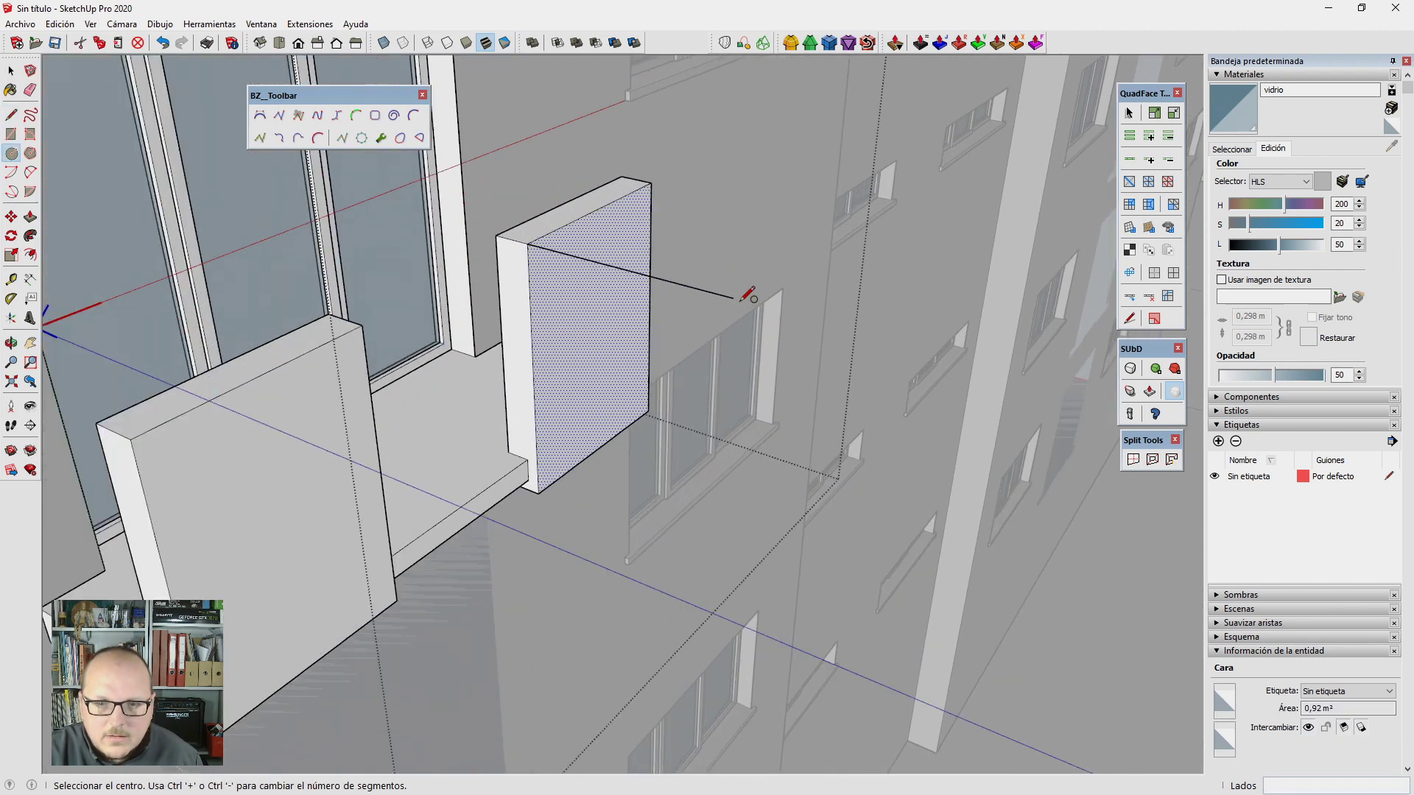
{"action": "left_click", "coordinate": [734, 298]}
{"action": "key", "text": "Escape"}
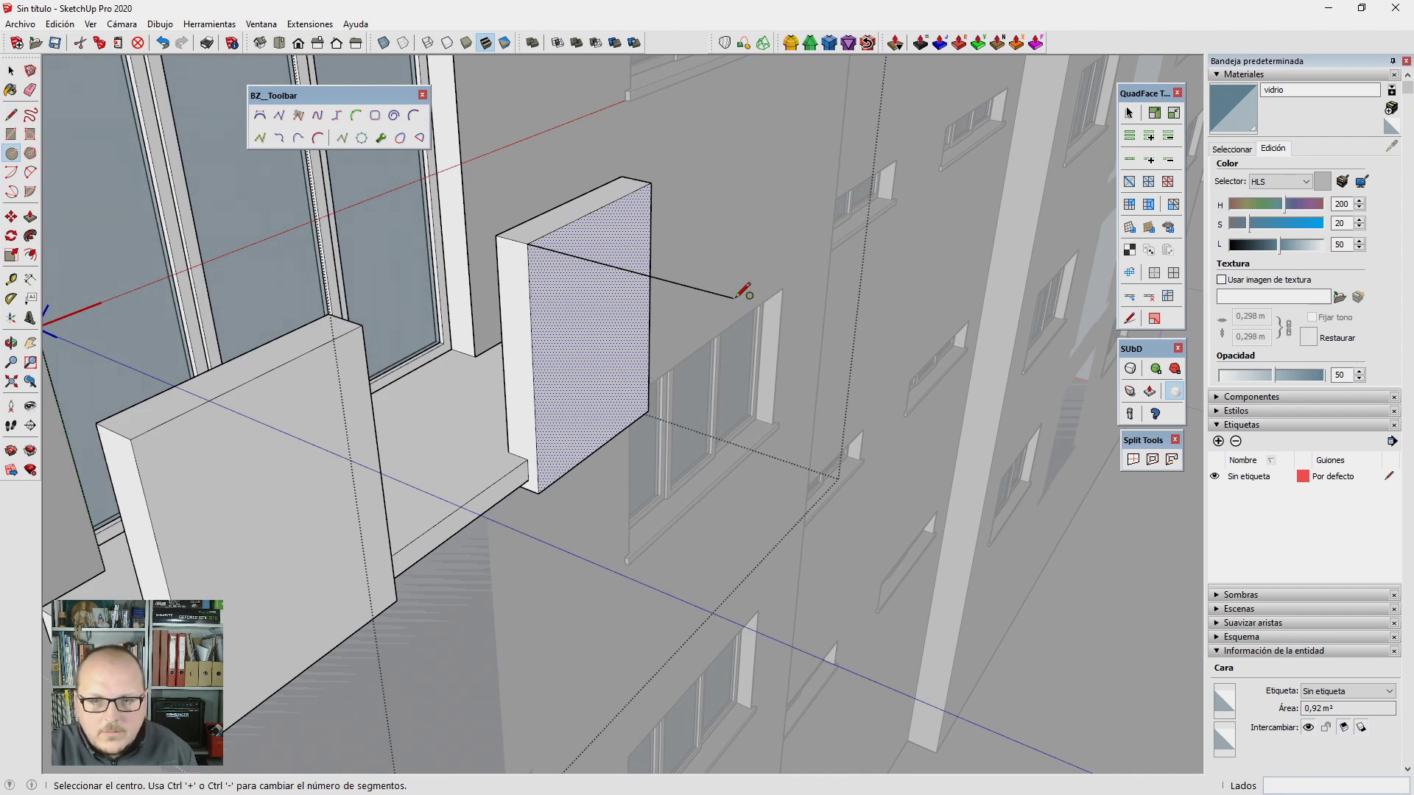
{"action": "left_click", "coordinate": [733, 297]}
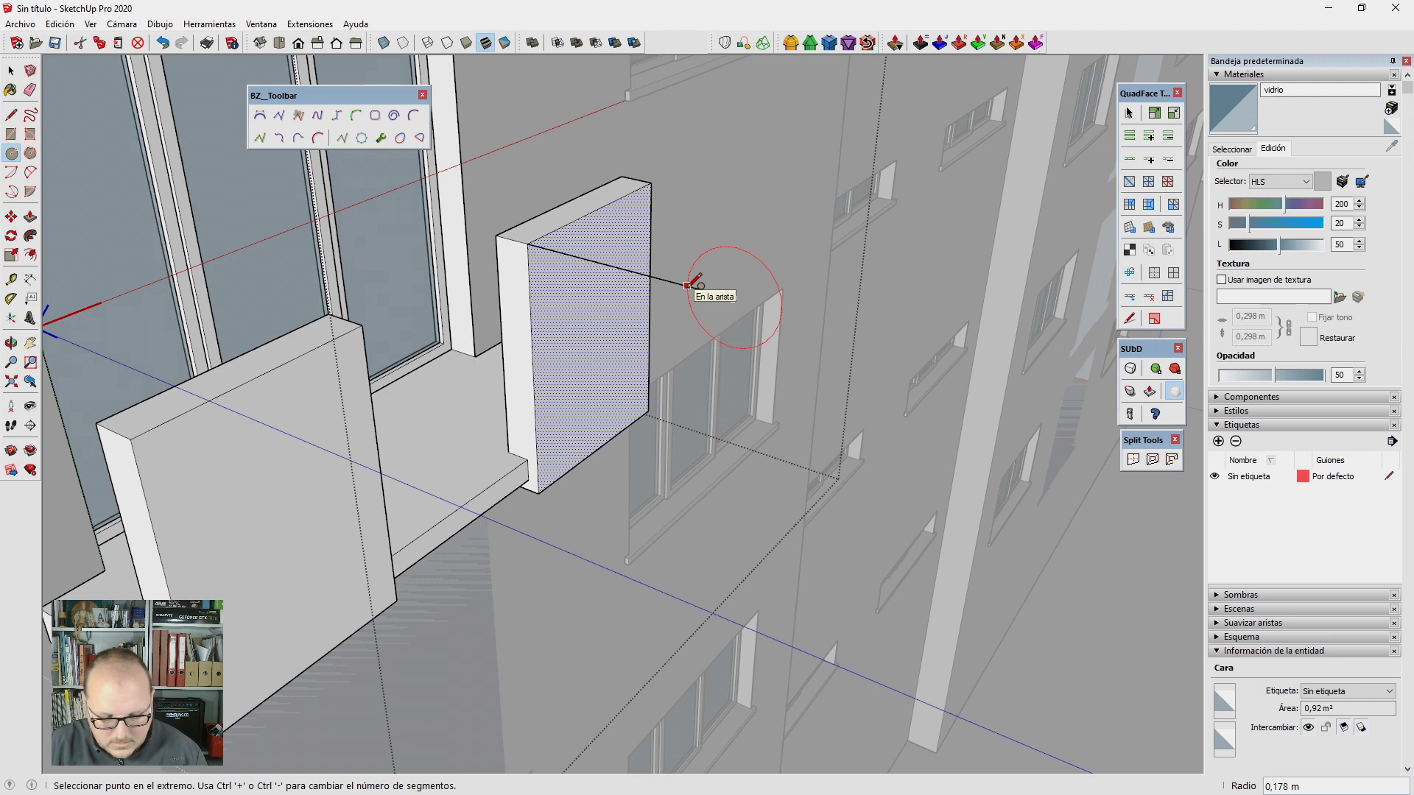
Step: Erase the guide line, extrude the circle into a cylindrical rod, and make it a component
{"action": "key", "text": "Escape"}
{"action": "key", "text": "e"}
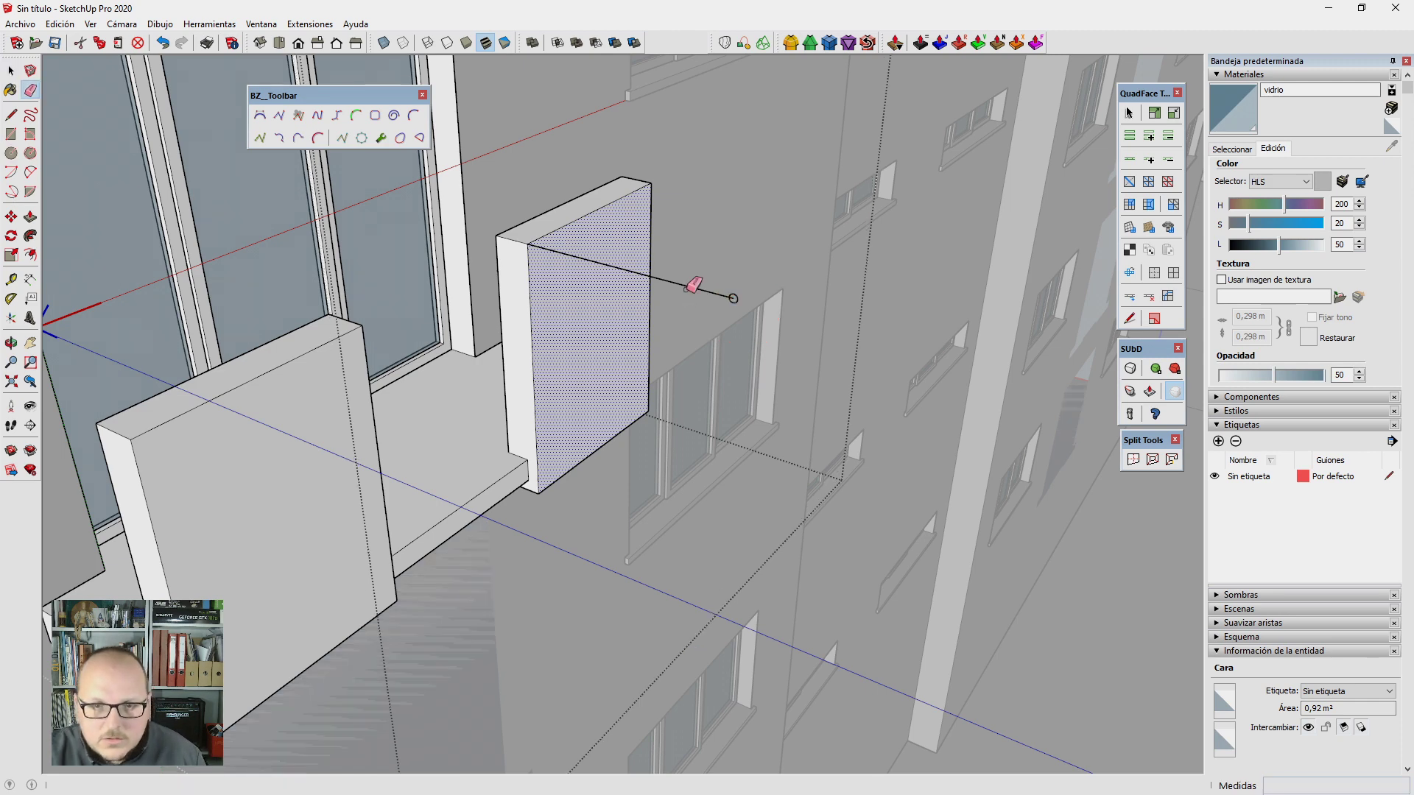
{"action": "left_click", "coordinate": [688, 286]}
{"action": "scroll", "coordinate": [734, 292], "scroll_direction": "up", "scroll_amount": 5}
{"action": "scroll", "coordinate": [740, 318], "scroll_direction": "down", "scroll_amount": 3}
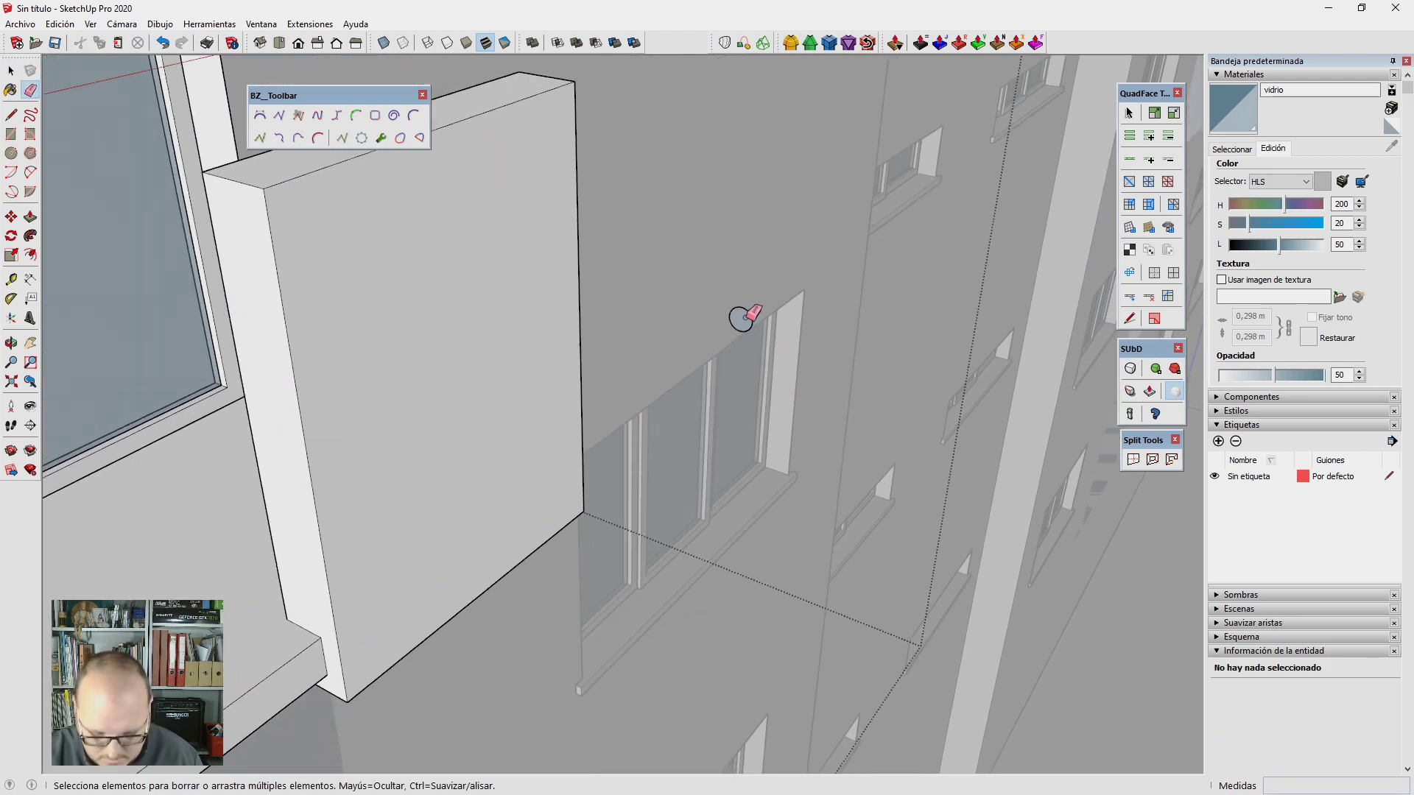
{"action": "key", "text": "p"}
{"action": "left_click", "coordinate": [740, 320]}
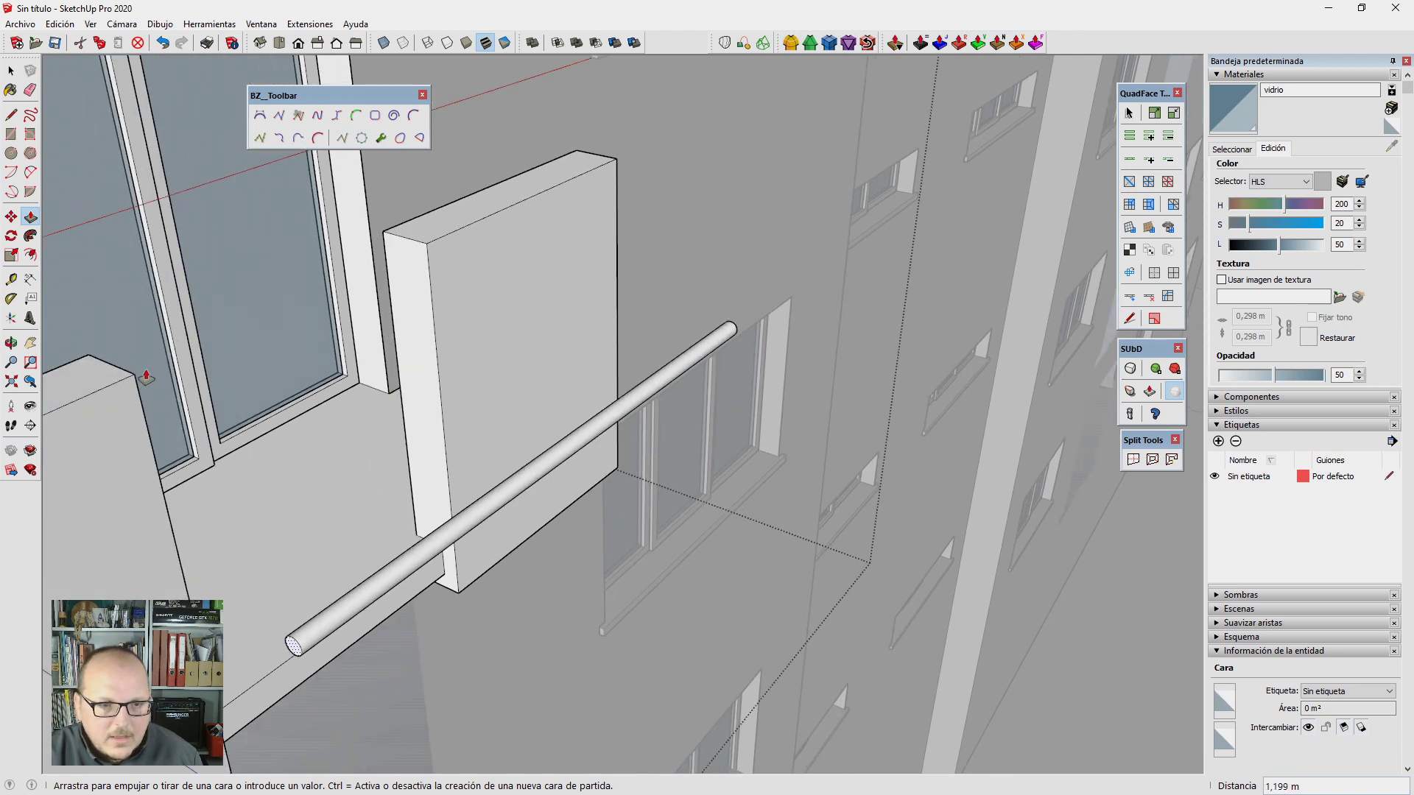
{"action": "left_click", "coordinate": [144, 381]}
{"action": "key", "text": "space"}
{"action": "key", "text": "g"}
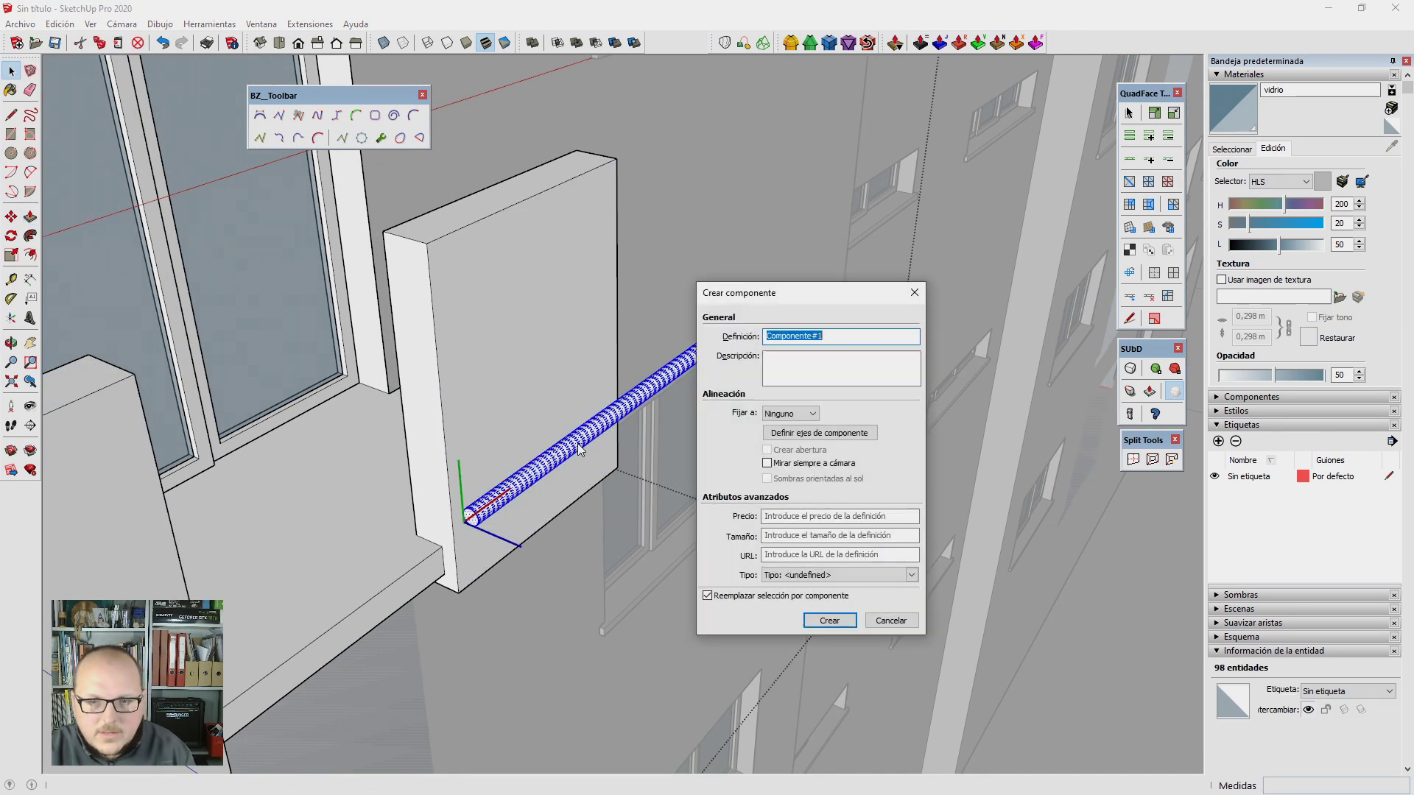
{"action": "key", "text": "Return"}
Step: Move the rod component so it spans over to the balcony side block
{"action": "key", "text": "m"}
{"action": "scroll", "coordinate": [744, 327], "scroll_direction": "up", "scroll_amount": 1}
{"action": "scroll", "coordinate": [743, 328], "scroll_direction": "up", "scroll_amount": 2}
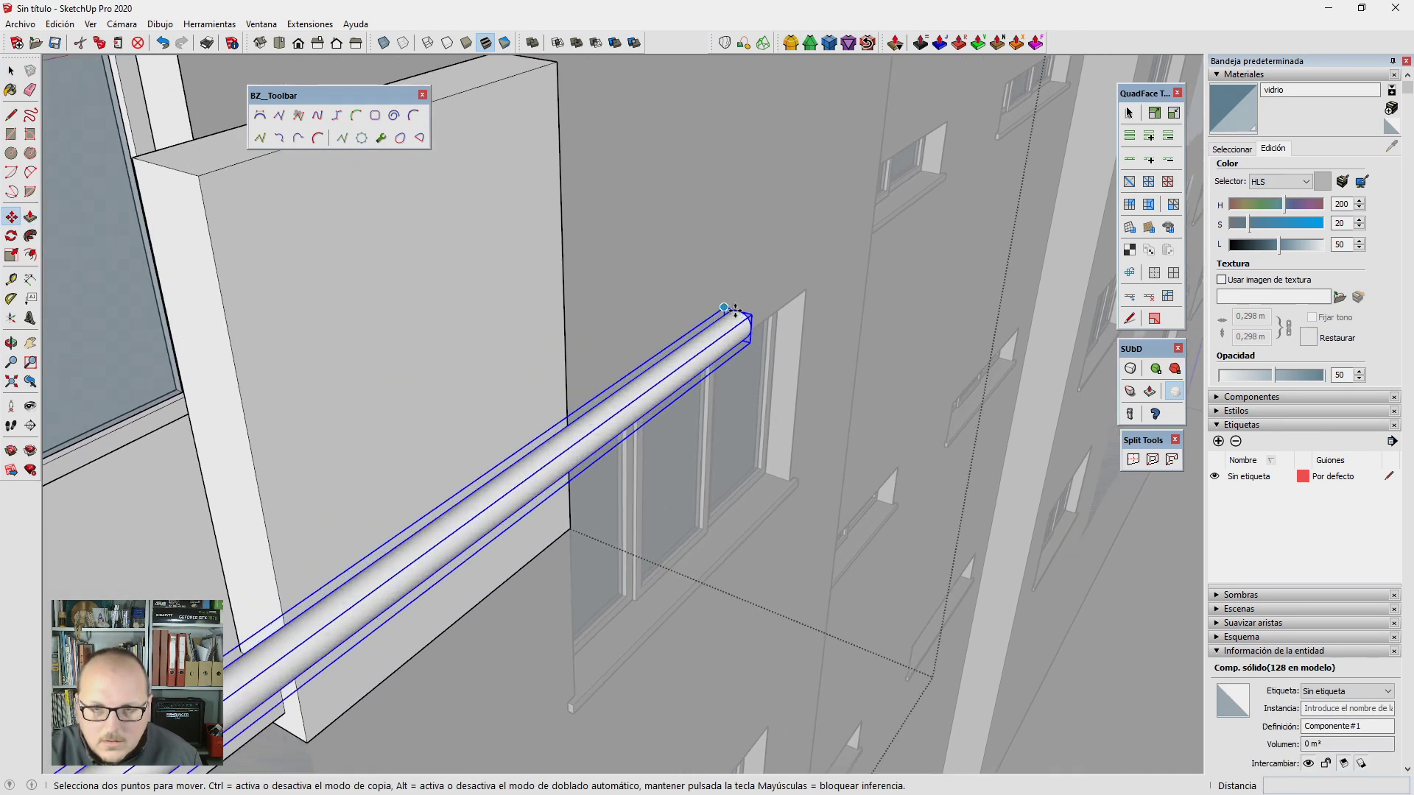
{"action": "scroll", "coordinate": [740, 313], "scroll_direction": "up", "scroll_amount": 1}
{"action": "left_click", "coordinate": [739, 311]}
{"action": "scroll", "coordinate": [736, 313], "scroll_direction": "down", "scroll_amount": 2}
{"action": "middle_click_drag", "start_coordinate": [729, 315], "coordinate": [442, 237]}
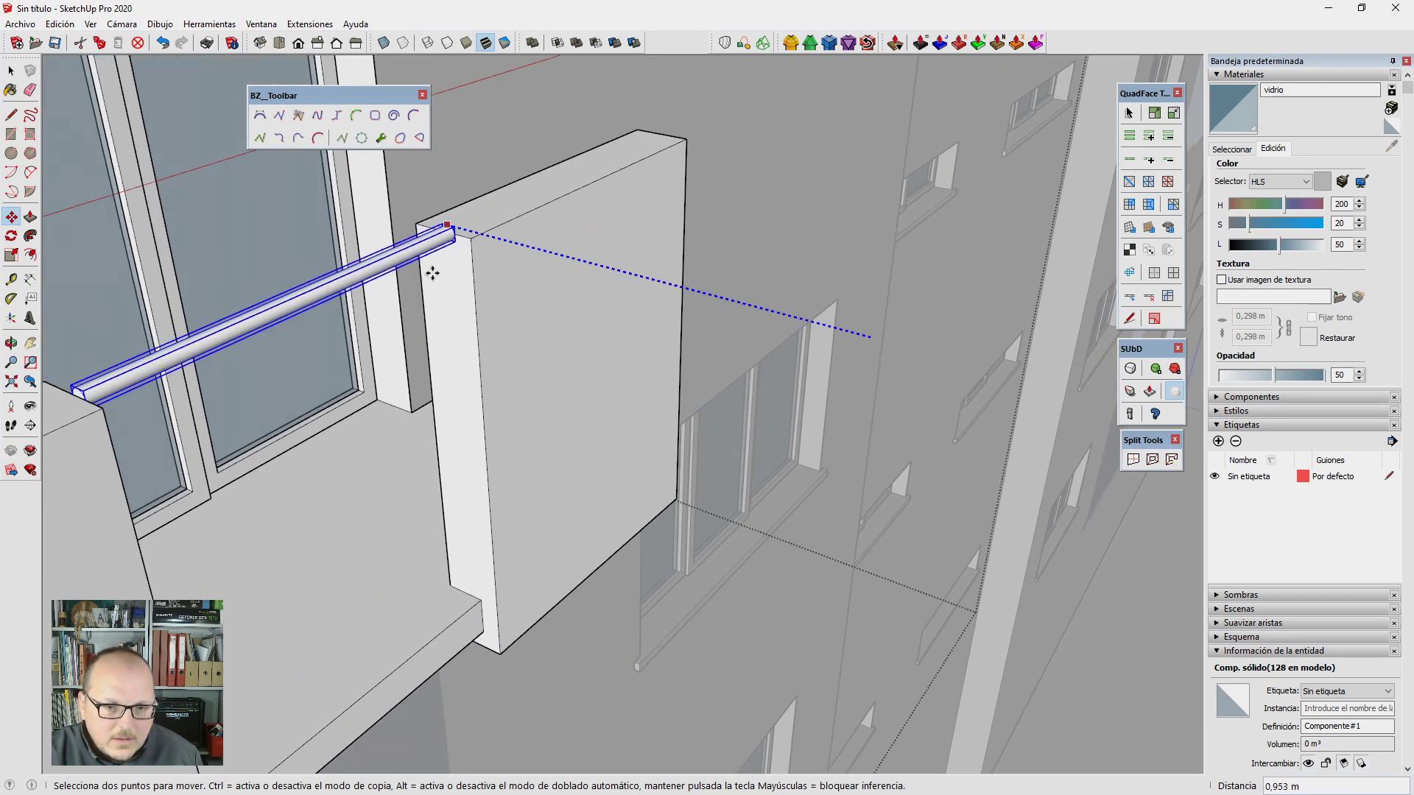
{"action": "left_click", "coordinate": [475, 607]}
Step: Offset the rod by 20cm and 5cm so it sits just below the block tops
{"action": "middle_click_drag", "start_coordinate": [436, 307], "coordinate": [449, 295]}
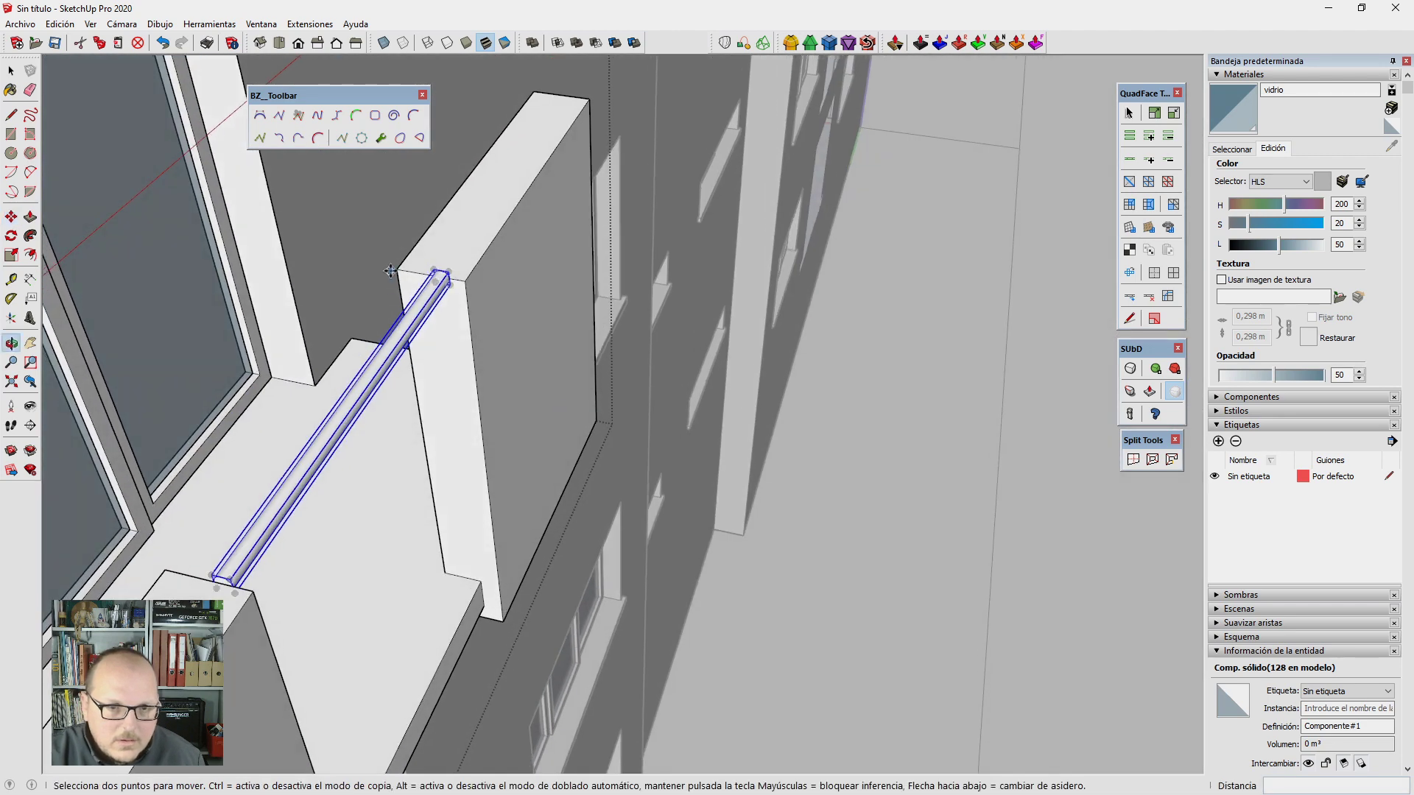
{"action": "scroll", "coordinate": [479, 328], "scroll_direction": "up", "scroll_amount": 3}
{"action": "scroll", "coordinate": [599, 349], "scroll_direction": "up", "scroll_amount": 1}
{"action": "left_click", "coordinate": [598, 348]}
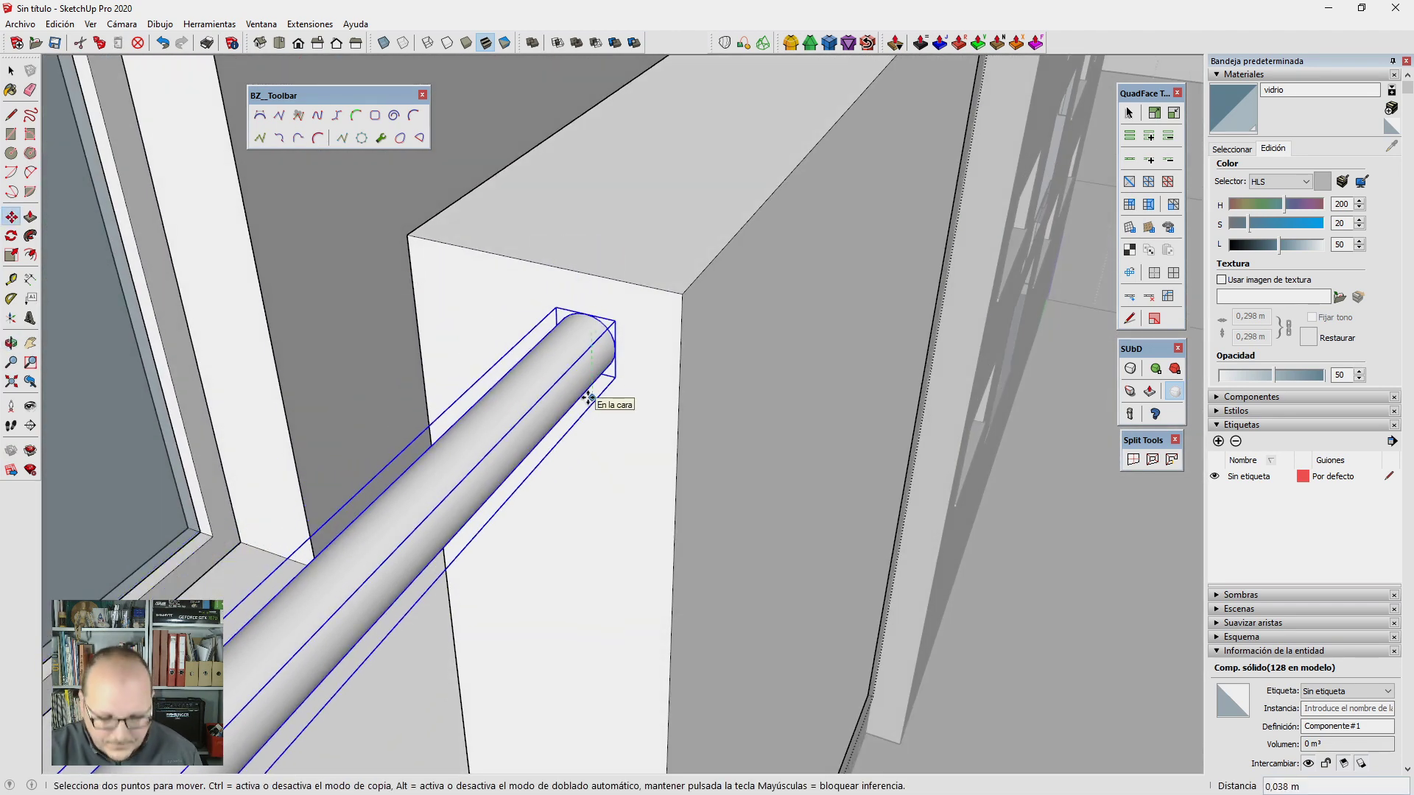
{"action": "key", "text": "Return"}
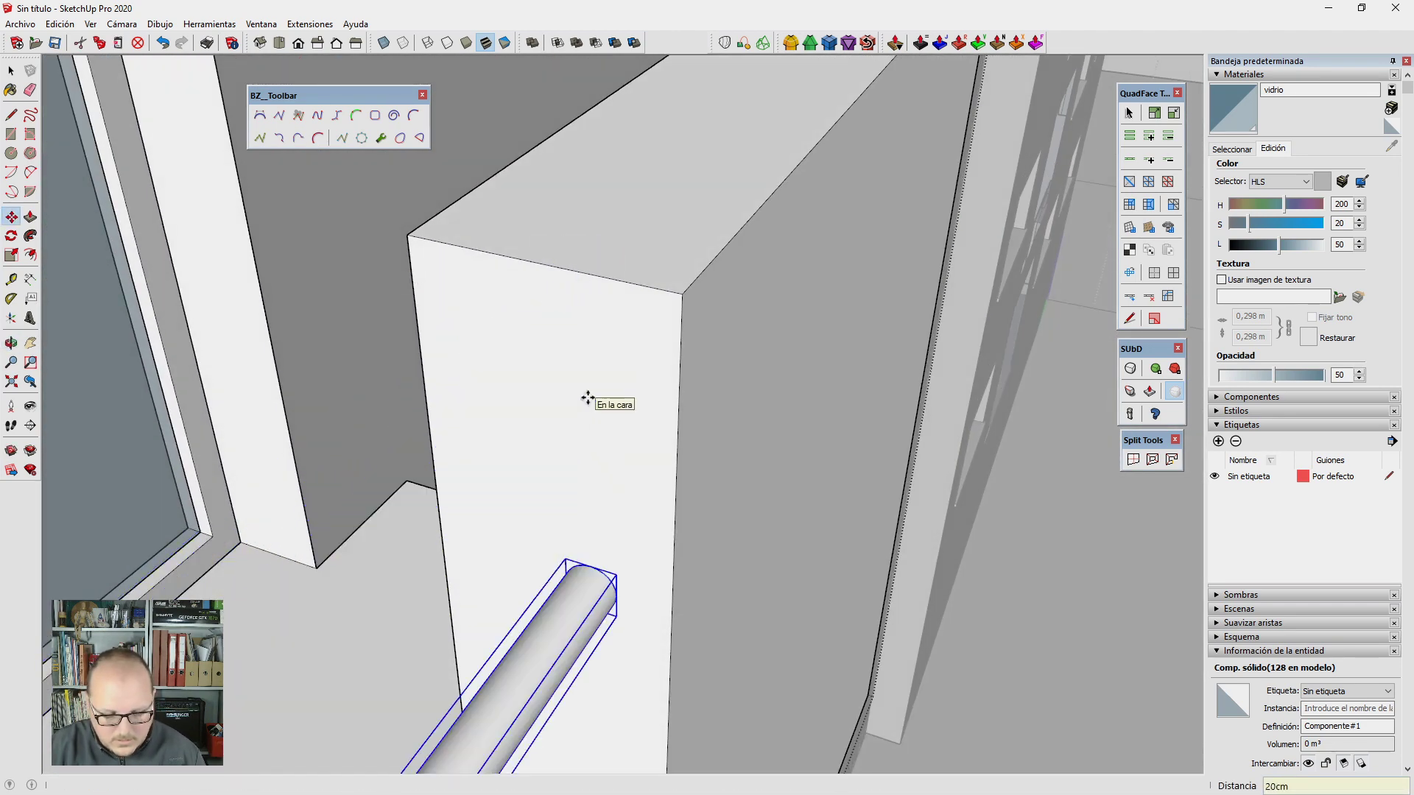
{"action": "type", "text": "cm"}
{"action": "key", "text": "Return"}
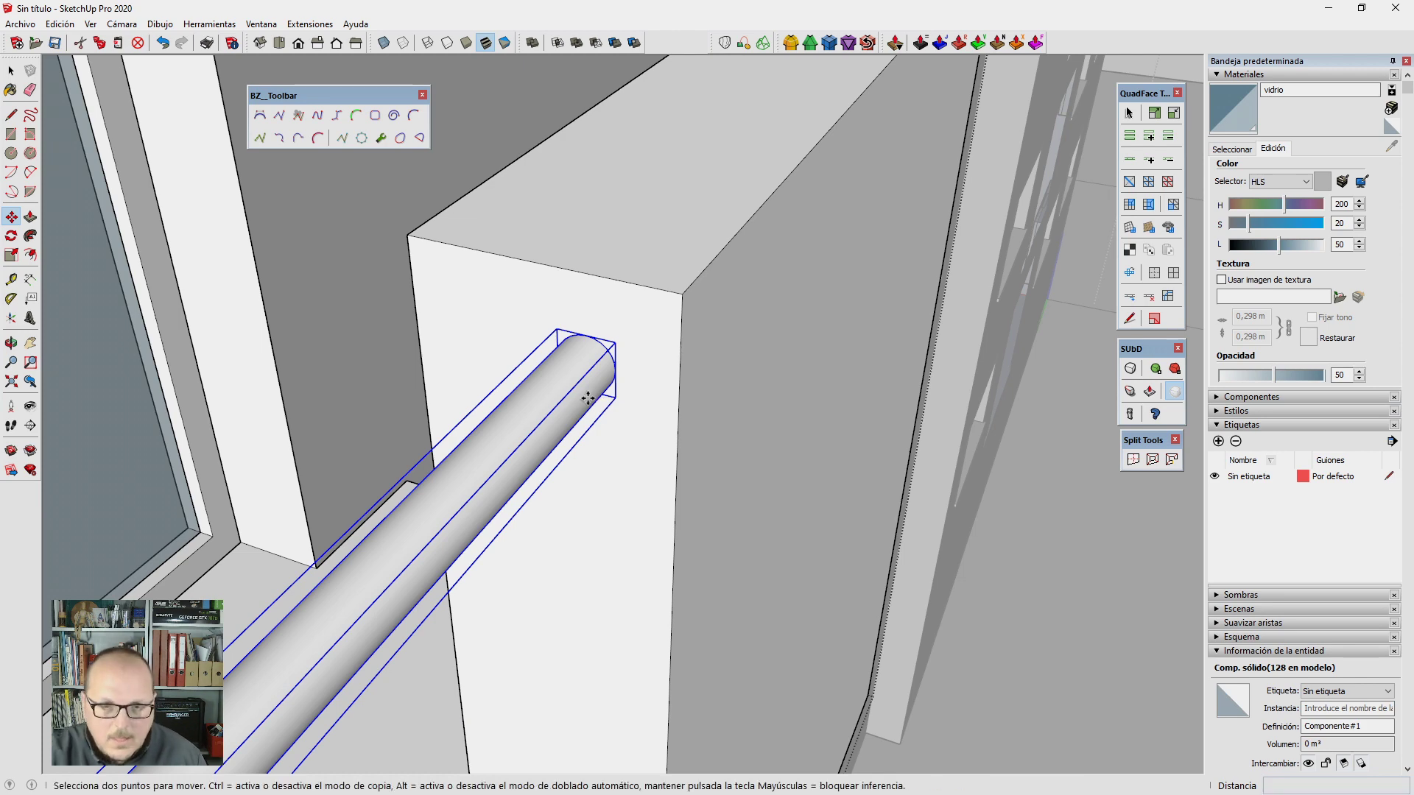
{"action": "scroll", "coordinate": [589, 369], "scroll_direction": "up", "scroll_amount": 3}
{"action": "scroll", "coordinate": [584, 326], "scroll_direction": "down", "scroll_amount": 3}
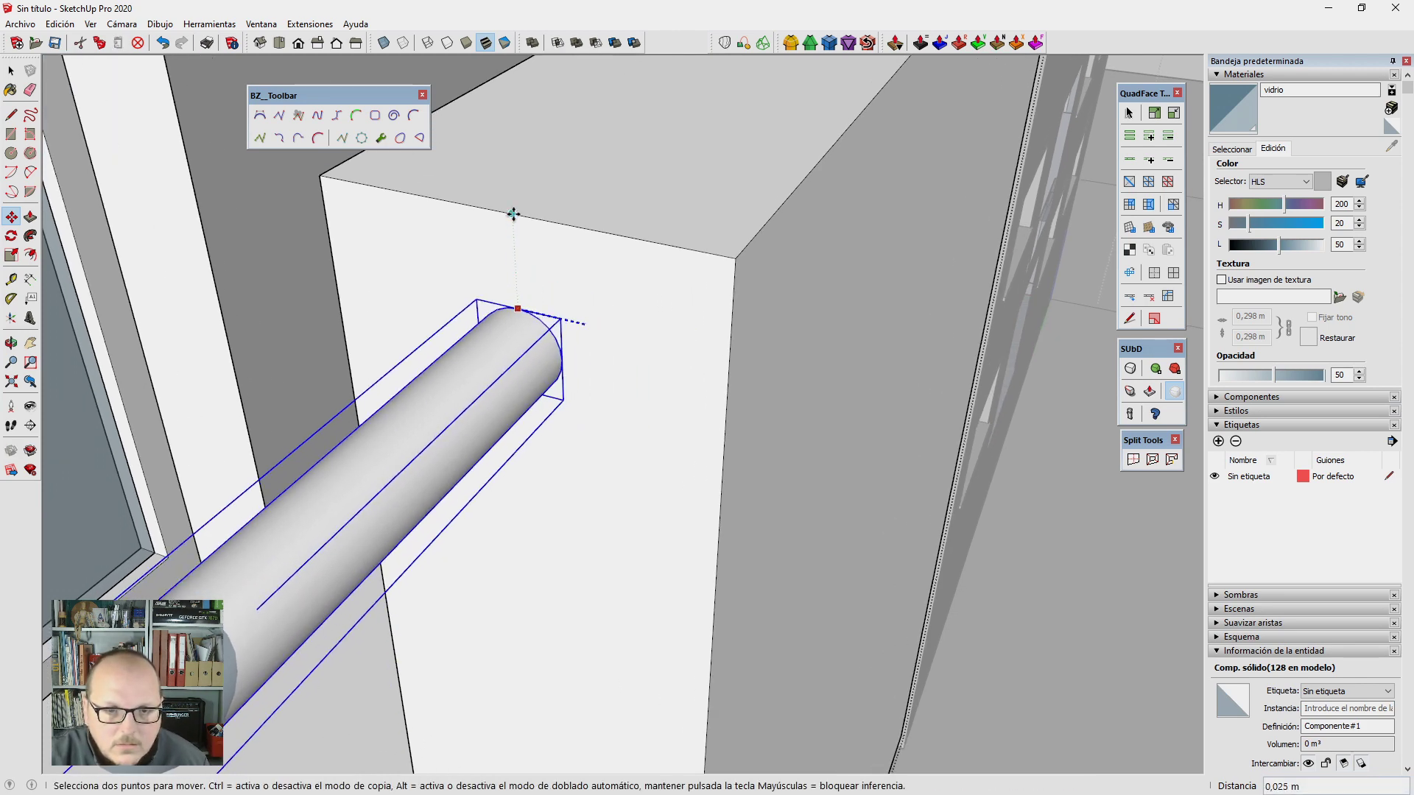
{"action": "mouse_move", "coordinate": [508, 212]}
{"action": "middle_mouse_down"}
{"action": "mouse_move", "coordinate": [611, 202]}
{"action": "mouse_move", "coordinate": [553, 45]}
{"action": "mouse_move", "coordinate": [615, 243]}
{"action": "mouse_move", "coordinate": [552, 231]}
{"action": "mouse_move", "coordinate": [576, 236]}
{"action": "mouse_move", "coordinate": [601, 306]}
{"action": "mouse_move", "coordinate": [586, 190]}
{"action": "mouse_move", "coordinate": [506, 508]}
{"action": "middle_mouse_up"}
{"action": "key", "text": "space"}
Step: Copy the rod down to the ledge and array it into four evenly spaced rods with 4/
{"action": "key", "text": "l"}
{"action": "key", "text": "m"}
{"action": "key", "text": "ctrl"}
{"action": "left_click", "coordinate": [583, 233]}
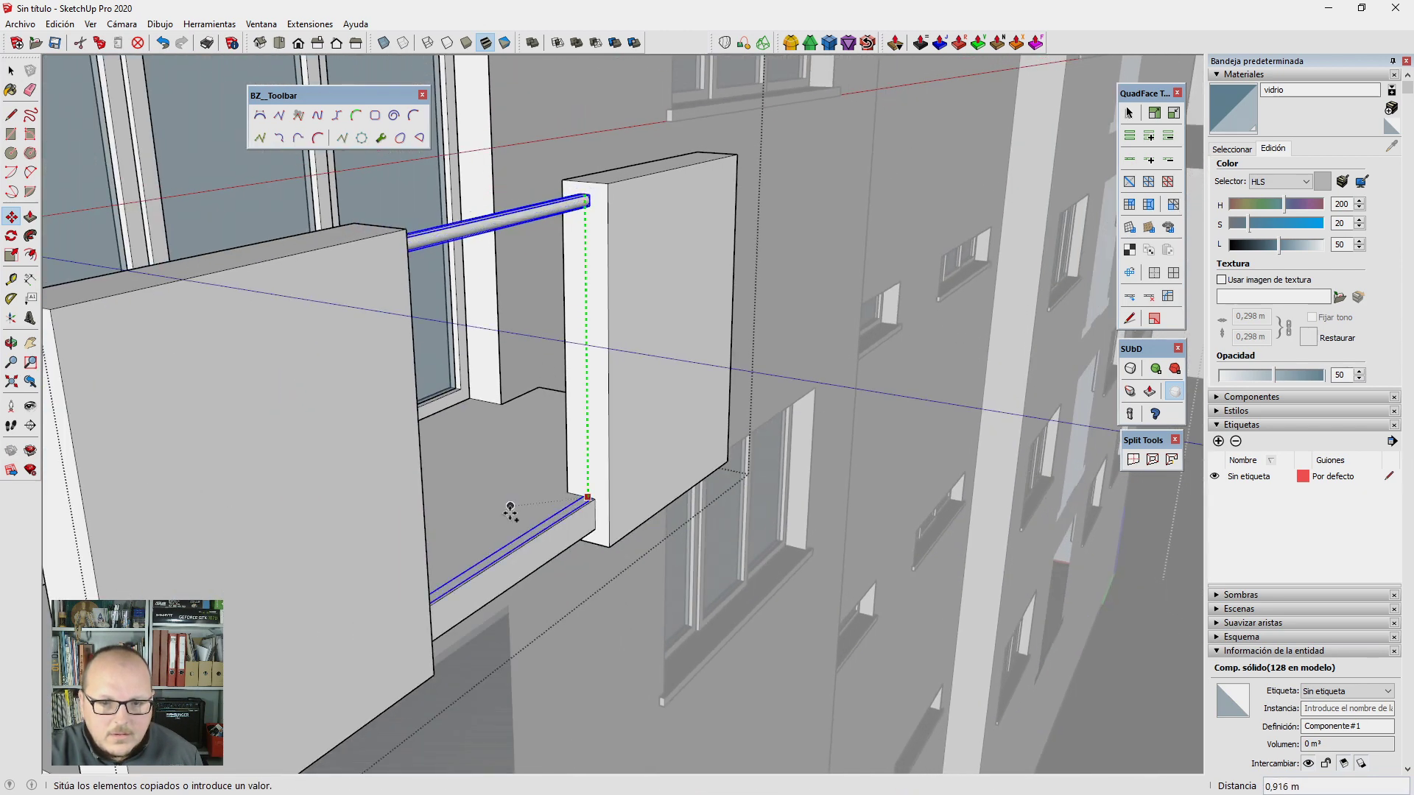
{"action": "left_click", "coordinate": [507, 514]}
{"action": "type", "text": "4/"}
{"action": "key", "text": "Return"}
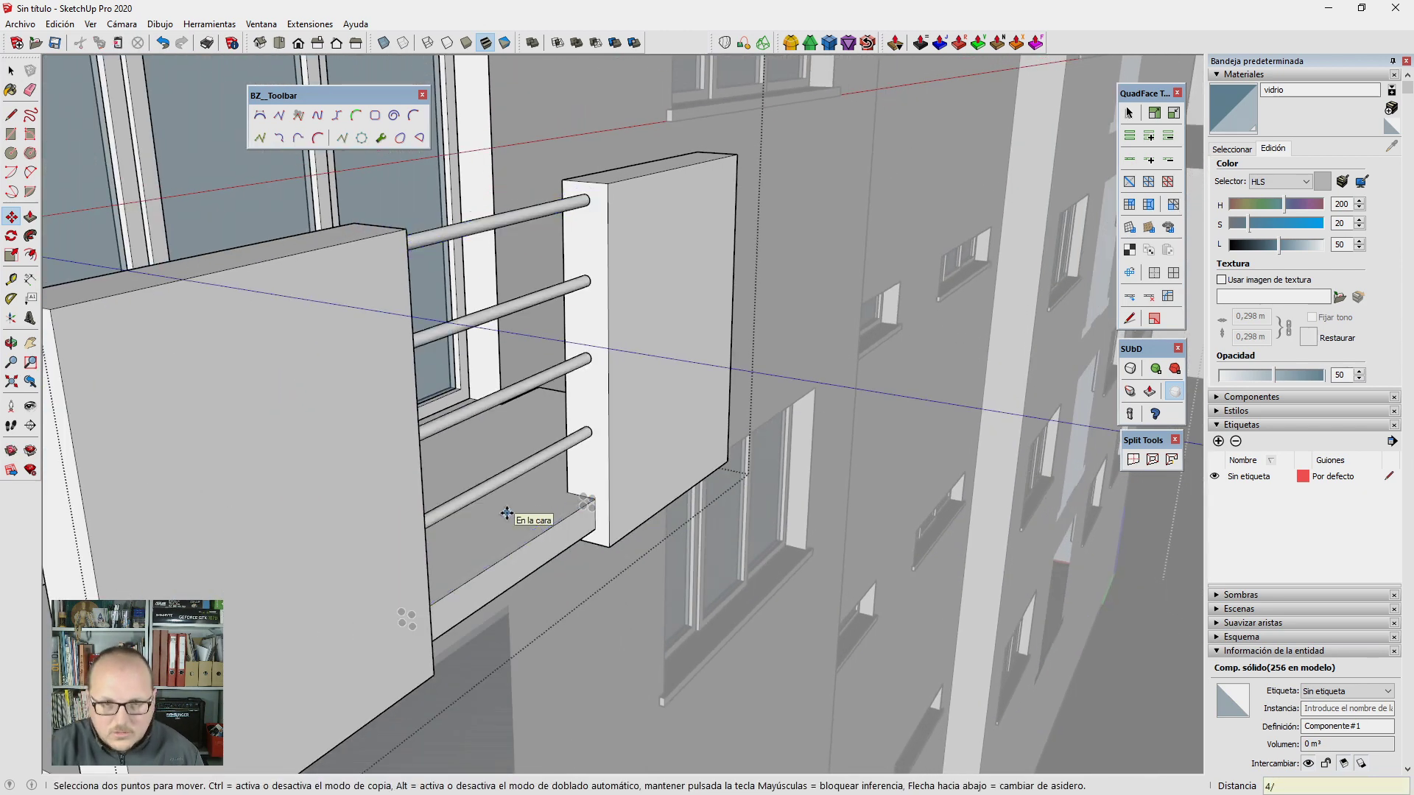
{"action": "key", "text": "space"}
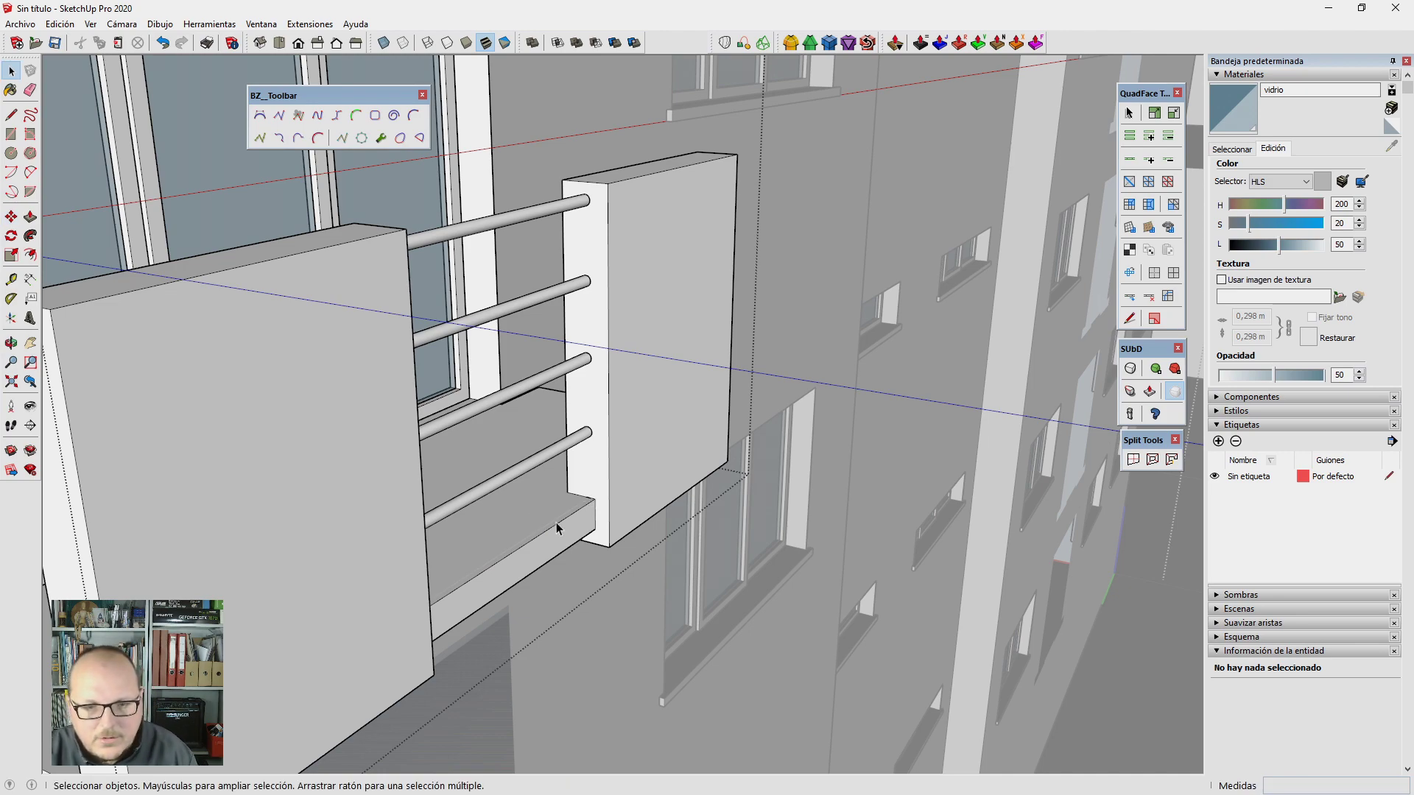
Step: Check the bottom rod beneath the sill using X-ray view, then view the whole balcony
{"action": "triple_click", "coordinate": [556, 528]}
{"action": "middle_click_drag", "start_coordinate": [556, 529], "coordinate": [285, 585]}
{"action": "left_click", "coordinate": [562, 523]}
{"action": "key", "text": "x"}
{"action": "key", "text": "space"}
{"action": "left_click", "coordinate": [282, 582]}
{"action": "left_click", "coordinate": [498, 570]}
{"action": "mouse_move", "coordinate": [498, 571]}
{"action": "middle_mouse_down"}
{"action": "mouse_move", "coordinate": [707, 482]}
{"action": "mouse_move", "coordinate": [595, 454]}
{"action": "middle_mouse_up"}
Step: Select the four rods and copy them over to the left balcony block
{"action": "key", "text": "x"}
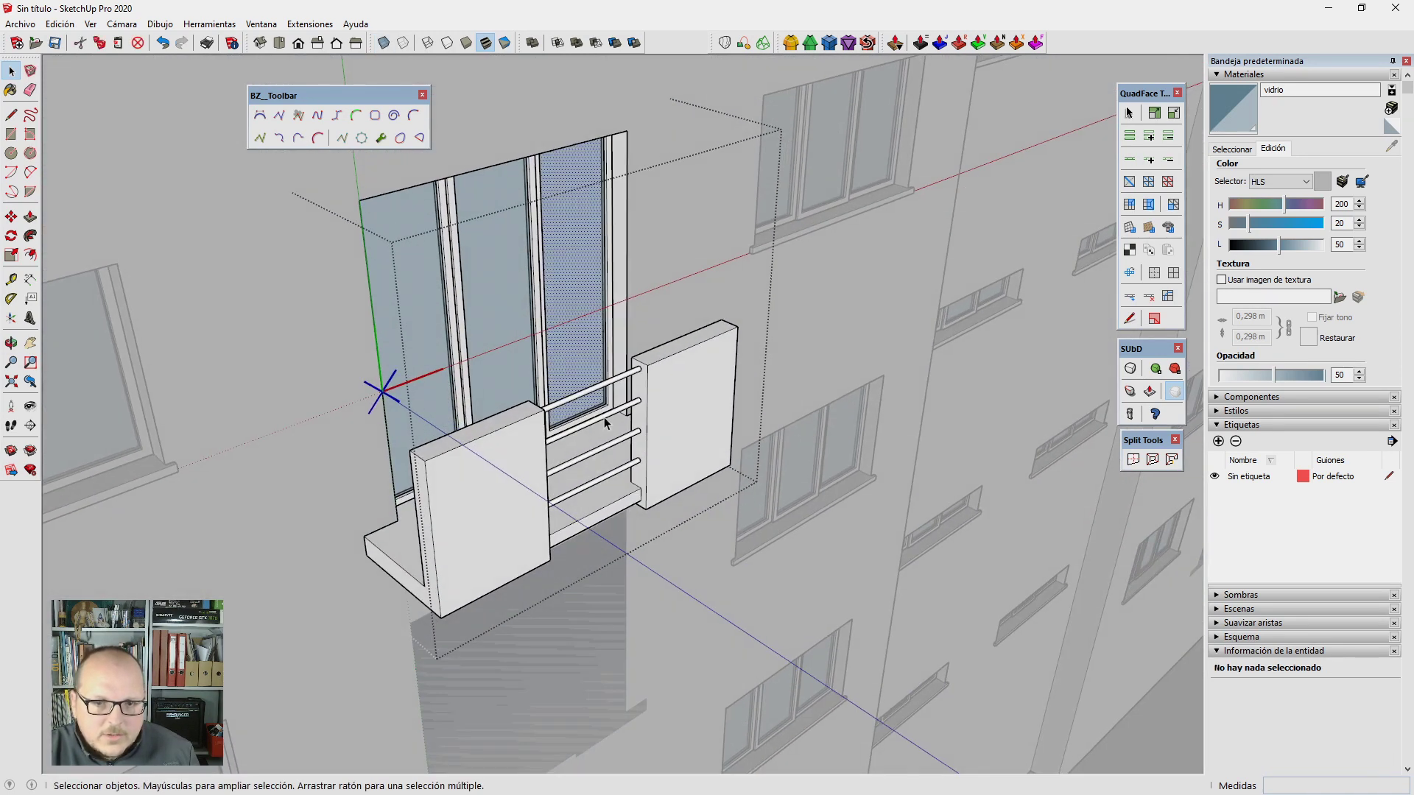
{"action": "left_click", "coordinate": [603, 418]}
{"action": "left_click", "coordinate": [619, 379]}
{"action": "left_click", "coordinate": [620, 413], "text": "shift"}
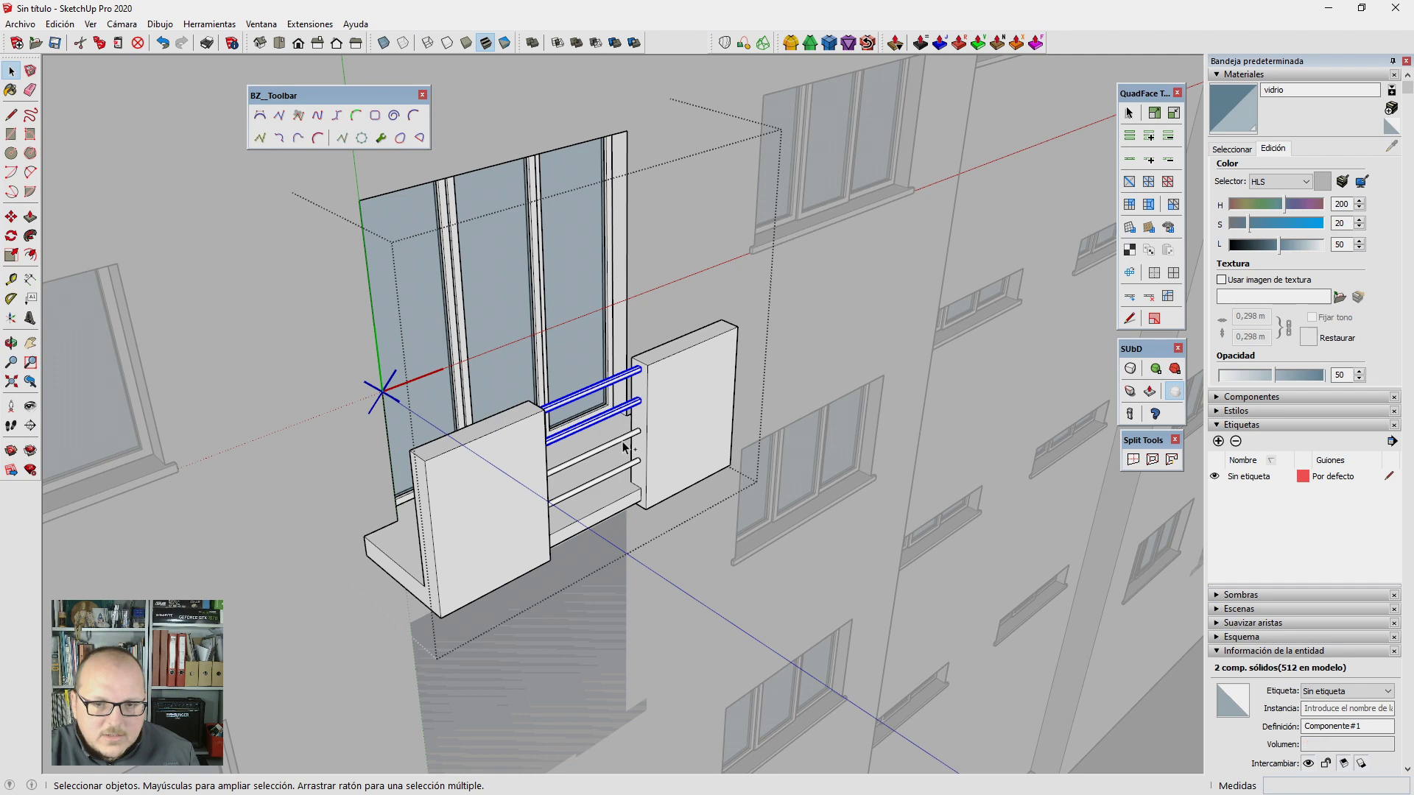
{"action": "left_click", "coordinate": [627, 472], "text": "shift"}
{"action": "scroll", "coordinate": [633, 467], "scroll_direction": "up", "scroll_amount": 2}
{"action": "key", "text": "m"}
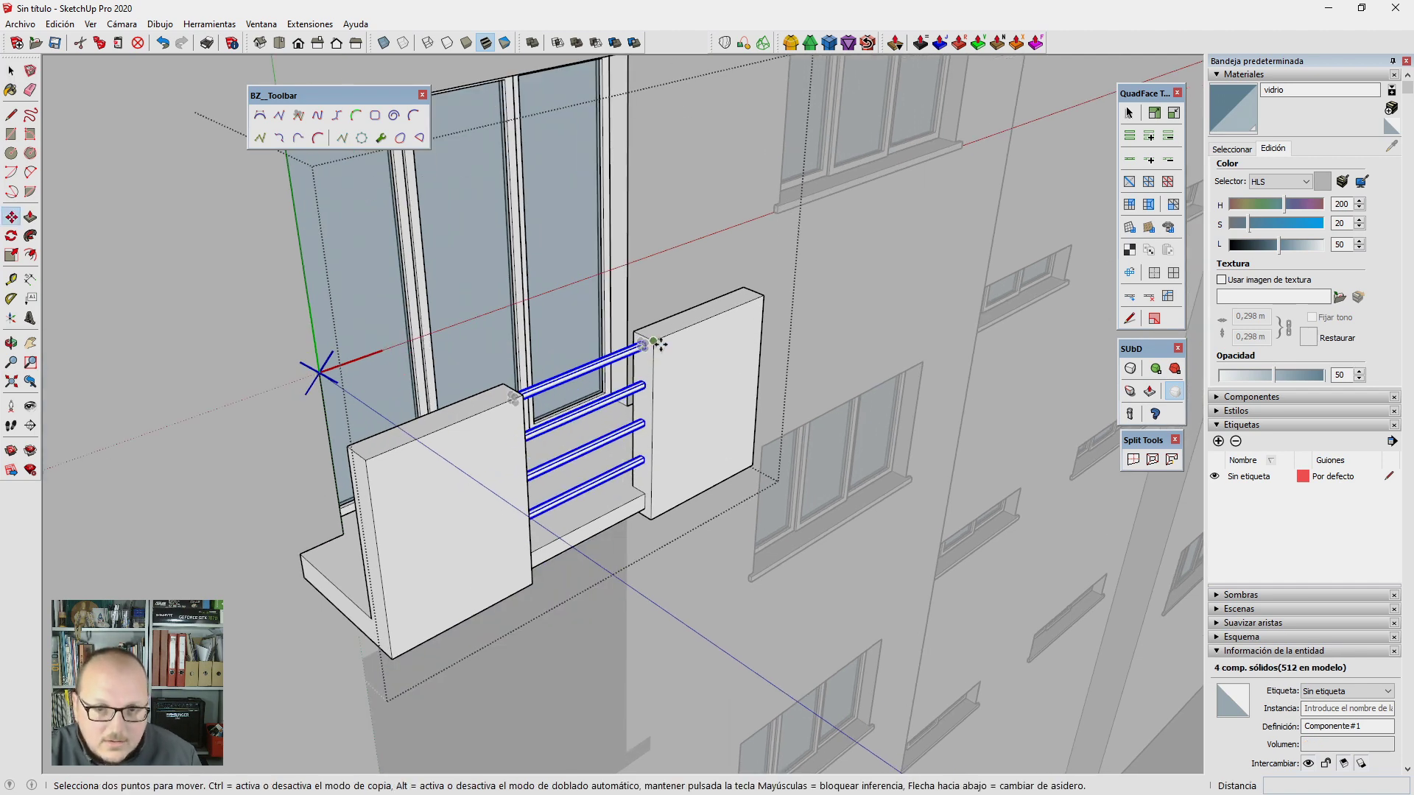
{"action": "left_click", "coordinate": [654, 341]}
{"action": "key", "text": "ctrl"}
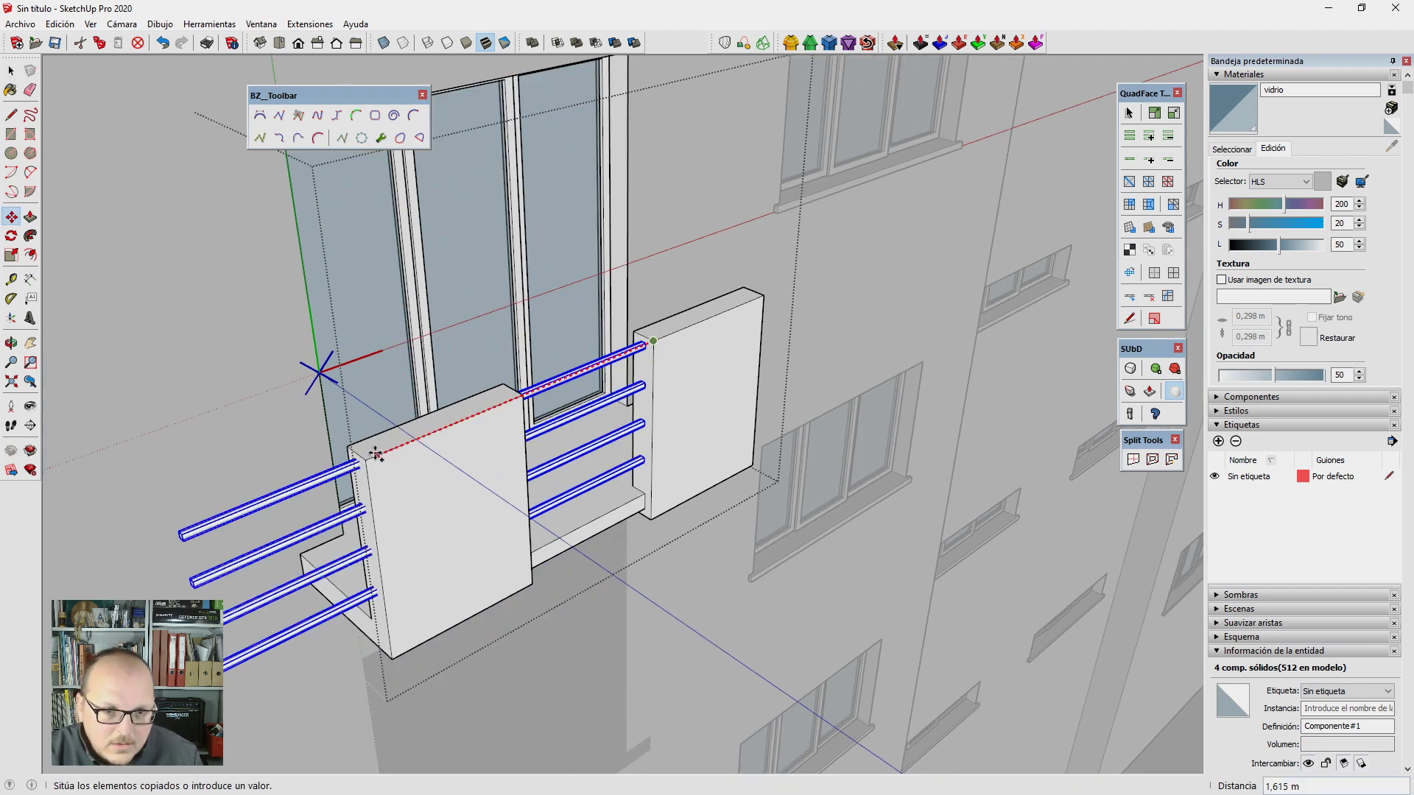
{"action": "left_click", "coordinate": [372, 458]}
{"action": "middle_click_drag", "start_coordinate": [372, 458], "coordinate": [388, 498]}
{"action": "scroll", "coordinate": [363, 451], "scroll_direction": "up", "scroll_amount": 3}
Step: Rotate the copied rods 90° about the block corner and scale them shorter
{"action": "key", "text": "q"}
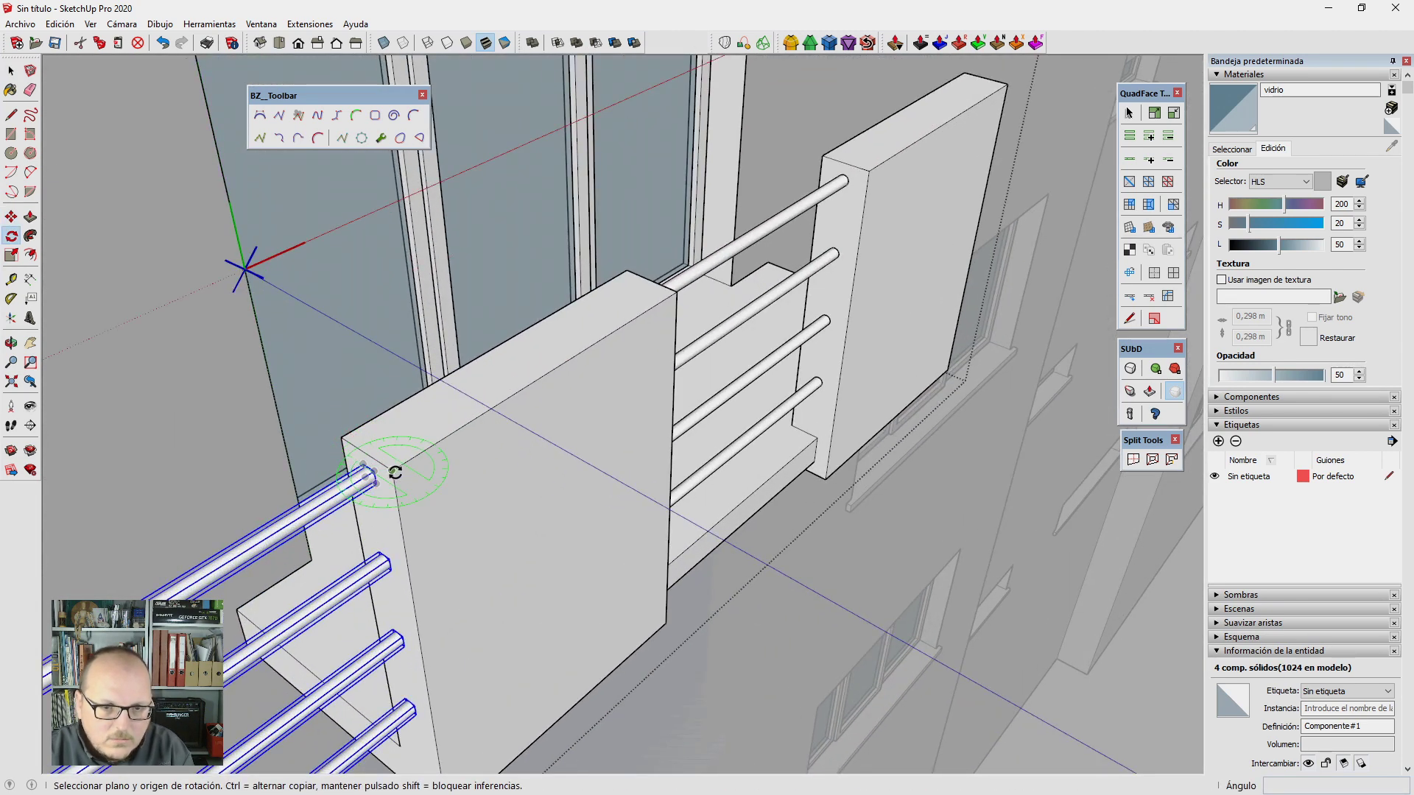
{"action": "left_click", "coordinate": [392, 470]}
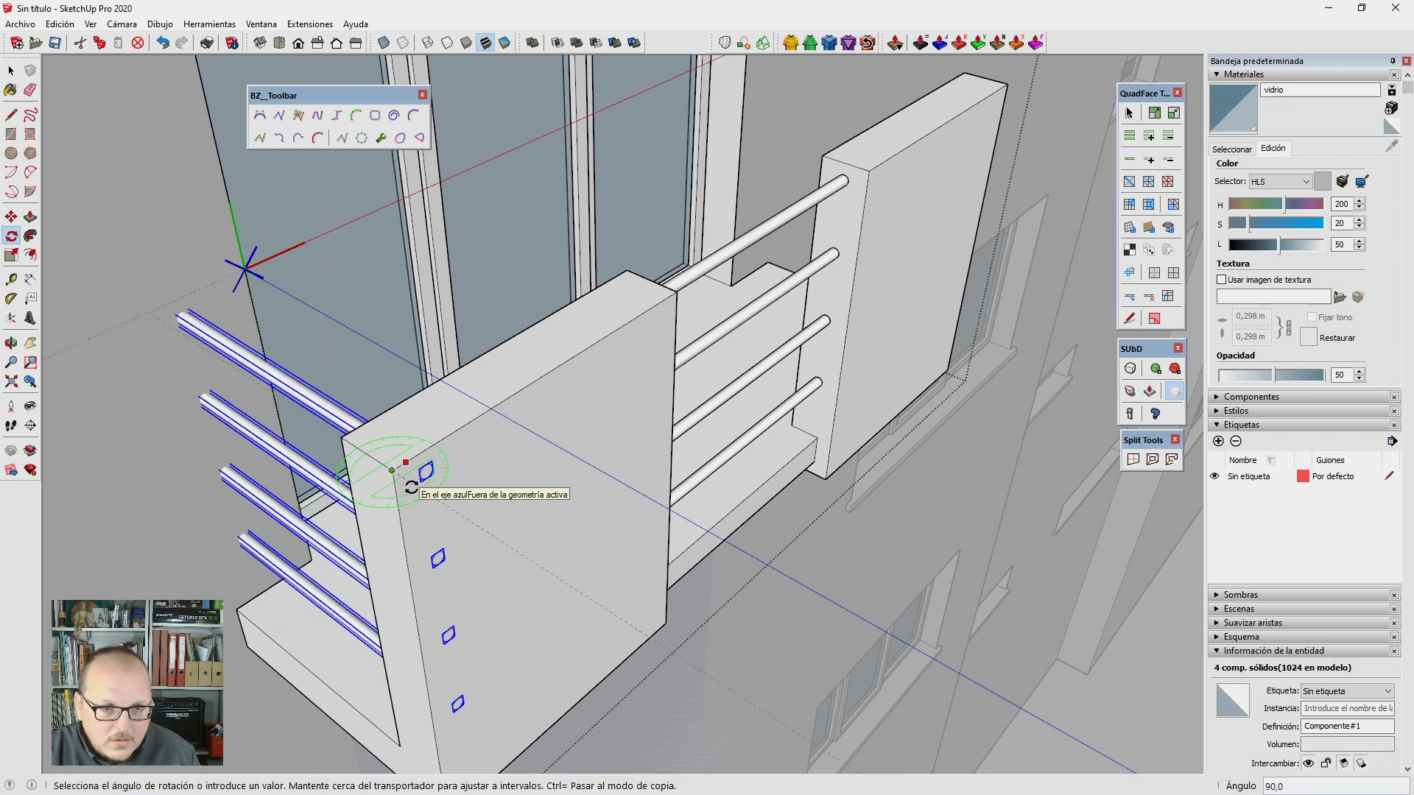
{"action": "left_click", "coordinate": [411, 488]}
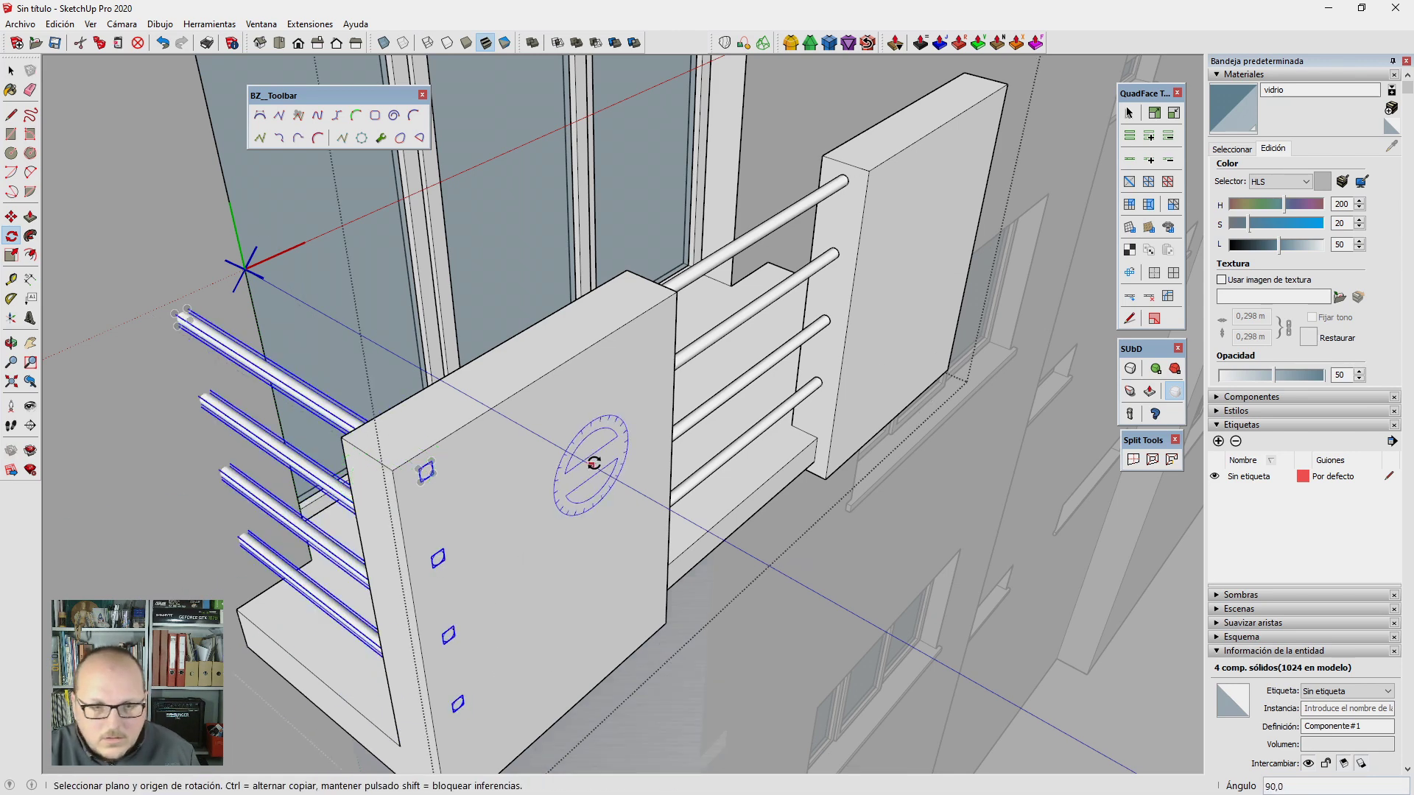
{"action": "middle_click_drag", "start_coordinate": [584, 473], "coordinate": [303, 475]}
{"action": "key", "text": "s"}
{"action": "mouse_move", "coordinate": [302, 475]}
{"action": "left_mouse_down"}
{"action": "mouse_move", "coordinate": [330, 648]}
{"action": "mouse_move", "coordinate": [511, 457]}
{"action": "left_mouse_up"}
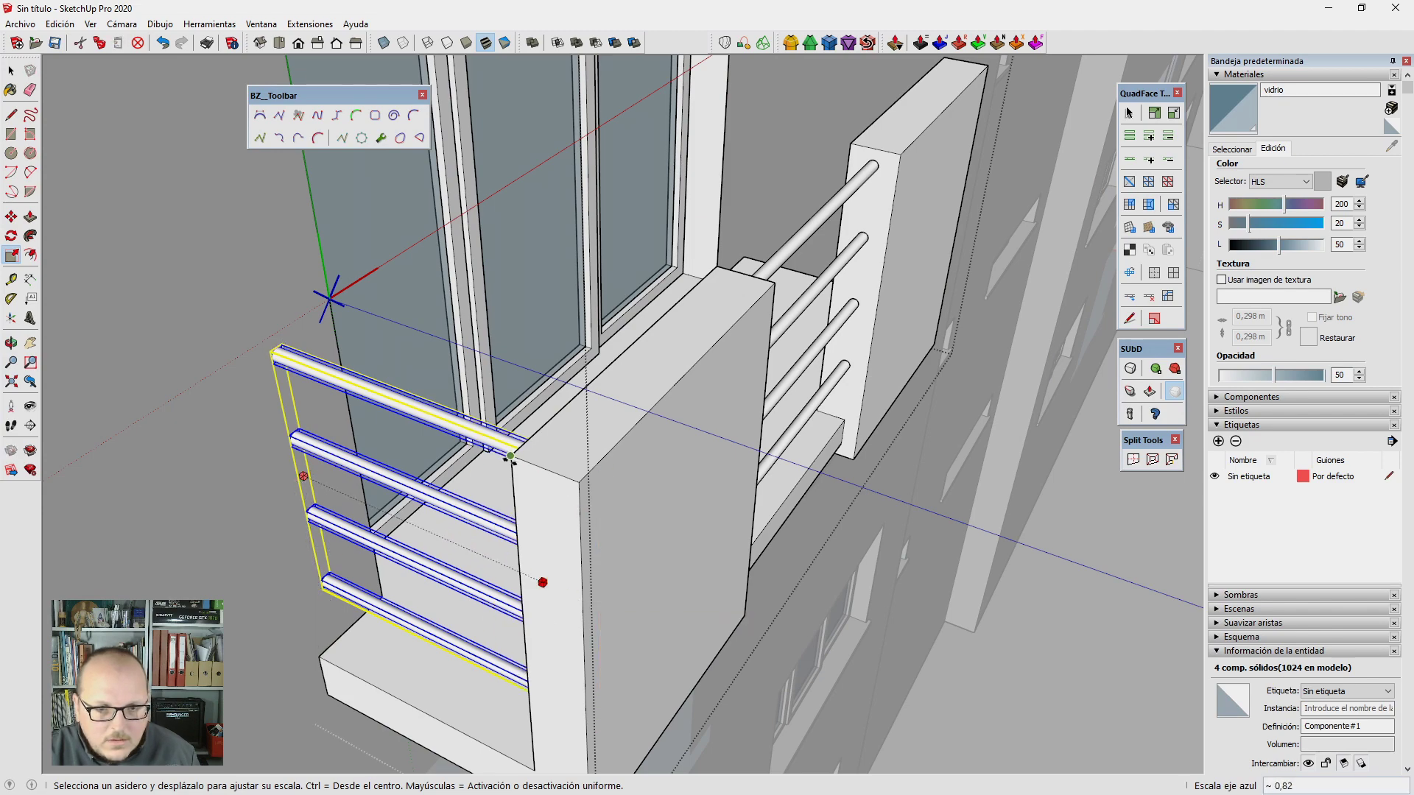
{"action": "left_click", "coordinate": [511, 458]}
Step: Shift the side rods 5cm into place beside the left block
{"action": "key", "text": "space"}
{"action": "mouse_move", "coordinate": [527, 472]}
{"action": "middle_mouse_down"}
{"action": "mouse_move", "coordinate": [503, 612]}
{"action": "mouse_move", "coordinate": [593, 515]}
{"action": "mouse_move", "coordinate": [489, 356]}
{"action": "middle_mouse_up"}
{"action": "key", "text": "m"}
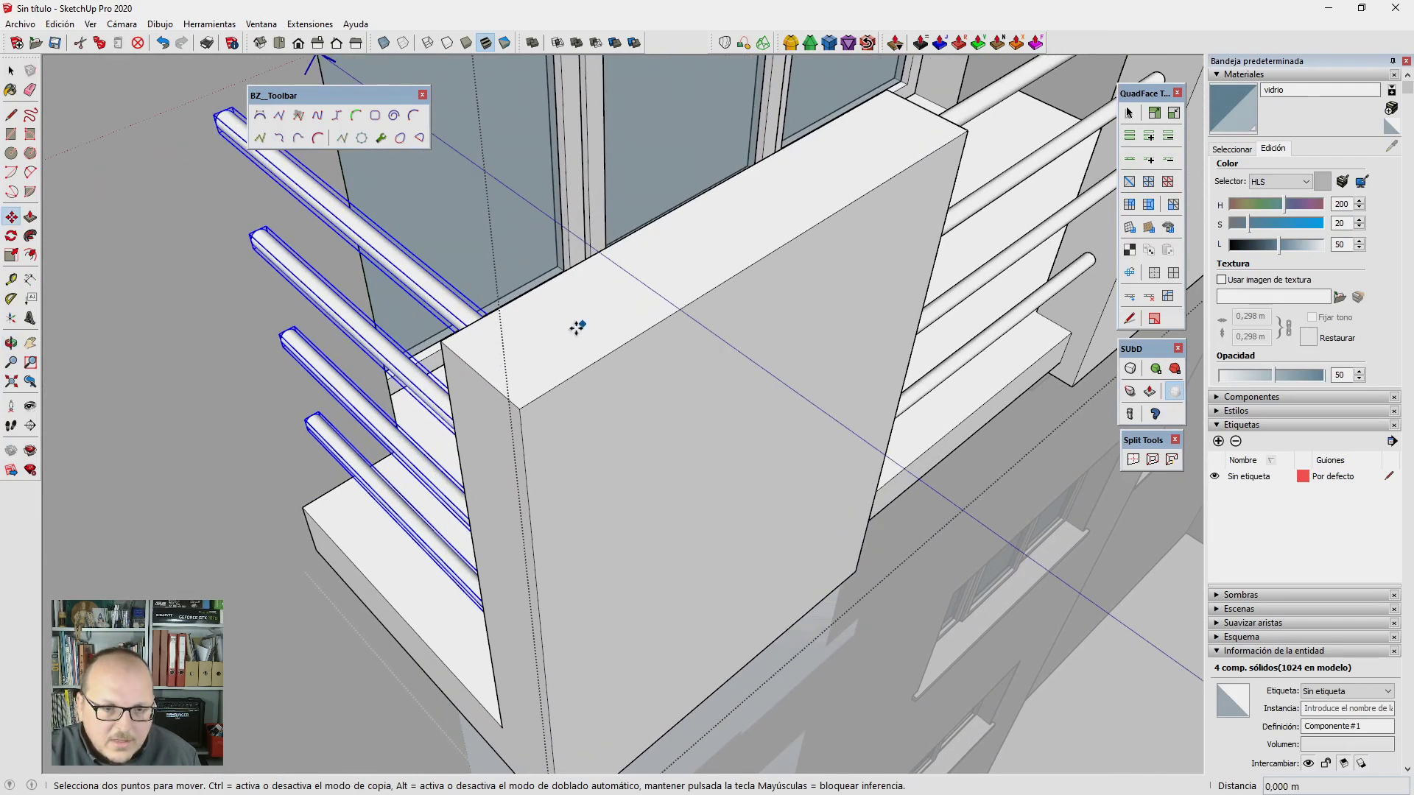
{"action": "left_click", "coordinate": [578, 322]}
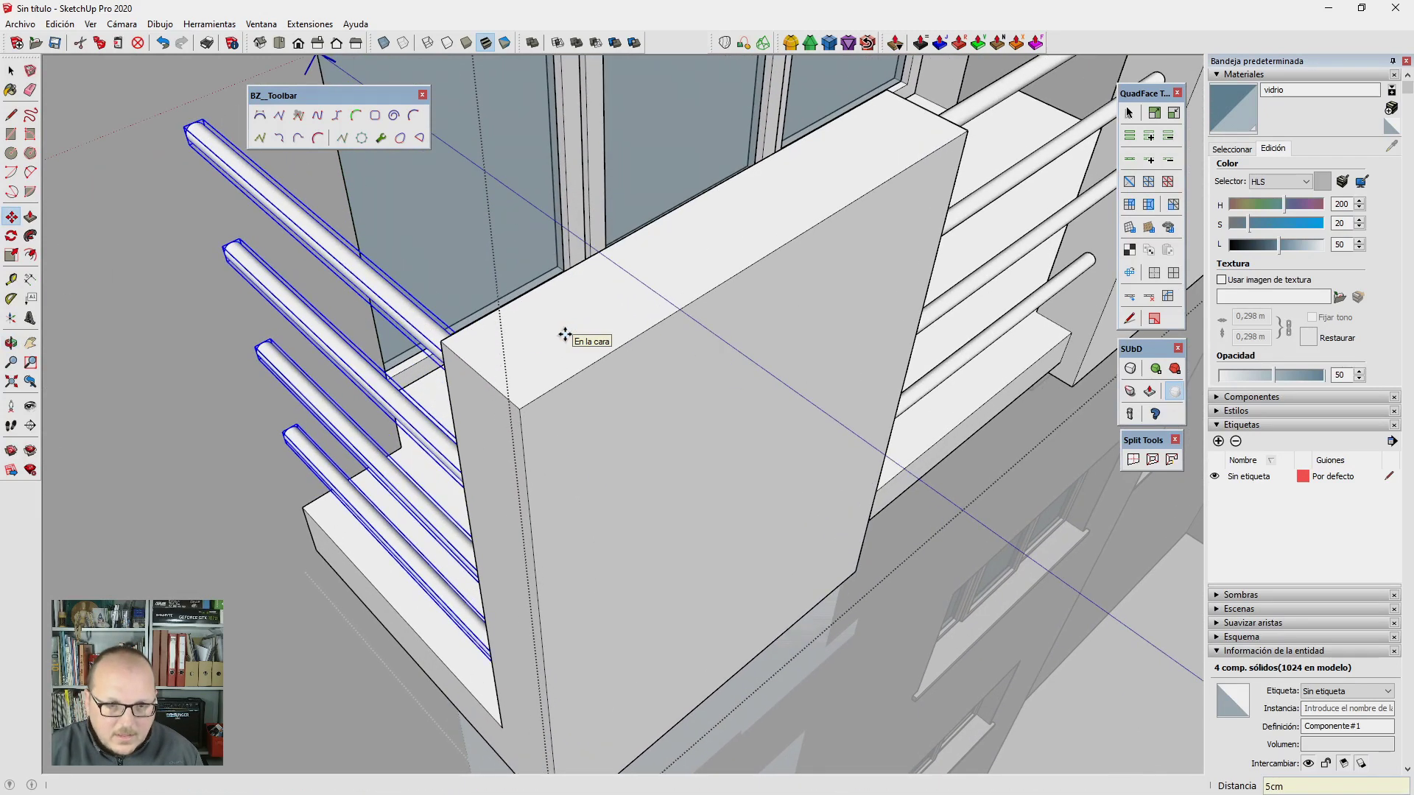
{"action": "key", "text": "space"}
{"action": "middle_click_drag", "start_coordinate": [550, 325], "coordinate": [712, 422]}
Step: Draw a helper edge across the balcony and mirror it with the side rails using scale -1 on red
{"action": "key", "text": "l"}
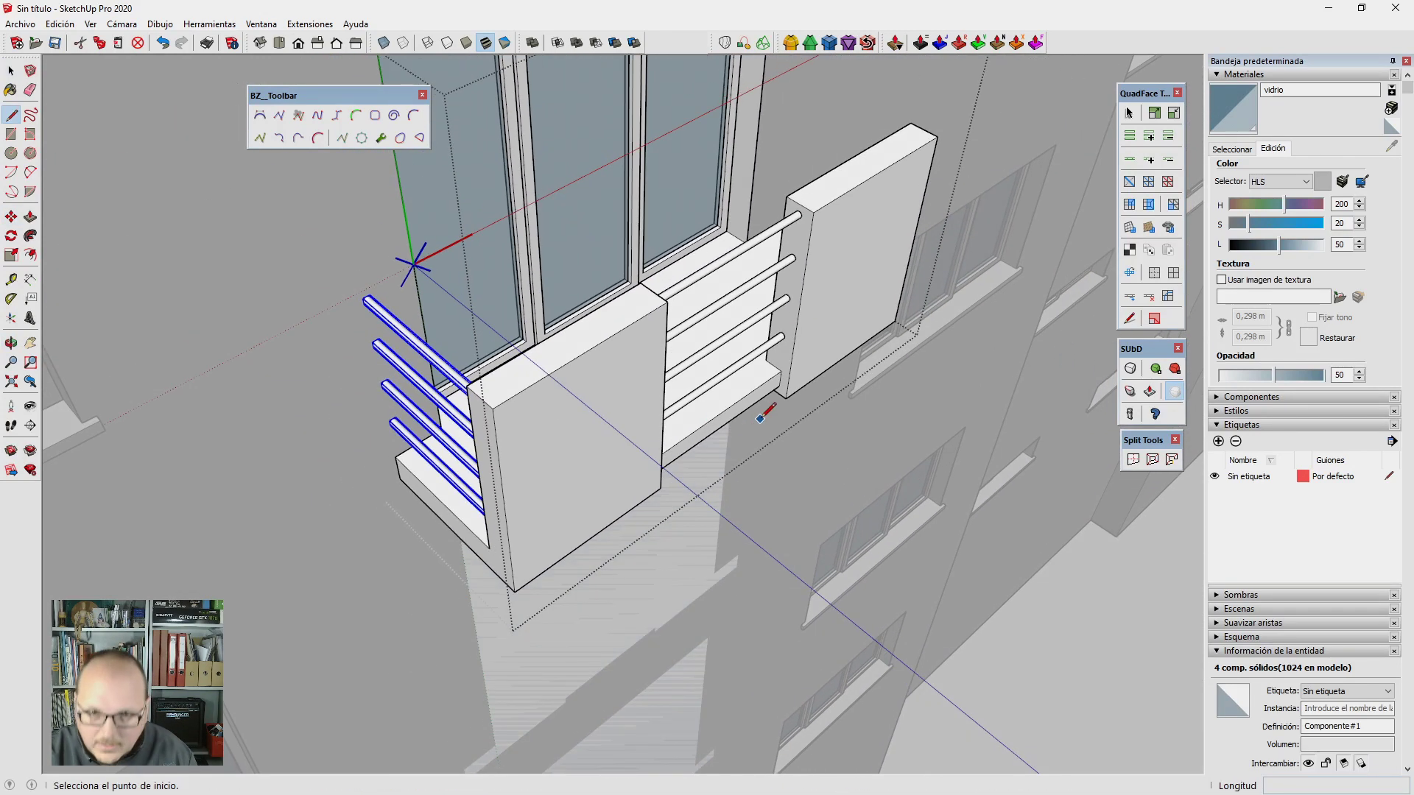
{"action": "left_click", "coordinate": [720, 414]}
{"action": "left_click", "coordinate": [836, 501]}
{"action": "key", "text": "space"}
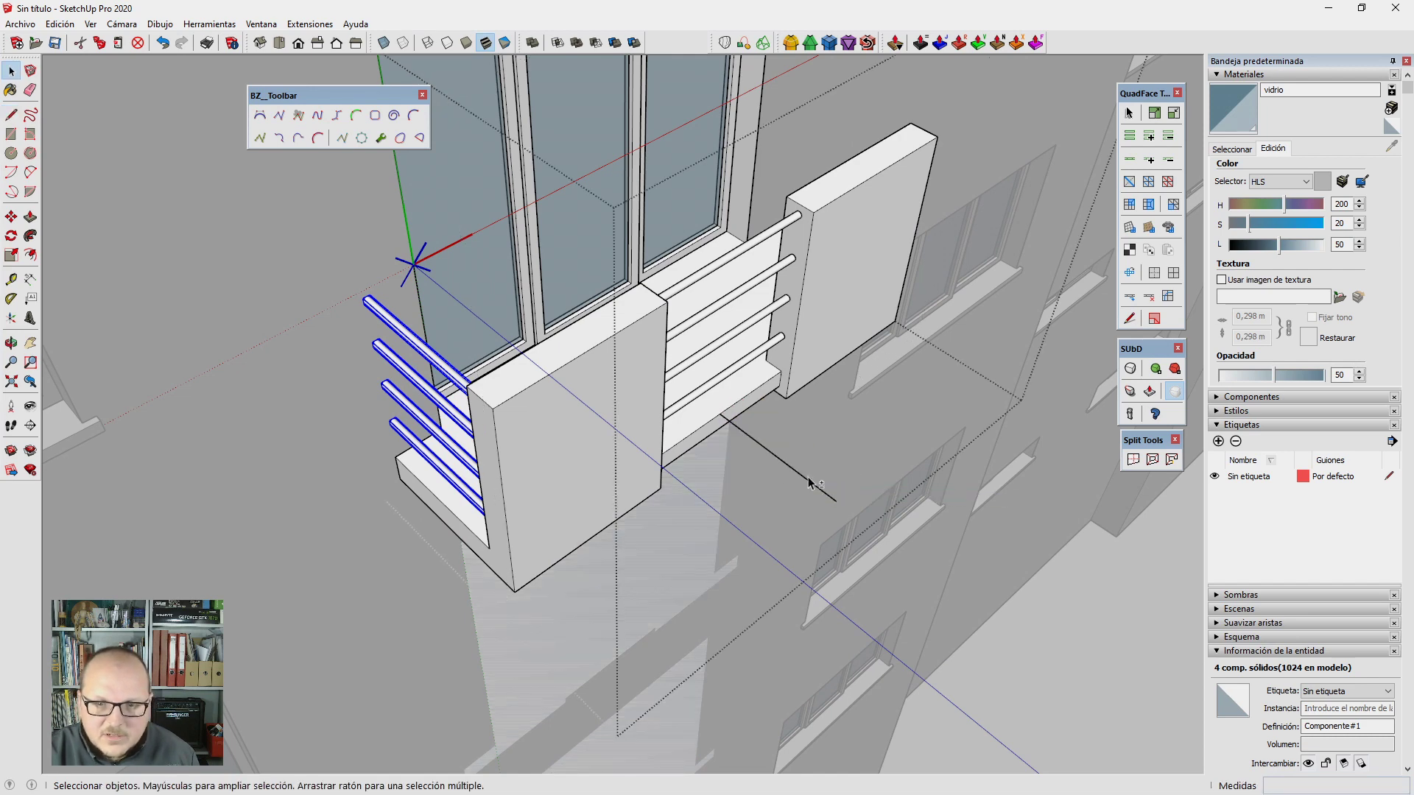
{"action": "left_click", "coordinate": [817, 494], "text": "shift"}
{"action": "key", "text": "s"}
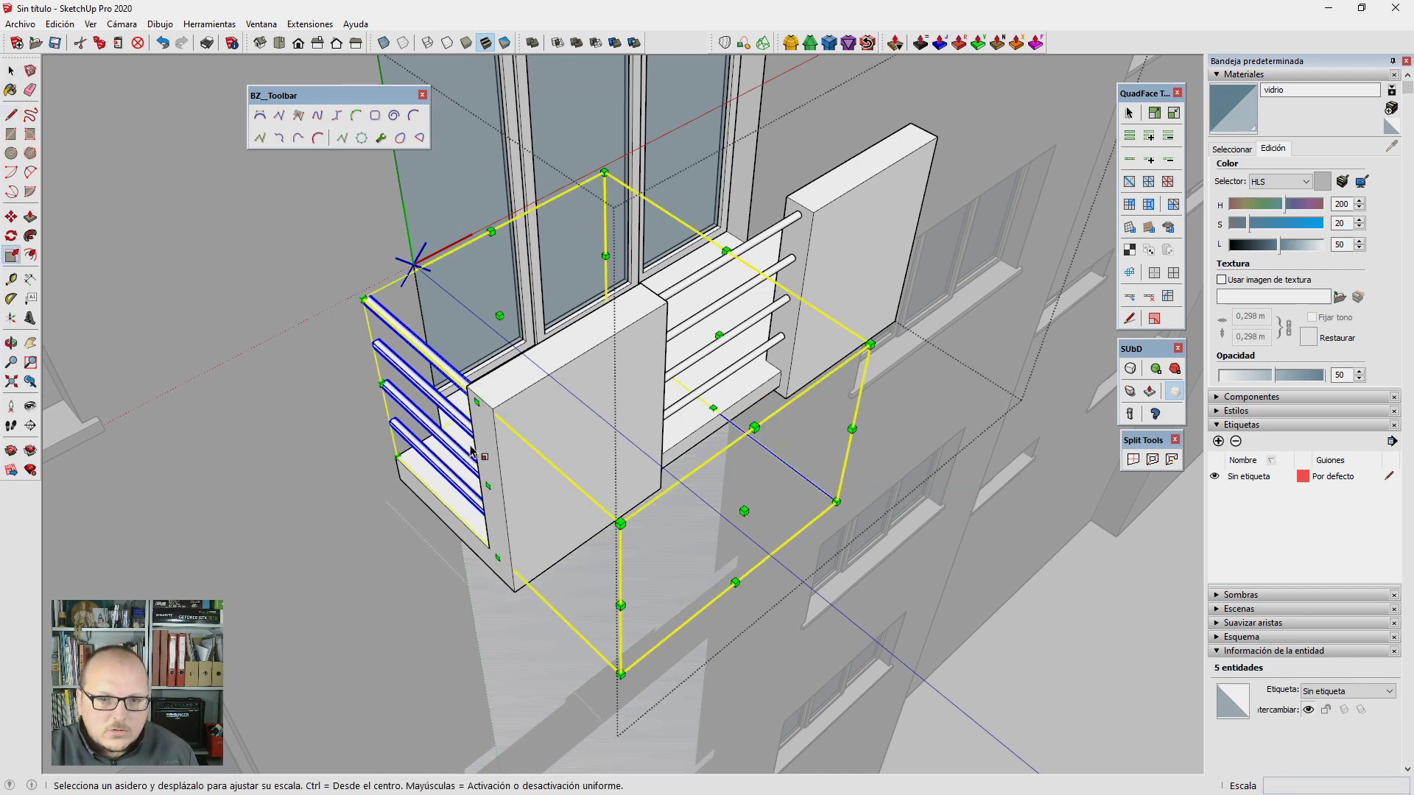
{"action": "left_click_drag", "start_coordinate": [486, 483], "coordinate": [490, 484]}
{"action": "type", "text": "-1"}
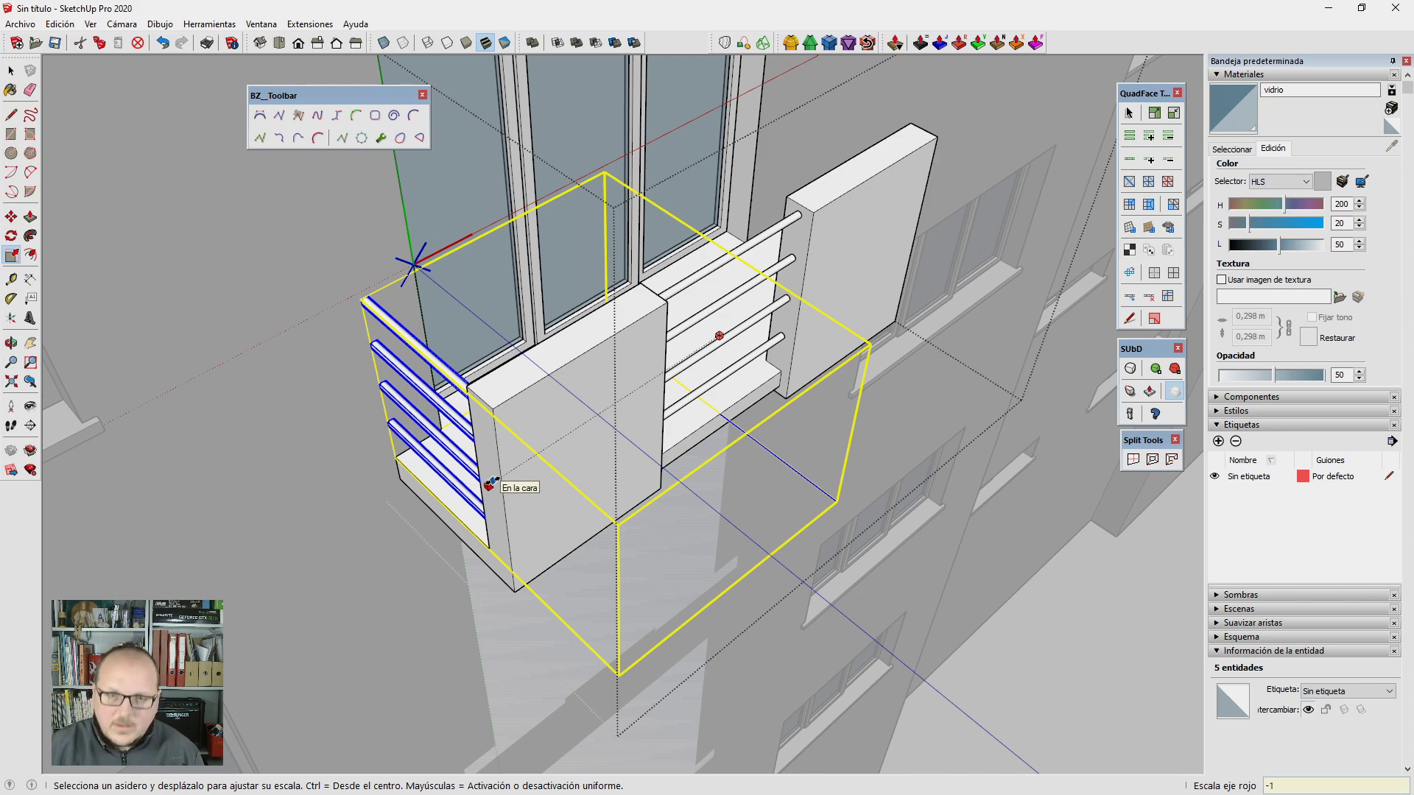
{"action": "key", "text": "Return"}
{"action": "key", "text": "space"}
Step: Erase the helper edge and orbit around to view the whole building's facade
{"action": "key", "text": "e"}
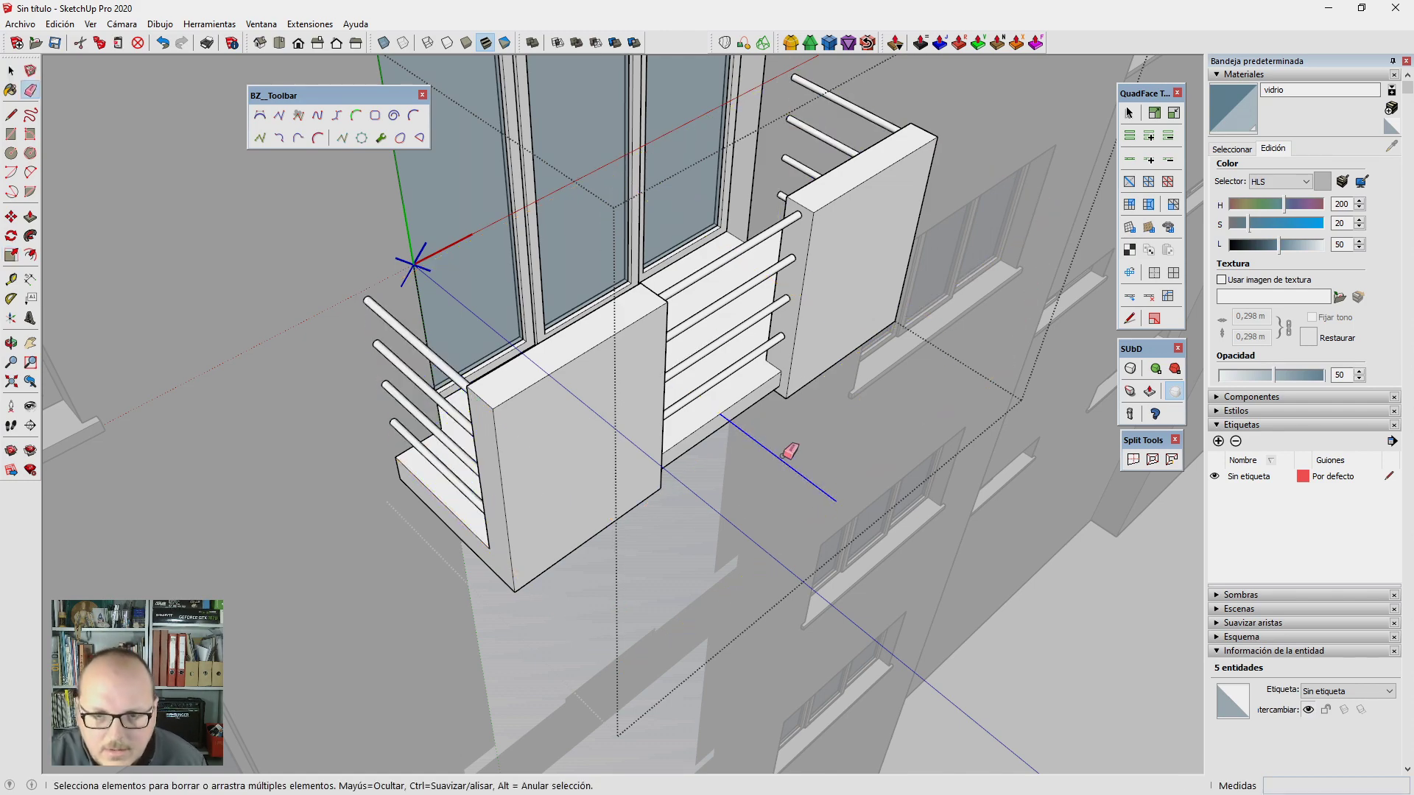
{"action": "scroll", "coordinate": [790, 452], "scroll_direction": "down", "scroll_amount": 5}
{"action": "middle_click_drag", "start_coordinate": [622, 479], "coordinate": [626, 401]}
{"action": "key", "text": "space"}
{"action": "scroll", "coordinate": [626, 387], "scroll_direction": "up", "scroll_amount": 4}
{"action": "scroll", "coordinate": [665, 259], "scroll_direction": "up", "scroll_amount": 3}
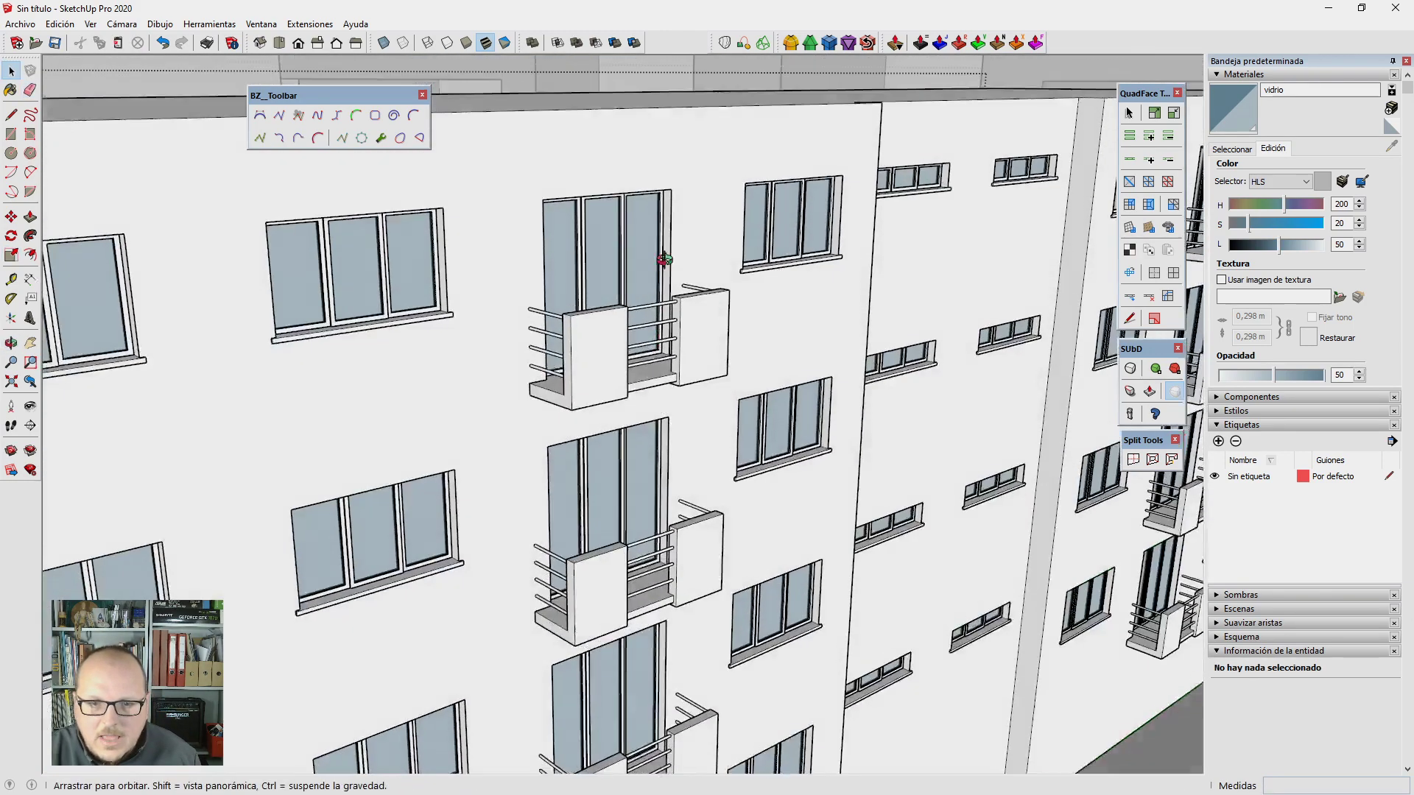
{"action": "scroll", "coordinate": [665, 259], "scroll_direction": "down", "scroll_amount": 4}
{"action": "middle_click_drag", "start_coordinate": [665, 259], "coordinate": [694, 413]}
{"action": "key", "text": "space"}
{"action": "scroll", "coordinate": [620, 208], "scroll_direction": "up", "scroll_amount": 4}
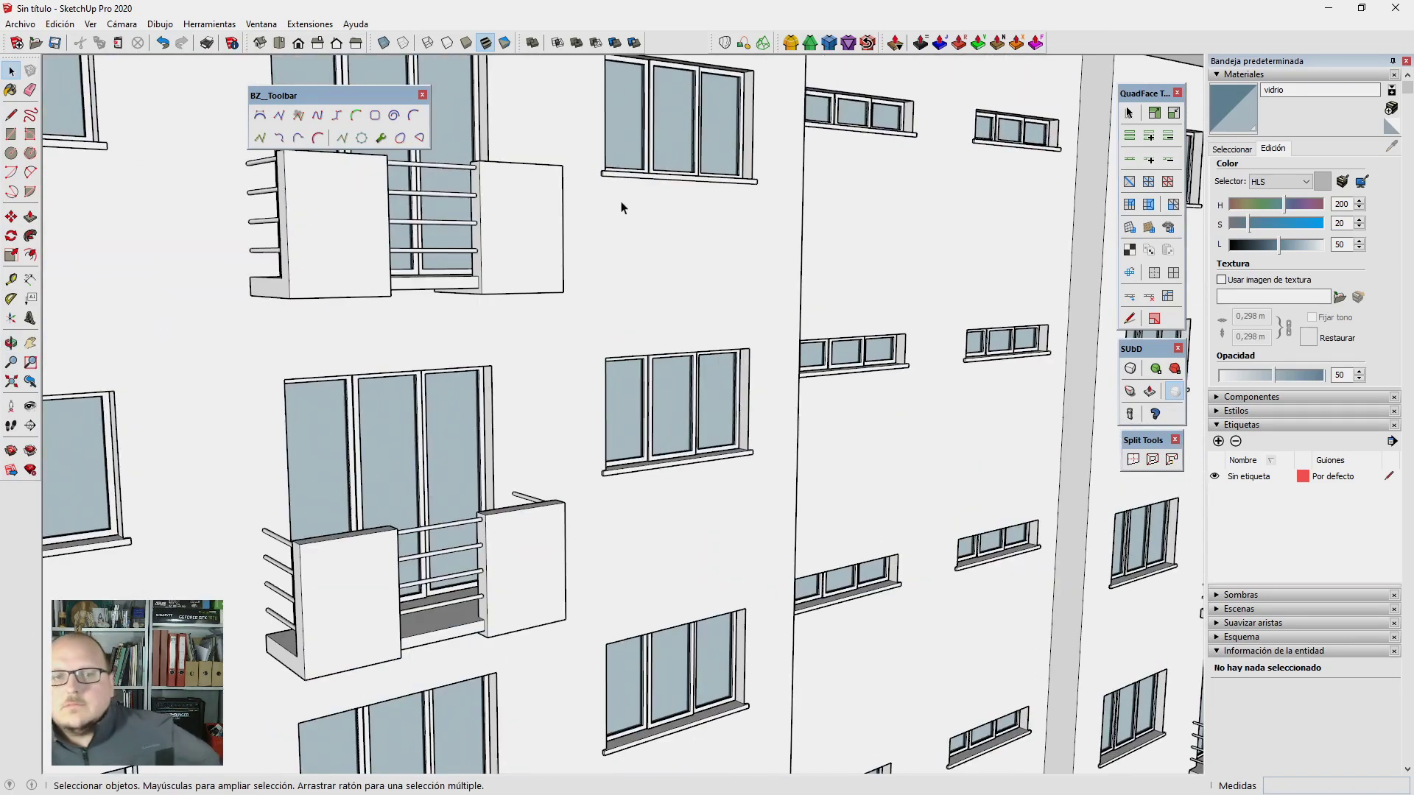
{"action": "scroll", "coordinate": [620, 208], "scroll_direction": "down", "scroll_amount": 4}
{"action": "mouse_move", "coordinate": [621, 207]}
{"action": "middle_mouse_down"}
{"action": "mouse_move", "coordinate": [495, 221]}
{"action": "mouse_move", "coordinate": [466, 179]}
{"action": "middle_mouse_up"}
{"action": "scroll", "coordinate": [365, 181], "scroll_direction": "up", "scroll_amount": 4}
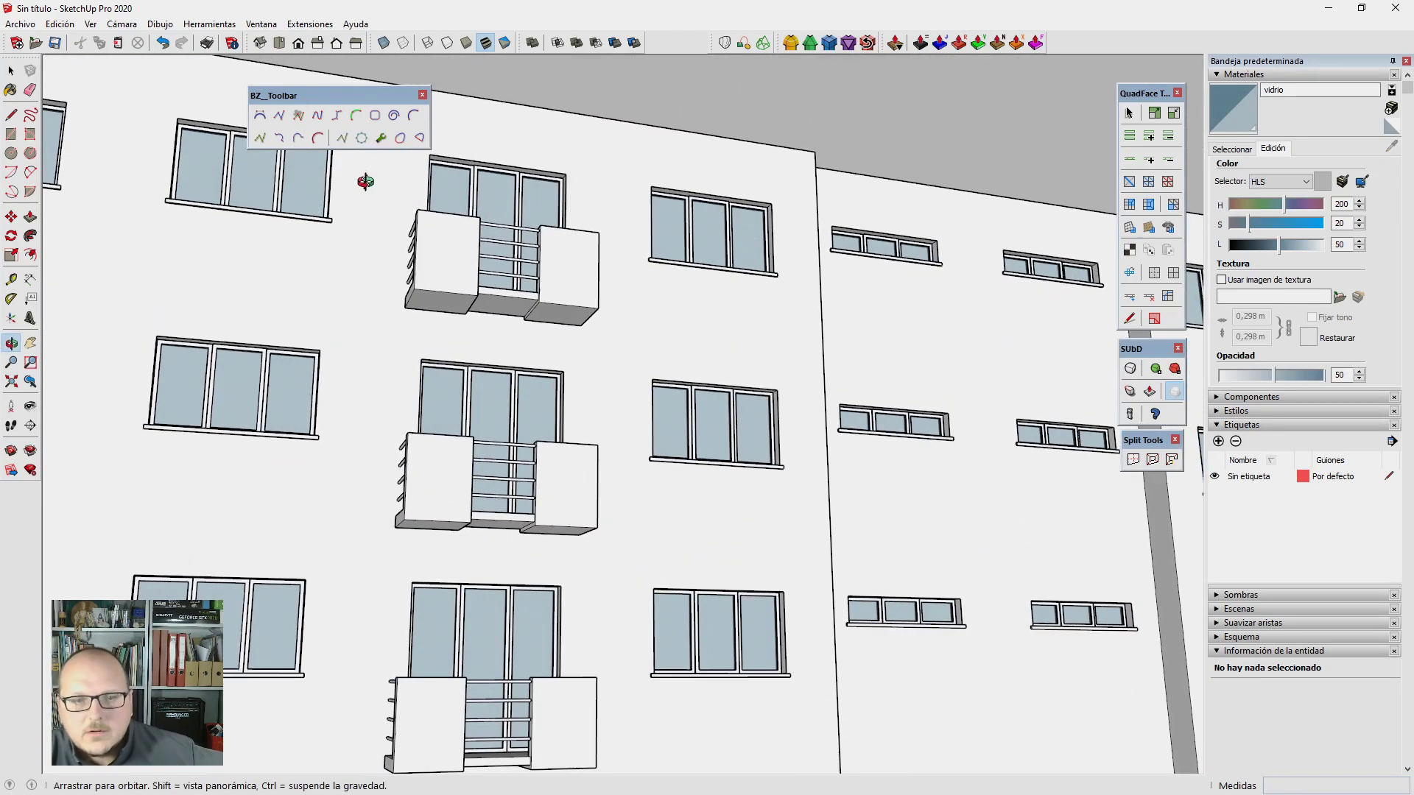
{"action": "scroll", "coordinate": [366, 182], "scroll_direction": "down", "scroll_amount": 4}
{"action": "key", "text": "space"}
{"action": "mouse_move", "coordinate": [366, 182]}
{"action": "middle_mouse_down"}
{"action": "mouse_move", "coordinate": [708, 439]}
{"action": "mouse_move", "coordinate": [616, 401]}
{"action": "mouse_move", "coordinate": [641, 480]}
{"action": "middle_mouse_up"}
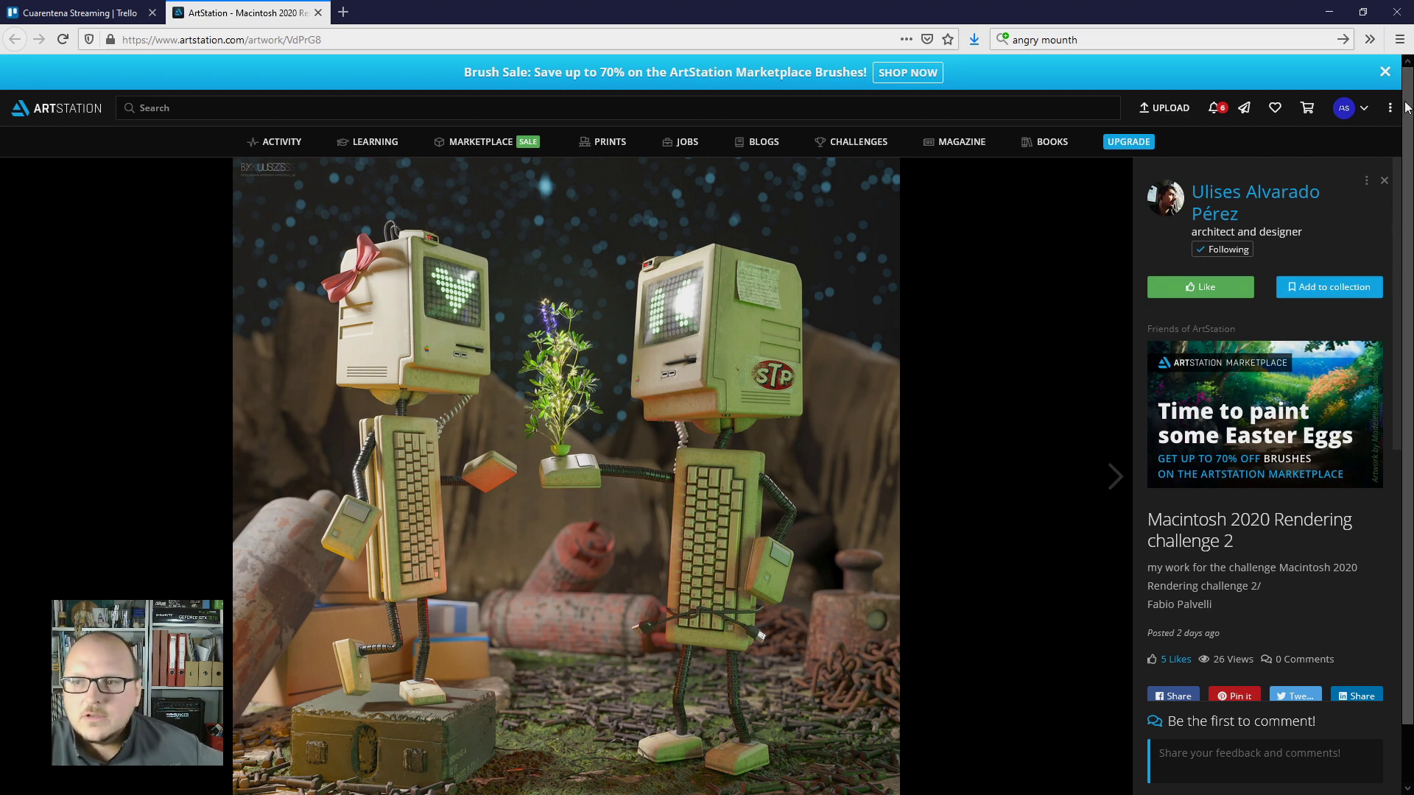
Step: Dismiss the ArtStation brush sale banner and minimize Firefox to return to SketchUp
{"action": "left_click", "coordinate": [1388, 75]}
{"action": "scroll", "coordinate": [889, 444], "scroll_direction": "down", "scroll_amount": 1}
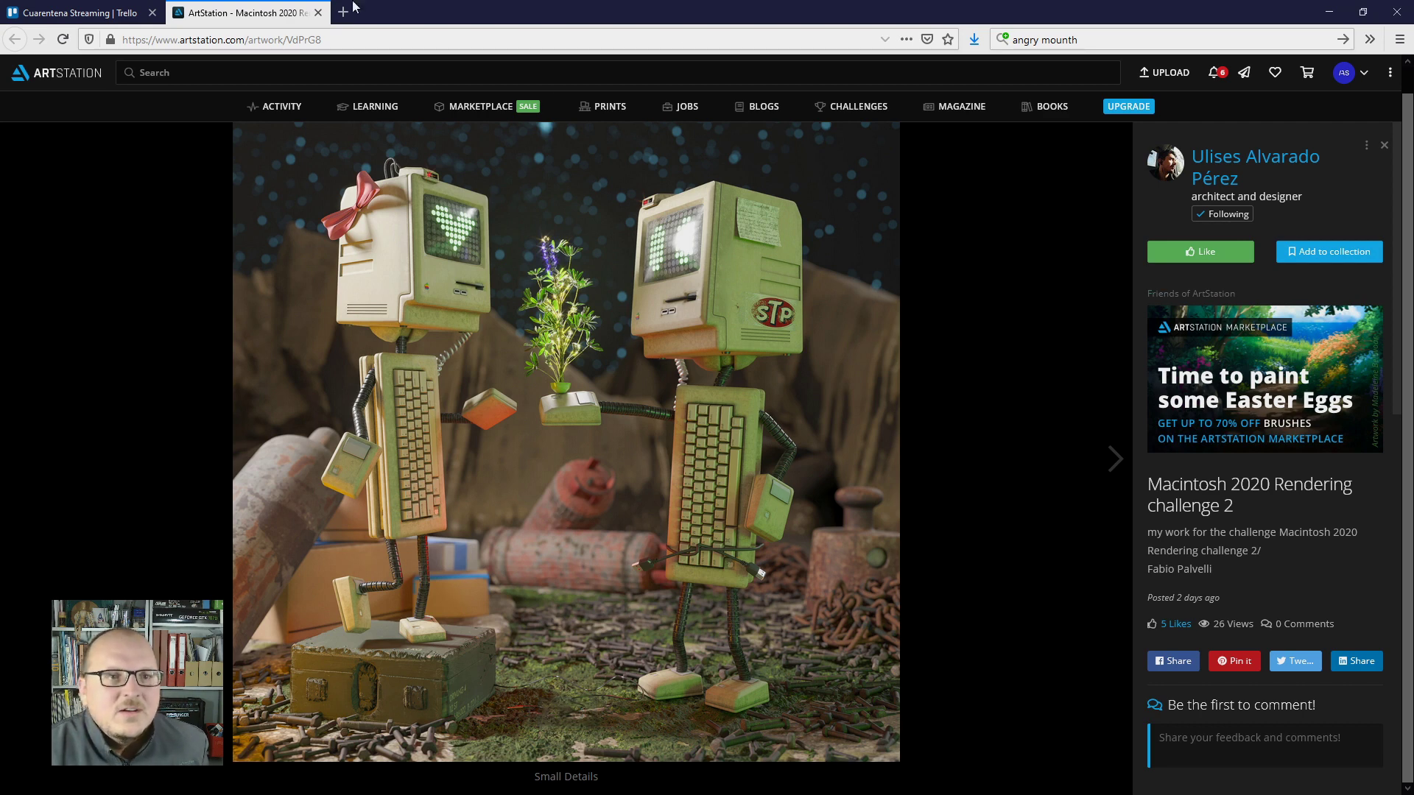
{"action": "left_click", "coordinate": [1315, 11]}
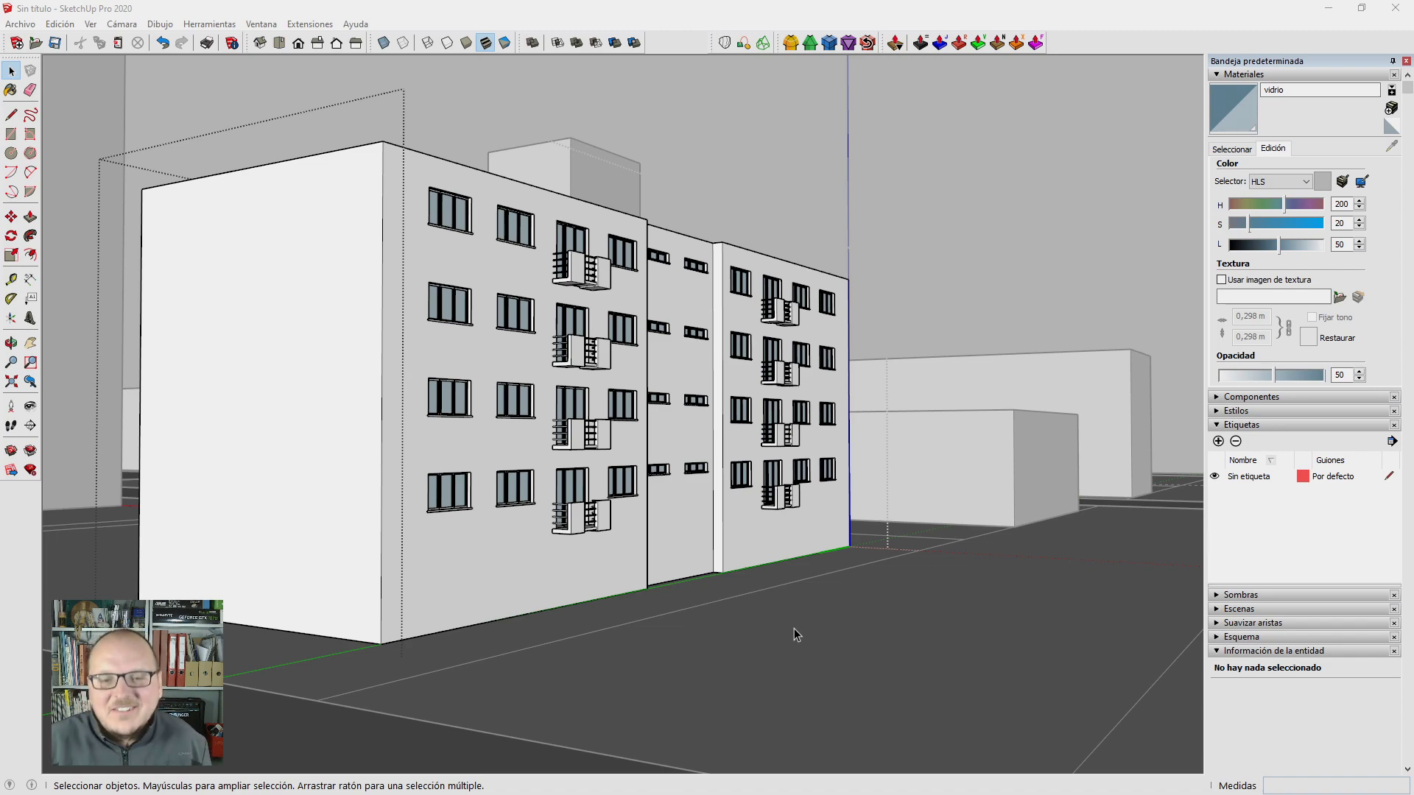
Step: Copy a facade balcony onto the building's white end wall
{"action": "mouse_move", "coordinate": [772, 528]}
{"action": "middle_mouse_down"}
{"action": "mouse_move", "coordinate": [678, 597]}
{"action": "mouse_move", "coordinate": [429, 515]}
{"action": "mouse_move", "coordinate": [559, 559]}
{"action": "mouse_move", "coordinate": [604, 515]}
{"action": "mouse_move", "coordinate": [655, 366]}
{"action": "mouse_move", "coordinate": [692, 332]}
{"action": "middle_mouse_up"}
{"action": "left_click", "coordinate": [655, 366]}
{"action": "key", "text": "m"}
{"action": "scroll", "coordinate": [683, 349], "scroll_direction": "down", "scroll_amount": 2}
{"action": "scroll", "coordinate": [692, 332], "scroll_direction": "up", "scroll_amount": 3}
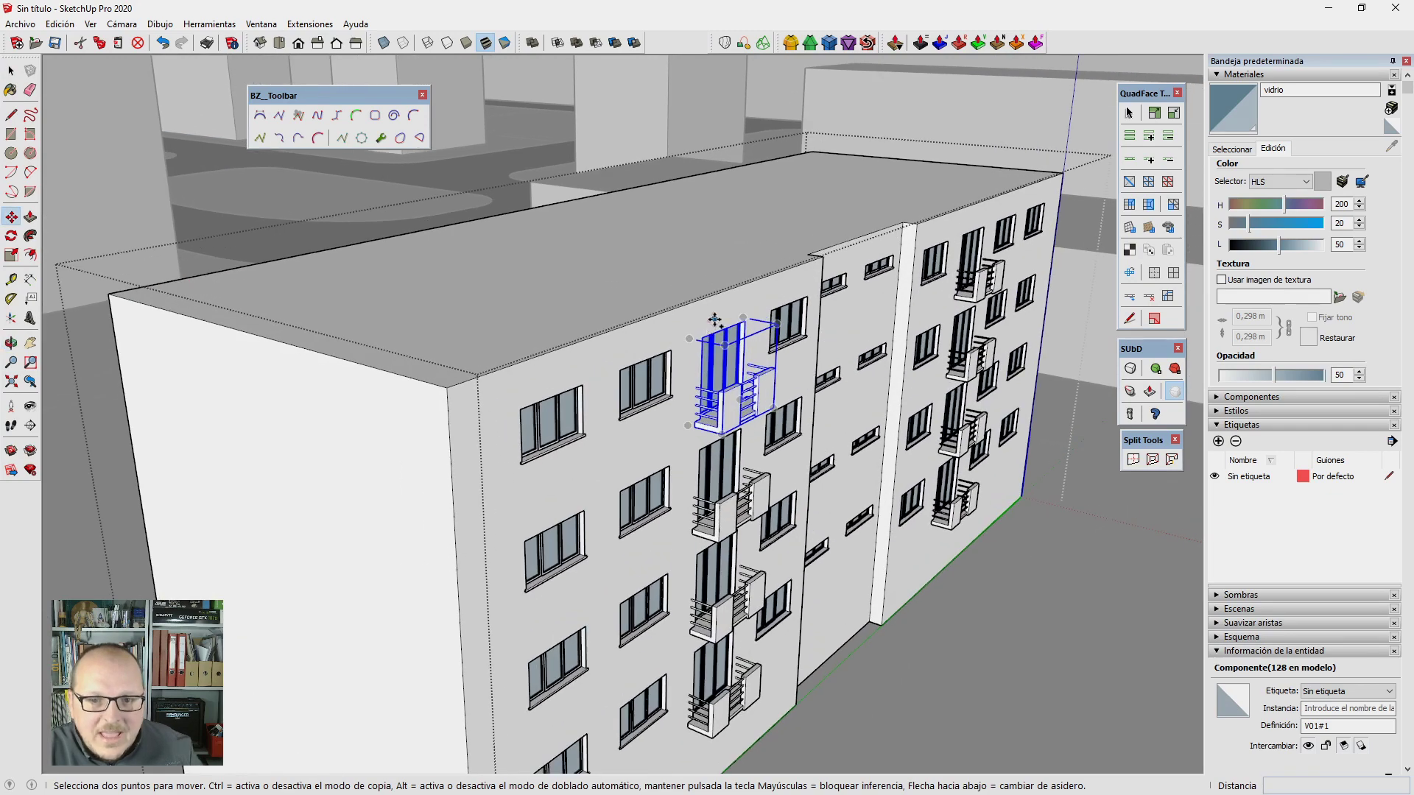
{"action": "scroll", "coordinate": [698, 324], "scroll_direction": "up", "scroll_amount": 2}
{"action": "scroll", "coordinate": [742, 291], "scroll_direction": "up", "scroll_amount": 2}
{"action": "scroll", "coordinate": [742, 291], "scroll_direction": "down", "scroll_amount": 3}
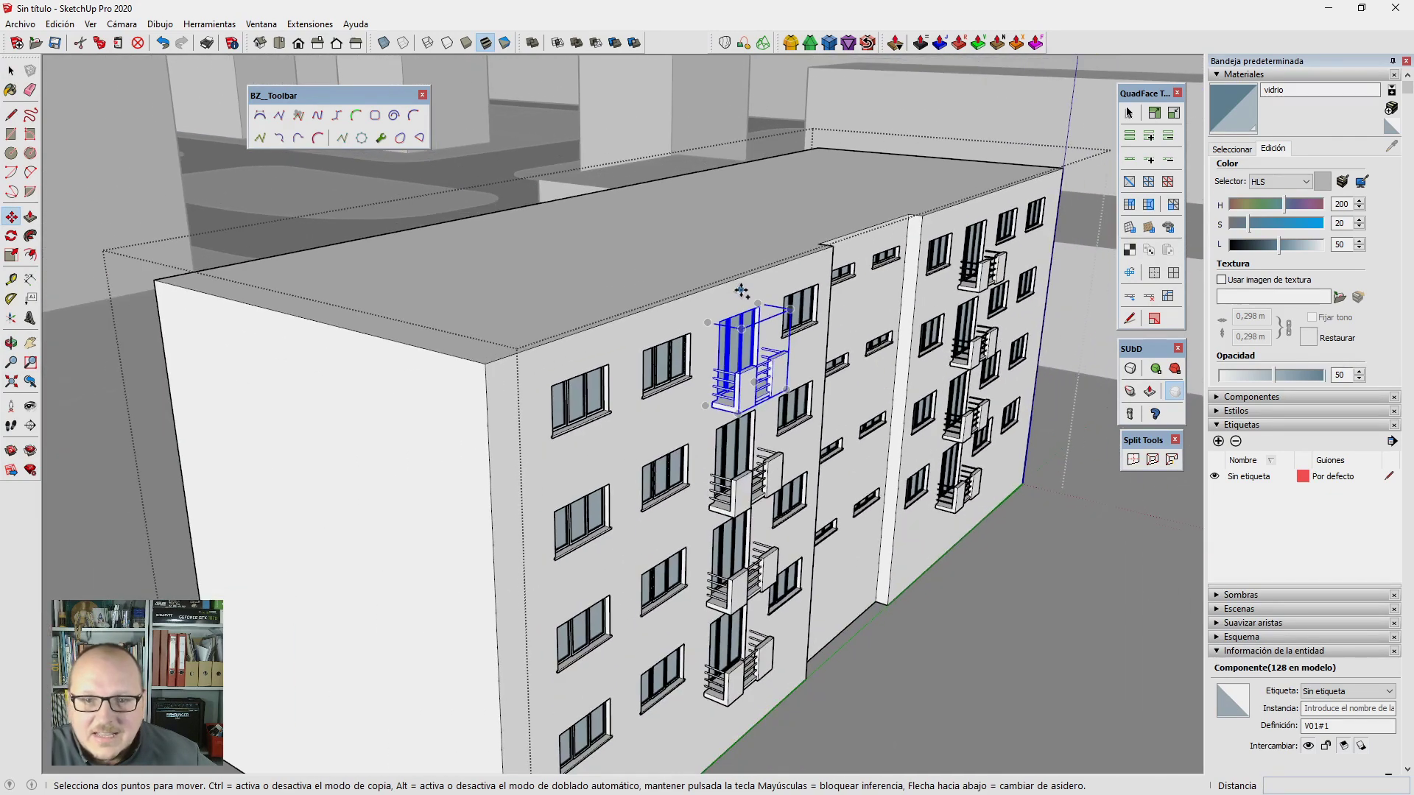
{"action": "scroll", "coordinate": [745, 293], "scroll_direction": "up", "scroll_amount": 2}
{"action": "scroll", "coordinate": [745, 294], "scroll_direction": "up", "scroll_amount": 2}
{"action": "scroll", "coordinate": [744, 396], "scroll_direction": "down", "scroll_amount": 1}
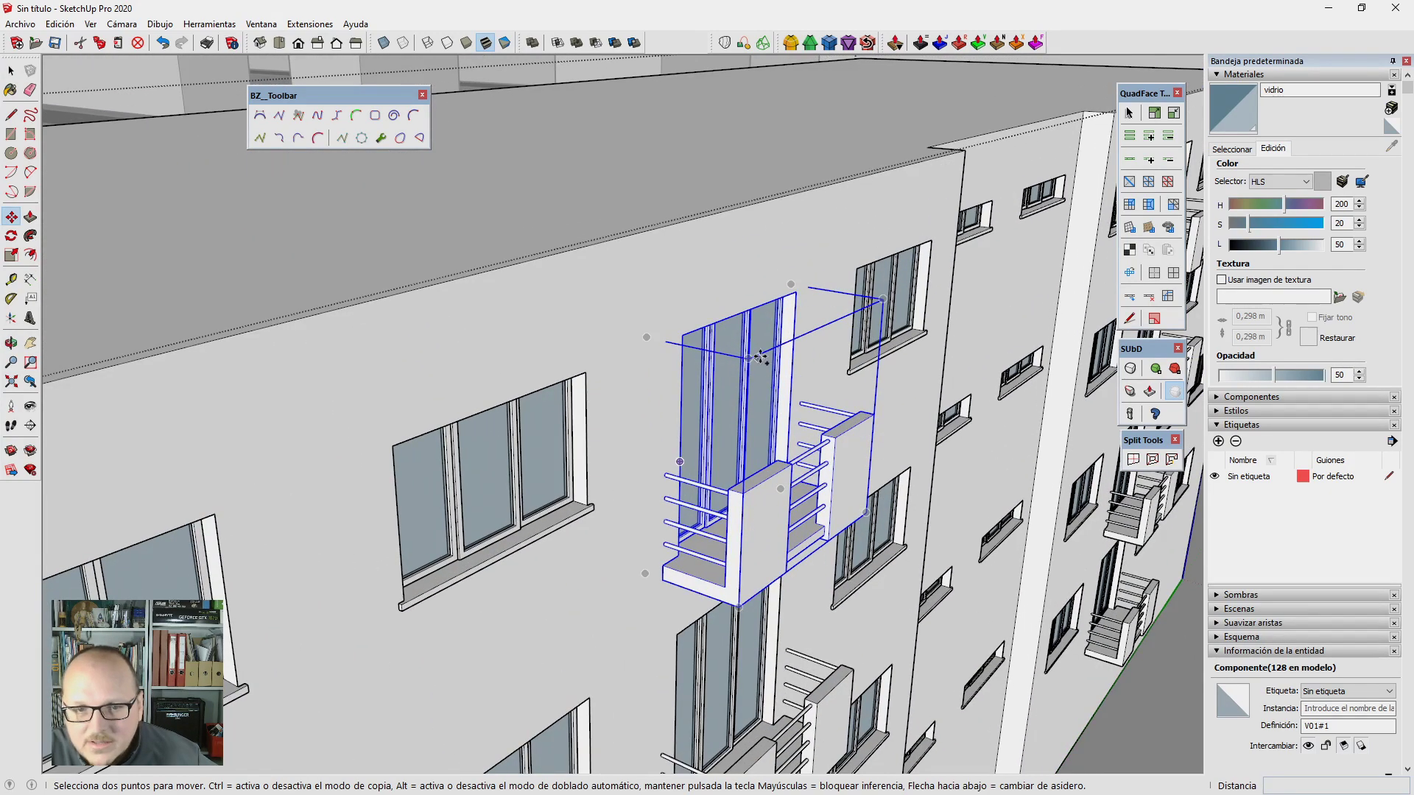
{"action": "scroll", "coordinate": [758, 355], "scroll_direction": "down", "scroll_amount": 1}
{"action": "scroll", "coordinate": [748, 295], "scroll_direction": "down", "scroll_amount": 2}
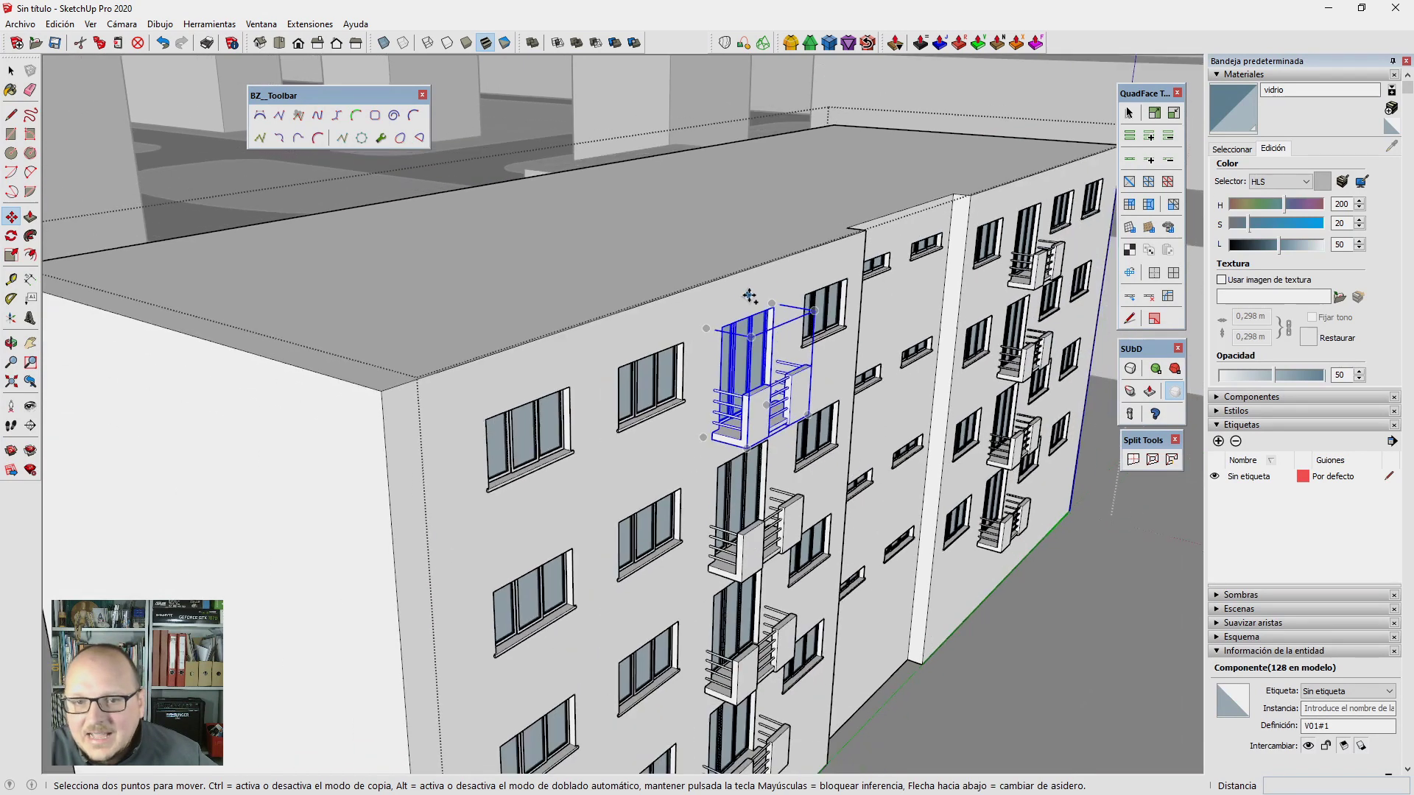
{"action": "scroll", "coordinate": [748, 295], "scroll_direction": "down", "scroll_amount": 1}
{"action": "key", "text": "ctrl"}
{"action": "left_click", "coordinate": [746, 295]}
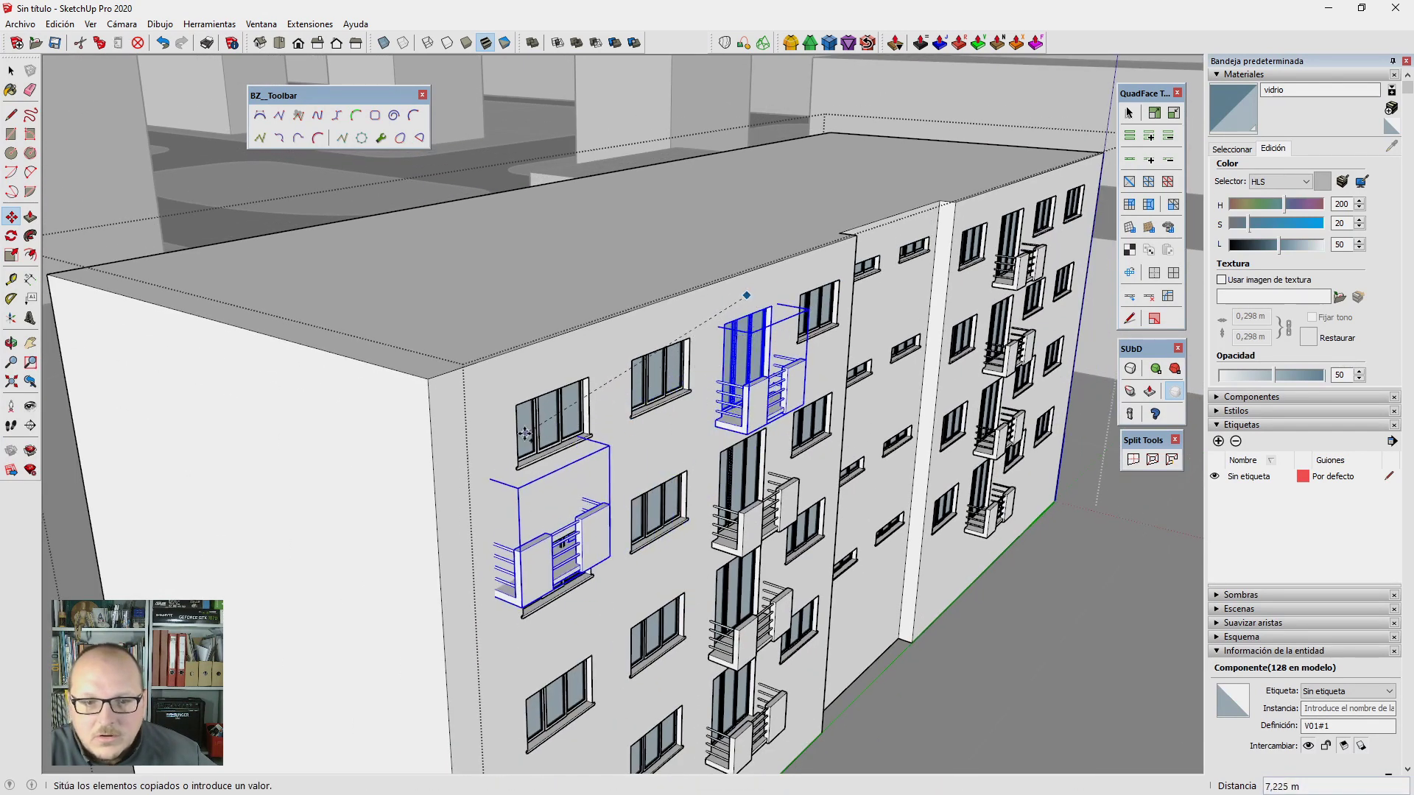
{"action": "left_click", "coordinate": [221, 388]}
Step: Measure from the wall corner and reposition the balcony copy up and left on the end wall
{"action": "scroll", "coordinate": [631, 363], "scroll_direction": "down", "scroll_amount": 2}
{"action": "scroll", "coordinate": [632, 364], "scroll_direction": "up", "scroll_amount": 2}
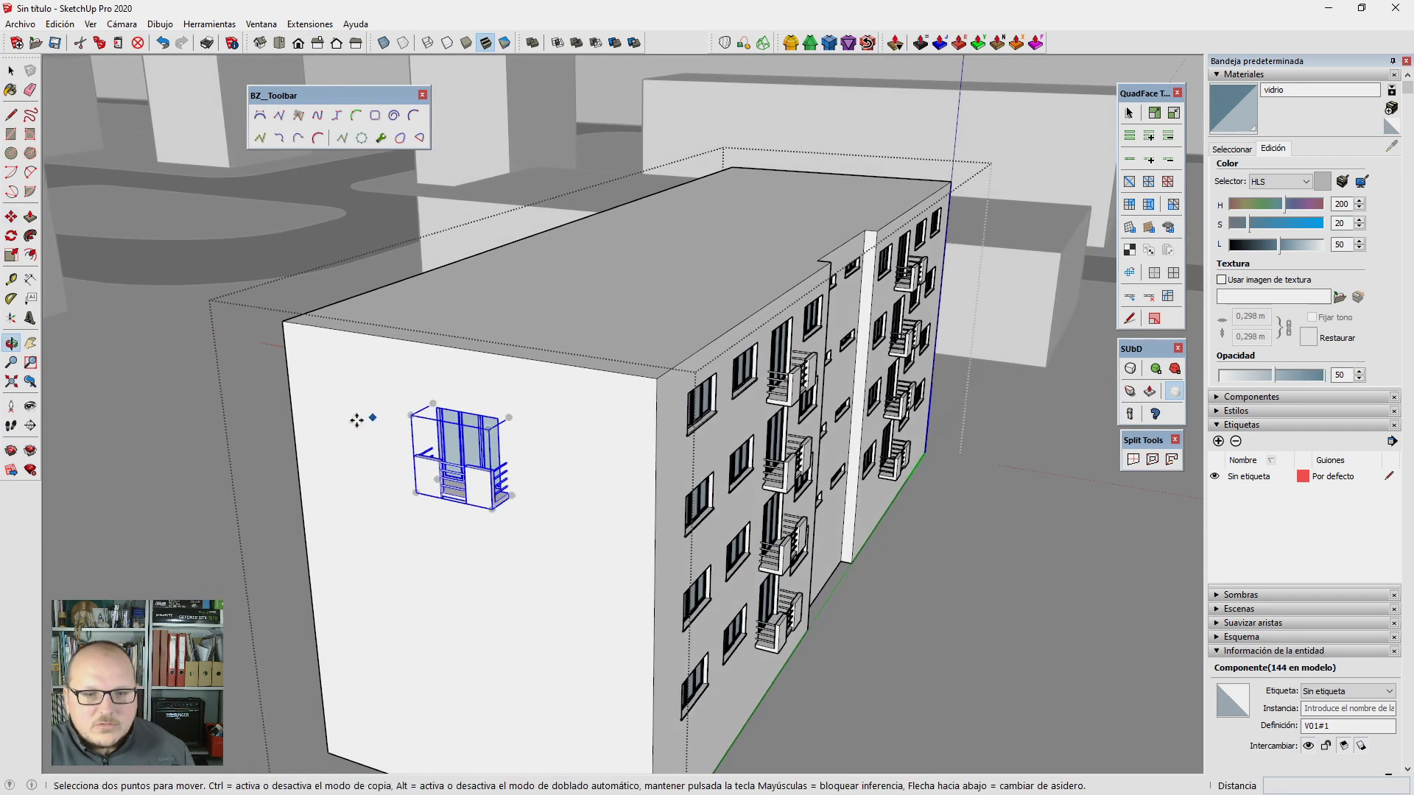
{"action": "scroll", "coordinate": [363, 411], "scroll_direction": "up", "scroll_amount": 1}
{"action": "key", "text": "t"}
{"action": "left_click", "coordinate": [284, 372]}
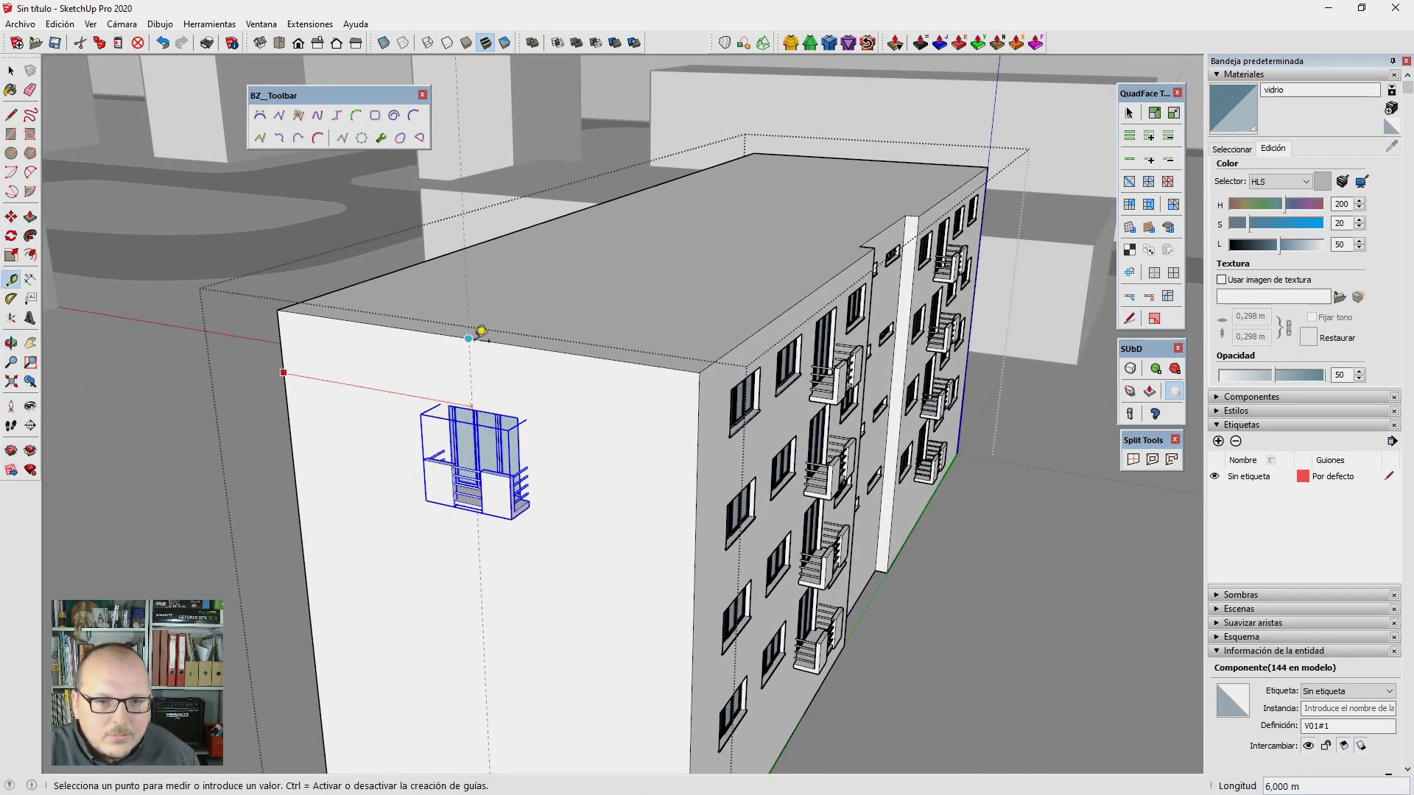
{"action": "key", "text": "m"}
{"action": "scroll", "coordinate": [504, 433], "scroll_direction": "up", "scroll_amount": 2}
{"action": "scroll", "coordinate": [504, 433], "scroll_direction": "up", "scroll_amount": 2}
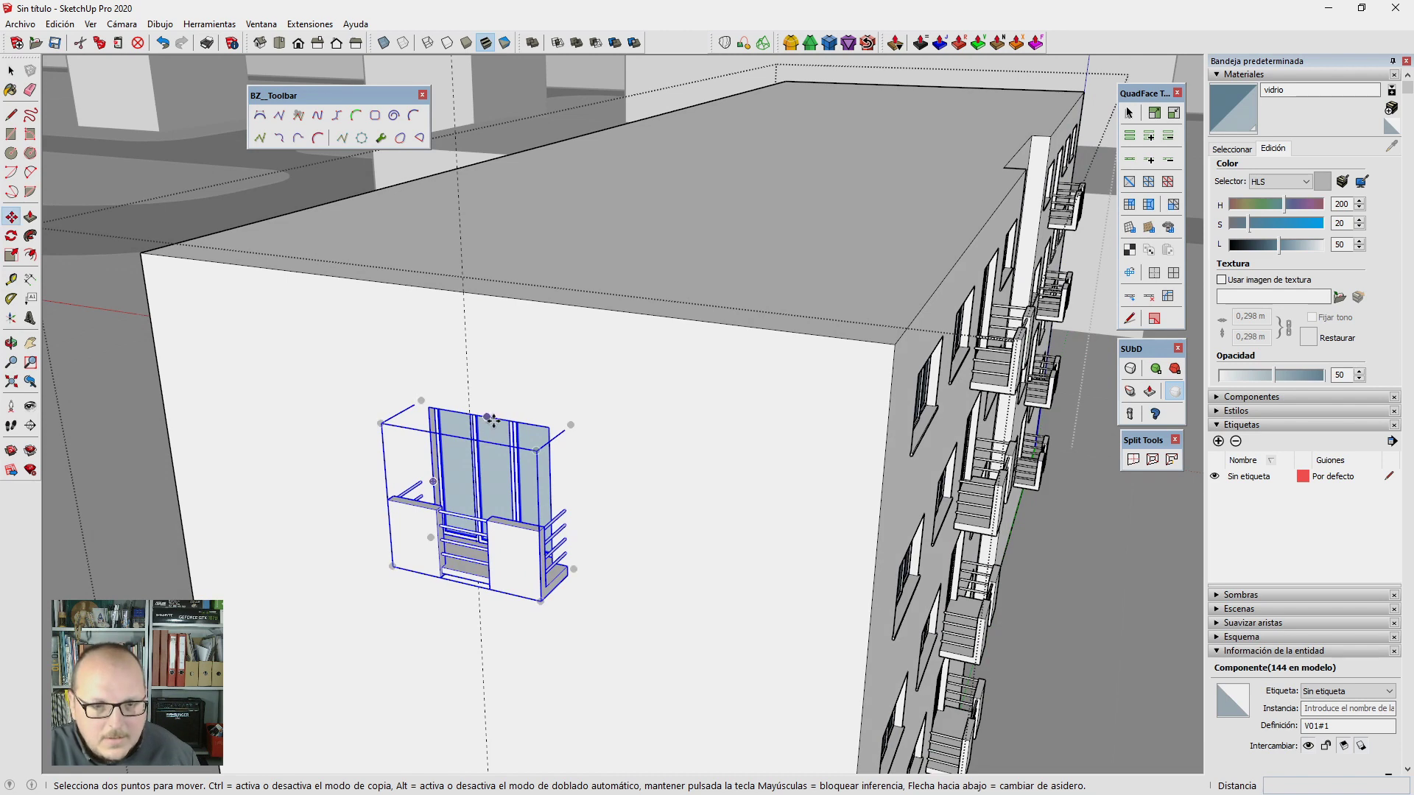
{"action": "left_click_drag", "start_coordinate": [492, 420], "coordinate": [470, 384]}
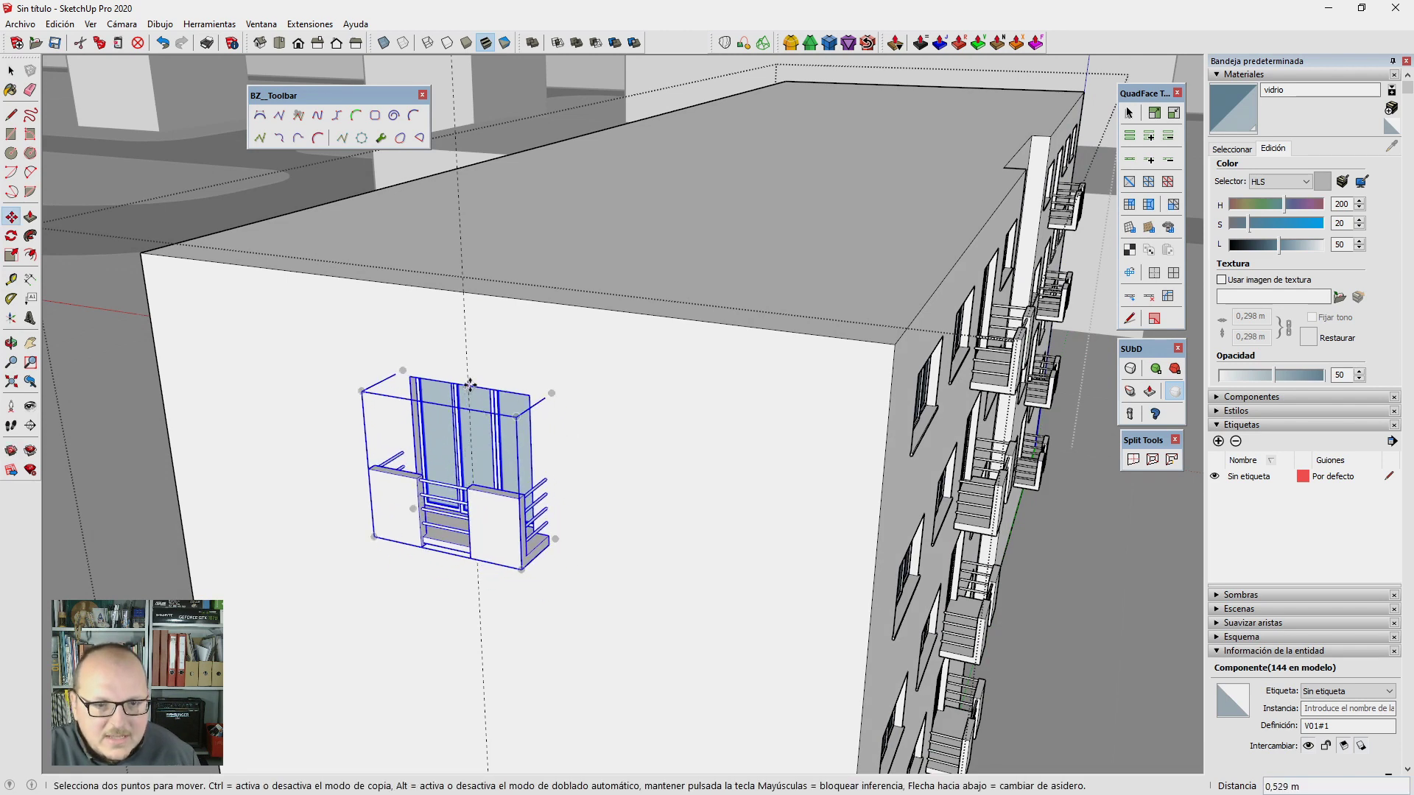
{"action": "scroll", "coordinate": [479, 405], "scroll_direction": "down", "scroll_amount": 3}
{"action": "scroll", "coordinate": [863, 242], "scroll_direction": "up", "scroll_amount": 4}
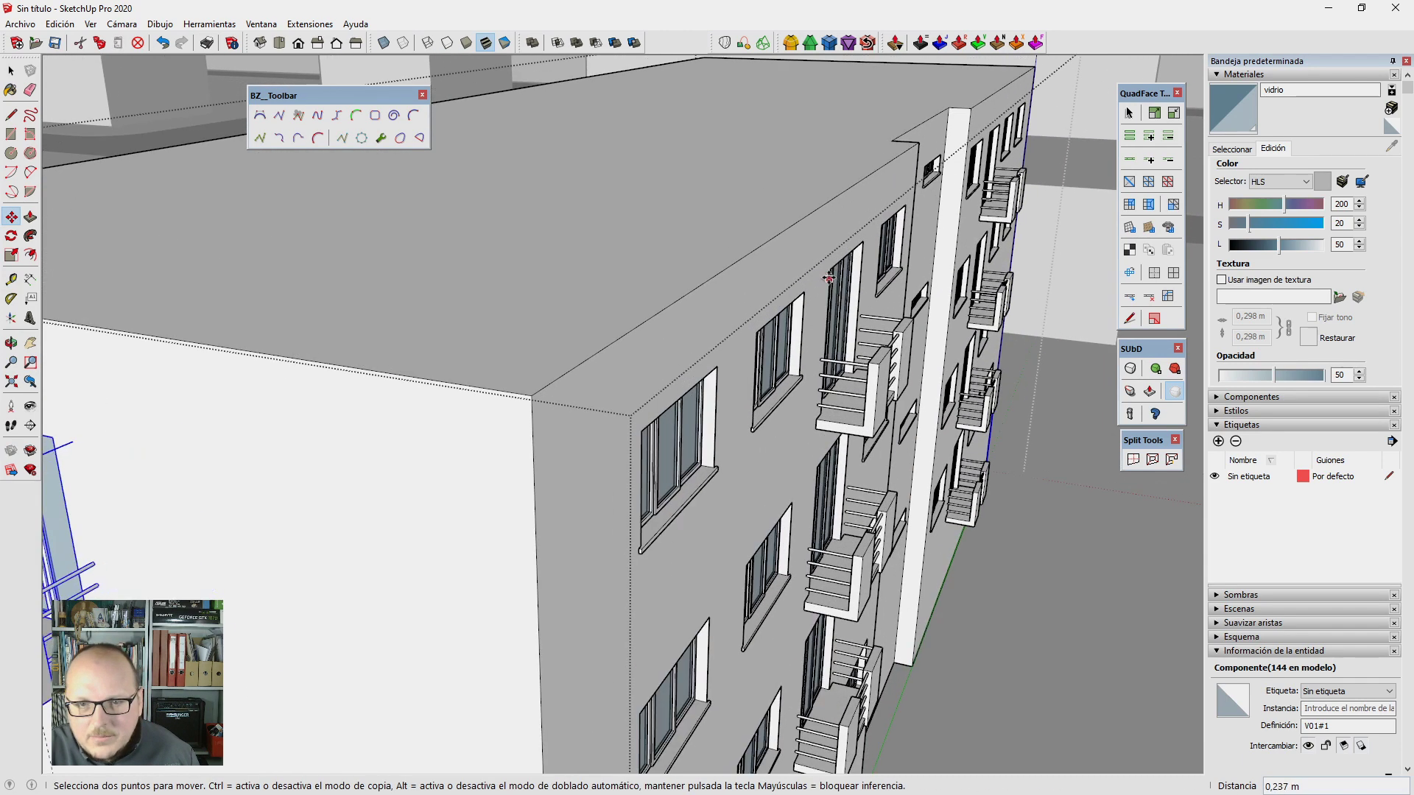
{"action": "scroll", "coordinate": [863, 242], "scroll_direction": "down", "scroll_amount": 3}
Step: Stack three more balcony copies 3 m apart down the end wall, giving four in total
{"action": "middle_click_drag", "start_coordinate": [863, 242], "coordinate": [626, 469]}
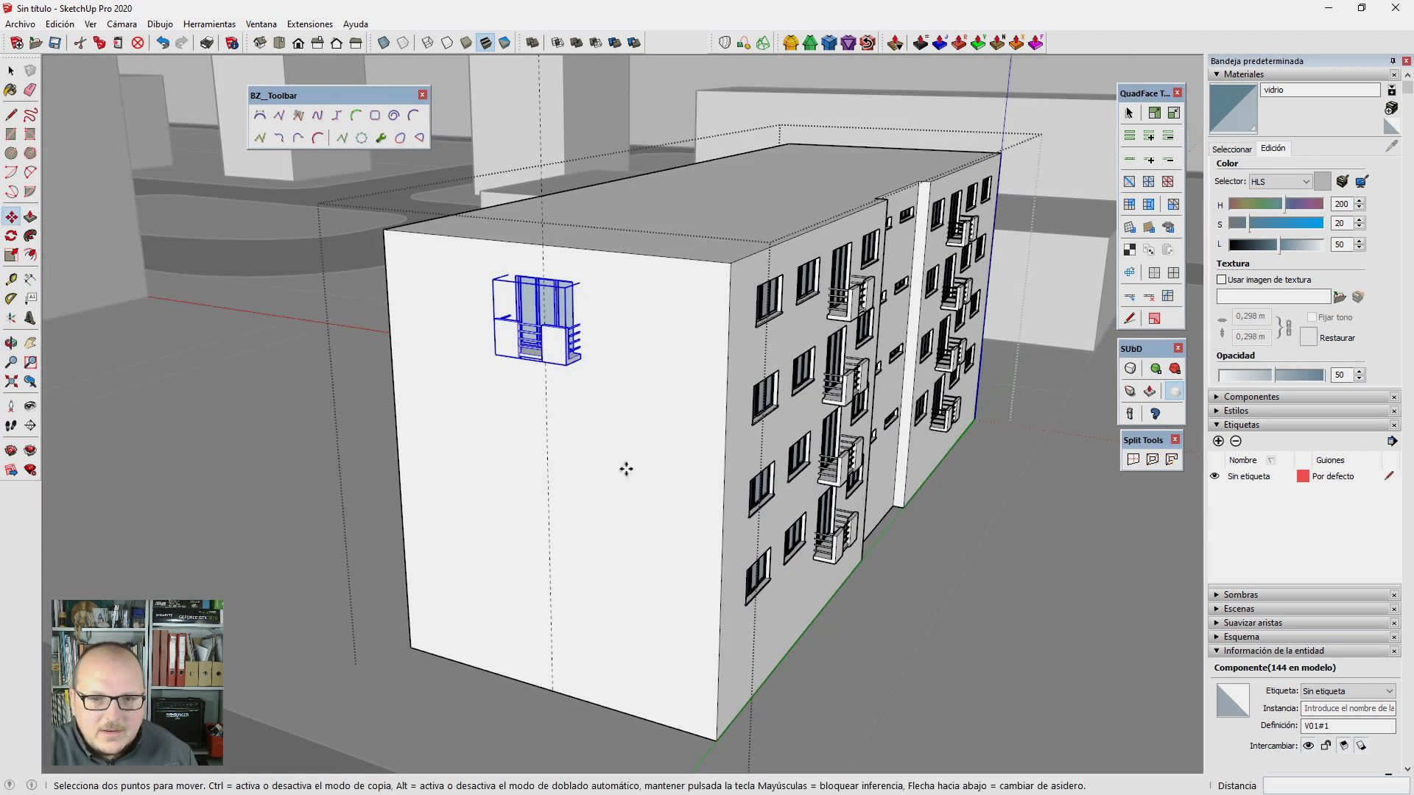
{"action": "key", "text": "ctrl"}
{"action": "left_click", "coordinate": [628, 362]}
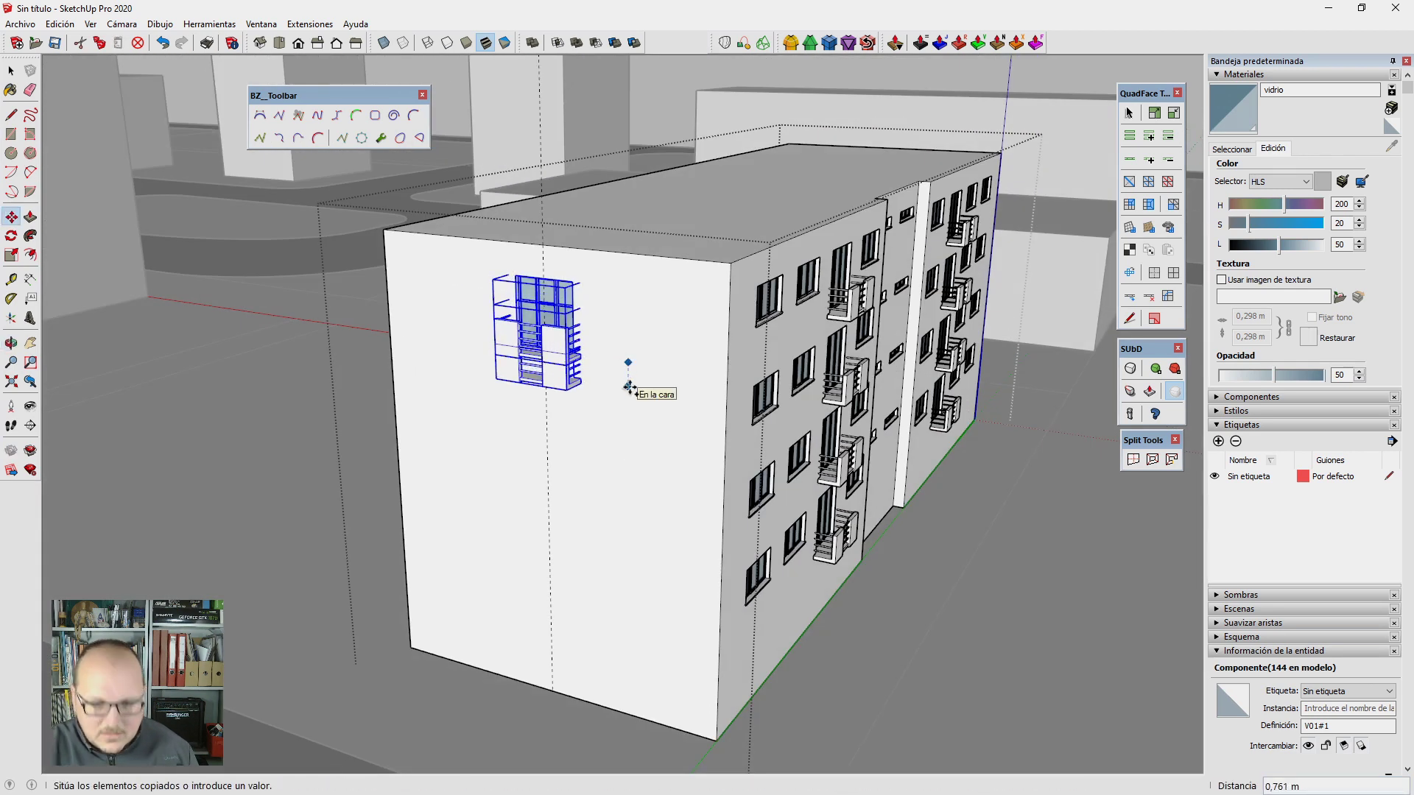
{"action": "type", "text": "m"}
{"action": "key", "text": "Return"}
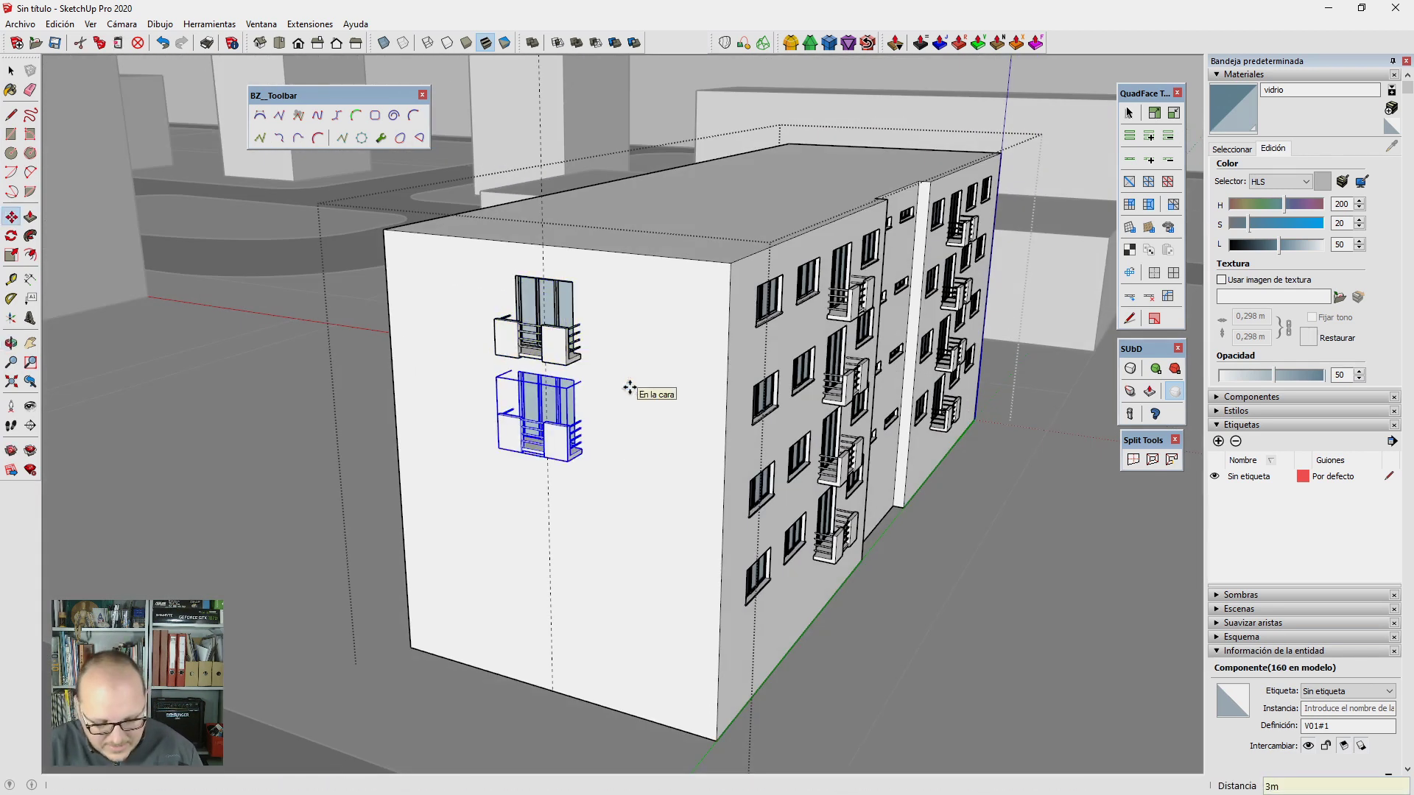
{"action": "key", "text": "Return"}
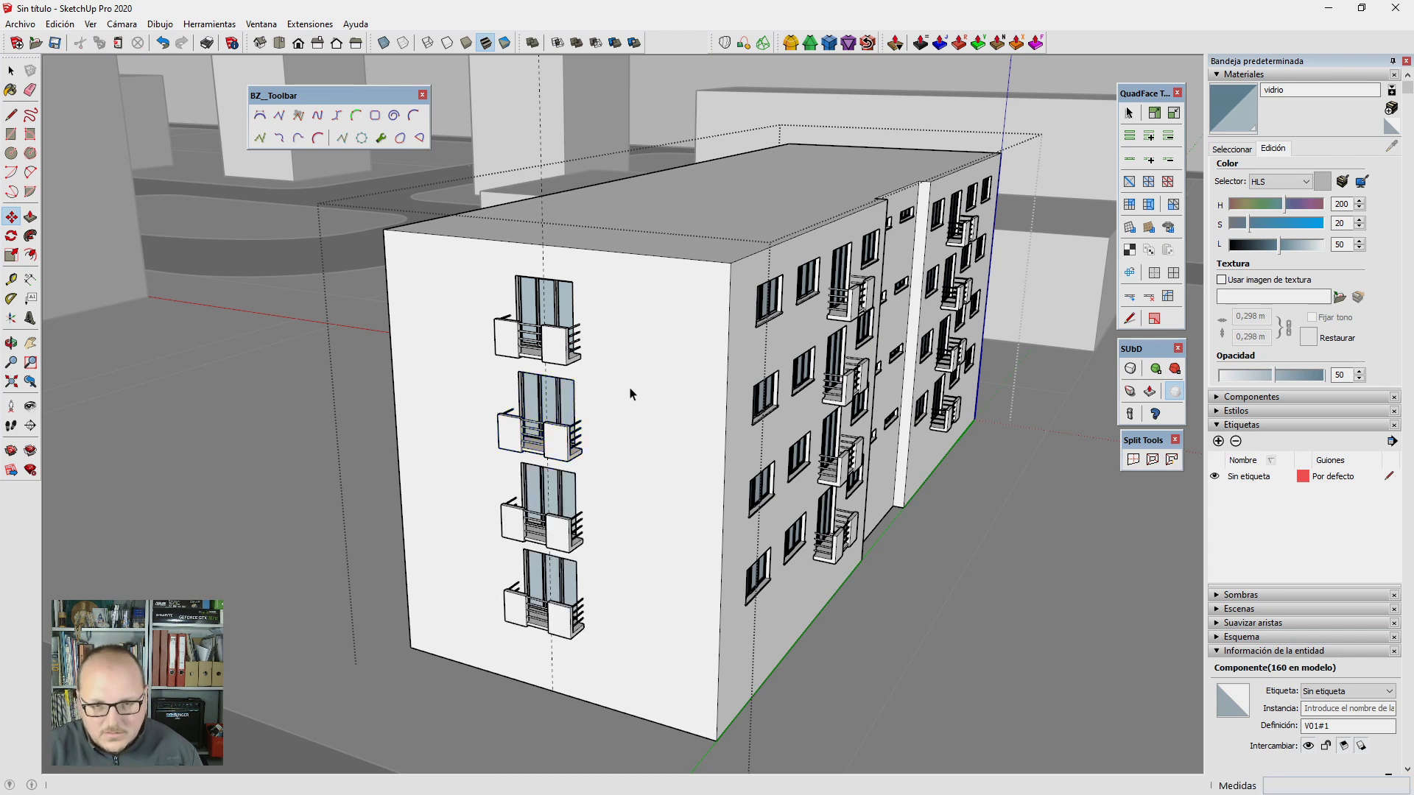
{"action": "key", "text": "space"}
{"action": "mouse_move", "coordinate": [621, 392]}
{"action": "middle_mouse_down"}
{"action": "mouse_move", "coordinate": [663, 564]}
{"action": "mouse_move", "coordinate": [587, 480]}
{"action": "middle_mouse_up"}
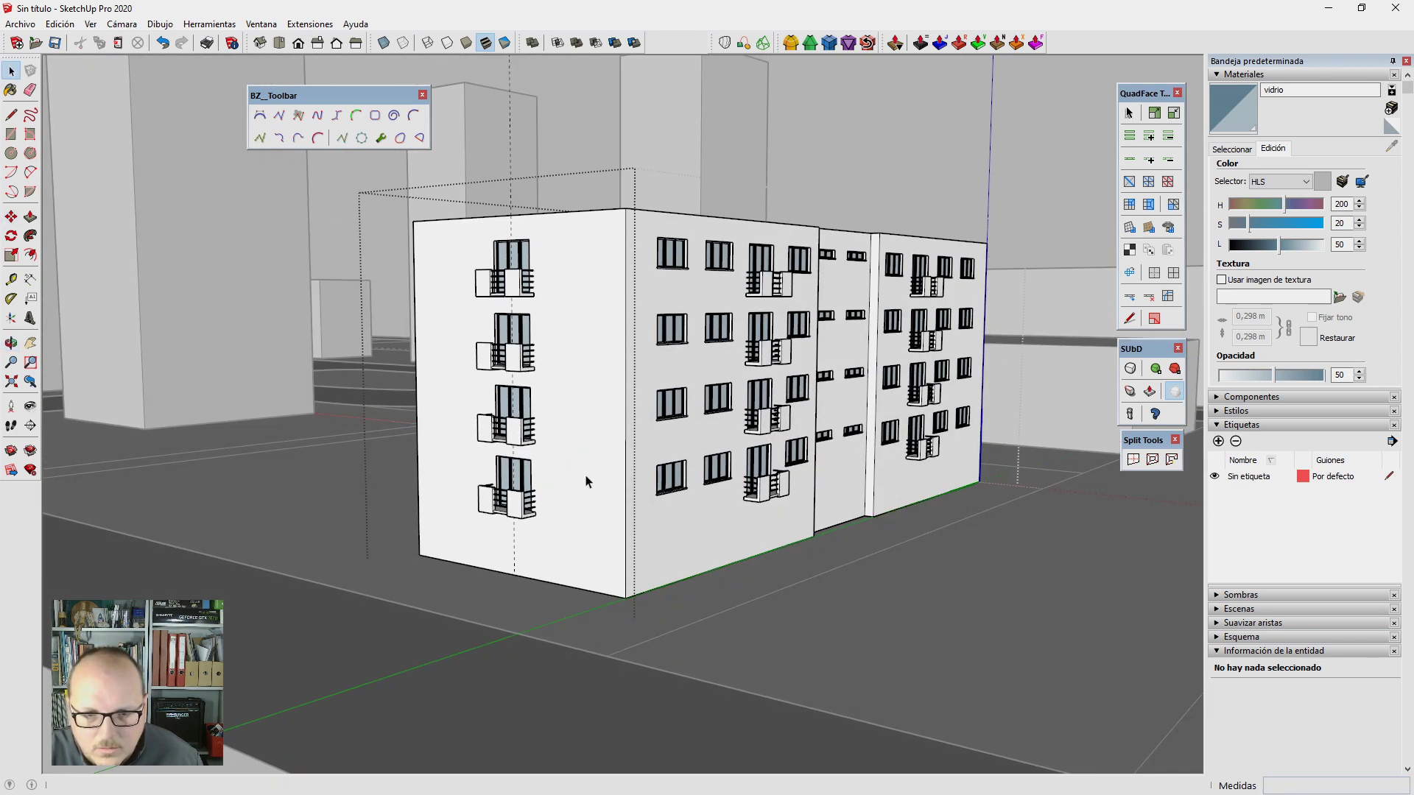
{"action": "mouse_move", "coordinate": [526, 545]}
{"action": "middle_mouse_down"}
{"action": "mouse_move", "coordinate": [466, 553]}
{"action": "mouse_move", "coordinate": [577, 537]}
{"action": "middle_mouse_up"}
{"action": "key", "text": "e"}
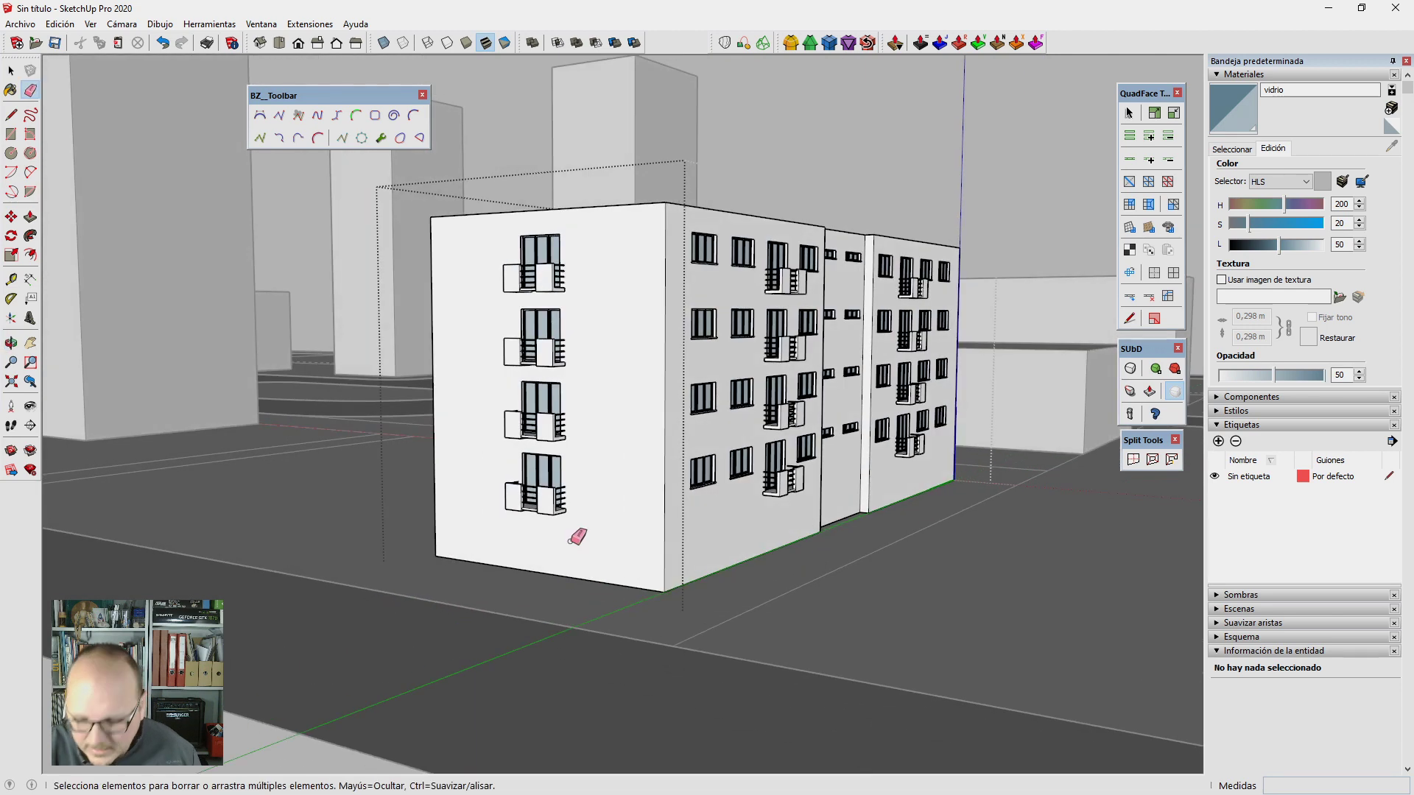
{"action": "key", "text": "1"}
{"action": "scroll", "coordinate": [577, 536], "scroll_direction": "up", "scroll_amount": 3}
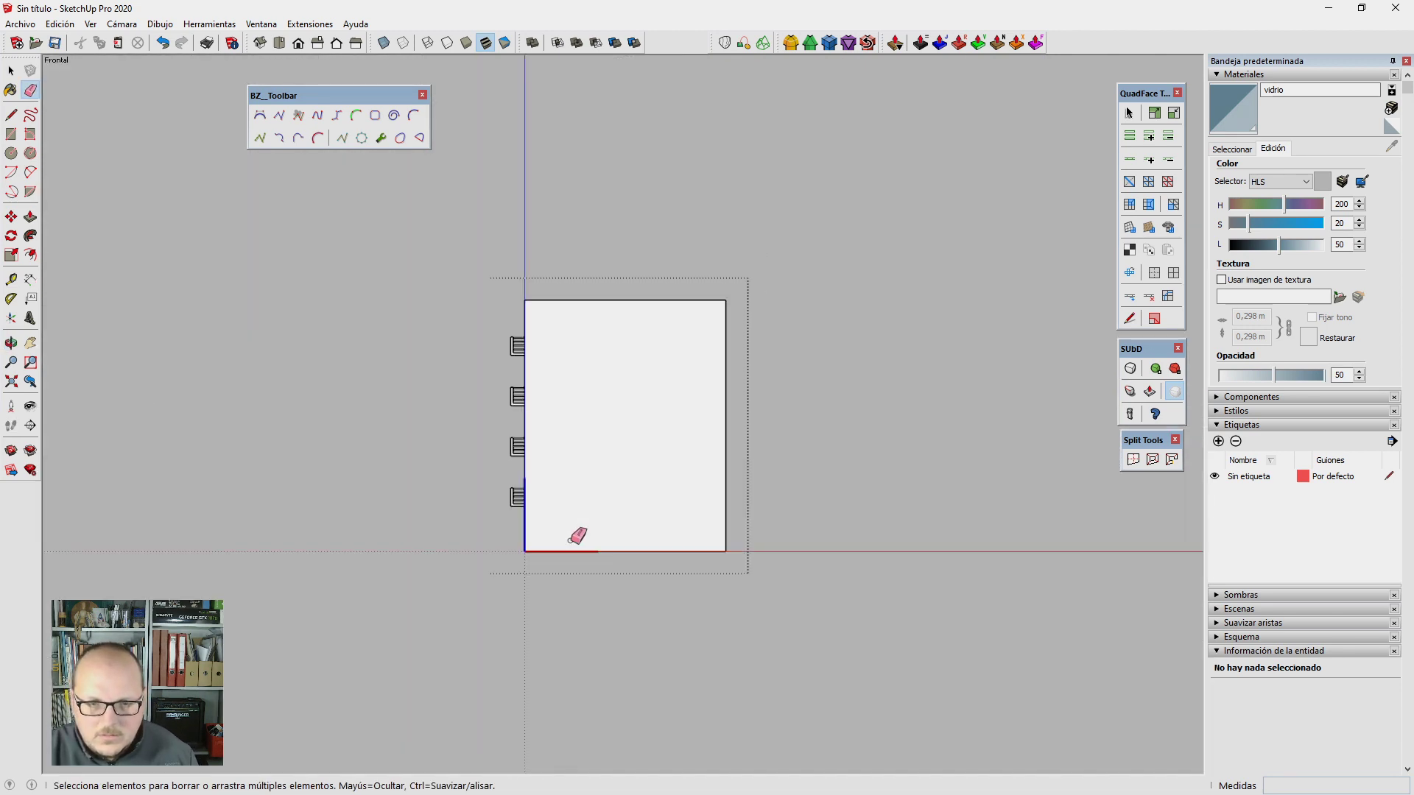
{"action": "key", "text": "space"}
{"action": "left_click_drag", "start_coordinate": [344, 224], "coordinate": [906, 612]}
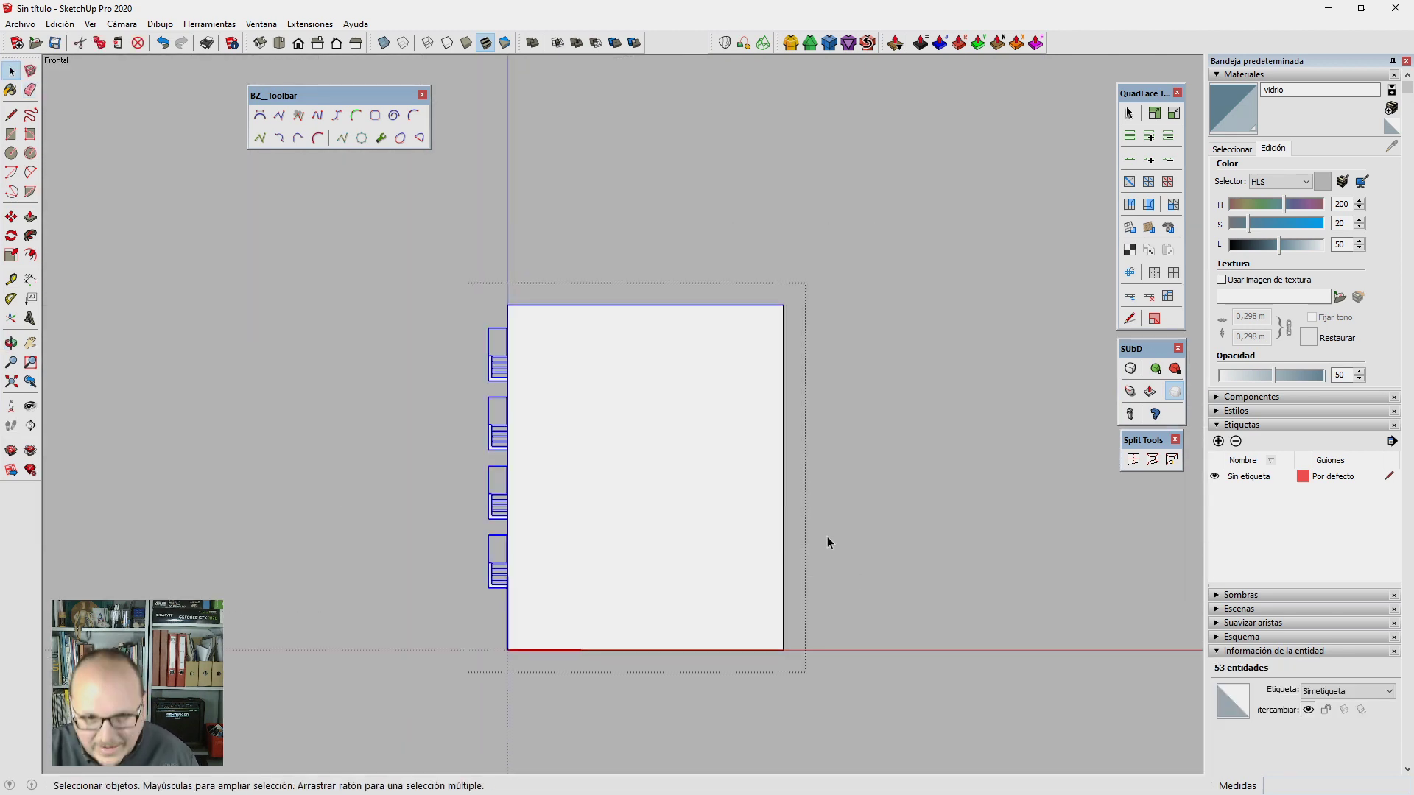
{"action": "double_click", "coordinate": [745, 456]}
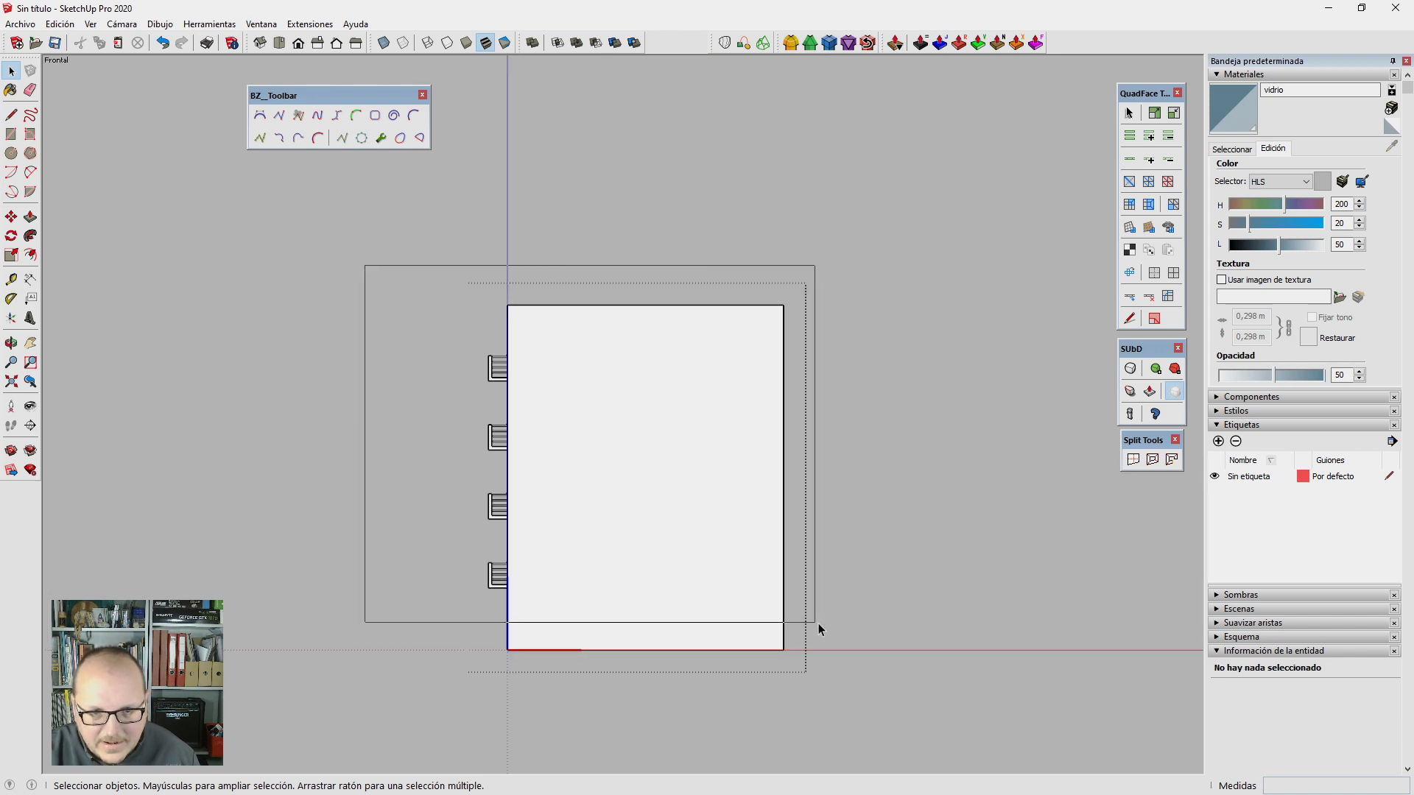
{"action": "key", "text": "ctrl+a"}
{"action": "key", "text": "m"}
{"action": "left_click", "coordinate": [863, 567]}
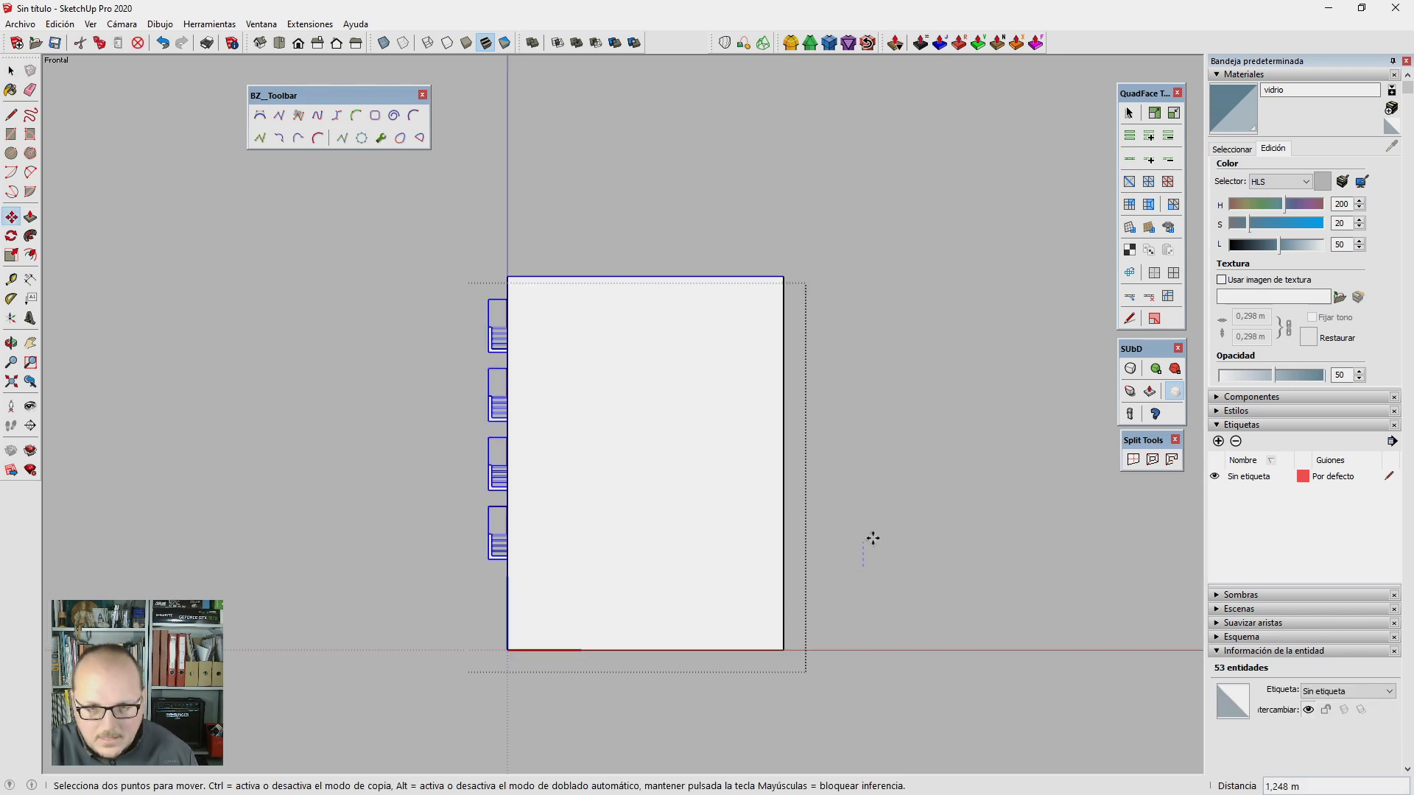
{"action": "type", "text": "1"}
{"action": "key", "text": "Return"}
{"action": "key", "text": "space"}
{"action": "mouse_move", "coordinate": [873, 538]}
{"action": "middle_mouse_down"}
{"action": "mouse_move", "coordinate": [391, 612]}
{"action": "mouse_move", "coordinate": [906, 543]}
{"action": "mouse_move", "coordinate": [416, 617]}
{"action": "mouse_move", "coordinate": [572, 568]}
{"action": "mouse_move", "coordinate": [549, 577]}
{"action": "middle_mouse_up"}
{"action": "scroll", "coordinate": [905, 538], "scroll_direction": "down", "scroll_amount": 3}
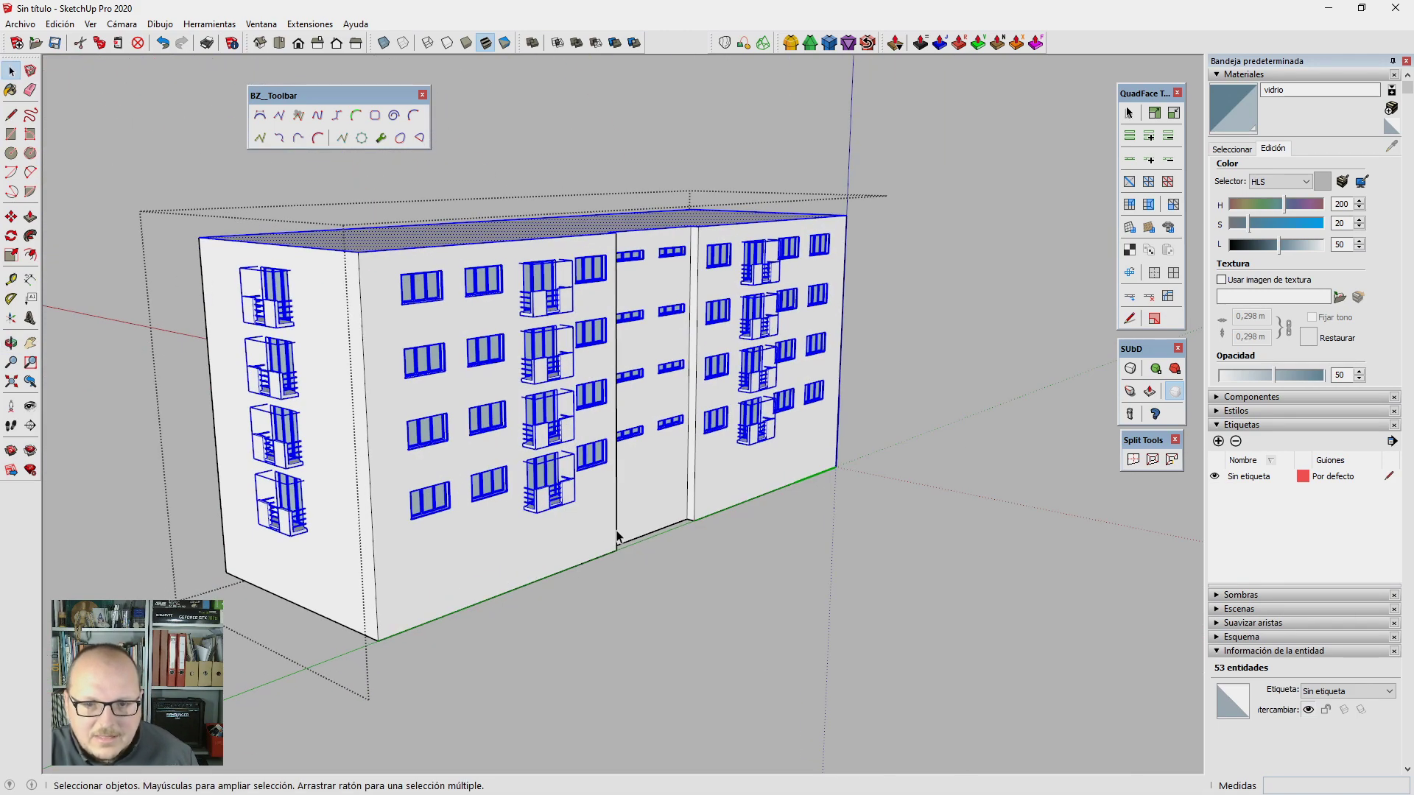
{"action": "middle_click_drag", "start_coordinate": [619, 536], "coordinate": [617, 500]}
{"action": "middle_click_drag", "start_coordinate": [608, 491], "coordinate": [488, 545]}
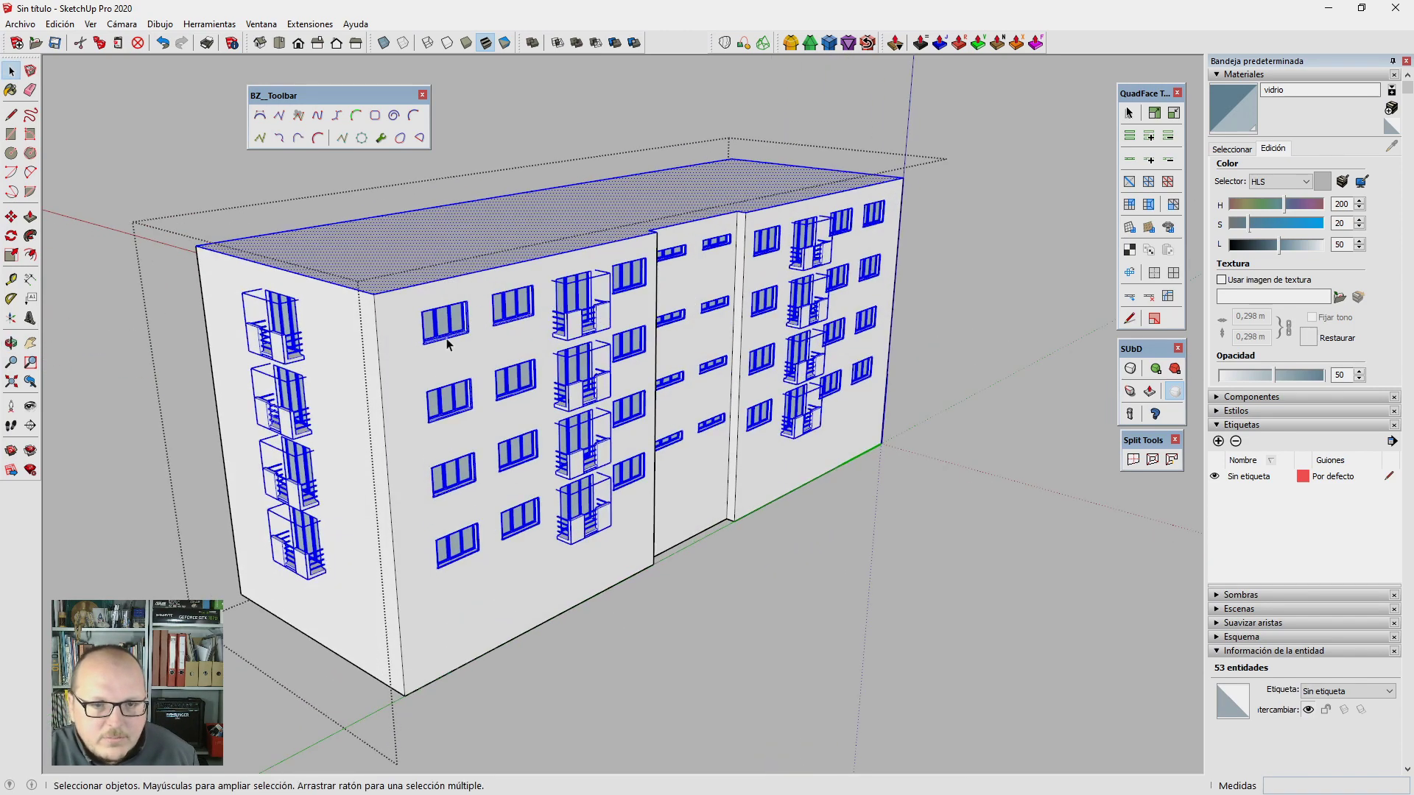
{"action": "left_click", "coordinate": [442, 337]}
{"action": "middle_click_drag", "start_coordinate": [442, 338], "coordinate": [435, 313]}
Step: Copy the three-pane window onto the side wall
{"action": "scroll", "coordinate": [434, 312], "scroll_direction": "up", "scroll_amount": 3}
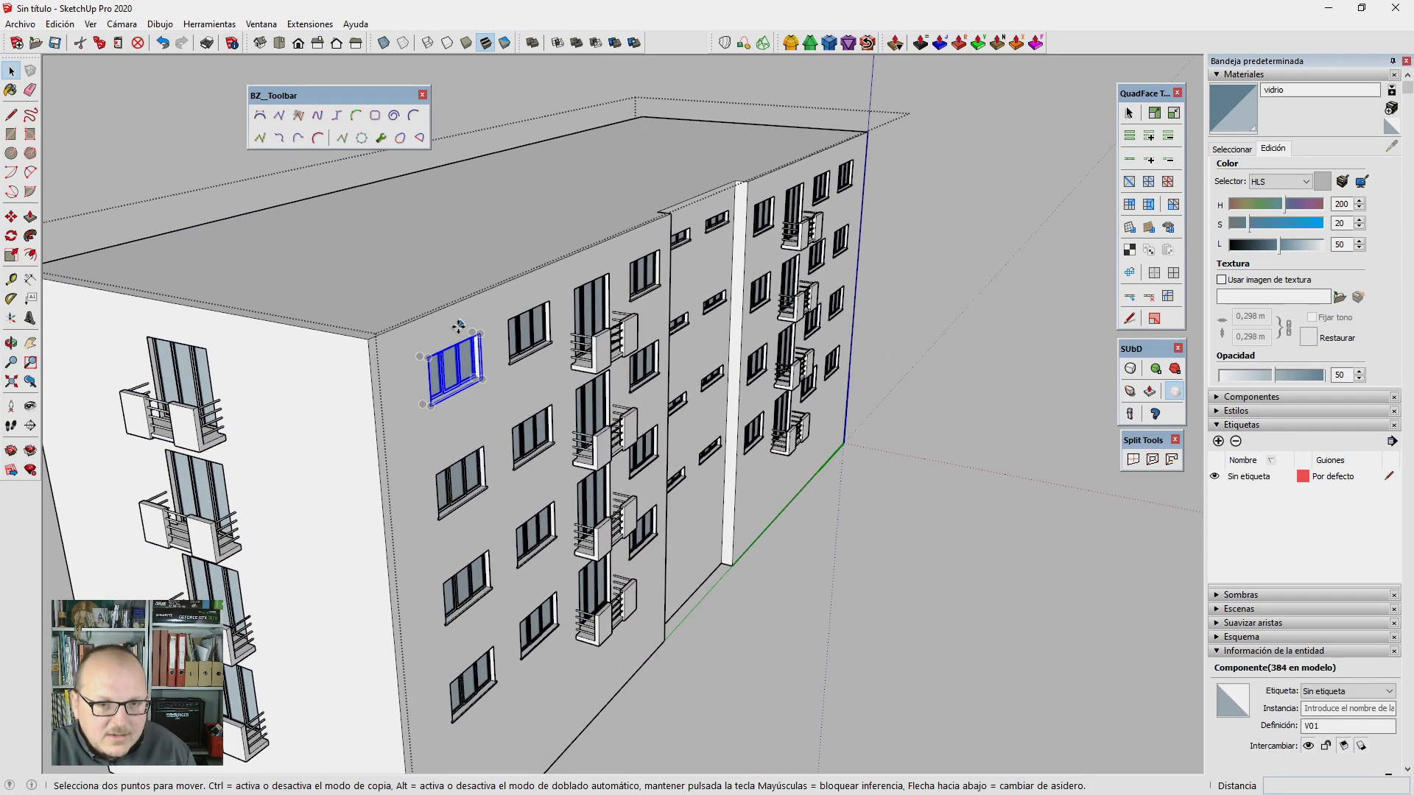
{"action": "key", "text": "m"}
{"action": "left_click", "coordinate": [456, 327]}
{"action": "key", "text": "ctrl"}
{"action": "left_click", "coordinate": [305, 376]}
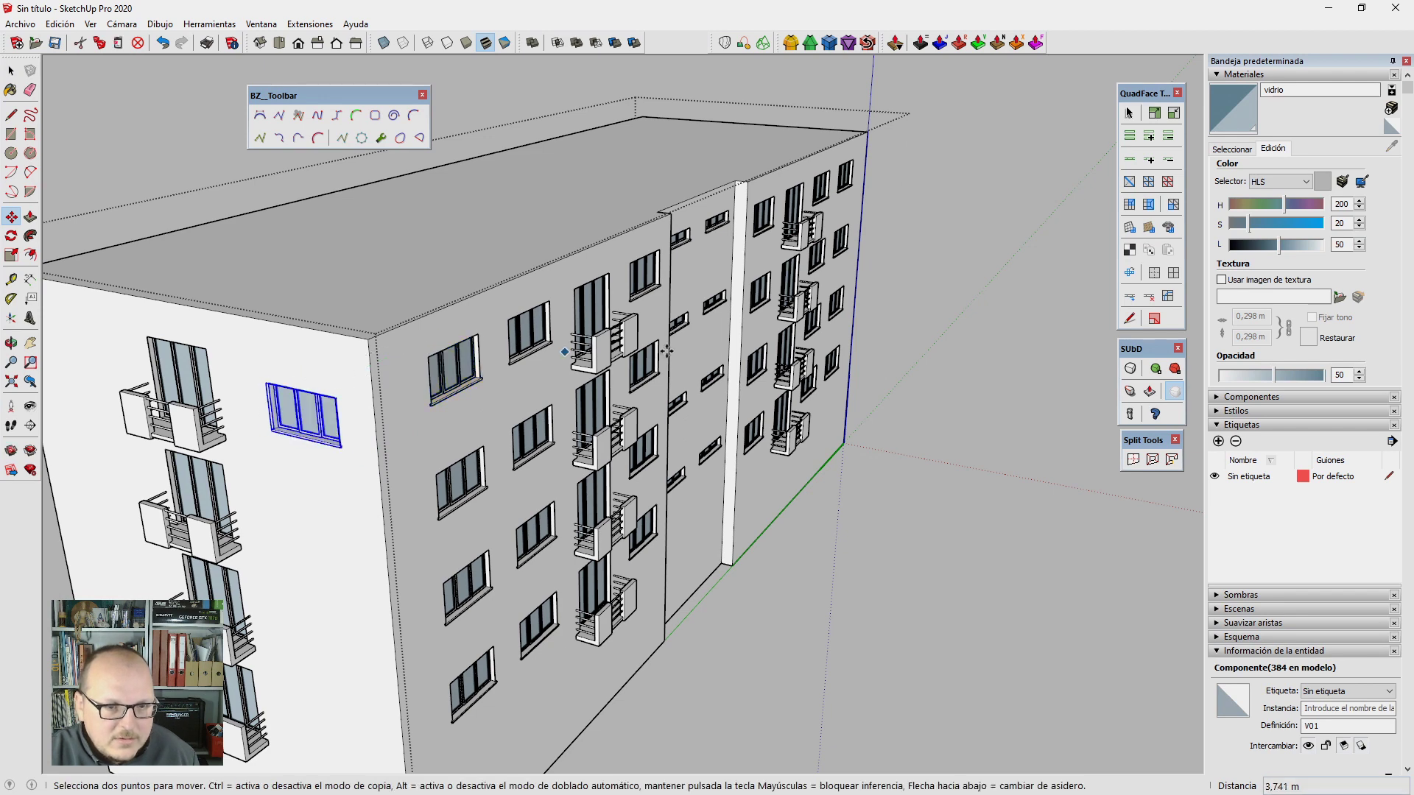
{"action": "middle_click_drag", "start_coordinate": [305, 375], "coordinate": [534, 372]}
Step: Place a guide from the wall edge and raise the window 0.540 m onto it
{"action": "key", "text": "t"}
{"action": "left_click", "coordinate": [521, 379]}
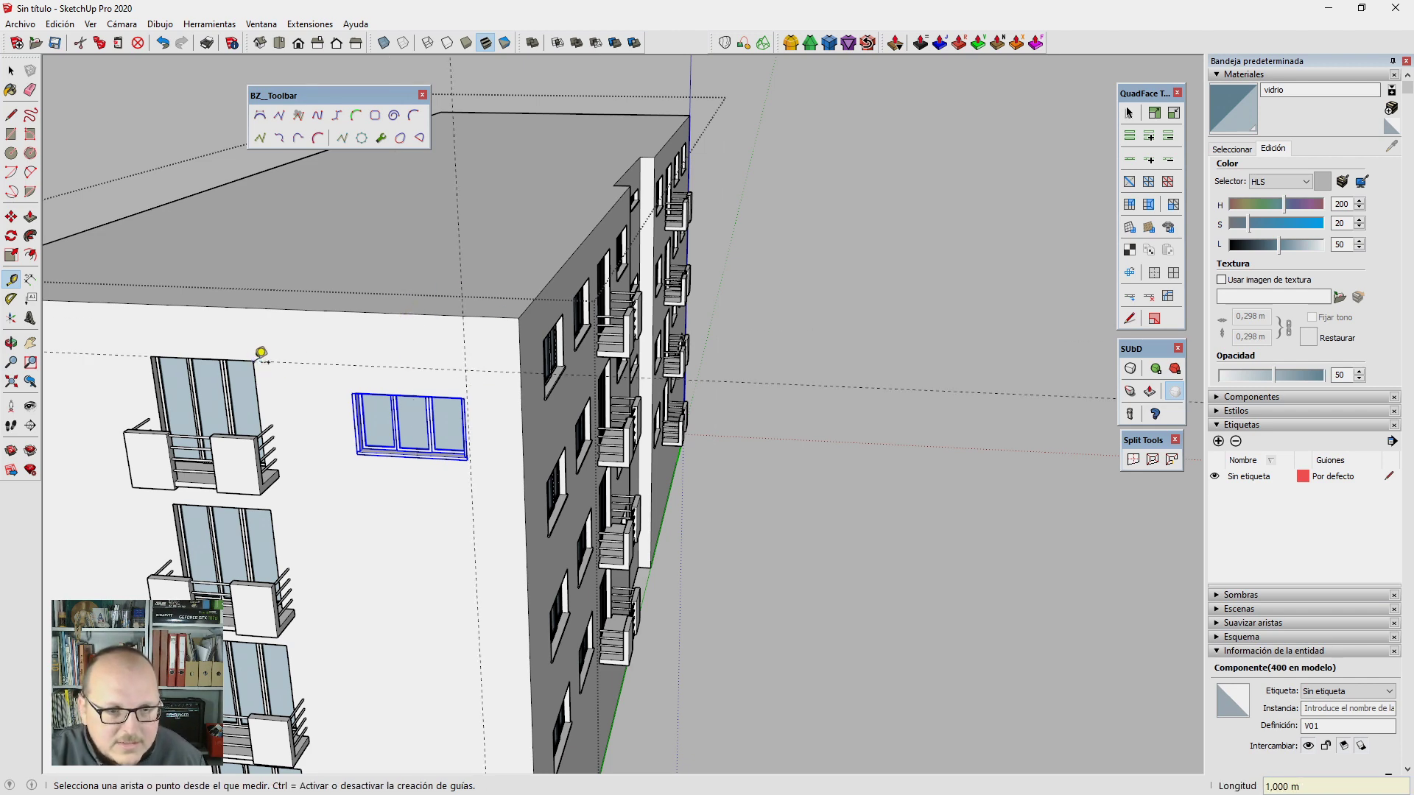
{"action": "key", "text": "space"}
{"action": "scroll", "coordinate": [464, 376], "scroll_direction": "up", "scroll_amount": 3}
{"action": "scroll", "coordinate": [516, 375], "scroll_direction": "up", "scroll_amount": 3}
{"action": "key", "text": "m"}
{"action": "scroll", "coordinate": [668, 370], "scroll_direction": "up", "scroll_amount": 2}
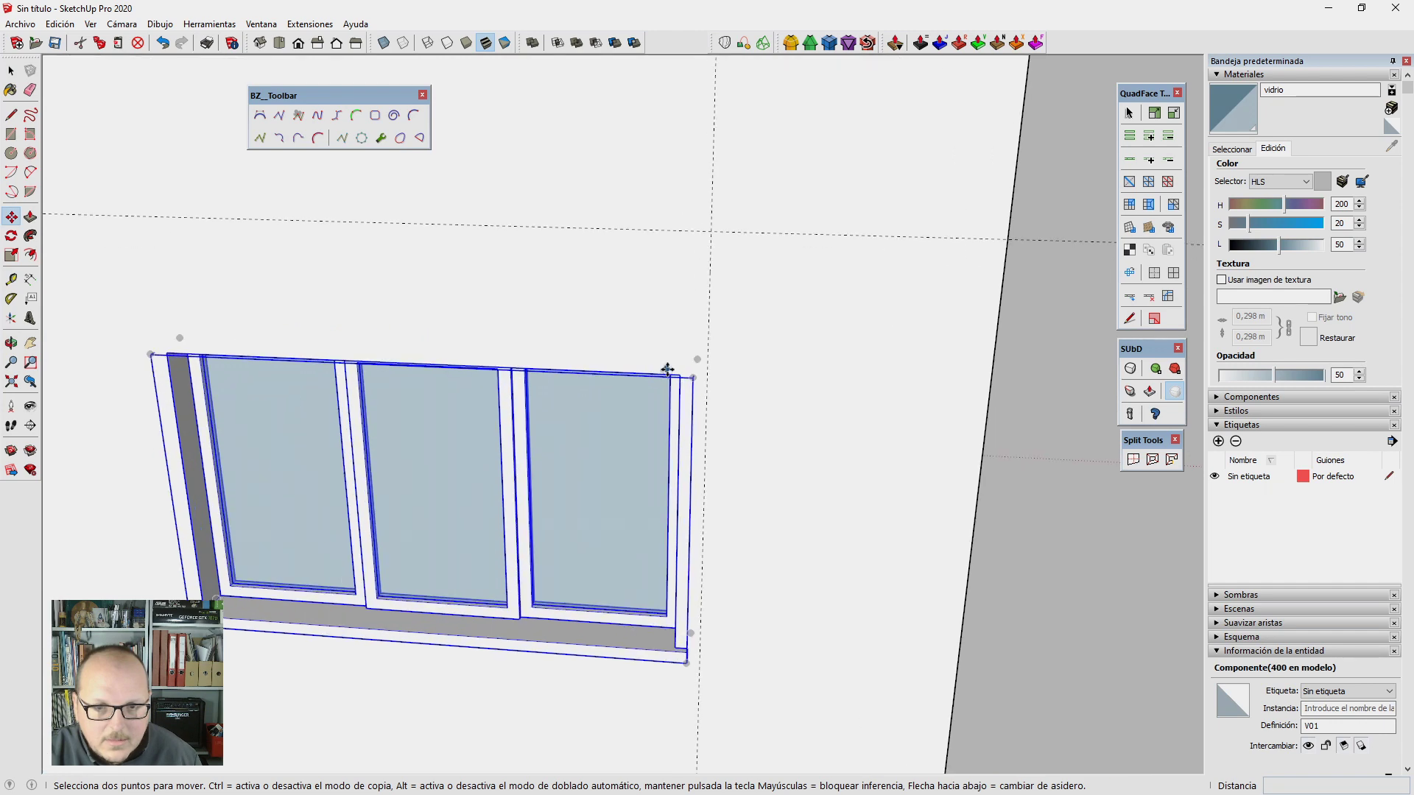
{"action": "left_click", "coordinate": [679, 377]}
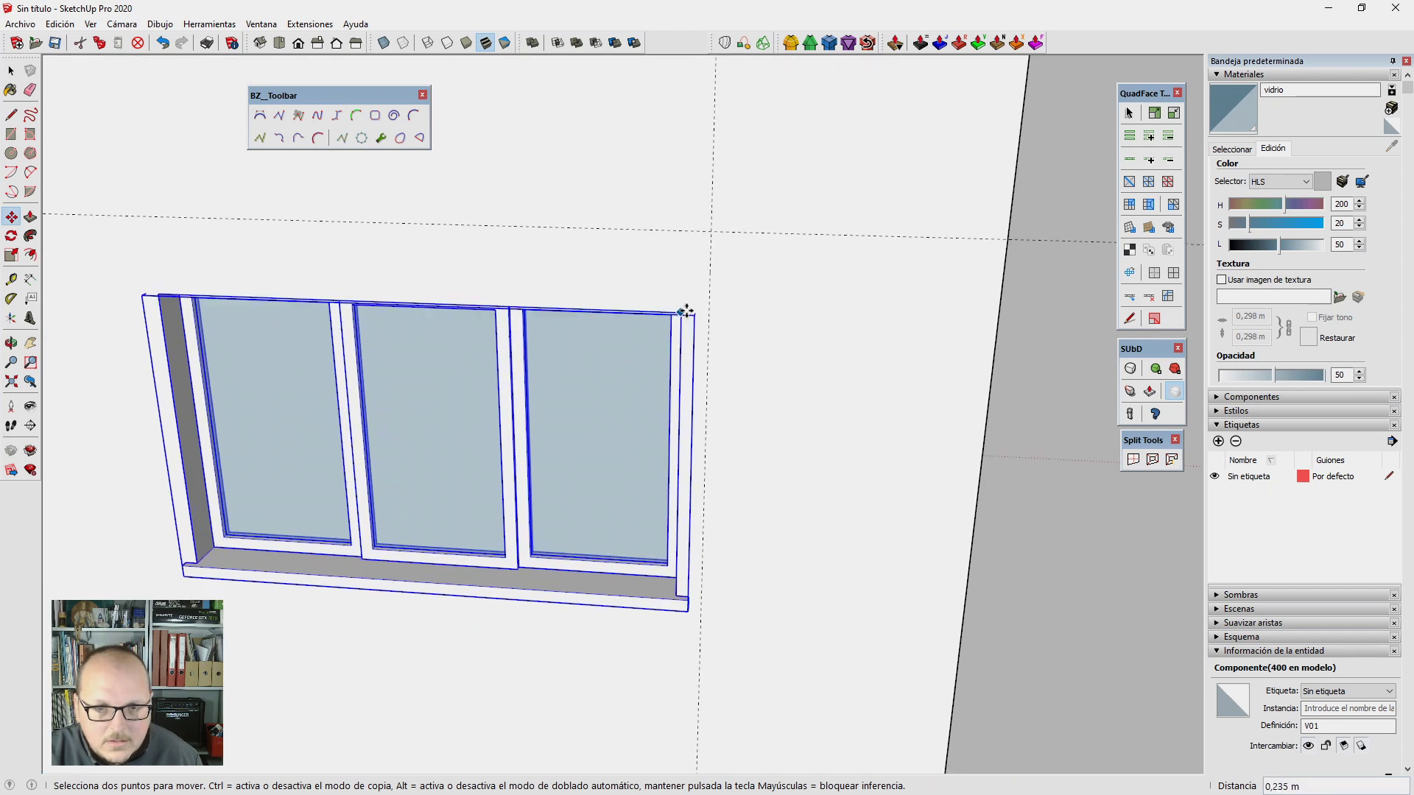
{"action": "left_click", "coordinate": [708, 234]}
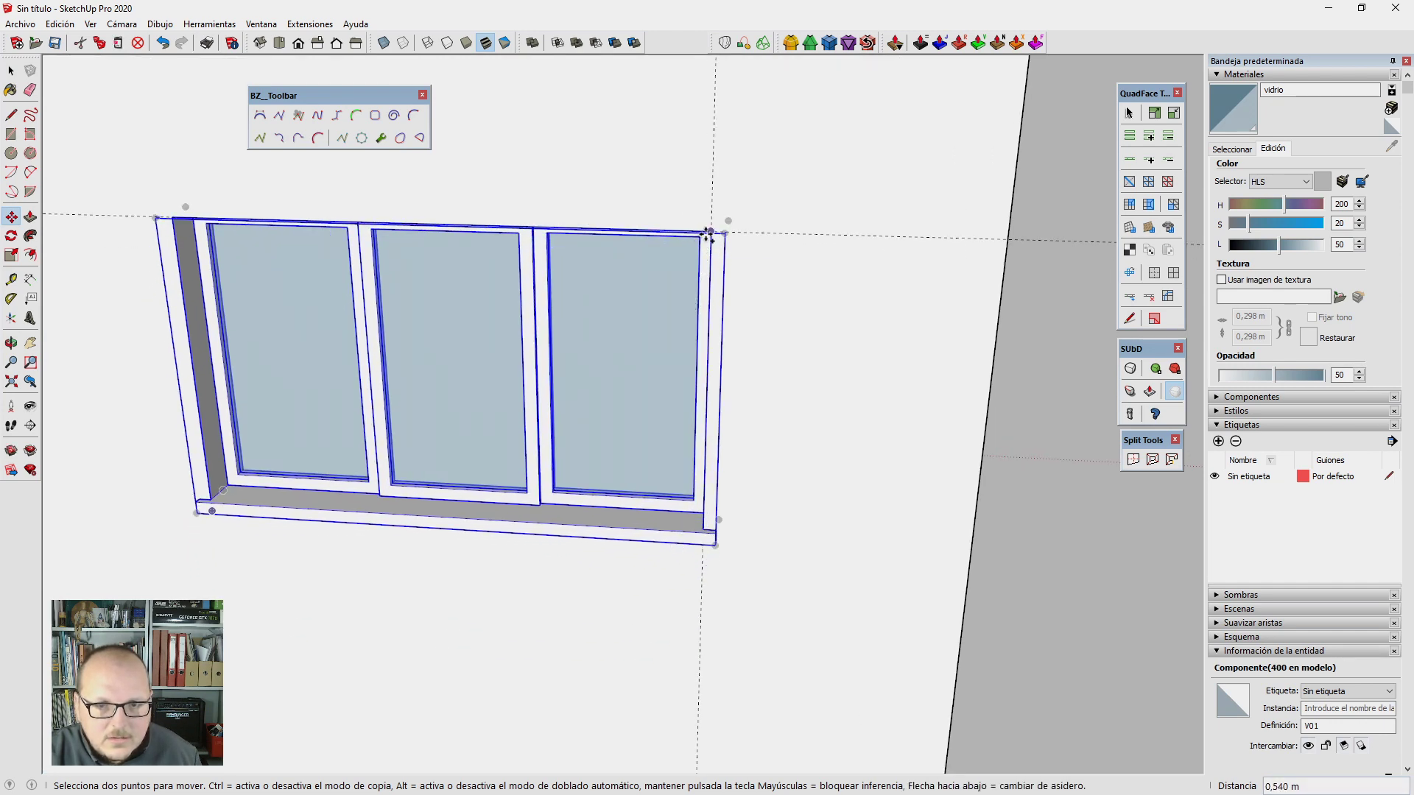
Step: Copy the window 3 m down repeatedly to form a column of four
{"action": "left_click", "coordinate": [708, 234]}
{"action": "key", "text": "ctrl"}
{"action": "scroll", "coordinate": [708, 228], "scroll_direction": "down", "scroll_amount": 2}
{"action": "scroll", "coordinate": [685, 354], "scroll_direction": "down", "scroll_amount": 3}
{"action": "scroll", "coordinate": [698, 482], "scroll_direction": "down", "scroll_amount": 1}
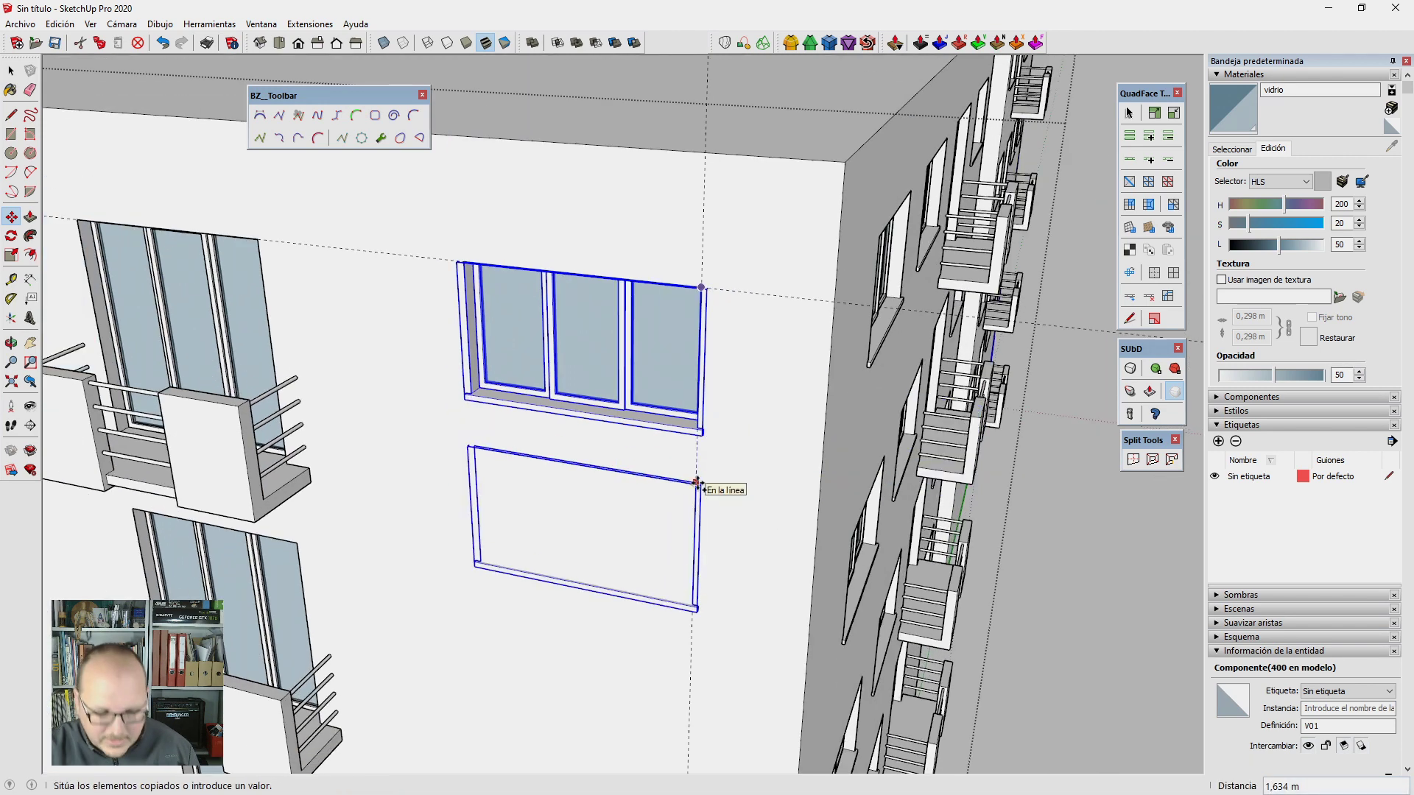
{"action": "type", "text": "m"}
{"action": "key", "text": "Return"}
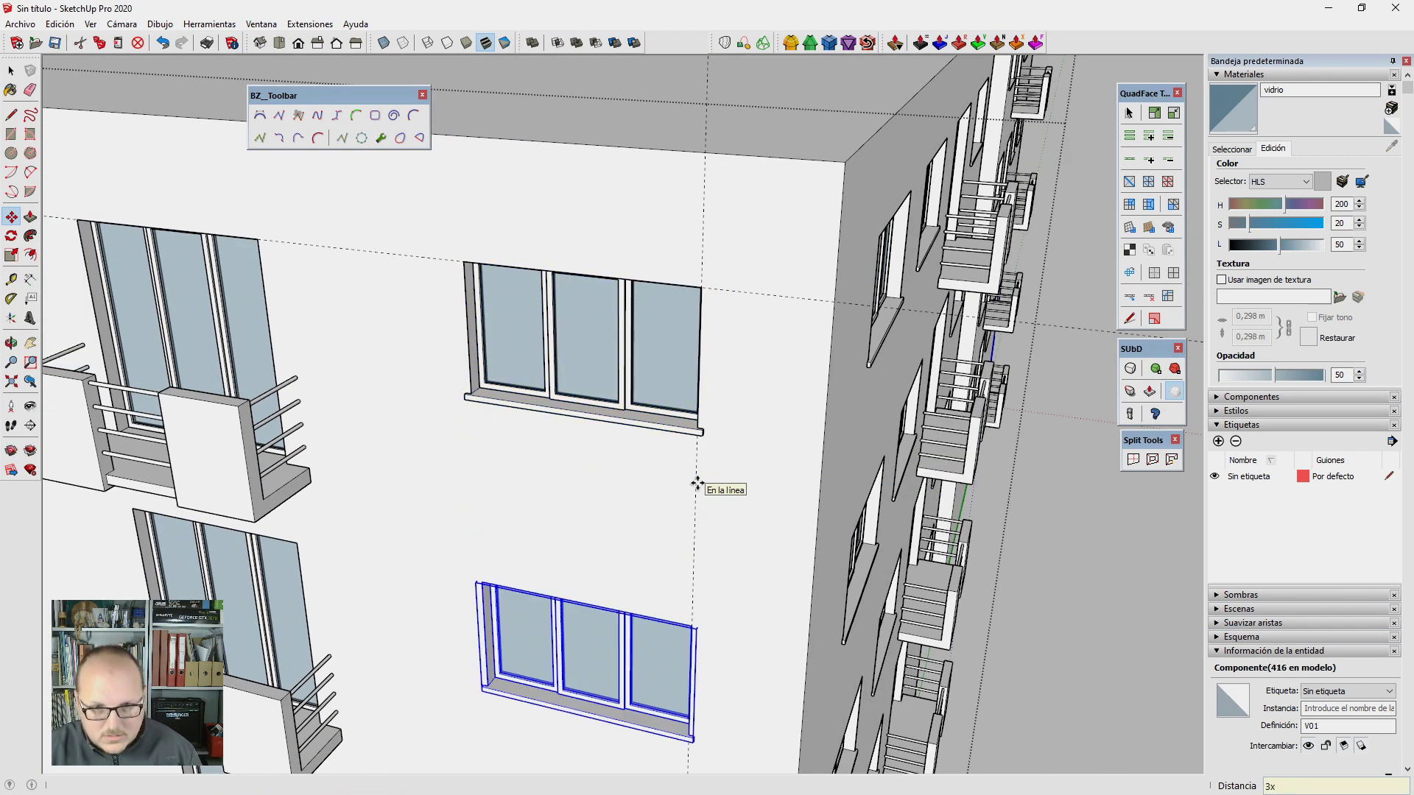
{"action": "key", "text": "space"}
{"action": "scroll", "coordinate": [698, 490], "scroll_direction": "down", "scroll_amount": 6}
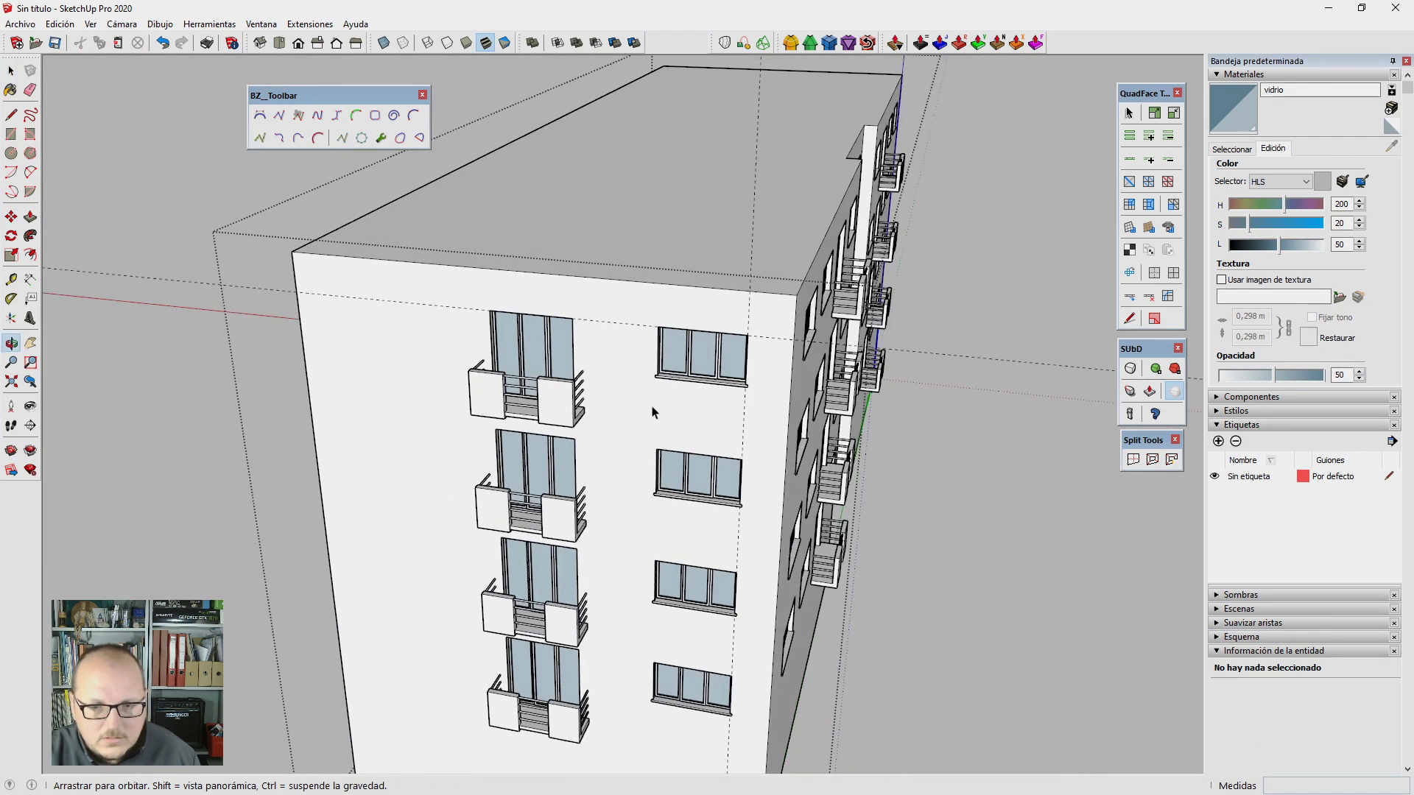
Step: Measure from the wall corner and select the column of four side windows
{"action": "key", "text": "t"}
{"action": "left_click", "coordinate": [308, 381]}
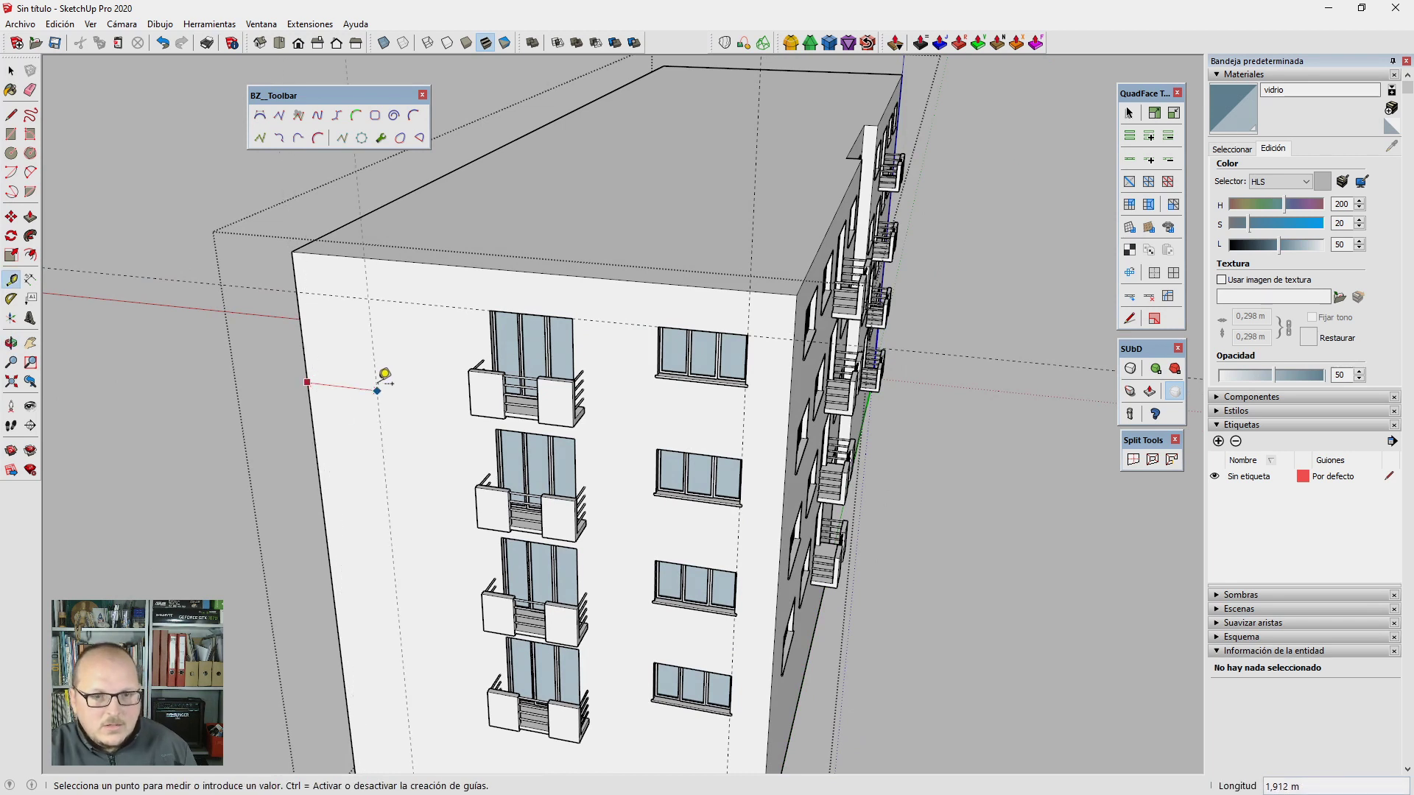
{"action": "key", "text": "space"}
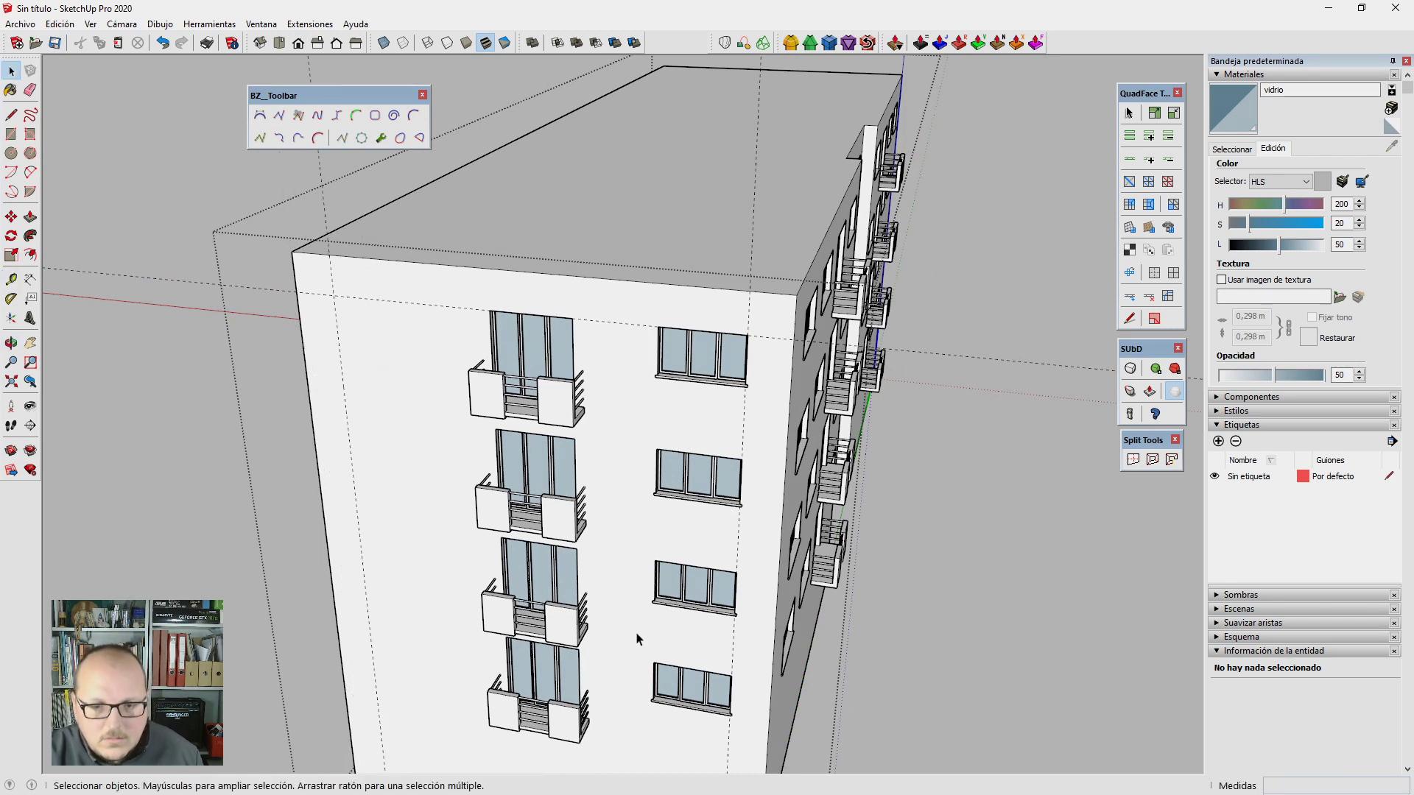
{"action": "left_click", "coordinate": [696, 588], "text": "shift"}
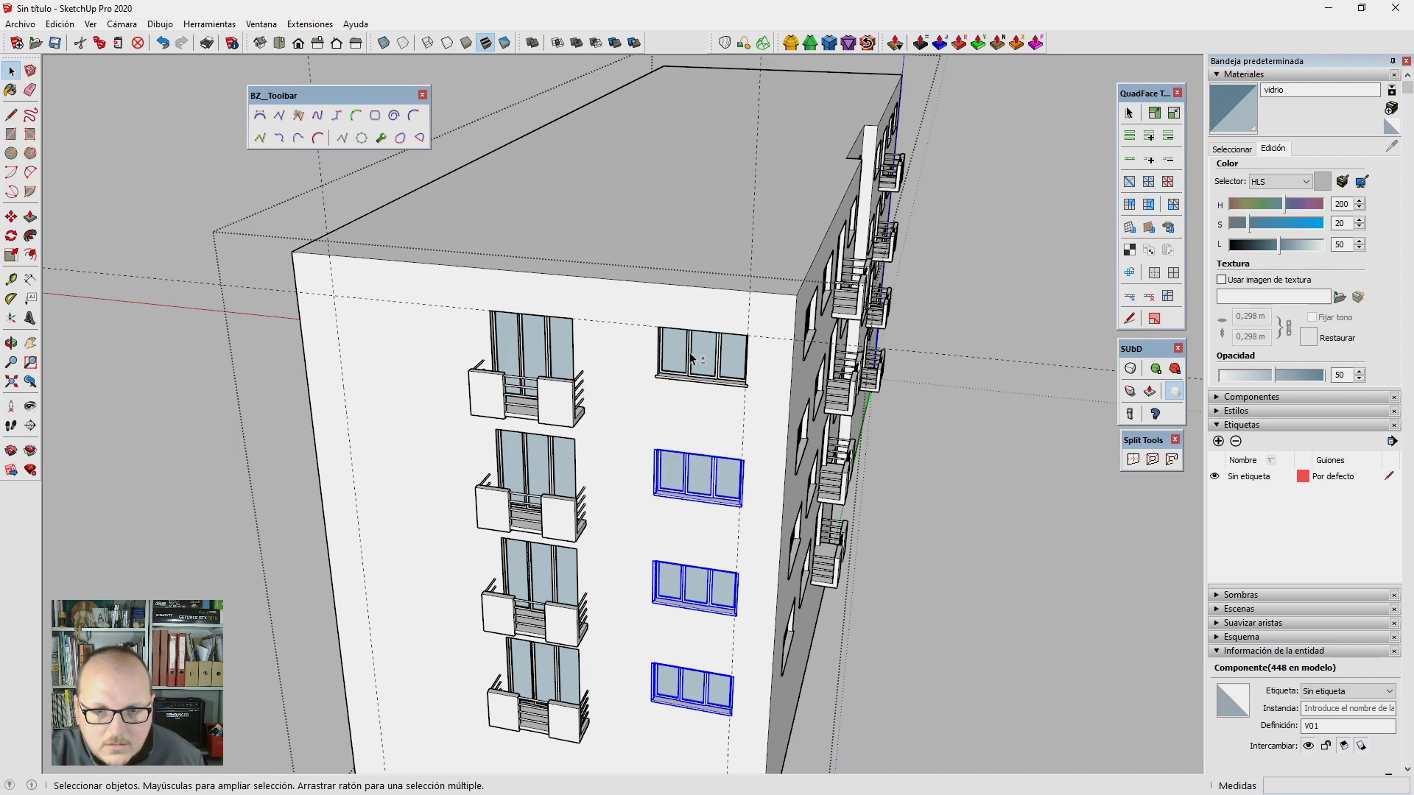
{"action": "key", "text": "m"}
{"action": "scroll", "coordinate": [648, 333], "scroll_direction": "up", "scroll_amount": 2}
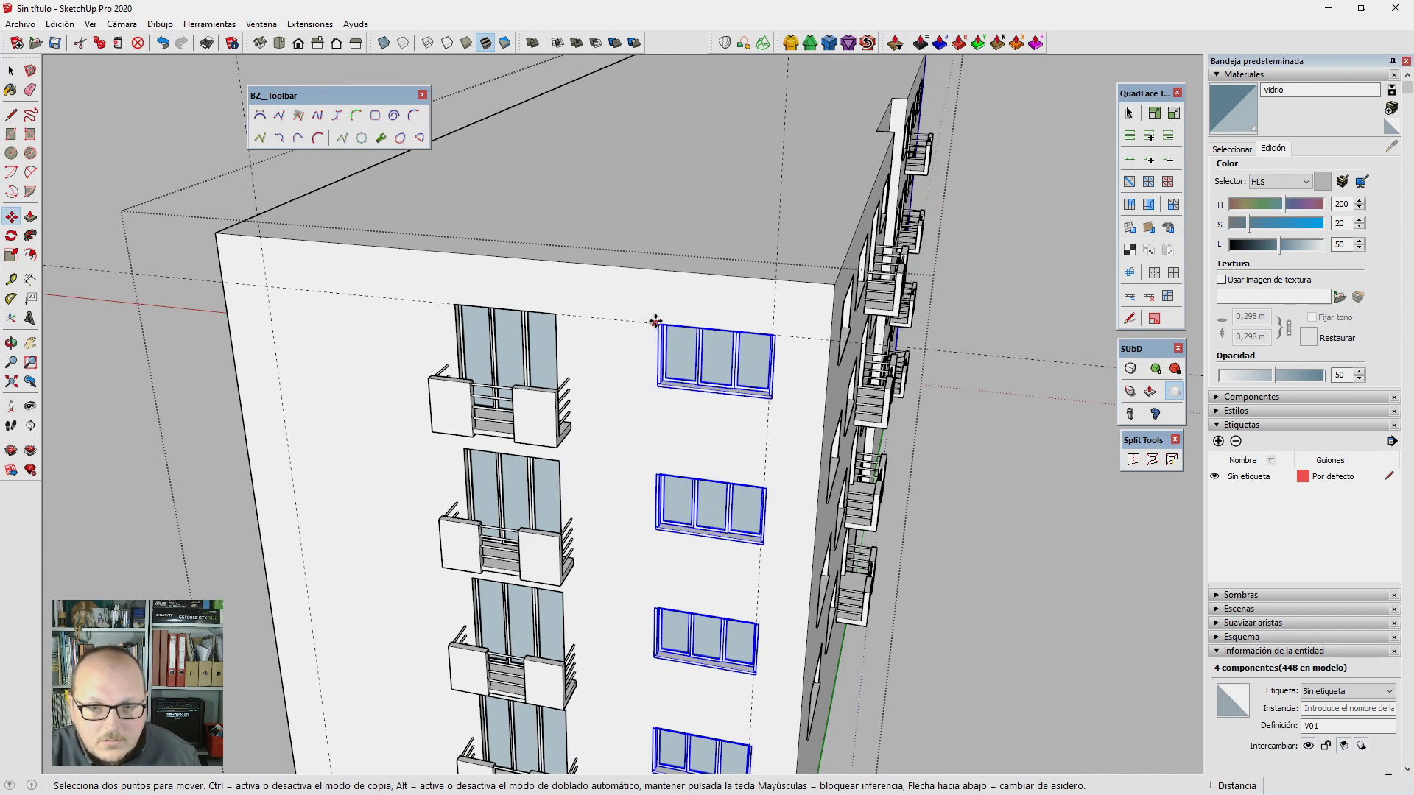
{"action": "scroll", "coordinate": [655, 321], "scroll_direction": "up", "scroll_amount": 1}
{"action": "scroll", "coordinate": [654, 325], "scroll_direction": "up", "scroll_amount": 2}
{"action": "scroll", "coordinate": [661, 325], "scroll_direction": "up", "scroll_amount": 2}
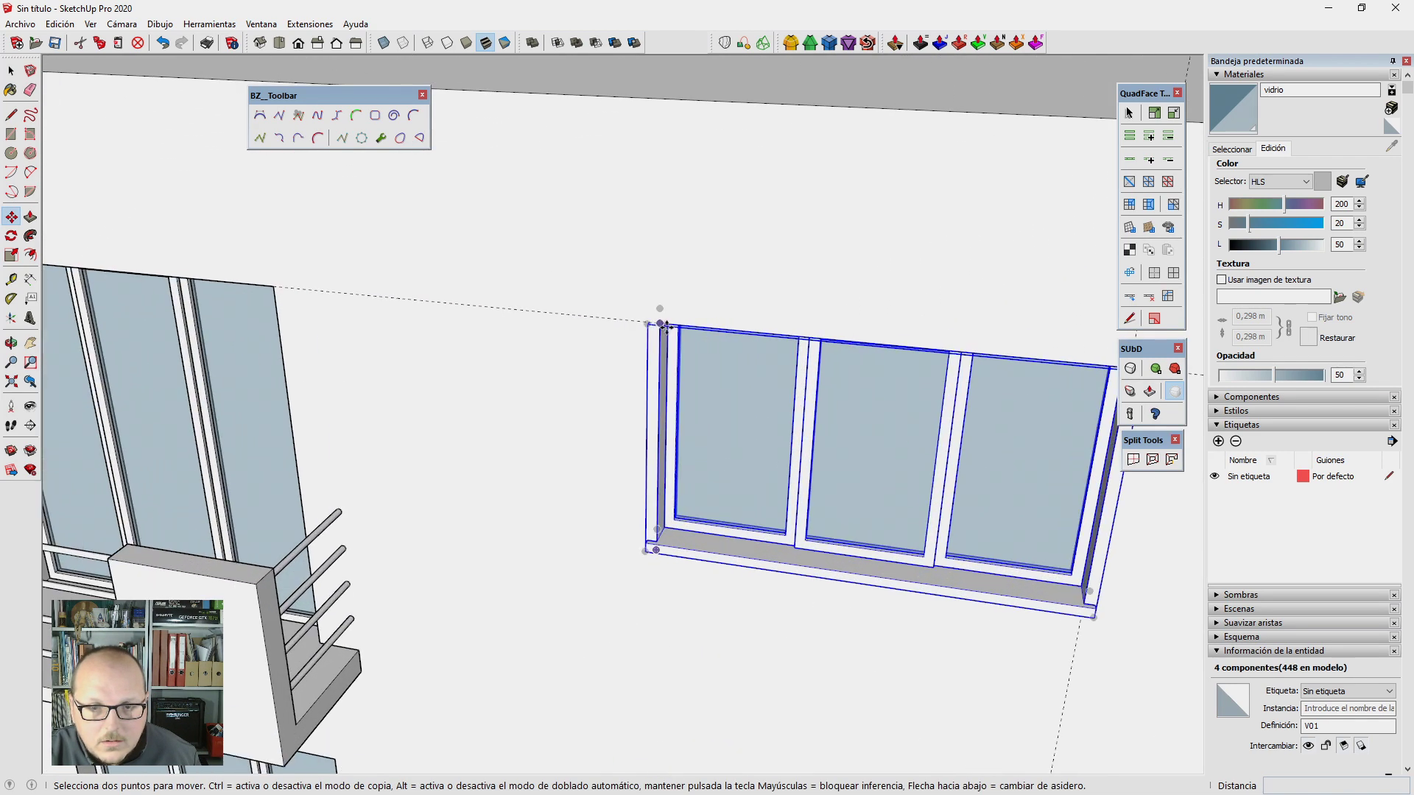
Step: Copy the four windows 8 m to the left, beyond the balconies
{"action": "left_click", "coordinate": [659, 324]}
{"action": "key", "text": "ctrl"}
{"action": "scroll", "coordinate": [631, 319], "scroll_direction": "down", "scroll_amount": 1}
{"action": "scroll", "coordinate": [814, 338], "scroll_direction": "down", "scroll_amount": 2}
{"action": "scroll", "coordinate": [814, 338], "scroll_direction": "down", "scroll_amount": 2}
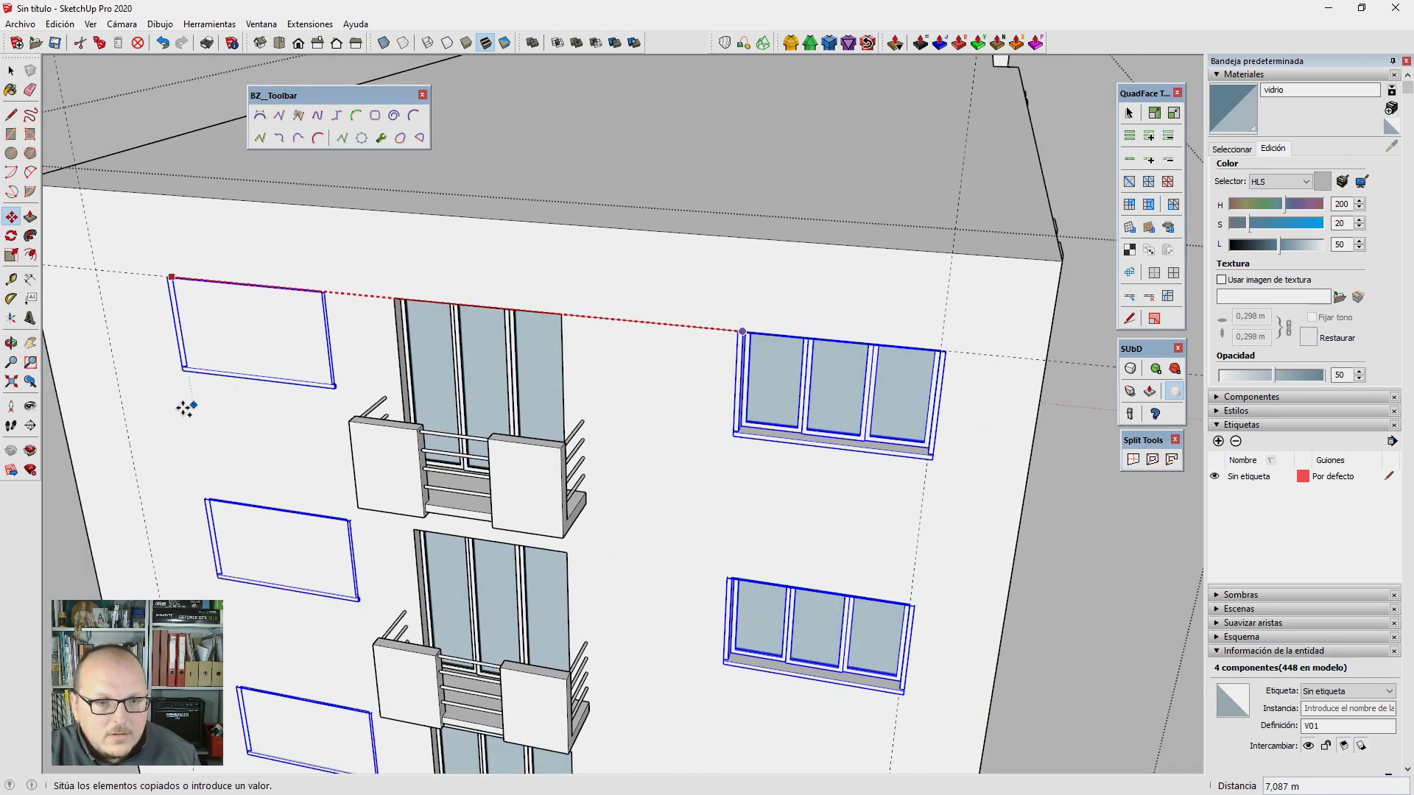
{"action": "left_click", "coordinate": [124, 401]}
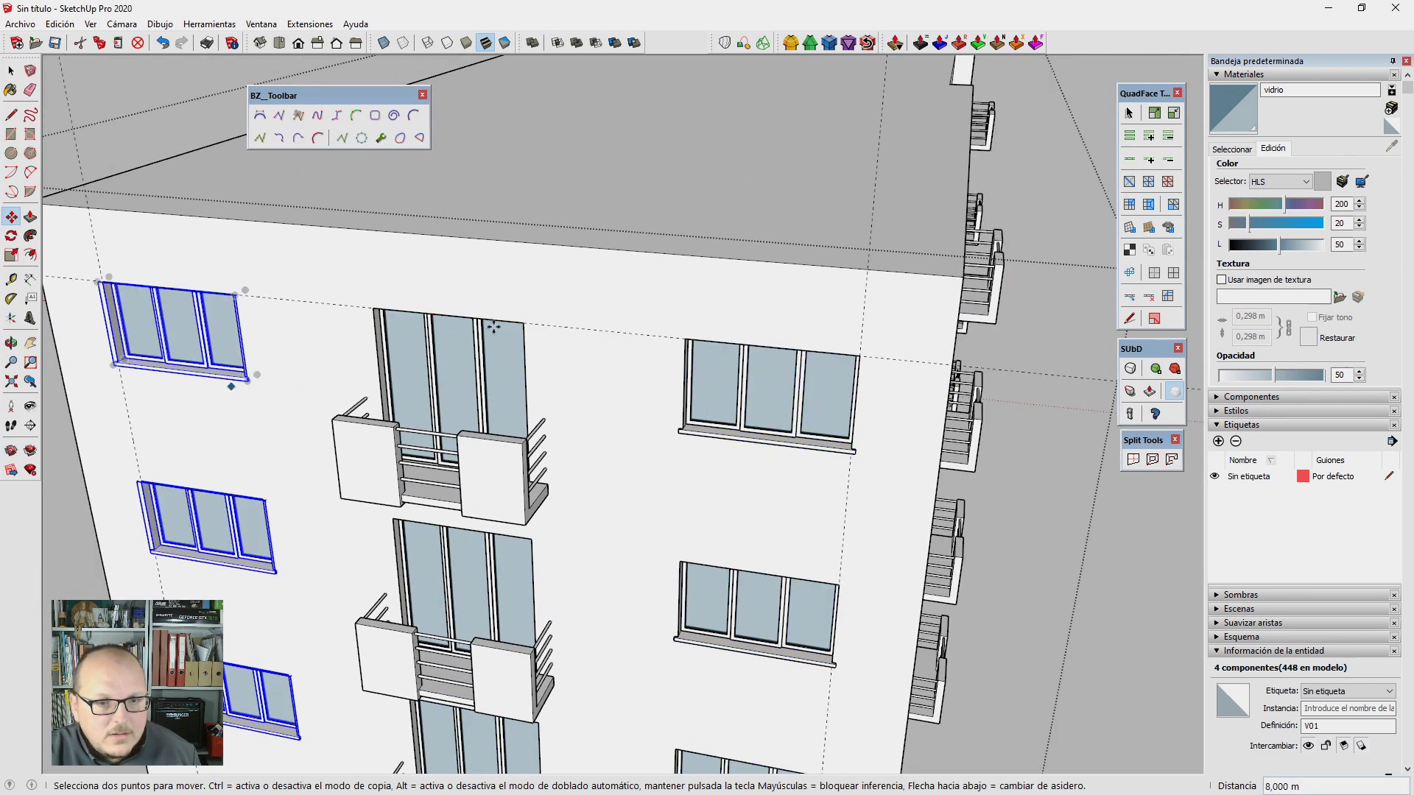
{"action": "middle_click_drag", "start_coordinate": [240, 373], "coordinate": [571, 309]}
{"action": "key", "text": "space"}
Step: Draw a 37.947 m diagonal line corner to corner across the roof
{"action": "key", "text": "e"}
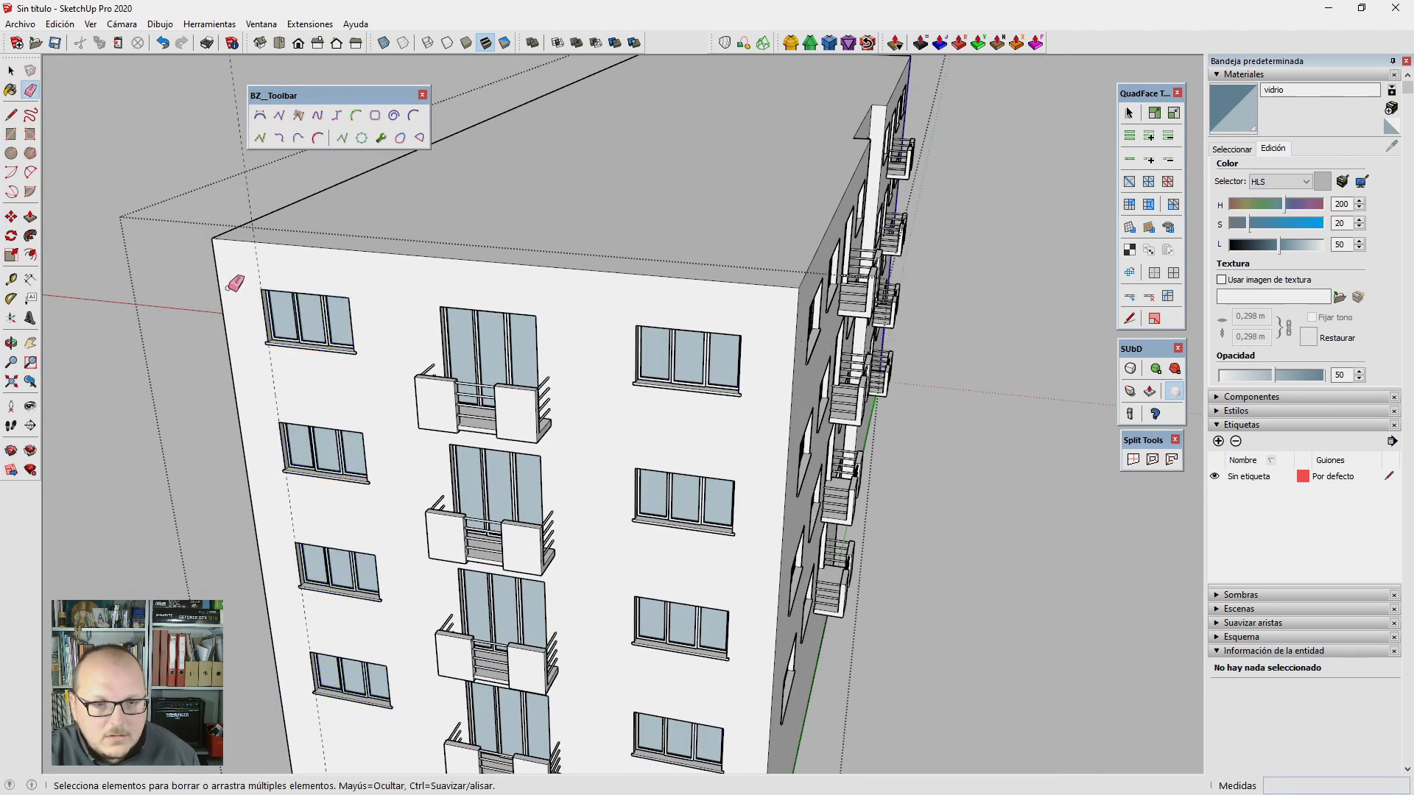
{"action": "scroll", "coordinate": [757, 577], "scroll_direction": "down", "scroll_amount": 5}
{"action": "mouse_move", "coordinate": [757, 578]}
{"action": "middle_mouse_down"}
{"action": "mouse_move", "coordinate": [640, 530]}
{"action": "mouse_move", "coordinate": [617, 586]}
{"action": "mouse_move", "coordinate": [536, 511]}
{"action": "mouse_move", "coordinate": [484, 421]}
{"action": "middle_mouse_up"}
{"action": "key", "text": "l"}
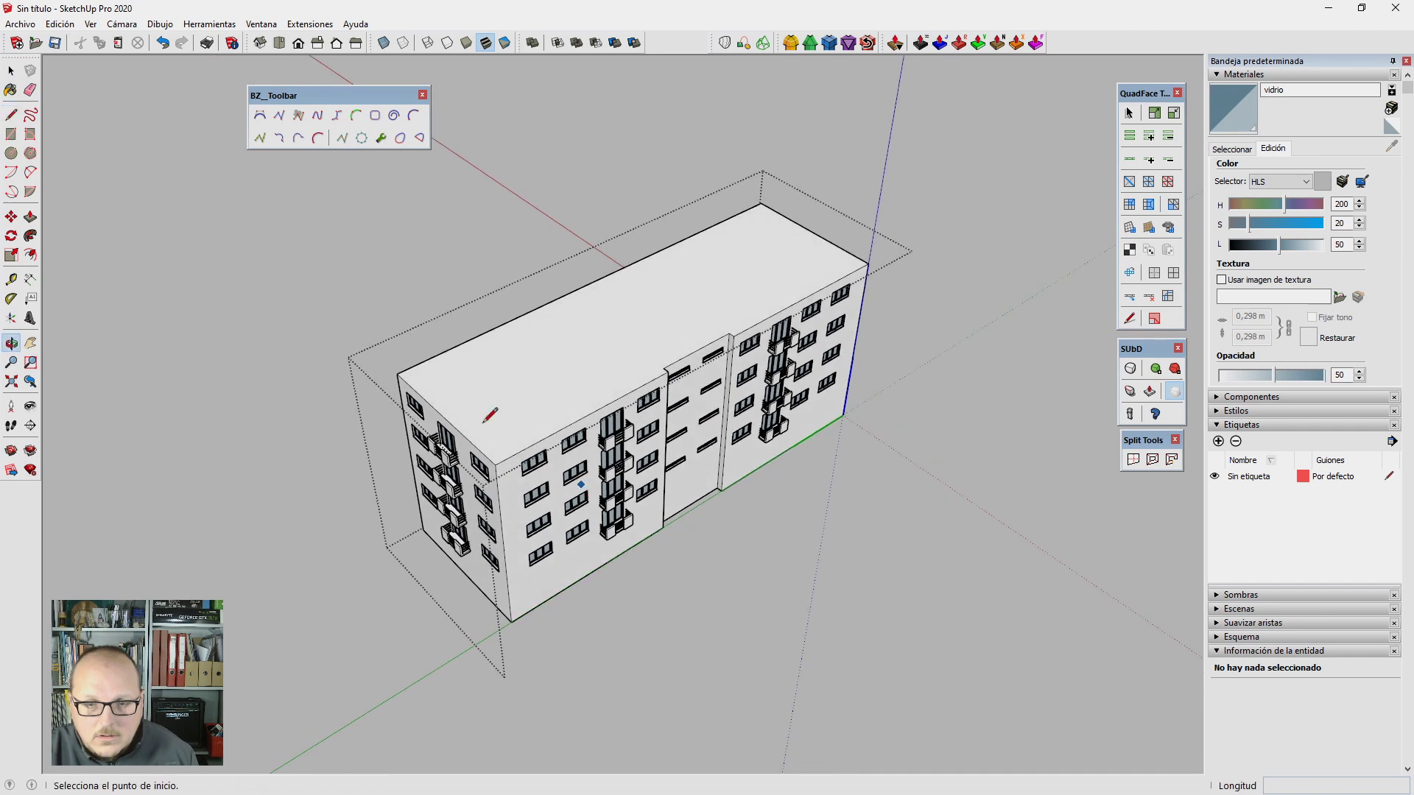
{"action": "left_click", "coordinate": [869, 263]}
{"action": "key", "text": "space"}
{"action": "middle_click_drag", "start_coordinate": [869, 263], "coordinate": [783, 324]}
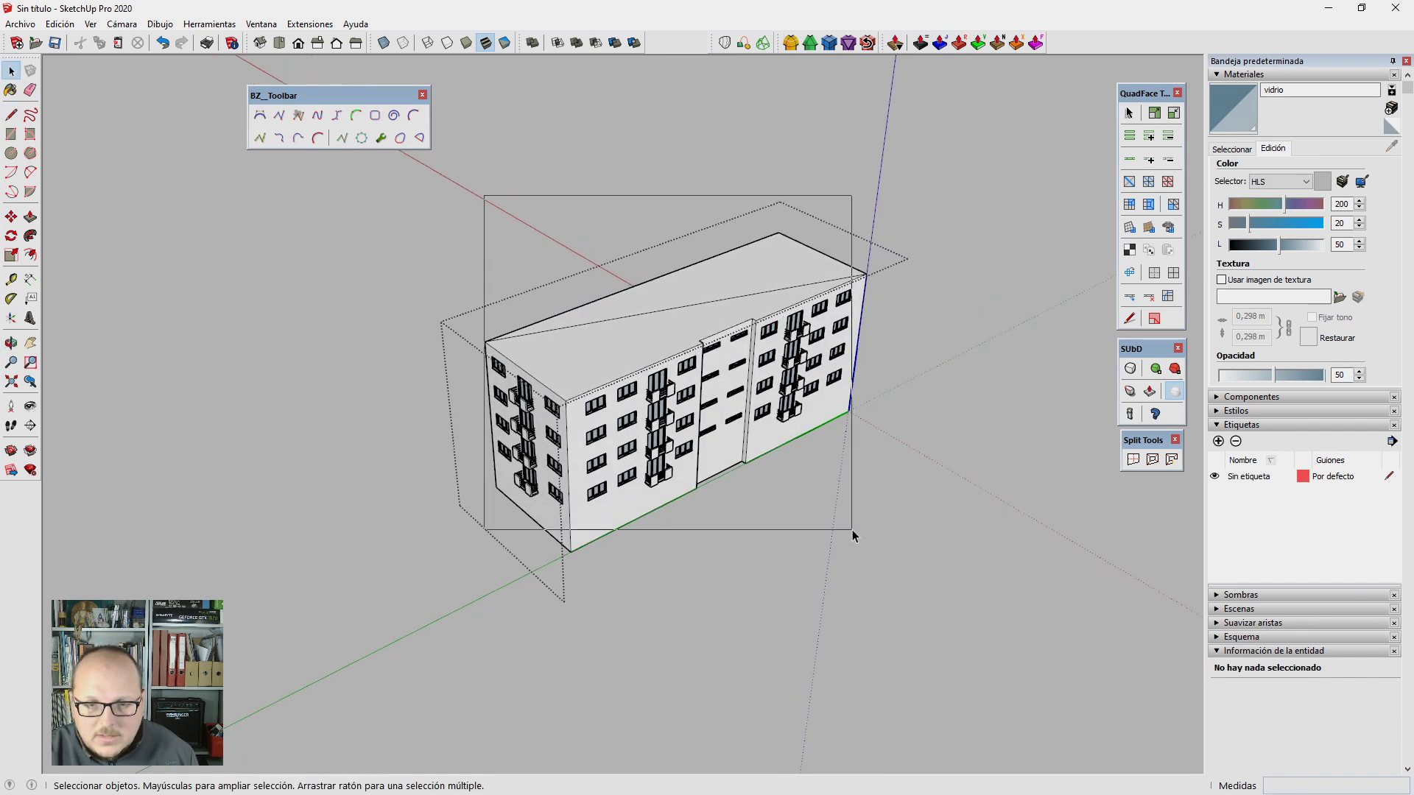
Step: Select the whole building, show the Selection Toys toolbar and narrow the selection to components
{"action": "left_click_drag", "start_coordinate": [918, 559], "coordinate": [918, 559]}
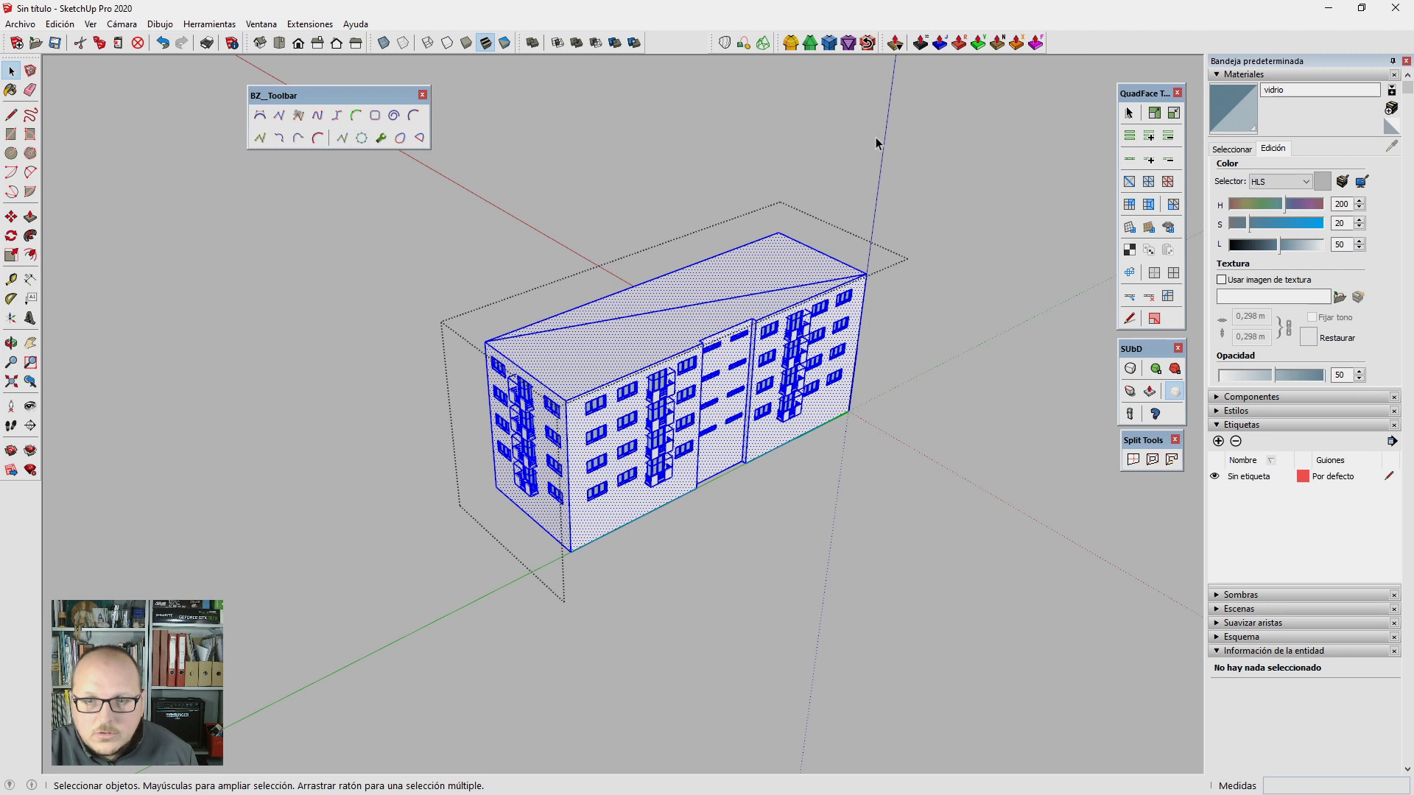
{"action": "right_click", "coordinate": [1079, 46]}
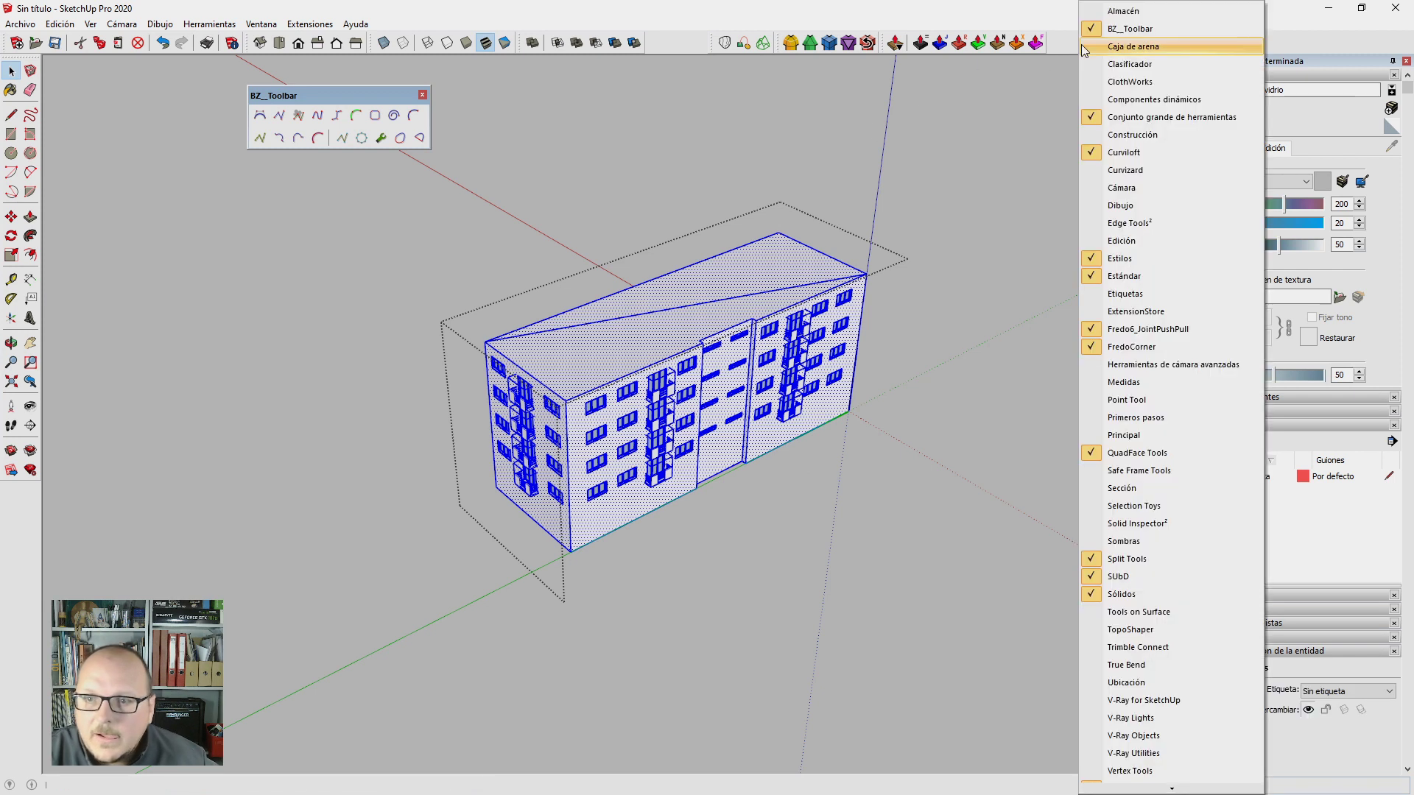
{"action": "left_click", "coordinate": [1150, 505]}
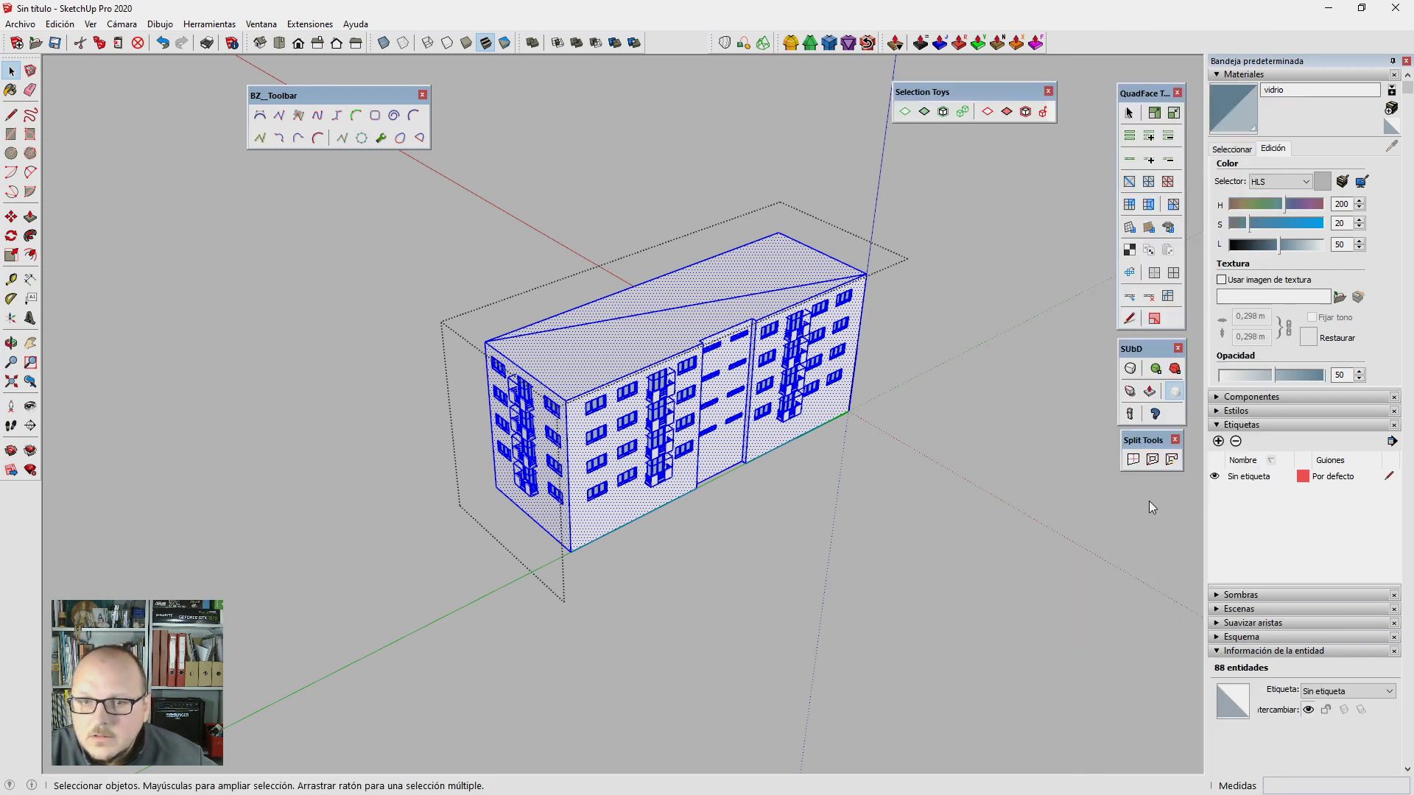
{"action": "left_click", "coordinate": [961, 112]}
{"action": "middle_click_drag", "start_coordinate": [763, 339], "coordinate": [696, 296]}
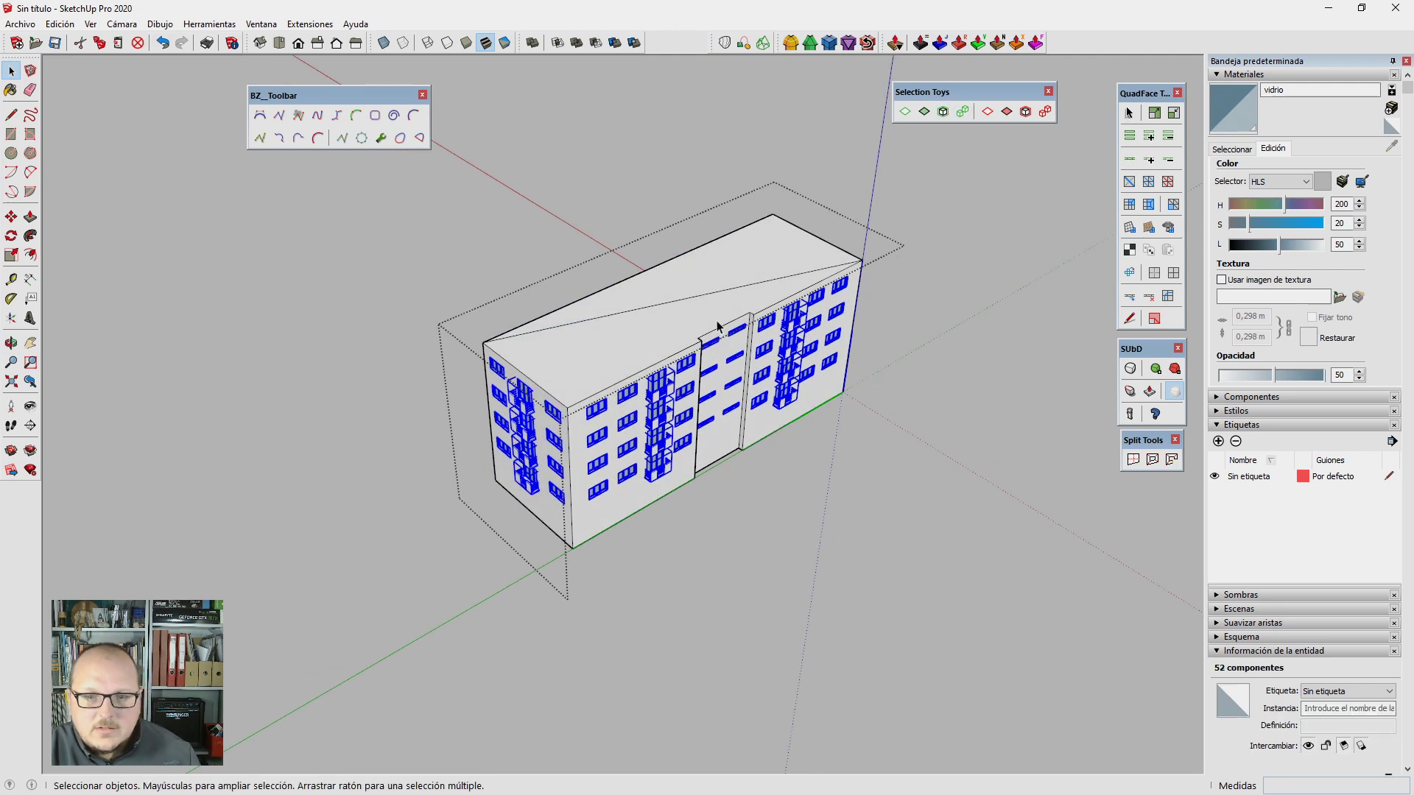
{"action": "key", "text": "q"}
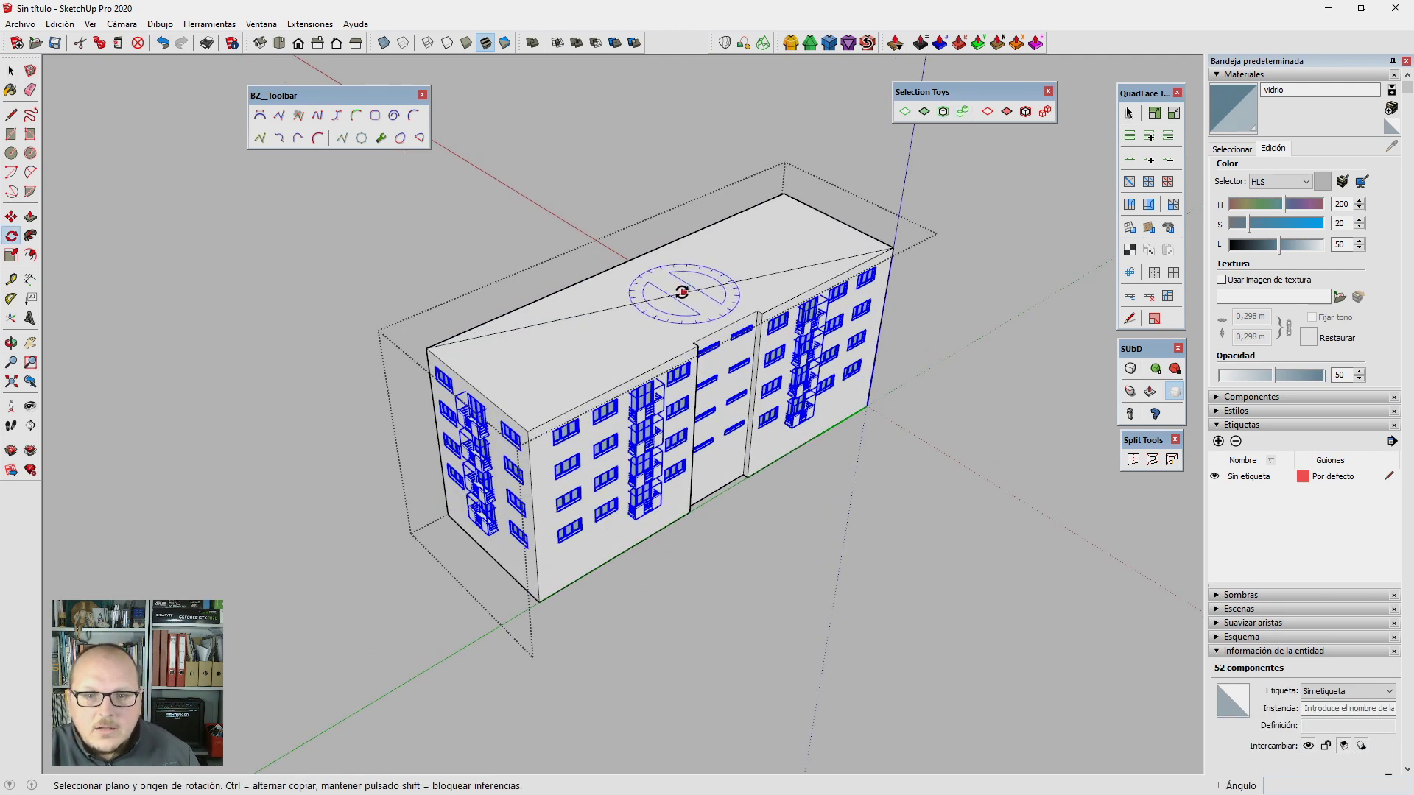
Step: Rotate the selected window components 180° about a centre on the roof
{"action": "left_click", "coordinate": [675, 295]}
{"action": "left_click", "coordinate": [686, 289]}
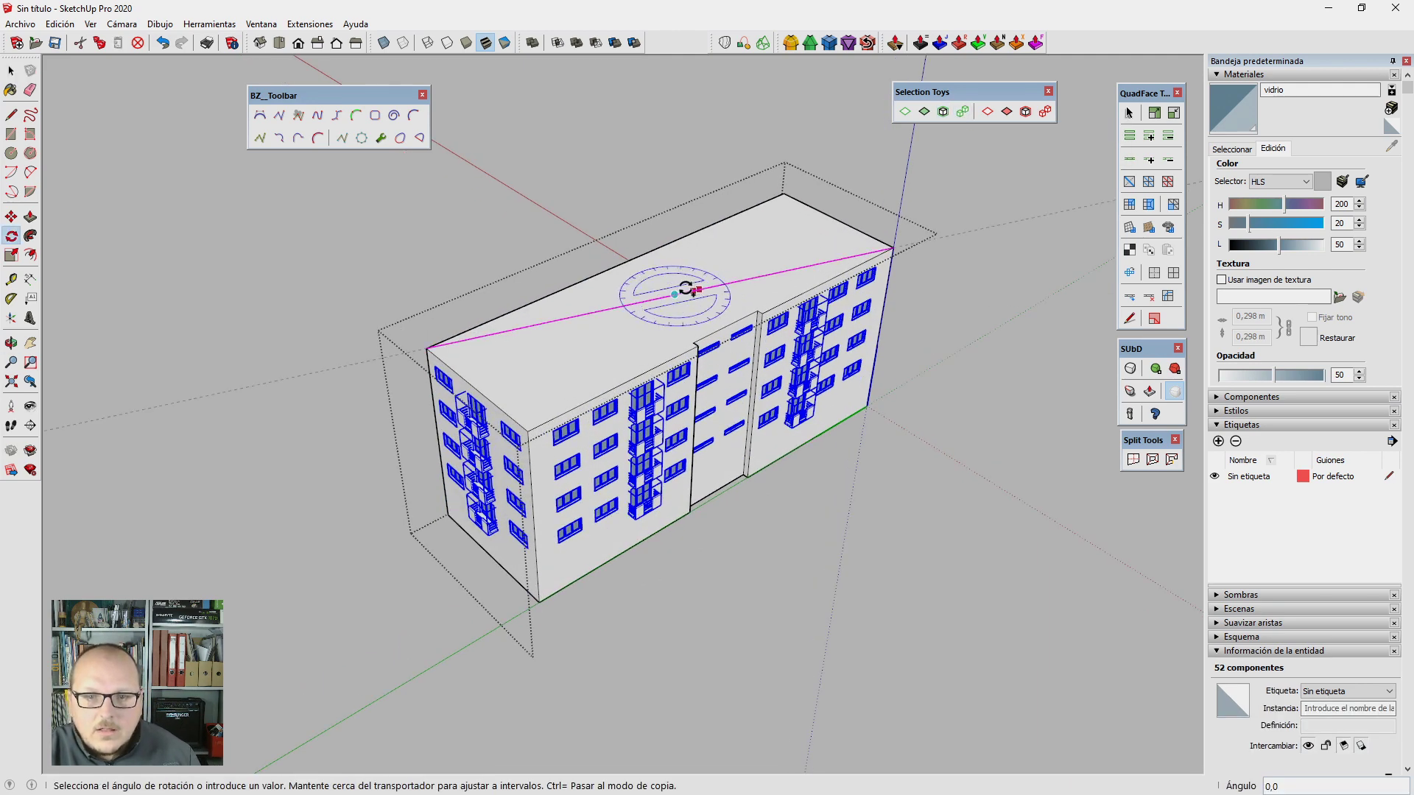
{"action": "left_click", "coordinate": [651, 298]}
{"action": "mouse_move", "coordinate": [651, 298]}
{"action": "middle_mouse_down"}
{"action": "mouse_move", "coordinate": [571, 516]}
{"action": "mouse_move", "coordinate": [668, 413]}
{"action": "mouse_move", "coordinate": [433, 587]}
{"action": "mouse_move", "coordinate": [212, 559]}
{"action": "middle_mouse_up"}
{"action": "key", "text": "q"}
{"action": "mouse_move", "coordinate": [530, 505]}
{"action": "middle_mouse_down"}
{"action": "mouse_move", "coordinate": [388, 511]}
{"action": "mouse_move", "coordinate": [220, 251]}
{"action": "middle_mouse_up"}
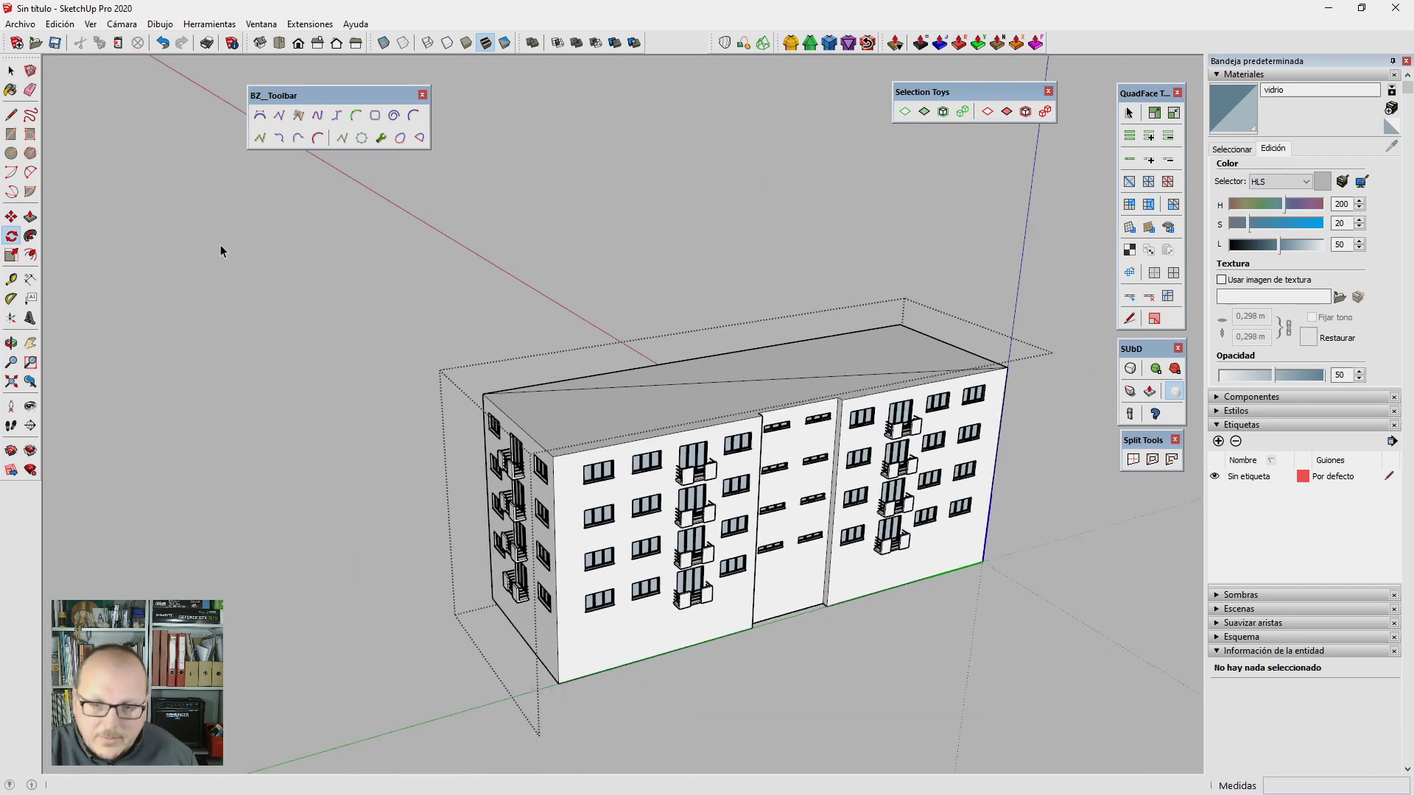
Step: Select the left block's facade windows in left view and turn them 180°
{"action": "key", "text": "space"}
{"action": "key", "text": "F3"}
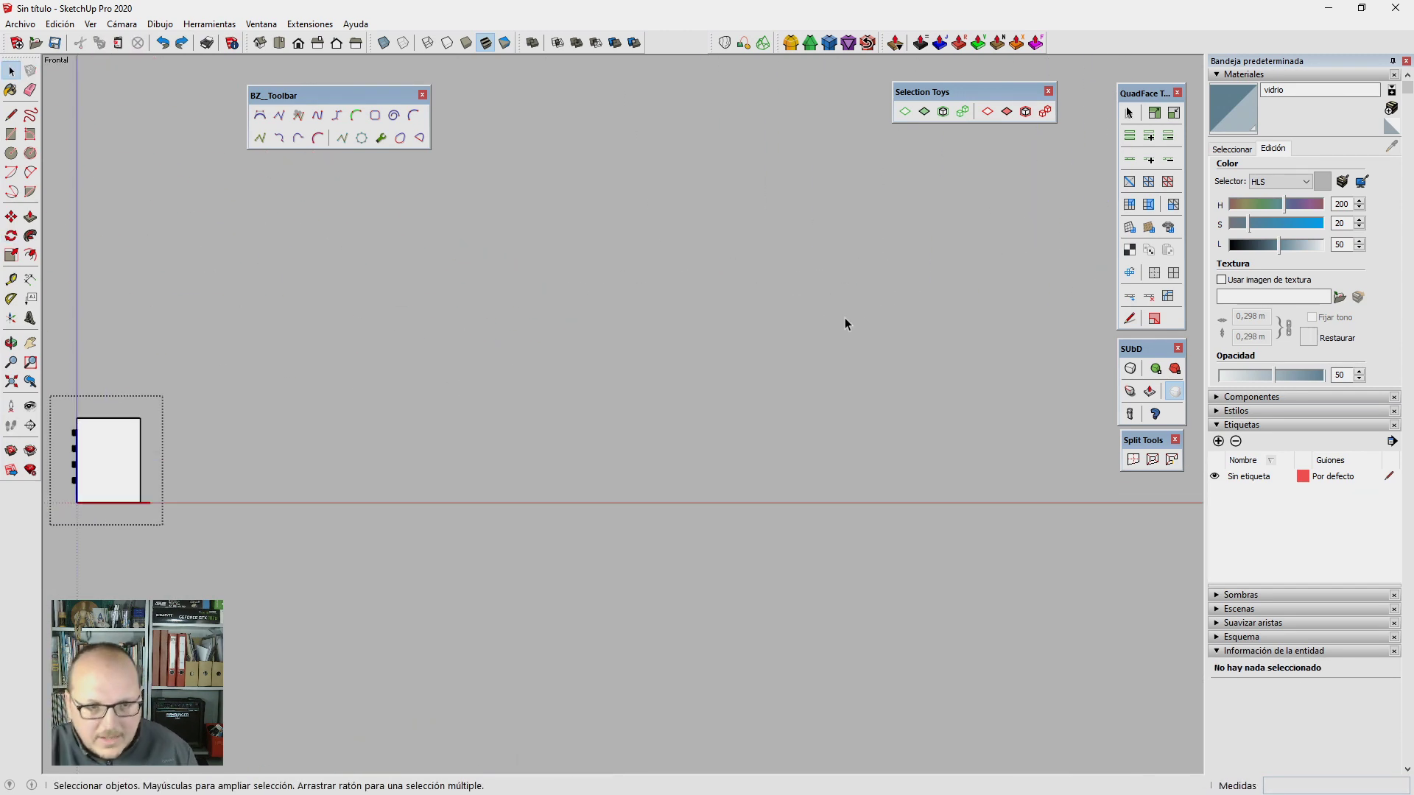
{"action": "key", "text": "F6"}
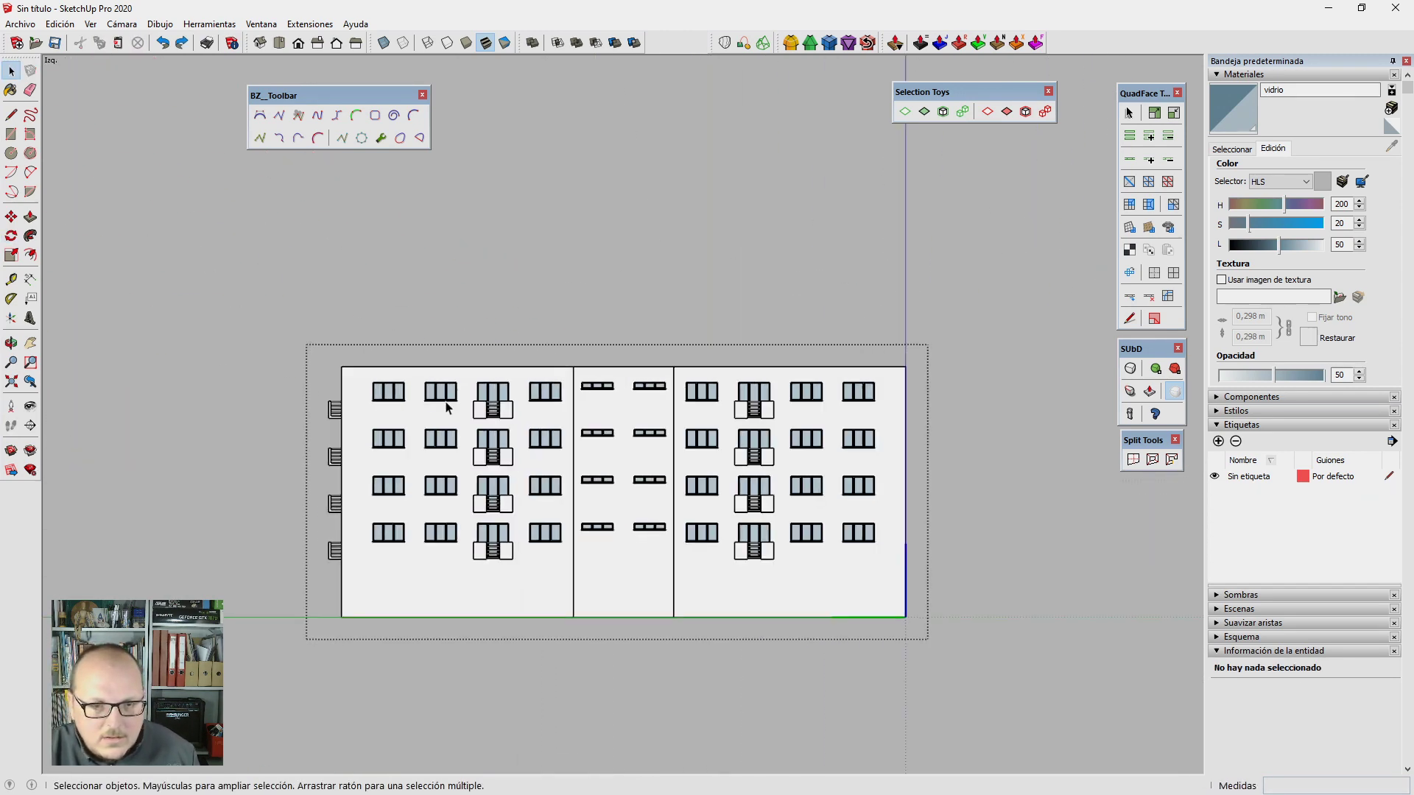
{"action": "scroll", "coordinate": [420, 394], "scroll_direction": "up", "scroll_amount": 1}
{"action": "left_click_drag", "start_coordinate": [1001, 647], "coordinate": [1001, 648]}
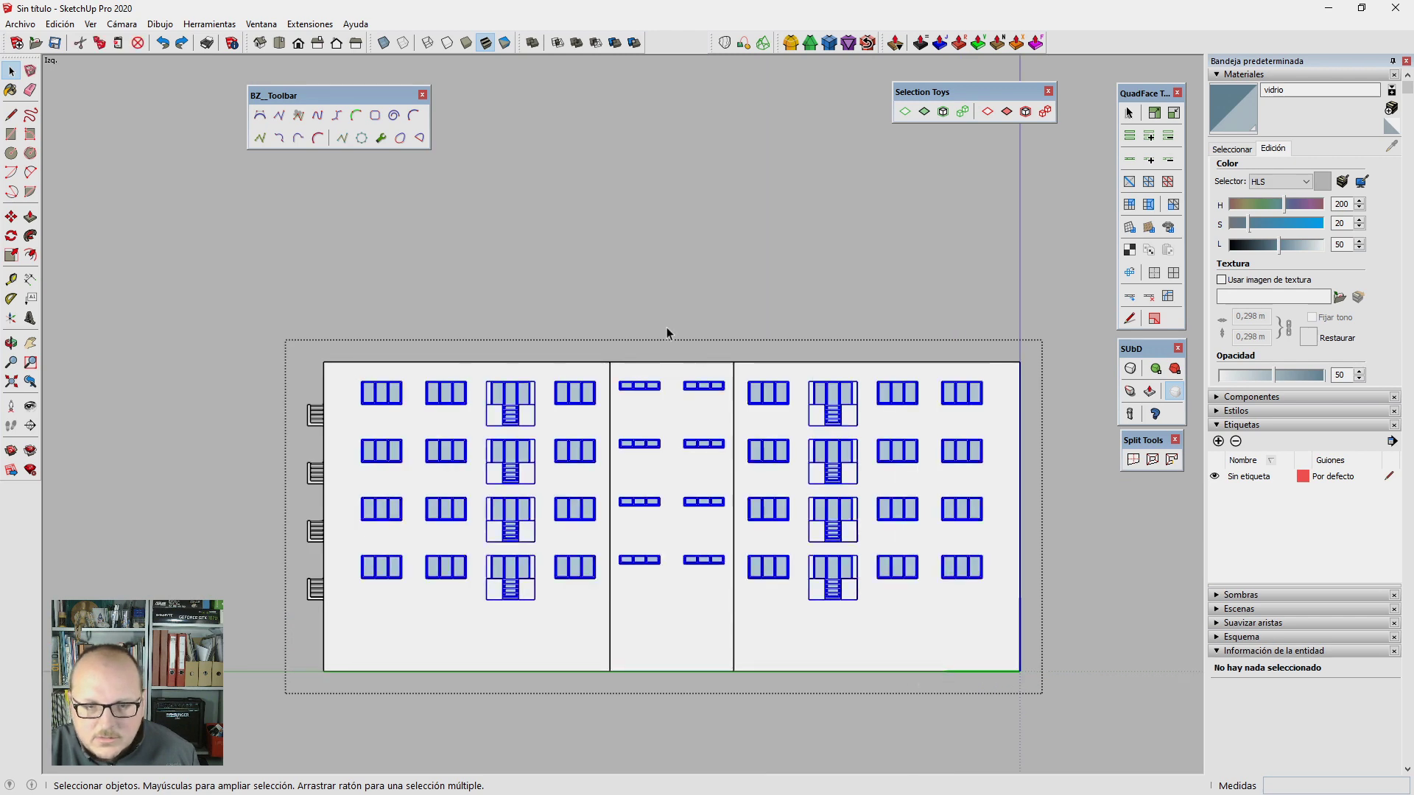
{"action": "middle_click_drag", "start_coordinate": [666, 327], "coordinate": [571, 600]}
{"action": "key", "text": "q"}
{"action": "left_click", "coordinate": [693, 311]}
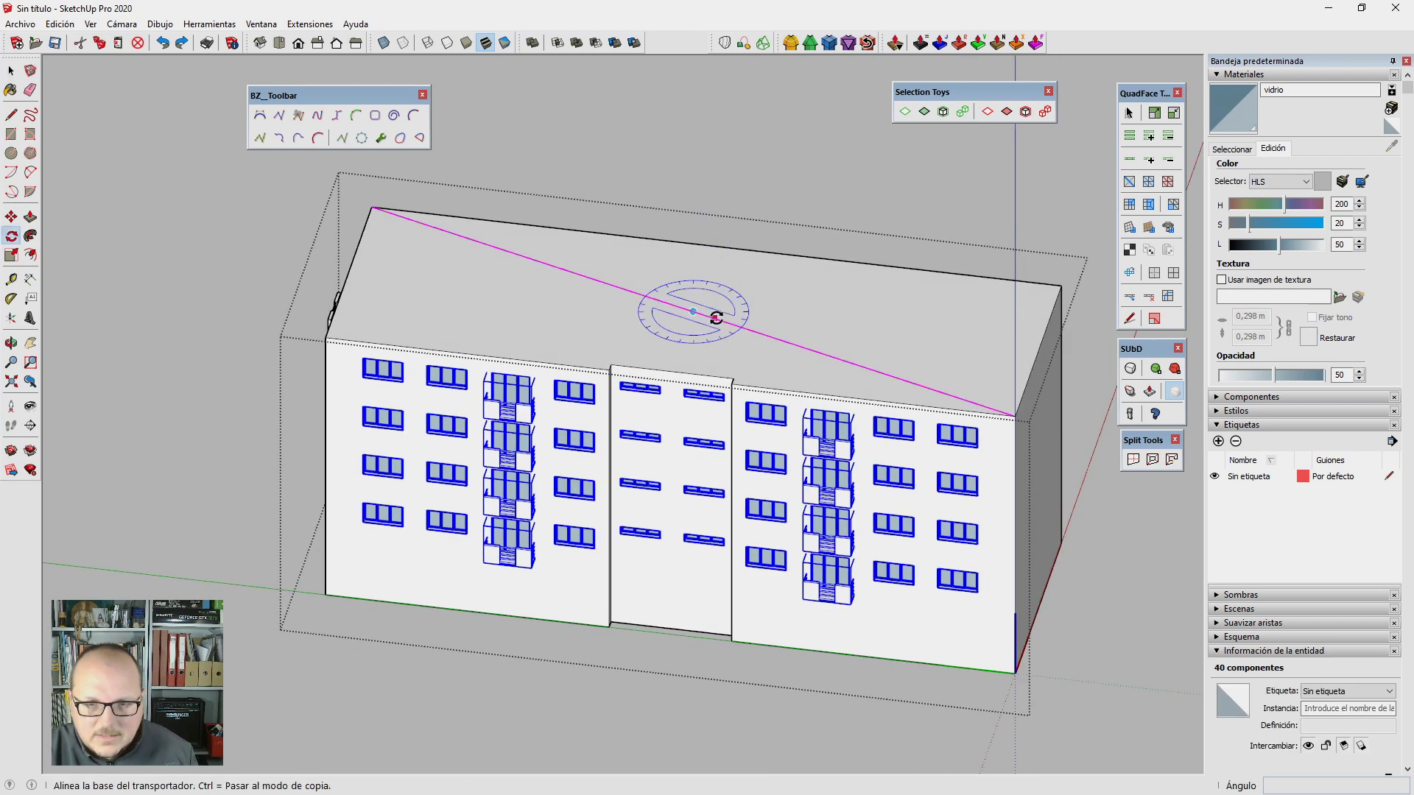
{"action": "left_click", "coordinate": [638, 295]}
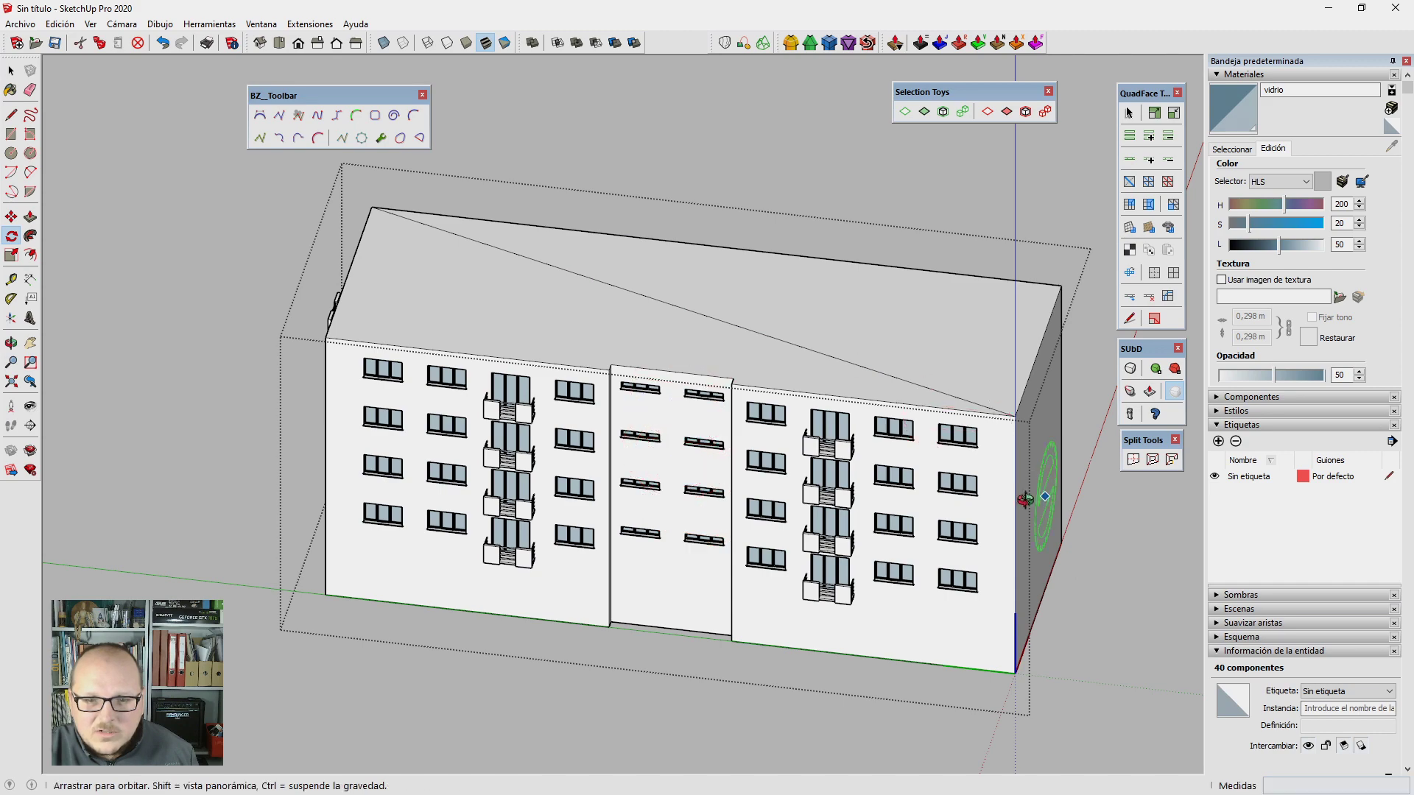
{"action": "scroll", "coordinate": [50, 429], "scroll_direction": "up", "scroll_amount": 5}
Step: Select the right block's windows and balconies and rotate them 180°
{"action": "middle_click_drag", "start_coordinate": [50, 429], "coordinate": [385, 550]}
{"action": "scroll", "coordinate": [385, 550], "scroll_direction": "down", "scroll_amount": 10}
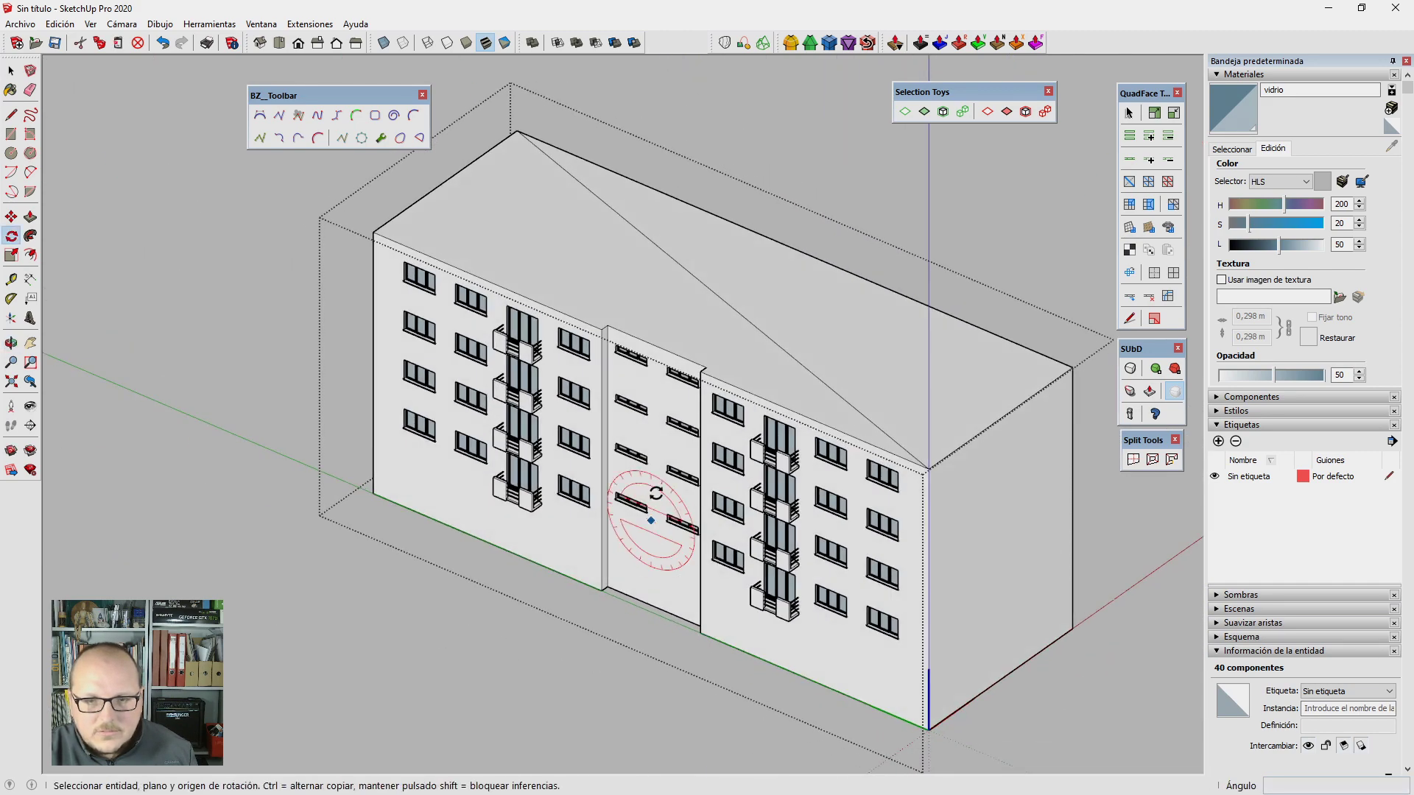
{"action": "middle_click_drag", "start_coordinate": [648, 521], "coordinate": [865, 426]}
{"action": "scroll", "coordinate": [866, 425], "scroll_direction": "up", "scroll_amount": 3}
{"action": "key", "text": "space"}
{"action": "key", "text": "ctrl+t"}
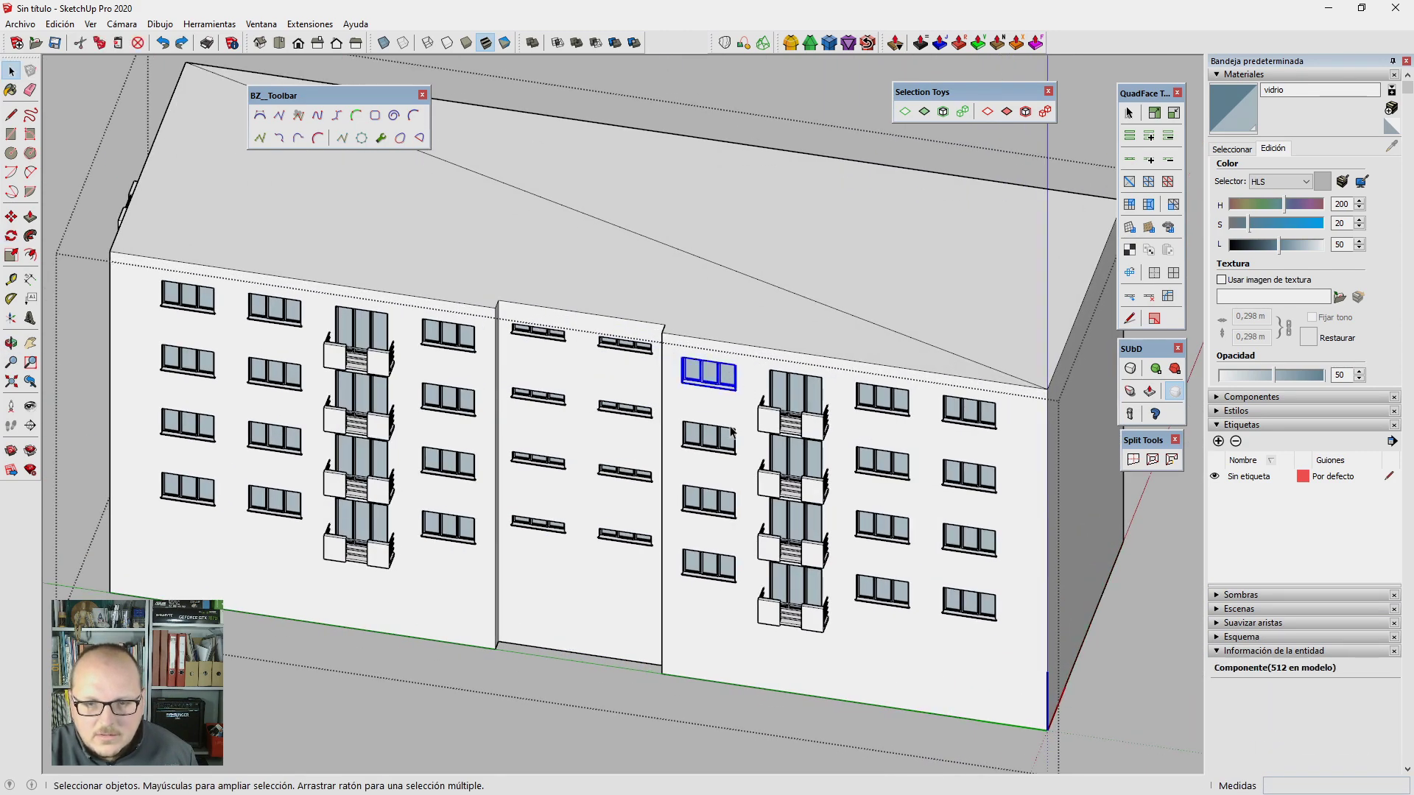
{"action": "middle_click_drag", "start_coordinate": [796, 418], "coordinate": [717, 379]}
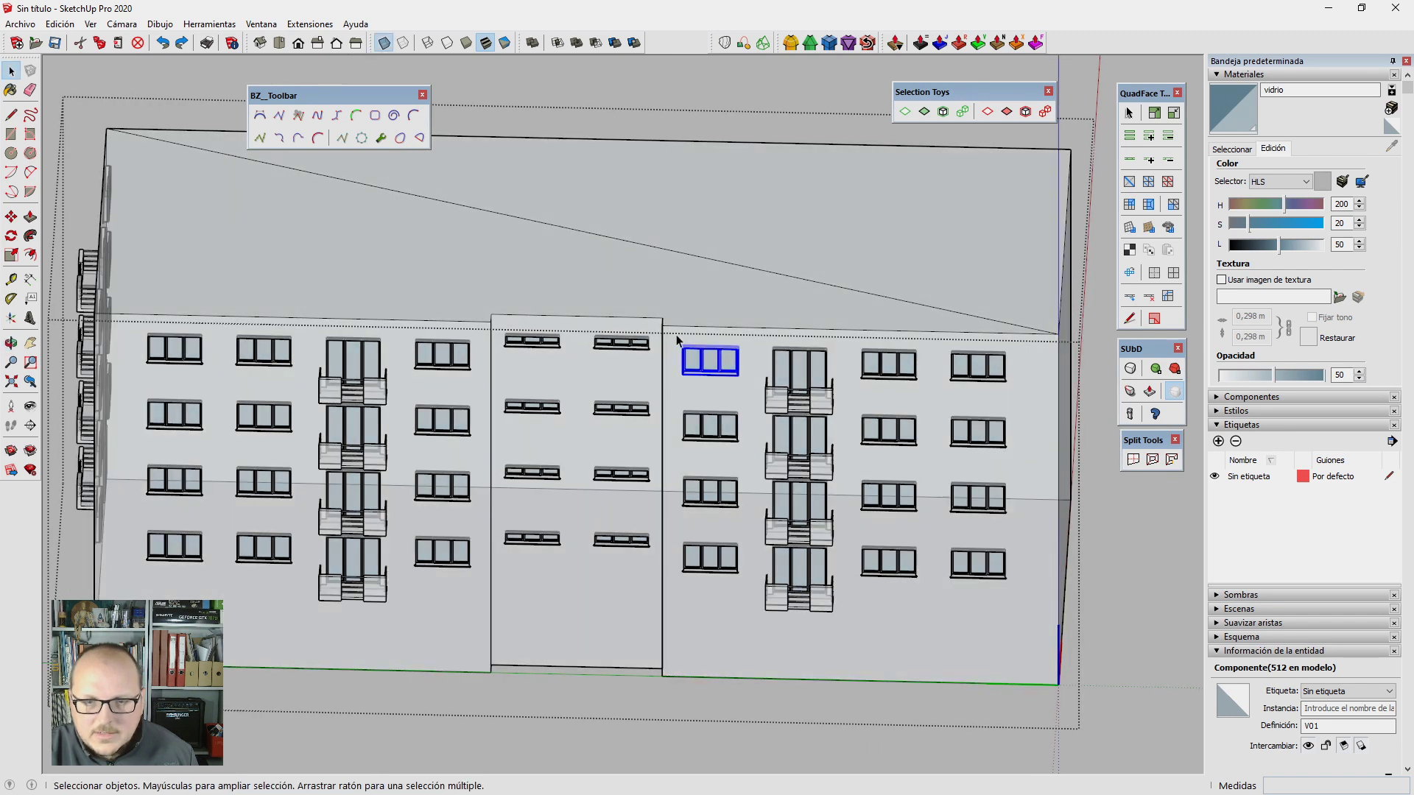
{"action": "left_click_drag", "start_coordinate": [1003, 625], "coordinate": [1024, 638]}
{"action": "middle_click_drag", "start_coordinate": [1024, 639], "coordinate": [685, 302]}
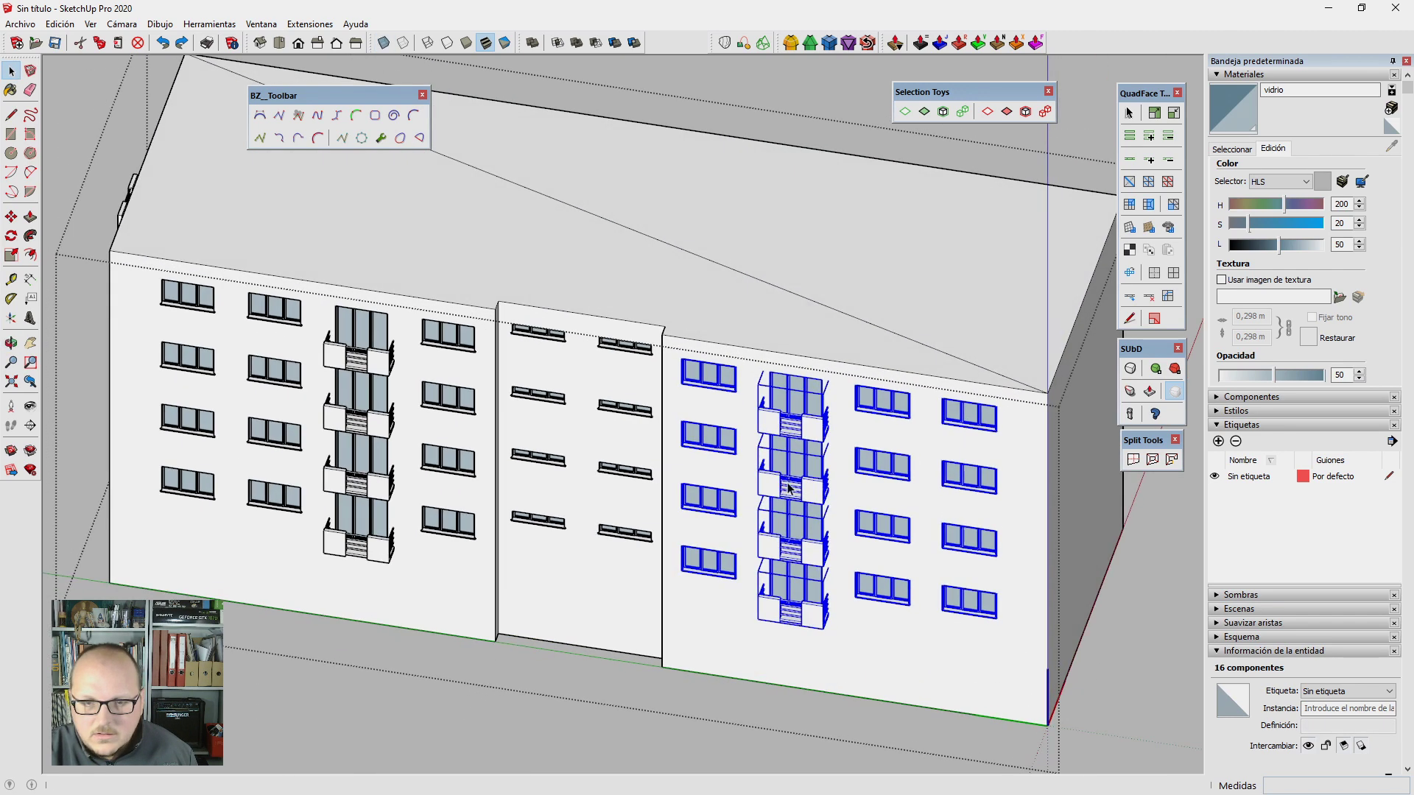
{"action": "key", "text": "q"}
{"action": "left_click", "coordinate": [670, 279]}
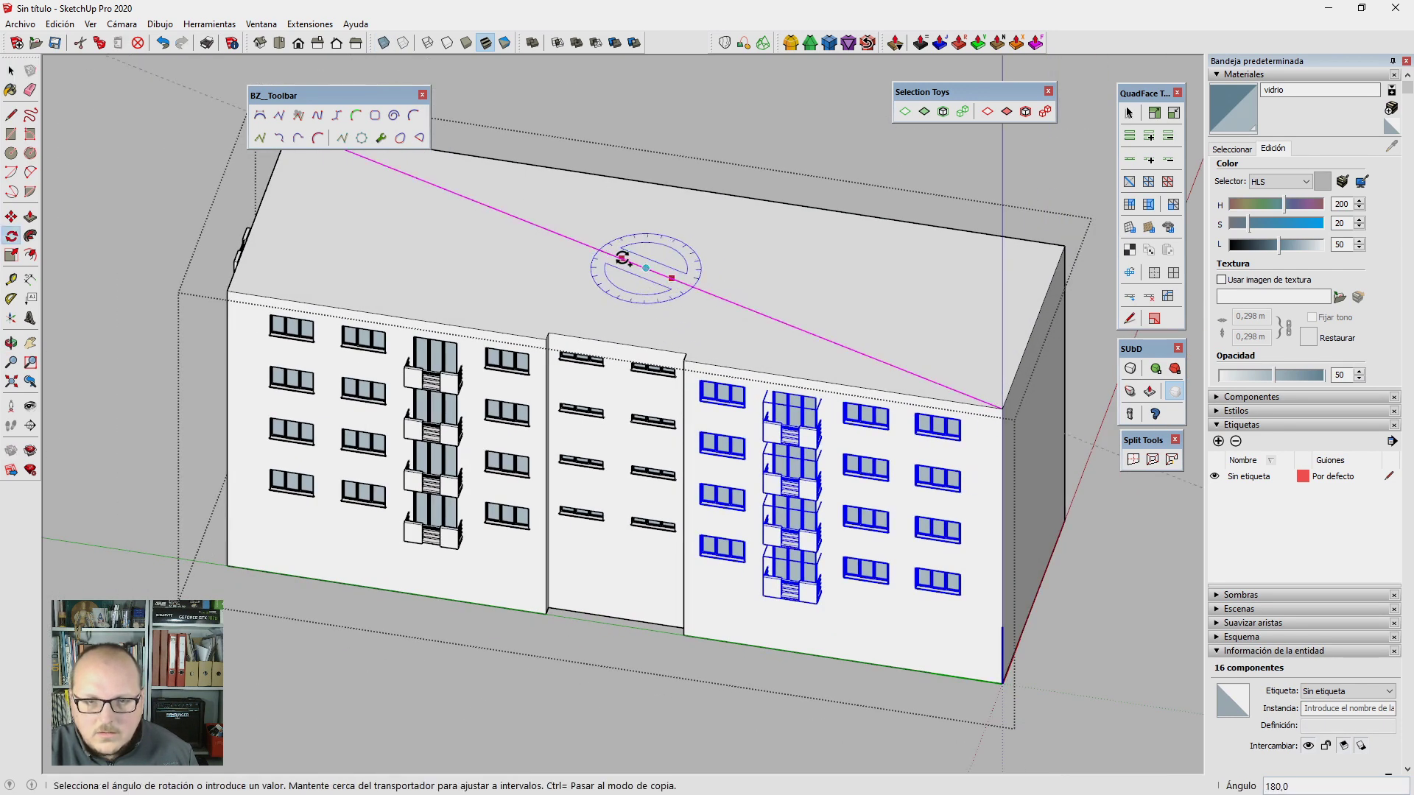
{"action": "left_click", "coordinate": [620, 257]}
Step: Orbit and zoom around the building's far corner to check the rotated facade
{"action": "middle_click_drag", "start_coordinate": [815, 537], "coordinate": [312, 499]}
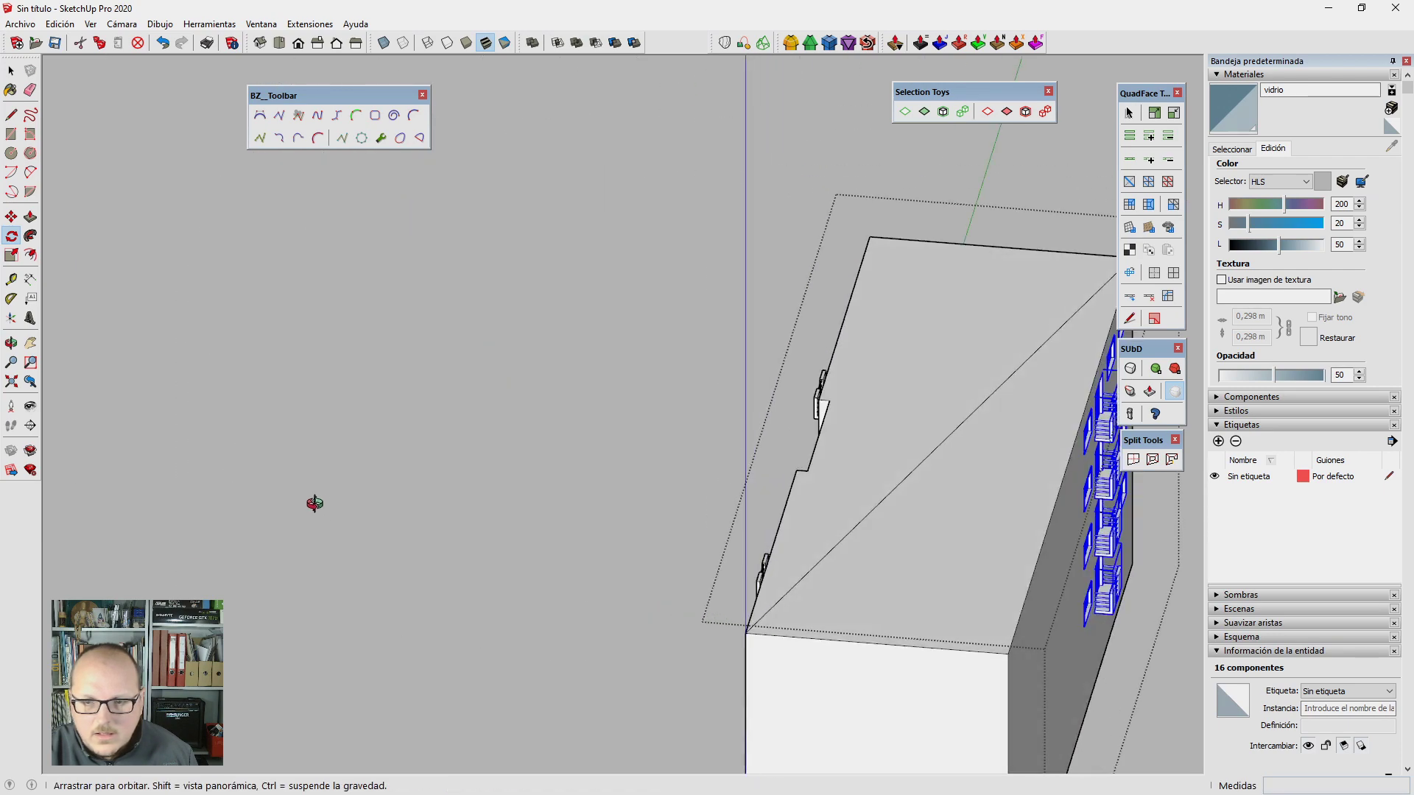
{"action": "mouse_move", "coordinate": [120, 337]}
{"action": "middle_mouse_down"}
{"action": "mouse_move", "coordinate": [359, 583]}
{"action": "mouse_move", "coordinate": [988, 637]}
{"action": "mouse_move", "coordinate": [262, 524]}
{"action": "middle_mouse_up"}
{"action": "key", "text": "space"}
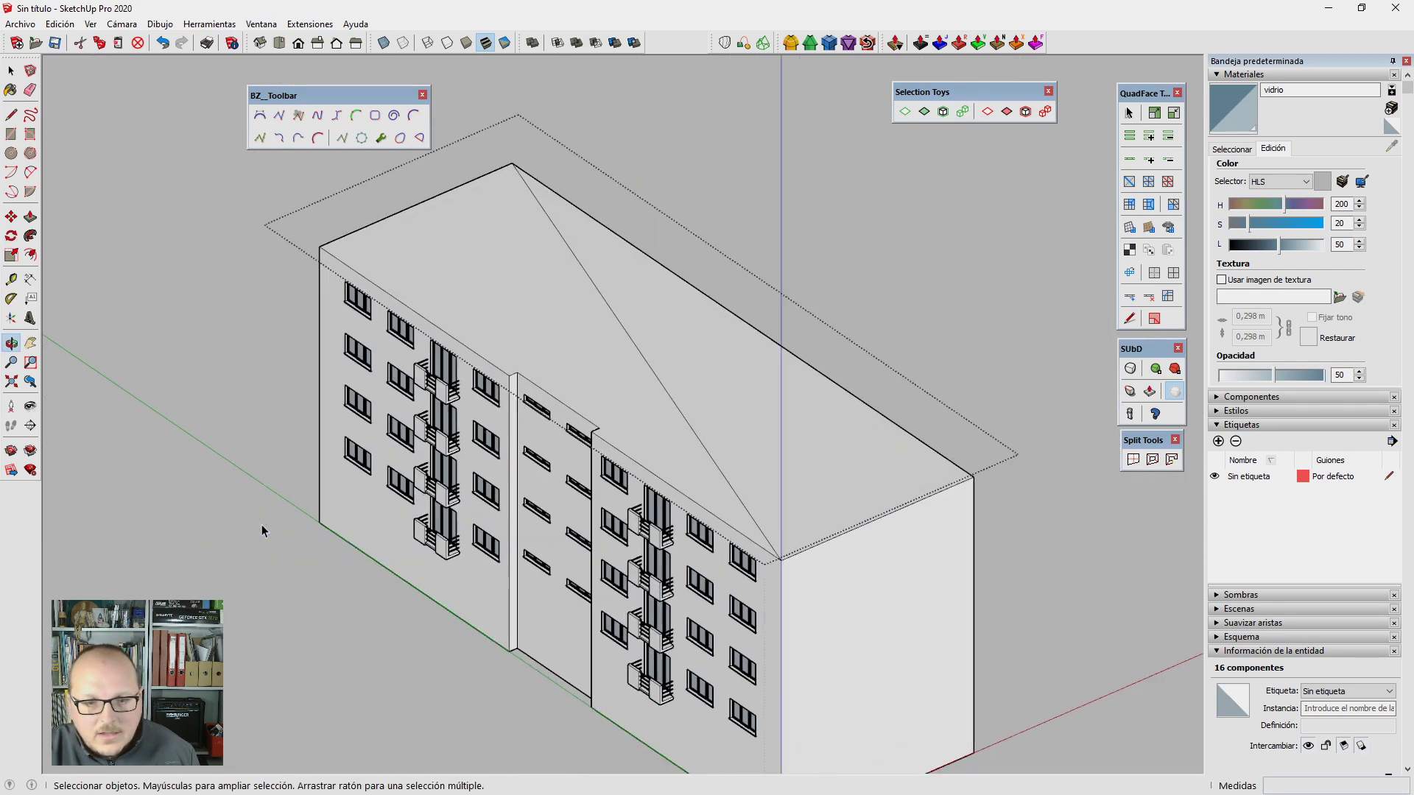
{"action": "scroll", "coordinate": [397, 508], "scroll_direction": "up", "scroll_amount": 3}
{"action": "scroll", "coordinate": [532, 495], "scroll_direction": "up", "scroll_amount": 5}
{"action": "scroll", "coordinate": [532, 494], "scroll_direction": "up", "scroll_amount": 2}
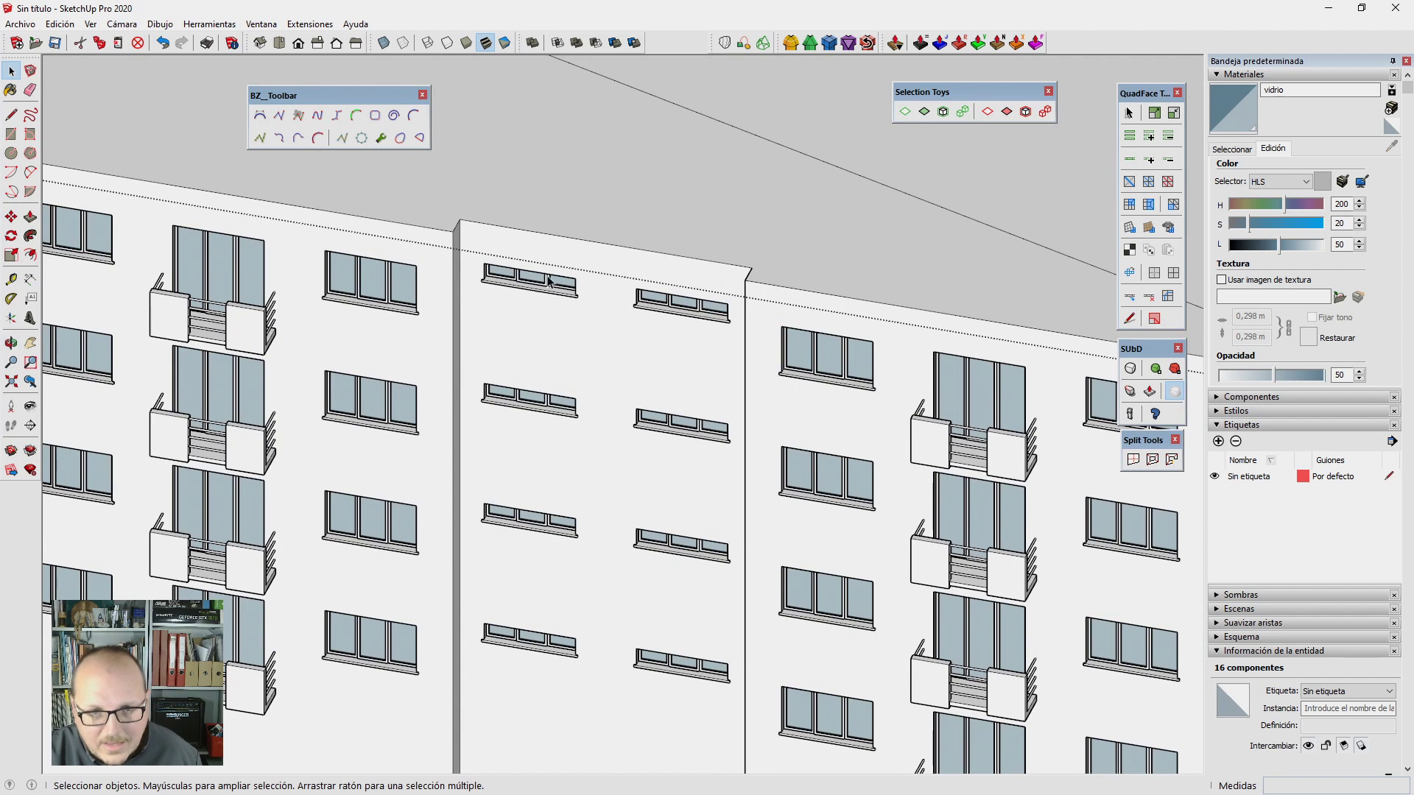
{"action": "scroll", "coordinate": [596, 296], "scroll_direction": "down", "scroll_amount": 2}
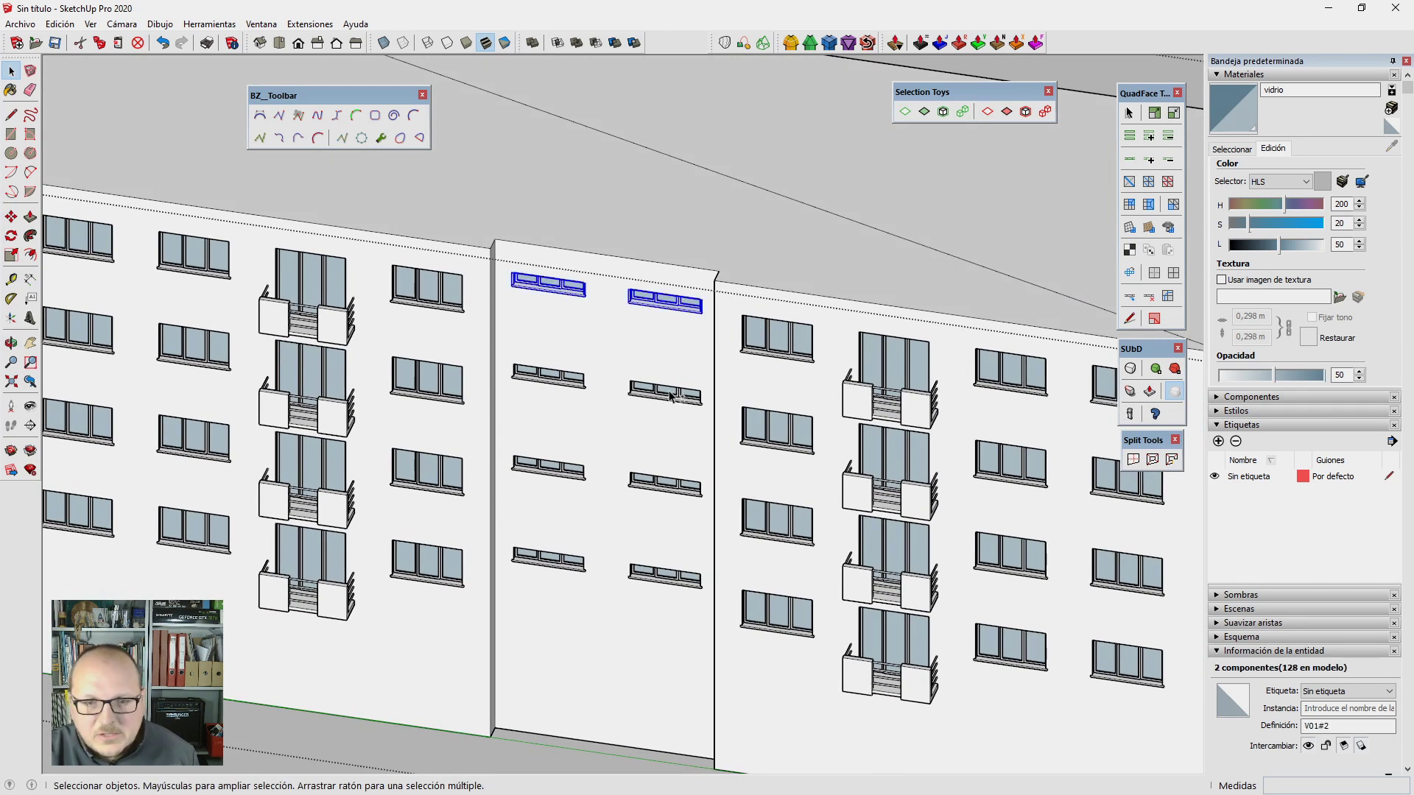
Step: Place a guide line across the roof, then turn the view to the opposite long facade
{"action": "left_click", "coordinate": [643, 487], "text": "shift"}
{"action": "scroll", "coordinate": [817, 457], "scroll_direction": "down", "scroll_amount": 3}
{"action": "mouse_move", "coordinate": [817, 457]}
{"action": "middle_mouse_down"}
{"action": "mouse_move", "coordinate": [325, 521]}
{"action": "mouse_move", "coordinate": [894, 496]}
{"action": "mouse_move", "coordinate": [610, 346]}
{"action": "mouse_move", "coordinate": [648, 401]}
{"action": "middle_mouse_up"}
{"action": "key", "text": "t"}
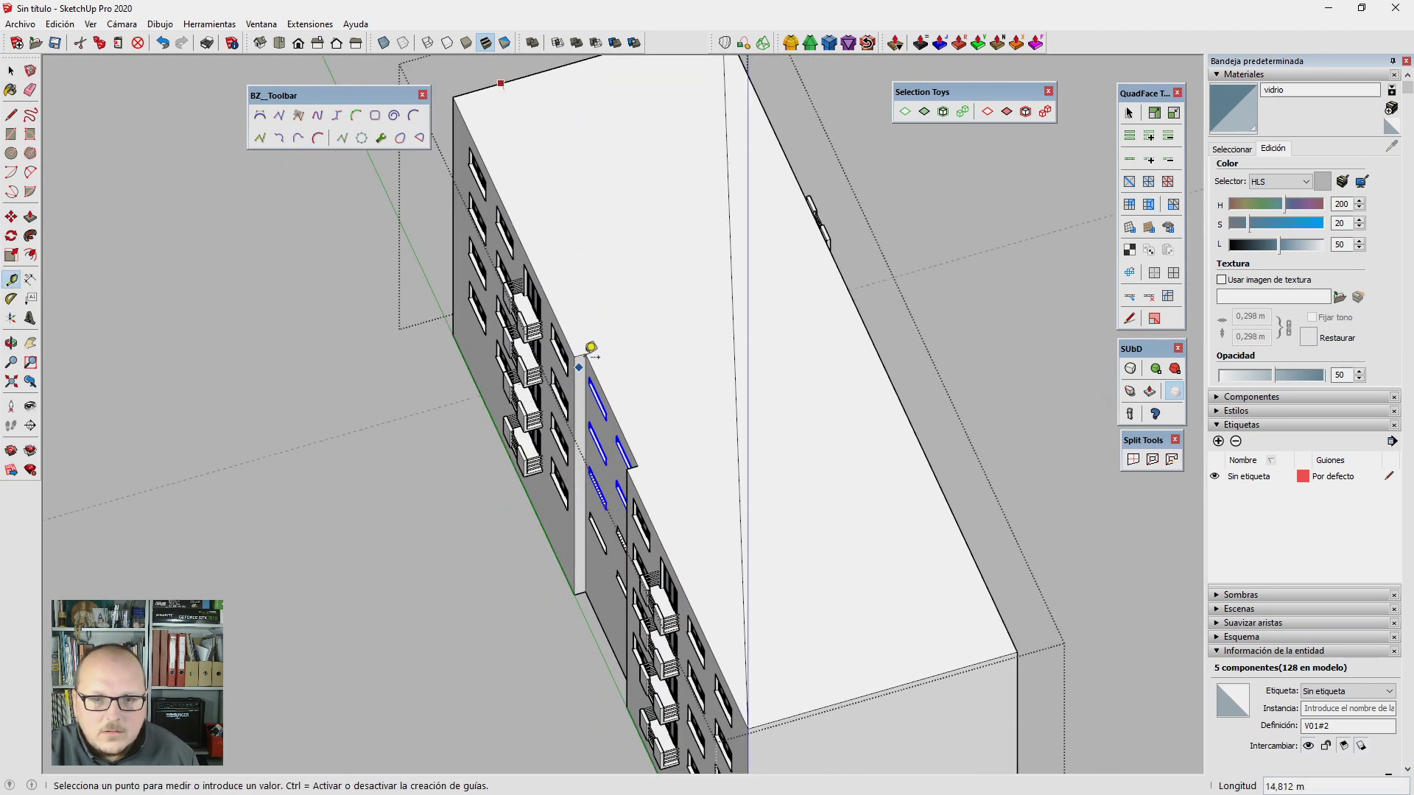
{"action": "left_click", "coordinate": [595, 347]}
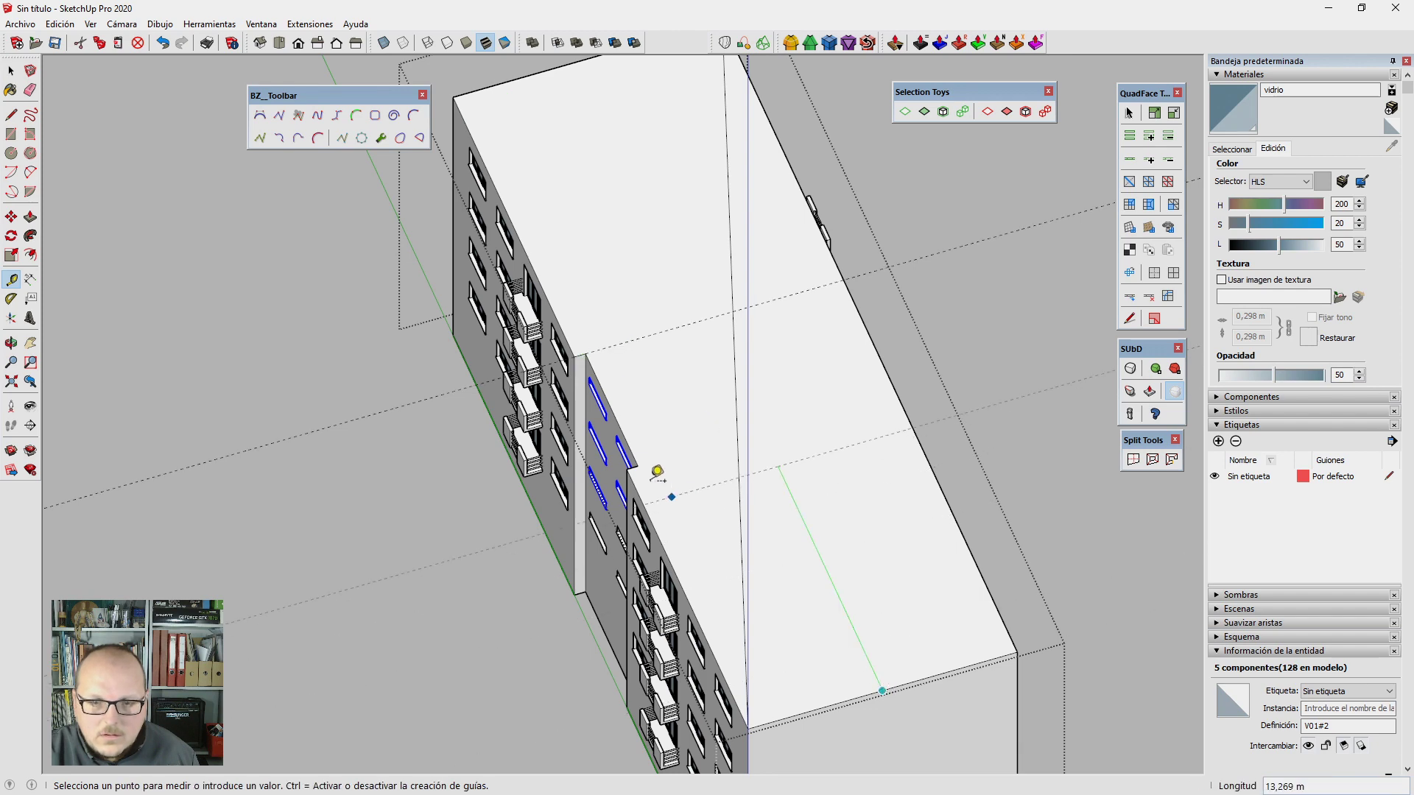
{"action": "mouse_move", "coordinate": [638, 465]}
{"action": "middle_mouse_down"}
{"action": "mouse_move", "coordinate": [953, 496]}
{"action": "mouse_move", "coordinate": [294, 474]}
{"action": "middle_mouse_up"}
{"action": "key", "text": "space"}
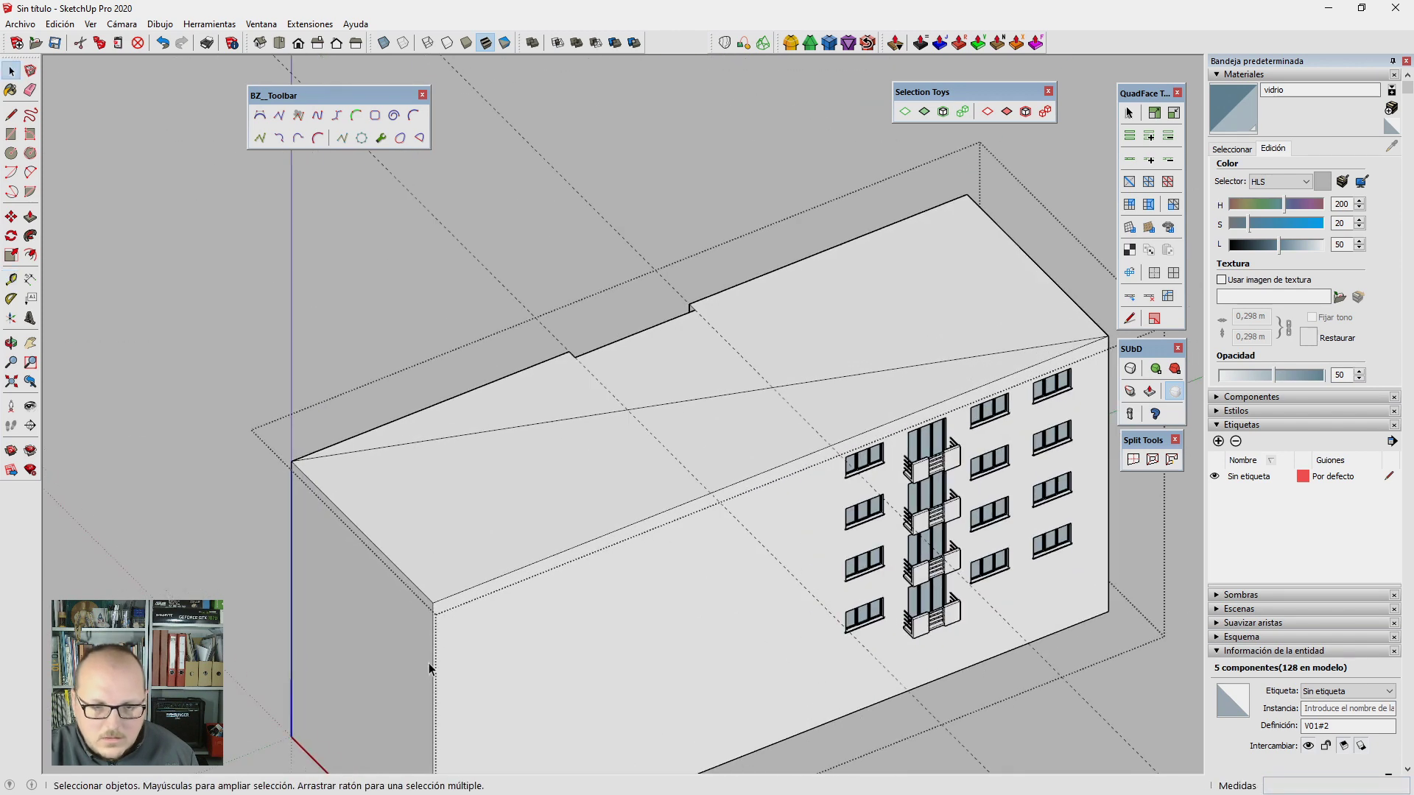
{"action": "scroll", "coordinate": [431, 629], "scroll_direction": "up", "scroll_amount": 2}
Step: Copy the wall's vertical corner edge twice along the facade to mark off a strip
{"action": "left_click", "coordinate": [433, 619]}
{"action": "key", "text": "m"}
{"action": "key", "text": "ctrl"}
{"action": "left_click", "coordinate": [433, 593]}
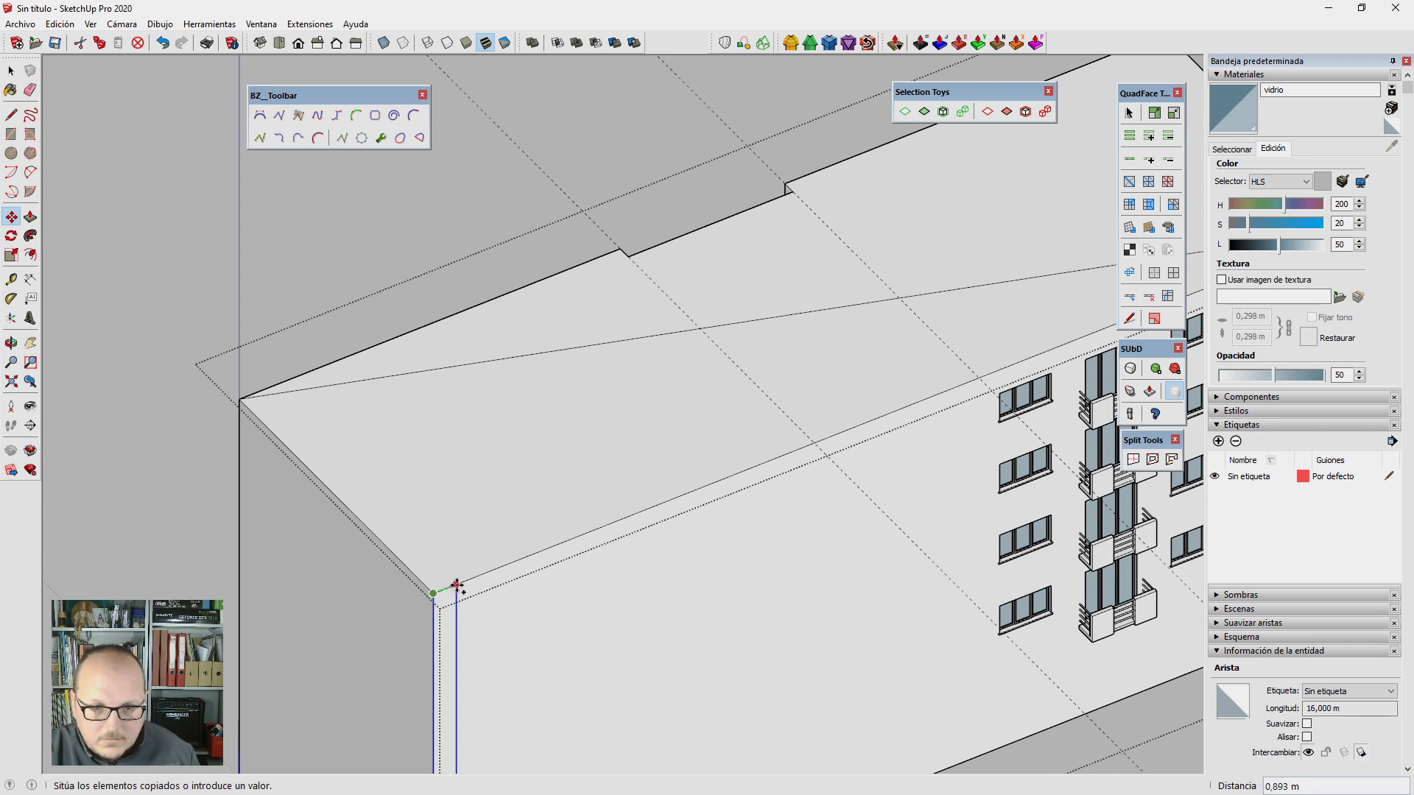
{"action": "left_click", "coordinate": [978, 376]}
{"action": "key", "text": "ctrl"}
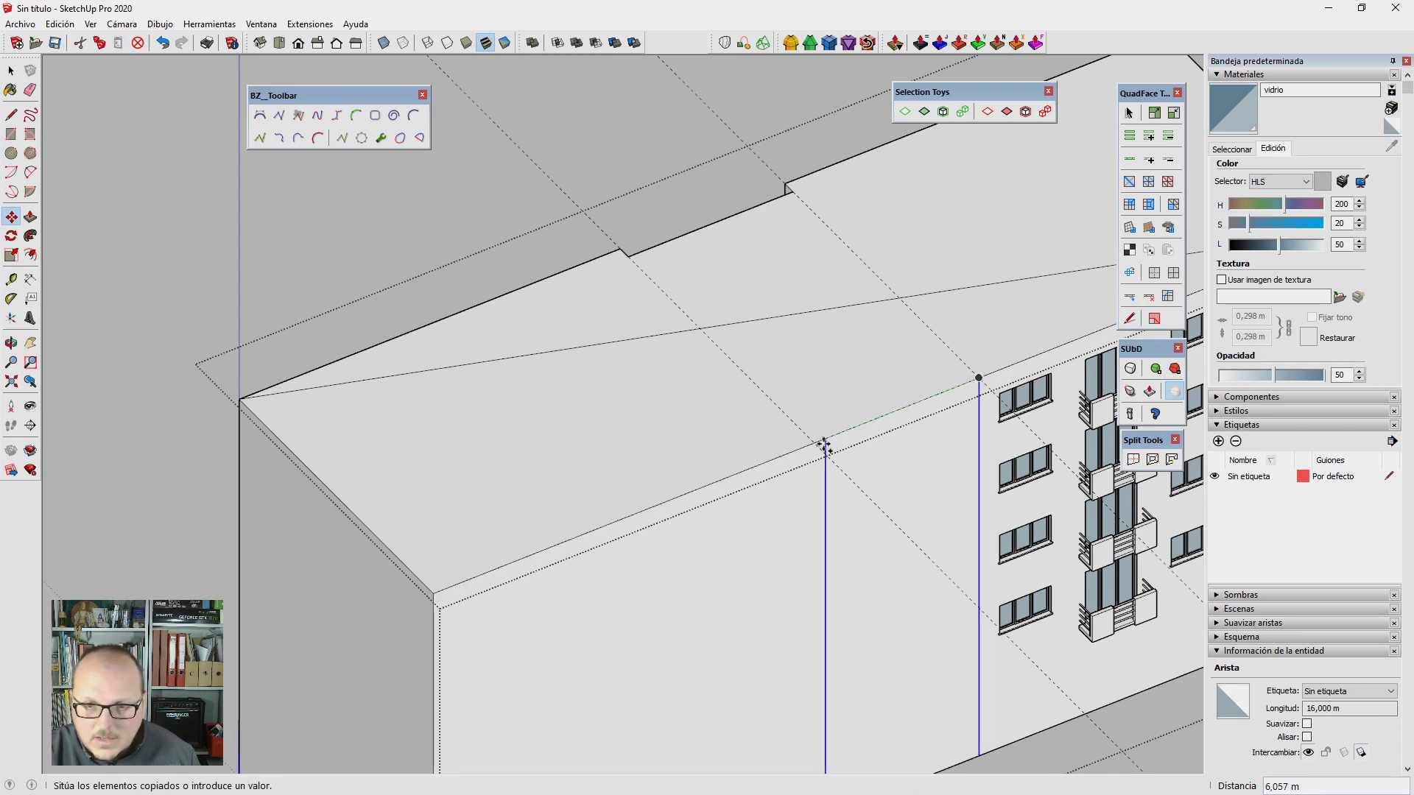
{"action": "left_click", "coordinate": [816, 441]}
Step: Push the new vertical strip face 50 cm into the wall
{"action": "key", "text": "p"}
{"action": "left_click", "coordinate": [928, 436]}
{"action": "type", "text": "50"}
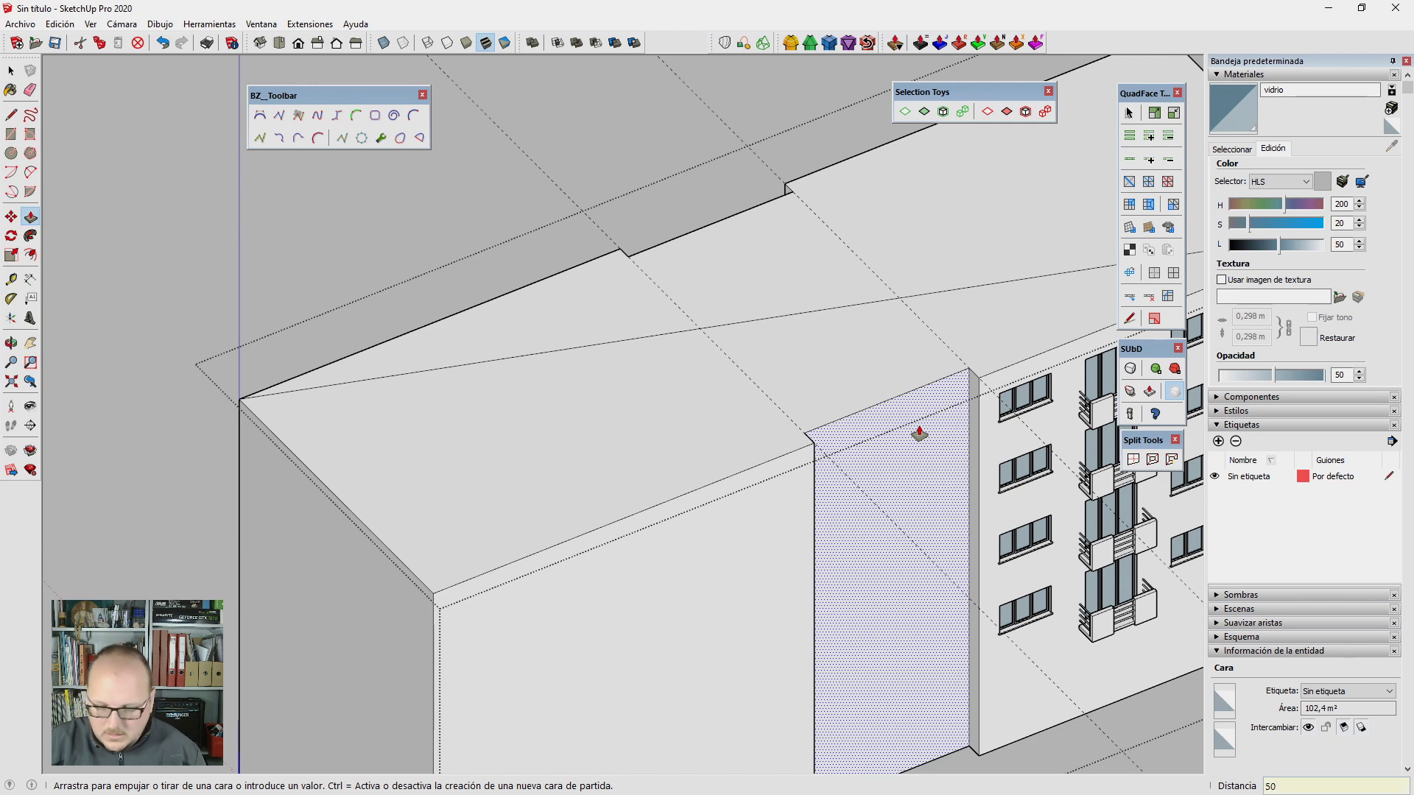
{"action": "key", "text": "Return"}
{"action": "key", "text": "space"}
{"action": "scroll", "coordinate": [919, 432], "scroll_direction": "down", "scroll_amount": 5}
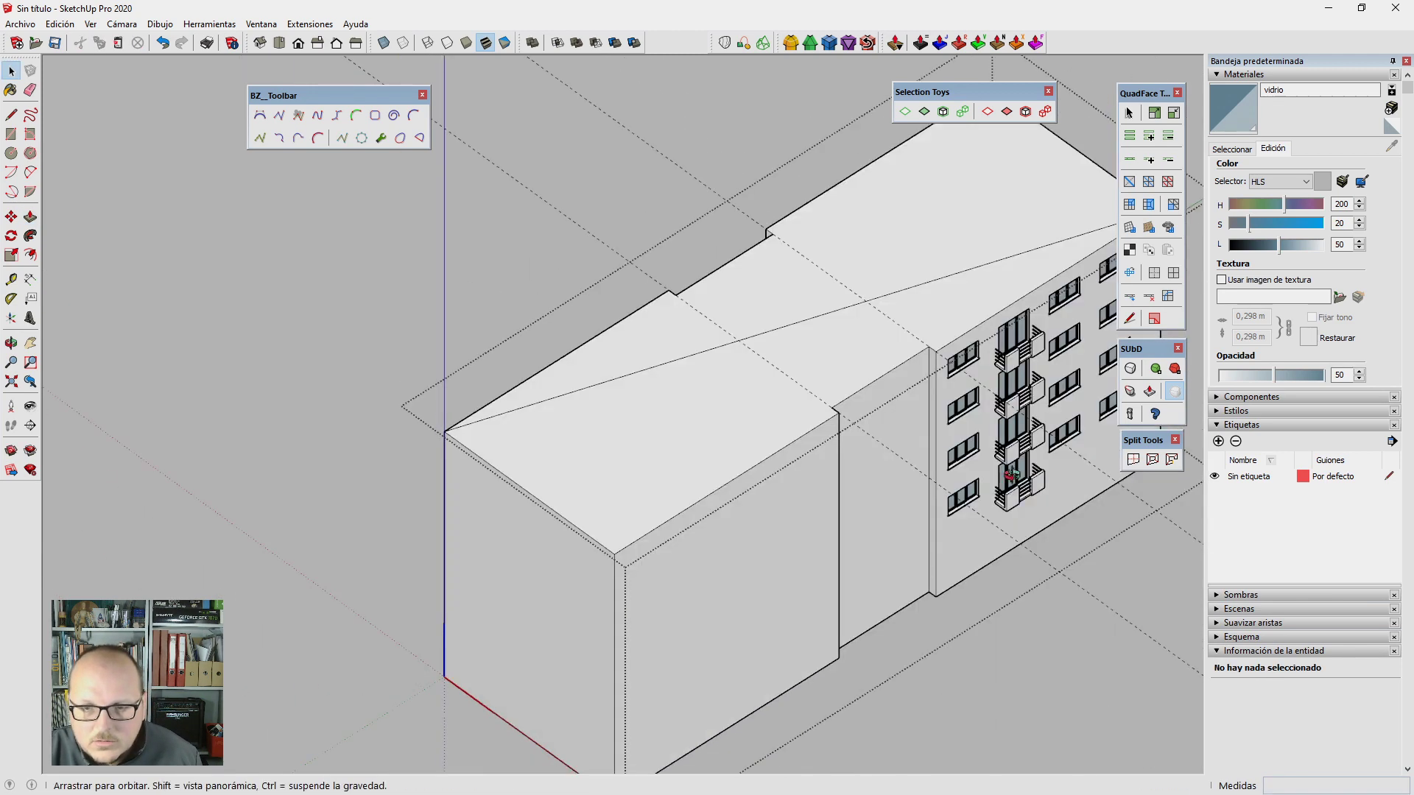
{"action": "middle_click_drag", "start_coordinate": [920, 432], "coordinate": [681, 448]}
{"action": "scroll", "coordinate": [515, 412], "scroll_direction": "up", "scroll_amount": 3}
{"action": "scroll", "coordinate": [410, 390], "scroll_direction": "up", "scroll_amount": 3}
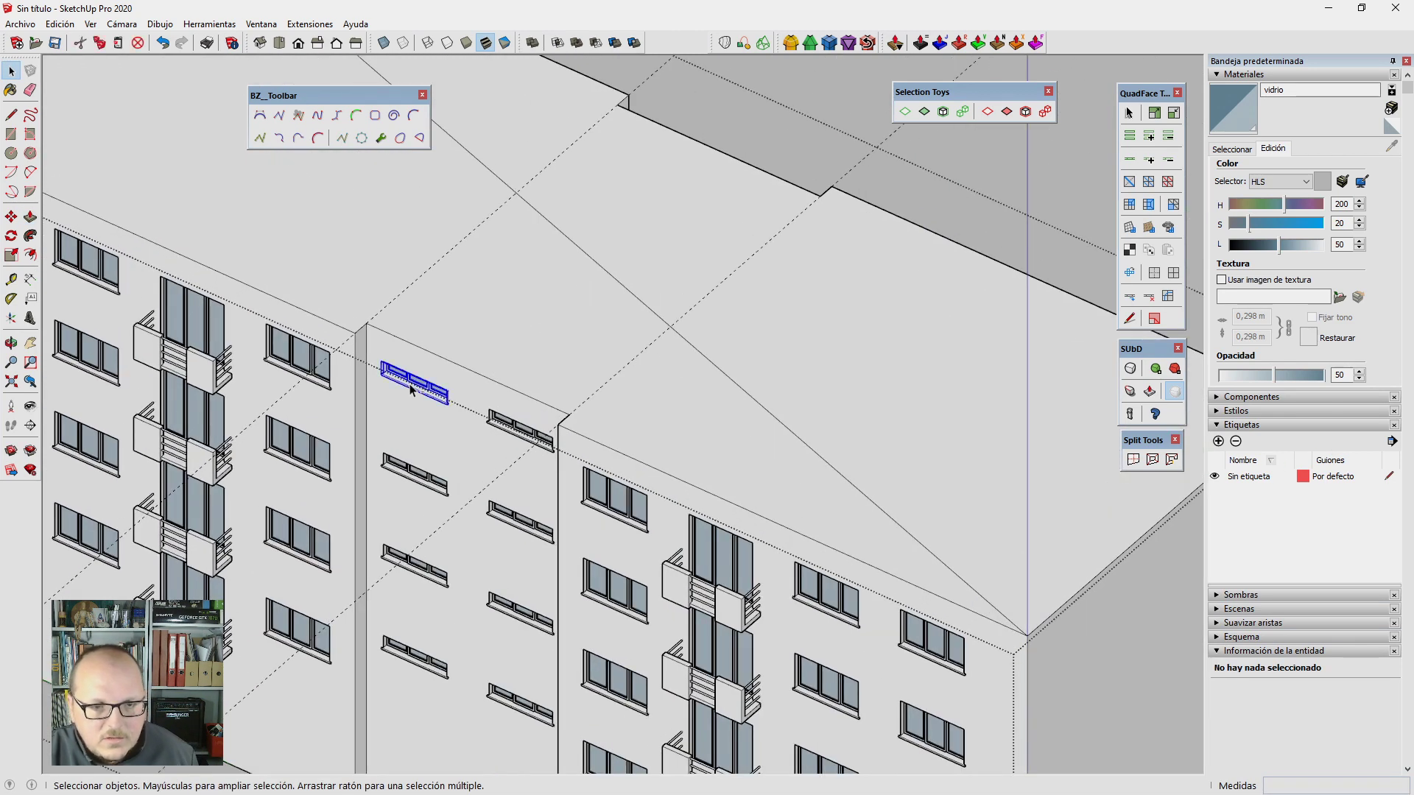
Step: Rotate the middle block's windows about a roof point to turn them around
{"action": "left_click", "coordinate": [411, 390]}
{"action": "scroll", "coordinate": [591, 259], "scroll_direction": "down", "scroll_amount": 1}
{"action": "key", "text": "q"}
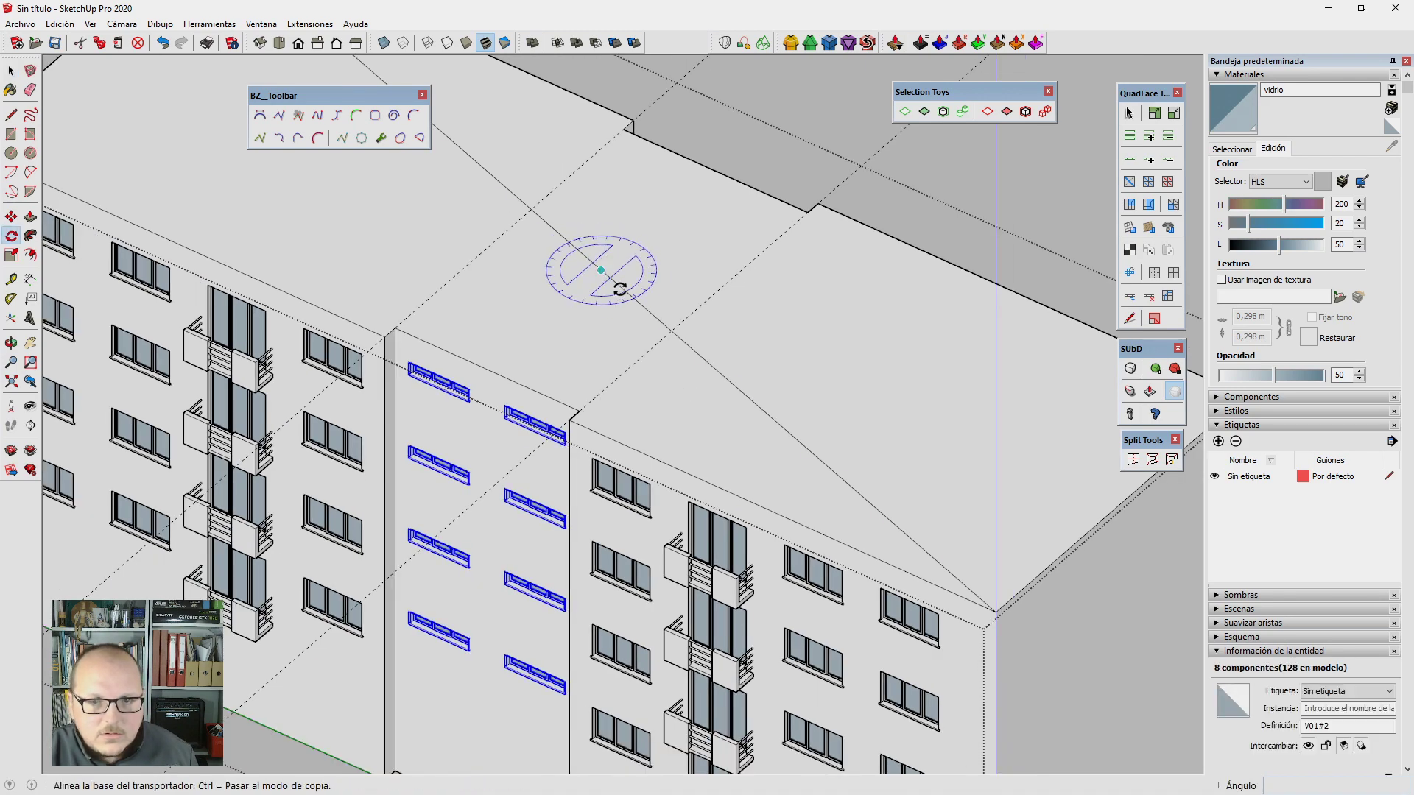
{"action": "left_click", "coordinate": [601, 271]}
{"action": "left_click", "coordinate": [619, 285]}
{"action": "left_click", "coordinate": [579, 253]}
{"action": "scroll", "coordinate": [871, 402], "scroll_direction": "down", "scroll_amount": 3}
{"action": "scroll", "coordinate": [157, 420], "scroll_direction": "up", "scroll_amount": 4}
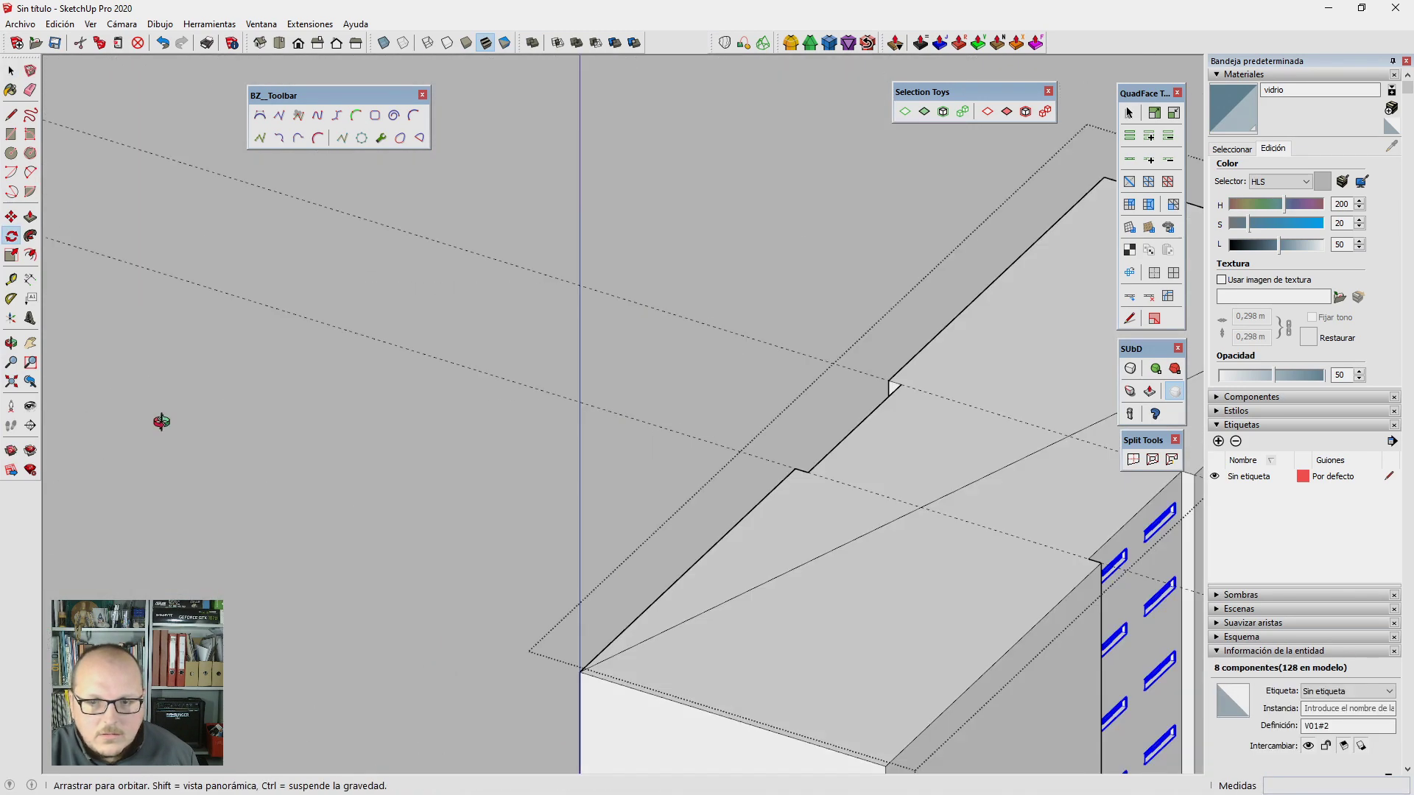
Step: Select the left facade's windows and balconies with X-ray view on
{"action": "middle_click_drag", "start_coordinate": [299, 448], "coordinate": [986, 547]}
{"action": "scroll", "coordinate": [947, 512], "scroll_direction": "down", "scroll_amount": 2}
{"action": "scroll", "coordinate": [947, 512], "scroll_direction": "down", "scroll_amount": 2}
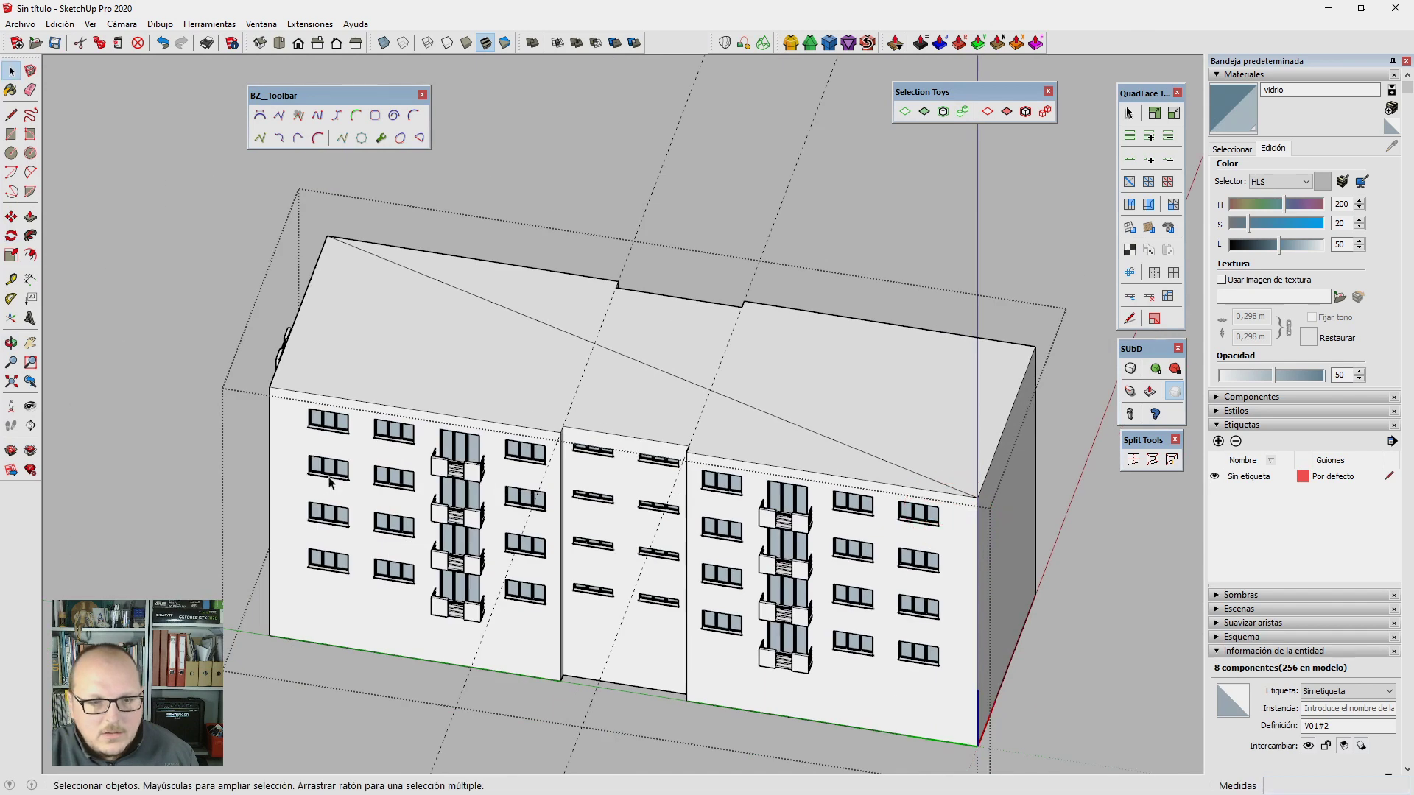
{"action": "key", "text": "space"}
{"action": "scroll", "coordinate": [328, 416], "scroll_direction": "up", "scroll_amount": 3}
{"action": "mouse_move", "coordinate": [328, 416]}
{"action": "middle_mouse_down"}
{"action": "mouse_move", "coordinate": [512, 423]}
{"action": "mouse_move", "coordinate": [433, 430]}
{"action": "middle_mouse_up"}
{"action": "key", "text": "x"}
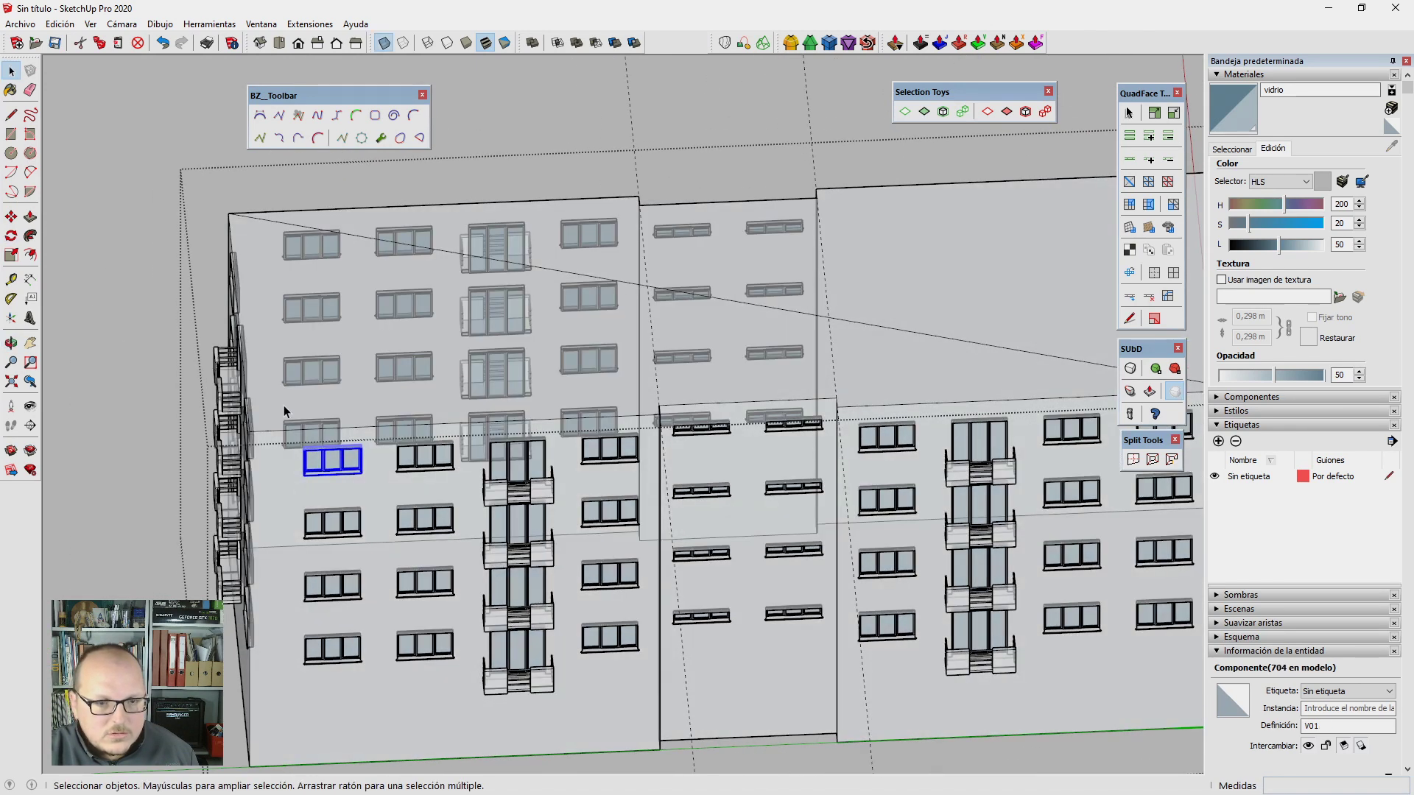
{"action": "mouse_move", "coordinate": [284, 405]}
{"action": "middle_mouse_down"}
{"action": "mouse_move", "coordinate": [376, 562]}
{"action": "mouse_move", "coordinate": [292, 414]}
{"action": "middle_mouse_up"}
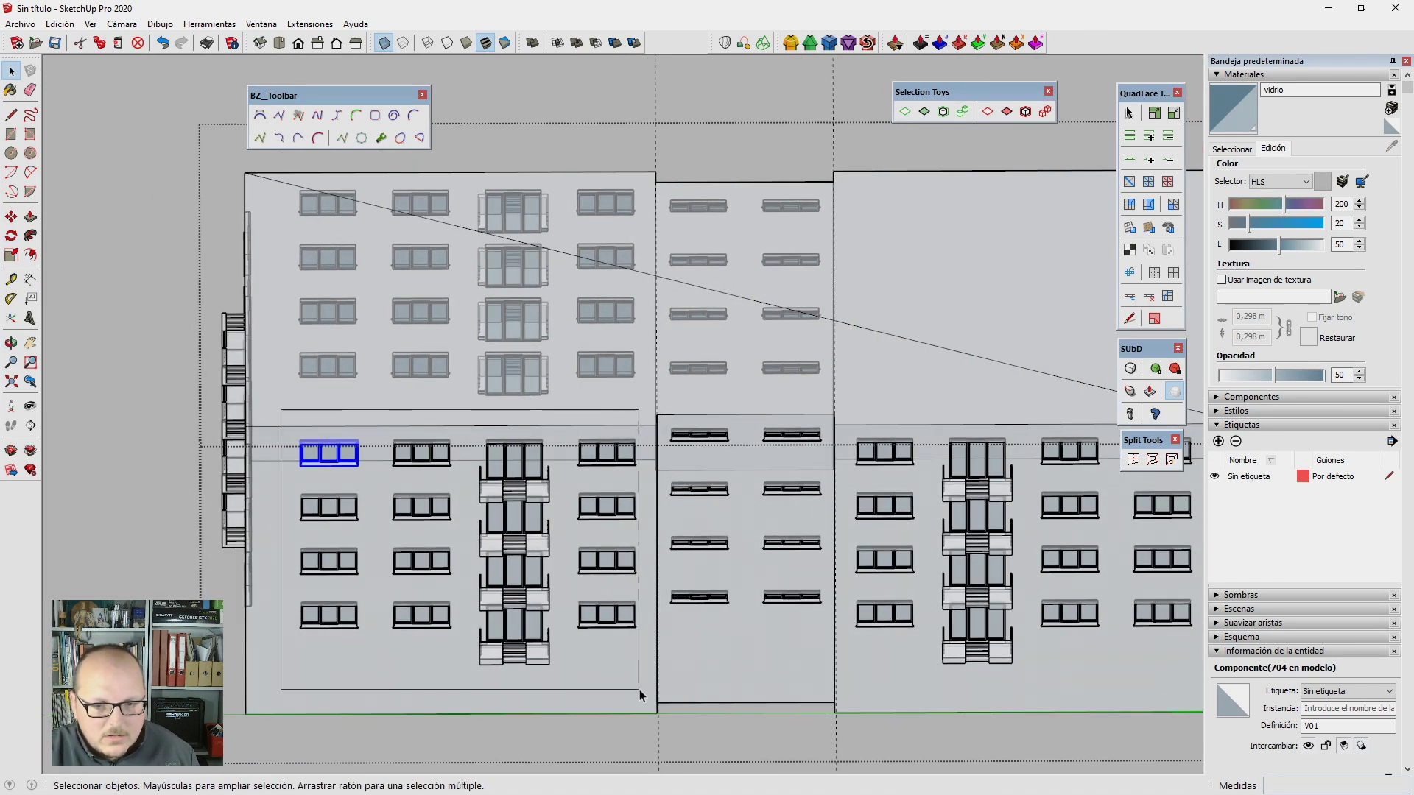
{"action": "left_click_drag", "start_coordinate": [640, 689], "coordinate": [644, 691]}
{"action": "key", "text": "x"}
{"action": "scroll", "coordinate": [419, 556], "scroll_direction": "down", "scroll_amount": 1}
Step: Rotate the selected windows and balconies 180° about a roof point
{"action": "key", "text": "q"}
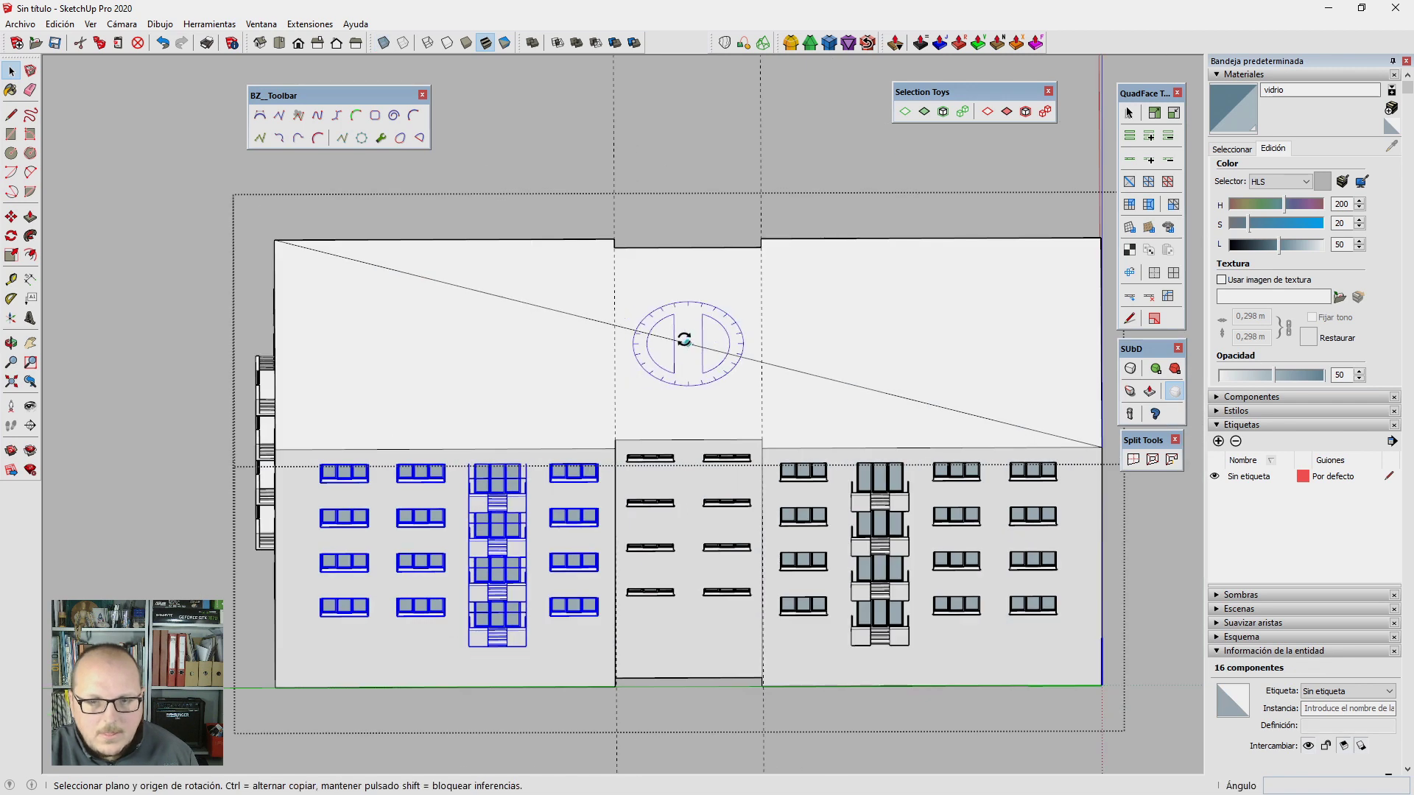
{"action": "left_click", "coordinate": [690, 344]}
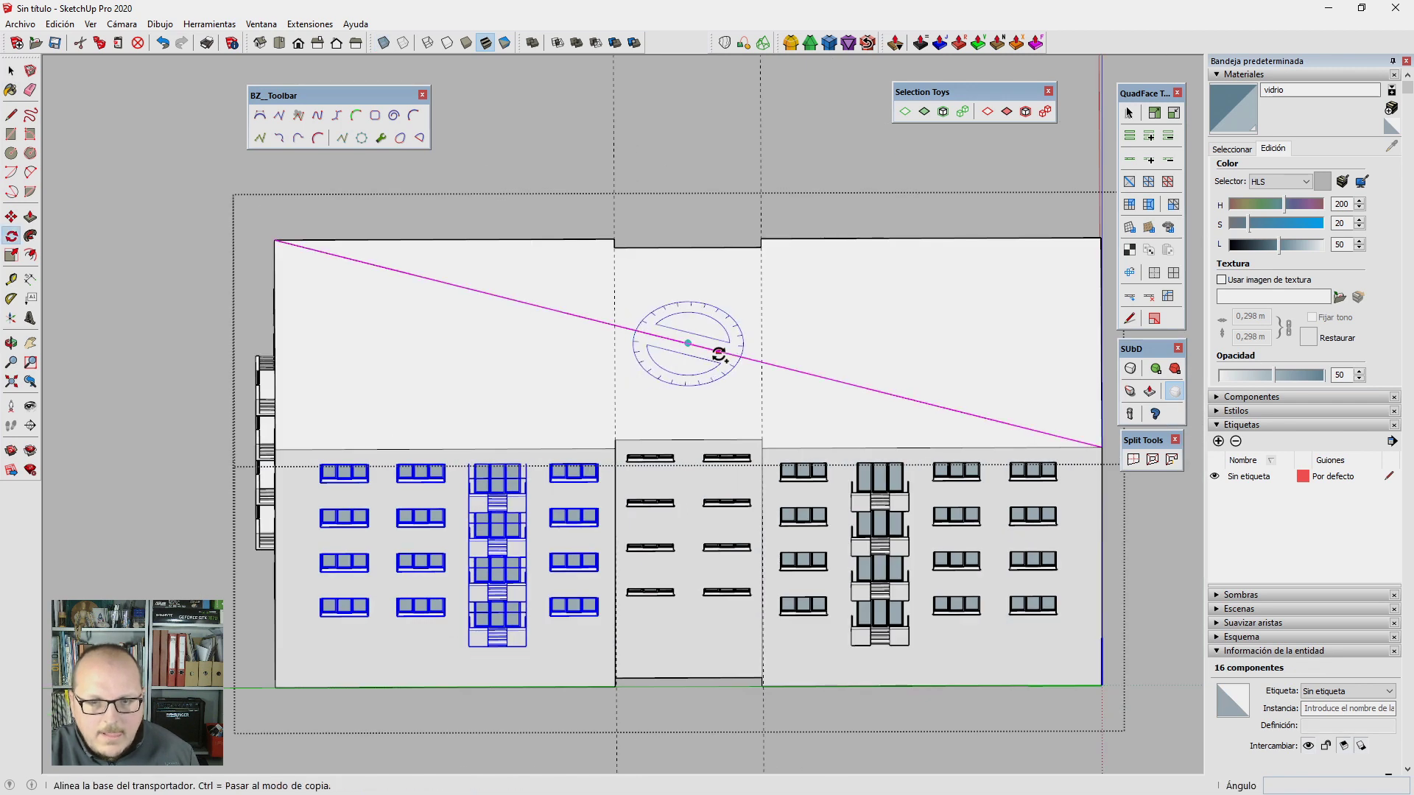
{"action": "left_click", "coordinate": [638, 329]}
{"action": "mouse_move", "coordinate": [574, 381]}
{"action": "middle_mouse_down"}
{"action": "mouse_move", "coordinate": [969, 425]}
{"action": "mouse_move", "coordinate": [489, 496]}
{"action": "mouse_move", "coordinate": [429, 53]}
{"action": "mouse_move", "coordinate": [773, 631]}
{"action": "mouse_move", "coordinate": [473, 489]}
{"action": "mouse_move", "coordinate": [417, 632]}
{"action": "mouse_move", "coordinate": [406, 457]}
{"action": "mouse_move", "coordinate": [389, 471]}
{"action": "middle_mouse_up"}
{"action": "key", "text": "space"}
{"action": "key", "text": "alt+x"}
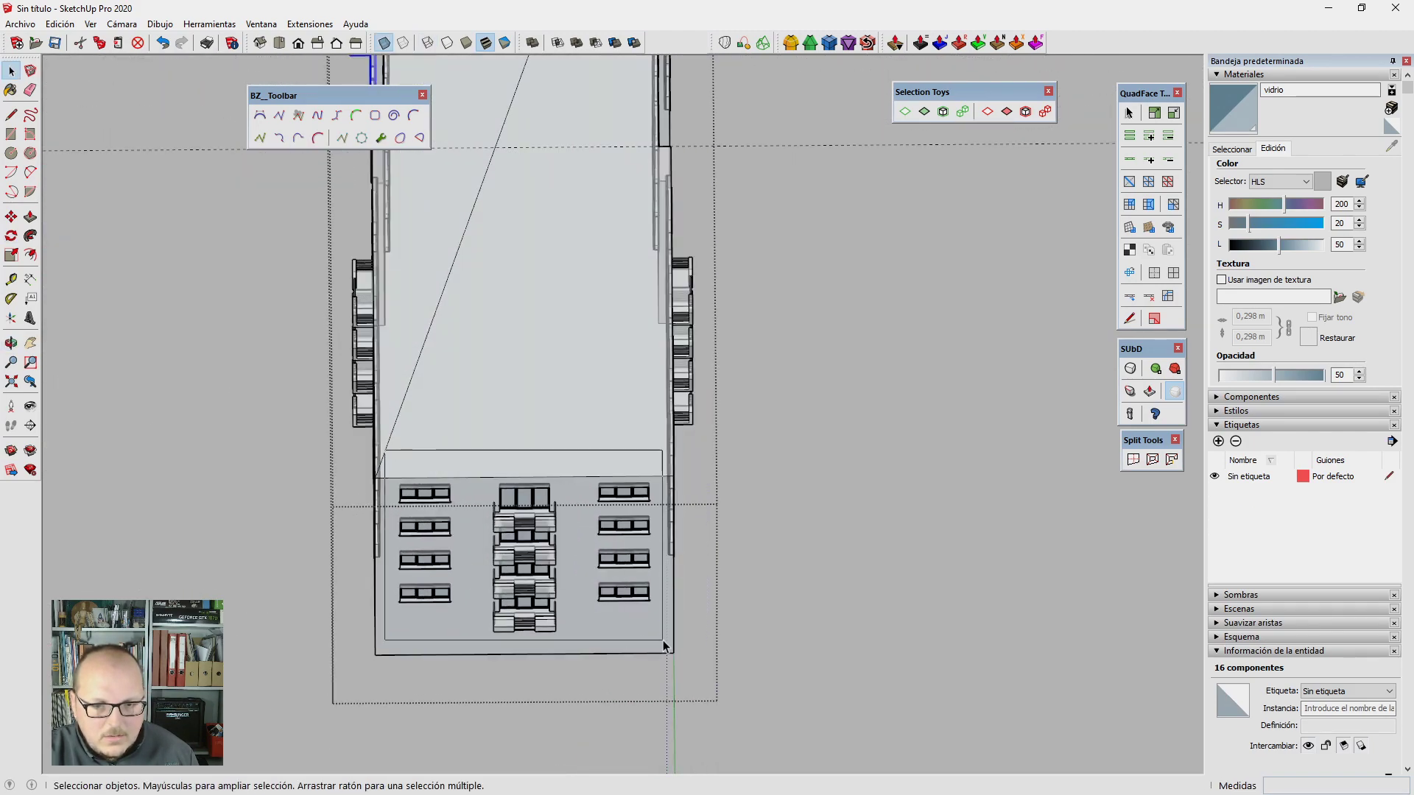
{"action": "key", "text": "alt+x"}
{"action": "mouse_move", "coordinate": [658, 641]}
{"action": "middle_mouse_down"}
{"action": "mouse_move", "coordinate": [768, 480]}
{"action": "mouse_move", "coordinate": [471, 310]}
{"action": "middle_mouse_up"}
Step: Finish turning the end-facade components and erase the stray diagonal roof edge
{"action": "key", "text": "q"}
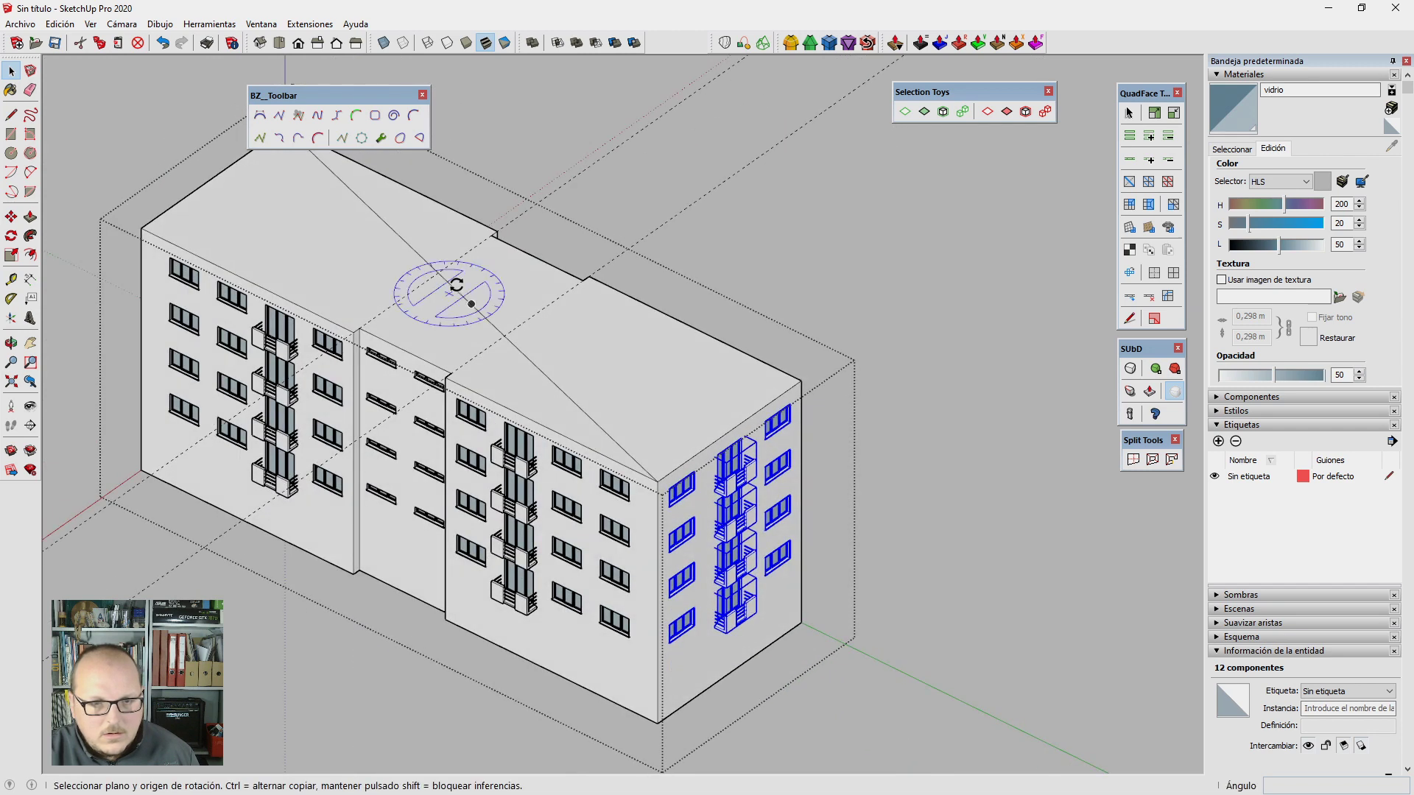
{"action": "left_click", "coordinate": [489, 323]}
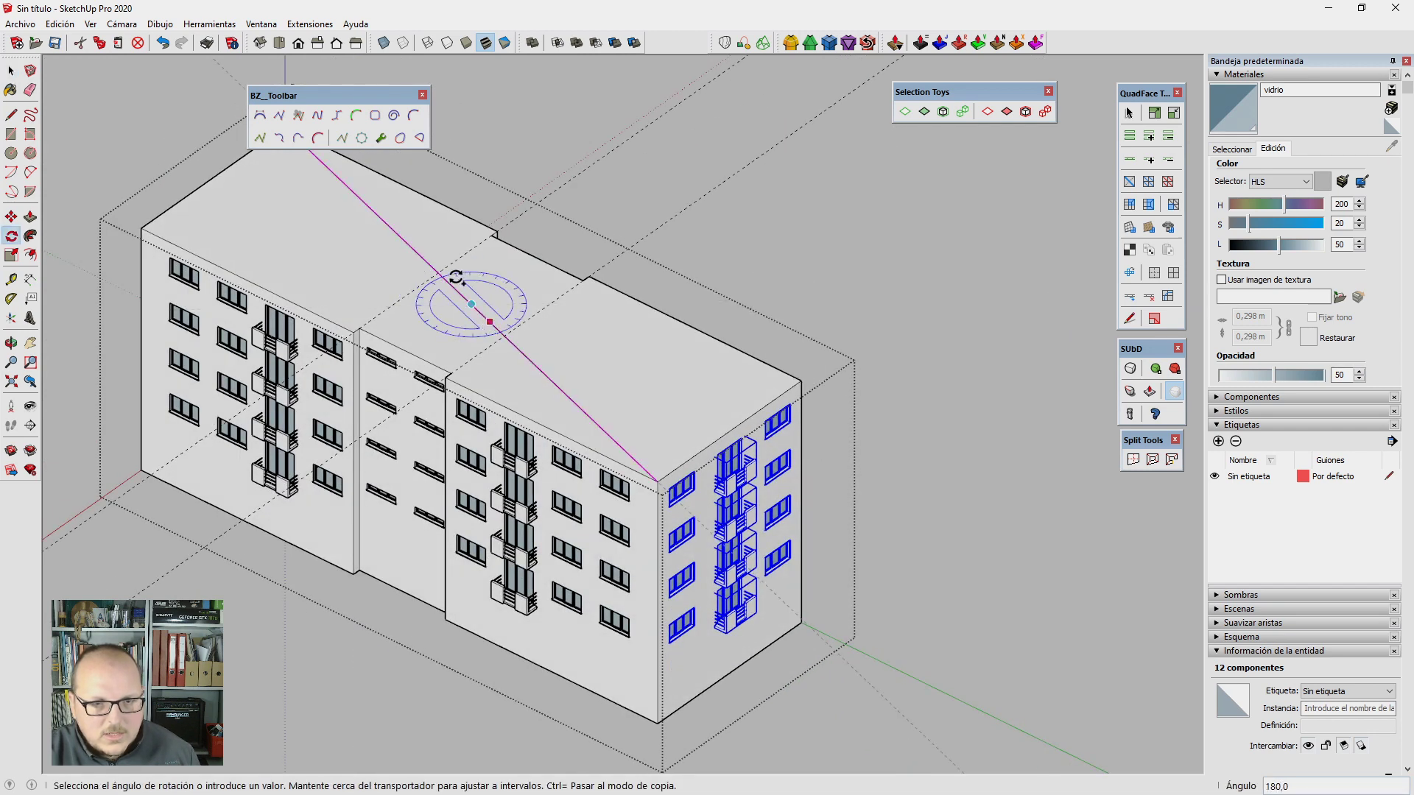
{"action": "left_click", "coordinate": [452, 278]}
{"action": "mouse_move", "coordinate": [963, 354]}
{"action": "middle_mouse_down"}
{"action": "mouse_move", "coordinate": [803, 379]}
{"action": "mouse_move", "coordinate": [875, 389]}
{"action": "middle_mouse_up"}
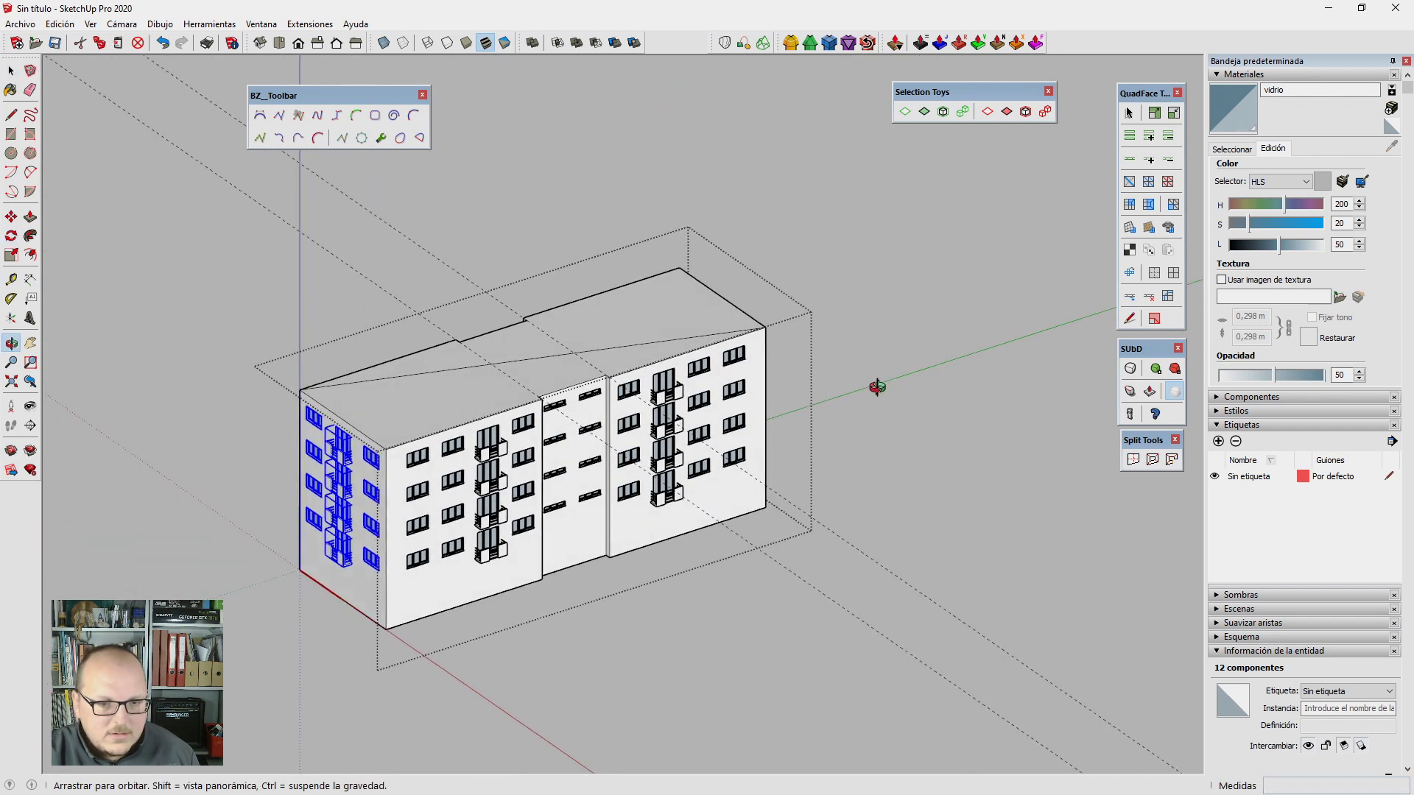
{"action": "key", "text": "e"}
{"action": "left_click_drag", "start_coordinate": [537, 390], "coordinate": [487, 368]}
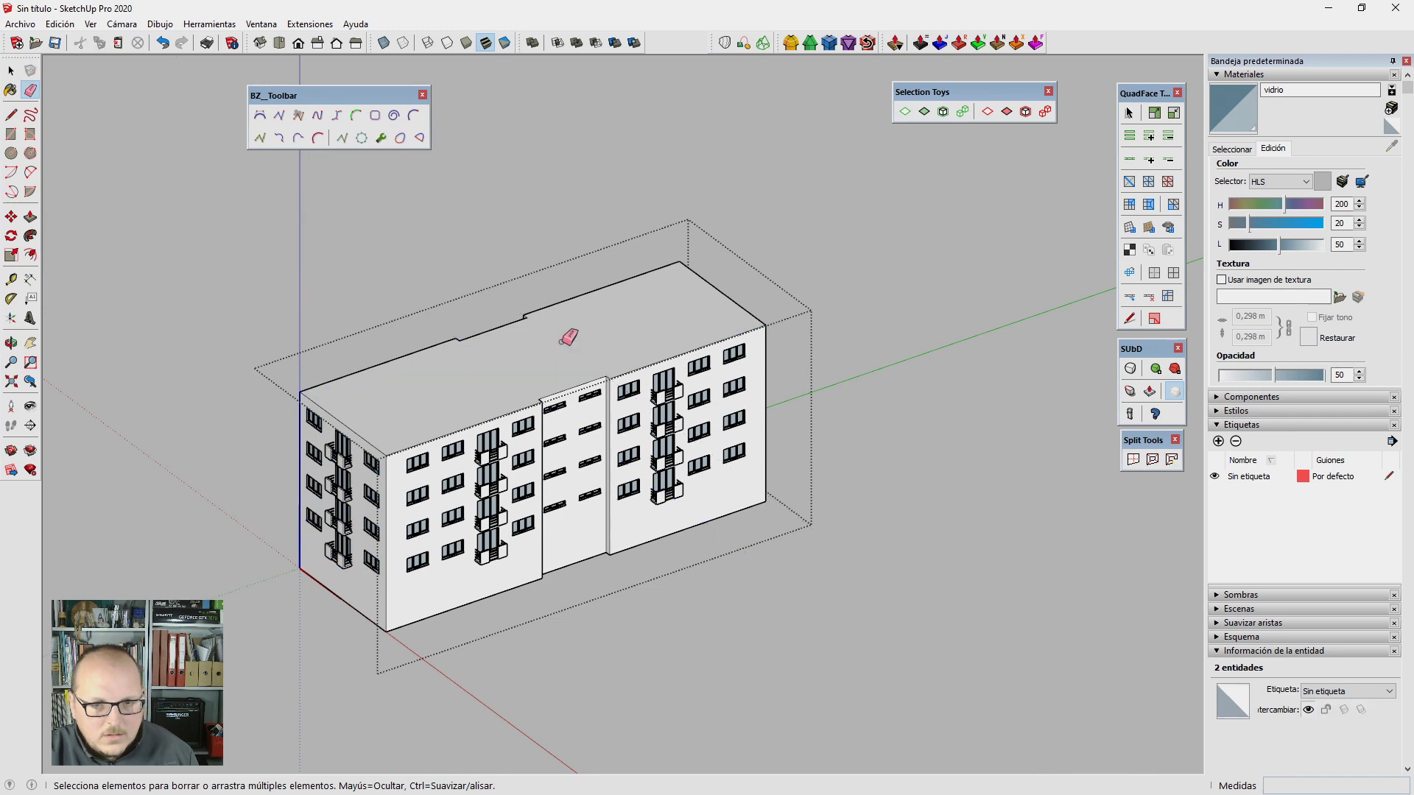
{"action": "middle_click_drag", "start_coordinate": [569, 336], "coordinate": [549, 507]}
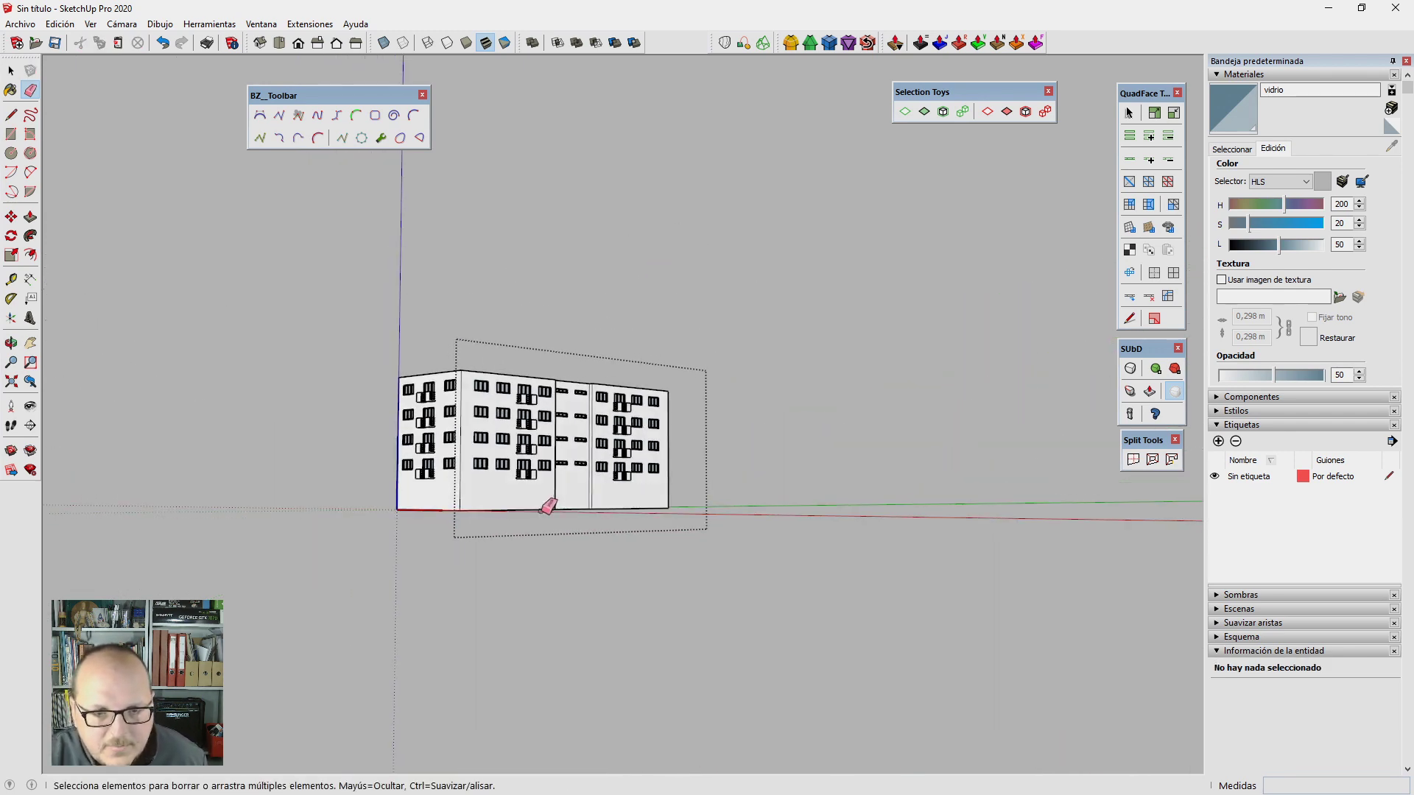
{"action": "scroll", "coordinate": [464, 400], "scroll_direction": "up", "scroll_amount": 3}
{"action": "scroll", "coordinate": [462, 402], "scroll_direction": "up", "scroll_amount": 1}
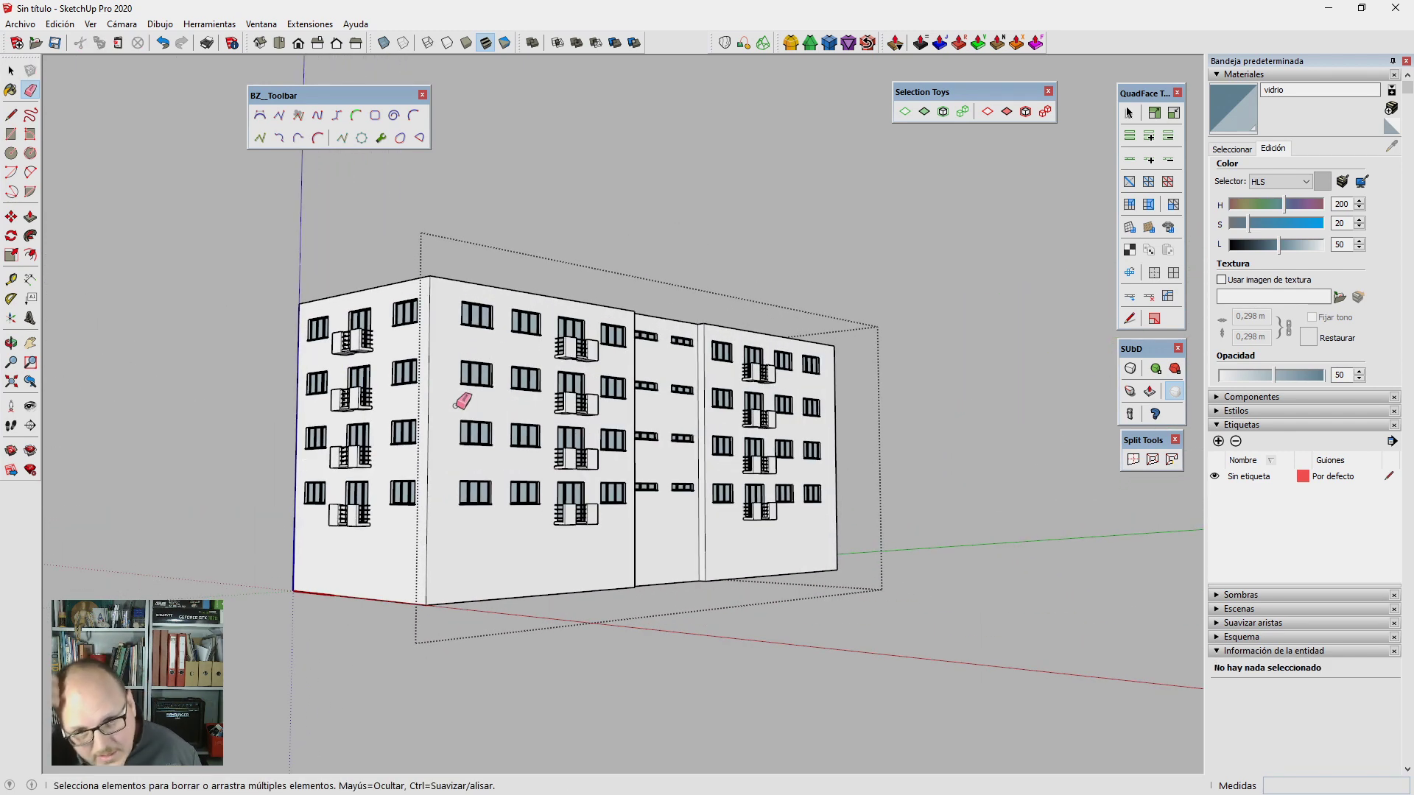
{"action": "mouse_move", "coordinate": [374, 575]}
{"action": "middle_mouse_down"}
{"action": "mouse_move", "coordinate": [707, 704]}
{"action": "mouse_move", "coordinate": [1010, 666]}
{"action": "mouse_move", "coordinate": [464, 766]}
{"action": "mouse_move", "coordinate": [307, 766]}
{"action": "mouse_move", "coordinate": [537, 563]}
{"action": "mouse_move", "coordinate": [410, 590]}
{"action": "mouse_move", "coordinate": [426, 400]}
{"action": "middle_mouse_up"}
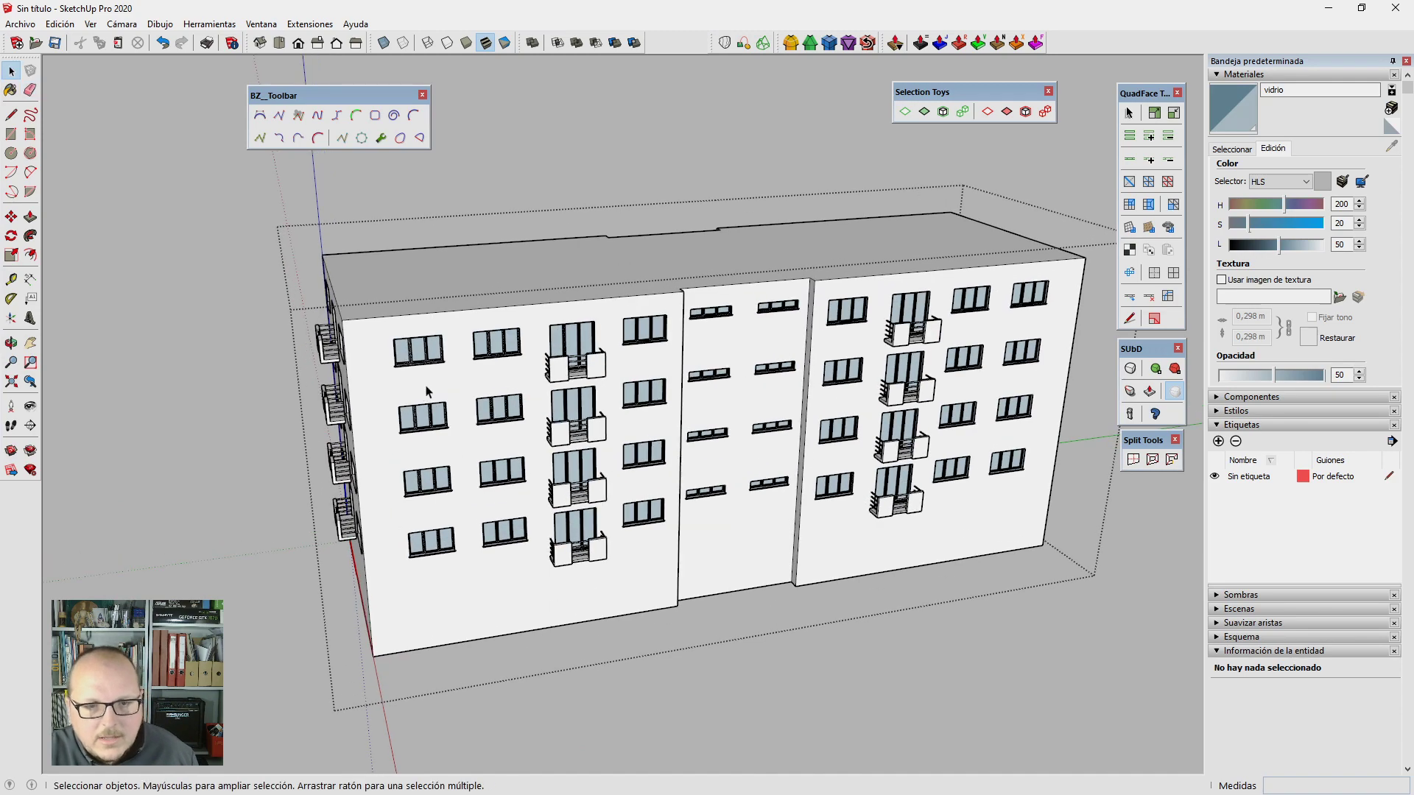
{"action": "scroll", "coordinate": [432, 435], "scroll_direction": "up", "scroll_amount": 3}
{"action": "scroll", "coordinate": [518, 426], "scroll_direction": "up", "scroll_amount": 2}
{"action": "scroll", "coordinate": [518, 425], "scroll_direction": "down", "scroll_amount": 2}
{"action": "scroll", "coordinate": [518, 425], "scroll_direction": "down", "scroll_amount": 2}
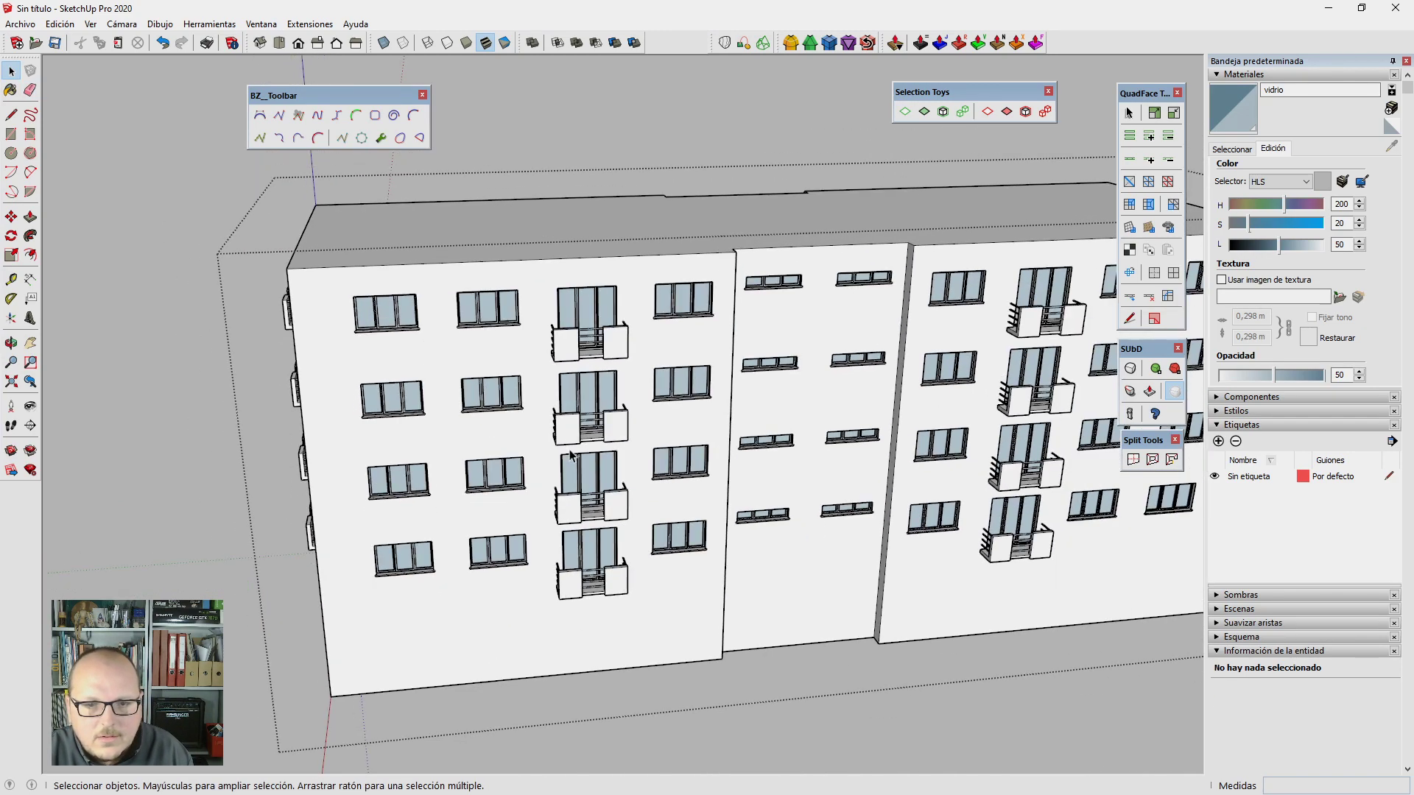
{"action": "middle_click_drag", "start_coordinate": [518, 425], "coordinate": [669, 433]}
{"action": "scroll", "coordinate": [669, 433], "scroll_direction": "up", "scroll_amount": 3}
{"action": "scroll", "coordinate": [668, 433], "scroll_direction": "down", "scroll_amount": 2}
{"action": "scroll", "coordinate": [562, 439], "scroll_direction": "up", "scroll_amount": 3}
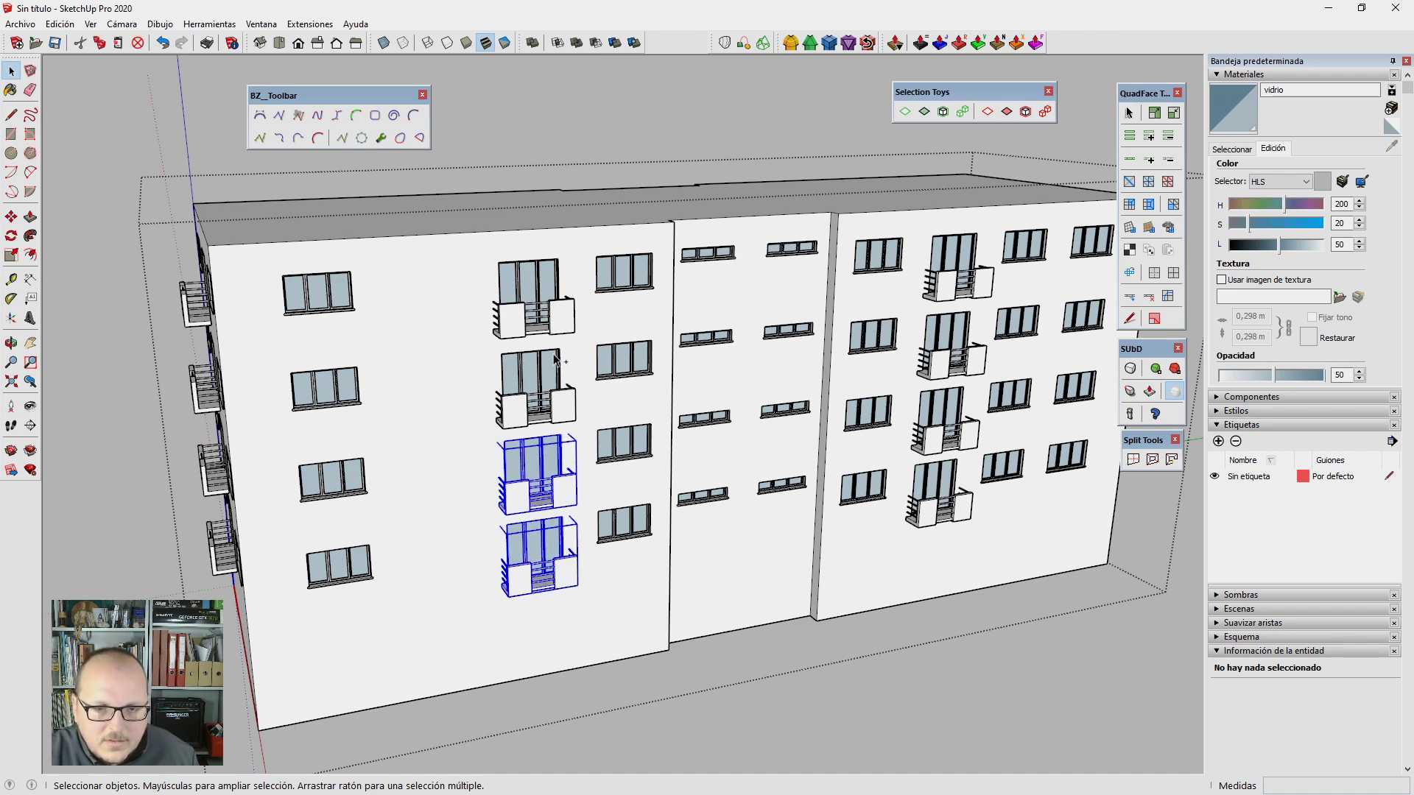
Step: Copy the selected balcony column leftward over the removed window column
{"action": "scroll", "coordinate": [549, 322], "scroll_direction": "up", "scroll_amount": 3}
{"action": "key", "text": "m"}
{"action": "scroll", "coordinate": [548, 322], "scroll_direction": "down", "scroll_amount": 2}
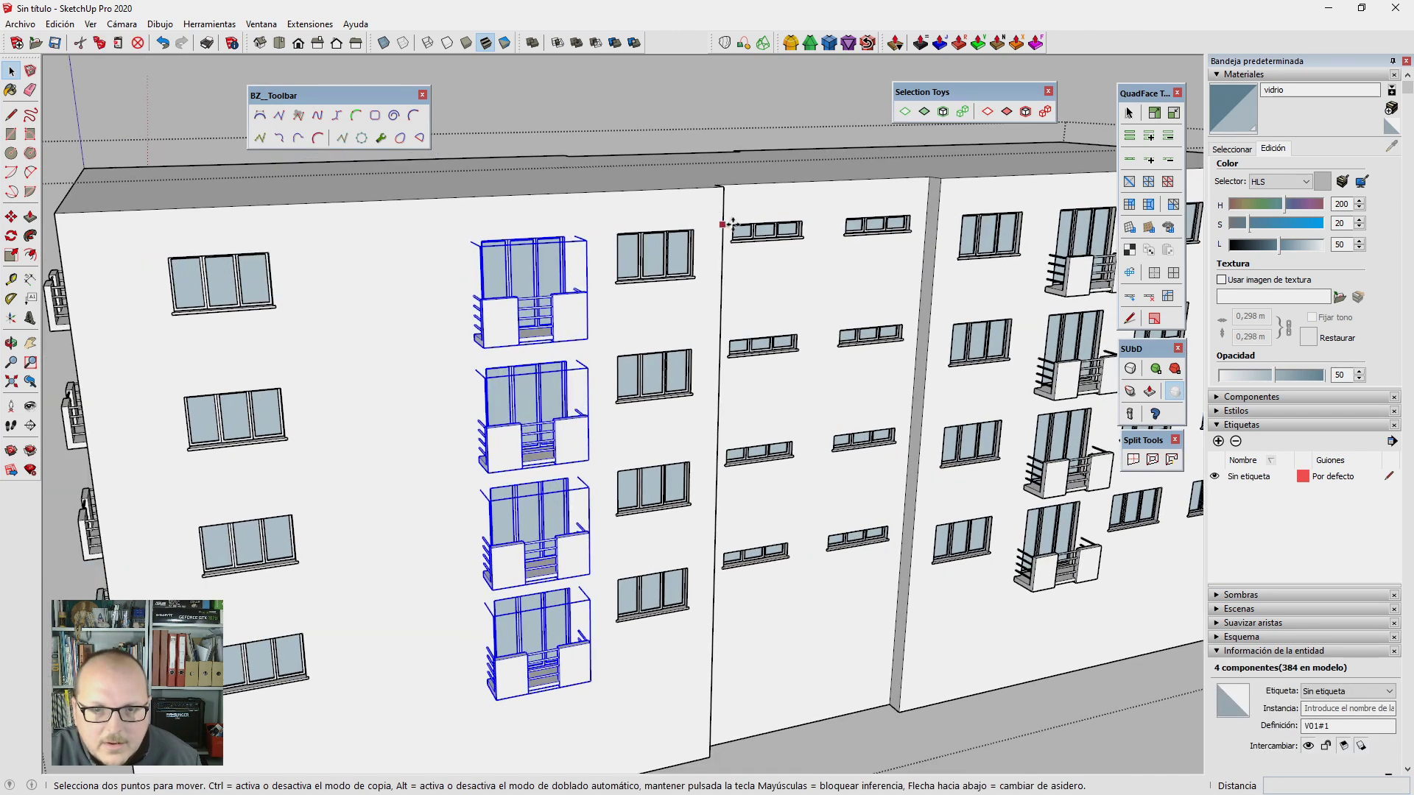
{"action": "scroll", "coordinate": [895, 235], "scroll_direction": "up", "scroll_amount": 1}
{"action": "left_click", "coordinate": [1027, 212]}
{"action": "key", "text": "ctrl"}
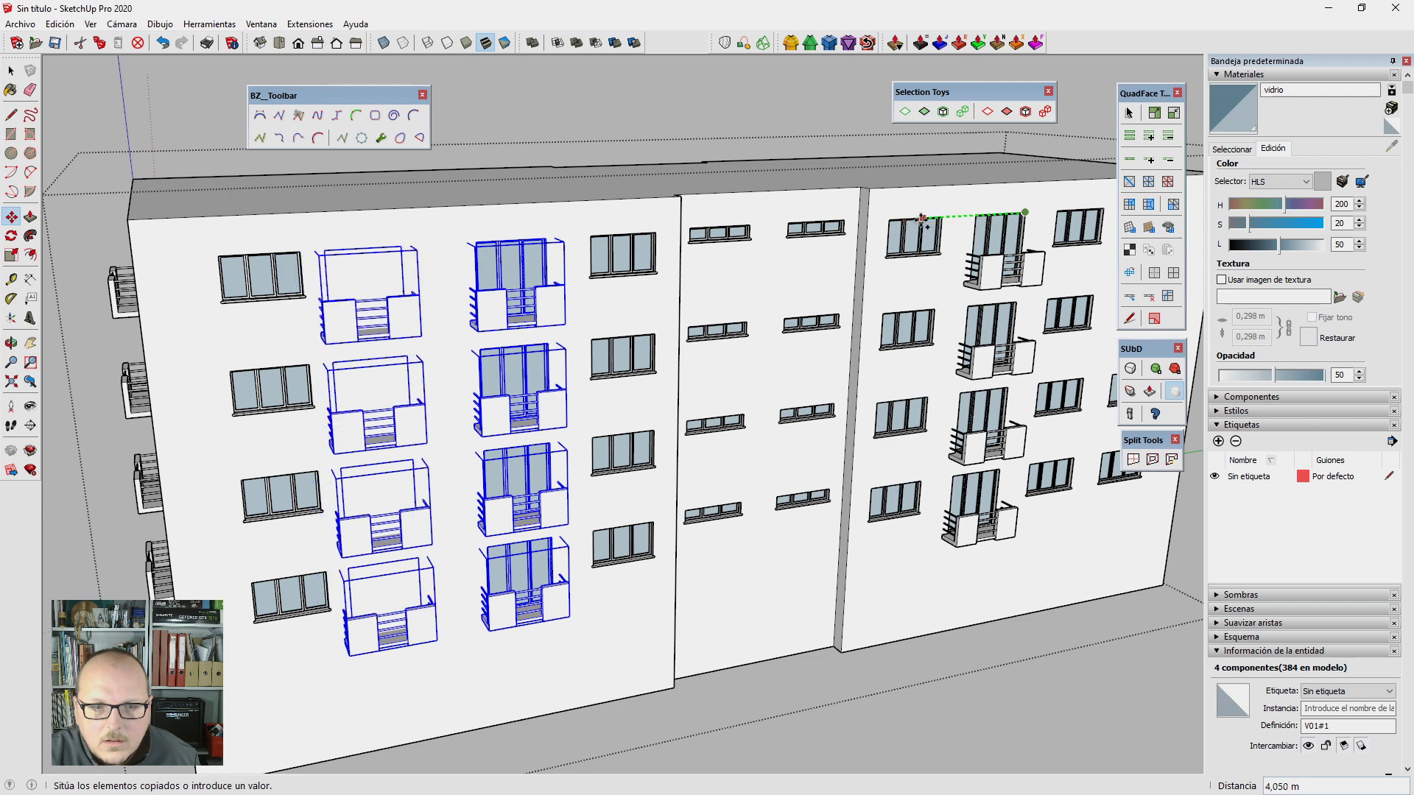
{"action": "left_click", "coordinate": [944, 215]}
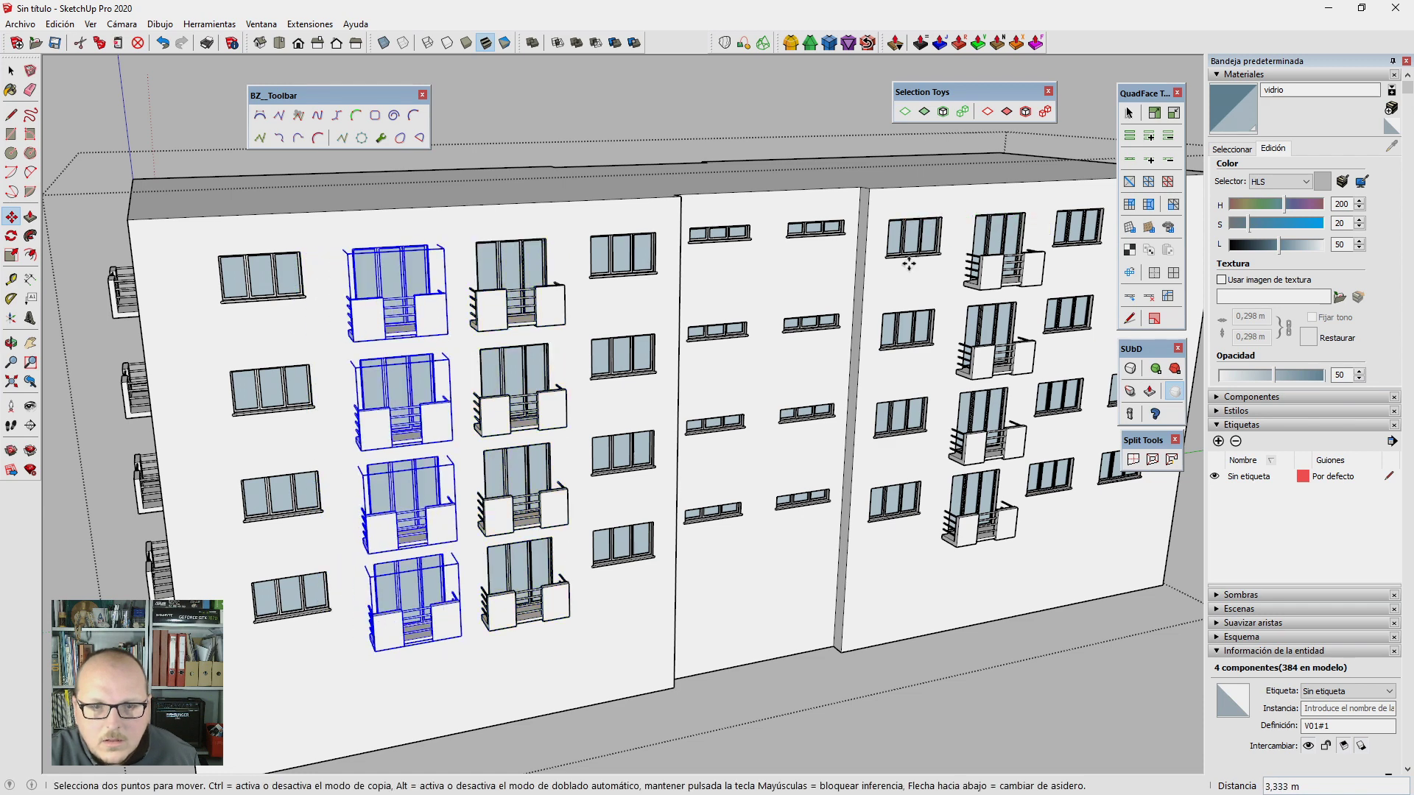
{"action": "key", "text": "space"}
Step: Copy the right wing's balcony column 3.333 m beside the original
{"action": "scroll", "coordinate": [585, 495], "scroll_direction": "down", "scroll_amount": 3}
{"action": "scroll", "coordinate": [739, 379], "scroll_direction": "down", "scroll_amount": 3}
{"action": "scroll", "coordinate": [803, 442], "scroll_direction": "up", "scroll_amount": 2}
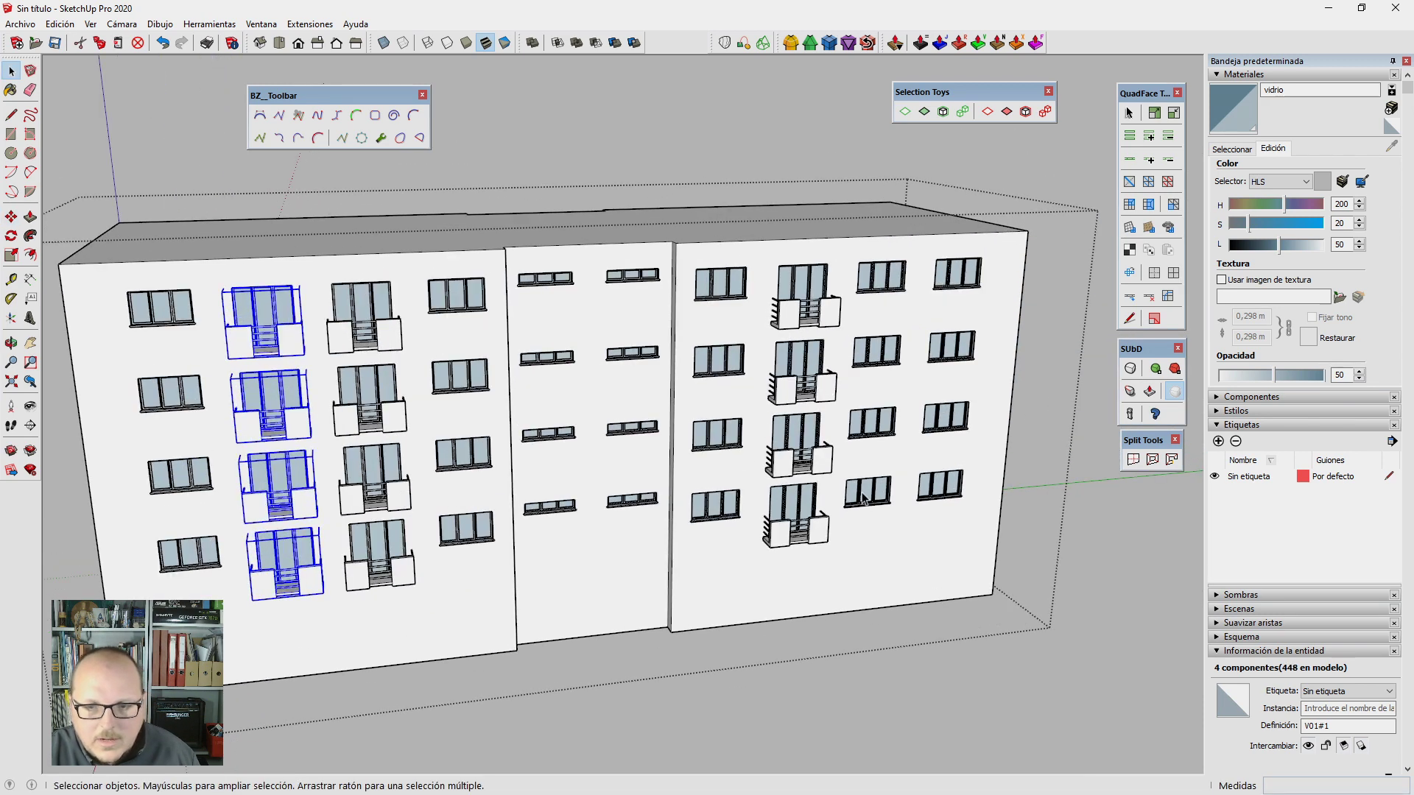
{"action": "left_click", "coordinate": [875, 497]}
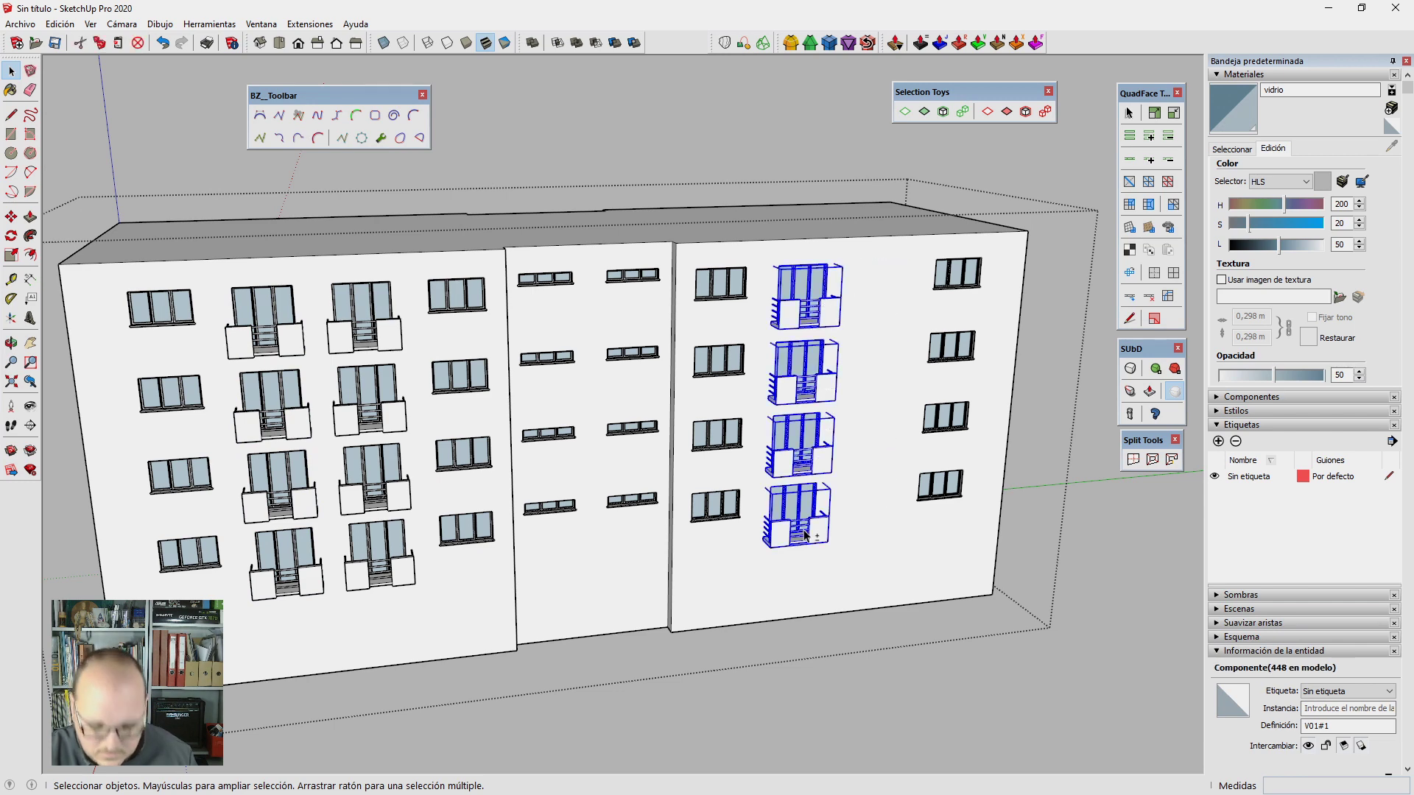
{"action": "scroll", "coordinate": [802, 442], "scroll_direction": "up", "scroll_amount": 2}
{"action": "key", "text": "m"}
{"action": "scroll", "coordinate": [736, 368], "scroll_direction": "up", "scroll_amount": 3}
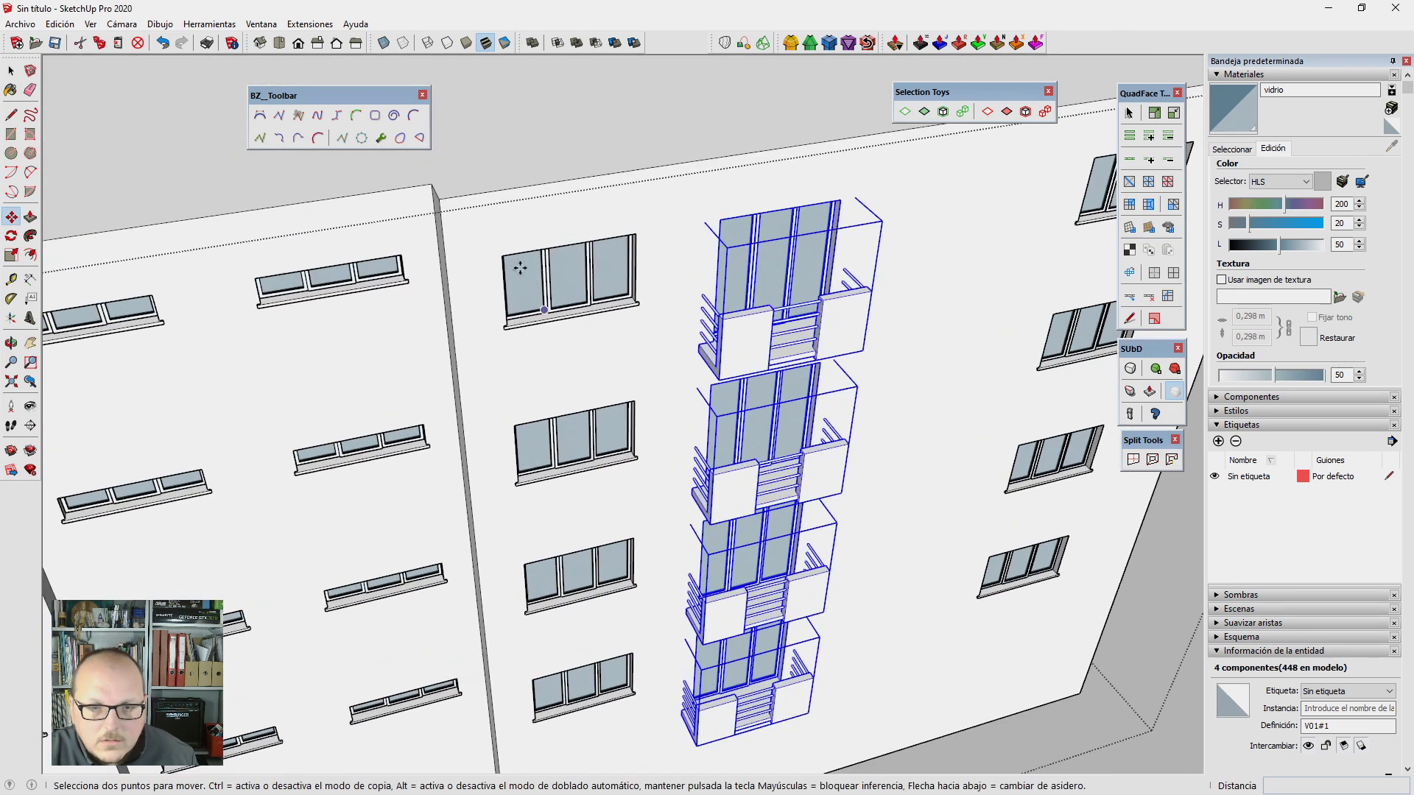
{"action": "left_click", "coordinate": [502, 256]}
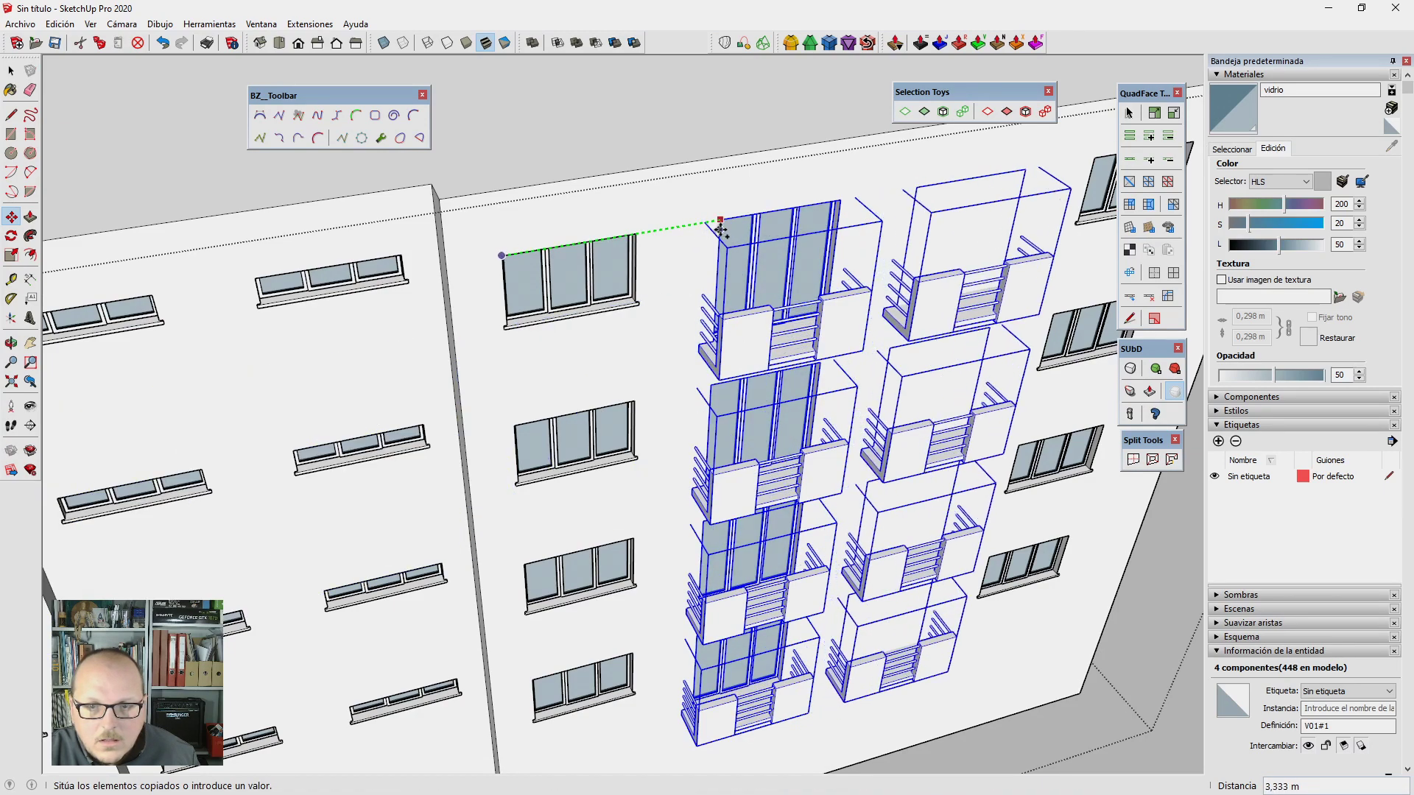
{"action": "left_click", "coordinate": [721, 230]}
{"action": "scroll", "coordinate": [732, 233], "scroll_direction": "down", "scroll_amount": 5}
{"action": "key", "text": "space"}
Step: Orbit around the building and over to the neighbouring buildings
{"action": "mouse_move", "coordinate": [958, 442]}
{"action": "middle_mouse_down"}
{"action": "mouse_move", "coordinate": [1076, 504]}
{"action": "mouse_move", "coordinate": [987, 548]}
{"action": "mouse_move", "coordinate": [686, 500]}
{"action": "middle_mouse_up"}
{"action": "scroll", "coordinate": [1077, 503], "scroll_direction": "down", "scroll_amount": 3}
{"action": "scroll", "coordinate": [986, 547], "scroll_direction": "up", "scroll_amount": 4}
{"action": "scroll", "coordinate": [686, 500], "scroll_direction": "up", "scroll_amount": 3}
{"action": "scroll", "coordinate": [871, 483], "scroll_direction": "down", "scroll_amount": 4}
{"action": "mouse_move", "coordinate": [871, 483]}
{"action": "middle_mouse_down"}
{"action": "mouse_move", "coordinate": [1215, 567]}
{"action": "mouse_move", "coordinate": [726, 590]}
{"action": "mouse_move", "coordinate": [610, 373]}
{"action": "mouse_move", "coordinate": [1051, 410]}
{"action": "middle_mouse_up"}
{"action": "scroll", "coordinate": [726, 590], "scroll_direction": "down", "scroll_amount": 3}
{"action": "scroll", "coordinate": [492, 214], "scroll_direction": "down", "scroll_amount": 2}
{"action": "middle_click_drag", "start_coordinate": [492, 214], "coordinate": [523, 307]}
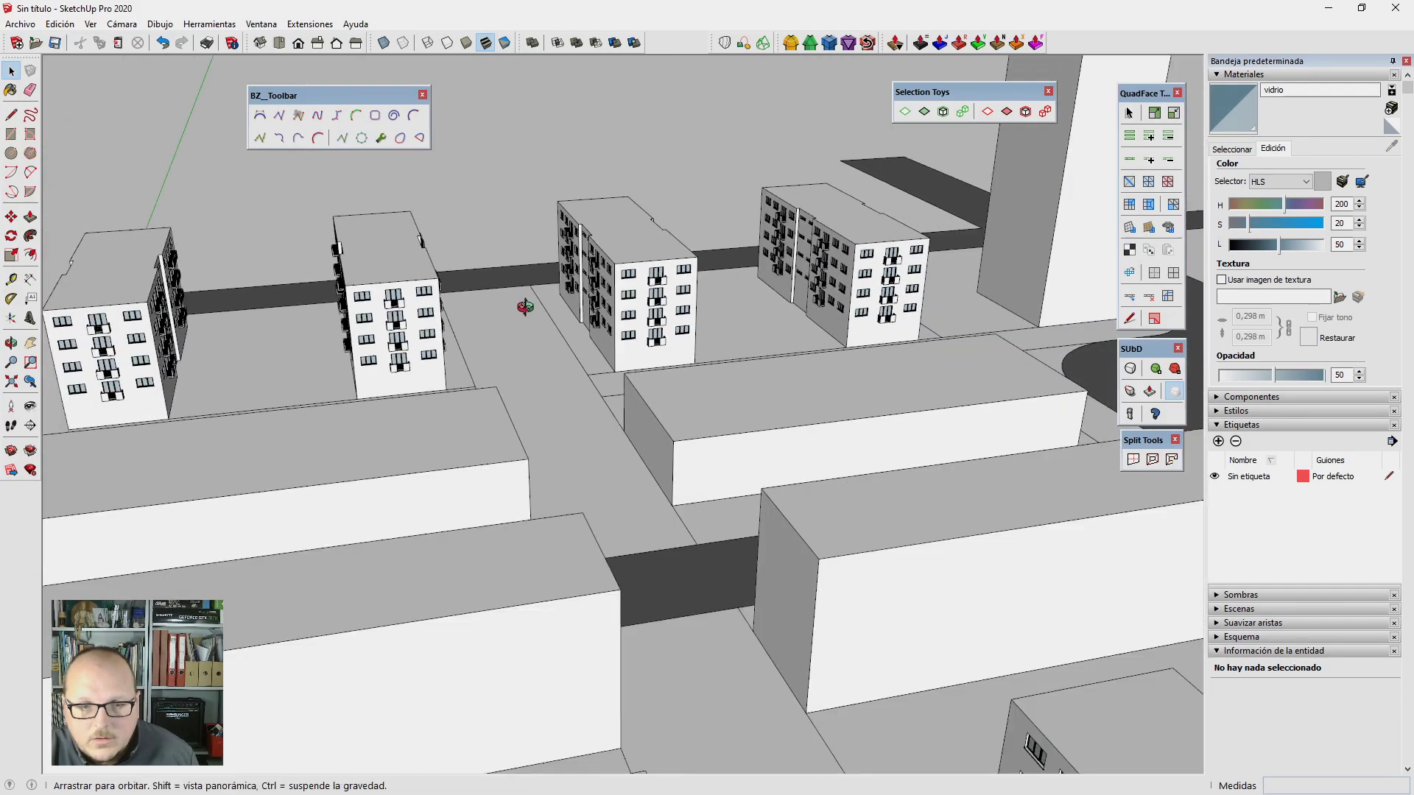
{"action": "scroll", "coordinate": [828, 298], "scroll_direction": "up", "scroll_amount": 3}
{"action": "scroll", "coordinate": [524, 370], "scroll_direction": "down", "scroll_amount": 2}
{"action": "scroll", "coordinate": [483, 373], "scroll_direction": "down", "scroll_amount": 3}
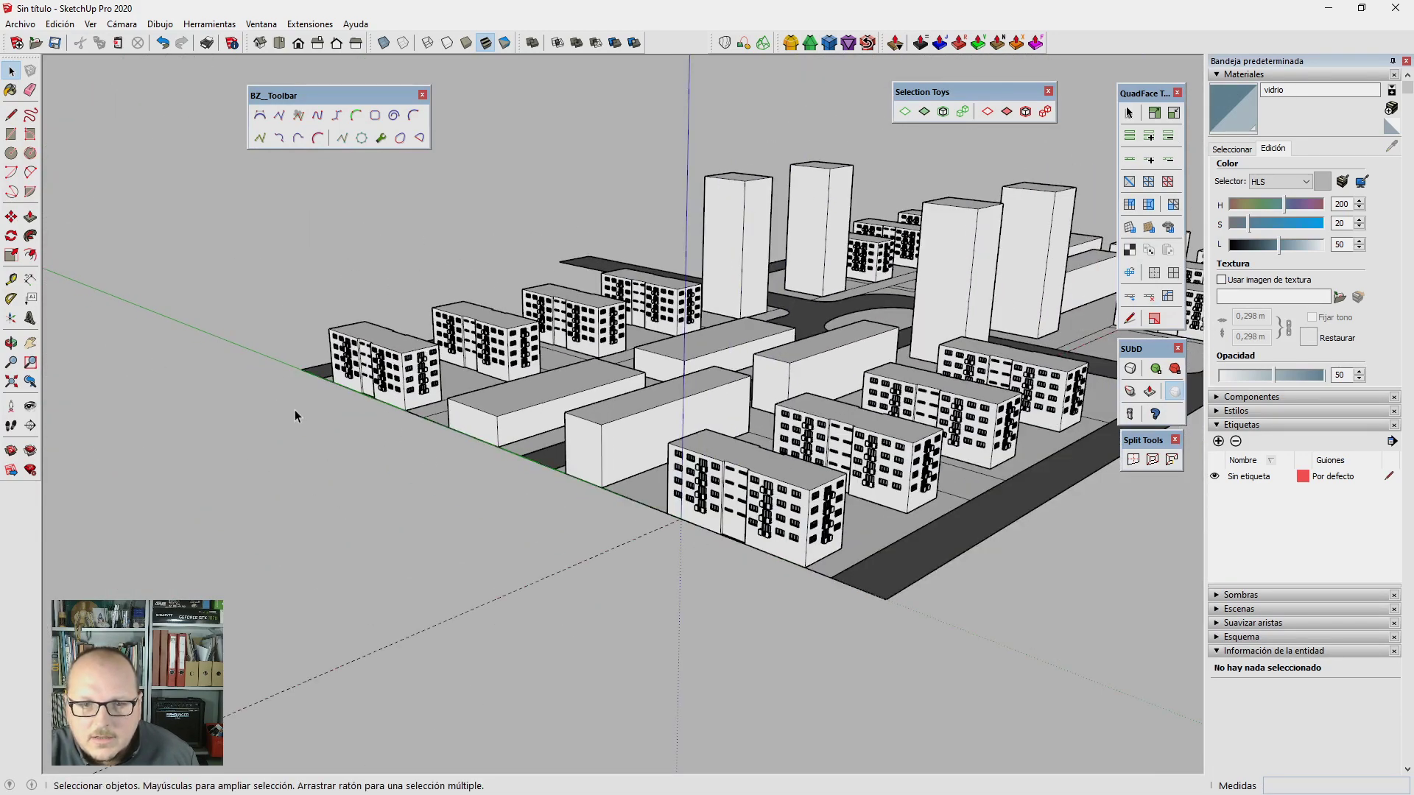
{"action": "mouse_move", "coordinate": [381, 372]}
{"action": "middle_mouse_down"}
{"action": "mouse_move", "coordinate": [475, 431]}
{"action": "mouse_move", "coordinate": [631, 412]}
{"action": "middle_mouse_up"}
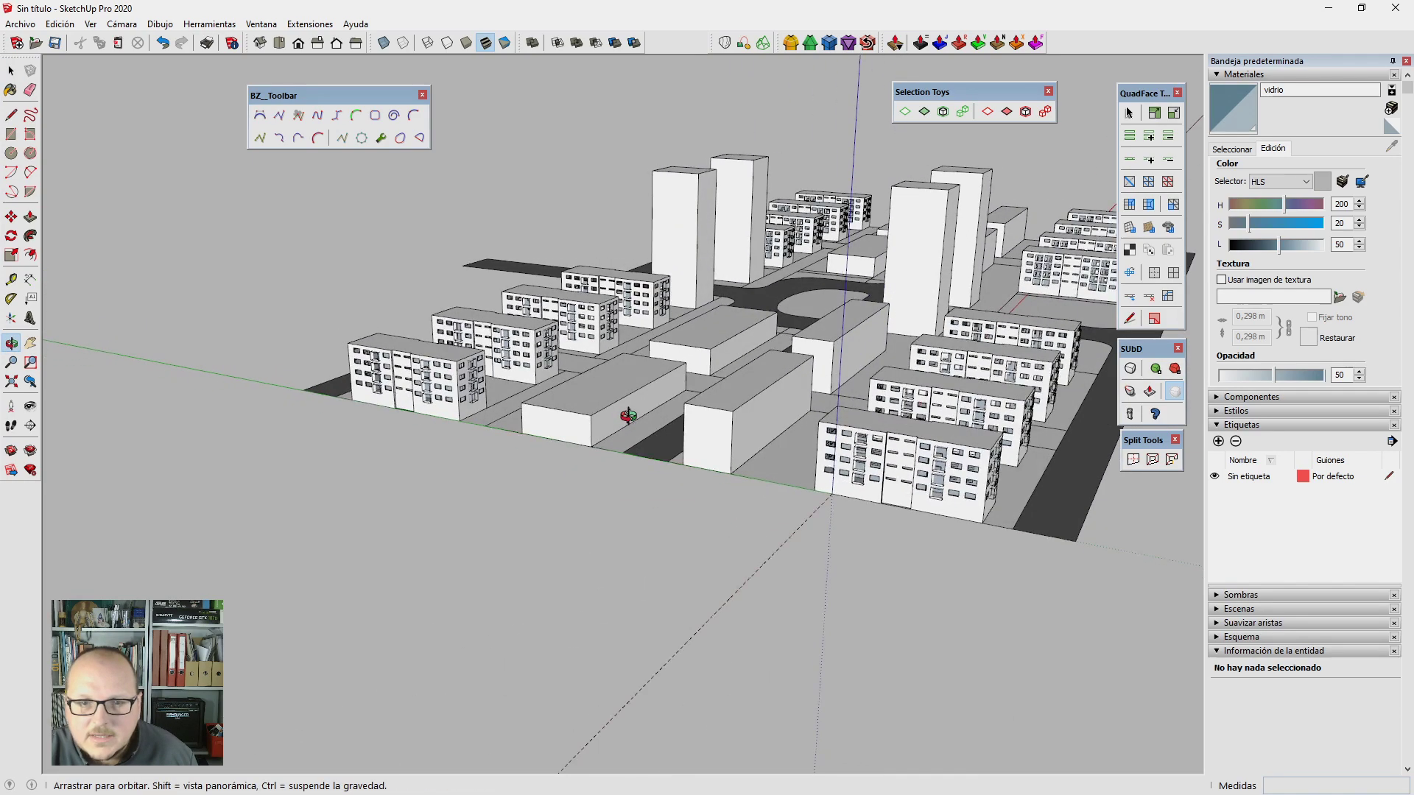
{"action": "scroll", "coordinate": [1031, 572], "scroll_direction": "up", "scroll_amount": 5}
{"action": "scroll", "coordinate": [1031, 573], "scroll_direction": "up", "scroll_amount": 5}
{"action": "middle_click_drag", "start_coordinate": [1031, 573], "coordinate": [766, 435]}
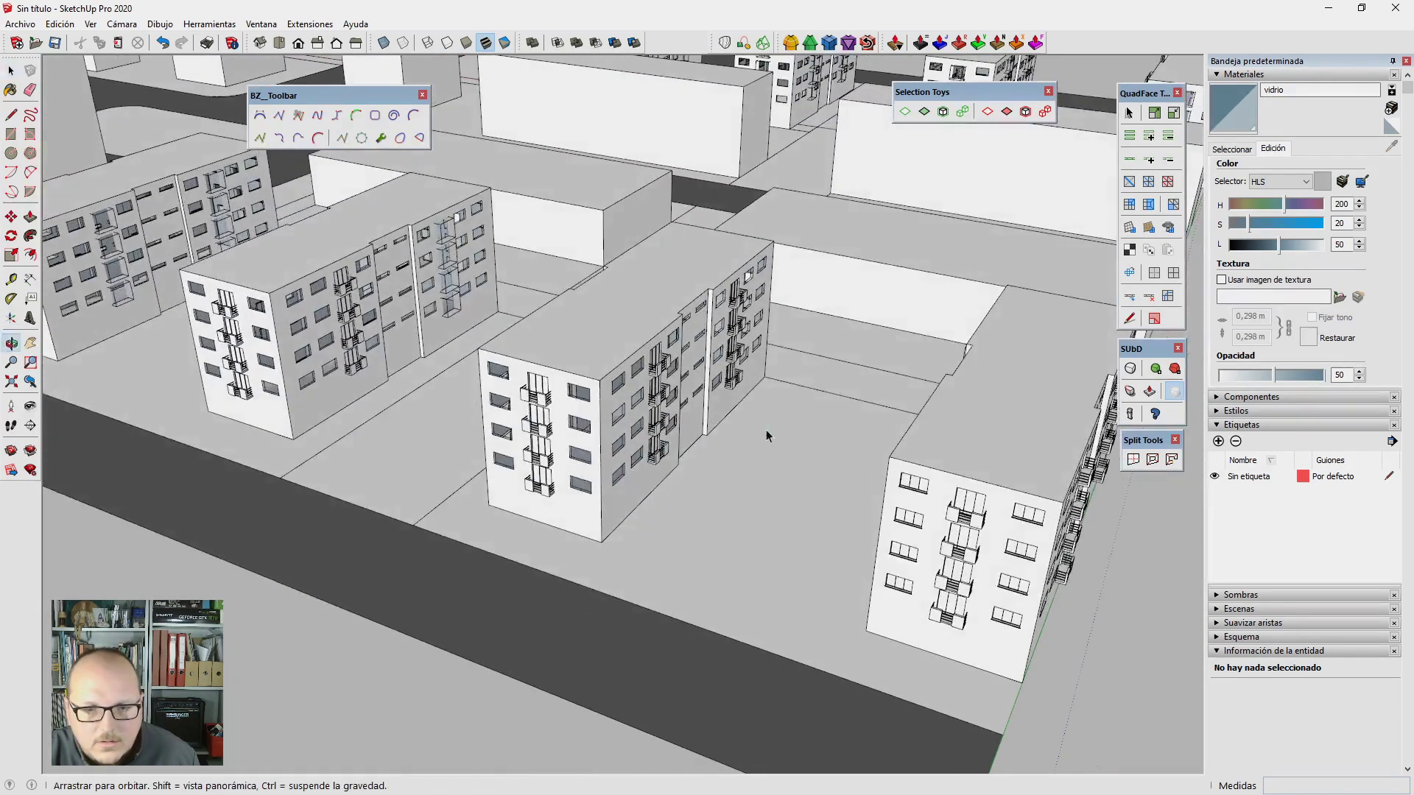
{"action": "scroll", "coordinate": [582, 410], "scroll_direction": "up", "scroll_amount": 3}
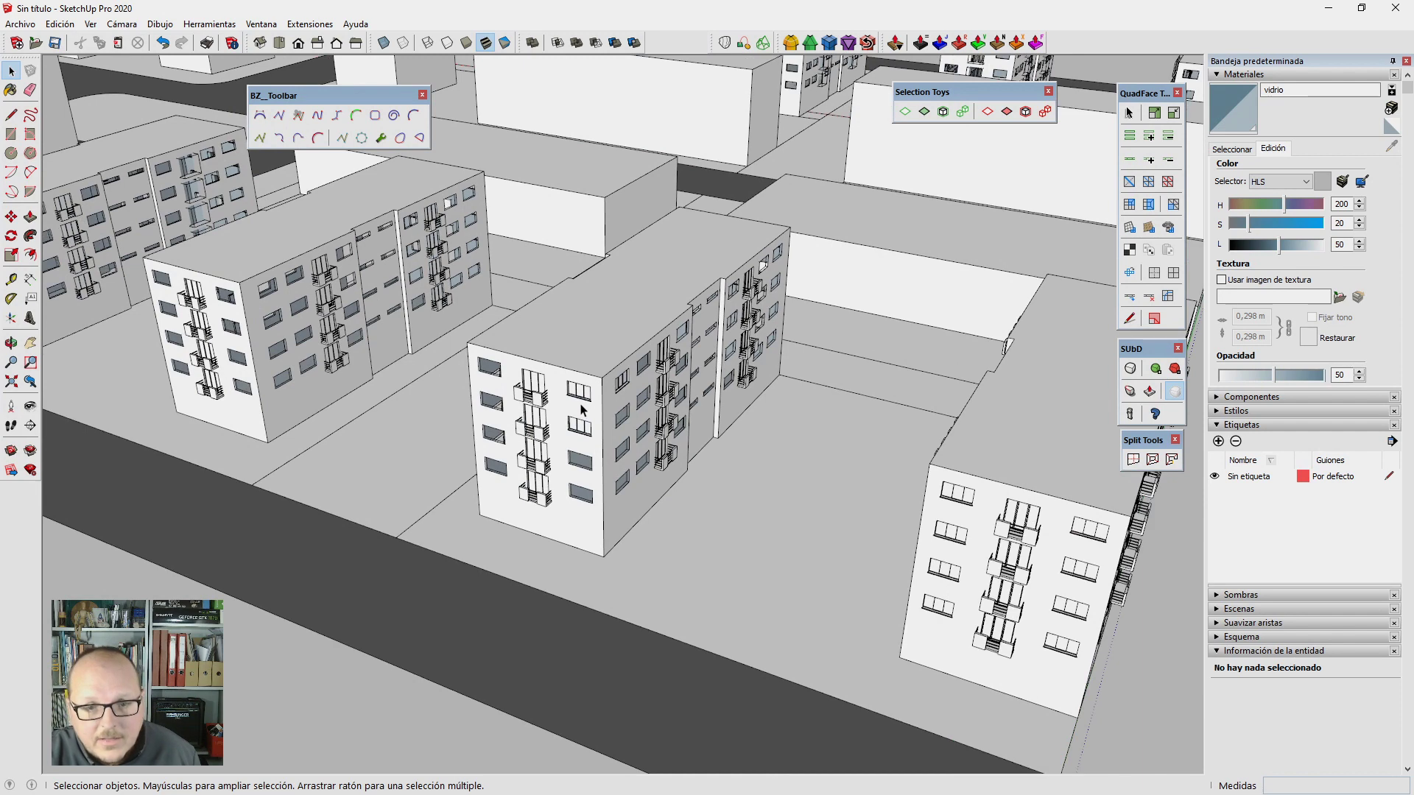
Step: Create a new folder C27_entorno-urbano inside Twitch\cuarentena from the Save As dialog
{"action": "left_click", "coordinate": [56, 43]}
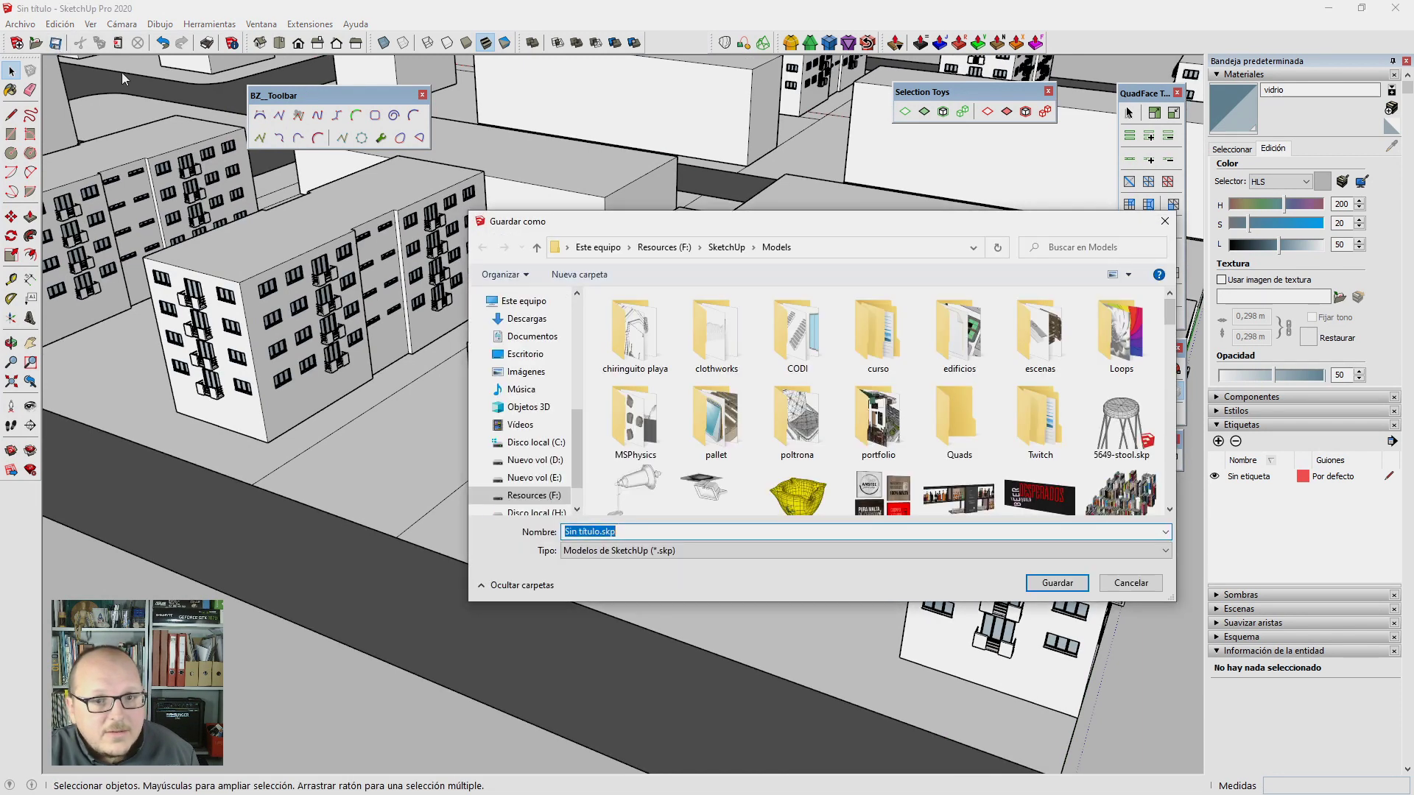
{"action": "double_click", "coordinate": [1045, 417]}
{"action": "double_click", "coordinate": [695, 340]}
{"action": "scroll", "coordinate": [1053, 469], "scroll_direction": "down", "scroll_amount": 4}
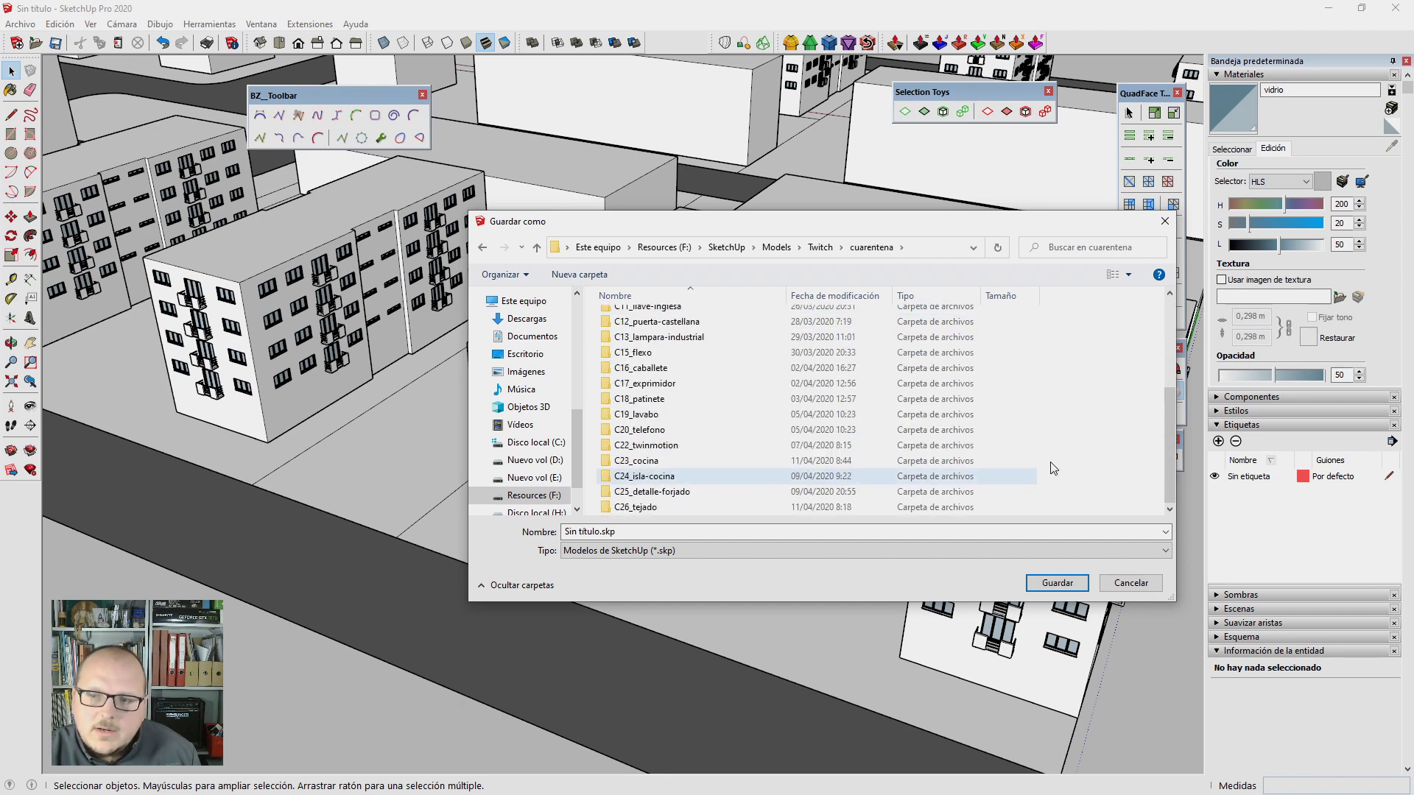
{"action": "right_click", "coordinate": [1096, 418]}
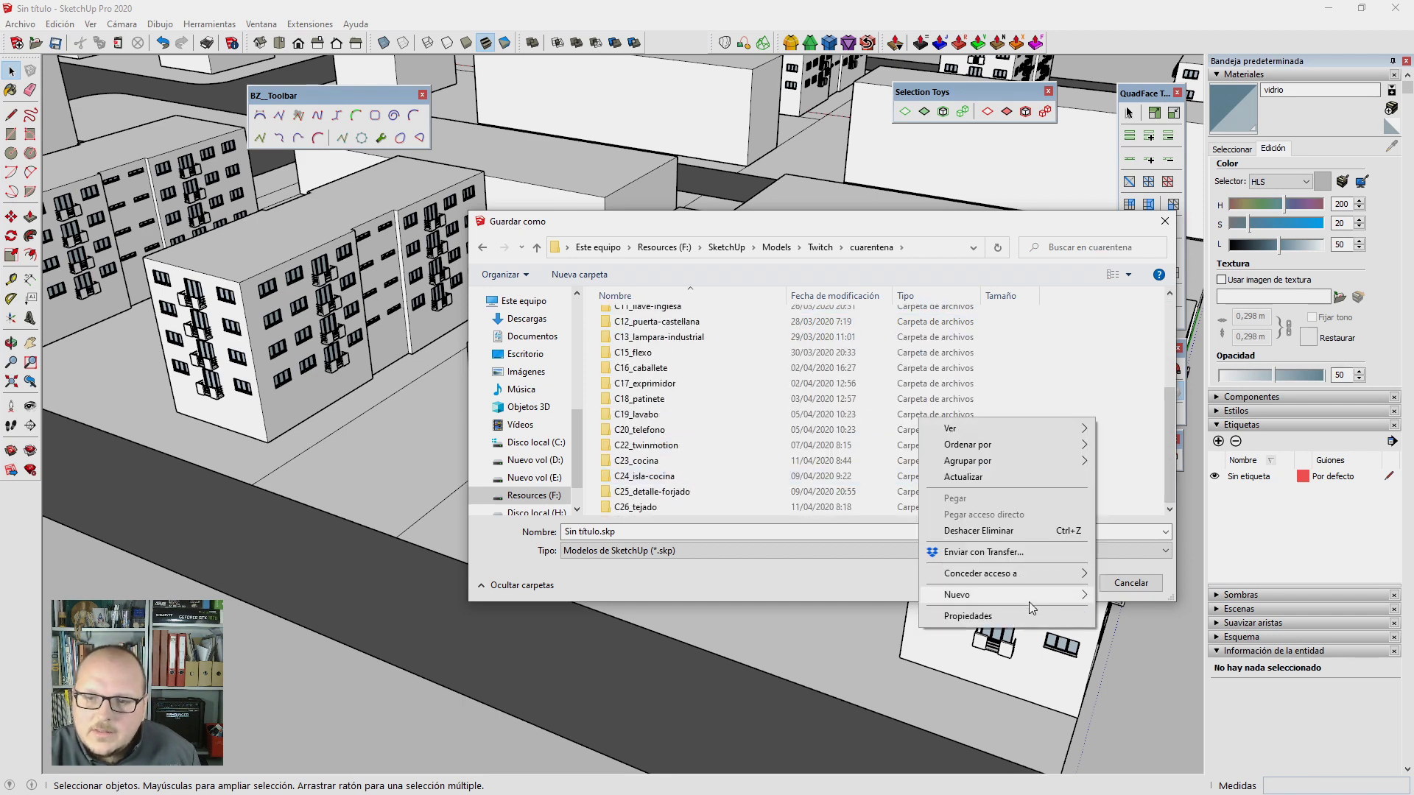
{"action": "left_click", "coordinate": [1168, 597]}
{"action": "type", "text": "C27_entorno-urbano"}
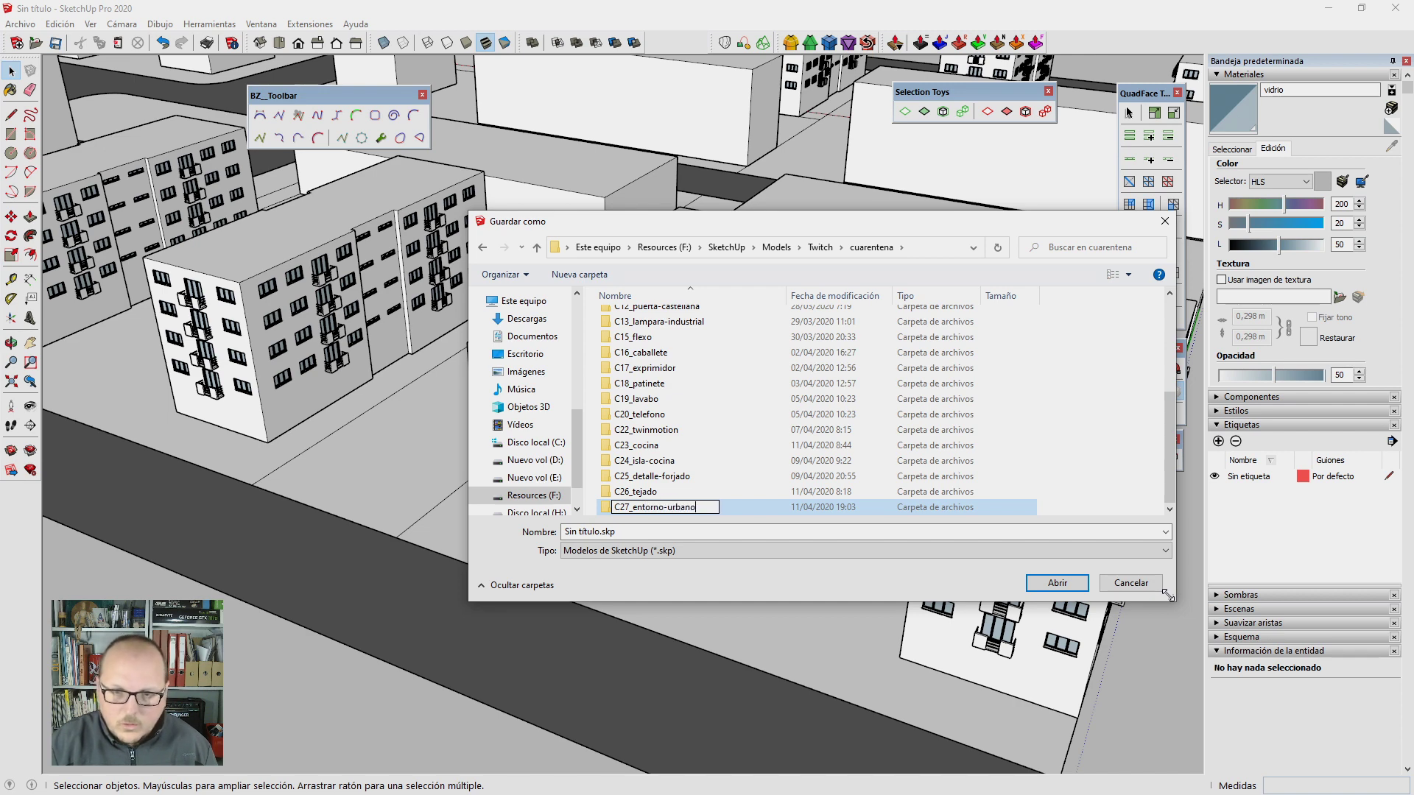
{"action": "key", "text": "Return"}
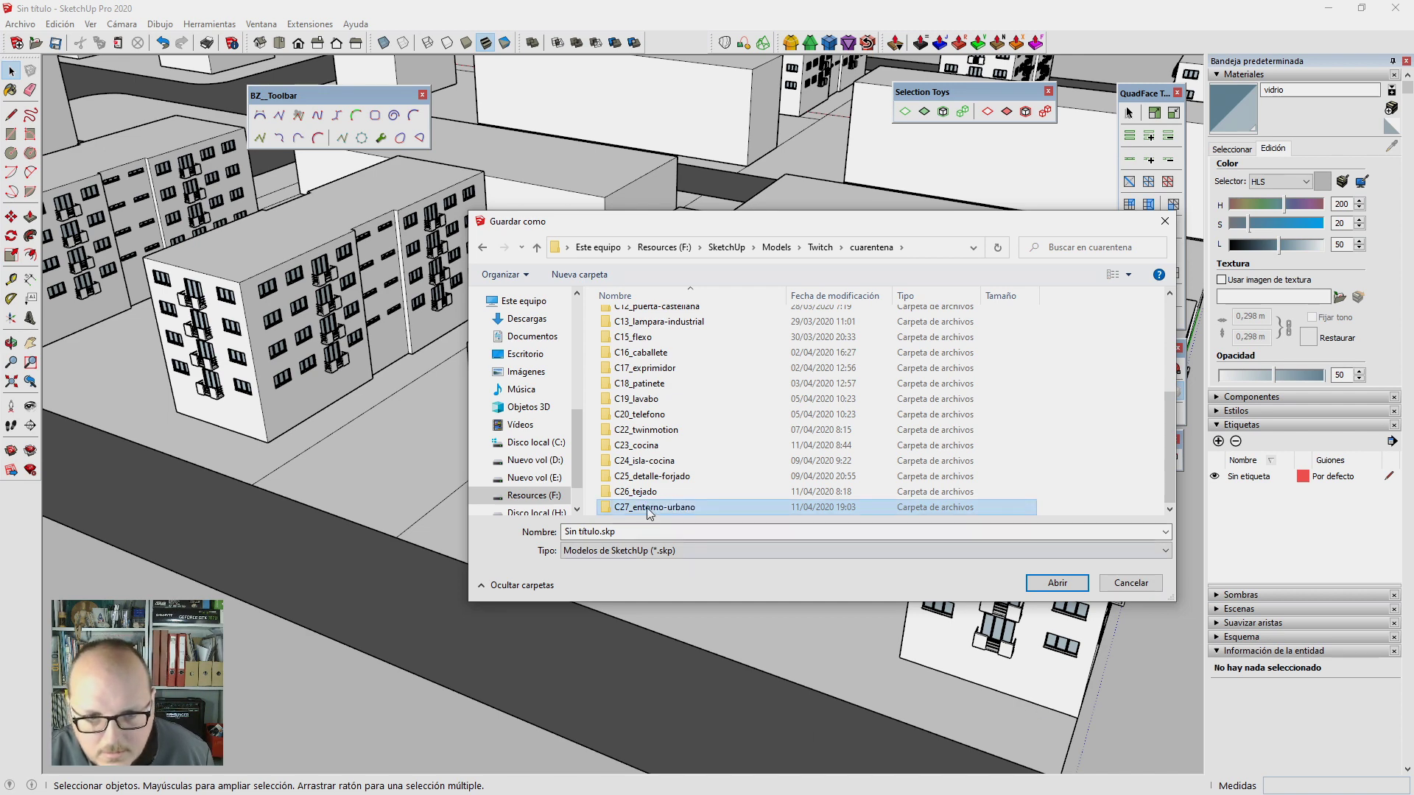
Step: Save the model as C27_entorno-urbano.skp inside the new folder
{"action": "double_click", "coordinate": [648, 508]}
{"action": "left_click", "coordinate": [667, 530]}
{"action": "type", "text": "C27_entorno-urban"}
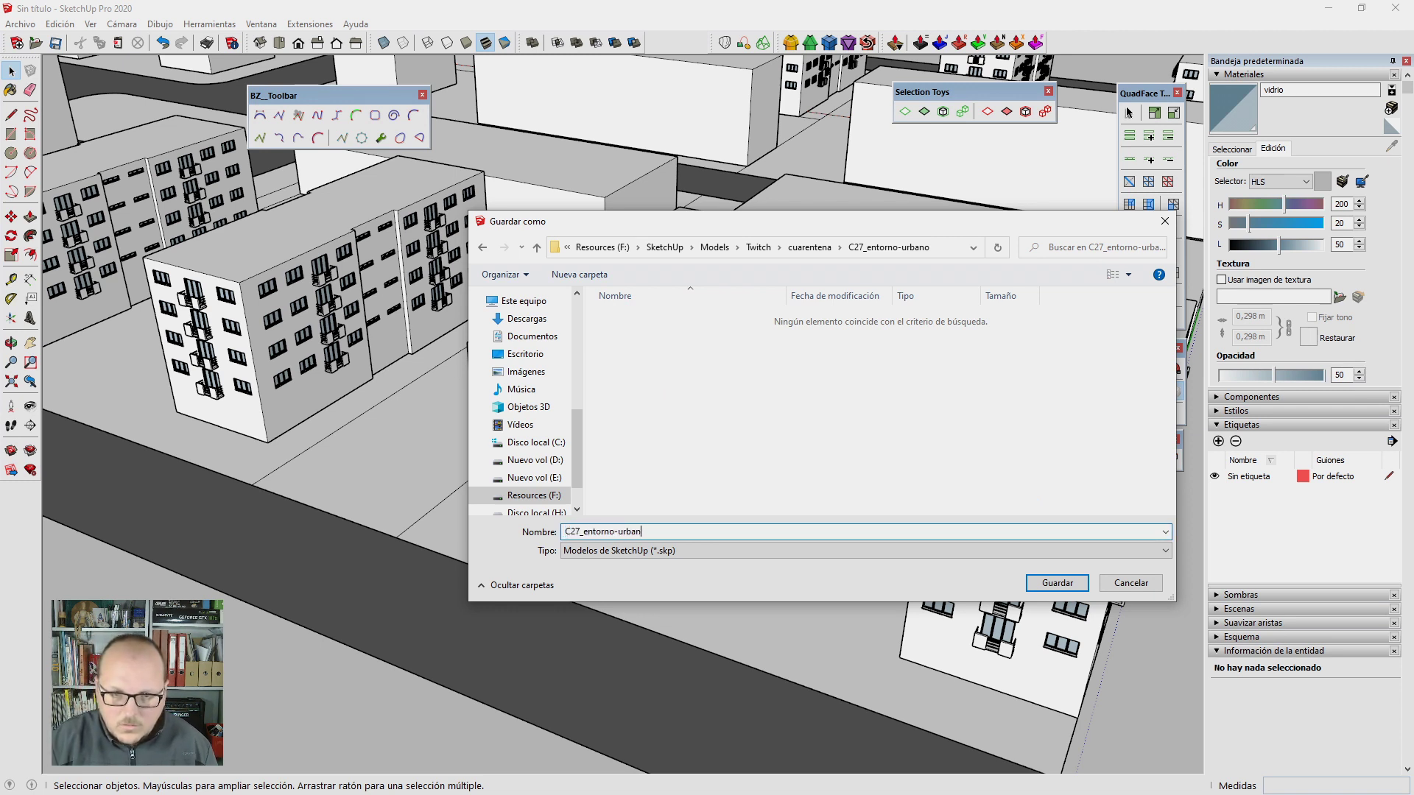
{"action": "type", "text": "o"}
{"action": "key", "text": "Return"}
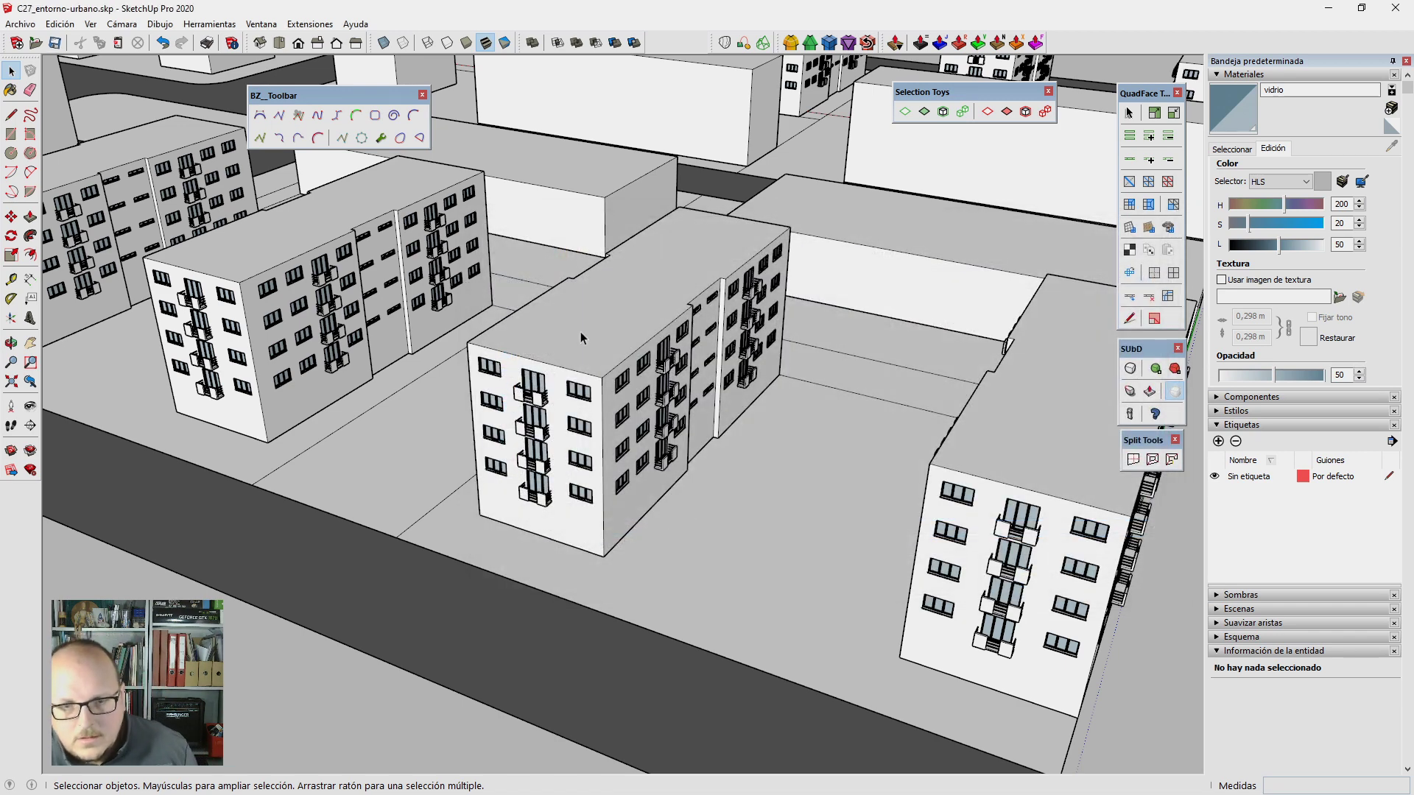
Step: Inside the building group, offset the bottom face outline 0.5 m inward
{"action": "double_click", "coordinate": [585, 321]}
{"action": "mouse_move", "coordinate": [585, 321]}
{"action": "middle_mouse_down"}
{"action": "mouse_move", "coordinate": [625, 583]}
{"action": "mouse_move", "coordinate": [609, 607]}
{"action": "mouse_move", "coordinate": [664, 536]}
{"action": "mouse_move", "coordinate": [648, 535]}
{"action": "middle_mouse_up"}
{"action": "left_click", "coordinate": [609, 608]}
{"action": "key", "text": "r"}
{"action": "key", "text": "t"}
{"action": "left_click", "coordinate": [648, 535]}
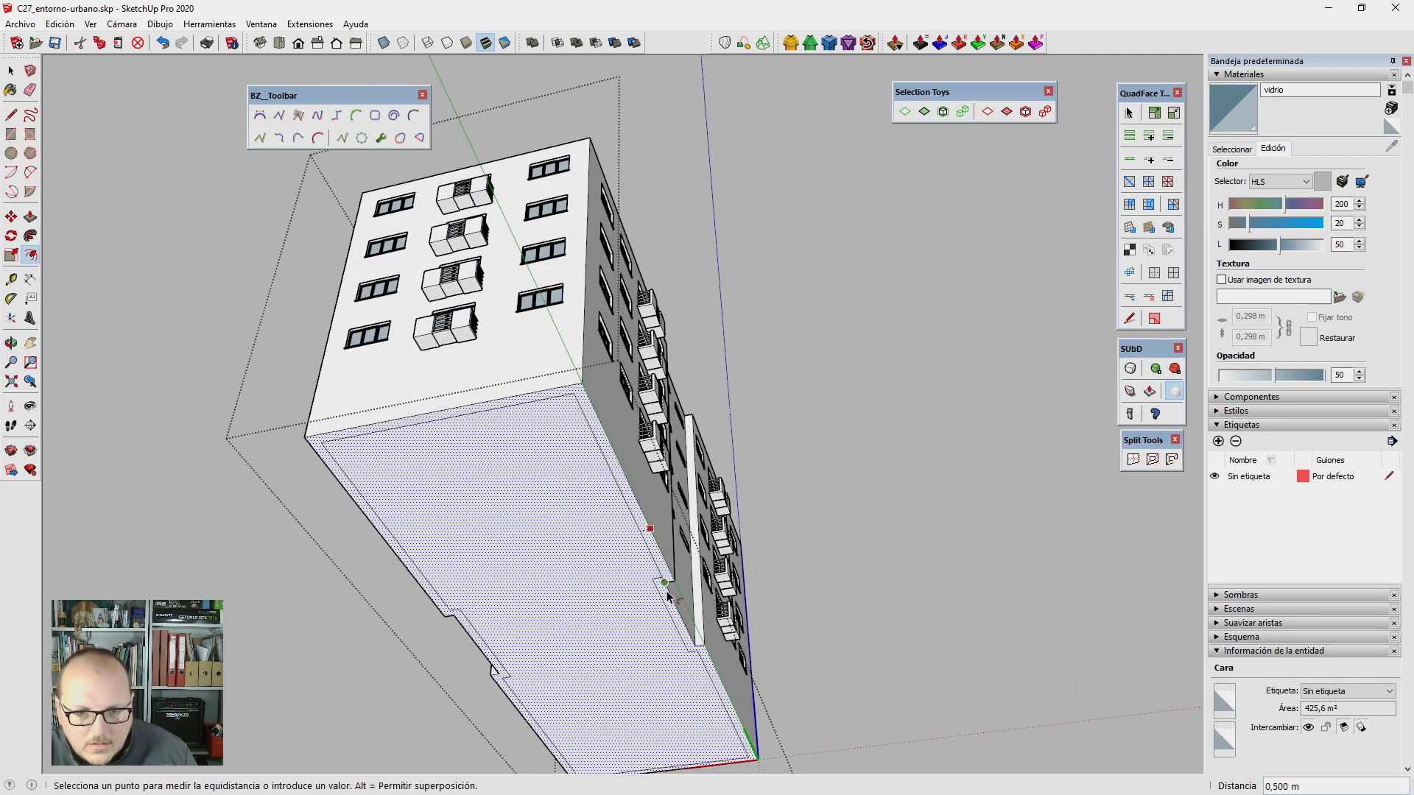
{"action": "left_click", "coordinate": [642, 543]}
{"action": "key", "text": "space"}
{"action": "middle_click_drag", "start_coordinate": [648, 589], "coordinate": [659, 608]}
{"action": "scroll", "coordinate": [660, 600], "scroll_direction": "up", "scroll_amount": 3}
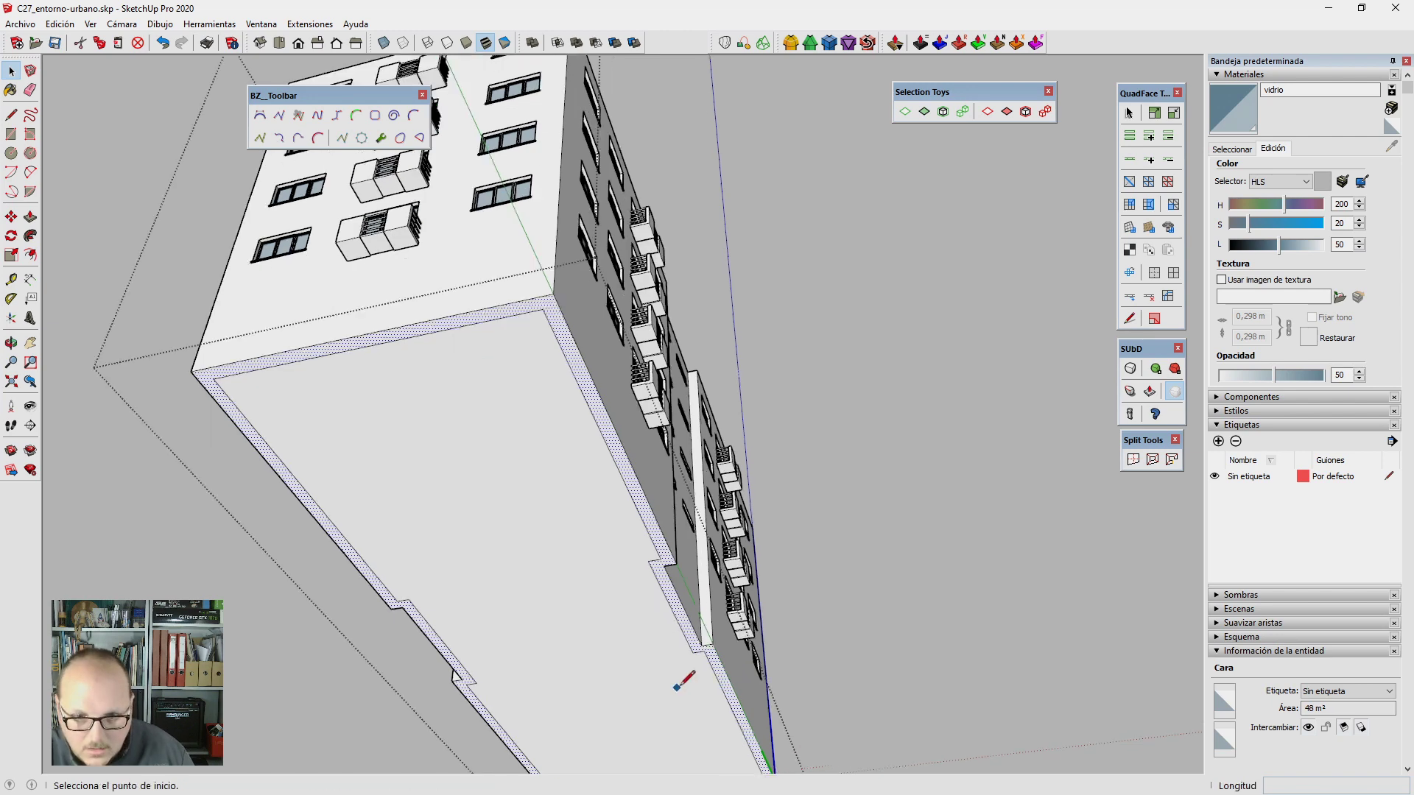
{"action": "scroll", "coordinate": [660, 600], "scroll_direction": "up", "scroll_amount": 2}
Step: Erase the leftover edge along the strip at the building's base
{"action": "key", "text": "l"}
{"action": "left_click", "coordinate": [710, 642]}
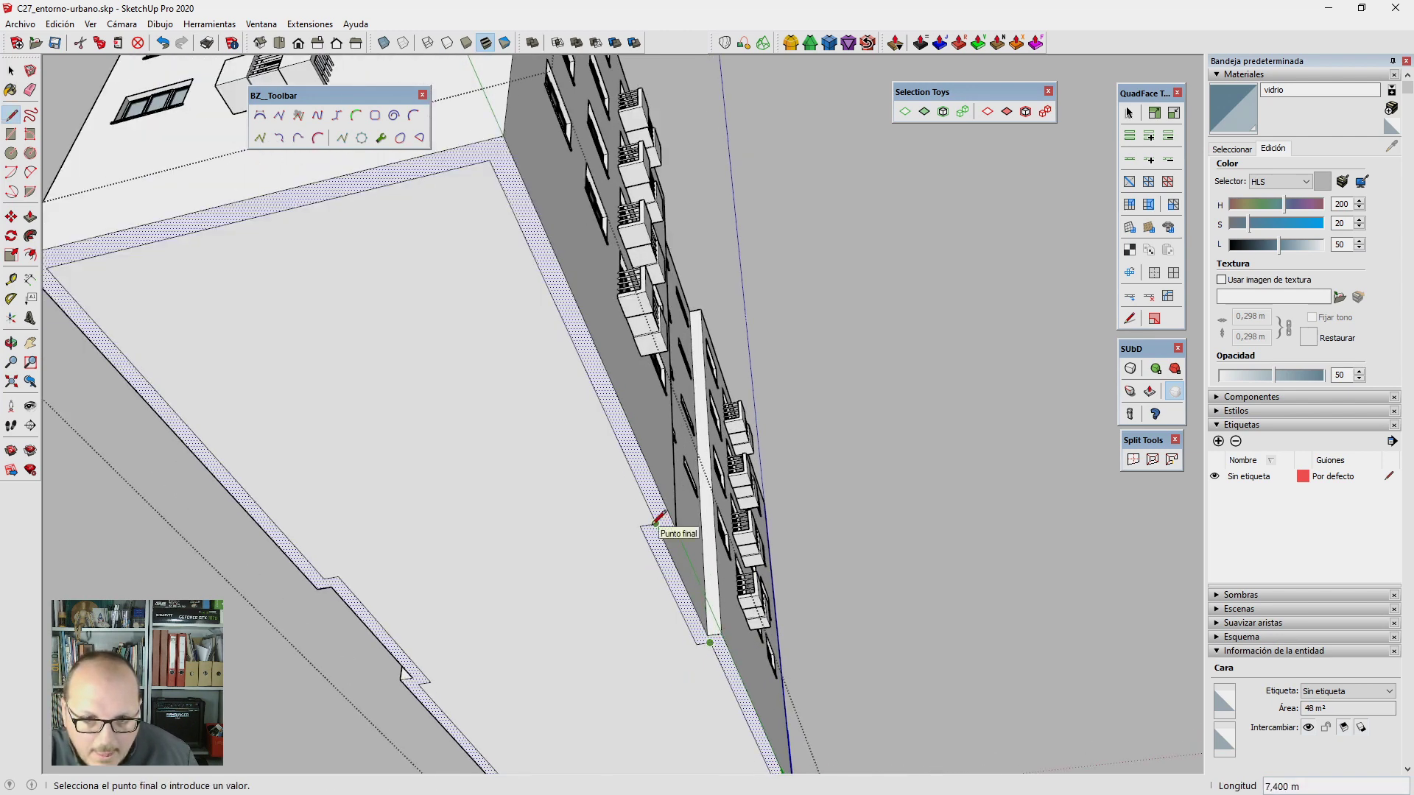
{"action": "key", "text": "e"}
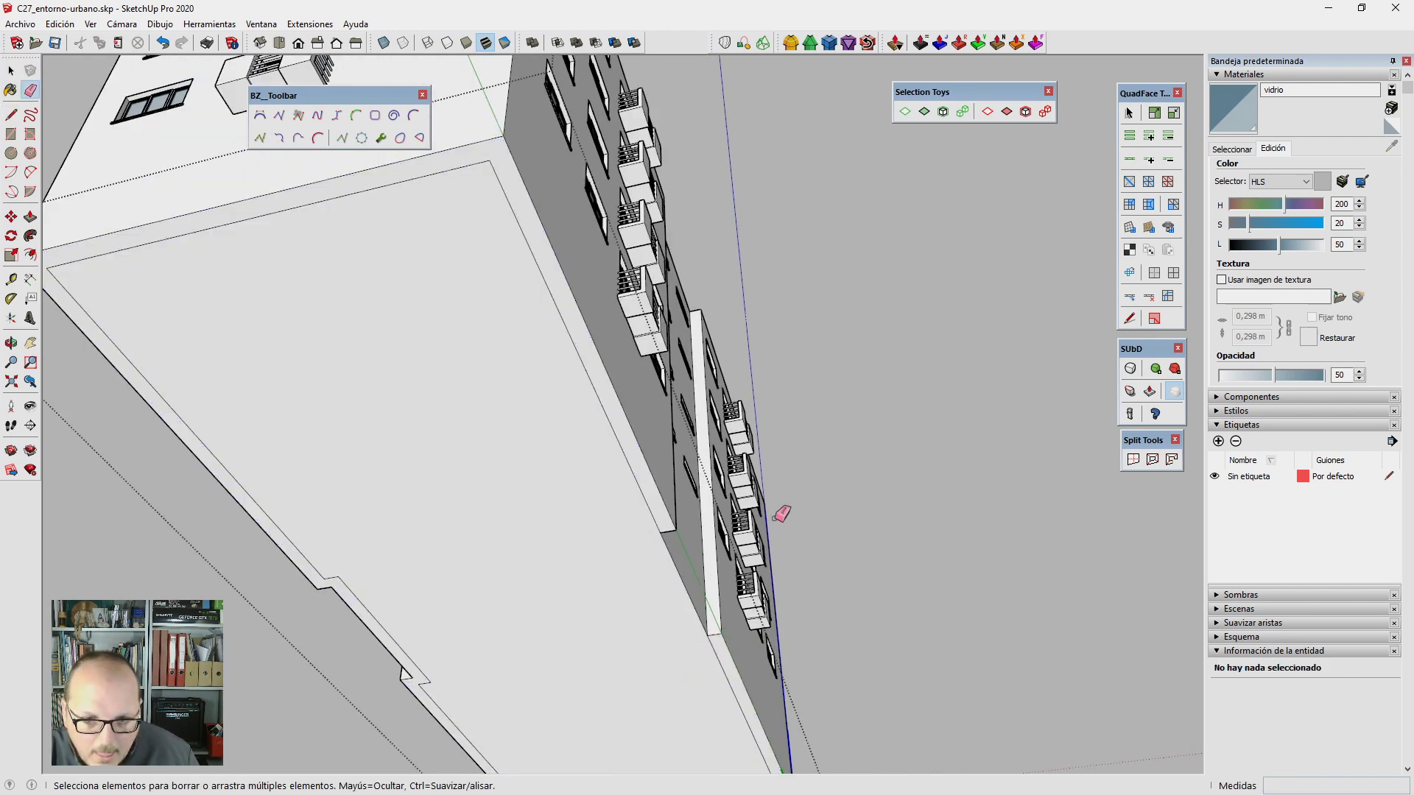
{"action": "middle_click_drag", "start_coordinate": [779, 511], "coordinate": [467, 626]}
{"action": "key", "text": "l"}
{"action": "scroll", "coordinate": [518, 606], "scroll_direction": "up", "scroll_amount": 3}
{"action": "scroll", "coordinate": [471, 633], "scroll_direction": "up", "scroll_amount": 1}
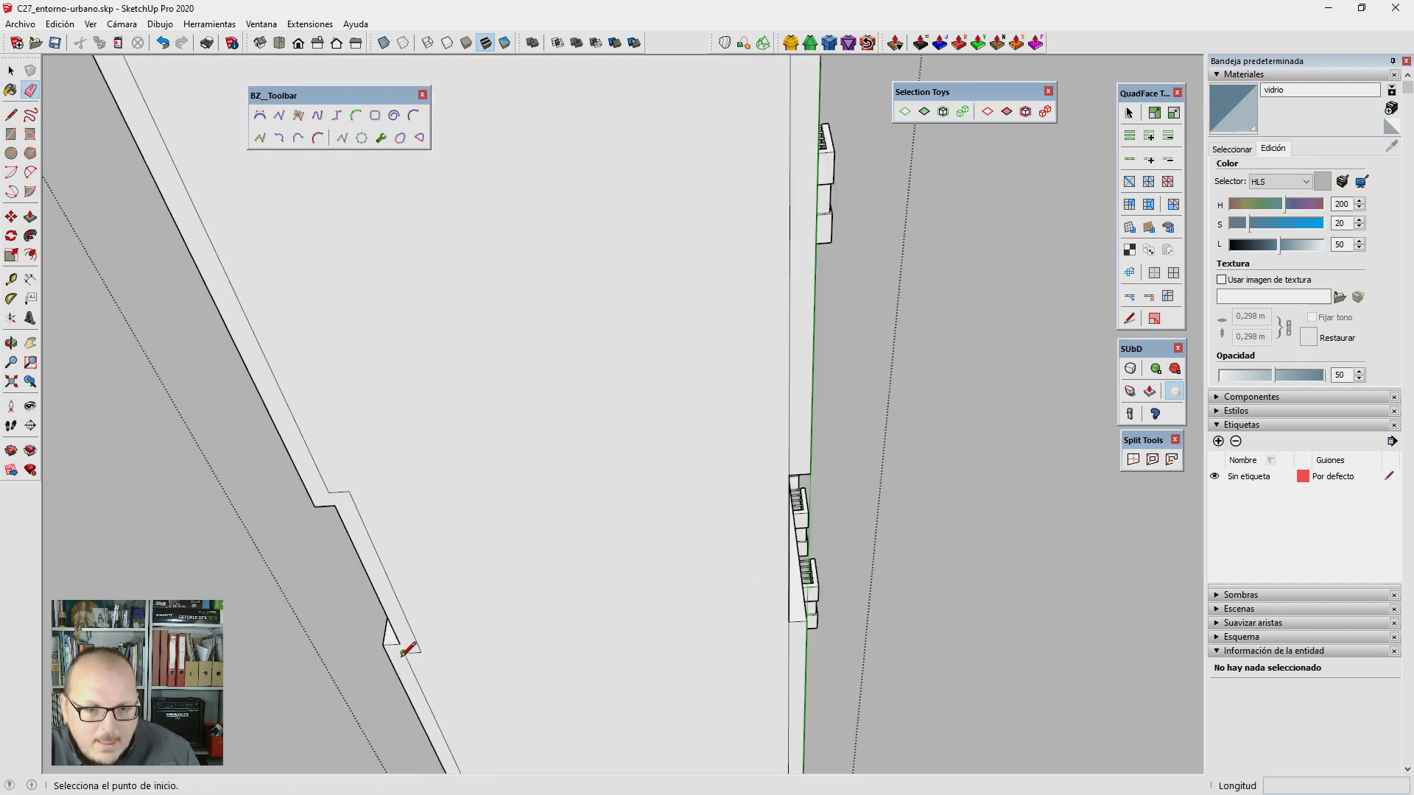
{"action": "key", "text": "e"}
{"action": "left_click", "coordinate": [347, 497]}
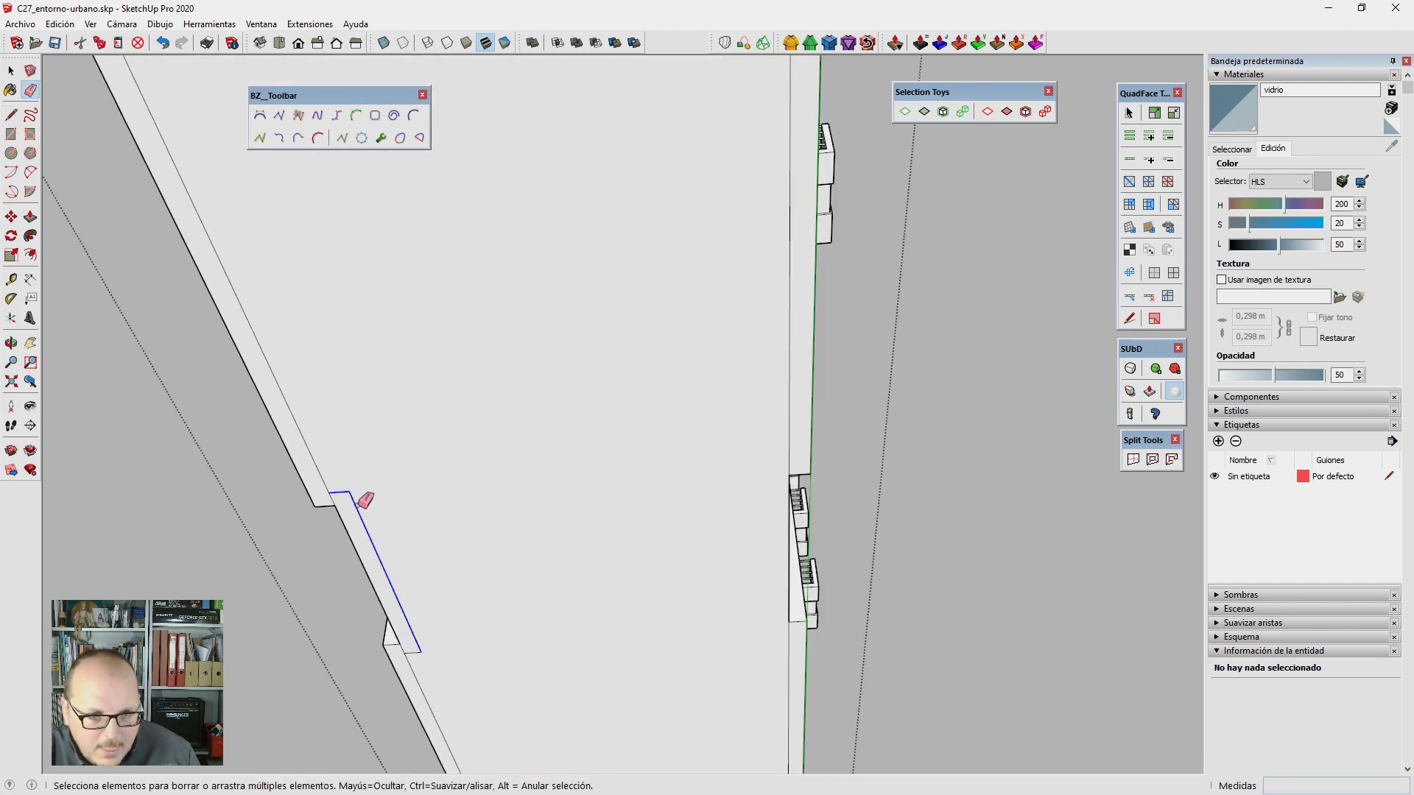
{"action": "mouse_move", "coordinate": [423, 648]}
{"action": "middle_mouse_down"}
{"action": "mouse_move", "coordinate": [618, 590]}
{"action": "mouse_move", "coordinate": [562, 587]}
{"action": "middle_mouse_up"}
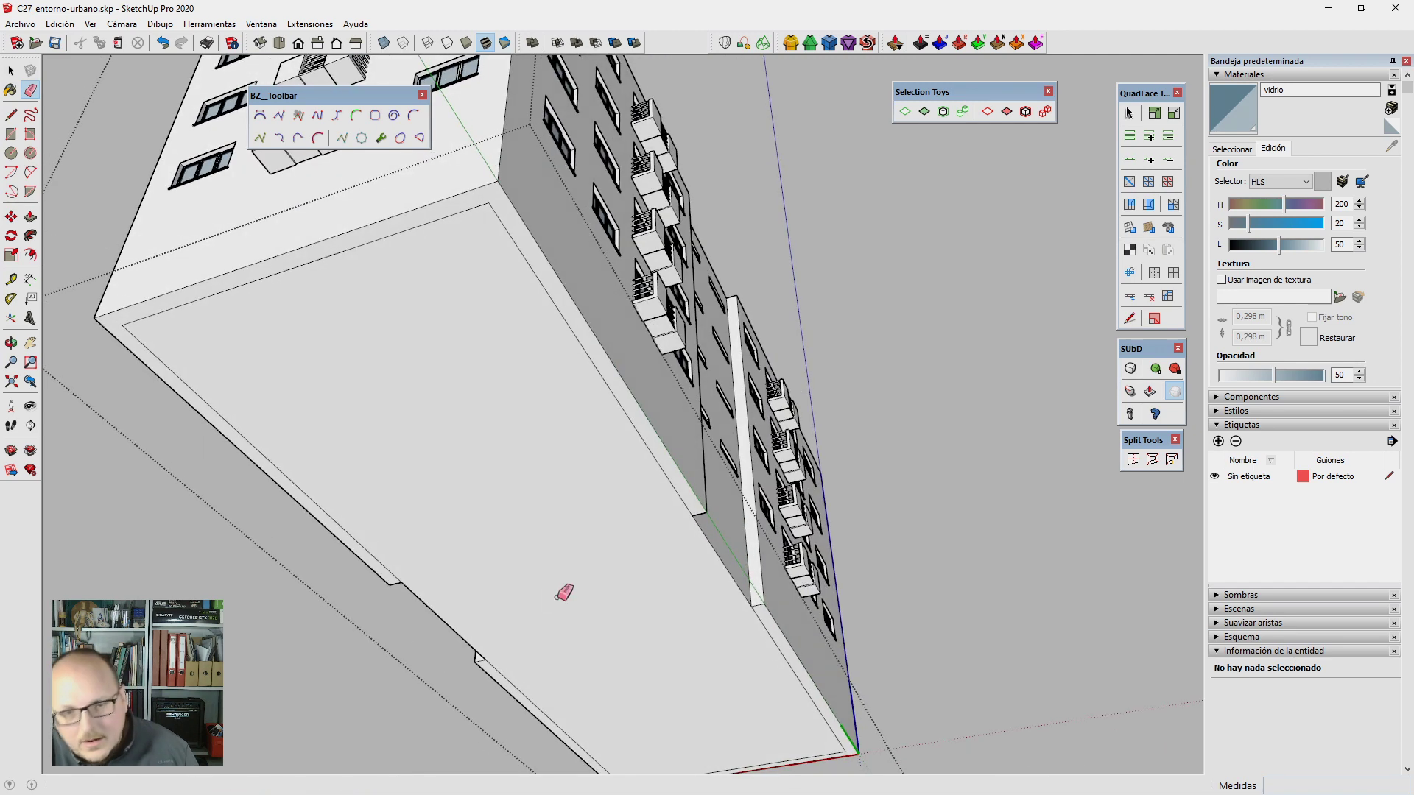
Step: Push the ground-floor base face in by 3.5 m to recess it
{"action": "key", "text": "p"}
{"action": "left_click", "coordinate": [655, 484]}
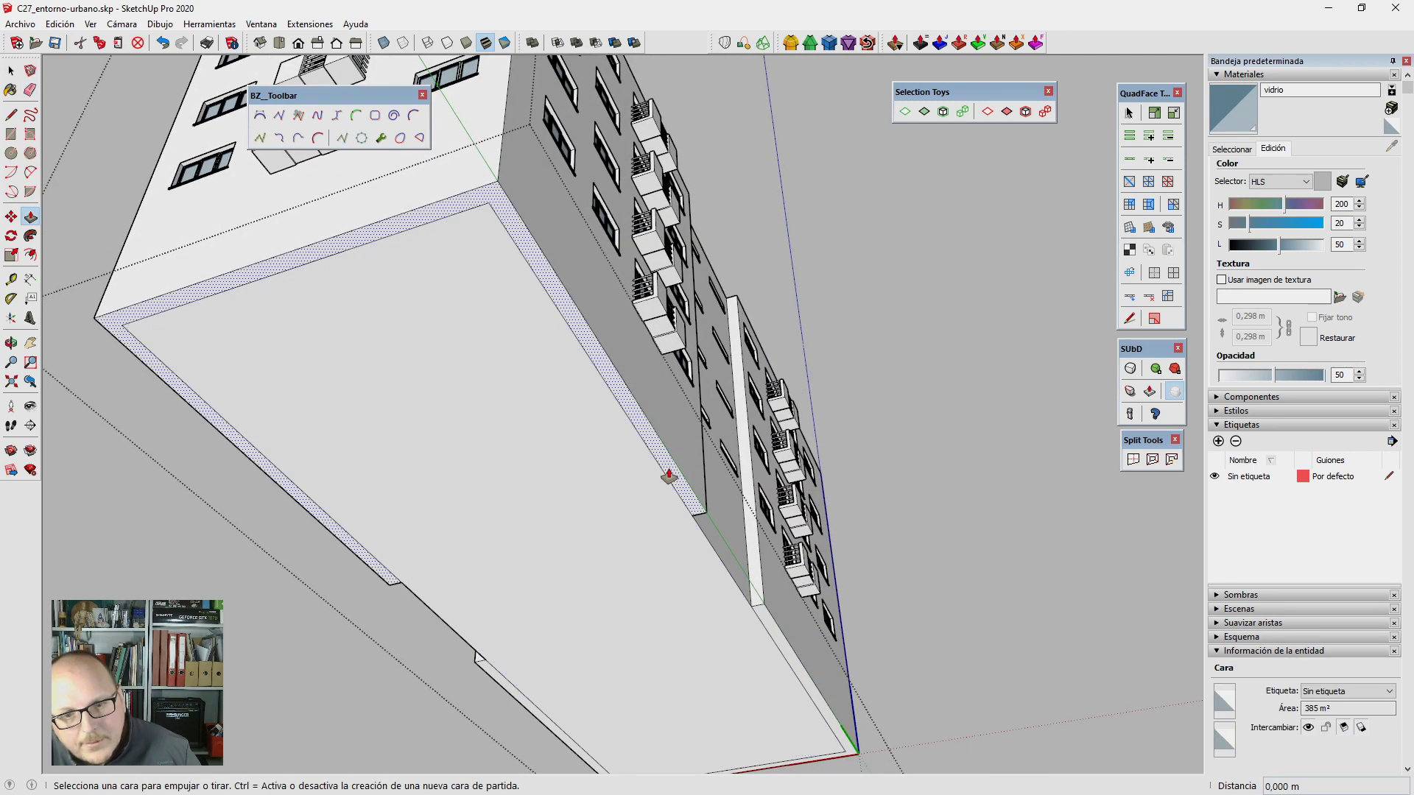
{"action": "type", "text": "3,5m"}
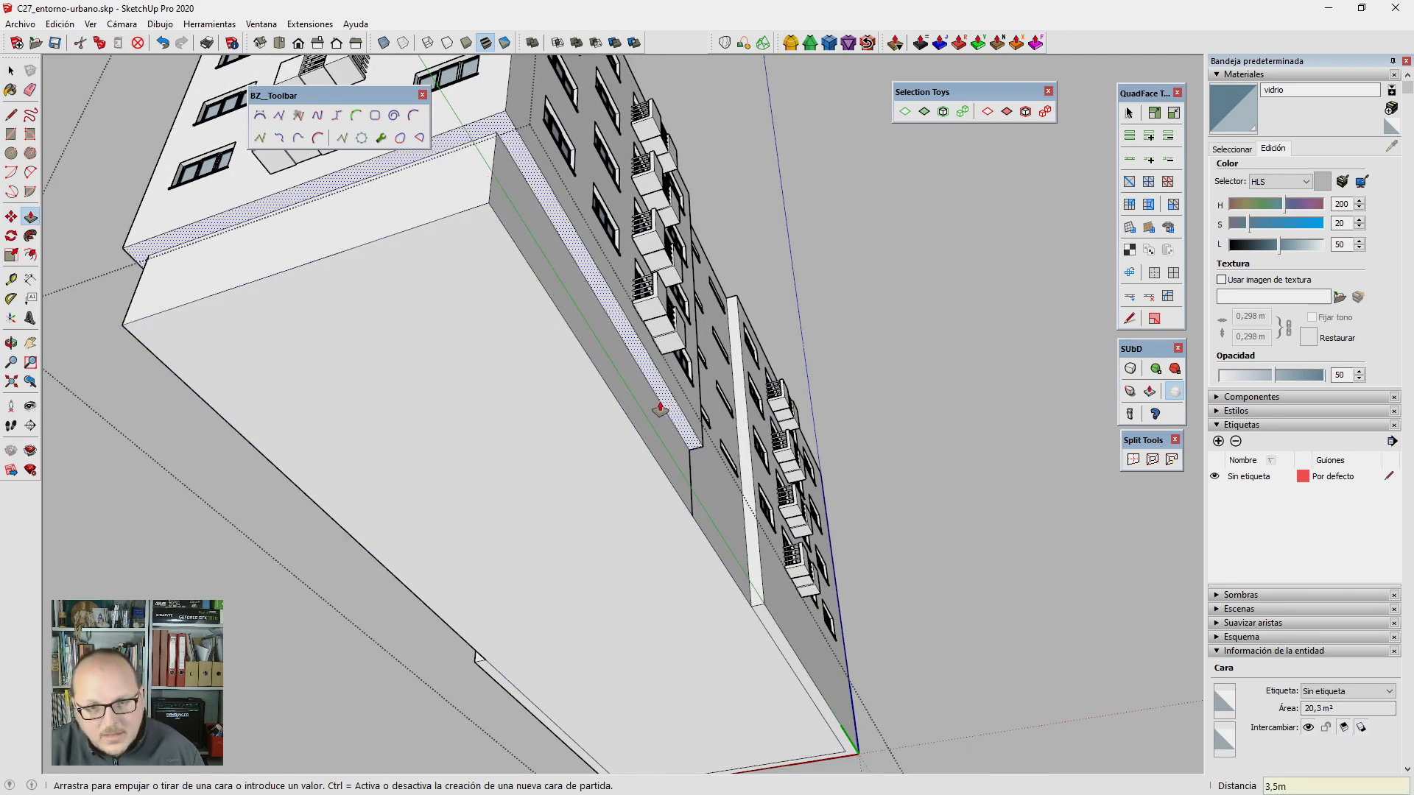
{"action": "key", "text": "Return"}
{"action": "mouse_move", "coordinate": [626, 428]}
{"action": "middle_mouse_down"}
{"action": "mouse_move", "coordinate": [527, 524]}
{"action": "mouse_move", "coordinate": [803, 558]}
{"action": "middle_mouse_up"}
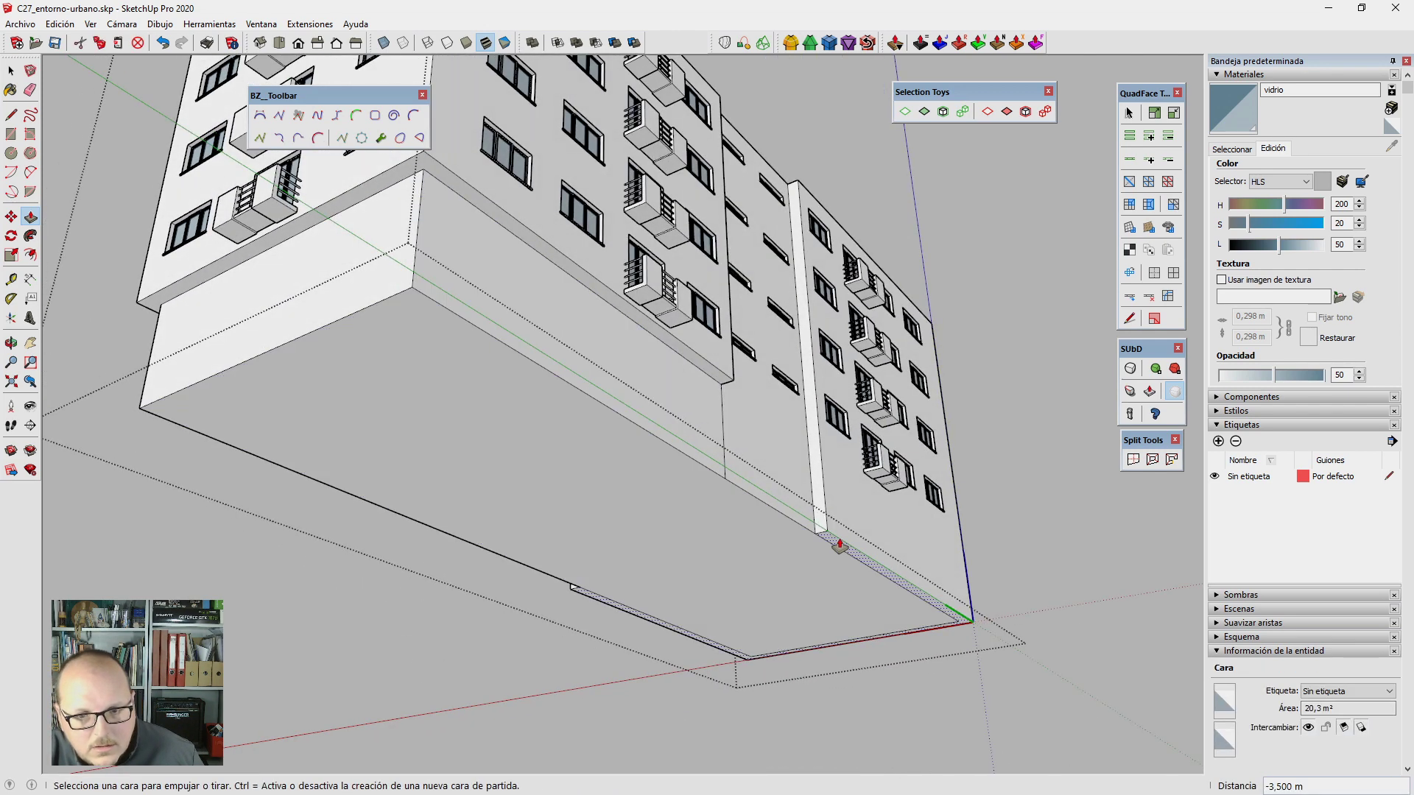
{"action": "key", "text": "ctrl+z"}
{"action": "key", "text": "ctrl+y"}
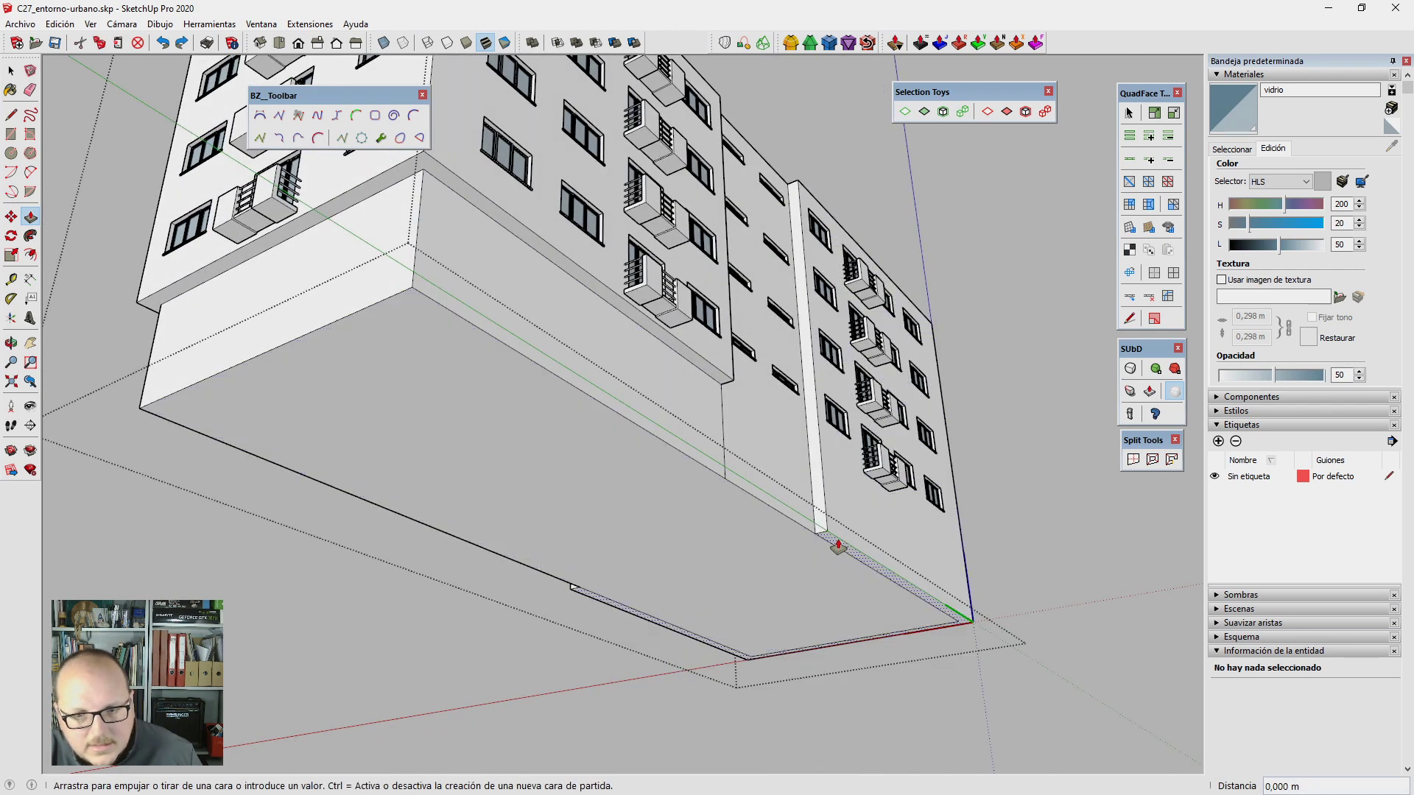
{"action": "left_click_drag", "start_coordinate": [839, 574], "coordinate": [730, 392]}
{"action": "key", "text": "ctrl+z"}
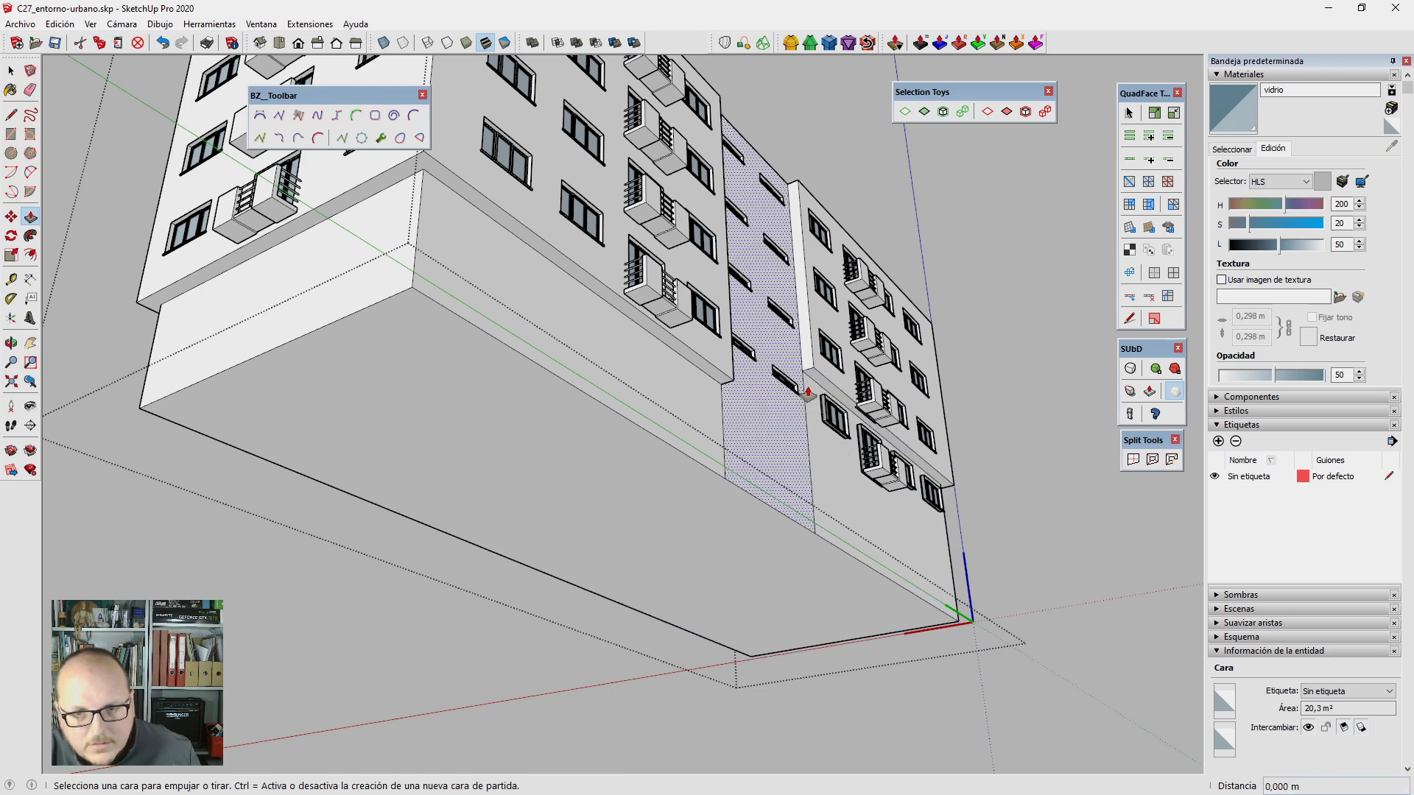
{"action": "left_click_drag", "start_coordinate": [733, 390], "coordinate": [730, 393]}
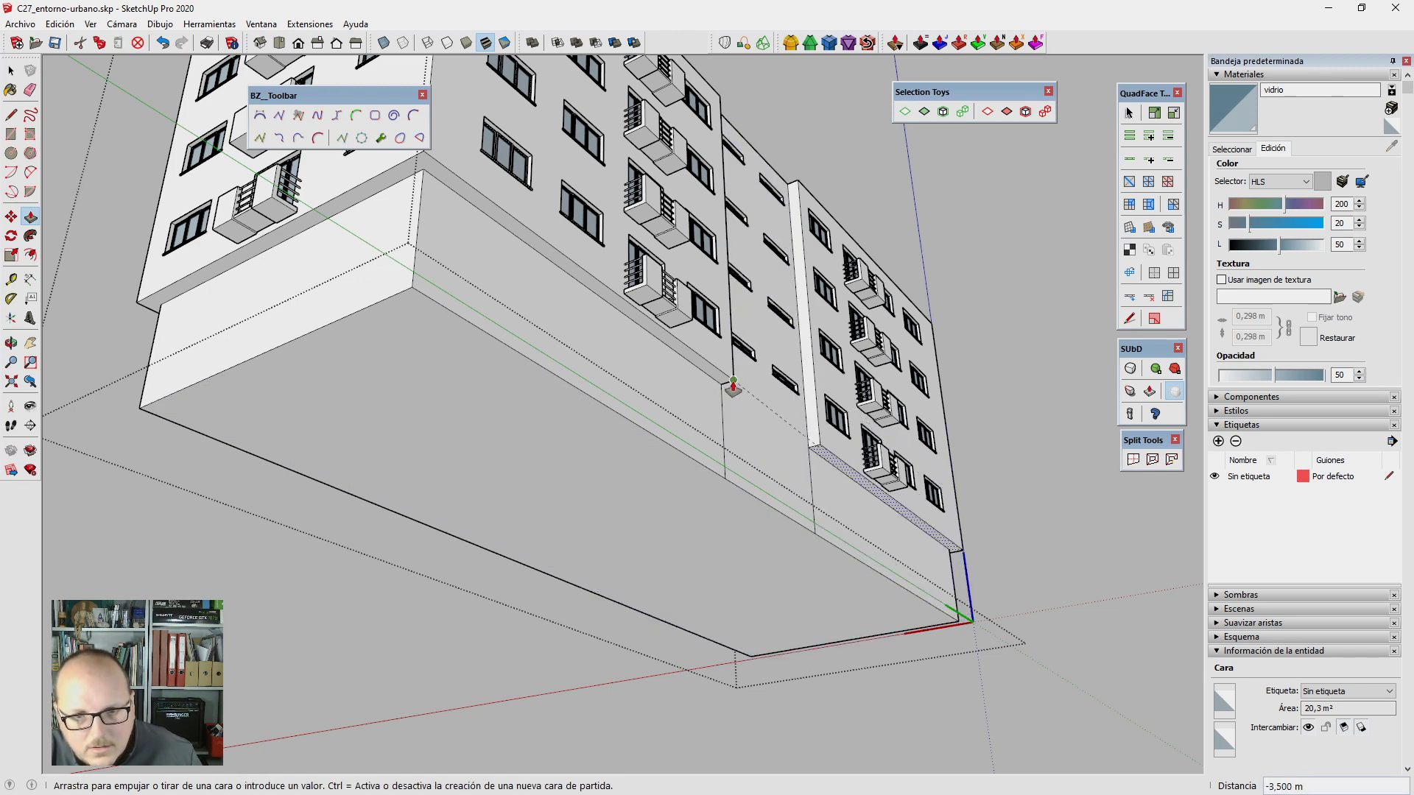
{"action": "left_click", "coordinate": [730, 392]}
{"action": "mouse_move", "coordinate": [730, 392]}
{"action": "middle_mouse_down"}
{"action": "mouse_move", "coordinate": [632, 640]}
{"action": "mouse_move", "coordinate": [562, 670]}
{"action": "mouse_move", "coordinate": [600, 663]}
{"action": "middle_mouse_up"}
Step: Orbit below the base, select its ground face, and move the edges up to the building ledge
{"action": "key", "text": "l"}
{"action": "scroll", "coordinate": [806, 420], "scroll_direction": "up", "scroll_amount": 3}
{"action": "scroll", "coordinate": [825, 404], "scroll_direction": "up", "scroll_amount": 3}
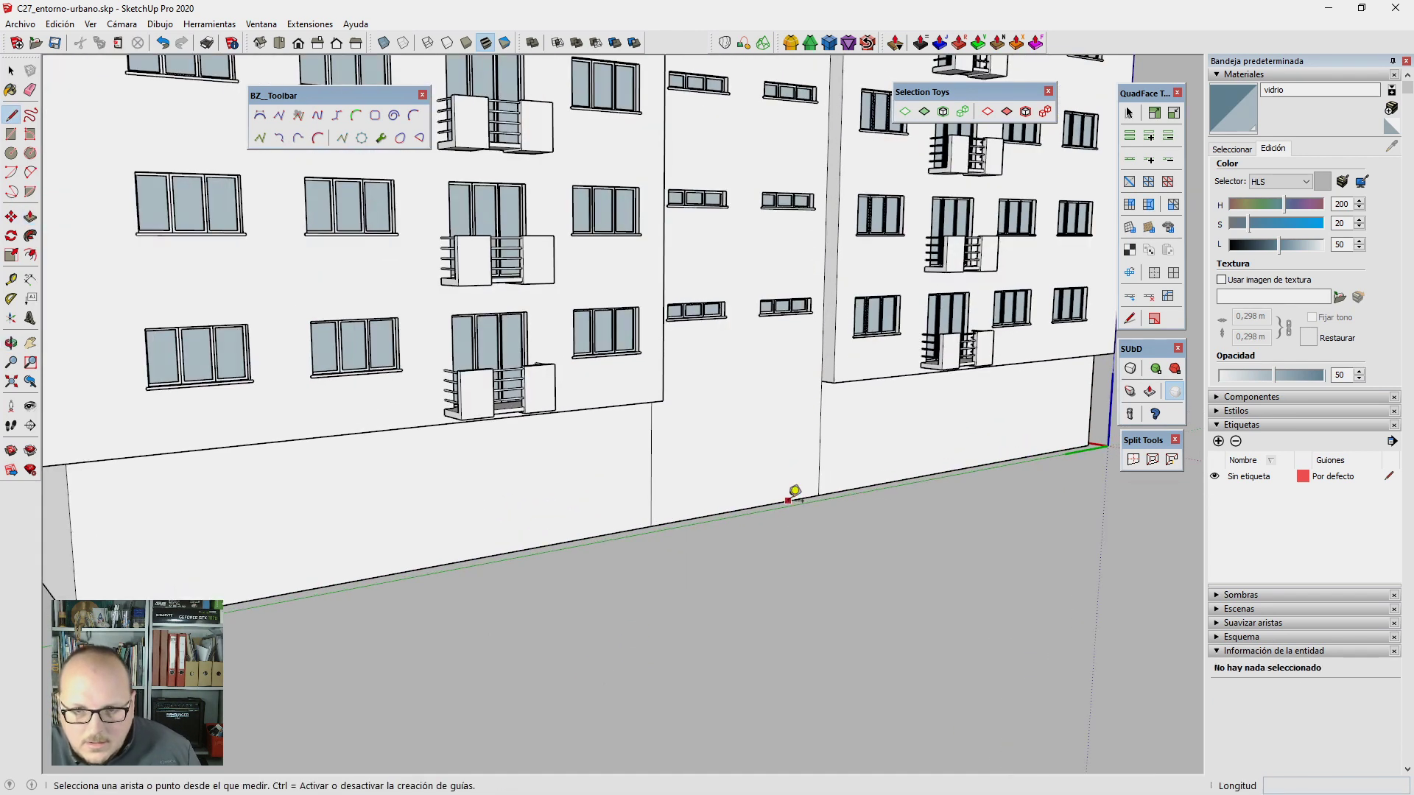
{"action": "key", "text": "t"}
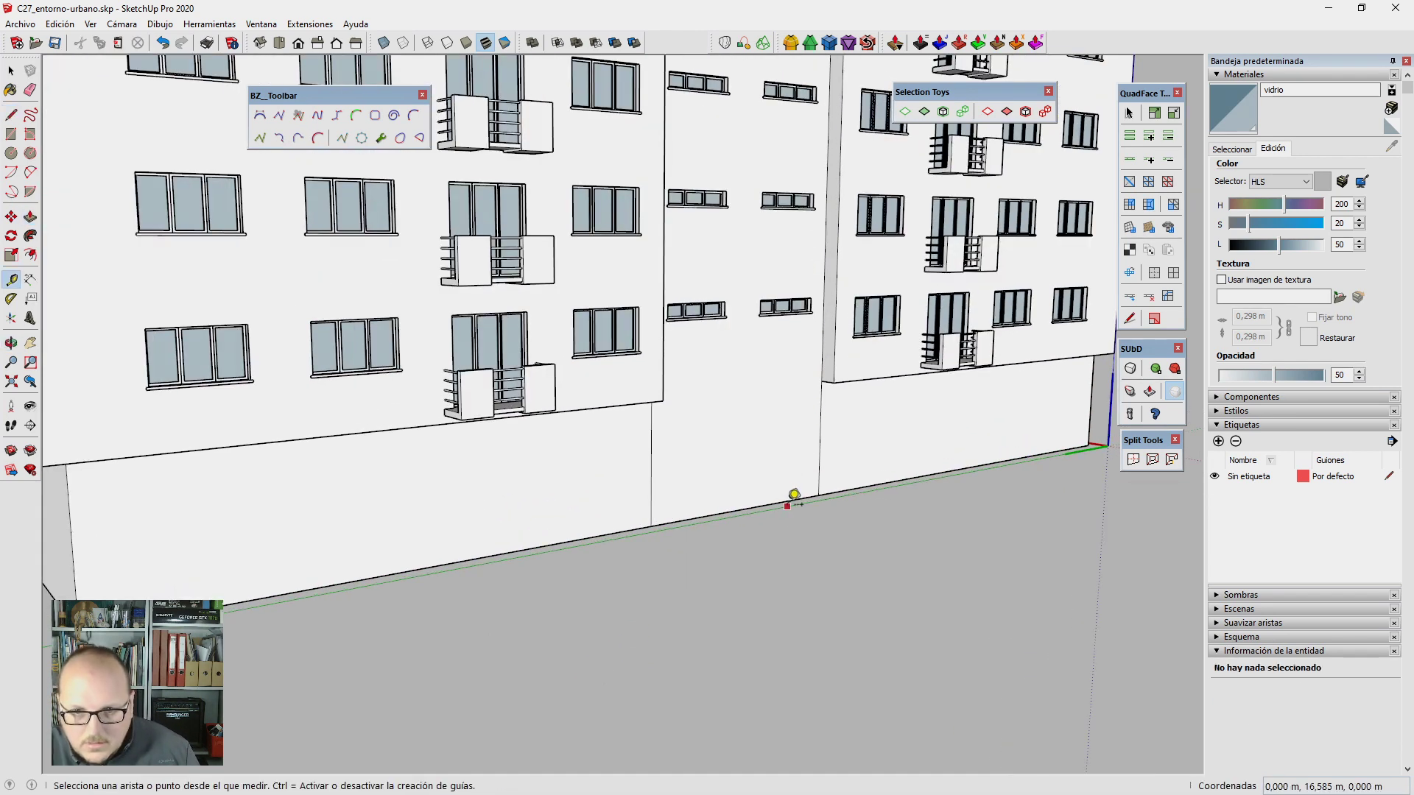
{"action": "scroll", "coordinate": [793, 495], "scroll_direction": "down", "scroll_amount": 3}
{"action": "middle_click_drag", "start_coordinate": [794, 495], "coordinate": [631, 587]}
{"action": "key", "text": "space"}
{"action": "left_click", "coordinate": [620, 563]}
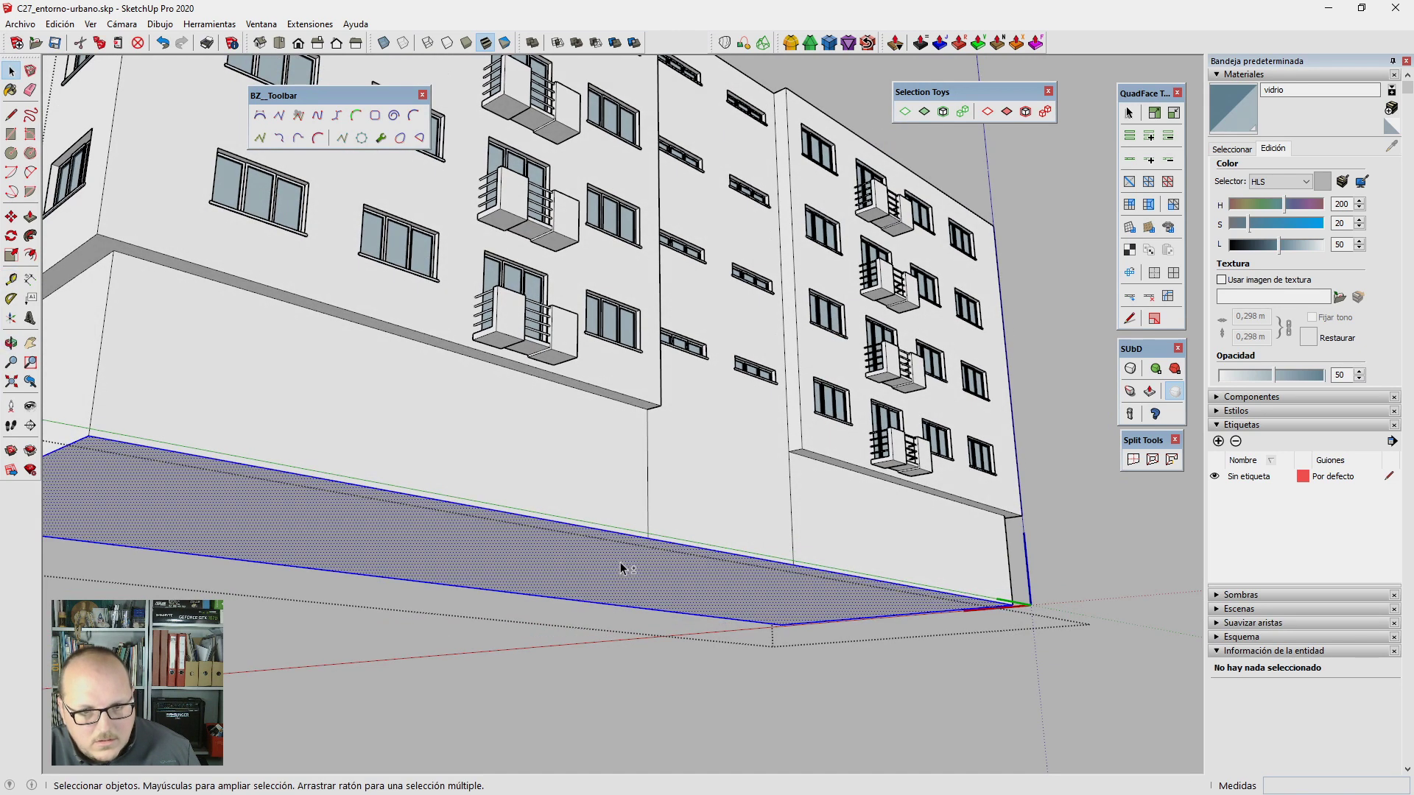
{"action": "key", "text": "m"}
{"action": "left_click", "coordinate": [651, 534]}
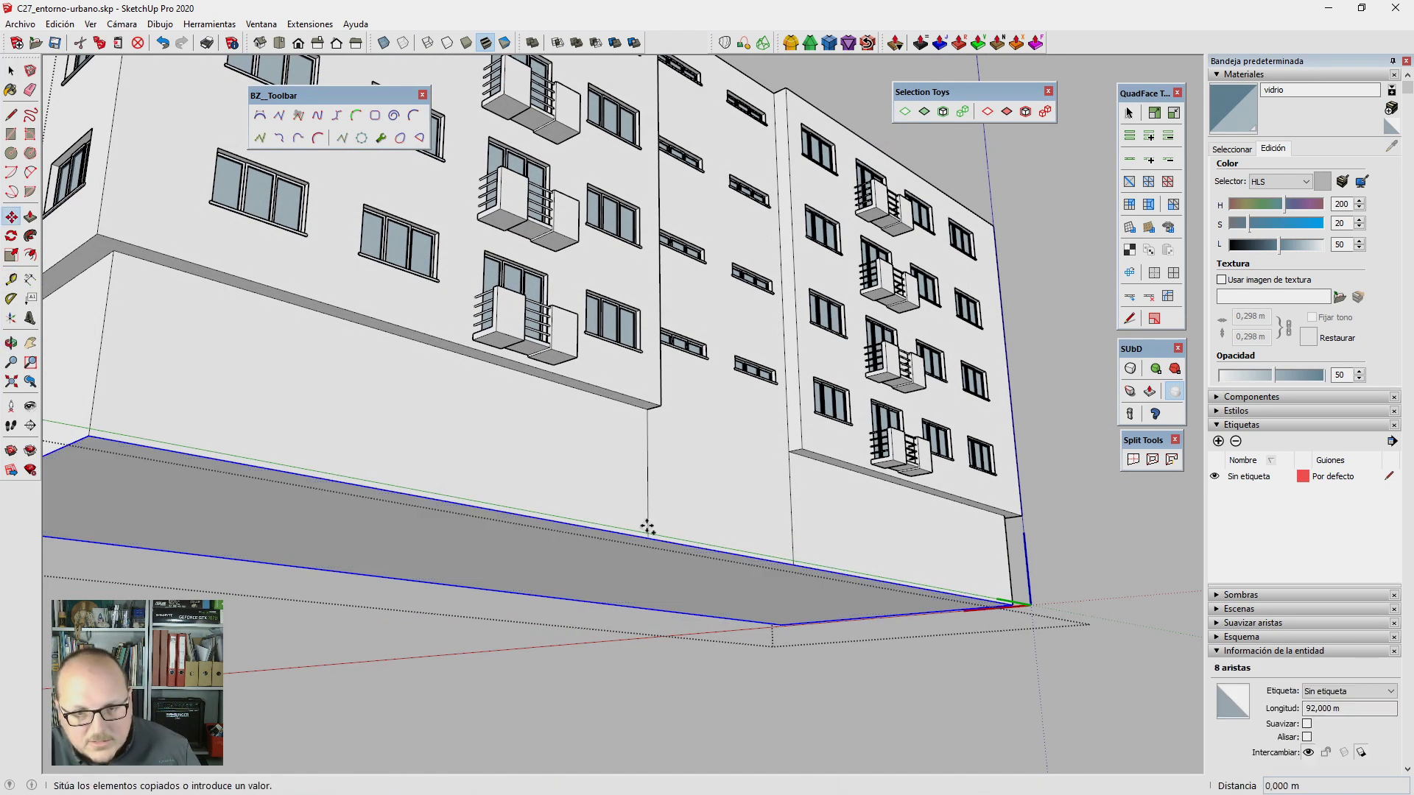
{"action": "left_click", "coordinate": [649, 410]}
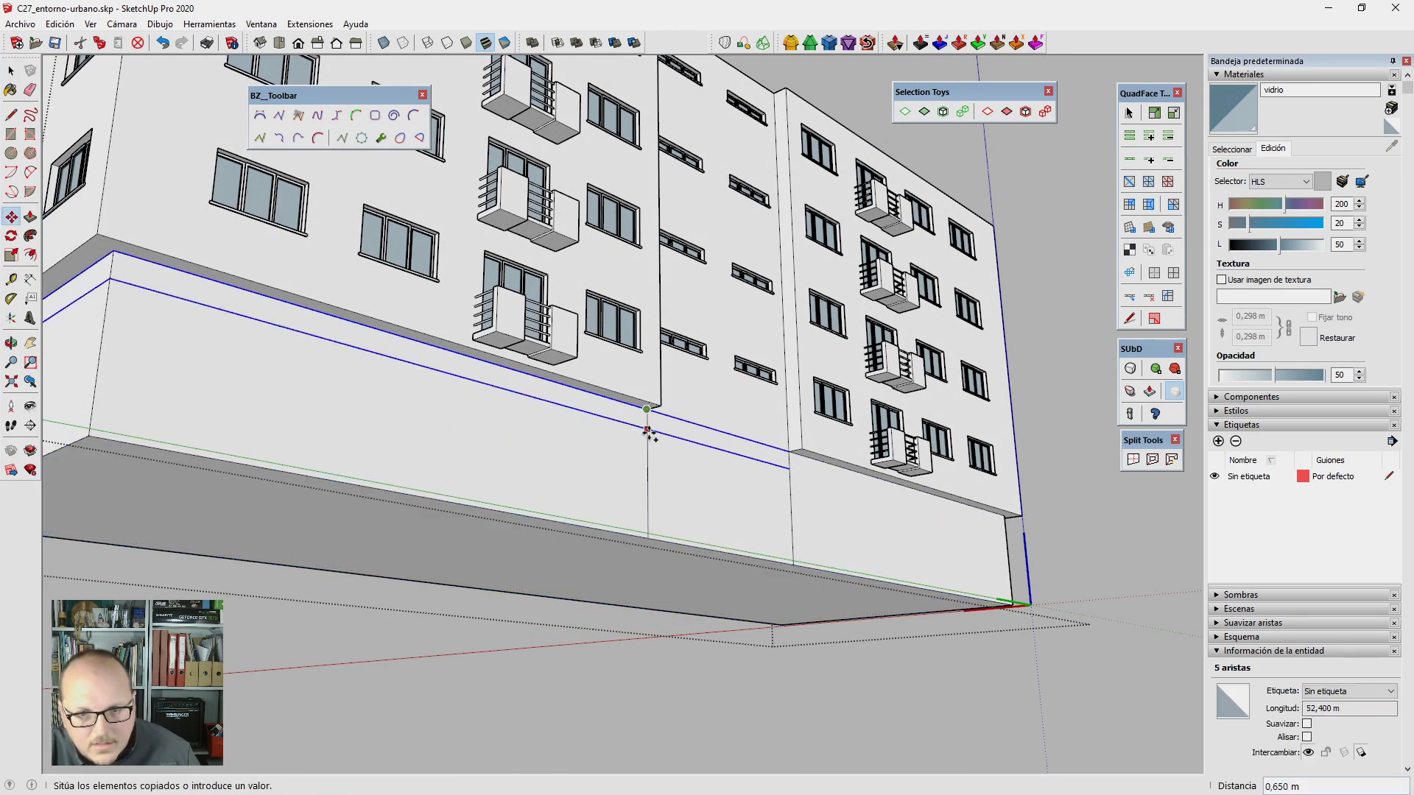
Step: Copy the base's bottom edges 3 m up with Move and Ctrl
{"action": "key", "text": "space"}
{"action": "middle_click_drag", "start_coordinate": [654, 442], "coordinate": [673, 568]}
{"action": "left_click", "coordinate": [666, 567]}
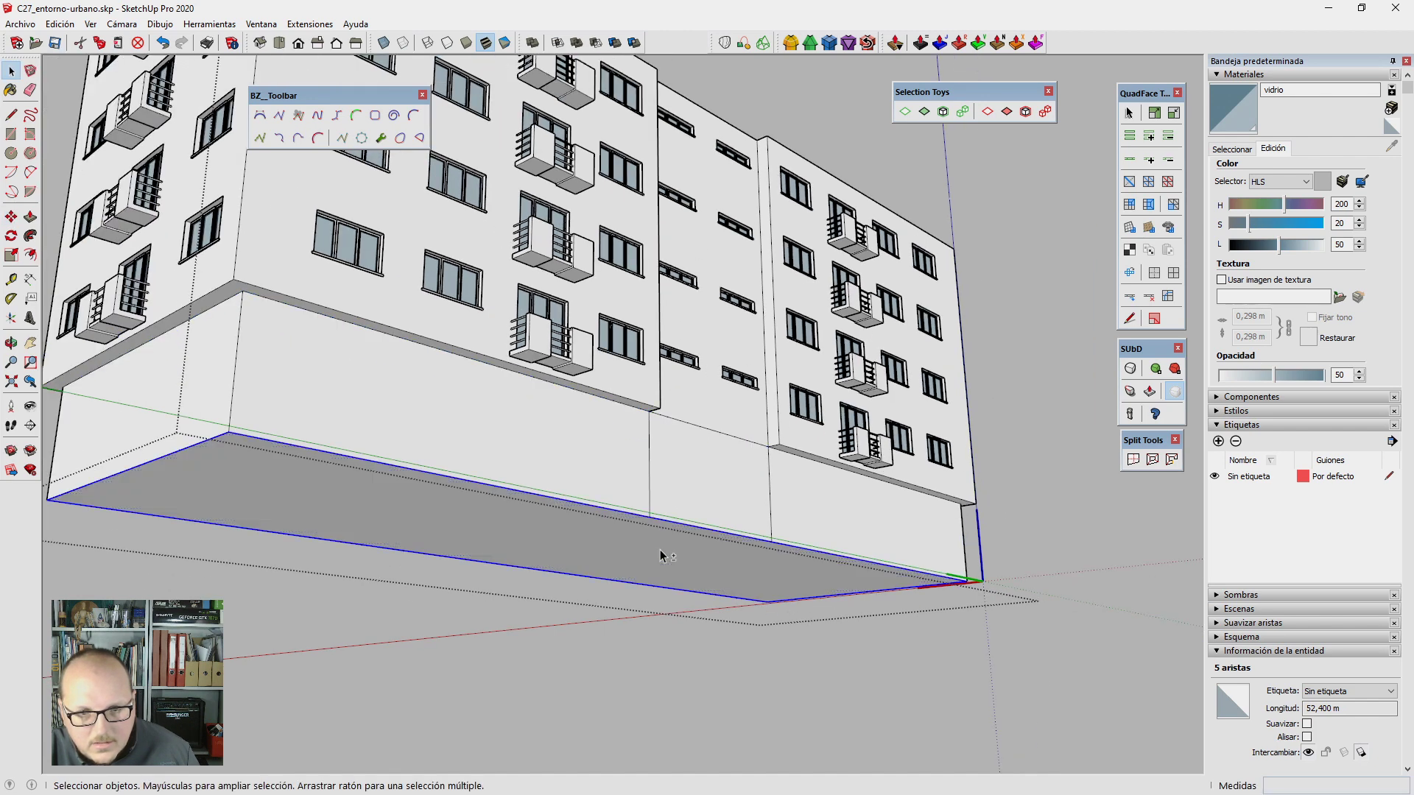
{"action": "key", "text": "m"}
{"action": "left_click", "coordinate": [651, 516]}
{"action": "key", "text": "ctrl"}
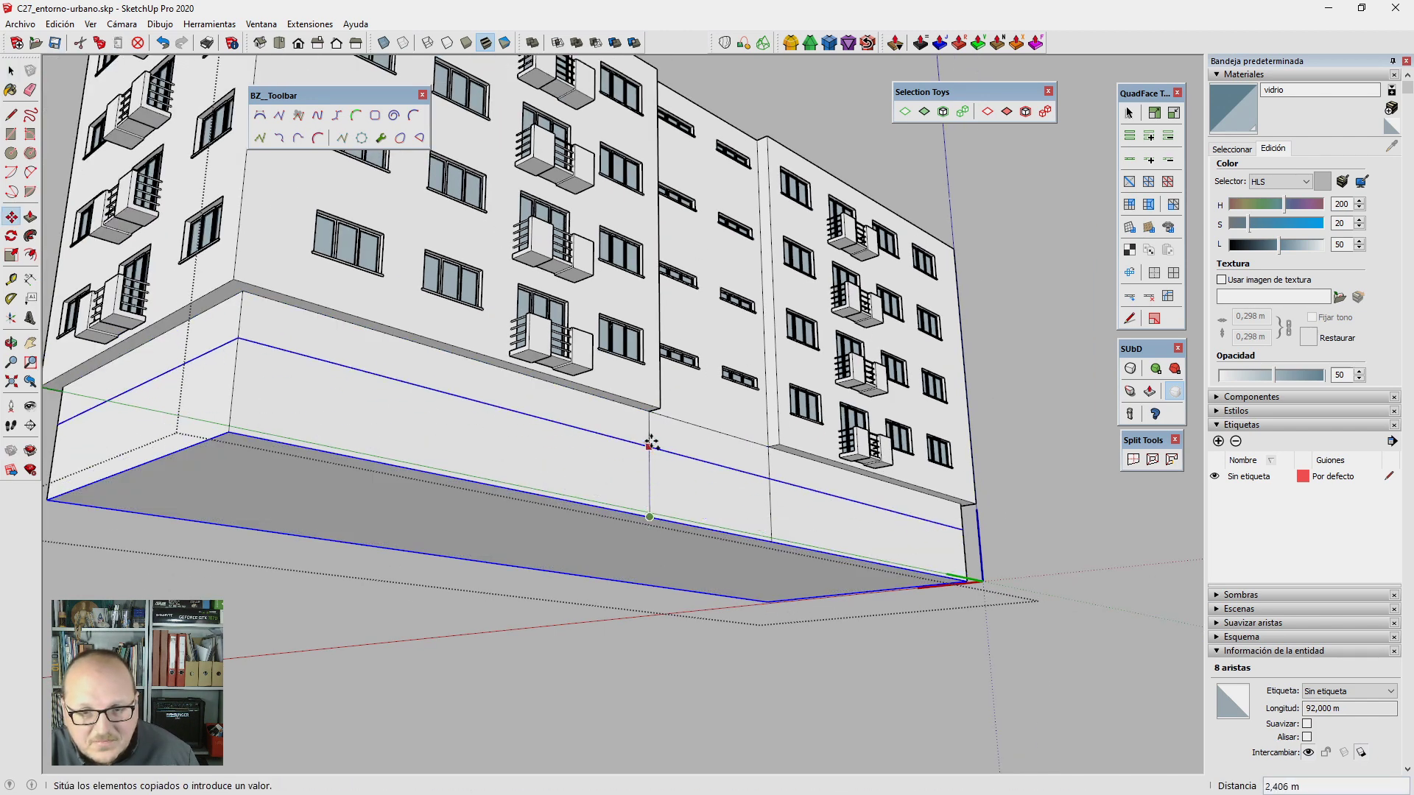
{"action": "left_click", "coordinate": [651, 425]}
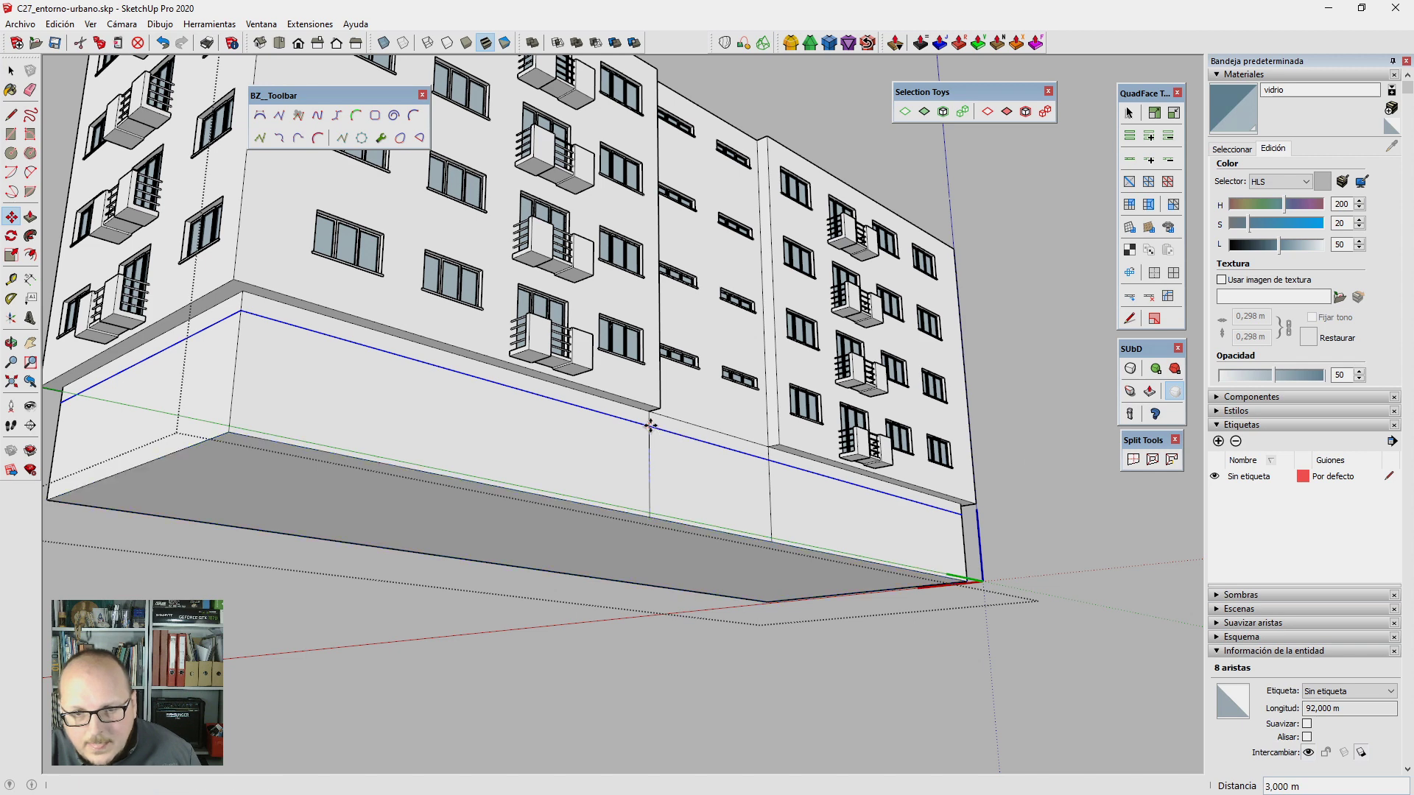
Step: Push the middle base face in by 11 m to create the recess
{"action": "key", "text": "p"}
{"action": "middle_click_drag", "start_coordinate": [675, 489], "coordinate": [675, 464]}
{"action": "left_click", "coordinate": [709, 500]}
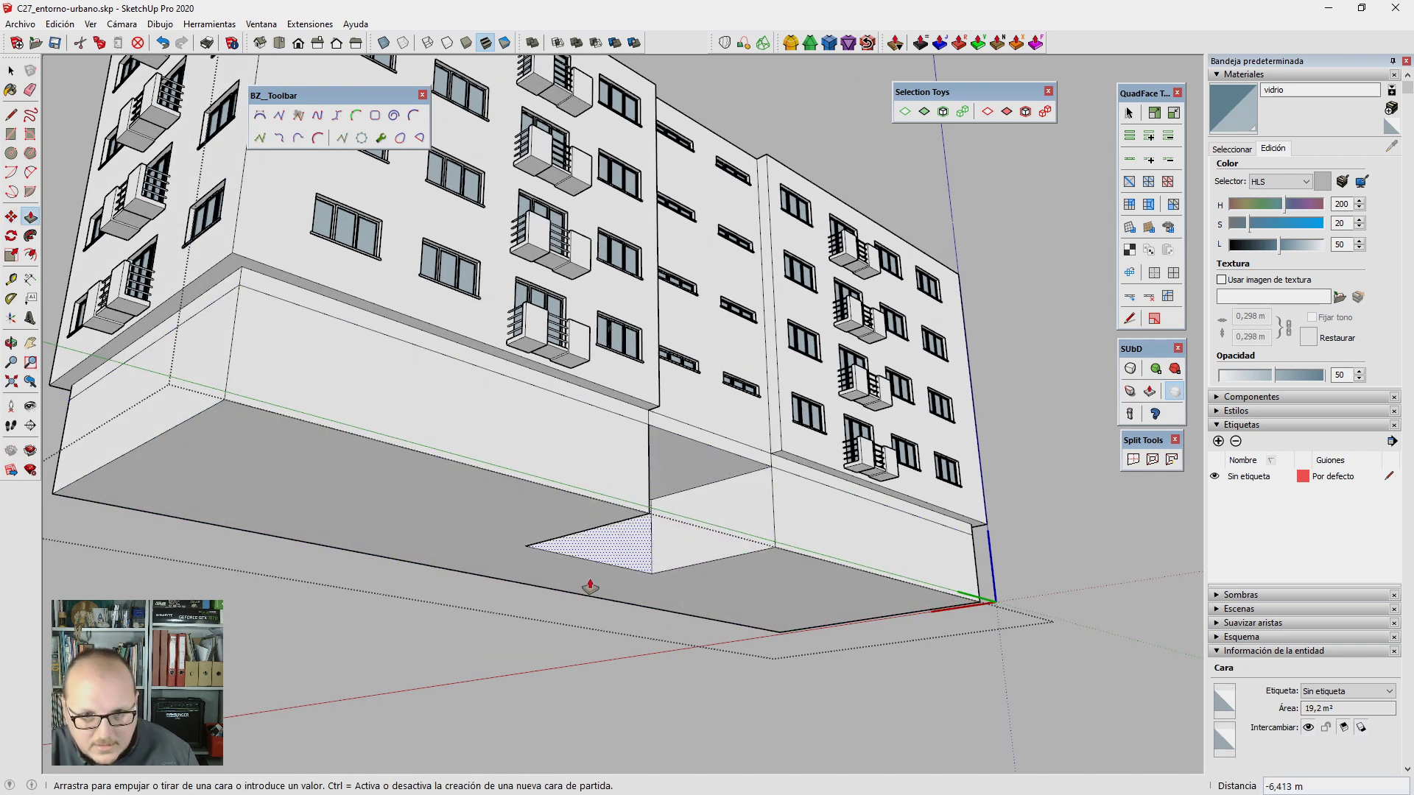
{"action": "left_click", "coordinate": [523, 589]}
Step: Exit the building group, orbit around the building, and re-enter the group for editing
{"action": "mouse_move", "coordinate": [522, 589]}
{"action": "middle_mouse_down"}
{"action": "mouse_move", "coordinate": [799, 265]}
{"action": "mouse_move", "coordinate": [734, 484]}
{"action": "middle_mouse_up"}
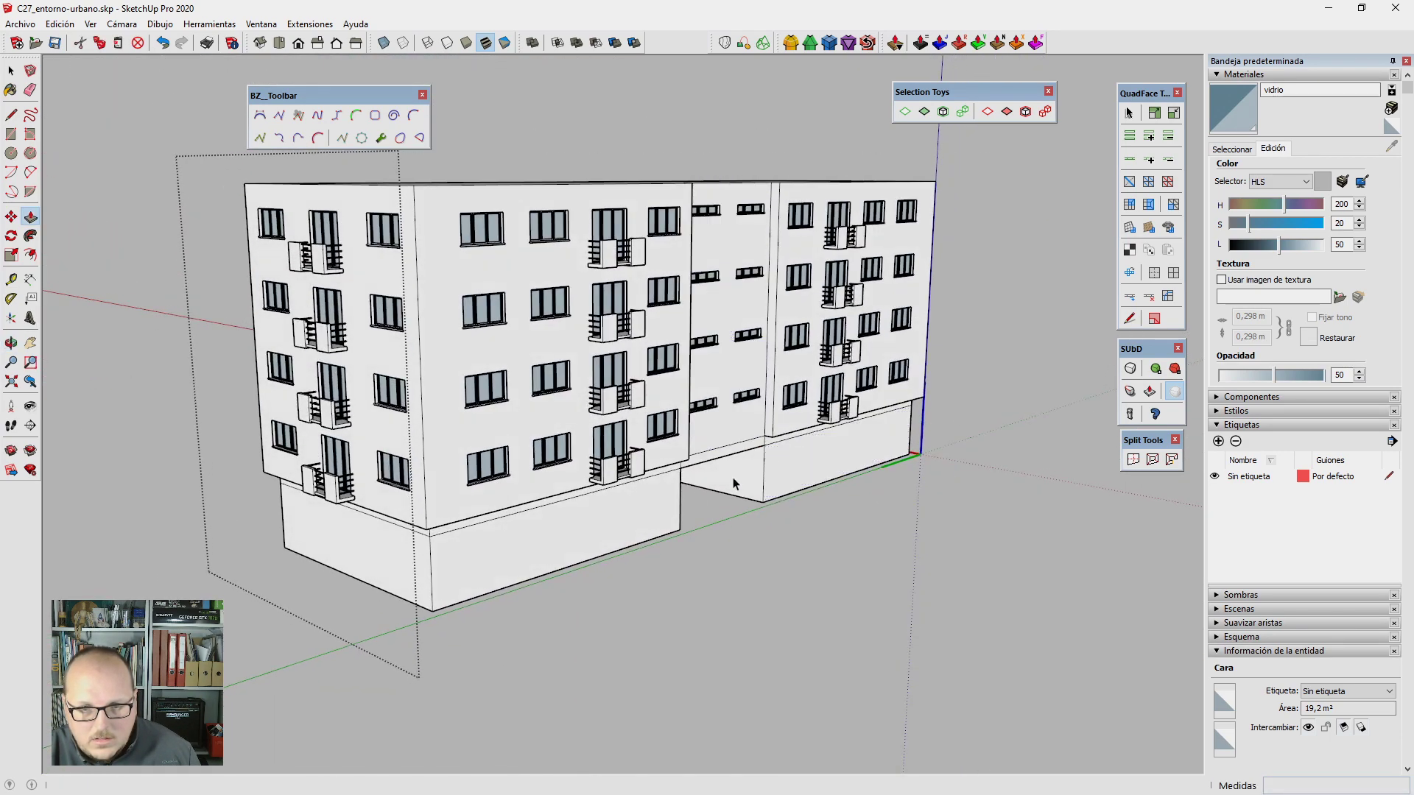
{"action": "key", "text": "space"}
{"action": "left_click", "coordinate": [577, 576]}
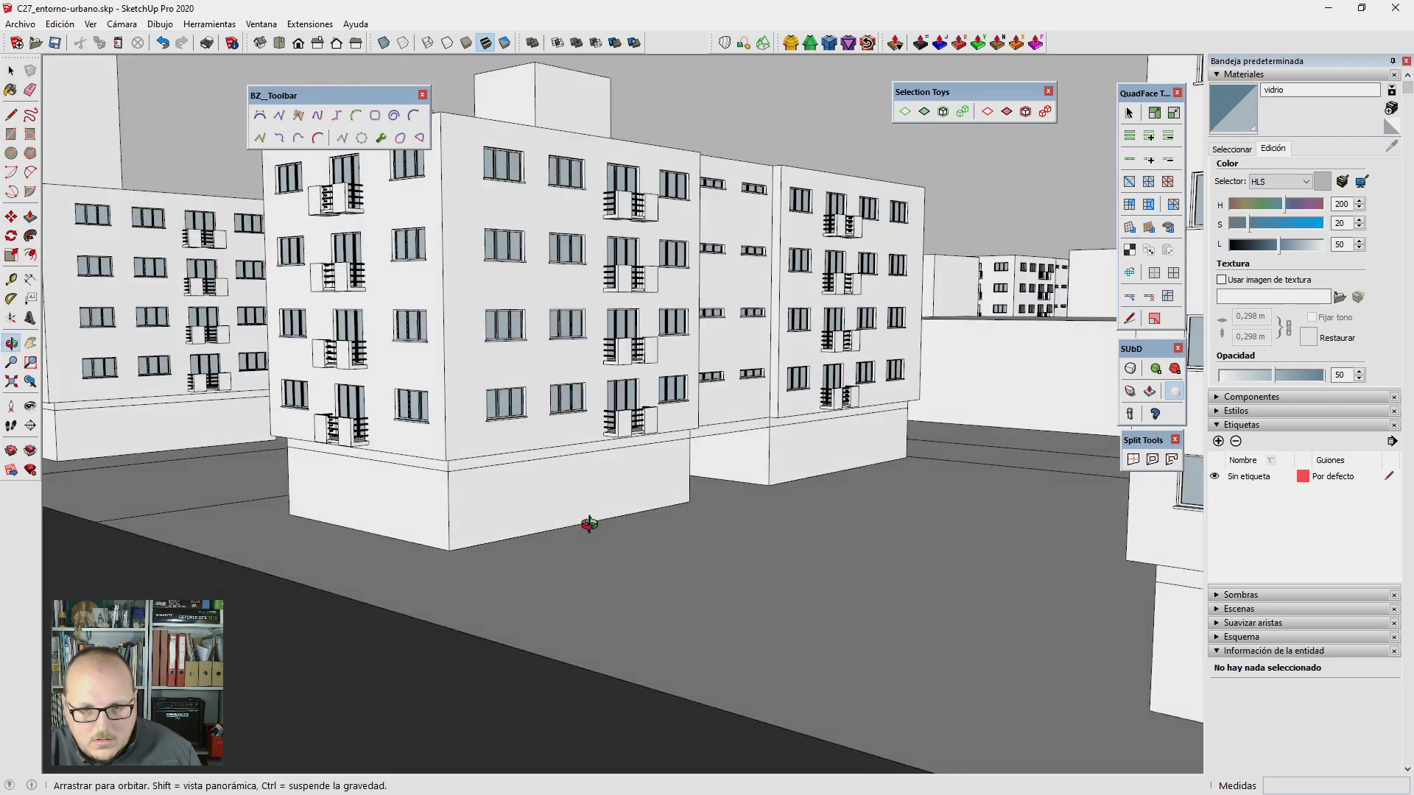
{"action": "mouse_move", "coordinate": [588, 524]}
{"action": "middle_mouse_down"}
{"action": "mouse_move", "coordinate": [593, 388]}
{"action": "mouse_move", "coordinate": [621, 366]}
{"action": "middle_mouse_up"}
{"action": "double_click", "coordinate": [593, 505]}
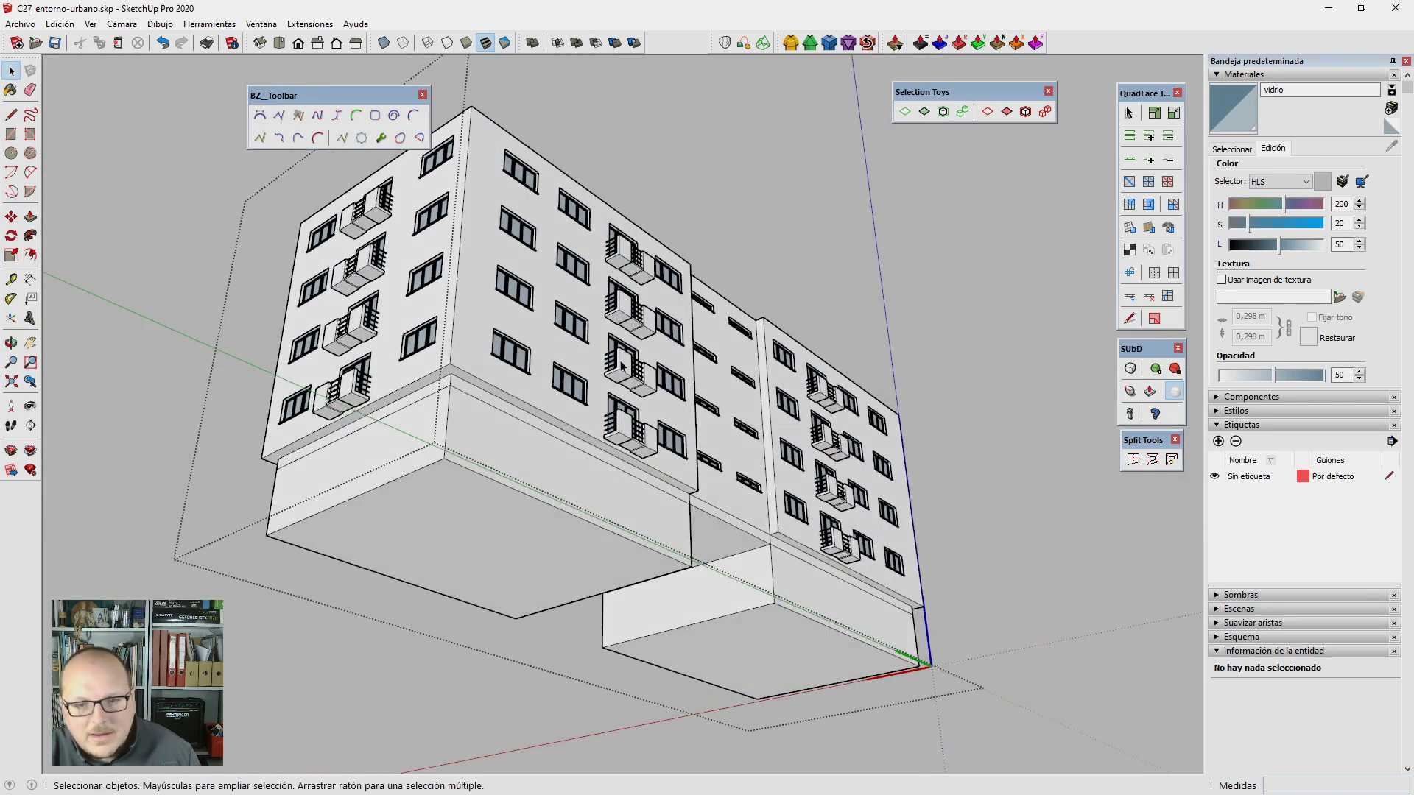
Step: Copy the left base block's bottom edges 3 m up and array them with /15
{"action": "left_click", "coordinate": [502, 497]}
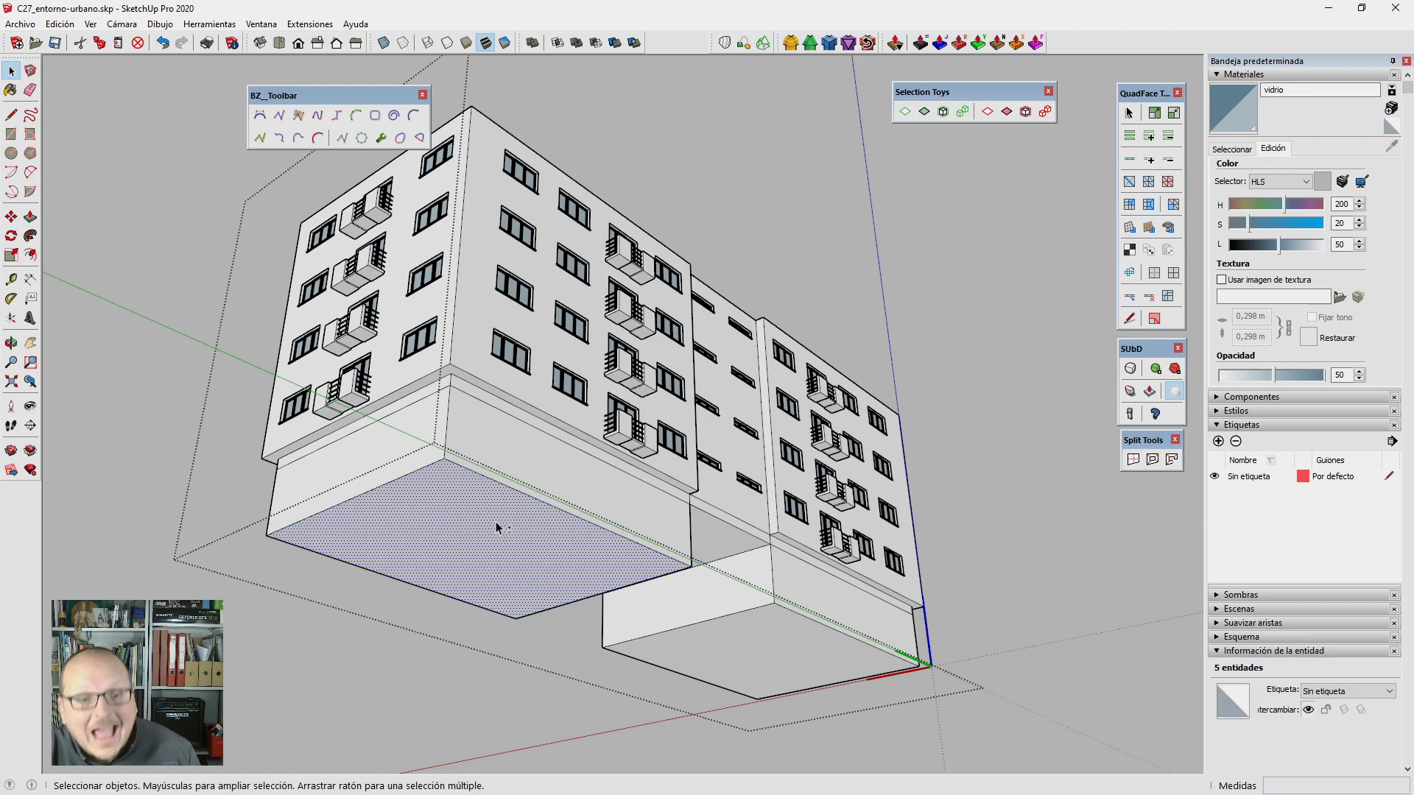
{"action": "left_click", "coordinate": [439, 488], "text": "shift"}
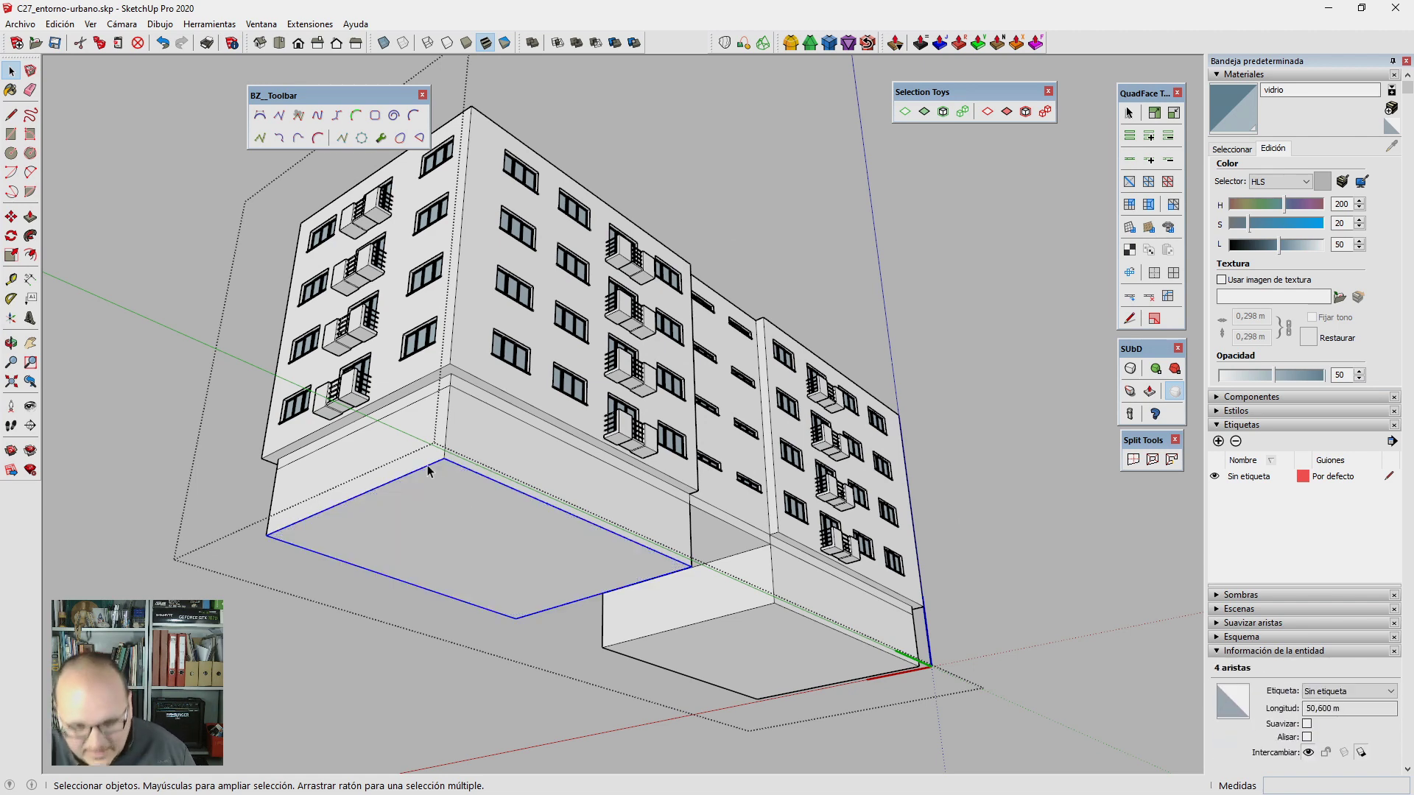
{"action": "scroll", "coordinate": [445, 471], "scroll_direction": "up", "scroll_amount": 2}
{"action": "key", "text": "m"}
{"action": "left_click", "coordinate": [450, 451]}
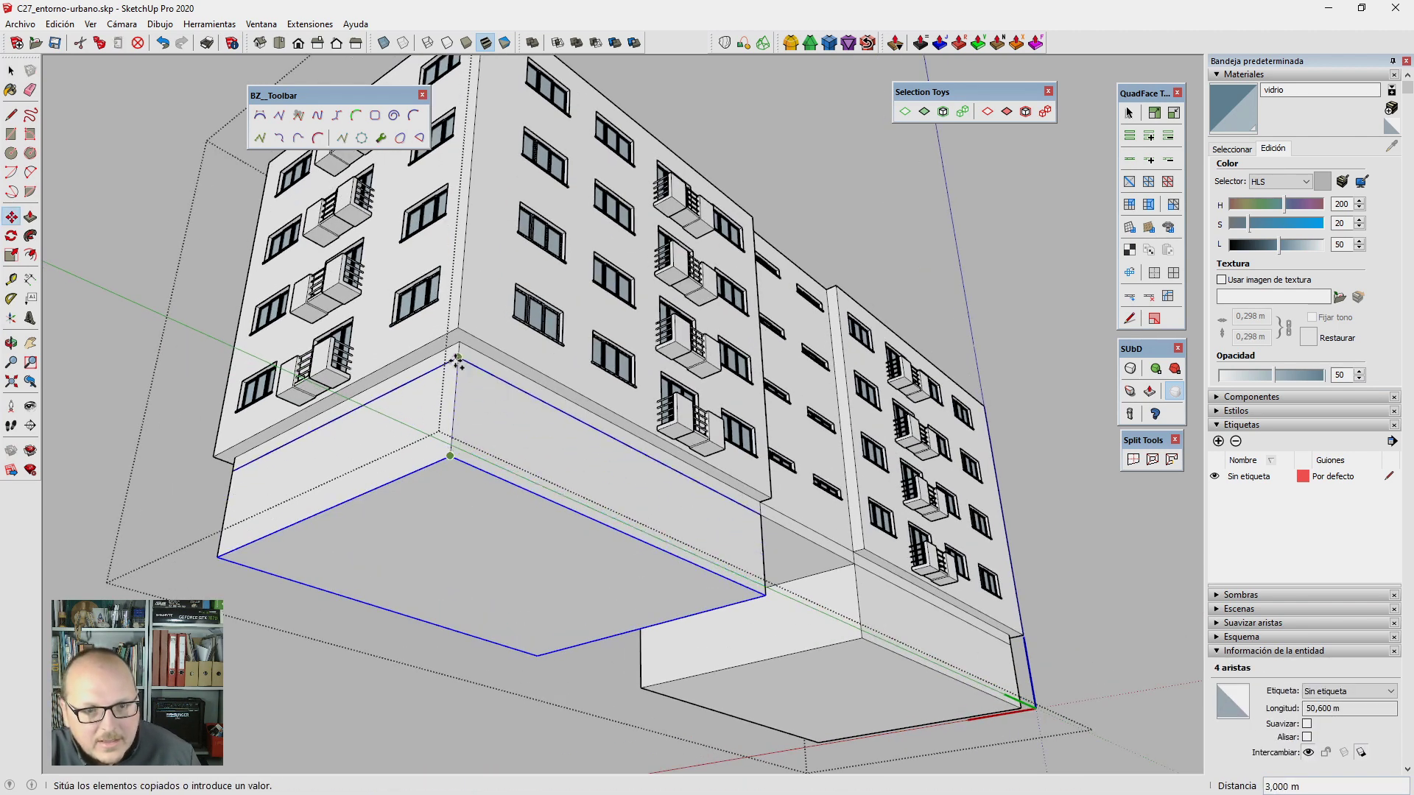
{"action": "type", "text": "3"}
{"action": "key", "text": "Return"}
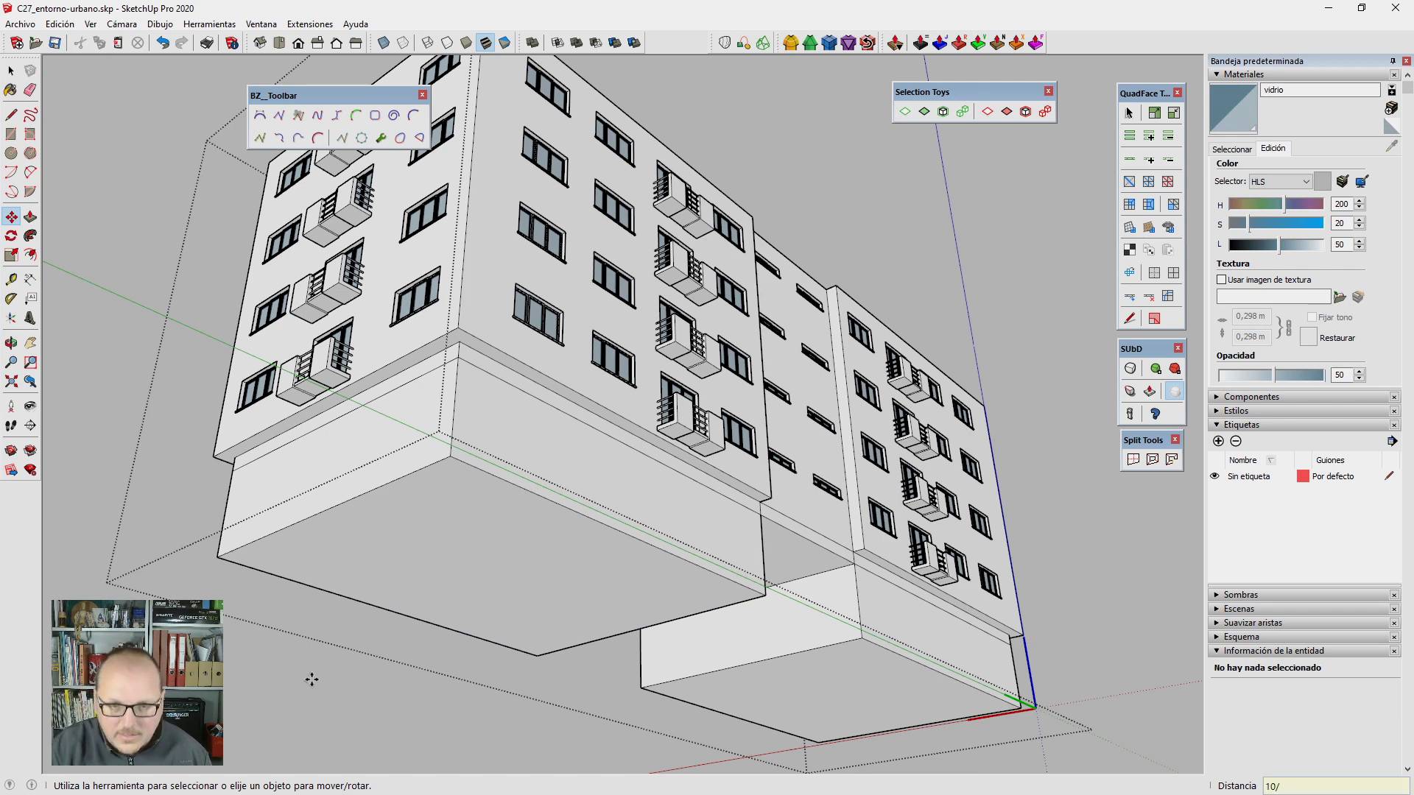
{"action": "type", "text": "/15"}
{"action": "key", "text": "Return"}
Step: Copy the right block's bottom edges to its top and divide them into ten grooves with 10/
{"action": "key", "text": "space"}
{"action": "middle_click_drag", "start_coordinate": [312, 679], "coordinate": [738, 634]}
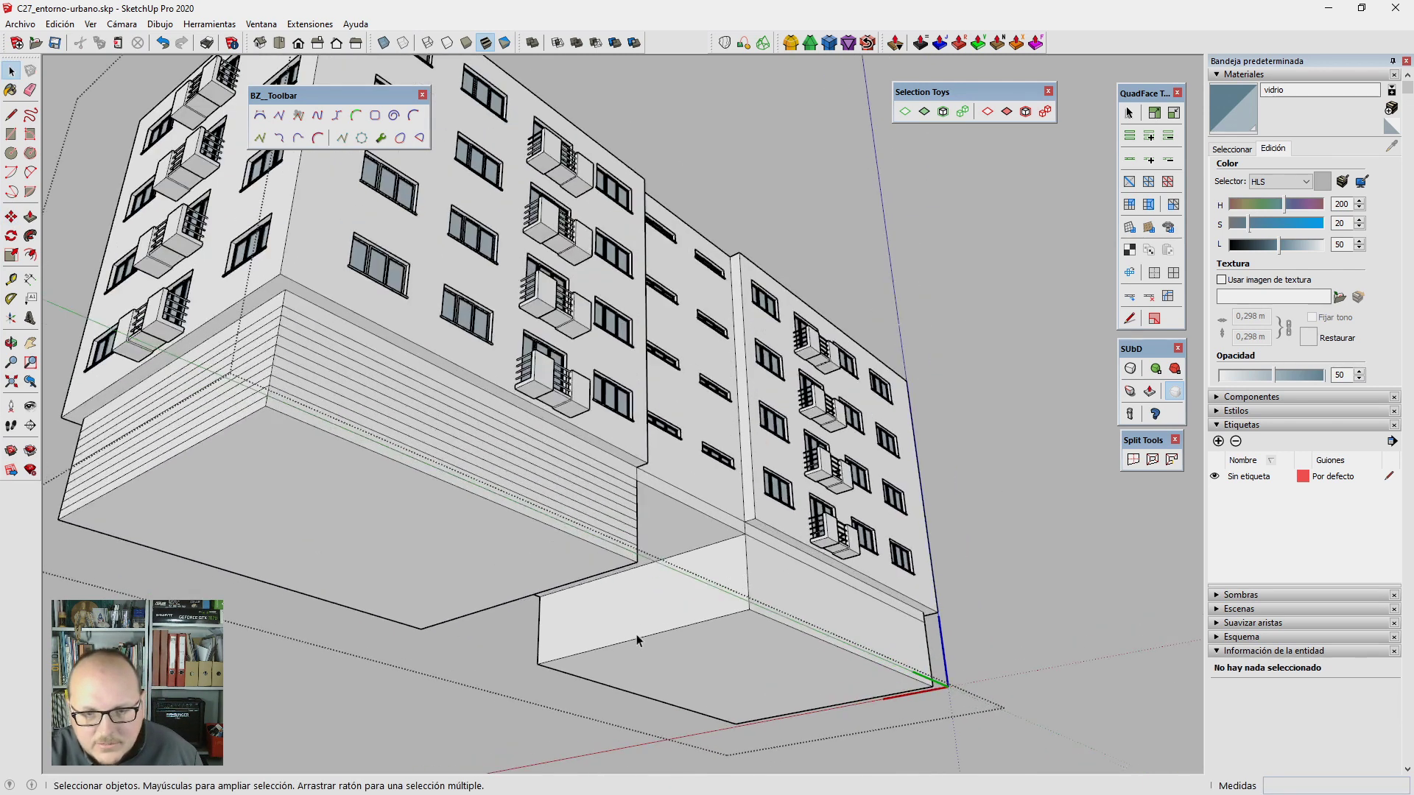
{"action": "left_click", "coordinate": [777, 648]}
{"action": "key", "text": "m"}
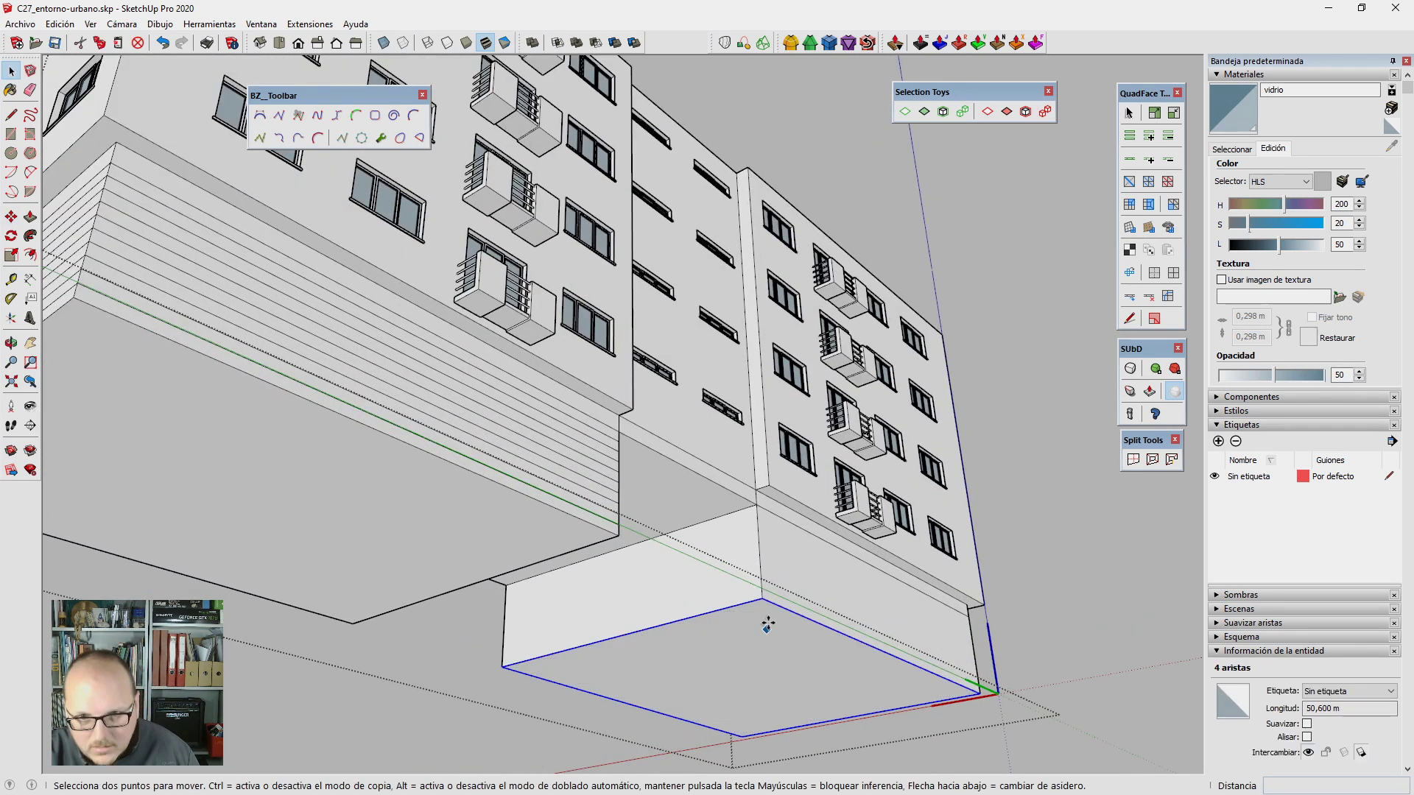
{"action": "key", "text": "ctrl"}
{"action": "left_click", "coordinate": [762, 599]}
{"action": "left_click", "coordinate": [756, 508]}
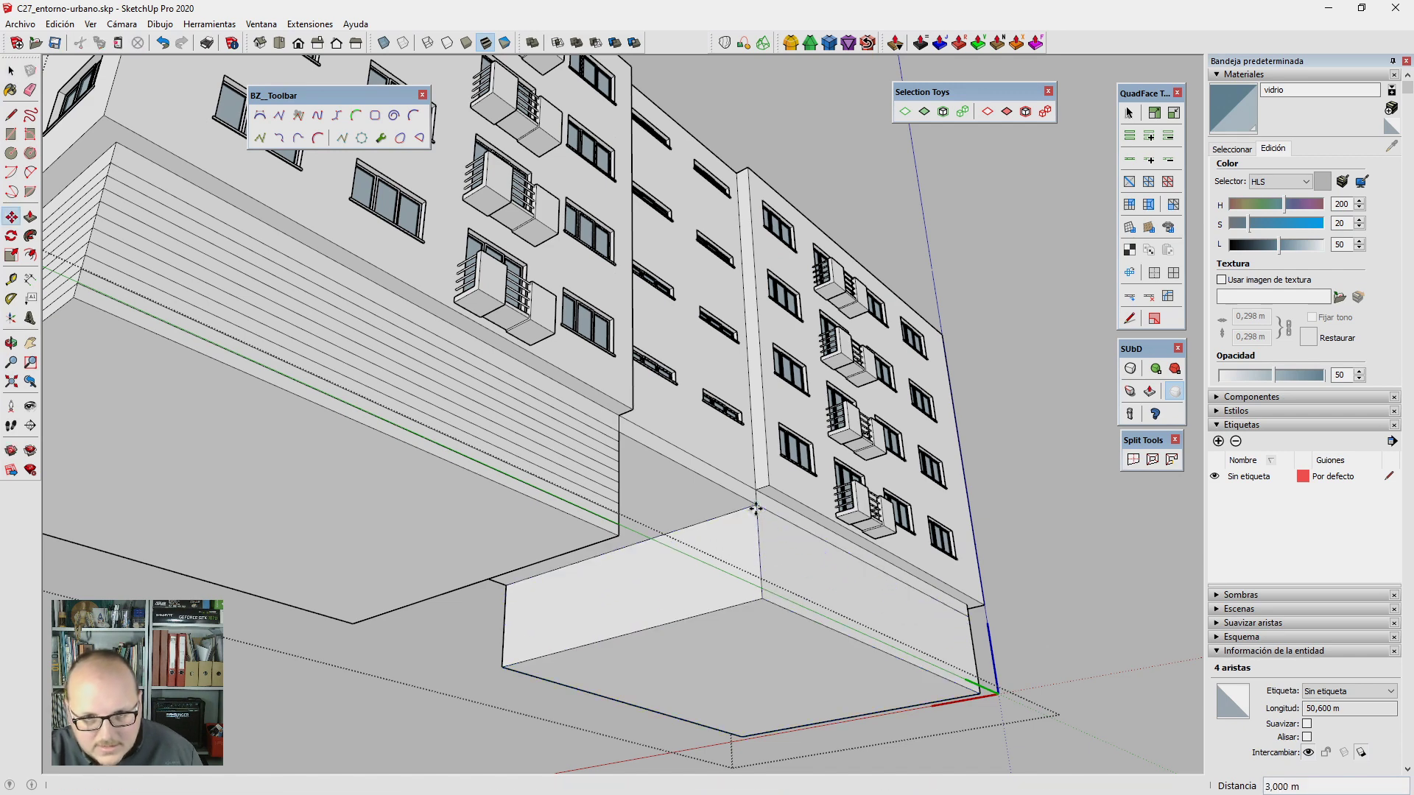
{"action": "type", "text": "10/"}
{"action": "key", "text": "Return"}
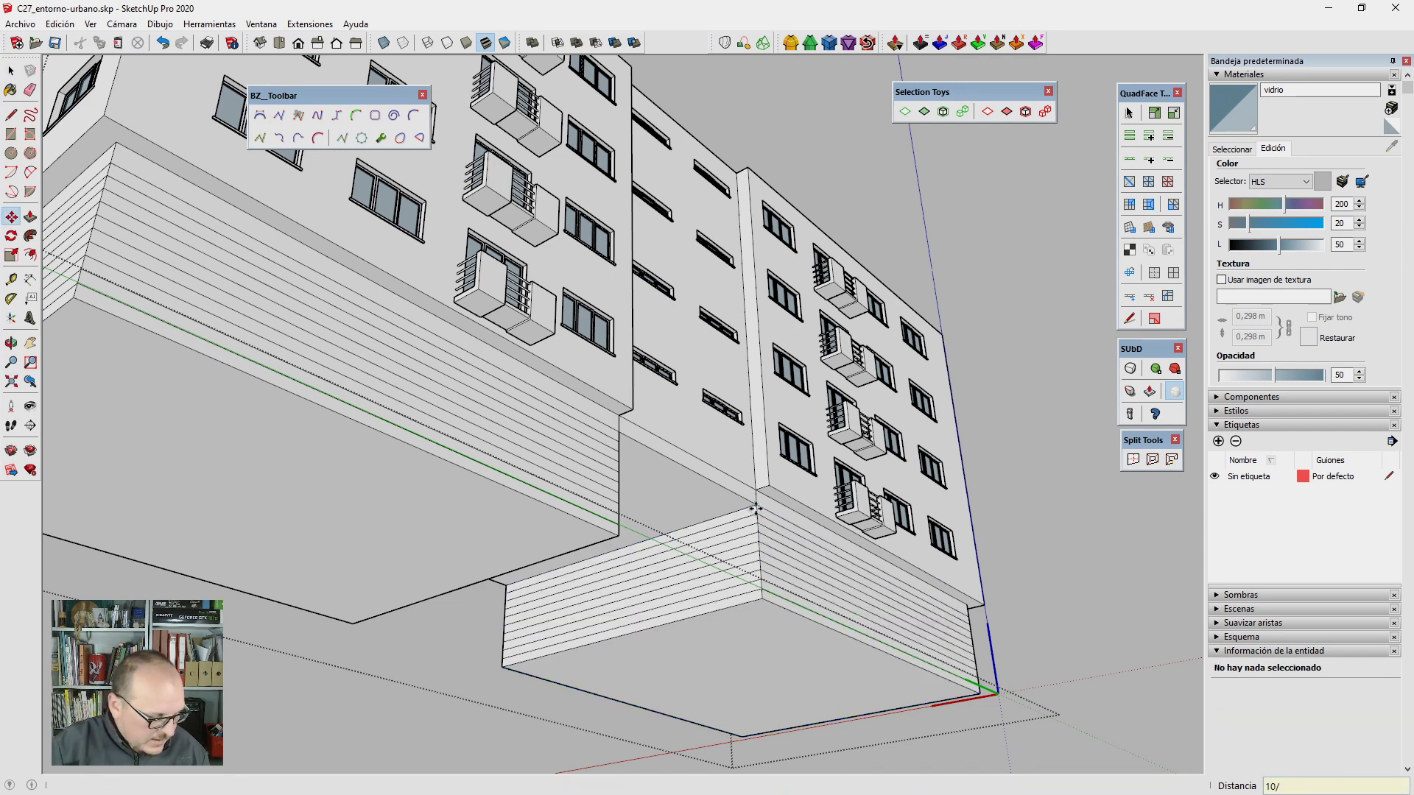
{"action": "mouse_move", "coordinate": [774, 496]}
{"action": "middle_mouse_down"}
{"action": "mouse_move", "coordinate": [663, 341]}
{"action": "mouse_move", "coordinate": [726, 373]}
{"action": "mouse_move", "coordinate": [582, 499]}
{"action": "middle_mouse_up"}
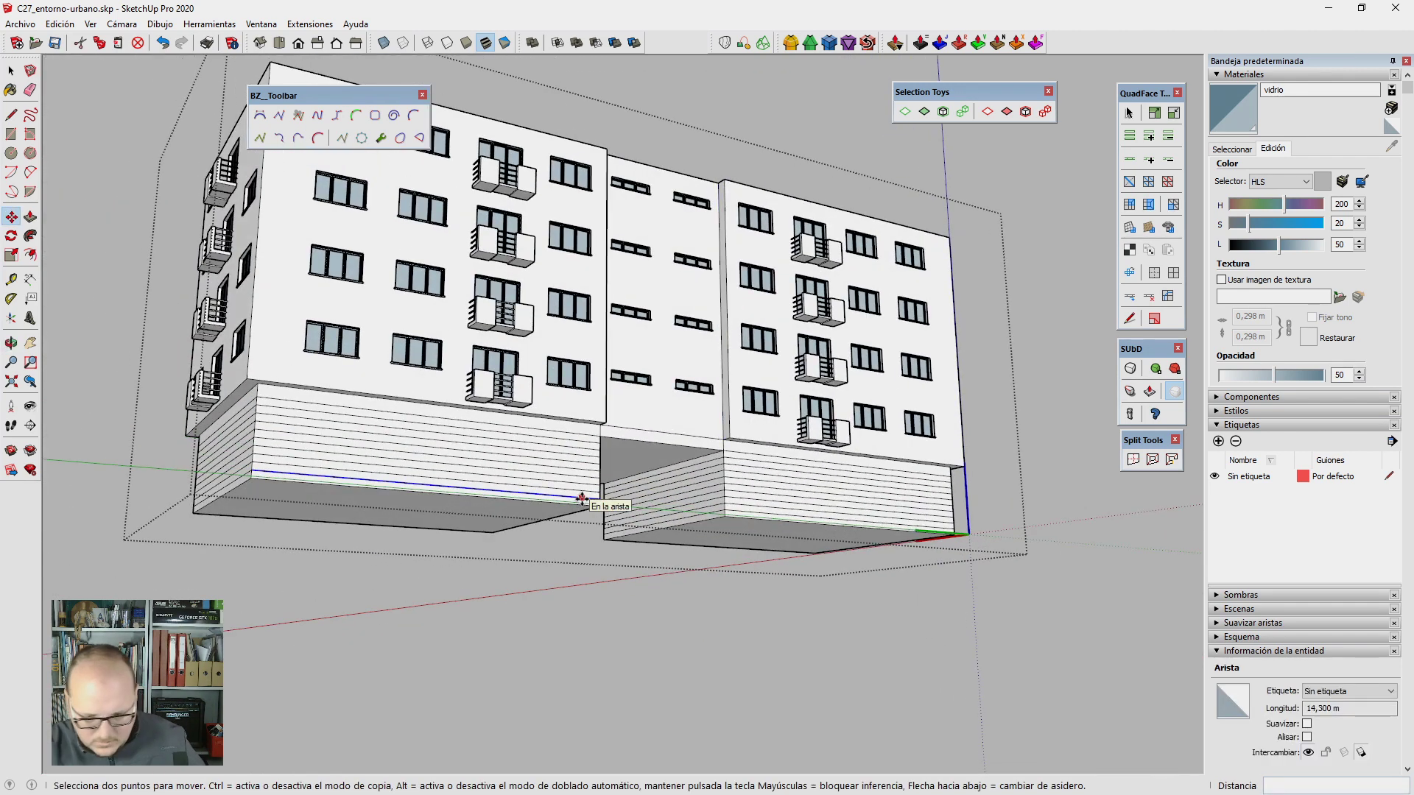
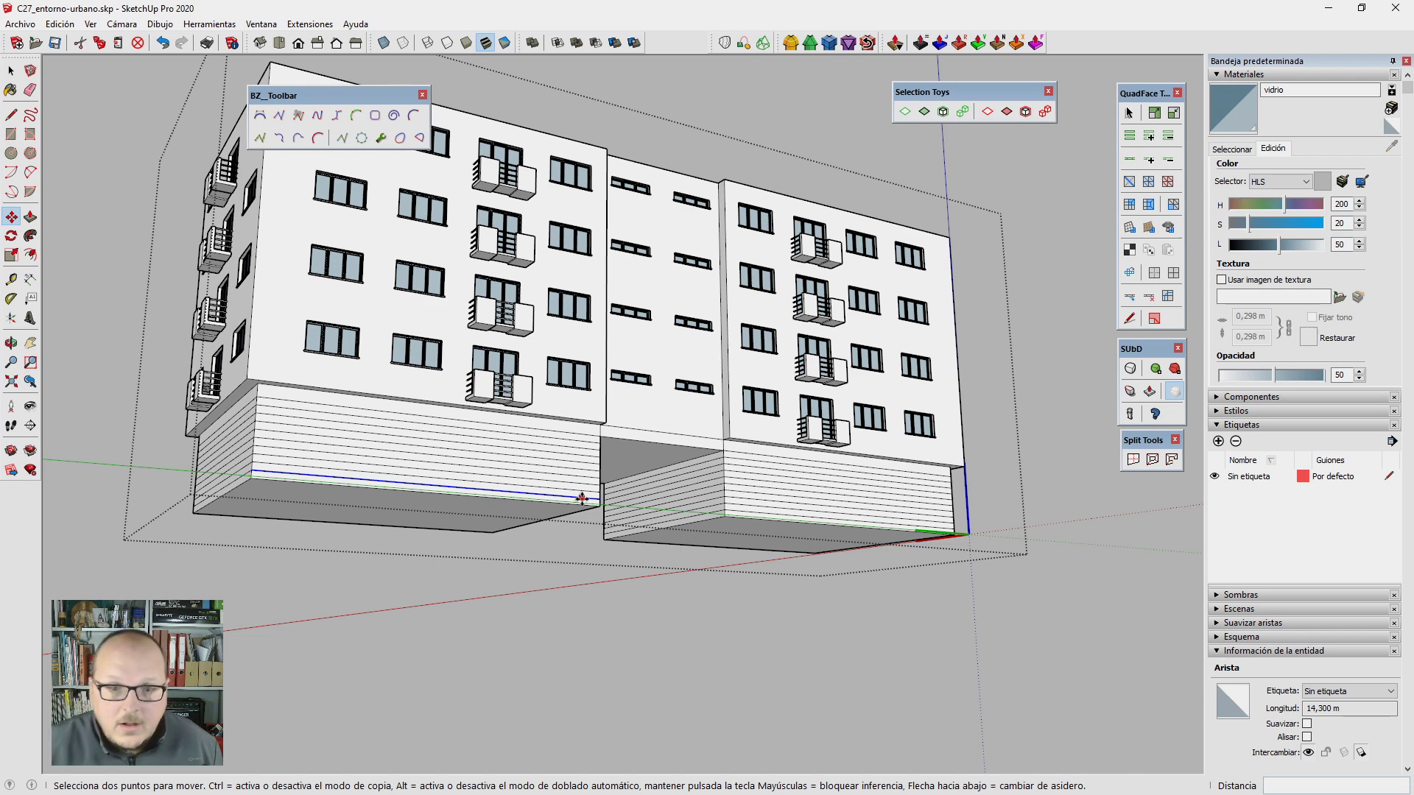
Step: Orbit the city and open the central apartment block for editing, viewing its roof
{"action": "mouse_move", "coordinate": [575, 375]}
{"action": "middle_mouse_down"}
{"action": "mouse_move", "coordinate": [634, 600]}
{"action": "mouse_move", "coordinate": [567, 458]}
{"action": "middle_mouse_up"}
{"action": "key", "text": "space"}
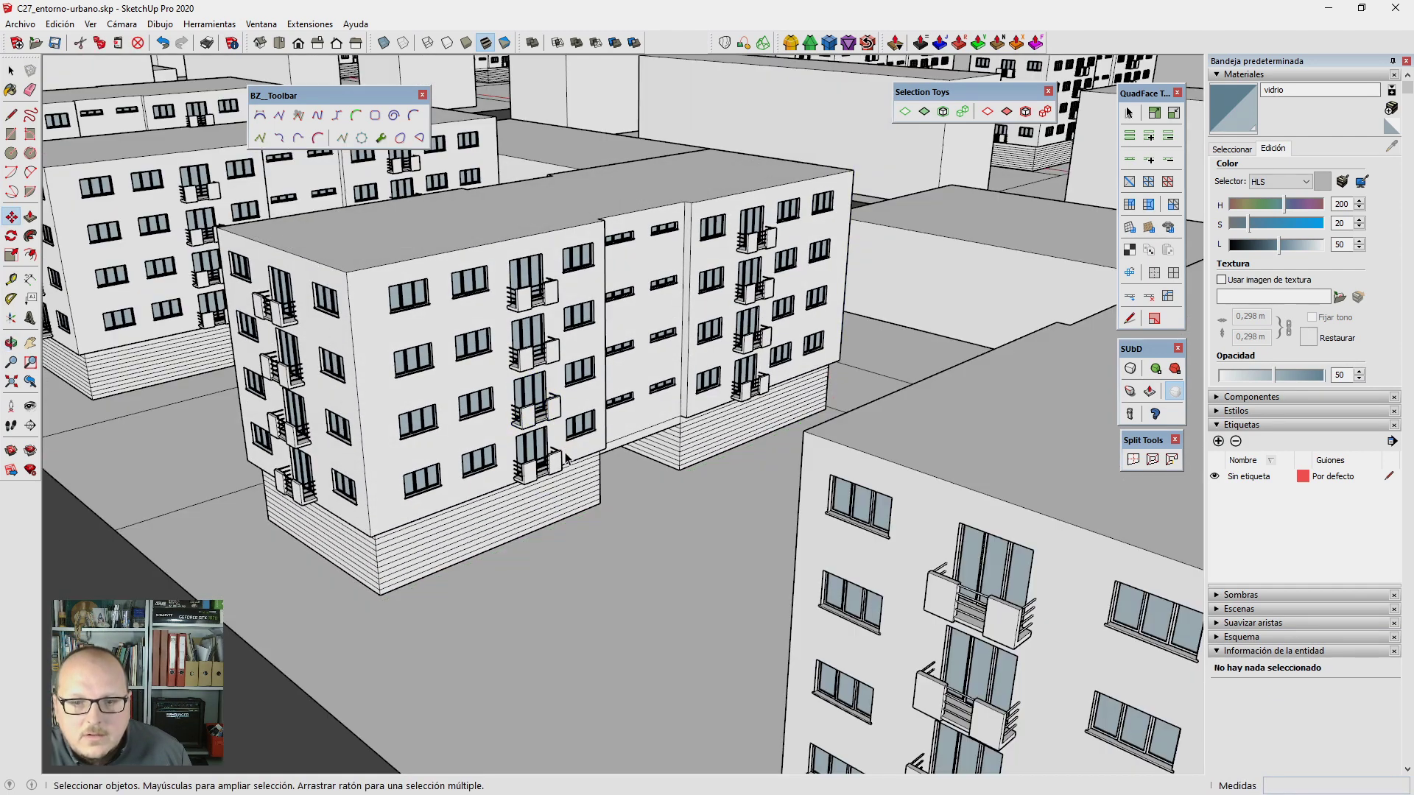
{"action": "scroll", "coordinate": [567, 458], "scroll_direction": "down", "scroll_amount": 2}
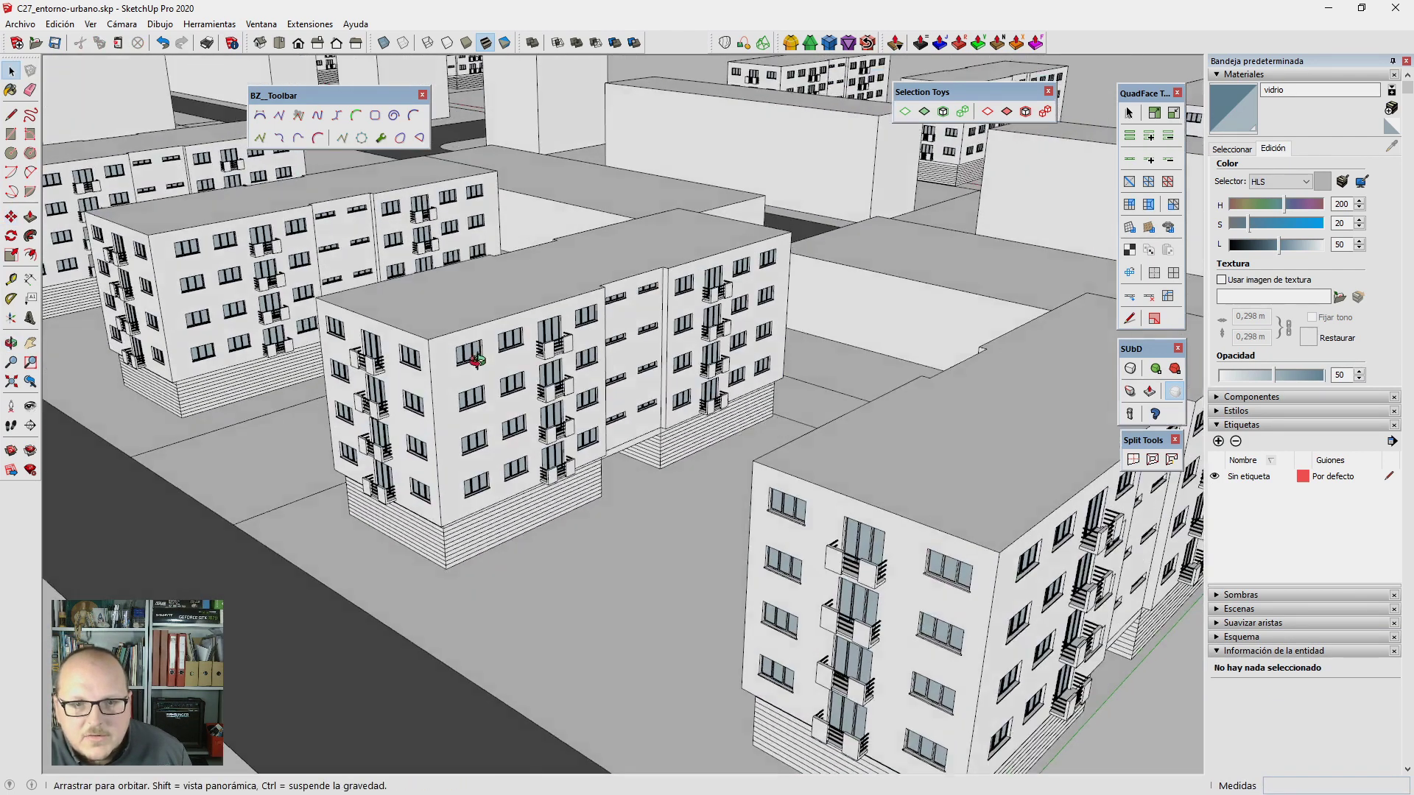
{"action": "scroll", "coordinate": [439, 316], "scroll_direction": "up", "scroll_amount": 5}
{"action": "double_click", "coordinate": [448, 308]}
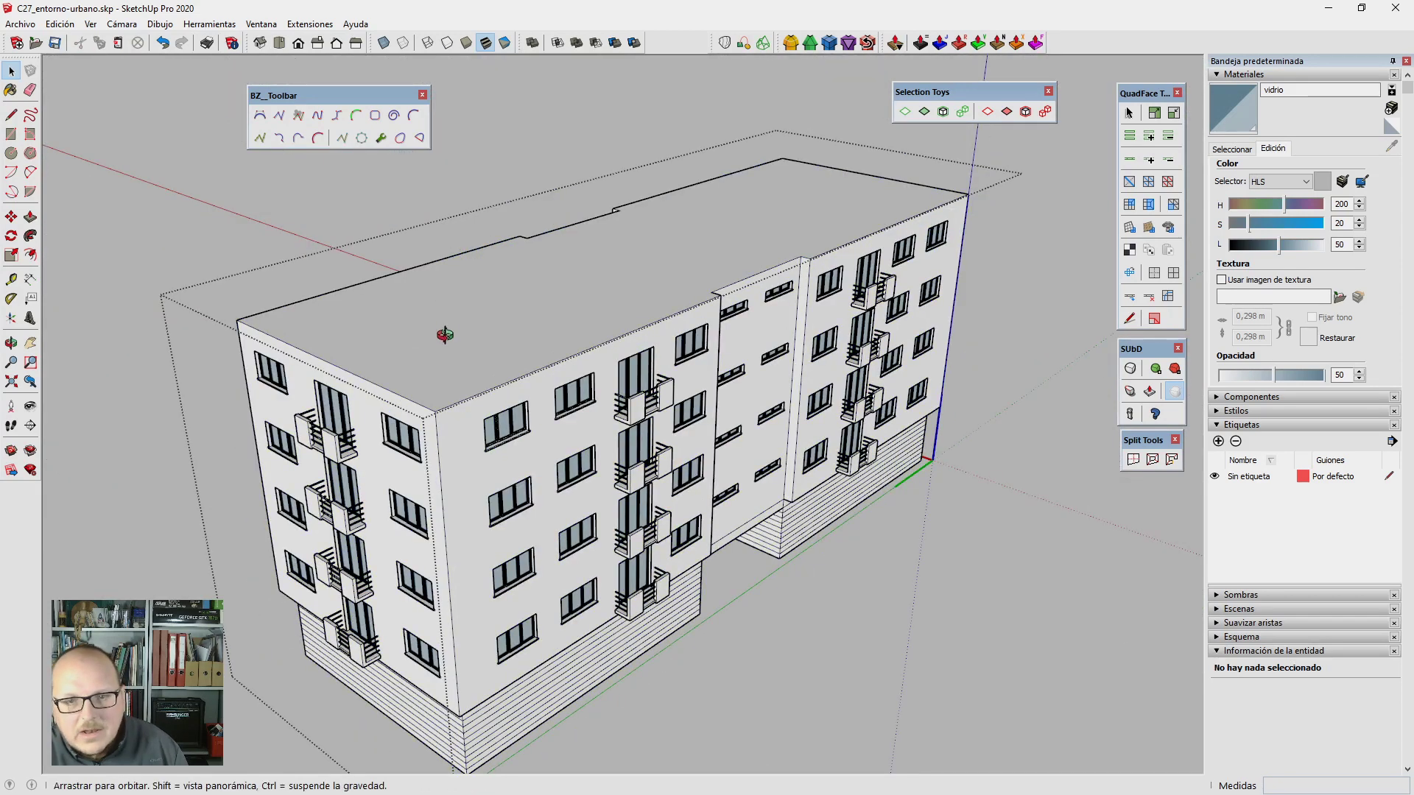
{"action": "middle_click_drag", "start_coordinate": [449, 308], "coordinate": [448, 345]}
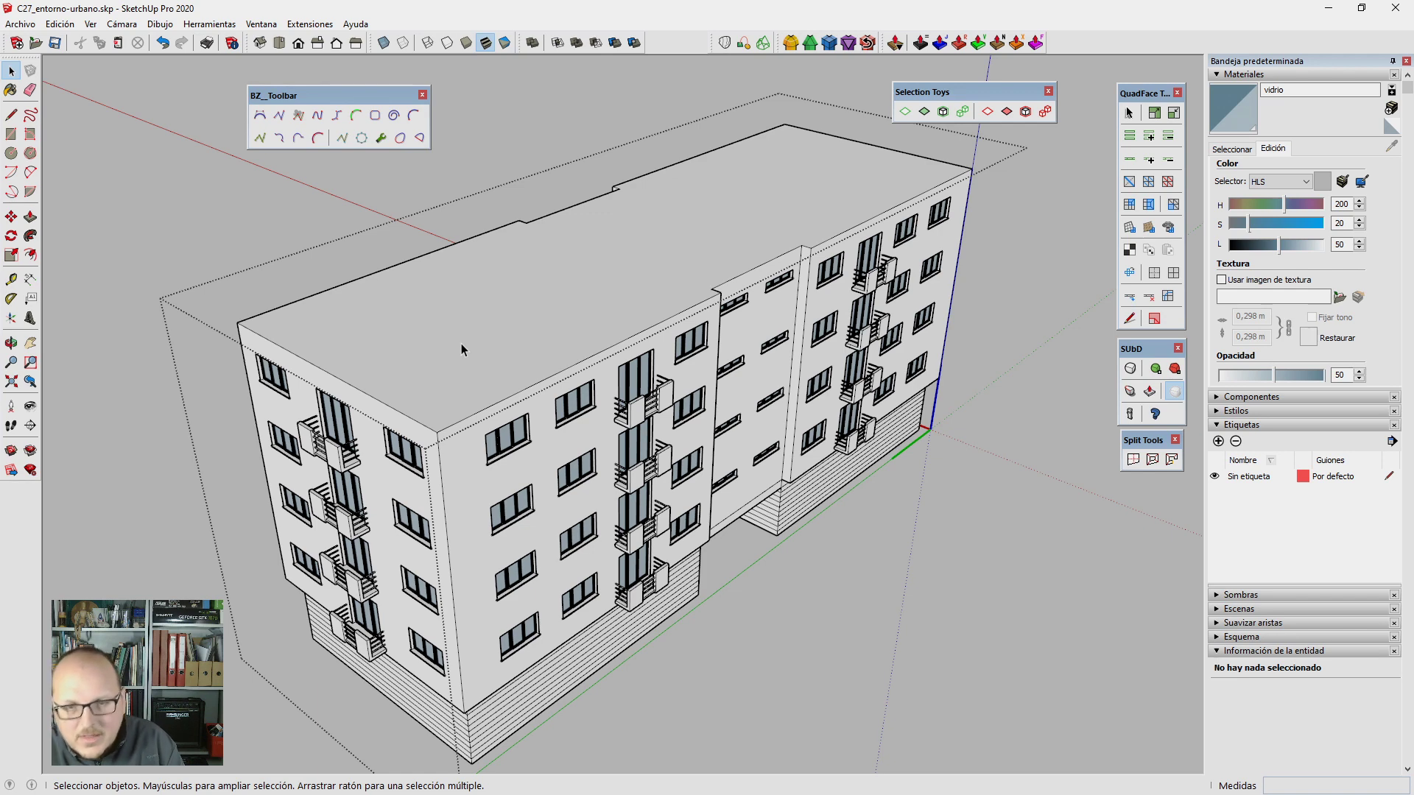
Step: Offset the block's roof face 20 cm inward
{"action": "middle_click_drag", "start_coordinate": [461, 343], "coordinate": [472, 333]}
{"action": "left_click", "coordinate": [472, 333]}
{"action": "key", "text": "f"}
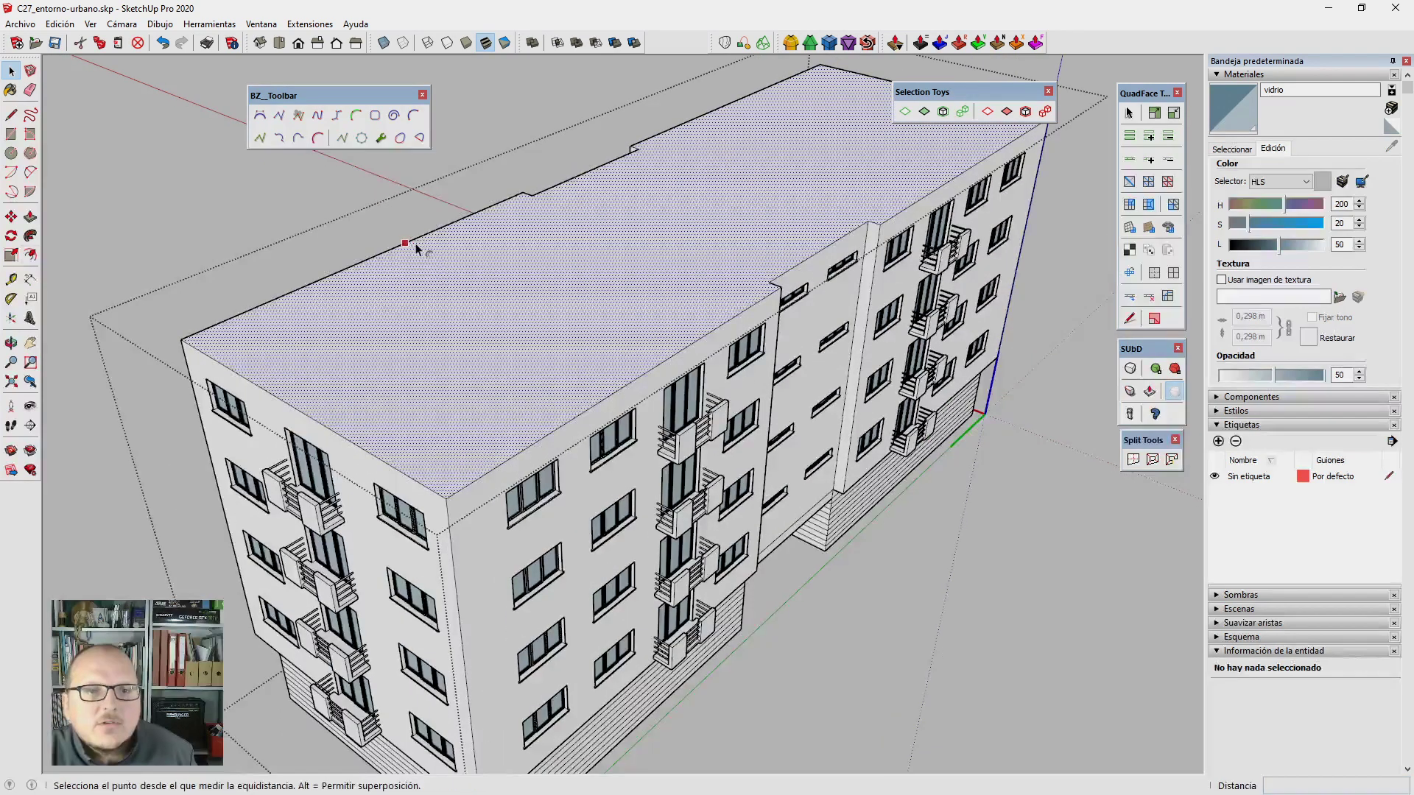
{"action": "left_click", "coordinate": [416, 247]}
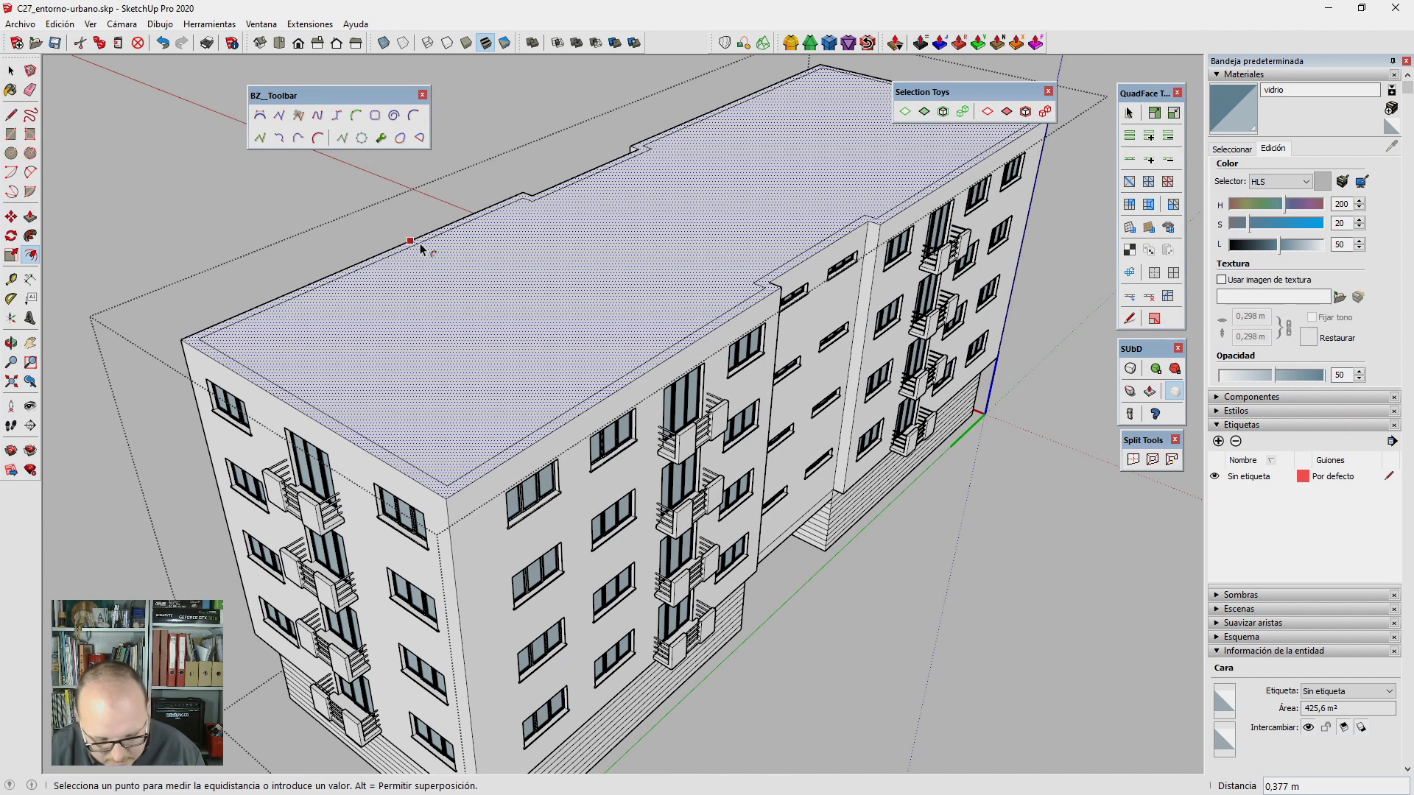
{"action": "type", "text": "cm"}
{"action": "key", "text": "Return"}
Step: Push the inner roof face down 0.55 m, leaving a parapet rim
{"action": "key", "text": "p"}
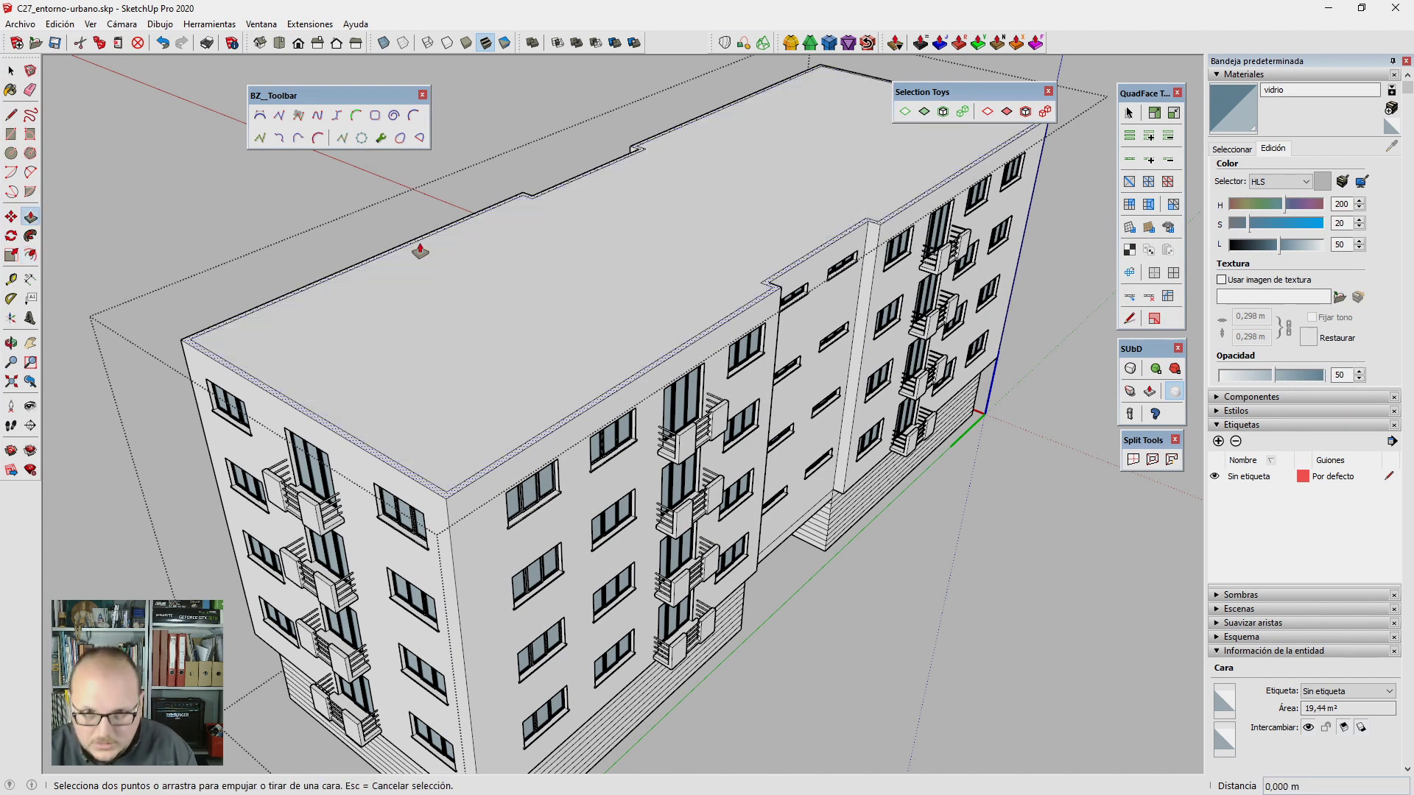
{"action": "left_click", "coordinate": [502, 291]}
{"action": "left_click", "coordinate": [515, 280]}
{"action": "type", "text": "55"}
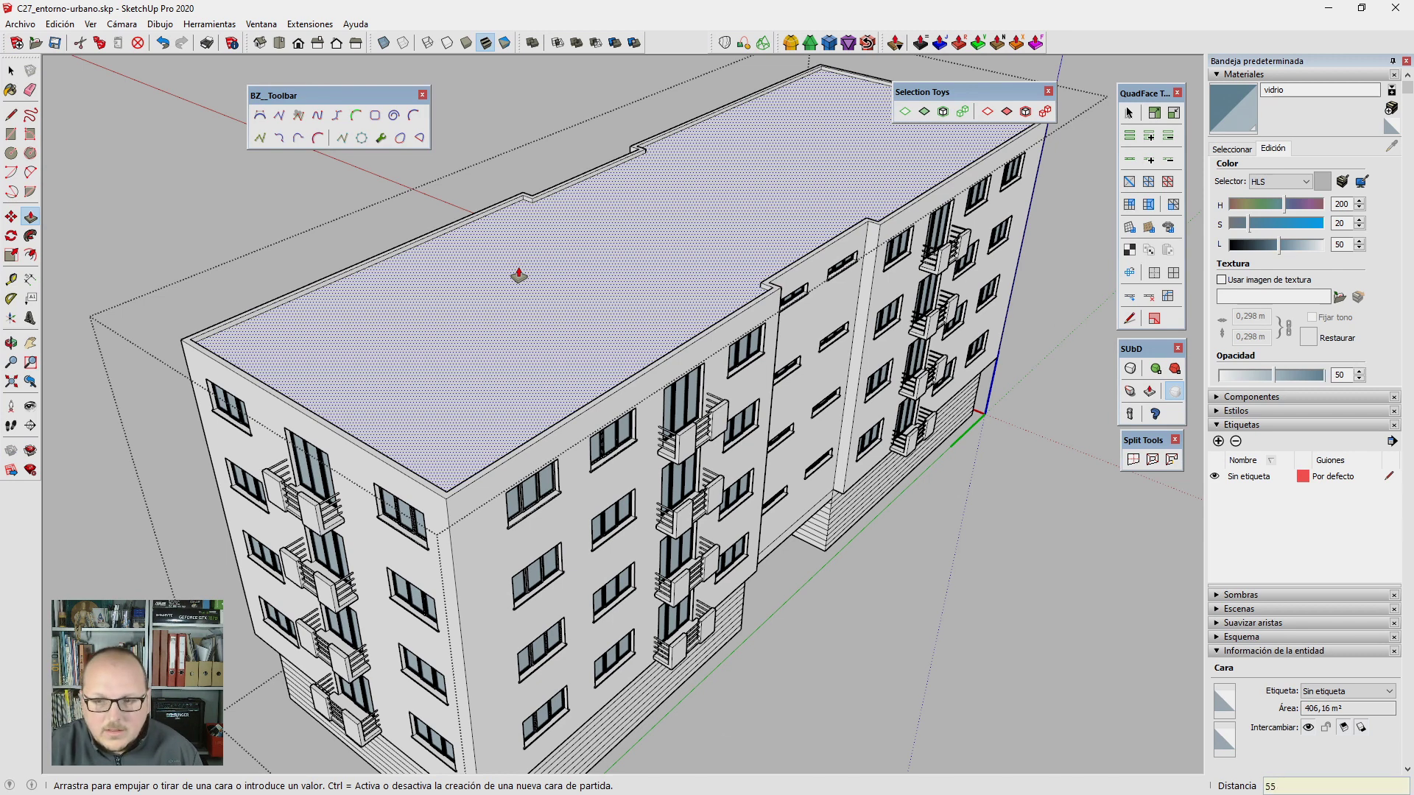
{"action": "type", "text": "cm"}
{"action": "key", "text": "Return"}
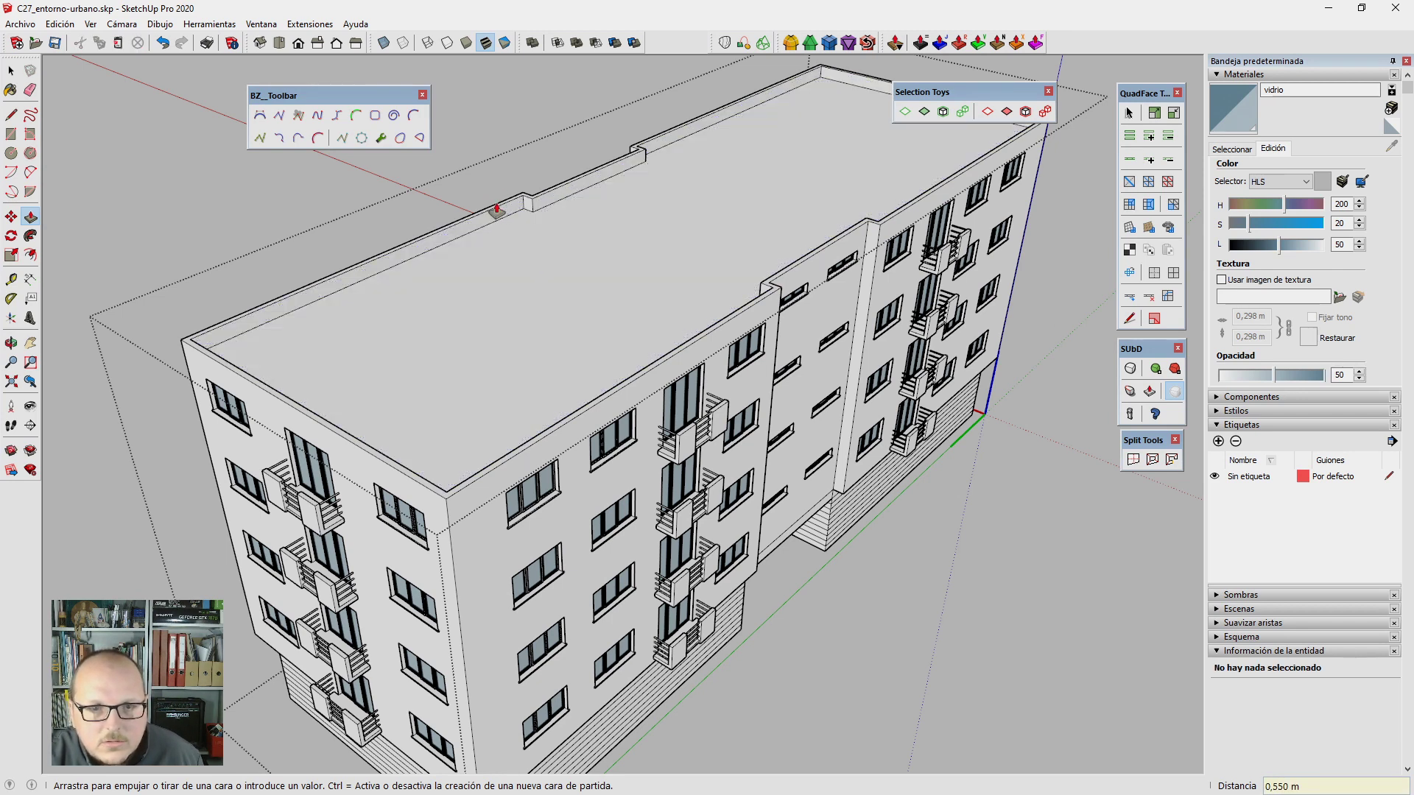
Step: Raise the parapet top by 55, then zoom out to the surrounding buildings
{"action": "left_click", "coordinate": [498, 209]}
{"action": "type", "text": "55"}
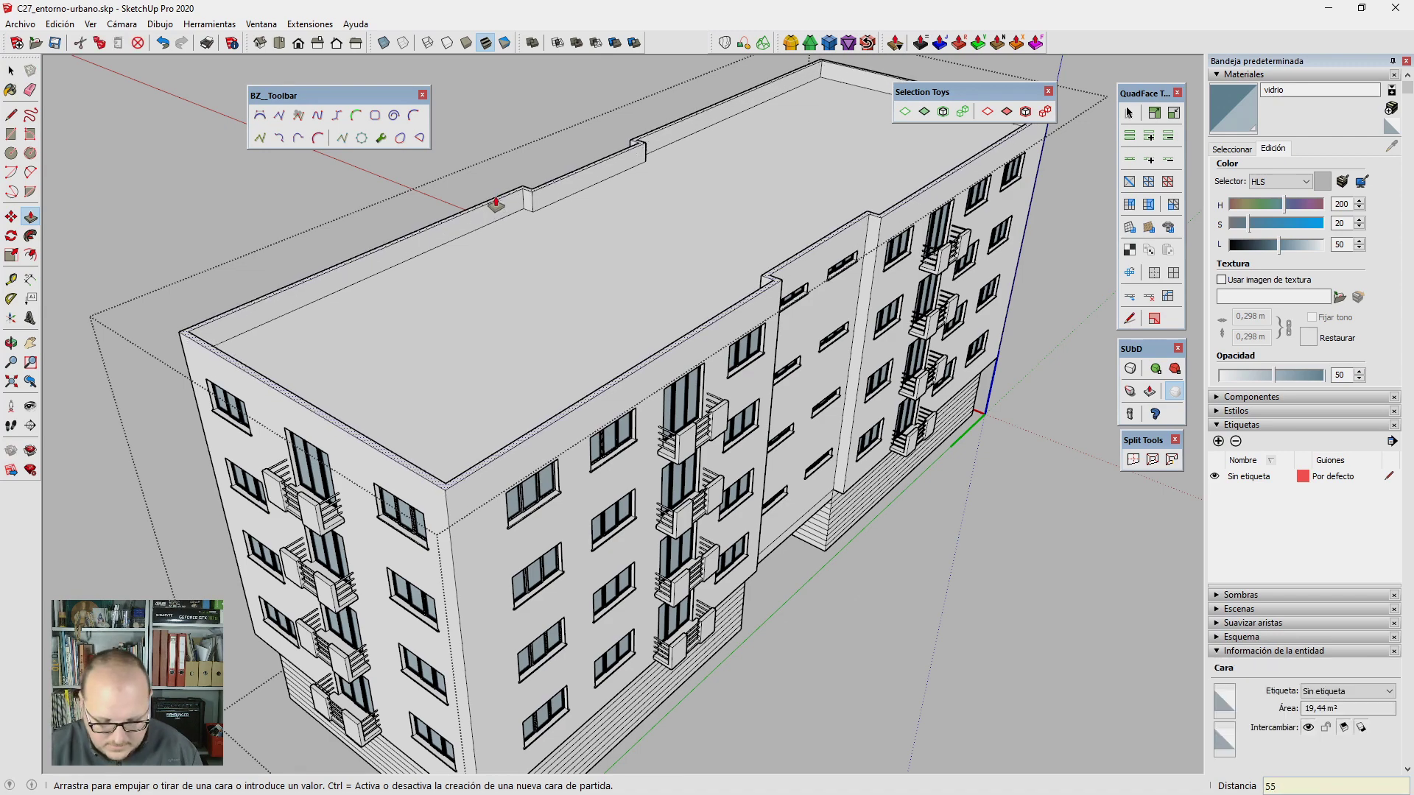
{"action": "scroll", "coordinate": [496, 197], "scroll_direction": "down", "scroll_amount": 3}
{"action": "key", "text": "space"}
{"action": "mouse_move", "coordinate": [497, 196]}
{"action": "middle_mouse_down"}
{"action": "mouse_move", "coordinate": [567, 285]}
{"action": "mouse_move", "coordinate": [711, 414]}
{"action": "middle_mouse_up"}
{"action": "scroll", "coordinate": [711, 413], "scroll_direction": "down", "scroll_amount": 3}
{"action": "scroll", "coordinate": [722, 442], "scroll_direction": "down", "scroll_amount": 3}
Step: Change the style's Profiles edge thickness from 2 to 1
{"action": "scroll", "coordinate": [766, 505], "scroll_direction": "down", "scroll_amount": 2}
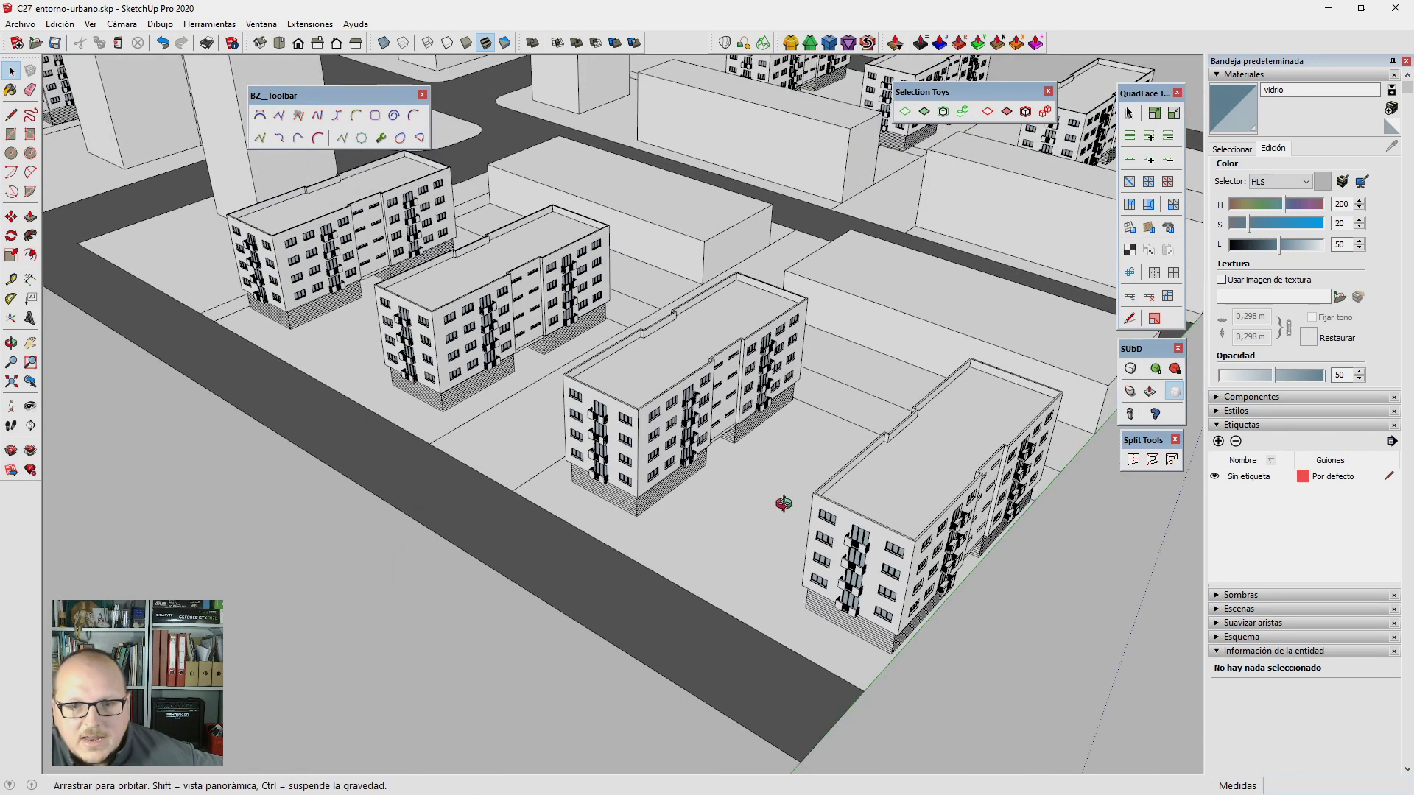
{"action": "mouse_move", "coordinate": [766, 505]}
{"action": "middle_mouse_down"}
{"action": "mouse_move", "coordinate": [782, 450]}
{"action": "mouse_move", "coordinate": [759, 427]}
{"action": "middle_mouse_up"}
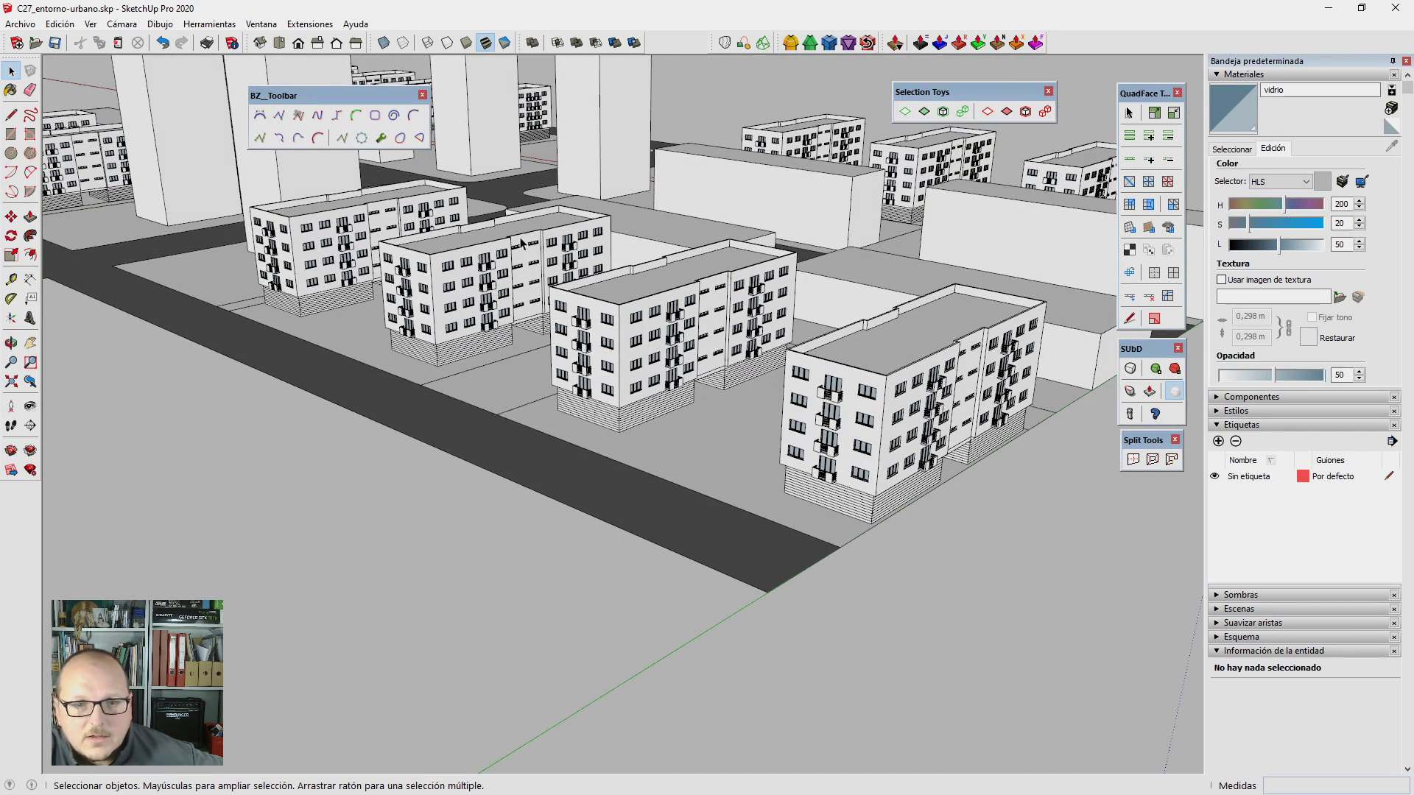
{"action": "middle_click_drag", "start_coordinate": [740, 274], "coordinate": [1011, 381]}
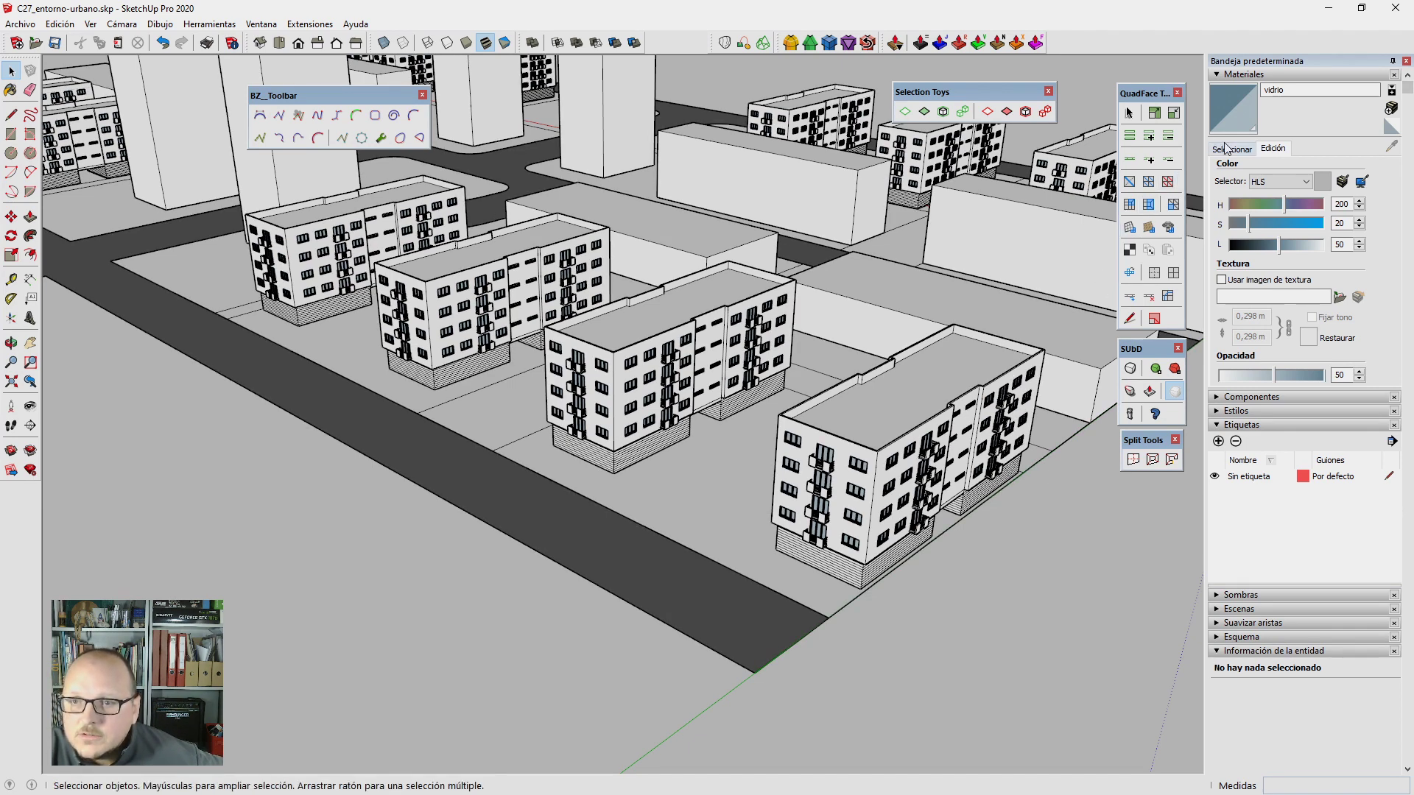
{"action": "left_click", "coordinate": [1225, 74]}
{"action": "left_click", "coordinate": [1234, 119]}
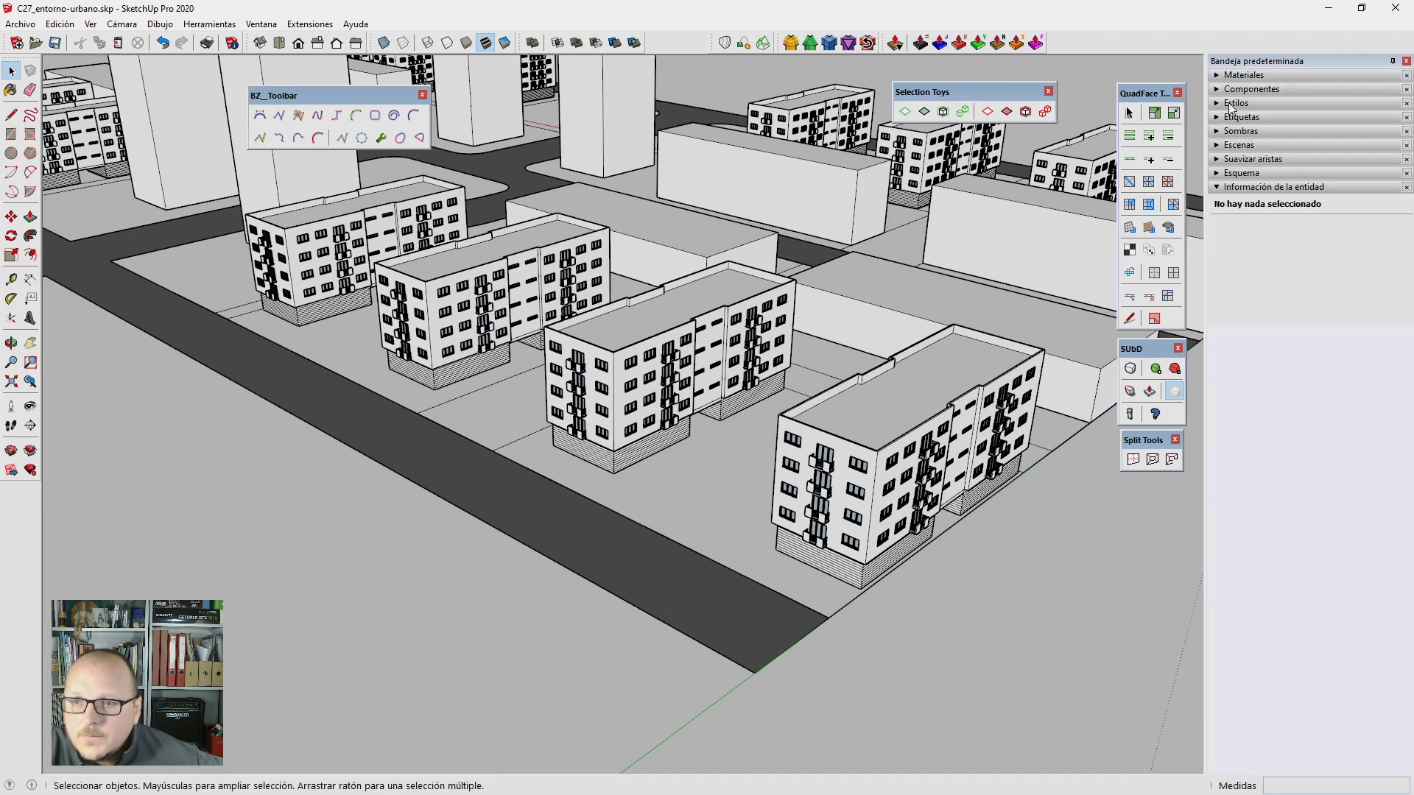
{"action": "left_click", "coordinate": [1221, 197]}
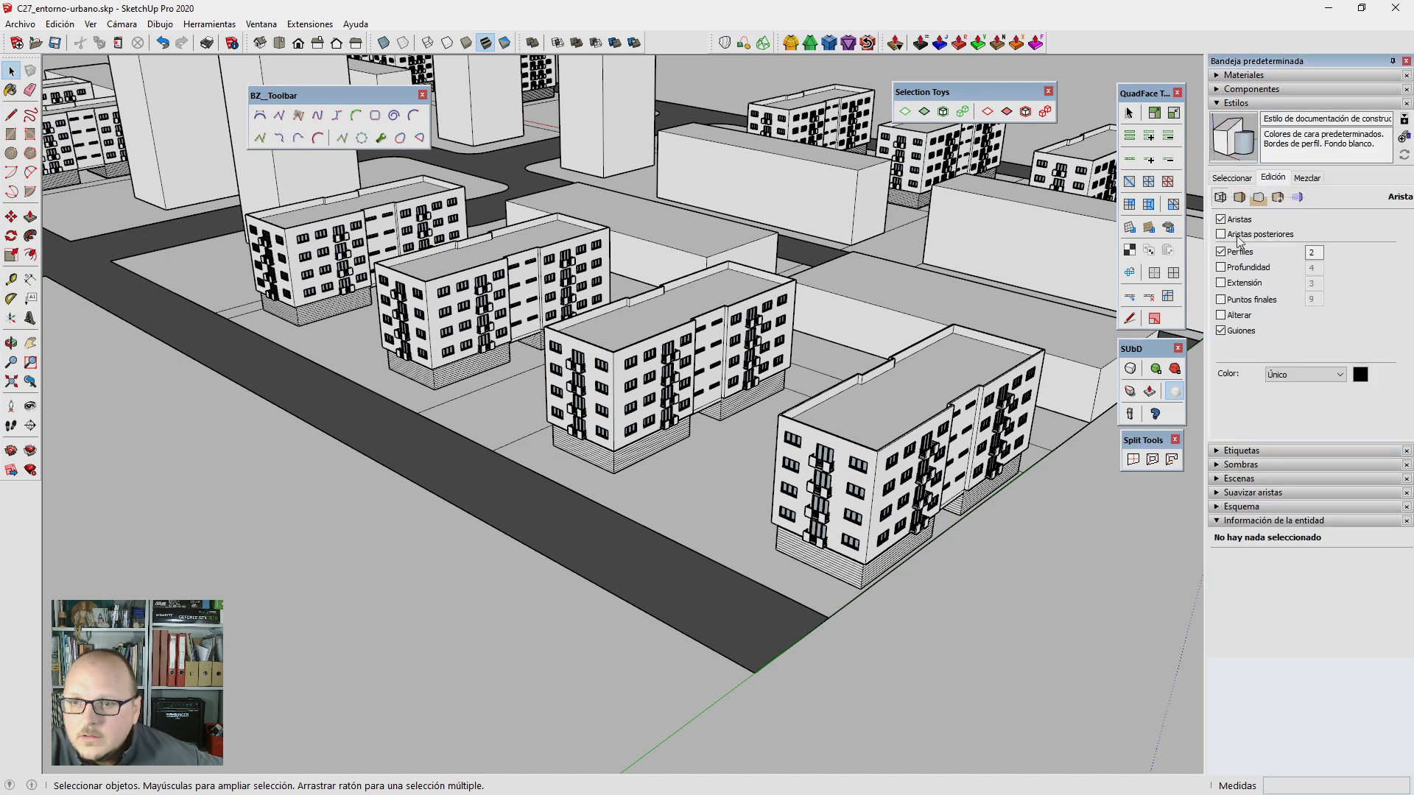
{"action": "double_click", "coordinate": [1313, 252]}
{"action": "type", "text": "1"}
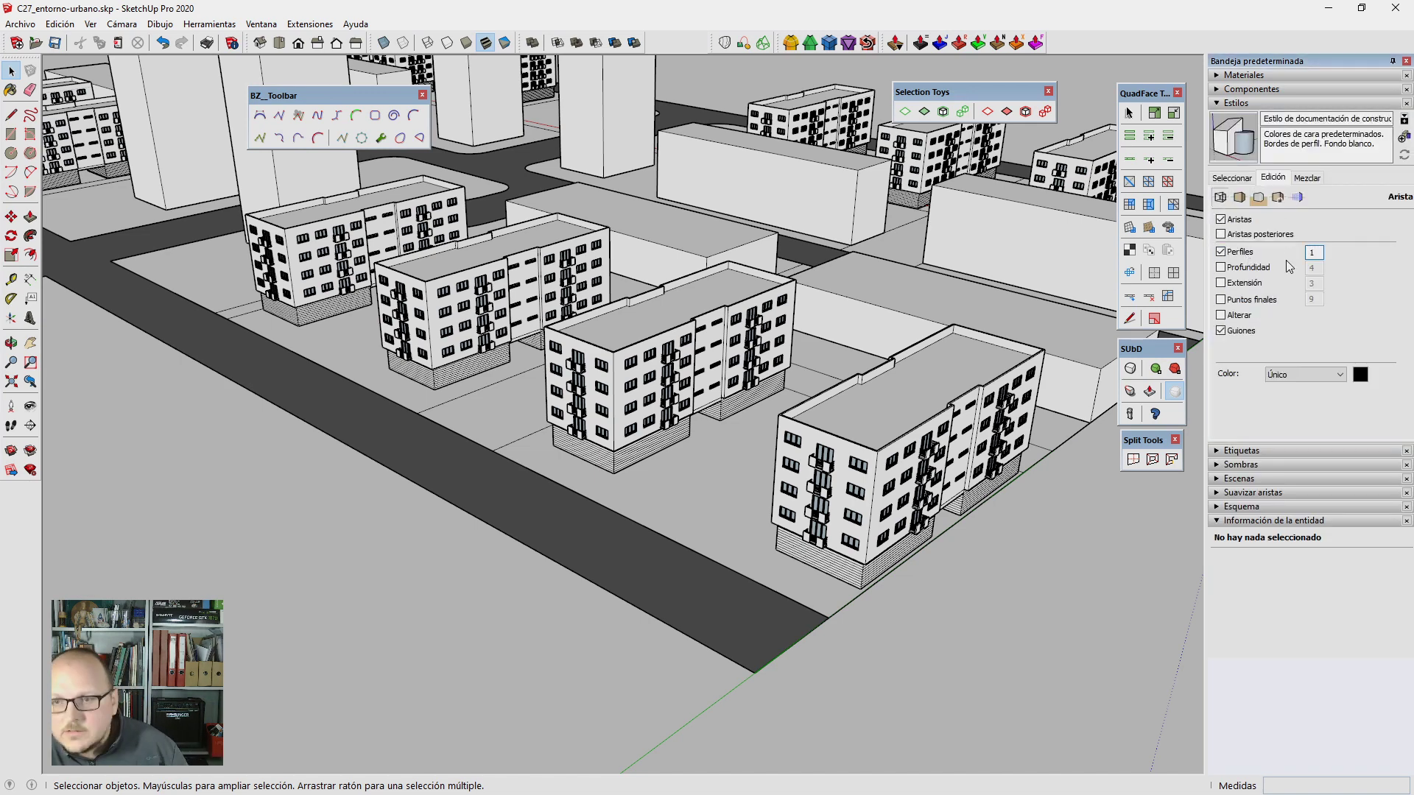
{"action": "key", "text": "Return"}
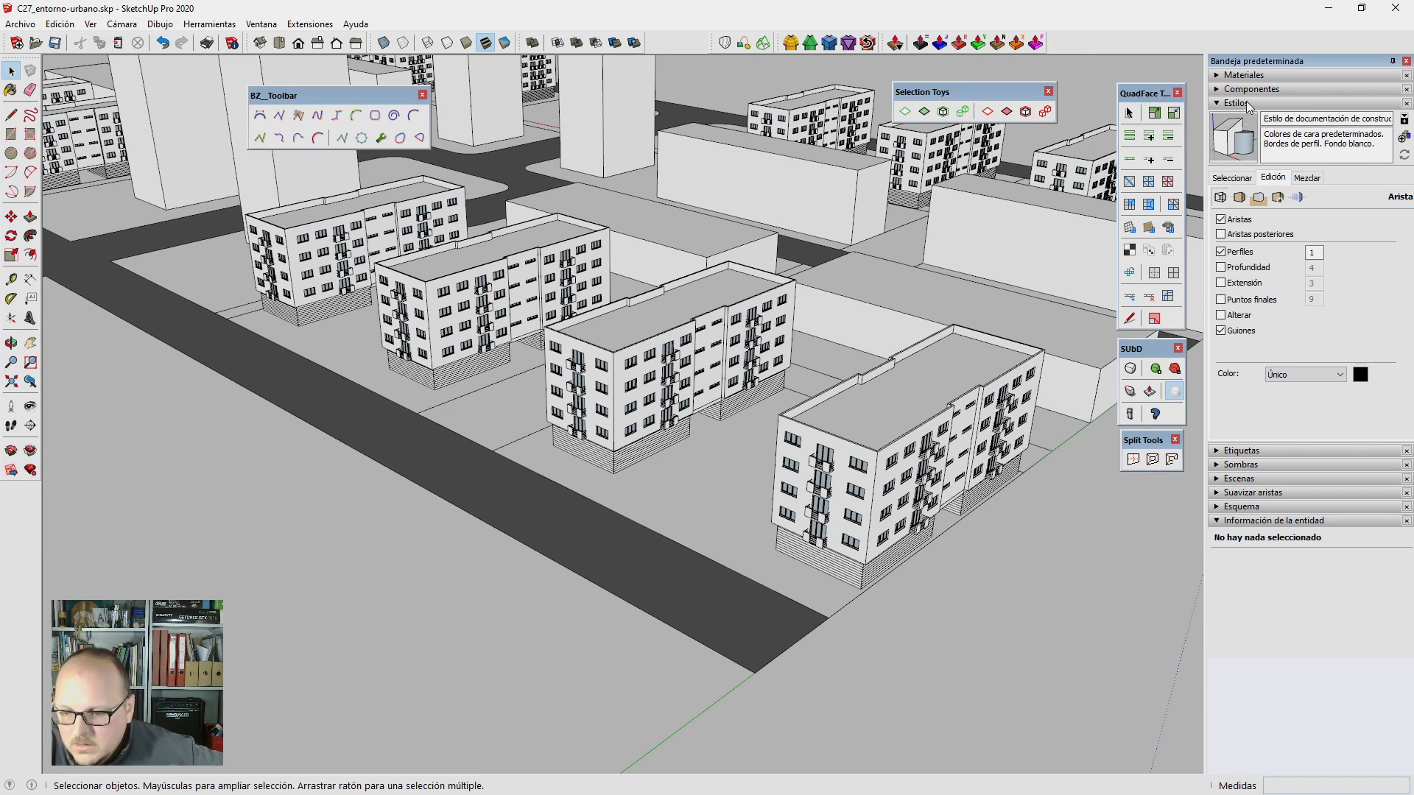
{"action": "key", "text": "alt+Tab"}
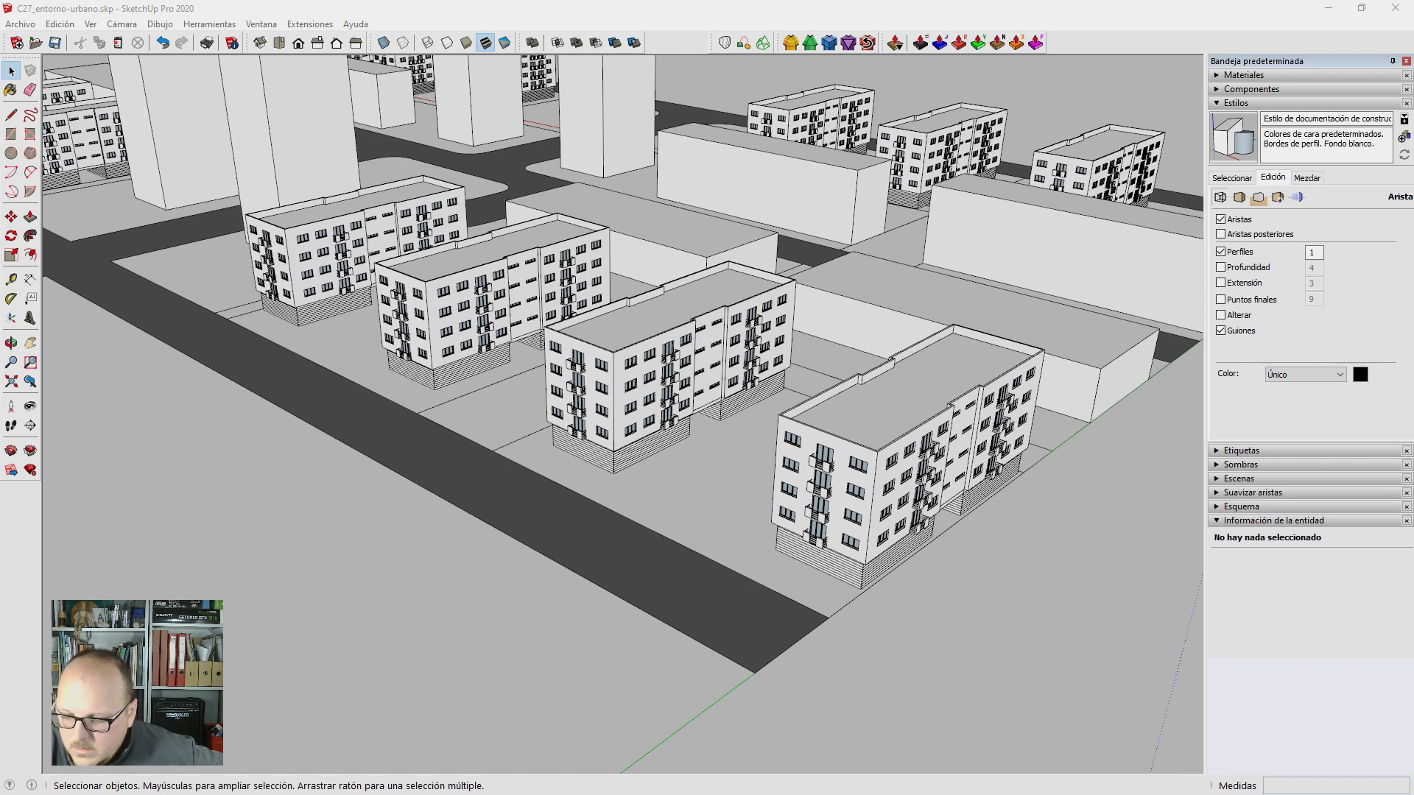
{"action": "mouse_move", "coordinate": [489, 530]}
{"action": "middle_mouse_down"}
{"action": "mouse_move", "coordinate": [611, 446]}
{"action": "mouse_move", "coordinate": [498, 457]}
{"action": "mouse_move", "coordinate": [517, 417]}
{"action": "mouse_move", "coordinate": [571, 382]}
{"action": "middle_mouse_up"}
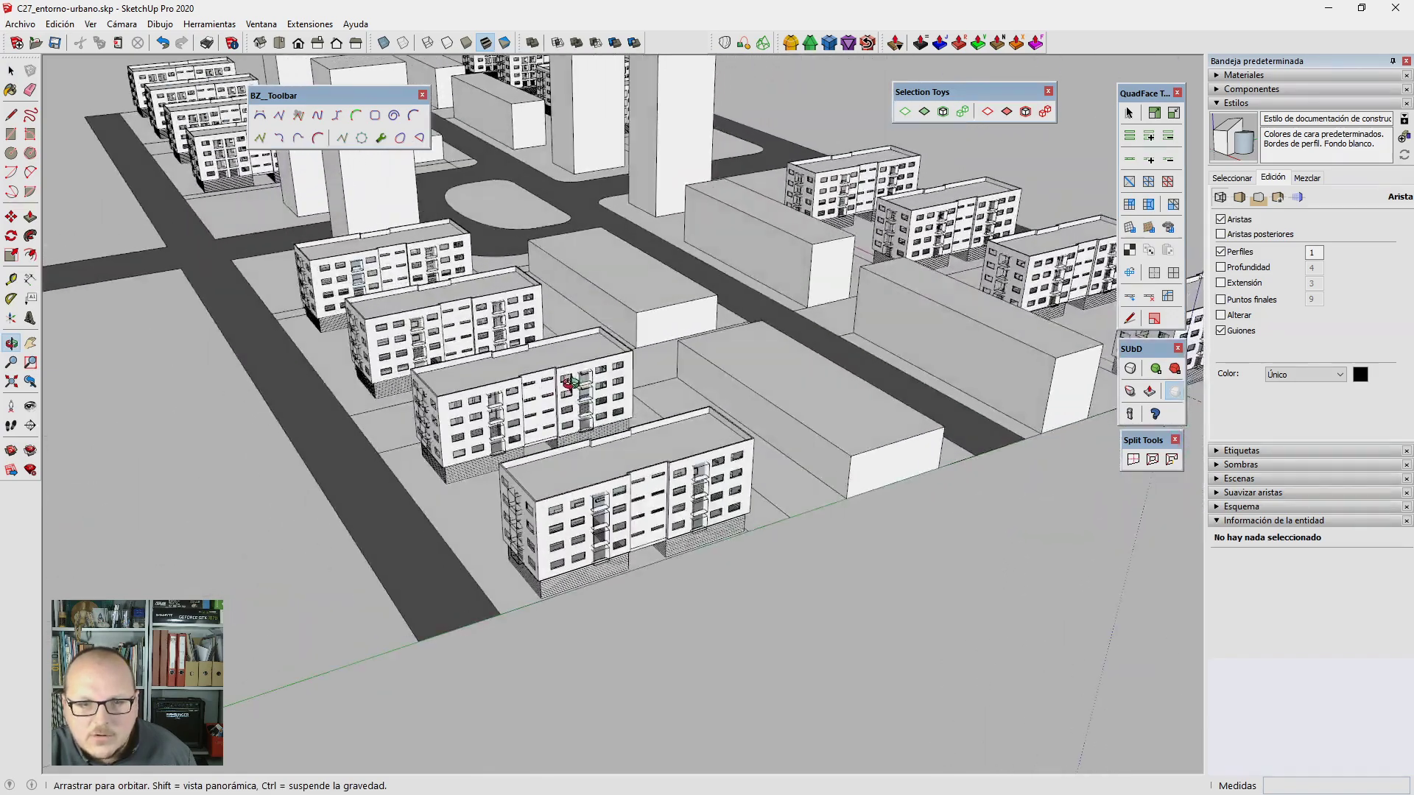
Step: Orbit in to the tall tower and open it for editing
{"action": "scroll", "coordinate": [571, 382], "scroll_direction": "down", "scroll_amount": 3}
{"action": "scroll", "coordinate": [275, 271], "scroll_direction": "up", "scroll_amount": 3}
{"action": "scroll", "coordinate": [526, 249], "scroll_direction": "up", "scroll_amount": 3}
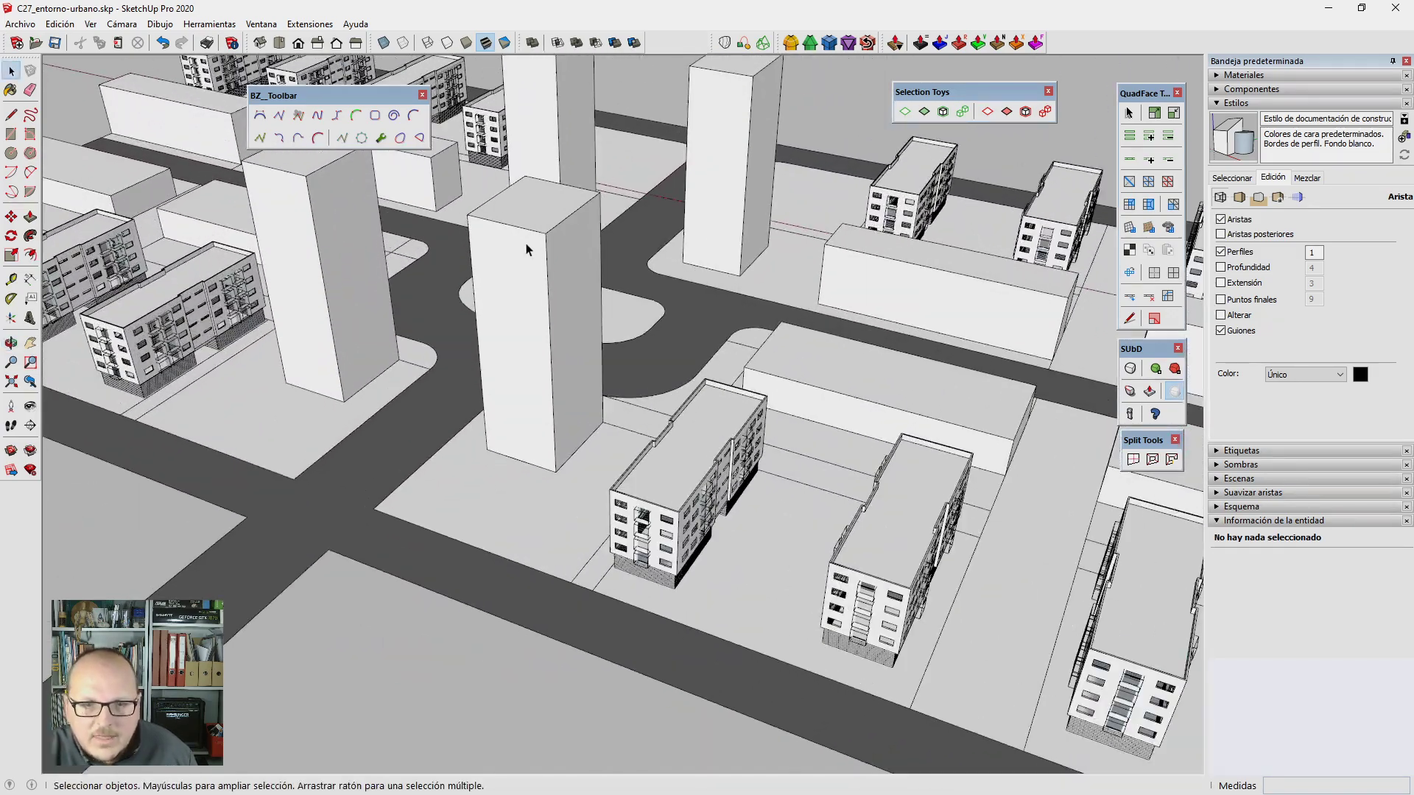
{"action": "middle_click_drag", "start_coordinate": [526, 249], "coordinate": [590, 505]}
{"action": "scroll", "coordinate": [505, 274], "scroll_direction": "up", "scroll_amount": 2}
{"action": "mouse_move", "coordinate": [505, 275]}
{"action": "middle_mouse_down"}
{"action": "mouse_move", "coordinate": [591, 318]}
{"action": "mouse_move", "coordinate": [577, 337]}
{"action": "mouse_move", "coordinate": [608, 381]}
{"action": "middle_mouse_up"}
{"action": "left_click", "coordinate": [577, 337]}
{"action": "scroll", "coordinate": [577, 347], "scroll_direction": "down", "scroll_amount": 1}
{"action": "double_click", "coordinate": [577, 353]}
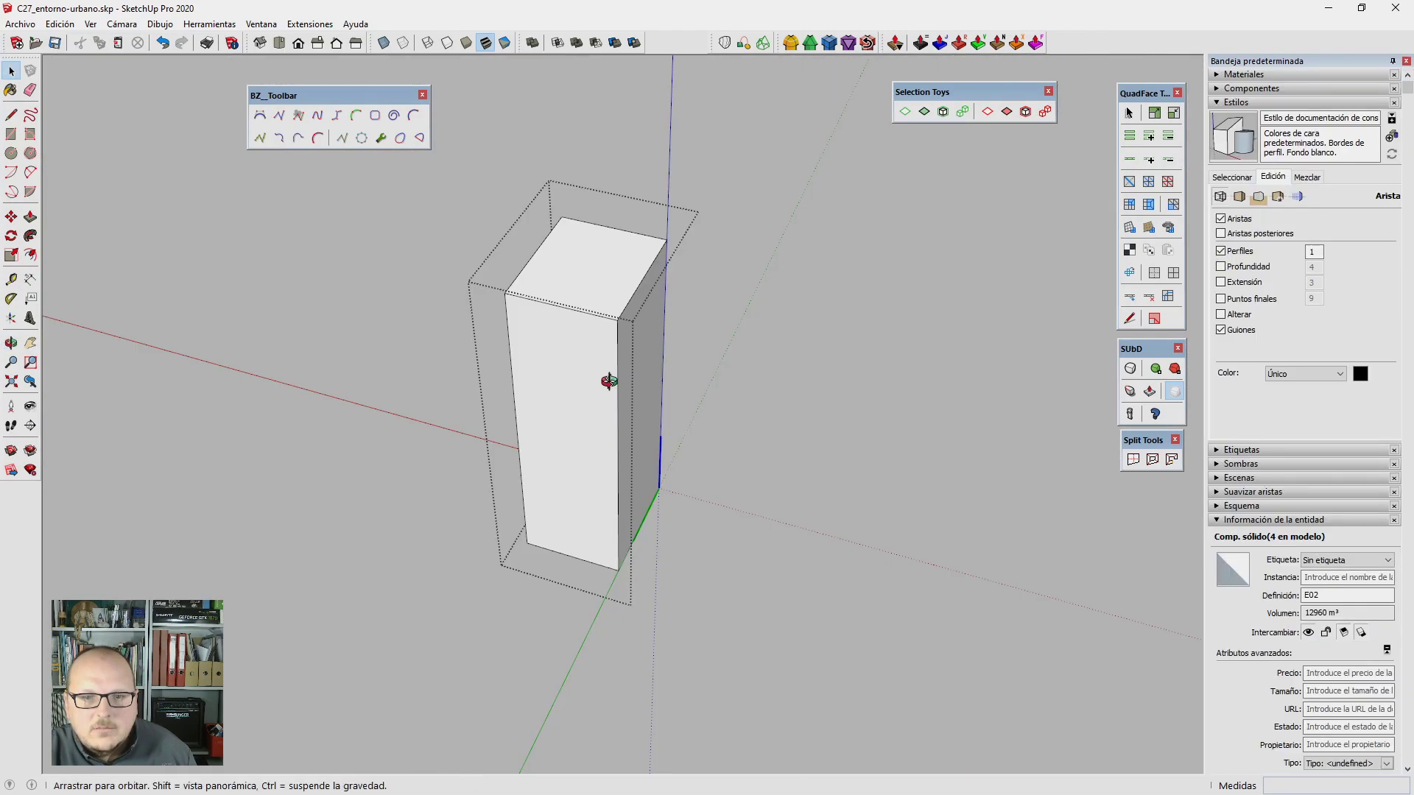
{"action": "scroll", "coordinate": [608, 381], "scroll_direction": "up", "scroll_amount": 2}
{"action": "scroll", "coordinate": [561, 325], "scroll_direction": "up", "scroll_amount": 2}
{"action": "key", "text": "r"}
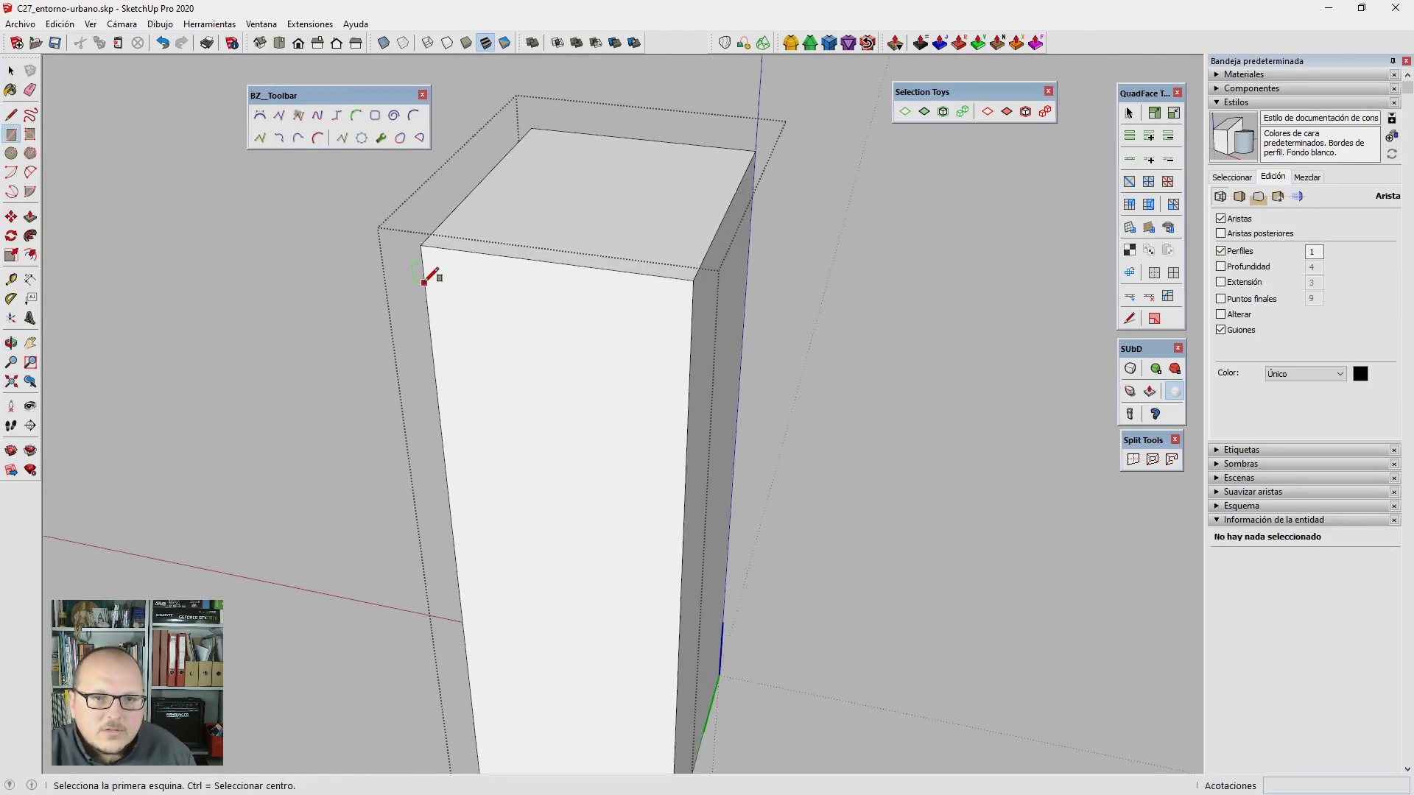
{"action": "key", "text": "space"}
{"action": "left_click", "coordinate": [462, 253]}
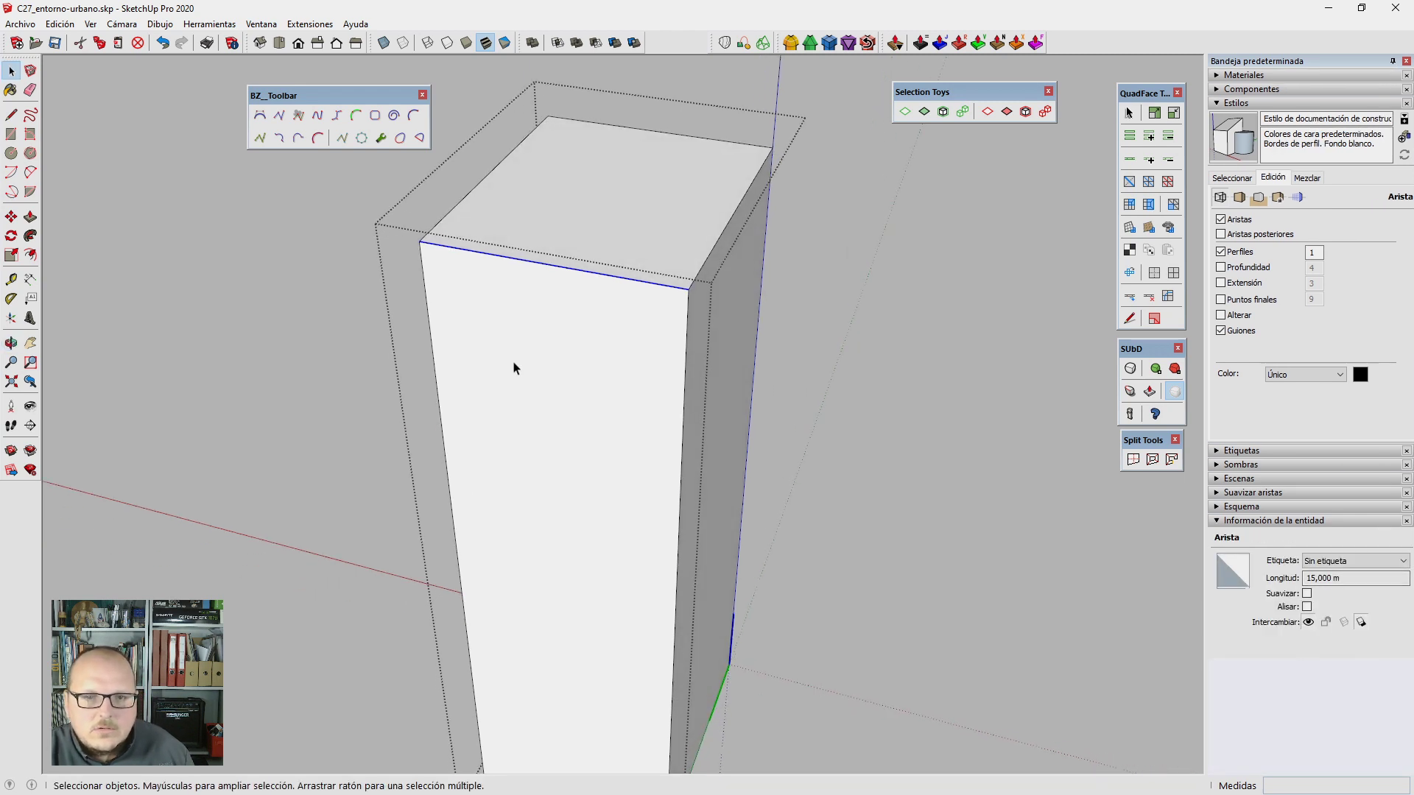
{"action": "key", "text": "Escape"}
Step: Draw a window rectangle on the tower's front face
{"action": "scroll", "coordinate": [525, 333], "scroll_direction": "up", "scroll_amount": 2}
{"action": "key", "text": "l"}
{"action": "left_click", "coordinate": [500, 286]}
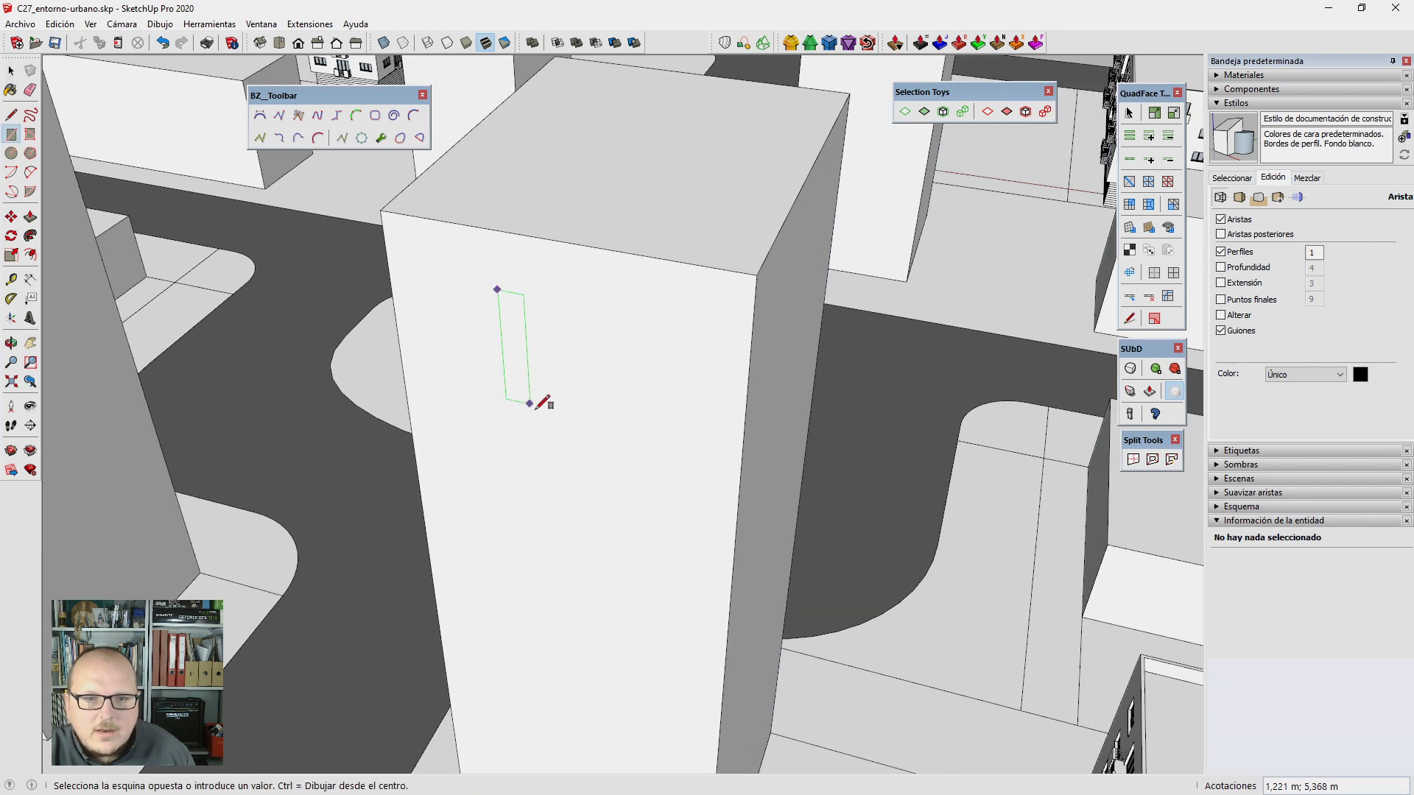
{"action": "key", "text": "space"}
{"action": "double_click", "coordinate": [547, 325]}
{"action": "key", "text": "r"}
{"action": "left_click", "coordinate": [503, 282]}
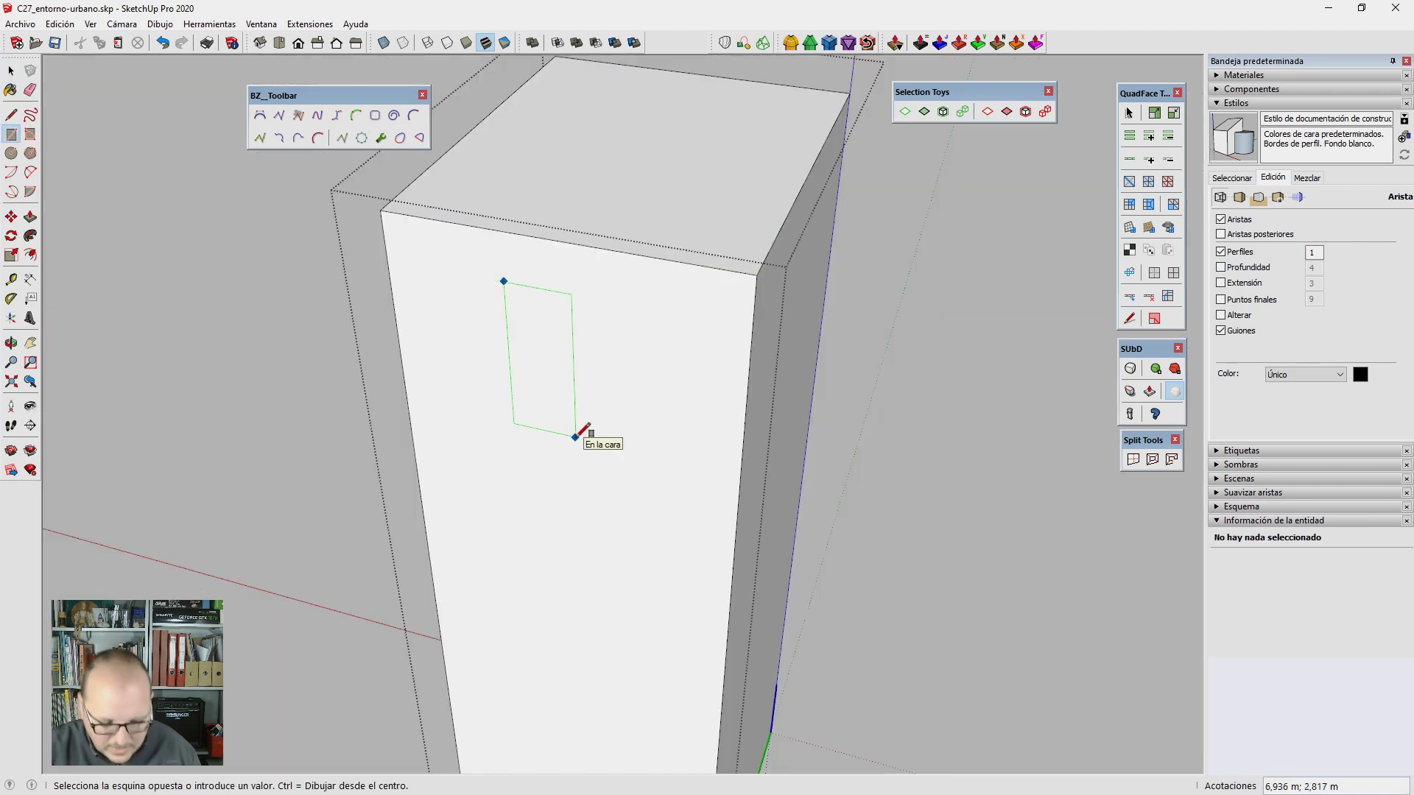
{"action": "left_click", "coordinate": [575, 437]}
Step: Scale the rectangle narrower along red and to 3 m tall along green
{"action": "key", "text": "space"}
{"action": "double_click", "coordinate": [547, 385]}
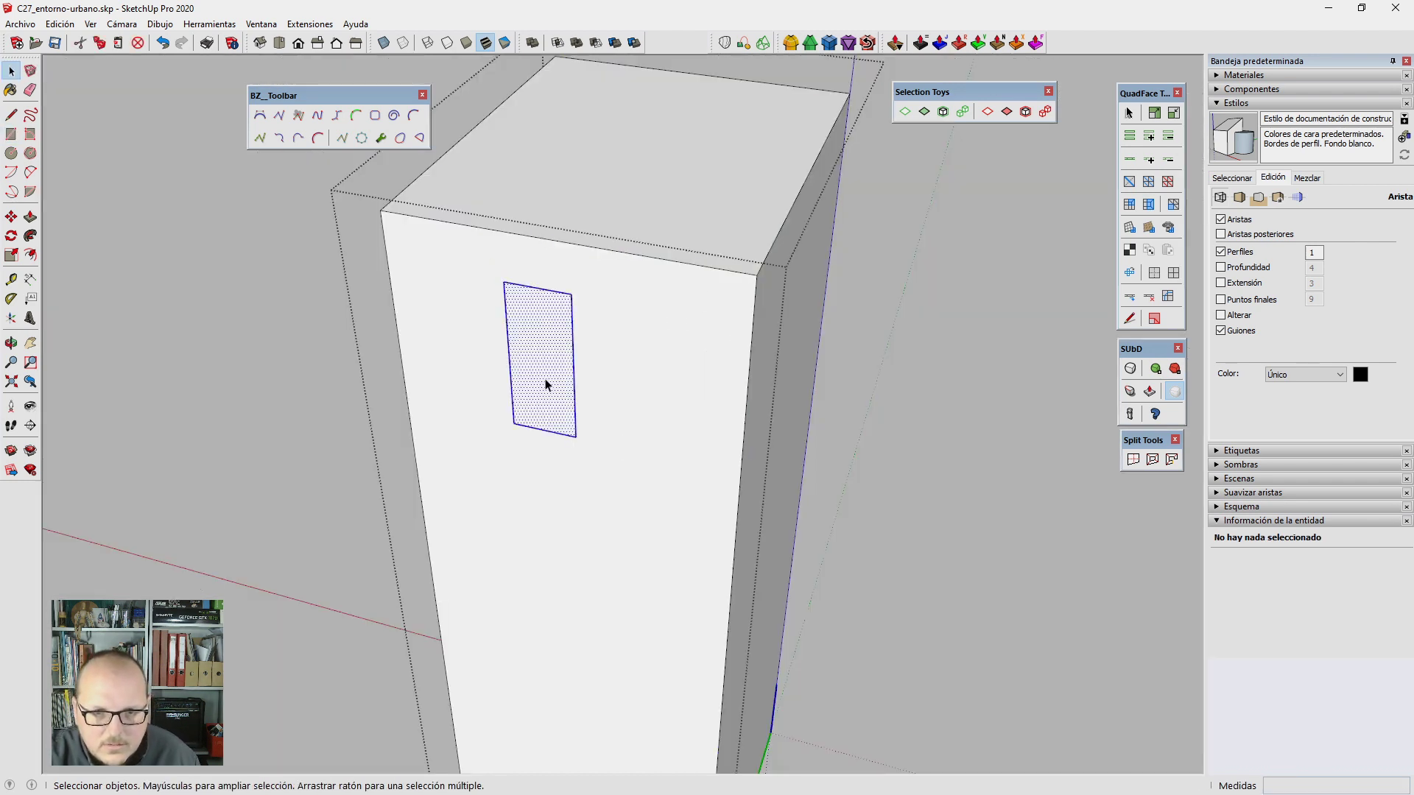
{"action": "key", "text": "s"}
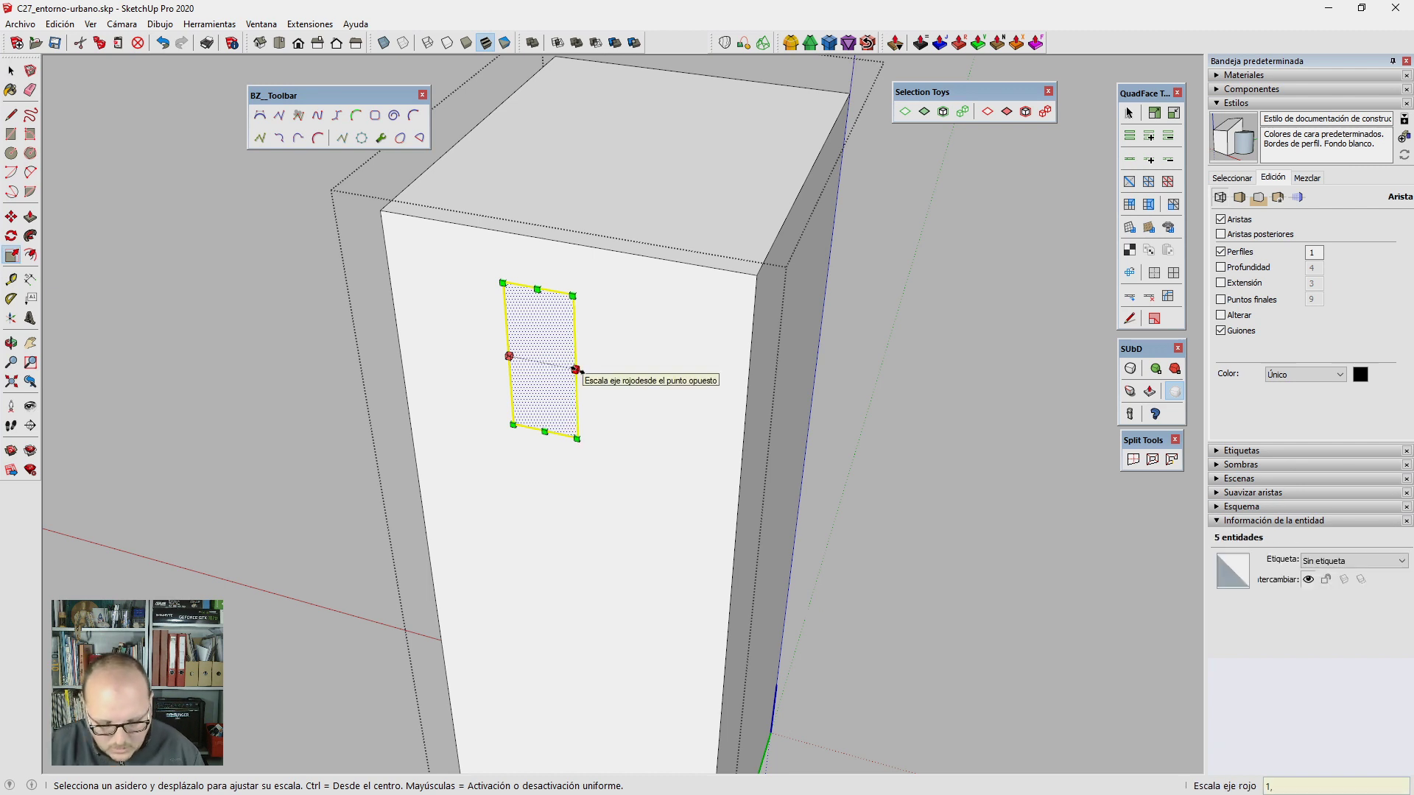
{"action": "left_click_drag", "start_coordinate": [575, 369], "coordinate": [543, 365]}
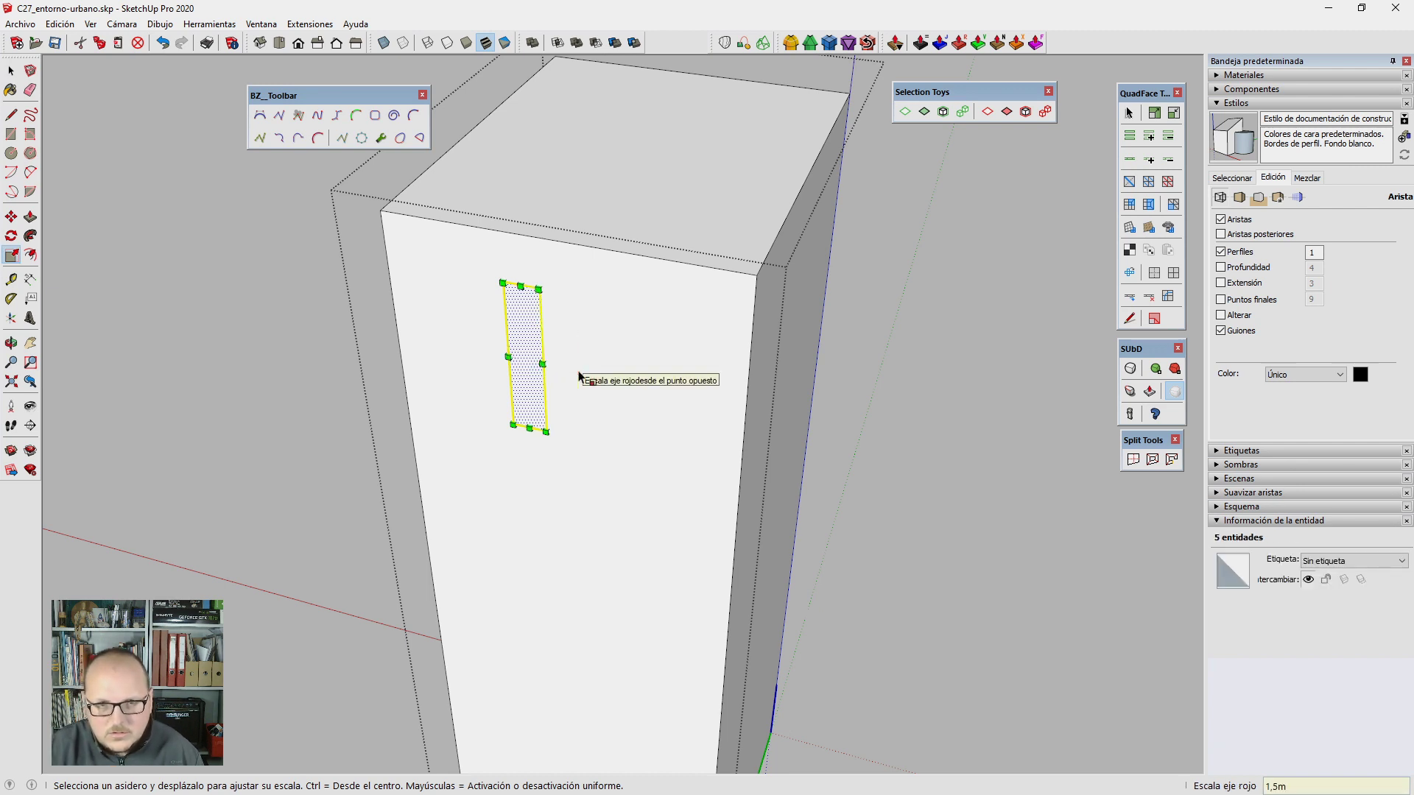
{"action": "left_click_drag", "start_coordinate": [530, 428], "coordinate": [531, 434]}
{"action": "type", "text": "3m"}
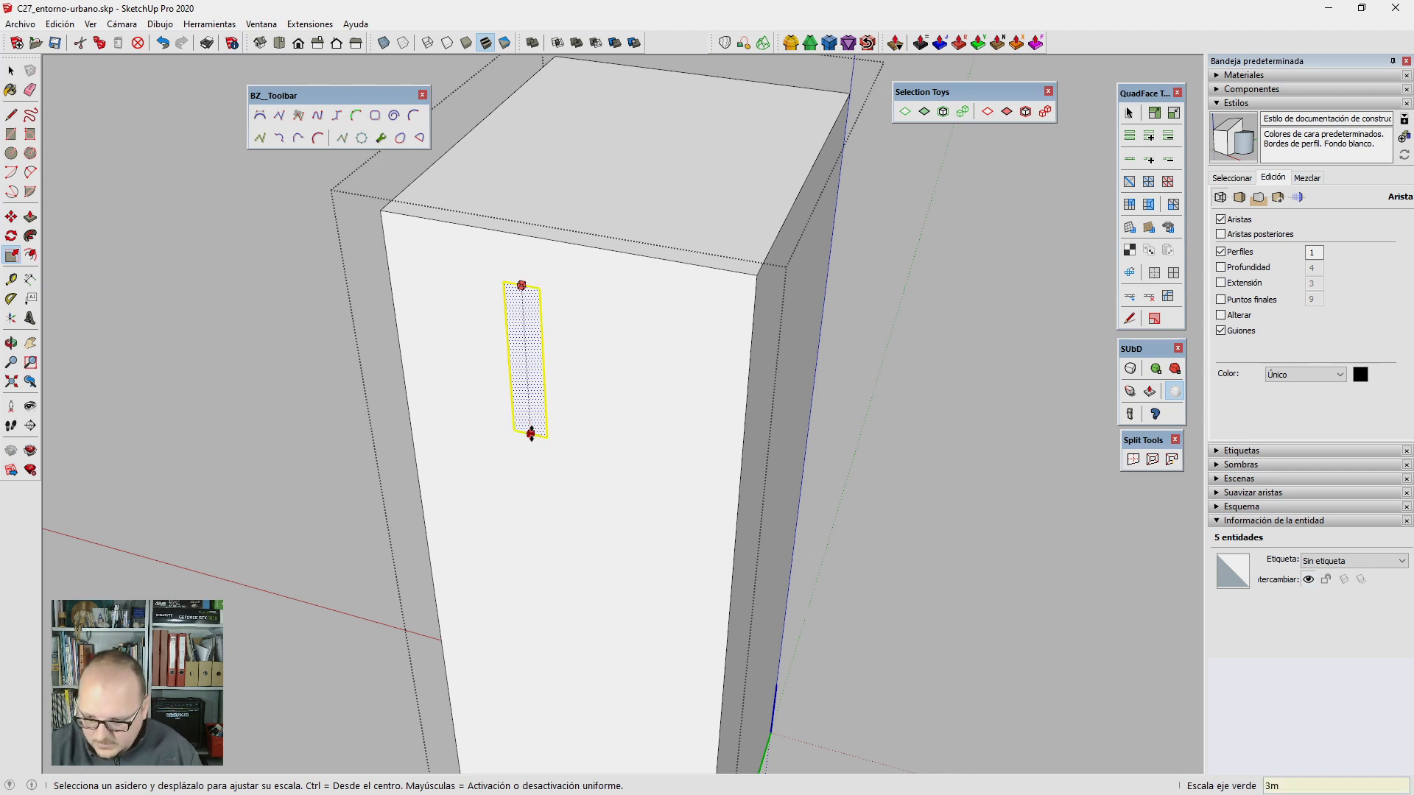
{"action": "key", "text": "Return"}
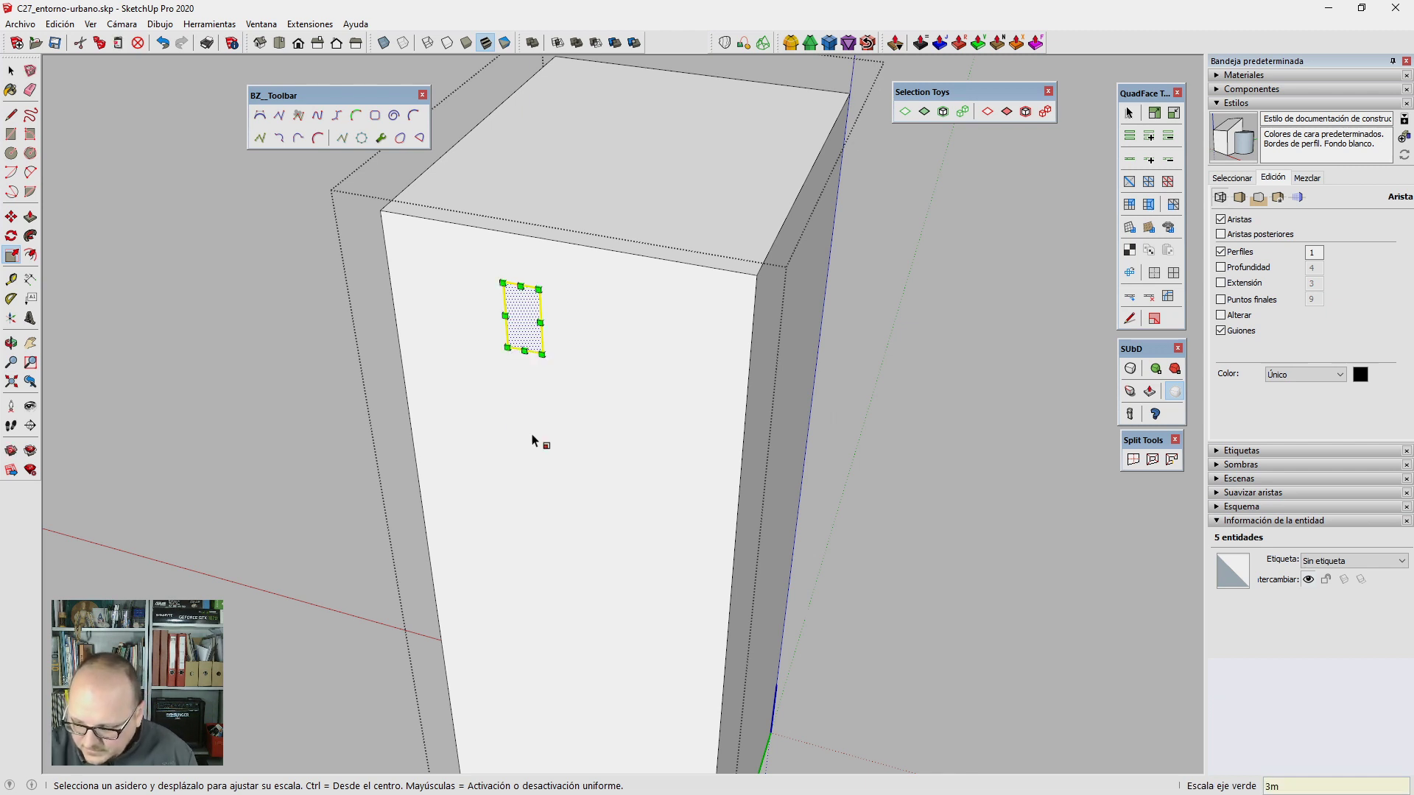
Step: Orbit closer to the rectangle and begin recessing its face into the wall
{"action": "key", "text": "space"}
{"action": "mouse_move", "coordinate": [530, 439]}
{"action": "middle_mouse_down"}
{"action": "mouse_move", "coordinate": [588, 439]}
{"action": "mouse_move", "coordinate": [553, 379]}
{"action": "mouse_move", "coordinate": [568, 348]}
{"action": "middle_mouse_up"}
{"action": "scroll", "coordinate": [564, 348], "scroll_direction": "up", "scroll_amount": 3}
{"action": "key", "text": "l"}
{"action": "left_click", "coordinate": [546, 372]}
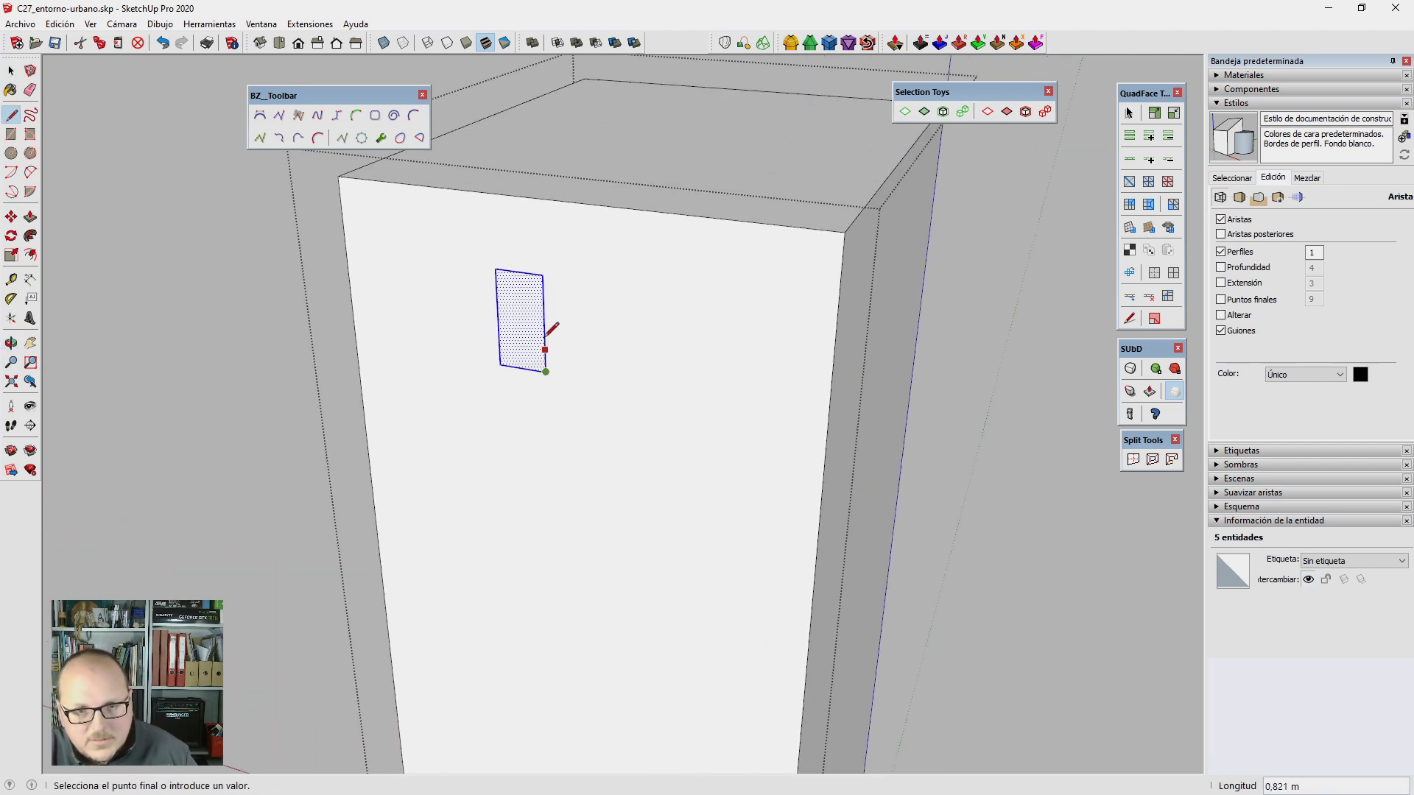
{"action": "key", "text": "space"}
{"action": "mouse_move", "coordinate": [550, 272]}
{"action": "middle_mouse_down"}
{"action": "mouse_move", "coordinate": [550, 360]}
{"action": "mouse_move", "coordinate": [535, 305]}
{"action": "middle_mouse_up"}
{"action": "scroll", "coordinate": [535, 305], "scroll_direction": "up", "scroll_amount": 2}
{"action": "mouse_move", "coordinate": [574, 350]}
{"action": "middle_mouse_down"}
{"action": "mouse_move", "coordinate": [925, 243]}
{"action": "mouse_move", "coordinate": [562, 347]}
{"action": "mouse_move", "coordinate": [461, 489]}
{"action": "mouse_move", "coordinate": [483, 350]}
{"action": "middle_mouse_up"}
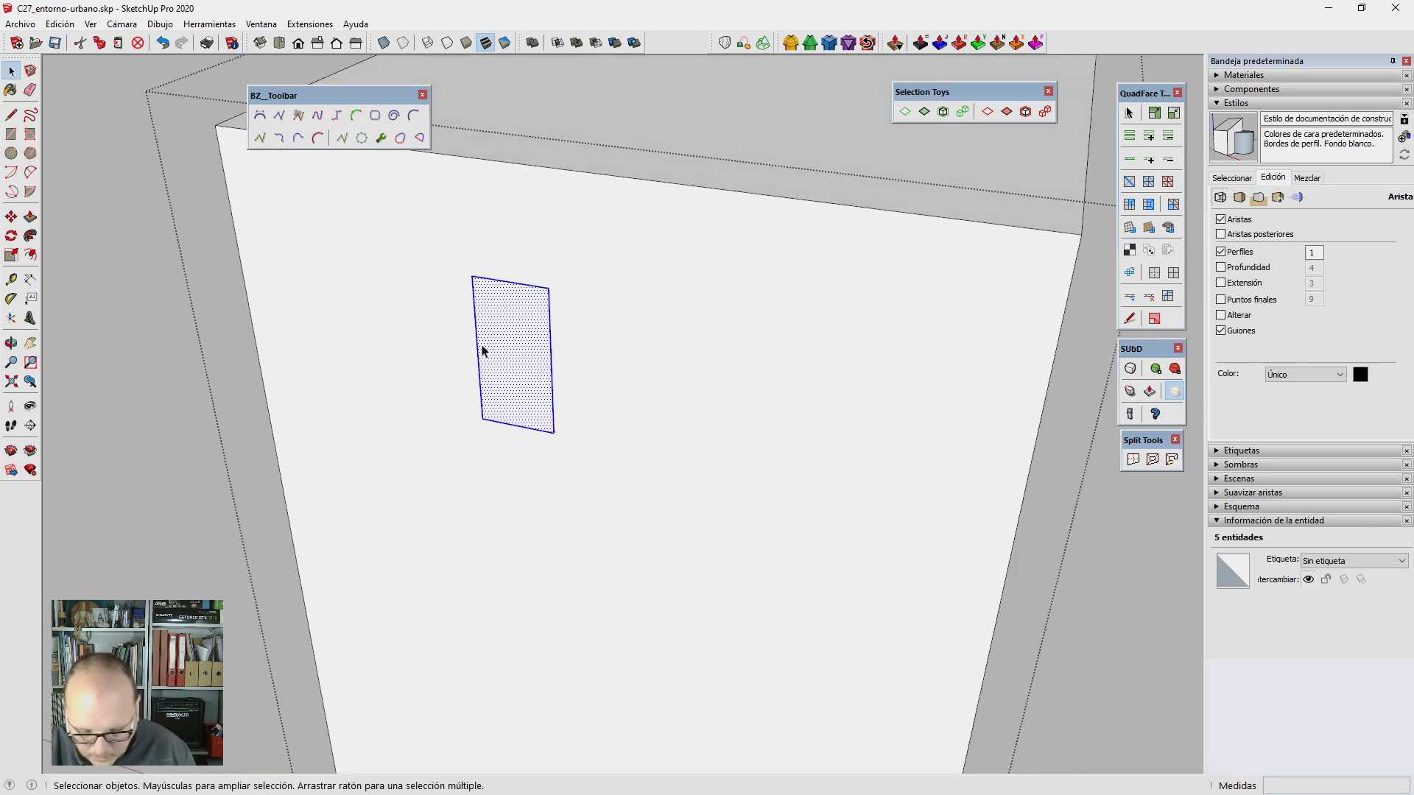
{"action": "key", "text": "p"}
{"action": "left_click", "coordinate": [492, 382]}
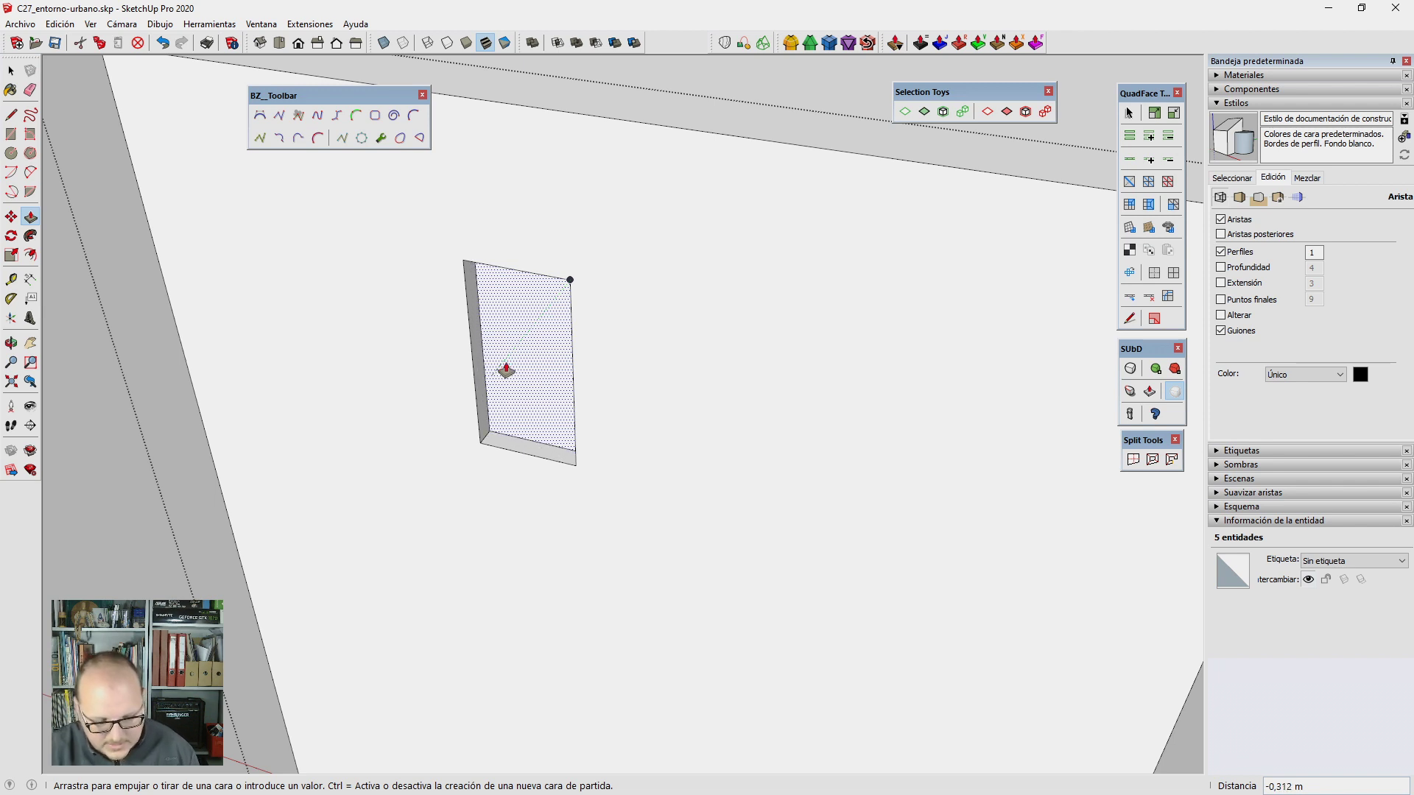
Step: Undo the 20 cm recess and copy the rectangle's left edge 5 cm inward
{"action": "key", "text": "Return"}
{"action": "key", "text": "space"}
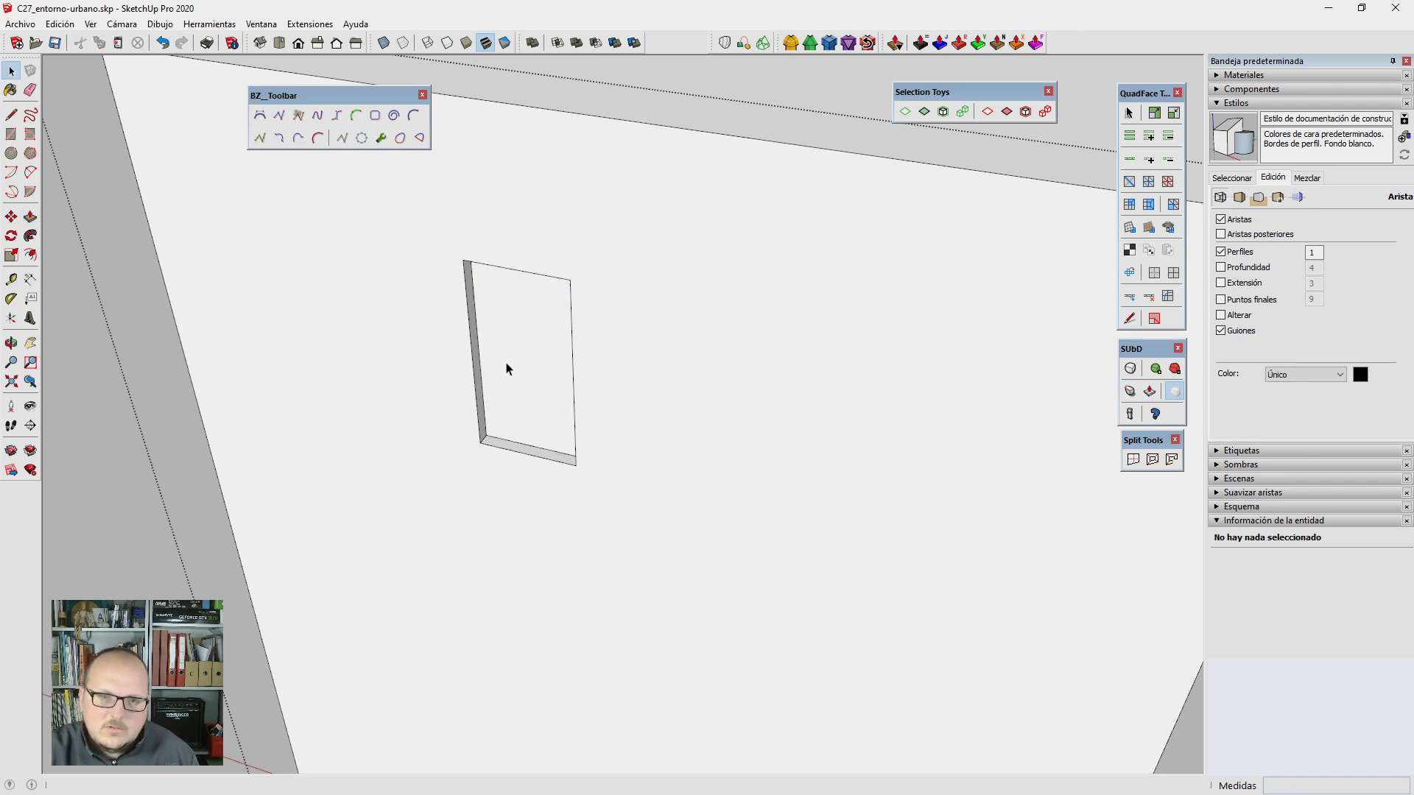
{"action": "key", "text": "ctrl+z"}
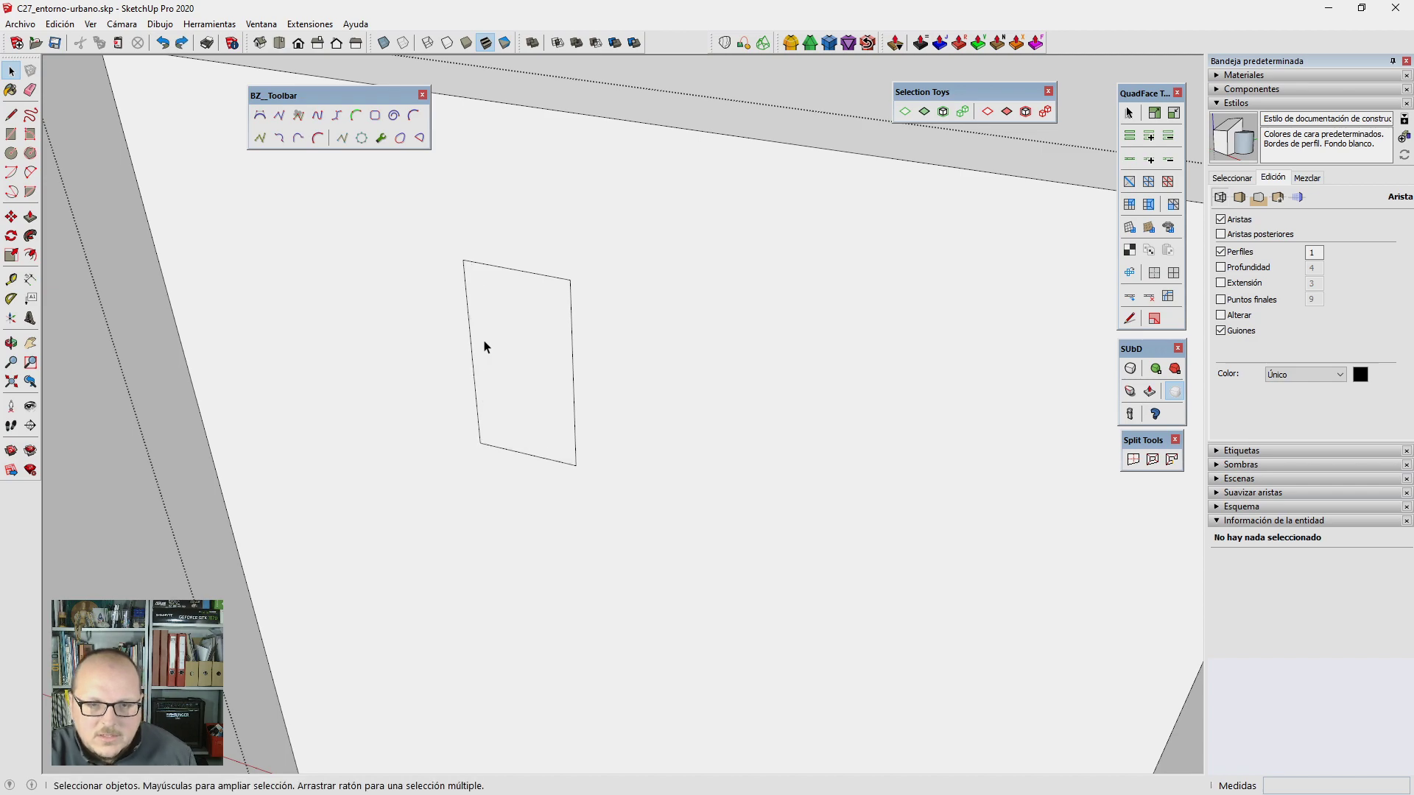
{"action": "left_click", "coordinate": [465, 343]}
{"action": "key", "text": "m"}
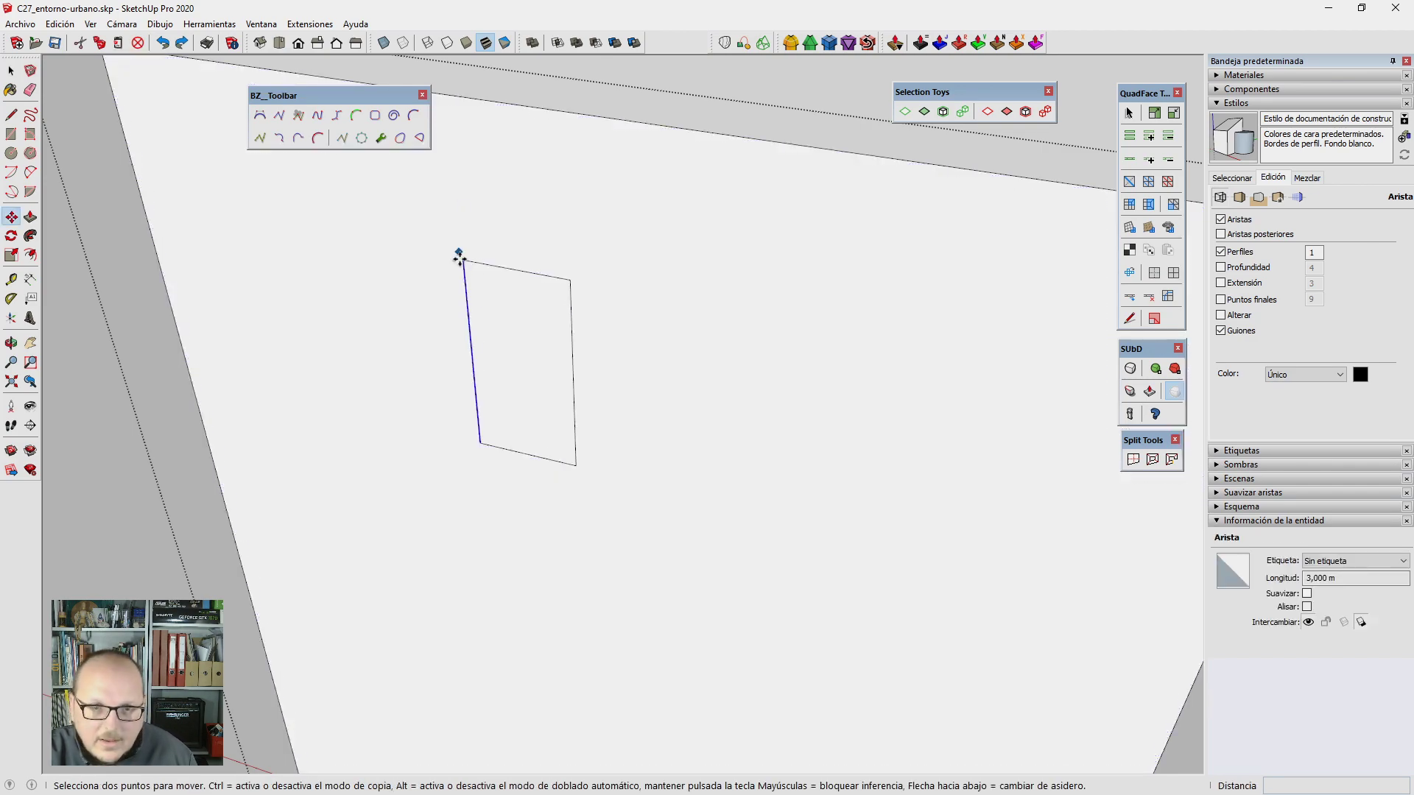
{"action": "key", "text": "ctrl"}
{"action": "left_click", "coordinate": [461, 260]}
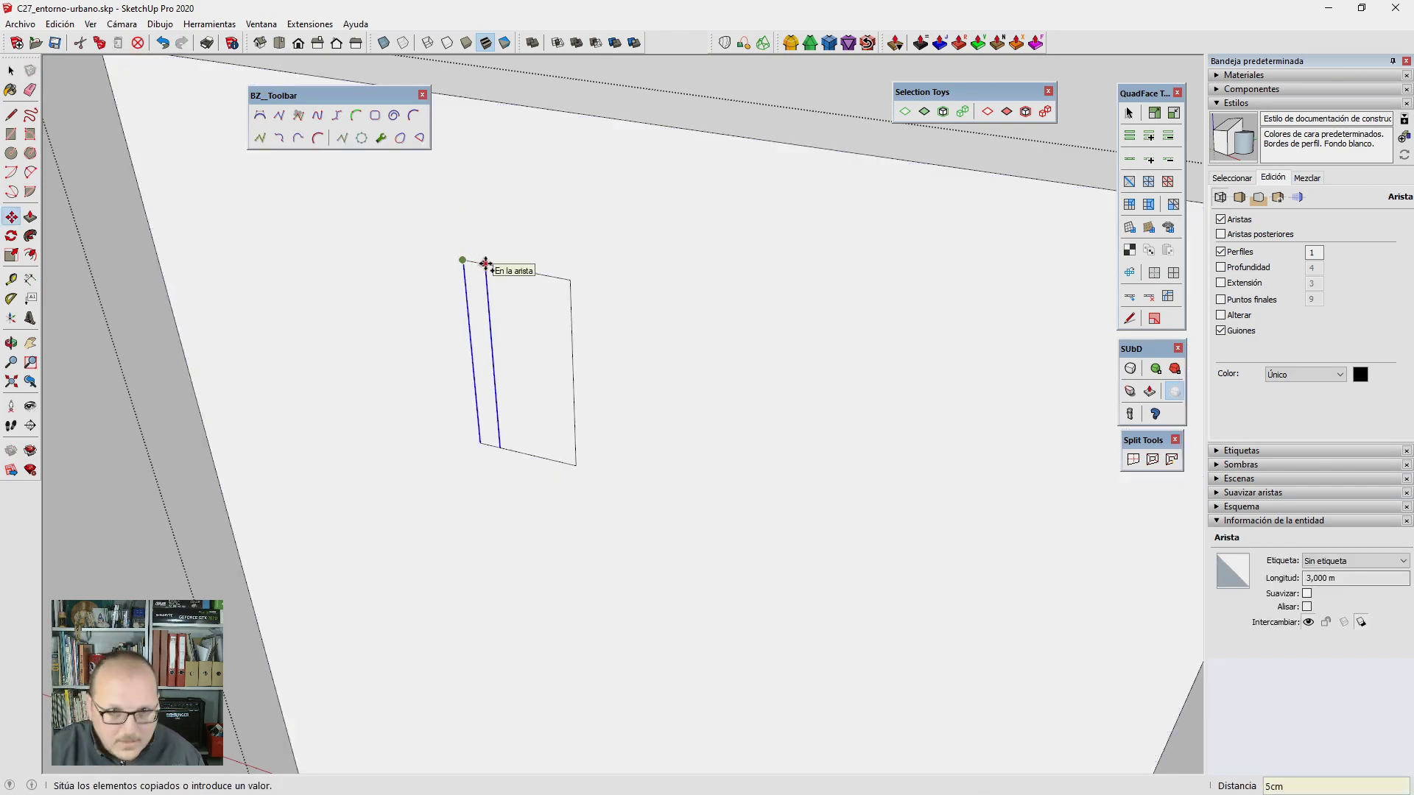
{"action": "key", "text": "Return"}
{"action": "key", "text": "space"}
Step: Copy the left edge again, 10 cm from the original
{"action": "middle_click_drag", "start_coordinate": [484, 266], "coordinate": [416, 313]}
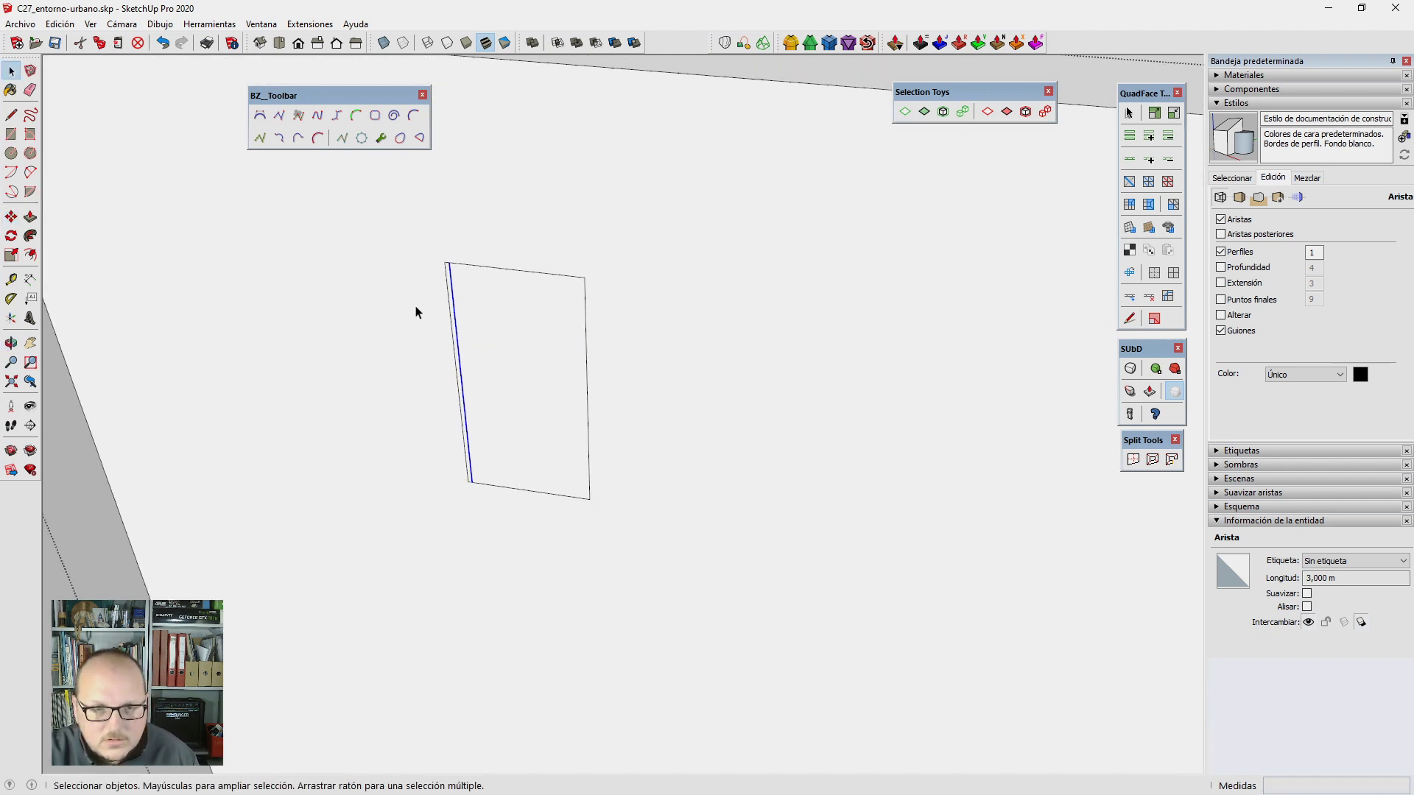
{"action": "scroll", "coordinate": [415, 312], "scroll_direction": "up", "scroll_amount": 1}
{"action": "key", "text": "m"}
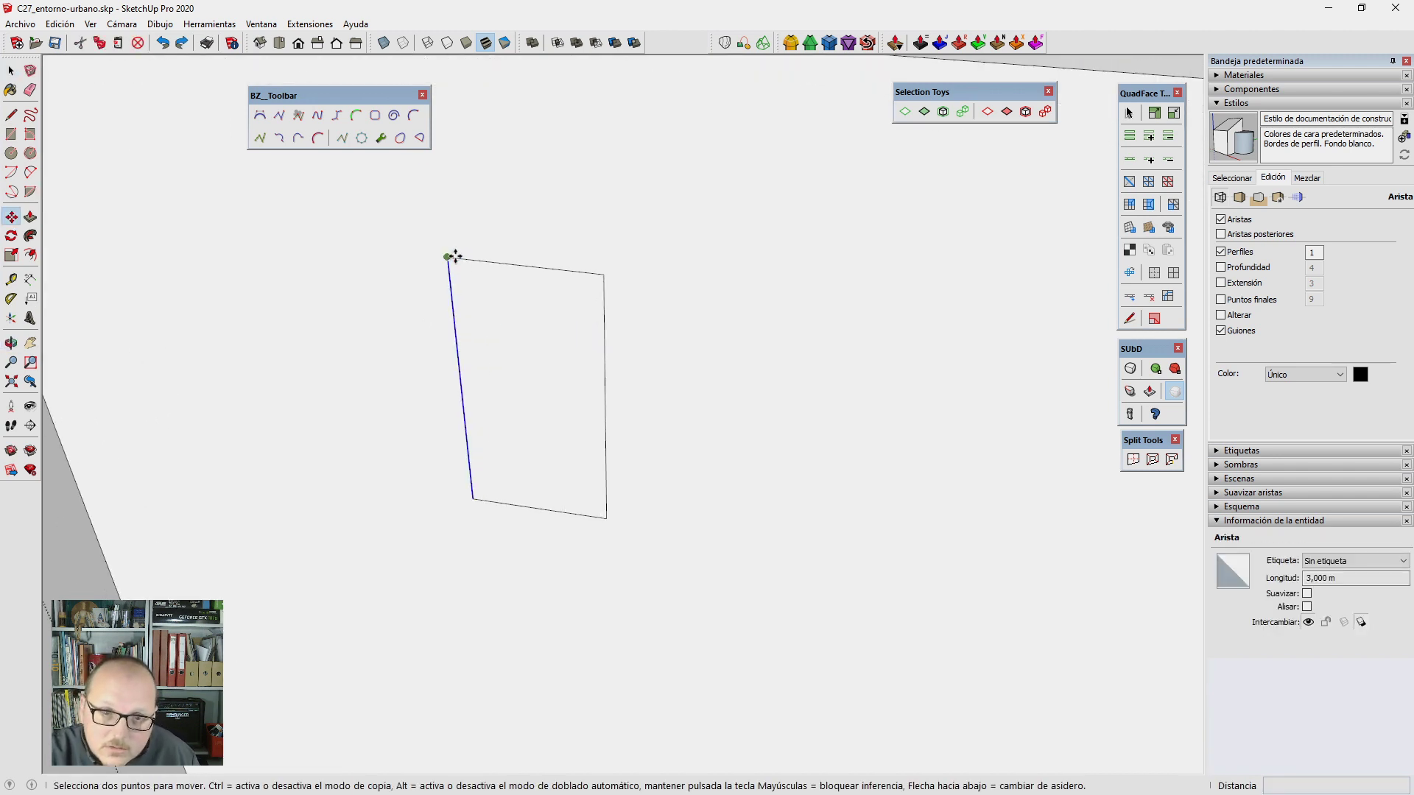
{"action": "key", "text": "ctrl"}
{"action": "left_click", "coordinate": [454, 256]}
{"action": "key", "text": "Return"}
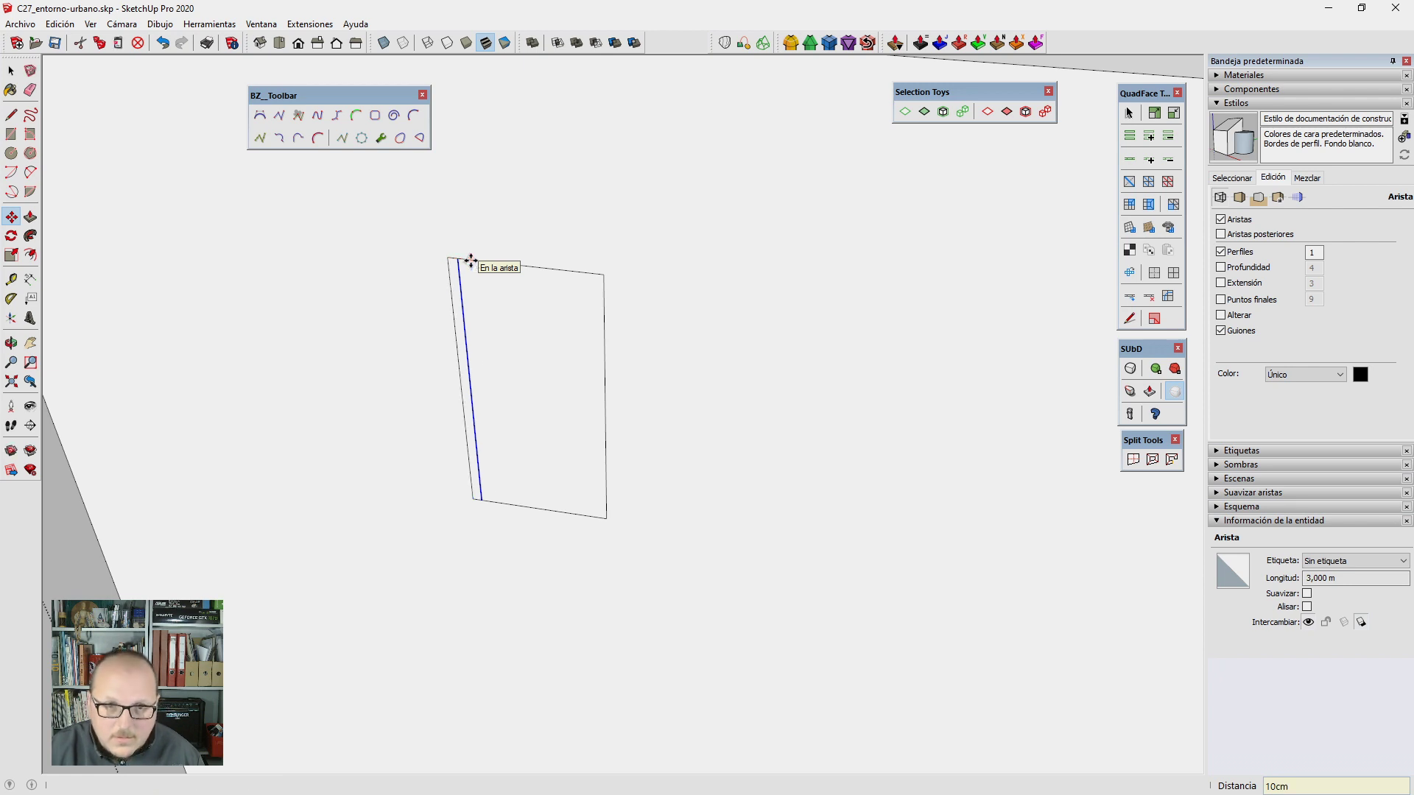
{"action": "key", "text": "space"}
Step: Offset the rectangle face 5 cm inward to form the frame border
{"action": "left_click", "coordinate": [606, 309]}
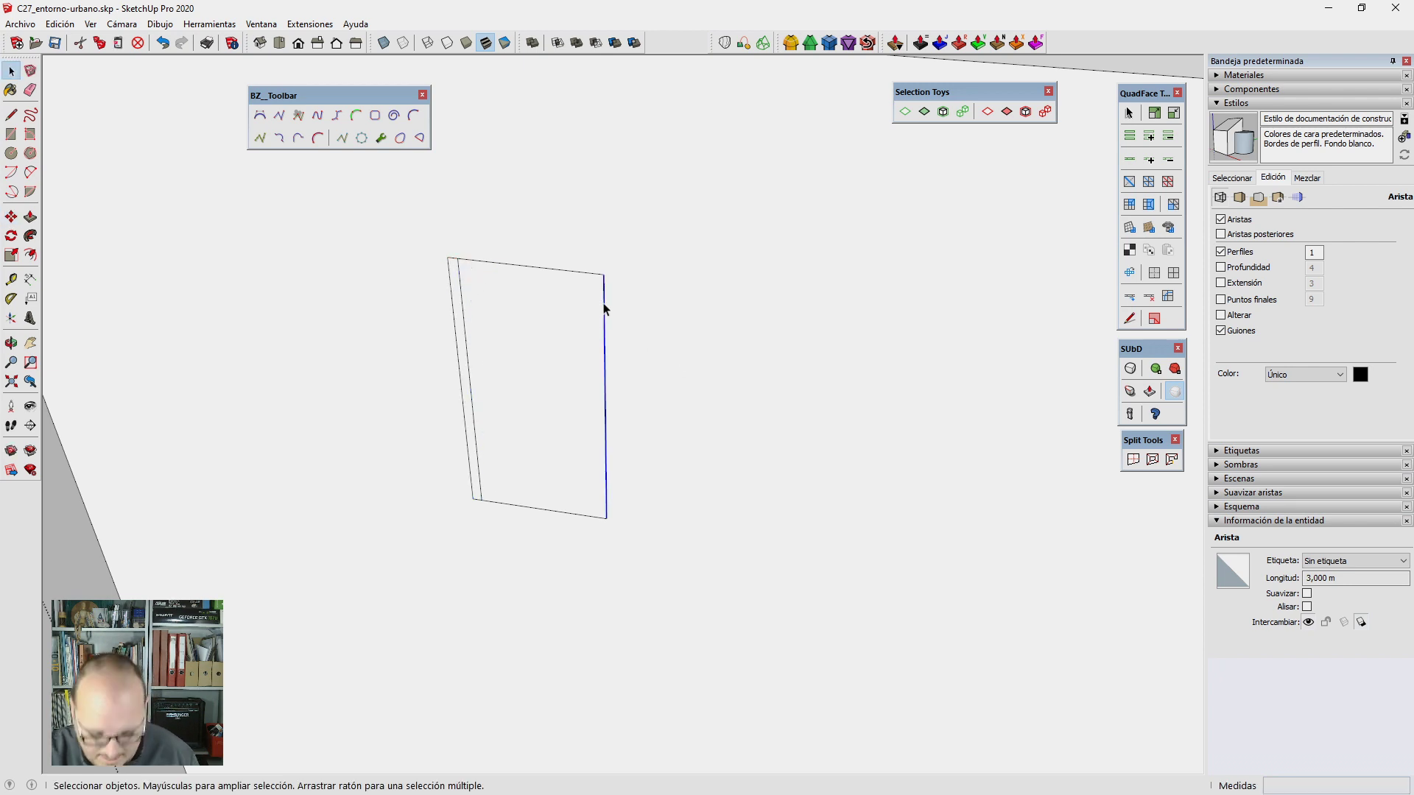
{"action": "left_click", "coordinate": [506, 295]}
{"action": "key", "text": "f"}
{"action": "left_click", "coordinate": [529, 268]}
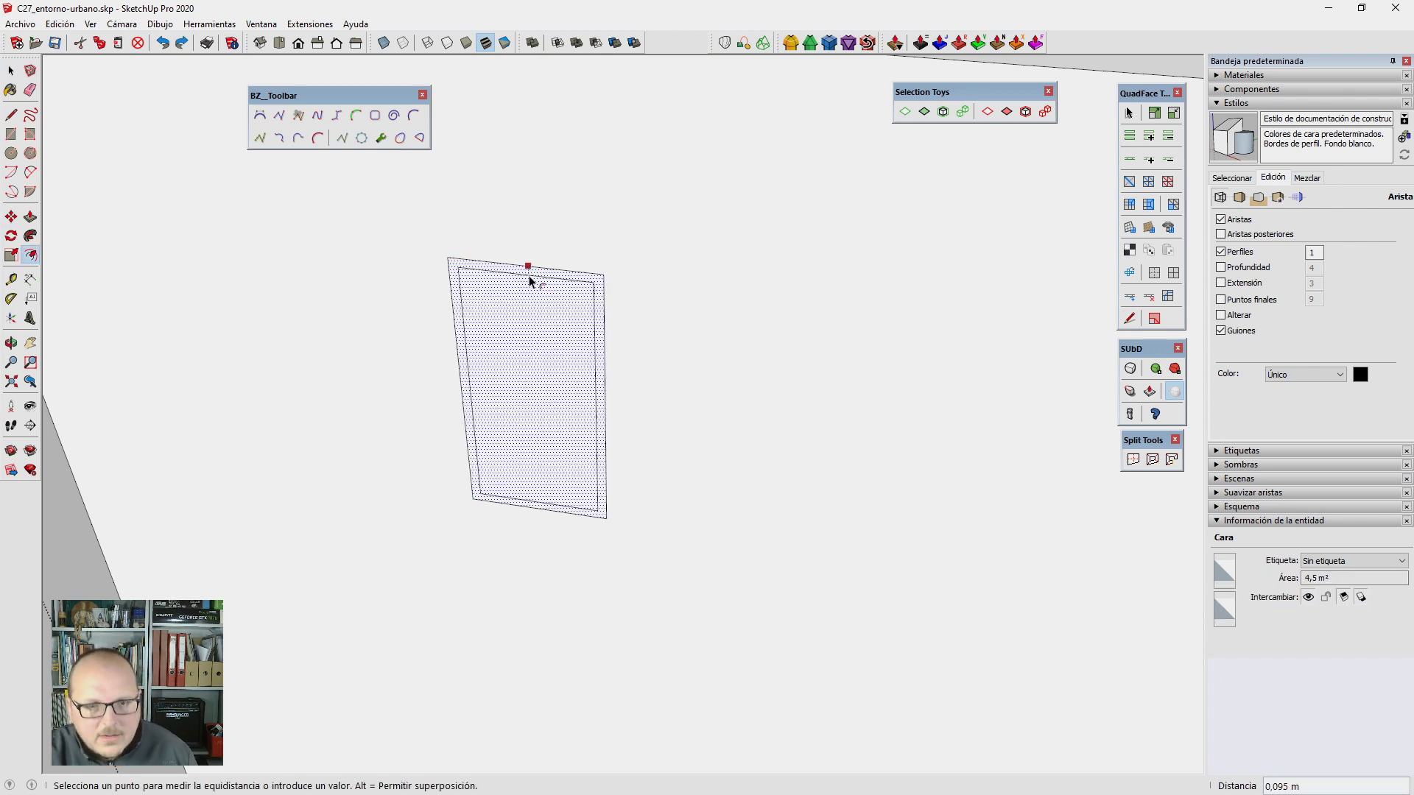
{"action": "type", "text": "m"}
{"action": "key", "text": "Return"}
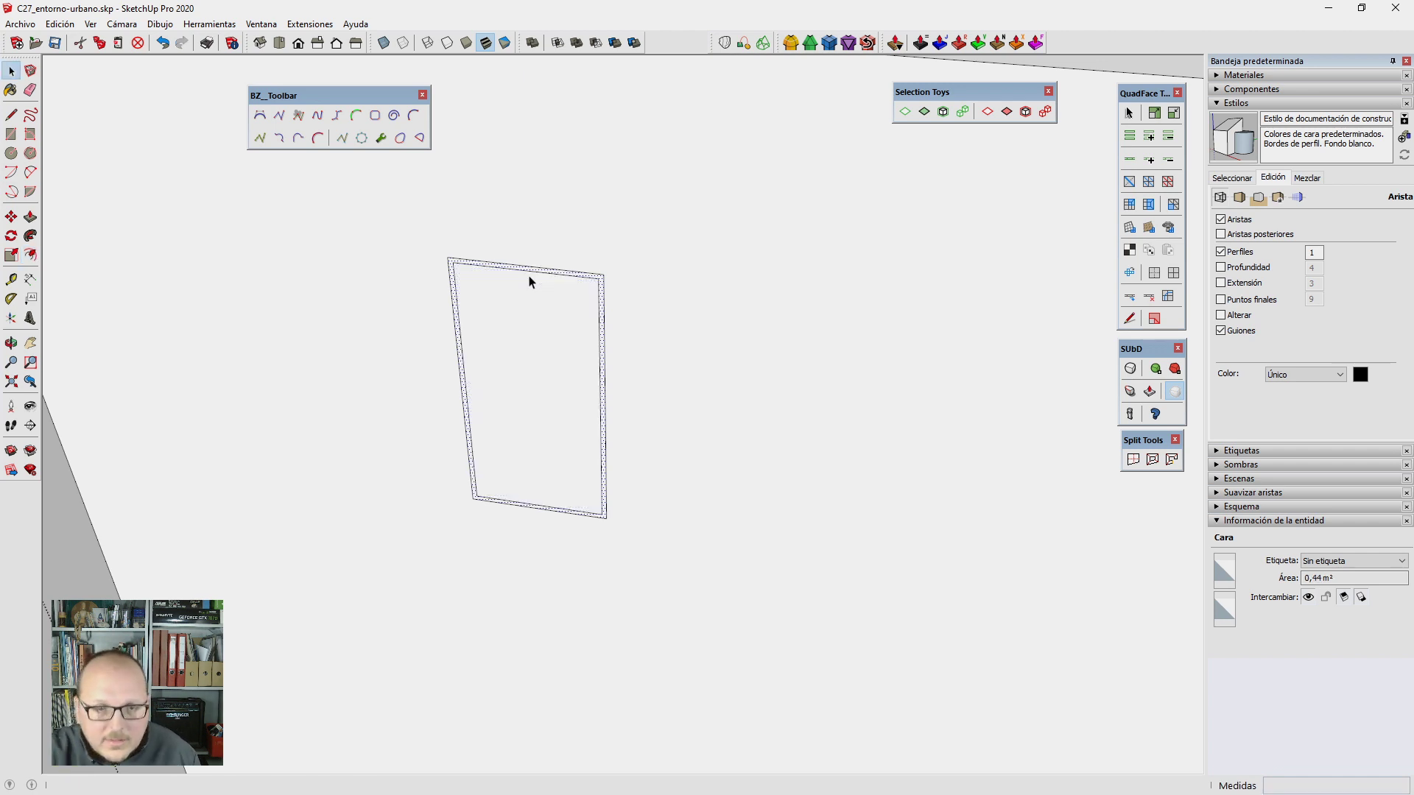
Step: Push the inner glass face back into the wall behind the frame
{"action": "middle_click_drag", "start_coordinate": [531, 278], "coordinate": [537, 372]}
{"action": "key", "text": "p"}
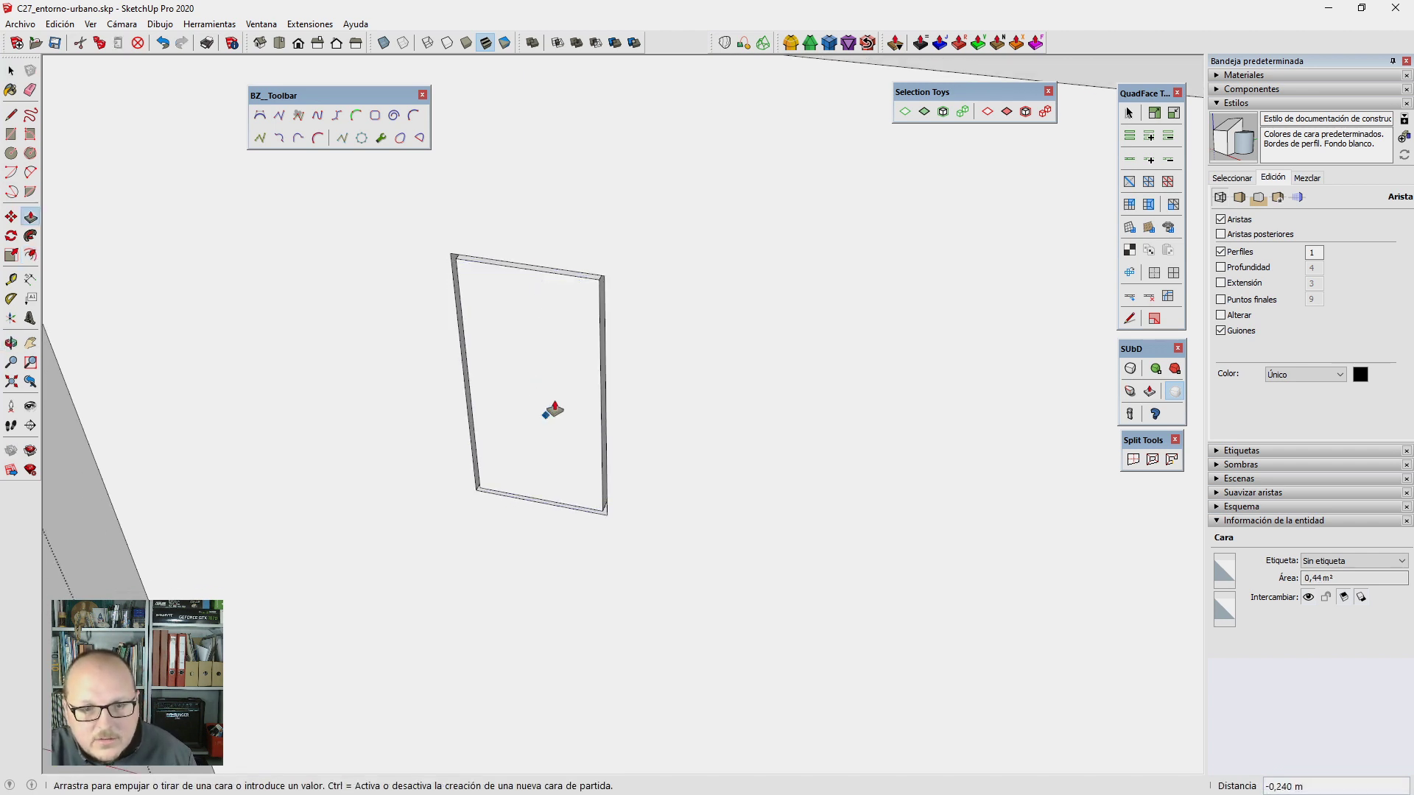
{"action": "left_click", "coordinate": [548, 418]}
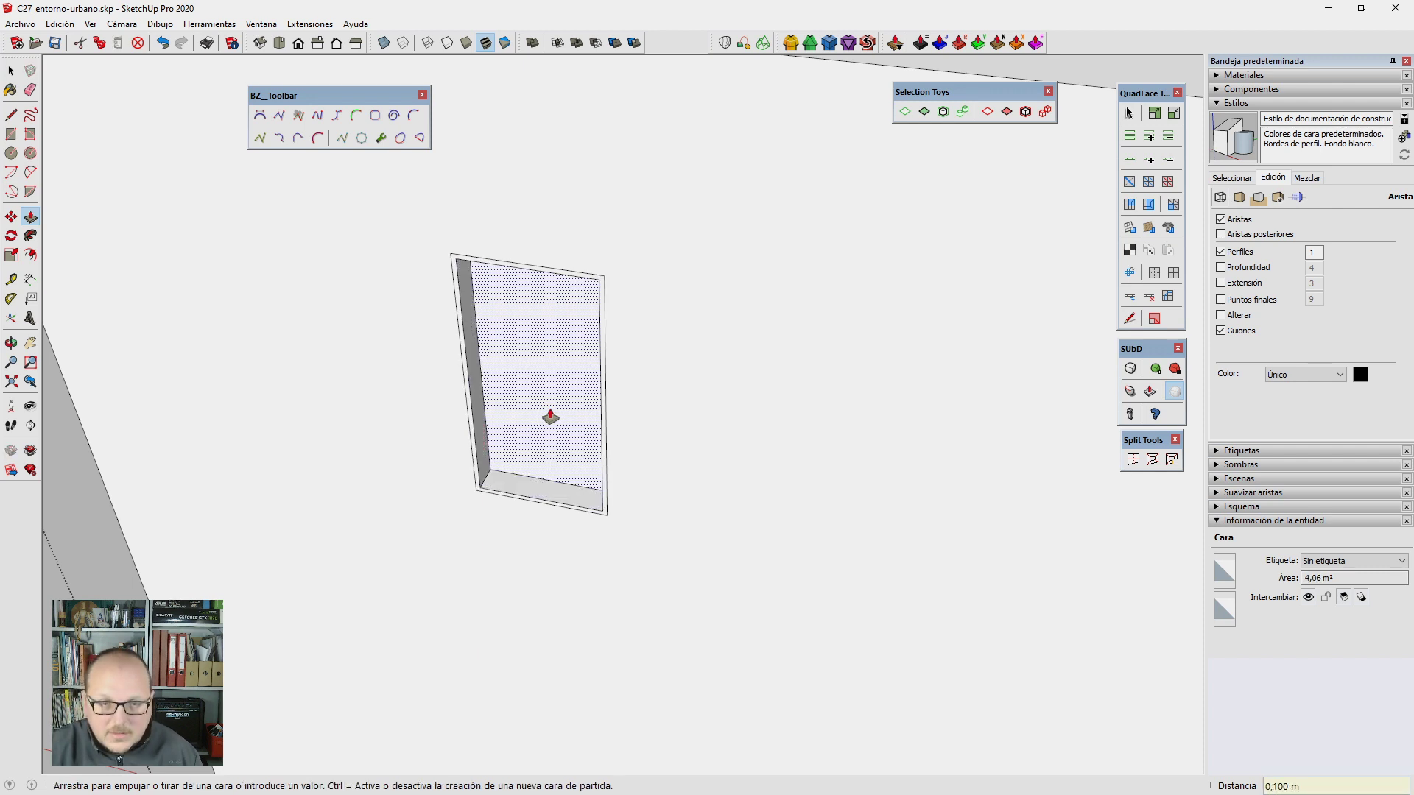
{"action": "left_click", "coordinate": [551, 417]}
{"action": "middle_click_drag", "start_coordinate": [551, 410], "coordinate": [473, 274]}
{"action": "key", "text": "space"}
Step: Make the selected window frame a component named V11 that cuts an opening
{"action": "left_click_drag", "start_coordinate": [454, 251], "coordinate": [671, 558]}
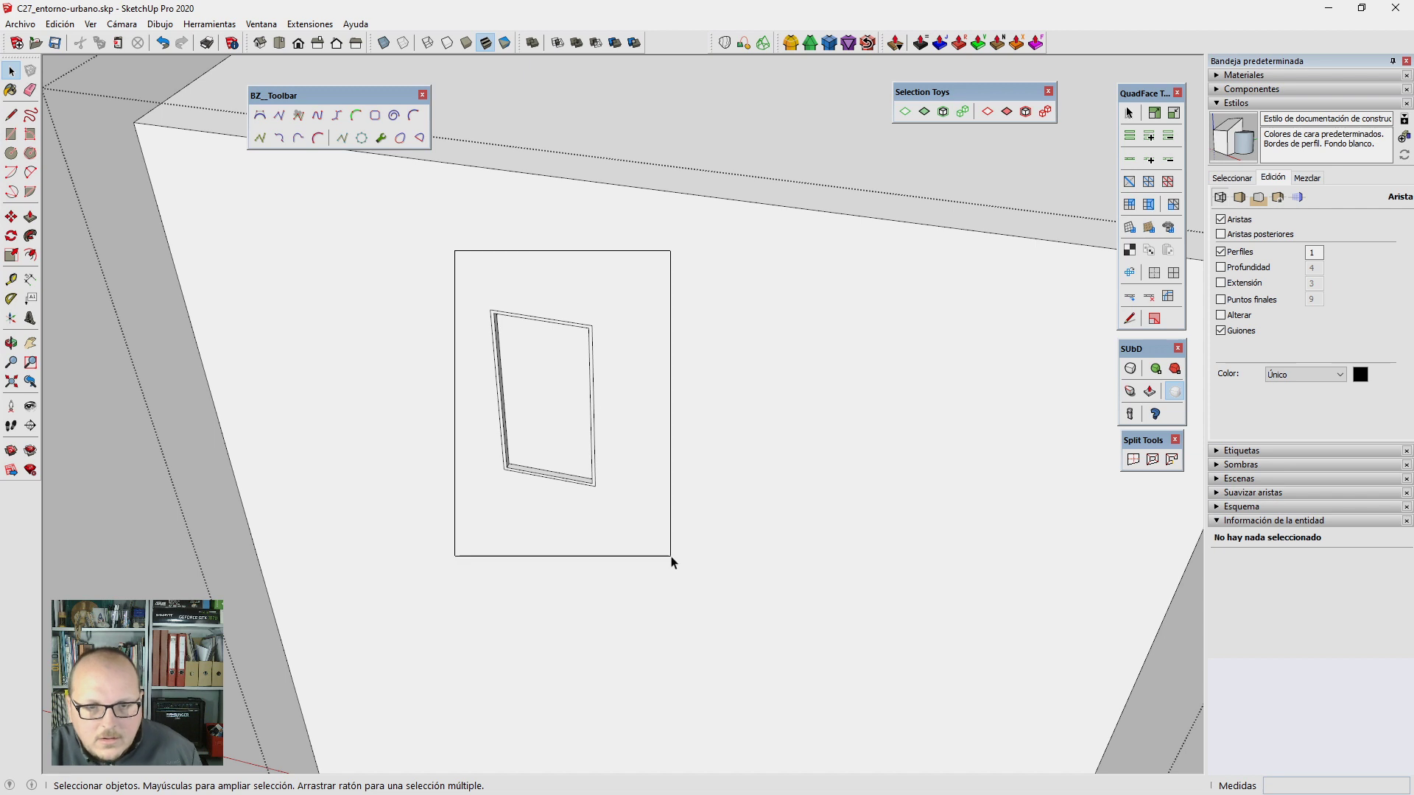
{"action": "middle_click_drag", "start_coordinate": [671, 556], "coordinate": [623, 552]}
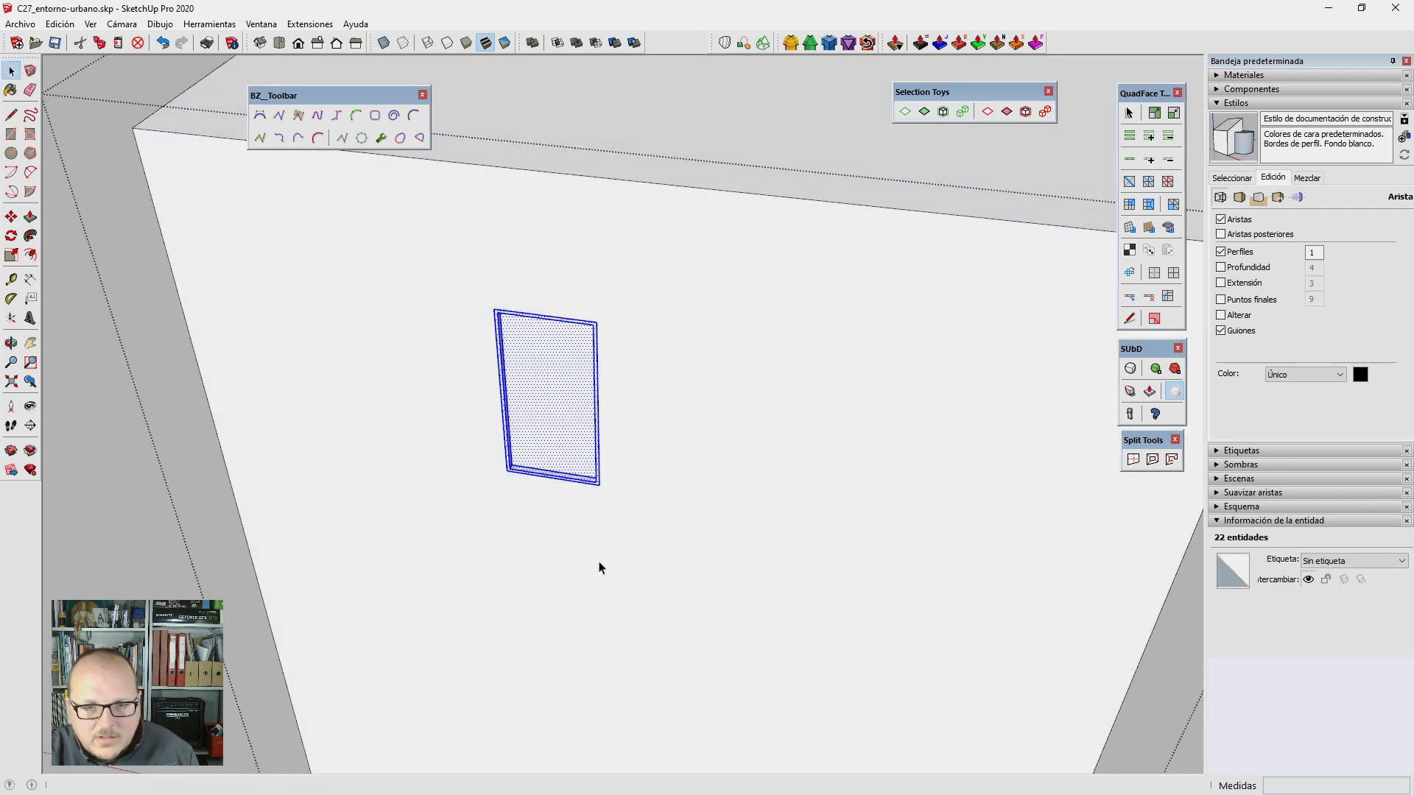
{"action": "key", "text": "g"}
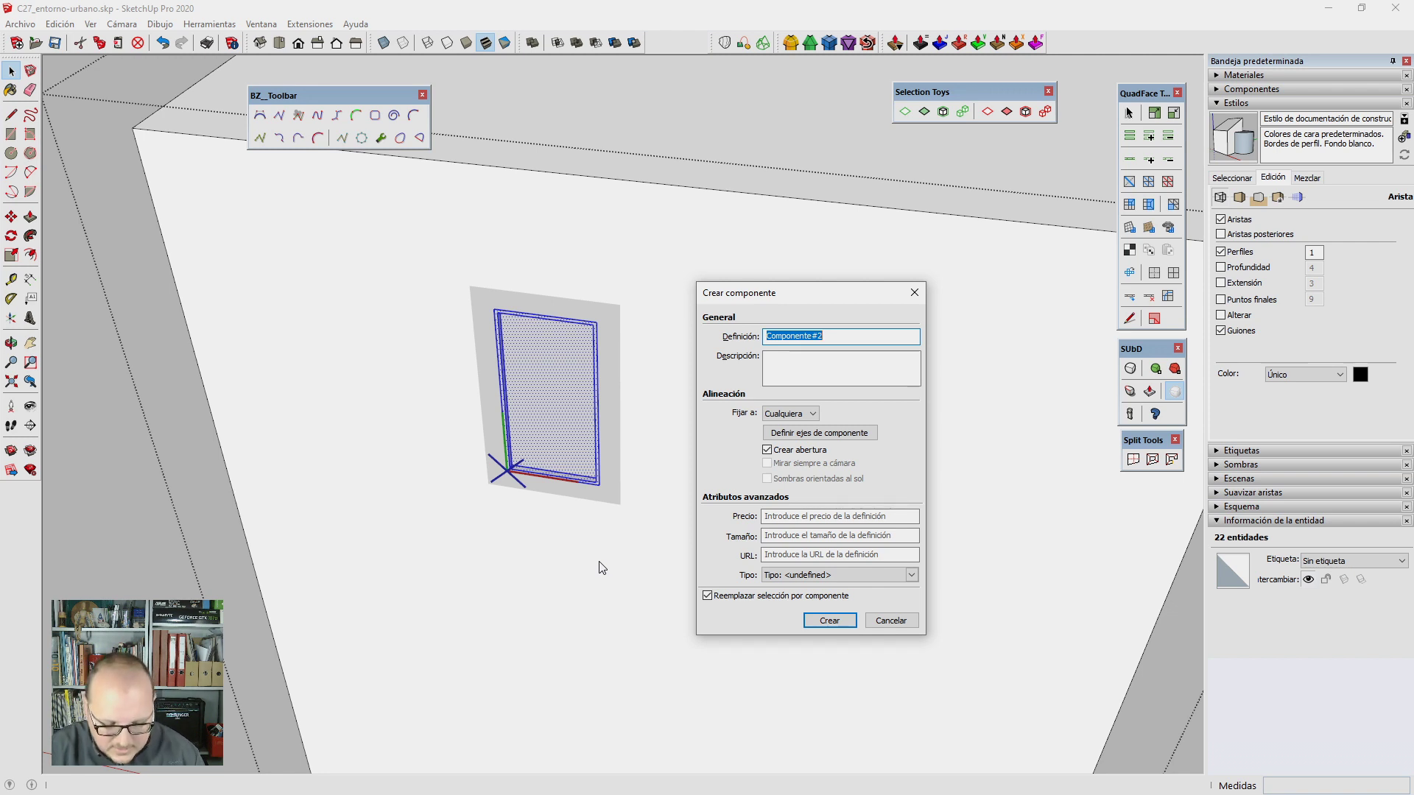
{"action": "type", "text": "V"}
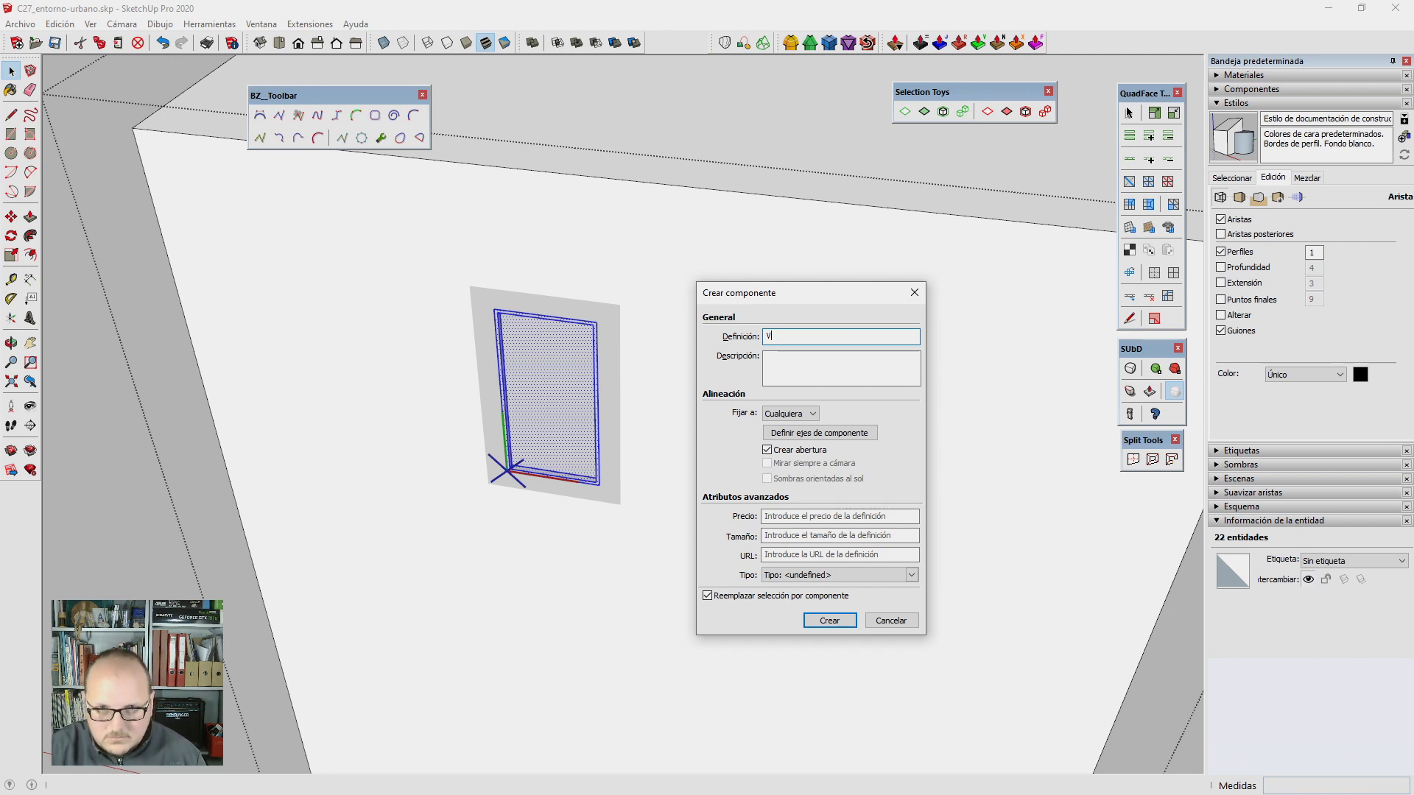
{"action": "type", "text": "1"}
{"action": "key", "text": "Return"}
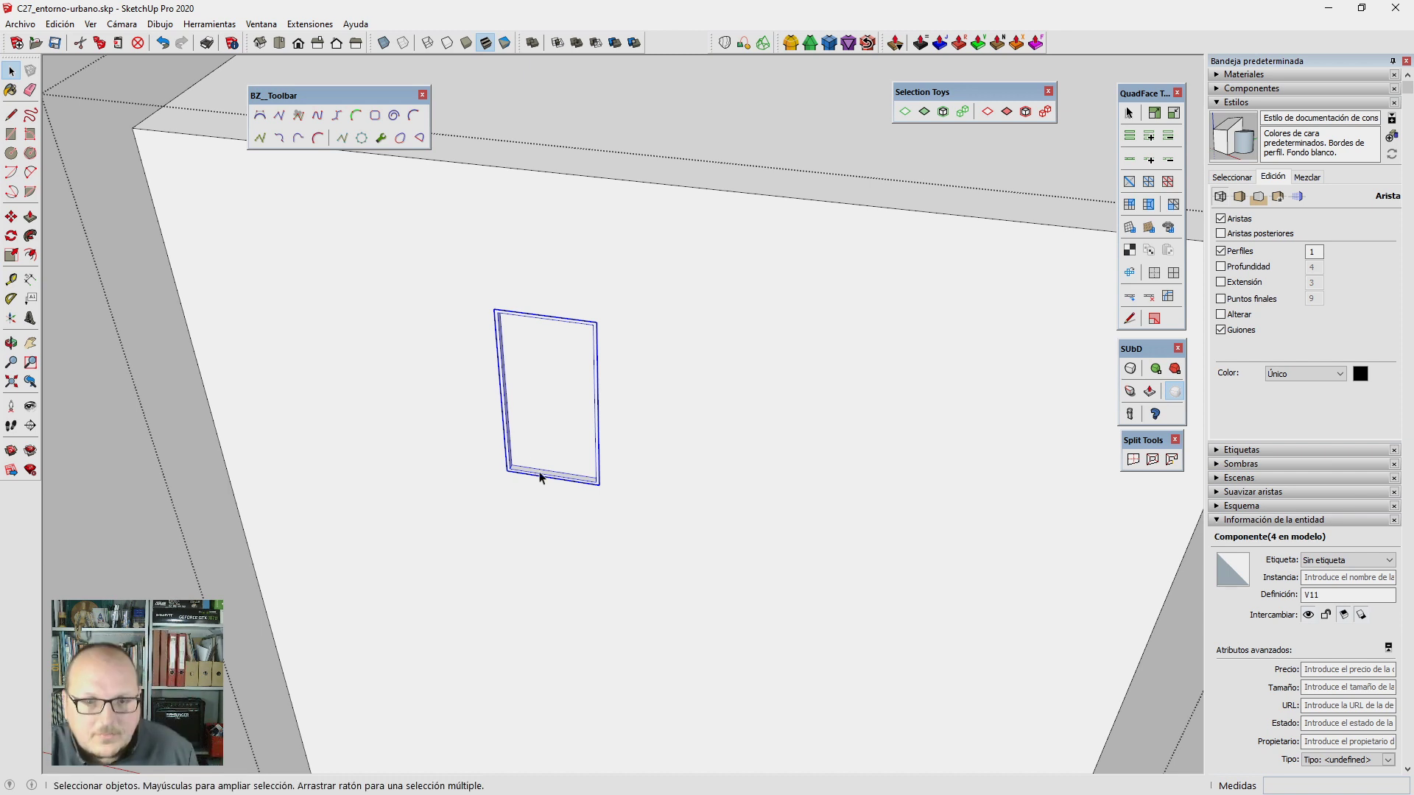
Step: Pick up the window component to move it, then cancel the move
{"action": "key", "text": "m"}
{"action": "scroll", "coordinate": [508, 313], "scroll_direction": "up", "scroll_amount": 2}
{"action": "left_click", "coordinate": [491, 304]}
{"action": "scroll", "coordinate": [337, 268], "scroll_direction": "down", "scroll_amount": 3}
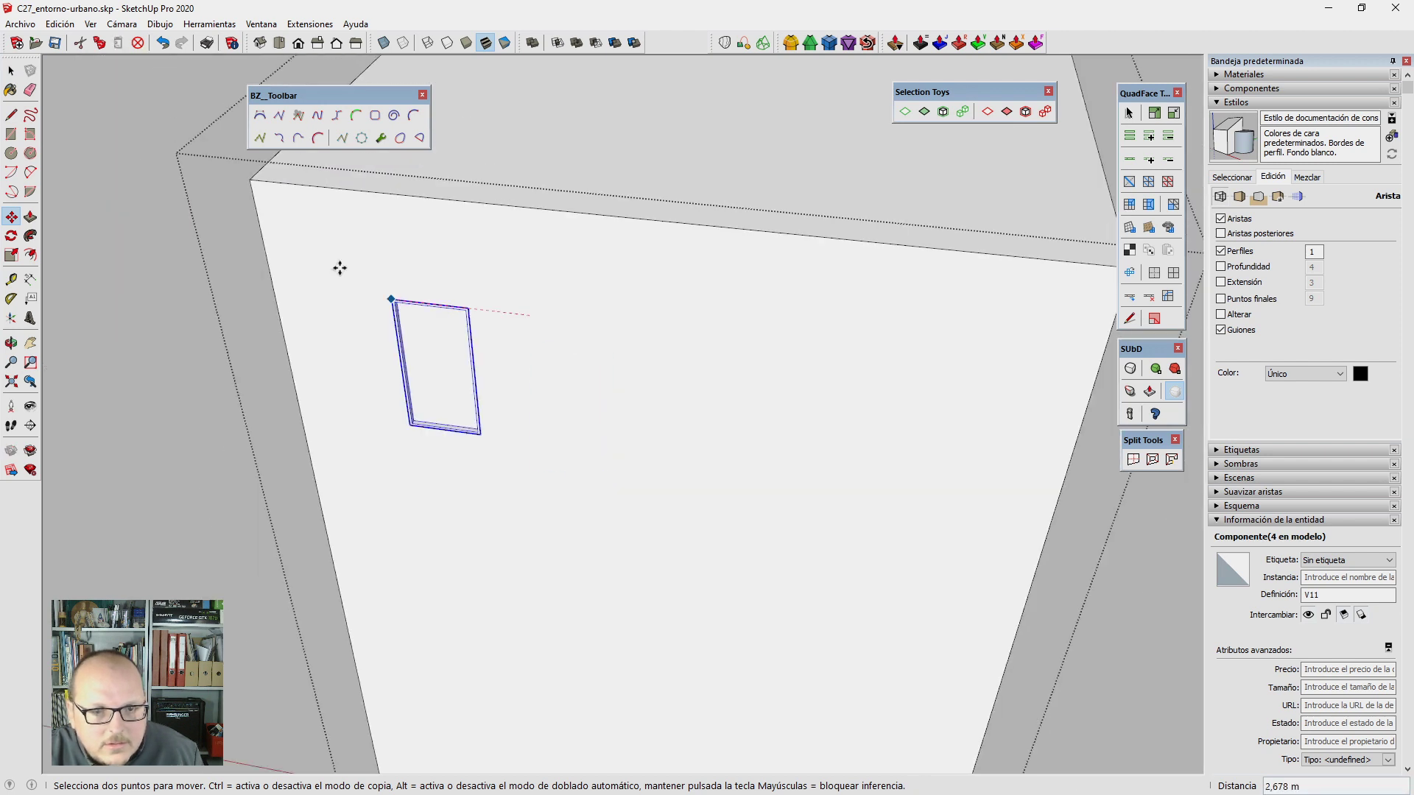
{"action": "scroll", "coordinate": [269, 157], "scroll_direction": "up", "scroll_amount": 2}
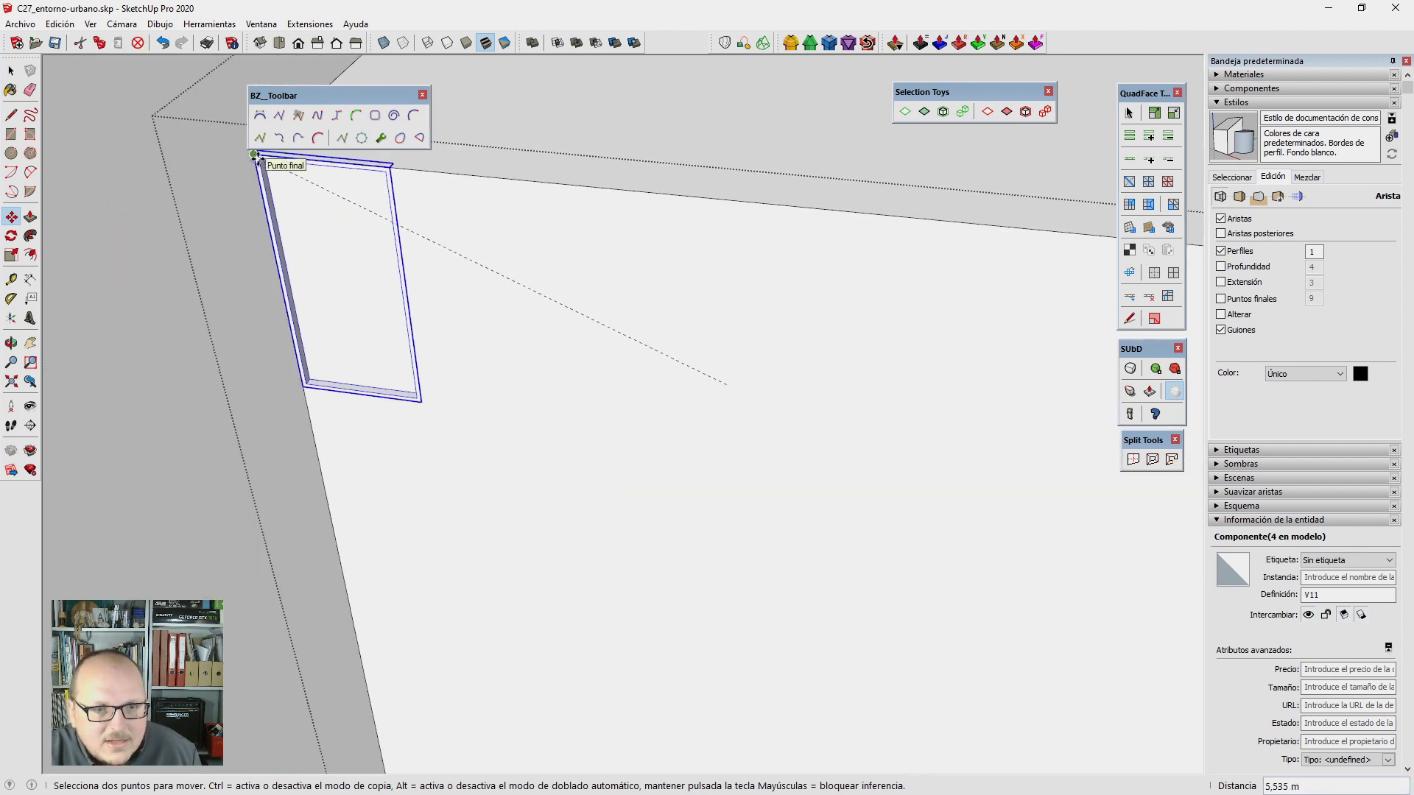
{"action": "key", "text": "Escape"}
{"action": "key", "text": "space"}
{"action": "scroll", "coordinate": [401, 272], "scroll_direction": "down", "scroll_amount": 3}
Step: Place guides 75 cm in from the tower face's left edge and inset from its right edge
{"action": "key", "text": "t"}
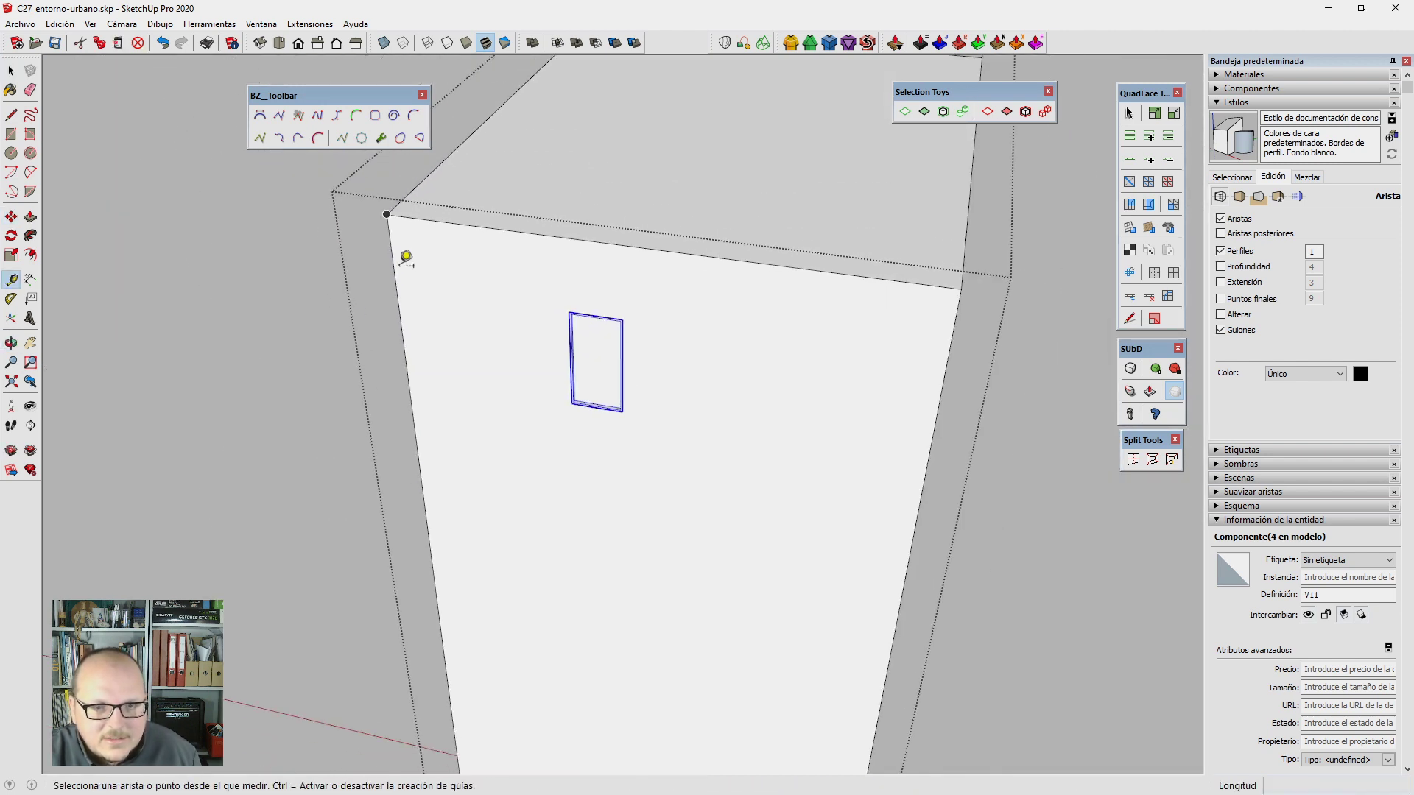
{"action": "left_click", "coordinate": [393, 267]}
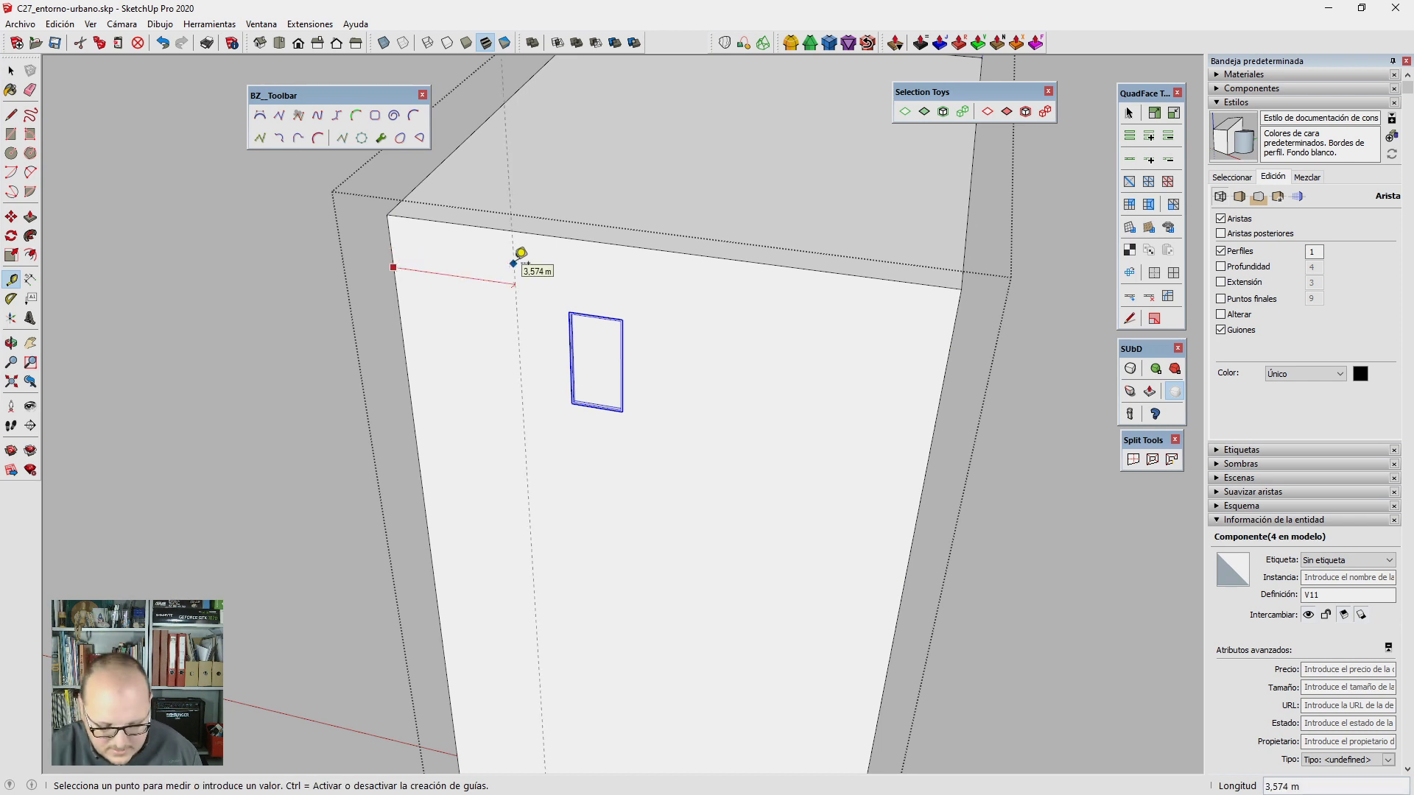
{"action": "type", "text": "cm"}
{"action": "key", "text": "Return"}
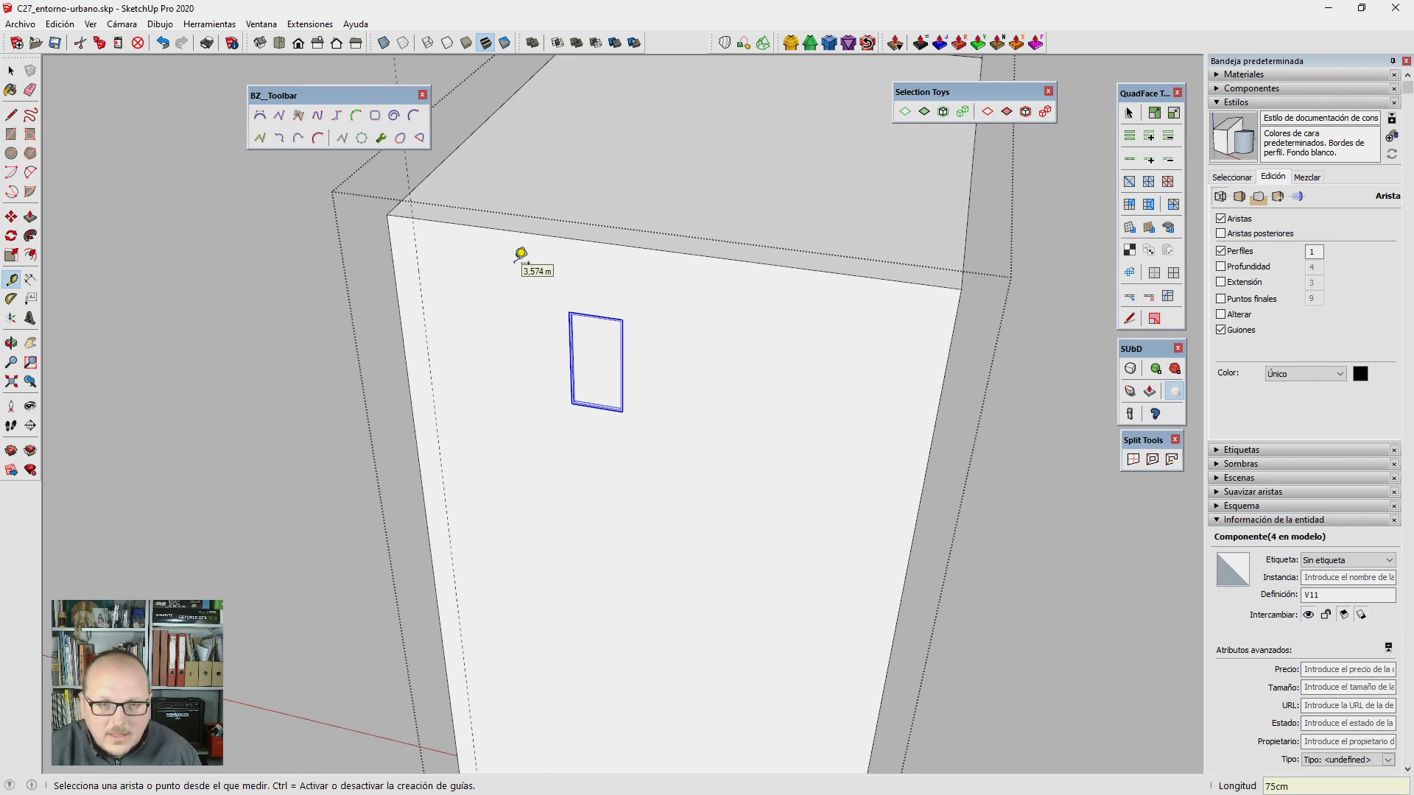
{"action": "left_click", "coordinate": [947, 365]}
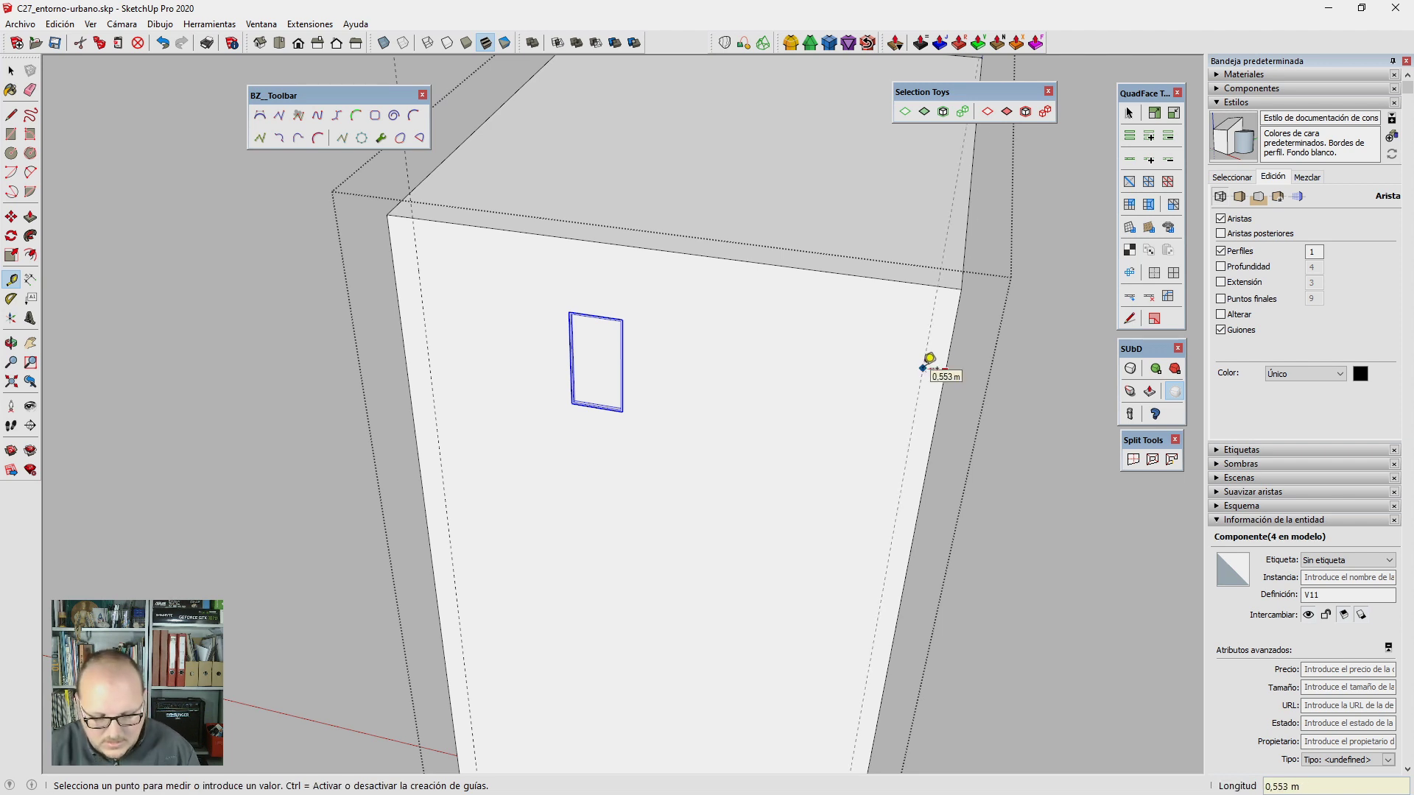
{"action": "left_click", "coordinate": [924, 366]}
{"action": "key", "text": "space"}
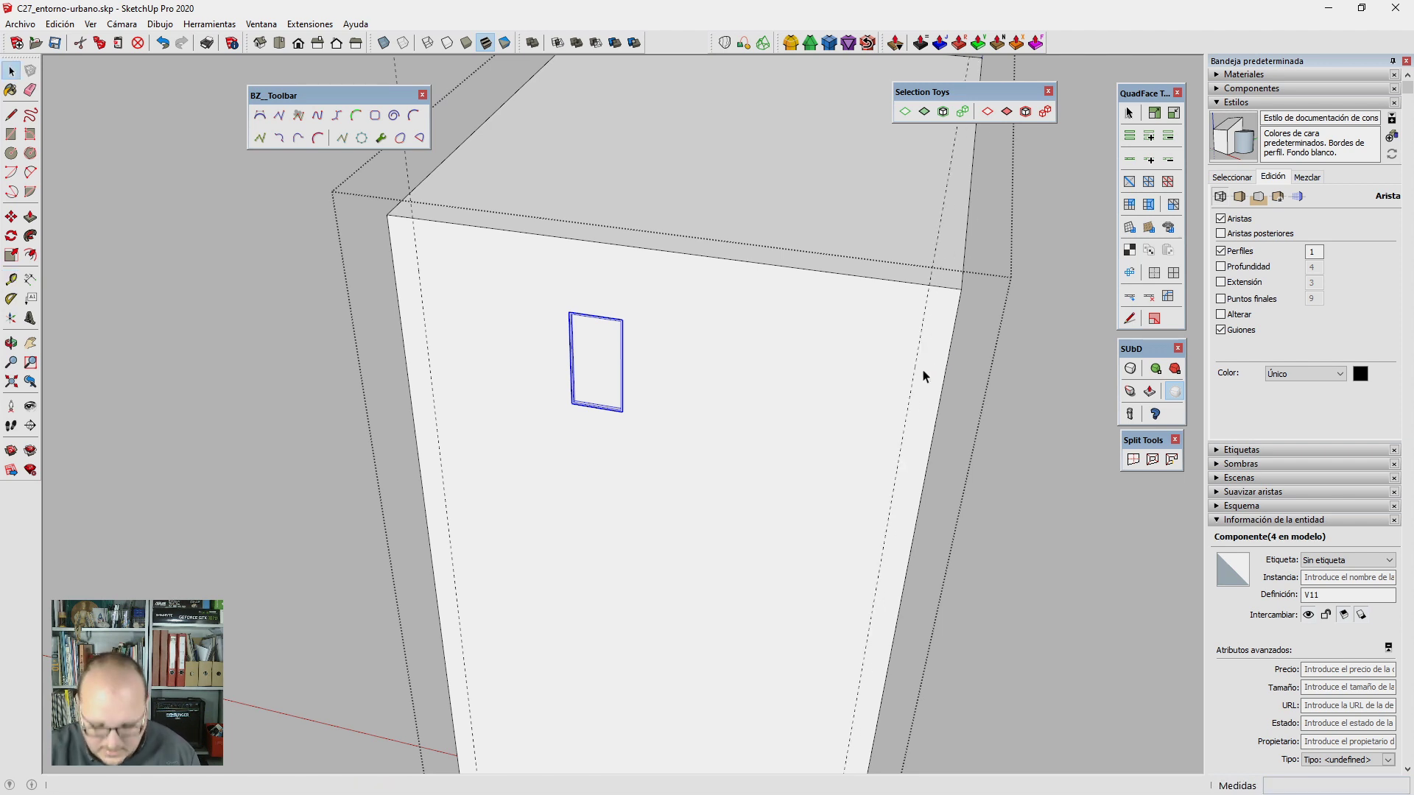
{"action": "middle_click_drag", "start_coordinate": [921, 375], "coordinate": [788, 278]}
Step: Place a guide 0.75 m below the facade's top edge
{"action": "key", "text": "t"}
{"action": "left_click", "coordinate": [788, 262]}
{"action": "type", "text": "75"}
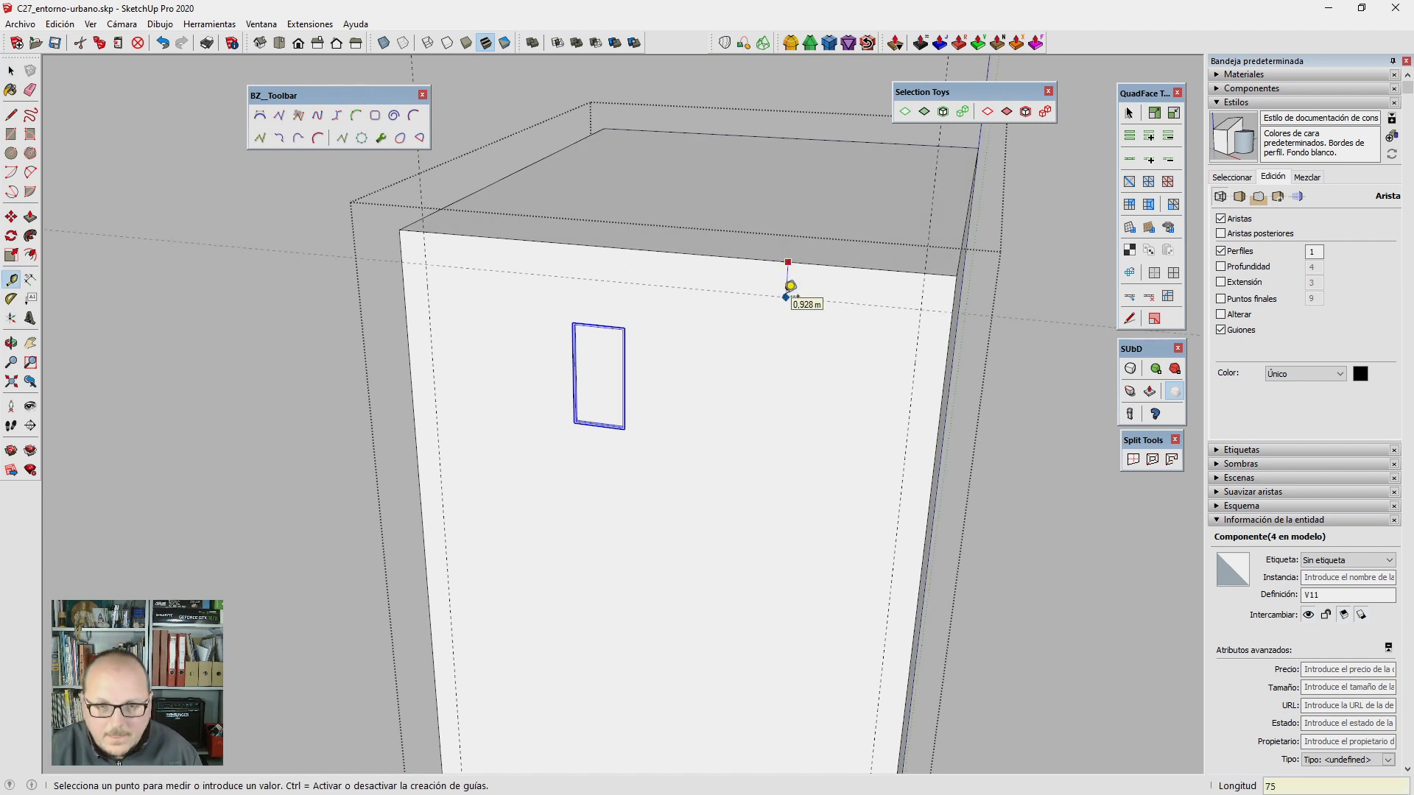
{"action": "key", "text": "Return"}
{"action": "key", "text": "space"}
{"action": "scroll", "coordinate": [634, 307], "scroll_direction": "up", "scroll_amount": 2}
Step: Move the window component so its corner sits on the guide intersection
{"action": "scroll", "coordinate": [541, 325], "scroll_direction": "up", "scroll_amount": 3}
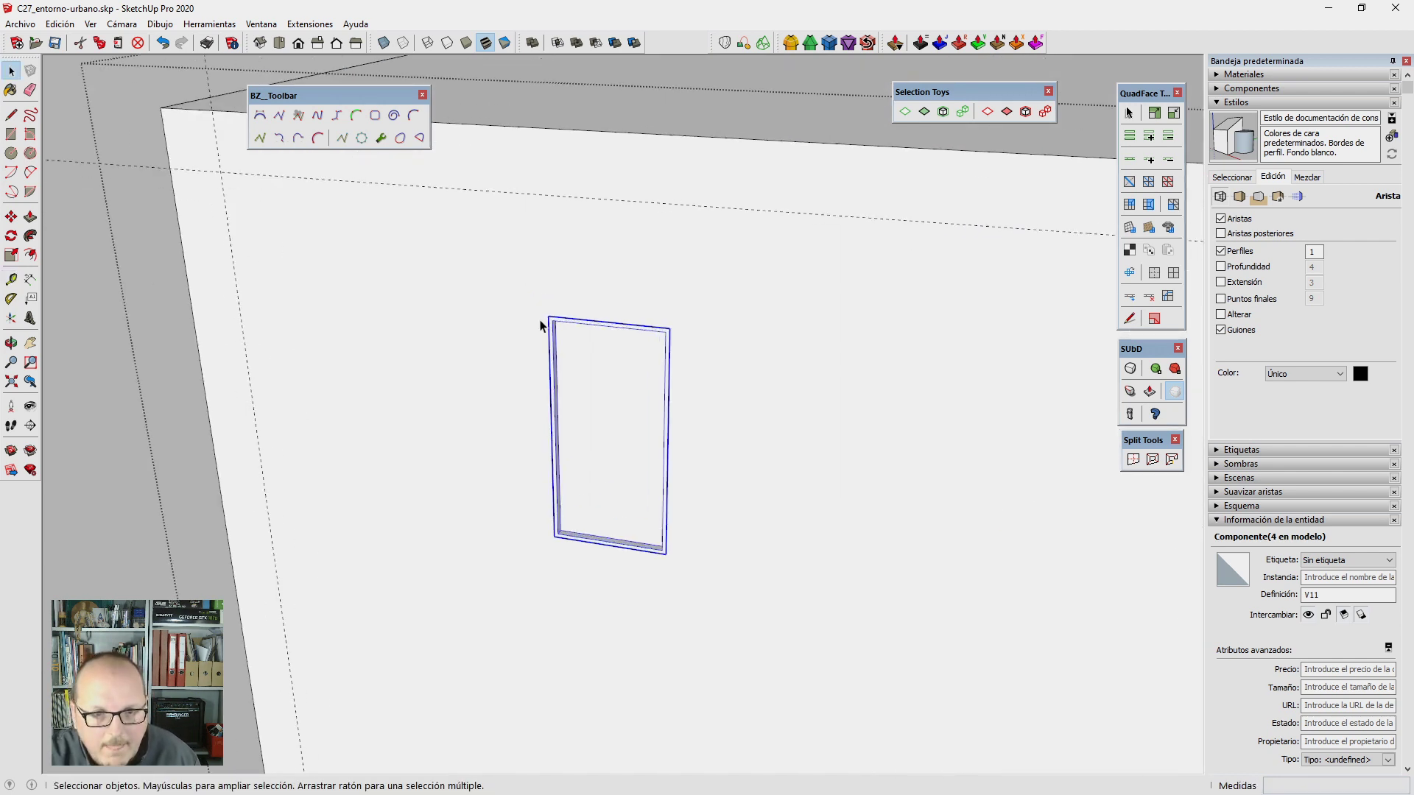
{"action": "key", "text": "m"}
{"action": "left_click", "coordinate": [552, 318]}
{"action": "scroll", "coordinate": [457, 295], "scroll_direction": "up", "scroll_amount": 1}
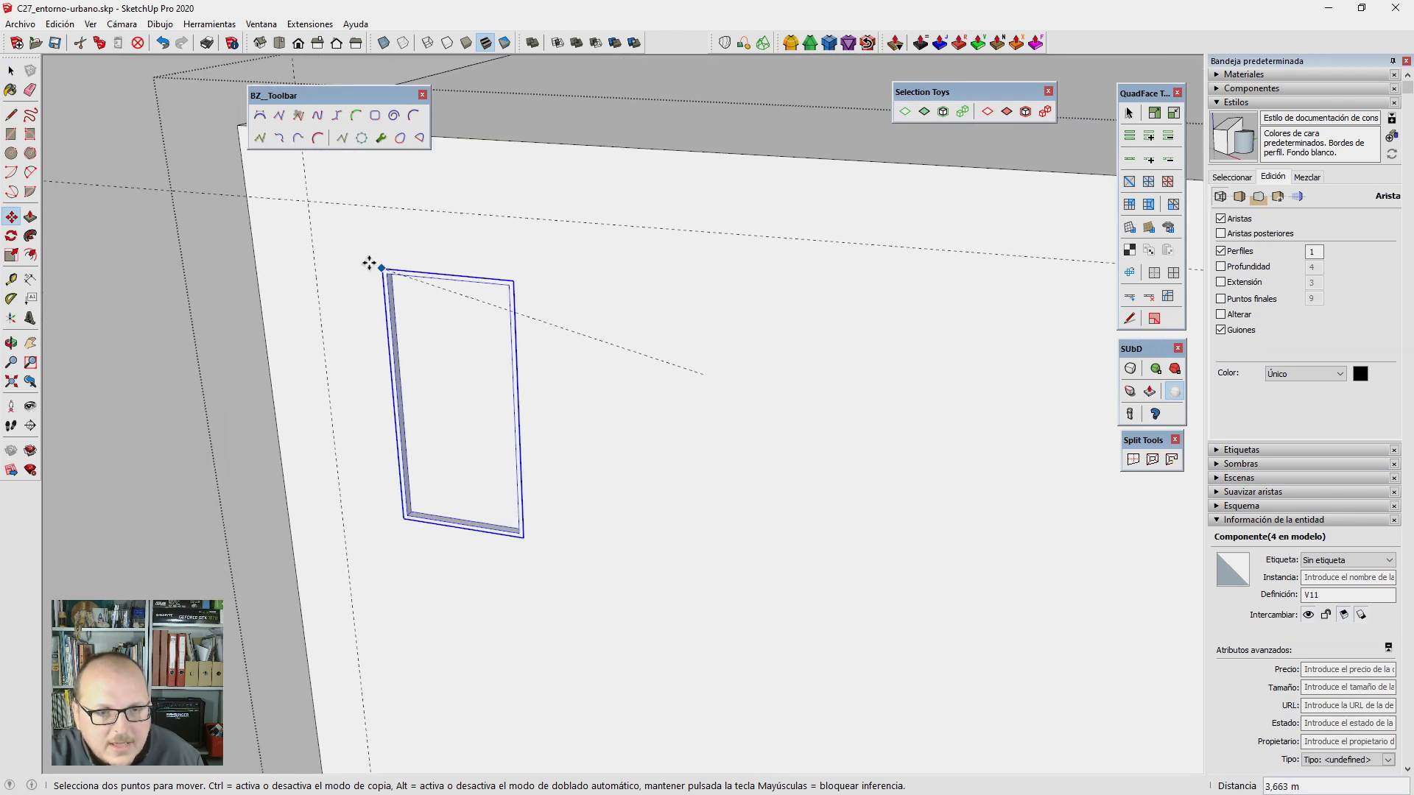
{"action": "left_click", "coordinate": [306, 203]}
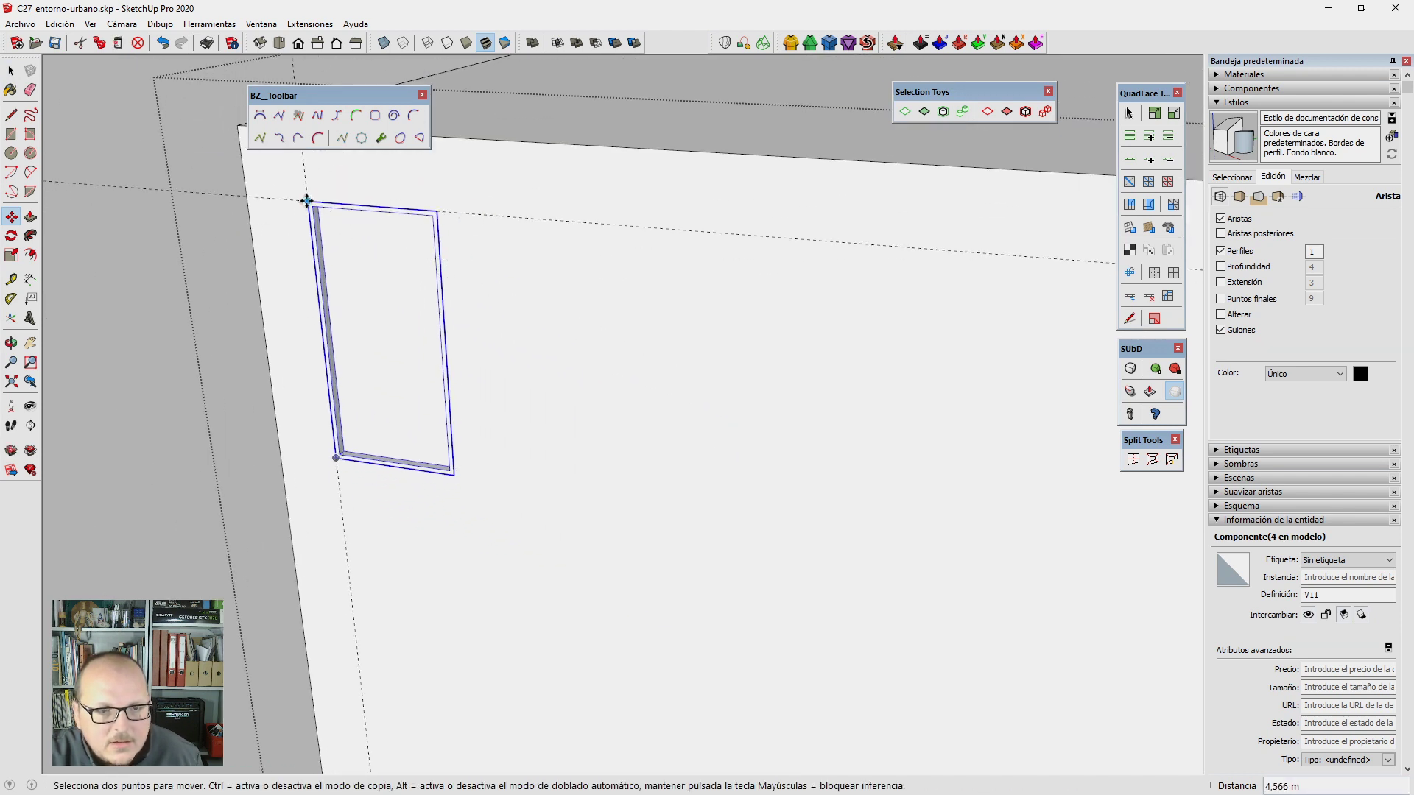
Step: Copy the window sideways into a row of nine across the façade
{"action": "key", "text": "ctrl"}
{"action": "left_click", "coordinate": [306, 204]}
{"action": "left_click", "coordinate": [439, 213]}
{"action": "scroll", "coordinate": [413, 243], "scroll_direction": "down", "scroll_amount": 2}
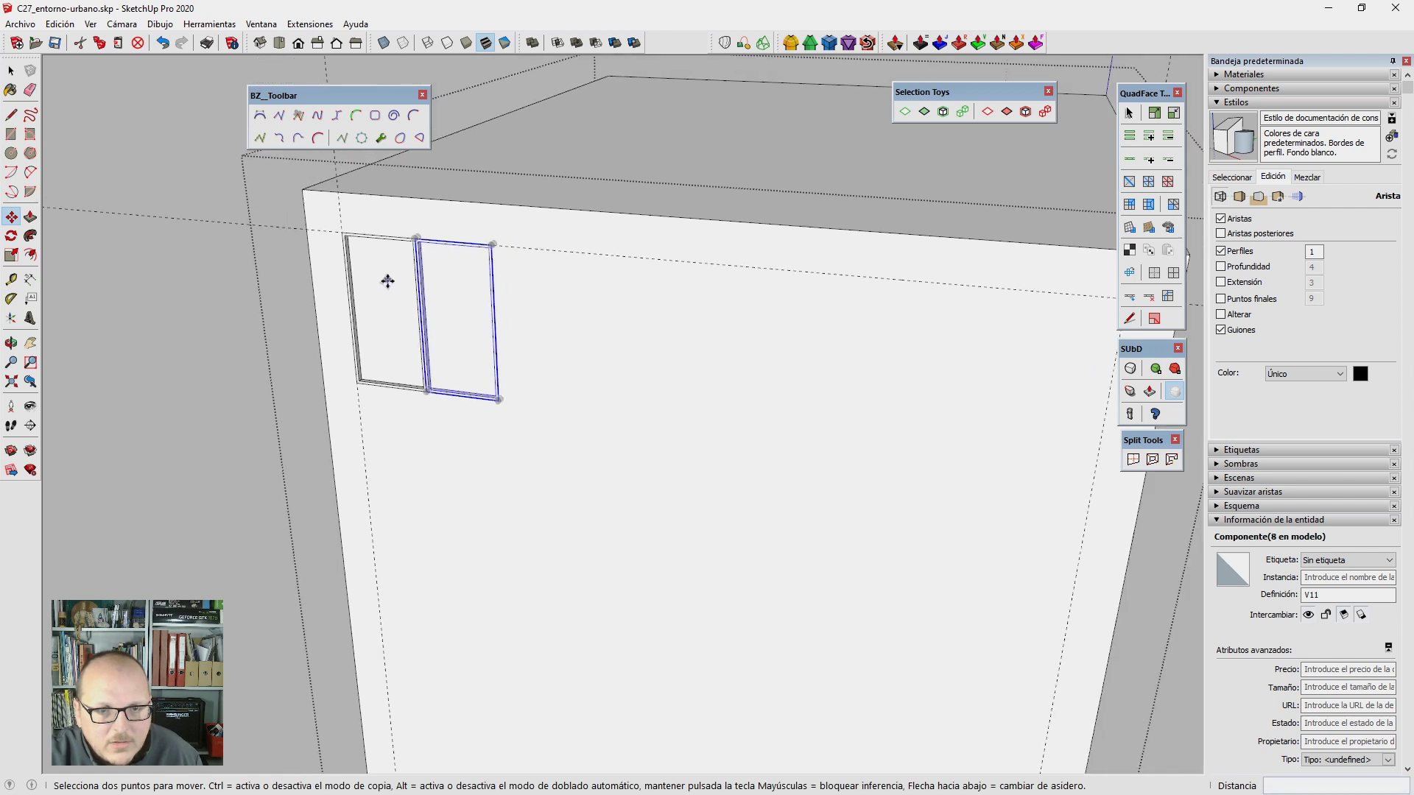
{"action": "scroll", "coordinate": [377, 316], "scroll_direction": "down", "scroll_amount": 2}
{"action": "type", "text": "9x"}
{"action": "key", "text": "Return"}
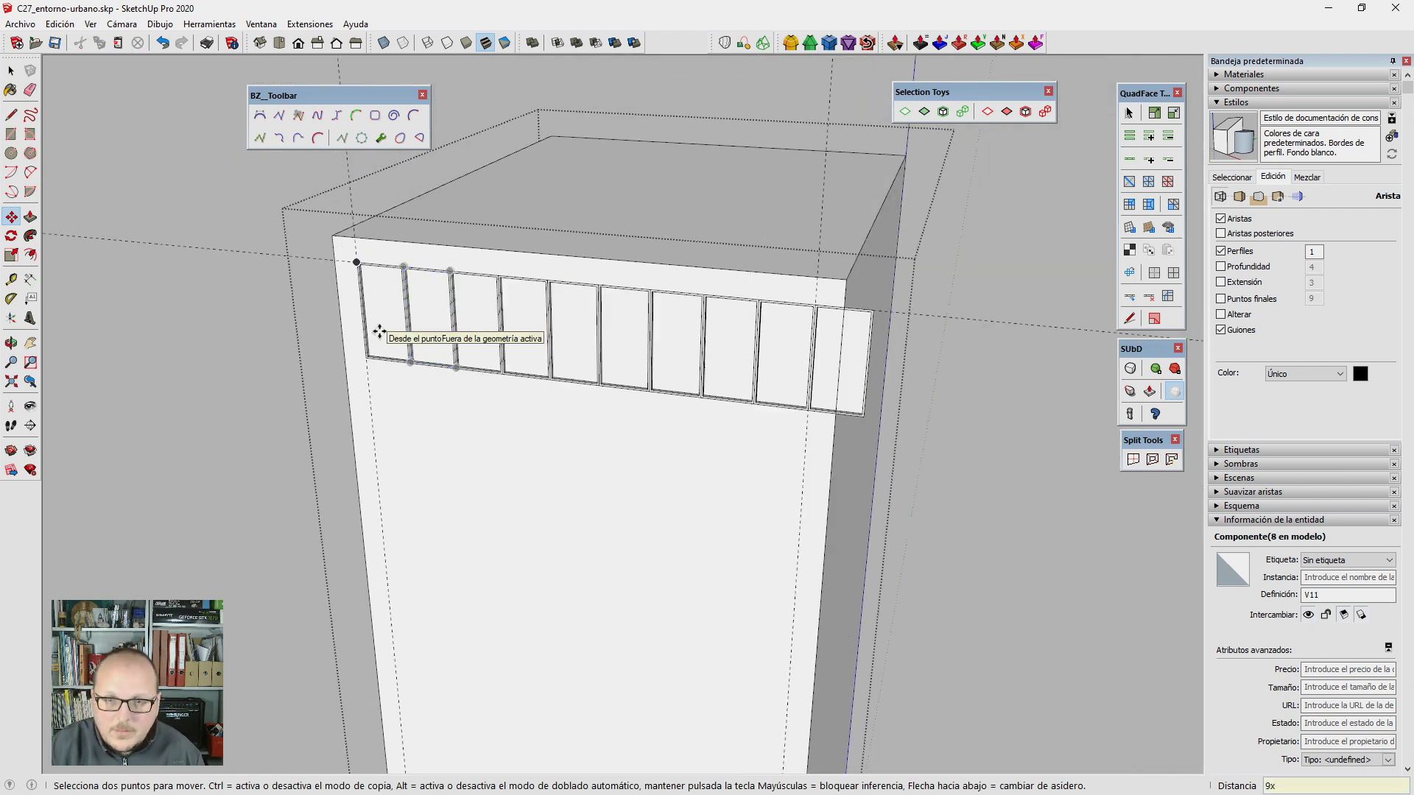
{"action": "key", "text": "Return"}
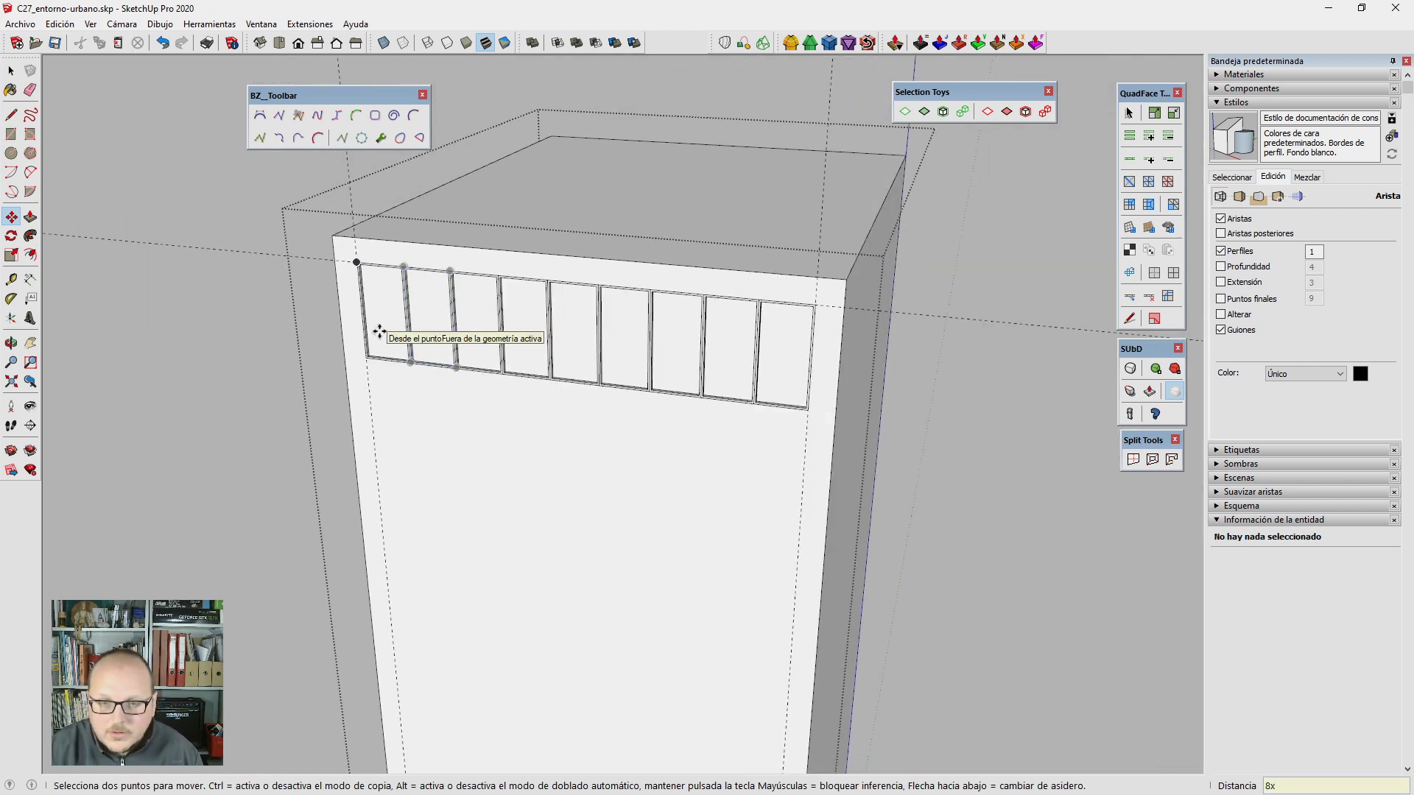
{"action": "key", "text": "space"}
Step: Copy the window row downward, repeating it 14 times down the tower
{"action": "left_click", "coordinate": [380, 338]}
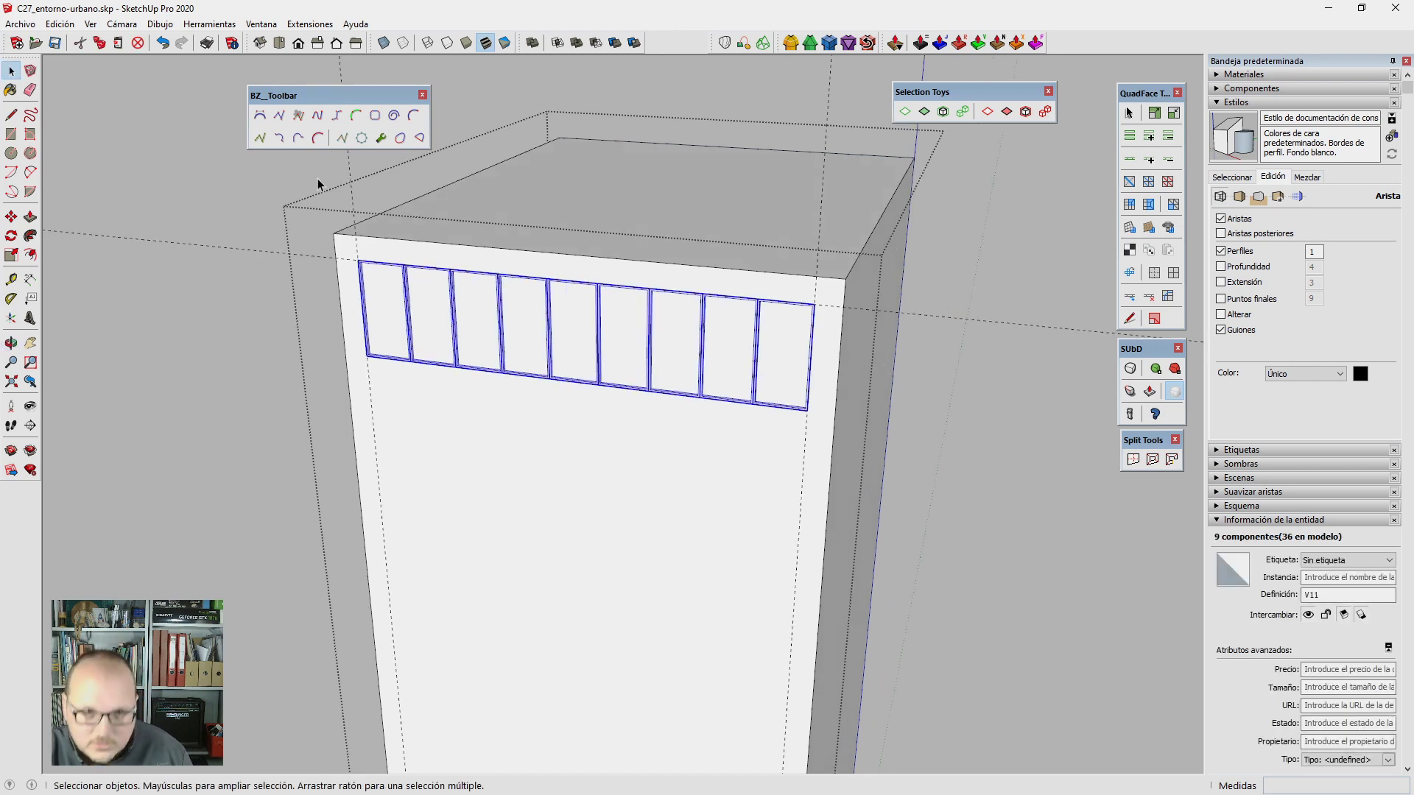
{"action": "scroll", "coordinate": [379, 324], "scroll_direction": "up", "scroll_amount": 3}
{"action": "scroll", "coordinate": [377, 324], "scroll_direction": "up", "scroll_amount": 2}
{"action": "key", "text": "m"}
{"action": "left_click", "coordinate": [375, 325]}
{"action": "key", "text": "ctrl"}
{"action": "scroll", "coordinate": [391, 442], "scroll_direction": "down", "scroll_amount": 2}
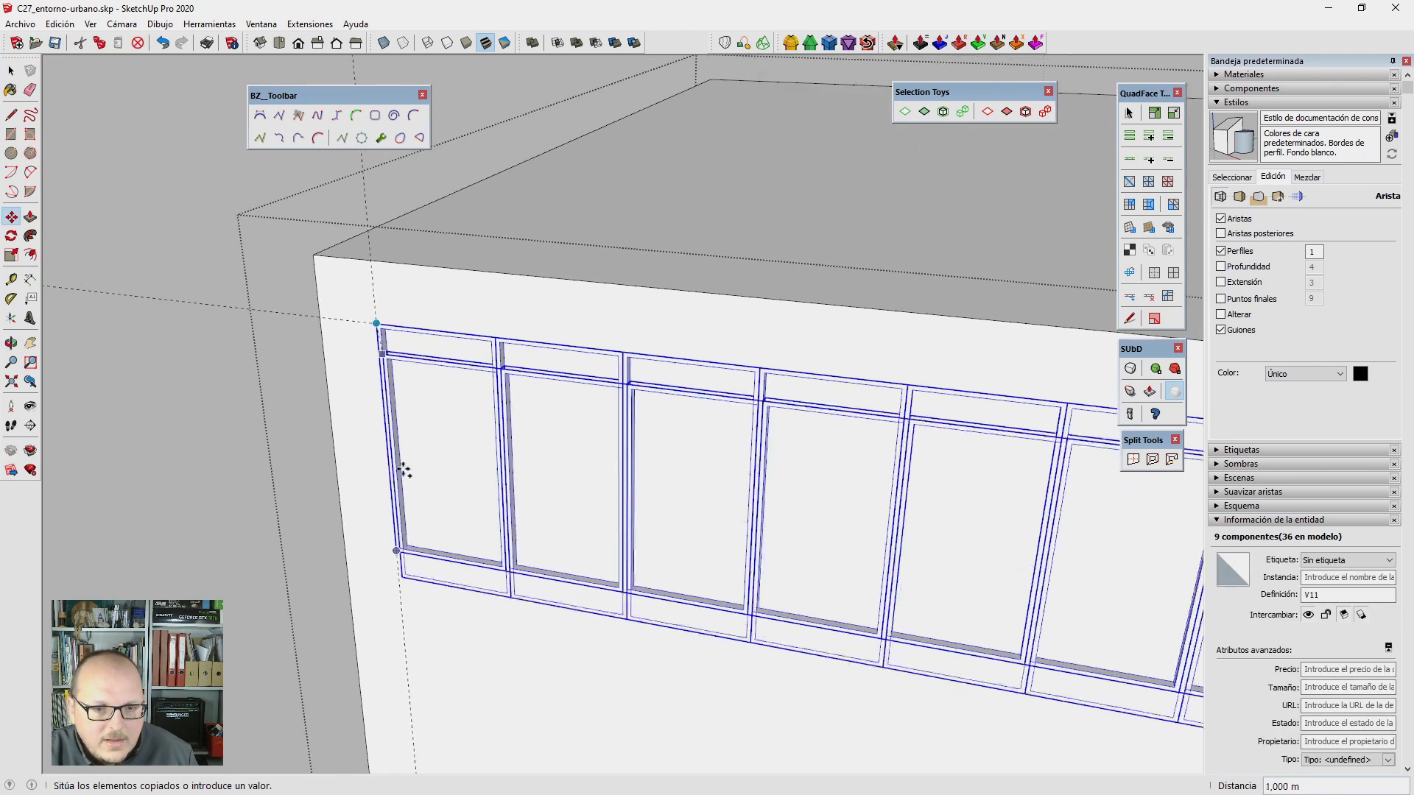
{"action": "scroll", "coordinate": [401, 515], "scroll_direction": "up", "scroll_amount": 2}
{"action": "left_click", "coordinate": [393, 543]}
{"action": "scroll", "coordinate": [439, 379], "scroll_direction": "down", "scroll_amount": 3}
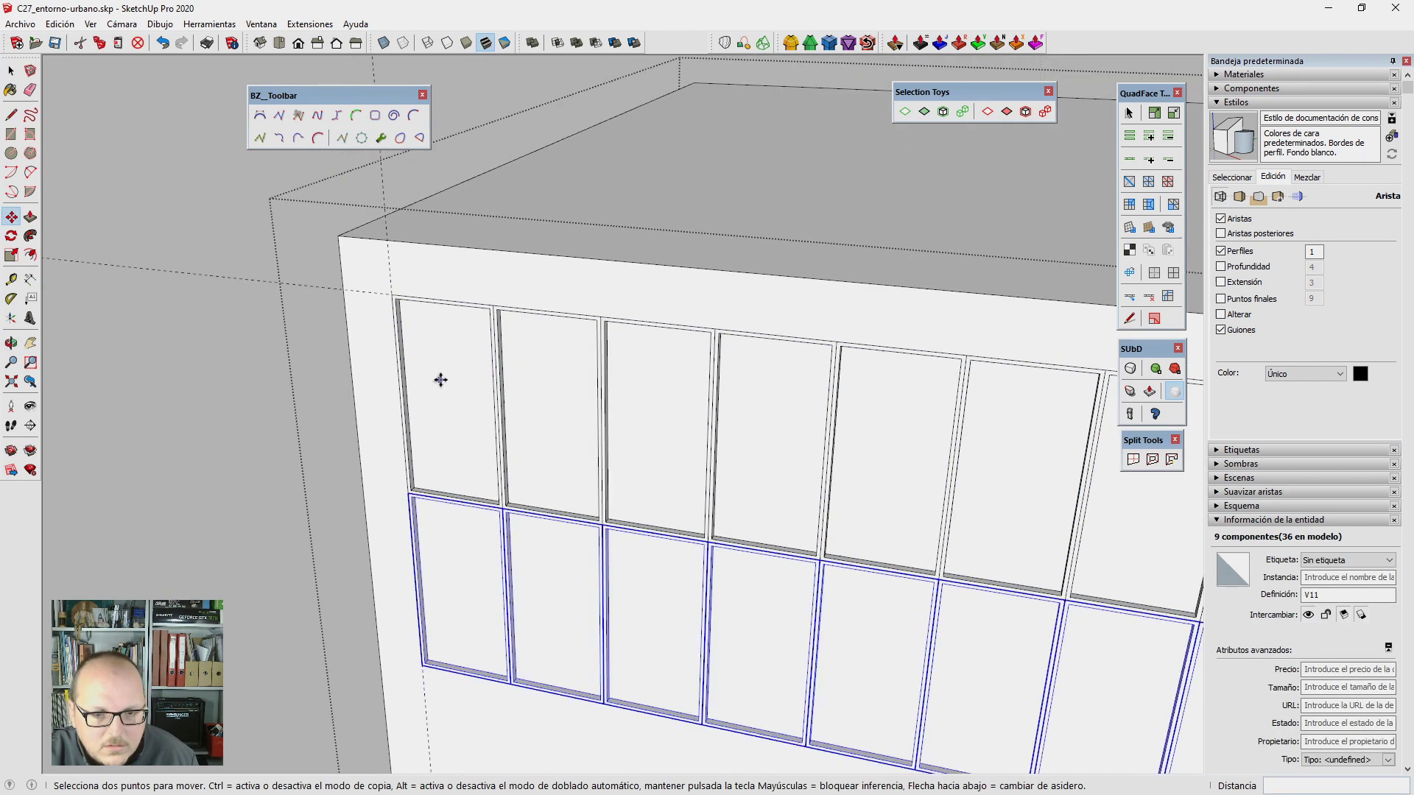
{"action": "scroll", "coordinate": [505, 341], "scroll_direction": "down", "scroll_amount": 2}
{"action": "scroll", "coordinate": [802, 205], "scroll_direction": "down", "scroll_amount": 1}
{"action": "type", "text": "14"}
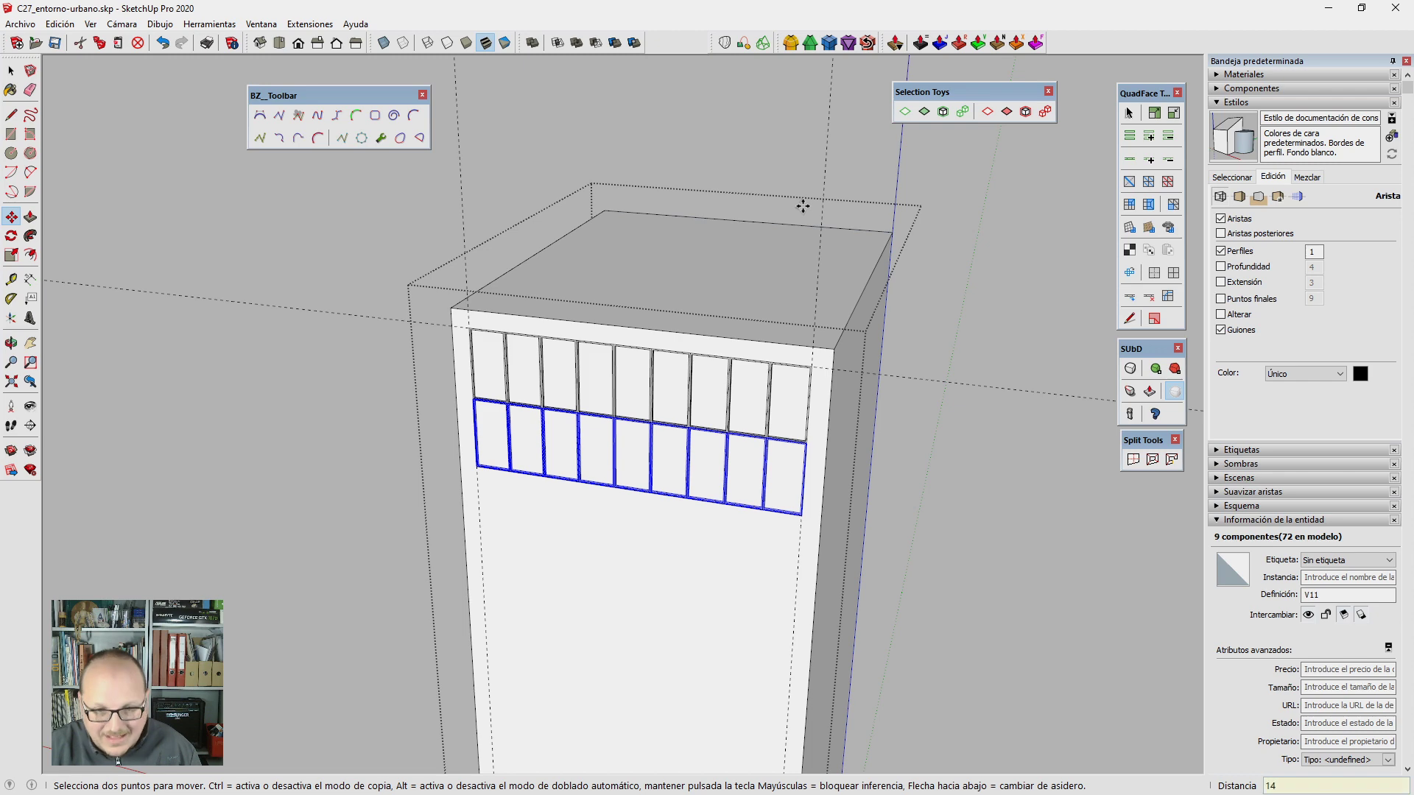
{"action": "key", "text": "Return"}
{"action": "key", "text": "ctrl+t"}
Step: From the Back view, move the whole window grid 3m up the tower
{"action": "scroll", "coordinate": [710, 107], "scroll_direction": "down", "scroll_amount": 3}
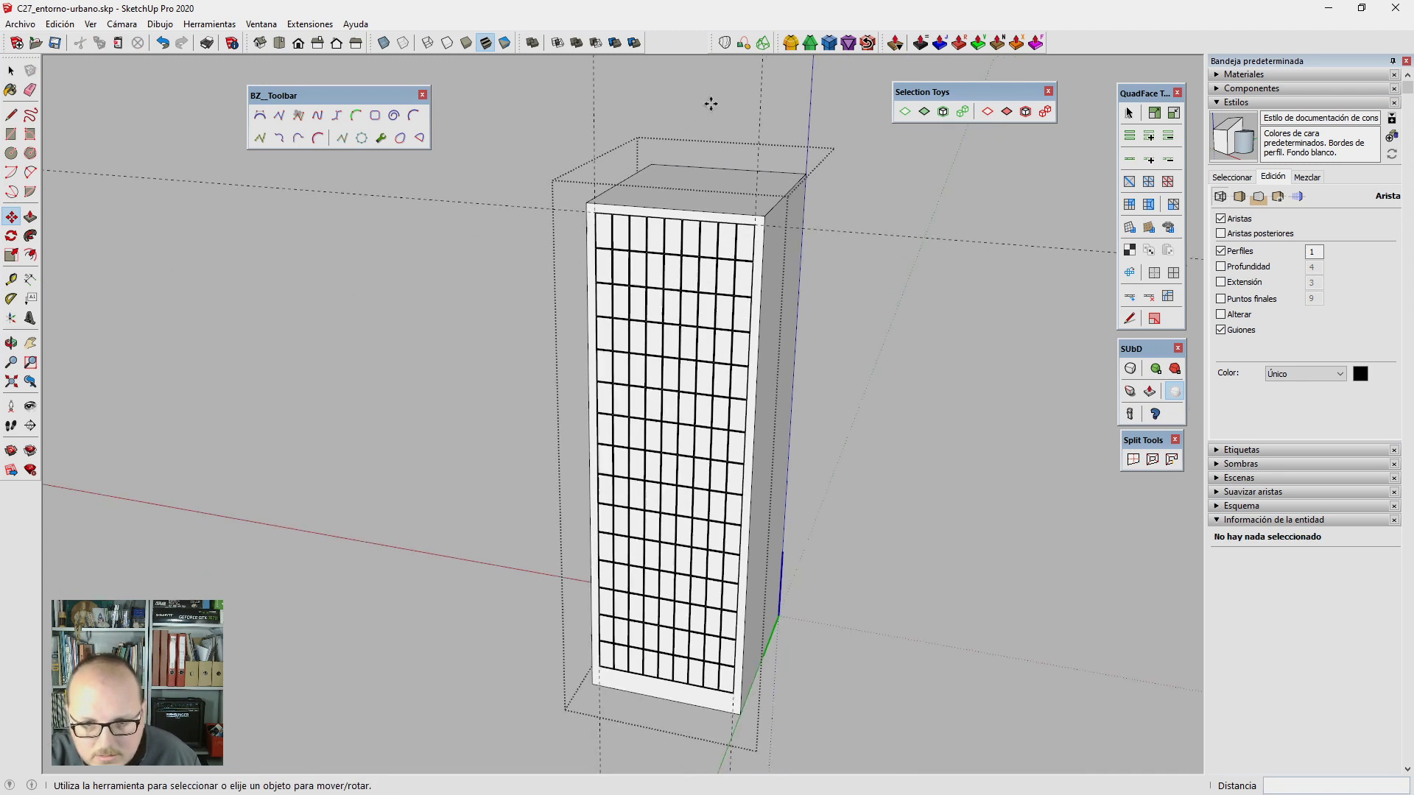
{"action": "key", "text": "2"}
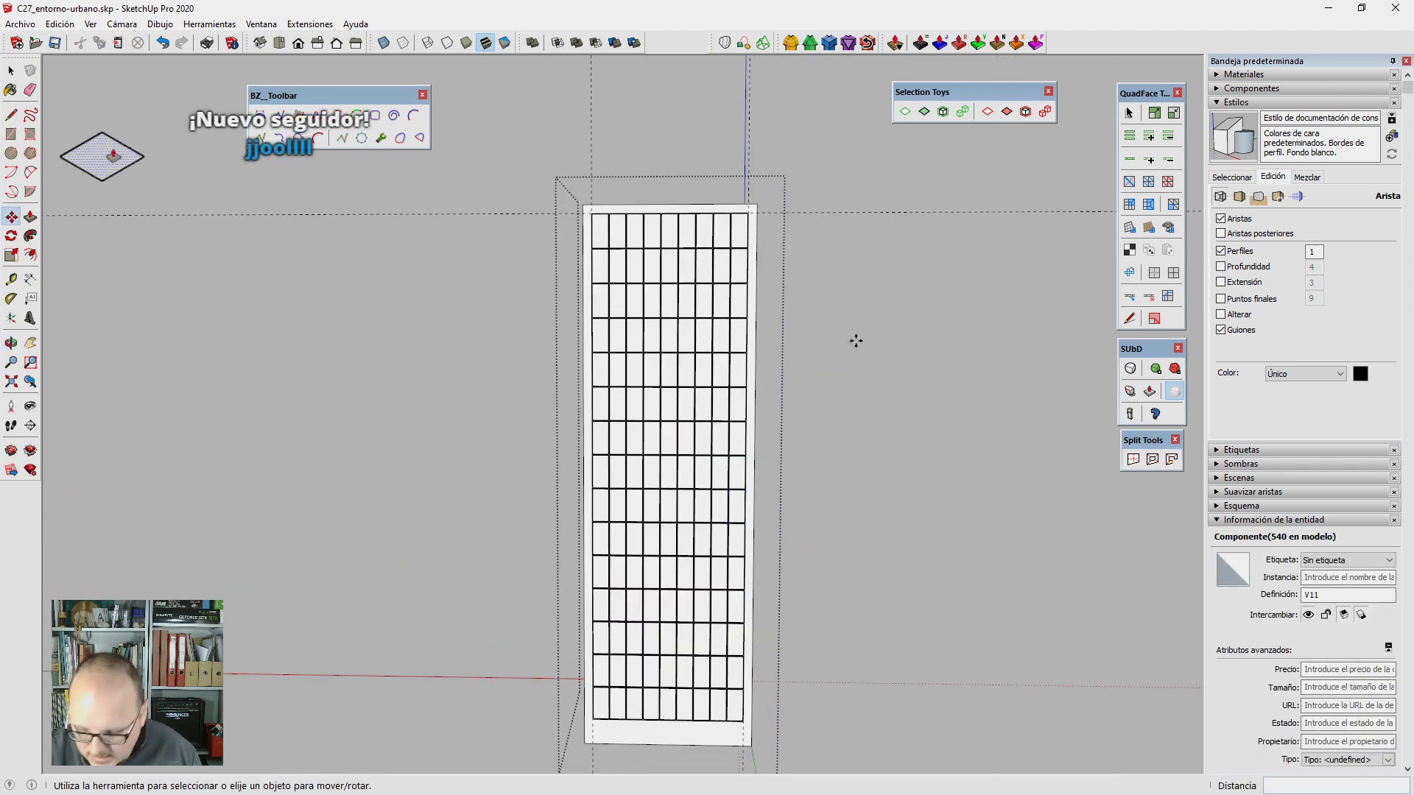
{"action": "key", "text": "4"}
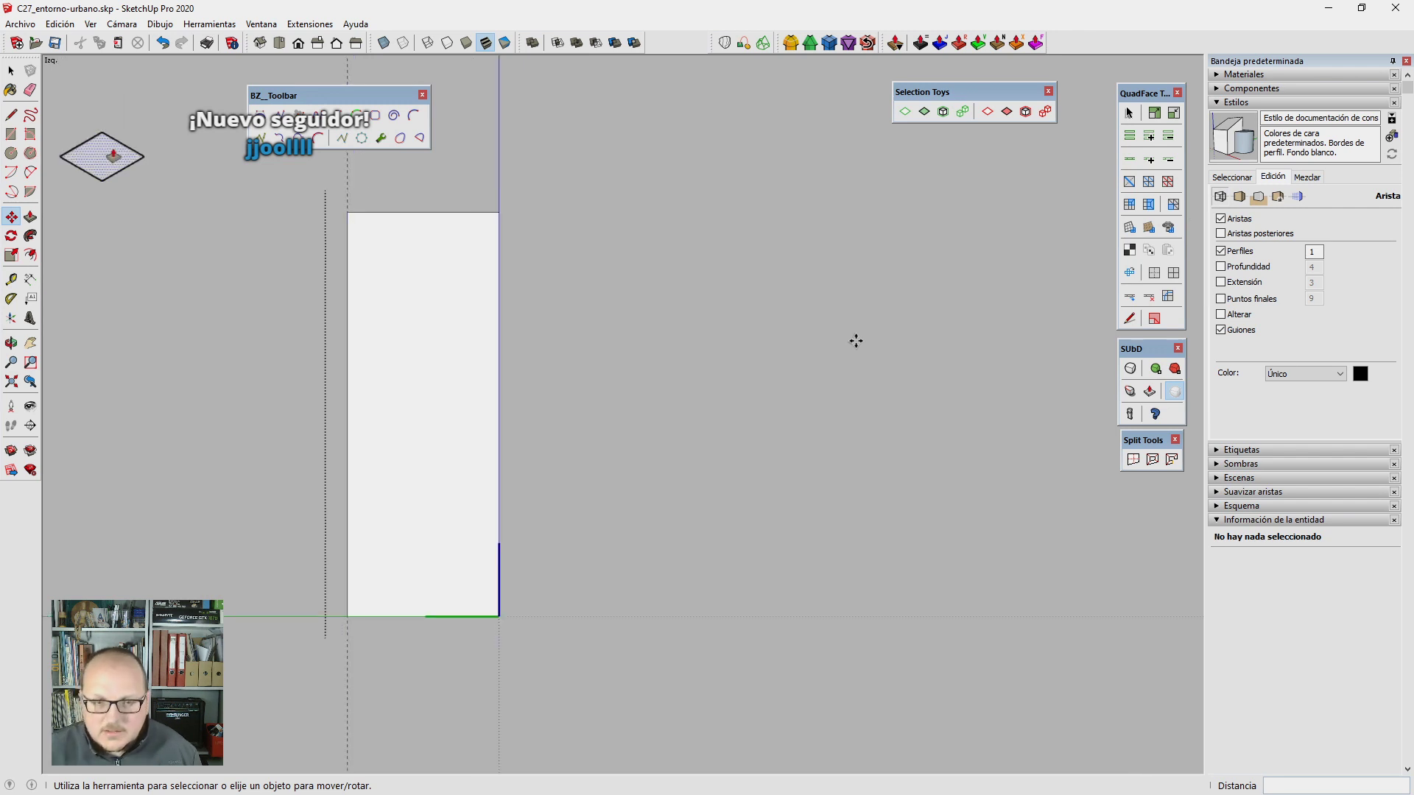
{"action": "key", "text": "8"}
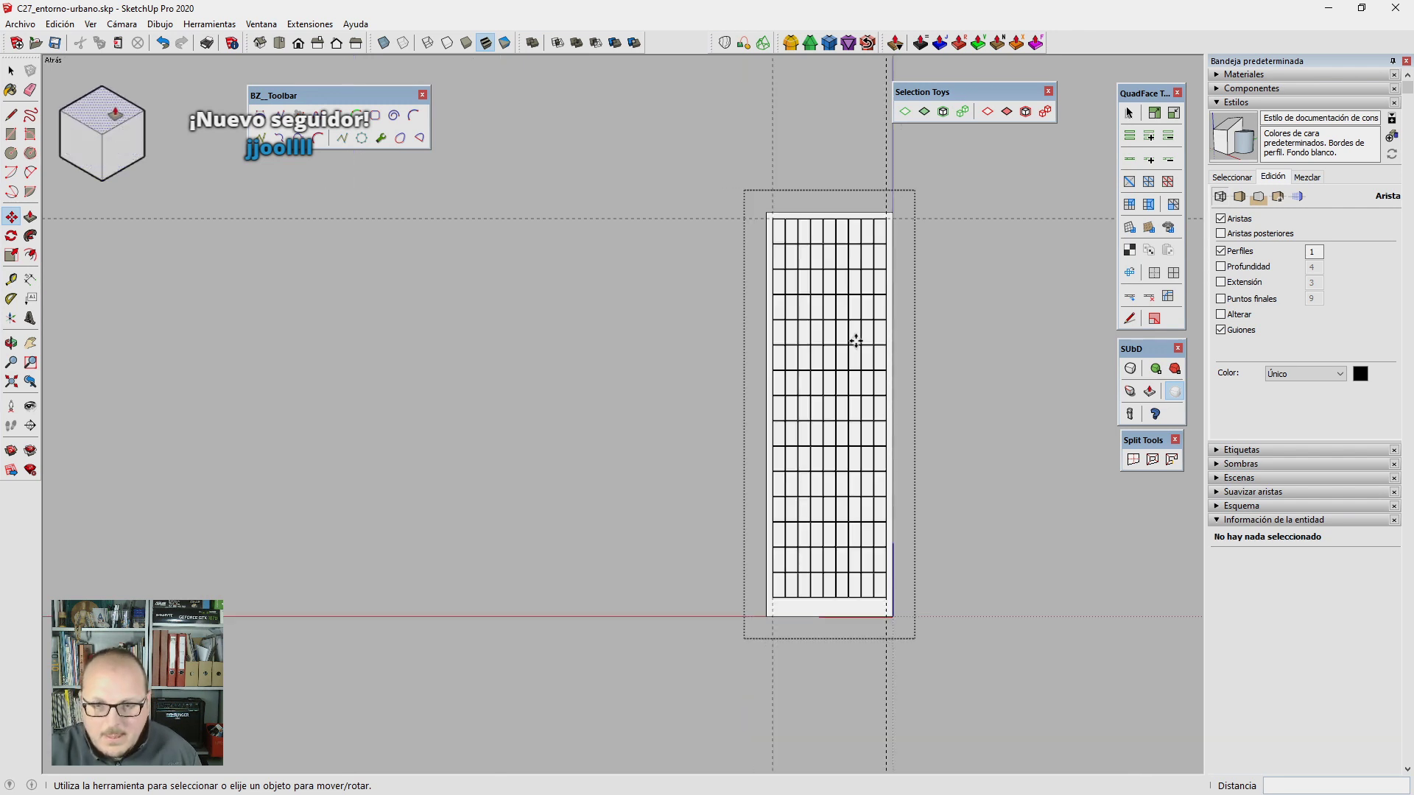
{"action": "key", "text": "space"}
{"action": "left_click_drag", "start_coordinate": [696, 153], "coordinate": [983, 608]}
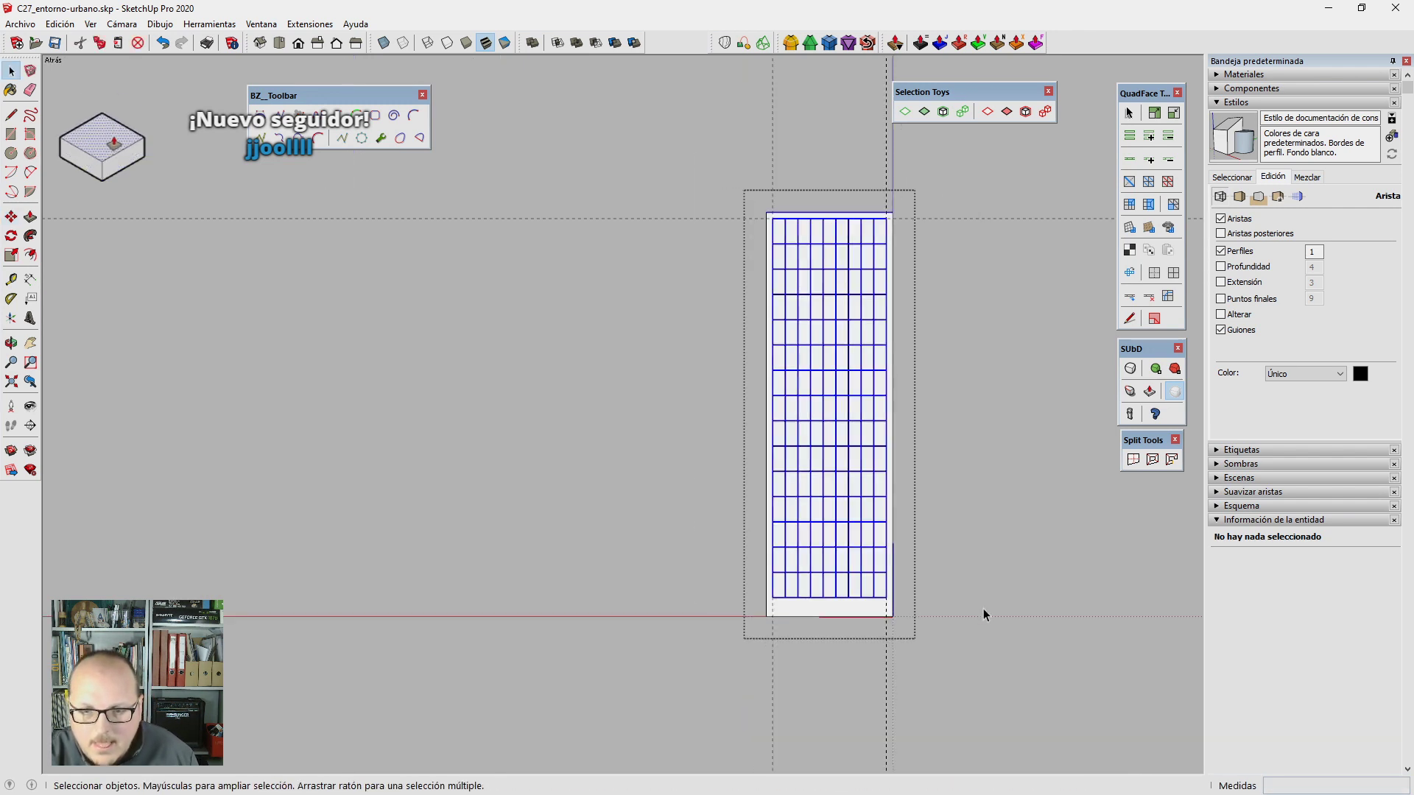
{"action": "key", "text": "m"}
{"action": "left_click", "coordinate": [918, 534]}
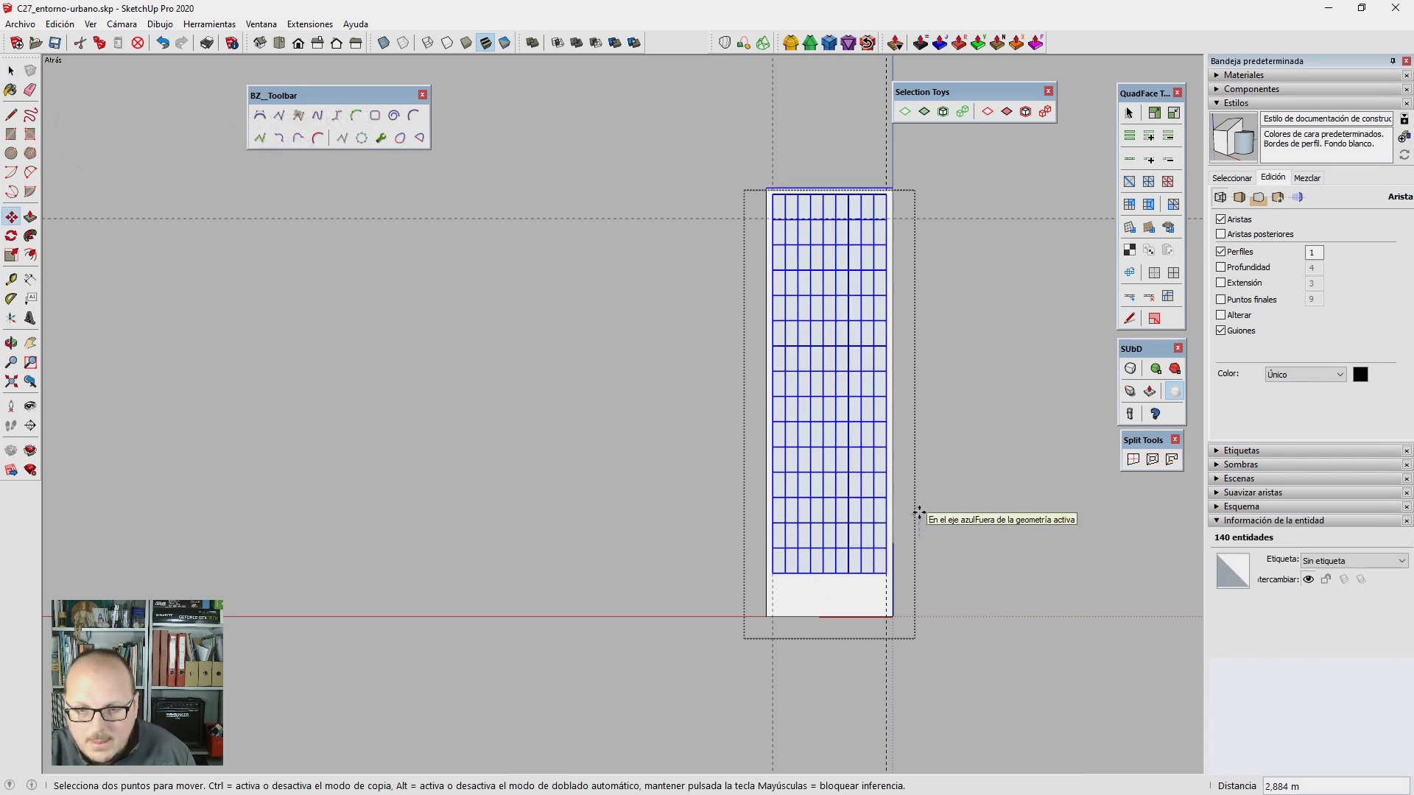
{"action": "type", "text": "3m"}
{"action": "key", "text": "Return"}
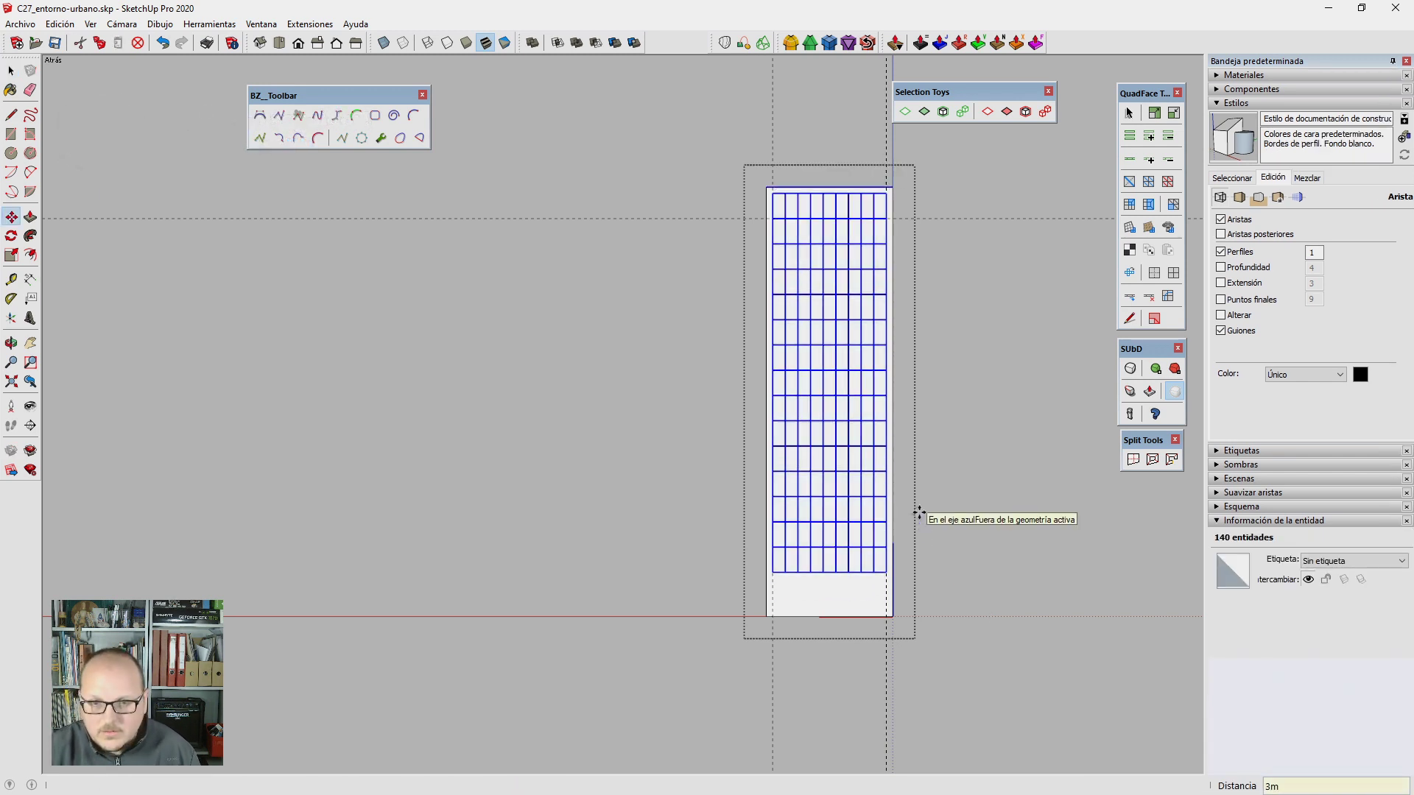
{"action": "key", "text": "space"}
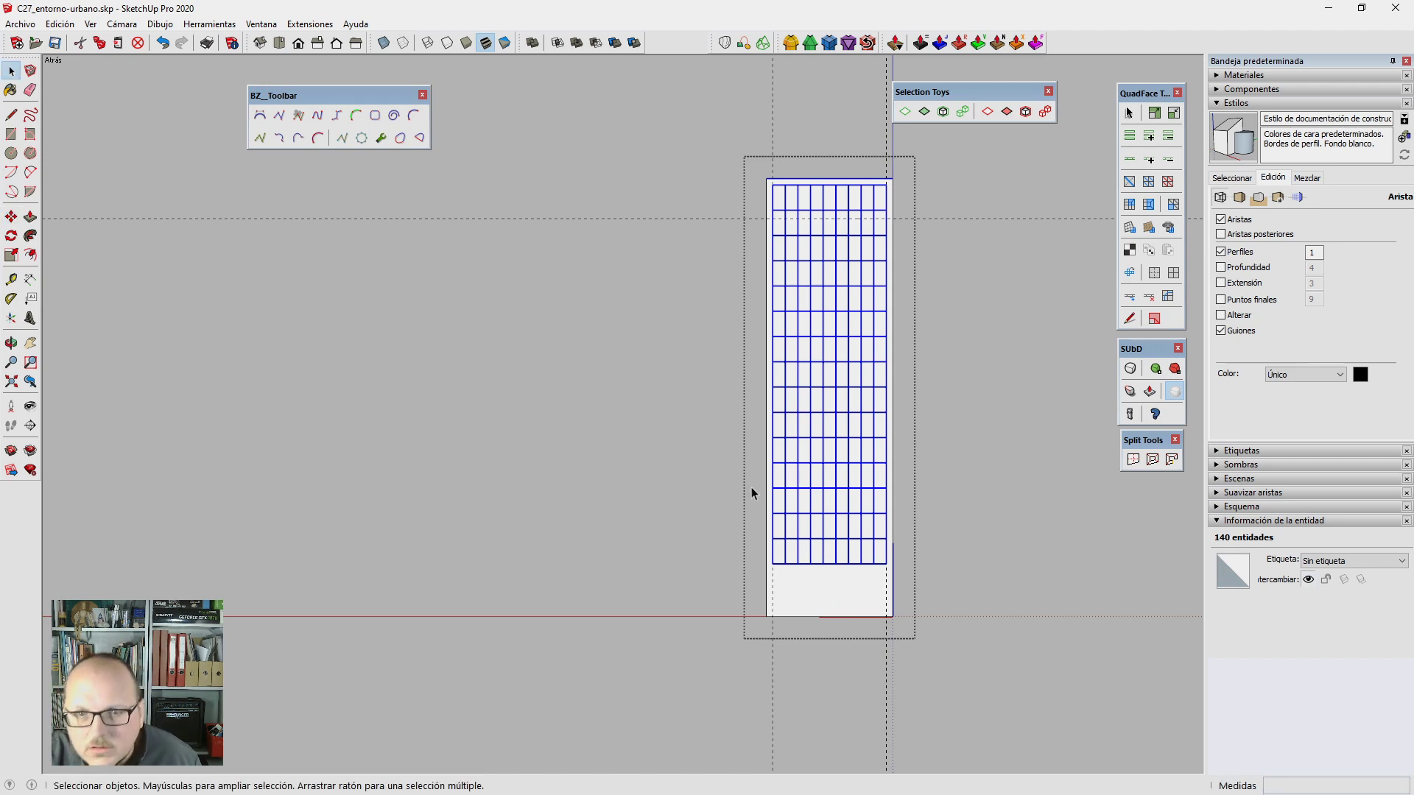
Step: Orbit back to a perspective view of the tower and its top
{"action": "middle_click_drag", "start_coordinate": [751, 487], "coordinate": [812, 258]}
{"action": "scroll", "coordinate": [812, 258], "scroll_direction": "up", "scroll_amount": 3}
{"action": "mouse_move", "coordinate": [741, 316]}
{"action": "middle_mouse_down"}
{"action": "mouse_move", "coordinate": [693, 226]}
{"action": "mouse_move", "coordinate": [736, 275]}
{"action": "mouse_move", "coordinate": [676, 95]}
{"action": "middle_mouse_up"}
{"action": "left_click", "coordinate": [693, 226]}
Step: Orbit around the tower, briefly trying the Line and Push/Pull tools on it
{"action": "key", "text": "l"}
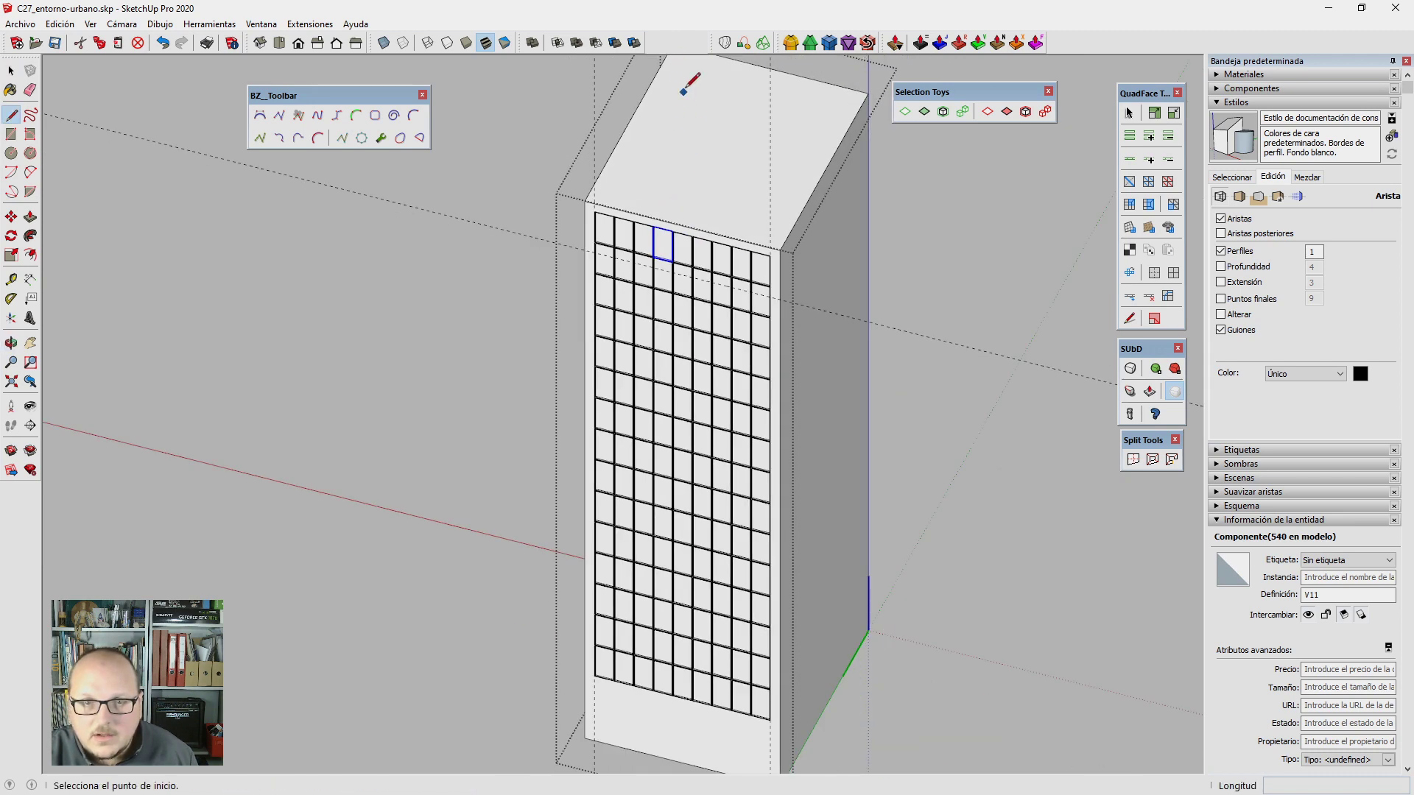
{"action": "scroll", "coordinate": [682, 93], "scroll_direction": "down", "scroll_amount": 3}
{"action": "scroll", "coordinate": [701, 120], "scroll_direction": "up", "scroll_amount": 3}
{"action": "left_click", "coordinate": [760, 275]}
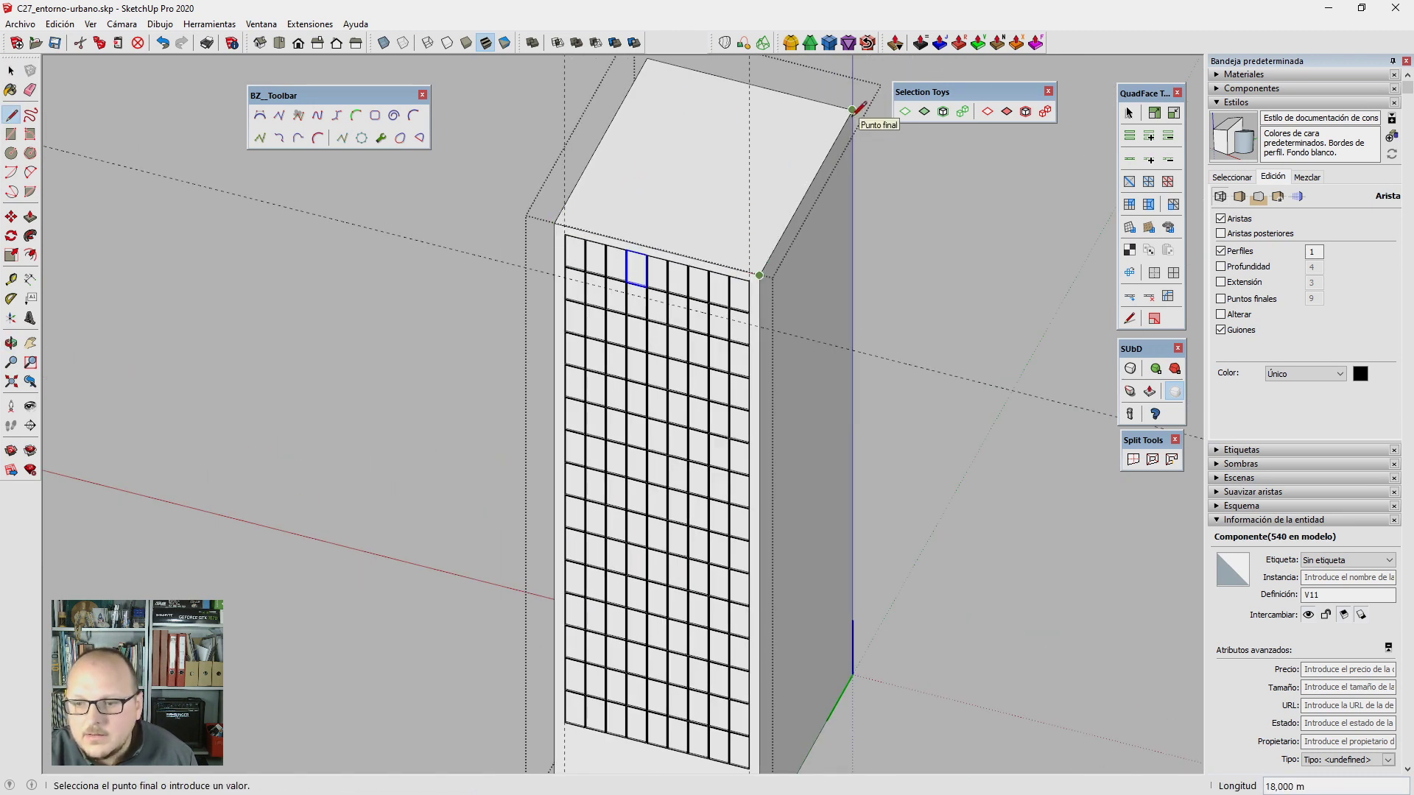
{"action": "scroll", "coordinate": [853, 109], "scroll_direction": "down", "scroll_amount": 3}
{"action": "mouse_move", "coordinate": [663, 294]}
{"action": "middle_mouse_down"}
{"action": "mouse_move", "coordinate": [379, 451]}
{"action": "mouse_move", "coordinate": [578, 451]}
{"action": "mouse_move", "coordinate": [825, 416]}
{"action": "middle_mouse_up"}
{"action": "key", "text": "space"}
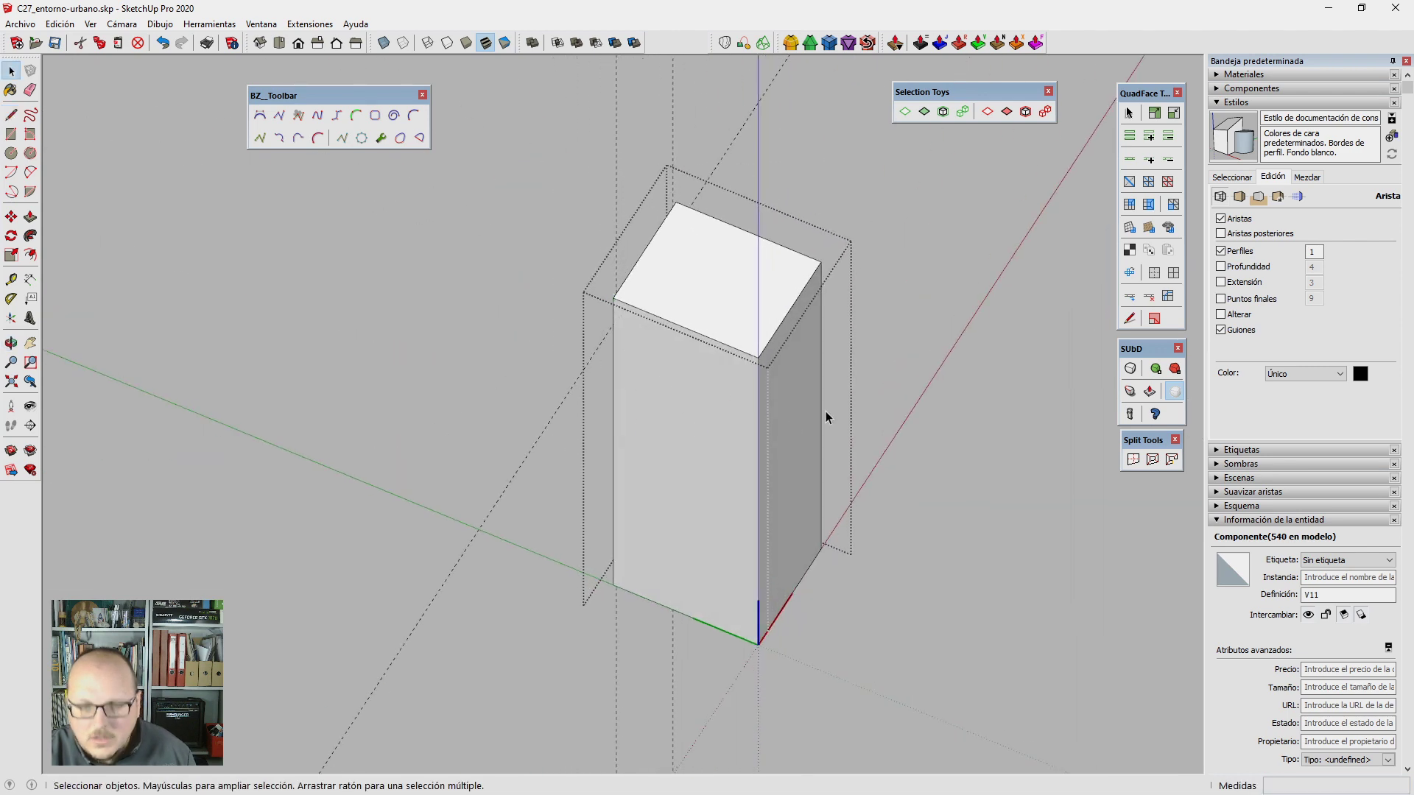
{"action": "scroll", "coordinate": [826, 417], "scroll_direction": "up", "scroll_amount": 1}
{"action": "key", "text": "p"}
{"action": "left_click", "coordinate": [803, 401]}
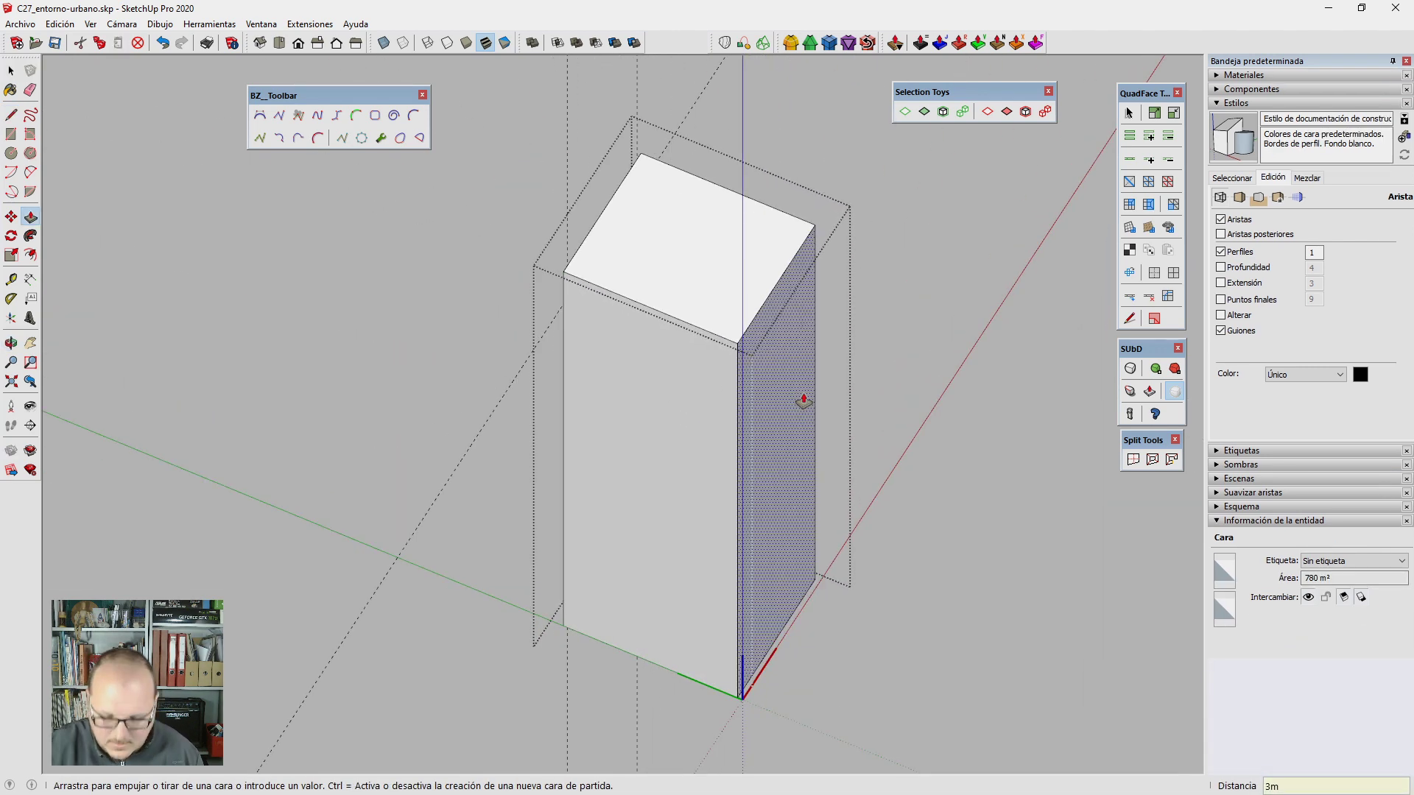
{"action": "middle_click_drag", "start_coordinate": [803, 393], "coordinate": [587, 480]}
{"action": "scroll", "coordinate": [586, 247], "scroll_direction": "up", "scroll_amount": 2}
{"action": "key", "text": "space"}
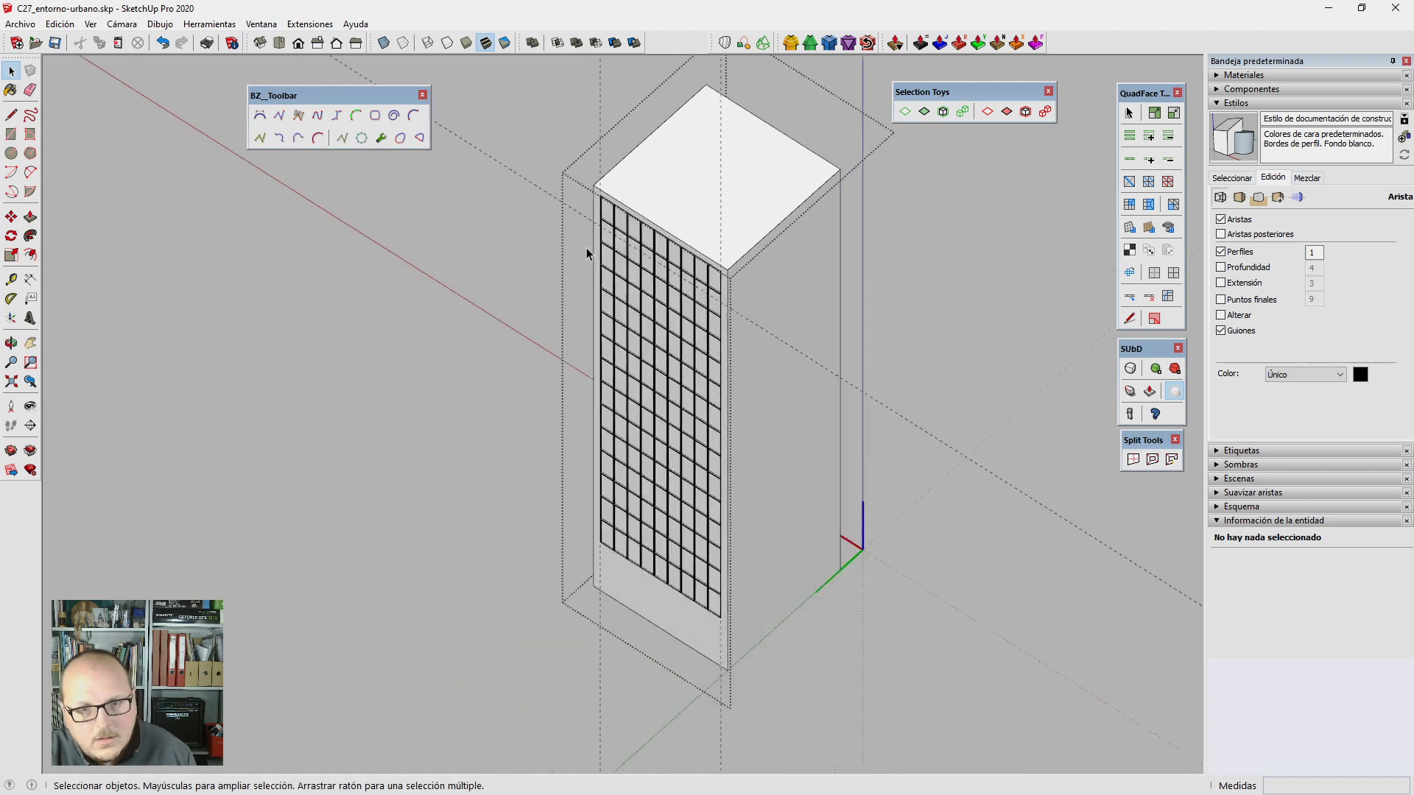
{"action": "mouse_move", "coordinate": [586, 247]}
{"action": "middle_mouse_down"}
{"action": "mouse_move", "coordinate": [609, 378]}
{"action": "mouse_move", "coordinate": [732, 316]}
{"action": "middle_mouse_up"}
{"action": "scroll", "coordinate": [732, 151], "scroll_direction": "down", "scroll_amount": 2}
Step: Draw a diagonal guide line across the tower roof to find its centre
{"action": "key", "text": "e"}
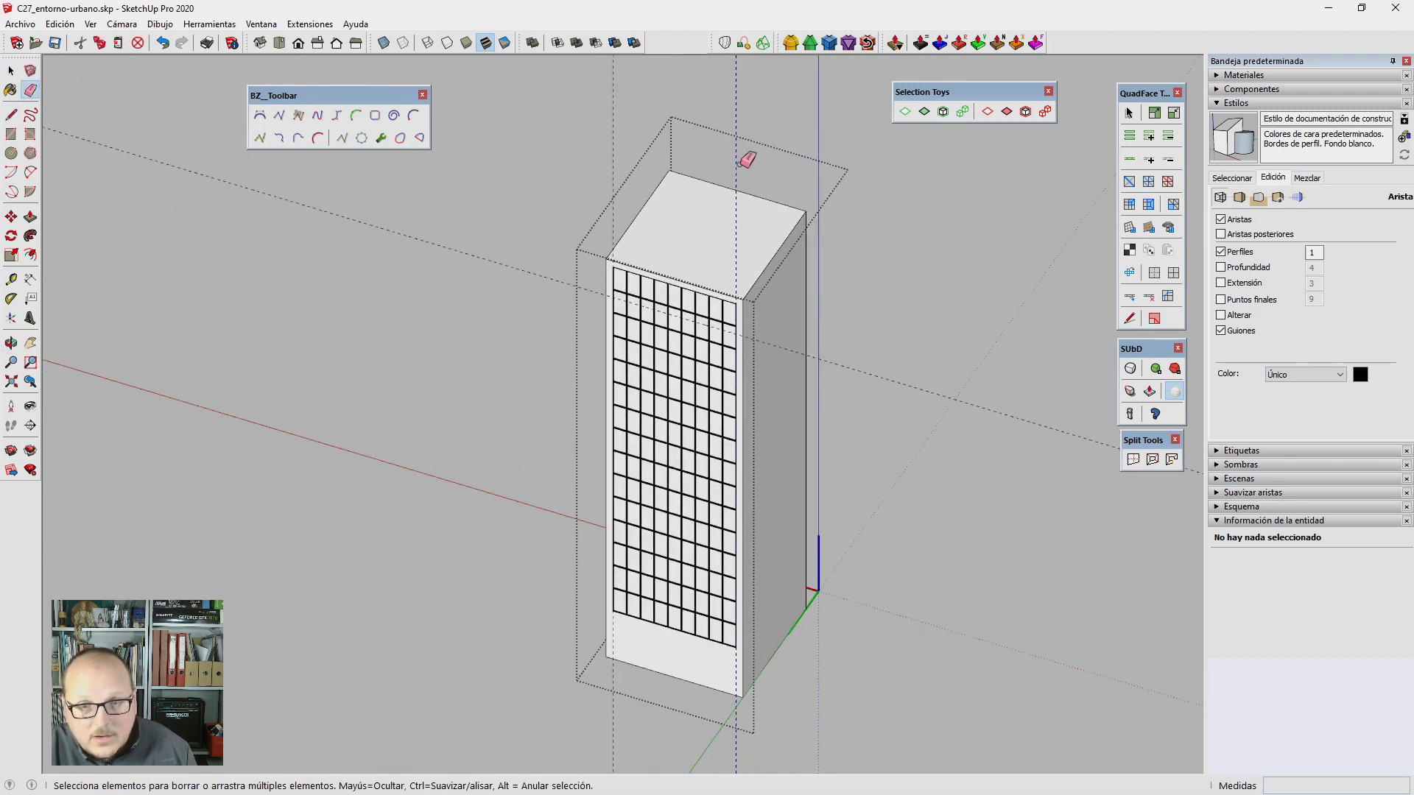
{"action": "scroll", "coordinate": [700, 194], "scroll_direction": "up", "scroll_amount": 1}
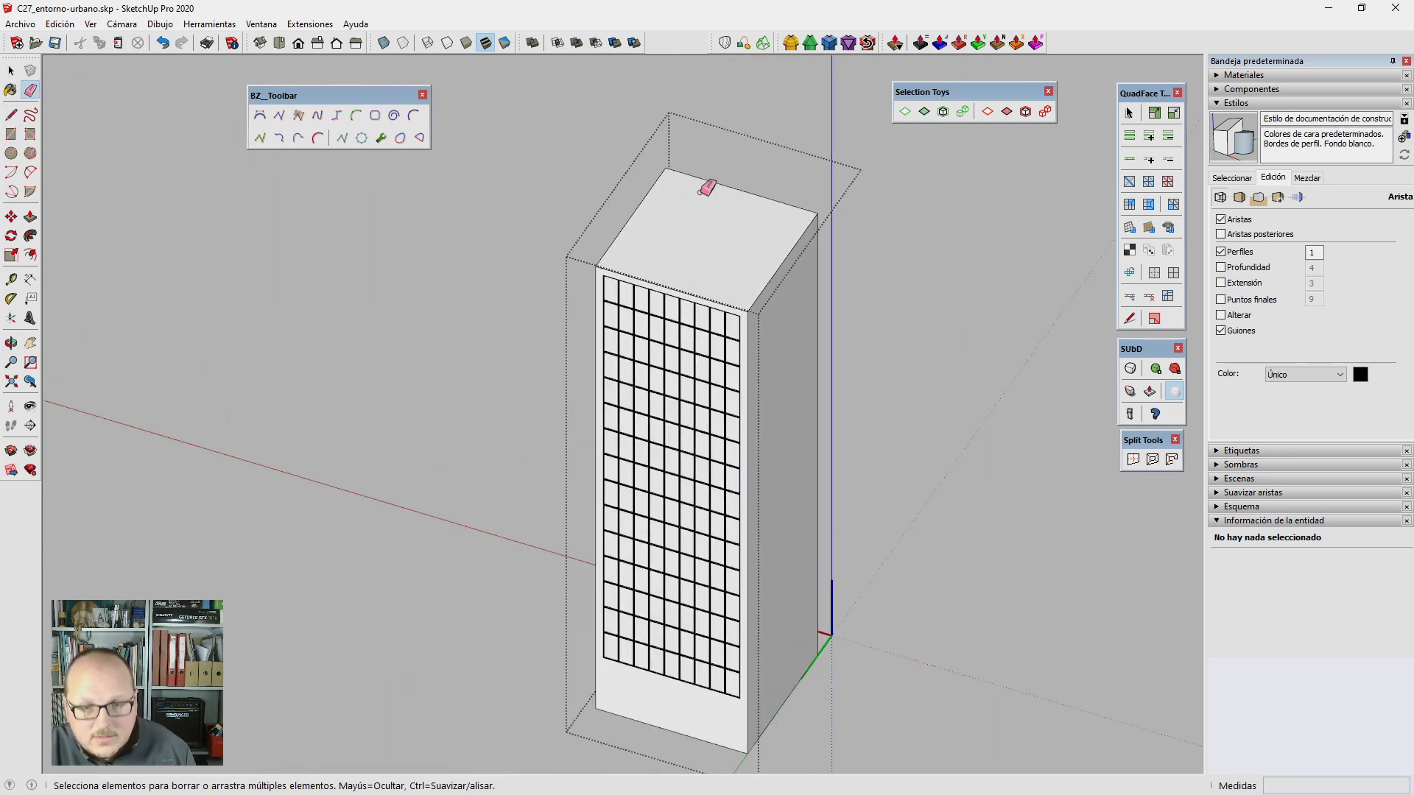
{"action": "scroll", "coordinate": [692, 195], "scroll_direction": "up", "scroll_amount": 1}
{"action": "key", "text": "l"}
{"action": "left_click", "coordinate": [658, 161]}
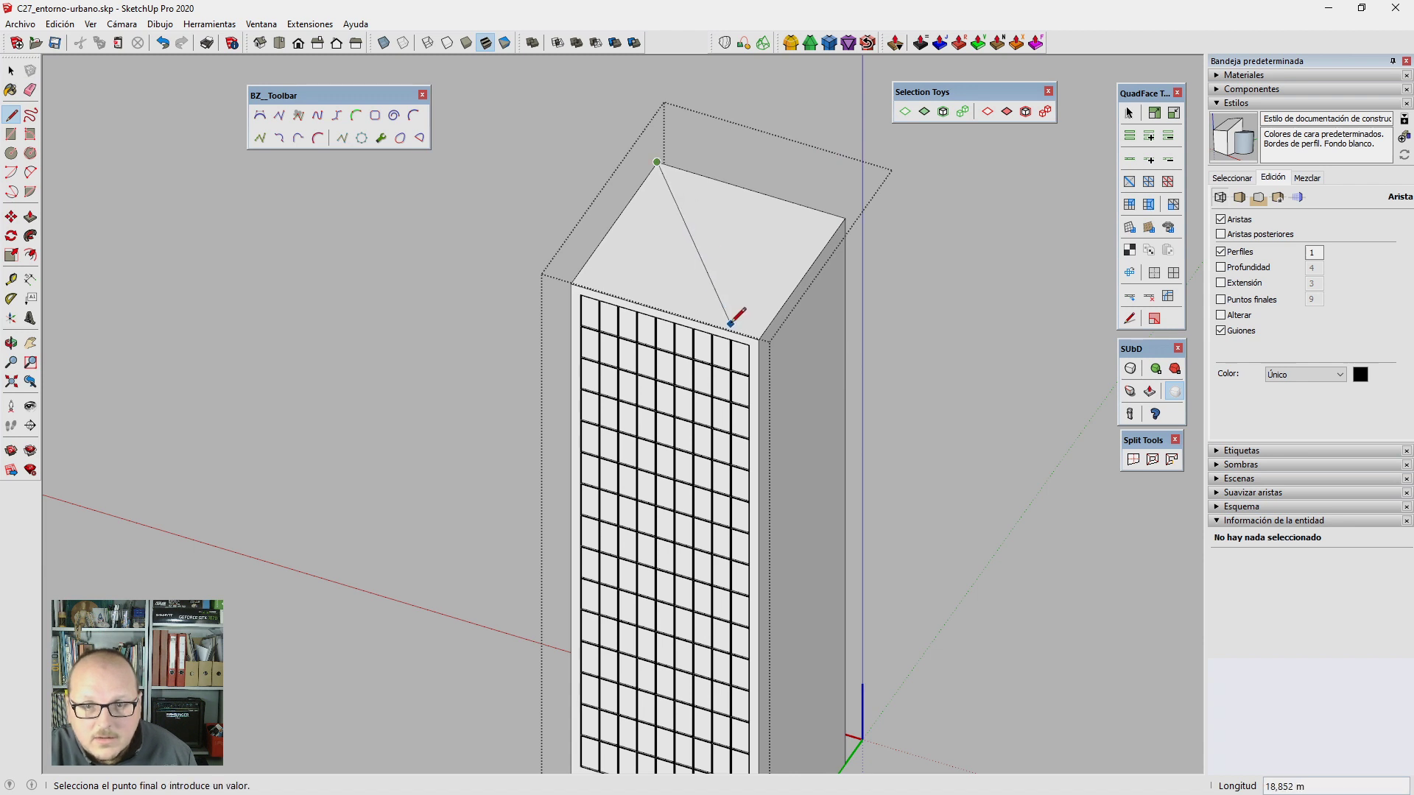
{"action": "left_click", "coordinate": [759, 339]}
Step: Rotate-copy the window grid 90° about the roof centre onto the other façades
{"action": "key", "text": "ctrl+a"}
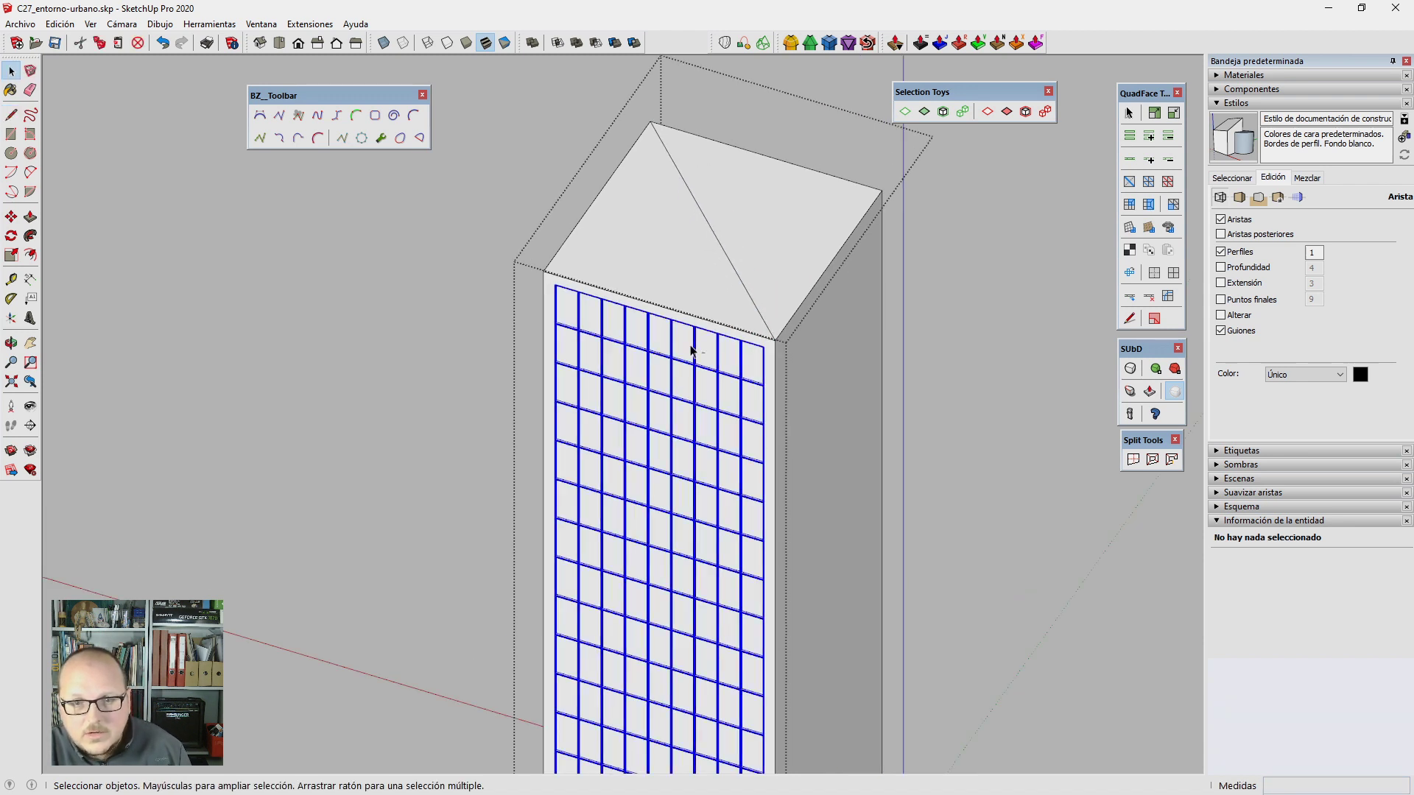
{"action": "key", "text": "q"}
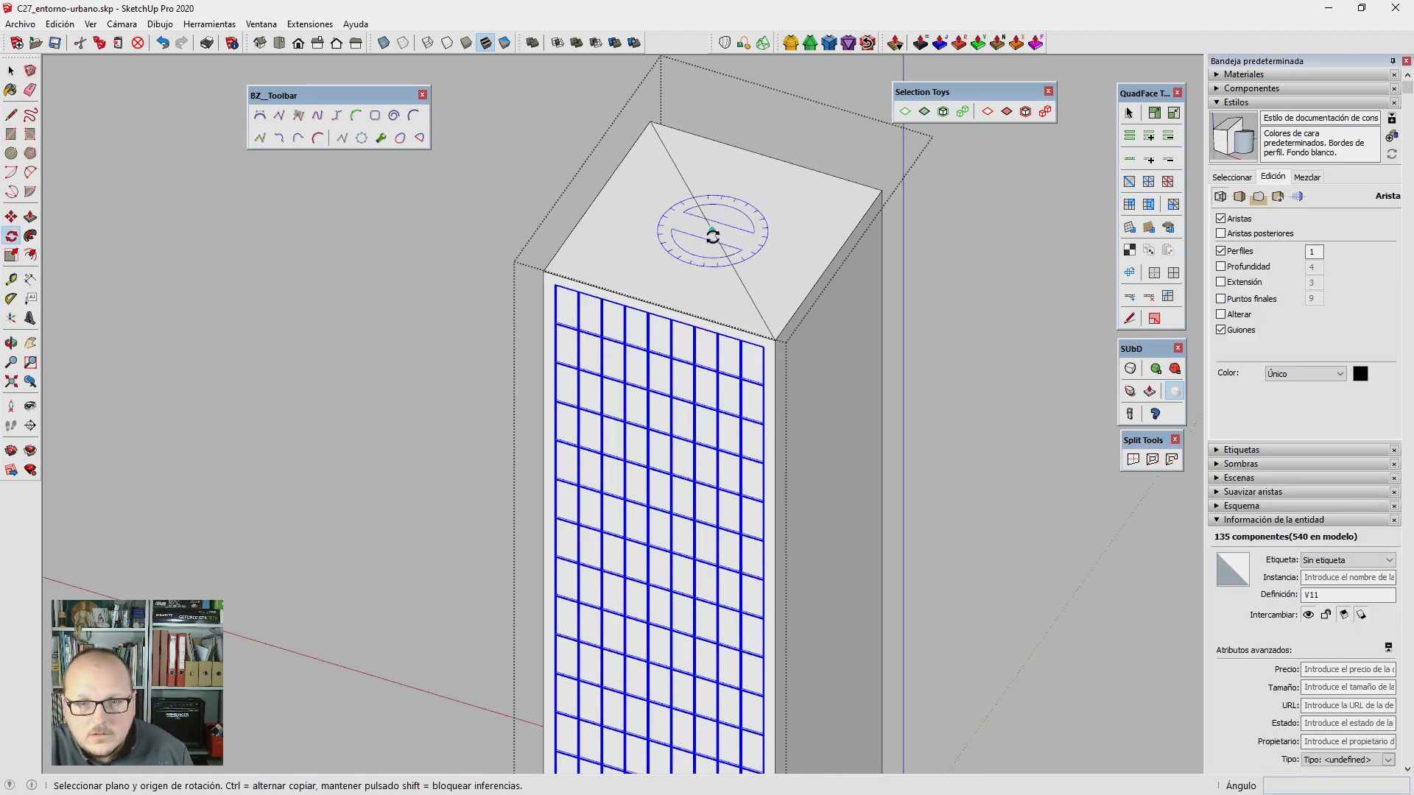
{"action": "left_click", "coordinate": [712, 230]}
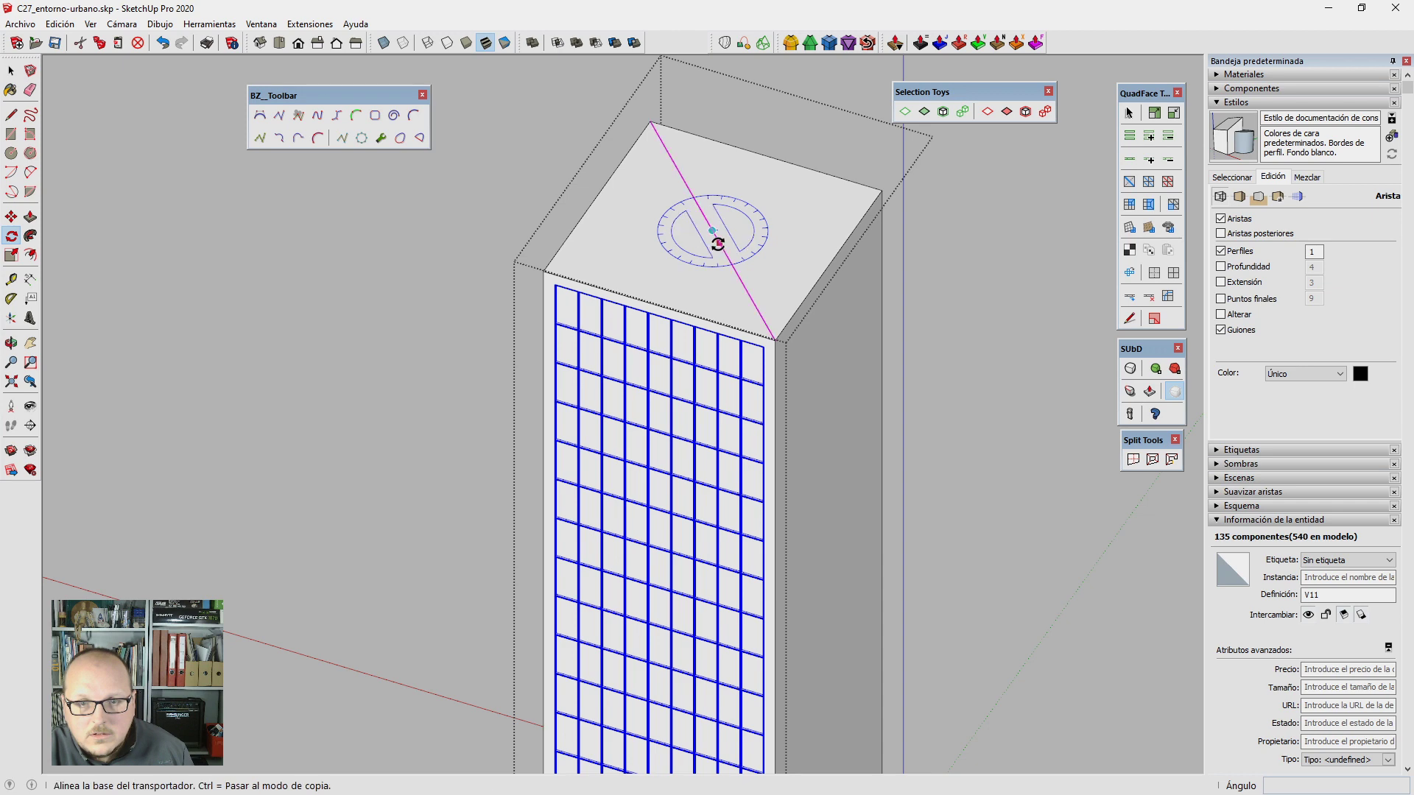
{"action": "left_click", "coordinate": [765, 235]}
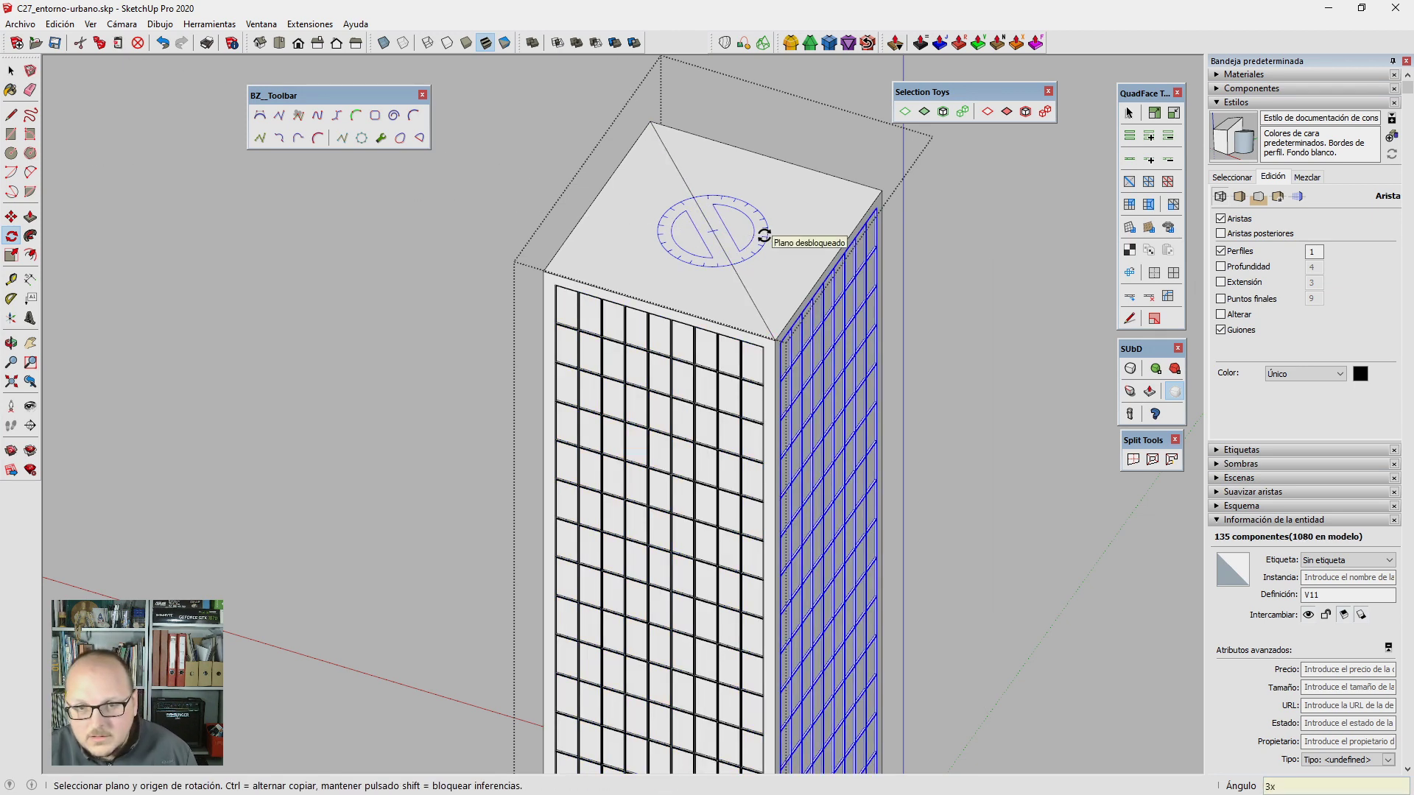
{"action": "scroll", "coordinate": [759, 264], "scroll_direction": "down", "scroll_amount": 3}
{"action": "mouse_move", "coordinate": [732, 341]}
{"action": "middle_mouse_down"}
{"action": "mouse_move", "coordinate": [815, 351]}
{"action": "mouse_move", "coordinate": [519, 444]}
{"action": "mouse_move", "coordinate": [921, 278]}
{"action": "mouse_move", "coordinate": [656, 397]}
{"action": "mouse_move", "coordinate": [846, 511]}
{"action": "mouse_move", "coordinate": [249, 619]}
{"action": "mouse_move", "coordinate": [391, 562]}
{"action": "mouse_move", "coordinate": [391, 479]}
{"action": "mouse_move", "coordinate": [429, 536]}
{"action": "mouse_move", "coordinate": [534, 140]}
{"action": "middle_mouse_up"}
{"action": "key", "text": "space"}
{"action": "scroll", "coordinate": [533, 141], "scroll_direction": "up", "scroll_amount": 3}
Step: Open a façade V11 window component for editing and select its top opening edge to copy
{"action": "scroll", "coordinate": [518, 219], "scroll_direction": "up", "scroll_amount": 5}
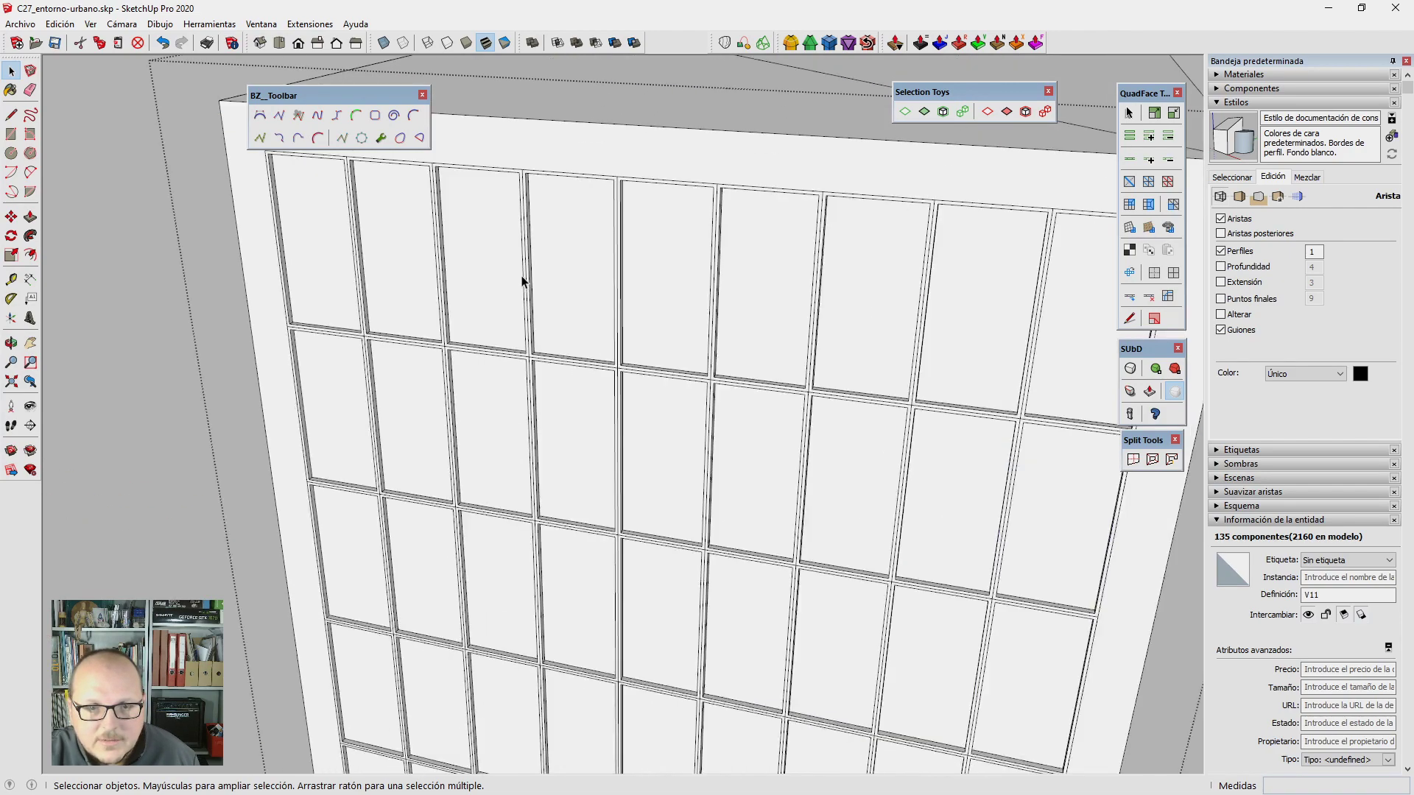
{"action": "mouse_move", "coordinate": [520, 278]}
{"action": "middle_mouse_down"}
{"action": "mouse_move", "coordinate": [495, 373]}
{"action": "mouse_move", "coordinate": [507, 383]}
{"action": "mouse_move", "coordinate": [511, 354]}
{"action": "middle_mouse_up"}
{"action": "left_click", "coordinate": [494, 349]}
{"action": "double_click", "coordinate": [493, 349]}
{"action": "scroll", "coordinate": [495, 361], "scroll_direction": "down", "scroll_amount": 5}
{"action": "scroll", "coordinate": [498, 310], "scroll_direction": "up", "scroll_amount": 2}
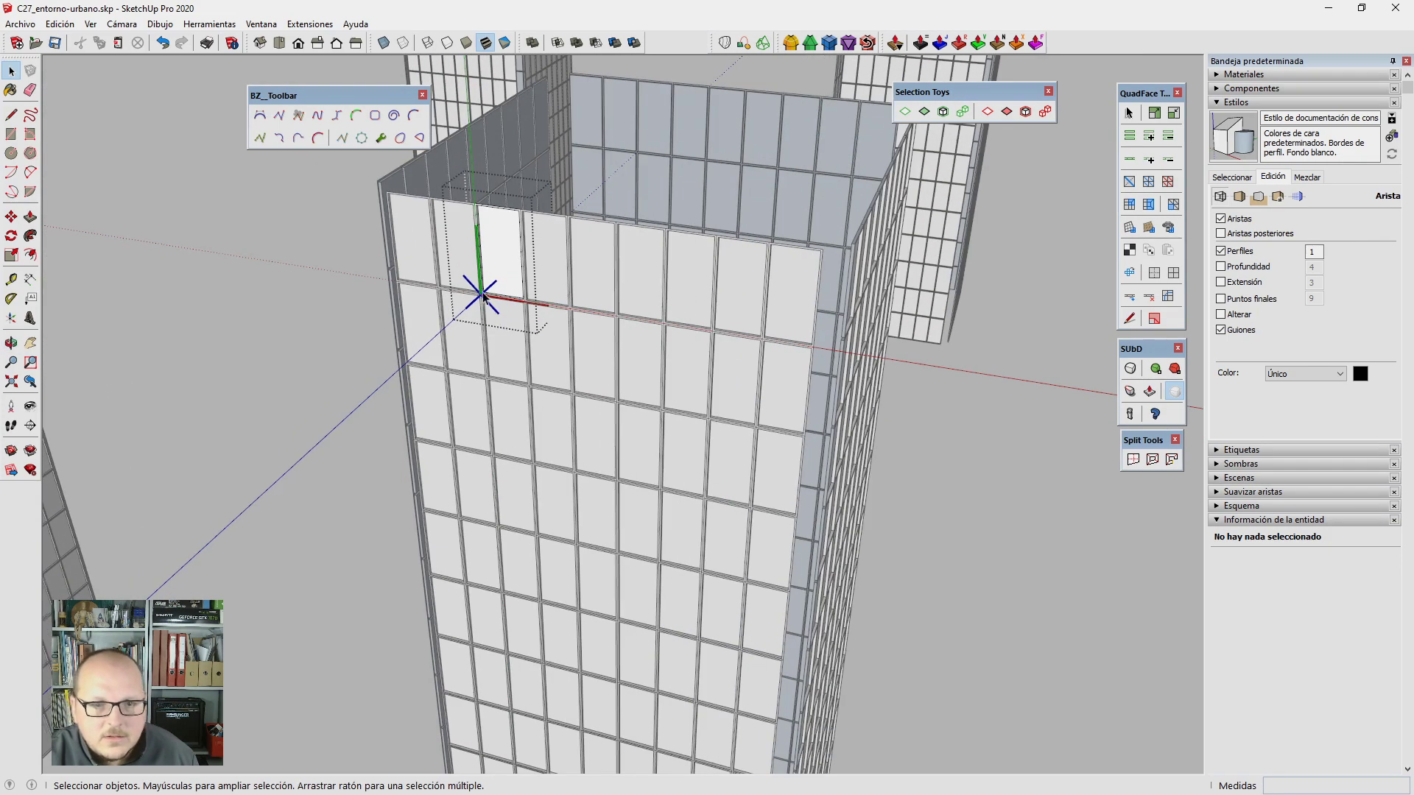
{"action": "scroll", "coordinate": [488, 256], "scroll_direction": "up", "scroll_amount": 3}
{"action": "scroll", "coordinate": [488, 256], "scroll_direction": "up", "scroll_amount": 2}
{"action": "left_click", "coordinate": [660, 333]}
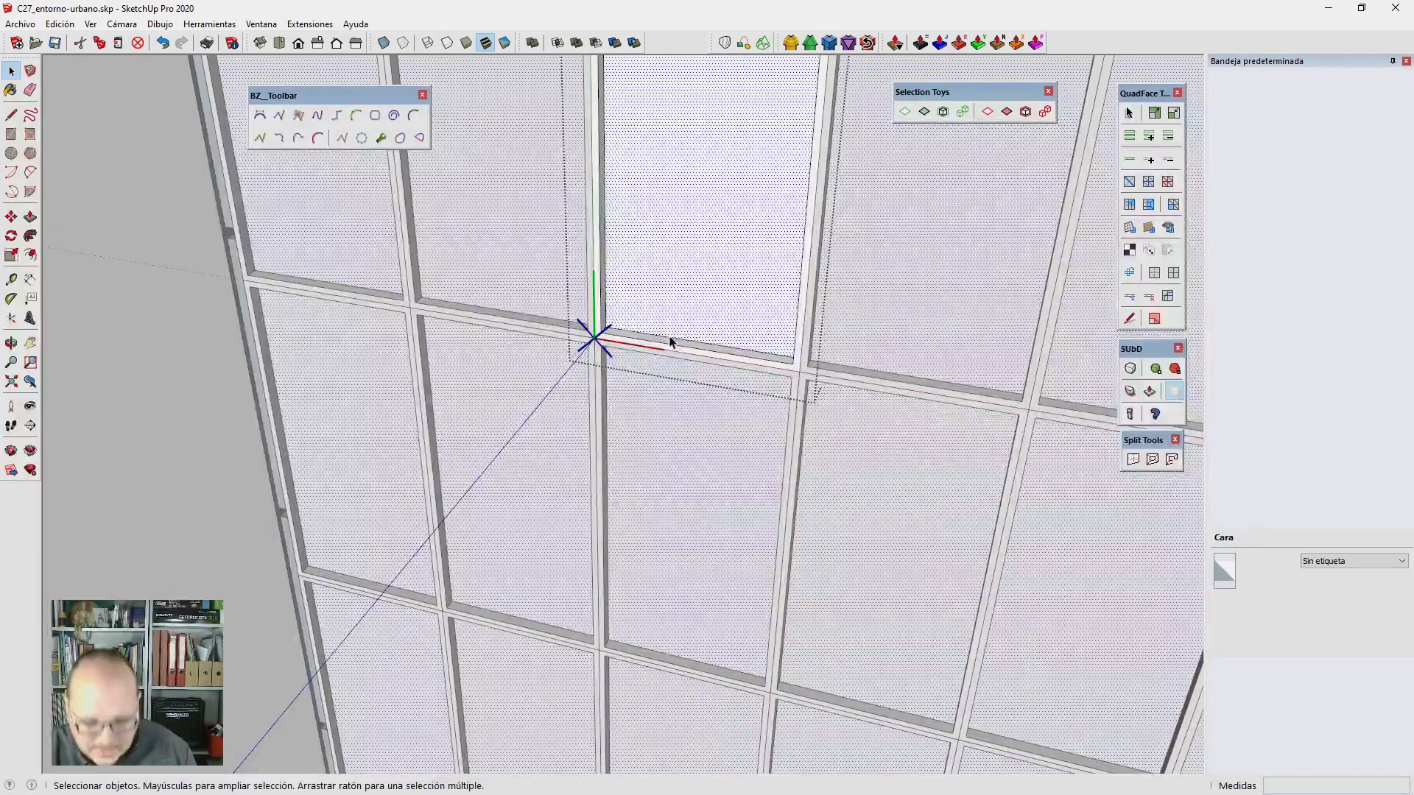
{"action": "left_click", "coordinate": [666, 340]}
{"action": "key", "text": "m"}
{"action": "key", "text": "ctrl"}
{"action": "type", "text": "10c"}
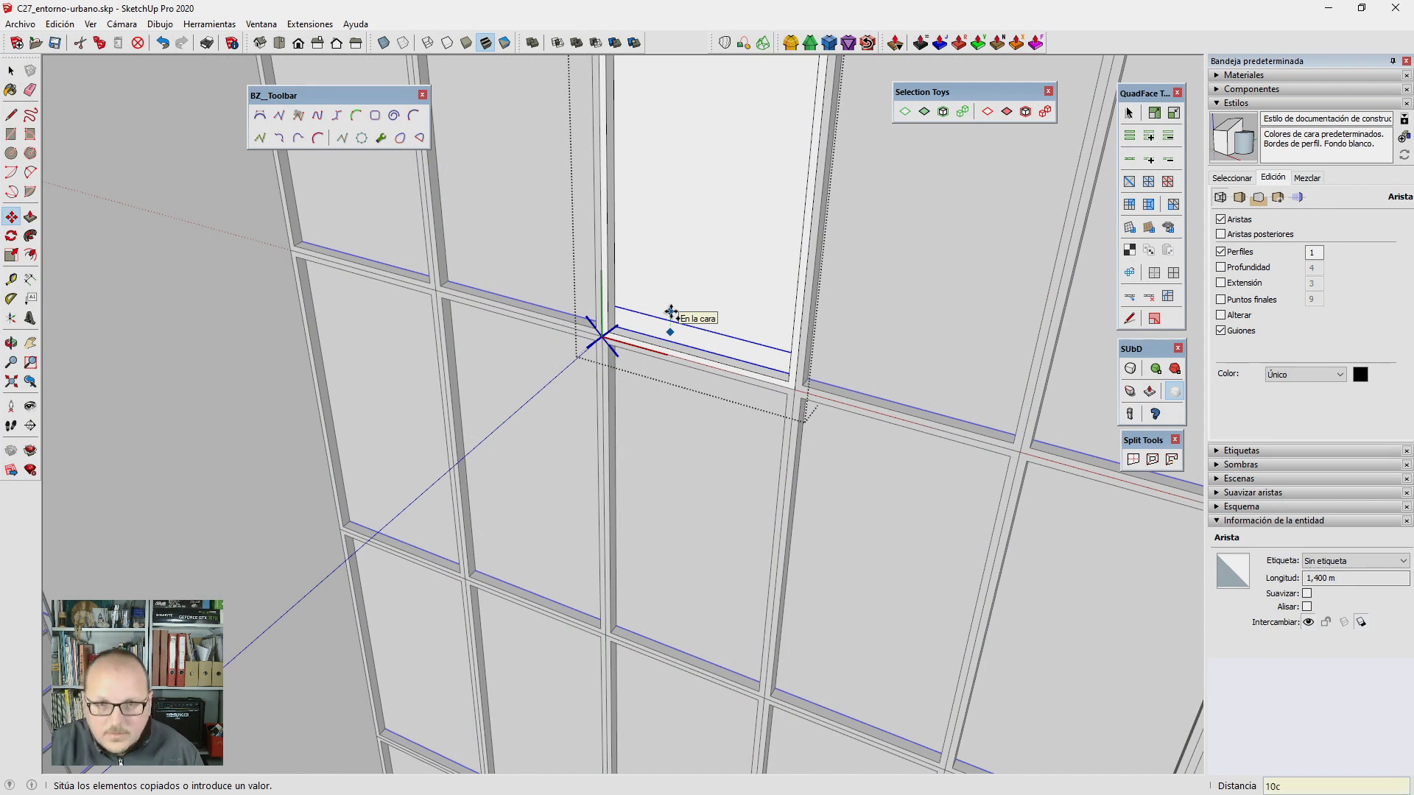
Step: Copy the window's frame edges 10 cm inward to outline the glass pane
{"action": "type", "text": "m"}
{"action": "key", "text": "Return"}
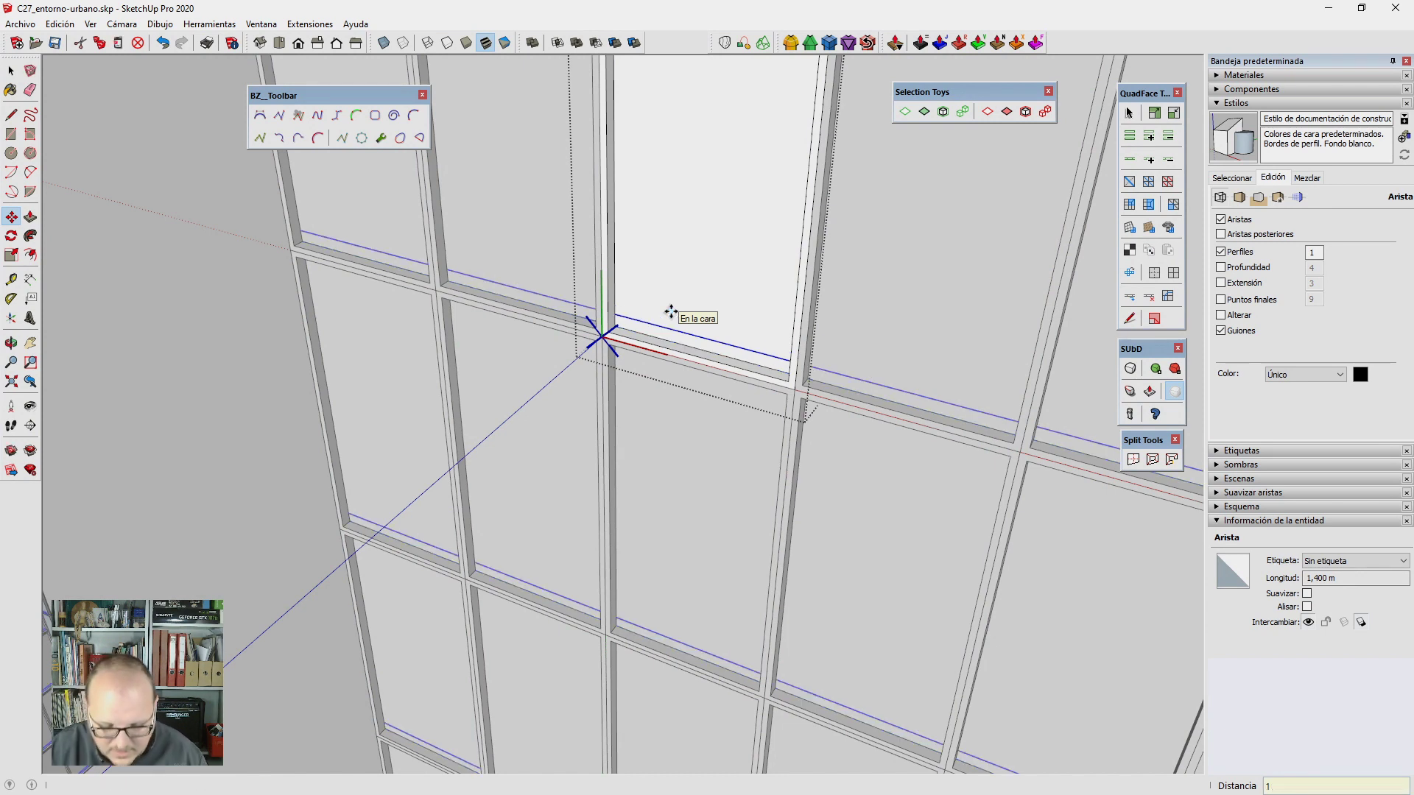
{"action": "type", "text": "m"}
{"action": "key", "text": "Return"}
{"action": "middle_click_drag", "start_coordinate": [490, 401], "coordinate": [600, 184]}
{"action": "scroll", "coordinate": [600, 184], "scroll_direction": "up", "scroll_amount": 2}
{"action": "scroll", "coordinate": [611, 195], "scroll_direction": "up", "scroll_amount": 2}
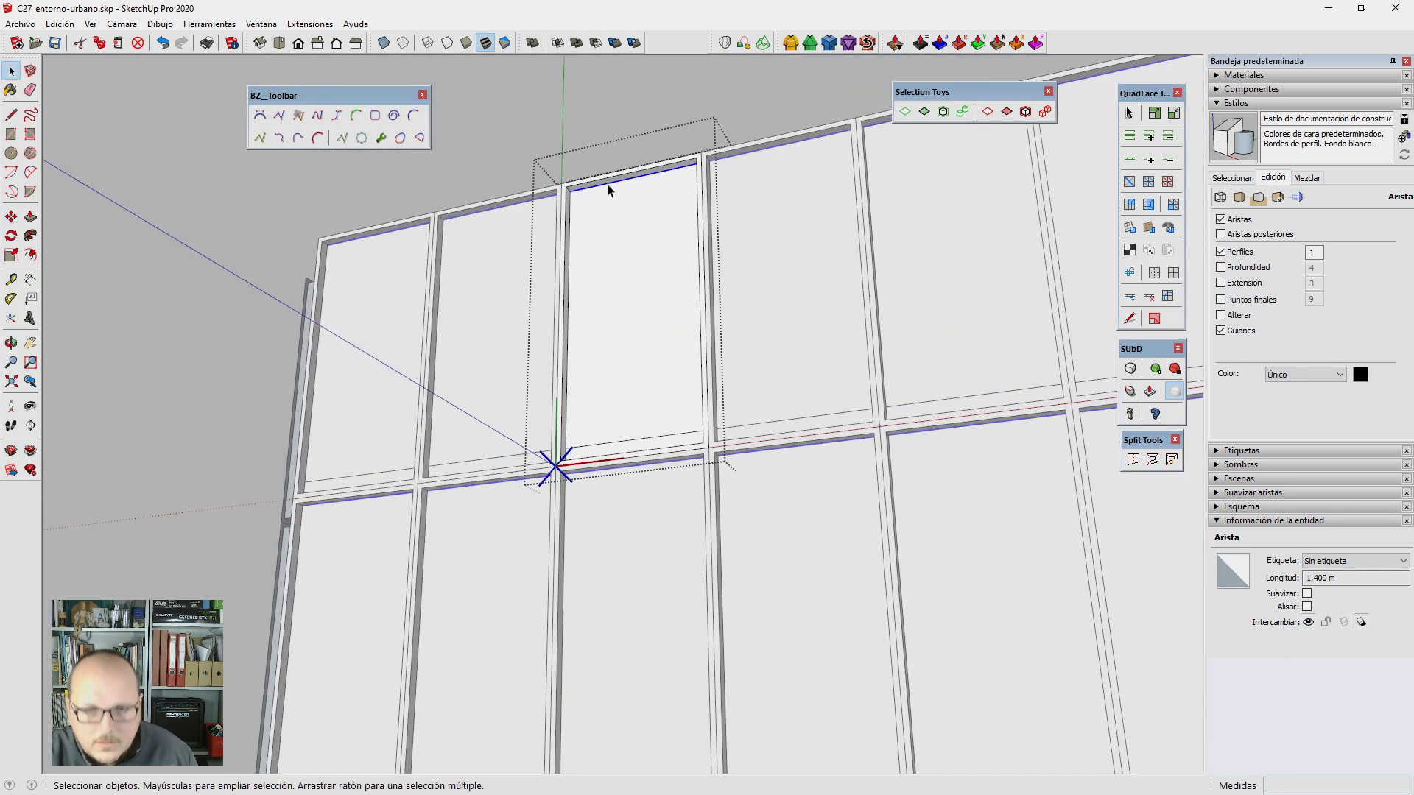
{"action": "scroll", "coordinate": [631, 214], "scroll_direction": "up", "scroll_amount": 3}
{"action": "key", "text": "ctrl"}
{"action": "left_click", "coordinate": [619, 216]}
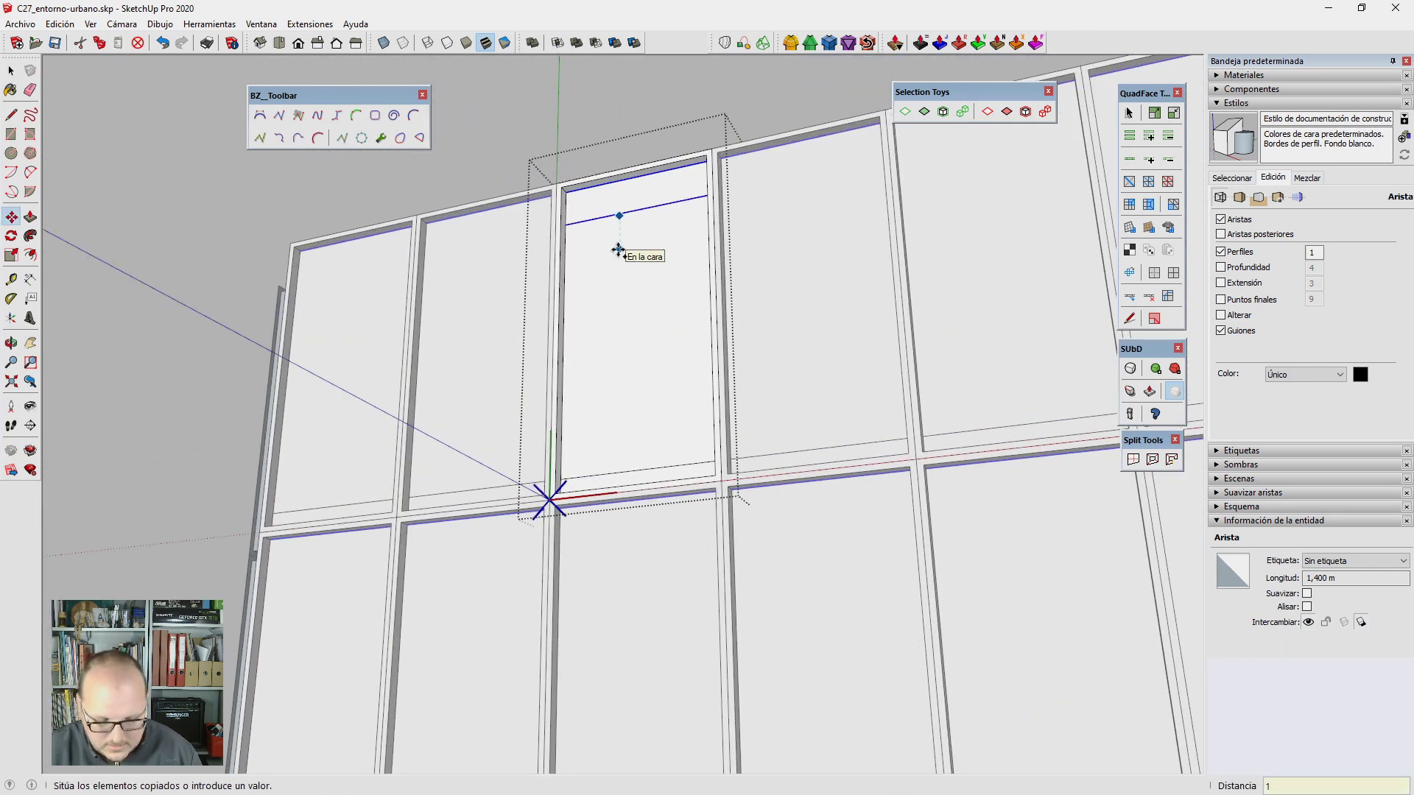
{"action": "key", "text": "Return"}
Step: Recess the glass pane 5 cm into the window frame
{"action": "key", "text": "p"}
{"action": "left_click_drag", "start_coordinate": [618, 257], "coordinate": [645, 283]}
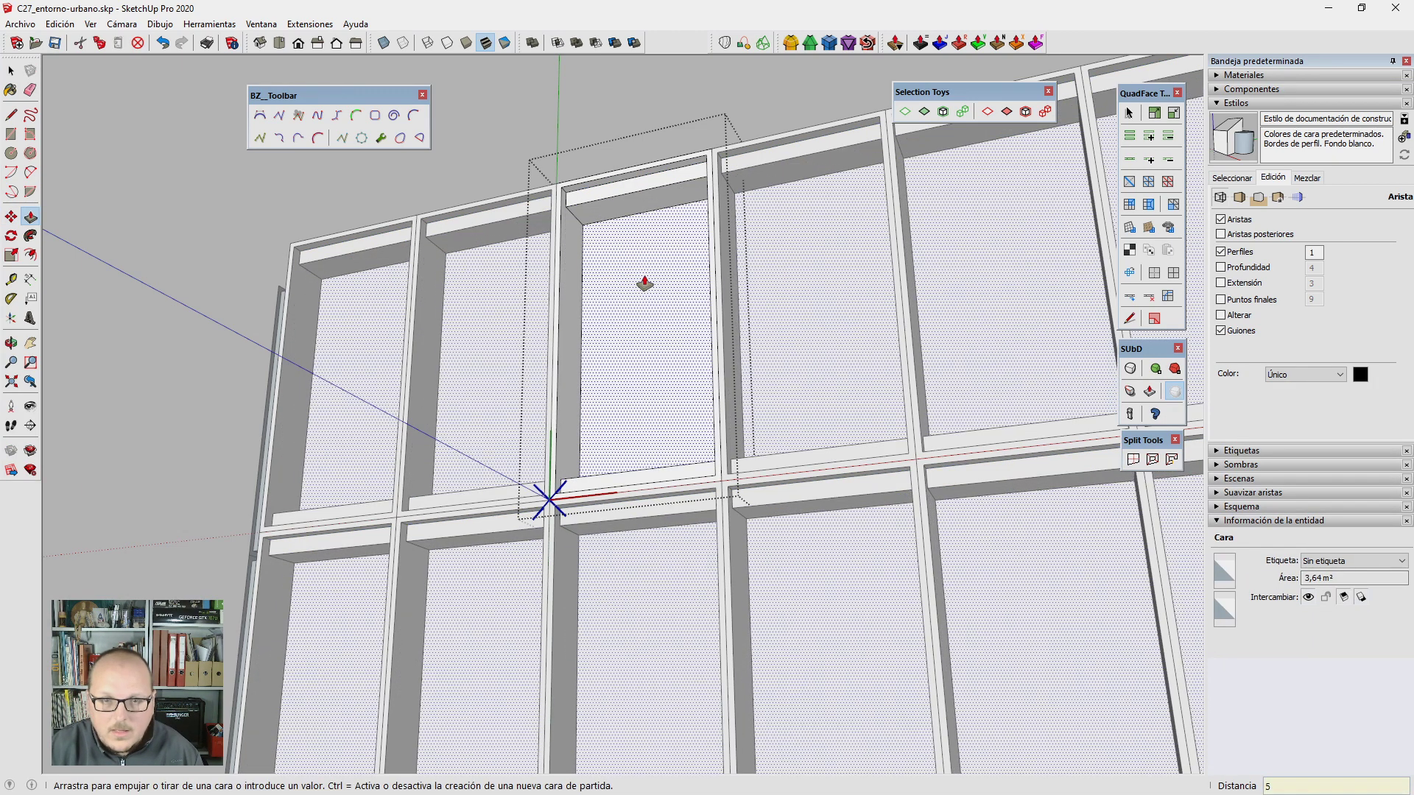
{"action": "type", "text": "cm"}
{"action": "key", "text": "Return"}
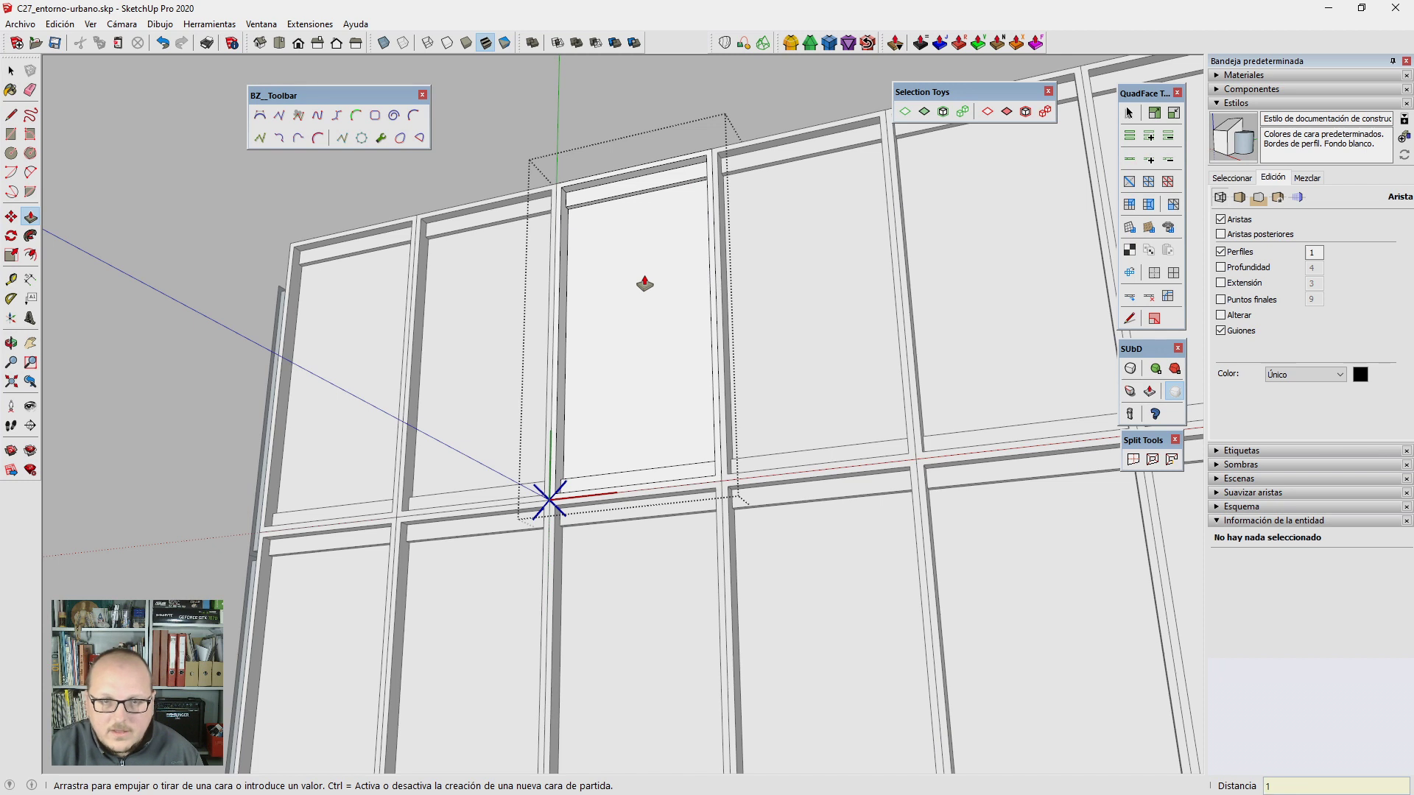
{"action": "key", "text": "Return"}
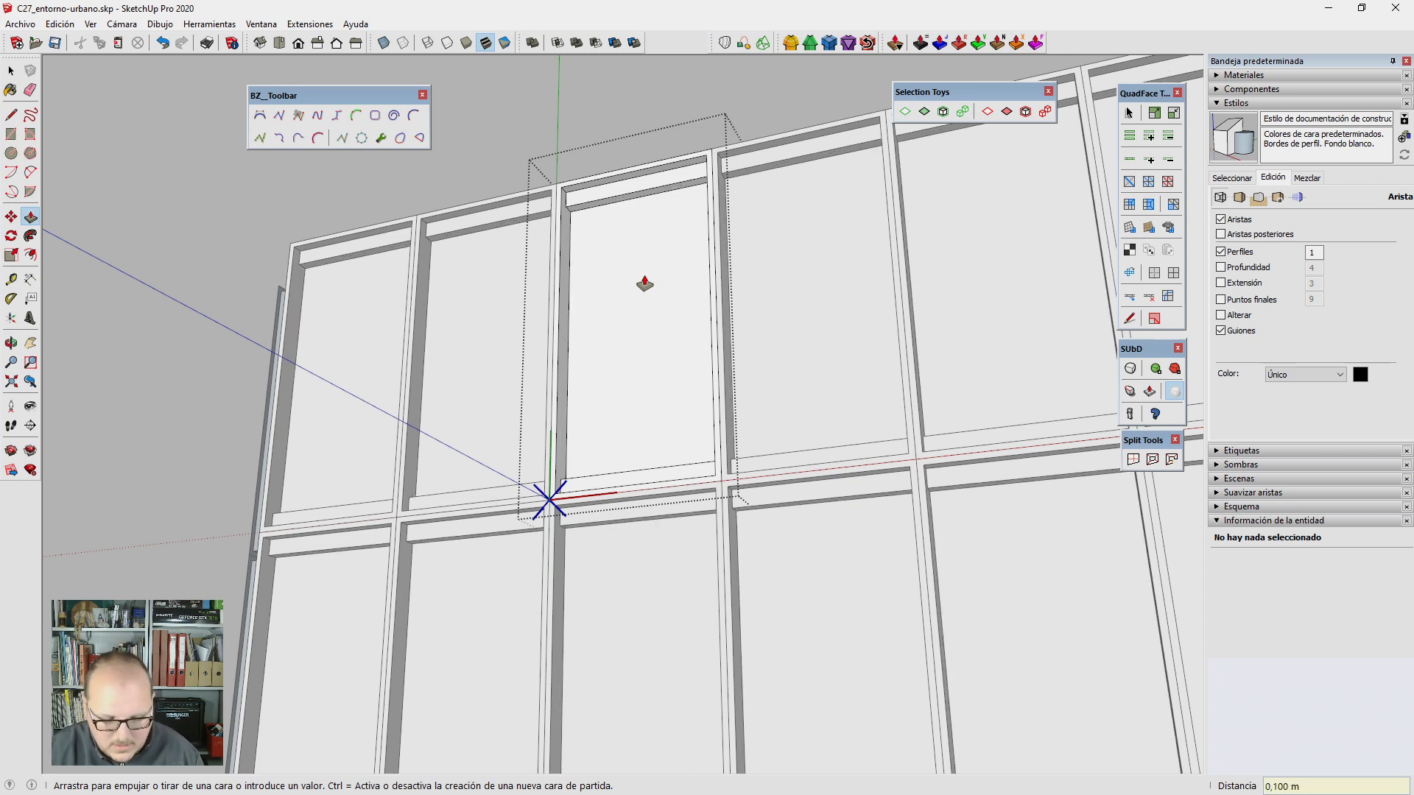
{"action": "key", "text": "Return"}
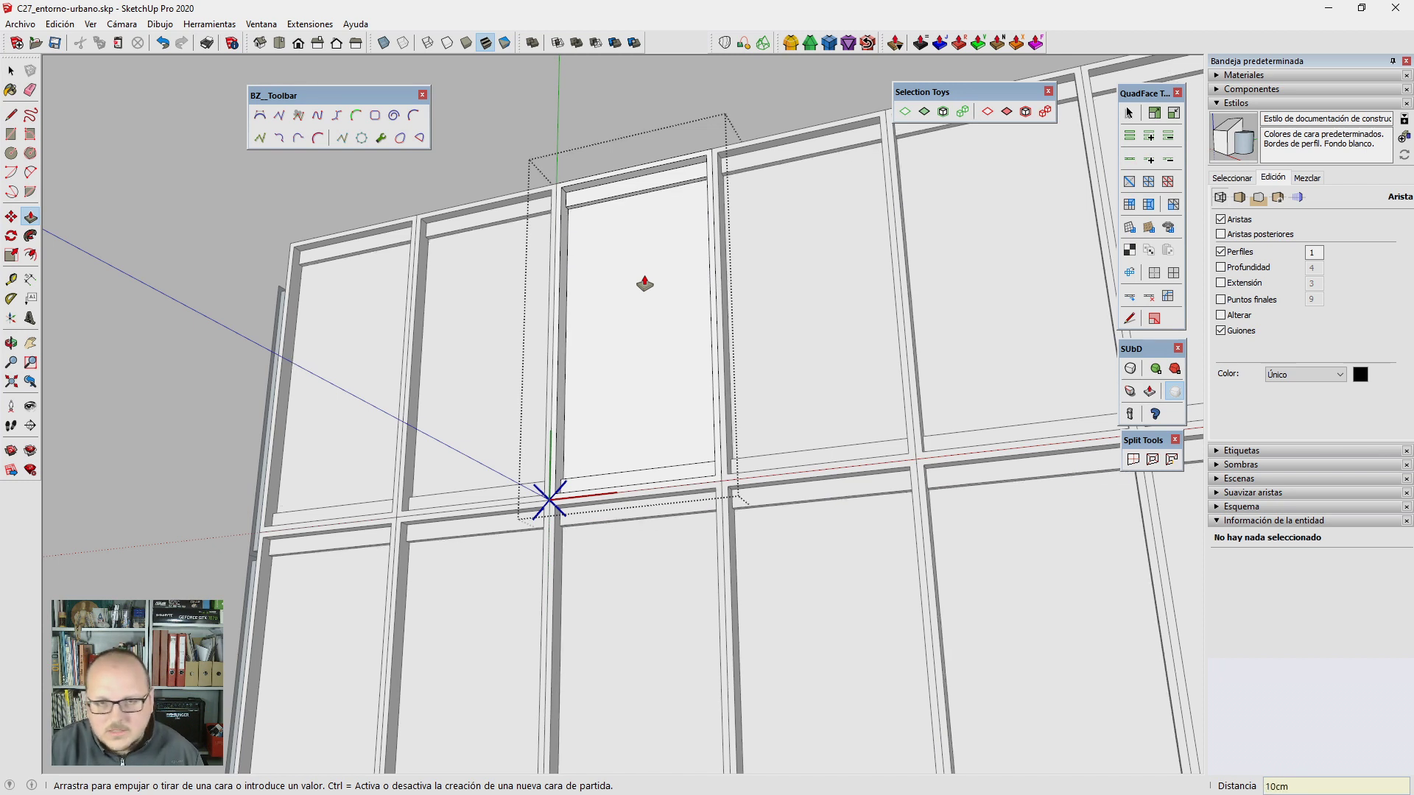
{"action": "key", "text": "space"}
Step: Copy the inner vertical edge into the pane as two lines 5 cm apart
{"action": "left_click", "coordinate": [567, 231]}
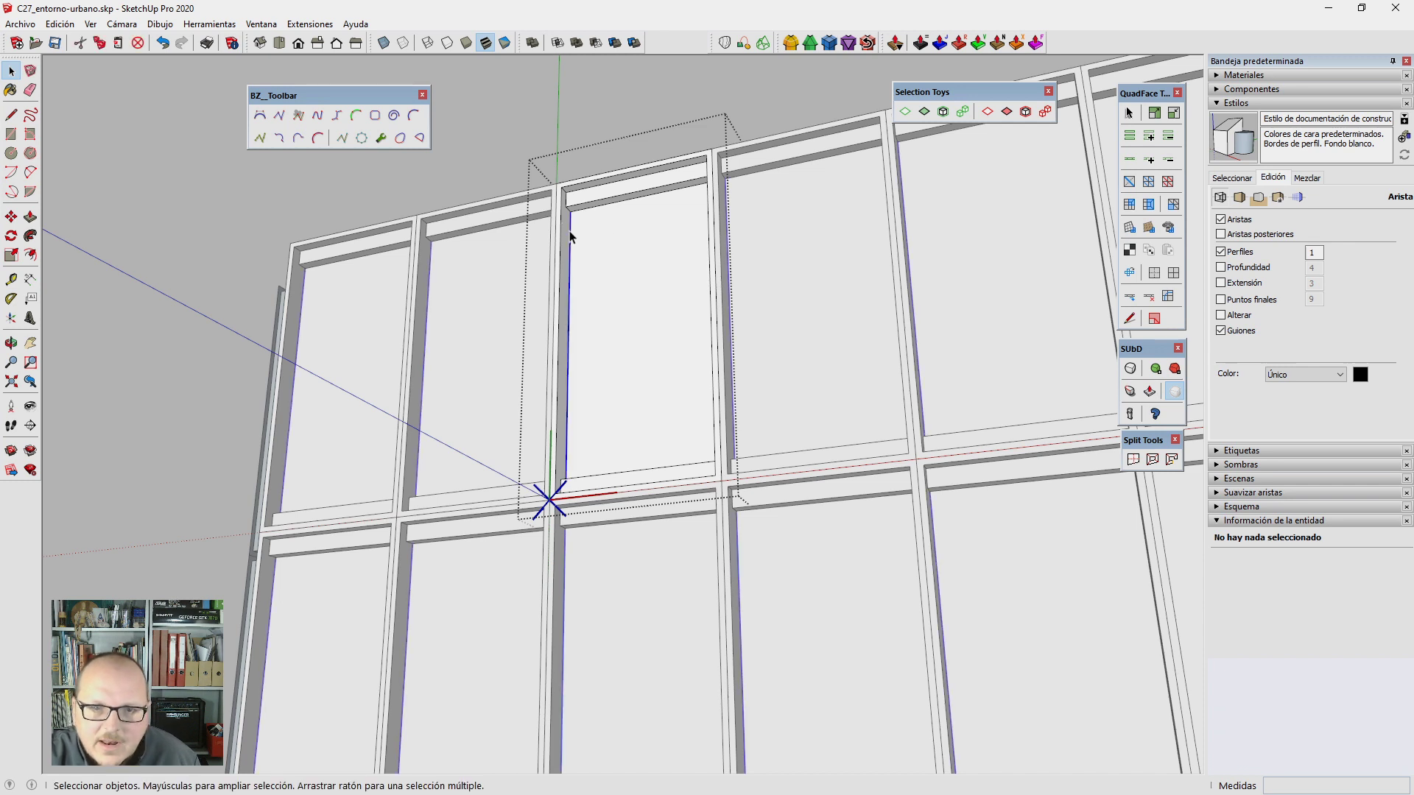
{"action": "middle_click_drag", "start_coordinate": [571, 230], "coordinate": [584, 226]}
{"action": "key", "text": "m"}
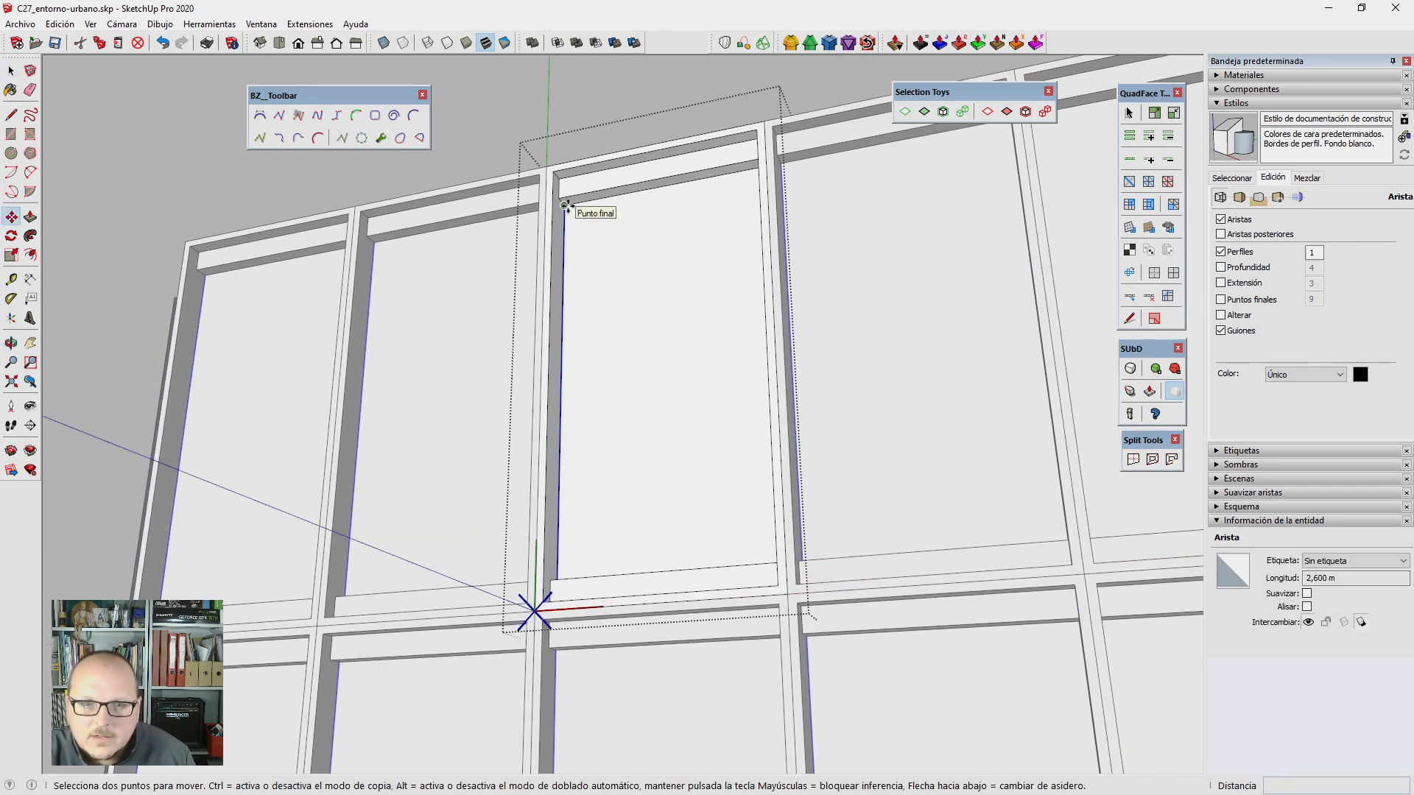
{"action": "left_click", "coordinate": [564, 205]}
{"action": "key", "text": "ctrl"}
{"action": "left_click", "coordinate": [663, 190]}
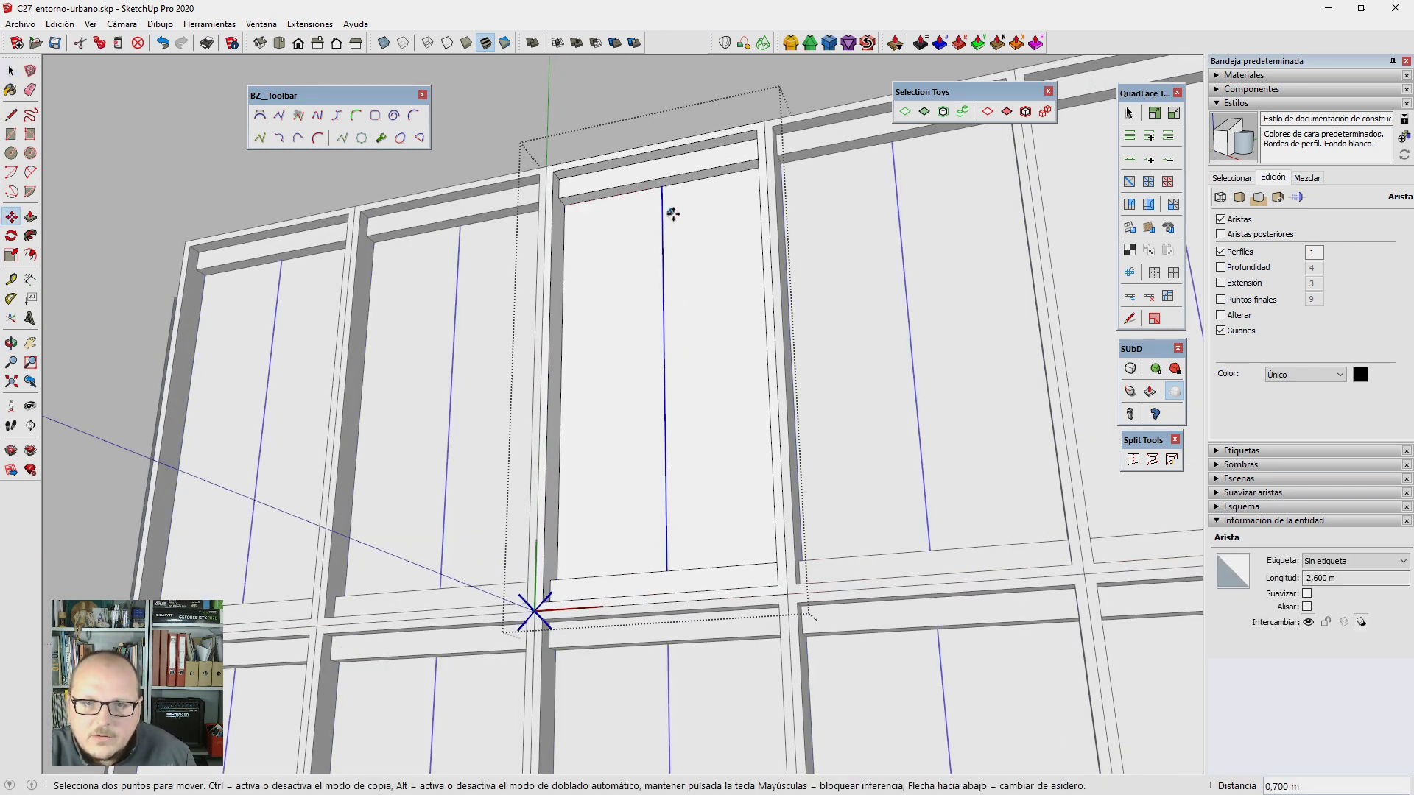
{"action": "left_click", "coordinate": [673, 215]}
{"action": "type", "text": "5"}
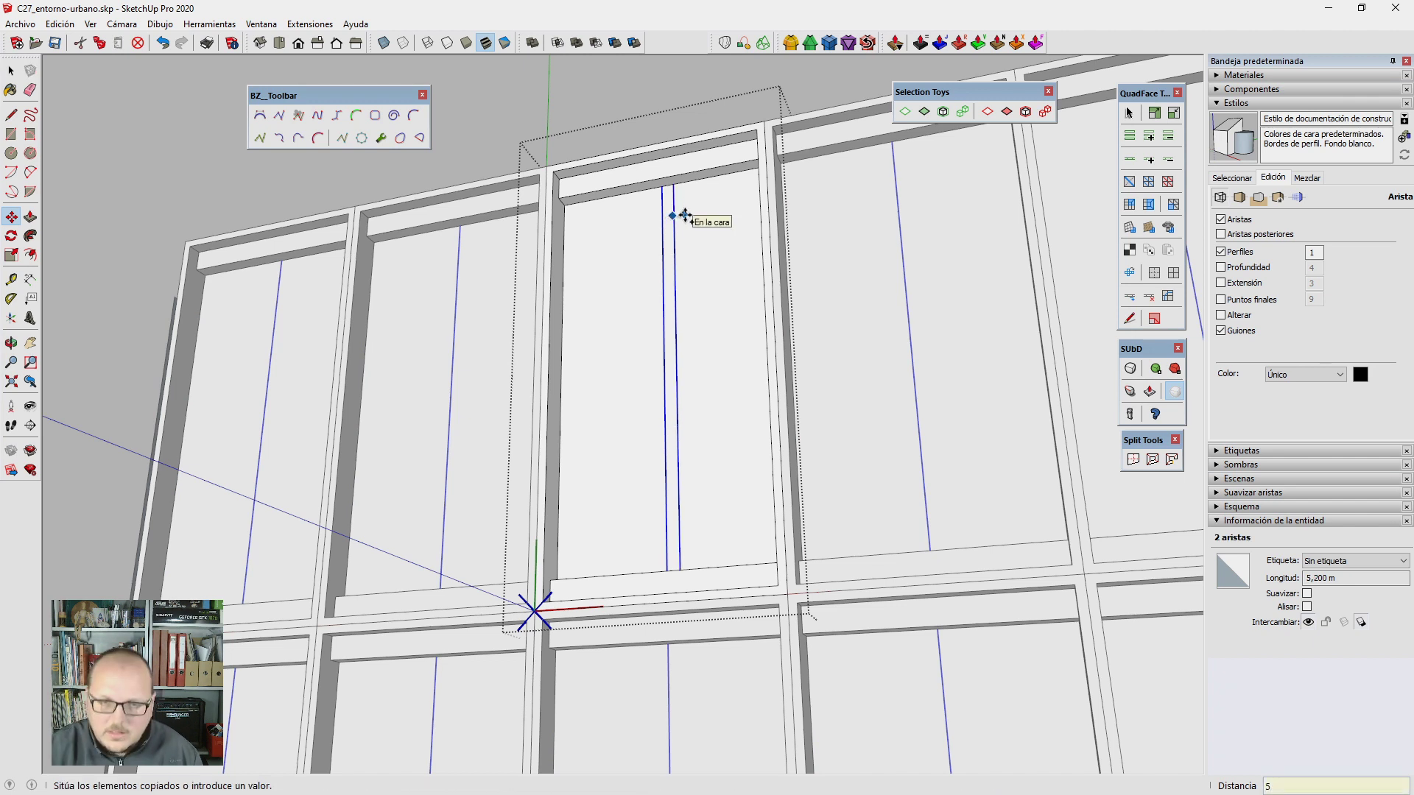
{"action": "type", "text": "cm"}
{"action": "key", "text": "Return"}
{"action": "left_click", "coordinate": [654, 227]}
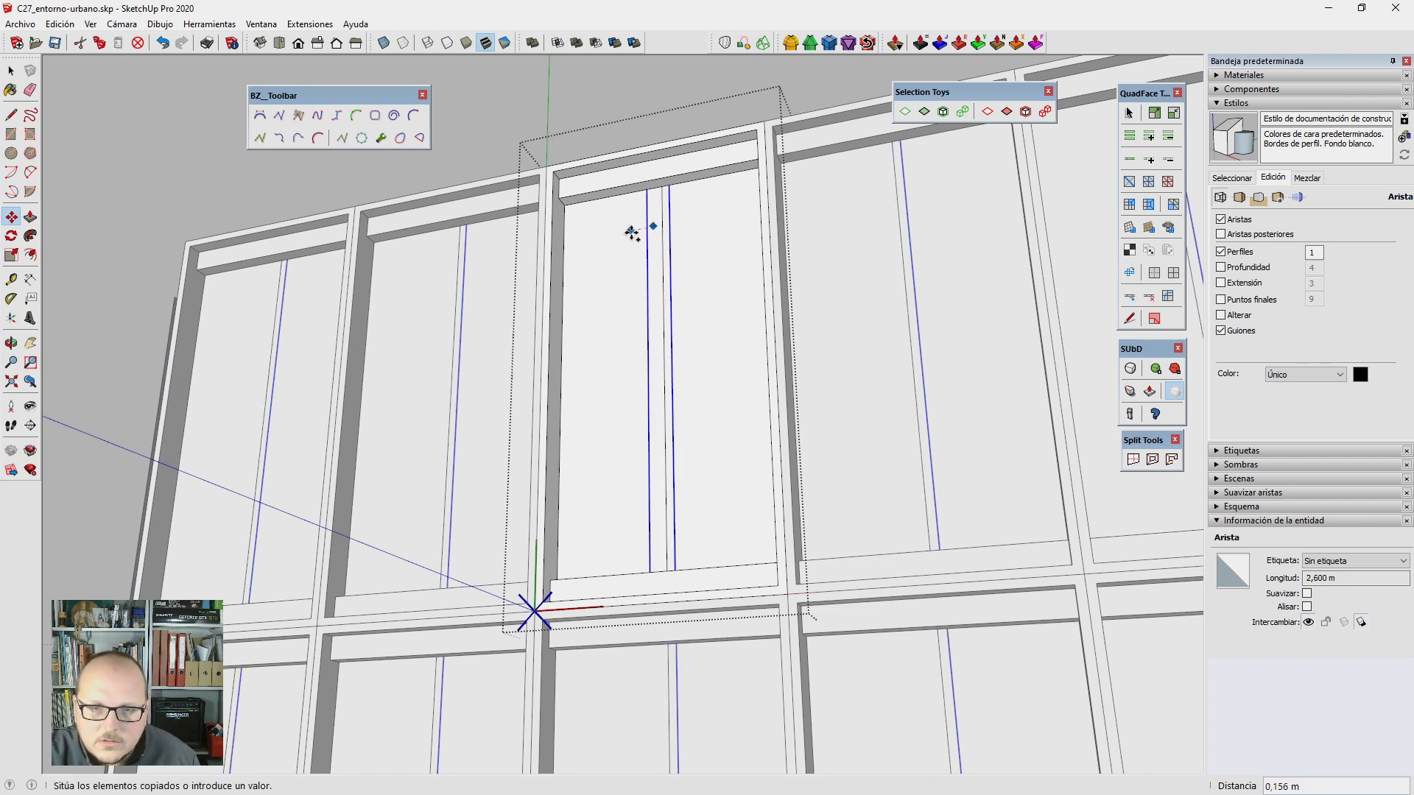
{"action": "key", "text": "Return"}
Step: Erase the extra line and extrude the narrow strip into a vertical mullion
{"action": "key", "text": "e"}
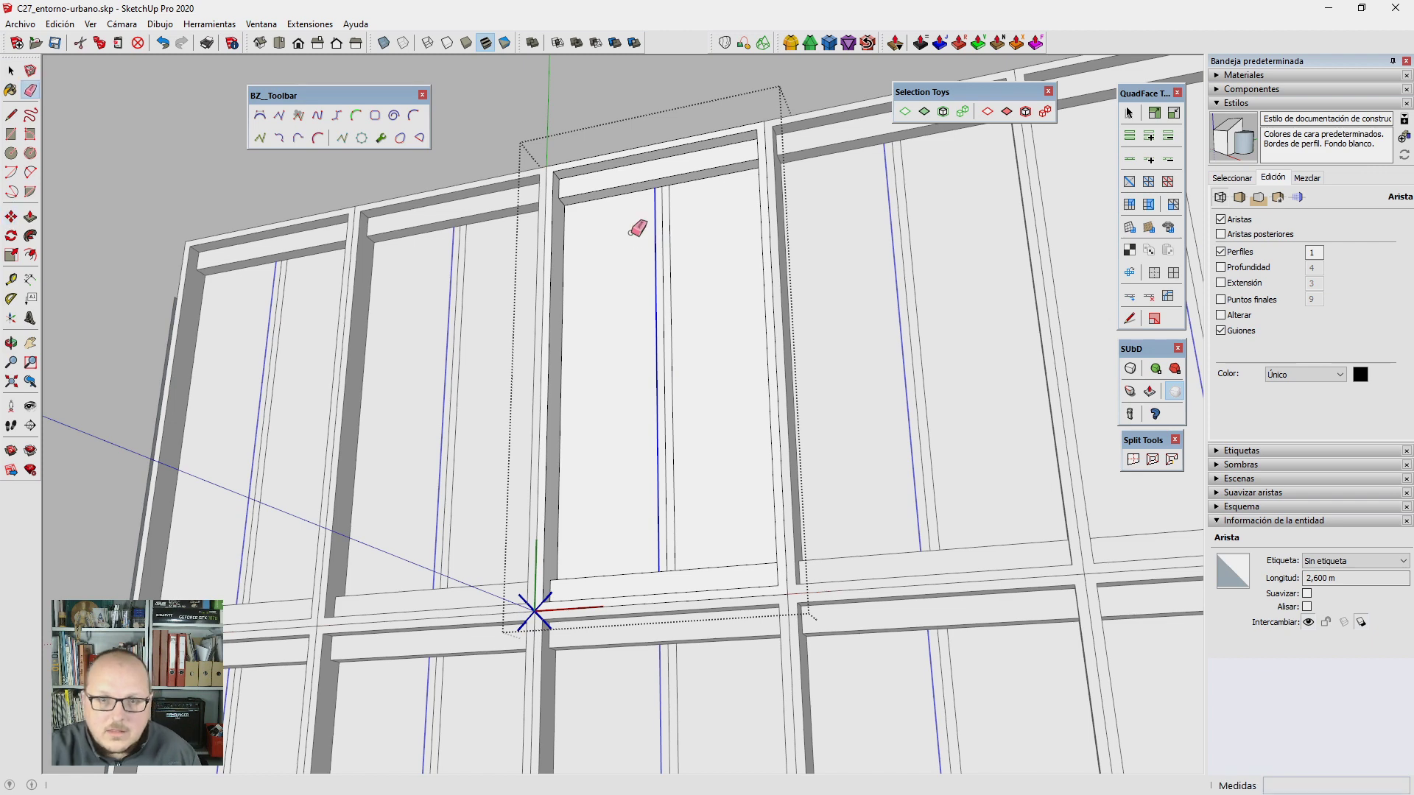
{"action": "left_click", "coordinate": [665, 221]}
{"action": "scroll", "coordinate": [663, 217], "scroll_direction": "up", "scroll_amount": 3}
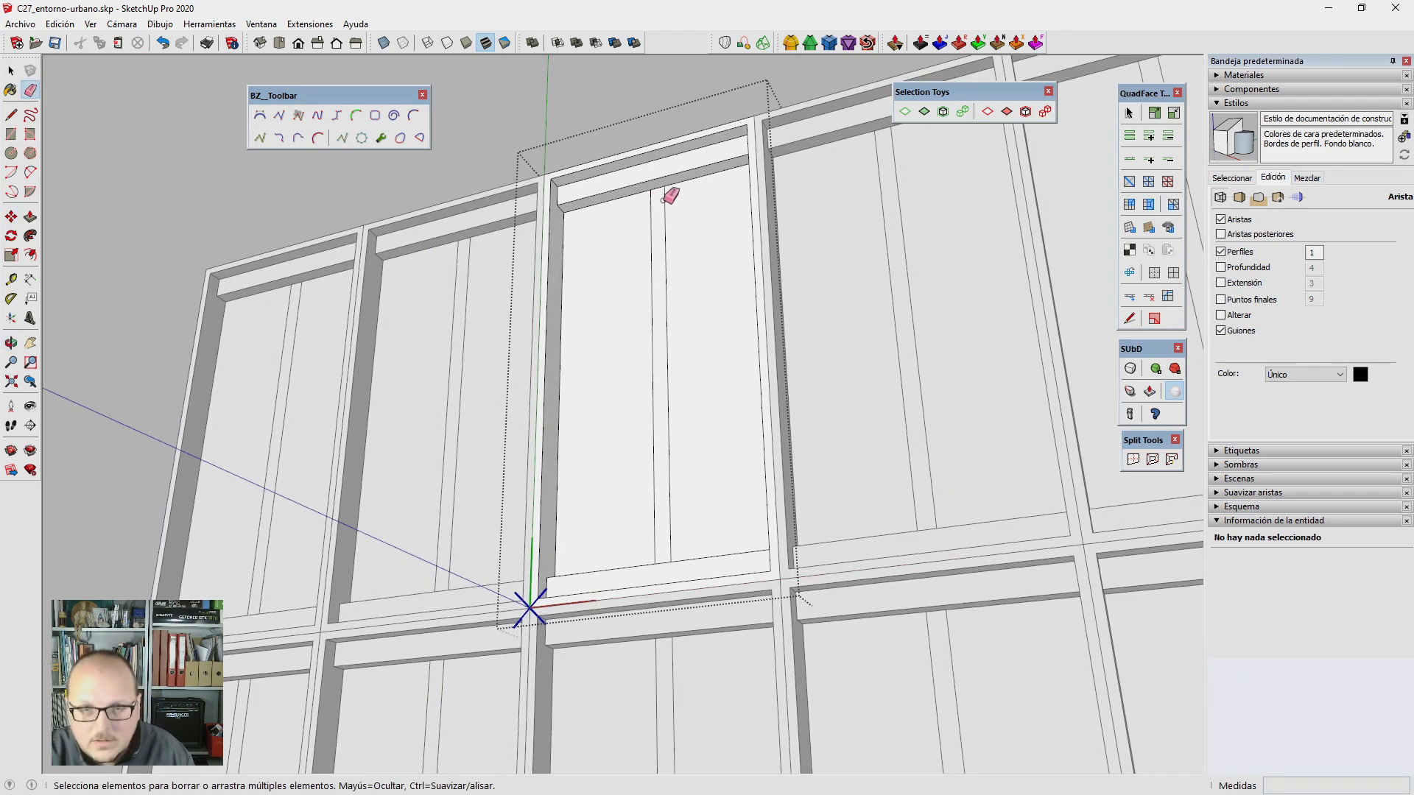
{"action": "key", "text": "p"}
{"action": "left_click", "coordinate": [657, 214]}
{"action": "scroll", "coordinate": [560, 228], "scroll_direction": "up", "scroll_amount": 2}
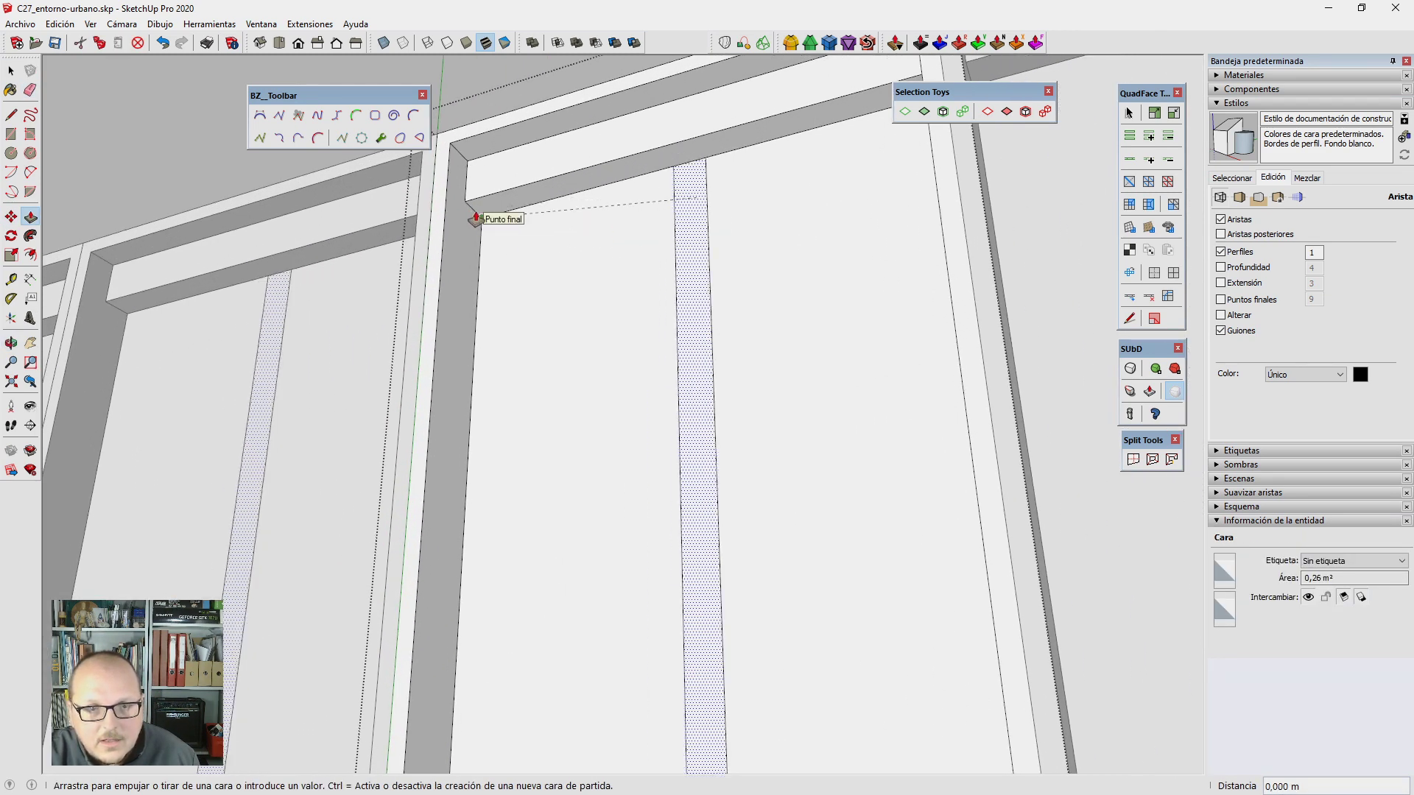
{"action": "left_click", "coordinate": [473, 214]}
Step: Orbit out to view the whole glazed façade and the towers
{"action": "scroll", "coordinate": [515, 169], "scroll_direction": "down", "scroll_amount": 4}
{"action": "mouse_move", "coordinate": [591, 111]}
{"action": "middle_mouse_down"}
{"action": "mouse_move", "coordinate": [667, 328]}
{"action": "mouse_move", "coordinate": [791, 585]}
{"action": "middle_mouse_up"}
{"action": "scroll", "coordinate": [722, 586], "scroll_direction": "down", "scroll_amount": 2}
{"action": "mouse_move", "coordinate": [653, 587]}
{"action": "middle_mouse_down"}
{"action": "mouse_move", "coordinate": [590, 555]}
{"action": "mouse_move", "coordinate": [618, 627]}
{"action": "mouse_move", "coordinate": [647, 568]}
{"action": "mouse_move", "coordinate": [621, 467]}
{"action": "middle_mouse_up"}
{"action": "key", "text": "space"}
{"action": "scroll", "coordinate": [458, 278], "scroll_direction": "down", "scroll_amount": 3}
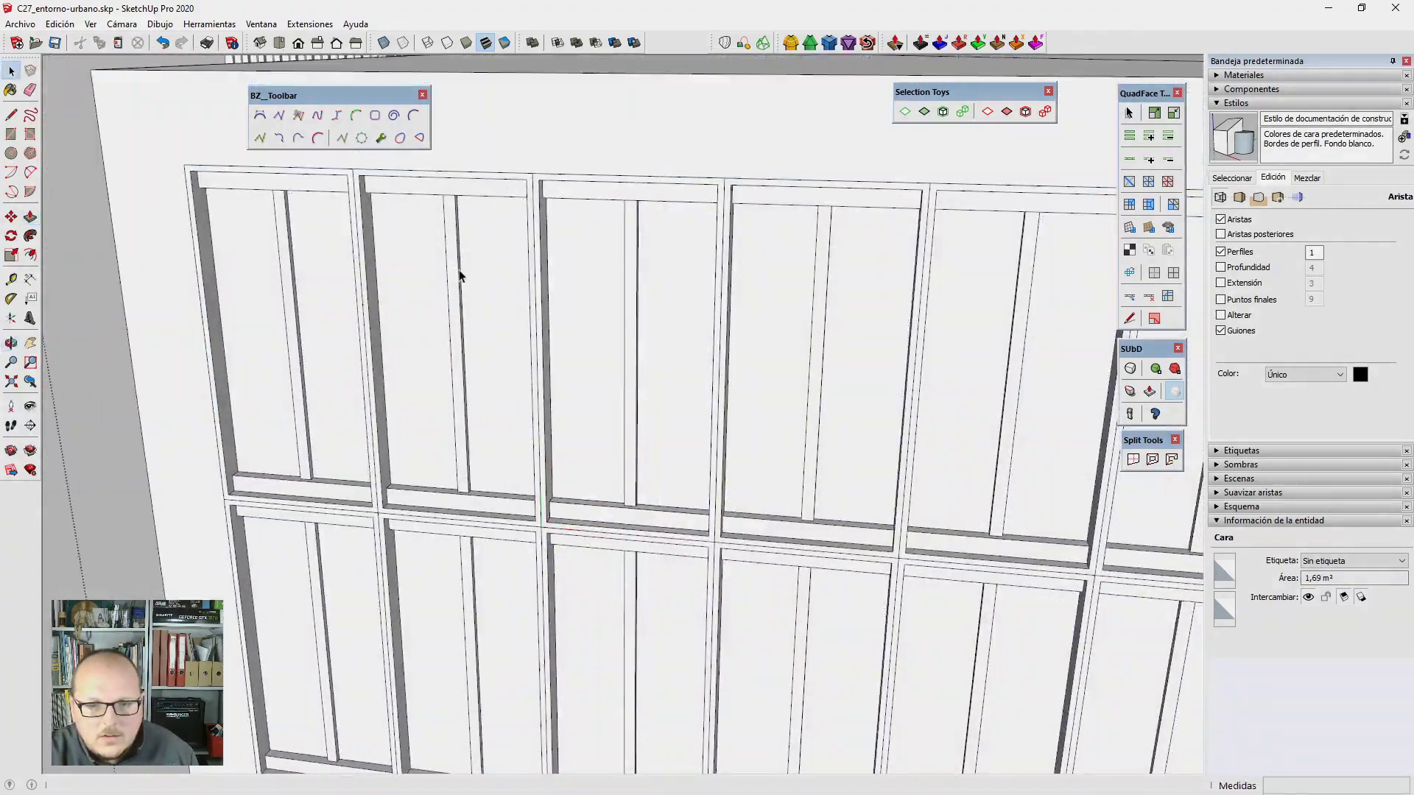
{"action": "scroll", "coordinate": [491, 212], "scroll_direction": "down", "scroll_amount": 2}
{"action": "mouse_move", "coordinate": [491, 212]}
{"action": "middle_mouse_down"}
{"action": "mouse_move", "coordinate": [644, 448]}
{"action": "mouse_move", "coordinate": [542, 285]}
{"action": "middle_mouse_up"}
Step: Inside the window component, move a copy of the left pane's glass face out in front of the window
{"action": "scroll", "coordinate": [571, 319], "scroll_direction": "up", "scroll_amount": 2}
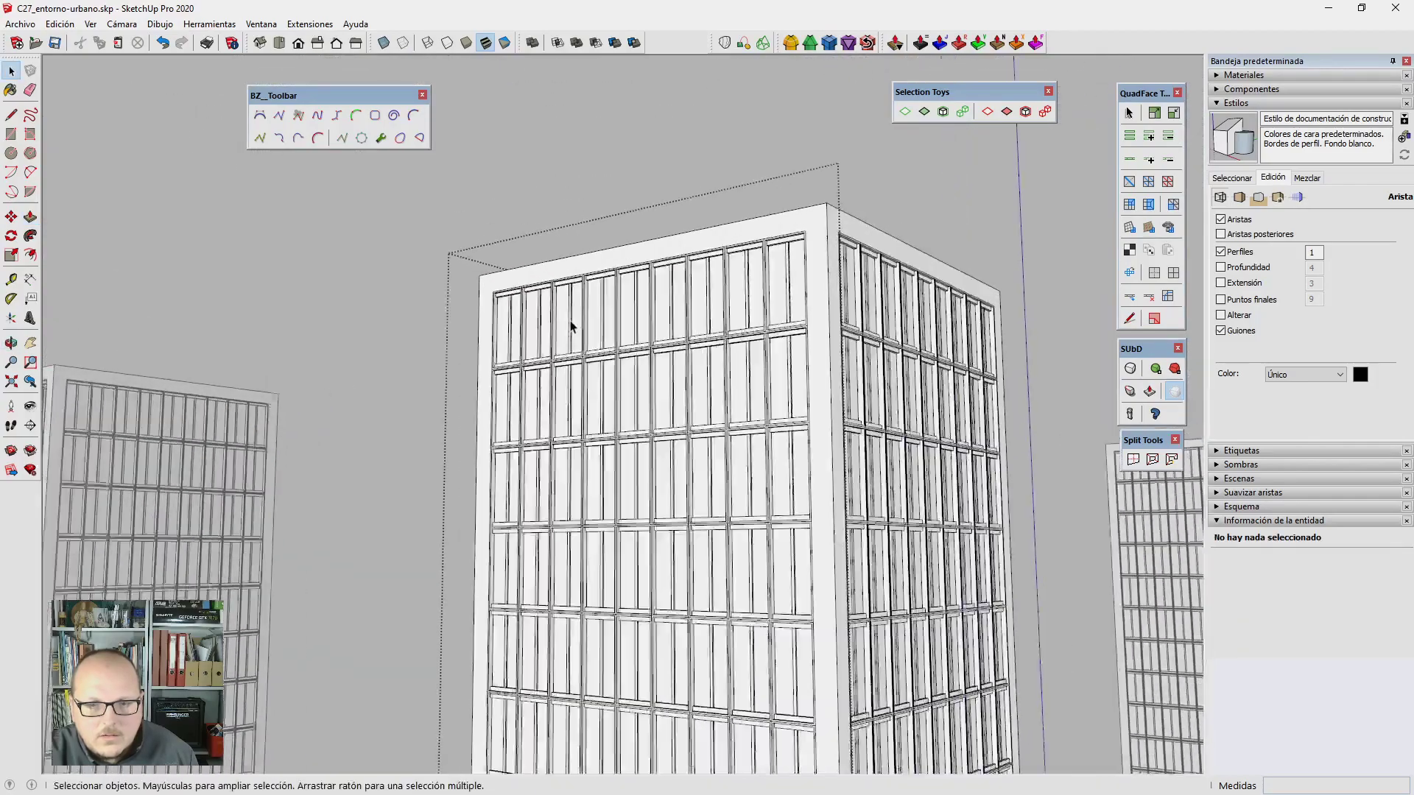
{"action": "scroll", "coordinate": [645, 302], "scroll_direction": "up", "scroll_amount": 3}
{"action": "middle_click_drag", "start_coordinate": [645, 302], "coordinate": [723, 268]}
{"action": "double_click", "coordinate": [631, 278]}
{"action": "mouse_move", "coordinate": [631, 278]}
{"action": "middle_mouse_down"}
{"action": "mouse_move", "coordinate": [648, 274]}
{"action": "mouse_move", "coordinate": [615, 606]}
{"action": "middle_mouse_up"}
{"action": "scroll", "coordinate": [589, 465], "scroll_direction": "up", "scroll_amount": 1}
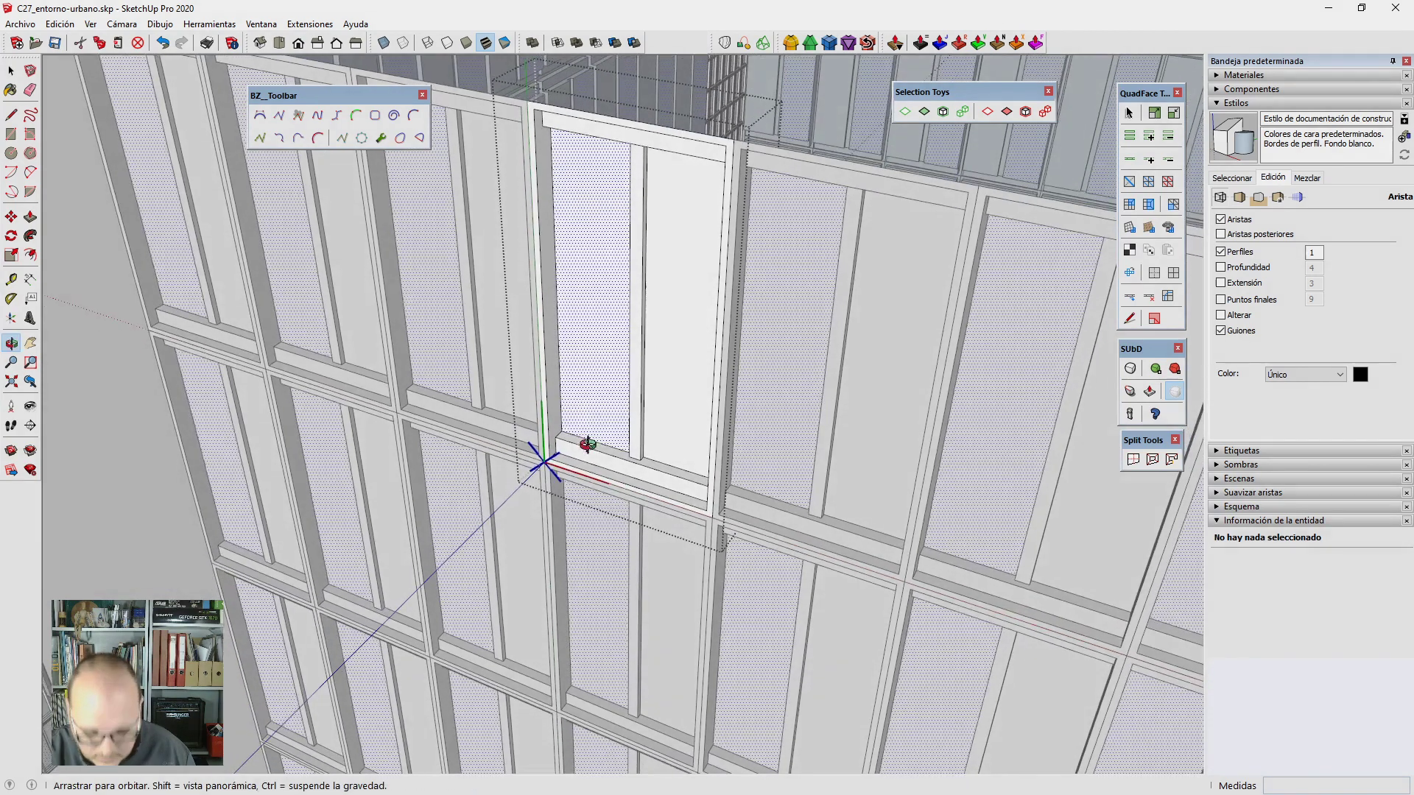
{"action": "left_click", "coordinate": [596, 412]}
{"action": "key", "text": "m"}
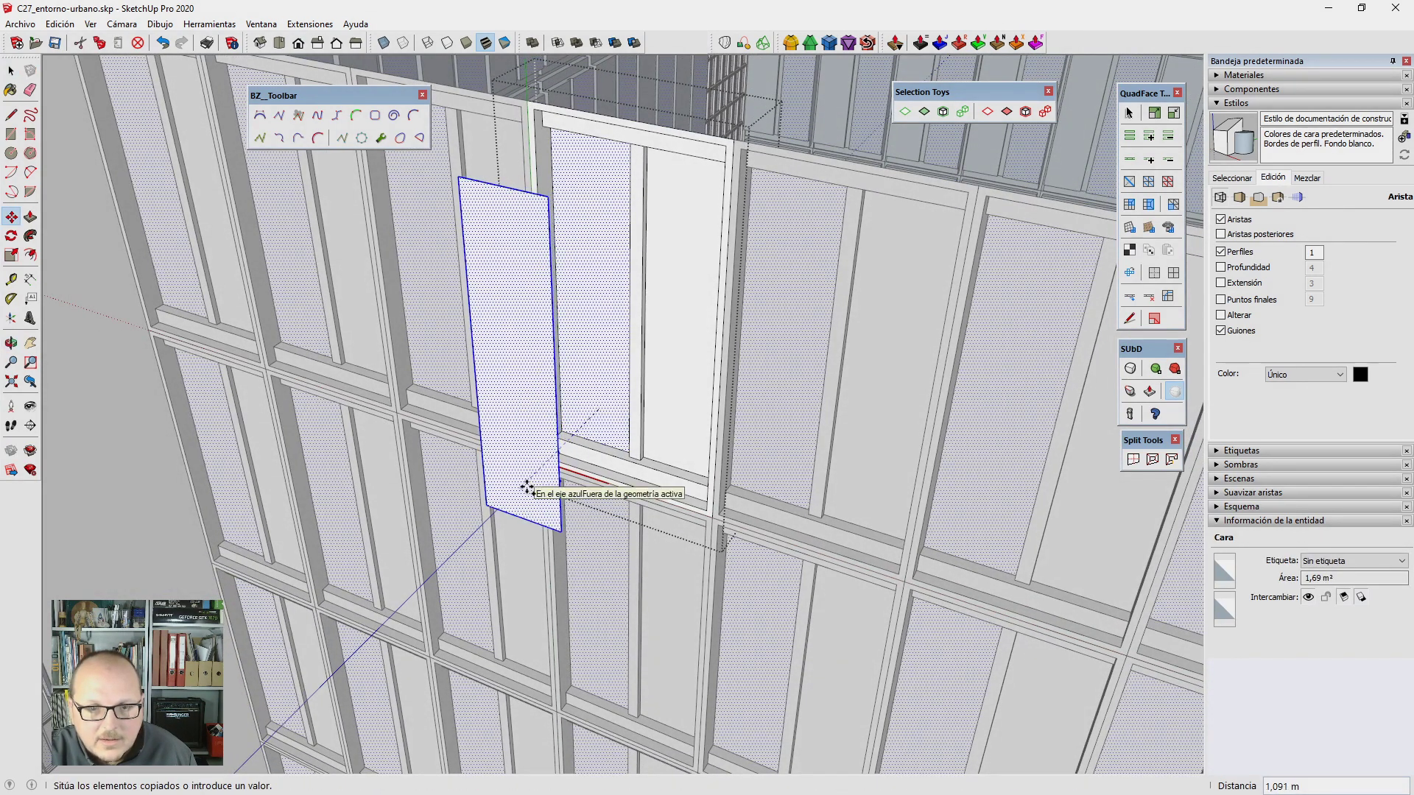
{"action": "left_click", "coordinate": [528, 489]}
{"action": "key", "text": "space"}
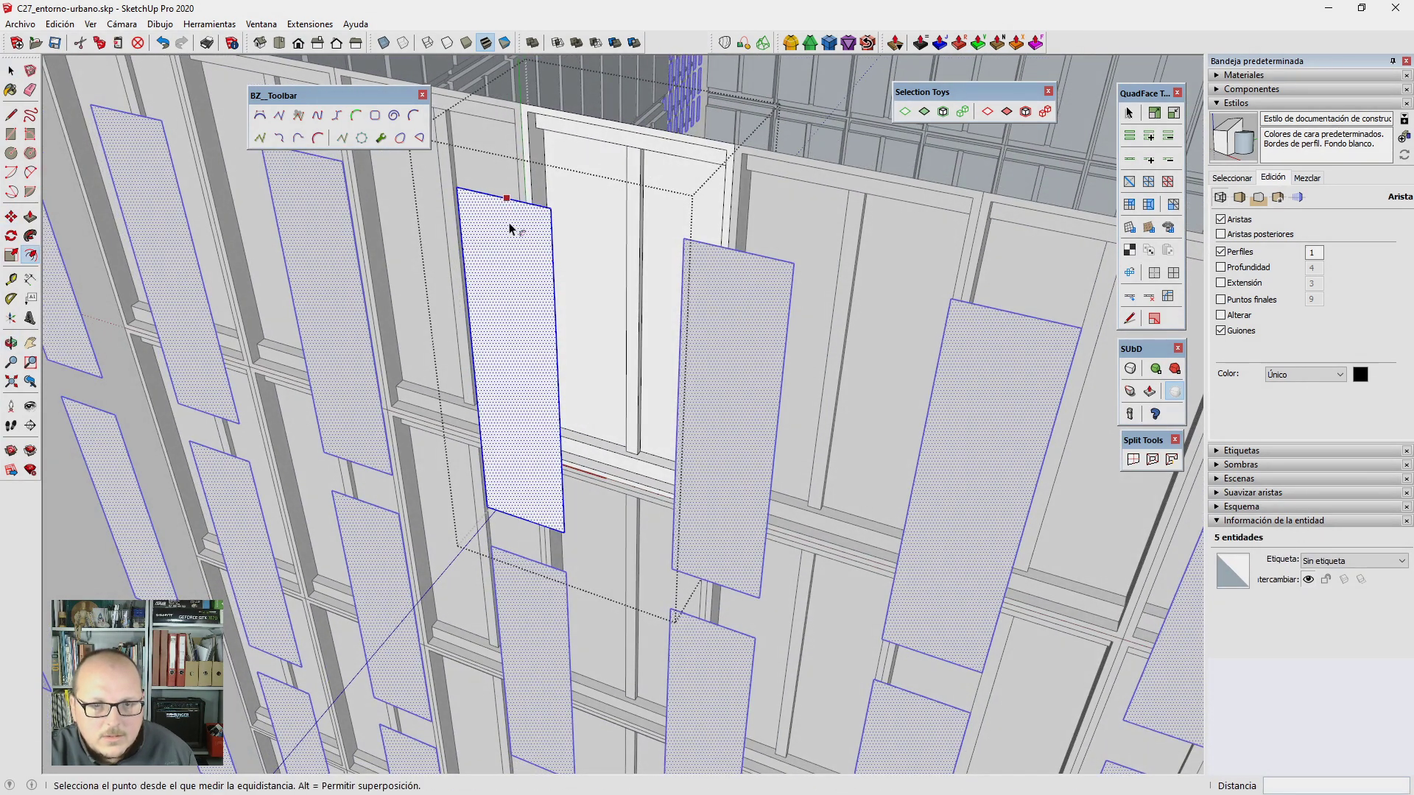
Step: Inset the panel's outline and push the inner face to leave a 5 cm deep frame
{"action": "left_click", "coordinate": [510, 229]}
{"action": "type", "text": "3"}
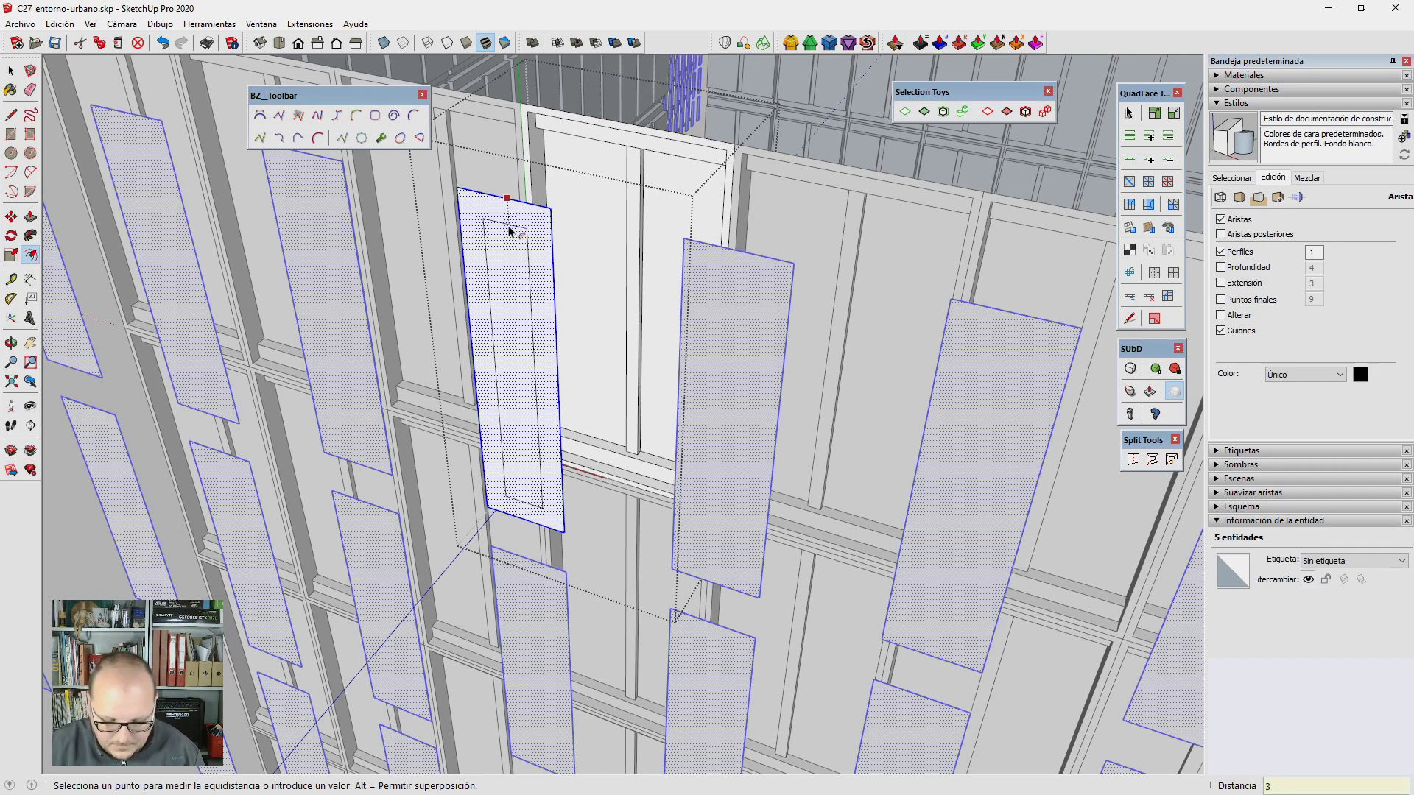
{"action": "key", "text": "Return"}
{"action": "key", "text": "space"}
{"action": "left_click", "coordinate": [521, 288]}
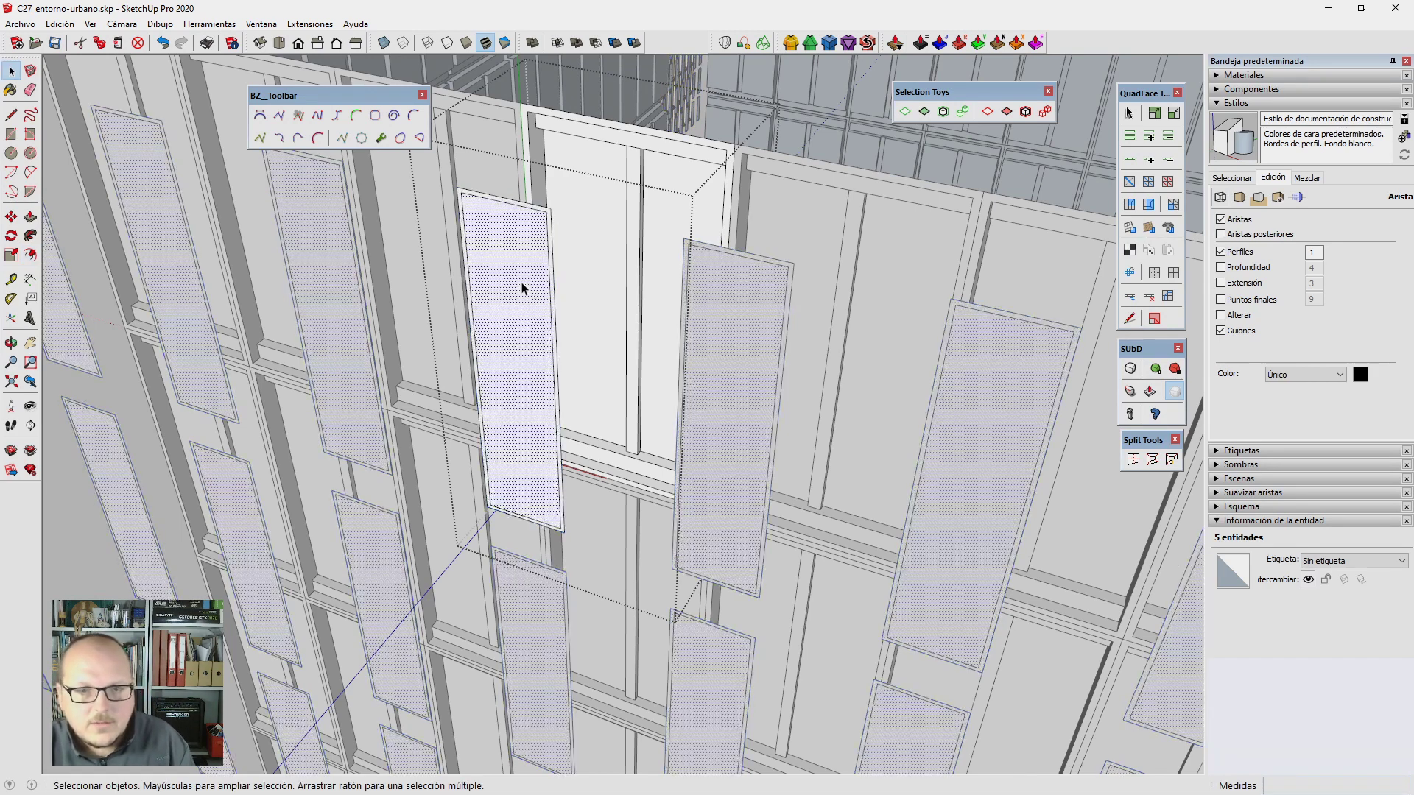
{"action": "key", "text": "p"}
{"action": "left_click", "coordinate": [542, 258]}
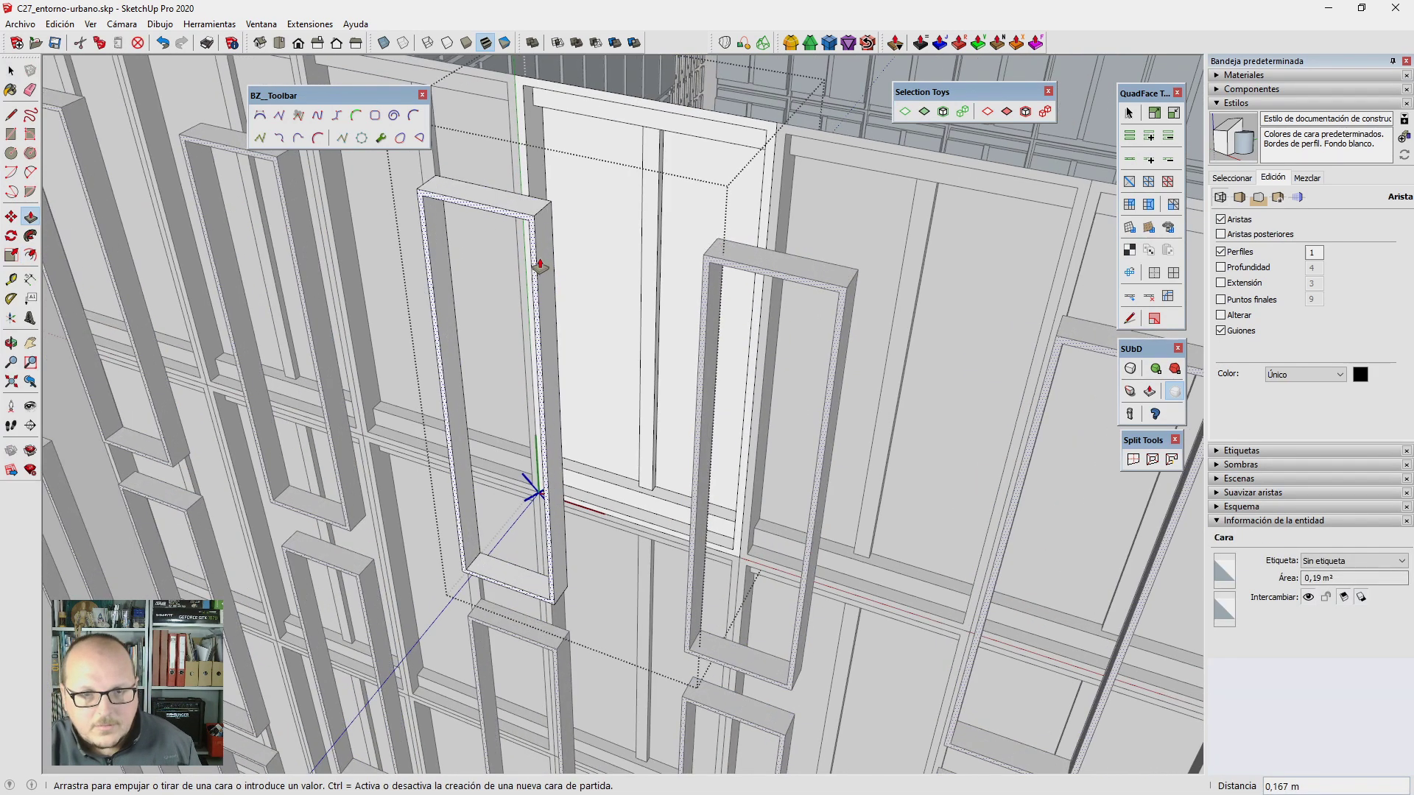
{"action": "key", "text": "Return"}
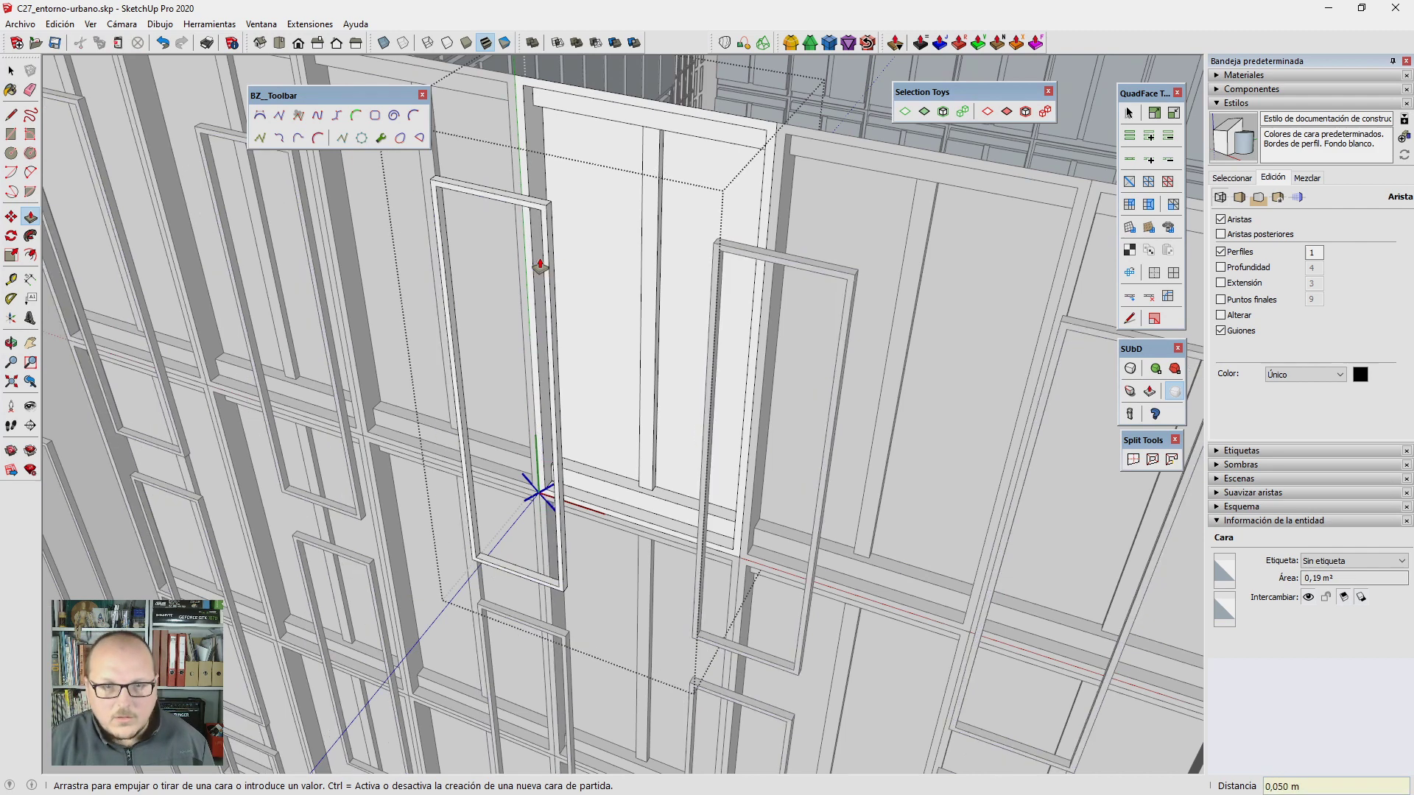
{"action": "key", "text": "space"}
Step: Draw a rectangle across the frame opening to create the glass face
{"action": "left_click", "coordinate": [548, 266]}
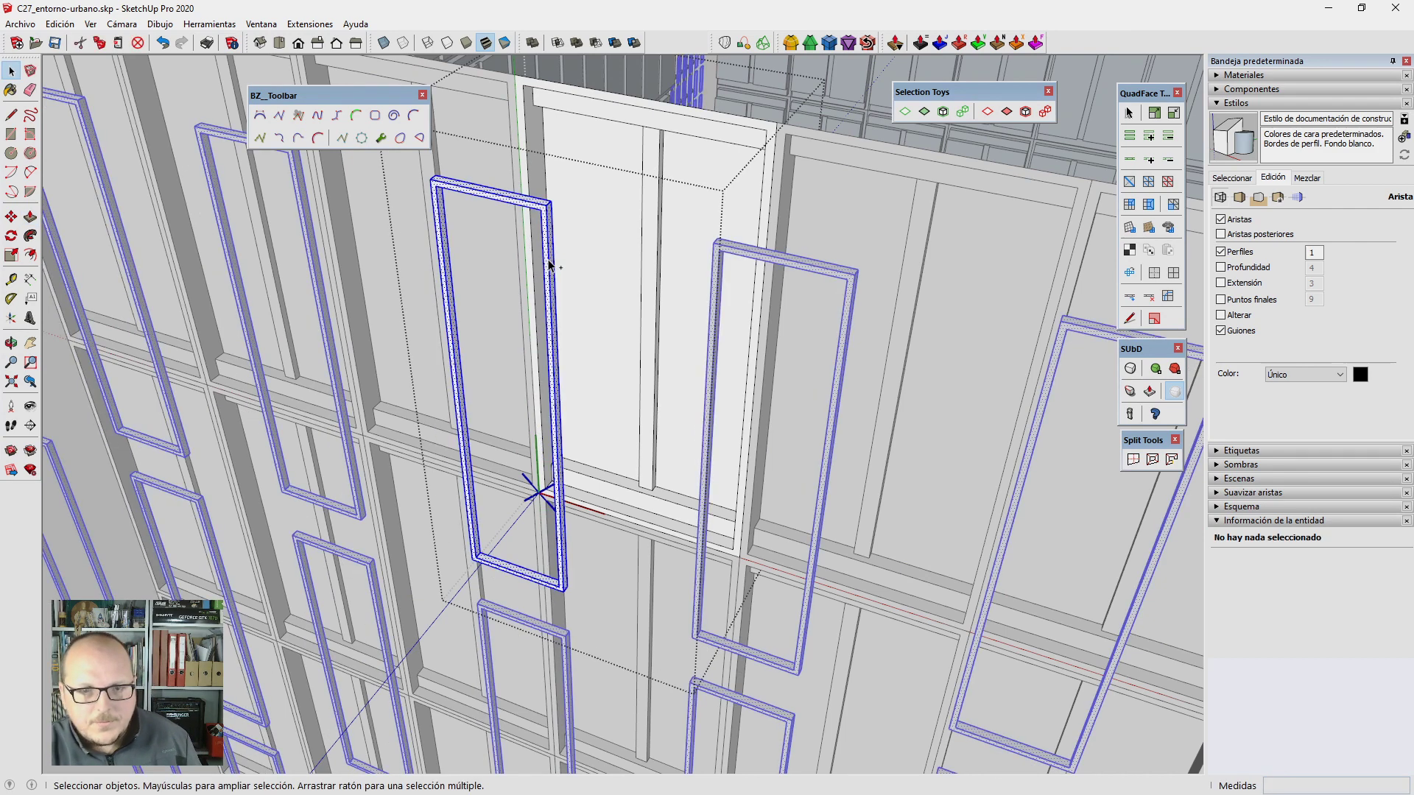
{"action": "key", "text": "r"}
{"action": "left_click", "coordinate": [436, 184]}
{"action": "scroll", "coordinate": [565, 586], "scroll_direction": "up", "scroll_amount": 2}
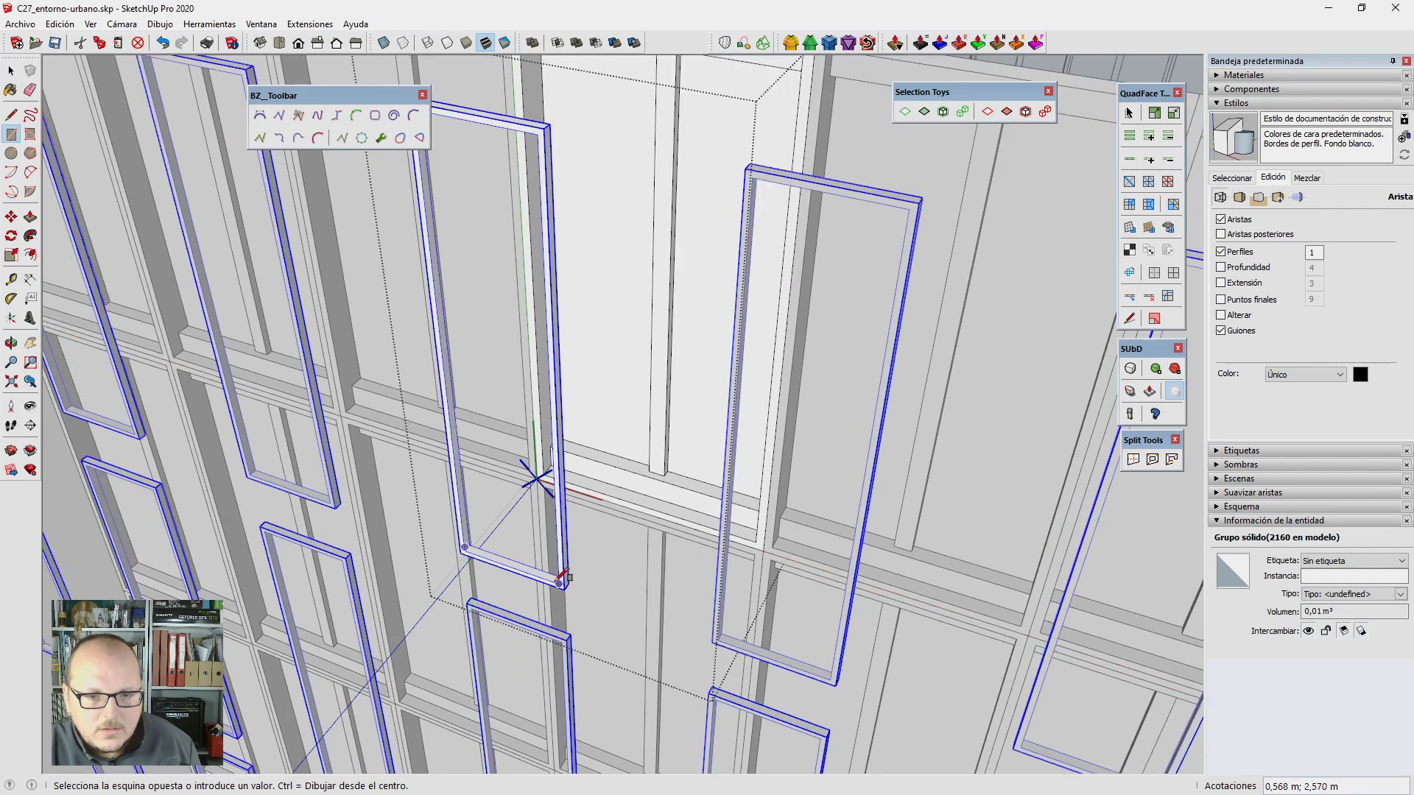
{"action": "left_click", "coordinate": [565, 585]}
{"action": "key", "text": "space"}
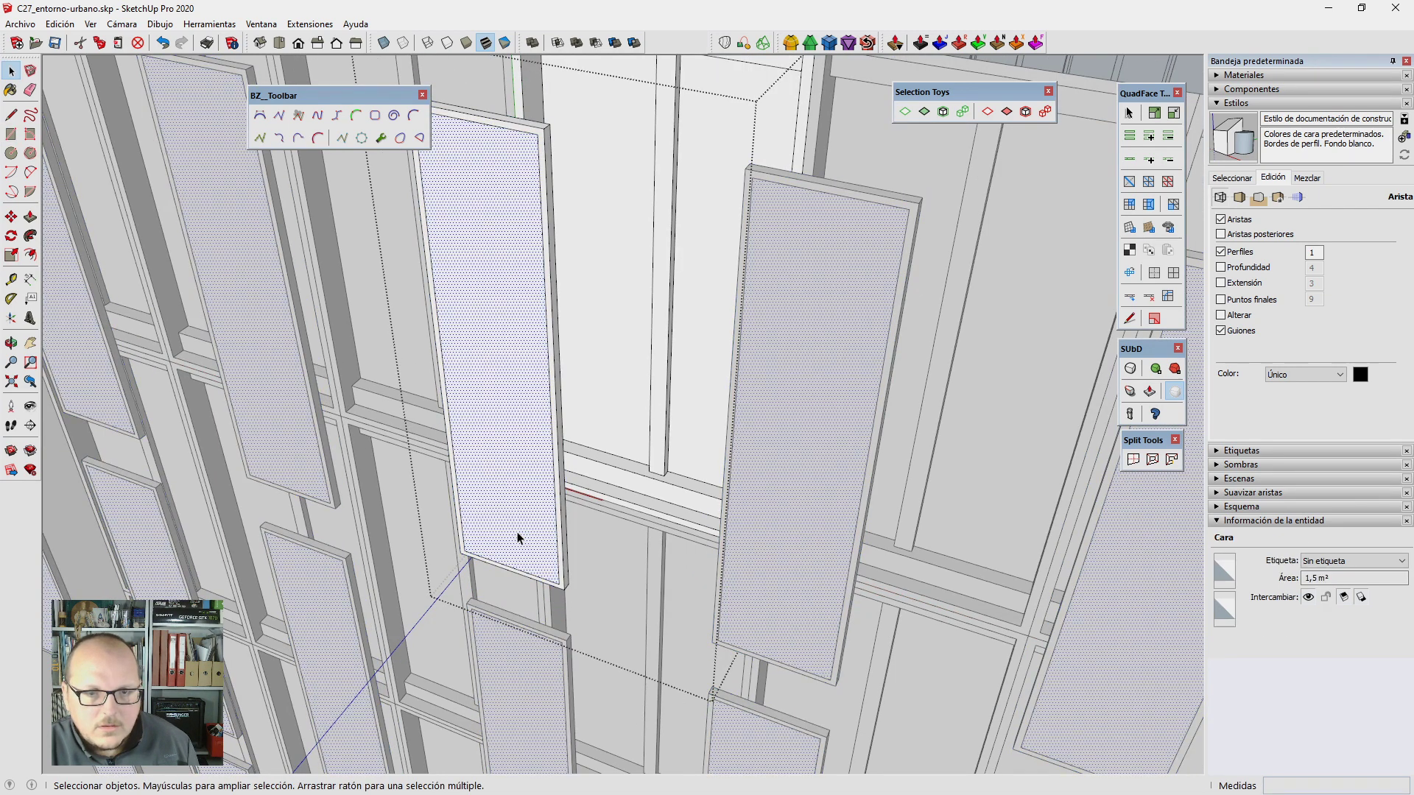
Step: Browse the model's materials and apply the vidrio glass material to the panes
{"action": "key", "text": "b"}
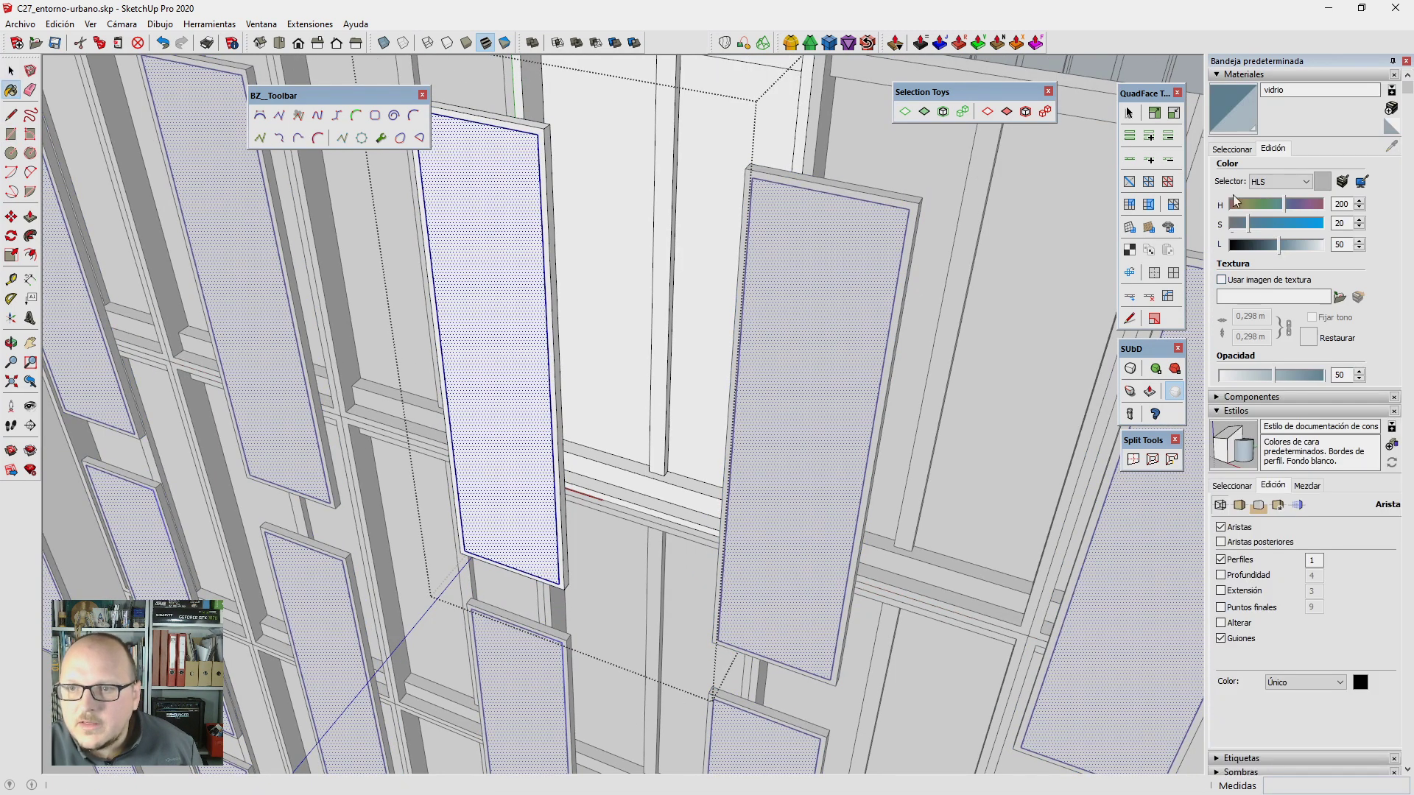
{"action": "left_click", "coordinate": [1229, 149]}
{"action": "scroll", "coordinate": [507, 309], "scroll_direction": "down", "scroll_amount": 2}
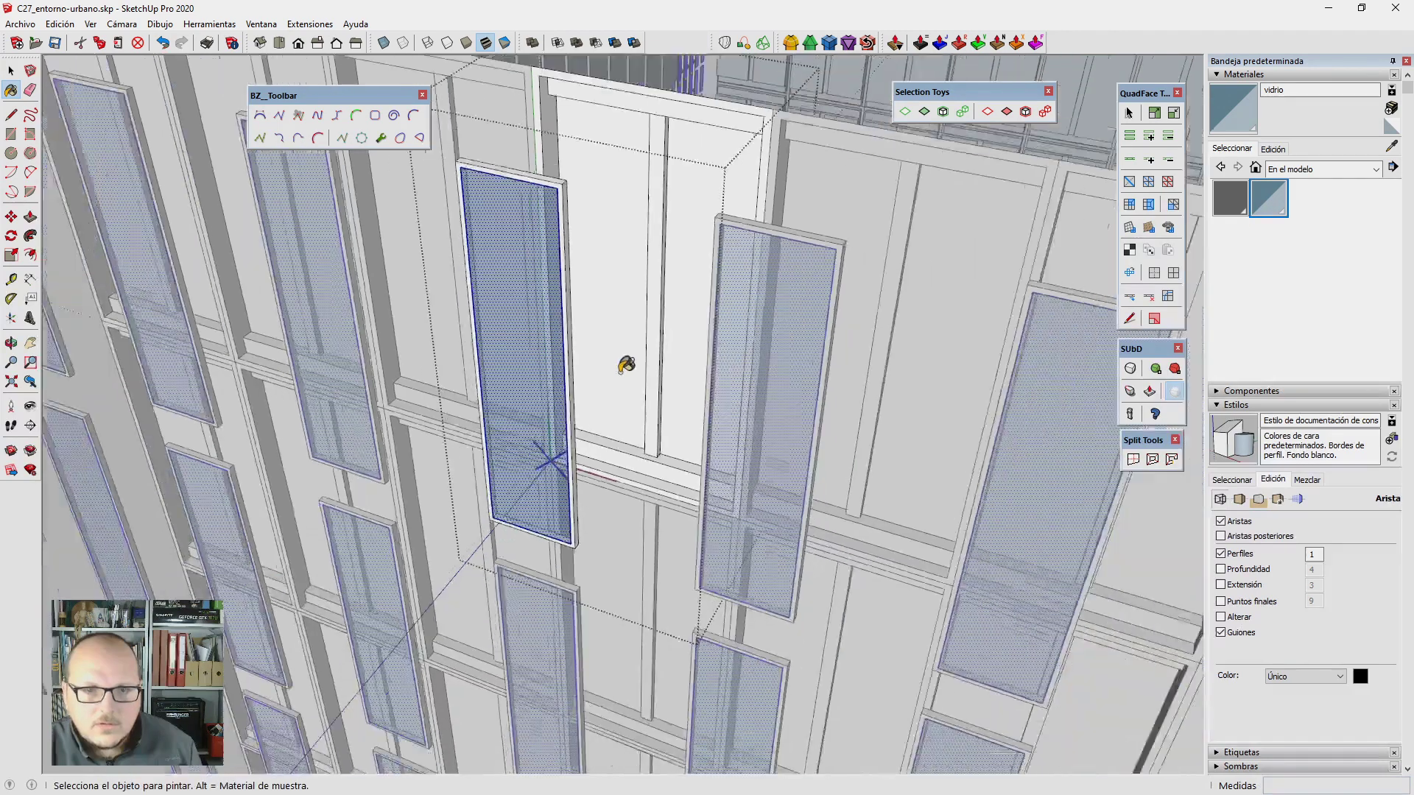
{"action": "key", "text": "space"}
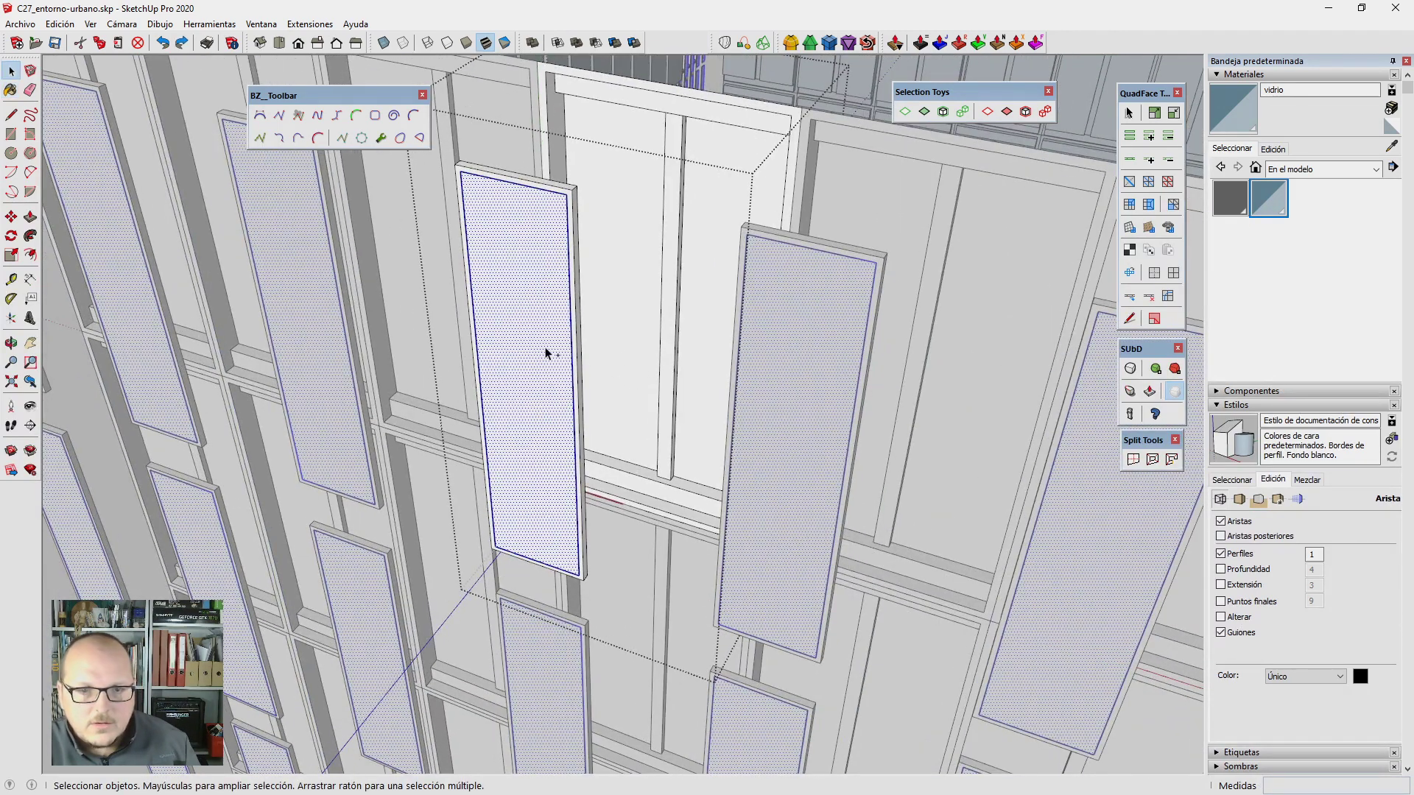
{"action": "key", "text": "b"}
{"action": "scroll", "coordinate": [483, 157], "scroll_direction": "up", "scroll_amount": 3}
{"action": "key", "text": "space"}
{"action": "scroll", "coordinate": [470, 187], "scroll_direction": "up", "scroll_amount": 3}
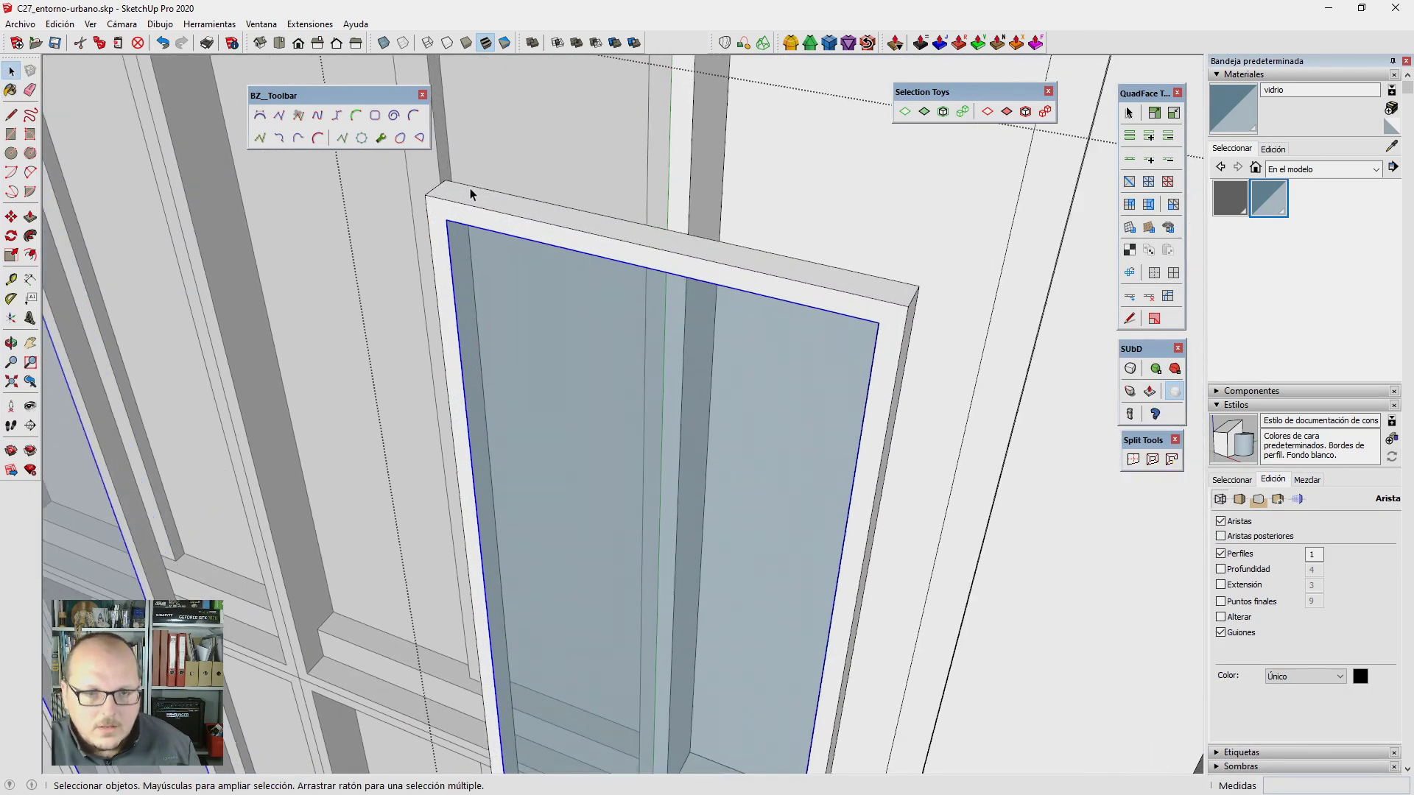
{"action": "key", "text": "m"}
{"action": "scroll", "coordinate": [457, 227], "scroll_direction": "up", "scroll_amount": 2}
{"action": "scroll", "coordinate": [427, 245], "scroll_direction": "up", "scroll_amount": 2}
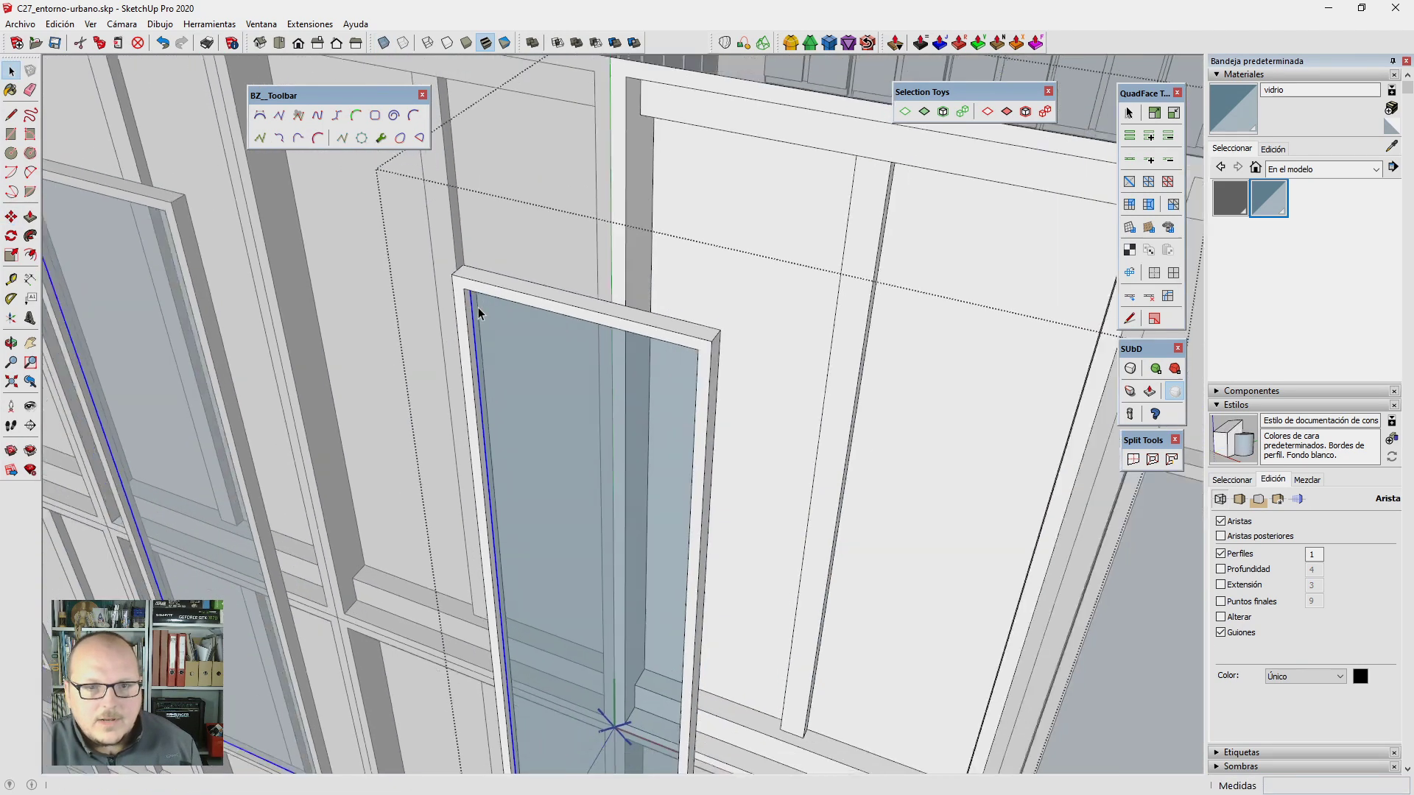
{"action": "scroll", "coordinate": [479, 308], "scroll_direction": "down", "scroll_amount": 3}
Step: Make the glass panes into a component named V12
{"action": "key", "text": "g"}
{"action": "type", "text": "V12"}
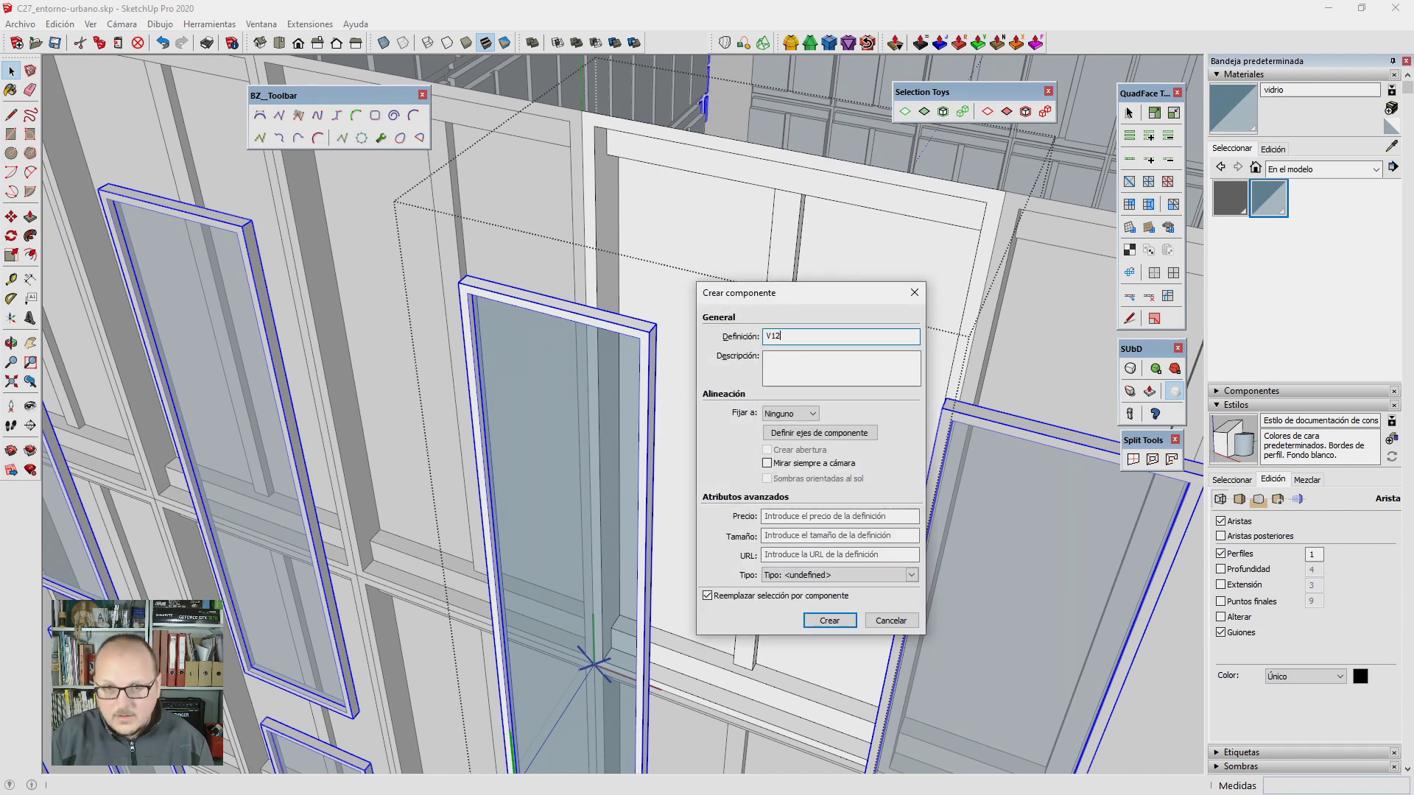
{"action": "key", "text": "Return"}
{"action": "key", "text": "m"}
{"action": "scroll", "coordinate": [463, 274], "scroll_direction": "up", "scroll_amount": 2}
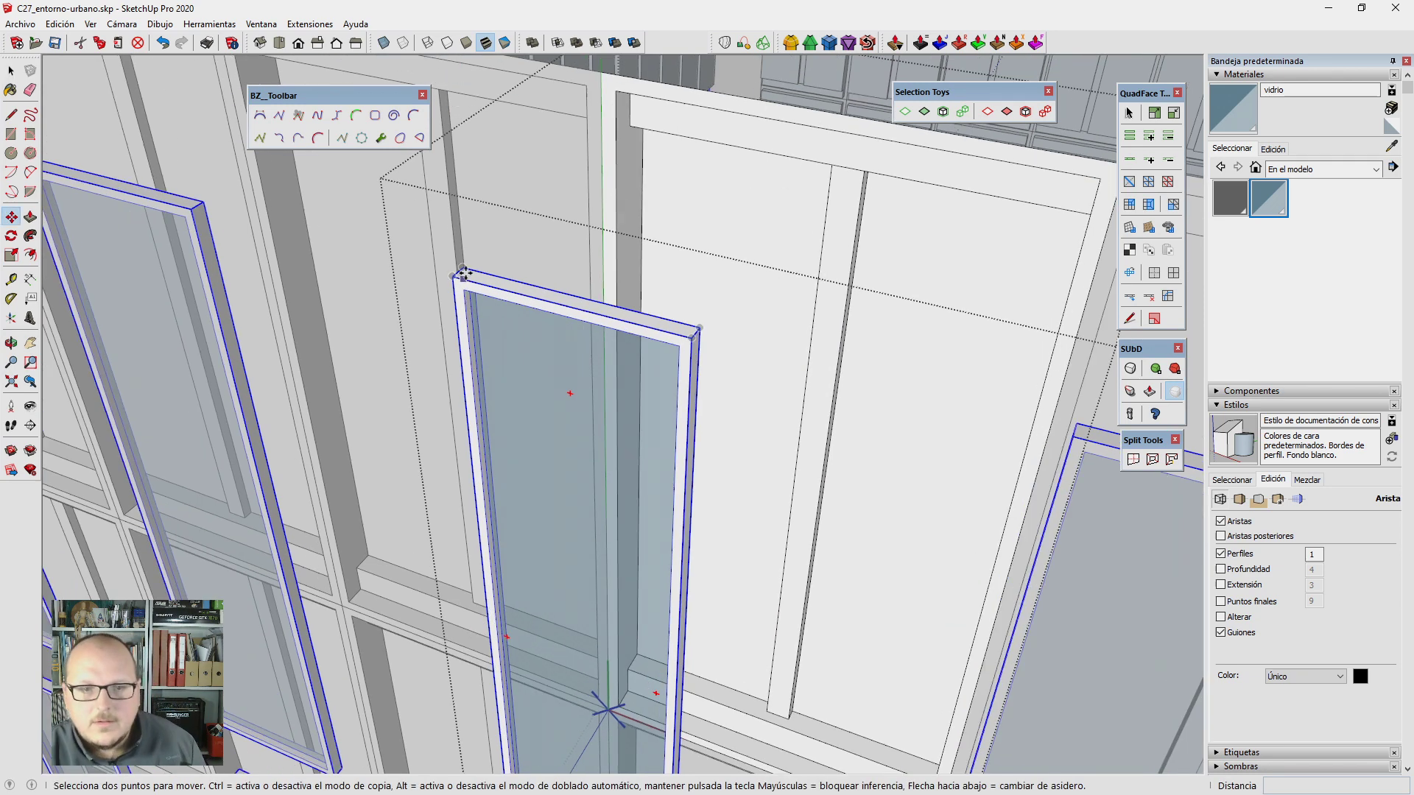
Step: Copy the V12 glass panel from its top-left corner, toggling X-ray to check its position
{"action": "left_click", "coordinate": [464, 267]}
{"action": "scroll", "coordinate": [663, 114], "scroll_direction": "down", "scroll_amount": 3}
{"action": "key", "text": "alt+x"}
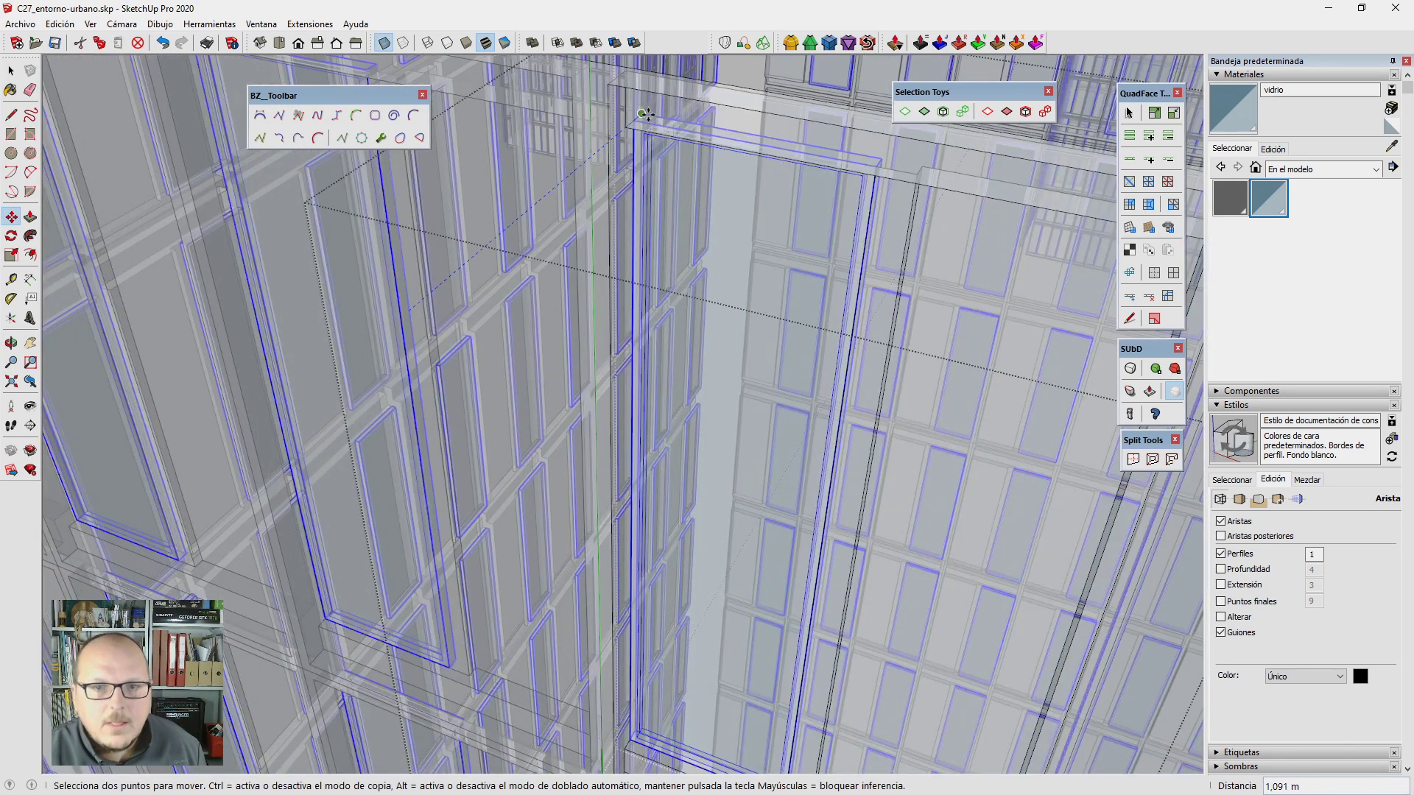
{"action": "key", "text": "alt+x"}
{"action": "scroll", "coordinate": [645, 118], "scroll_direction": "up", "scroll_amount": 4}
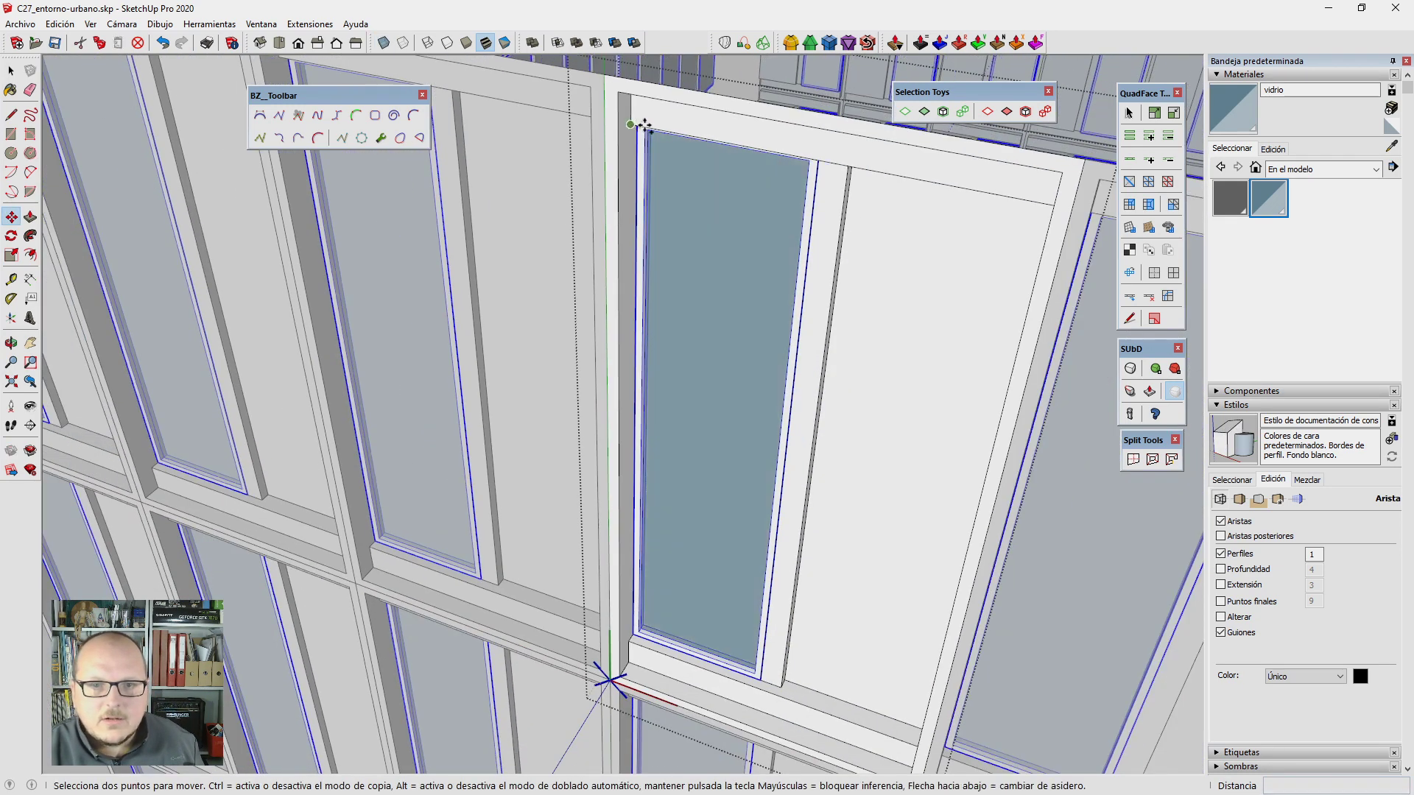
{"action": "left_click", "coordinate": [641, 125]}
{"action": "key", "text": "ctrl"}
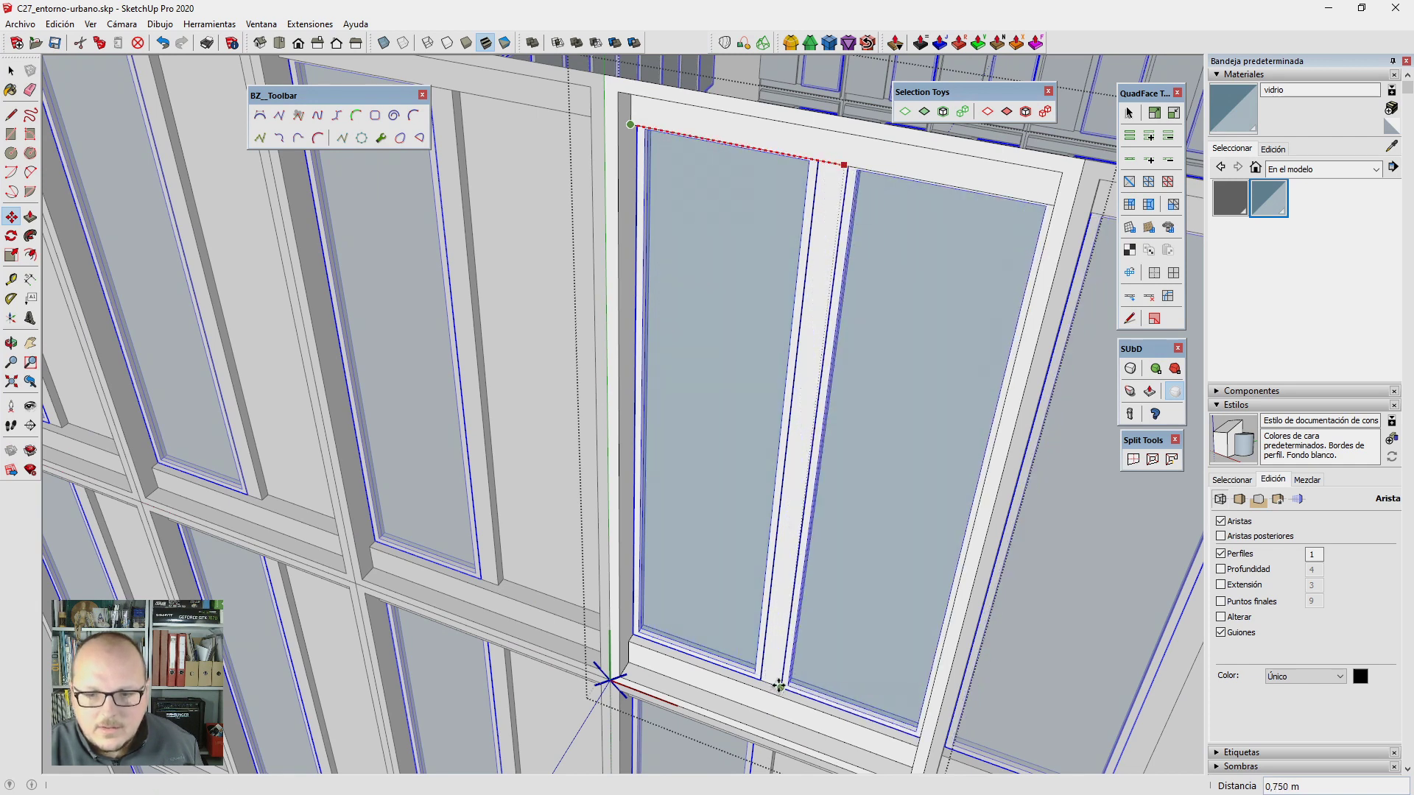
{"action": "scroll", "coordinate": [778, 686], "scroll_direction": "down", "scroll_amount": 3}
{"action": "scroll", "coordinate": [743, 648], "scroll_direction": "up", "scroll_amount": 5}
{"action": "key", "text": "space"}
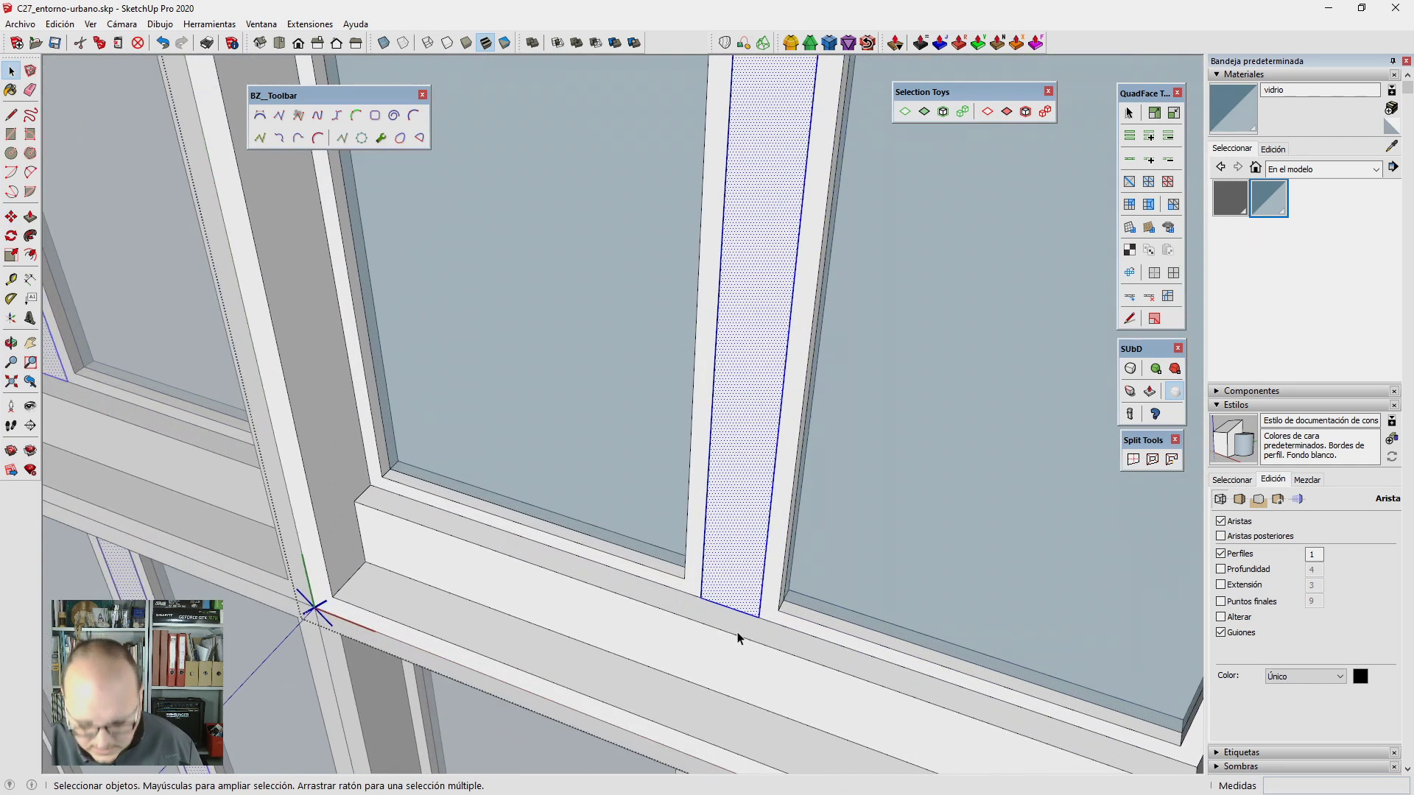
{"action": "scroll", "coordinate": [738, 638], "scroll_direction": "up", "scroll_amount": 2}
{"action": "key", "text": "e"}
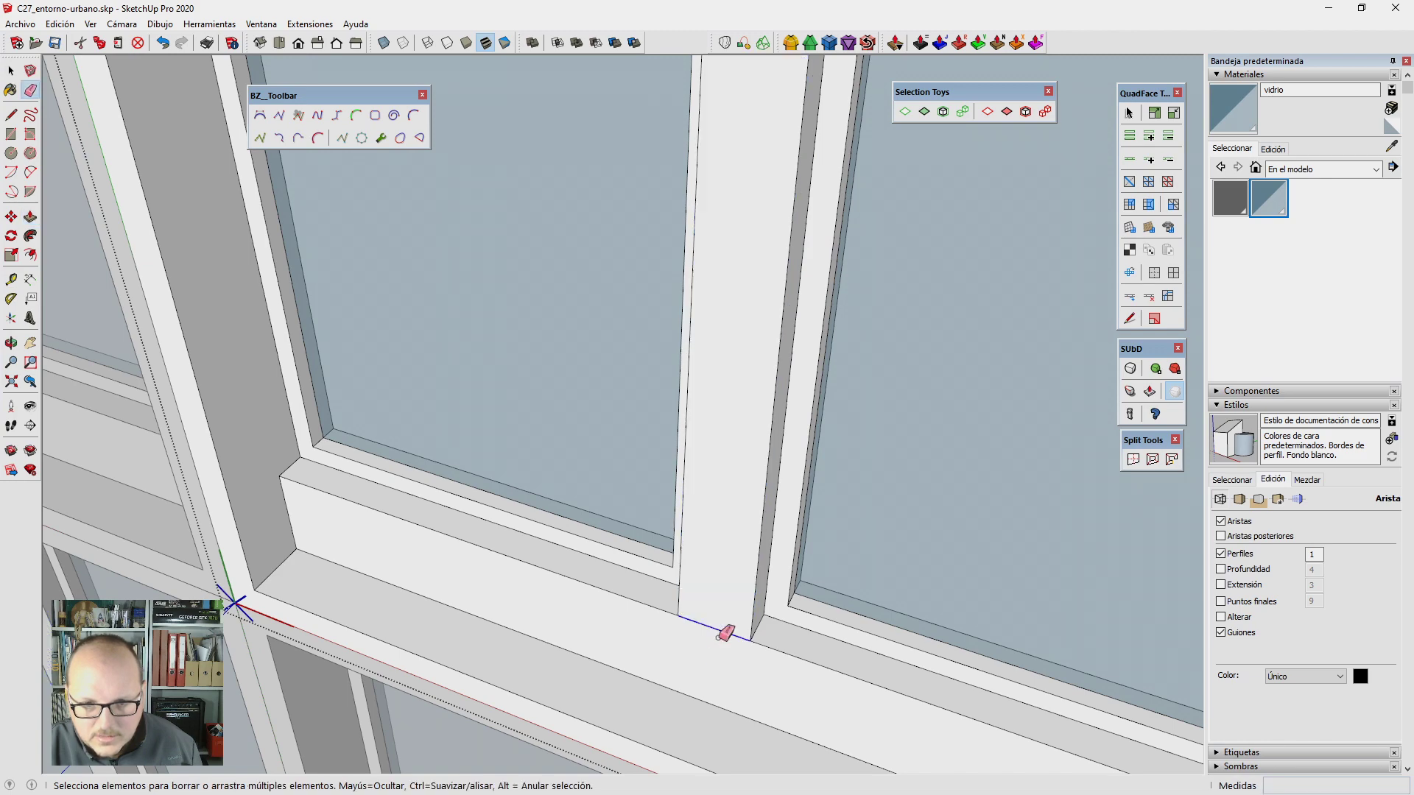
{"action": "scroll", "coordinate": [681, 668], "scroll_direction": "down", "scroll_amount": 3}
{"action": "scroll", "coordinate": [682, 669], "scroll_direction": "down", "scroll_amount": 3}
Step: View the façade straight-on, select all its geometry and inspect it in X-ray and wireframe
{"action": "mouse_move", "coordinate": [682, 668]}
{"action": "middle_mouse_down"}
{"action": "mouse_move", "coordinate": [783, 427]}
{"action": "mouse_move", "coordinate": [696, 513]}
{"action": "mouse_move", "coordinate": [723, 275]}
{"action": "middle_mouse_up"}
{"action": "scroll", "coordinate": [709, 178], "scroll_direction": "up", "scroll_amount": 2}
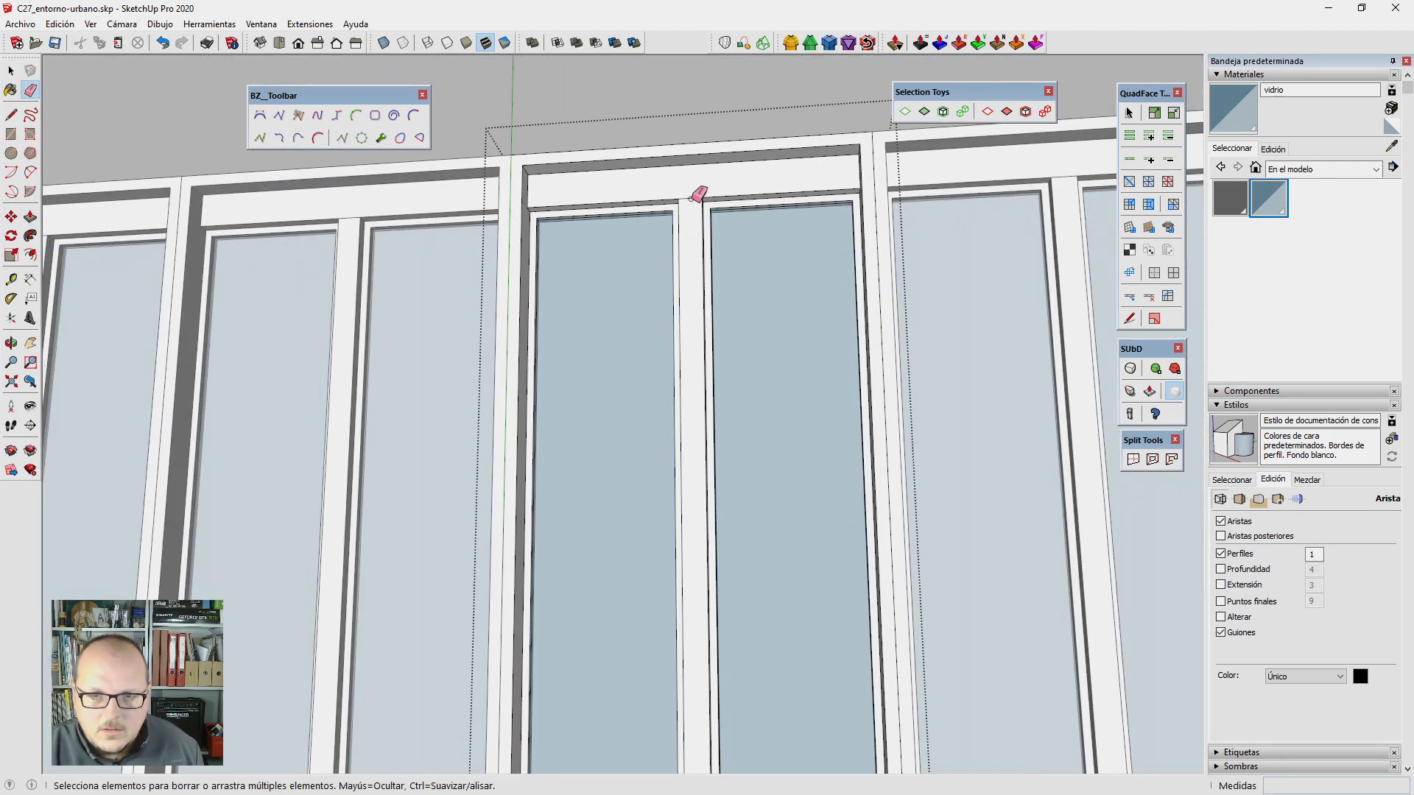
{"action": "scroll", "coordinate": [698, 194], "scroll_direction": "down", "scroll_amount": 1}
{"action": "scroll", "coordinate": [692, 189], "scroll_direction": "down", "scroll_amount": 2}
{"action": "mouse_move", "coordinate": [694, 196]}
{"action": "middle_mouse_down"}
{"action": "mouse_move", "coordinate": [647, 559]}
{"action": "mouse_move", "coordinate": [651, 290]}
{"action": "middle_mouse_up"}
{"action": "key", "text": "space"}
{"action": "key", "text": "ctrl+a"}
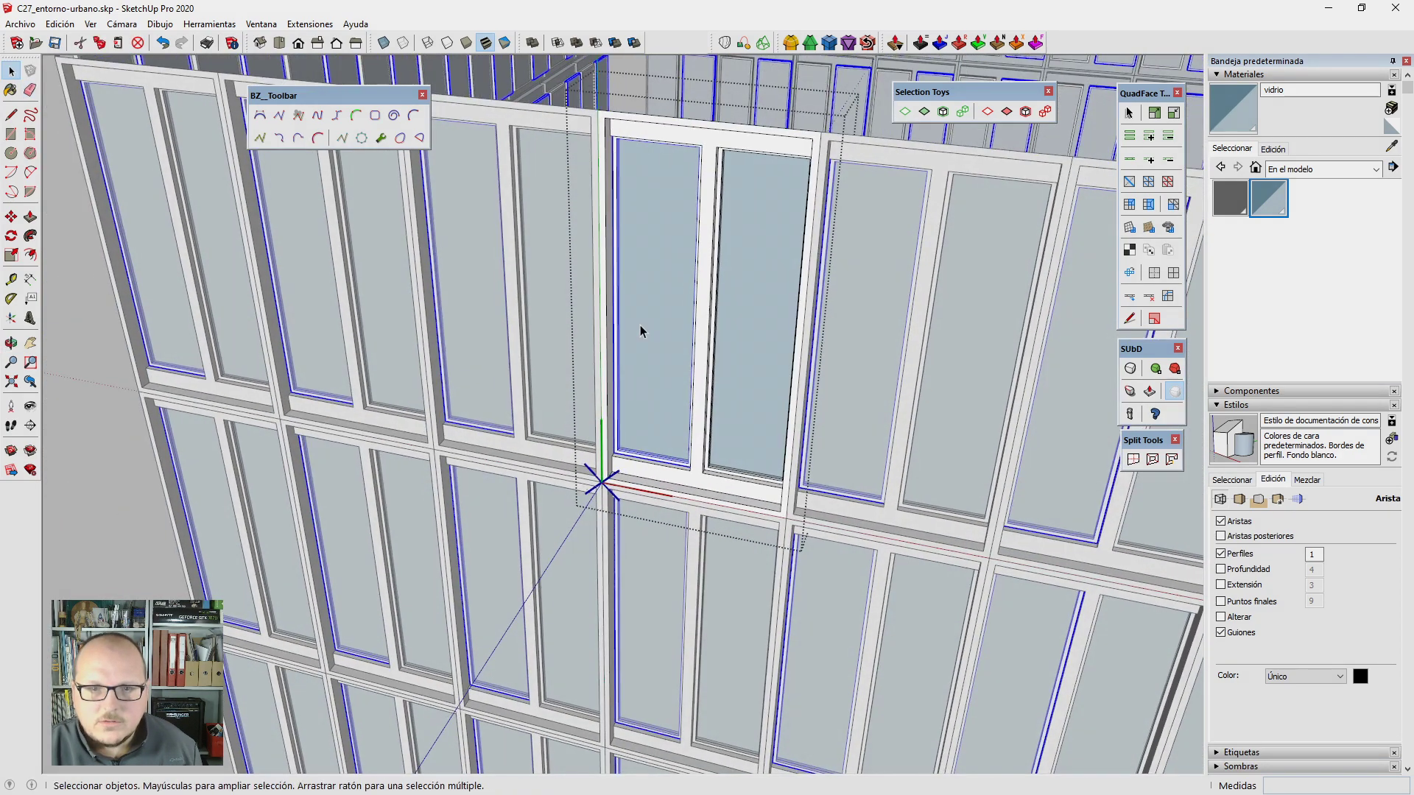
{"action": "key", "text": "x"}
{"action": "key", "text": "w"}
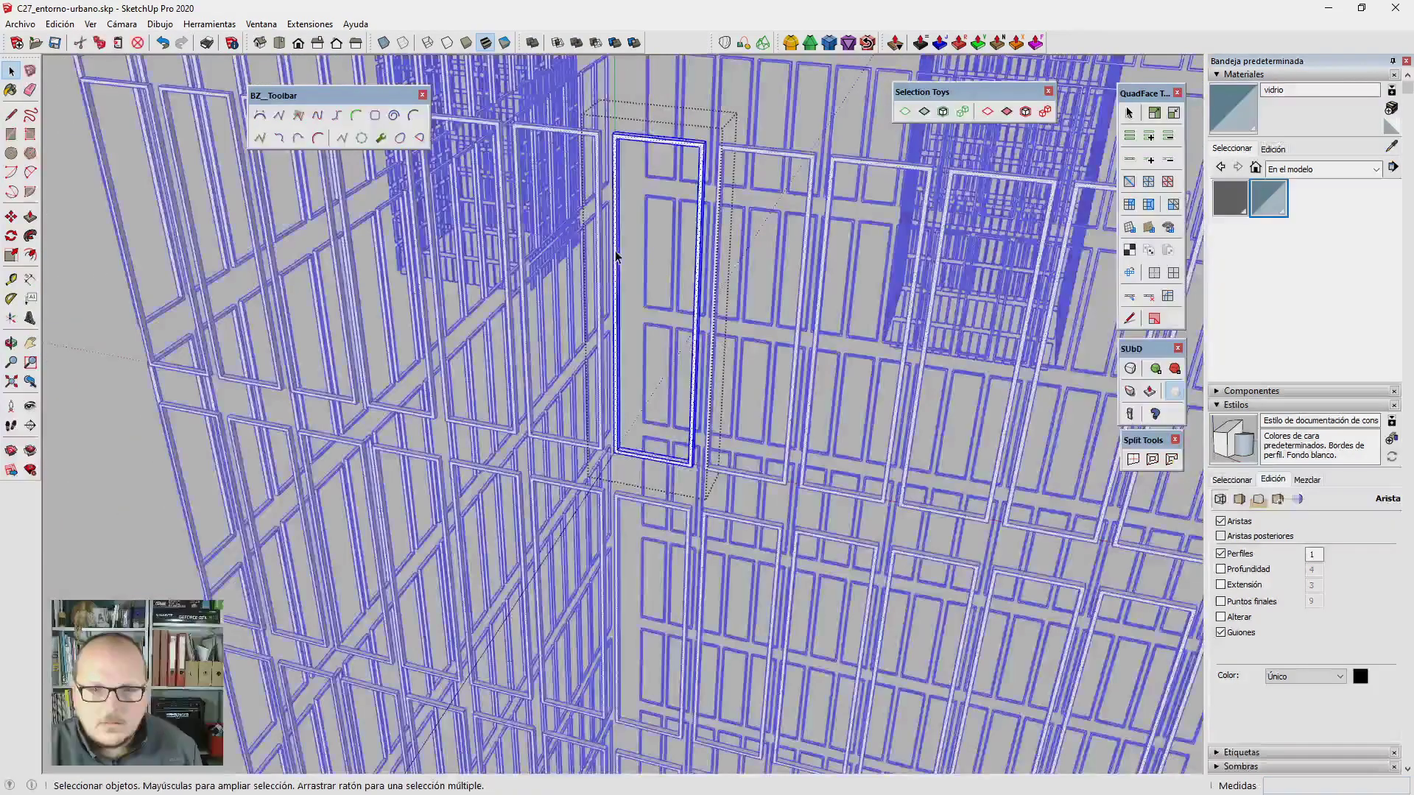
{"action": "key", "text": "w"}
{"action": "key", "text": "m"}
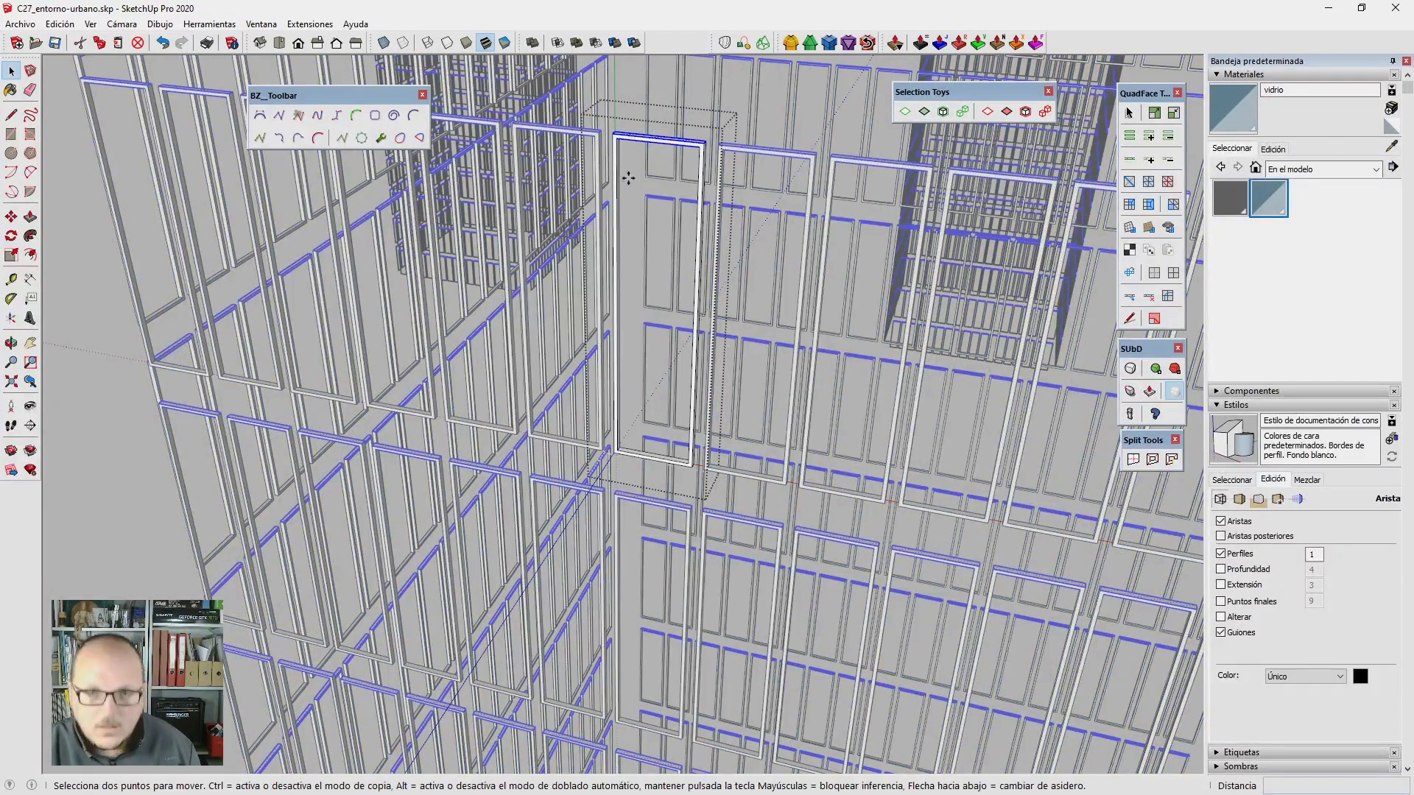
{"action": "scroll", "coordinate": [619, 158], "scroll_direction": "up", "scroll_amount": 3}
{"action": "scroll", "coordinate": [615, 131], "scroll_direction": "up", "scroll_amount": 2}
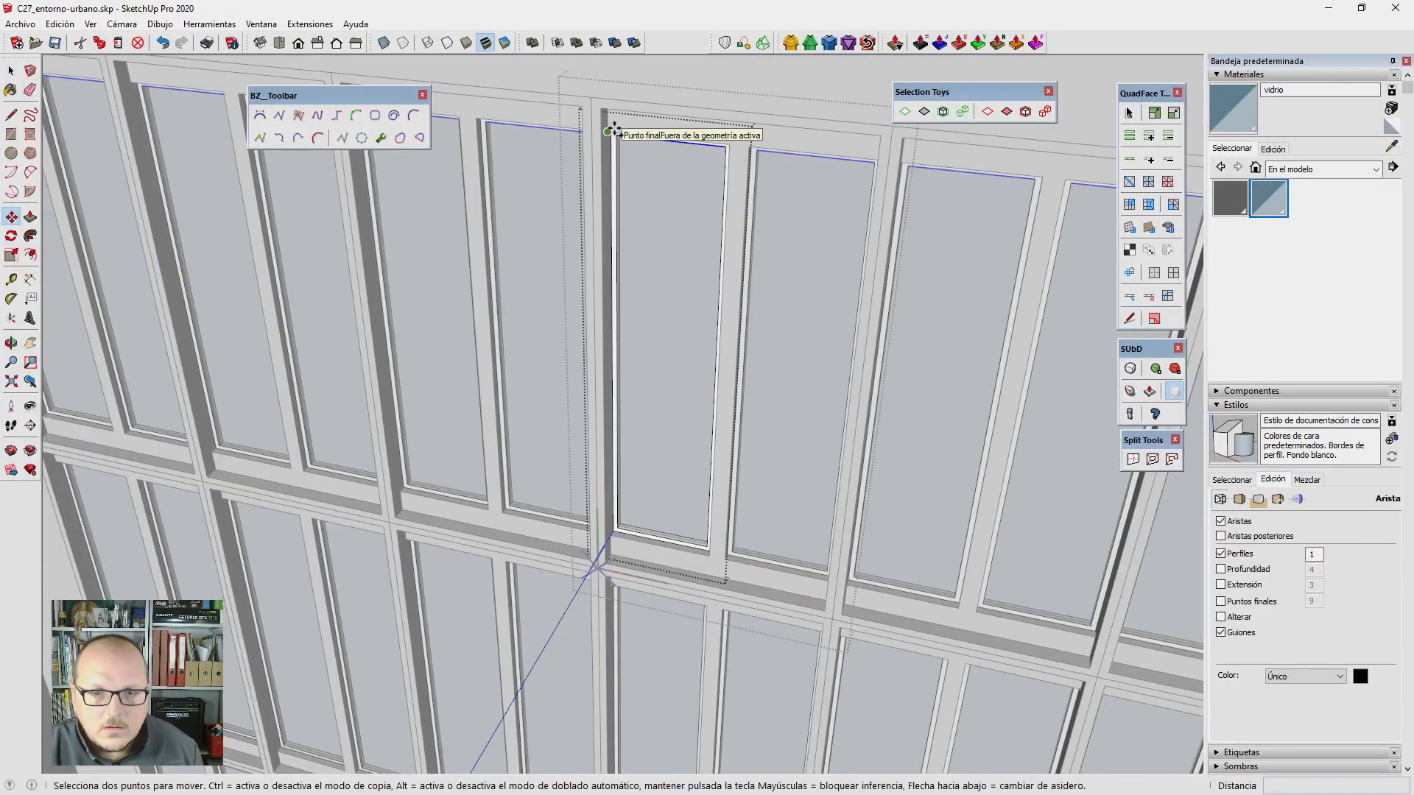
Step: Move the transom line 1,300 m lower and scale the lower glass pane to about half height
{"action": "left_click", "coordinate": [610, 131]}
{"action": "key", "text": "ctrl"}
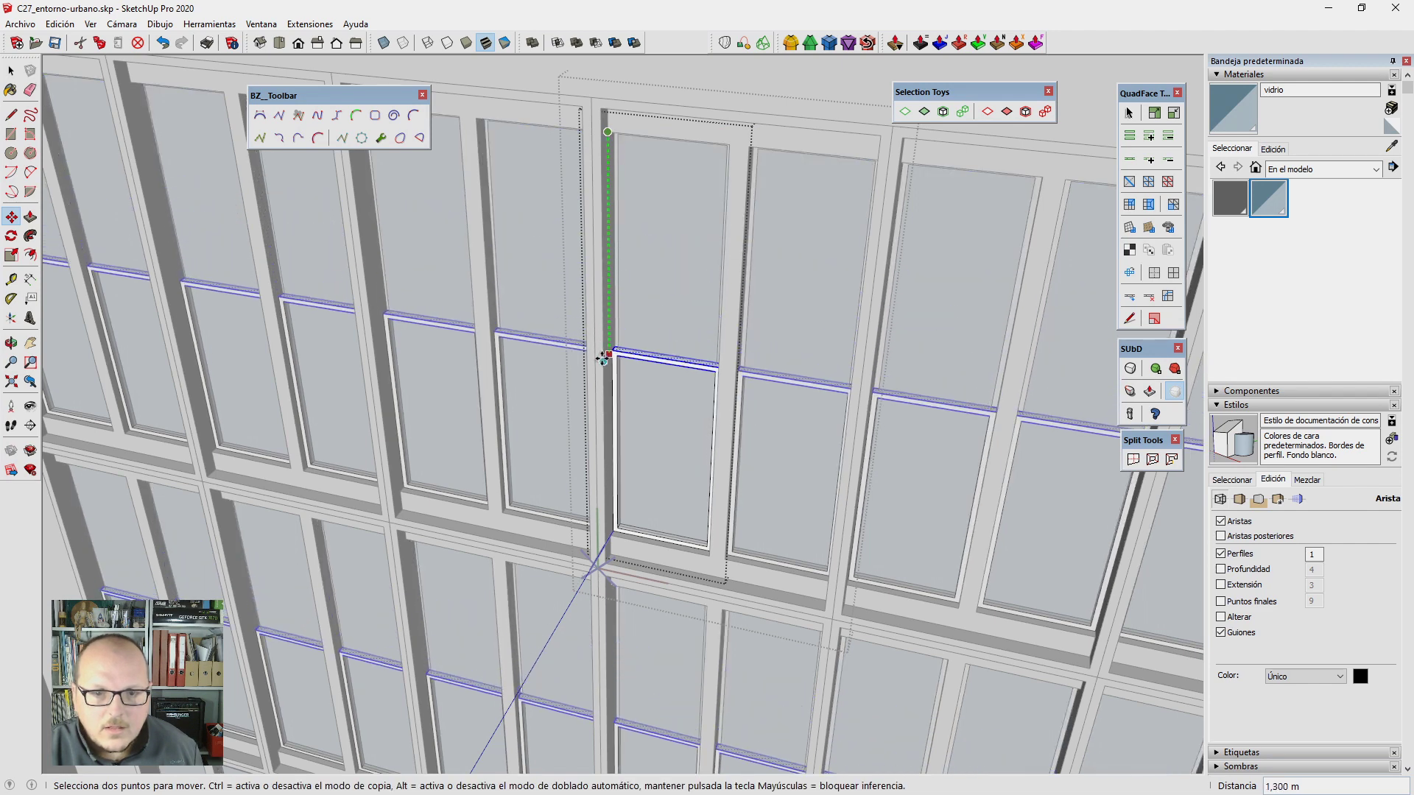
{"action": "left_click", "coordinate": [600, 352]}
{"action": "key", "text": "space"}
{"action": "left_click", "coordinate": [667, 334]}
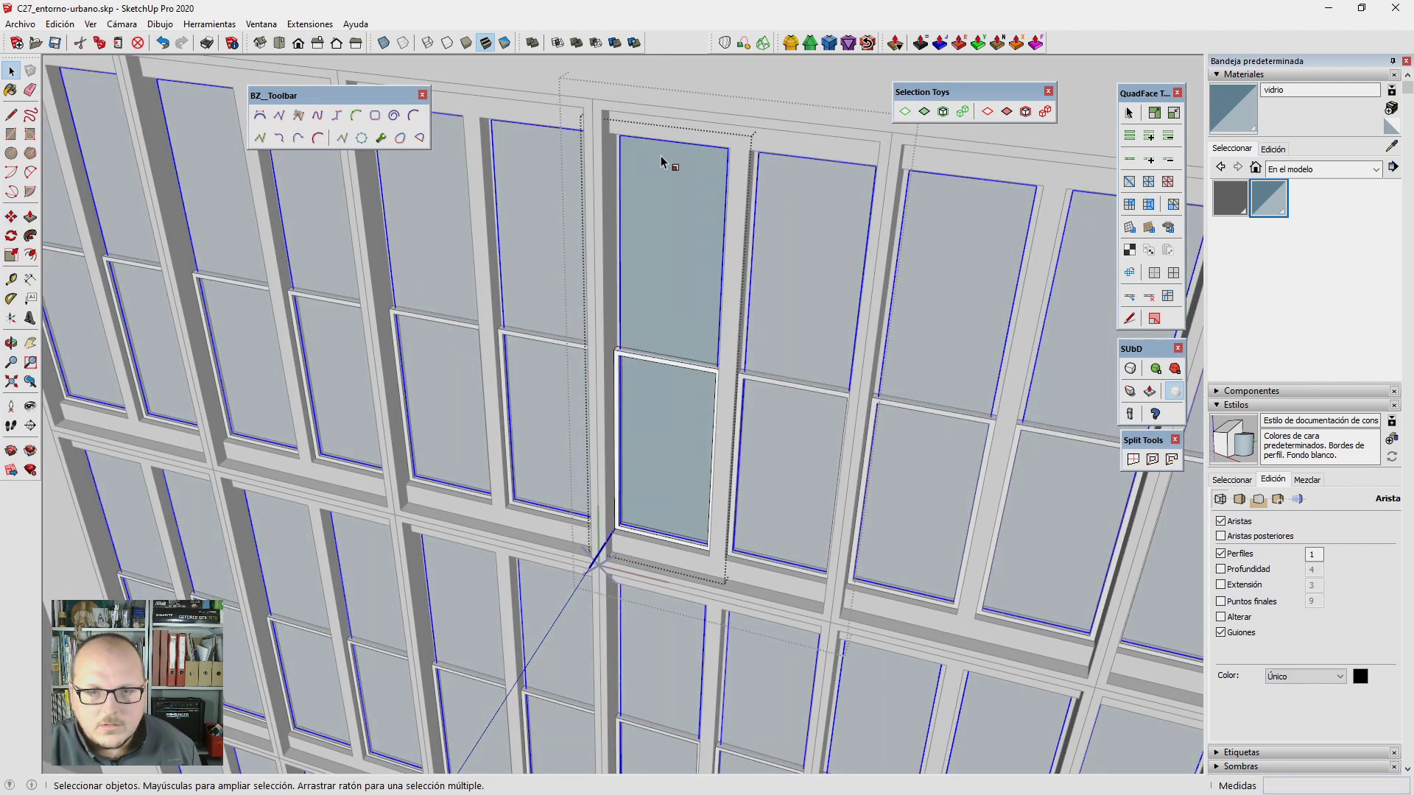
{"action": "key", "text": "s"}
{"action": "mouse_move", "coordinate": [619, 139]}
{"action": "left_mouse_down"}
{"action": "mouse_move", "coordinate": [615, 370]}
{"action": "mouse_move", "coordinate": [617, 358]}
{"action": "left_mouse_up"}
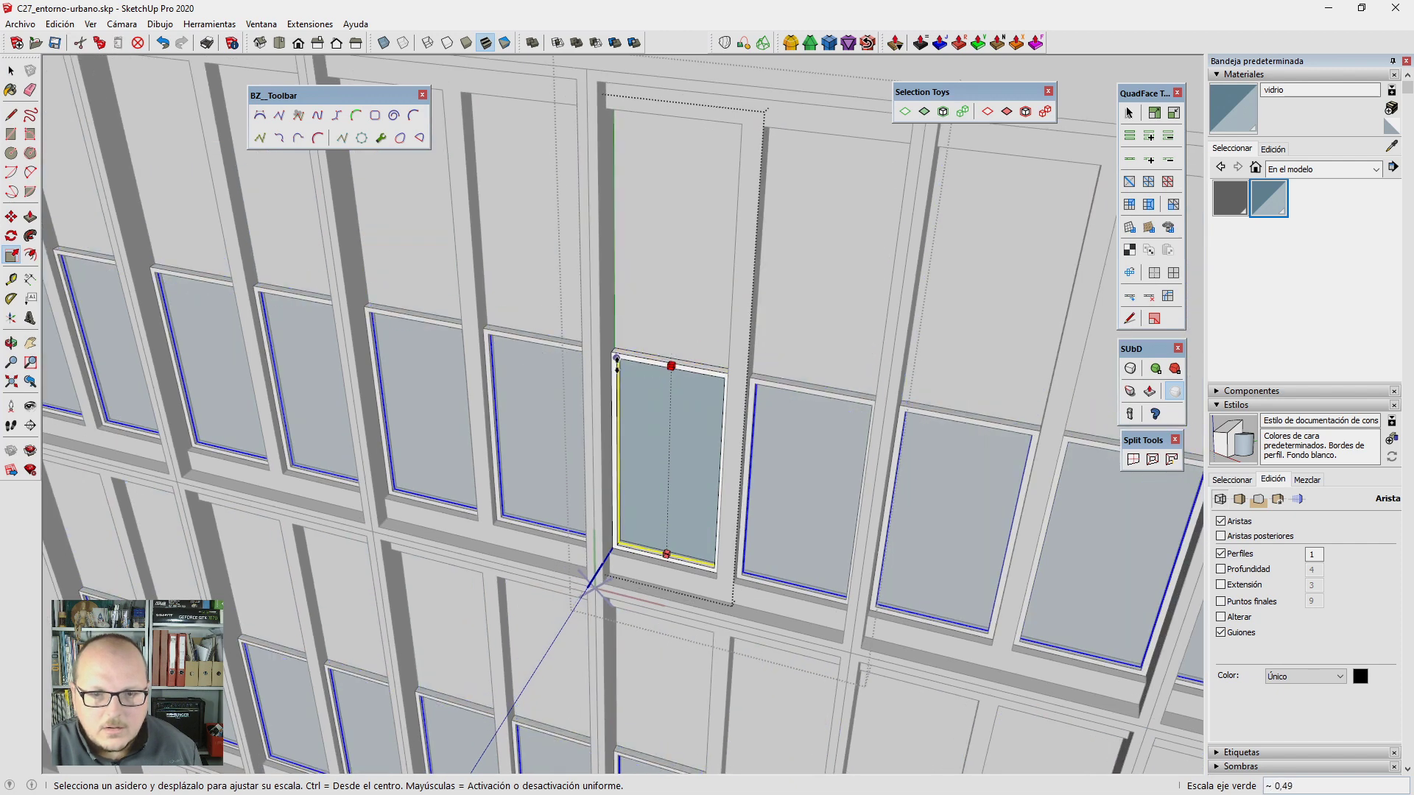
{"action": "key", "text": "space"}
{"action": "key", "text": "Escape"}
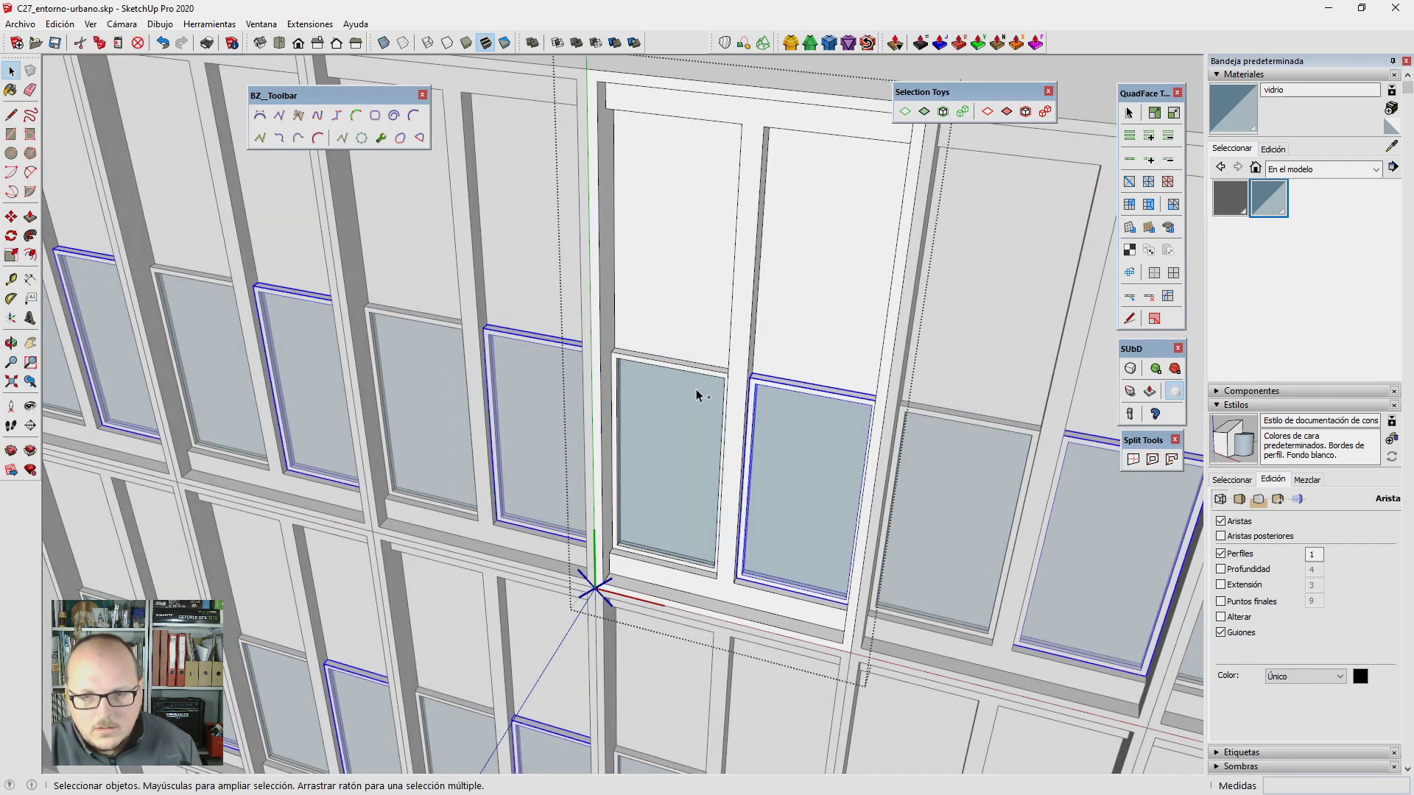
Step: Copy the glass panes upward within the window
{"action": "scroll", "coordinate": [625, 545], "scroll_direction": "up", "scroll_amount": 2}
{"action": "key", "text": "m"}
{"action": "scroll", "coordinate": [574, 563], "scroll_direction": "up", "scroll_amount": 2}
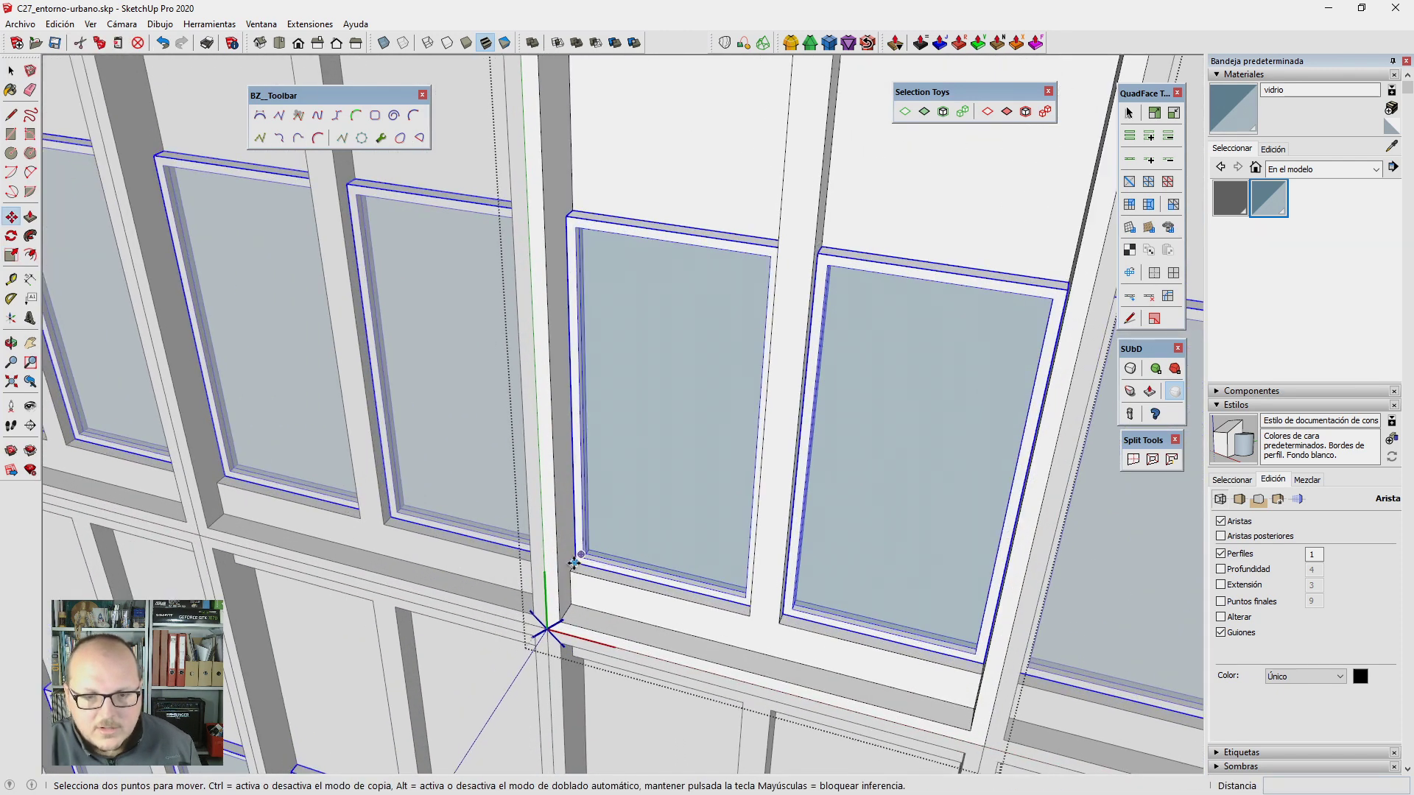
{"action": "left_click", "coordinate": [575, 564]}
{"action": "key", "text": "ctrl"}
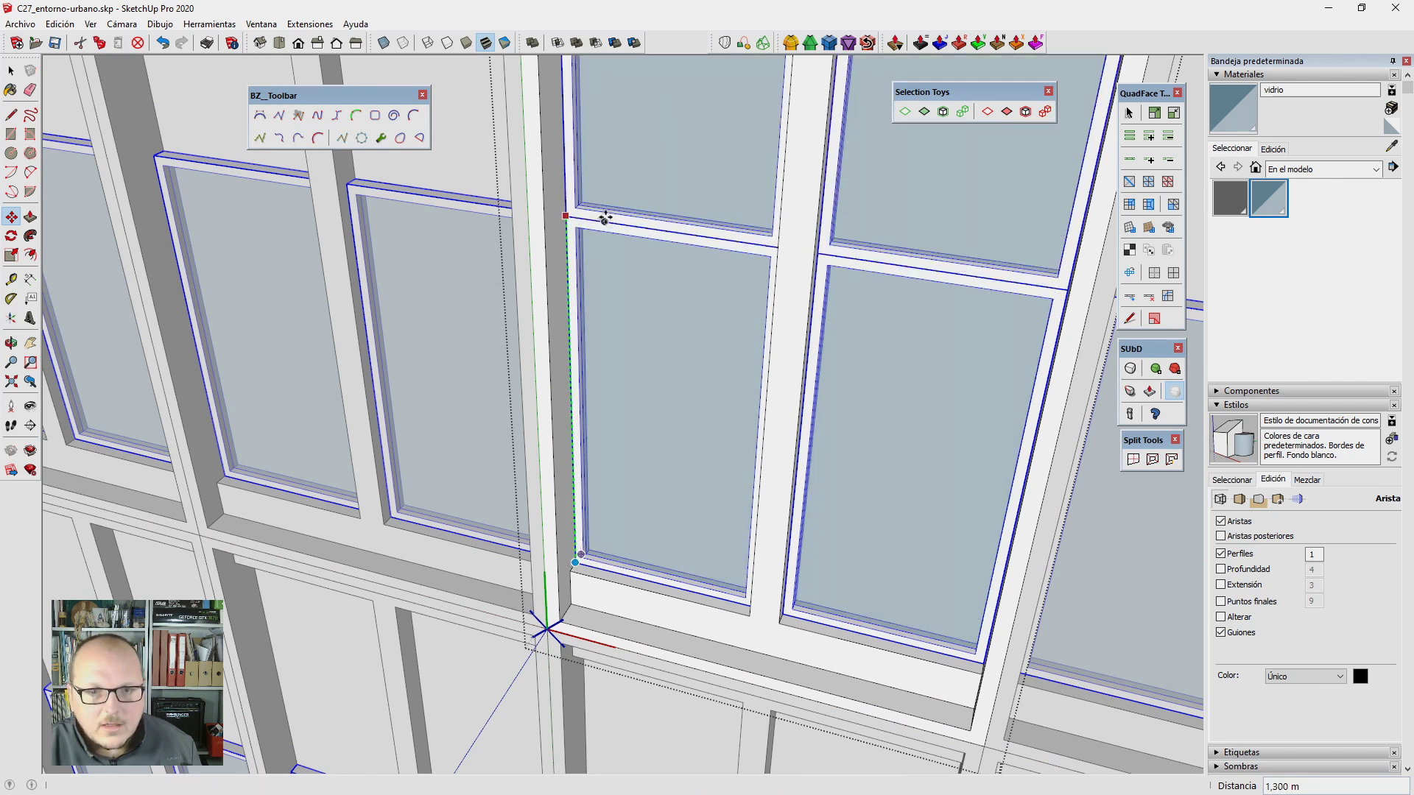
{"action": "middle_click_drag", "start_coordinate": [604, 218], "coordinate": [664, 395]}
{"action": "key", "text": "space"}
{"action": "scroll", "coordinate": [859, 382], "scroll_direction": "down", "scroll_amount": 2}
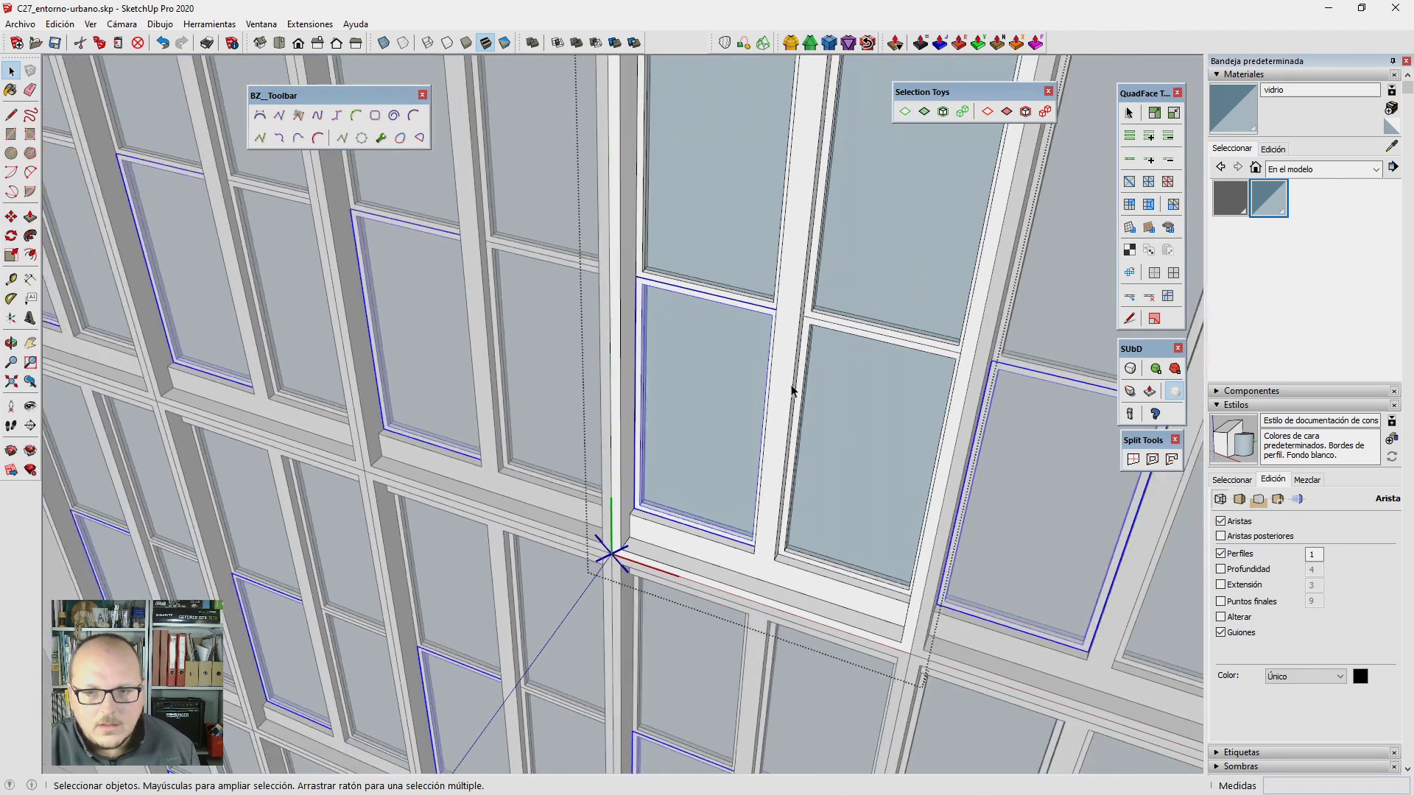
{"action": "middle_click_drag", "start_coordinate": [791, 391], "coordinate": [829, 279]}
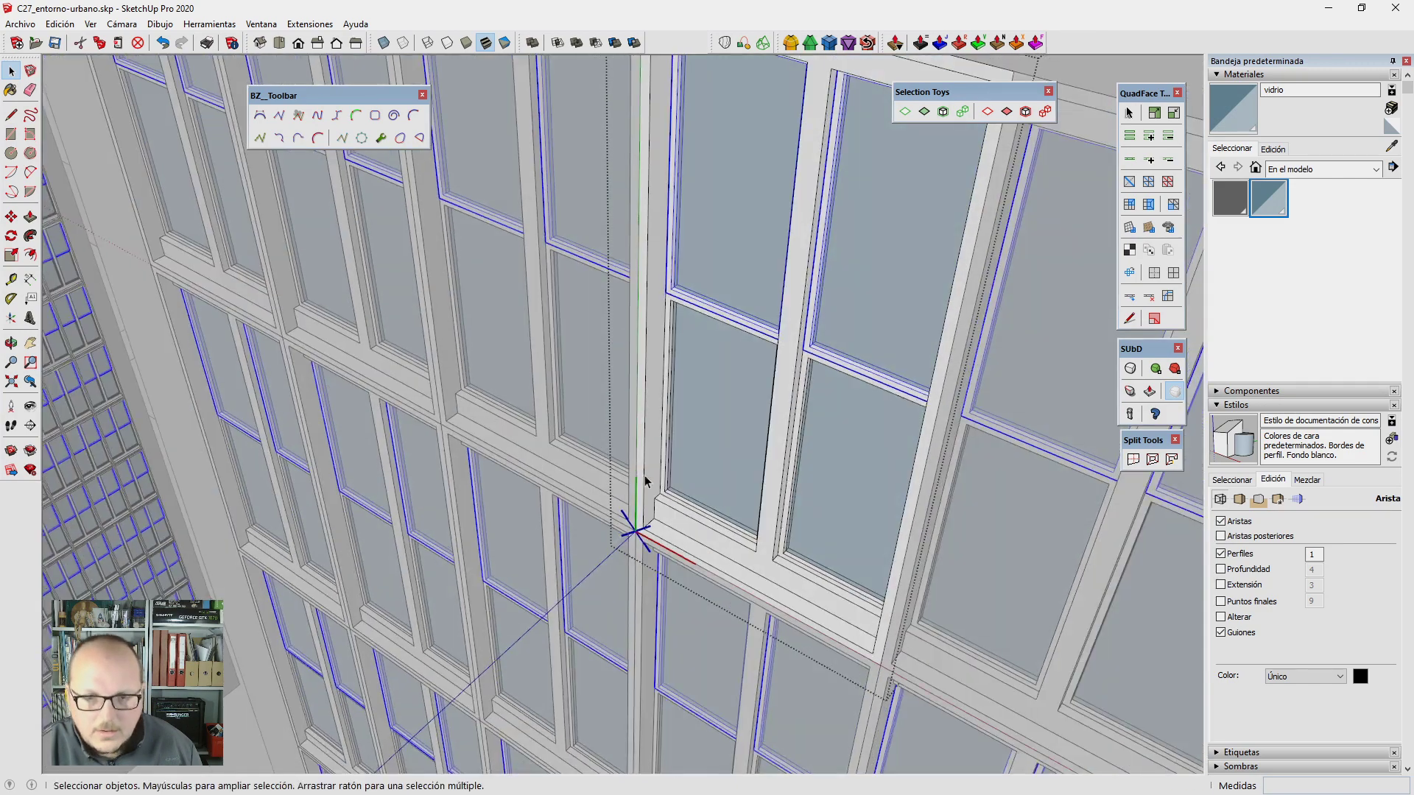
{"action": "scroll", "coordinate": [644, 475], "scroll_direction": "up", "scroll_amount": 3}
Step: Reposition the window frames so they align with the mullion grid junction
{"action": "key", "text": "m"}
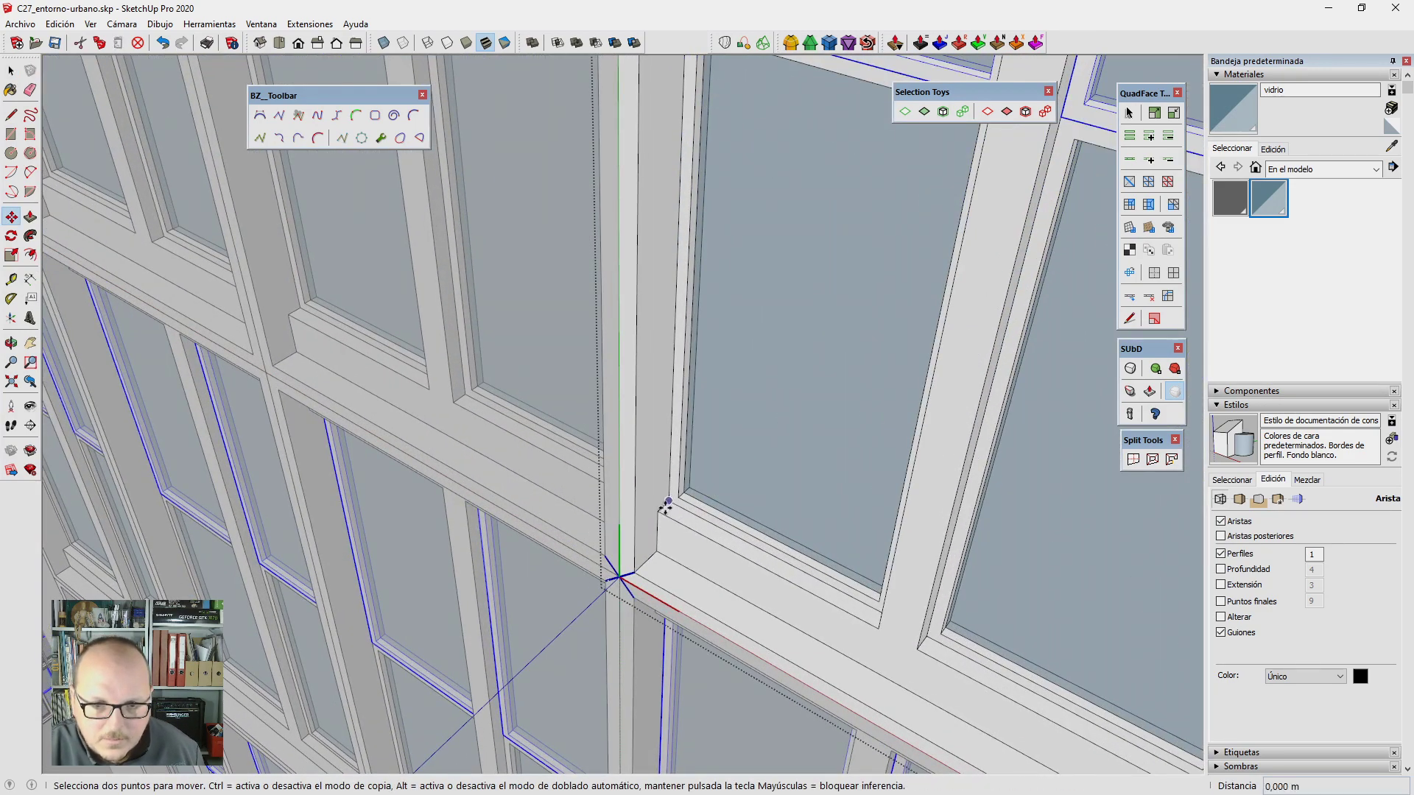
{"action": "scroll", "coordinate": [665, 507], "scroll_direction": "down", "scroll_amount": 3}
{"action": "mouse_move", "coordinate": [737, 478]}
{"action": "middle_mouse_down"}
{"action": "mouse_move", "coordinate": [748, 467]}
{"action": "mouse_move", "coordinate": [668, 120]}
{"action": "mouse_move", "coordinate": [688, 302]}
{"action": "middle_mouse_up"}
{"action": "scroll", "coordinate": [688, 302], "scroll_direction": "up", "scroll_amount": 3}
{"action": "scroll", "coordinate": [656, 366], "scroll_direction": "up", "scroll_amount": 2}
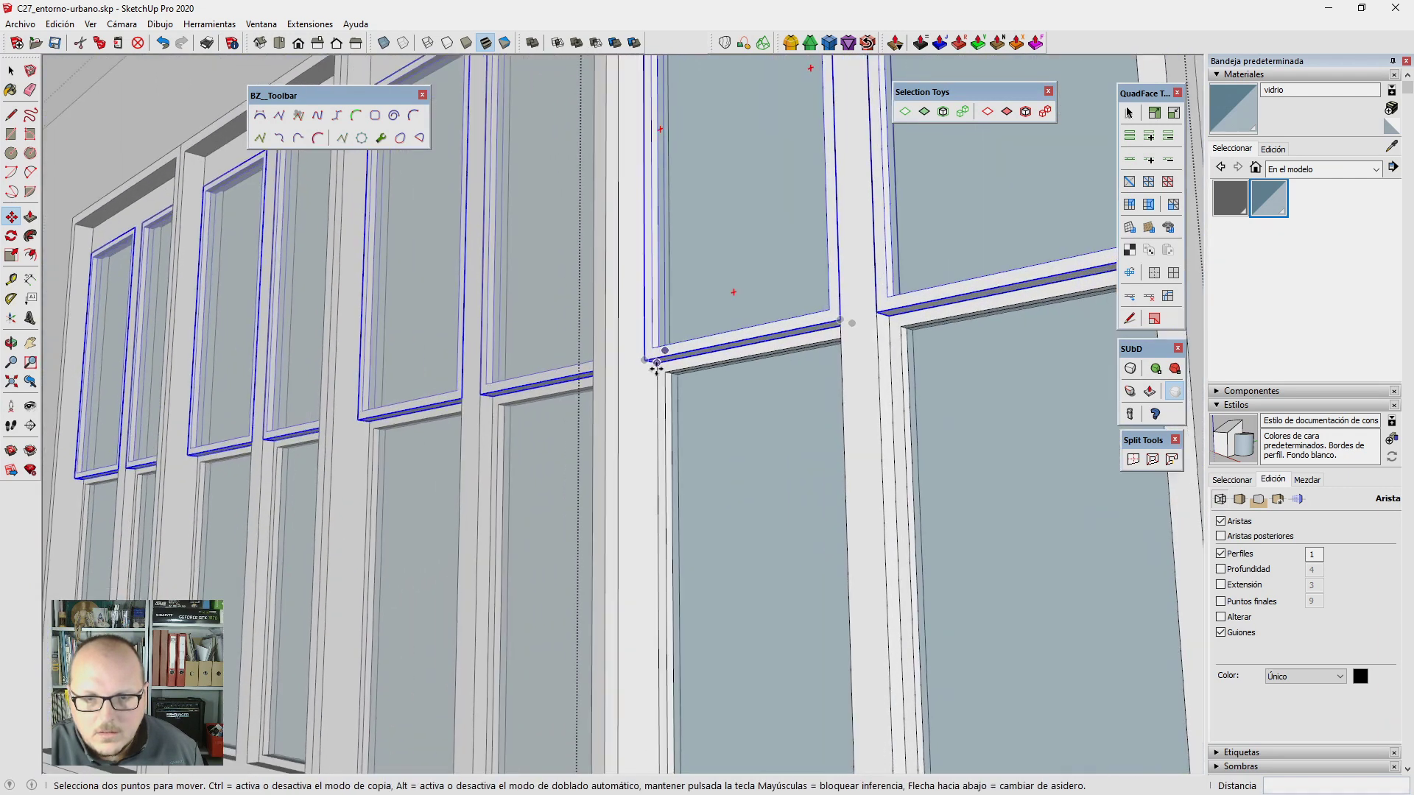
{"action": "scroll", "coordinate": [656, 366], "scroll_direction": "up", "scroll_amount": 2}
{"action": "scroll", "coordinate": [662, 361], "scroll_direction": "up", "scroll_amount": 2}
{"action": "scroll", "coordinate": [651, 353], "scroll_direction": "up", "scroll_amount": 1}
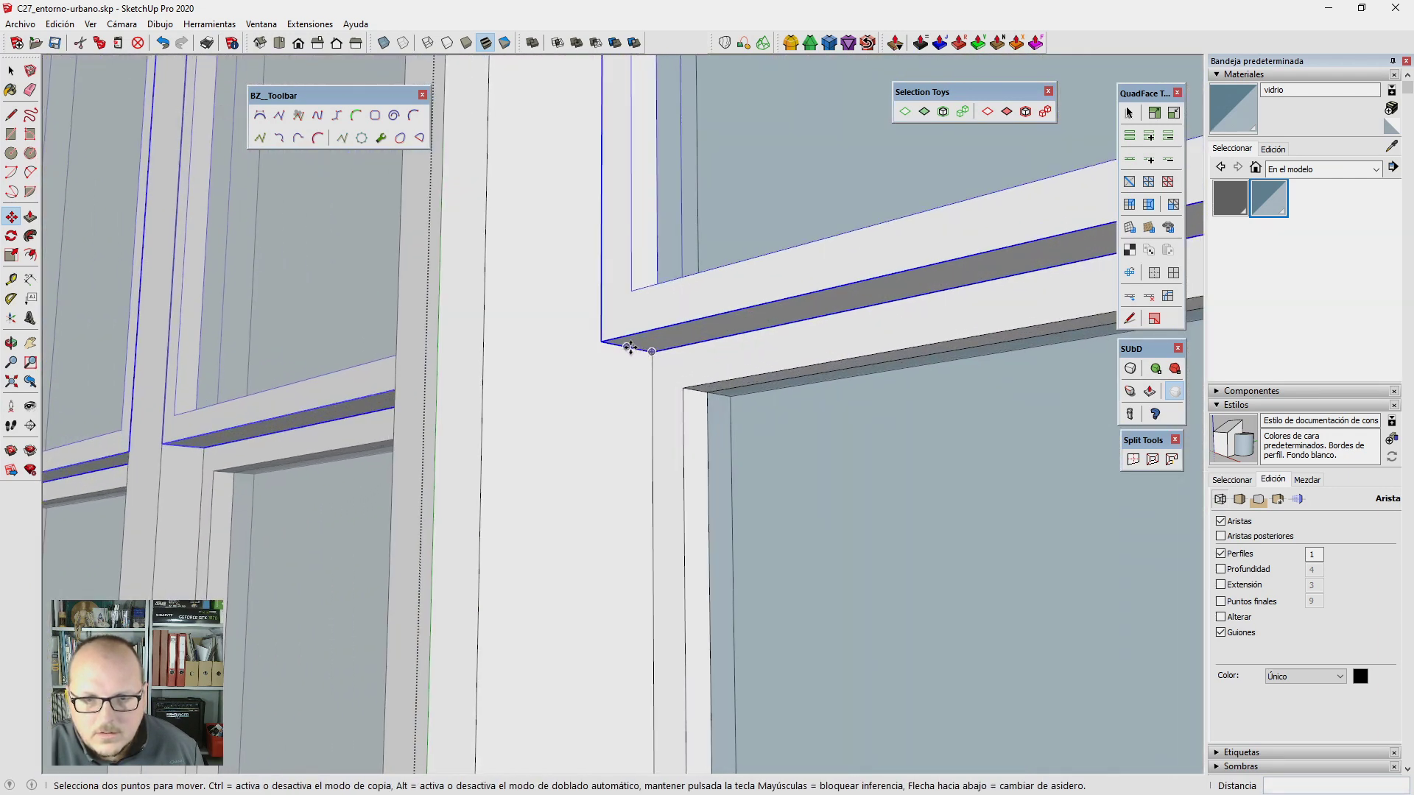
{"action": "scroll", "coordinate": [647, 352], "scroll_direction": "down", "scroll_amount": 2}
{"action": "scroll", "coordinate": [618, 379], "scroll_direction": "down", "scroll_amount": 1}
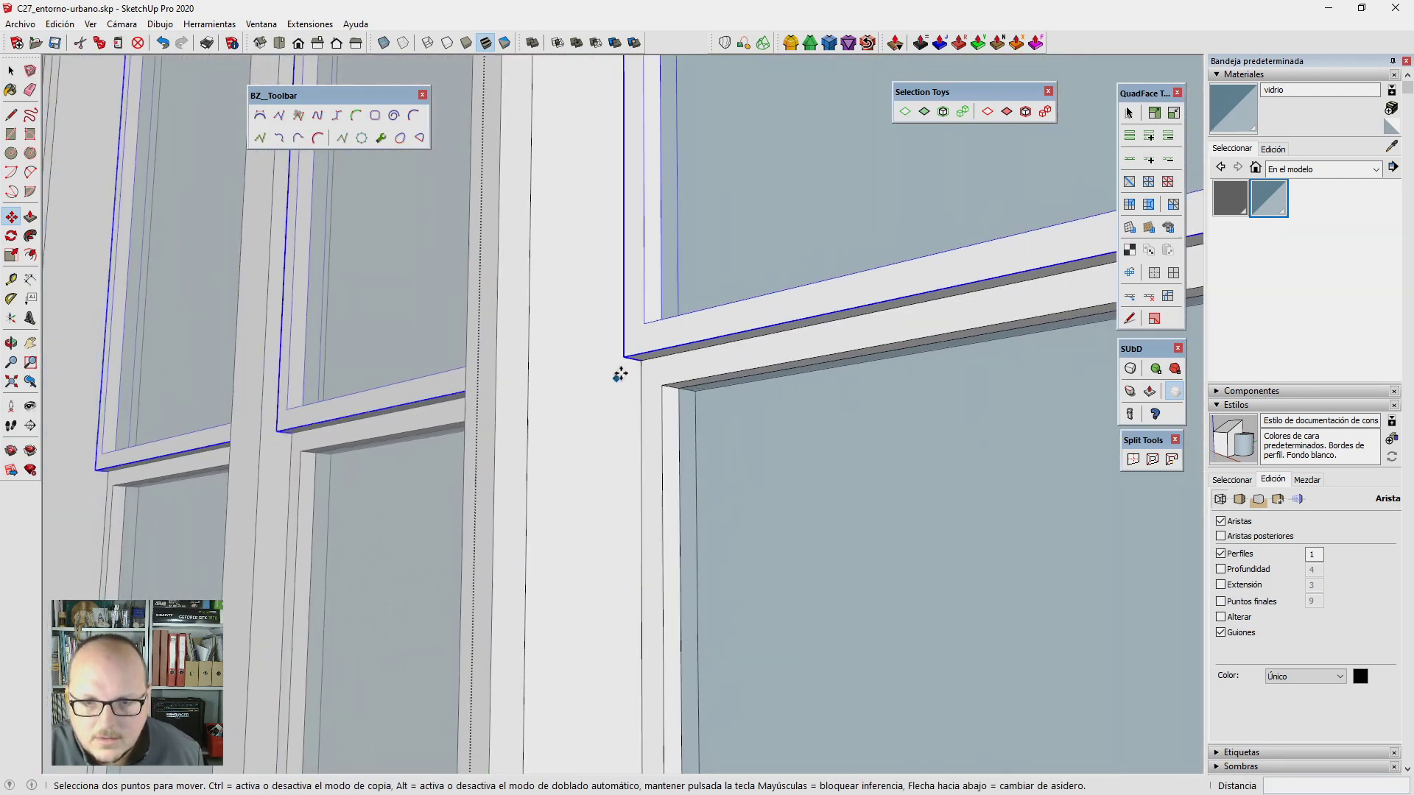
{"action": "scroll", "coordinate": [633, 380], "scroll_direction": "down", "scroll_amount": 1}
{"action": "scroll", "coordinate": [635, 381], "scroll_direction": "down", "scroll_amount": 2}
{"action": "scroll", "coordinate": [641, 391], "scroll_direction": "down", "scroll_amount": 2}
Step: Clear the selection and orbit around the tower corner to show the neighbouring buildings
{"action": "scroll", "coordinate": [648, 398], "scroll_direction": "down", "scroll_amount": 2}
{"action": "key", "text": "space"}
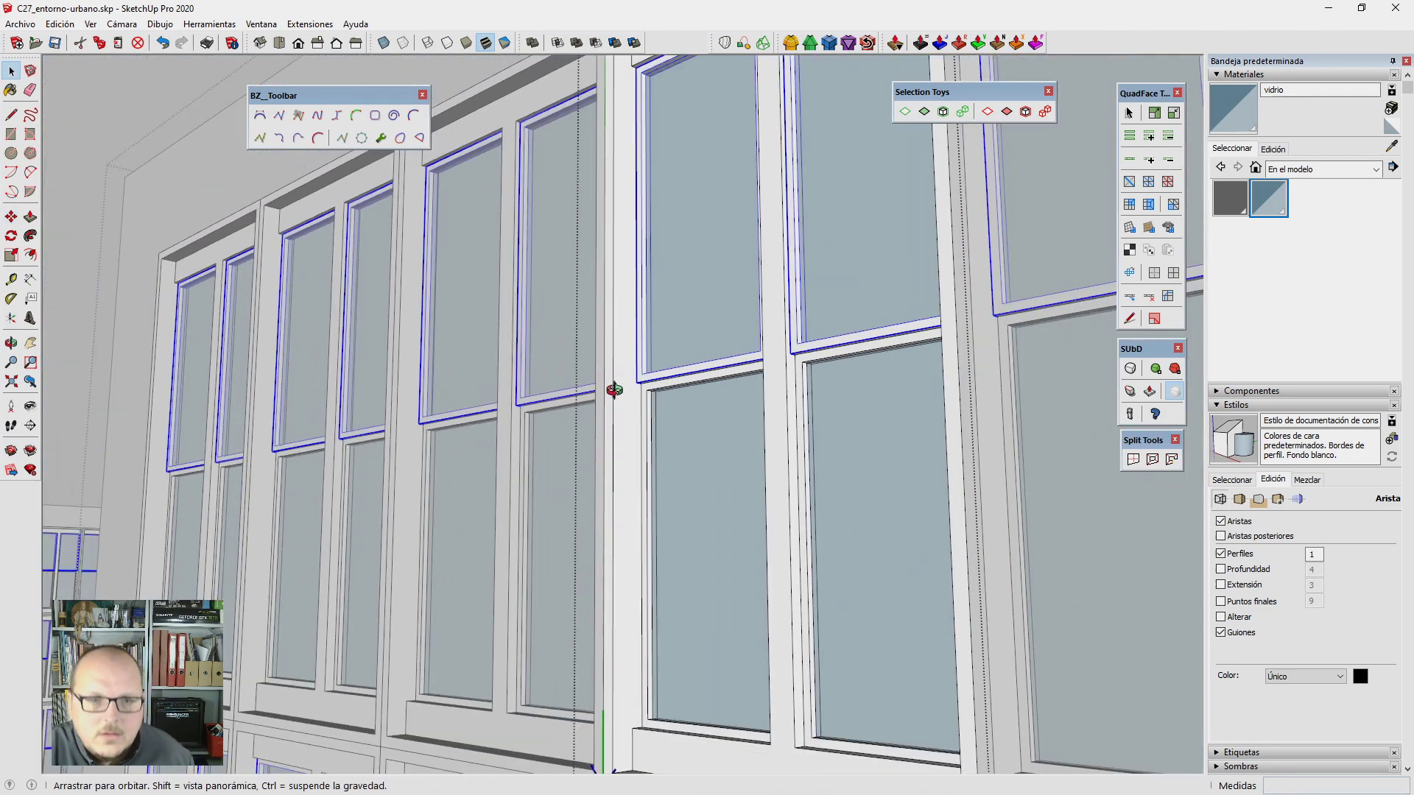
{"action": "scroll", "coordinate": [626, 405], "scroll_direction": "down", "scroll_amount": 2}
{"action": "scroll", "coordinate": [626, 397], "scroll_direction": "down", "scroll_amount": 2}
{"action": "key", "text": "ctrl+t"}
{"action": "scroll", "coordinate": [638, 312], "scroll_direction": "down", "scroll_amount": 2}
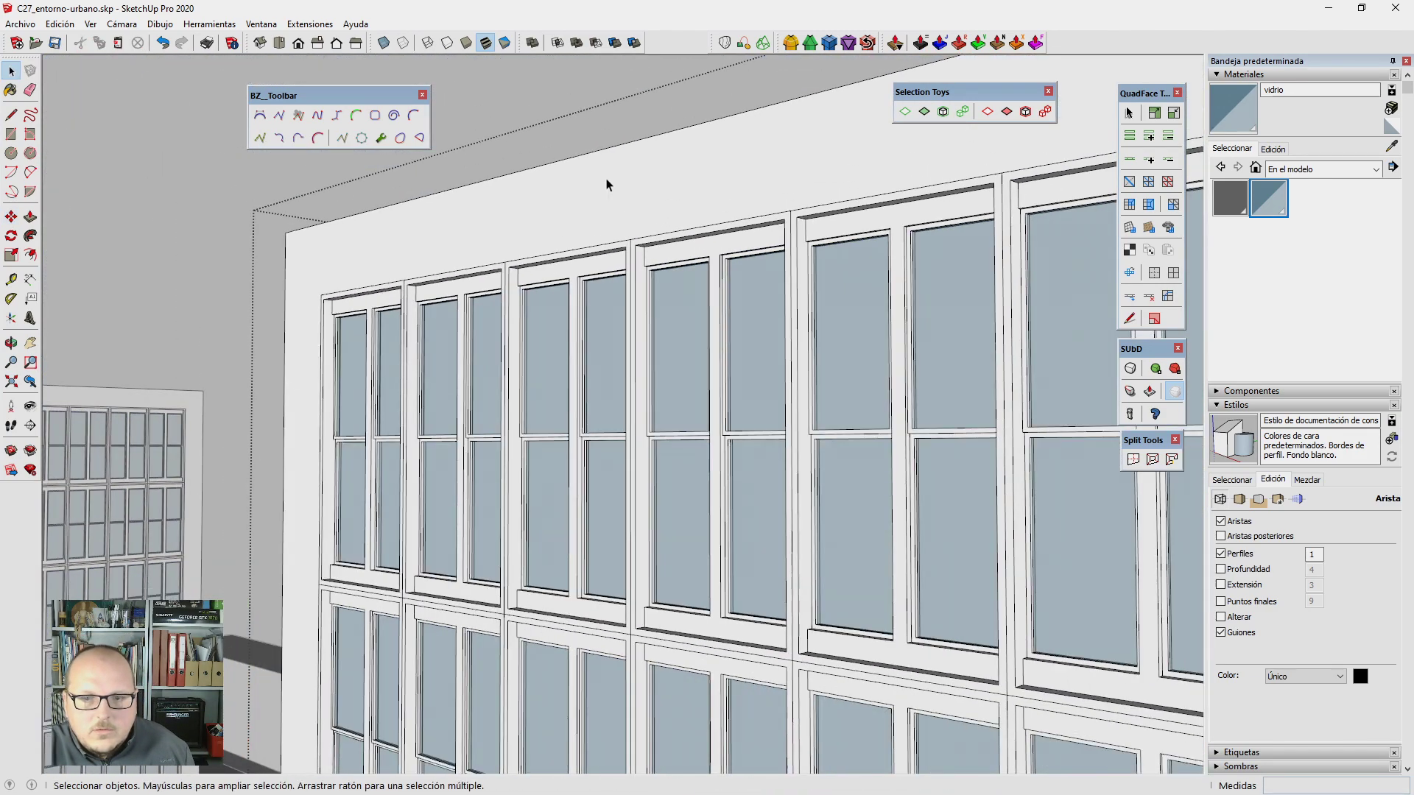
{"action": "scroll", "coordinate": [608, 184], "scroll_direction": "down", "scroll_amount": 2}
{"action": "scroll", "coordinate": [606, 178], "scroll_direction": "down", "scroll_amount": 2}
{"action": "scroll", "coordinate": [589, 147], "scroll_direction": "down", "scroll_amount": 1}
{"action": "scroll", "coordinate": [583, 136], "scroll_direction": "down", "scroll_amount": 2}
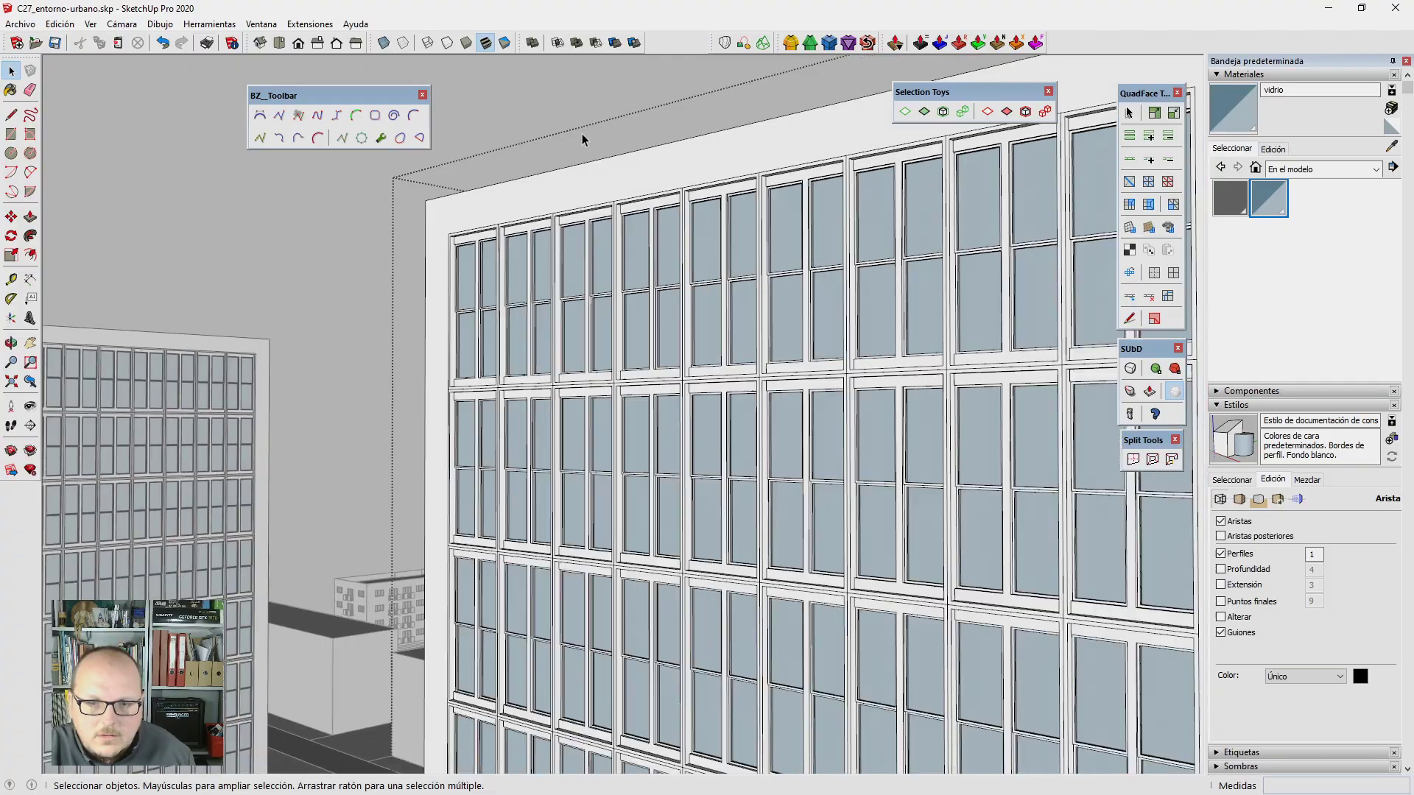
{"action": "scroll", "coordinate": [582, 137], "scroll_direction": "down", "scroll_amount": 2}
{"action": "scroll", "coordinate": [583, 140], "scroll_direction": "down", "scroll_amount": 3}
{"action": "middle_click_drag", "start_coordinate": [583, 140], "coordinate": [749, 185]}
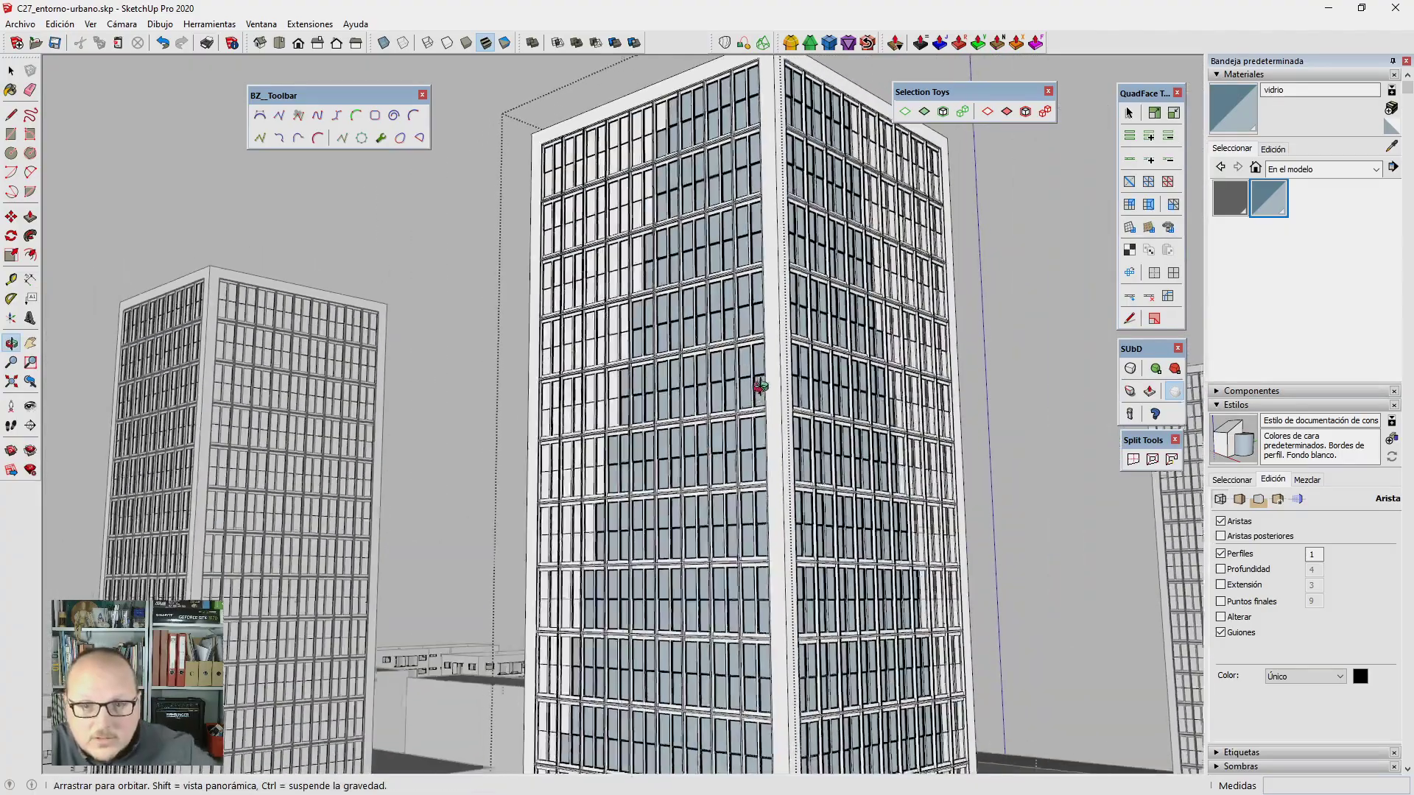
{"action": "scroll", "coordinate": [749, 186], "scroll_direction": "down", "scroll_amount": 2}
{"action": "mouse_move", "coordinate": [744, 295]}
{"action": "middle_mouse_down"}
{"action": "mouse_move", "coordinate": [718, 309]}
{"action": "mouse_move", "coordinate": [751, 341]}
{"action": "middle_mouse_up"}
{"action": "scroll", "coordinate": [739, 353], "scroll_direction": "up", "scroll_amount": 1}
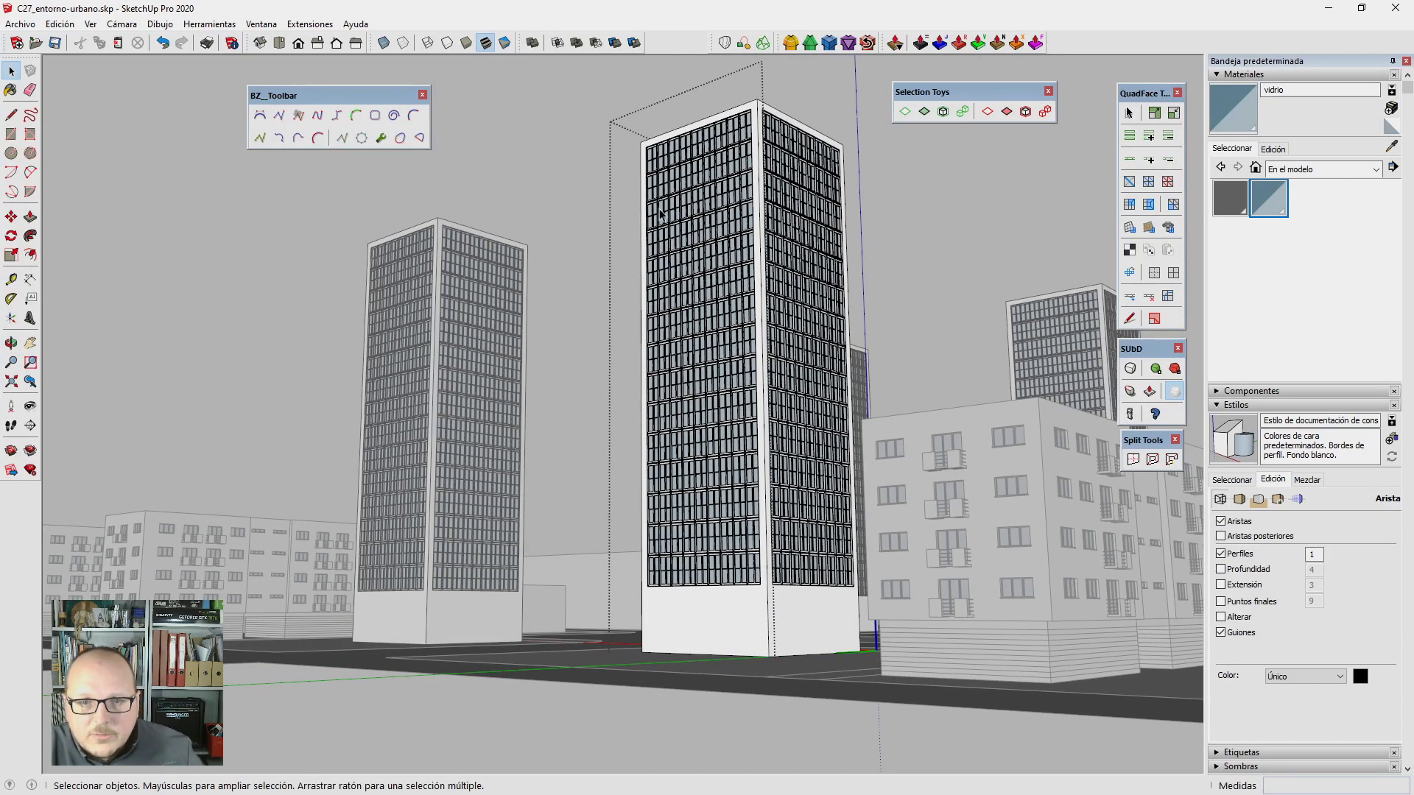
Step: Orbit up to an aerial view of the city blocks and switch to the Top plan view
{"action": "middle_click_drag", "start_coordinate": [661, 214], "coordinate": [622, 364]}
{"action": "scroll", "coordinate": [786, 508], "scroll_direction": "down", "scroll_amount": 3}
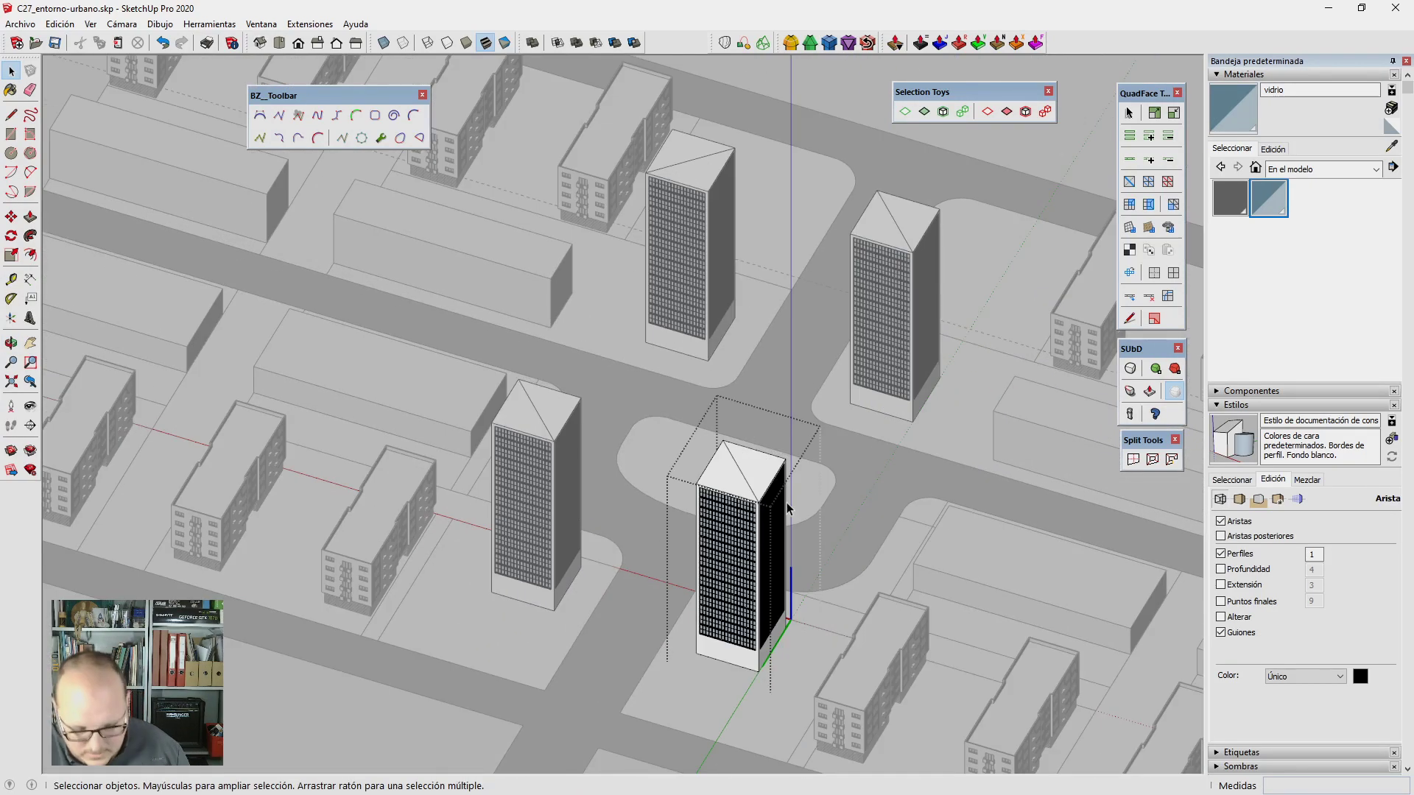
{"action": "scroll", "coordinate": [787, 502], "scroll_direction": "up", "scroll_amount": 2}
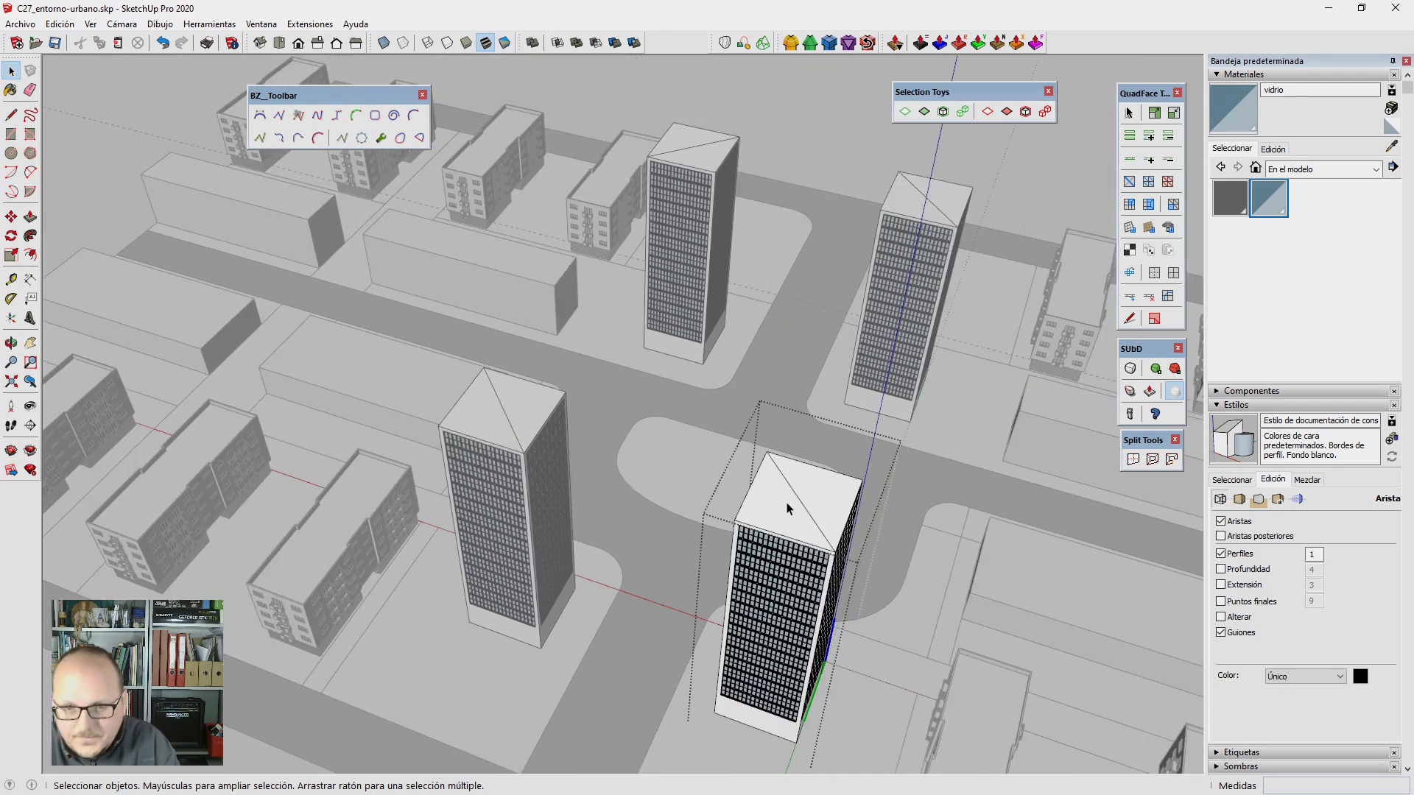
{"action": "key", "text": "t"}
{"action": "scroll", "coordinate": [478, 563], "scroll_direction": "up", "scroll_amount": 3}
{"action": "key", "text": "e"}
{"action": "scroll", "coordinate": [552, 492], "scroll_direction": "up", "scroll_amount": 3}
Step: Erase the diagonal edge of the tower roof and turn on X-ray view
{"action": "scroll", "coordinate": [683, 501], "scroll_direction": "up", "scroll_amount": 1}
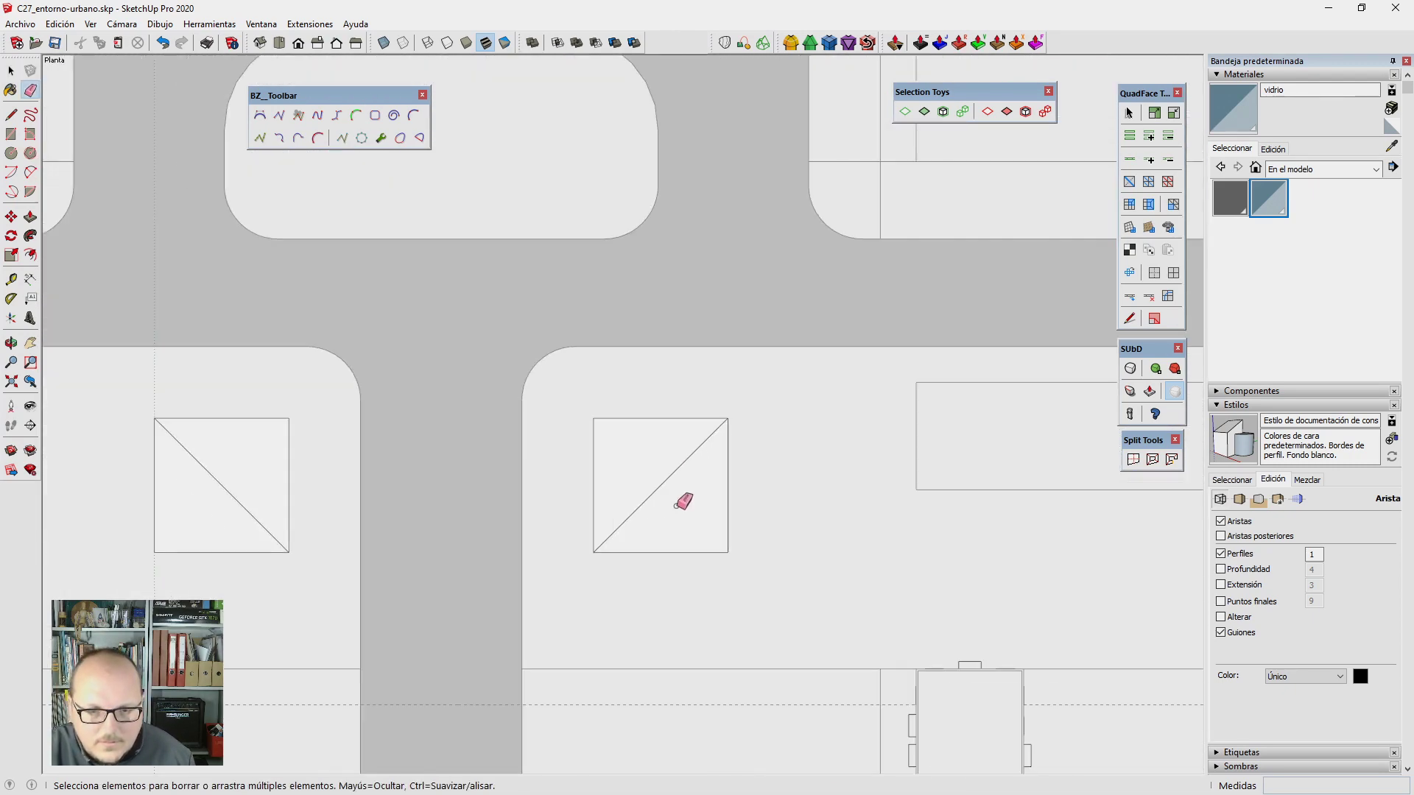
{"action": "scroll", "coordinate": [654, 488], "scroll_direction": "down", "scroll_amount": 3}
{"action": "scroll", "coordinate": [476, 193], "scroll_direction": "up", "scroll_amount": 2}
{"action": "scroll", "coordinate": [606, 329], "scroll_direction": "up", "scroll_amount": 3}
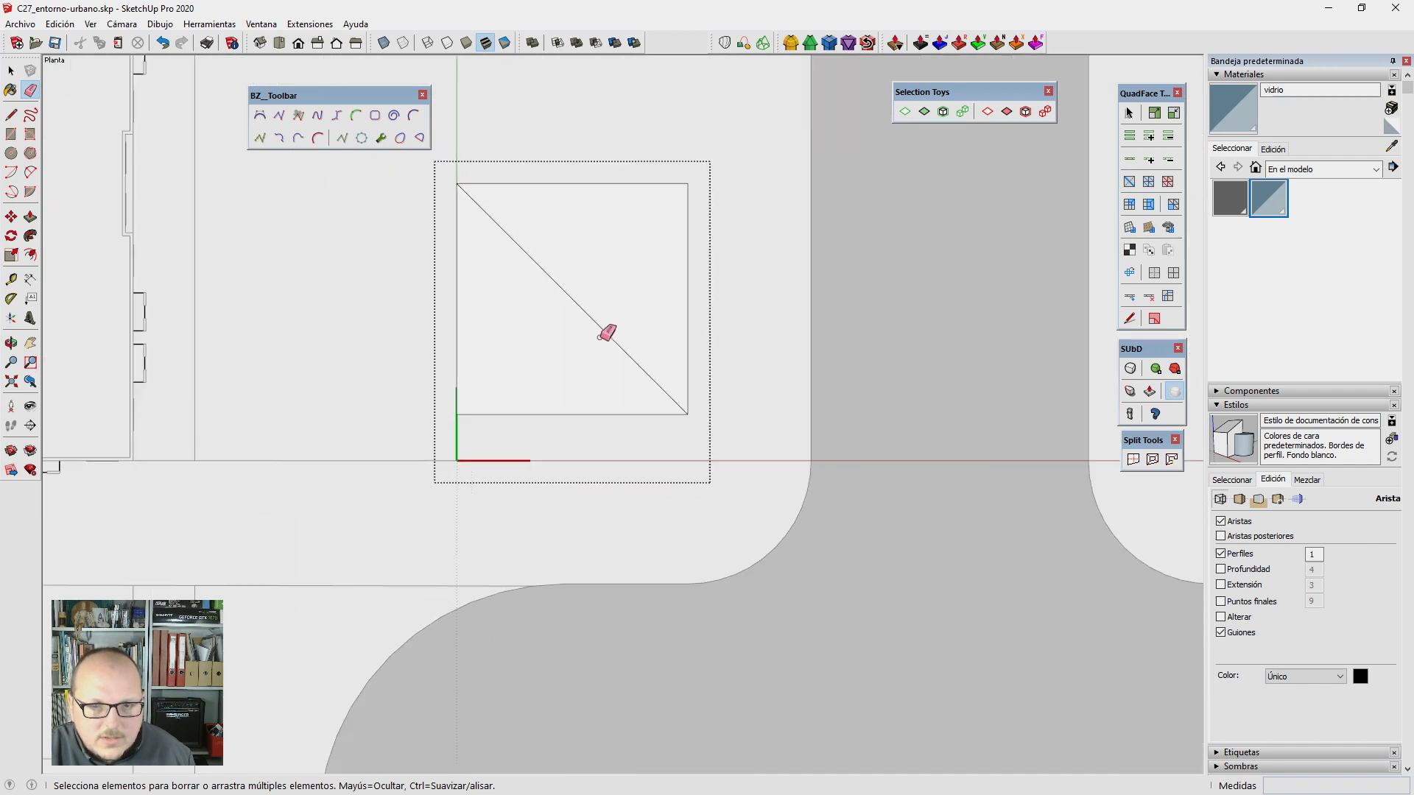
{"action": "left_click", "coordinate": [606, 330]}
{"action": "scroll", "coordinate": [483, 181], "scroll_direction": "up", "scroll_amount": 2}
{"action": "key", "text": "alt+x"}
{"action": "scroll", "coordinate": [502, 189], "scroll_direction": "up", "scroll_amount": 3}
{"action": "scroll", "coordinate": [459, 259], "scroll_direction": "up", "scroll_amount": 2}
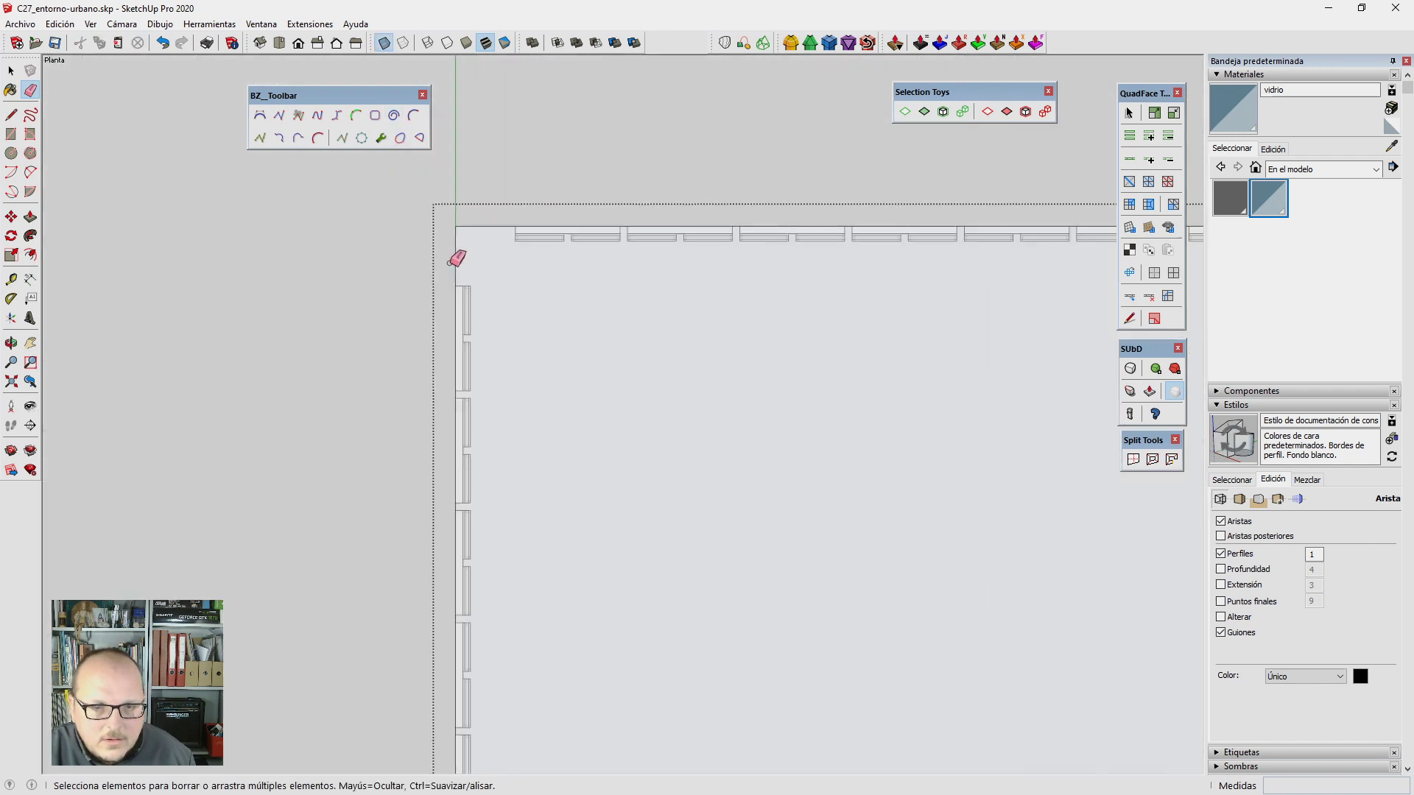
Step: Draw a 50cm by 50cm square at one roof corner
{"action": "key", "text": "r"}
{"action": "left_click", "coordinate": [453, 216]}
{"action": "type", "text": "50cm;50cm"}
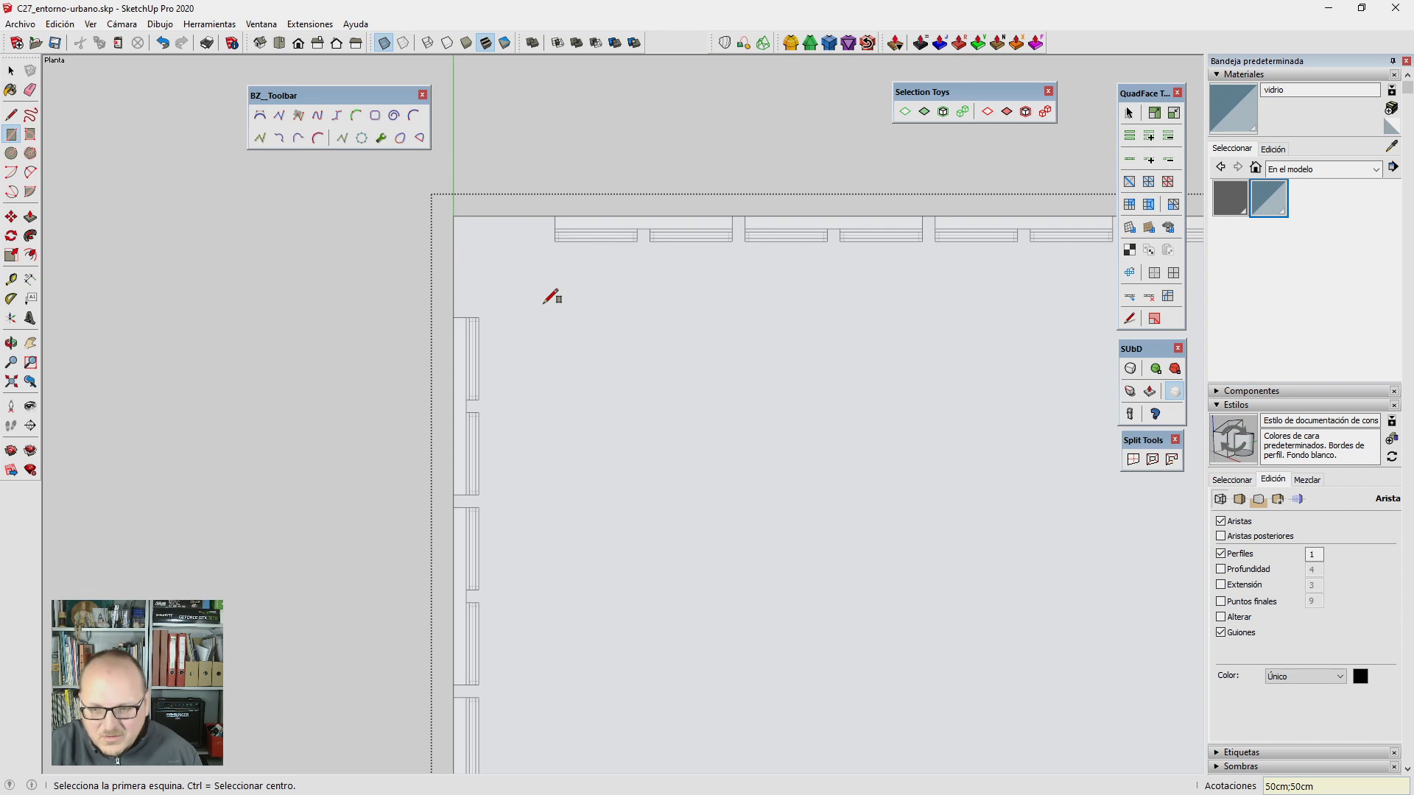
{"action": "key", "text": "space"}
Step: Copy the corner square to the far roof corner with Move+Ctrl
{"action": "middle_click_drag", "start_coordinate": [504, 337], "coordinate": [506, 585]}
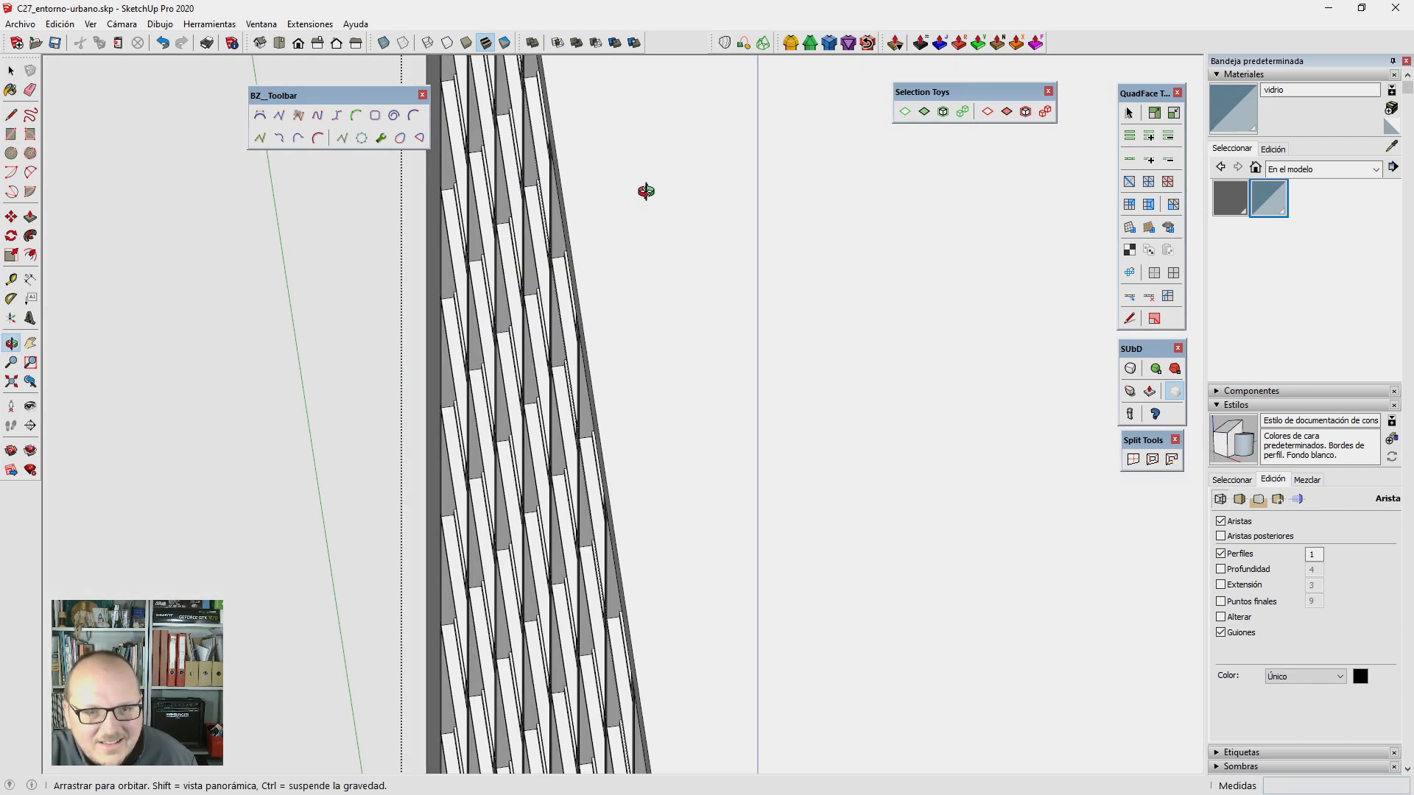
{"action": "scroll", "coordinate": [506, 586], "scroll_direction": "down", "scroll_amount": 5}
{"action": "scroll", "coordinate": [497, 195], "scroll_direction": "down", "scroll_amount": 1}
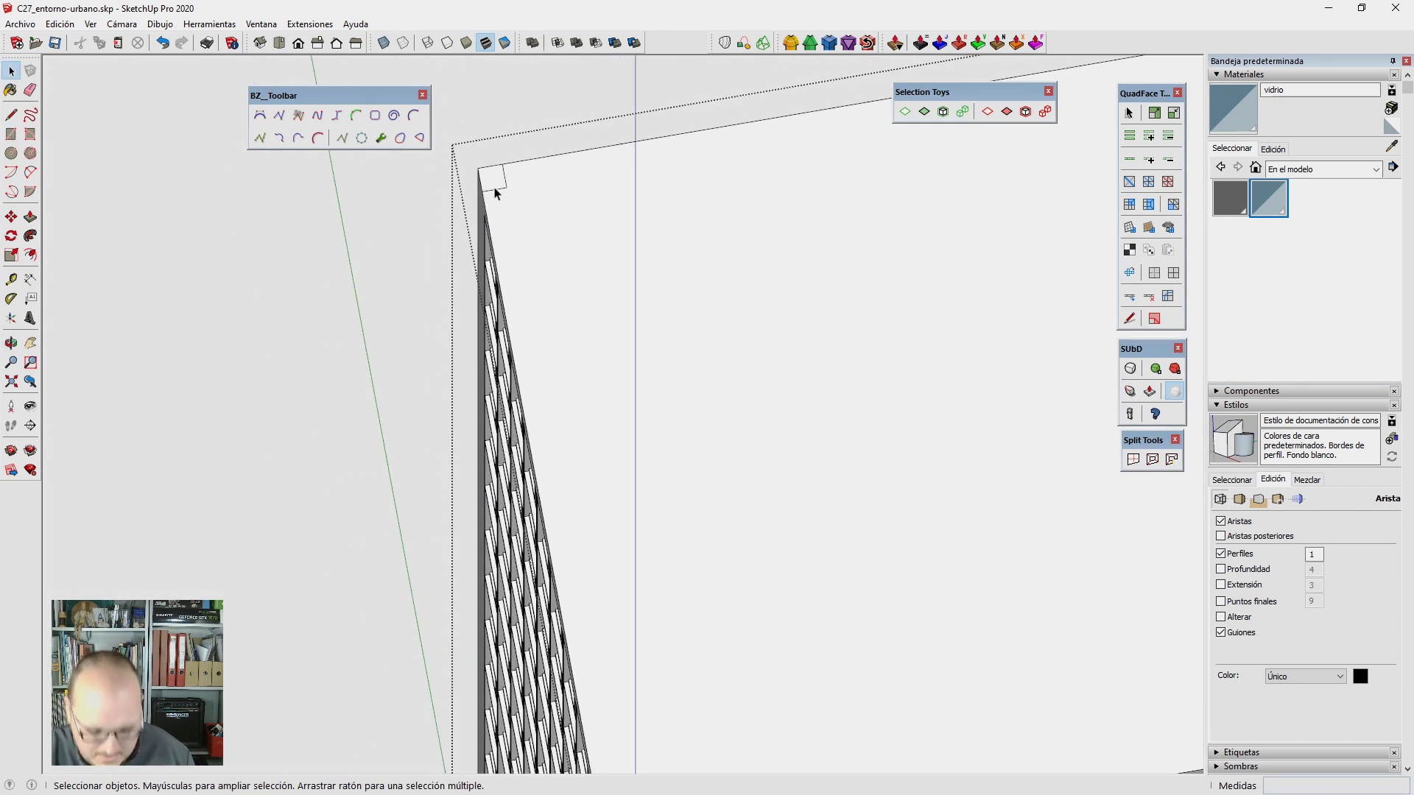
{"action": "key", "text": "m"}
{"action": "key", "text": "ctrl"}
{"action": "left_click", "coordinate": [504, 165]}
{"action": "scroll", "coordinate": [441, 208], "scroll_direction": "down", "scroll_amount": 3}
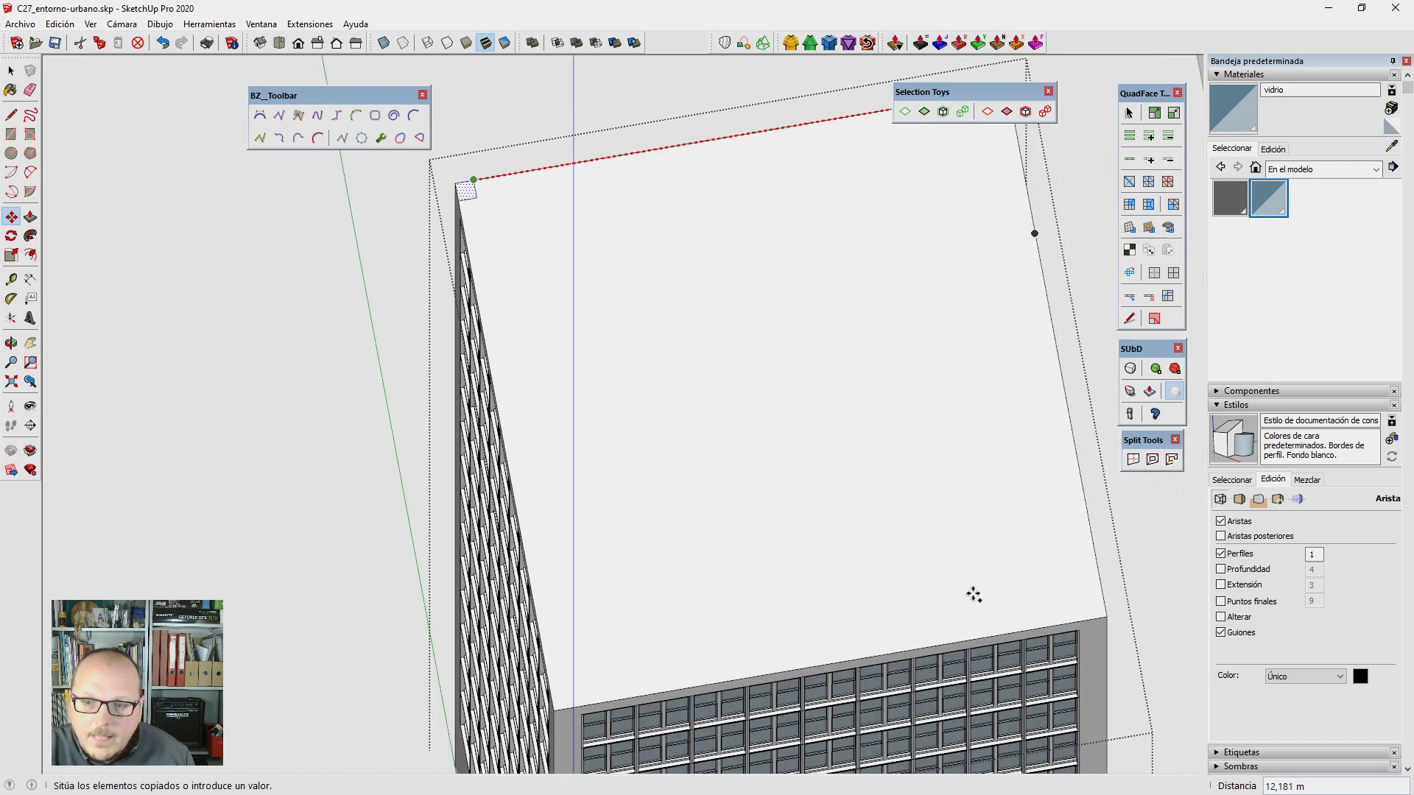
{"action": "left_click", "coordinate": [1109, 617]}
{"action": "scroll", "coordinate": [562, 553], "scroll_direction": "down", "scroll_amount": 2}
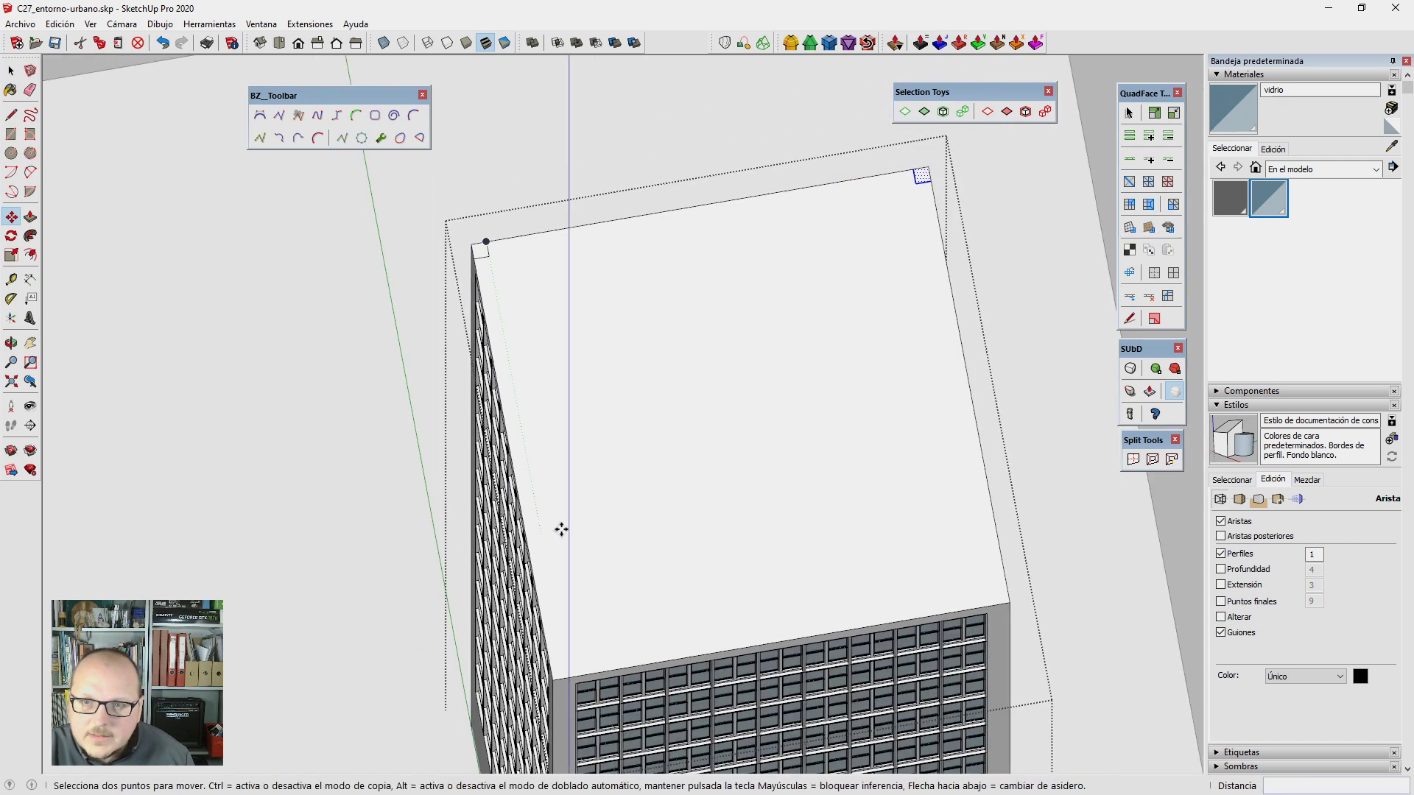
{"action": "key", "text": "space"}
Step: Copy the two corner squares to the remaining two roof corners
{"action": "key", "text": "m"}
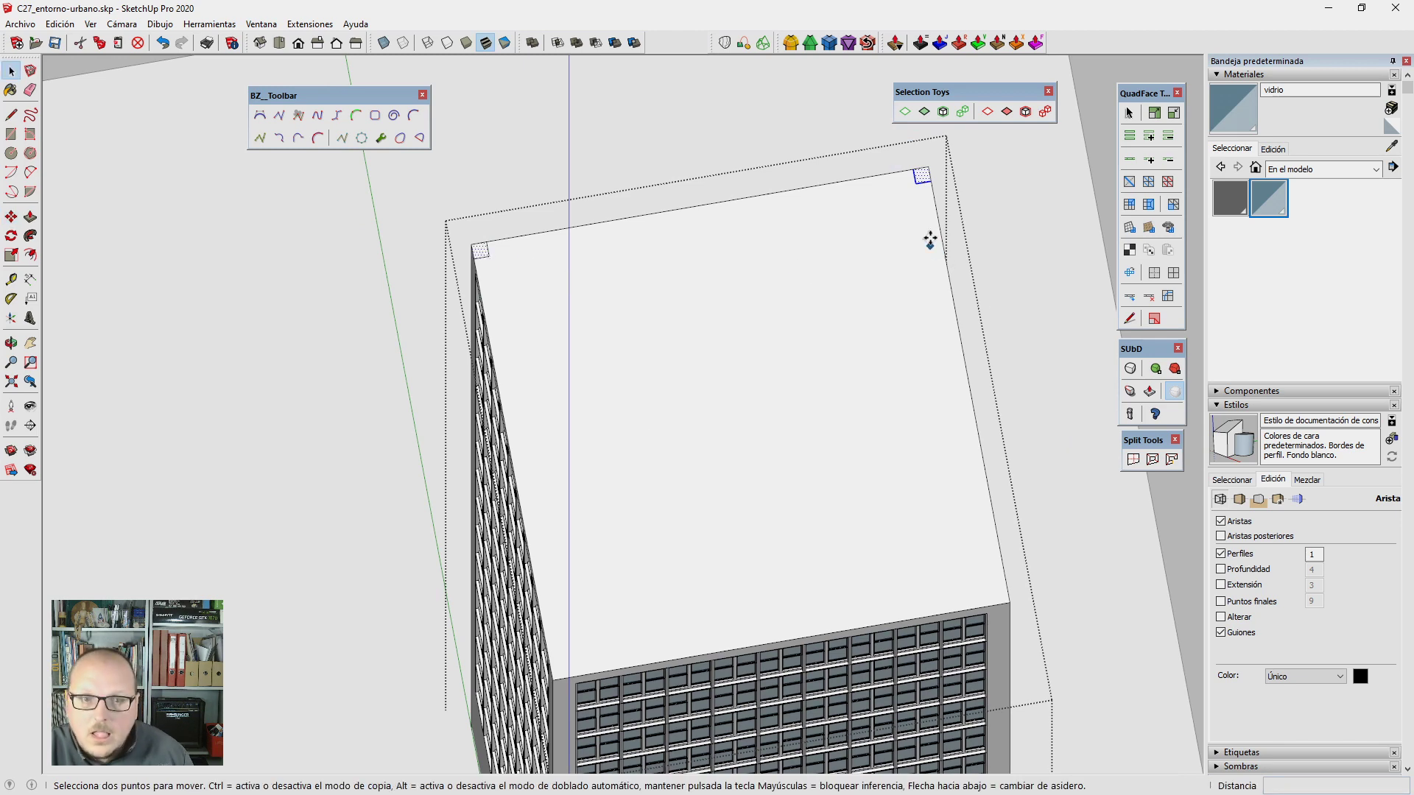
{"action": "left_click", "coordinate": [932, 182]}
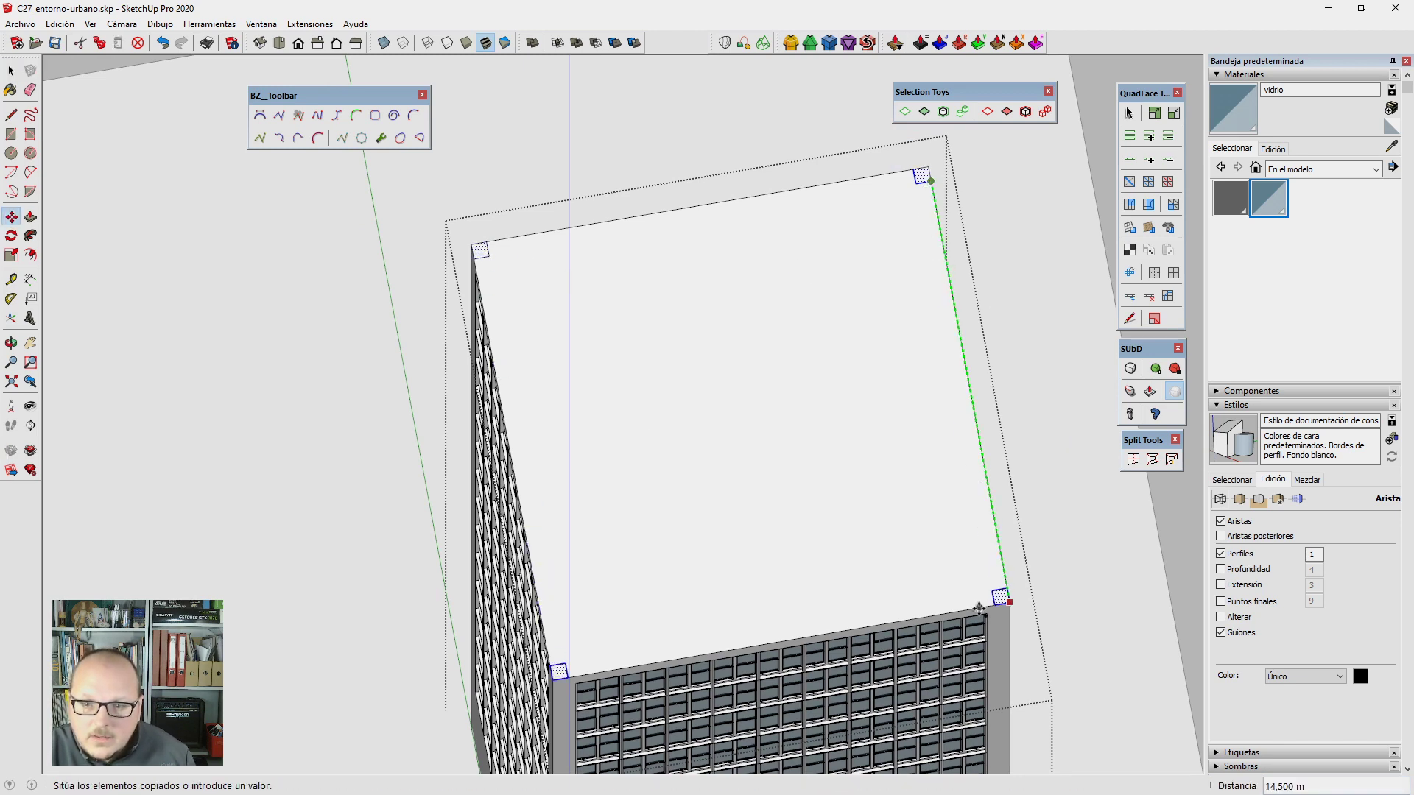
{"action": "left_click", "coordinate": [1007, 602]}
{"action": "scroll", "coordinate": [761, 175], "scroll_direction": "down", "scroll_amount": 1}
{"action": "scroll", "coordinate": [962, 578], "scroll_direction": "down", "scroll_amount": 2}
Step: Push two corner squares down 52 m with Push/Pull
{"action": "scroll", "coordinate": [881, 385], "scroll_direction": "up", "scroll_amount": 3}
{"action": "key", "text": "p"}
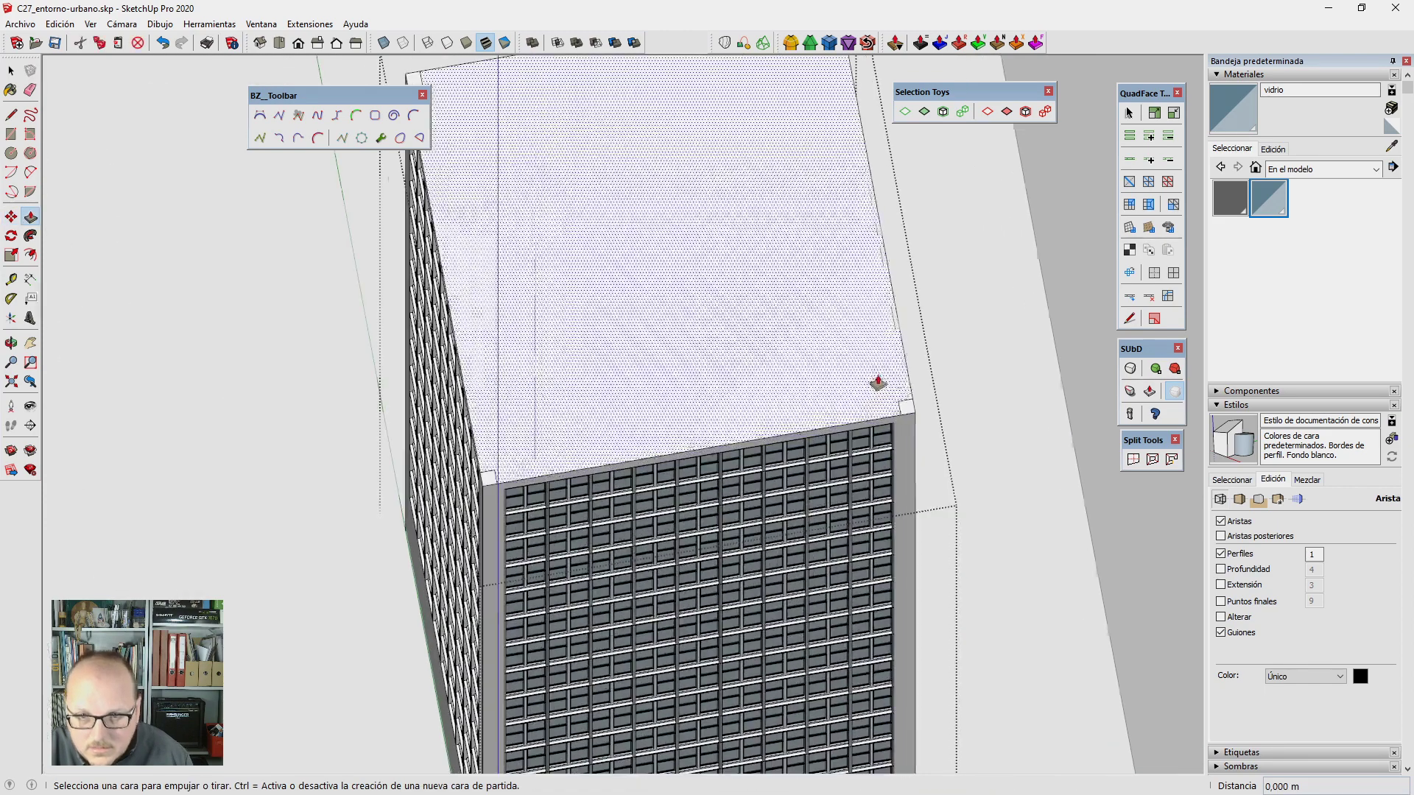
{"action": "left_click", "coordinate": [910, 414]}
{"action": "scroll", "coordinate": [910, 414], "scroll_direction": "down", "scroll_amount": 3}
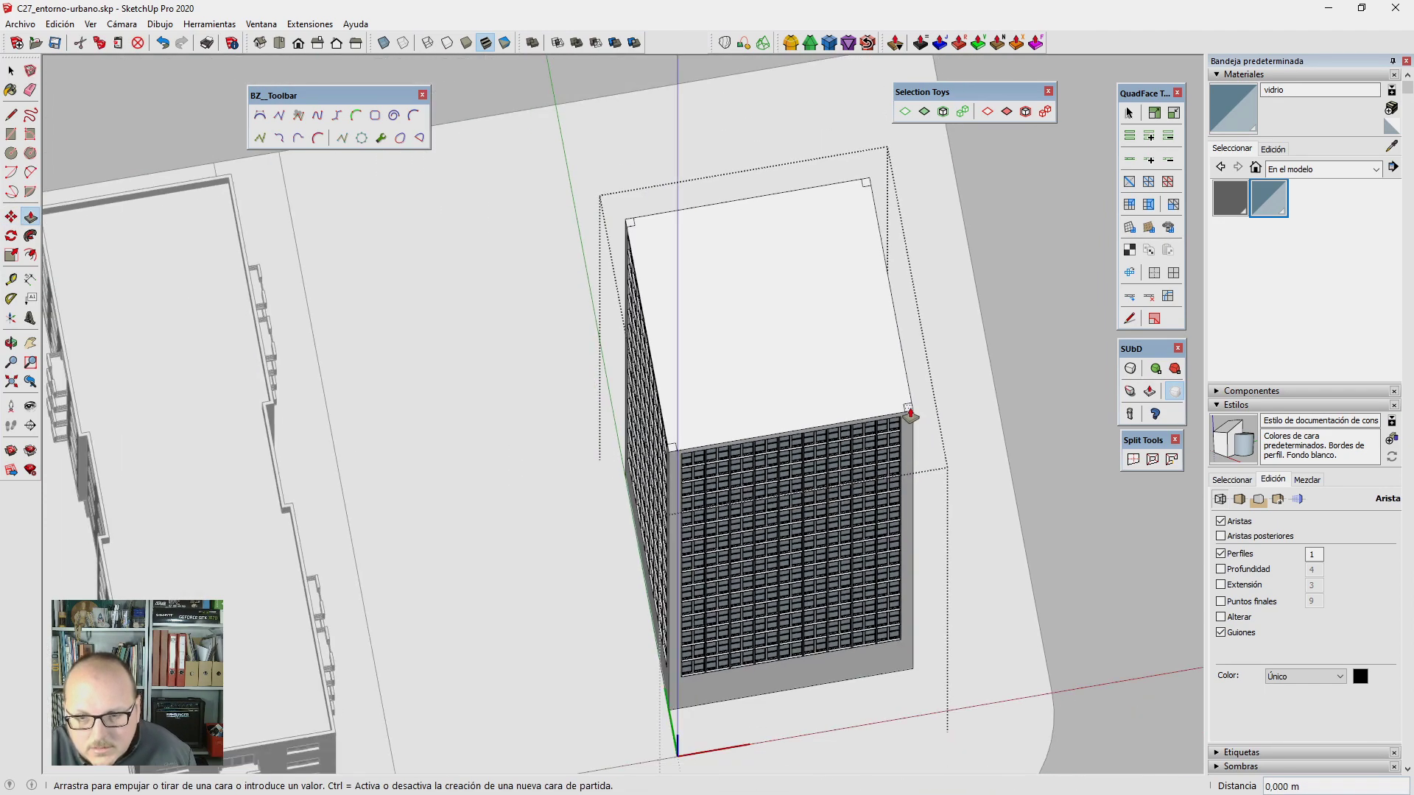
{"action": "left_click", "coordinate": [947, 674]}
{"action": "left_click", "coordinate": [667, 464]}
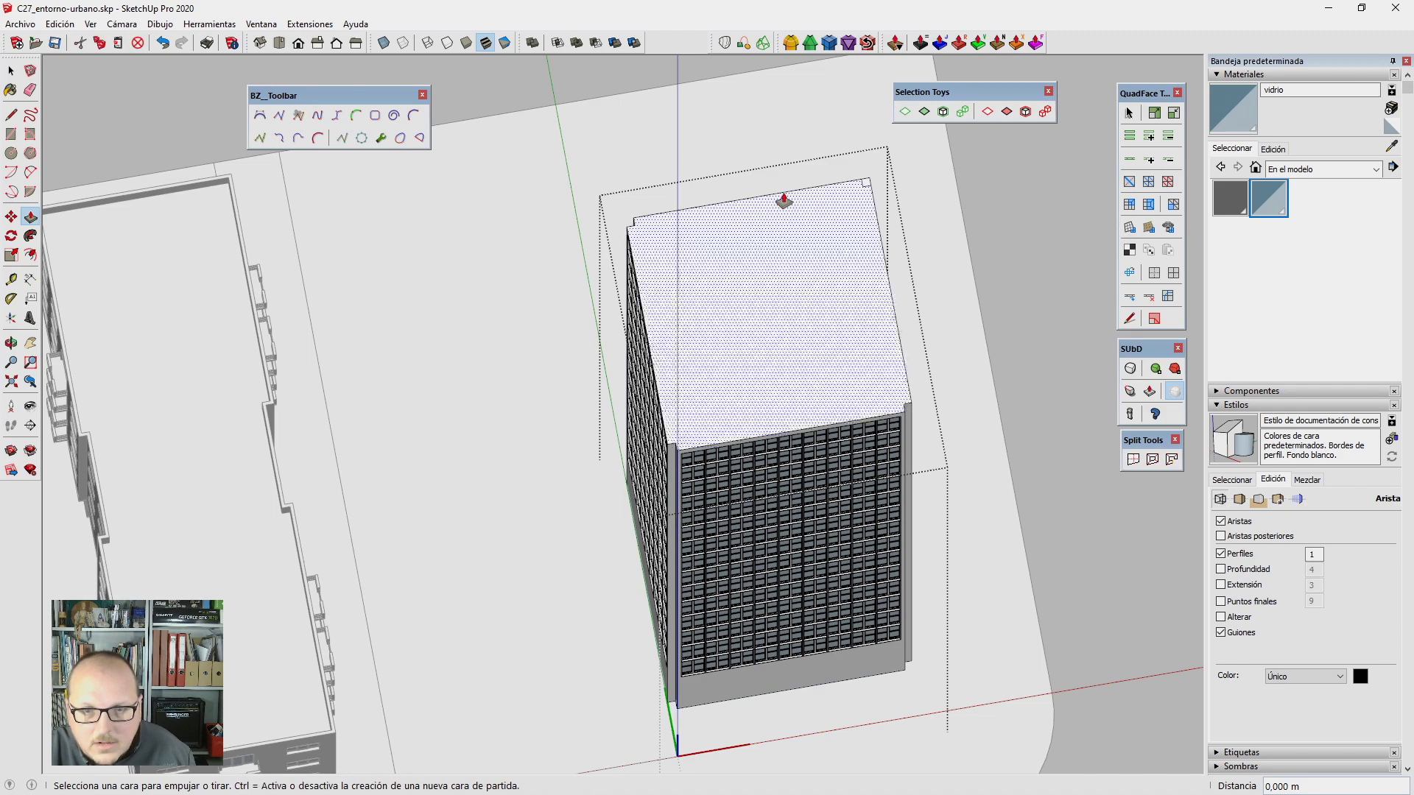
{"action": "middle_click_drag", "start_coordinate": [587, 470], "coordinate": [658, 129]}
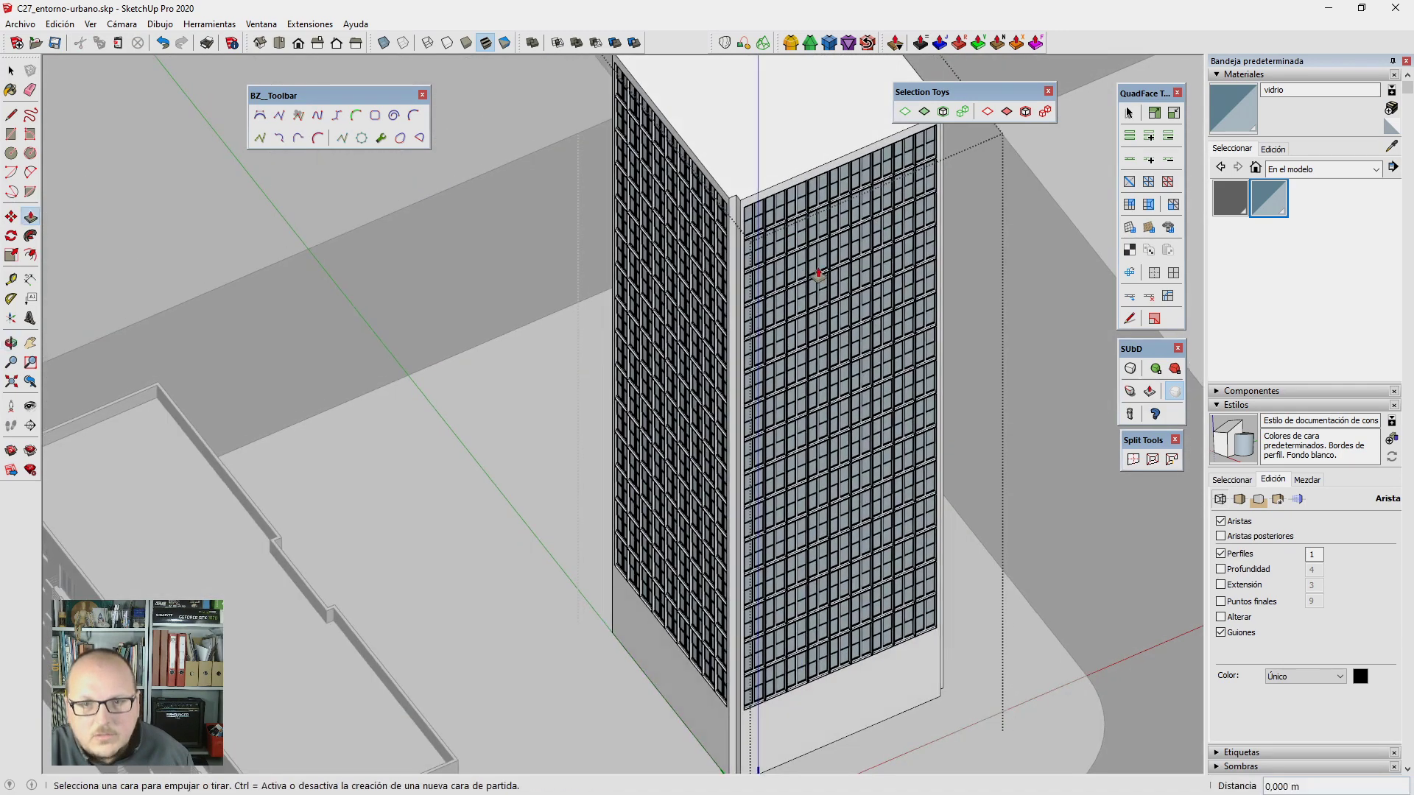
{"action": "key", "text": "space"}
{"action": "scroll", "coordinate": [663, 176], "scroll_direction": "up", "scroll_amount": 3}
{"action": "scroll", "coordinate": [655, 251], "scroll_direction": "up", "scroll_amount": 3}
Step: Offset the tower roof edge 20 cm inward
{"action": "left_click", "coordinate": [610, 259]}
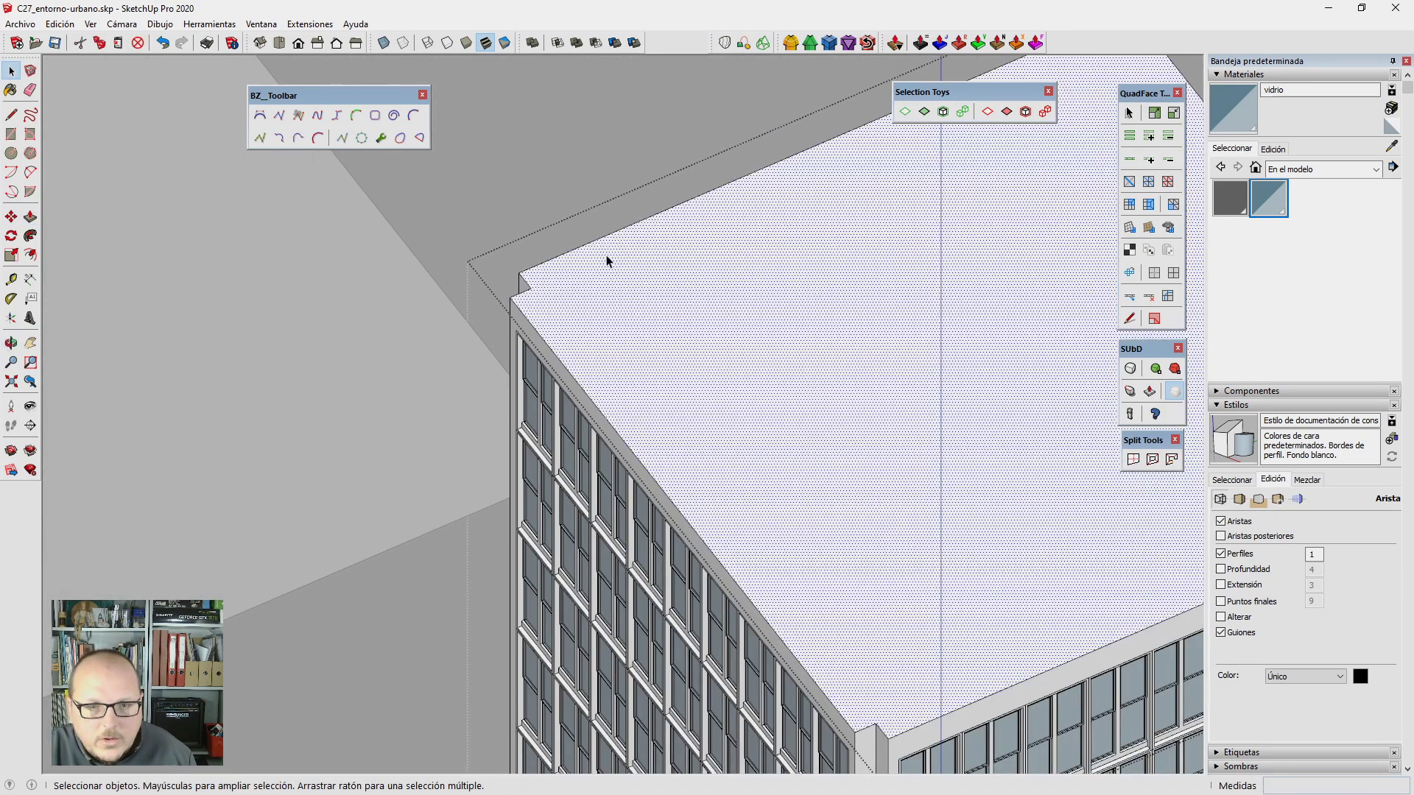
{"action": "key", "text": "f"}
{"action": "left_click", "coordinate": [602, 251]}
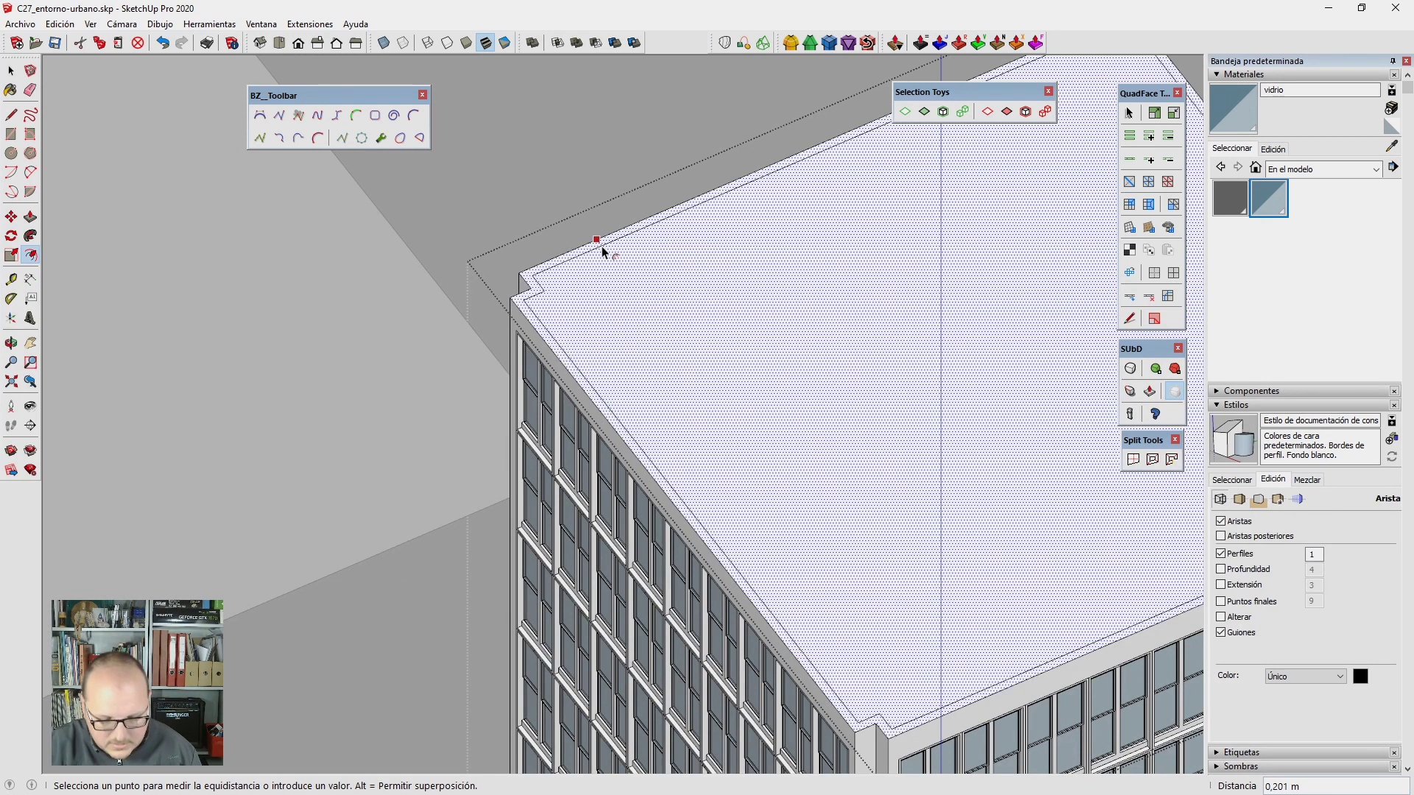
{"action": "key", "text": "Return"}
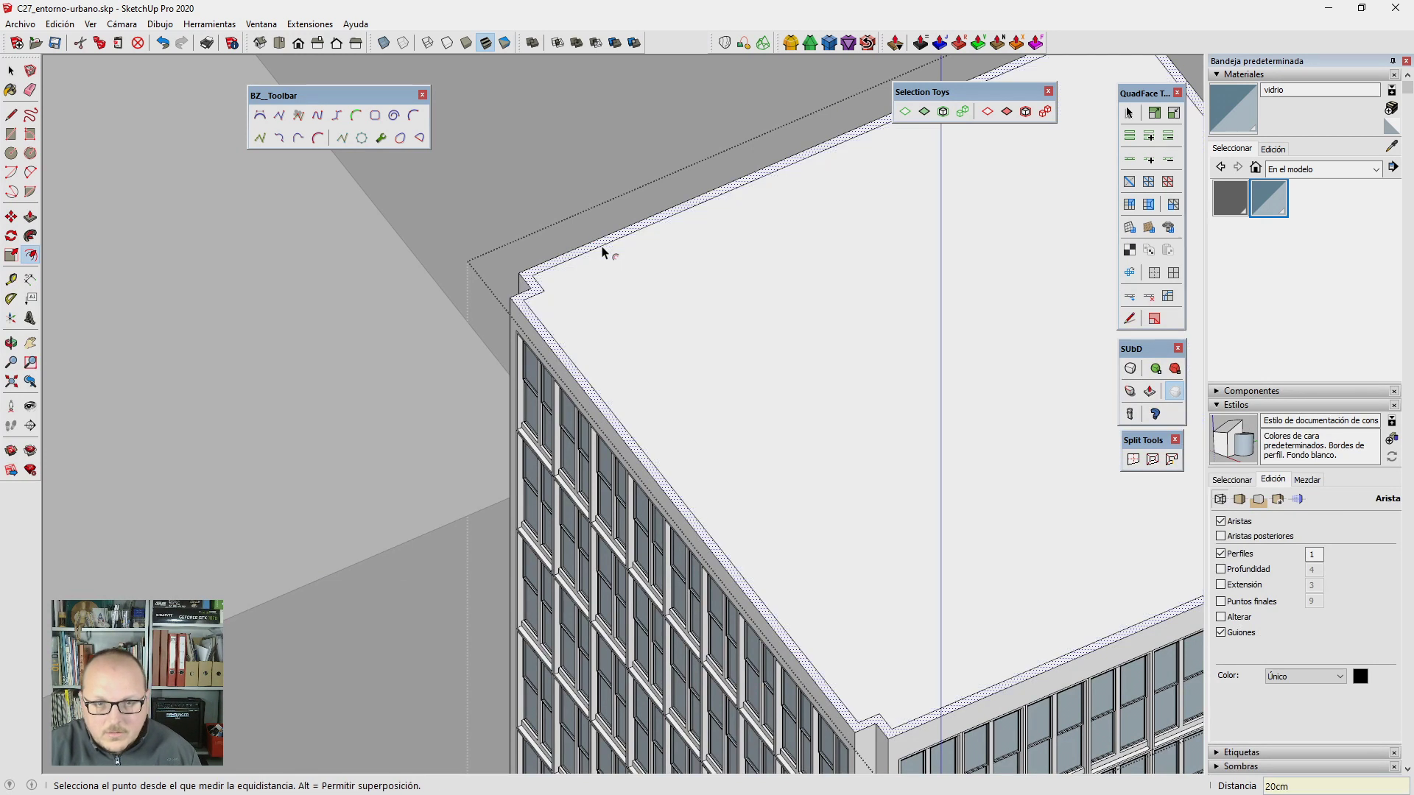
Step: Sink the inner roof face 0,75 m to form the parapet, then view the city
{"action": "key", "text": "p"}
{"action": "scroll", "coordinate": [581, 309], "scroll_direction": "up", "scroll_amount": 2}
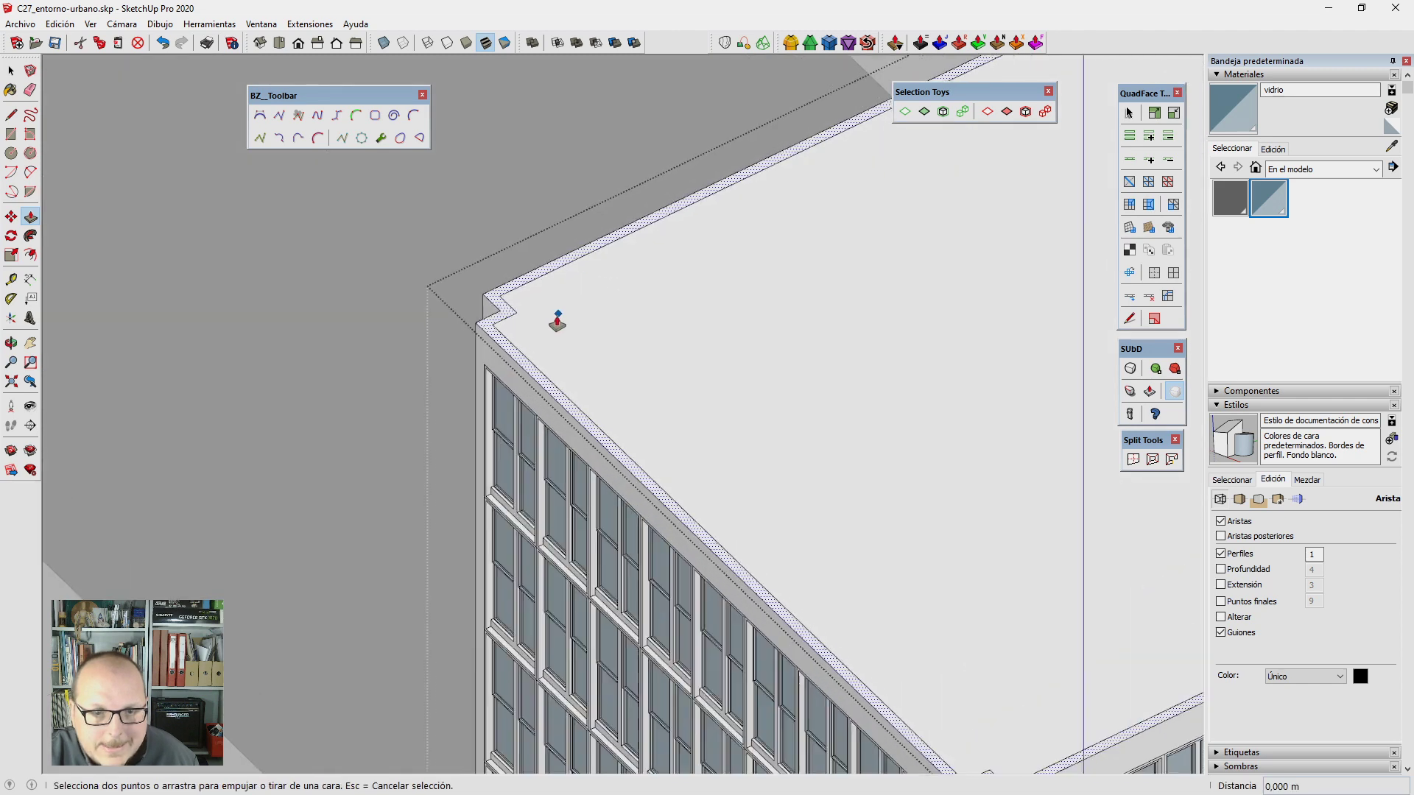
{"action": "scroll", "coordinate": [549, 320], "scroll_direction": "up", "scroll_amount": 1}
{"action": "left_click", "coordinate": [548, 316]}
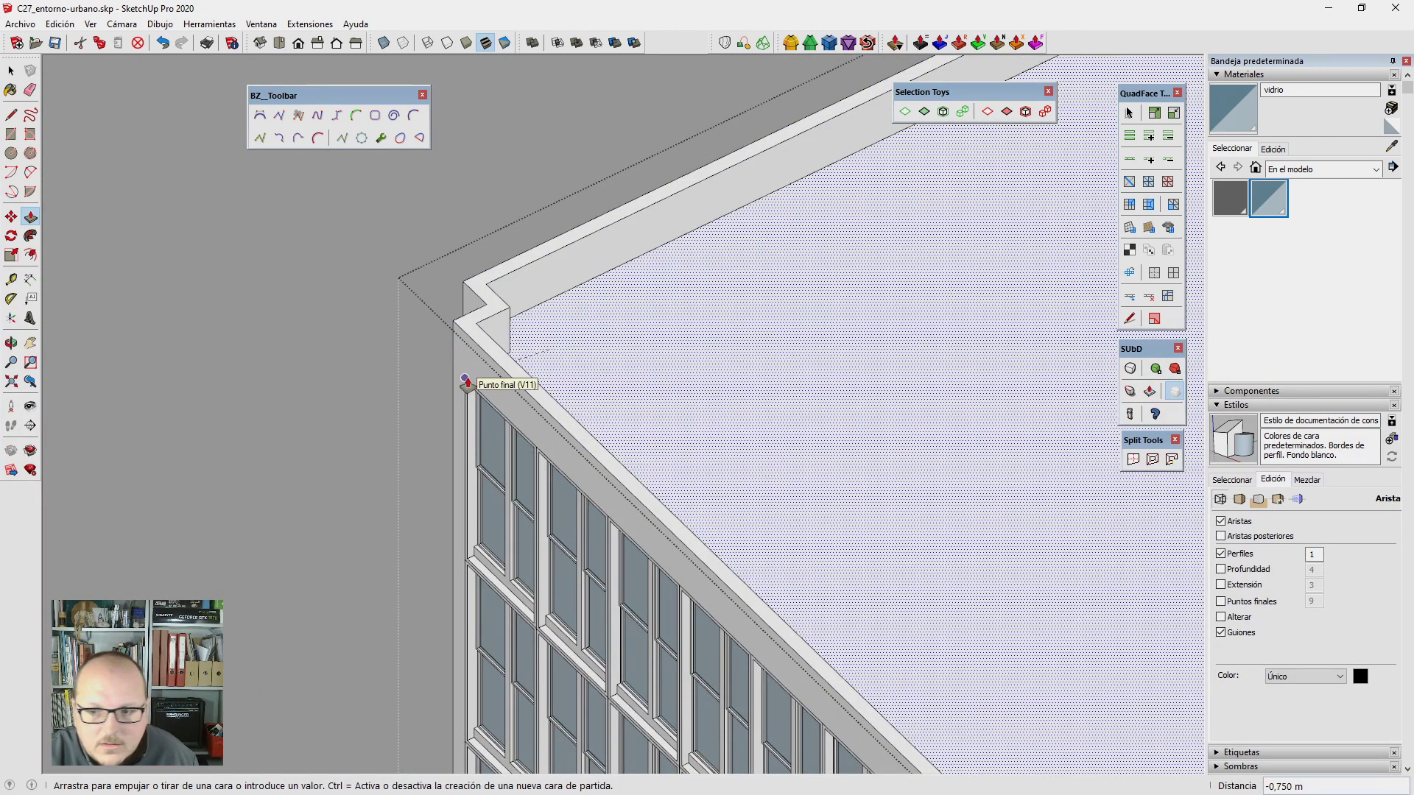
{"action": "left_click", "coordinate": [467, 383]}
{"action": "scroll", "coordinate": [289, 306], "scroll_direction": "down", "scroll_amount": 3}
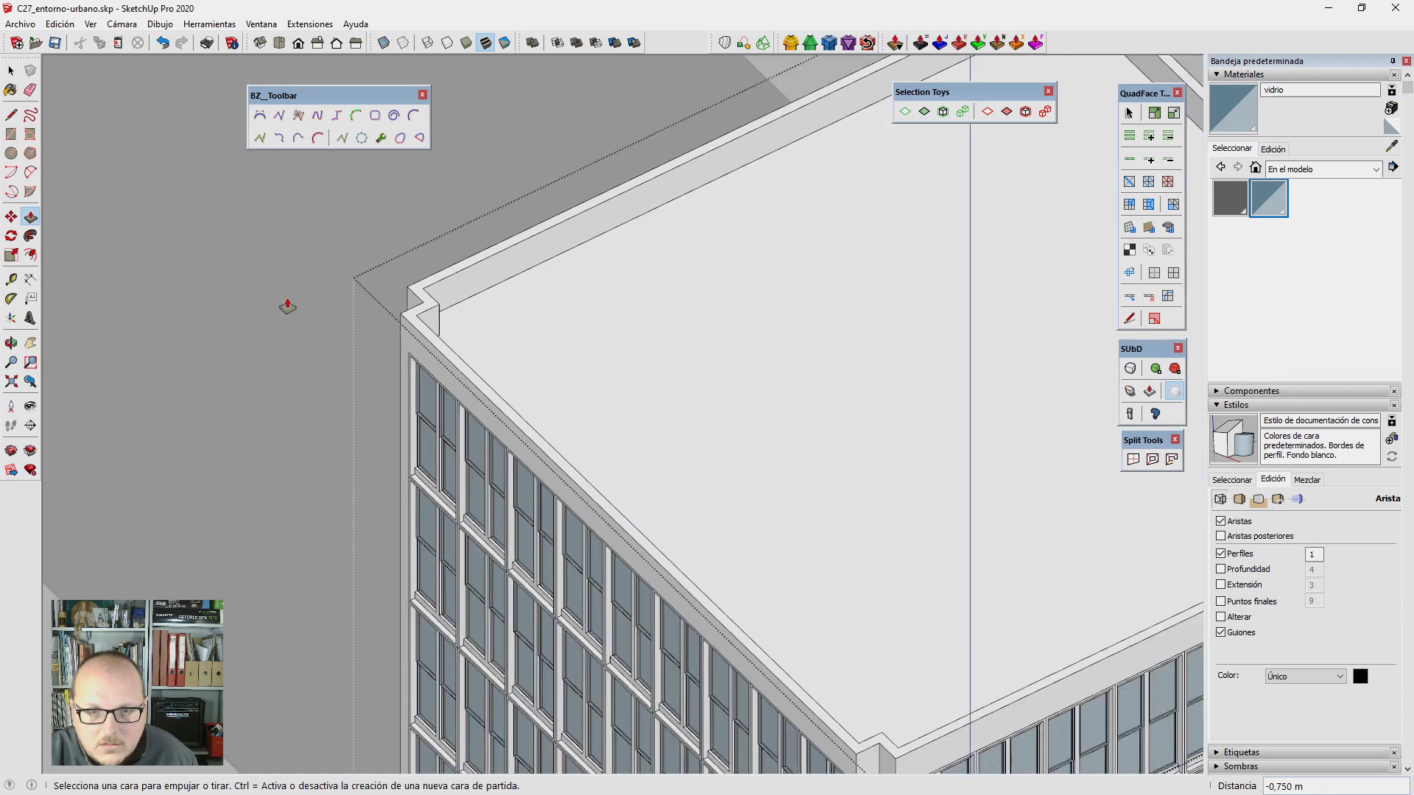
{"action": "middle_click_drag", "start_coordinate": [289, 307], "coordinate": [605, 395]}
{"action": "scroll", "coordinate": [605, 395], "scroll_direction": "down", "scroll_amount": 3}
{"action": "key", "text": "space"}
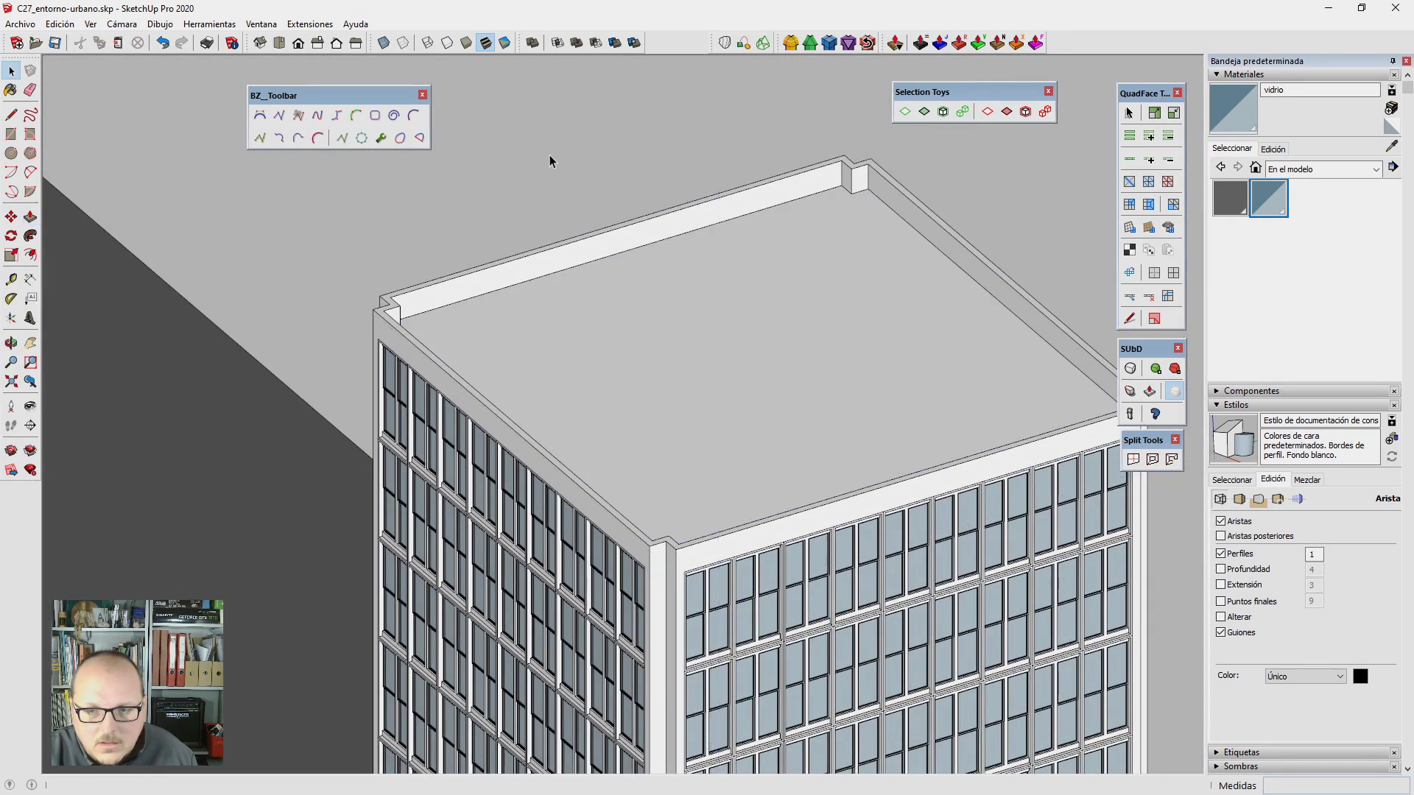
{"action": "middle_click_drag", "start_coordinate": [549, 157], "coordinate": [536, 21]}
{"action": "scroll", "coordinate": [516, 148], "scroll_direction": "down", "scroll_amount": 3}
{"action": "mouse_move", "coordinate": [516, 147]}
{"action": "middle_mouse_down"}
{"action": "mouse_move", "coordinate": [682, 306]}
{"action": "mouse_move", "coordinate": [1045, 368]}
{"action": "mouse_move", "coordinate": [467, 503]}
{"action": "mouse_move", "coordinate": [765, 420]}
{"action": "middle_mouse_up"}
{"action": "scroll", "coordinate": [766, 421], "scroll_direction": "up", "scroll_amount": 3}
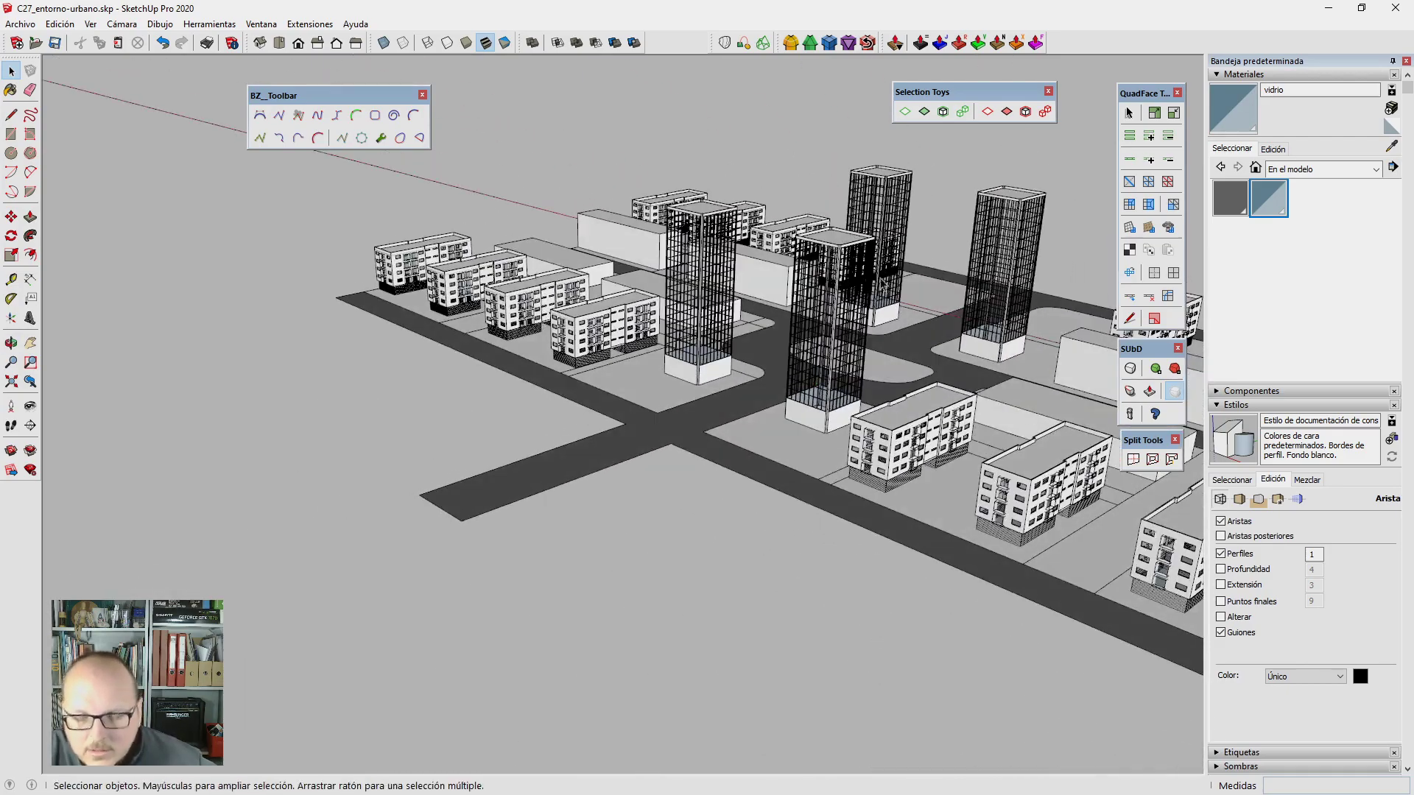
{"action": "scroll", "coordinate": [893, 213], "scroll_direction": "up", "scroll_amount": 3}
{"action": "mouse_move", "coordinate": [893, 214]}
{"action": "middle_mouse_down"}
{"action": "mouse_move", "coordinate": [735, 346]}
{"action": "mouse_move", "coordinate": [815, 325]}
{"action": "mouse_move", "coordinate": [1083, 306]}
{"action": "mouse_move", "coordinate": [1063, 298]}
{"action": "middle_mouse_up"}
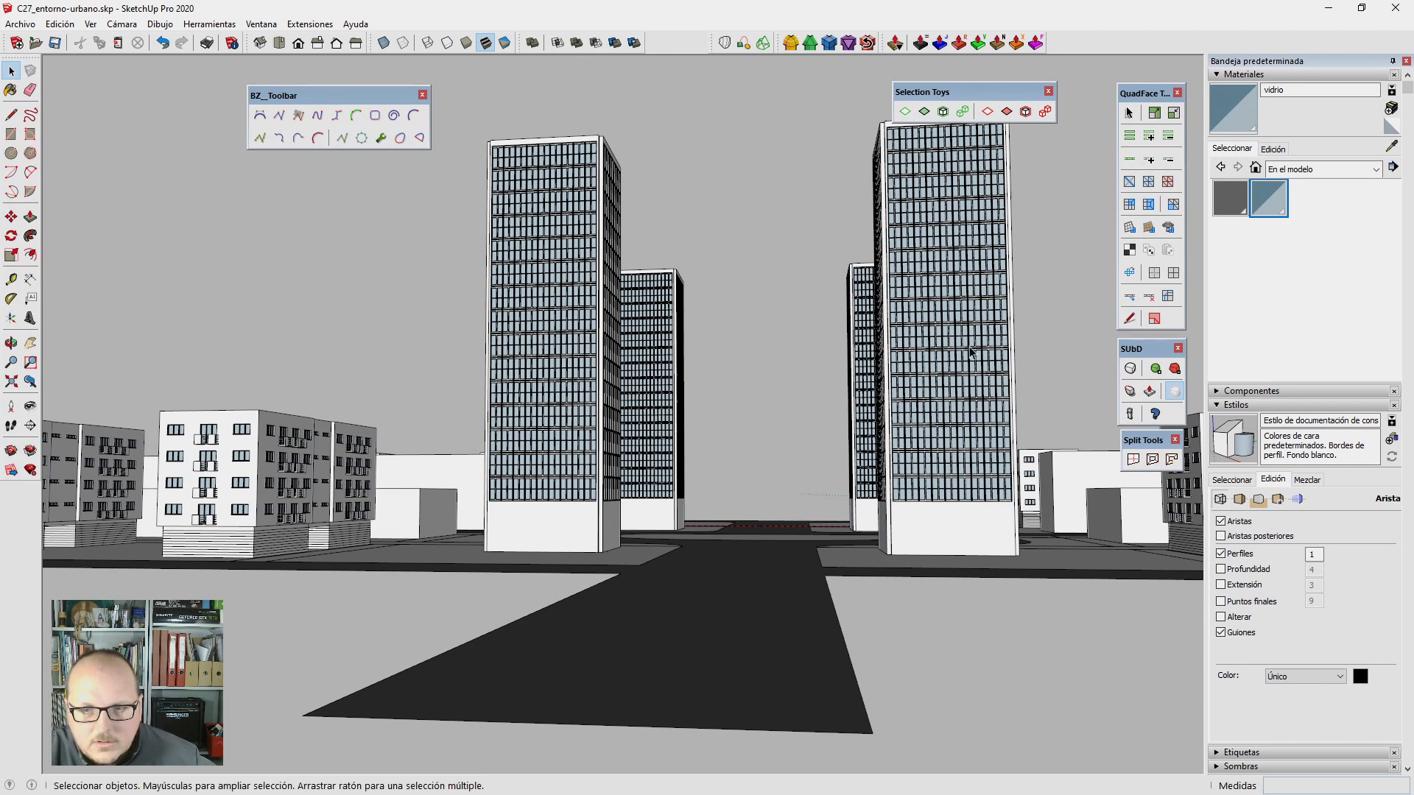
{"action": "mouse_move", "coordinate": [540, 582]}
{"action": "middle_mouse_down"}
{"action": "mouse_move", "coordinate": [562, 591]}
{"action": "mouse_move", "coordinate": [489, 673]}
{"action": "mouse_move", "coordinate": [521, 585]}
{"action": "middle_mouse_up"}
{"action": "scroll", "coordinate": [520, 585], "scroll_direction": "up", "scroll_amount": 5}
{"action": "left_click", "coordinate": [522, 581]}
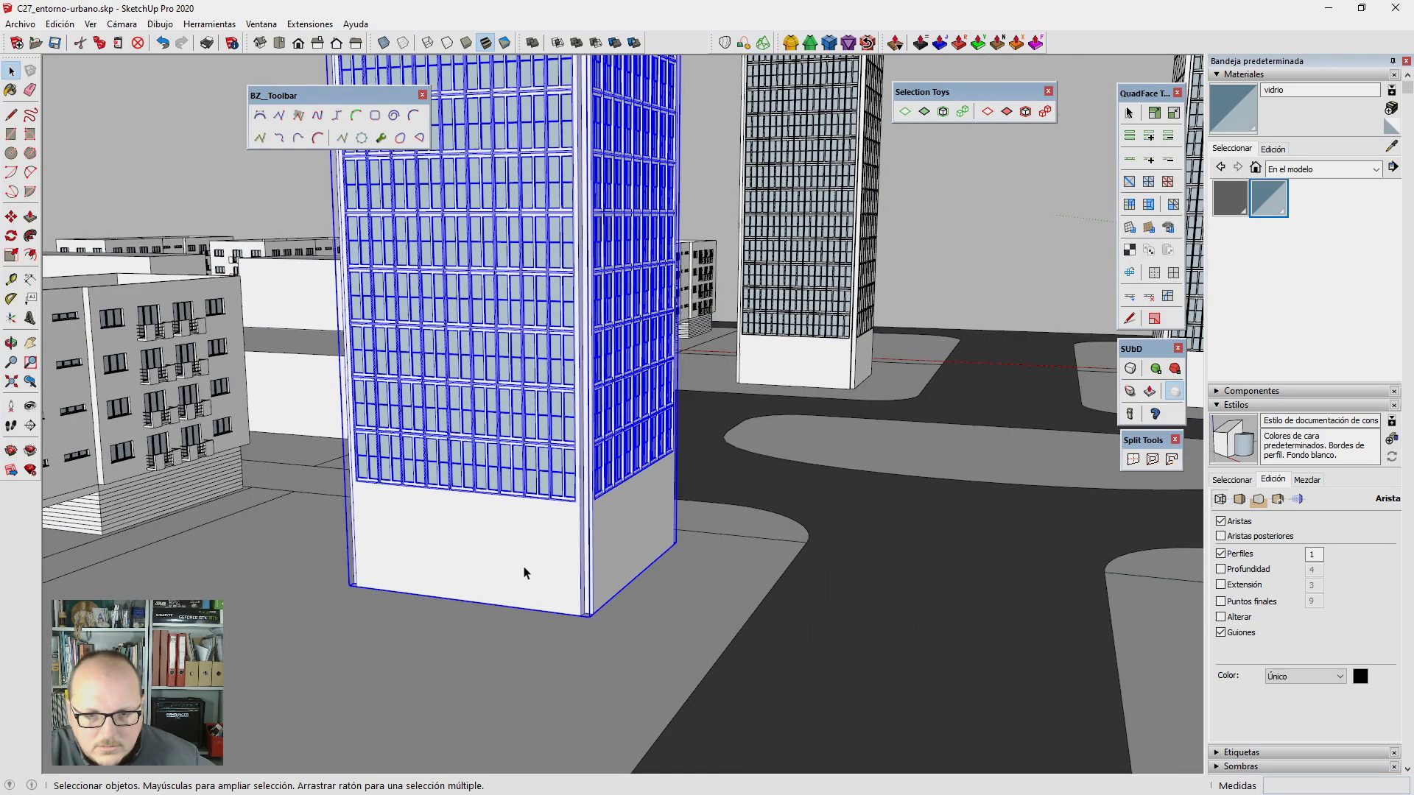
{"action": "scroll", "coordinate": [525, 573], "scroll_direction": "down", "scroll_amount": 4}
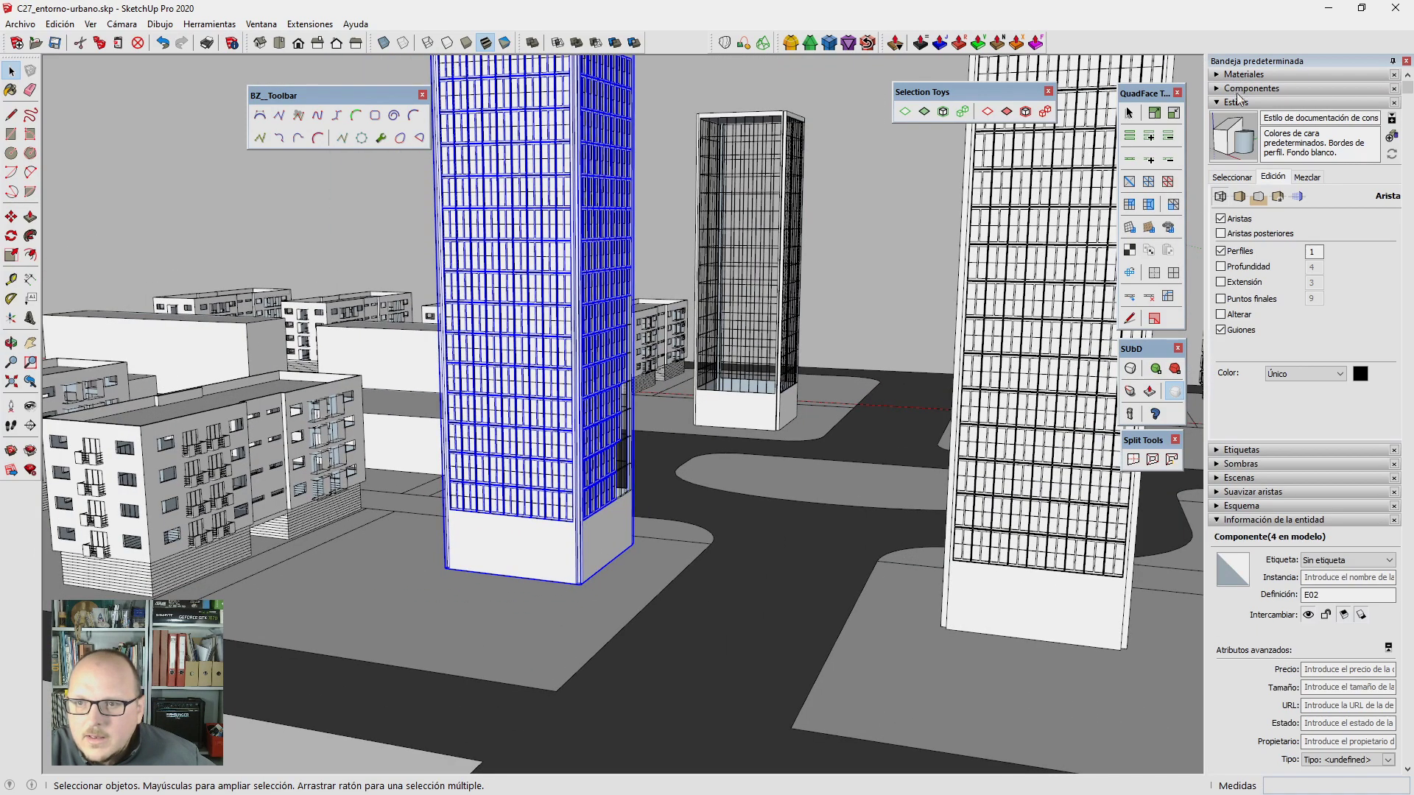
Step: Collapse the Materials and Styles panels and add a new bloque-lineal tag
{"action": "left_click", "coordinate": [1245, 75]}
{"action": "left_click", "coordinate": [1235, 103]}
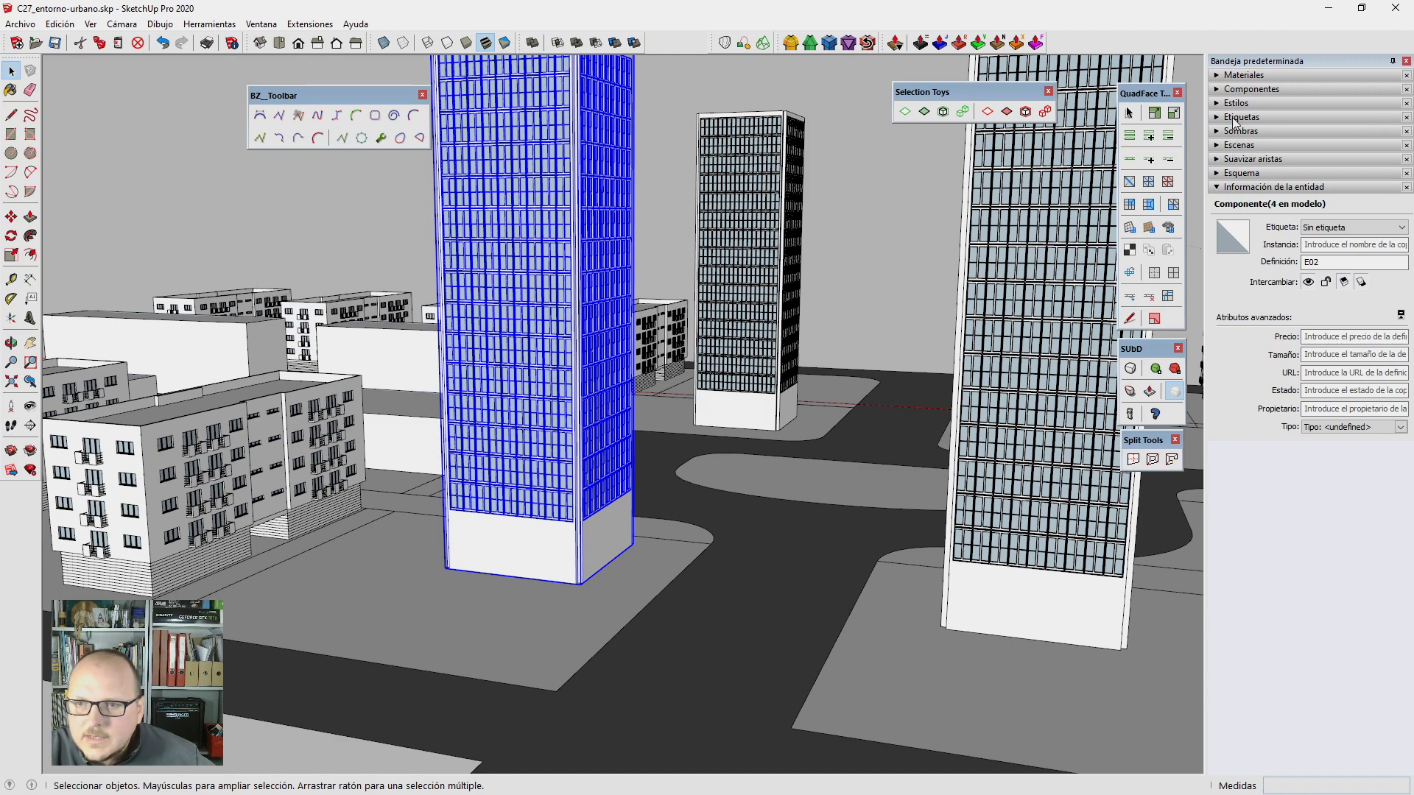
{"action": "left_click", "coordinate": [1241, 117]}
{"action": "middle_click_drag", "start_coordinate": [767, 331], "coordinate": [740, 252]}
{"action": "scroll", "coordinate": [740, 253], "scroll_direction": "down", "scroll_amount": 3}
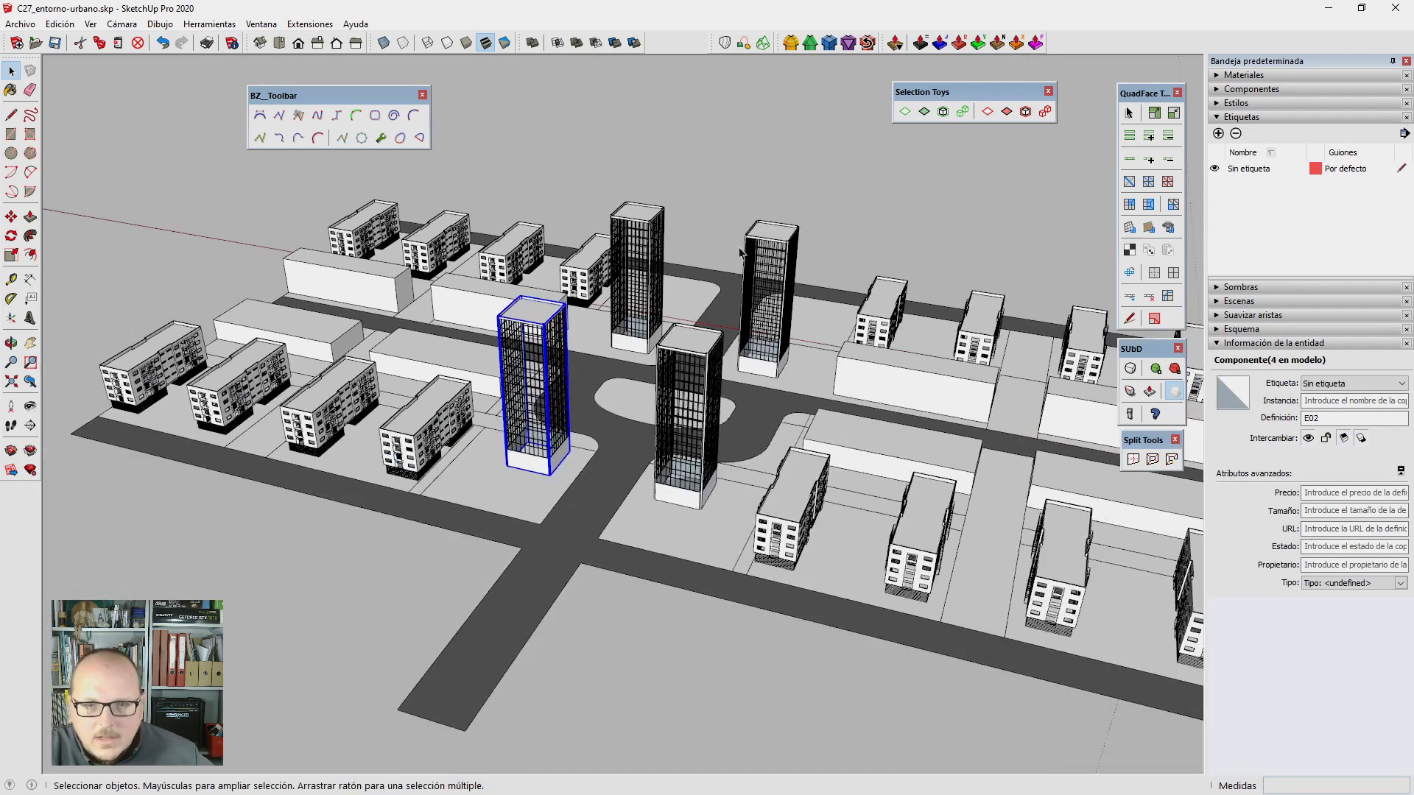
{"action": "scroll", "coordinate": [1090, 195], "scroll_direction": "up", "scroll_amount": 2}
{"action": "left_click", "coordinate": [1220, 137]}
{"action": "type", "text": "bloque-lineal"}
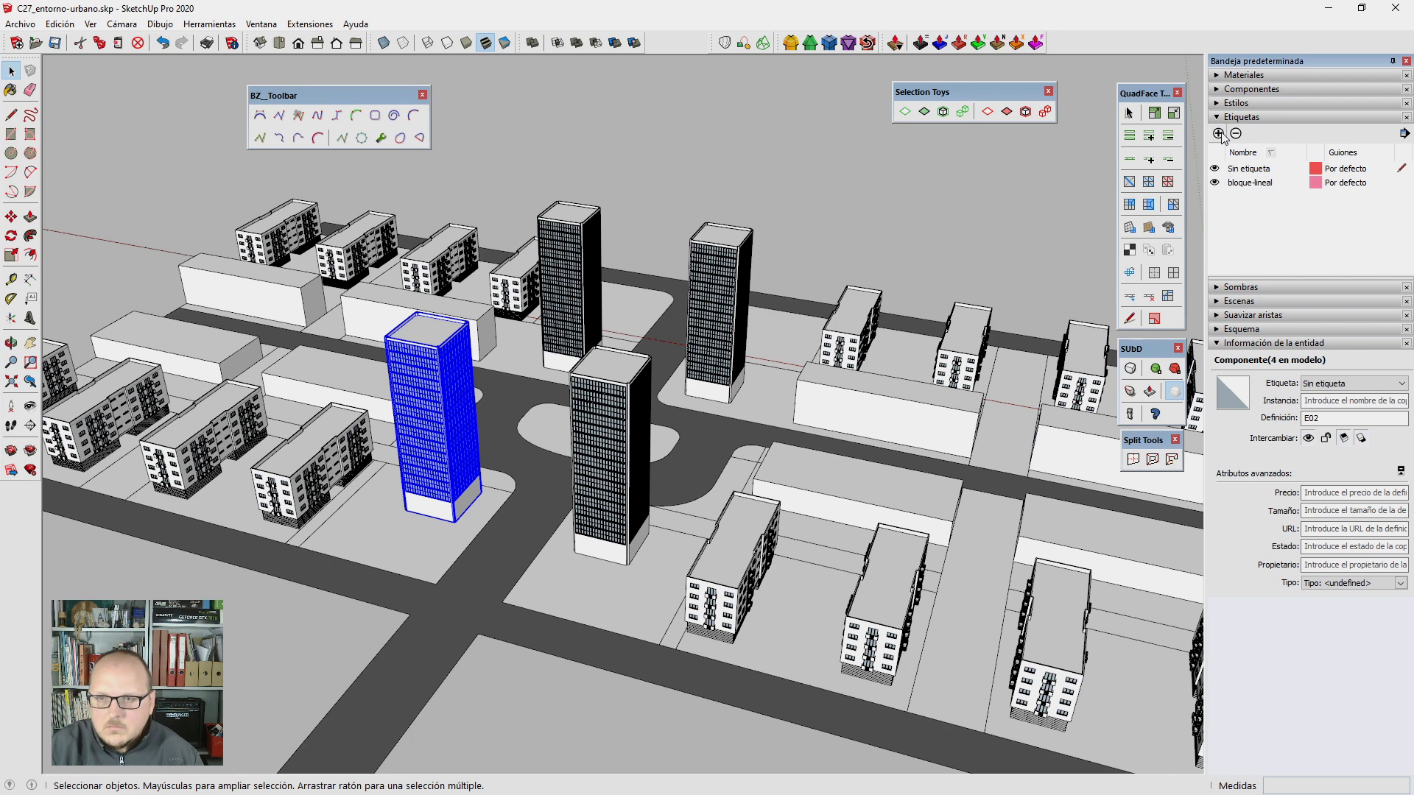
Step: Assign bloque-lineal to all 16 linear blocks and hide that tag
{"action": "left_click", "coordinate": [455, 266]}
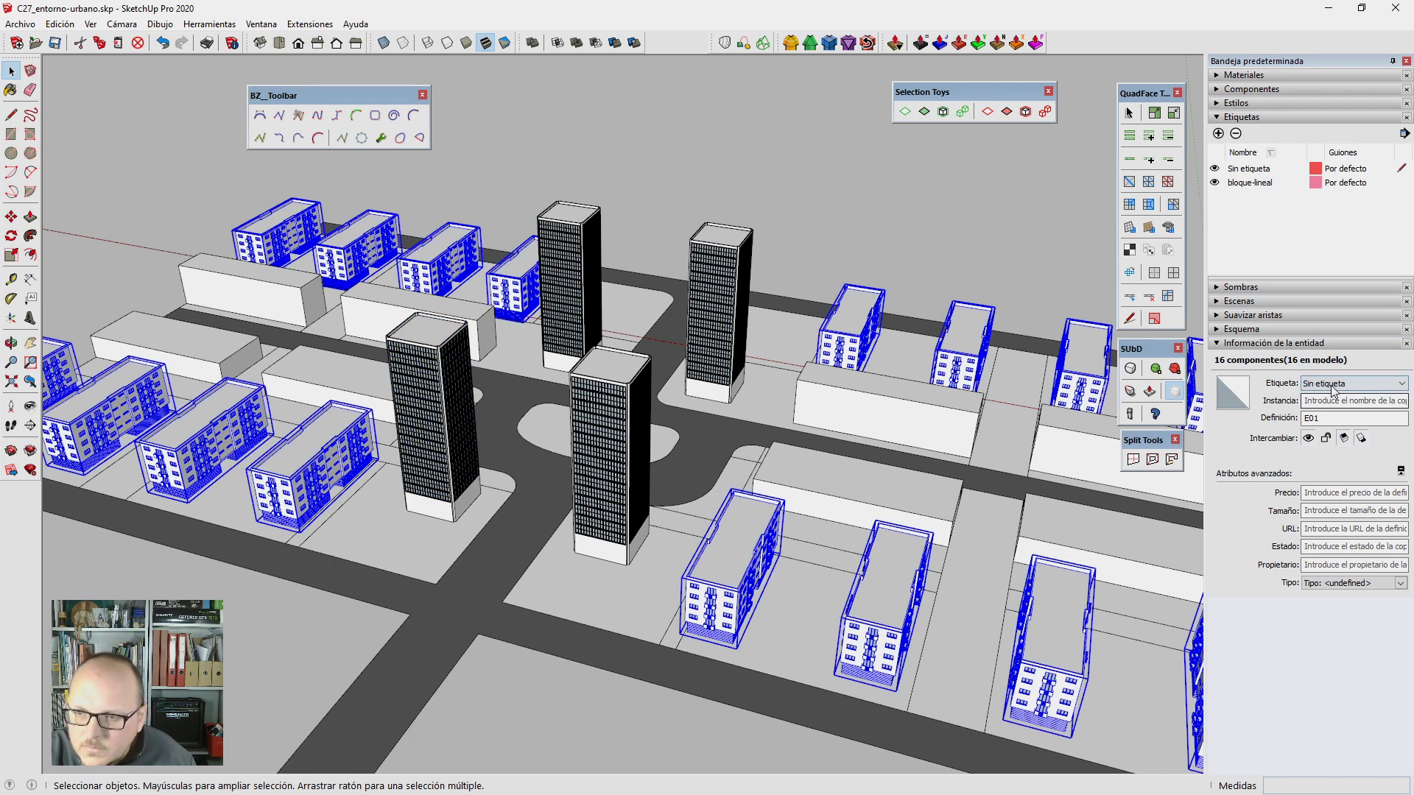
{"action": "left_click", "coordinate": [1354, 383]}
{"action": "left_click", "coordinate": [1333, 407]}
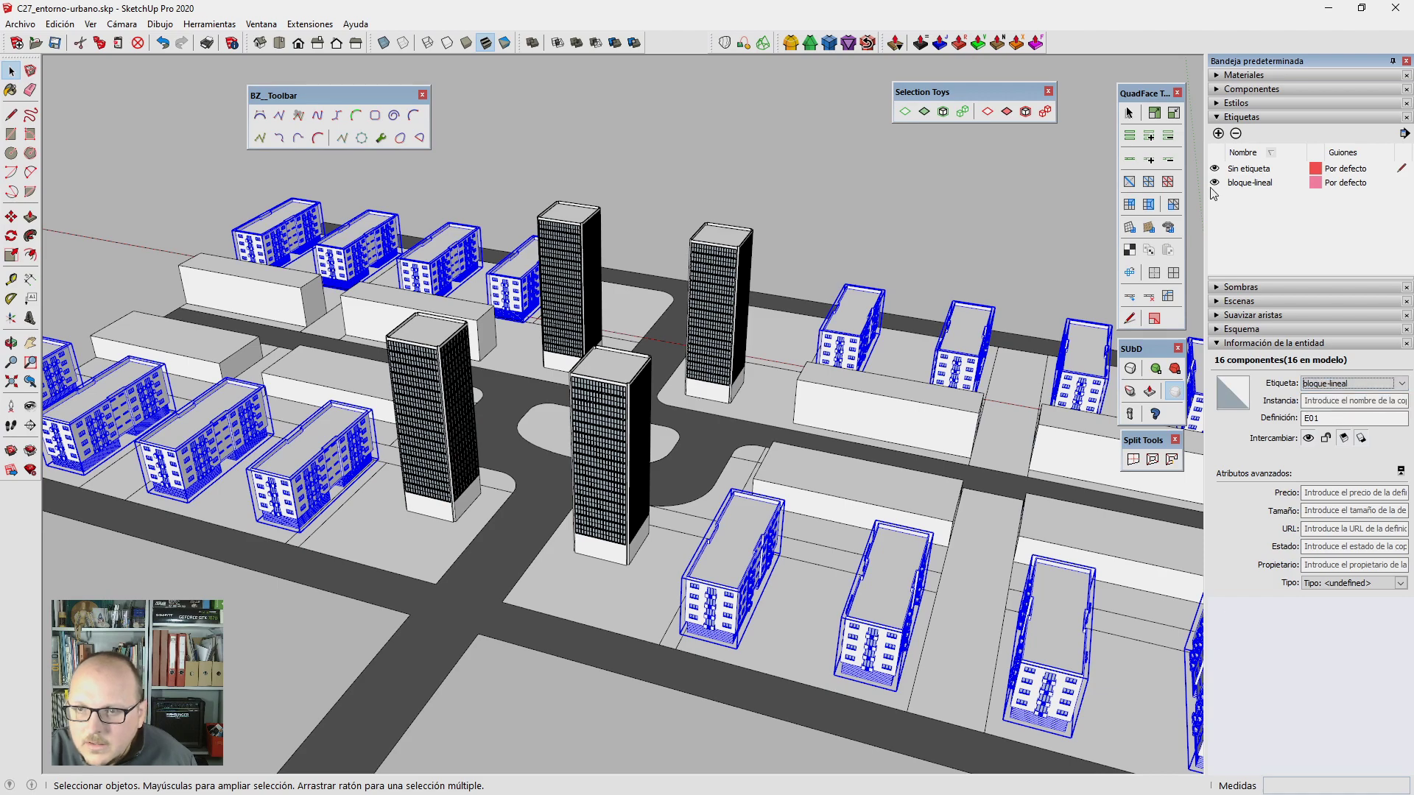
{"action": "left_click", "coordinate": [1215, 182]}
{"action": "mouse_move", "coordinate": [744, 536]}
{"action": "middle_mouse_down"}
{"action": "mouse_move", "coordinate": [825, 447]}
{"action": "mouse_move", "coordinate": [814, 259]}
{"action": "middle_mouse_up"}
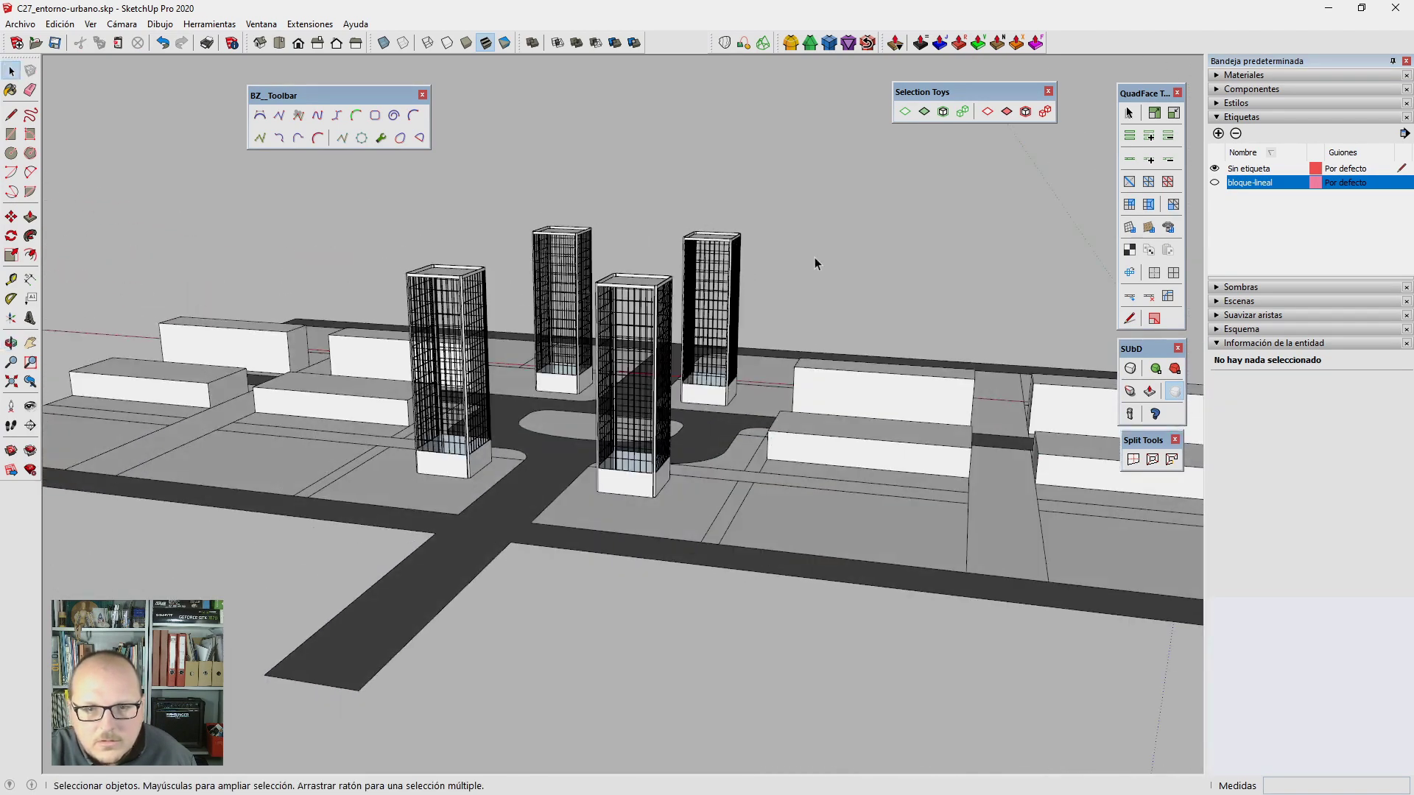
{"action": "scroll", "coordinate": [559, 434], "scroll_direction": "up", "scroll_amount": 3}
{"action": "scroll", "coordinate": [560, 435], "scroll_direction": "up", "scroll_amount": 3}
{"action": "mouse_move", "coordinate": [559, 434]}
{"action": "middle_mouse_down"}
{"action": "mouse_move", "coordinate": [598, 378]}
{"action": "mouse_move", "coordinate": [593, 461]}
{"action": "middle_mouse_up"}
Step: Edit the left tower component and offset its bottom face 1m inward
{"action": "scroll", "coordinate": [594, 461], "scroll_direction": "down", "scroll_amount": 5}
{"action": "double_click", "coordinate": [412, 412]}
{"action": "scroll", "coordinate": [422, 418], "scroll_direction": "up", "scroll_amount": 3}
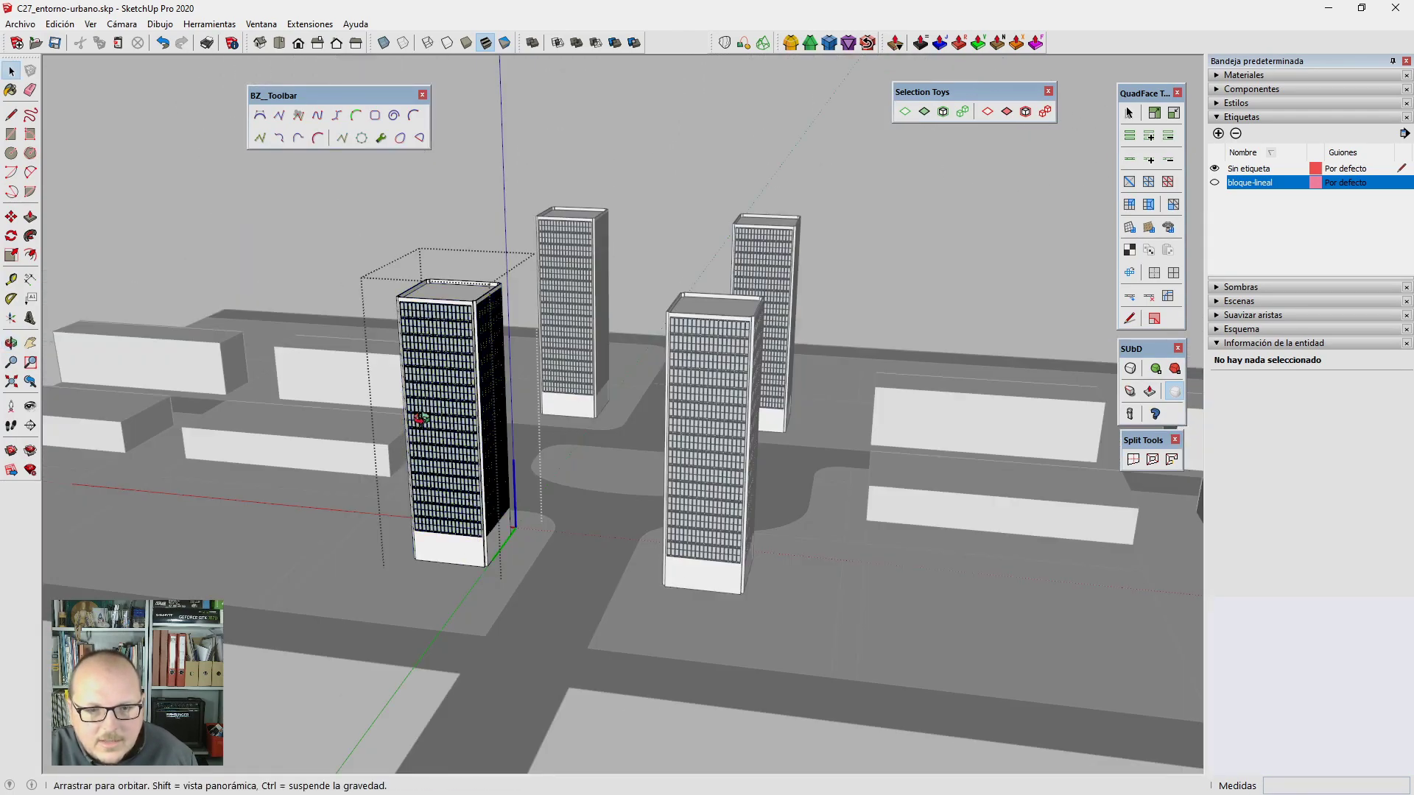
{"action": "middle_click_drag", "start_coordinate": [421, 418], "coordinate": [405, 525]}
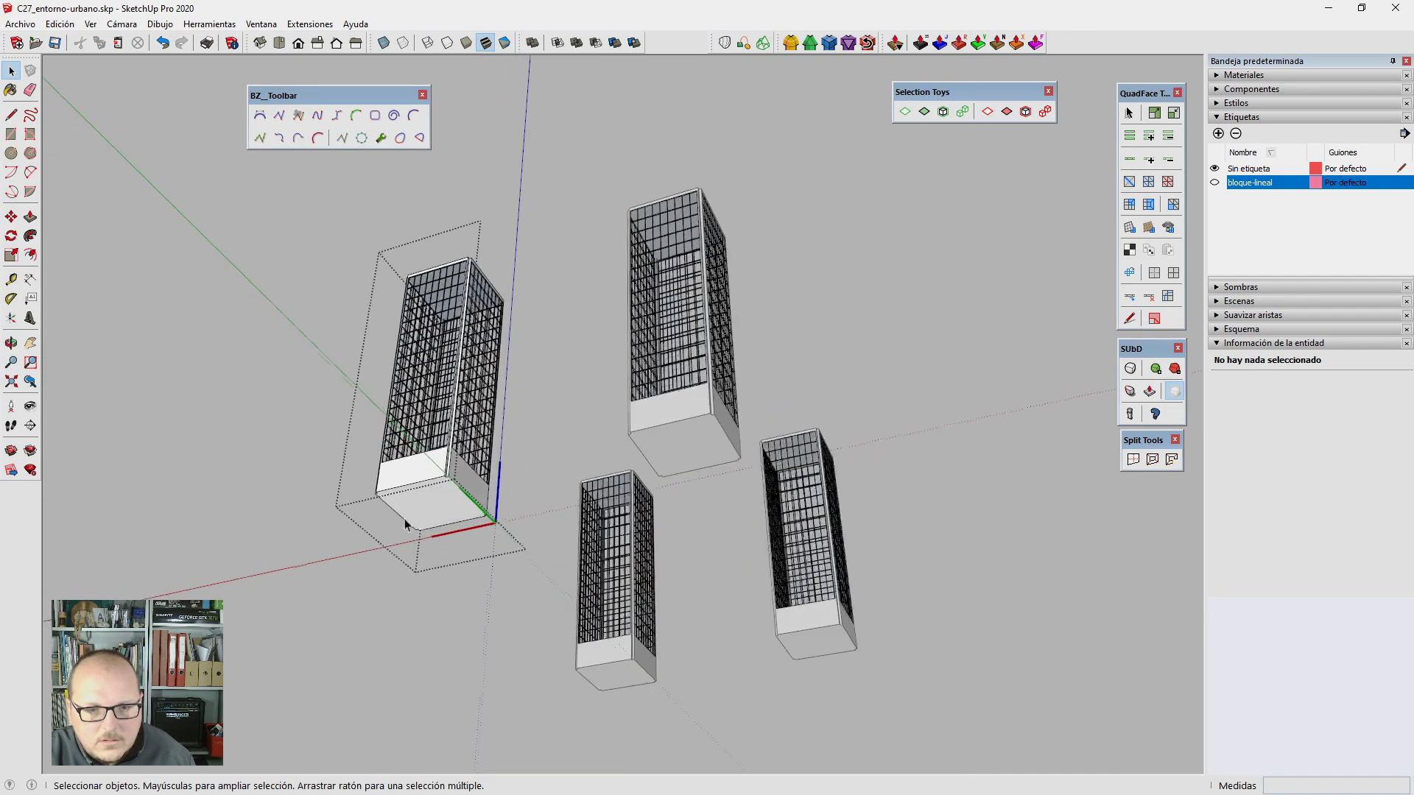
{"action": "scroll", "coordinate": [405, 524], "scroll_direction": "up", "scroll_amount": 3}
{"action": "scroll", "coordinate": [407, 509], "scroll_direction": "up", "scroll_amount": 3}
{"action": "left_click", "coordinate": [436, 431]}
{"action": "key", "text": "f"}
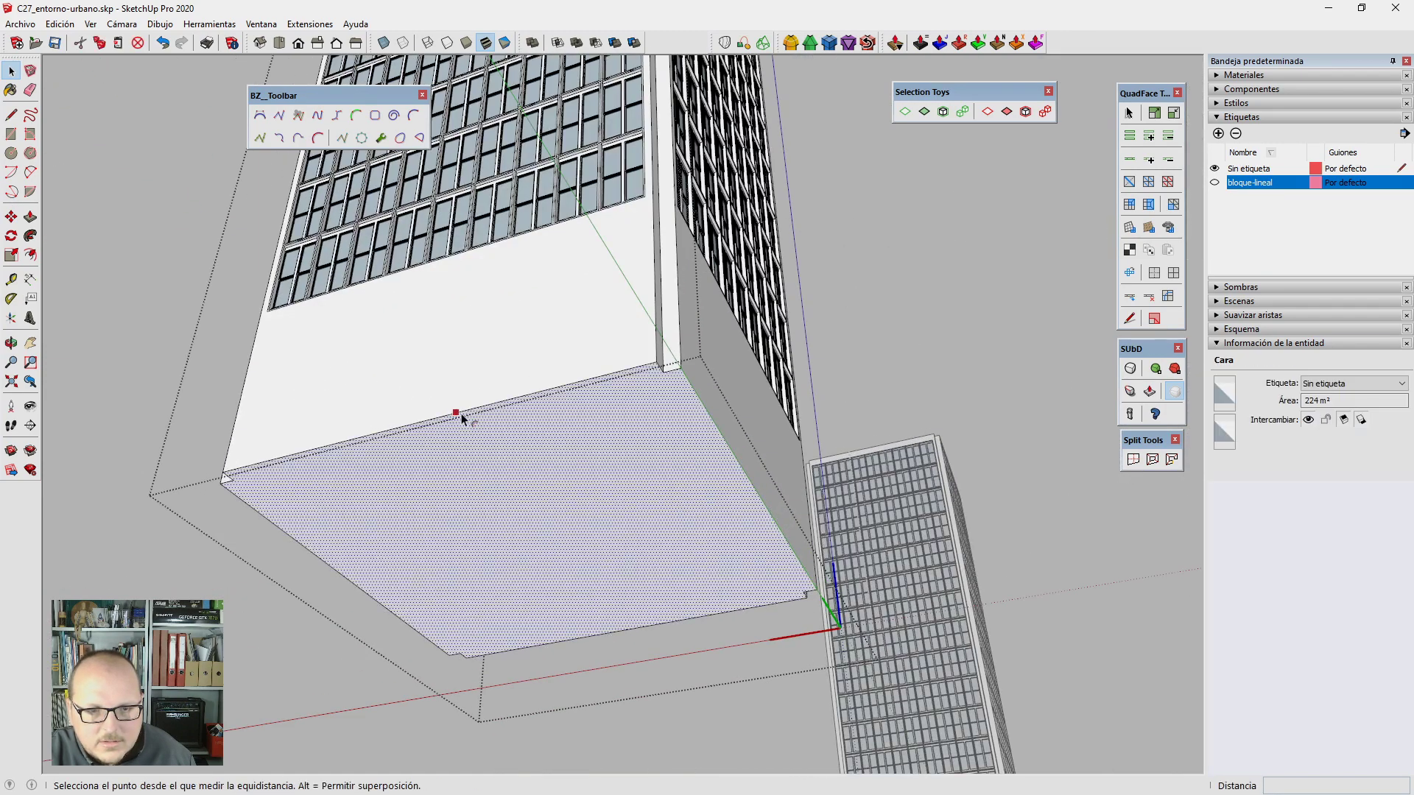
{"action": "left_click", "coordinate": [459, 416]}
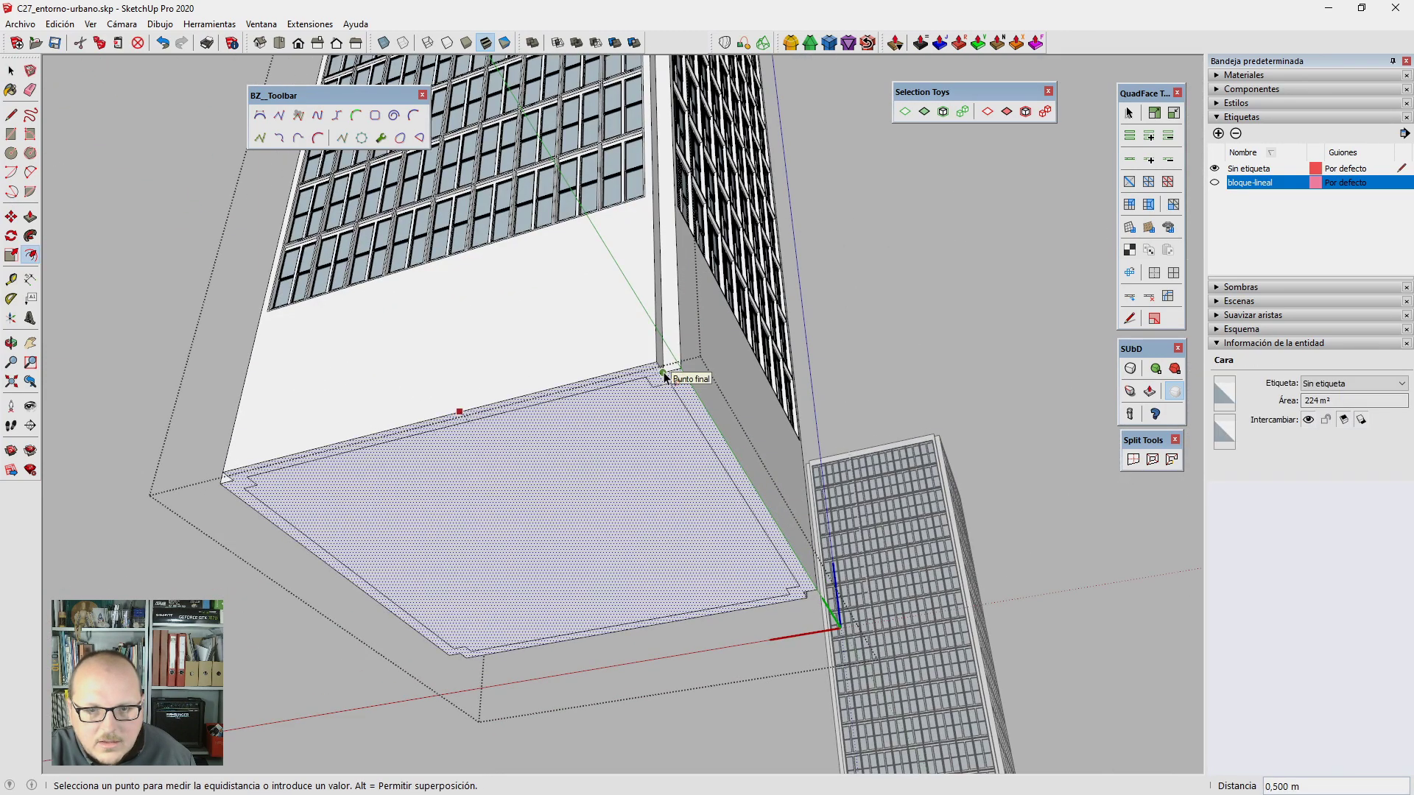
{"action": "type", "text": "1m"}
{"action": "key", "text": "Return"}
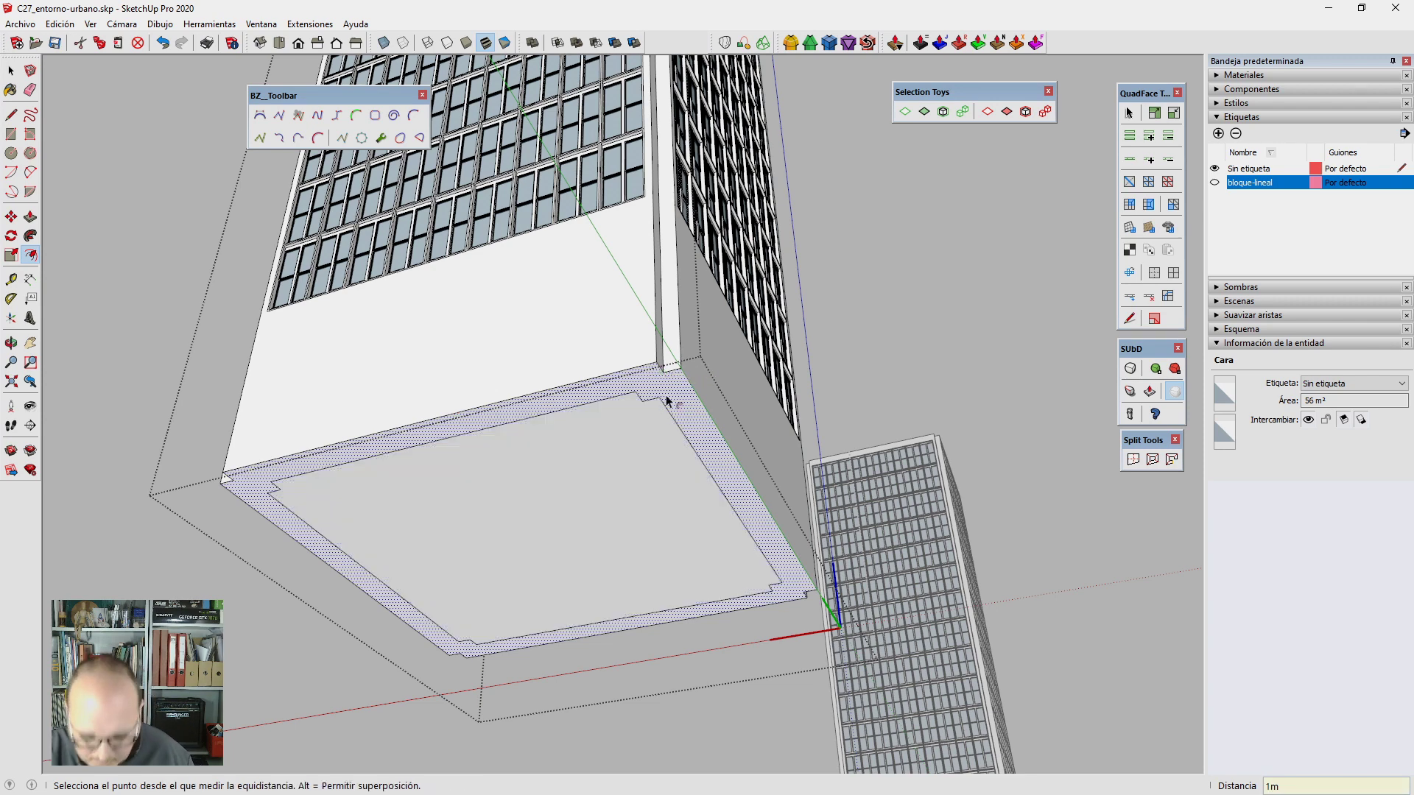
Step: Fix the offset border's corners with 0,500 m lines and erase stray edges
{"action": "key", "text": "l"}
{"action": "left_click", "coordinate": [636, 391]}
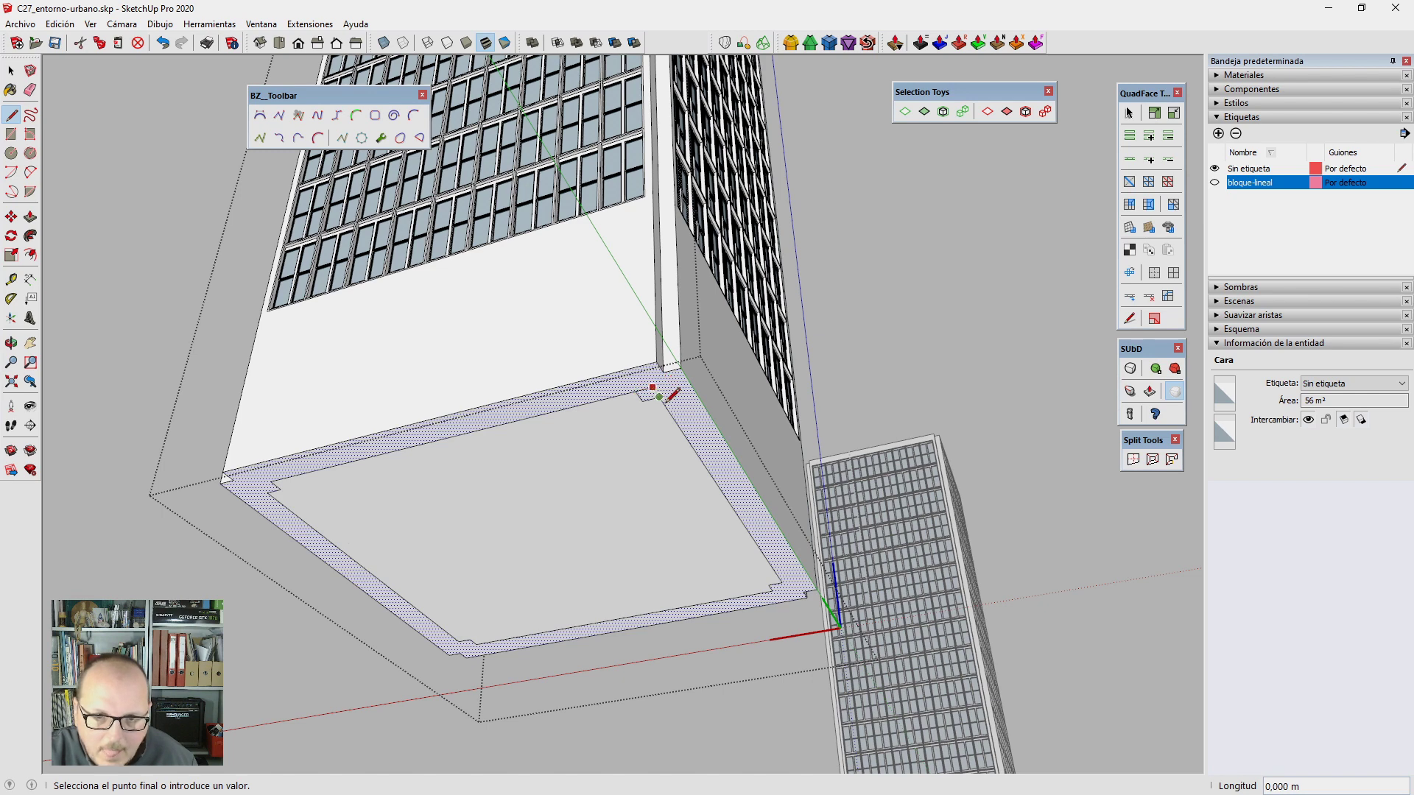
{"action": "key", "text": "Return"}
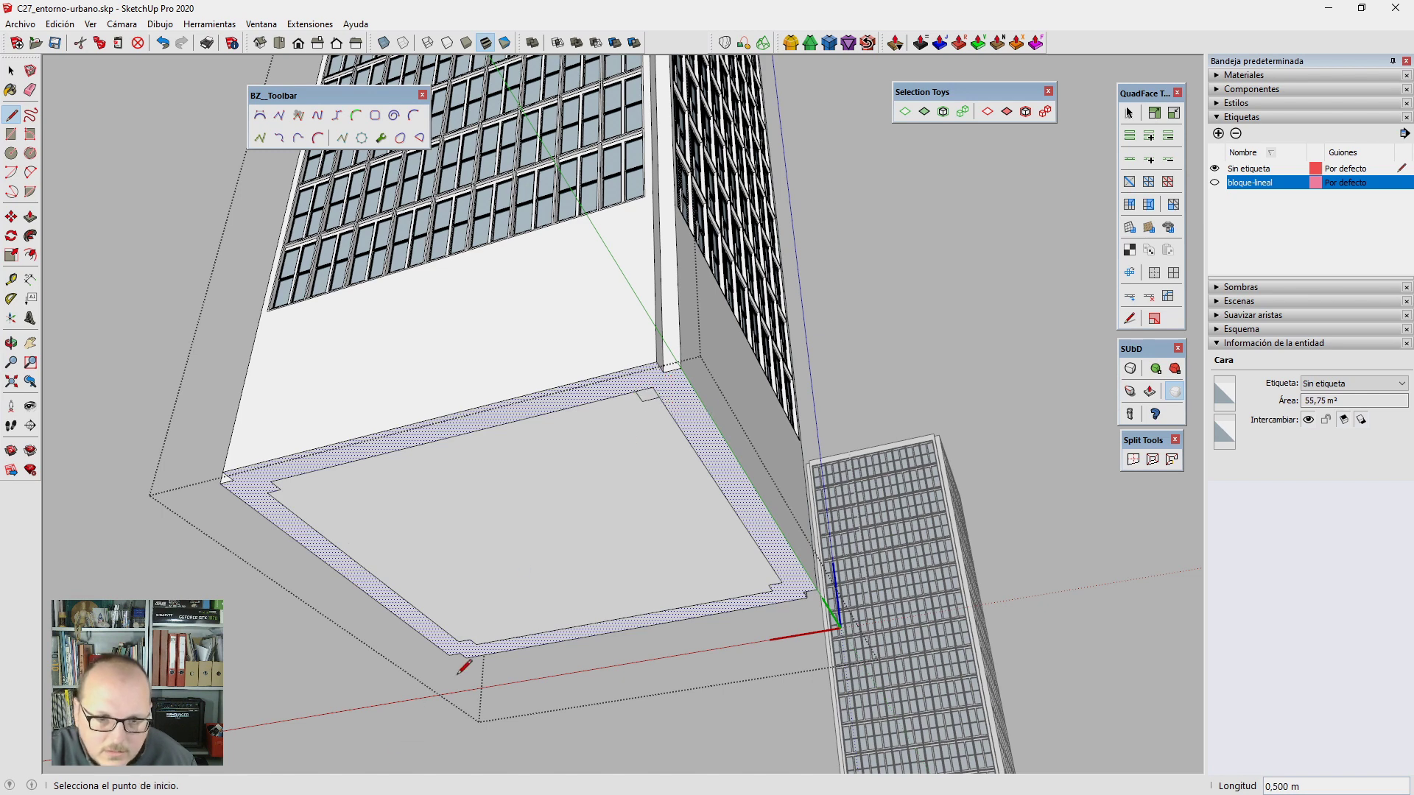
{"action": "scroll", "coordinate": [482, 641], "scroll_direction": "up", "scroll_amount": 1}
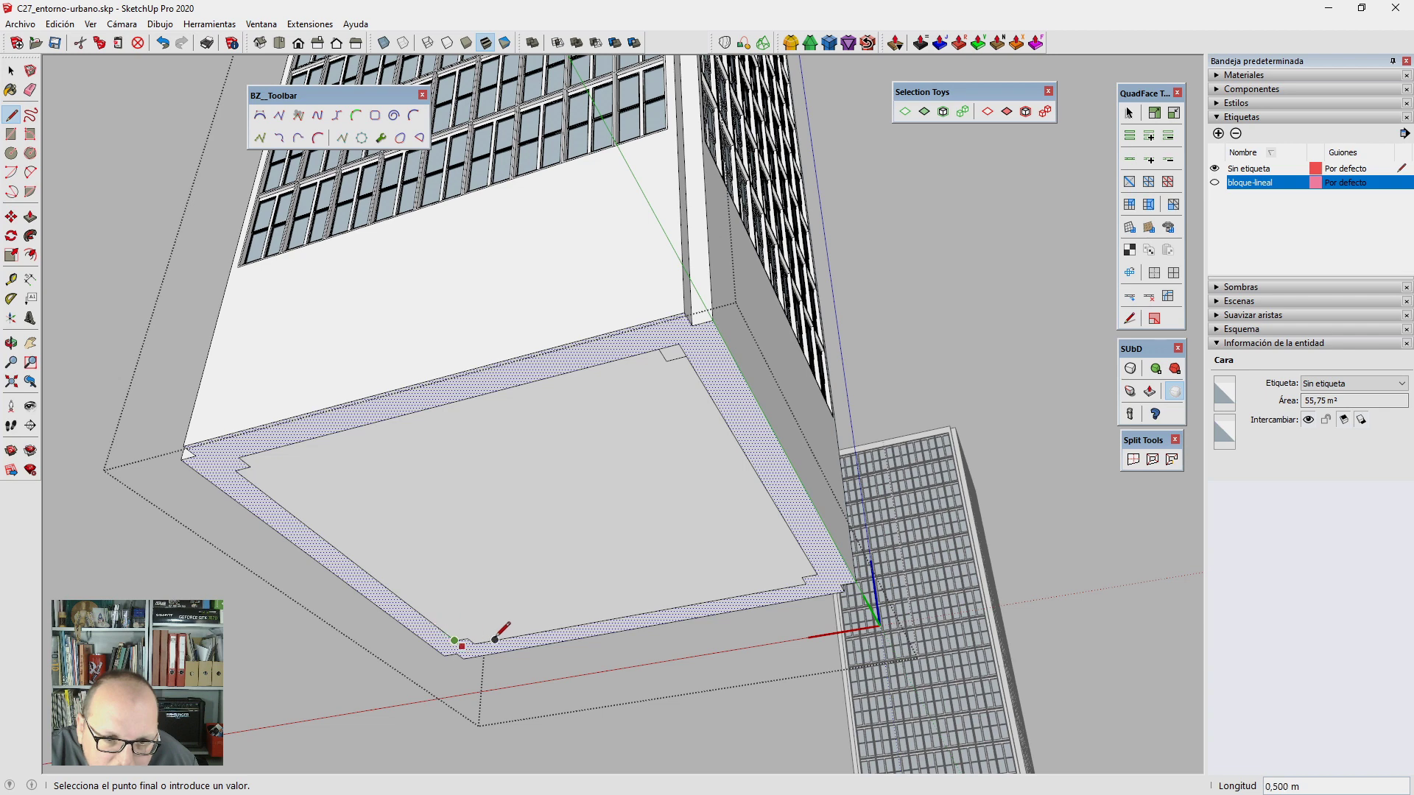
{"action": "left_click", "coordinate": [475, 643]}
{"action": "left_click", "coordinate": [466, 640]}
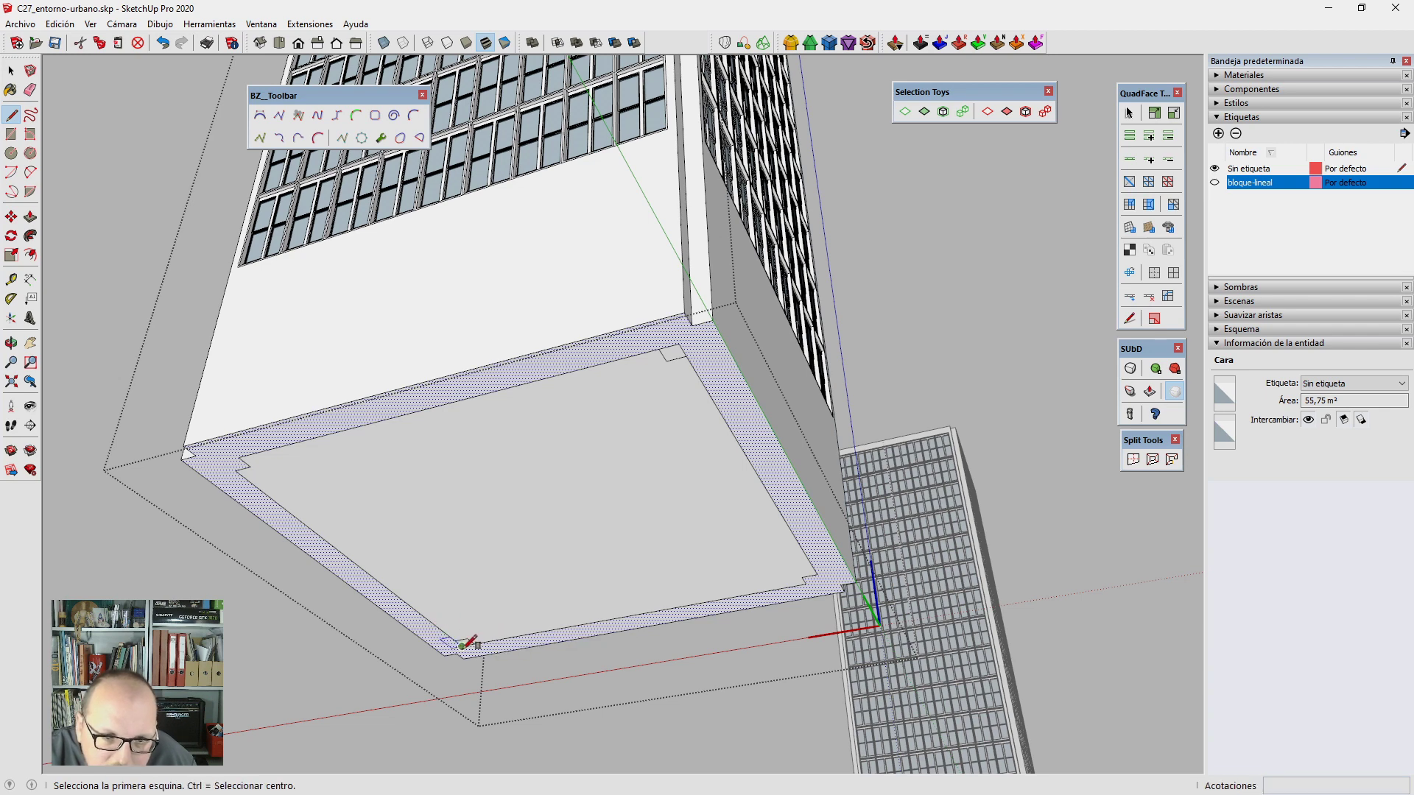
{"action": "key", "text": "r"}
{"action": "key", "text": "e"}
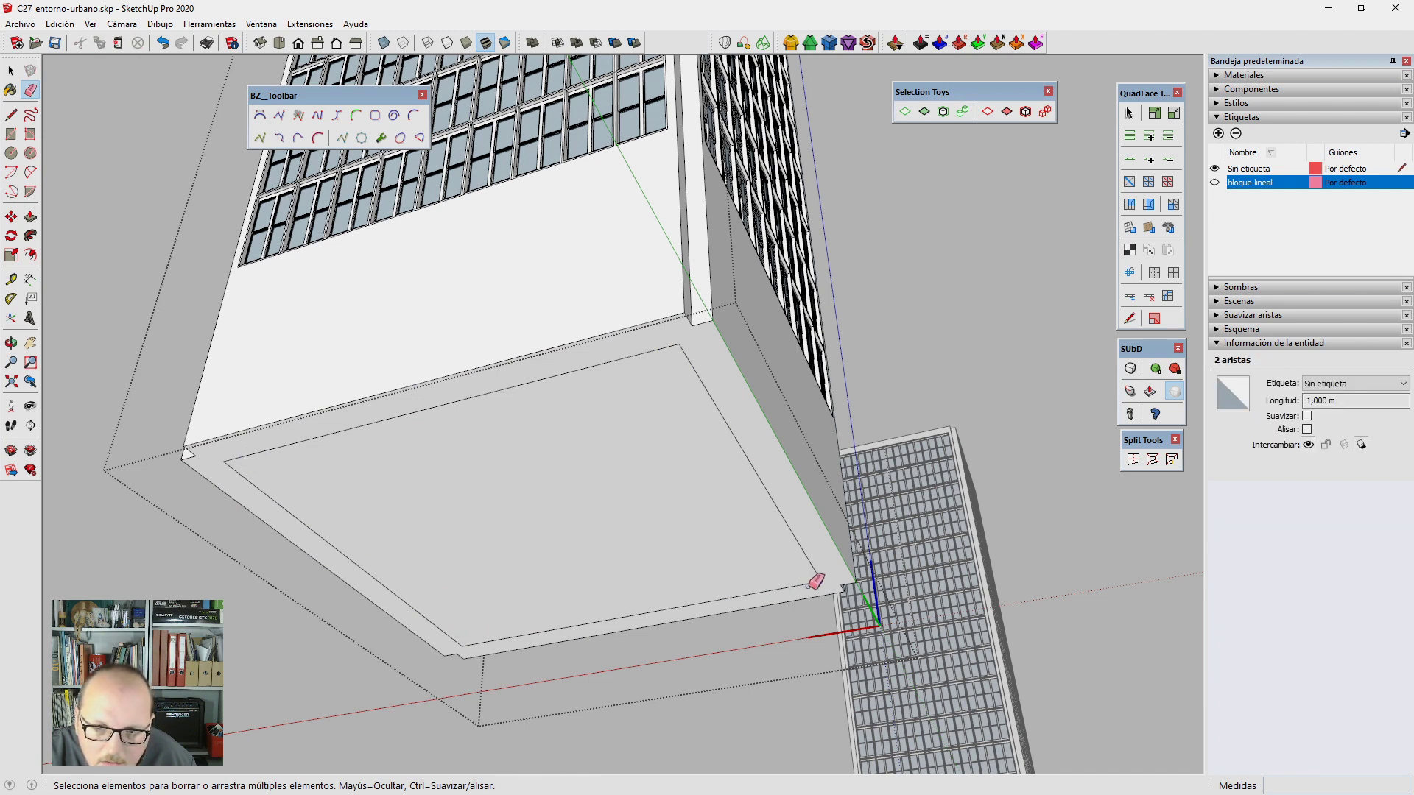
{"action": "scroll", "coordinate": [803, 578], "scroll_direction": "down", "scroll_amount": 2}
Step: Pull the inner bottom face into a 5,5 m pier base
{"action": "key", "text": "p"}
{"action": "left_click_drag", "start_coordinate": [721, 487], "coordinate": [707, 272]}
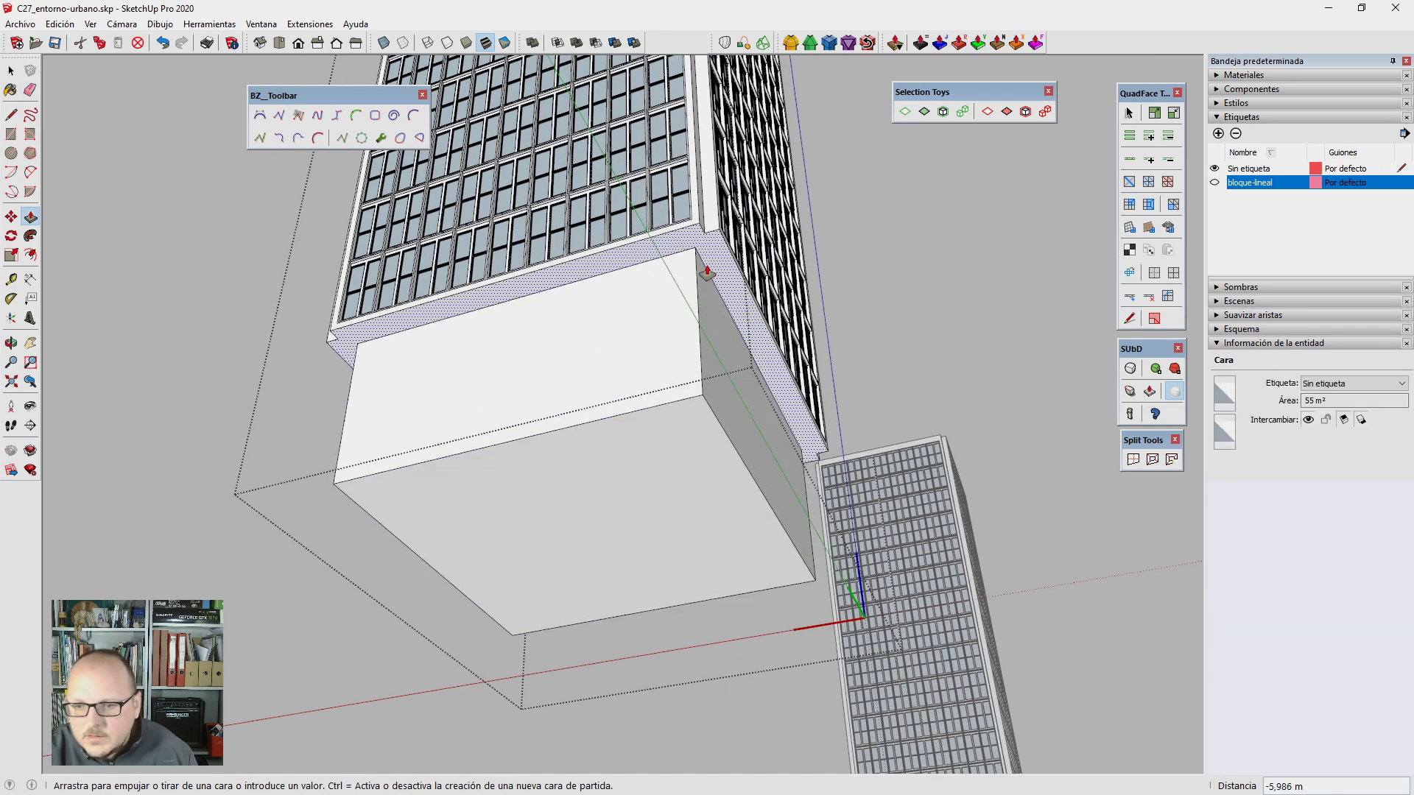
{"action": "key", "text": "Return"}
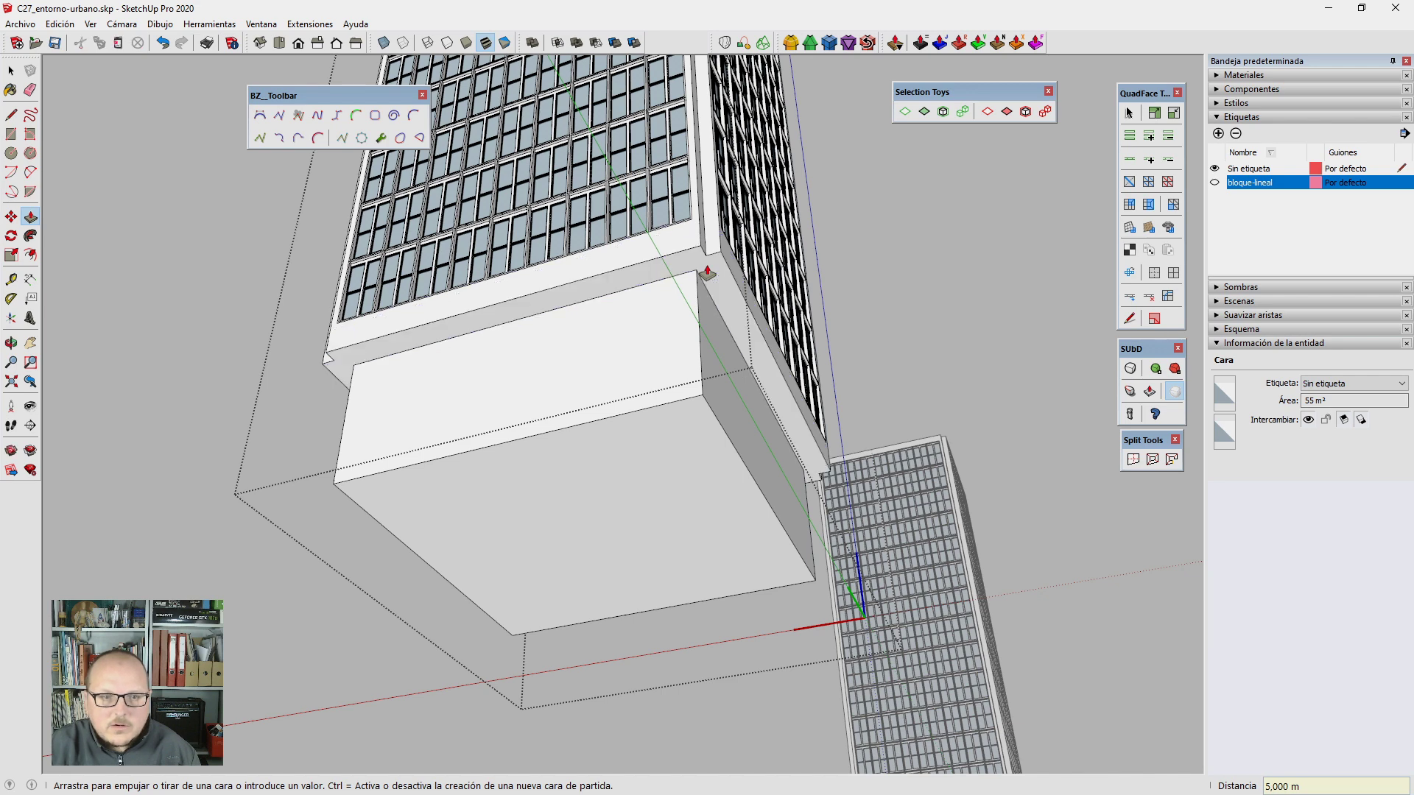
{"action": "type", "text": "5,"}
{"action": "key", "text": "Return"}
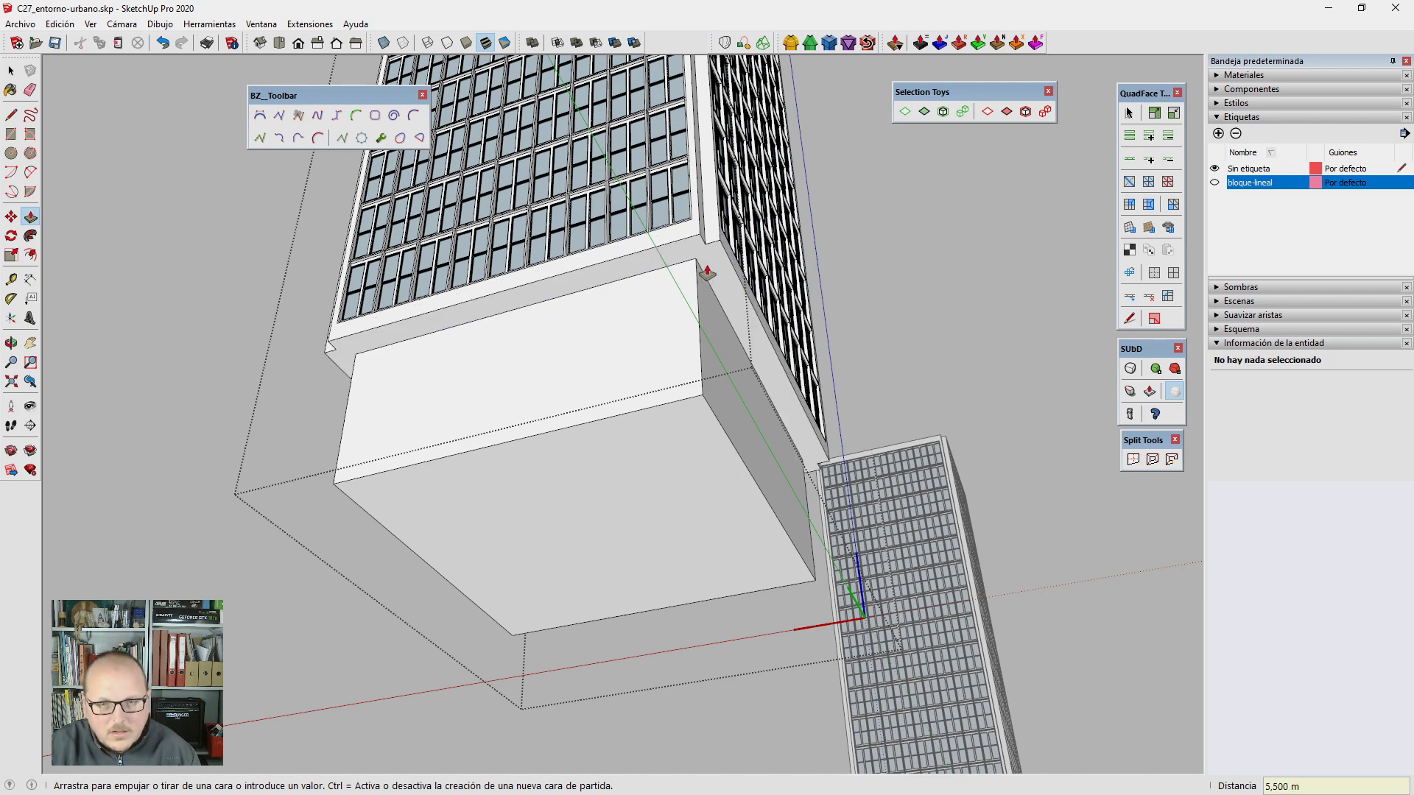
{"action": "key", "text": "space"}
{"action": "mouse_move", "coordinate": [694, 278]}
{"action": "middle_mouse_down"}
{"action": "mouse_move", "coordinate": [685, 546]}
{"action": "mouse_move", "coordinate": [654, 545]}
{"action": "mouse_move", "coordinate": [616, 484]}
{"action": "mouse_move", "coordinate": [596, 402]}
{"action": "mouse_move", "coordinate": [676, 366]}
{"action": "middle_mouse_up"}
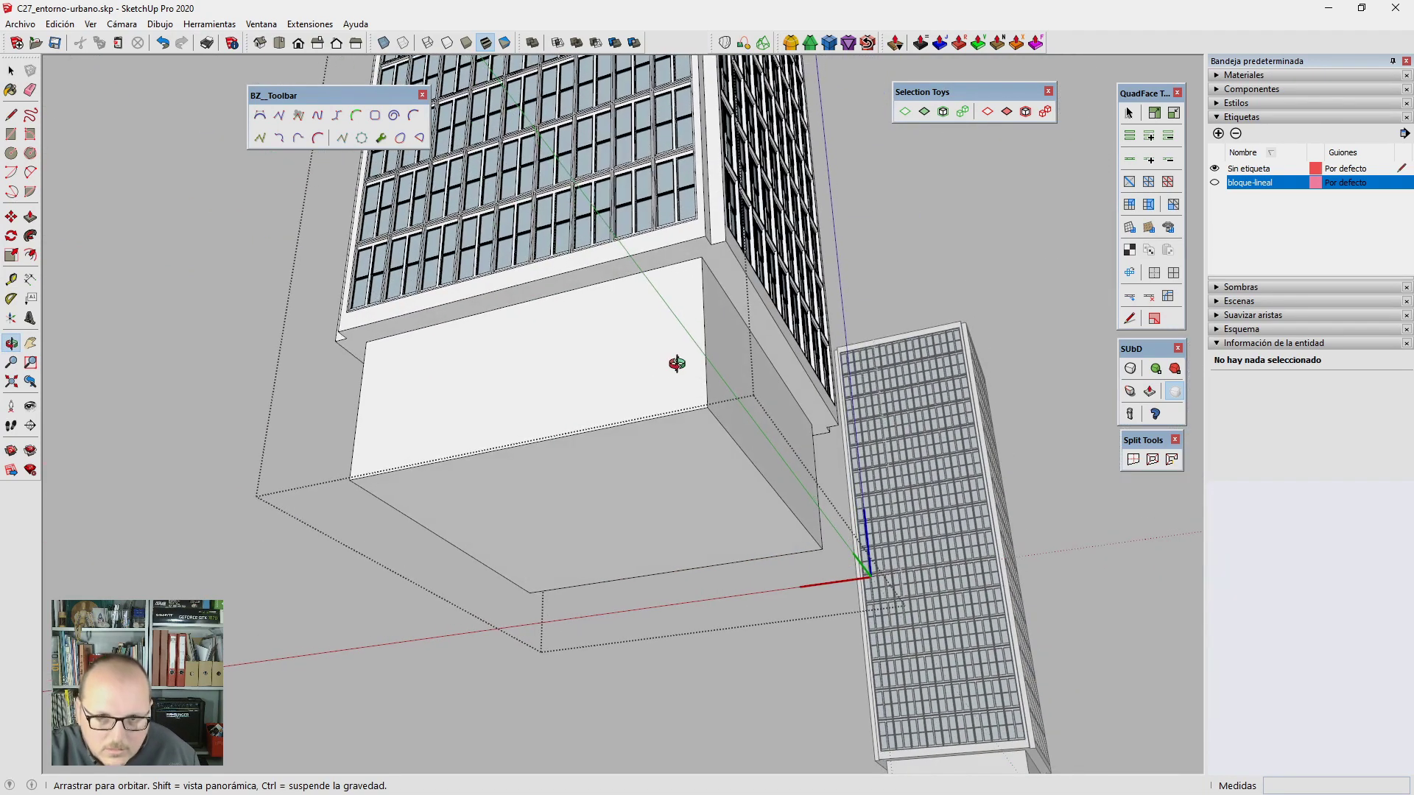
Step: Copy the base's bottom front edge across into three evenly spaced divisions
{"action": "left_click", "coordinate": [670, 414]}
{"action": "mouse_move", "coordinate": [670, 414]}
{"action": "middle_mouse_down"}
{"action": "mouse_move", "coordinate": [537, 594]}
{"action": "mouse_move", "coordinate": [536, 670]}
{"action": "mouse_move", "coordinate": [591, 464]}
{"action": "mouse_move", "coordinate": [473, 236]}
{"action": "mouse_move", "coordinate": [615, 372]}
{"action": "middle_mouse_up"}
{"action": "key", "text": "m"}
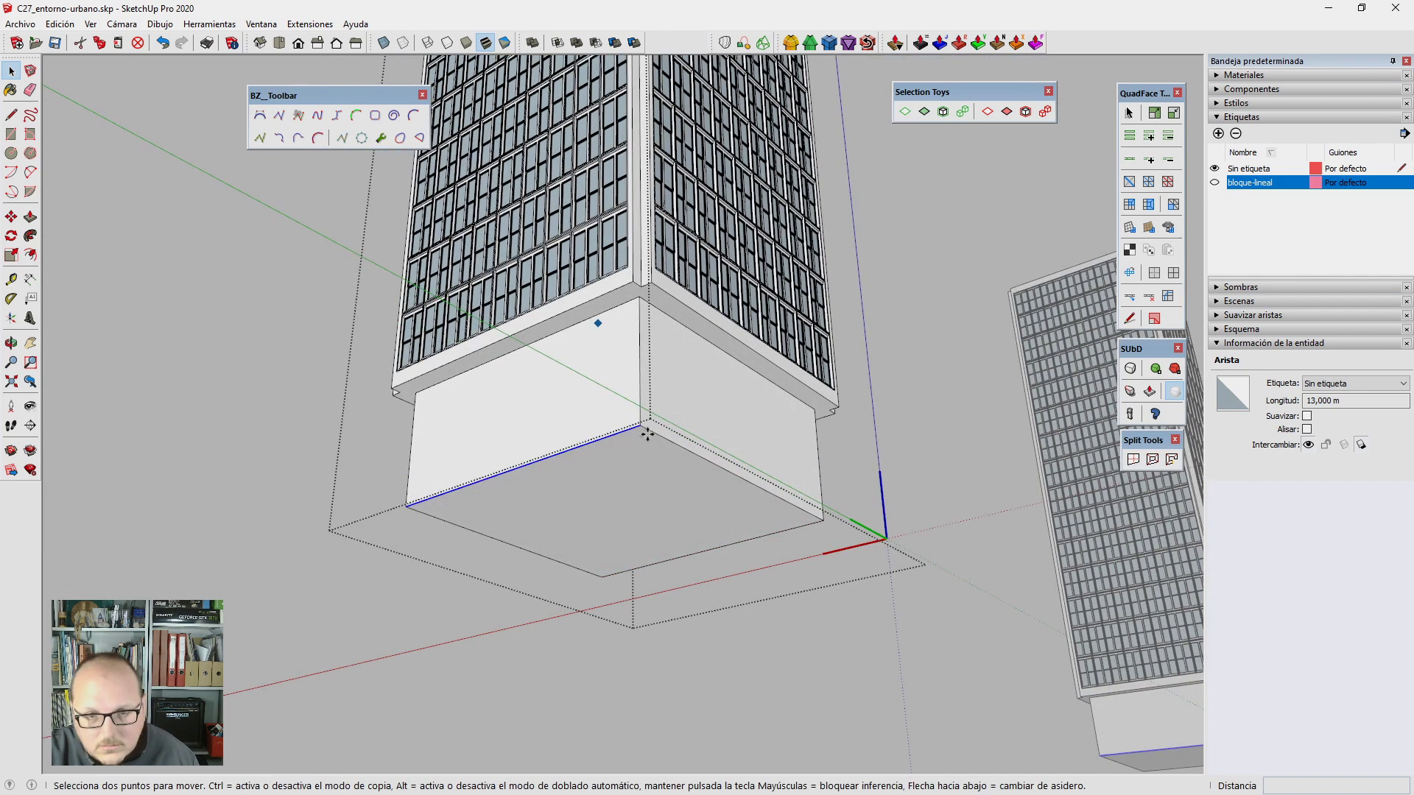
{"action": "key", "text": "ctrl"}
{"action": "left_click", "coordinate": [641, 427]}
{"action": "left_click", "coordinate": [821, 522]}
{"action": "type", "text": "3/"}
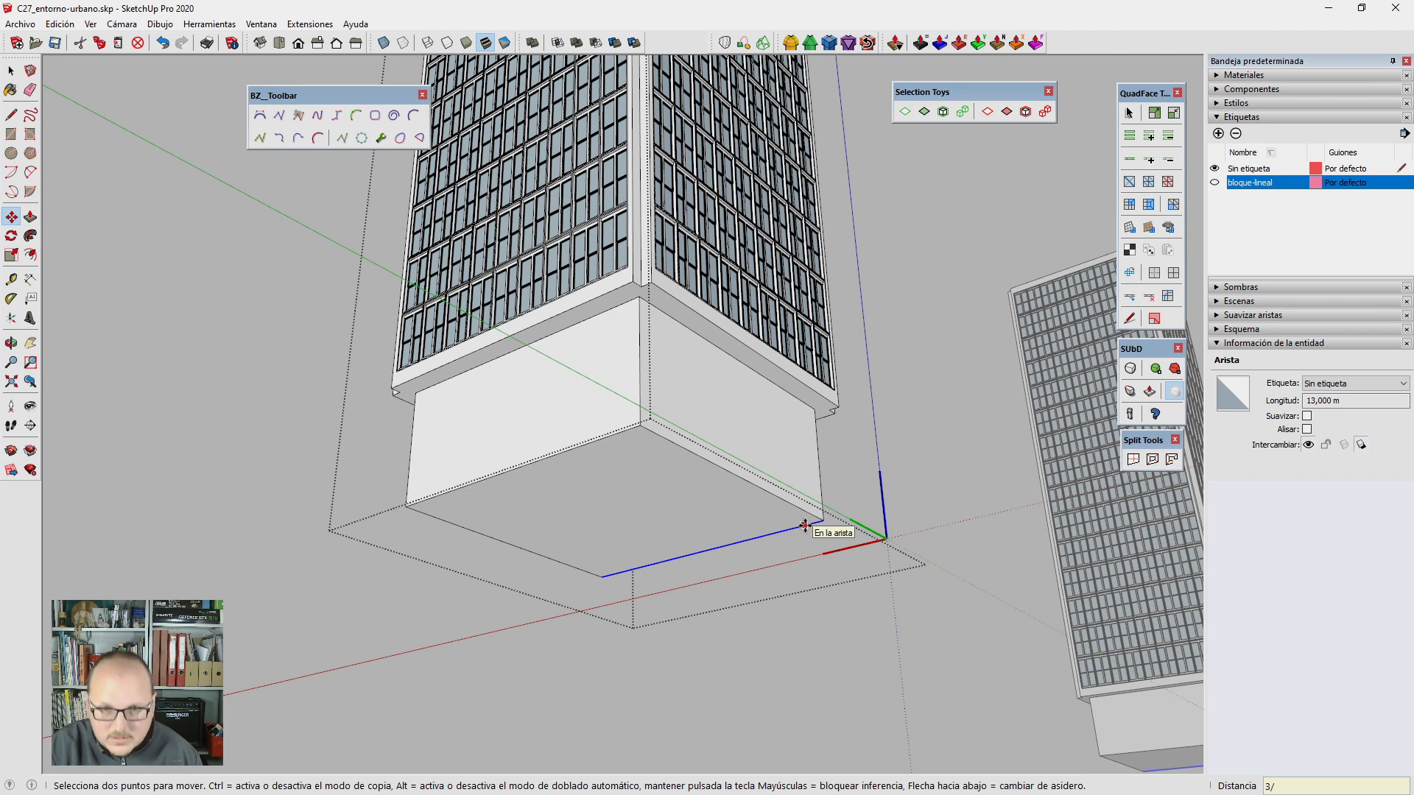
{"action": "key", "text": "Return"}
Step: Push the middle strip up through the base, erase leftover edges, and check both piers
{"action": "key", "text": "p"}
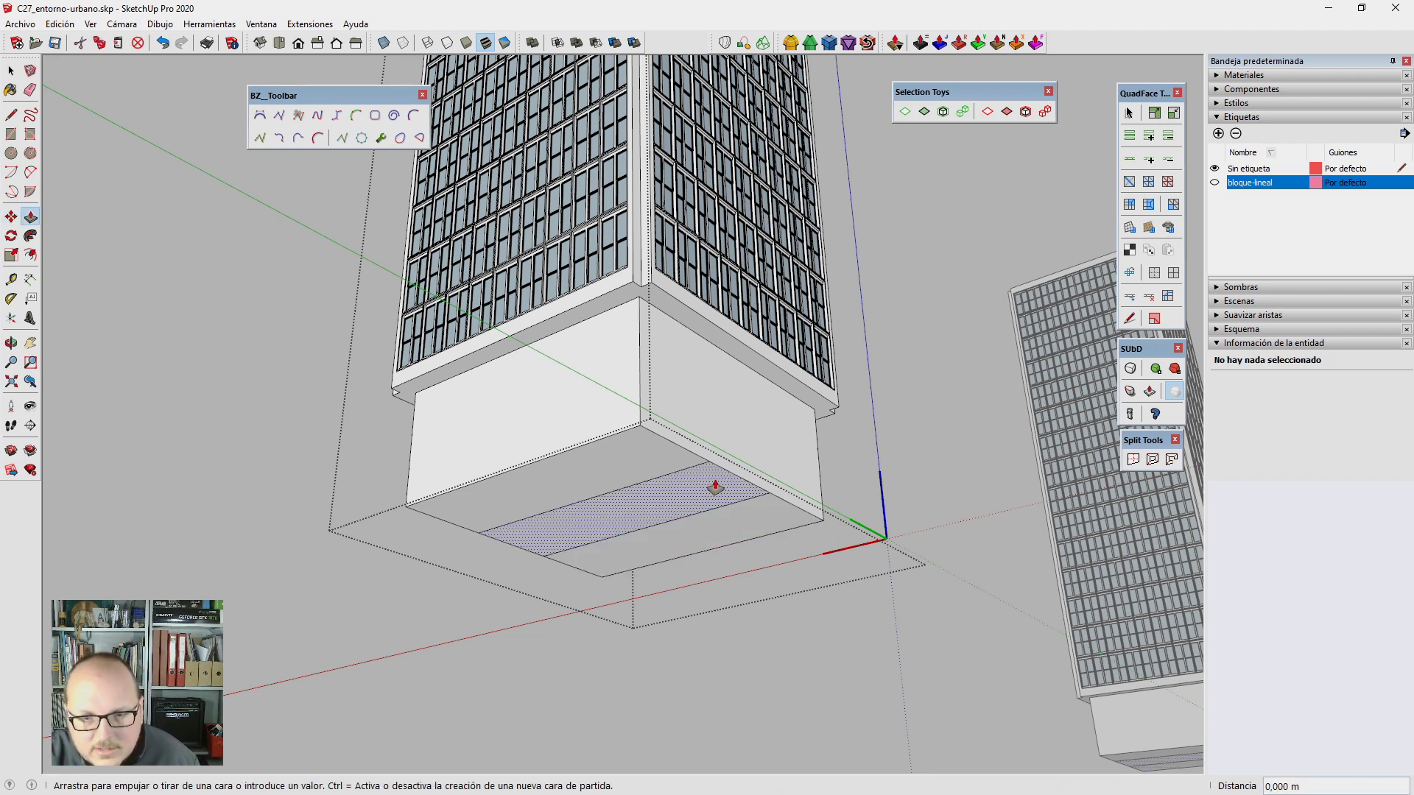
{"action": "left_click", "coordinate": [715, 488]}
{"action": "left_click", "coordinate": [740, 366]}
{"action": "key", "text": "e"}
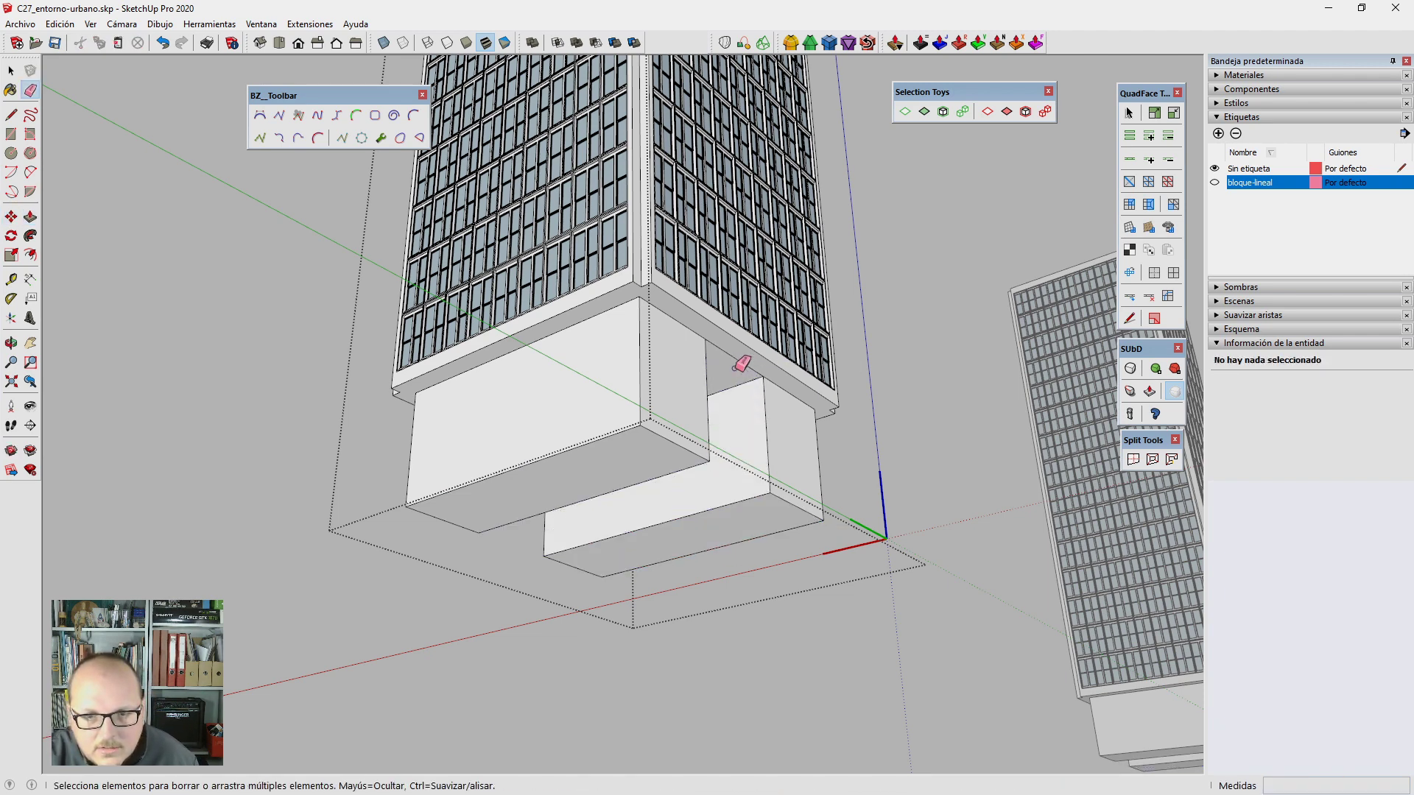
{"action": "mouse_move", "coordinate": [299, 426]}
{"action": "middle_mouse_down"}
{"action": "mouse_move", "coordinate": [798, 442]}
{"action": "mouse_move", "coordinate": [918, 426]}
{"action": "mouse_move", "coordinate": [265, 253]}
{"action": "middle_mouse_up"}
{"action": "mouse_move", "coordinate": [845, 400]}
{"action": "middle_mouse_down"}
{"action": "mouse_move", "coordinate": [470, 483]}
{"action": "mouse_move", "coordinate": [211, 495]}
{"action": "middle_mouse_up"}
{"action": "mouse_move", "coordinate": [740, 436]}
{"action": "middle_mouse_down"}
{"action": "mouse_move", "coordinate": [685, 470]}
{"action": "mouse_move", "coordinate": [467, 466]}
{"action": "mouse_move", "coordinate": [1022, 366]}
{"action": "middle_mouse_up"}
{"action": "mouse_move", "coordinate": [861, 415]}
{"action": "middle_mouse_down"}
{"action": "mouse_move", "coordinate": [685, 398]}
{"action": "mouse_move", "coordinate": [906, 401]}
{"action": "middle_mouse_up"}
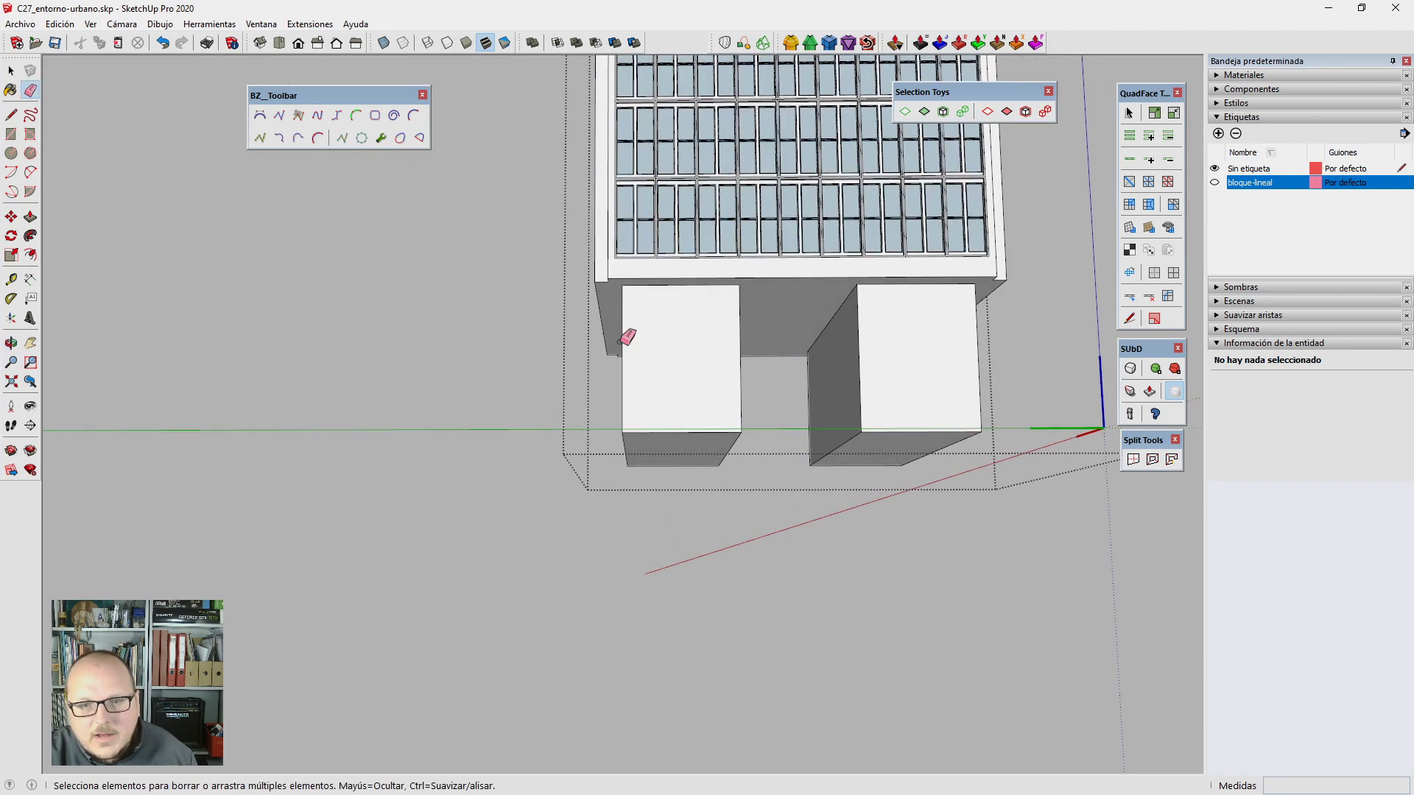
{"action": "mouse_move", "coordinate": [620, 341]}
{"action": "middle_mouse_down"}
{"action": "mouse_move", "coordinate": [685, 322]}
{"action": "mouse_move", "coordinate": [815, 404]}
{"action": "mouse_move", "coordinate": [935, 520]}
{"action": "mouse_move", "coordinate": [797, 567]}
{"action": "mouse_move", "coordinate": [808, 316]}
{"action": "mouse_move", "coordinate": [771, 388]}
{"action": "mouse_move", "coordinate": [700, 404]}
{"action": "mouse_move", "coordinate": [768, 399]}
{"action": "mouse_move", "coordinate": [835, 306]}
{"action": "mouse_move", "coordinate": [819, 278]}
{"action": "mouse_move", "coordinate": [789, 290]}
{"action": "mouse_move", "coordinate": [858, 427]}
{"action": "mouse_move", "coordinate": [734, 211]}
{"action": "mouse_move", "coordinate": [800, 395]}
{"action": "mouse_move", "coordinate": [587, 338]}
{"action": "mouse_move", "coordinate": [709, 470]}
{"action": "middle_mouse_up"}
Step: Draw a rectangle on the pier's side face and select it
{"action": "key", "text": "space"}
{"action": "key", "text": "r"}
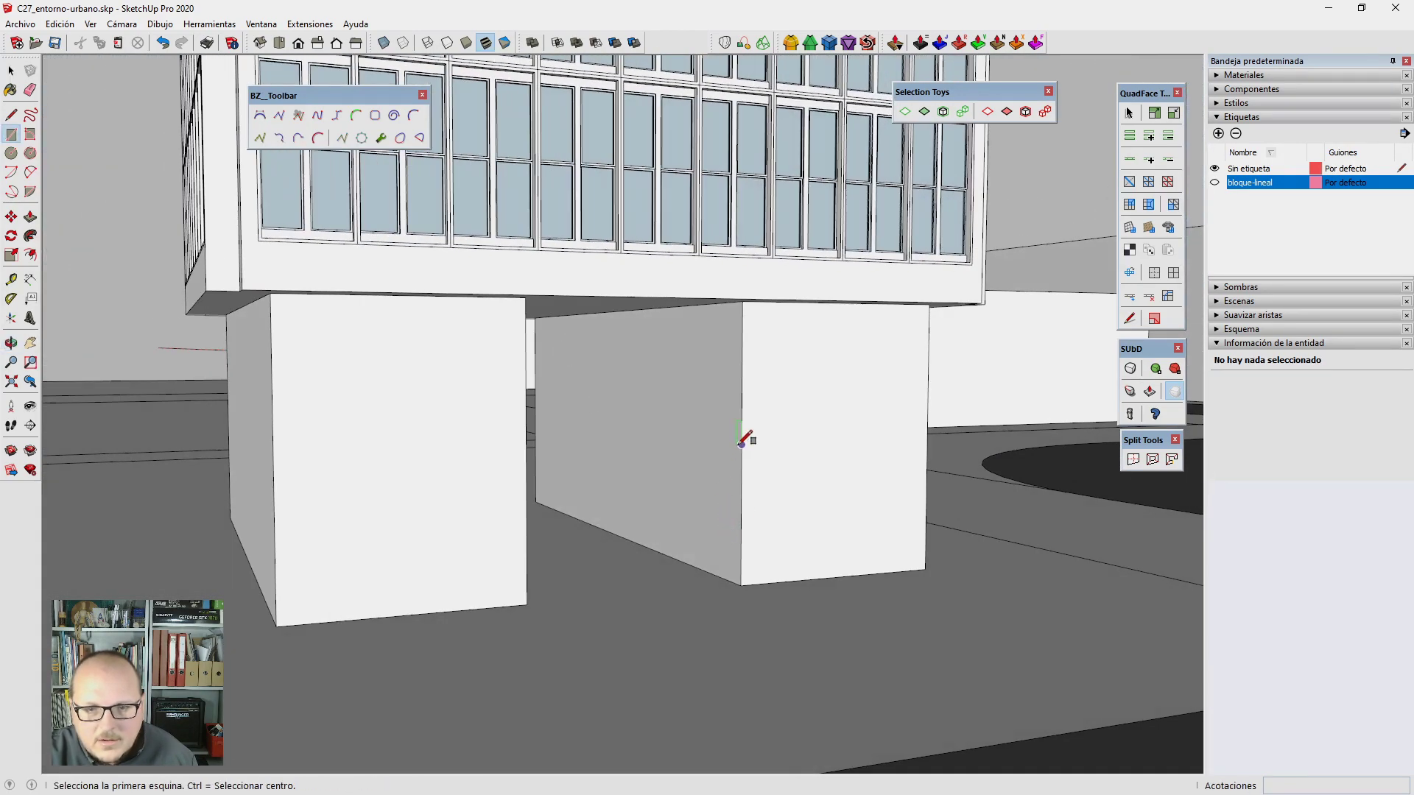
{"action": "left_click", "coordinate": [742, 442]}
{"action": "left_click", "coordinate": [535, 471]}
{"action": "key", "text": "space"}
{"action": "left_click", "coordinate": [586, 451]}
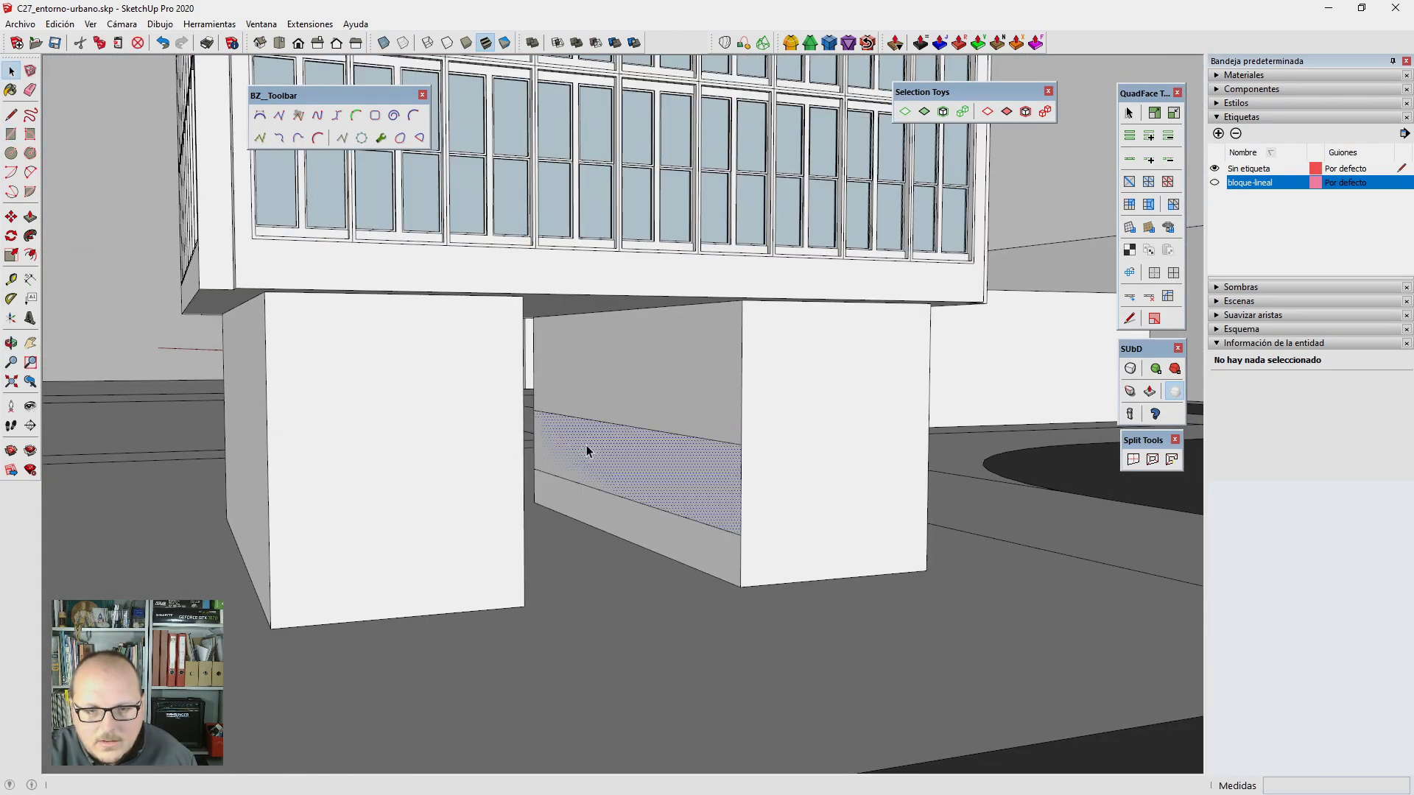
Step: Scale the rectangle down to a 20cm-high strip
{"action": "key", "text": "s"}
{"action": "left_click_drag", "start_coordinate": [615, 495], "coordinate": [615, 482]}
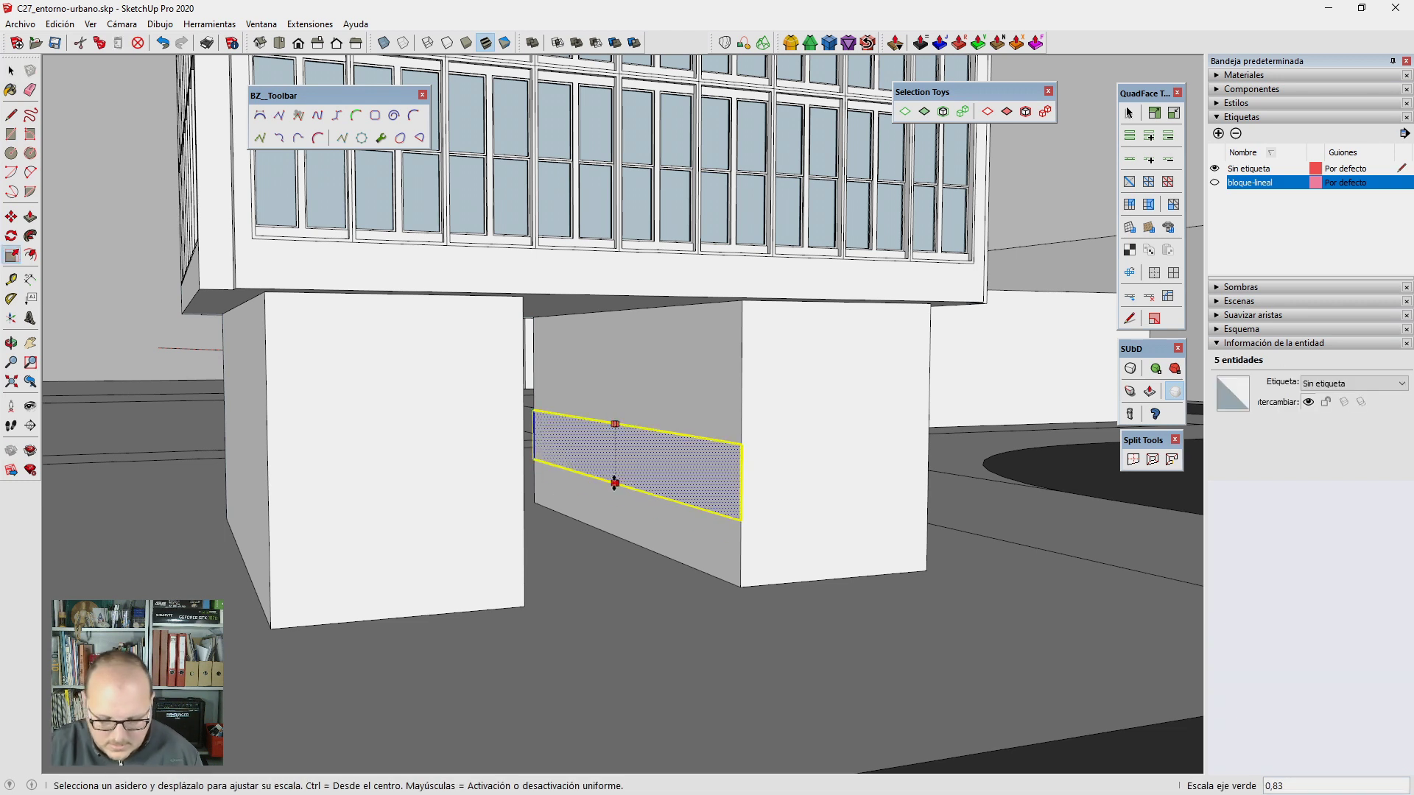
{"action": "type", "text": "cm"}
{"action": "key", "text": "Return"}
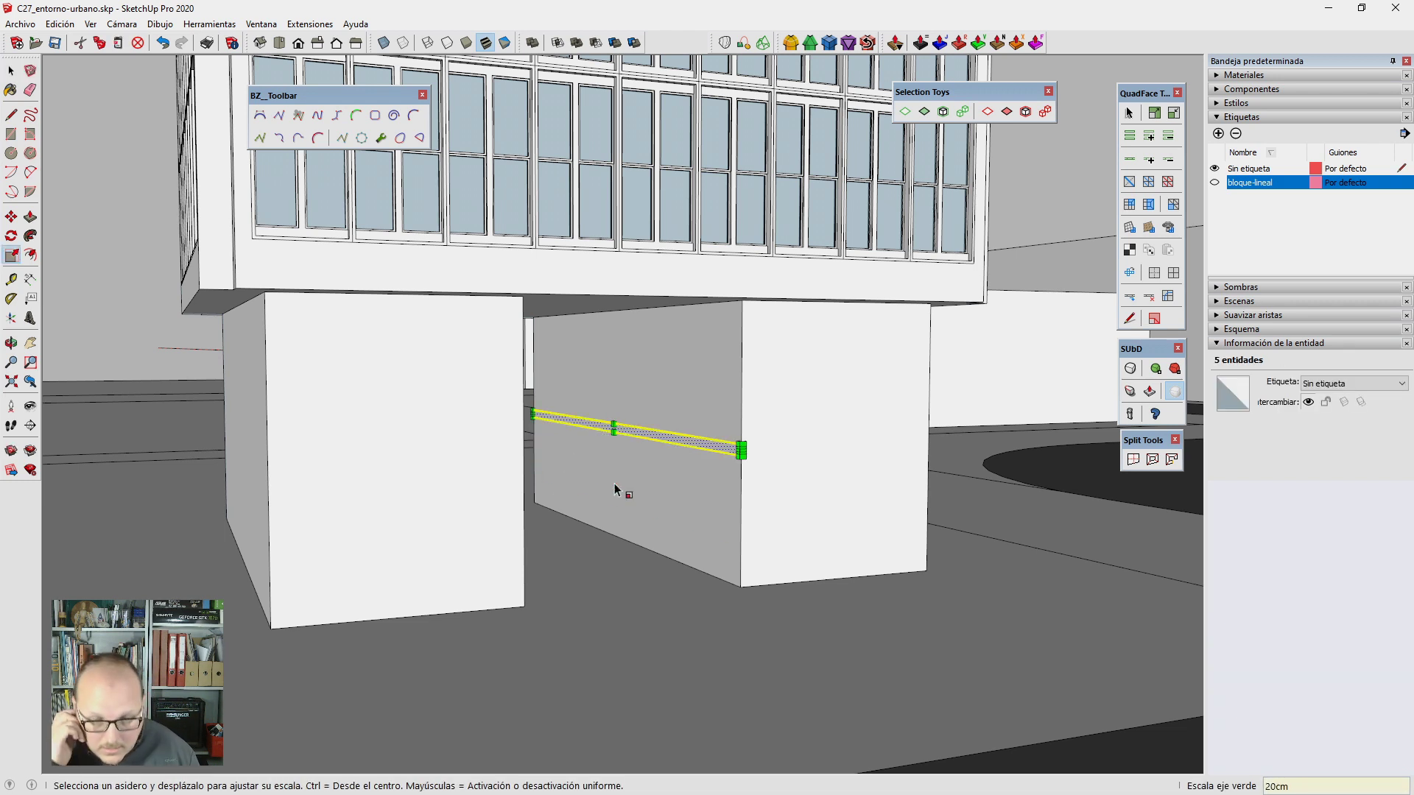
{"action": "key", "text": "space"}
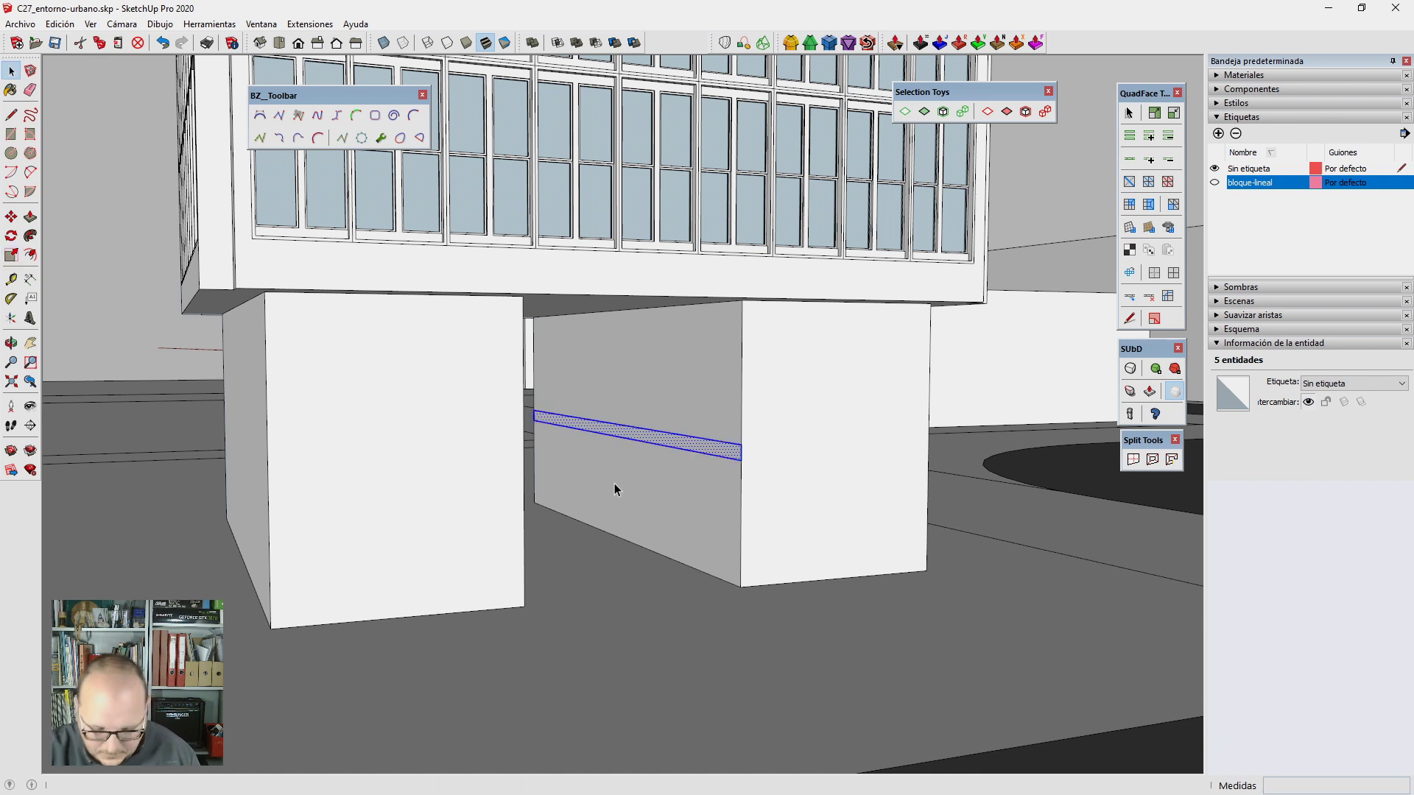
Step: Move the strip 4 m up the pier
{"action": "key", "text": "m"}
{"action": "left_click", "coordinate": [743, 458]}
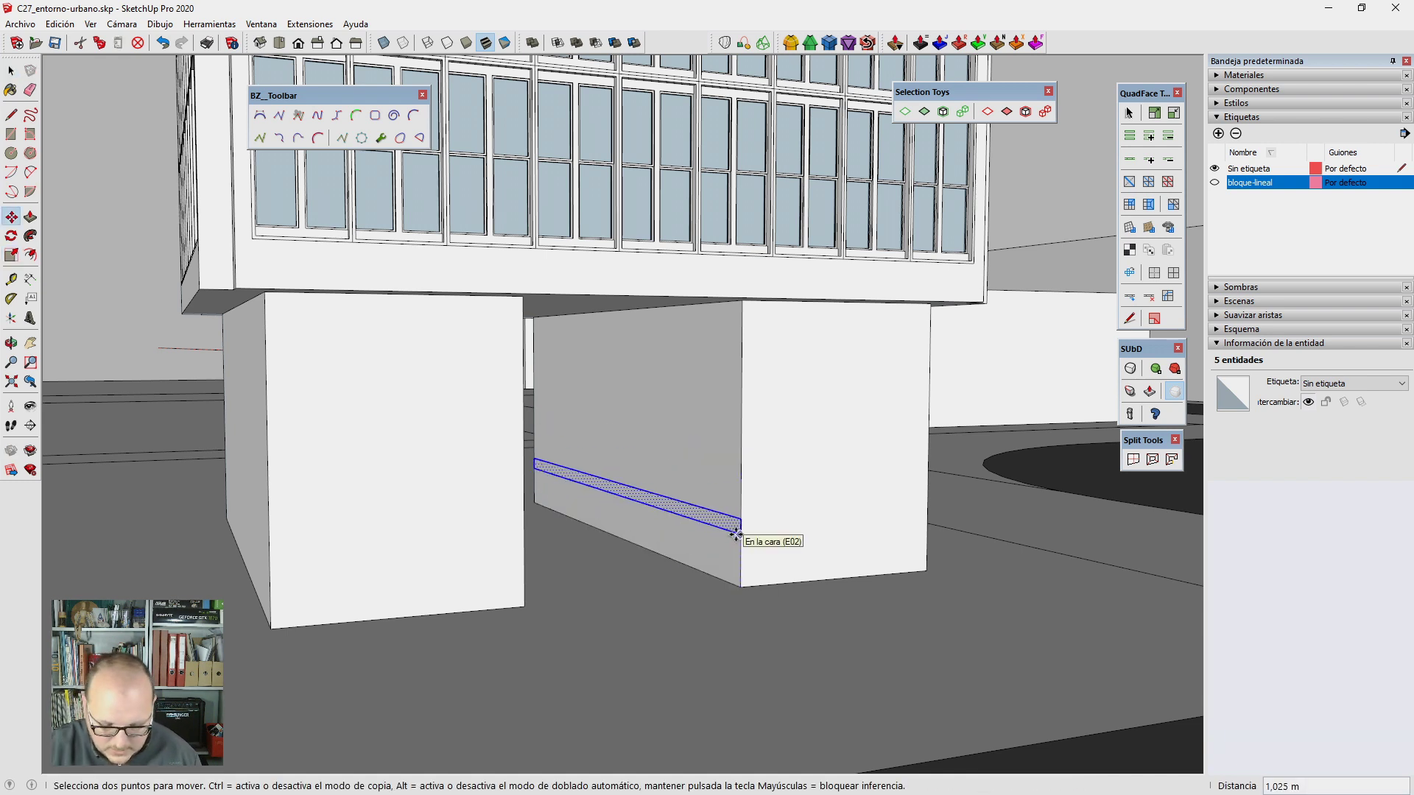
{"action": "type", "text": "3m"}
{"action": "key", "text": "Return"}
{"action": "type", "text": "4m"}
{"action": "key", "text": "Return"}
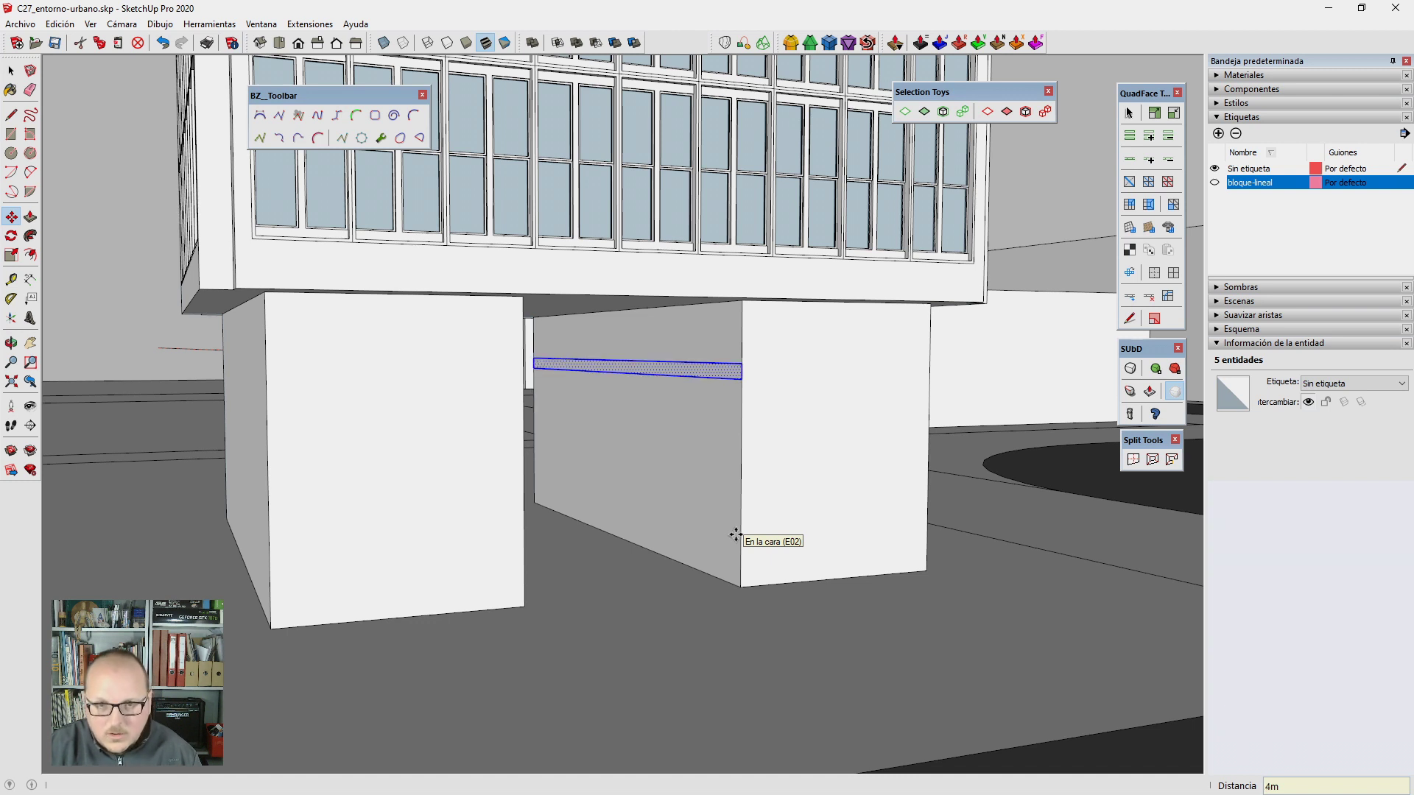
Step: Stretch the strip lengthwise so it spans across both piers
{"action": "key", "text": "s"}
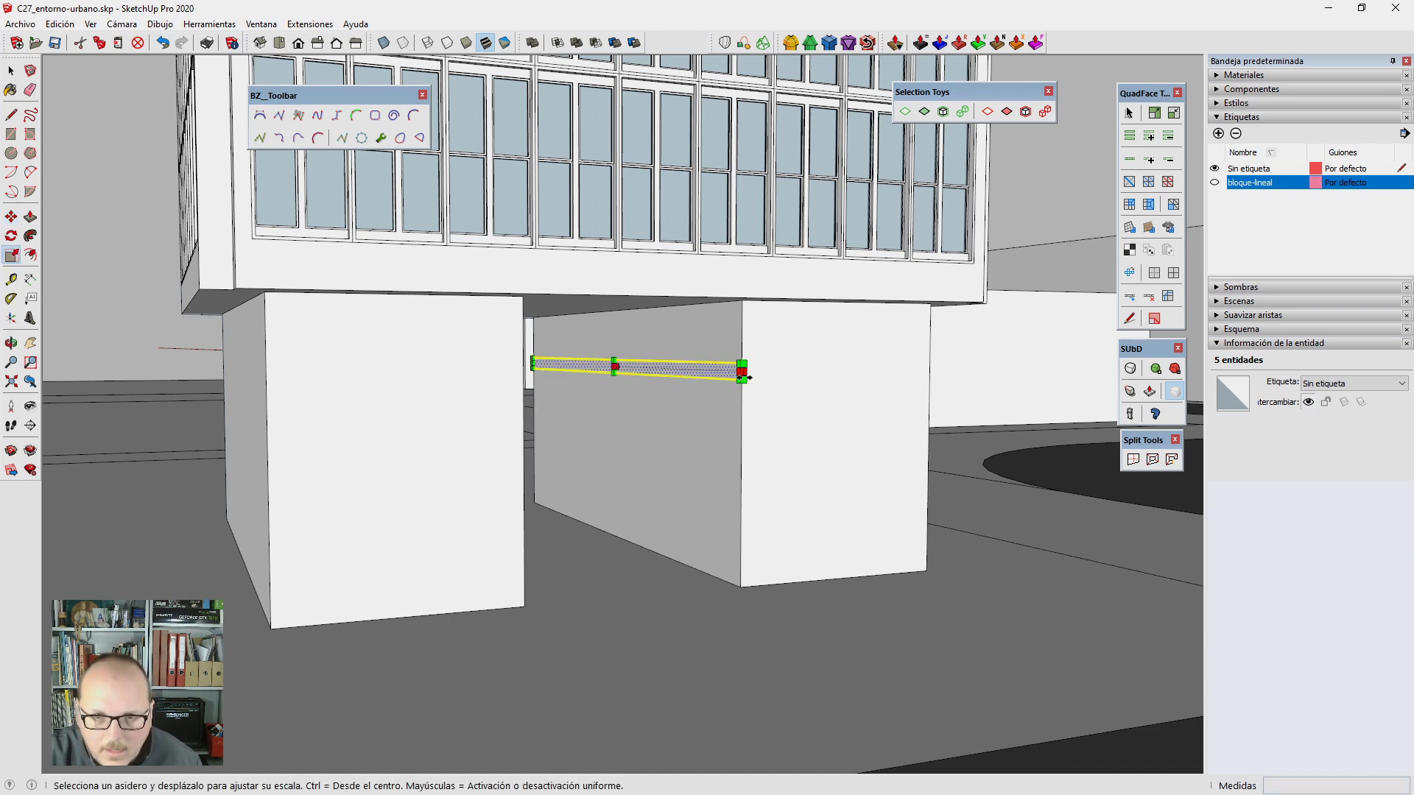
{"action": "left_click_drag", "start_coordinate": [743, 372], "coordinate": [973, 297]}
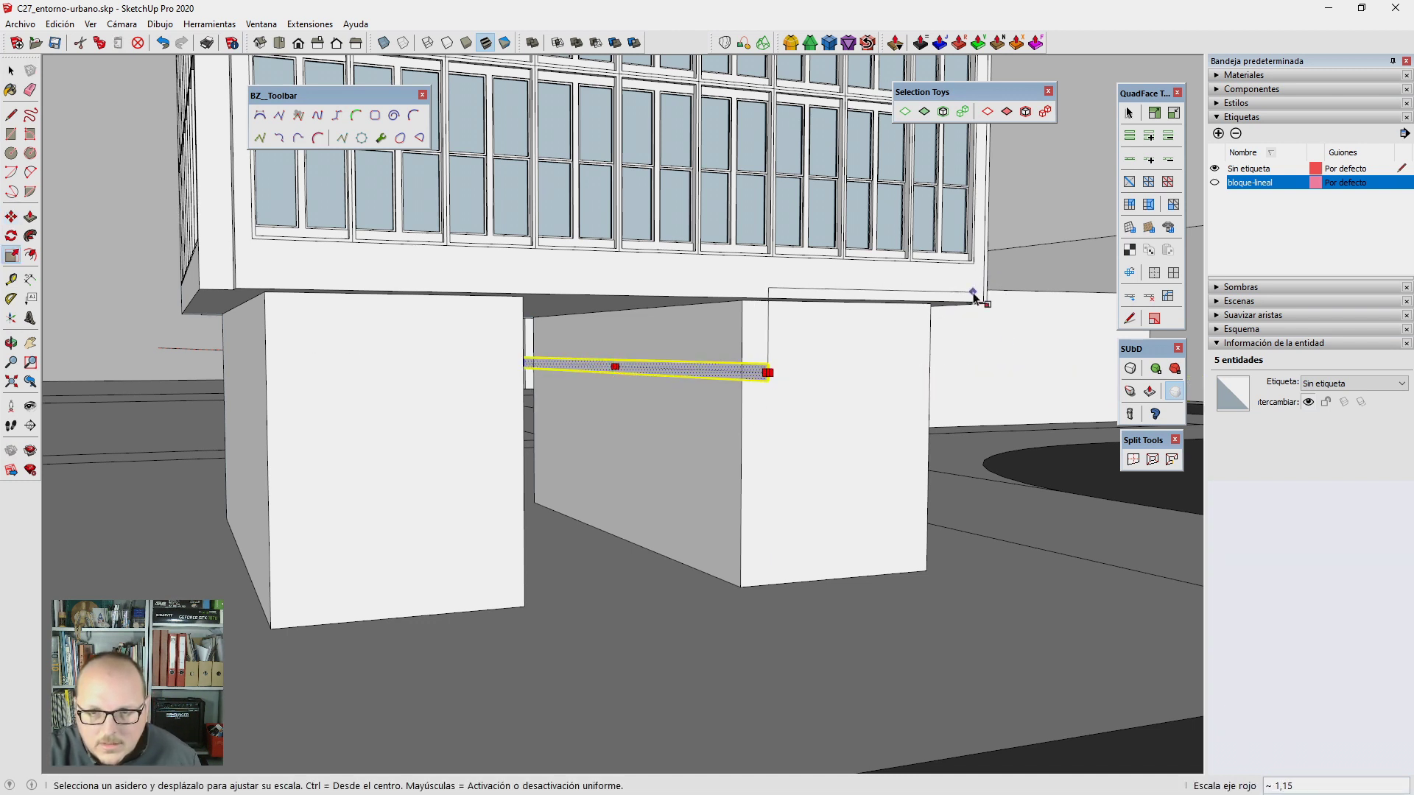
{"action": "left_click", "coordinate": [973, 297]}
{"action": "key", "text": "Return"}
{"action": "key", "text": "space"}
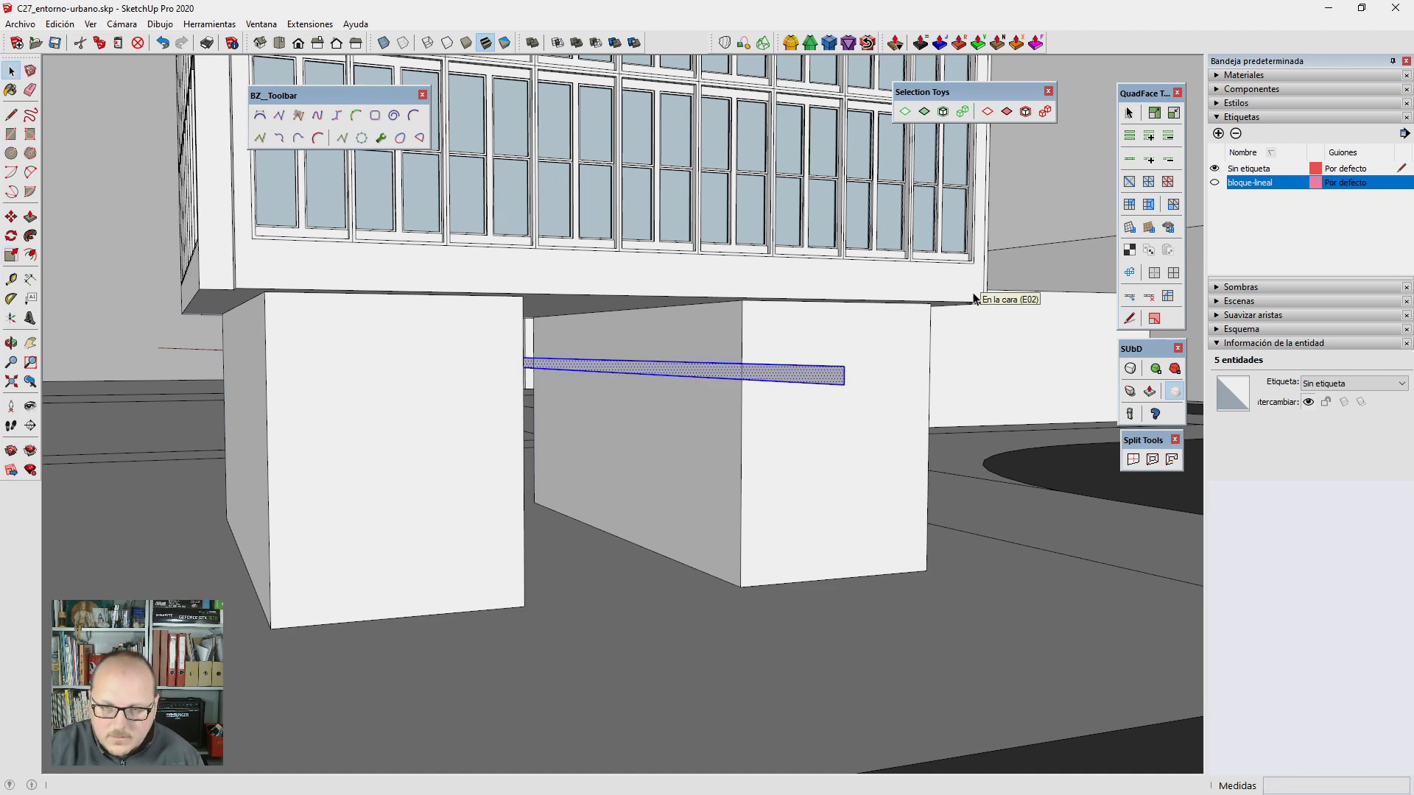
Step: Push/Pull the strip into a thin slab
{"action": "key", "text": "p"}
{"action": "left_click", "coordinate": [832, 371]}
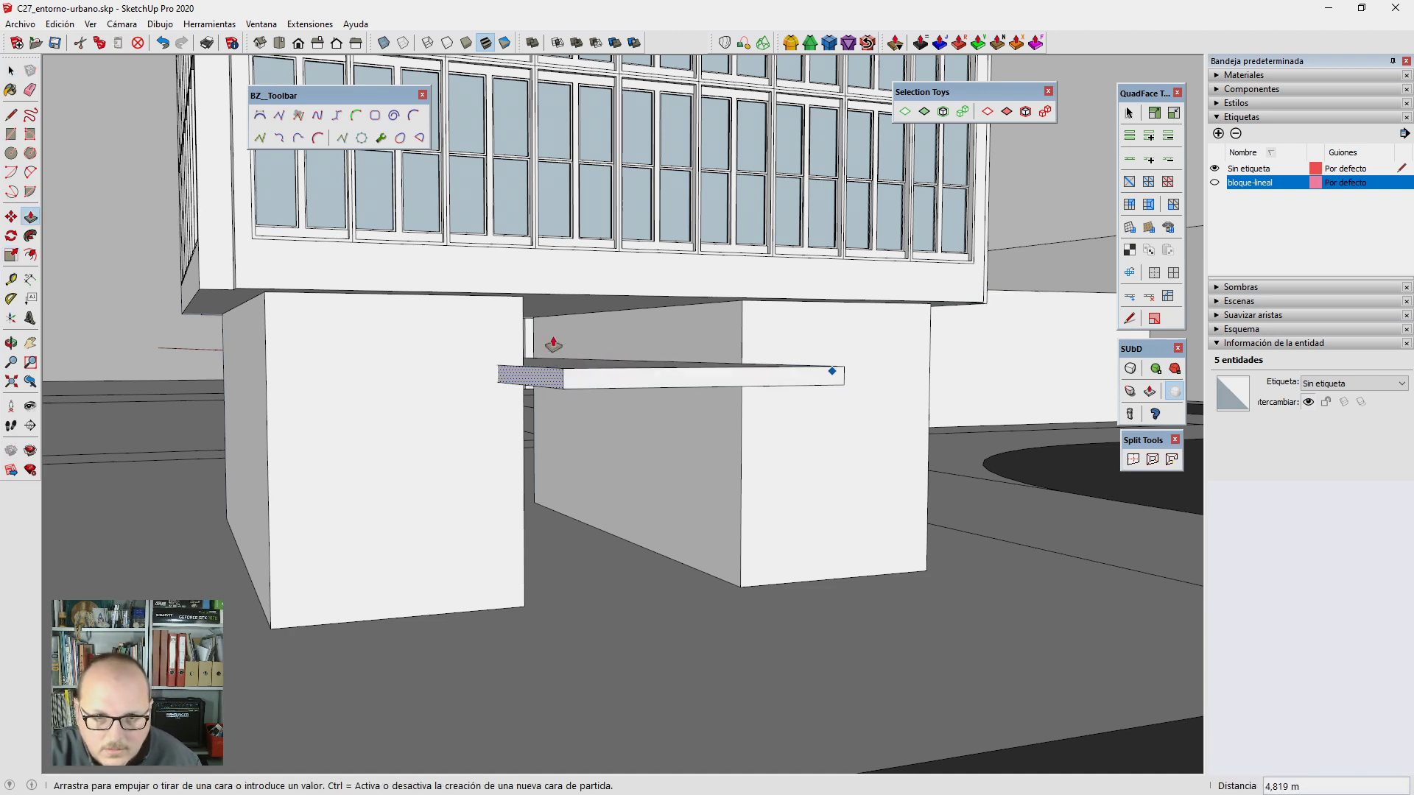
{"action": "left_click", "coordinate": [524, 339]}
{"action": "key", "text": "space"}
{"action": "middle_click_drag", "start_coordinate": [524, 340], "coordinate": [825, 482]}
{"action": "scroll", "coordinate": [833, 480], "scroll_direction": "up", "scroll_amount": 2}
Step: Extend the slab's end face by 2 m
{"action": "key", "text": "p"}
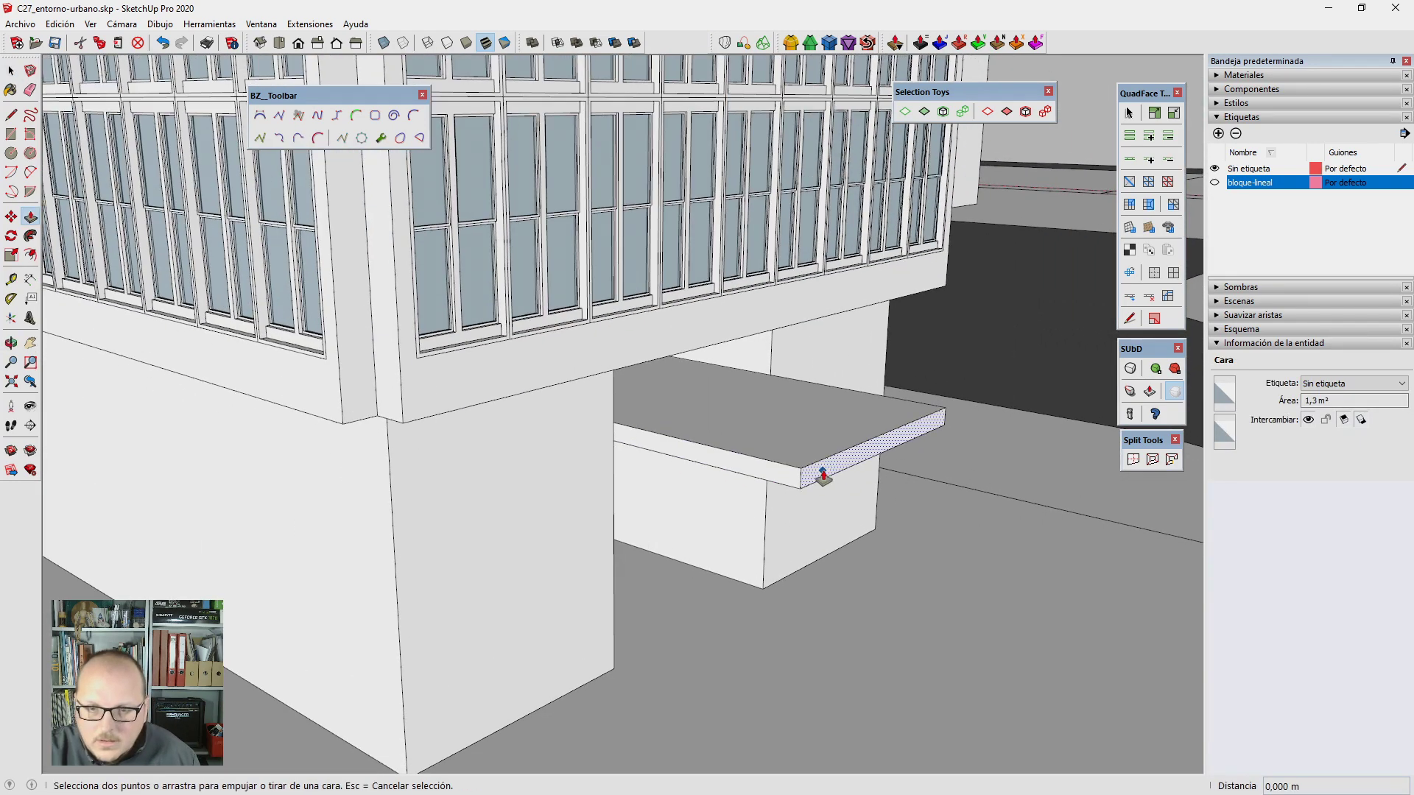
{"action": "left_click", "coordinate": [823, 475]}
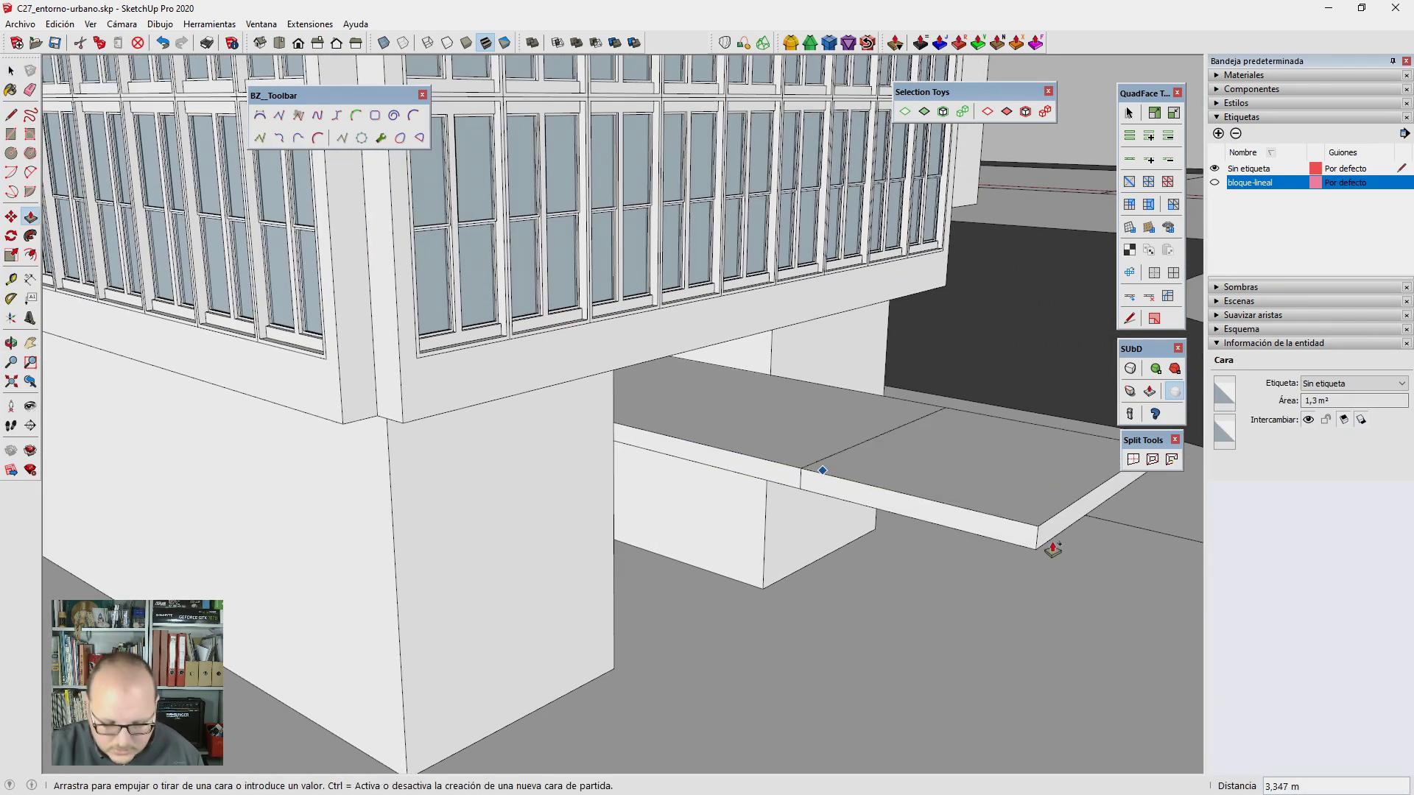
{"action": "key", "text": "Return"}
{"action": "key", "text": "space"}
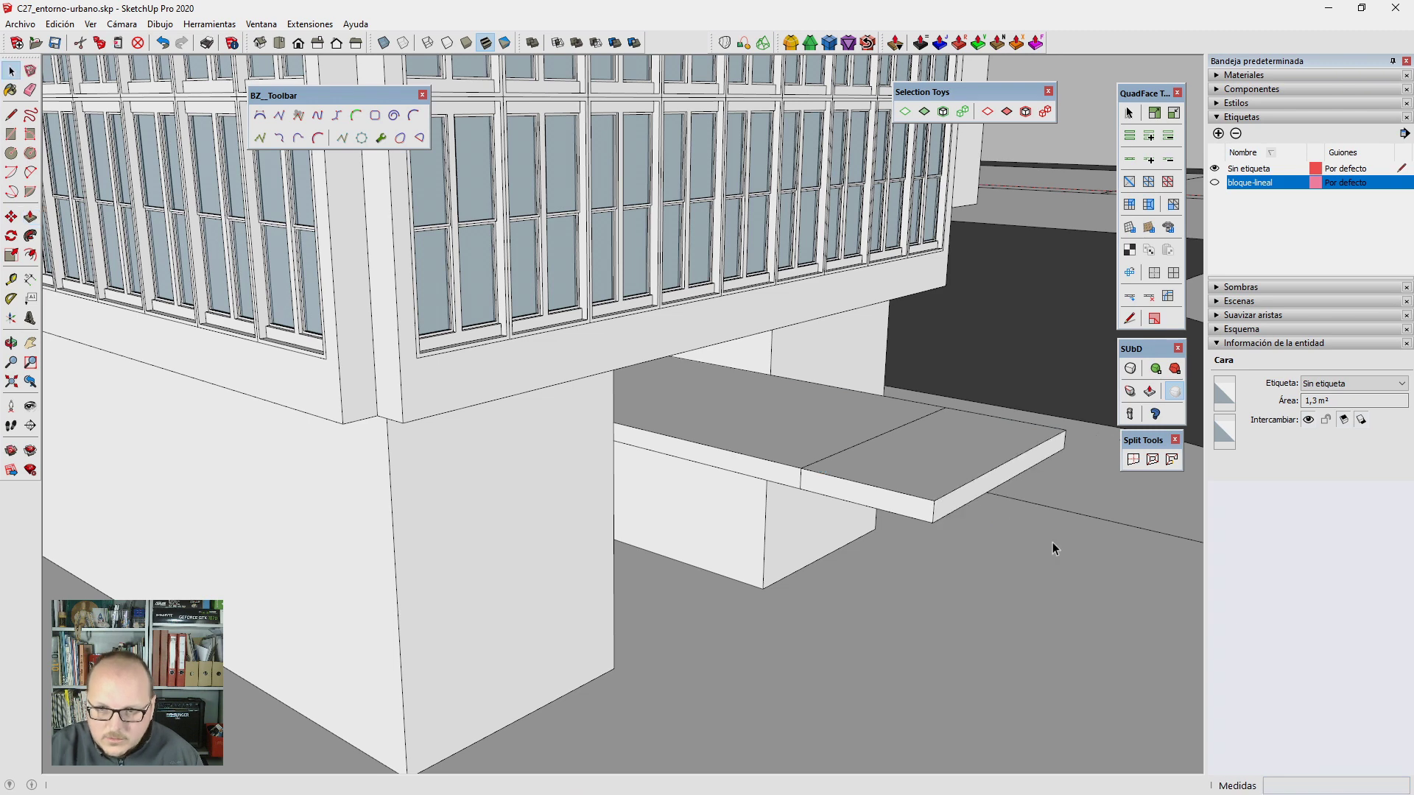
{"action": "scroll", "coordinate": [806, 477], "scroll_direction": "up", "scroll_amount": 2}
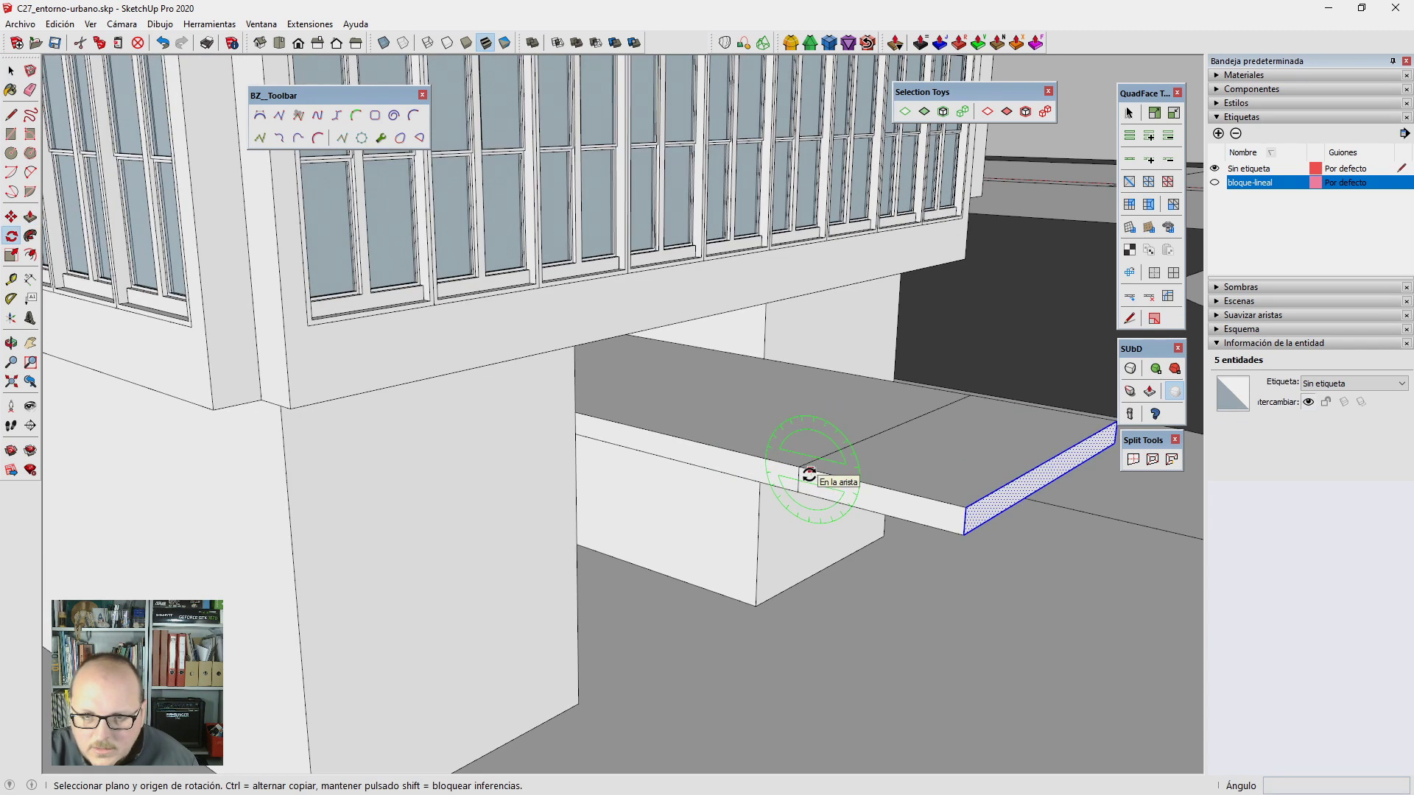
{"action": "scroll", "coordinate": [799, 479], "scroll_direction": "up", "scroll_amount": 1}
Step: Rotate the slab's outer segment 15° and inspect the bend in X-ray view
{"action": "left_click", "coordinate": [796, 480]}
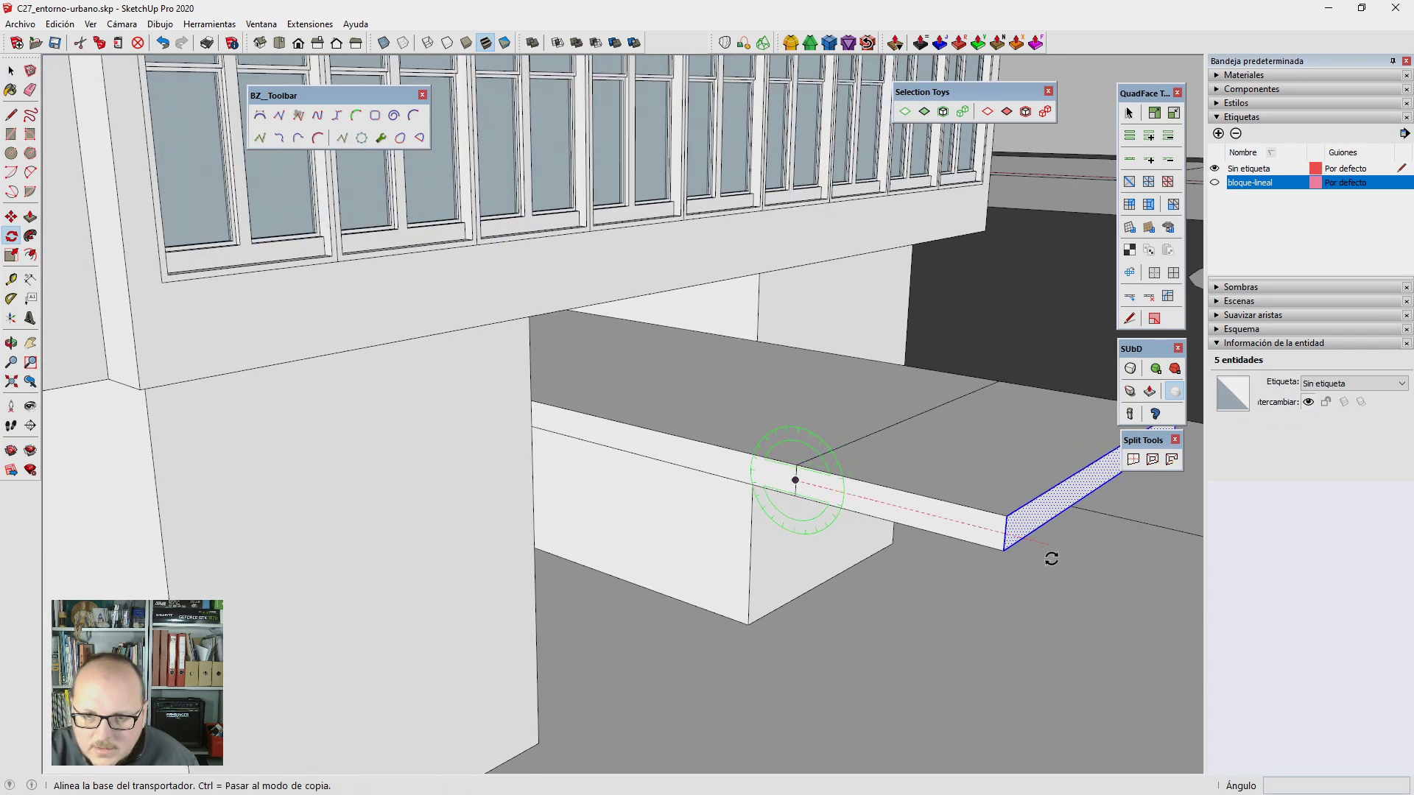
{"action": "left_click", "coordinate": [1008, 536]}
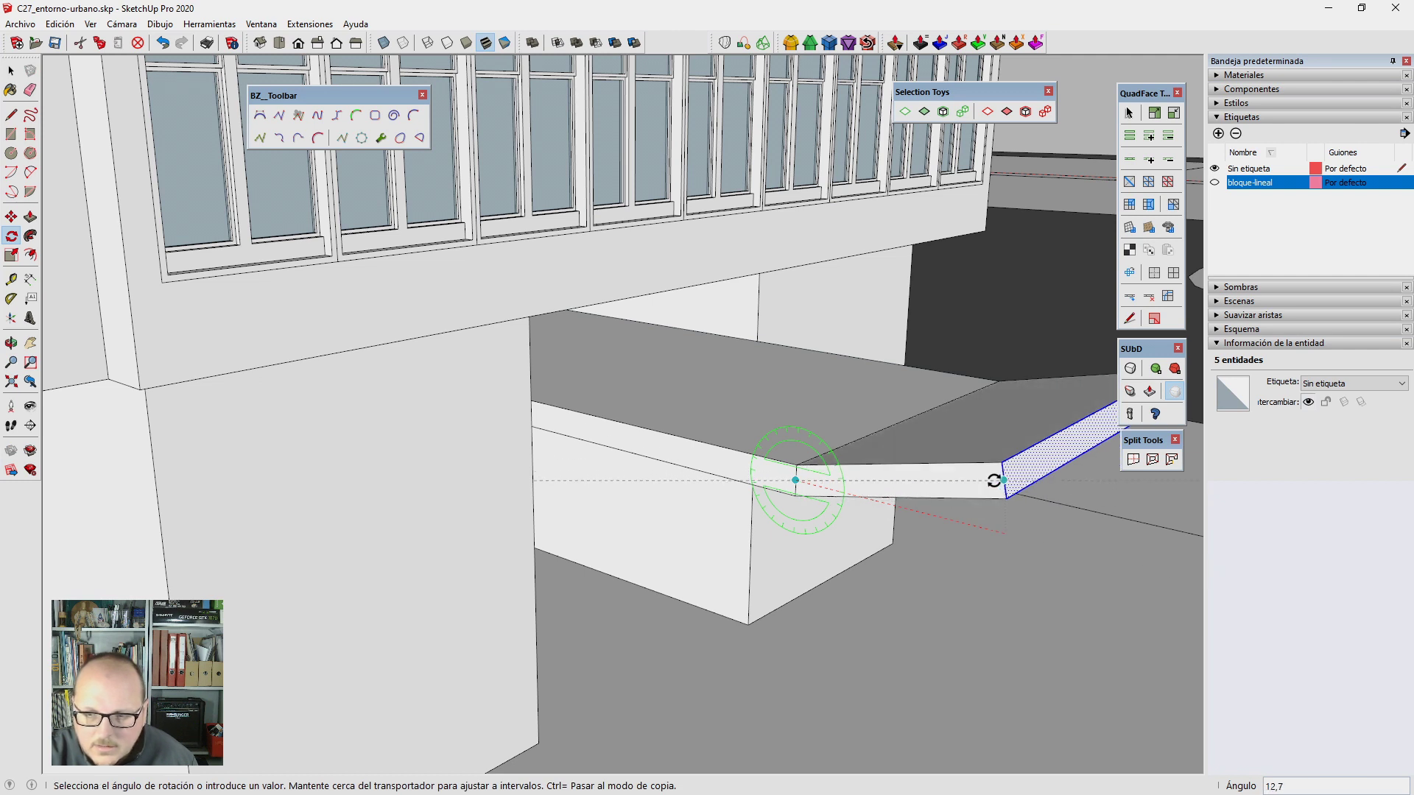
{"action": "left_click", "coordinate": [995, 480]}
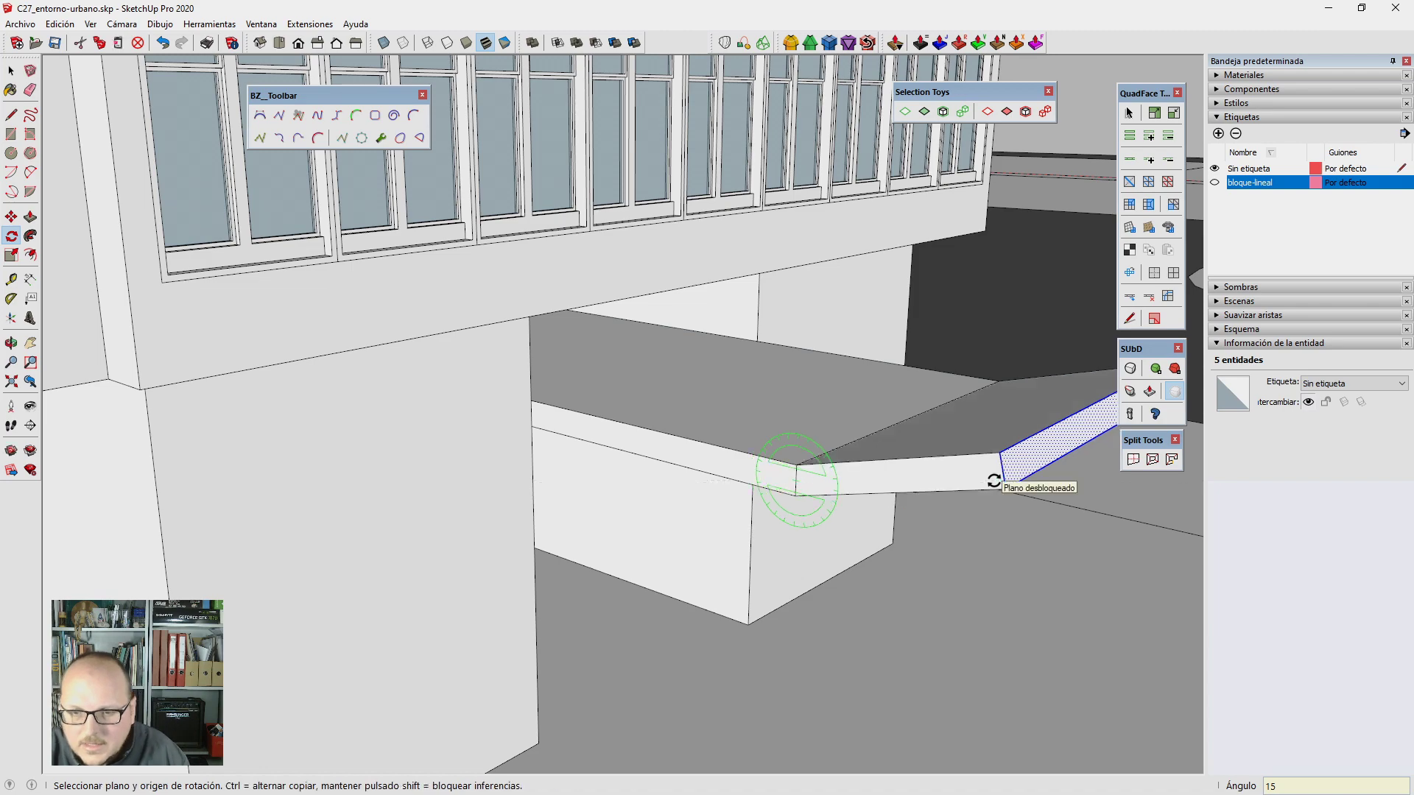
{"action": "scroll", "coordinate": [830, 515], "scroll_direction": "down", "scroll_amount": 3}
{"action": "mouse_move", "coordinate": [831, 515]}
{"action": "middle_mouse_down"}
{"action": "mouse_move", "coordinate": [1027, 436]}
{"action": "mouse_move", "coordinate": [1051, 511]}
{"action": "middle_mouse_up"}
{"action": "scroll", "coordinate": [986, 483], "scroll_direction": "up", "scroll_amount": 3}
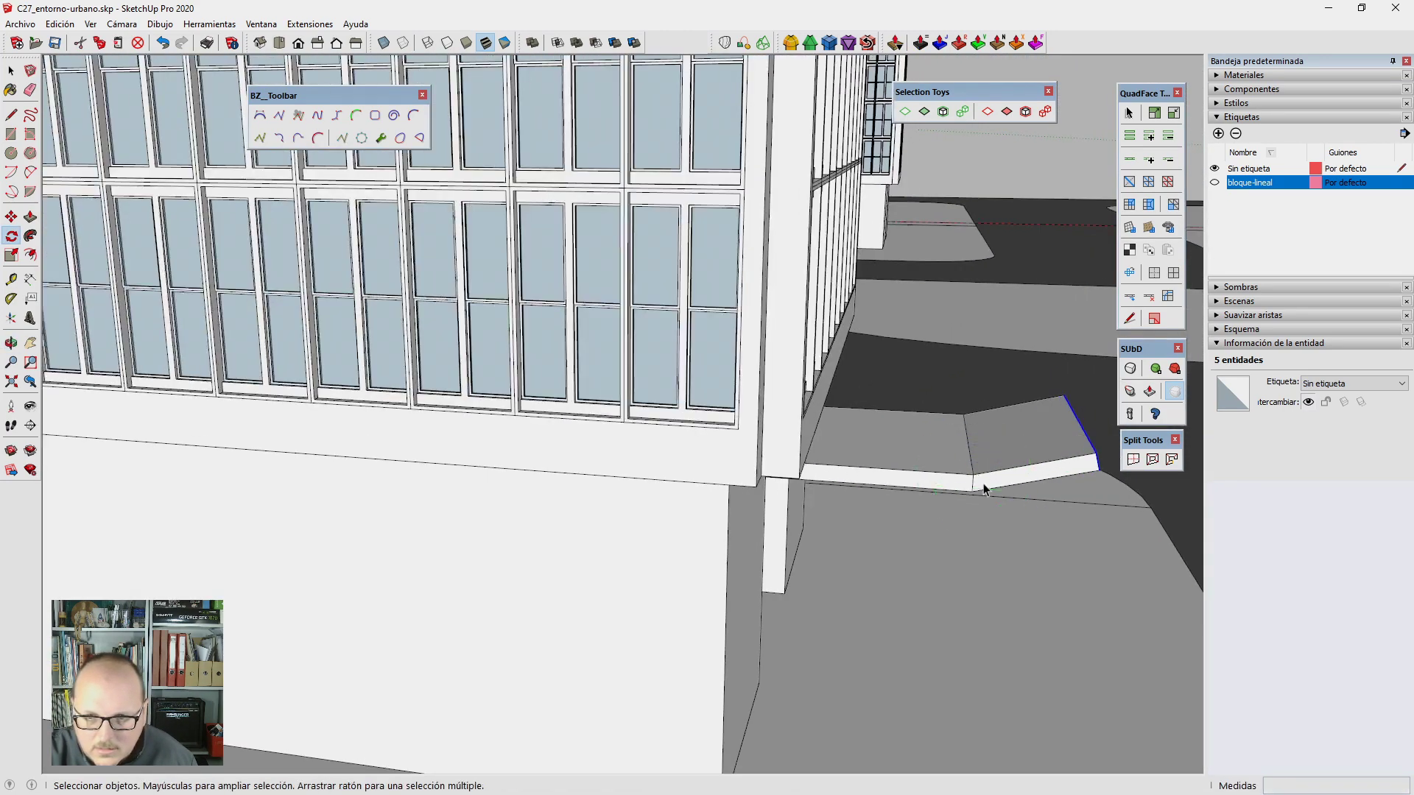
{"action": "key", "text": "e"}
{"action": "key", "text": "x"}
{"action": "mouse_move", "coordinate": [974, 478]}
{"action": "middle_mouse_down"}
{"action": "mouse_move", "coordinate": [1017, 429]}
{"action": "mouse_move", "coordinate": [975, 398]}
{"action": "mouse_move", "coordinate": [969, 407]}
{"action": "middle_mouse_up"}
Step: Turn off X-ray, open the slab group, and check it in Top then Front view
{"action": "key", "text": "x"}
{"action": "scroll", "coordinate": [964, 414], "scroll_direction": "down", "scroll_amount": 3}
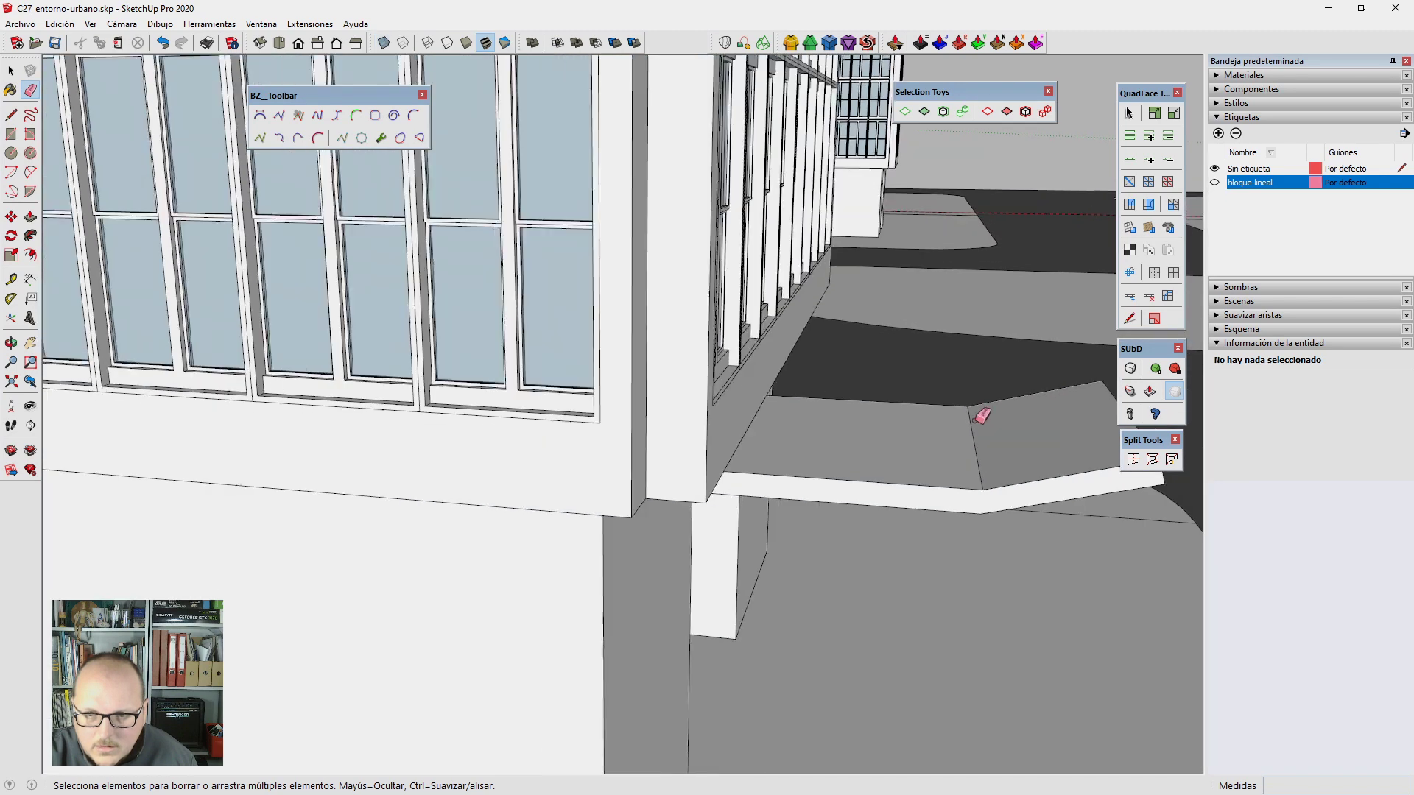
{"action": "scroll", "coordinate": [958, 434], "scroll_direction": "down", "scroll_amount": 2}
{"action": "key", "text": "space"}
{"action": "left_click", "coordinate": [935, 444]}
{"action": "double_click", "coordinate": [935, 443]}
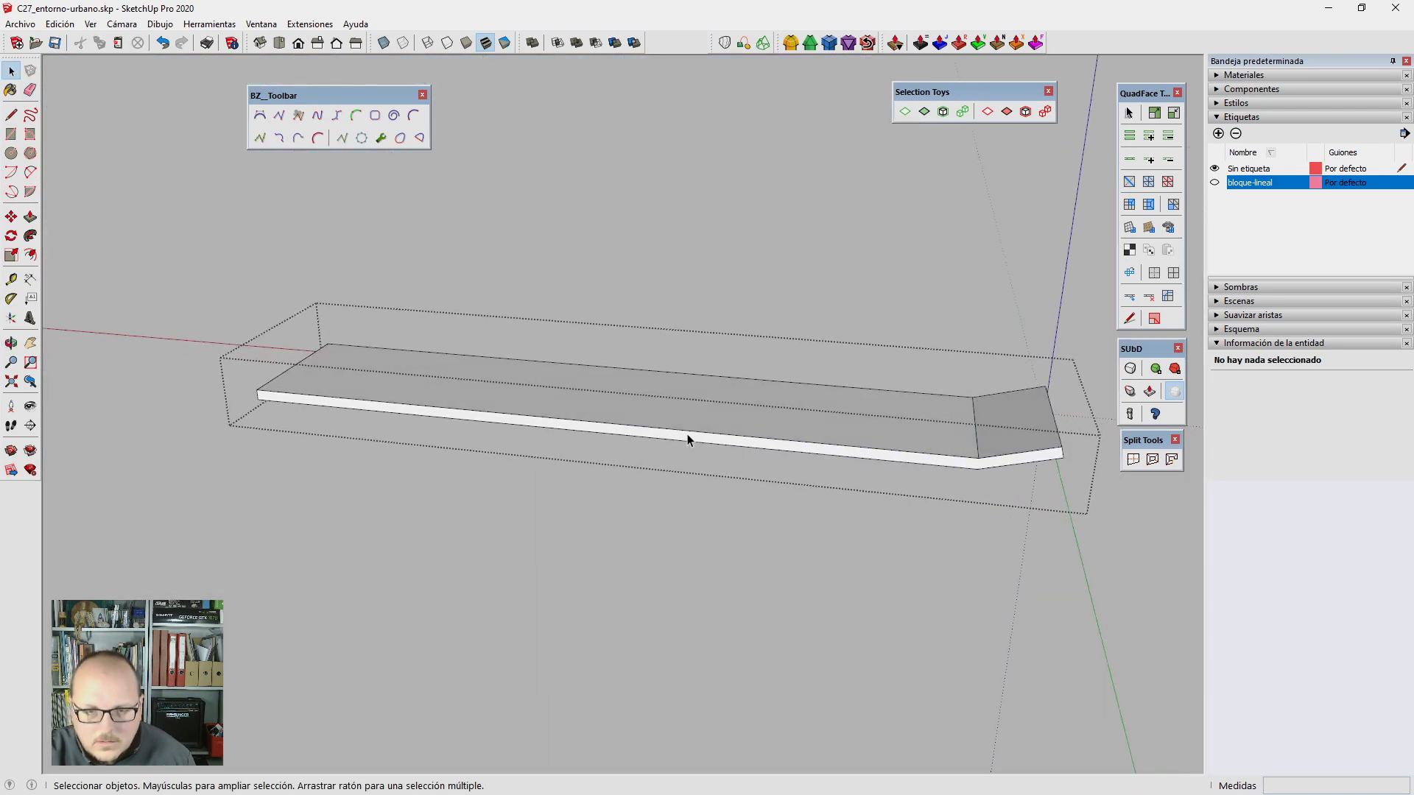
{"action": "key", "text": "F2"}
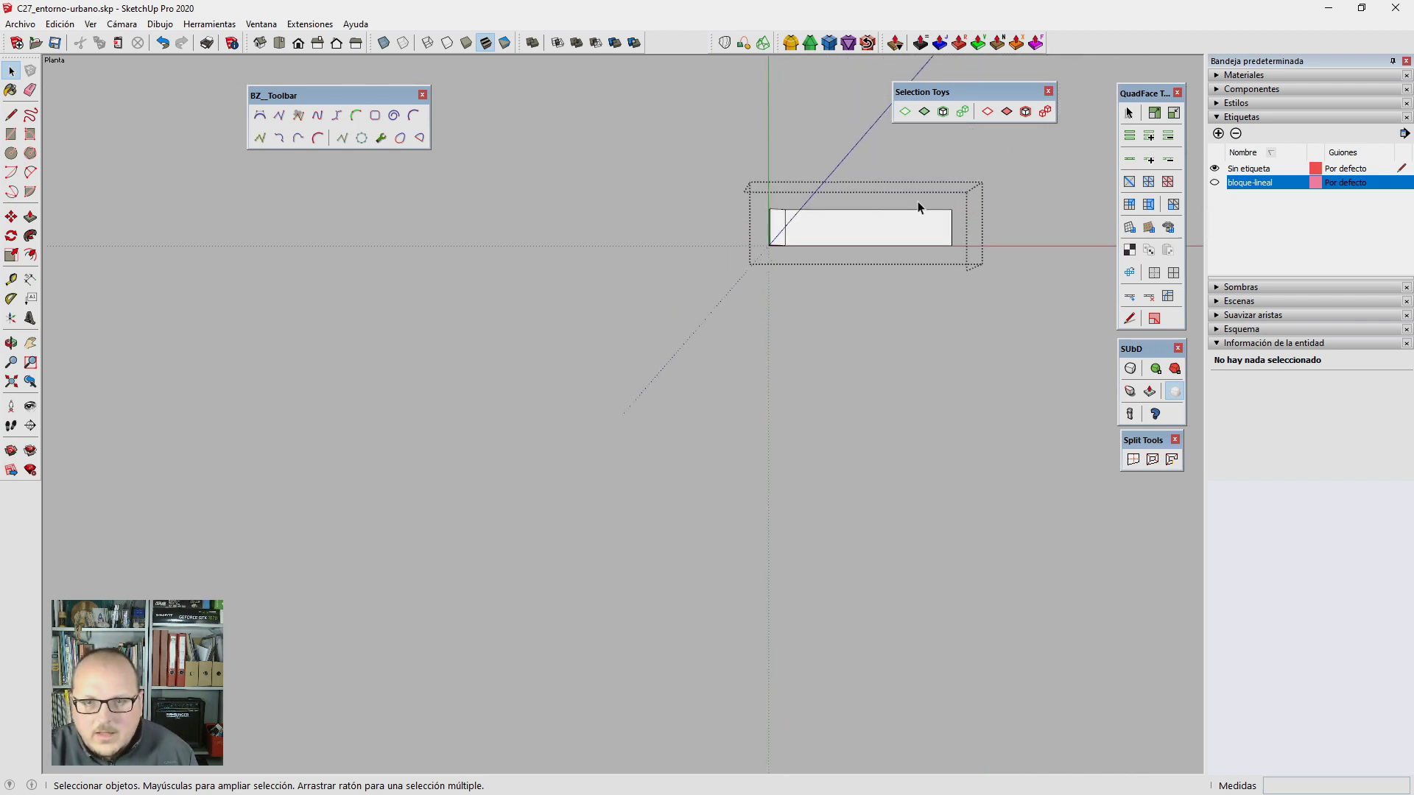
{"action": "scroll", "coordinate": [935, 179], "scroll_direction": "down", "scroll_amount": 2}
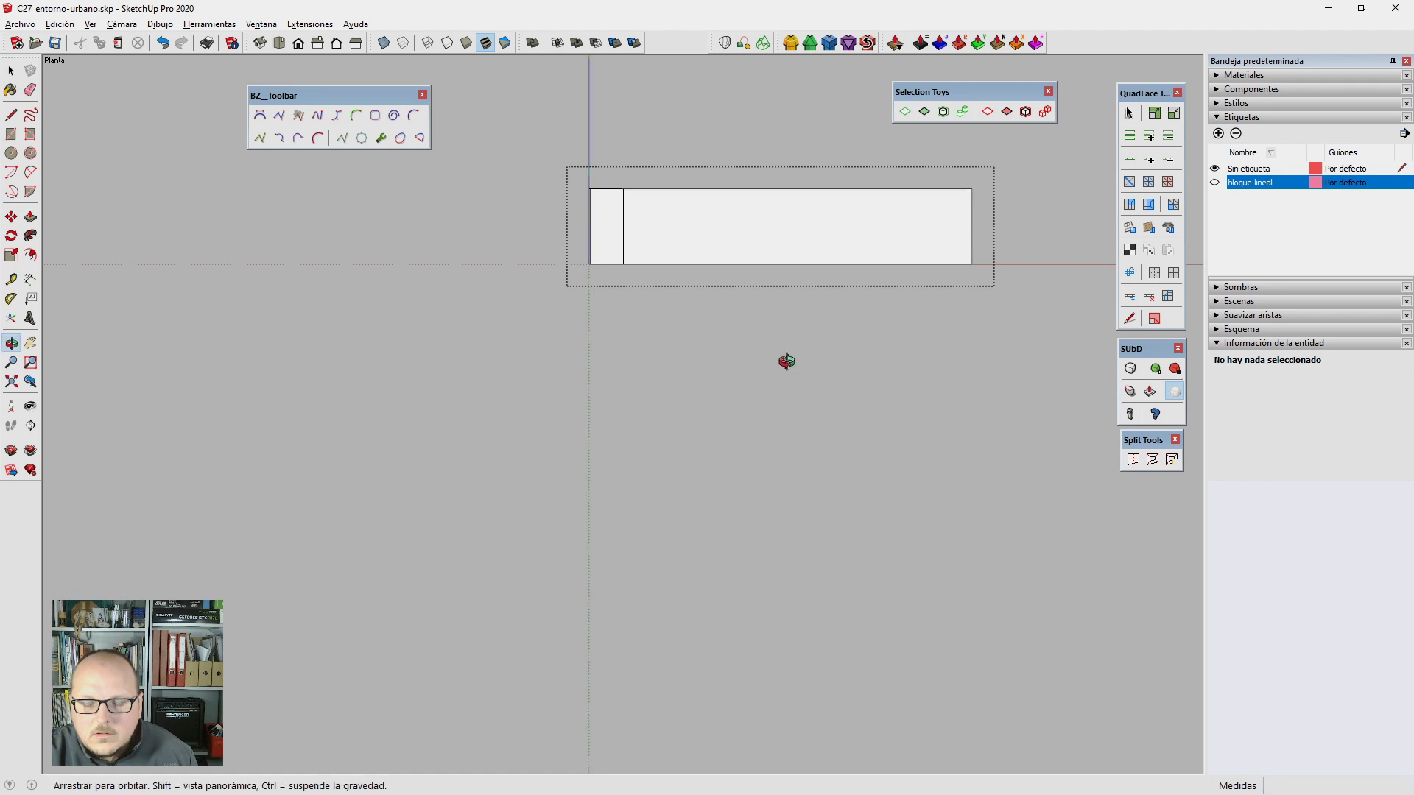
{"action": "middle_click_drag", "start_coordinate": [786, 363], "coordinate": [829, 179]}
{"action": "key", "text": "F3"}
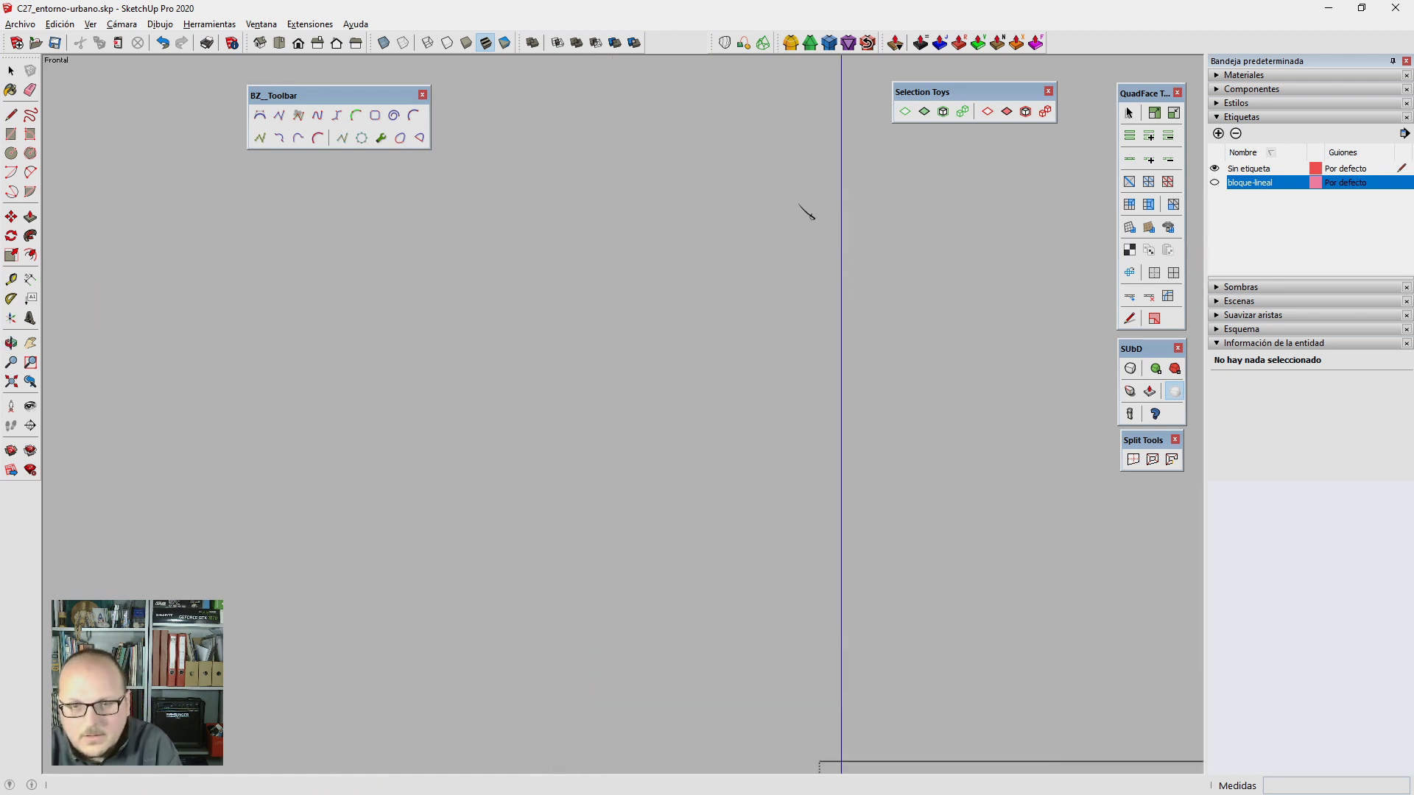
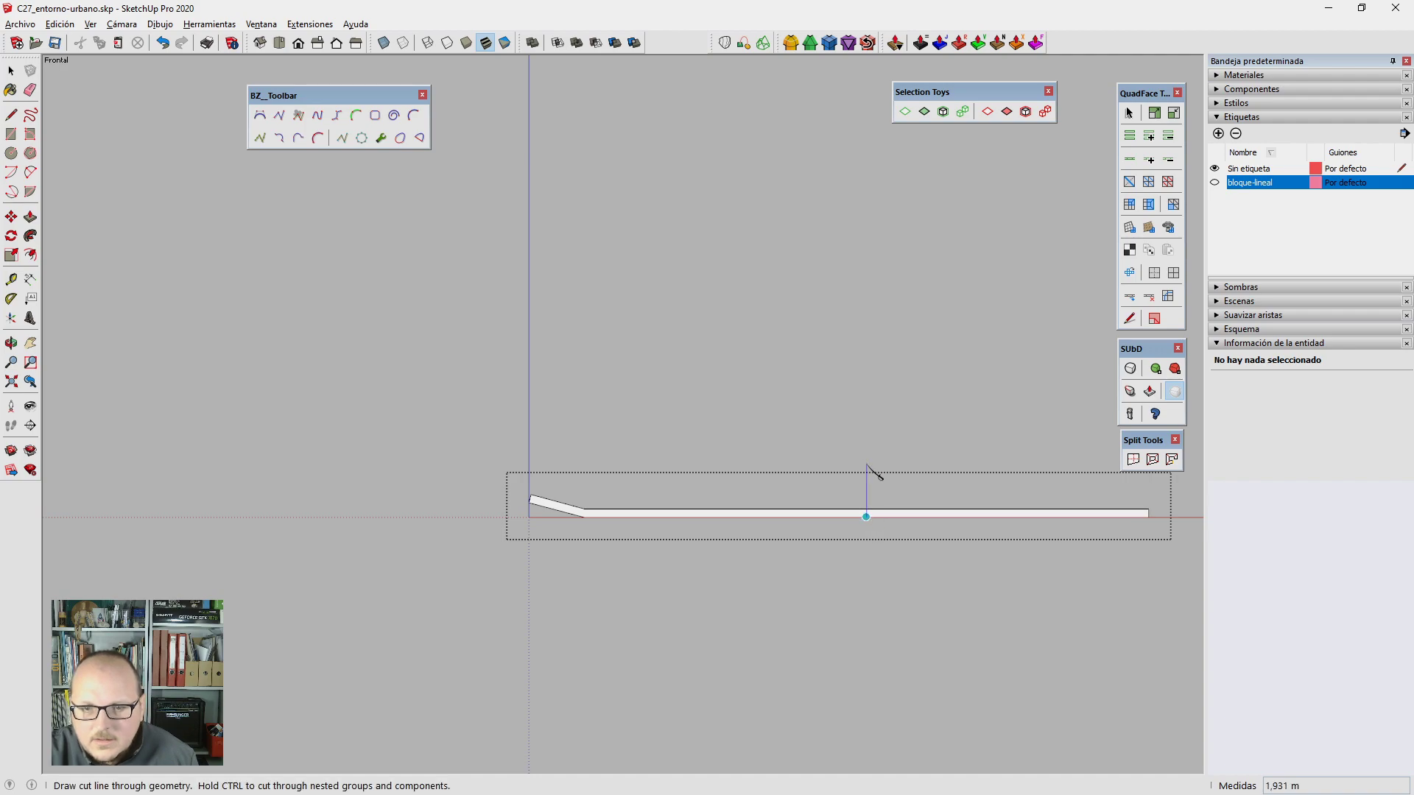
Step: Commit the beam cut and make a 180° rotated copy of the component's geometry
{"action": "left_click", "coordinate": [867, 467]}
{"action": "middle_click_drag", "start_coordinate": [906, 458], "coordinate": [824, 596]}
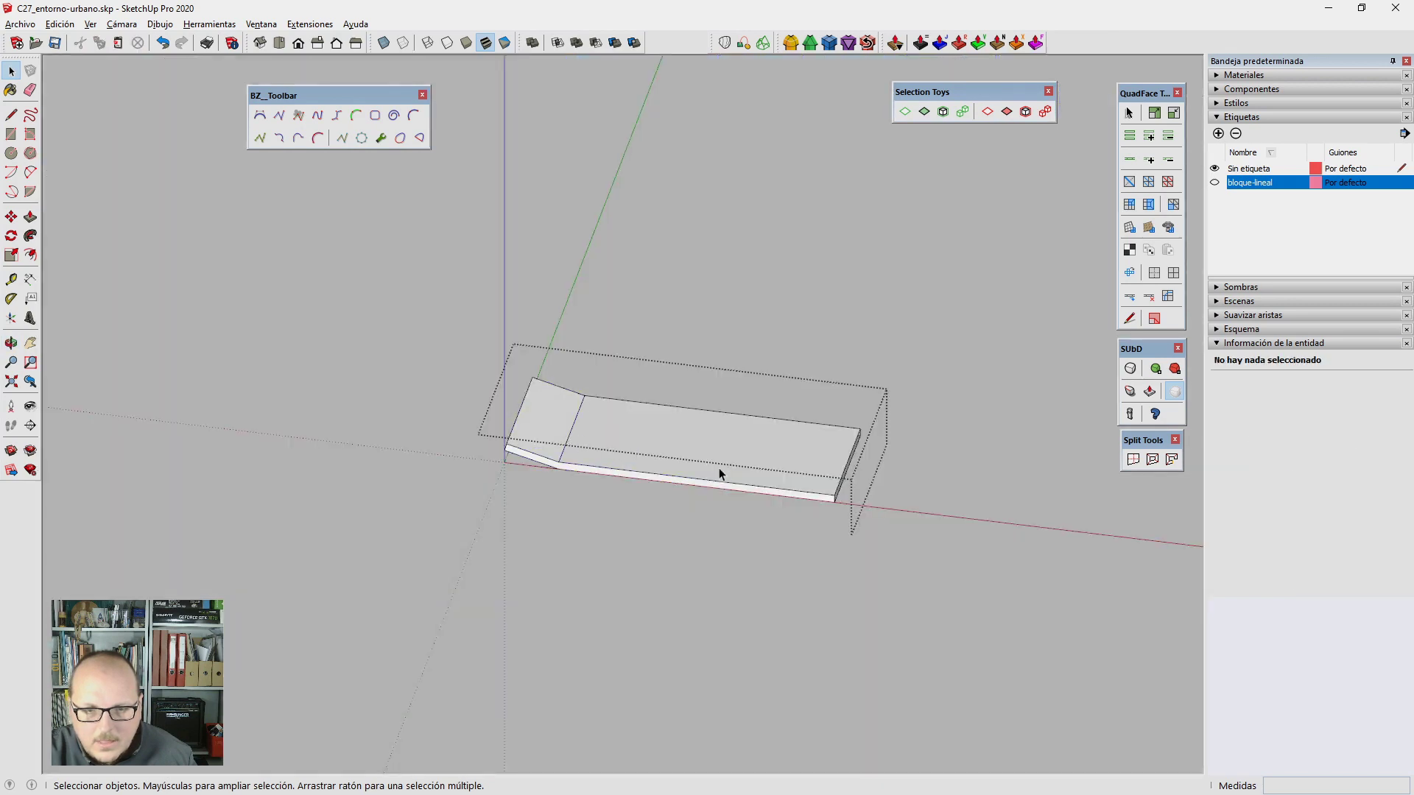
{"action": "triple_click", "coordinate": [858, 471]}
{"action": "key", "text": "q"}
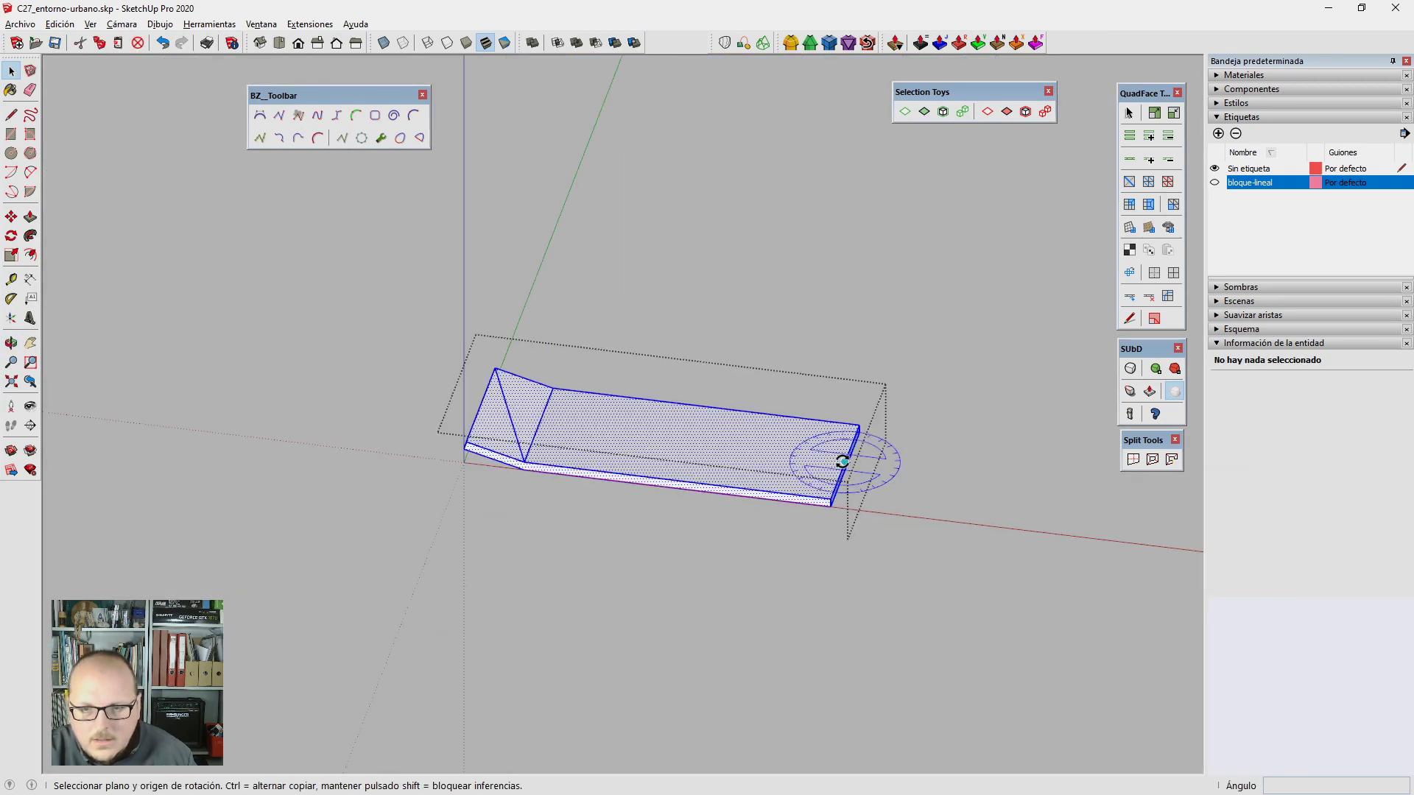
{"action": "left_click", "coordinate": [841, 464]}
{"action": "left_click", "coordinate": [831, 490]}
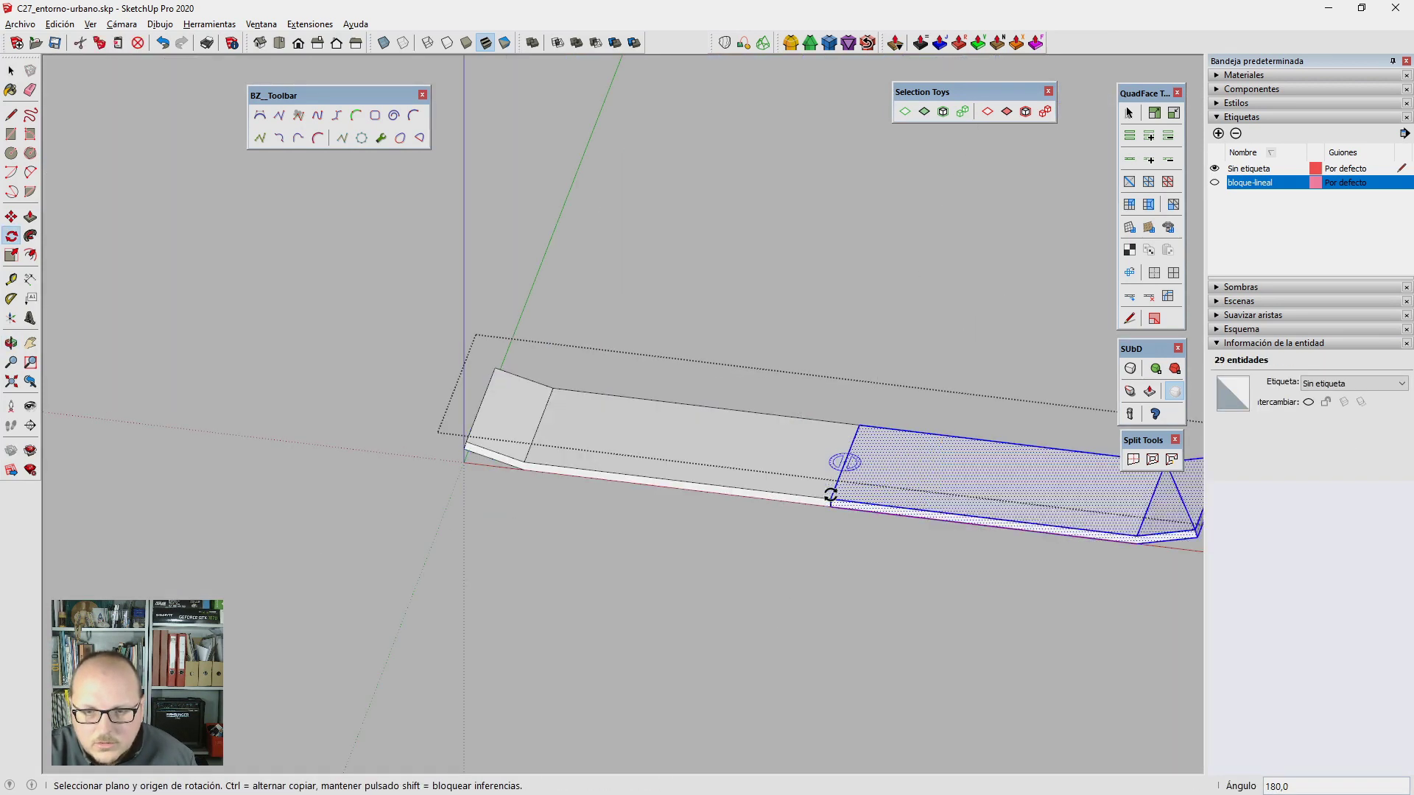
{"action": "key", "text": "space"}
{"action": "left_click", "coordinate": [901, 607]}
Step: Shorten the left piece by moving its end face 2 m toward the tower
{"action": "scroll", "coordinate": [709, 445], "scroll_direction": "down", "scroll_amount": 3}
{"action": "key", "text": "Escape"}
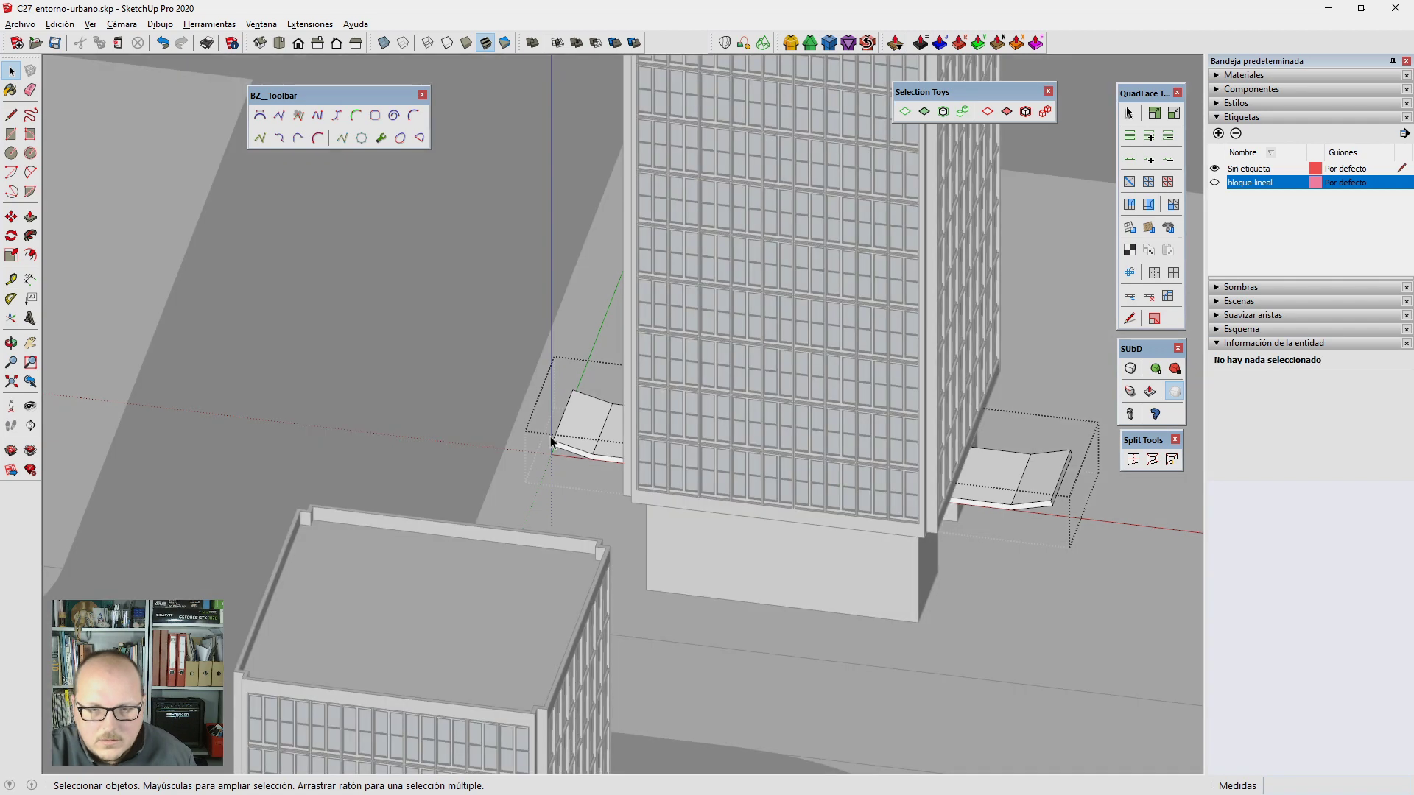
{"action": "mouse_move", "coordinate": [550, 435]}
{"action": "middle_mouse_down"}
{"action": "mouse_move", "coordinate": [699, 508]}
{"action": "mouse_move", "coordinate": [368, 302]}
{"action": "middle_mouse_up"}
{"action": "left_click_drag", "start_coordinate": [368, 302], "coordinate": [462, 486]}
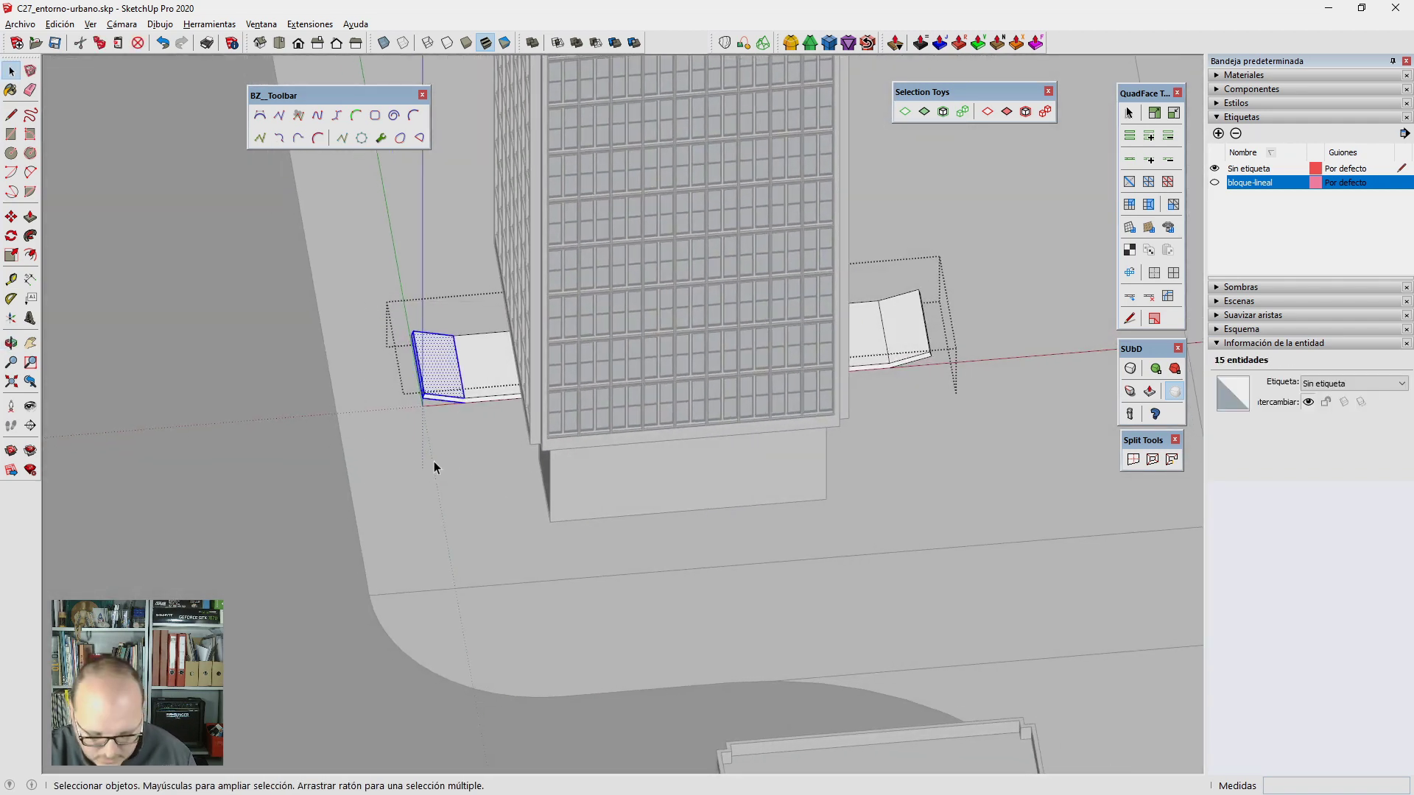
{"action": "key", "text": "m"}
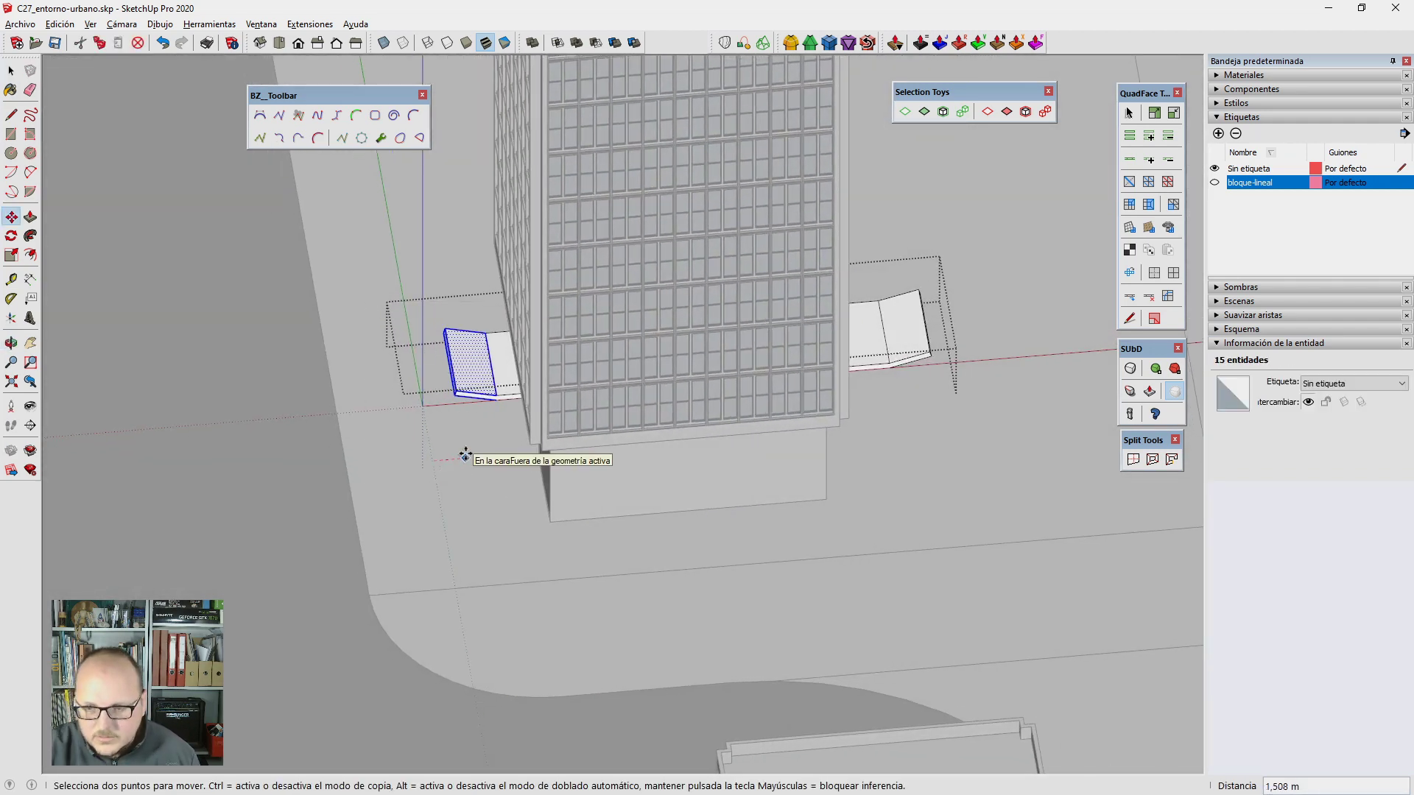
{"action": "type", "text": "2m"}
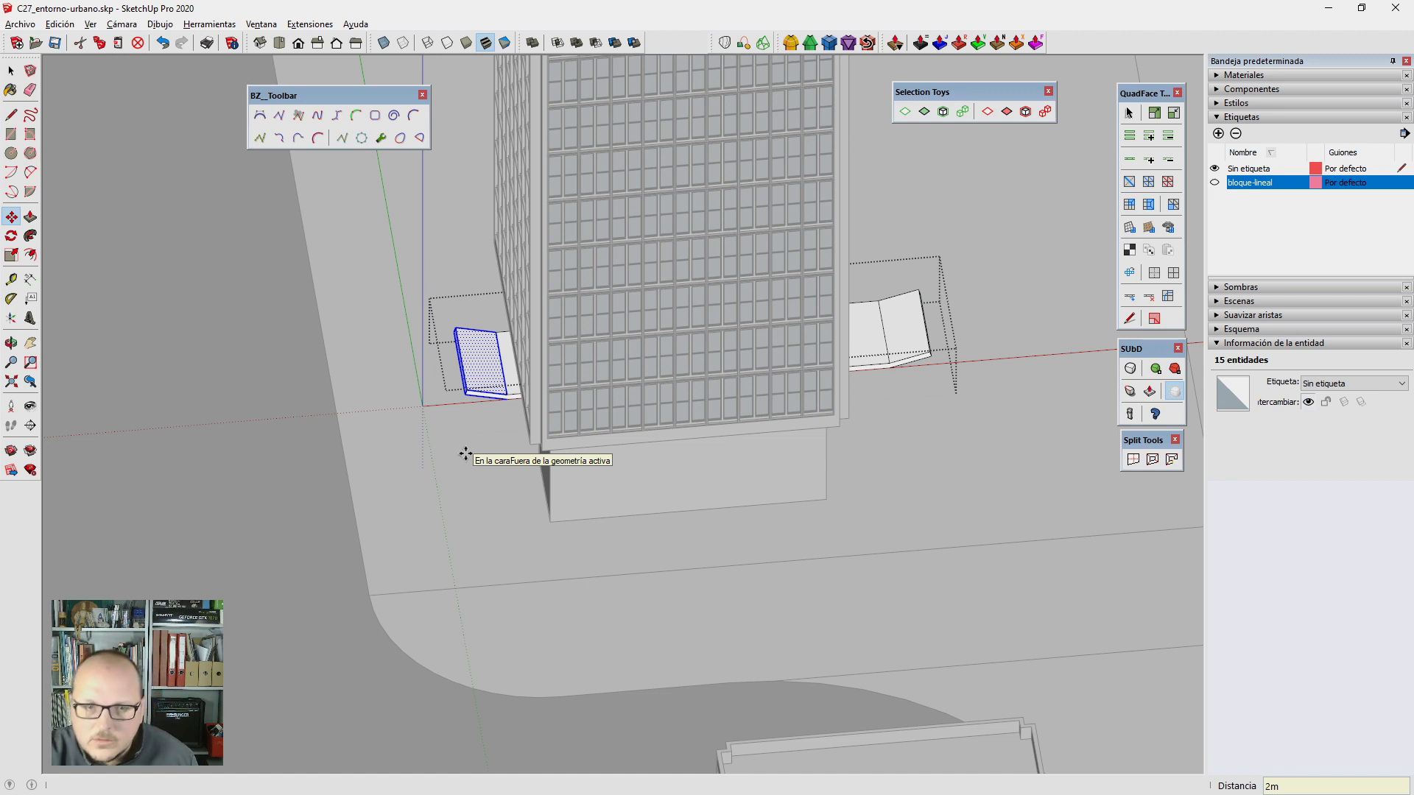
{"action": "key", "text": "Return"}
{"action": "middle_click_drag", "start_coordinate": [466, 454], "coordinate": [474, 448]}
{"action": "key", "text": "space"}
Step: Shorten the right piece by moving its end face toward the tower
{"action": "left_click", "coordinate": [944, 357]}
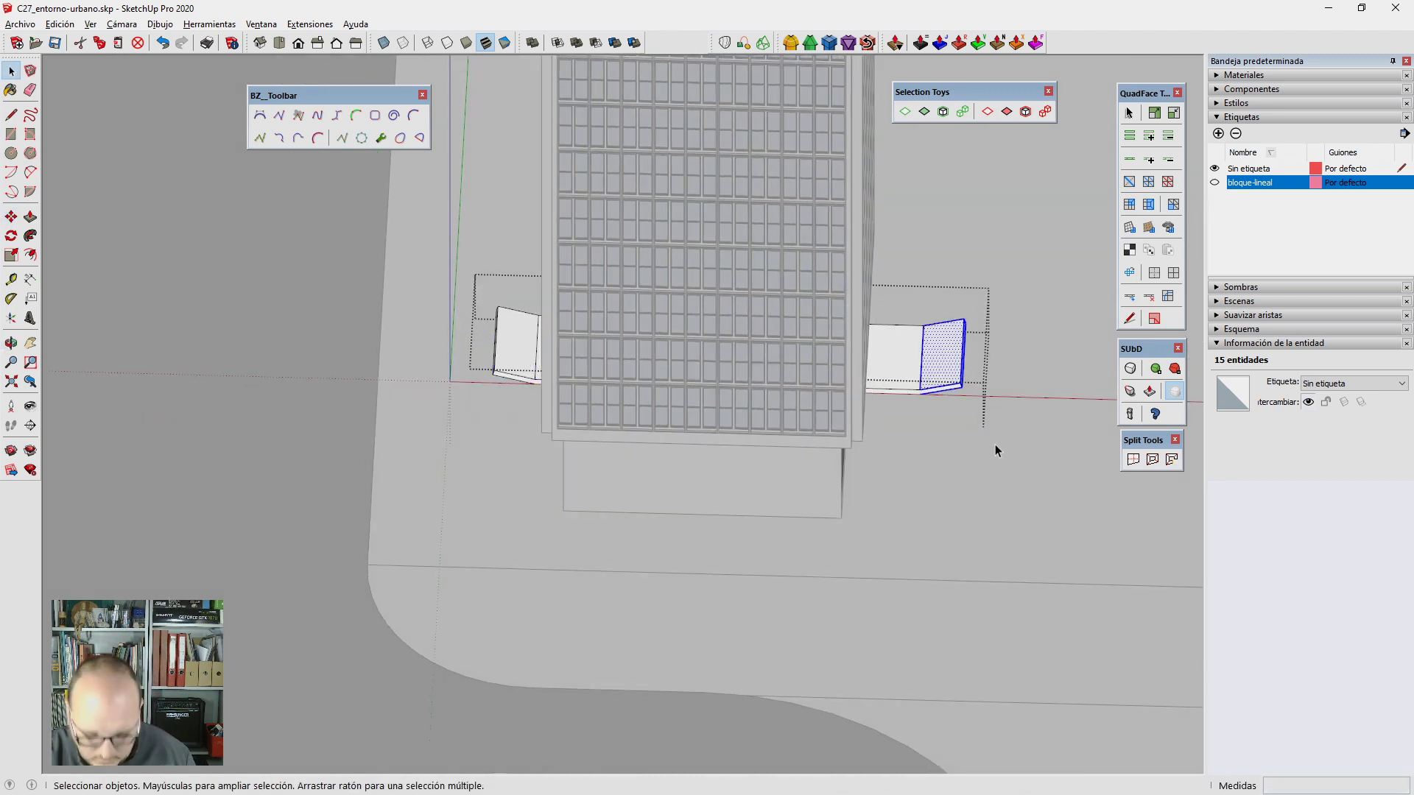
{"action": "key", "text": "m"}
{"action": "left_click", "coordinate": [936, 476]}
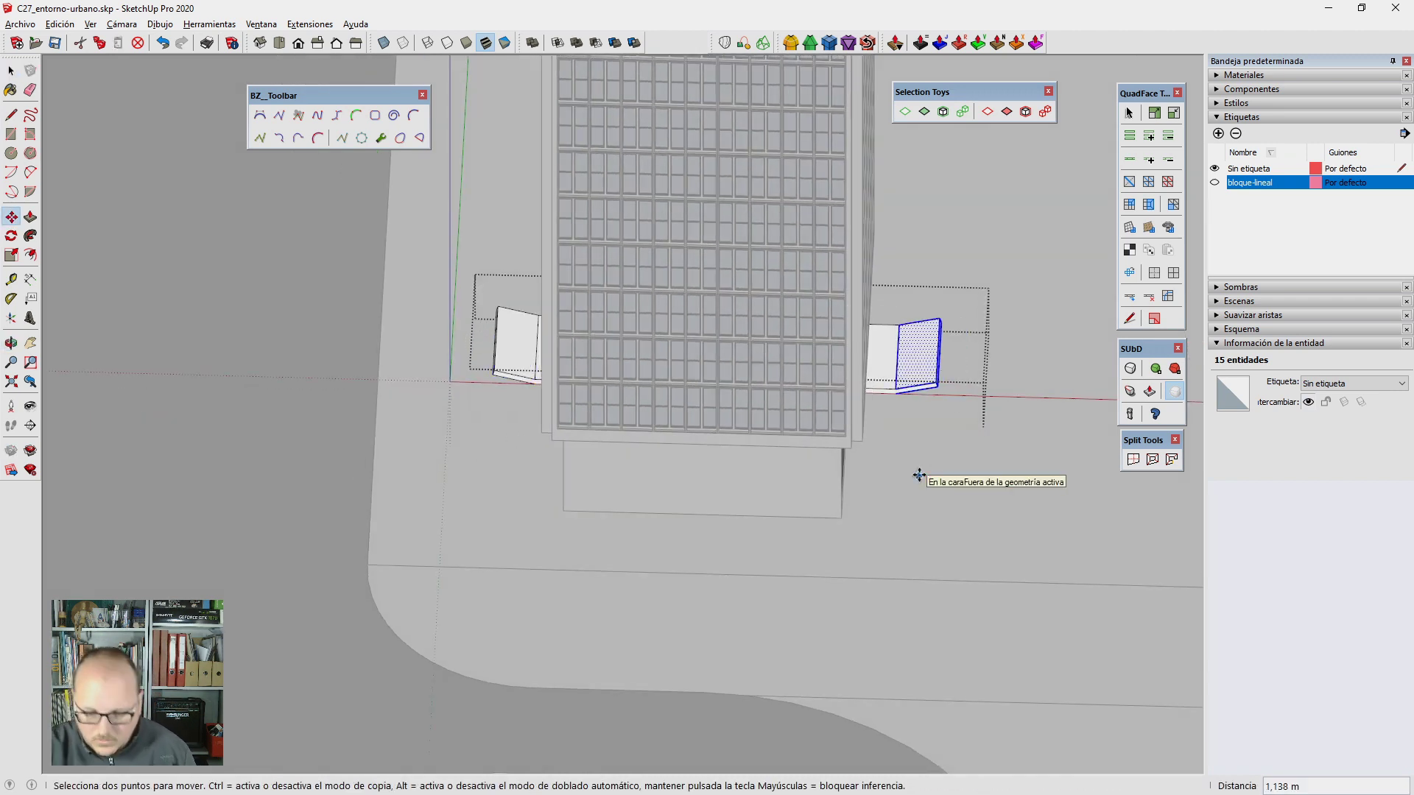
{"action": "key", "text": "Return"}
{"action": "key", "text": "space"}
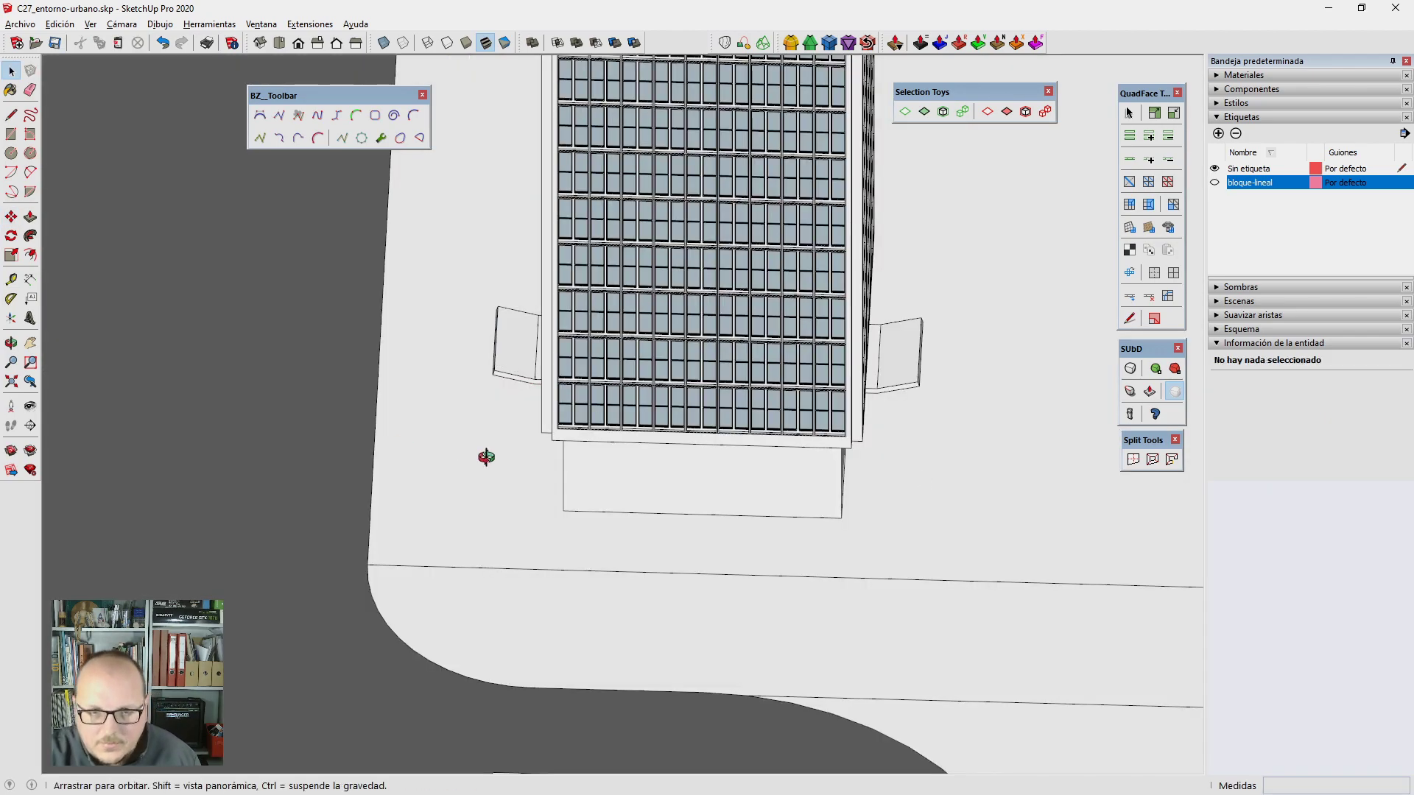
{"action": "middle_click_drag", "start_coordinate": [452, 427], "coordinate": [659, 516]}
{"action": "scroll", "coordinate": [658, 516], "scroll_direction": "down", "scroll_amount": 5}
{"action": "middle_click_drag", "start_coordinate": [931, 498], "coordinate": [768, 451]}
{"action": "scroll", "coordinate": [767, 451], "scroll_direction": "up", "scroll_amount": 3}
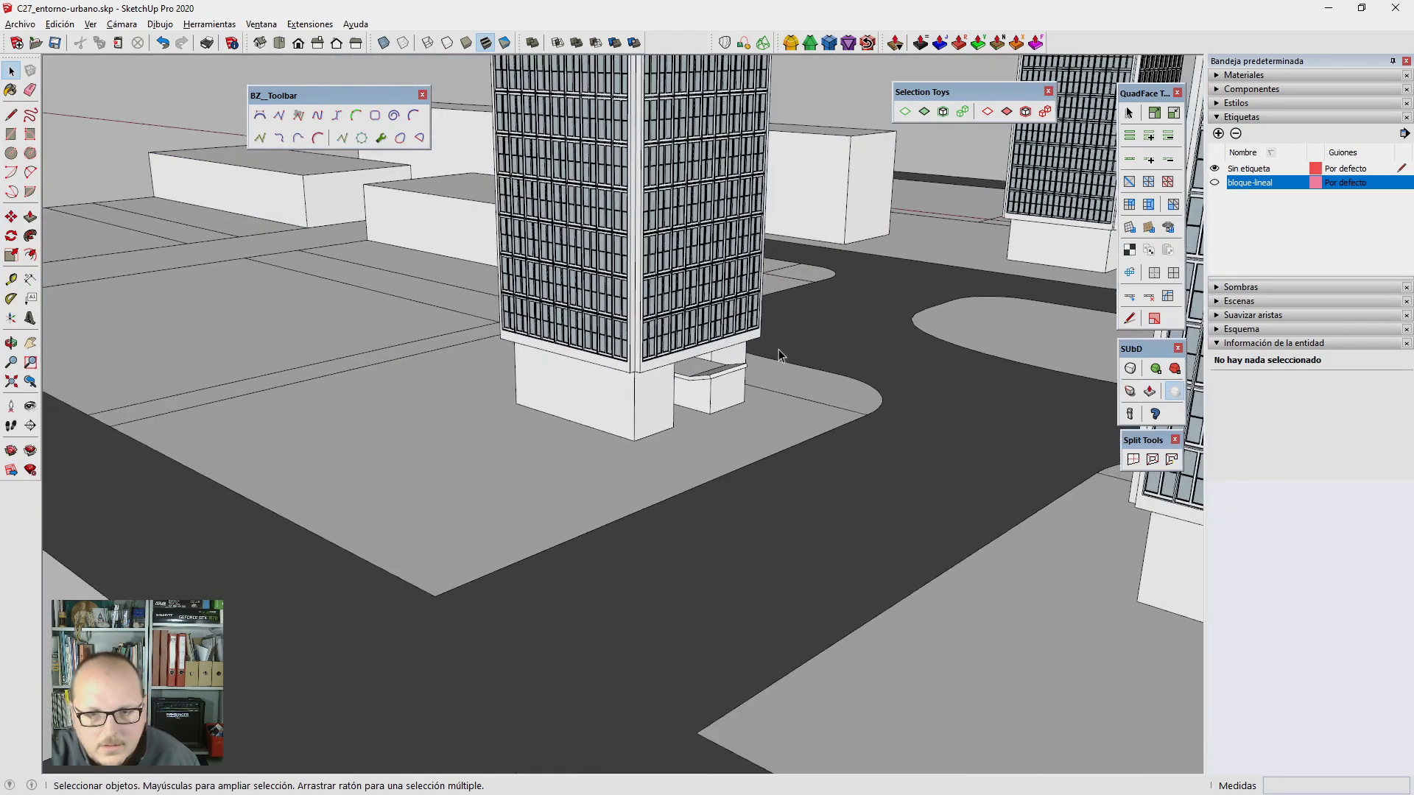
{"action": "scroll", "coordinate": [750, 362], "scroll_direction": "up", "scroll_amount": 3}
{"action": "mouse_move", "coordinate": [749, 362]}
{"action": "middle_mouse_down"}
{"action": "mouse_move", "coordinate": [735, 278]}
{"action": "mouse_move", "coordinate": [729, 382]}
{"action": "middle_mouse_up"}
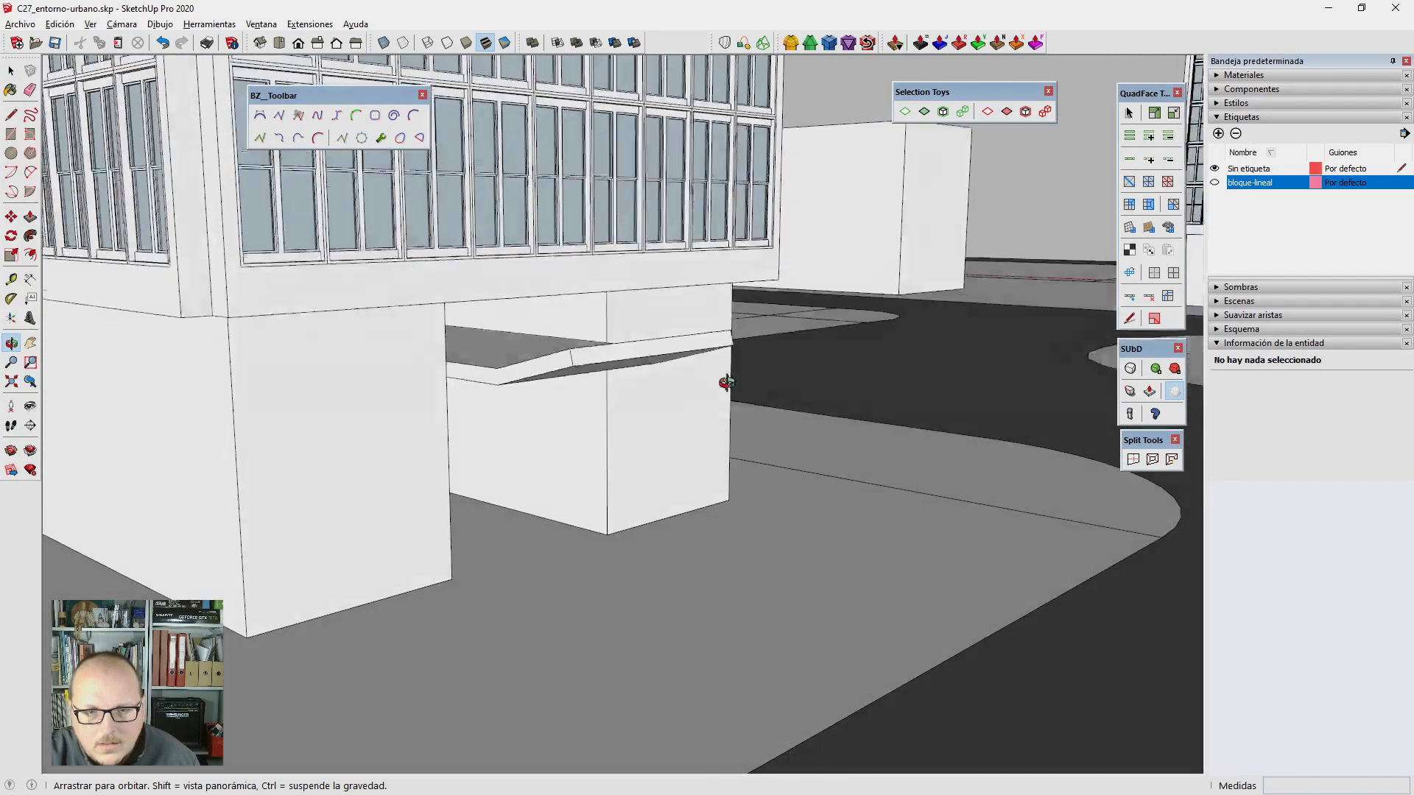
Step: Raise the canopy group 1,2 m
{"action": "left_click", "coordinate": [539, 367]}
{"action": "scroll", "coordinate": [448, 382], "scroll_direction": "up", "scroll_amount": 2}
{"action": "key", "text": "m"}
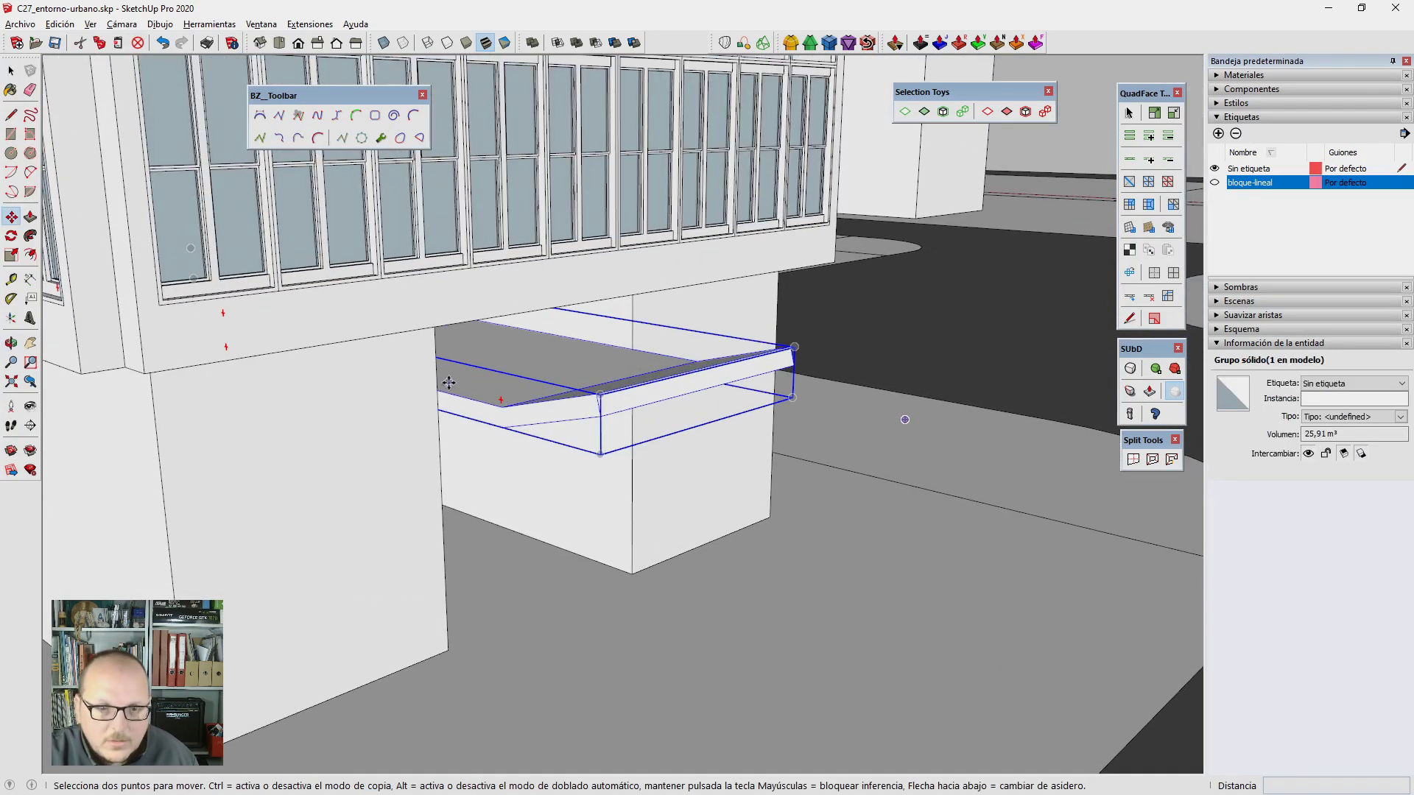
{"action": "left_click", "coordinate": [440, 392]}
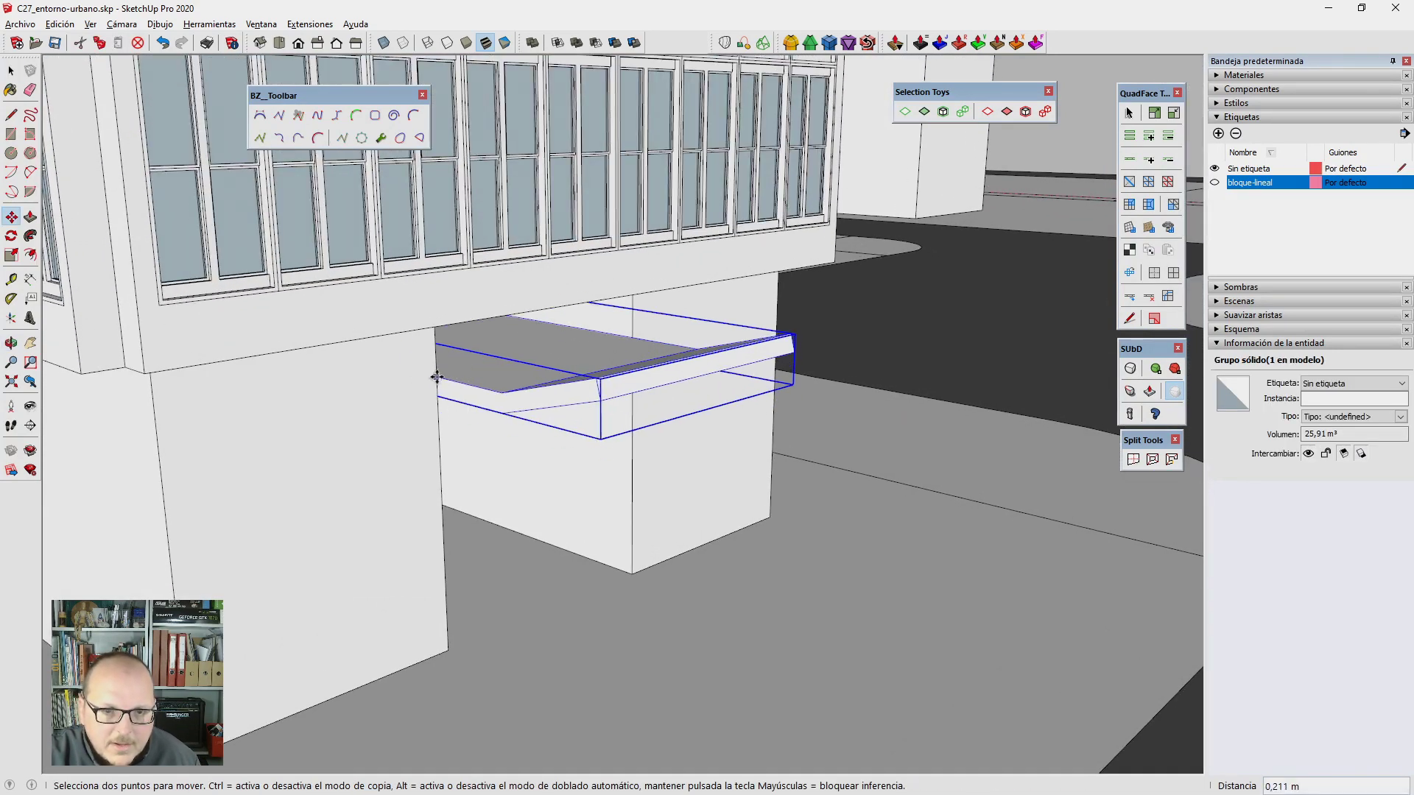
{"action": "left_click", "coordinate": [424, 330]}
{"action": "key", "text": "space"}
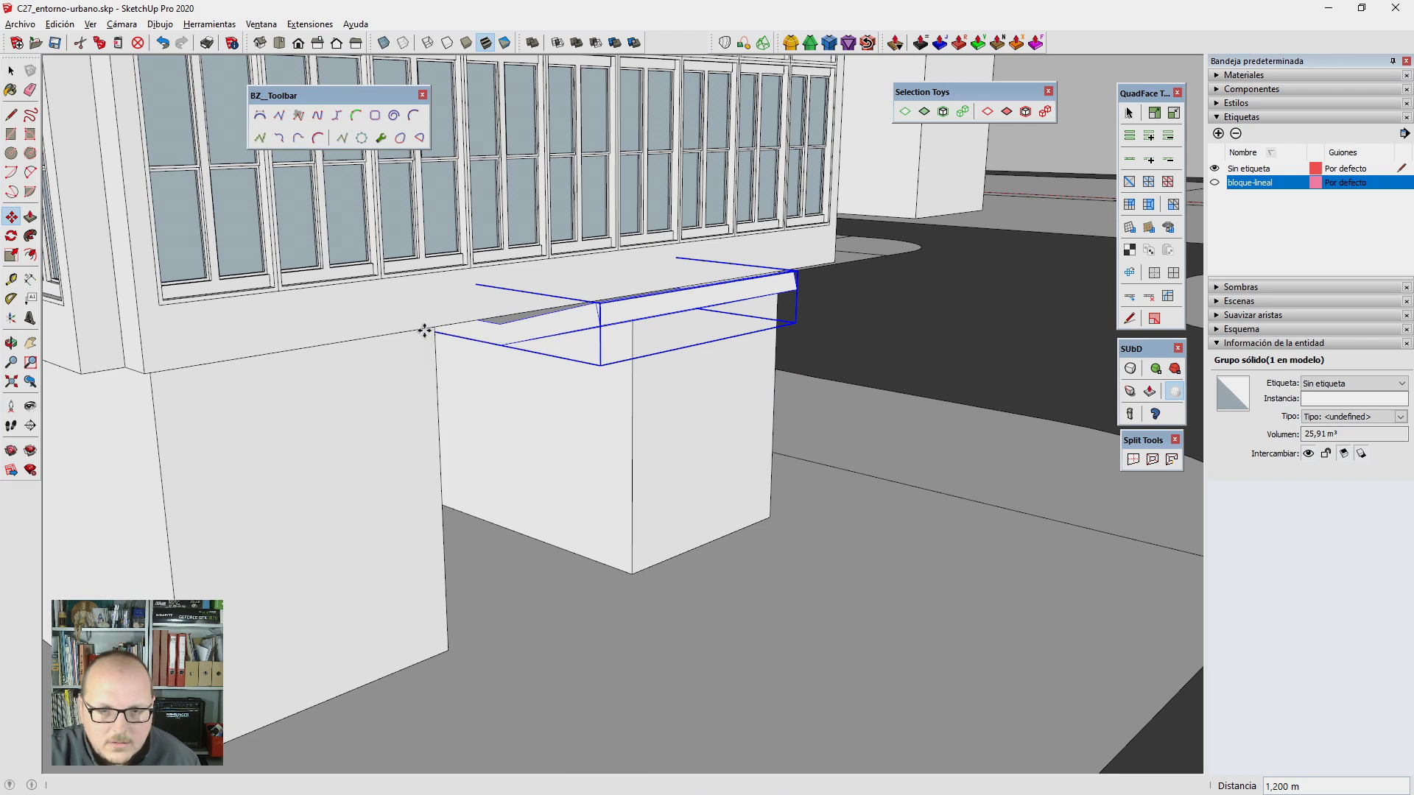
{"action": "mouse_move", "coordinate": [423, 327]}
{"action": "middle_mouse_down"}
{"action": "mouse_move", "coordinate": [526, 249]}
{"action": "mouse_move", "coordinate": [528, 263]}
{"action": "mouse_move", "coordinate": [484, 235]}
{"action": "middle_mouse_up"}
Step: Inside the canopy, inset the bottom face 20 cm and pull the inset down 1 m
{"action": "double_click", "coordinate": [484, 236]}
{"action": "key", "text": "f"}
{"action": "left_click", "coordinate": [452, 221]}
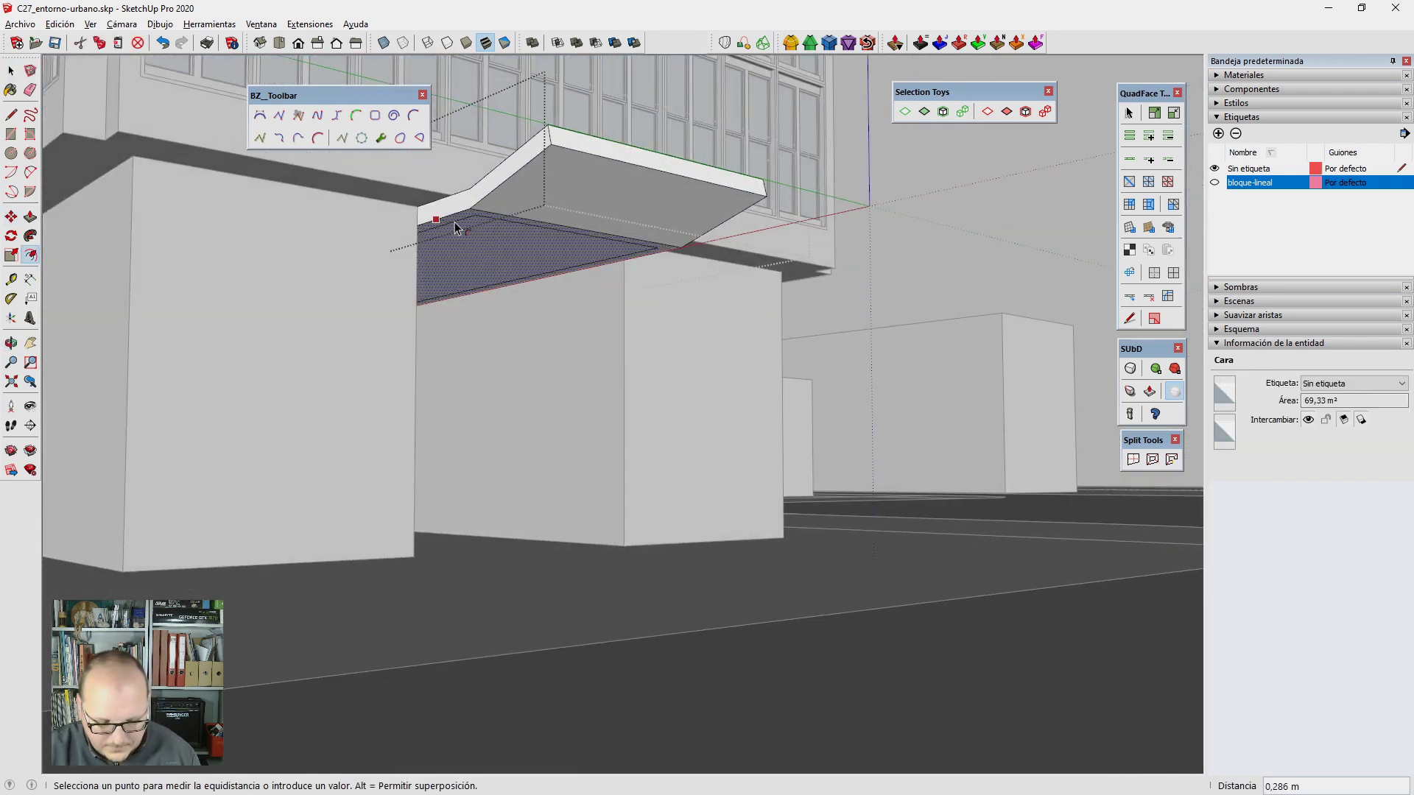
{"action": "type", "text": "cm"}
{"action": "key", "text": "Return"}
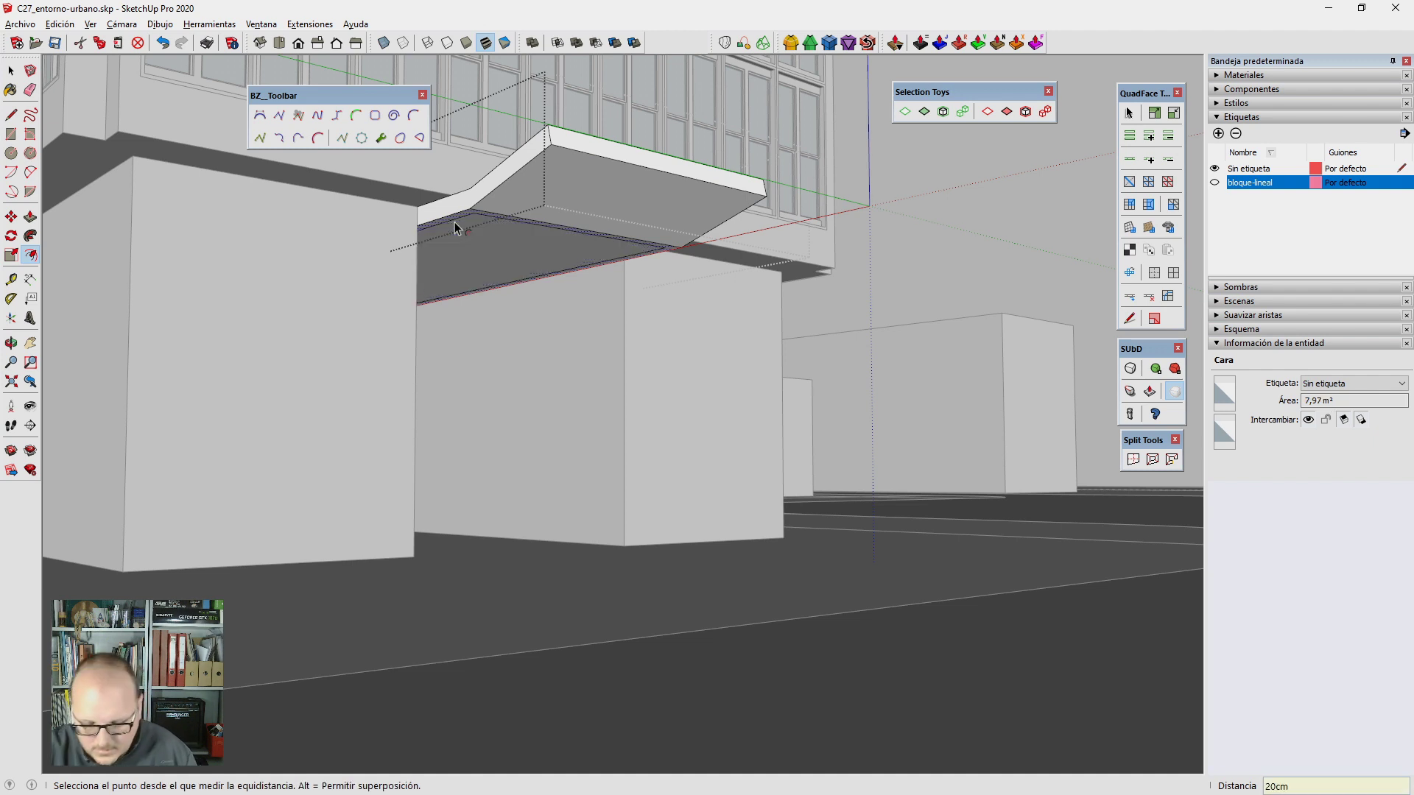
{"action": "key", "text": "p"}
{"action": "left_click", "coordinate": [487, 240]}
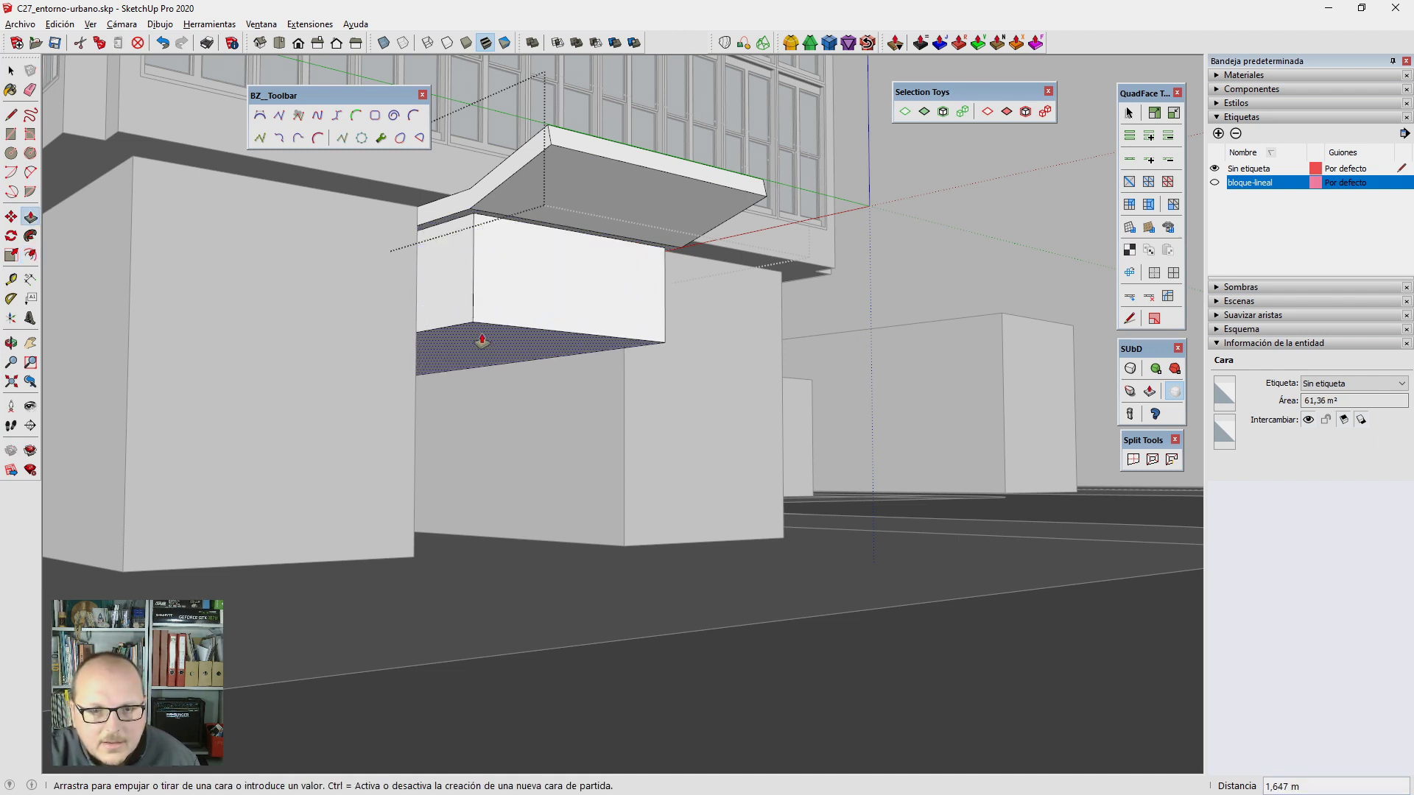
{"action": "type", "text": "1"}
{"action": "key", "text": "Return"}
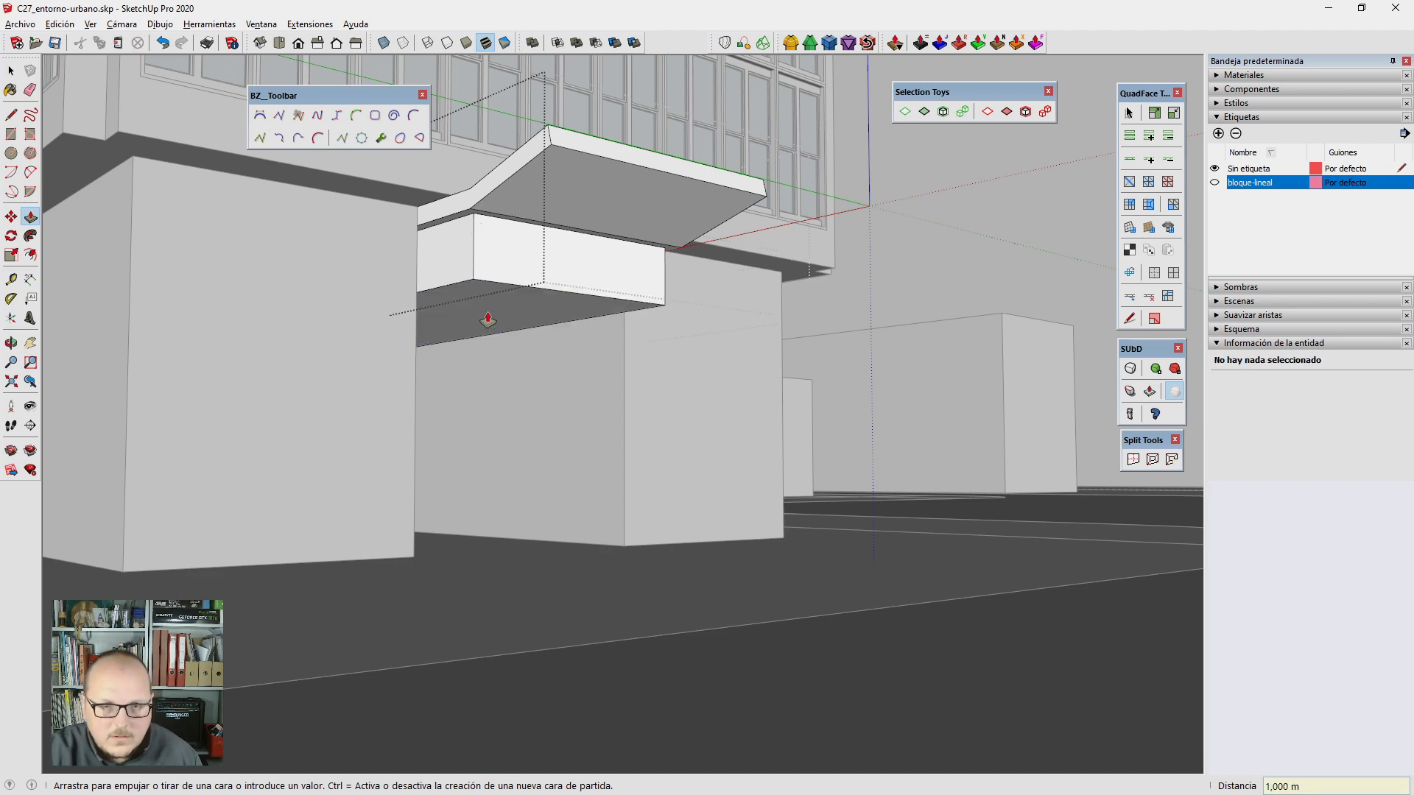
Step: Extrude a side face of the hanging box 0,2 m
{"action": "left_click", "coordinate": [447, 257]}
{"action": "mouse_move", "coordinate": [442, 209]}
{"action": "middle_mouse_down"}
{"action": "mouse_move", "coordinate": [555, 307]}
{"action": "mouse_move", "coordinate": [165, 315]}
{"action": "mouse_move", "coordinate": [514, 290]}
{"action": "mouse_move", "coordinate": [384, 262]}
{"action": "middle_mouse_up"}
{"action": "left_click", "coordinate": [462, 258]}
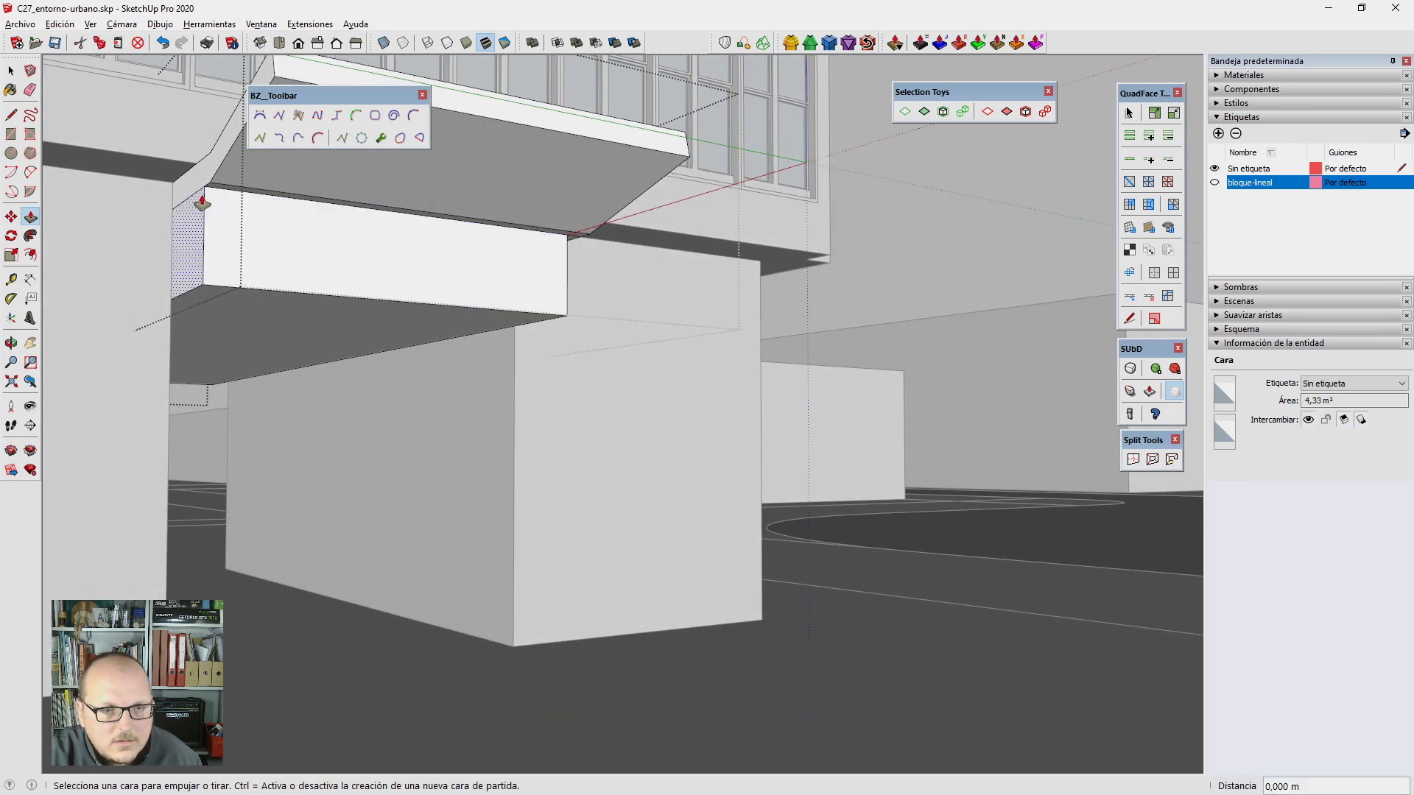
{"action": "middle_click_drag", "start_coordinate": [612, 349], "coordinate": [632, 341]}
{"action": "key", "text": "space"}
Step: Select the ground-floor group and begin a rectangle from its corner
{"action": "left_click", "coordinate": [492, 288]}
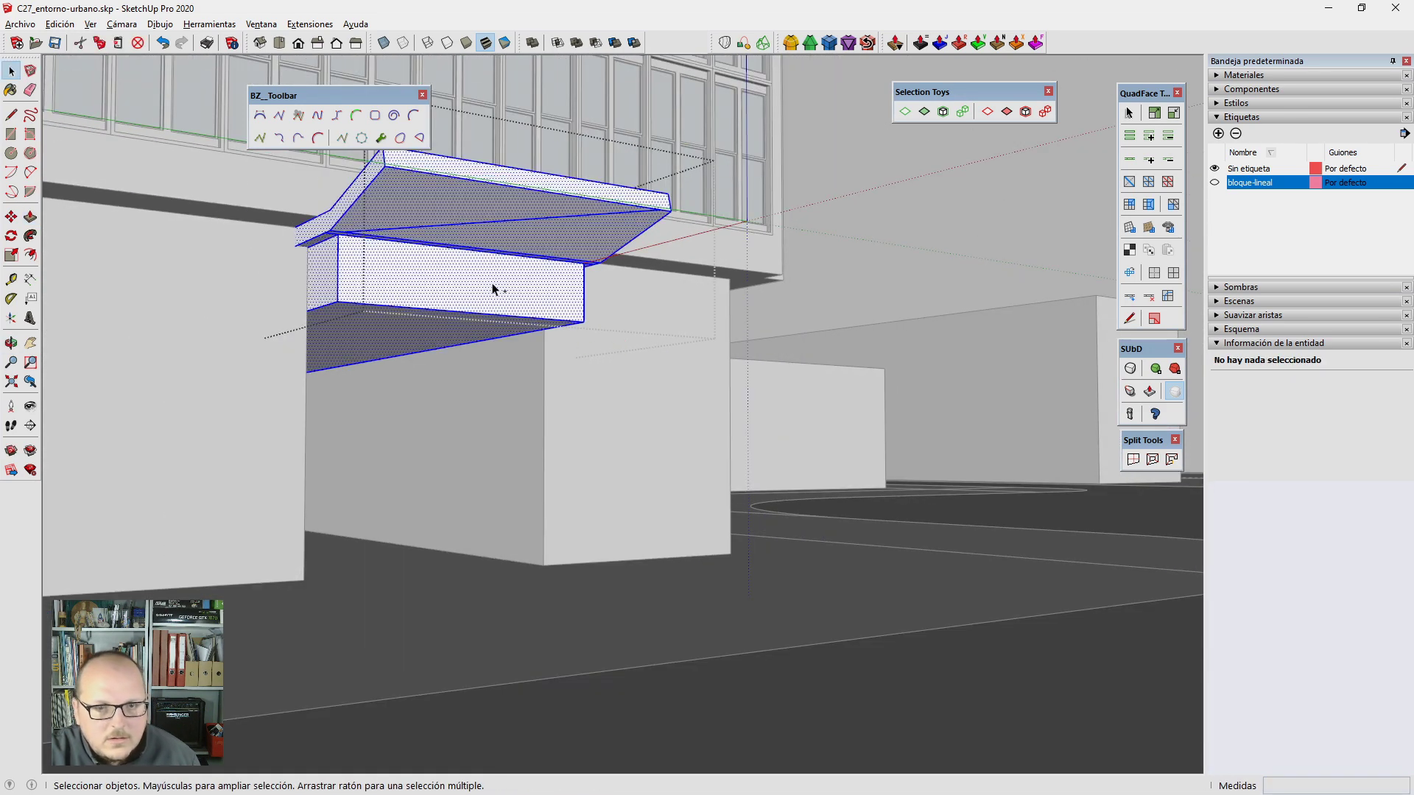
{"action": "key", "text": "r"}
{"action": "left_click", "coordinate": [303, 581]}
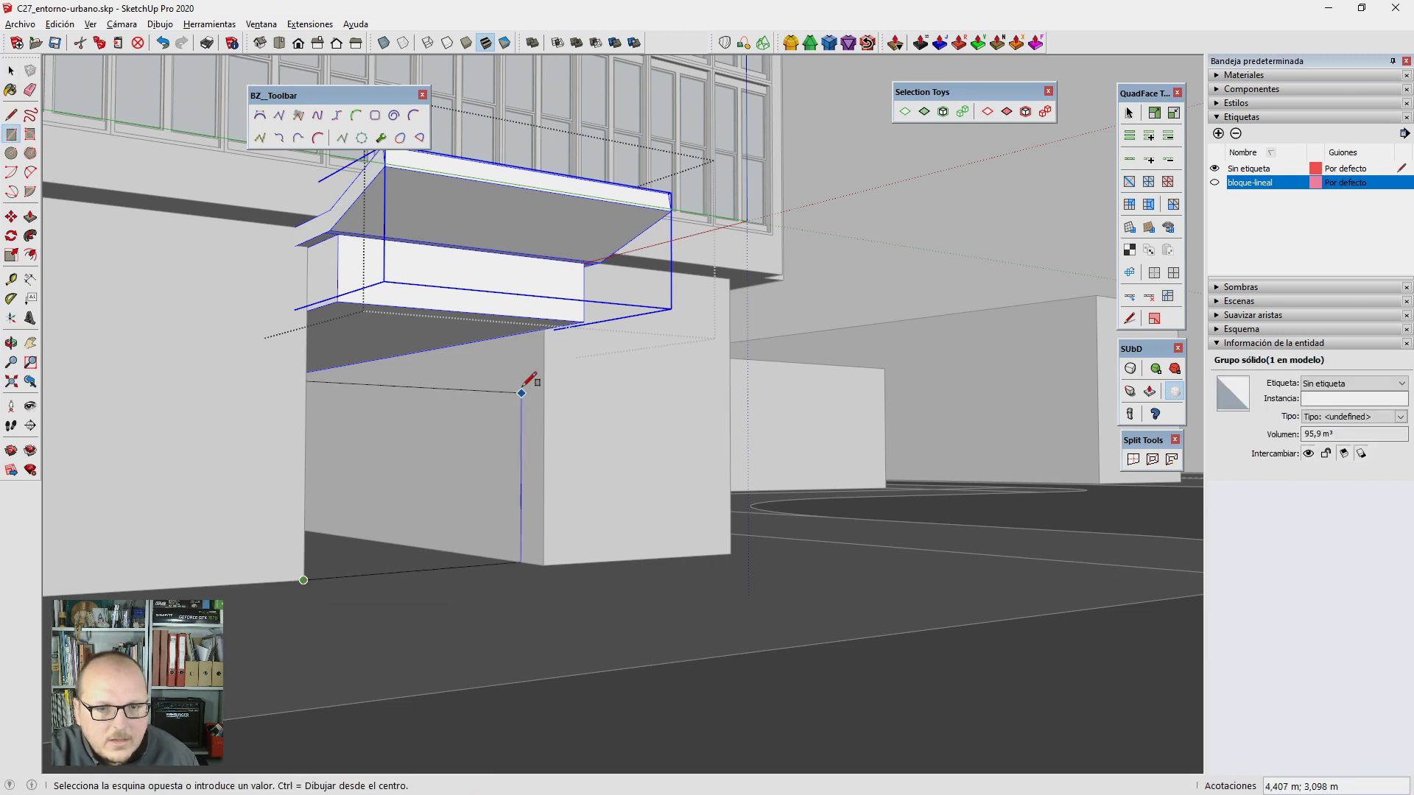
Step: Finish the rectangle on the ground-floor wall and move its face 10 inward
{"action": "left_click", "coordinate": [545, 328]}
{"action": "key", "text": "space"}
{"action": "left_click", "coordinate": [430, 446]}
{"action": "middle_click_drag", "start_coordinate": [430, 446], "coordinate": [459, 499]}
{"action": "key", "text": "s"}
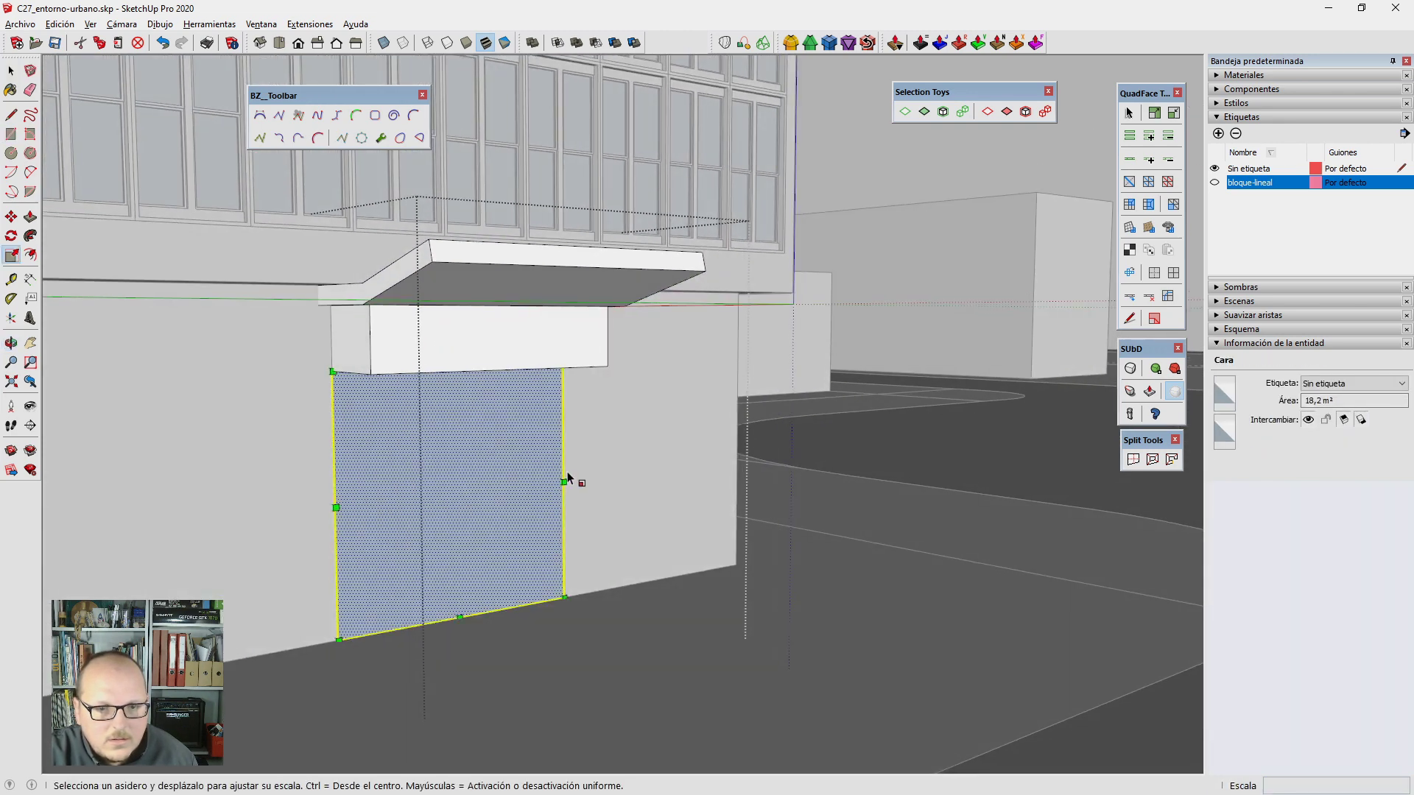
{"action": "key", "text": "space"}
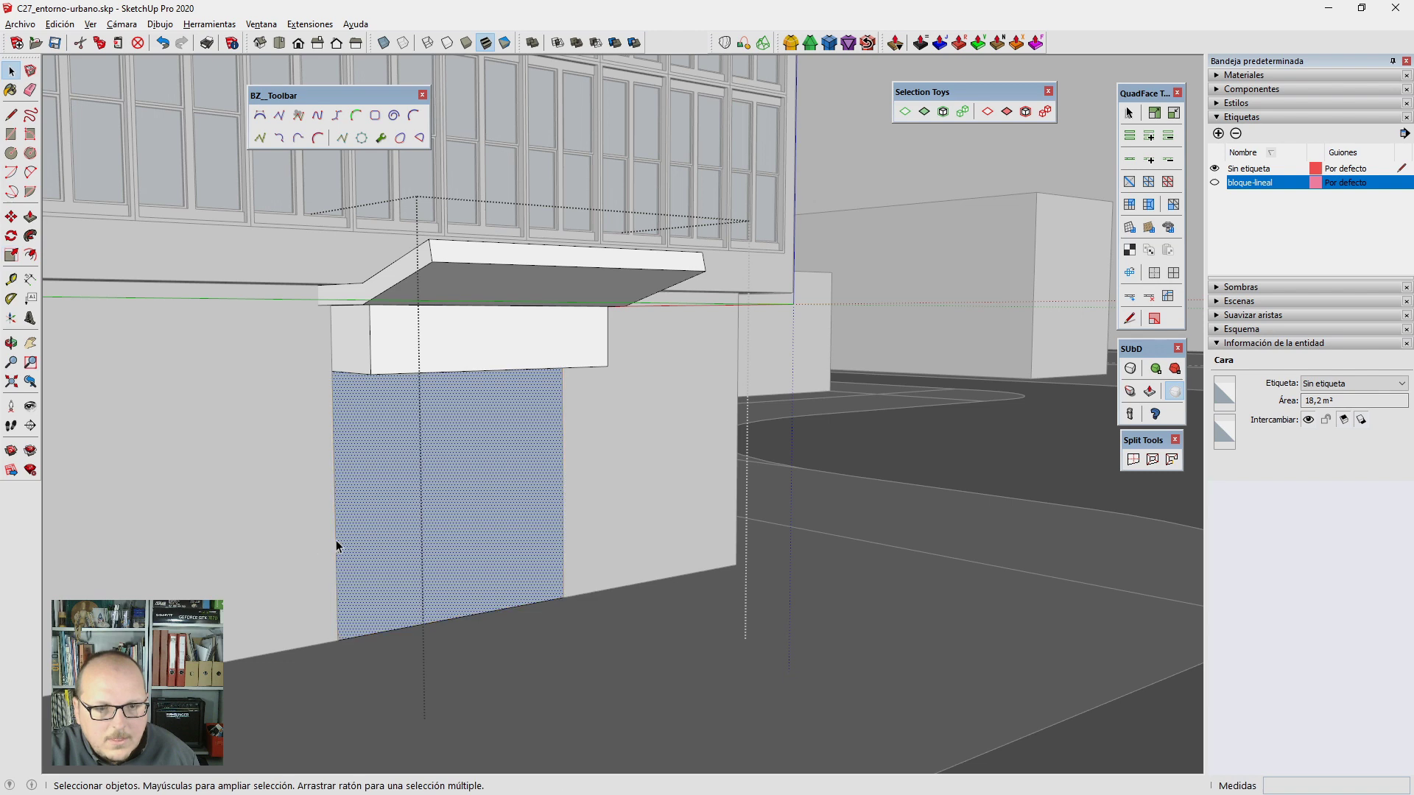
{"action": "middle_click_drag", "start_coordinate": [339, 542], "coordinate": [526, 670]}
{"action": "key", "text": "m"}
{"action": "left_click", "coordinate": [526, 670]}
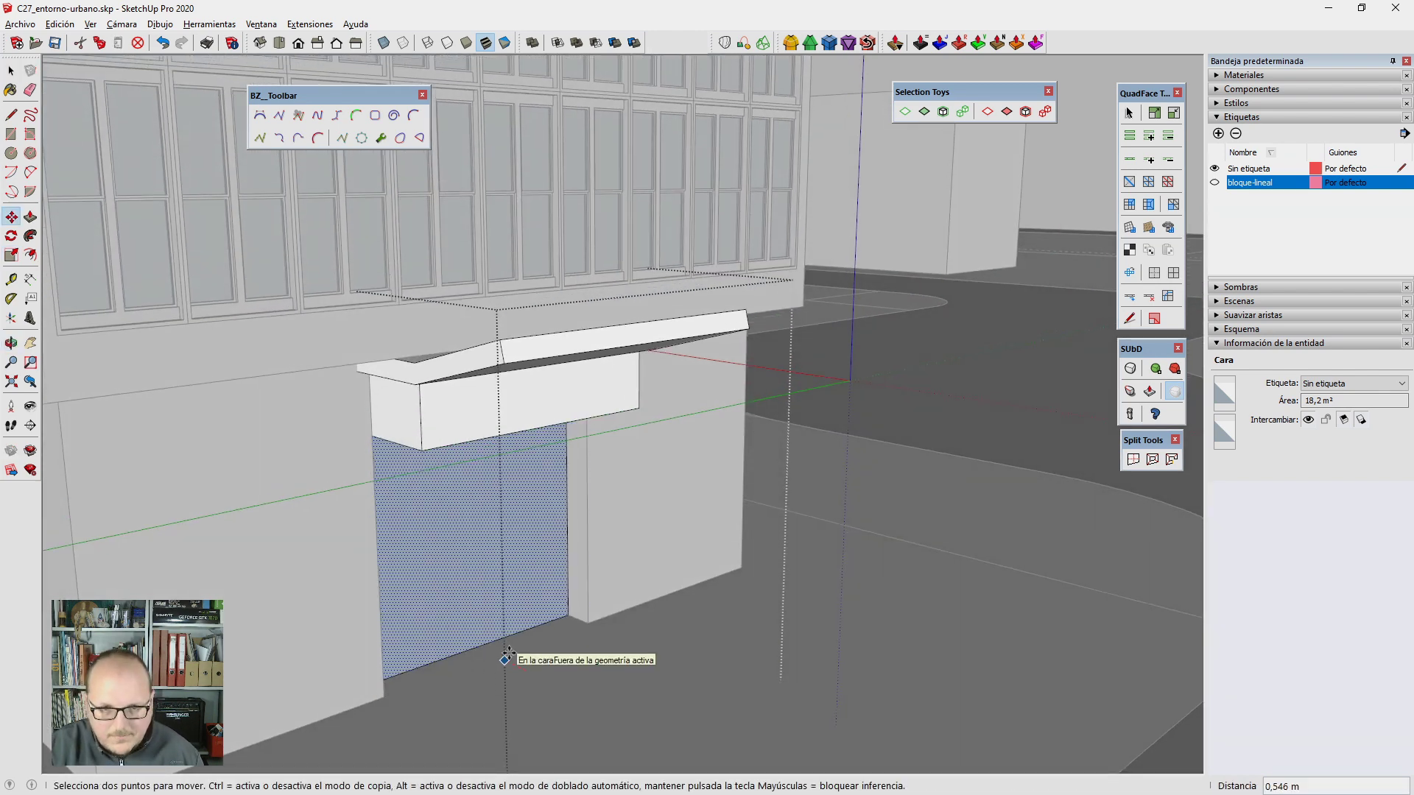
{"action": "key", "text": "Return"}
{"action": "key", "text": "space"}
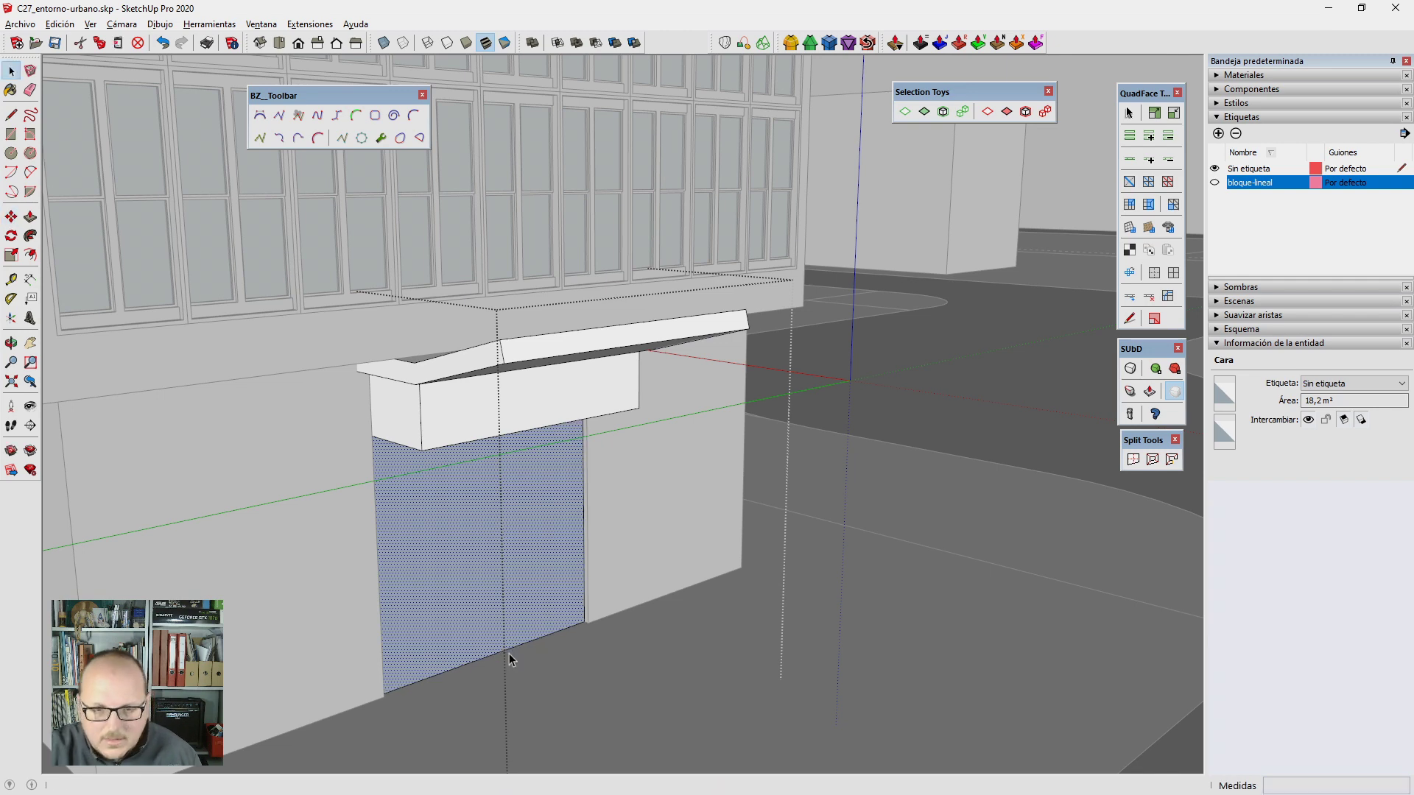
Step: Split the wall into four equal panels by array-copying its vertical edge, then select the group
{"action": "left_click", "coordinate": [583, 611]}
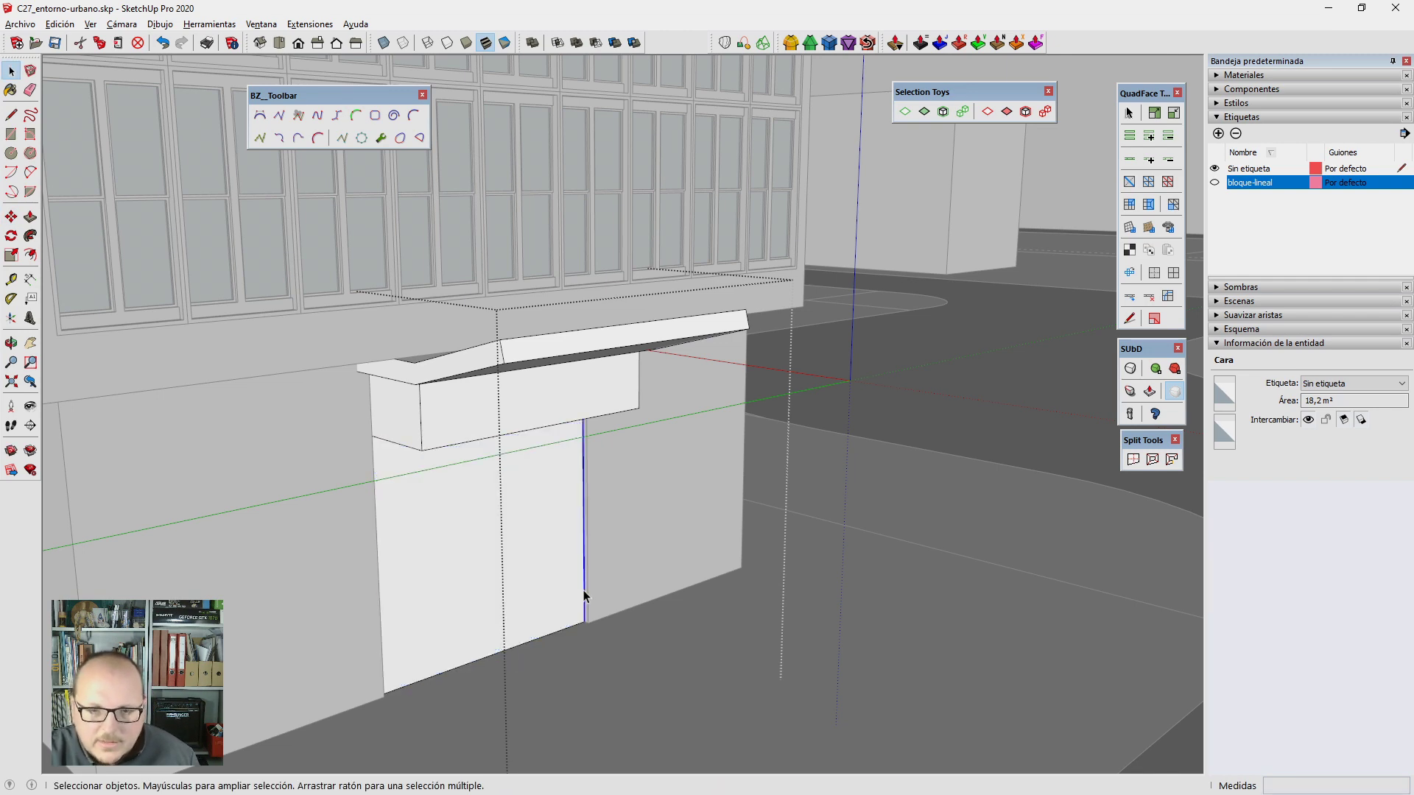
{"action": "scroll", "coordinate": [582, 632], "scroll_direction": "up", "scroll_amount": 2}
{"action": "key", "text": "m"}
{"action": "key", "text": "ctrl"}
{"action": "left_click", "coordinate": [583, 619]}
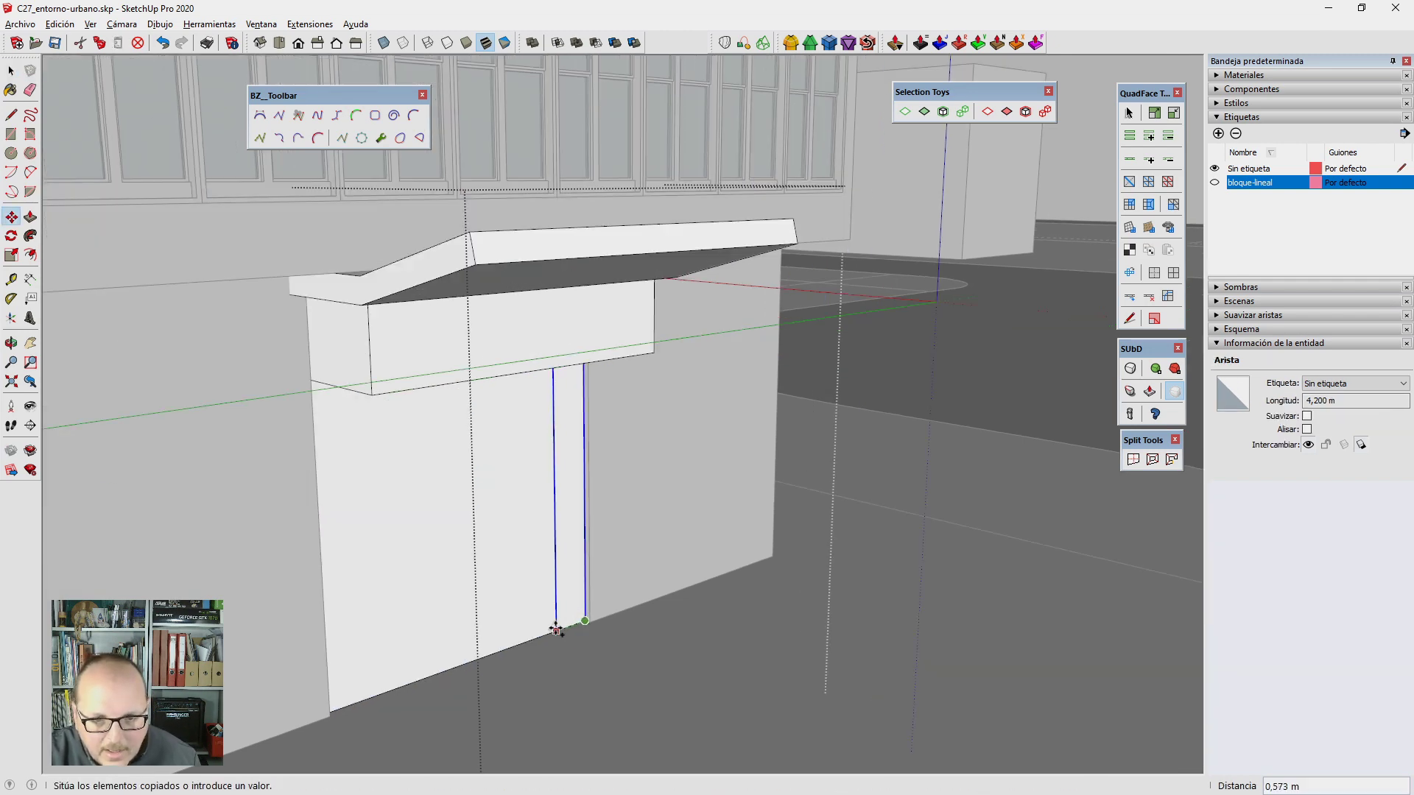
{"action": "left_click", "coordinate": [331, 717]}
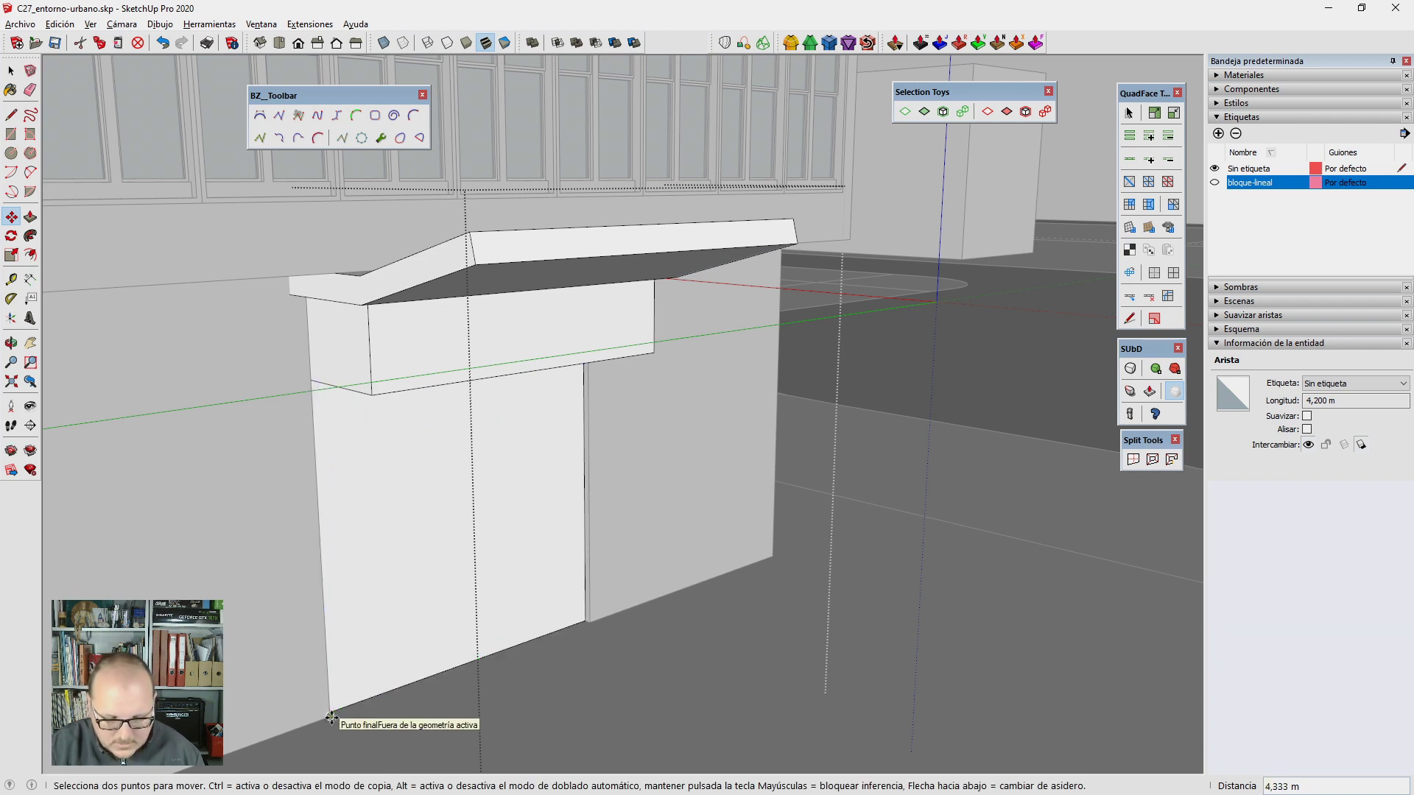
{"action": "key", "text": "Return"}
{"action": "key", "text": "space"}
{"action": "scroll", "coordinate": [524, 453], "scroll_direction": "down", "scroll_amount": 2}
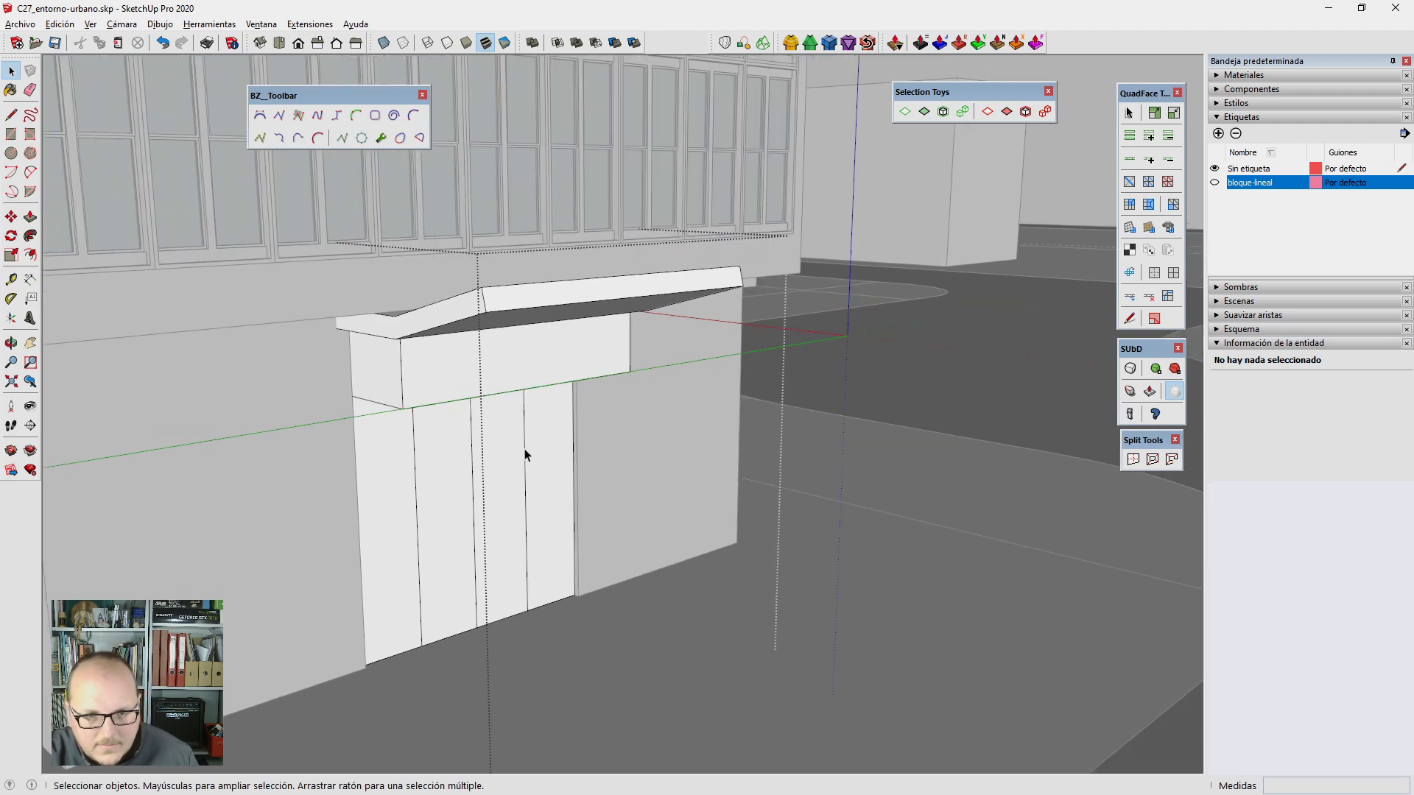
{"action": "triple_click", "coordinate": [524, 453]}
{"action": "scroll", "coordinate": [576, 493], "scroll_direction": "down", "scroll_amount": 5}
Step: Copy the glass panel into a row of four with a 3x array
{"action": "middle_click_drag", "start_coordinate": [341, 502], "coordinate": [565, 556]}
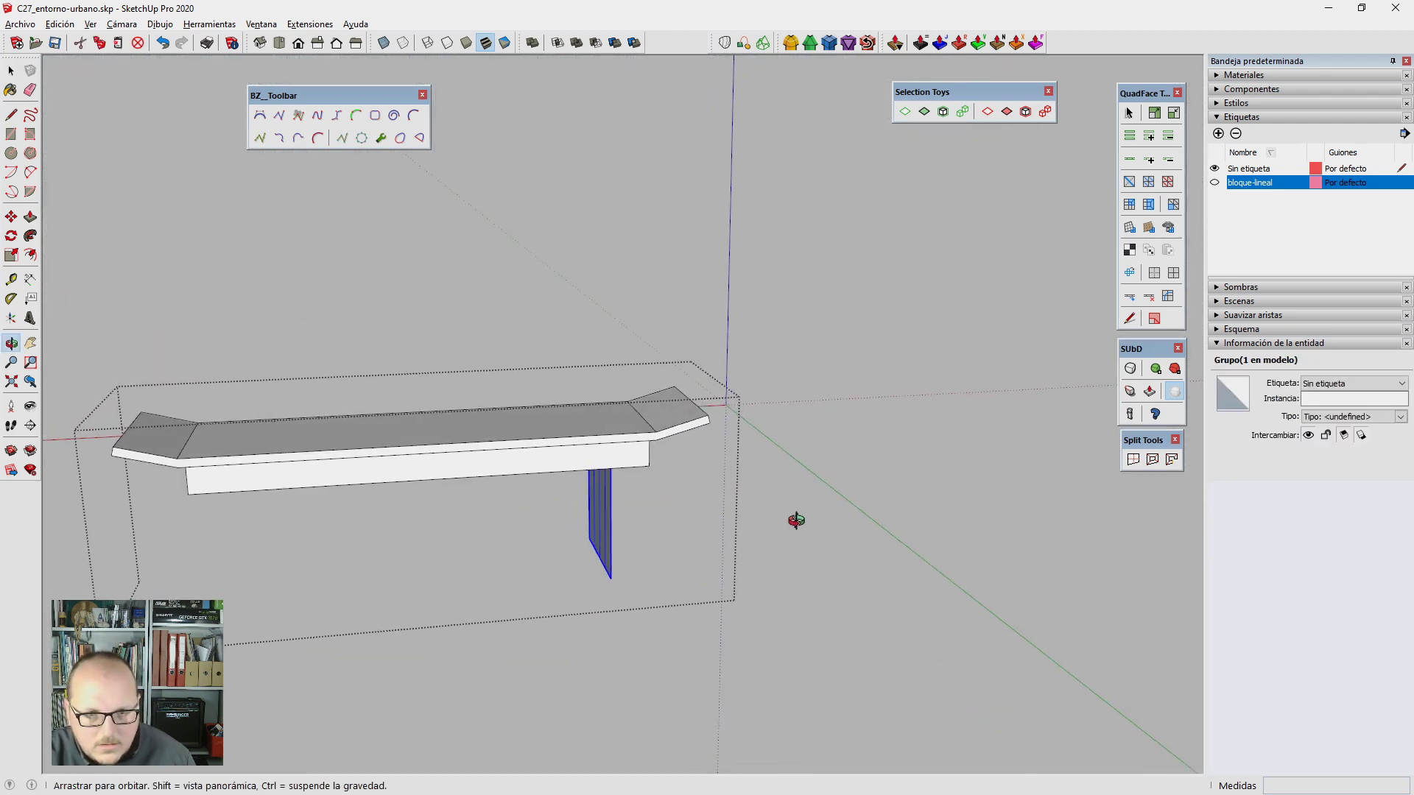
{"action": "scroll", "coordinate": [565, 556], "scroll_direction": "down", "scroll_amount": 5}
{"action": "middle_click_drag", "start_coordinate": [846, 550], "coordinate": [714, 638]}
{"action": "key", "text": "m"}
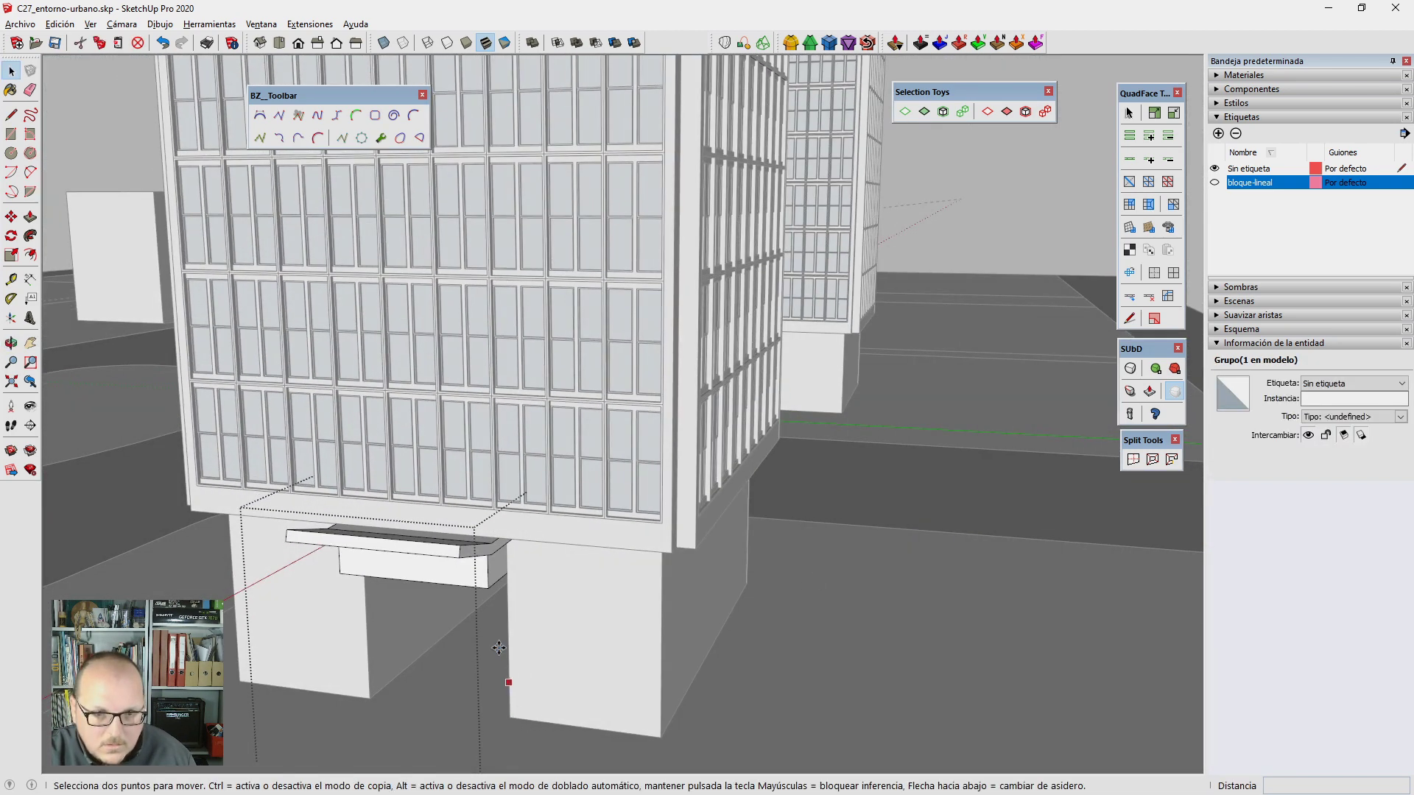
{"action": "key", "text": "ctrl"}
{"action": "left_click", "coordinate": [509, 672]}
{"action": "left_click", "coordinate": [494, 638]}
{"action": "scroll", "coordinate": [441, 626], "scroll_direction": "up", "scroll_amount": 2}
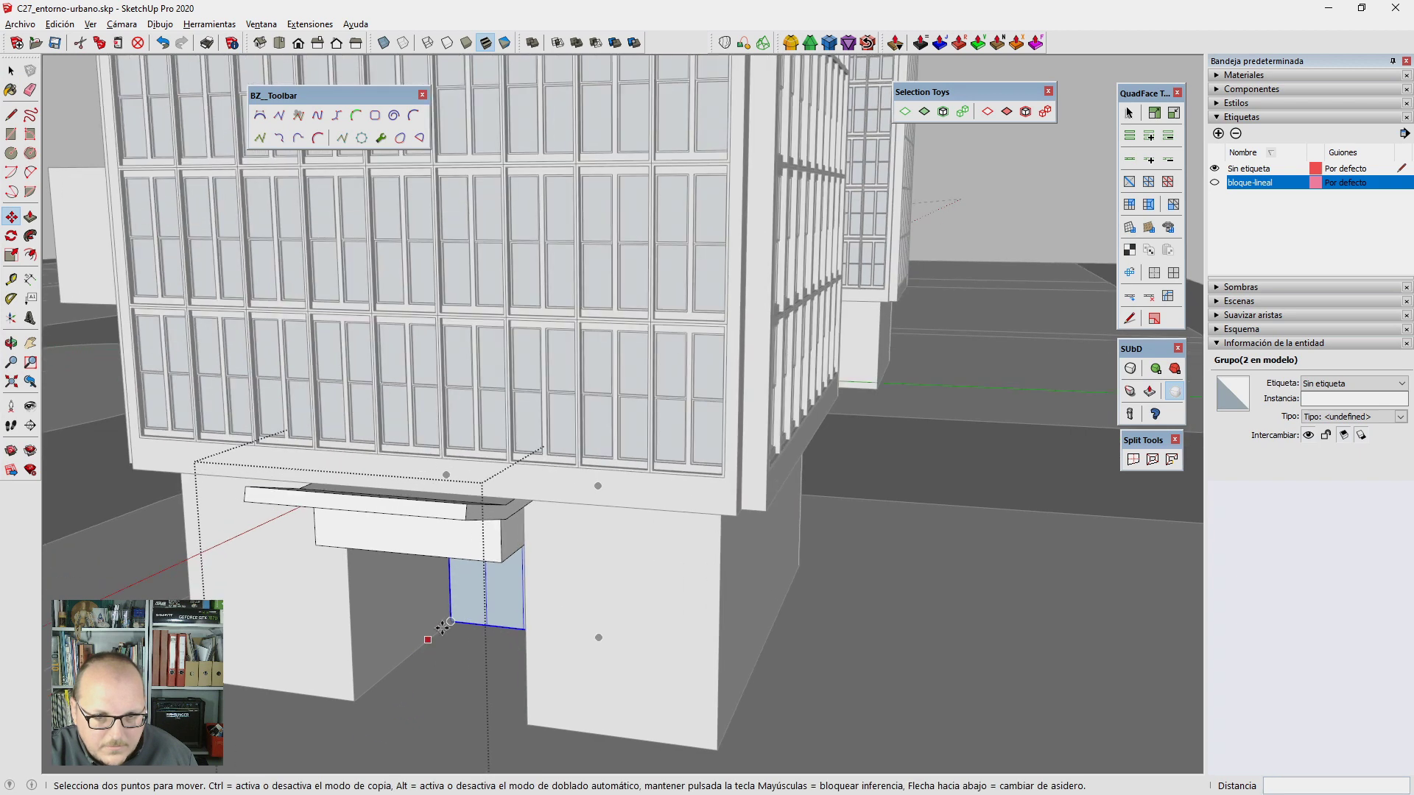
{"action": "type", "text": "3x"}
{"action": "key", "text": "Return"}
Step: Rotate the panel row 180° and push it 20 cm back into the recess
{"action": "key", "text": "q"}
{"action": "middle_click_drag", "start_coordinate": [375, 644], "coordinate": [431, 707]}
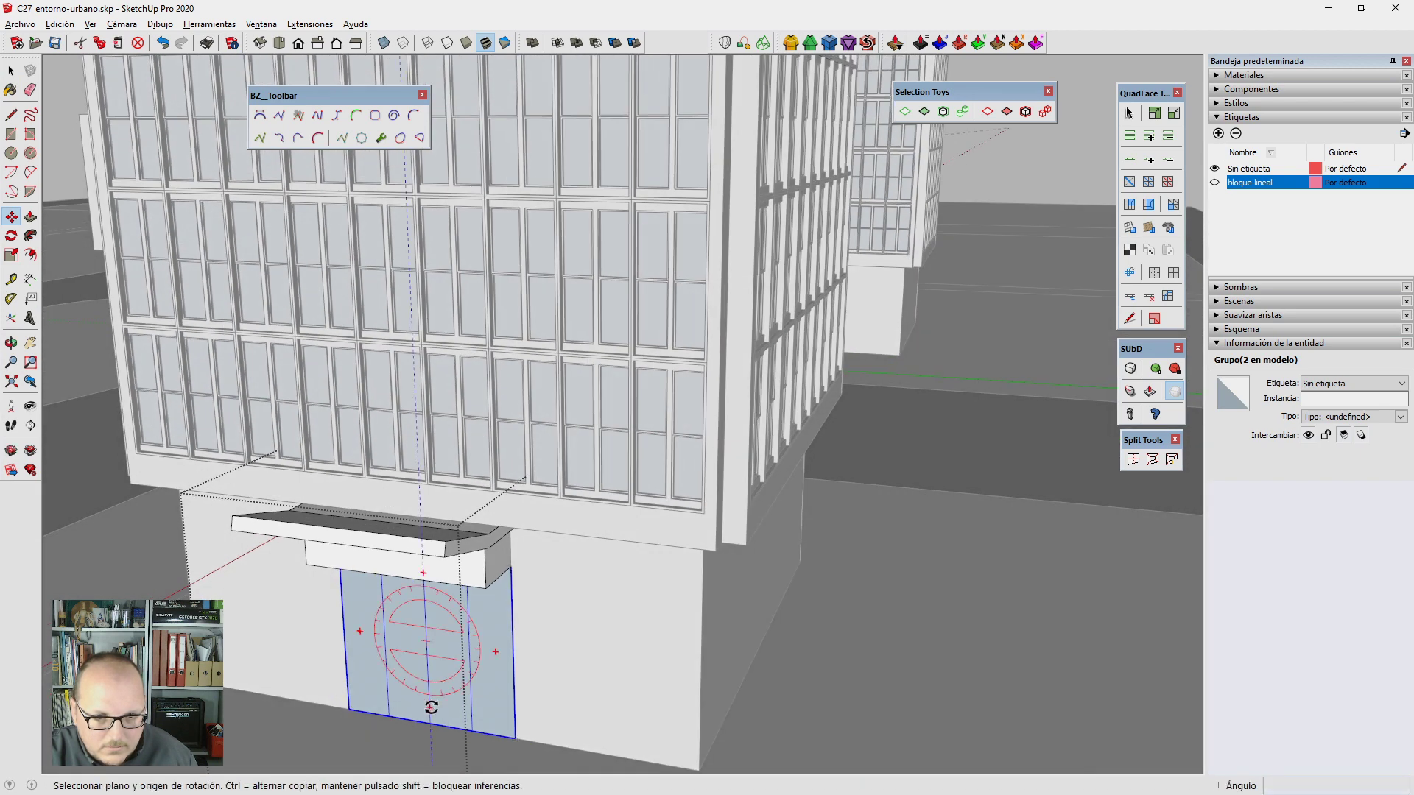
{"action": "left_click", "coordinate": [431, 724]}
{"action": "left_click", "coordinate": [515, 739]}
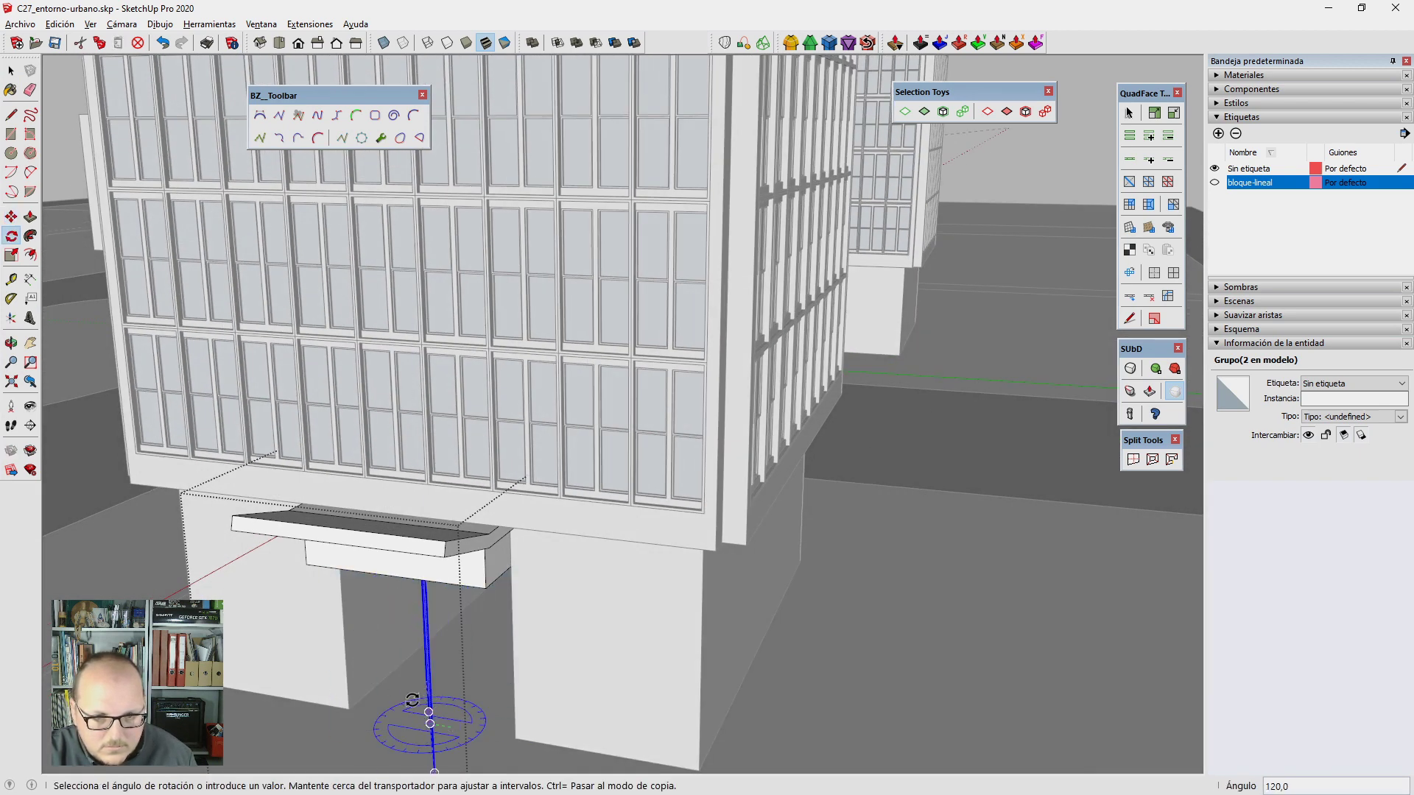
{"action": "left_click", "coordinate": [374, 711]}
{"action": "middle_click_drag", "start_coordinate": [379, 718], "coordinate": [389, 712]}
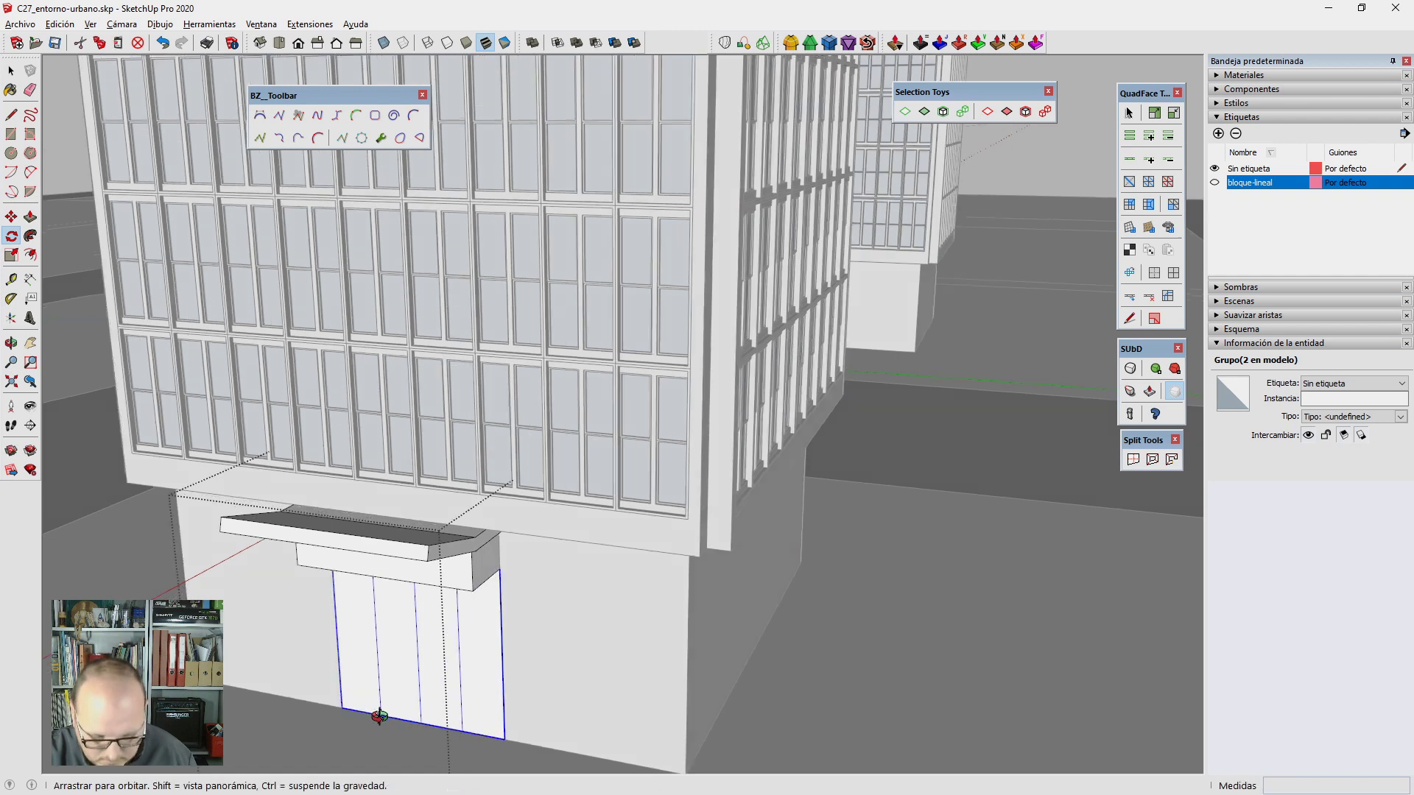
{"action": "key", "text": "m"}
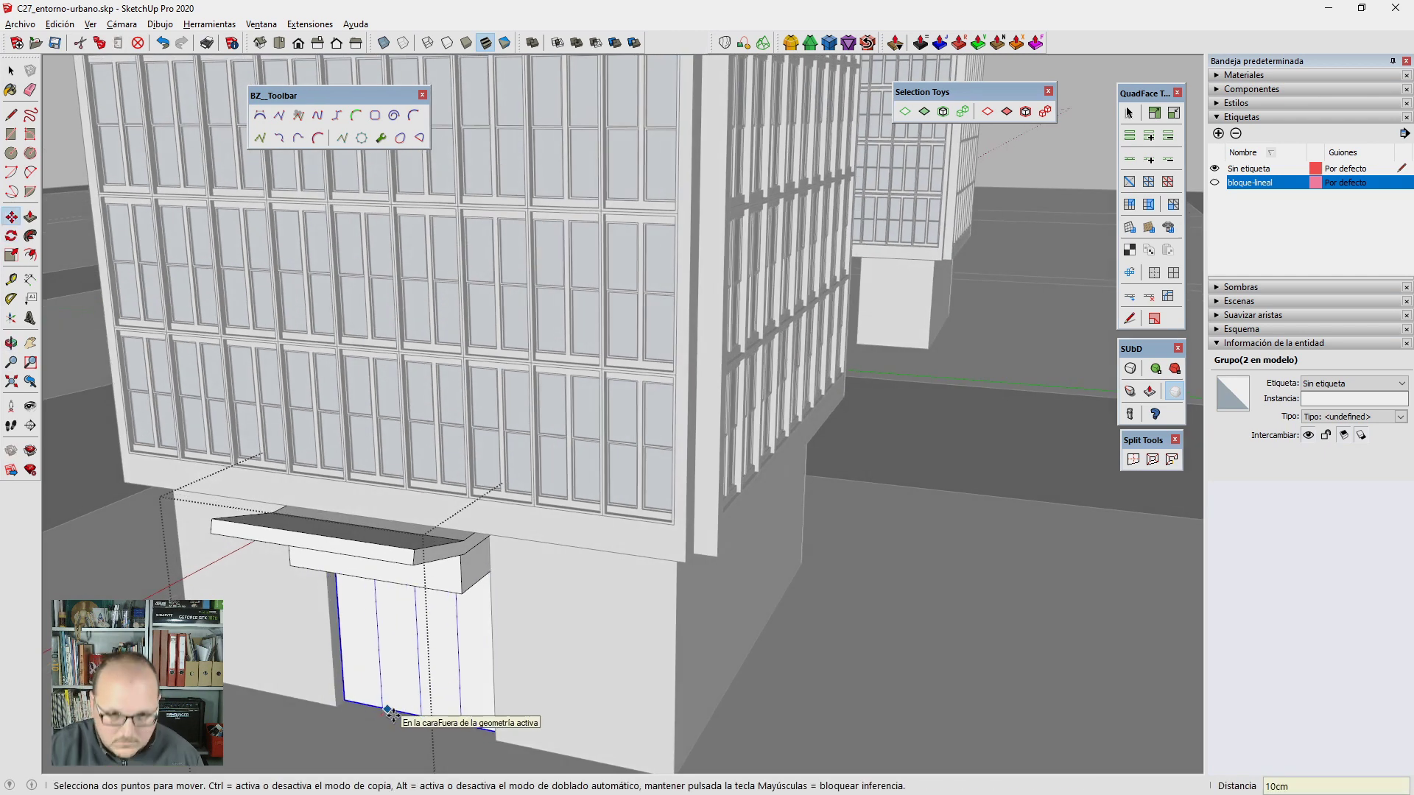
{"action": "left_click", "coordinate": [390, 713]}
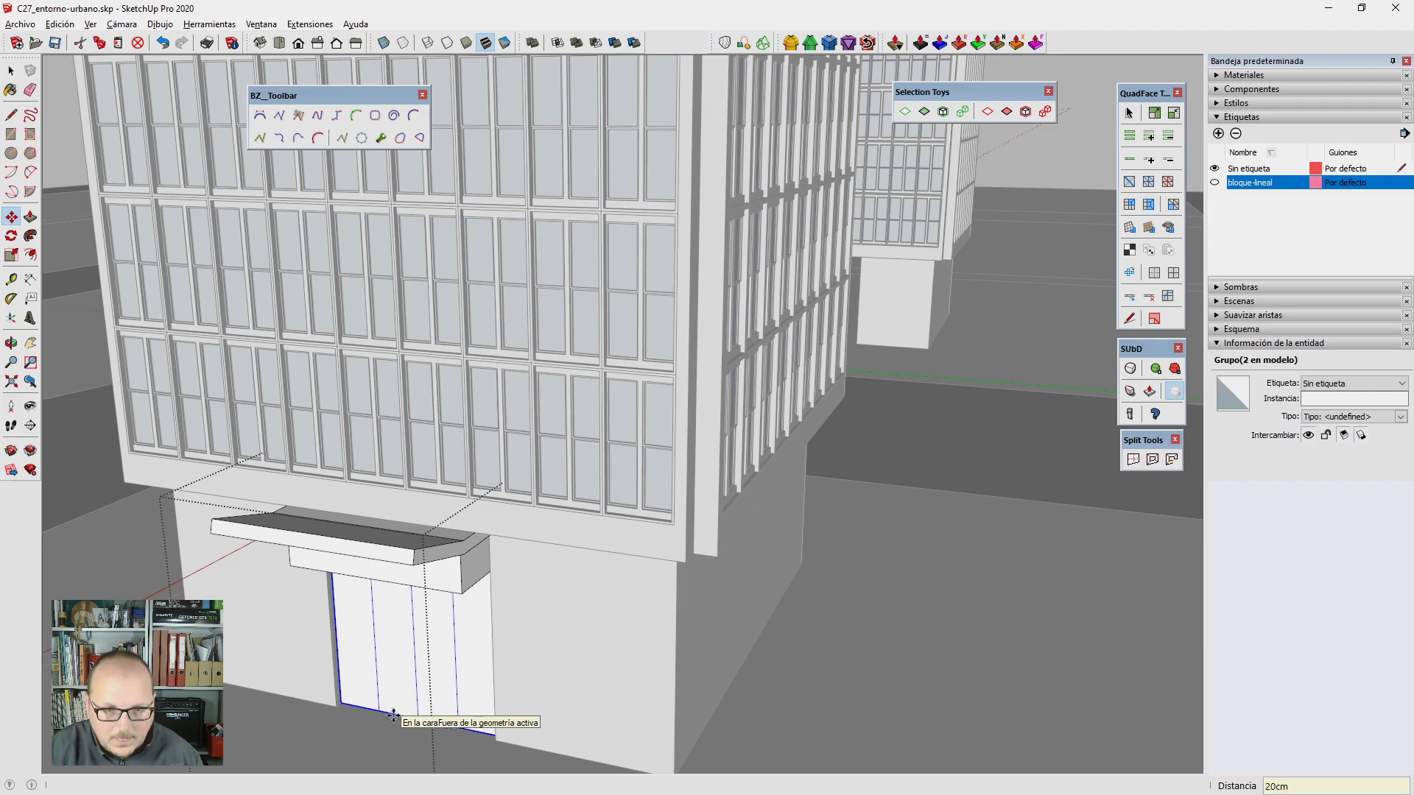
{"action": "key", "text": "Escape"}
{"action": "key", "text": "space"}
Step: Inspect the other towers' canopy groups to confirm the panels appear at all four
{"action": "mouse_move", "coordinate": [395, 718]}
{"action": "middle_mouse_down"}
{"action": "mouse_move", "coordinate": [579, 624]}
{"action": "mouse_move", "coordinate": [467, 562]}
{"action": "mouse_move", "coordinate": [536, 572]}
{"action": "mouse_move", "coordinate": [482, 562]}
{"action": "middle_mouse_up"}
{"action": "scroll", "coordinate": [311, 418], "scroll_direction": "up", "scroll_amount": 3}
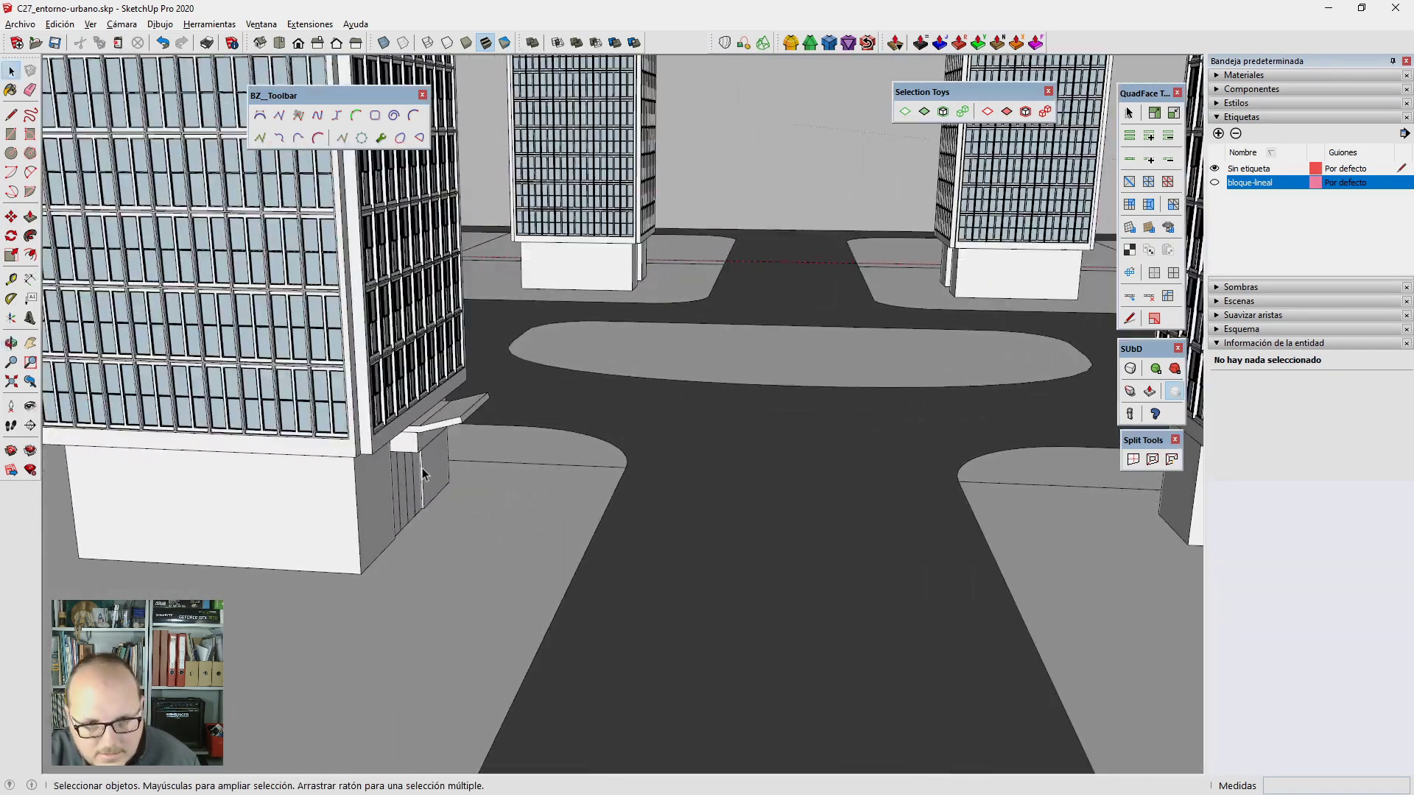
{"action": "scroll", "coordinate": [353, 442], "scroll_direction": "up", "scroll_amount": 2}
{"action": "double_click", "coordinate": [377, 460]}
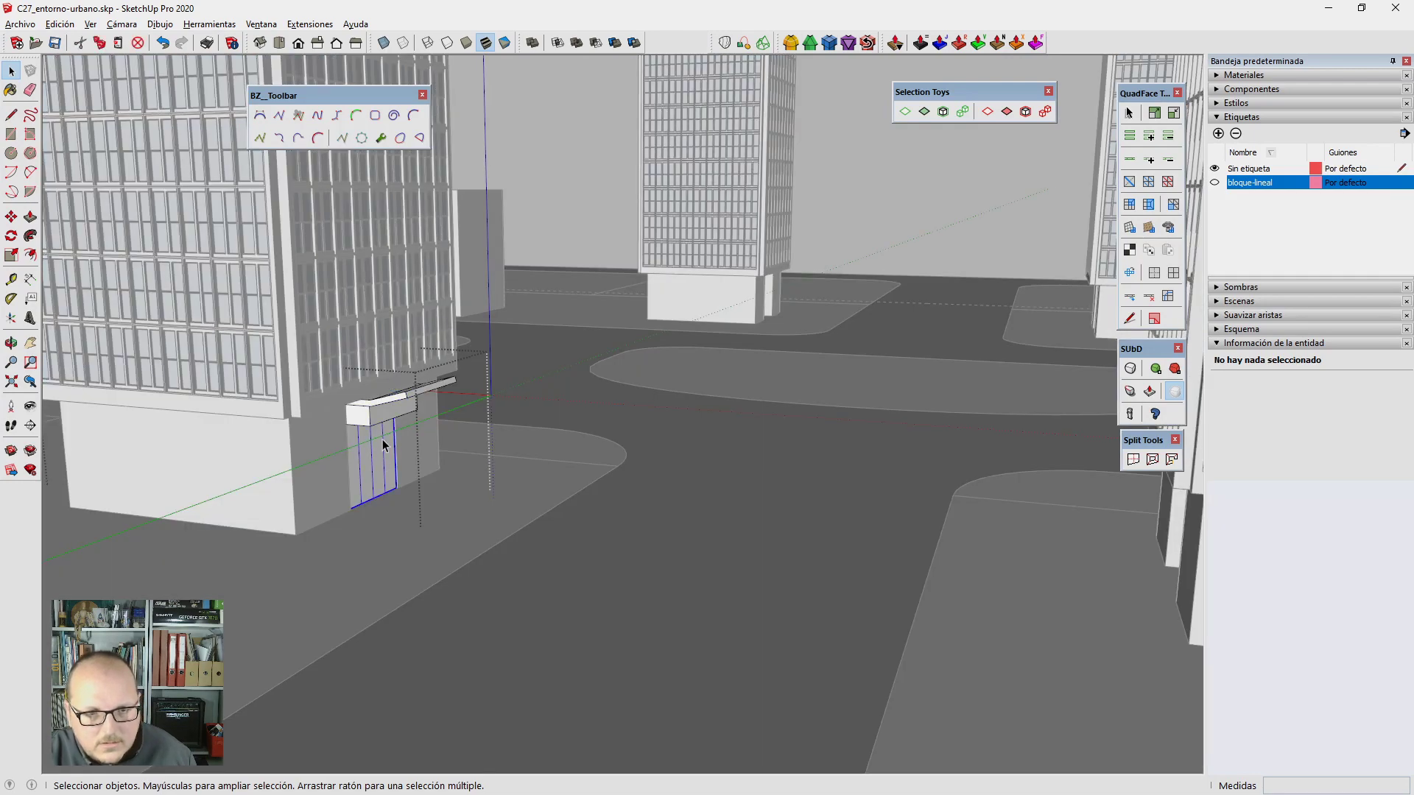
{"action": "key", "text": "Escape"}
{"action": "left_click", "coordinate": [332, 485]}
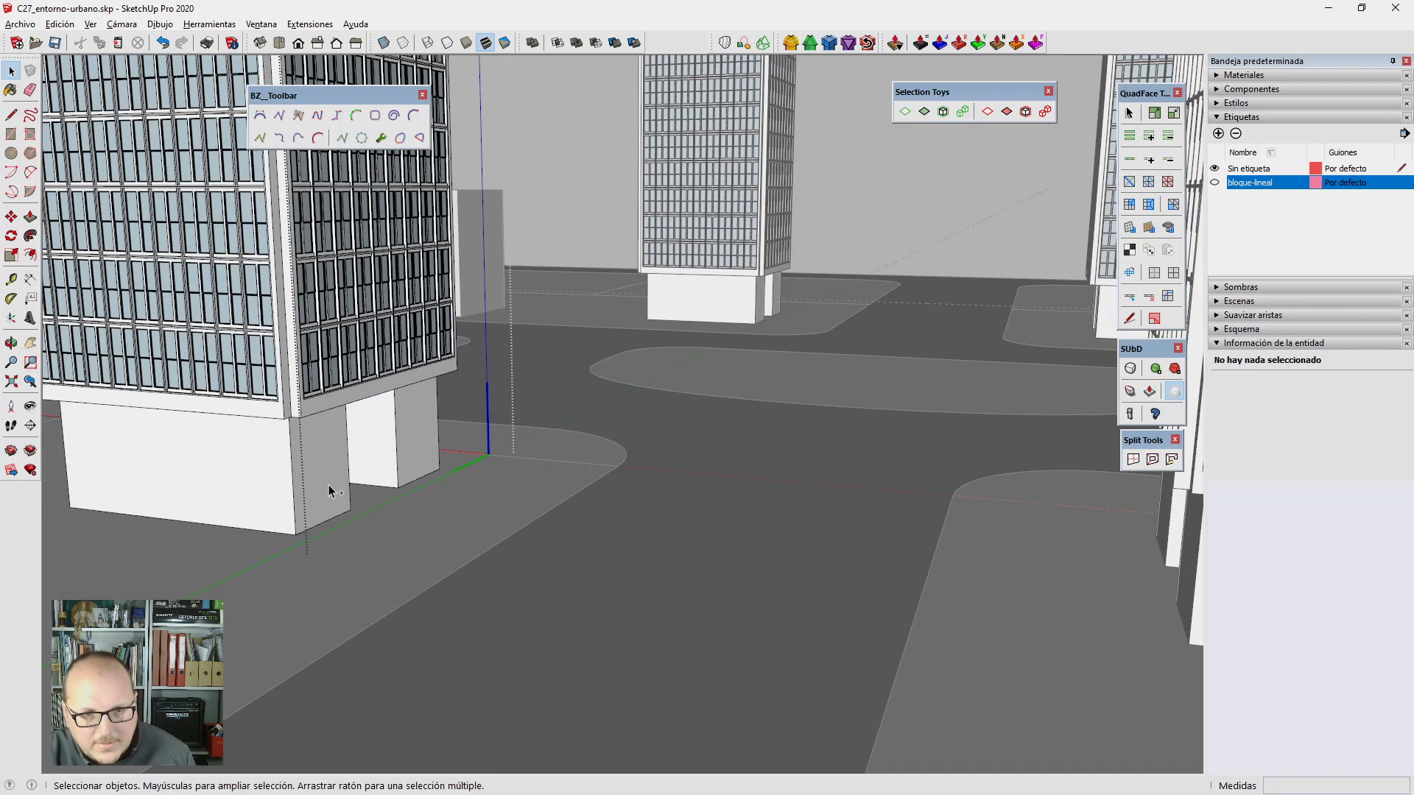
{"action": "middle_click_drag", "start_coordinate": [529, 514], "coordinate": [963, 550]}
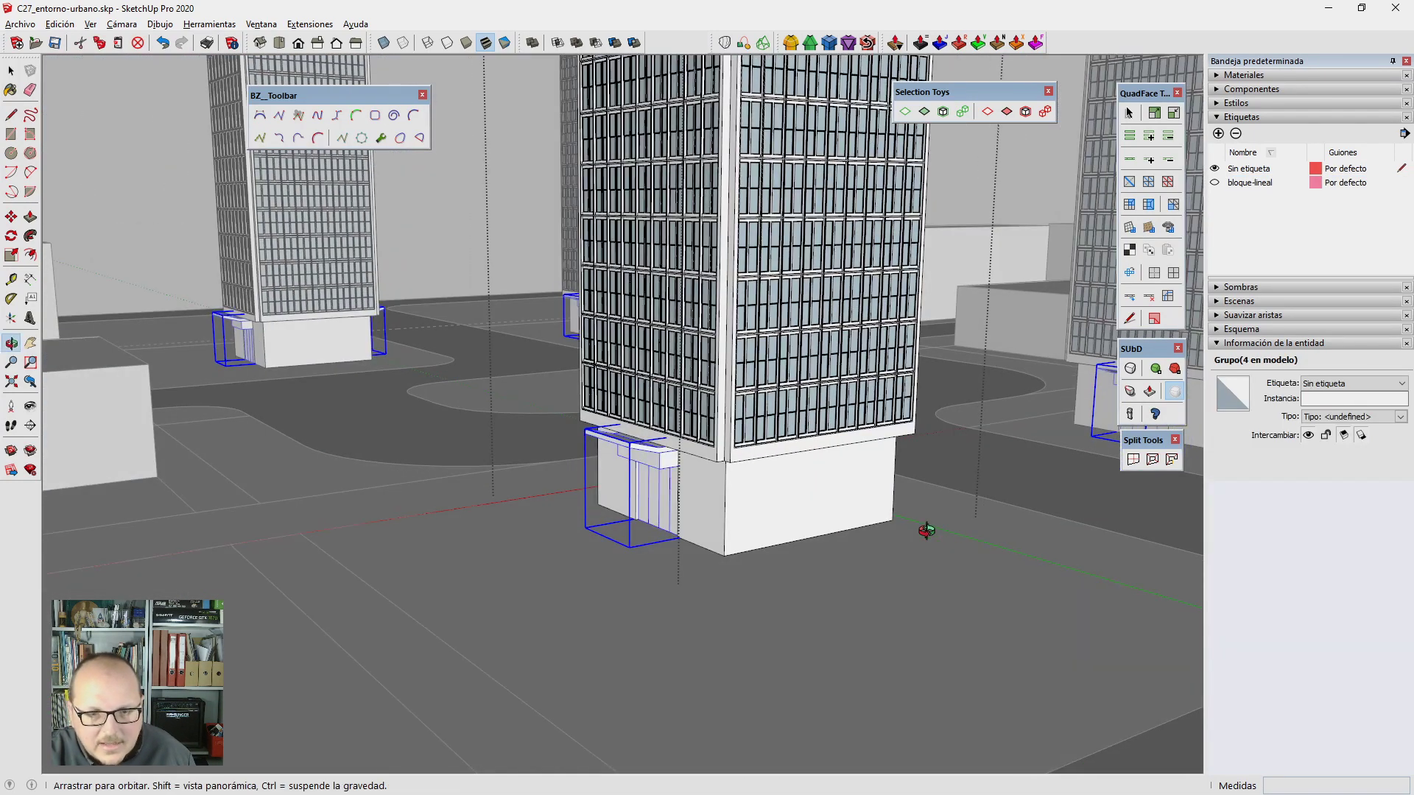
{"action": "left_click", "coordinate": [862, 592]}
{"action": "mouse_move", "coordinate": [862, 592]}
{"action": "middle_mouse_down"}
{"action": "mouse_move", "coordinate": [739, 407]}
{"action": "mouse_move", "coordinate": [740, 269]}
{"action": "middle_mouse_up"}
Step: Copy the tower base's bottom edges upward 1 m into ten evenly spaced lines
{"action": "scroll", "coordinate": [743, 267], "scroll_direction": "up", "scroll_amount": 3}
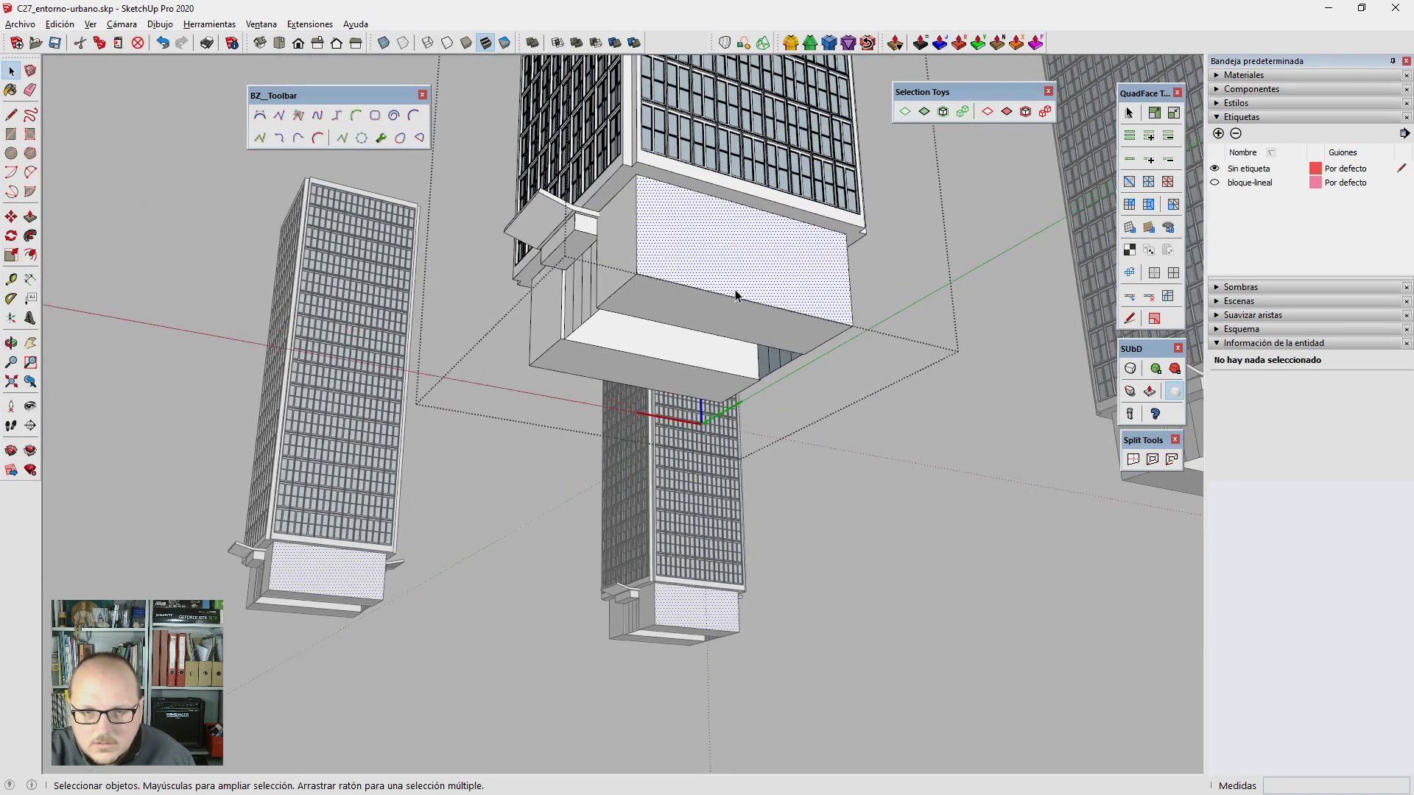
{"action": "scroll", "coordinate": [734, 312], "scroll_direction": "up", "scroll_amount": 2}
{"action": "double_click", "coordinate": [733, 313]}
{"action": "double_click", "coordinate": [649, 401], "text": "ctrl"}
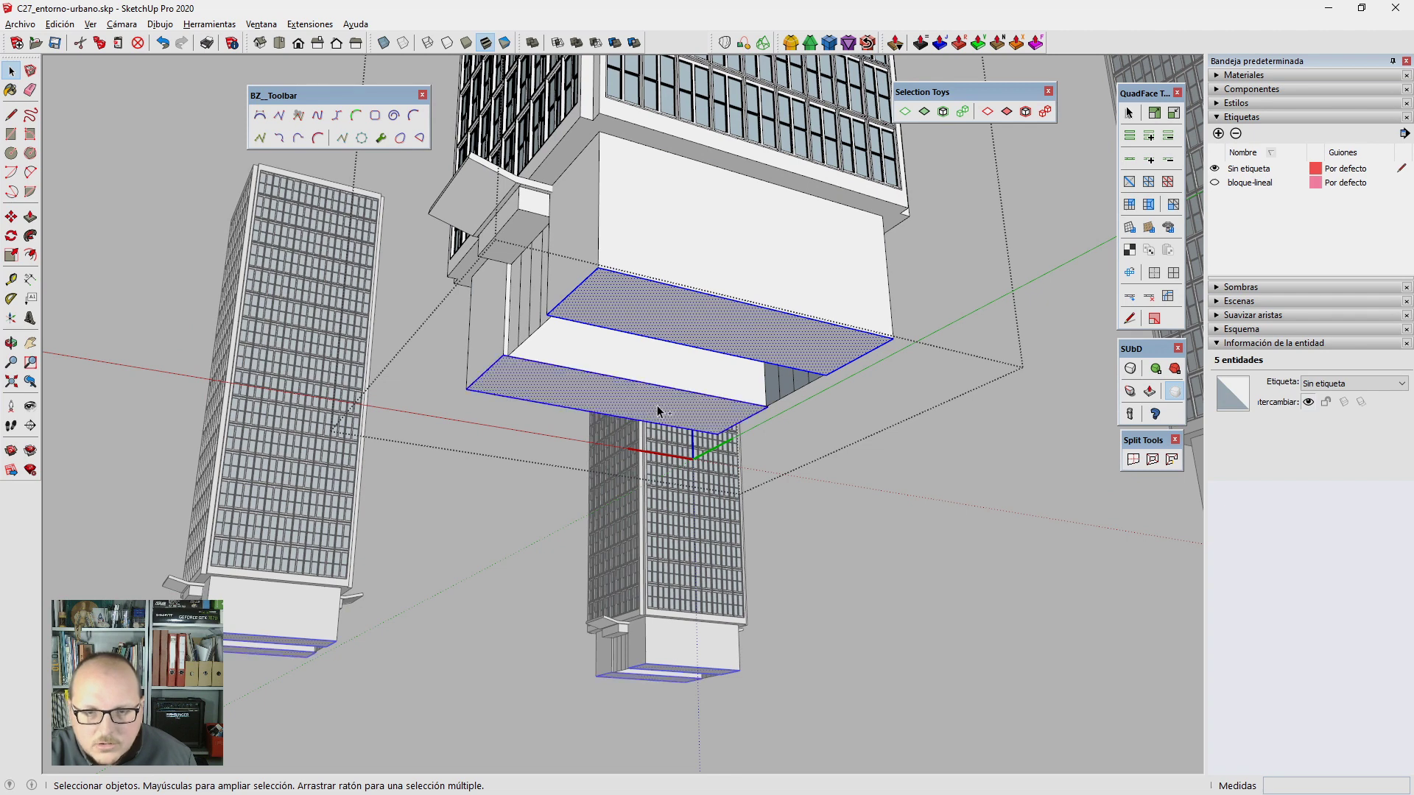
{"action": "key", "text": "m"}
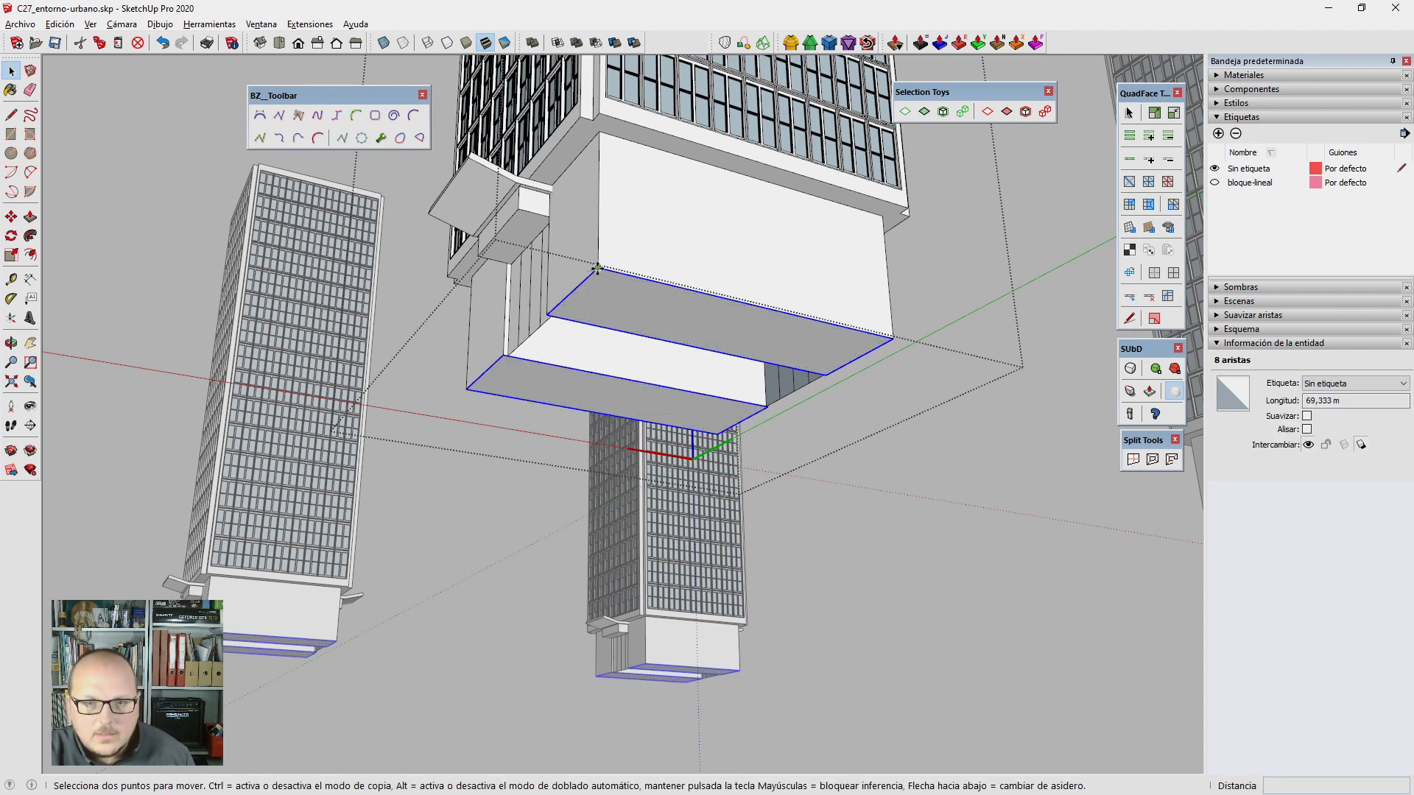
{"action": "key", "text": "ctrl"}
{"action": "left_click", "coordinate": [598, 268]}
{"action": "left_click", "coordinate": [599, 134]}
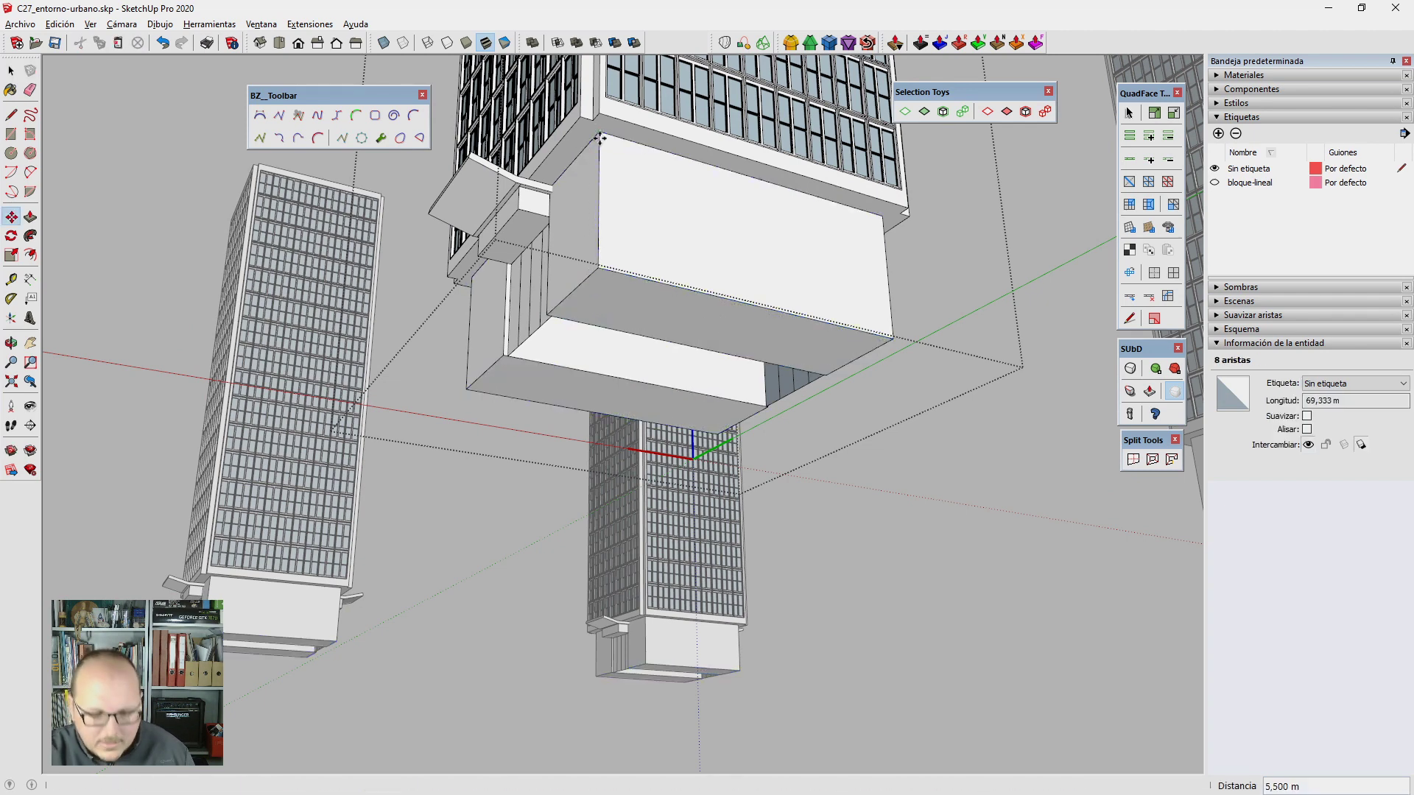
{"action": "type", "text": "10/"}
{"action": "key", "text": "Return"}
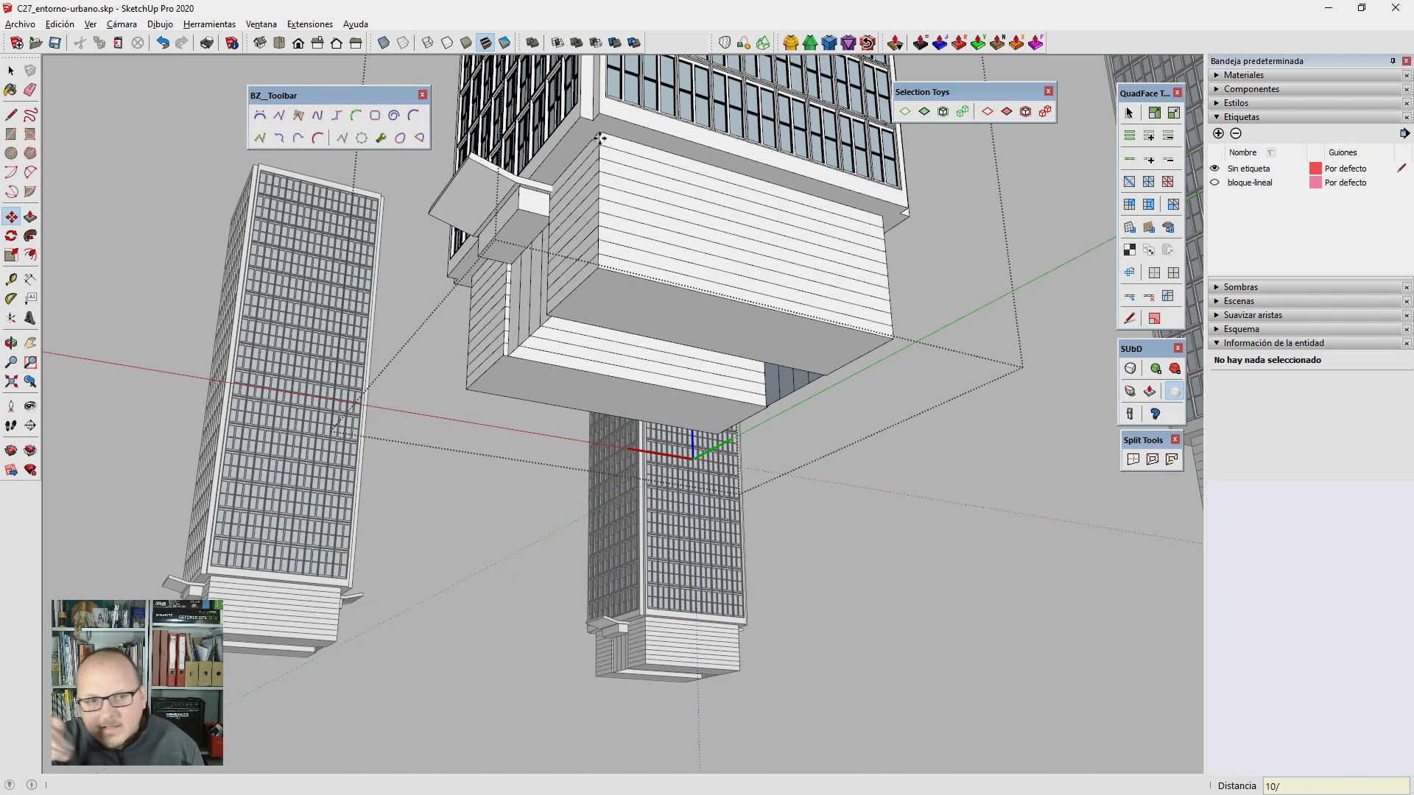
Step: Orbit and zoom out to an overview of all four striped tower bases
{"action": "middle_click_drag", "start_coordinate": [599, 306], "coordinate": [412, 470]}
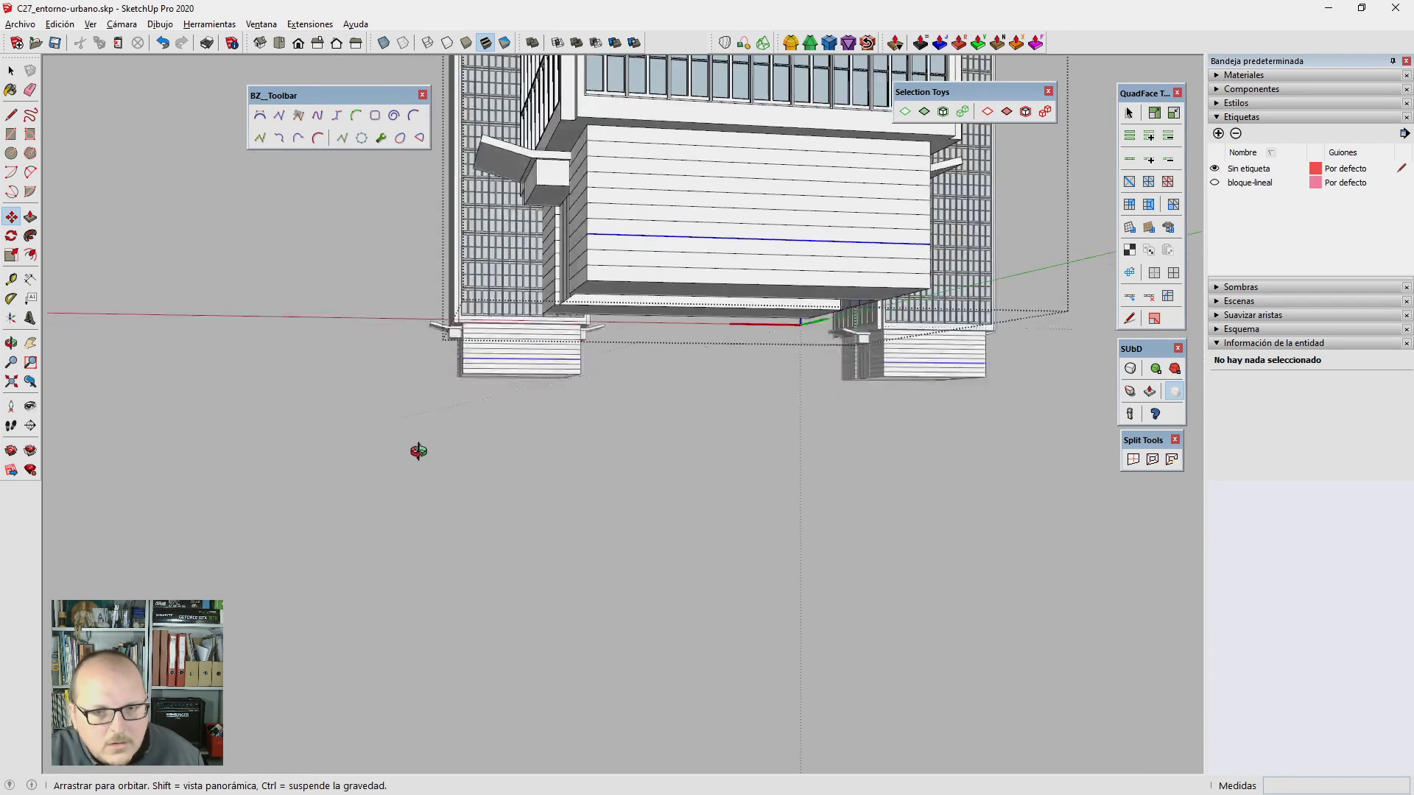
{"action": "key", "text": "space"}
{"action": "scroll", "coordinate": [309, 539], "scroll_direction": "down", "scroll_amount": 3}
{"action": "scroll", "coordinate": [311, 546], "scroll_direction": "down", "scroll_amount": 1}
{"action": "scroll", "coordinate": [311, 547], "scroll_direction": "down", "scroll_amount": 1}
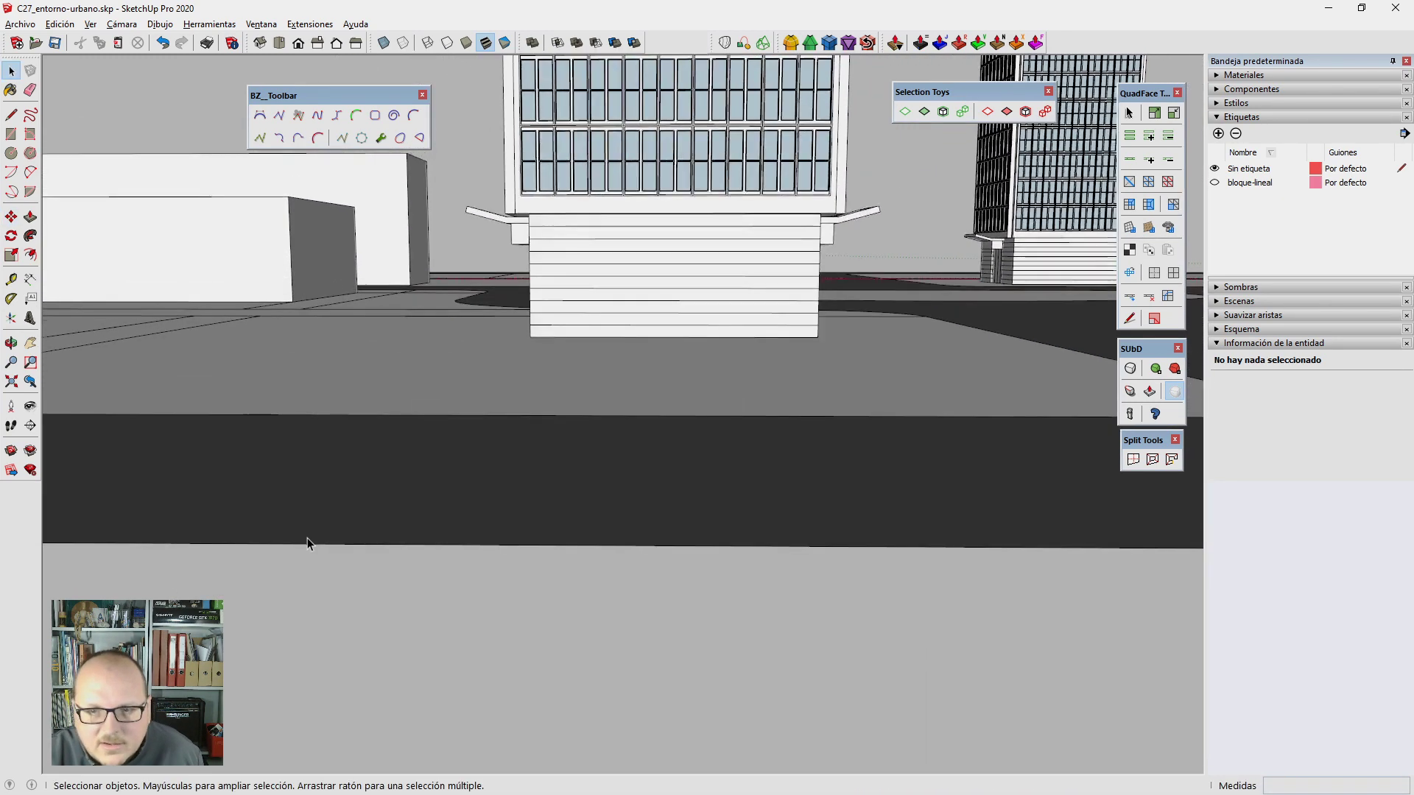
{"action": "scroll", "coordinate": [312, 545], "scroll_direction": "down", "scroll_amount": 2}
{"action": "scroll", "coordinate": [391, 492], "scroll_direction": "down", "scroll_amount": 2}
{"action": "scroll", "coordinate": [392, 492], "scroll_direction": "down", "scroll_amount": 2}
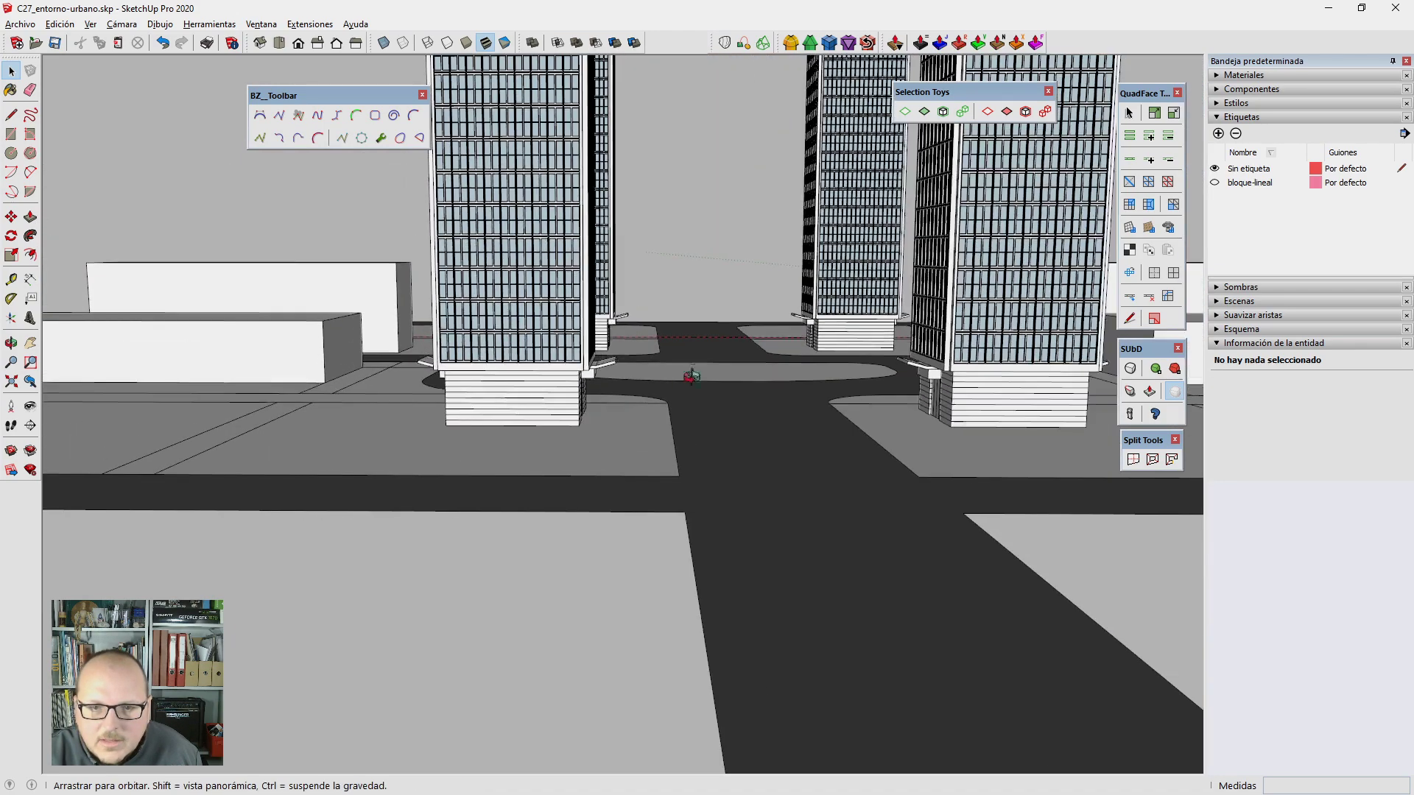
{"action": "middle_click_drag", "start_coordinate": [392, 492], "coordinate": [597, 451]}
{"action": "scroll", "coordinate": [666, 408], "scroll_direction": "down", "scroll_amount": 2}
{"action": "scroll", "coordinate": [682, 372], "scroll_direction": "down", "scroll_amount": 3}
{"action": "middle_click_drag", "start_coordinate": [682, 373], "coordinate": [619, 409]}
Step: Create a 'torres' tag for the four towers, toggle it, and show the bloque-lineal blocks
{"action": "left_click", "coordinate": [1219, 134]}
{"action": "type", "text": "torres"}
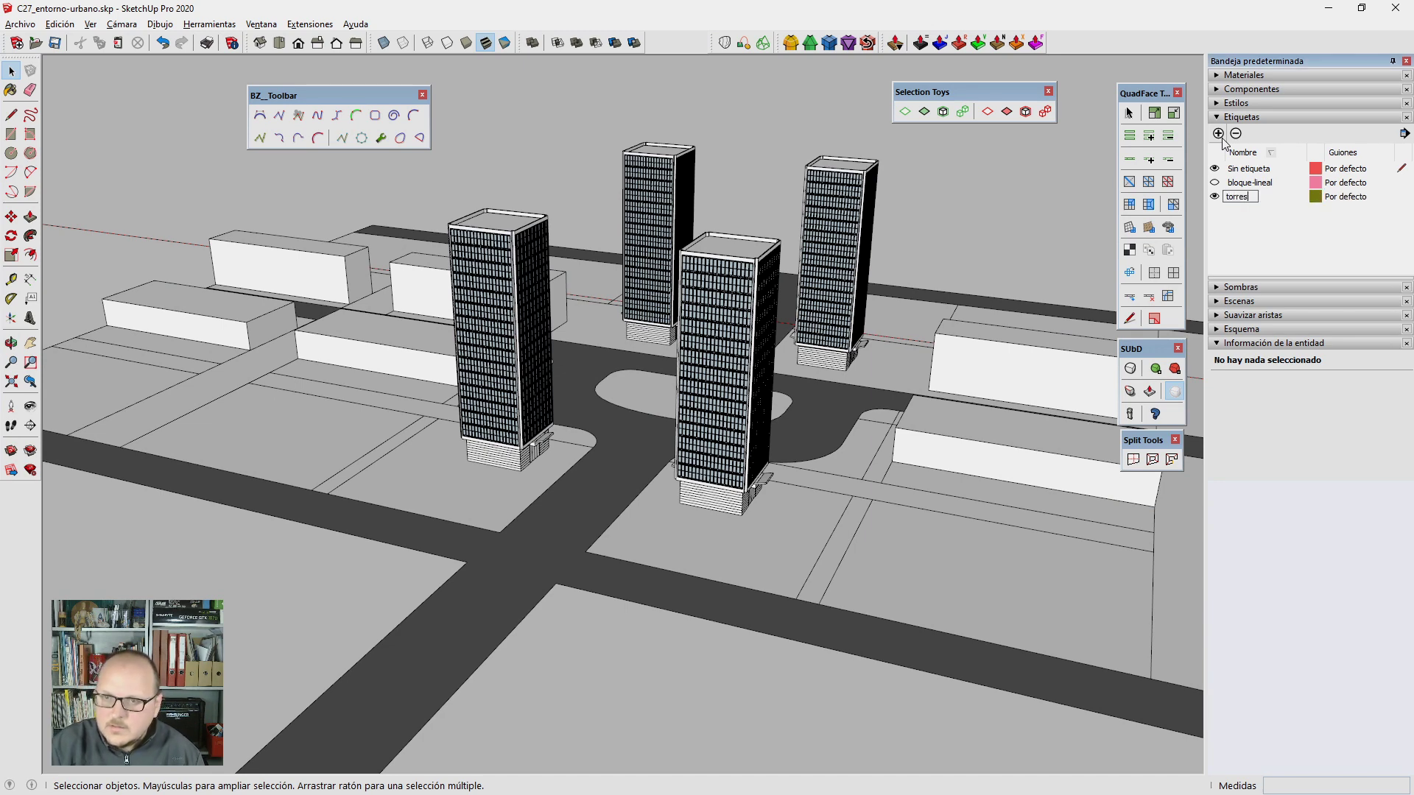
{"action": "left_click", "coordinate": [749, 324]}
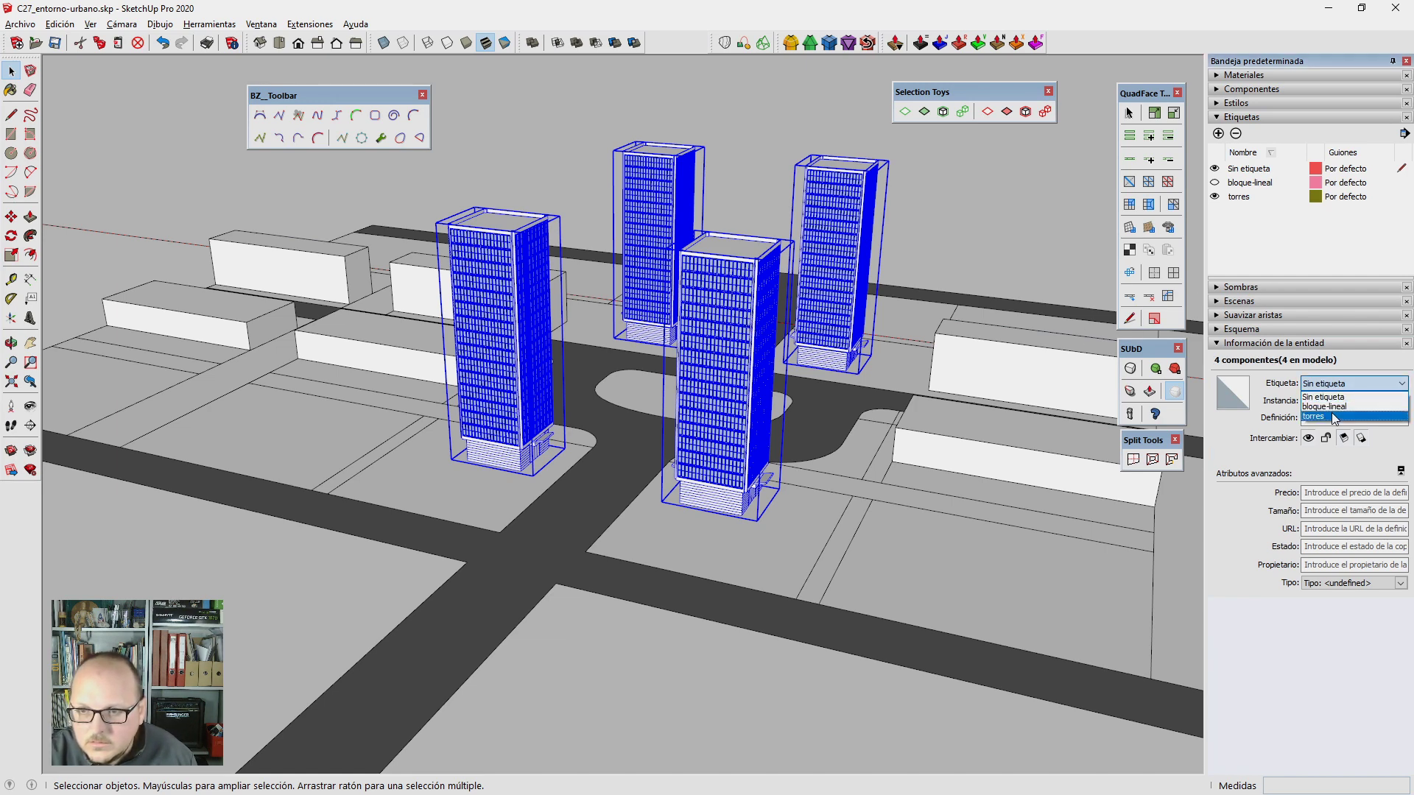
{"action": "left_click", "coordinate": [1335, 418]}
{"action": "left_click", "coordinate": [1216, 196]}
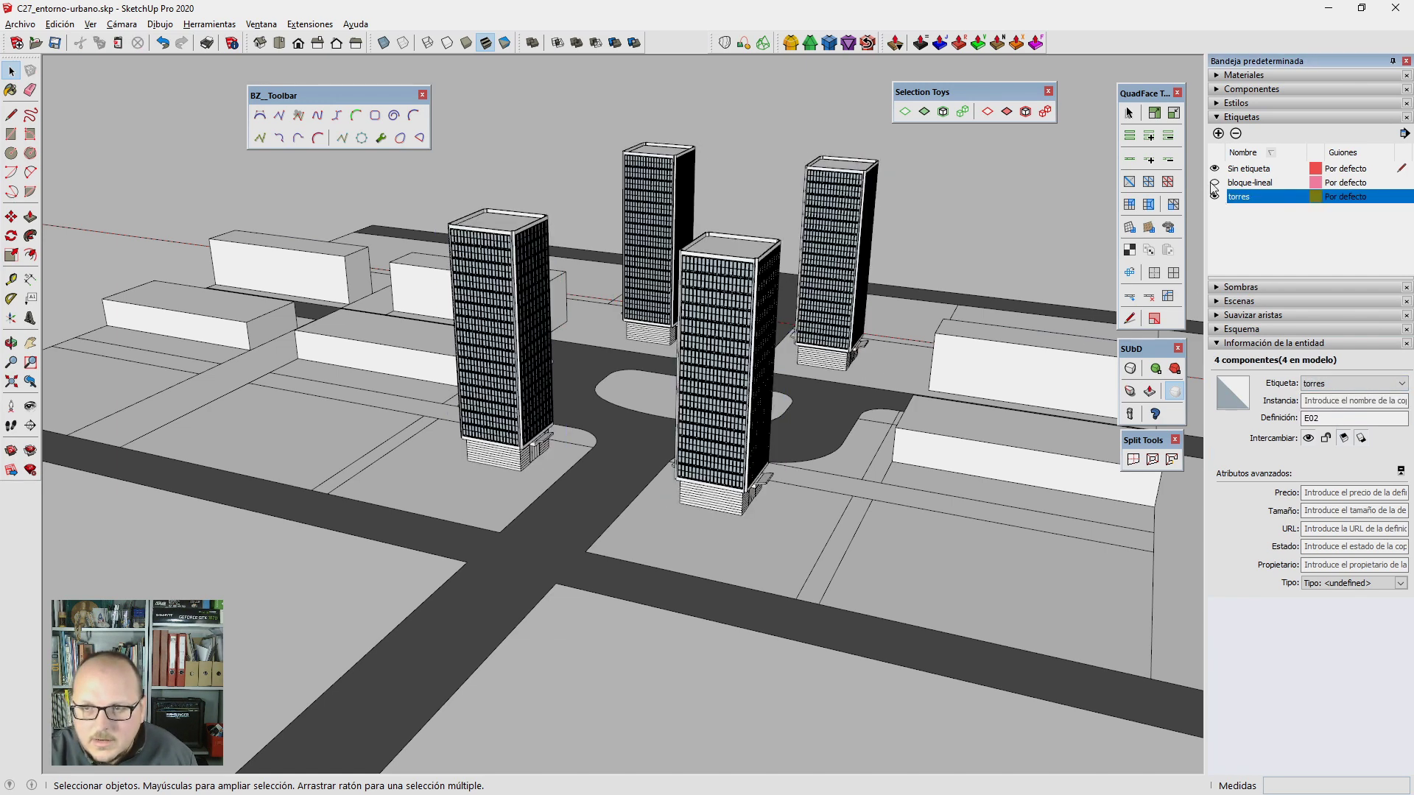
{"action": "left_click", "coordinate": [1216, 182]}
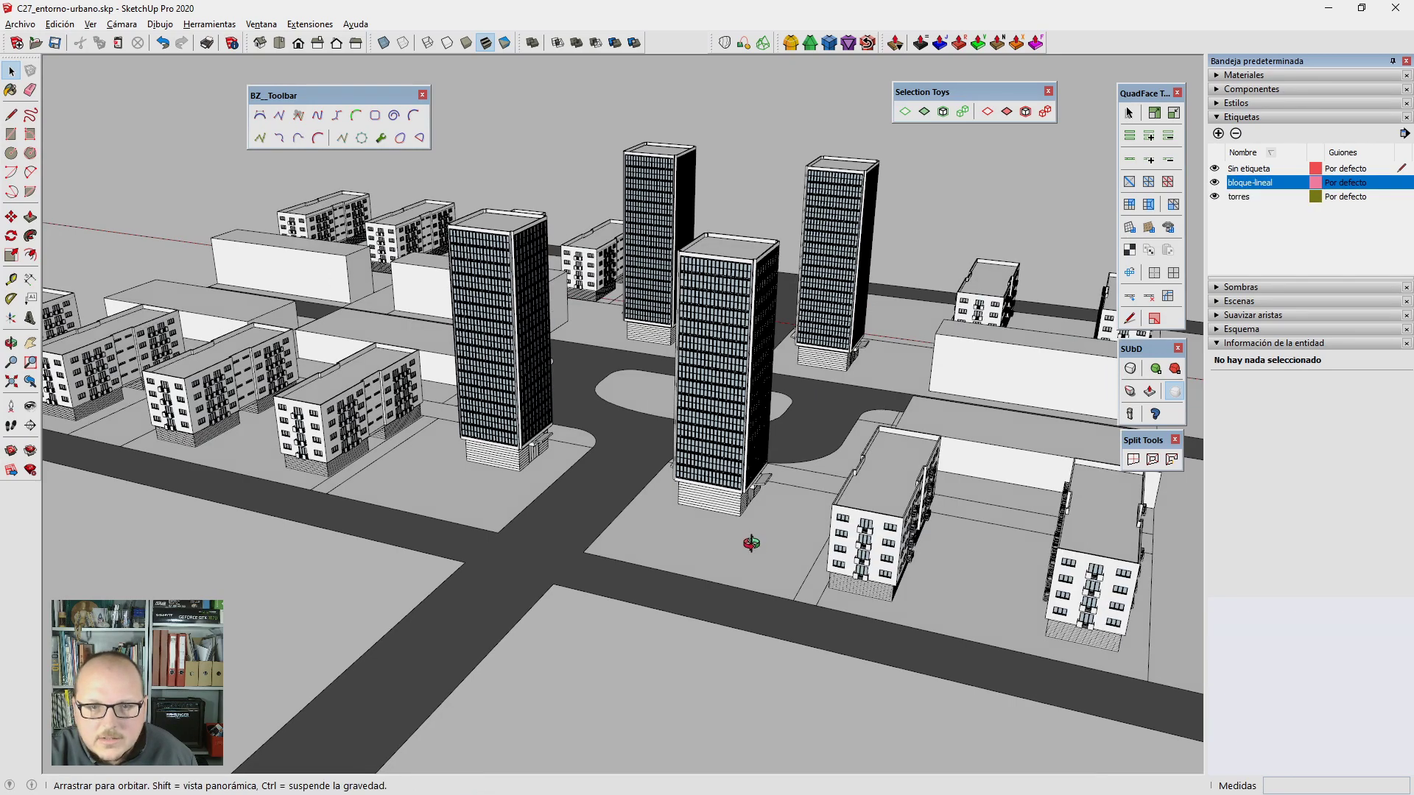
Step: Orbit and zoom through the city down to a street-level view
{"action": "middle_click_drag", "start_coordinate": [768, 556], "coordinate": [758, 543]}
{"action": "mouse_move", "coordinate": [473, 414]}
{"action": "middle_mouse_down"}
{"action": "mouse_move", "coordinate": [678, 575]}
{"action": "mouse_move", "coordinate": [468, 503]}
{"action": "mouse_move", "coordinate": [412, 516]}
{"action": "mouse_move", "coordinate": [480, 456]}
{"action": "mouse_move", "coordinate": [677, 352]}
{"action": "middle_mouse_up"}
{"action": "scroll", "coordinate": [412, 516], "scroll_direction": "up", "scroll_amount": 3}
{"action": "scroll", "coordinate": [593, 342], "scroll_direction": "up", "scroll_amount": 3}
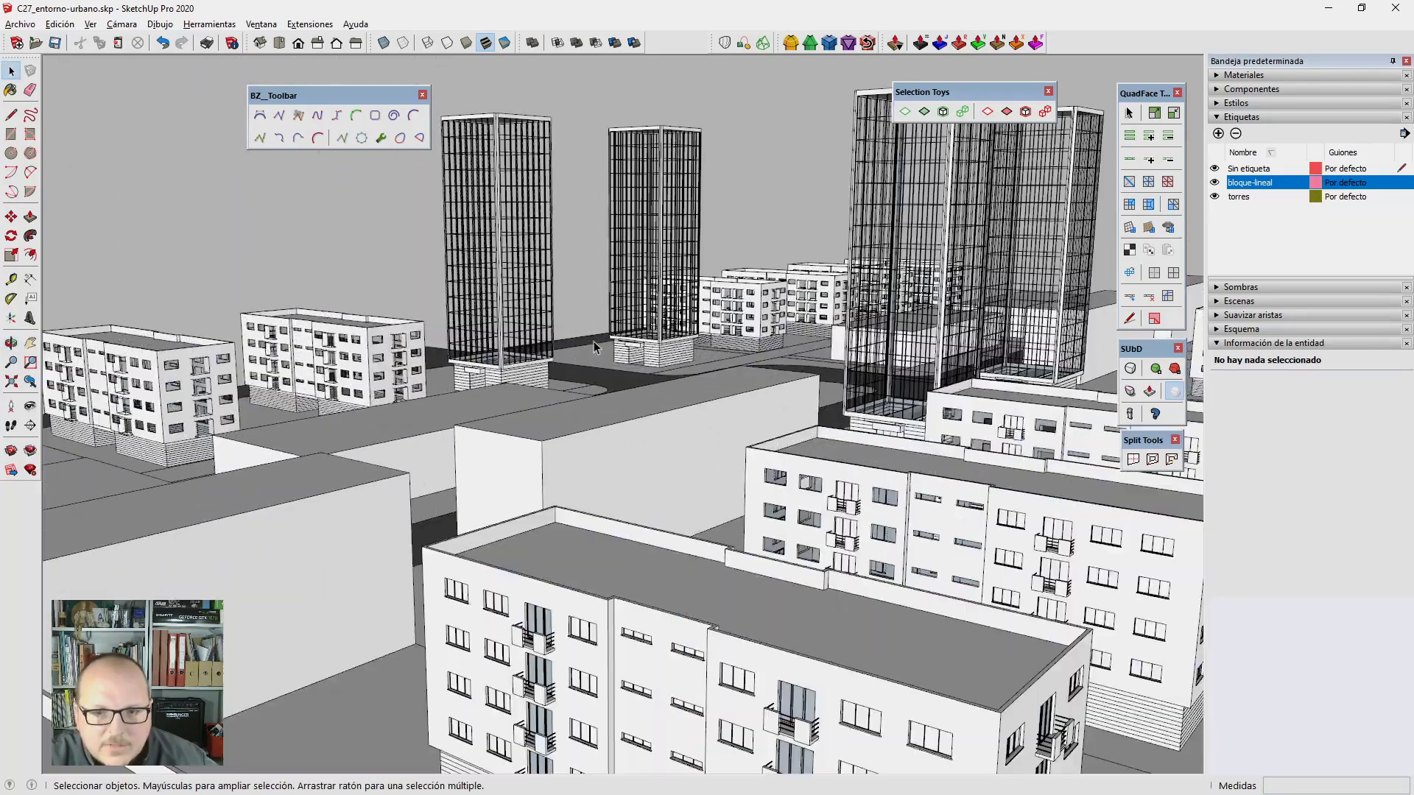
{"action": "scroll", "coordinate": [595, 343], "scroll_direction": "up", "scroll_amount": 1}
{"action": "middle_click_drag", "start_coordinate": [584, 379], "coordinate": [606, 533]}
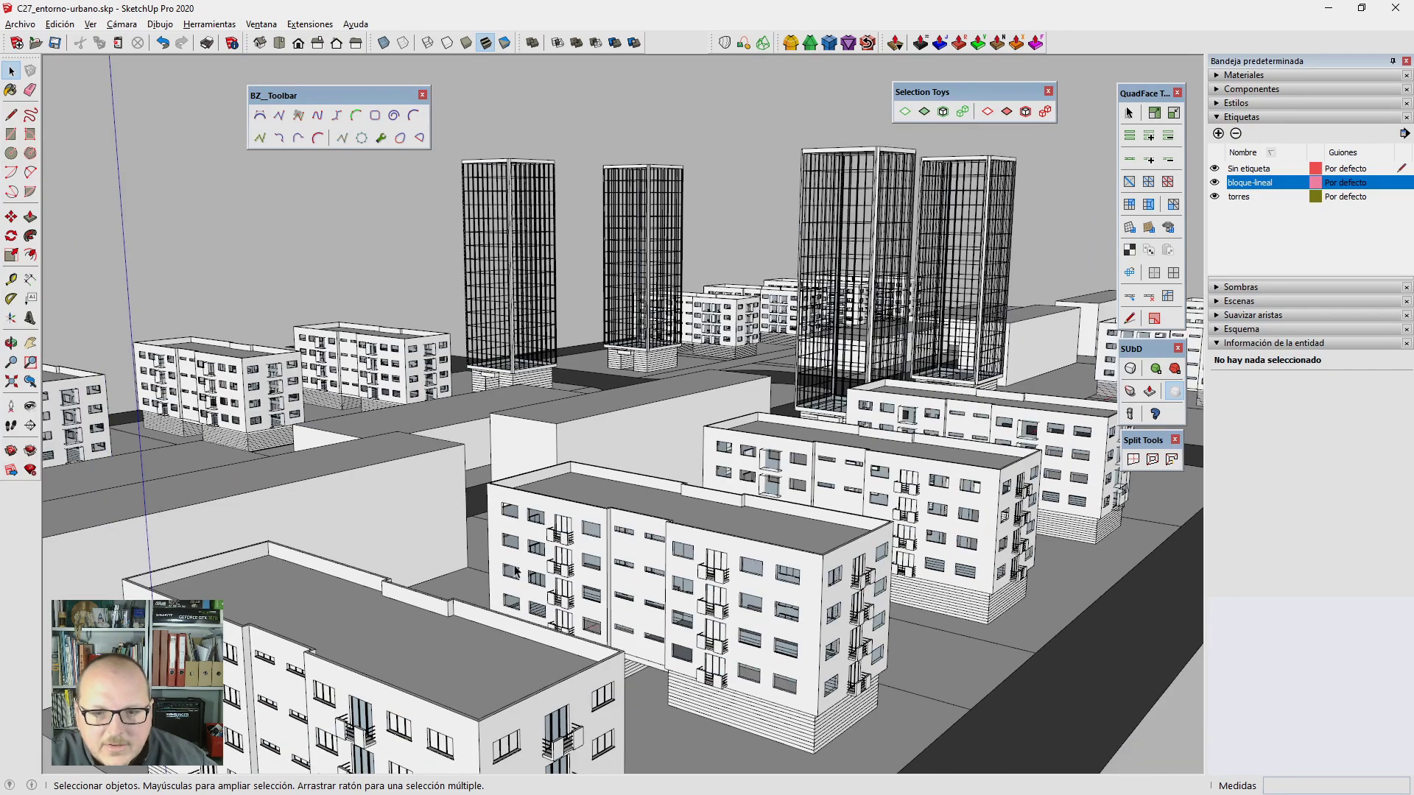
{"action": "mouse_move", "coordinate": [516, 570]}
{"action": "middle_mouse_down"}
{"action": "mouse_move", "coordinate": [992, 524]}
{"action": "mouse_move", "coordinate": [445, 529]}
{"action": "mouse_move", "coordinate": [562, 511]}
{"action": "mouse_move", "coordinate": [458, 480]}
{"action": "mouse_move", "coordinate": [463, 456]}
{"action": "mouse_move", "coordinate": [664, 374]}
{"action": "mouse_move", "coordinate": [642, 363]}
{"action": "mouse_move", "coordinate": [586, 535]}
{"action": "middle_mouse_up"}
{"action": "key", "text": "space"}
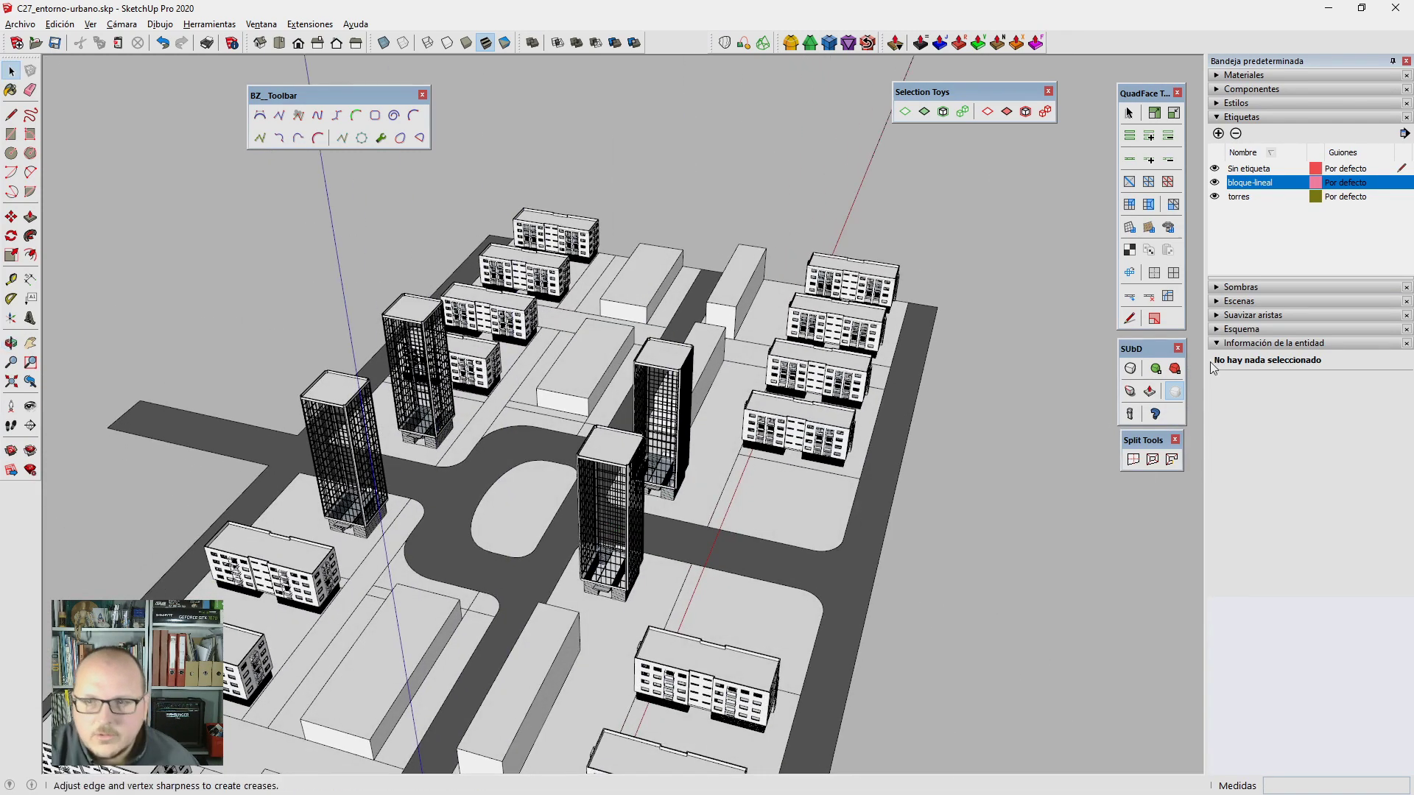
Step: Hide, then re-show the bloque-lineal buildings and zoom in on the apartment blocks
{"action": "left_click", "coordinate": [1215, 183]}
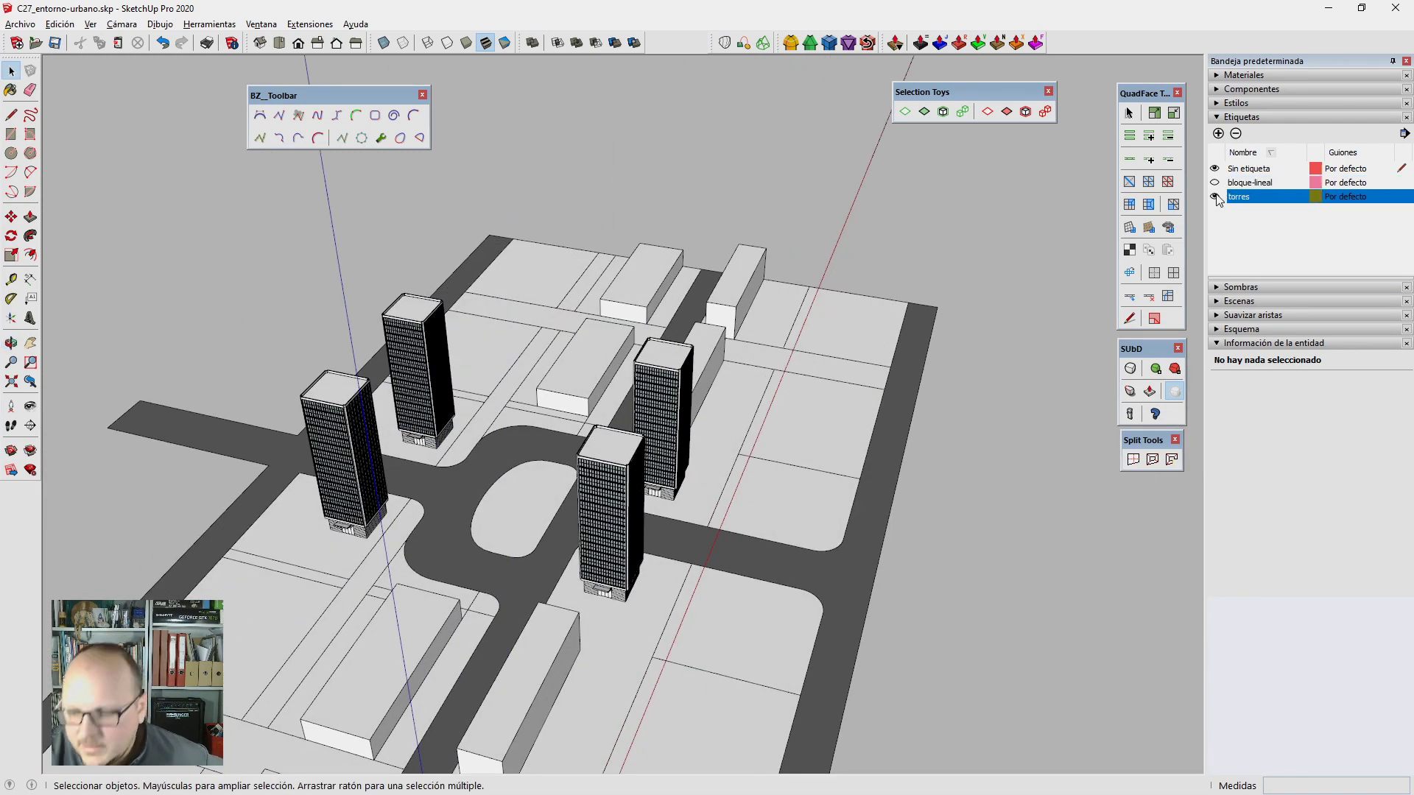
{"action": "mouse_move", "coordinate": [809, 475]}
{"action": "middle_mouse_down"}
{"action": "mouse_move", "coordinate": [667, 369]}
{"action": "mouse_move", "coordinate": [1086, 398]}
{"action": "mouse_move", "coordinate": [513, 410]}
{"action": "mouse_move", "coordinate": [735, 416]}
{"action": "mouse_move", "coordinate": [922, 350]}
{"action": "middle_mouse_up"}
{"action": "left_click", "coordinate": [1214, 183]}
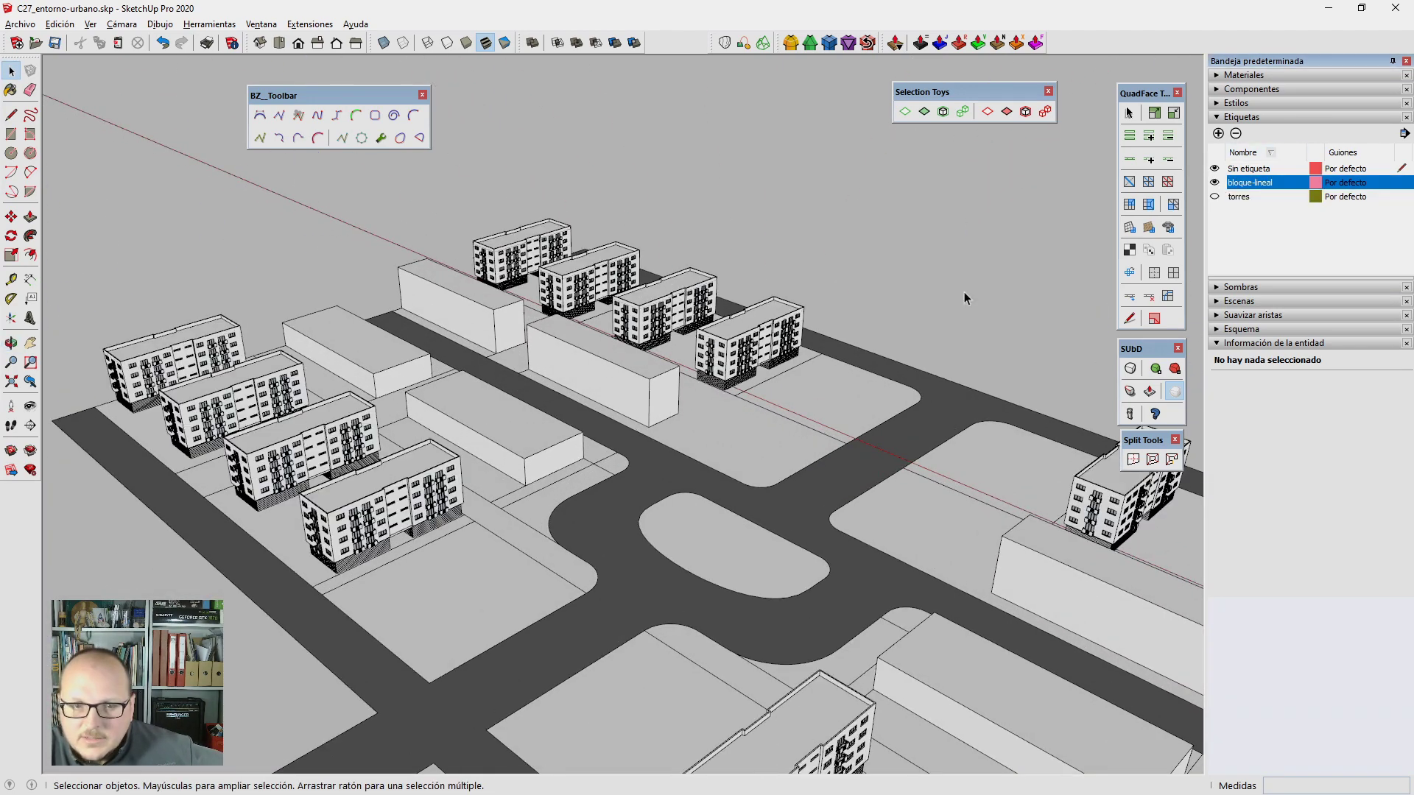
{"action": "middle_click_drag", "start_coordinate": [965, 291], "coordinate": [607, 342]}
{"action": "scroll", "coordinate": [614, 342], "scroll_direction": "up", "scroll_amount": 3}
{"action": "scroll", "coordinate": [614, 341], "scroll_direction": "up", "scroll_amount": 2}
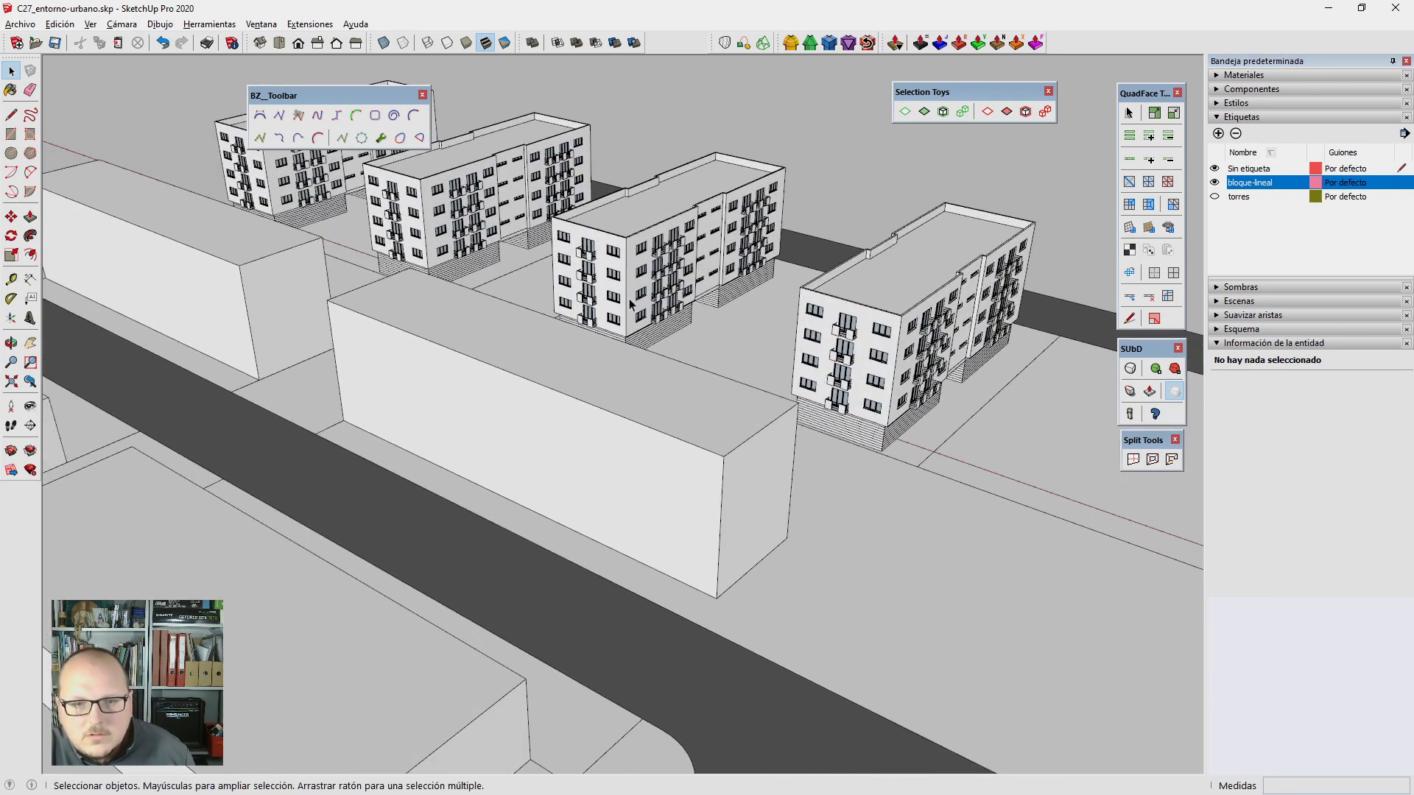
{"action": "scroll", "coordinate": [618, 403], "scroll_direction": "up", "scroll_amount": 2}
{"action": "scroll", "coordinate": [625, 331], "scroll_direction": "up", "scroll_amount": 2}
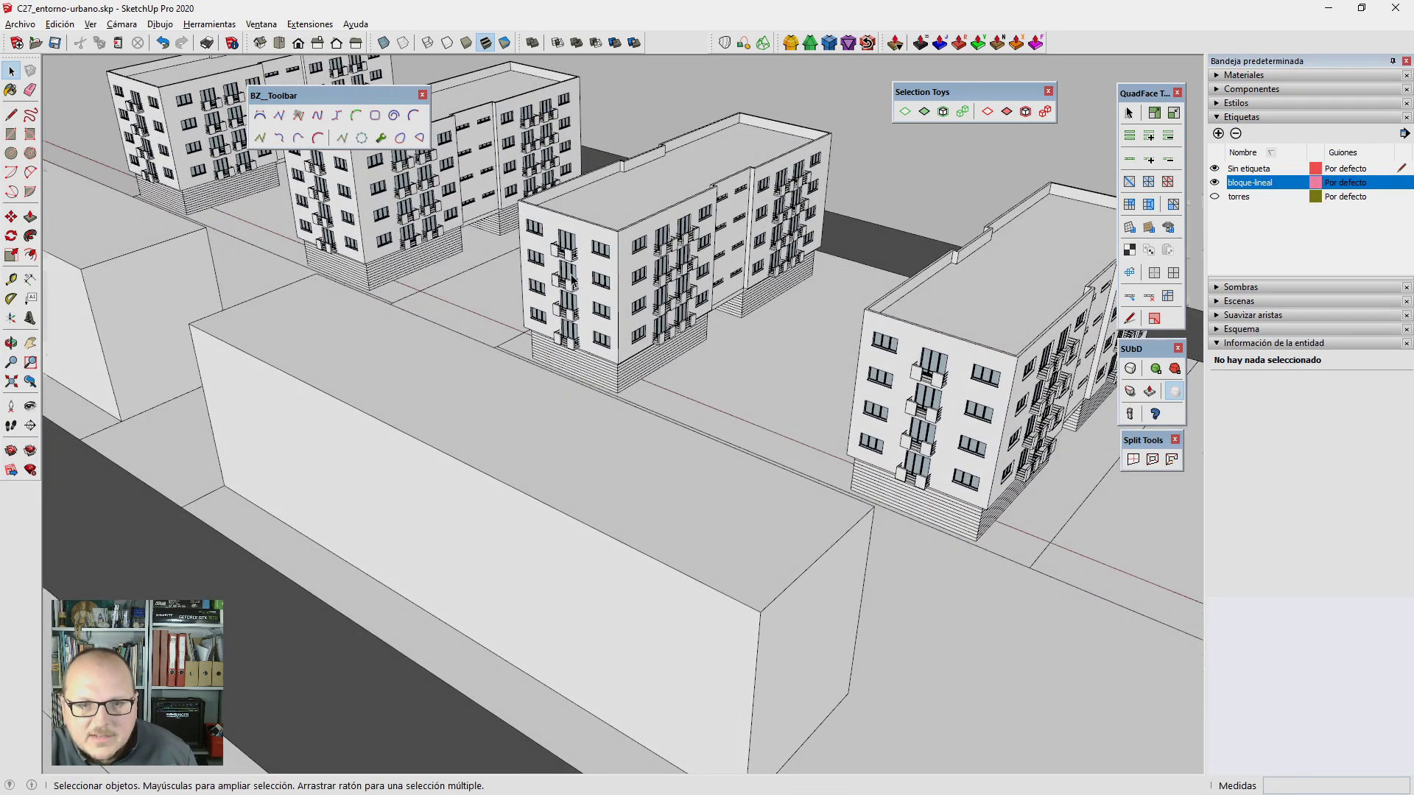
{"action": "scroll", "coordinate": [615, 287], "scroll_direction": "up", "scroll_amount": 2}
{"action": "scroll", "coordinate": [607, 243], "scroll_direction": "up", "scroll_amount": 2}
Step: Select a window component on an apartment block and open the plain box block for editing
{"action": "left_click", "coordinate": [611, 245]}
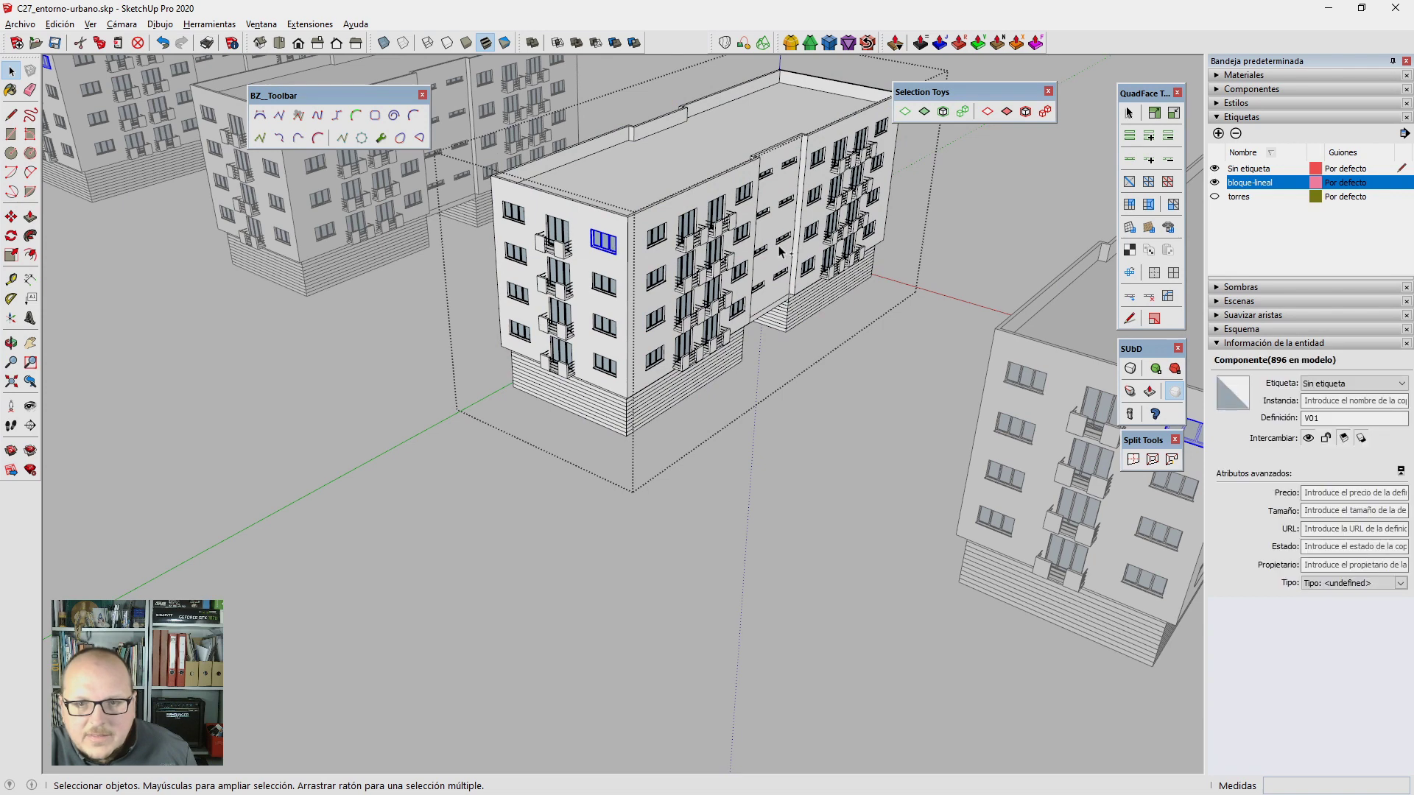
{"action": "scroll", "coordinate": [763, 216], "scroll_direction": "down", "scroll_amount": 5}
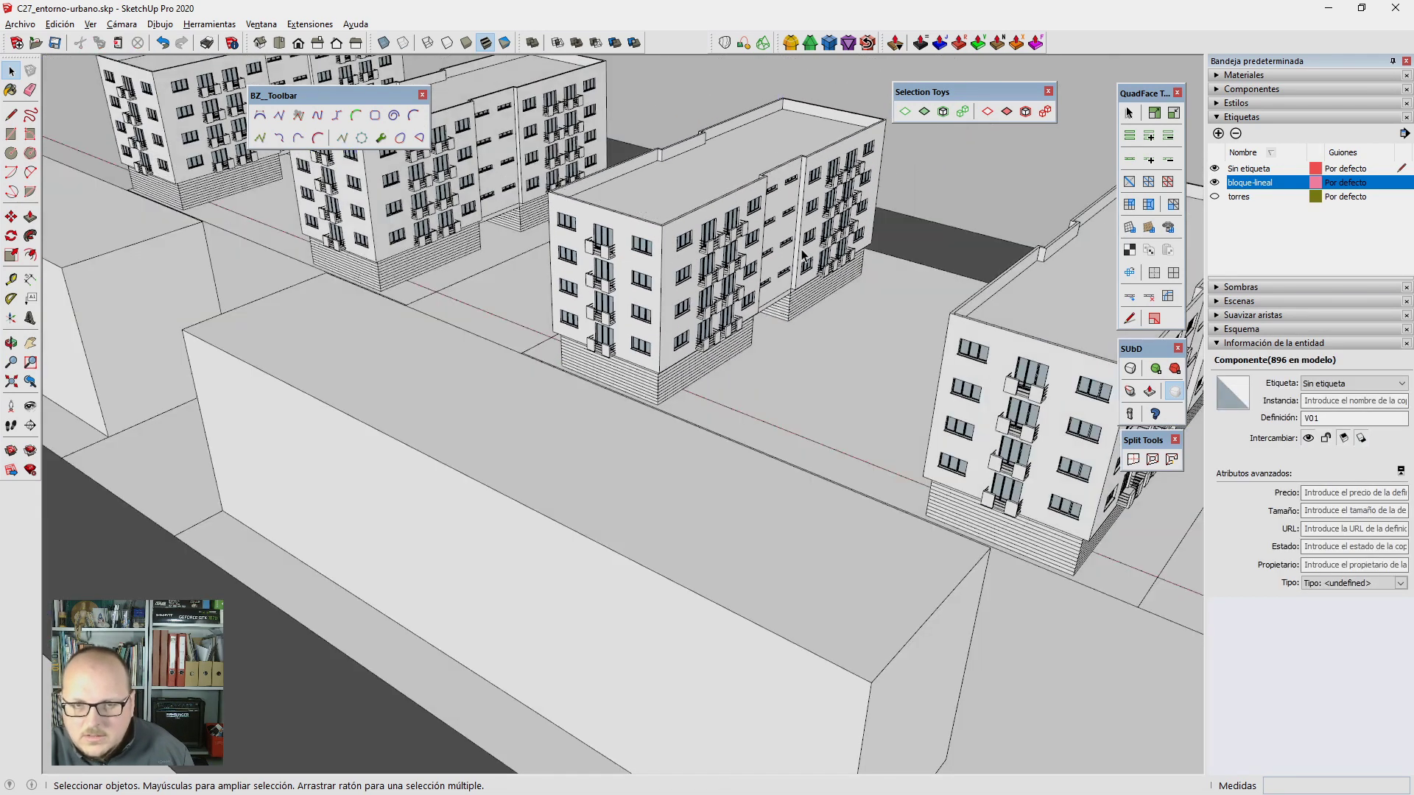
{"action": "middle_click_drag", "start_coordinate": [763, 216], "coordinate": [643, 492]}
{"action": "double_click", "coordinate": [643, 492]}
Step: Paste the window into the box block and hide the bloque-lineal tag
{"action": "scroll", "coordinate": [670, 472], "scroll_direction": "up", "scroll_amount": 3}
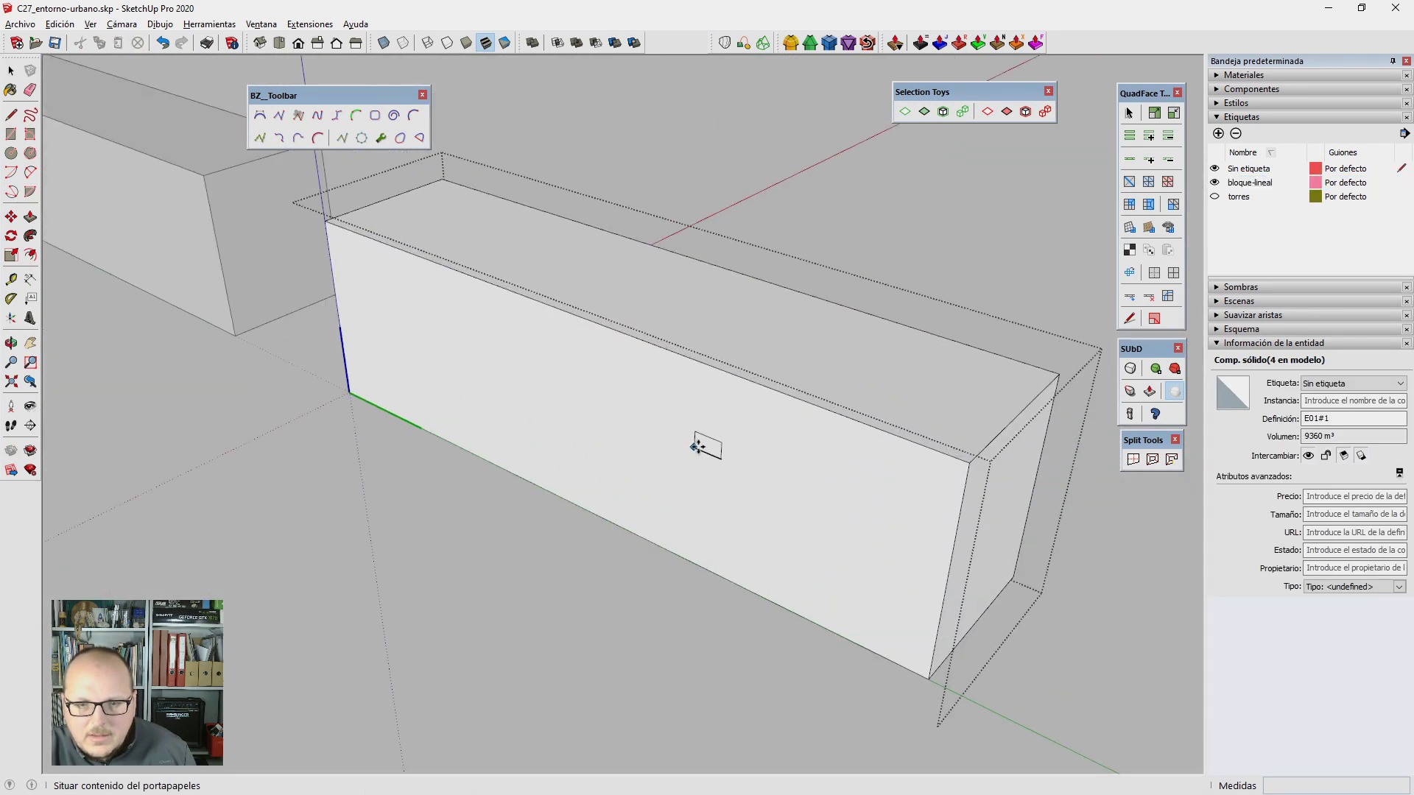
{"action": "key", "text": "m"}
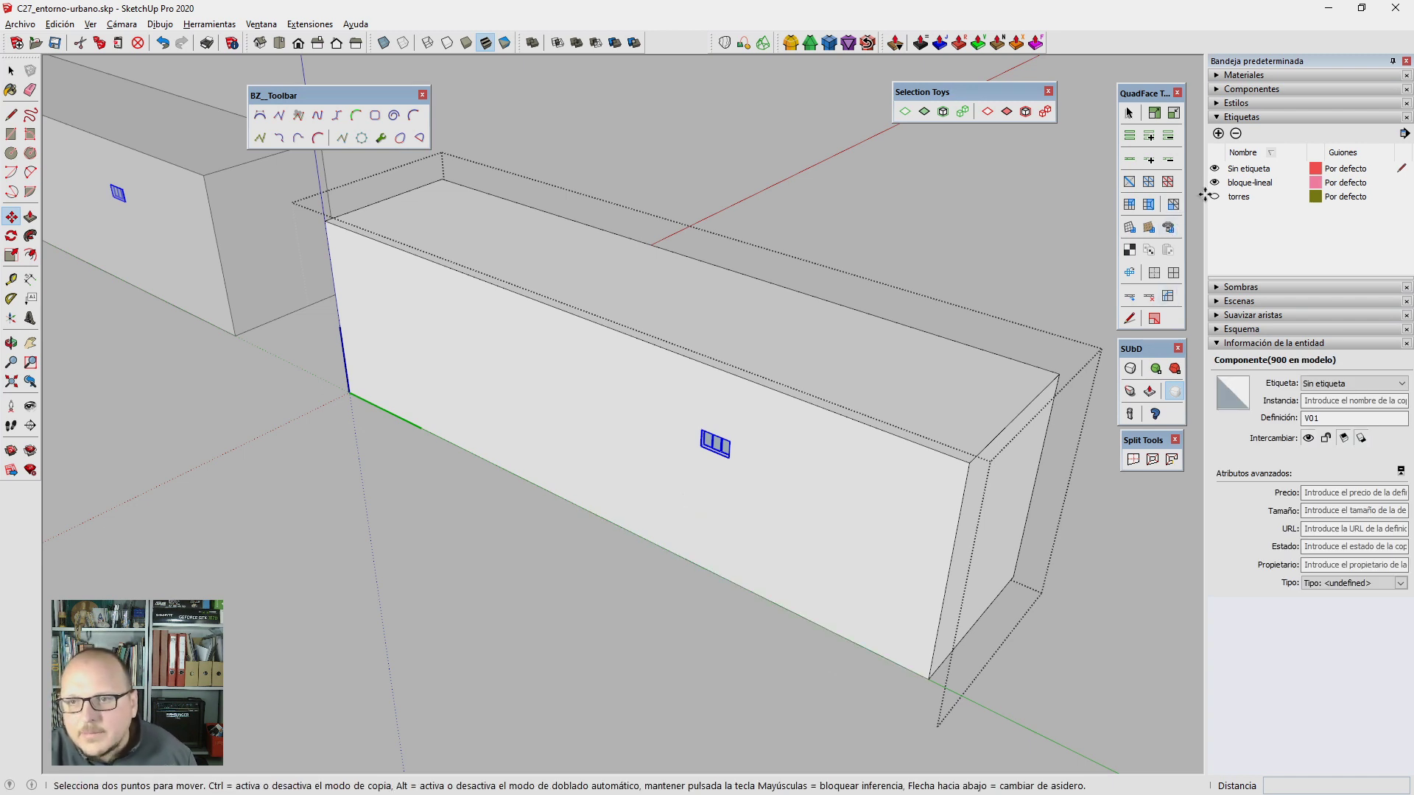
{"action": "left_click", "coordinate": [1214, 184]}
{"action": "mouse_move", "coordinate": [915, 389]}
{"action": "middle_mouse_down"}
{"action": "mouse_move", "coordinate": [833, 410]}
{"action": "mouse_move", "coordinate": [722, 499]}
{"action": "mouse_move", "coordinate": [650, 474]}
{"action": "middle_mouse_up"}
{"action": "scroll", "coordinate": [776, 420], "scroll_direction": "down", "scroll_amount": 2}
{"action": "key", "text": "space"}
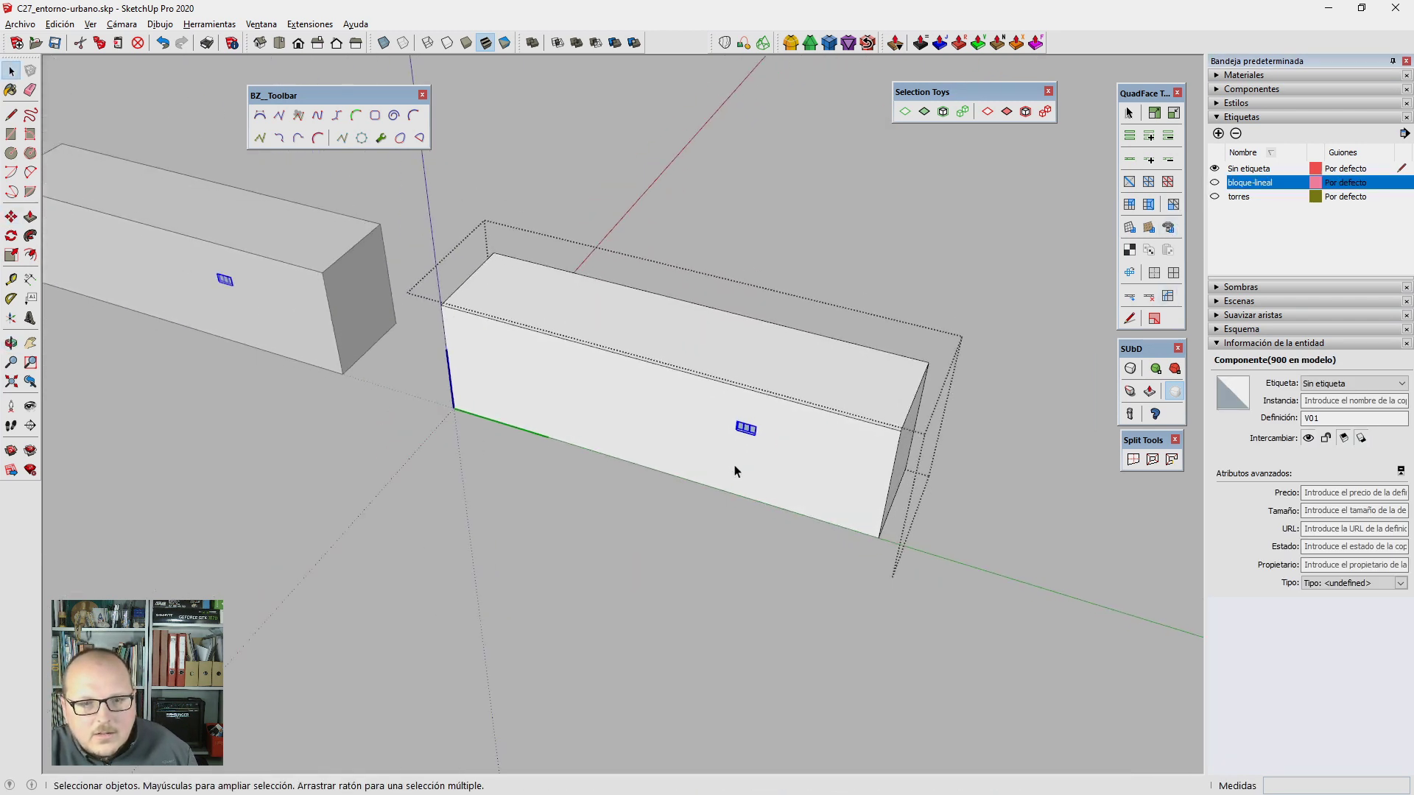
{"action": "scroll", "coordinate": [734, 469], "scroll_direction": "up", "scroll_amount": 1}
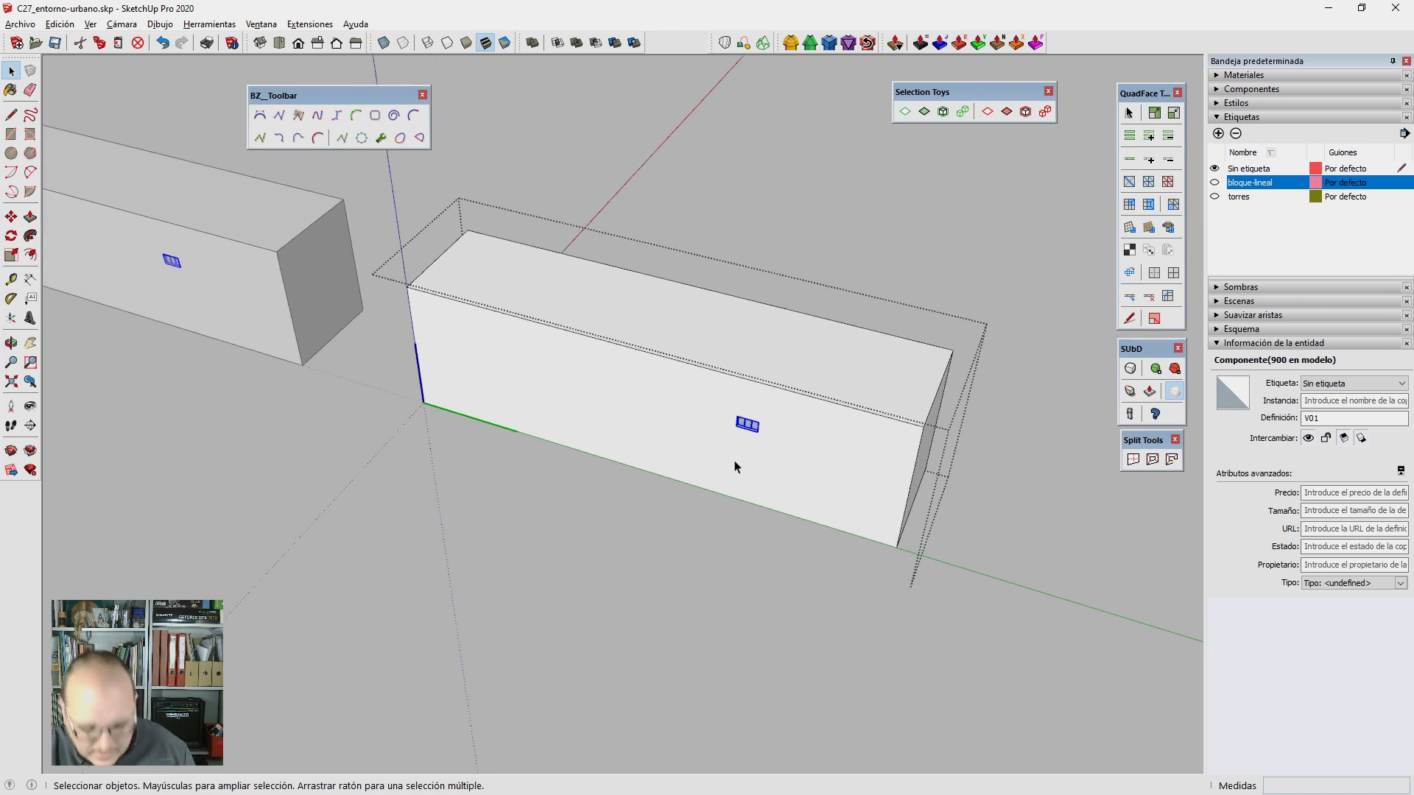
Step: Add a Tape Measure guide 2 m from the box's top edge
{"action": "key", "text": "t"}
{"action": "left_click", "coordinate": [410, 307]}
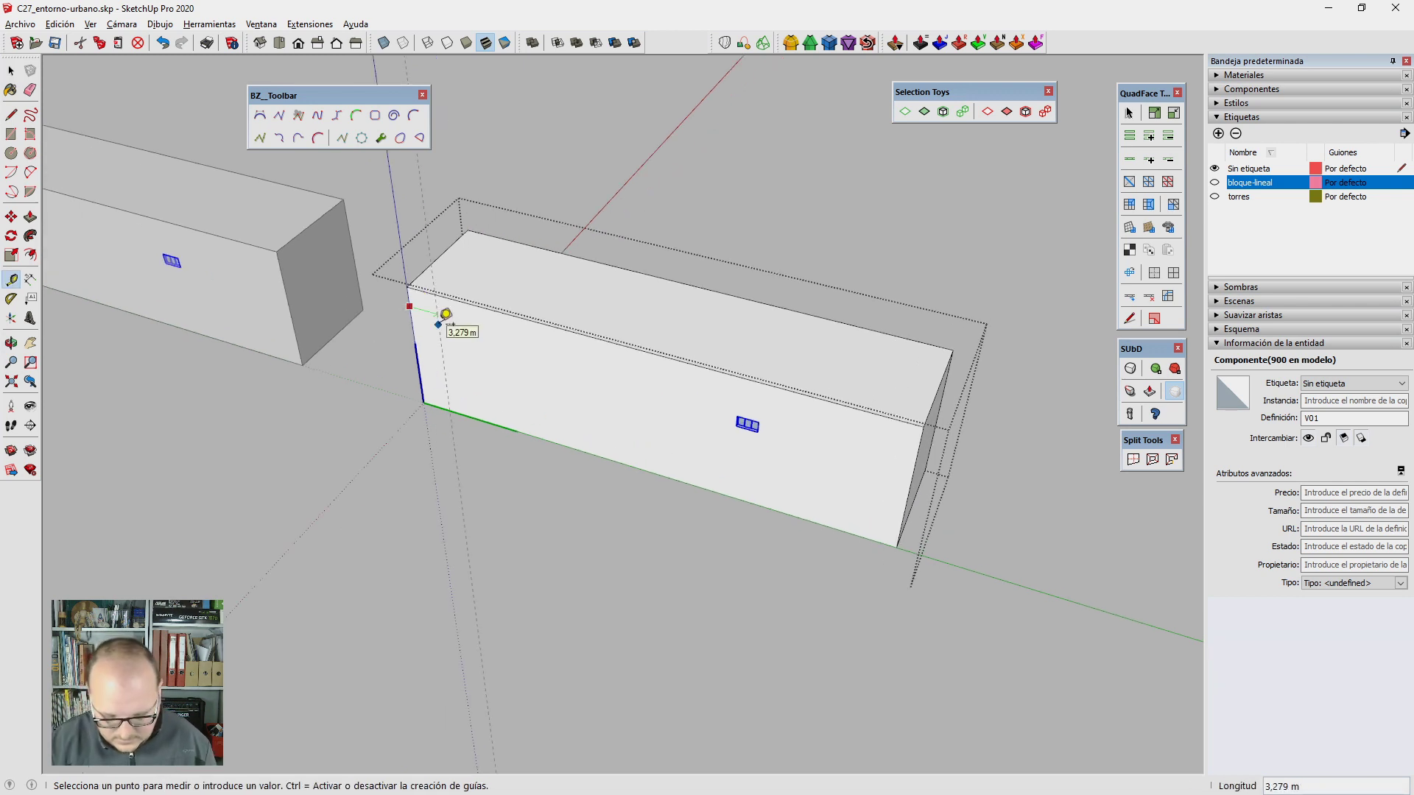
{"action": "type", "text": "2m"}
{"action": "key", "text": "Return"}
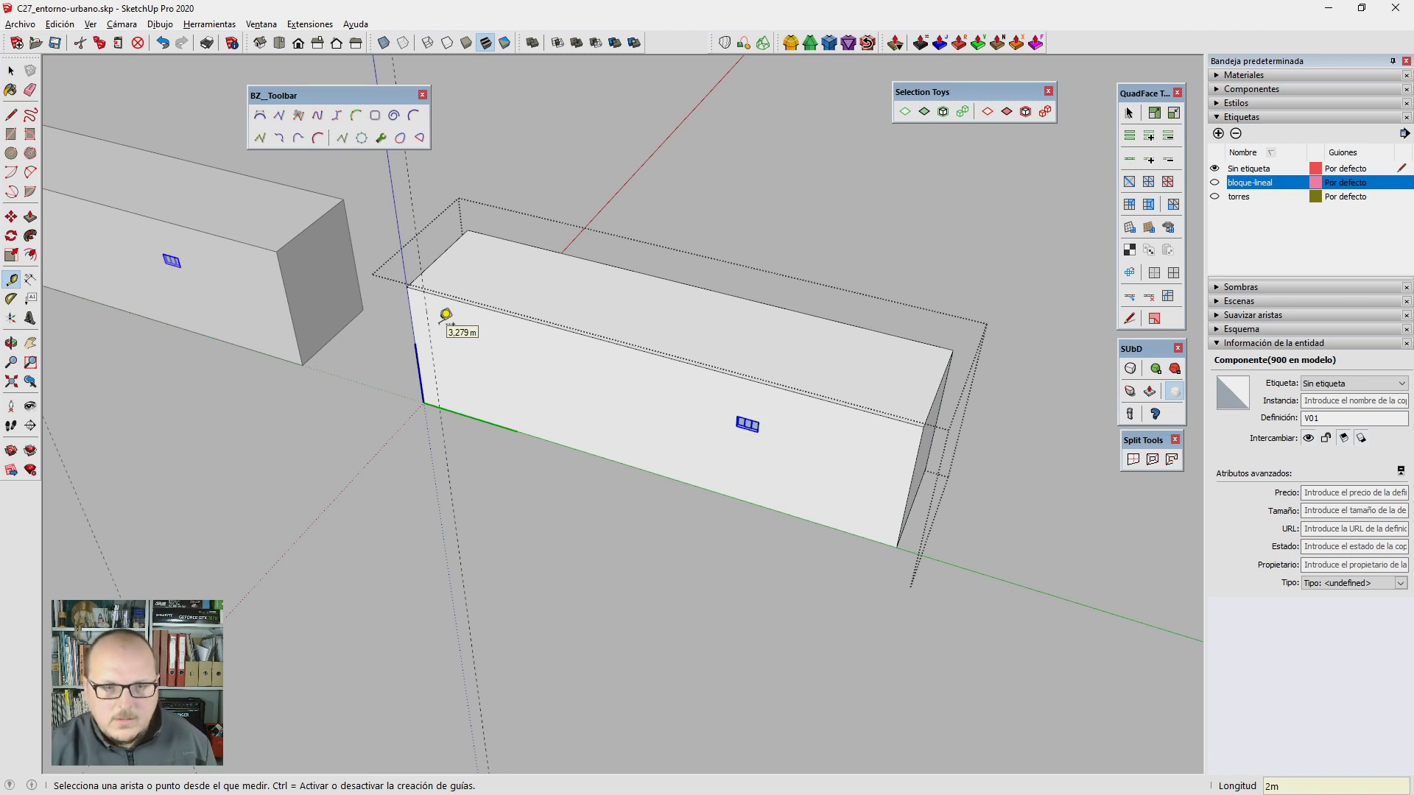
{"action": "mouse_move", "coordinate": [446, 315]}
{"action": "middle_mouse_down"}
{"action": "mouse_move", "coordinate": [411, 246]}
{"action": "mouse_move", "coordinate": [472, 283]}
{"action": "middle_mouse_up"}
{"action": "left_click", "coordinate": [471, 294]}
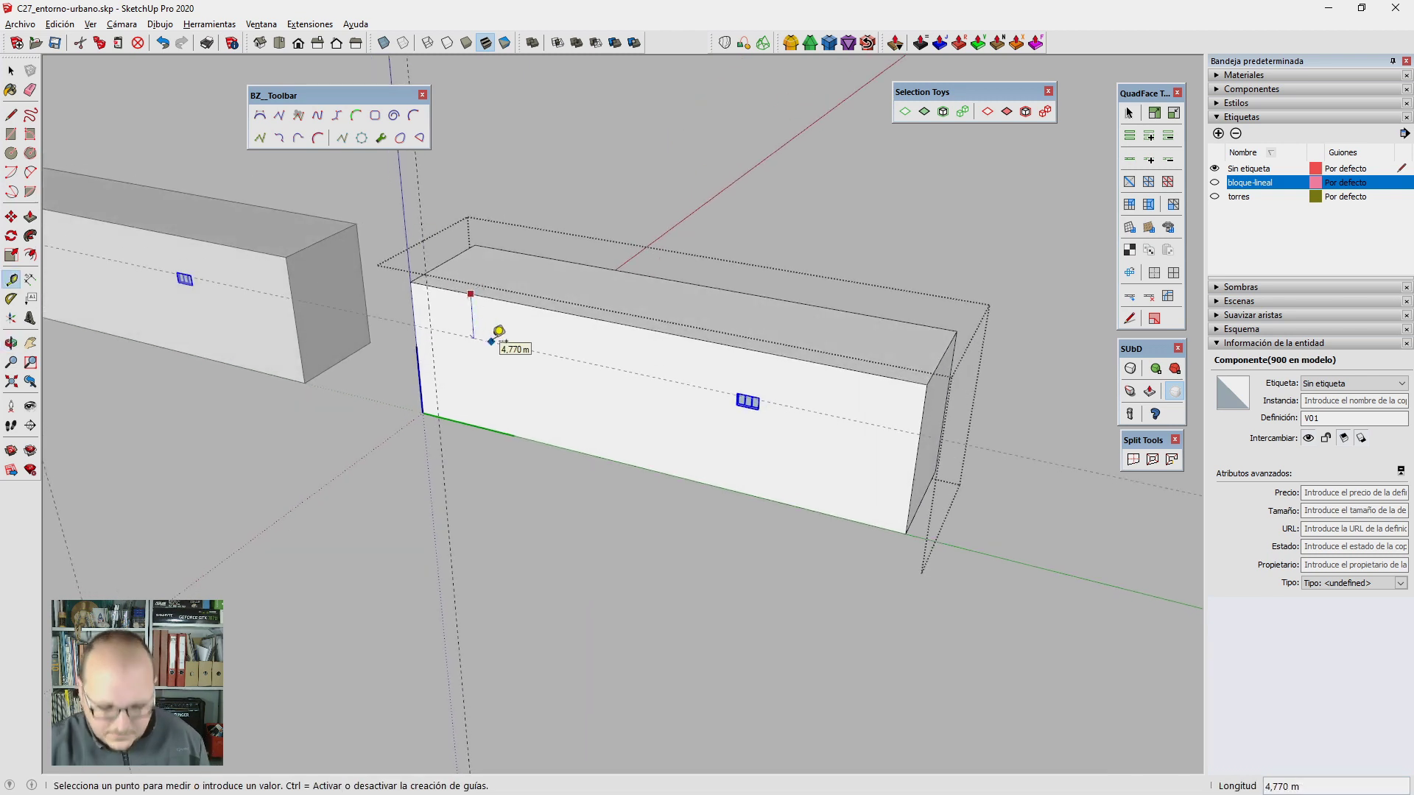
{"action": "key", "text": "Escape"}
{"action": "key", "text": "space"}
{"action": "scroll", "coordinate": [687, 426], "scroll_direction": "up", "scroll_amount": 3}
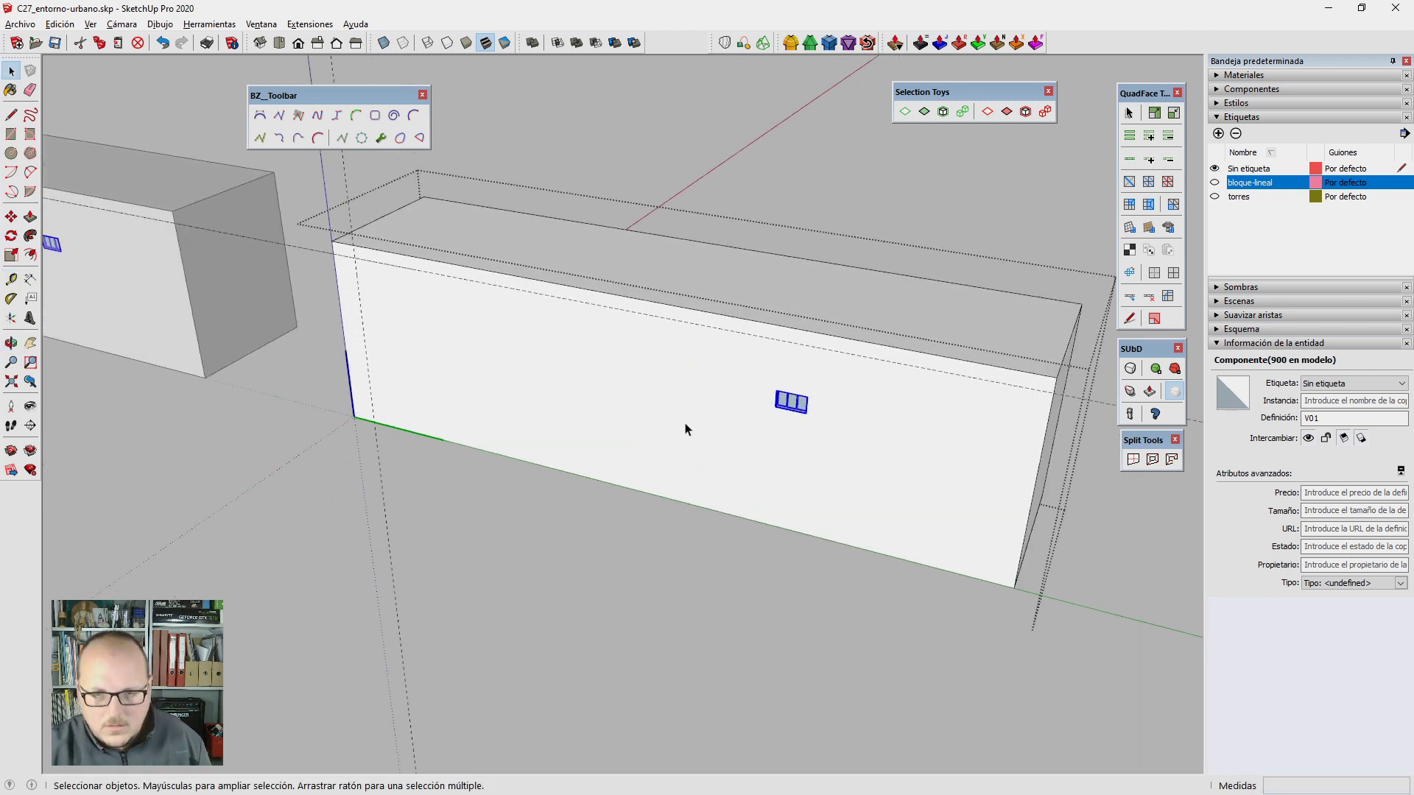
{"action": "scroll", "coordinate": [781, 383], "scroll_direction": "up", "scroll_amount": 3}
Step: Move the window by its corner to the top-left guide intersection
{"action": "key", "text": "m"}
{"action": "scroll", "coordinate": [781, 384], "scroll_direction": "up", "scroll_amount": 1}
{"action": "scroll", "coordinate": [788, 383], "scroll_direction": "up", "scroll_amount": 1}
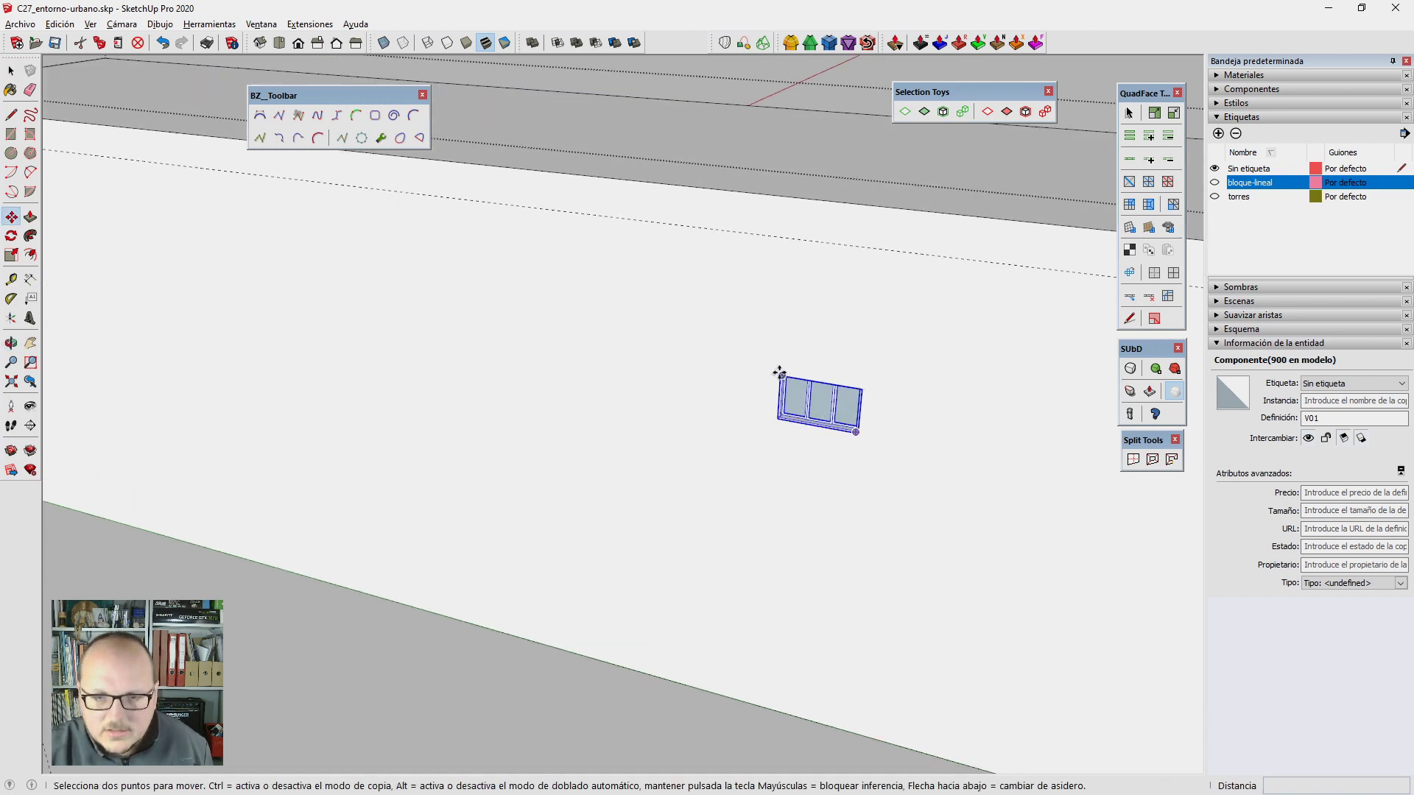
{"action": "left_click", "coordinate": [779, 371]}
{"action": "scroll", "coordinate": [781, 383], "scroll_direction": "down", "scroll_amount": 3}
{"action": "scroll", "coordinate": [934, 624], "scroll_direction": "down", "scroll_amount": 3}
{"action": "scroll", "coordinate": [562, 521], "scroll_direction": "up", "scroll_amount": 2}
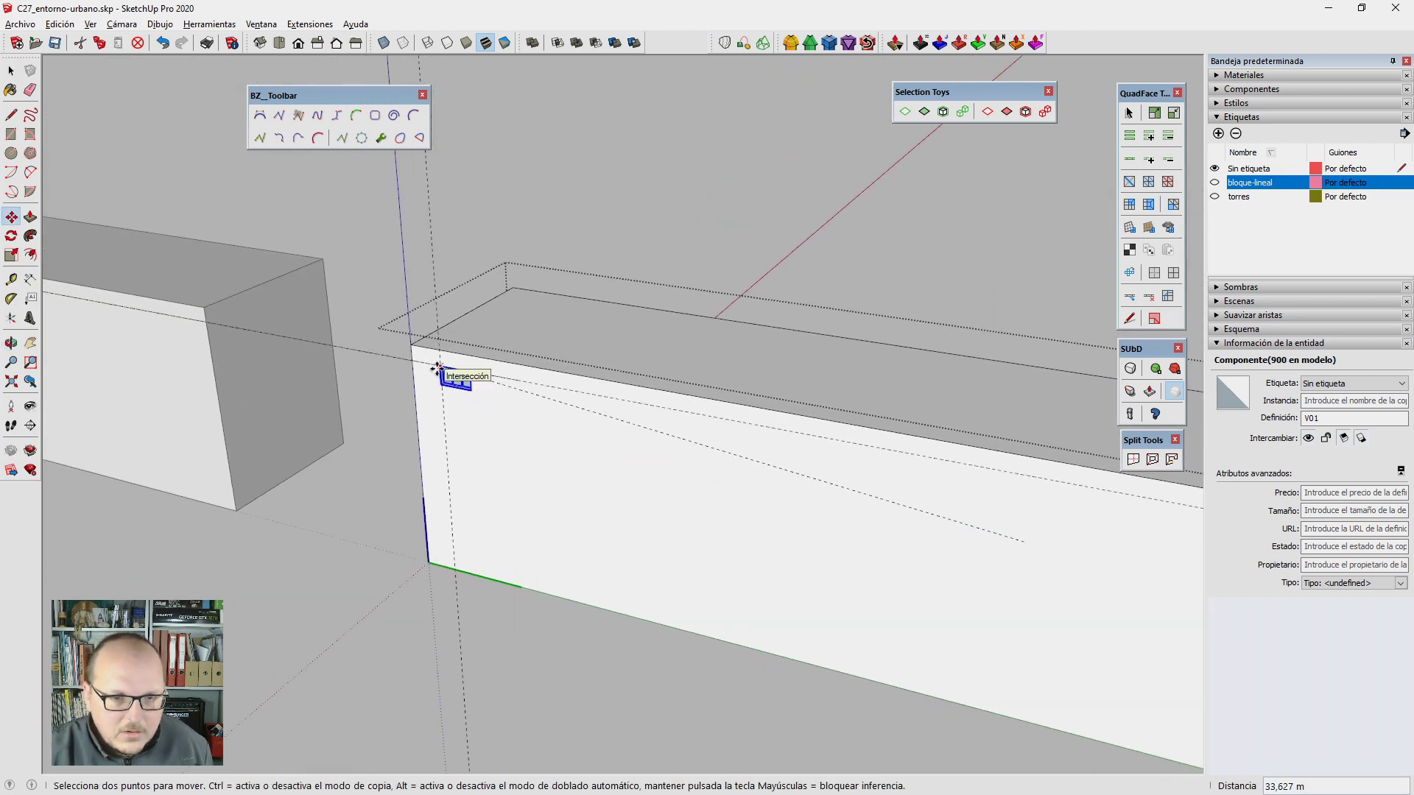
{"action": "left_click", "coordinate": [436, 368]}
{"action": "middle_click_drag", "start_coordinate": [441, 372], "coordinate": [713, 471]}
{"action": "mouse_move", "coordinate": [786, 539]}
{"action": "middle_mouse_down"}
{"action": "mouse_move", "coordinate": [682, 516]}
{"action": "mouse_move", "coordinate": [723, 527]}
{"action": "middle_mouse_up"}
{"action": "key", "text": "l"}
{"action": "left_click", "coordinate": [621, 401]}
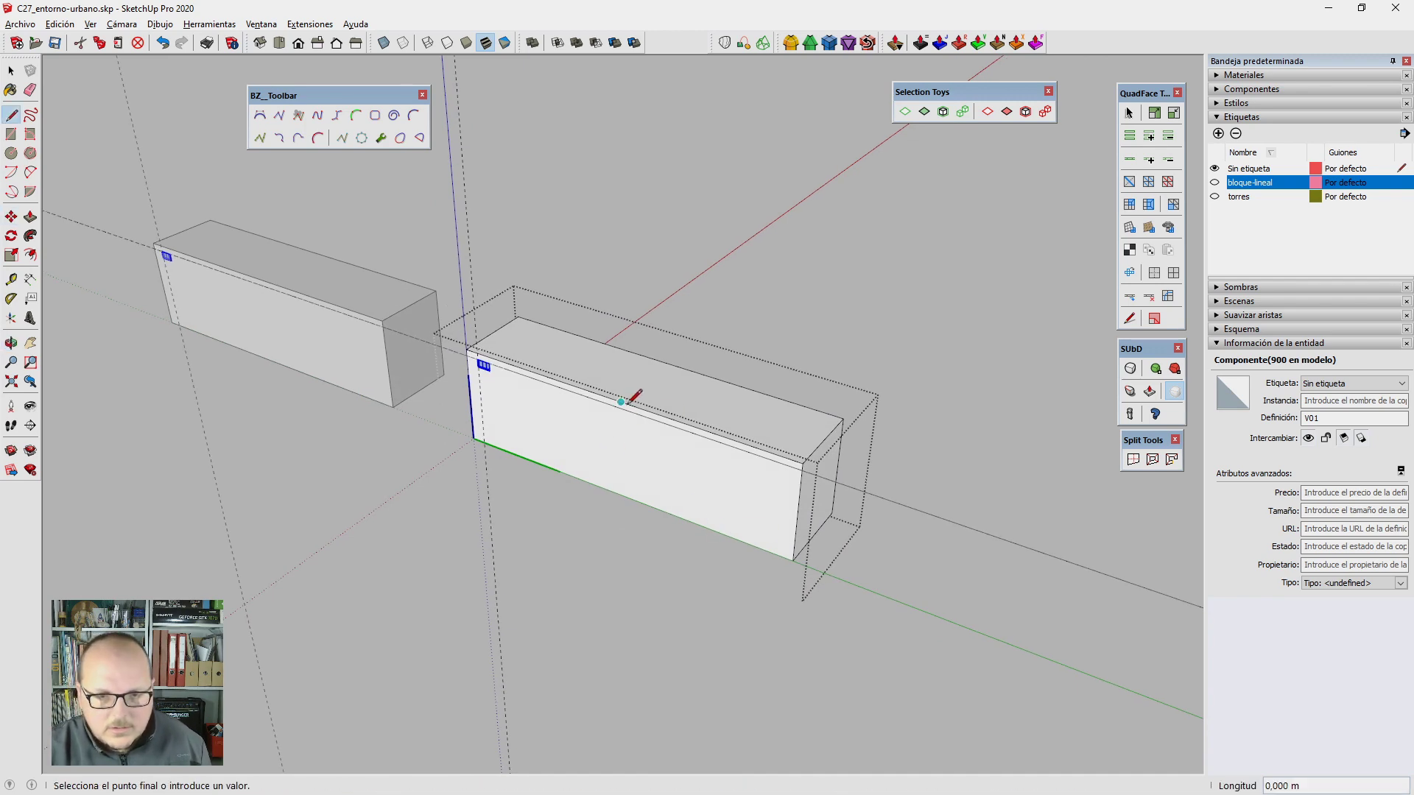
{"action": "left_click", "coordinate": [632, 499]}
{"action": "mouse_move", "coordinate": [795, 490]}
{"action": "middle_mouse_down"}
{"action": "mouse_move", "coordinate": [405, 594]}
{"action": "mouse_move", "coordinate": [732, 622]}
{"action": "middle_mouse_up"}
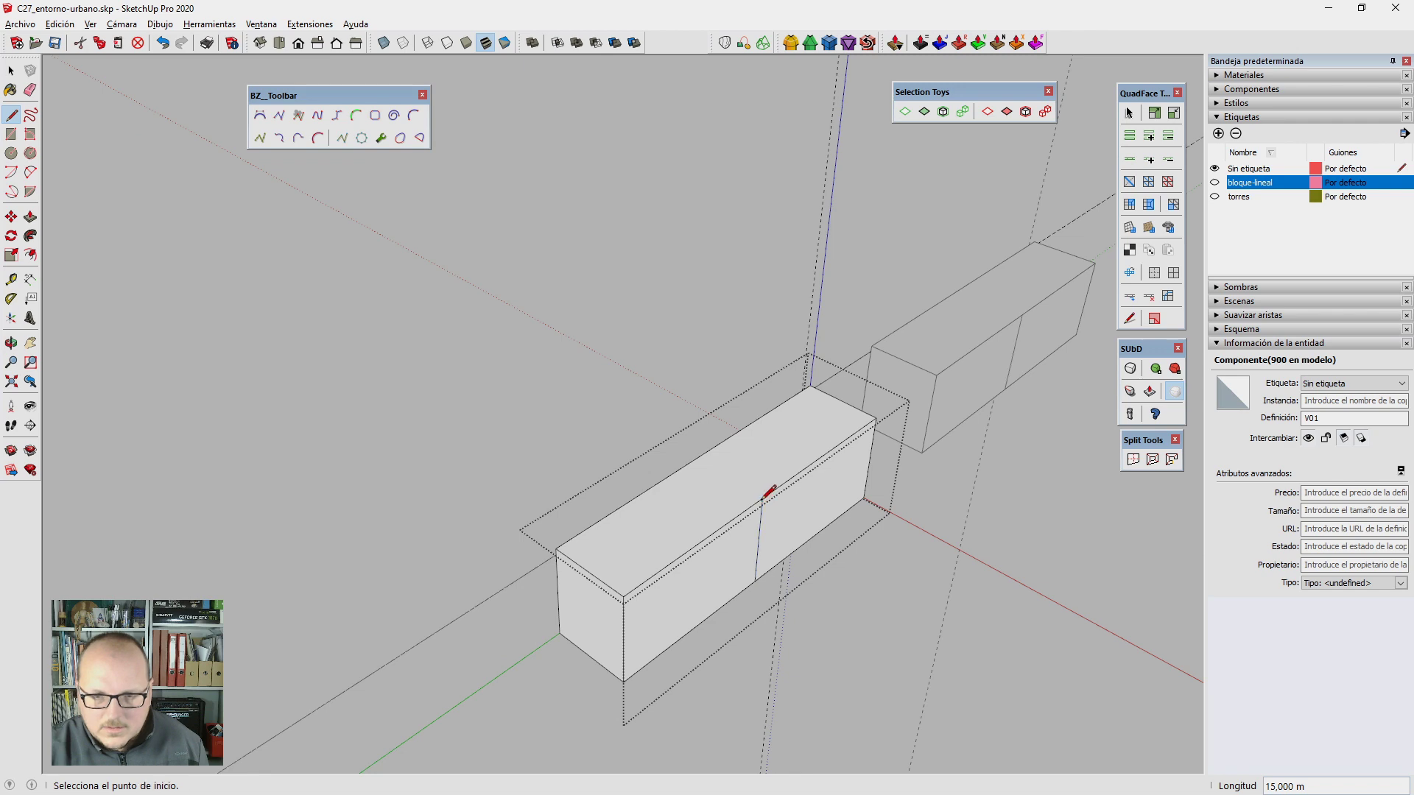
{"action": "mouse_move", "coordinate": [765, 495]}
{"action": "middle_mouse_down"}
{"action": "mouse_move", "coordinate": [1016, 568]}
{"action": "mouse_move", "coordinate": [855, 641]}
{"action": "mouse_move", "coordinate": [599, 619]}
{"action": "middle_mouse_up"}
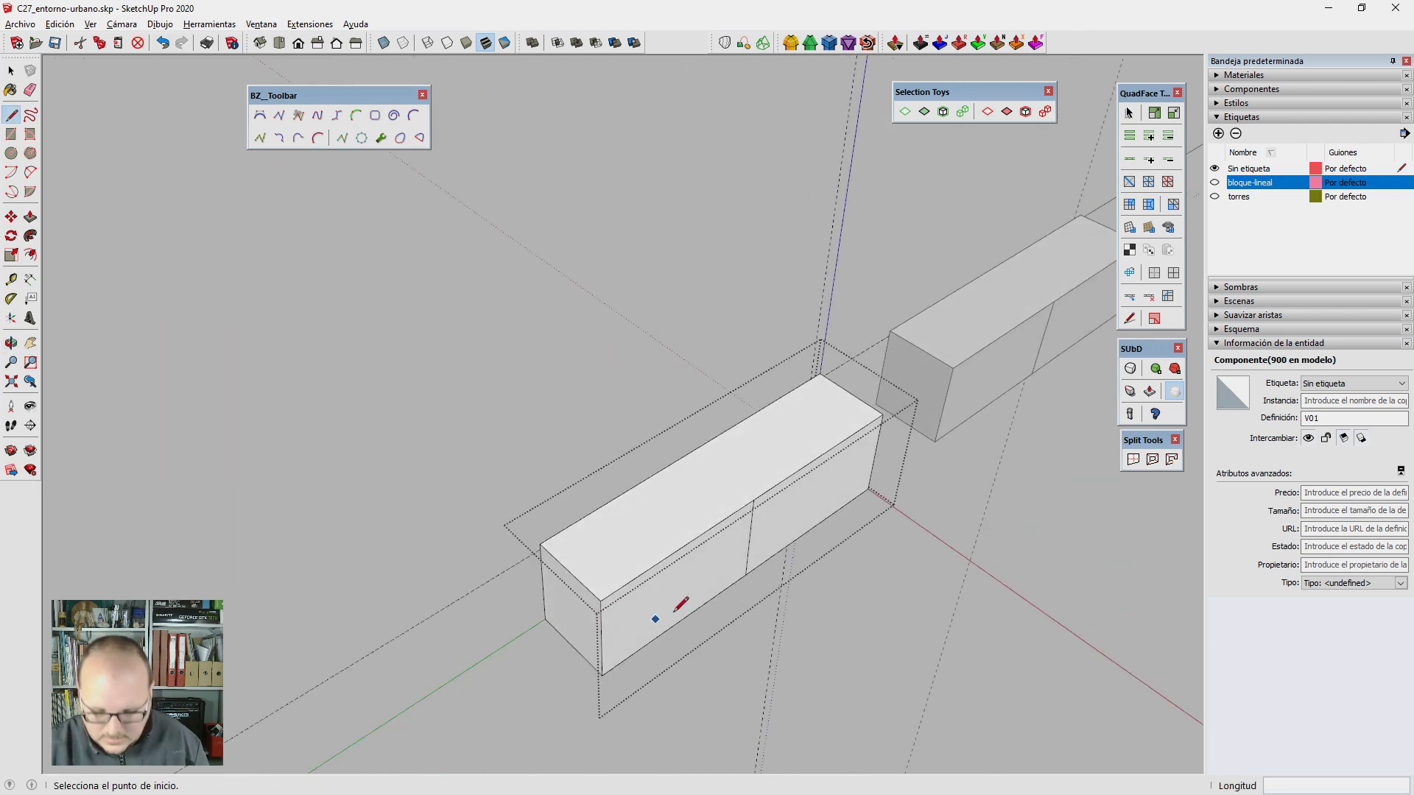
{"action": "key", "text": "p"}
{"action": "left_click_drag", "start_coordinate": [694, 585], "coordinate": [754, 620]}
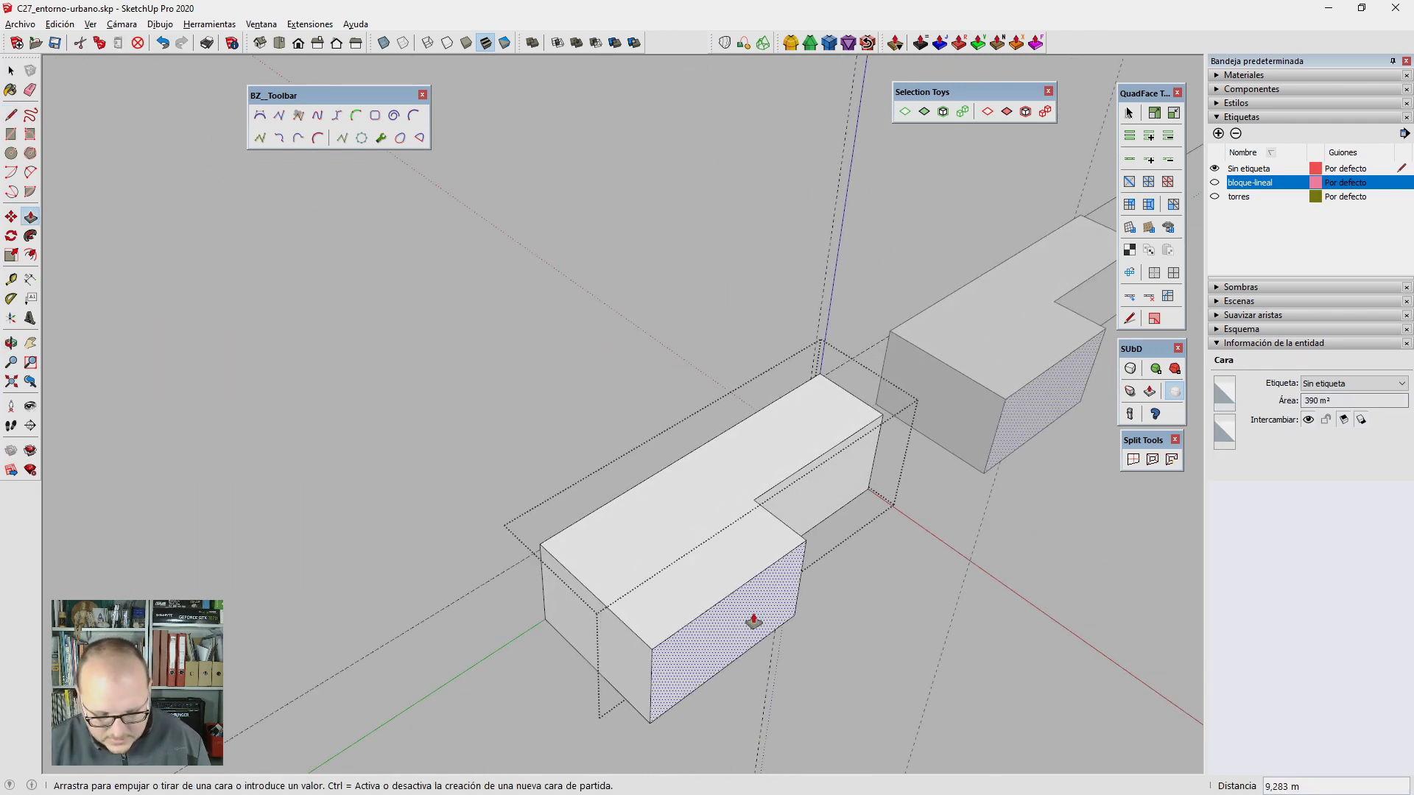
{"action": "type", "text": "5"}
{"action": "key", "text": "Return"}
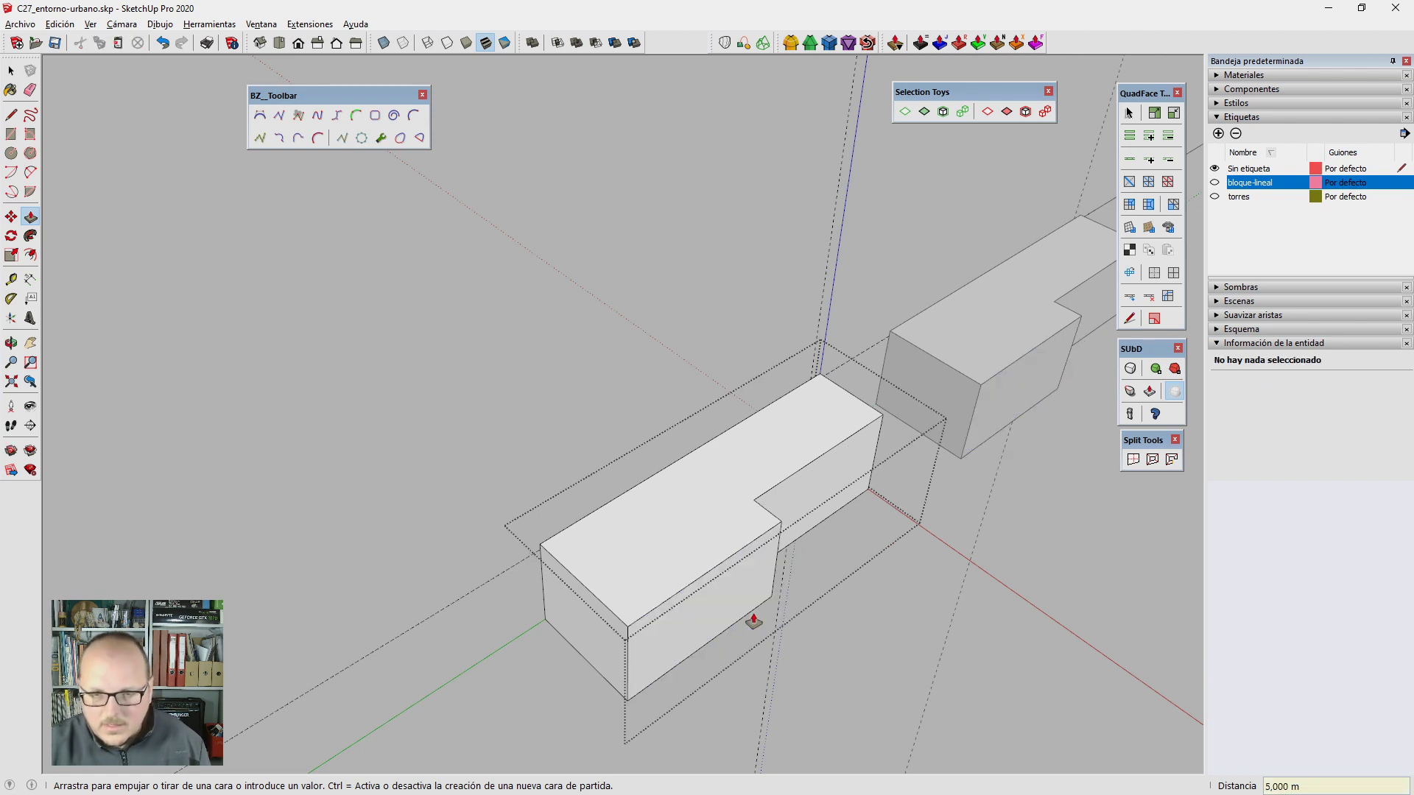
{"action": "middle_click_drag", "start_coordinate": [174, 444], "coordinate": [845, 435]}
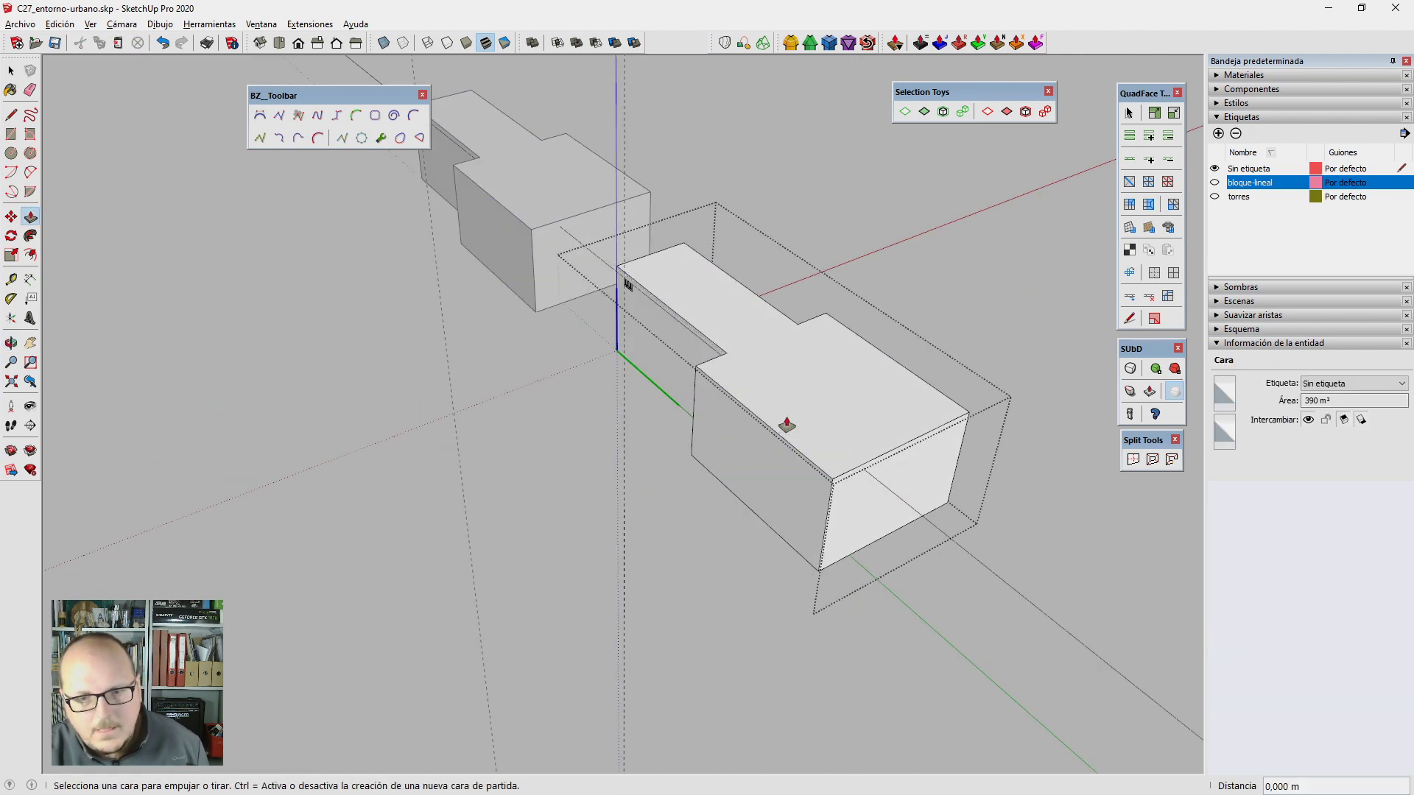
{"action": "left_click_drag", "start_coordinate": [759, 440], "coordinate": [797, 423]}
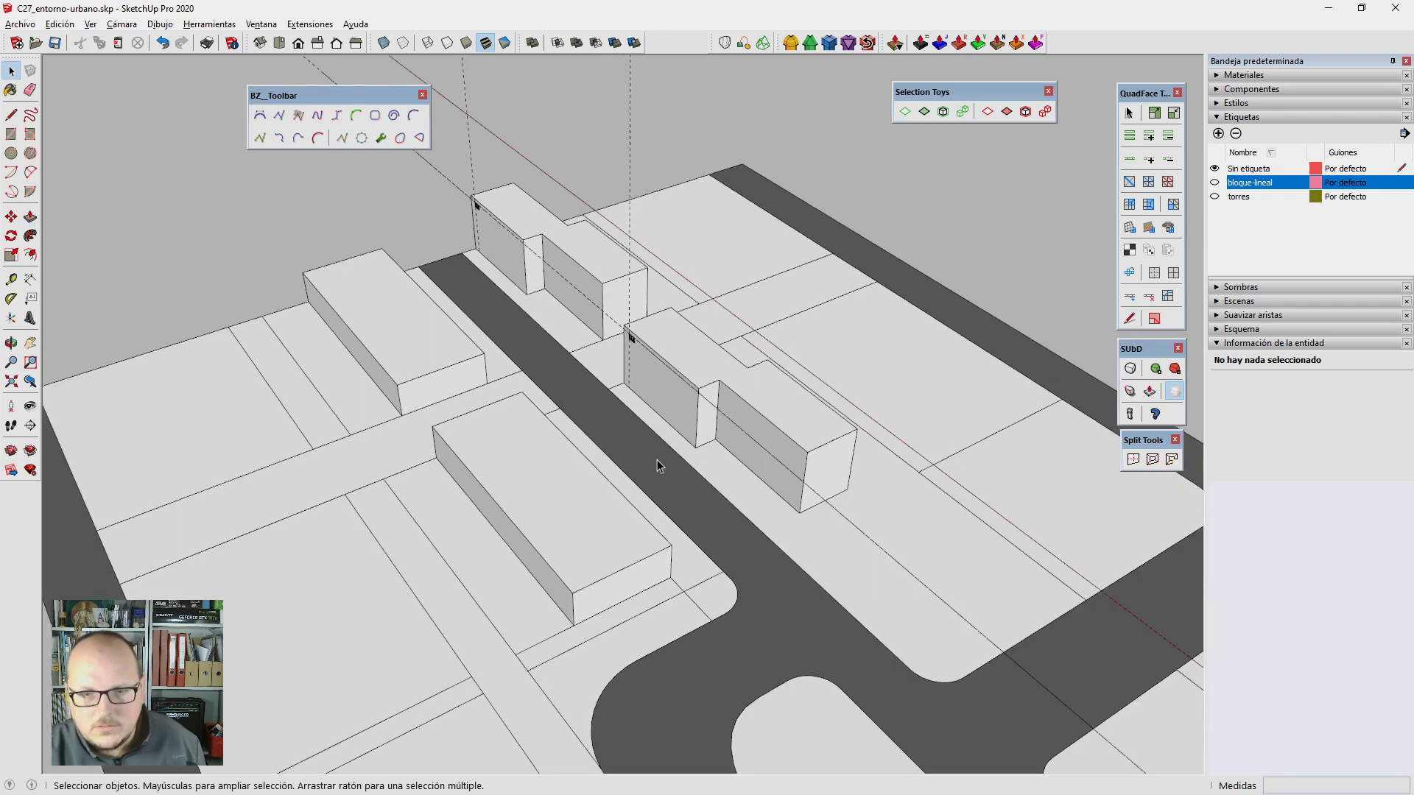
{"action": "key", "text": "e"}
{"action": "key", "text": "space"}
{"action": "double_click", "coordinate": [816, 457]}
{"action": "key", "text": "e"}
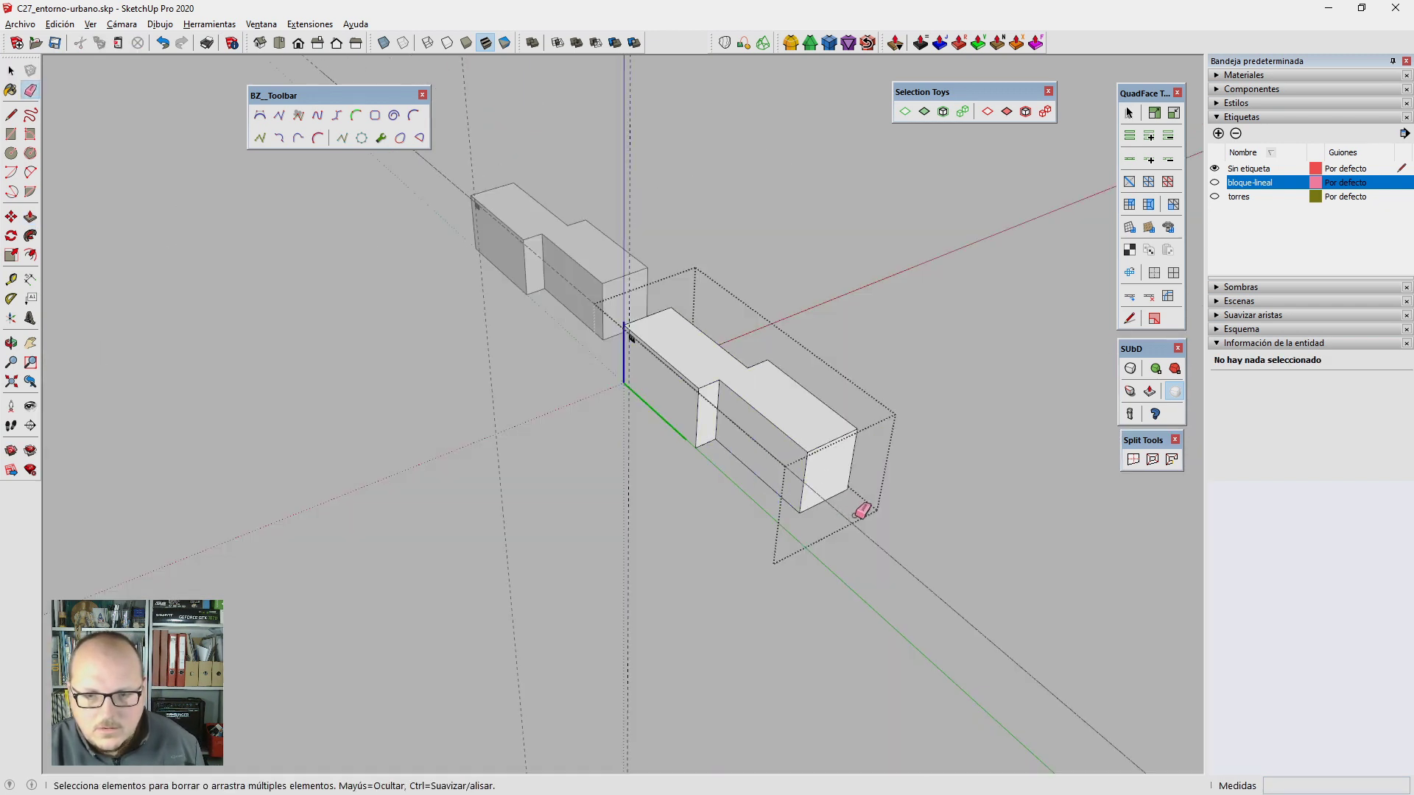
{"action": "left_click", "coordinate": [856, 516]}
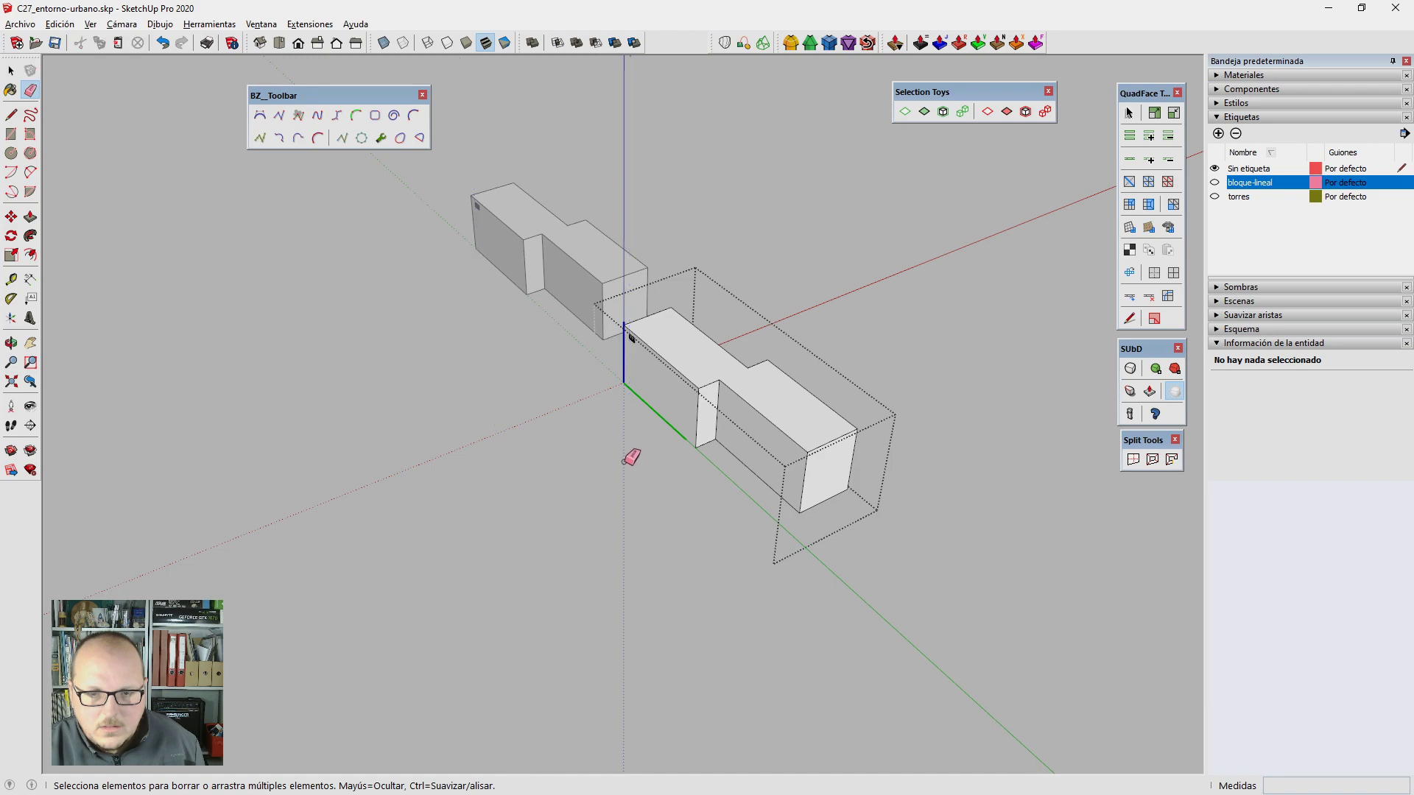
{"action": "mouse_move", "coordinate": [627, 443]}
{"action": "middle_mouse_down"}
{"action": "mouse_move", "coordinate": [662, 445]}
{"action": "mouse_move", "coordinate": [486, 315]}
{"action": "mouse_move", "coordinate": [537, 376]}
{"action": "middle_mouse_up"}
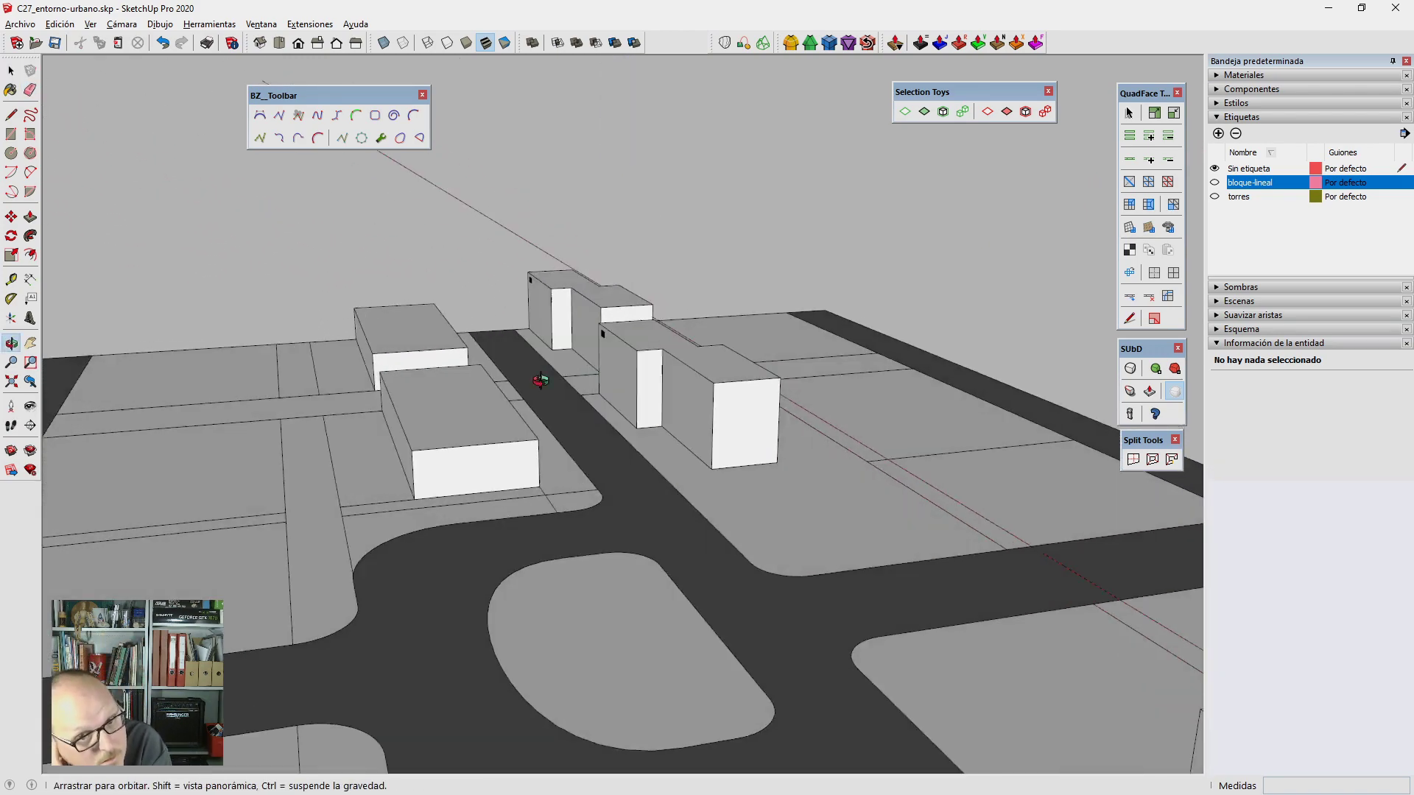
{"action": "scroll", "coordinate": [687, 410], "scroll_direction": "up", "scroll_amount": 3}
{"action": "scroll", "coordinate": [698, 358], "scroll_direction": "up", "scroll_amount": 3}
{"action": "scroll", "coordinate": [796, 420], "scroll_direction": "up", "scroll_amount": 2}
{"action": "double_click", "coordinate": [797, 420]}
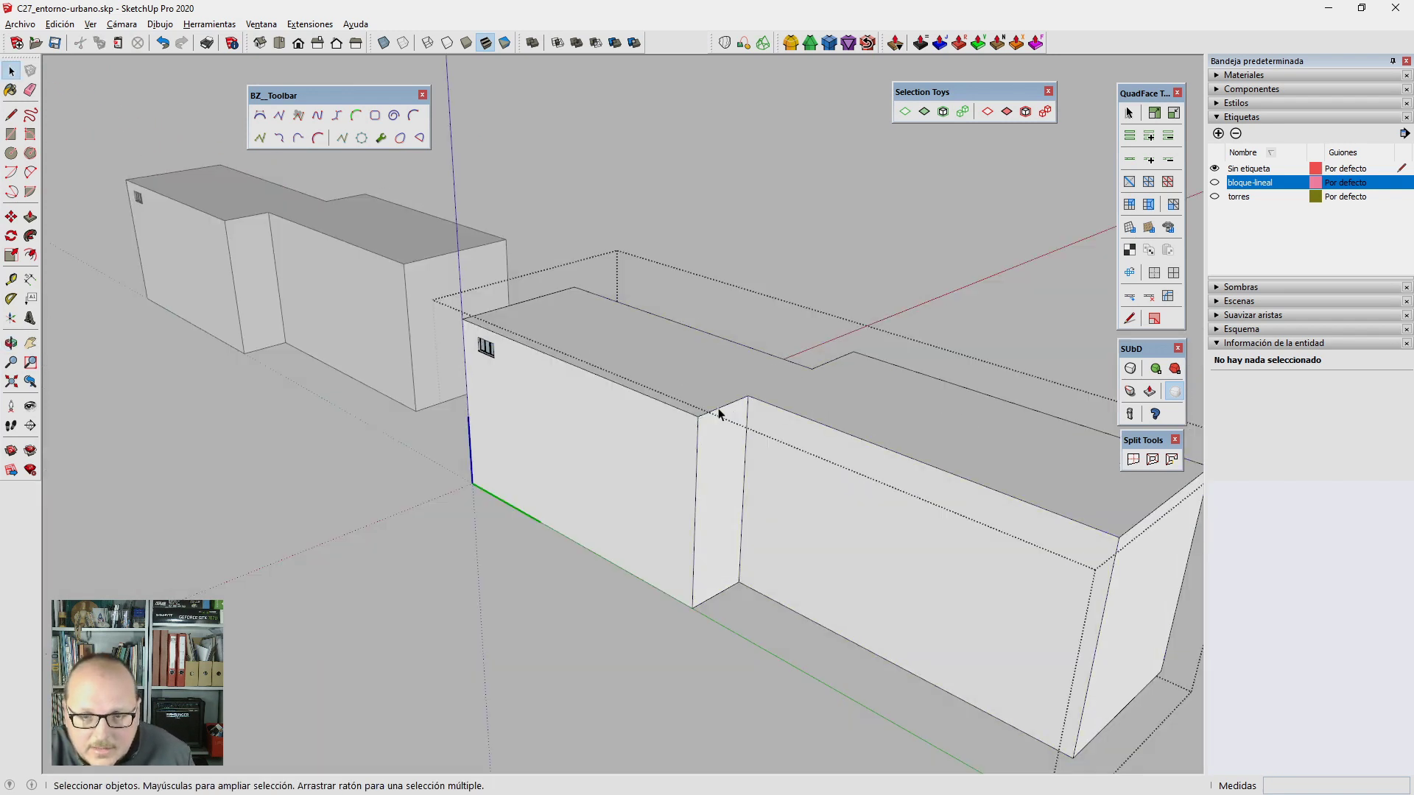
{"action": "scroll", "coordinate": [729, 417], "scroll_direction": "up", "scroll_amount": 2}
{"action": "key", "text": "l"}
{"action": "left_click", "coordinate": [698, 382]}
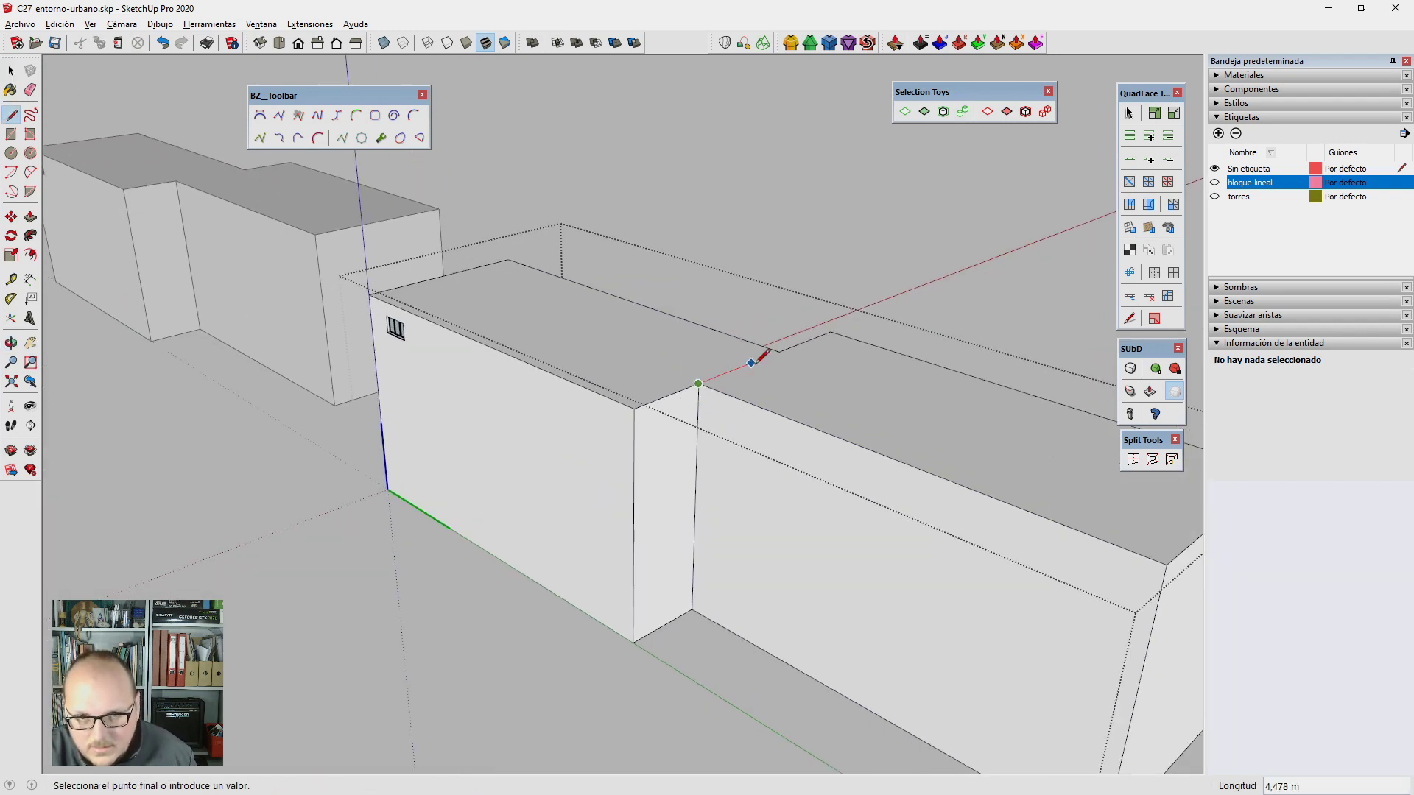
{"action": "left_click", "coordinate": [780, 351]}
{"action": "key", "text": "p"}
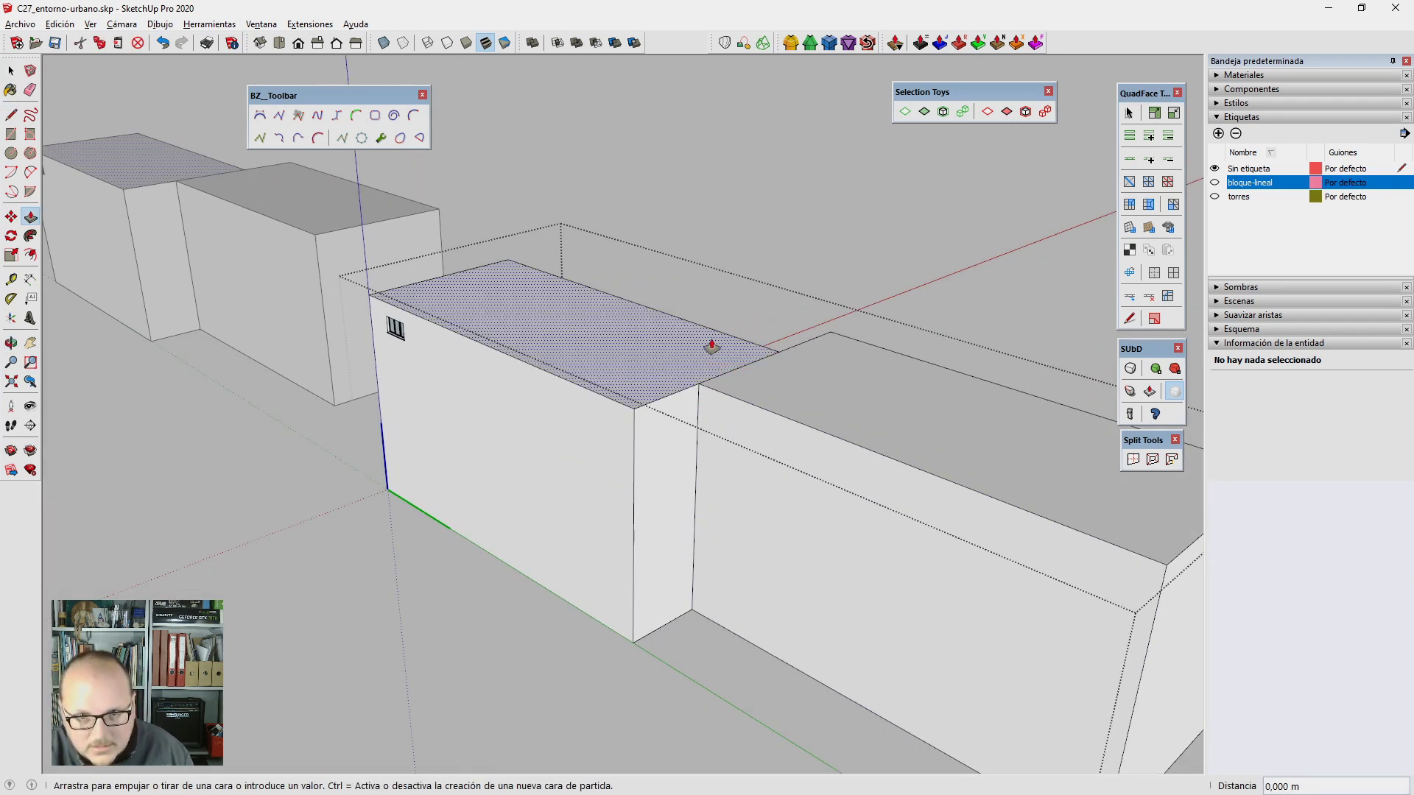
{"action": "left_click_drag", "start_coordinate": [709, 347], "coordinate": [716, 330]}
{"action": "key", "text": "e"}
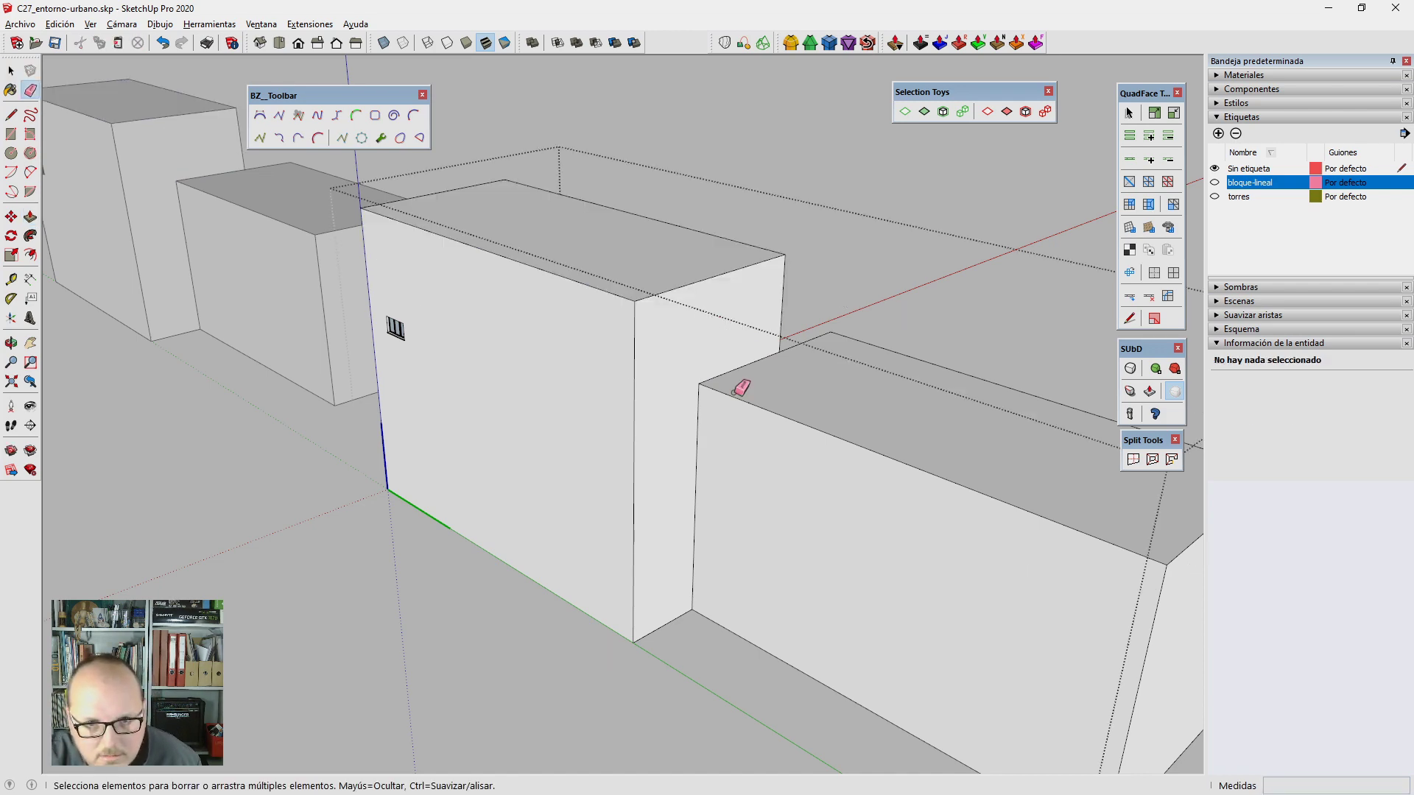
{"action": "scroll", "coordinate": [830, 469], "scroll_direction": "down", "scroll_amount": 5}
{"action": "mouse_move", "coordinate": [830, 469]}
{"action": "middle_mouse_down"}
{"action": "mouse_move", "coordinate": [833, 641]}
{"action": "mouse_move", "coordinate": [648, 405]}
{"action": "middle_mouse_up"}
{"action": "key", "text": "space"}
{"action": "left_click", "coordinate": [606, 442]}
{"action": "key", "text": "s"}
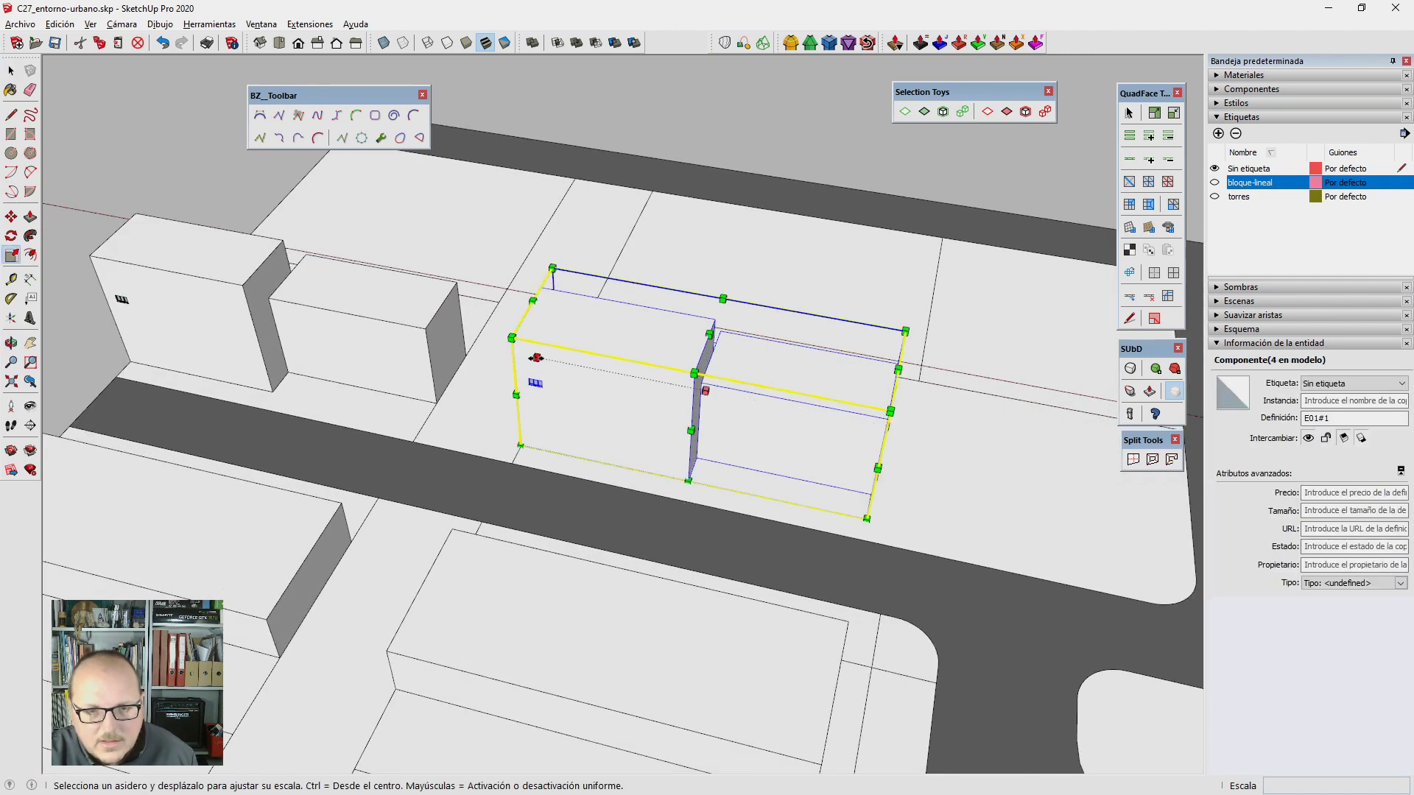
{"action": "left_click_drag", "start_coordinate": [522, 366], "coordinate": [639, 396], "text": "ctrl"}
{"action": "key", "text": "ctrl+z"}
{"action": "key", "text": "space"}
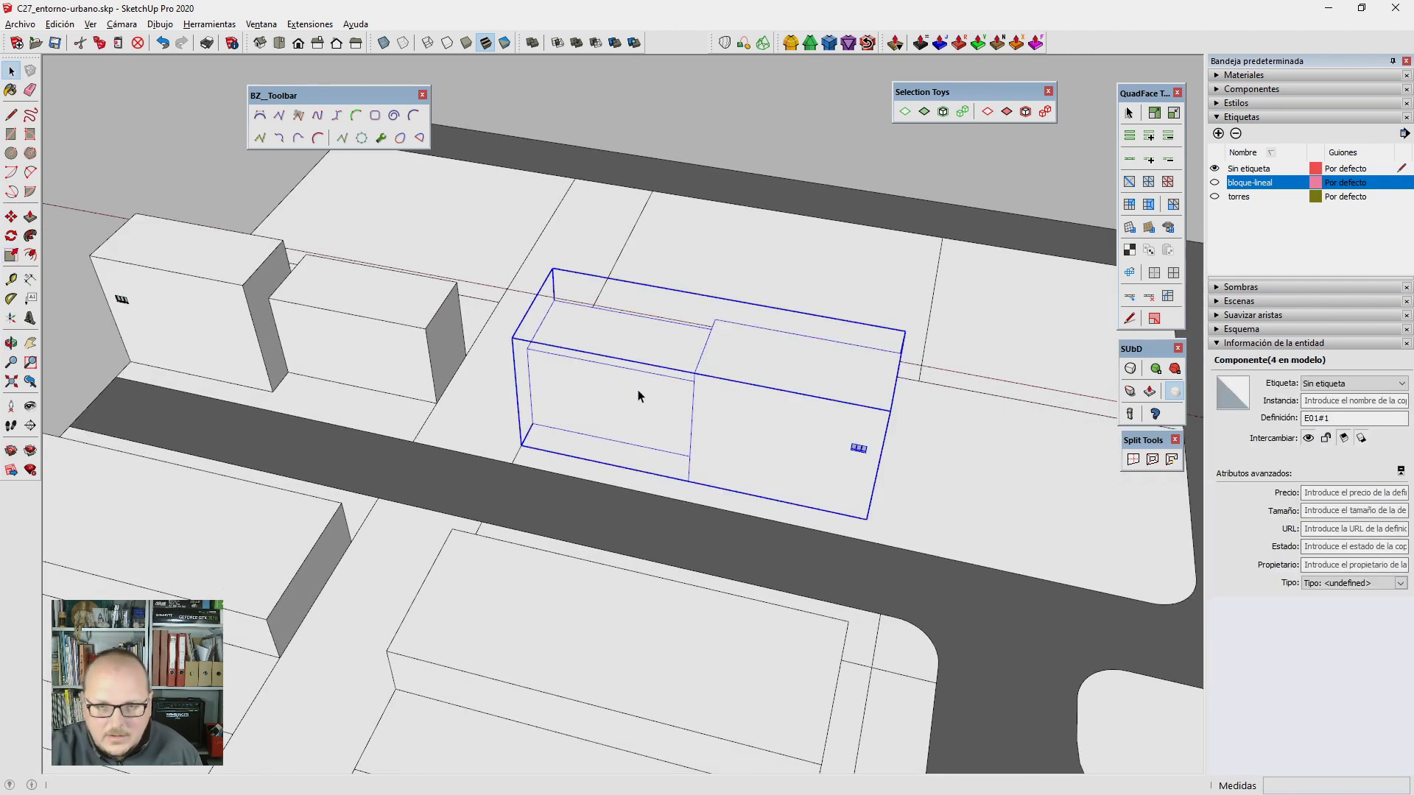
{"action": "left_click", "coordinate": [754, 161]}
{"action": "middle_click_drag", "start_coordinate": [691, 532], "coordinate": [565, 422]}
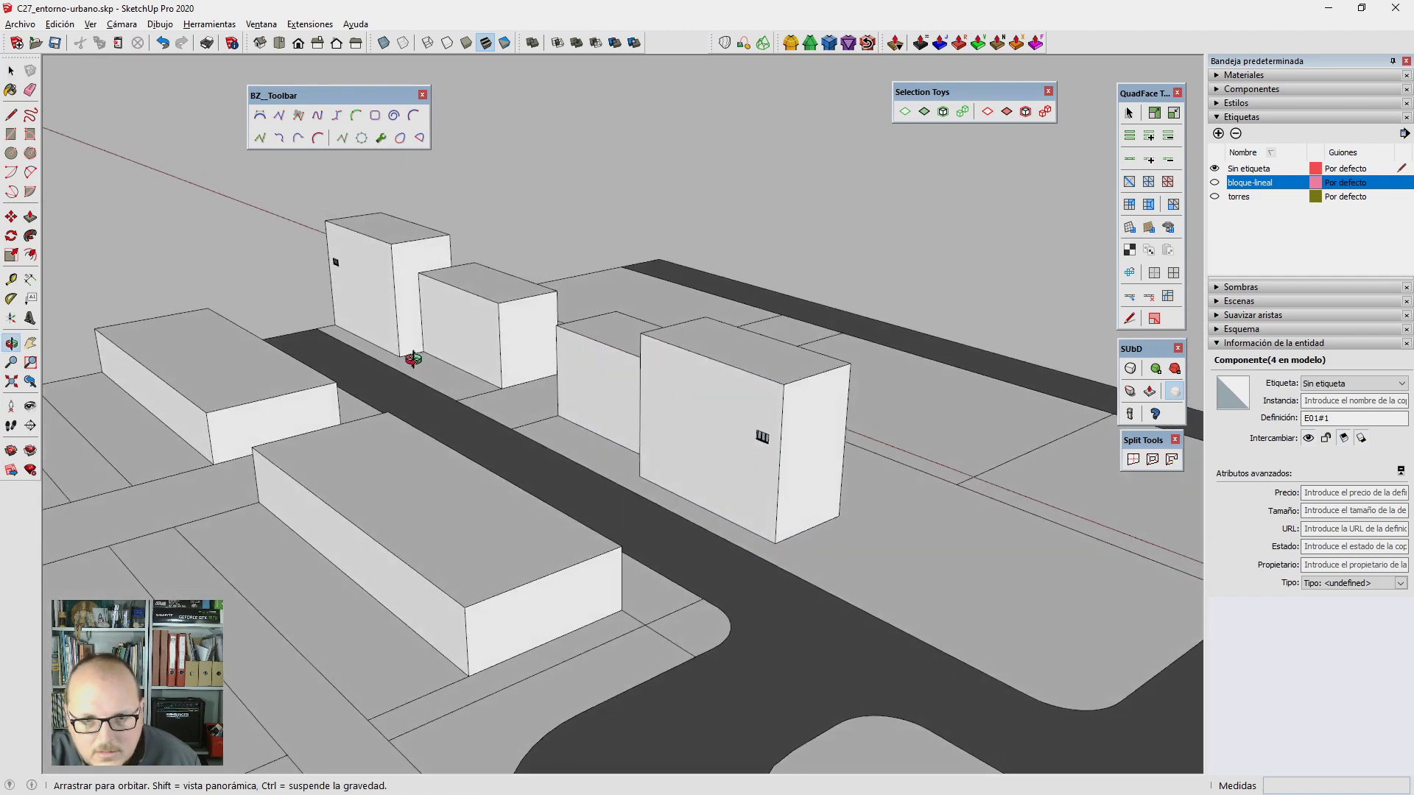
{"action": "middle_click_drag", "start_coordinate": [484, 334], "coordinate": [660, 514]}
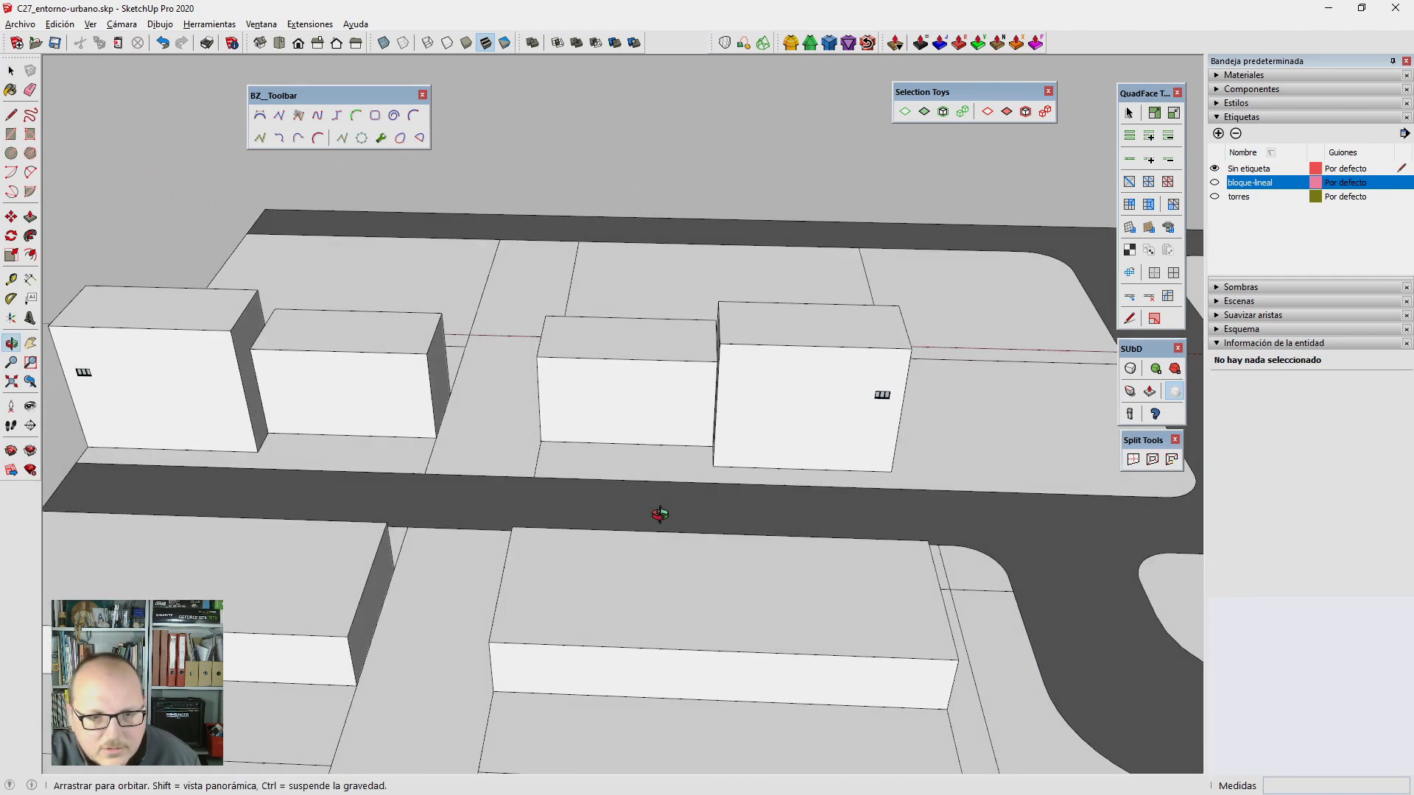
{"action": "mouse_move", "coordinate": [490, 406]}
{"action": "middle_mouse_down"}
{"action": "mouse_move", "coordinate": [420, 558]}
{"action": "mouse_move", "coordinate": [358, 515]}
{"action": "middle_mouse_up"}
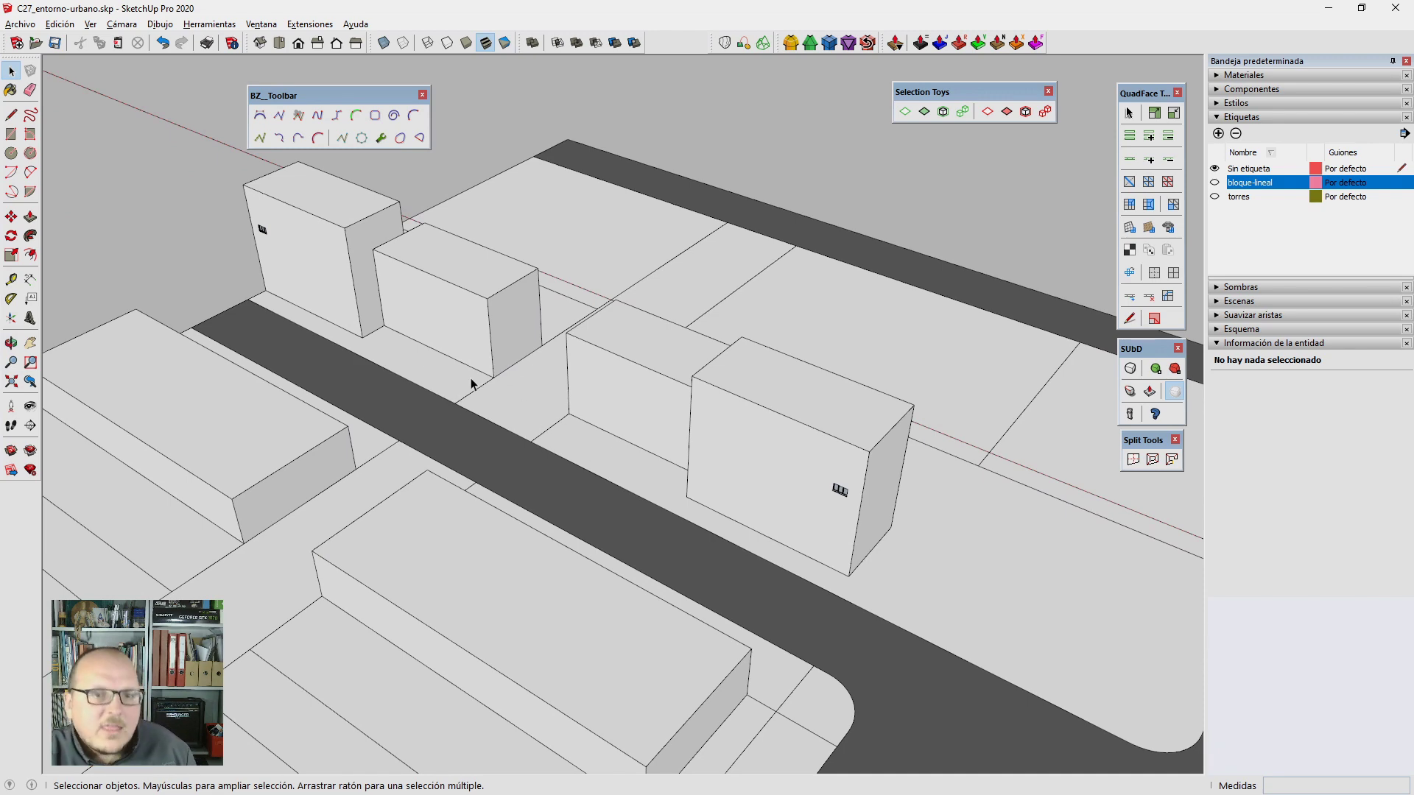
{"action": "mouse_move", "coordinate": [560, 379]}
{"action": "middle_mouse_down"}
{"action": "mouse_move", "coordinate": [385, 404]}
{"action": "mouse_move", "coordinate": [473, 366]}
{"action": "mouse_move", "coordinate": [678, 429]}
{"action": "middle_mouse_up"}
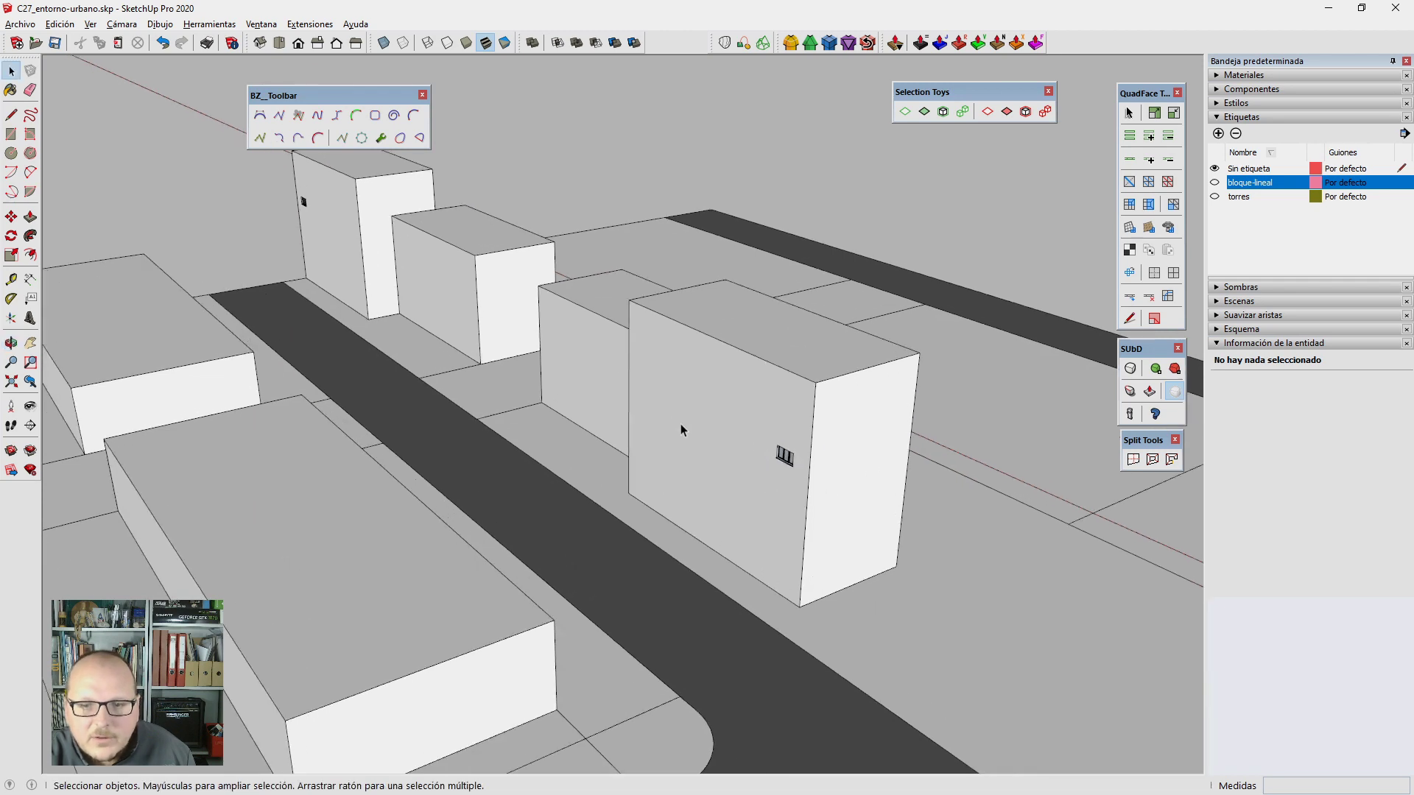
{"action": "scroll", "coordinate": [678, 429], "scroll_direction": "up", "scroll_amount": 3}
{"action": "middle_click_drag", "start_coordinate": [927, 464], "coordinate": [168, 278]}
{"action": "scroll", "coordinate": [411, 325], "scroll_direction": "up", "scroll_amount": 3}
{"action": "scroll", "coordinate": [464, 357], "scroll_direction": "up", "scroll_amount": 3}
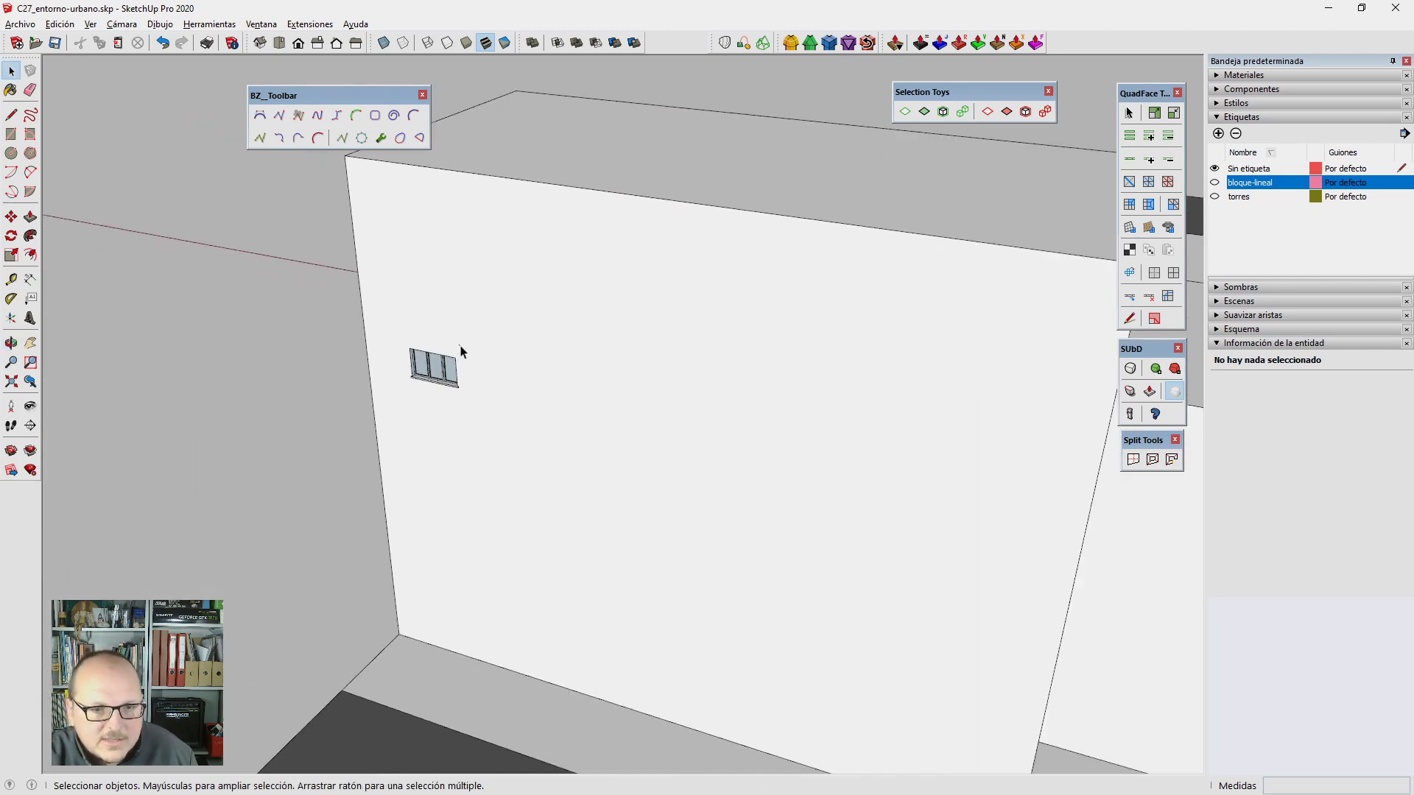
{"action": "middle_click_drag", "start_coordinate": [463, 357], "coordinate": [398, 295]}
Step: Place a guide 2 m inside the facade edge
{"action": "key", "text": "t"}
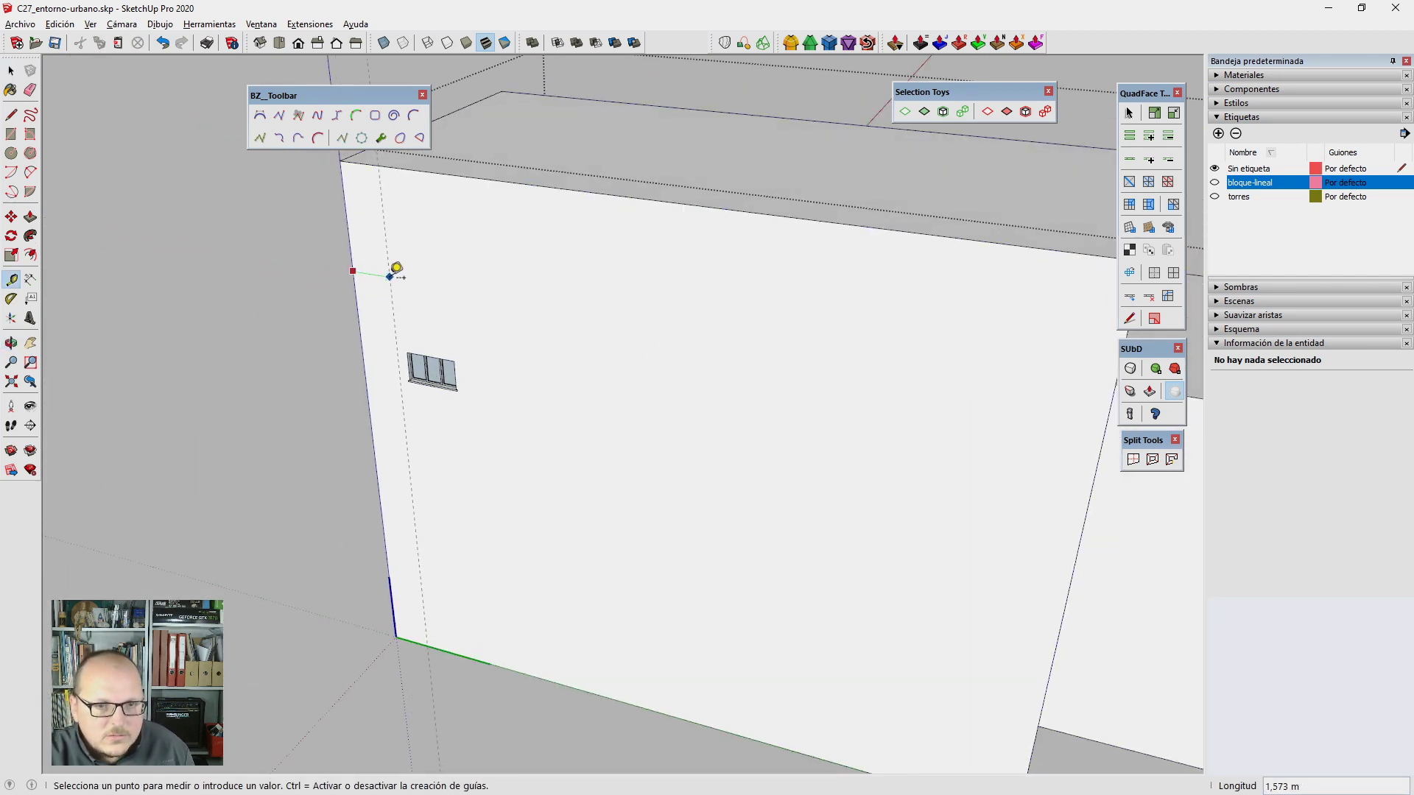
{"action": "type", "text": "2m"}
{"action": "key", "text": "Return"}
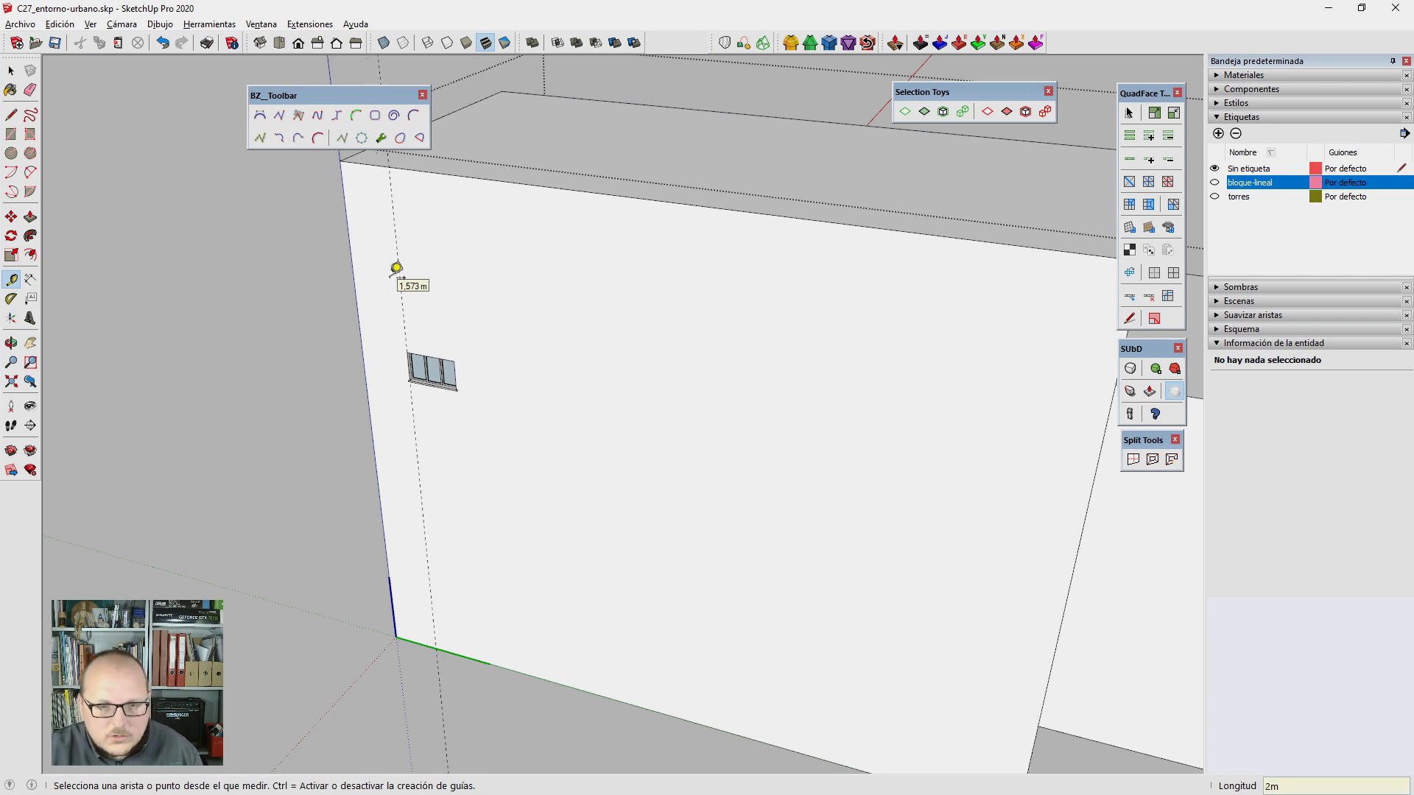
{"action": "left_click", "coordinate": [453, 175]}
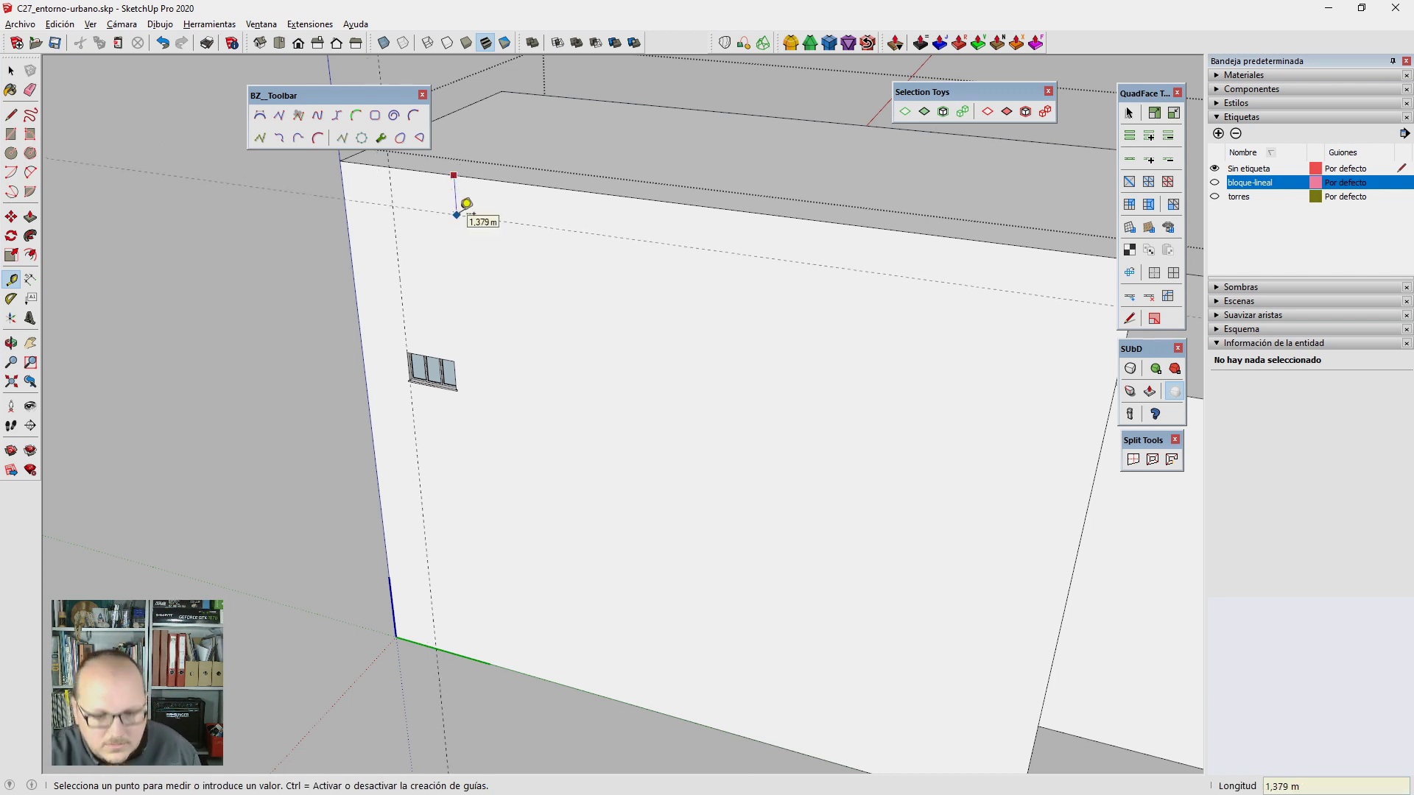
{"action": "key", "text": "space"}
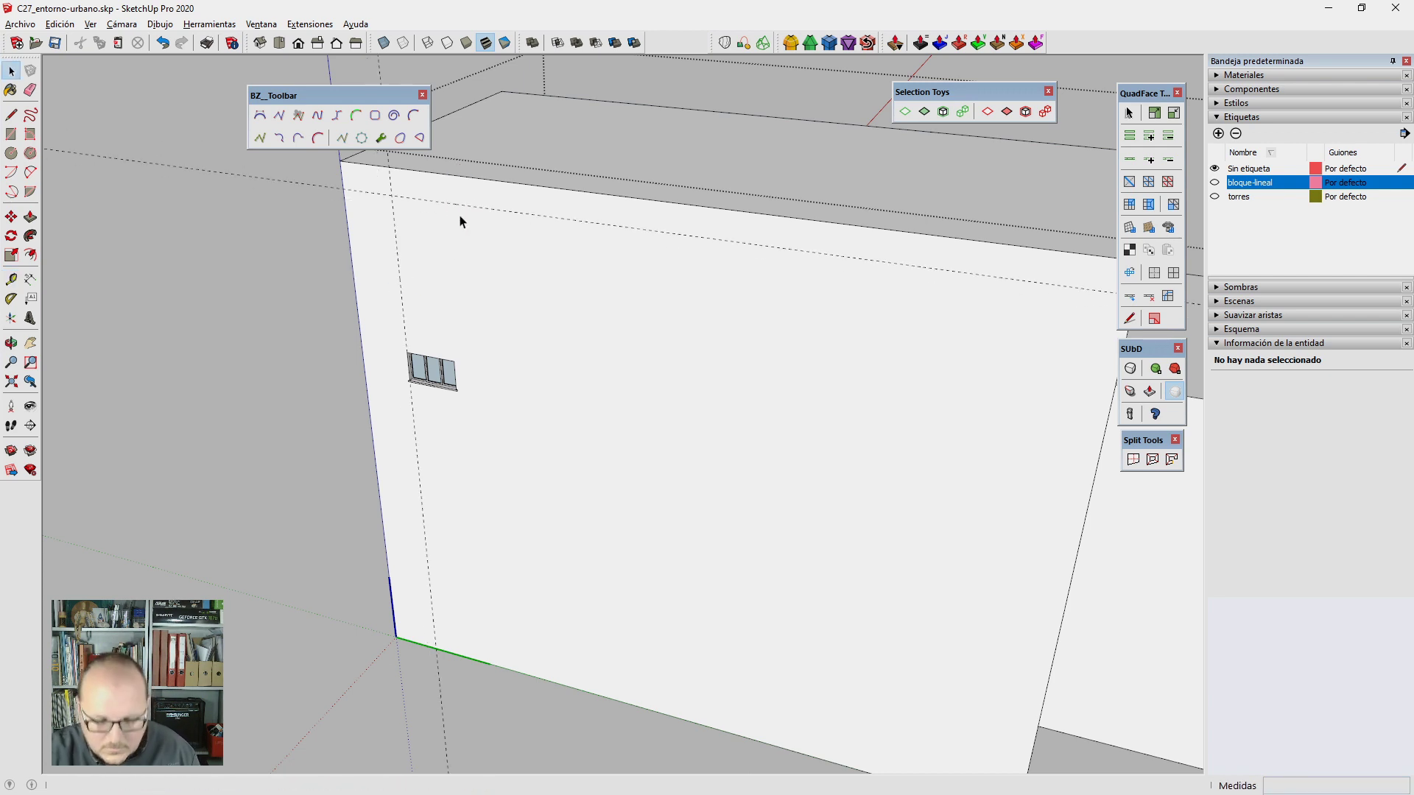
{"action": "scroll", "coordinate": [369, 243], "scroll_direction": "up", "scroll_amount": 2}
{"action": "scroll", "coordinate": [453, 421], "scroll_direction": "up", "scroll_amount": 2}
Step: Move the window to the guides' corner near the top of the facade
{"action": "key", "text": "m"}
{"action": "left_click", "coordinate": [406, 417]}
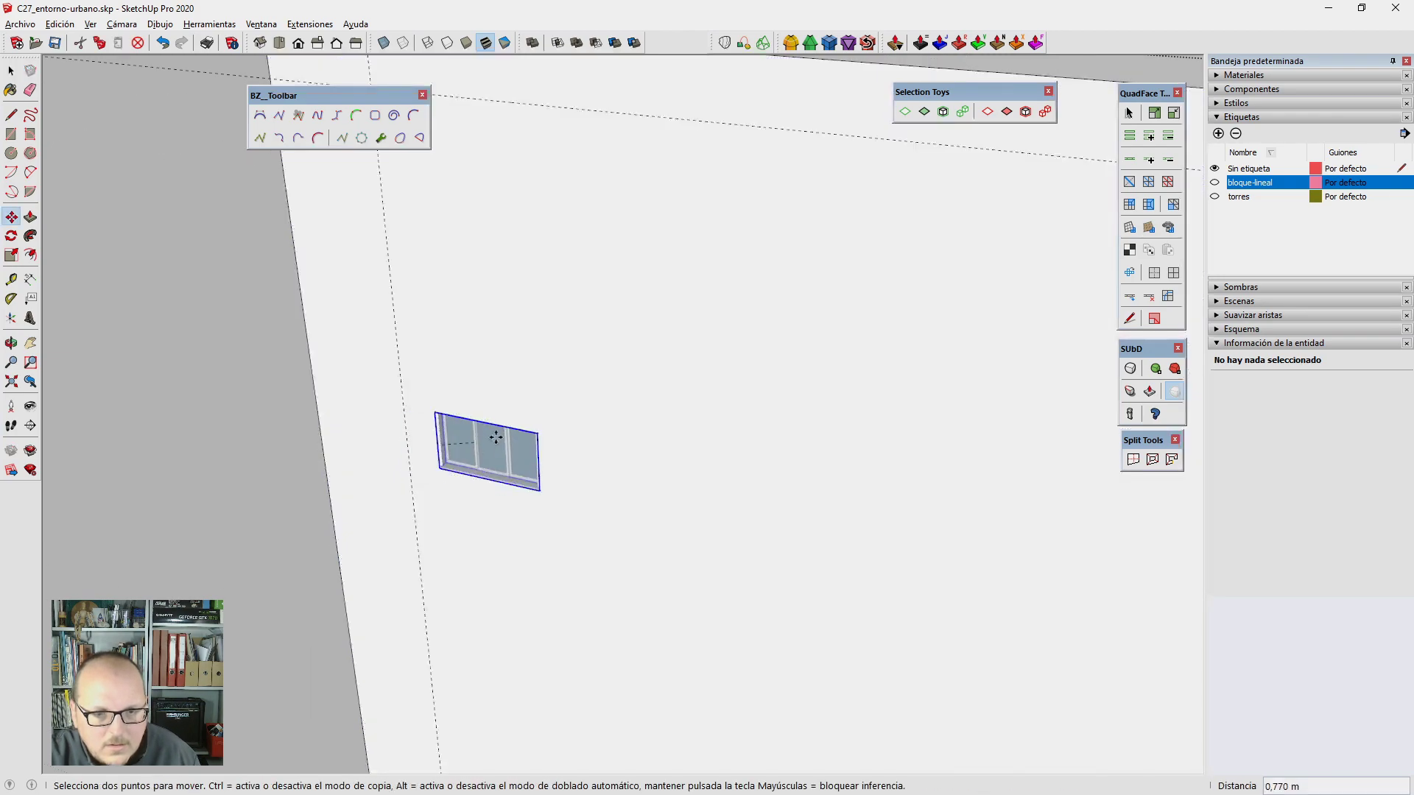
{"action": "scroll", "coordinate": [519, 365], "scroll_direction": "up", "scroll_amount": 1}
{"action": "scroll", "coordinate": [516, 364], "scroll_direction": "up", "scroll_amount": 2}
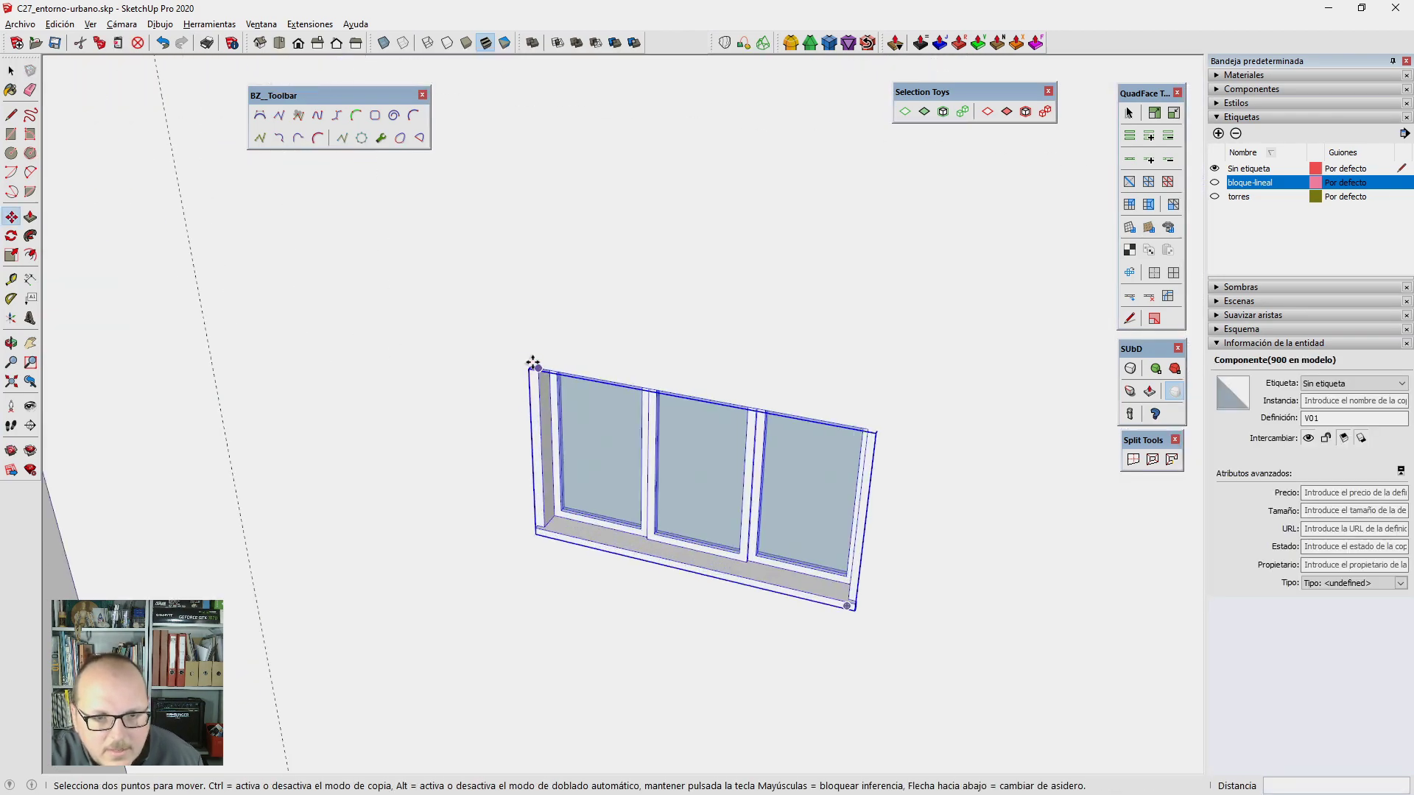
{"action": "scroll", "coordinate": [540, 436], "scroll_direction": "down", "scroll_amount": 4}
{"action": "scroll", "coordinate": [513, 377], "scroll_direction": "down", "scroll_amount": 2}
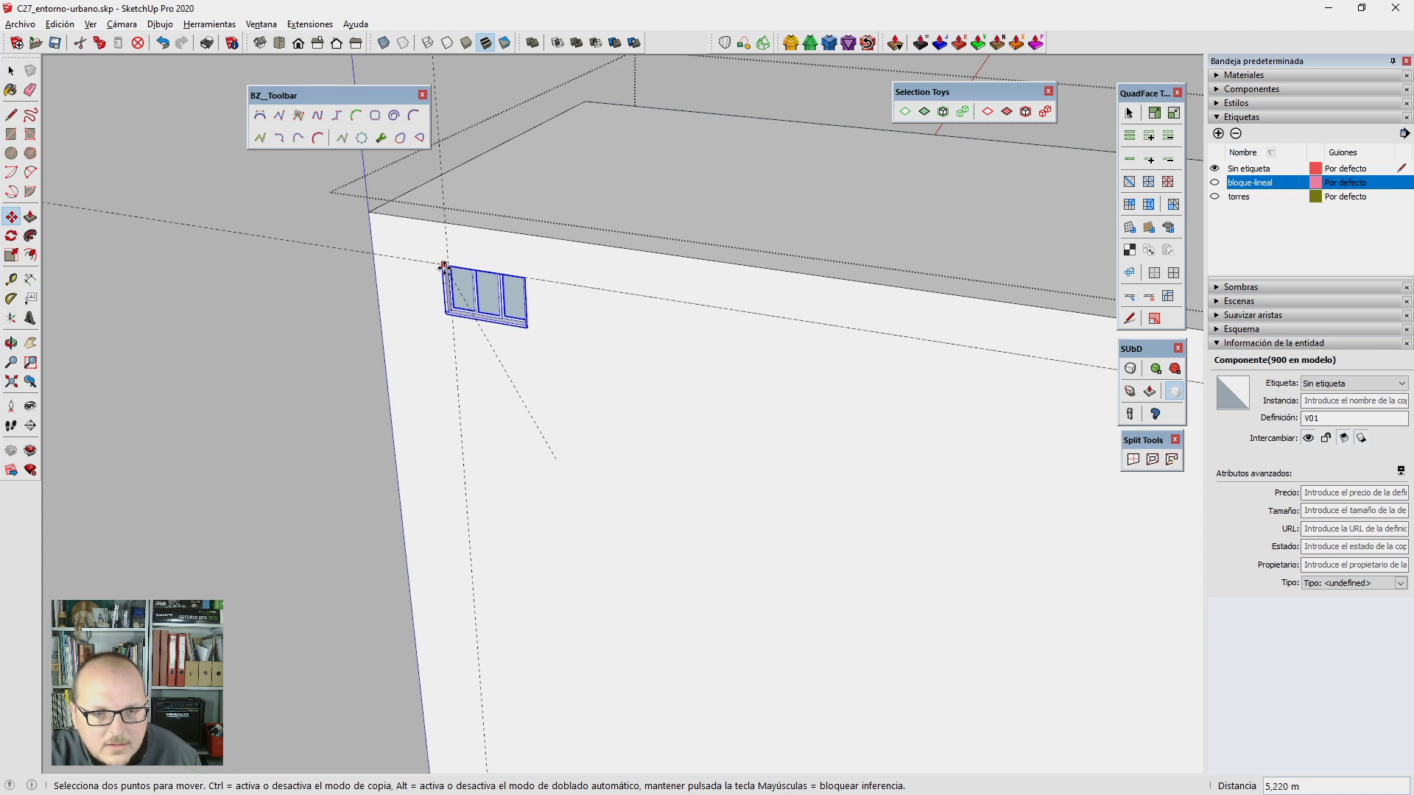
{"action": "left_click", "coordinate": [439, 261]}
{"action": "scroll", "coordinate": [439, 261], "scroll_direction": "down", "scroll_amount": 3}
Step: Copy the window 3 m down and repeat it into a column of six
{"action": "key", "text": "ctrl"}
{"action": "left_click", "coordinate": [553, 293]}
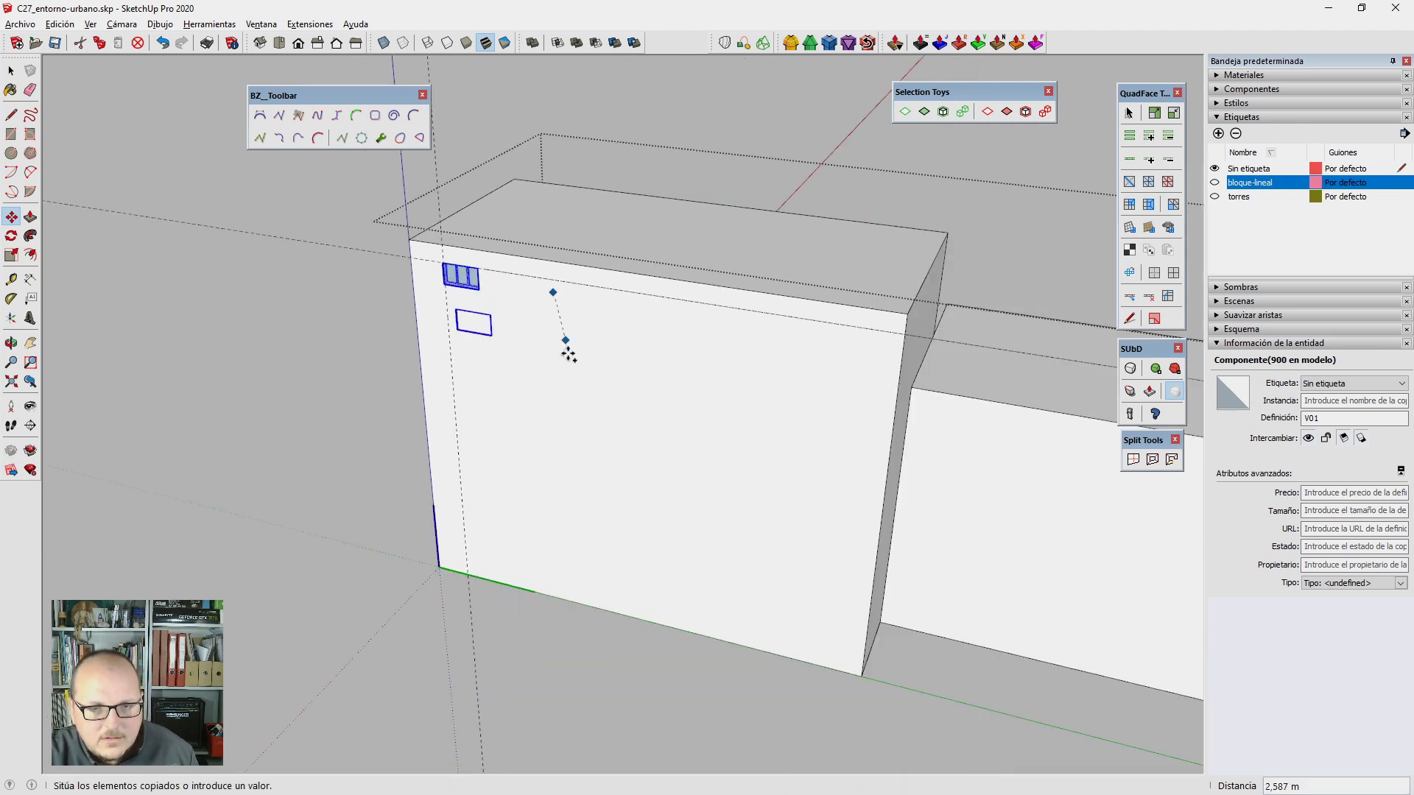
{"action": "type", "text": "3m"}
{"action": "key", "text": "Return"}
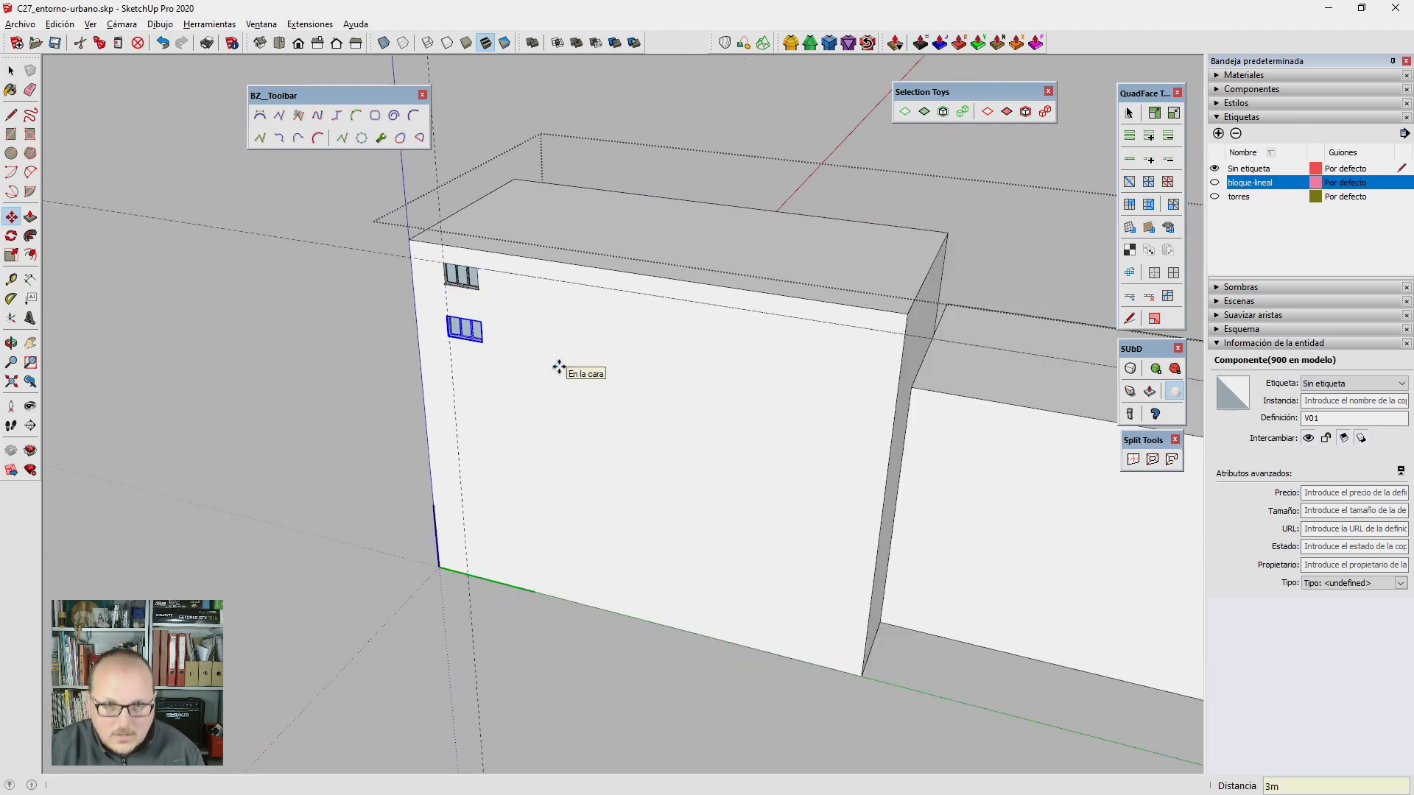
{"action": "type", "text": "x"}
{"action": "key", "text": "Return"}
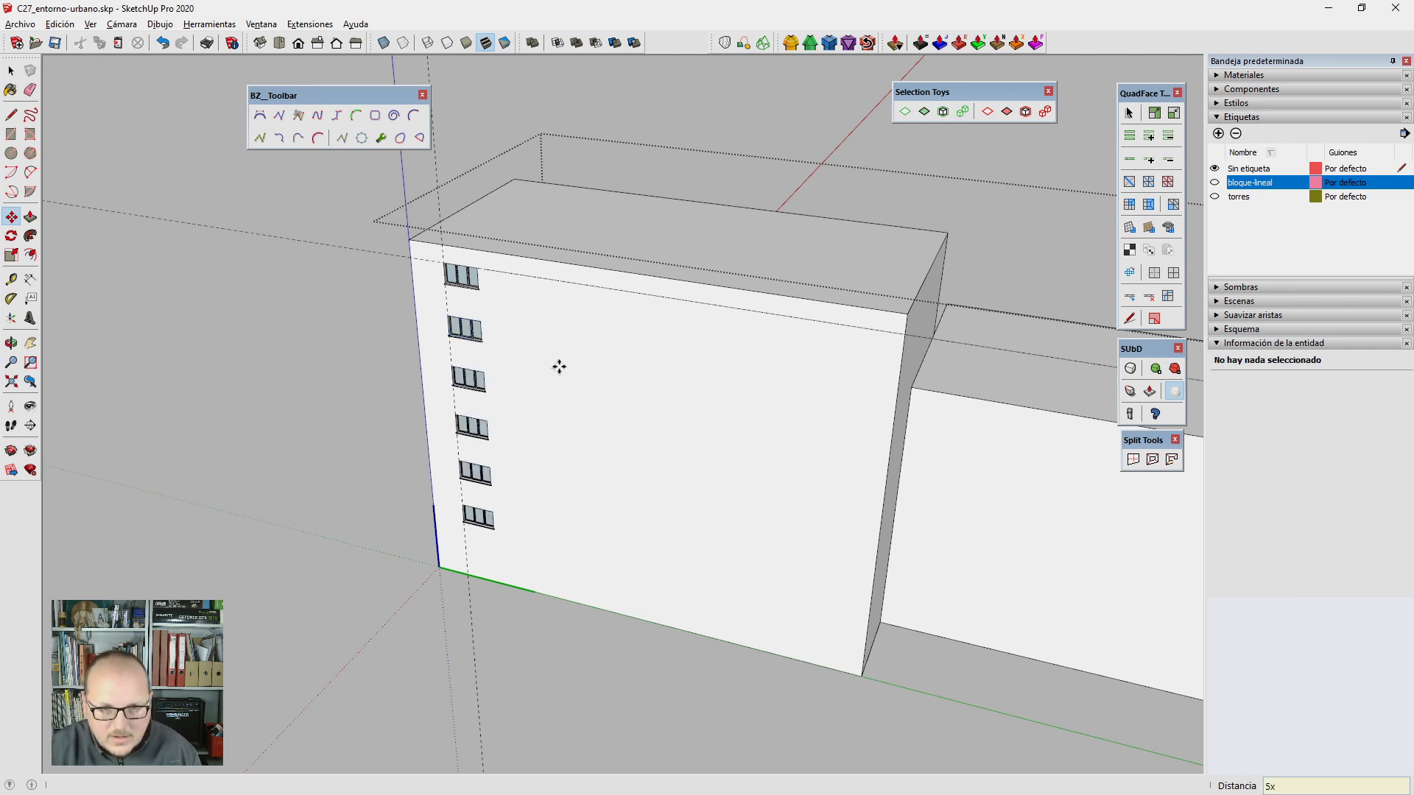
Step: Copy the window column to the facade's right side, then undo the misplaced copies
{"action": "key", "text": "space"}
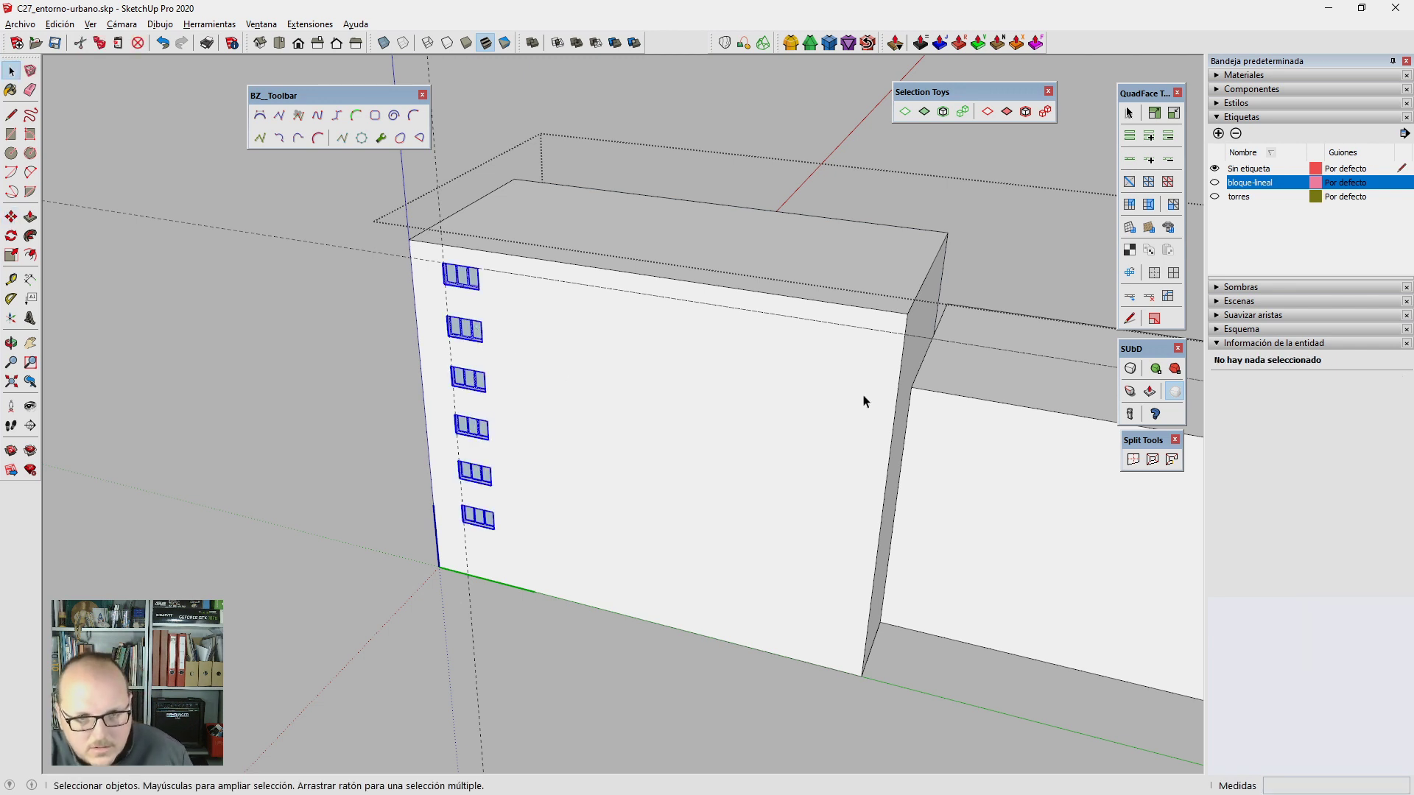
{"action": "key", "text": "t"}
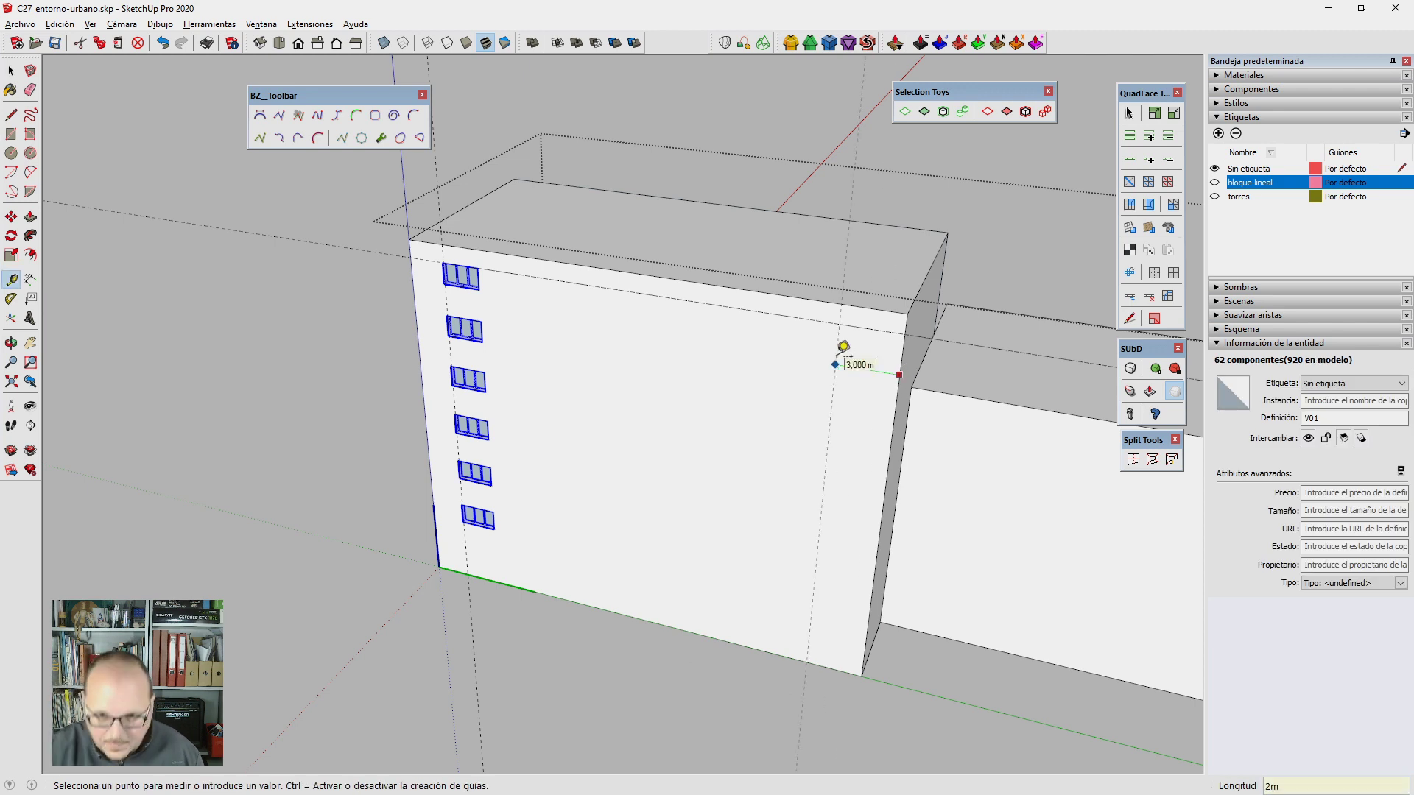
{"action": "key", "text": "Escape"}
{"action": "key", "text": "m"}
{"action": "scroll", "coordinate": [486, 290], "scroll_direction": "up", "scroll_amount": 2}
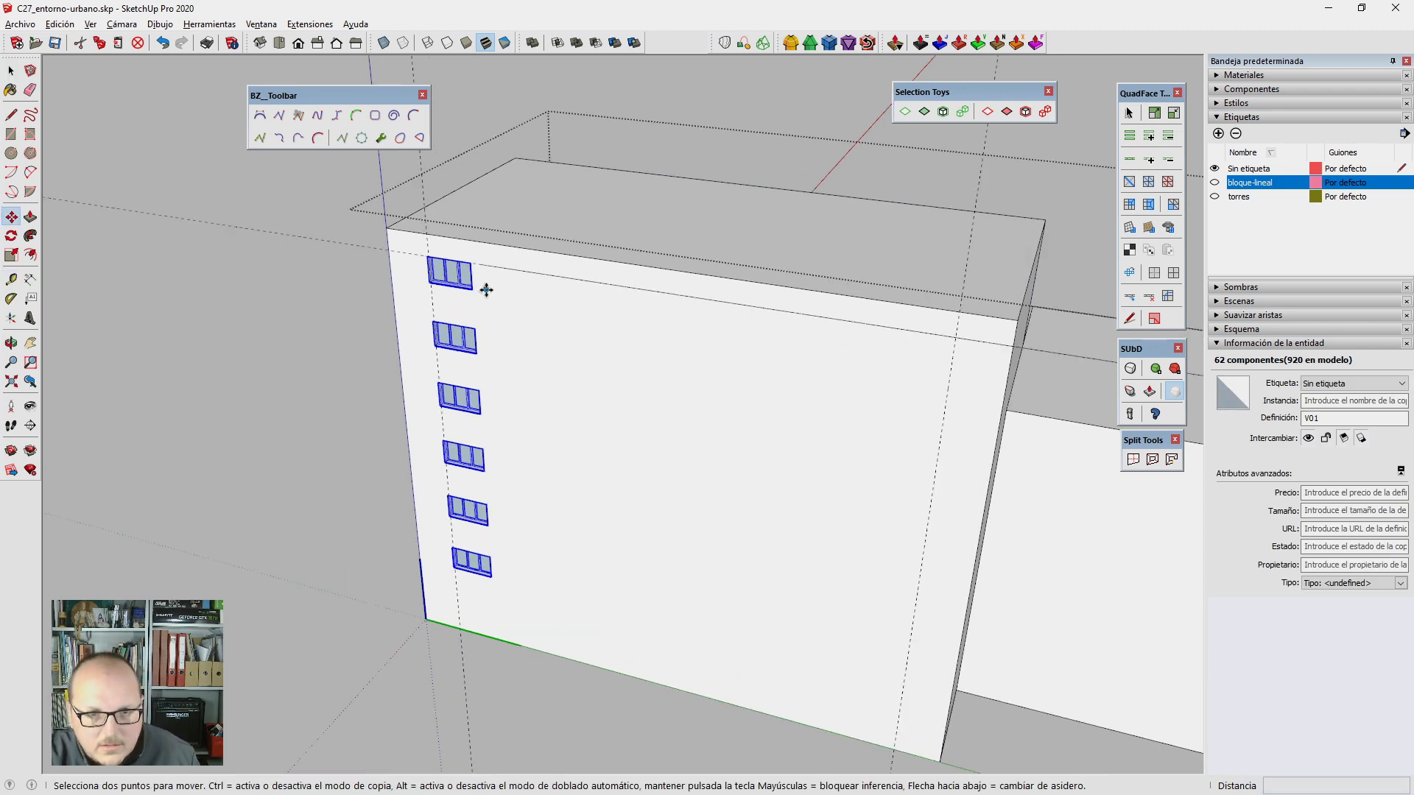
{"action": "scroll", "coordinate": [475, 276], "scroll_direction": "up", "scroll_amount": 2}
{"action": "left_click", "coordinate": [469, 256]}
{"action": "key", "text": "ctrl"}
{"action": "scroll", "coordinate": [475, 261], "scroll_direction": "down", "scroll_amount": 3}
{"action": "scroll", "coordinate": [909, 380], "scroll_direction": "down", "scroll_amount": 2}
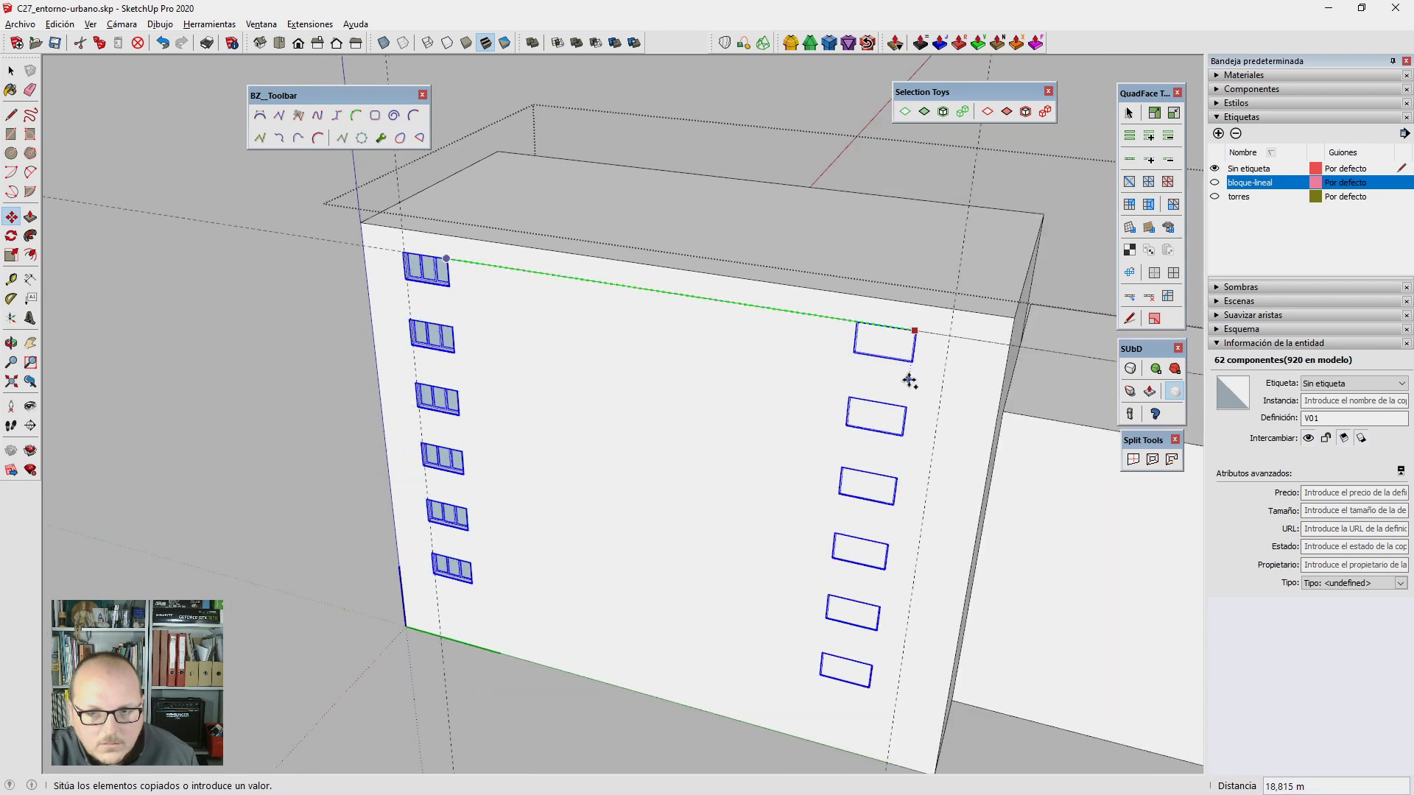
{"action": "left_click", "coordinate": [949, 350]}
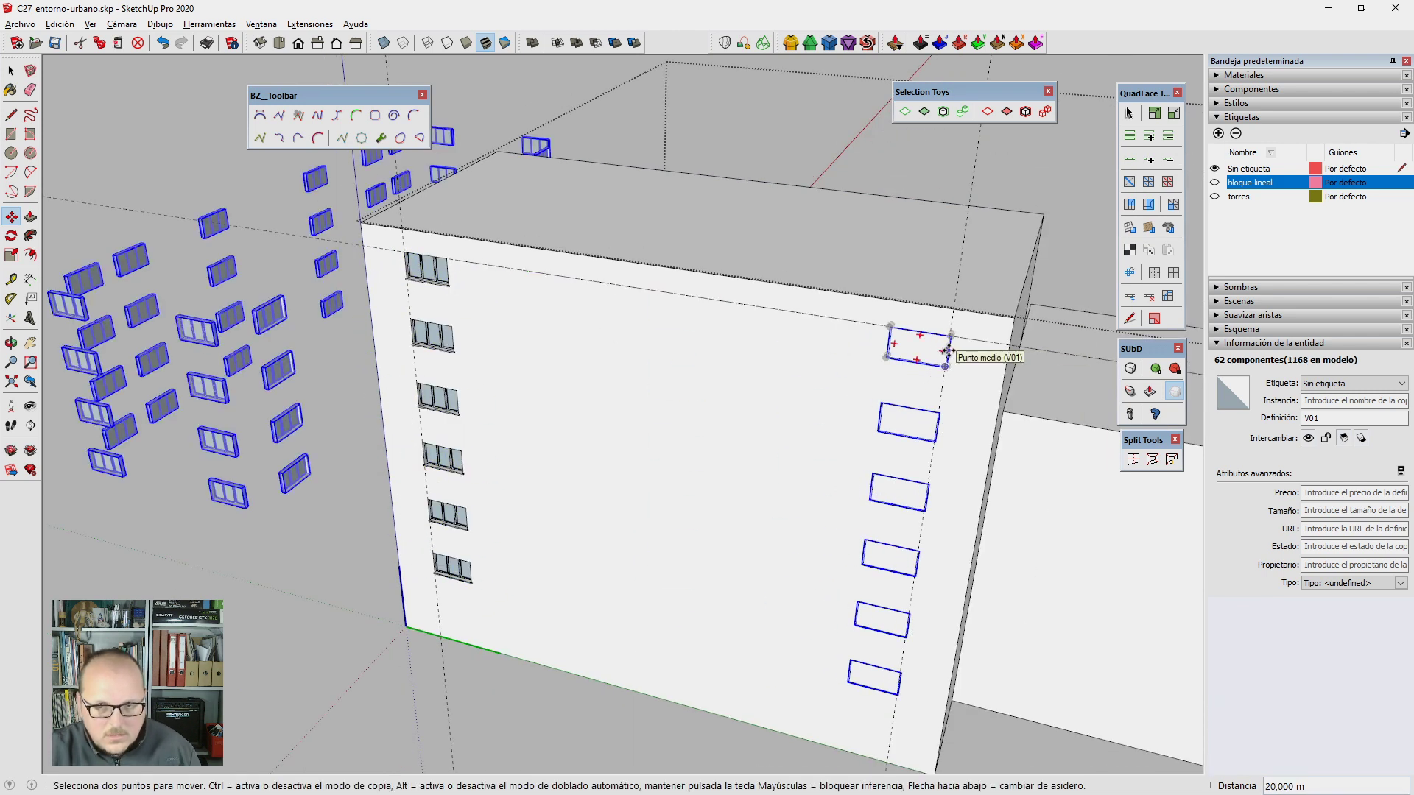
{"action": "key", "text": "ctrl+z"}
{"action": "key", "text": "space"}
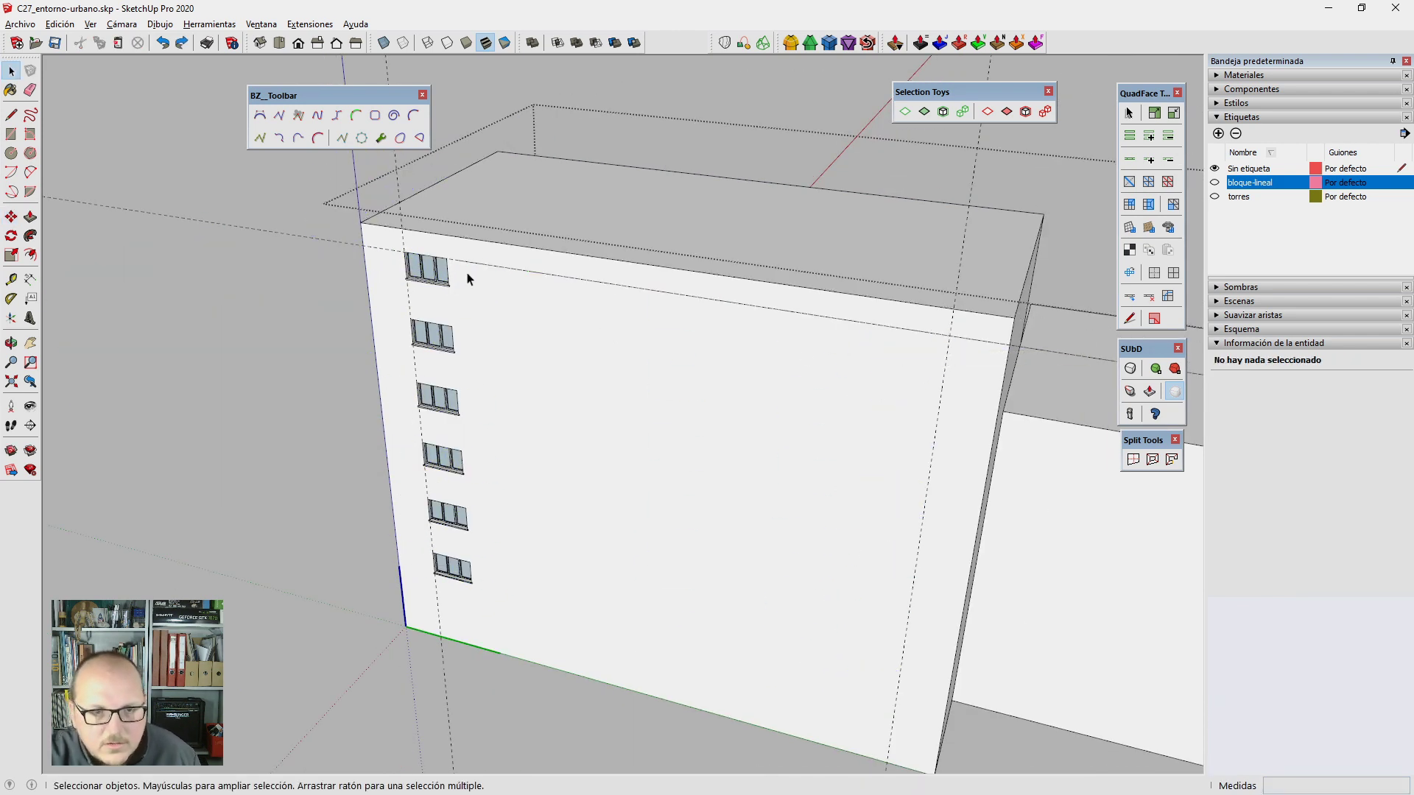
Step: Reselect the window column and try copying it toward the facade's right end again
{"action": "key", "text": "ctrl+z"}
{"action": "scroll", "coordinate": [445, 295], "scroll_direction": "up", "scroll_amount": 3}
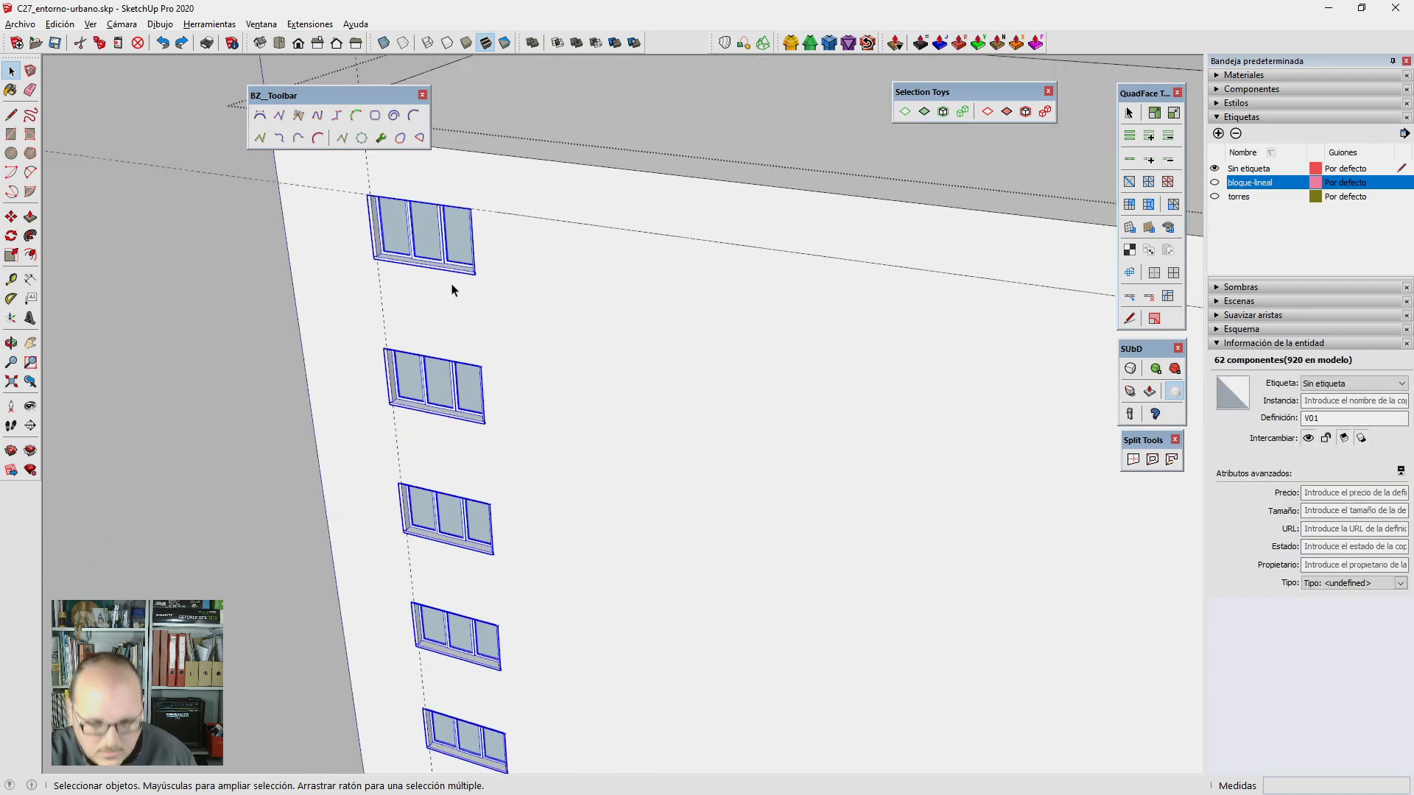
{"action": "scroll", "coordinate": [471, 243], "scroll_direction": "up", "scroll_amount": 3}
{"action": "key", "text": "m"}
{"action": "scroll", "coordinate": [488, 187], "scroll_direction": "up", "scroll_amount": 2}
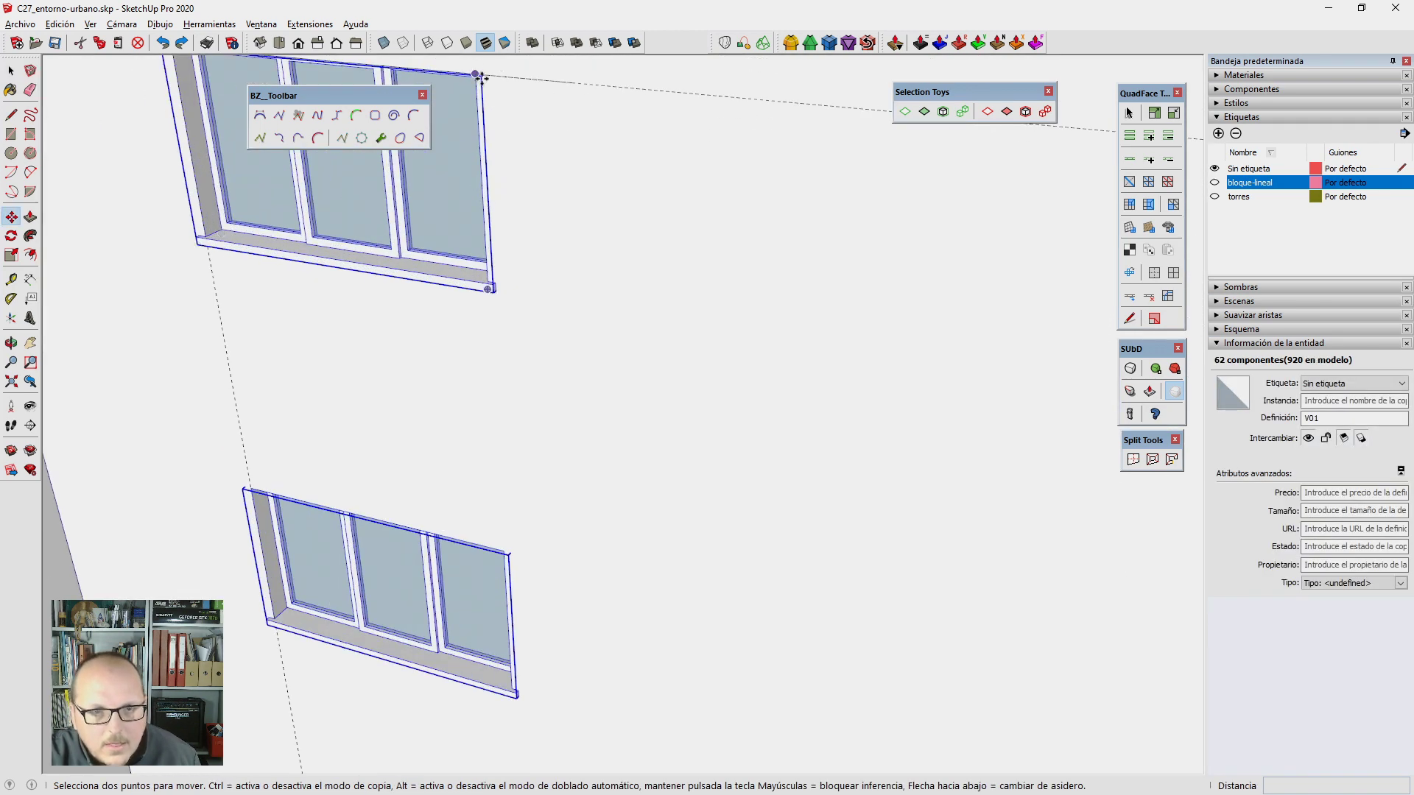
{"action": "scroll", "coordinate": [691, 224], "scroll_direction": "up", "scroll_amount": 1}
{"action": "scroll", "coordinate": [424, 237], "scroll_direction": "up", "scroll_amount": 3}
{"action": "scroll", "coordinate": [303, 247], "scroll_direction": "up", "scroll_amount": 2}
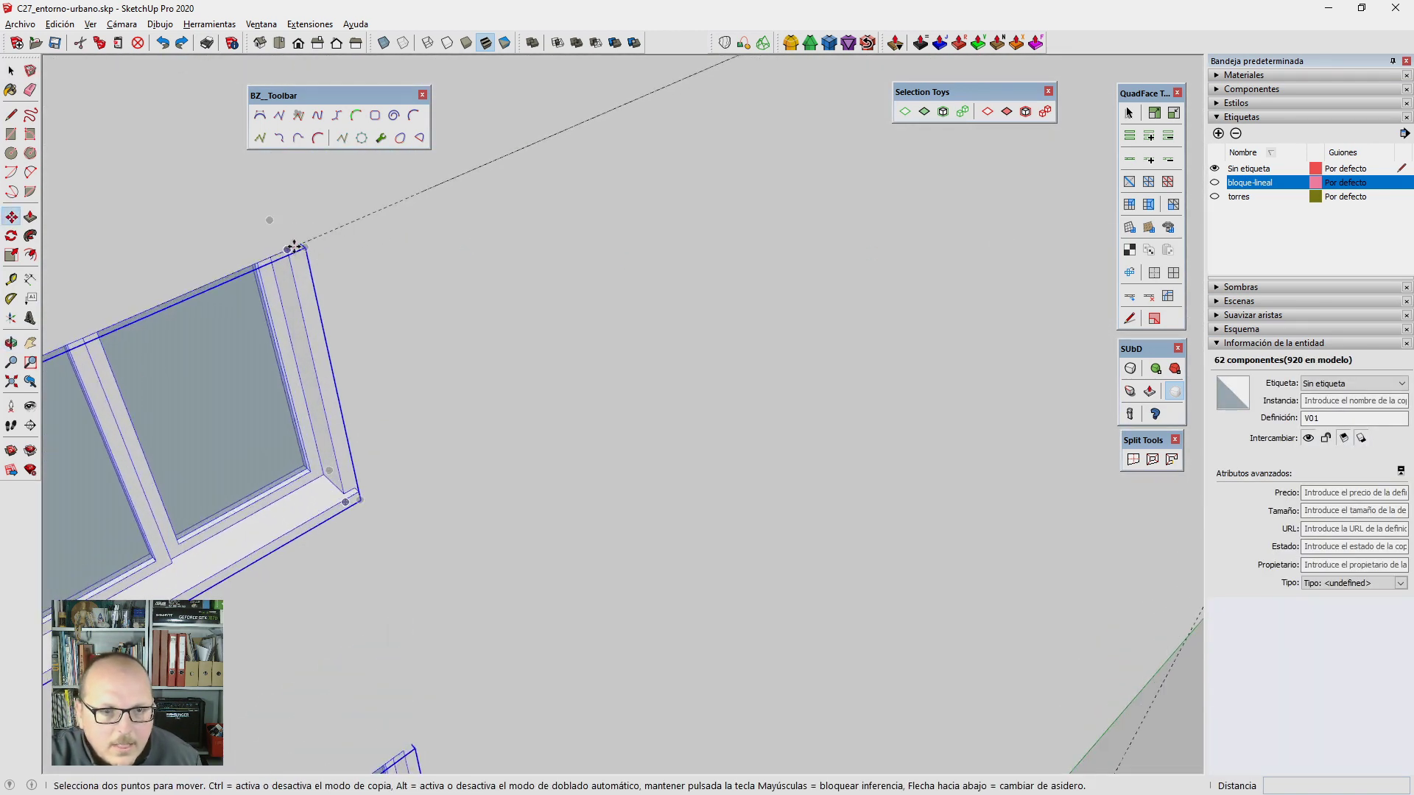
{"action": "left_click", "coordinate": [294, 248]}
{"action": "key", "text": "ctrl"}
{"action": "scroll", "coordinate": [306, 253], "scroll_direction": "down", "scroll_amount": 3}
{"action": "scroll", "coordinate": [515, 243], "scroll_direction": "down", "scroll_amount": 2}
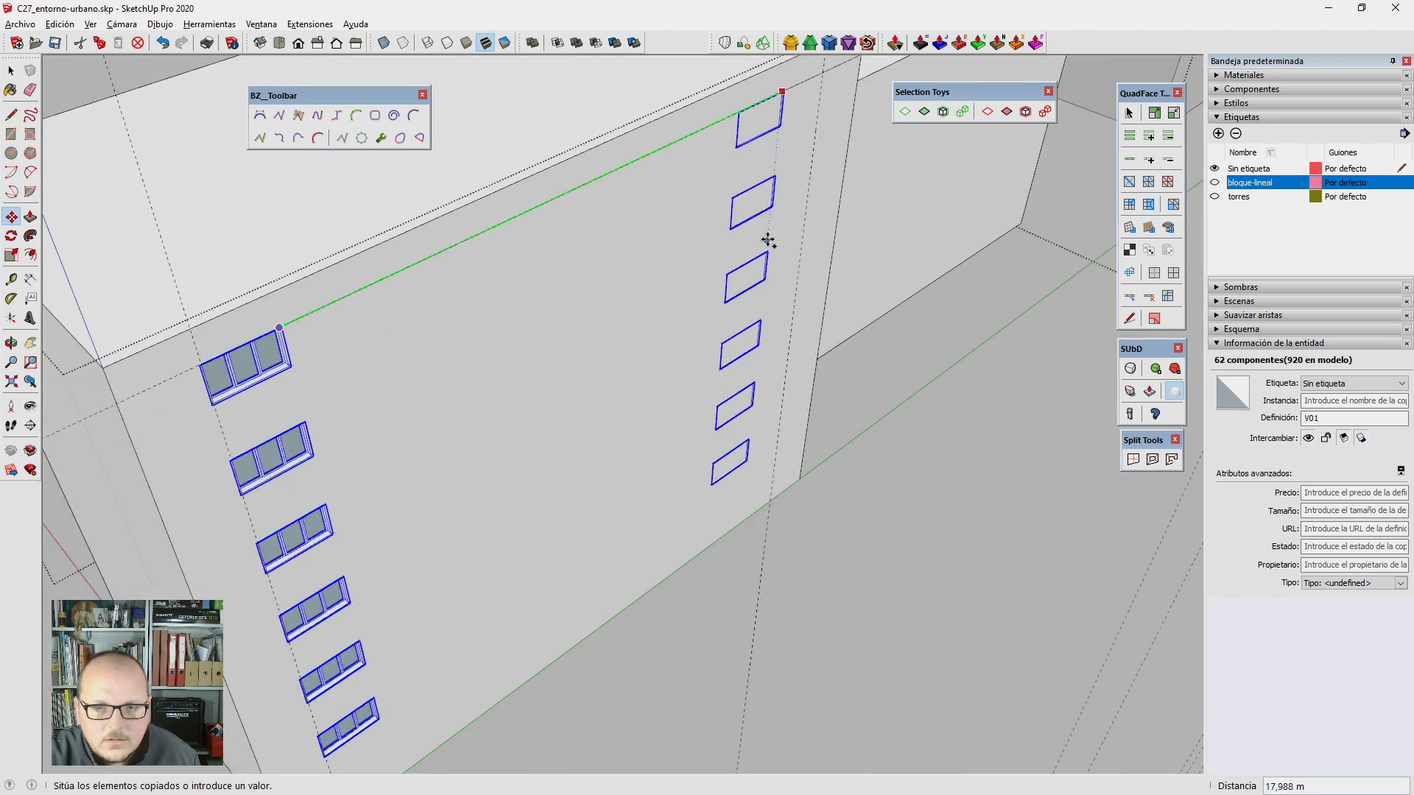
{"action": "left_click", "coordinate": [805, 196]}
{"action": "scroll", "coordinate": [783, 228], "scroll_direction": "down", "scroll_amount": 3}
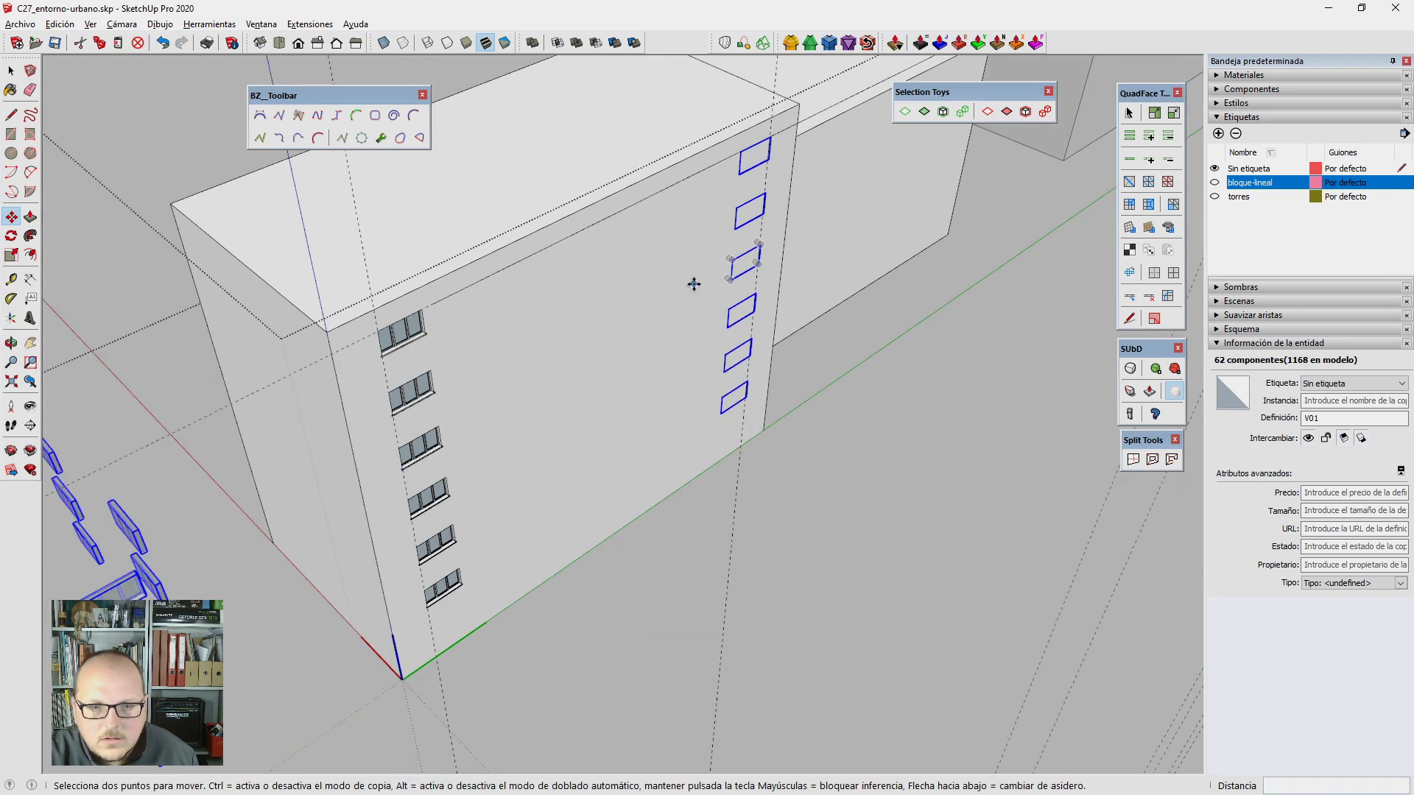
{"action": "scroll", "coordinate": [694, 285], "scroll_direction": "up", "scroll_amount": 3}
{"action": "scroll", "coordinate": [449, 339], "scroll_direction": "down", "scroll_amount": 2}
Step: Erase the guide line along the block's top edge
{"action": "key", "text": "e"}
{"action": "scroll", "coordinate": [545, 265], "scroll_direction": "up", "scroll_amount": 1}
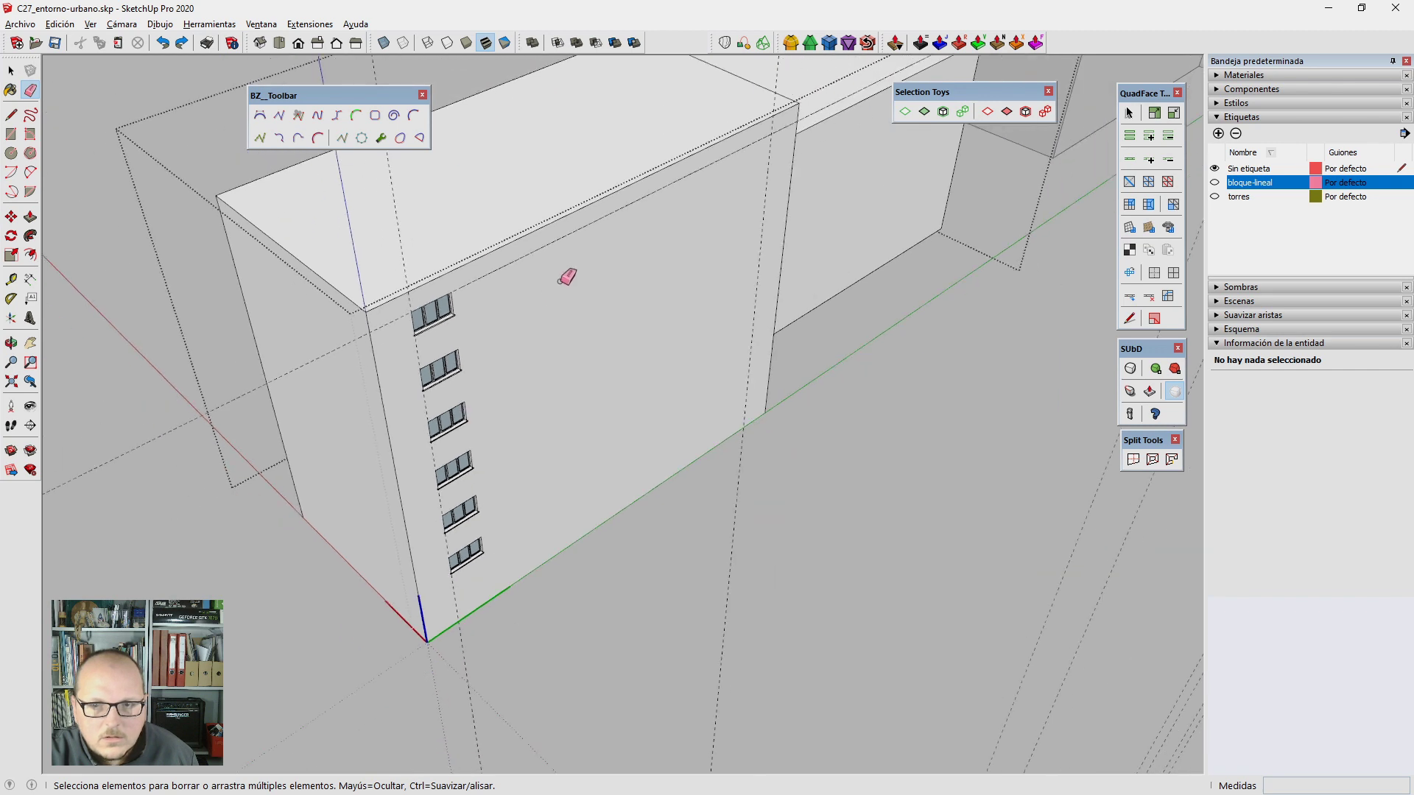
{"action": "left_click_drag", "start_coordinate": [580, 235], "coordinate": [753, 214]}
Step: Select the six windows of the left column
{"action": "key", "text": "space"}
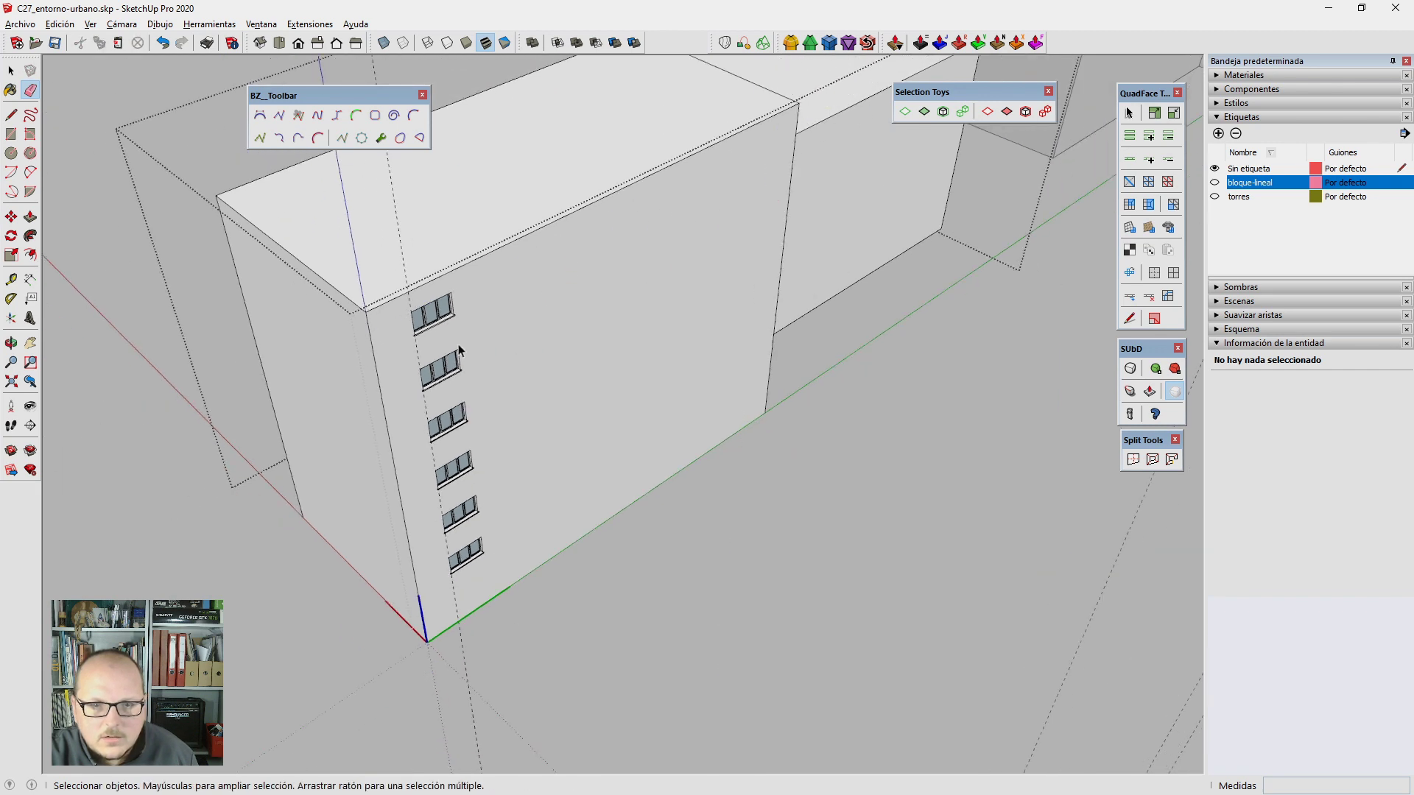
{"action": "scroll", "coordinate": [431, 327], "scroll_direction": "up", "scroll_amount": 1}
{"action": "left_click", "coordinate": [431, 309]}
{"action": "left_click", "coordinate": [440, 387], "text": "shift"}
{"action": "left_click", "coordinate": [450, 453], "text": "shift"}
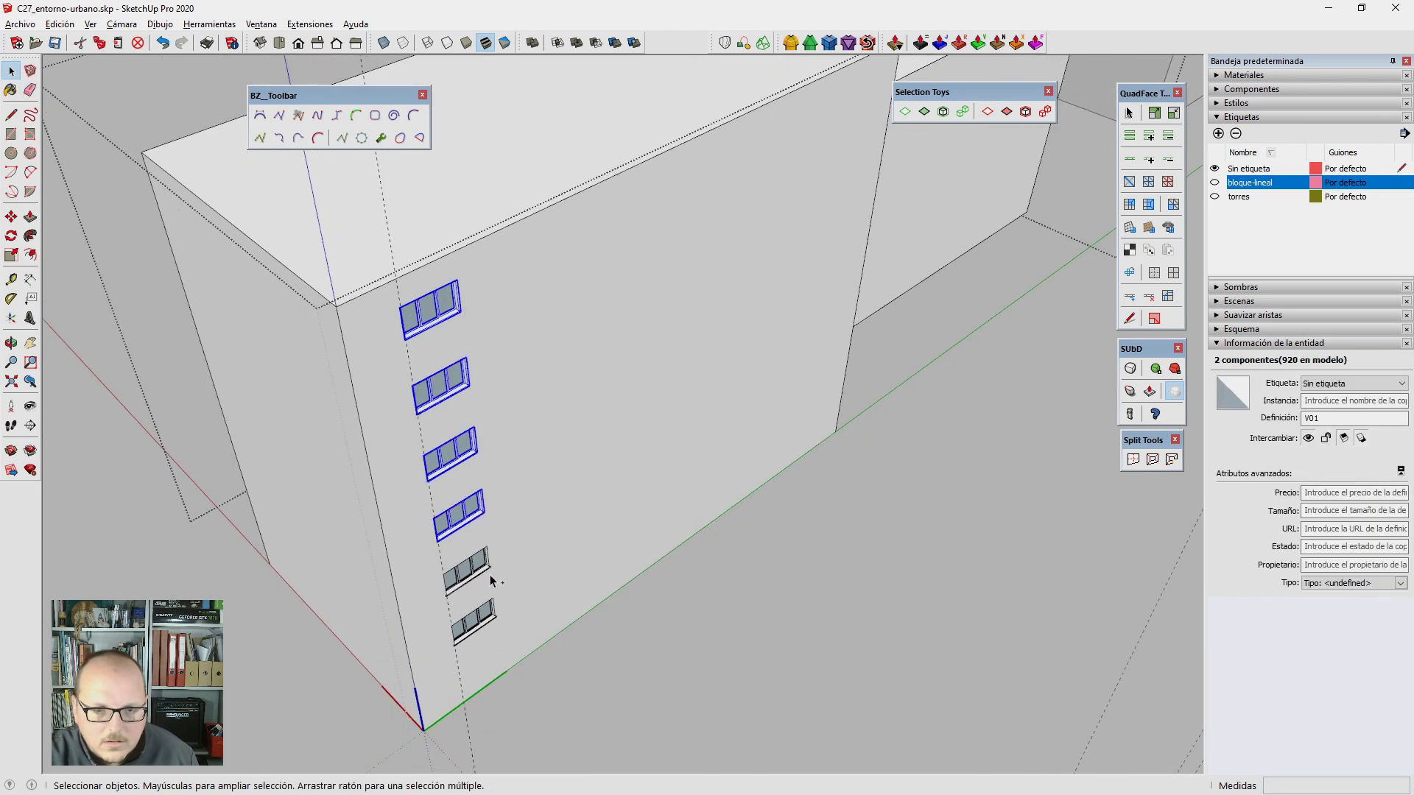
{"action": "left_click", "coordinate": [483, 625], "text": "shift"}
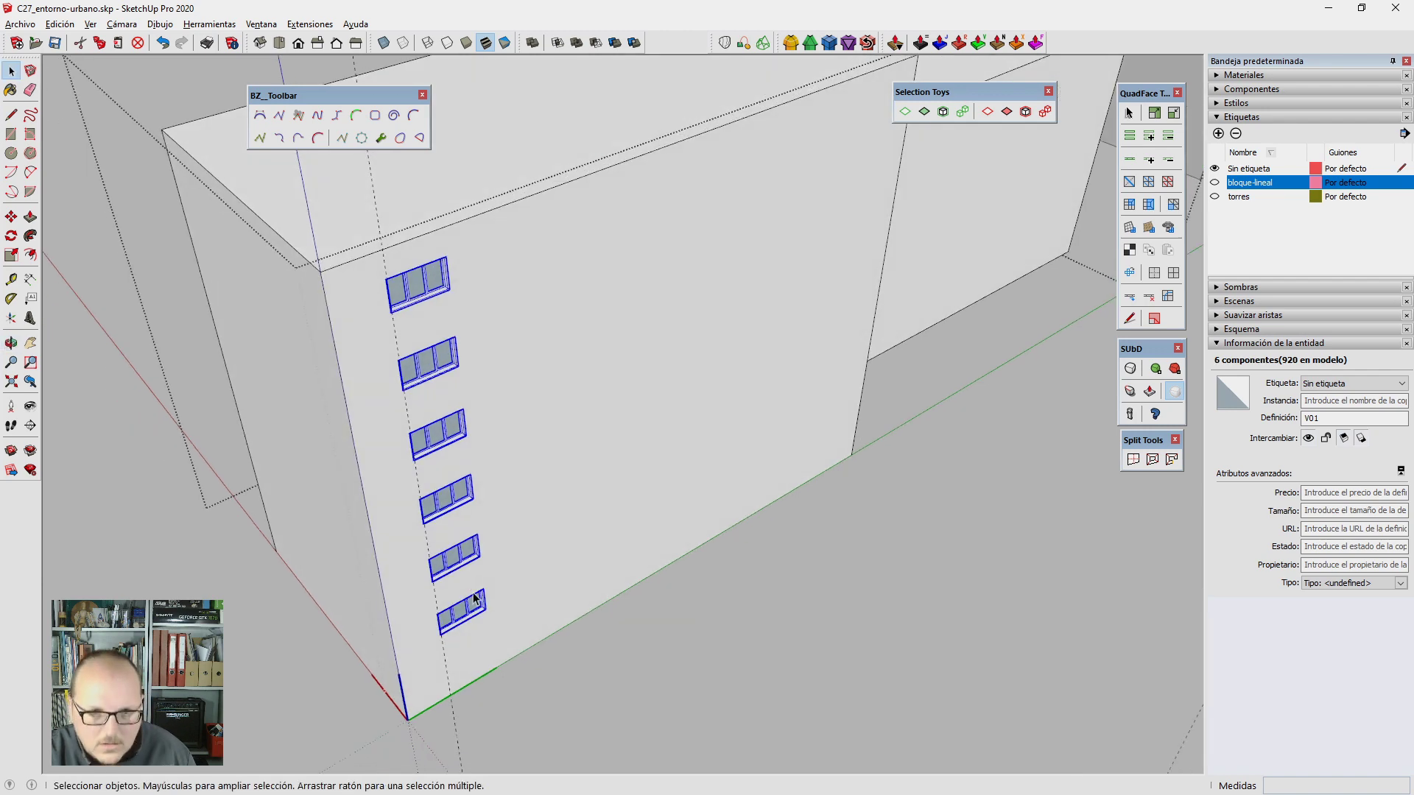
Step: Copy the column 20 m along the façade and divide the span into five equal spacings
{"action": "key", "text": "m"}
{"action": "scroll", "coordinate": [482, 452], "scroll_direction": "up", "scroll_amount": 3}
{"action": "scroll", "coordinate": [446, 429], "scroll_direction": "up", "scroll_amount": 3}
{"action": "left_click", "coordinate": [427, 427]}
{"action": "key", "text": "ctrl"}
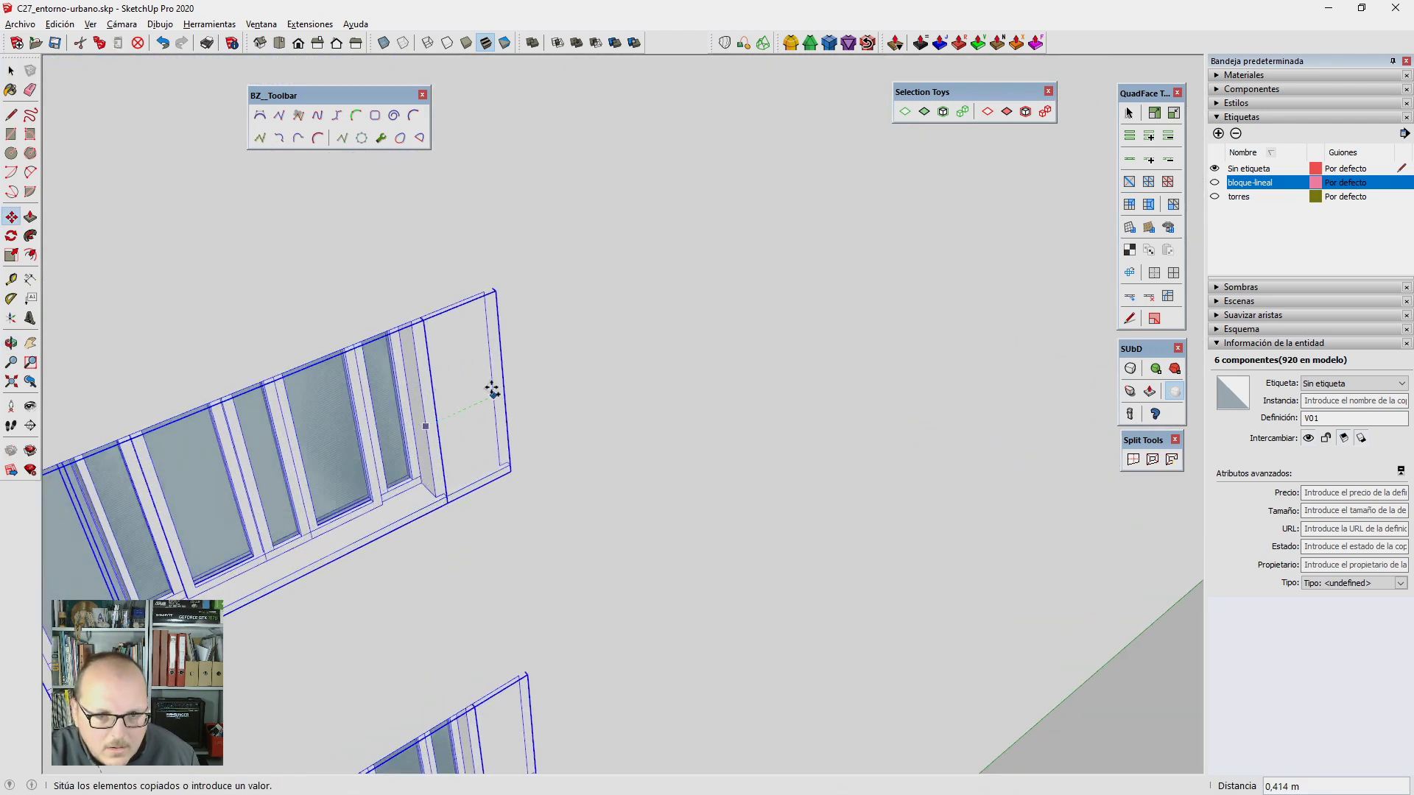
{"action": "scroll", "coordinate": [490, 385], "scroll_direction": "down", "scroll_amount": 5}
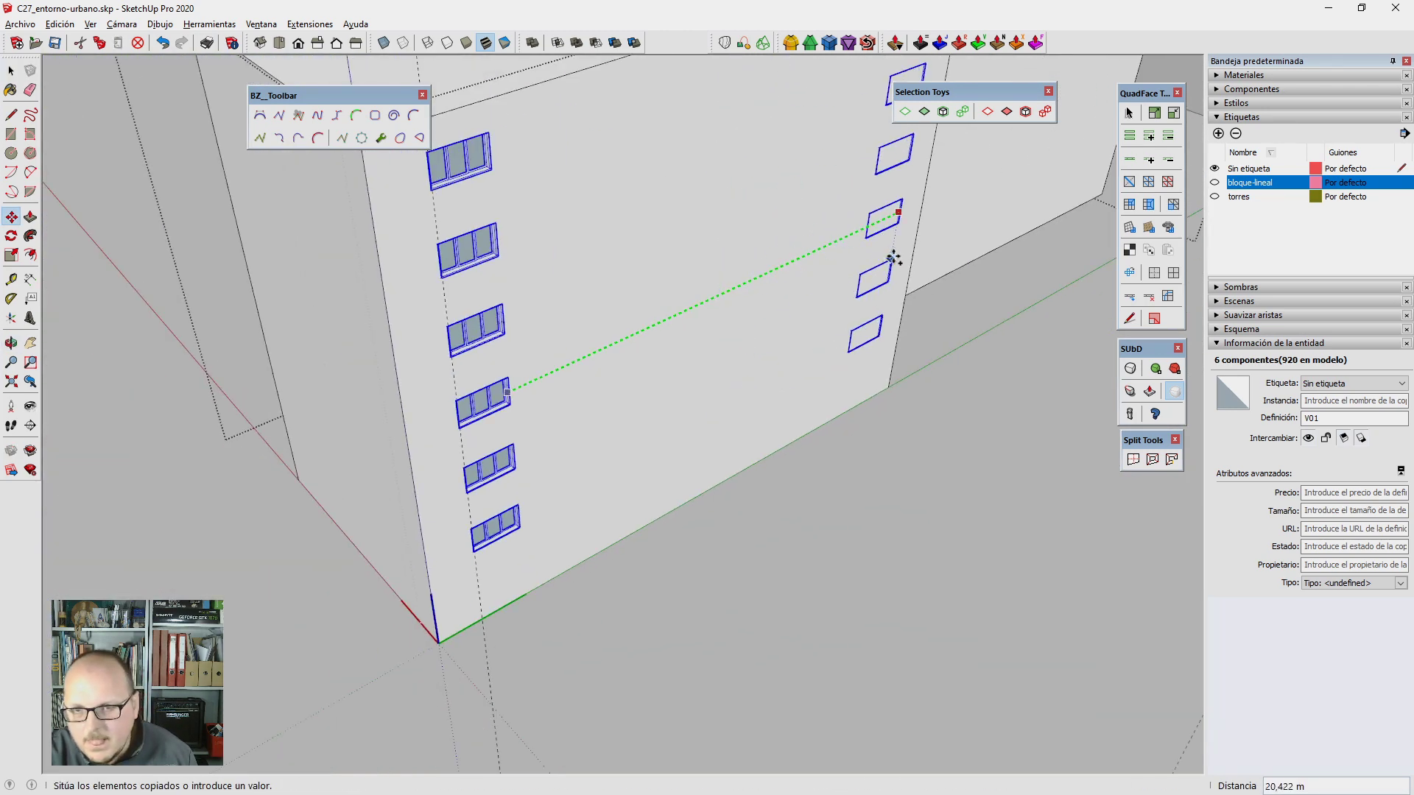
{"action": "left_click", "coordinate": [869, 254]}
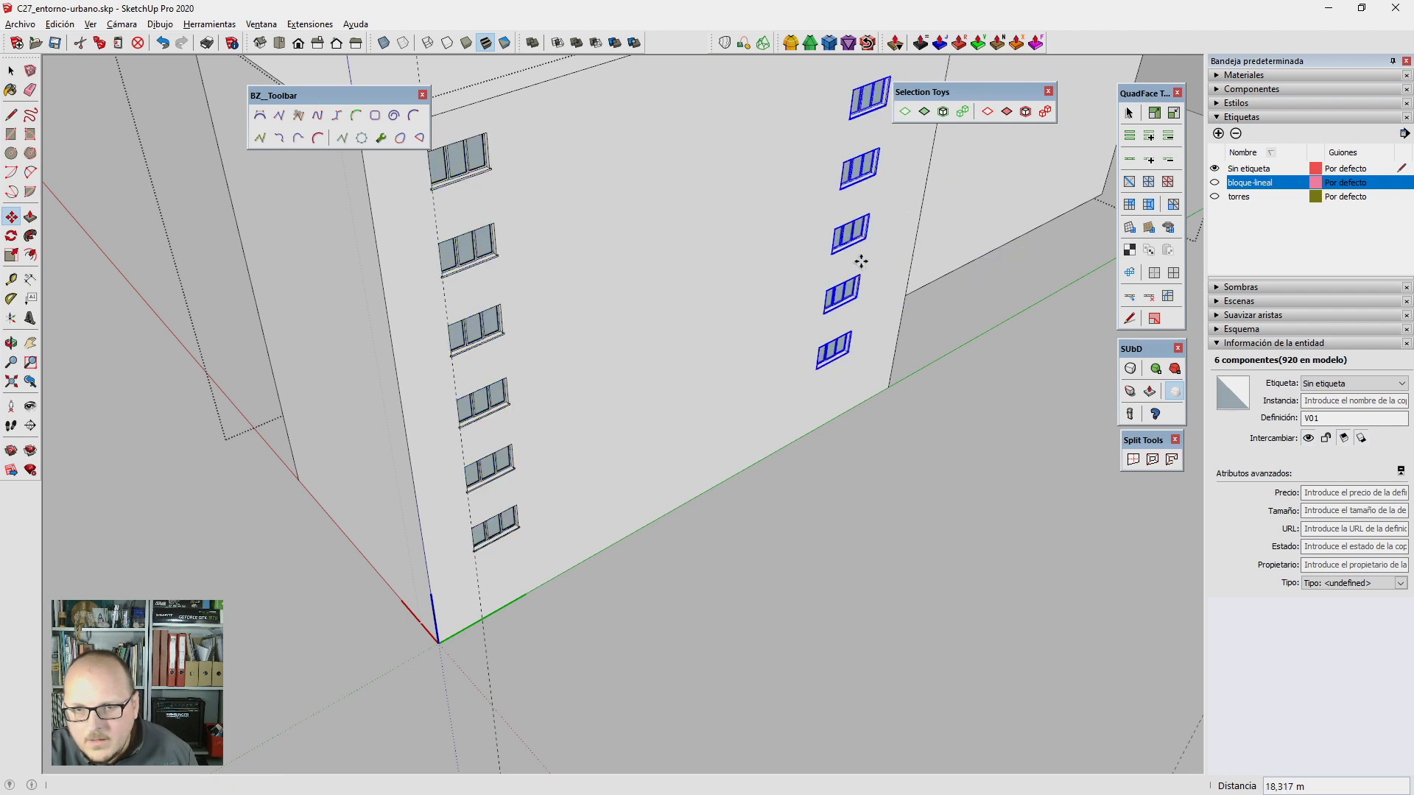
{"action": "type", "text": "20m"}
{"action": "key", "text": "Return"}
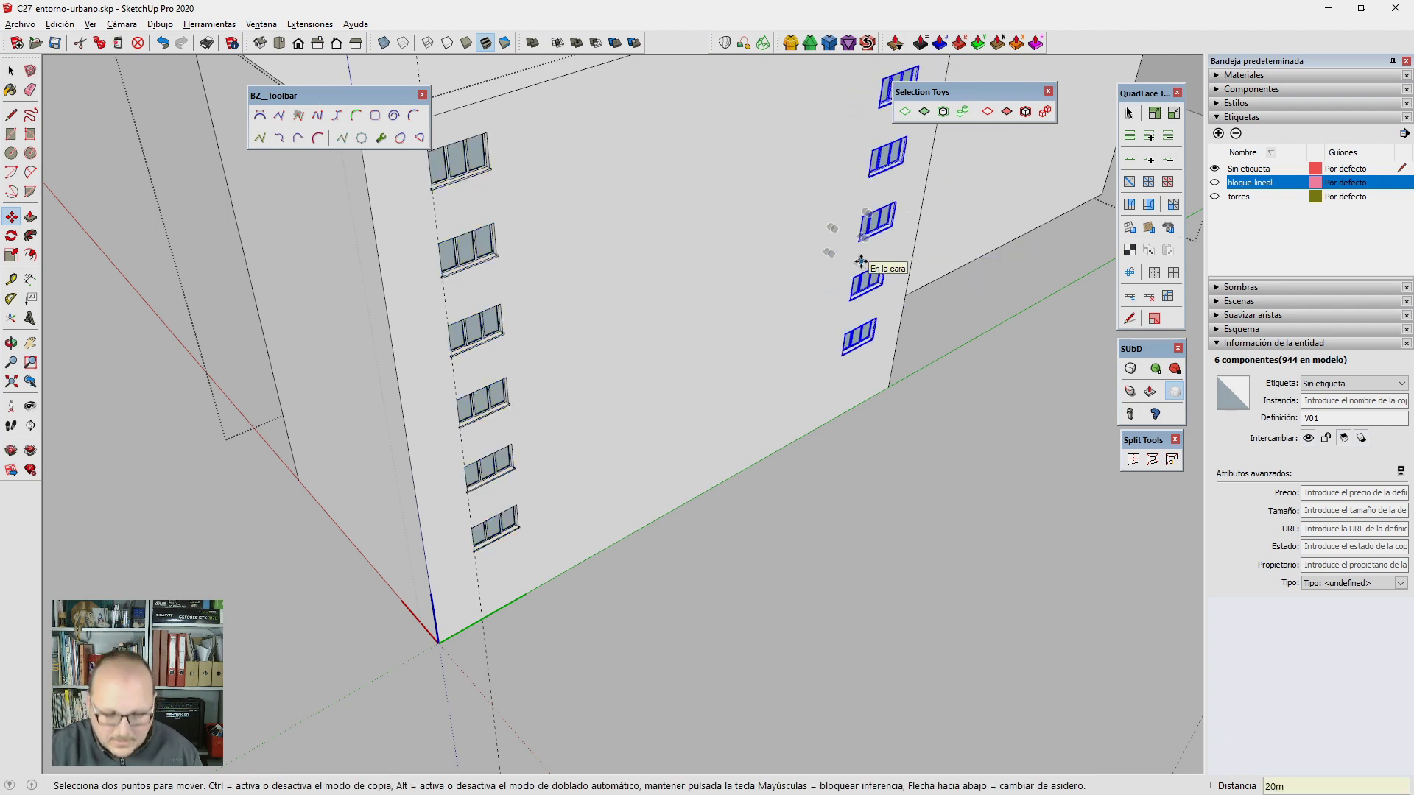
{"action": "key", "text": "Return"}
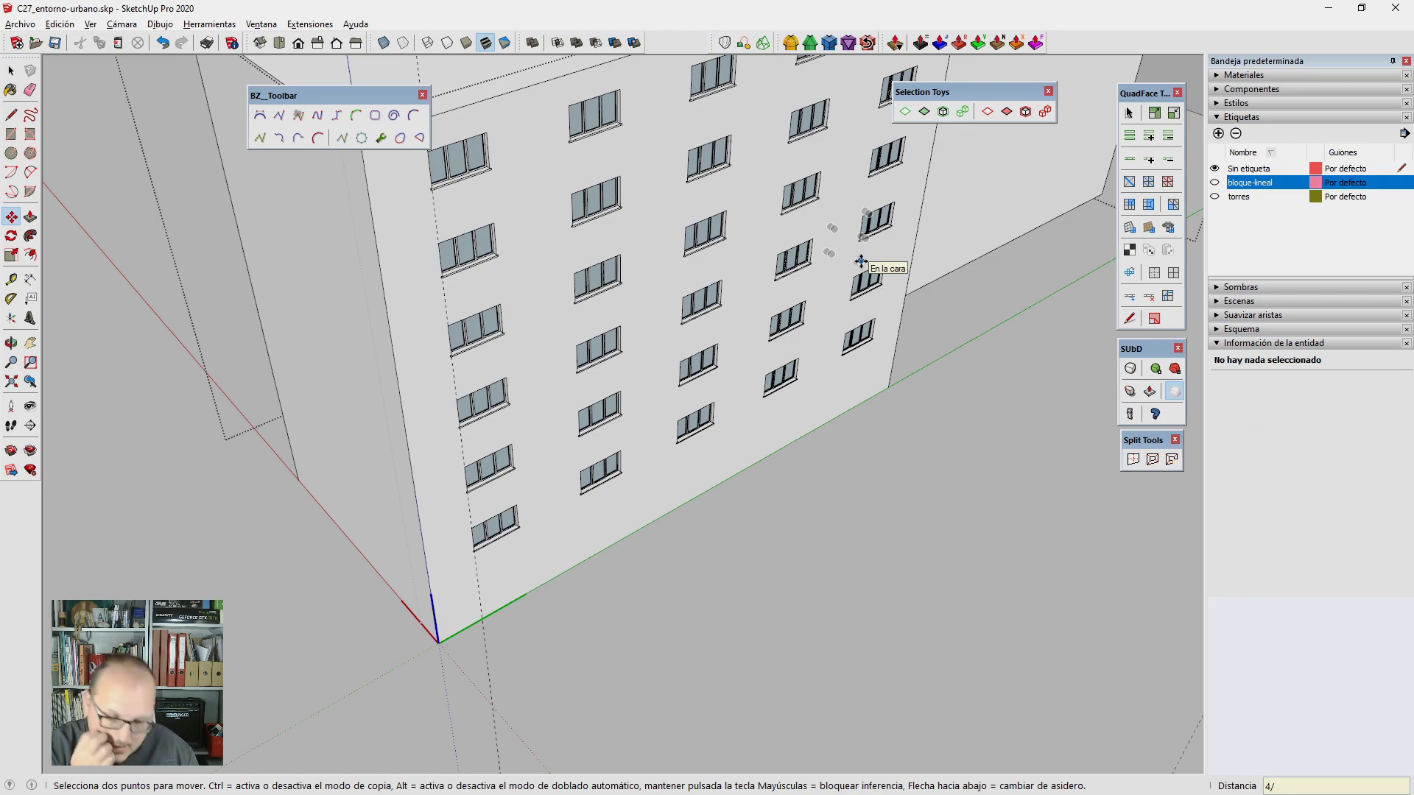
{"action": "type", "text": "/"}
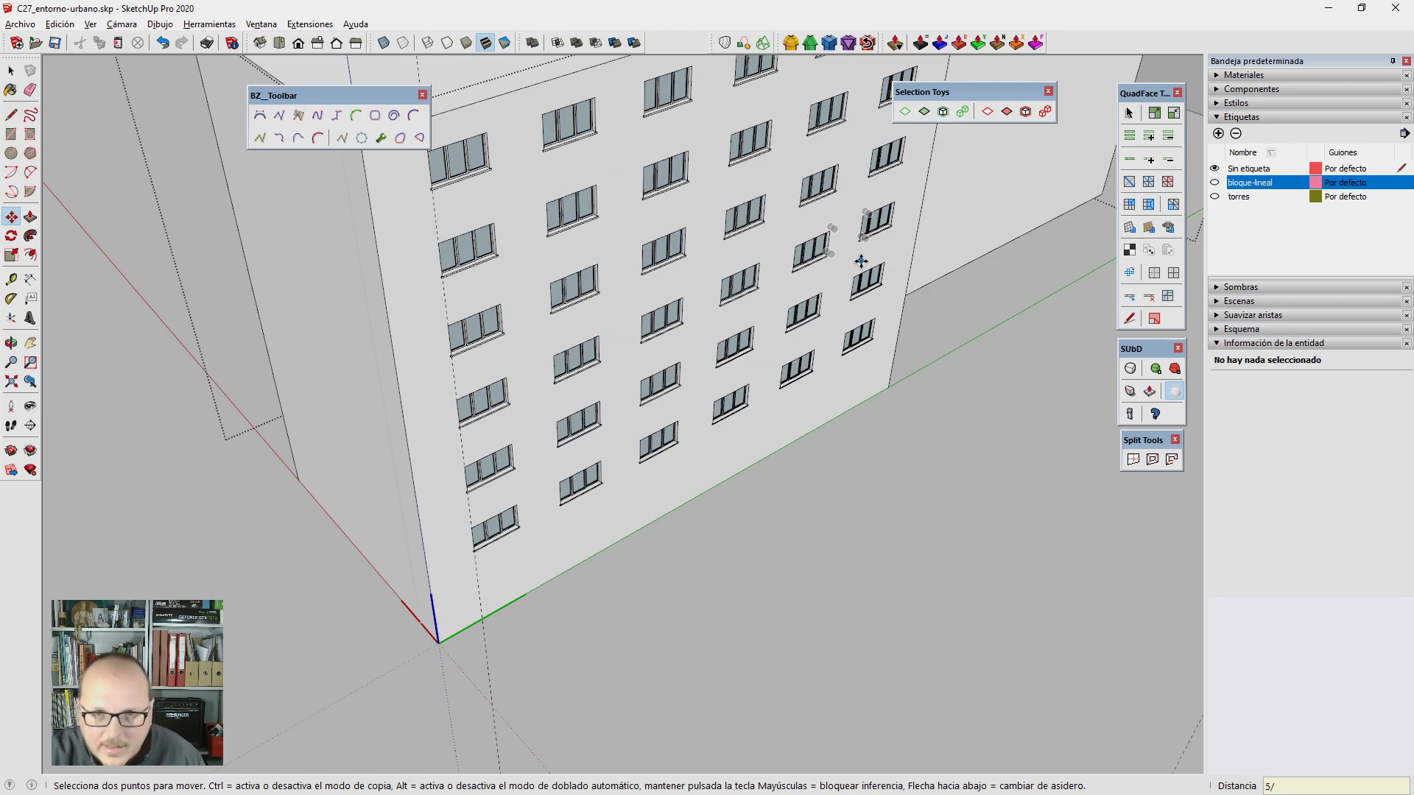
{"action": "key", "text": "Return"}
Step: Orbit to a more frontal view of the façade's window grid
{"action": "mouse_move", "coordinate": [861, 262]}
{"action": "middle_mouse_down"}
{"action": "mouse_move", "coordinate": [521, 420]}
{"action": "mouse_move", "coordinate": [291, 308]}
{"action": "mouse_move", "coordinate": [543, 212]}
{"action": "middle_mouse_up"}
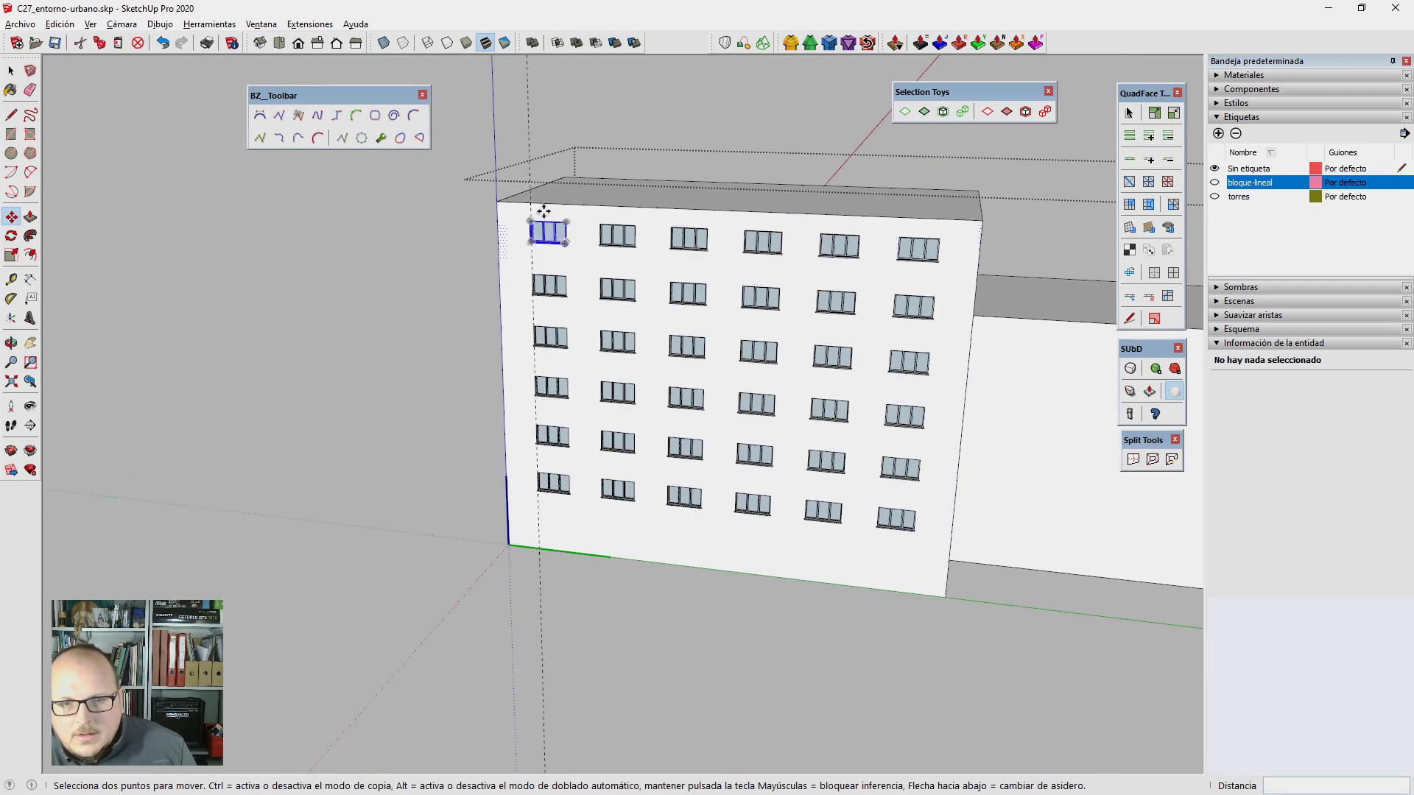
{"action": "mouse_move", "coordinate": [543, 134]}
{"action": "middle_mouse_down"}
{"action": "mouse_move", "coordinate": [908, 401]}
{"action": "mouse_move", "coordinate": [909, 329]}
{"action": "middle_mouse_up"}
{"action": "key", "text": "e"}
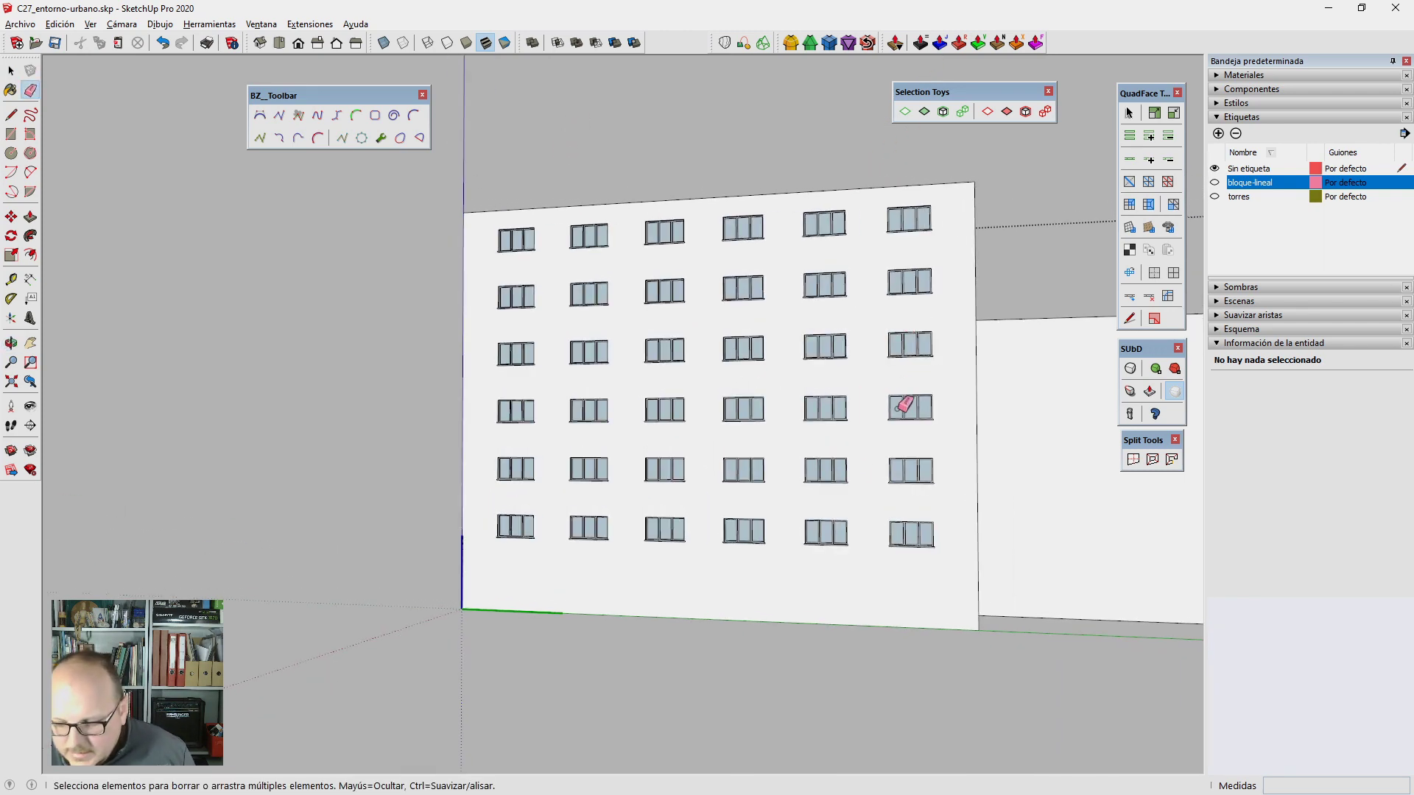
{"action": "mouse_move", "coordinate": [905, 405]}
{"action": "middle_mouse_down"}
{"action": "mouse_move", "coordinate": [792, 467]}
{"action": "mouse_move", "coordinate": [458, 291]}
{"action": "middle_mouse_up"}
{"action": "middle_click_drag", "start_coordinate": [675, 337], "coordinate": [617, 213]}
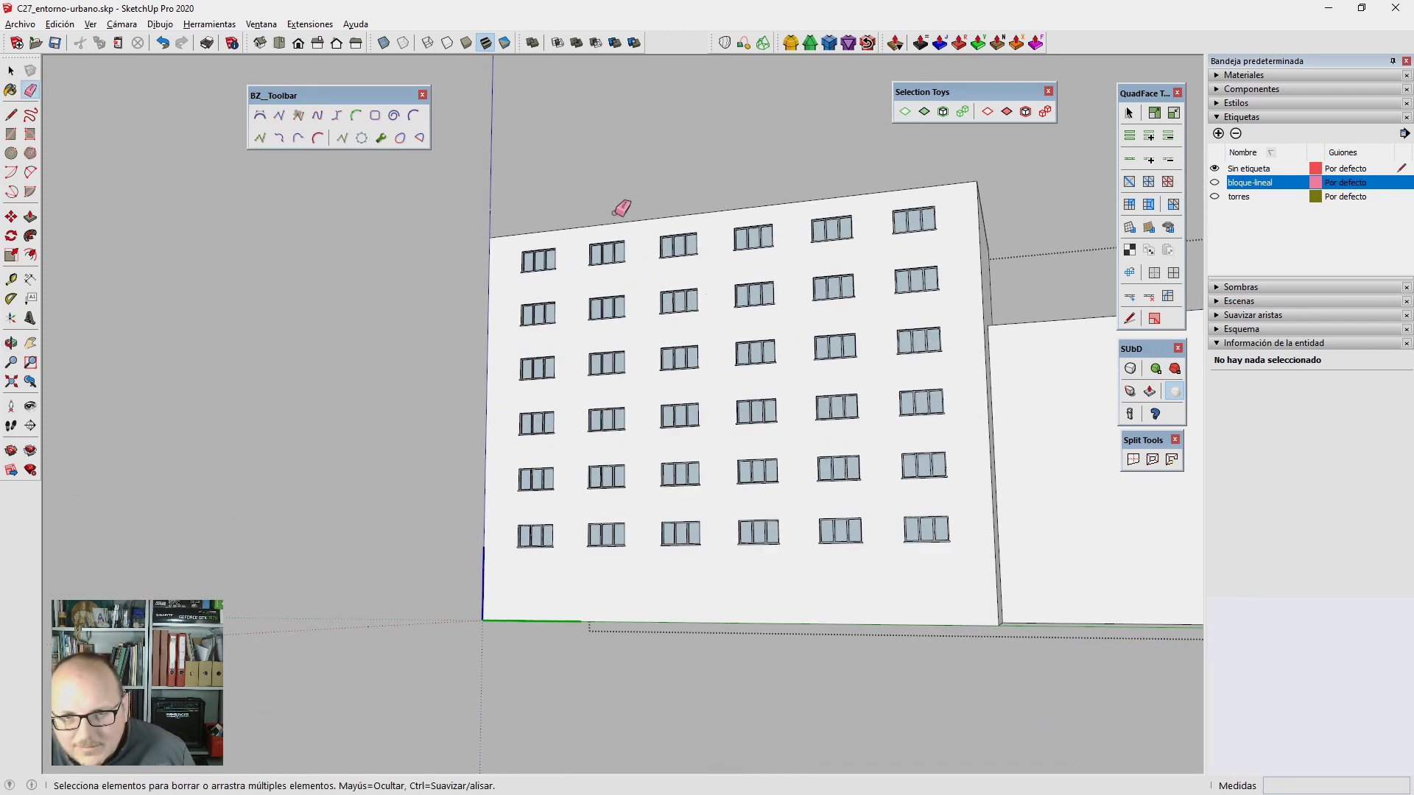
Step: Zoom in on the façade and delete the second window in the top row
{"action": "key", "text": "space"}
{"action": "scroll", "coordinate": [716, 306], "scroll_direction": "up", "scroll_amount": 2}
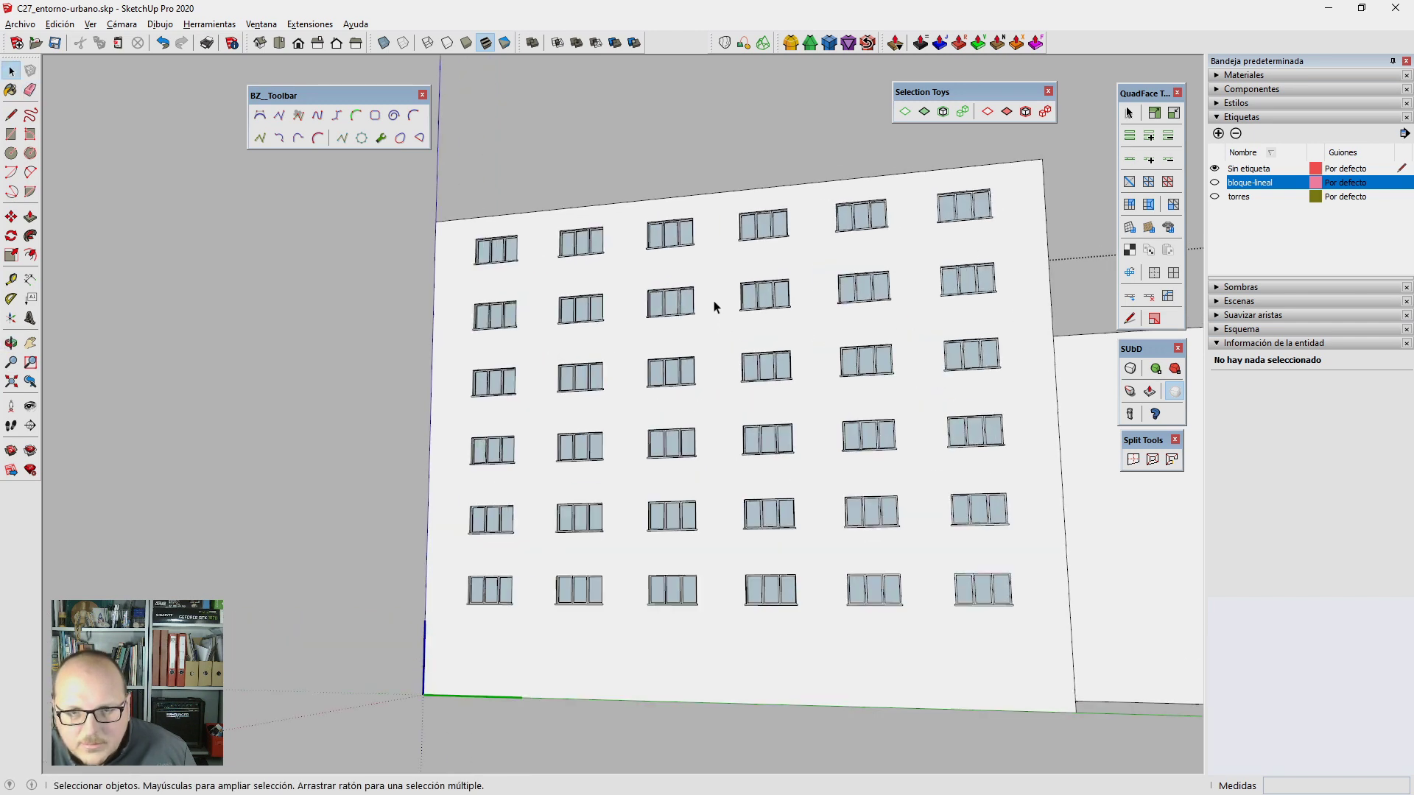
{"action": "scroll", "coordinate": [719, 300], "scroll_direction": "up", "scroll_amount": 2}
{"action": "middle_click_drag", "start_coordinate": [719, 300], "coordinate": [682, 473]}
{"action": "scroll", "coordinate": [567, 259], "scroll_direction": "up", "scroll_amount": 3}
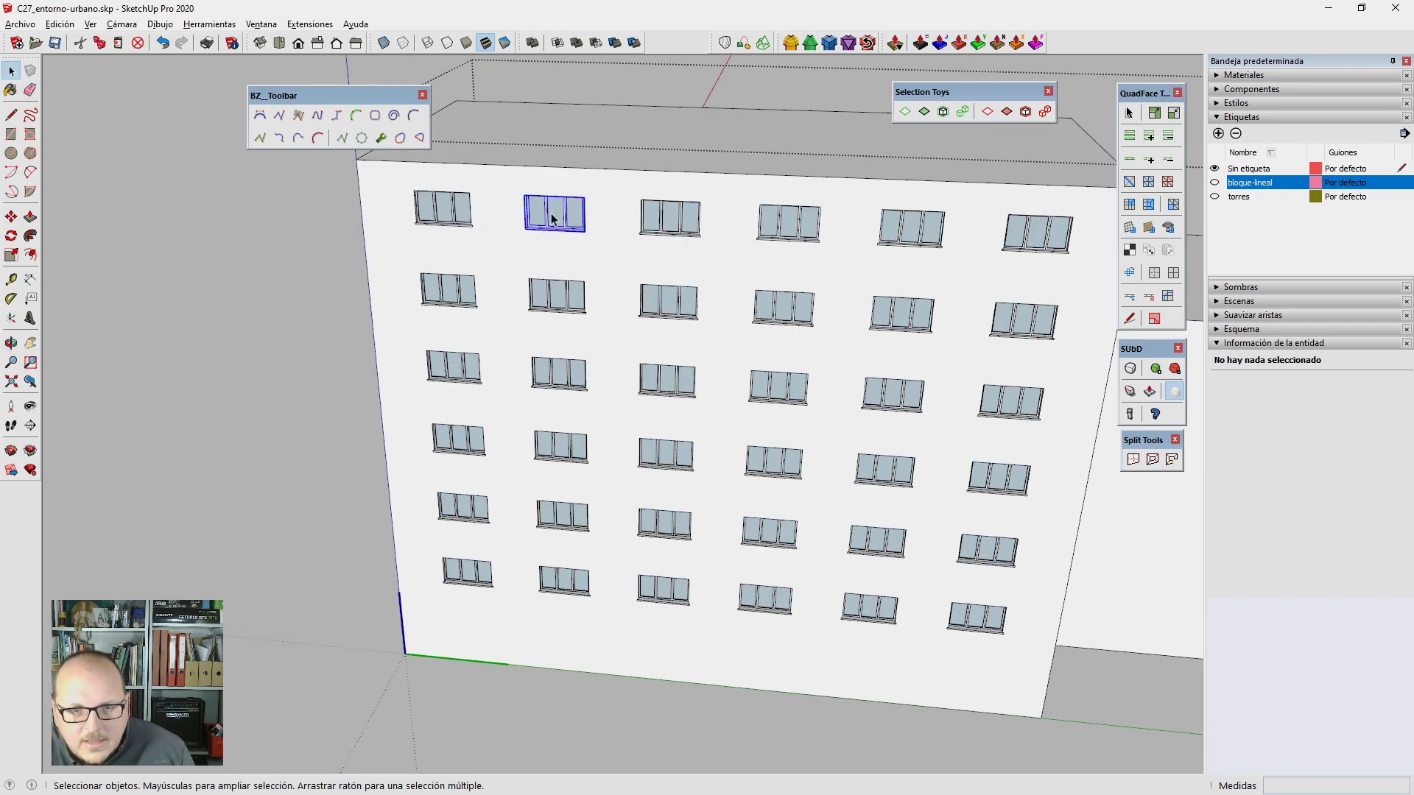
{"action": "left_click", "coordinate": [553, 218]}
{"action": "key", "text": "Delete"}
{"action": "scroll", "coordinate": [457, 214], "scroll_direction": "up", "scroll_amount": 2}
{"action": "scroll", "coordinate": [451, 221], "scroll_direction": "up", "scroll_amount": 1}
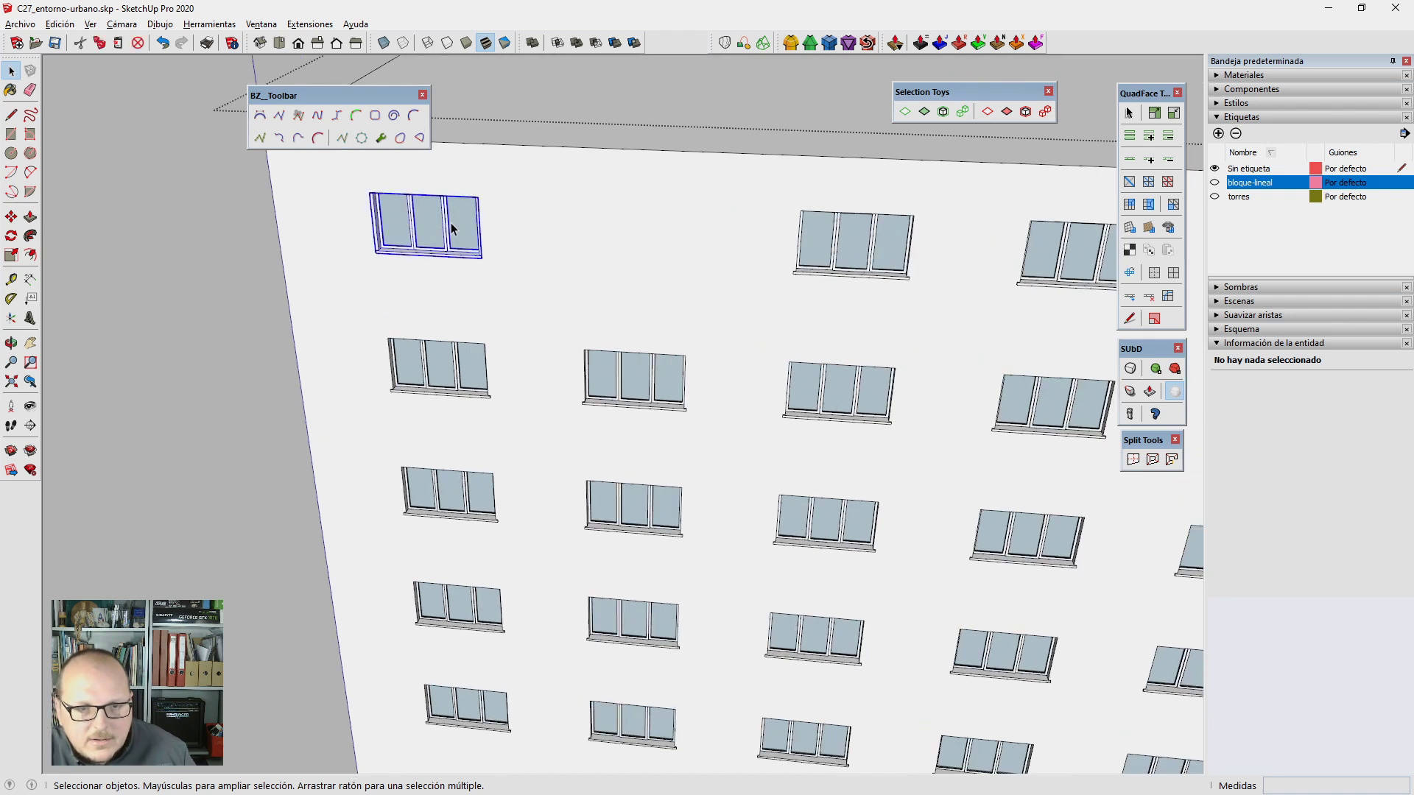
{"action": "right_click", "coordinate": [451, 222]}
{"action": "left_click", "coordinate": [424, 218]}
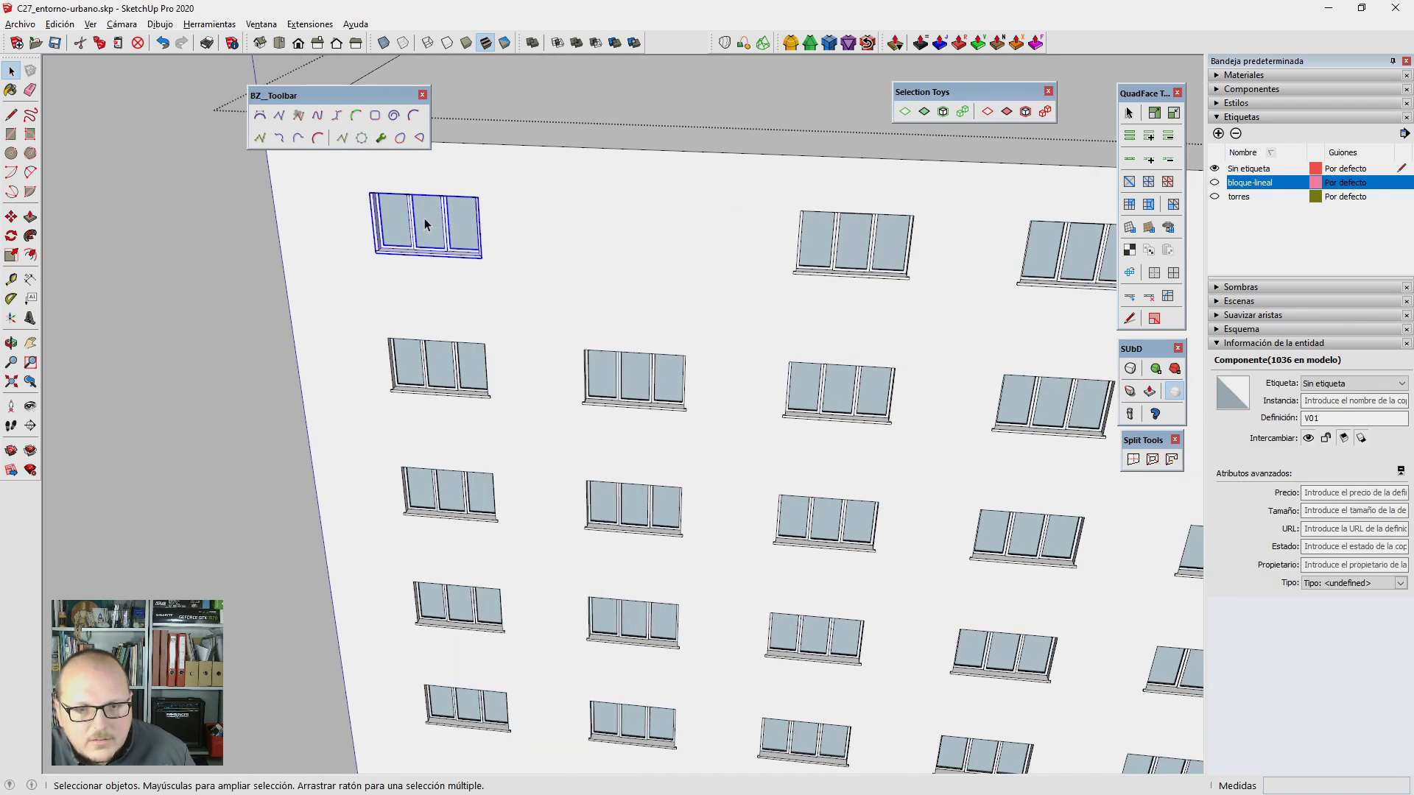
Step: Delete the second-column windows in rows 3 and 5 and the right-hand windows in rows 1, 3 and 5
{"action": "scroll", "coordinate": [424, 218], "scroll_direction": "down", "scroll_amount": 2}
{"action": "left_click", "coordinate": [563, 442]}
{"action": "key", "text": "Delete"}
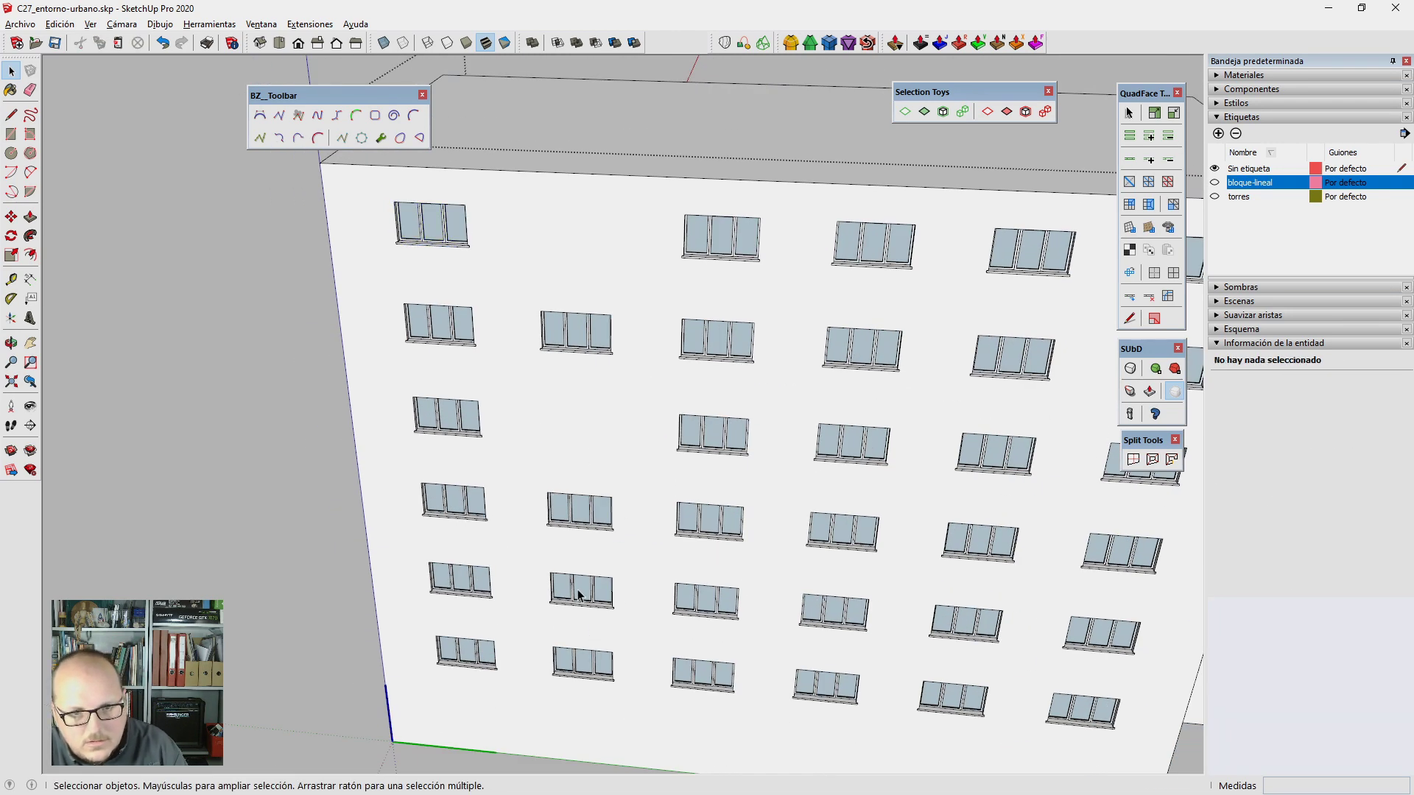
{"action": "left_click", "coordinate": [579, 595]}
{"action": "key", "text": "Delete"}
{"action": "scroll", "coordinate": [464, 463], "scroll_direction": "down", "scroll_amount": 2}
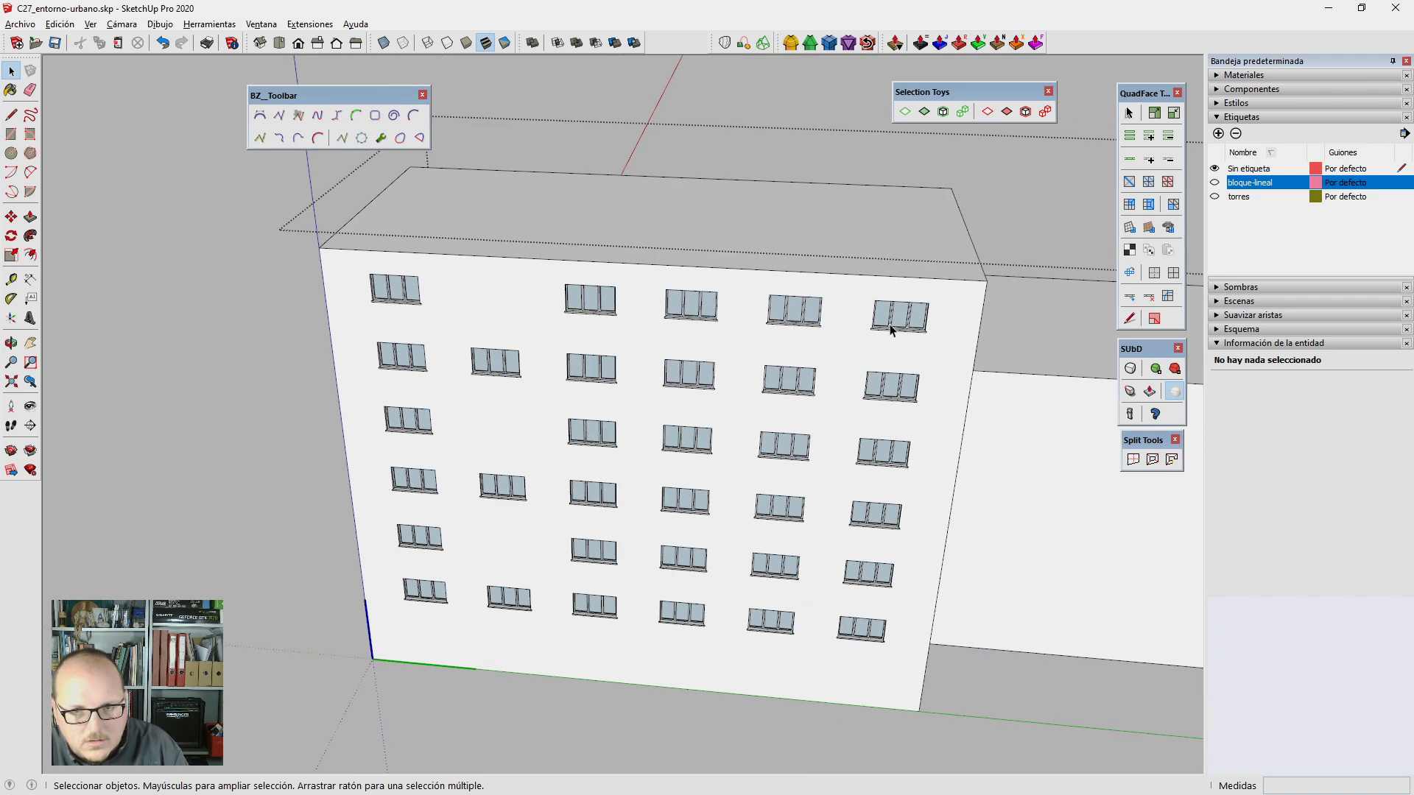
{"action": "left_click", "coordinate": [891, 330]}
{"action": "key", "text": "Delete"}
{"action": "left_click", "coordinate": [893, 462]}
{"action": "key", "text": "Delete"}
{"action": "left_click", "coordinate": [866, 575]}
{"action": "key", "text": "Delete"}
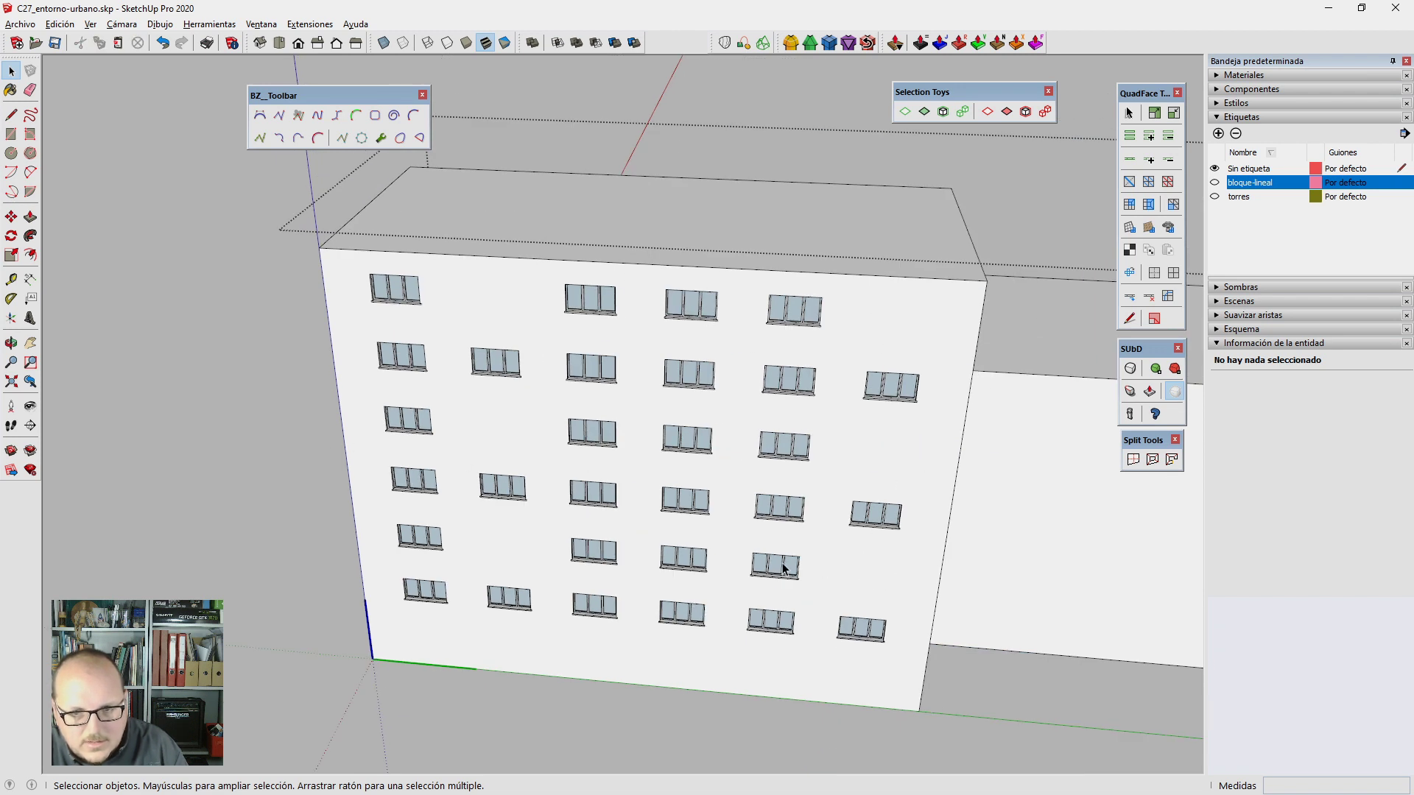
Step: Delete three fourth-column windows, undoing and redoing two of the deletions
{"action": "left_click", "coordinate": [784, 569]}
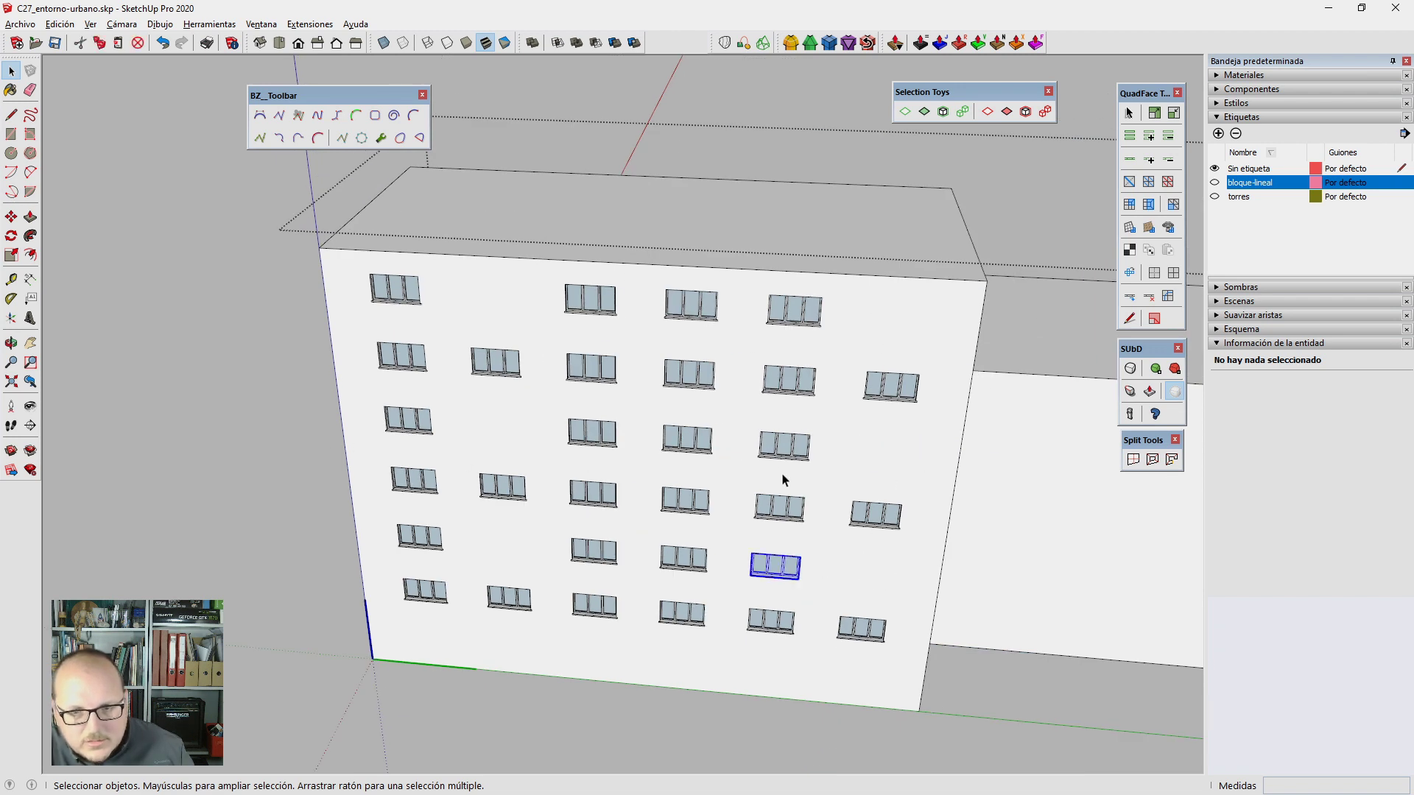
{"action": "left_click", "coordinate": [668, 377]}
{"action": "key", "text": "Delete"}
{"action": "left_click", "coordinate": [692, 505]}
{"action": "key", "text": "Delete"}
{"action": "left_click", "coordinate": [685, 563]}
{"action": "key", "text": "Delete"}
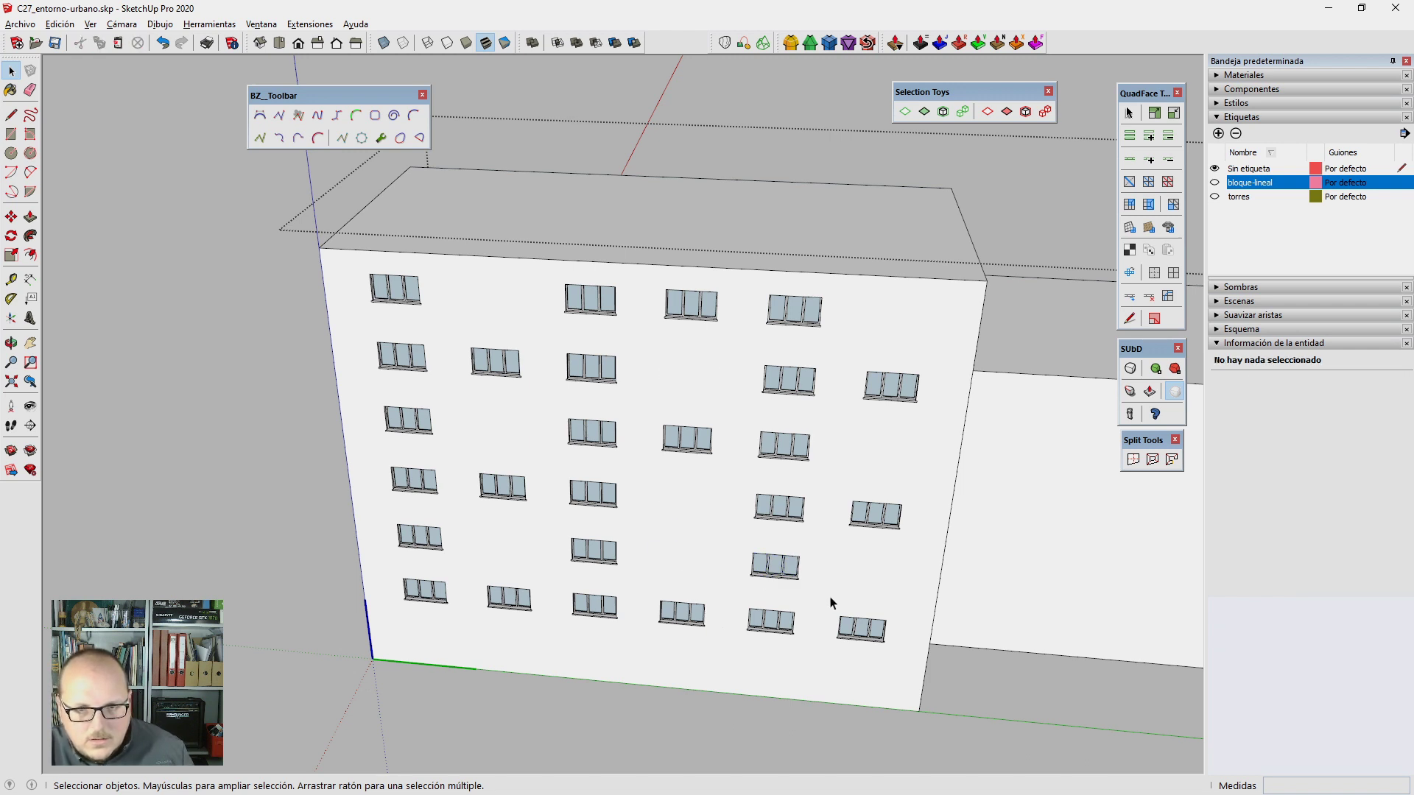
{"action": "key", "text": "ctrl+z"}
{"action": "key", "text": "ctrl+z"}
{"action": "key", "text": "ctrl+z"}
{"action": "key", "text": "ctrl+z"}
{"action": "key", "text": "ctrl+z"}
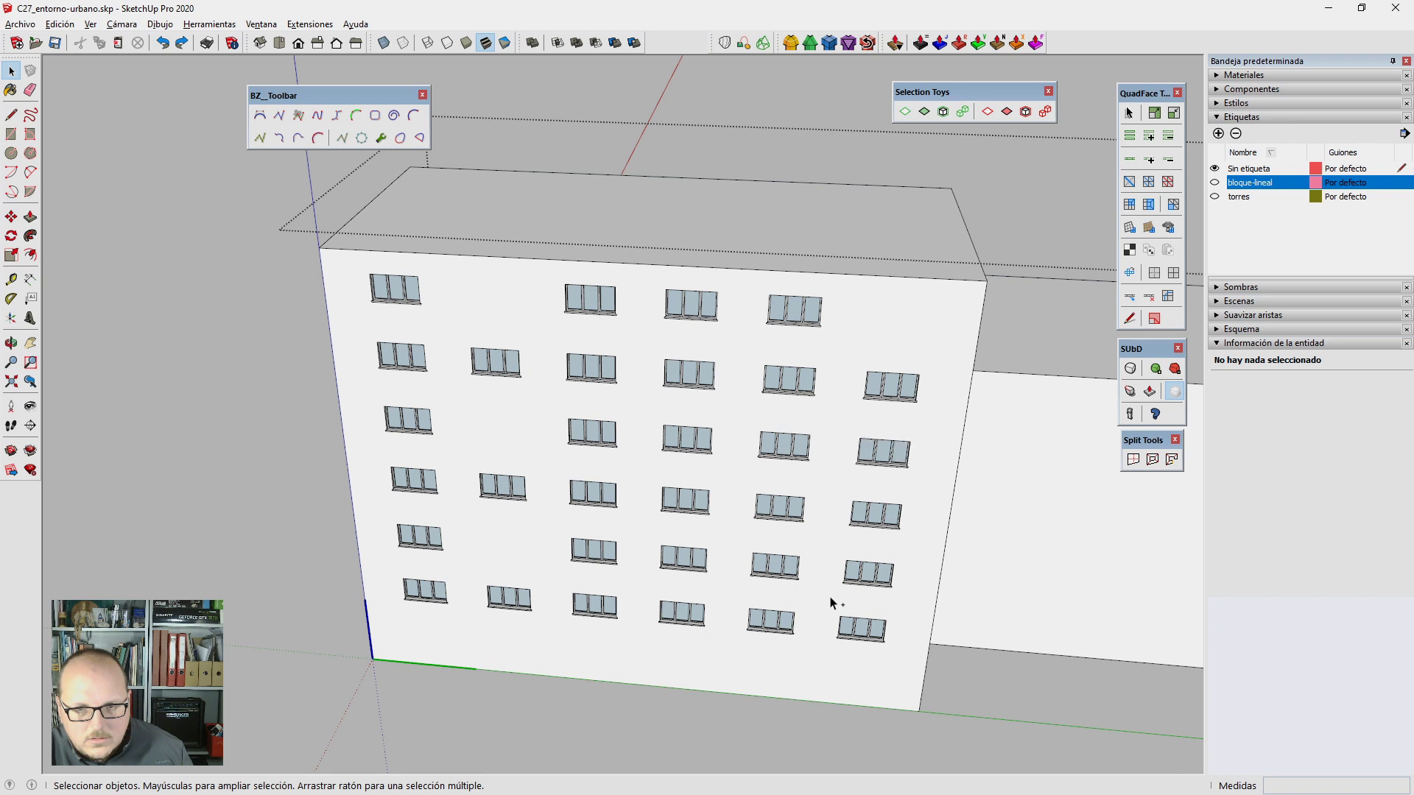
{"action": "key", "text": "ctrl+z"}
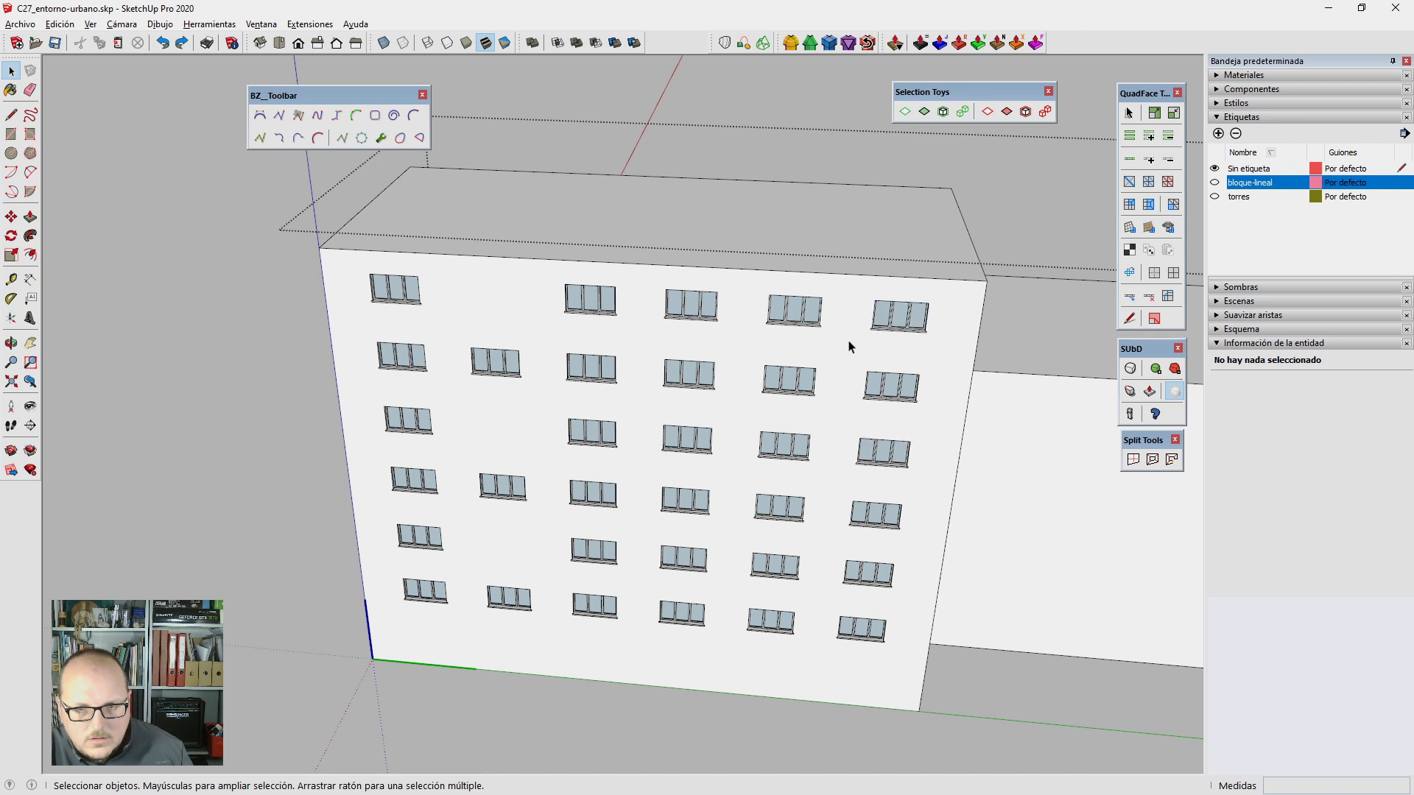
{"action": "key", "text": "ctrl+y"}
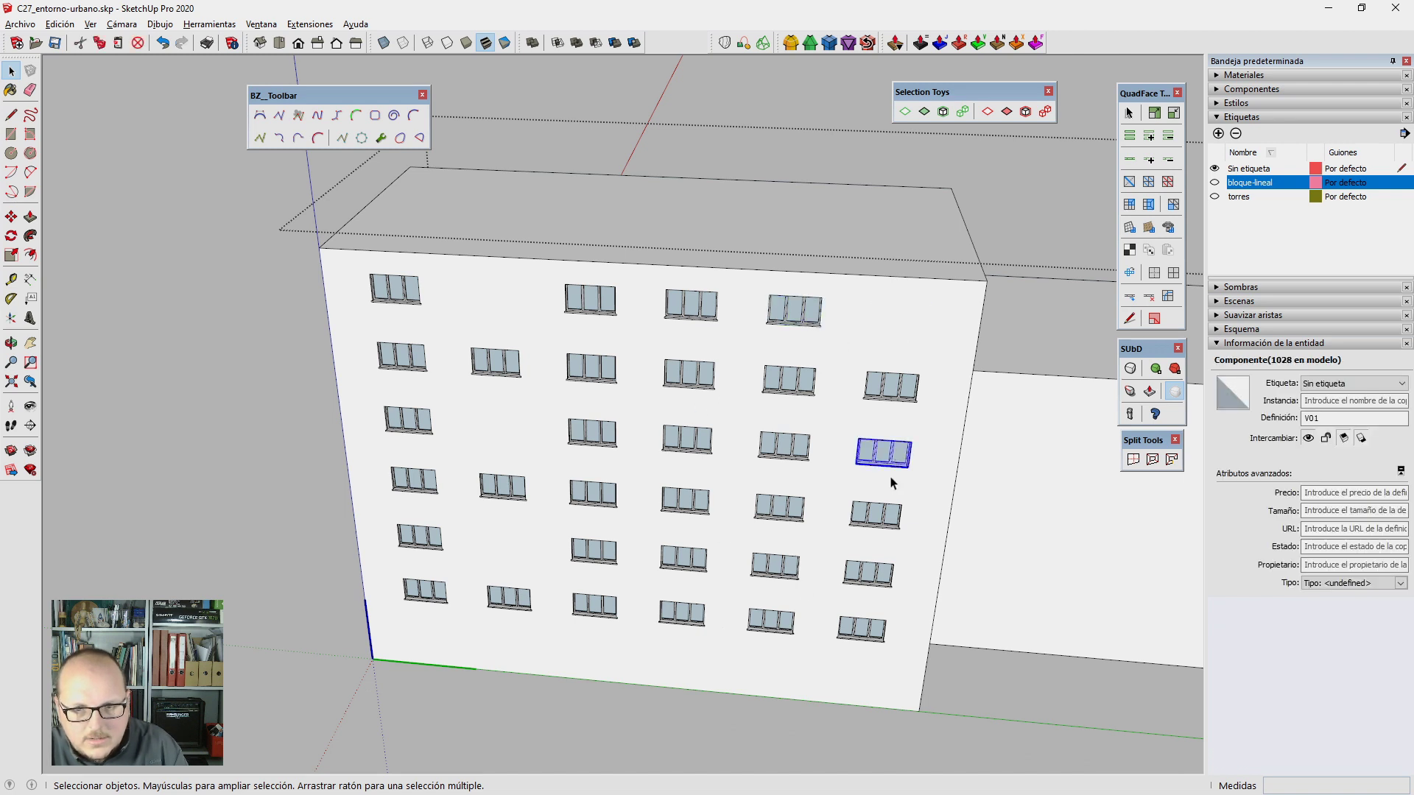
{"action": "key", "text": "ctrl+y"}
{"action": "key", "text": "ctrl+y"}
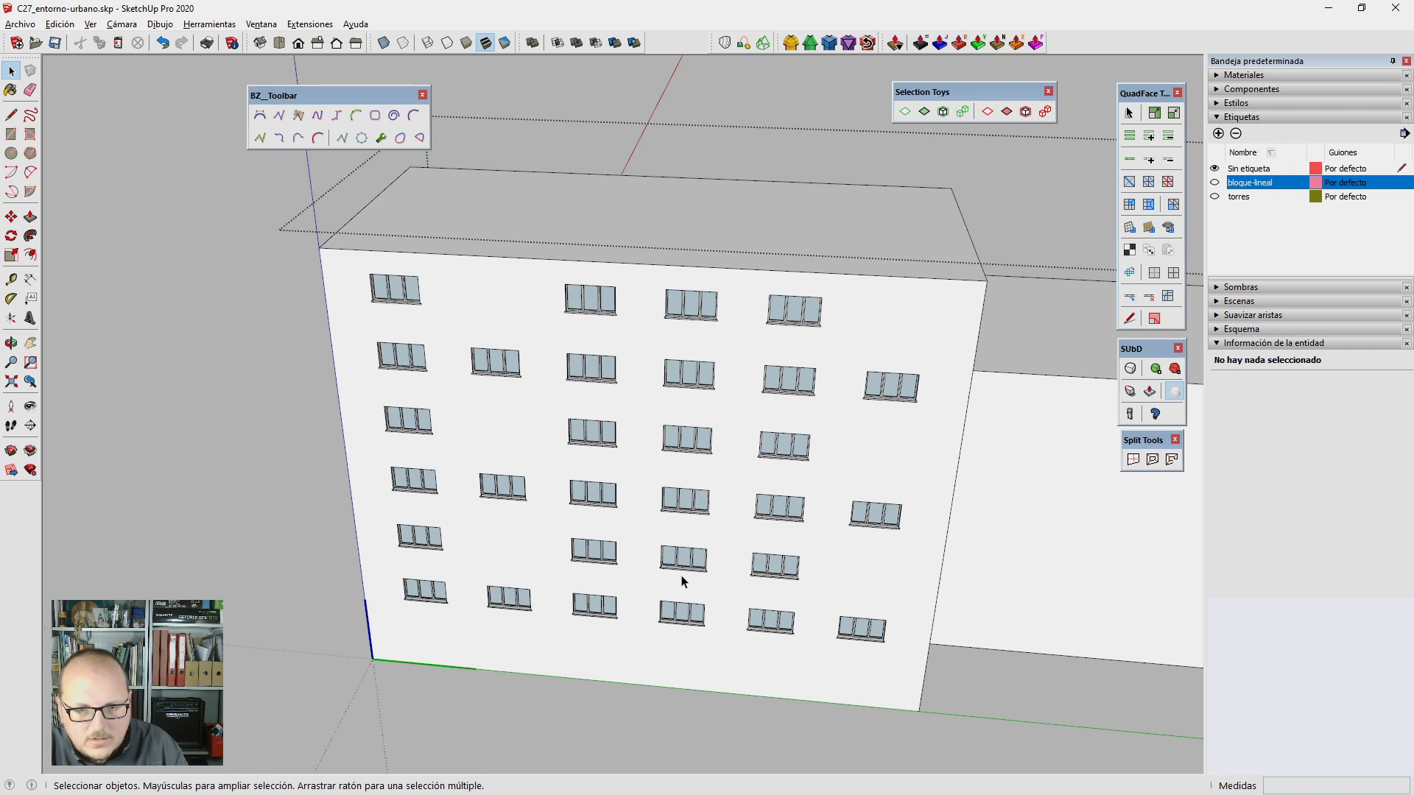
Step: Delete the fourth-column windows in rows 5, 3 and the top row, then select the left-column windows
{"action": "left_click", "coordinate": [683, 558]}
{"action": "key", "text": "Delete"}
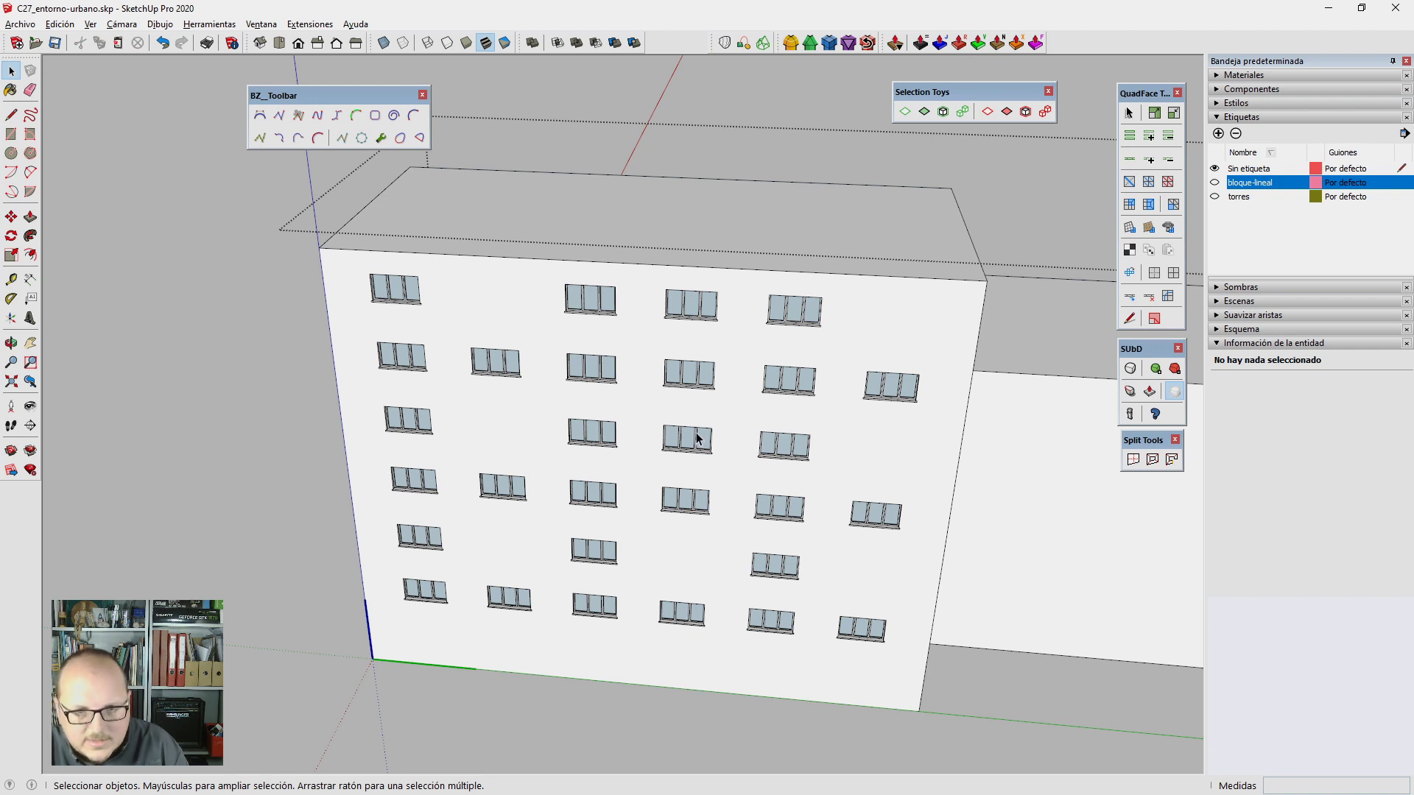
{"action": "left_click", "coordinate": [690, 439]}
{"action": "key", "text": "Delete"}
{"action": "left_click", "coordinate": [687, 324]}
{"action": "key", "text": "Delete"}
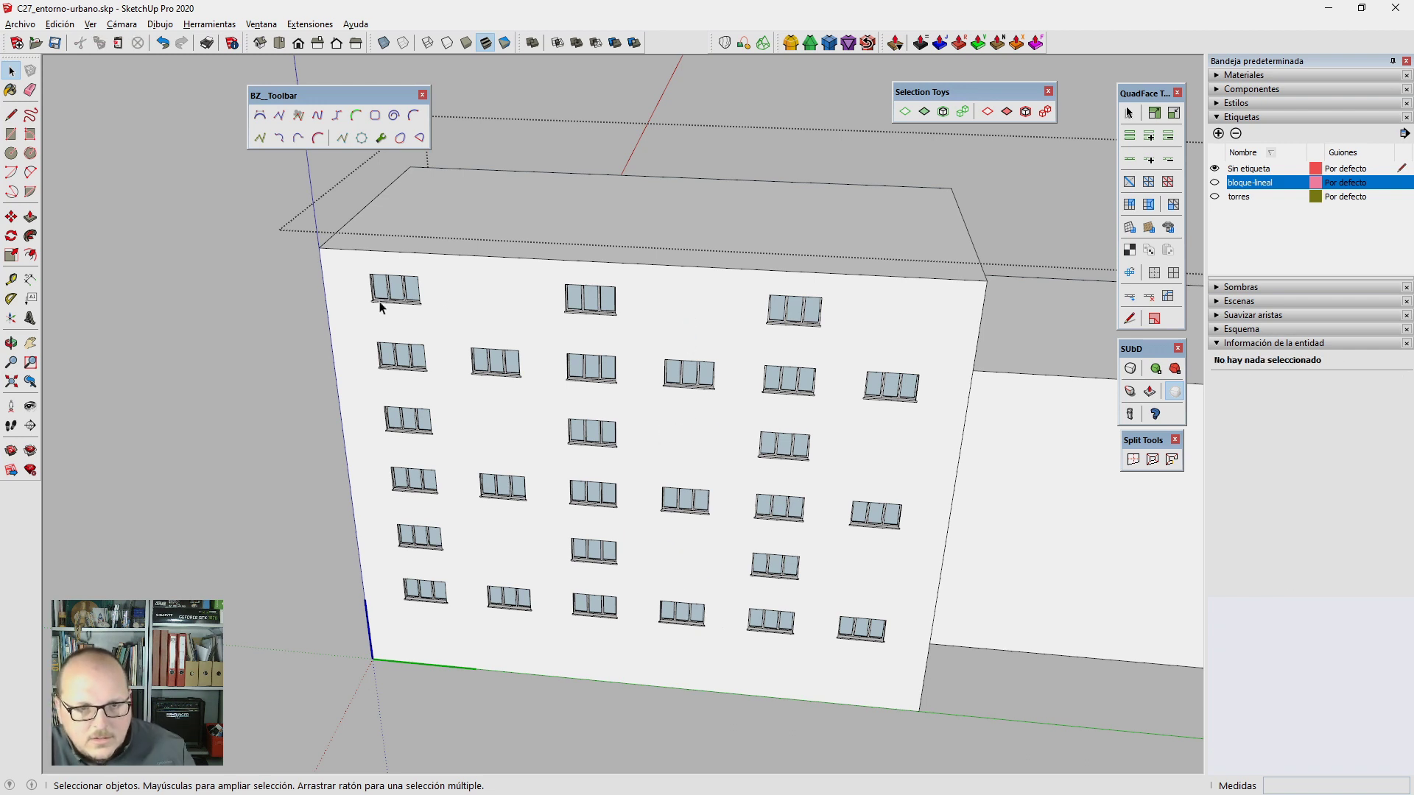
{"action": "left_click", "coordinate": [394, 291]}
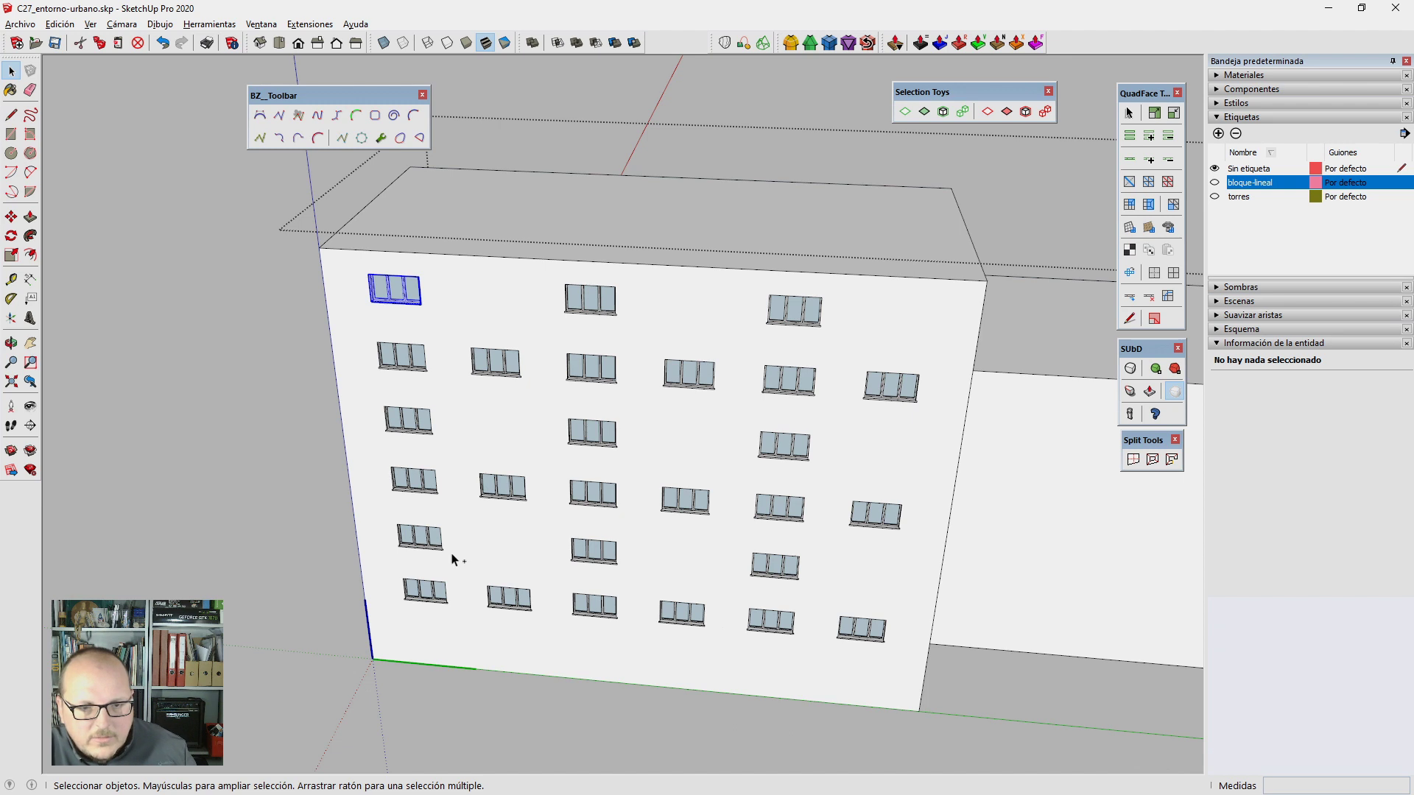
{"action": "left_click", "coordinate": [406, 434], "text": "ctrl"}
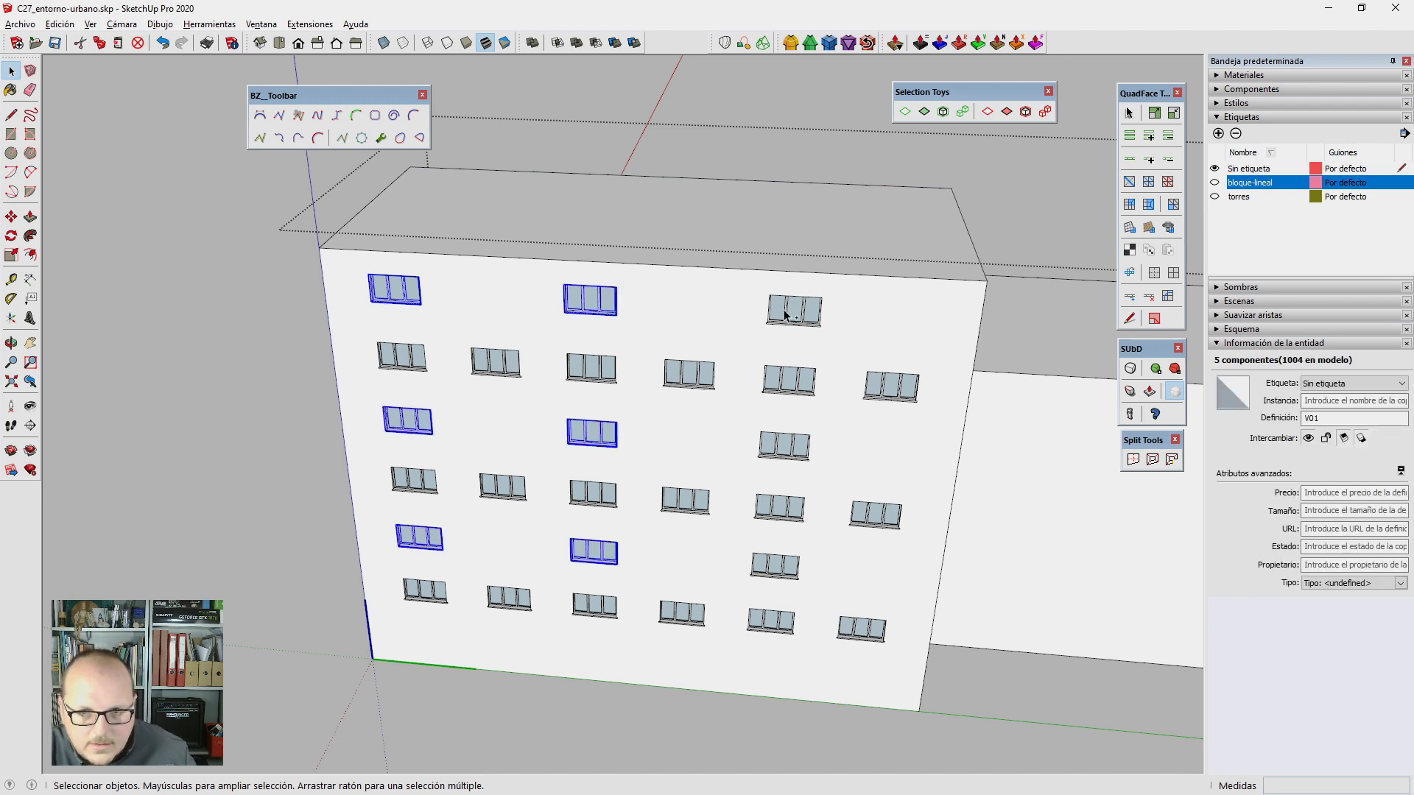
Step: Make the nine selected windows a unique component and open it for editing
{"action": "right_click", "coordinate": [788, 568]}
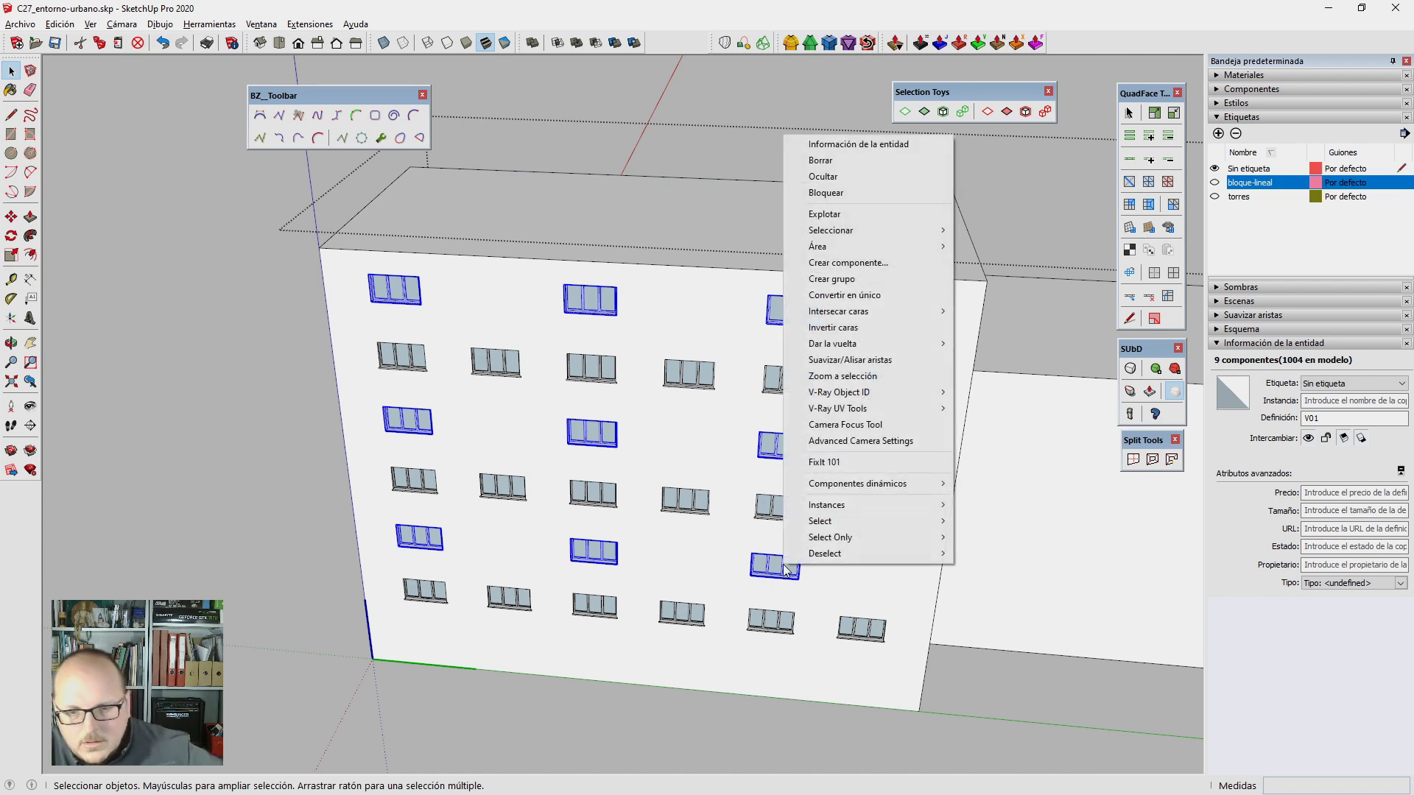
{"action": "left_click", "coordinate": [899, 293]}
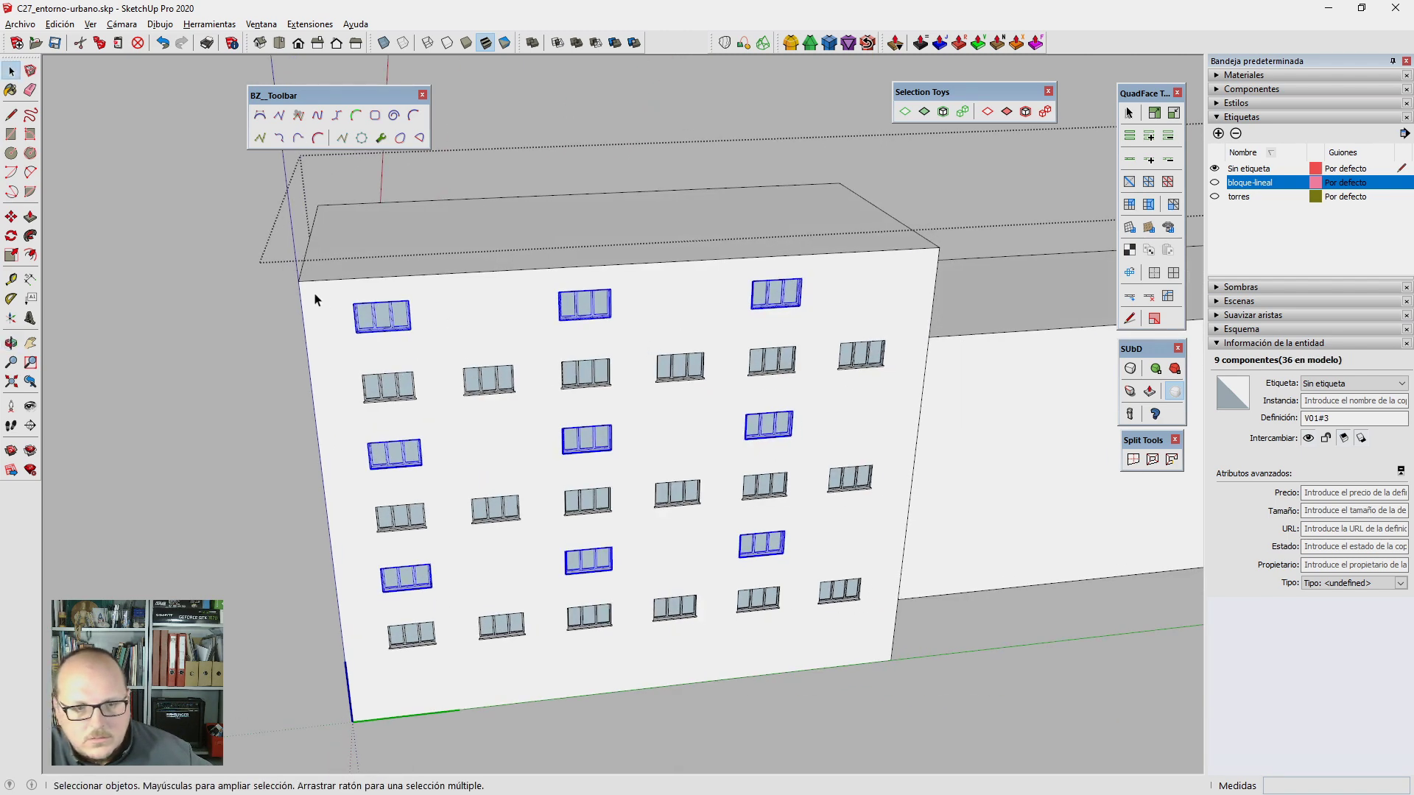
{"action": "scroll", "coordinate": [495, 341], "scroll_direction": "up", "scroll_amount": 5}
{"action": "scroll", "coordinate": [582, 328], "scroll_direction": "up", "scroll_amount": 3}
{"action": "scroll", "coordinate": [391, 435], "scroll_direction": "up", "scroll_amount": 3}
{"action": "double_click", "coordinate": [392, 436]}
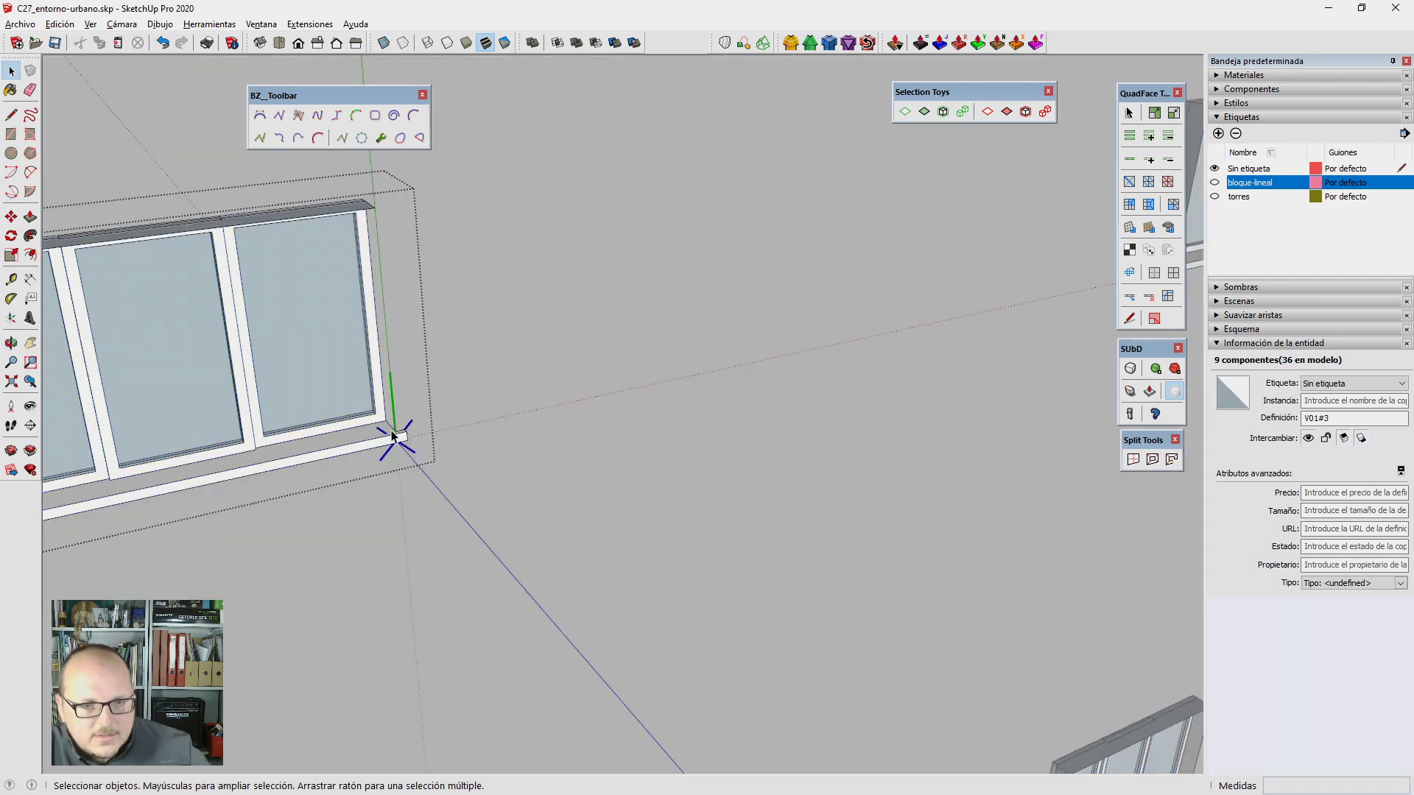
{"action": "scroll", "coordinate": [398, 442], "scroll_direction": "down", "scroll_amount": 2}
{"action": "scroll", "coordinate": [397, 442], "scroll_direction": "down", "scroll_amount": 2}
Step: Move the window frame's right edge outward to stretch it into a long strip
{"action": "mouse_move", "coordinate": [316, 232]}
{"action": "left_mouse_down"}
{"action": "mouse_move", "coordinate": [427, 473]}
{"action": "mouse_move", "coordinate": [443, 474]}
{"action": "left_mouse_up"}
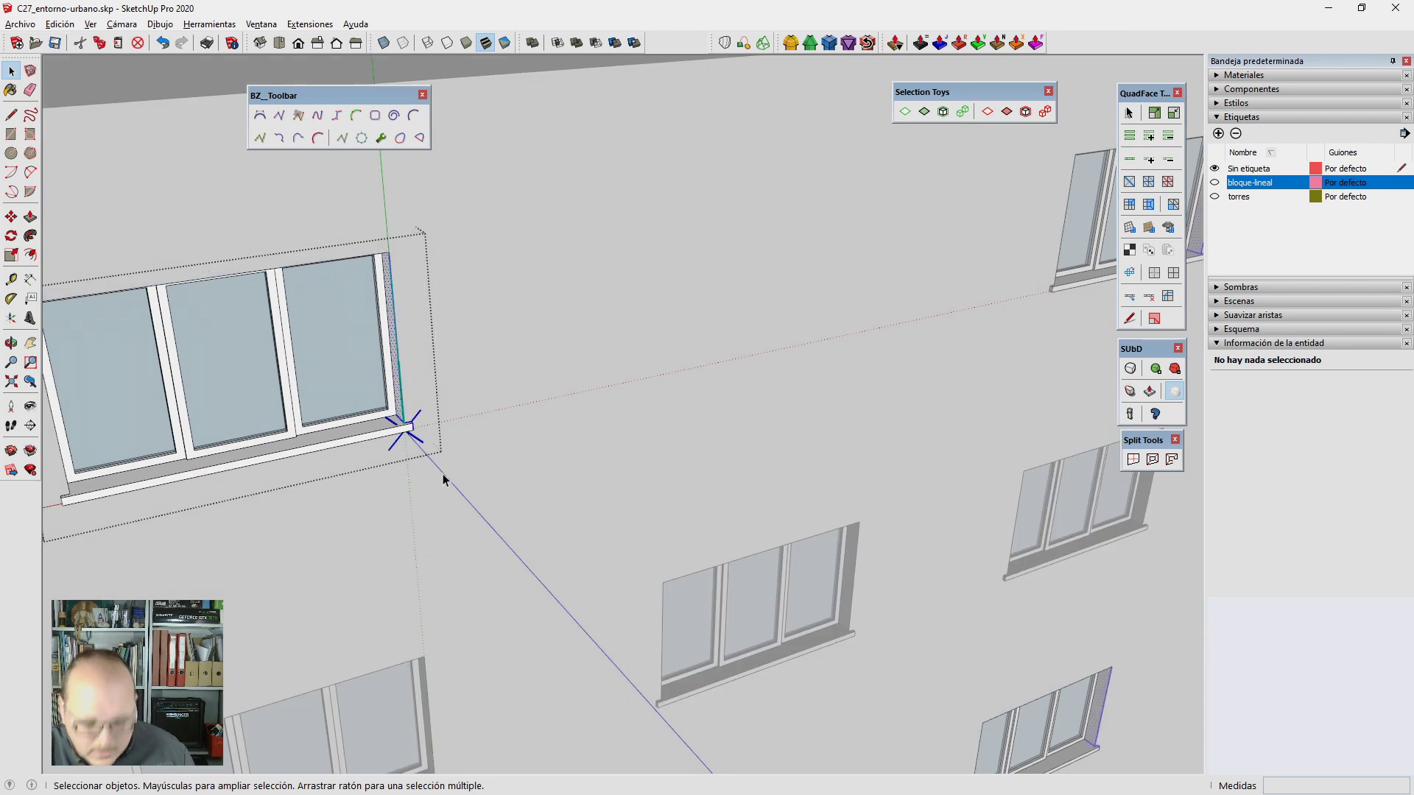
{"action": "key", "text": "m"}
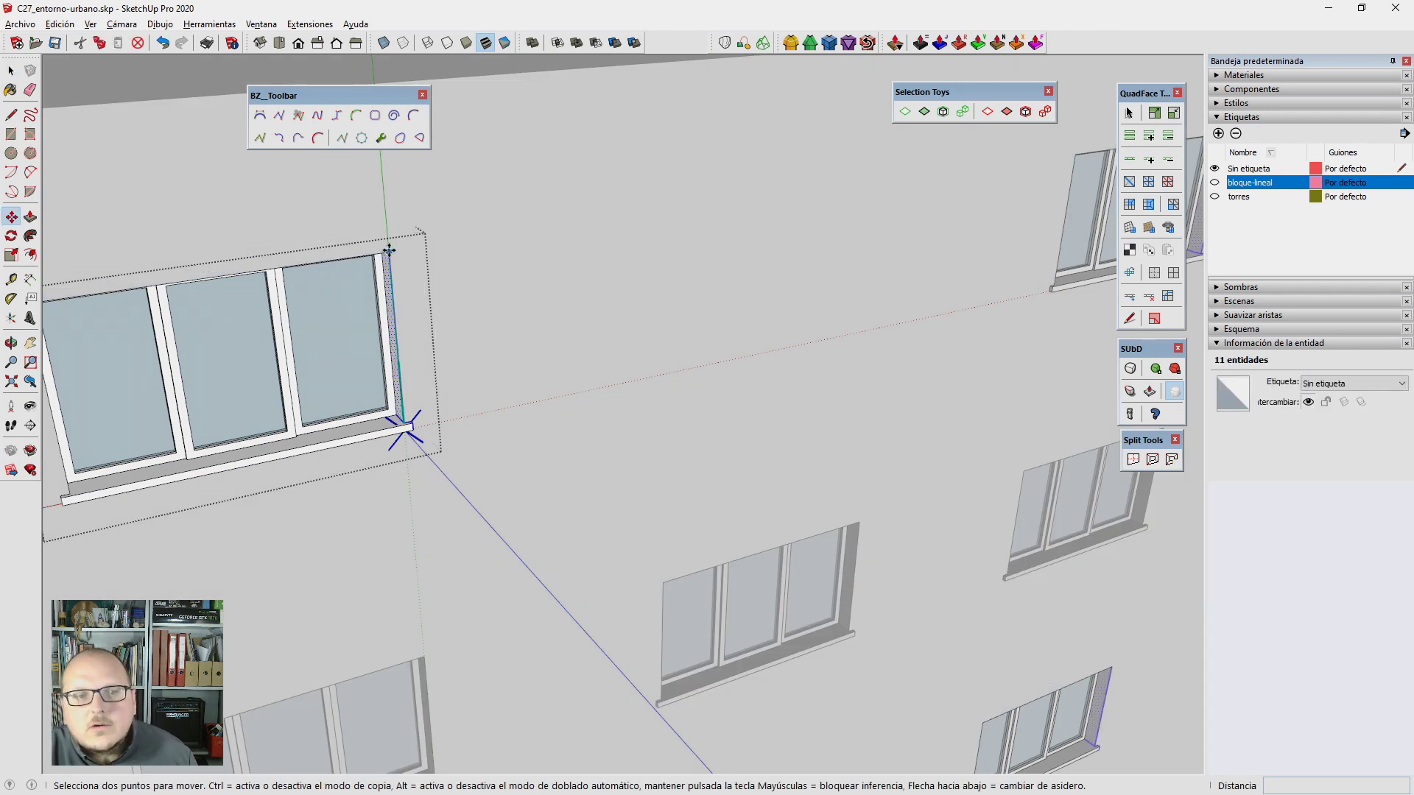
{"action": "left_click", "coordinate": [389, 250]}
{"action": "left_click", "coordinate": [854, 523]}
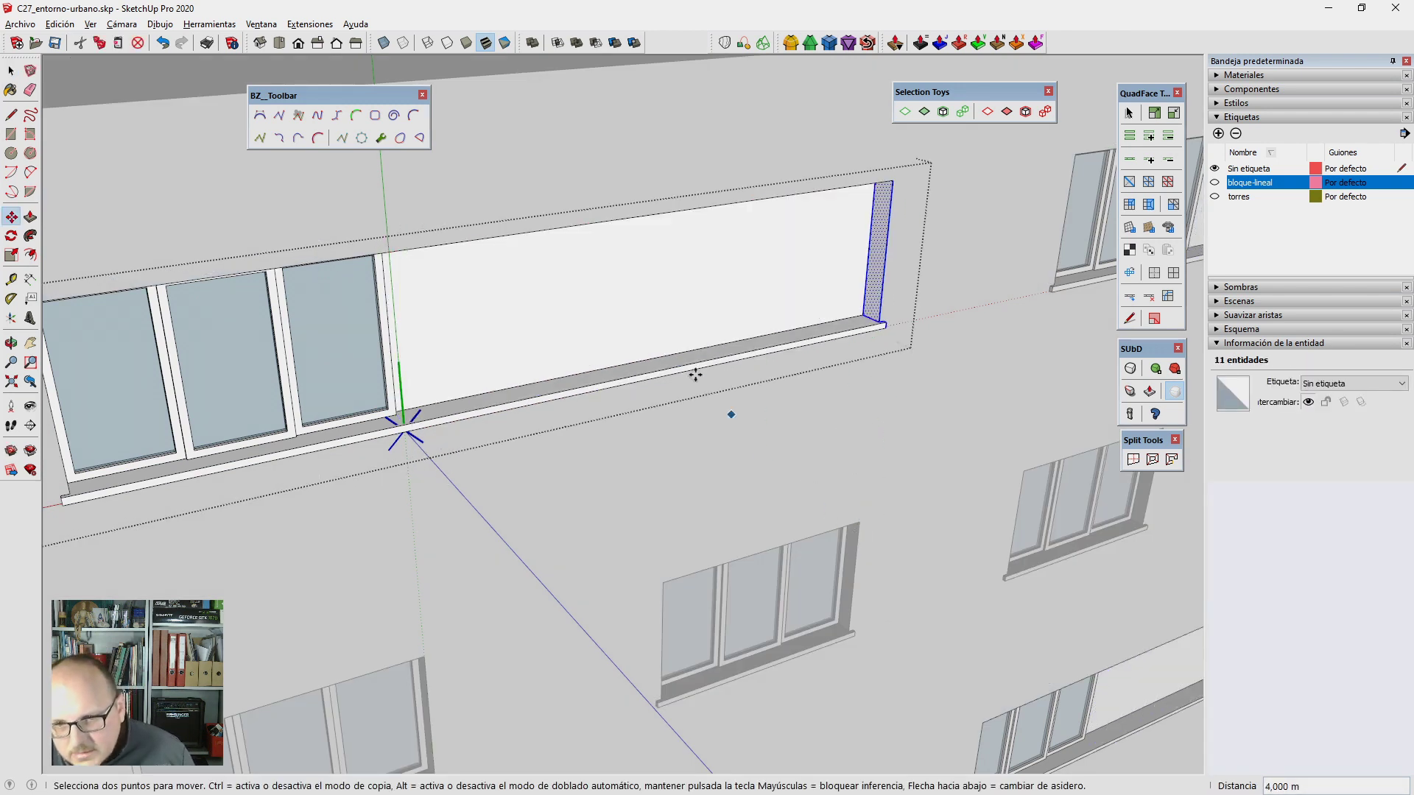
{"action": "scroll", "coordinate": [631, 347], "scroll_direction": "down", "scroll_amount": 3}
{"action": "middle_click_drag", "start_coordinate": [631, 347], "coordinate": [451, 372]}
{"action": "scroll", "coordinate": [416, 347], "scroll_direction": "up", "scroll_amount": 3}
Step: Copy two glass panes one pane-width over and array them 4x along the strip window
{"action": "key", "text": "space"}
{"action": "left_click", "coordinate": [464, 352]}
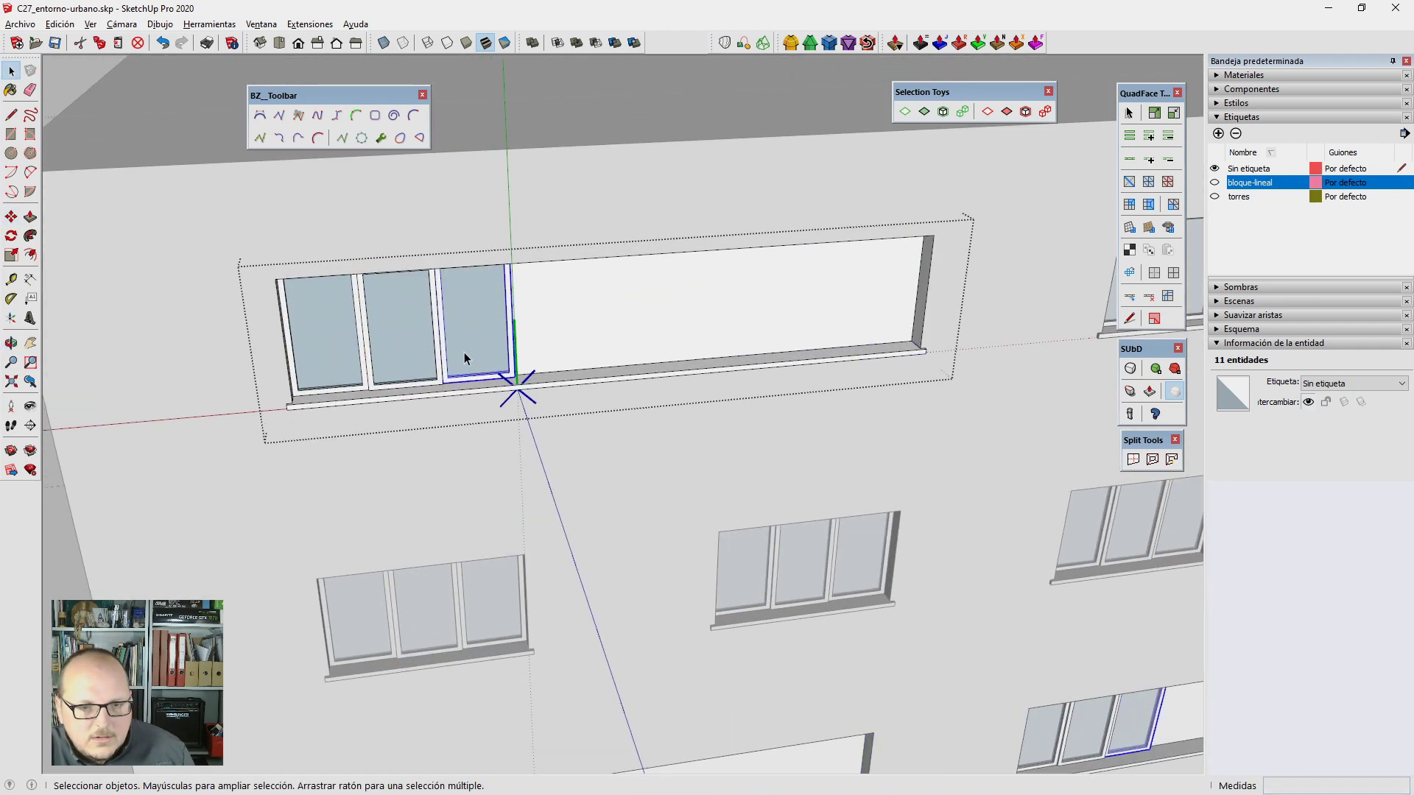
{"action": "scroll", "coordinate": [342, 307], "scroll_direction": "up", "scroll_amount": 2}
{"action": "scroll", "coordinate": [347, 308], "scroll_direction": "up", "scroll_amount": 2}
{"action": "left_click", "coordinate": [457, 362], "text": "shift"}
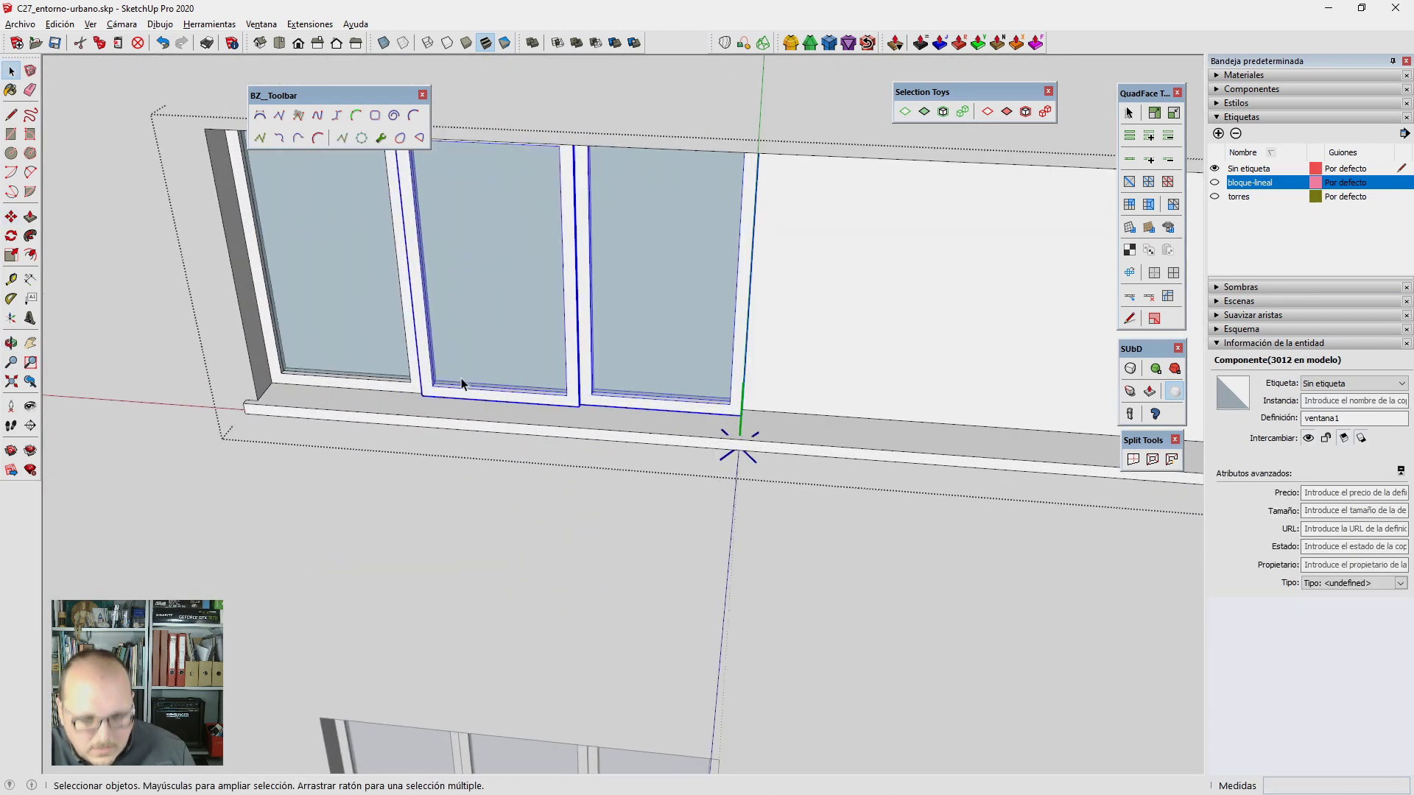
{"action": "key", "text": "m"}
{"action": "scroll", "coordinate": [413, 398], "scroll_direction": "up", "scroll_amount": 2}
{"action": "scroll", "coordinate": [401, 397], "scroll_direction": "up", "scroll_amount": 1}
{"action": "left_click", "coordinate": [407, 401]}
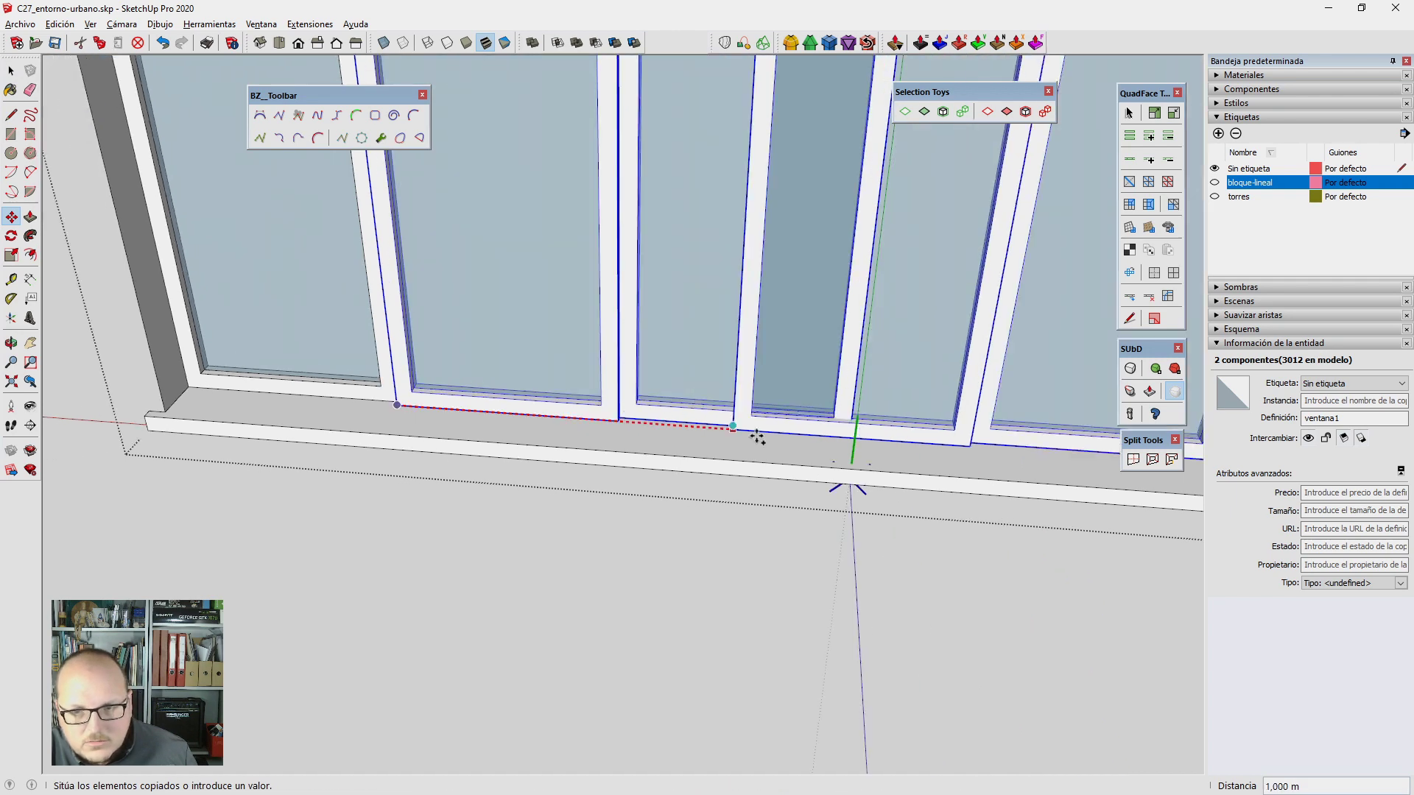
{"action": "left_click", "coordinate": [685, 434]}
{"action": "scroll", "coordinate": [516, 331], "scroll_direction": "down", "scroll_amount": 5}
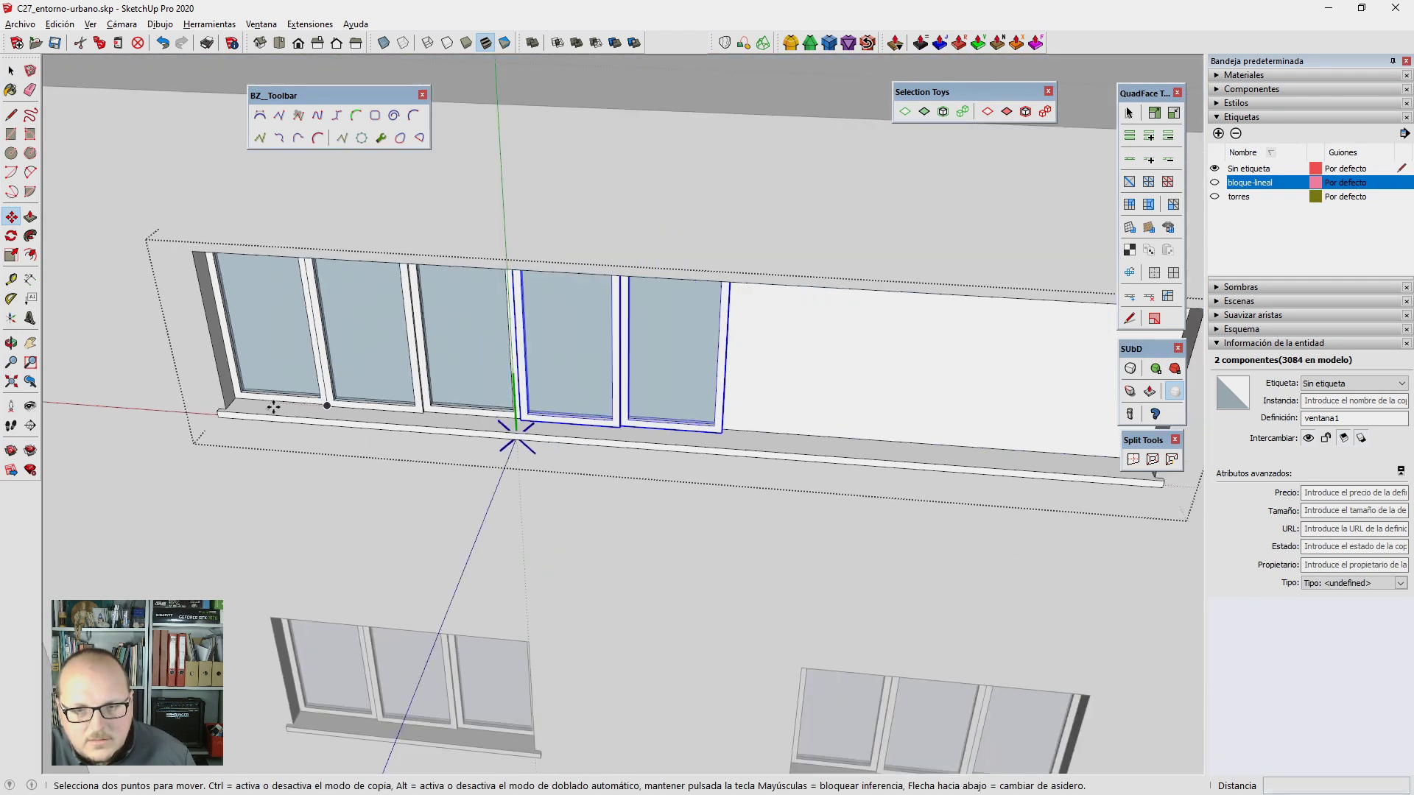
{"action": "type", "text": "4x"}
{"action": "key", "text": "Return"}
{"action": "key", "text": "space"}
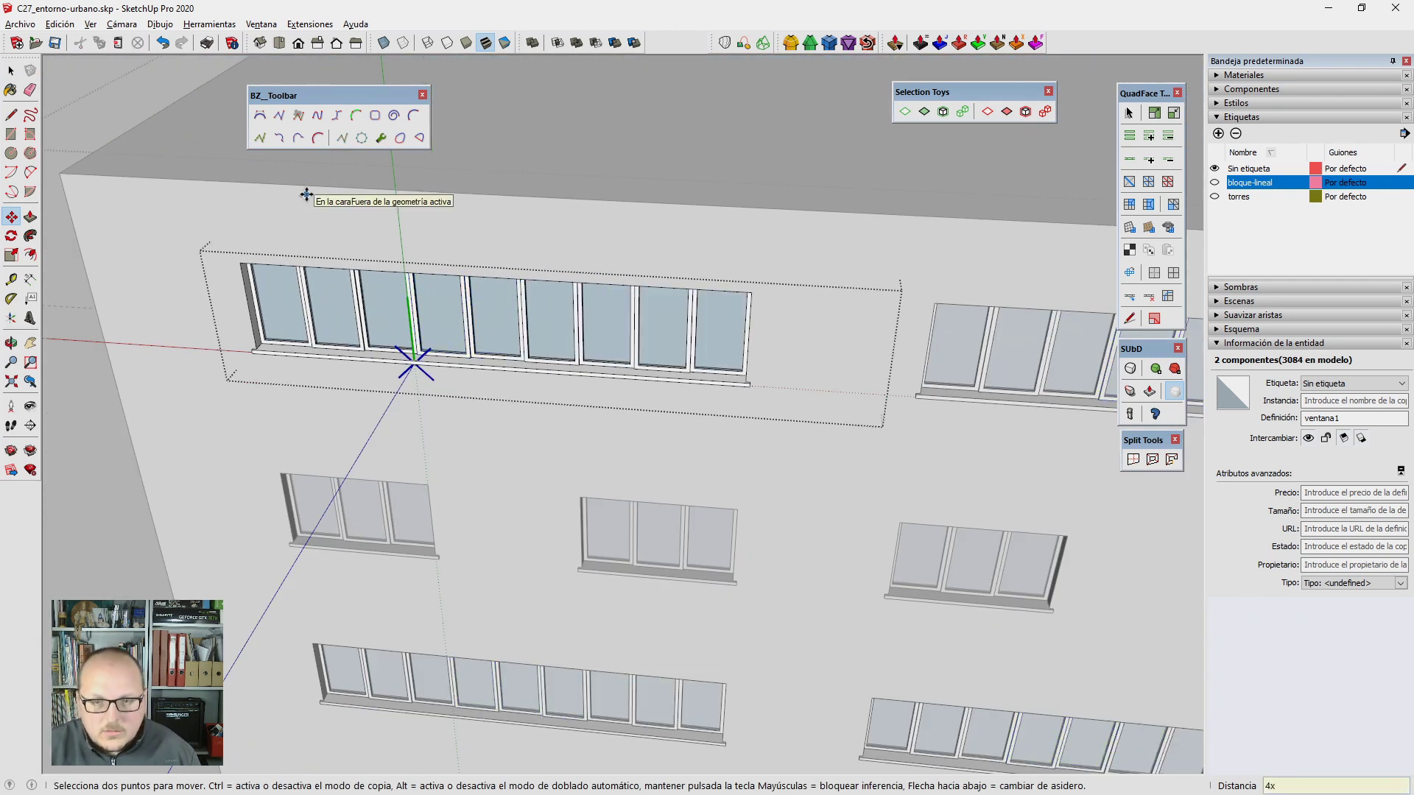
{"action": "left_click", "coordinate": [307, 194]}
Step: Orbit around the building to review the alternating ribbon-window façade
{"action": "scroll", "coordinate": [306, 194], "scroll_direction": "down", "scroll_amount": 5}
{"action": "scroll", "coordinate": [432, 310], "scroll_direction": "down", "scroll_amount": 3}
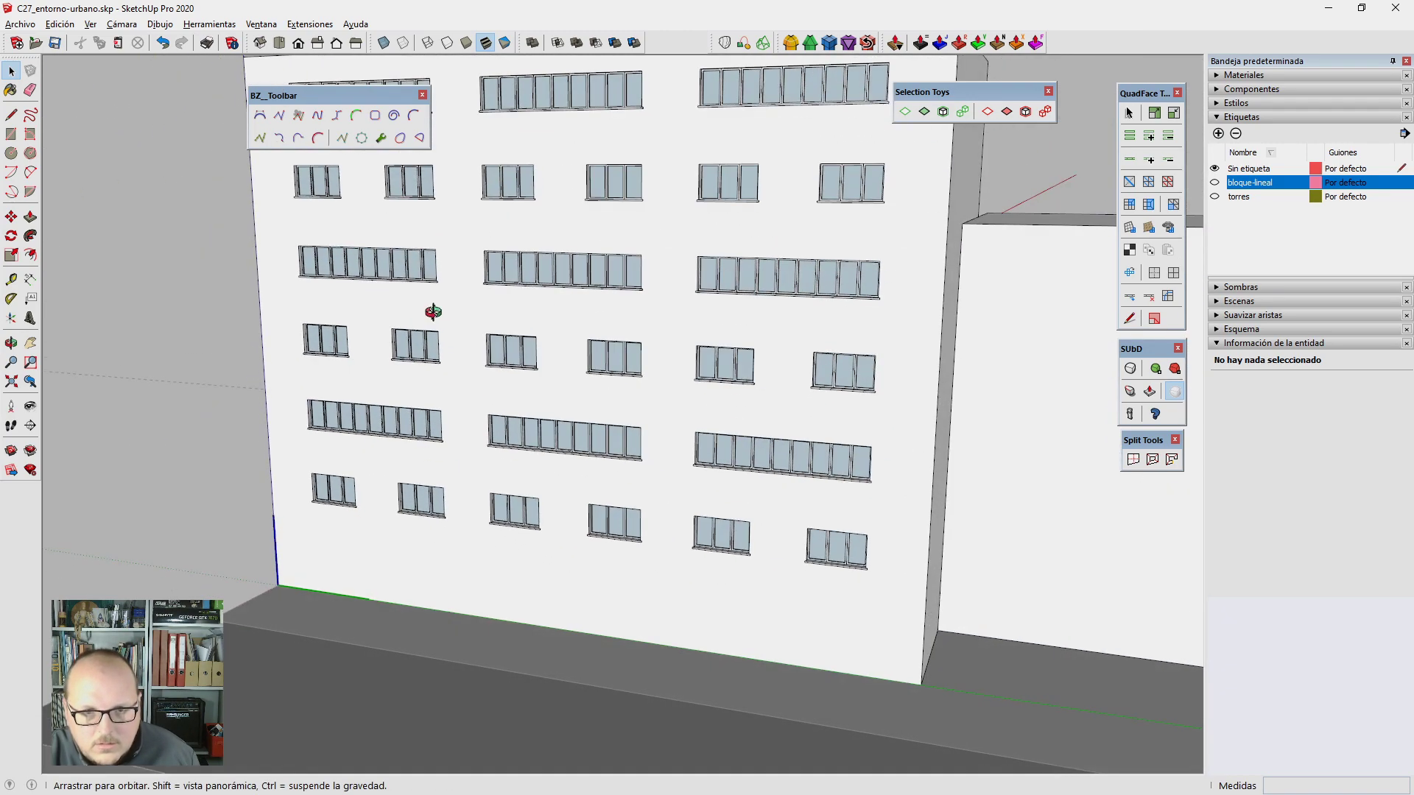
{"action": "scroll", "coordinate": [432, 309], "scroll_direction": "down", "scroll_amount": 3}
{"action": "mouse_move", "coordinate": [433, 310]}
{"action": "middle_mouse_down"}
{"action": "mouse_move", "coordinate": [543, 457]}
{"action": "mouse_move", "coordinate": [490, 472]}
{"action": "mouse_move", "coordinate": [530, 434]}
{"action": "mouse_move", "coordinate": [567, 442]}
{"action": "mouse_move", "coordinate": [598, 410]}
{"action": "mouse_move", "coordinate": [512, 410]}
{"action": "mouse_move", "coordinate": [577, 420]}
{"action": "mouse_move", "coordinate": [564, 343]}
{"action": "middle_mouse_up"}
{"action": "scroll", "coordinate": [564, 343], "scroll_direction": "up", "scroll_amount": 3}
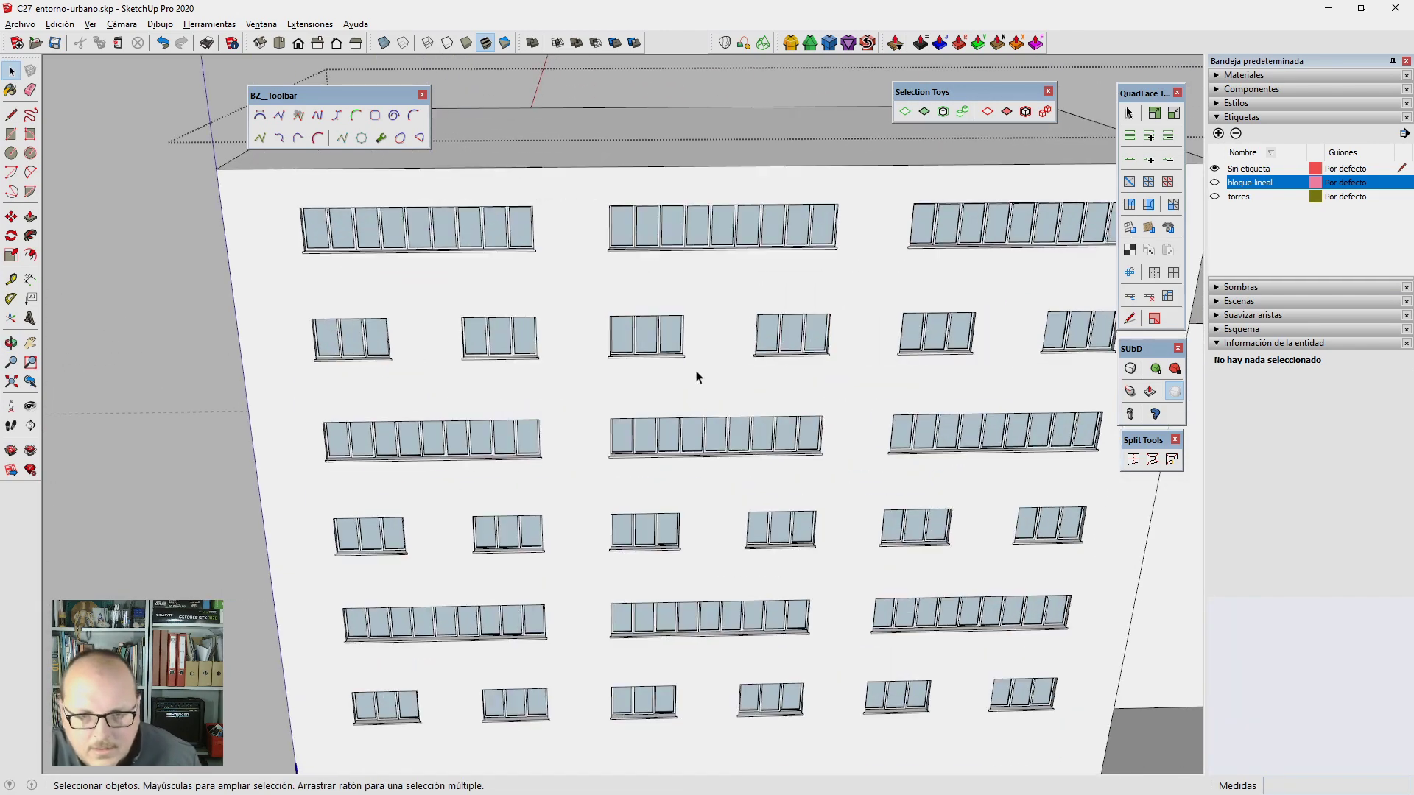
{"action": "mouse_move", "coordinate": [694, 372]}
{"action": "middle_mouse_down"}
{"action": "mouse_move", "coordinate": [648, 385]}
{"action": "mouse_move", "coordinate": [361, 316]}
{"action": "middle_mouse_up"}
{"action": "scroll", "coordinate": [433, 350], "scroll_direction": "down", "scroll_amount": 1}
{"action": "mouse_move", "coordinate": [433, 350]}
{"action": "middle_mouse_down"}
{"action": "mouse_move", "coordinate": [469, 338]}
{"action": "mouse_move", "coordinate": [410, 351]}
{"action": "middle_mouse_up"}
{"action": "scroll", "coordinate": [581, 290], "scroll_direction": "up", "scroll_amount": 2}
{"action": "scroll", "coordinate": [579, 287], "scroll_direction": "down", "scroll_amount": 1}
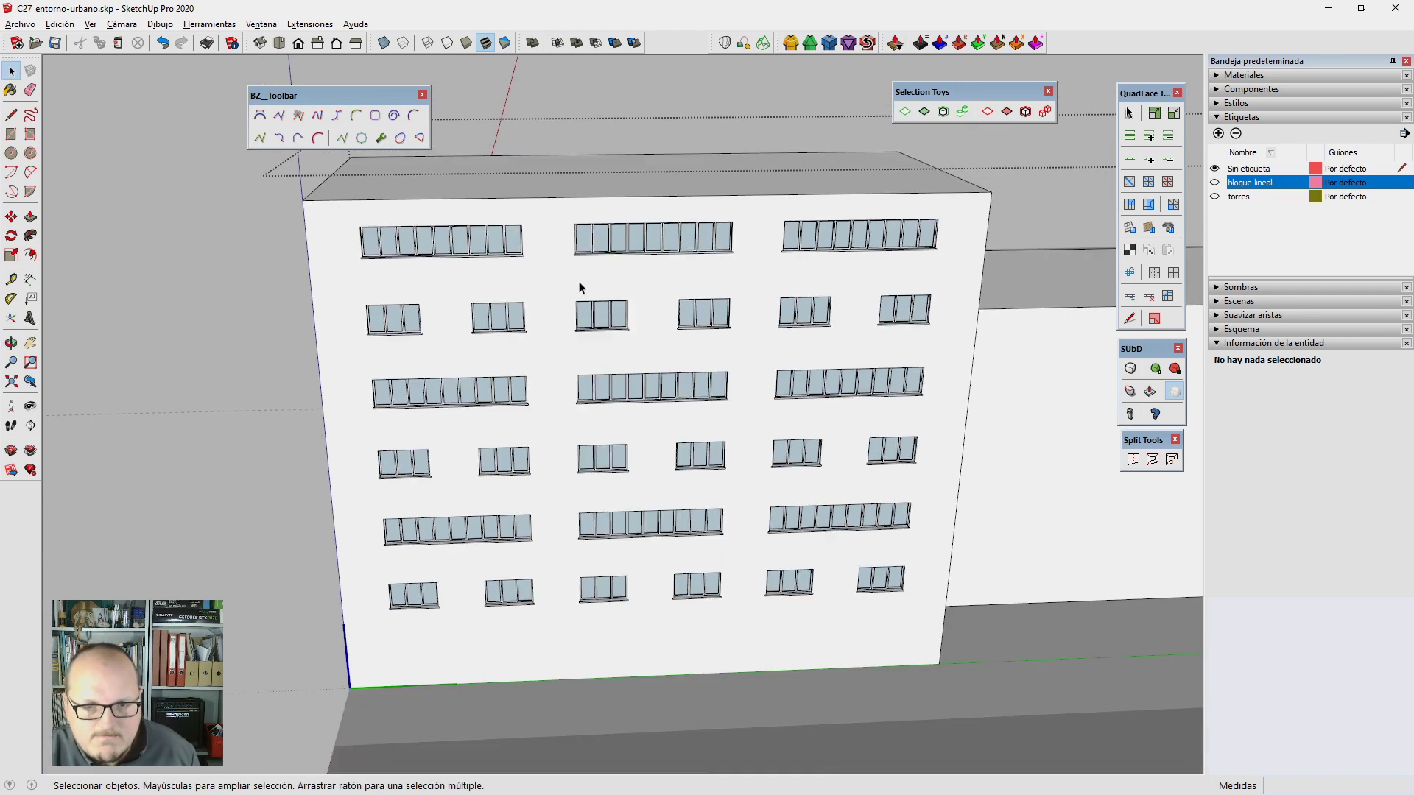
{"action": "middle_click_drag", "start_coordinate": [580, 287], "coordinate": [543, 326]}
Step: Delete two small windows and open another one for editing as a unique component
{"action": "scroll", "coordinate": [542, 326], "scroll_direction": "up", "scroll_amount": 3}
{"action": "left_click", "coordinate": [703, 322], "text": "ctrl"}
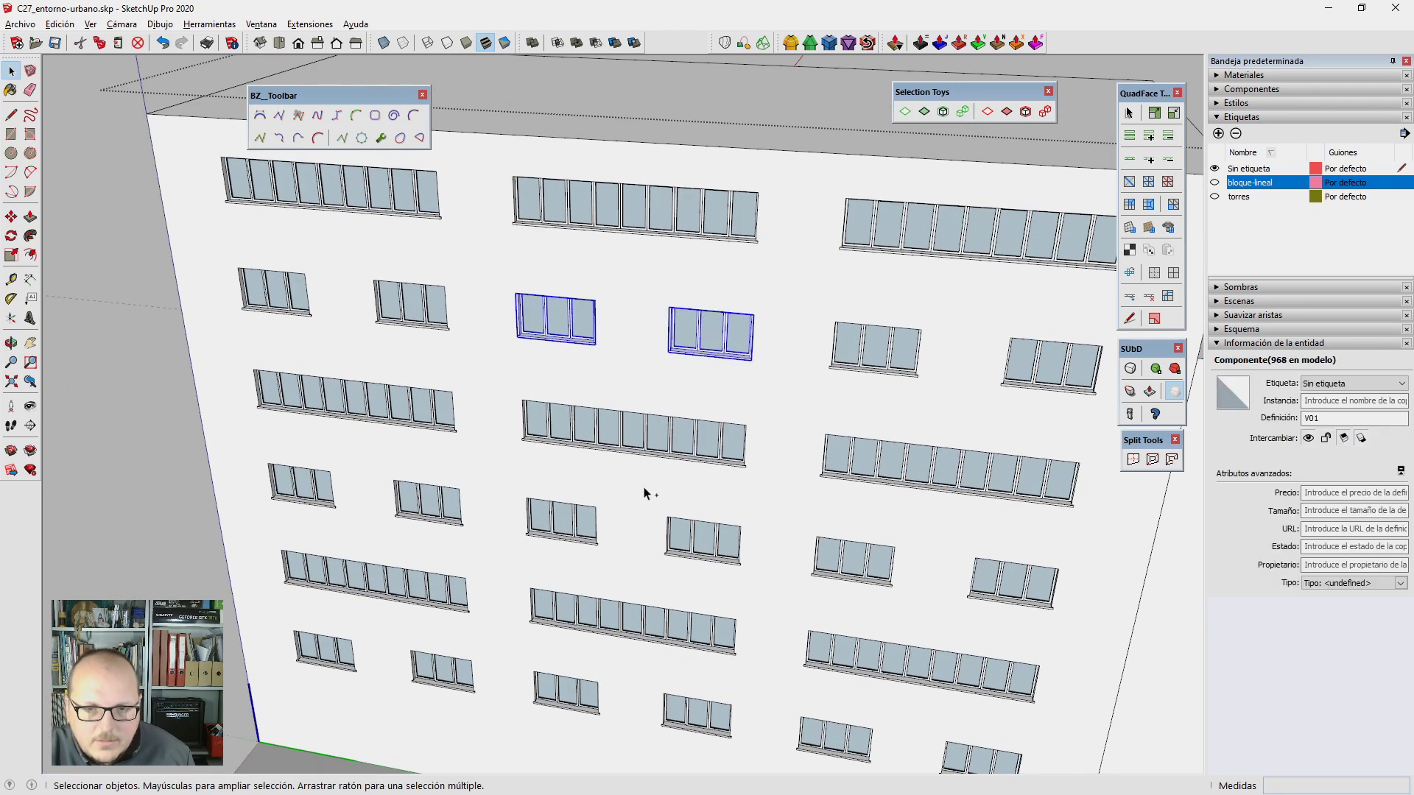
{"action": "key", "text": "Delete"}
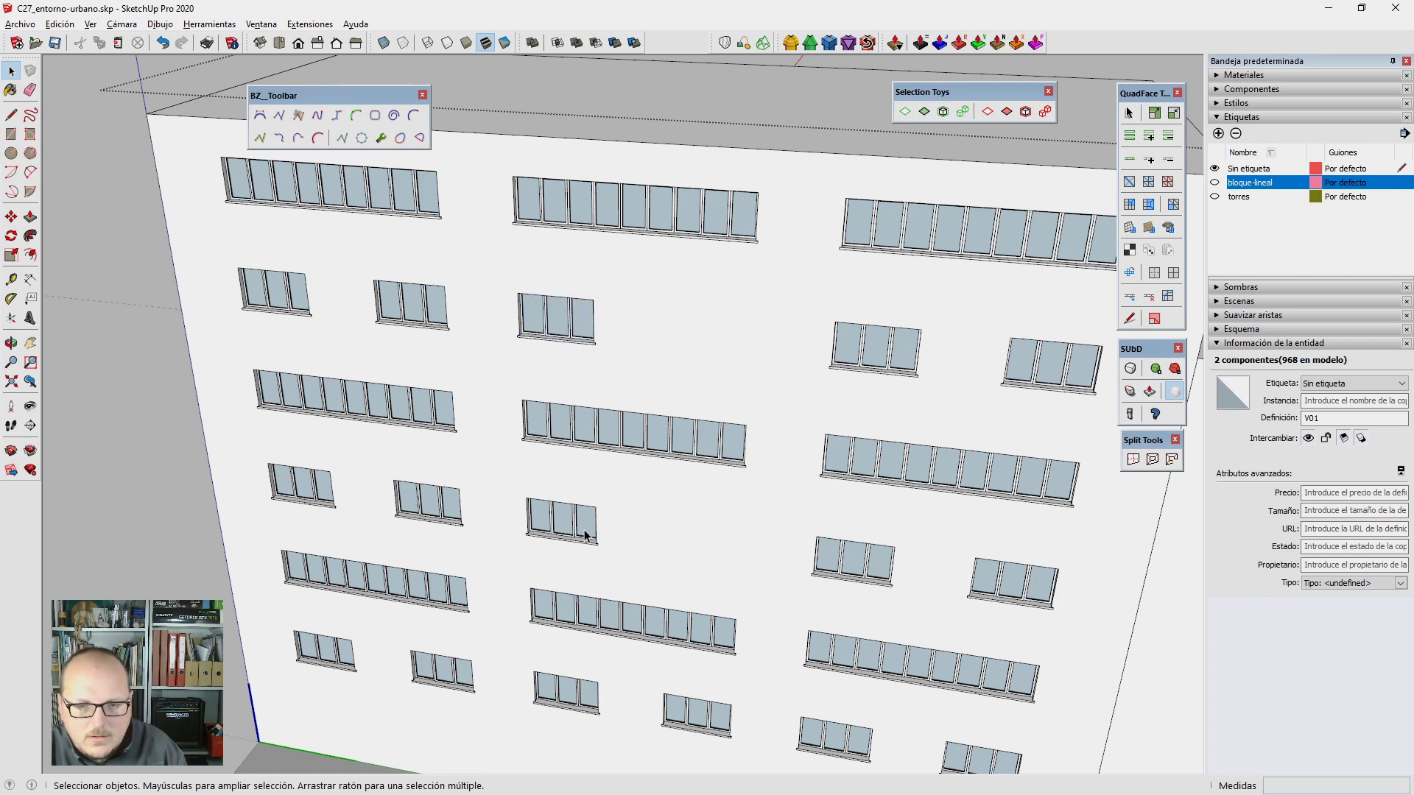
{"action": "right_click", "coordinate": [578, 308]}
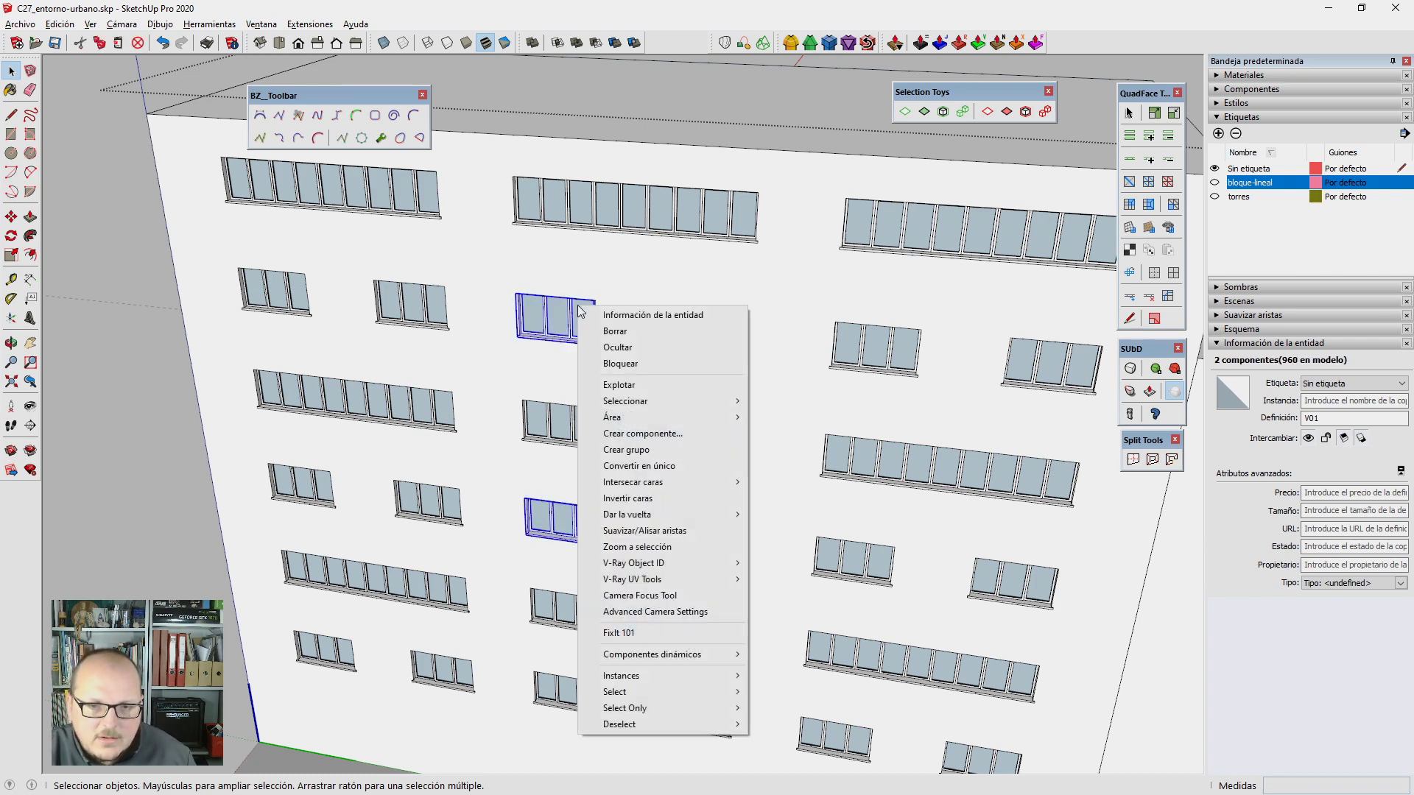
{"action": "scroll", "coordinate": [543, 311], "scroll_direction": "up", "scroll_amount": 2}
{"action": "scroll", "coordinate": [543, 311], "scroll_direction": "up", "scroll_amount": 2}
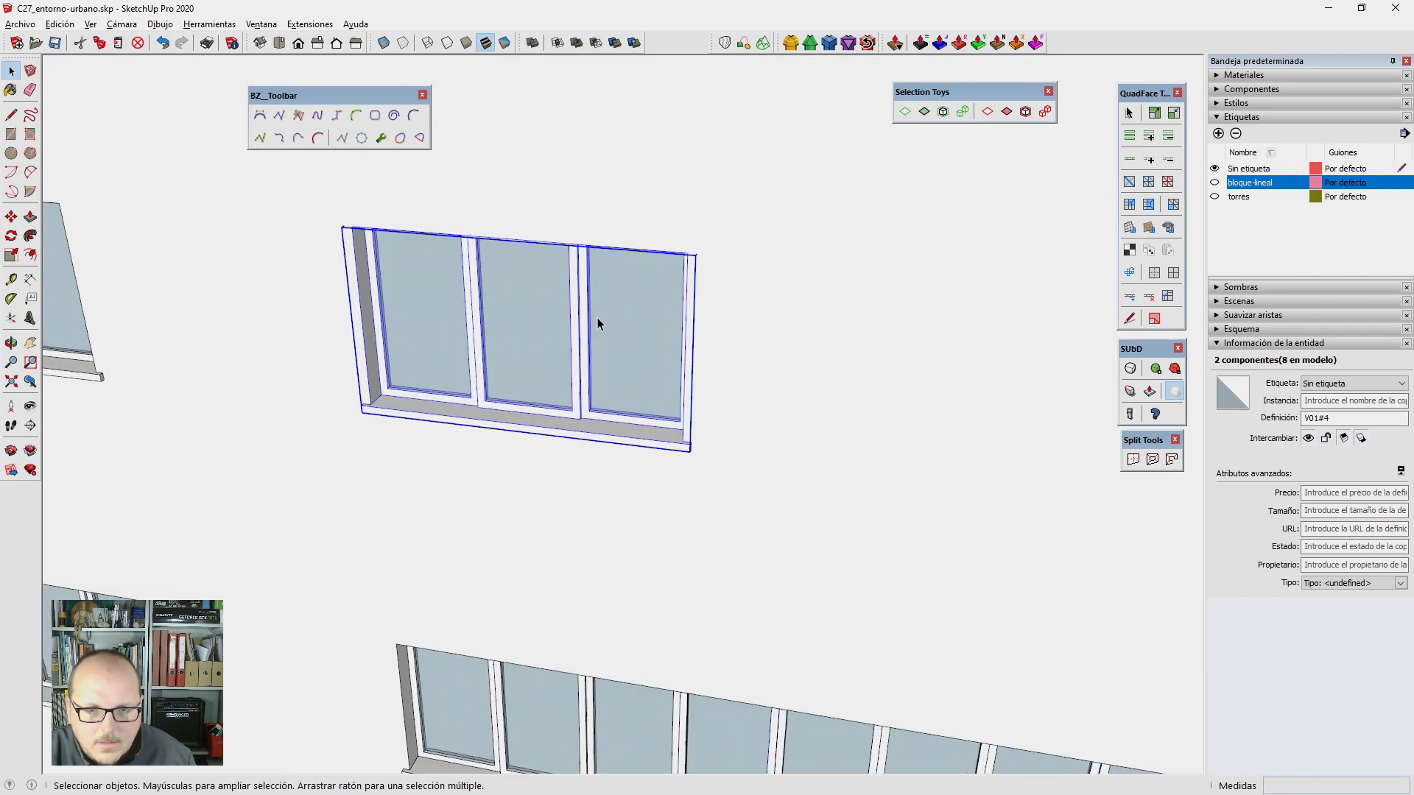
{"action": "double_click", "coordinate": [603, 317]}
Step: Remove the window's right glass pane and slide its right jamb inward to narrow it
{"action": "left_click", "coordinate": [611, 372]}
{"action": "key", "text": "Delete"}
{"action": "middle_click_drag", "start_coordinate": [611, 371], "coordinate": [677, 388]}
{"action": "left_click_drag", "start_coordinate": [632, 196], "coordinate": [762, 486]}
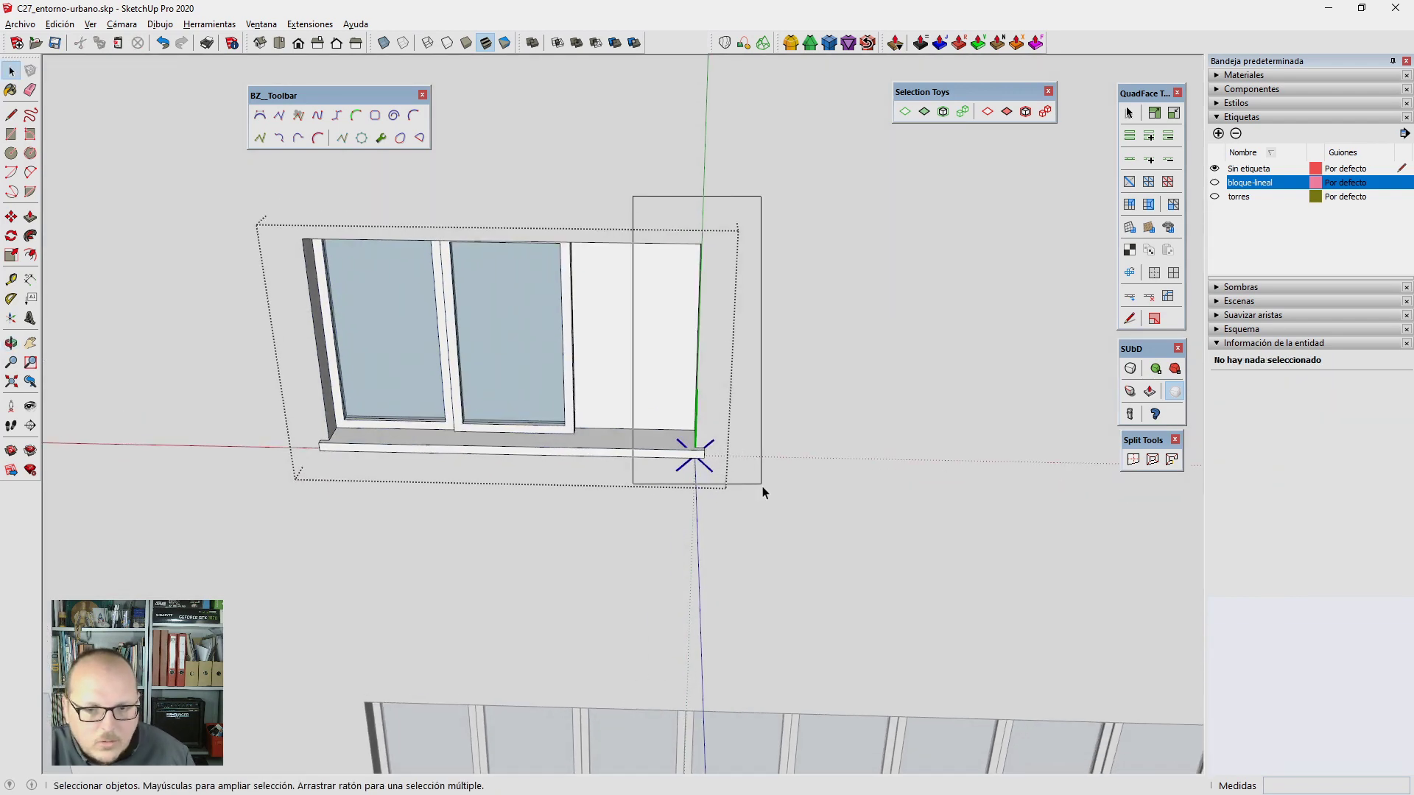
{"action": "middle_click_drag", "start_coordinate": [763, 486], "coordinate": [828, 451]}
{"action": "scroll", "coordinate": [534, 423], "scroll_direction": "up", "scroll_amount": 3}
{"action": "key", "text": "m"}
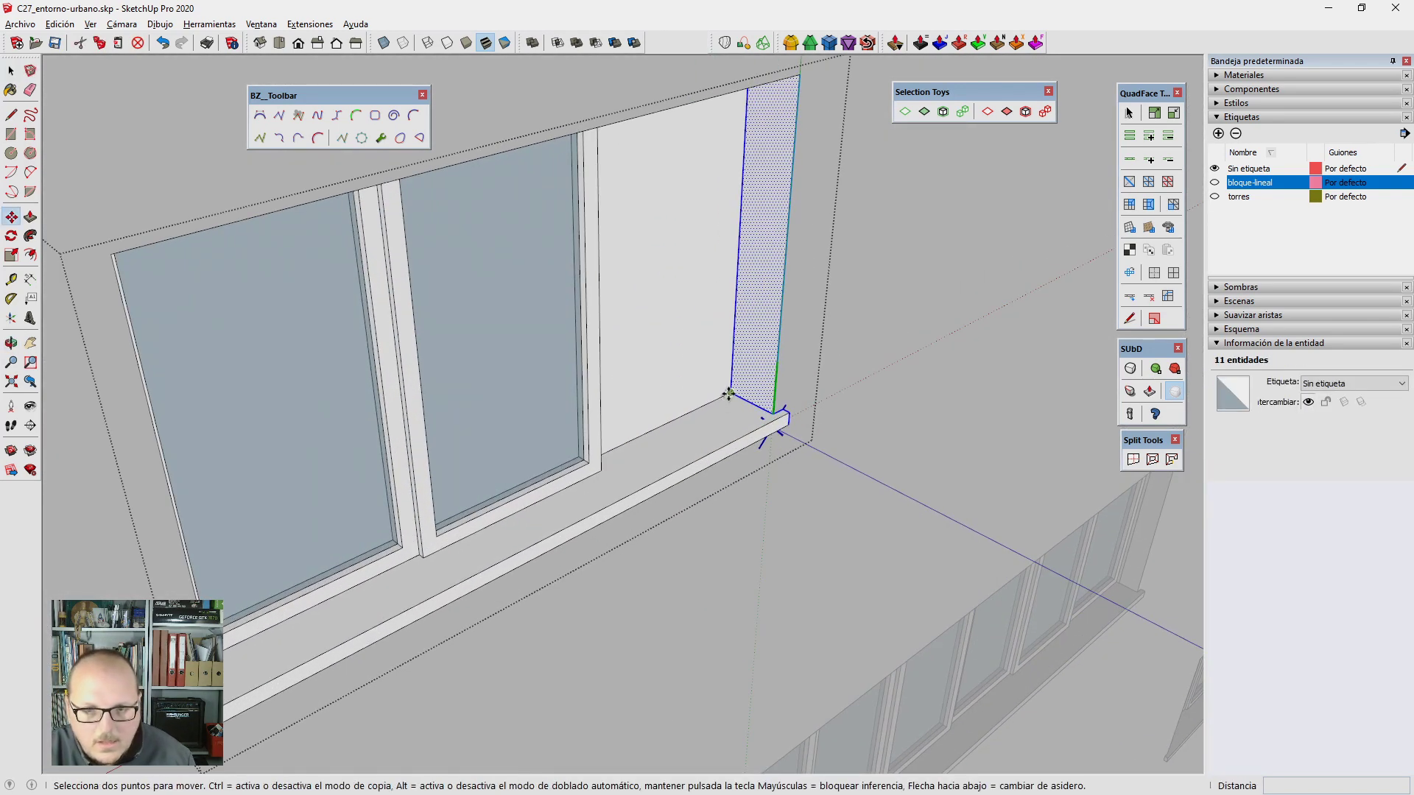
{"action": "left_click", "coordinate": [729, 394]}
{"action": "scroll", "coordinate": [420, 299], "scroll_direction": "down", "scroll_amount": 3}
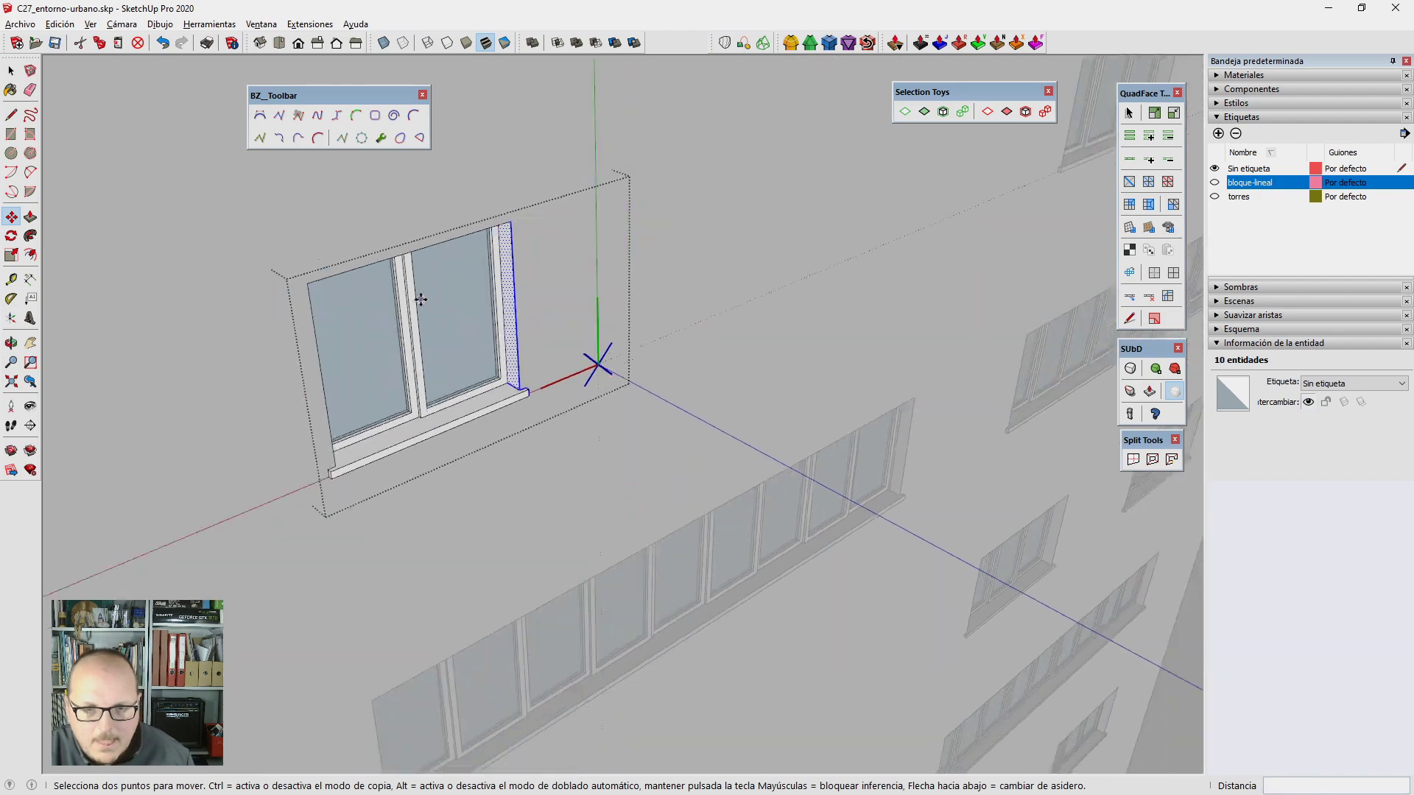
{"action": "key", "text": "space"}
{"action": "scroll", "coordinate": [420, 299], "scroll_direction": "down", "scroll_amount": 5}
Step: Copy the two windows along the row and fill the gap with evenly spaced copies
{"action": "left_click", "coordinate": [479, 600], "text": "shift"}
{"action": "scroll", "coordinate": [467, 316], "scroll_direction": "up", "scroll_amount": 3}
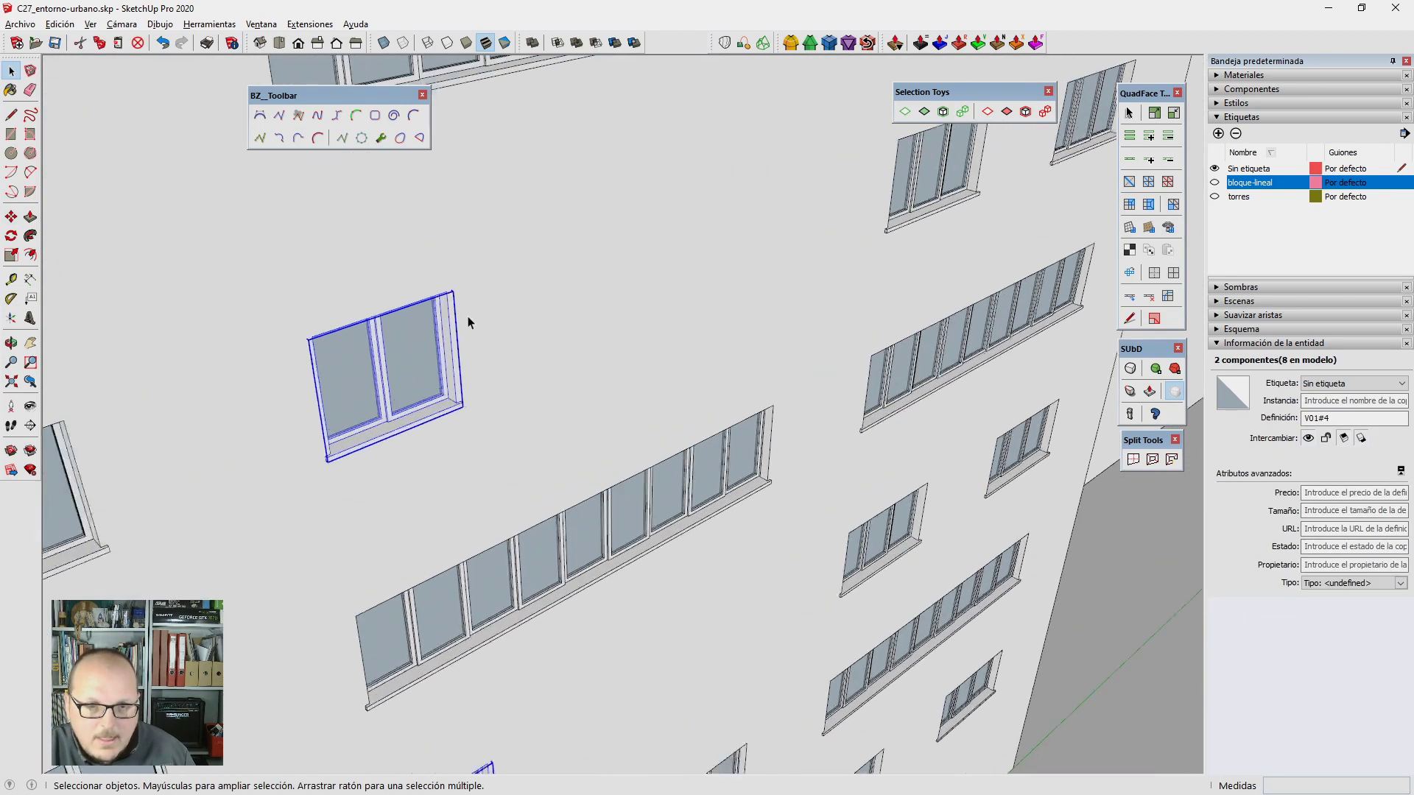
{"action": "scroll", "coordinate": [467, 316], "scroll_direction": "up", "scroll_amount": 2}
{"action": "key", "text": "m"}
{"action": "left_click", "coordinate": [455, 291]}
{"action": "scroll", "coordinate": [454, 291], "scroll_direction": "down", "scroll_amount": 3}
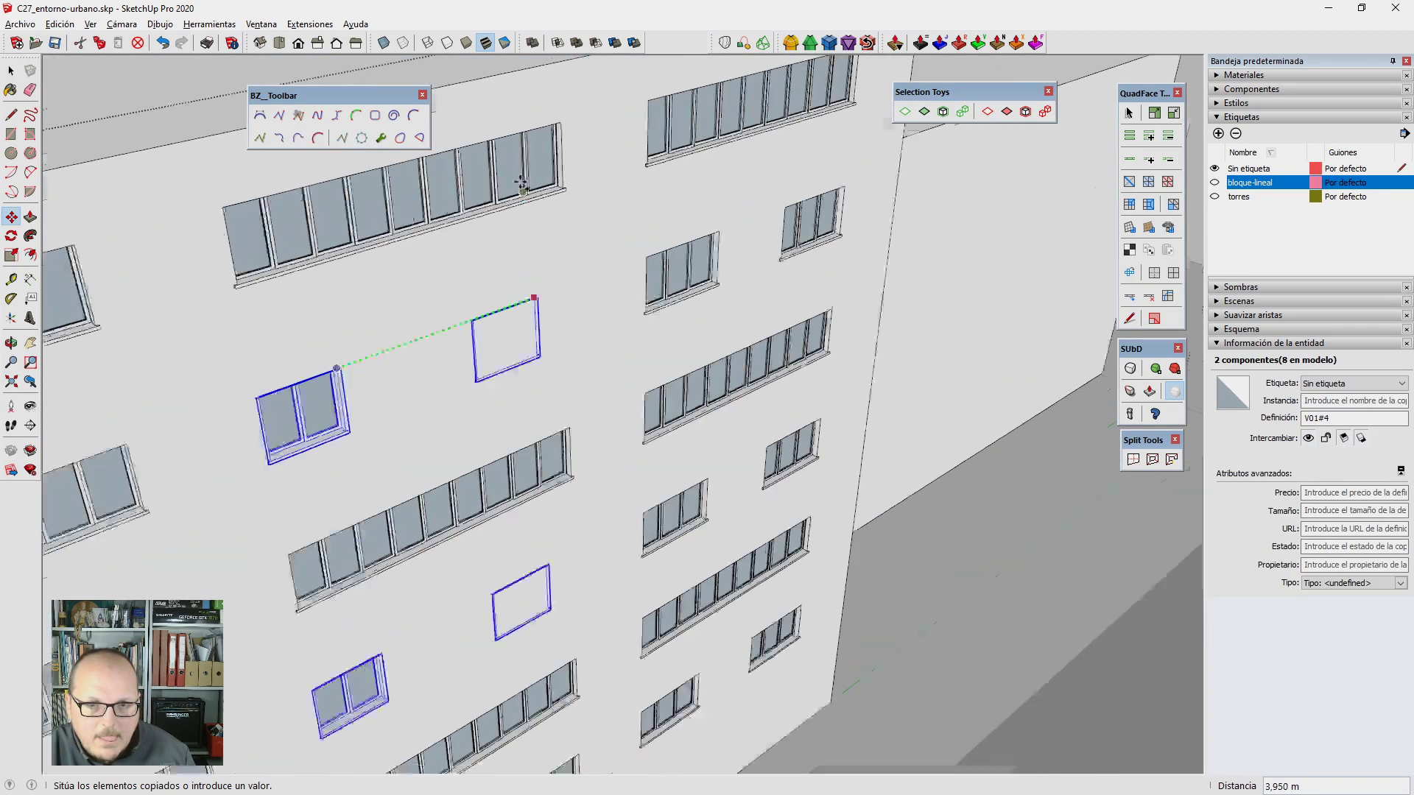
{"action": "scroll", "coordinate": [516, 221], "scroll_direction": "up", "scroll_amount": 1}
{"action": "left_click", "coordinate": [564, 115]}
{"action": "type", "text": "2"}
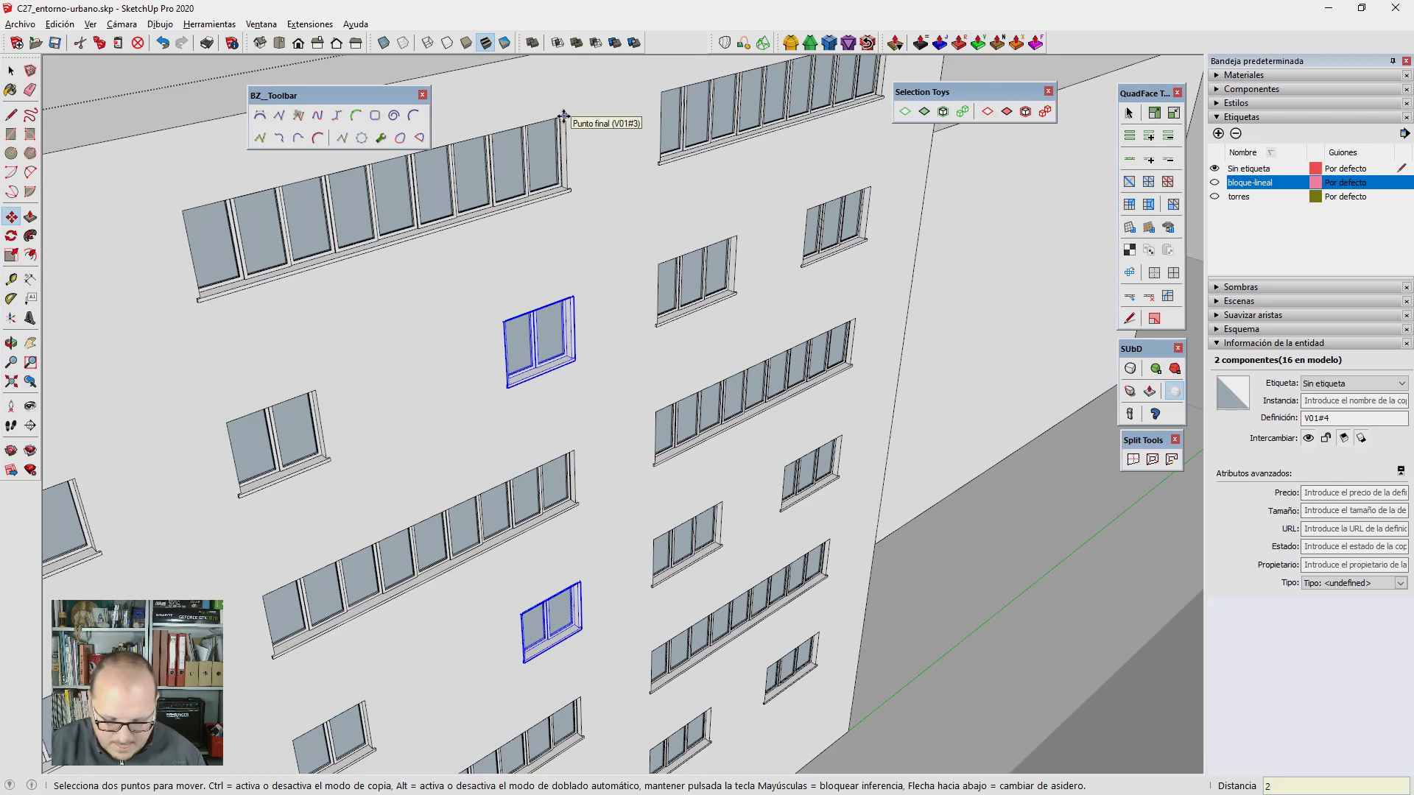
{"action": "key", "text": "Return"}
{"action": "key", "text": "space"}
Step: Copy the middle group of small windows 8 m along the façade
{"action": "scroll", "coordinate": [564, 122], "scroll_direction": "down", "scroll_amount": 5}
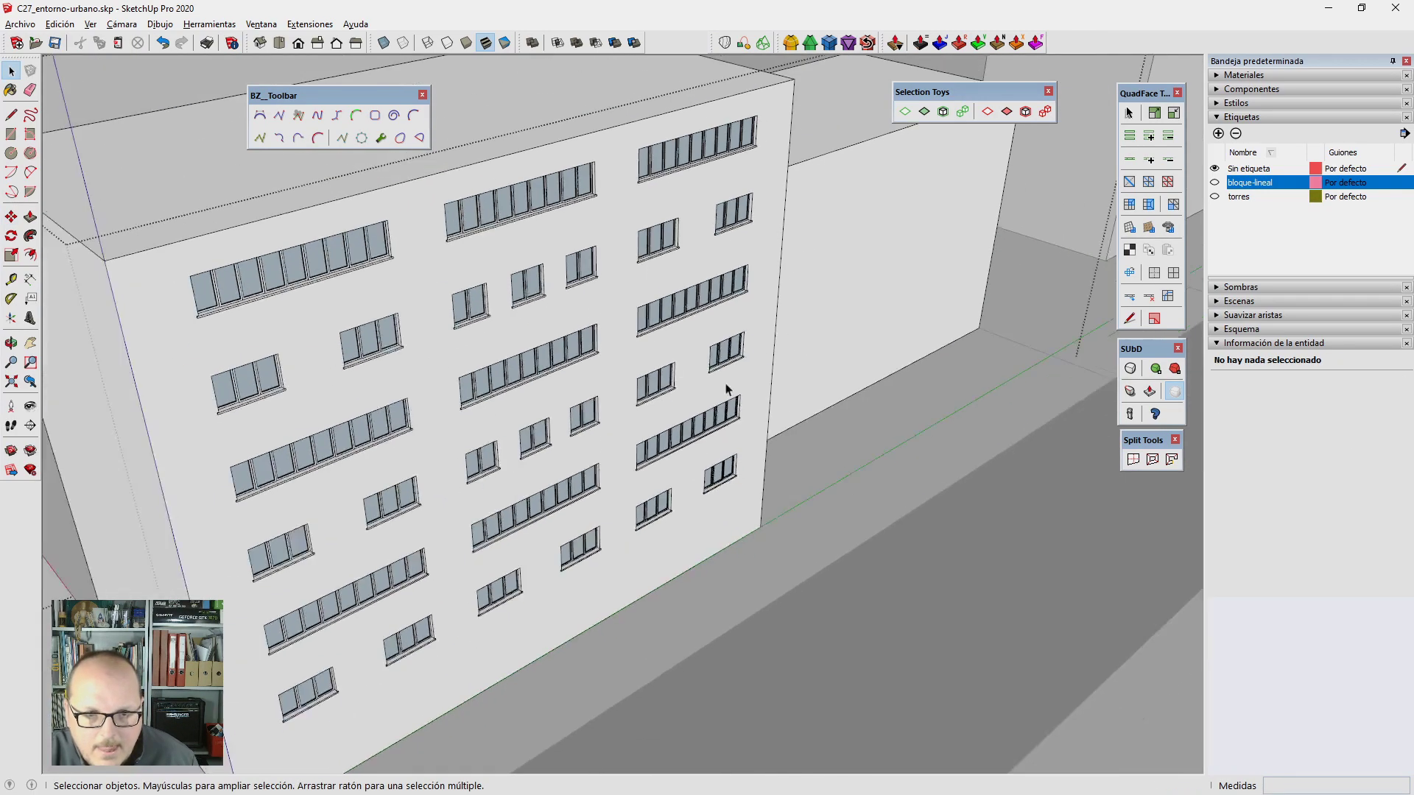
{"action": "mouse_move", "coordinate": [725, 388]}
{"action": "middle_mouse_down", "text": "shift"}
{"action": "mouse_move", "coordinate": [410, 472]}
{"action": "mouse_move", "coordinate": [1049, 582]}
{"action": "mouse_move", "coordinate": [811, 569]}
{"action": "mouse_move", "coordinate": [545, 464]}
{"action": "middle_mouse_up", "text": "shift"}
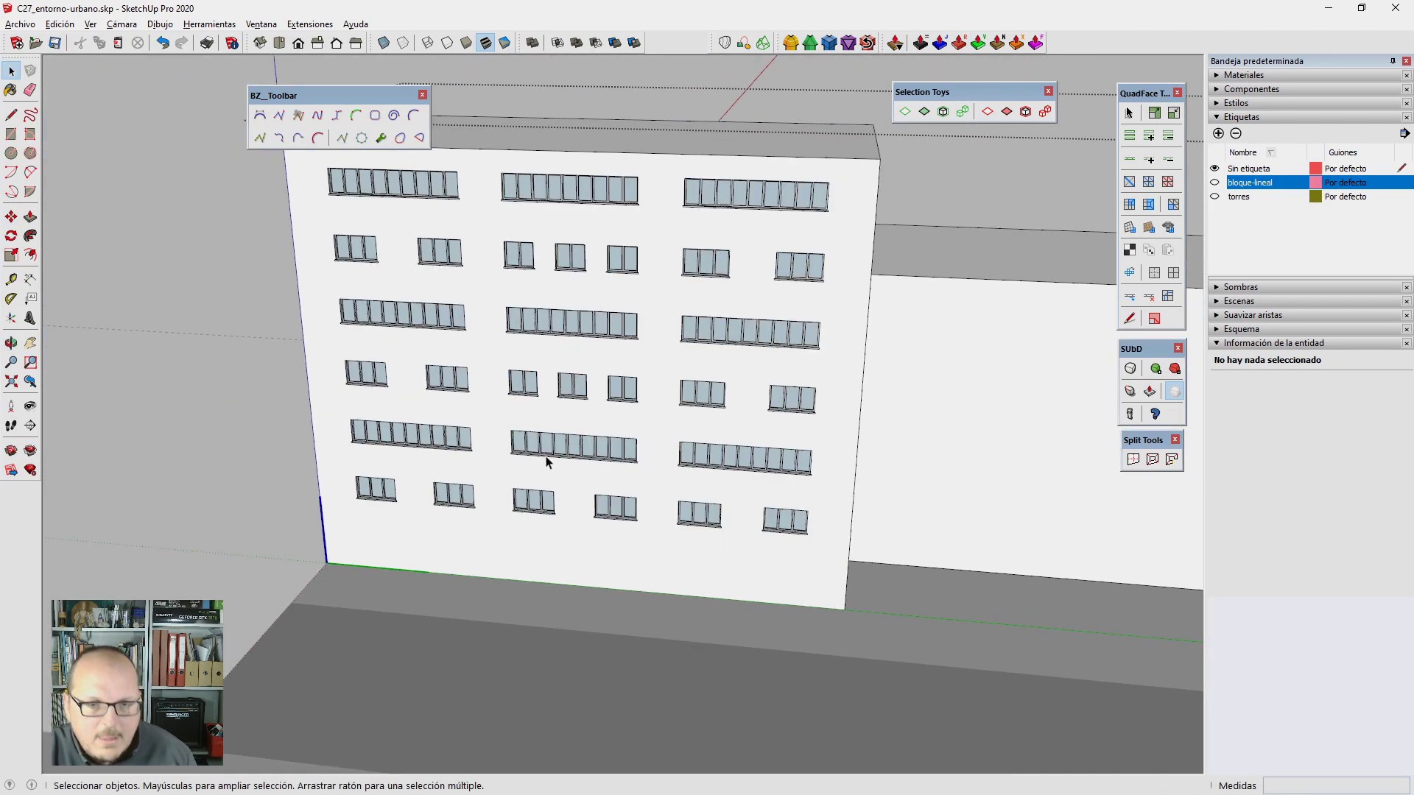
{"action": "scroll", "coordinate": [519, 493], "scroll_direction": "up", "scroll_amount": 2}
{"action": "scroll", "coordinate": [537, 524], "scroll_direction": "down", "scroll_amount": 3}
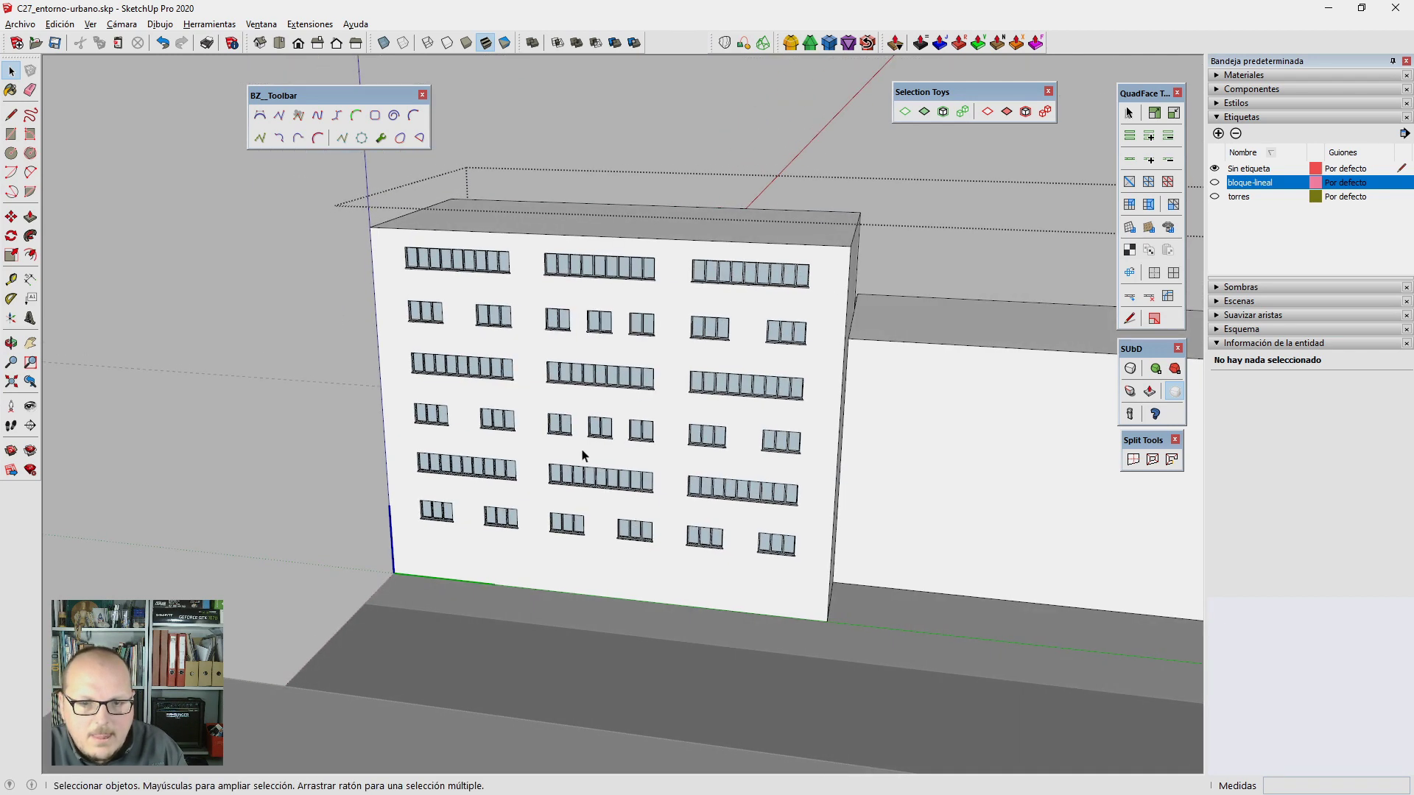
{"action": "scroll", "coordinate": [484, 421], "scroll_direction": "up", "scroll_amount": 3}
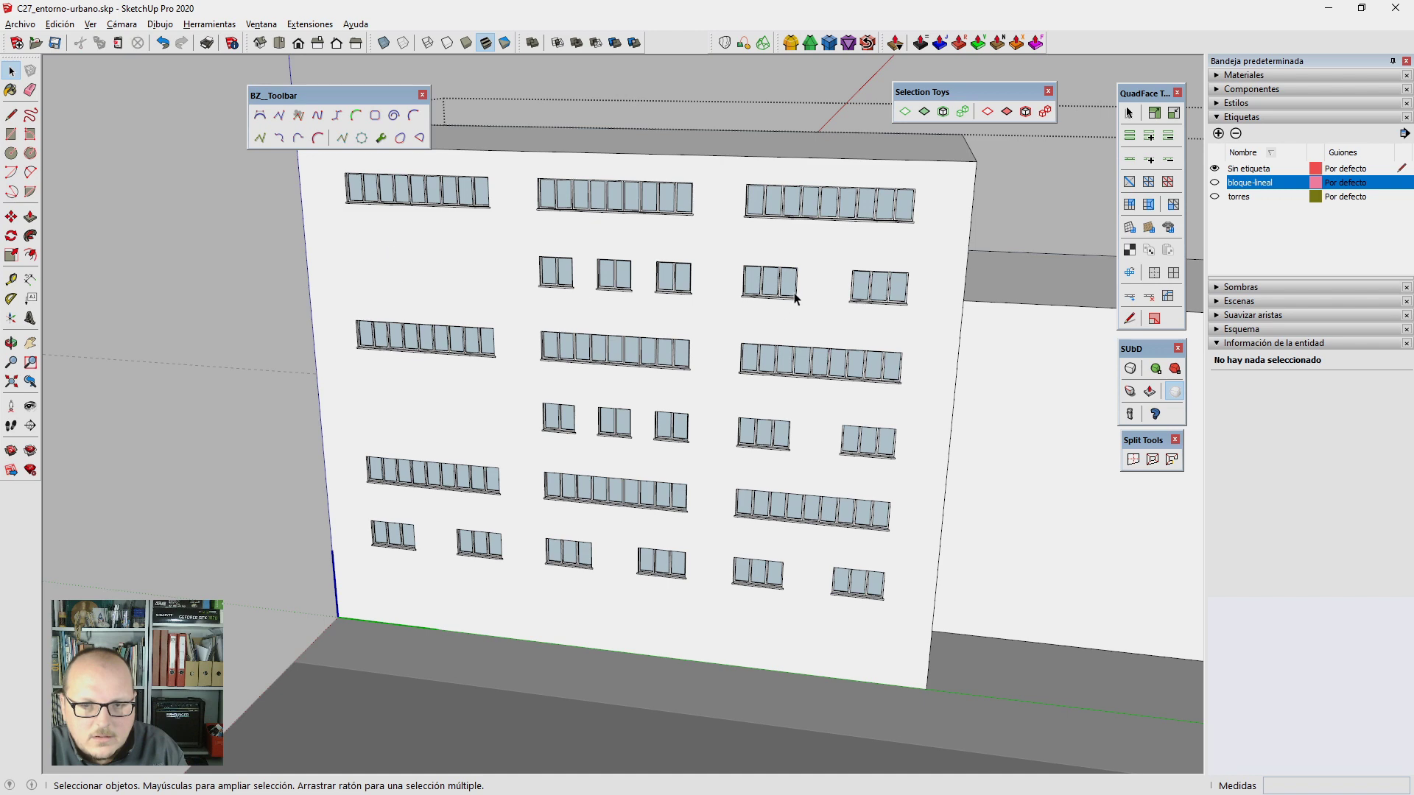
{"action": "left_click", "coordinate": [658, 433]}
{"action": "scroll", "coordinate": [658, 433], "scroll_direction": "up", "scroll_amount": 3}
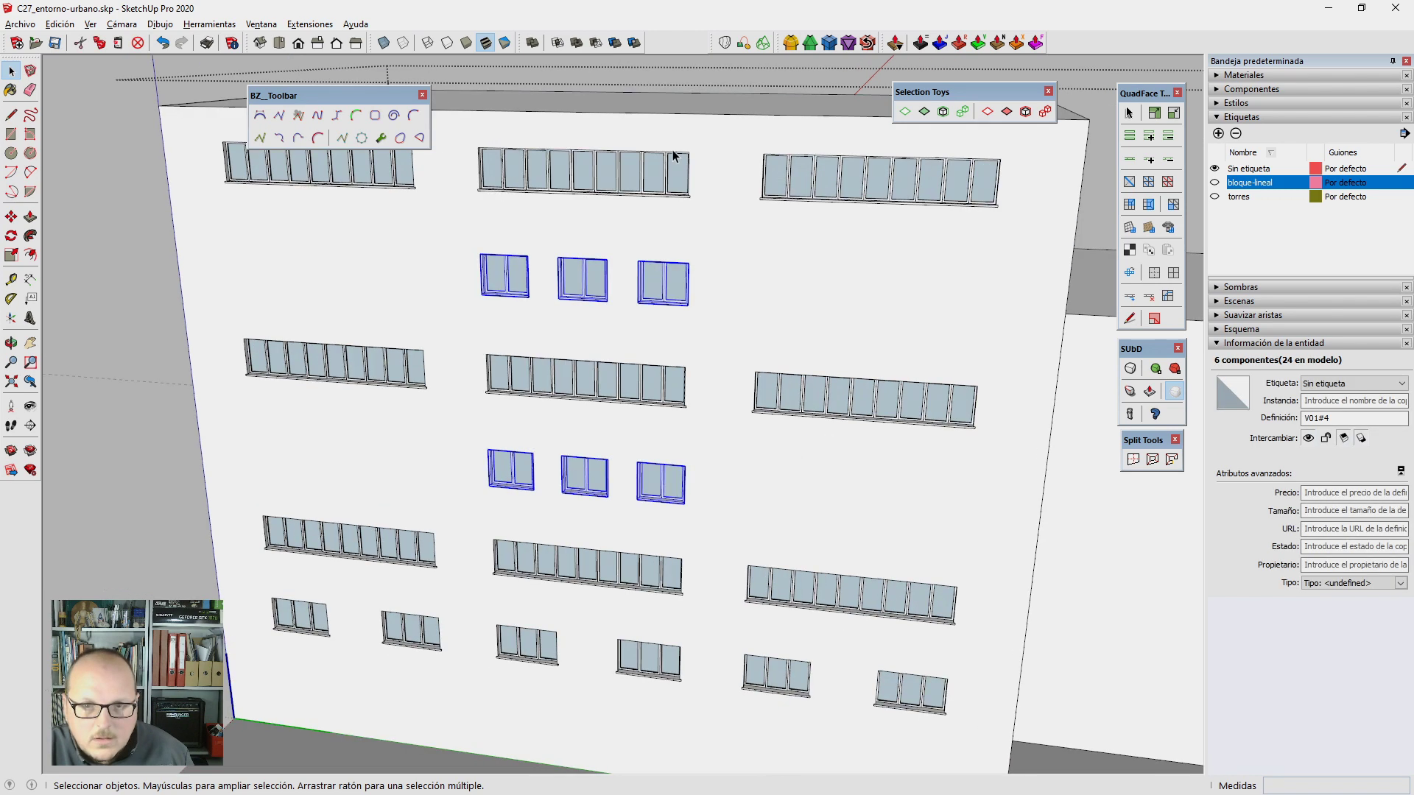
{"action": "scroll", "coordinate": [663, 420], "scroll_direction": "up", "scroll_amount": 3}
{"action": "scroll", "coordinate": [670, 409], "scroll_direction": "up", "scroll_amount": 3}
{"action": "scroll", "coordinate": [673, 402], "scroll_direction": "up", "scroll_amount": 2}
{"action": "key", "text": "m"}
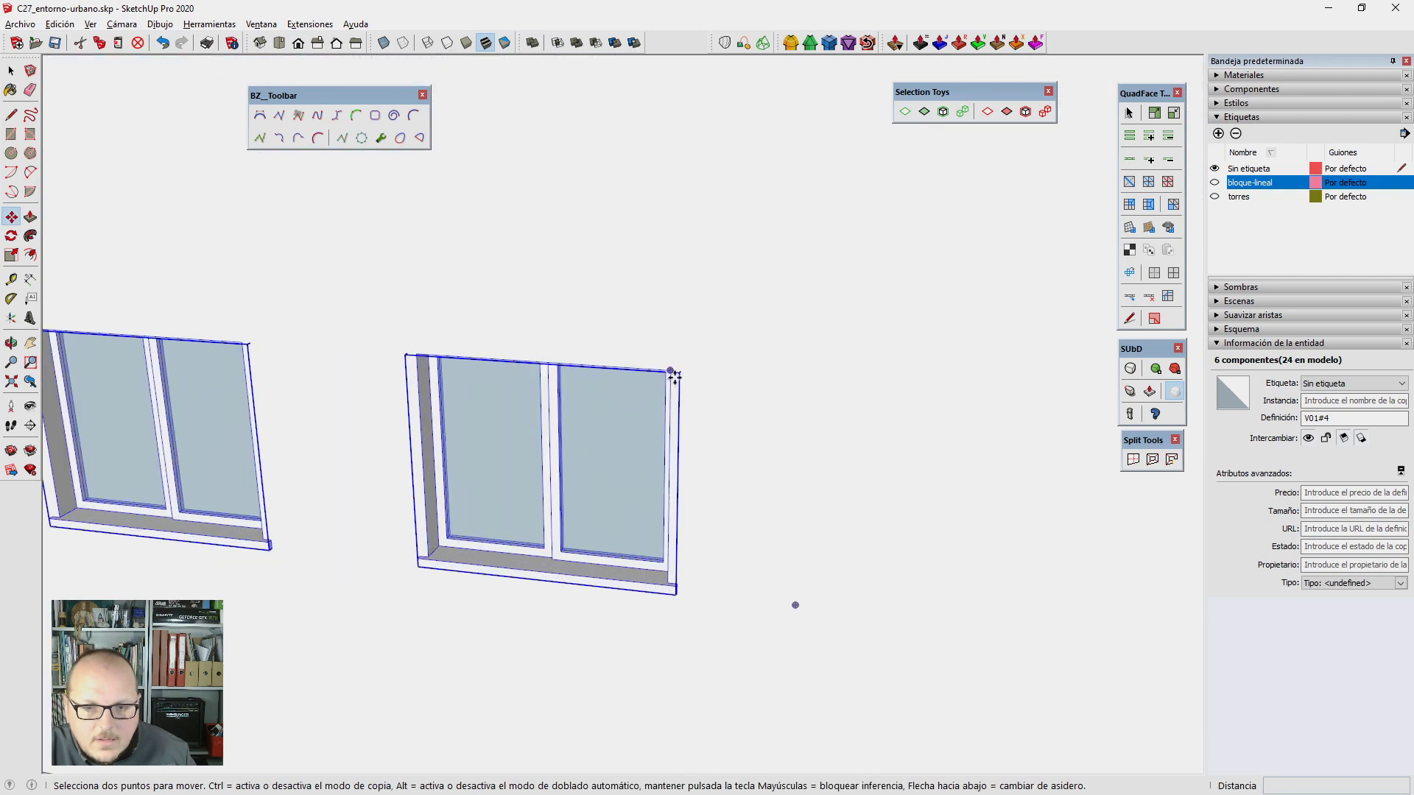
{"action": "left_click", "coordinate": [673, 377]}
{"action": "key", "text": "ctrl"}
{"action": "scroll", "coordinate": [726, 378], "scroll_direction": "down", "scroll_amount": 3}
{"action": "scroll", "coordinate": [1061, 457], "scroll_direction": "down", "scroll_amount": 3}
{"action": "scroll", "coordinate": [356, 211], "scroll_direction": "down", "scroll_amount": 2}
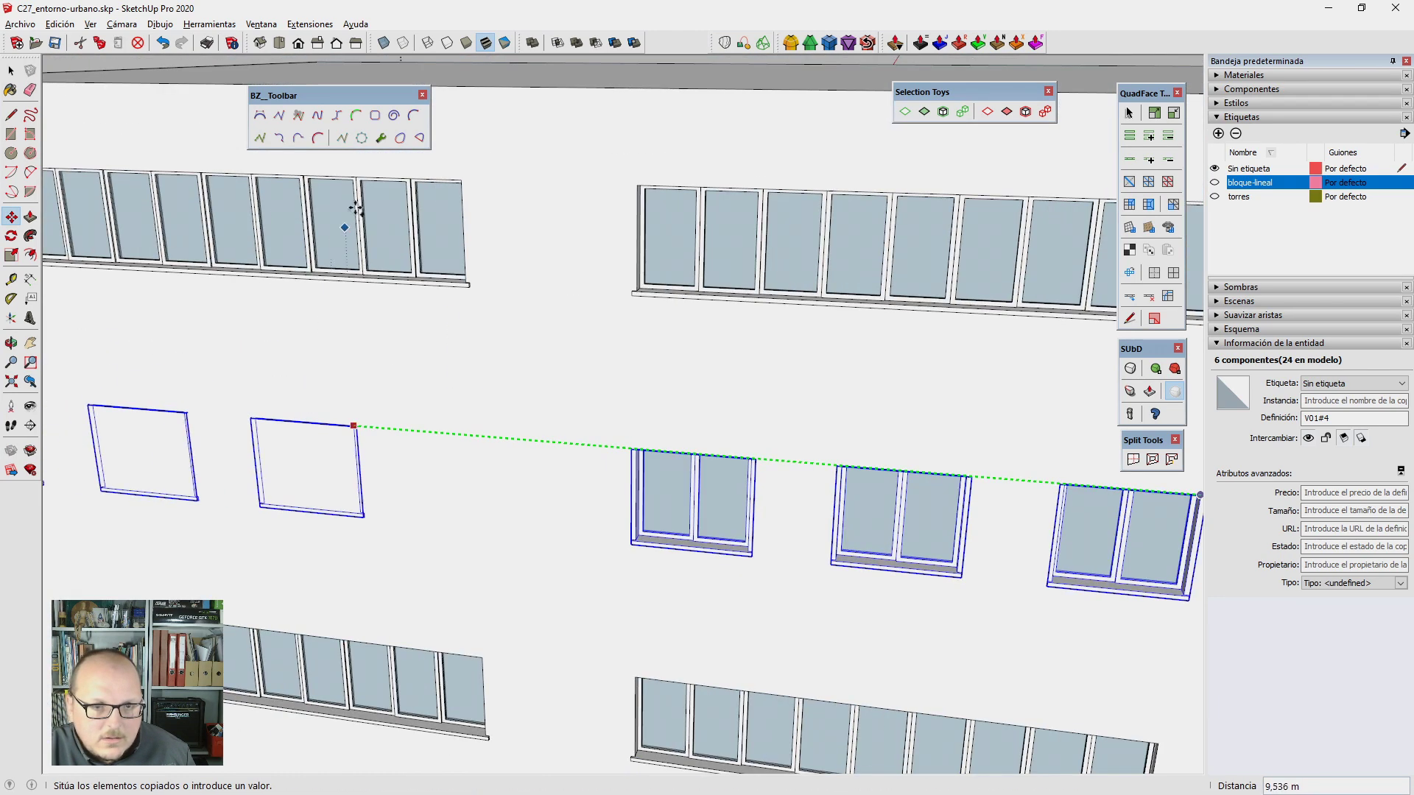
{"action": "left_click", "coordinate": [461, 184]}
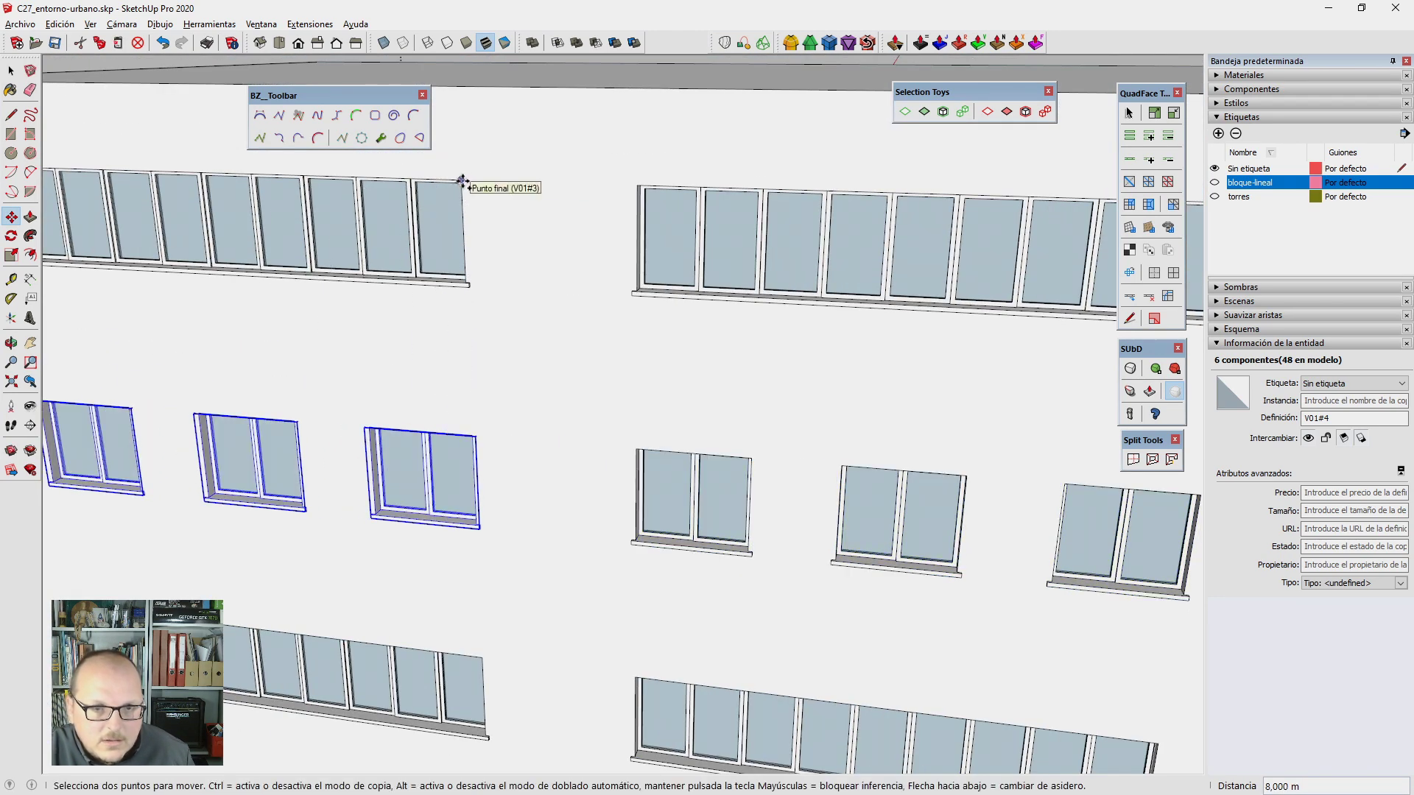
Step: Place a second copy of the window group 16 m along and view the façade frontally
{"action": "left_click", "coordinate": [461, 185]}
{"action": "scroll", "coordinate": [810, 213], "scroll_direction": "down", "scroll_amount": 3}
{"action": "scroll", "coordinate": [909, 210], "scroll_direction": "up", "scroll_amount": 3}
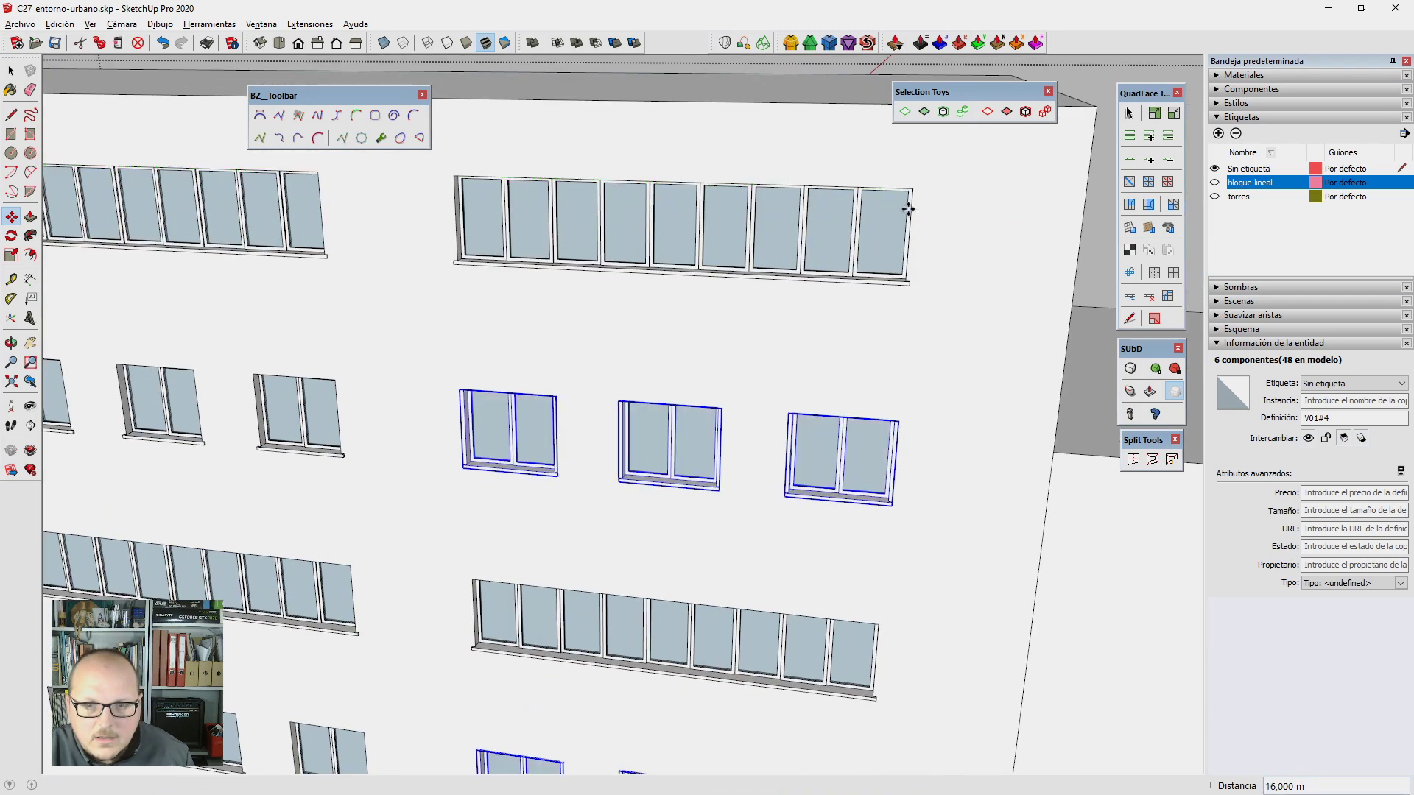
{"action": "left_click", "coordinate": [907, 210]}
{"action": "key", "text": "space"}
{"action": "scroll", "coordinate": [900, 252], "scroll_direction": "down", "scroll_amount": 5}
{"action": "scroll", "coordinate": [798, 466], "scroll_direction": "down", "scroll_amount": 3}
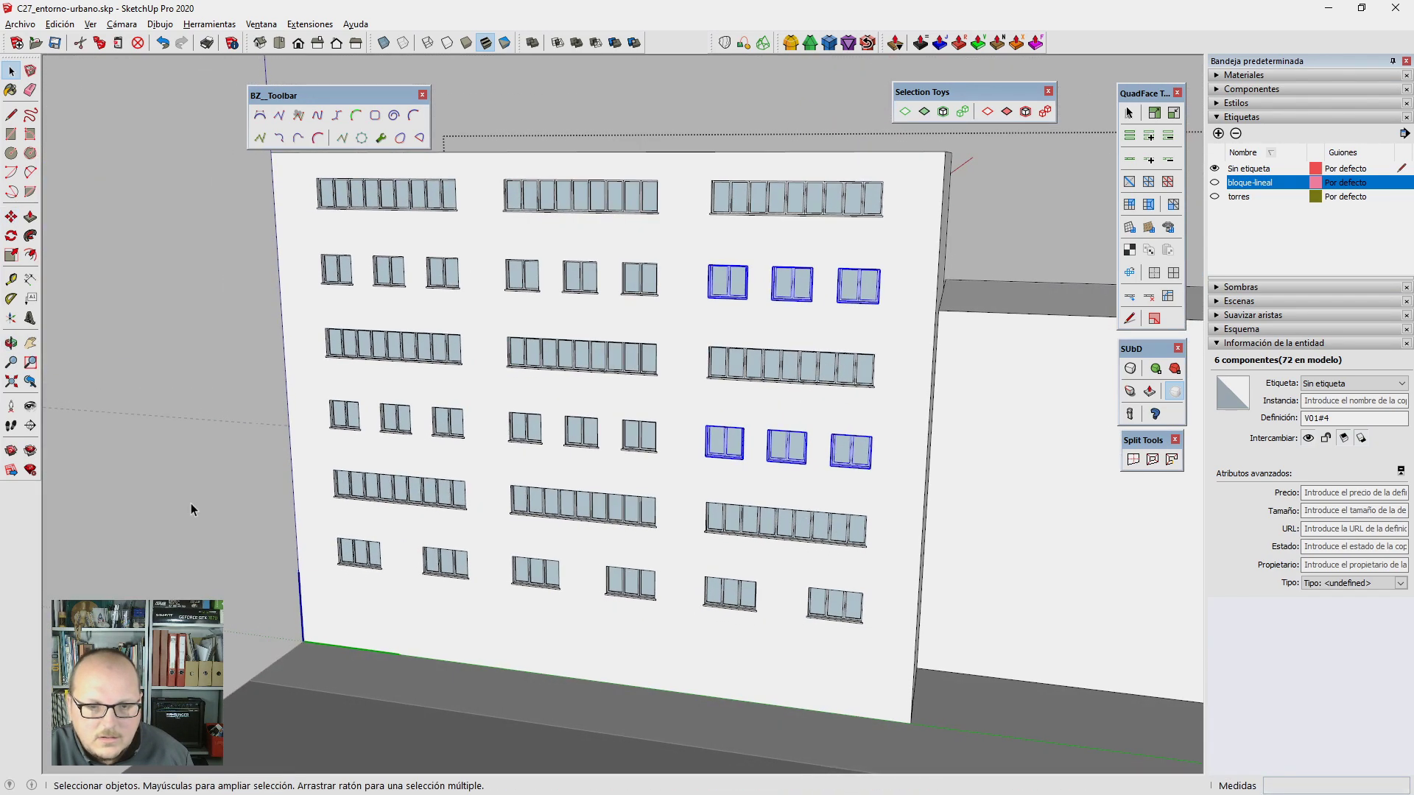
{"action": "left_click", "coordinate": [191, 503]}
{"action": "mouse_move", "coordinate": [192, 502]}
{"action": "middle_mouse_down"}
{"action": "mouse_move", "coordinate": [652, 501]}
{"action": "mouse_move", "coordinate": [535, 691]}
{"action": "middle_mouse_up"}
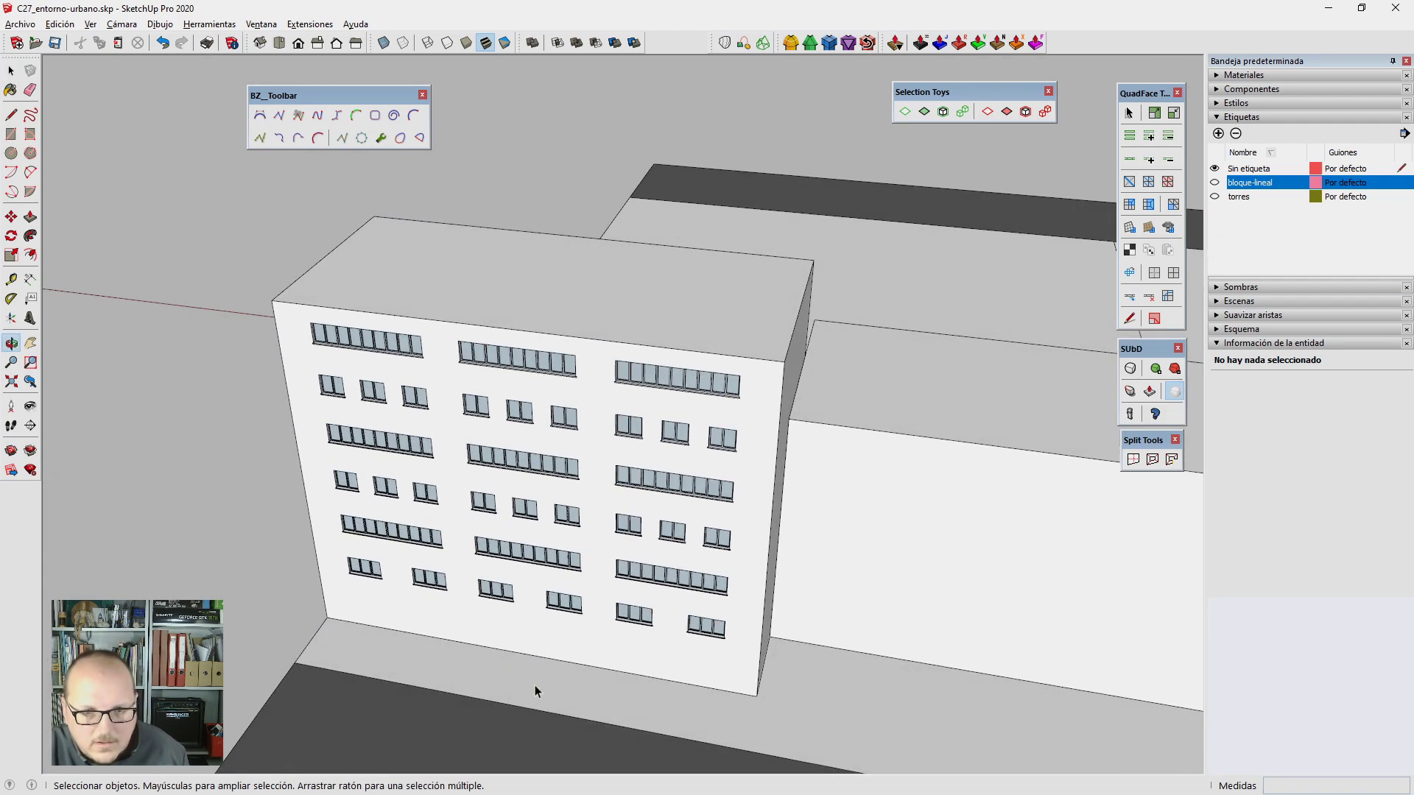
Step: Place Tape Measure guides from the building's left and right facade edges
{"action": "scroll", "coordinate": [535, 691], "scroll_direction": "up", "scroll_amount": 2}
{"action": "scroll", "coordinate": [511, 329], "scroll_direction": "up", "scroll_amount": 2}
{"action": "scroll", "coordinate": [341, 356], "scroll_direction": "up", "scroll_amount": 2}
{"action": "key", "text": "t"}
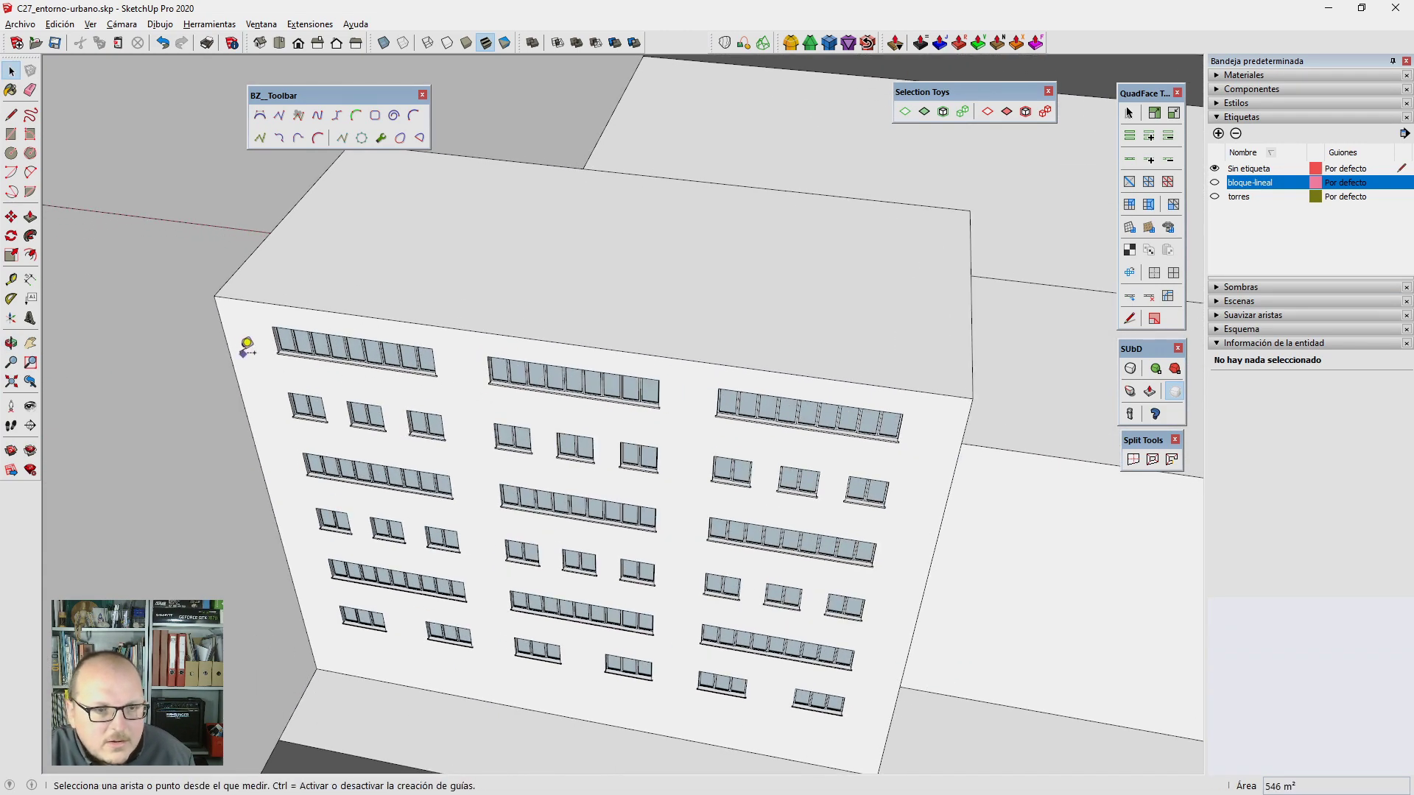
{"action": "left_click", "coordinate": [232, 346]}
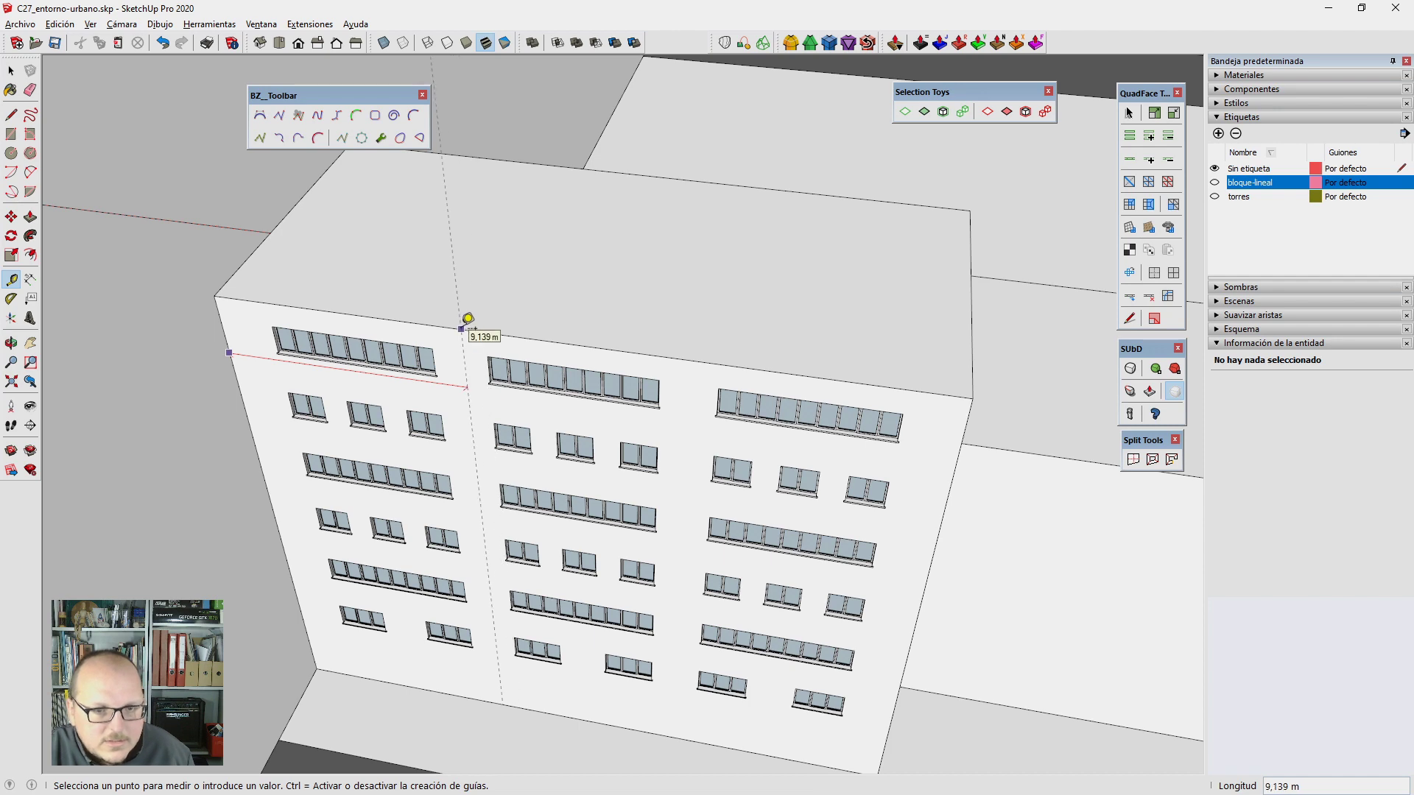
{"action": "key", "text": "Return"}
{"action": "middle_click_drag", "start_coordinate": [468, 318], "coordinate": [786, 425]}
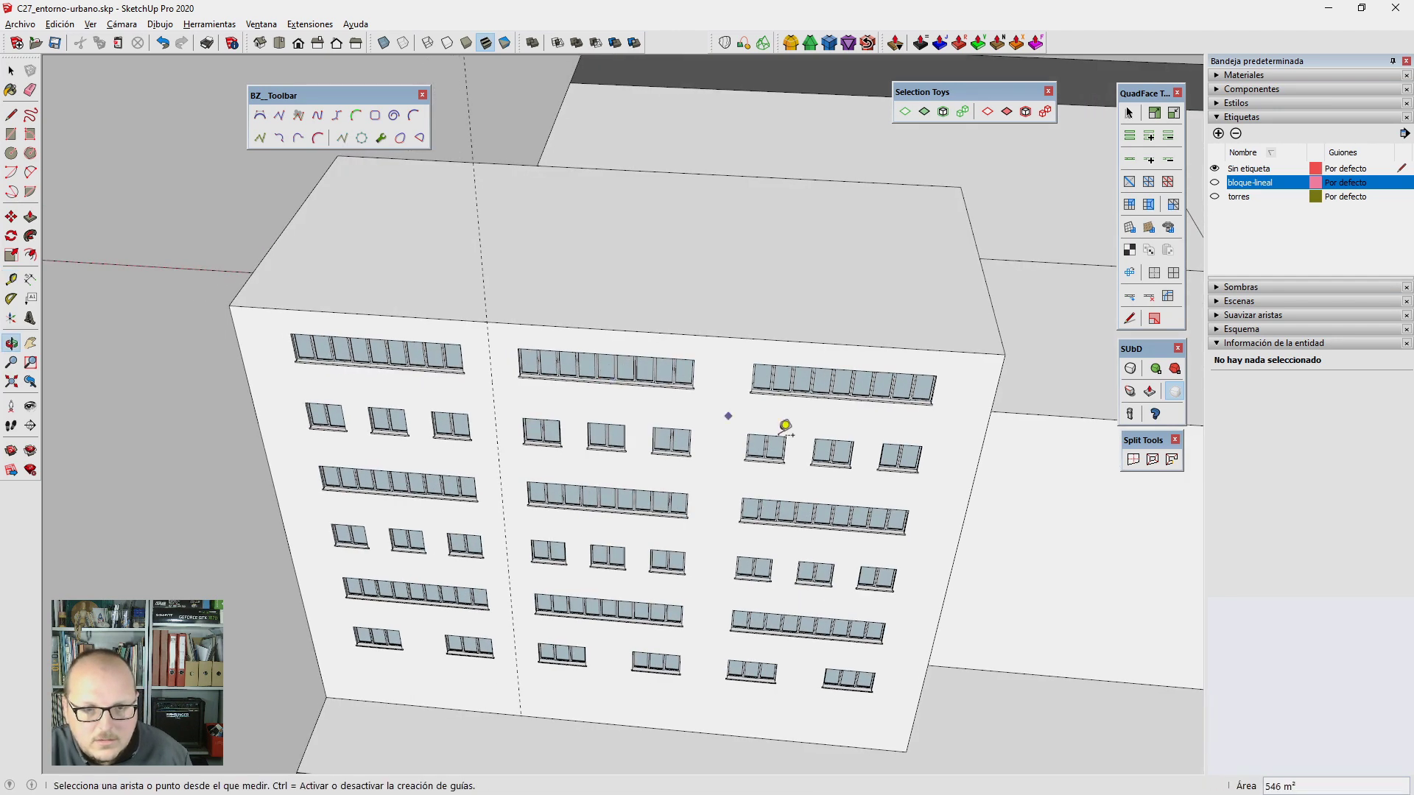
{"action": "left_click", "coordinate": [987, 431]}
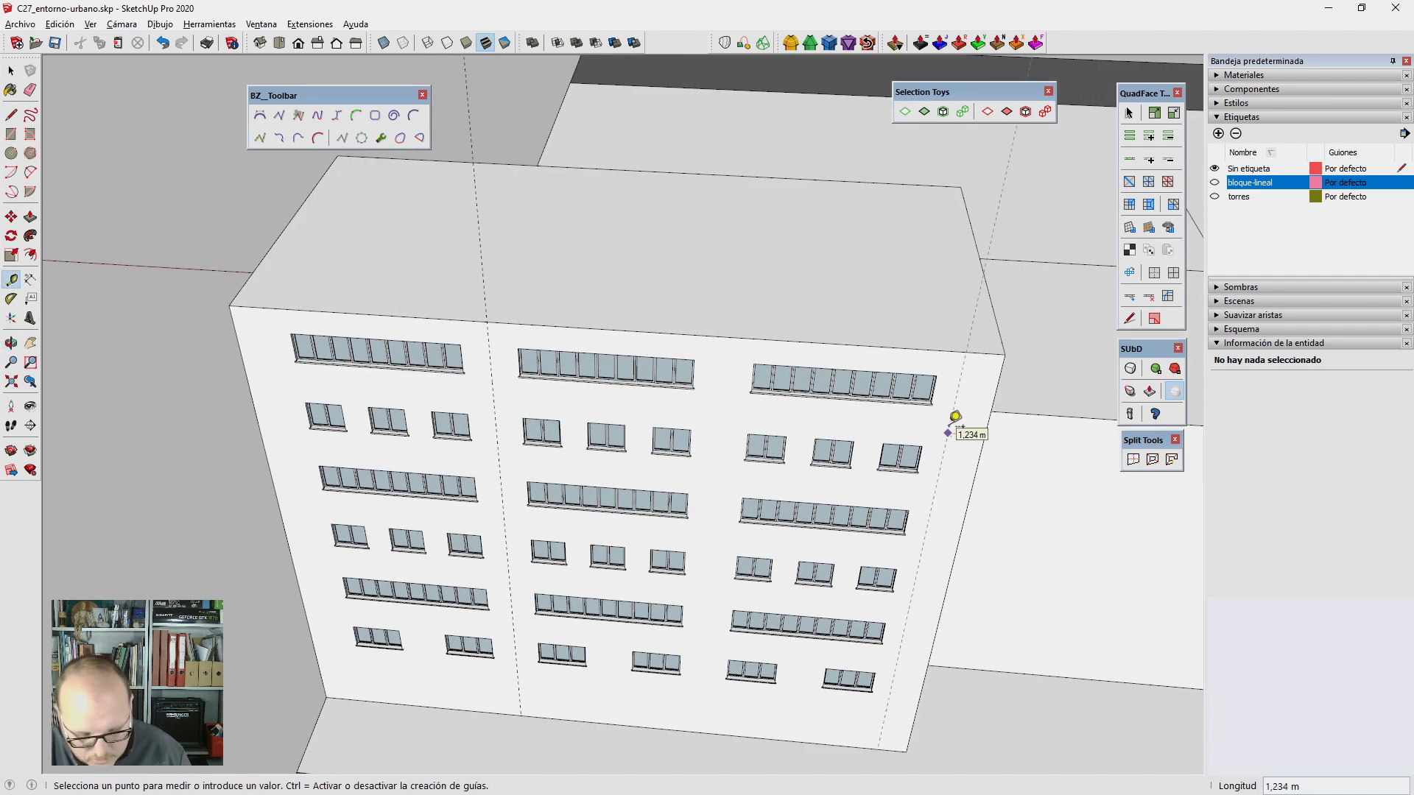
Step: Draw a rectangle over the middle bay from the top edge down to the base
{"action": "key", "text": "r"}
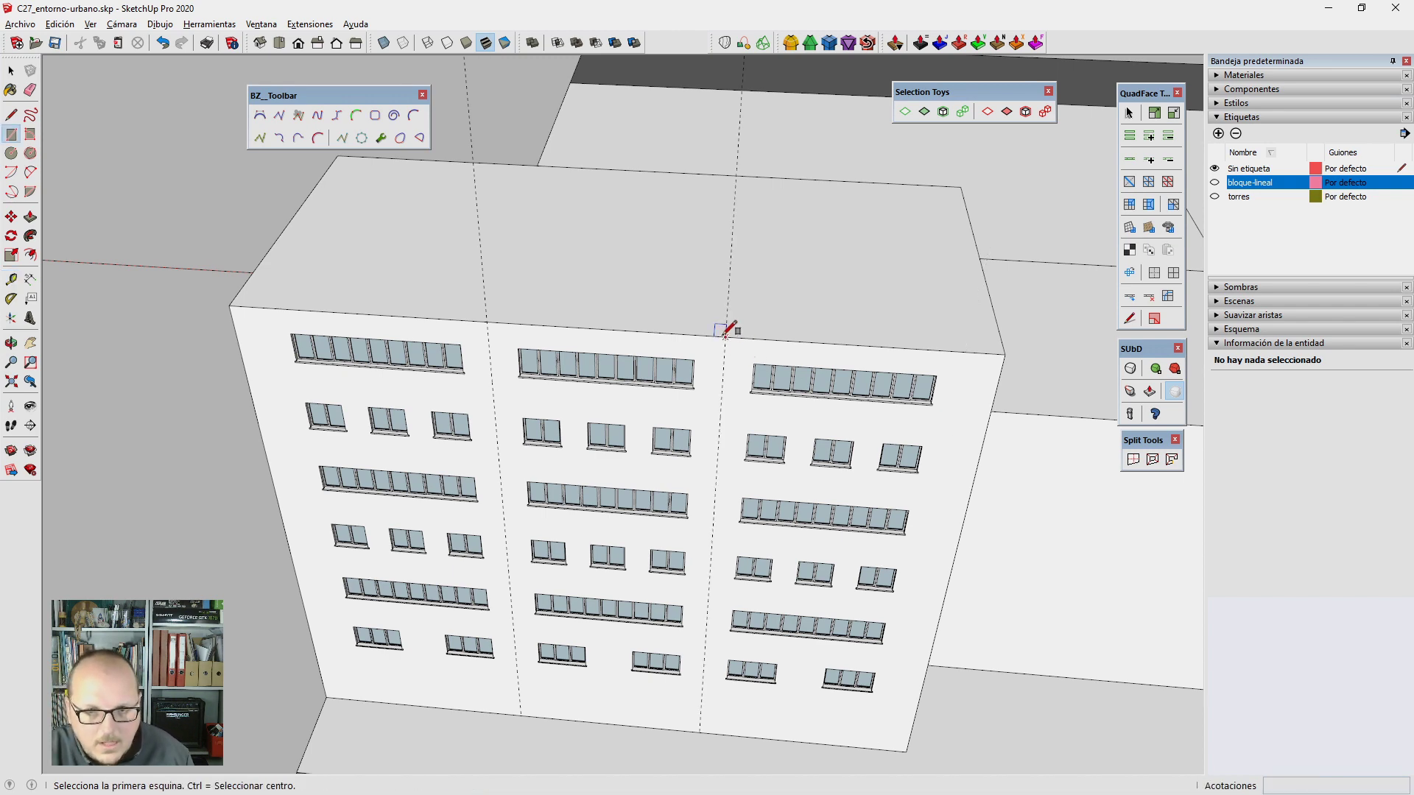
{"action": "left_click", "coordinate": [725, 338]}
{"action": "left_click", "coordinate": [522, 714]}
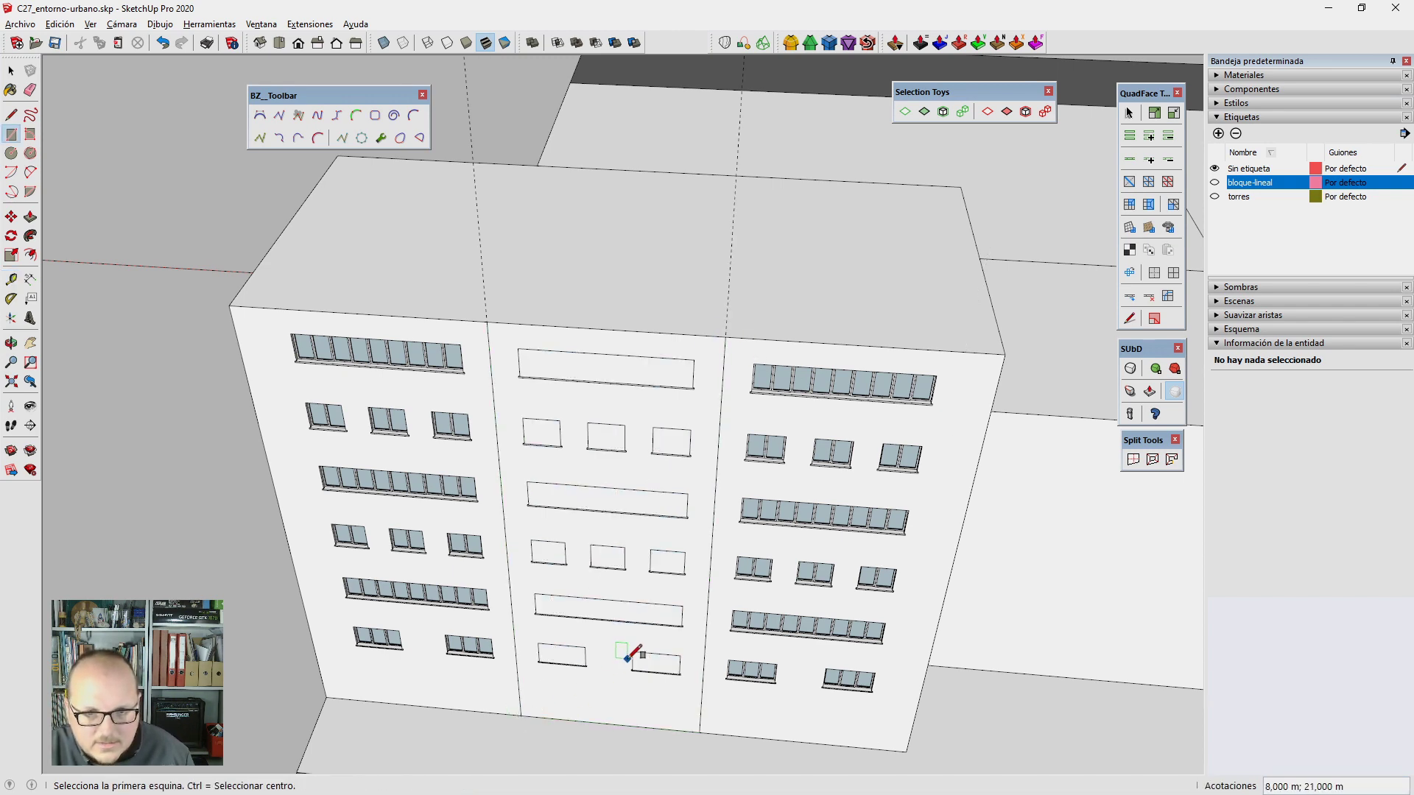
{"action": "middle_click_drag", "start_coordinate": [632, 654], "coordinate": [567, 674]}
Step: Draw a line from the facade's bottom edge and select the two vertical dividing edges
{"action": "key", "text": "l"}
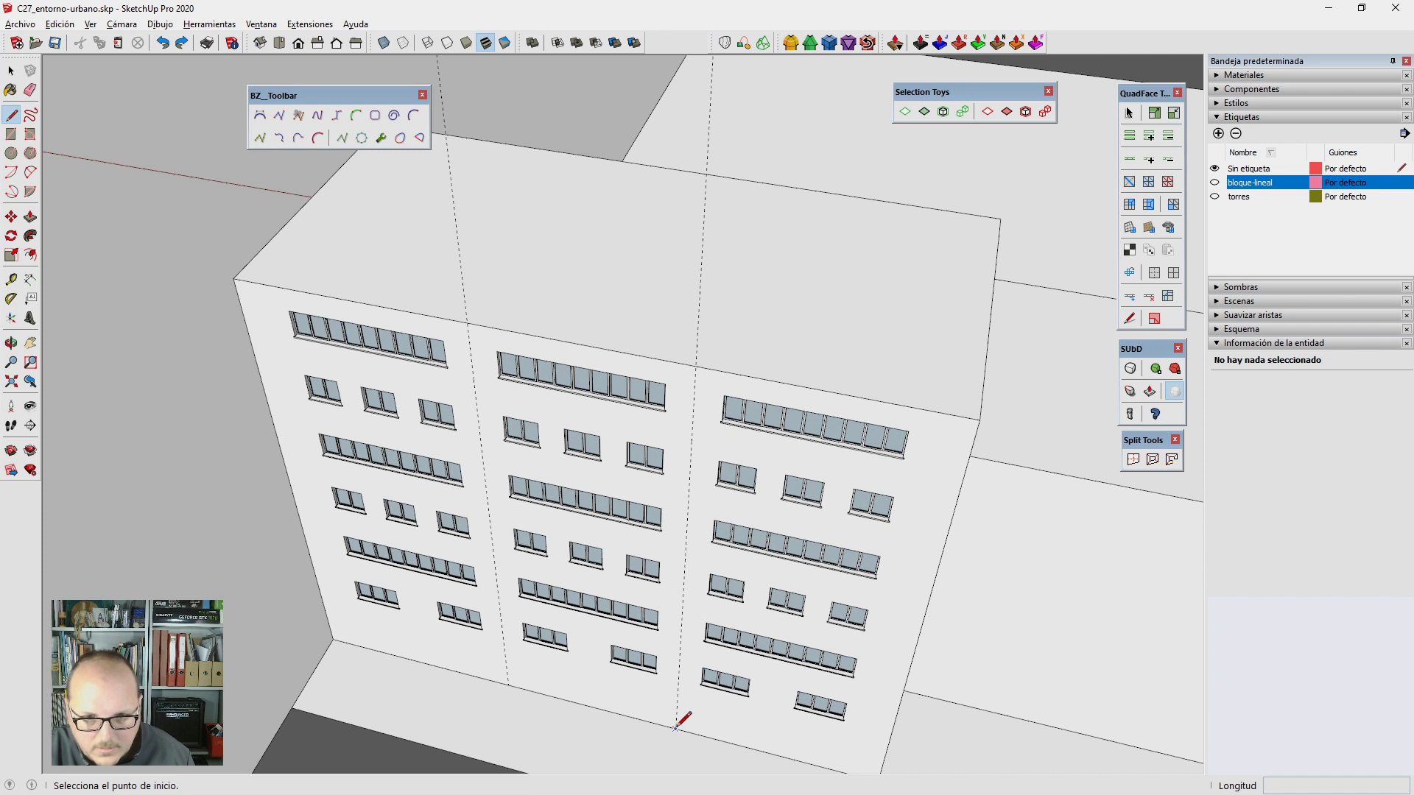
{"action": "left_click", "coordinate": [675, 728]}
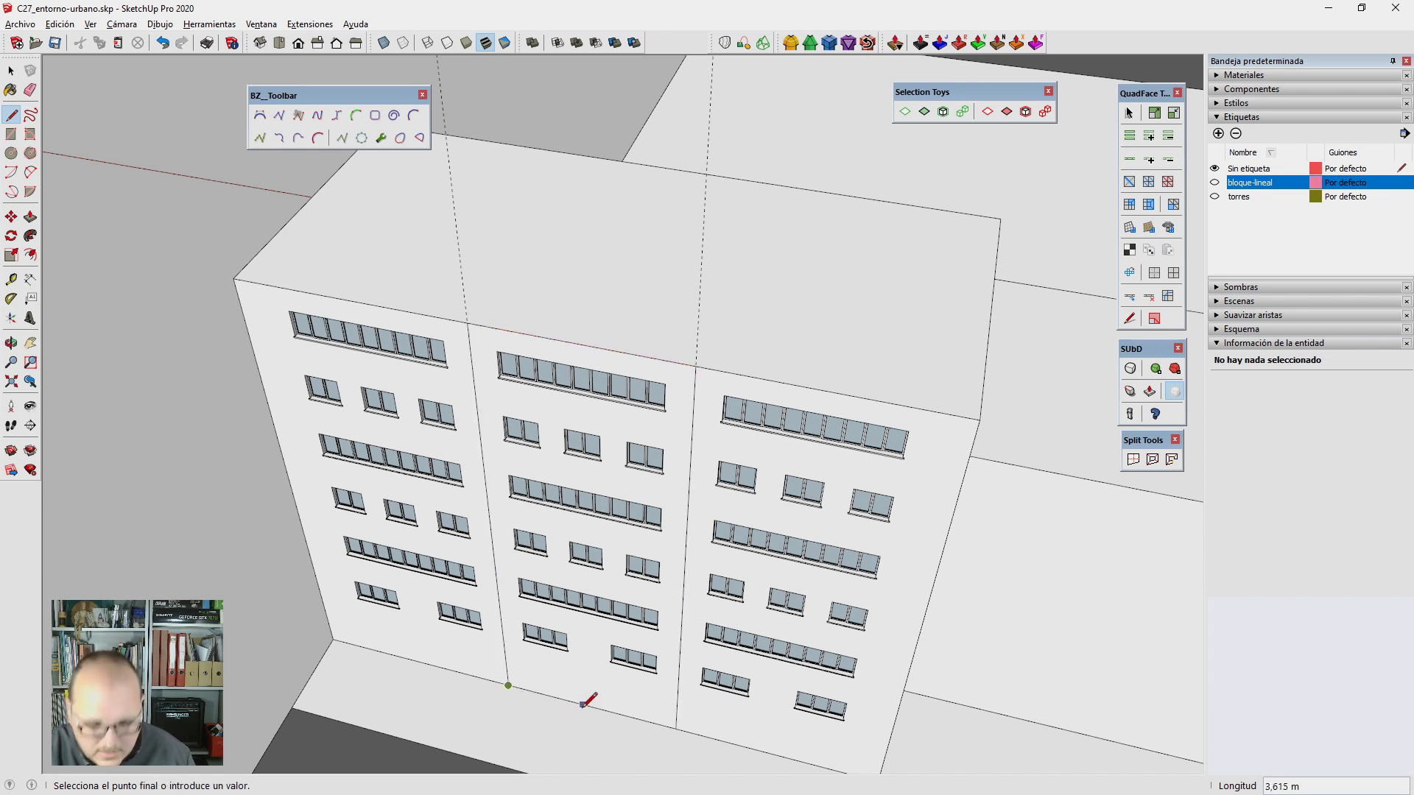
{"action": "key", "text": "p"}
{"action": "key", "text": "space"}
{"action": "left_click", "coordinate": [576, 681]}
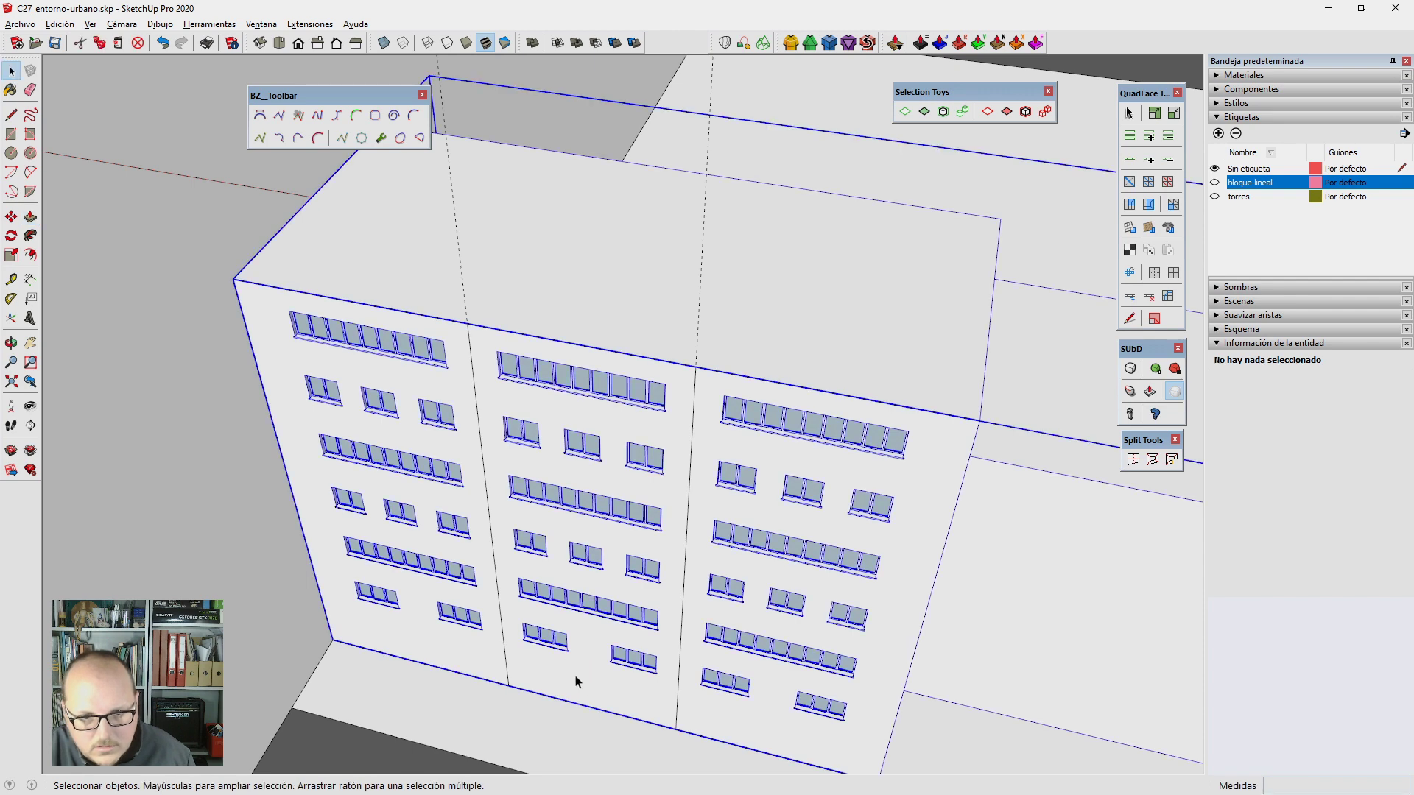
{"action": "left_click", "coordinate": [678, 702]}
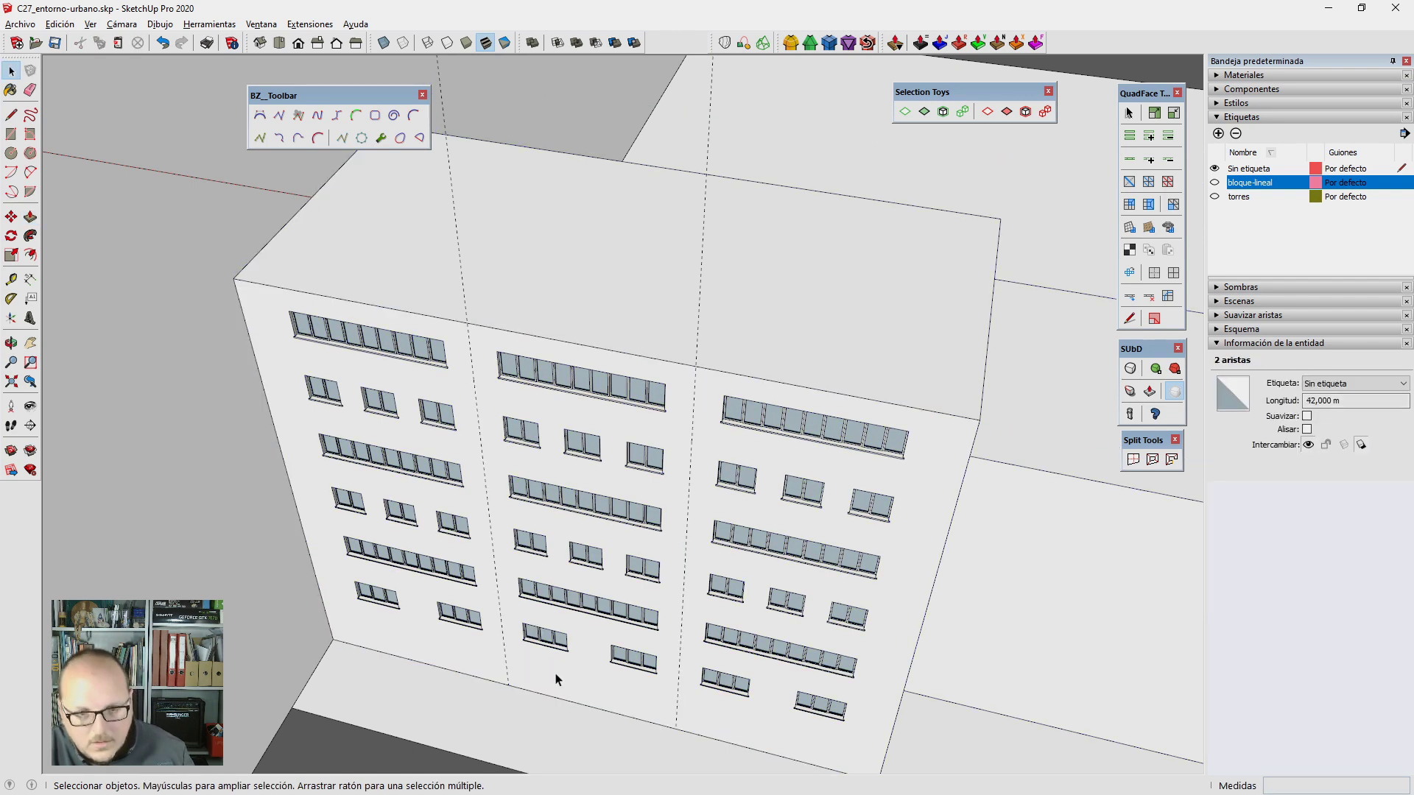
Step: Try pushing the middle bay face inward, then cancel that push
{"action": "key", "text": "p"}
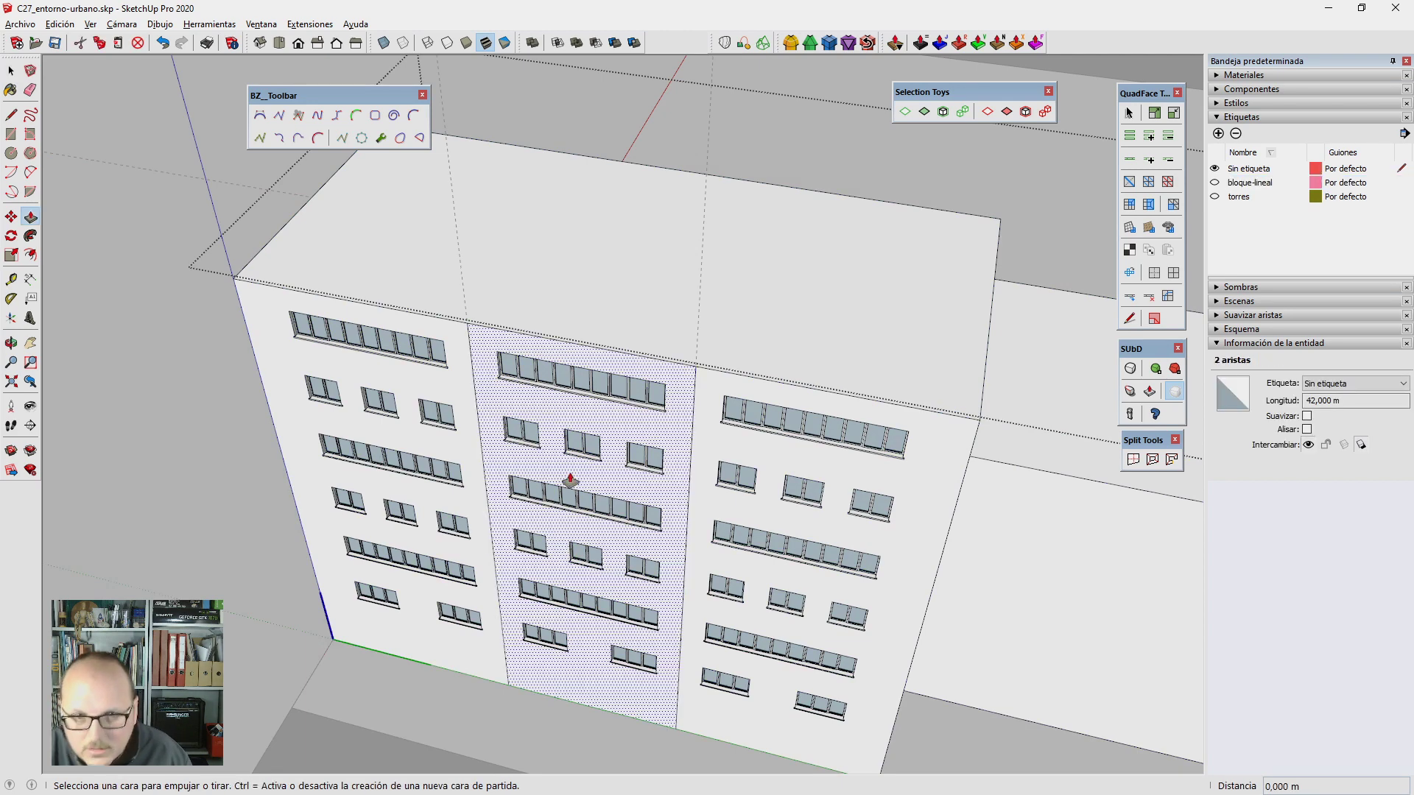
{"action": "left_click", "coordinate": [590, 355]}
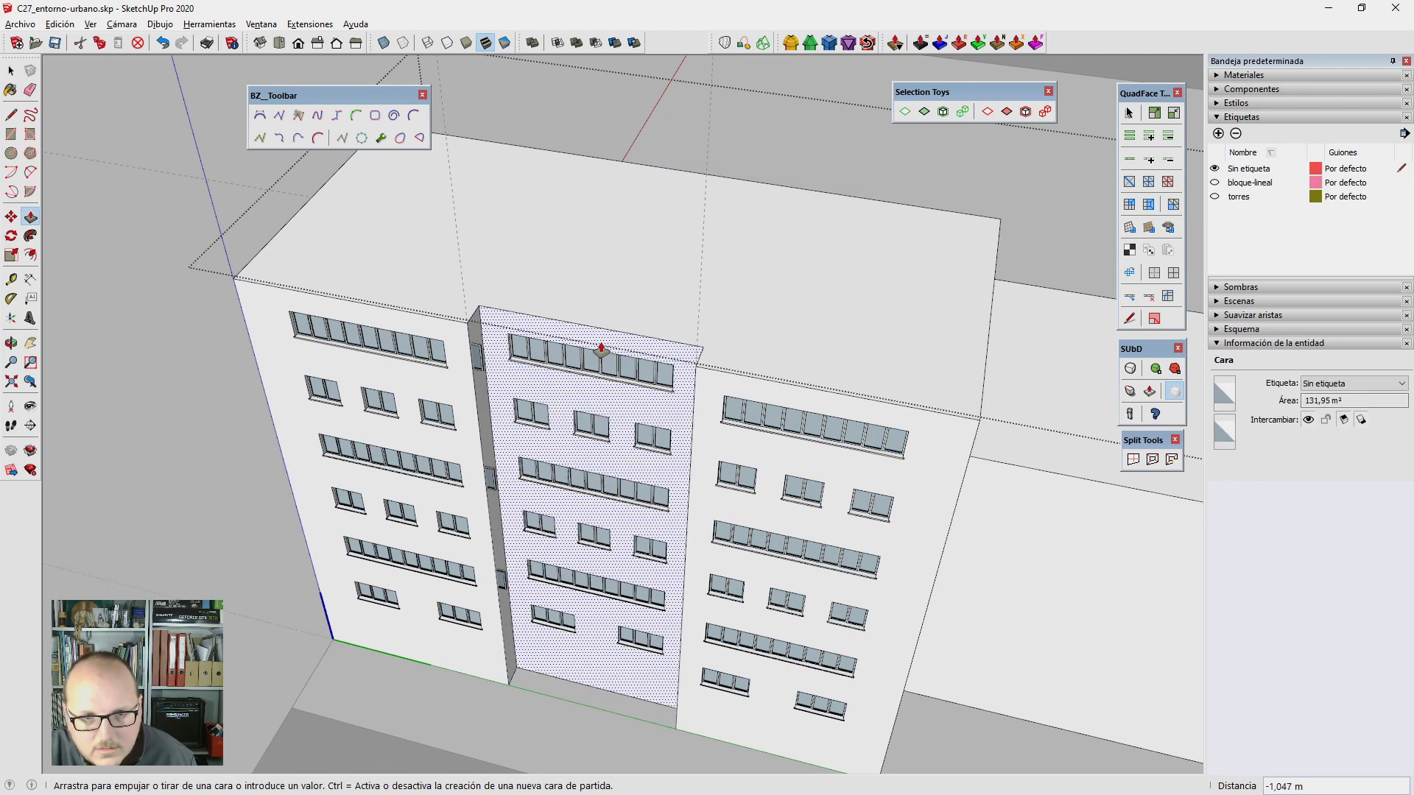
{"action": "left_click", "coordinate": [606, 340]}
{"action": "key", "text": "space"}
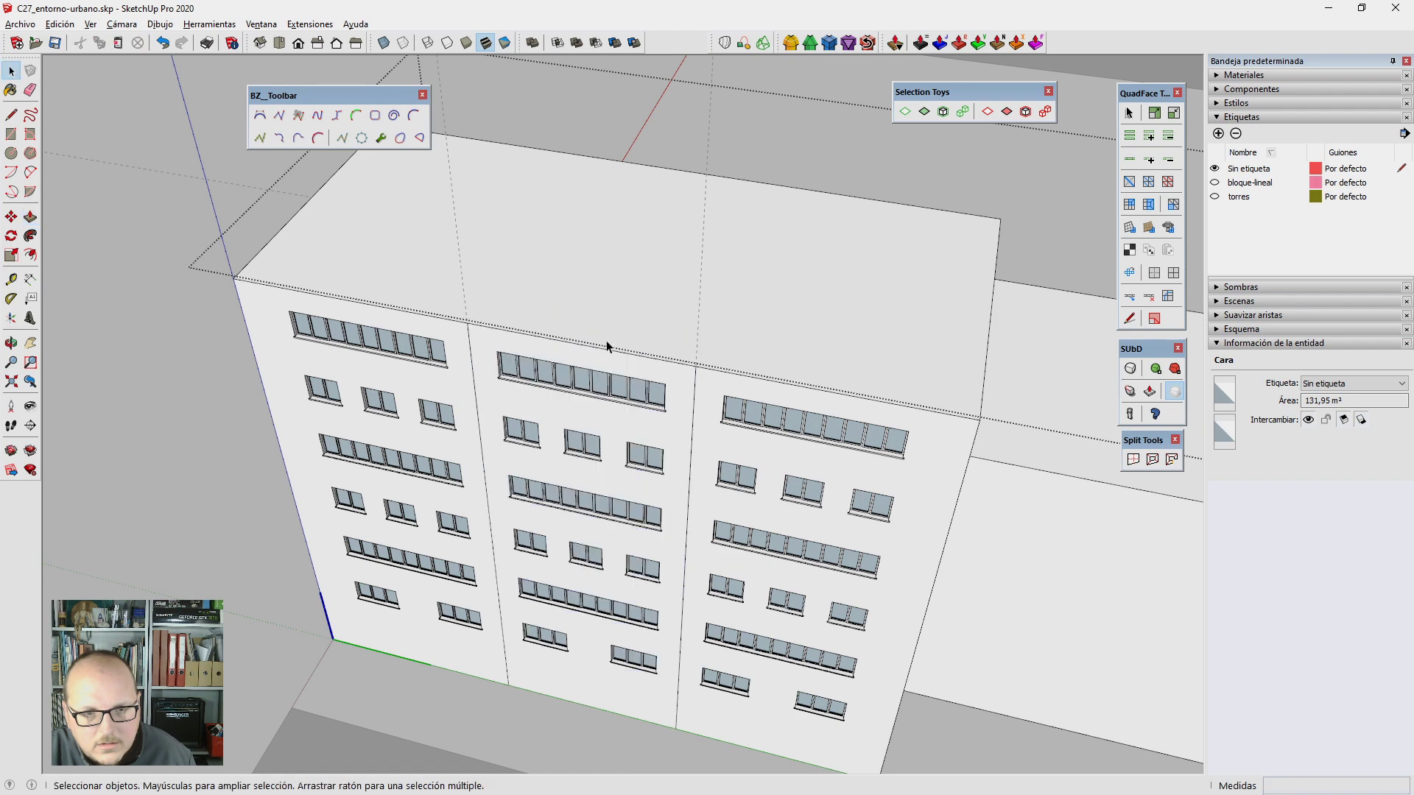
Step: Turn on X-ray view and inspect the top window row component, then exit X-ray
{"action": "key", "text": "alt+x"}
{"action": "scroll", "coordinate": [488, 365], "scroll_direction": "up", "scroll_amount": 3}
{"action": "scroll", "coordinate": [478, 356], "scroll_direction": "up", "scroll_amount": 2}
{"action": "left_click", "coordinate": [481, 354]}
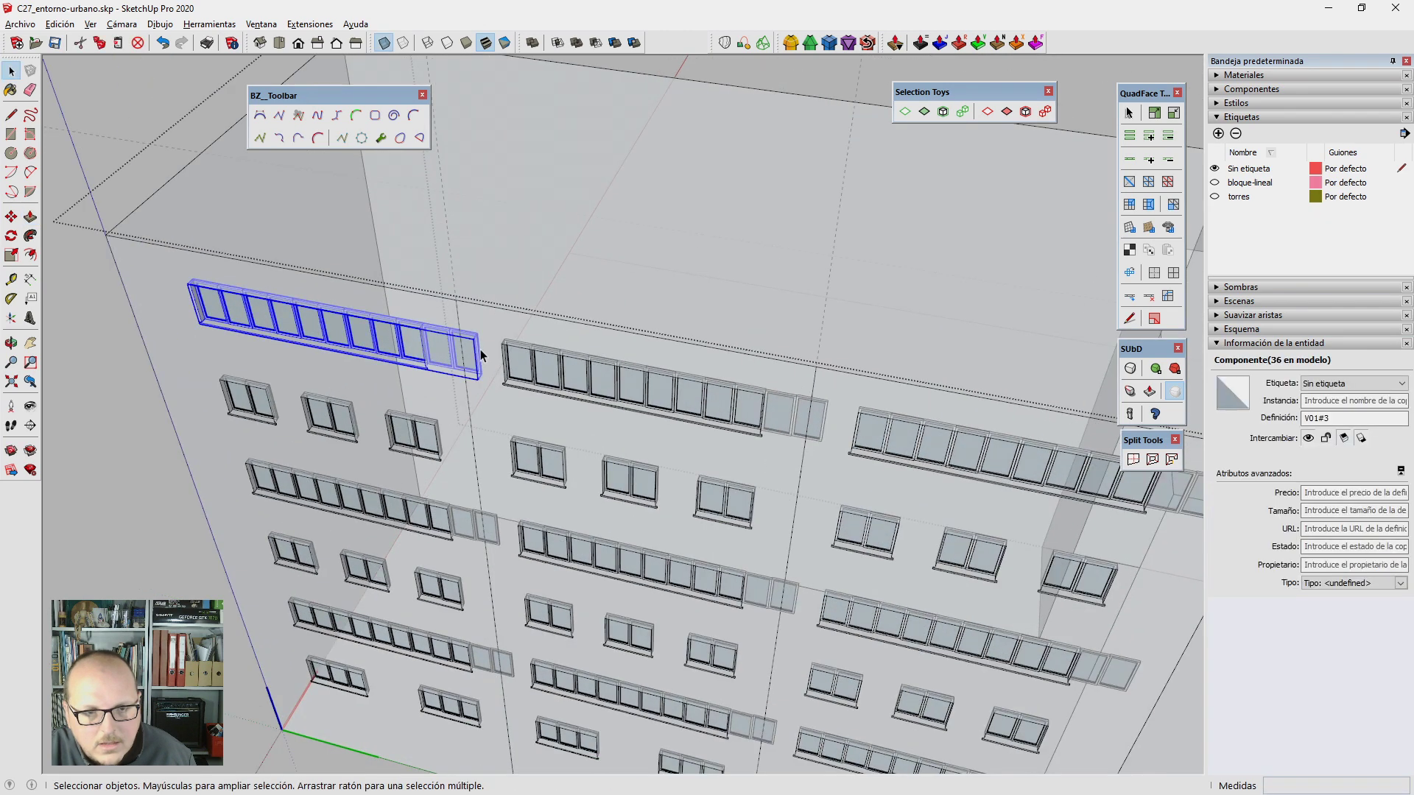
{"action": "double_click", "coordinate": [481, 355]}
{"action": "key", "text": "Escape"}
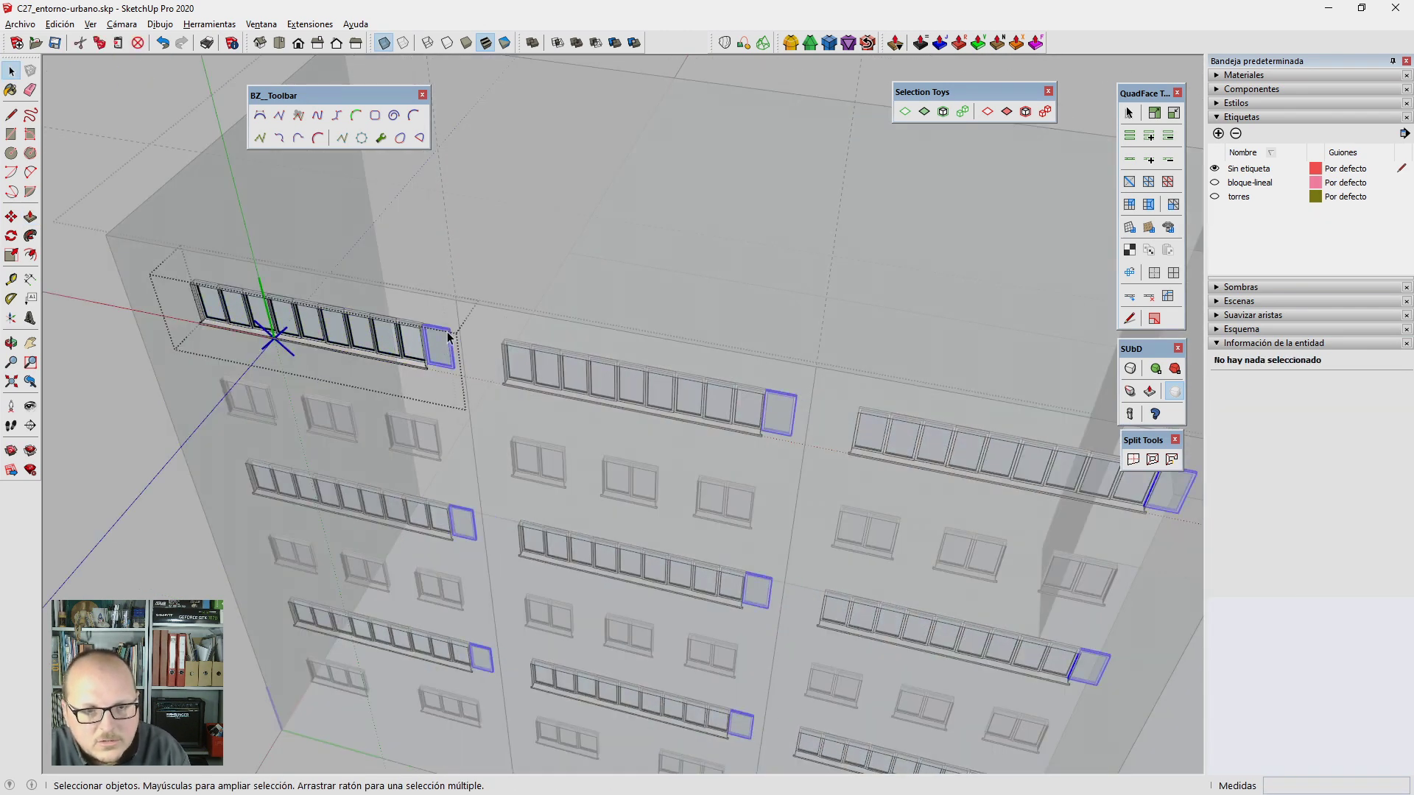
{"action": "scroll", "coordinate": [448, 329], "scroll_direction": "down", "scroll_amount": 2}
{"action": "scroll", "coordinate": [448, 330], "scroll_direction": "down", "scroll_amount": 1}
{"action": "key", "text": "Escape"}
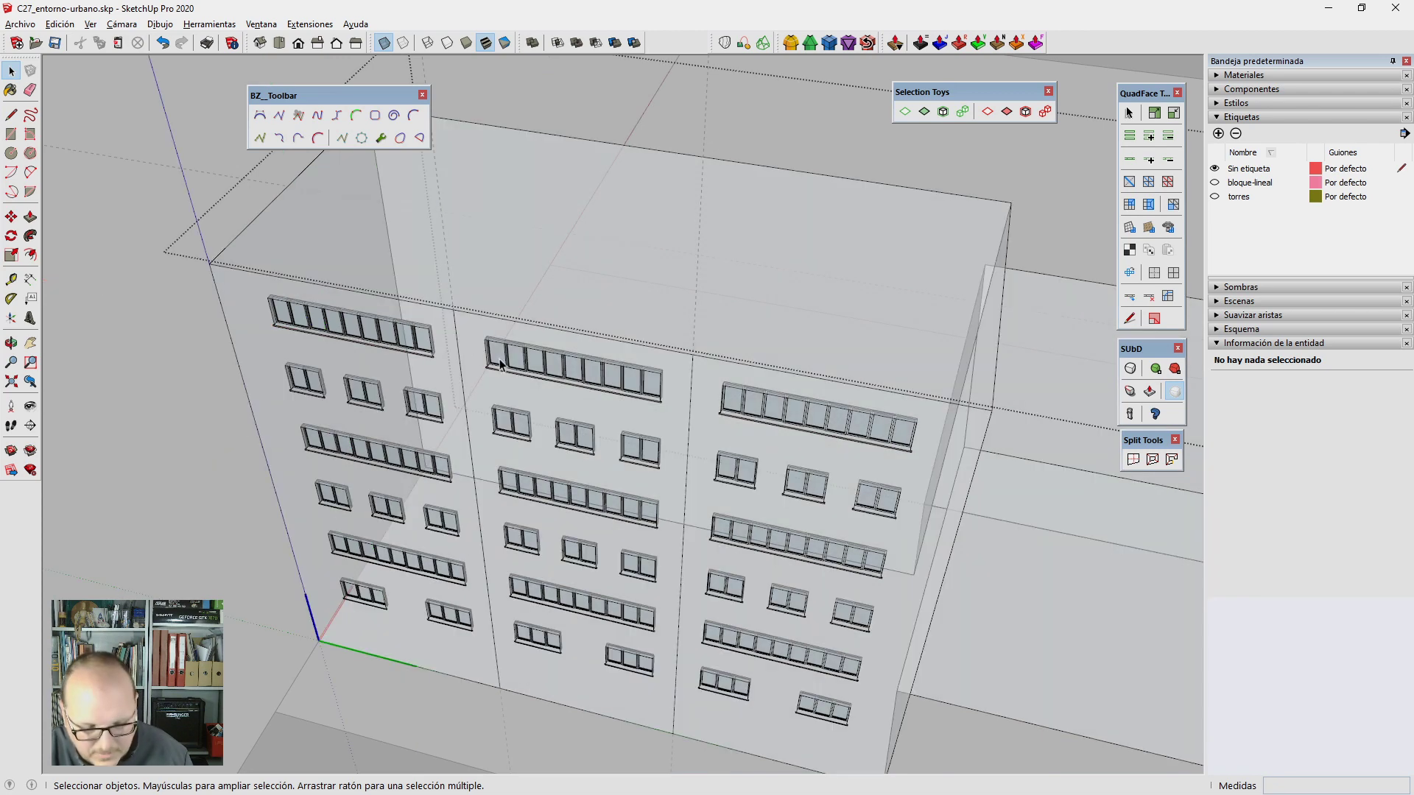
{"action": "key", "text": "Escape"}
Step: Recess the middle bay face 1 m behind the side bays
{"action": "key", "text": "p"}
{"action": "left_click", "coordinate": [629, 368]}
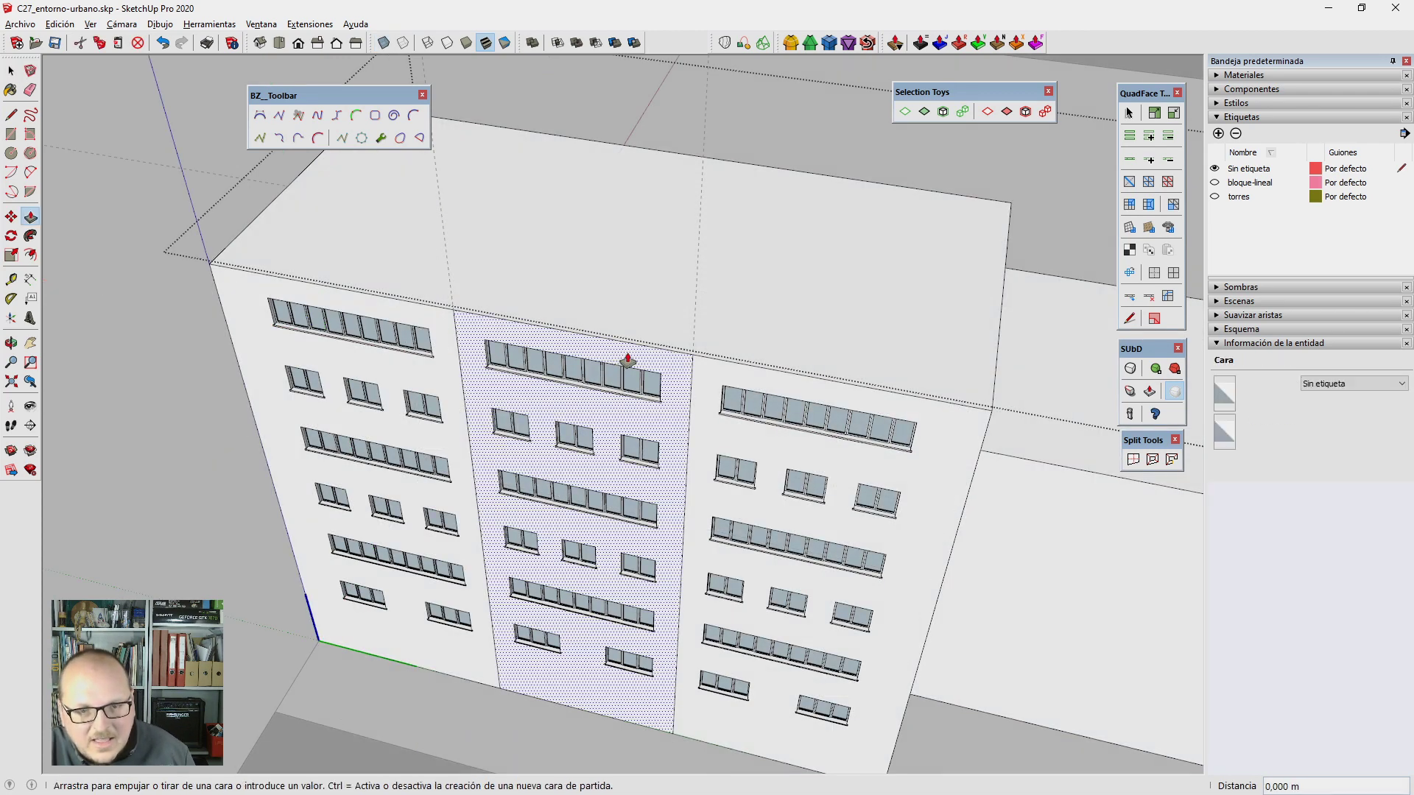
{"action": "type", "text": "1"}
{"action": "key", "text": "Return"}
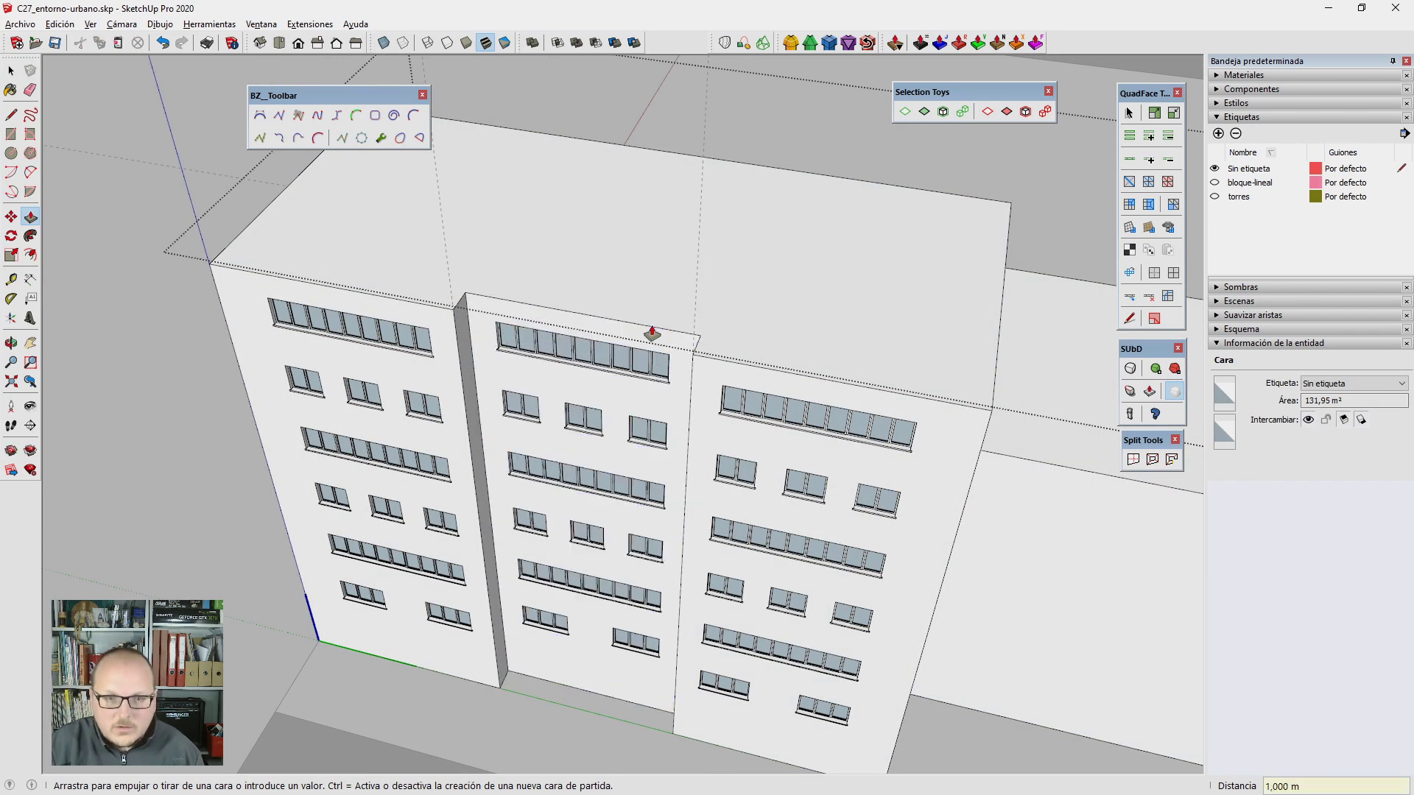
{"action": "mouse_move", "coordinate": [652, 333]}
{"action": "middle_mouse_down"}
{"action": "mouse_move", "coordinate": [500, 377]}
{"action": "mouse_move", "coordinate": [590, 508]}
{"action": "mouse_move", "coordinate": [591, 357]}
{"action": "middle_mouse_up"}
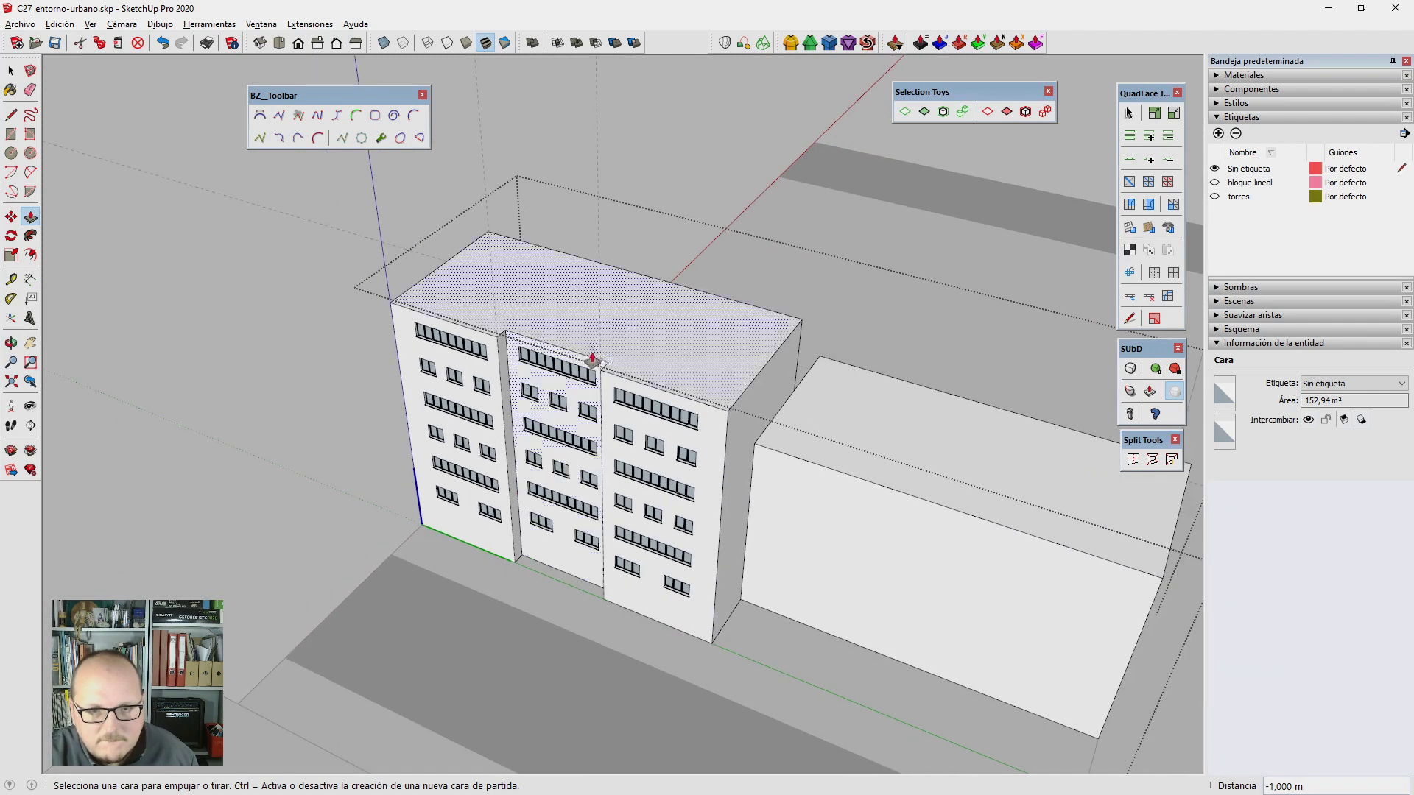
Step: Erase the leftover guide lines around the recessed bay
{"action": "key", "text": "e"}
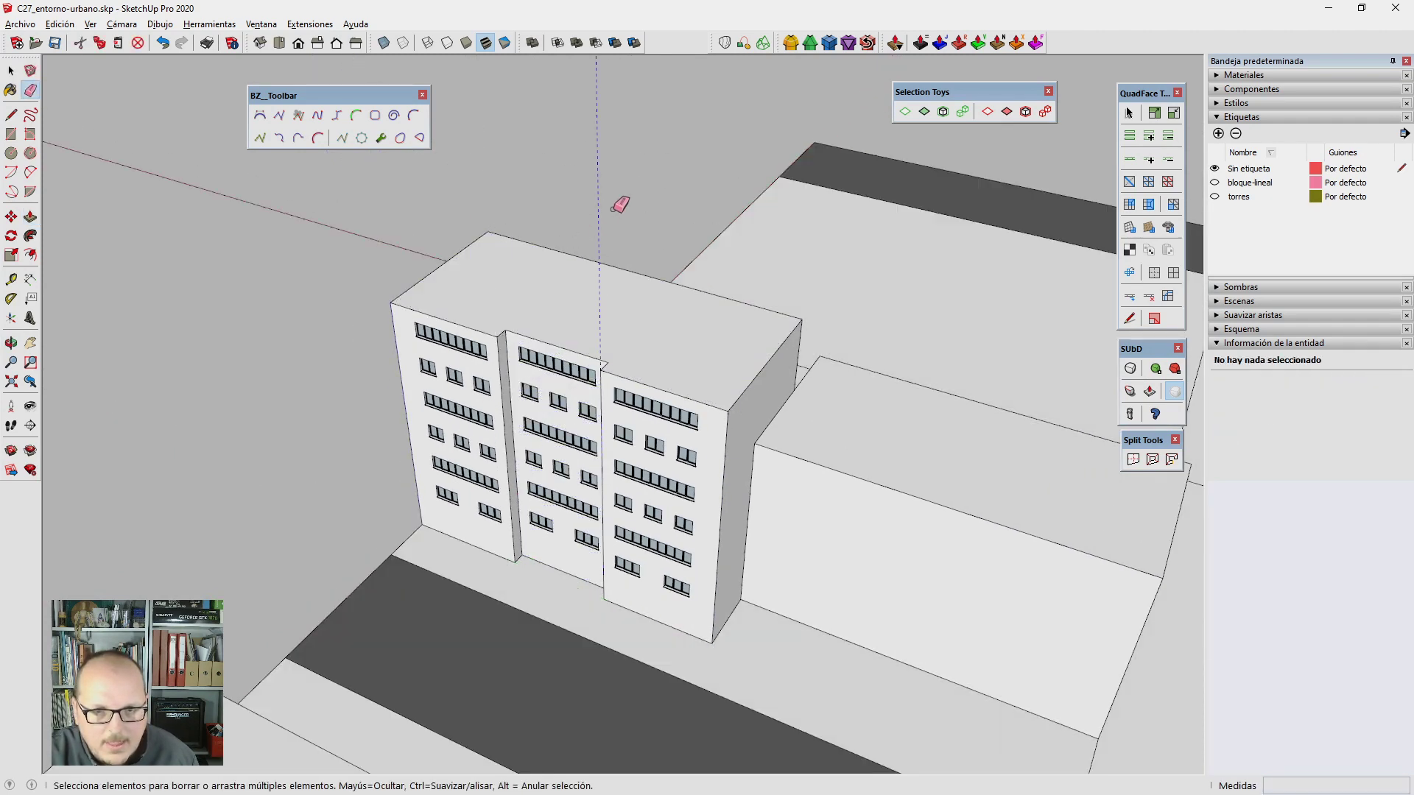
{"action": "mouse_move", "coordinate": [620, 204]}
{"action": "middle_mouse_down"}
{"action": "mouse_move", "coordinate": [558, 442]}
{"action": "mouse_move", "coordinate": [447, 501]}
{"action": "mouse_move", "coordinate": [854, 413]}
{"action": "middle_mouse_up"}
{"action": "key", "text": "space"}
{"action": "scroll", "coordinate": [559, 442], "scroll_direction": "up", "scroll_amount": 3}
{"action": "scroll", "coordinate": [610, 434], "scroll_direction": "up", "scroll_amount": 3}
{"action": "scroll", "coordinate": [610, 434], "scroll_direction": "down", "scroll_amount": 3}
Step: Copy the top-left window row and paste it onto the linear block's facade
{"action": "left_click", "coordinate": [611, 424]}
{"action": "key", "text": "x"}
{"action": "key", "text": "x"}
{"action": "scroll", "coordinate": [722, 441], "scroll_direction": "down", "scroll_amount": 2}
{"action": "scroll", "coordinate": [752, 390], "scroll_direction": "up", "scroll_amount": 4}
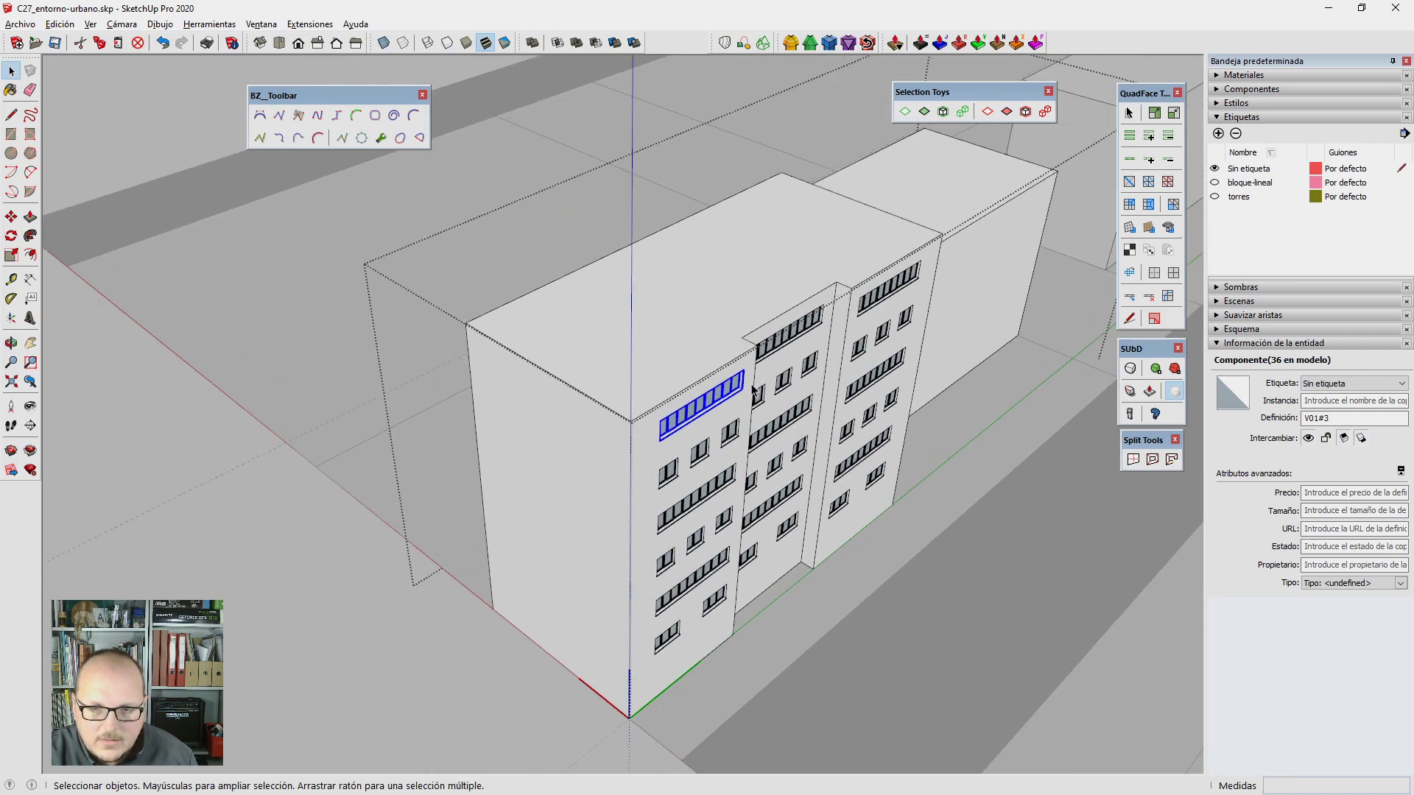
{"action": "scroll", "coordinate": [753, 391], "scroll_direction": "down", "scroll_amount": 3}
{"action": "mouse_move", "coordinate": [772, 424]}
{"action": "middle_mouse_down"}
{"action": "mouse_move", "coordinate": [593, 468]}
{"action": "mouse_move", "coordinate": [515, 458]}
{"action": "mouse_move", "coordinate": [498, 439]}
{"action": "mouse_move", "coordinate": [662, 410]}
{"action": "middle_mouse_up"}
{"action": "scroll", "coordinate": [648, 390], "scroll_direction": "up", "scroll_amount": 3}
{"action": "scroll", "coordinate": [619, 375], "scroll_direction": "up", "scroll_amount": 3}
{"action": "key", "text": "ctrl+v"}
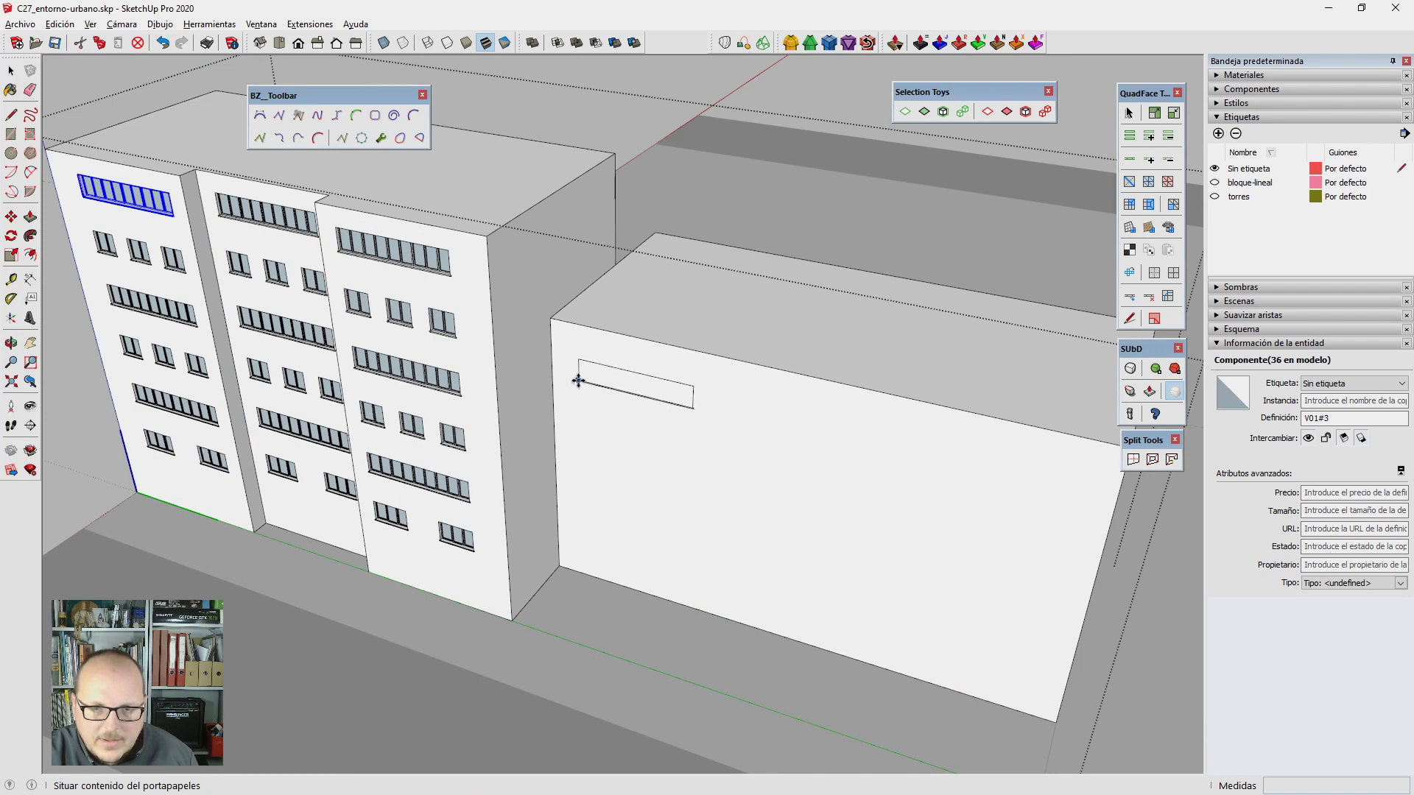
{"action": "left_click", "coordinate": [578, 380]}
Step: Orbit toward the linear block's facade and start moving the pasted window from its corner
{"action": "scroll", "coordinate": [556, 369], "scroll_direction": "up", "scroll_amount": 2}
{"action": "scroll", "coordinate": [560, 339], "scroll_direction": "up", "scroll_amount": 1}
{"action": "key", "text": "t"}
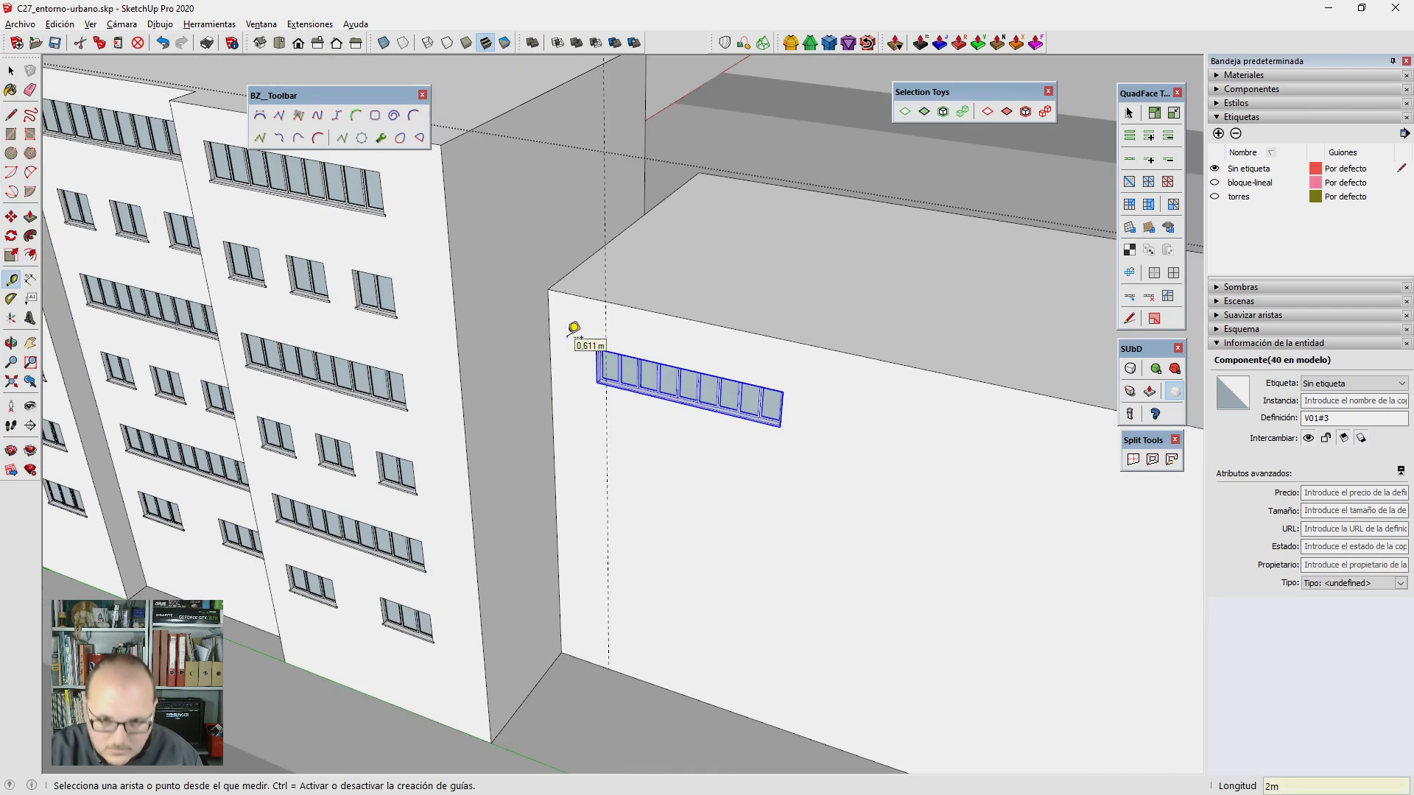
{"action": "middle_click_drag", "start_coordinate": [573, 328], "coordinate": [710, 285]}
{"action": "scroll", "coordinate": [691, 524], "scroll_direction": "down", "scroll_amount": 3}
{"action": "scroll", "coordinate": [720, 380], "scroll_direction": "up", "scroll_amount": 3}
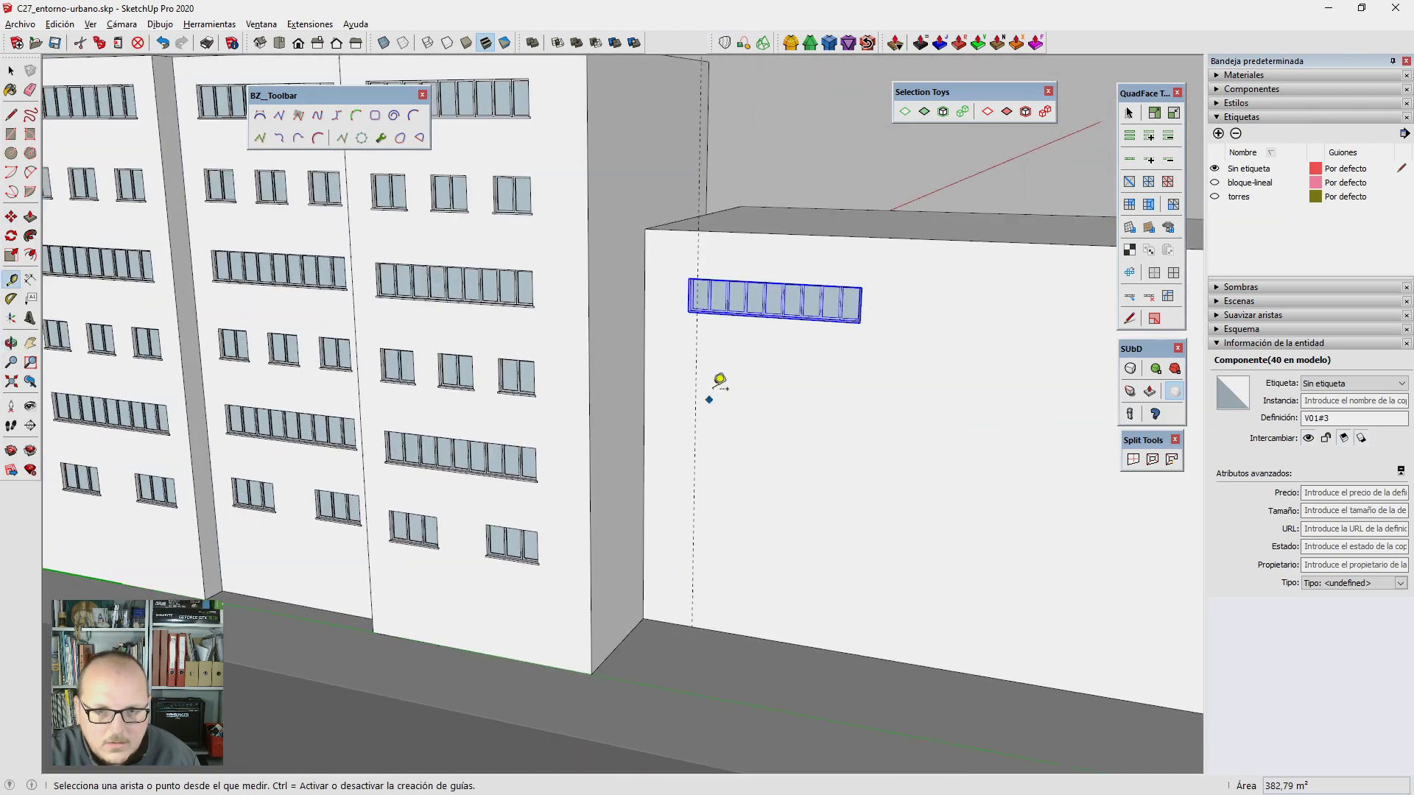
{"action": "key", "text": "m"}
{"action": "scroll", "coordinate": [744, 265], "scroll_direction": "up", "scroll_amount": 3}
{"action": "scroll", "coordinate": [704, 296], "scroll_direction": "up", "scroll_amount": 2}
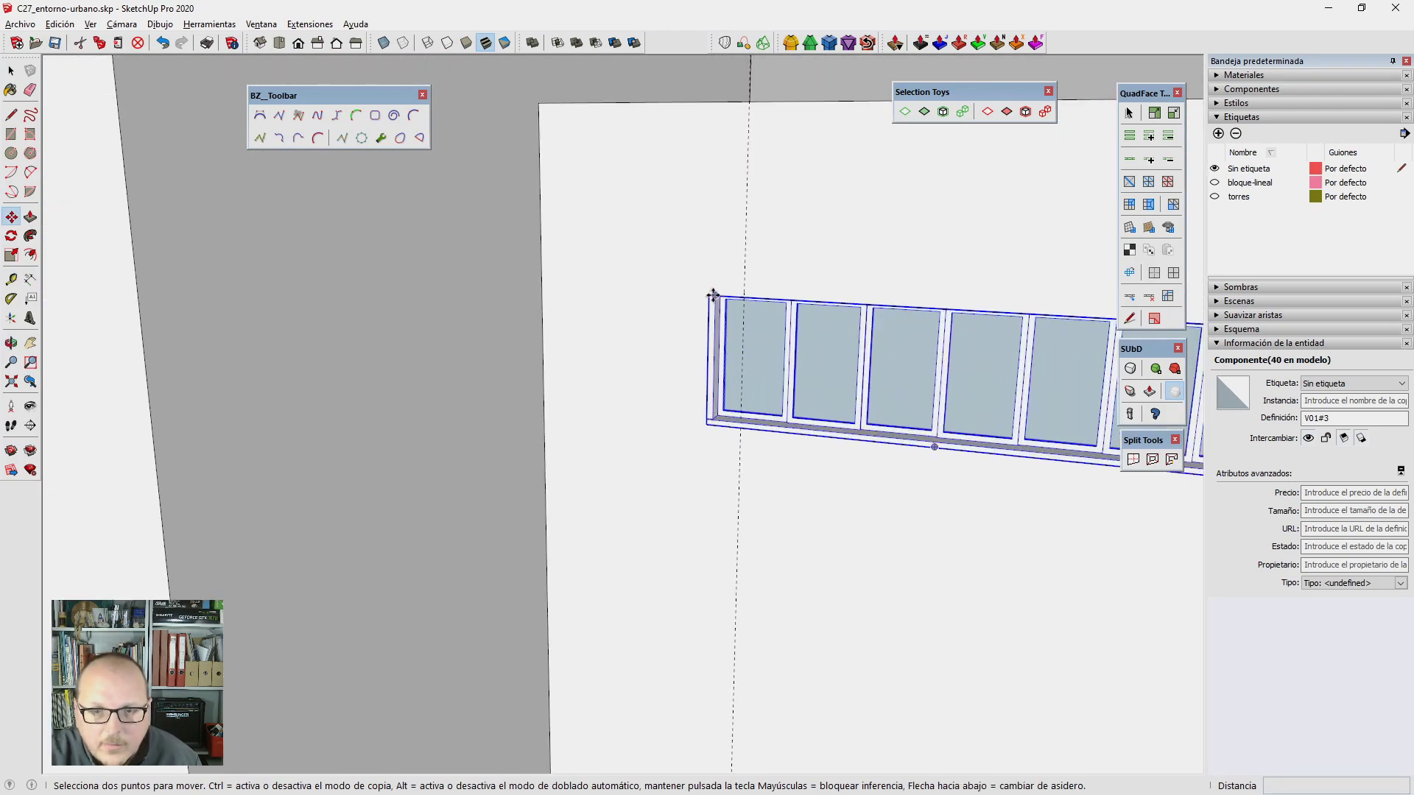
{"action": "left_click", "coordinate": [713, 296]}
{"action": "scroll", "coordinate": [711, 295], "scroll_direction": "down", "scroll_amount": 2}
{"action": "scroll", "coordinate": [710, 295], "scroll_direction": "down", "scroll_amount": 2}
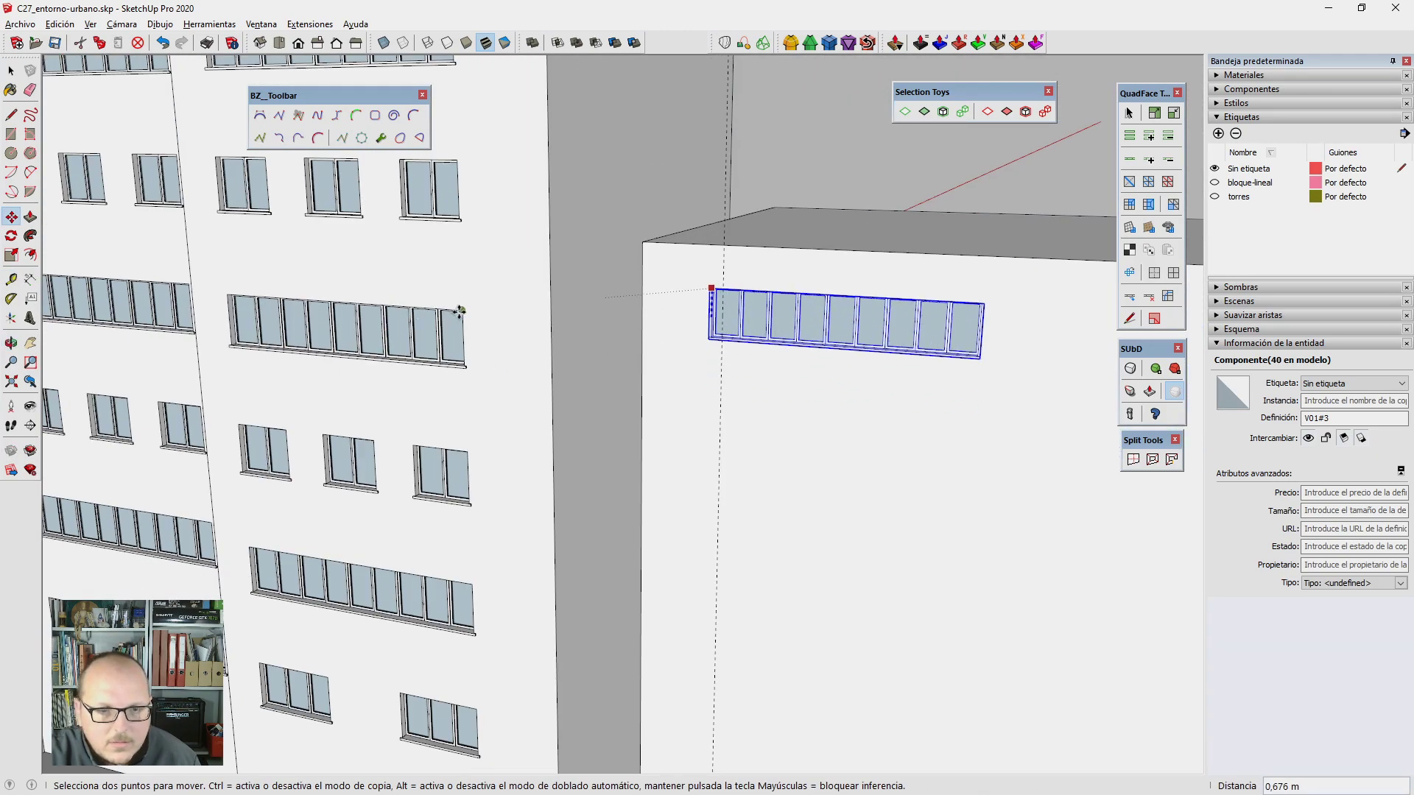
{"action": "key", "text": "Escape"}
Step: Retry moving the window and measuring from the facade edge, cancelling both attempts
{"action": "scroll", "coordinate": [711, 512], "scroll_direction": "up", "scroll_amount": 3}
{"action": "scroll", "coordinate": [692, 542], "scroll_direction": "up", "scroll_amount": 3}
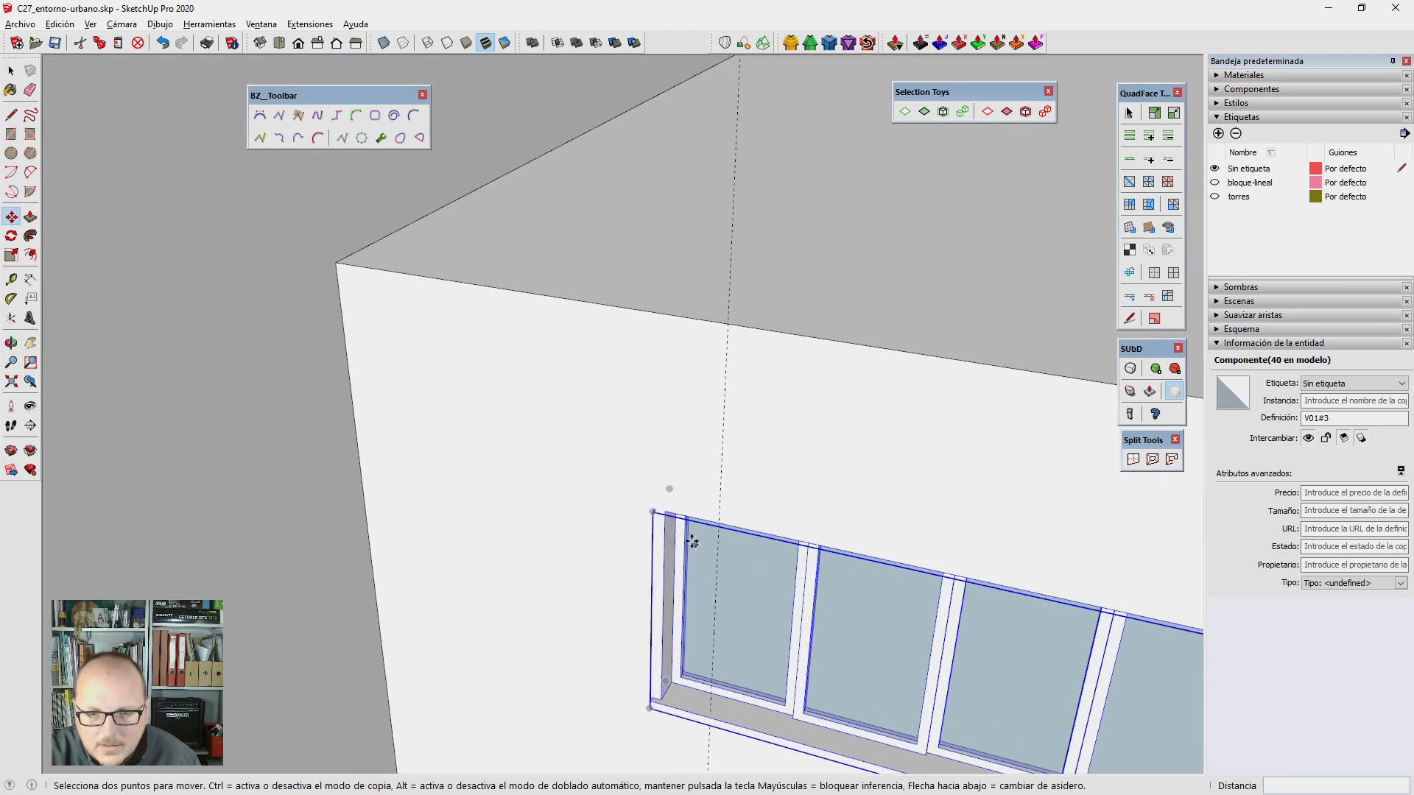
{"action": "left_click", "coordinate": [665, 511]}
{"action": "scroll", "coordinate": [467, 332], "scroll_direction": "down", "scroll_amount": 3}
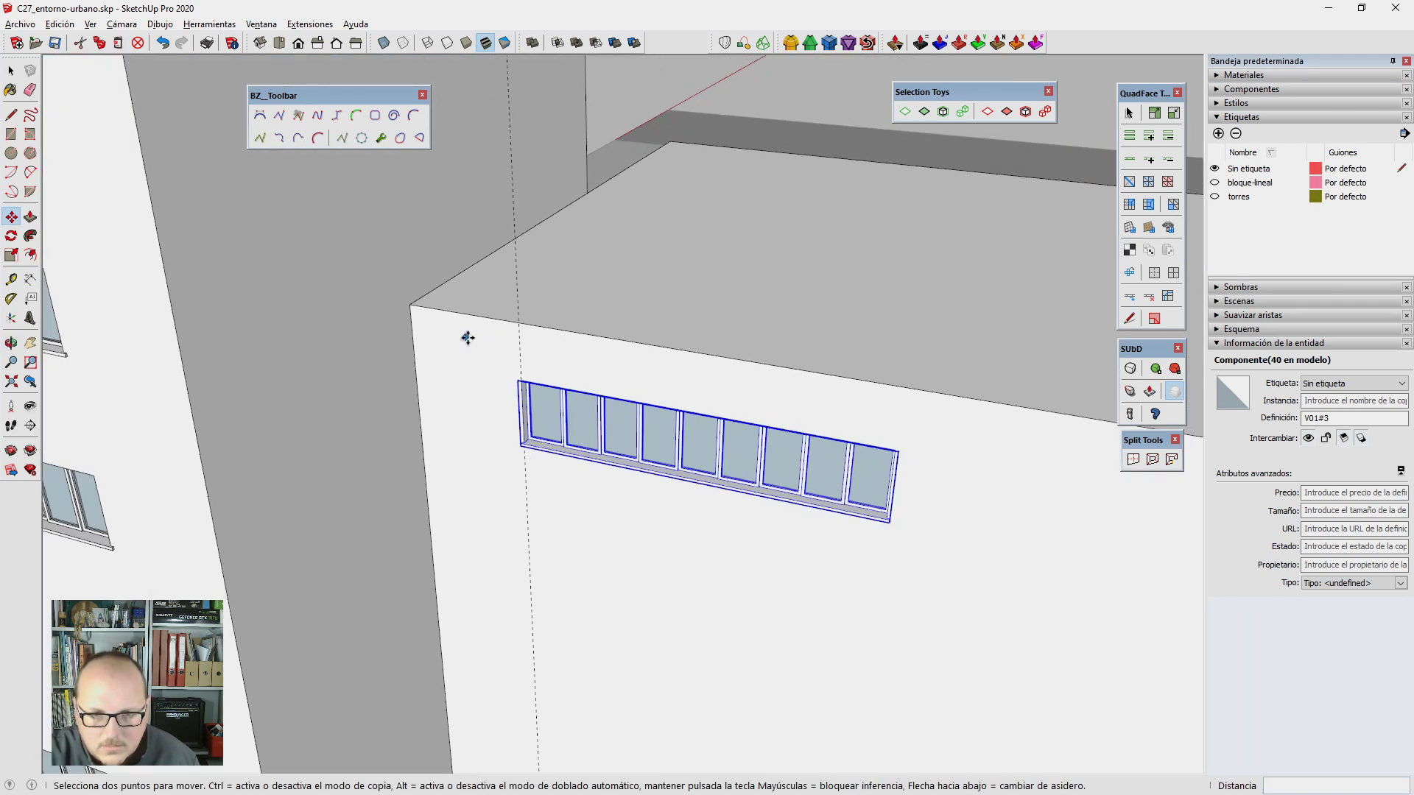
{"action": "scroll", "coordinate": [571, 410], "scroll_direction": "down", "scroll_amount": 2}
{"action": "key", "text": "Escape"}
{"action": "scroll", "coordinate": [895, 522], "scroll_direction": "down", "scroll_amount": 1}
{"action": "key", "text": "t"}
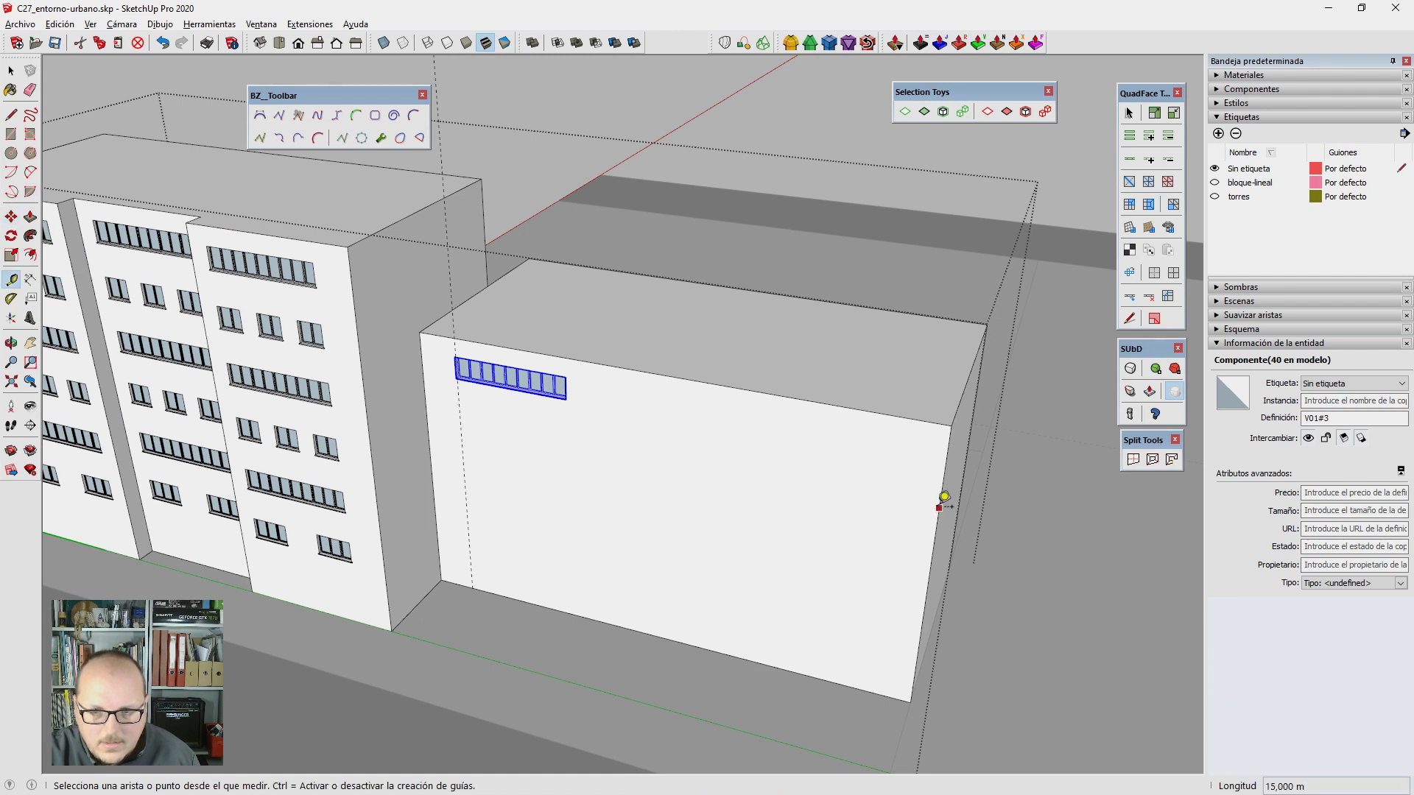
{"action": "left_click", "coordinate": [939, 508]}
{"action": "key", "text": "Escape"}
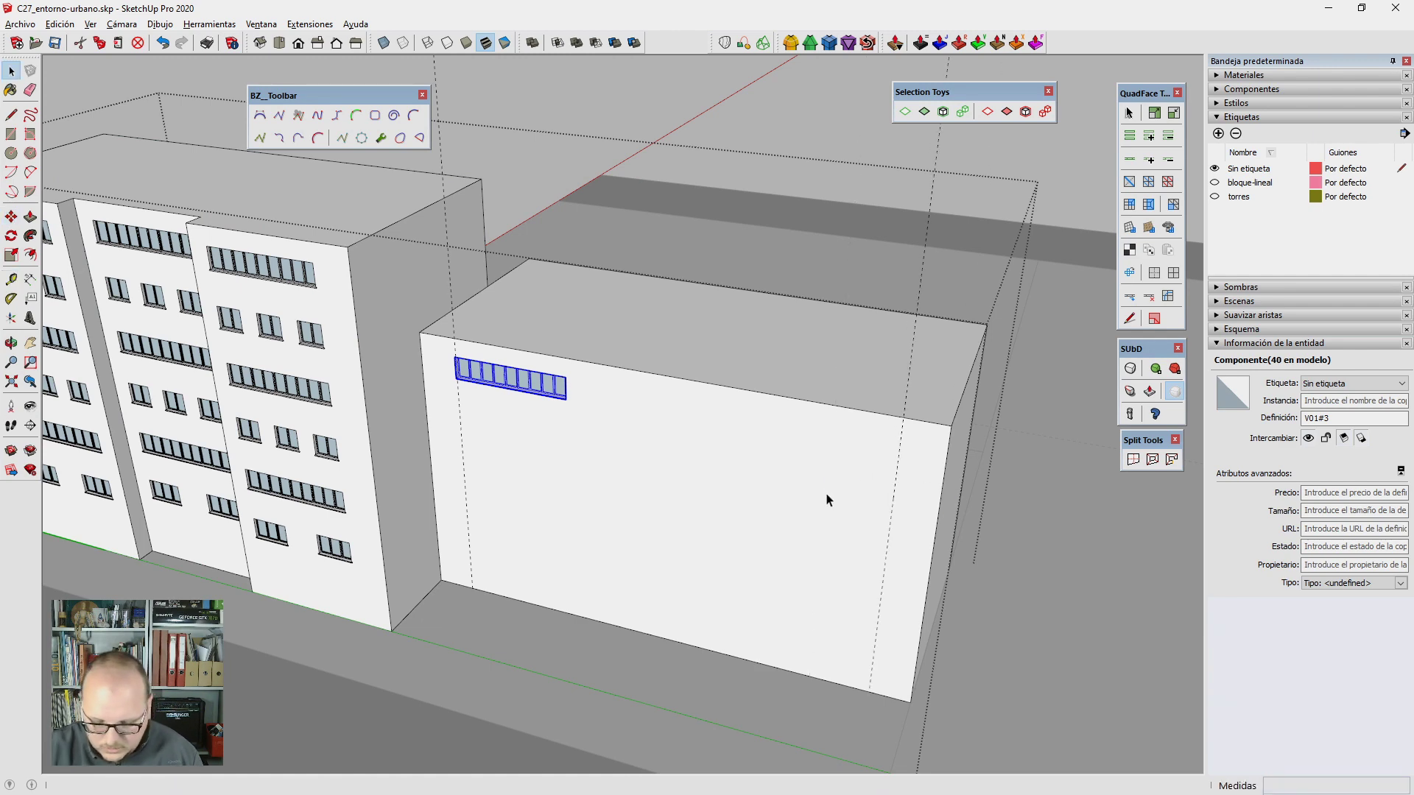
{"action": "key", "text": "m"}
{"action": "scroll", "coordinate": [654, 470], "scroll_direction": "up", "scroll_amount": 2}
{"action": "scroll", "coordinate": [650, 461], "scroll_direction": "up", "scroll_amount": 2}
{"action": "scroll", "coordinate": [665, 385], "scroll_direction": "up", "scroll_amount": 2}
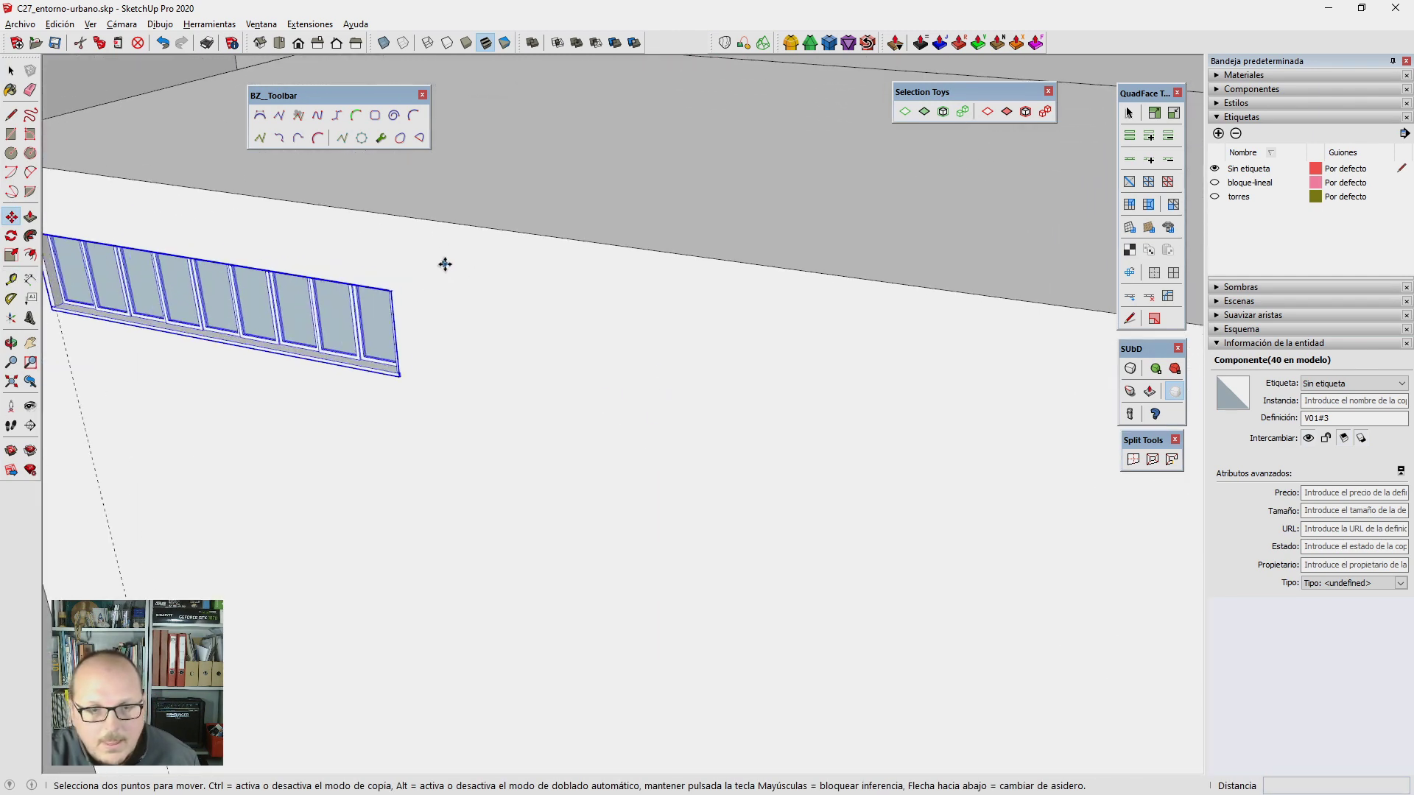
Step: Copy the window to the facade's right end with one evenly spaced copy between them
{"action": "key", "text": "ctrl"}
{"action": "left_click", "coordinate": [399, 291]}
{"action": "scroll", "coordinate": [366, 307], "scroll_direction": "down", "scroll_amount": 3}
{"action": "scroll", "coordinate": [822, 452], "scroll_direction": "down", "scroll_amount": 2}
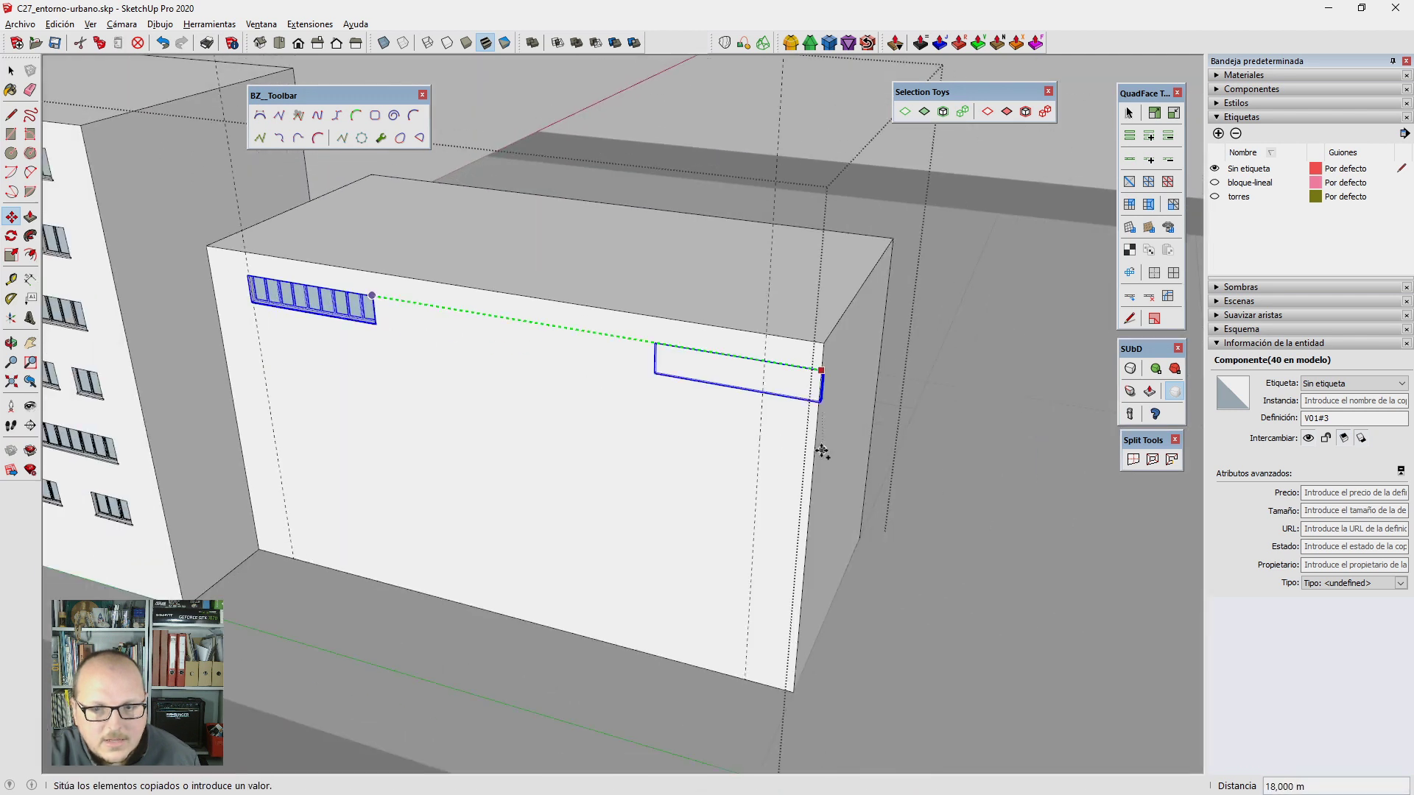
{"action": "left_click", "coordinate": [756, 452]}
{"action": "type", "text": "2"}
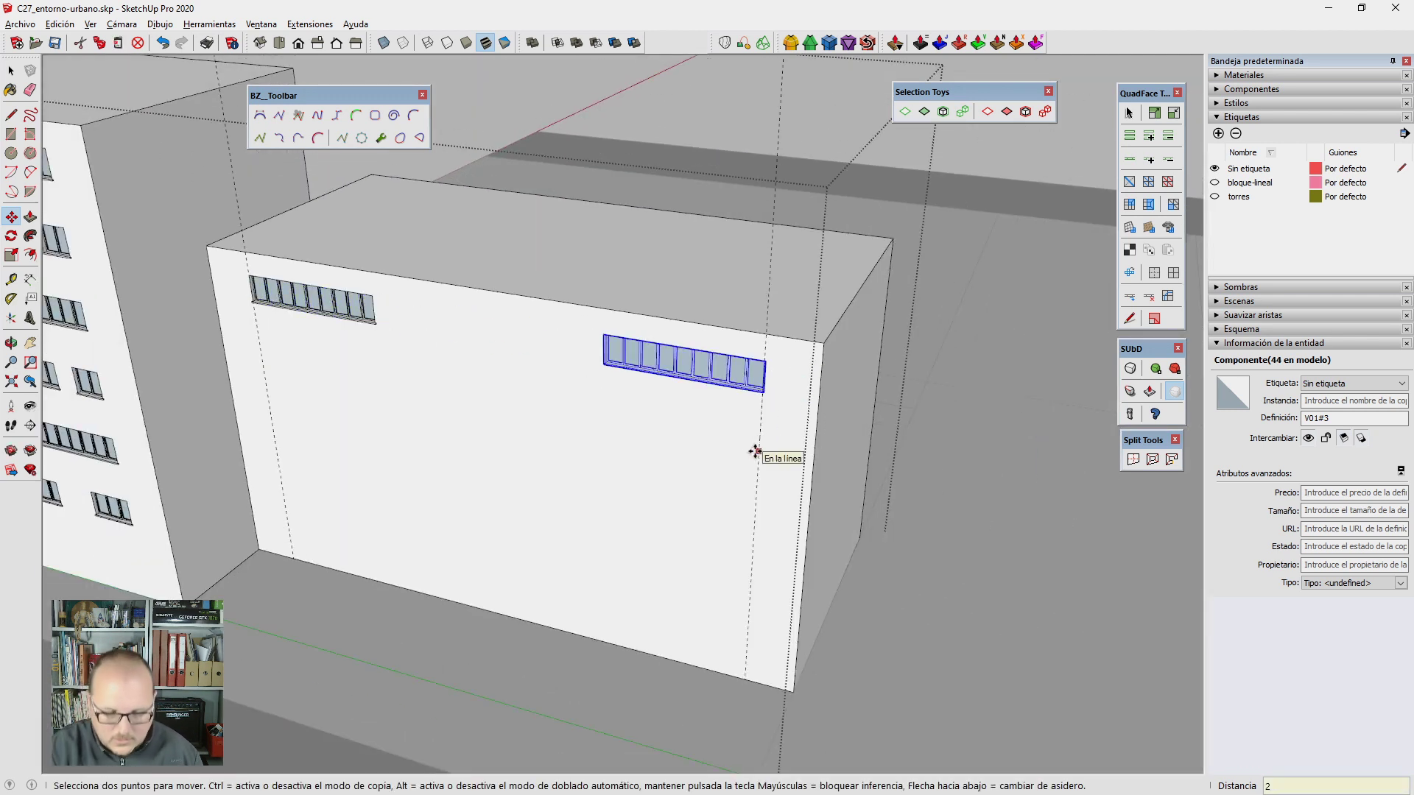
{"action": "key", "text": "Return"}
{"action": "key", "text": "space"}
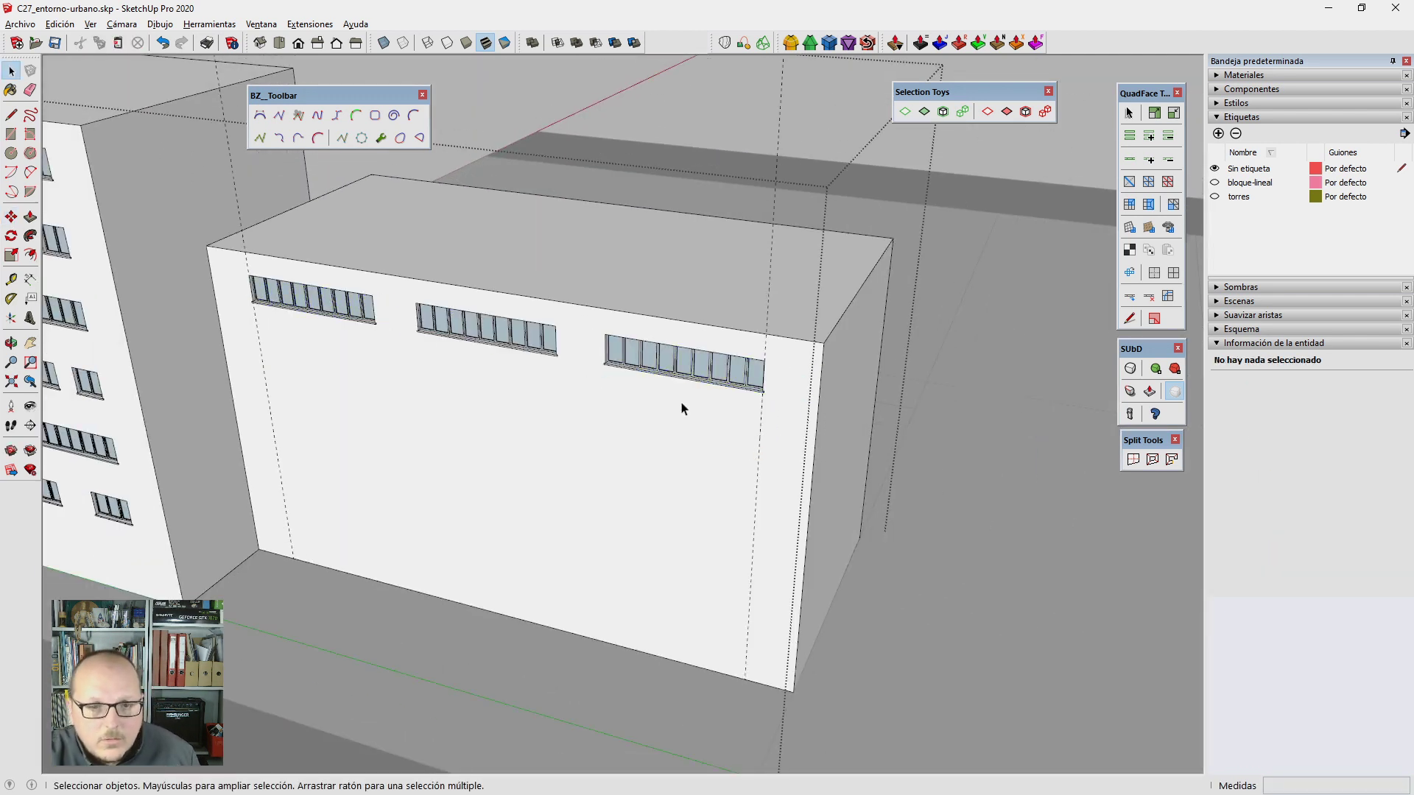
Step: Copy the three-window row 3 m down and array it three times
{"action": "left_click", "coordinate": [613, 353]}
{"action": "scroll", "coordinate": [577, 447], "scroll_direction": "down", "scroll_amount": 5}
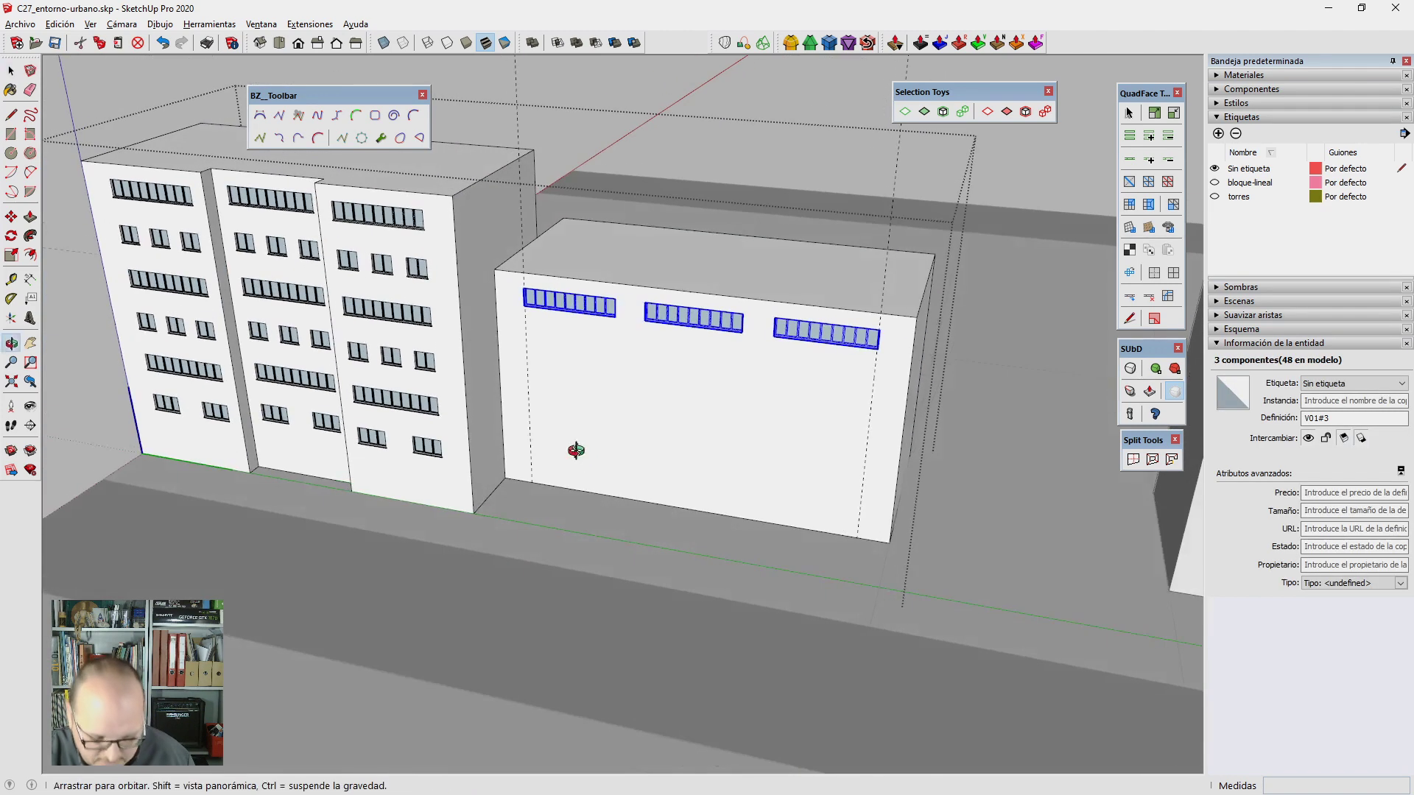
{"action": "key", "text": "m"}
{"action": "key", "text": "ctrl"}
{"action": "left_click", "coordinate": [641, 339]}
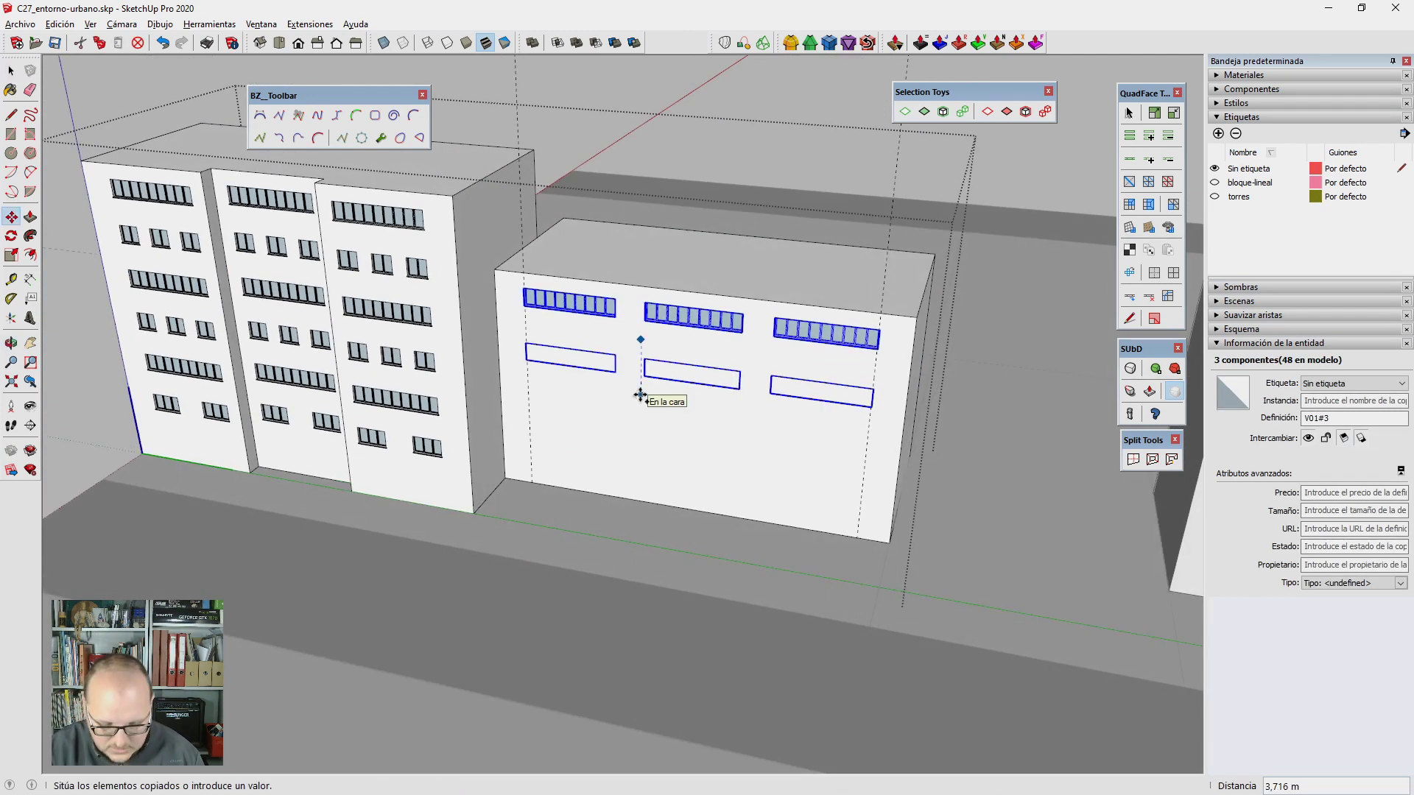
{"action": "key", "text": "Return"}
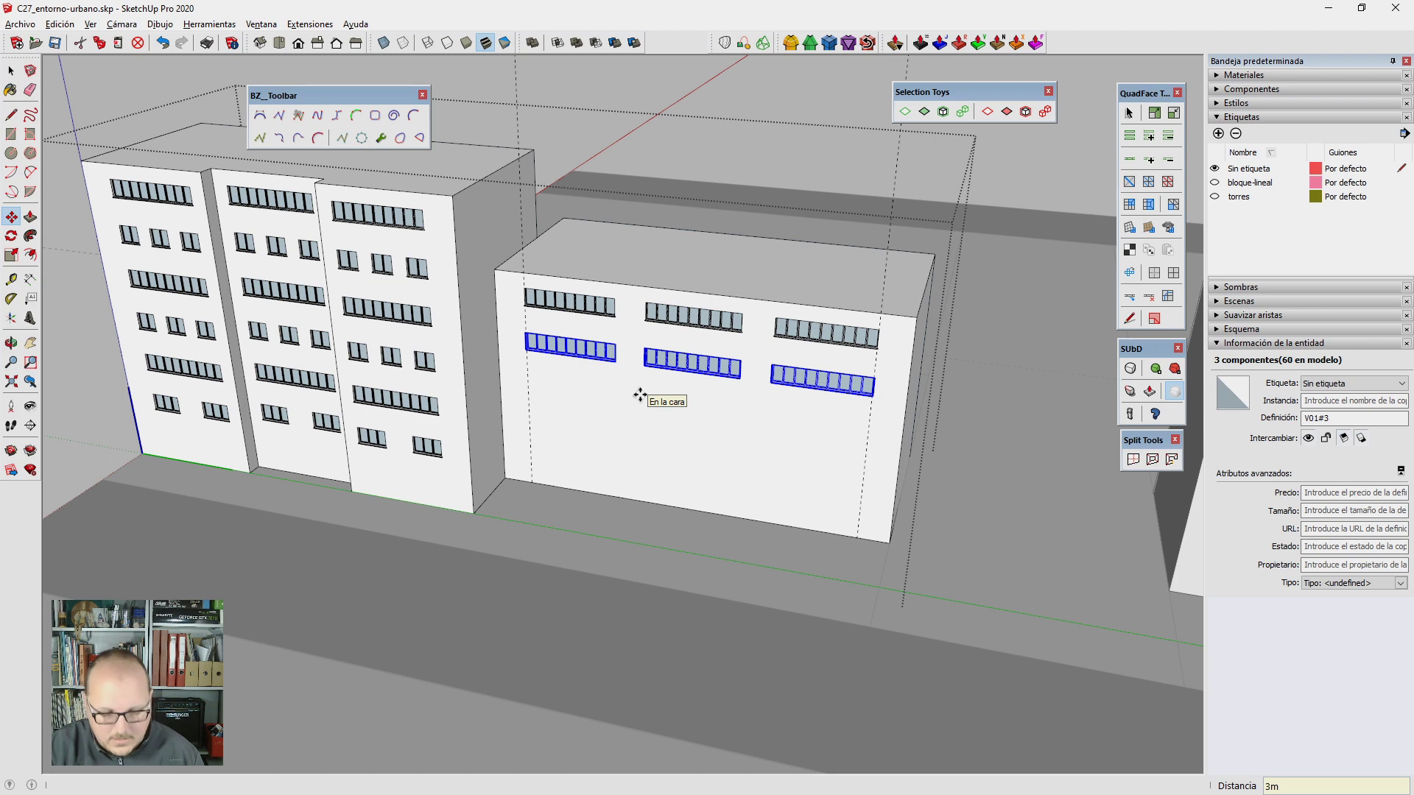
{"action": "type", "text": "x"}
{"action": "key", "text": "Return"}
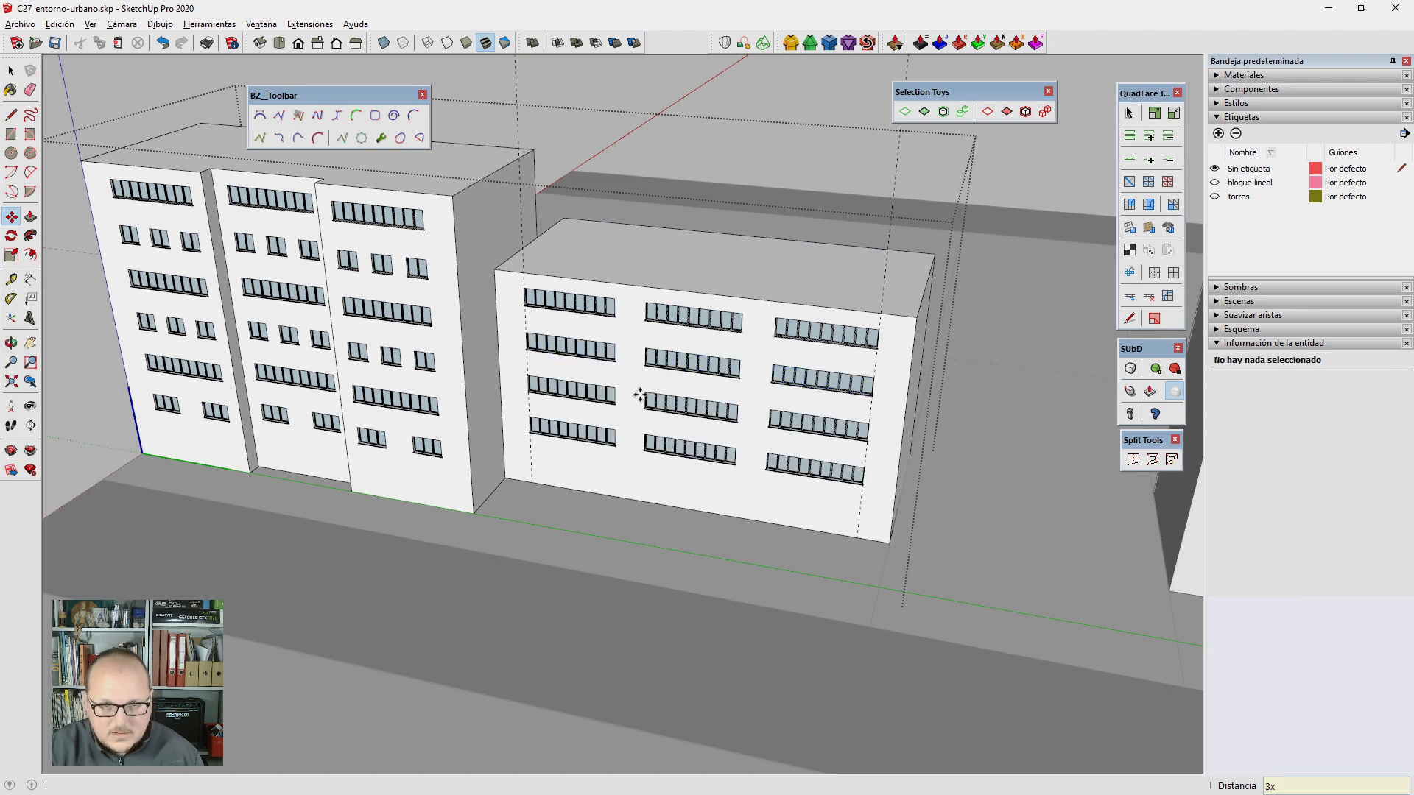
Step: Orbit around the blocks and select a facade window to check the result
{"action": "middle_click_drag", "start_coordinate": [678, 436], "coordinate": [683, 442]}
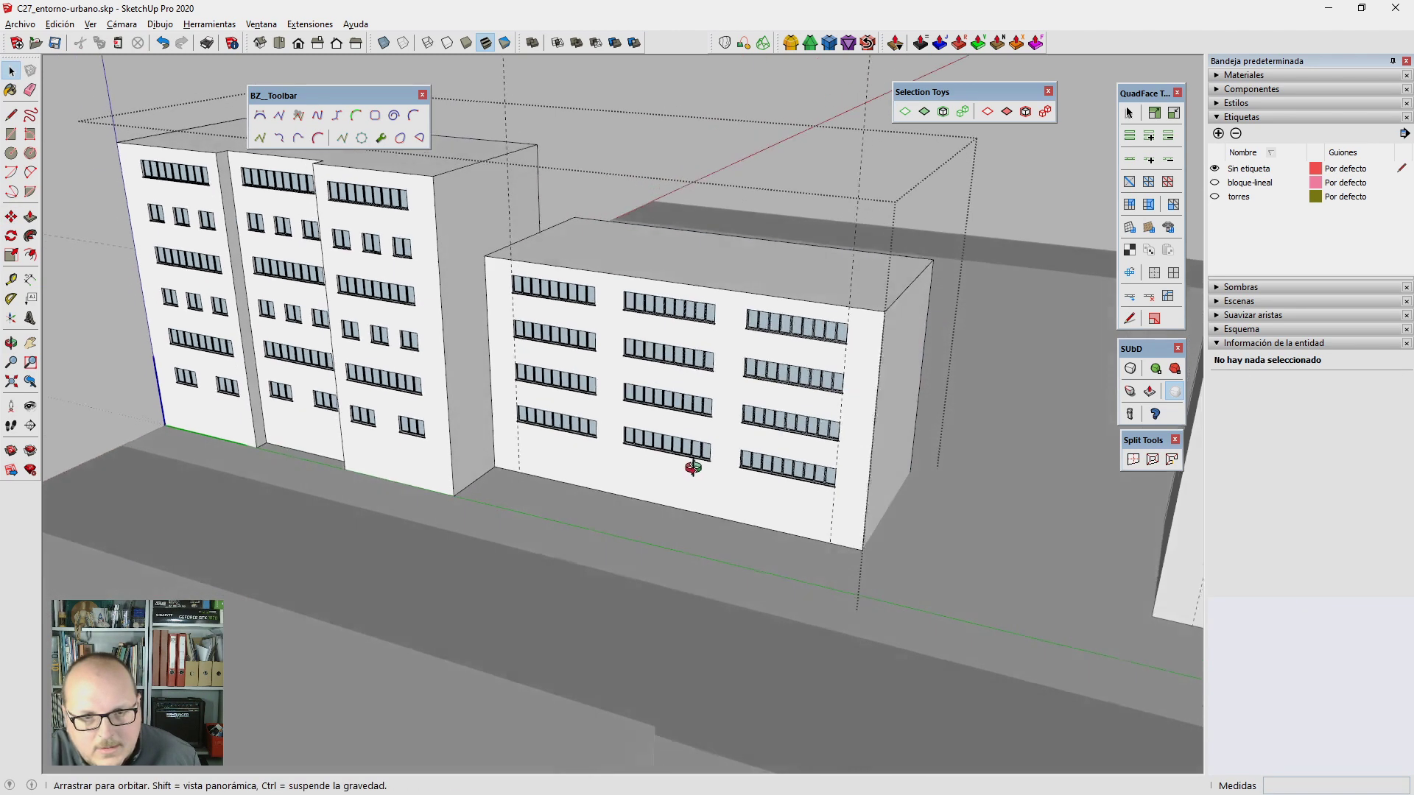
{"action": "left_click", "coordinate": [551, 324]}
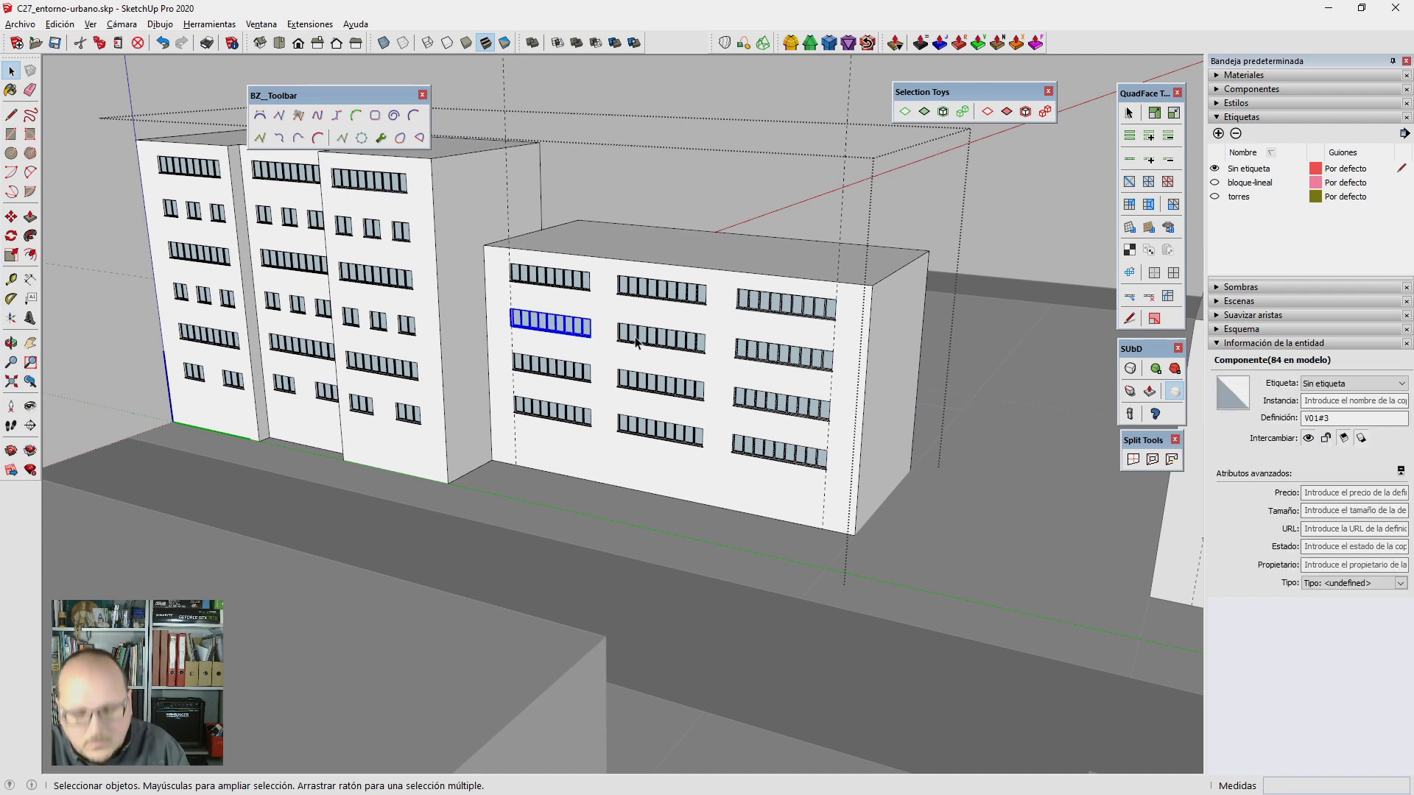
{"action": "middle_click_drag", "start_coordinate": [690, 373], "coordinate": [672, 396]}
{"action": "scroll", "coordinate": [672, 396], "scroll_direction": "up", "scroll_amount": 3}
{"action": "scroll", "coordinate": [582, 246], "scroll_direction": "up", "scroll_amount": 2}
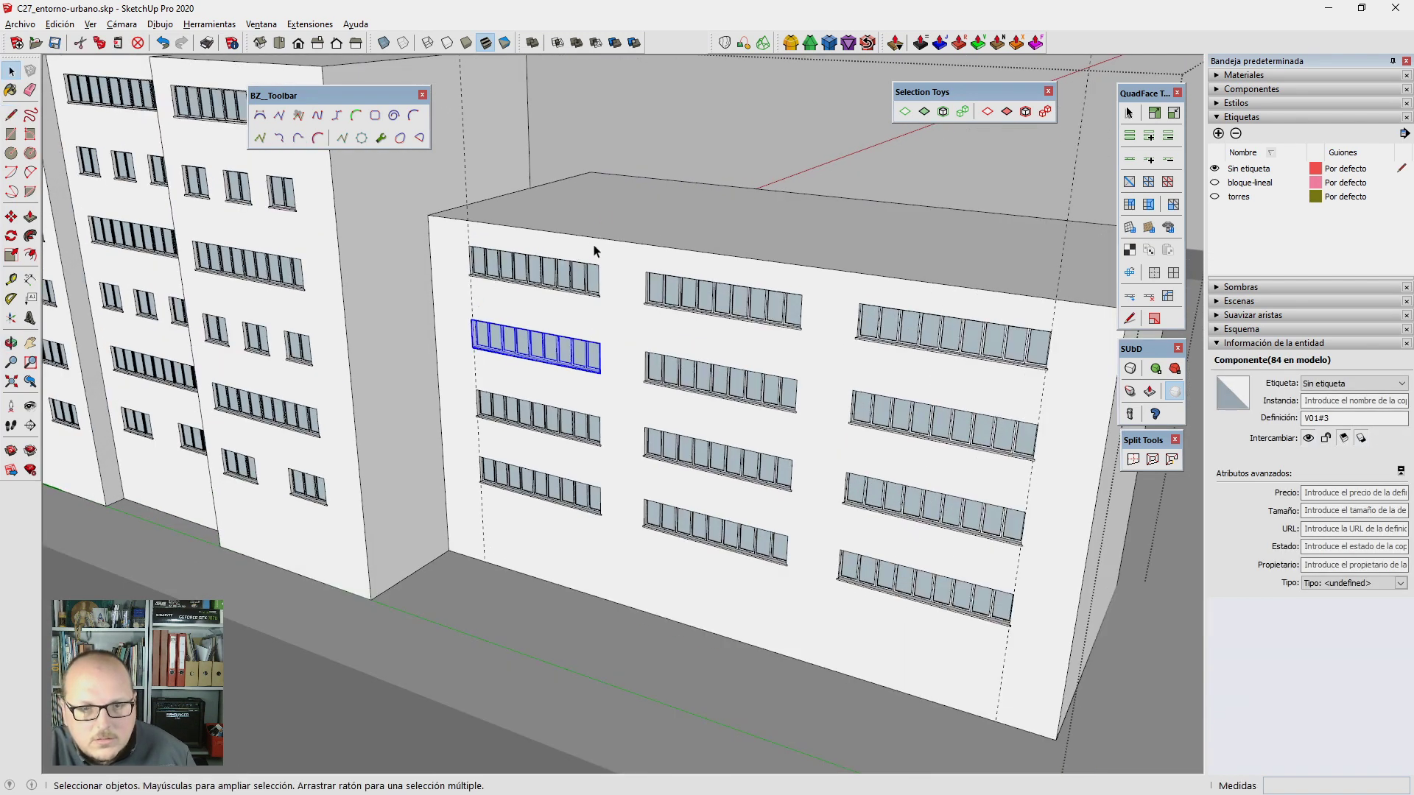
Step: Copy the long block's top facade edge down 3 m twice
{"action": "left_click", "coordinate": [608, 240]}
{"action": "key", "text": "m"}
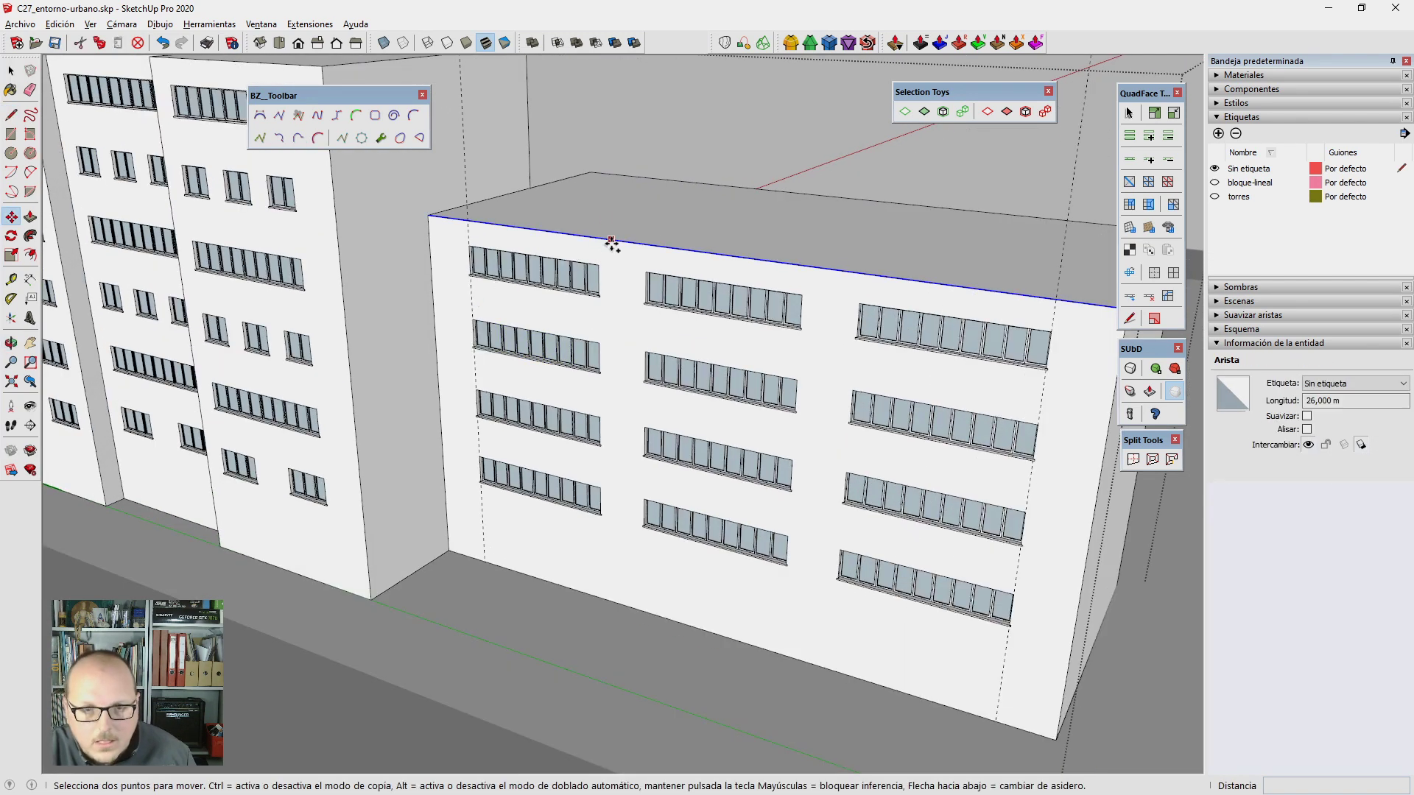
{"action": "left_click", "coordinate": [611, 239]}
{"action": "key", "text": "ctrl"}
{"action": "type", "text": "3m"}
{"action": "key", "text": "Return"}
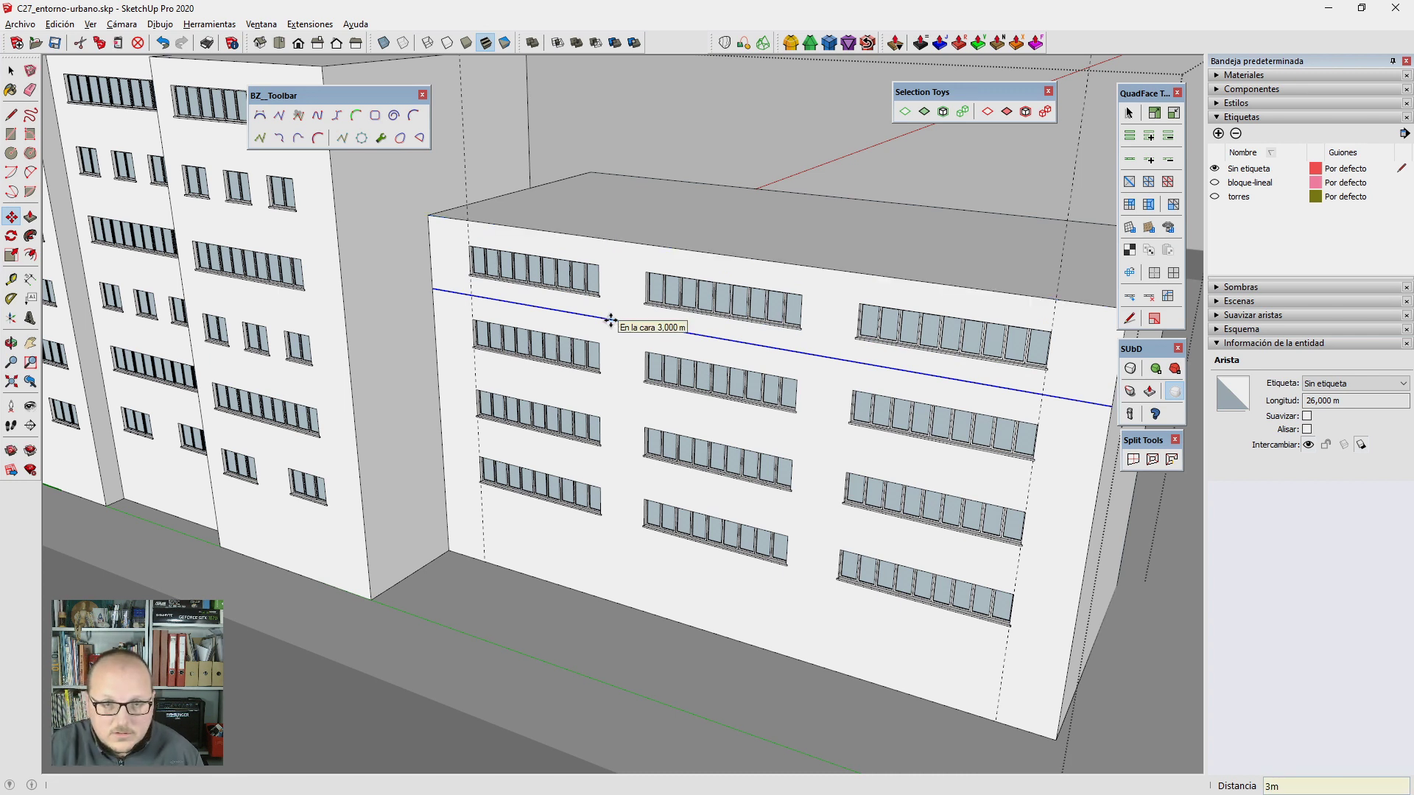
{"action": "left_click", "coordinate": [626, 322]}
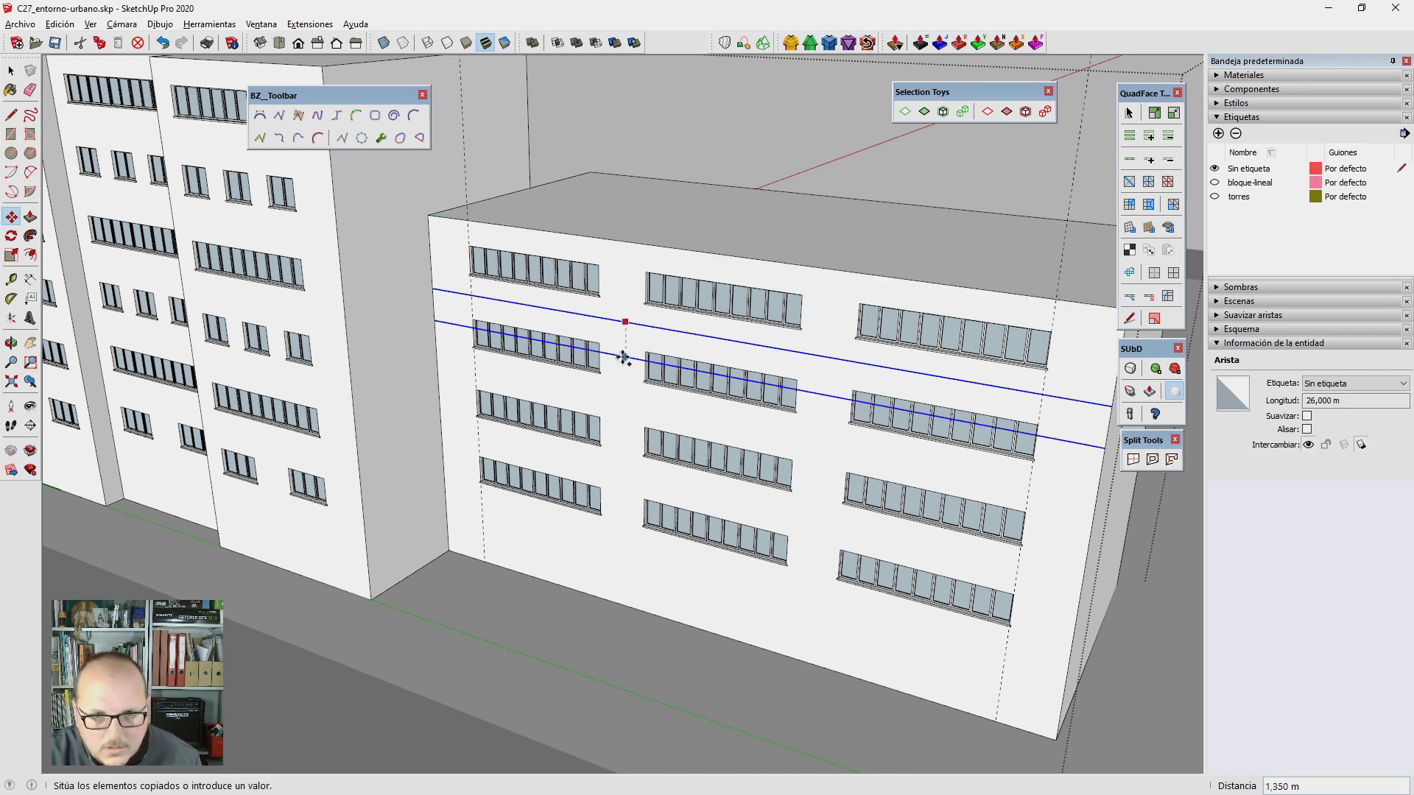
{"action": "type", "text": "3m"}
{"action": "key", "text": "Return"}
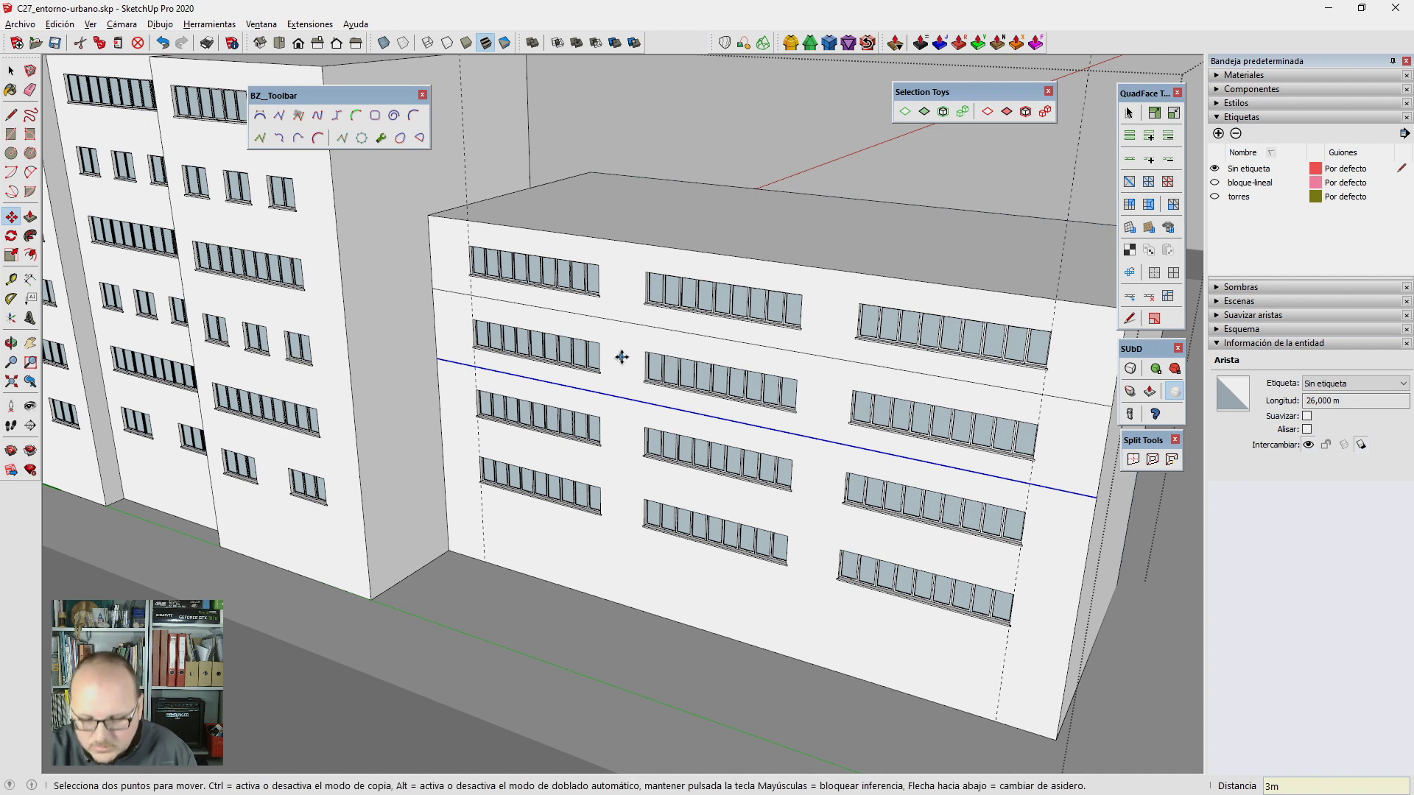
Step: Pull the strip between the new edges outward 50 cm as a projecting band
{"action": "key", "text": "p"}
{"action": "left_click", "coordinate": [617, 388]}
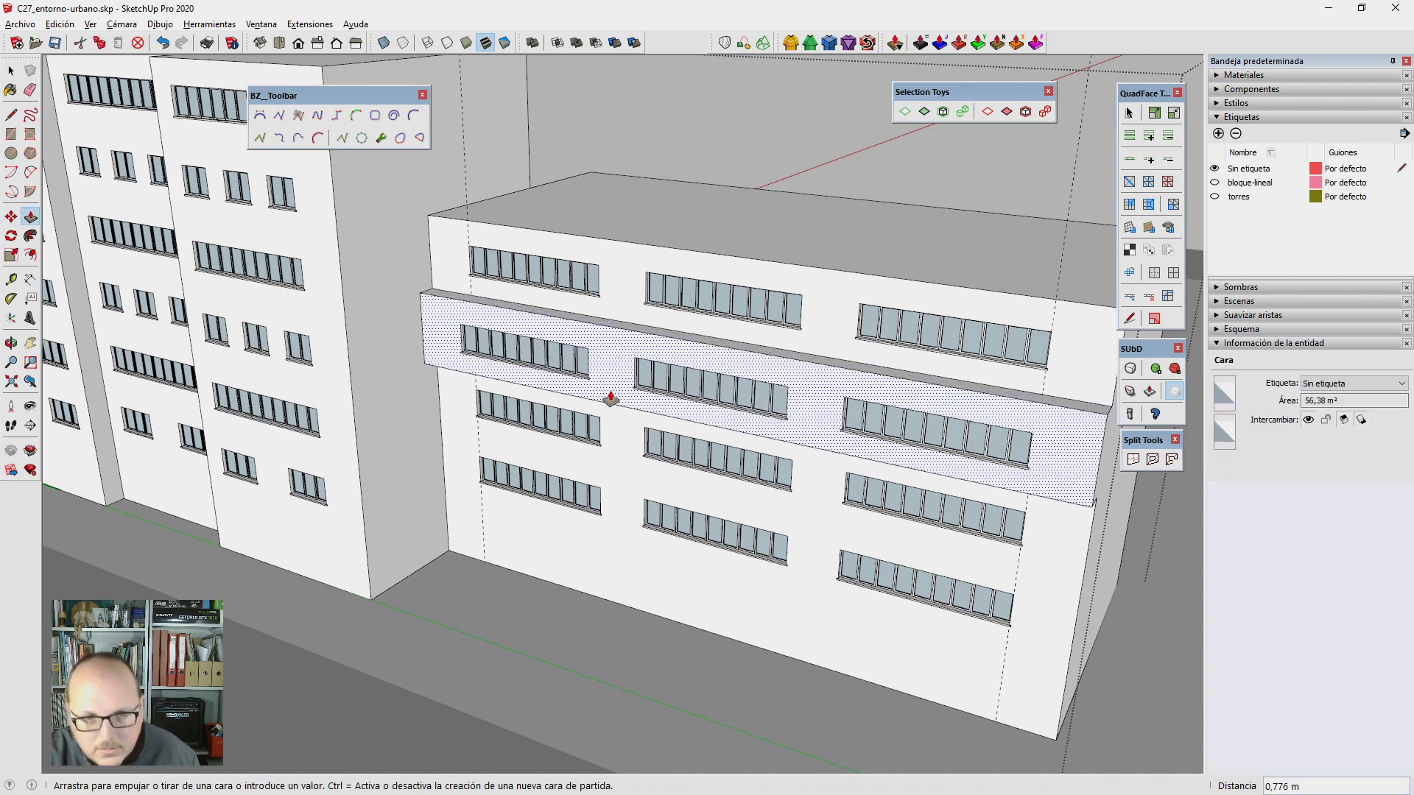
{"action": "key", "text": "Return"}
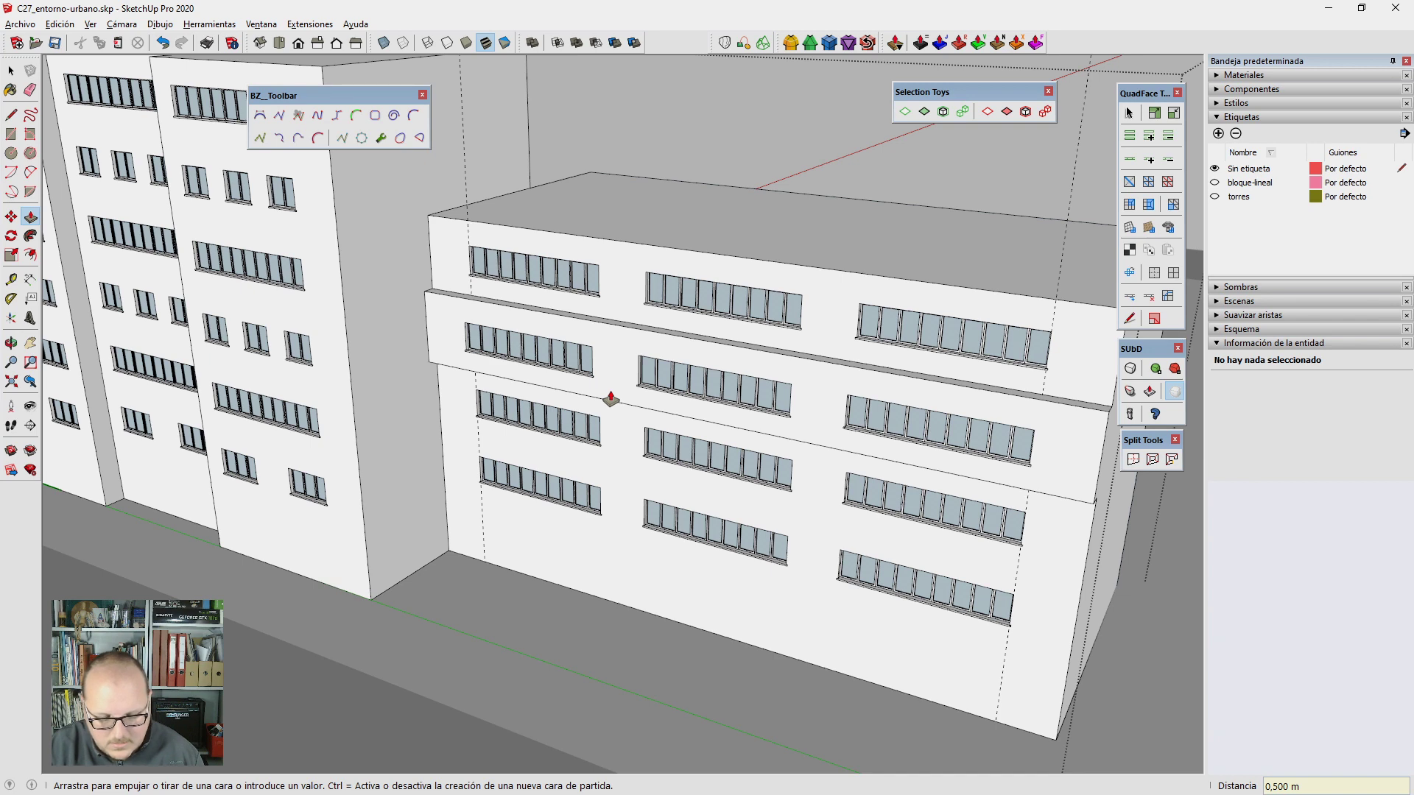
{"action": "type", "text": "1"}
{"action": "key", "text": "Return"}
{"action": "key", "text": "space"}
Step: Orbit around both buildings, erase stray geometry and select a top-row window
{"action": "scroll", "coordinate": [611, 397], "scroll_direction": "down", "scroll_amount": 5}
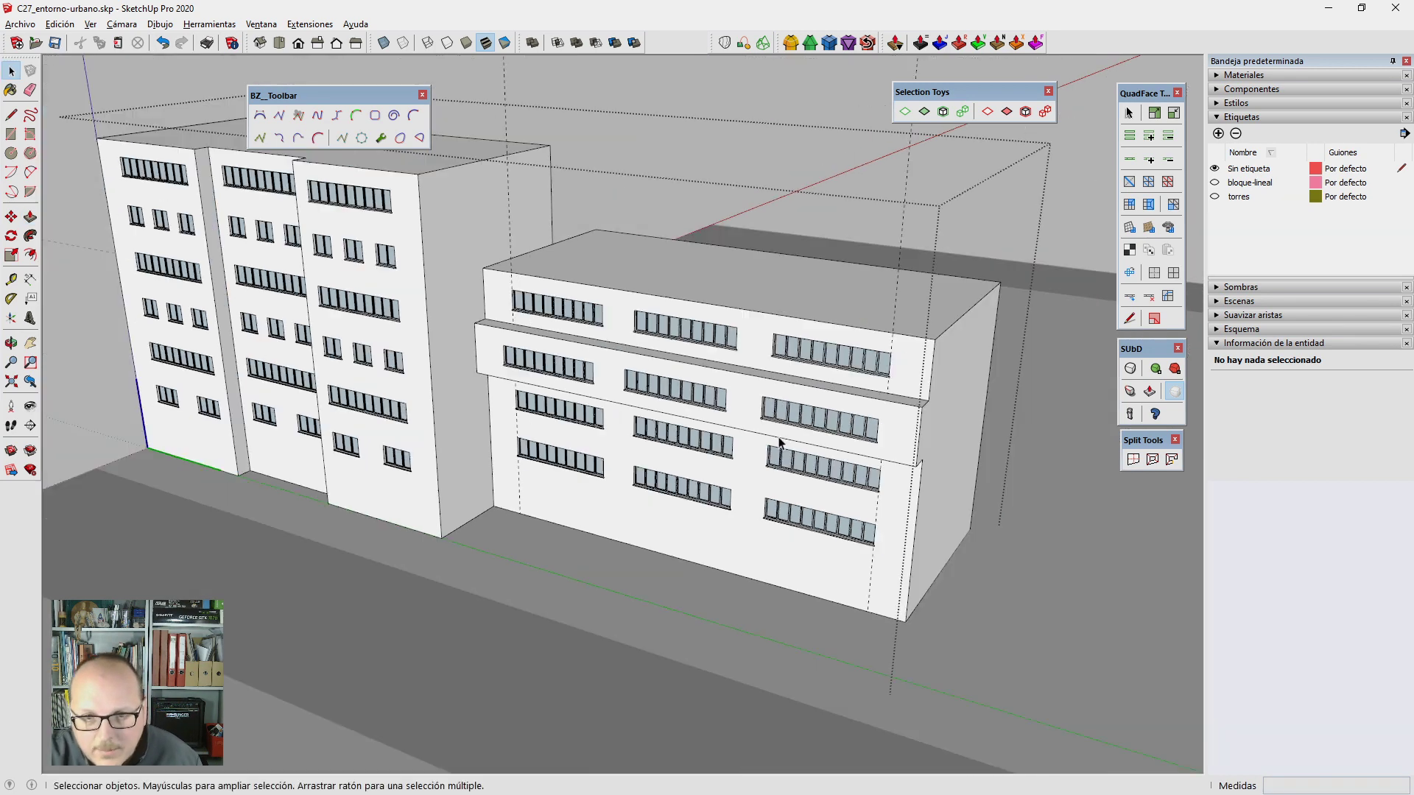
{"action": "middle_click_drag", "start_coordinate": [611, 397], "coordinate": [882, 271]}
{"action": "key", "text": "e"}
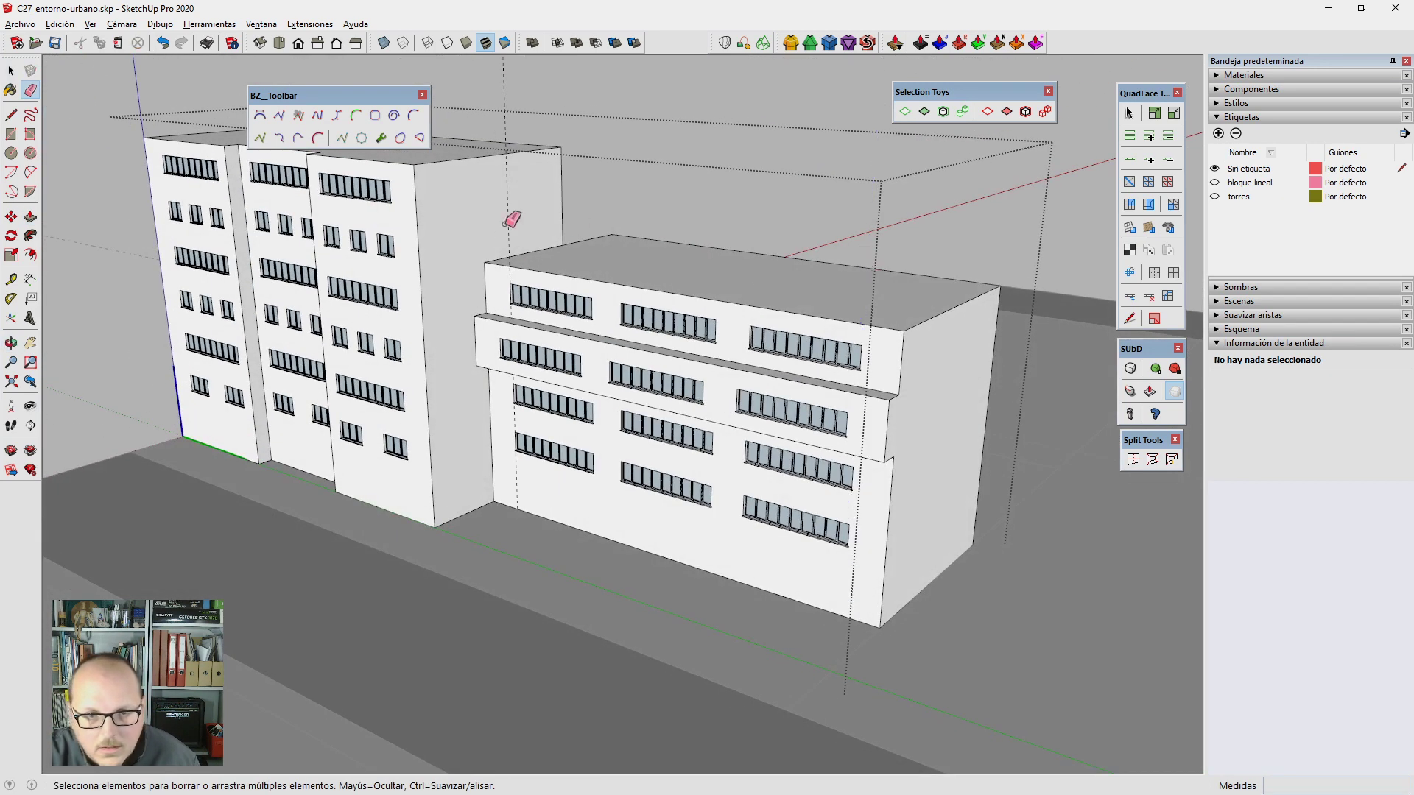
{"action": "mouse_move", "coordinate": [569, 293]}
{"action": "middle_mouse_down"}
{"action": "mouse_move", "coordinate": [473, 268]}
{"action": "mouse_move", "coordinate": [659, 363]}
{"action": "middle_mouse_up"}
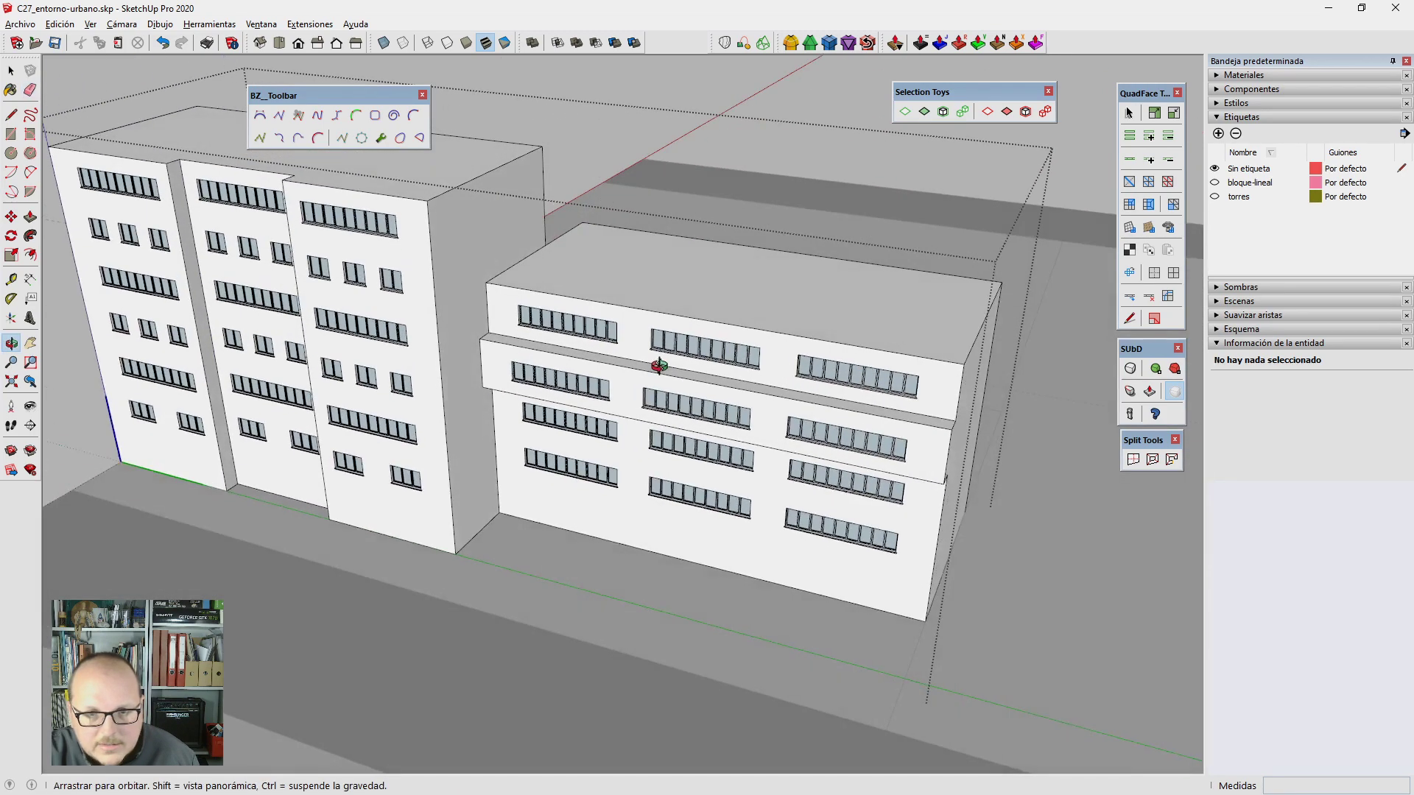
{"action": "key", "text": "space"}
{"action": "scroll", "coordinate": [660, 363], "scroll_direction": "up", "scroll_amount": 5}
{"action": "left_click", "coordinate": [595, 329]}
{"action": "middle_click_drag", "start_coordinate": [595, 330], "coordinate": [783, 342]}
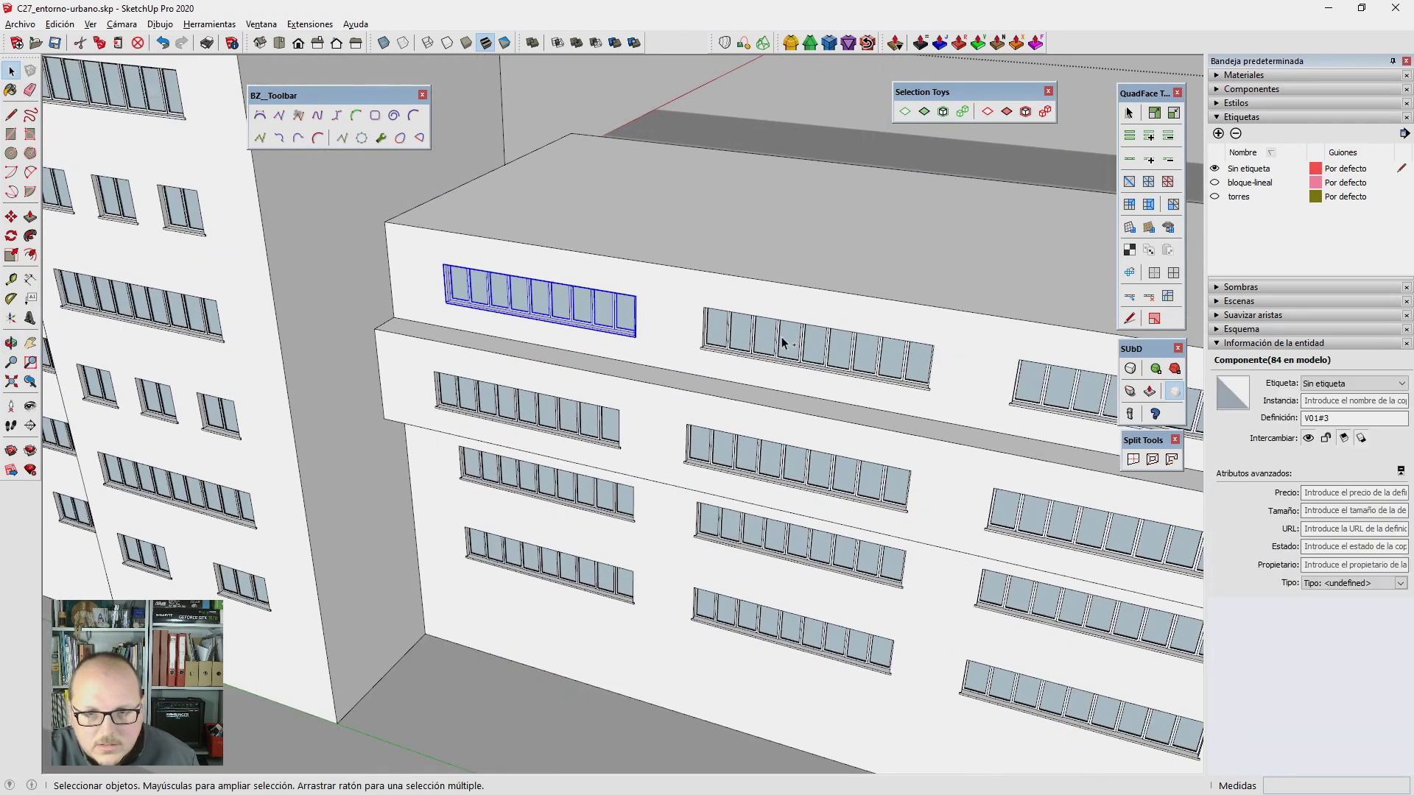
Step: Add a third top-row window to the selection and dismiss its context menu
{"action": "left_click", "coordinate": [1051, 387], "text": "ctrl"}
{"action": "right_click", "coordinate": [1052, 387]}
{"action": "key", "text": "Escape"}
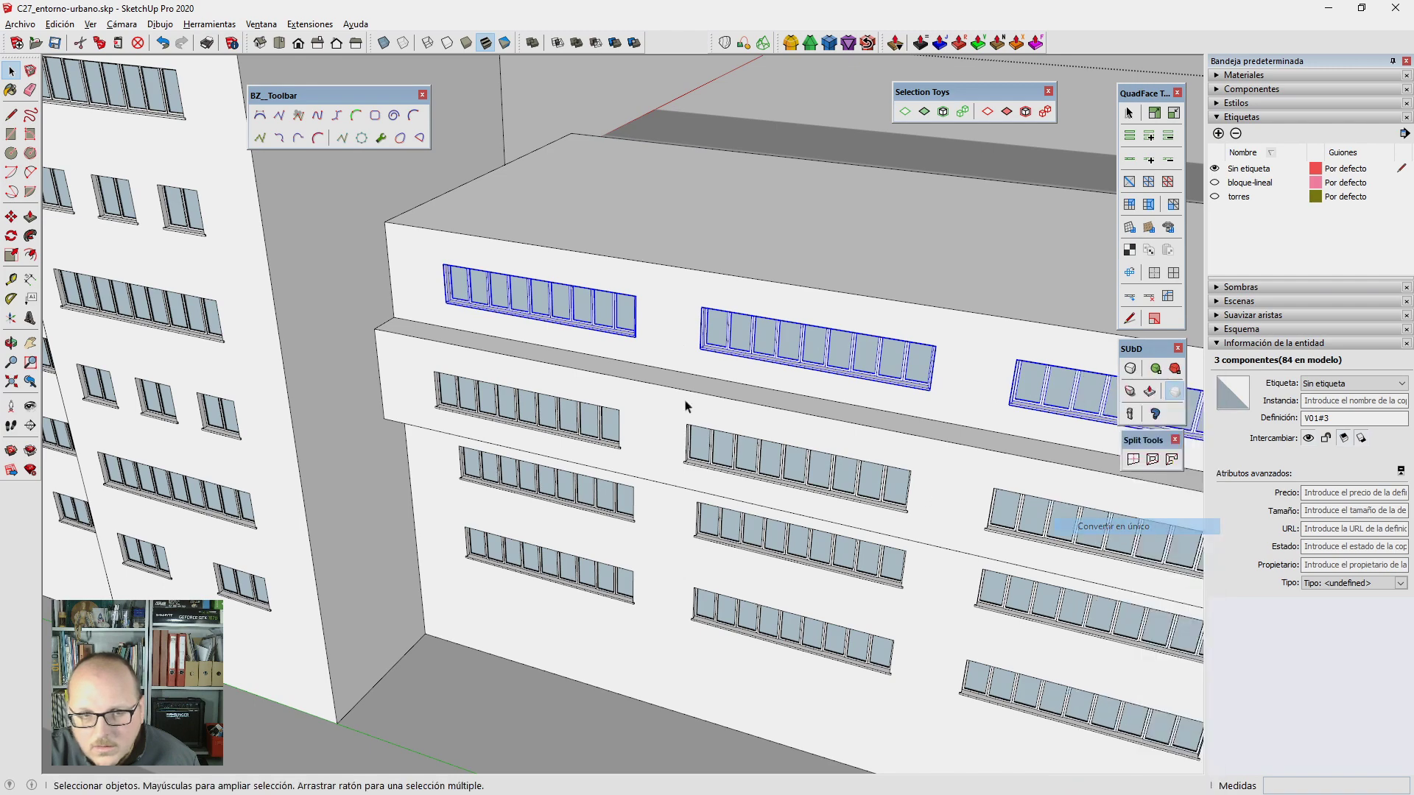
{"action": "scroll", "coordinate": [493, 285], "scroll_direction": "up", "scroll_amount": 5}
Step: Inside the upper-left window component, move the window's sill down to a new position
{"action": "double_click", "coordinate": [493, 286]}
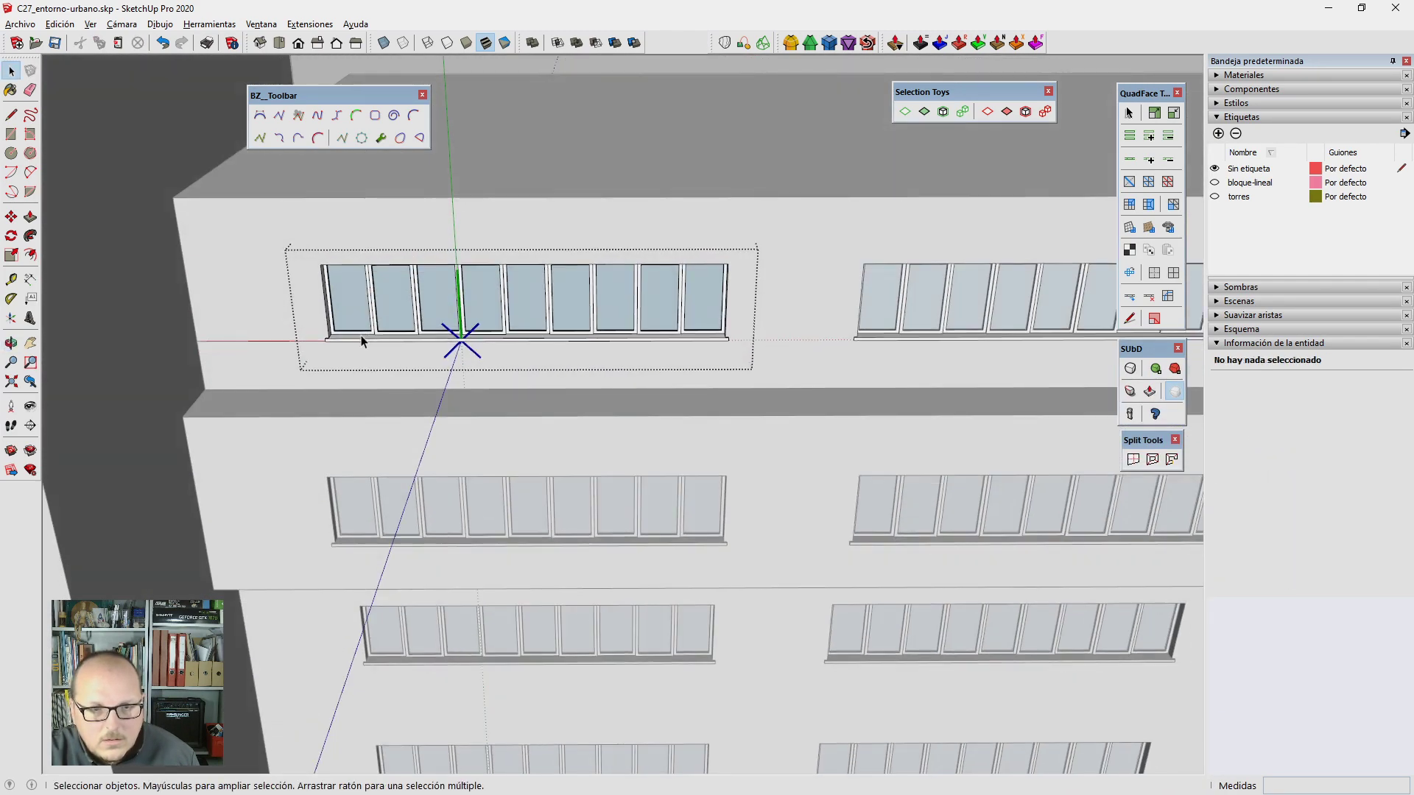
{"action": "triple_click", "coordinate": [355, 342]}
{"action": "mouse_move", "coordinate": [355, 342]}
{"action": "middle_mouse_down"}
{"action": "mouse_move", "coordinate": [426, 405]}
{"action": "mouse_move", "coordinate": [397, 311]}
{"action": "middle_mouse_up"}
{"action": "scroll", "coordinate": [396, 311], "scroll_direction": "up", "scroll_amount": 4}
{"action": "scroll", "coordinate": [487, 276], "scroll_direction": "up", "scroll_amount": 3}
{"action": "key", "text": "m"}
{"action": "left_click", "coordinate": [537, 280]}
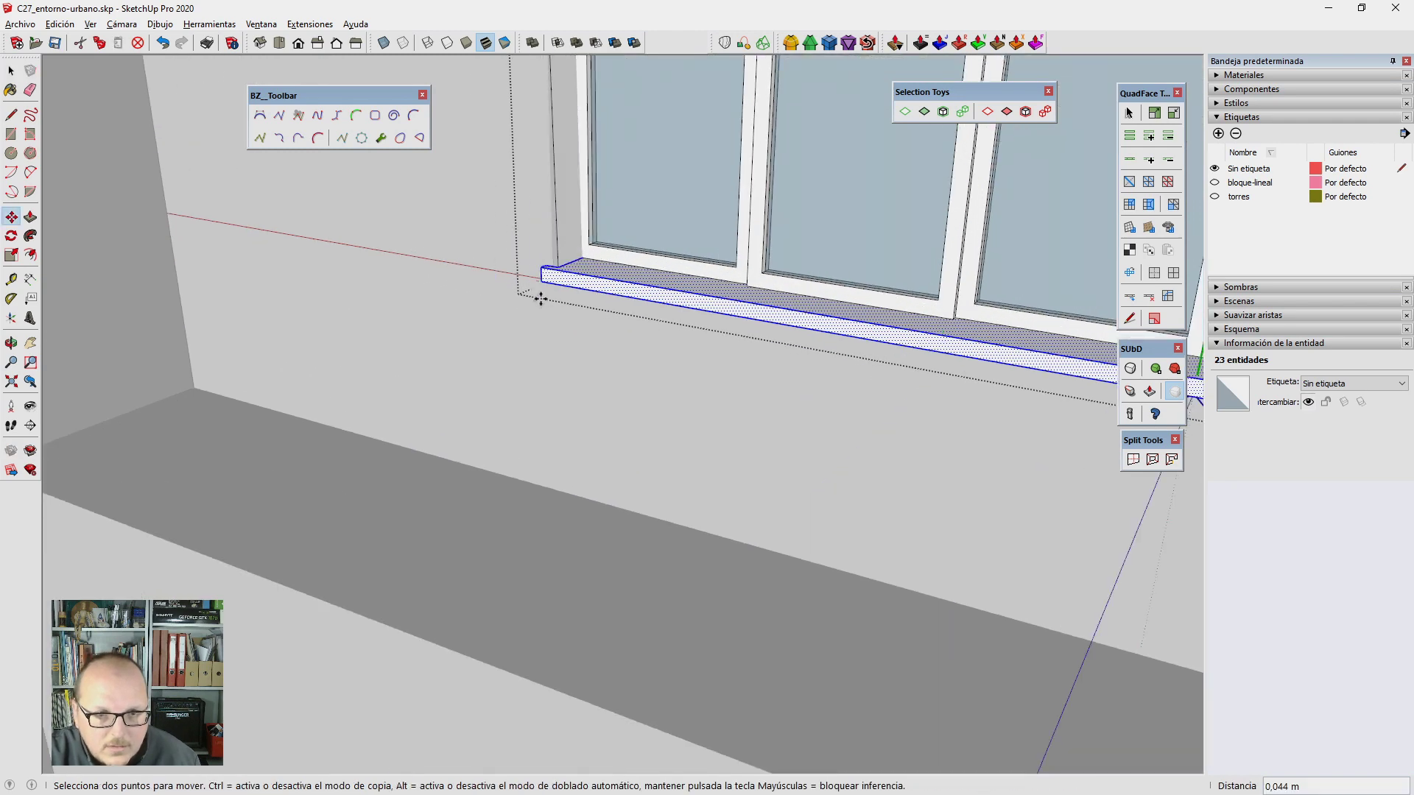
{"action": "left_click", "coordinate": [486, 525]}
{"action": "scroll", "coordinate": [420, 334], "scroll_direction": "down", "scroll_amount": 3}
{"action": "scroll", "coordinate": [442, 354], "scroll_direction": "down", "scroll_amount": 2}
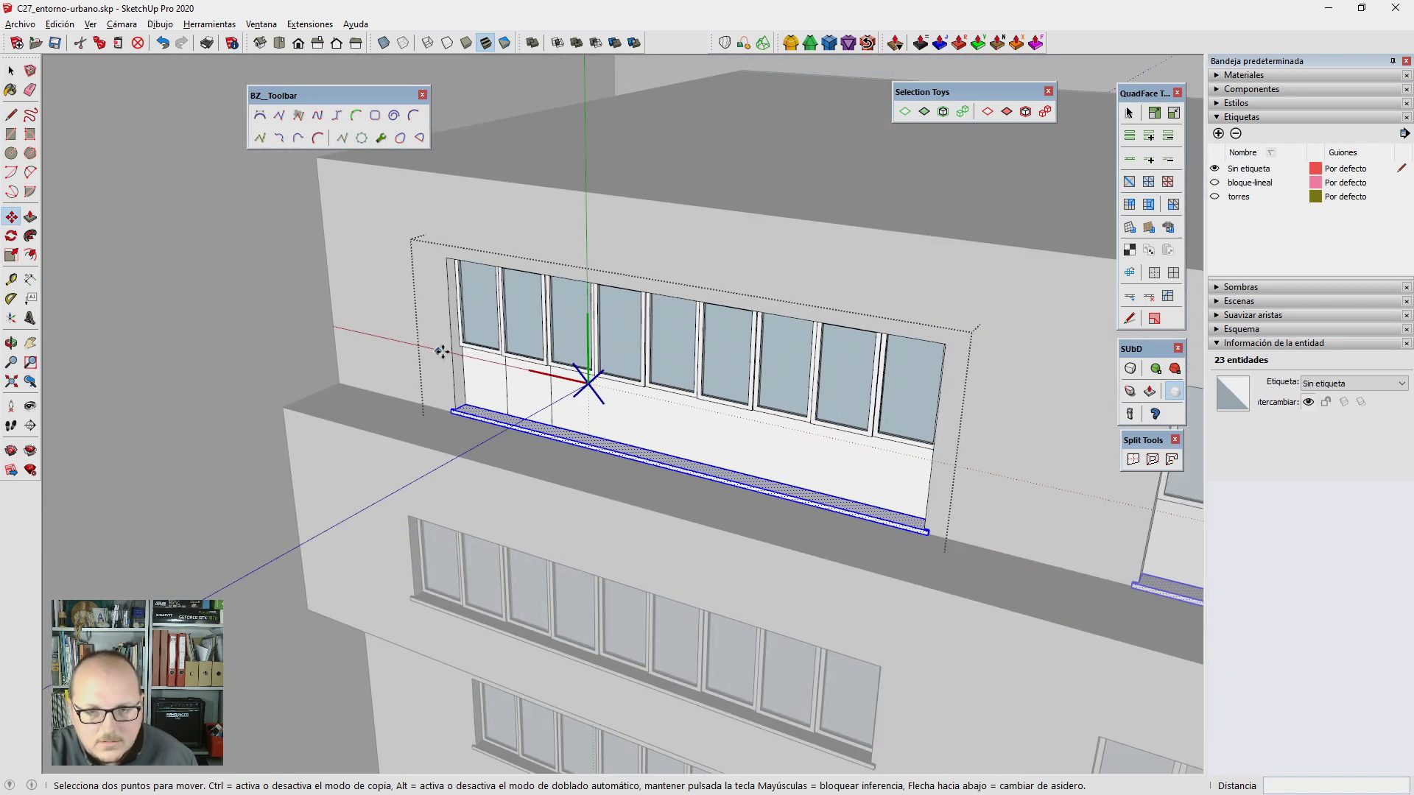
{"action": "scroll", "coordinate": [458, 347], "scroll_direction": "up", "scroll_amount": 2}
{"action": "key", "text": "space"}
Step: Select the window component and orbit around it
{"action": "left_click", "coordinate": [495, 351]}
{"action": "scroll", "coordinate": [495, 352], "scroll_direction": "down", "scroll_amount": 3}
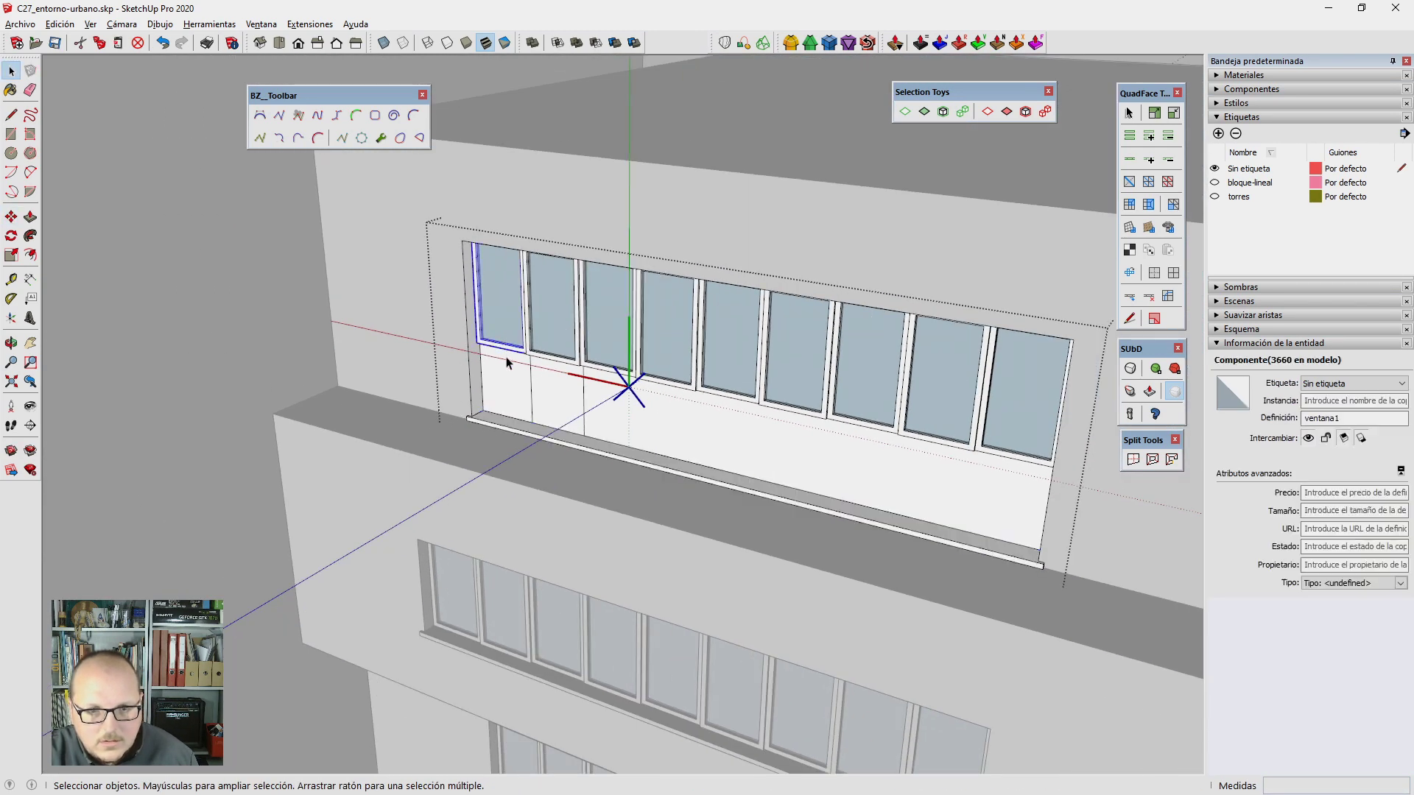
{"action": "scroll", "coordinate": [499, 356], "scroll_direction": "up", "scroll_amount": 3}
{"action": "middle_click_drag", "start_coordinate": [499, 357], "coordinate": [506, 339]}
{"action": "scroll", "coordinate": [510, 348], "scroll_direction": "down", "scroll_amount": 1}
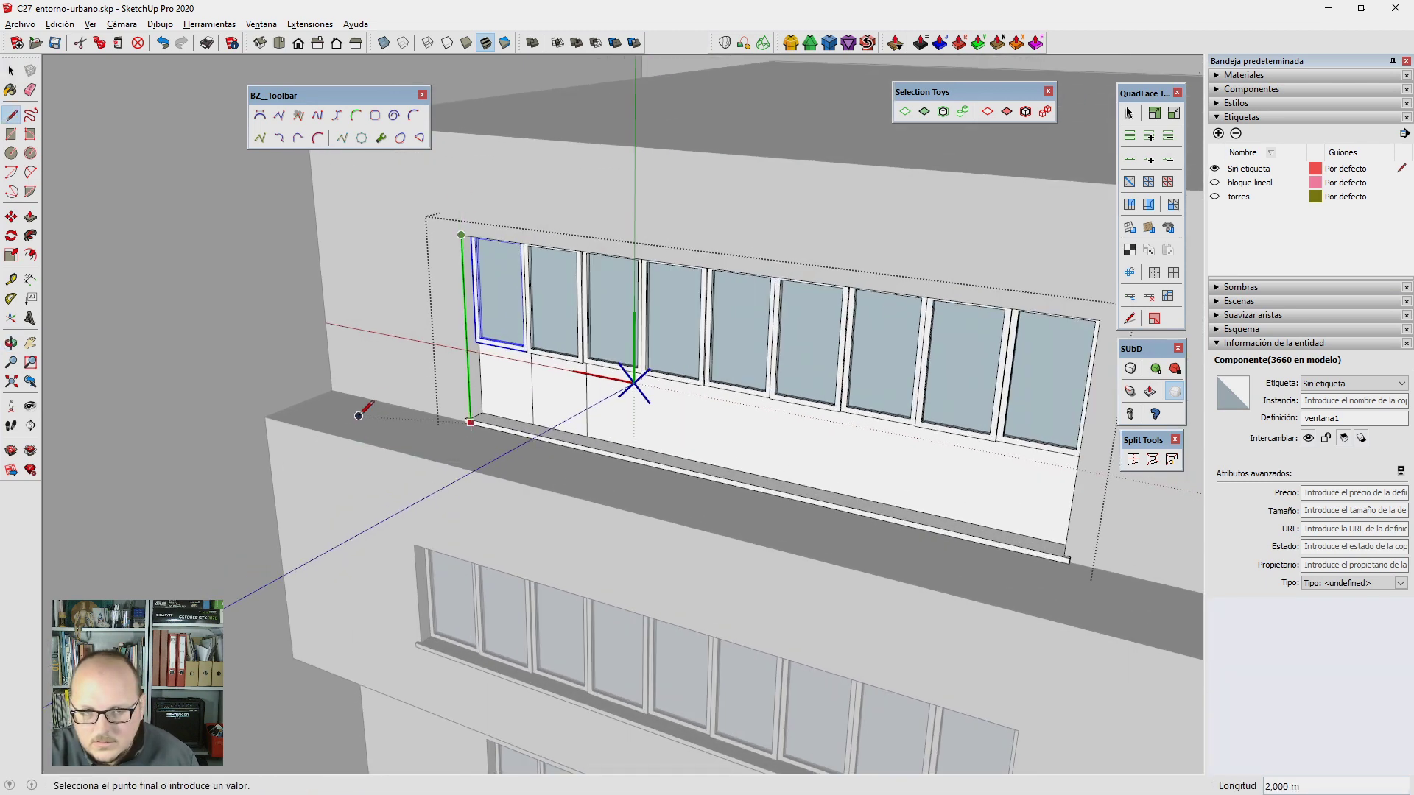
{"action": "key", "text": "space"}
Step: Copy the band's front edge 20 cm inward to split off a strip on its top
{"action": "left_click", "coordinate": [423, 459]}
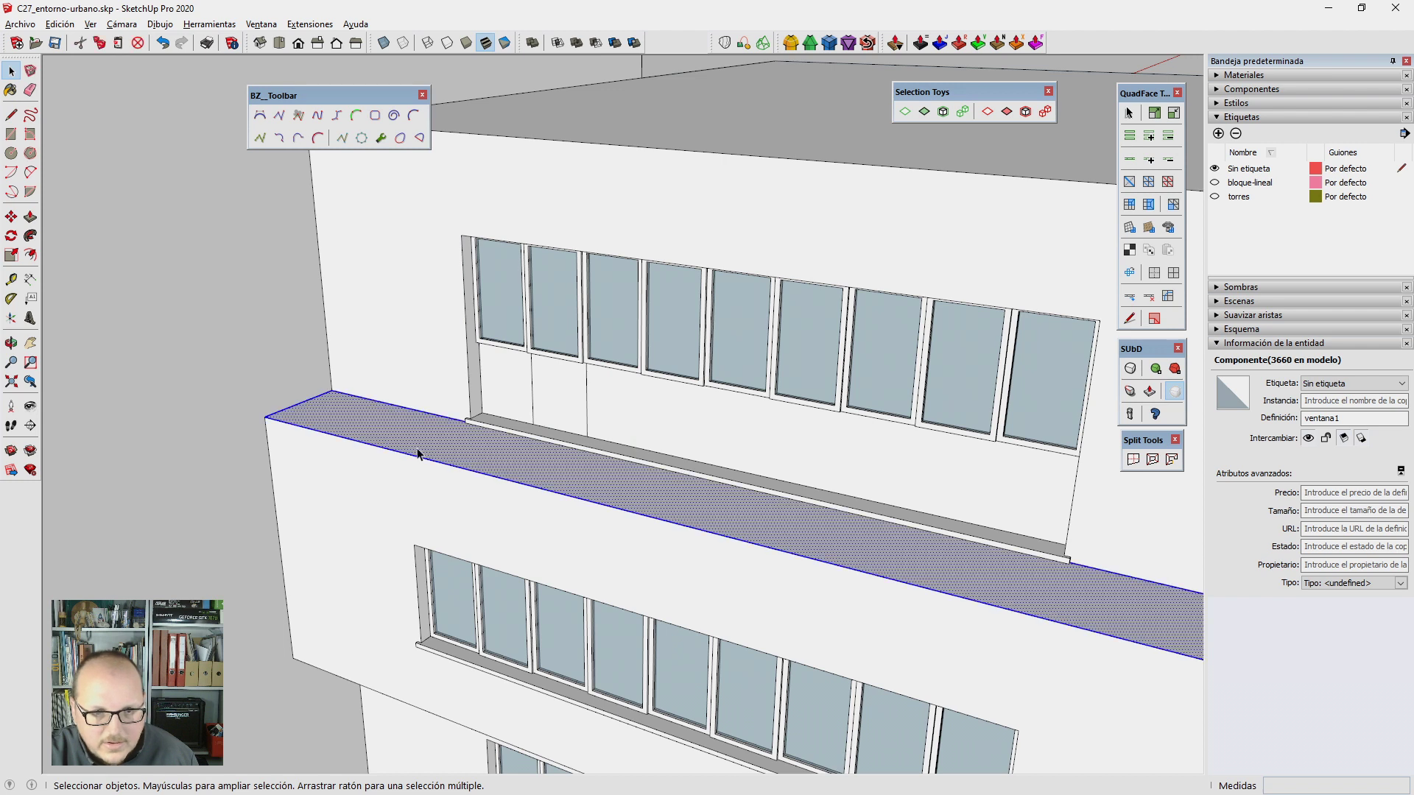
{"action": "key", "text": "m"}
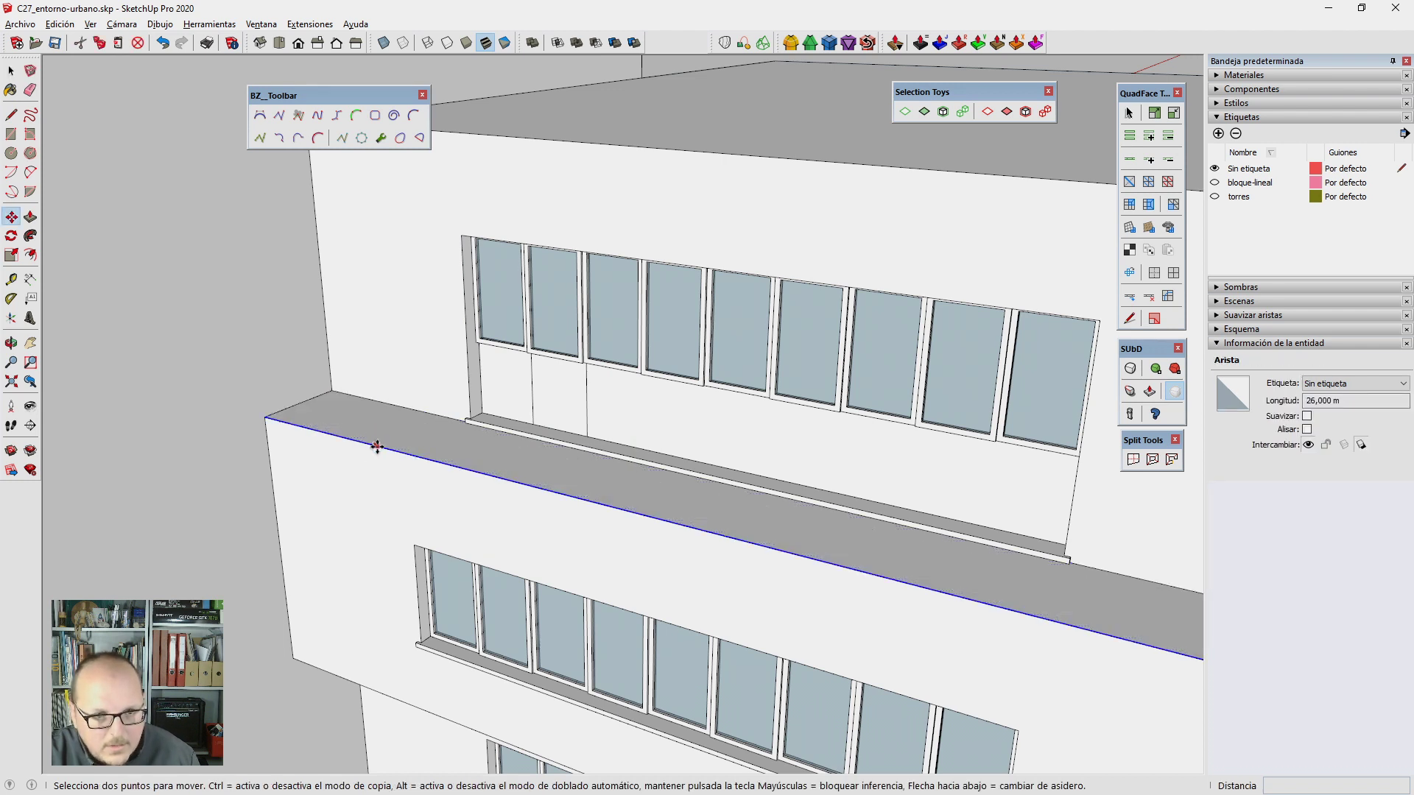
{"action": "key", "text": "ctrl"}
{"action": "left_click", "coordinate": [377, 446]}
{"action": "type", "text": "20"}
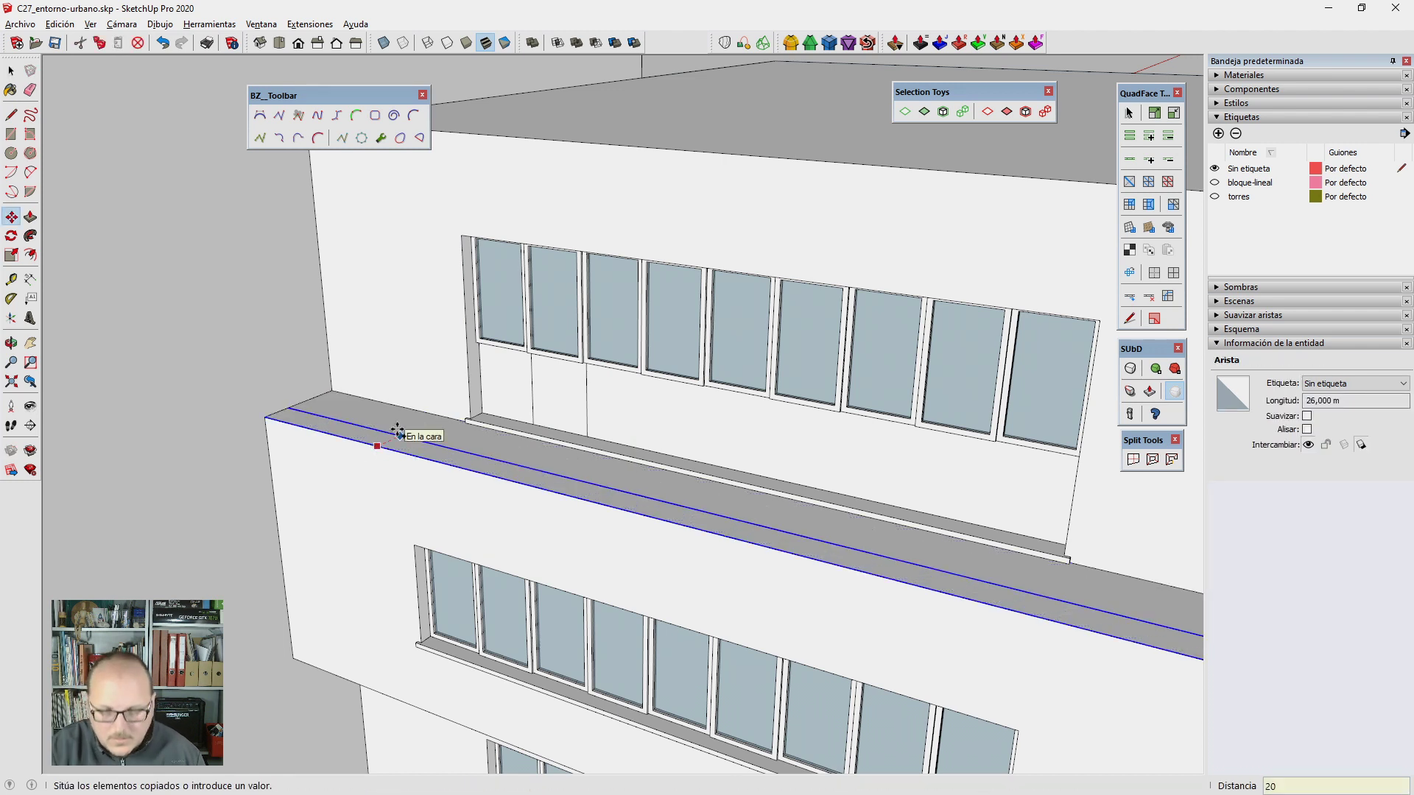
{"action": "type", "text": "cm"}
{"action": "key", "text": "Return"}
Step: Push the new 20 cm strip down slightly to form a stepped lip on the band
{"action": "scroll", "coordinate": [396, 429], "scroll_direction": "down", "scroll_amount": 2}
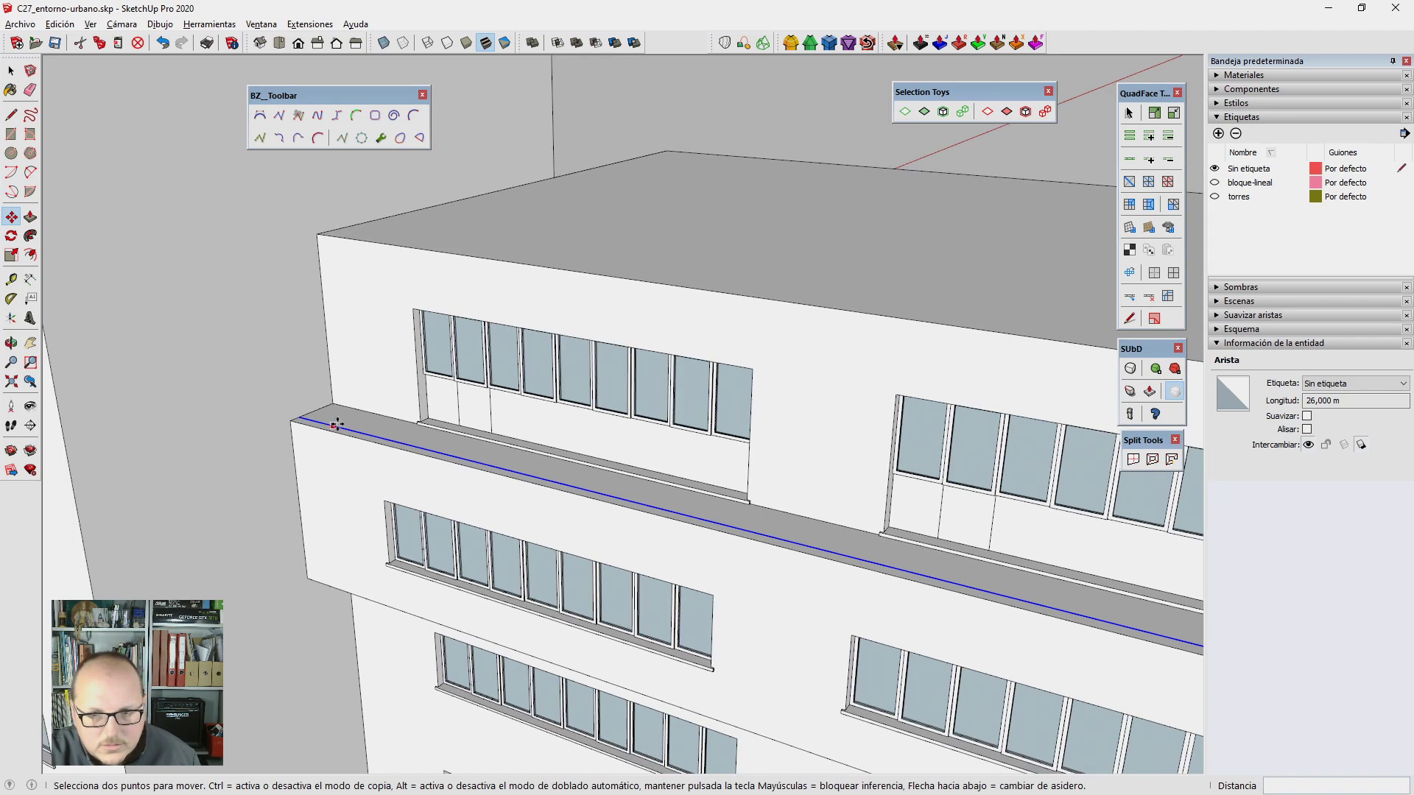
{"action": "scroll", "coordinate": [337, 425], "scroll_direction": "down", "scroll_amount": 2}
{"action": "scroll", "coordinate": [534, 495], "scroll_direction": "down", "scroll_amount": 2}
{"action": "scroll", "coordinate": [813, 638], "scroll_direction": "down", "scroll_amount": 2}
{"action": "scroll", "coordinate": [881, 659], "scroll_direction": "up", "scroll_amount": 3}
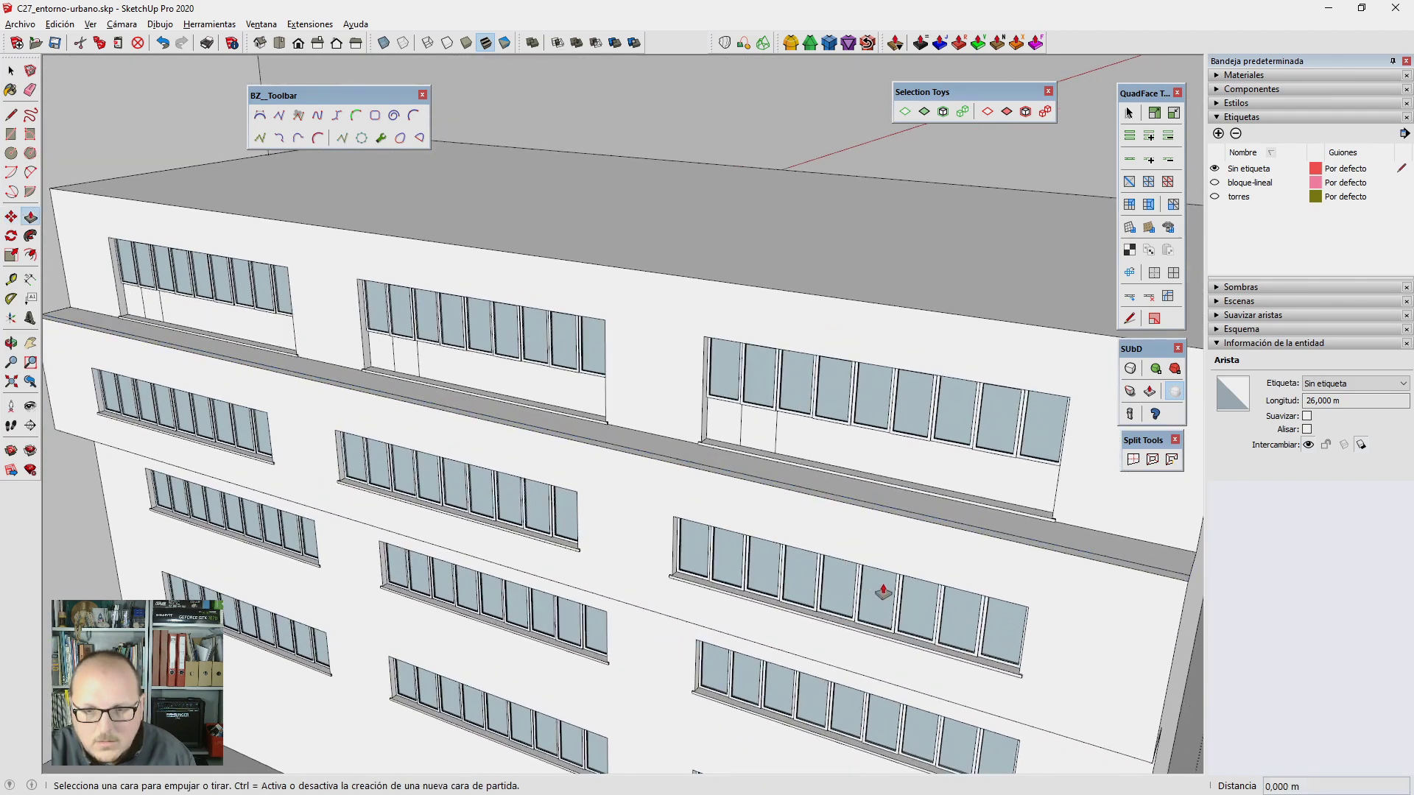
{"action": "scroll", "coordinate": [920, 552], "scroll_direction": "up", "scroll_amount": 2}
{"action": "key", "text": "p"}
{"action": "left_click", "coordinate": [962, 505]}
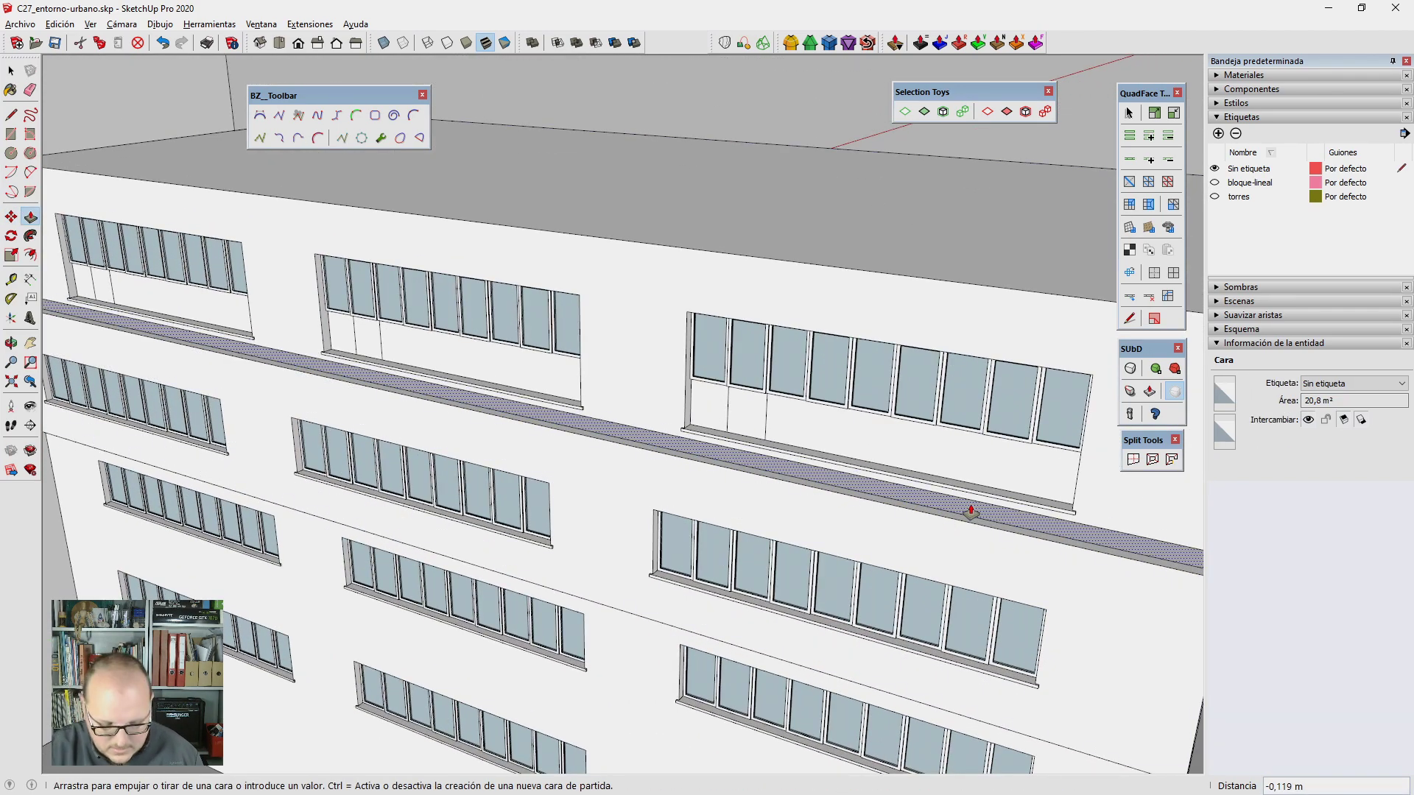
{"action": "key", "text": "Return"}
{"action": "key", "text": "space"}
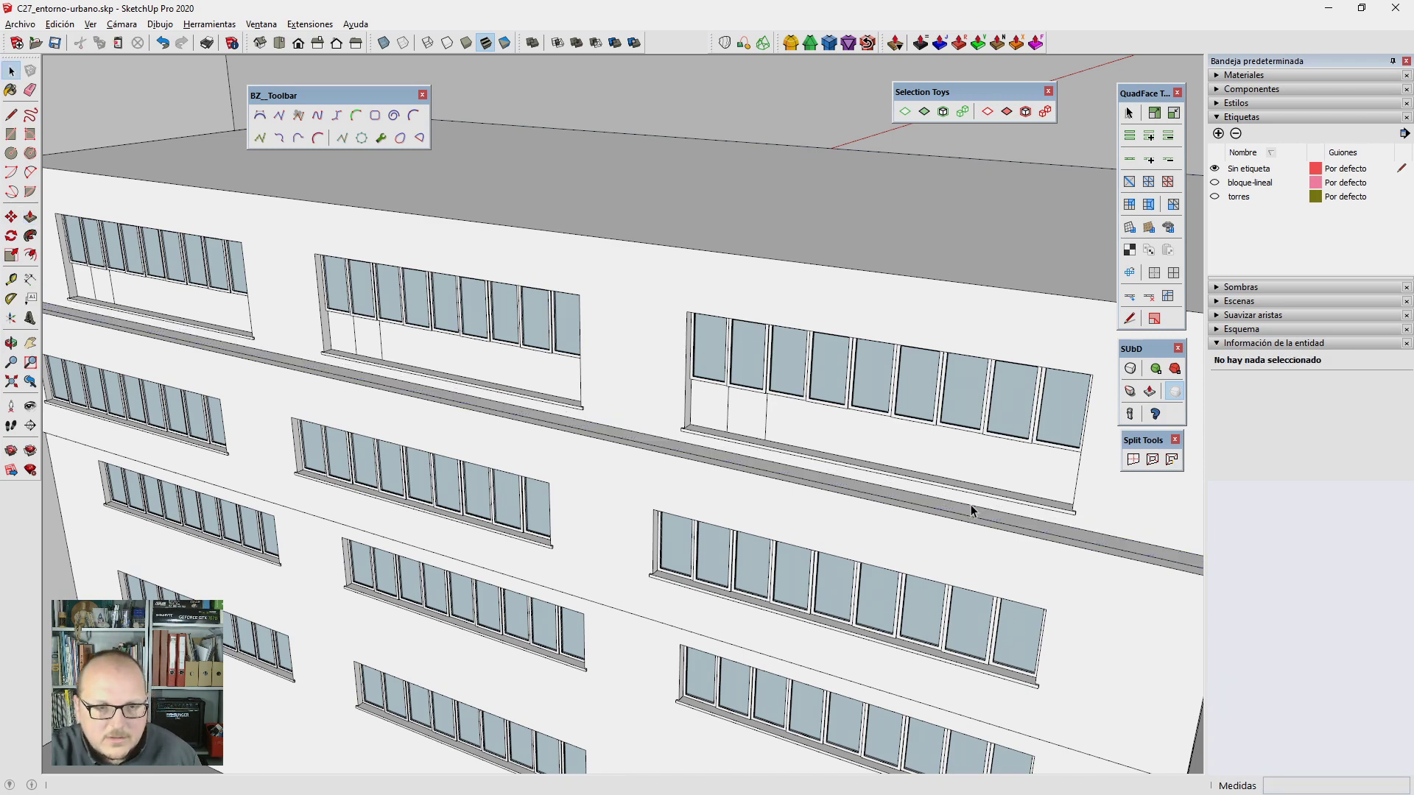
{"action": "scroll", "coordinate": [278, 395], "scroll_direction": "up", "scroll_amount": 2}
{"action": "scroll", "coordinate": [333, 328], "scroll_direction": "up", "scroll_amount": 2}
Step: Open the top-floor window group and select its whole sill
{"action": "double_click", "coordinate": [344, 346]}
{"action": "middle_click_drag", "start_coordinate": [343, 346], "coordinate": [301, 339]}
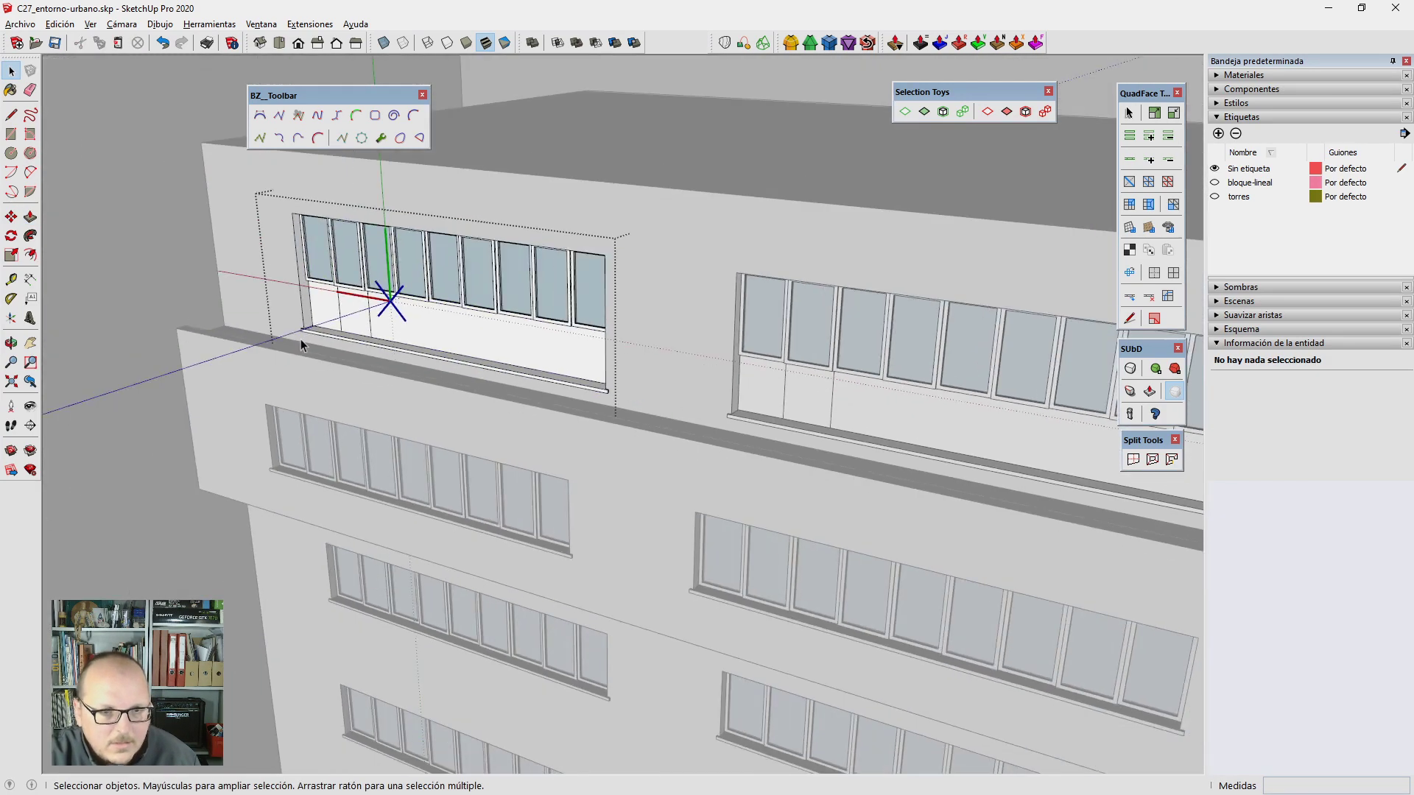
{"action": "scroll", "coordinate": [300, 339], "scroll_direction": "up", "scroll_amount": 2}
{"action": "scroll", "coordinate": [442, 332], "scroll_direction": "up", "scroll_amount": 2}
{"action": "scroll", "coordinate": [328, 301], "scroll_direction": "up", "scroll_amount": 3}
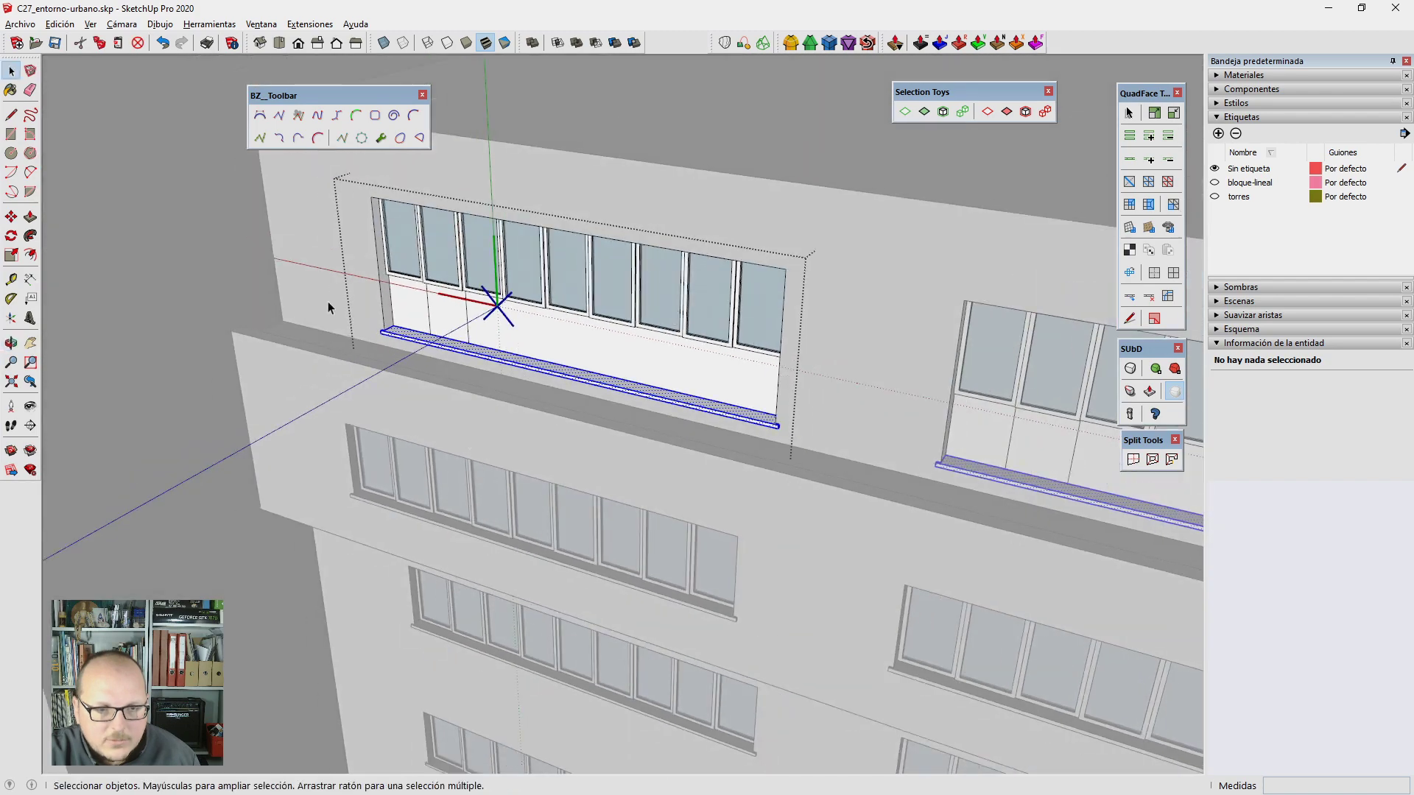
{"action": "triple_click", "coordinate": [353, 317]}
{"action": "scroll", "coordinate": [386, 247], "scroll_direction": "up", "scroll_amount": 3}
{"action": "scroll", "coordinate": [401, 470], "scroll_direction": "up", "scroll_amount": 3}
{"action": "key", "text": "m"}
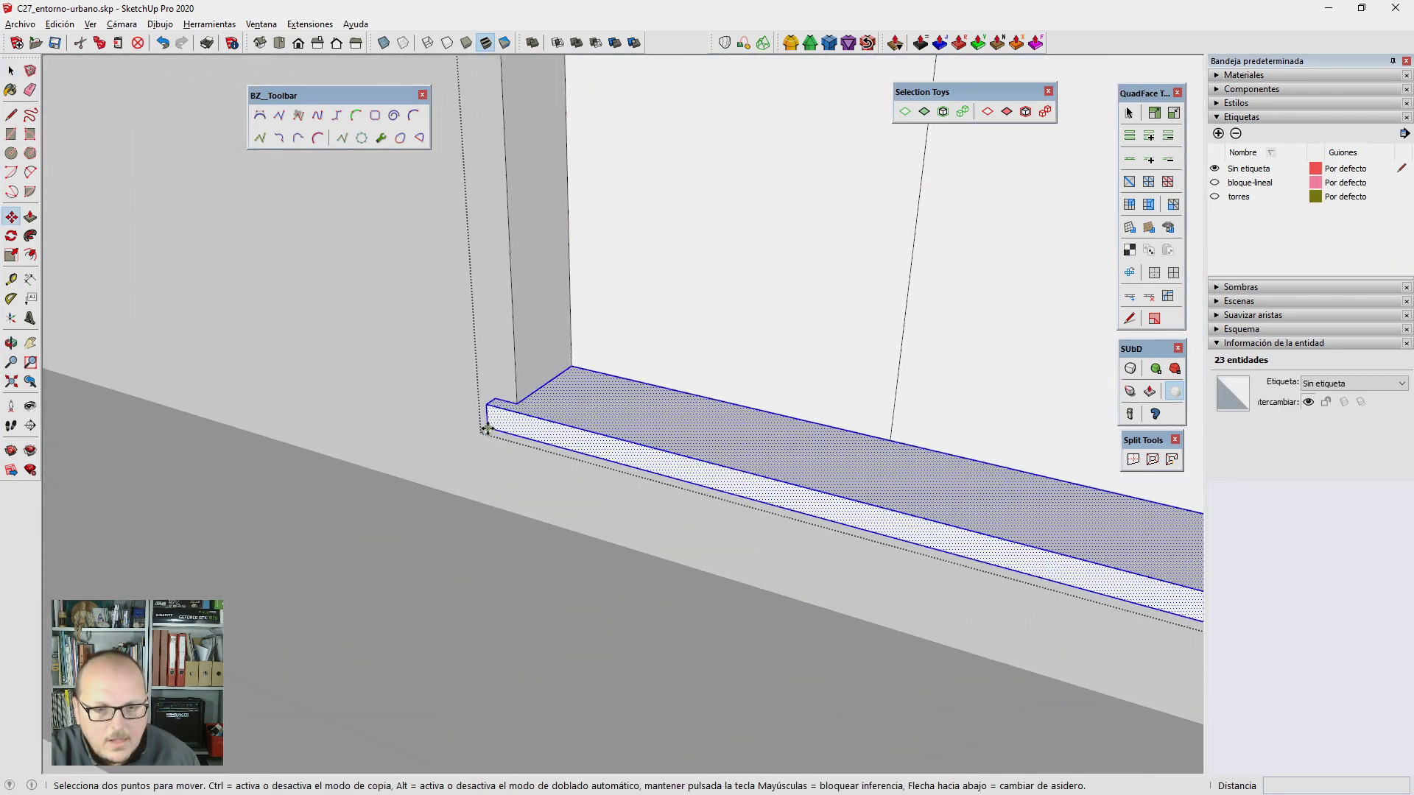
{"action": "mouse_move", "coordinate": [487, 428]}
{"action": "middle_mouse_down"}
{"action": "mouse_move", "coordinate": [379, 530]}
{"action": "mouse_move", "coordinate": [521, 457]}
{"action": "mouse_move", "coordinate": [515, 404]}
{"action": "middle_mouse_up"}
{"action": "key", "text": "space"}
Step: Select the first top-floor window and dismiss its context menu
{"action": "left_click", "coordinate": [516, 388]}
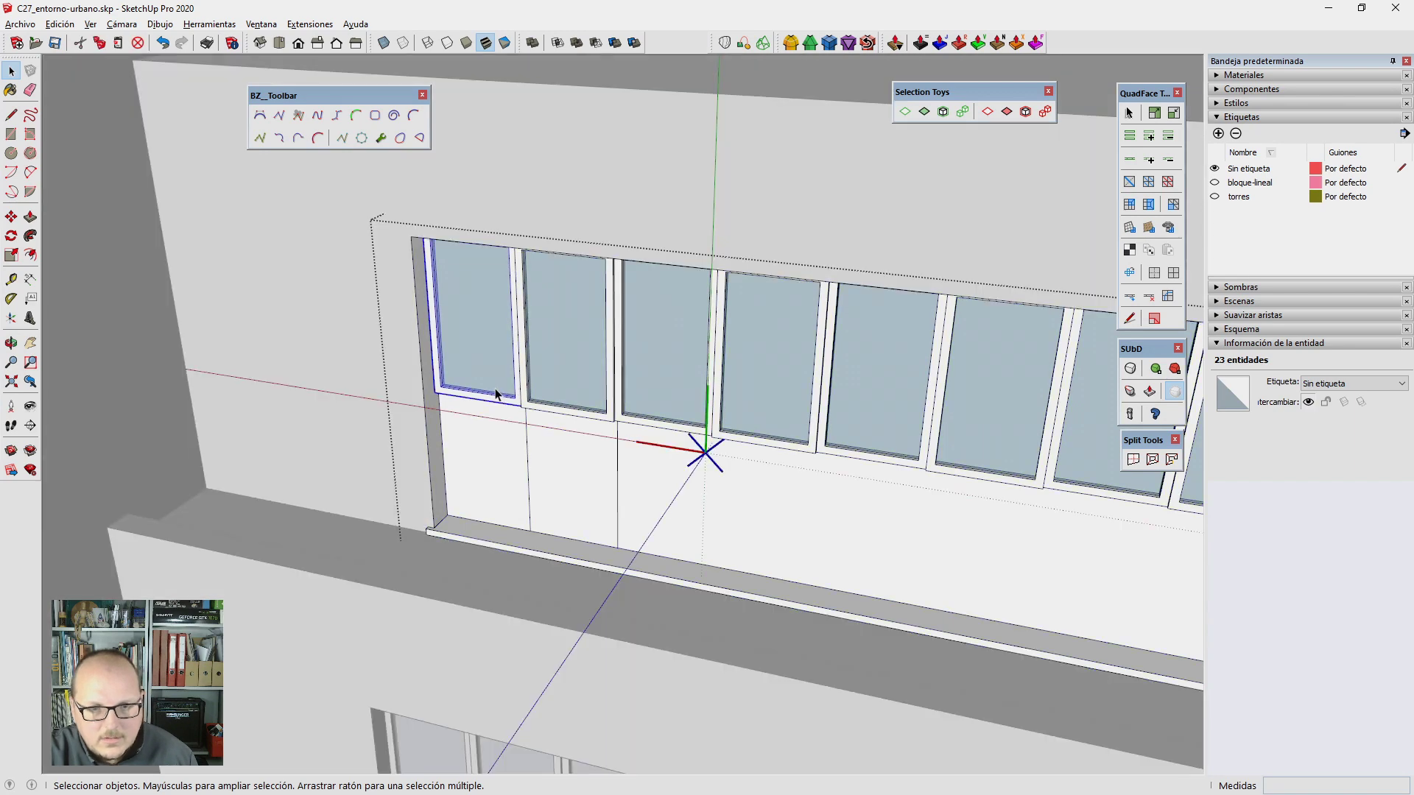
{"action": "scroll", "coordinate": [495, 394], "scroll_direction": "down", "scroll_amount": 2}
{"action": "scroll", "coordinate": [492, 346], "scroll_direction": "down", "scroll_amount": 2}
{"action": "scroll", "coordinate": [492, 349], "scroll_direction": "down", "scroll_amount": 1}
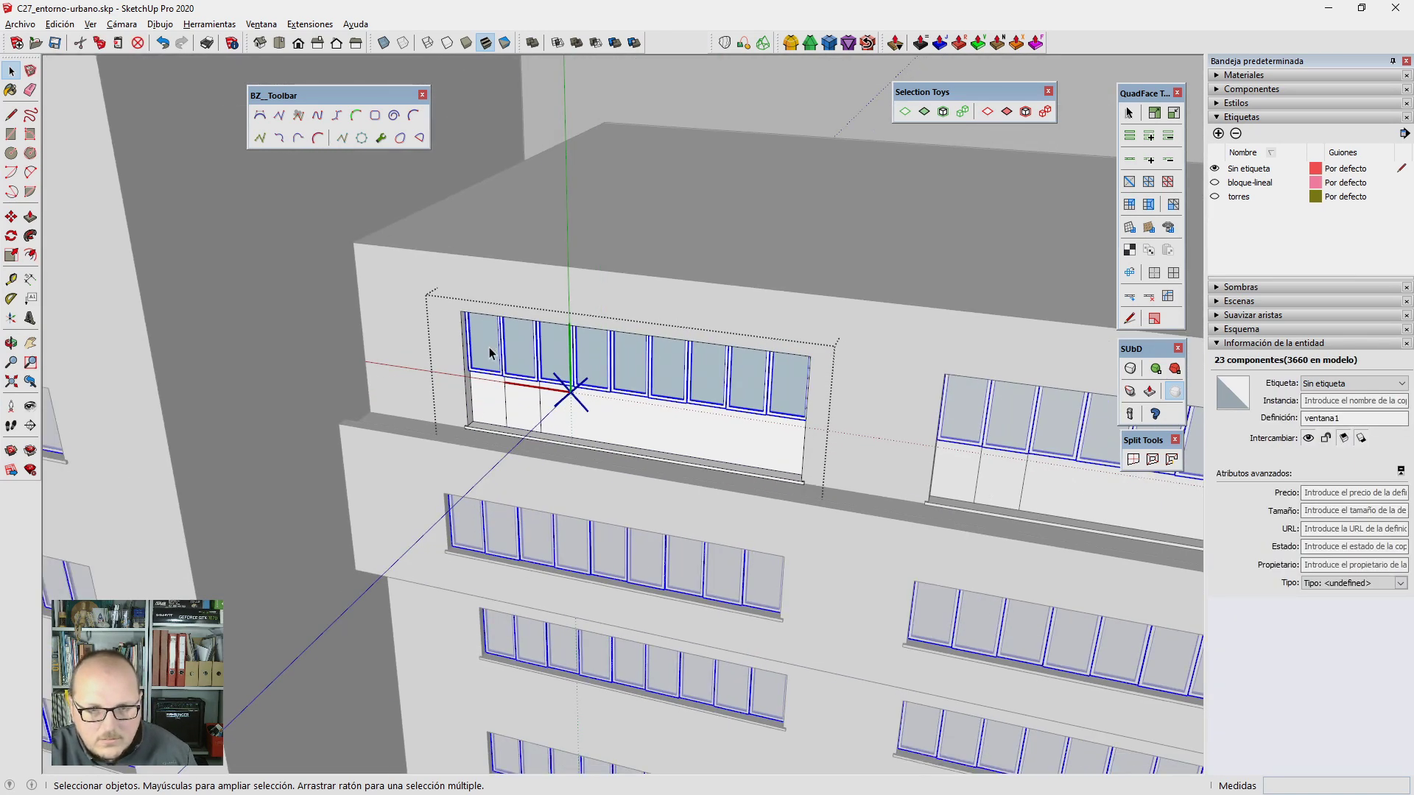
{"action": "right_click", "coordinate": [490, 352]}
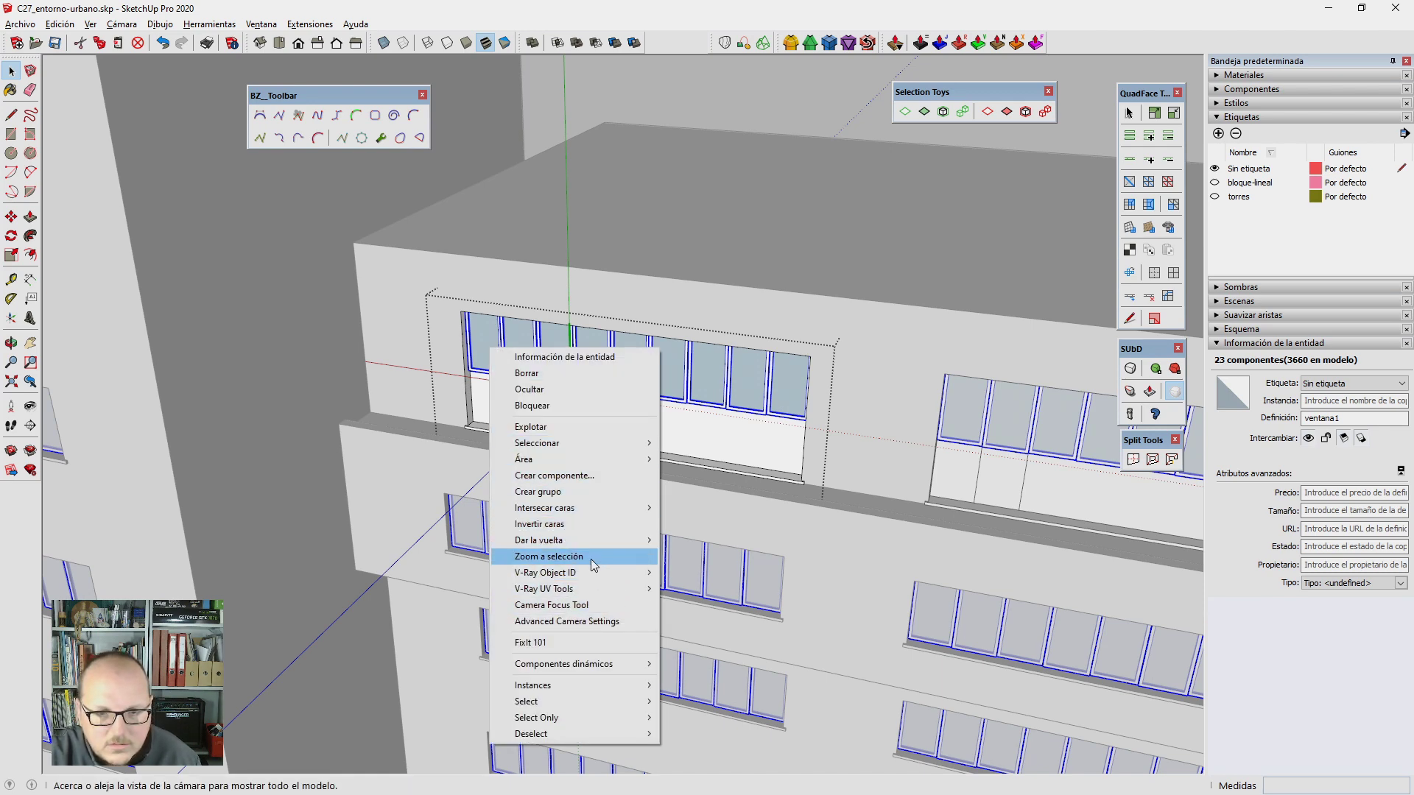
{"action": "left_click", "coordinate": [524, 290]}
Step: Box-select the top-floor window row and make it a unique component
{"action": "left_click_drag", "start_coordinate": [525, 290], "coordinate": [680, 435]}
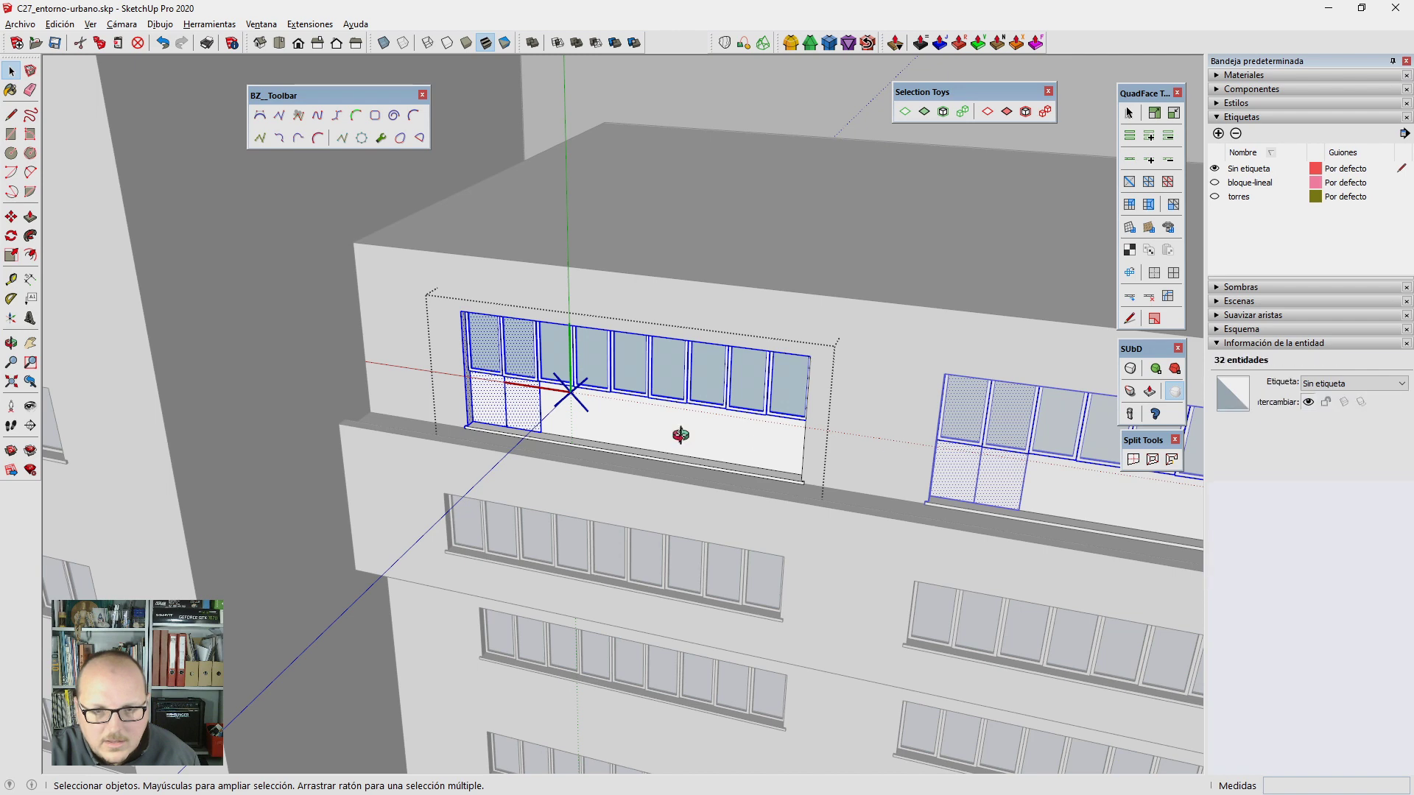
{"action": "middle_click_drag", "start_coordinate": [680, 435], "coordinate": [373, 278]}
{"action": "left_click_drag", "start_coordinate": [852, 395], "coordinate": [861, 417]}
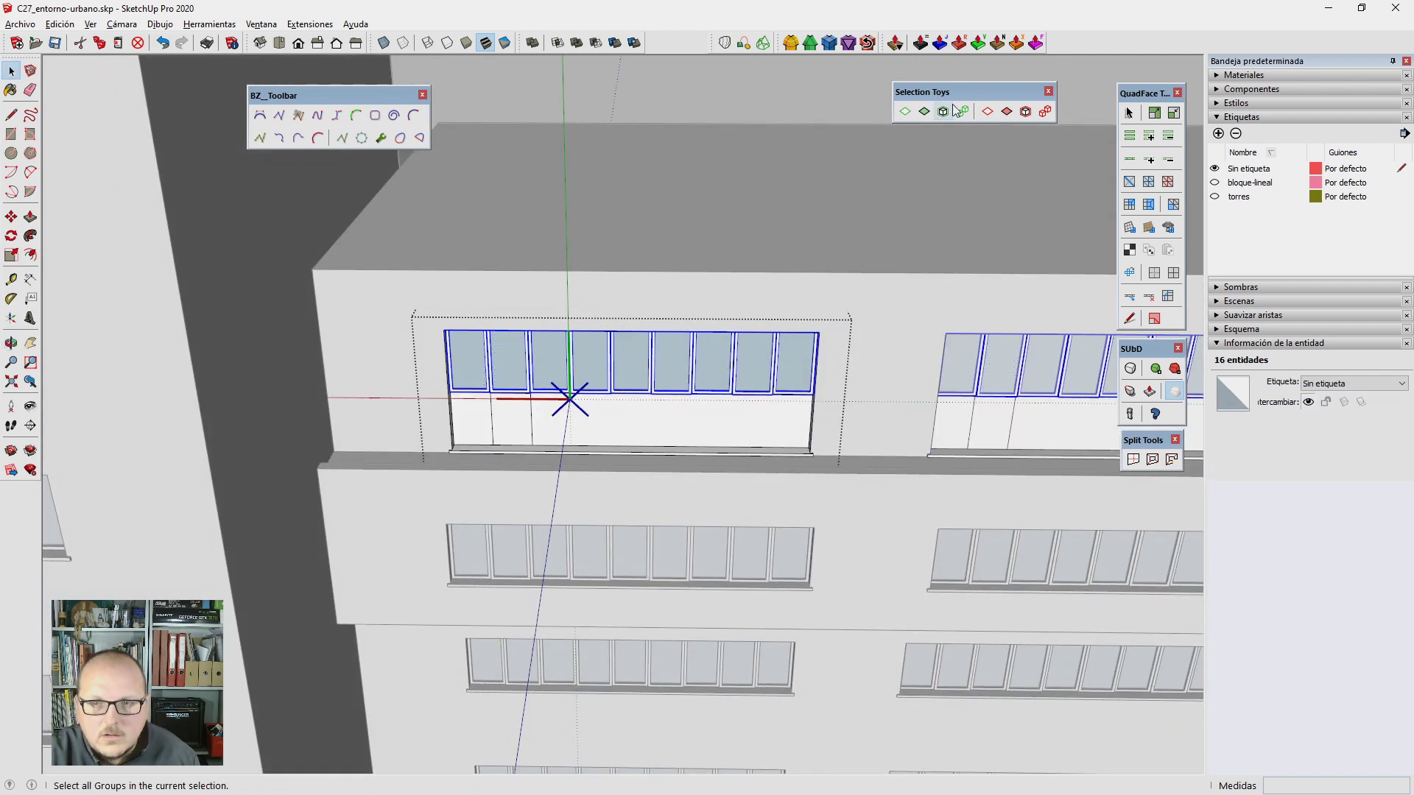
{"action": "right_click", "coordinate": [726, 358]}
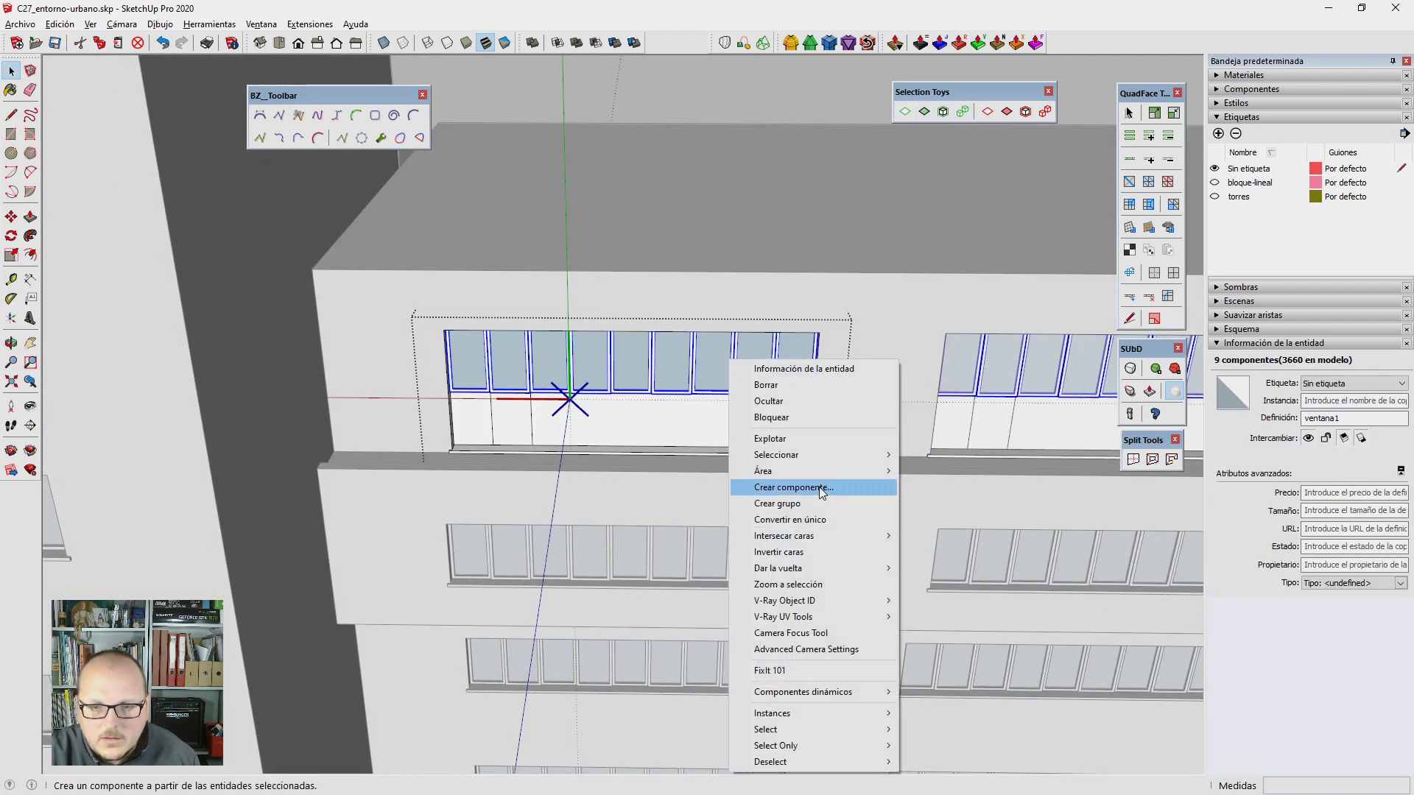
{"action": "middle_click_drag", "start_coordinate": [663, 413], "coordinate": [480, 386]}
{"action": "scroll", "coordinate": [480, 387], "scroll_direction": "up", "scroll_amount": 5}
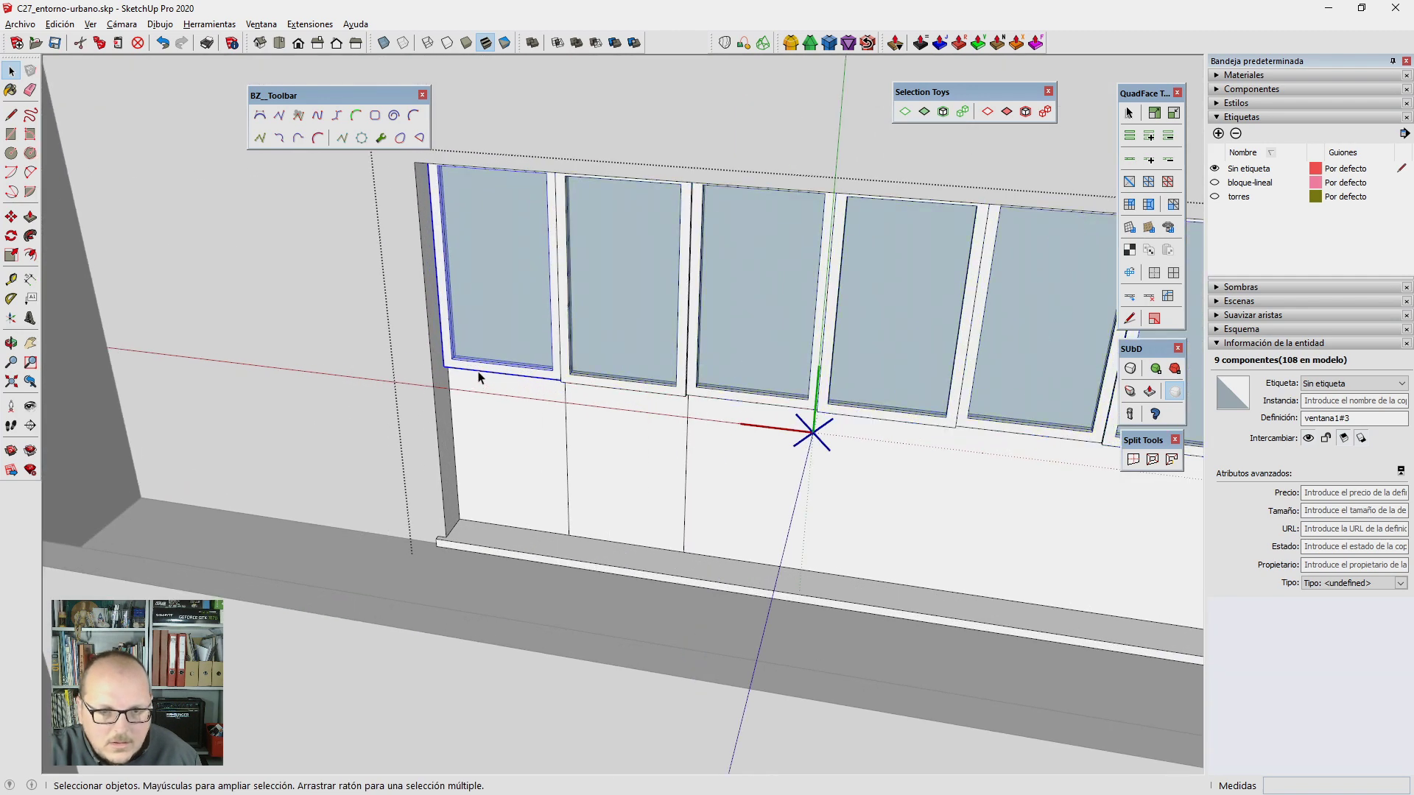
Step: Move the windows' bottom frames down onto the sill
{"action": "left_click_drag", "start_coordinate": [418, 336], "coordinate": [552, 442]}
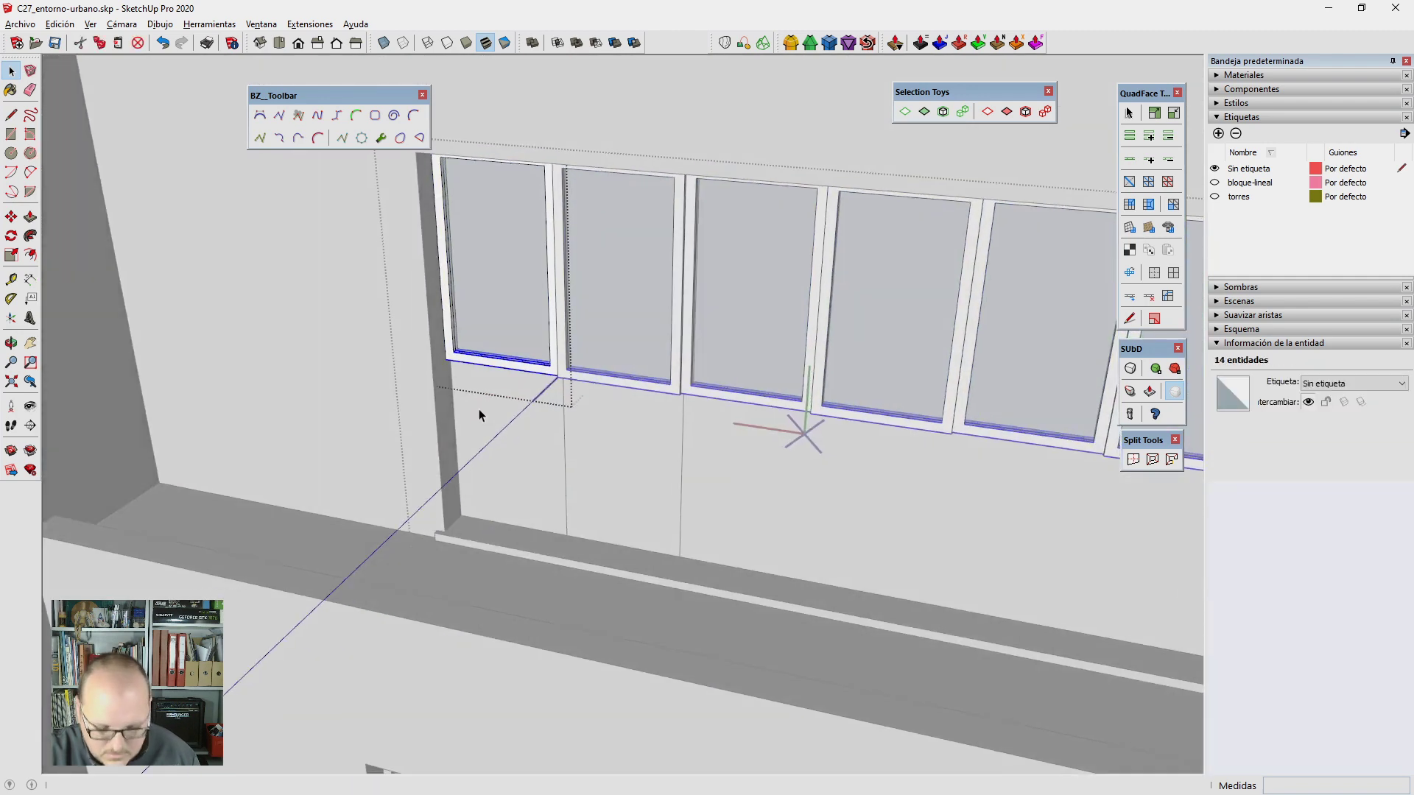
{"action": "scroll", "coordinate": [464, 376], "scroll_direction": "up", "scroll_amount": 2}
{"action": "key", "text": "m"}
{"action": "left_click", "coordinate": [448, 351]}
{"action": "left_click", "coordinate": [452, 594]}
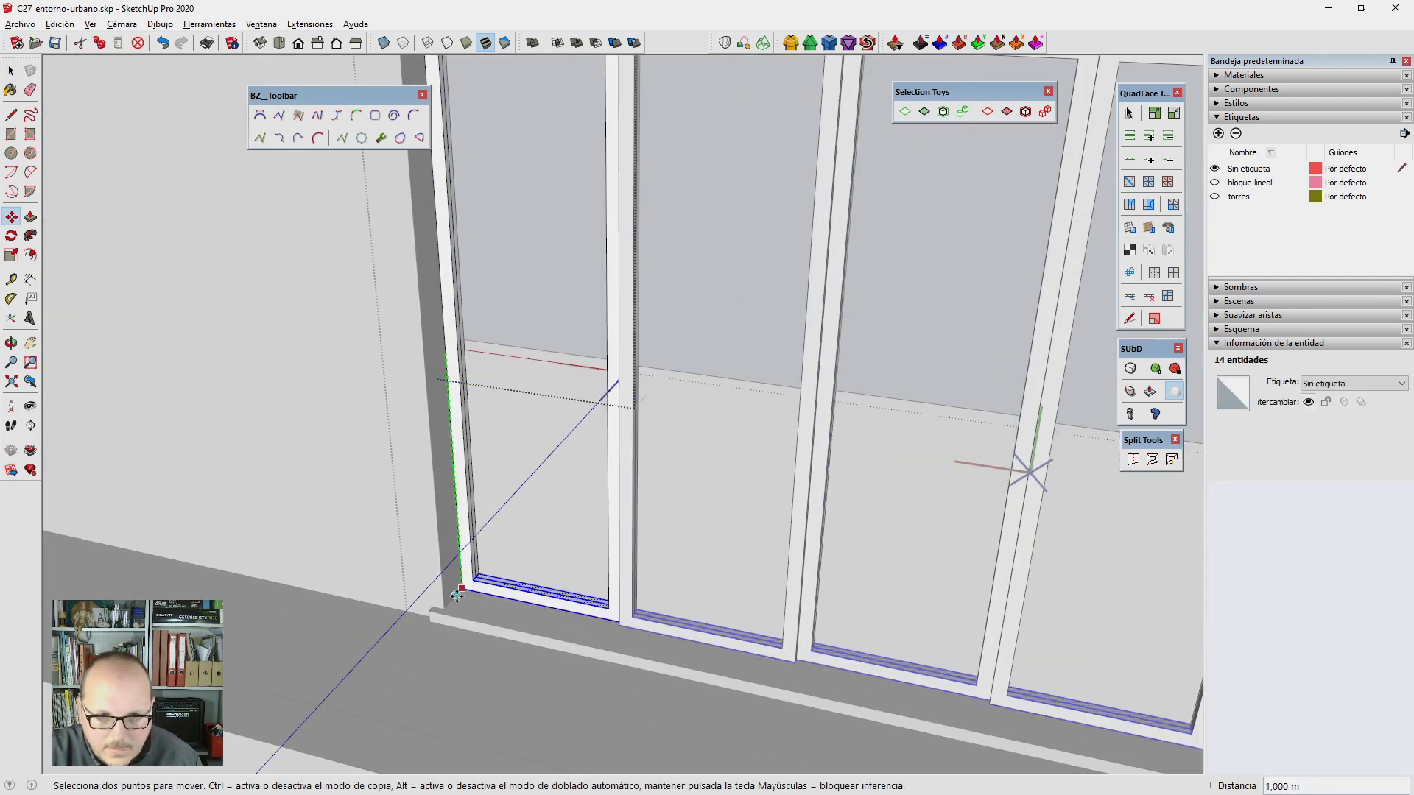
{"action": "key", "text": "space"}
Step: Select the first glass pane for scaling, then orbit out to view the whole building
{"action": "left_click", "coordinate": [516, 370]}
{"action": "key", "text": "s"}
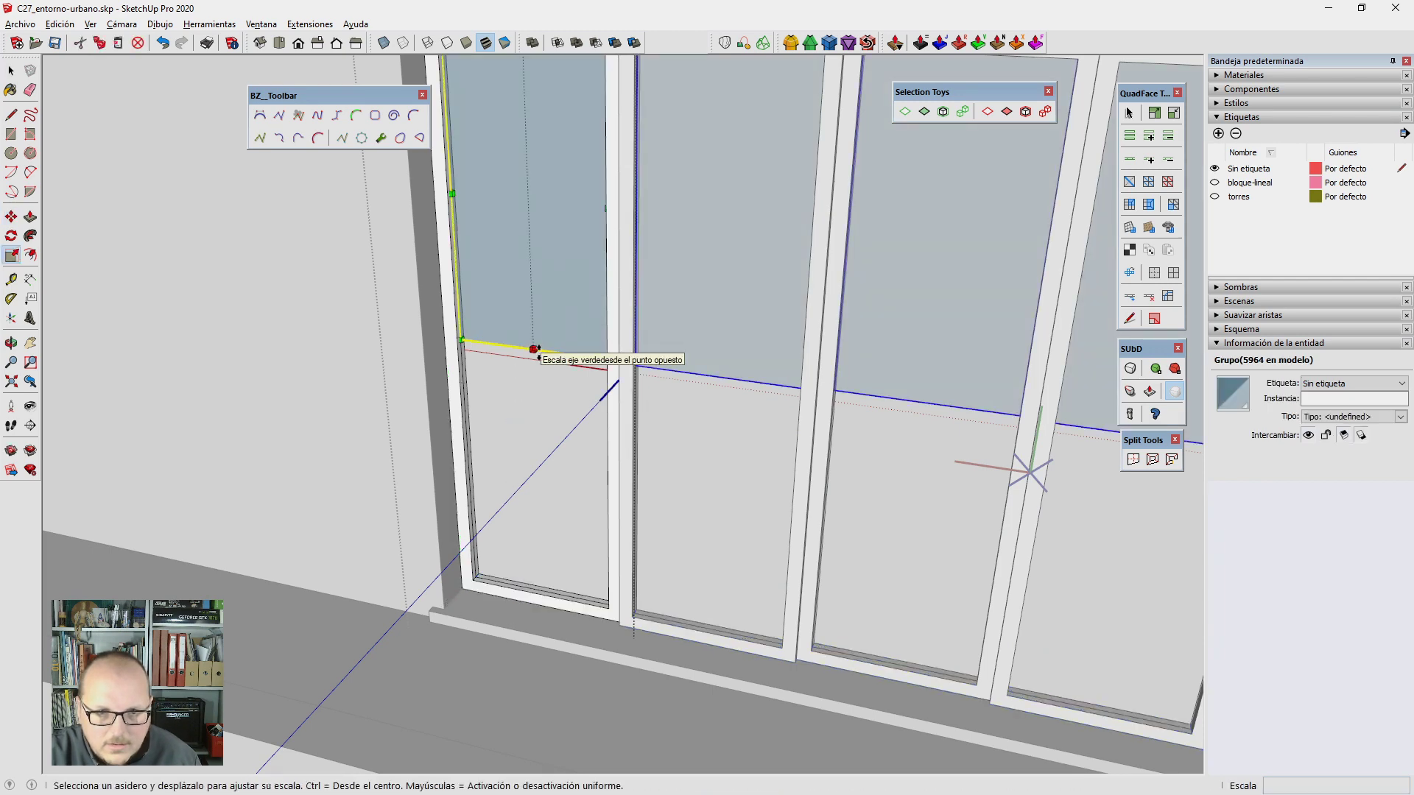
{"action": "scroll", "coordinate": [350, 402], "scroll_direction": "down", "scroll_amount": 5}
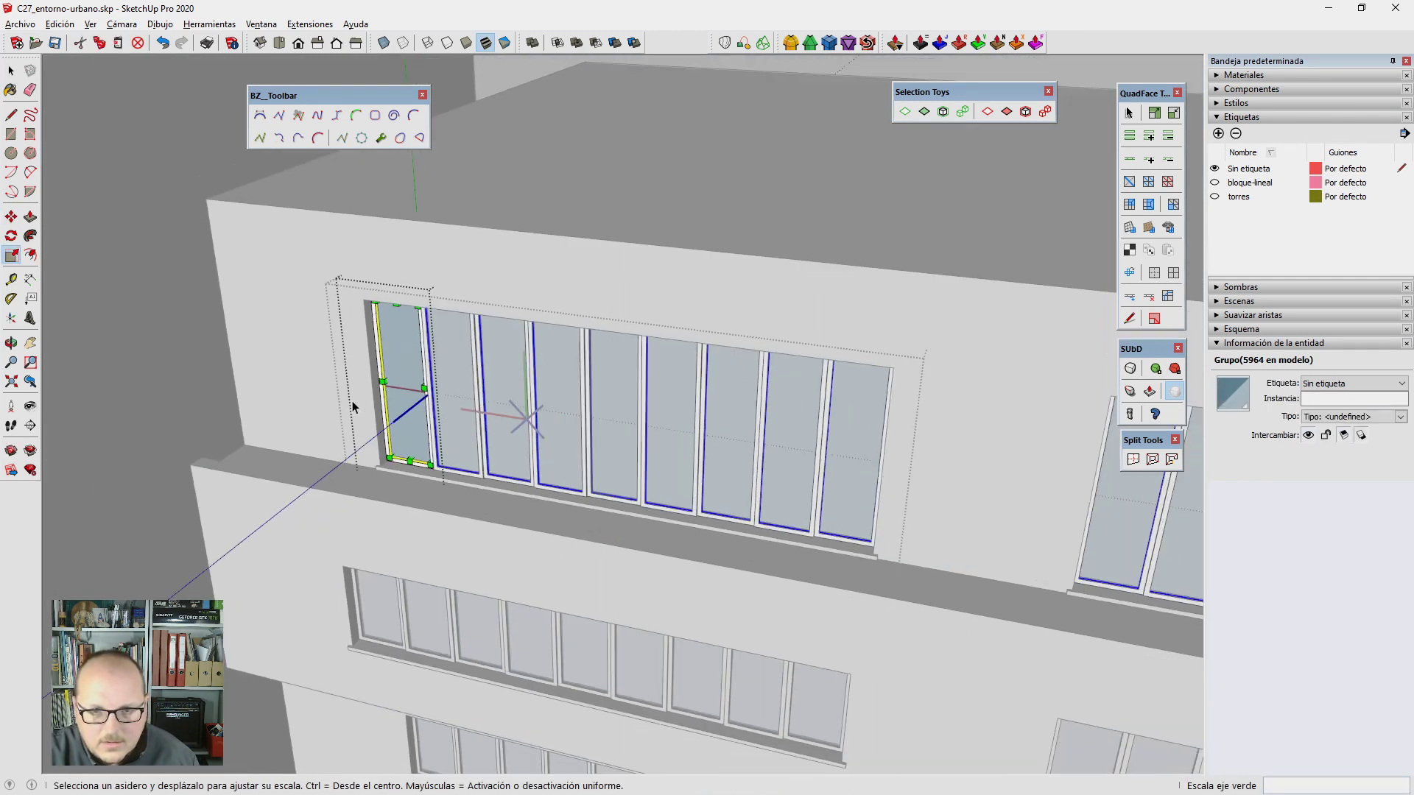
{"action": "key", "text": "space"}
{"action": "middle_click_drag", "start_coordinate": [352, 401], "coordinate": [480, 475]}
Step: Orbit to a low eye-level view of the long block's projecting band
{"action": "scroll", "coordinate": [480, 475], "scroll_direction": "down", "scroll_amount": 3}
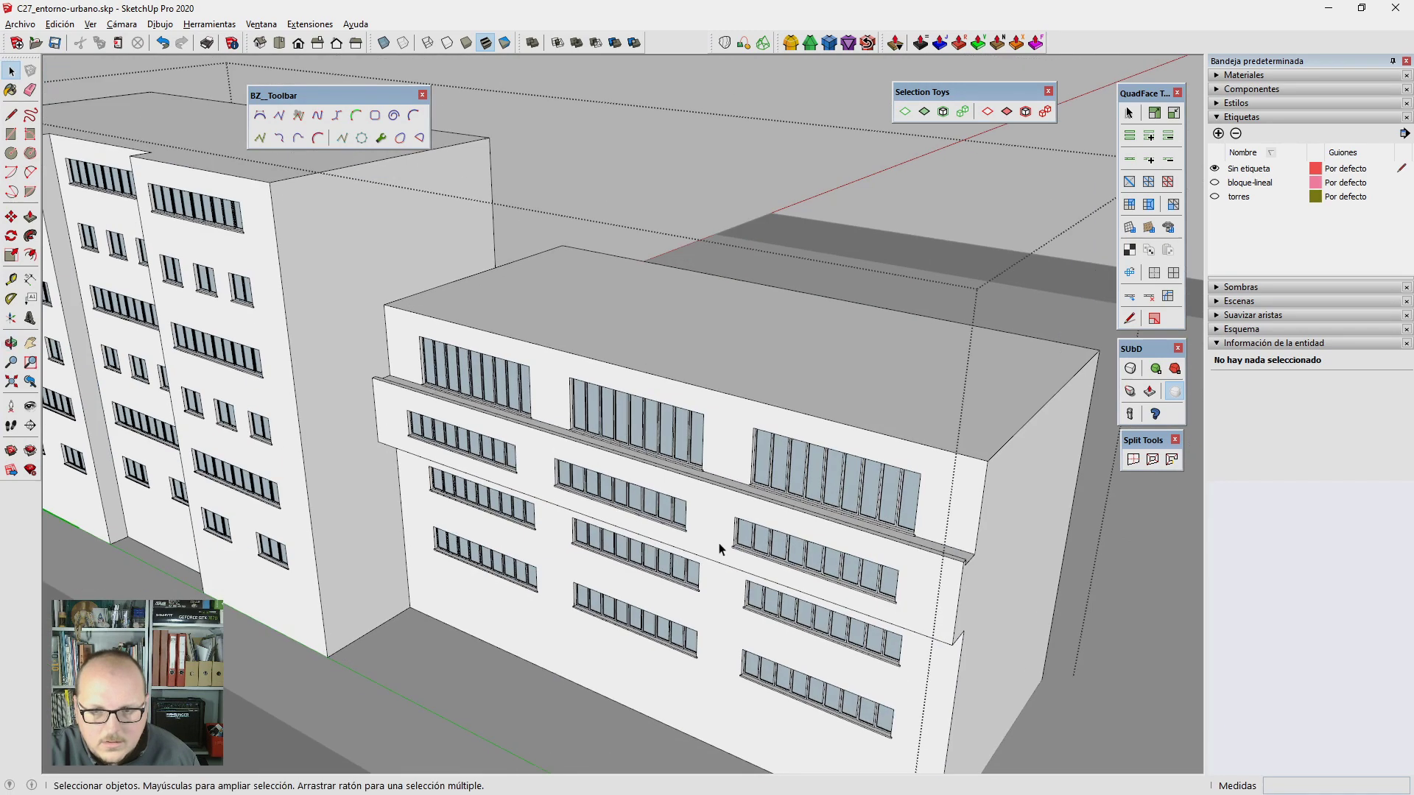
{"action": "middle_click_drag", "start_coordinate": [720, 547], "coordinate": [631, 528]}
{"action": "scroll", "coordinate": [632, 537], "scroll_direction": "up", "scroll_amount": 3}
{"action": "mouse_move", "coordinate": [557, 469]}
{"action": "middle_mouse_down"}
{"action": "mouse_move", "coordinate": [583, 355]}
{"action": "mouse_move", "coordinate": [597, 450]}
{"action": "middle_mouse_up"}
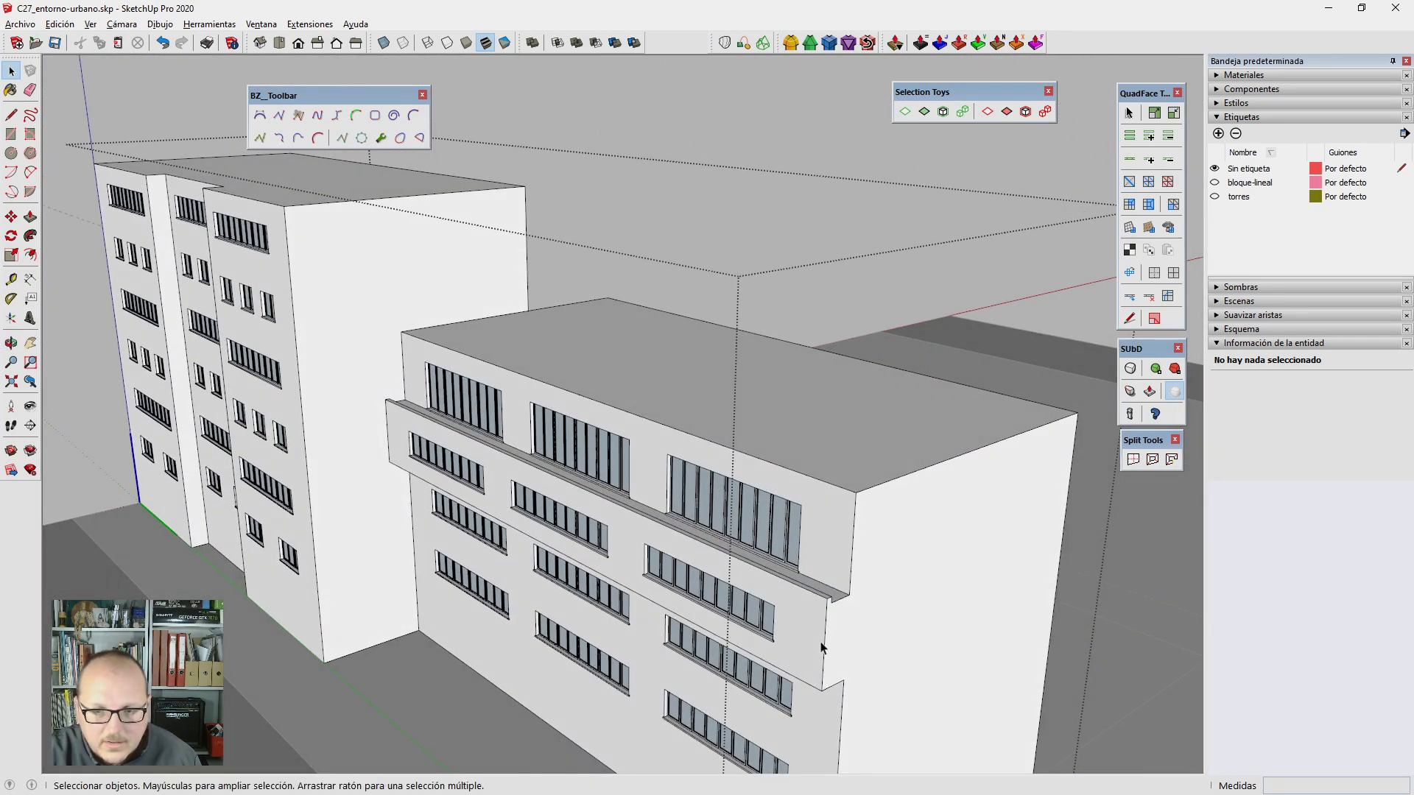
{"action": "scroll", "coordinate": [823, 648], "scroll_direction": "up", "scroll_amount": 3}
{"action": "scroll", "coordinate": [826, 609], "scroll_direction": "down", "scroll_amount": 3}
{"action": "mouse_move", "coordinate": [815, 609]}
{"action": "middle_mouse_down"}
{"action": "mouse_move", "coordinate": [666, 536]}
{"action": "mouse_move", "coordinate": [514, 486]}
{"action": "mouse_move", "coordinate": [621, 473]}
{"action": "mouse_move", "coordinate": [810, 552]}
{"action": "mouse_move", "coordinate": [796, 515]}
{"action": "mouse_move", "coordinate": [701, 479]}
{"action": "mouse_move", "coordinate": [758, 511]}
{"action": "mouse_move", "coordinate": [720, 496]}
{"action": "mouse_move", "coordinate": [719, 514]}
{"action": "middle_mouse_up"}
{"action": "scroll", "coordinate": [758, 501], "scroll_direction": "up", "scroll_amount": 3}
{"action": "scroll", "coordinate": [714, 485], "scroll_direction": "up", "scroll_amount": 2}
Step: Select the band's end edge and draw a line across its end face
{"action": "left_click", "coordinate": [715, 486]}
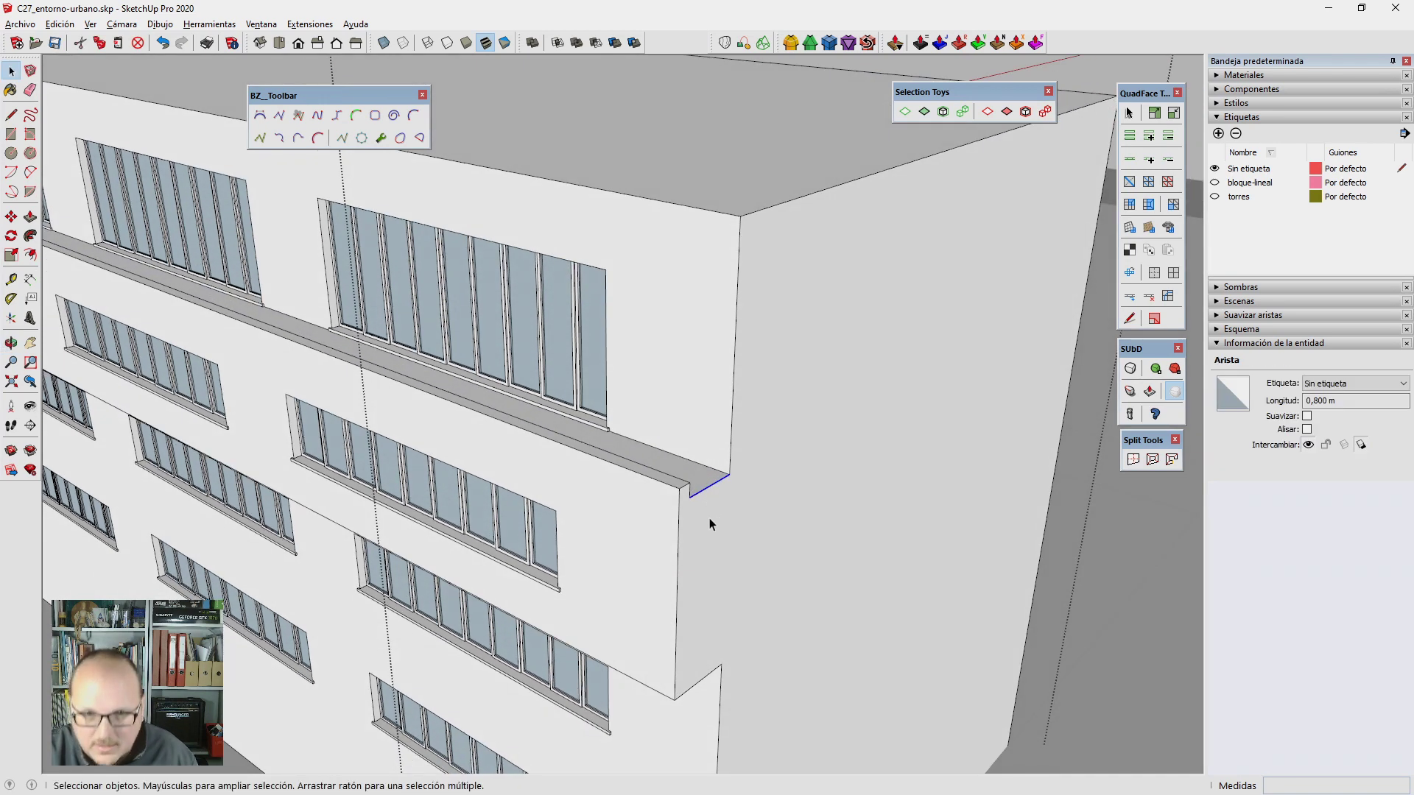
{"action": "key", "text": "p"}
{"action": "key", "text": "l"}
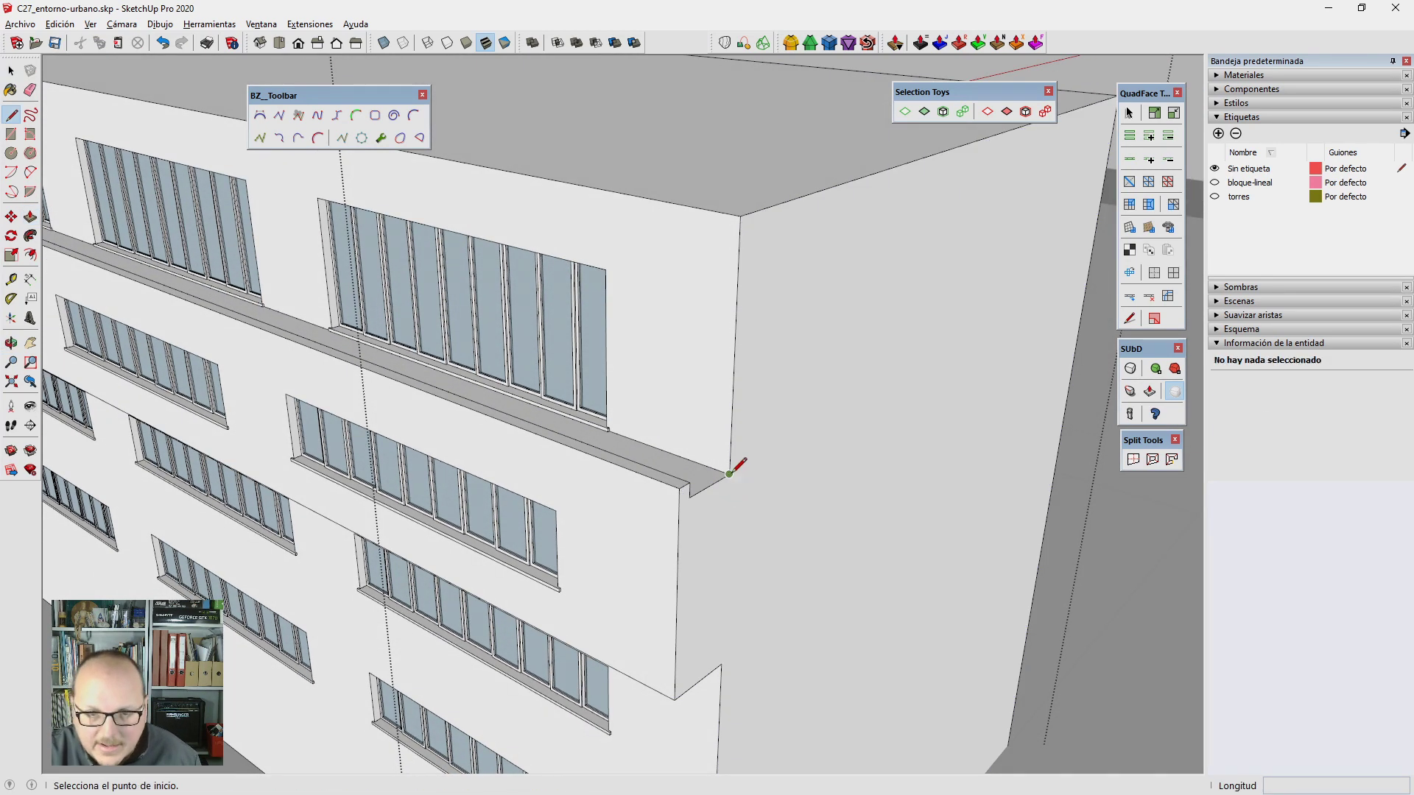
{"action": "left_click", "coordinate": [729, 657]}
{"action": "left_click", "coordinate": [717, 603]}
{"action": "key", "text": "space"}
Step: Push the band's end face inward and start a line at the building corner
{"action": "middle_click_drag", "start_coordinate": [717, 603], "coordinate": [718, 567]}
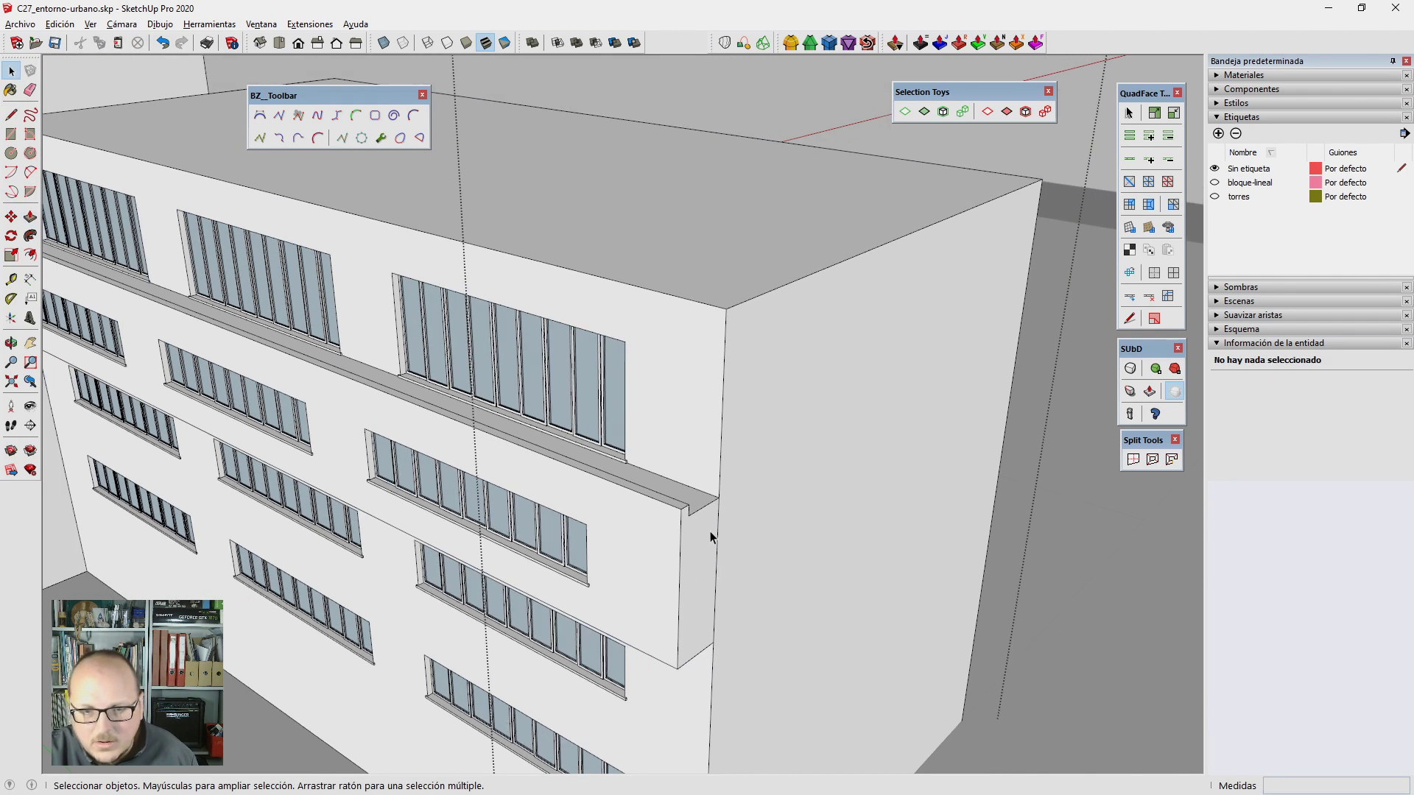
{"action": "key", "text": "p"}
{"action": "left_click", "coordinate": [704, 554]}
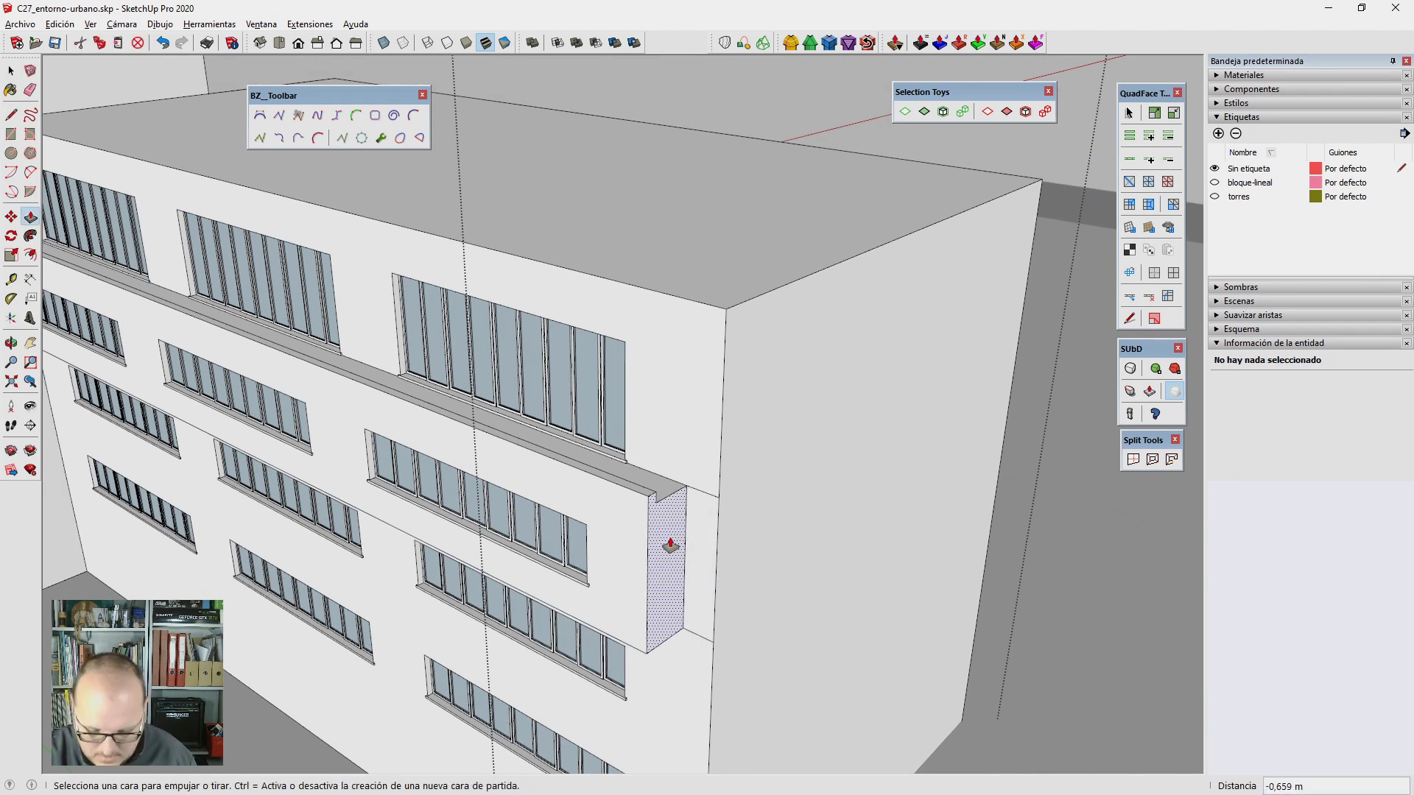
{"action": "left_click", "coordinate": [670, 545]}
{"action": "key", "text": "l"}
{"action": "left_click", "coordinate": [720, 496]}
{"action": "middle_click_drag", "start_coordinate": [719, 496], "coordinate": [796, 425]}
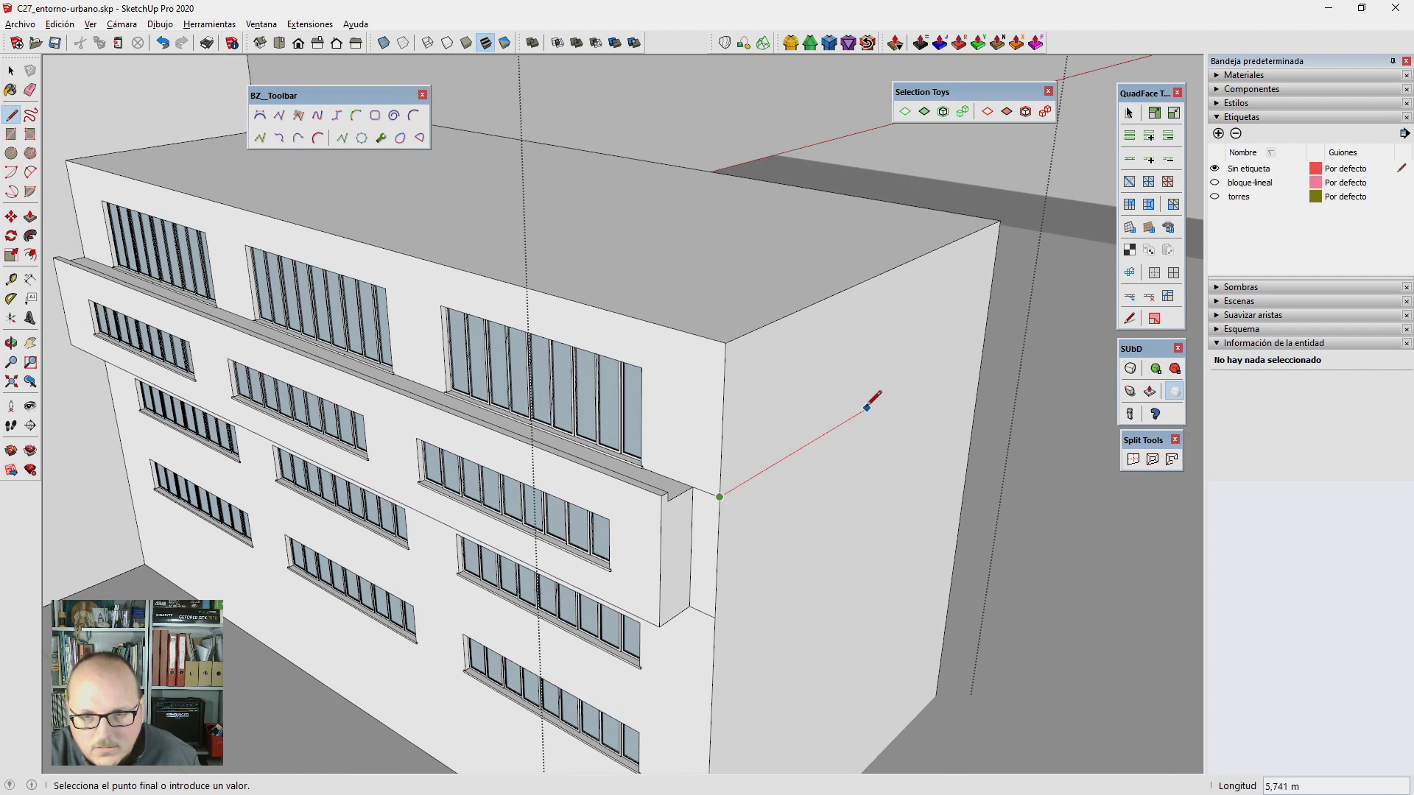
{"action": "key", "text": "space"}
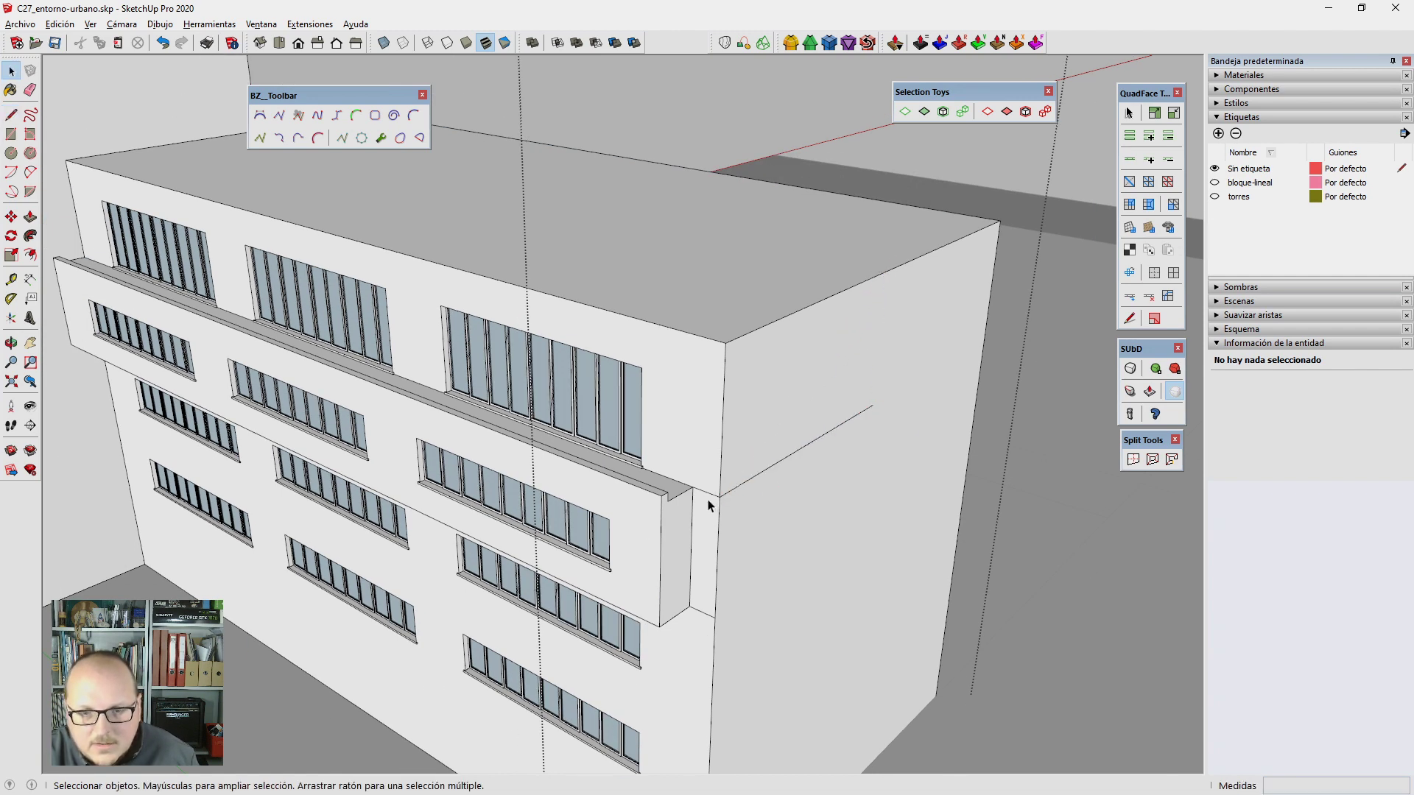
Step: With the Eraser active, toggle X-ray on and off to inspect the band's corner
{"action": "key", "text": "e"}
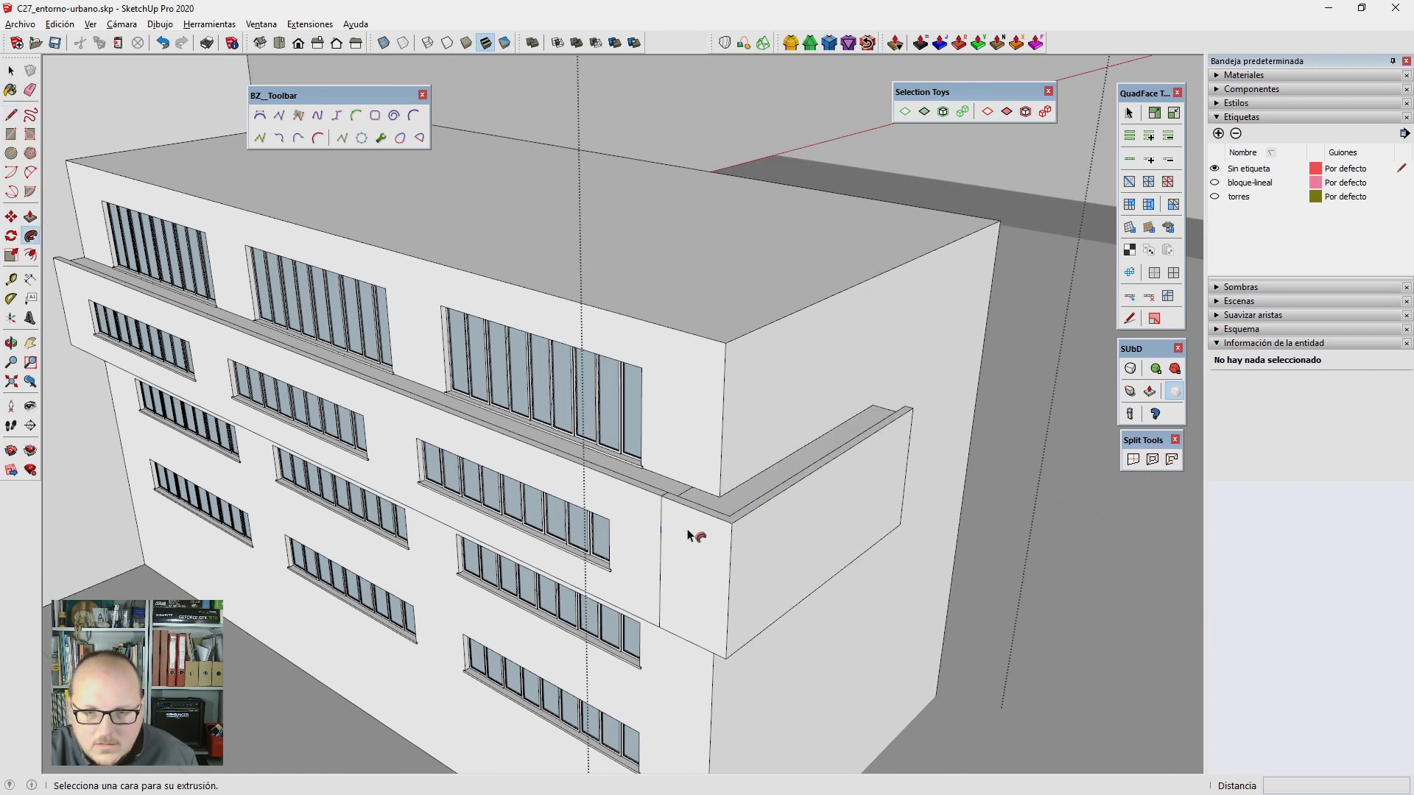
{"action": "scroll", "coordinate": [846, 648], "scroll_direction": "up", "scroll_amount": 5}
{"action": "key", "text": "x"}
{"action": "scroll", "coordinate": [847, 589], "scroll_direction": "up", "scroll_amount": 3}
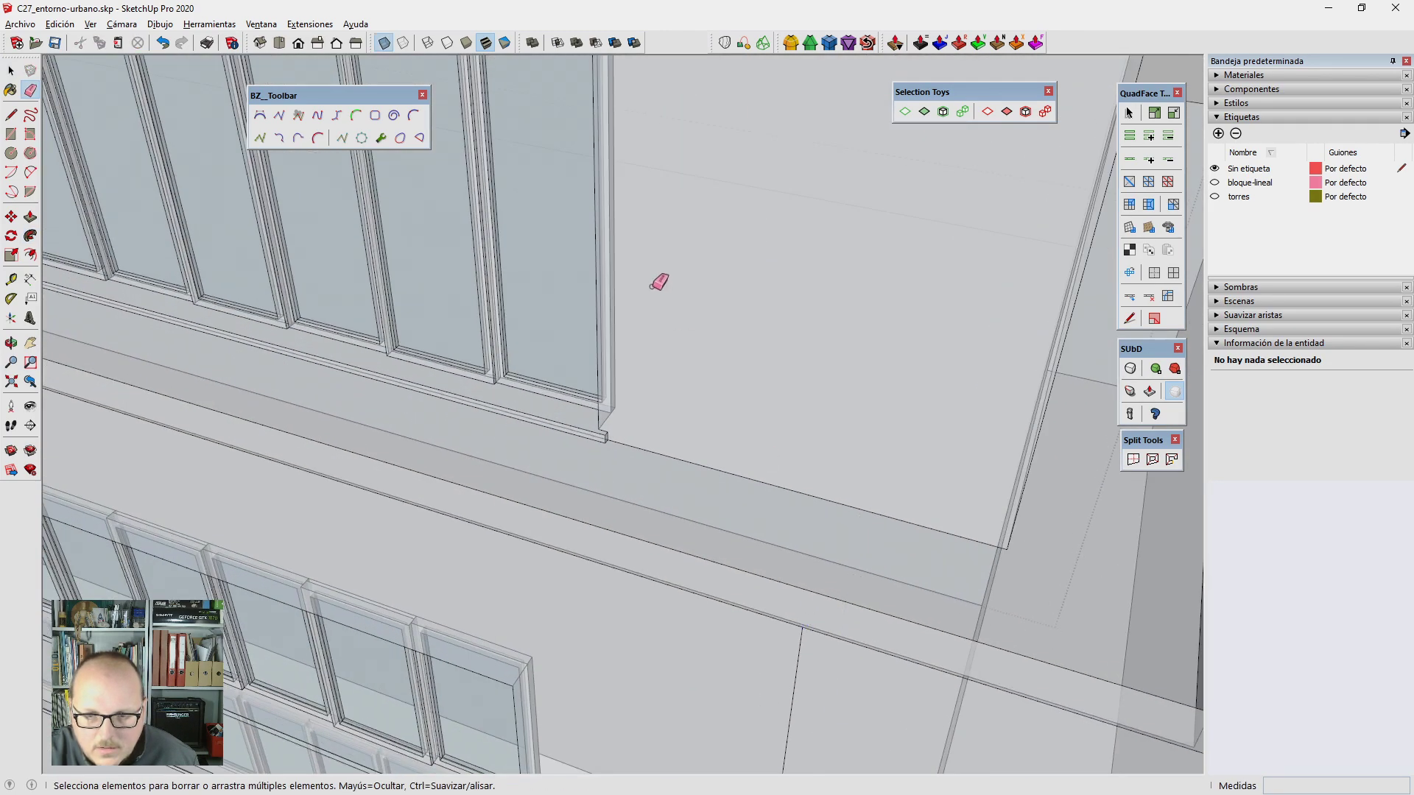
{"action": "scroll", "coordinate": [737, 565], "scroll_direction": "down", "scroll_amount": 3}
{"action": "key", "text": "x"}
{"action": "scroll", "coordinate": [713, 442], "scroll_direction": "down", "scroll_amount": 5}
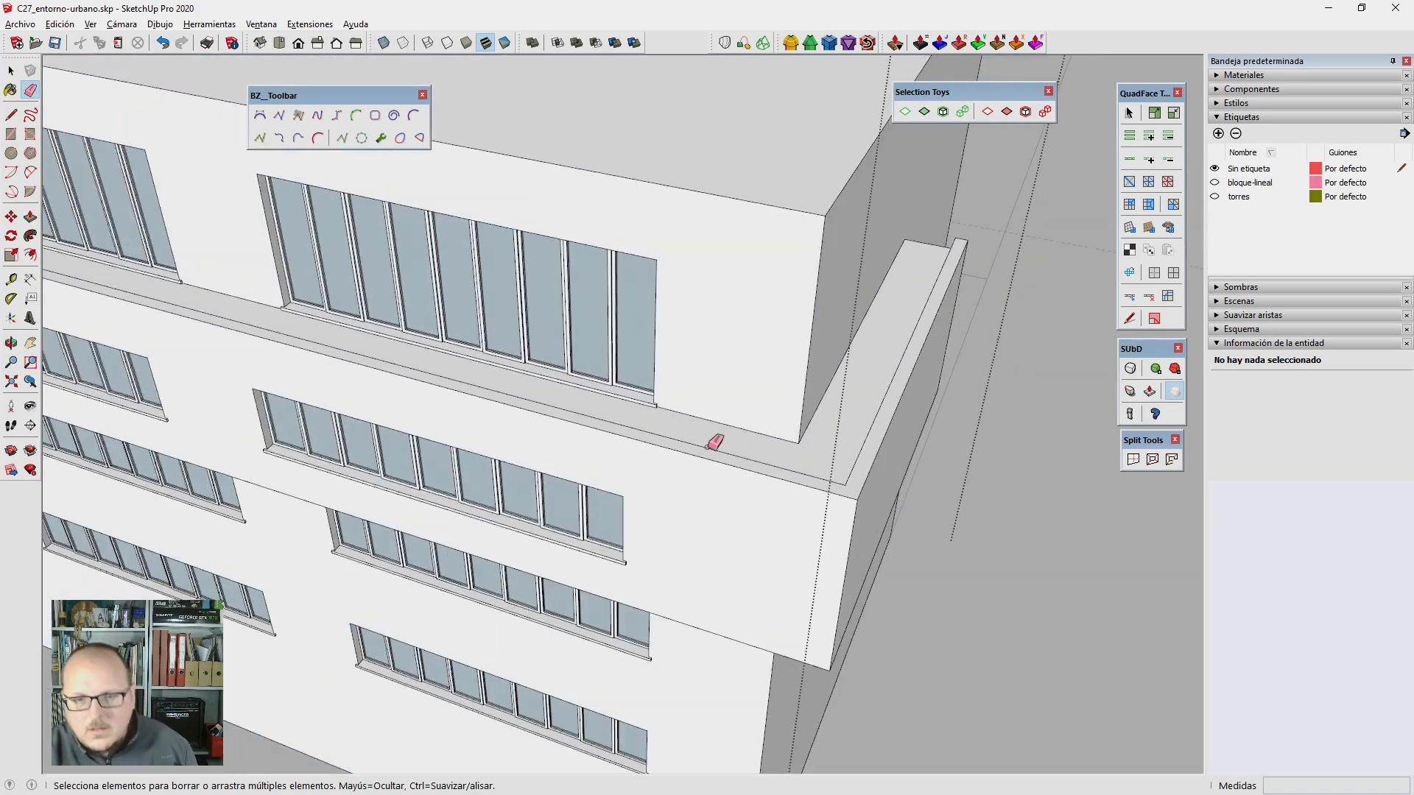
{"action": "scroll", "coordinate": [713, 441], "scroll_direction": "down", "scroll_amount": 3}
{"action": "mouse_move", "coordinate": [713, 441]}
{"action": "middle_mouse_down"}
{"action": "mouse_move", "coordinate": [542, 448]}
{"action": "mouse_move", "coordinate": [308, 529]}
{"action": "mouse_move", "coordinate": [609, 631]}
{"action": "mouse_move", "coordinate": [685, 574]}
{"action": "middle_mouse_up"}
{"action": "scroll", "coordinate": [726, 549], "scroll_direction": "up", "scroll_amount": 3}
{"action": "scroll", "coordinate": [725, 552], "scroll_direction": "up", "scroll_amount": 3}
Step: Copy the ledge's end edge 20 cm inward and repeat the pull on the new end face
{"action": "key", "text": "m"}
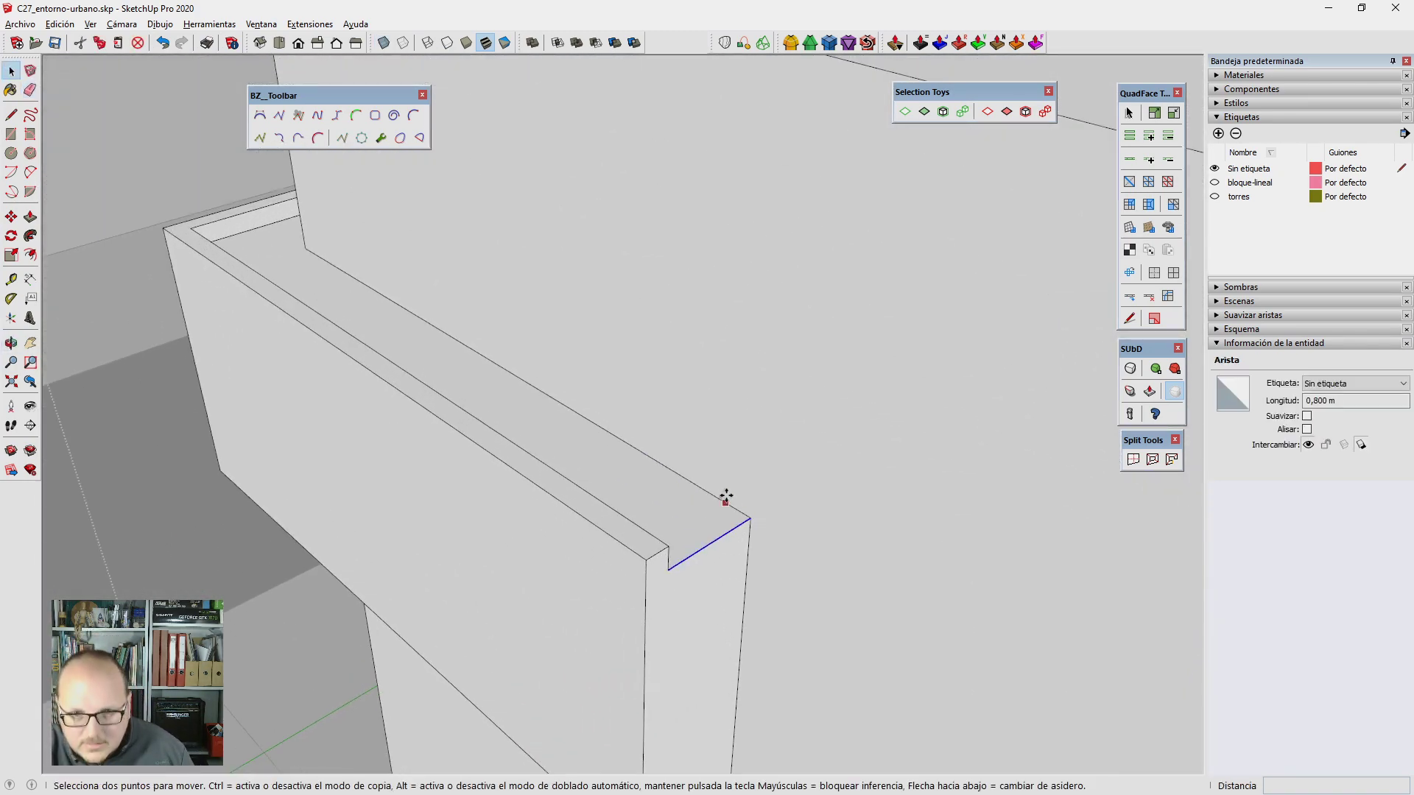
{"action": "left_click", "coordinate": [750, 516]}
{"action": "type", "text": "20"}
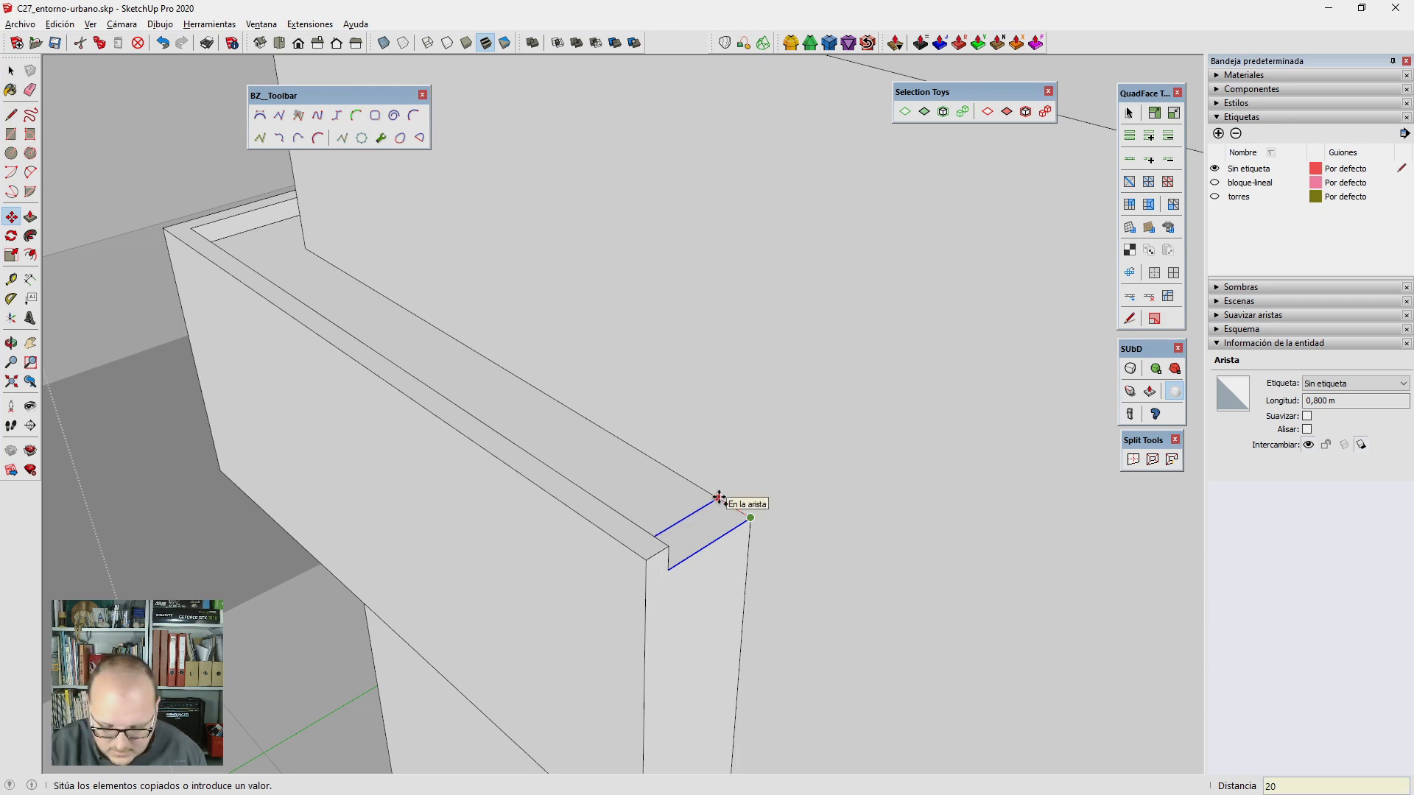
{"action": "key", "text": "Return"}
{"action": "key", "text": "p"}
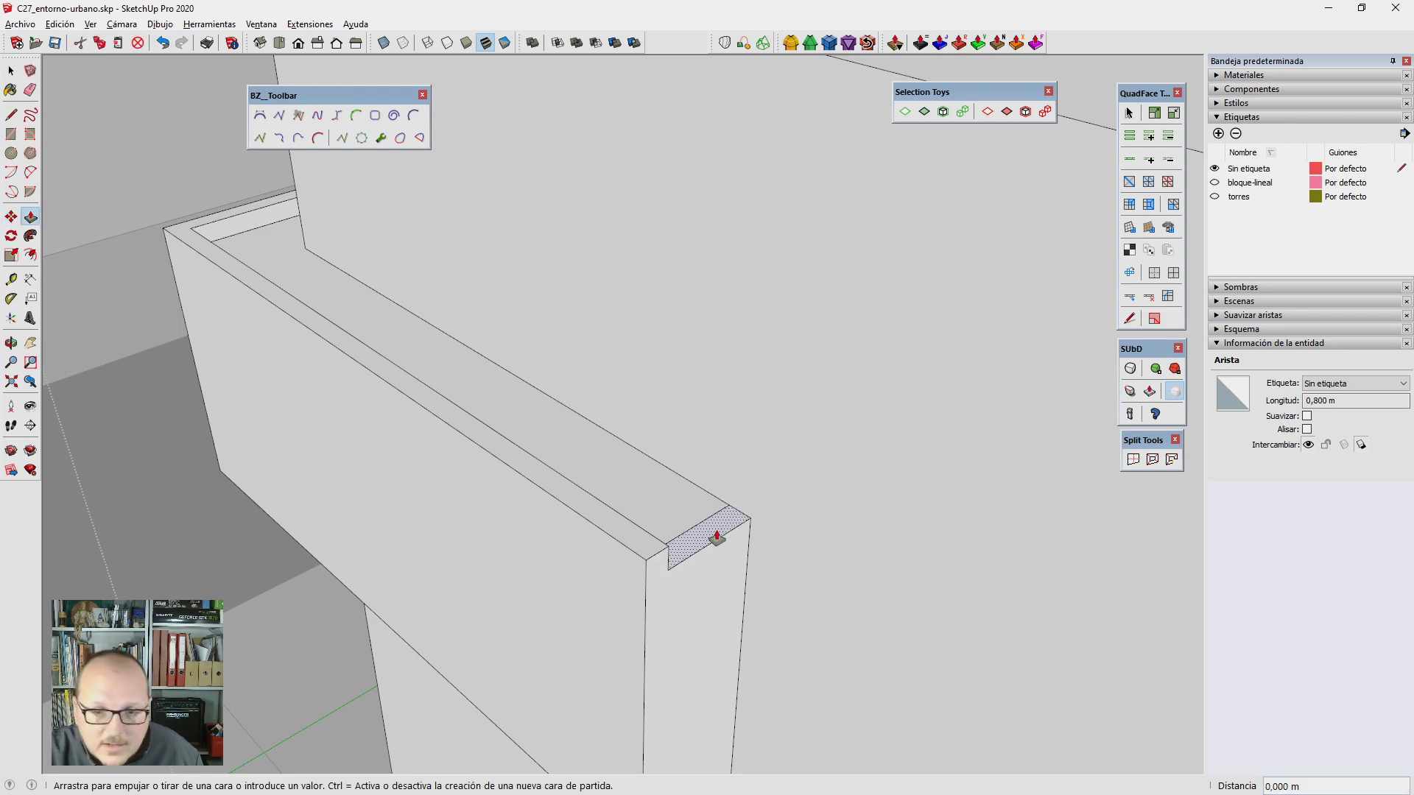
{"action": "double_click", "coordinate": [720, 537]}
{"action": "key", "text": "e"}
{"action": "scroll", "coordinate": [673, 539], "scroll_direction": "down", "scroll_amount": 10}
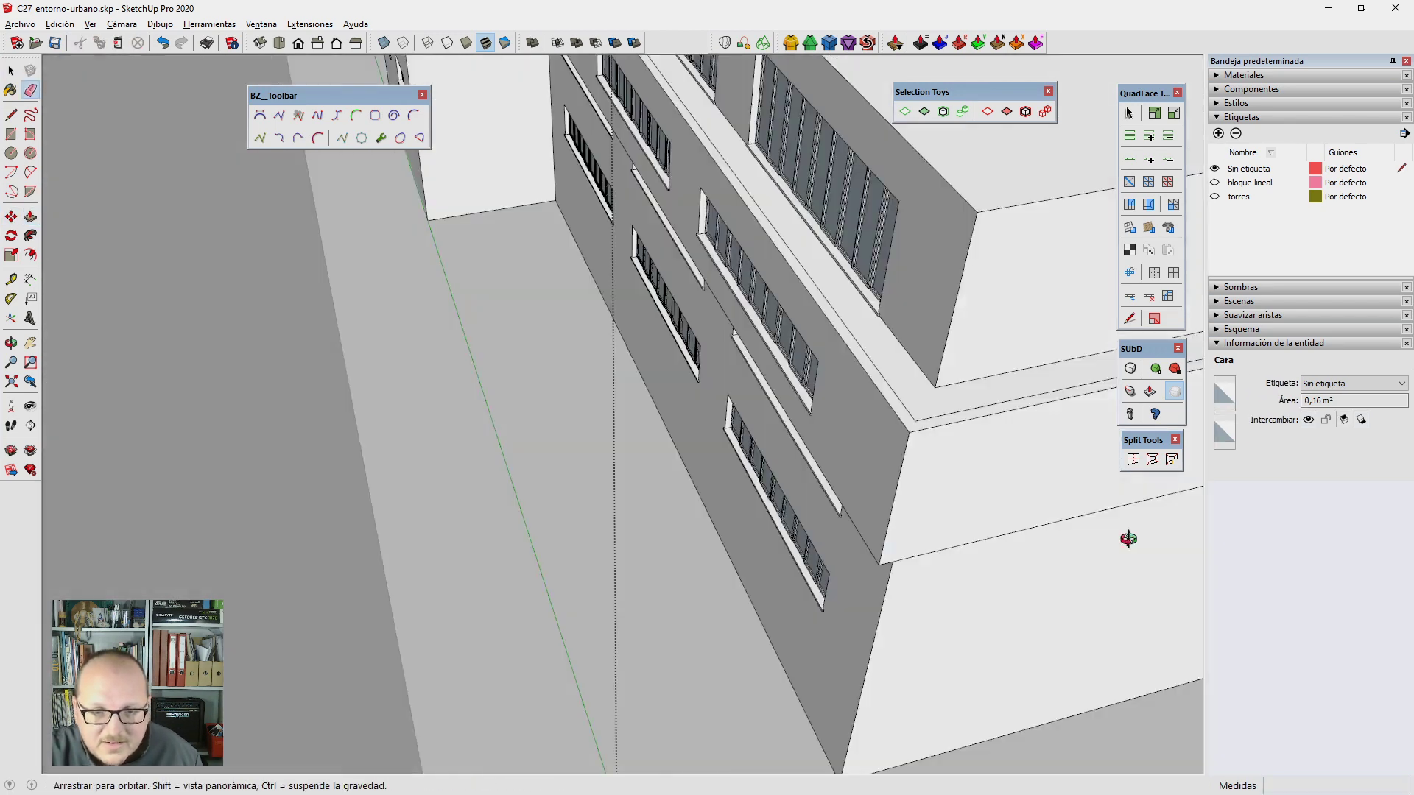
{"action": "mouse_move", "coordinate": [1126, 543]}
{"action": "middle_mouse_down"}
{"action": "mouse_move", "coordinate": [625, 572]}
{"action": "mouse_move", "coordinate": [820, 442]}
{"action": "mouse_move", "coordinate": [870, 294]}
{"action": "mouse_move", "coordinate": [868, 230]}
{"action": "mouse_move", "coordinate": [855, 284]}
{"action": "mouse_move", "coordinate": [783, 287]}
{"action": "mouse_move", "coordinate": [800, 278]}
{"action": "mouse_move", "coordinate": [827, 310]}
{"action": "mouse_move", "coordinate": [798, 315]}
{"action": "mouse_move", "coordinate": [761, 483]}
{"action": "middle_mouse_up"}
{"action": "key", "text": "space"}
Step: Offset the block's ground-face outline by about 1 m from underneath
{"action": "triple_click", "coordinate": [758, 518]}
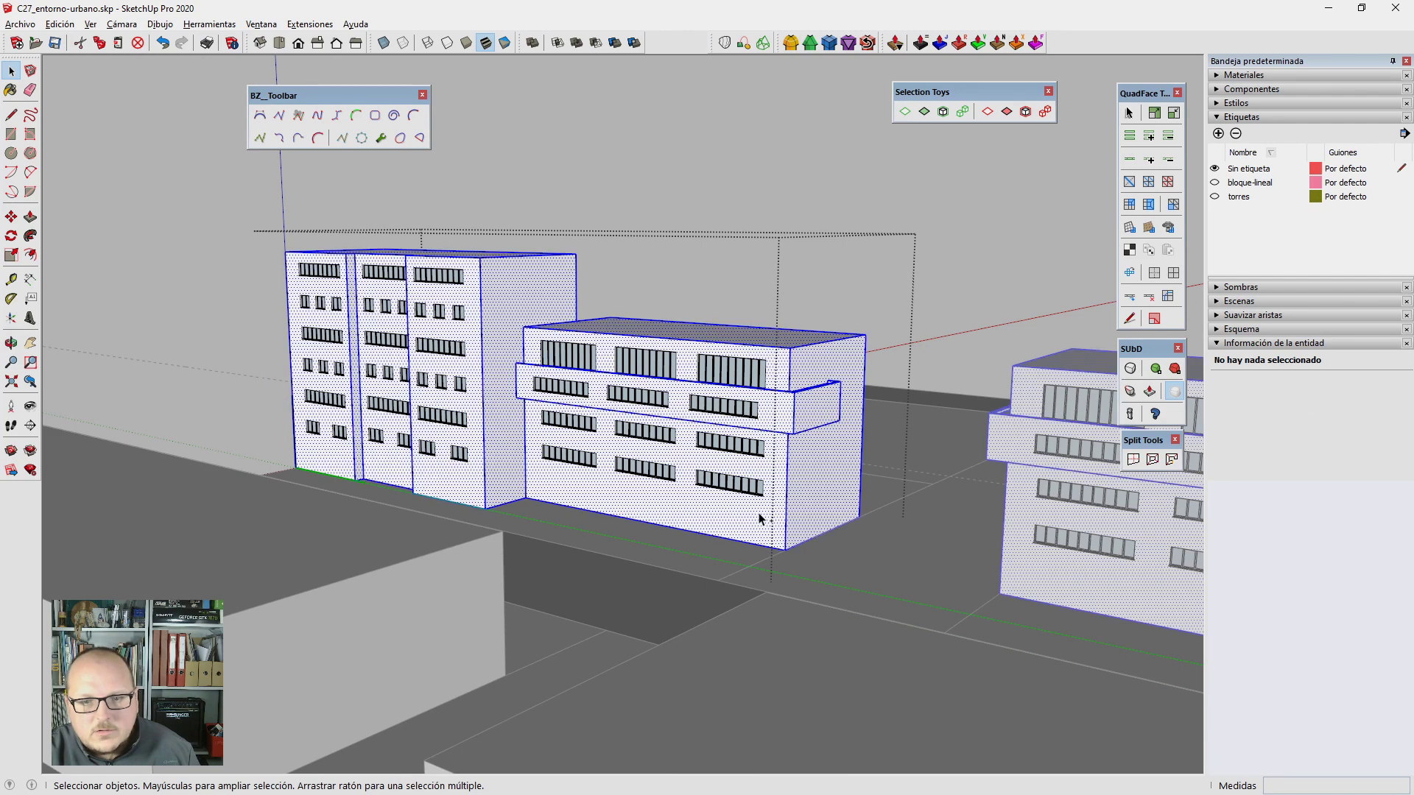
{"action": "mouse_move", "coordinate": [757, 610]}
{"action": "middle_mouse_down"}
{"action": "mouse_move", "coordinate": [623, 279]}
{"action": "mouse_move", "coordinate": [536, 572]}
{"action": "mouse_move", "coordinate": [412, 591]}
{"action": "mouse_move", "coordinate": [411, 559]}
{"action": "middle_mouse_up"}
{"action": "key", "text": "f"}
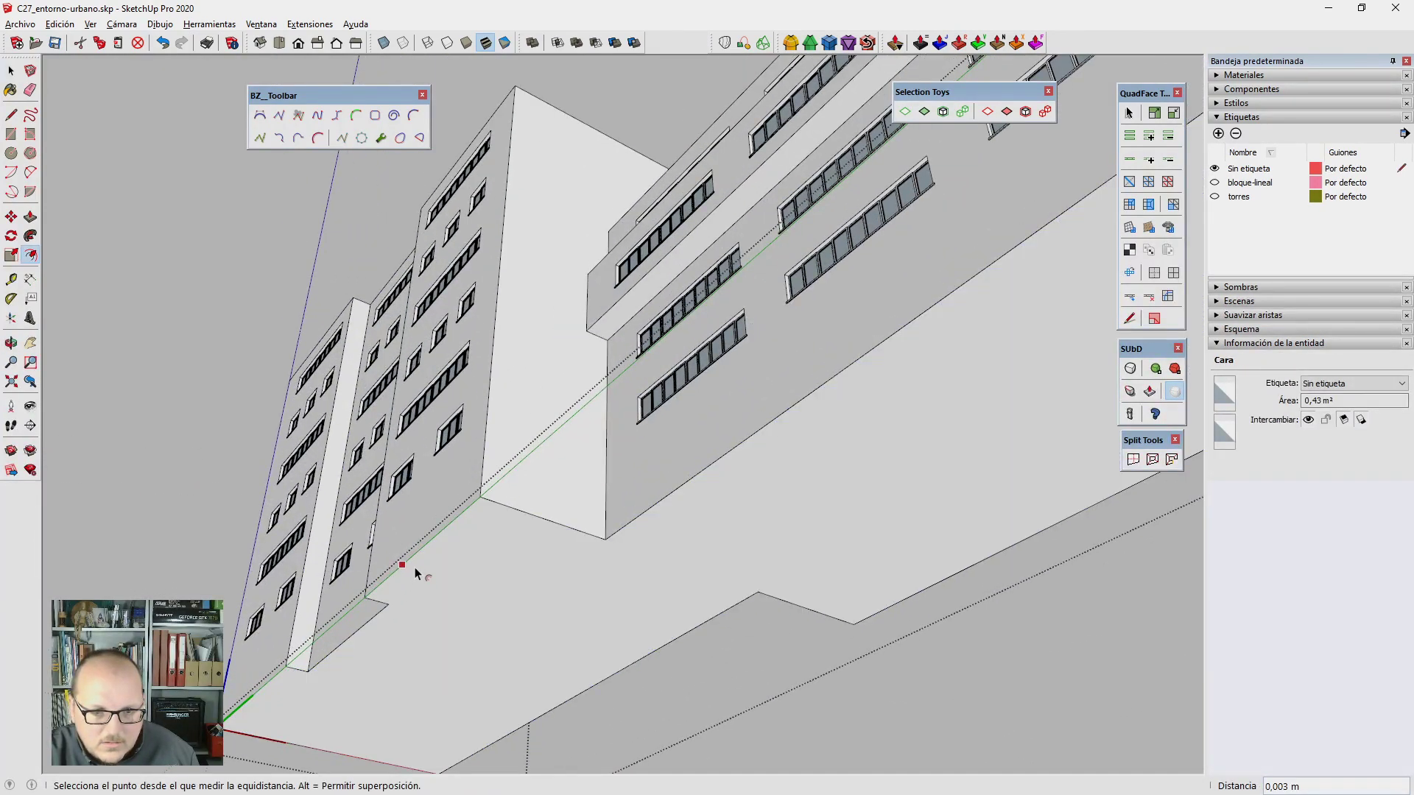
{"action": "left_click", "coordinate": [414, 567]}
{"action": "left_click", "coordinate": [391, 604]}
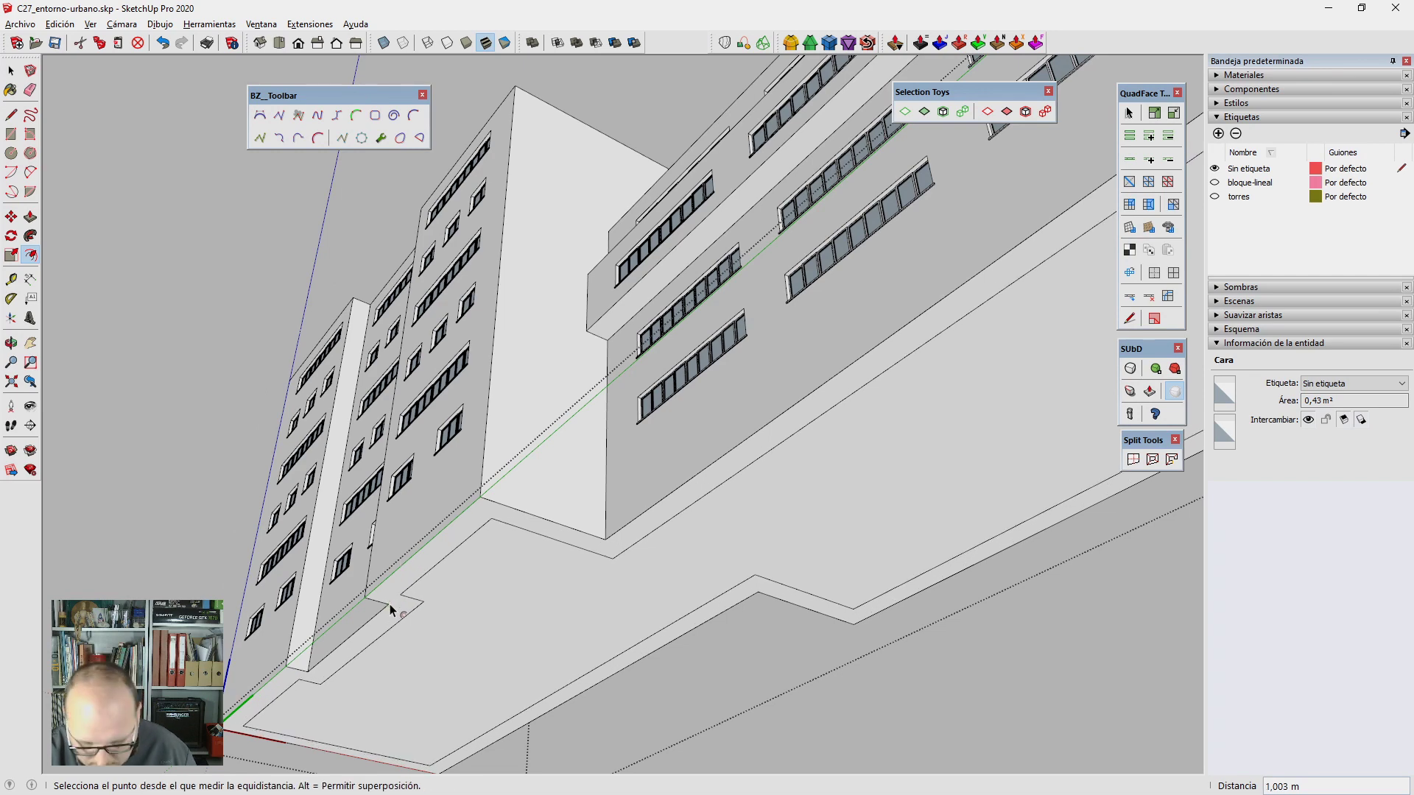
Step: Erase the stray edges left around the offset base outline
{"action": "key", "text": "l"}
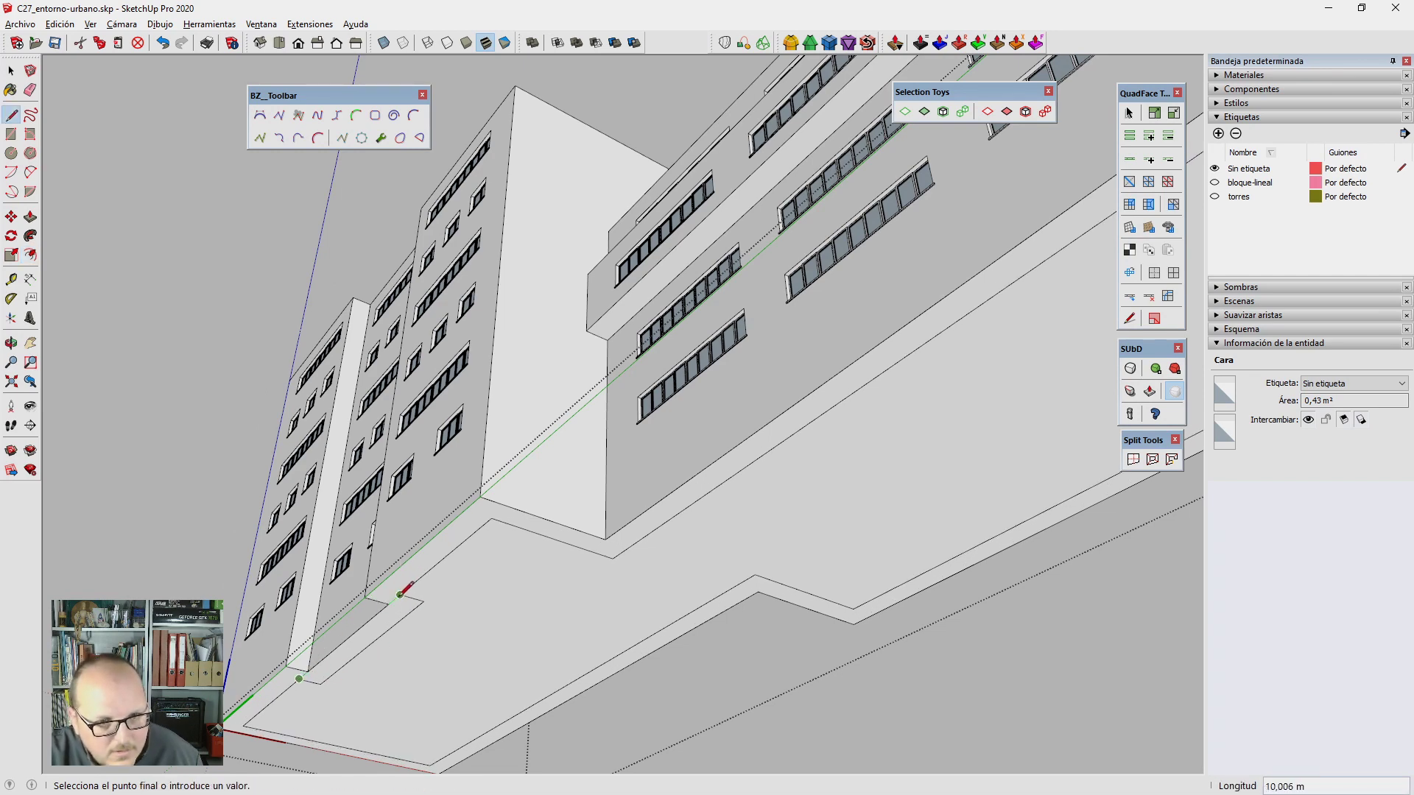
{"action": "key", "text": "e"}
{"action": "scroll", "coordinate": [324, 674], "scroll_direction": "down", "scroll_amount": 2}
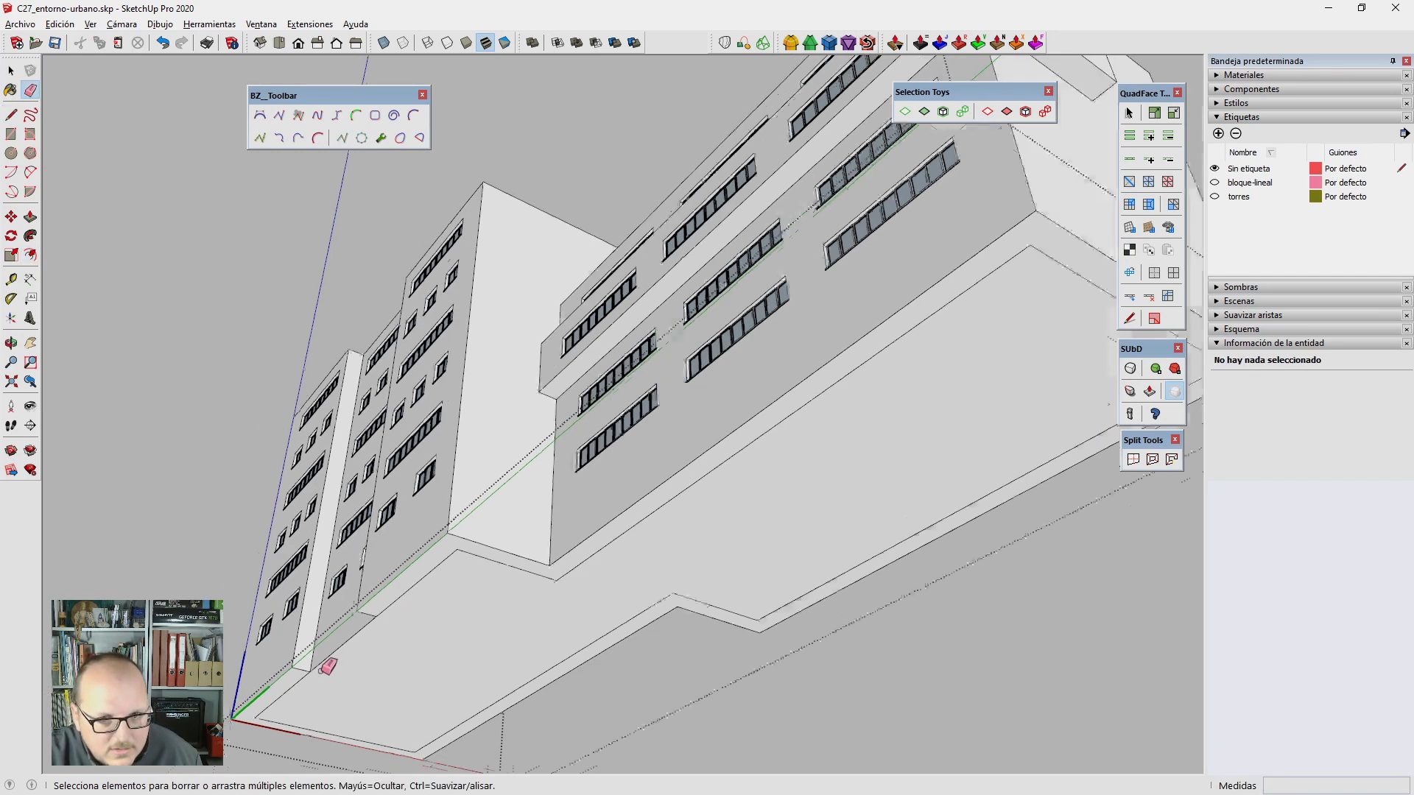
{"action": "scroll", "coordinate": [325, 666], "scroll_direction": "down", "scroll_amount": 2}
Step: Push/Pull the offset base face into a ground-floor volume
{"action": "key", "text": "p"}
{"action": "left_click", "coordinate": [426, 572]}
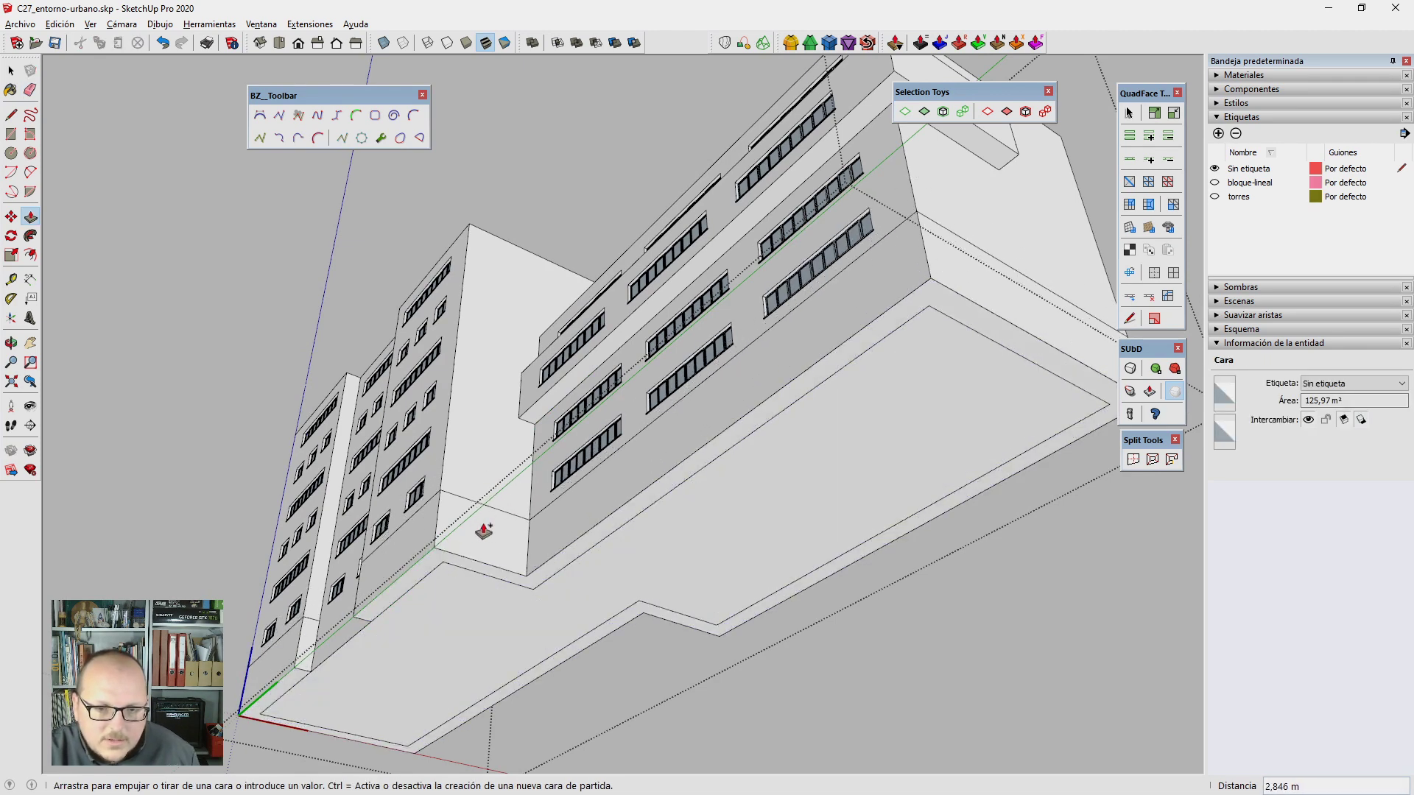
{"action": "left_click", "coordinate": [483, 525]}
{"action": "key", "text": "space"}
{"action": "scroll", "coordinate": [409, 585], "scroll_direction": "up", "scroll_amount": 1}
{"action": "scroll", "coordinate": [405, 597], "scroll_direction": "up", "scroll_amount": 1}
{"action": "scroll", "coordinate": [412, 600], "scroll_direction": "up", "scroll_amount": 2}
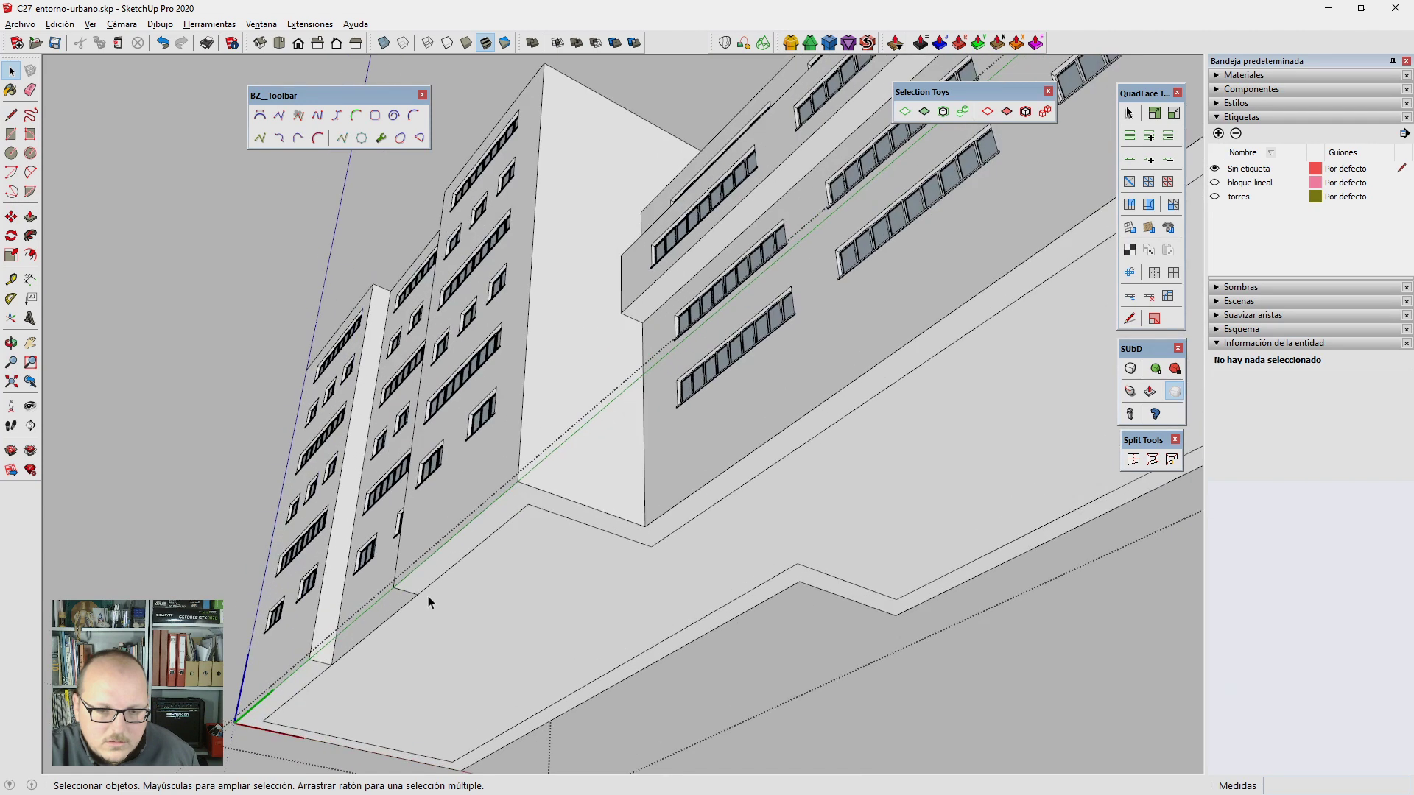
{"action": "scroll", "coordinate": [464, 582], "scroll_direction": "up", "scroll_amount": 1}
Step: Pull the lower ledge face out 3 m
{"action": "key", "text": "p"}
{"action": "left_click", "coordinate": [471, 549]}
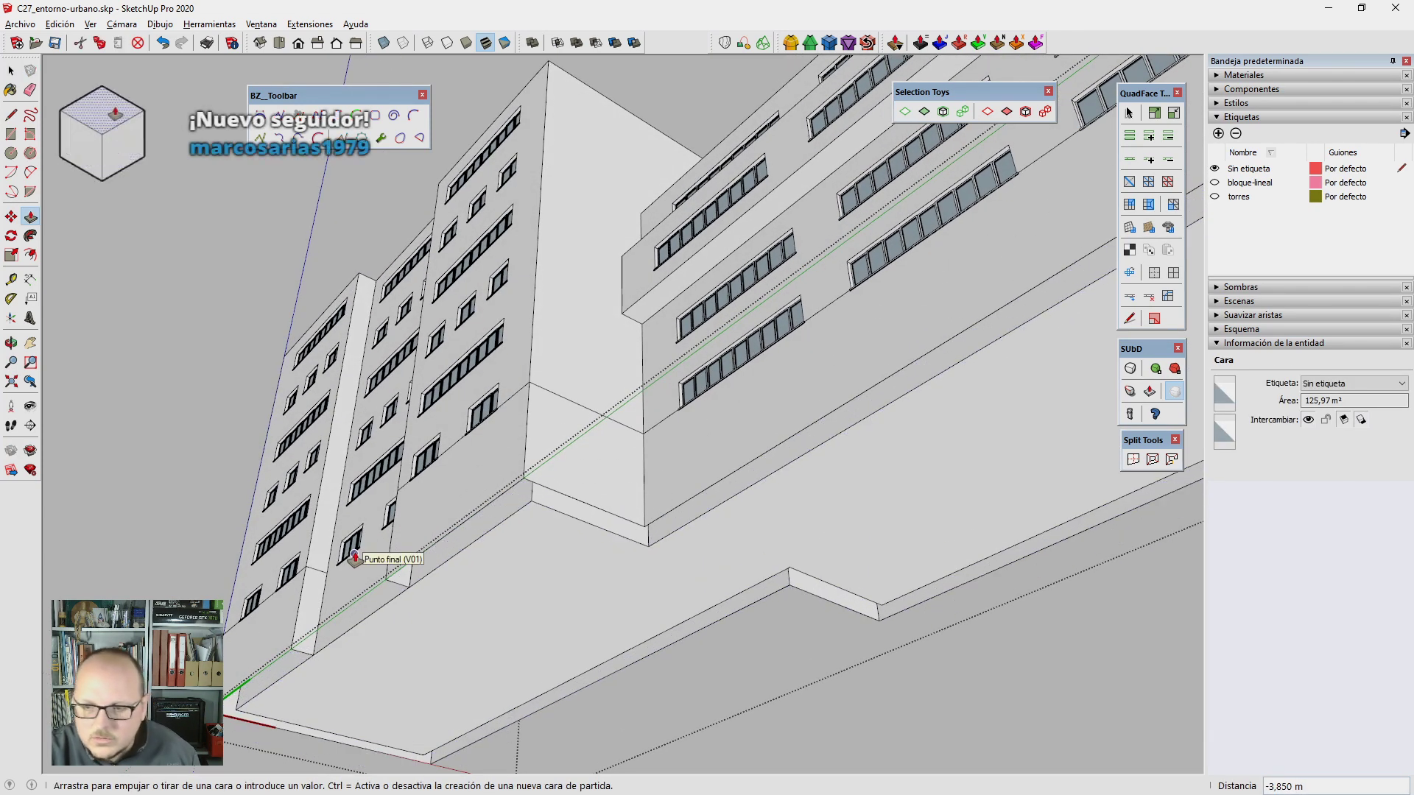
{"action": "key", "text": "Return"}
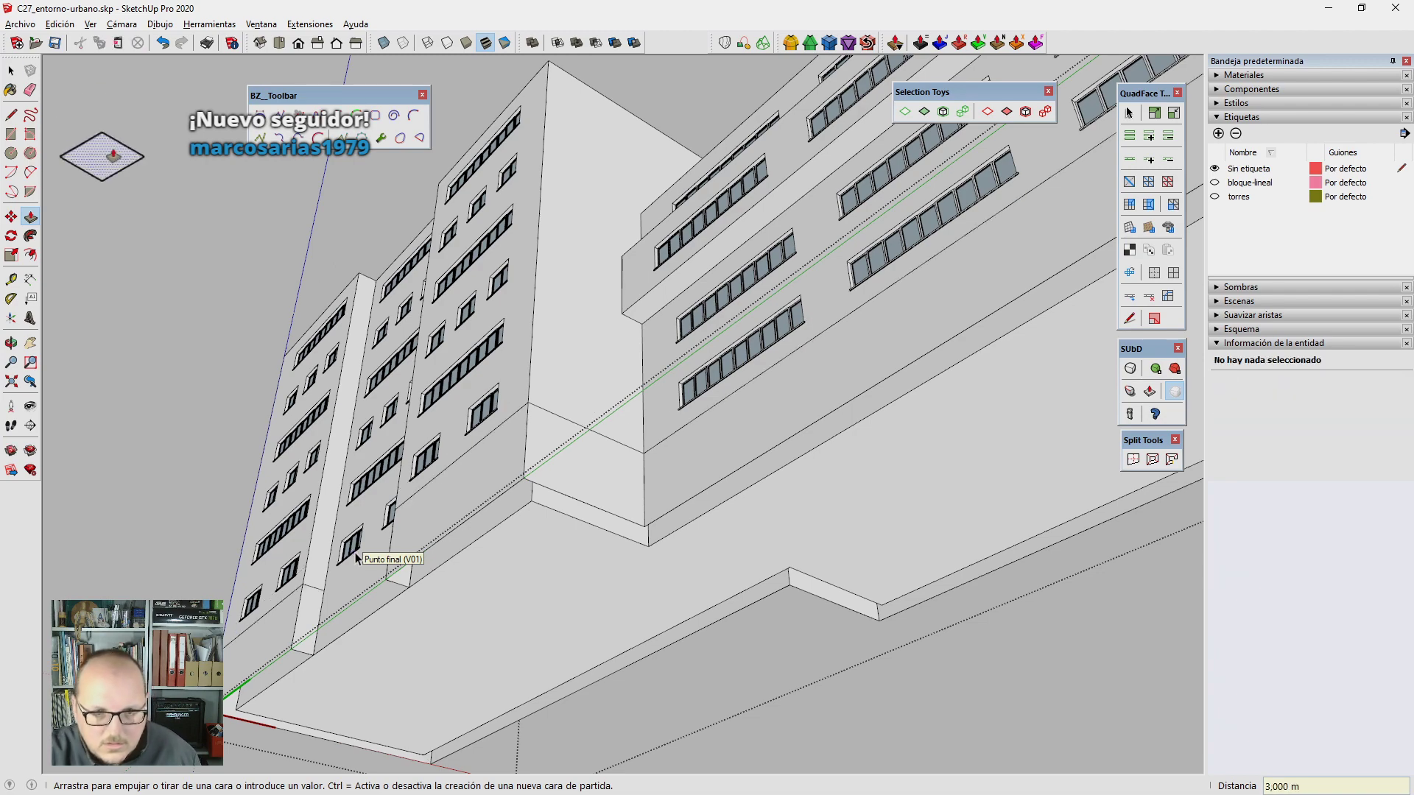
Step: Start another Push/Pull on the base face, seen from the block's other side
{"action": "key", "text": "e"}
{"action": "mouse_move", "coordinate": [382, 559]}
{"action": "middle_mouse_down"}
{"action": "mouse_move", "coordinate": [802, 491]}
{"action": "mouse_move", "coordinate": [827, 552]}
{"action": "mouse_move", "coordinate": [634, 474]}
{"action": "middle_mouse_up"}
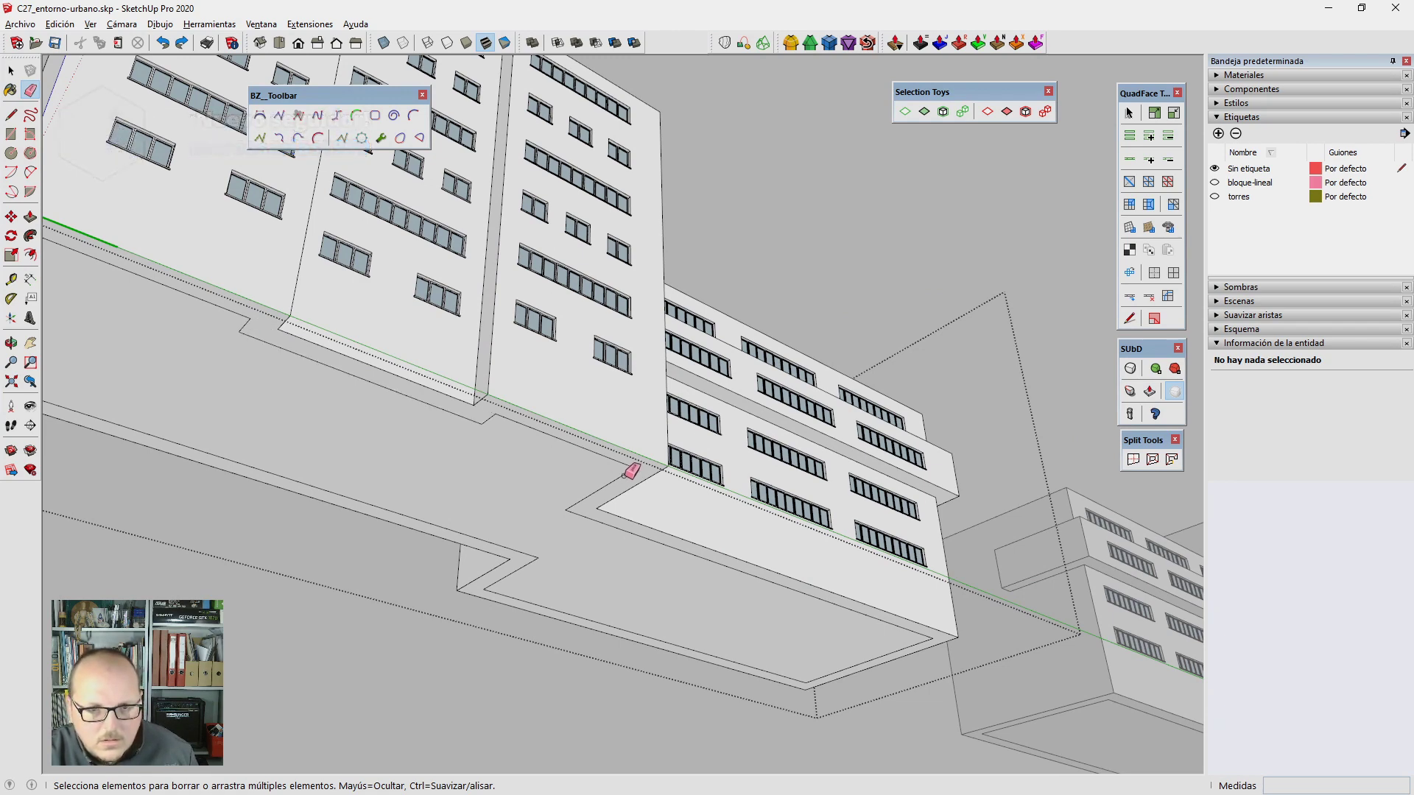
{"action": "key", "text": "p"}
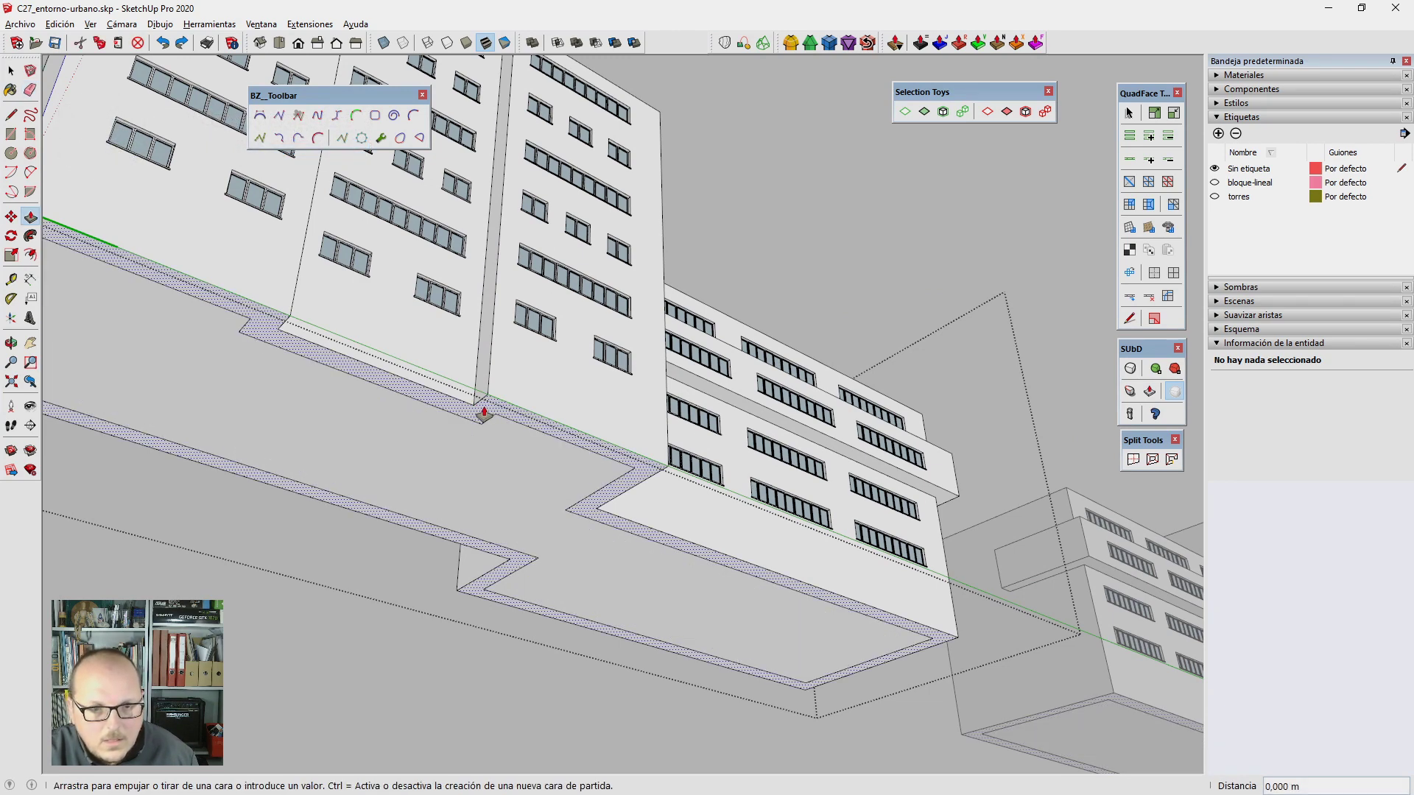
{"action": "left_click", "coordinate": [480, 406]}
{"action": "mouse_move", "coordinate": [497, 383]}
{"action": "middle_mouse_down"}
{"action": "mouse_move", "coordinate": [524, 477]}
{"action": "mouse_move", "coordinate": [575, 550]}
{"action": "middle_mouse_up"}
Step: Copy the tower's bottom edge 3 m up the facade to mark the ground floor
{"action": "middle_click_drag", "start_coordinate": [657, 473], "coordinate": [646, 481]}
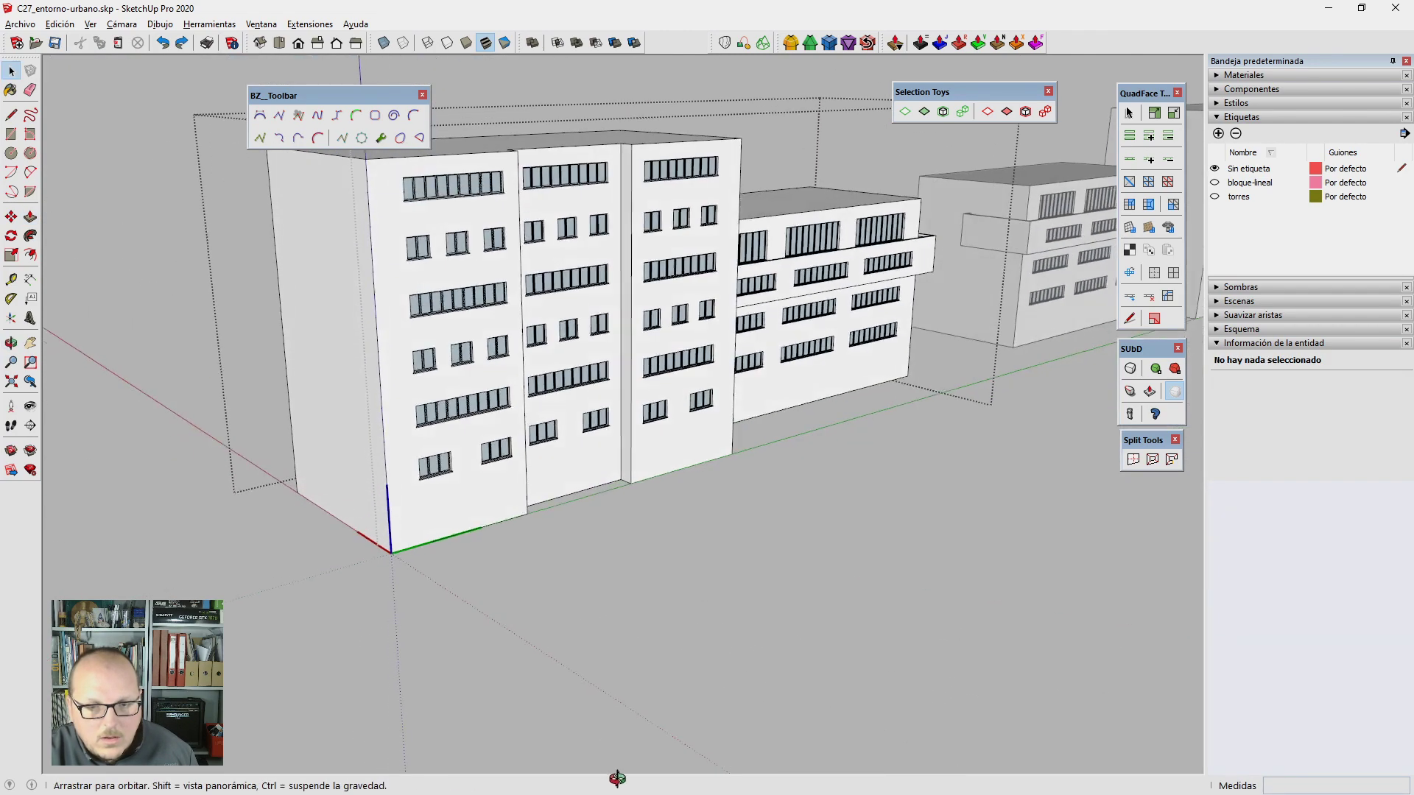
{"action": "scroll", "coordinate": [647, 480], "scroll_direction": "up", "scroll_amount": 3}
{"action": "scroll", "coordinate": [648, 480], "scroll_direction": "up", "scroll_amount": 2}
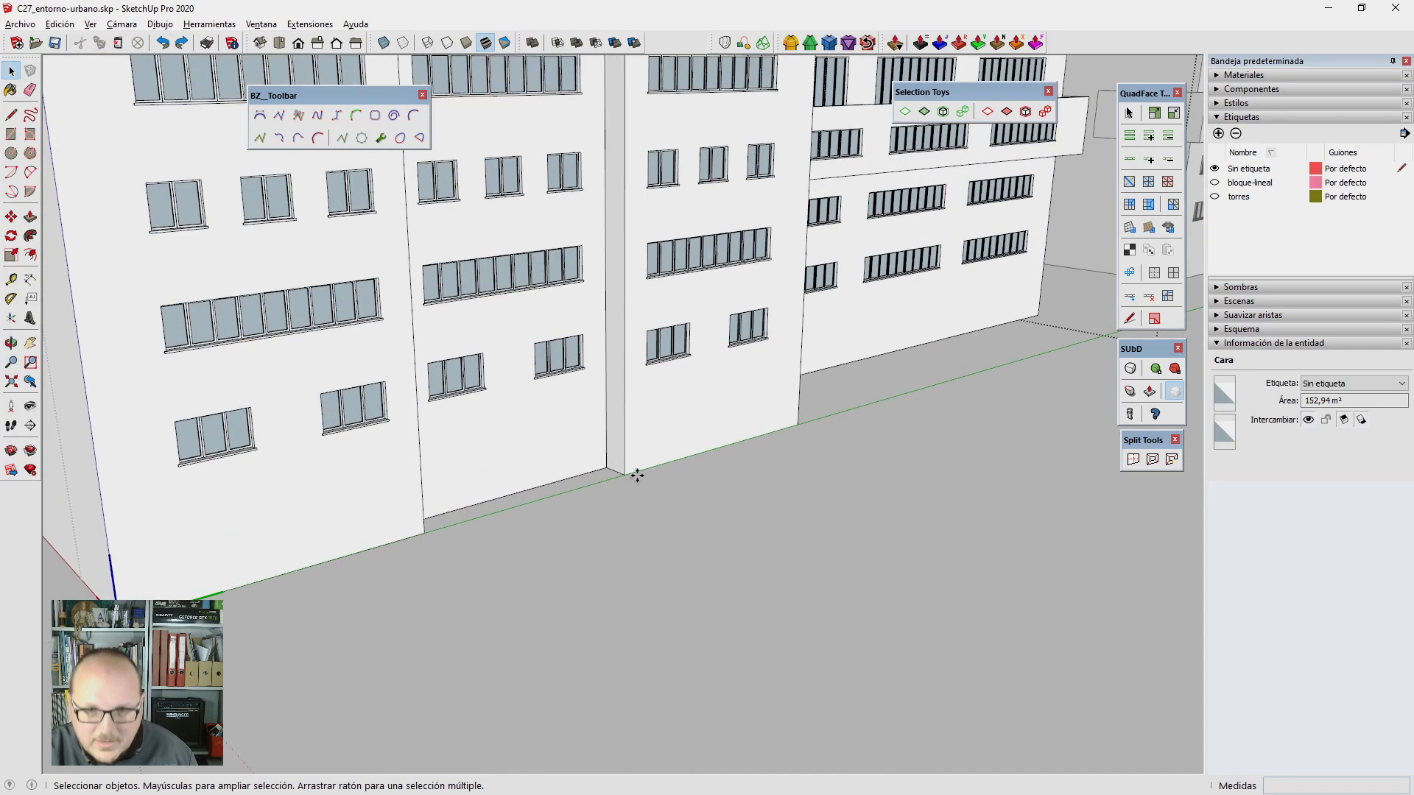
{"action": "key", "text": "p"}
{"action": "key", "text": "space"}
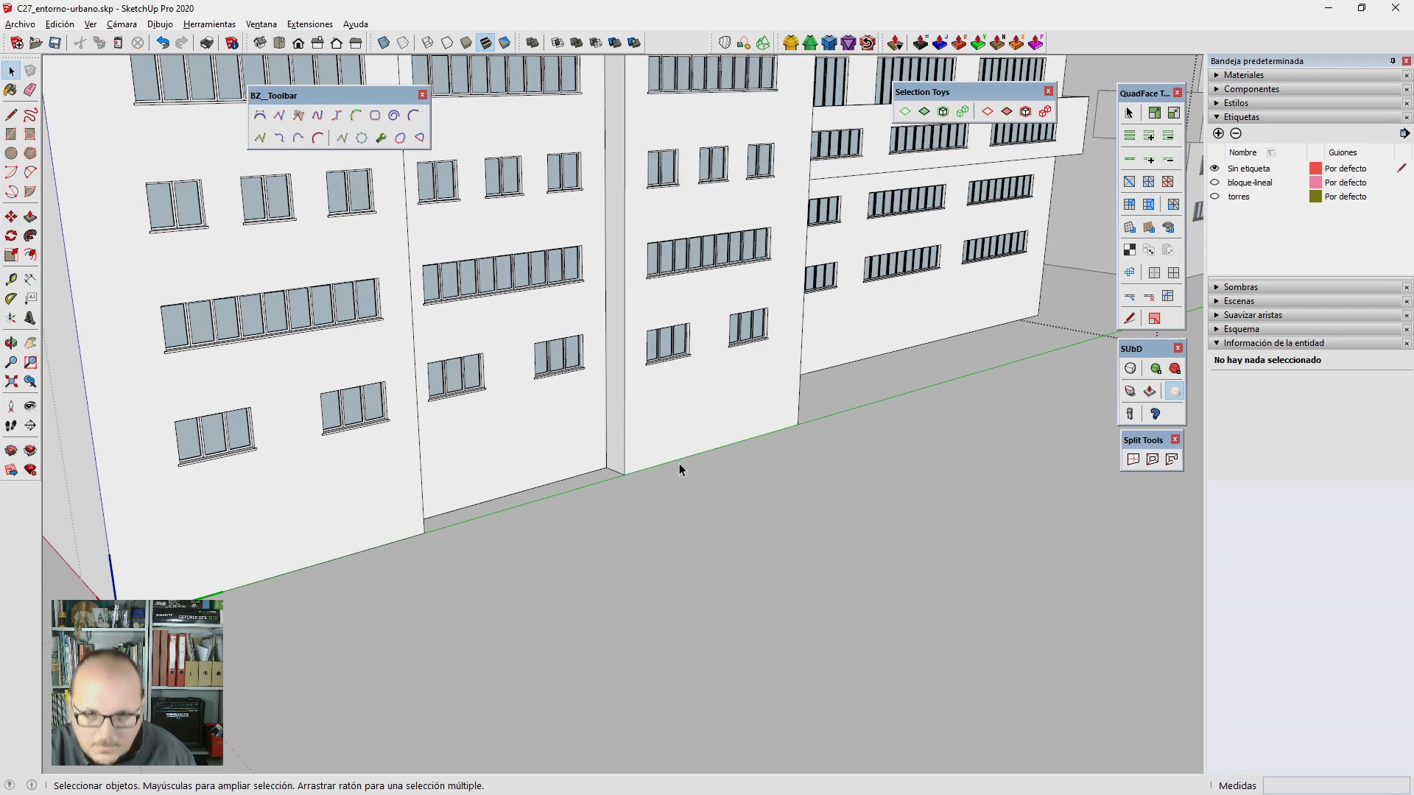
{"action": "left_click", "coordinate": [680, 461]}
{"action": "key", "text": "m"}
{"action": "left_click", "coordinate": [685, 442]}
{"action": "key", "text": "ctrl"}
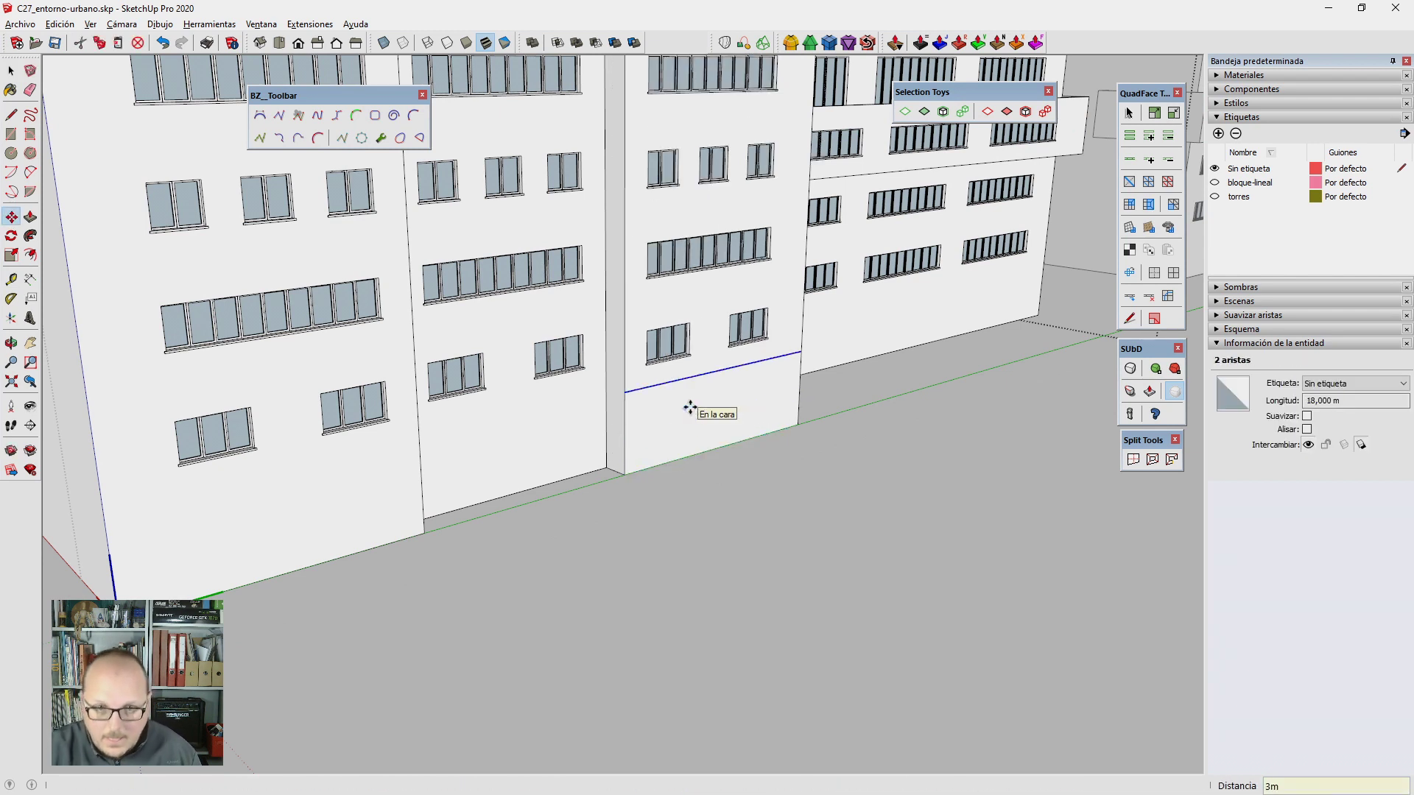
Step: Turn on X-ray and orbit to expose the podium's hidden edges
{"action": "key", "text": "p"}
{"action": "left_click", "coordinate": [705, 421]}
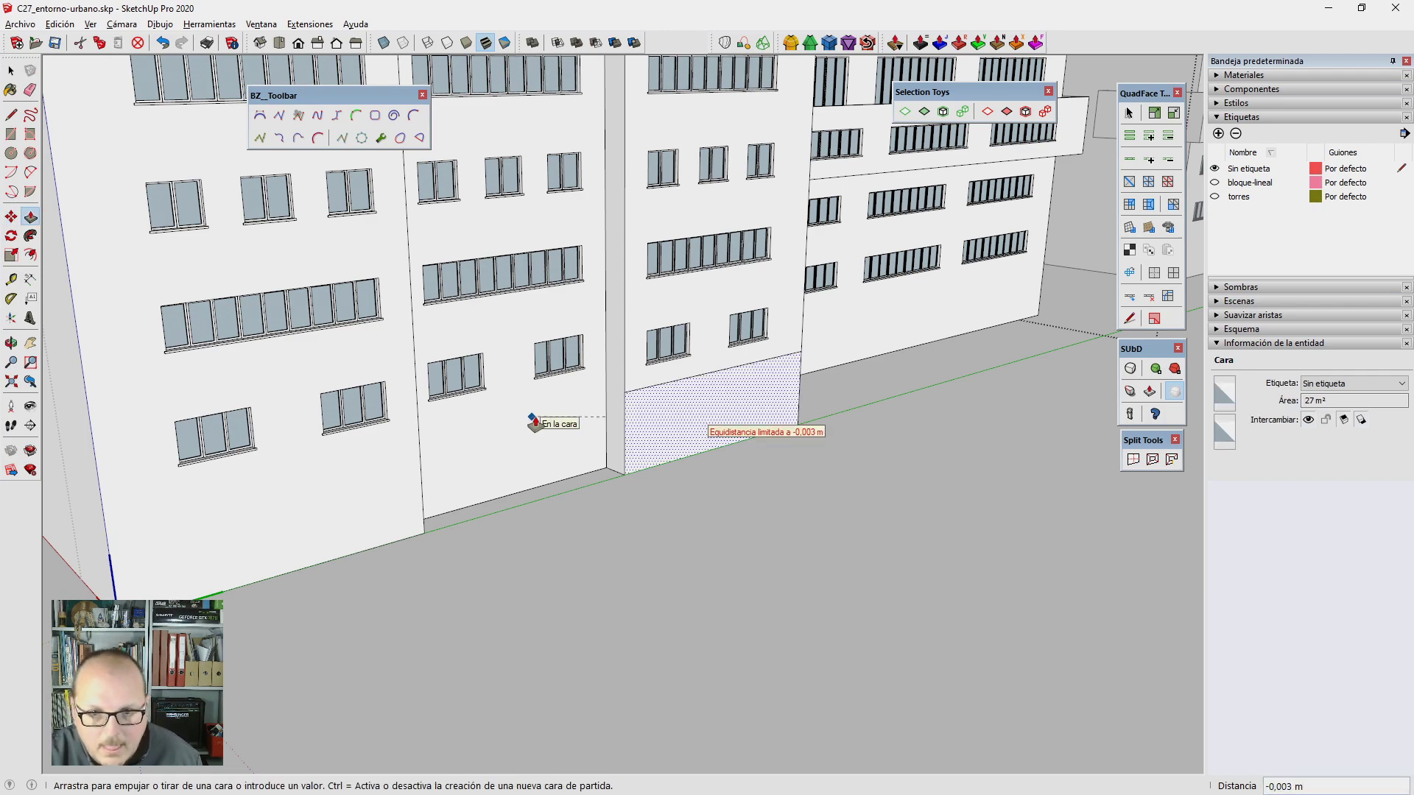
{"action": "key", "text": "space"}
{"action": "mouse_move", "coordinate": [532, 421]}
{"action": "middle_mouse_down"}
{"action": "mouse_move", "coordinate": [756, 449]}
{"action": "mouse_move", "coordinate": [751, 275]}
{"action": "mouse_move", "coordinate": [663, 306]}
{"action": "mouse_move", "coordinate": [626, 401]}
{"action": "mouse_move", "coordinate": [690, 517]}
{"action": "mouse_move", "coordinate": [814, 631]}
{"action": "mouse_move", "coordinate": [607, 439]}
{"action": "mouse_move", "coordinate": [940, 458]}
{"action": "mouse_move", "coordinate": [707, 528]}
{"action": "mouse_move", "coordinate": [702, 420]}
{"action": "middle_mouse_up"}
{"action": "key", "text": "x"}
{"action": "scroll", "coordinate": [702, 421], "scroll_direction": "up", "scroll_amount": 3}
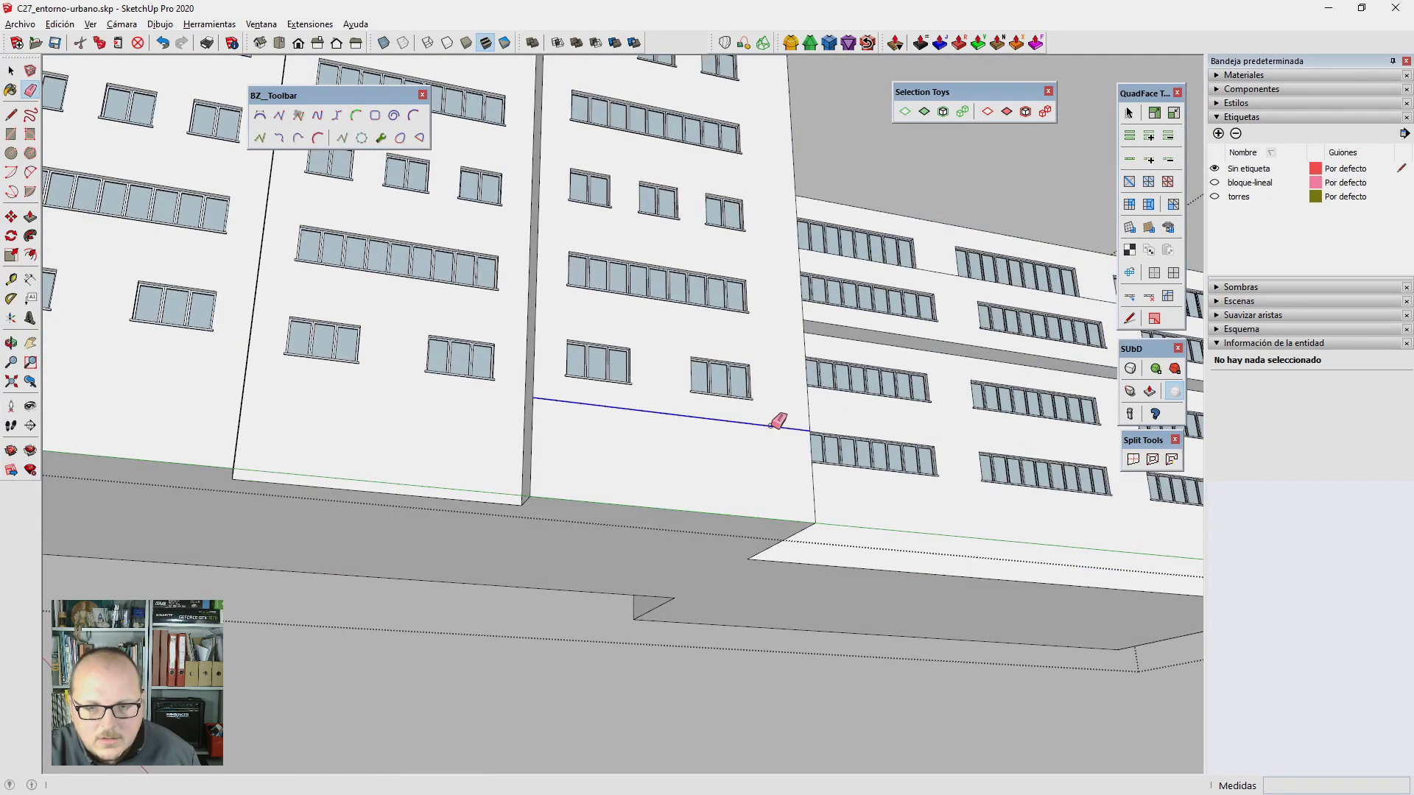
{"action": "scroll", "coordinate": [777, 423], "scroll_direction": "down", "scroll_amount": 5}
{"action": "key", "text": "x"}
{"action": "key", "text": "x"}
Step: Recess the podium's front face about 2.6 m inward, then show the Front view
{"action": "key", "text": "p"}
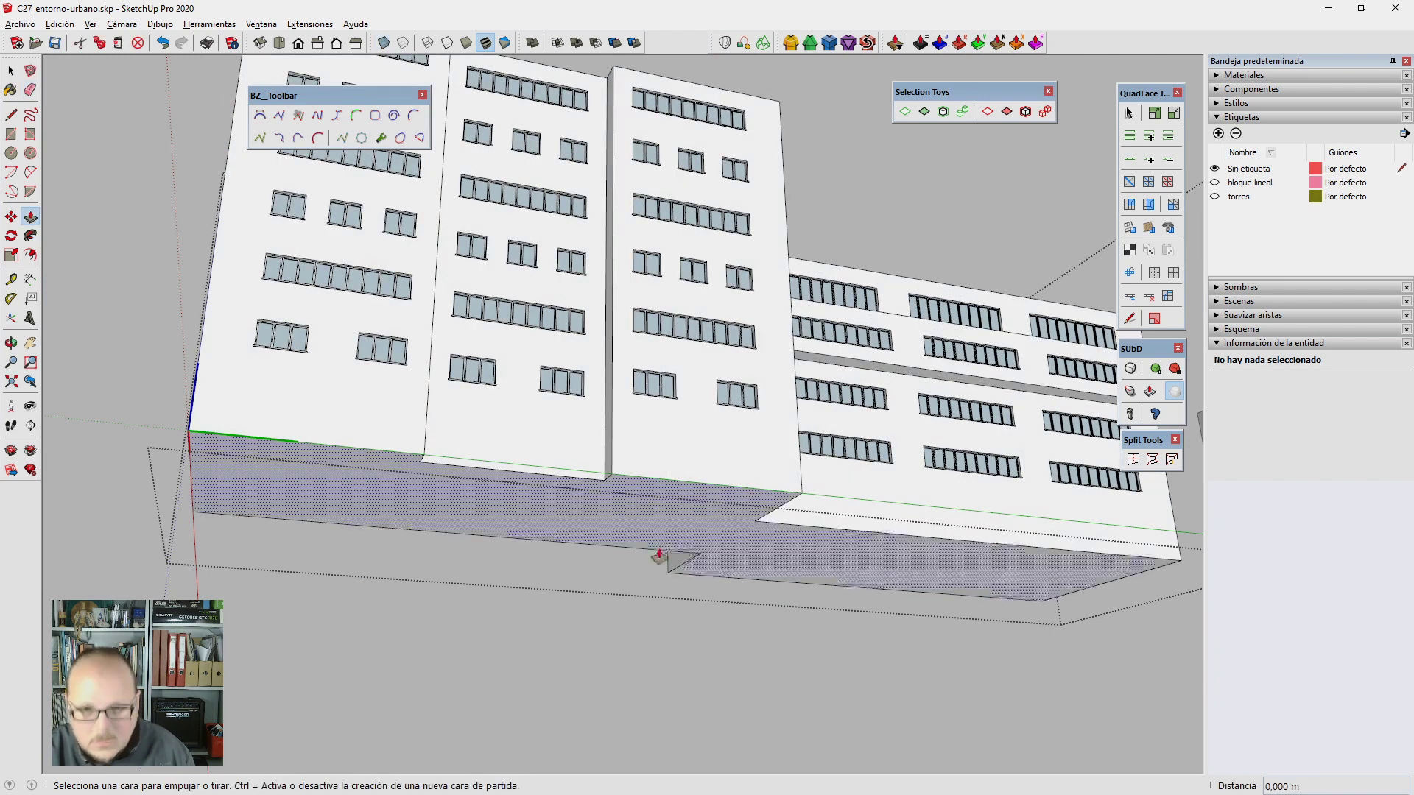
{"action": "left_click", "coordinate": [663, 554]}
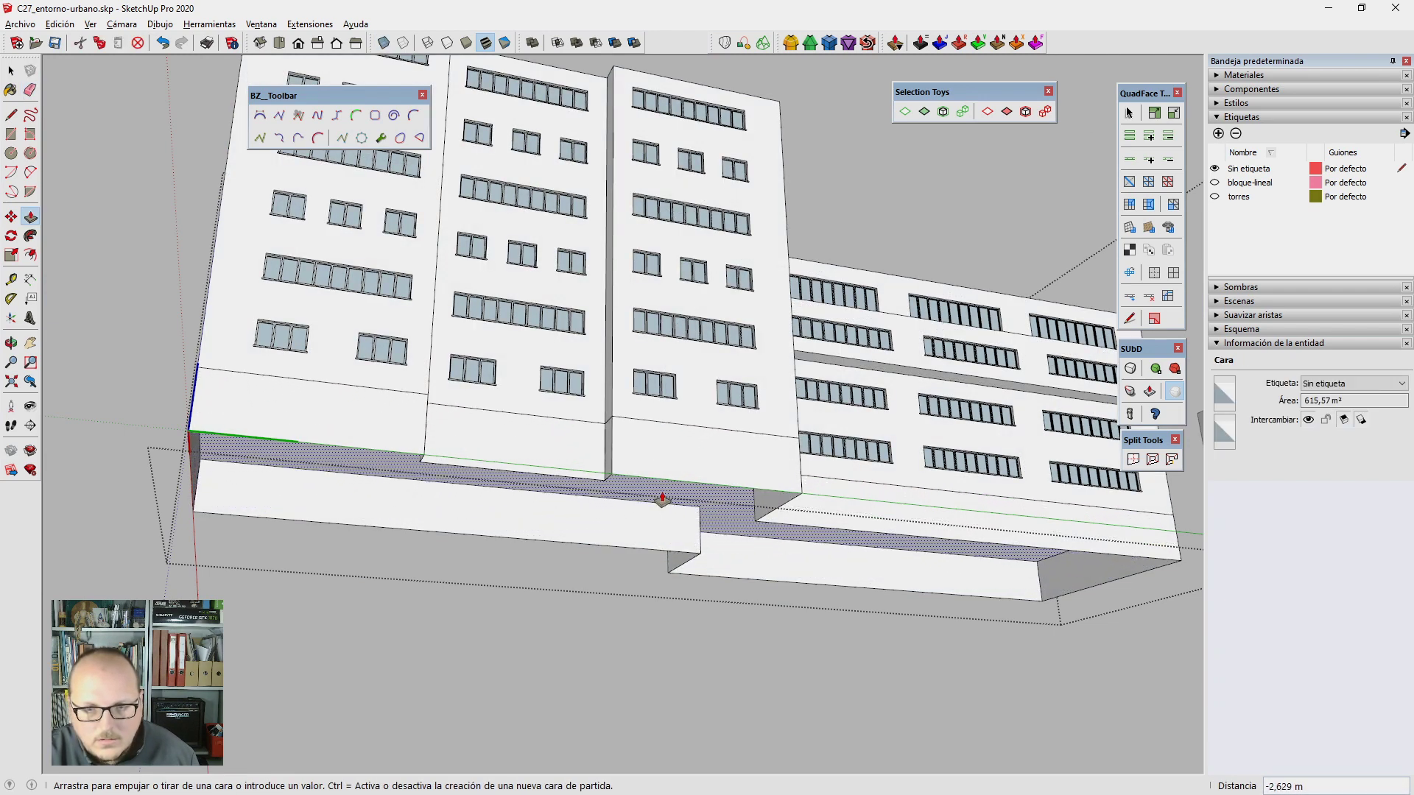
{"action": "left_click", "coordinate": [662, 497]}
{"action": "key", "text": "space"}
{"action": "key", "text": "F2"}
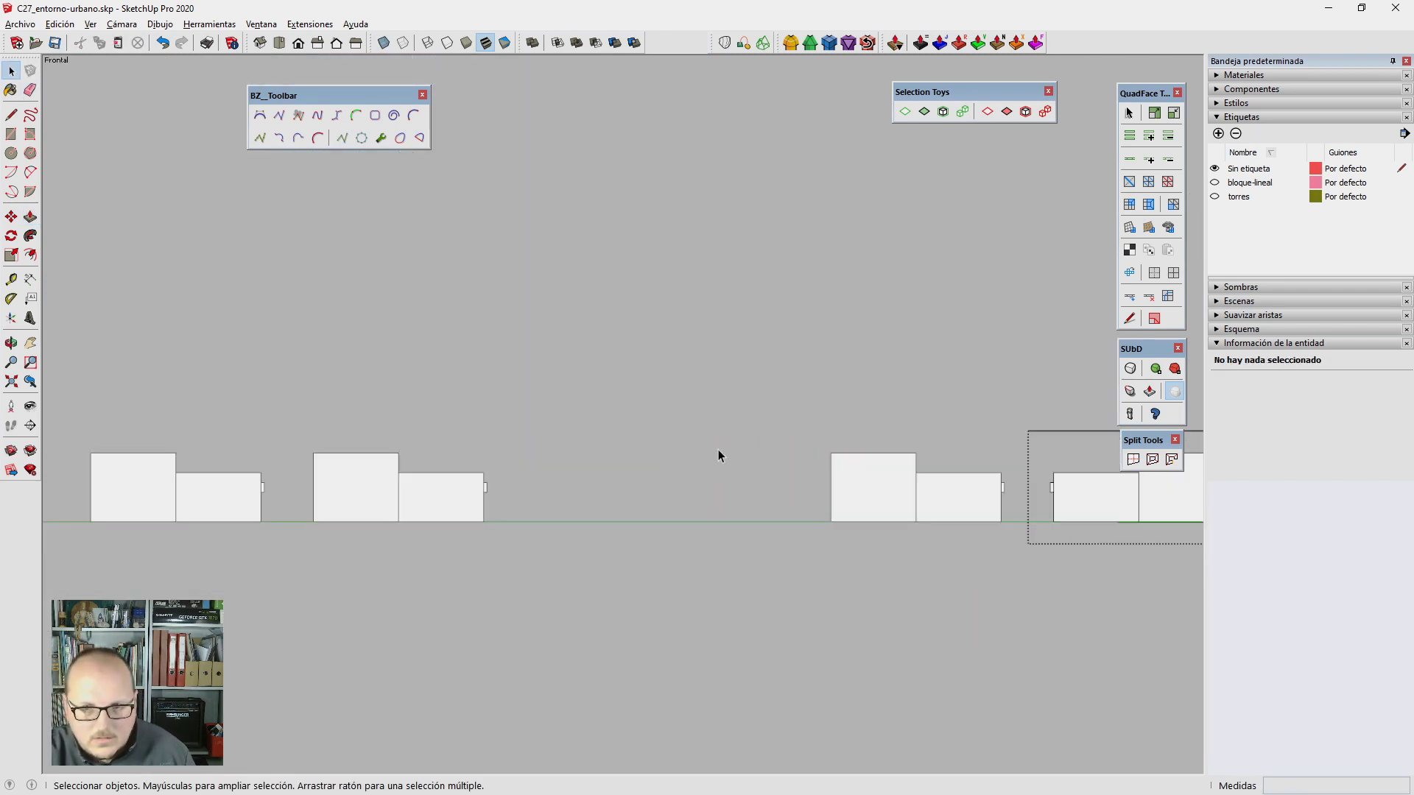
Step: In the Back view, place a Tape Measure guide 3 m above the ground edge
{"action": "key", "text": "F4"}
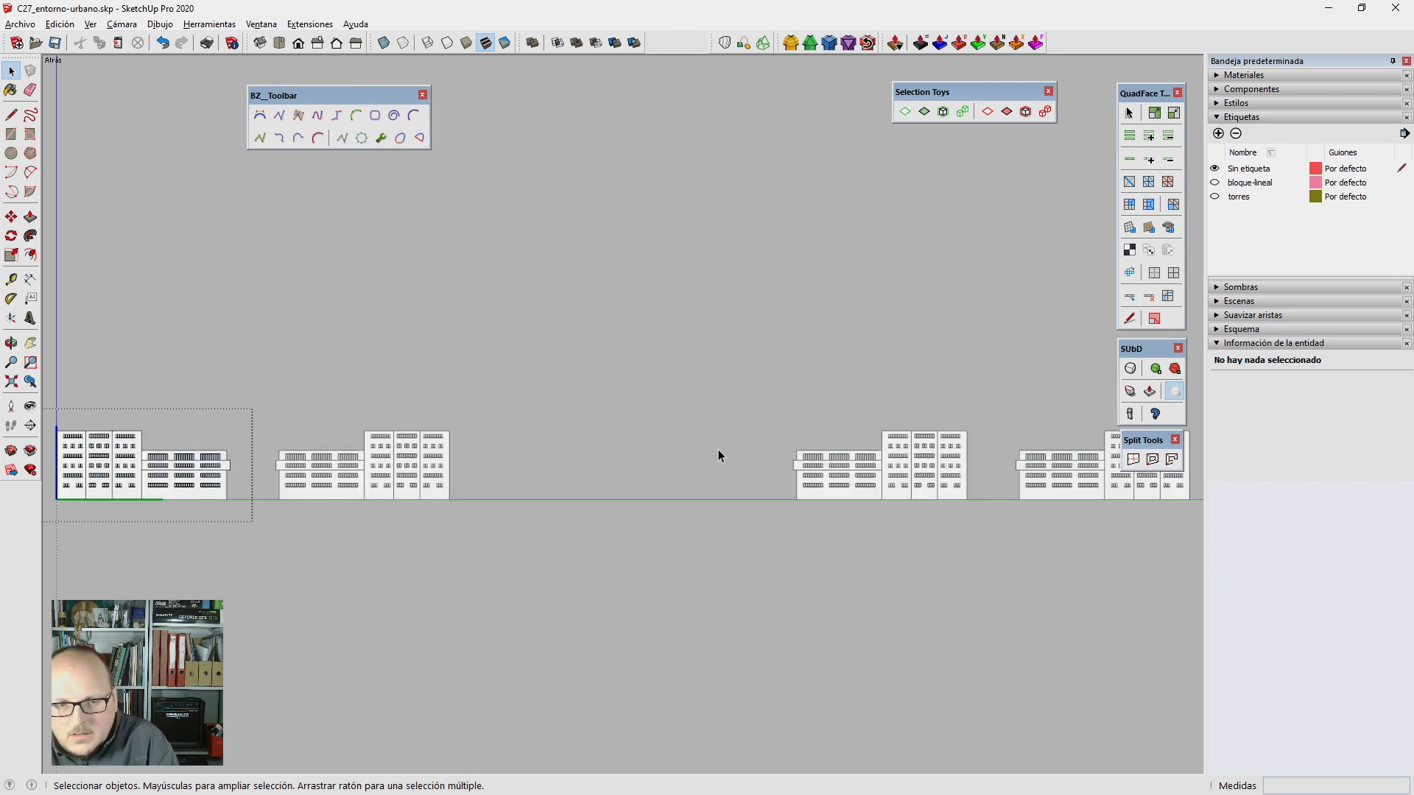
{"action": "scroll", "coordinate": [331, 516], "scroll_direction": "up", "scroll_amount": 3}
{"action": "scroll", "coordinate": [427, 486], "scroll_direction": "up", "scroll_amount": 3}
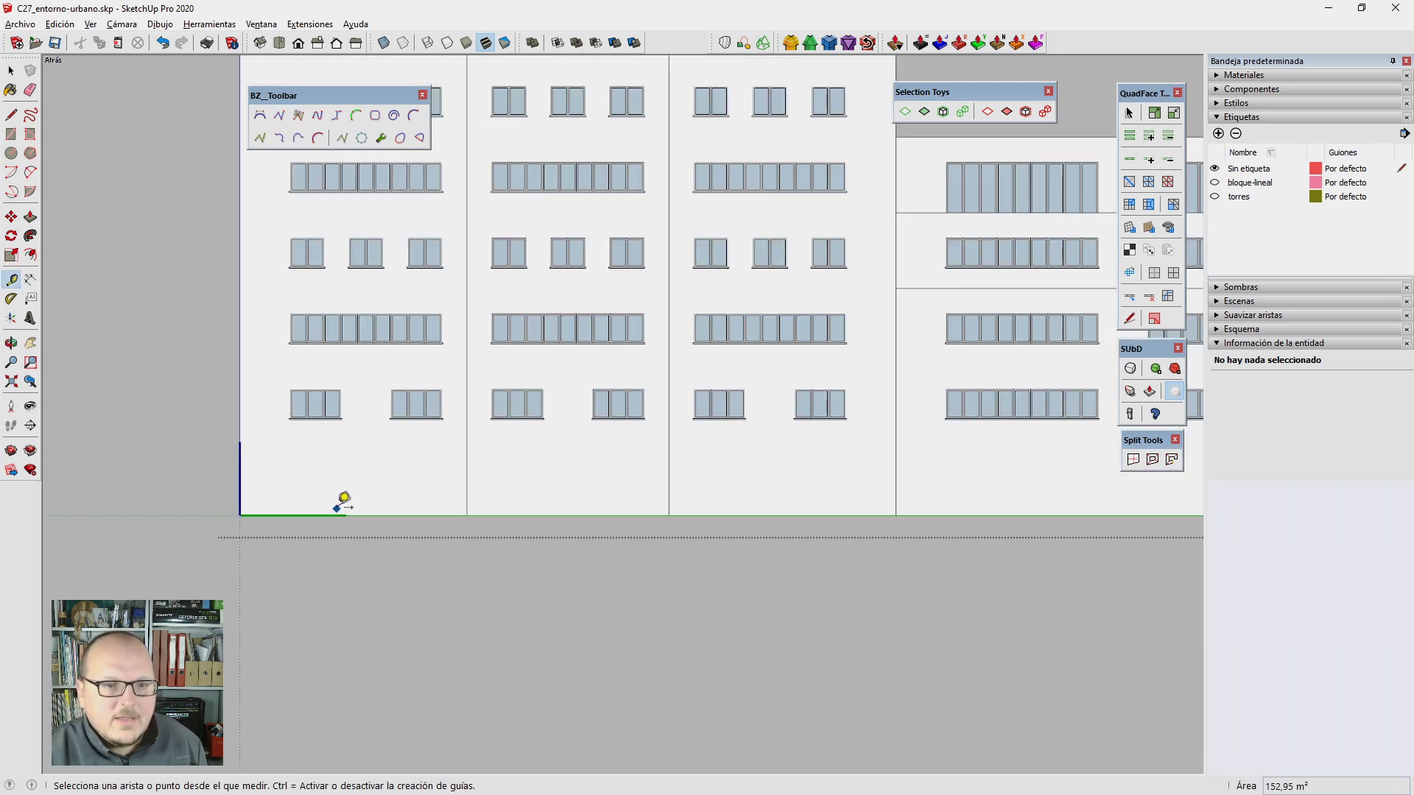
{"action": "left_click", "coordinate": [353, 514]}
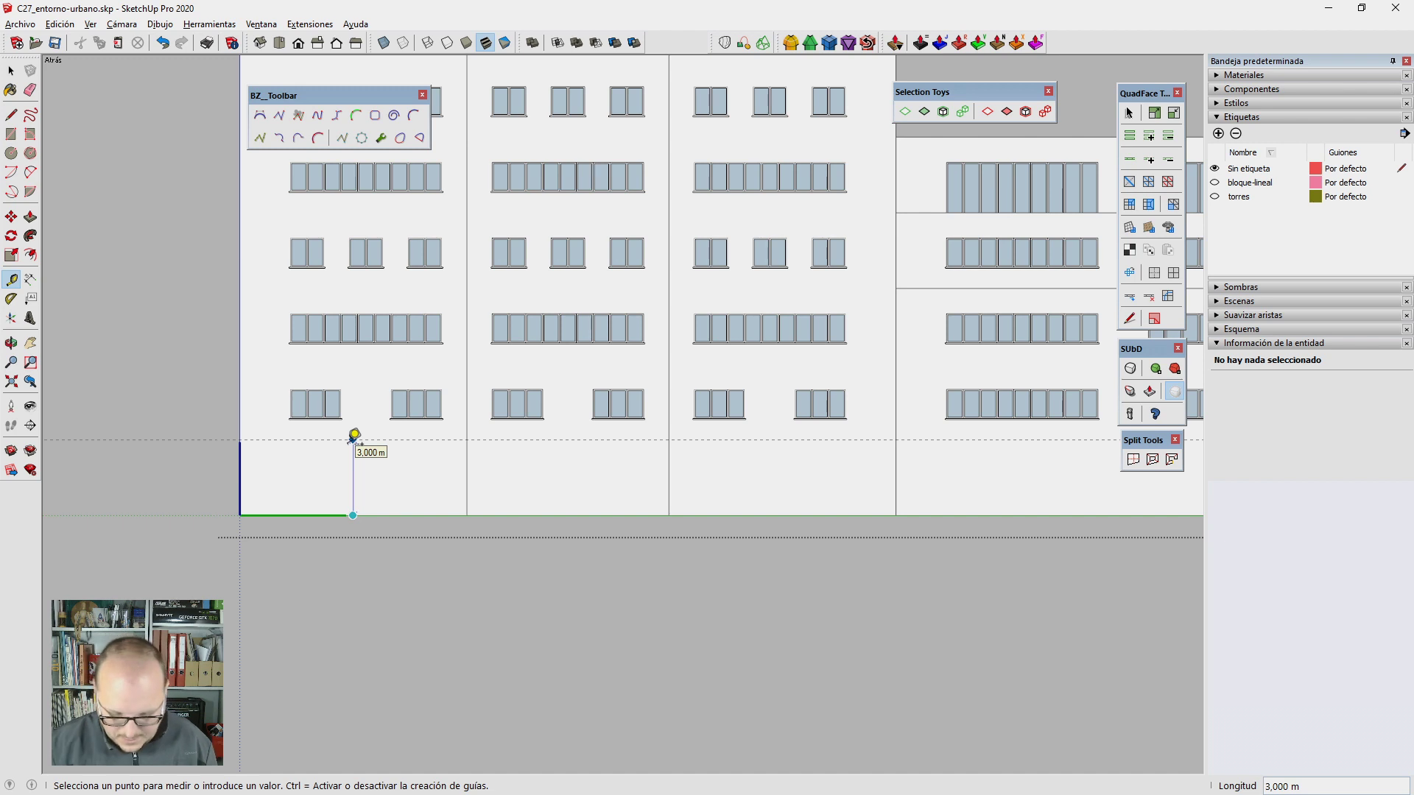
{"action": "left_click", "coordinate": [354, 435]}
{"action": "scroll", "coordinate": [464, 398], "scroll_direction": "down", "scroll_amount": 2}
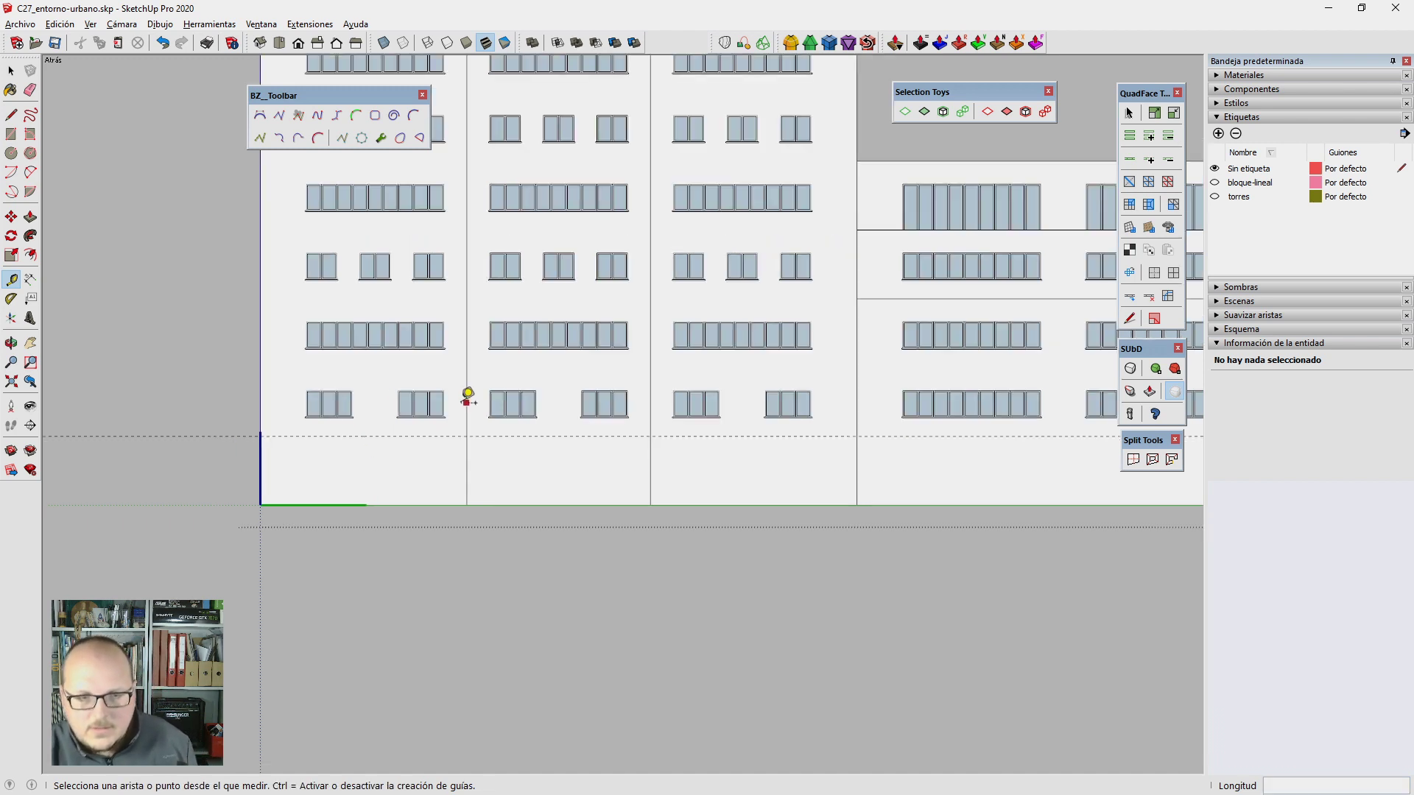
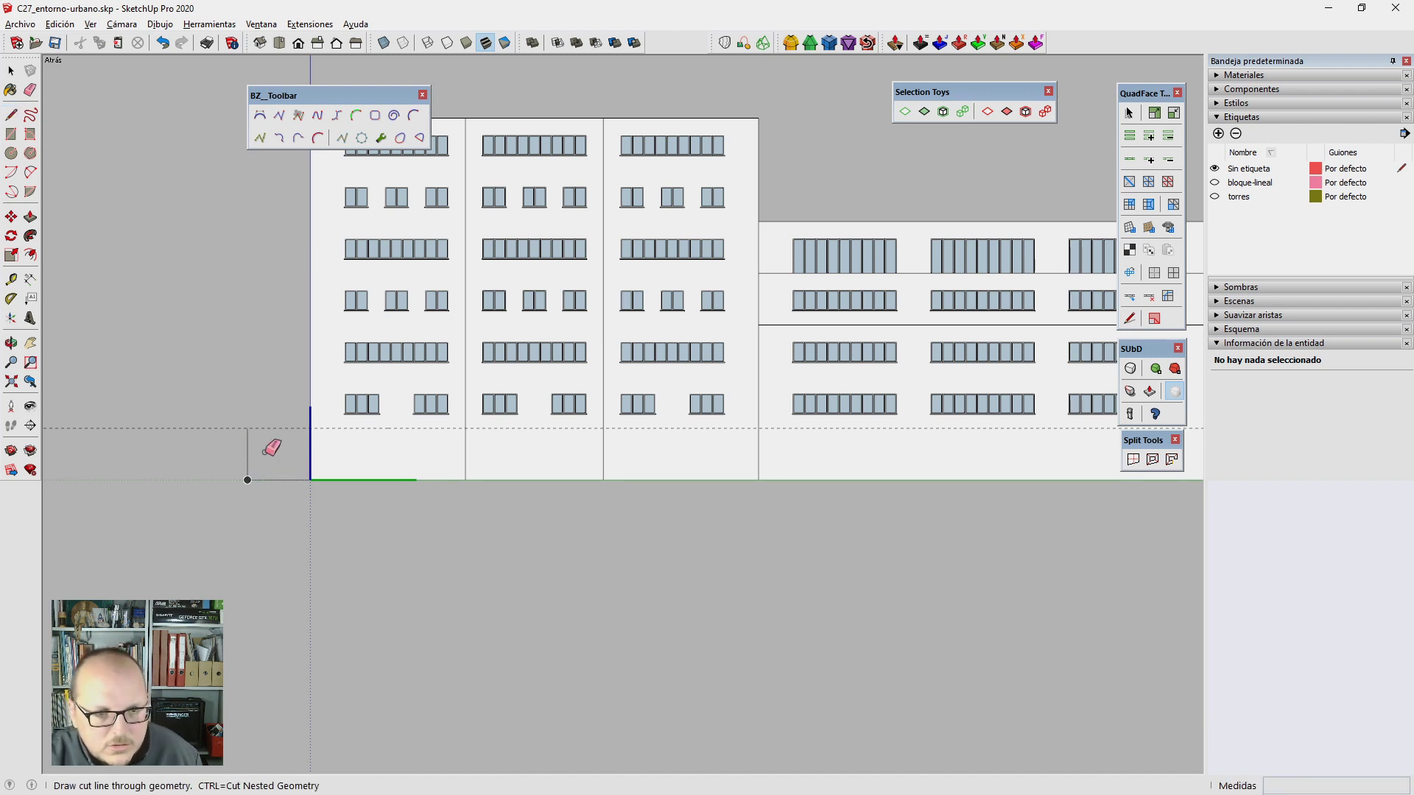
Step: Offset the ground face outline 1 m inward to form a base ring
{"action": "scroll", "coordinate": [247, 428], "scroll_direction": "down", "scroll_amount": 2}
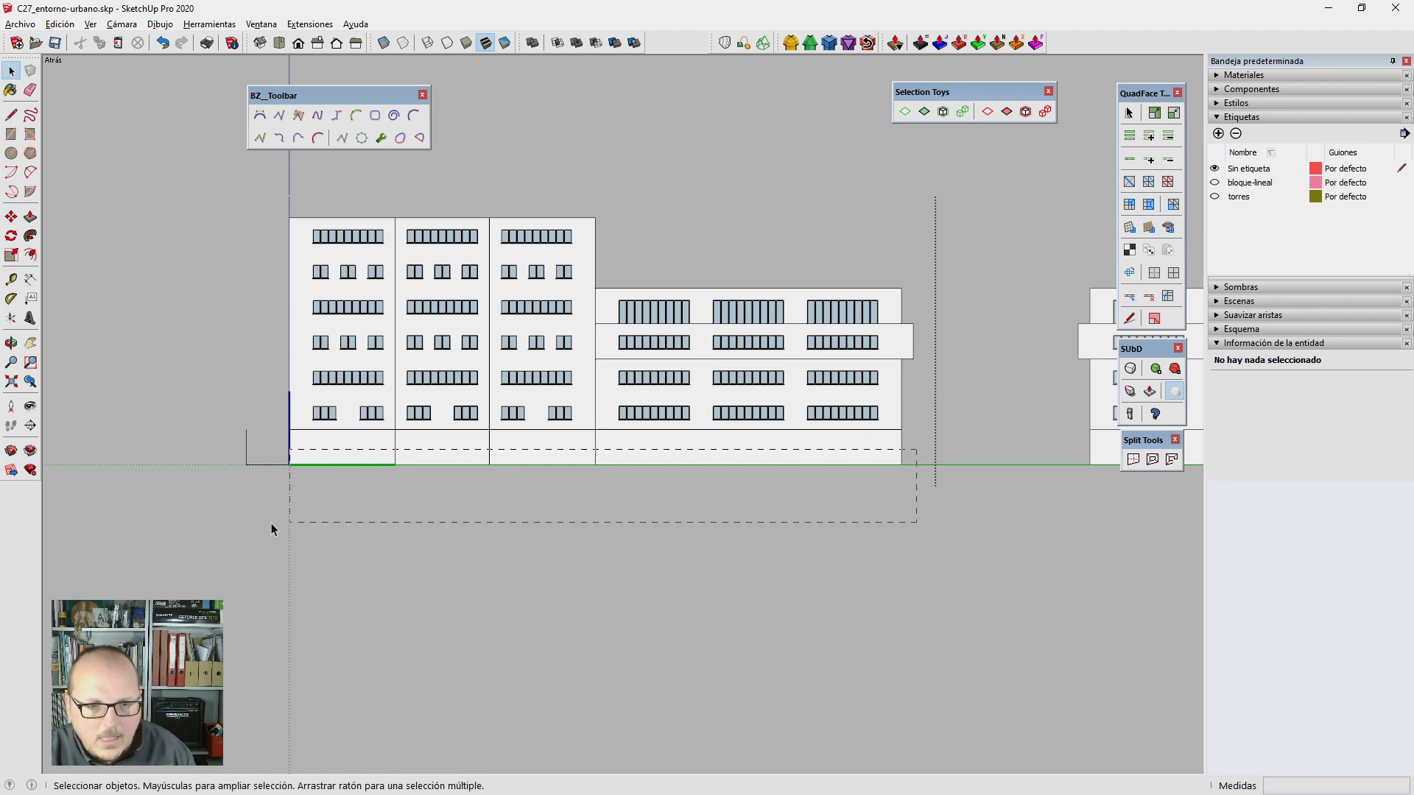
{"action": "middle_click_drag", "start_coordinate": [299, 536], "coordinate": [405, 515]}
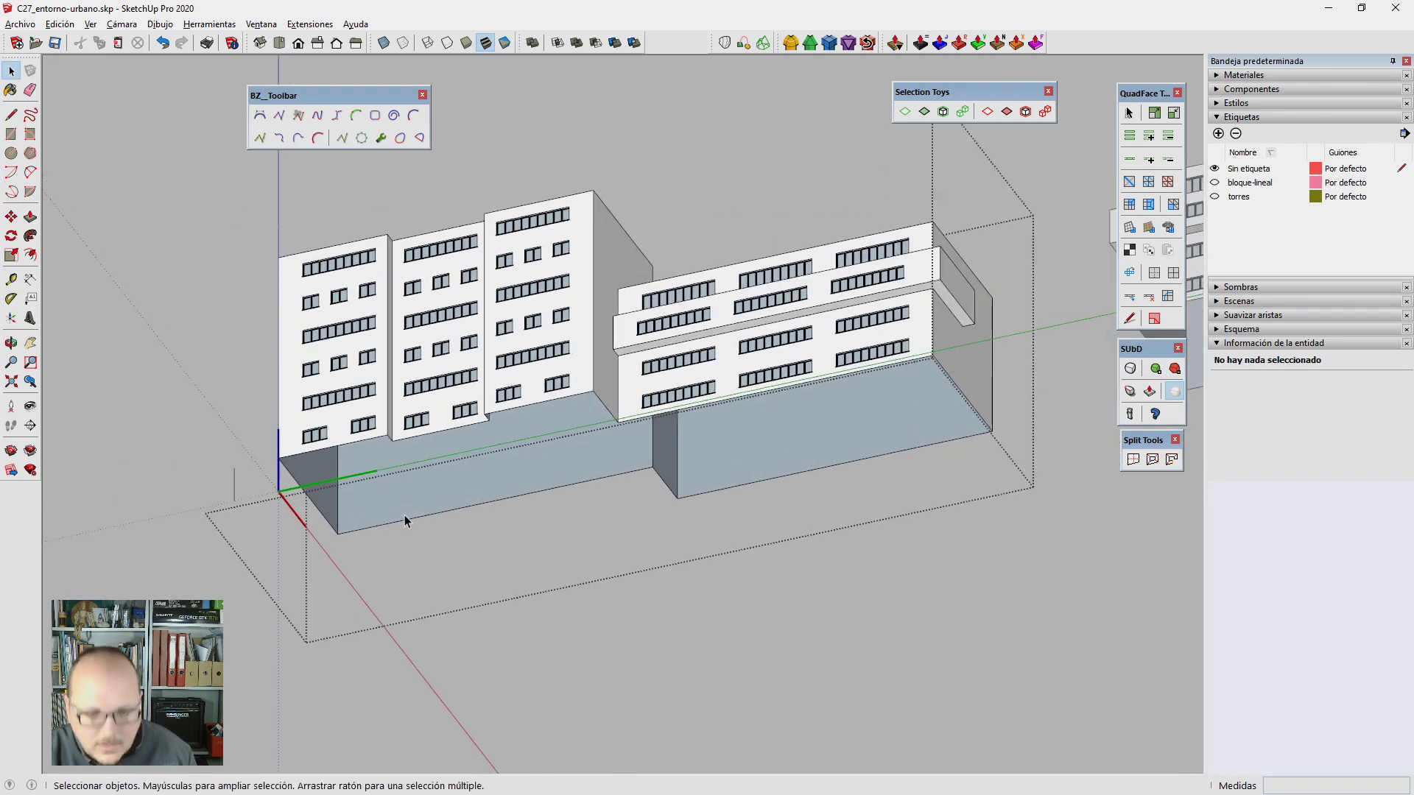
{"action": "scroll", "coordinate": [404, 515], "scroll_direction": "up", "scroll_amount": 2}
{"action": "key", "text": "l"}
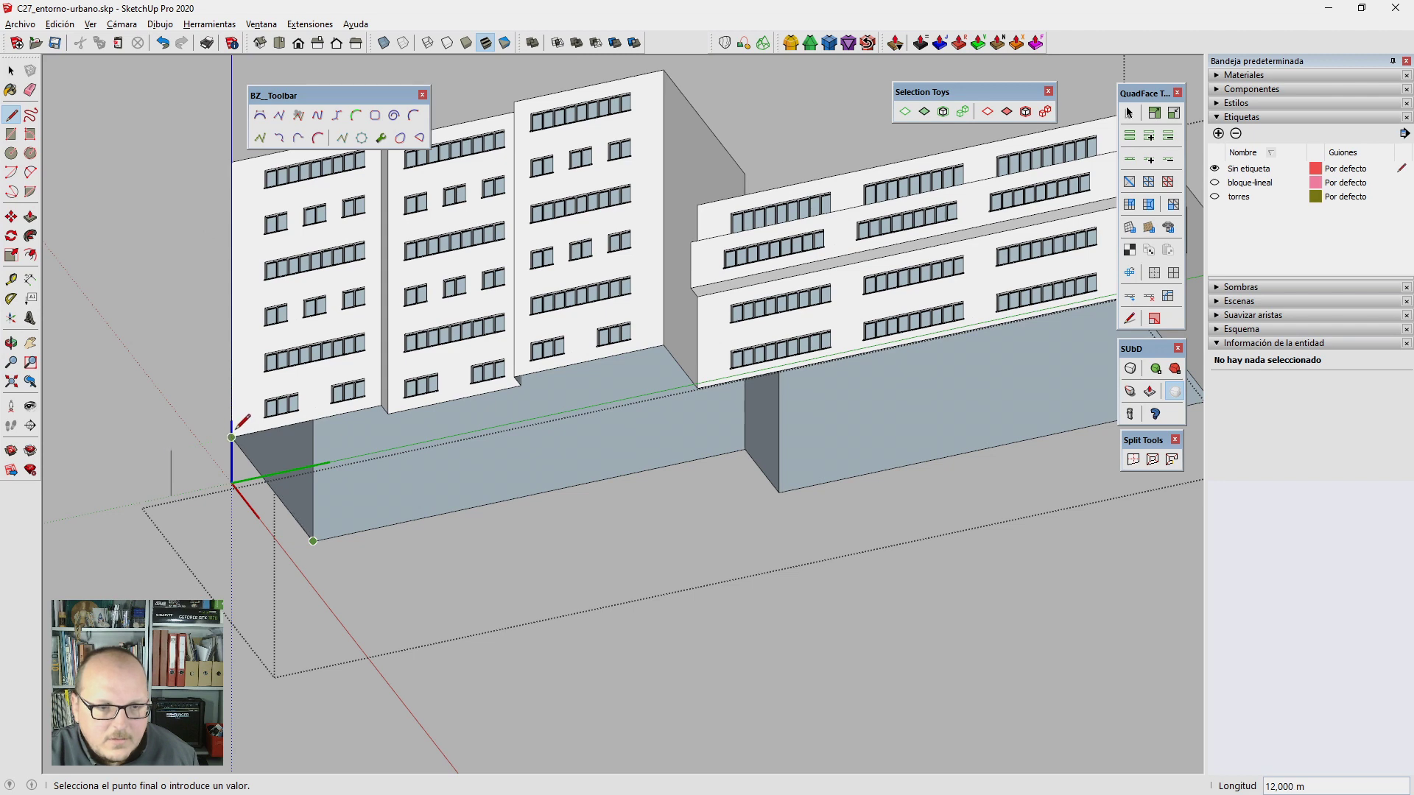
{"action": "key", "text": "Escape"}
{"action": "scroll", "coordinate": [432, 426], "scroll_direction": "up", "scroll_amount": 3}
{"action": "key", "text": "space"}
{"action": "left_click", "coordinate": [432, 426]}
{"action": "key", "text": "f"}
{"action": "left_click", "coordinate": [346, 393]}
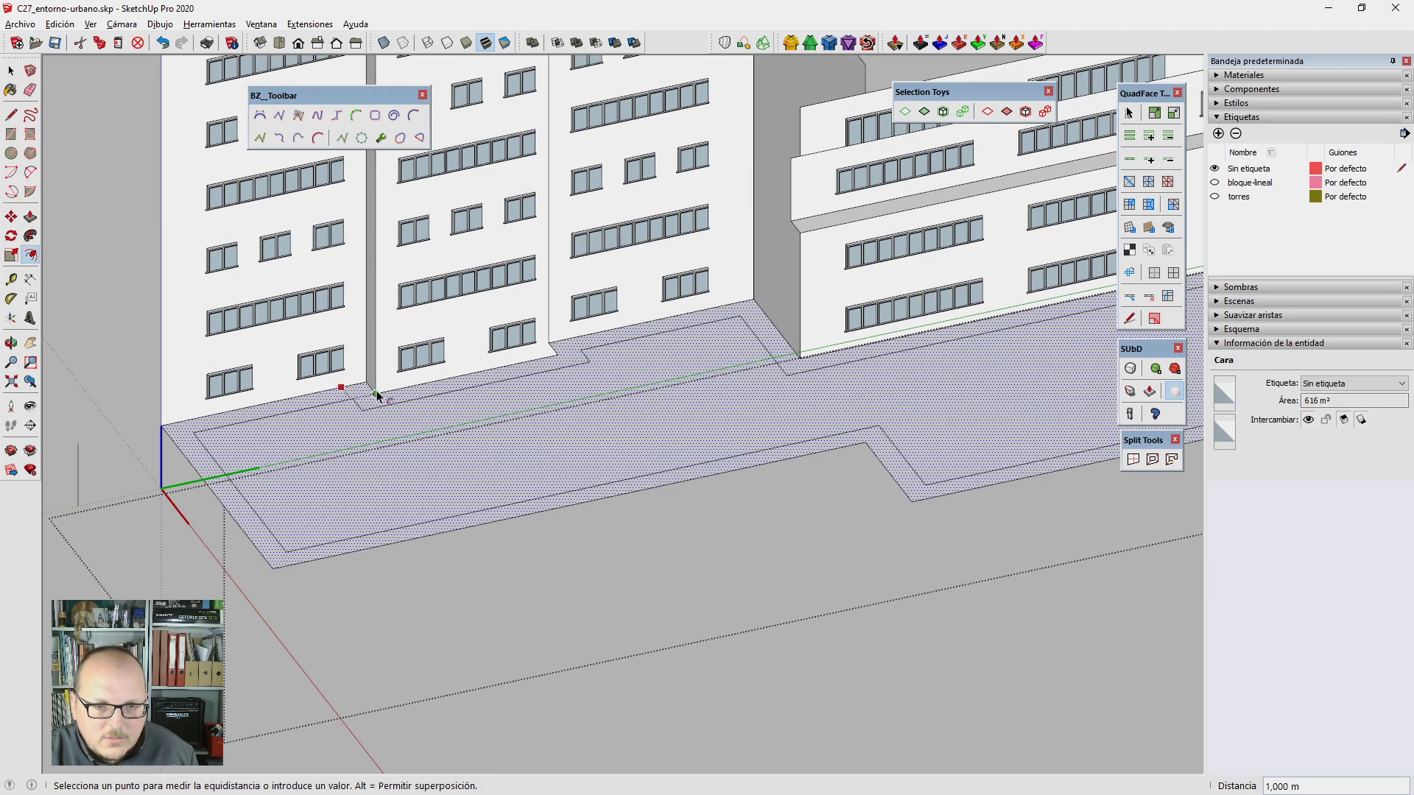
Step: Push/Pull the offset ring up 3 m into a base wall, with the recessed face pulled flush
{"action": "key", "text": "p"}
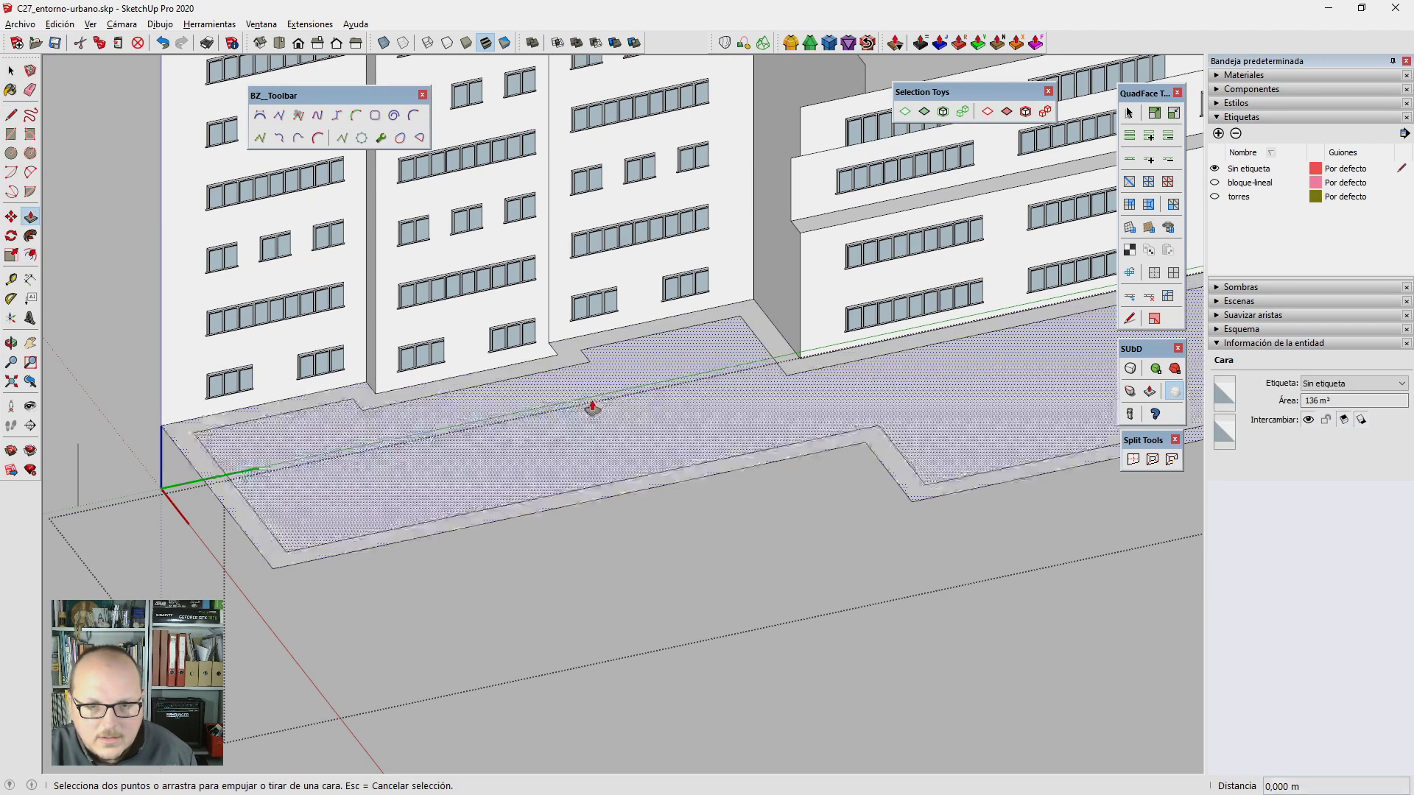
{"action": "left_click", "coordinate": [591, 404]}
{"action": "scroll", "coordinate": [475, 584], "scroll_direction": "down", "scroll_amount": 2}
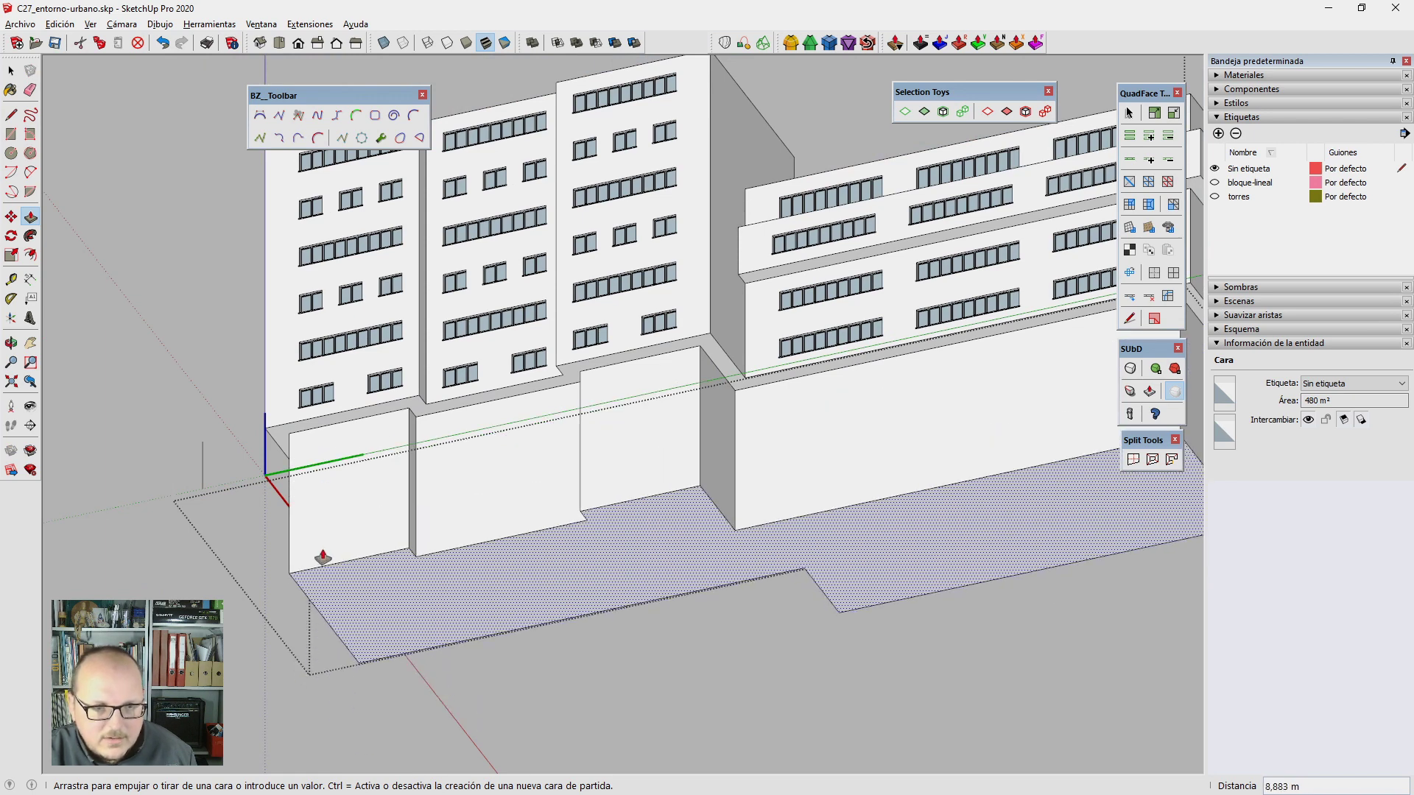
{"action": "type", "text": "3"}
{"action": "key", "text": "Return"}
{"action": "left_click", "coordinate": [525, 431]}
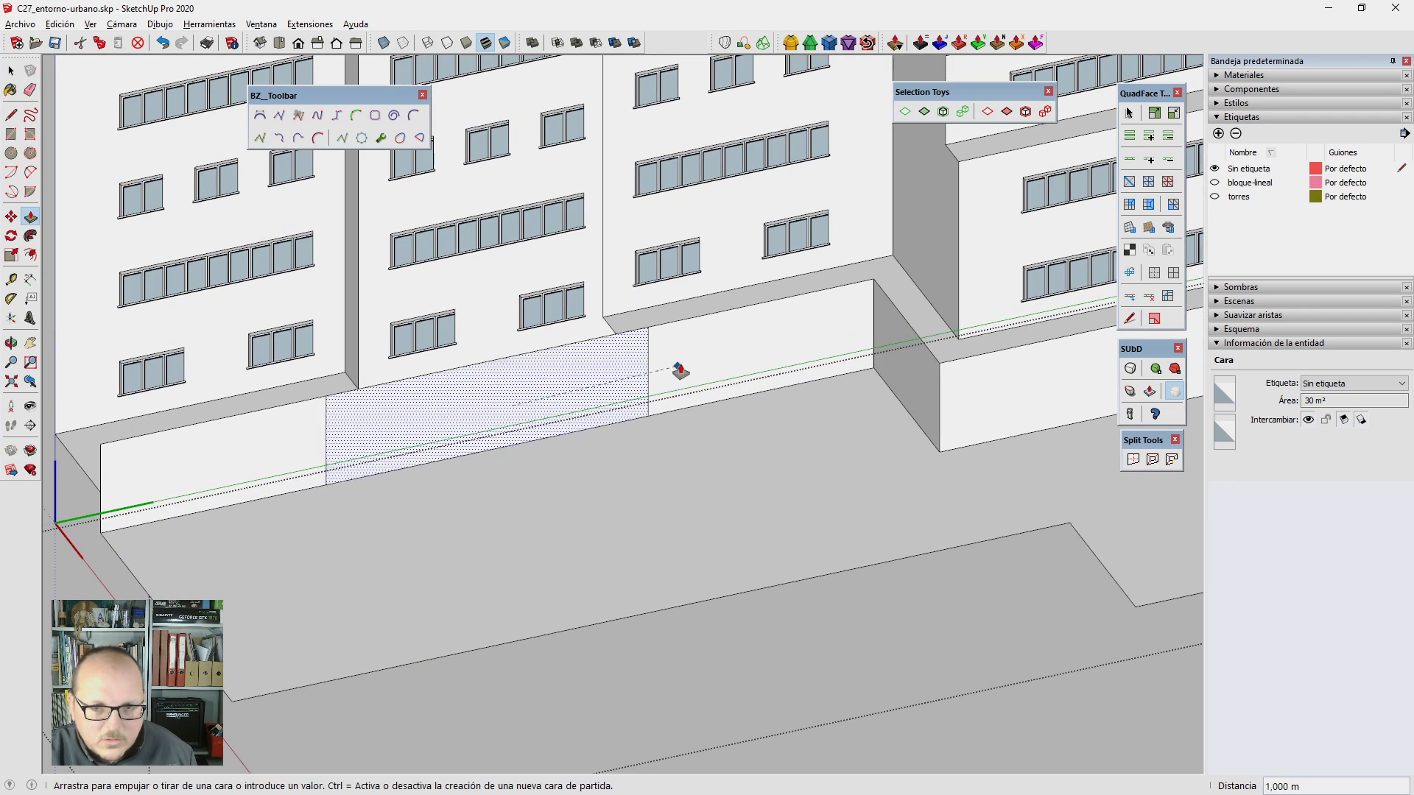
{"action": "left_click", "coordinate": [665, 370]}
Step: Copy a vertical base edge along the wall to split the base face
{"action": "key", "text": "e"}
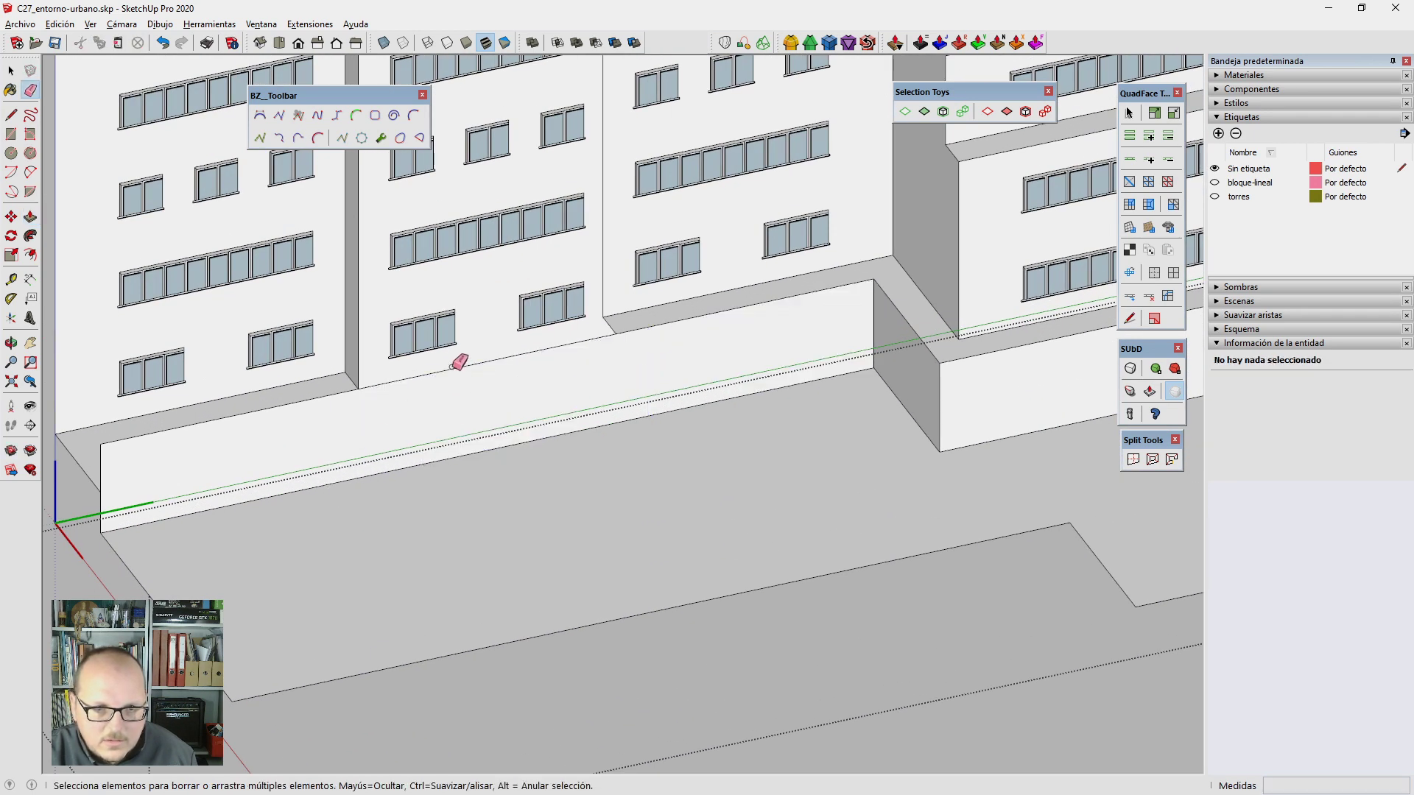
{"action": "scroll", "coordinate": [458, 363], "scroll_direction": "down", "scroll_amount": 5}
{"action": "scroll", "coordinate": [391, 404], "scroll_direction": "down", "scroll_amount": 3}
{"action": "mouse_move", "coordinate": [581, 372]}
{"action": "middle_mouse_down"}
{"action": "mouse_move", "coordinate": [483, 618]}
{"action": "mouse_move", "coordinate": [568, 774]}
{"action": "middle_mouse_up"}
{"action": "scroll", "coordinate": [229, 351], "scroll_direction": "up", "scroll_amount": 5}
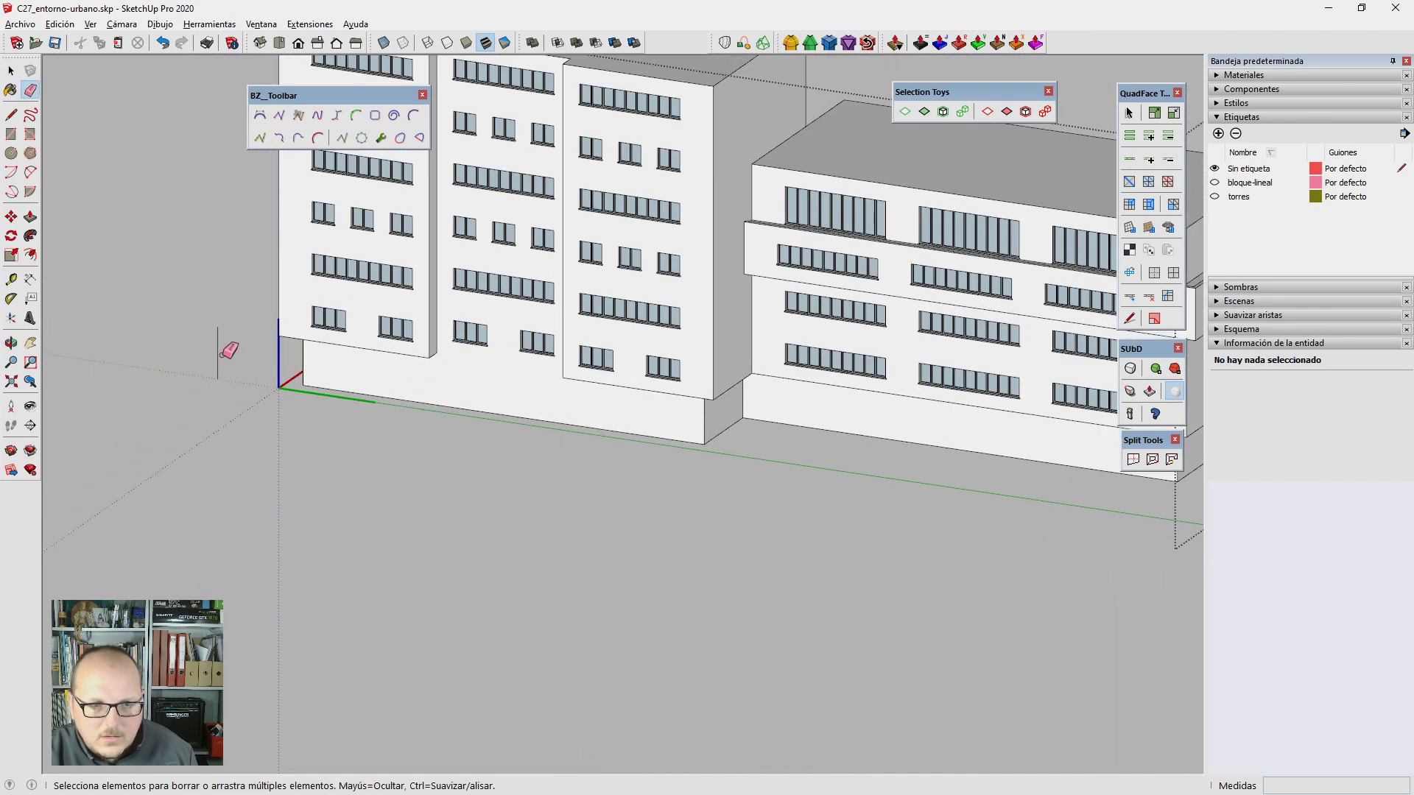
{"action": "scroll", "coordinate": [321, 394], "scroll_direction": "down", "scroll_amount": 5}
{"action": "mouse_move", "coordinate": [530, 482]}
{"action": "middle_mouse_down"}
{"action": "mouse_move", "coordinate": [647, 221]}
{"action": "mouse_move", "coordinate": [633, 353]}
{"action": "middle_mouse_up"}
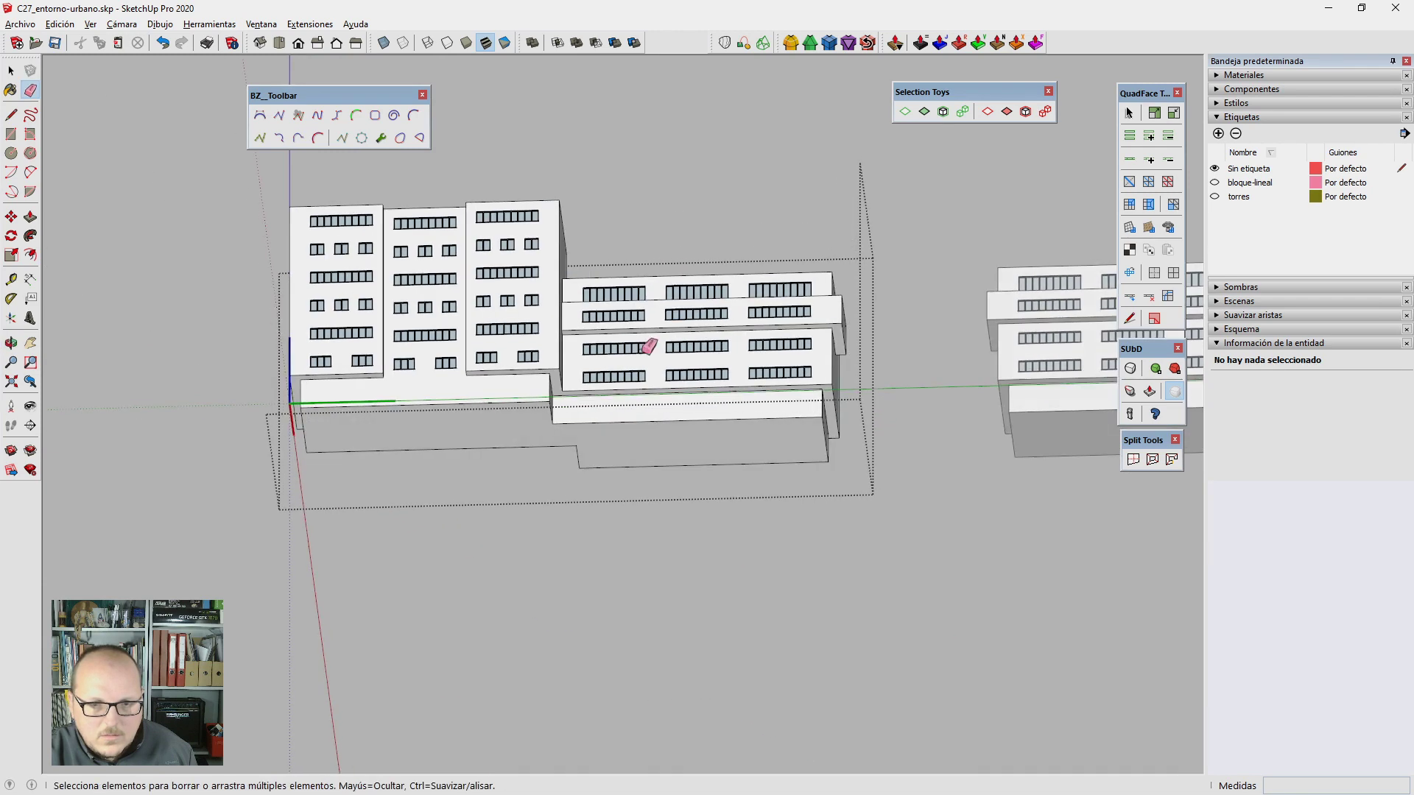
{"action": "scroll", "coordinate": [627, 374], "scroll_direction": "up", "scroll_amount": 5}
{"action": "key", "text": "l"}
{"action": "scroll", "coordinate": [536, 418], "scroll_direction": "up", "scroll_amount": 3}
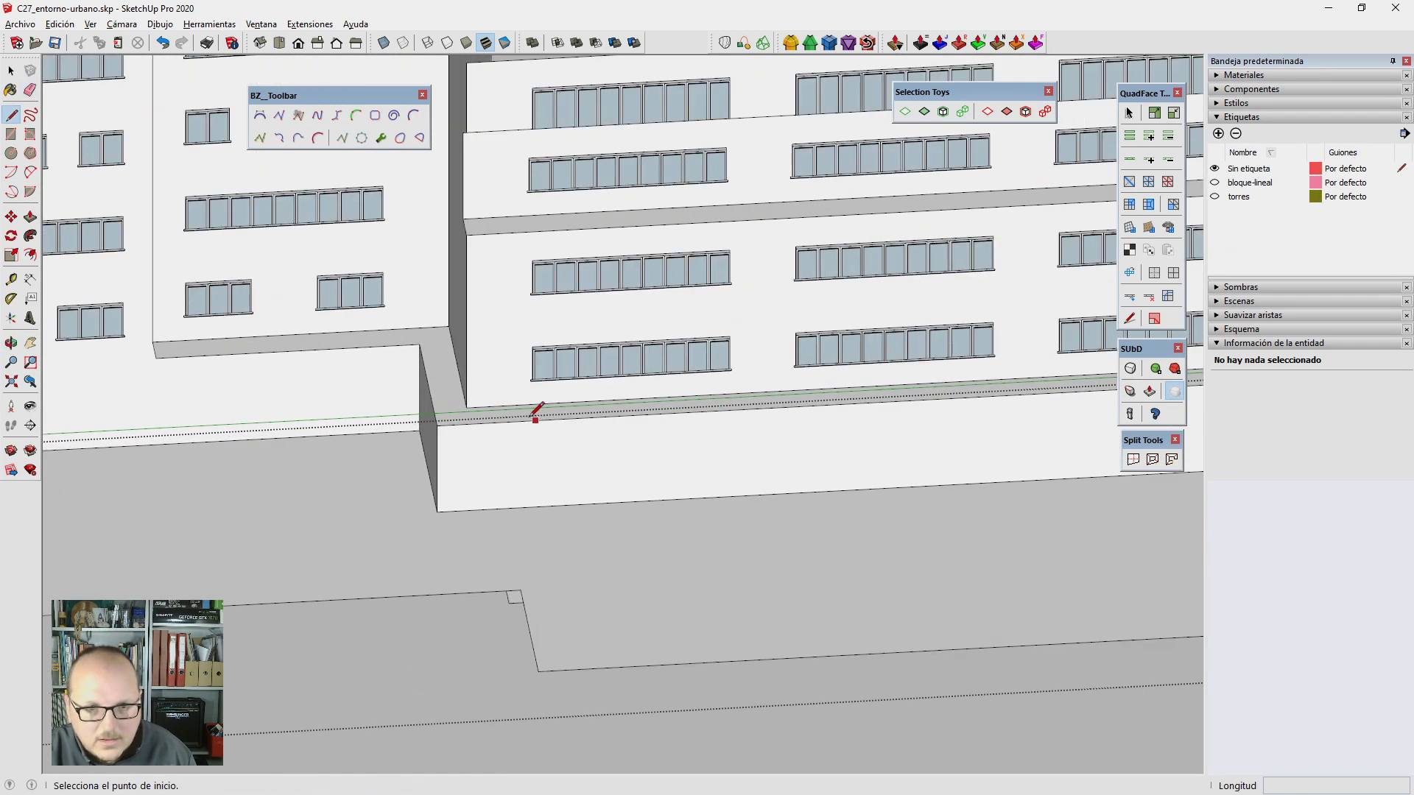
{"action": "left_click", "coordinate": [437, 453]}
{"action": "key", "text": "m"}
{"action": "key", "text": "ctrl"}
{"action": "left_click", "coordinate": [437, 425]}
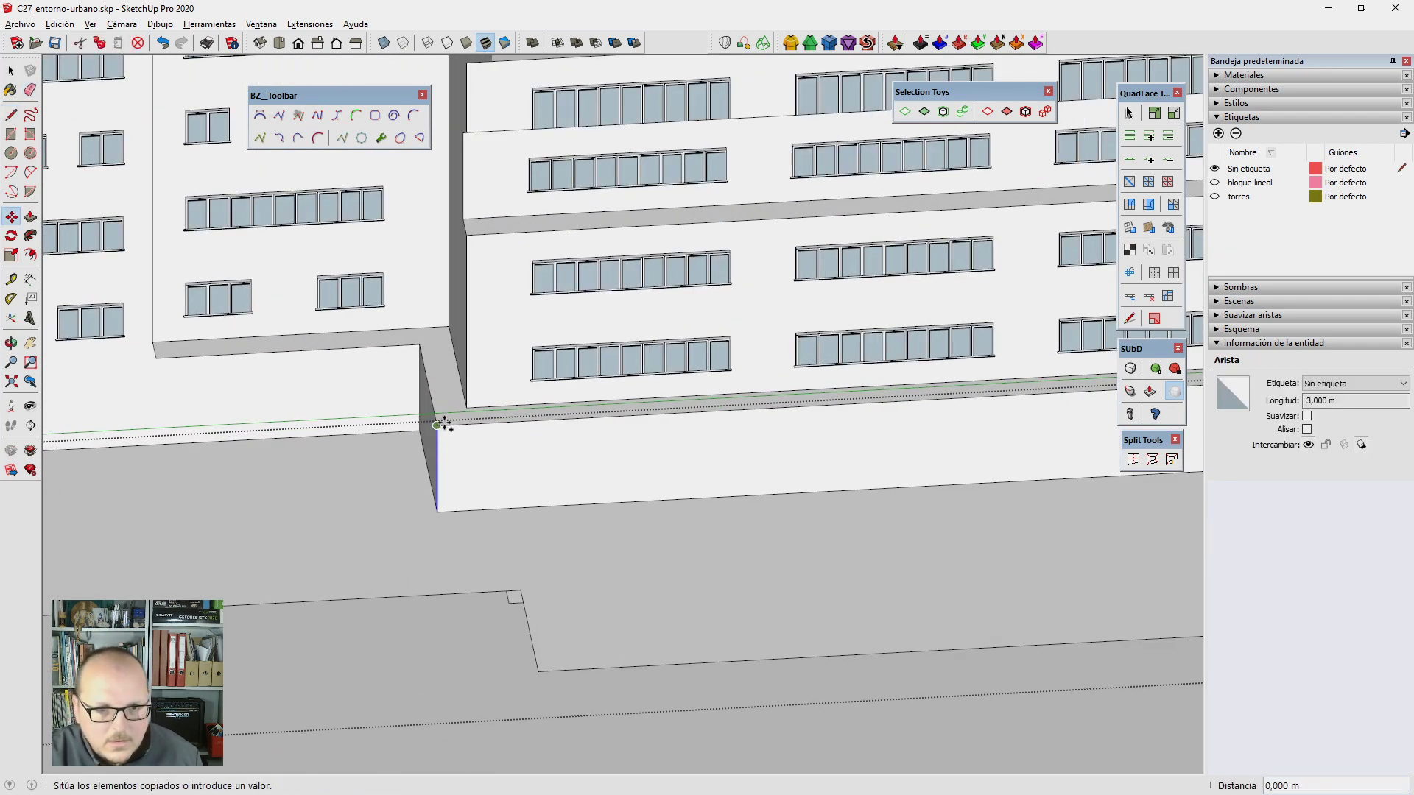
{"action": "left_click", "coordinate": [523, 594]}
Step: Push the newly split base face back 5 m to recess the ground floor
{"action": "mouse_move", "coordinate": [448, 546]}
{"action": "middle_mouse_down"}
{"action": "mouse_move", "coordinate": [590, 432]}
{"action": "mouse_move", "coordinate": [427, 461]}
{"action": "middle_mouse_up"}
{"action": "key", "text": "p"}
{"action": "left_click", "coordinate": [478, 492]}
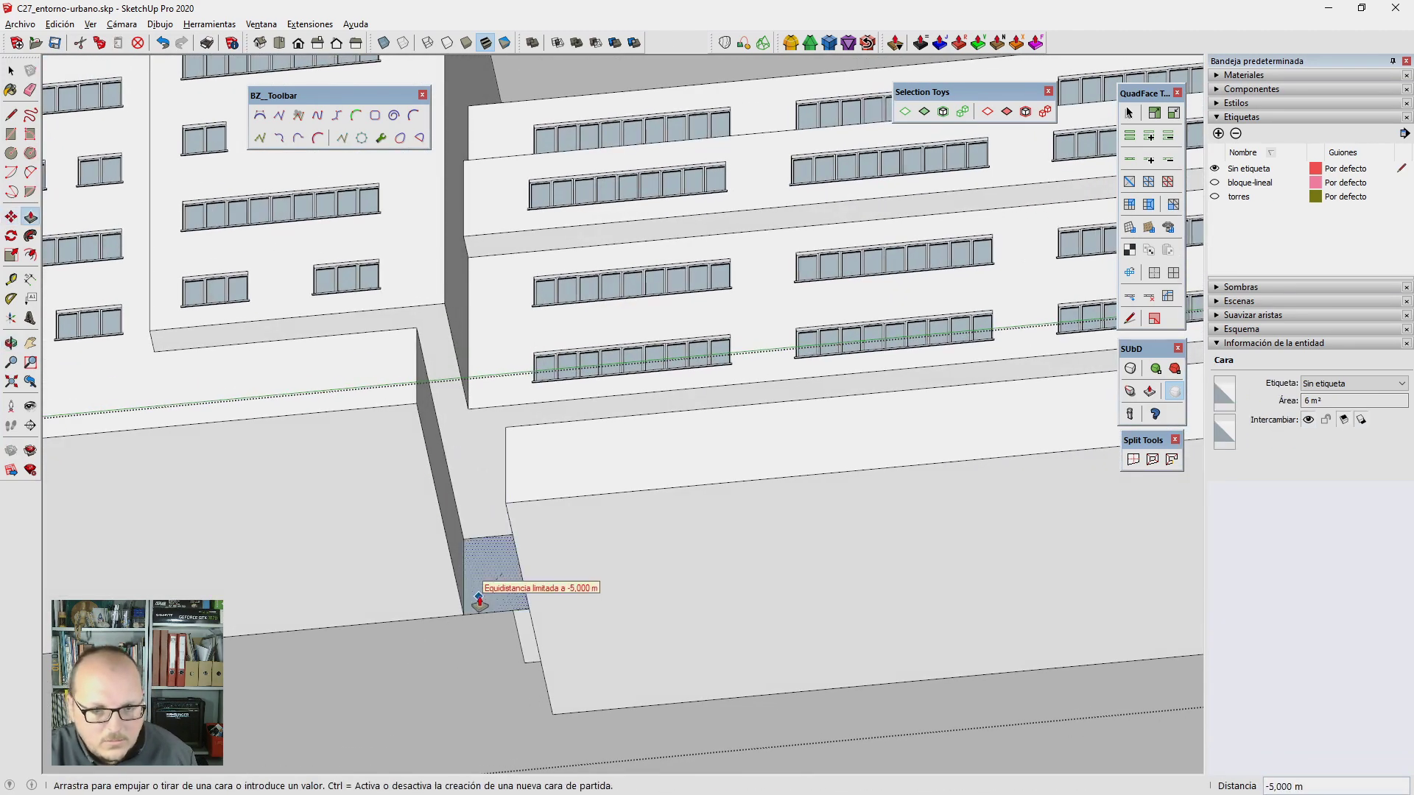
{"action": "left_click", "coordinate": [482, 617]}
{"action": "mouse_move", "coordinate": [521, 473]}
{"action": "middle_mouse_down"}
{"action": "mouse_move", "coordinate": [574, 489]}
{"action": "mouse_move", "coordinate": [545, 556]}
{"action": "mouse_move", "coordinate": [665, 492]}
{"action": "mouse_move", "coordinate": [656, 391]}
{"action": "mouse_move", "coordinate": [754, 230]}
{"action": "mouse_move", "coordinate": [521, 505]}
{"action": "middle_mouse_up"}
Step: Push/Pull the face in the gap between the two base sections to cut the recess
{"action": "key", "text": "e"}
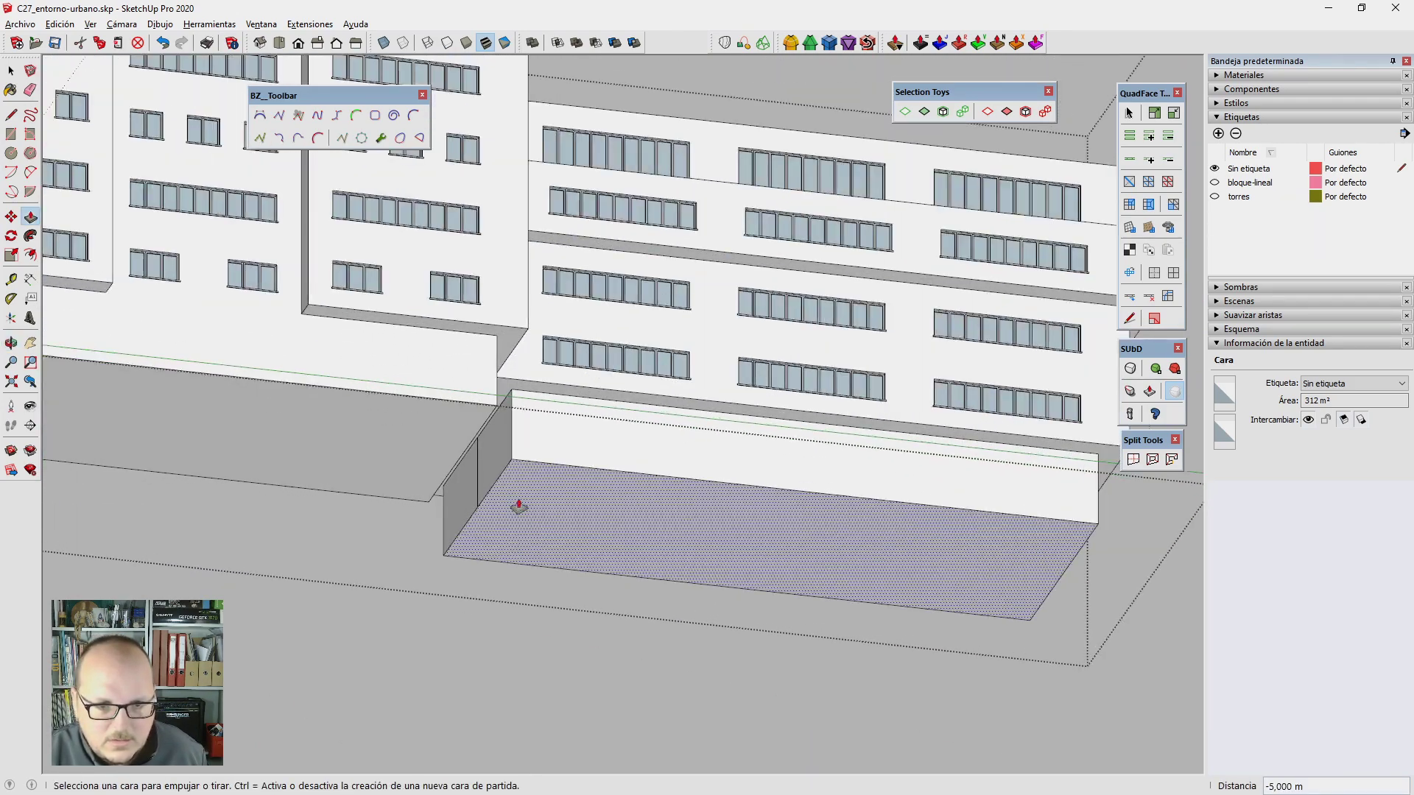
{"action": "scroll", "coordinate": [486, 461], "scroll_direction": "down", "scroll_amount": 5}
{"action": "mouse_move", "coordinate": [619, 468]}
{"action": "middle_mouse_down"}
{"action": "mouse_move", "coordinate": [556, 610]}
{"action": "mouse_move", "coordinate": [442, 648]}
{"action": "mouse_move", "coordinate": [502, 385]}
{"action": "mouse_move", "coordinate": [552, 442]}
{"action": "mouse_move", "coordinate": [600, 647]}
{"action": "mouse_move", "coordinate": [616, 616]}
{"action": "mouse_move", "coordinate": [572, 564]}
{"action": "middle_mouse_up"}
{"action": "scroll", "coordinate": [572, 564], "scroll_direction": "up", "scroll_amount": 2}
{"action": "scroll", "coordinate": [530, 505], "scroll_direction": "up", "scroll_amount": 3}
{"action": "scroll", "coordinate": [500, 489], "scroll_direction": "up", "scroll_amount": 4}
{"action": "key", "text": "p"}
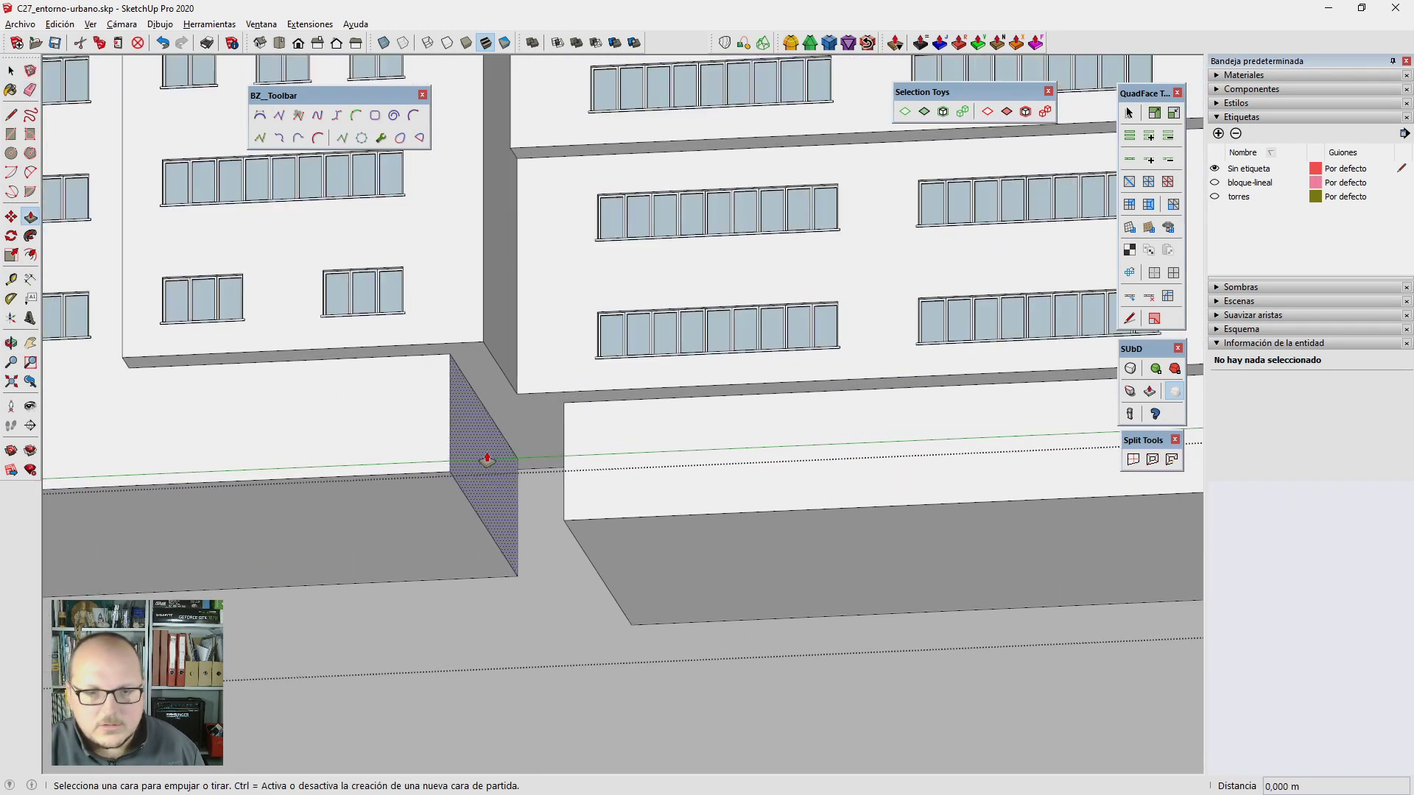
{"action": "left_click", "coordinate": [486, 461]}
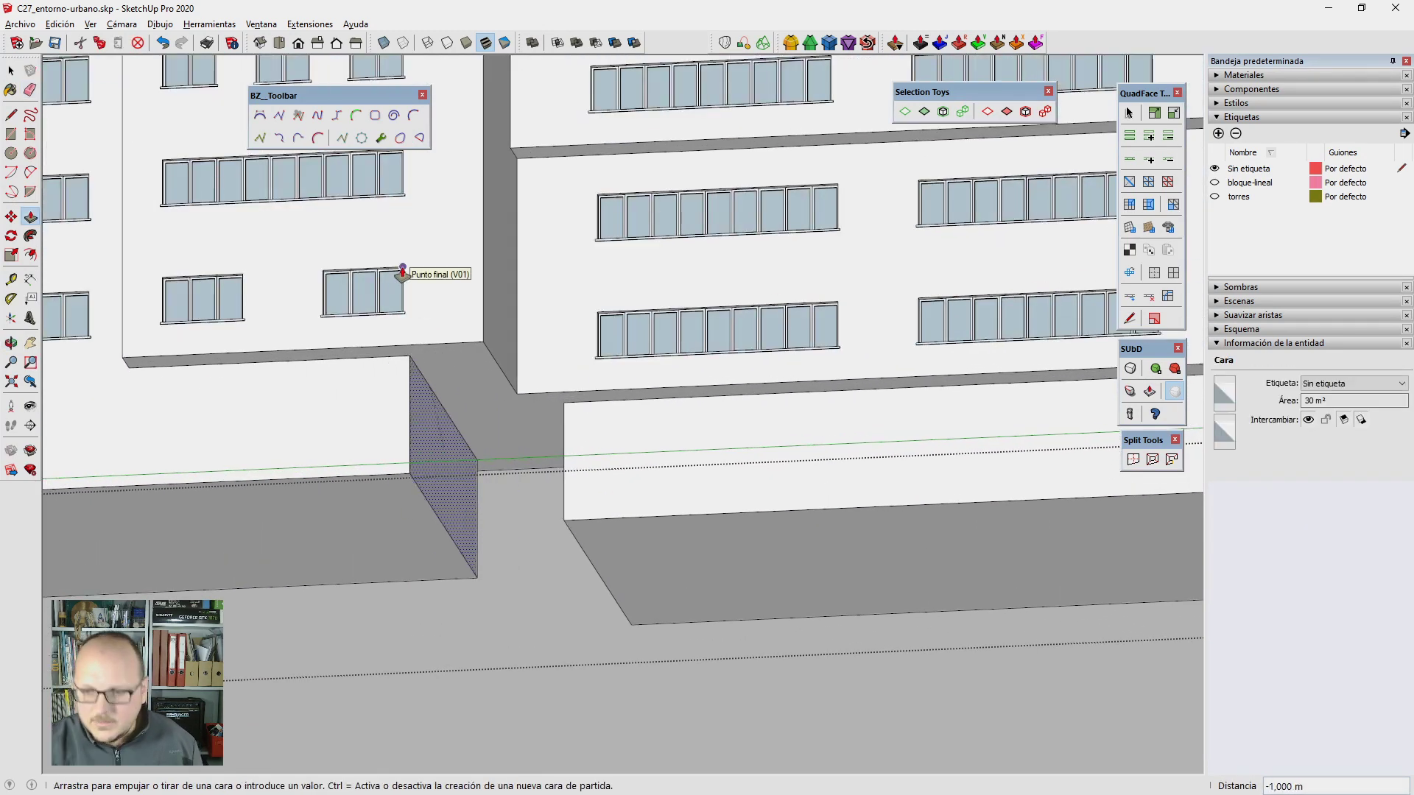
{"action": "key", "text": "Return"}
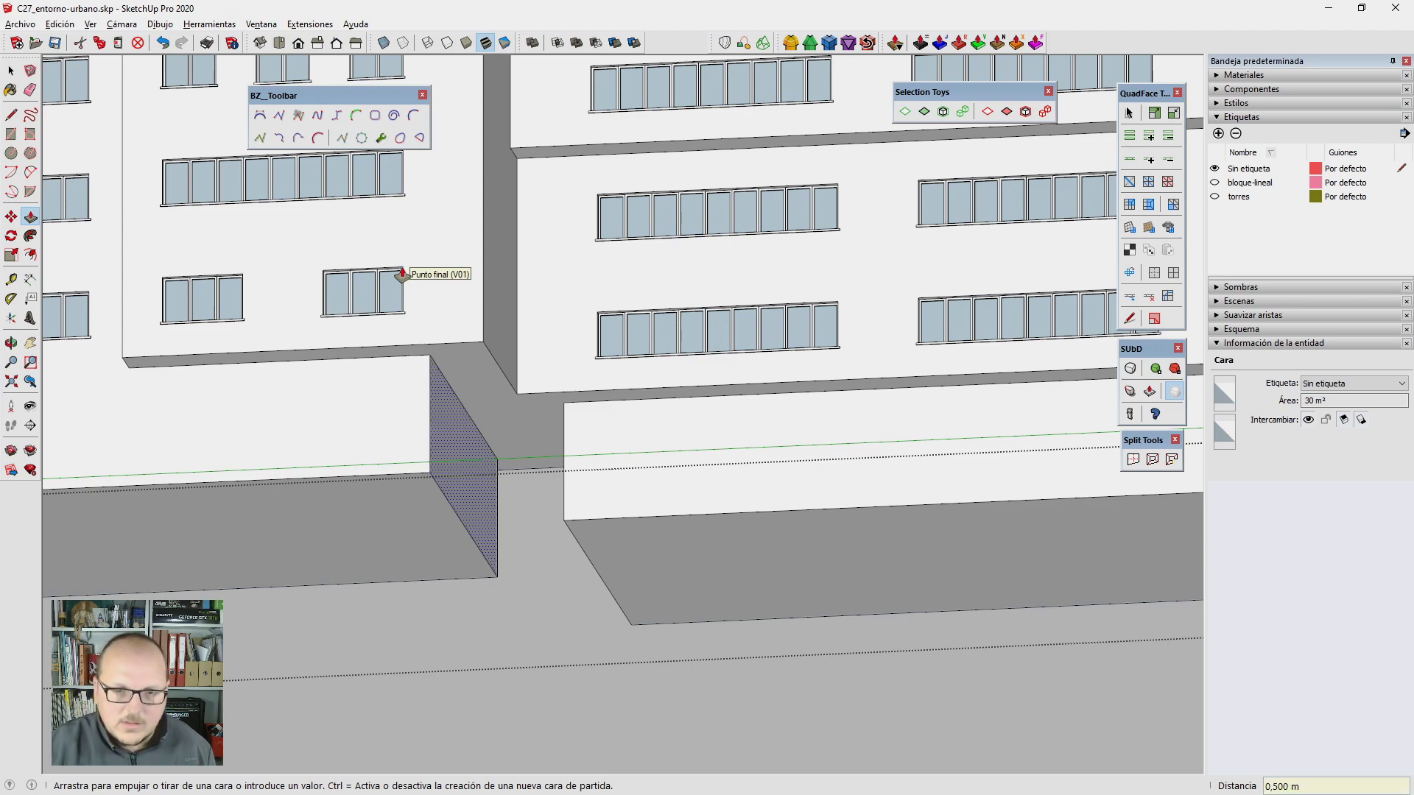
{"action": "scroll", "coordinate": [827, 363], "scroll_direction": "down", "scroll_amount": 2}
{"action": "middle_click_drag", "start_coordinate": [827, 363], "coordinate": [562, 464]}
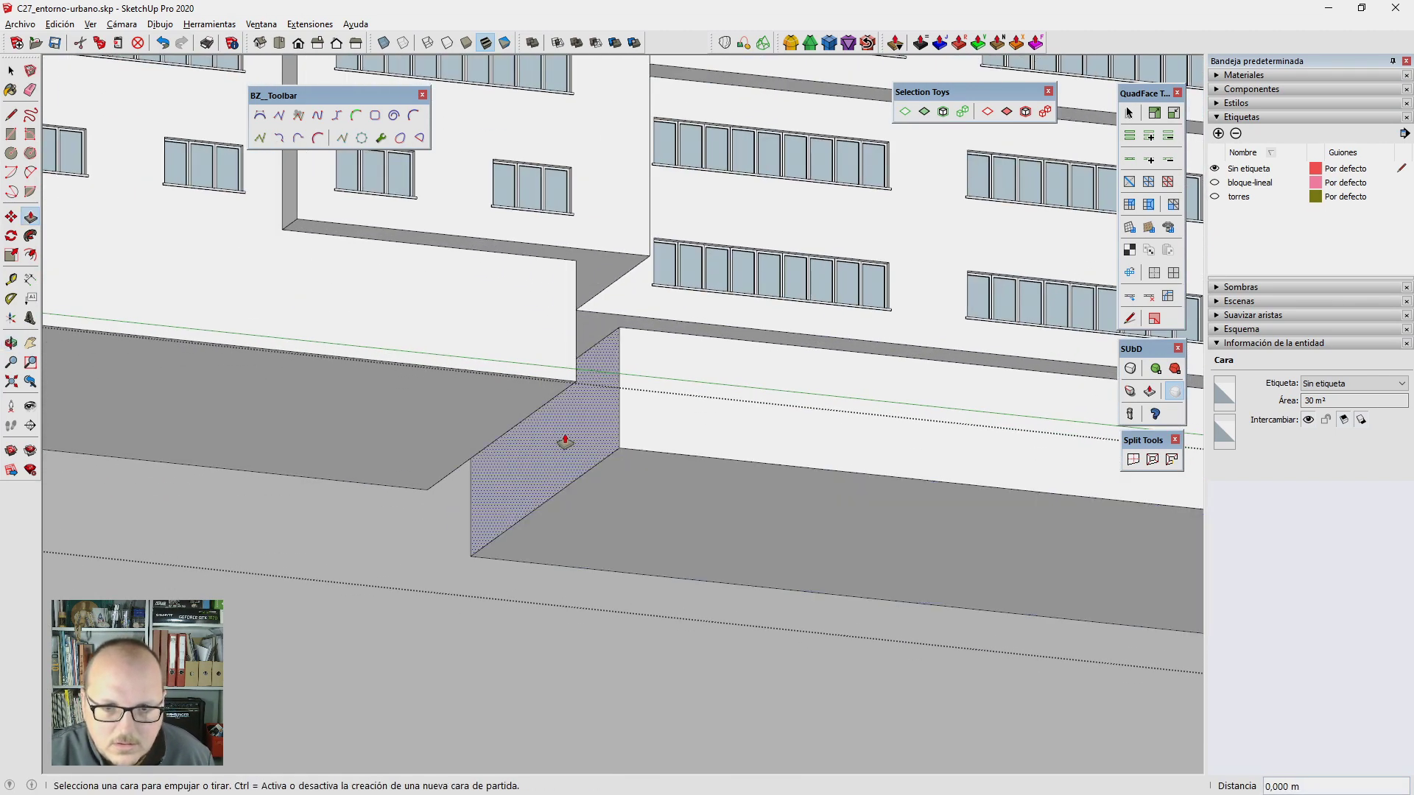
{"action": "middle_click_drag", "start_coordinate": [725, 416], "coordinate": [552, 594]}
{"action": "scroll", "coordinate": [560, 567], "scroll_direction": "down", "scroll_amount": 3}
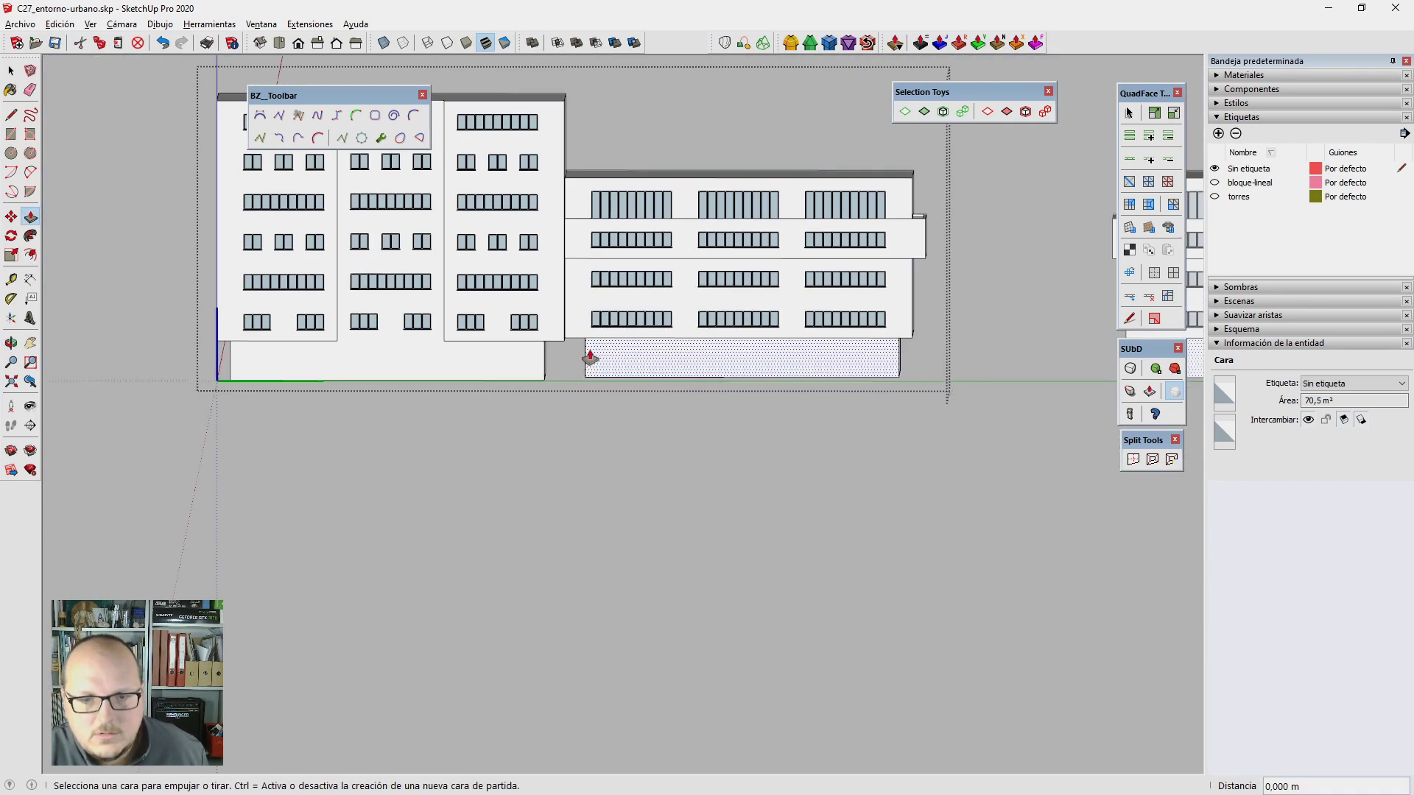
{"action": "key", "text": "space"}
Step: Copy a facade window onto the tower's side face
{"action": "middle_click_drag", "start_coordinate": [626, 361], "coordinate": [466, 500]}
{"action": "scroll", "coordinate": [388, 488], "scroll_direction": "down", "scroll_amount": 3}
{"action": "scroll", "coordinate": [779, 359], "scroll_direction": "up", "scroll_amount": 3}
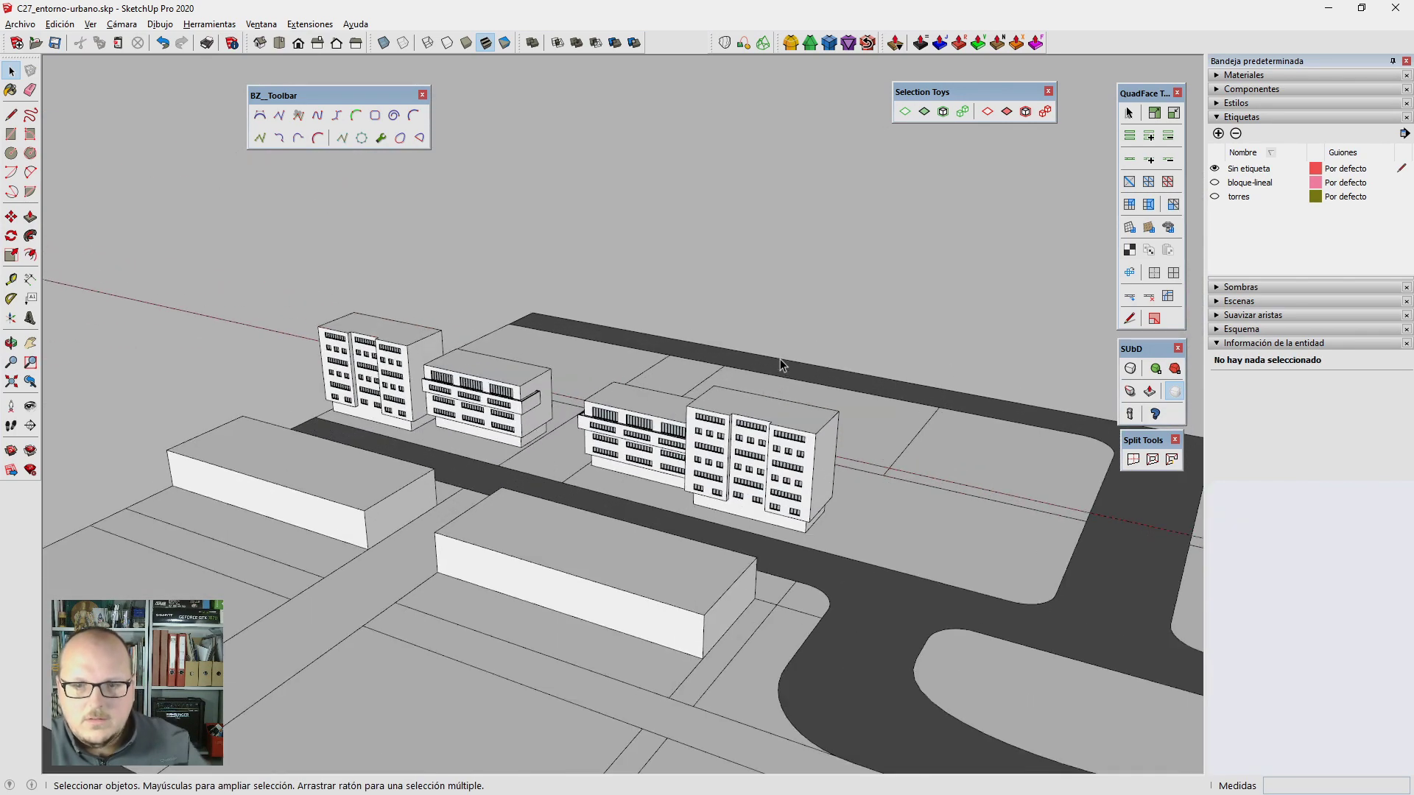
{"action": "scroll", "coordinate": [691, 525], "scroll_direction": "up", "scroll_amount": 2}
{"action": "scroll", "coordinate": [691, 524], "scroll_direction": "down", "scroll_amount": 2}
{"action": "scroll", "coordinate": [624, 483], "scroll_direction": "down", "scroll_amount": 2}
{"action": "scroll", "coordinate": [389, 358], "scroll_direction": "up", "scroll_amount": 4}
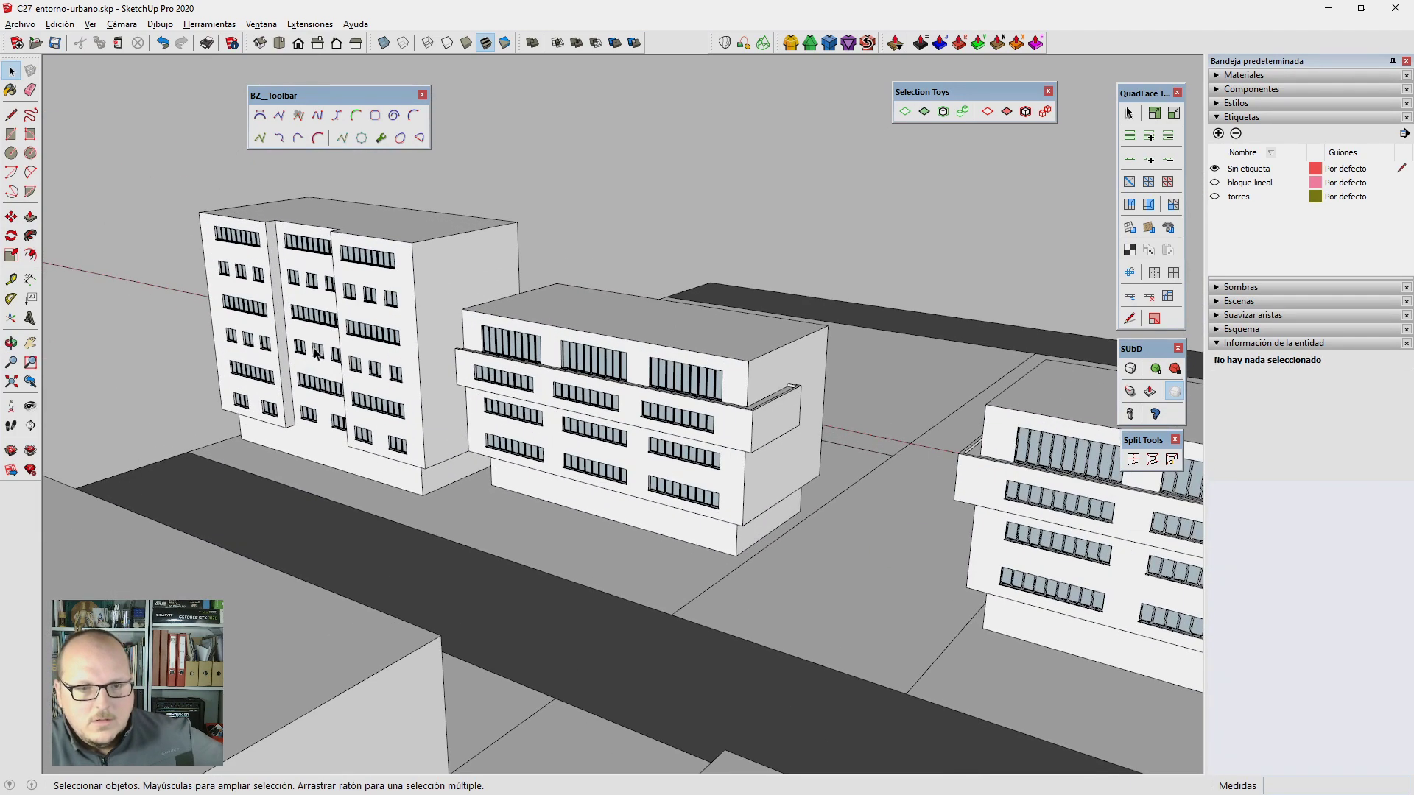
{"action": "scroll", "coordinate": [389, 359], "scroll_direction": "up", "scroll_amount": 2}
{"action": "scroll", "coordinate": [442, 316], "scroll_direction": "up", "scroll_amount": 2}
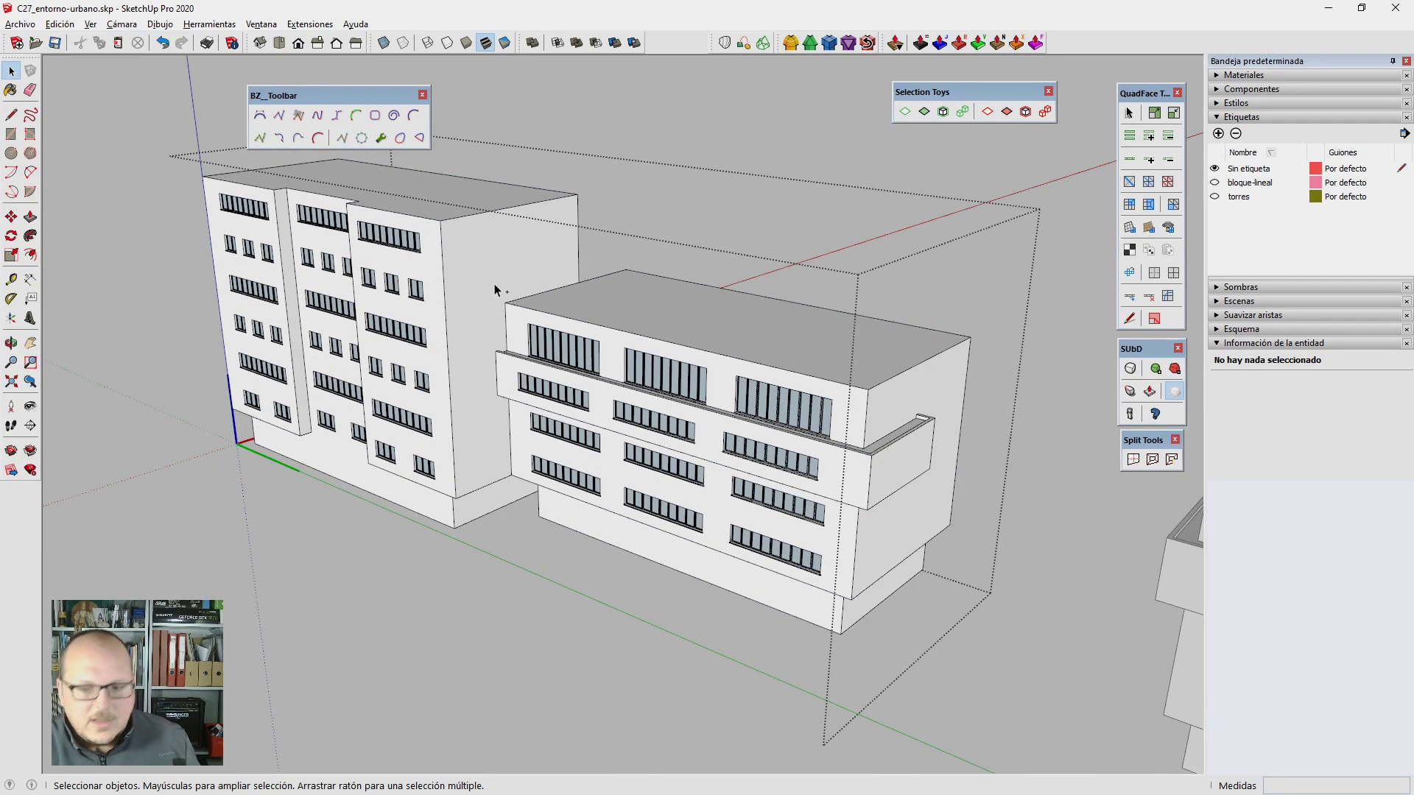
{"action": "scroll", "coordinate": [493, 287], "scroll_direction": "down", "scroll_amount": 3}
{"action": "scroll", "coordinate": [471, 291], "scroll_direction": "up", "scroll_amount": 3}
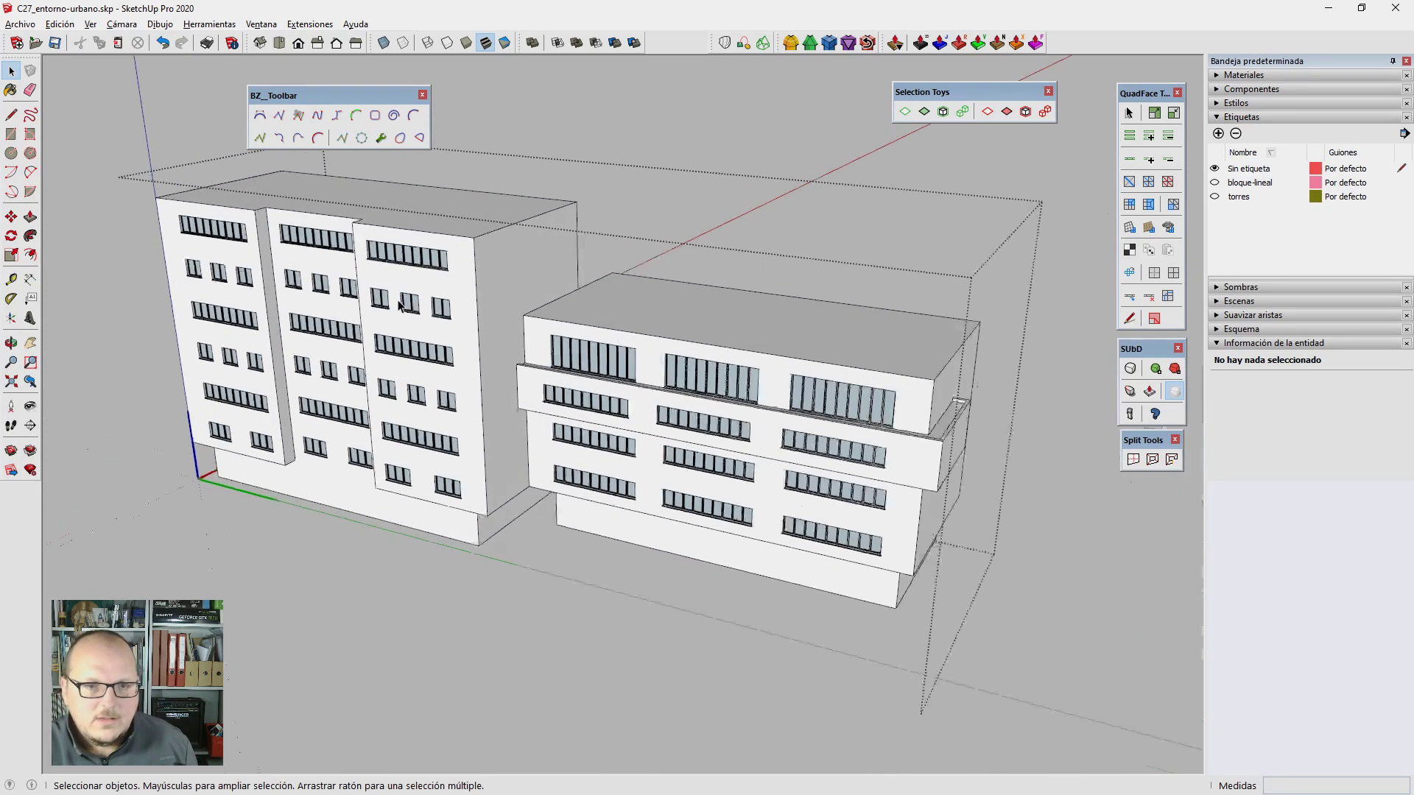
{"action": "scroll", "coordinate": [451, 294], "scroll_direction": "up", "scroll_amount": 2}
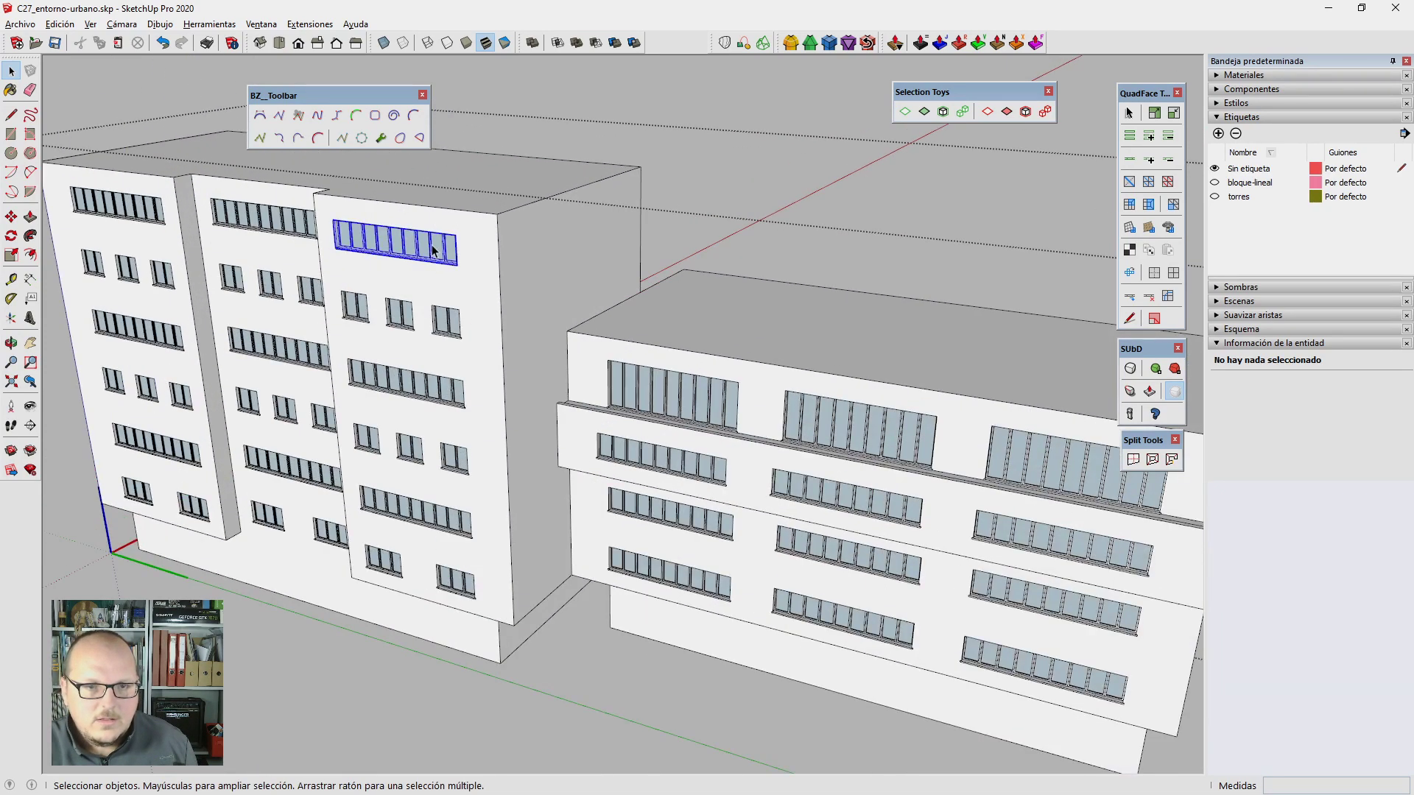
{"action": "scroll", "coordinate": [433, 250], "scroll_direction": "down", "scroll_amount": 1}
{"action": "left_click", "coordinate": [427, 243]}
{"action": "scroll", "coordinate": [441, 243], "scroll_direction": "up", "scroll_amount": 2}
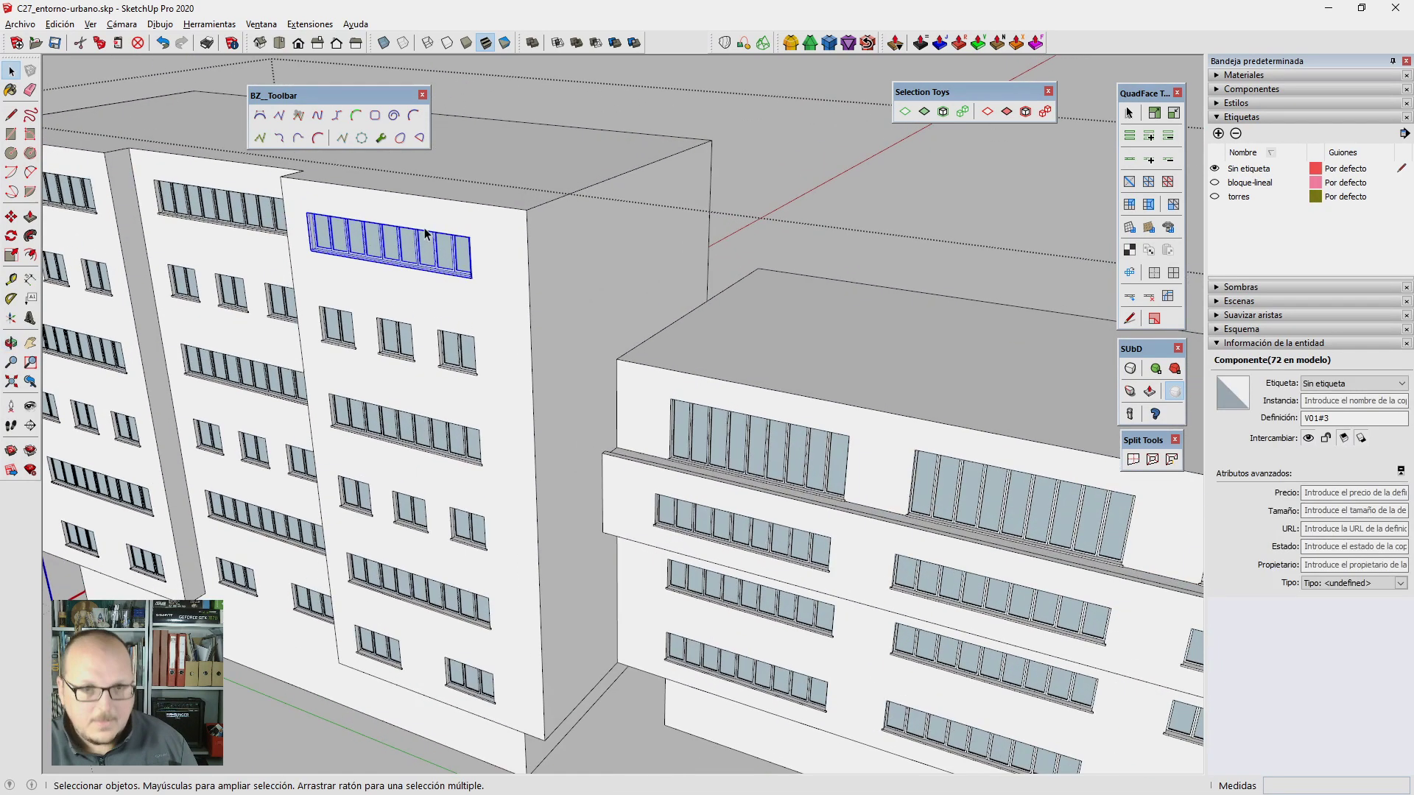
{"action": "key", "text": "m"}
{"action": "scroll", "coordinate": [479, 243], "scroll_direction": "up", "scroll_amount": 1}
{"action": "key", "text": "ctrl"}
{"action": "left_click", "coordinate": [505, 239]}
{"action": "middle_click_drag", "start_coordinate": [685, 215], "coordinate": [604, 243]}
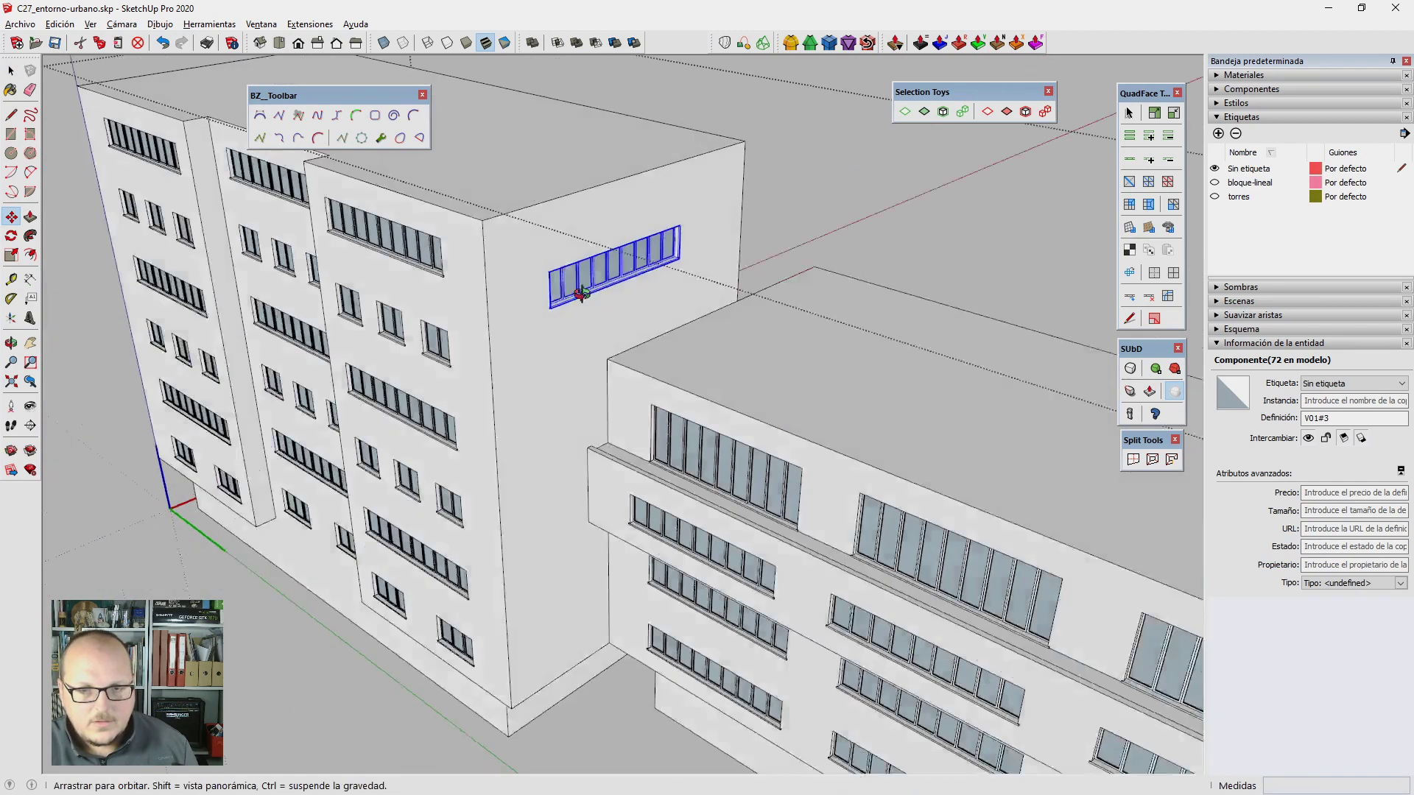
Step: Reposition the window copy on the side wall and copy it 3 m below
{"action": "left_click", "coordinate": [601, 243]}
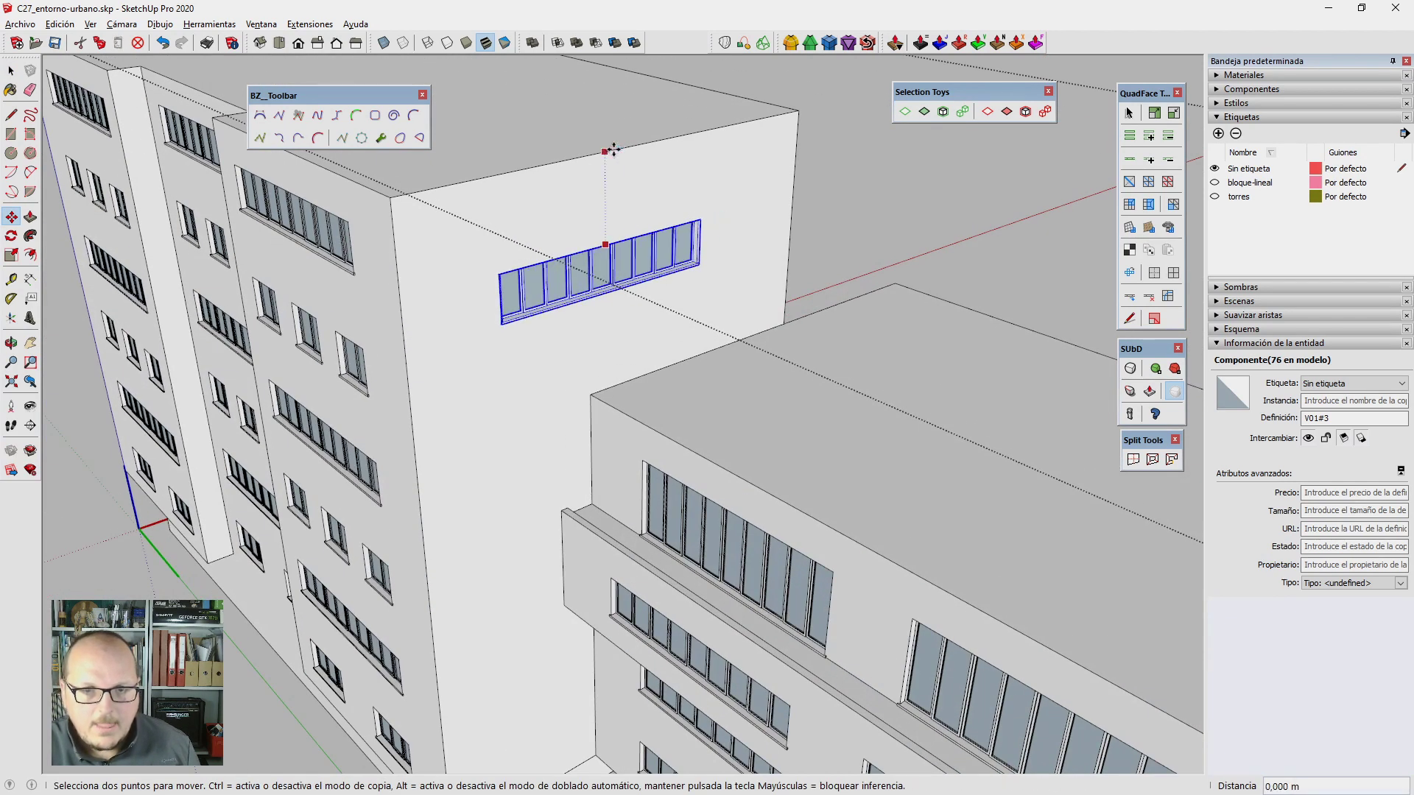
{"action": "left_click", "coordinate": [601, 245]}
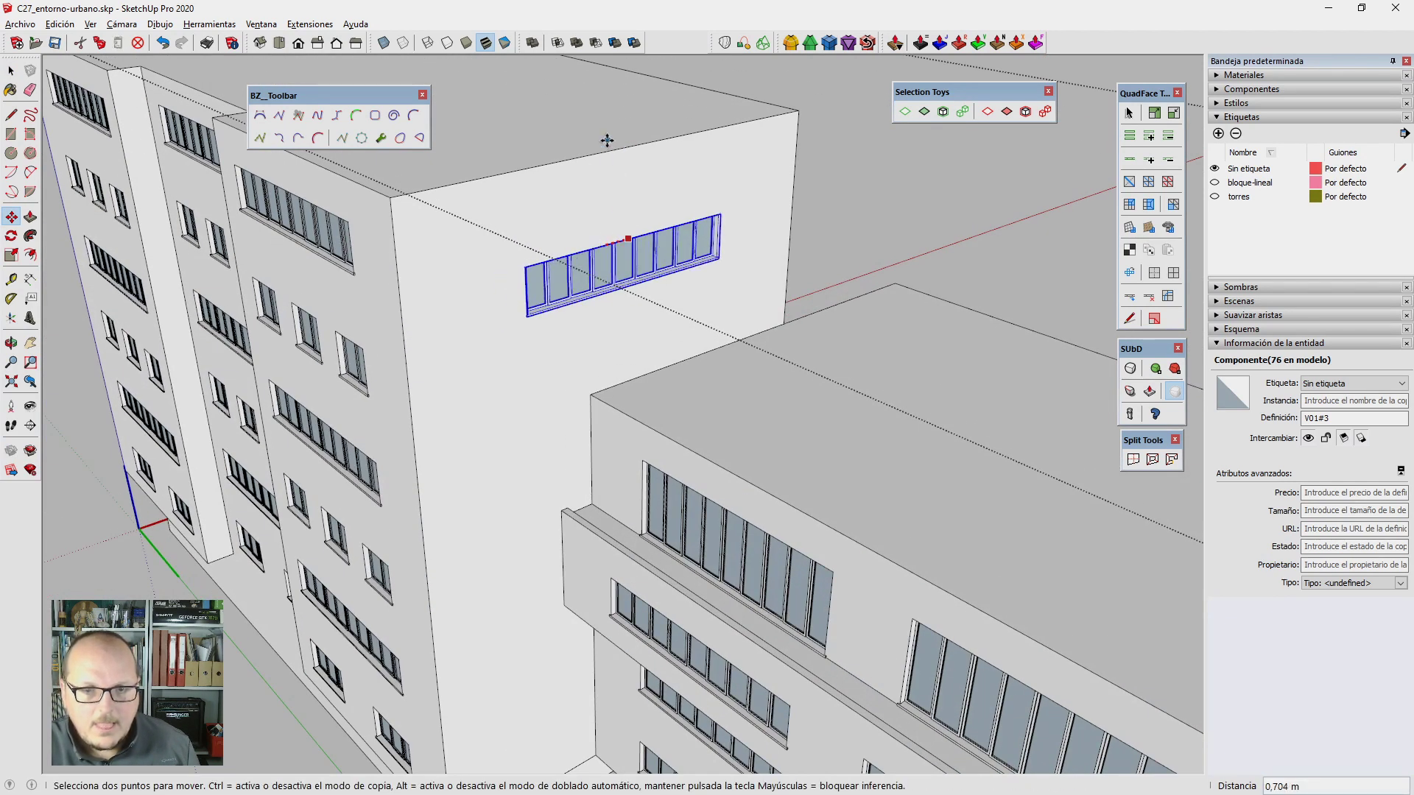
{"action": "left_click", "coordinate": [544, 302]}
{"action": "scroll", "coordinate": [543, 302], "scroll_direction": "up", "scroll_amount": 1}
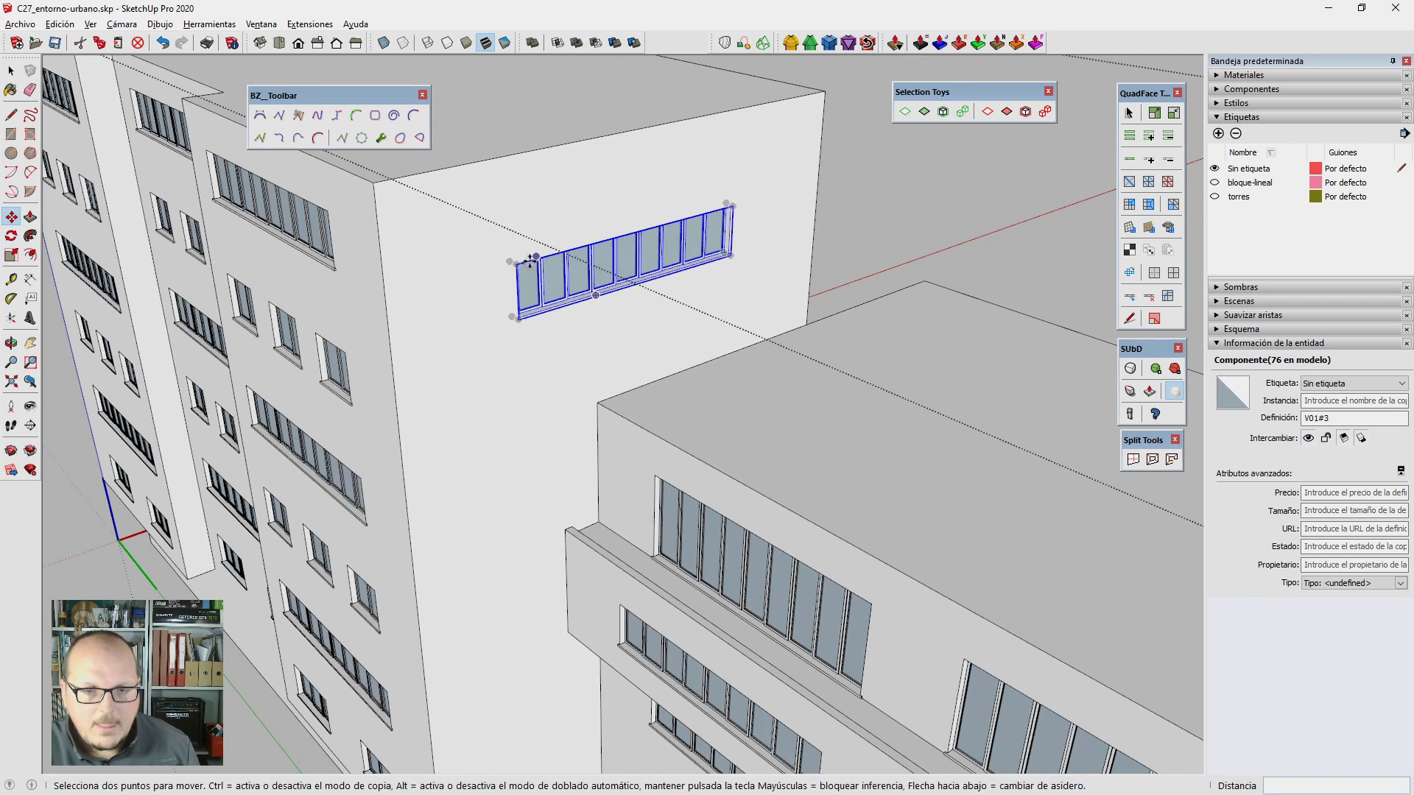
{"action": "left_click", "coordinate": [520, 263]}
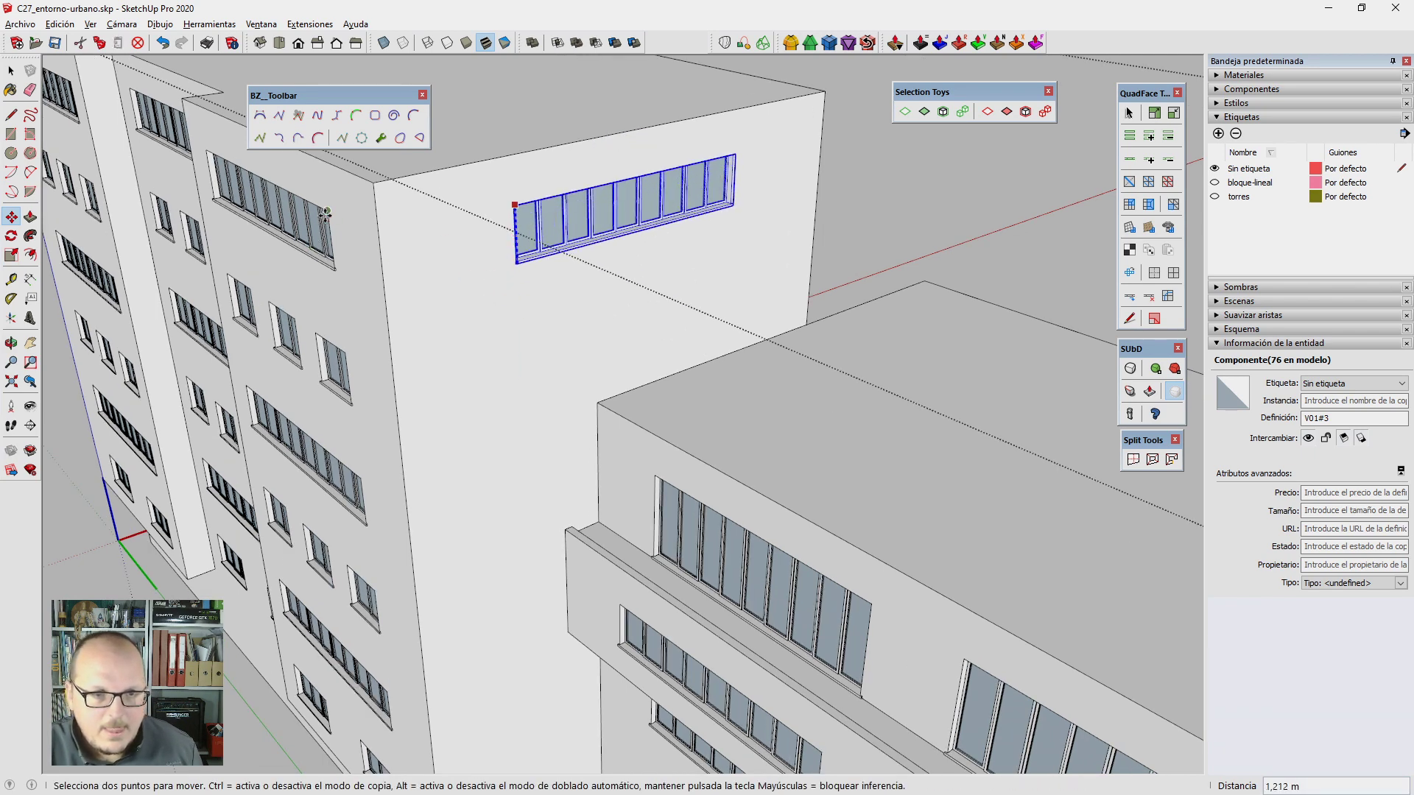
{"action": "middle_click_drag", "start_coordinate": [516, 221], "coordinate": [464, 290]}
{"action": "left_click", "coordinate": [465, 292]}
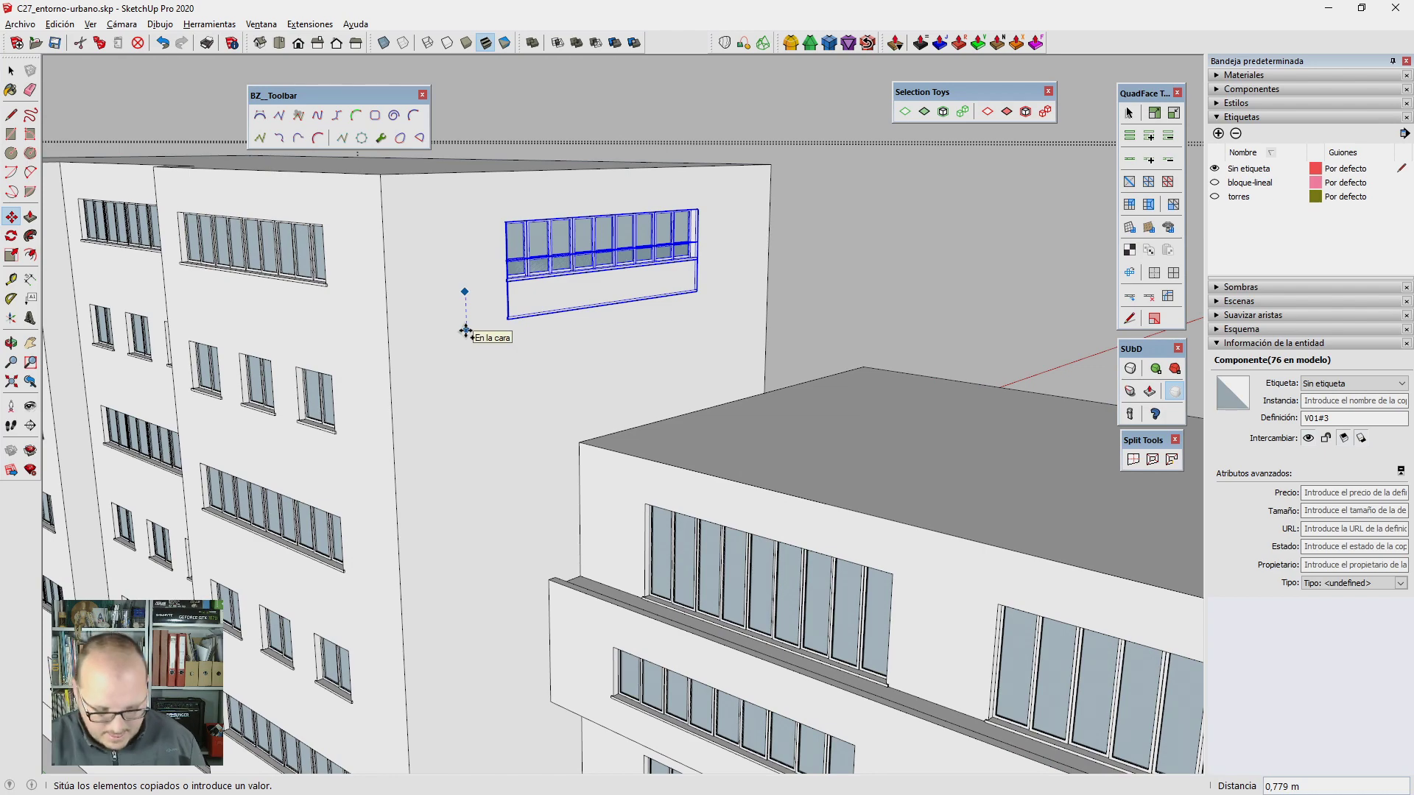
{"action": "key", "text": "Return"}
{"action": "mouse_move", "coordinate": [467, 335]}
{"action": "middle_mouse_down"}
{"action": "mouse_move", "coordinate": [418, 361]}
{"action": "mouse_move", "coordinate": [347, 316]}
{"action": "mouse_move", "coordinate": [398, 339]}
{"action": "mouse_move", "coordinate": [461, 271]}
{"action": "mouse_move", "coordinate": [530, 310]}
{"action": "mouse_move", "coordinate": [567, 358]}
{"action": "middle_mouse_up"}
Step: Copy the small two-pane window with Ctrl+C and paste a new copy
{"action": "key", "text": "m"}
{"action": "key", "text": "space"}
{"action": "middle_click_drag", "start_coordinate": [547, 262], "coordinate": [442, 324]}
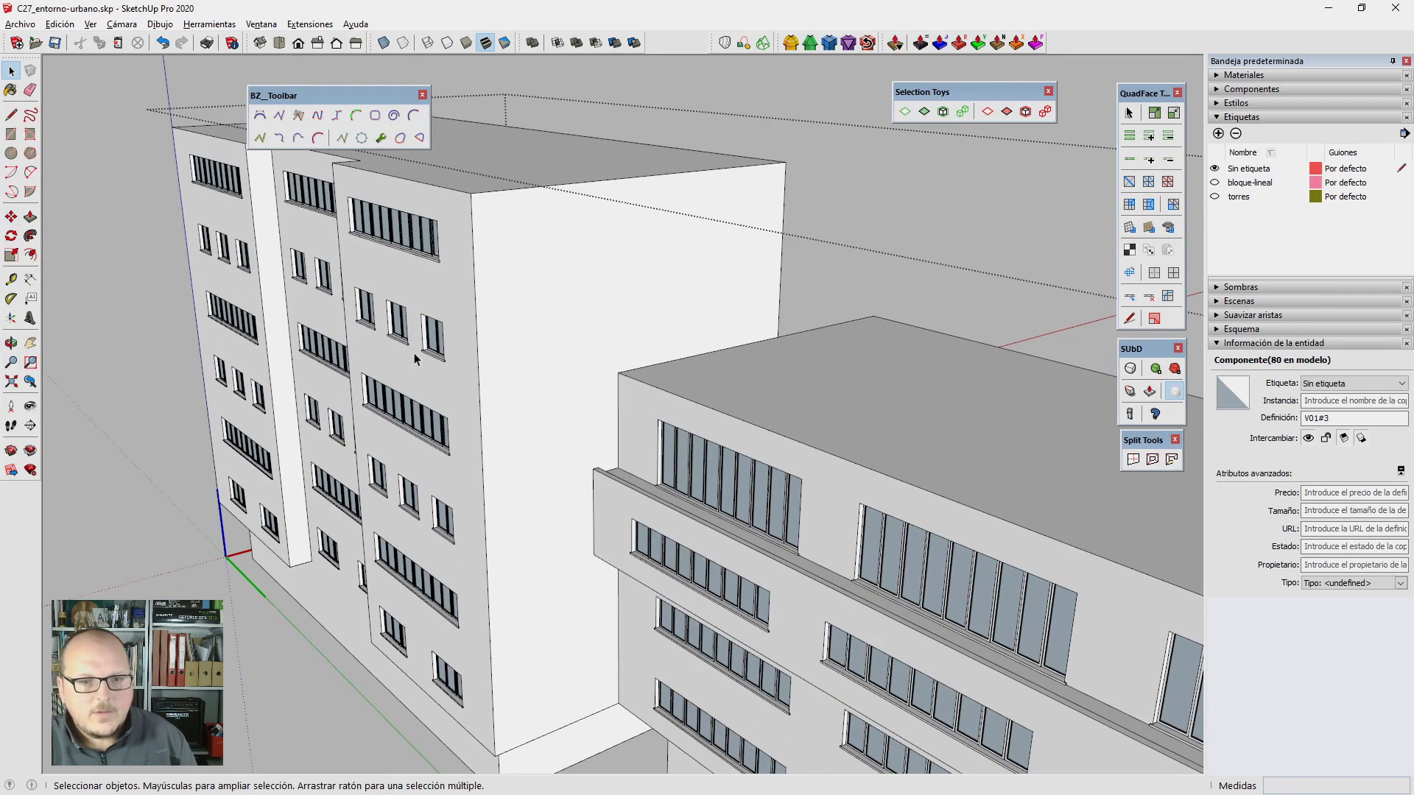
{"action": "left_click", "coordinate": [432, 338]}
{"action": "key", "text": "ctrl+c"}
{"action": "key", "text": "ctrl+v"}
Step: Place the pasted two-pane window near the top corner of the tall block's end wall
{"action": "left_click", "coordinate": [523, 277]}
{"action": "scroll", "coordinate": [524, 277], "scroll_direction": "up", "scroll_amount": 3}
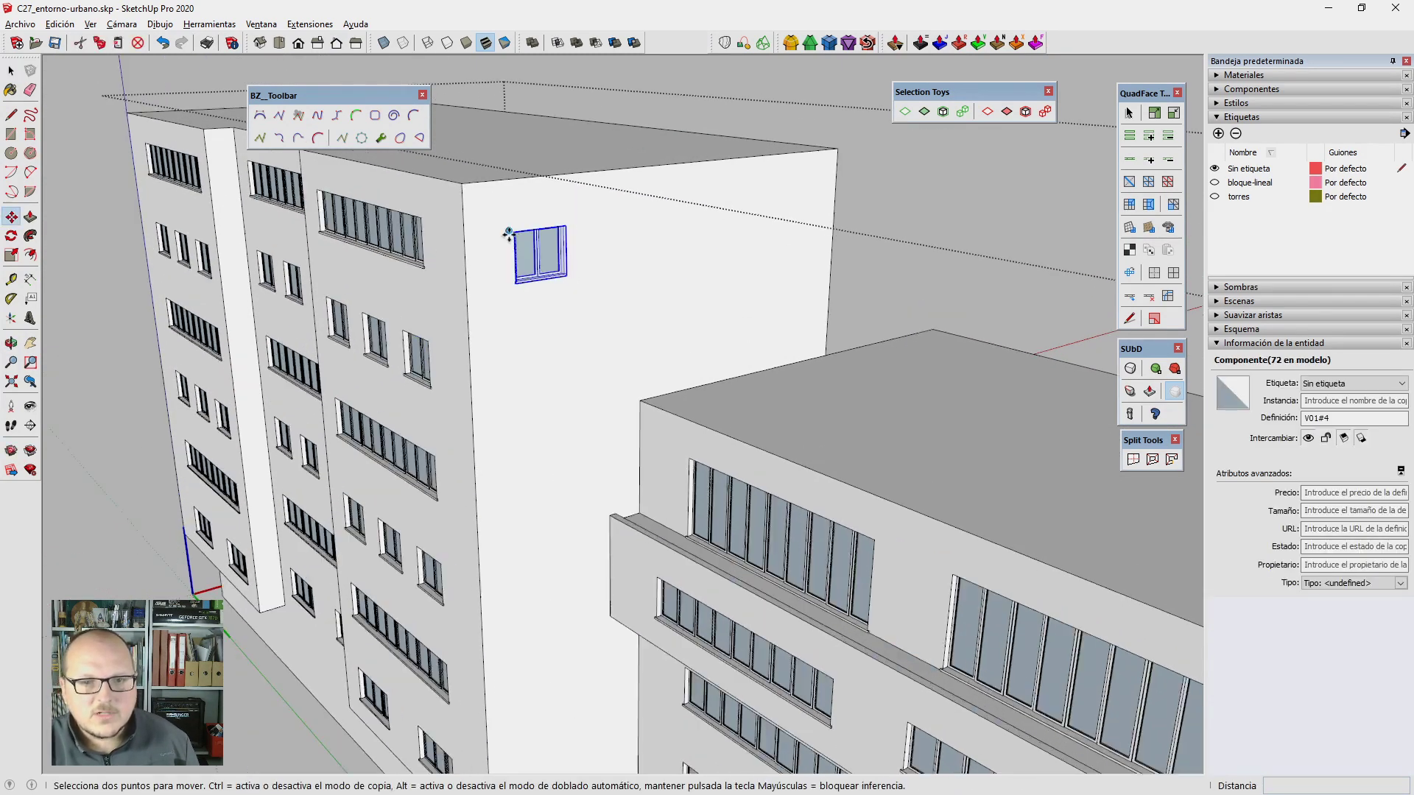
{"action": "scroll", "coordinate": [524, 277], "scroll_direction": "up", "scroll_amount": 3}
{"action": "key", "text": "m"}
{"action": "left_click", "coordinate": [518, 229]}
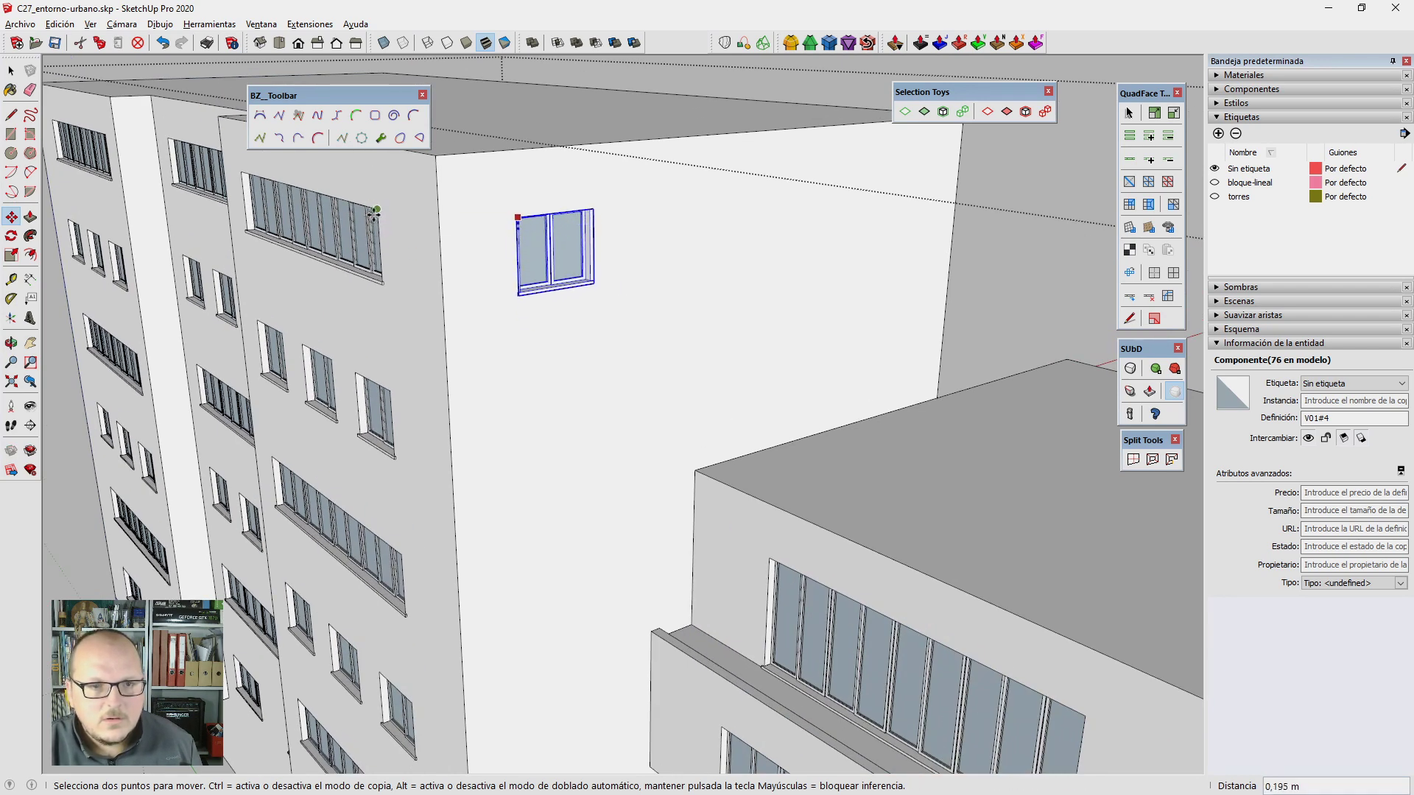
{"action": "key", "text": "t"}
{"action": "type", "text": "1m"}
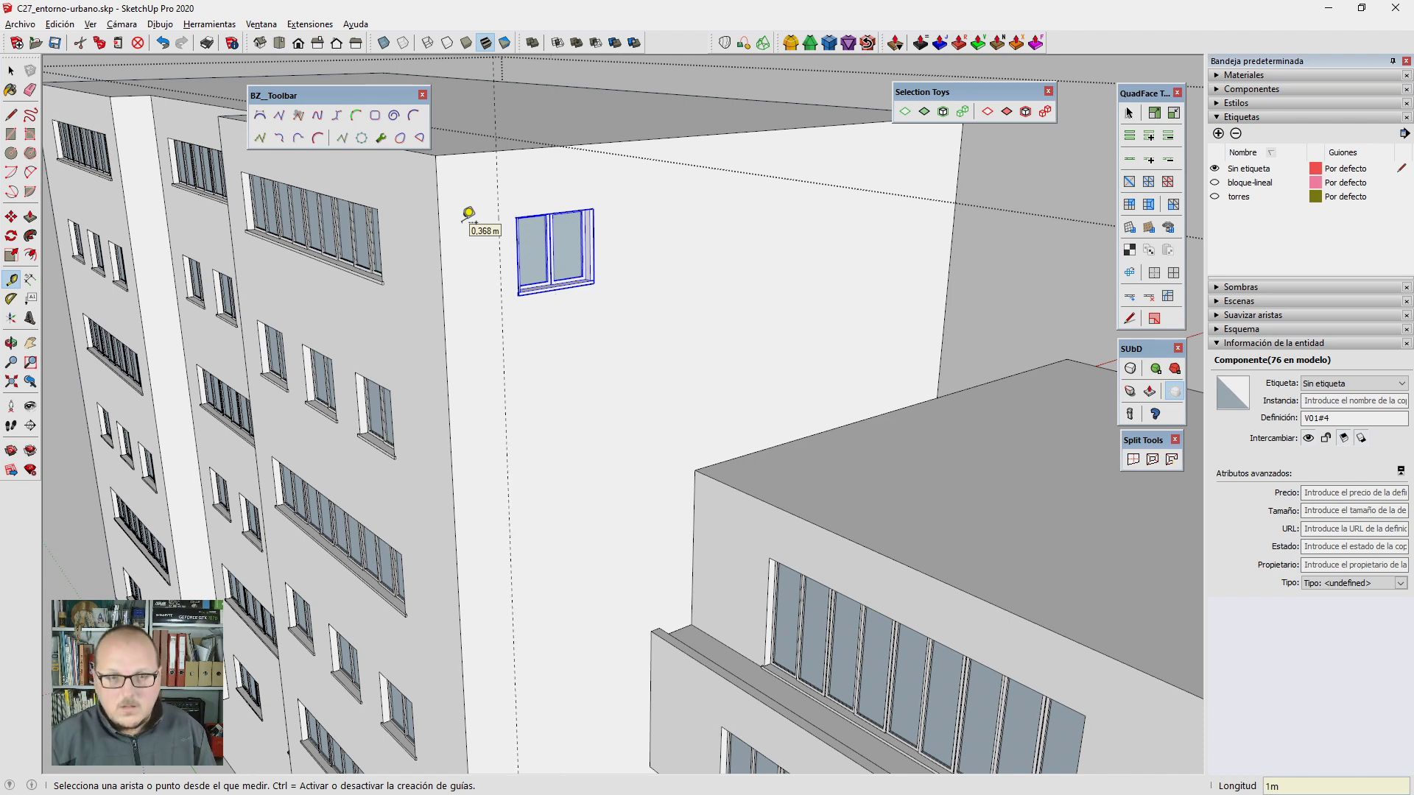
{"action": "key", "text": "space"}
{"action": "scroll", "coordinate": [462, 225], "scroll_direction": "up", "scroll_amount": 3}
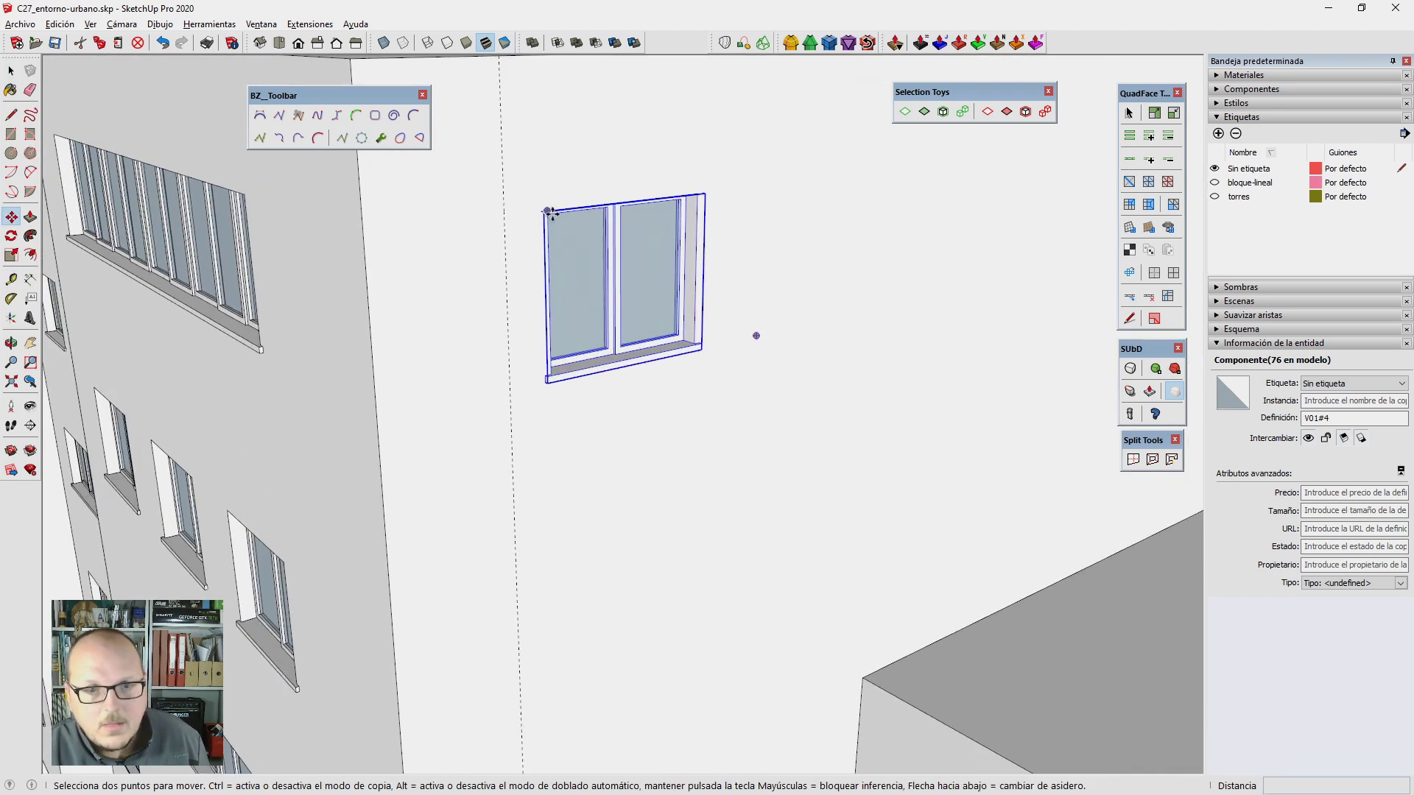
{"action": "scroll", "coordinate": [549, 218], "scroll_direction": "up", "scroll_amount": 3}
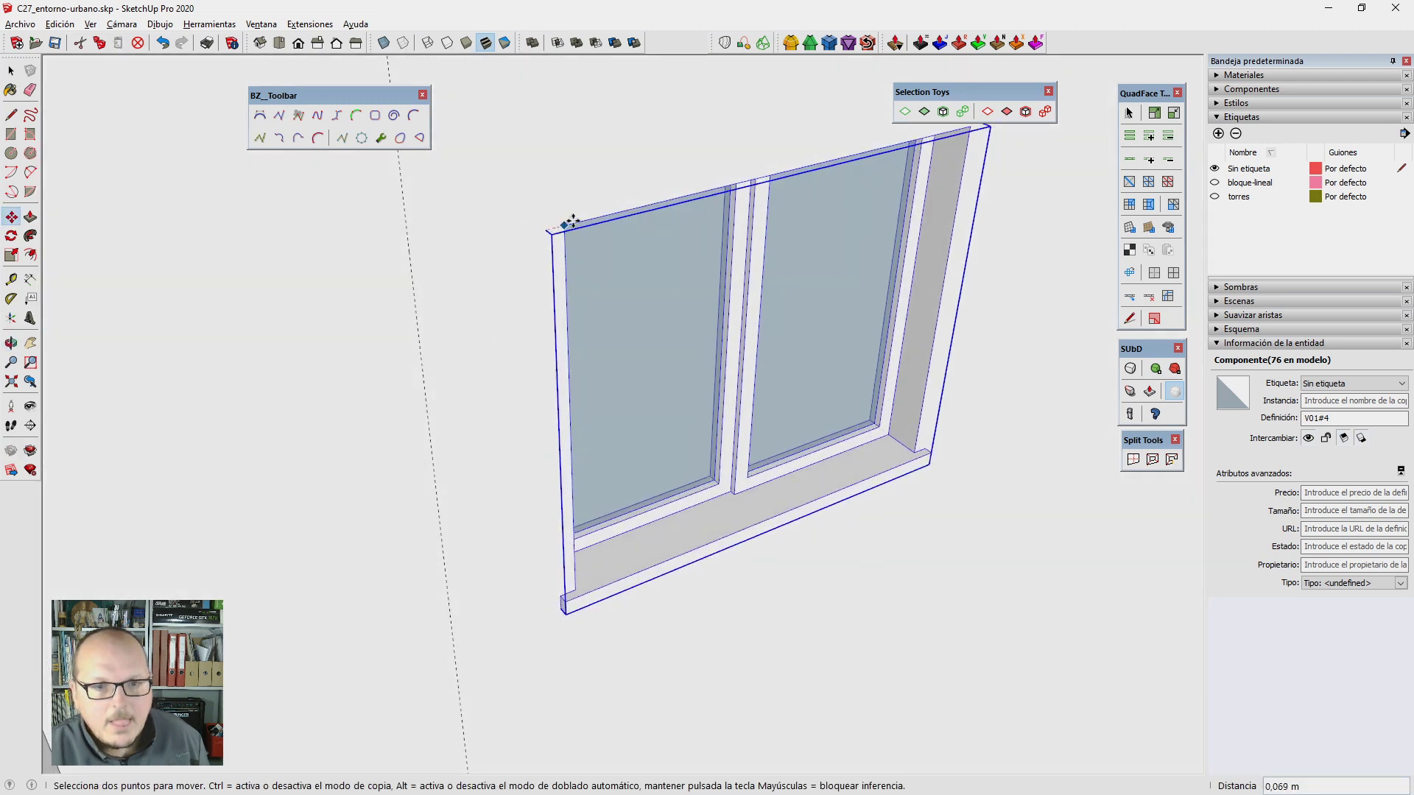
{"action": "left_click", "coordinate": [547, 210]}
{"action": "scroll", "coordinate": [739, 419], "scroll_direction": "down", "scroll_amount": 3}
{"action": "scroll", "coordinate": [722, 277], "scroll_direction": "down", "scroll_amount": 3}
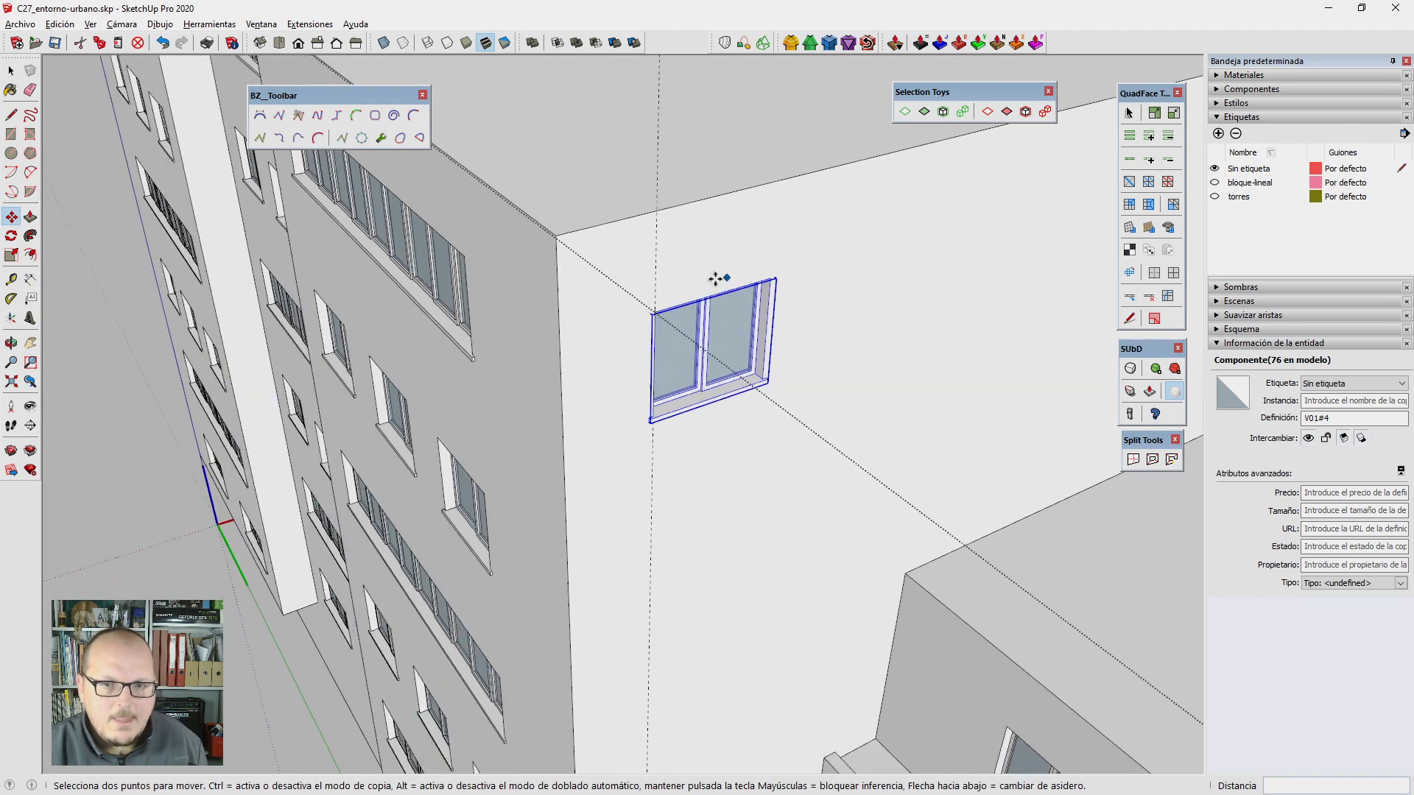
{"action": "scroll", "coordinate": [719, 405], "scroll_direction": "down", "scroll_amount": 2}
{"action": "scroll", "coordinate": [718, 405], "scroll_direction": "down", "scroll_amount": 3}
Step: Copy the window 3 m down the wall and array it 4x
{"action": "key", "text": "ctrl"}
{"action": "left_click", "coordinate": [702, 277]}
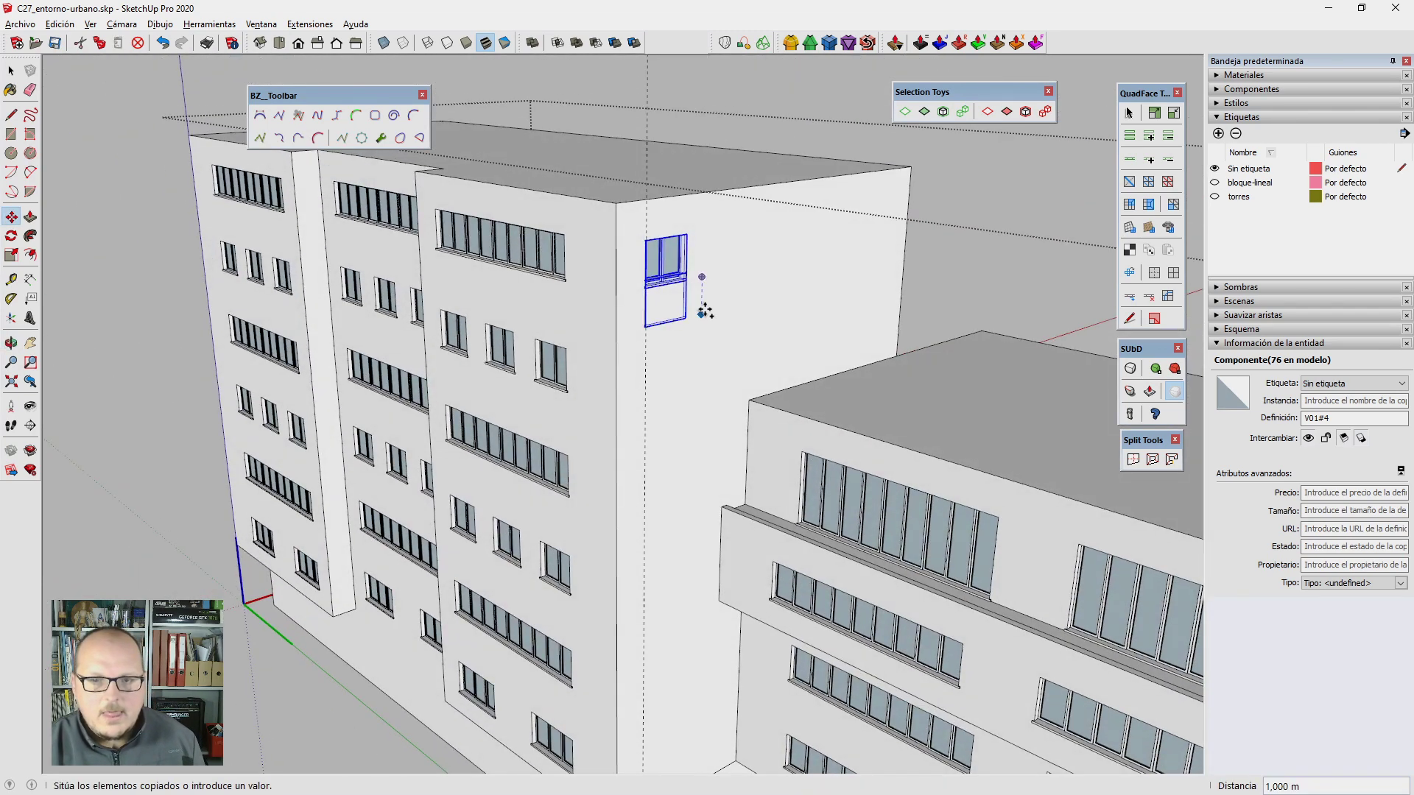
{"action": "type", "text": "3m"}
{"action": "key", "text": "Return"}
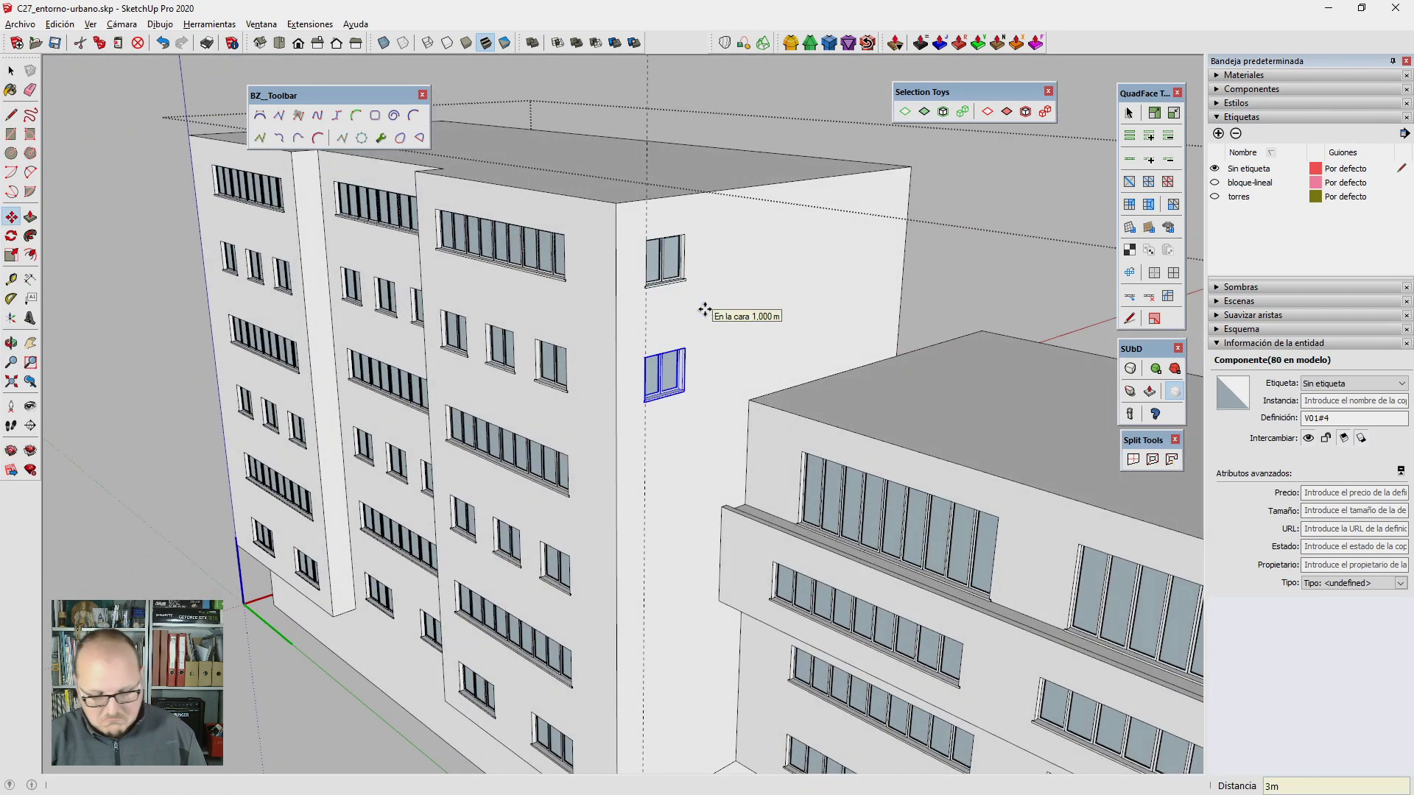
{"action": "type", "text": "4x"}
{"action": "key", "text": "Return"}
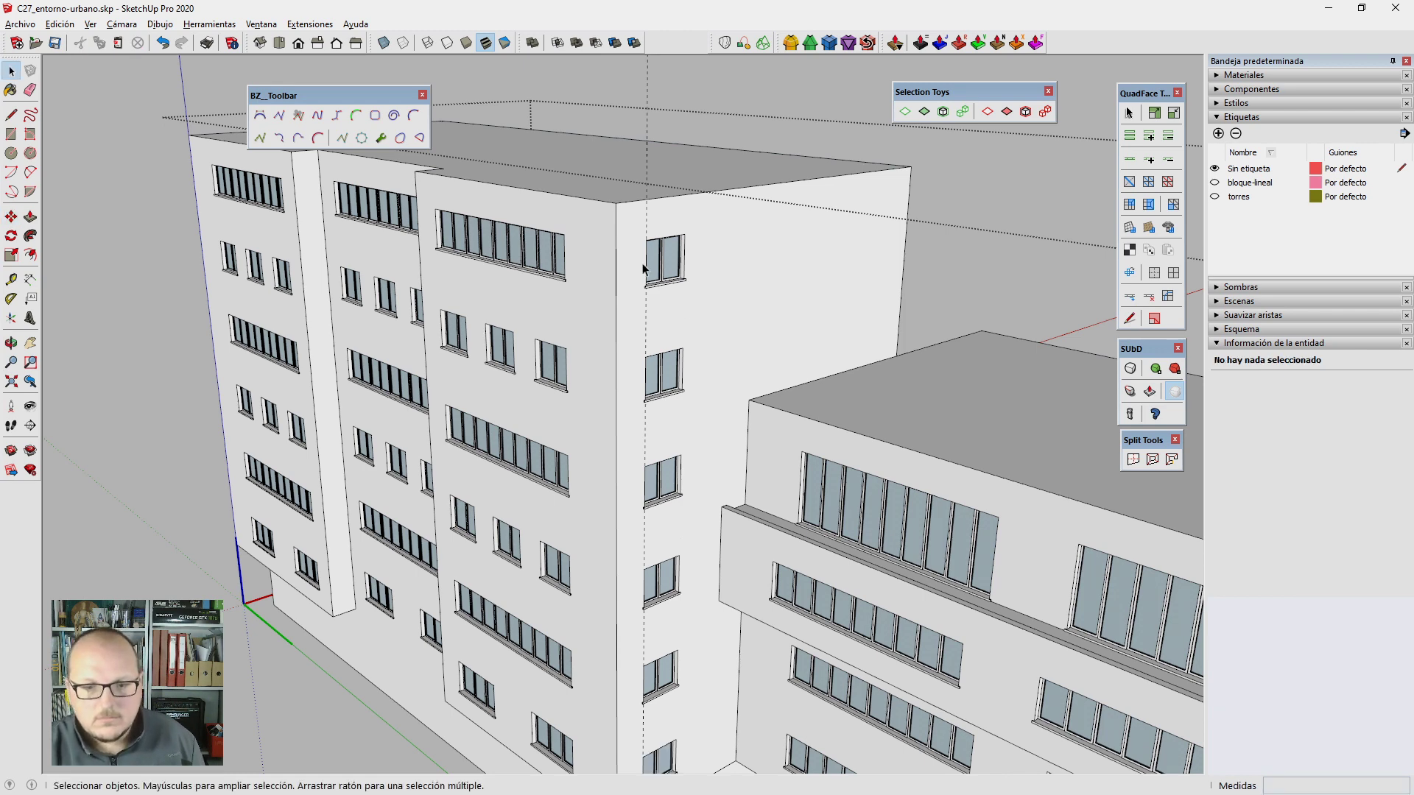
{"action": "mouse_move", "coordinate": [643, 270]}
{"action": "middle_mouse_down"}
{"action": "mouse_move", "coordinate": [646, 344]}
{"action": "mouse_move", "coordinate": [640, 288]}
{"action": "middle_mouse_up"}
{"action": "key", "text": "e"}
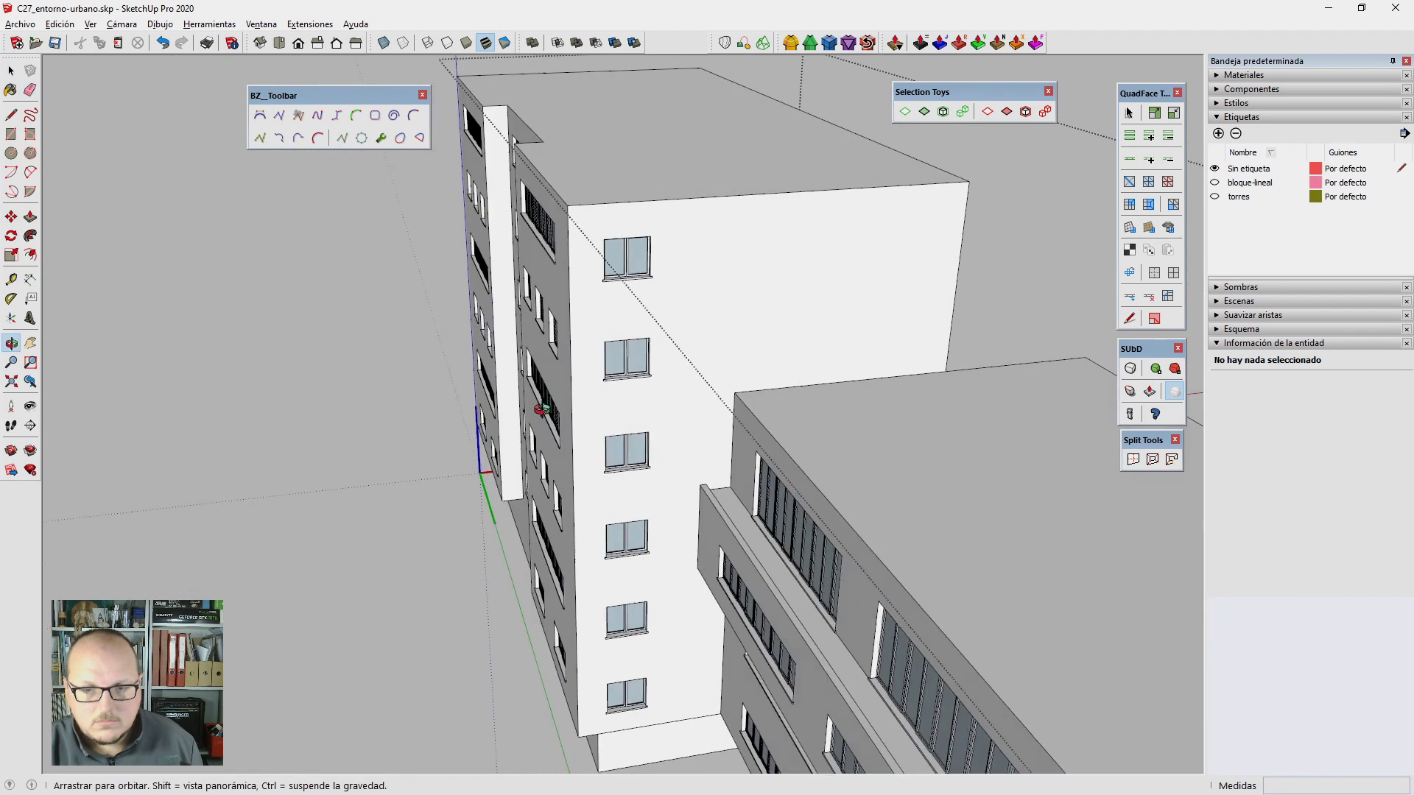
{"action": "key", "text": "space"}
Step: Copy the top two windows 8,5 m across the wall, divided /3
{"action": "middle_click_drag", "start_coordinate": [634, 363], "coordinate": [647, 328]}
{"action": "key", "text": "m"}
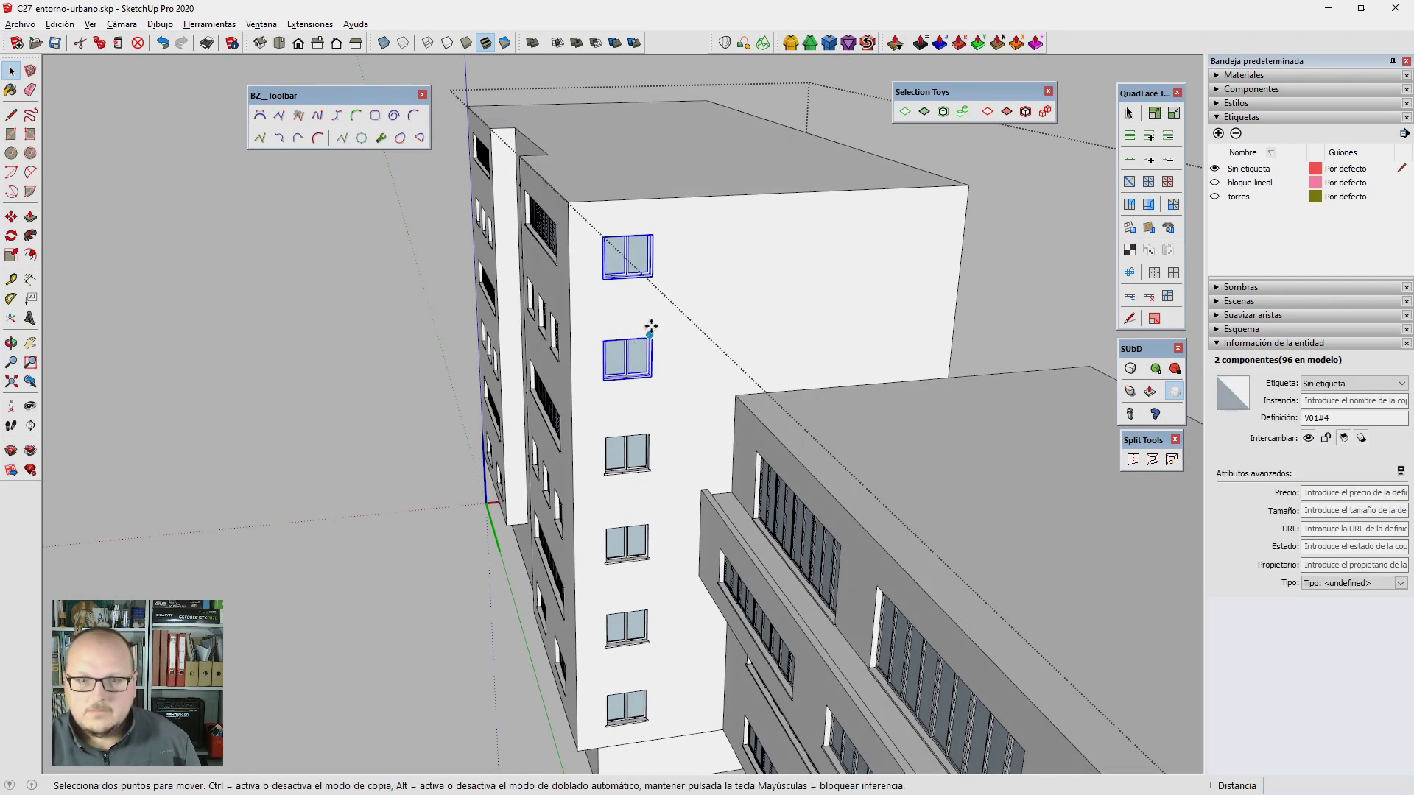
{"action": "left_click", "coordinate": [648, 312]}
{"action": "key", "text": "ctrl"}
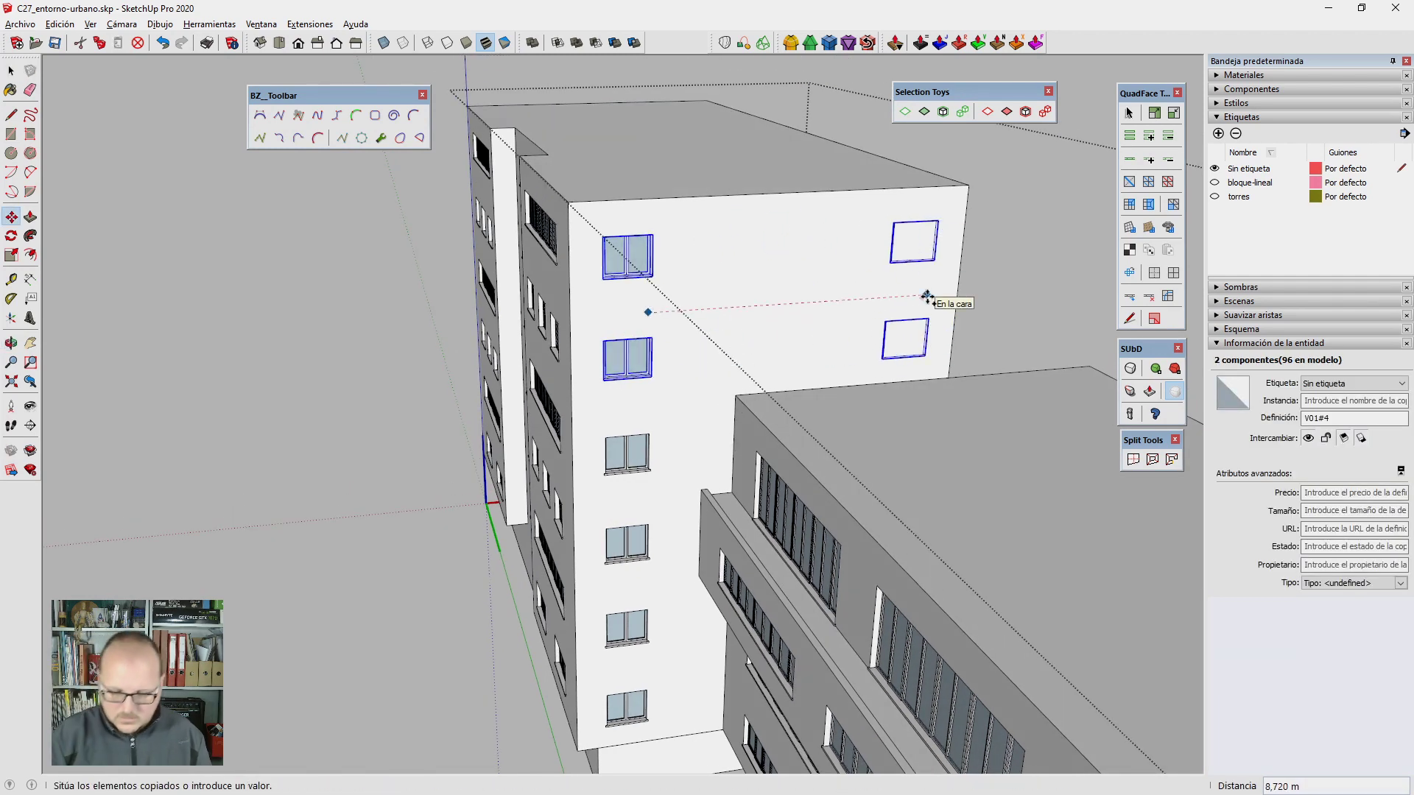
{"action": "type", "text": "m"}
{"action": "key", "text": "Return"}
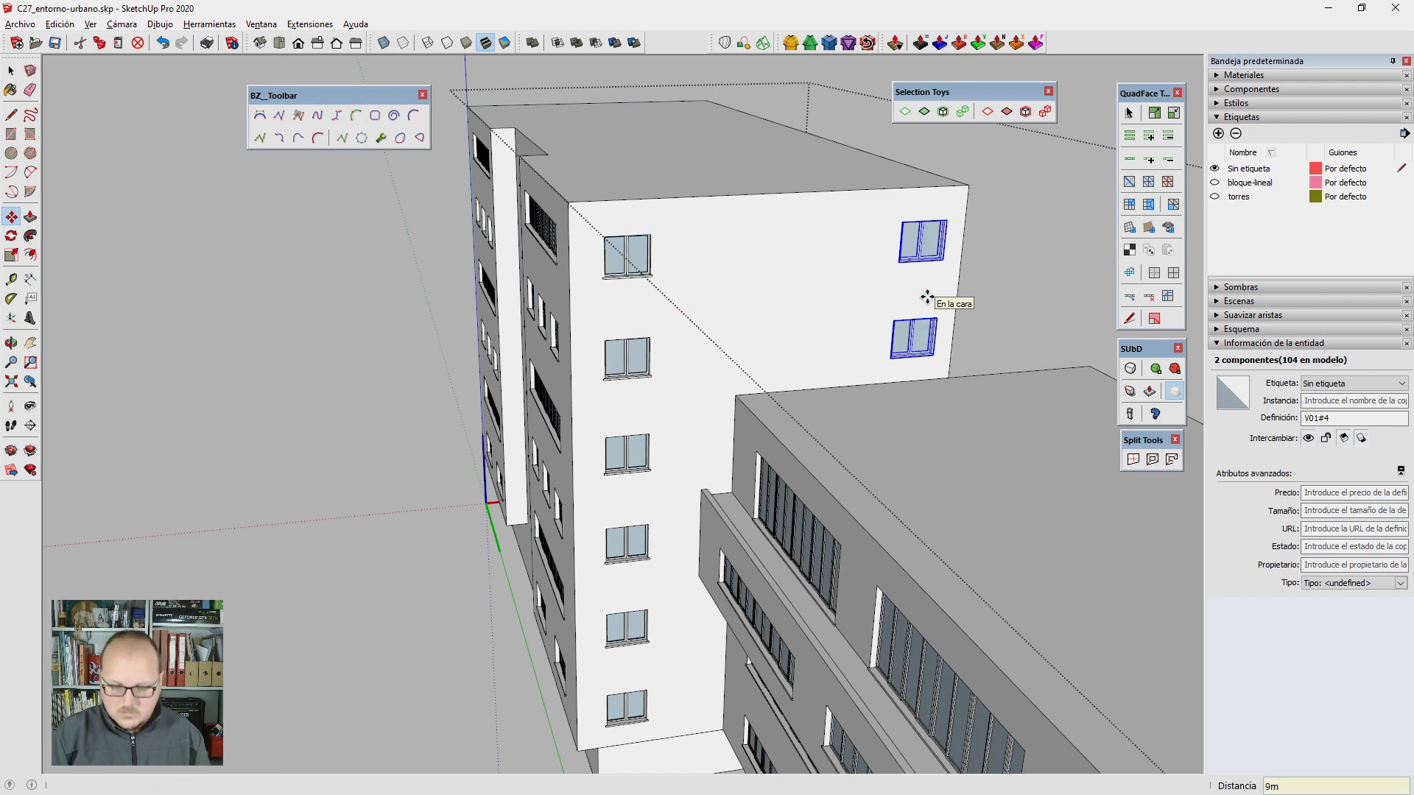
{"action": "key", "text": "ctrl+z"}
{"action": "type", "text": "8,"}
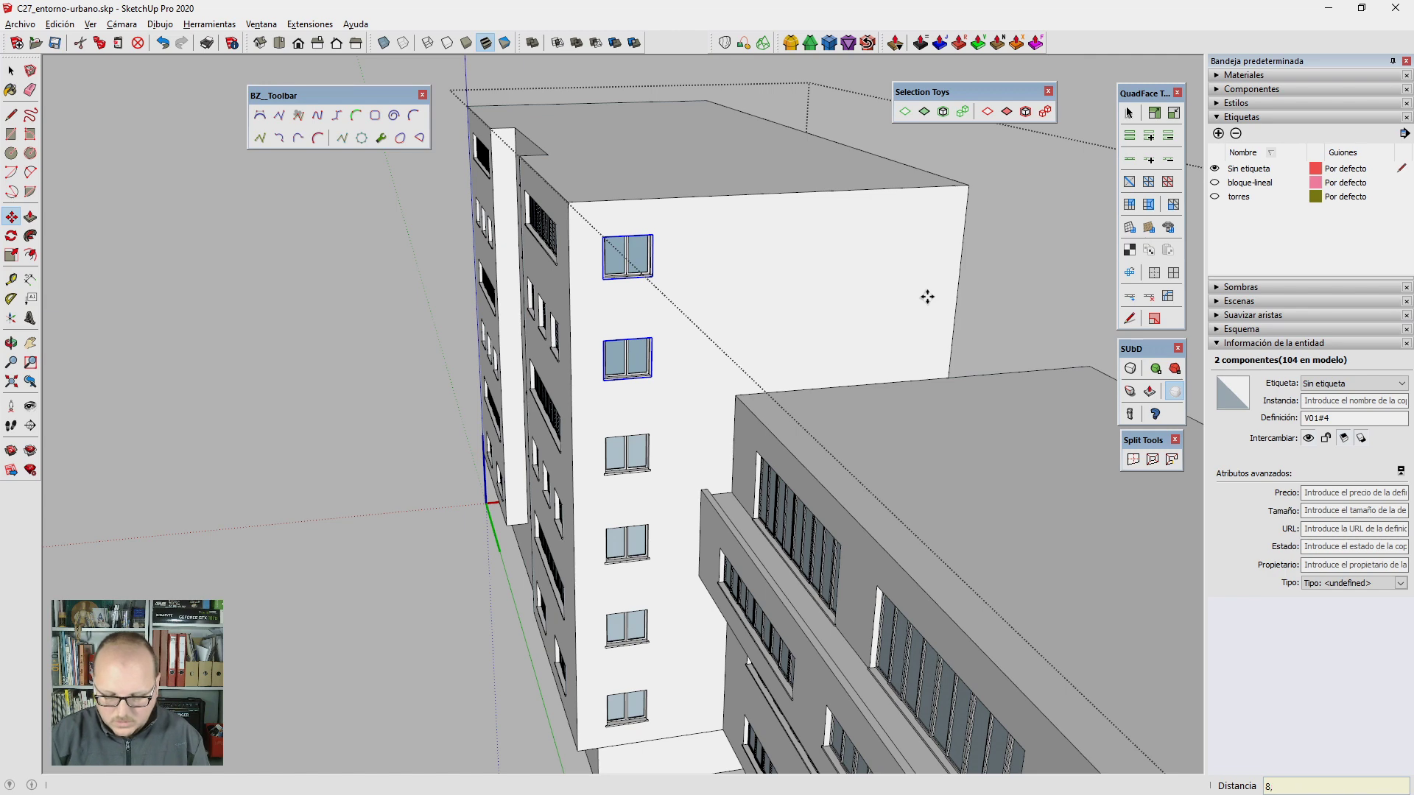
{"action": "type", "text": "5"}
{"action": "key", "text": "Return"}
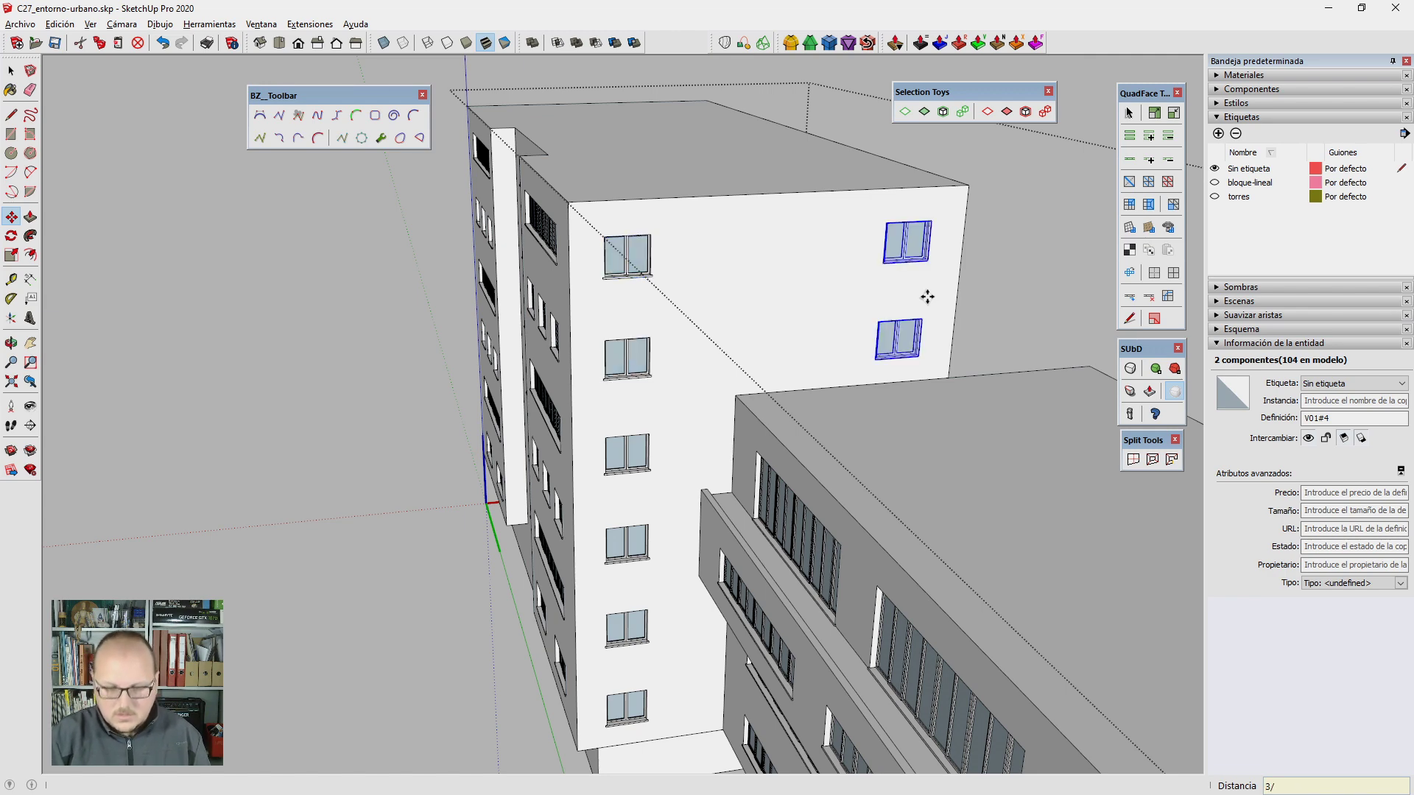
{"action": "key", "text": "Return"}
{"action": "key", "text": "space"}
Step: Paste a strip window copy onto the linear block's end wall
{"action": "scroll", "coordinate": [668, 282], "scroll_direction": "down", "scroll_amount": 3}
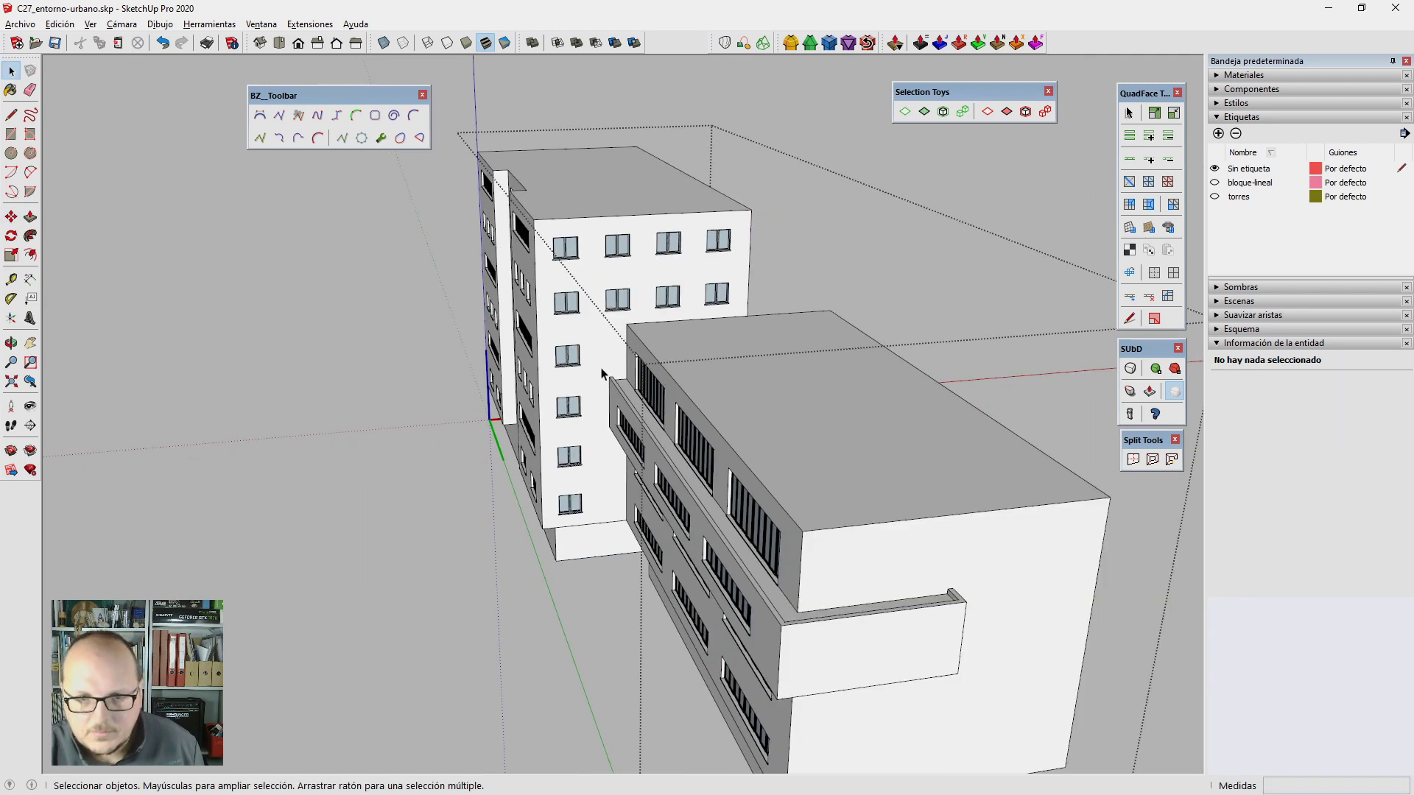
{"action": "mouse_move", "coordinate": [668, 282]}
{"action": "middle_mouse_down"}
{"action": "mouse_move", "coordinate": [661, 308]}
{"action": "mouse_move", "coordinate": [665, 215]}
{"action": "middle_mouse_up"}
{"action": "scroll", "coordinate": [661, 307], "scroll_direction": "up", "scroll_amount": 3}
{"action": "scroll", "coordinate": [612, 305], "scroll_direction": "down", "scroll_amount": 3}
{"action": "scroll", "coordinate": [728, 514], "scroll_direction": "up", "scroll_amount": 3}
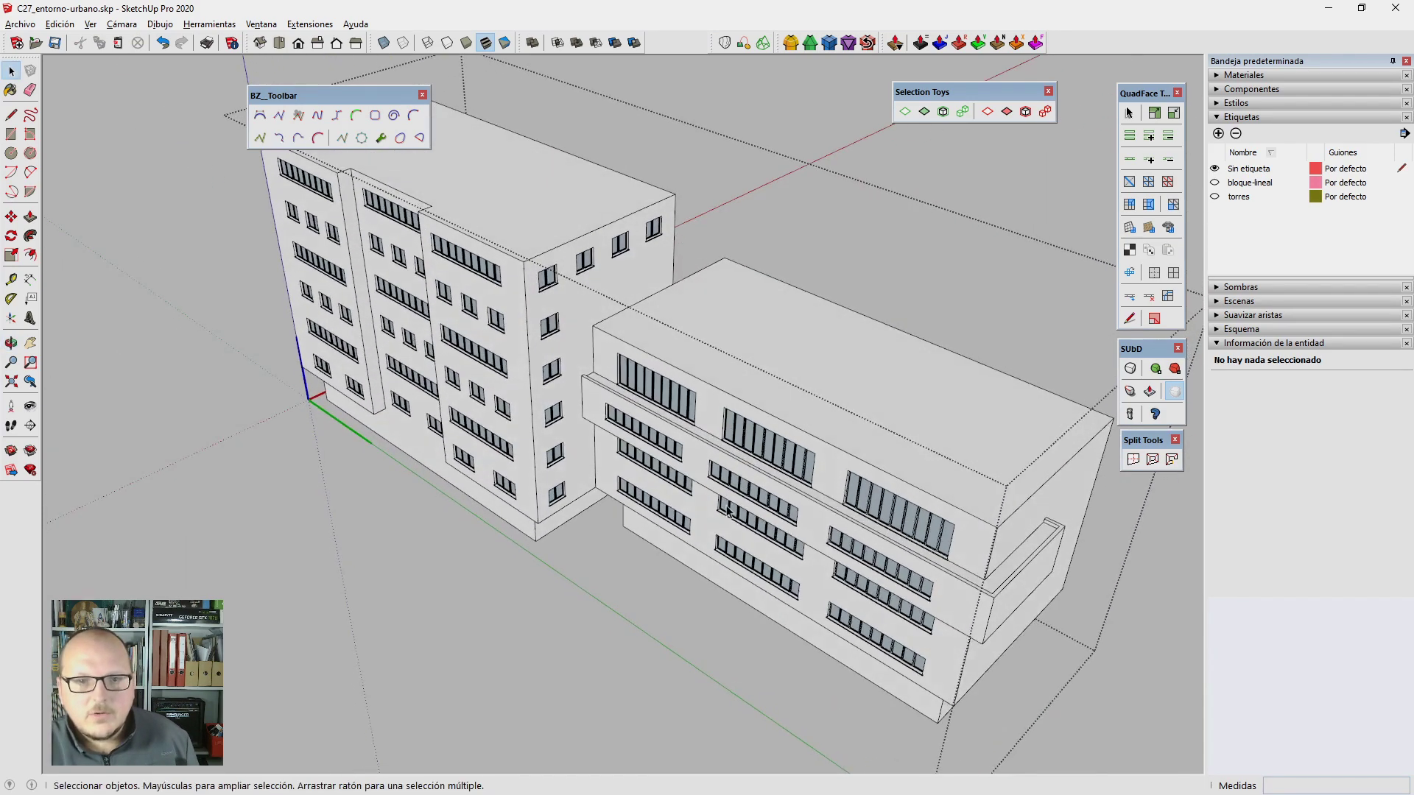
{"action": "scroll", "coordinate": [728, 512], "scroll_direction": "down", "scroll_amount": 3}
{"action": "middle_click_drag", "start_coordinate": [728, 513], "coordinate": [493, 217]}
{"action": "scroll", "coordinate": [493, 218], "scroll_direction": "up", "scroll_amount": 5}
{"action": "scroll", "coordinate": [978, 524], "scroll_direction": "down", "scroll_amount": 5}
{"action": "mouse_move", "coordinate": [978, 524]}
{"action": "middle_mouse_down"}
{"action": "mouse_move", "coordinate": [476, 532]}
{"action": "mouse_move", "coordinate": [1016, 495]}
{"action": "middle_mouse_up"}
{"action": "scroll", "coordinate": [476, 532], "scroll_direction": "down", "scroll_amount": 3}
{"action": "scroll", "coordinate": [696, 421], "scroll_direction": "up", "scroll_amount": 4}
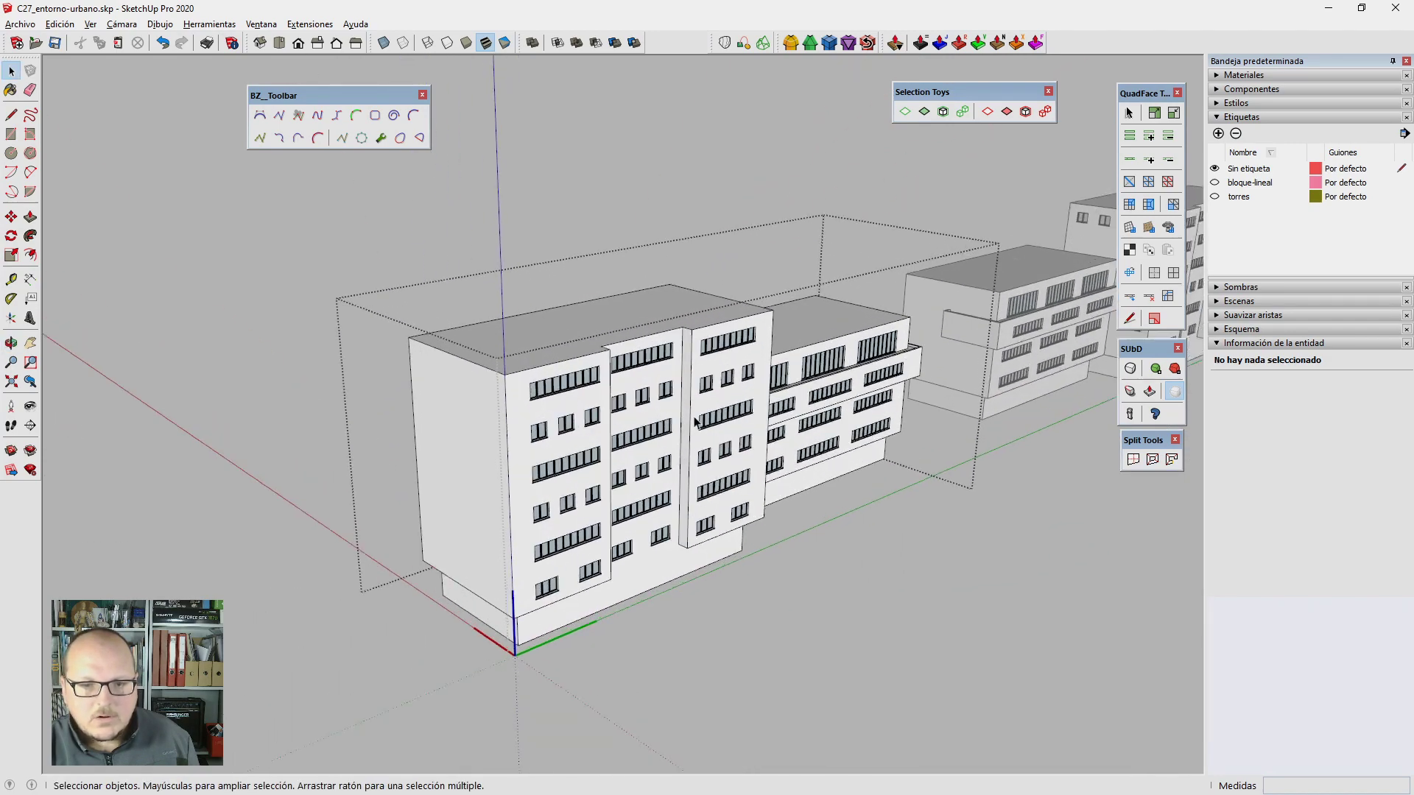
{"action": "middle_click_drag", "start_coordinate": [696, 421], "coordinate": [497, 455]}
{"action": "scroll", "coordinate": [497, 455], "scroll_direction": "down", "scroll_amount": 1}
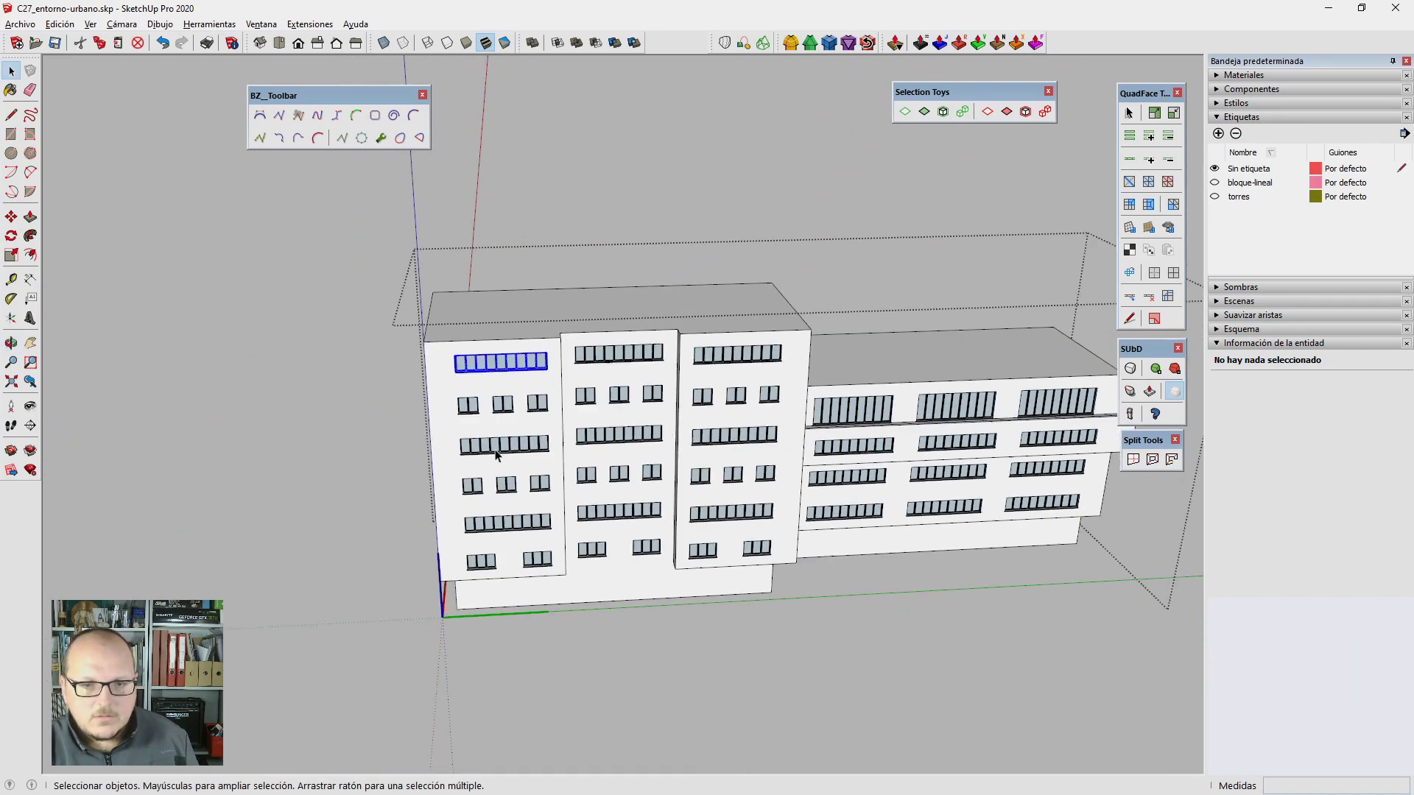
{"action": "key", "text": "ctrl+v"}
{"action": "scroll", "coordinate": [497, 455], "scroll_direction": "down", "scroll_amount": 3}
Step: Place the pasted strip window on the end wall and move it near the top
{"action": "middle_click_drag", "start_coordinate": [795, 474], "coordinate": [447, 417]}
{"action": "scroll", "coordinate": [447, 417], "scroll_direction": "up", "scroll_amount": 3}
{"action": "left_click", "coordinate": [410, 386]}
{"action": "scroll", "coordinate": [466, 367], "scroll_direction": "up", "scroll_amount": 1}
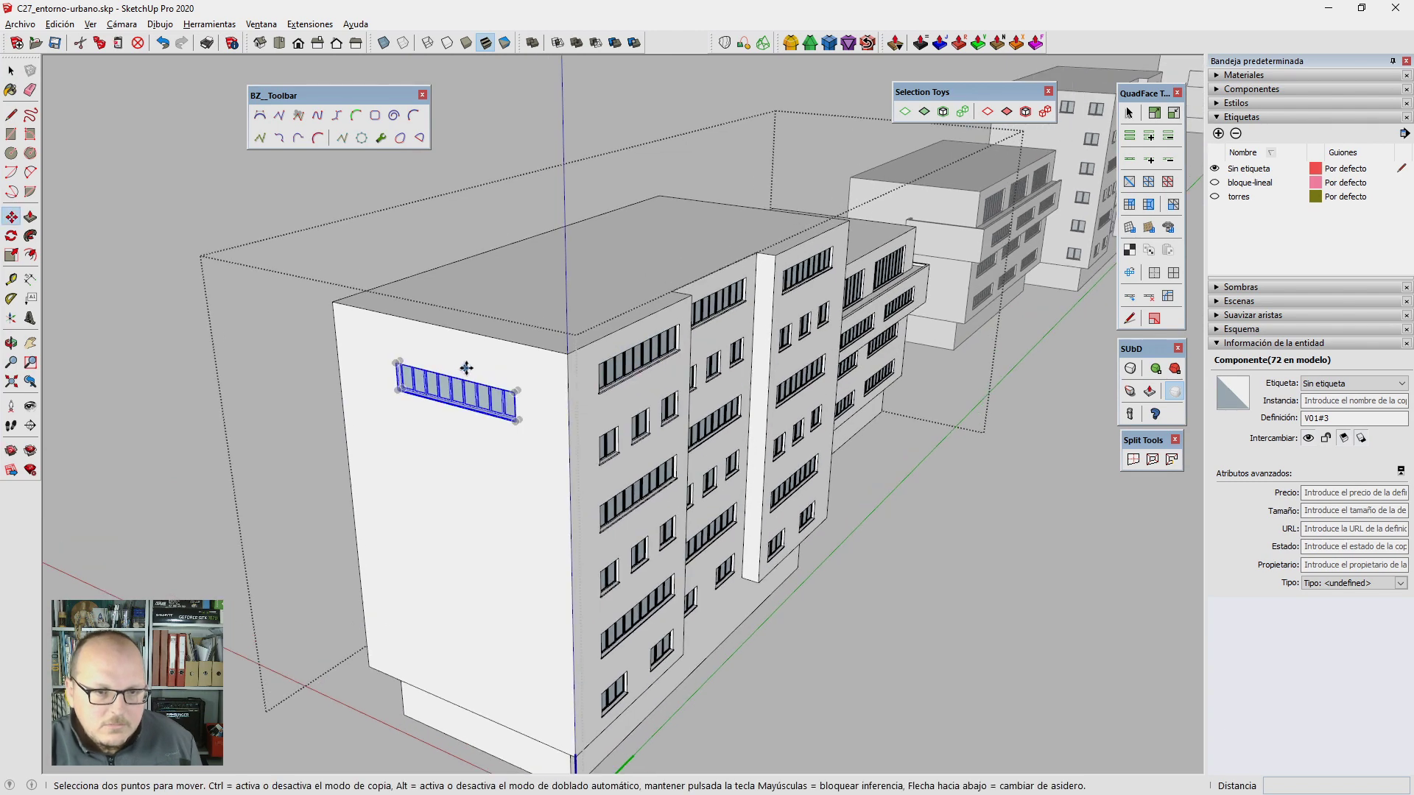
{"action": "left_click", "coordinate": [453, 377]}
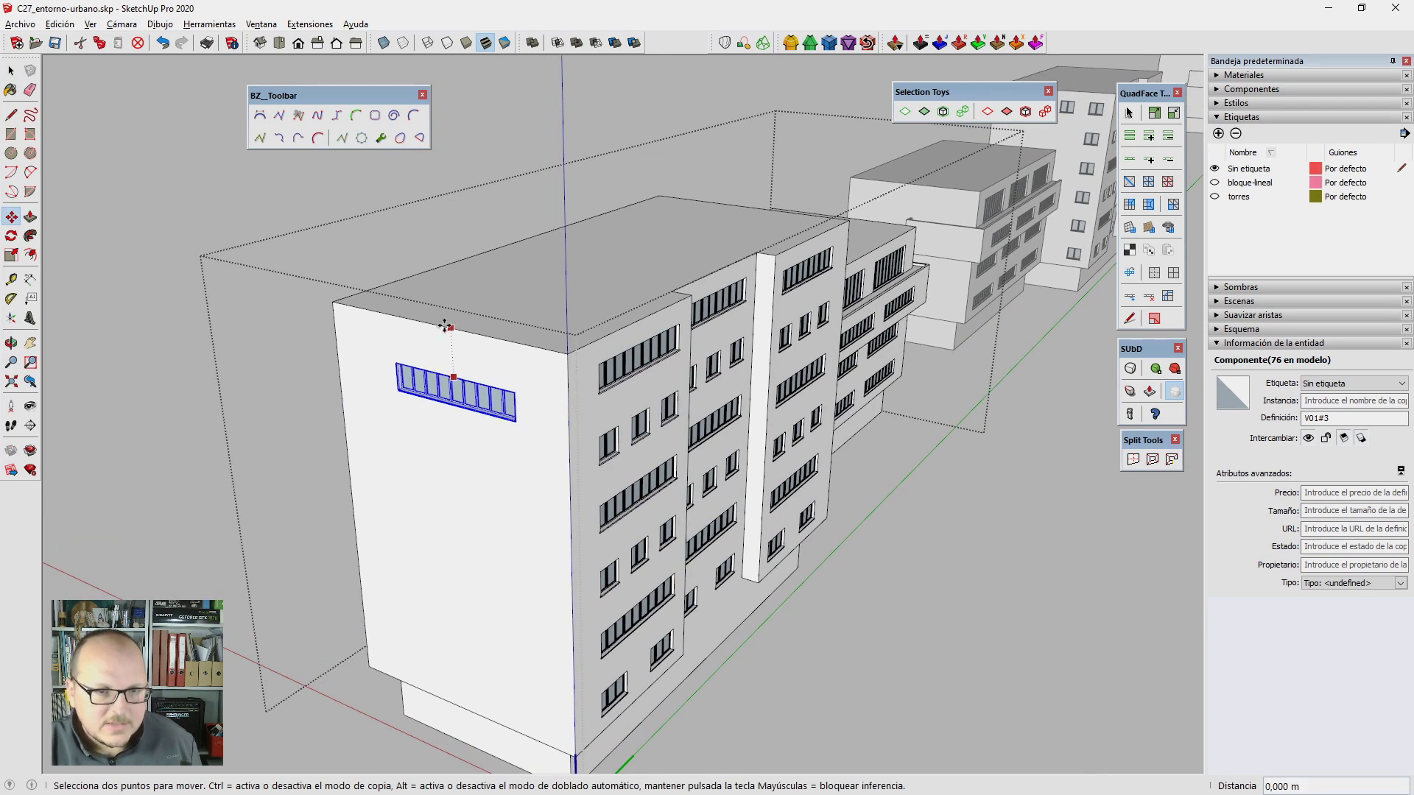
{"action": "left_click", "coordinate": [438, 327]}
{"action": "scroll", "coordinate": [502, 388], "scroll_direction": "up", "scroll_amount": 3}
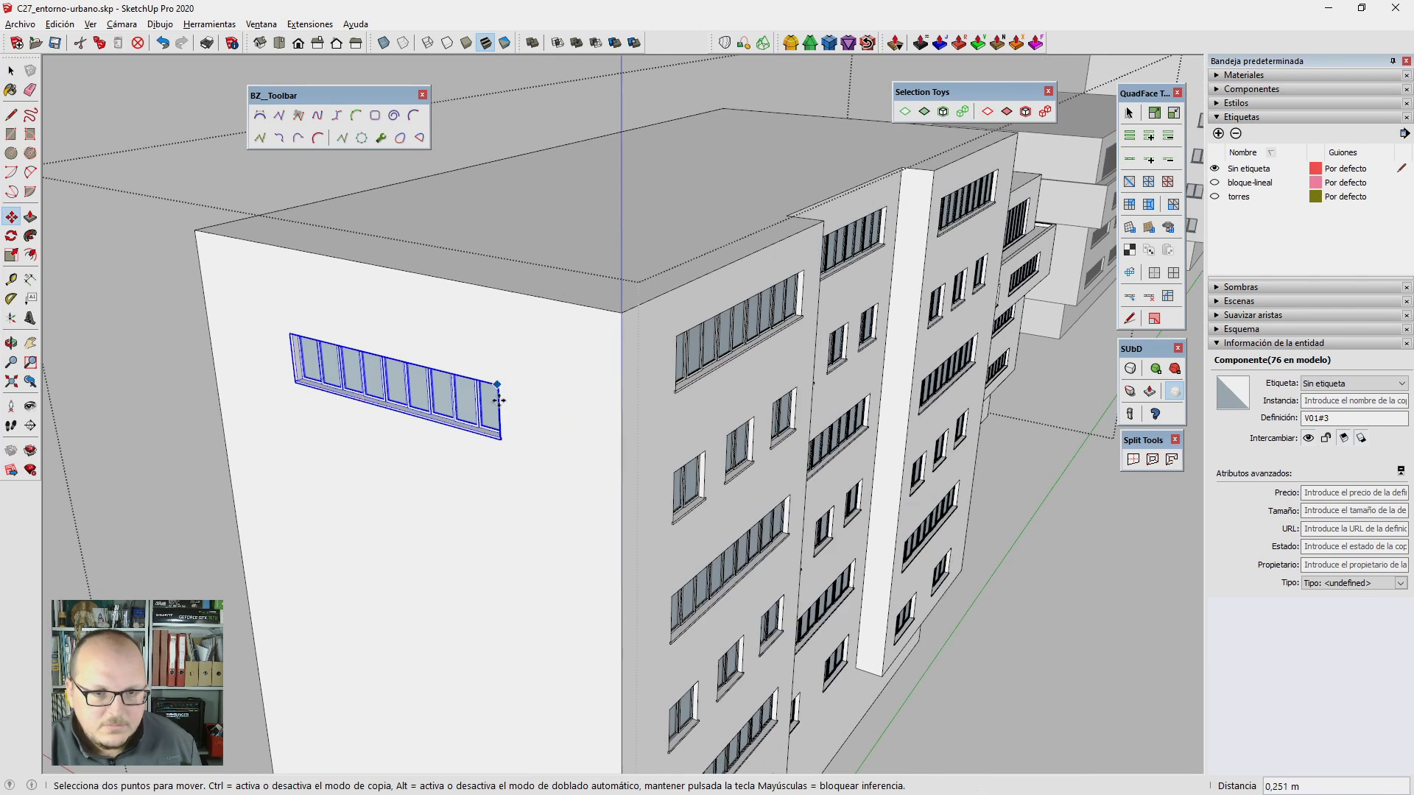
Step: Copy the strip window 3 m down as a 5x array, giving six stacked windows
{"action": "key", "text": "ctrl"}
{"action": "left_click", "coordinate": [498, 400]}
{"action": "scroll", "coordinate": [667, 317], "scroll_direction": "down", "scroll_amount": 4}
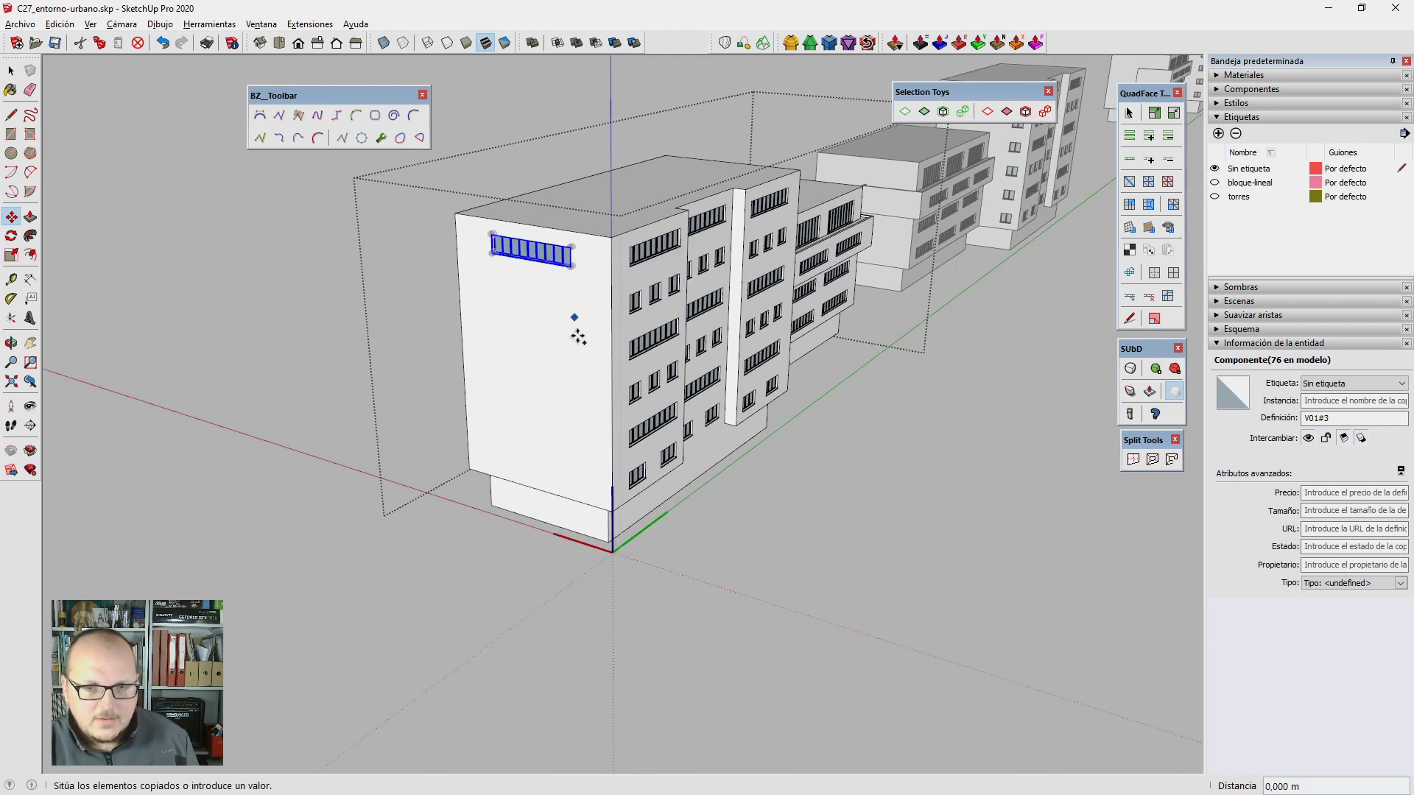
{"action": "key", "text": "Return"}
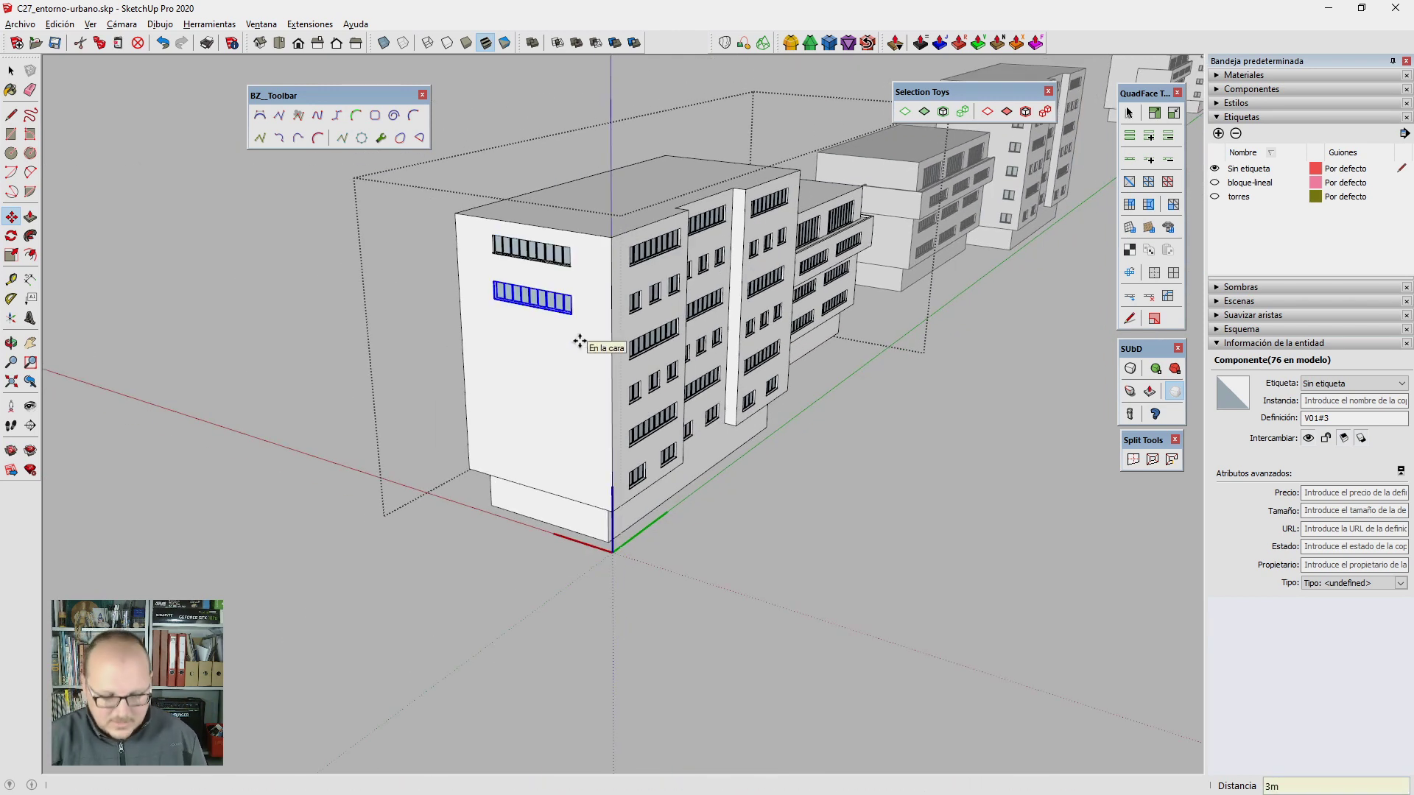
{"action": "type", "text": "x"}
{"action": "key", "text": "Return"}
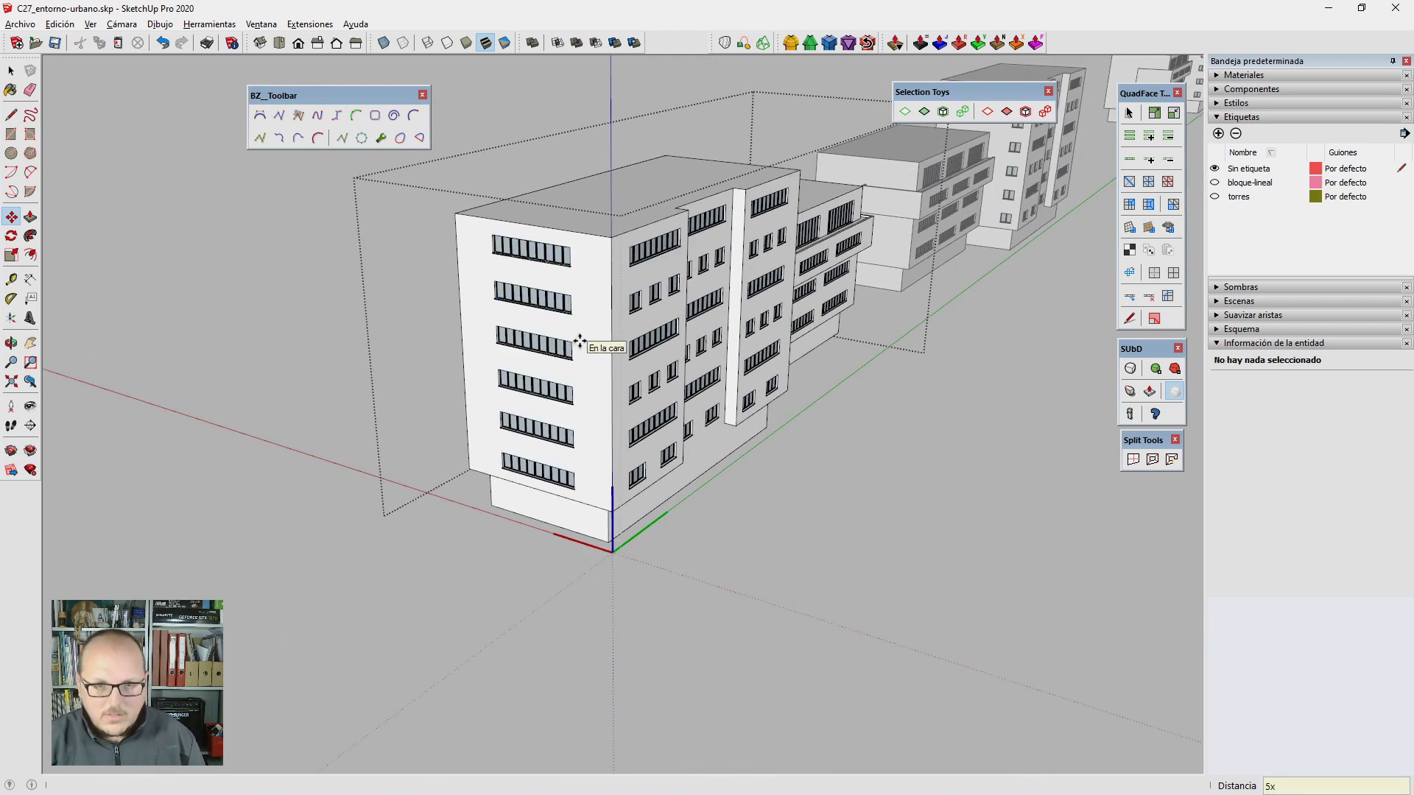
{"action": "key", "text": "space"}
{"action": "mouse_move", "coordinate": [556, 458]}
{"action": "middle_mouse_down"}
{"action": "mouse_move", "coordinate": [420, 482]}
{"action": "mouse_move", "coordinate": [552, 599]}
{"action": "middle_mouse_up"}
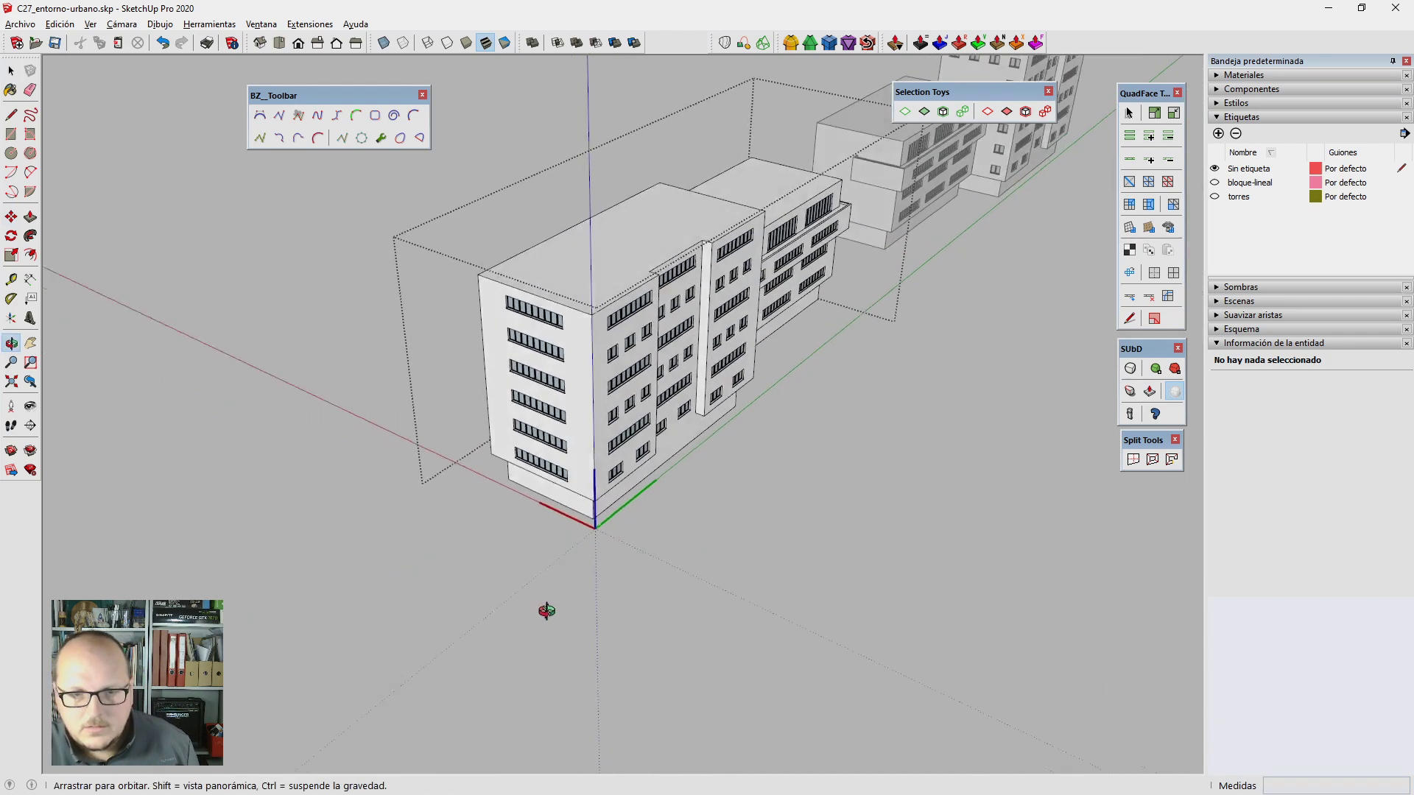
{"action": "scroll", "coordinate": [567, 545], "scroll_direction": "up", "scroll_amount": 3}
{"action": "scroll", "coordinate": [592, 319], "scroll_direction": "up", "scroll_amount": 3}
{"action": "scroll", "coordinate": [593, 319], "scroll_direction": "up", "scroll_amount": 3}
Step: Outline a small square on the roof corner with lines, after undoing a first rectangle
{"action": "key", "text": "r"}
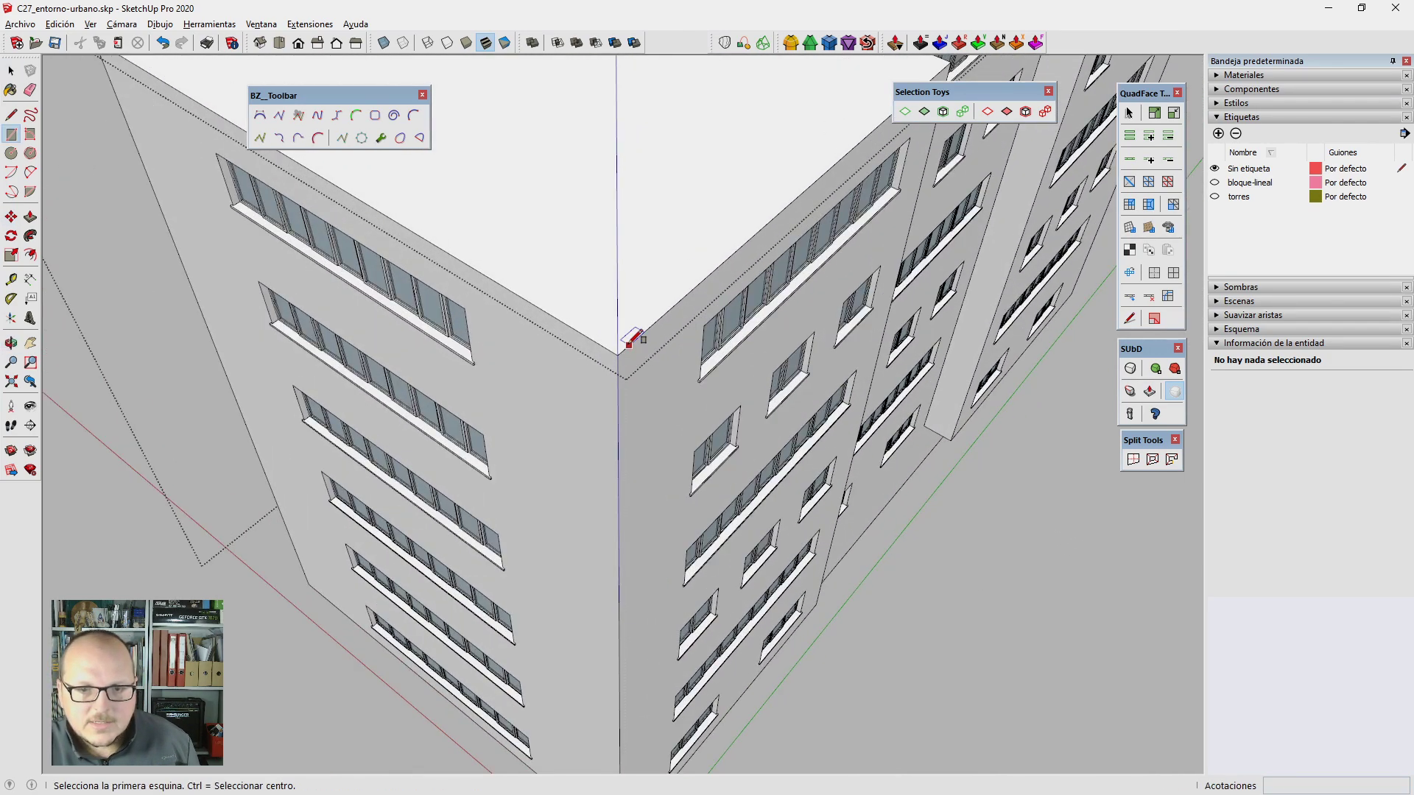
{"action": "left_click", "coordinate": [616, 346]}
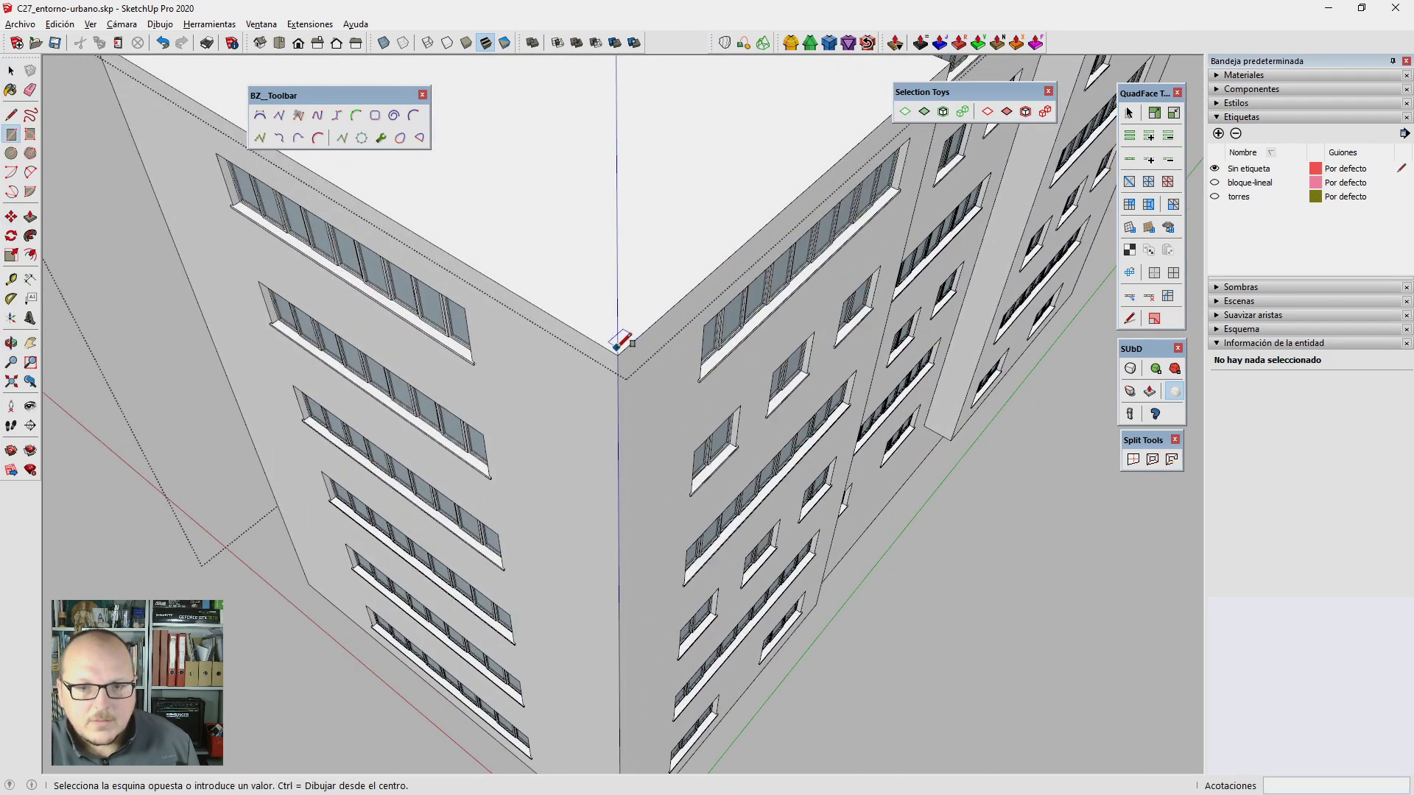
{"action": "left_click", "coordinate": [570, 247]}
{"action": "key", "text": "s"}
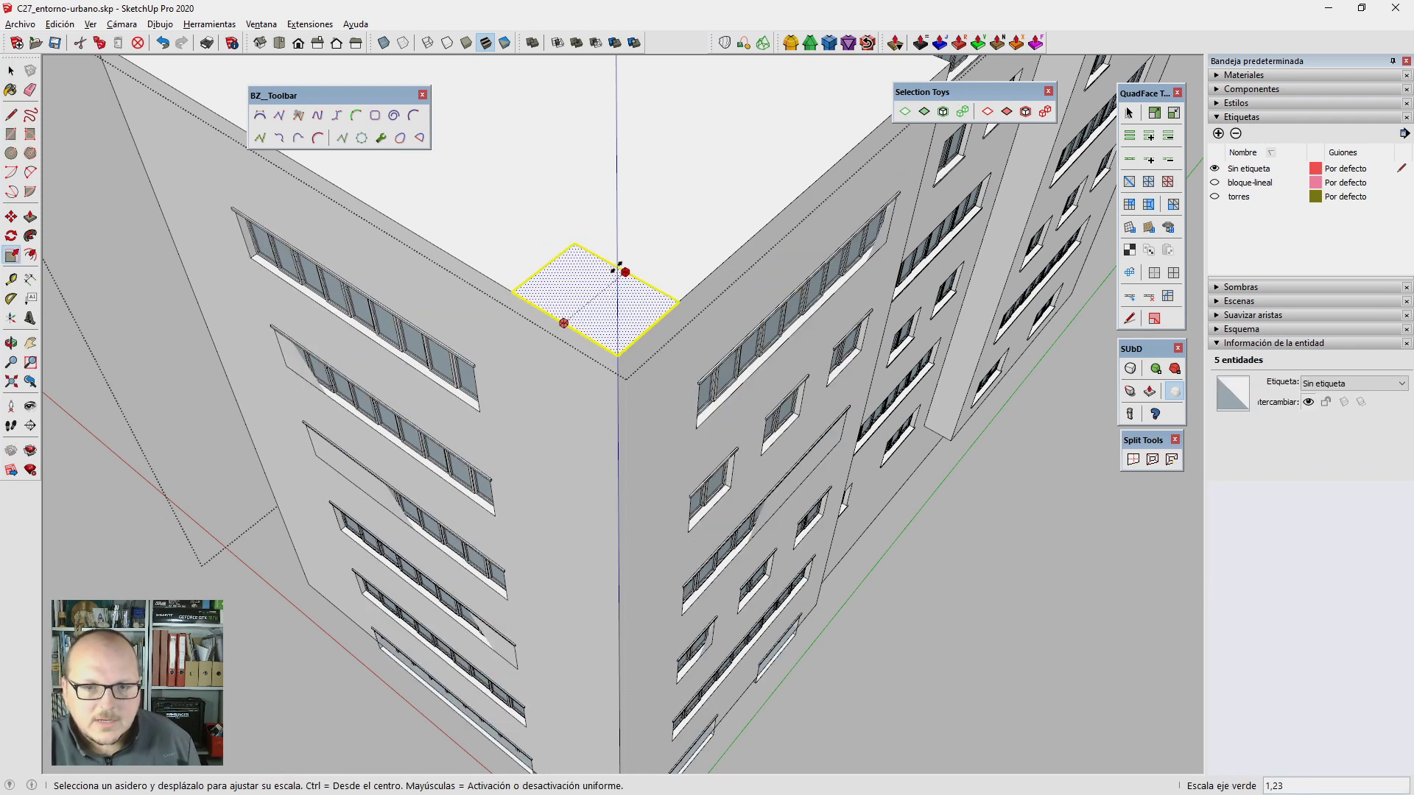
{"action": "key", "text": "ctrl+z"}
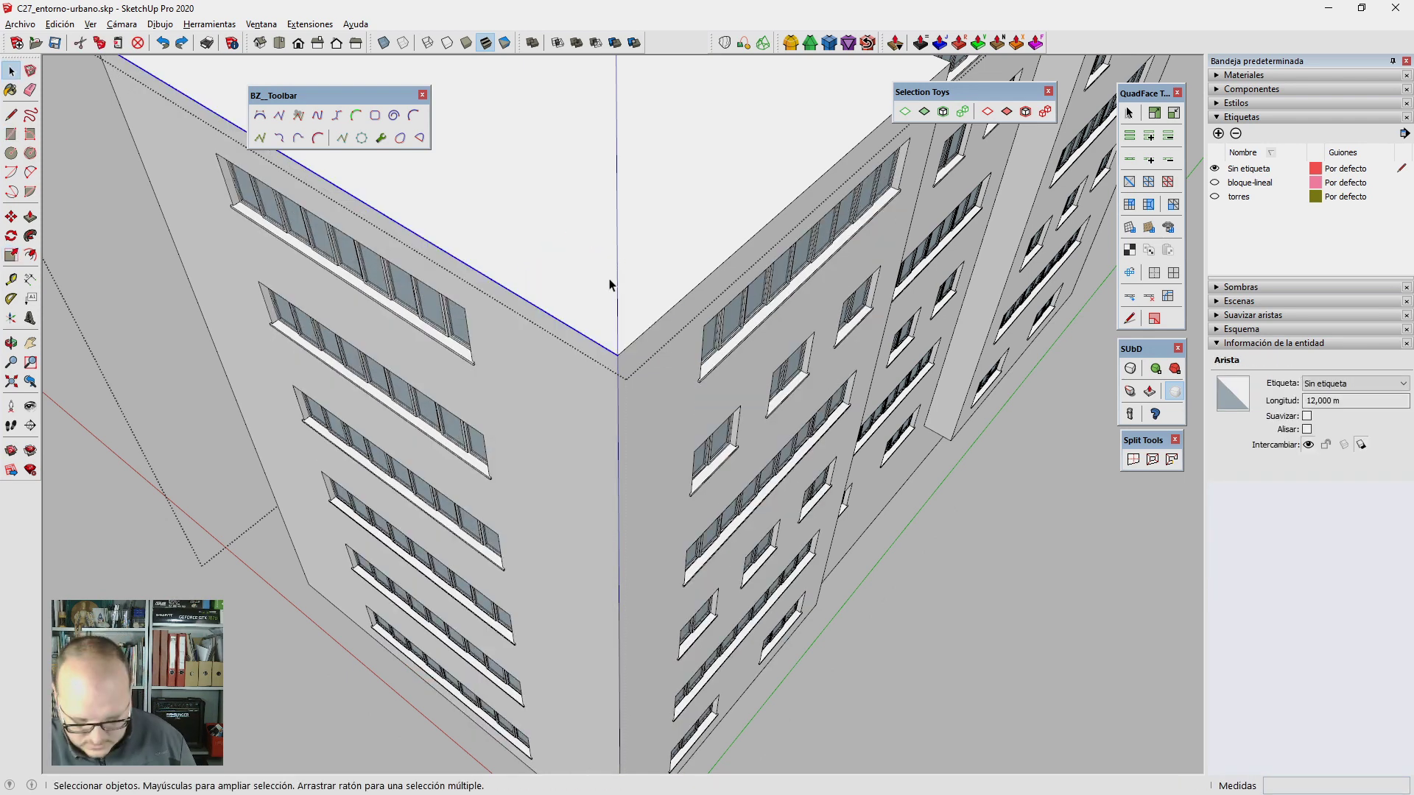
{"action": "key", "text": "l"}
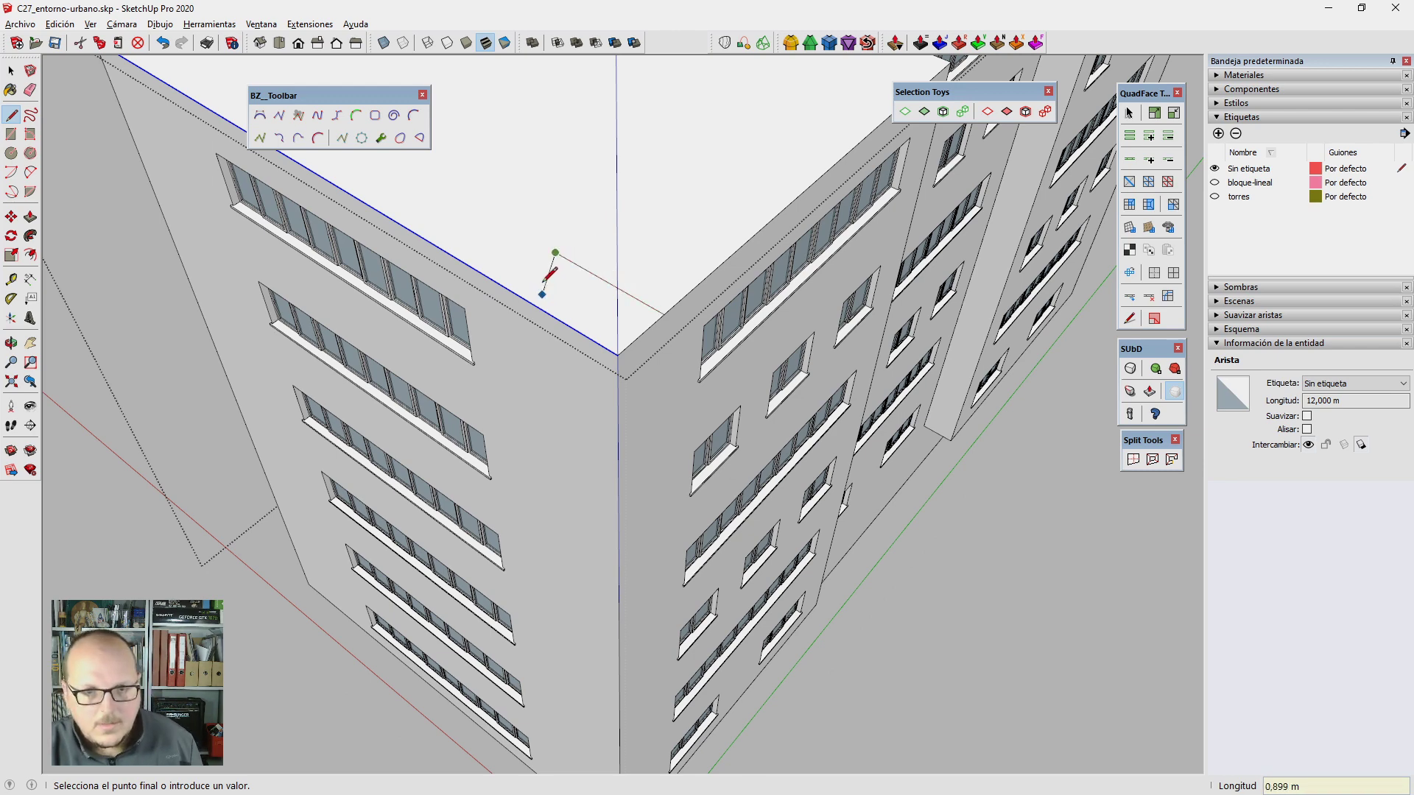
{"action": "scroll", "coordinate": [546, 304], "scroll_direction": "down", "scroll_amount": 3}
Step: Push the first corner square down 18 m and erase its leftover edges, checking from below
{"action": "key", "text": "p"}
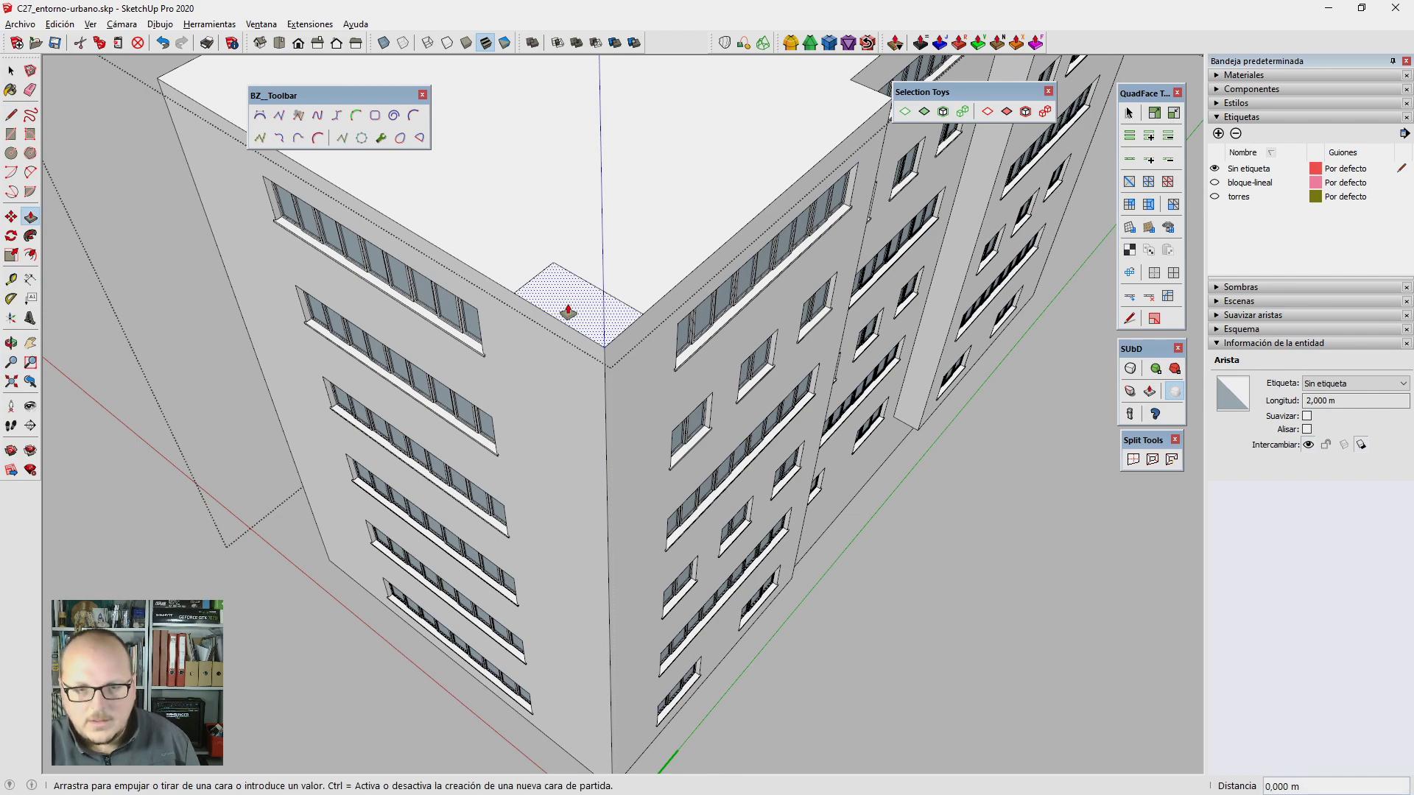
{"action": "left_click_drag", "start_coordinate": [567, 310], "coordinate": [624, 711]}
{"action": "scroll", "coordinate": [624, 711], "scroll_direction": "up", "scroll_amount": 2}
{"action": "key", "text": "e"}
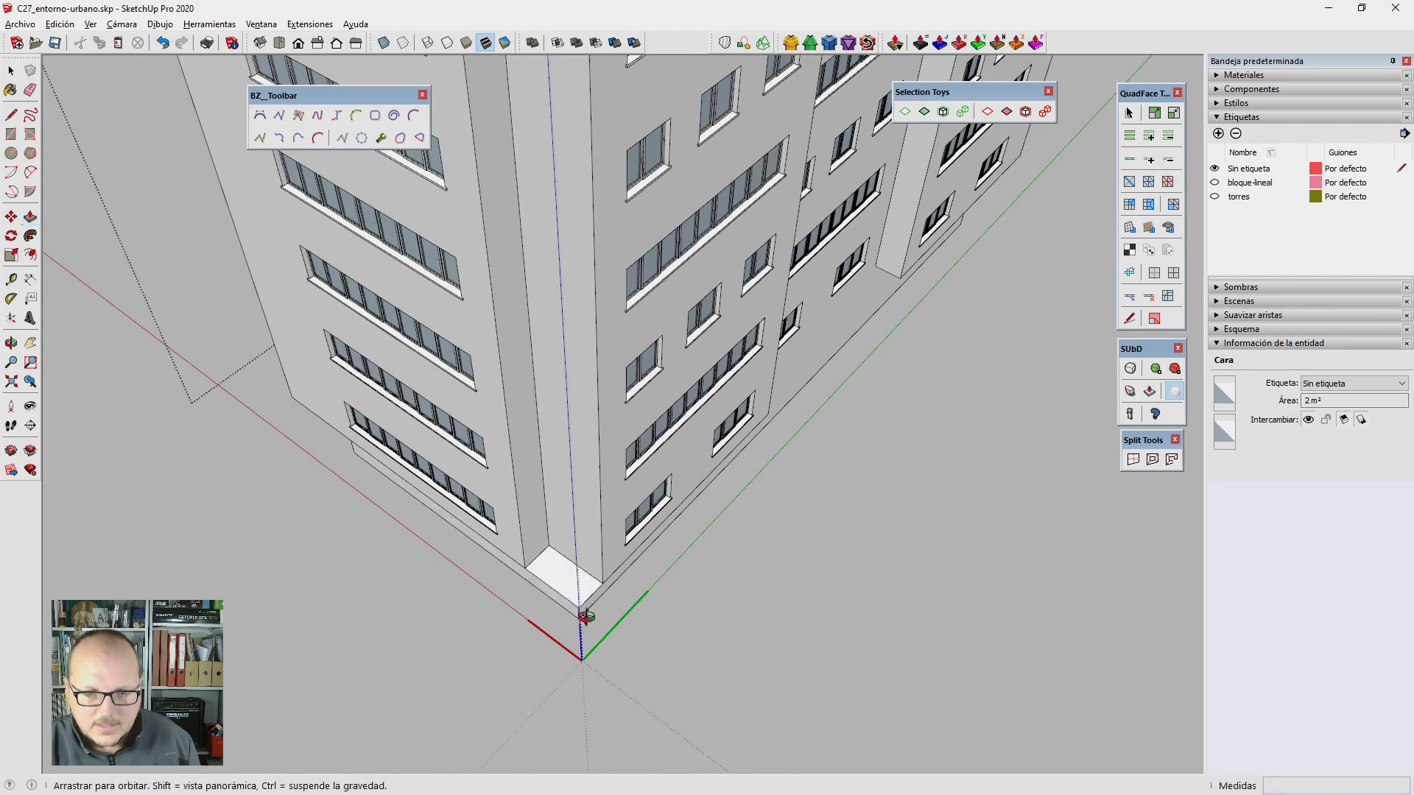
{"action": "scroll", "coordinate": [581, 673], "scroll_direction": "up", "scroll_amount": 2}
{"action": "scroll", "coordinate": [580, 674], "scroll_direction": "up", "scroll_amount": 2}
{"action": "scroll", "coordinate": [580, 674], "scroll_direction": "down", "scroll_amount": 2}
{"action": "mouse_move", "coordinate": [568, 669]}
{"action": "middle_mouse_down"}
{"action": "mouse_move", "coordinate": [641, 480]}
{"action": "mouse_move", "coordinate": [618, 231]}
{"action": "mouse_move", "coordinate": [569, 532]}
{"action": "mouse_move", "coordinate": [609, 405]}
{"action": "mouse_move", "coordinate": [852, 467]}
{"action": "mouse_move", "coordinate": [567, 525]}
{"action": "mouse_move", "coordinate": [846, 498]}
{"action": "mouse_move", "coordinate": [859, 457]}
{"action": "middle_mouse_up"}
{"action": "scroll", "coordinate": [569, 532], "scroll_direction": "down", "scroll_amount": 2}
{"action": "scroll", "coordinate": [582, 508], "scroll_direction": "down", "scroll_amount": 2}
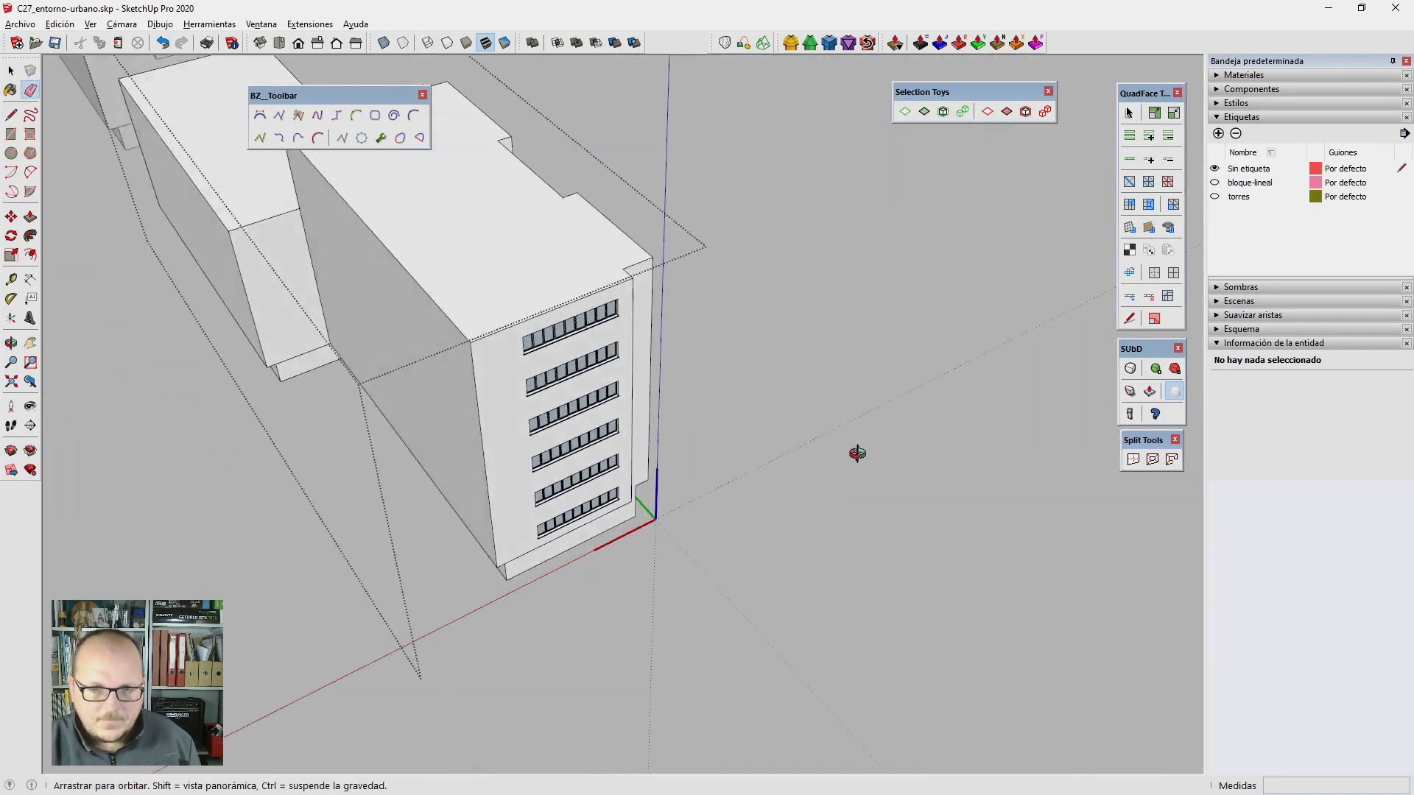
{"action": "scroll", "coordinate": [527, 275], "scroll_direction": "up", "scroll_amount": 3}
{"action": "scroll", "coordinate": [535, 274], "scroll_direction": "up", "scroll_amount": 2}
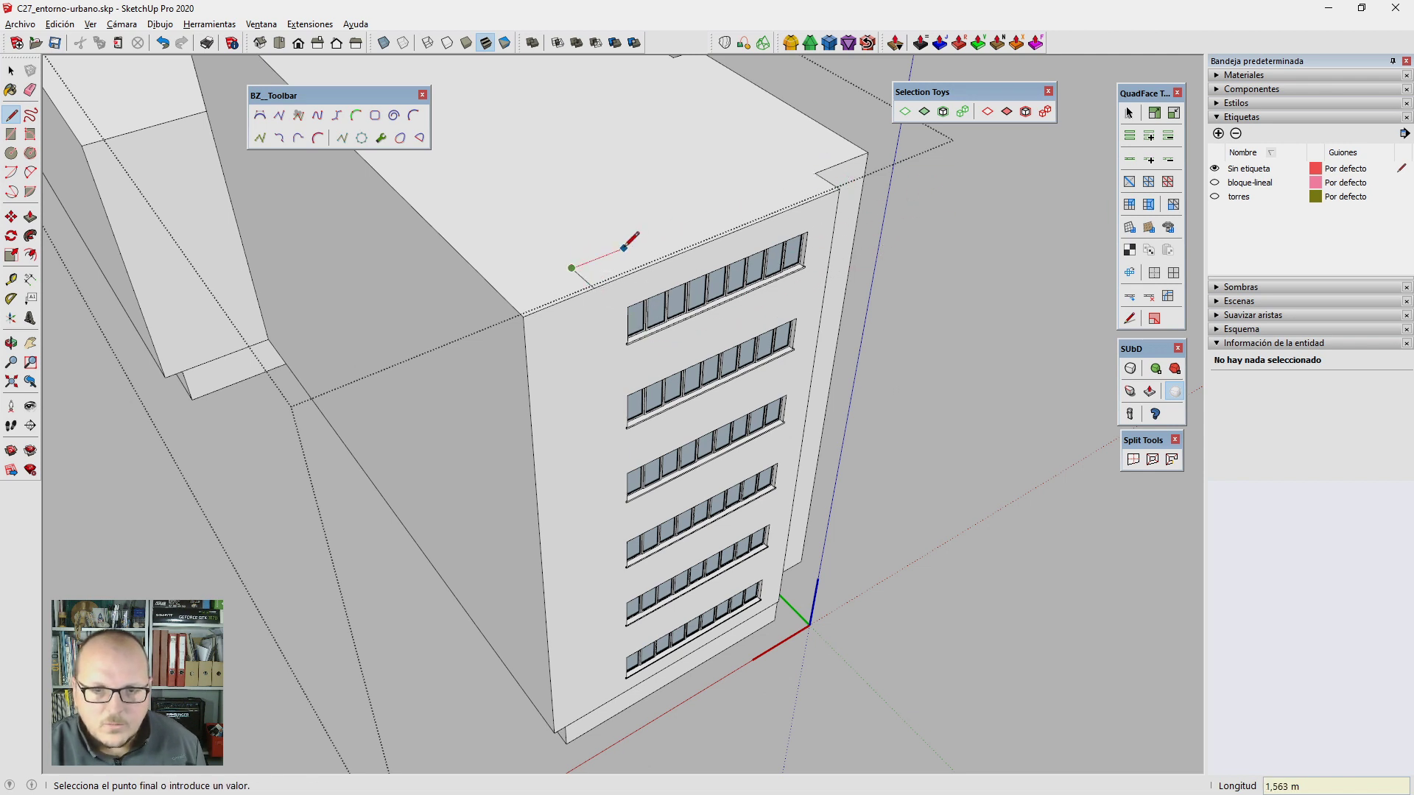
{"action": "scroll", "coordinate": [524, 301], "scroll_direction": "down", "scroll_amount": 2}
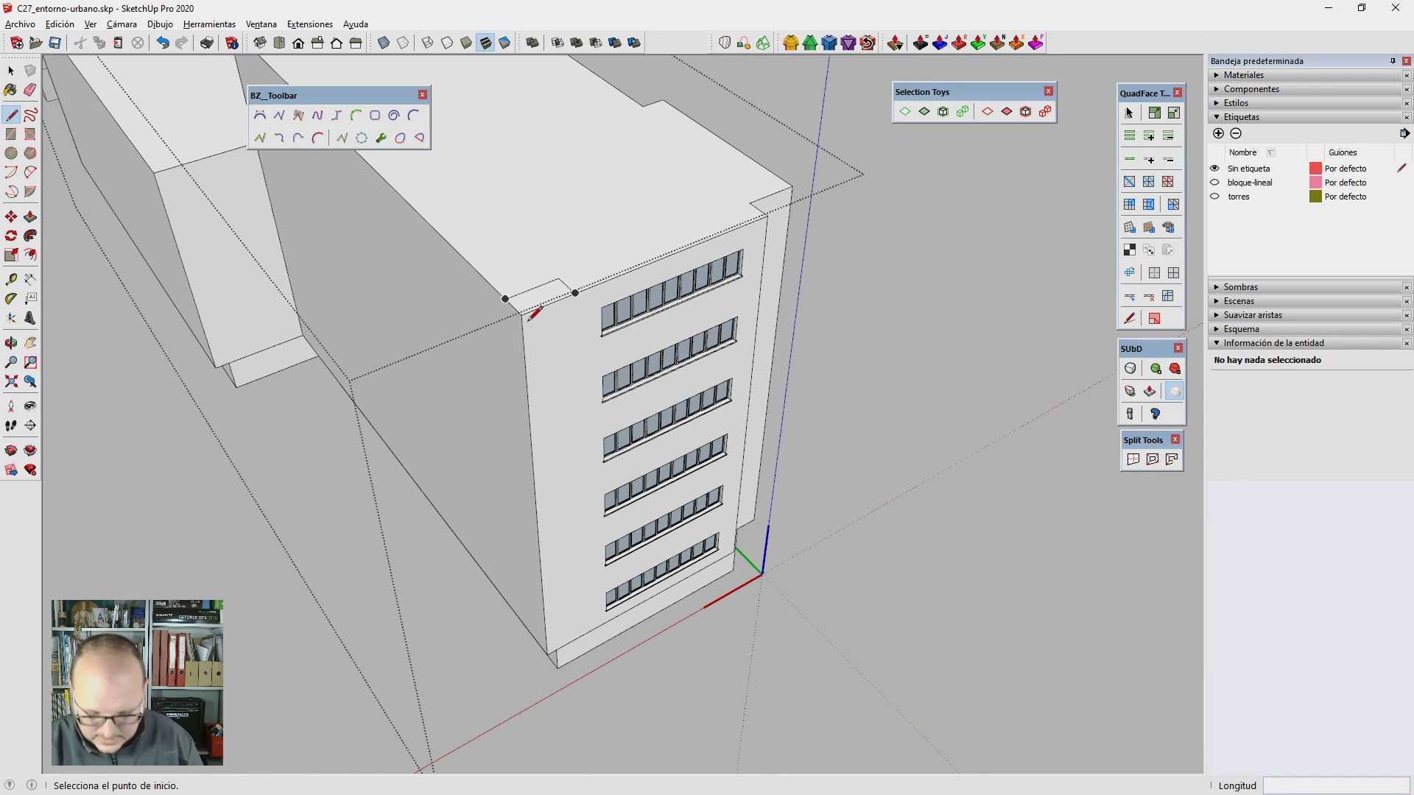
Step: Push the second small corner face down 18 m and erase its leftover edges
{"action": "key", "text": "p"}
{"action": "left_click_drag", "start_coordinate": [542, 302], "coordinate": [564, 648]}
{"action": "scroll", "coordinate": [547, 657], "scroll_direction": "up", "scroll_amount": 3}
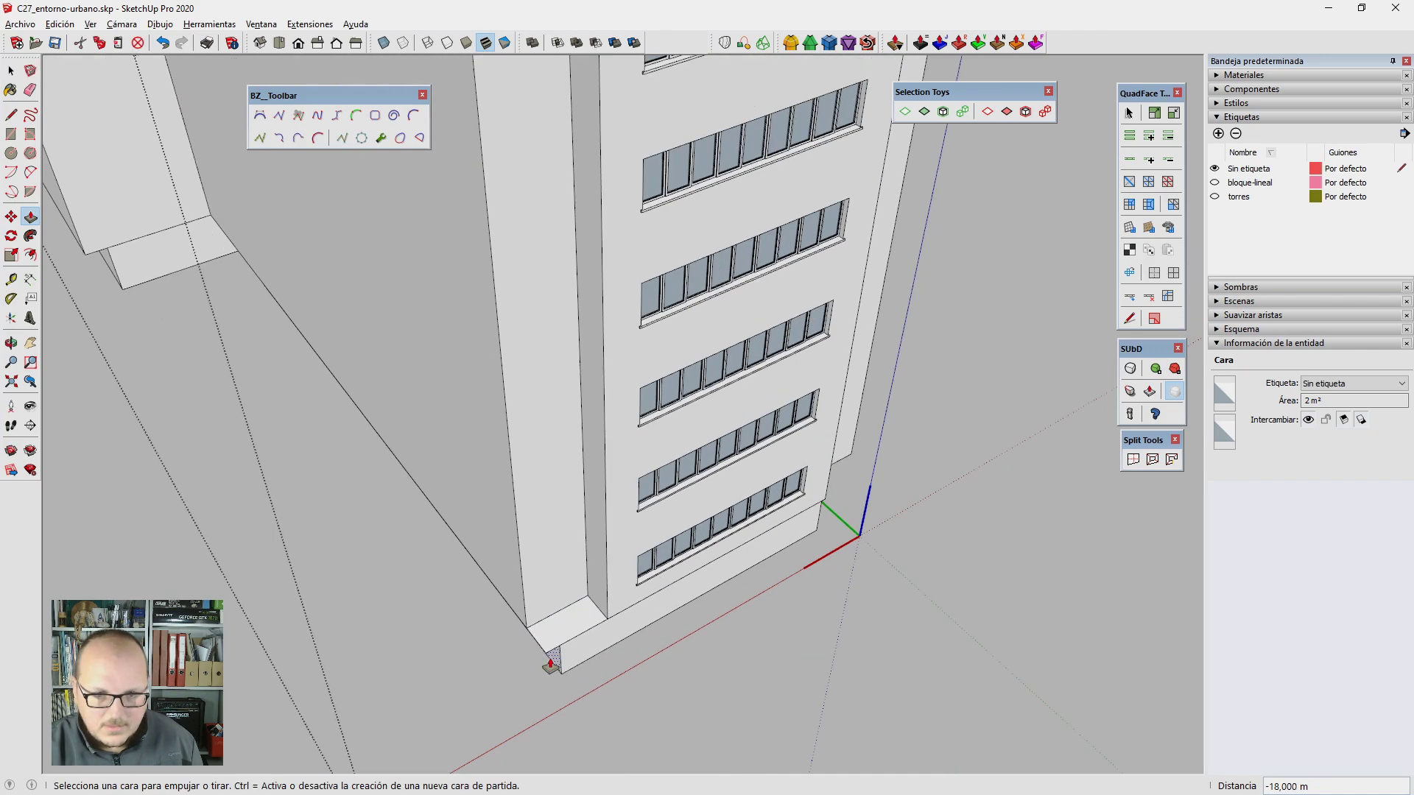
{"action": "mouse_move", "coordinate": [568, 653]}
{"action": "middle_mouse_down"}
{"action": "mouse_move", "coordinate": [613, 657]}
{"action": "mouse_move", "coordinate": [671, 612]}
{"action": "mouse_move", "coordinate": [316, 413]}
{"action": "mouse_move", "coordinate": [783, 457]}
{"action": "mouse_move", "coordinate": [531, 325]}
{"action": "mouse_move", "coordinate": [444, 374]}
{"action": "mouse_move", "coordinate": [562, 369]}
{"action": "mouse_move", "coordinate": [947, 512]}
{"action": "mouse_move", "coordinate": [328, 437]}
{"action": "mouse_move", "coordinate": [420, 498]}
{"action": "mouse_move", "coordinate": [493, 393]}
{"action": "mouse_move", "coordinate": [464, 404]}
{"action": "middle_mouse_up"}
{"action": "key", "text": "e"}
{"action": "scroll", "coordinate": [600, 657], "scroll_direction": "down", "scroll_amount": 2}
{"action": "scroll", "coordinate": [610, 663], "scroll_direction": "down", "scroll_amount": 3}
{"action": "scroll", "coordinate": [419, 498], "scroll_direction": "up", "scroll_amount": 2}
{"action": "key", "text": "space"}
{"action": "scroll", "coordinate": [493, 393], "scroll_direction": "up", "scroll_amount": 2}
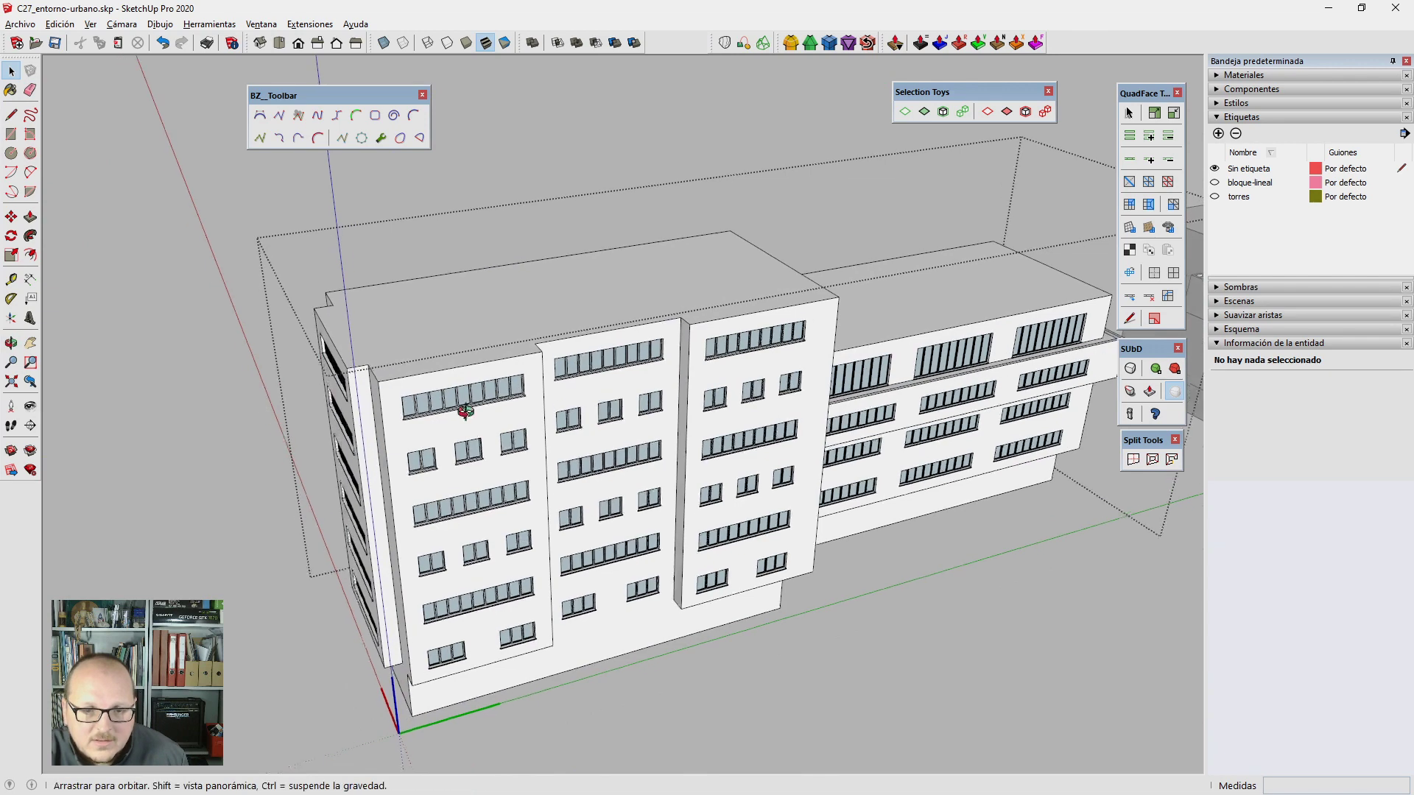
Step: Select the left-bay window column from the back facade view
{"action": "scroll", "coordinate": [465, 413], "scroll_direction": "up", "scroll_amount": 2}
{"action": "key", "text": "F4"}
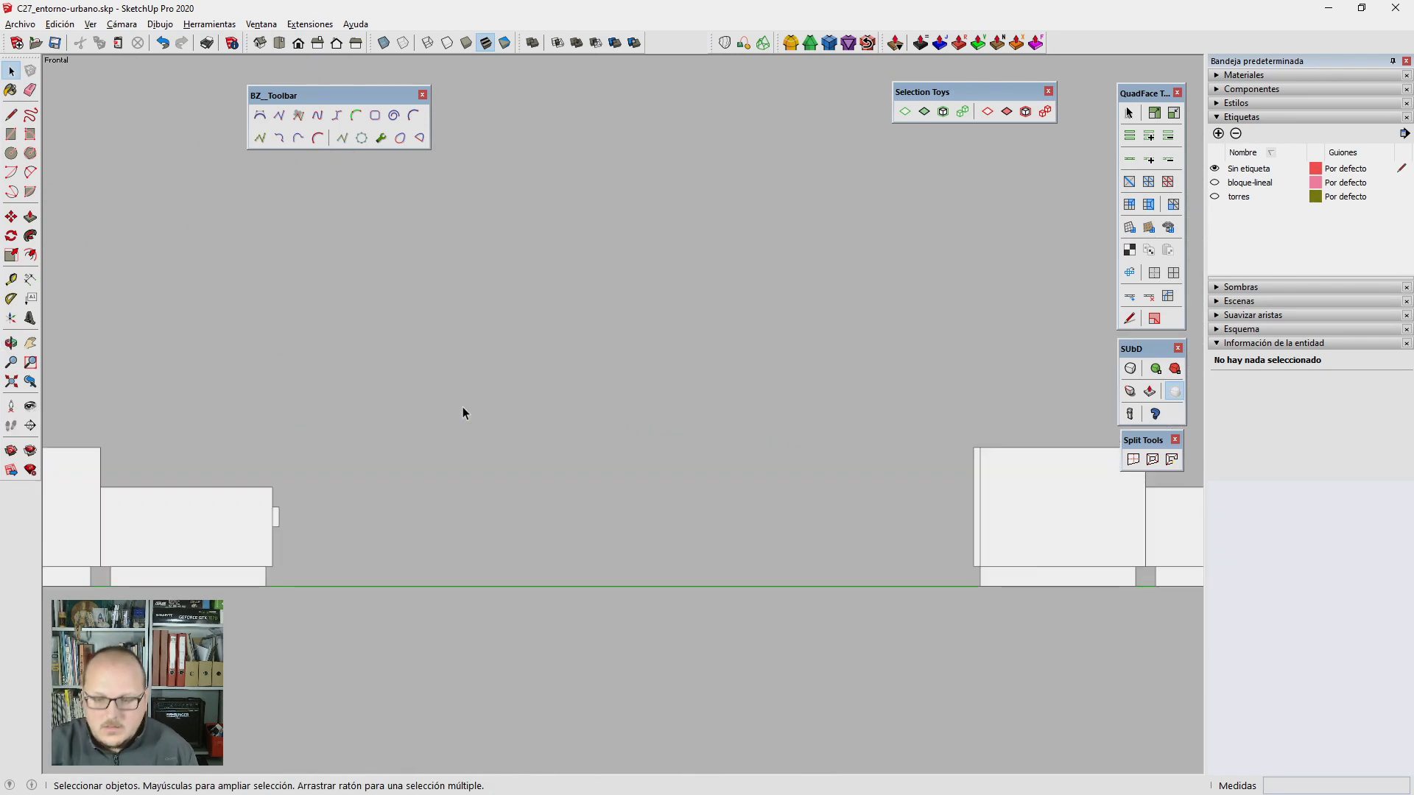
{"action": "key", "text": "shift+F4"}
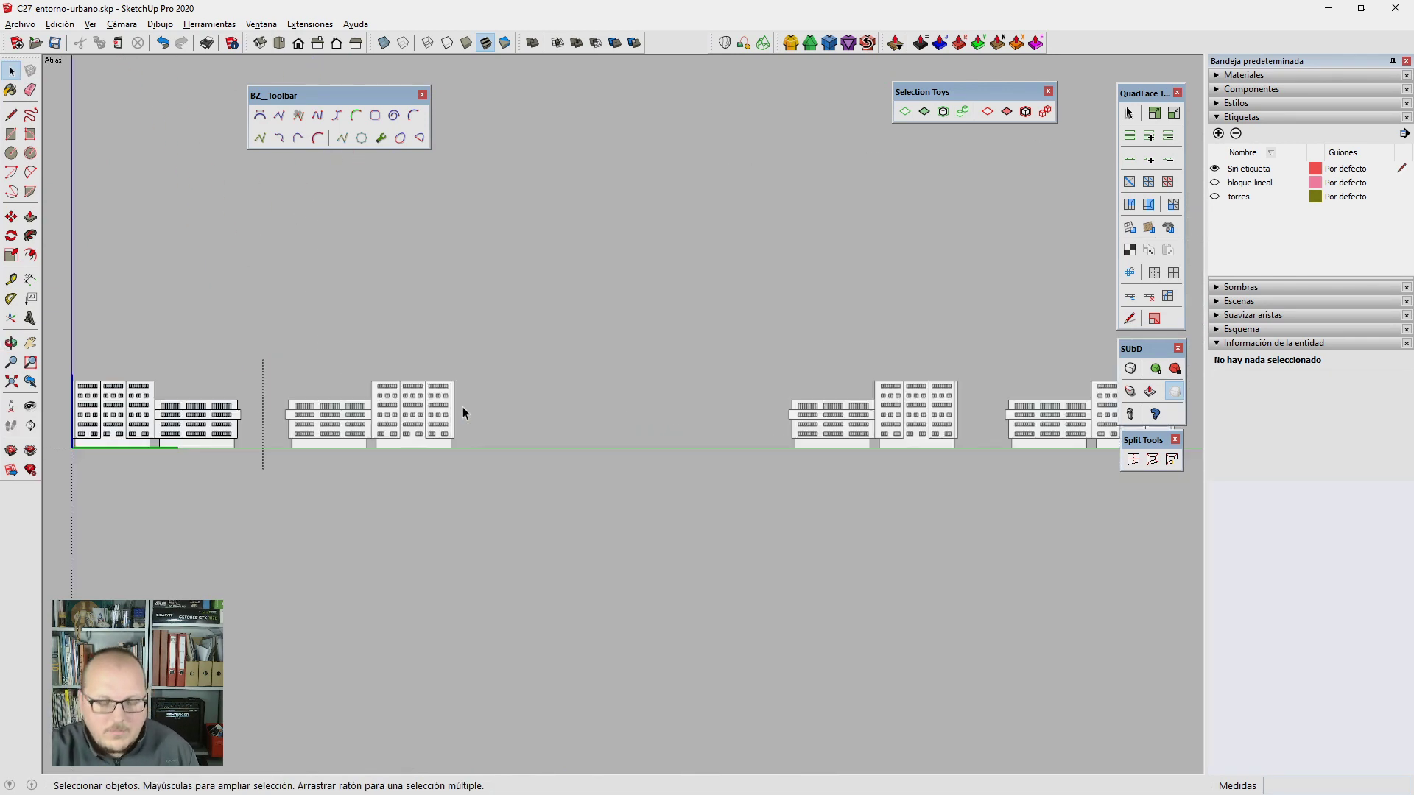
{"action": "scroll", "coordinate": [449, 457], "scroll_direction": "up", "scroll_amount": 2}
{"action": "scroll", "coordinate": [383, 453], "scroll_direction": "up", "scroll_amount": 3}
{"action": "scroll", "coordinate": [315, 451], "scroll_direction": "up", "scroll_amount": 4}
{"action": "scroll", "coordinate": [397, 340], "scroll_direction": "up", "scroll_amount": 1}
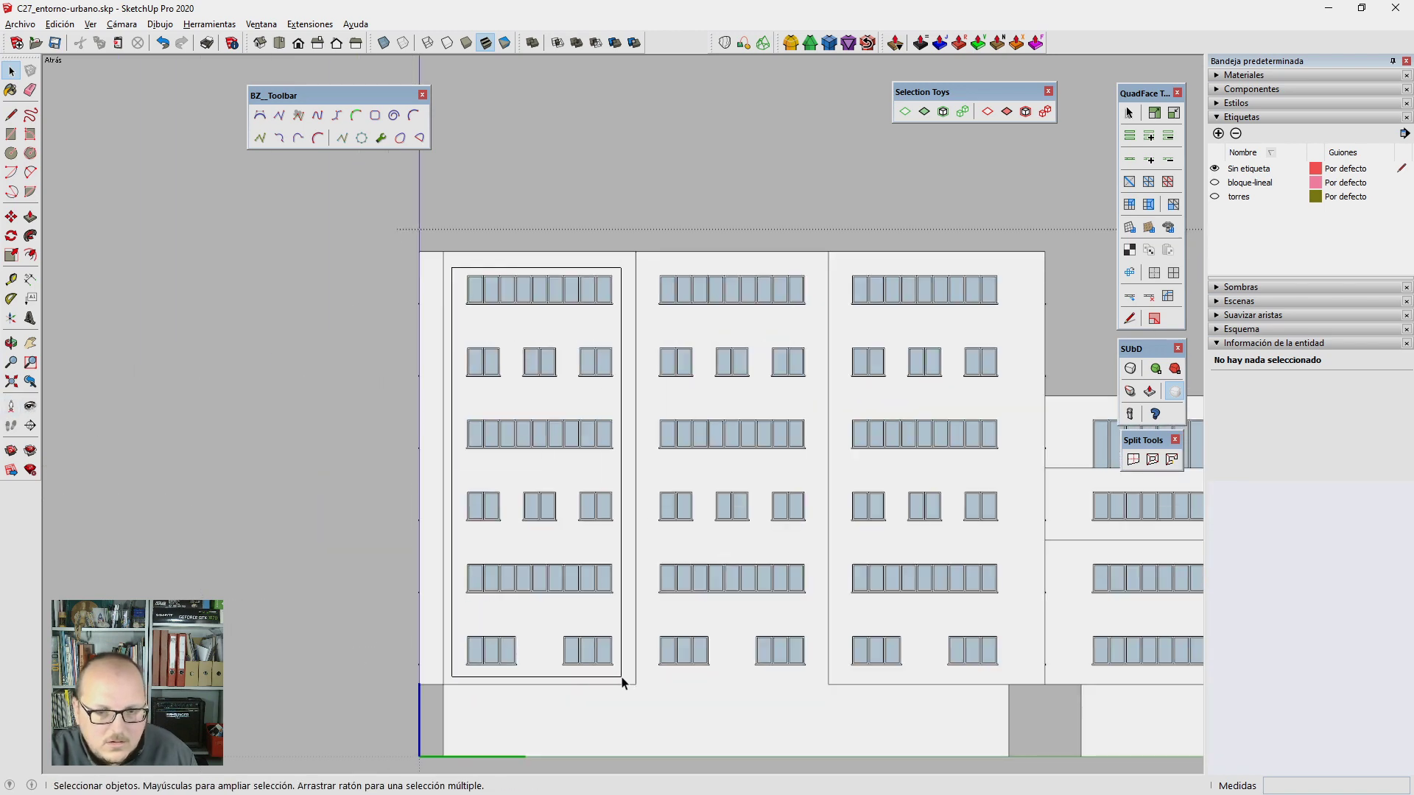
{"action": "left_click_drag", "start_coordinate": [622, 682], "coordinate": [625, 675]}
{"action": "key", "text": "shift+F1"}
{"action": "key", "text": "m"}
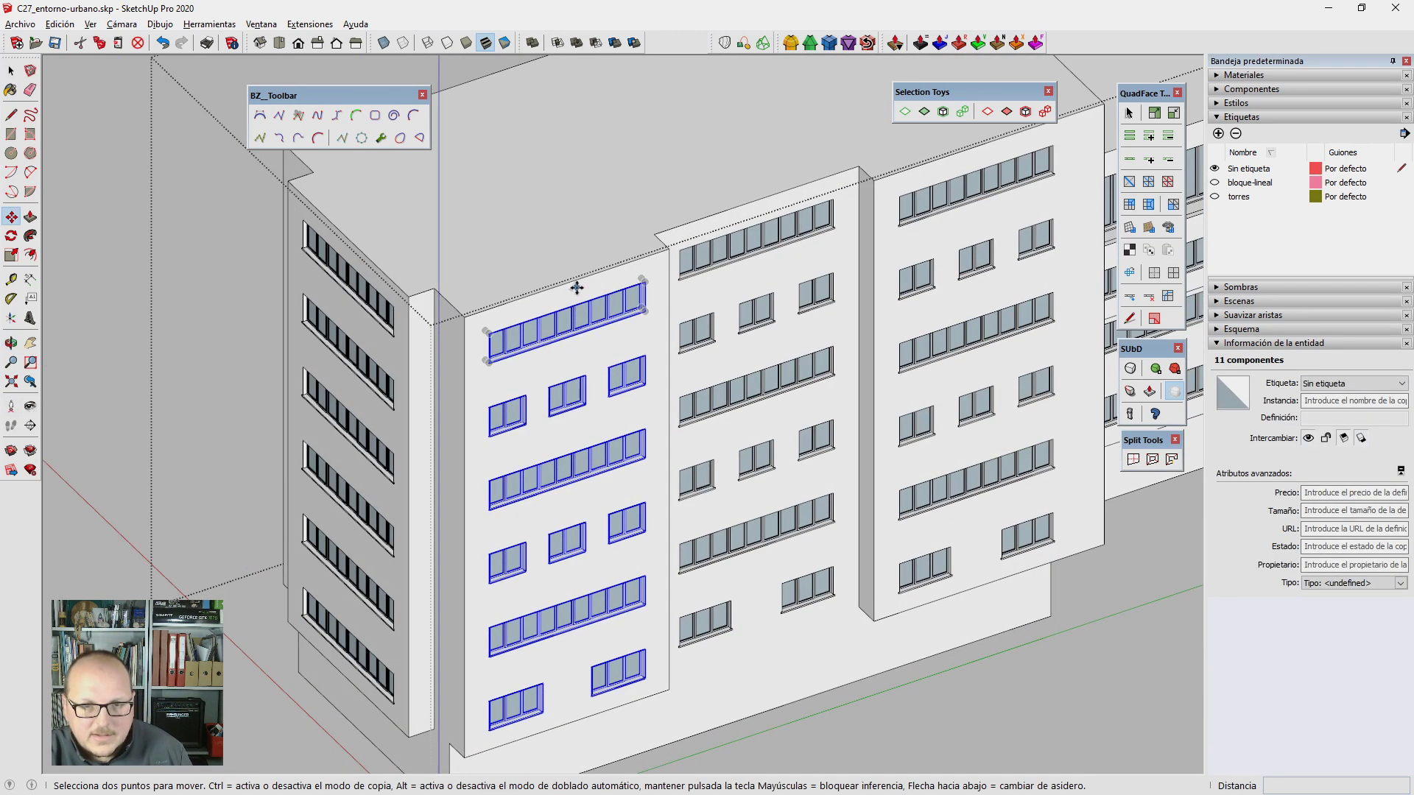
Step: Copy the window column along the facade with Move+Ctrl
{"action": "middle_click_drag", "start_coordinate": [575, 283], "coordinate": [1020, 449]}
{"action": "left_click", "coordinate": [662, 347]}
{"action": "key", "text": "ctrl"}
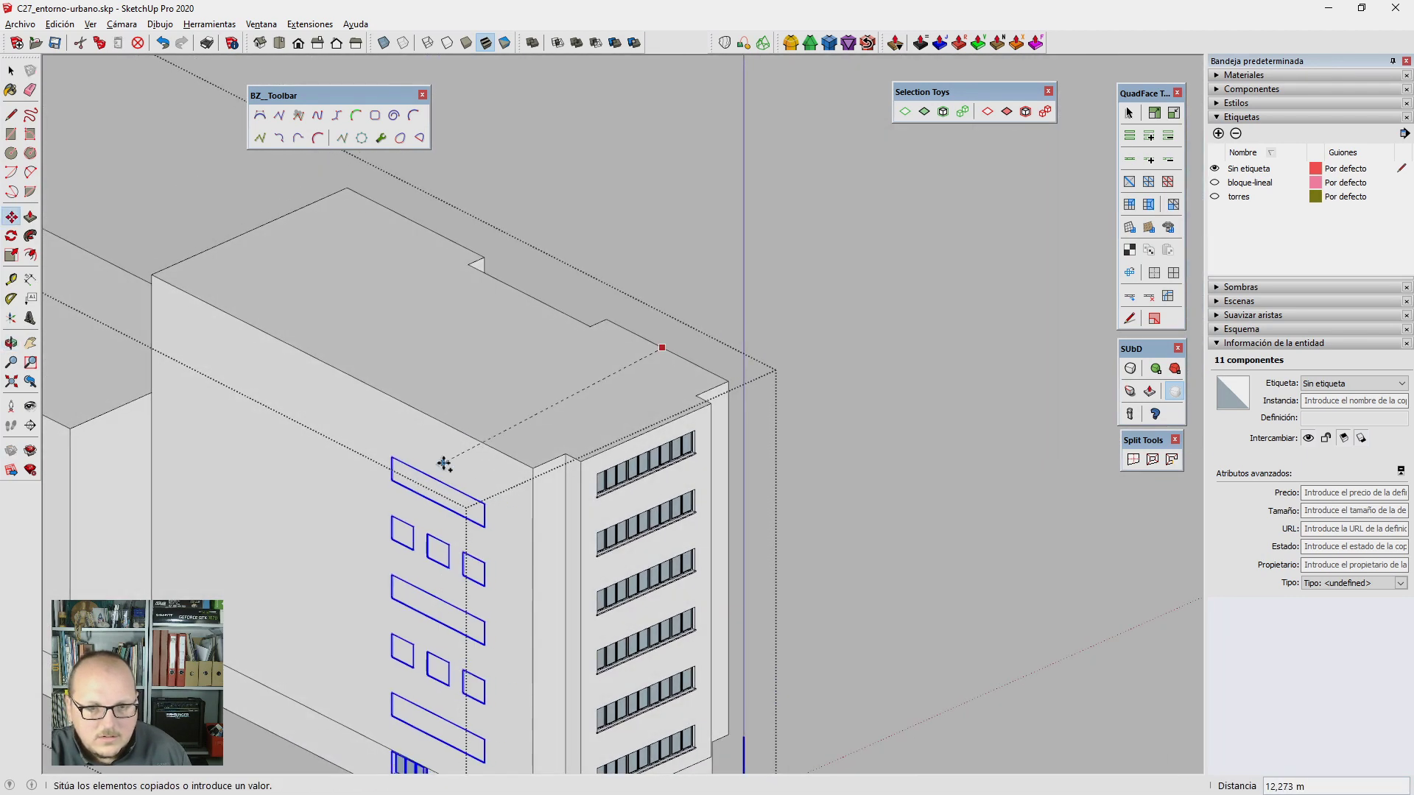
{"action": "left_click", "coordinate": [473, 450]}
{"action": "scroll", "coordinate": [471, 448], "scroll_direction": "down", "scroll_amount": 2}
{"action": "scroll", "coordinate": [515, 471], "scroll_direction": "up", "scroll_amount": 2}
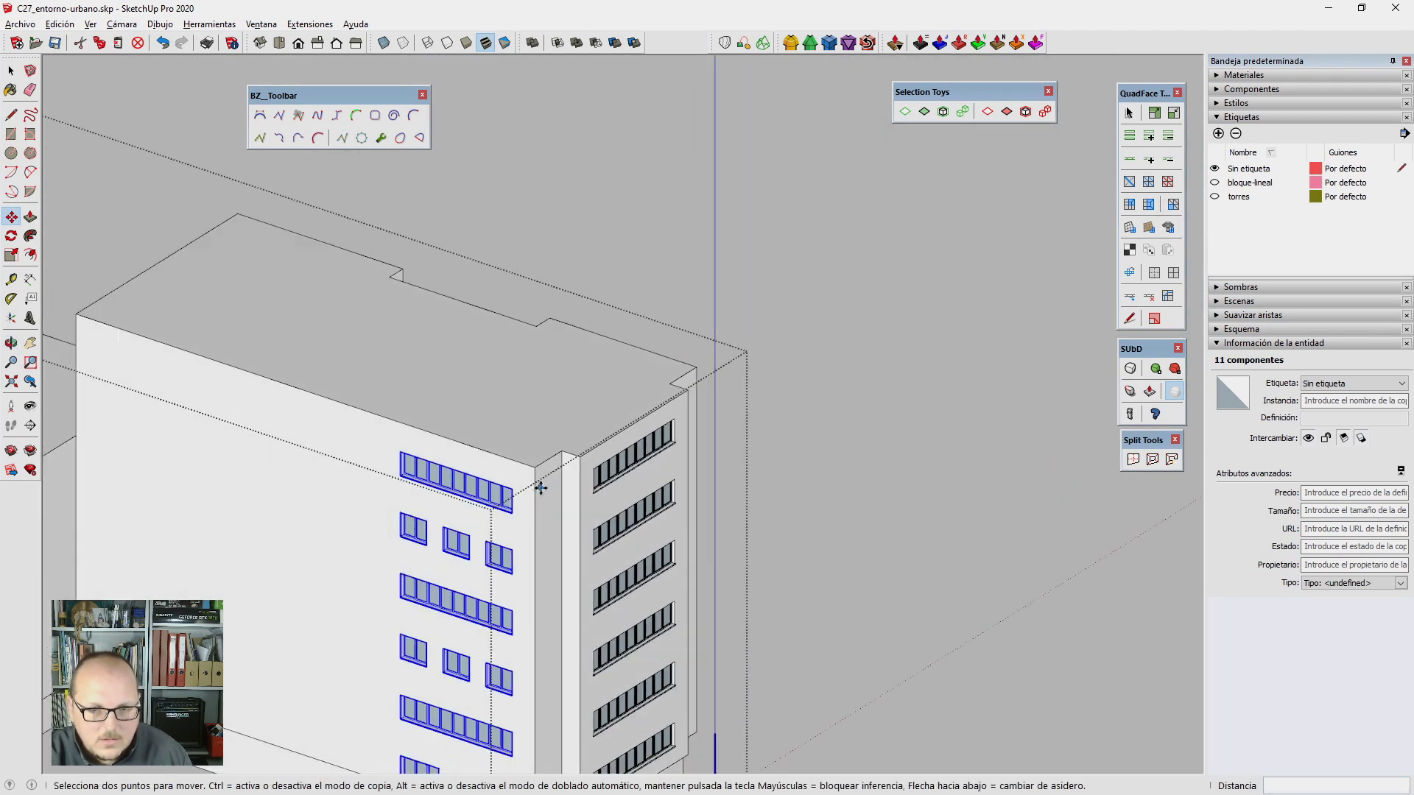
{"action": "scroll", "coordinate": [498, 486], "scroll_direction": "up", "scroll_amount": 2}
{"action": "scroll", "coordinate": [498, 486], "scroll_direction": "up", "scroll_amount": 2}
{"action": "left_click", "coordinate": [489, 494]}
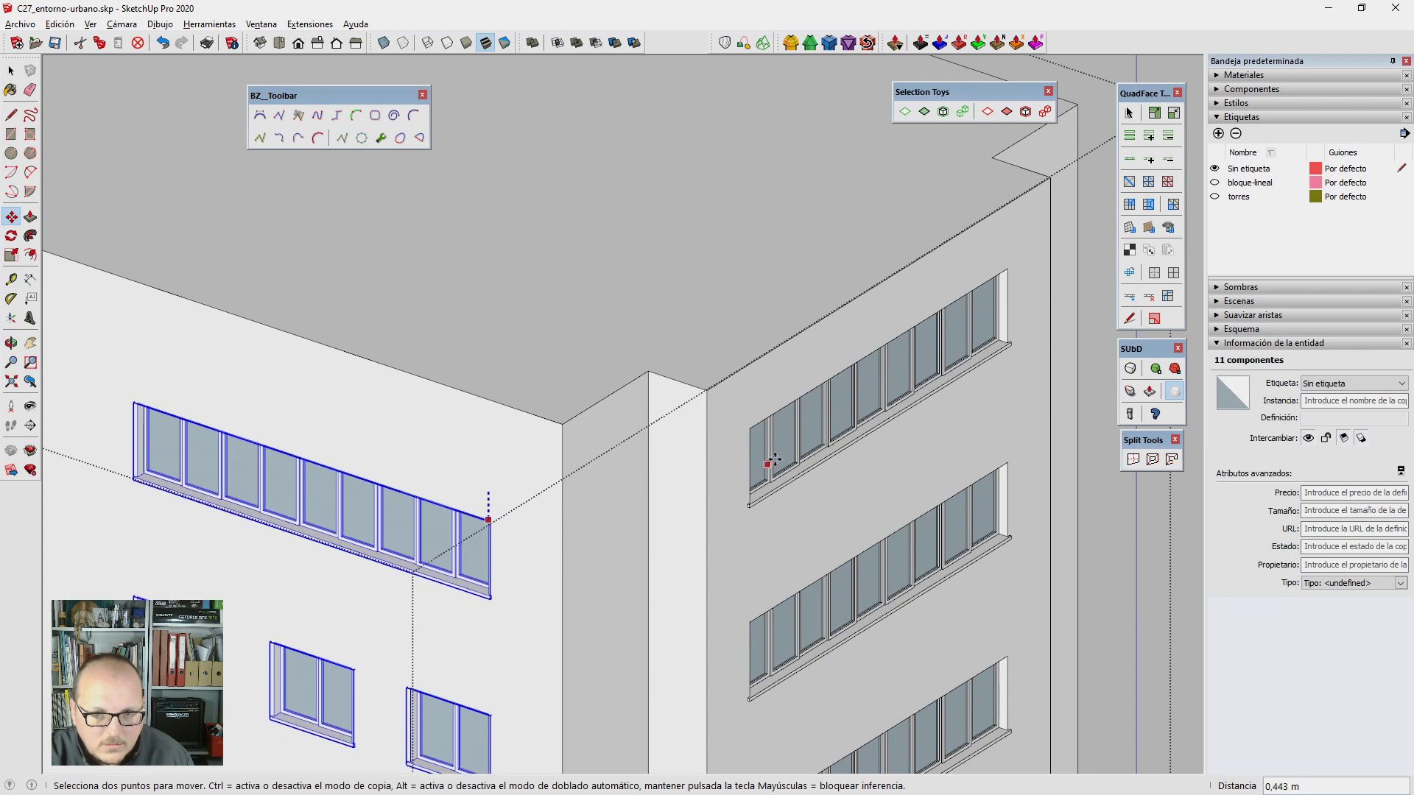
{"action": "left_click", "coordinate": [754, 428]}
Step: Place a guide 1 m in from the facade edge
{"action": "key", "text": "t"}
{"action": "scroll", "coordinate": [589, 453], "scroll_direction": "up", "scroll_amount": 2}
{"action": "left_click", "coordinate": [605, 461]}
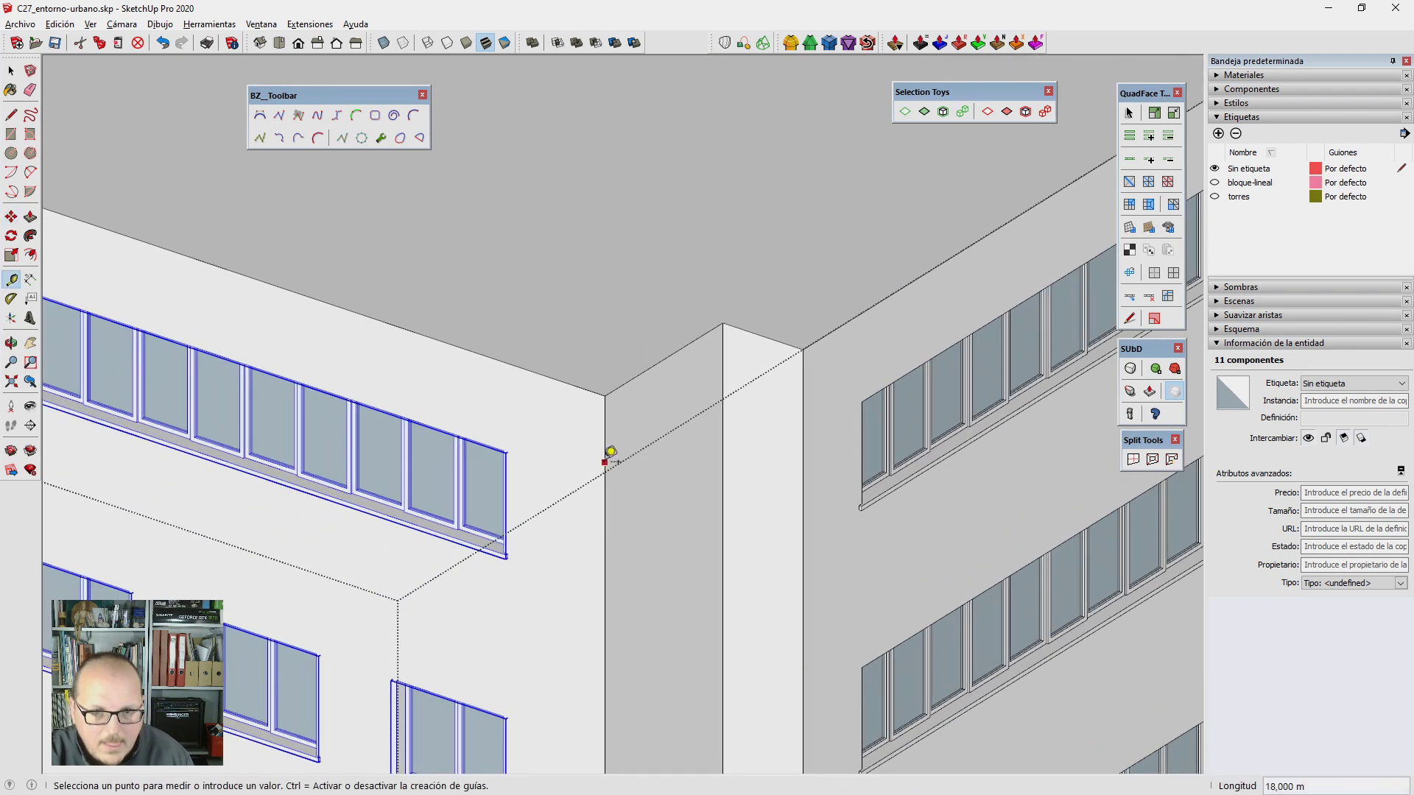
{"action": "type", "text": "m"}
{"action": "key", "text": "Return"}
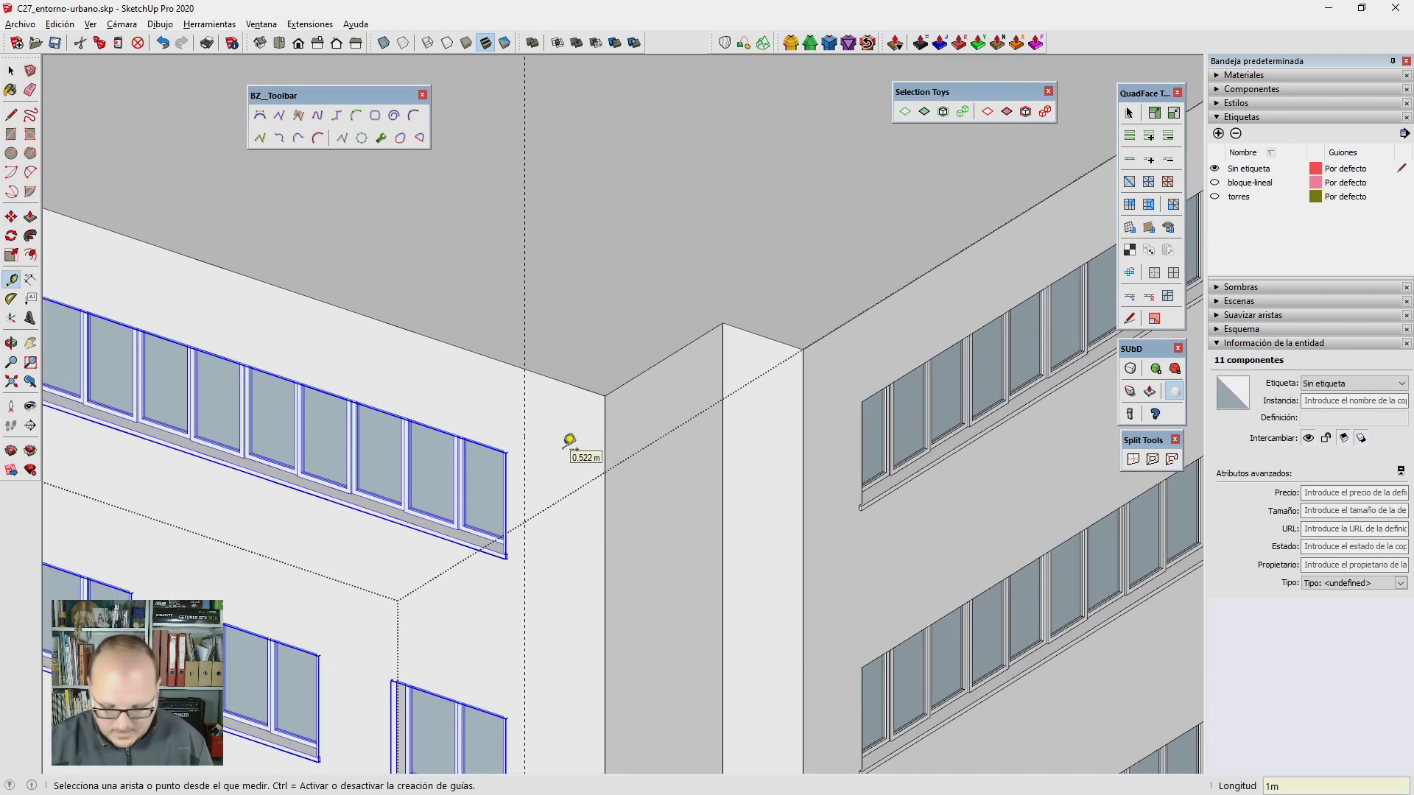
{"action": "key", "text": "m"}
{"action": "scroll", "coordinate": [563, 464], "scroll_direction": "up", "scroll_amount": 3}
{"action": "scroll", "coordinate": [544, 420], "scroll_direction": "up", "scroll_amount": 2}
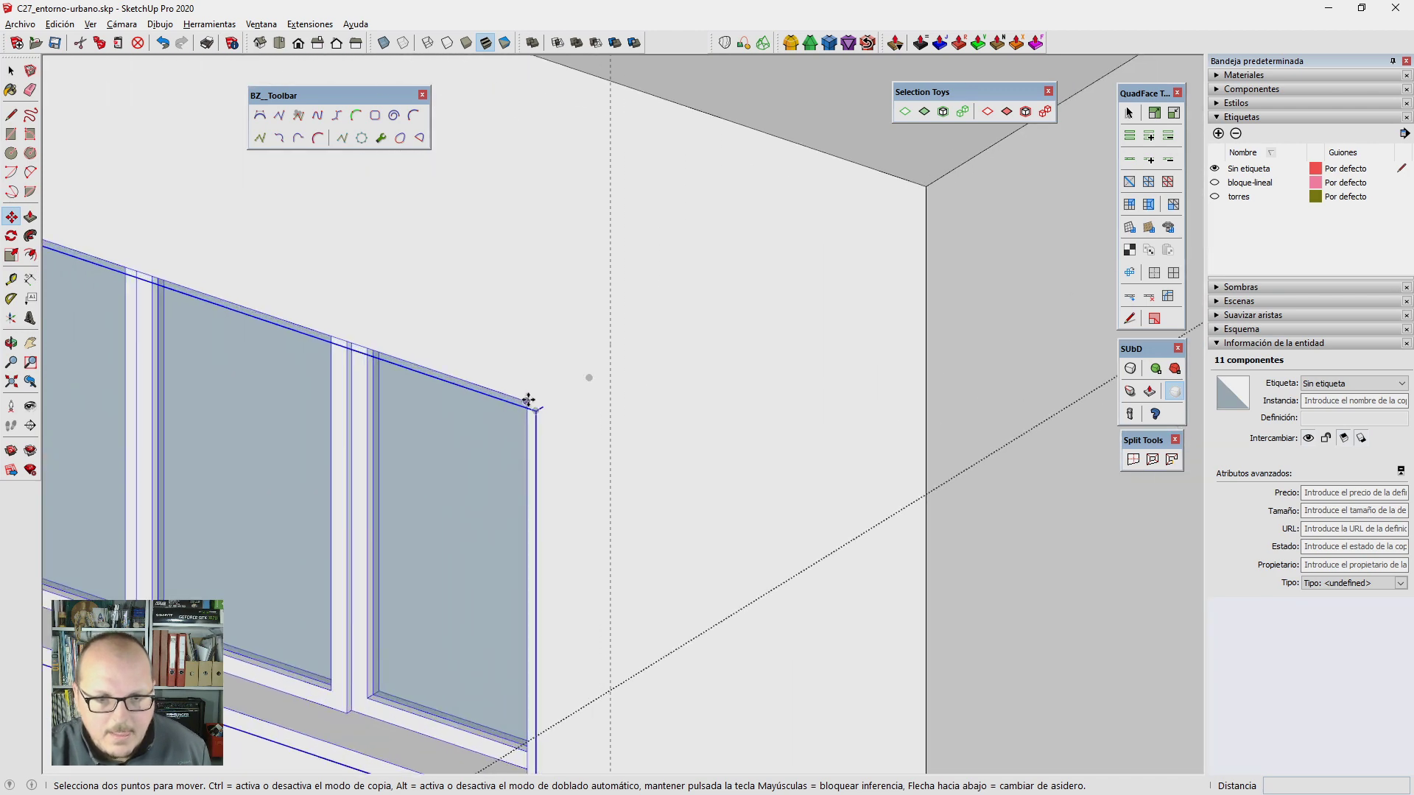
{"action": "scroll", "coordinate": [567, 412], "scroll_direction": "down", "scroll_amount": 1}
{"action": "scroll", "coordinate": [663, 457], "scroll_direction": "down", "scroll_amount": 3}
{"action": "scroll", "coordinate": [744, 479], "scroll_direction": "down", "scroll_amount": 2}
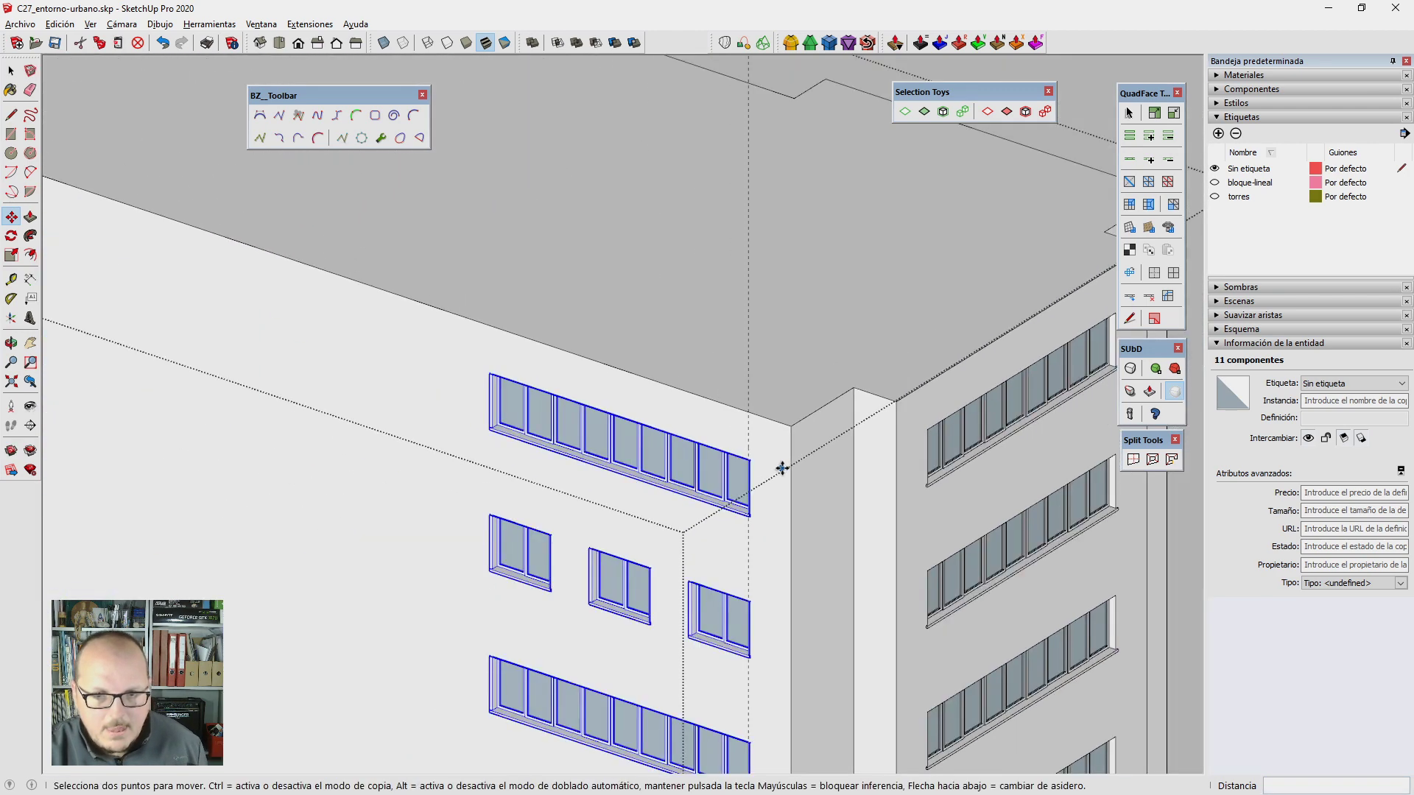
{"action": "scroll", "coordinate": [736, 467], "scroll_direction": "down", "scroll_amount": 5}
{"action": "scroll", "coordinate": [464, 363], "scroll_direction": "up", "scroll_amount": 3}
Step: Place a second guide 1 m from the wall corner
{"action": "key", "text": "t"}
{"action": "left_click", "coordinate": [433, 378]}
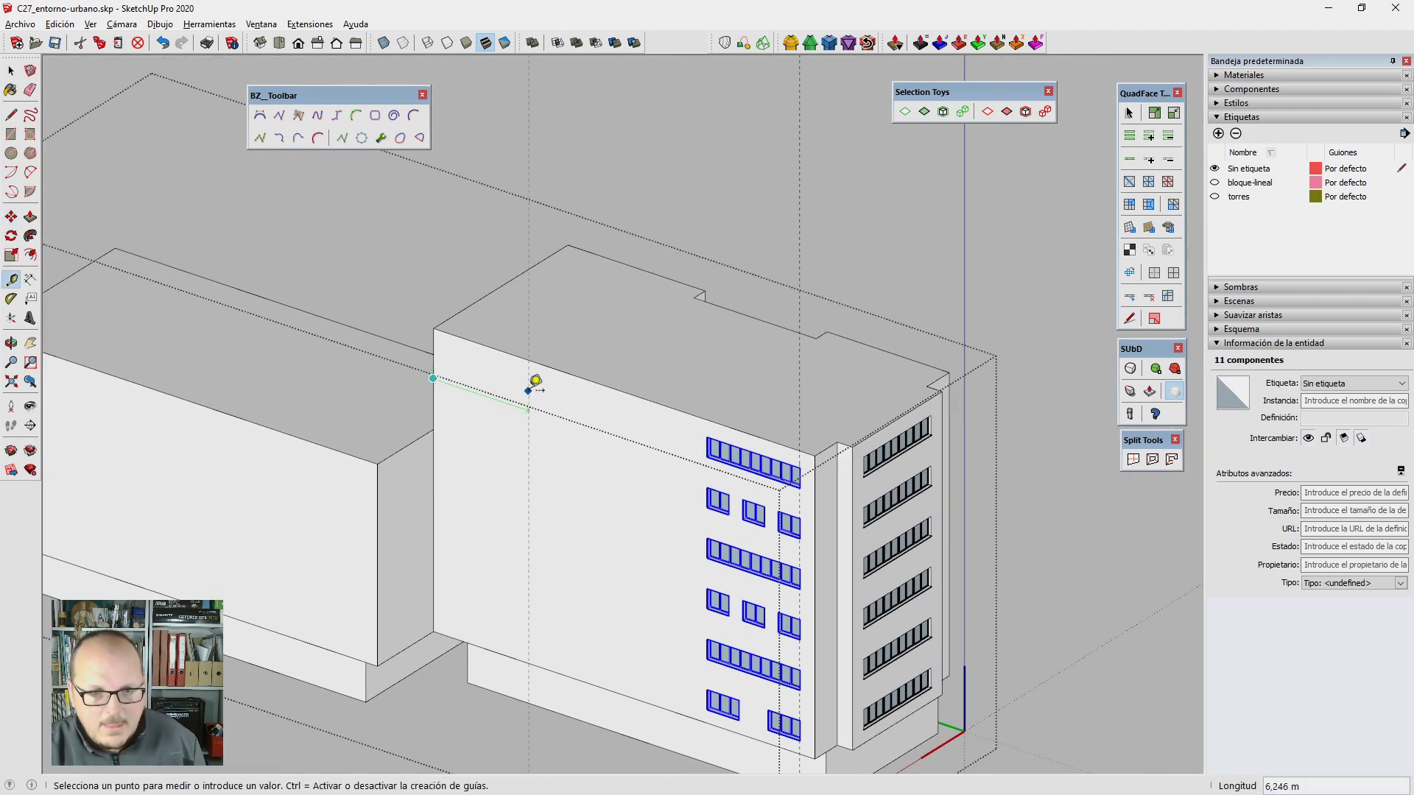
{"action": "type", "text": "1m"}
{"action": "key", "text": "Return"}
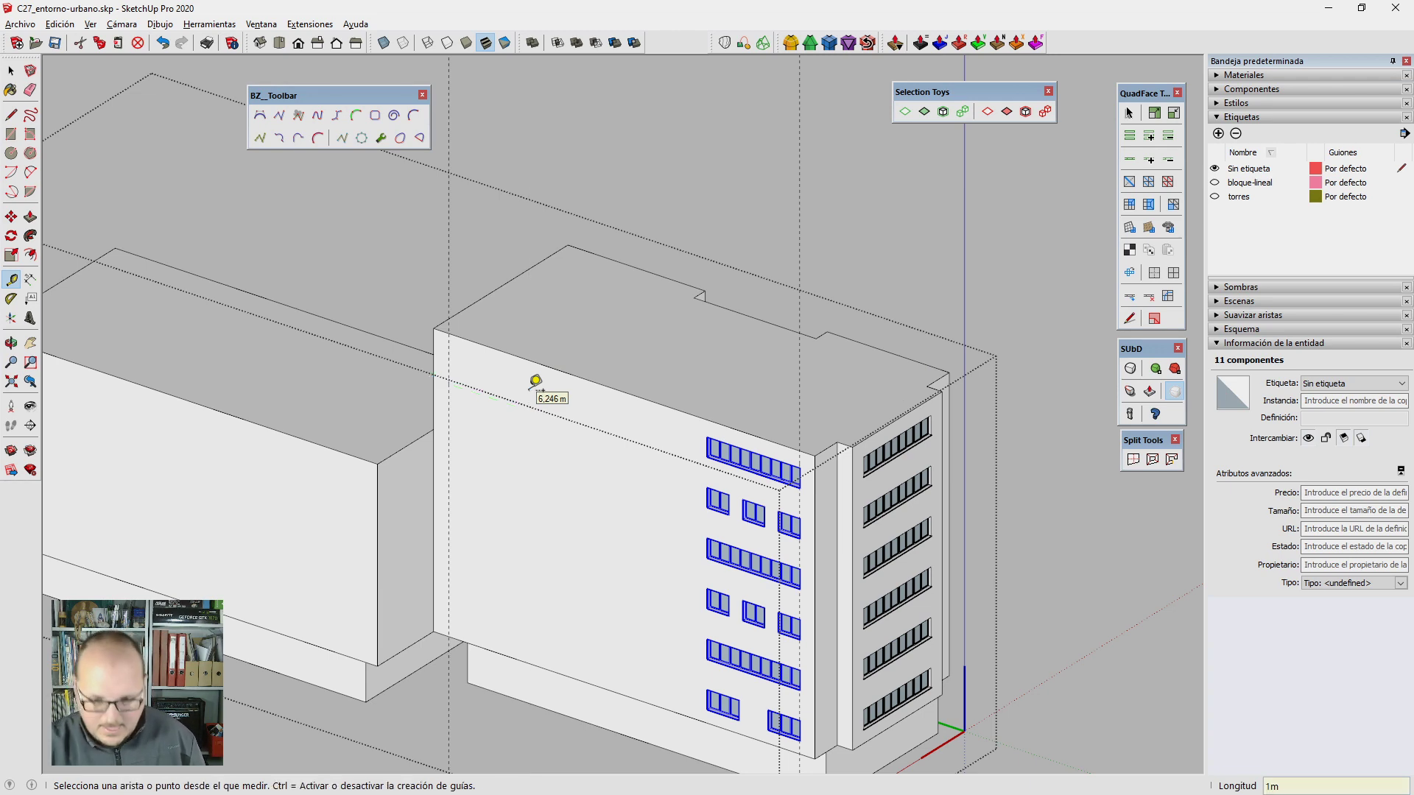
{"action": "key", "text": "space"}
{"action": "scroll", "coordinate": [626, 405], "scroll_direction": "up", "scroll_amount": 1}
Step: Copy the window column 17 m to the facade's far end, giving three evenly spaced columns
{"action": "key", "text": "m"}
{"action": "scroll", "coordinate": [697, 427], "scroll_direction": "up", "scroll_amount": 3}
{"action": "left_click", "coordinate": [672, 417], "text": "ctrl"}
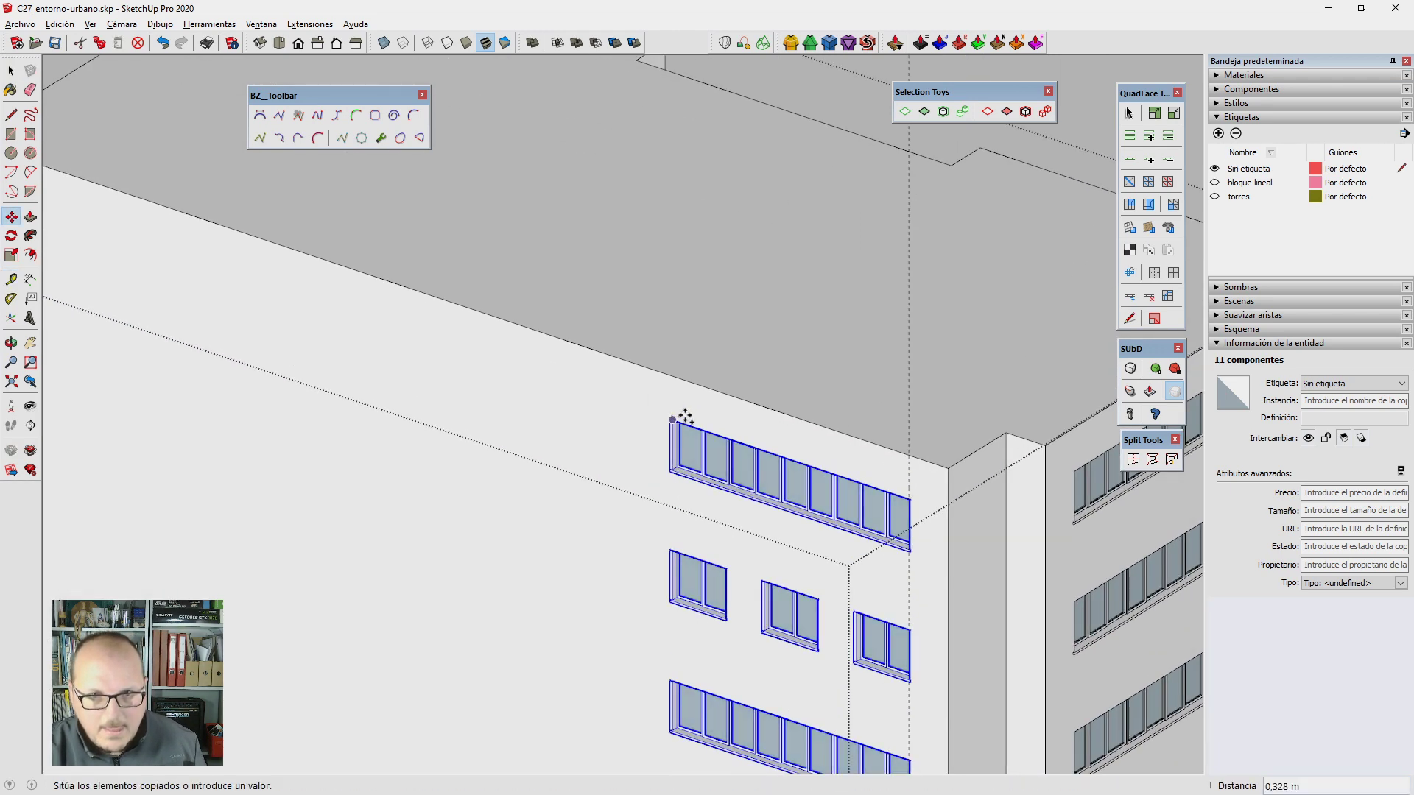
{"action": "scroll", "coordinate": [621, 392], "scroll_direction": "down", "scroll_amount": 2}
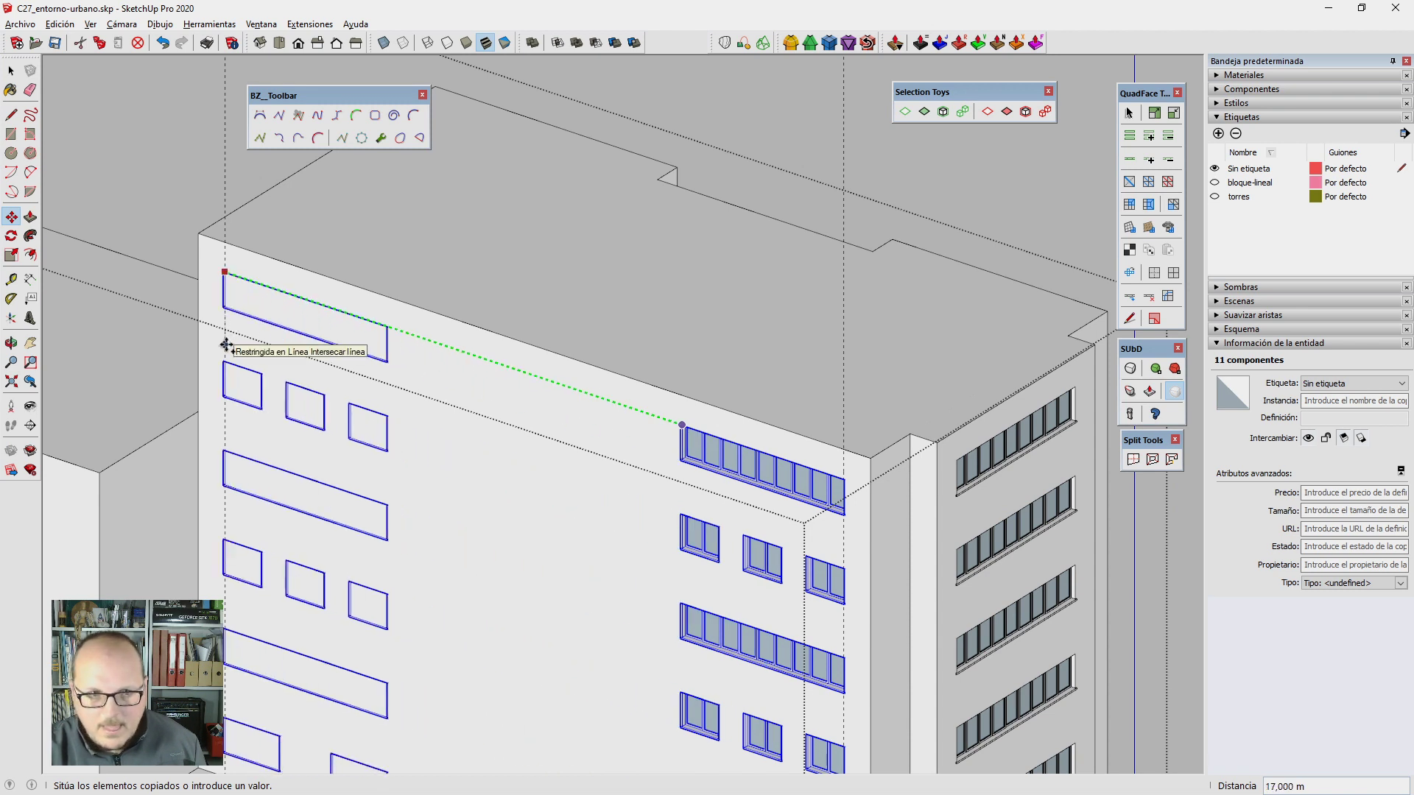
{"action": "left_click", "coordinate": [226, 345]}
{"action": "type", "text": "m"}
{"action": "key", "text": "Return"}
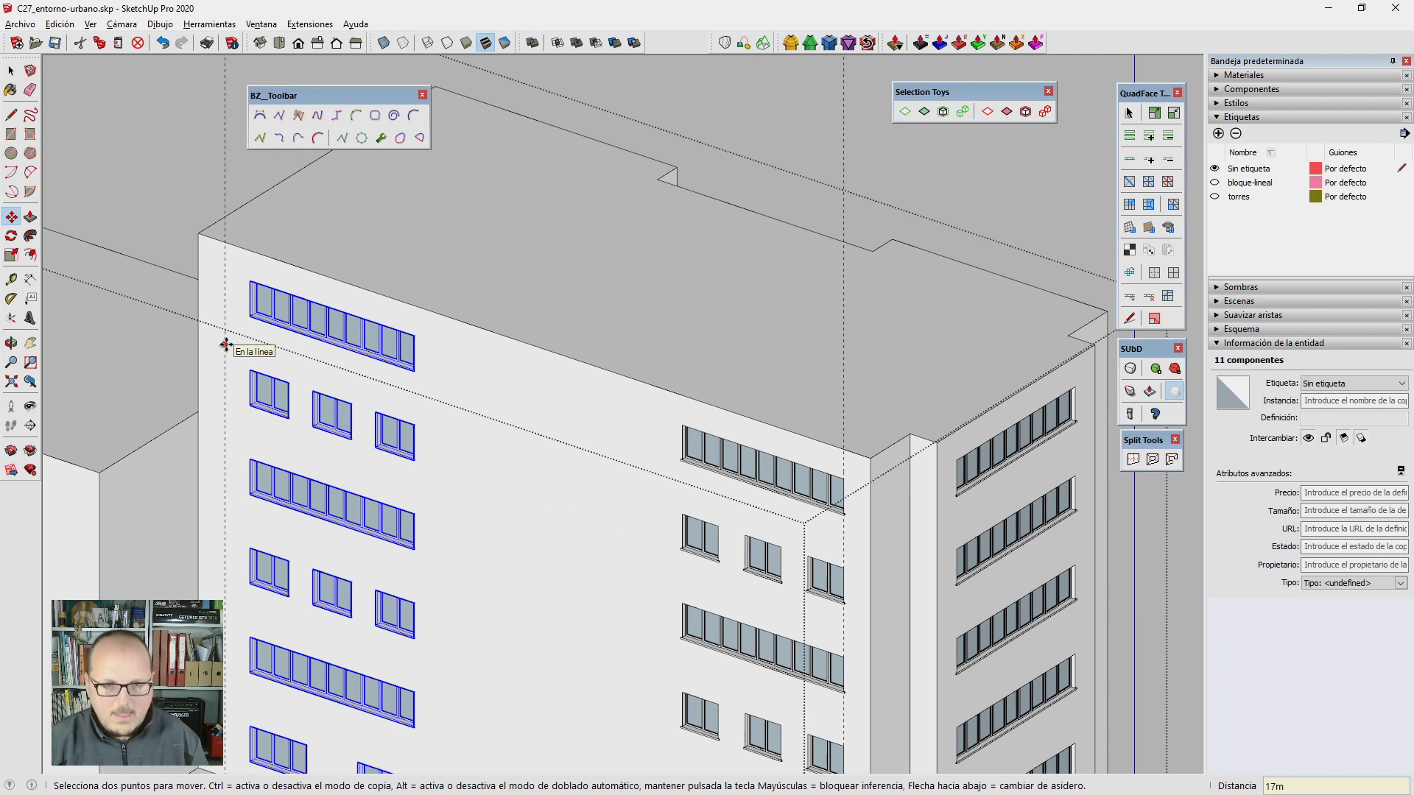
{"action": "key", "text": "Return"}
{"action": "key", "text": "Return"}
{"action": "key", "text": "space"}
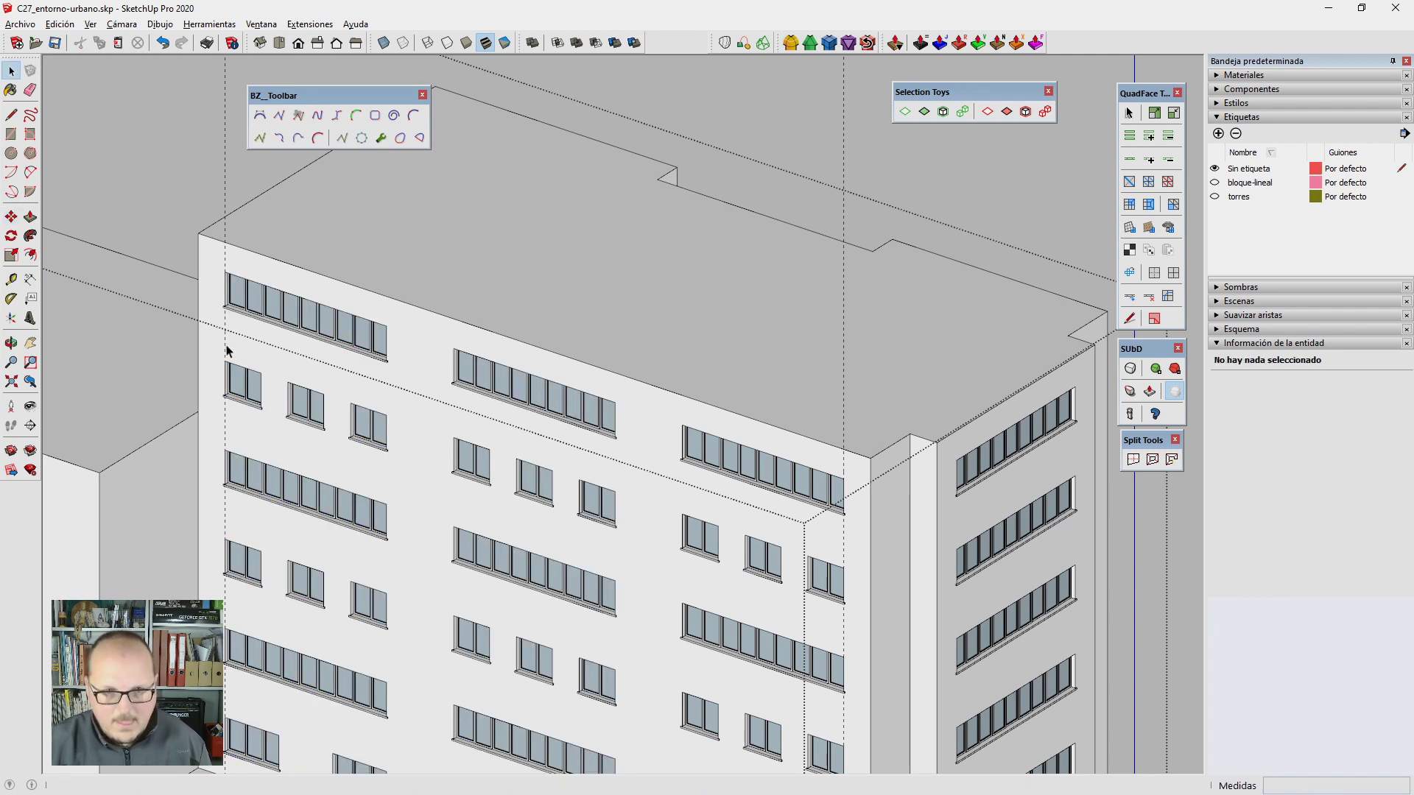
{"action": "scroll", "coordinate": [260, 181], "scroll_direction": "down", "scroll_amount": 2}
{"action": "middle_click_drag", "start_coordinate": [260, 180], "coordinate": [442, 315]}
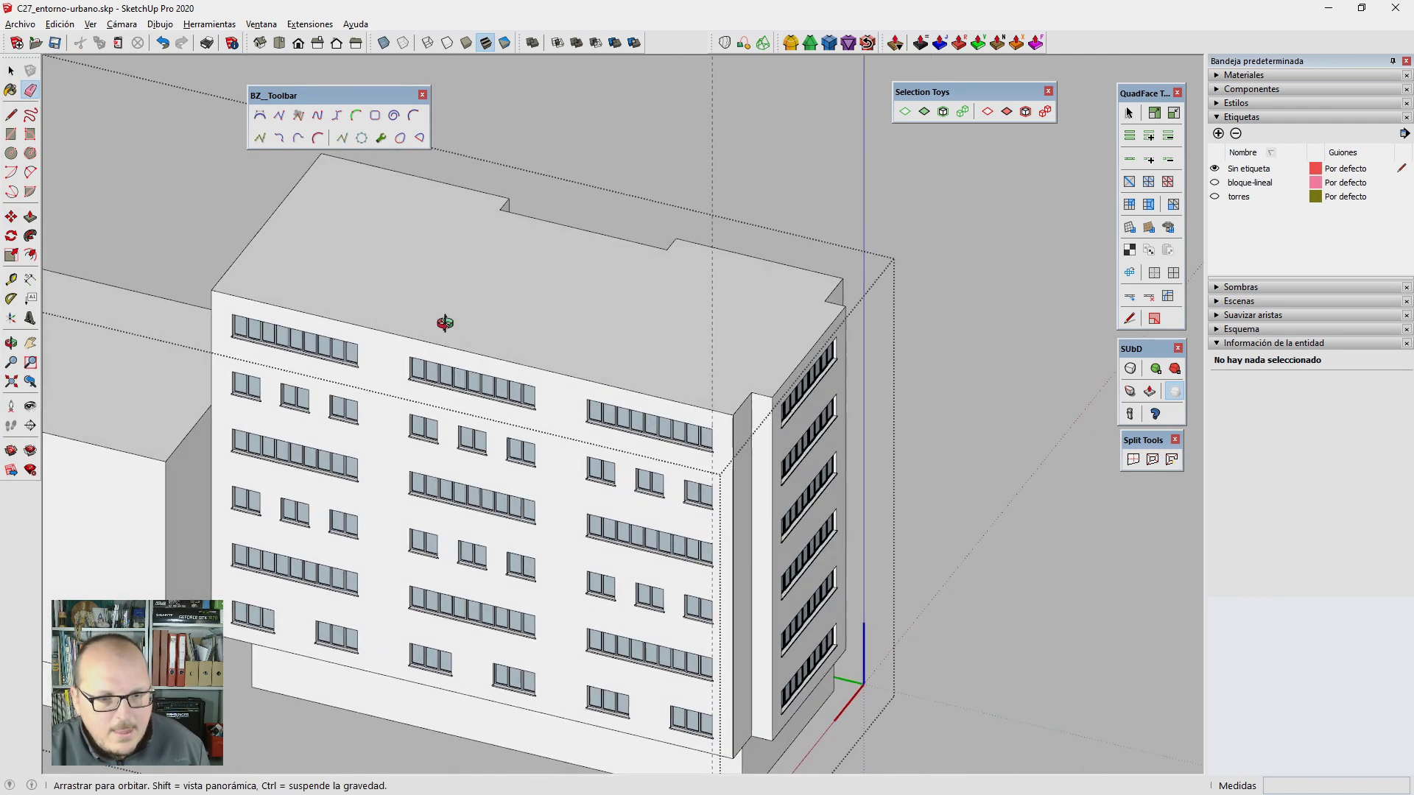
{"action": "scroll", "coordinate": [456, 534], "scroll_direction": "up", "scroll_amount": 2}
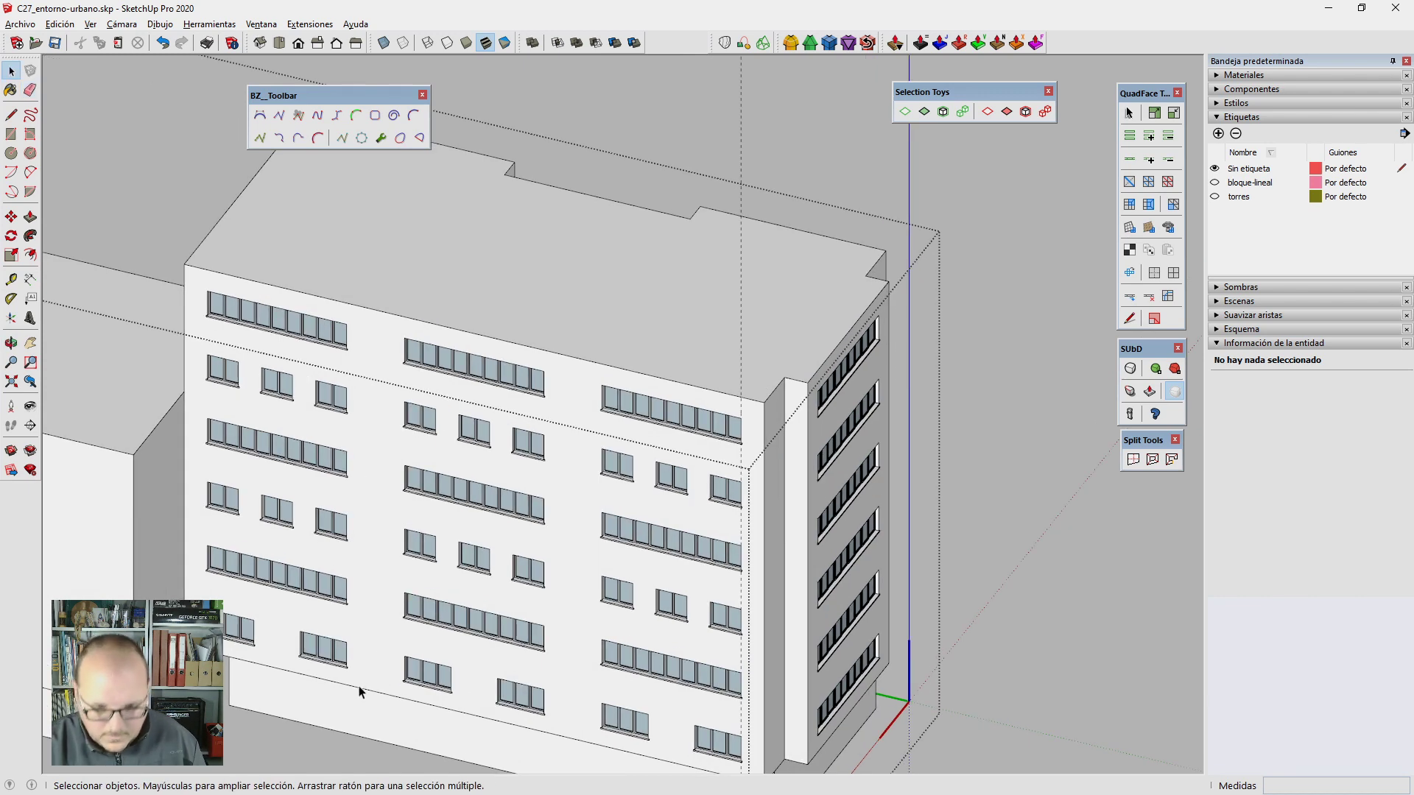
Step: Draw a roof-to-base vertical line between the second and third window columns
{"action": "key", "text": "l"}
{"action": "scroll", "coordinate": [692, 432], "scroll_direction": "down", "scroll_amount": 1}
{"action": "left_click", "coordinate": [750, 406]}
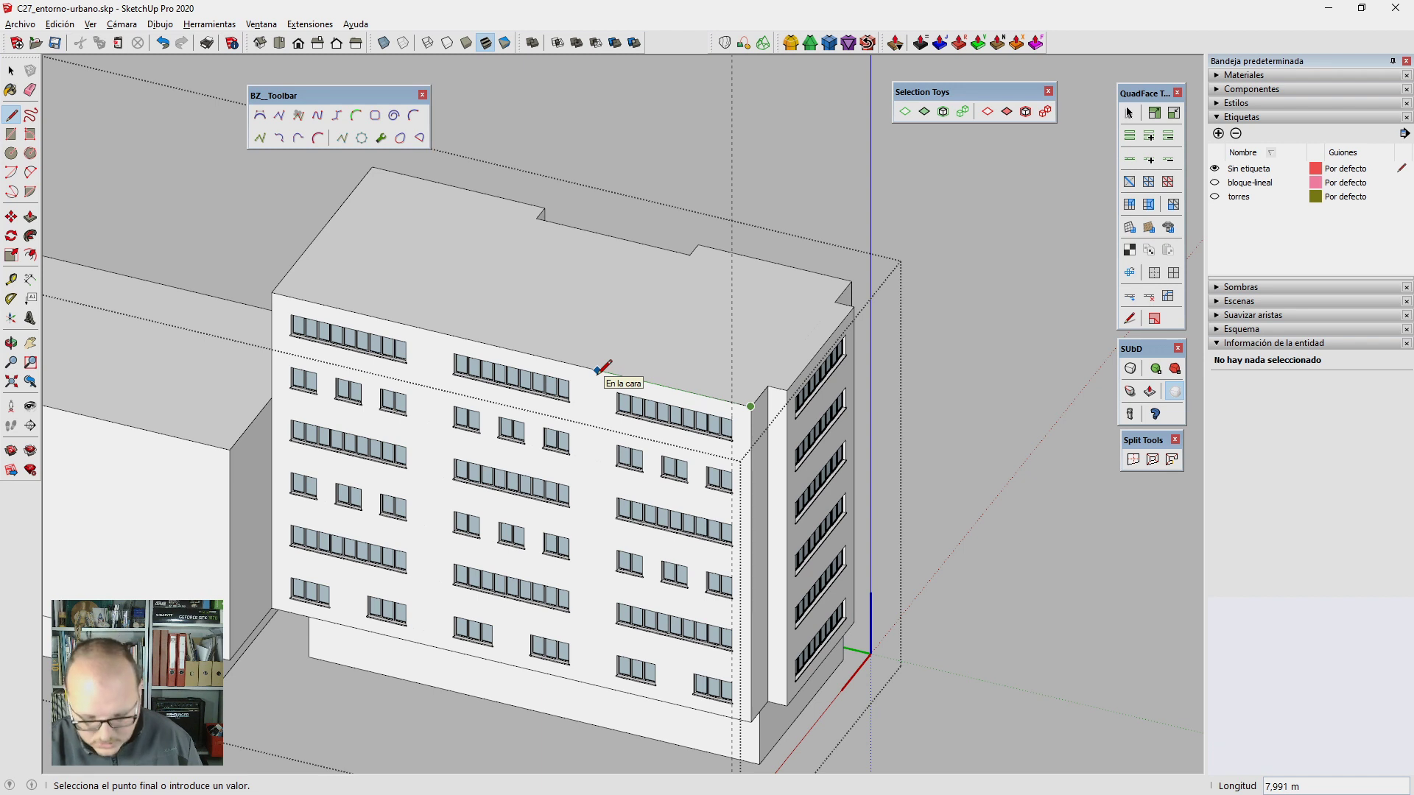
{"action": "left_click", "coordinate": [598, 685]}
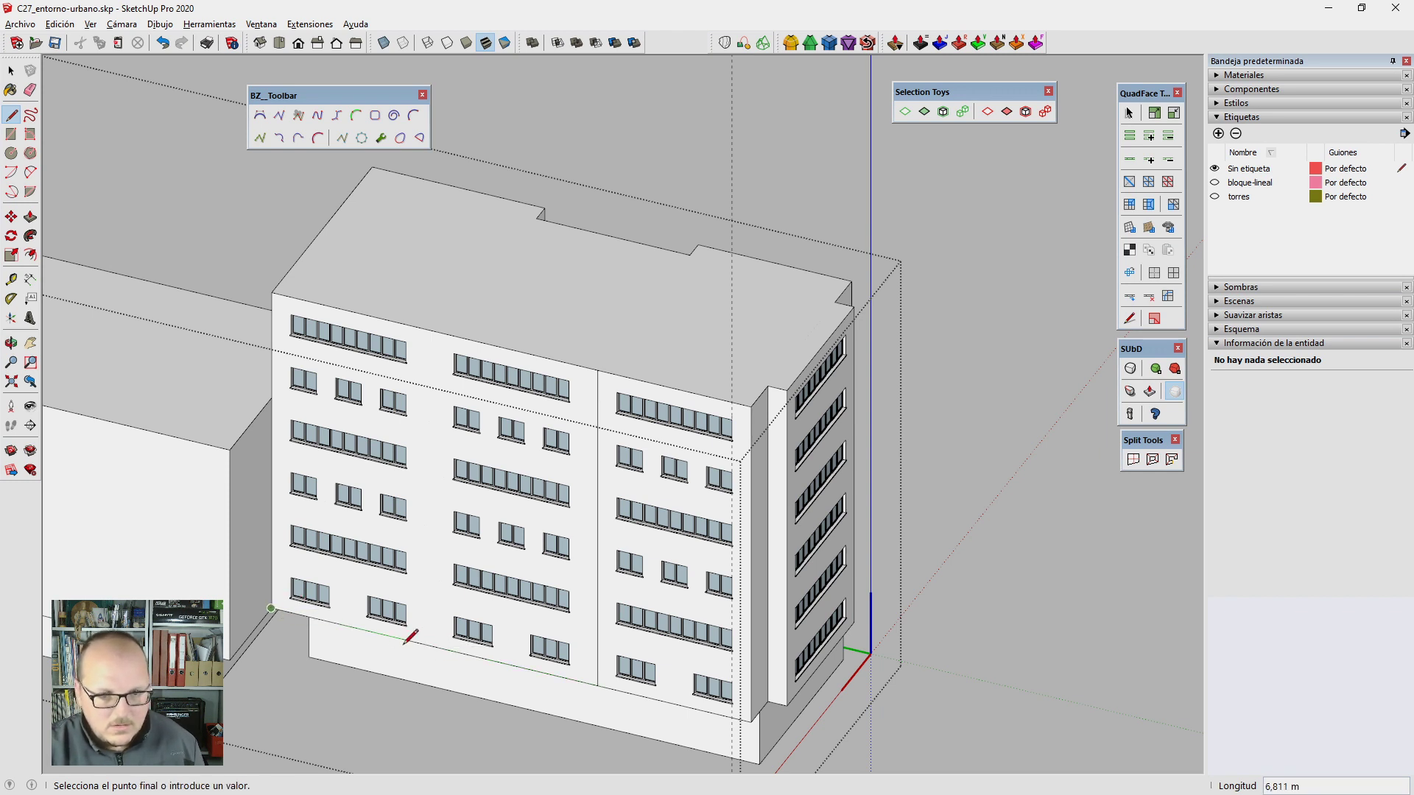
{"action": "key", "text": "Return"}
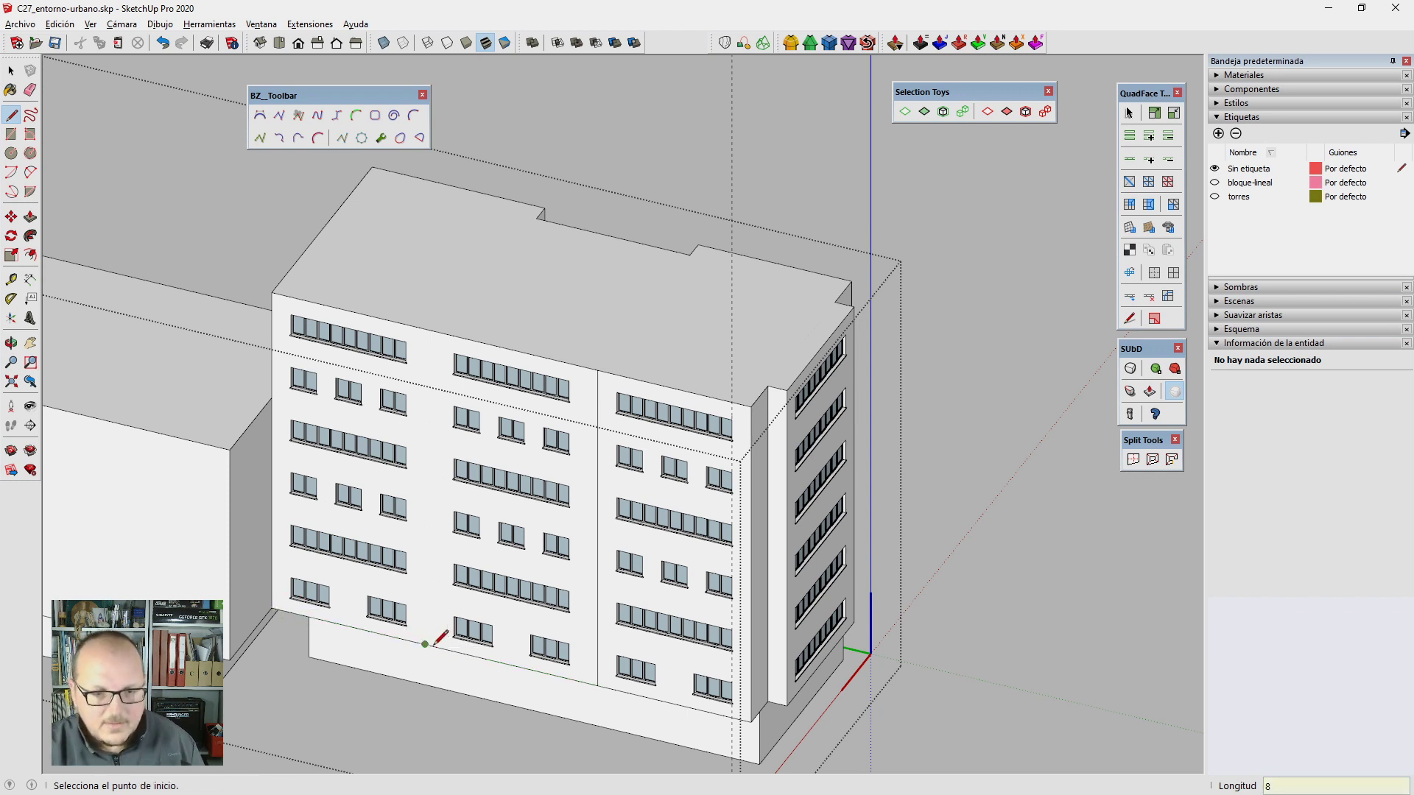
Step: Push the facade's middle bay 1 m back into the building
{"action": "key", "text": "Escape"}
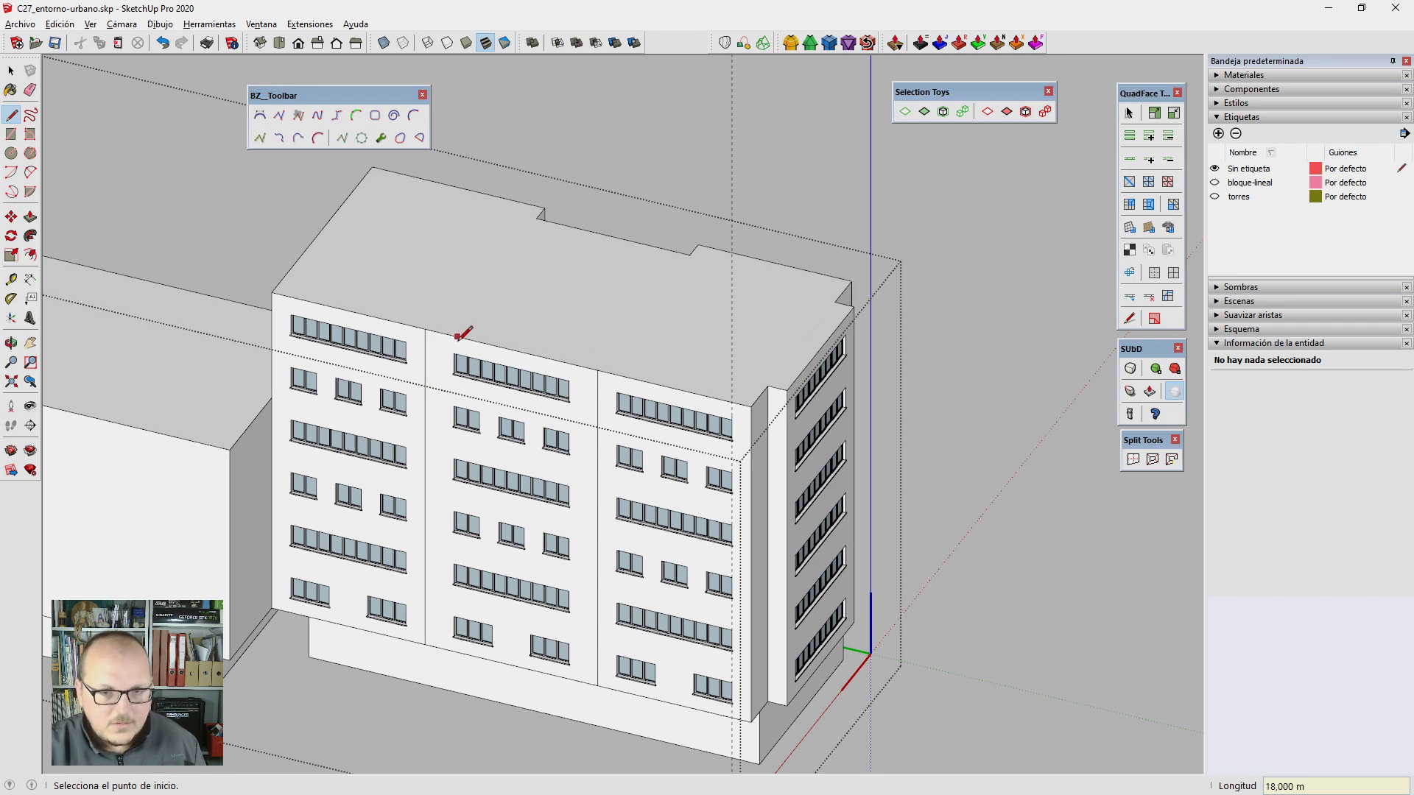
{"action": "key", "text": "p"}
{"action": "scroll", "coordinate": [600, 515], "scroll_direction": "up", "scroll_amount": 2}
{"action": "scroll", "coordinate": [578, 413], "scroll_direction": "up", "scroll_amount": 2}
{"action": "left_click_drag", "start_coordinate": [581, 416], "coordinate": [589, 394]}
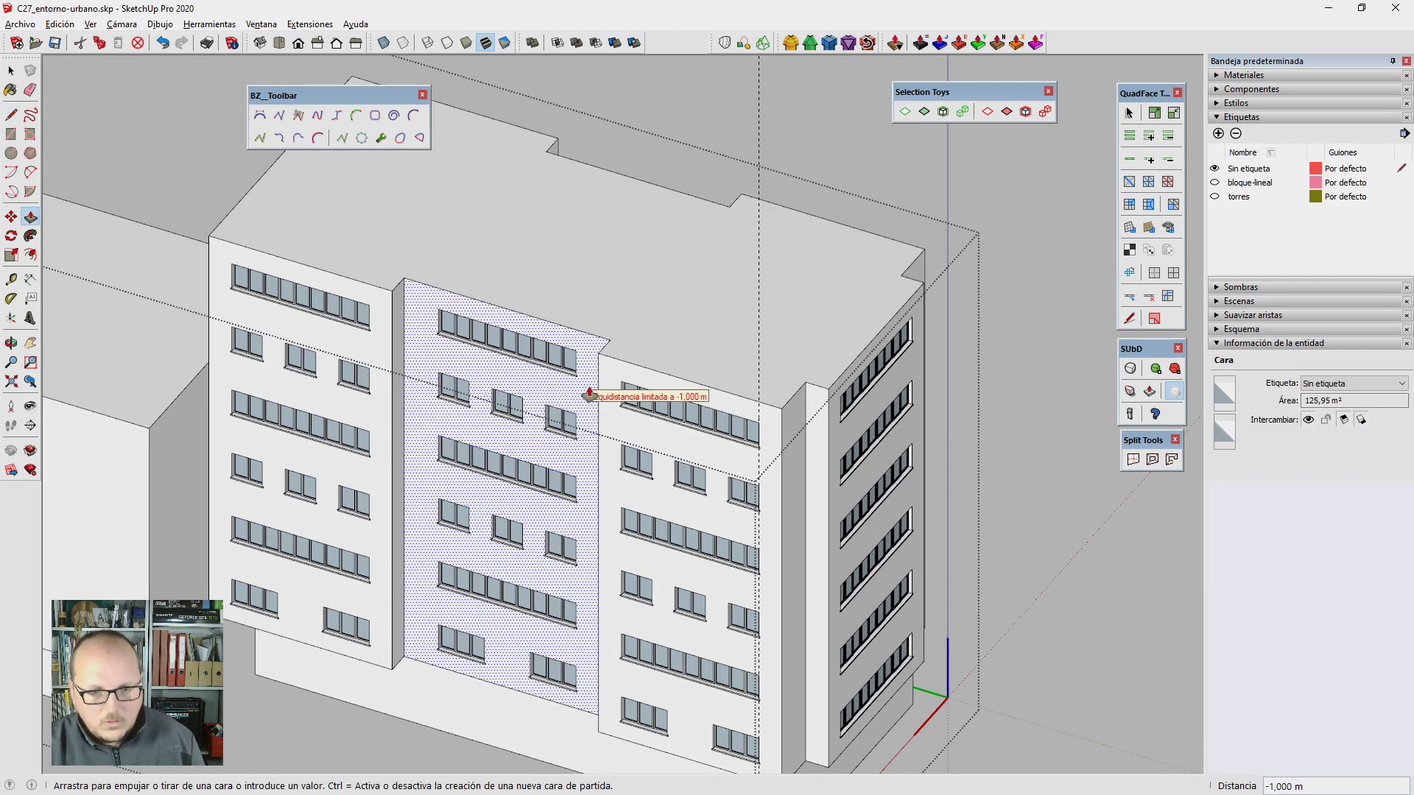
{"action": "left_click", "coordinate": [592, 384]}
Step: Erase the two lower windows in the recessed middle bay
{"action": "key", "text": "space"}
{"action": "scroll", "coordinate": [573, 435], "scroll_direction": "down", "scroll_amount": 2}
{"action": "key", "text": "e"}
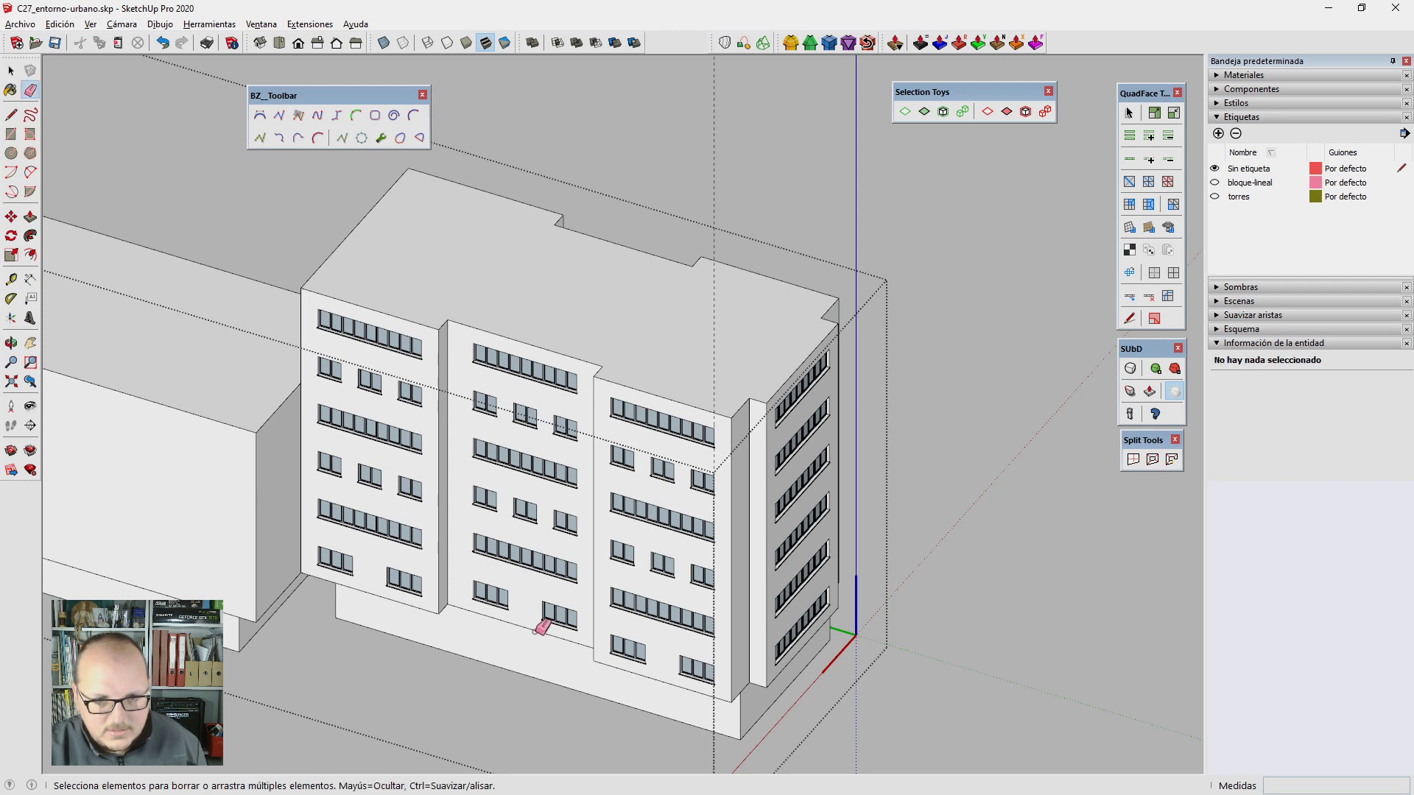
{"action": "scroll", "coordinate": [508, 558], "scroll_direction": "down", "scroll_amount": 2}
{"action": "middle_click_drag", "start_coordinate": [509, 557], "coordinate": [704, 495]}
{"action": "scroll", "coordinate": [705, 496], "scroll_direction": "up", "scroll_amount": 3}
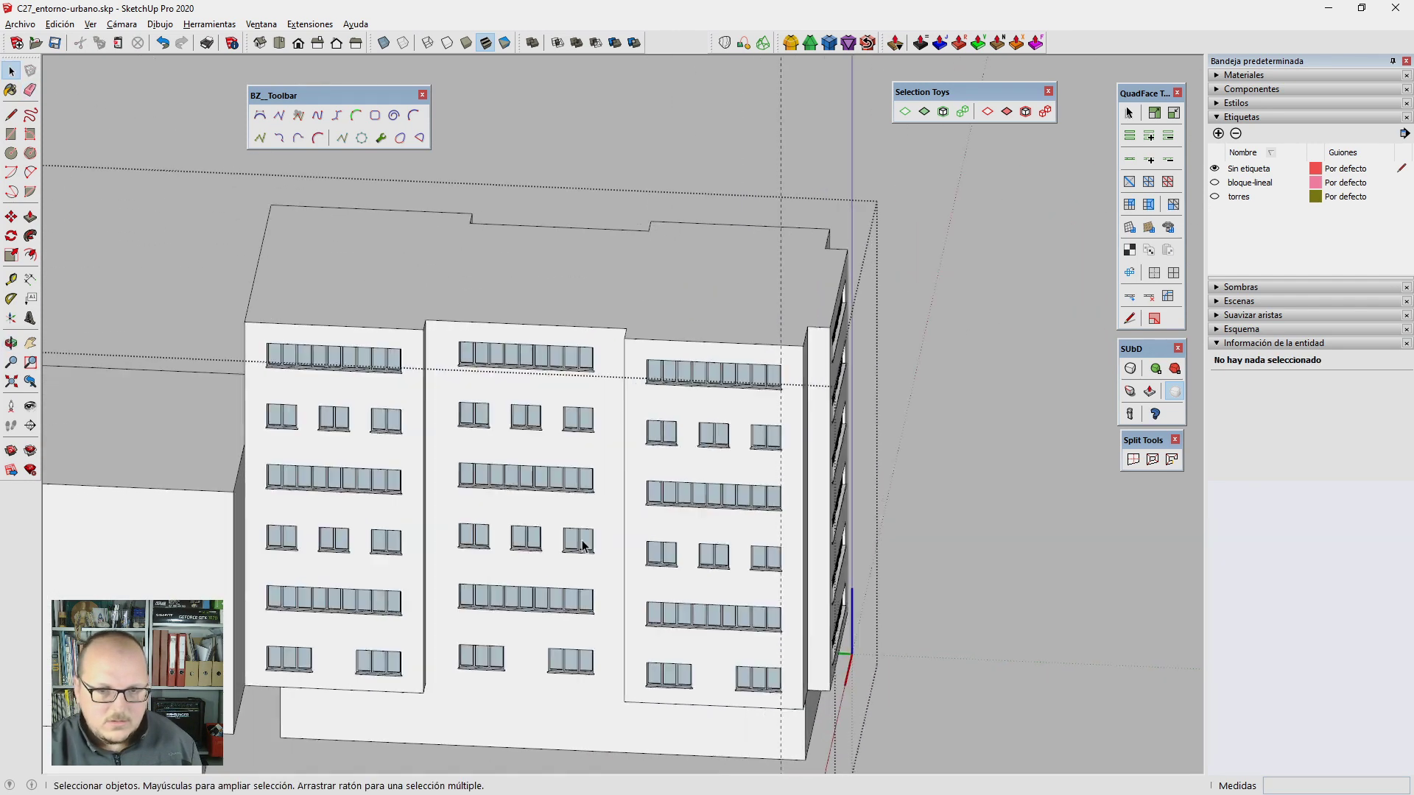
{"action": "scroll", "coordinate": [577, 543], "scroll_direction": "up", "scroll_amount": 2}
{"action": "left_click", "coordinate": [453, 681]}
{"action": "left_click", "coordinate": [558, 689]}
Step: Delete the fifth-row windows and the small second-row windows from the middle bay
{"action": "key", "text": "space"}
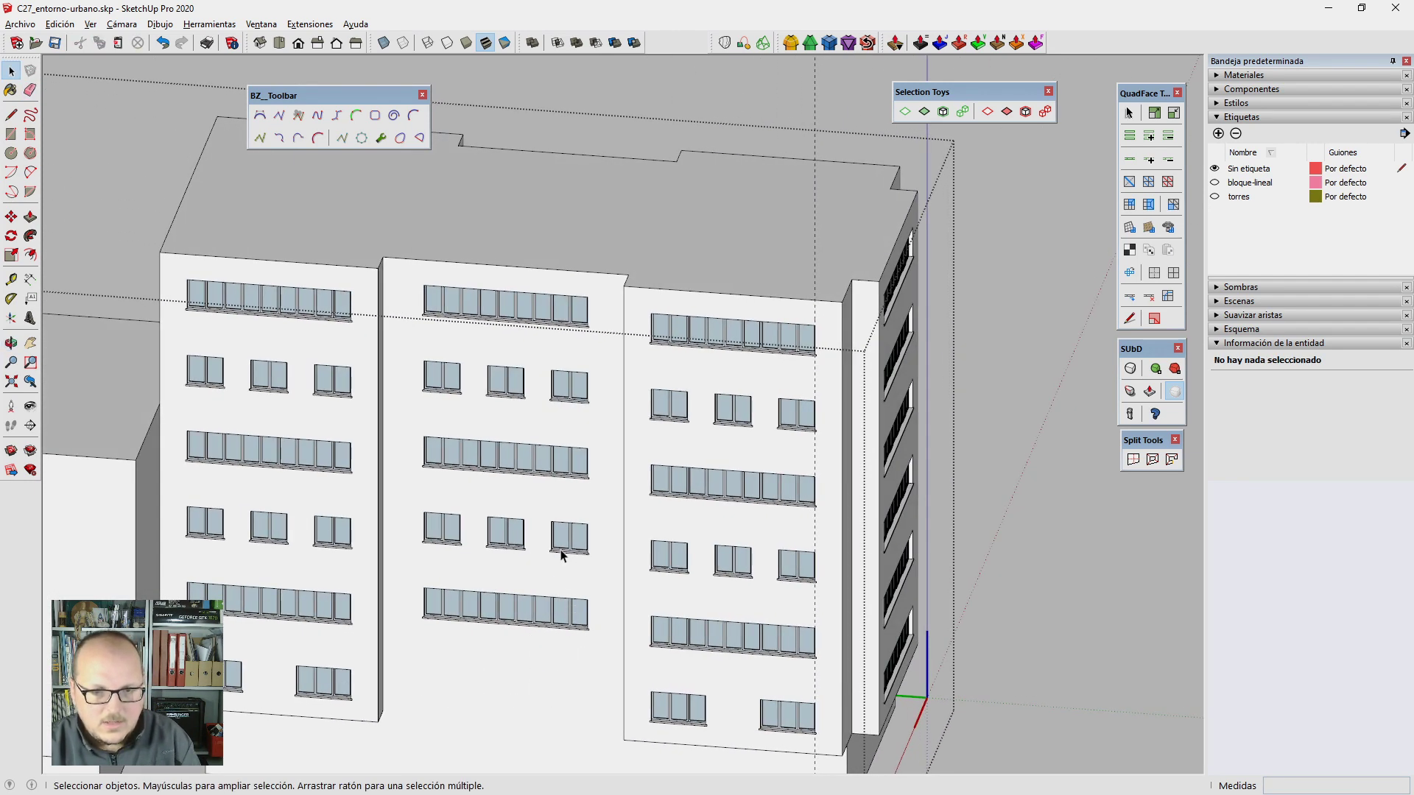
{"action": "left_click", "coordinate": [493, 545]}
{"action": "key", "text": "Delete"}
{"action": "left_click", "coordinate": [434, 529]}
{"action": "key", "text": "Delete"}
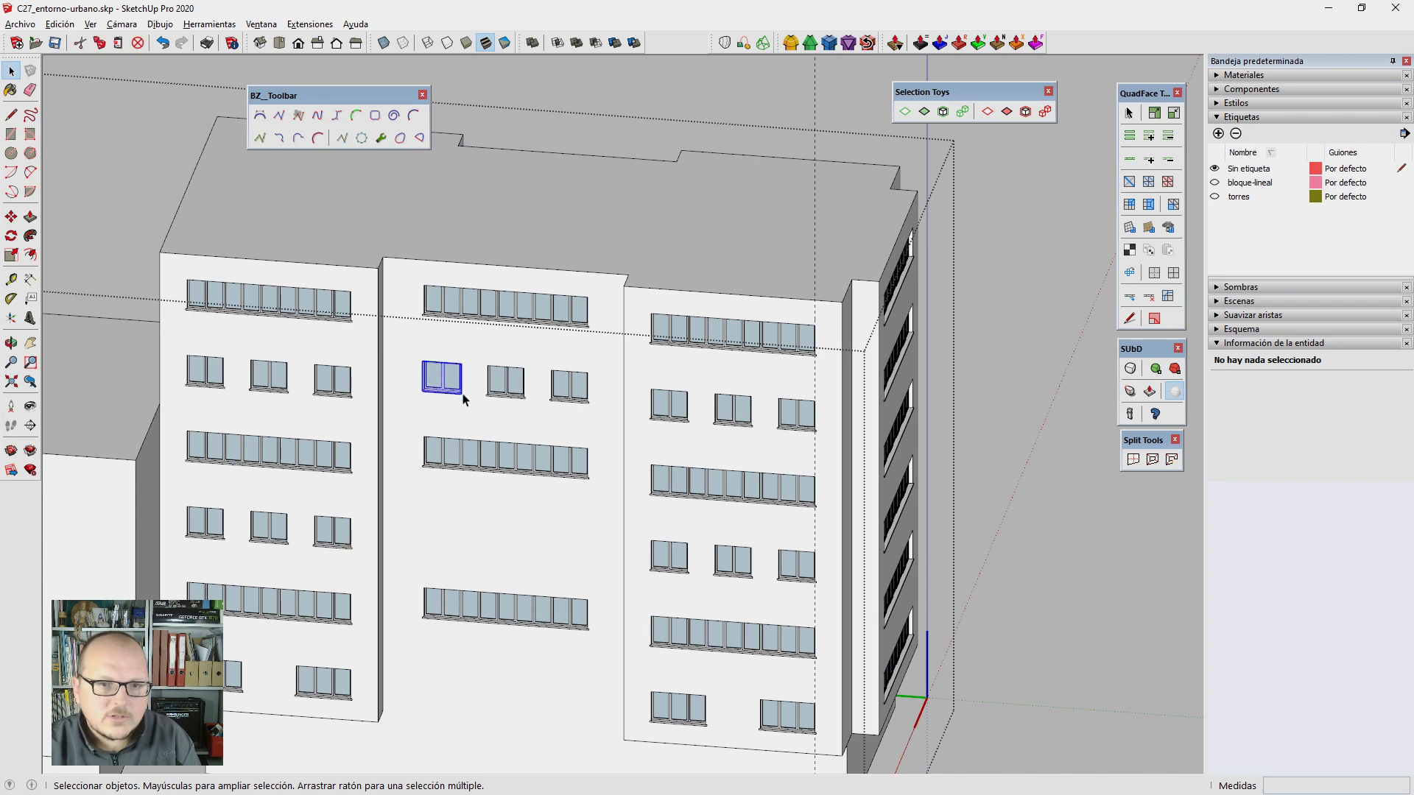
{"action": "key", "text": "Delete"}
{"action": "left_click", "coordinate": [505, 383]}
{"action": "key", "text": "Delete"}
{"action": "left_click", "coordinate": [569, 387]}
{"action": "key", "text": "Delete"}
Step: Copy a middle-bay window strip 3 m up into the floor above
{"action": "left_click", "coordinate": [557, 458]}
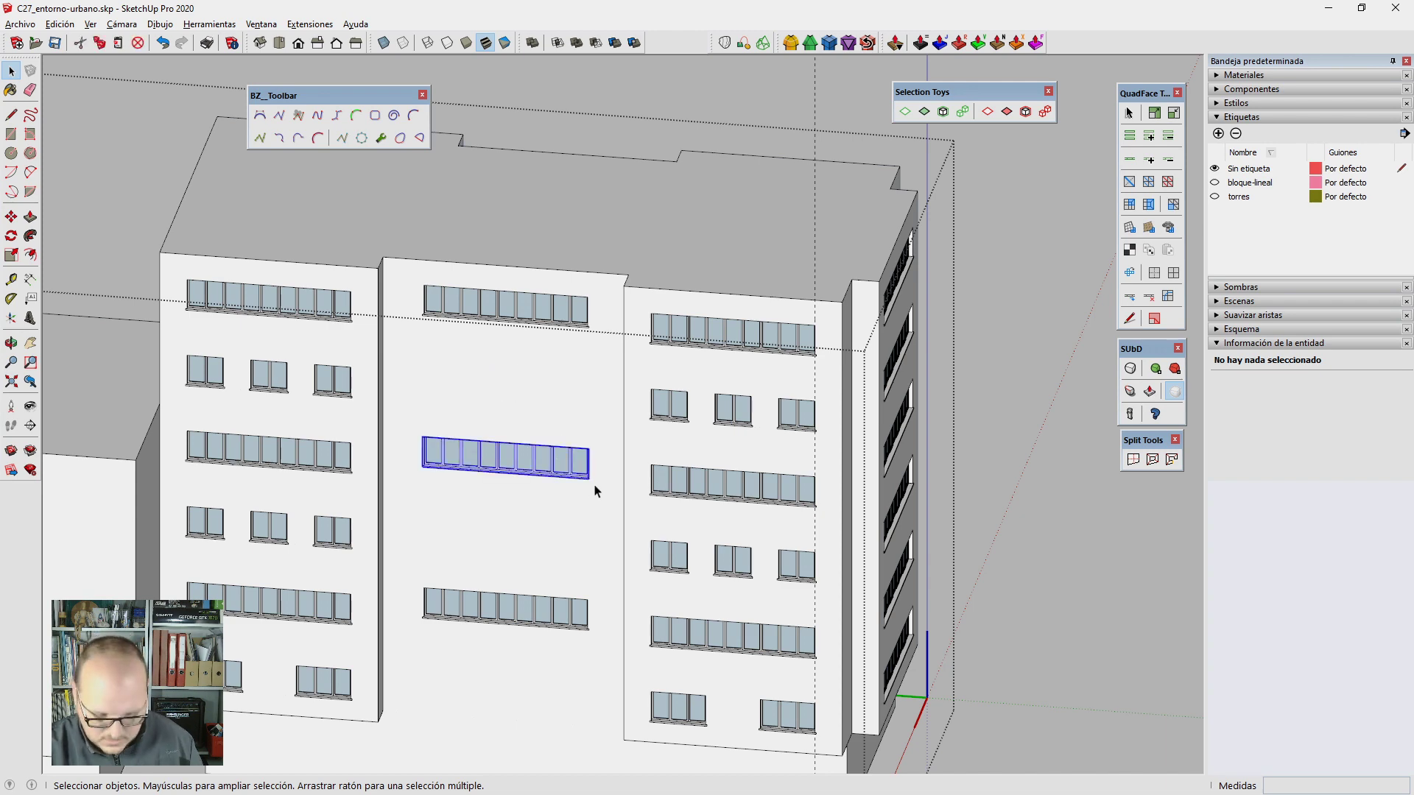
{"action": "scroll", "coordinate": [593, 489], "scroll_direction": "up", "scroll_amount": 3}
{"action": "scroll", "coordinate": [581, 471], "scroll_direction": "up", "scroll_amount": 3}
{"action": "key", "text": "m"}
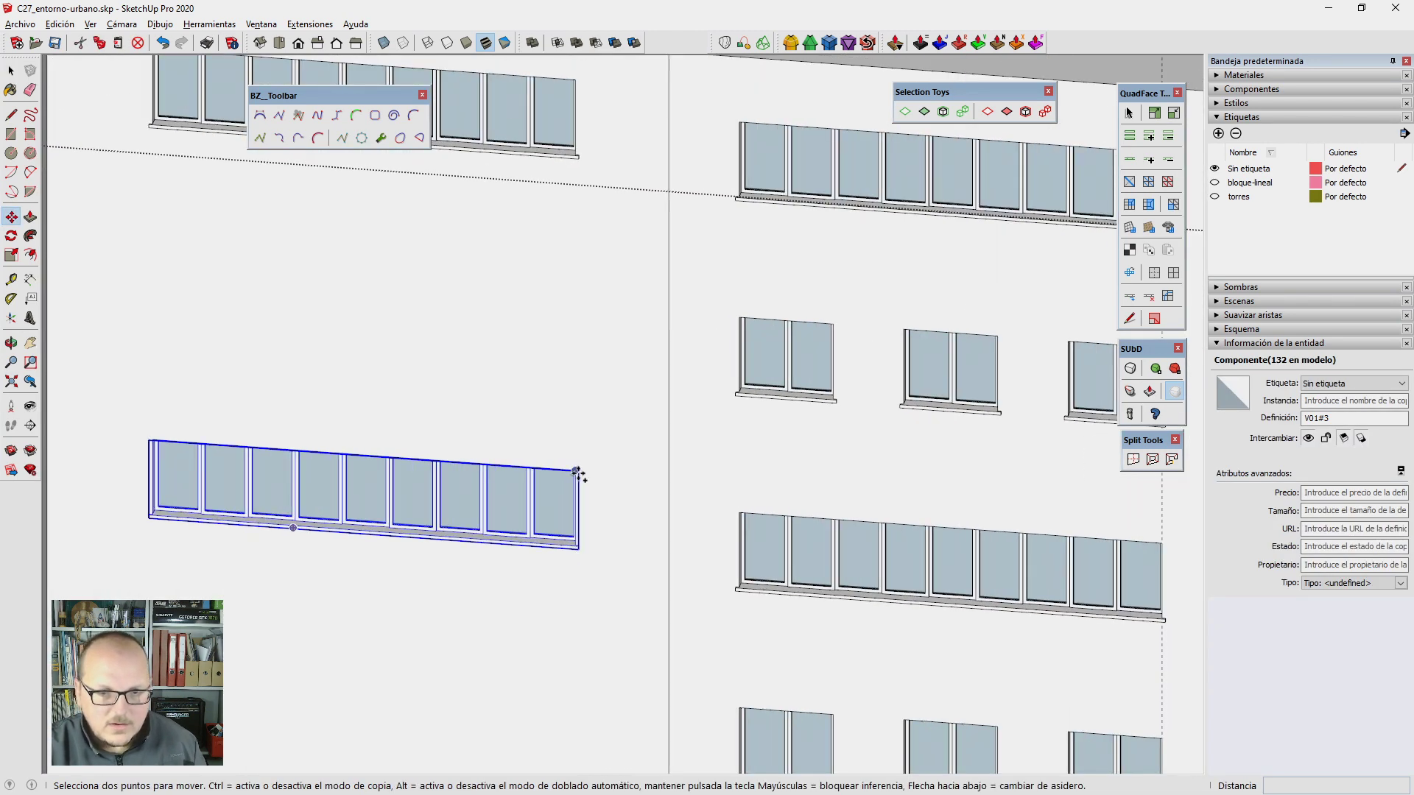
{"action": "left_click", "coordinate": [576, 470]}
{"action": "key", "text": "ctrl"}
{"action": "left_click", "coordinate": [742, 318]}
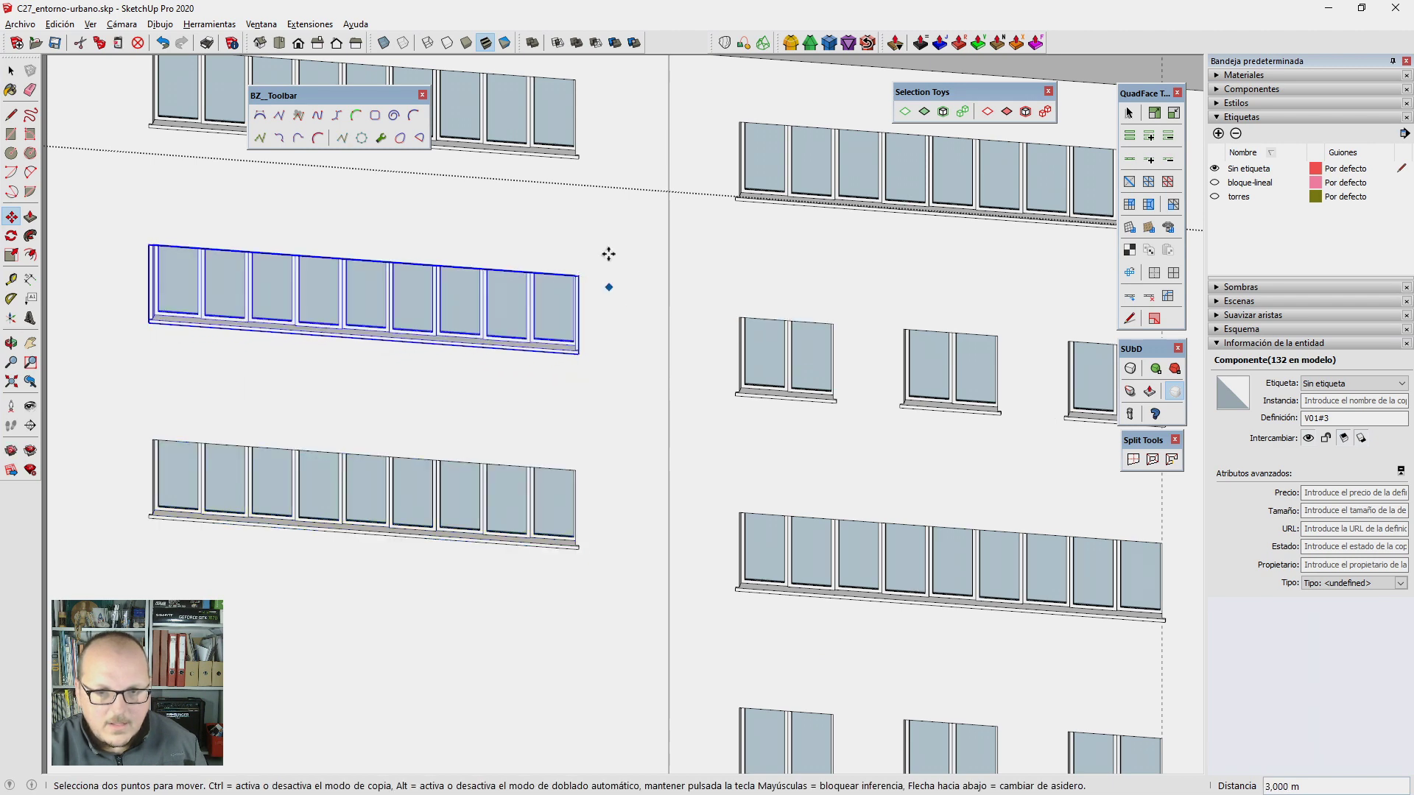
{"action": "scroll", "coordinate": [603, 273], "scroll_direction": "down", "scroll_amount": 3}
Step: Copy another window strip one floor down
{"action": "key", "text": "space"}
{"action": "left_click", "coordinate": [573, 322]}
{"action": "scroll", "coordinate": [619, 287], "scroll_direction": "up", "scroll_amount": 3}
{"action": "key", "text": "m"}
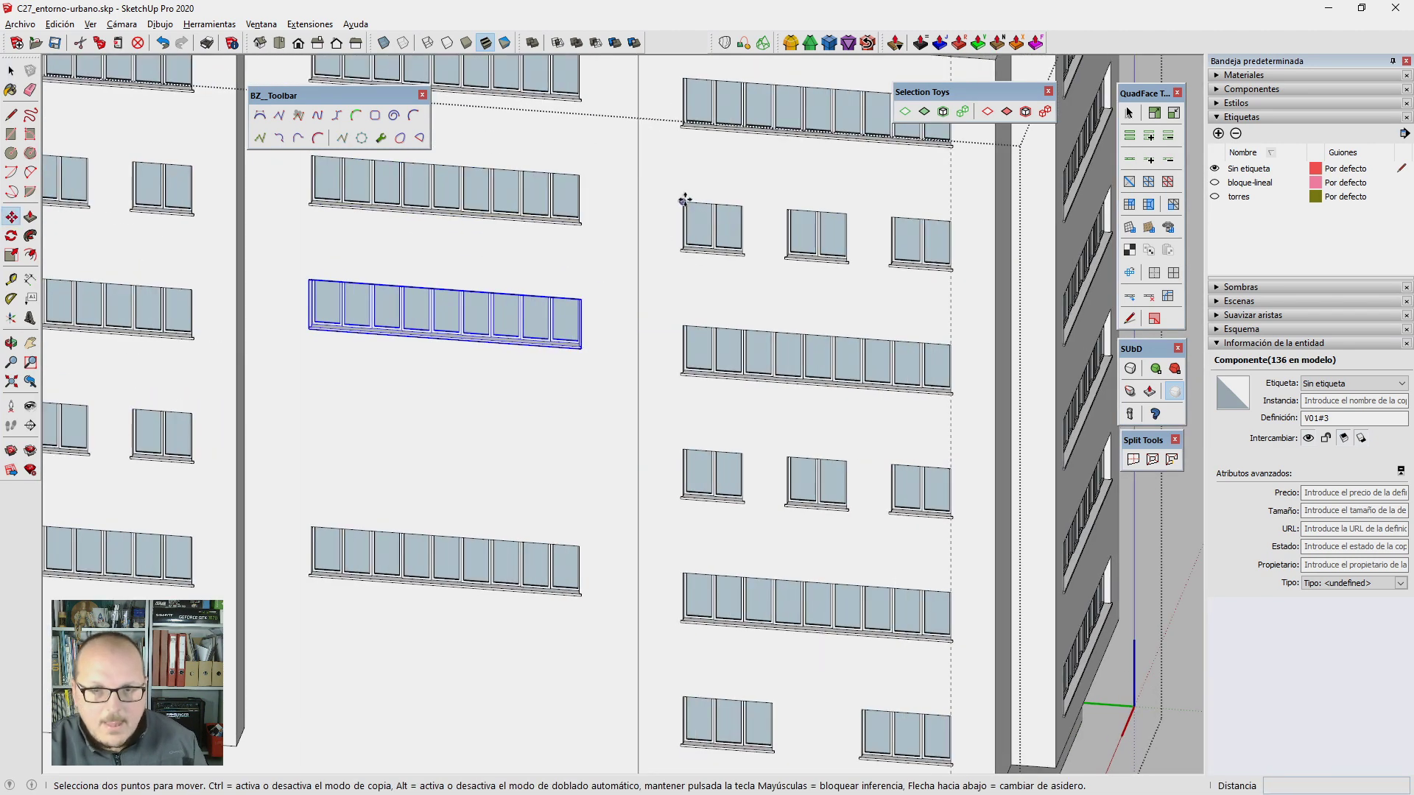
{"action": "left_click", "coordinate": [685, 200]}
{"action": "left_click", "coordinate": [700, 330]}
{"action": "scroll", "coordinate": [585, 564], "scroll_direction": "down", "scroll_amount": 2}
Step: Copy a window strip onto the lowest floor of the middle bay
{"action": "key", "text": "space"}
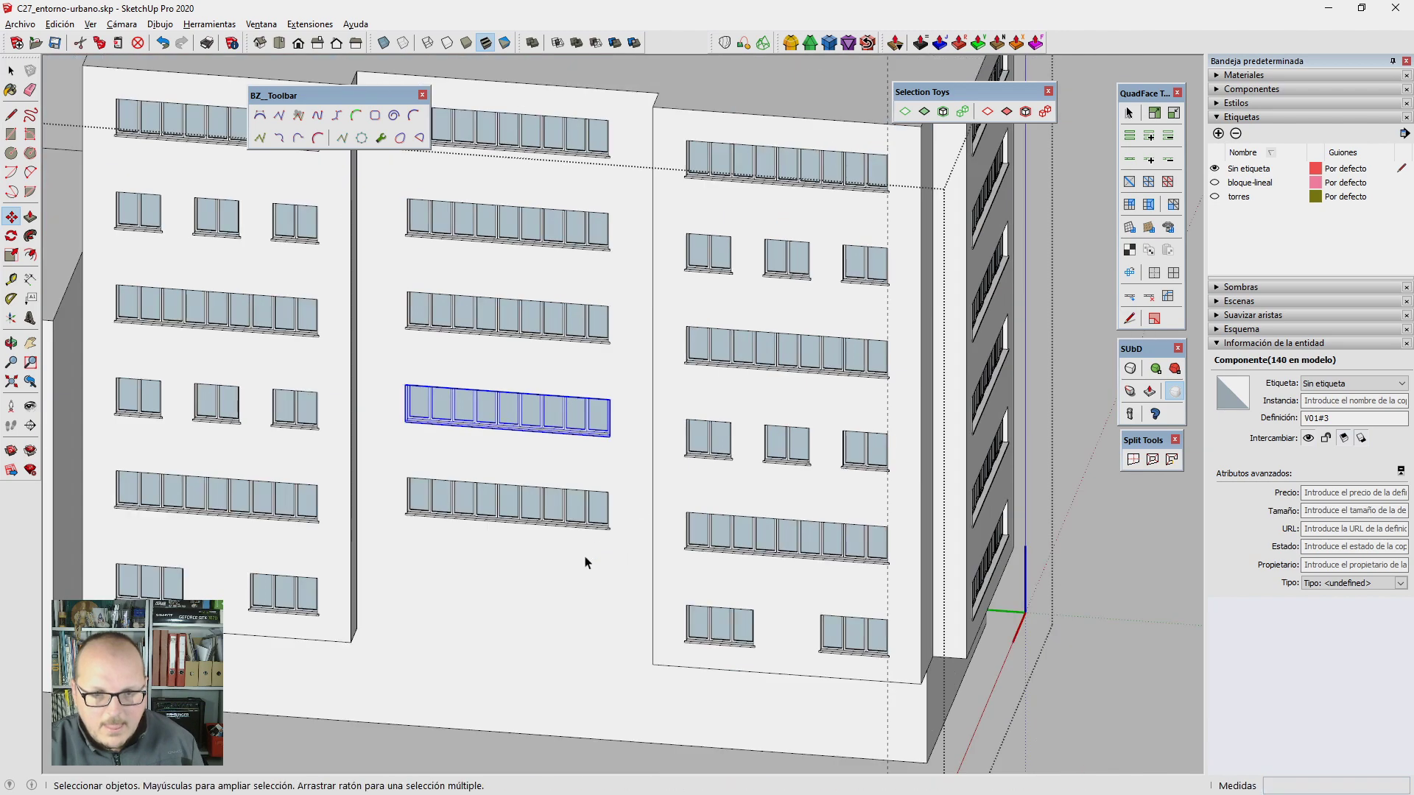
{"action": "key", "text": "m"}
{"action": "scroll", "coordinate": [674, 356], "scroll_direction": "up", "scroll_amount": 3}
{"action": "left_click", "coordinate": [702, 492]}
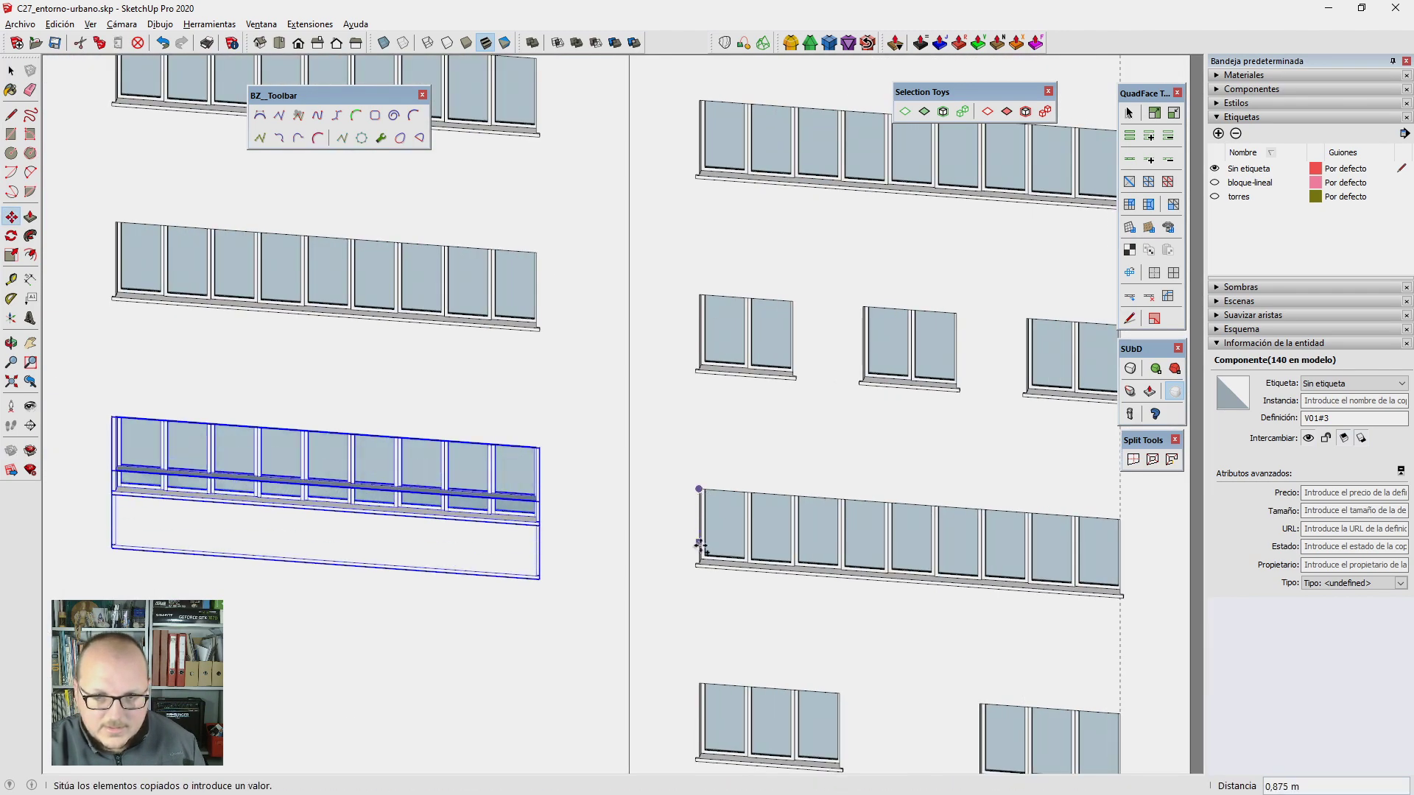
{"action": "left_click", "coordinate": [755, 682]}
{"action": "key", "text": "space"}
{"action": "scroll", "coordinate": [707, 635], "scroll_direction": "down", "scroll_amount": 2}
{"action": "scroll", "coordinate": [707, 635], "scroll_direction": "down", "scroll_amount": 3}
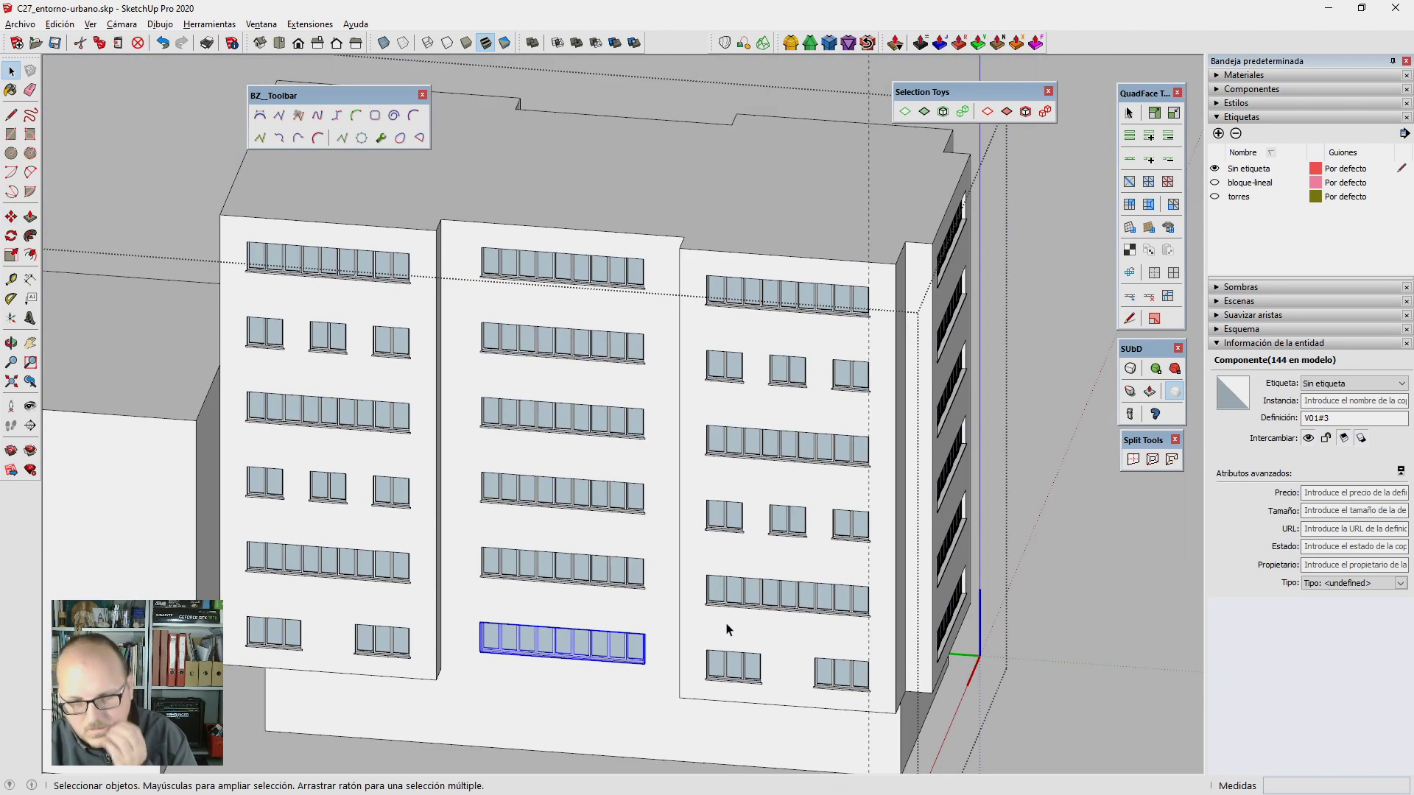
{"action": "scroll", "coordinate": [726, 537], "scroll_direction": "down", "scroll_amount": 2}
{"action": "scroll", "coordinate": [667, 569], "scroll_direction": "down", "scroll_amount": 3}
Step: Offset the roof outline 20 cm inward
{"action": "scroll", "coordinate": [506, 298], "scroll_direction": "up", "scroll_amount": 2}
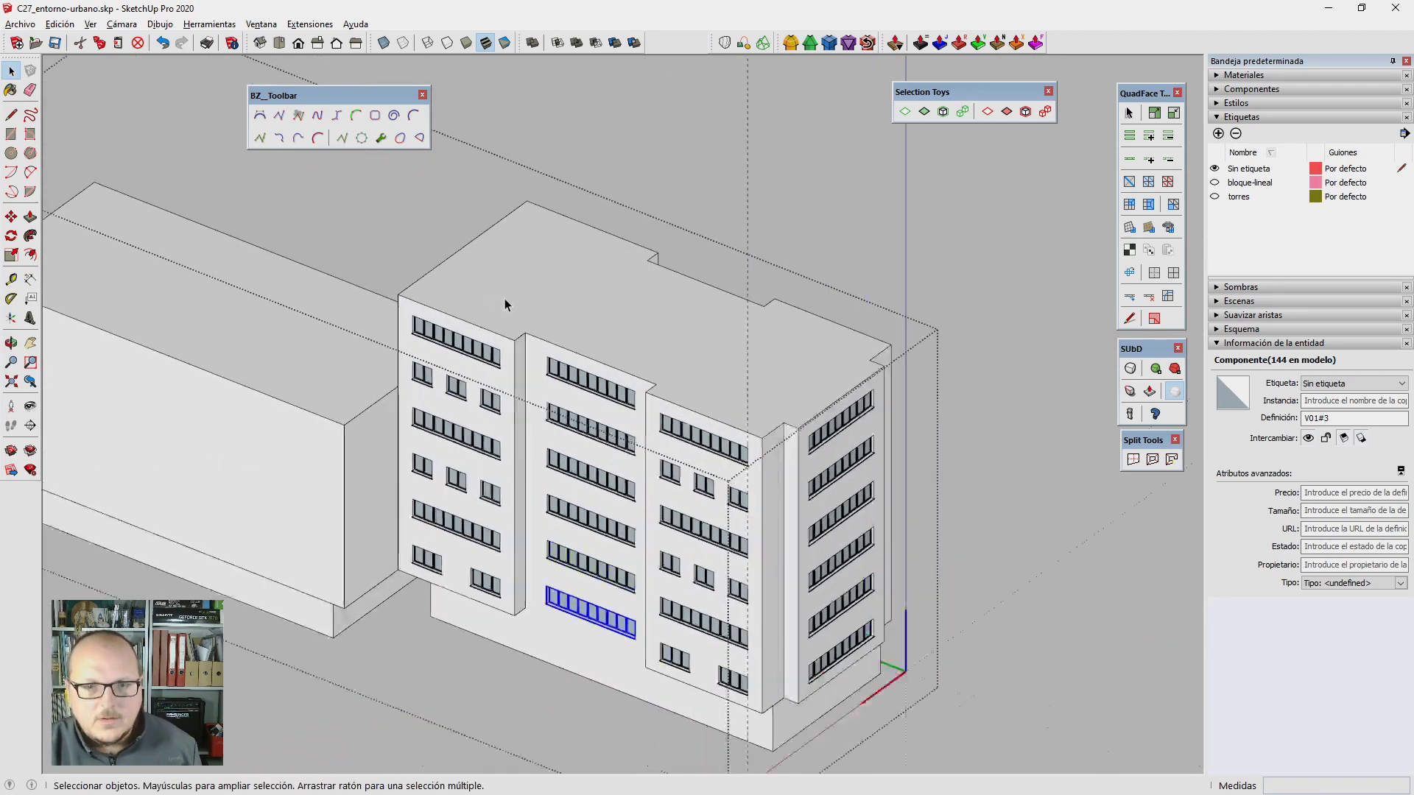
{"action": "left_click", "coordinate": [520, 275]}
{"action": "scroll", "coordinate": [520, 276], "scroll_direction": "up", "scroll_amount": 2}
{"action": "scroll", "coordinate": [472, 292], "scroll_direction": "up", "scroll_amount": 2}
{"action": "key", "text": "f"}
{"action": "left_click", "coordinate": [471, 293]}
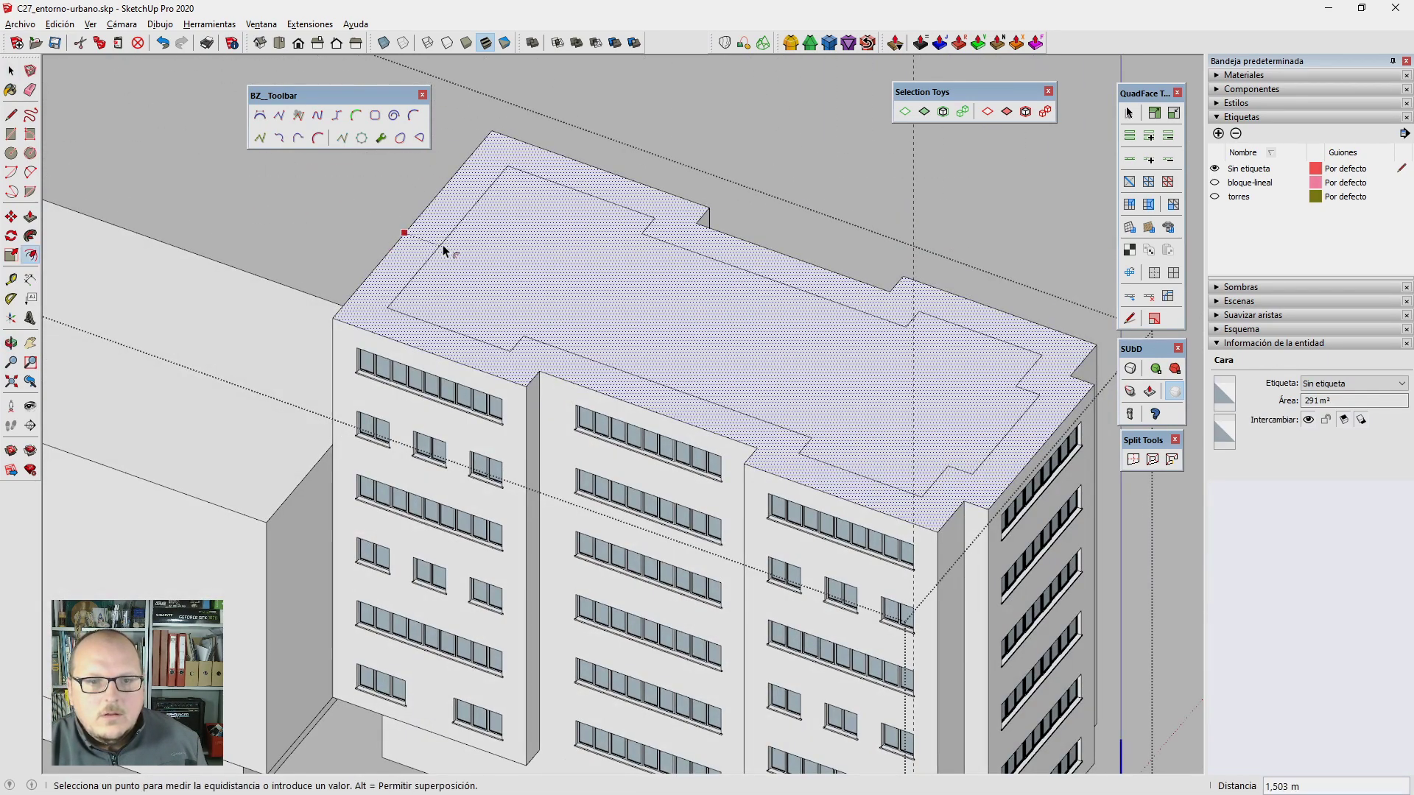
{"action": "type", "text": "cm"}
{"action": "key", "text": "Return"}
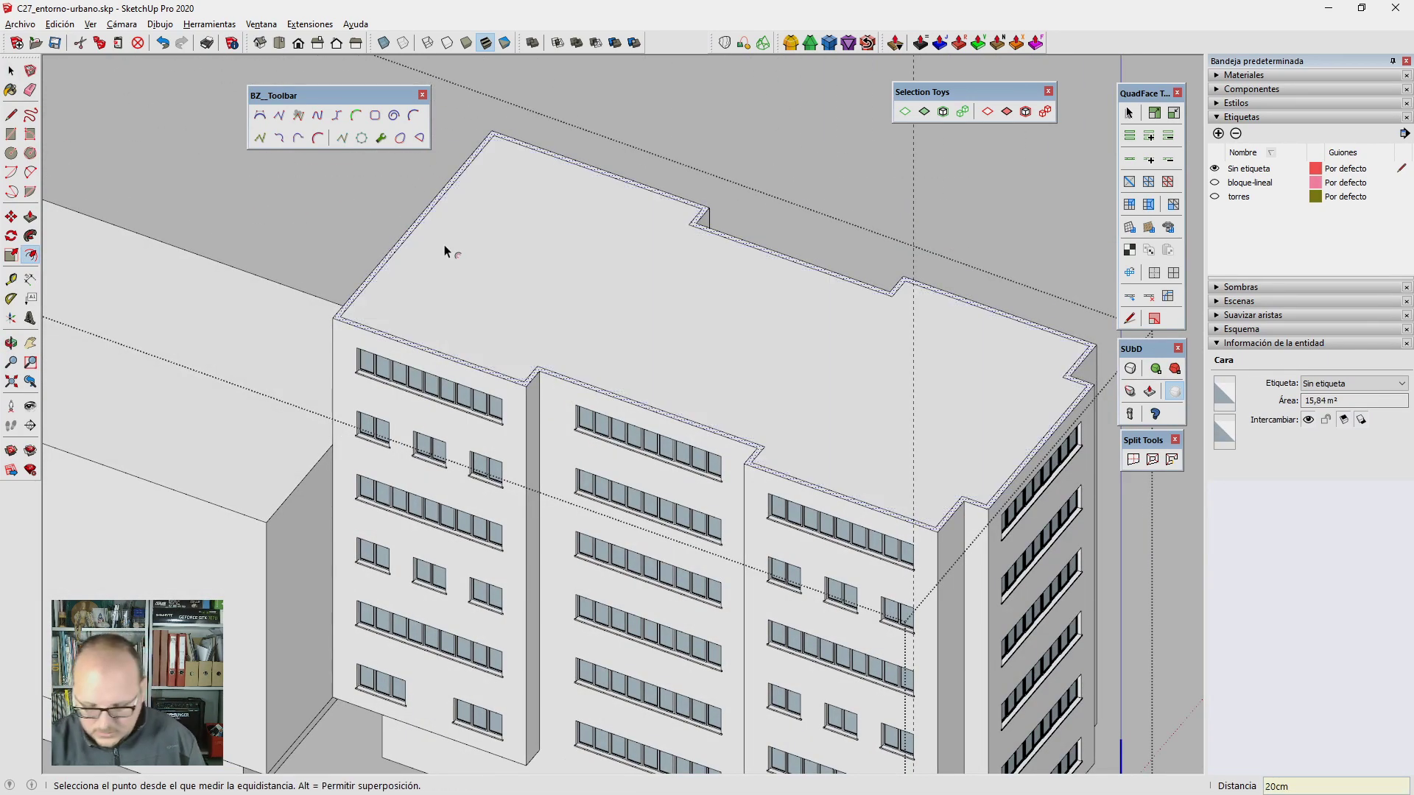
Step: Sink the inner roof face 55 cm and adjust the parapet top
{"action": "key", "text": "p"}
{"action": "left_click", "coordinate": [495, 234]}
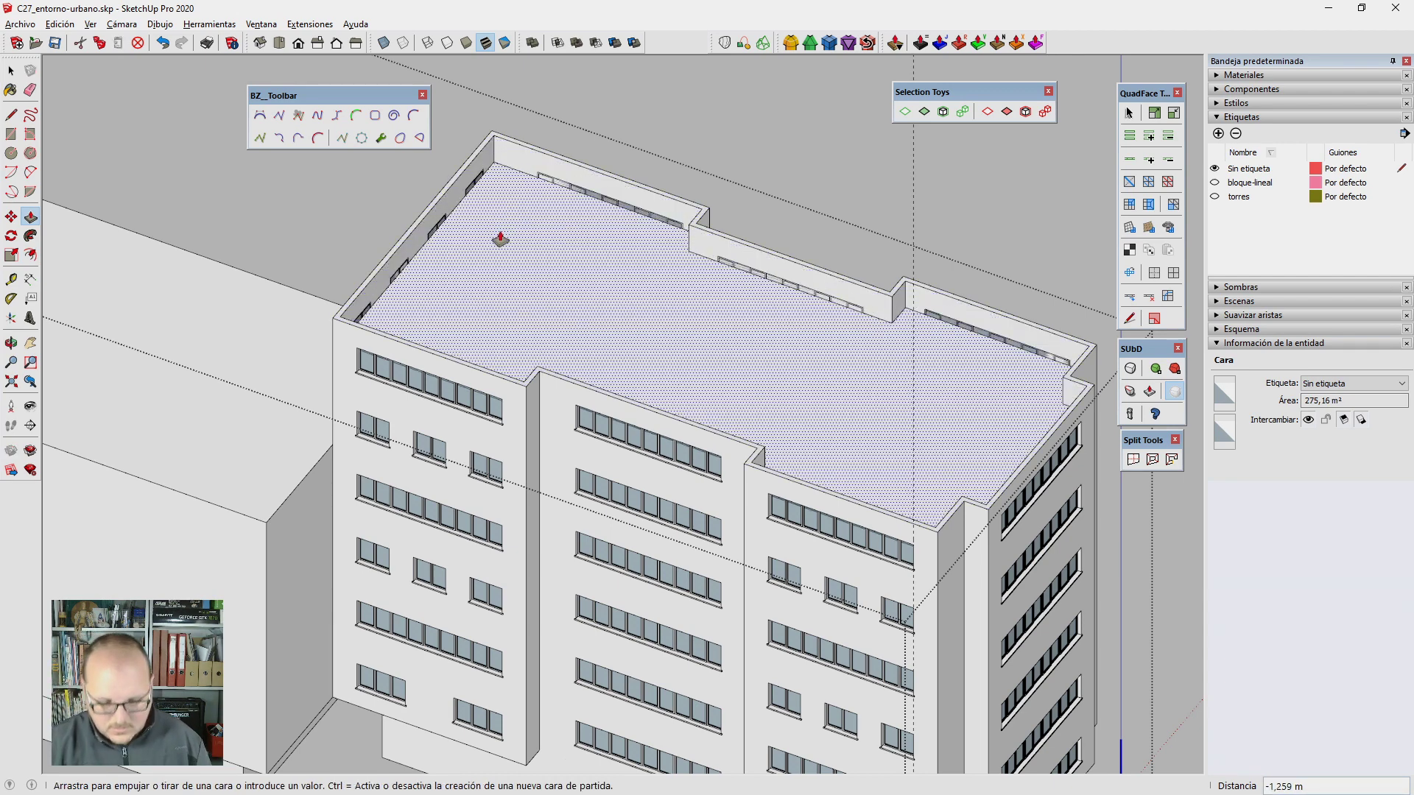
{"action": "type", "text": "55"}
{"action": "key", "text": "Return"}
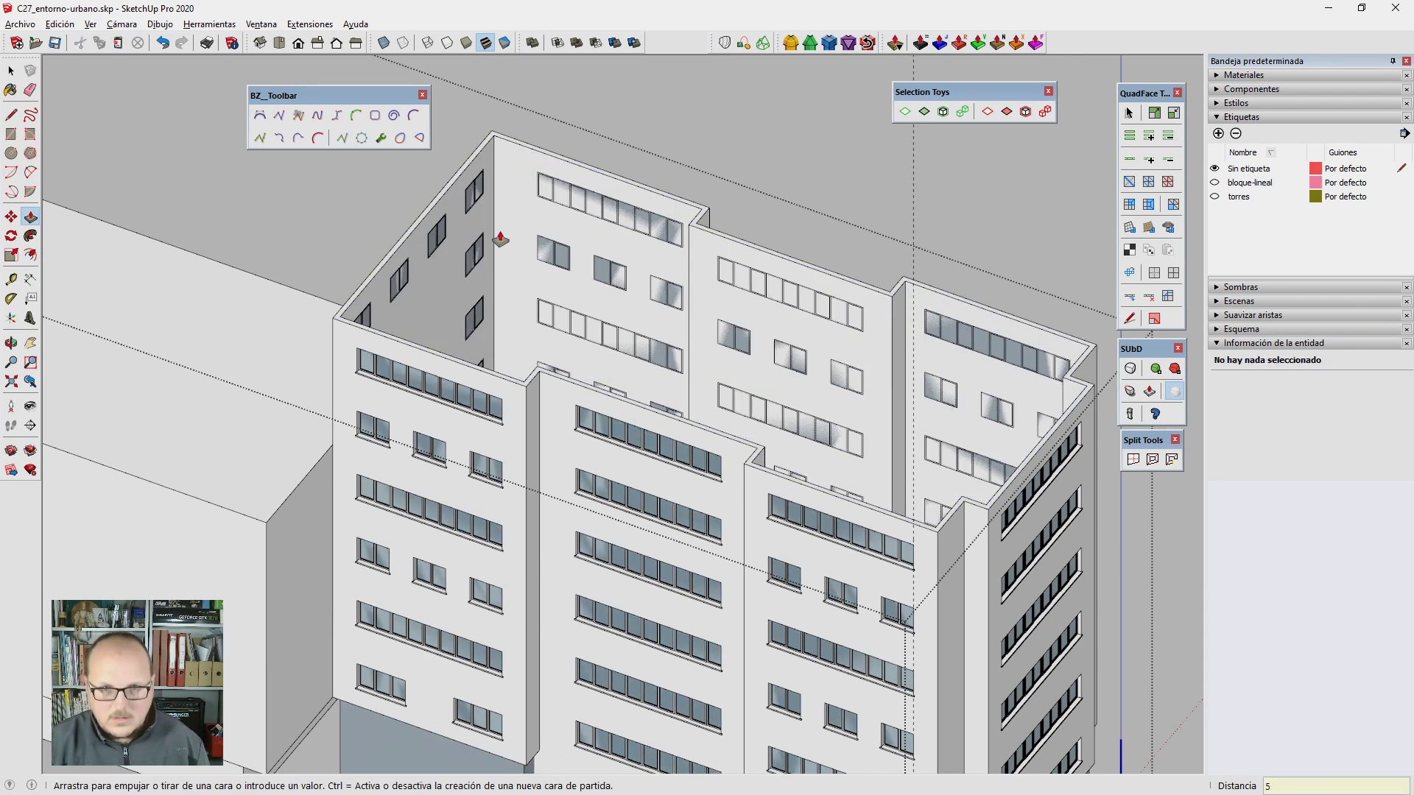
{"action": "type", "text": "0,550 m"}
{"action": "key", "text": "Return"}
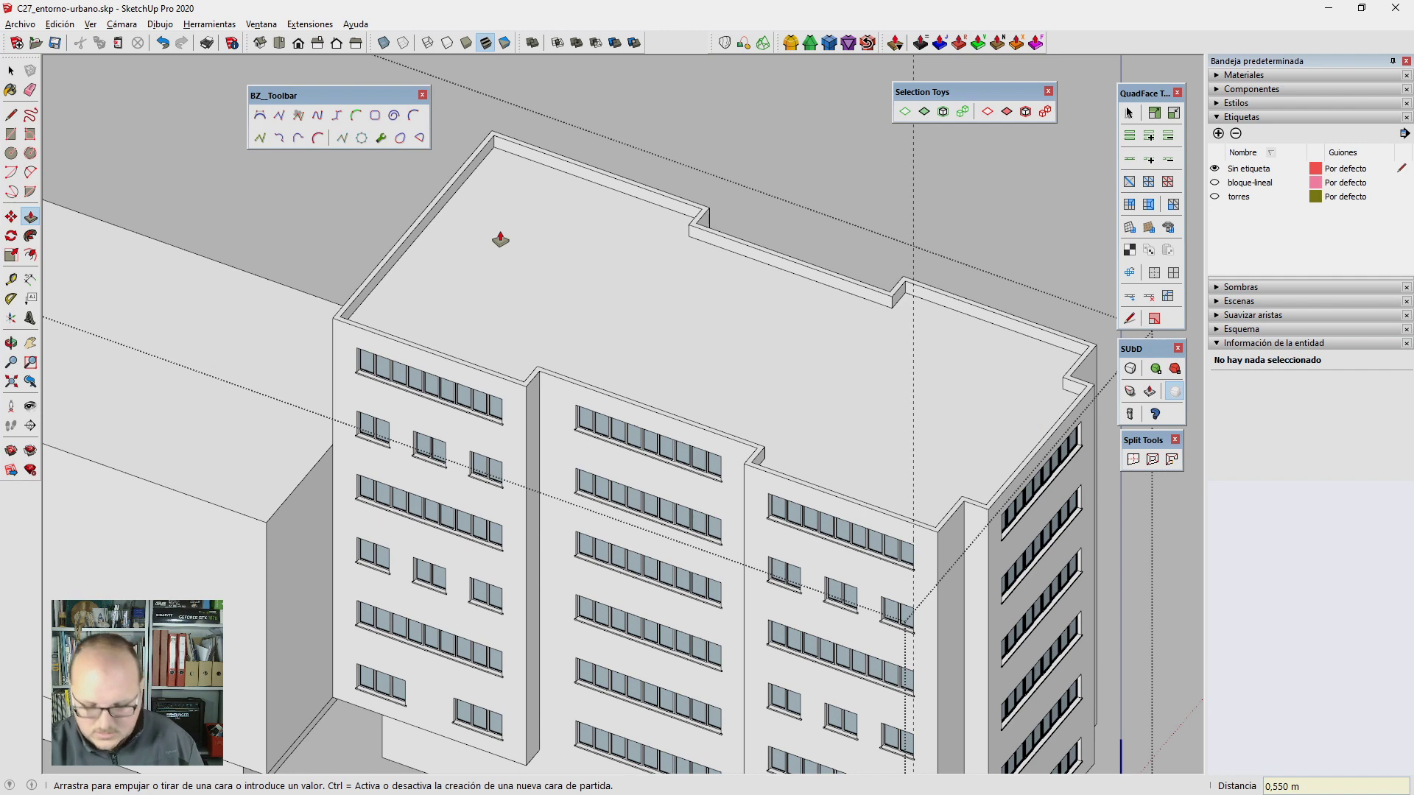
{"action": "left_click", "coordinate": [703, 215]}
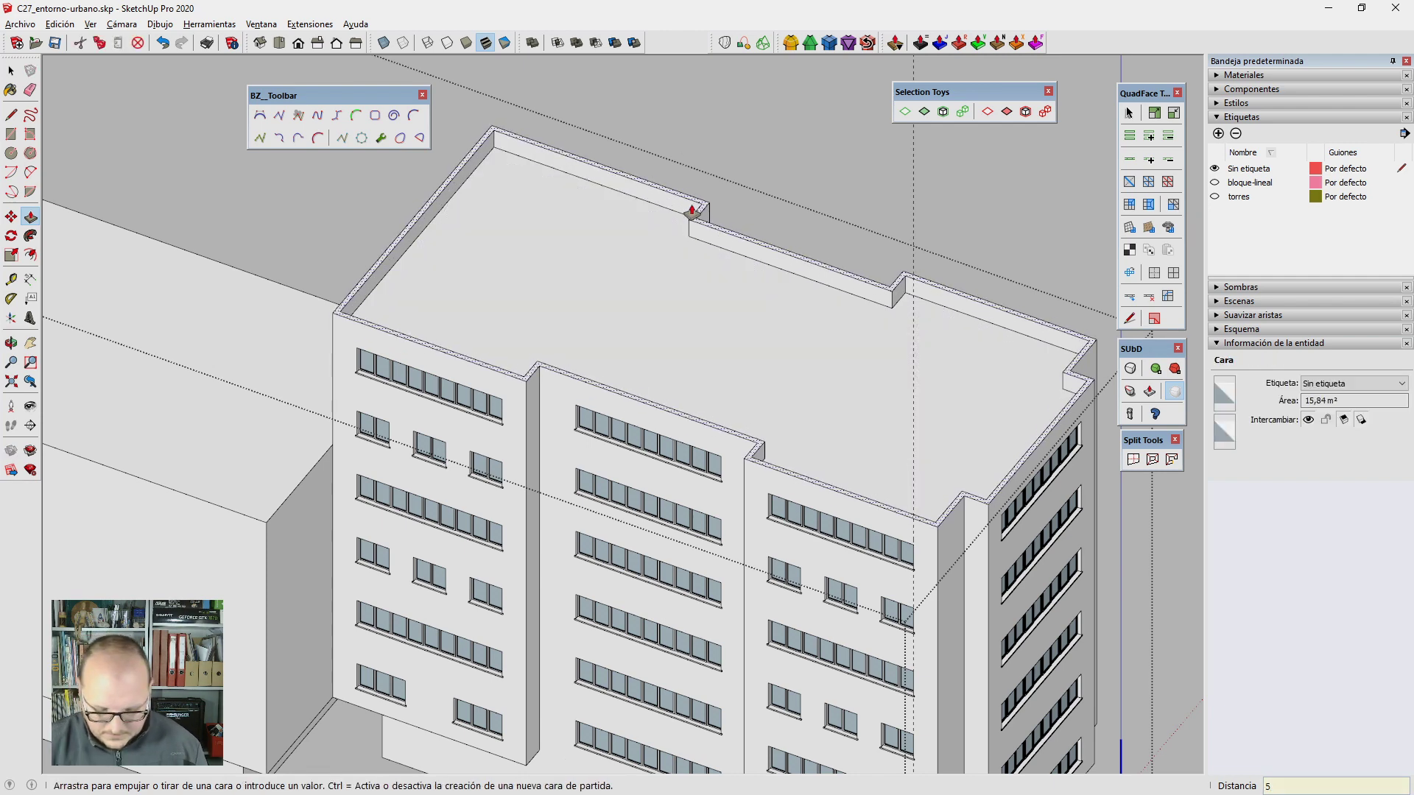
{"action": "type", "text": "5c"}
{"action": "key", "text": "Return"}
{"action": "key", "text": "space"}
Step: Offset the linear block's roof outline 20 cm inward
{"action": "middle_click_drag", "start_coordinate": [693, 211], "coordinate": [383, 226]}
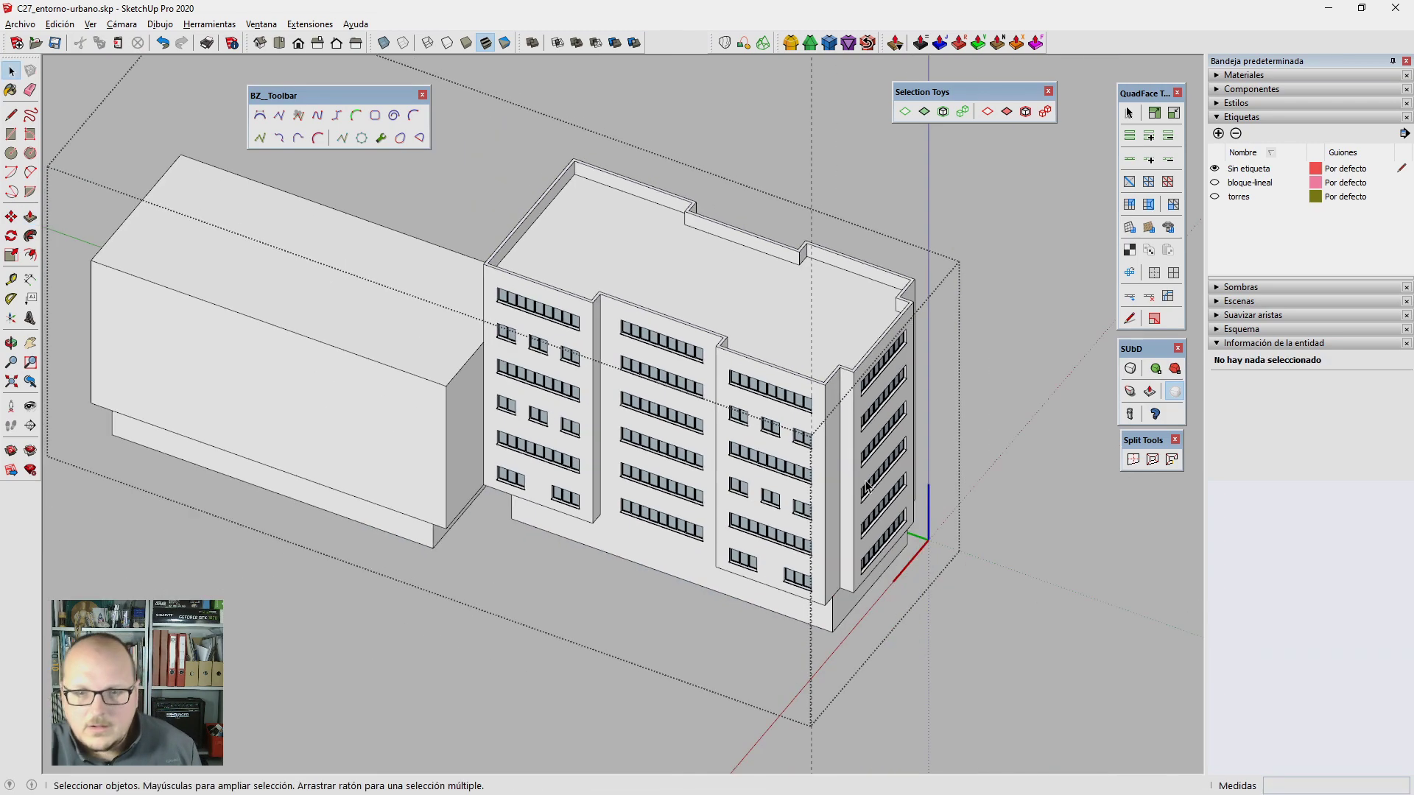
{"action": "scroll", "coordinate": [390, 354], "scroll_direction": "down", "scroll_amount": 5}
{"action": "scroll", "coordinate": [390, 353], "scroll_direction": "down", "scroll_amount": 5}
{"action": "mouse_move", "coordinate": [390, 353]}
{"action": "middle_mouse_down"}
{"action": "mouse_move", "coordinate": [617, 360]}
{"action": "mouse_move", "coordinate": [304, 376]}
{"action": "mouse_move", "coordinate": [643, 428]}
{"action": "mouse_move", "coordinate": [622, 325]}
{"action": "middle_mouse_up"}
{"action": "key", "text": "e"}
{"action": "scroll", "coordinate": [617, 359], "scroll_direction": "up", "scroll_amount": 5}
{"action": "scroll", "coordinate": [617, 359], "scroll_direction": "up", "scroll_amount": 3}
{"action": "key", "text": "space"}
{"action": "key", "text": "f"}
{"action": "left_click", "coordinate": [574, 330]}
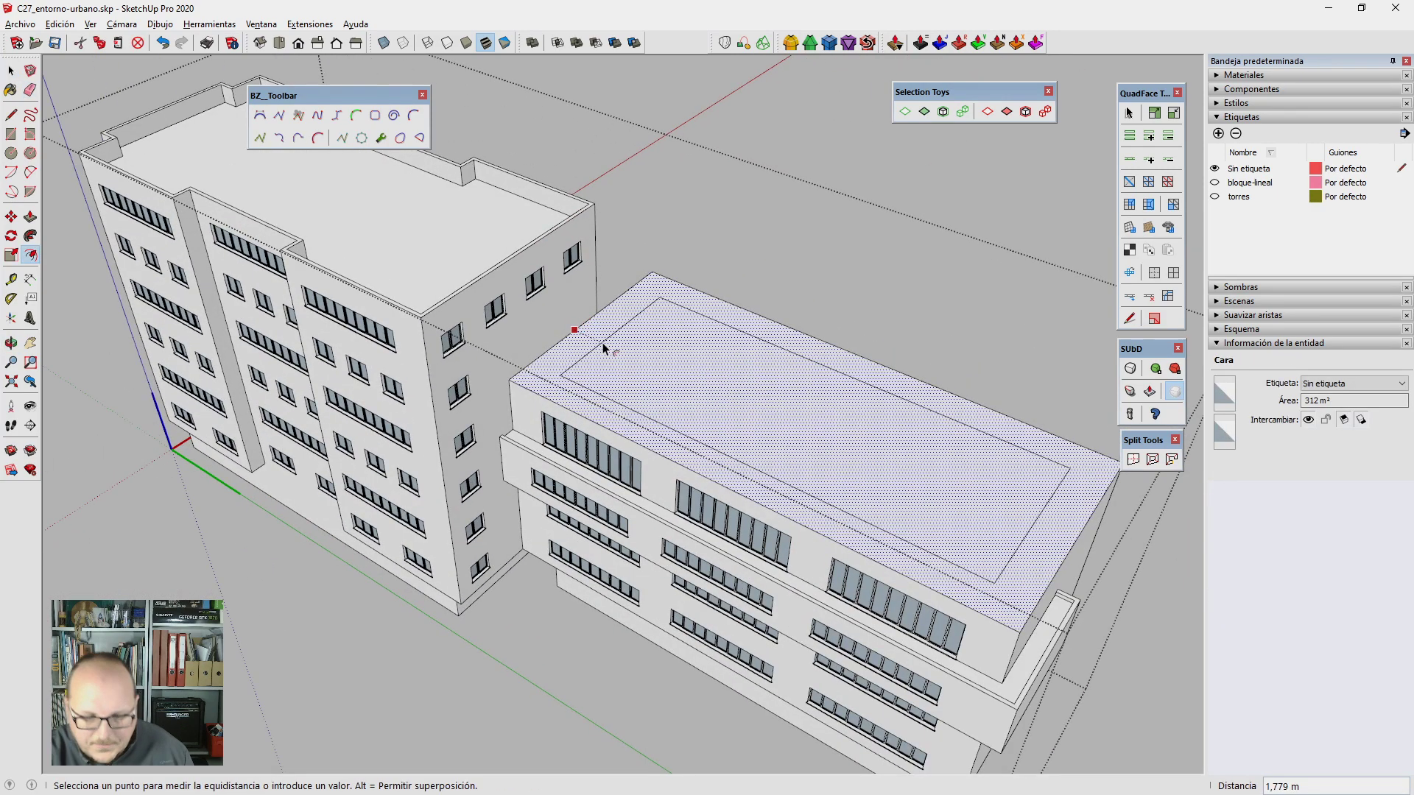
{"action": "type", "text": "20cm"}
{"action": "key", "text": "Return"}
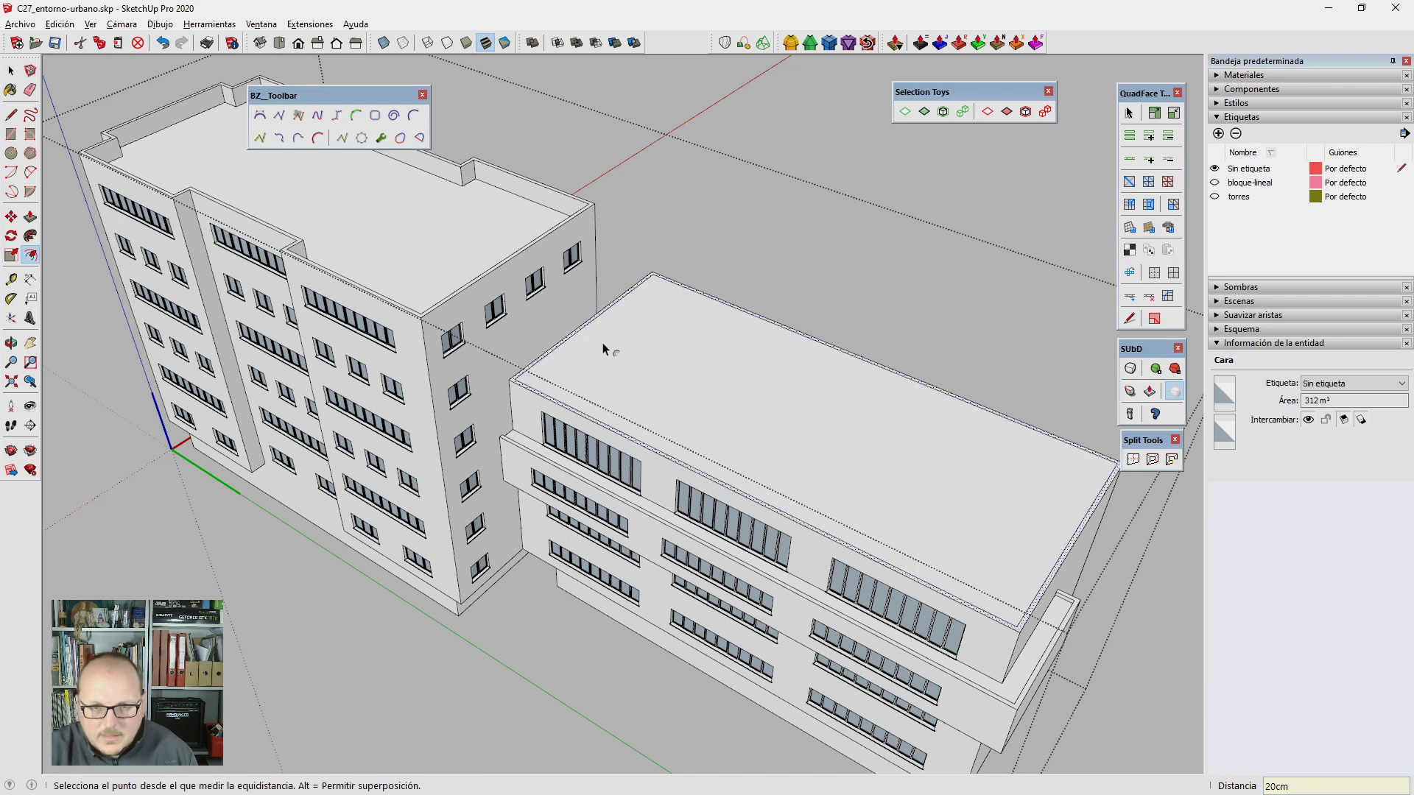
Step: Push the linear block's inner roof face down 0.55 m
{"action": "scroll", "coordinate": [601, 294], "scroll_direction": "up", "scroll_amount": 3}
{"action": "scroll", "coordinate": [612, 293], "scroll_direction": "up", "scroll_amount": 3}
{"action": "key", "text": "p"}
{"action": "type", "text": "55c"}
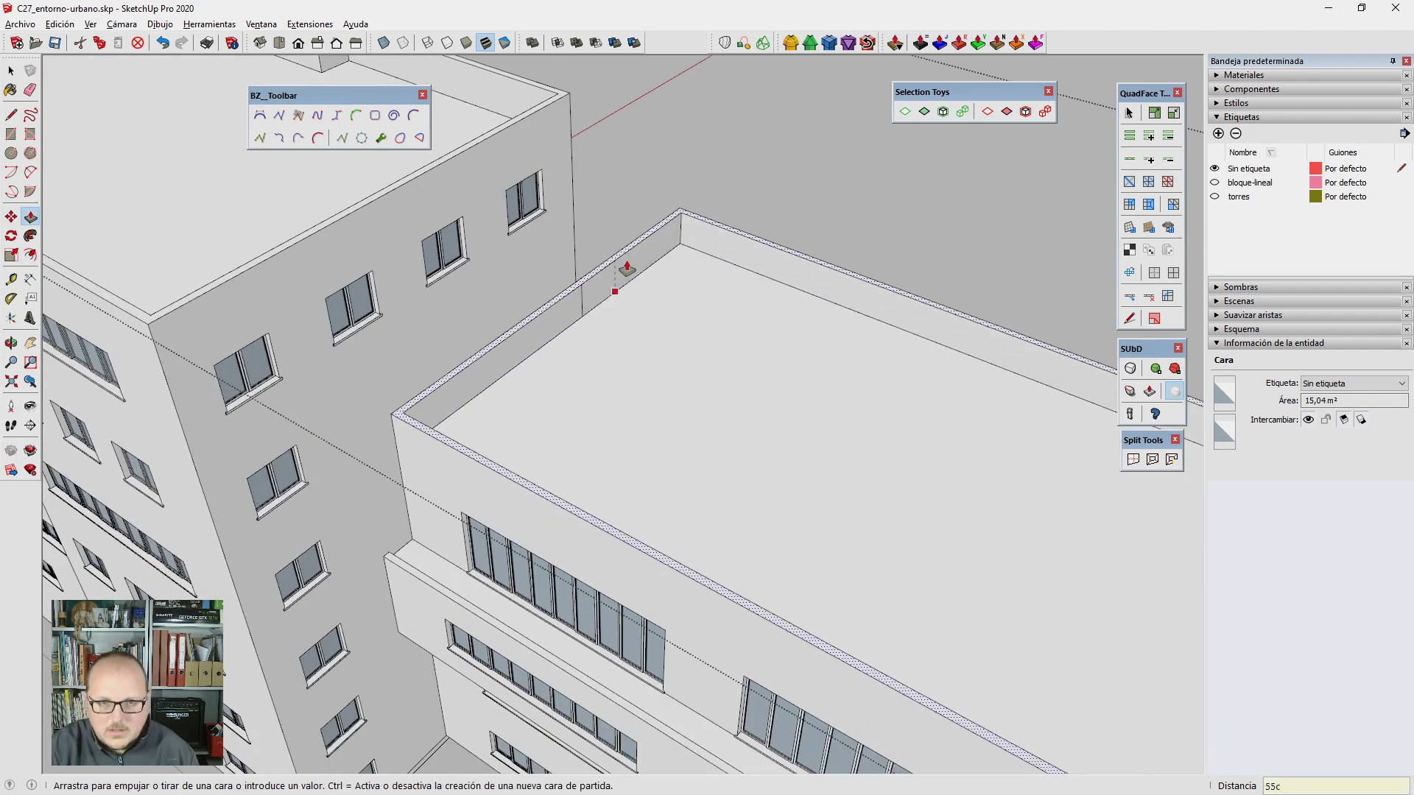
{"action": "type", "text": "m"}
{"action": "key", "text": "Return"}
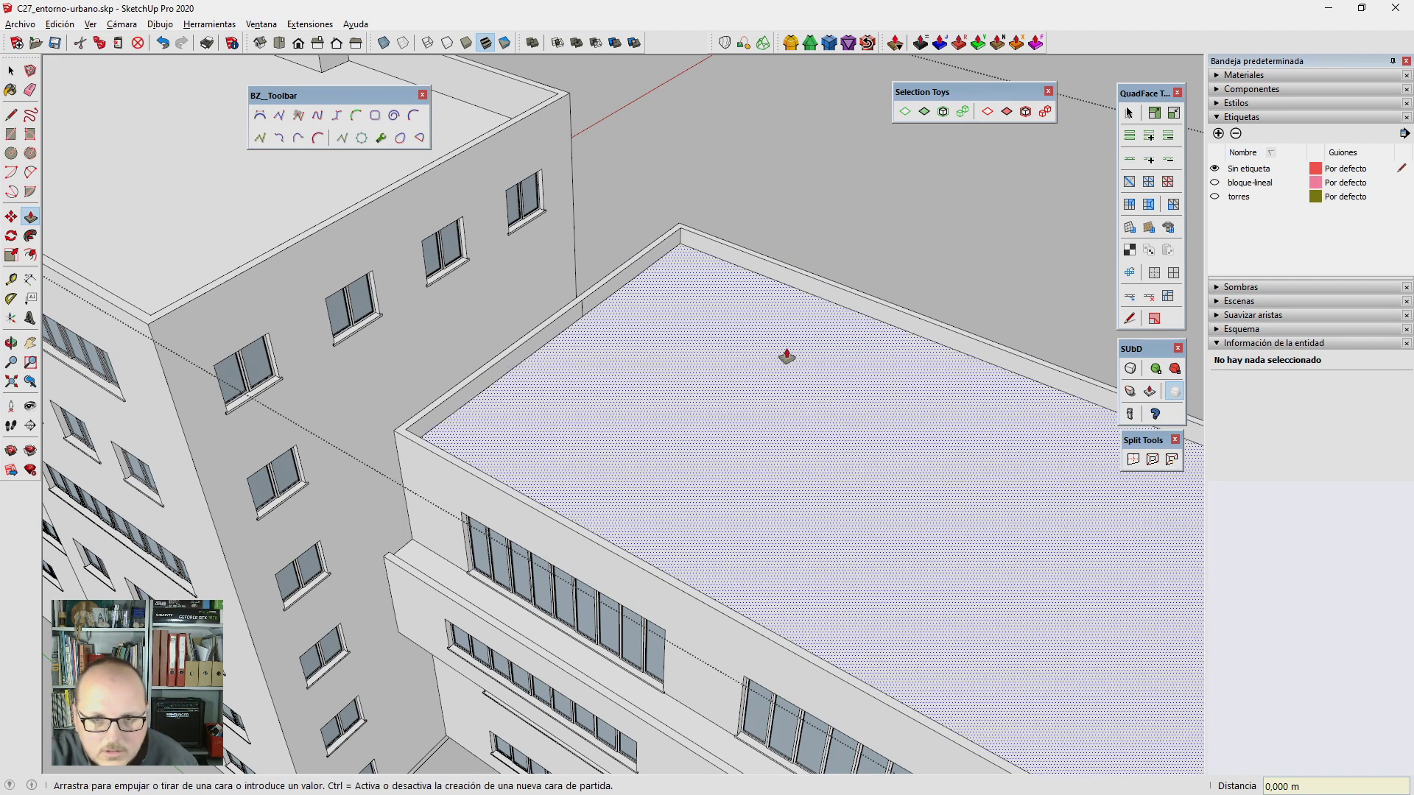
{"action": "left_click", "coordinate": [783, 356]}
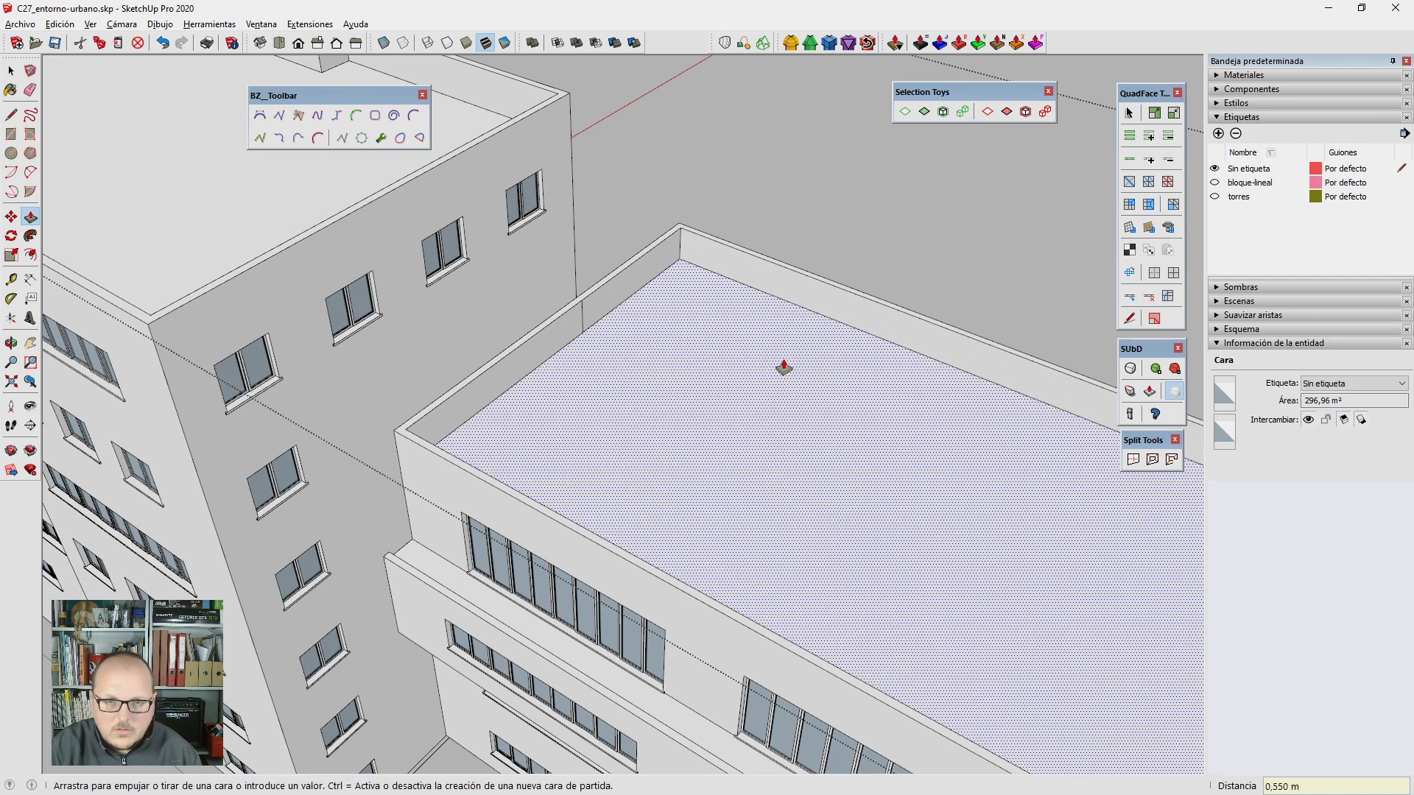
{"action": "key", "text": "Return"}
{"action": "key", "text": "l"}
{"action": "scroll", "coordinate": [548, 389], "scroll_direction": "up", "scroll_amount": 2}
Step: Split off a parapet section beside the tower and lower it to make a gap
{"action": "mouse_move", "coordinate": [543, 394]}
{"action": "middle_mouse_down"}
{"action": "mouse_move", "coordinate": [388, 452]}
{"action": "mouse_move", "coordinate": [521, 410]}
{"action": "mouse_move", "coordinate": [881, 374]}
{"action": "middle_mouse_up"}
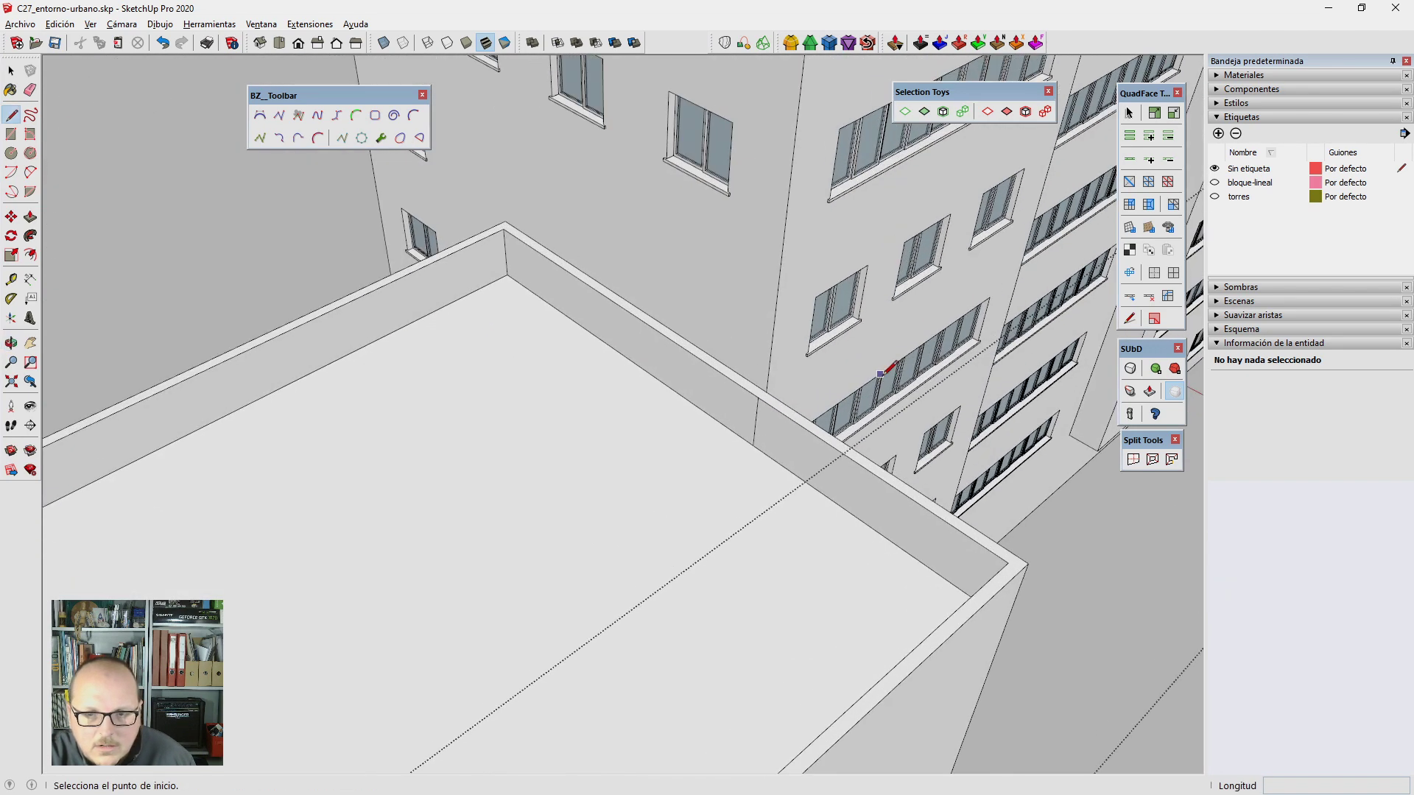
{"action": "left_click", "coordinate": [760, 399]}
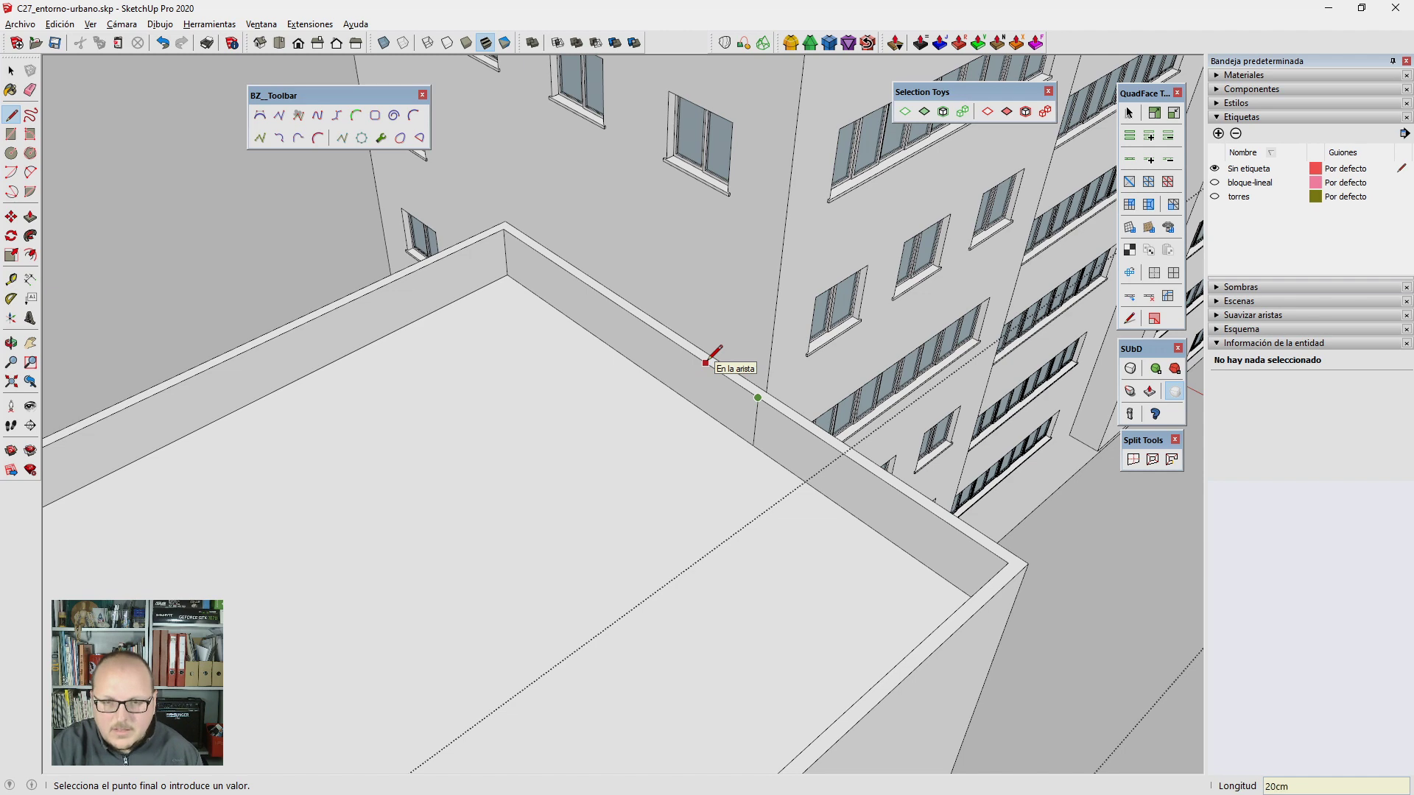
{"action": "key", "text": "space"}
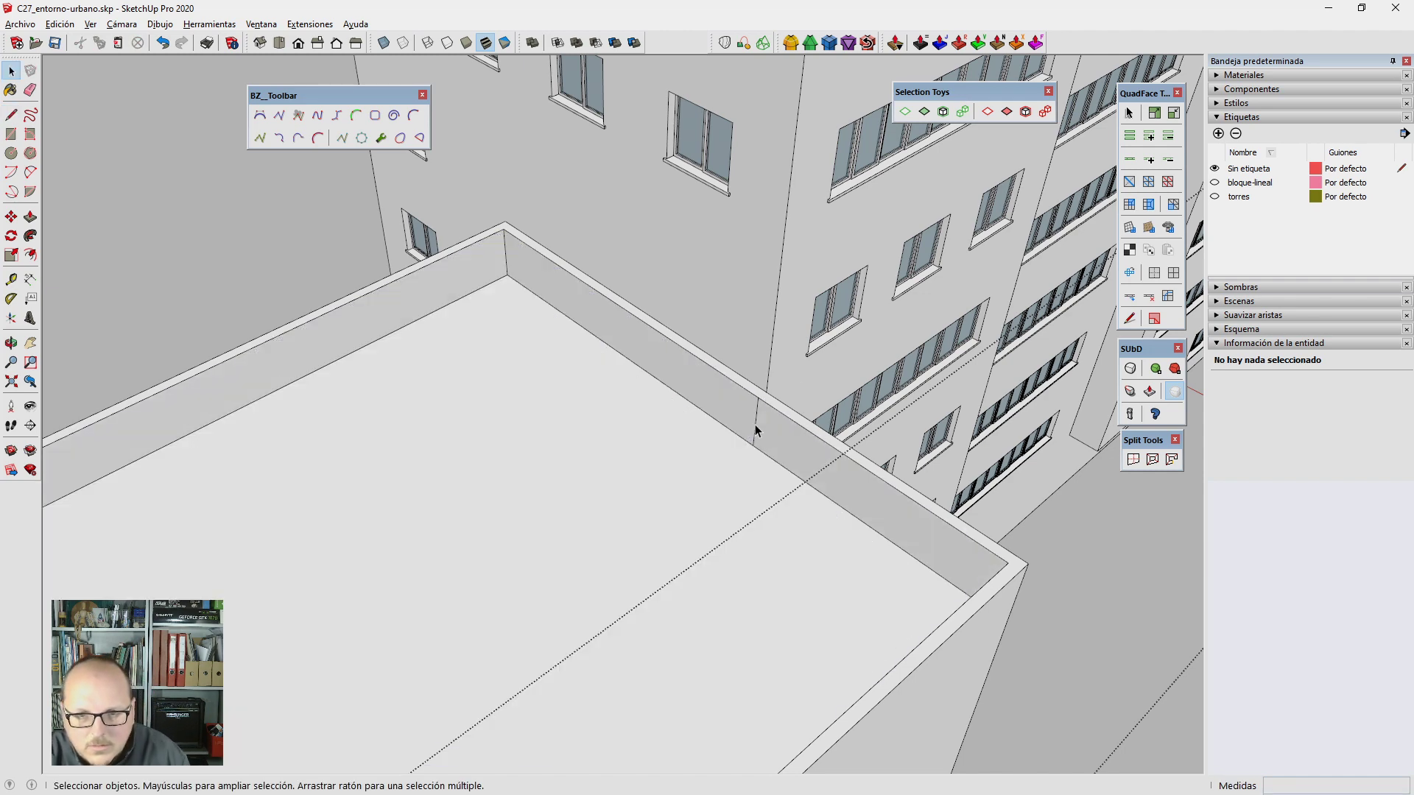
{"action": "scroll", "coordinate": [757, 417], "scroll_direction": "up", "scroll_amount": 1}
{"action": "key", "text": "m"}
{"action": "key", "text": "ctrl"}
{"action": "left_click", "coordinate": [760, 393]}
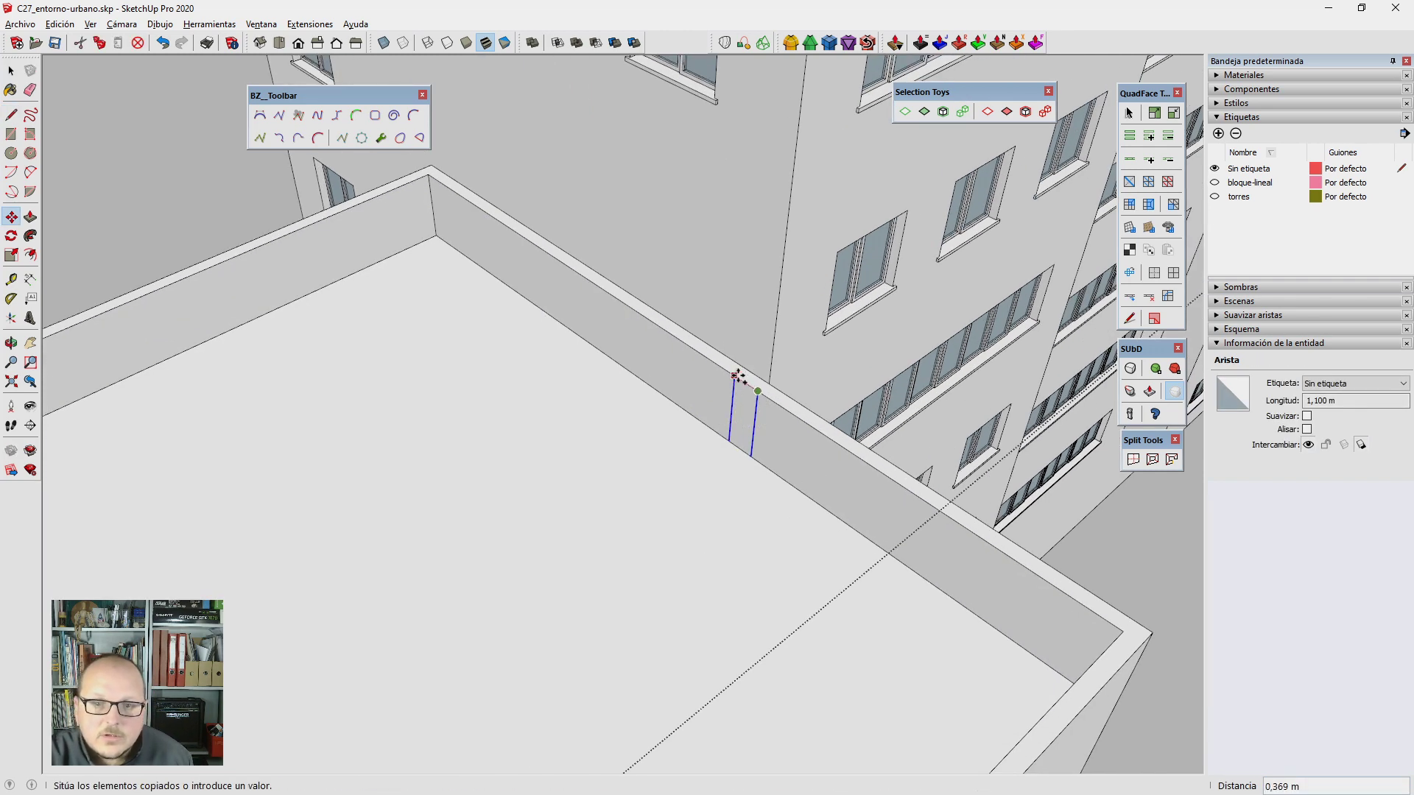
{"action": "left_click", "coordinate": [743, 378]}
{"action": "key", "text": "p"}
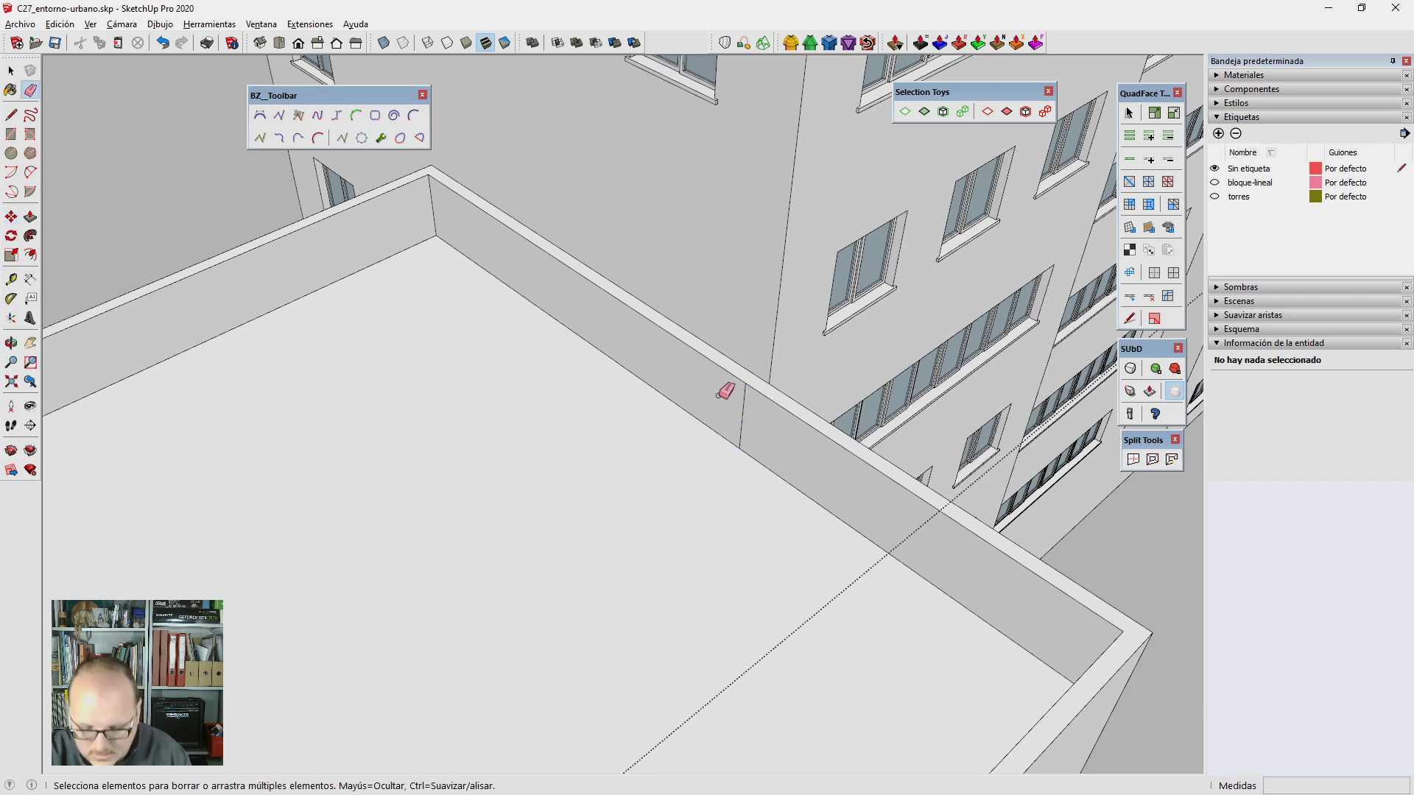
{"action": "left_click", "coordinate": [723, 388]}
{"action": "left_click", "coordinate": [701, 343]}
Step: Outline a door on the tower wall and push it inward as a recessed opening
{"action": "key", "text": "e"}
{"action": "middle_click_drag", "start_coordinate": [701, 344], "coordinate": [637, 318]}
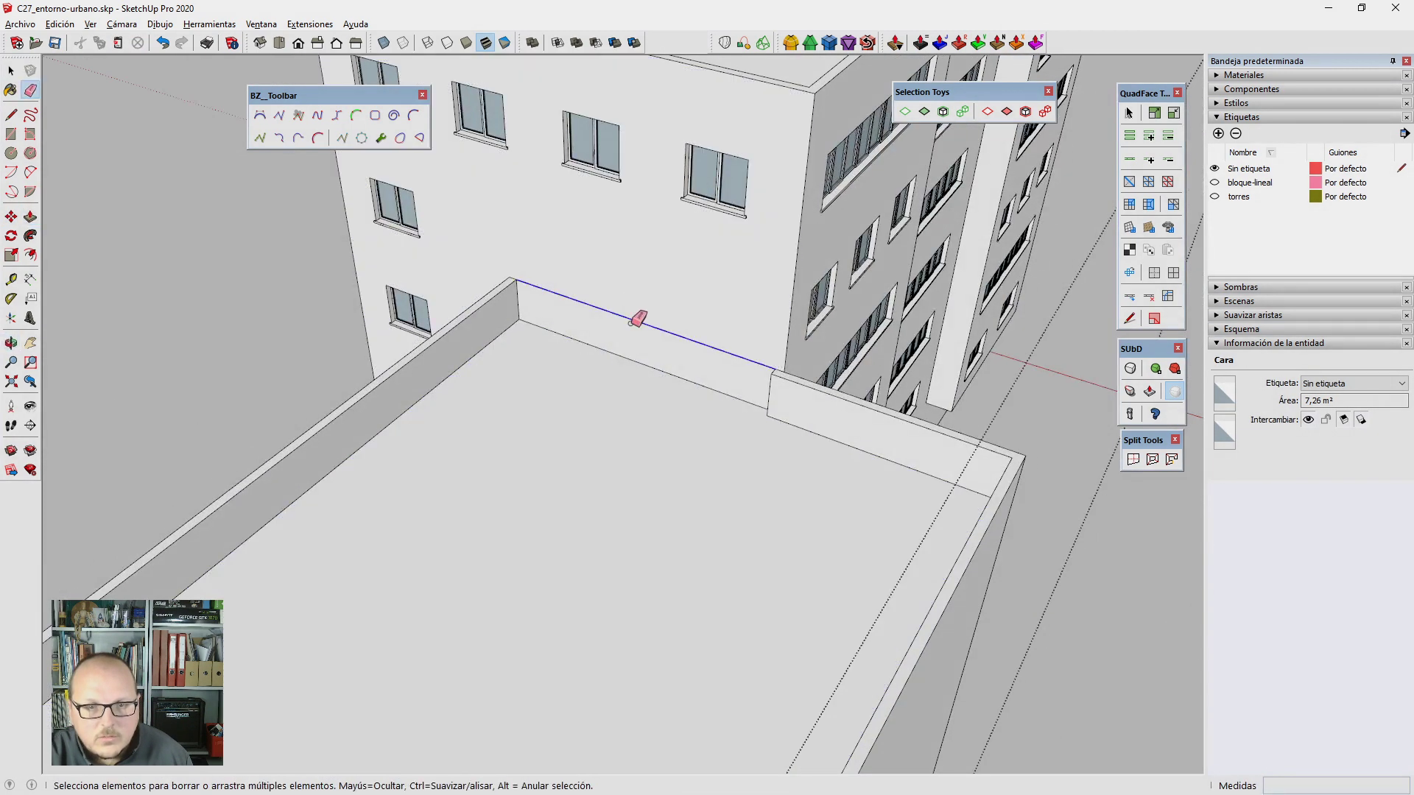
{"action": "key", "text": "l"}
{"action": "left_click", "coordinate": [519, 319]}
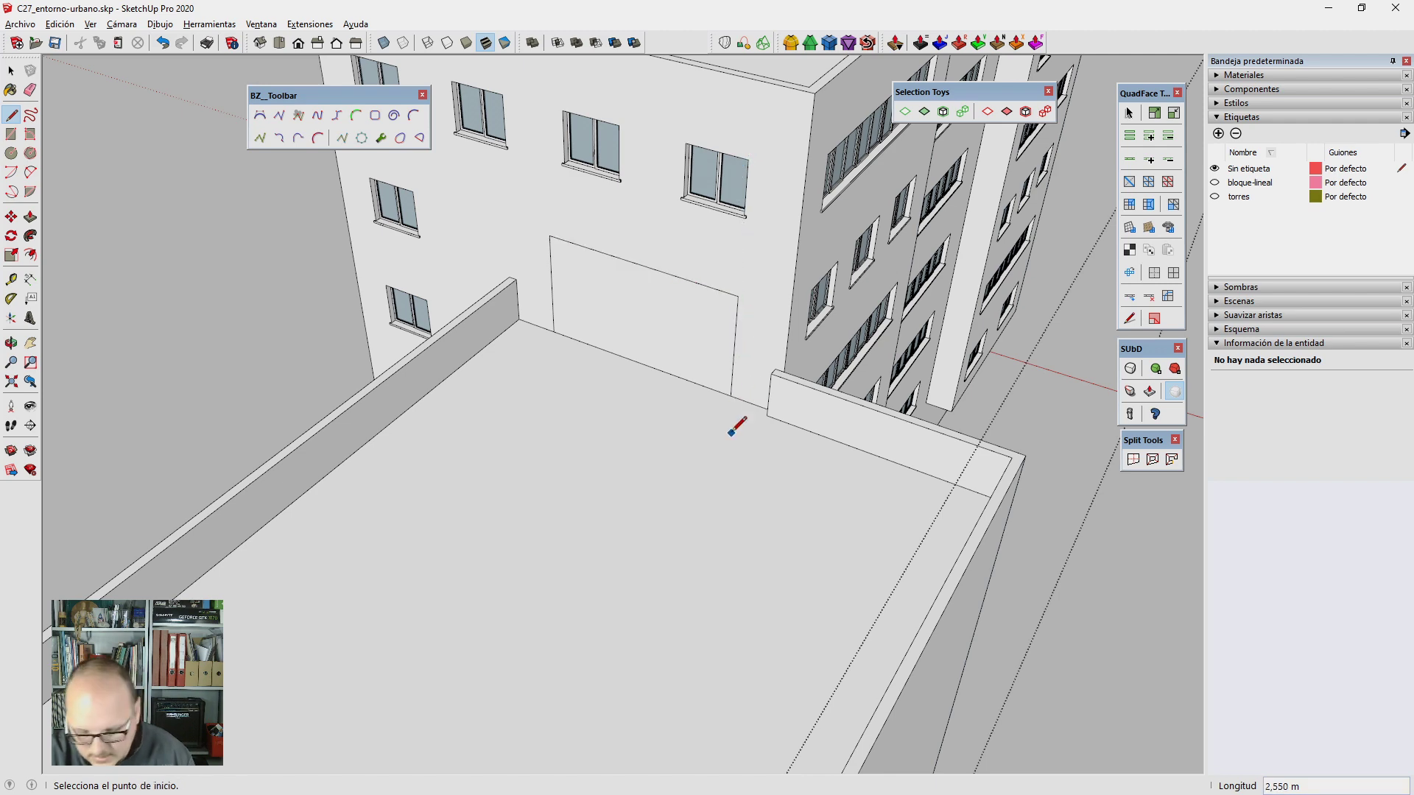
{"action": "key", "text": "p"}
{"action": "left_click", "coordinate": [666, 324]}
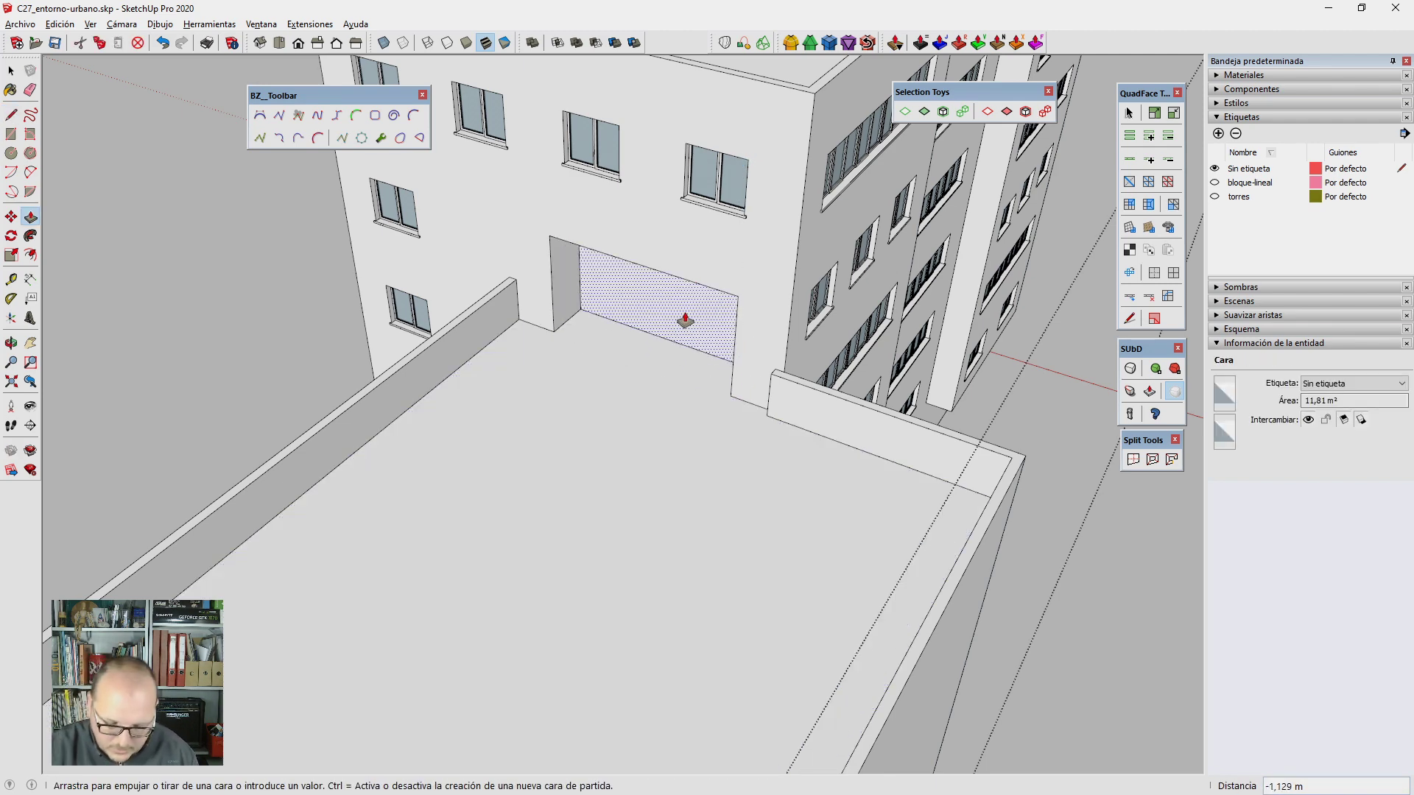
{"action": "left_click", "coordinate": [685, 320]}
{"action": "key", "text": "space"}
Step: Copy a window from the linear block onto the block's end face
{"action": "scroll", "coordinate": [698, 361], "scroll_direction": "down", "scroll_amount": 5}
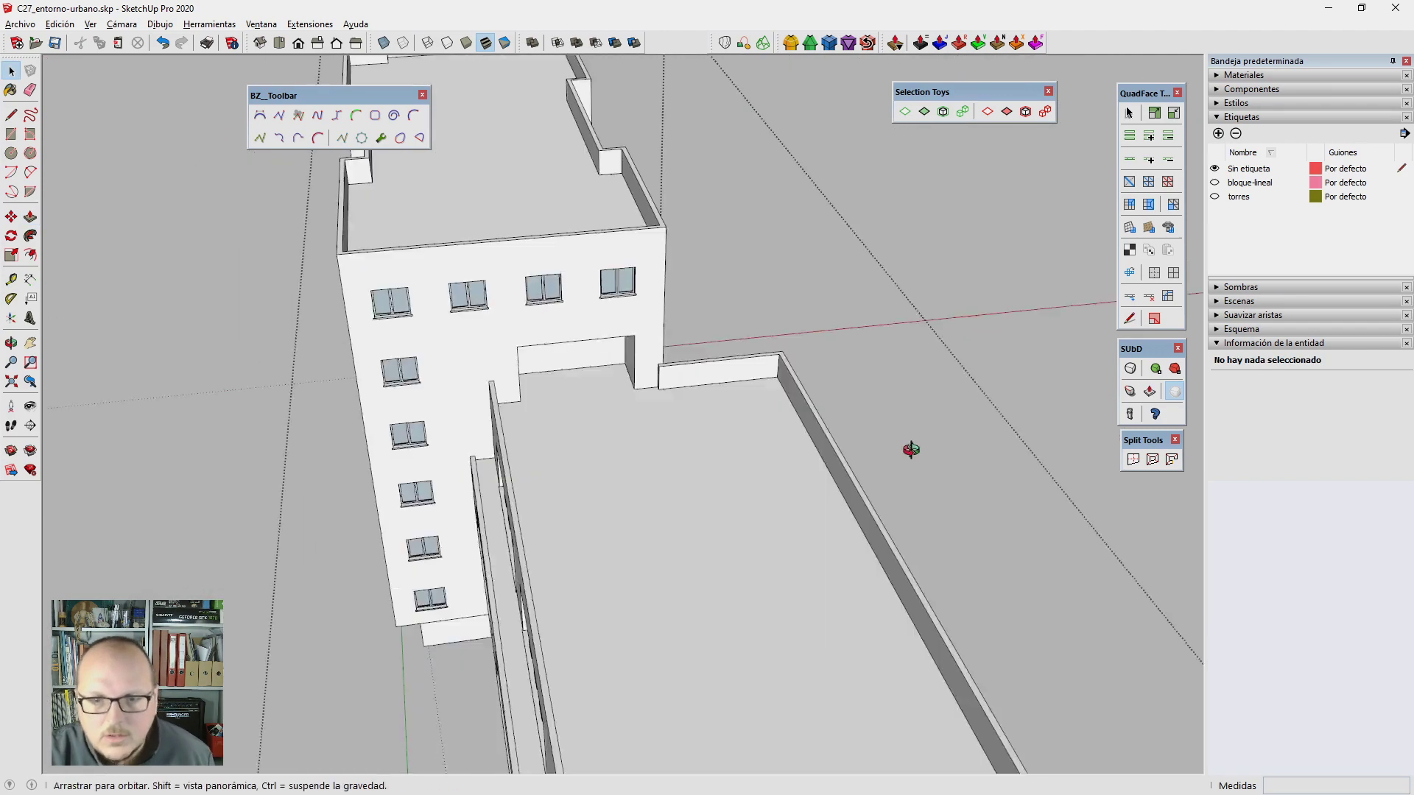
{"action": "mouse_move", "coordinate": [909, 448]}
{"action": "middle_mouse_down"}
{"action": "mouse_move", "coordinate": [379, 246]}
{"action": "mouse_move", "coordinate": [593, 277]}
{"action": "middle_mouse_up"}
{"action": "scroll", "coordinate": [464, 420], "scroll_direction": "up", "scroll_amount": 3}
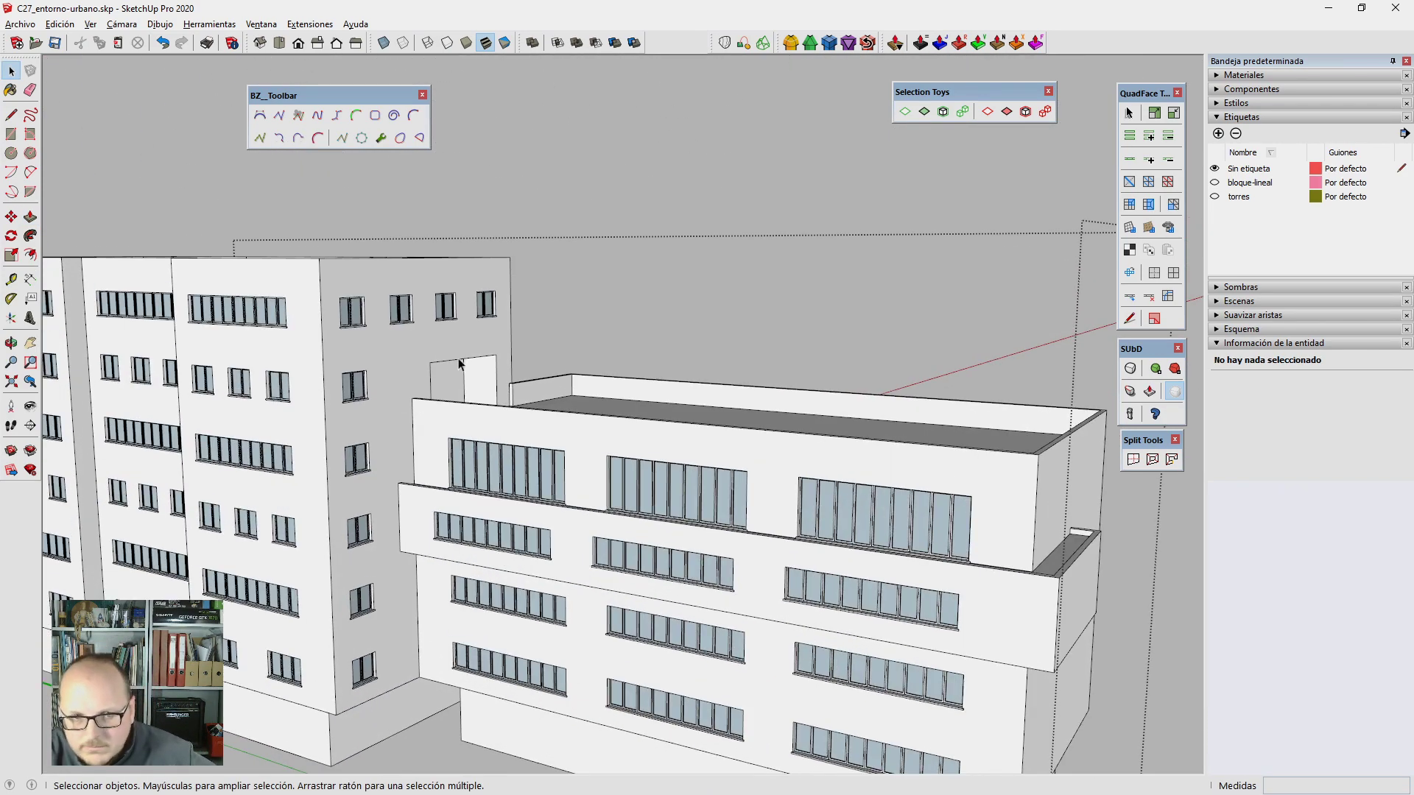
{"action": "scroll", "coordinate": [458, 363], "scroll_direction": "down", "scroll_amount": 2}
{"action": "middle_click_drag", "start_coordinate": [440, 364], "coordinate": [339, 355]}
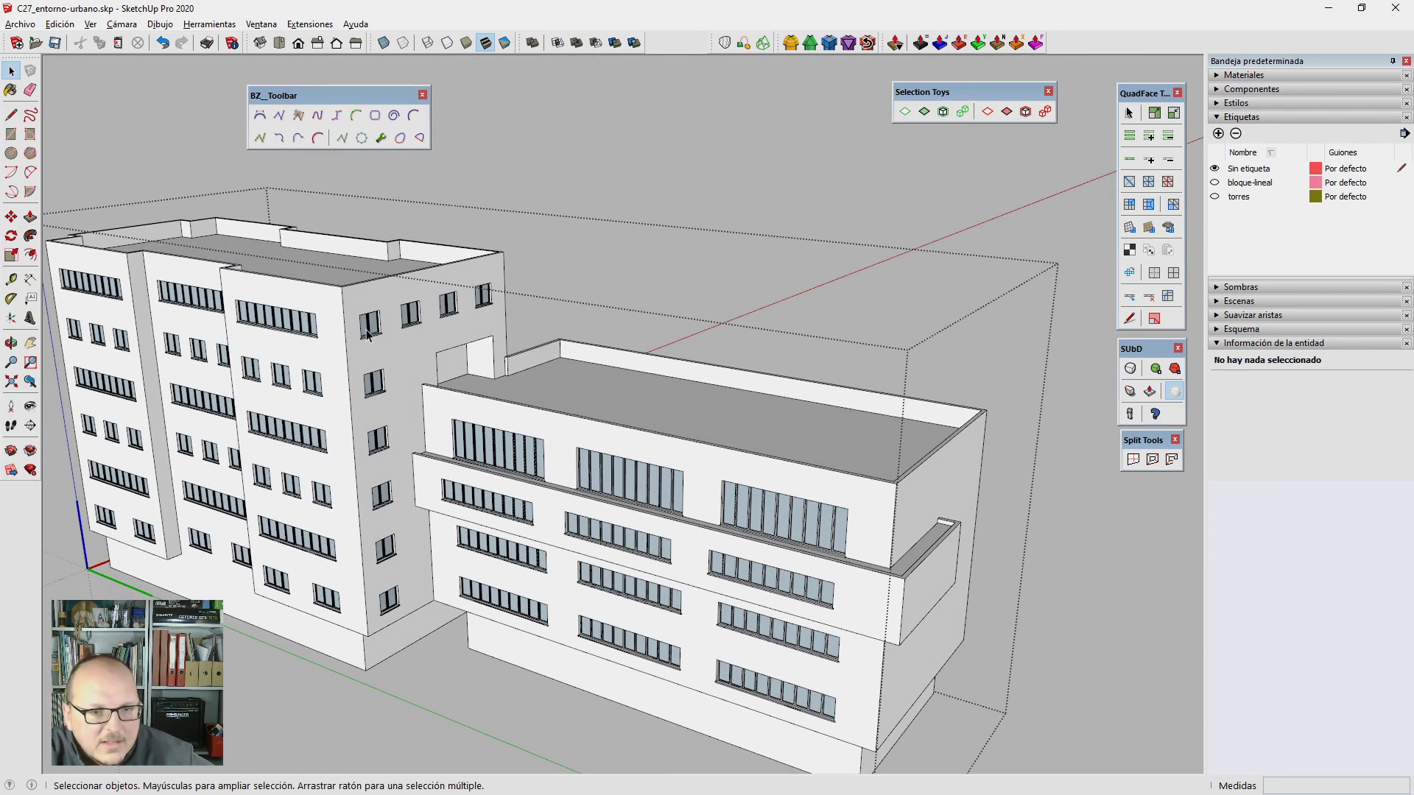
{"action": "scroll", "coordinate": [846, 592], "scroll_direction": "down", "scroll_amount": 3}
{"action": "mouse_move", "coordinate": [790, 373]}
{"action": "middle_mouse_down"}
{"action": "mouse_move", "coordinate": [736, 420]}
{"action": "mouse_move", "coordinate": [640, 442]}
{"action": "middle_mouse_up"}
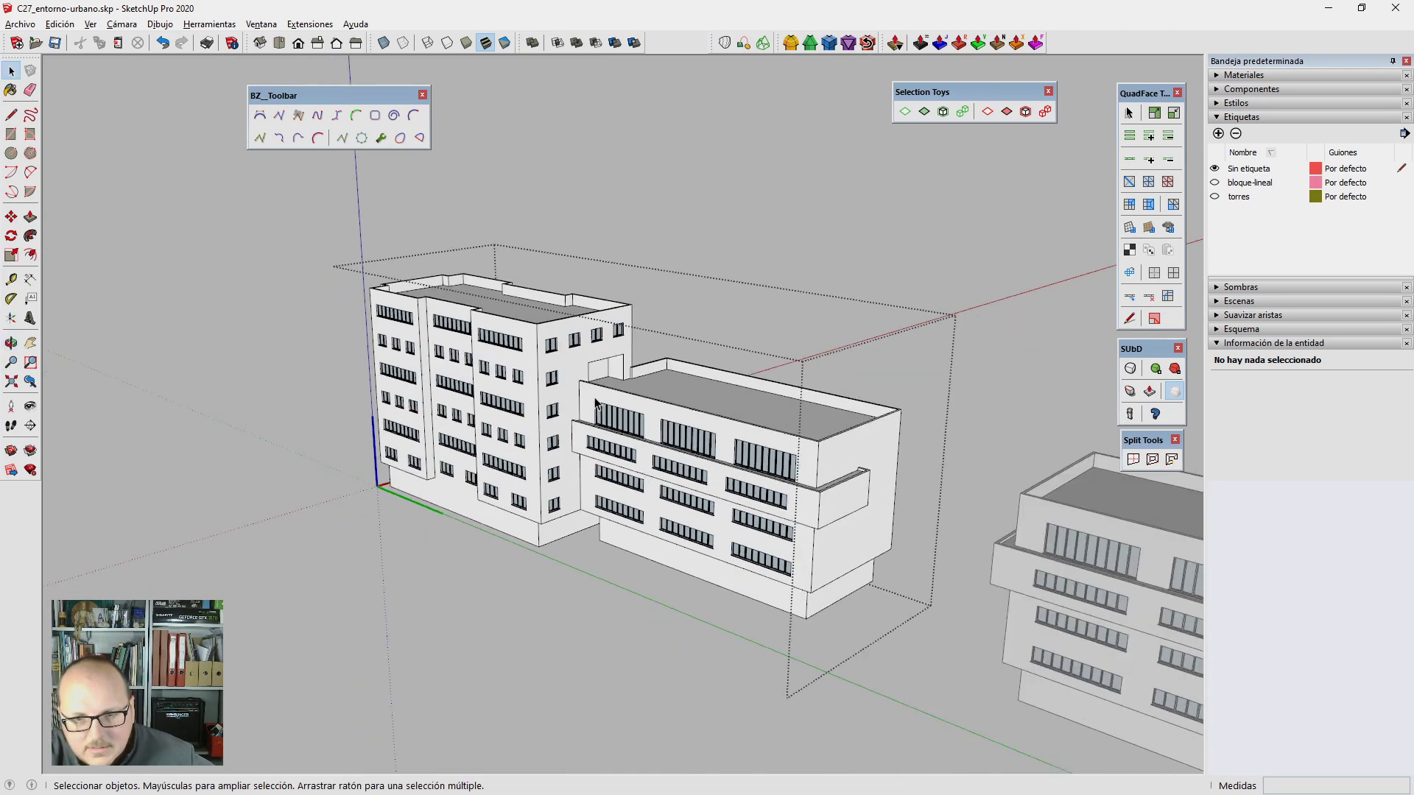
{"action": "scroll", "coordinate": [615, 447], "scroll_direction": "up", "scroll_amount": 2}
{"action": "scroll", "coordinate": [663, 515], "scroll_direction": "up", "scroll_amount": 2}
{"action": "left_click", "coordinate": [695, 585]}
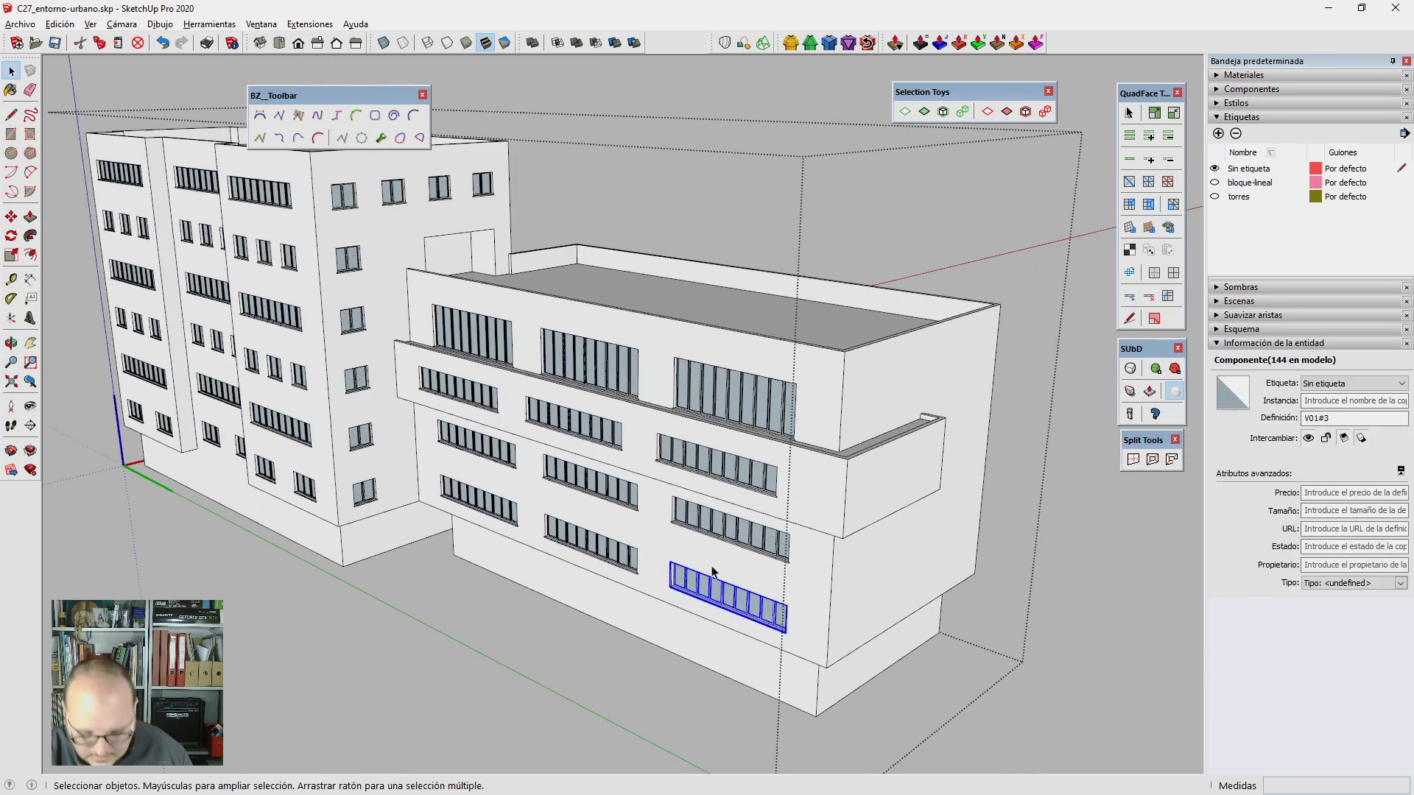
{"action": "key", "text": "m"}
{"action": "scroll", "coordinate": [782, 632], "scroll_direction": "up", "scroll_amount": 3}
{"action": "middle_click_drag", "start_coordinate": [781, 632], "coordinate": [821, 609]}
{"action": "key", "text": "ctrl"}
{"action": "left_click", "coordinate": [821, 610]}
{"action": "left_click", "coordinate": [1193, 581]}
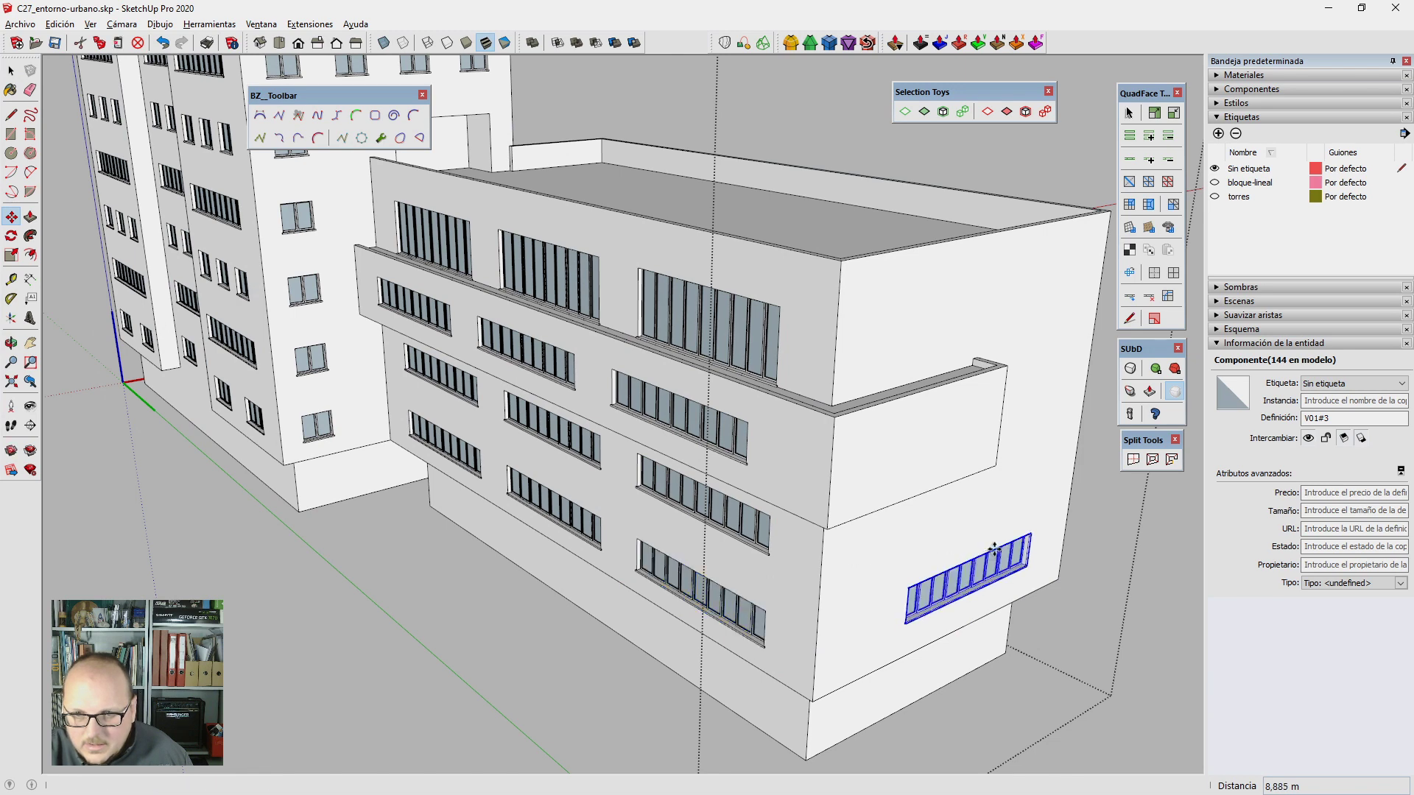
Step: Copy a window onto the upper box face and raise it higher on that face
{"action": "middle_click_drag", "start_coordinate": [1193, 582], "coordinate": [953, 600]}
{"action": "scroll", "coordinate": [953, 600], "scroll_direction": "up", "scroll_amount": 2}
{"action": "left_click", "coordinate": [954, 567]}
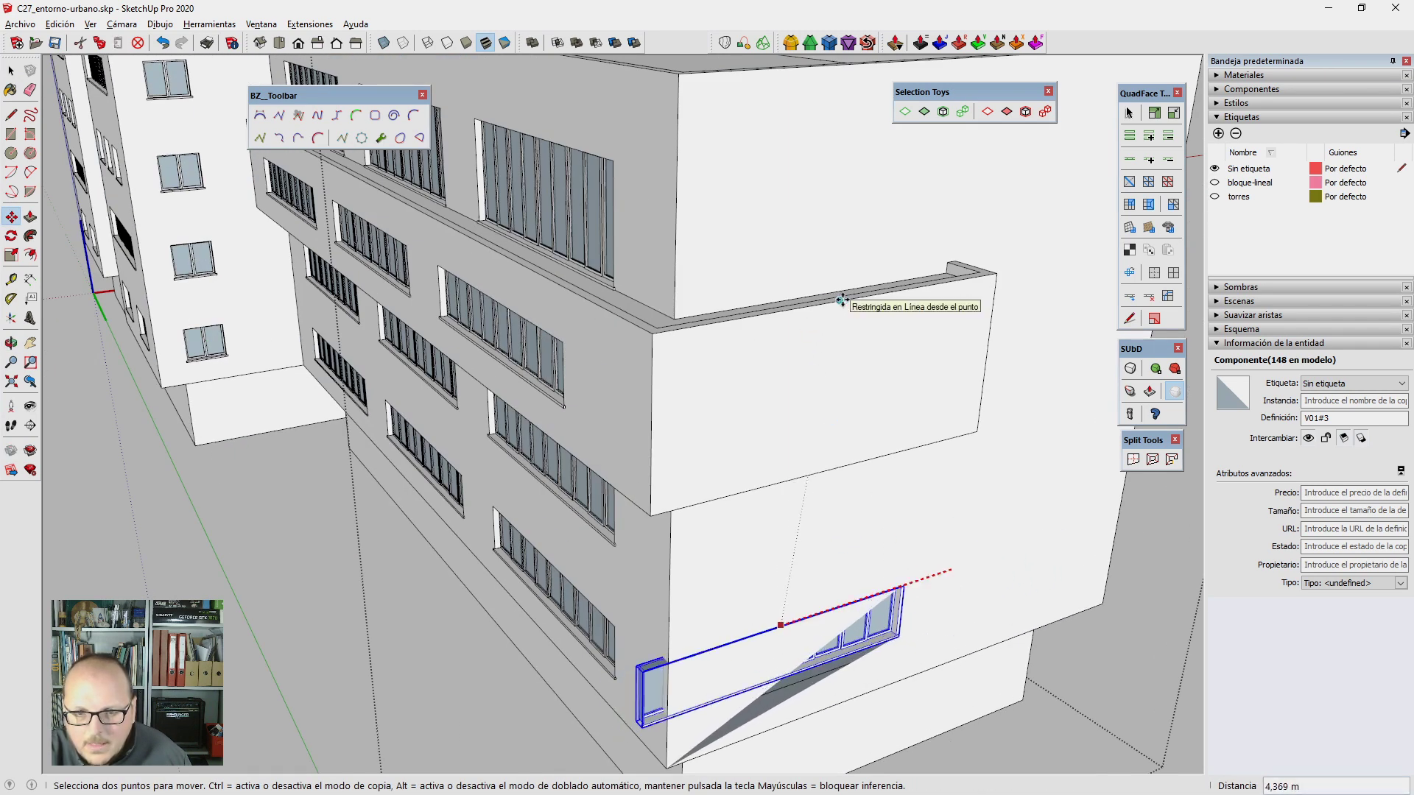
{"action": "key", "text": "space"}
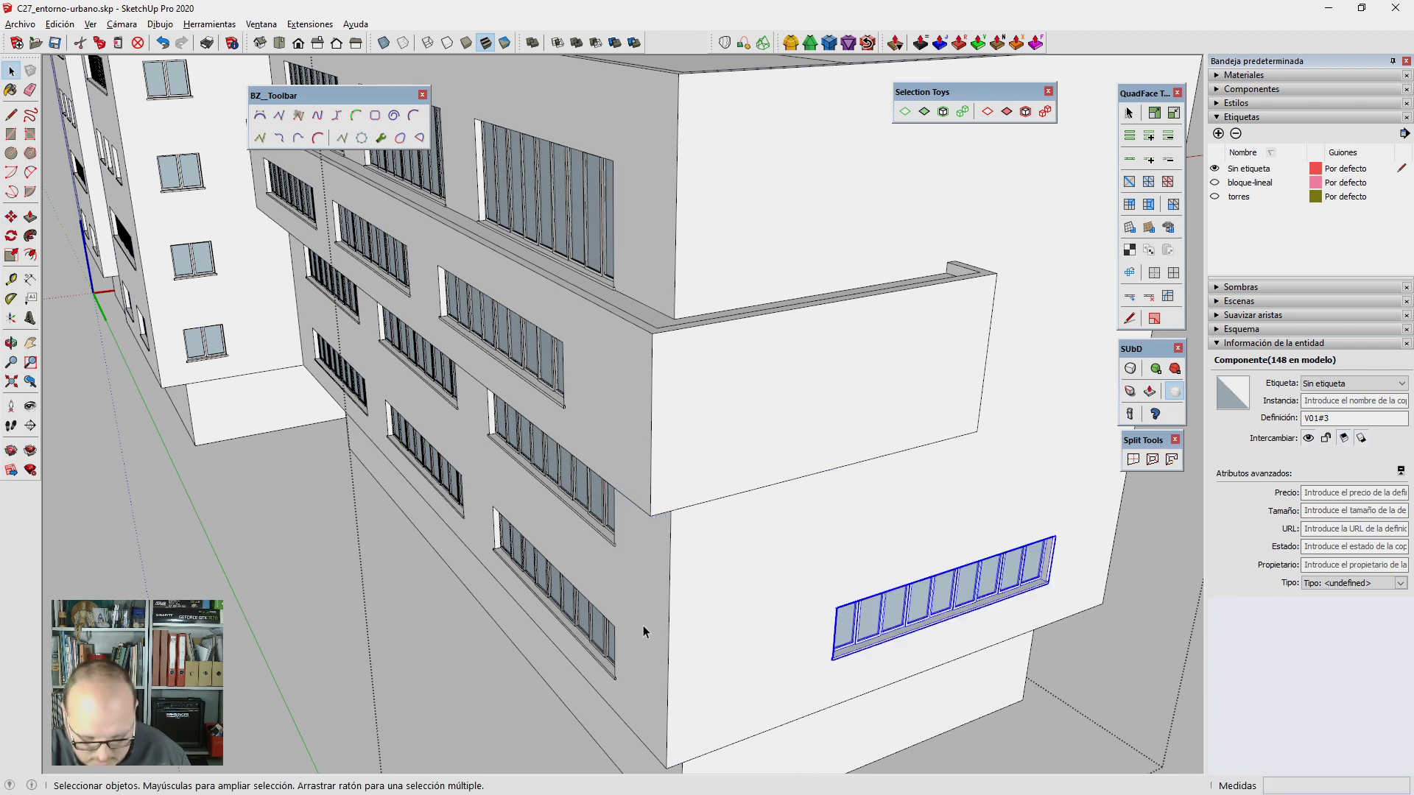
{"action": "key", "text": "m"}
{"action": "key", "text": "ctrl"}
{"action": "left_click", "coordinate": [1076, 520]}
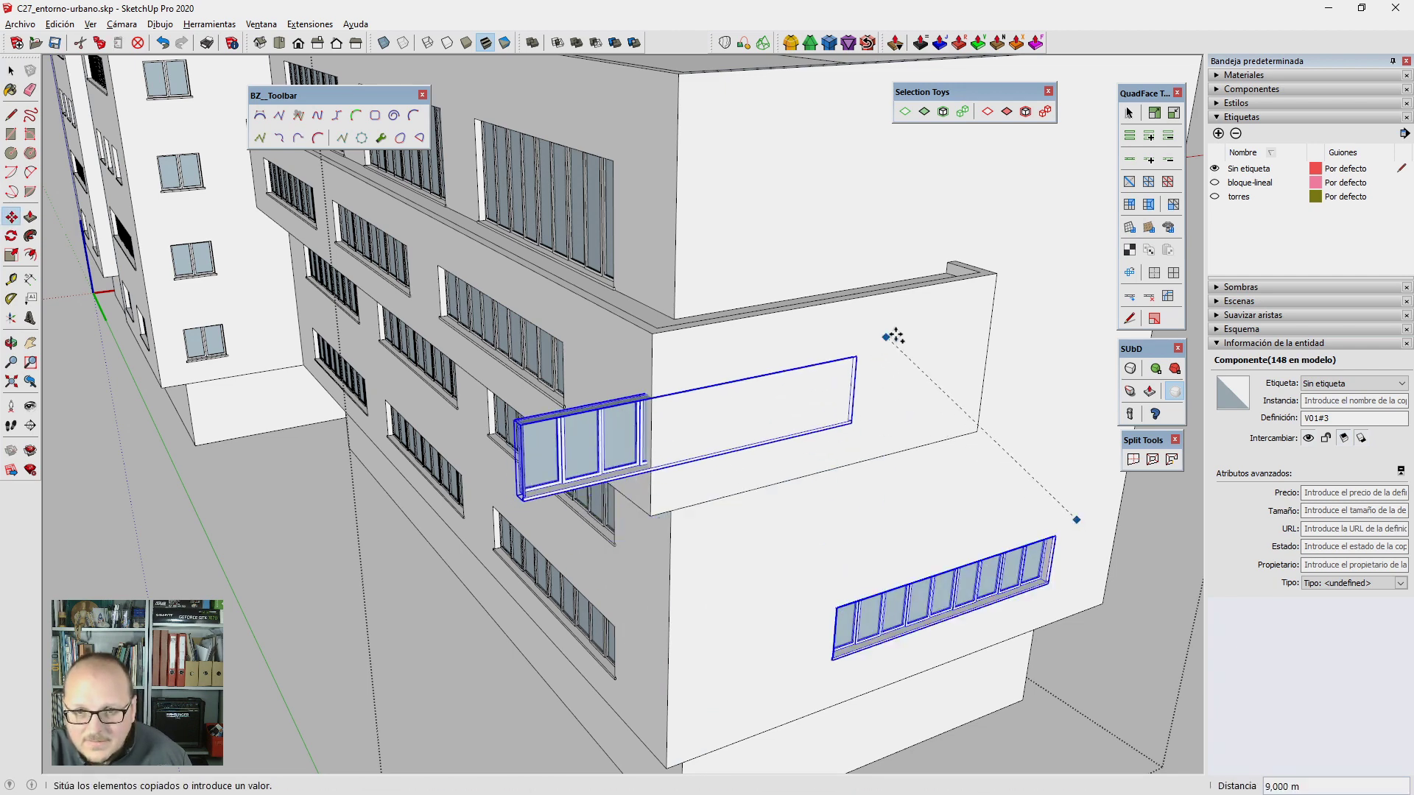
{"action": "left_click", "coordinate": [993, 315]}
{"action": "scroll", "coordinate": [821, 352], "scroll_direction": "up", "scroll_amount": 2}
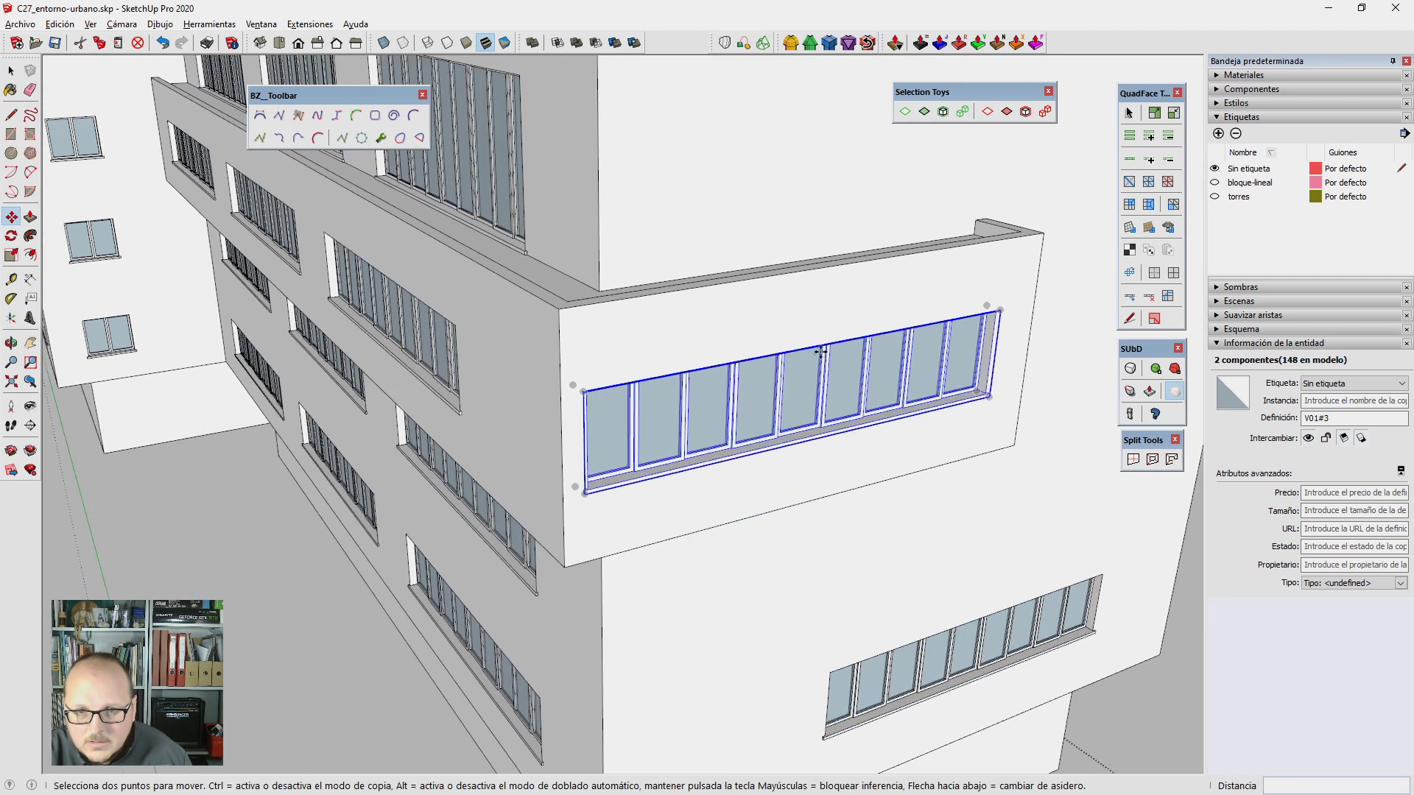
{"action": "left_click", "coordinate": [809, 344]}
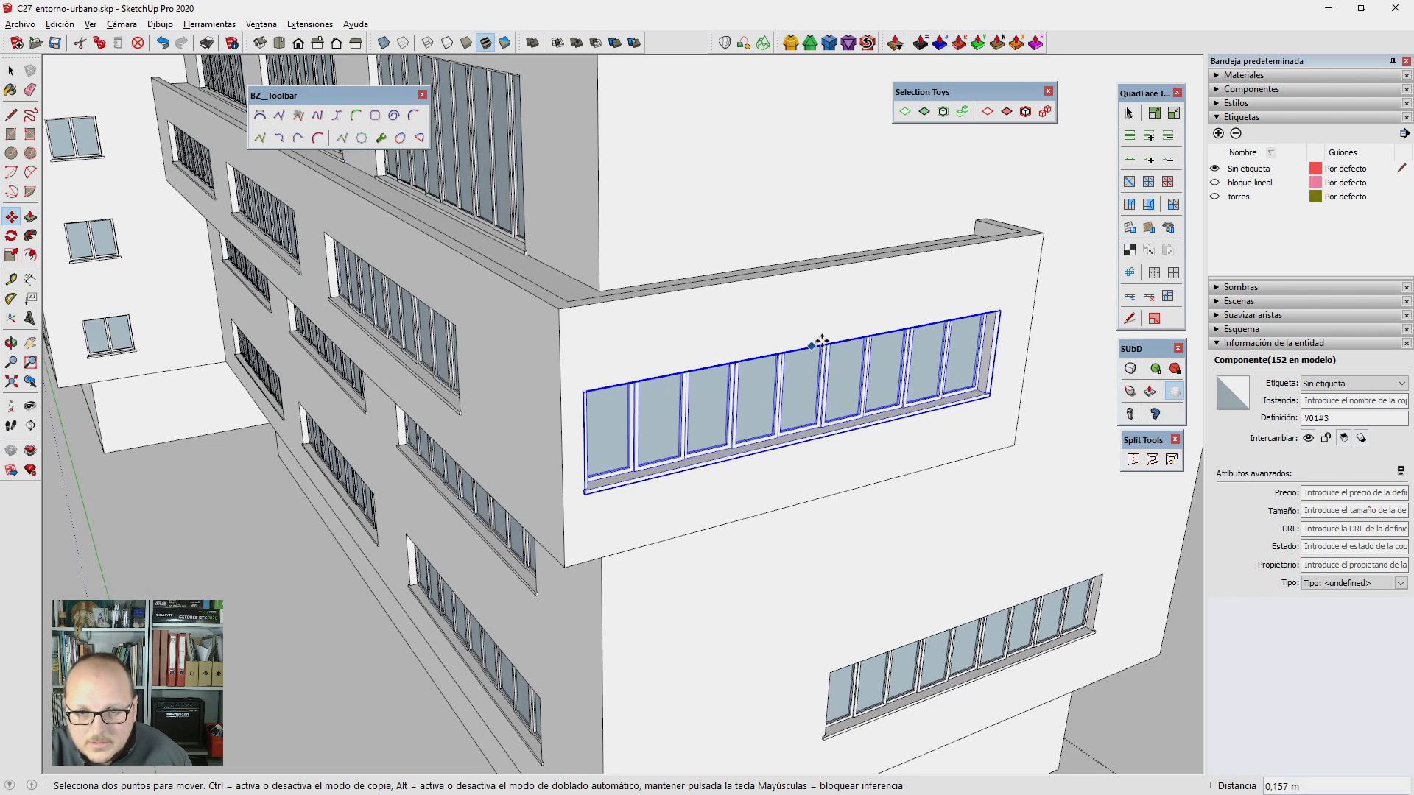
{"action": "scroll", "coordinate": [832, 267], "scroll_direction": "up", "scroll_amount": 1}
{"action": "left_click", "coordinate": [831, 267]}
Step: Extend the upper box's end edge further to the right
{"action": "mouse_move", "coordinate": [633, 401]}
{"action": "middle_mouse_down"}
{"action": "mouse_move", "coordinate": [496, 458]}
{"action": "mouse_move", "coordinate": [646, 583]}
{"action": "middle_mouse_up"}
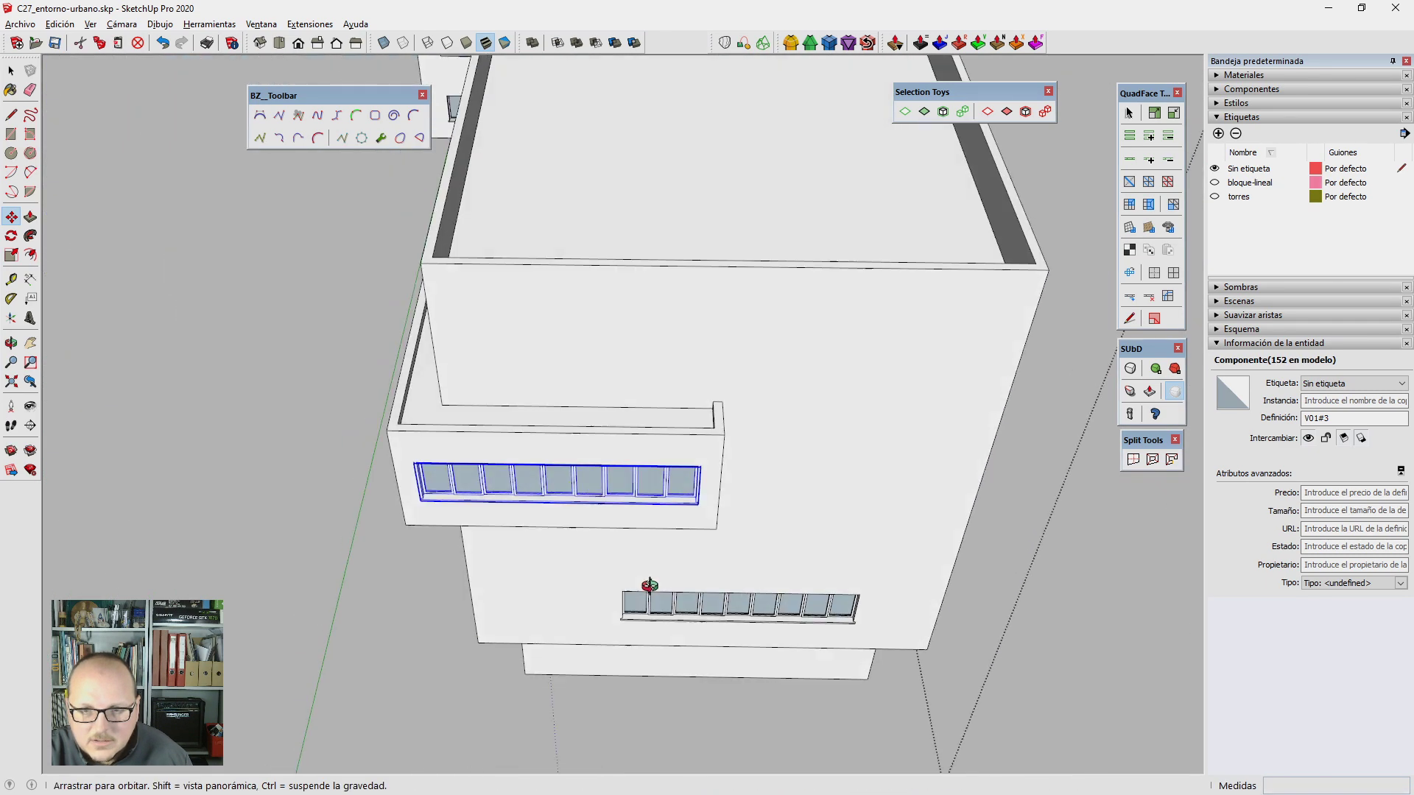
{"action": "key", "text": "space"}
{"action": "left_click_drag", "start_coordinate": [763, 571], "coordinate": [763, 567]}
{"action": "key", "text": "m"}
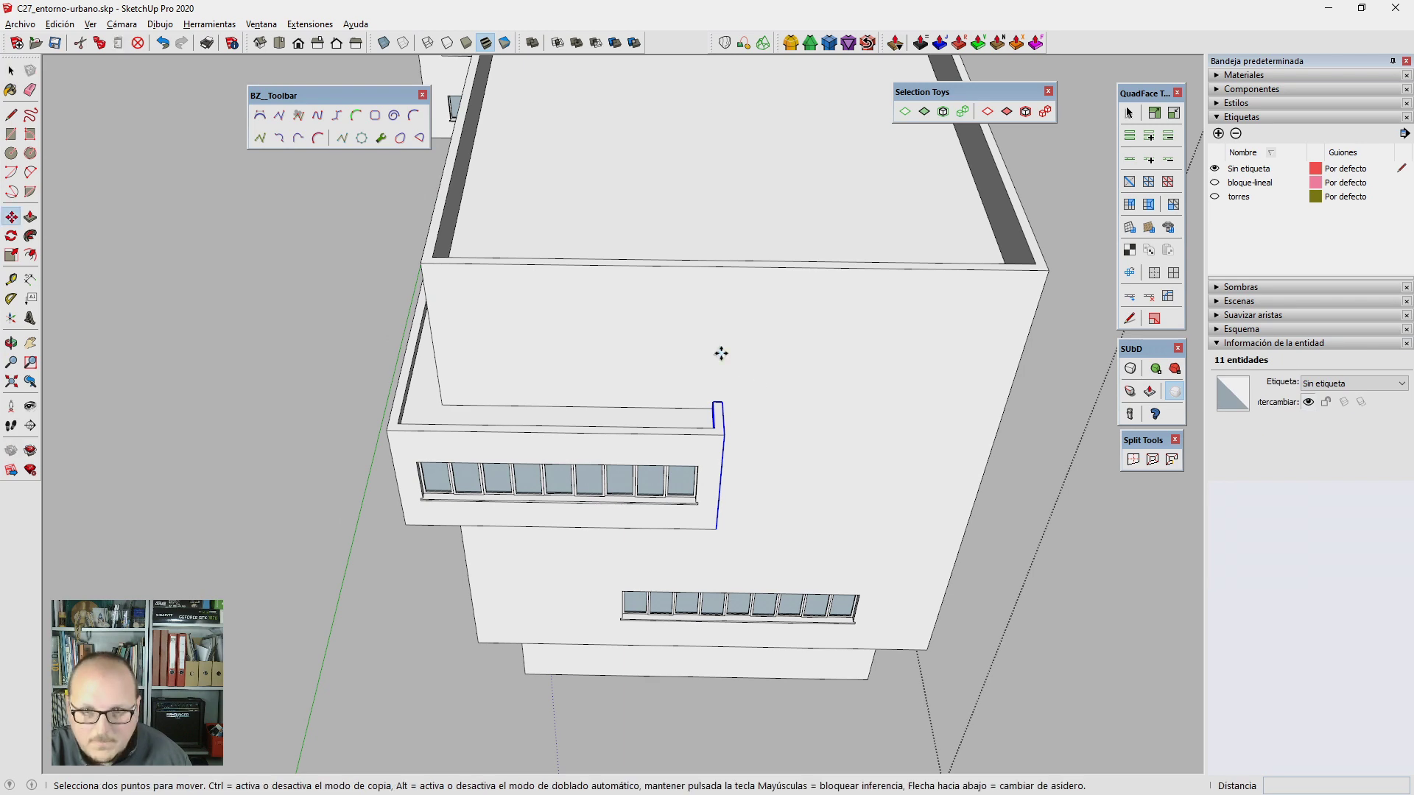
{"action": "left_click", "coordinate": [722, 354]}
{"action": "left_click", "coordinate": [787, 354]}
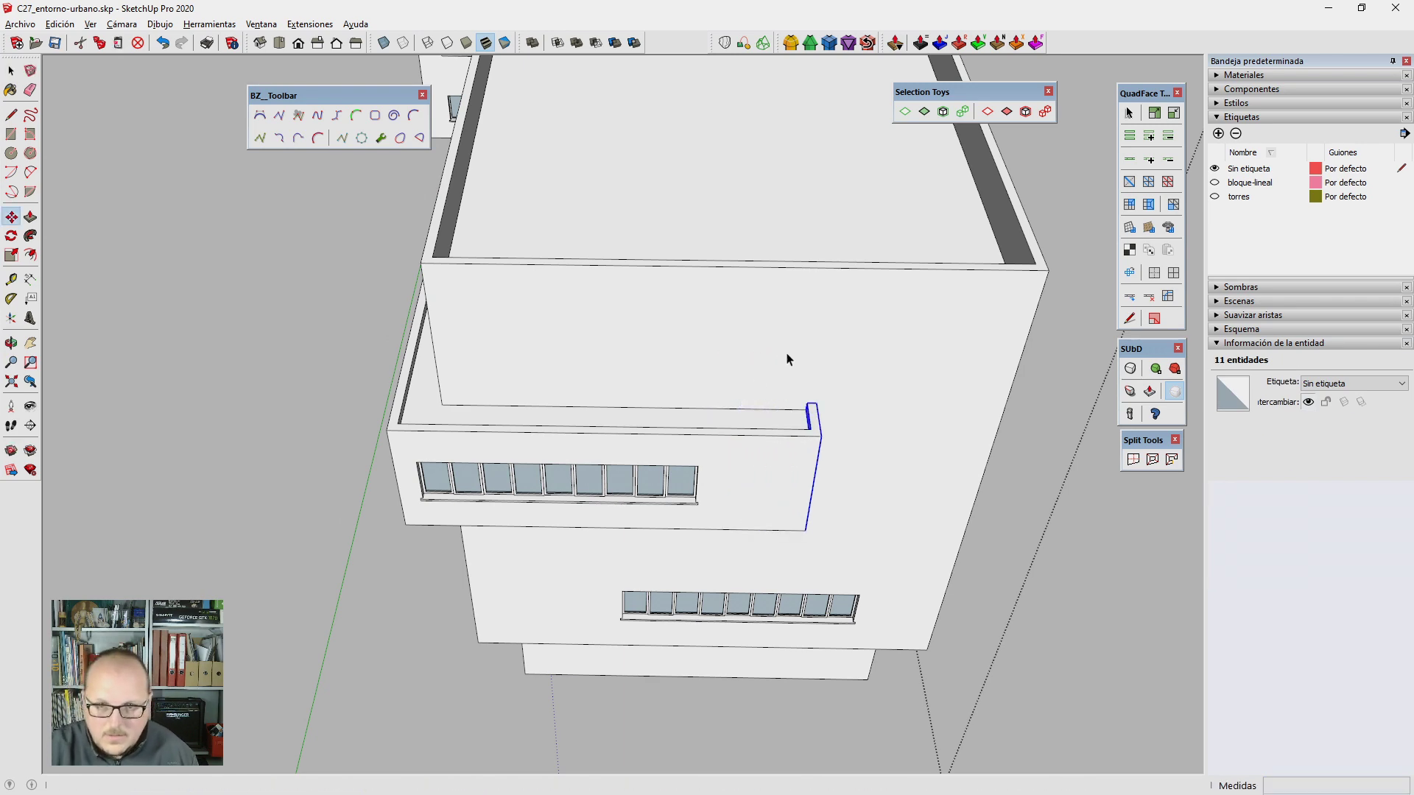
{"action": "key", "text": "space"}
Step: Copy a window from the upper-left face across onto the side face
{"action": "mouse_move", "coordinate": [722, 492]}
{"action": "middle_mouse_down"}
{"action": "mouse_move", "coordinate": [593, 523]}
{"action": "mouse_move", "coordinate": [537, 479]}
{"action": "middle_mouse_up"}
{"action": "left_click", "coordinate": [592, 523]}
{"action": "scroll", "coordinate": [353, 489], "scroll_direction": "up", "scroll_amount": 3}
{"action": "key", "text": "m"}
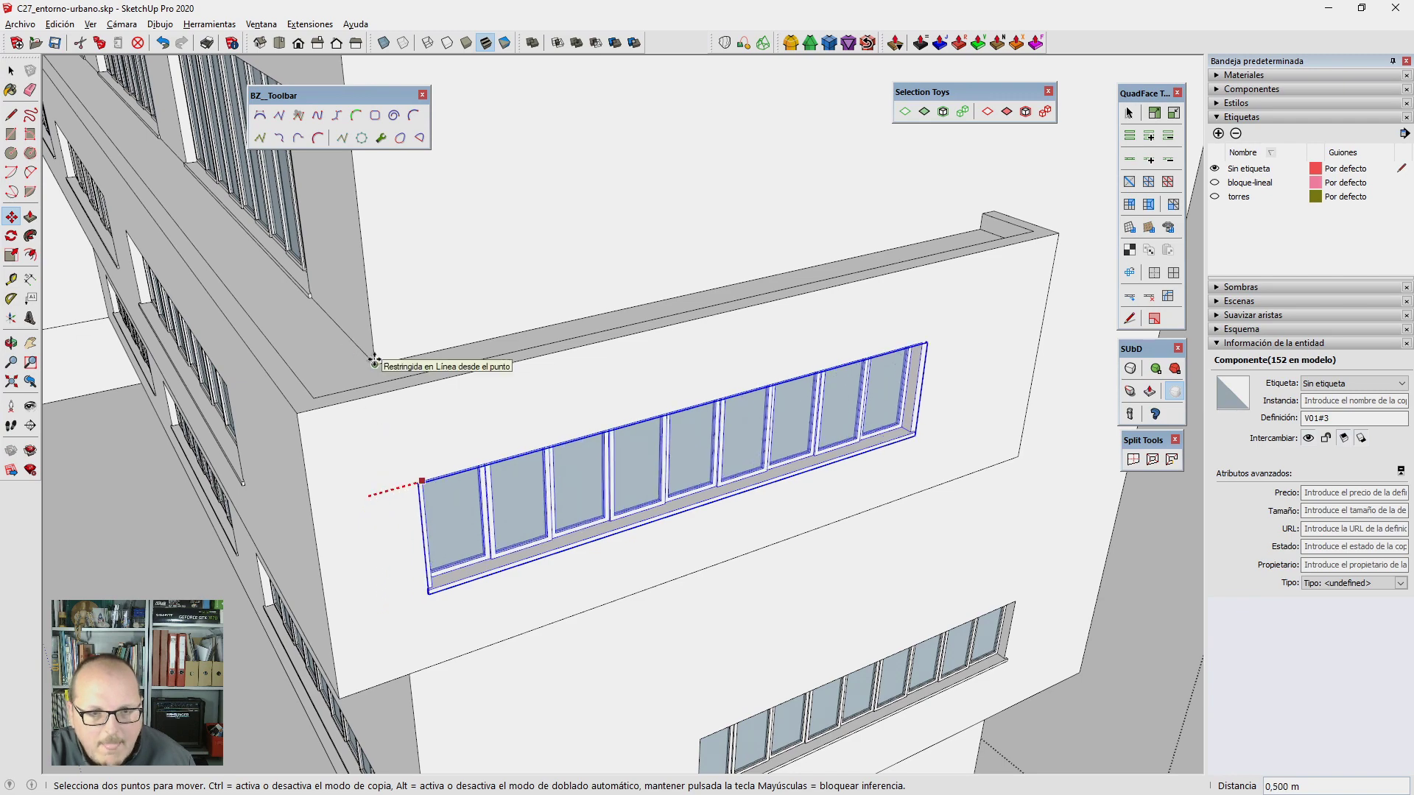
{"action": "scroll", "coordinate": [663, 379], "scroll_direction": "down", "scroll_amount": 3}
{"action": "mouse_move", "coordinate": [663, 380]}
{"action": "middle_mouse_down"}
{"action": "mouse_move", "coordinate": [546, 383]}
{"action": "mouse_move", "coordinate": [461, 315]}
{"action": "mouse_move", "coordinate": [347, 293]}
{"action": "middle_mouse_up"}
{"action": "left_click", "coordinate": [466, 319]}
{"action": "key", "text": "m"}
{"action": "left_click", "coordinate": [381, 210]}
{"action": "key", "text": "ctrl"}
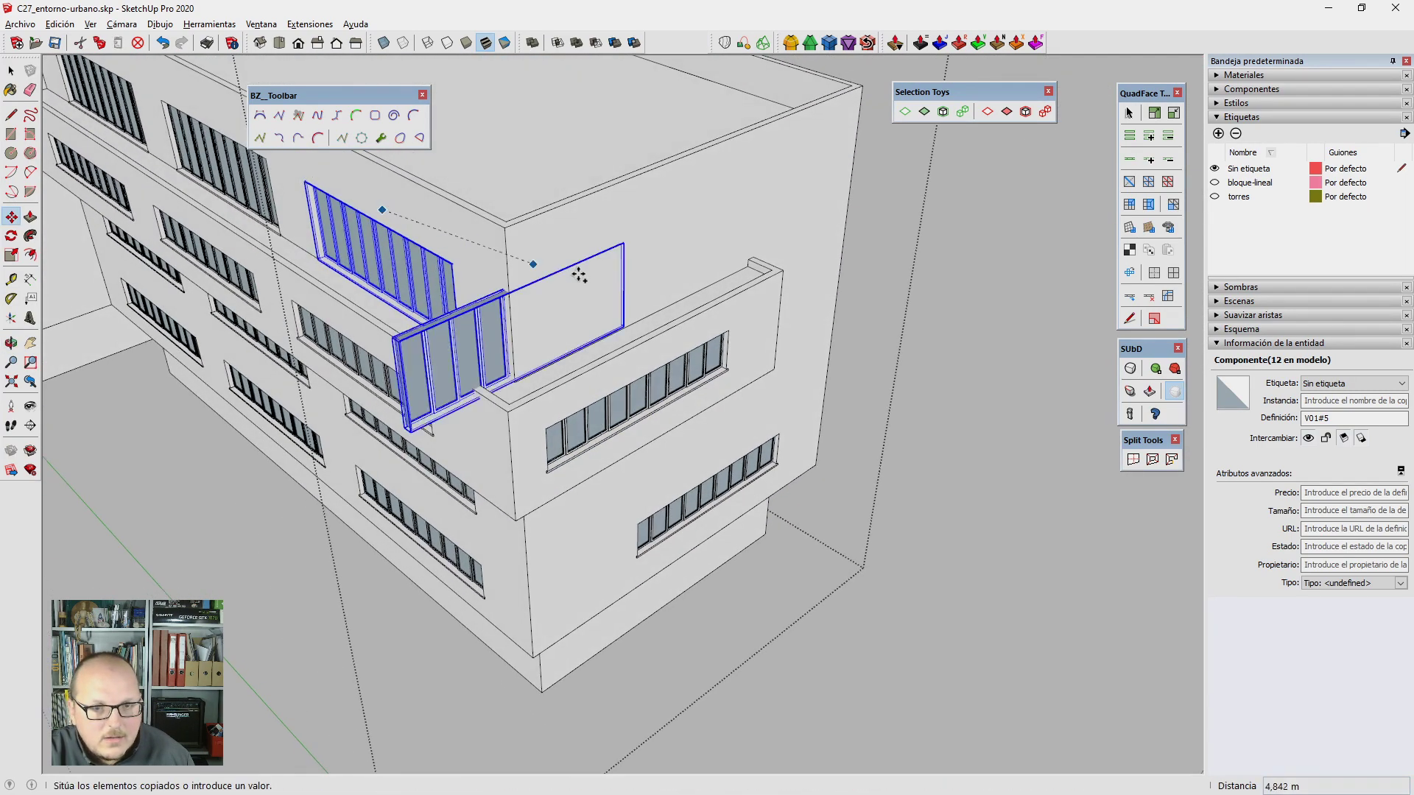
{"action": "left_click", "coordinate": [651, 209]}
Step: Reposition the upper strip windows, sliding the top one further right
{"action": "scroll", "coordinate": [578, 326], "scroll_direction": "up", "scroll_amount": 3}
{"action": "scroll", "coordinate": [505, 368], "scroll_direction": "up", "scroll_amount": 4}
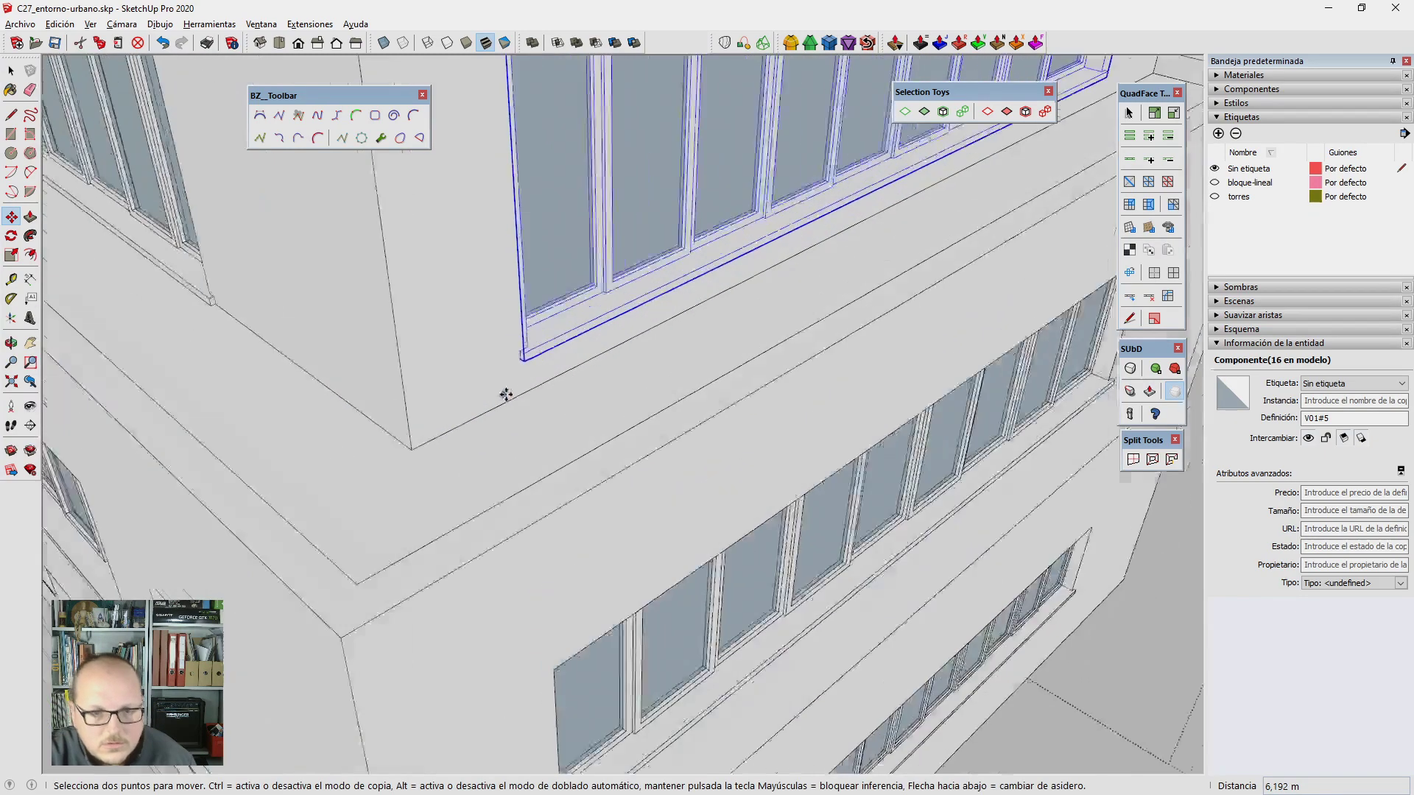
{"action": "scroll", "coordinate": [505, 360], "scroll_direction": "up", "scroll_amount": 3}
{"action": "scroll", "coordinate": [503, 360], "scroll_direction": "up", "scroll_amount": 2}
{"action": "scroll", "coordinate": [496, 501], "scroll_direction": "down", "scroll_amount": 3}
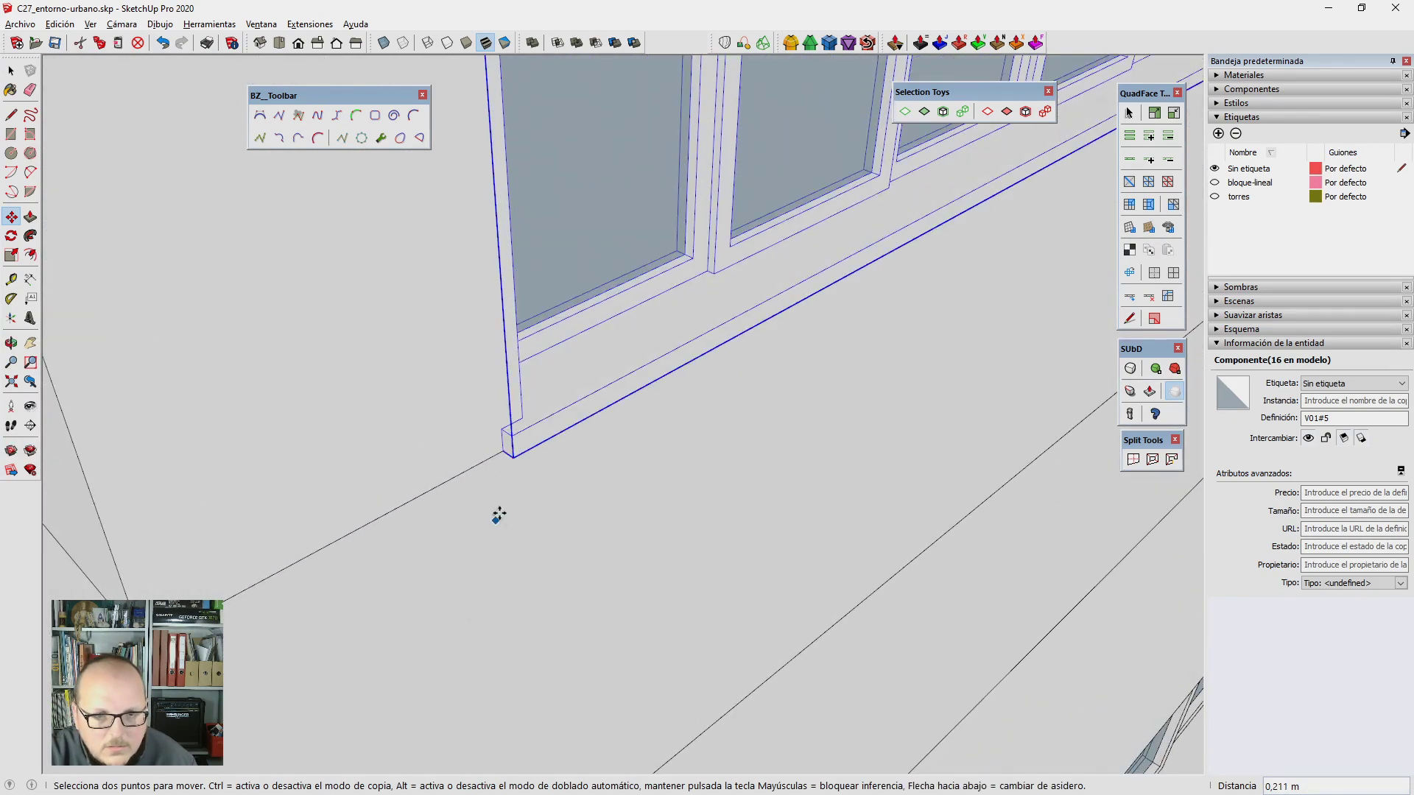
{"action": "scroll", "coordinate": [495, 511], "scroll_direction": "down", "scroll_amount": 5}
{"action": "mouse_move", "coordinate": [505, 452]}
{"action": "middle_mouse_down"}
{"action": "mouse_move", "coordinate": [494, 525]}
{"action": "mouse_move", "coordinate": [530, 193]}
{"action": "middle_mouse_up"}
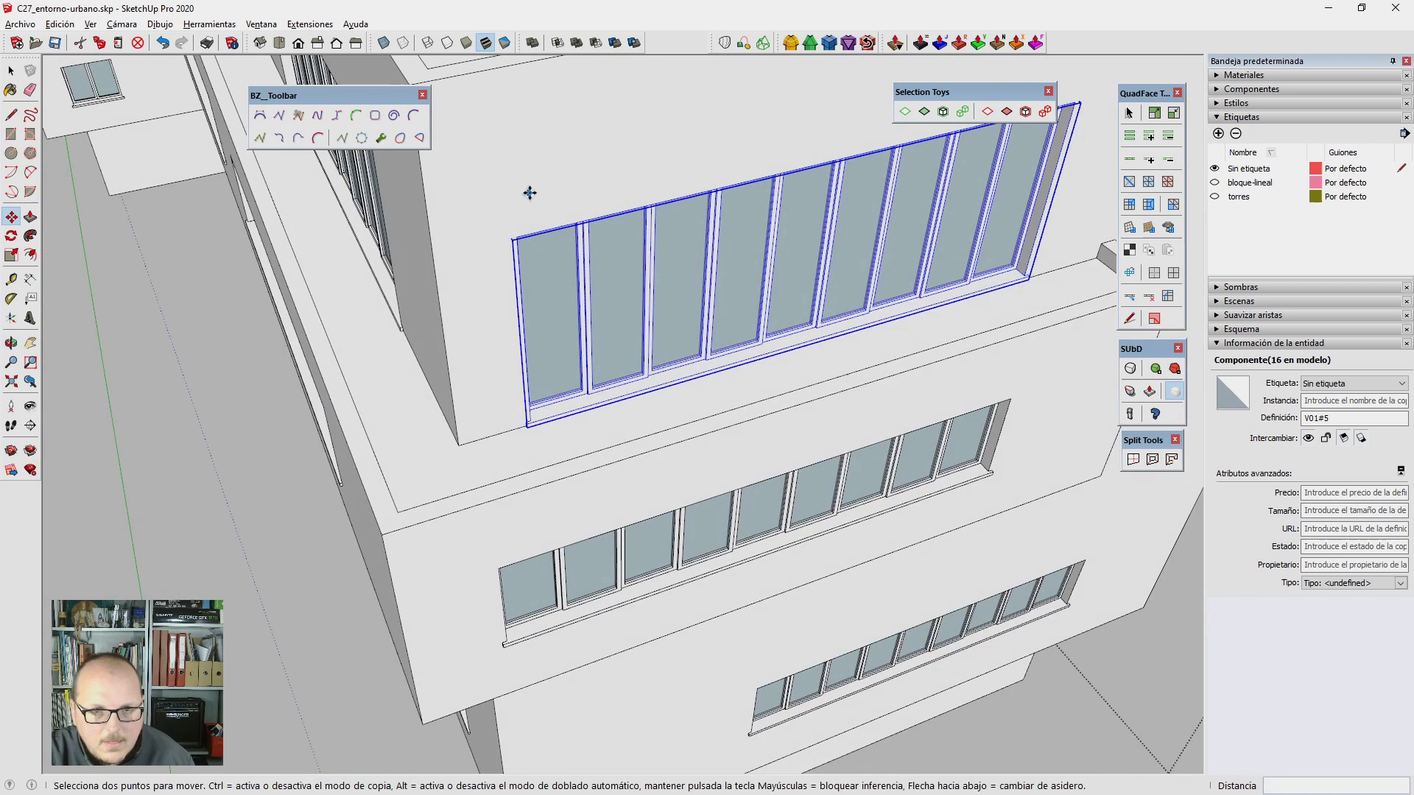
{"action": "left_click", "coordinate": [516, 238]}
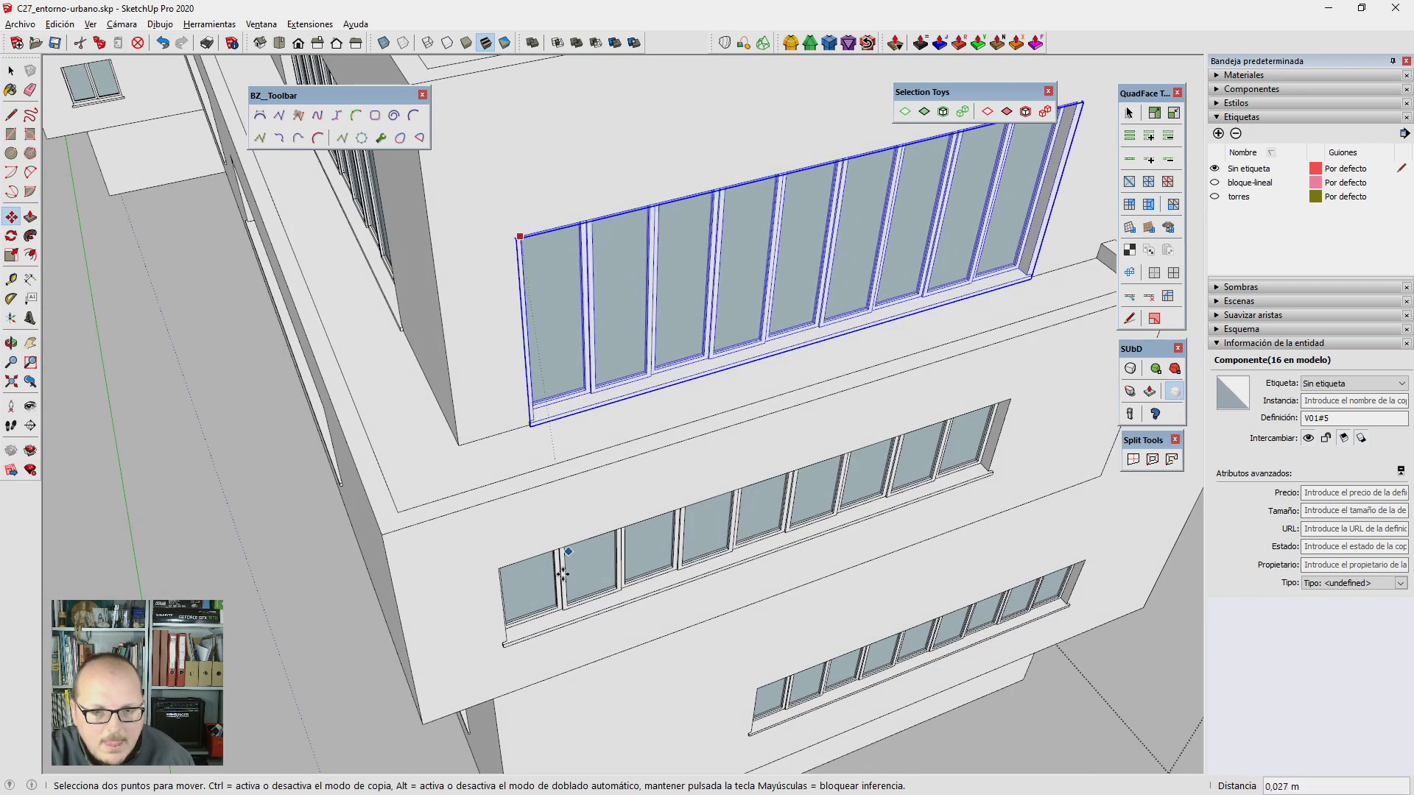
{"action": "left_click", "coordinate": [499, 571]}
{"action": "left_click", "coordinate": [478, 160]}
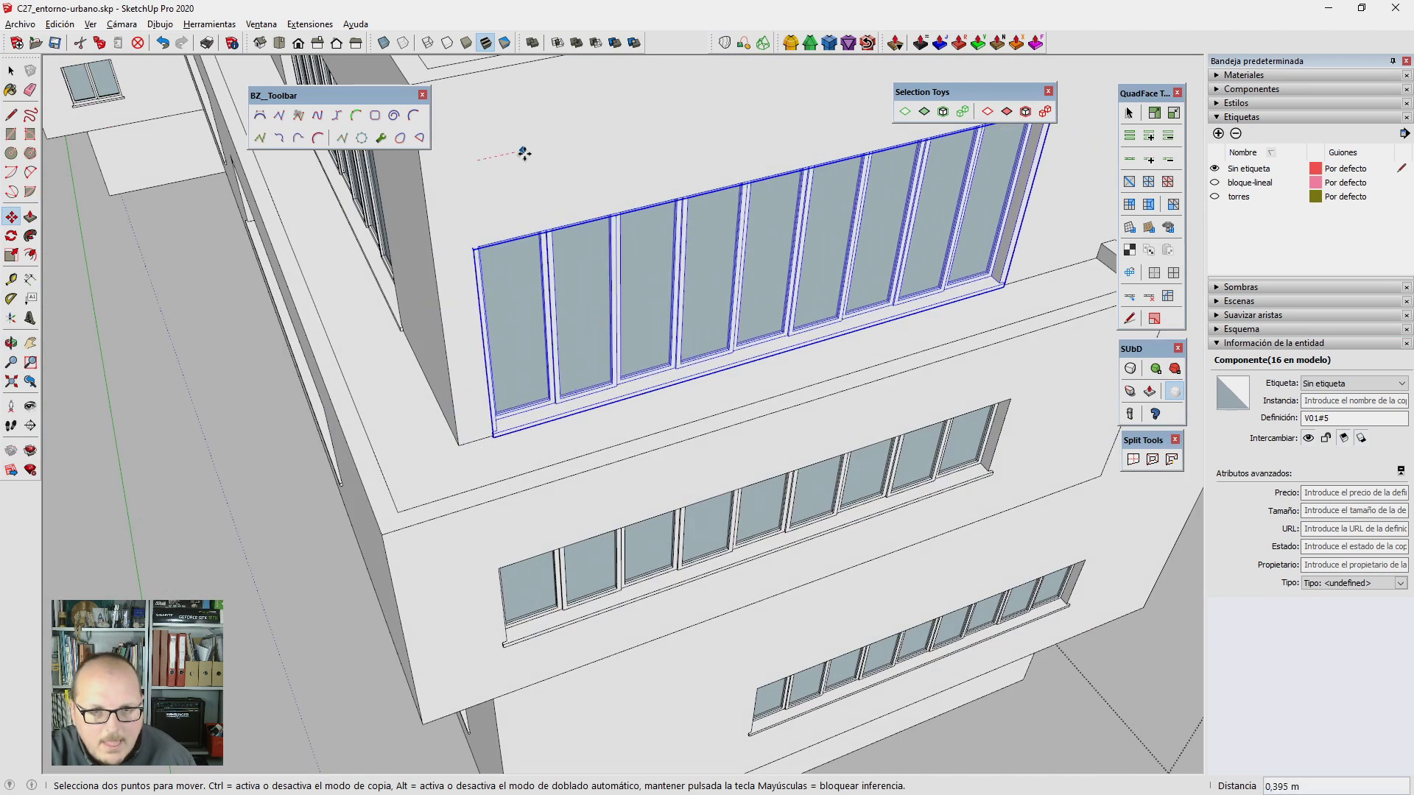
{"action": "left_click", "coordinate": [520, 149]}
{"action": "key", "text": "space"}
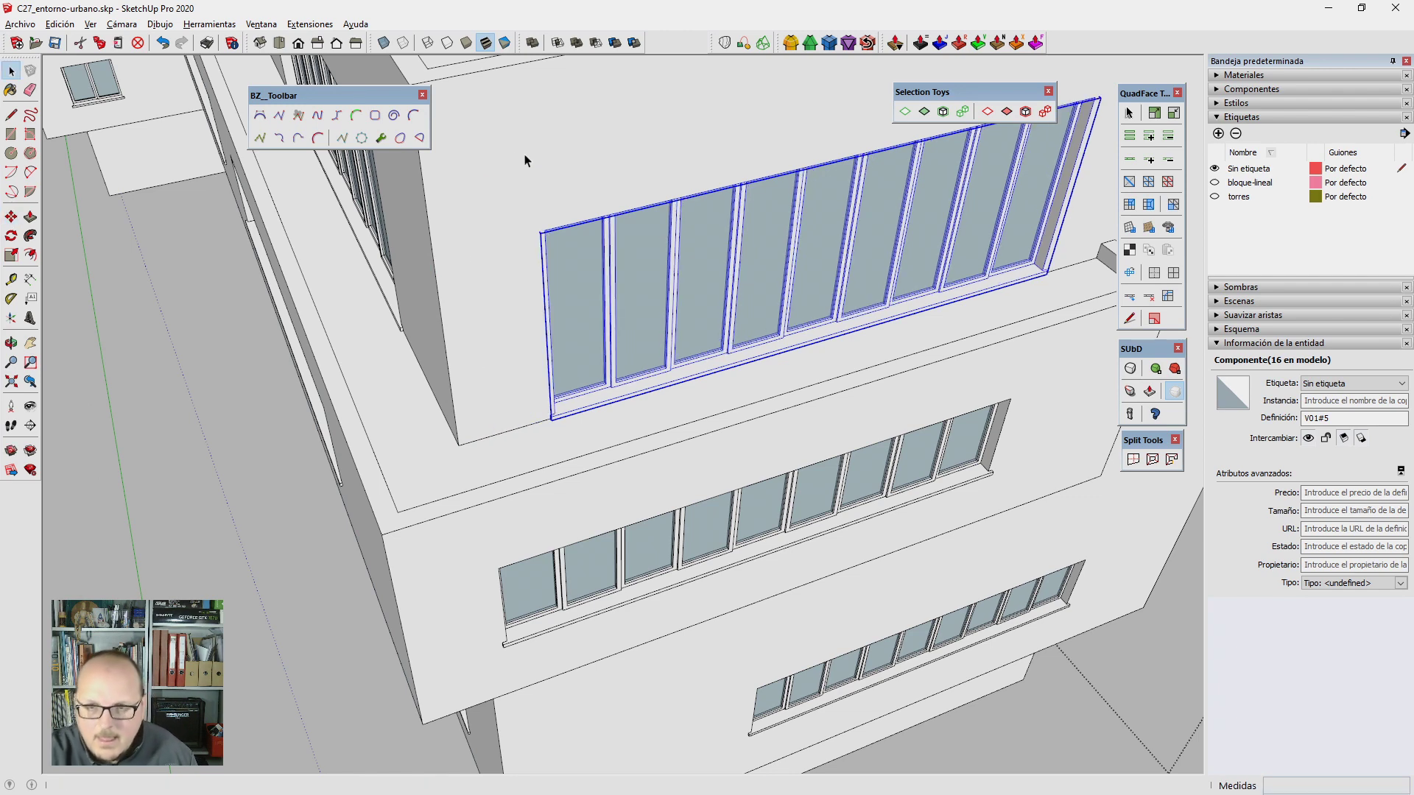
Step: Shift the middle and lower strip windows, moving the lower one further left
{"action": "scroll", "coordinate": [692, 382], "scroll_direction": "down", "scroll_amount": 3}
{"action": "scroll", "coordinate": [540, 413], "scroll_direction": "up", "scroll_amount": 3}
{"action": "left_click", "coordinate": [540, 412]}
{"action": "scroll", "coordinate": [540, 413], "scroll_direction": "up", "scroll_amount": 2}
{"action": "key", "text": "m"}
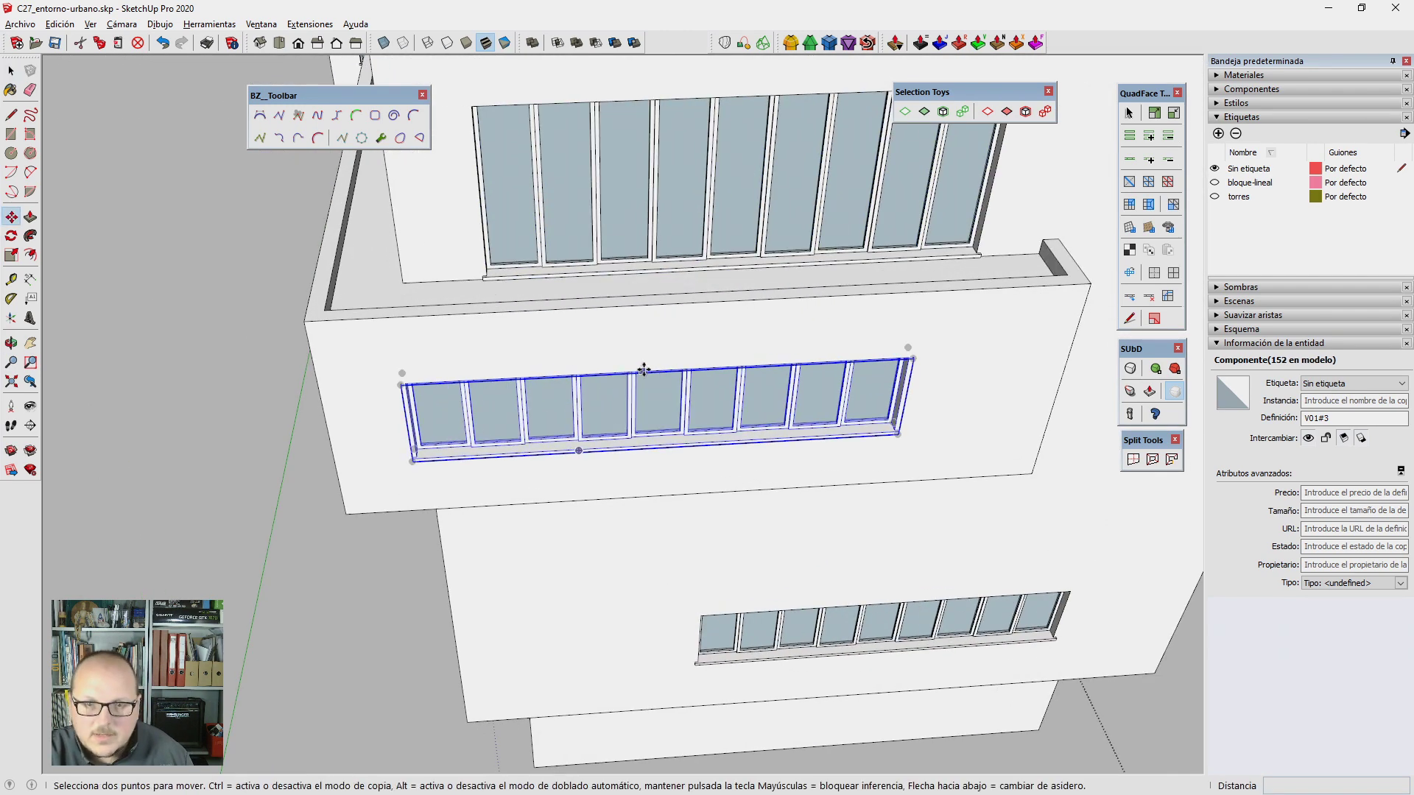
{"action": "scroll", "coordinate": [664, 370], "scroll_direction": "down", "scroll_amount": 3}
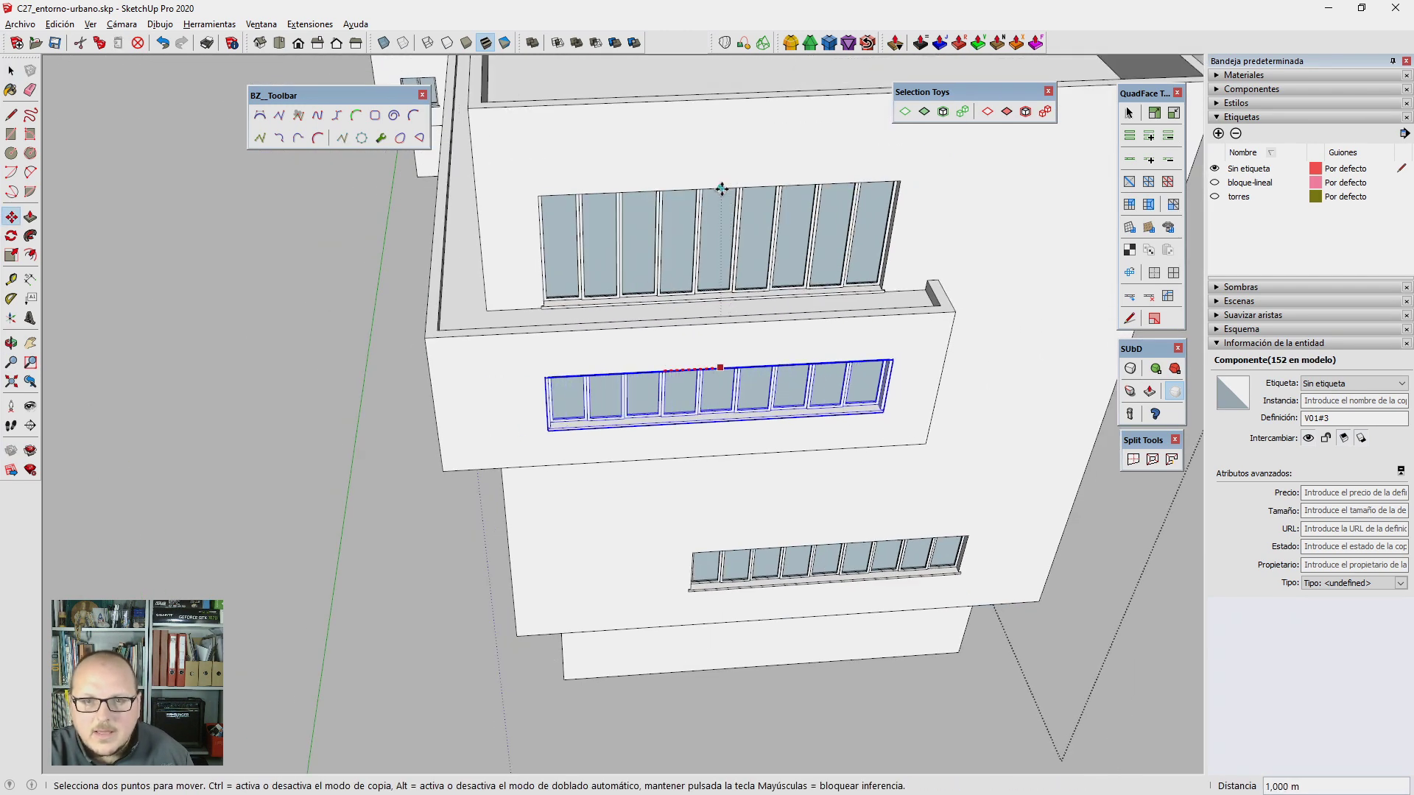
{"action": "scroll", "coordinate": [520, 274], "scroll_direction": "up", "scroll_amount": 3}
{"action": "scroll", "coordinate": [520, 274], "scroll_direction": "down", "scroll_amount": 2}
{"action": "key", "text": "space"}
{"action": "left_click", "coordinate": [737, 471]}
{"action": "scroll", "coordinate": [736, 471], "scroll_direction": "up", "scroll_amount": 2}
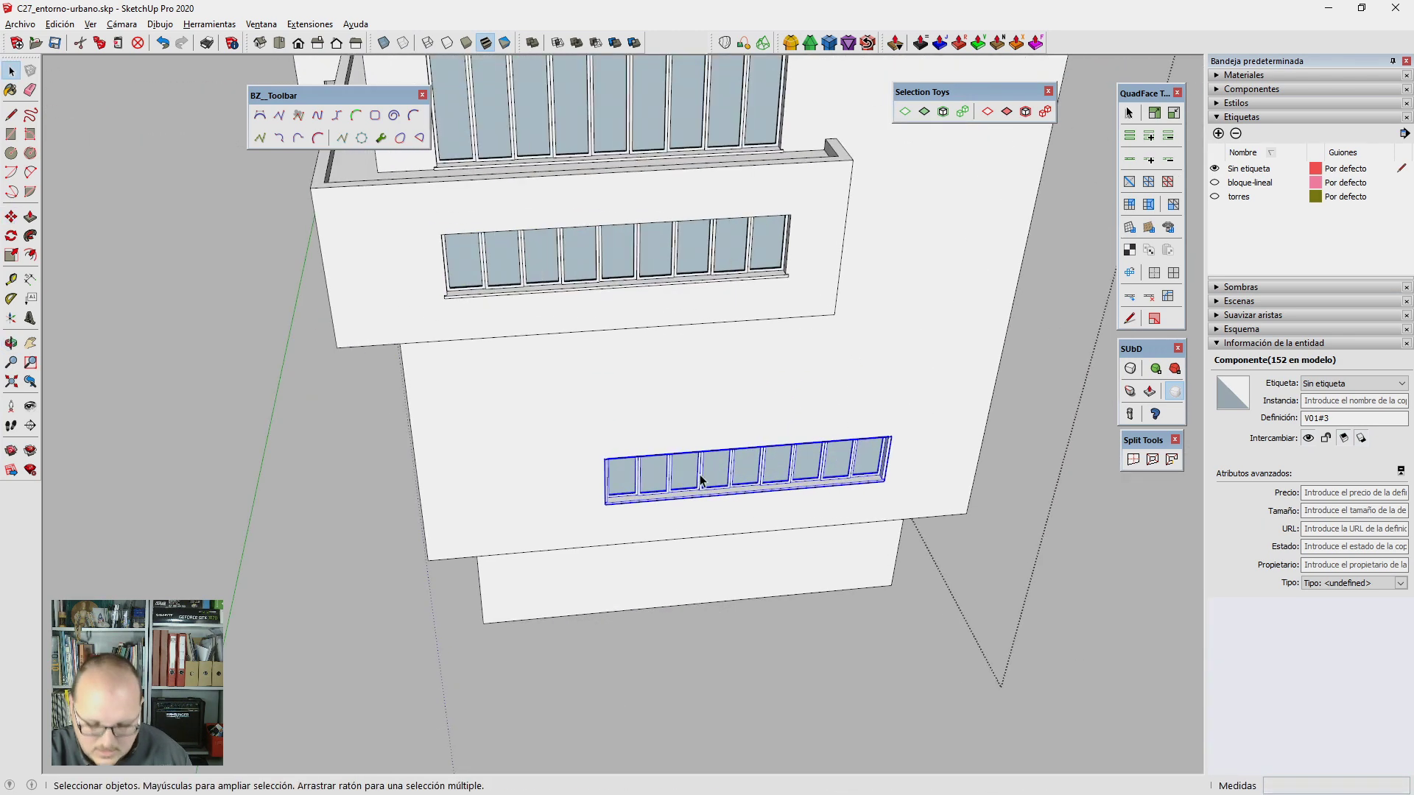
{"action": "key", "text": "m"}
{"action": "left_click", "coordinate": [757, 445]}
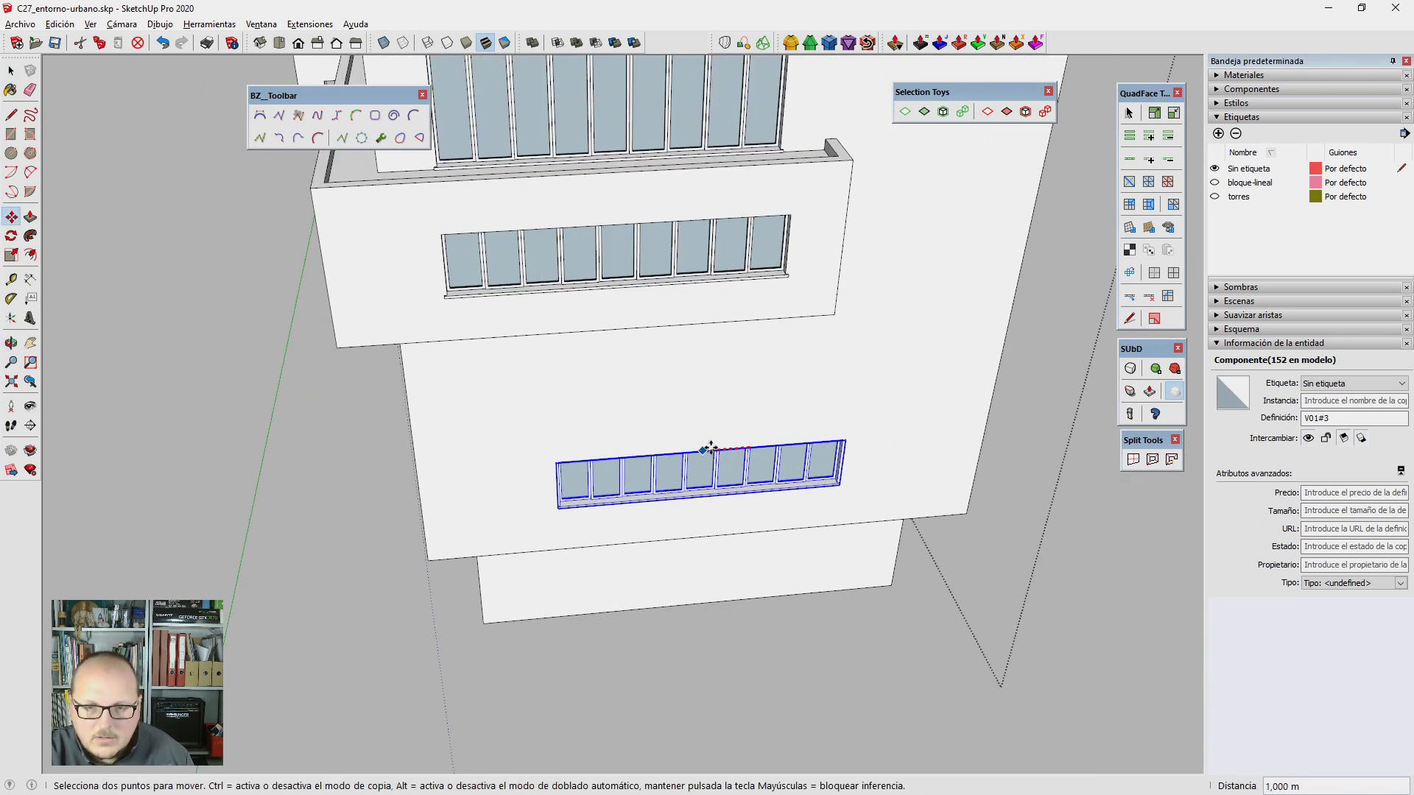
{"action": "left_click", "coordinate": [641, 200]}
Step: Copy the corner facade's side window 3 m up along the blue axis
{"action": "middle_click_drag", "start_coordinate": [378, 462], "coordinate": [688, 334]}
{"action": "scroll", "coordinate": [530, 528], "scroll_direction": "up", "scroll_amount": 3}
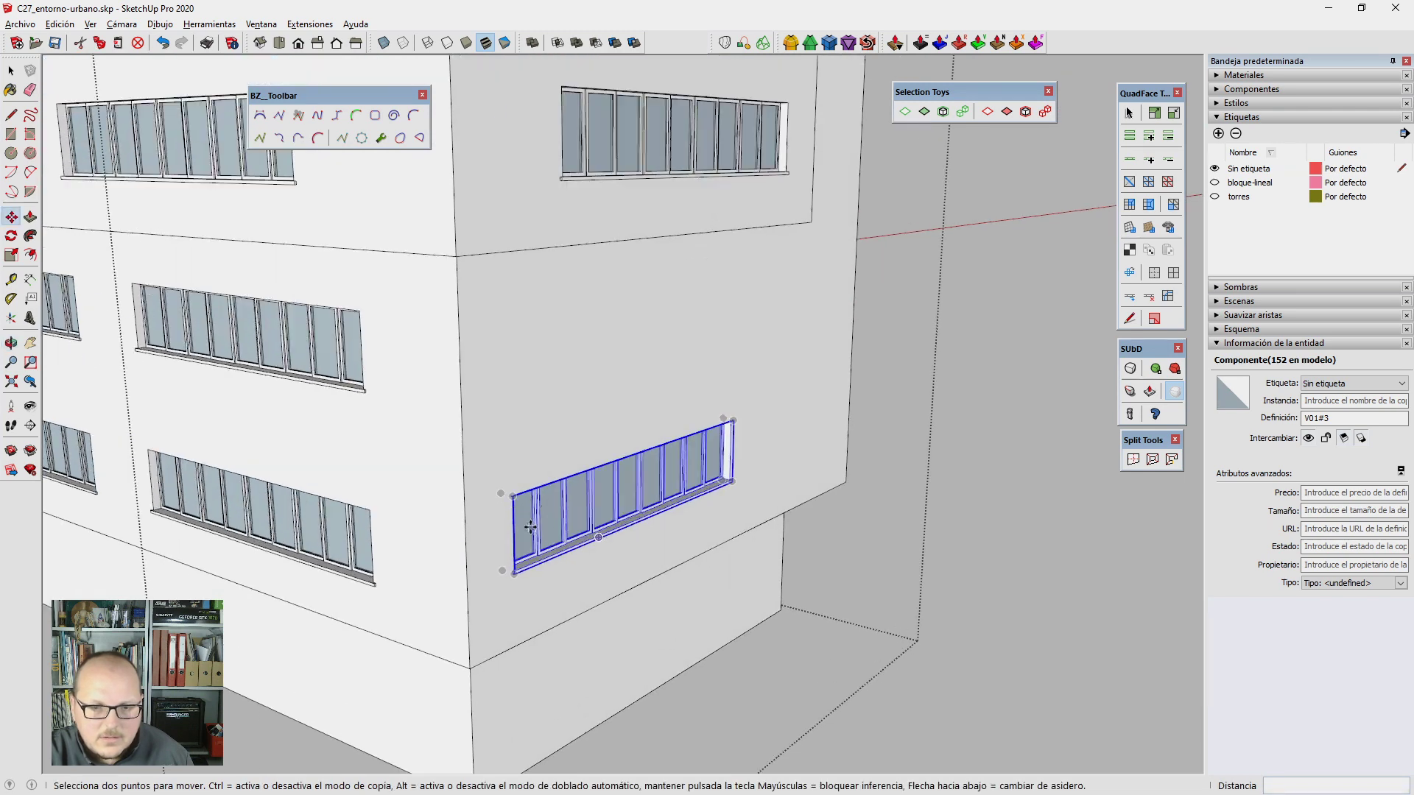
{"action": "left_click", "coordinate": [514, 494]}
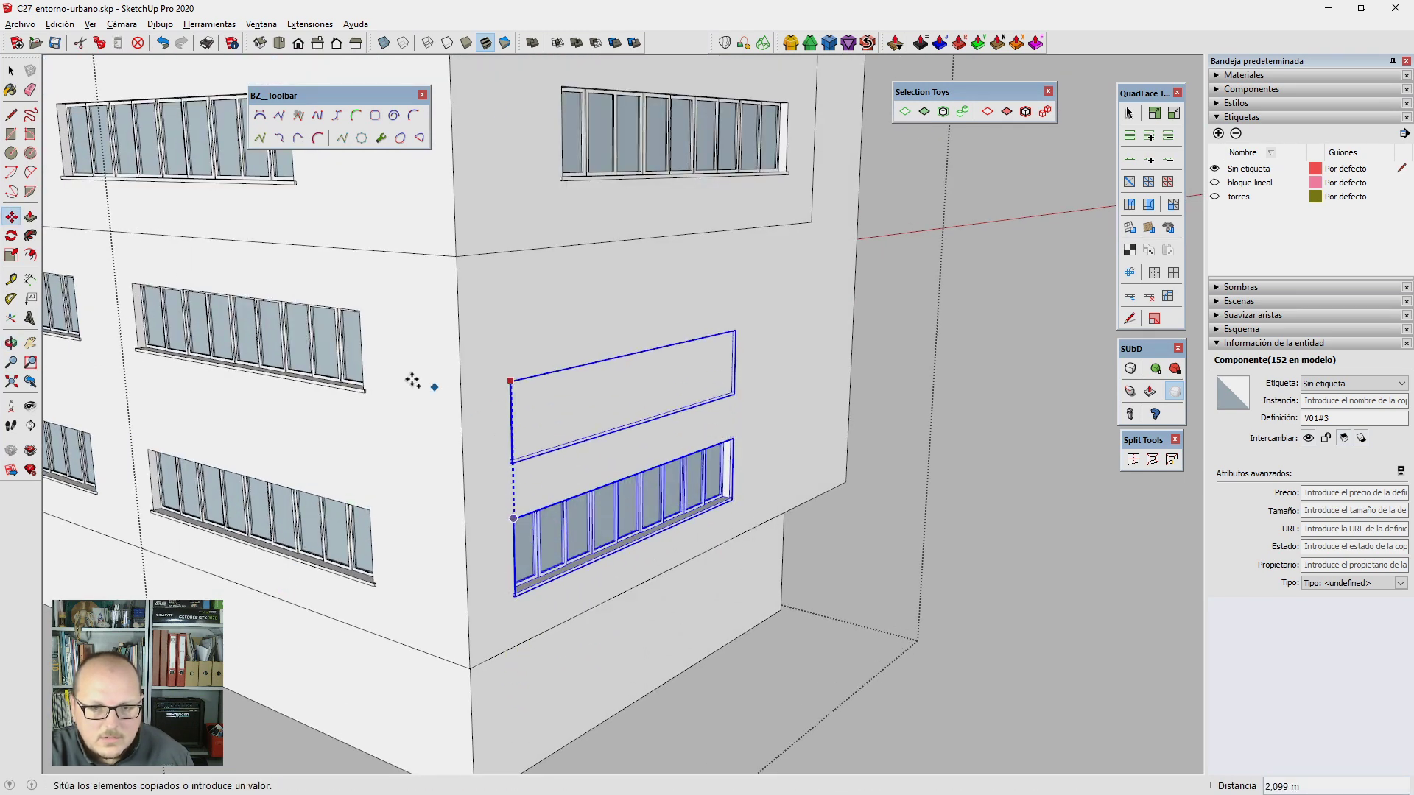
{"action": "type", "text": "3"}
{"action": "key", "text": "Return"}
{"action": "scroll", "coordinate": [734, 441], "scroll_direction": "down", "scroll_amount": 5}
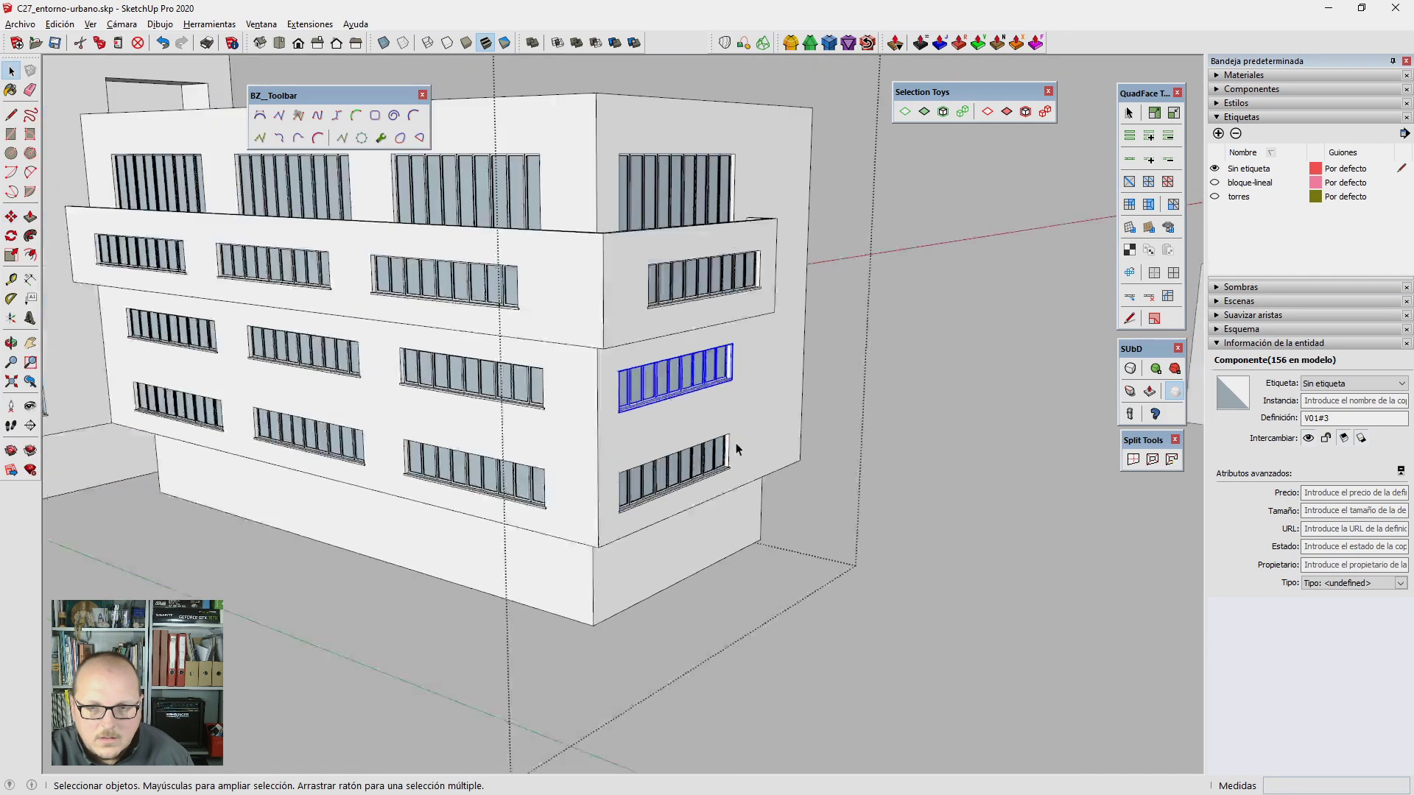
{"action": "mouse_move", "coordinate": [735, 442]}
{"action": "middle_mouse_down"}
{"action": "mouse_move", "coordinate": [315, 584]}
{"action": "mouse_move", "coordinate": [758, 474]}
{"action": "middle_mouse_up"}
{"action": "mouse_move", "coordinate": [610, 530]}
{"action": "middle_mouse_down"}
{"action": "mouse_move", "coordinate": [505, 199]}
{"action": "mouse_move", "coordinate": [666, 493]}
{"action": "middle_mouse_up"}
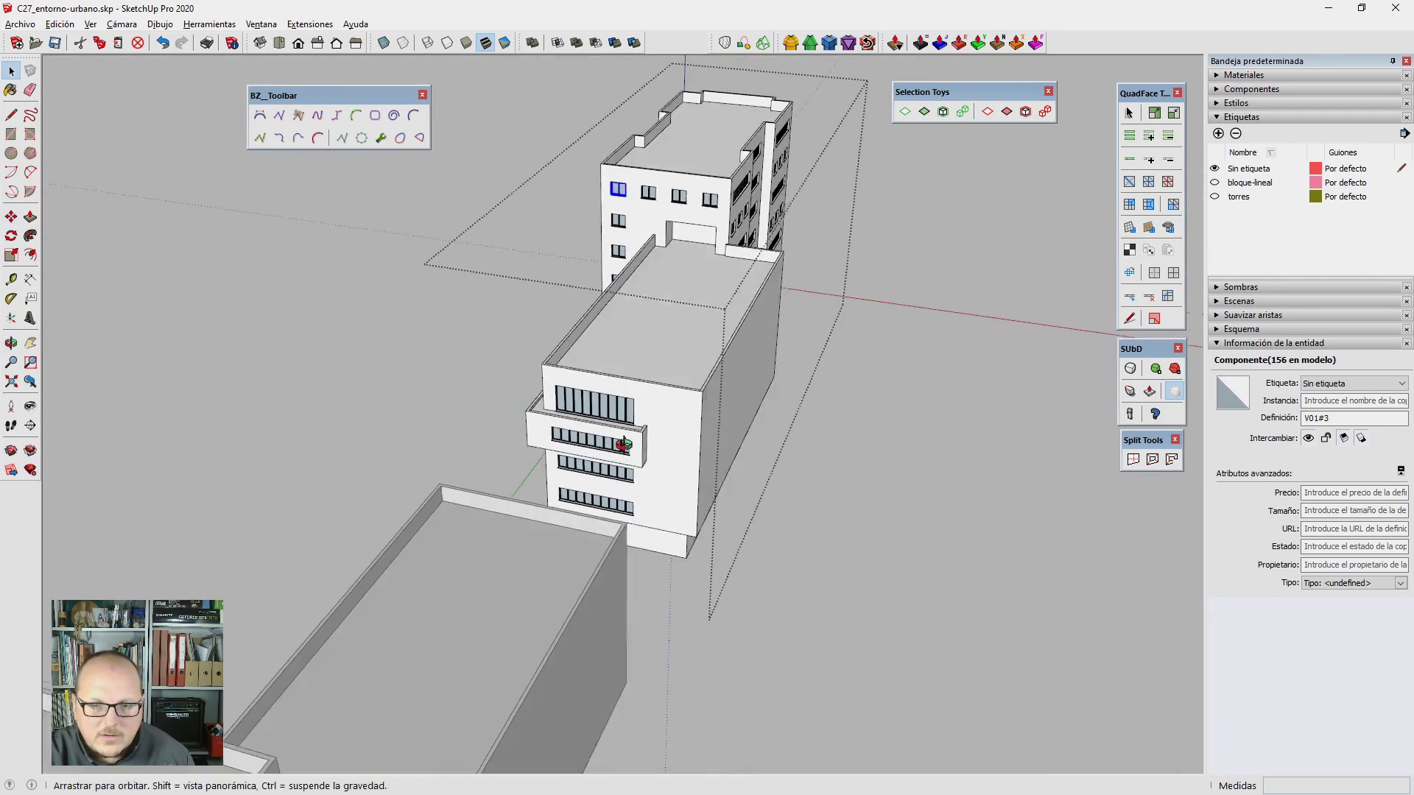
Step: Move the small two-pane window lower on the narrow facade
{"action": "scroll", "coordinate": [666, 516], "scroll_direction": "up", "scroll_amount": 5}
{"action": "key", "text": "m"}
{"action": "scroll", "coordinate": [672, 551], "scroll_direction": "up", "scroll_amount": 3}
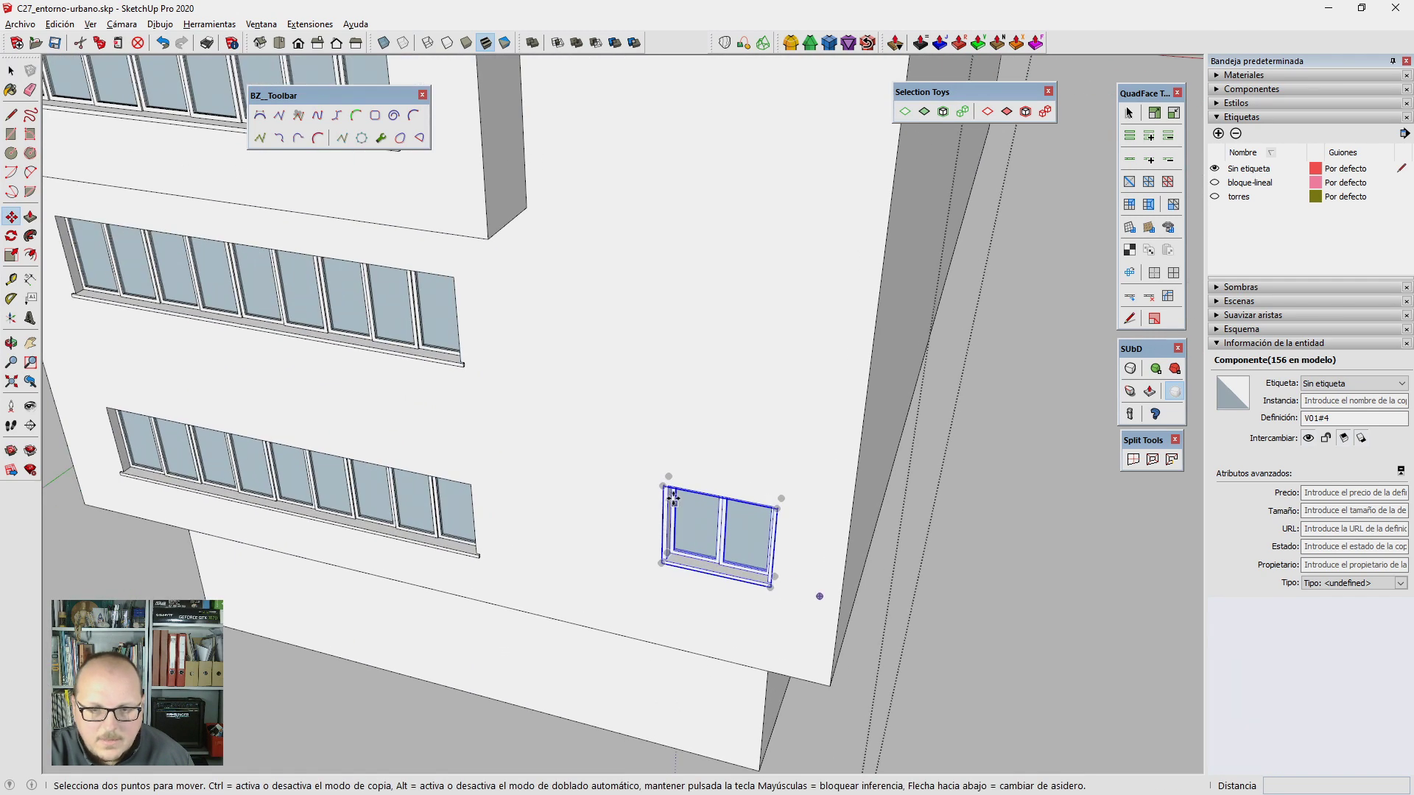
{"action": "left_click", "coordinate": [665, 488]}
{"action": "left_click", "coordinate": [665, 527]}
Step: Place a Tape Measure guide 2m from the building edge
{"action": "key", "text": "t"}
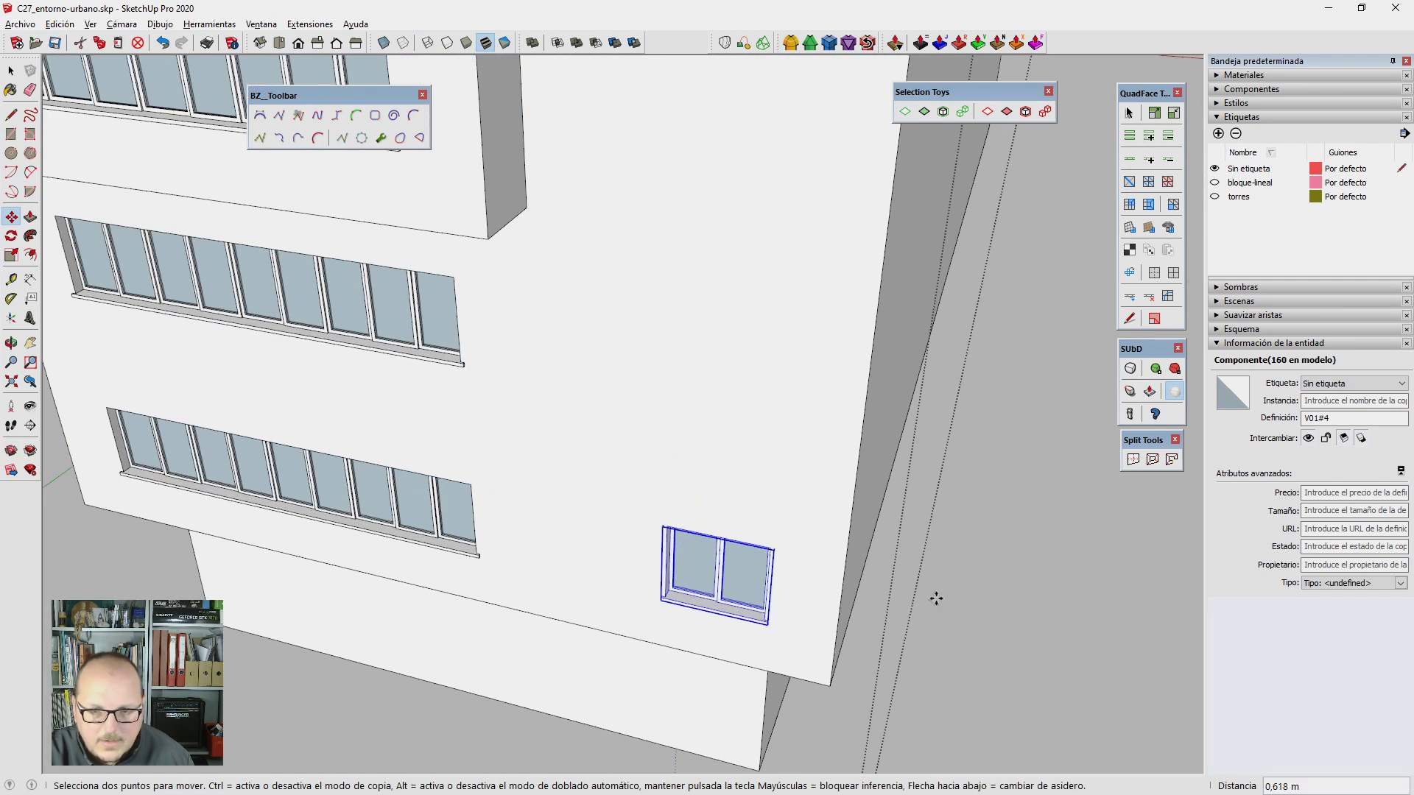
{"action": "left_click", "coordinate": [847, 574]}
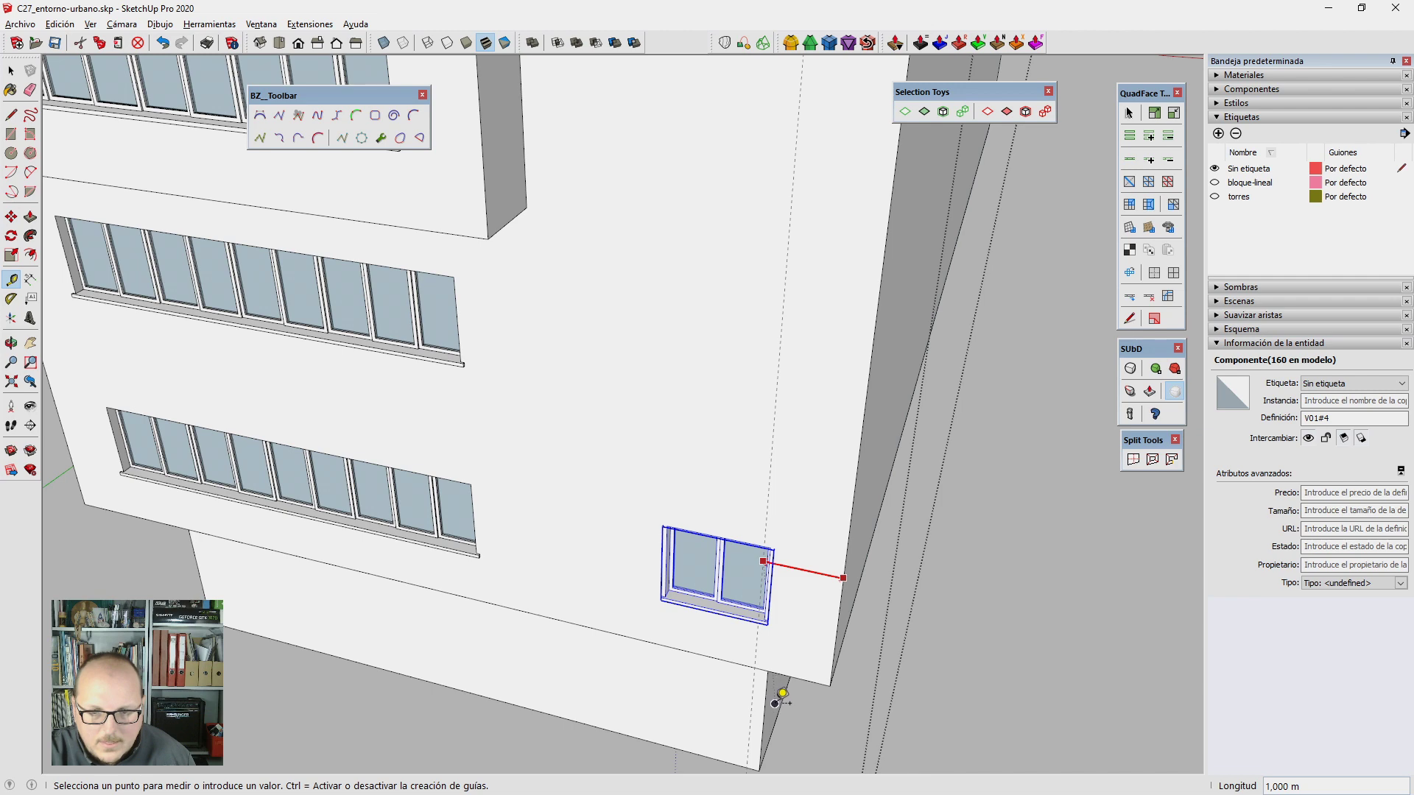
{"action": "left_click", "coordinate": [693, 436]}
{"action": "type", "text": "2m"}
{"action": "key", "text": "Return"}
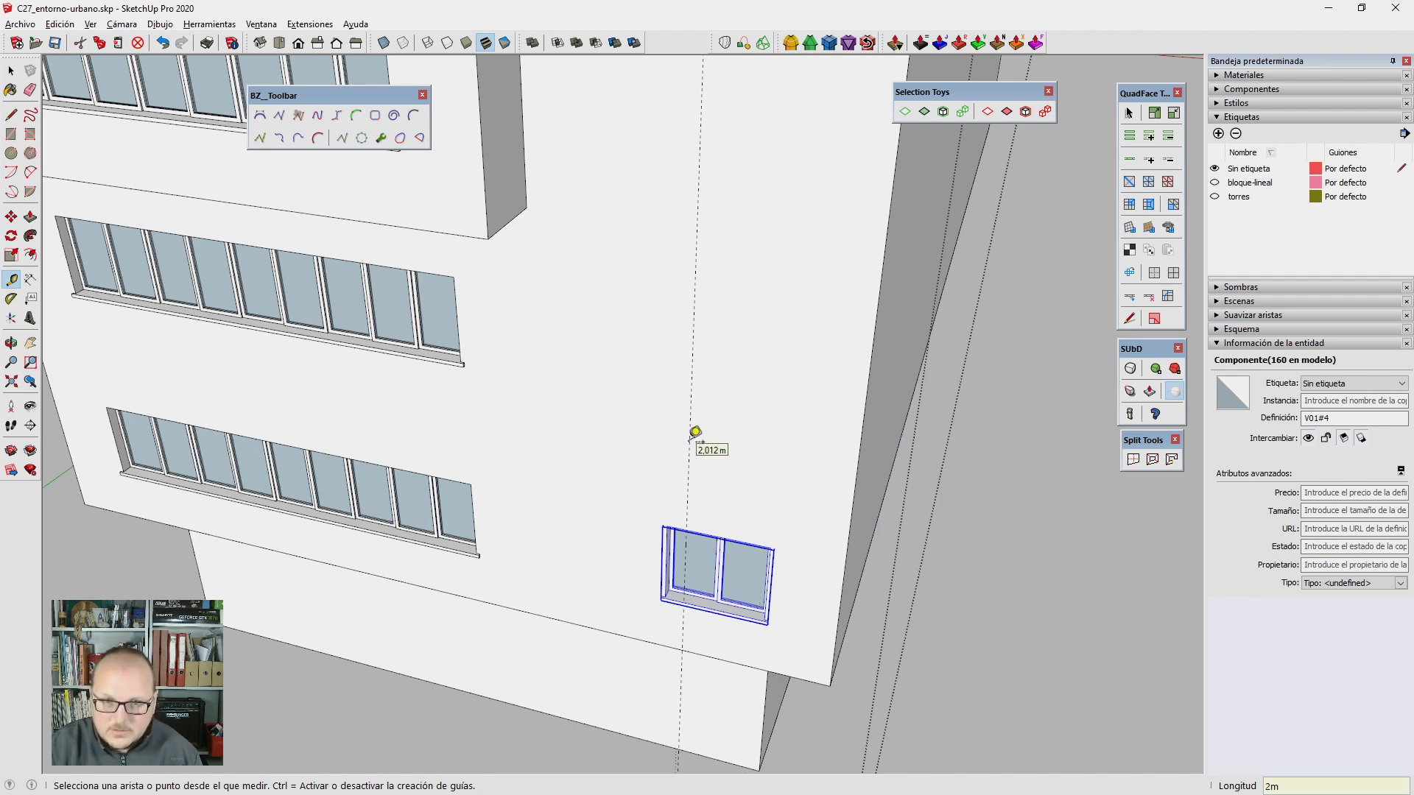
Step: Move the two-pane window by its top edge onto the 2 m guide
{"action": "key", "text": "m"}
{"action": "scroll", "coordinate": [690, 548], "scroll_direction": "up", "scroll_amount": 3}
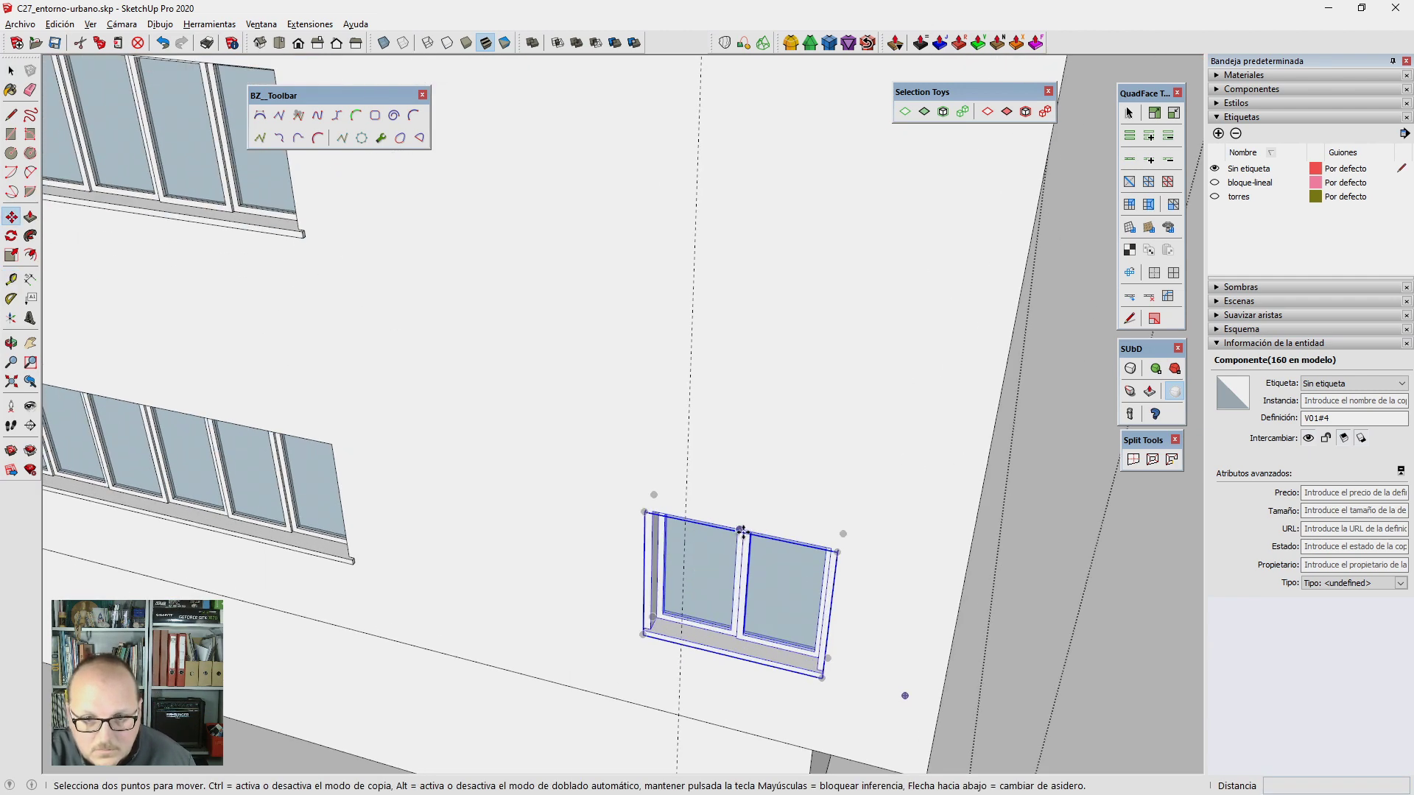
{"action": "left_click", "coordinate": [735, 654]}
{"action": "key", "text": "Escape"}
{"action": "mouse_move", "coordinate": [688, 543]}
{"action": "middle_mouse_down"}
{"action": "mouse_move", "coordinate": [672, 598]}
{"action": "mouse_move", "coordinate": [736, 516]}
{"action": "middle_mouse_up"}
{"action": "left_click", "coordinate": [736, 517]}
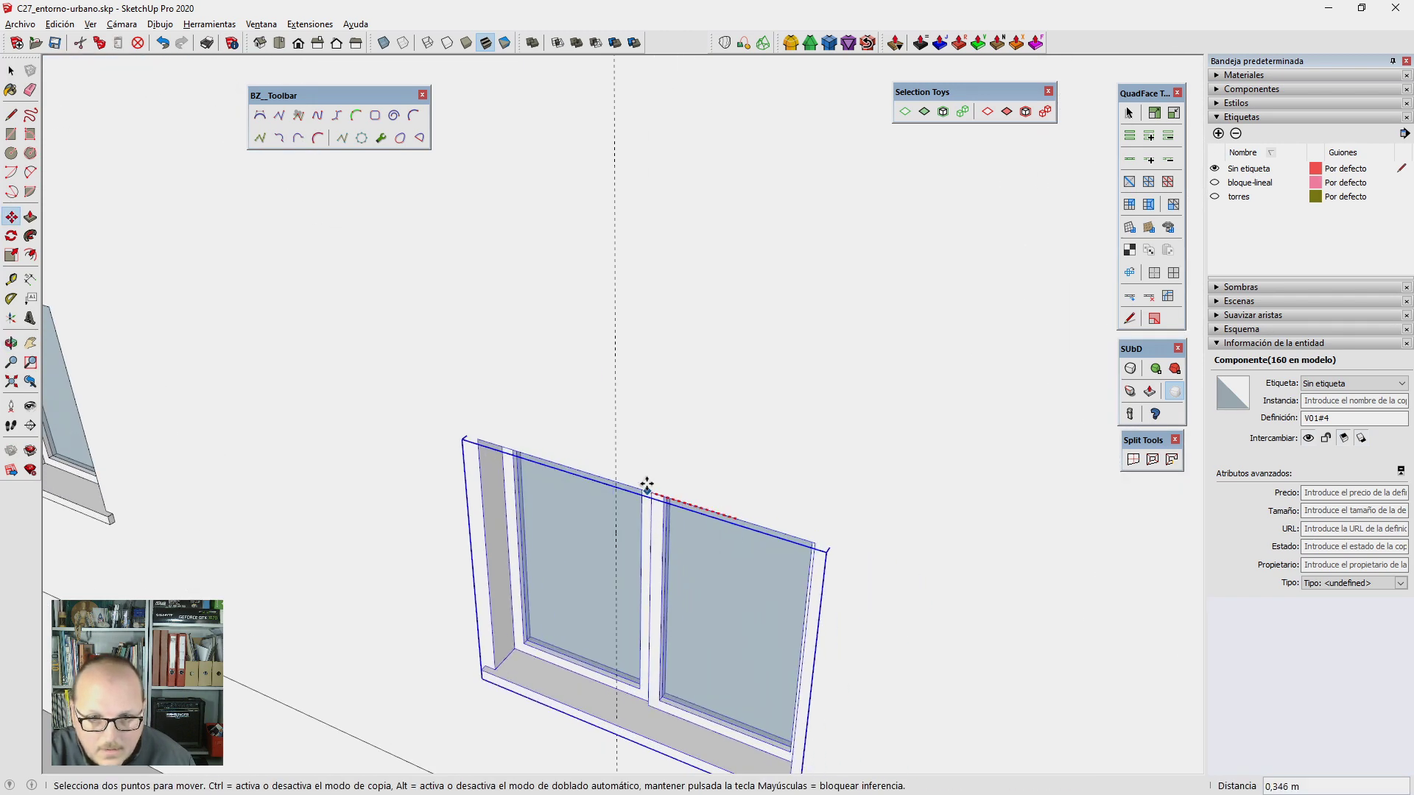
{"action": "left_click", "coordinate": [616, 480]}
{"action": "scroll", "coordinate": [631, 610], "scroll_direction": "down", "scroll_amount": 2}
{"action": "scroll", "coordinate": [737, 606], "scroll_direction": "down", "scroll_amount": 3}
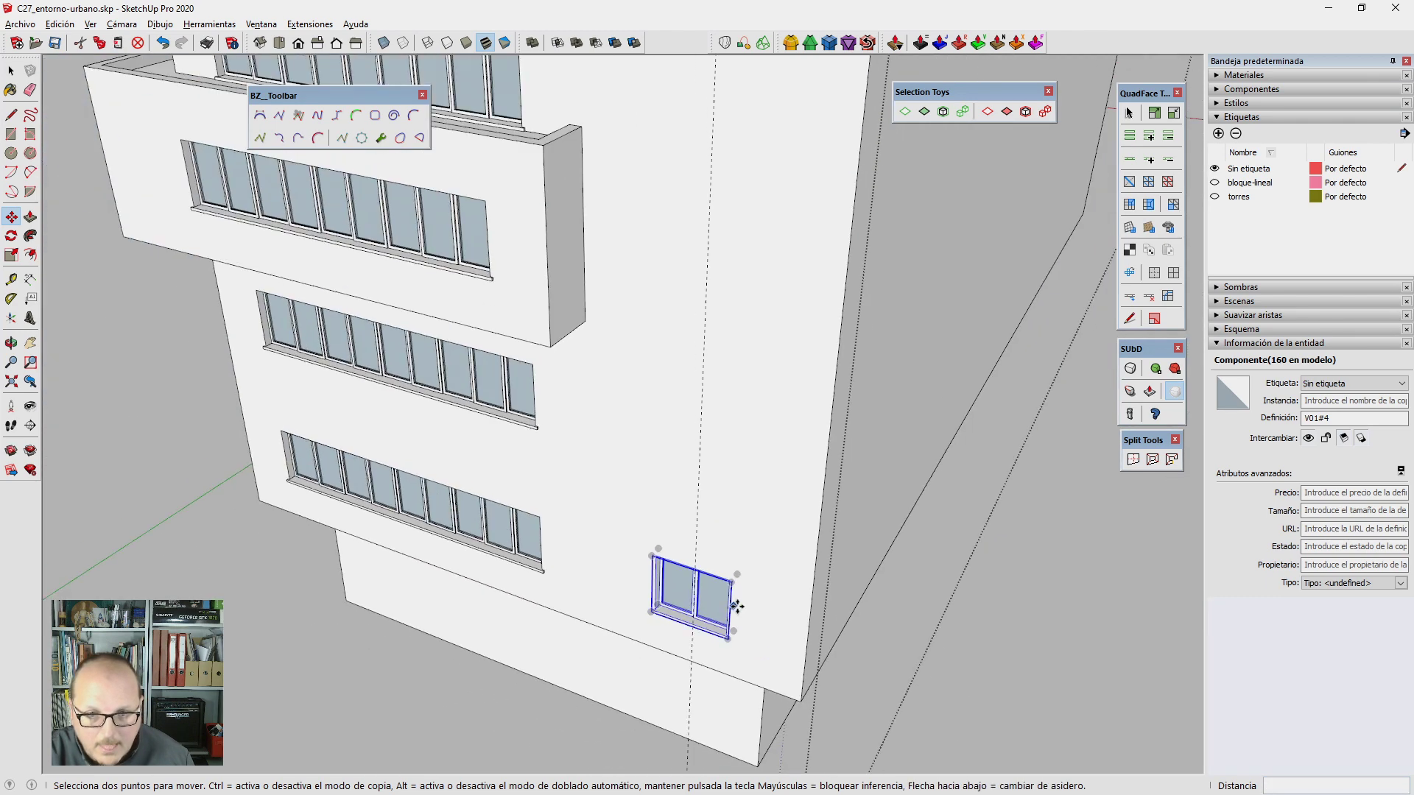
Step: Copy the window upward 3 m apart, four times, forming a column
{"action": "key", "text": "ctrl"}
{"action": "left_click", "coordinate": [762, 602]}
{"action": "type", "text": "m"}
{"action": "key", "text": "Return"}
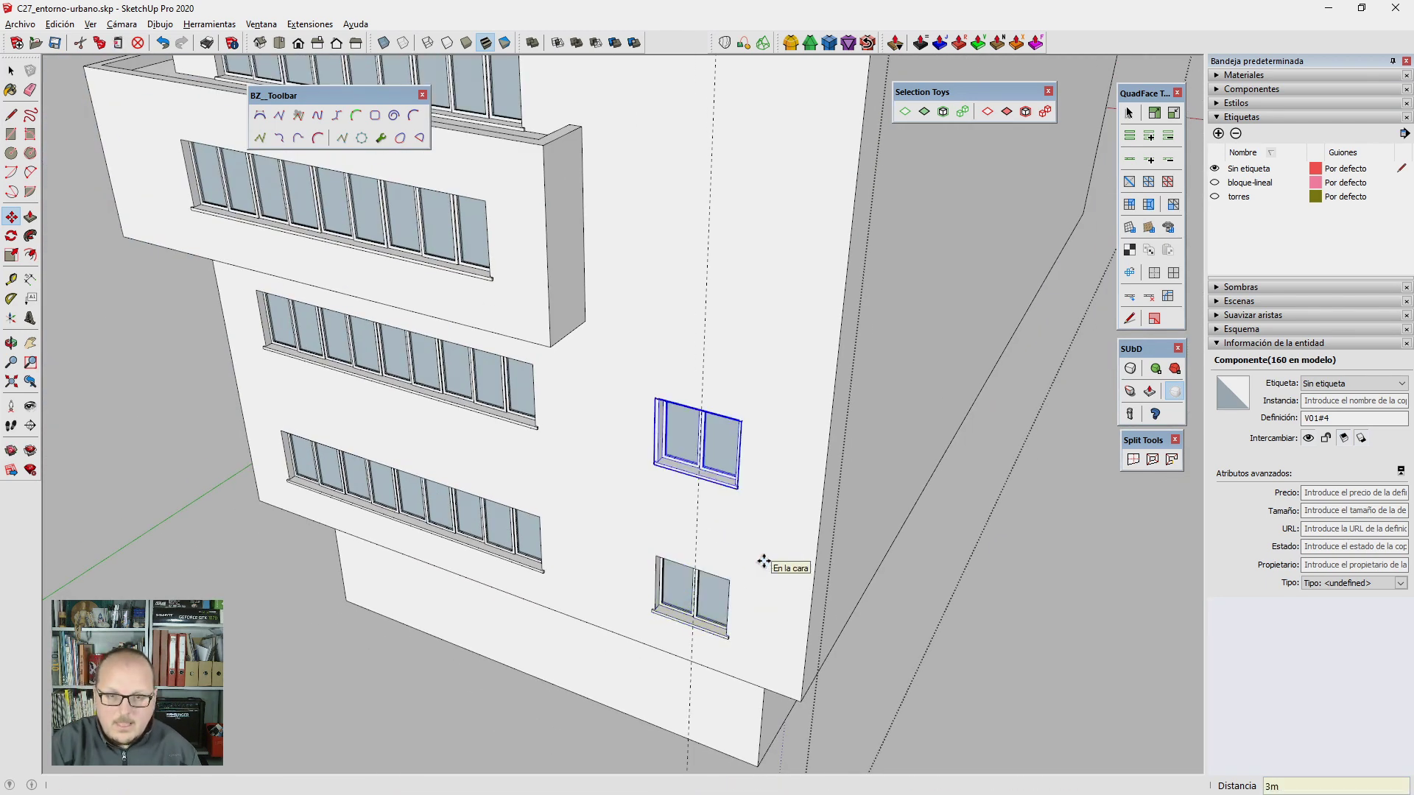
{"action": "key", "text": "Return"}
{"action": "key", "text": "e"}
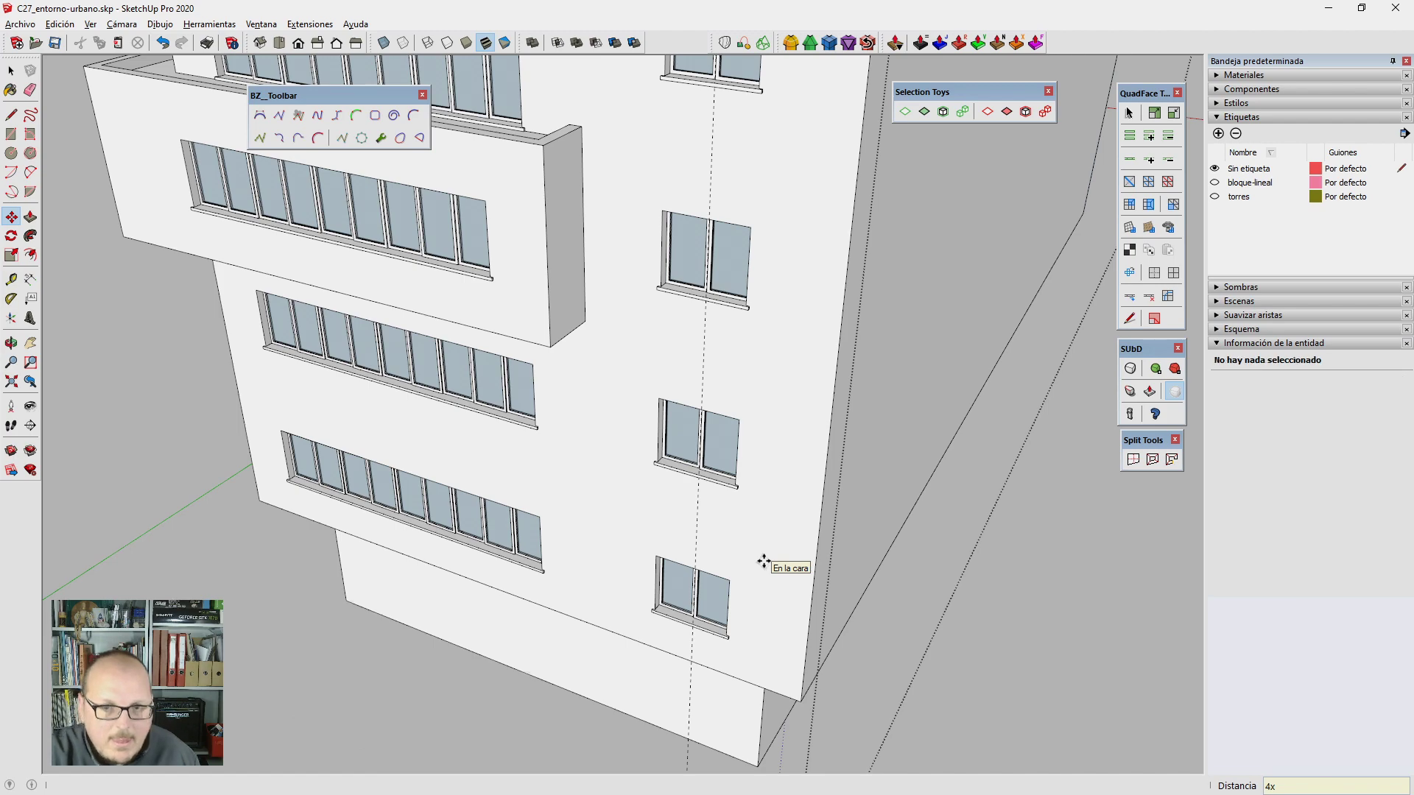
Step: Delete the extra window copy sitting above the roof
{"action": "scroll", "coordinate": [763, 562], "scroll_direction": "down", "scroll_amount": 3}
{"action": "key", "text": "space"}
{"action": "left_click", "coordinate": [740, 225]}
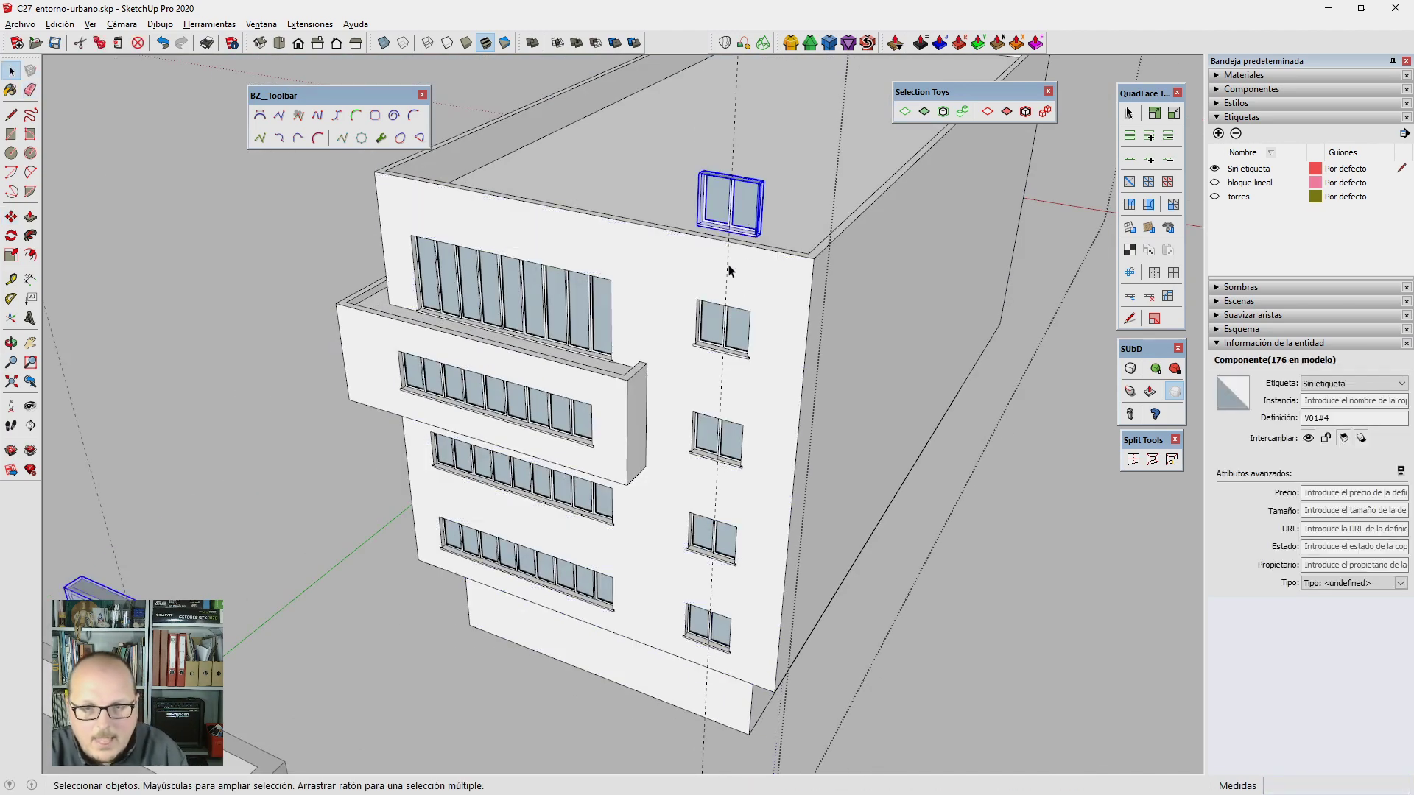
{"action": "key", "text": "Delete"}
{"action": "key", "text": "e"}
{"action": "scroll", "coordinate": [761, 300], "scroll_direction": "down", "scroll_amount": 5}
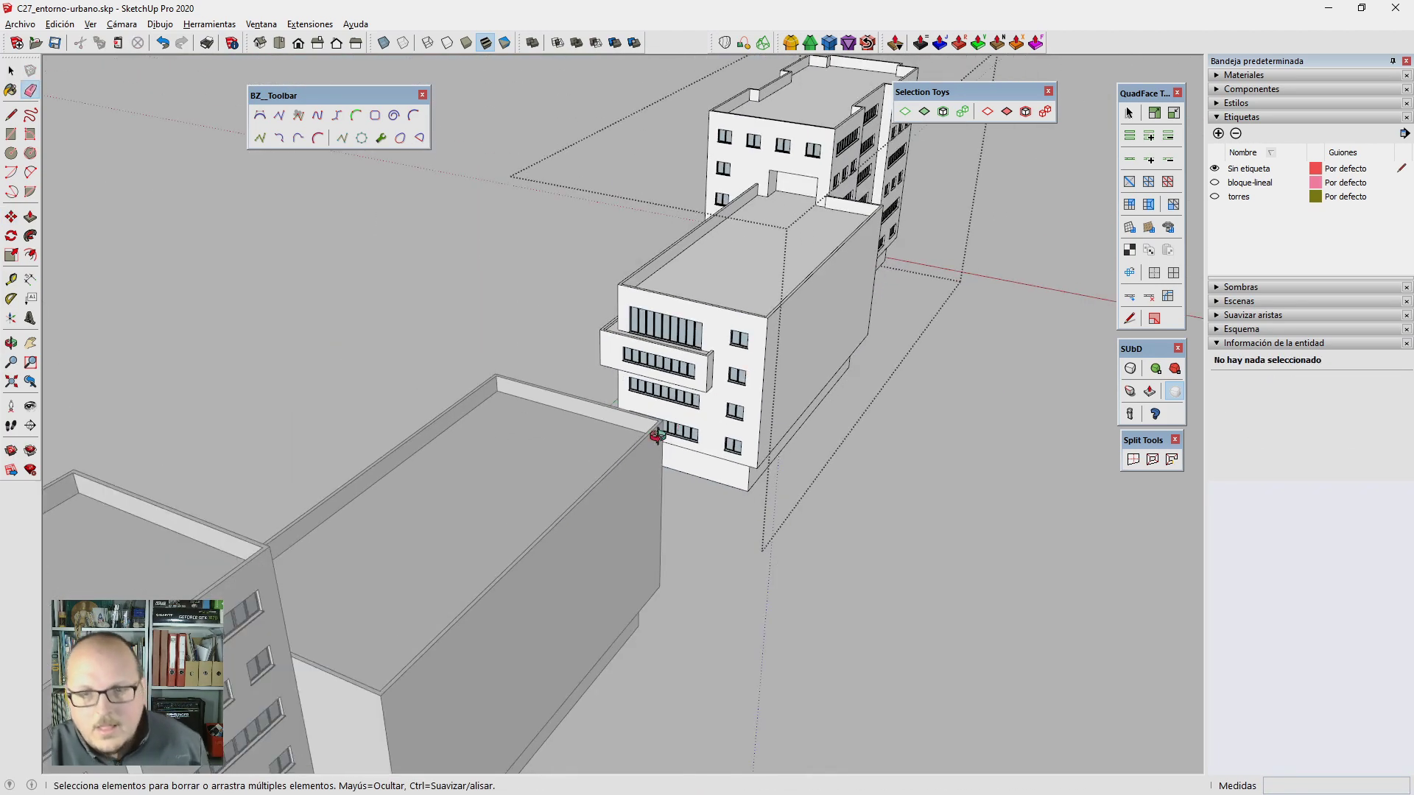
{"action": "mouse_move", "coordinate": [761, 299]}
{"action": "middle_mouse_down"}
{"action": "mouse_move", "coordinate": [702, 394]}
{"action": "mouse_move", "coordinate": [738, 475]}
{"action": "middle_mouse_up"}
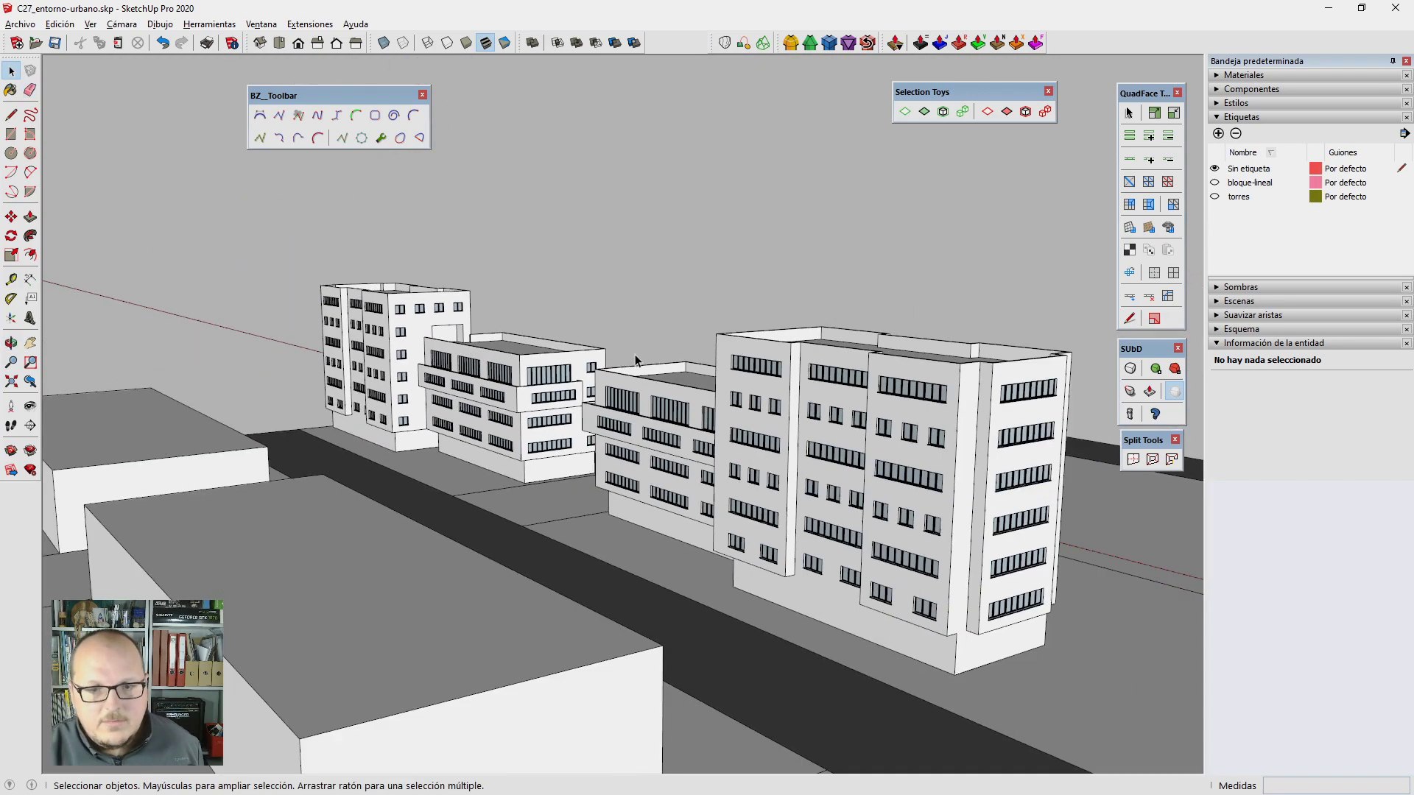
{"action": "scroll", "coordinate": [738, 475], "scroll_direction": "up", "scroll_amount": 3}
{"action": "scroll", "coordinate": [736, 456], "scroll_direction": "up", "scroll_amount": 3}
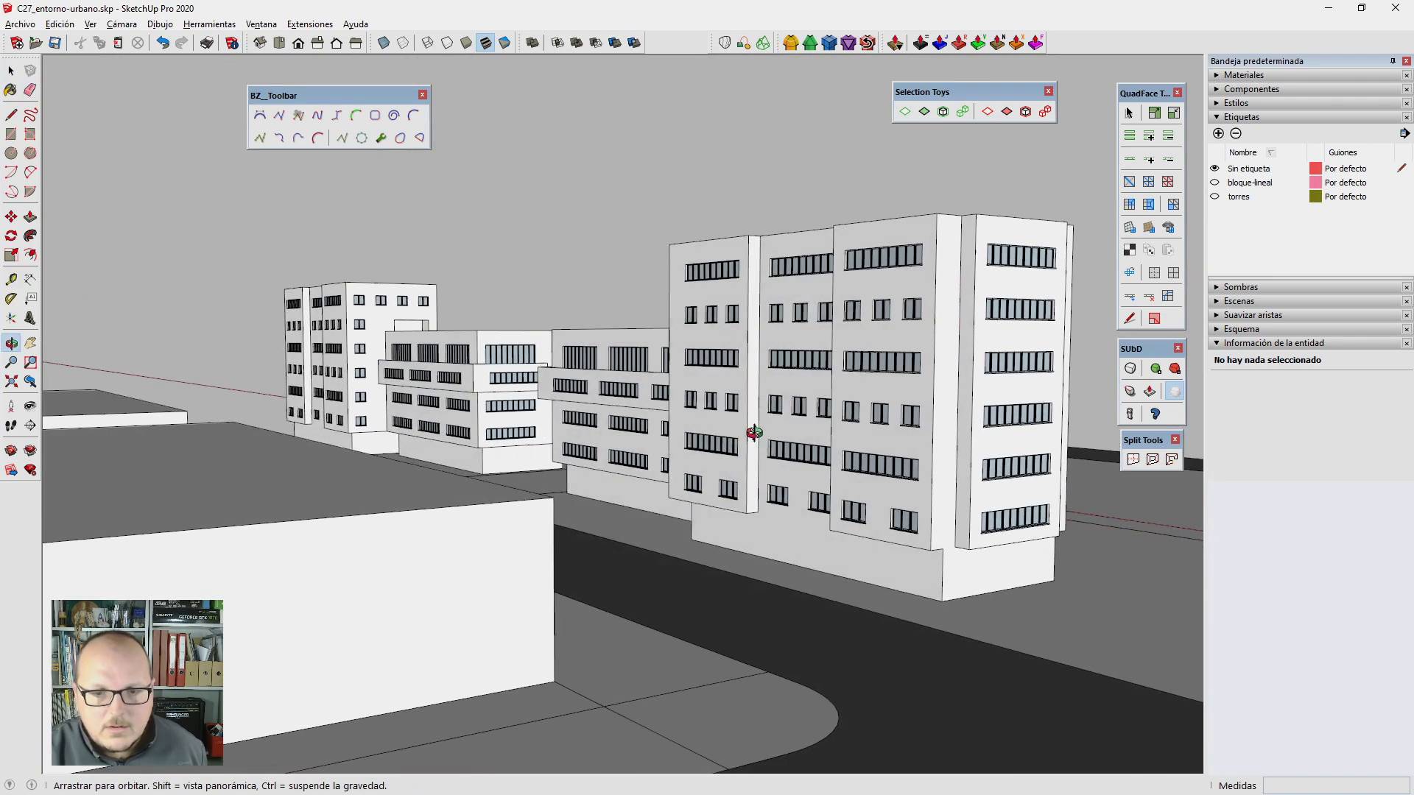
{"action": "mouse_move", "coordinate": [736, 454]}
{"action": "middle_mouse_down"}
{"action": "mouse_move", "coordinate": [662, 442]}
{"action": "mouse_move", "coordinate": [590, 516]}
{"action": "mouse_move", "coordinate": [537, 489]}
{"action": "middle_mouse_up"}
{"action": "scroll", "coordinate": [589, 516], "scroll_direction": "down", "scroll_amount": 5}
{"action": "scroll", "coordinate": [422, 255], "scroll_direction": "up", "scroll_amount": 3}
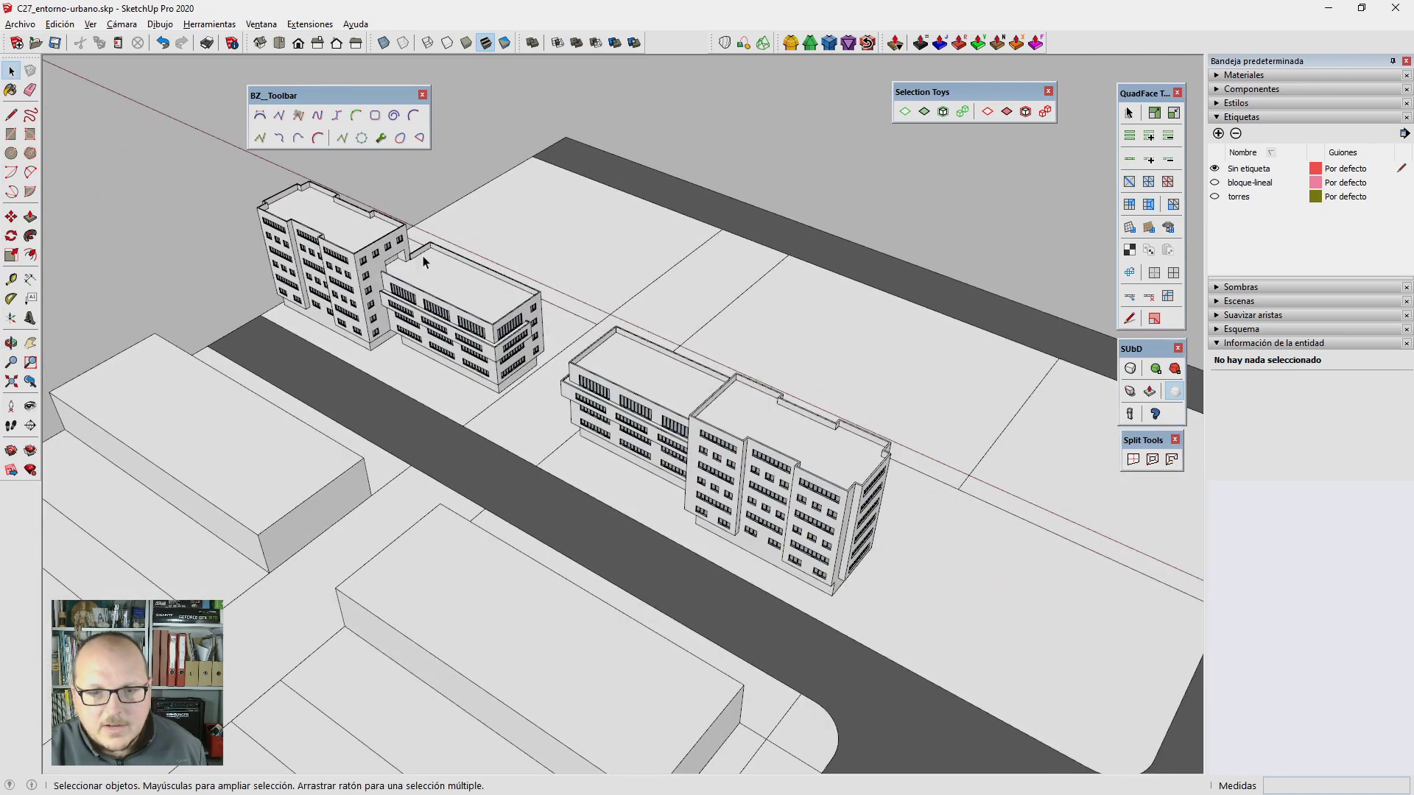
{"action": "mouse_move", "coordinate": [422, 259]}
{"action": "middle_mouse_down"}
{"action": "mouse_move", "coordinate": [695, 452]}
{"action": "mouse_move", "coordinate": [917, 395]}
{"action": "mouse_move", "coordinate": [654, 236]}
{"action": "mouse_move", "coordinate": [584, 567]}
{"action": "mouse_move", "coordinate": [536, 501]}
{"action": "middle_mouse_up"}
{"action": "scroll", "coordinate": [654, 236], "scroll_direction": "up", "scroll_amount": 5}
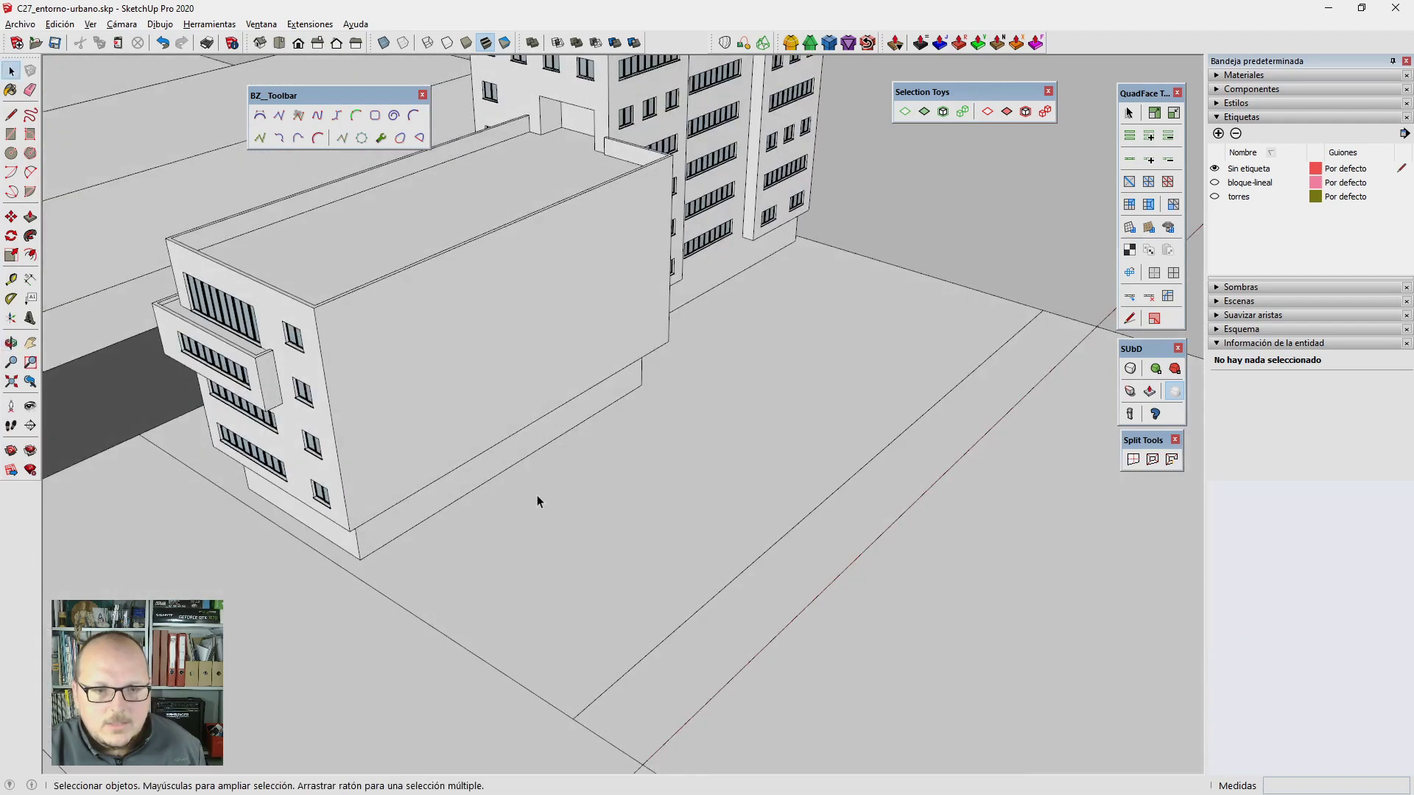
{"action": "scroll", "coordinate": [537, 502], "scroll_direction": "down", "scroll_amount": 3}
{"action": "mouse_move", "coordinate": [753, 523]}
{"action": "middle_mouse_down"}
{"action": "mouse_move", "coordinate": [665, 521]}
{"action": "mouse_move", "coordinate": [1265, 558]}
{"action": "mouse_move", "coordinate": [808, 488]}
{"action": "mouse_move", "coordinate": [369, 352]}
{"action": "middle_mouse_up"}
{"action": "scroll", "coordinate": [368, 352], "scroll_direction": "up", "scroll_amount": 3}
{"action": "scroll", "coordinate": [404, 448], "scroll_direction": "down", "scroll_amount": 3}
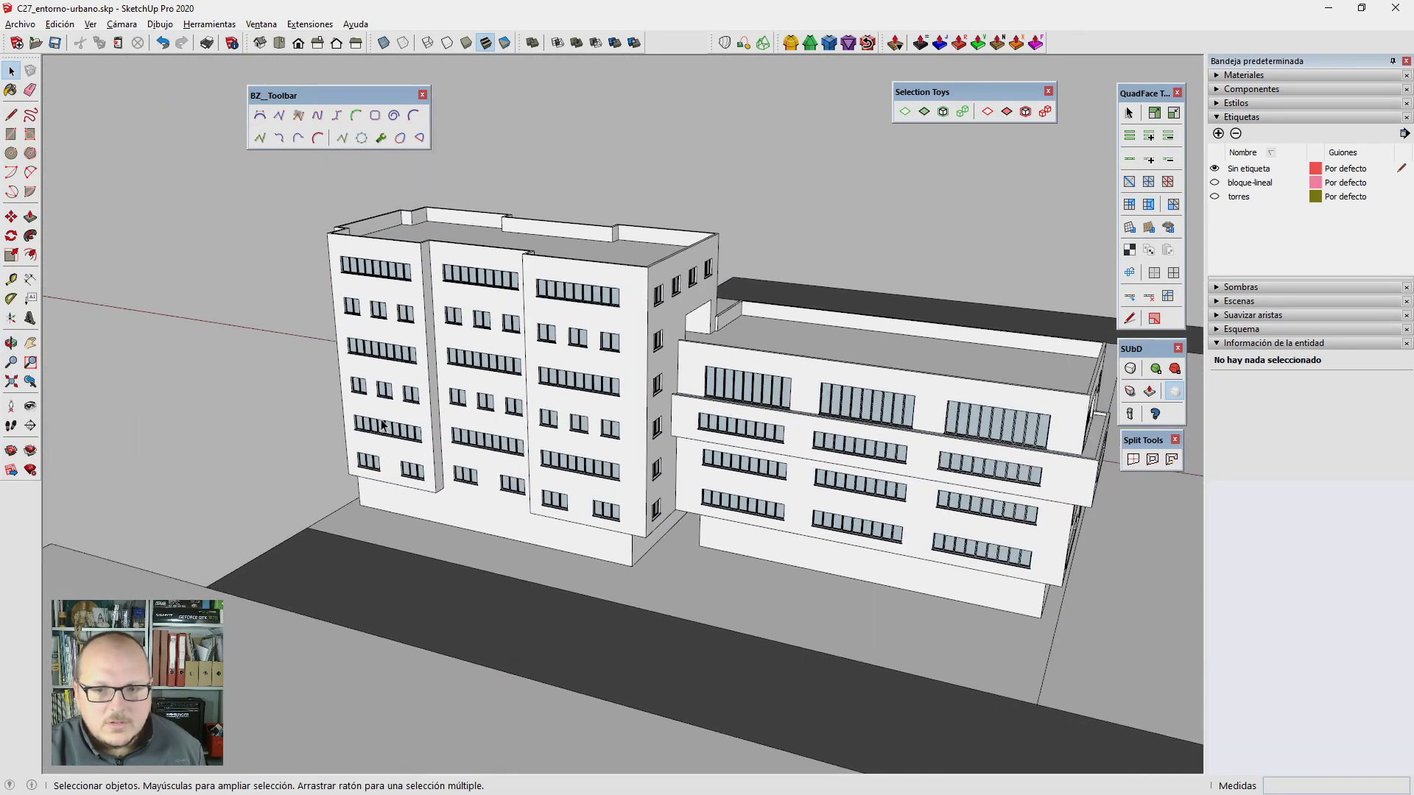
{"action": "mouse_move", "coordinate": [404, 448]}
{"action": "middle_mouse_down"}
{"action": "mouse_move", "coordinate": [412, 420]}
{"action": "mouse_move", "coordinate": [822, 486]}
{"action": "mouse_move", "coordinate": [795, 490]}
{"action": "middle_mouse_up"}
{"action": "scroll", "coordinate": [823, 486], "scroll_direction": "up", "scroll_amount": 2}
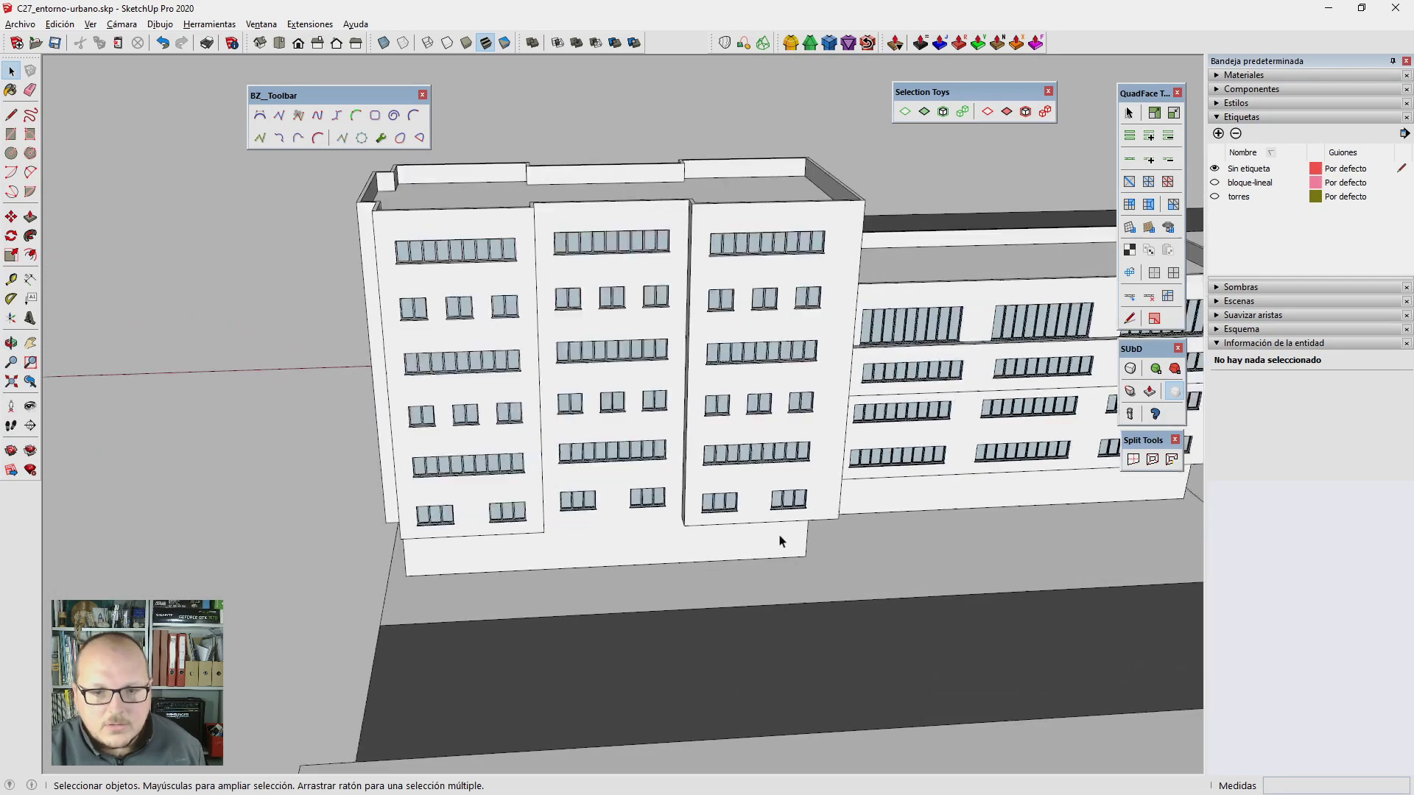
{"action": "scroll", "coordinate": [795, 490], "scroll_direction": "up", "scroll_amount": 4}
{"action": "left_click", "coordinate": [792, 487]}
Step: Move the window slightly lower on the block's blank end facade
{"action": "left_click", "coordinate": [209, 418]}
{"action": "scroll", "coordinate": [829, 412], "scroll_direction": "down", "scroll_amount": 4}
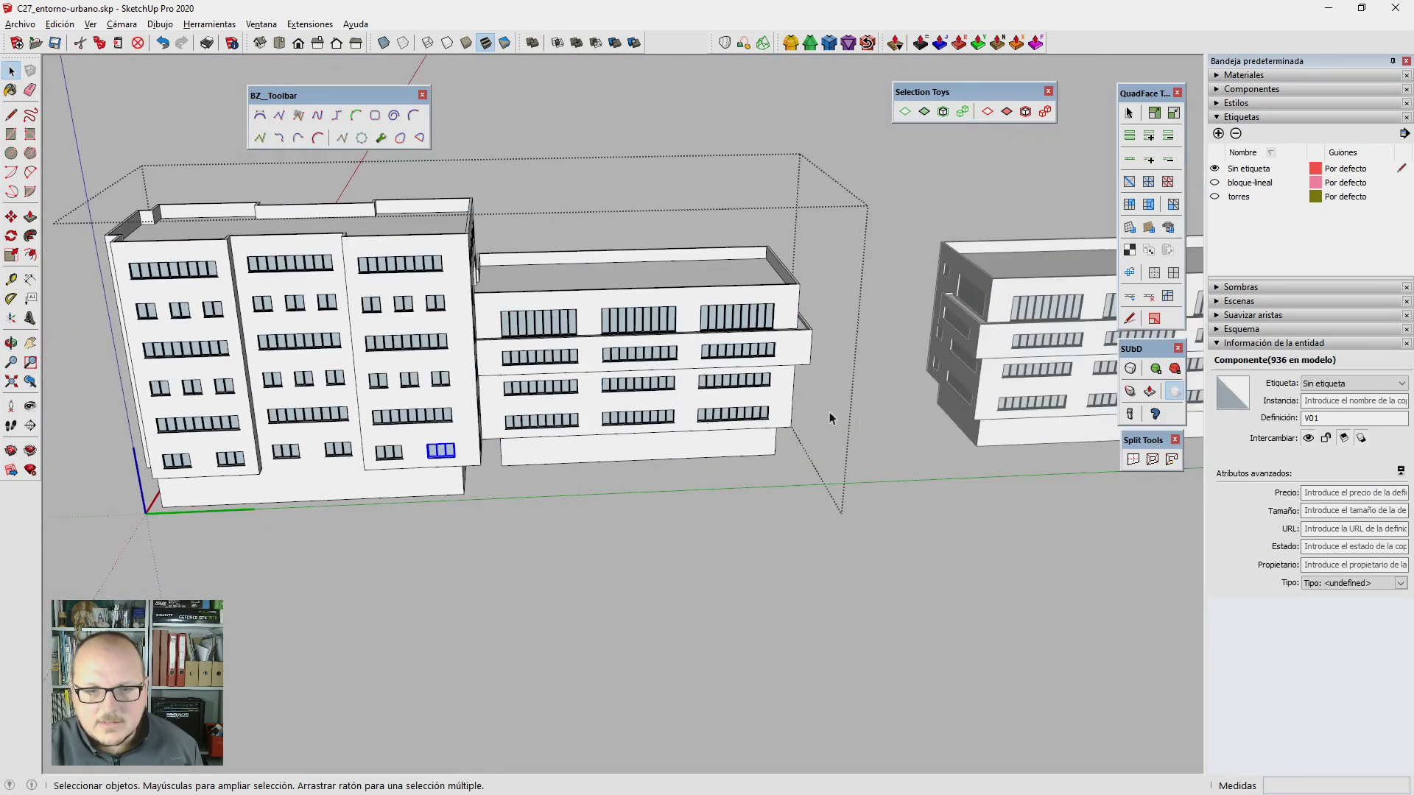
{"action": "mouse_move", "coordinate": [830, 412]}
{"action": "middle_mouse_down"}
{"action": "mouse_move", "coordinate": [740, 466]}
{"action": "mouse_move", "coordinate": [1186, 509]}
{"action": "middle_mouse_up"}
{"action": "scroll", "coordinate": [739, 465], "scroll_direction": "up", "scroll_amount": 3}
{"action": "scroll", "coordinate": [1185, 508], "scroll_direction": "up", "scroll_amount": 3}
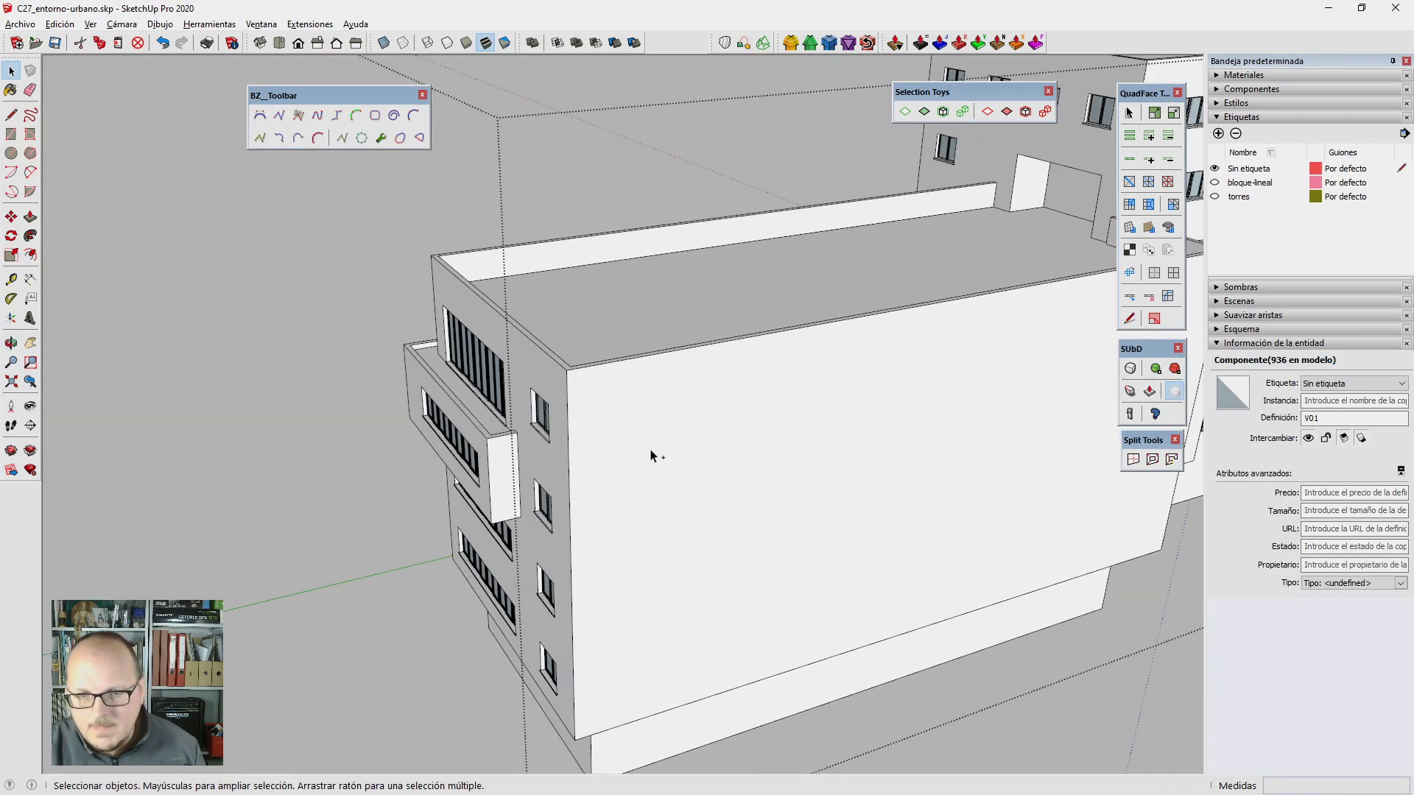
{"action": "key", "text": "m"}
{"action": "scroll", "coordinate": [626, 423], "scroll_direction": "up", "scroll_amount": 3}
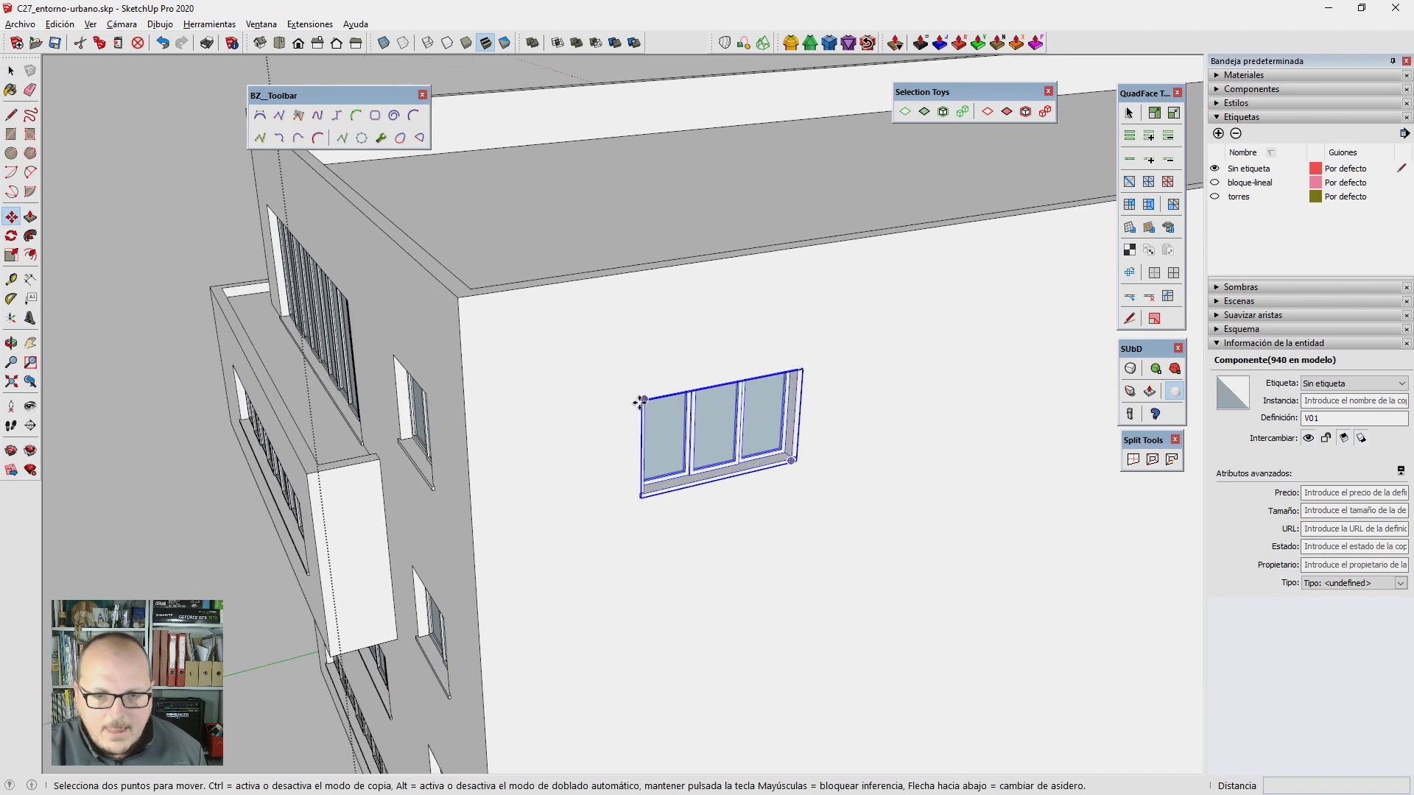
{"action": "left_click", "coordinate": [639, 402]}
Step: Place a Tape Measure guide 2 m in from the building's corner edge
{"action": "key", "text": "t"}
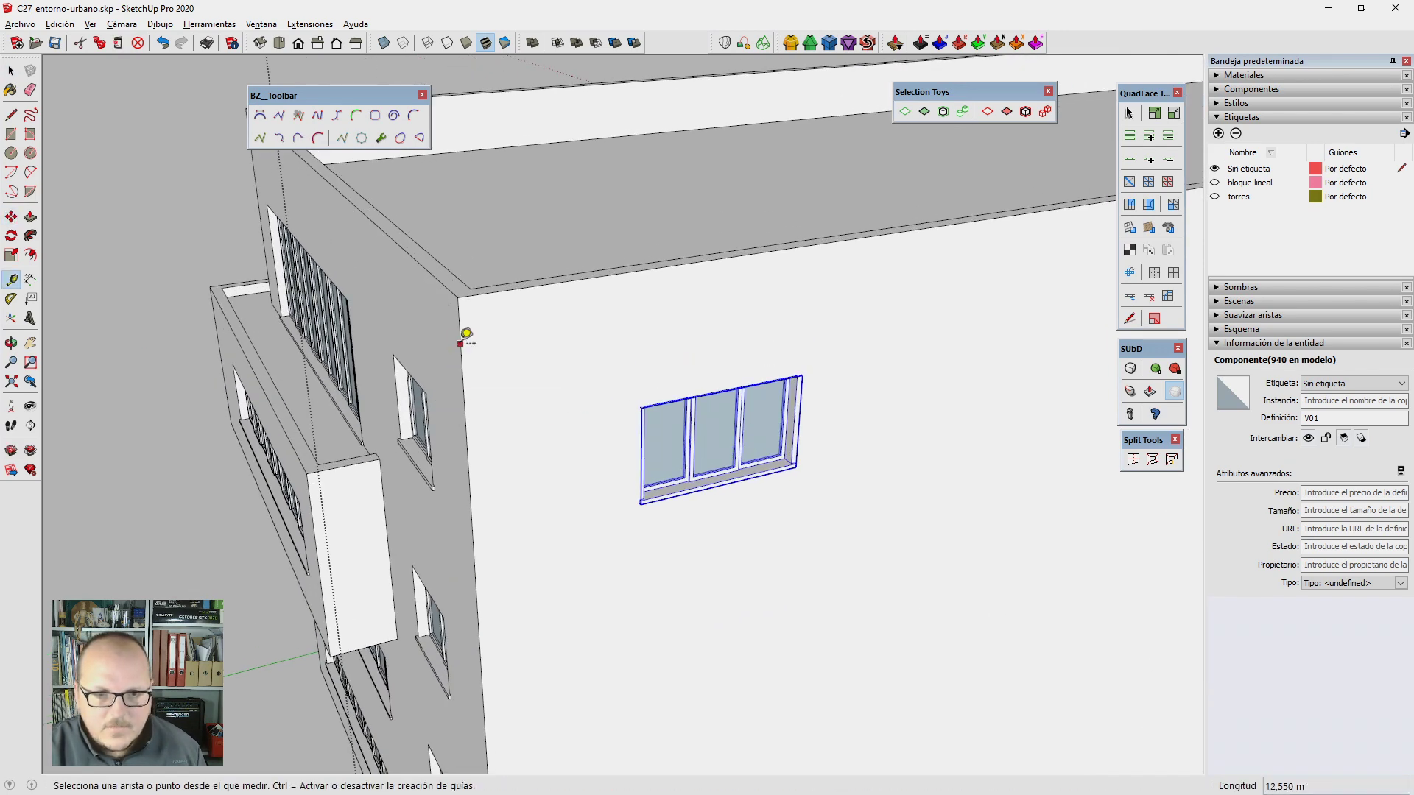
{"action": "left_click", "coordinate": [461, 342]}
{"action": "type", "text": "2m"}
{"action": "key", "text": "Return"}
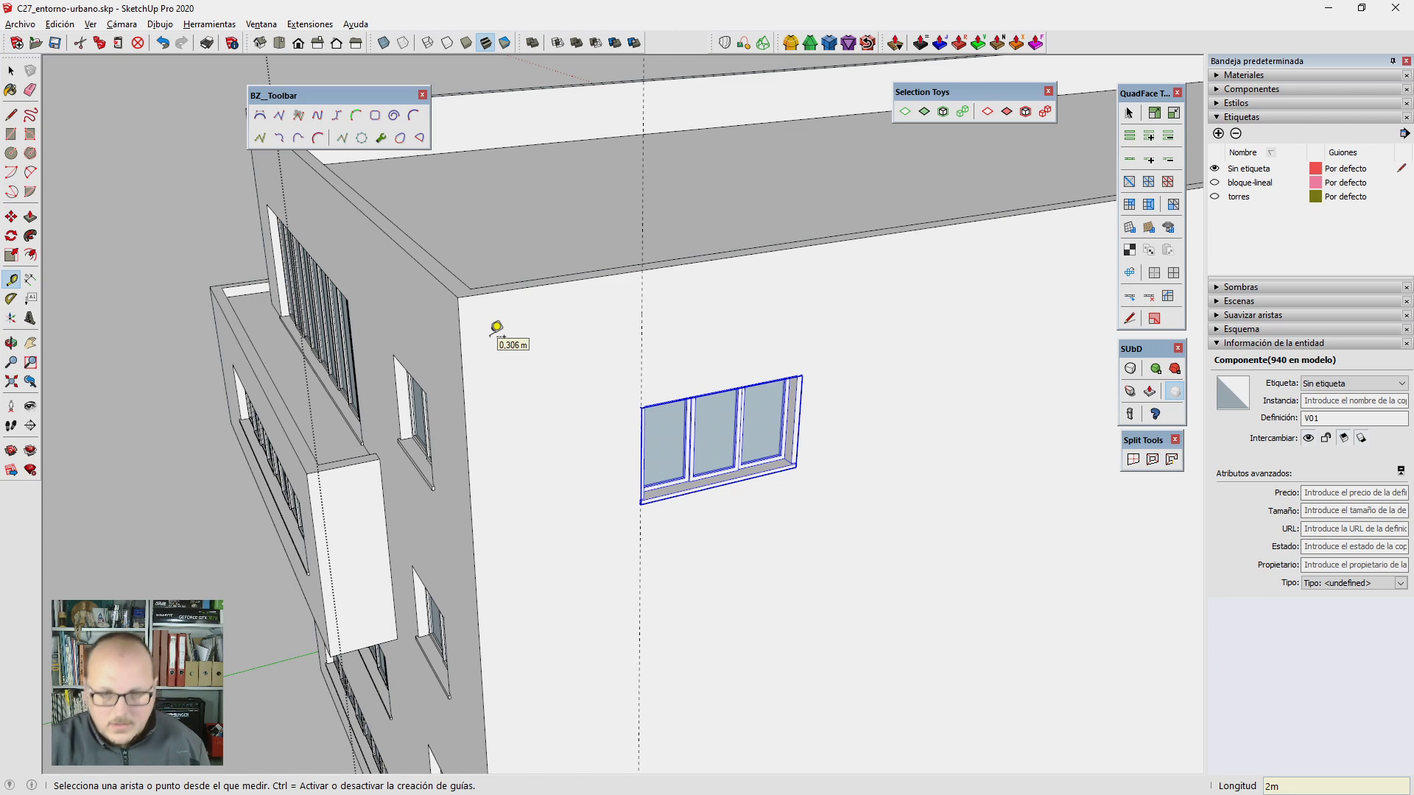
Step: Add a second Tape Measure guide from the far building corner
{"action": "key", "text": "m"}
{"action": "scroll", "coordinate": [648, 402], "scroll_direction": "up", "scroll_amount": 5}
{"action": "scroll", "coordinate": [674, 382], "scroll_direction": "up", "scroll_amount": 4}
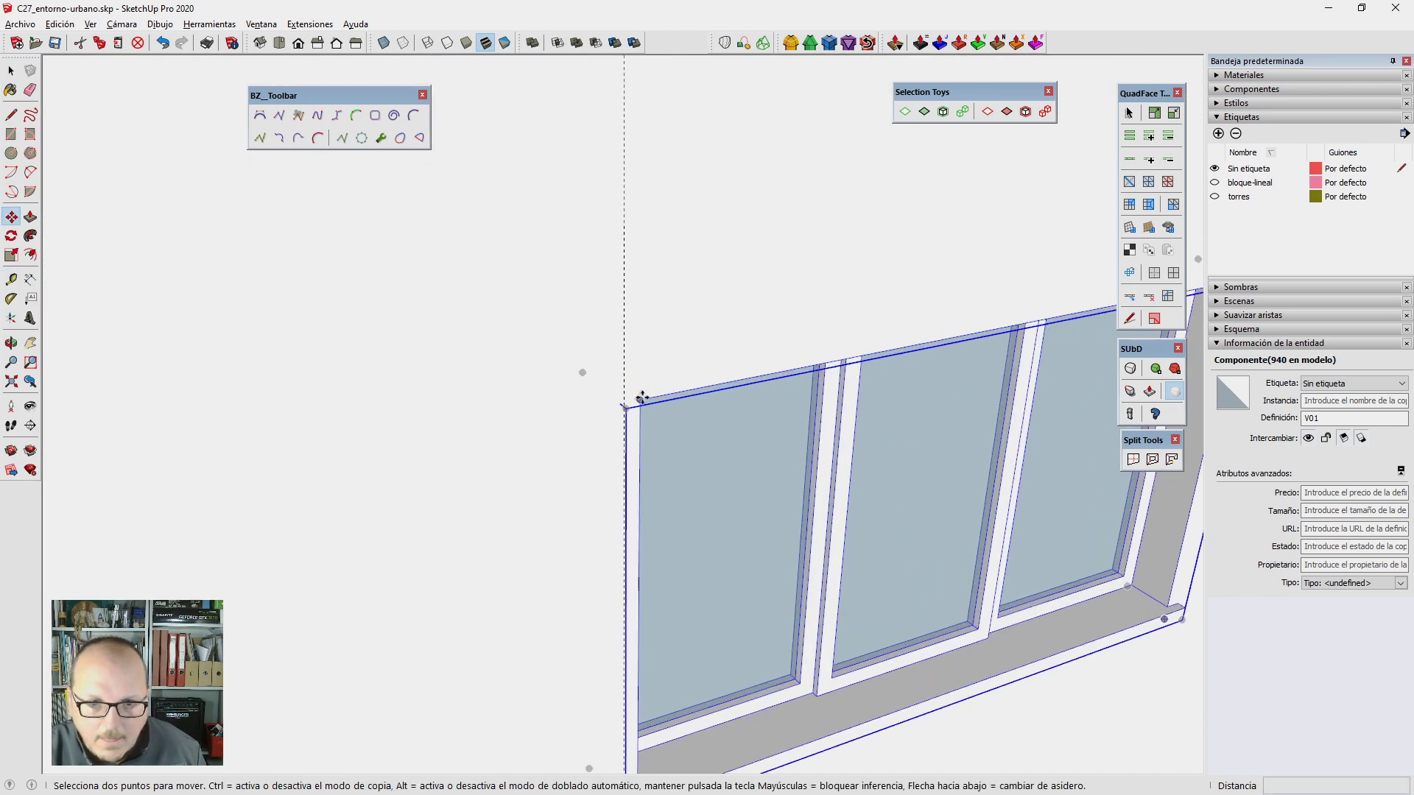
{"action": "scroll", "coordinate": [363, 451], "scroll_direction": "down", "scroll_amount": 5}
{"action": "scroll", "coordinate": [365, 452], "scroll_direction": "down", "scroll_amount": 3}
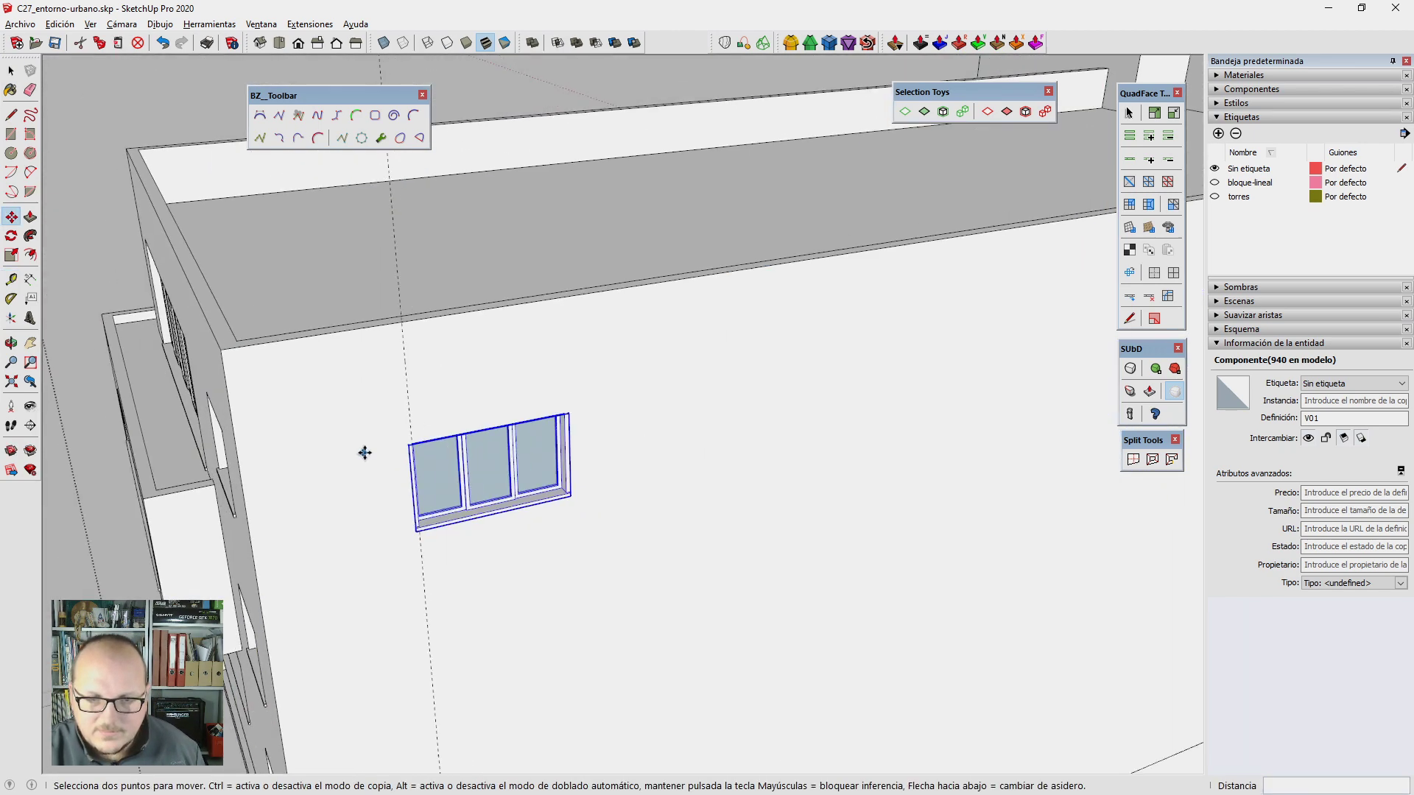
{"action": "scroll", "coordinate": [365, 453], "scroll_direction": "down", "scroll_amount": 3}
{"action": "scroll", "coordinate": [379, 451], "scroll_direction": "down", "scroll_amount": 2}
{"action": "key", "text": "t"}
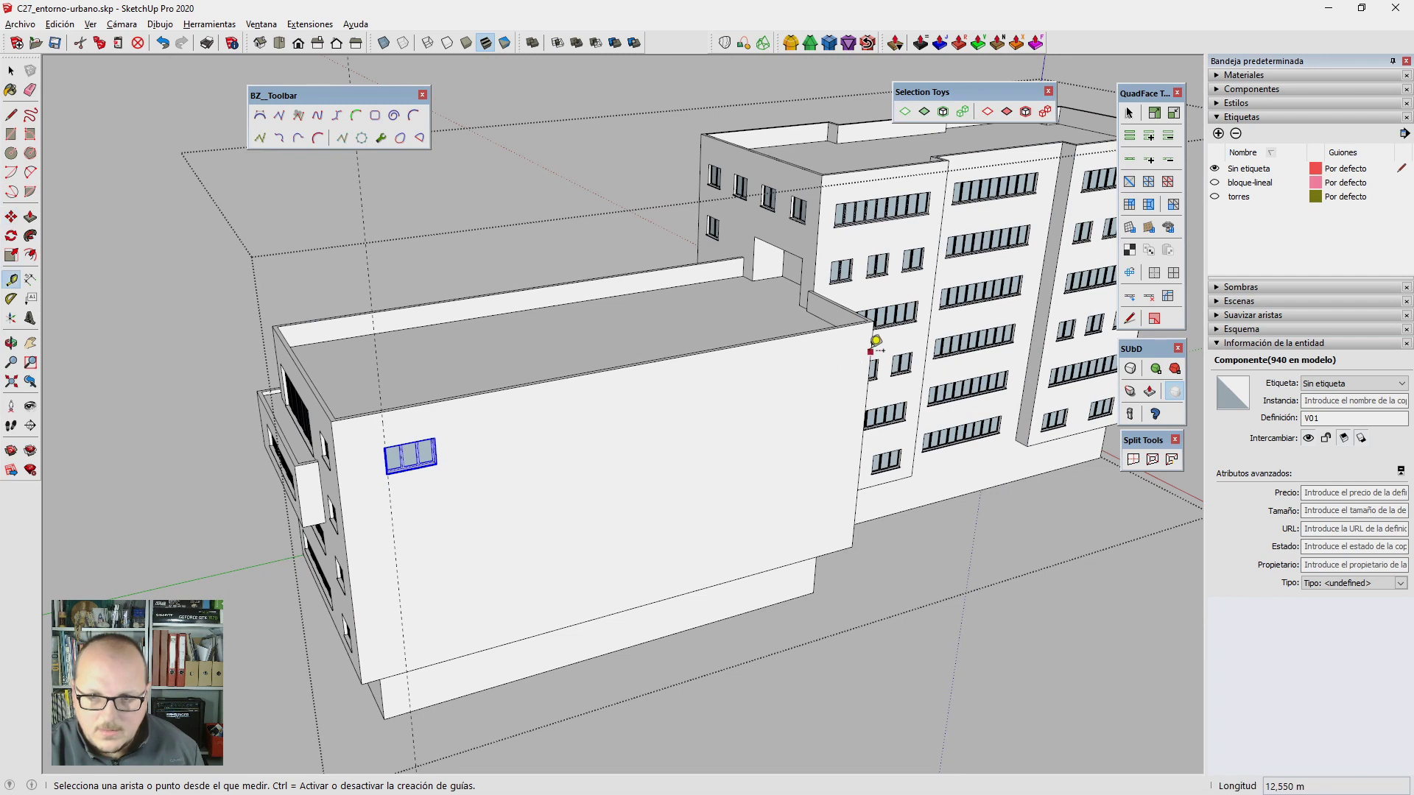
{"action": "left_click", "coordinate": [873, 347]}
{"action": "key", "text": "Return"}
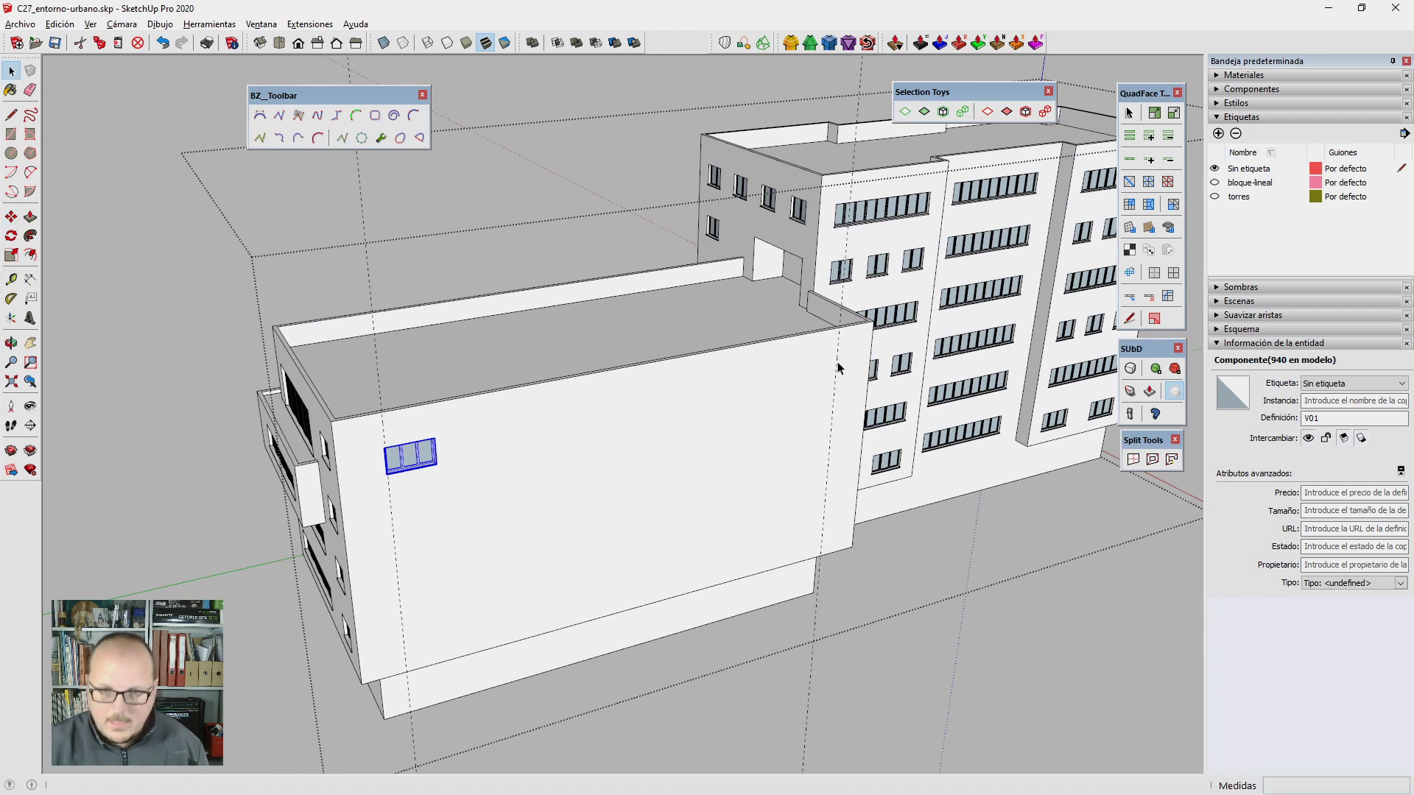
Step: Ctrl-copy the window 3 m down and array it with 3x into a four-window column
{"action": "key", "text": "m"}
{"action": "scroll", "coordinate": [450, 427], "scroll_direction": "up", "scroll_amount": 2}
{"action": "scroll", "coordinate": [450, 427], "scroll_direction": "up", "scroll_amount": 1}
{"action": "left_click", "coordinate": [450, 427]}
{"action": "key", "text": "ctrl"}
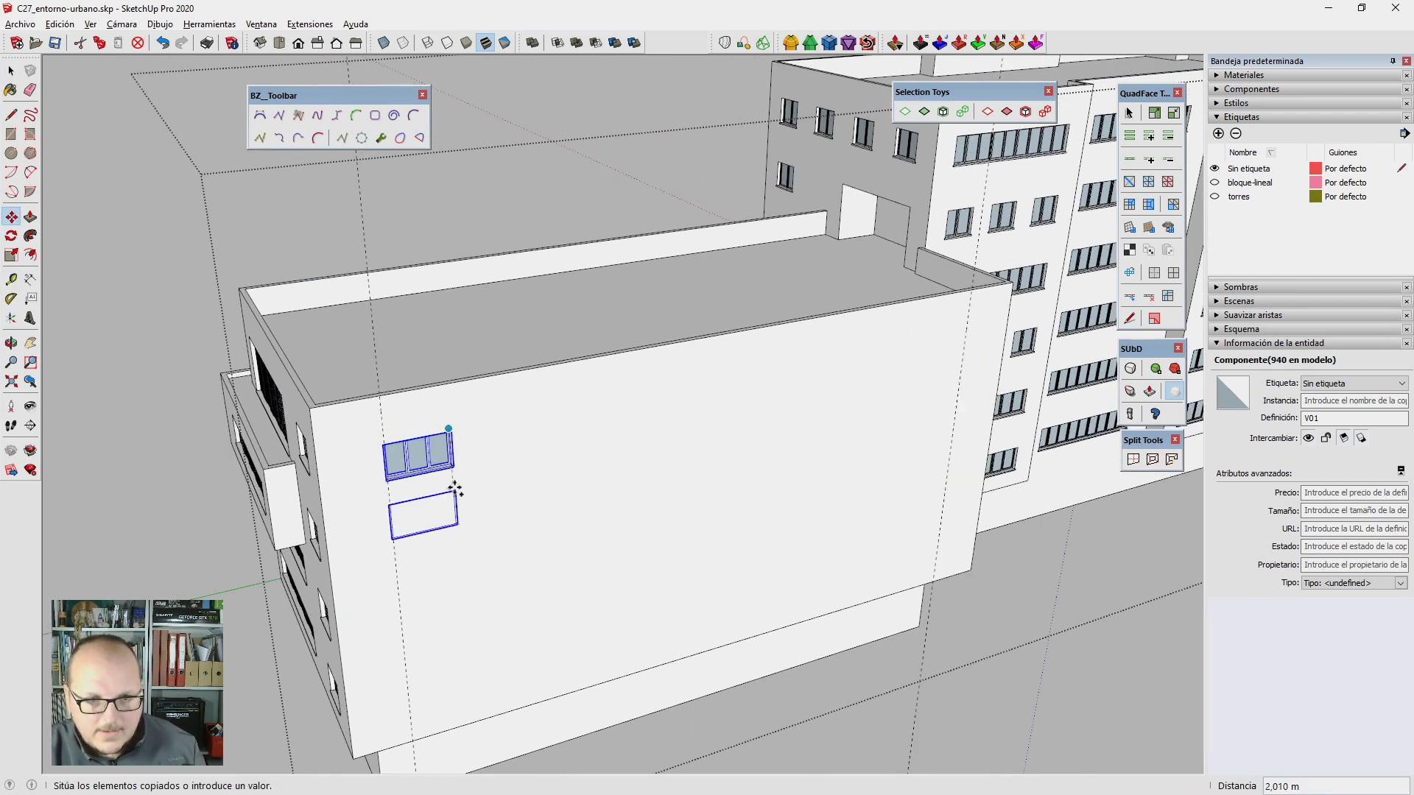
{"action": "type", "text": "3m"}
{"action": "key", "text": "Return"}
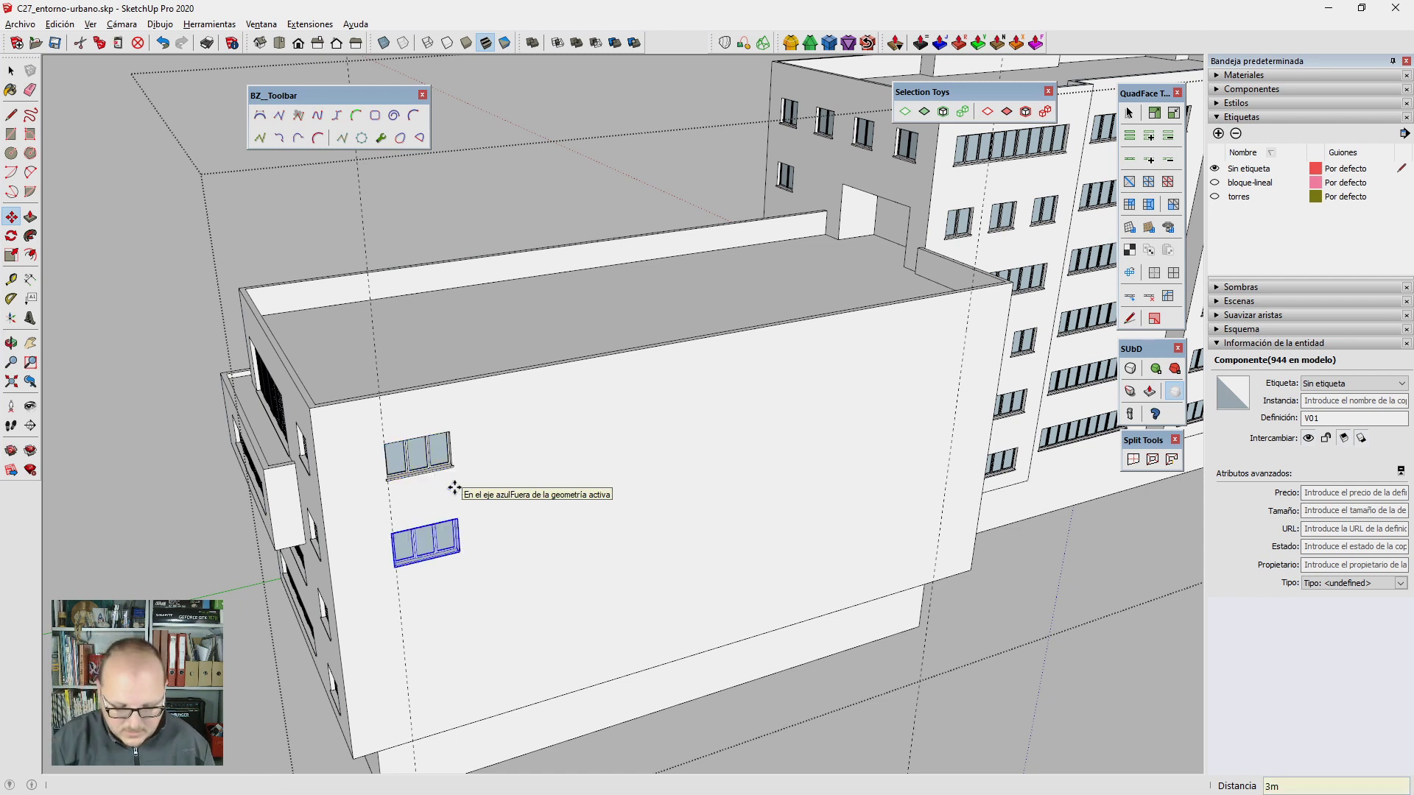
{"action": "type", "text": "3x"}
{"action": "key", "text": "Return"}
{"action": "key", "text": "space"}
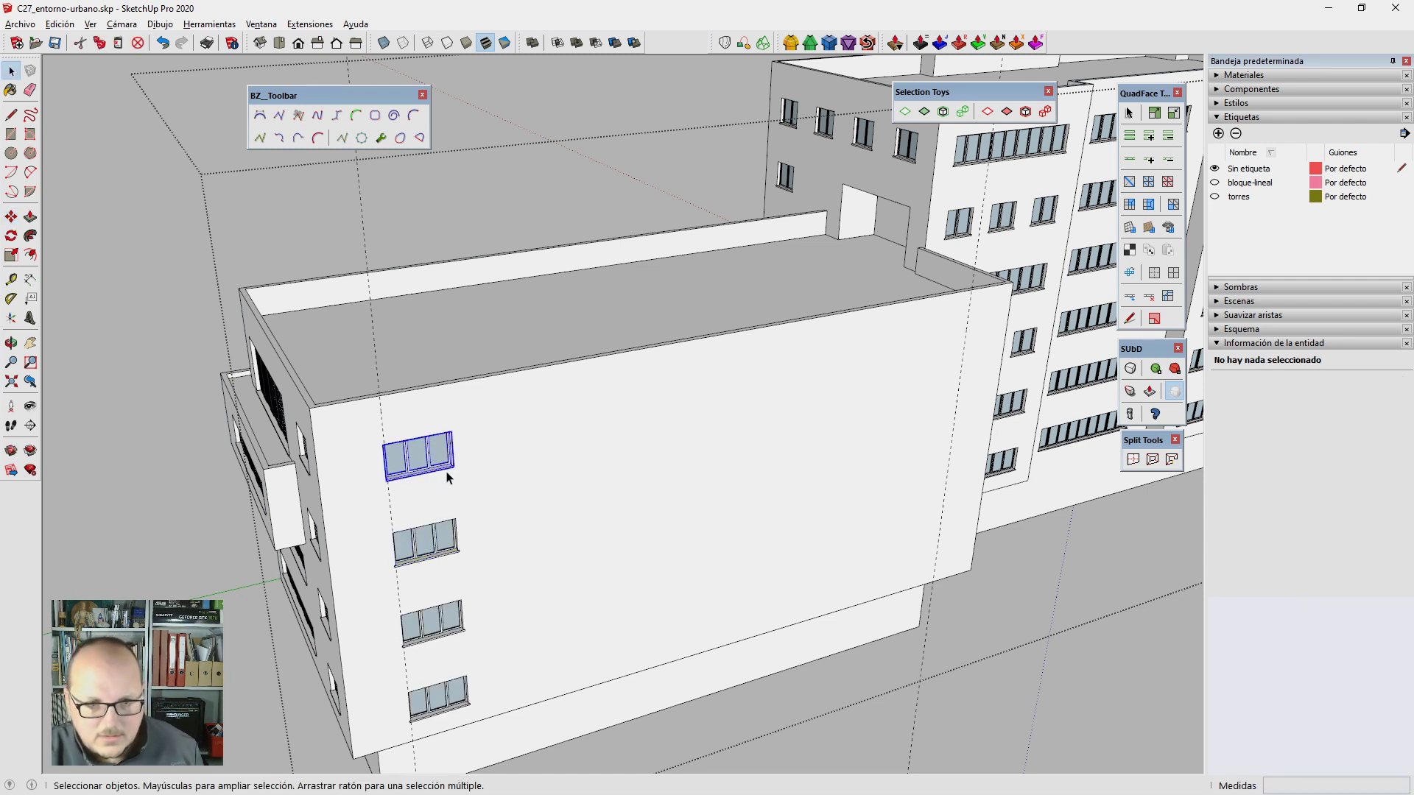
Step: Copy the window column to the far corner and divide it evenly with 8/
{"action": "left_click", "coordinate": [436, 624], "text": "shift"}
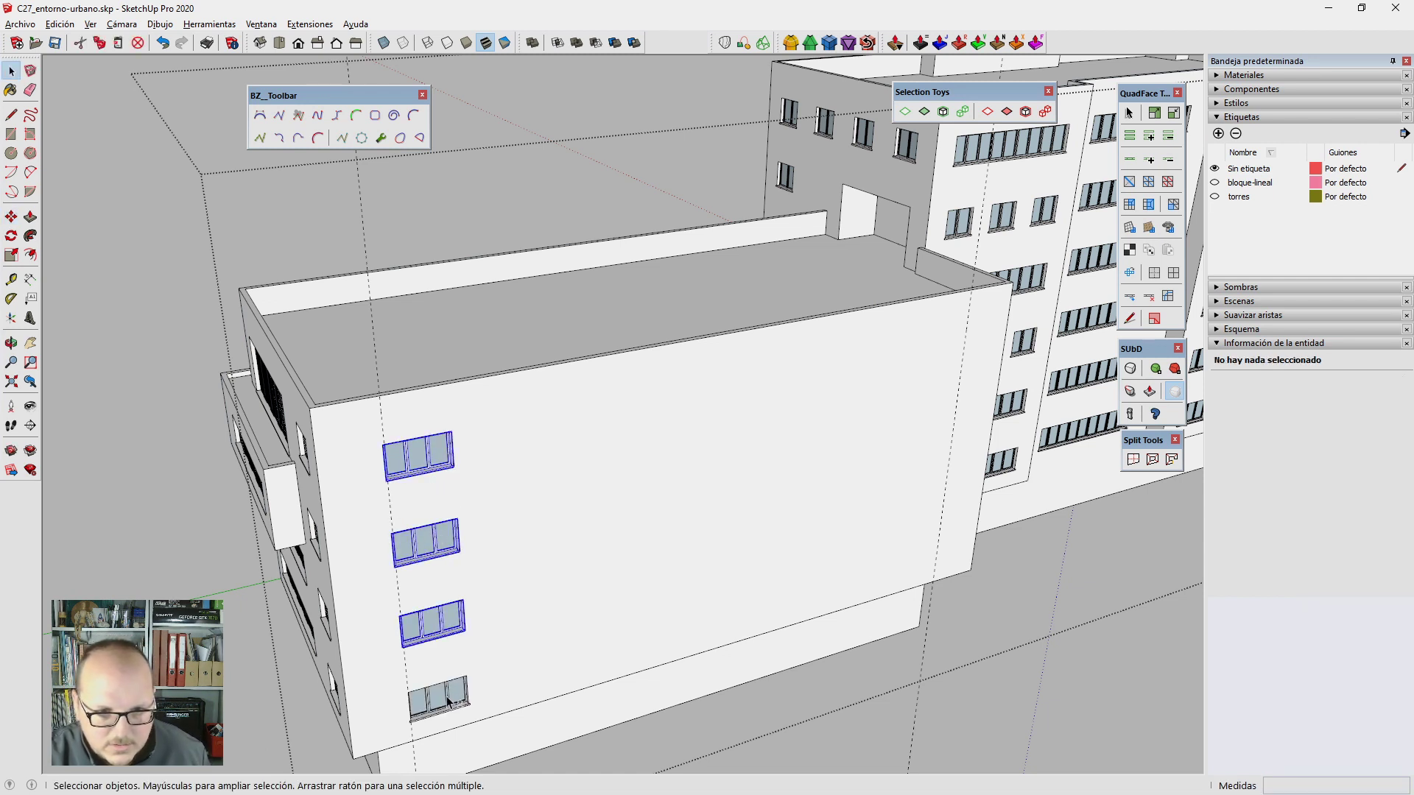
{"action": "key", "text": "m"}
{"action": "key", "text": "ctrl"}
{"action": "left_click", "coordinate": [451, 432]}
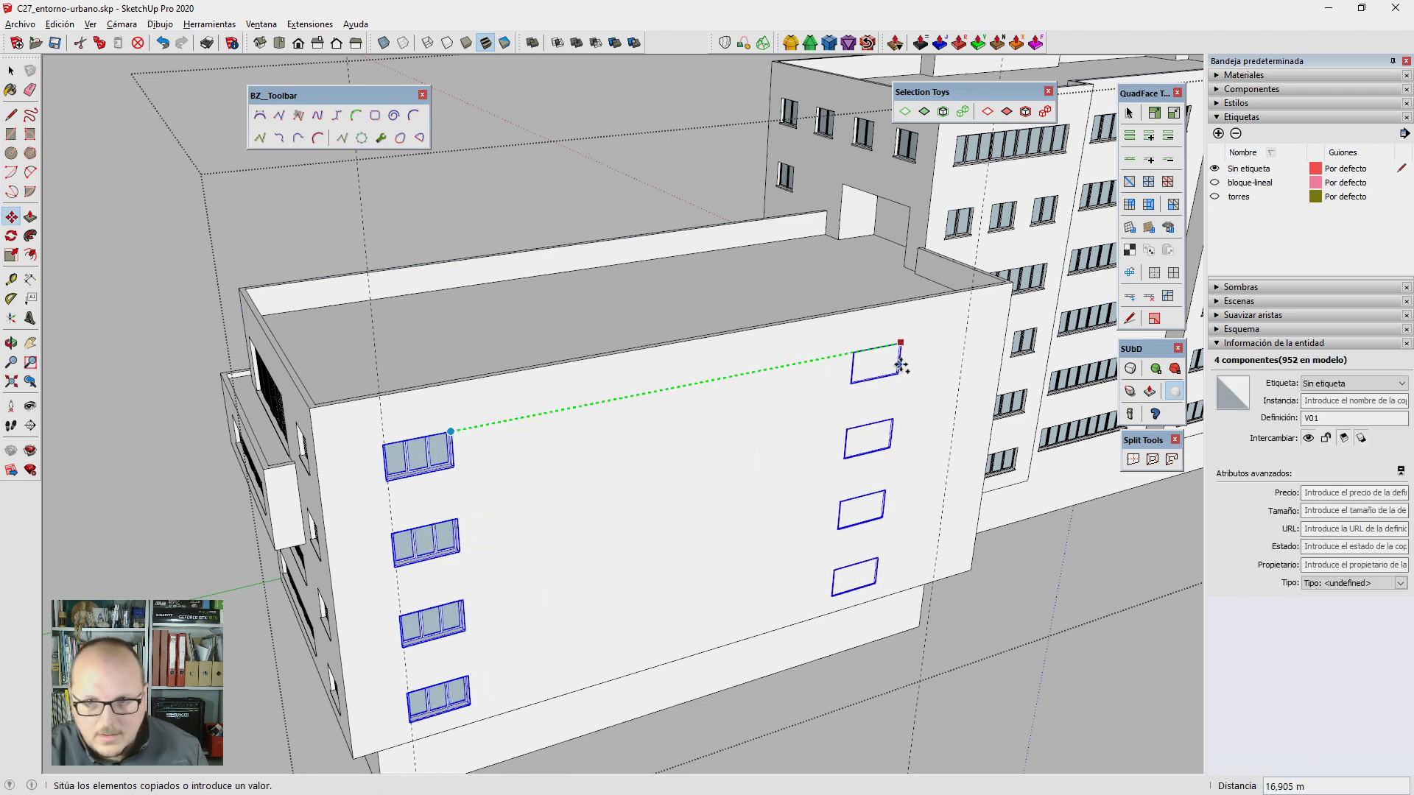
{"action": "left_click", "coordinate": [969, 291]}
{"action": "type", "text": "5"}
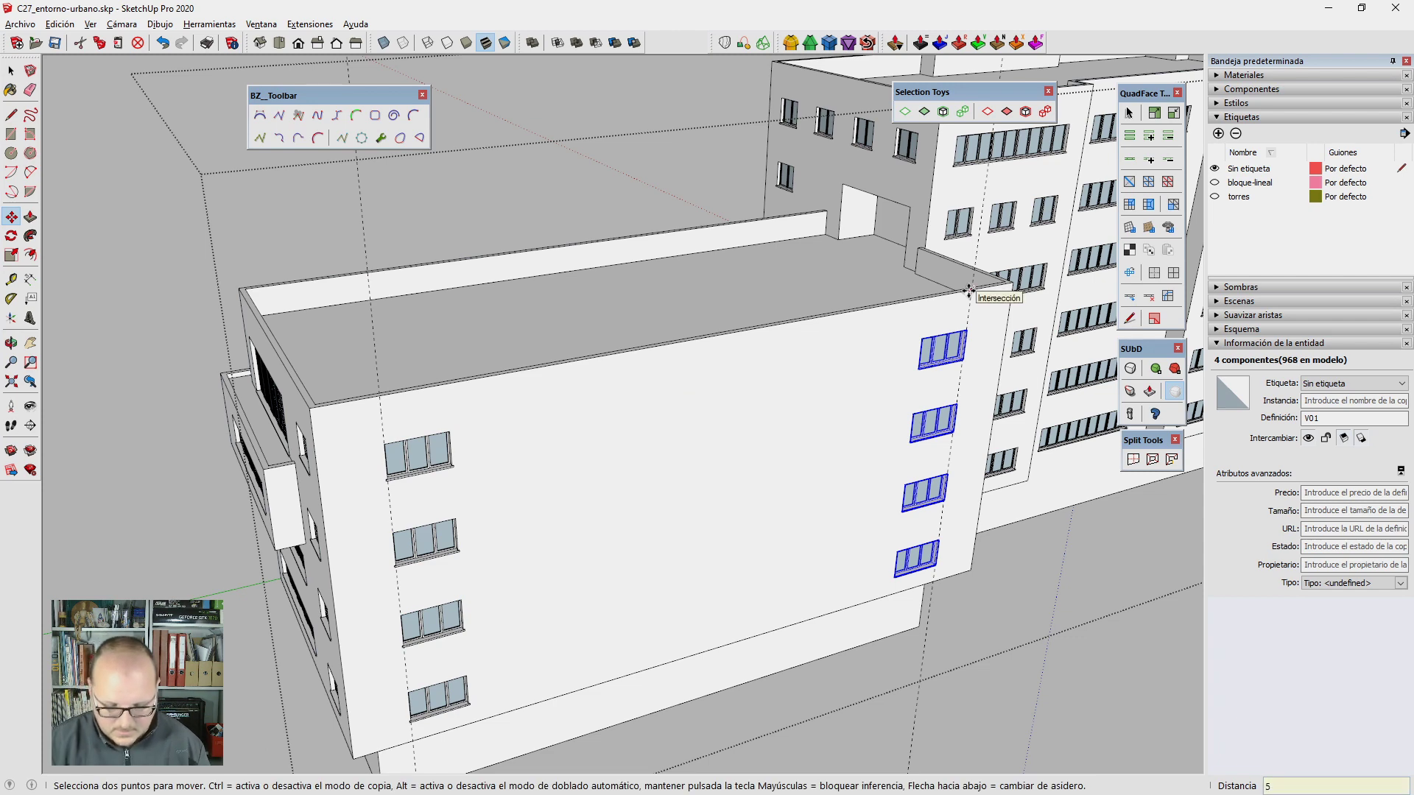
{"action": "type", "text": "/"}
{"action": "key", "text": "Return"}
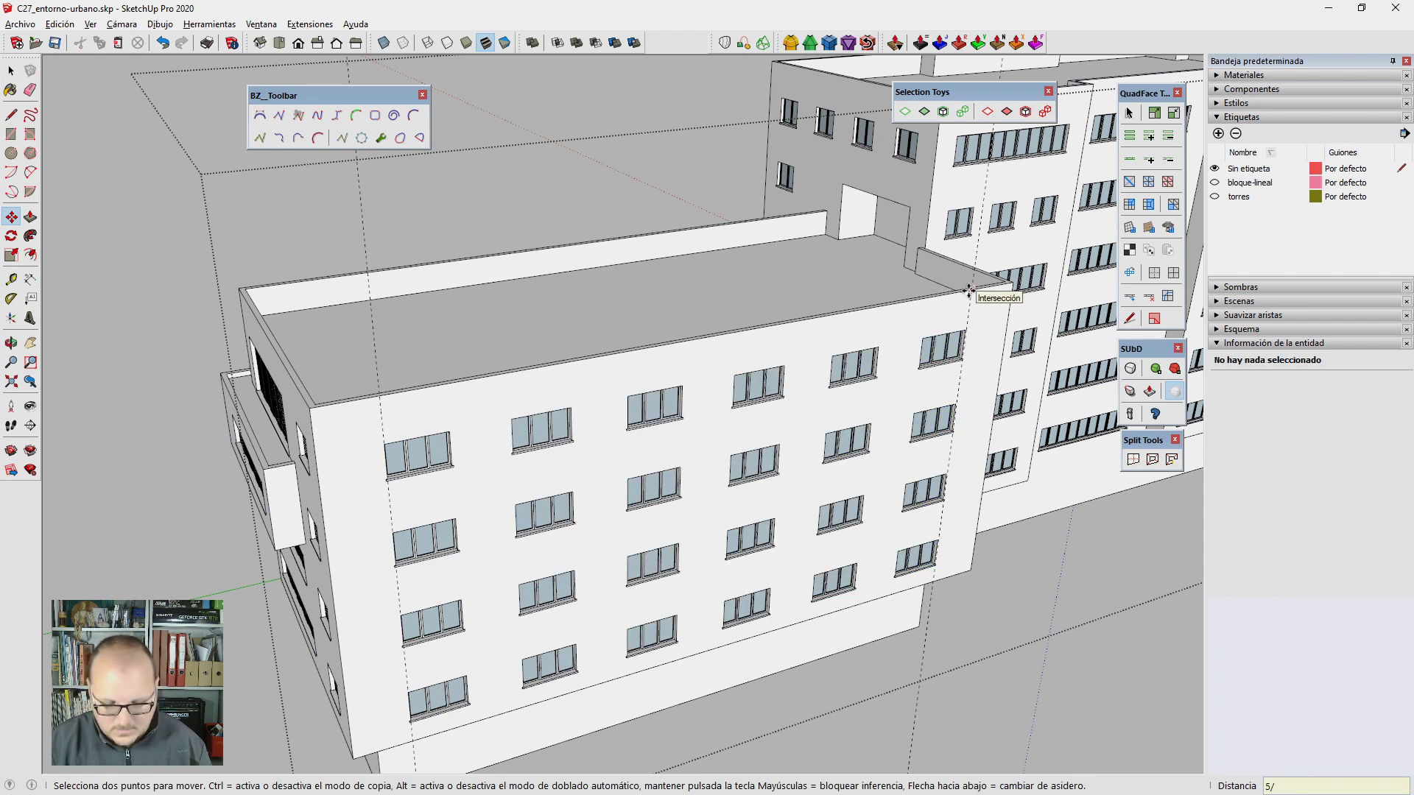
{"action": "key", "text": "Return"}
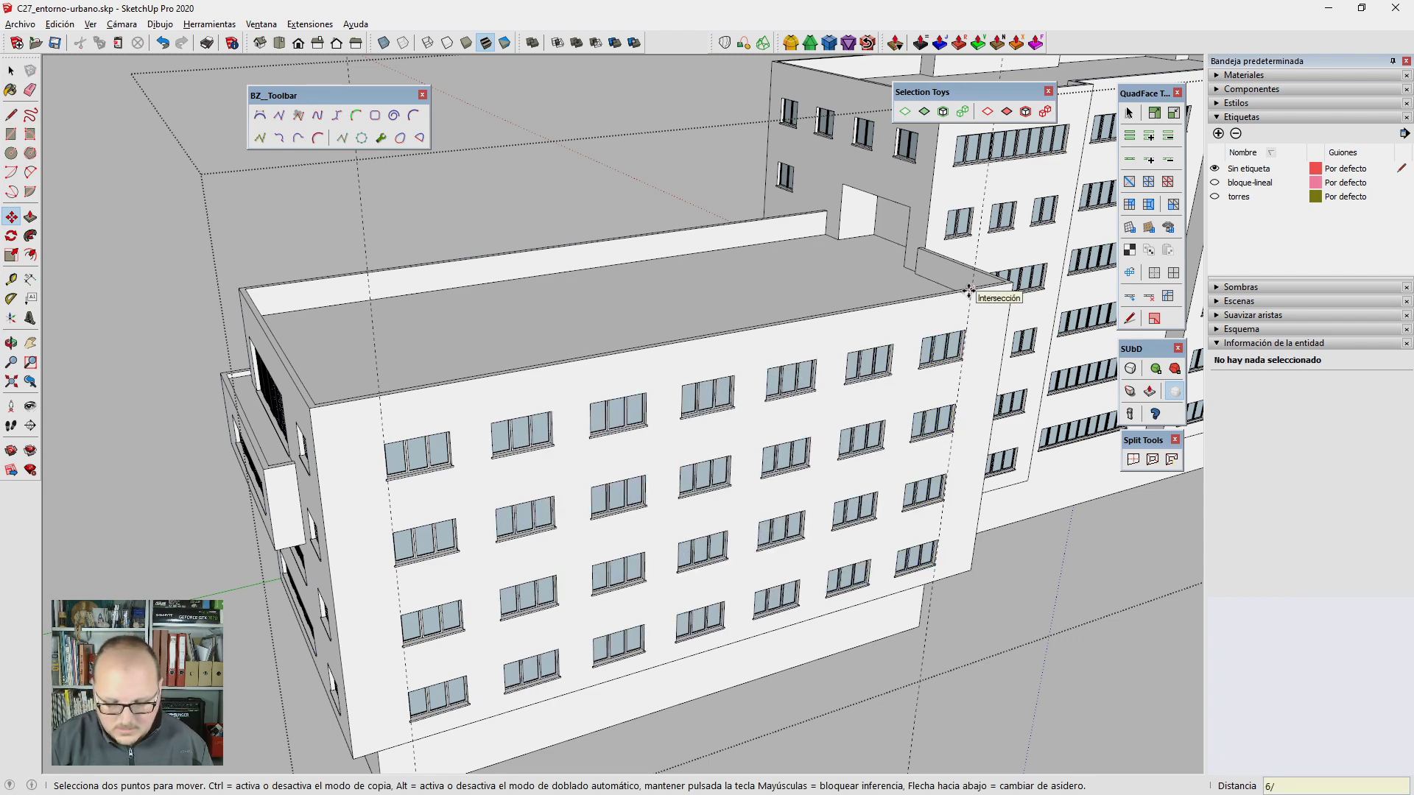
{"action": "key", "text": "Return"}
{"action": "key", "text": "space"}
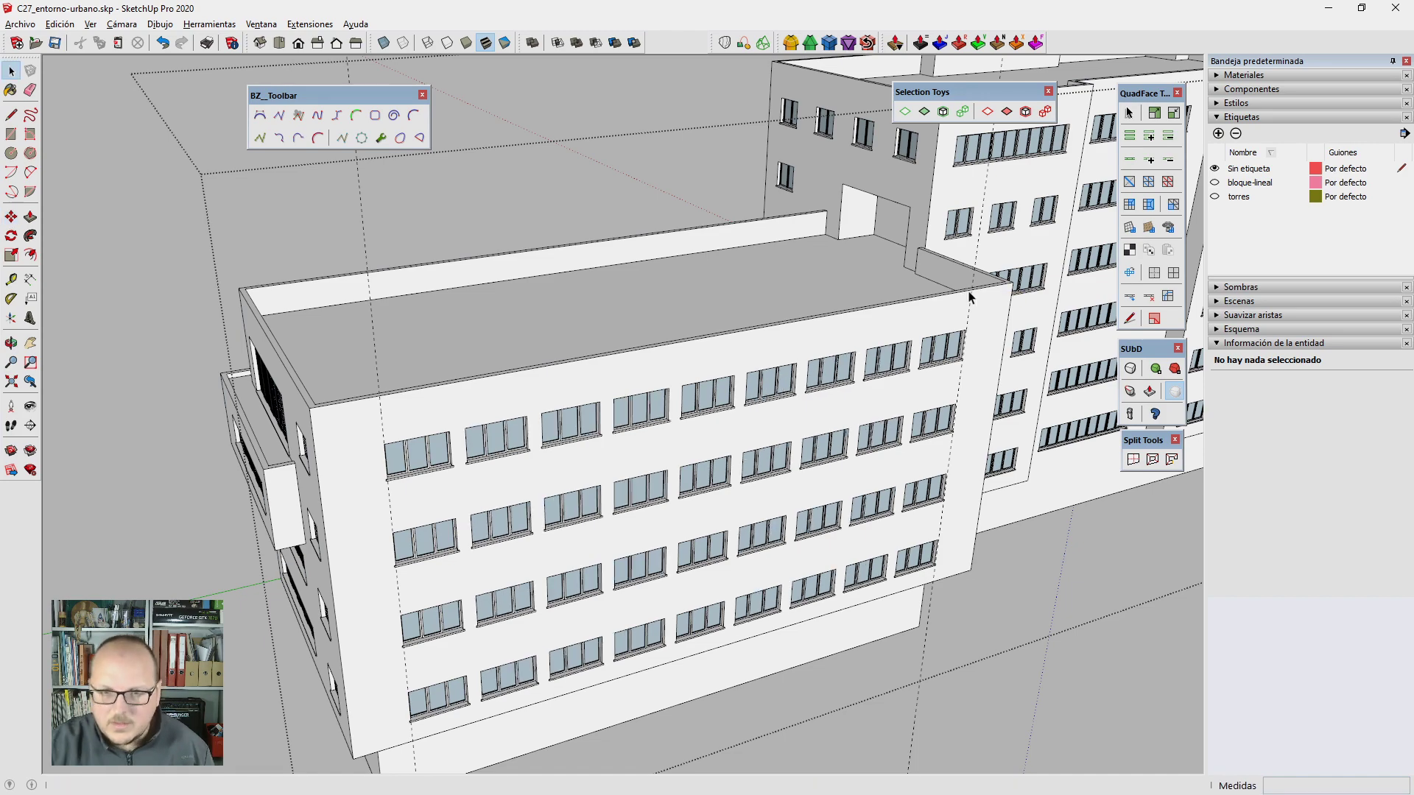
Step: Orbit around the block to view the row of buildings and the narrow end wall
{"action": "scroll", "coordinate": [970, 297], "scroll_direction": "down", "scroll_amount": 5}
{"action": "middle_click_drag", "start_coordinate": [969, 297], "coordinate": [859, 567]}
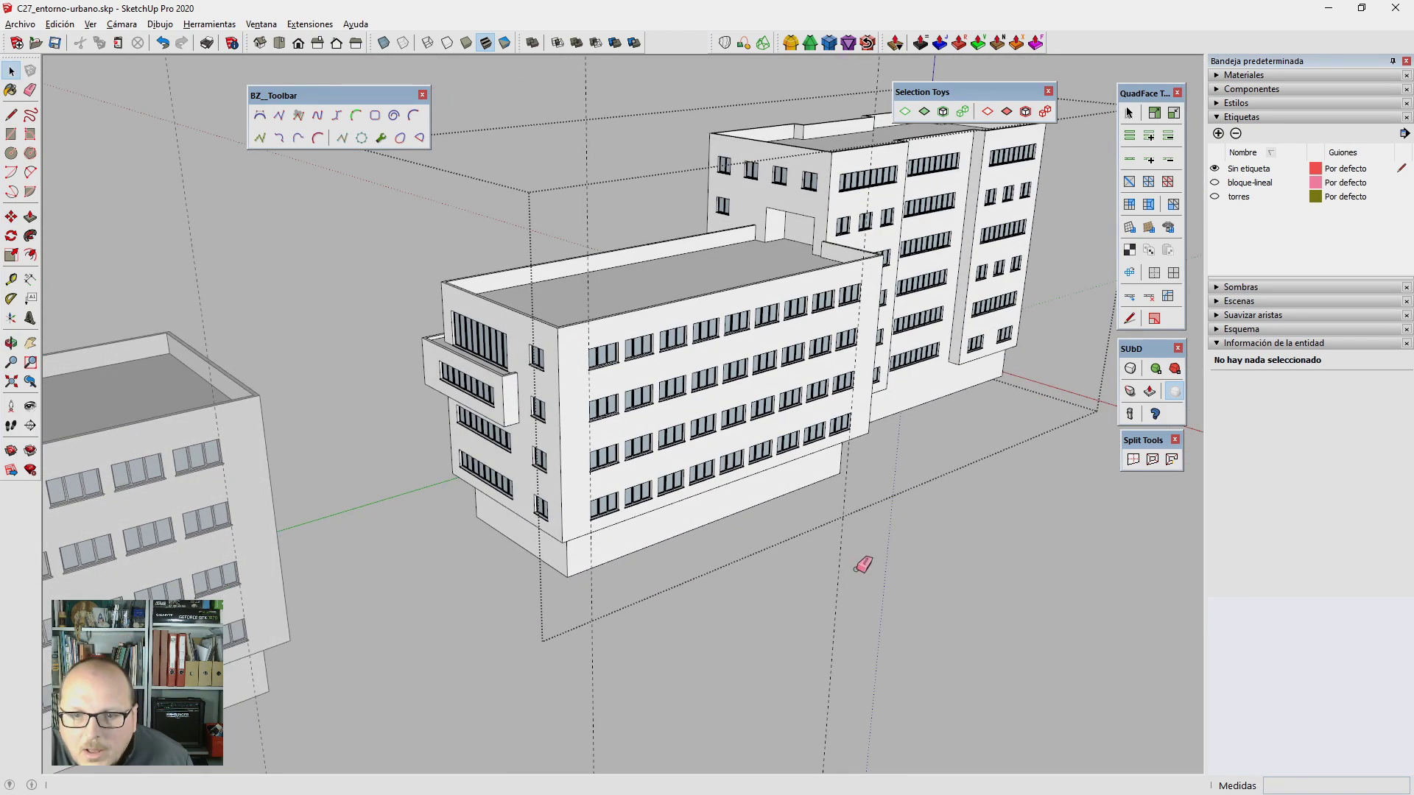
{"action": "key", "text": "e"}
{"action": "middle_click_drag", "start_coordinate": [599, 653], "coordinate": [643, 523]}
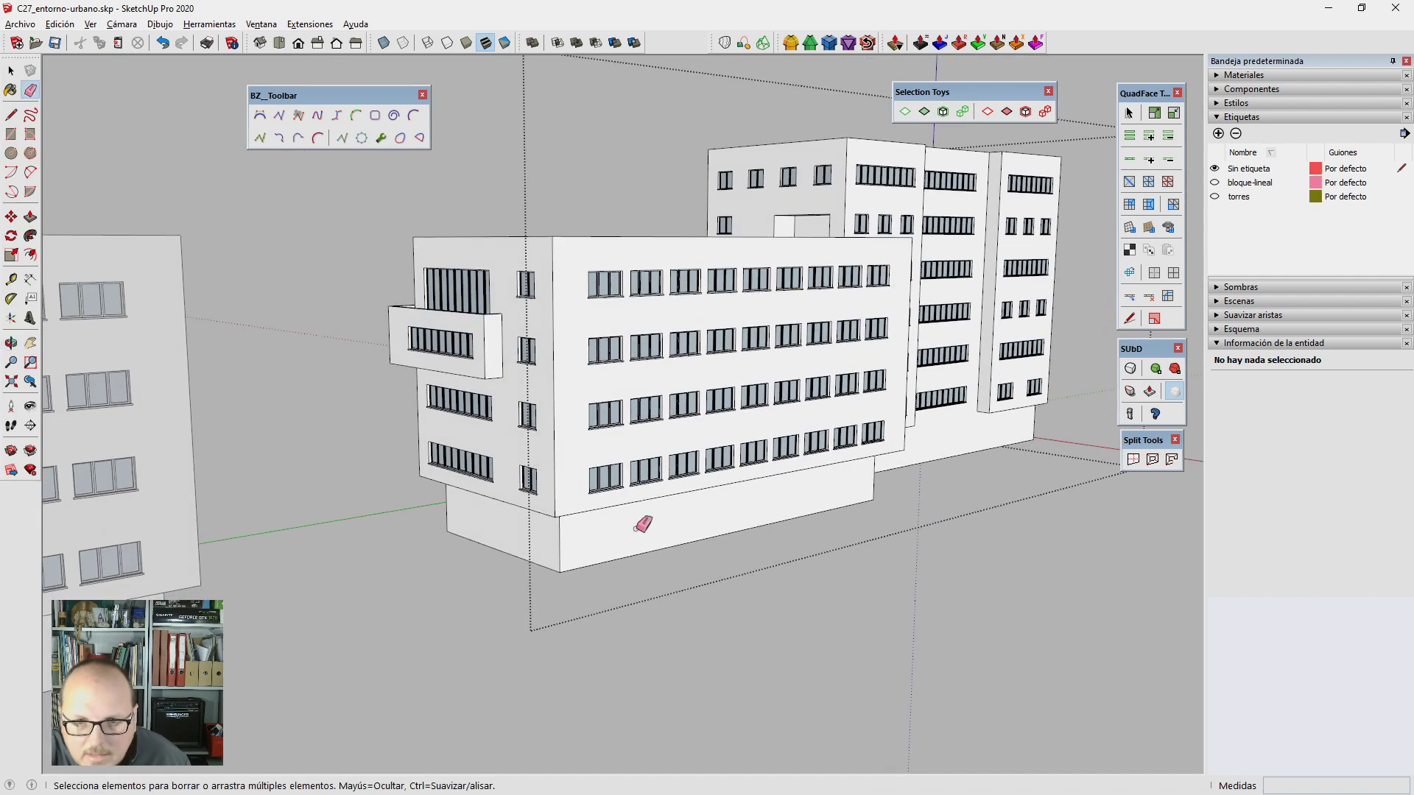
{"action": "mouse_move", "coordinate": [718, 295]}
{"action": "middle_mouse_down"}
{"action": "mouse_move", "coordinate": [707, 479]}
{"action": "mouse_move", "coordinate": [751, 543]}
{"action": "mouse_move", "coordinate": [683, 507]}
{"action": "middle_mouse_up"}
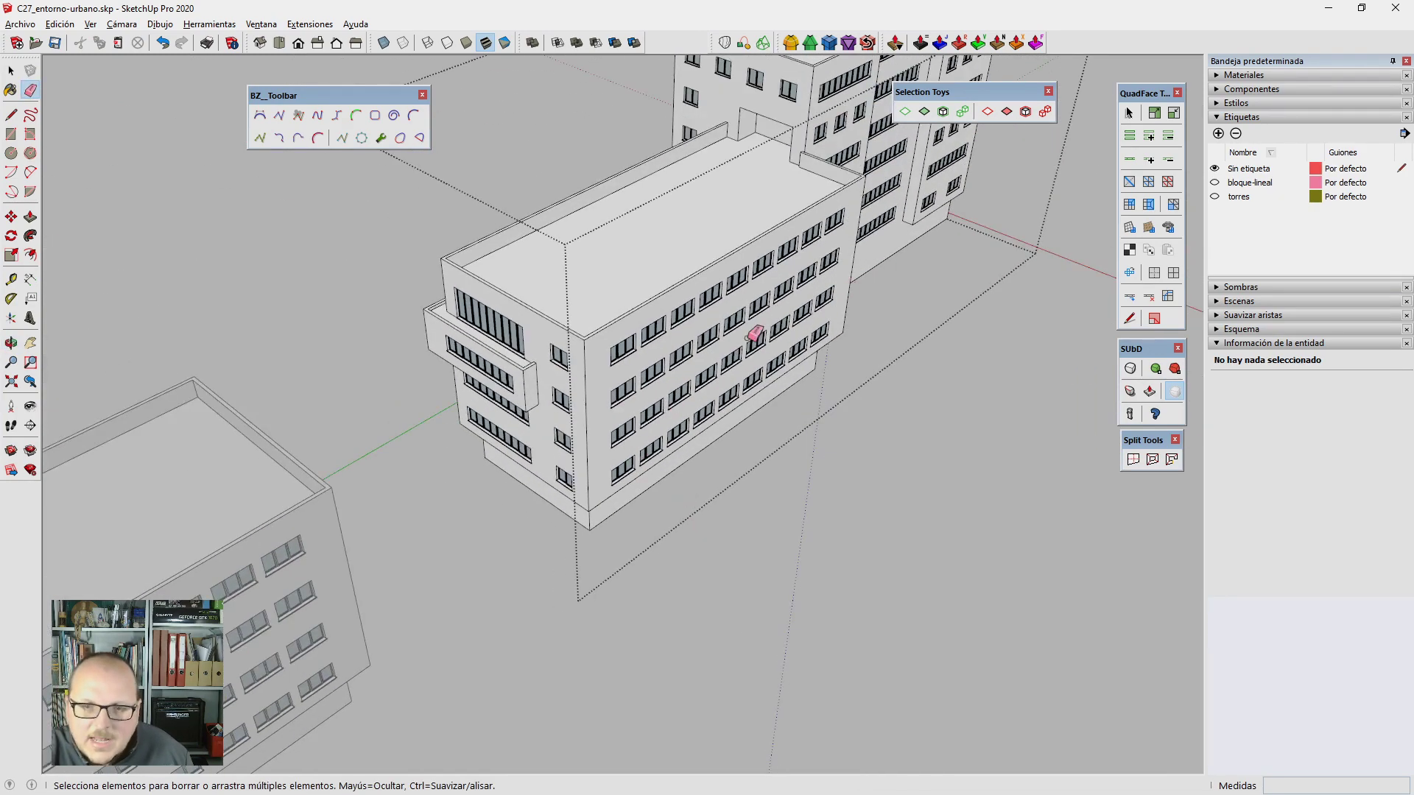
{"action": "middle_click_drag", "start_coordinate": [768, 340], "coordinate": [893, 307]}
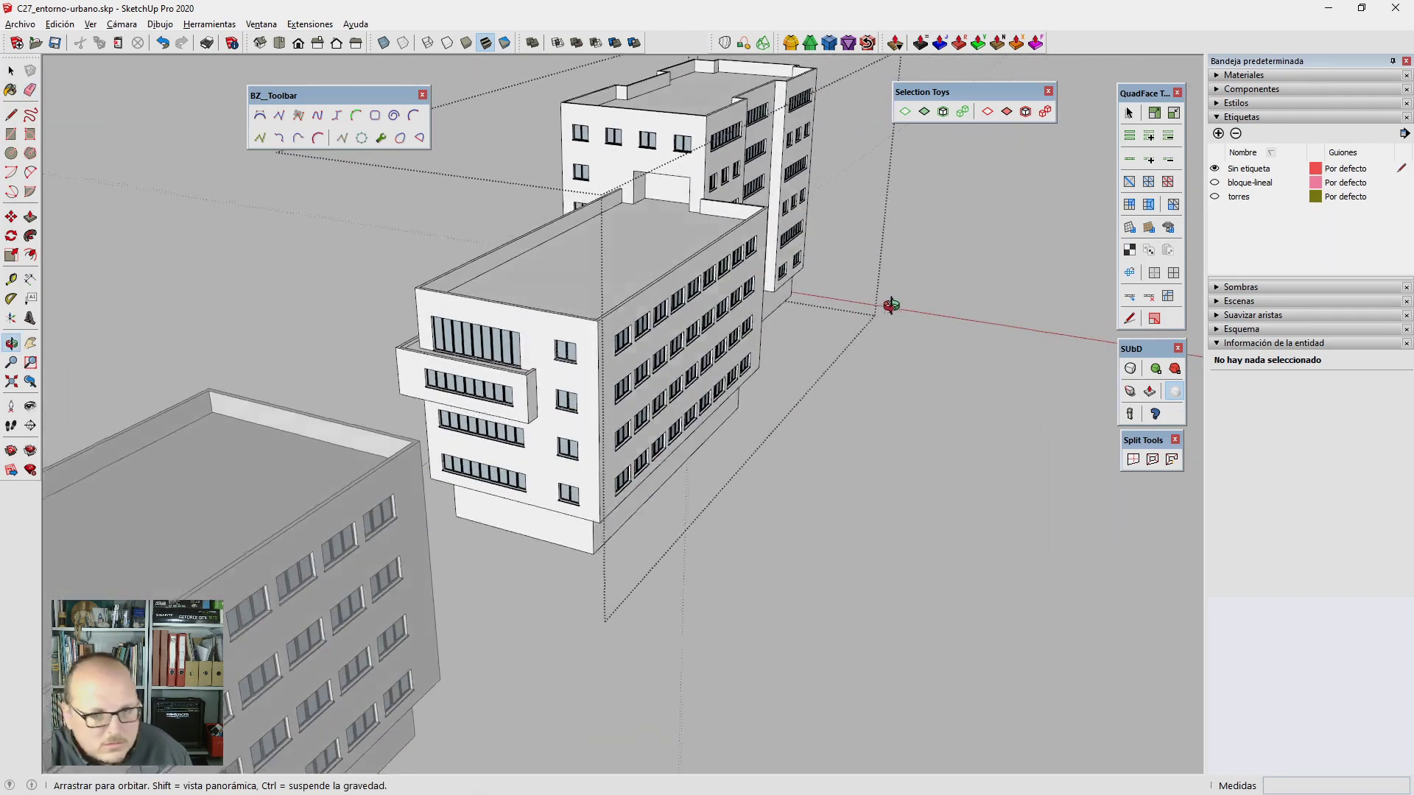
{"action": "scroll", "coordinate": [342, 338], "scroll_direction": "up", "scroll_amount": 5}
{"action": "scroll", "coordinate": [342, 338], "scroll_direction": "down", "scroll_amount": 5}
{"action": "mouse_move", "coordinate": [342, 339]}
{"action": "middle_mouse_down"}
{"action": "mouse_move", "coordinate": [394, 347]}
{"action": "mouse_move", "coordinate": [496, 401]}
{"action": "middle_mouse_up"}
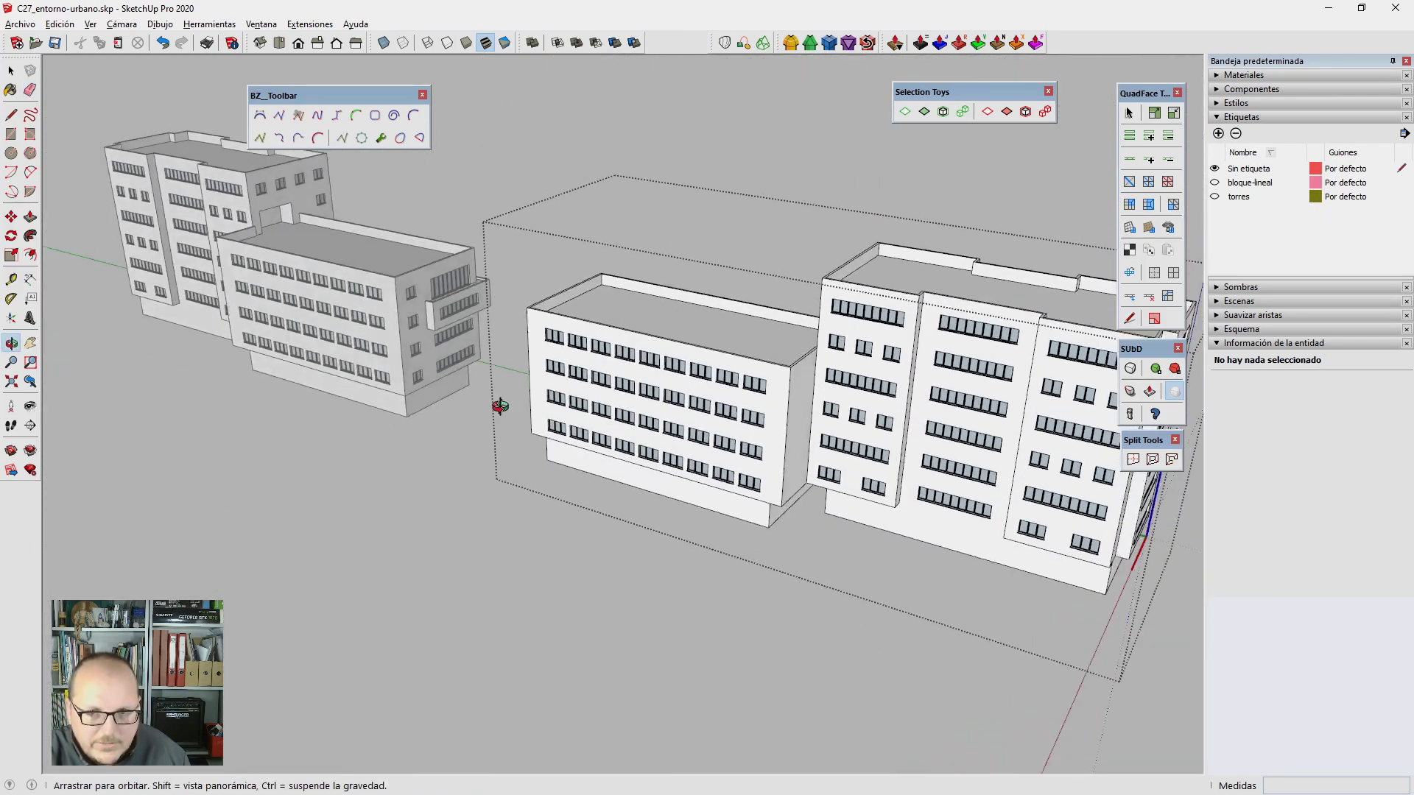
{"action": "scroll", "coordinate": [851, 416], "scroll_direction": "up", "scroll_amount": 5}
{"action": "scroll", "coordinate": [855, 368], "scroll_direction": "up", "scroll_amount": 2}
{"action": "key", "text": "space"}
Step: Copy a side-facade window onto the narrow end wall and position it near the corner
{"action": "left_click", "coordinate": [920, 335]}
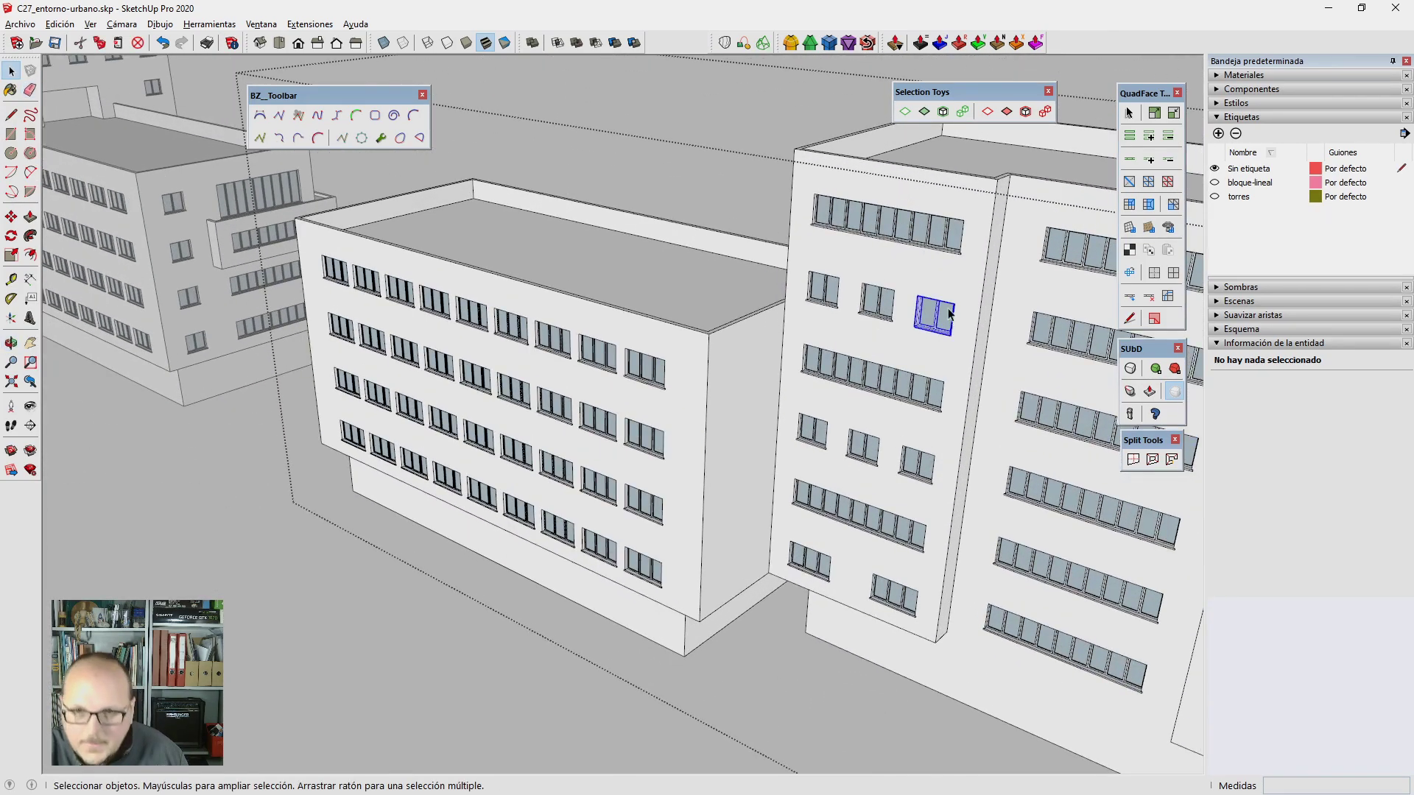
{"action": "key", "text": "m"}
{"action": "scroll", "coordinate": [922, 278], "scroll_direction": "up", "scroll_amount": 2}
{"action": "scroll", "coordinate": [957, 279], "scroll_direction": "up", "scroll_amount": 2}
{"action": "key", "text": "ctrl"}
{"action": "left_click", "coordinate": [1029, 235]}
{"action": "left_click", "coordinate": [739, 338]}
{"action": "scroll", "coordinate": [740, 339], "scroll_direction": "up", "scroll_amount": 2}
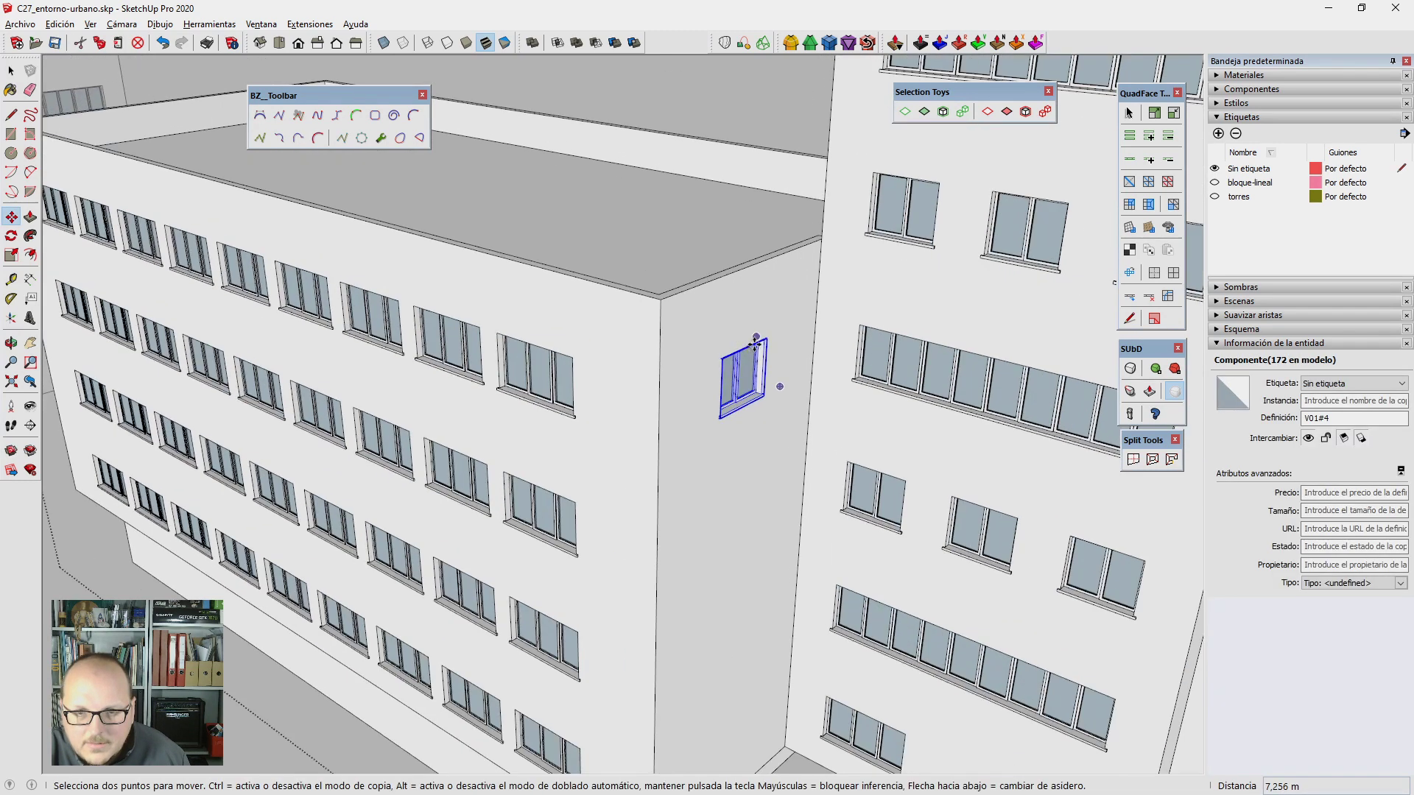
{"action": "scroll", "coordinate": [744, 340], "scroll_direction": "up", "scroll_amount": 2}
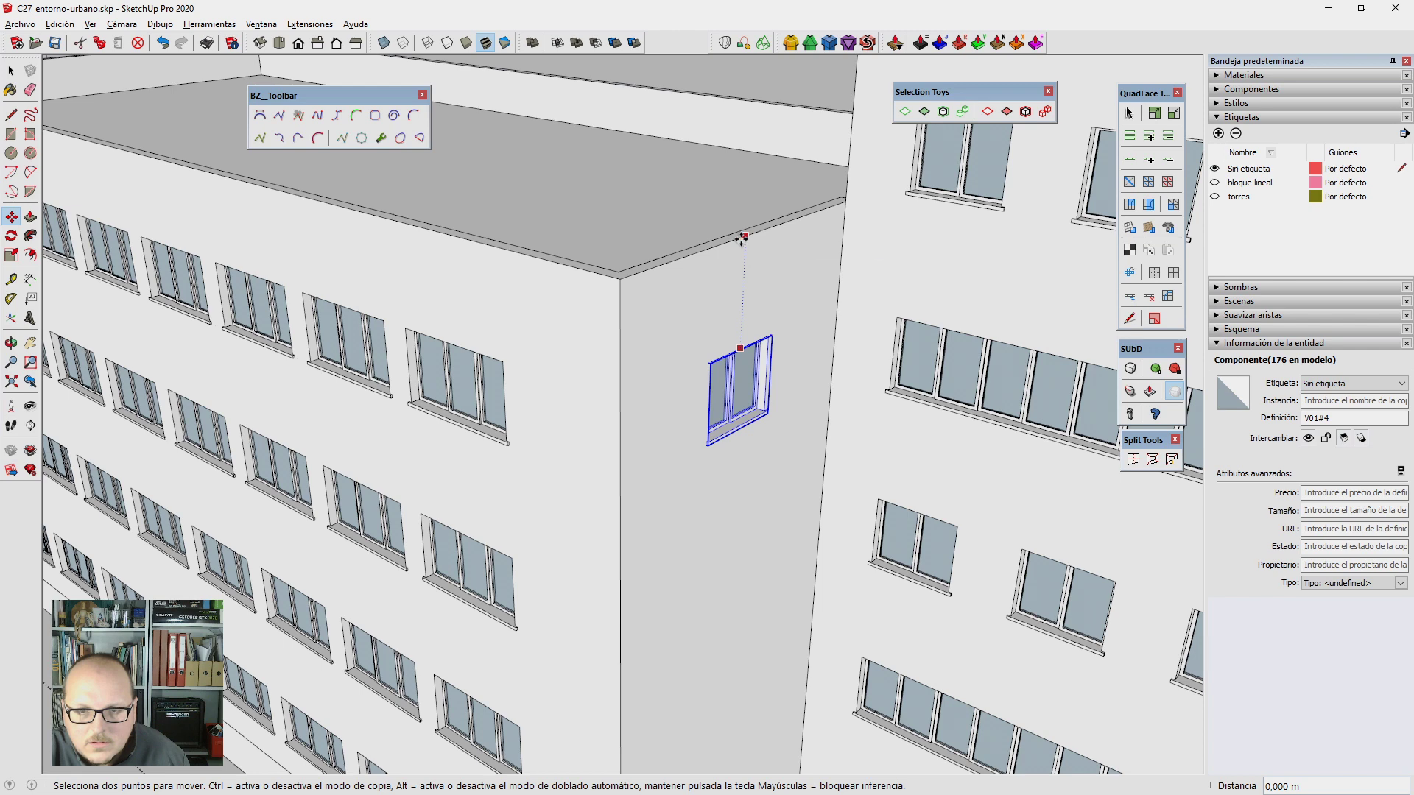
{"action": "left_click", "coordinate": [678, 269]}
{"action": "scroll", "coordinate": [661, 374], "scroll_direction": "up", "scroll_amount": 2}
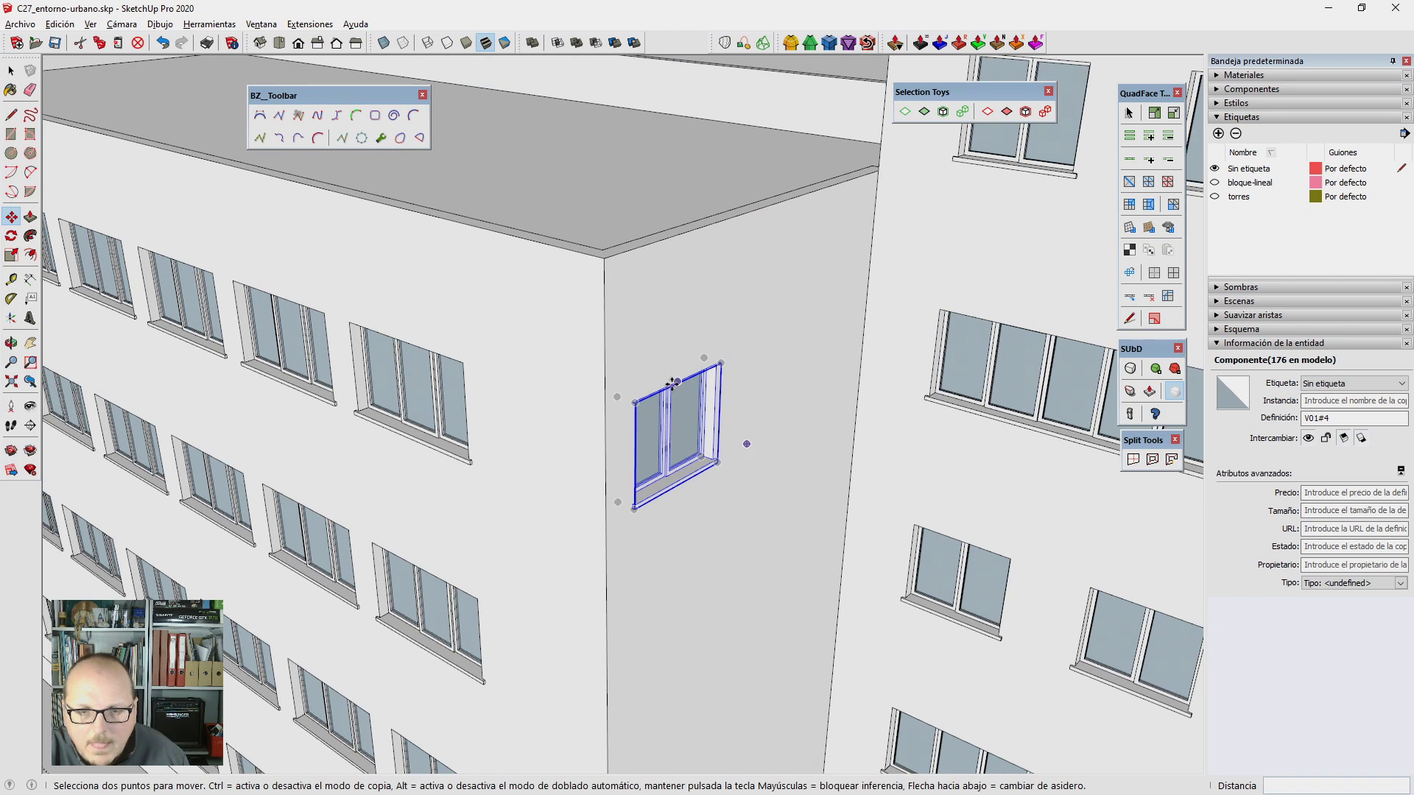
{"action": "left_click", "coordinate": [670, 383]}
{"action": "left_click", "coordinate": [764, 211]}
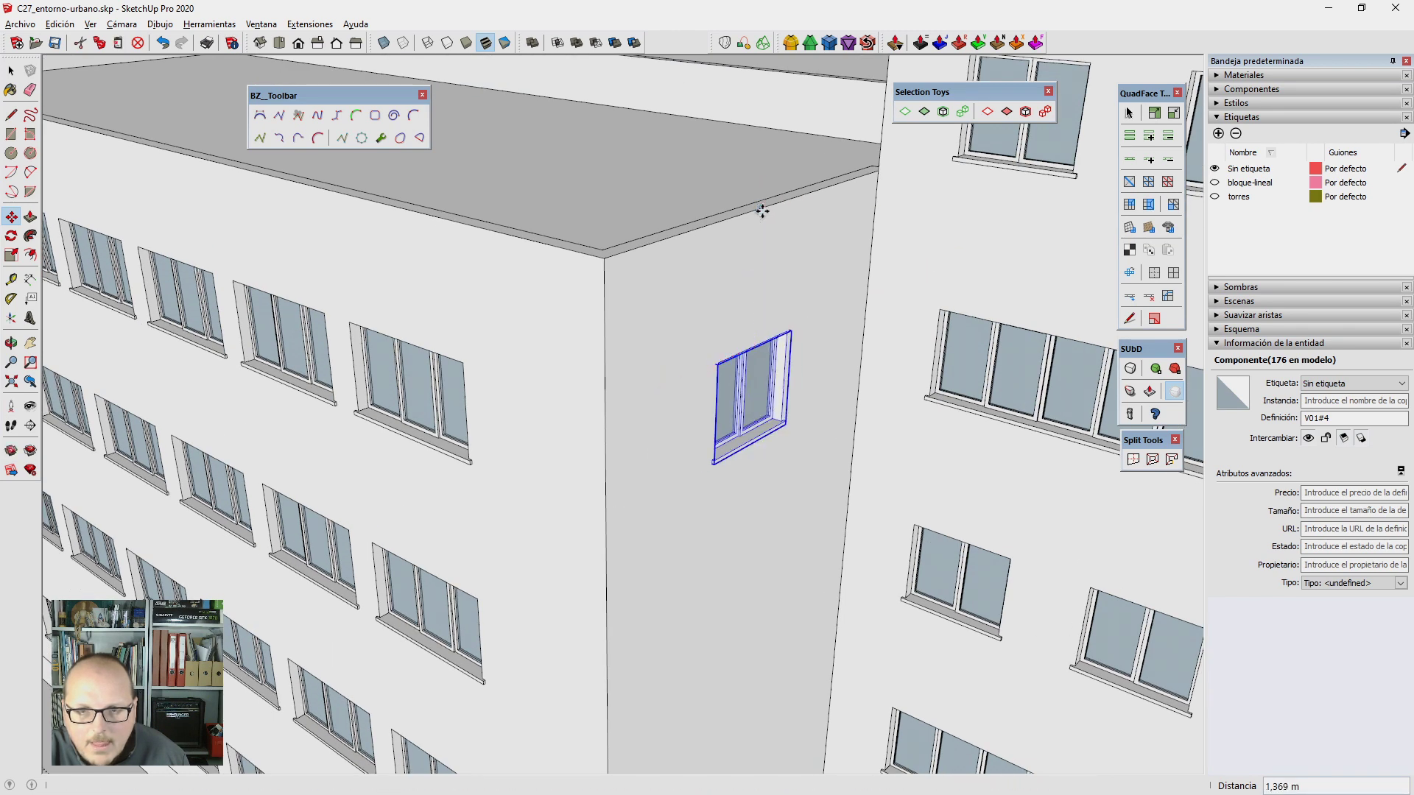
Step: Ctrl-copy the end-wall window 3 m down and array it with 3x
{"action": "left_click", "coordinate": [716, 367]}
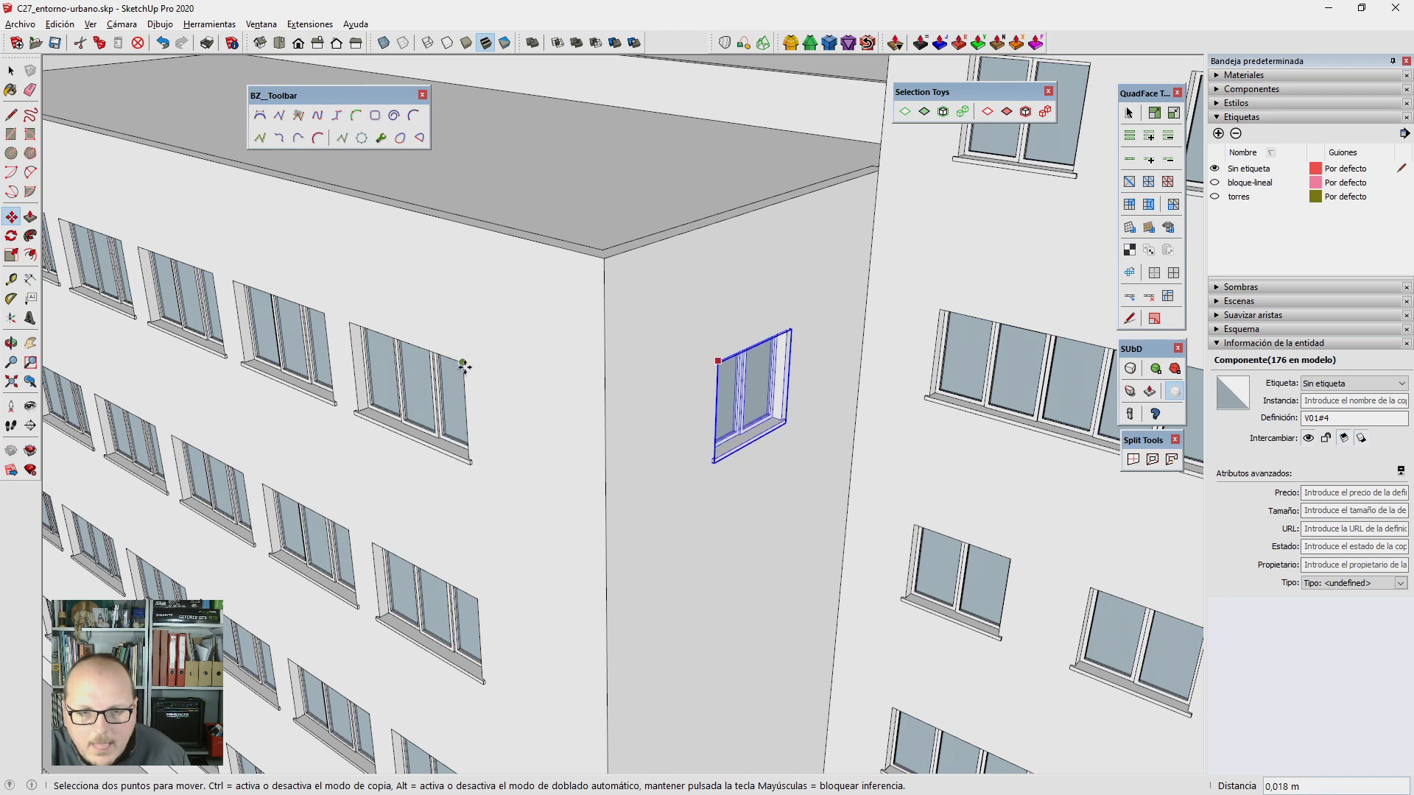
{"action": "scroll", "coordinate": [712, 346], "scroll_direction": "down", "scroll_amount": 2}
{"action": "key", "text": "ctrl"}
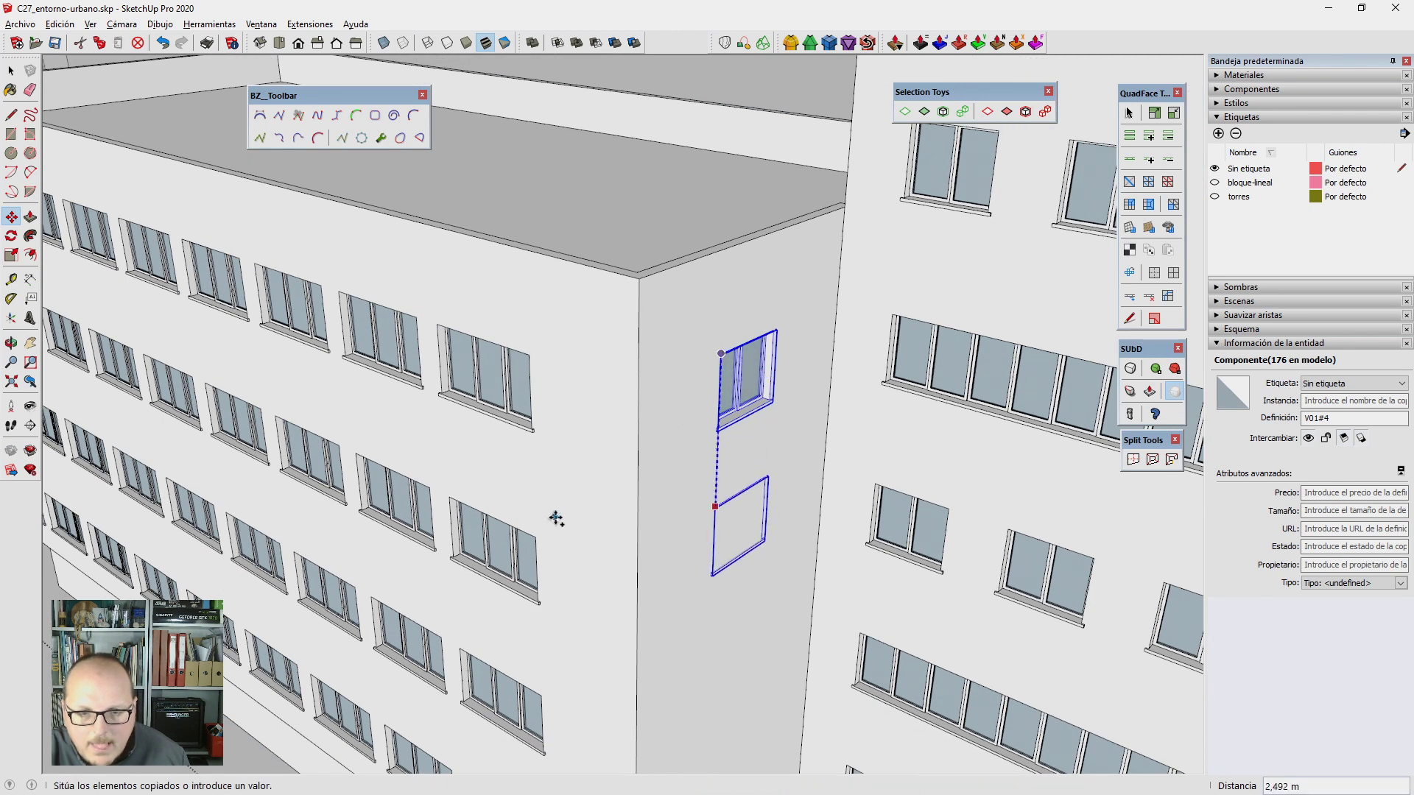
{"action": "left_click", "coordinate": [535, 543]}
{"action": "scroll", "coordinate": [549, 388], "scroll_direction": "down", "scroll_amount": 3}
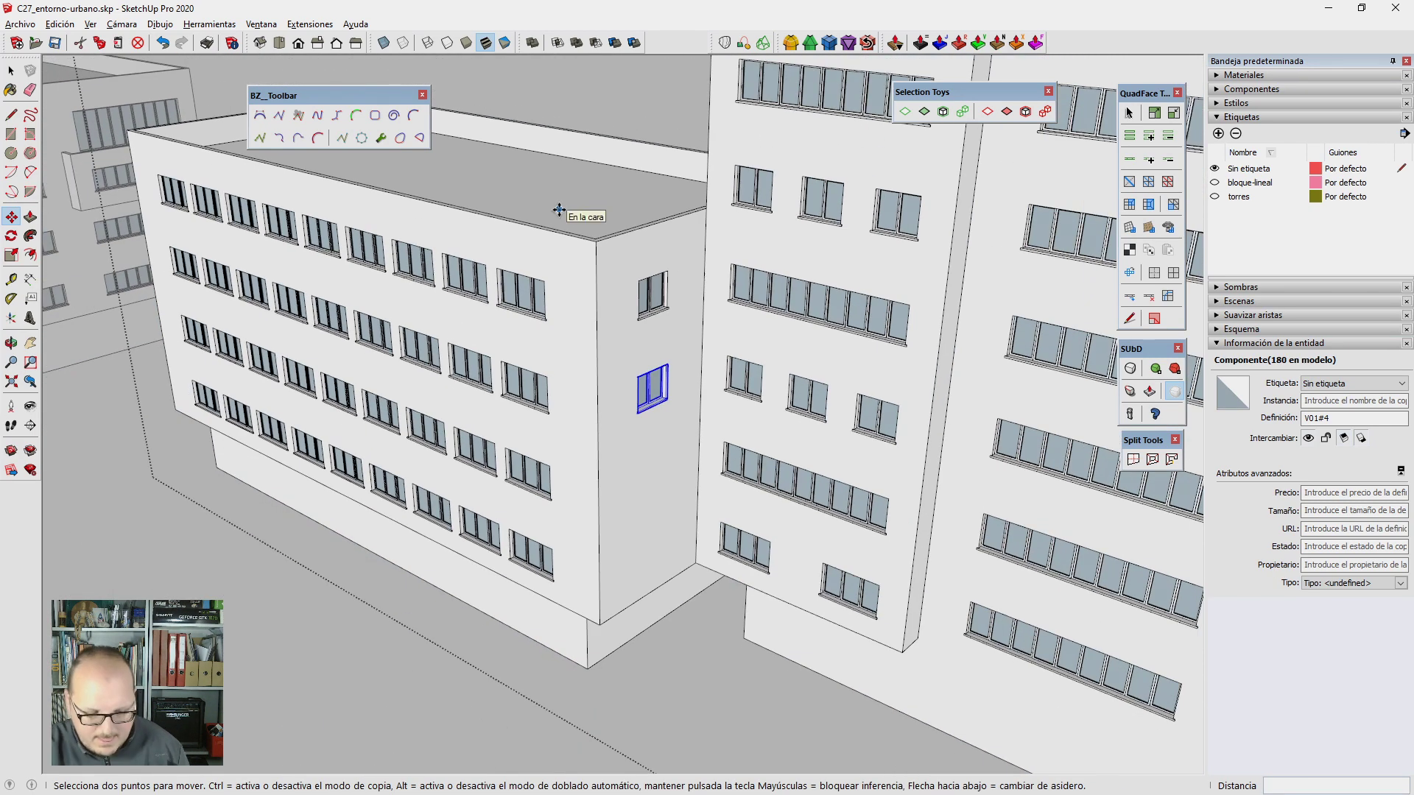
{"action": "type", "text": "3x"}
{"action": "key", "text": "Return"}
{"action": "key", "text": "space"}
{"action": "scroll", "coordinate": [356, 309], "scroll_direction": "down", "scroll_amount": 5}
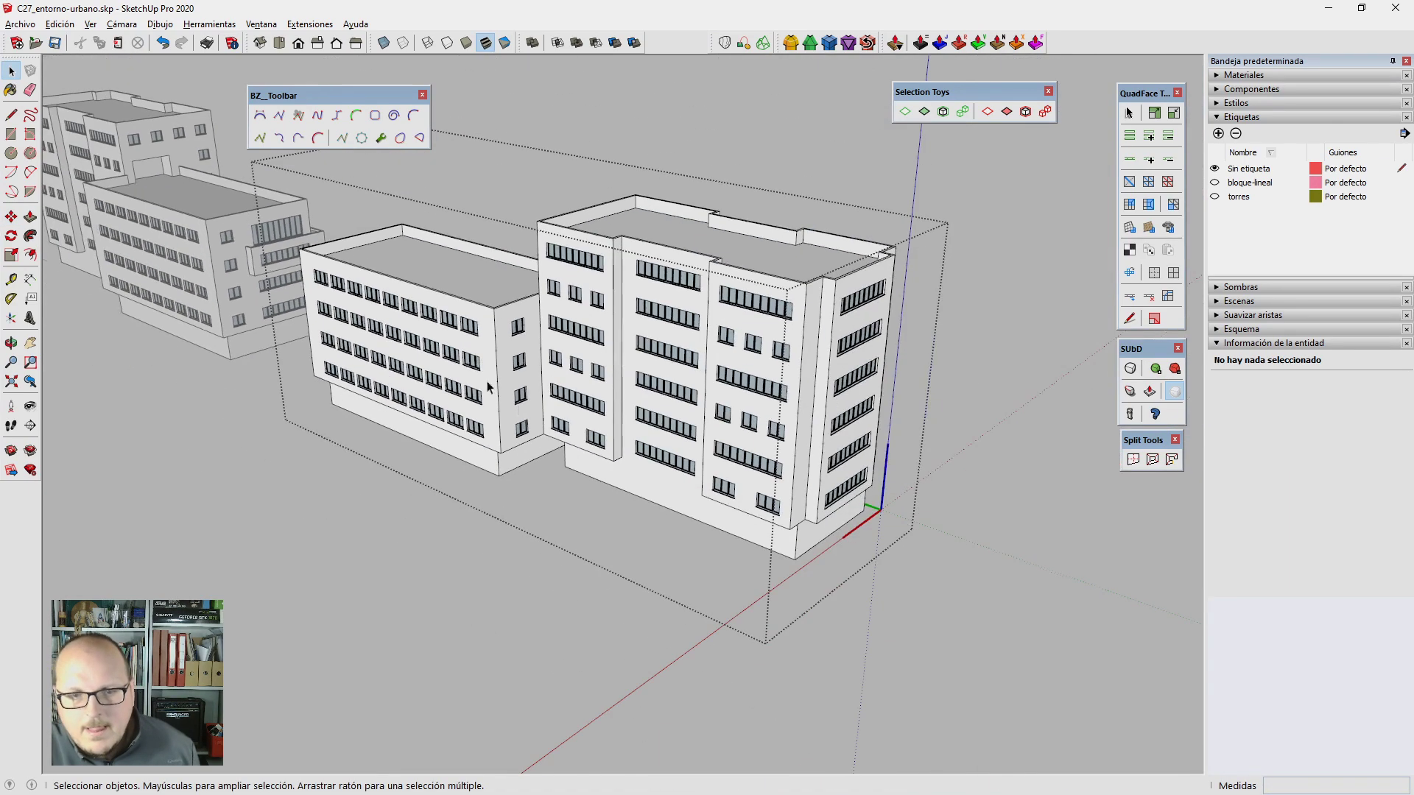
{"action": "mouse_move", "coordinate": [356, 309]}
{"action": "middle_mouse_down"}
{"action": "mouse_move", "coordinate": [904, 460]}
{"action": "mouse_move", "coordinate": [736, 369]}
{"action": "middle_mouse_up"}
{"action": "scroll", "coordinate": [904, 461], "scroll_direction": "down", "scroll_amount": 3}
{"action": "scroll", "coordinate": [933, 476], "scroll_direction": "up", "scroll_amount": 4}
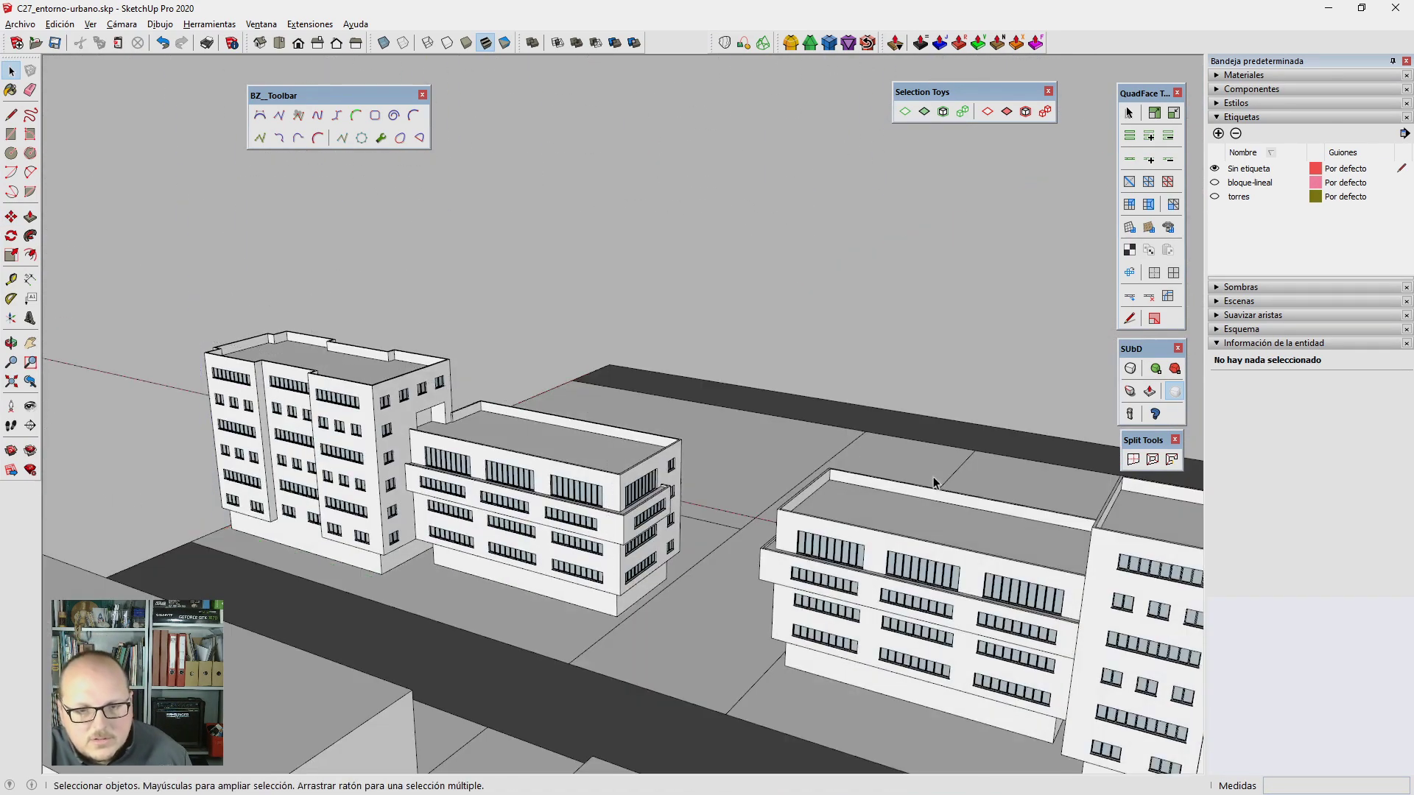
{"action": "middle_click_drag", "start_coordinate": [934, 475], "coordinate": [563, 335]}
{"action": "scroll", "coordinate": [563, 335], "scroll_direction": "down", "scroll_amount": 3}
{"action": "middle_click_drag", "start_coordinate": [631, 458], "coordinate": [849, 569]}
{"action": "scroll", "coordinate": [849, 569], "scroll_direction": "up", "scroll_amount": 2}
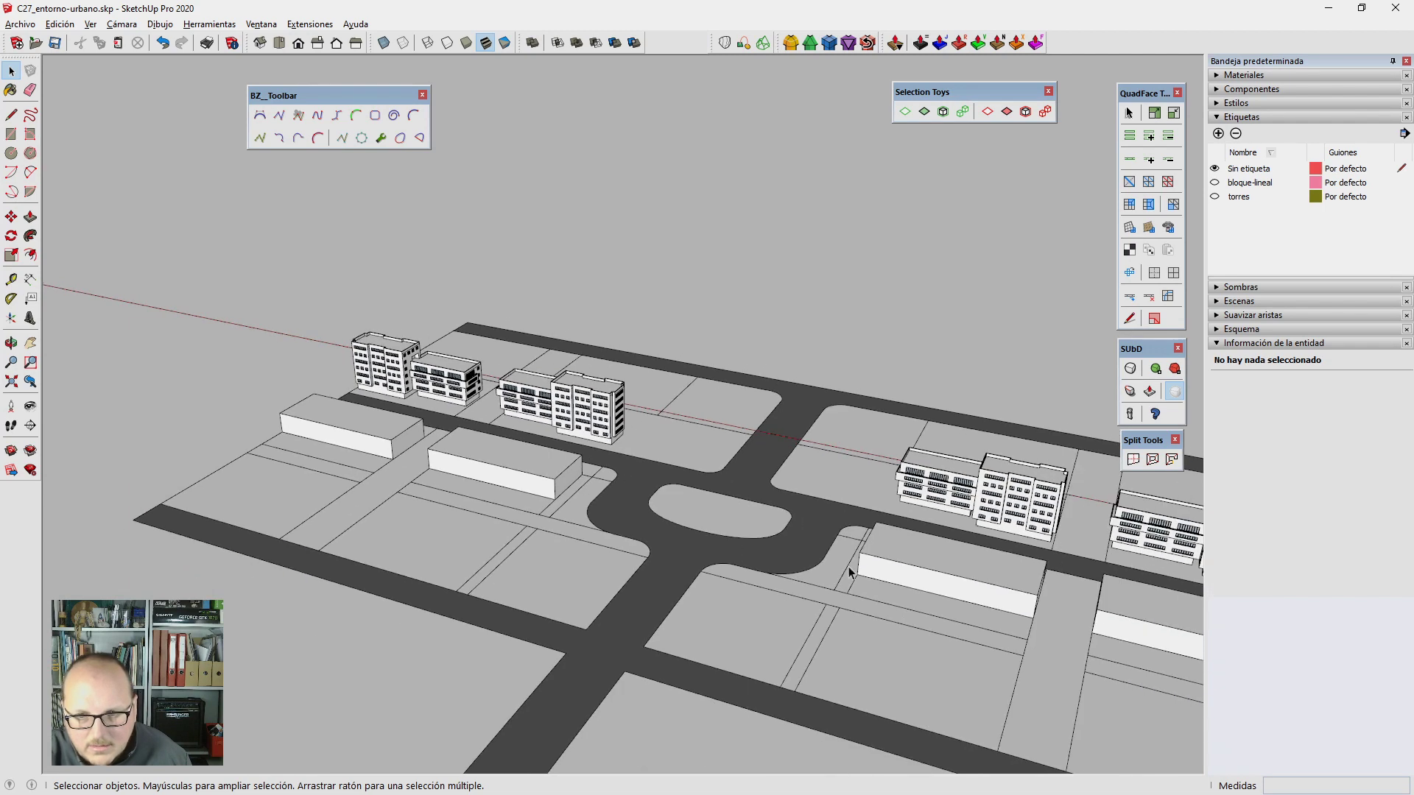
{"action": "left_click", "coordinate": [1215, 197]}
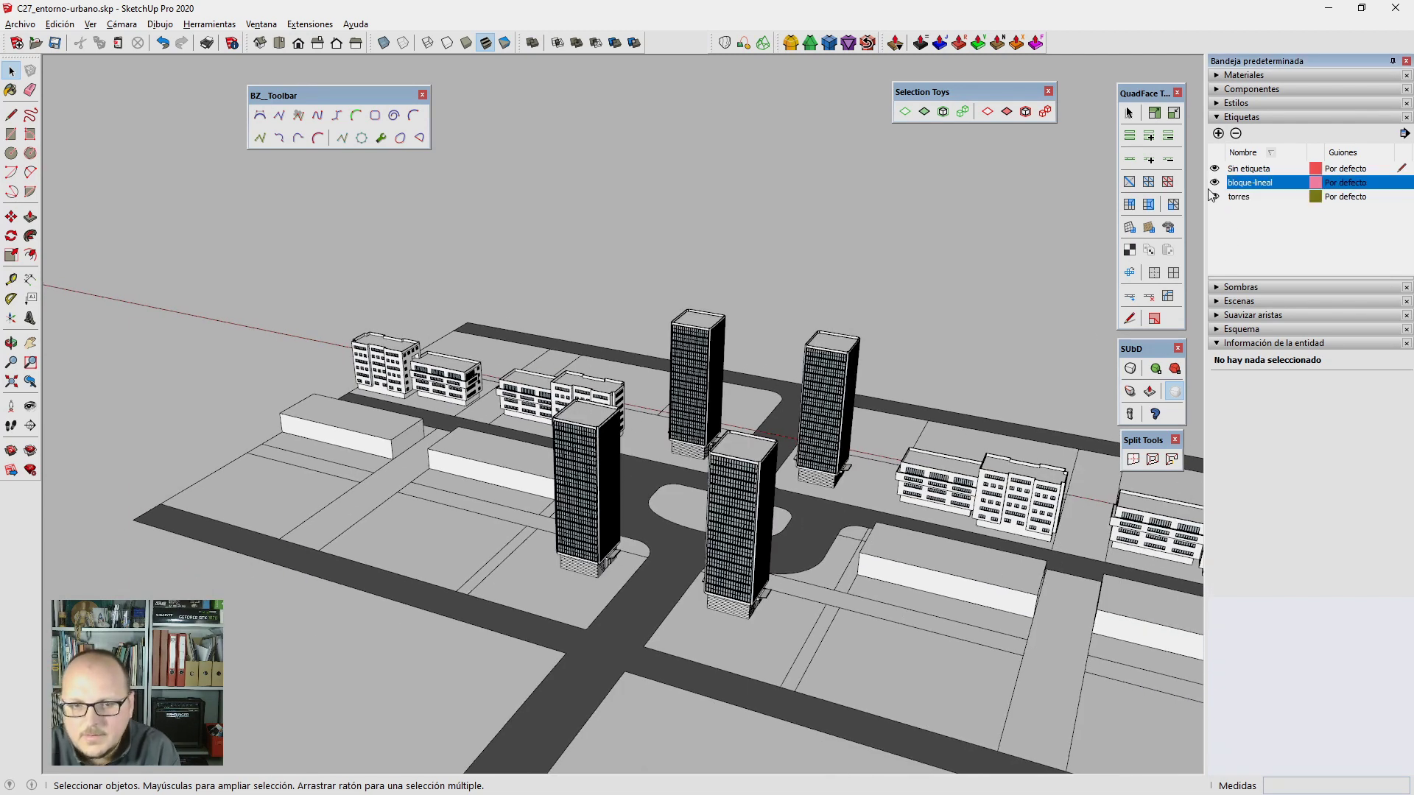
{"action": "middle_click_drag", "start_coordinate": [697, 462], "coordinate": [689, 406]}
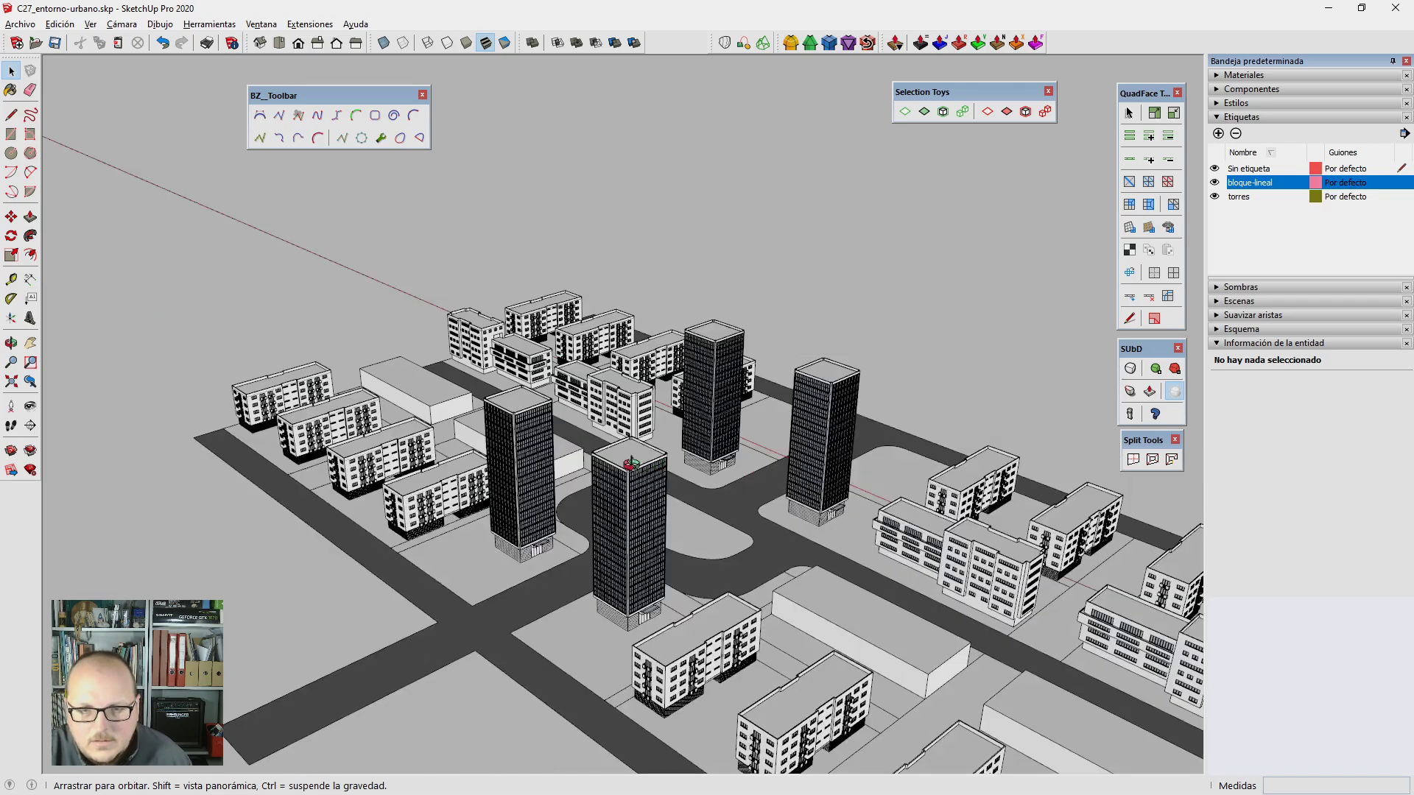
{"action": "scroll", "coordinate": [690, 406], "scroll_direction": "up", "scroll_amount": 3}
{"action": "scroll", "coordinate": [690, 406], "scroll_direction": "up", "scroll_amount": 2}
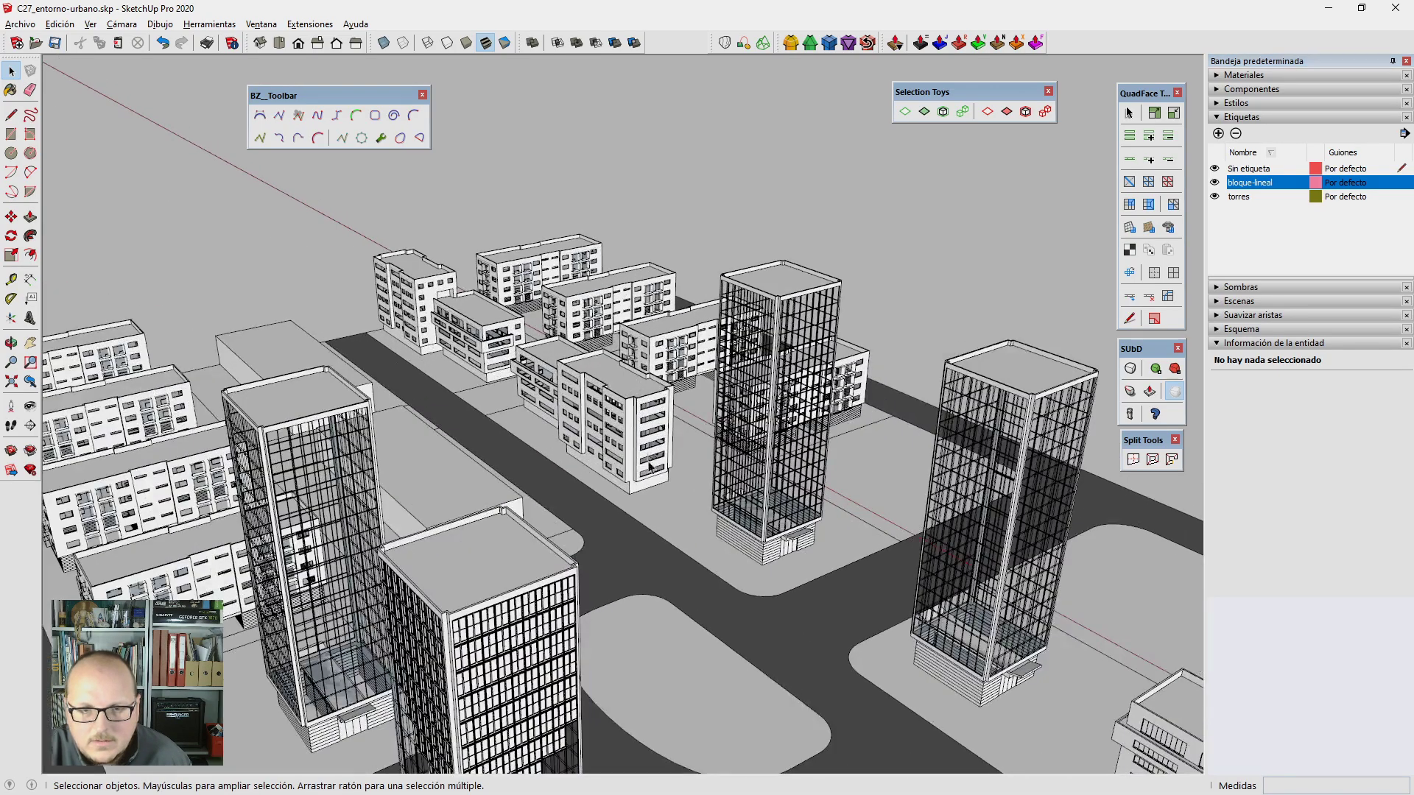
{"action": "mouse_move", "coordinate": [689, 406]}
{"action": "middle_mouse_down"}
{"action": "mouse_move", "coordinate": [553, 306]}
{"action": "mouse_move", "coordinate": [574, 312]}
{"action": "middle_mouse_up"}
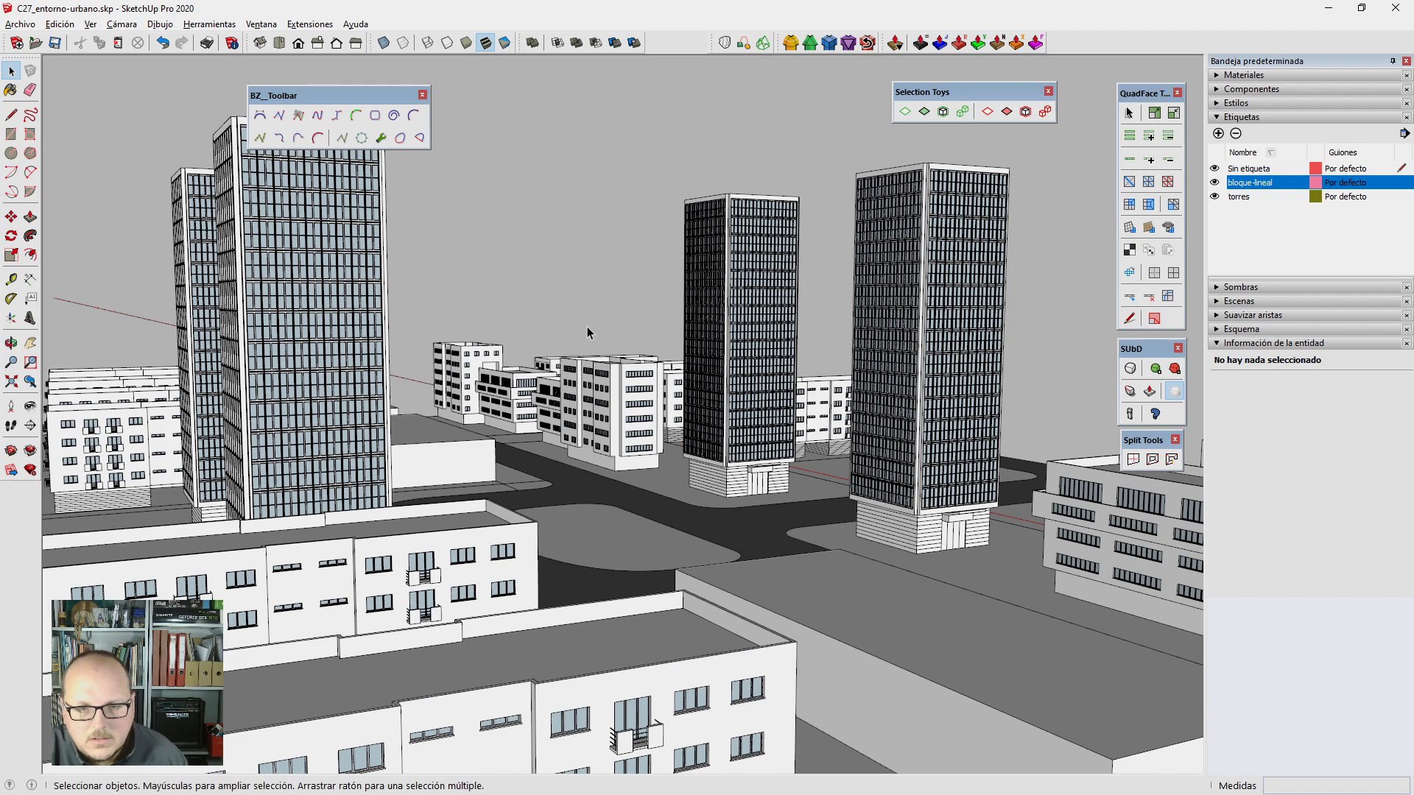
{"action": "middle_click_drag", "start_coordinate": [586, 326], "coordinate": [700, 361]}
{"action": "scroll", "coordinate": [810, 383], "scroll_direction": "up", "scroll_amount": 3}
{"action": "scroll", "coordinate": [841, 394], "scroll_direction": "up", "scroll_amount": 2}
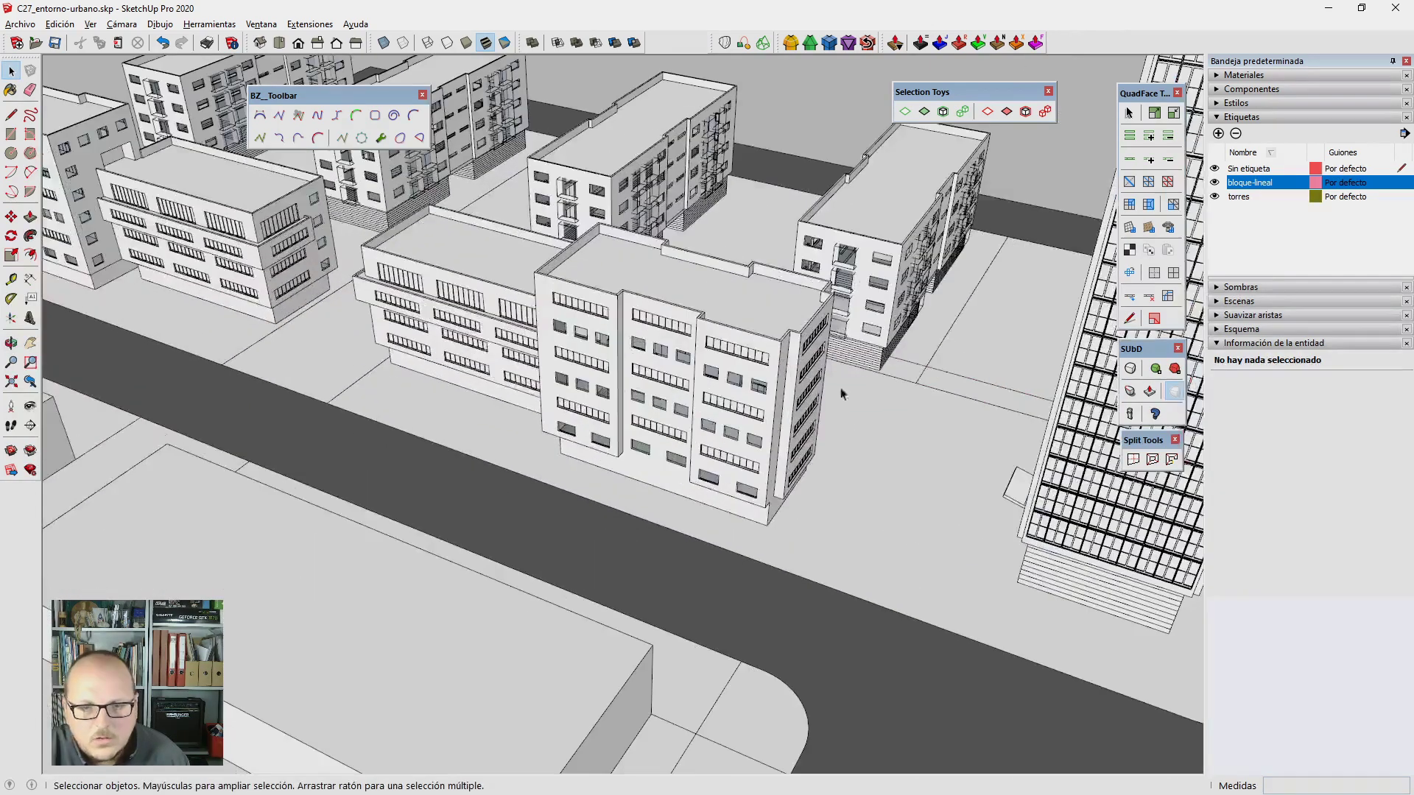
{"action": "left_click", "coordinate": [1214, 196]}
{"action": "mouse_move", "coordinate": [663, 368]}
{"action": "middle_mouse_down"}
{"action": "mouse_move", "coordinate": [604, 331]}
{"action": "mouse_move", "coordinate": [633, 313]}
{"action": "middle_mouse_up"}
{"action": "scroll", "coordinate": [595, 326], "scroll_direction": "up", "scroll_amount": 3}
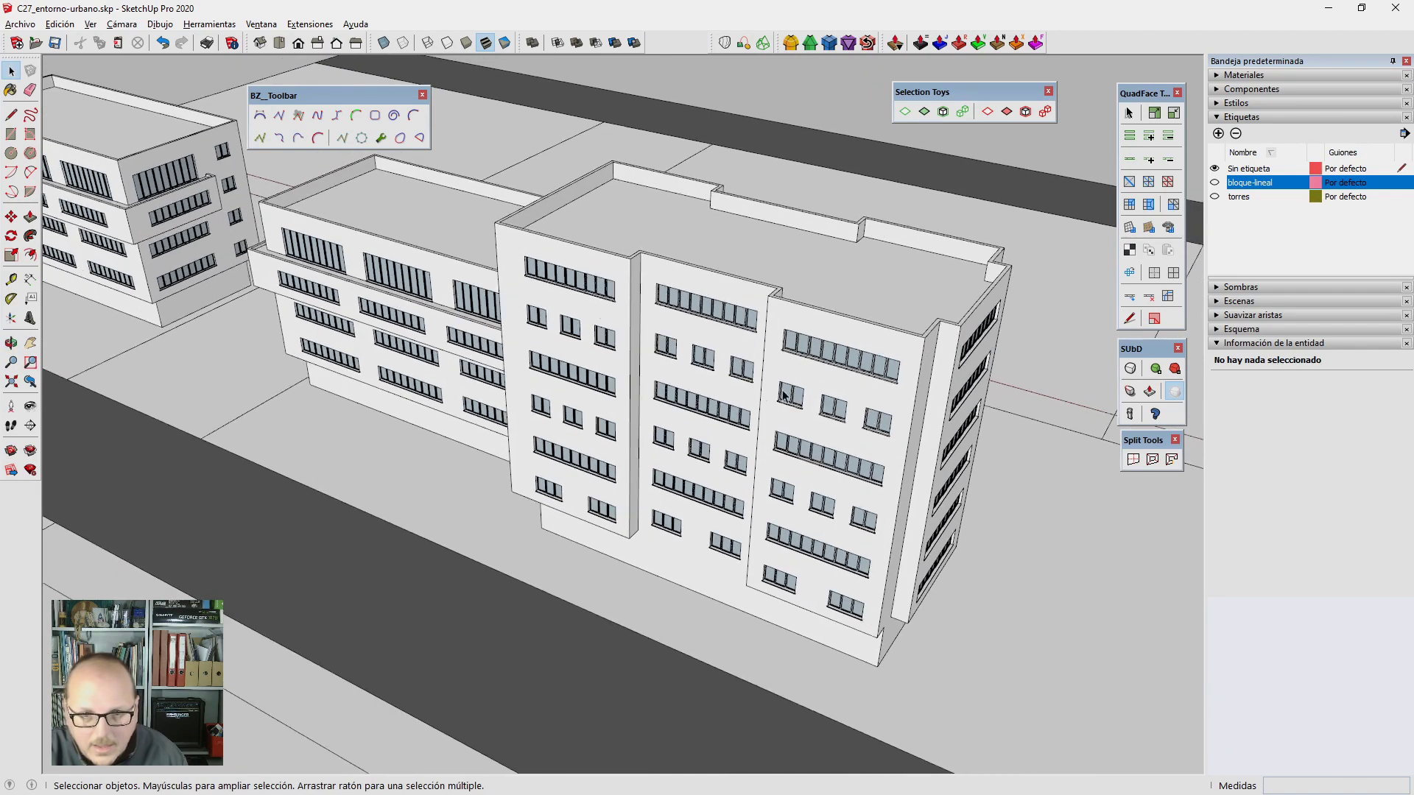
{"action": "scroll", "coordinate": [637, 309], "scroll_direction": "up", "scroll_amount": 4}
{"action": "scroll", "coordinate": [608, 332], "scroll_direction": "up", "scroll_amount": 2}
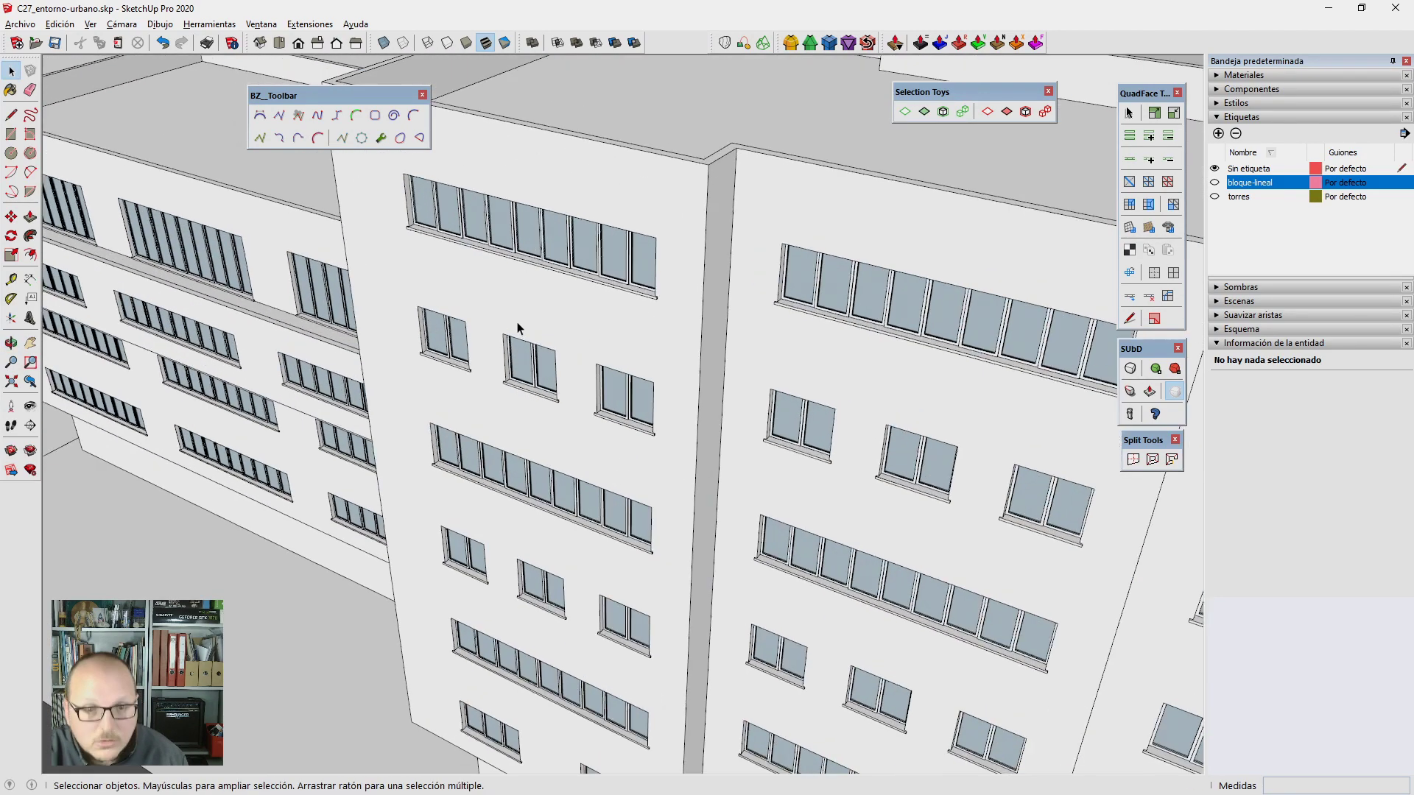
{"action": "scroll", "coordinate": [486, 309], "scroll_direction": "up", "scroll_amount": 2}
{"action": "key", "text": "l"}
{"action": "scroll", "coordinate": [412, 294], "scroll_direction": "up", "scroll_amount": 3}
Step: Draw the awning's top face with a 2 m line from the window's top corner
{"action": "left_click", "coordinate": [387, 311]}
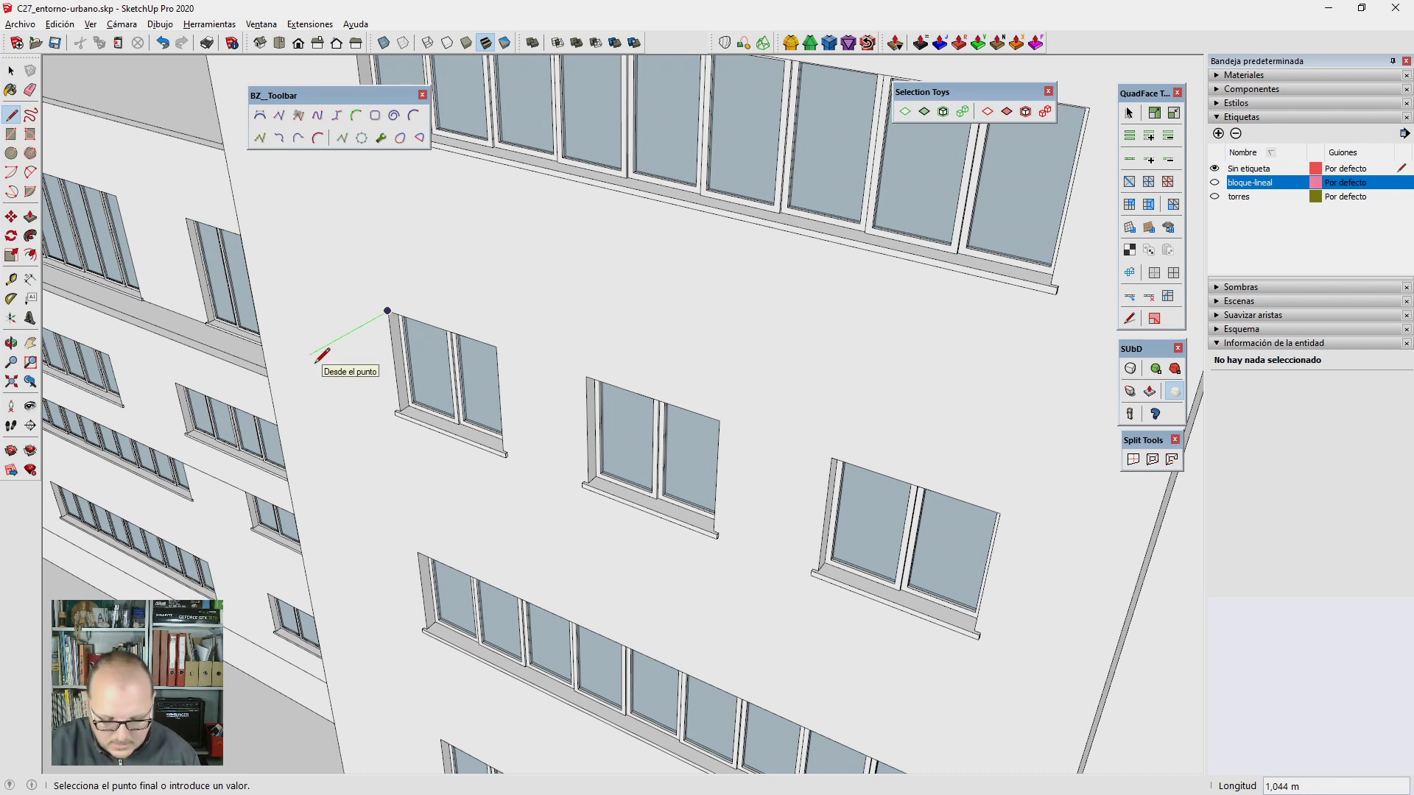
{"action": "type", "text": "2m"}
{"action": "key", "text": "Return"}
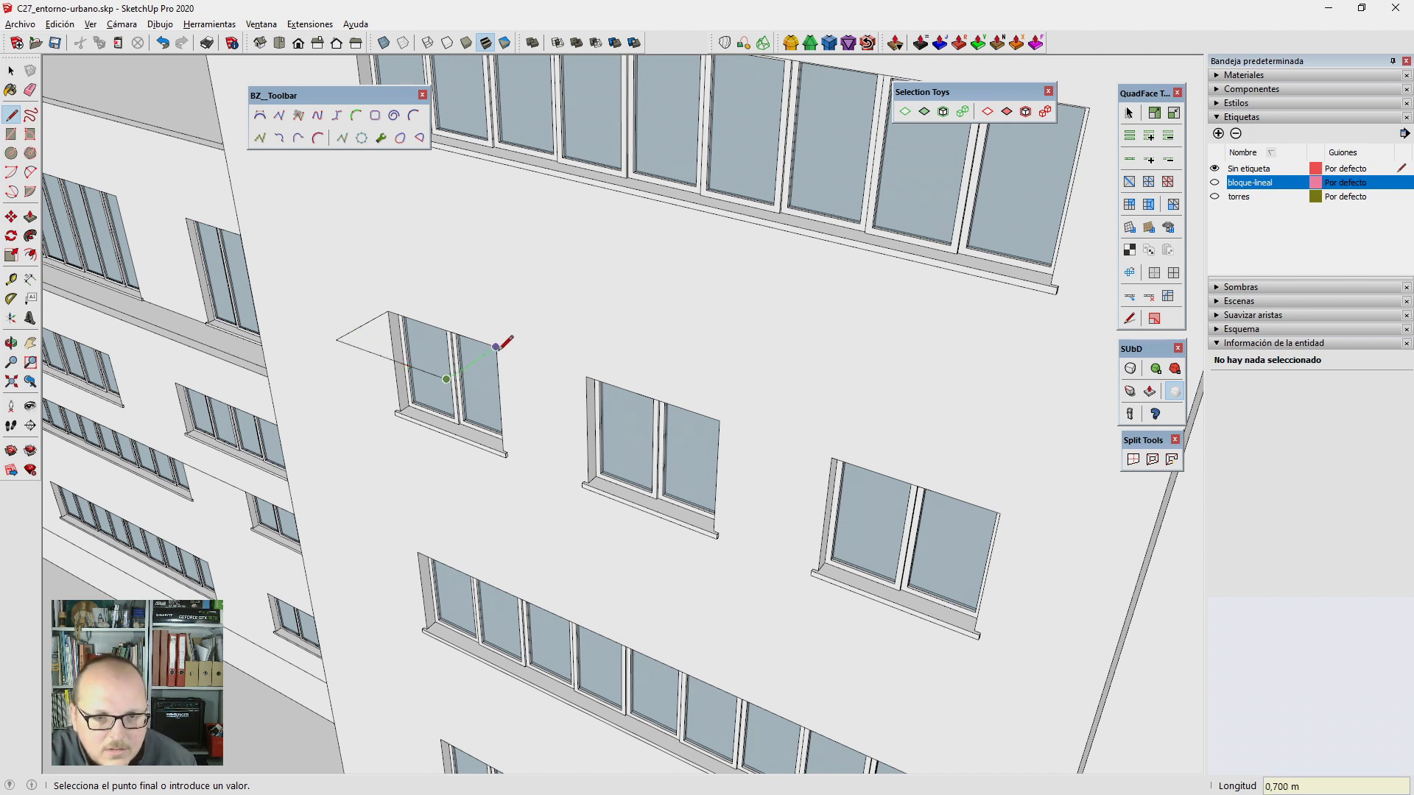
{"action": "left_click", "coordinate": [410, 317]}
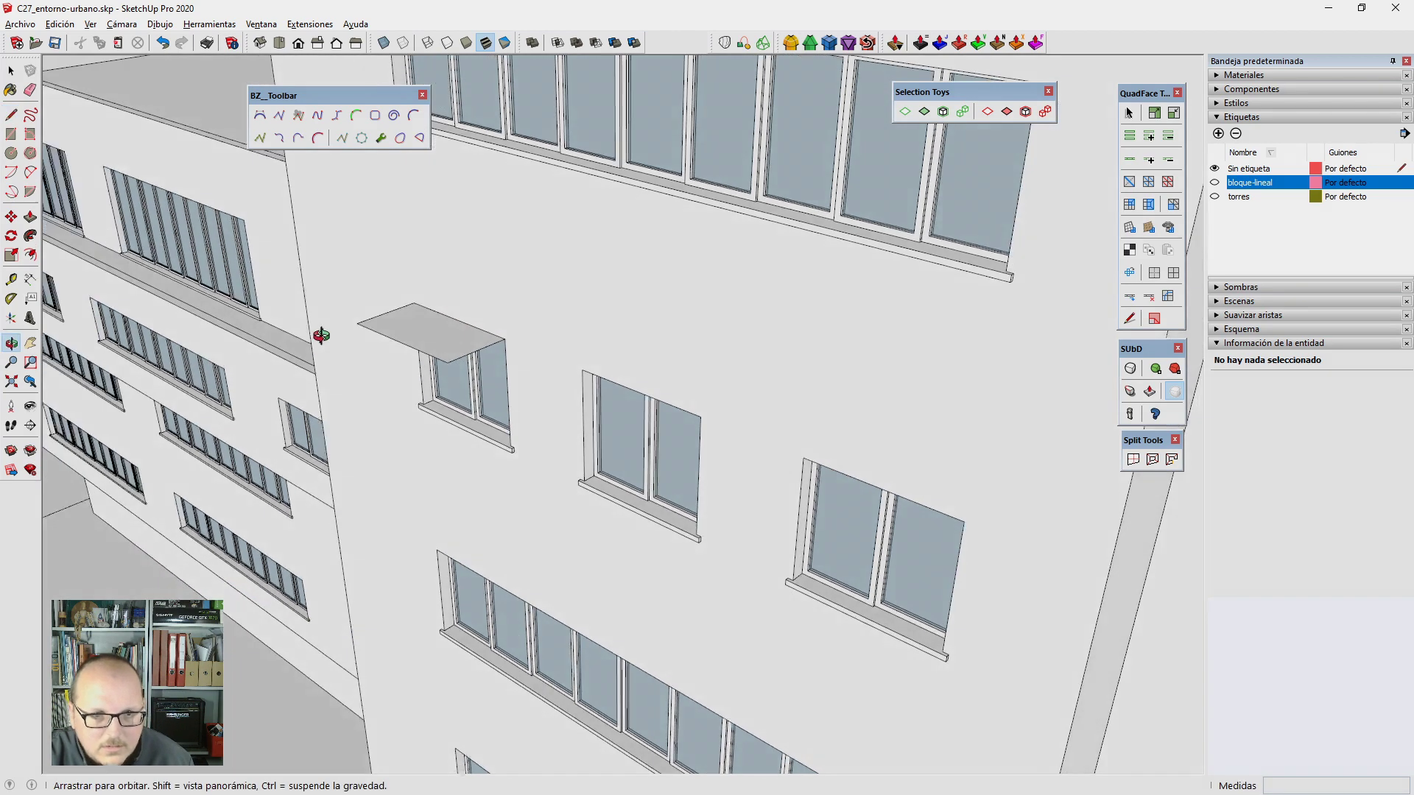
{"action": "middle_click_drag", "start_coordinate": [388, 313], "coordinate": [382, 337]}
{"action": "key", "text": "space"}
{"action": "scroll", "coordinate": [382, 339], "scroll_direction": "up", "scroll_amount": 3}
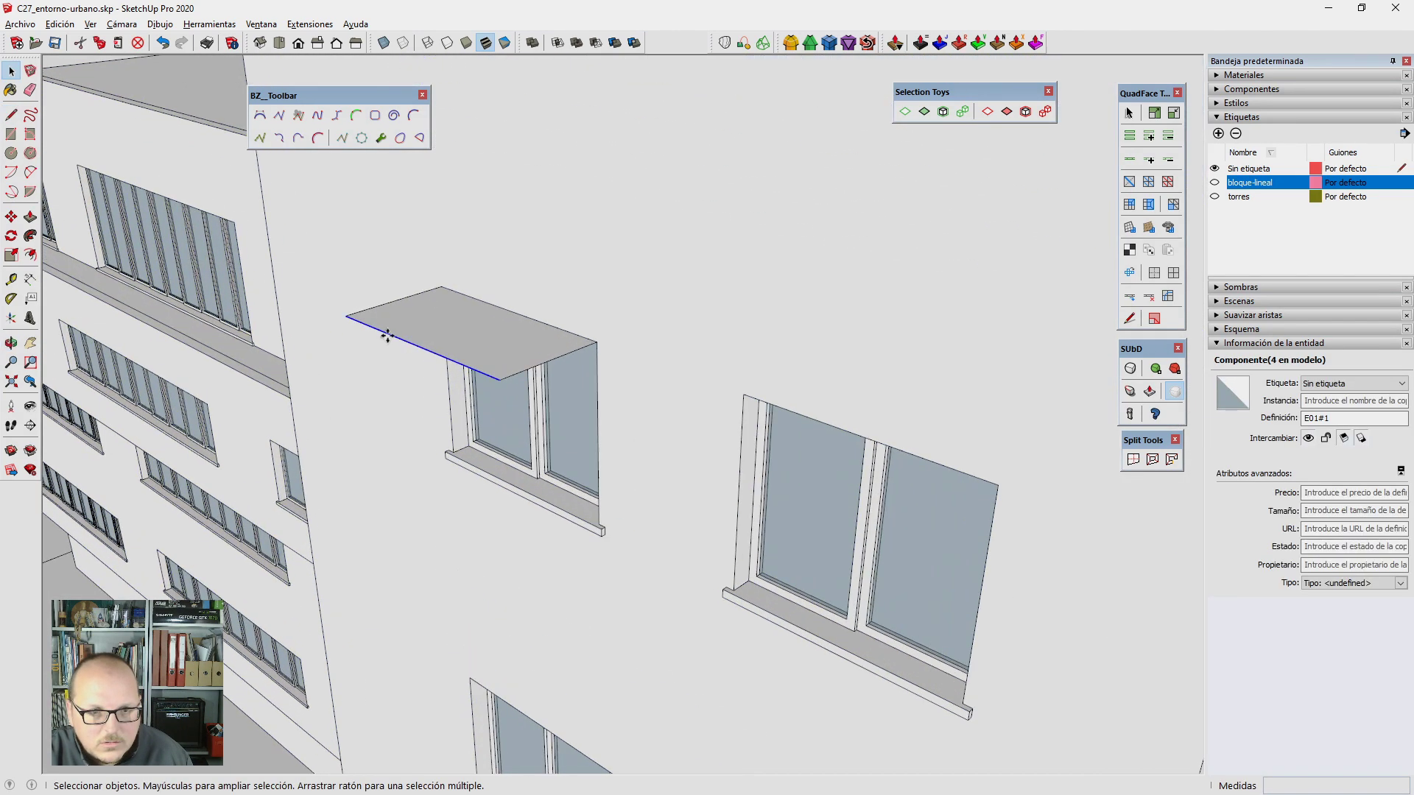
{"action": "left_click", "coordinate": [389, 366]}
{"action": "key", "text": "m"}
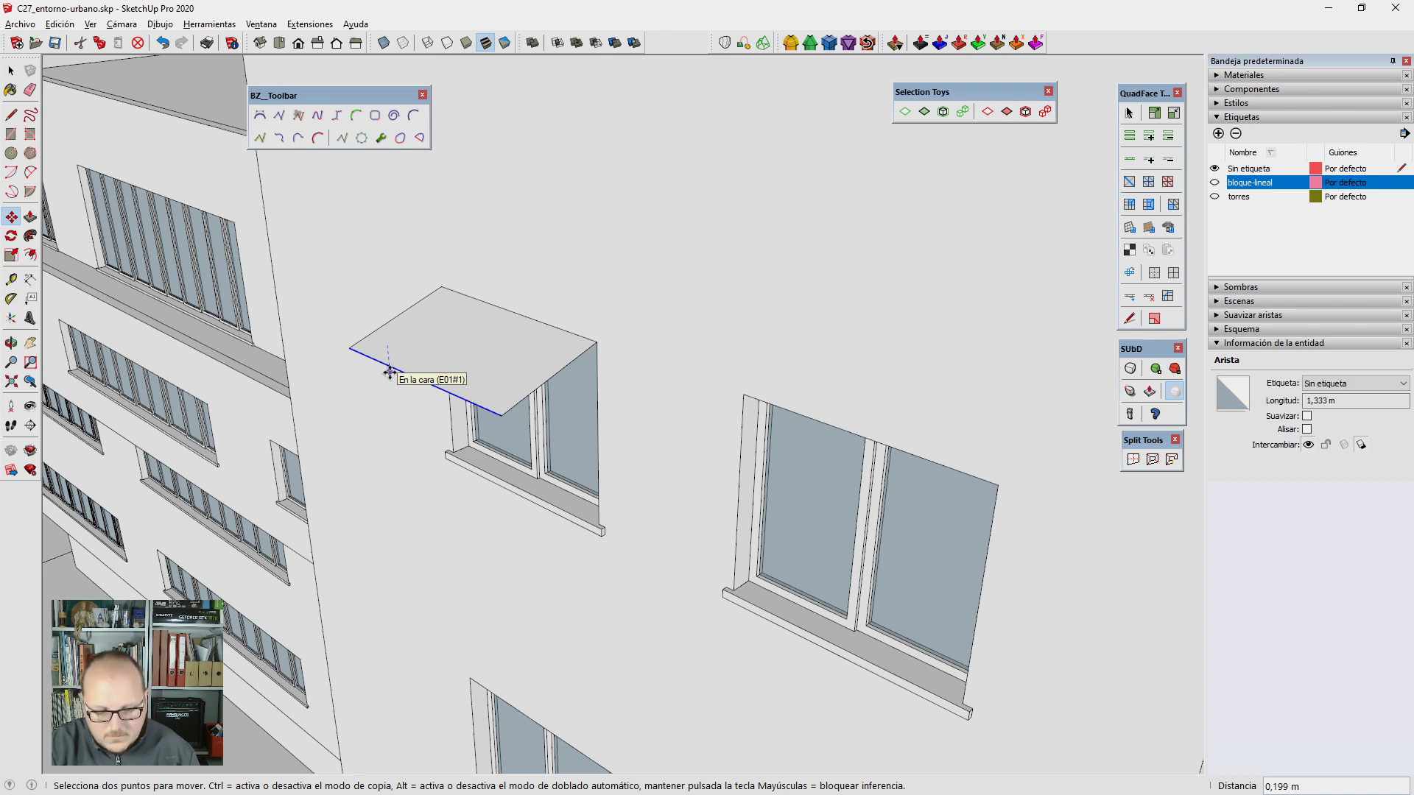
{"action": "key", "text": "space"}
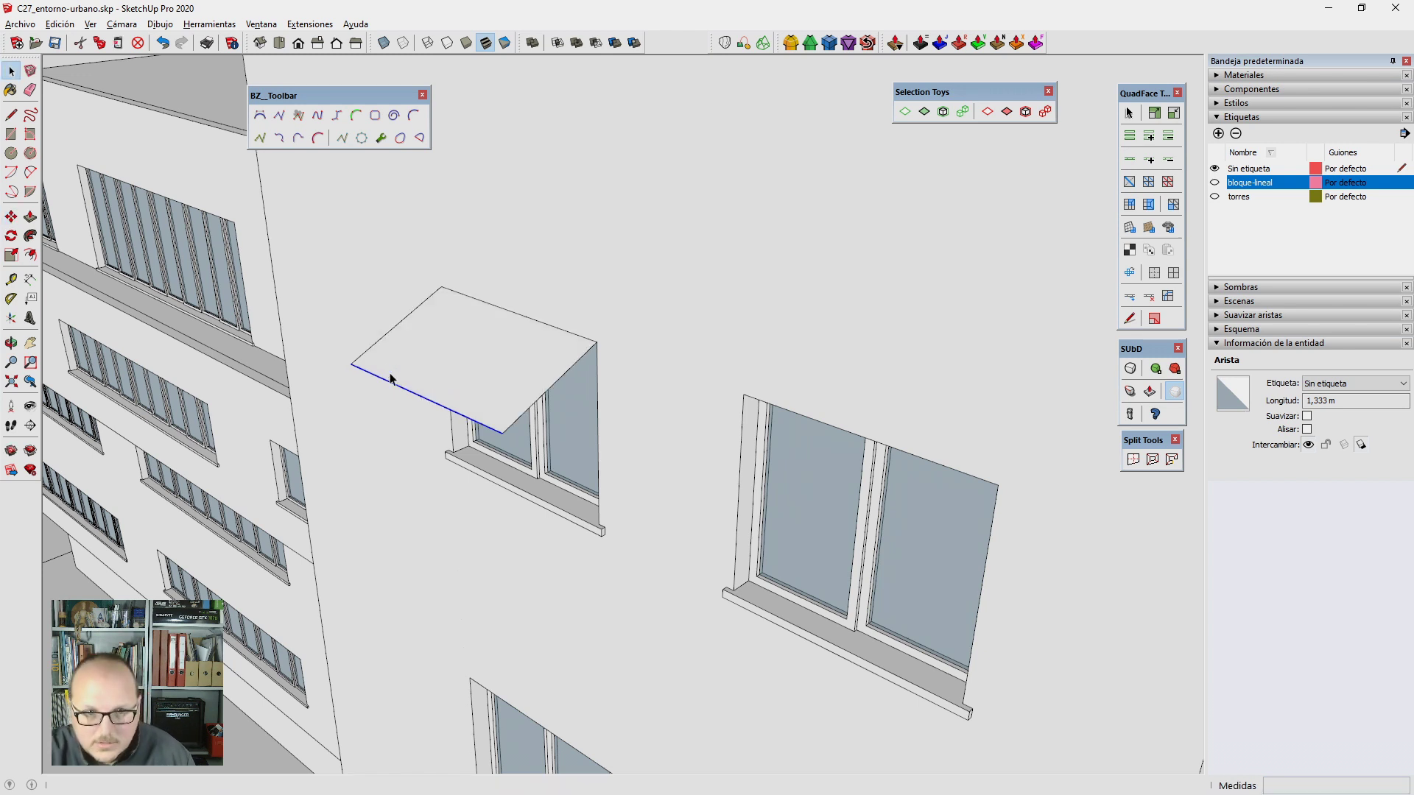
Step: Draw a line across the awning's corners to close its front face
{"action": "key", "text": "l"}
{"action": "left_click", "coordinate": [351, 365]}
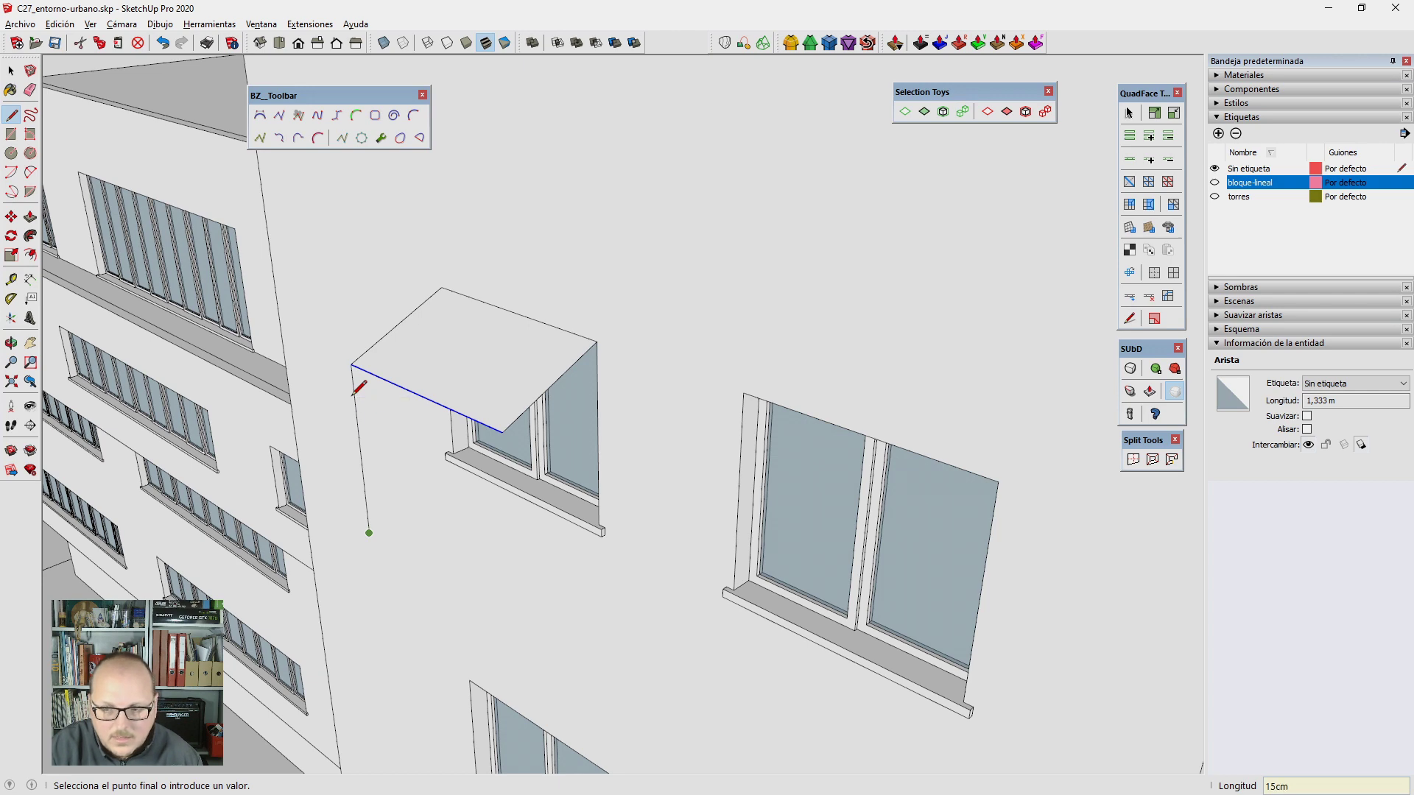
{"action": "left_click", "coordinate": [498, 435]}
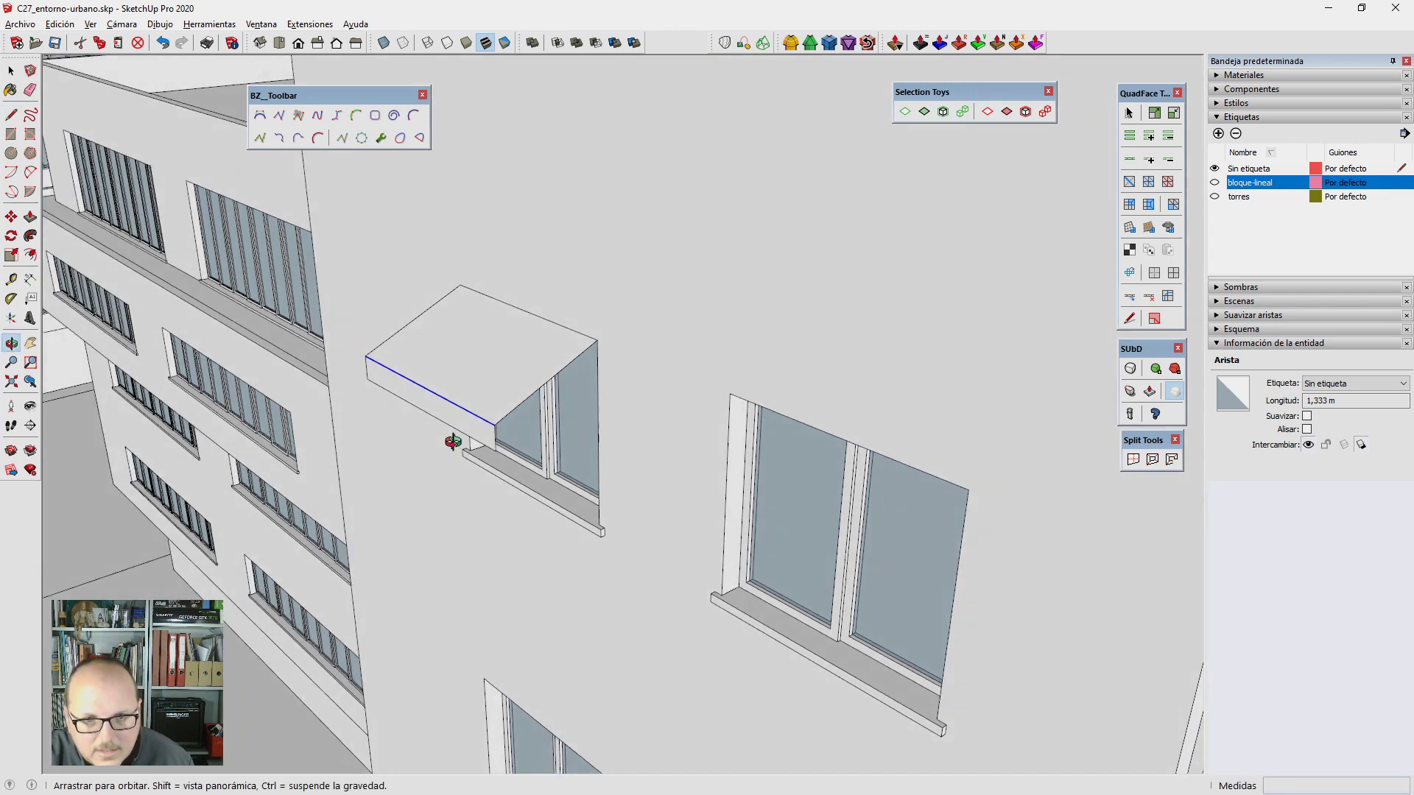
{"action": "middle_click_drag", "start_coordinate": [497, 434], "coordinate": [492, 418]}
{"action": "scroll", "coordinate": [498, 413], "scroll_direction": "up", "scroll_amount": 1}
{"action": "scroll", "coordinate": [501, 413], "scroll_direction": "up", "scroll_amount": 2}
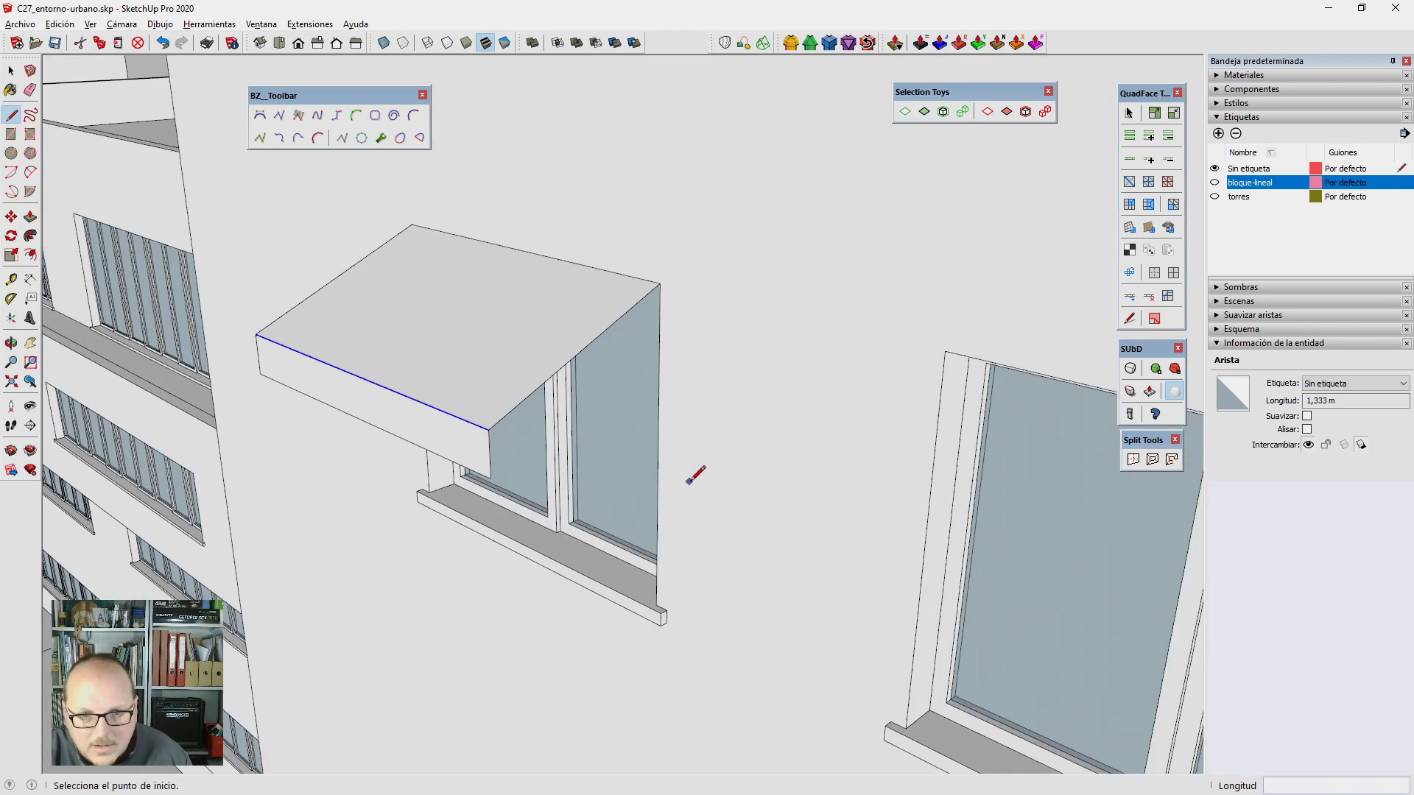
Step: Draw a horizontal edge across the awning's side and begin Ctrl-copying it downward
{"action": "left_click", "coordinate": [658, 453]}
{"action": "mouse_move", "coordinate": [496, 425]}
{"action": "middle_mouse_down"}
{"action": "mouse_move", "coordinate": [685, 458]}
{"action": "mouse_move", "coordinate": [652, 452]}
{"action": "middle_mouse_up"}
{"action": "scroll", "coordinate": [652, 449], "scroll_direction": "up", "scroll_amount": 2}
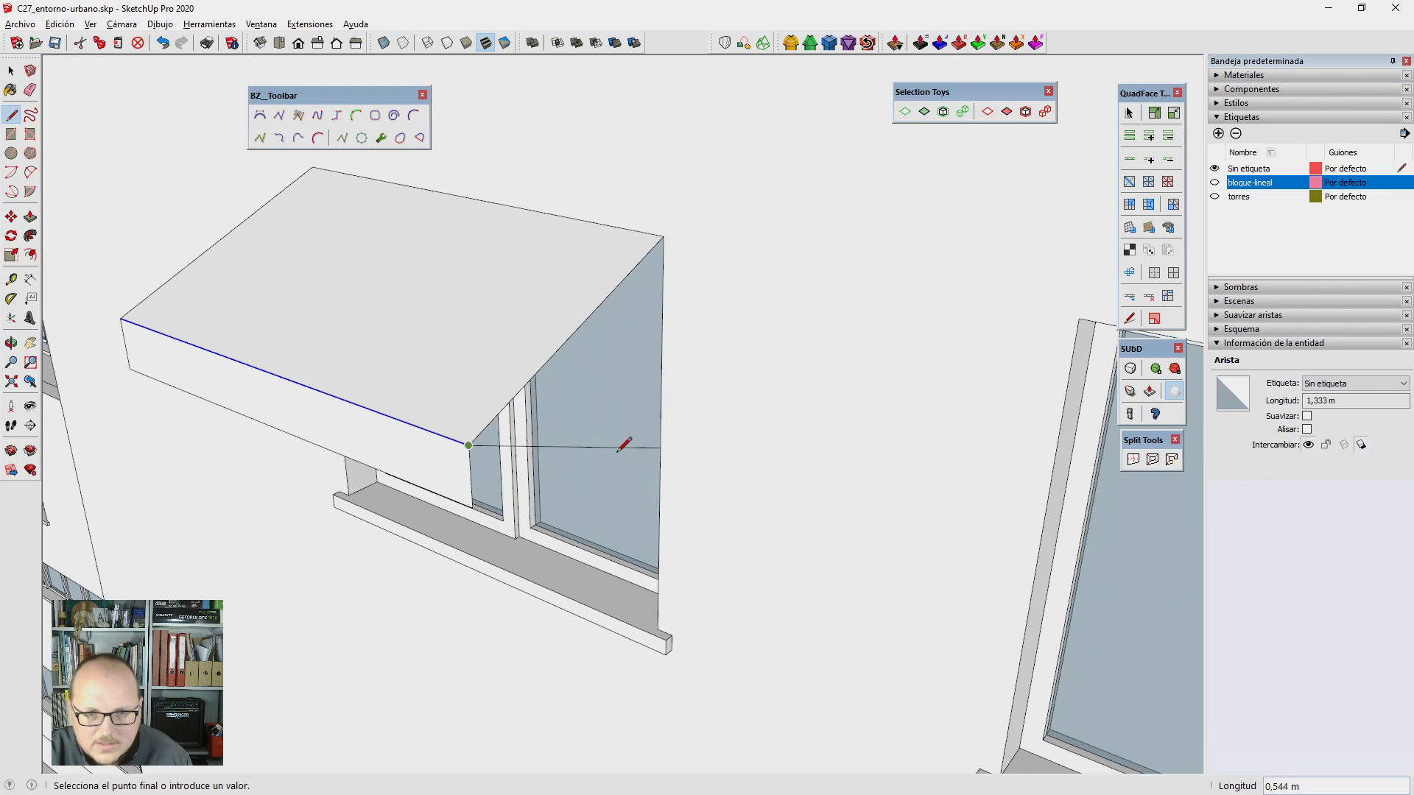
{"action": "left_click", "coordinate": [468, 446]}
{"action": "key", "text": "space"}
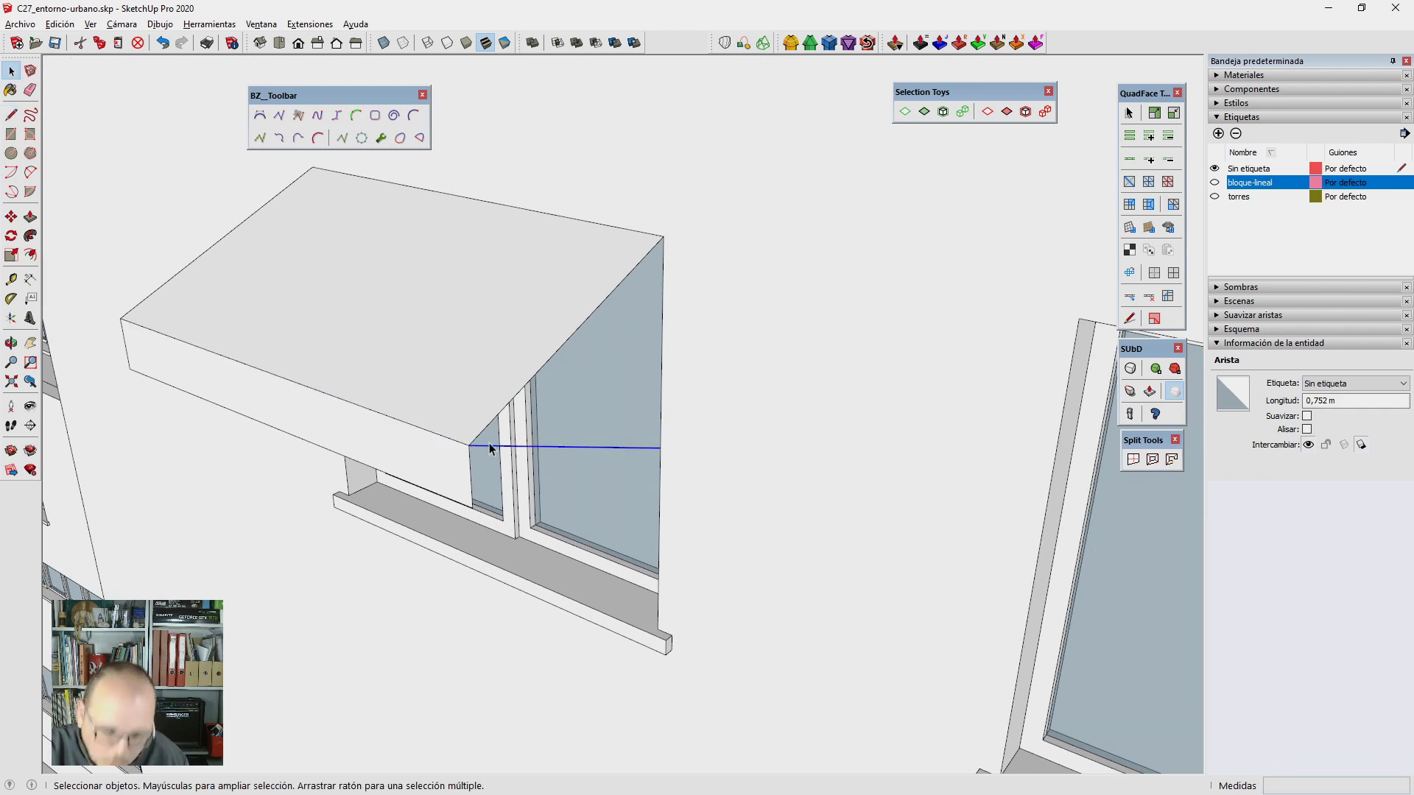
{"action": "scroll", "coordinate": [455, 448], "scroll_direction": "up", "scroll_amount": 2}
{"action": "key", "text": "m"}
{"action": "key", "text": "ctrl"}
{"action": "left_click", "coordinate": [457, 449]}
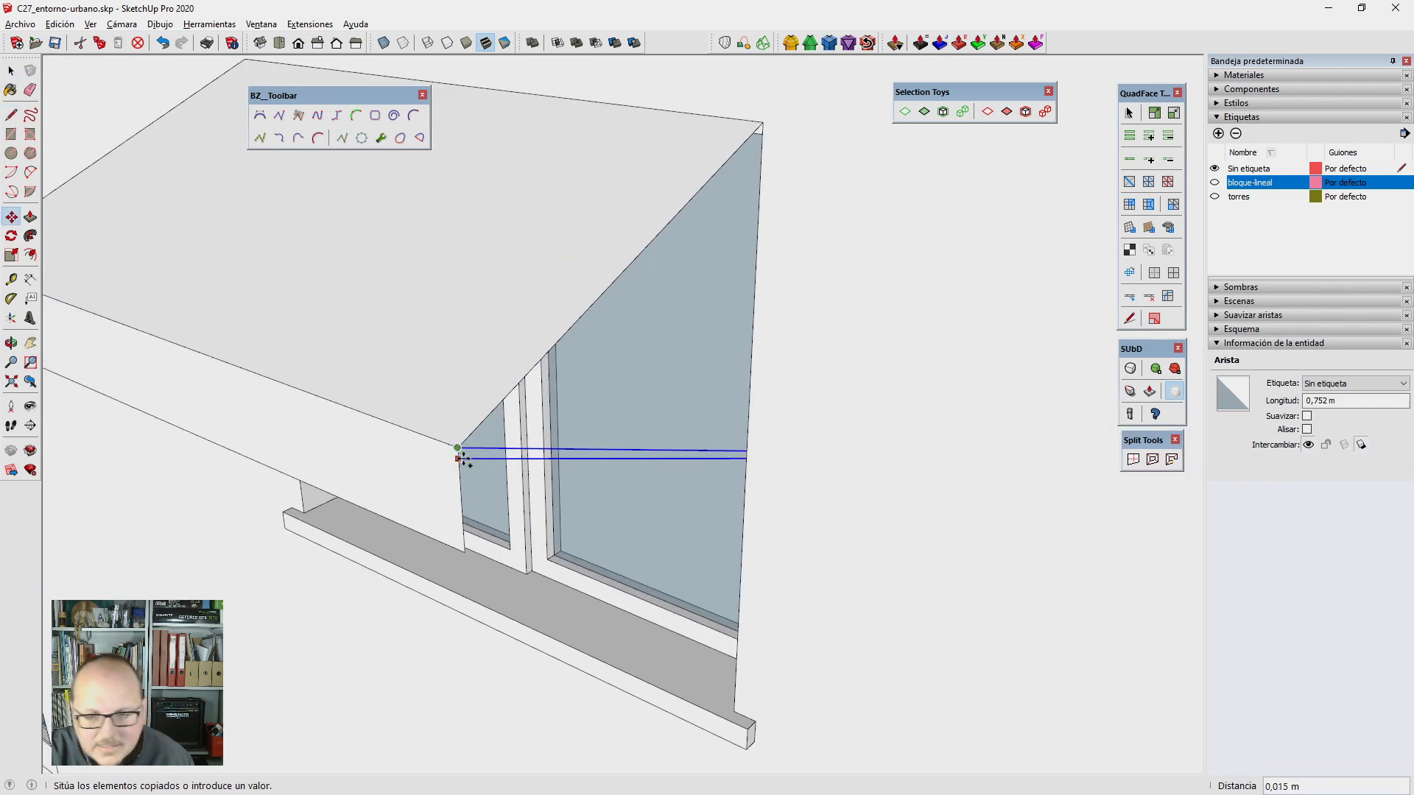
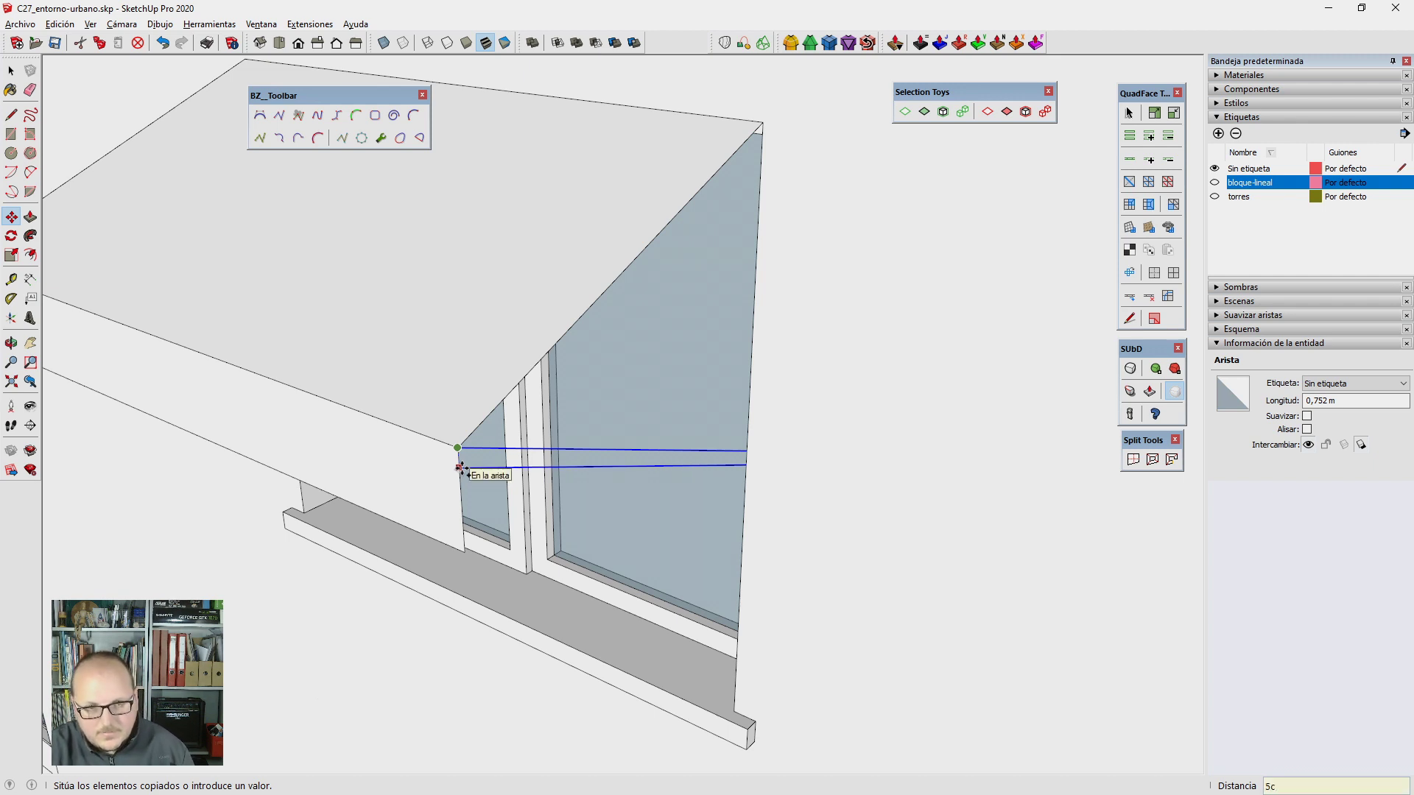
Step: Copy the edge down 5 cm and 3 cm, then close the band with a short line
{"action": "type", "text": "m"}
{"action": "key", "text": "Return"}
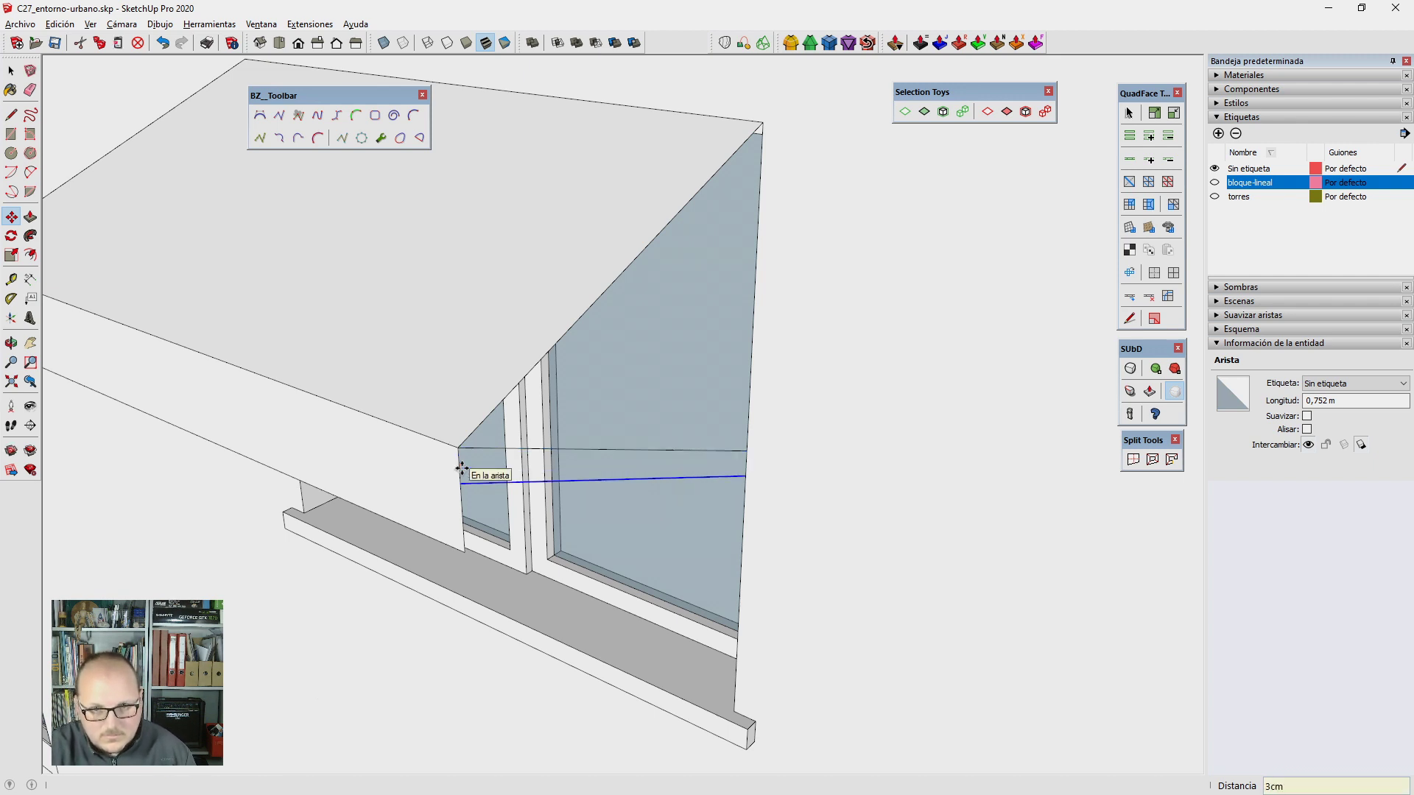
{"action": "key", "text": "Return"}
{"action": "key", "text": "l"}
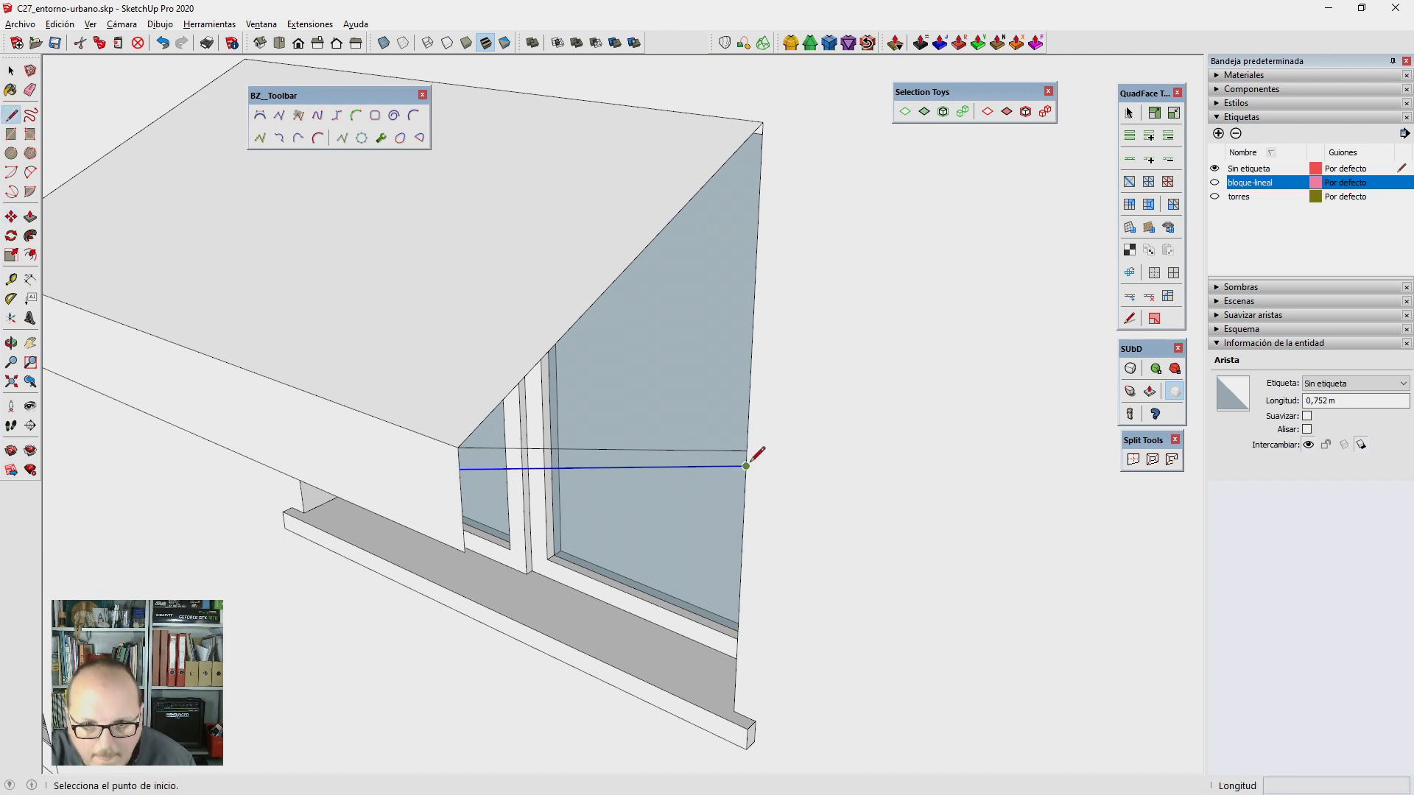
{"action": "left_click", "coordinate": [746, 466]}
{"action": "key", "text": "space"}
Step: Copy the new band face to the awning's opposite triangular side
{"action": "scroll", "coordinate": [548, 462], "scroll_direction": "down", "scroll_amount": 2}
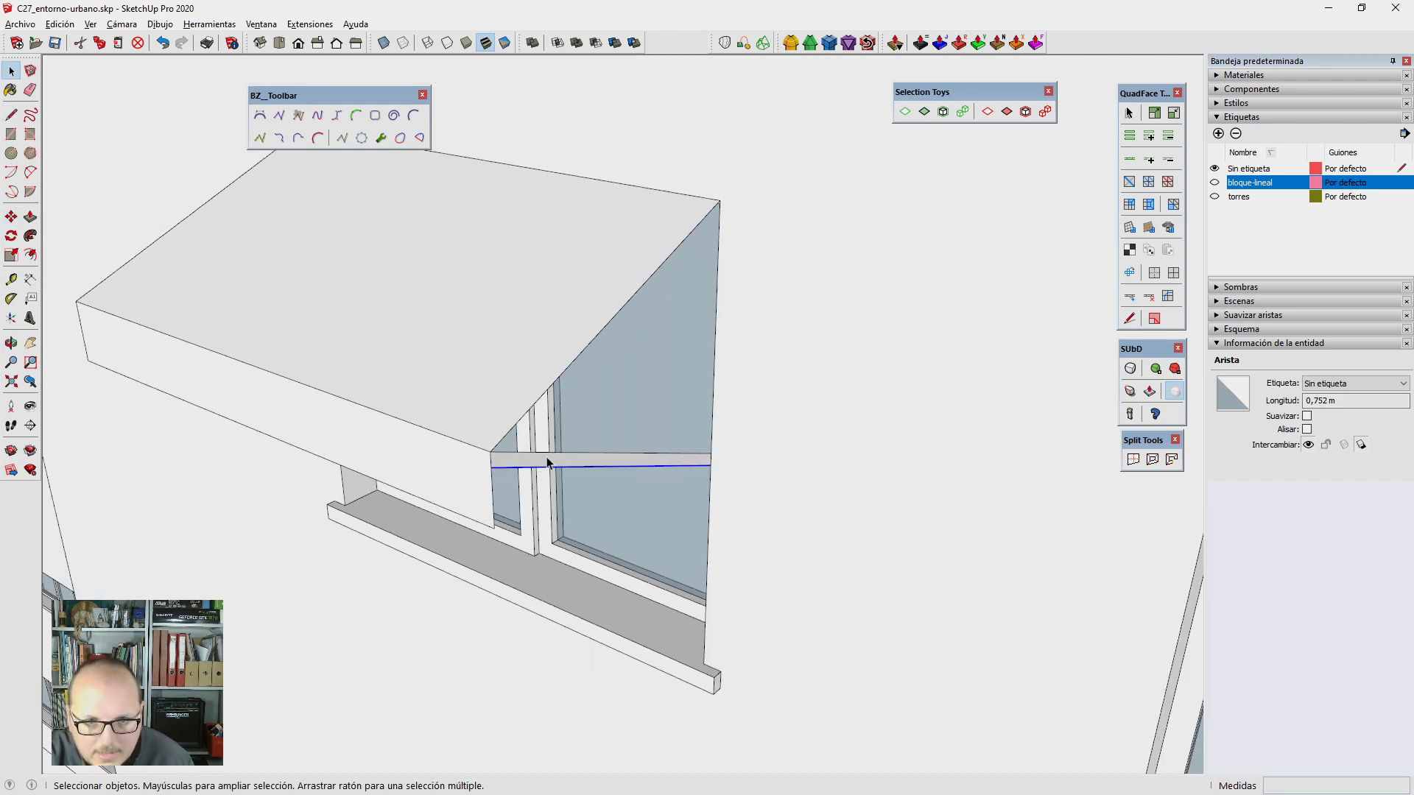
{"action": "left_click", "coordinate": [547, 460]}
{"action": "left_click", "coordinate": [481, 449]}
{"action": "scroll", "coordinate": [464, 440], "scroll_direction": "down", "scroll_amount": 2}
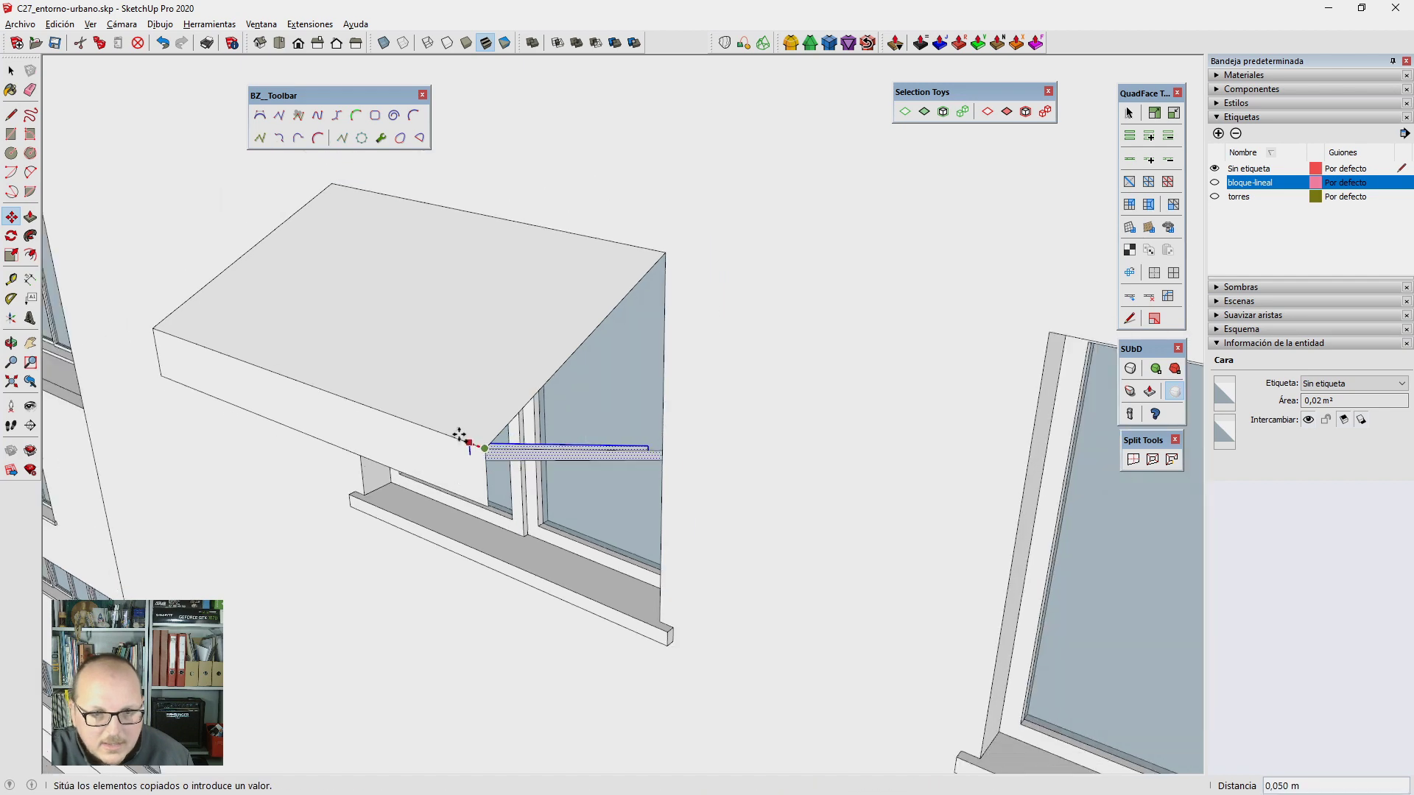
{"action": "left_click", "coordinate": [155, 326]}
{"action": "scroll", "coordinate": [269, 401], "scroll_direction": "down", "scroll_amount": 3}
Step: Orbit to the awning's front and select the entire awning box
{"action": "middle_click_drag", "start_coordinate": [269, 402], "coordinate": [862, 385]}
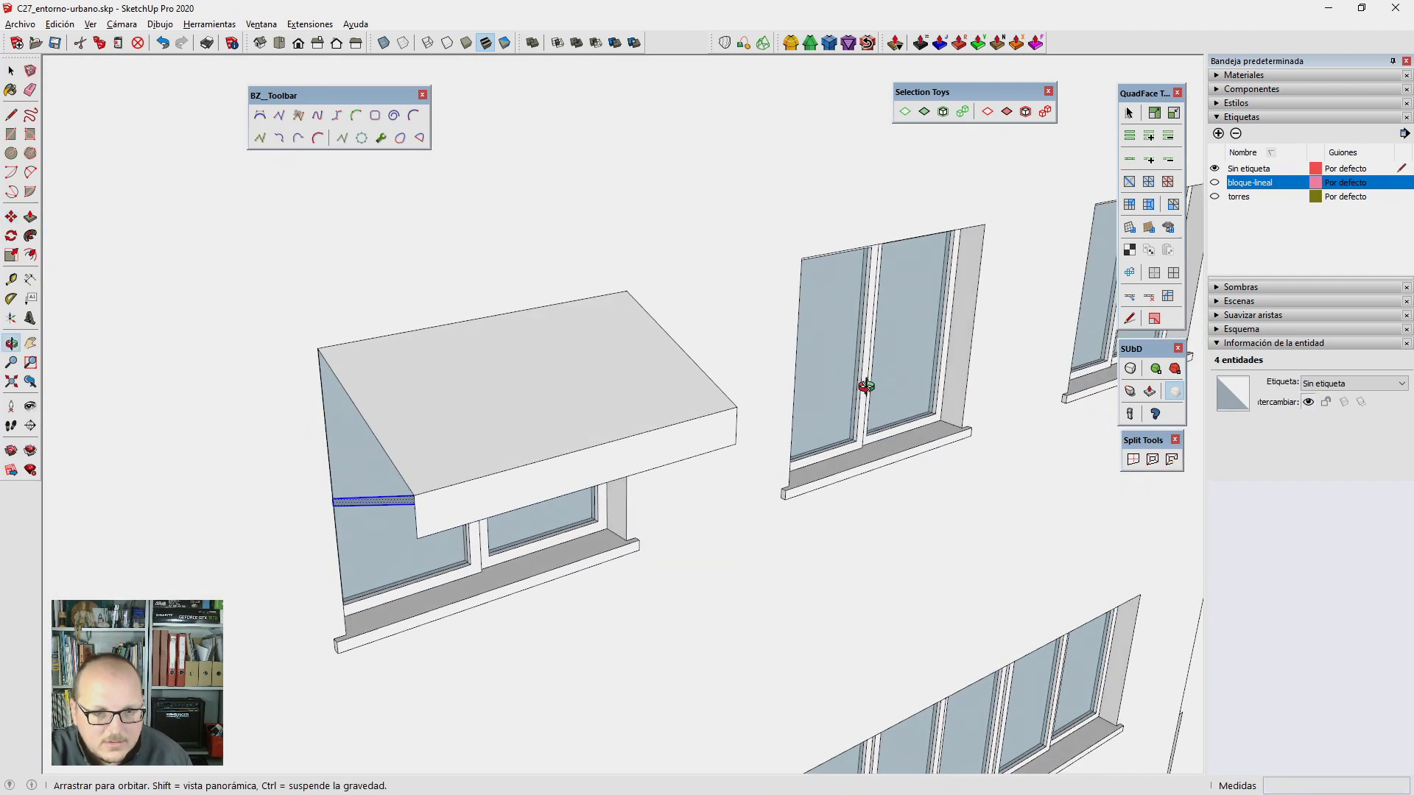
{"action": "key", "text": "space"}
{"action": "mouse_move", "coordinate": [409, 435]}
{"action": "middle_mouse_down"}
{"action": "mouse_move", "coordinate": [544, 587]}
{"action": "mouse_move", "coordinate": [640, 407]}
{"action": "middle_mouse_up"}
{"action": "triple_click", "coordinate": [641, 407]}
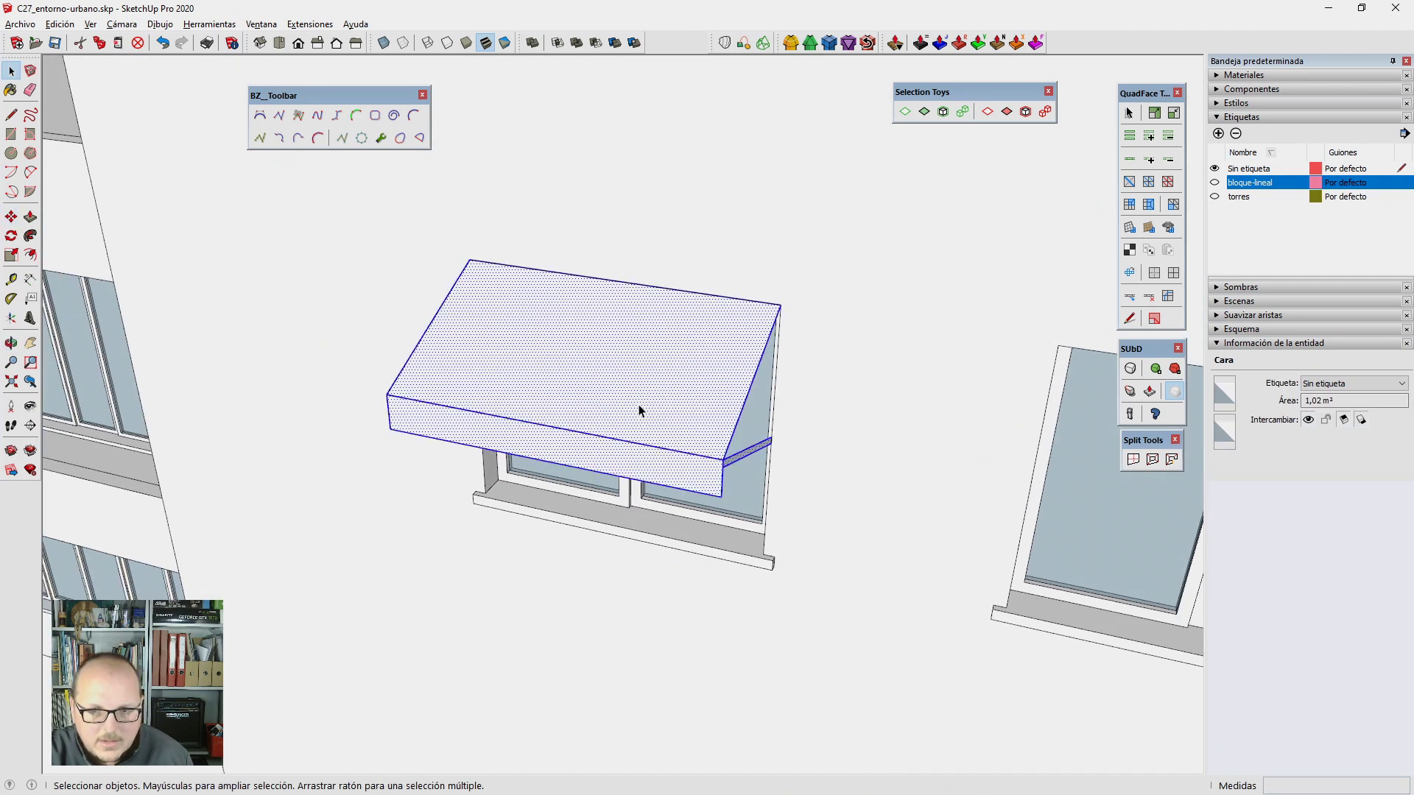
Step: Make the awning box a component named 'toldo' and scale it along its length
{"action": "key", "text": "g"}
{"action": "type", "text": "toldo"}
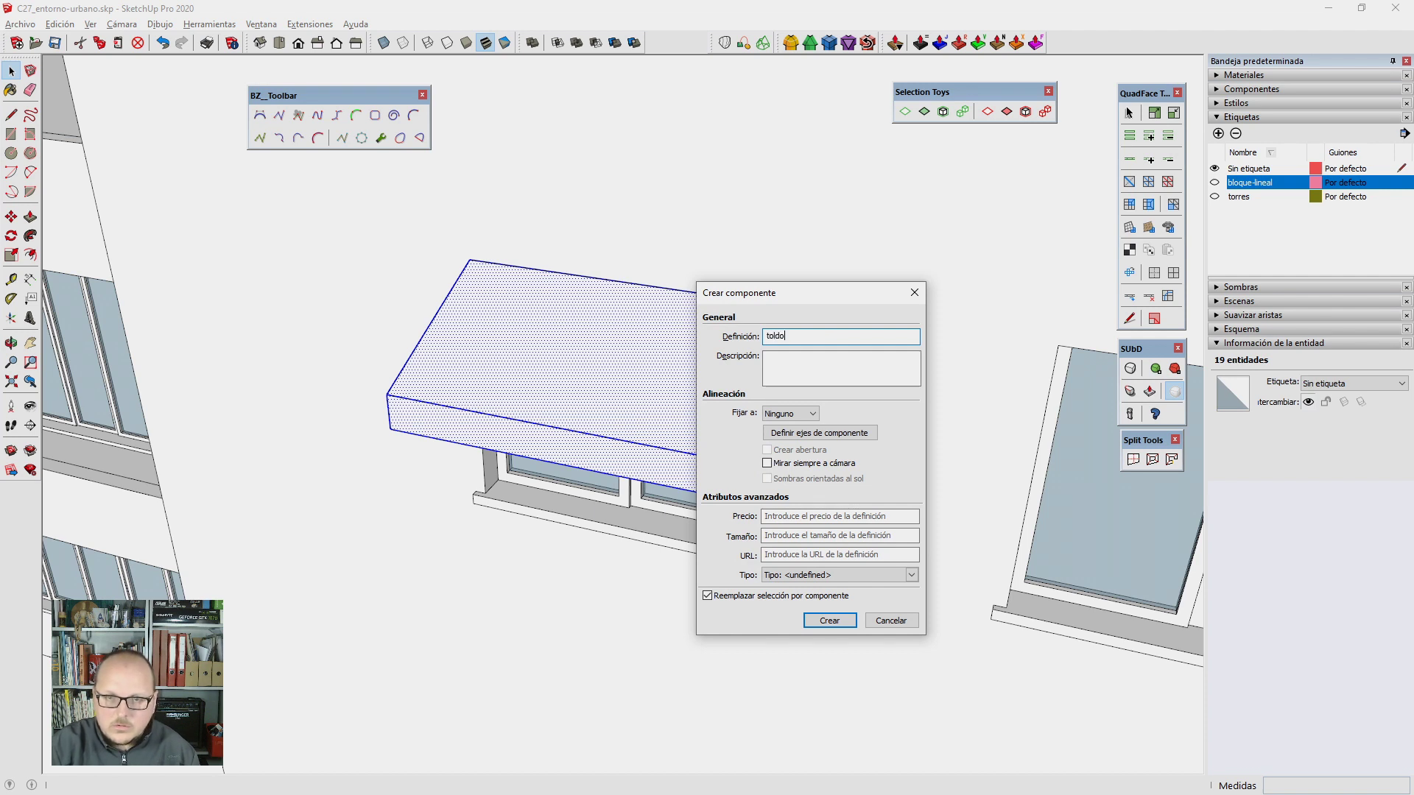
{"action": "key", "text": "Return"}
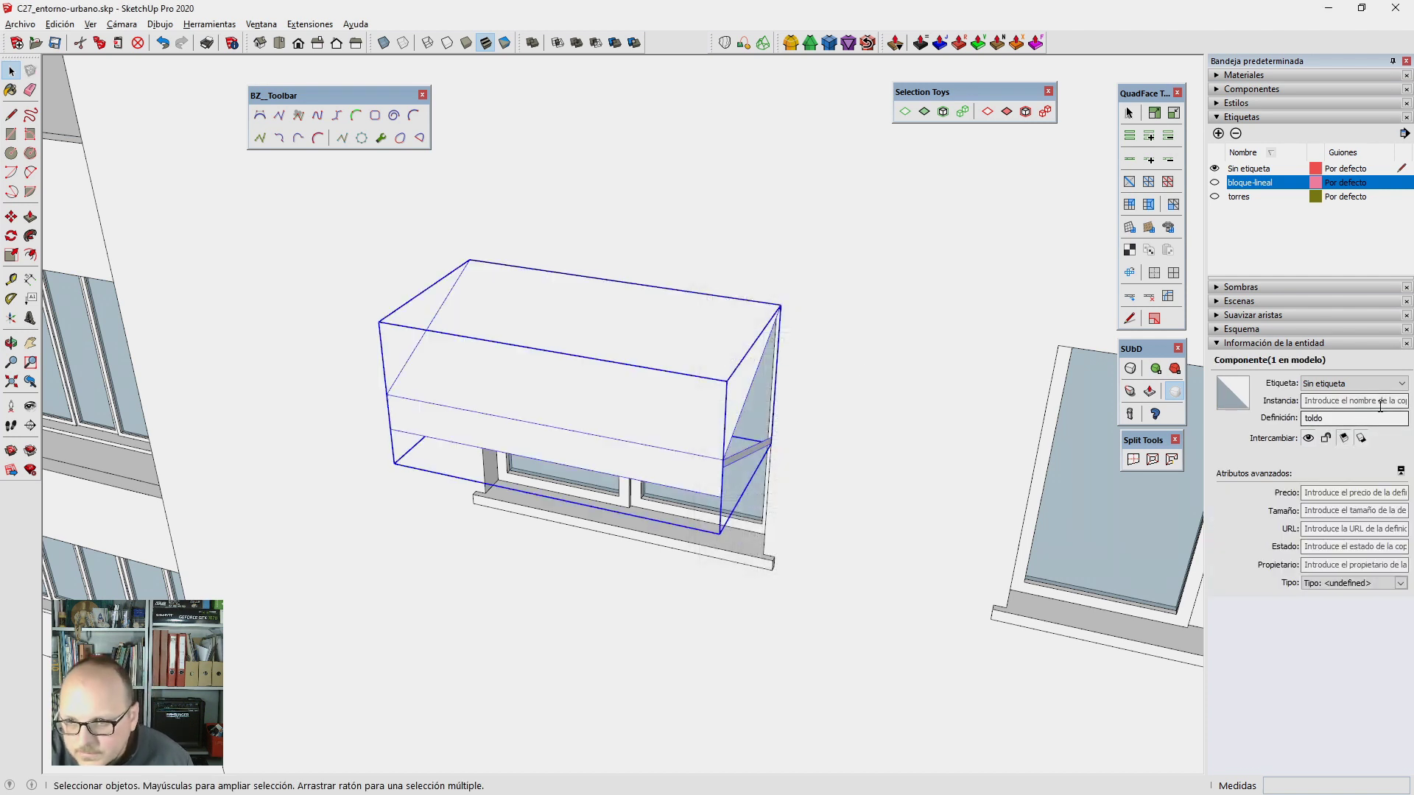
{"action": "middle_click_drag", "start_coordinate": [852, 513], "coordinate": [662, 442]}
{"action": "scroll", "coordinate": [714, 461], "scroll_direction": "up", "scroll_amount": 2}
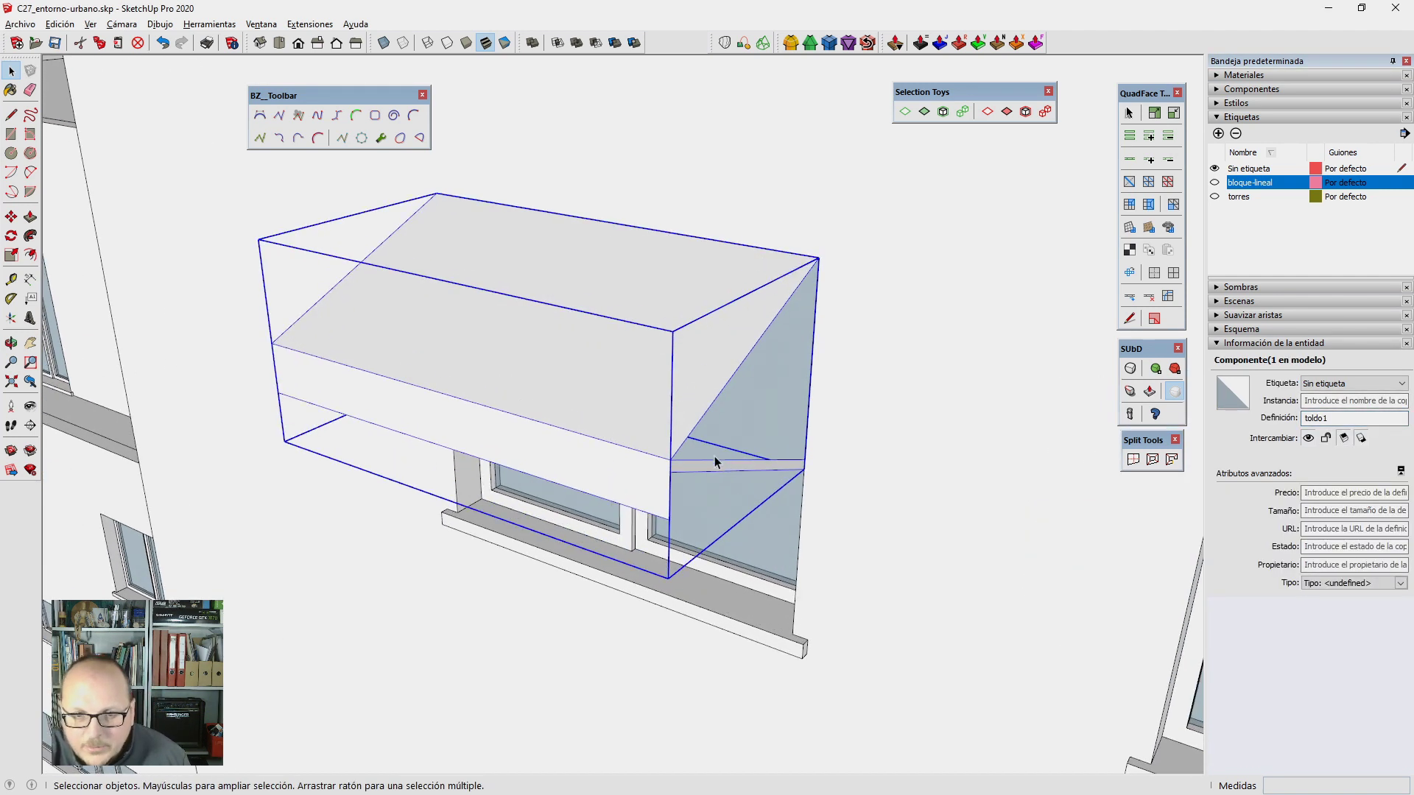
{"action": "scroll", "coordinate": [594, 322], "scroll_direction": "up", "scroll_amount": 2}
{"action": "key", "text": "s"}
{"action": "mouse_move", "coordinate": [718, 373]}
{"action": "left_mouse_down"}
{"action": "mouse_move", "coordinate": [675, 357]}
{"action": "mouse_move", "coordinate": [798, 391]}
{"action": "mouse_move", "coordinate": [795, 726]}
{"action": "mouse_move", "coordinate": [773, 595]}
{"action": "left_mouse_up"}
{"action": "scroll", "coordinate": [552, 496], "scroll_direction": "down", "scroll_amount": 3}
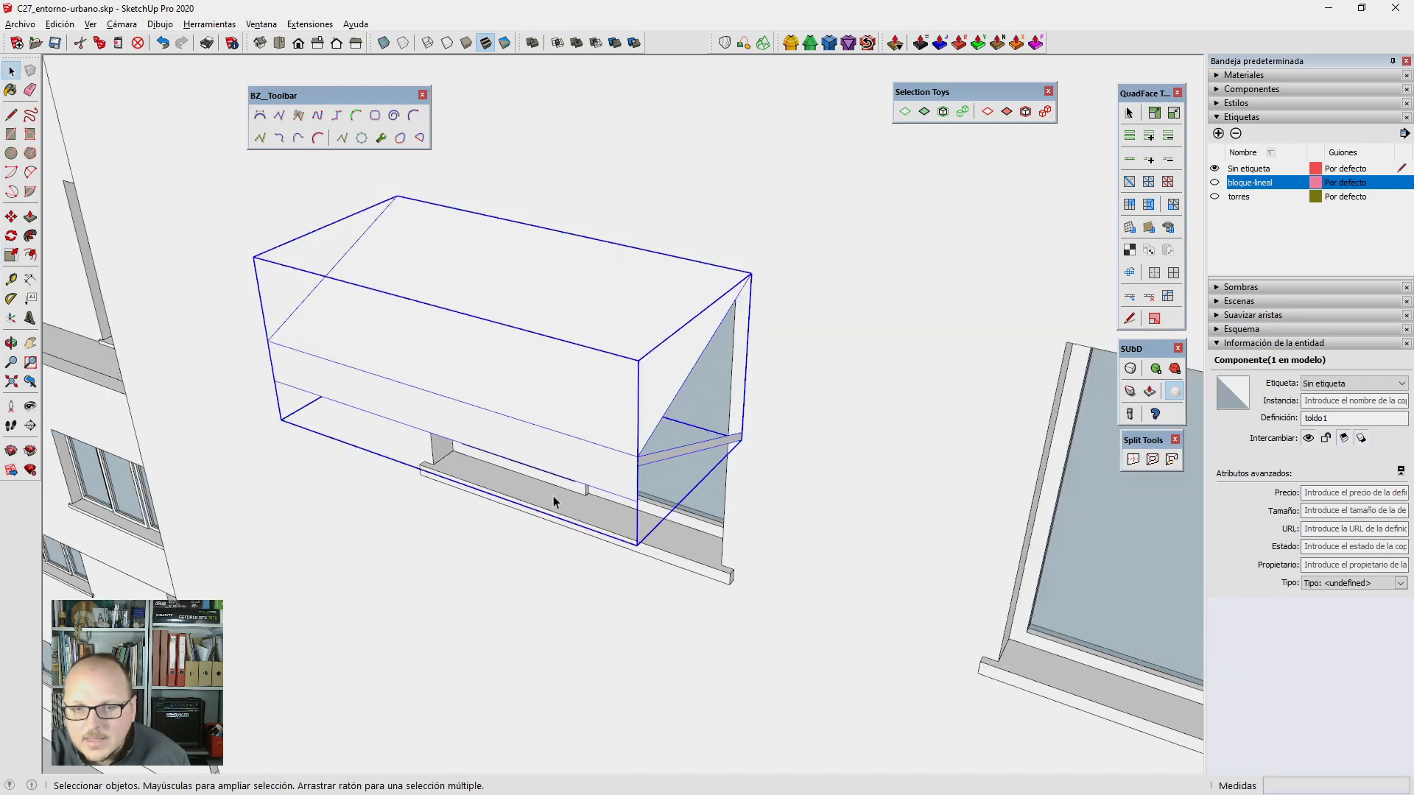
{"action": "scroll", "coordinate": [563, 493], "scroll_direction": "down", "scroll_amount": 3}
Step: Copy the toldo1 awning above several facade windows, including the long window
{"action": "key", "text": "m"}
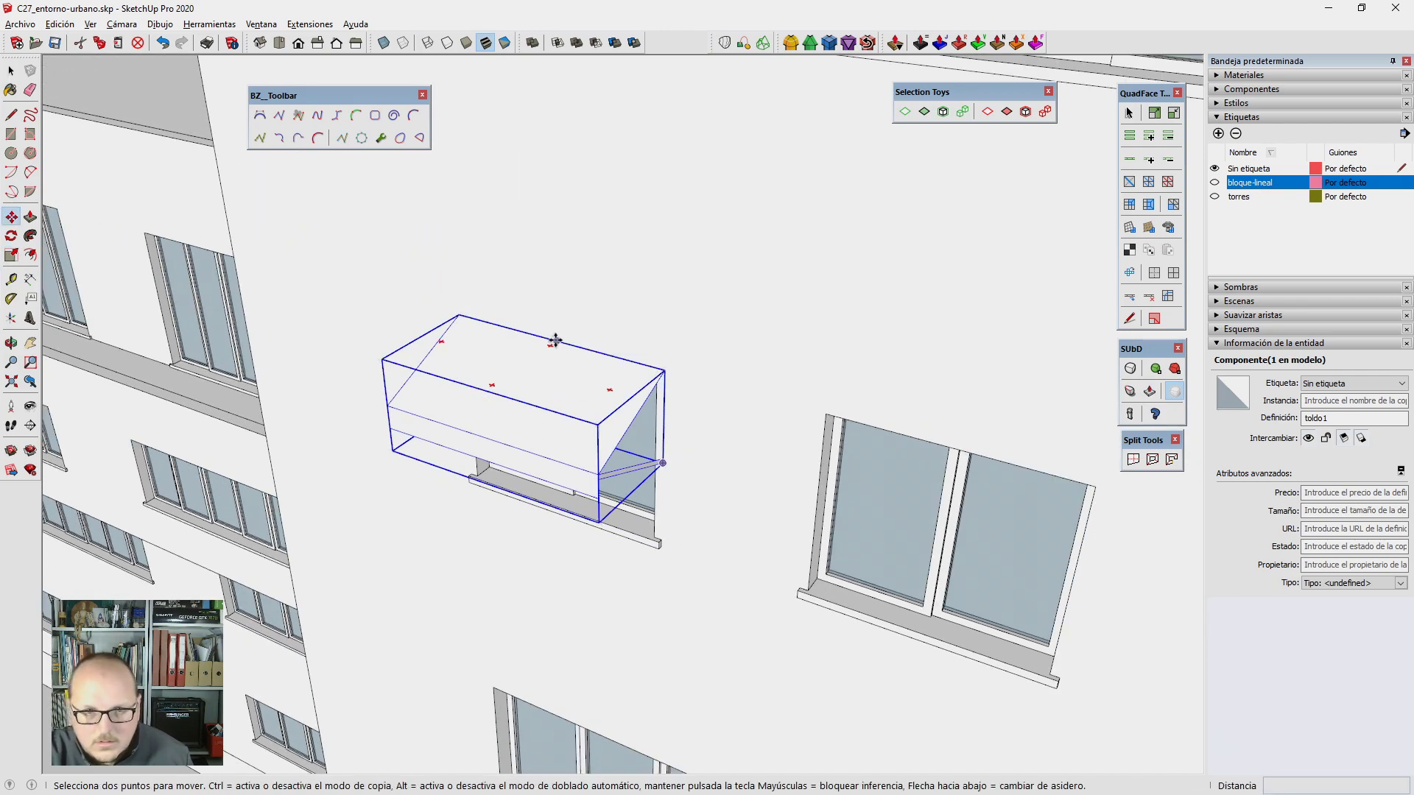
{"action": "scroll", "coordinate": [553, 341], "scroll_direction": "down", "scroll_amount": 3}
{"action": "left_click", "coordinate": [490, 331]}
{"action": "mouse_move", "coordinate": [679, 543]}
{"action": "middle_mouse_down"}
{"action": "mouse_move", "coordinate": [505, 467]}
{"action": "mouse_move", "coordinate": [632, 257]}
{"action": "mouse_move", "coordinate": [737, 368]}
{"action": "middle_mouse_up"}
{"action": "scroll", "coordinate": [632, 257], "scroll_direction": "down", "scroll_amount": 3}
{"action": "scroll", "coordinate": [631, 257], "scroll_direction": "down", "scroll_amount": 3}
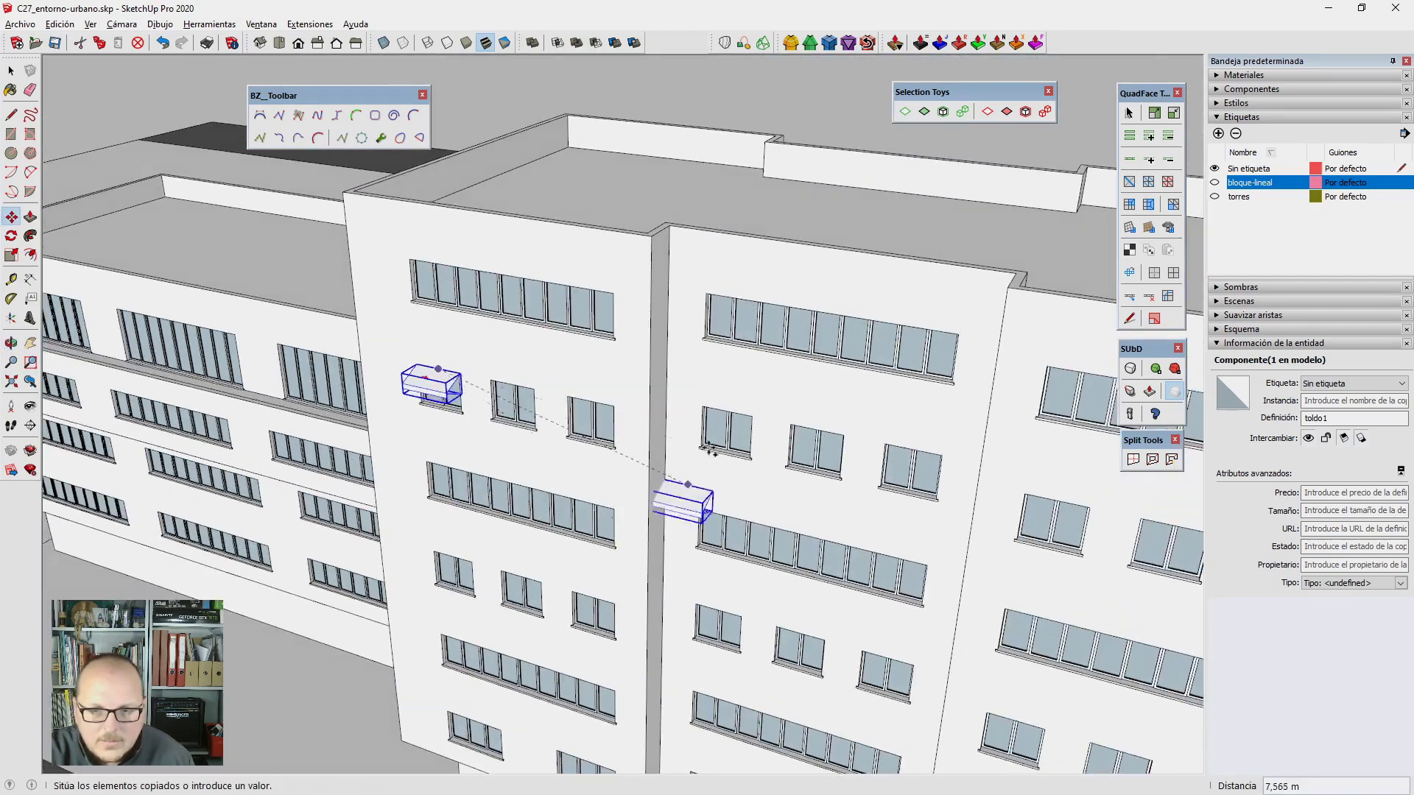
{"action": "scroll", "coordinate": [748, 389], "scroll_direction": "up", "scroll_amount": 3}
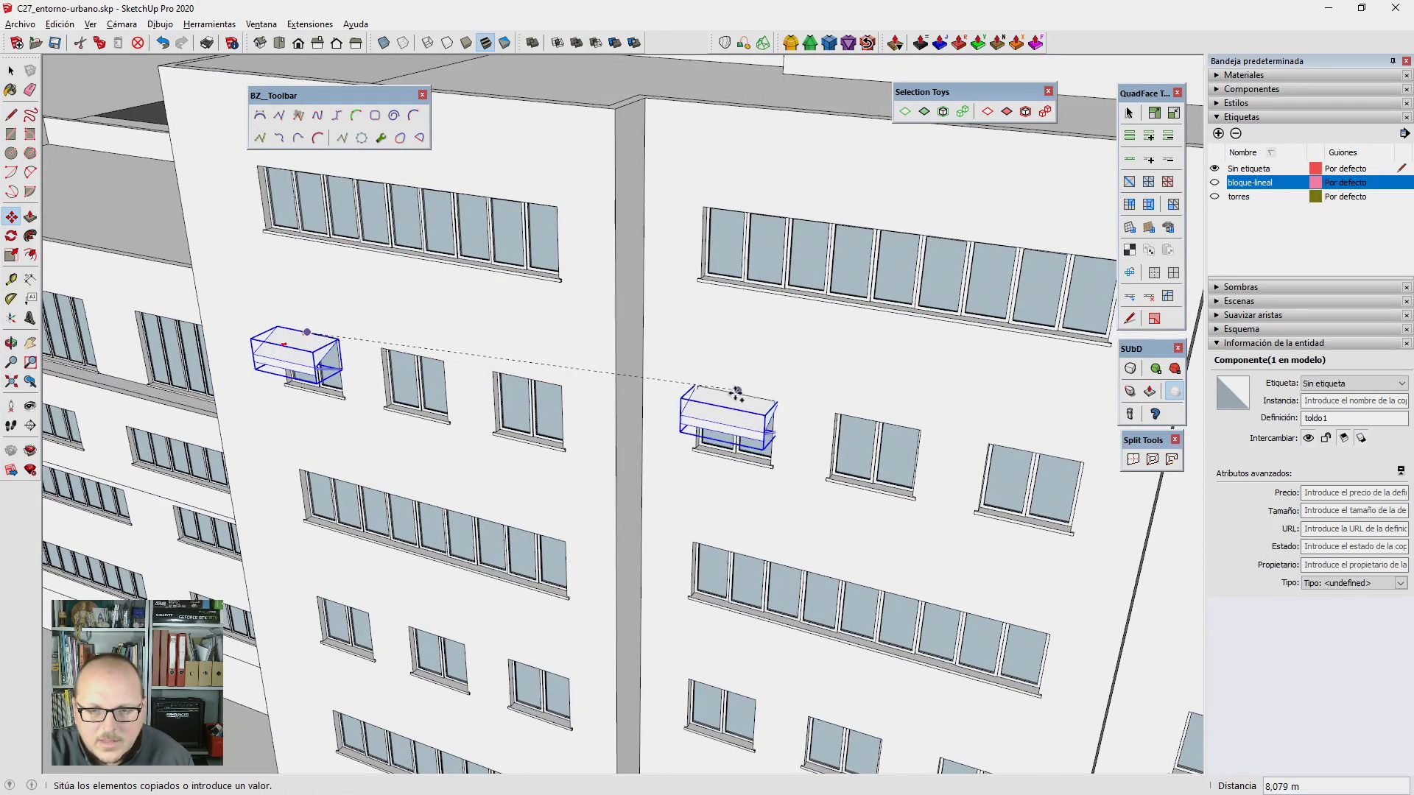
{"action": "scroll", "coordinate": [737, 392], "scroll_direction": "up", "scroll_amount": 3}
{"action": "scroll", "coordinate": [729, 427], "scroll_direction": "up", "scroll_amount": 2}
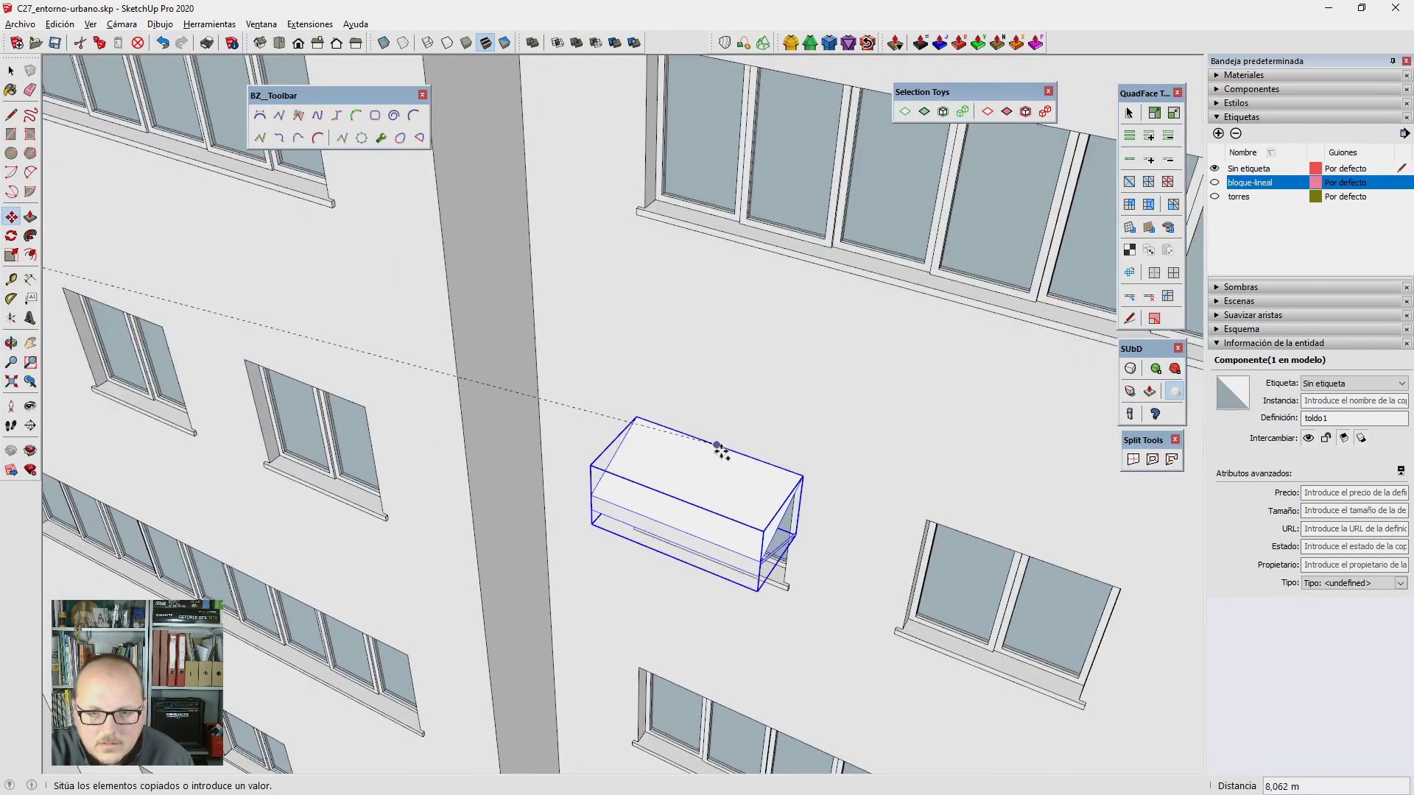
{"action": "left_click", "coordinate": [718, 446]}
{"action": "key", "text": "ctrl"}
{"action": "scroll", "coordinate": [631, 410], "scroll_direction": "down", "scroll_amount": 3}
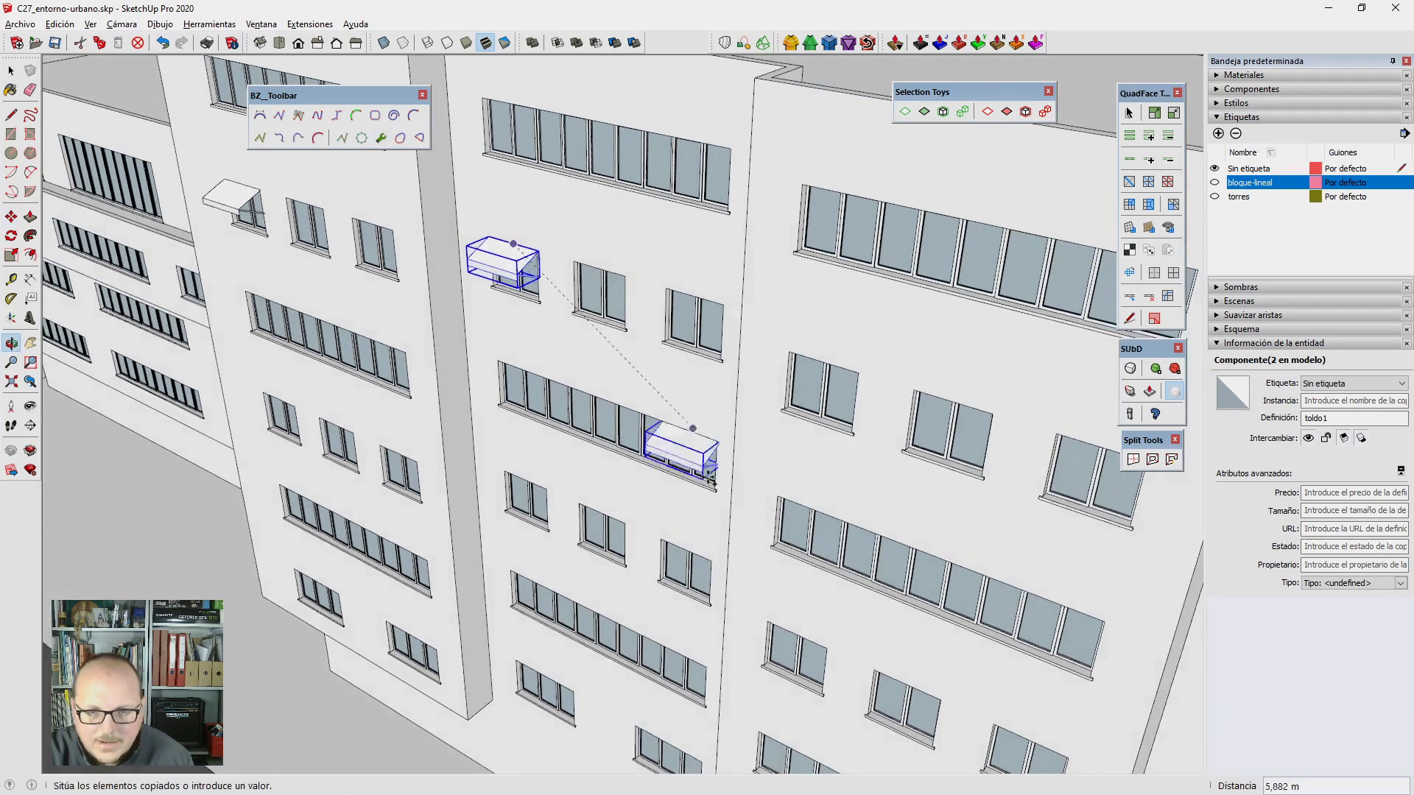
{"action": "scroll", "coordinate": [589, 513], "scroll_direction": "up", "scroll_amount": 3}
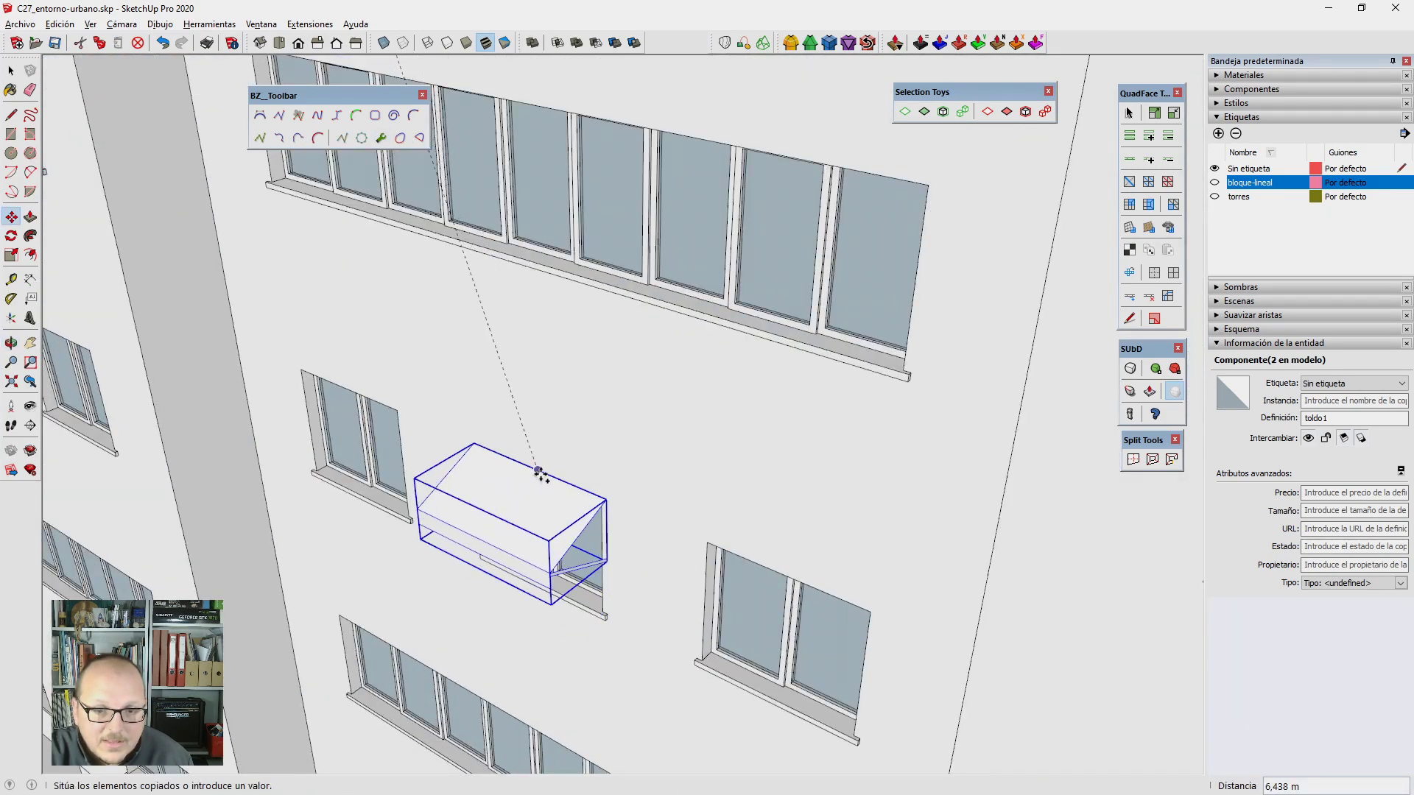
{"action": "left_click", "coordinate": [539, 472]}
{"action": "scroll", "coordinate": [540, 472], "scroll_direction": "down", "scroll_amount": 3}
{"action": "scroll", "coordinate": [701, 284], "scroll_direction": "up", "scroll_amount": 3}
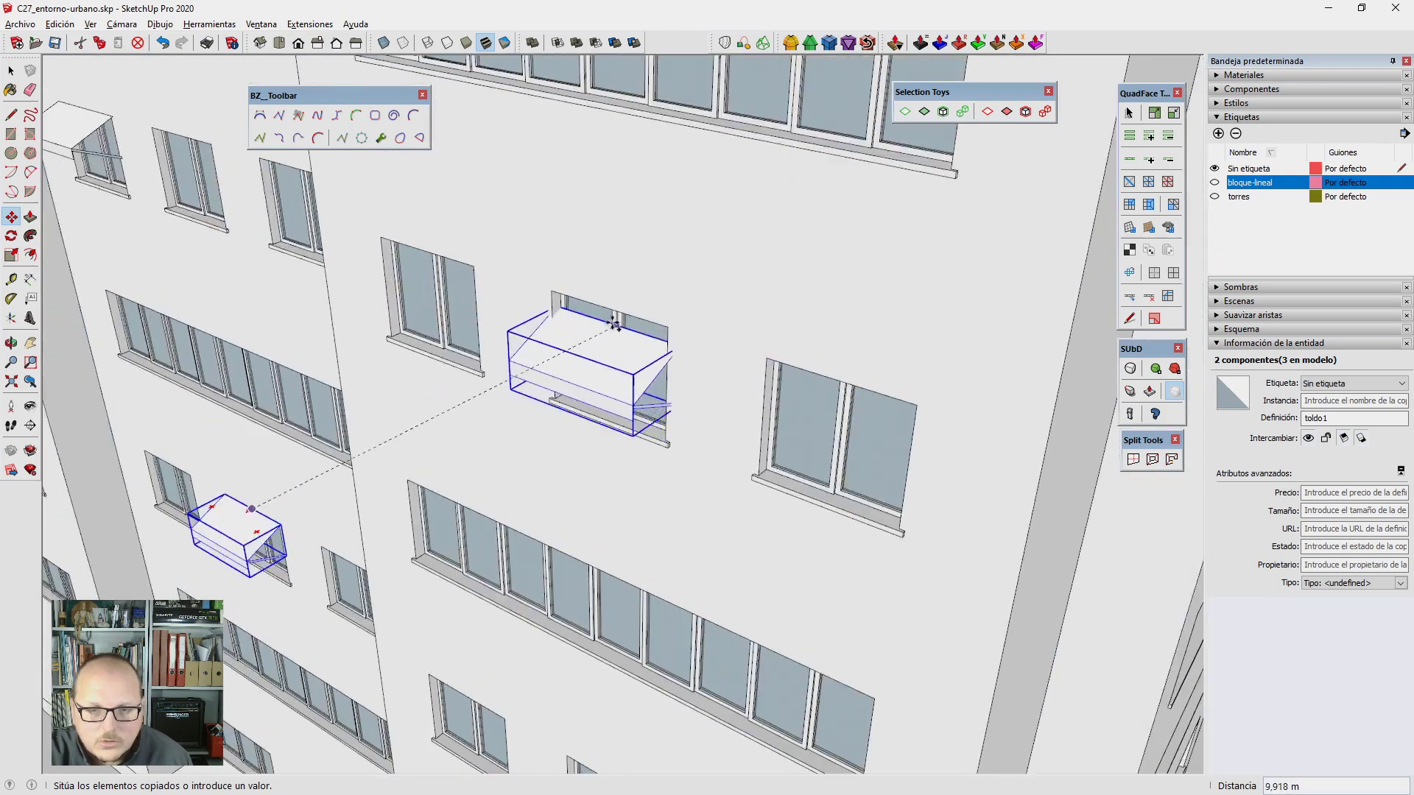
{"action": "left_click", "coordinate": [611, 310]}
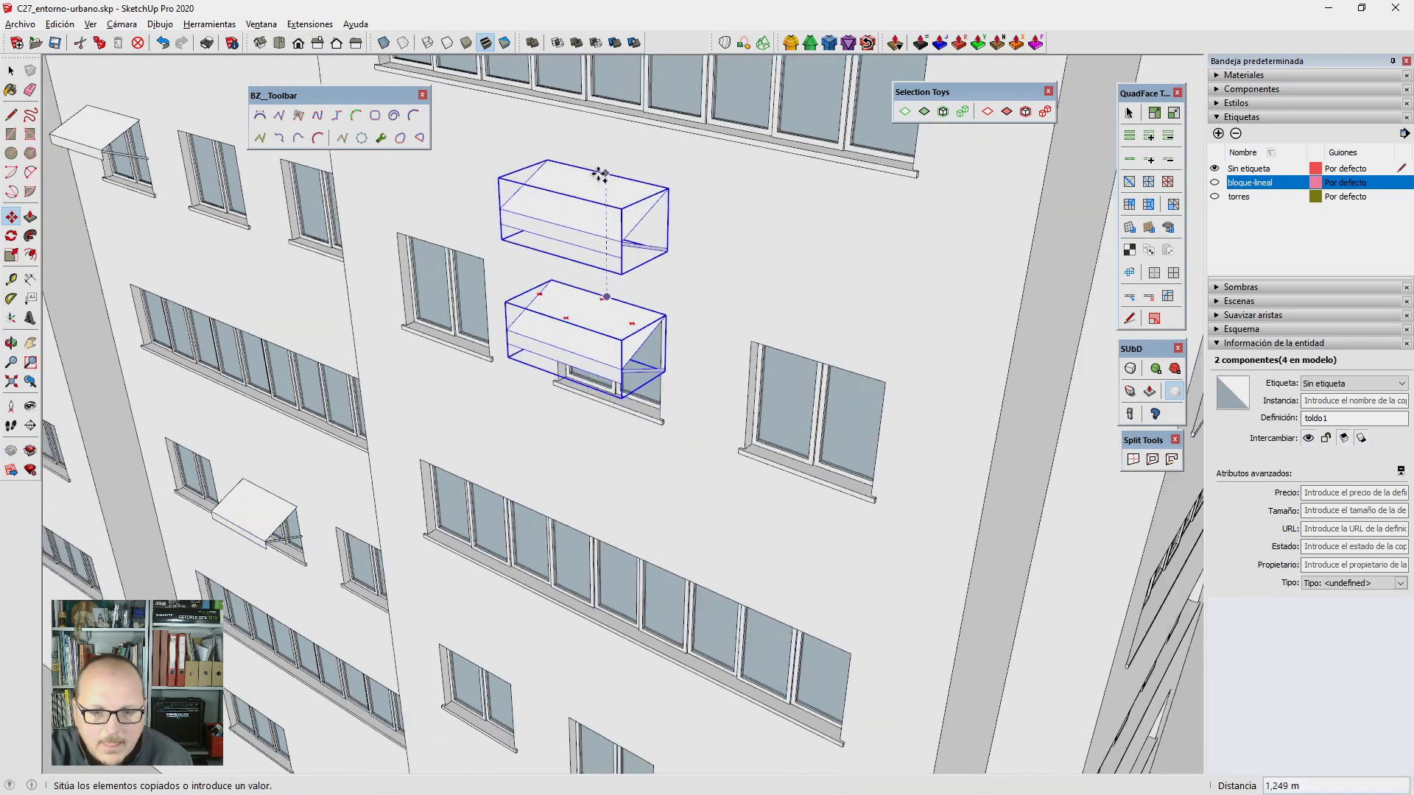
{"action": "scroll", "coordinate": [600, 175], "scroll_direction": "down", "scroll_amount": 3}
{"action": "scroll", "coordinate": [592, 405], "scroll_direction": "up", "scroll_amount": 3}
{"action": "scroll", "coordinate": [573, 385], "scroll_direction": "down", "scroll_amount": 3}
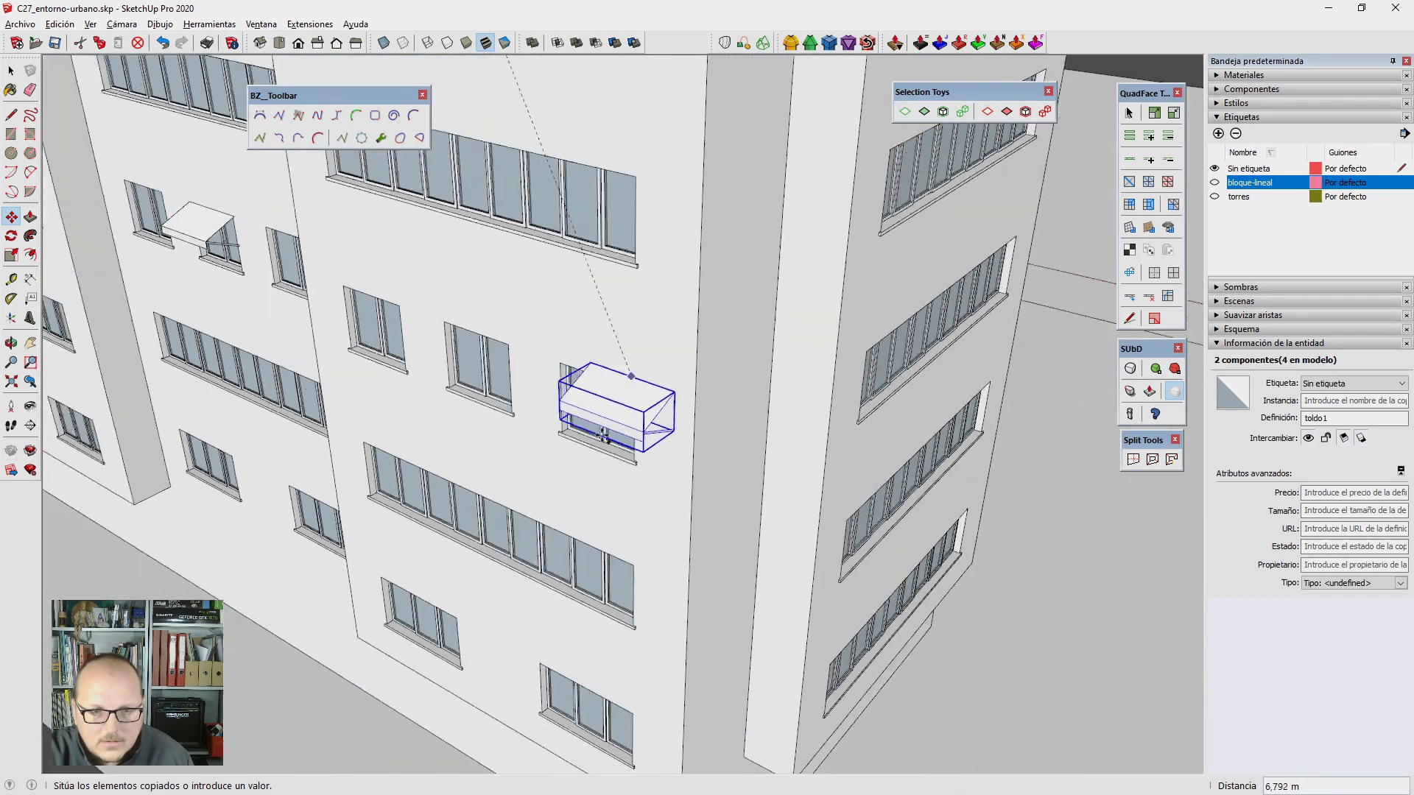
{"action": "scroll", "coordinate": [625, 457], "scroll_direction": "up", "scroll_amount": 2}
{"action": "scroll", "coordinate": [442, 619], "scroll_direction": "up", "scroll_amount": 2}
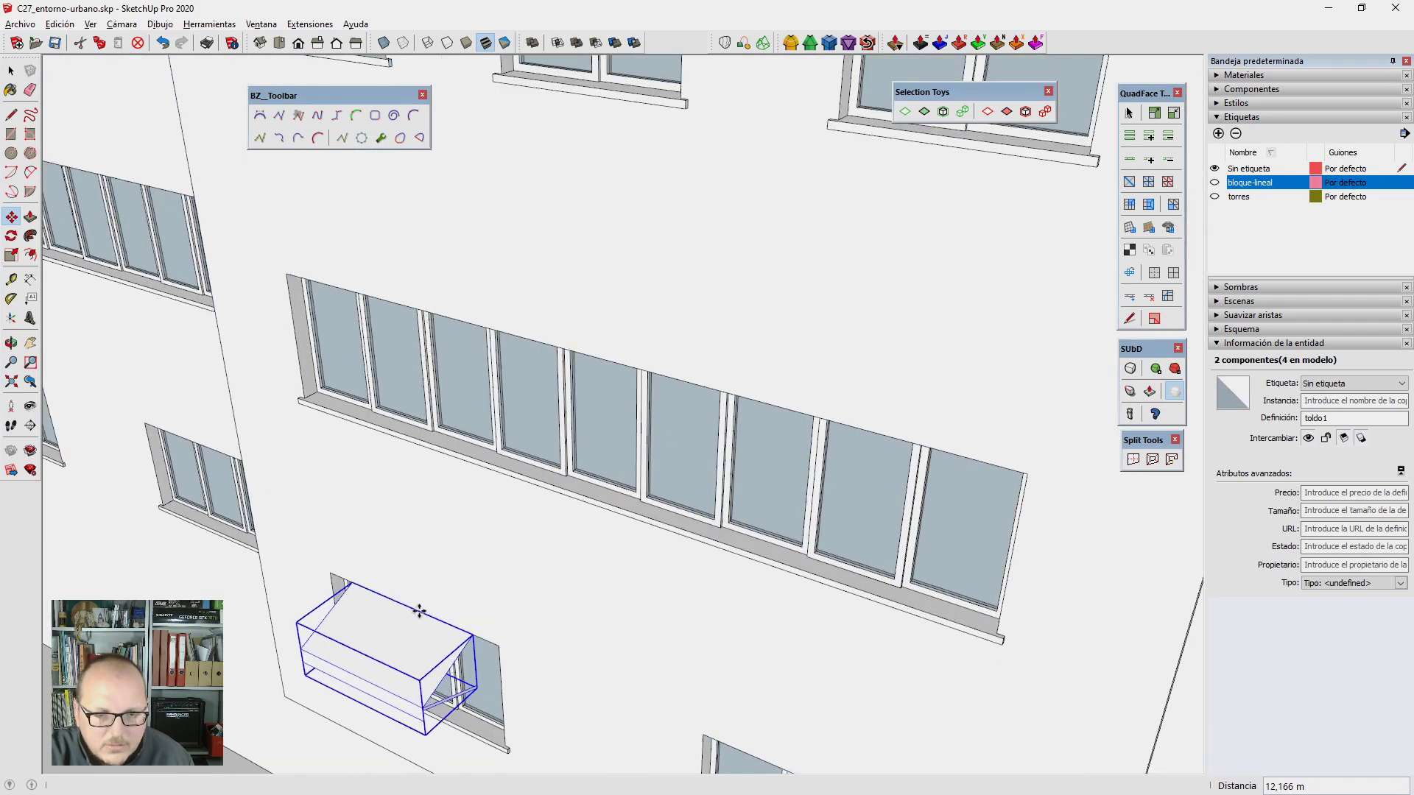
{"action": "left_click", "coordinate": [419, 611]}
Step: Stretch the awning copy lengthwise to fit the long window
{"action": "key", "text": "s"}
{"action": "left_click_drag", "start_coordinate": [450, 685], "coordinate": [509, 747]}
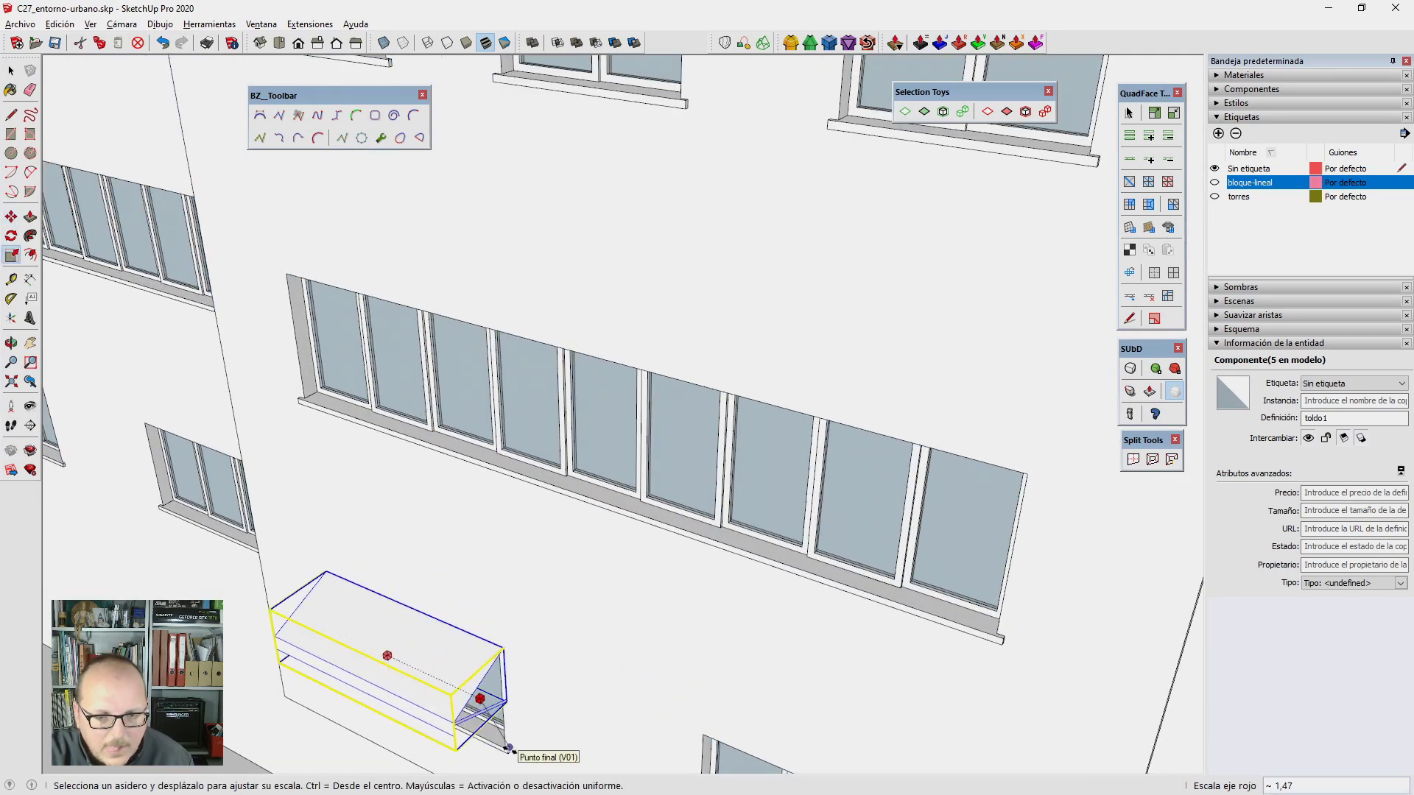
{"action": "scroll", "coordinate": [828, 513], "scroll_direction": "down", "scroll_amount": 4}
{"action": "key", "text": "space"}
{"action": "scroll", "coordinate": [554, 290], "scroll_direction": "up", "scroll_amount": 2}
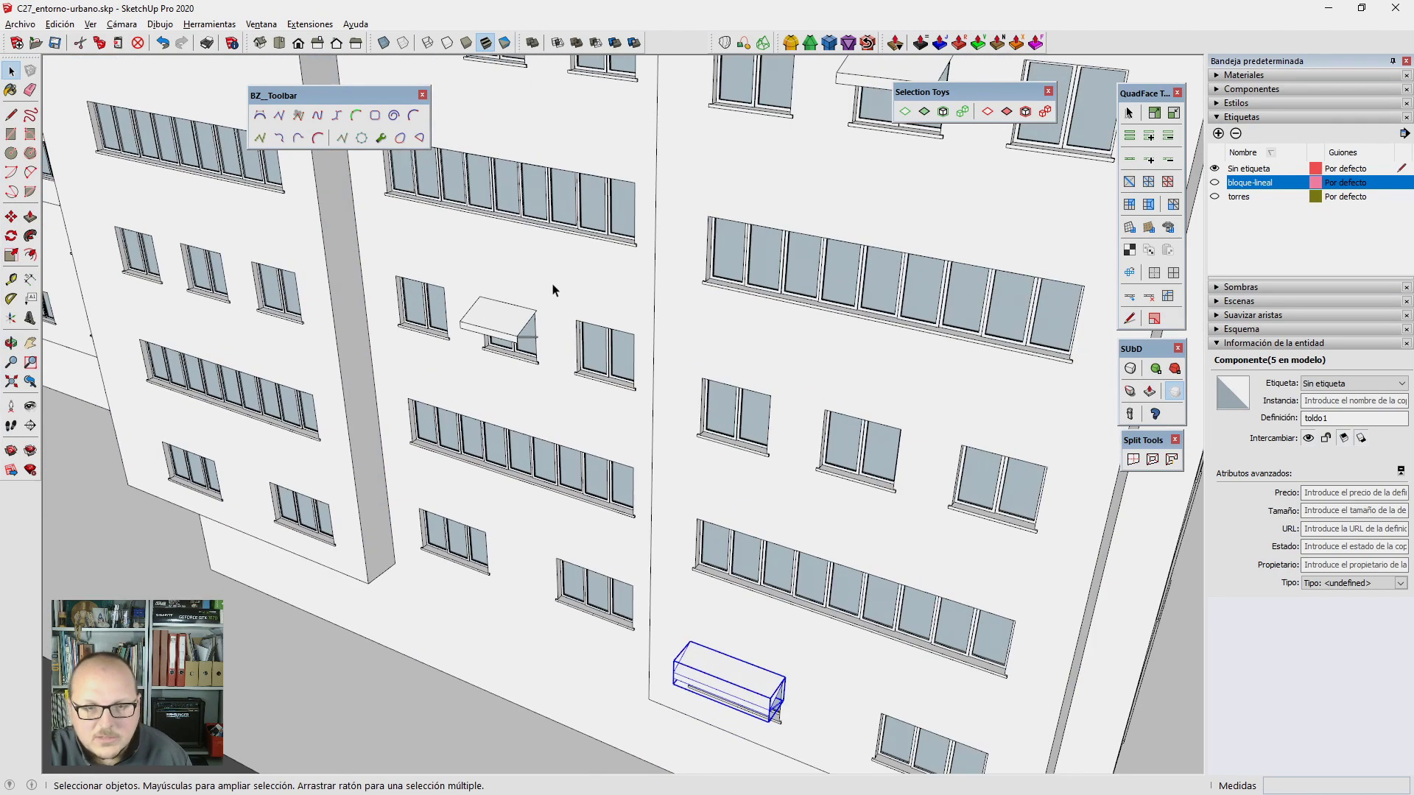
Step: Copy the awning above two more windows, including the right-hand one
{"action": "key", "text": "m"}
{"action": "middle_click_drag", "start_coordinate": [512, 328], "coordinate": [479, 294]}
{"action": "left_click", "coordinate": [477, 294]}
{"action": "key", "text": "ctrl"}
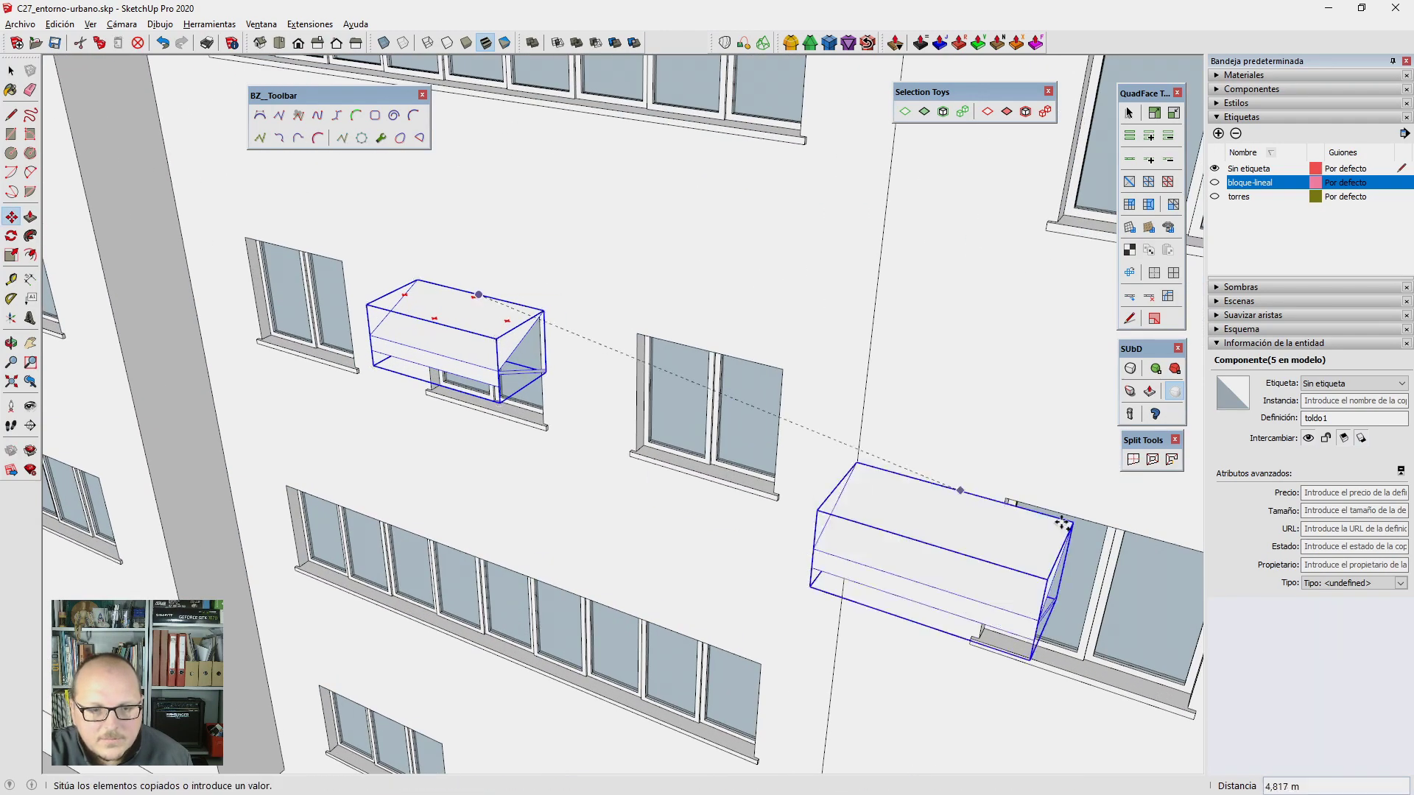
{"action": "middle_click_drag", "start_coordinate": [913, 515], "coordinate": [1047, 528]}
{"action": "scroll", "coordinate": [359, 416], "scroll_direction": "down", "scroll_amount": 3}
{"action": "middle_click_drag", "start_coordinate": [568, 586], "coordinate": [537, 473]}
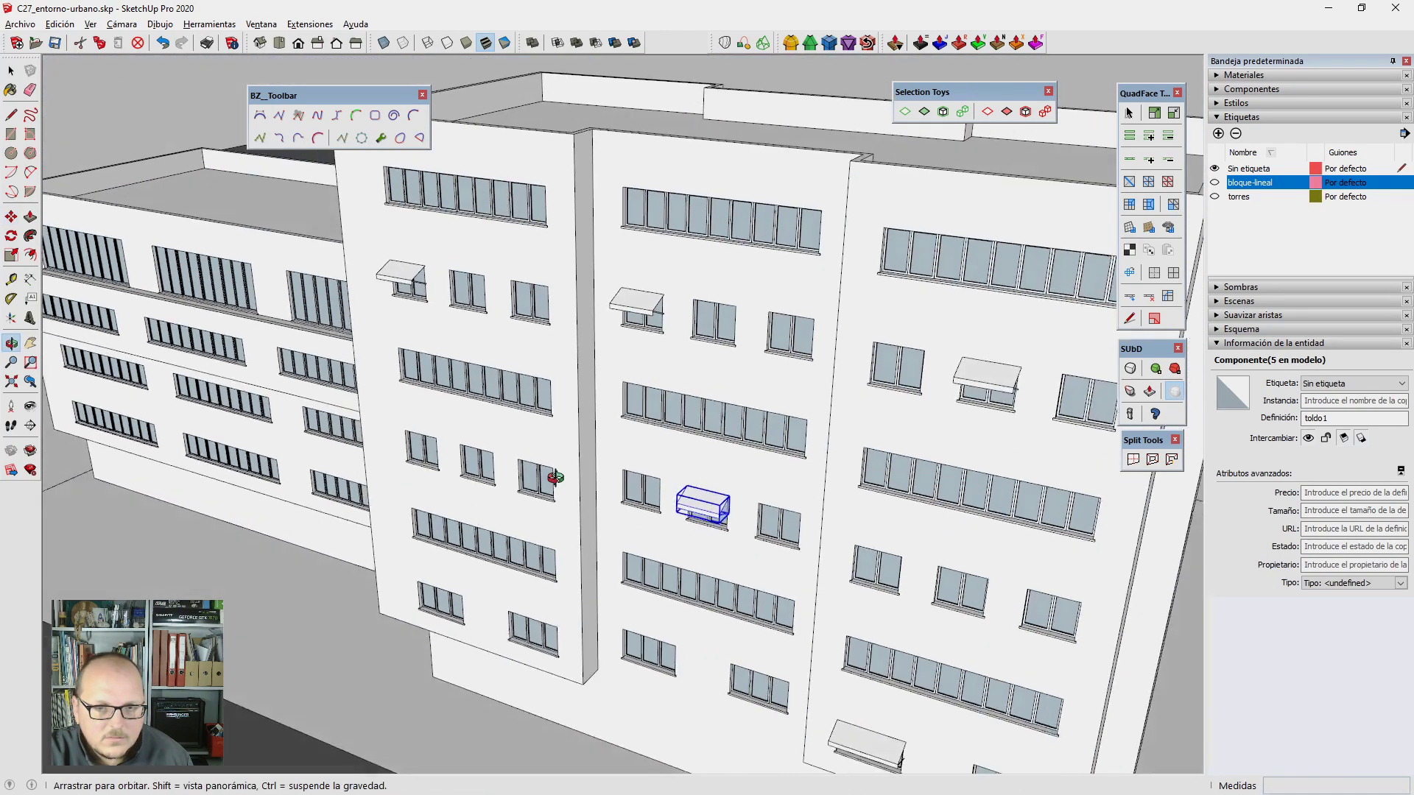
{"action": "scroll", "coordinate": [489, 479], "scroll_direction": "up", "scroll_amount": 5}
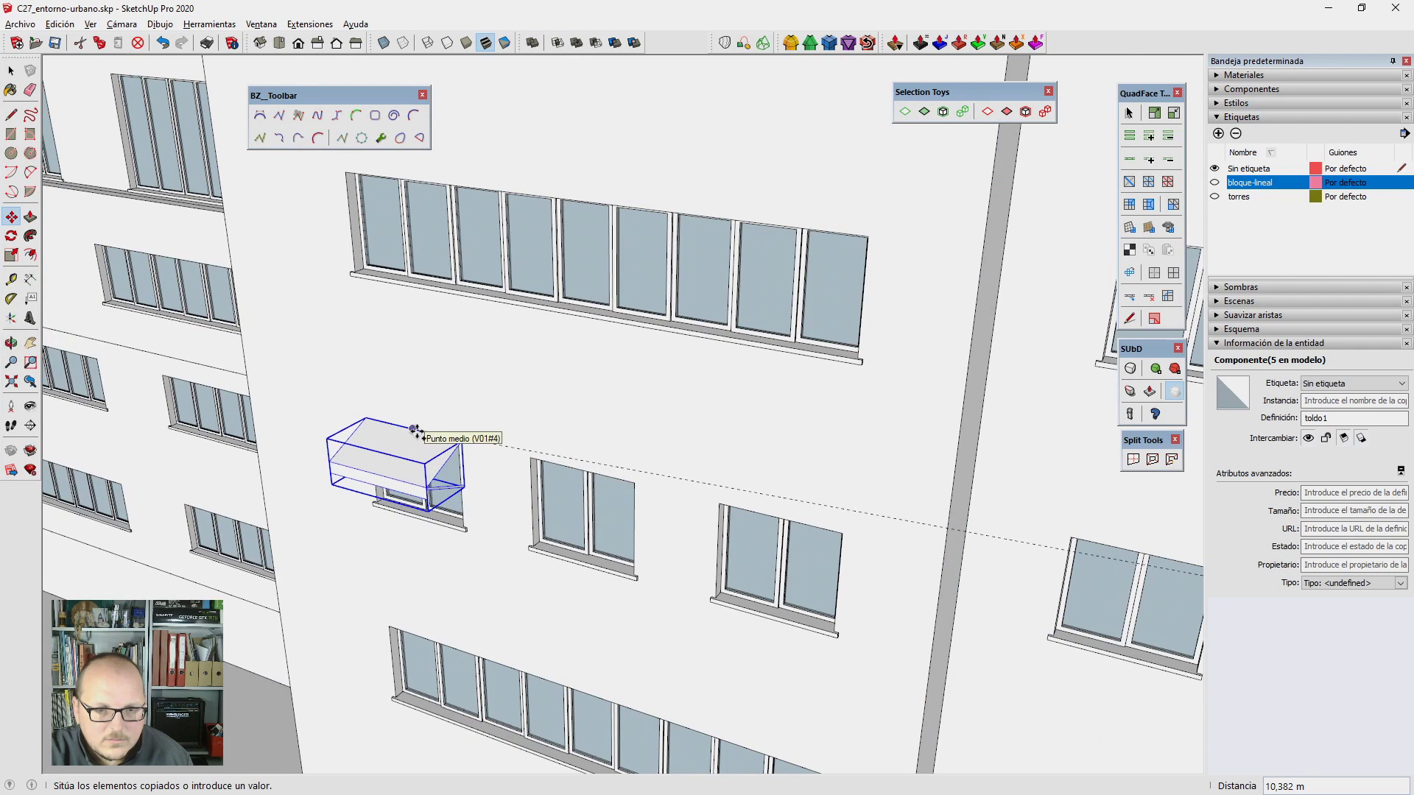
{"action": "left_click", "coordinate": [415, 430]}
{"action": "scroll", "coordinate": [442, 435], "scroll_direction": "down", "scroll_amount": 3}
{"action": "scroll", "coordinate": [438, 427], "scroll_direction": "up", "scroll_amount": 3}
{"action": "scroll", "coordinate": [436, 423], "scroll_direction": "up", "scroll_amount": 1}
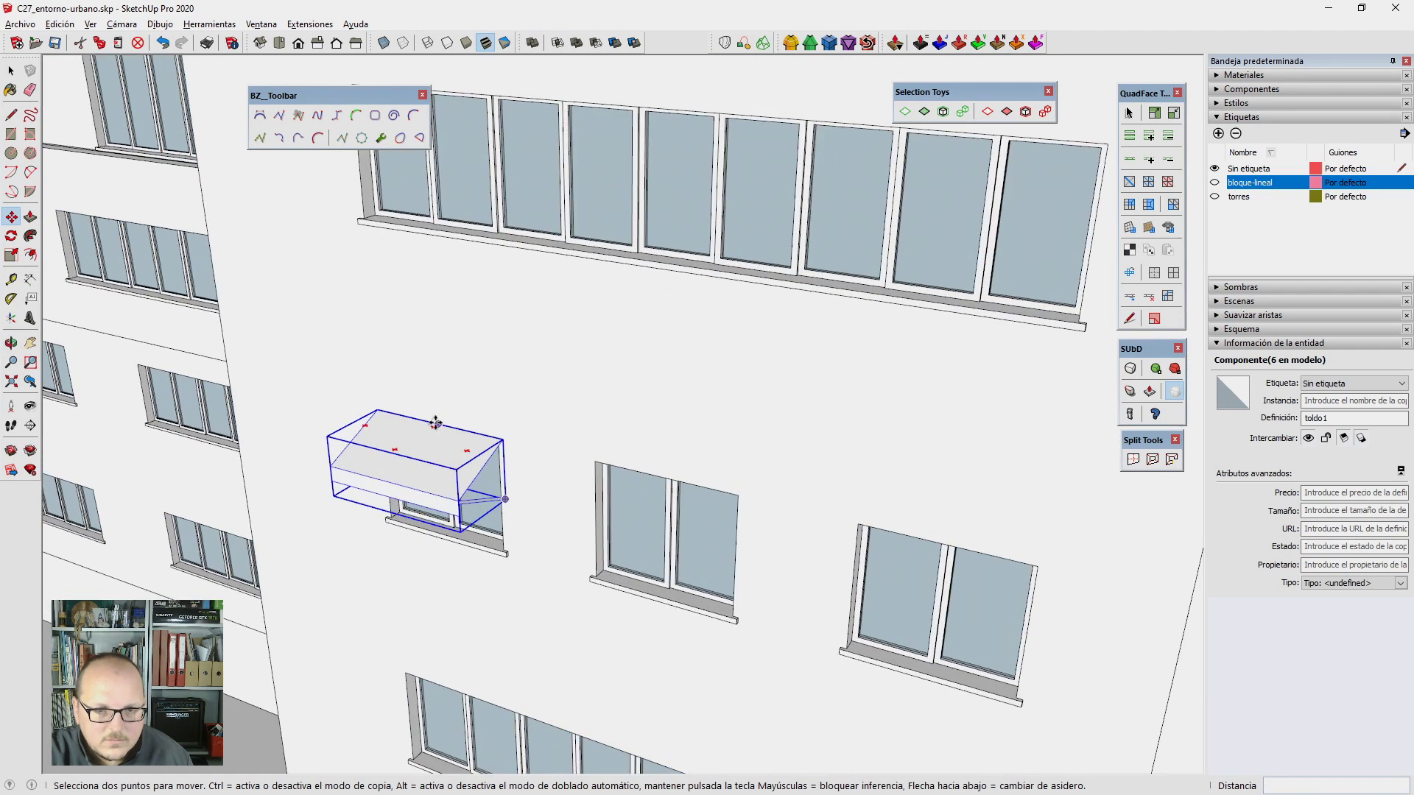
{"action": "left_click", "coordinate": [436, 422]}
{"action": "key", "text": "ctrl"}
{"action": "left_click", "coordinate": [665, 478]}
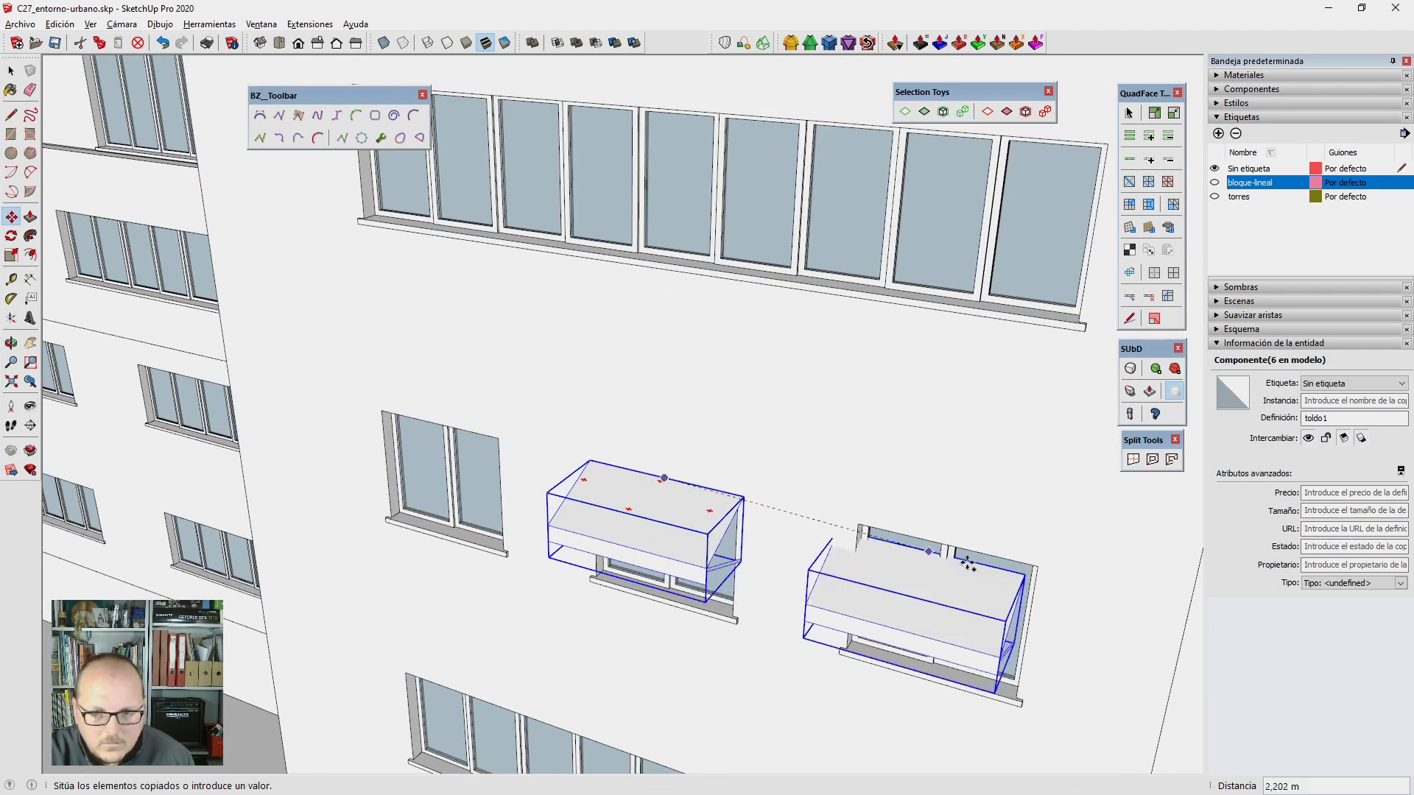
{"action": "left_click", "coordinate": [936, 531]}
{"action": "scroll", "coordinate": [732, 471], "scroll_direction": "down", "scroll_amount": 3}
{"action": "scroll", "coordinate": [710, 458], "scroll_direction": "down", "scroll_amount": 2}
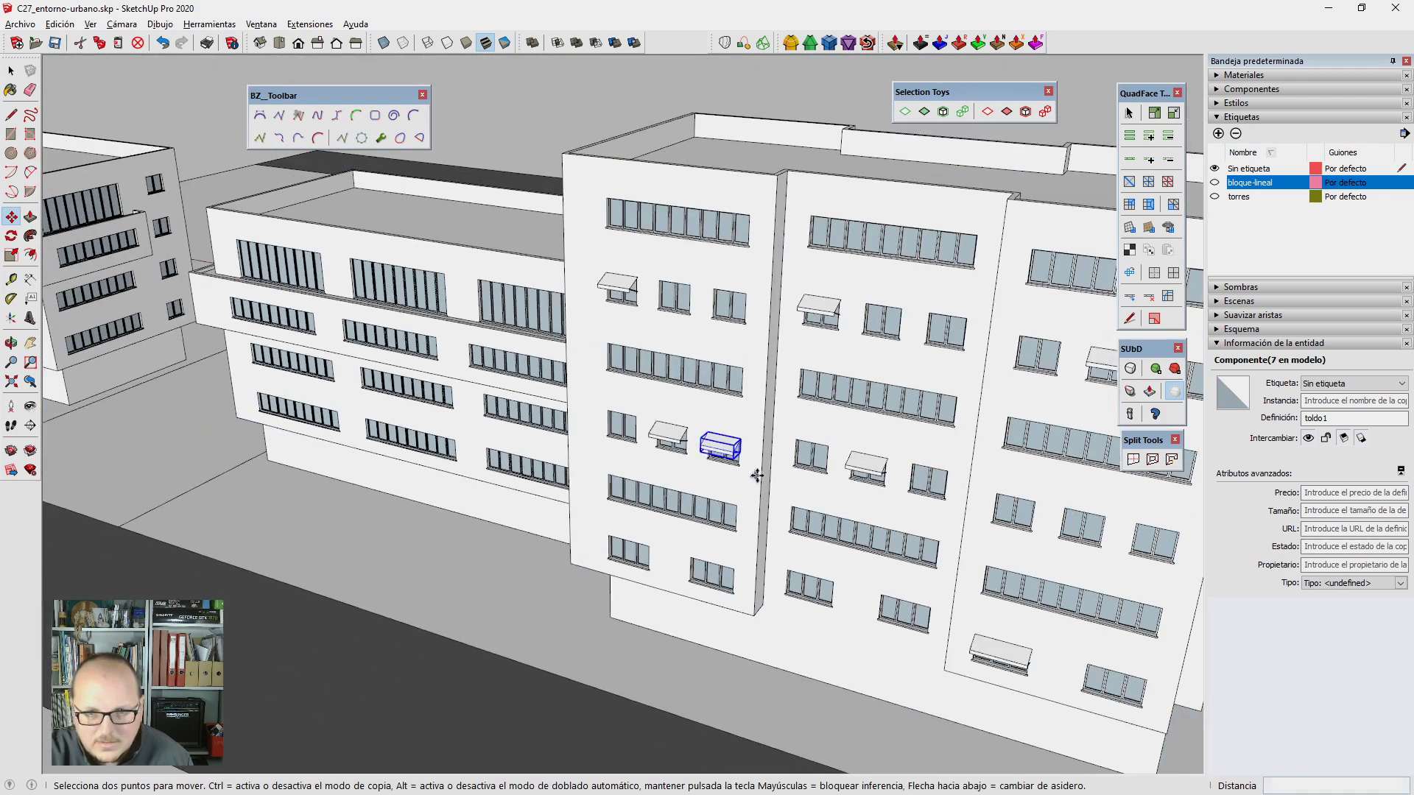
{"action": "scroll", "coordinate": [721, 445], "scroll_direction": "up", "scroll_amount": 1}
{"action": "scroll", "coordinate": [724, 436], "scroll_direction": "down", "scroll_amount": 3}
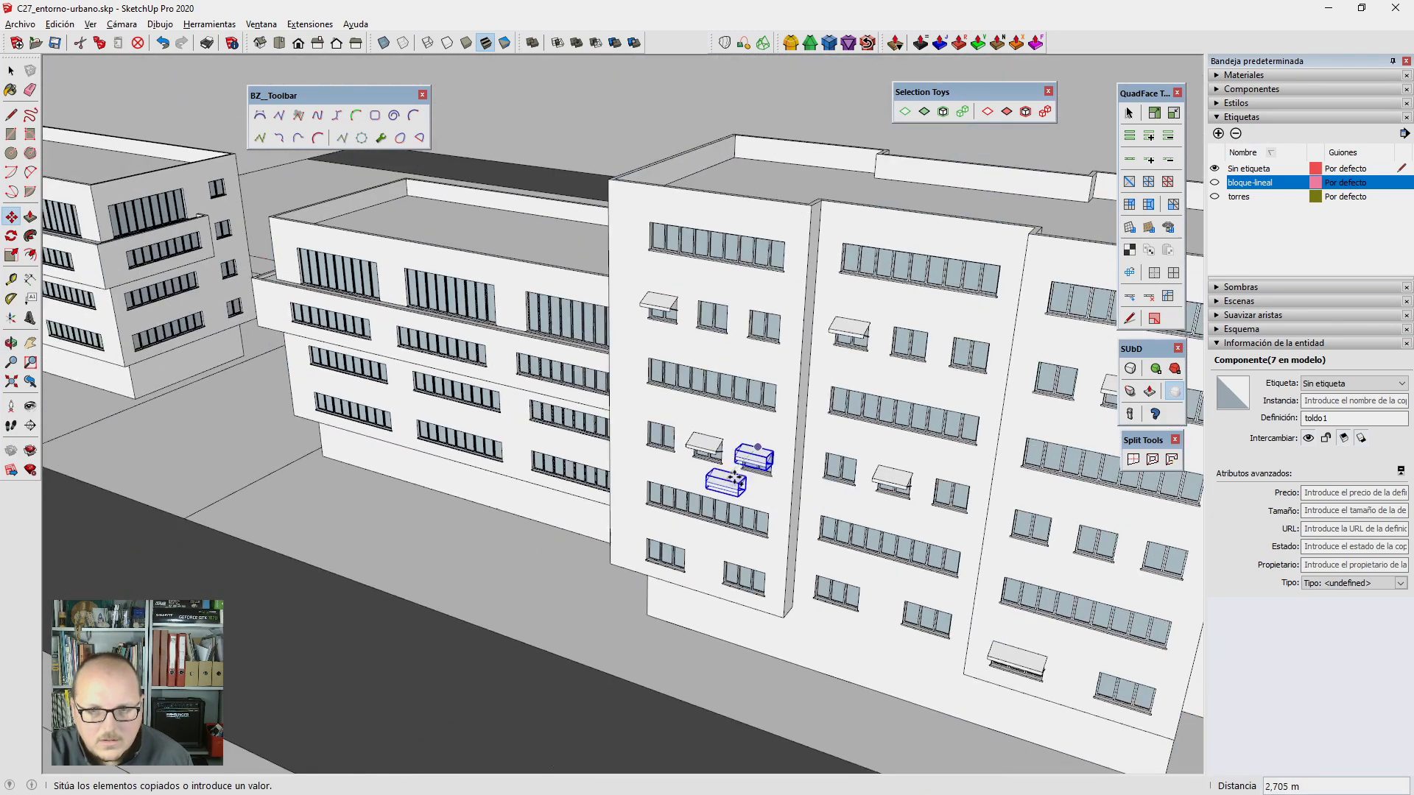
Step: Orbit around the building row and pick up an awning to begin another copy
{"action": "left_click", "coordinate": [725, 446]}
{"action": "scroll", "coordinate": [737, 501], "scroll_direction": "down", "scroll_amount": 2}
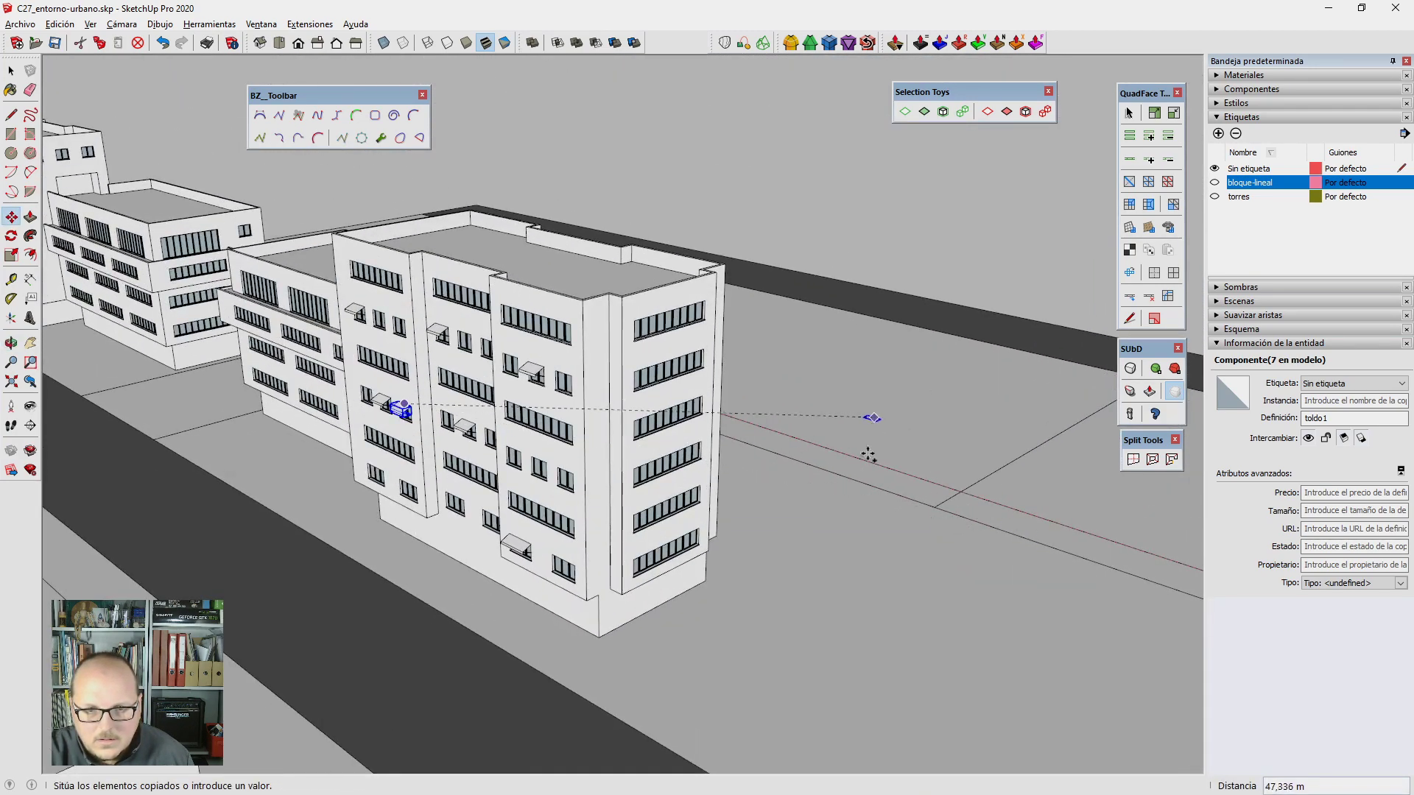
{"action": "mouse_move", "coordinate": [869, 454]}
{"action": "middle_mouse_down"}
{"action": "mouse_move", "coordinate": [941, 473]}
{"action": "mouse_move", "coordinate": [909, 521]}
{"action": "middle_mouse_up"}
{"action": "scroll", "coordinate": [810, 428], "scroll_direction": "up", "scroll_amount": 2}
{"action": "scroll", "coordinate": [810, 425], "scroll_direction": "up", "scroll_amount": 2}
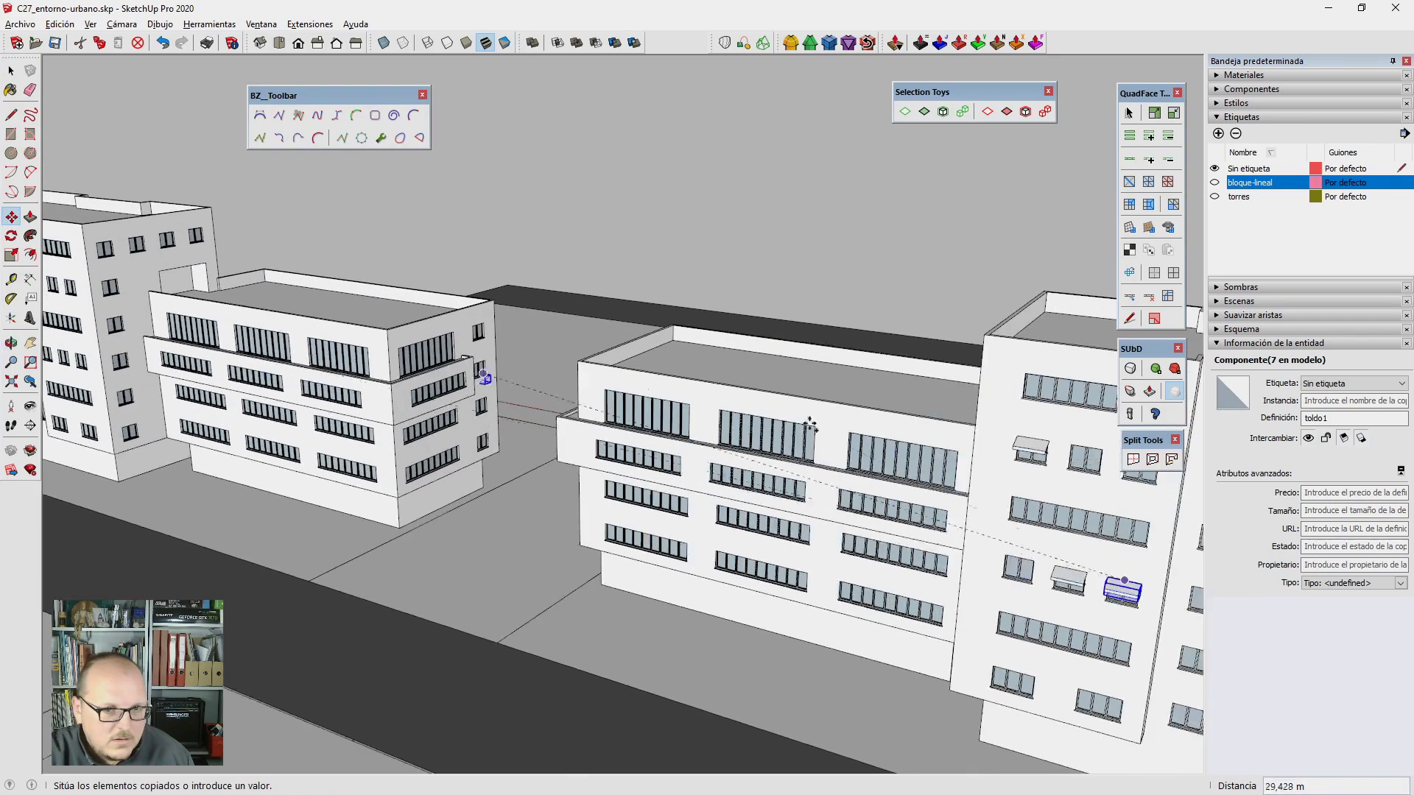
{"action": "middle_click_drag", "start_coordinate": [810, 426], "coordinate": [663, 440]}
{"action": "scroll", "coordinate": [736, 442], "scroll_direction": "up", "scroll_amount": 3}
{"action": "scroll", "coordinate": [699, 442], "scroll_direction": "down", "scroll_amount": 3}
{"action": "key", "text": "space"}
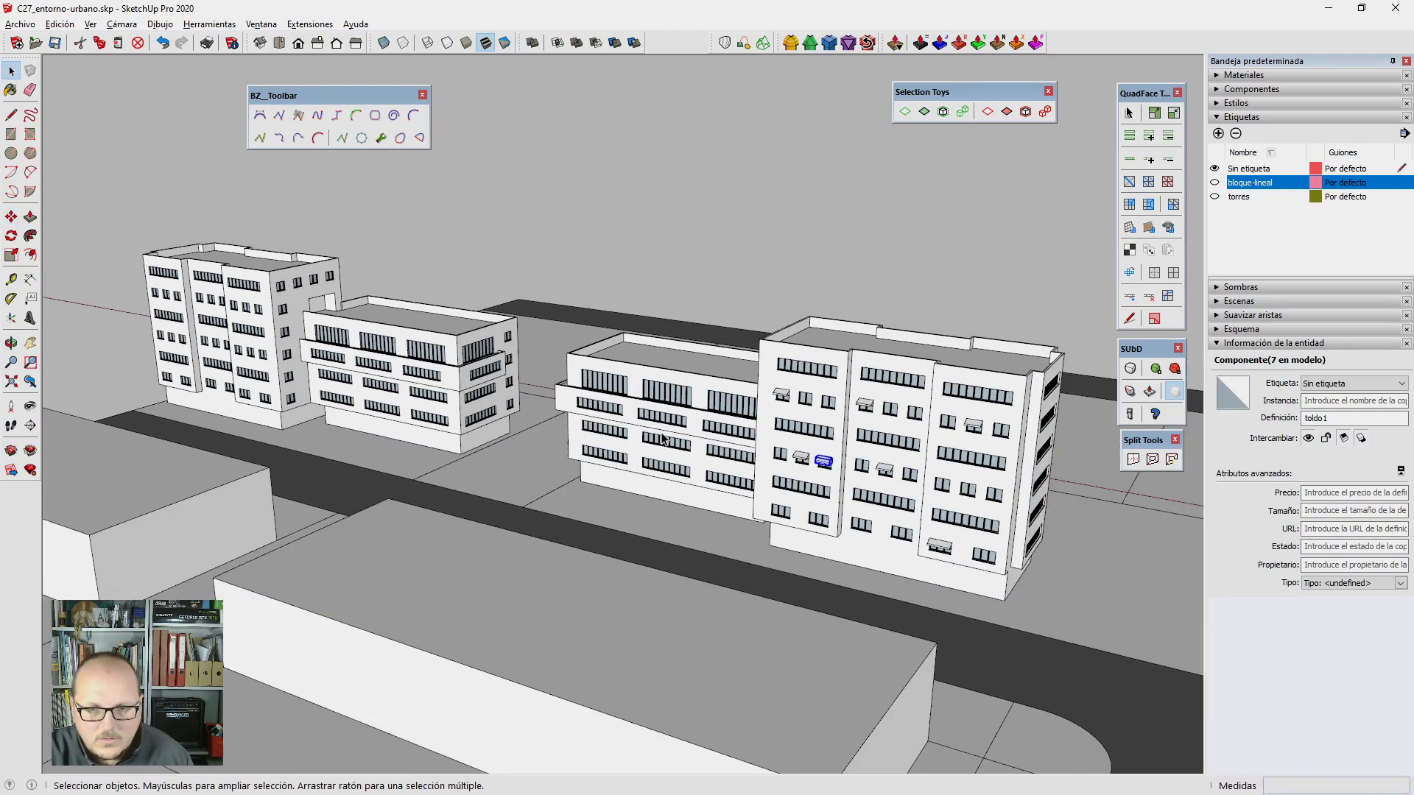
{"action": "scroll", "coordinate": [663, 440], "scroll_direction": "up", "scroll_amount": 2}
{"action": "scroll", "coordinate": [737, 449], "scroll_direction": "down", "scroll_amount": 3}
{"action": "scroll", "coordinate": [877, 459], "scroll_direction": "up", "scroll_amount": 5}
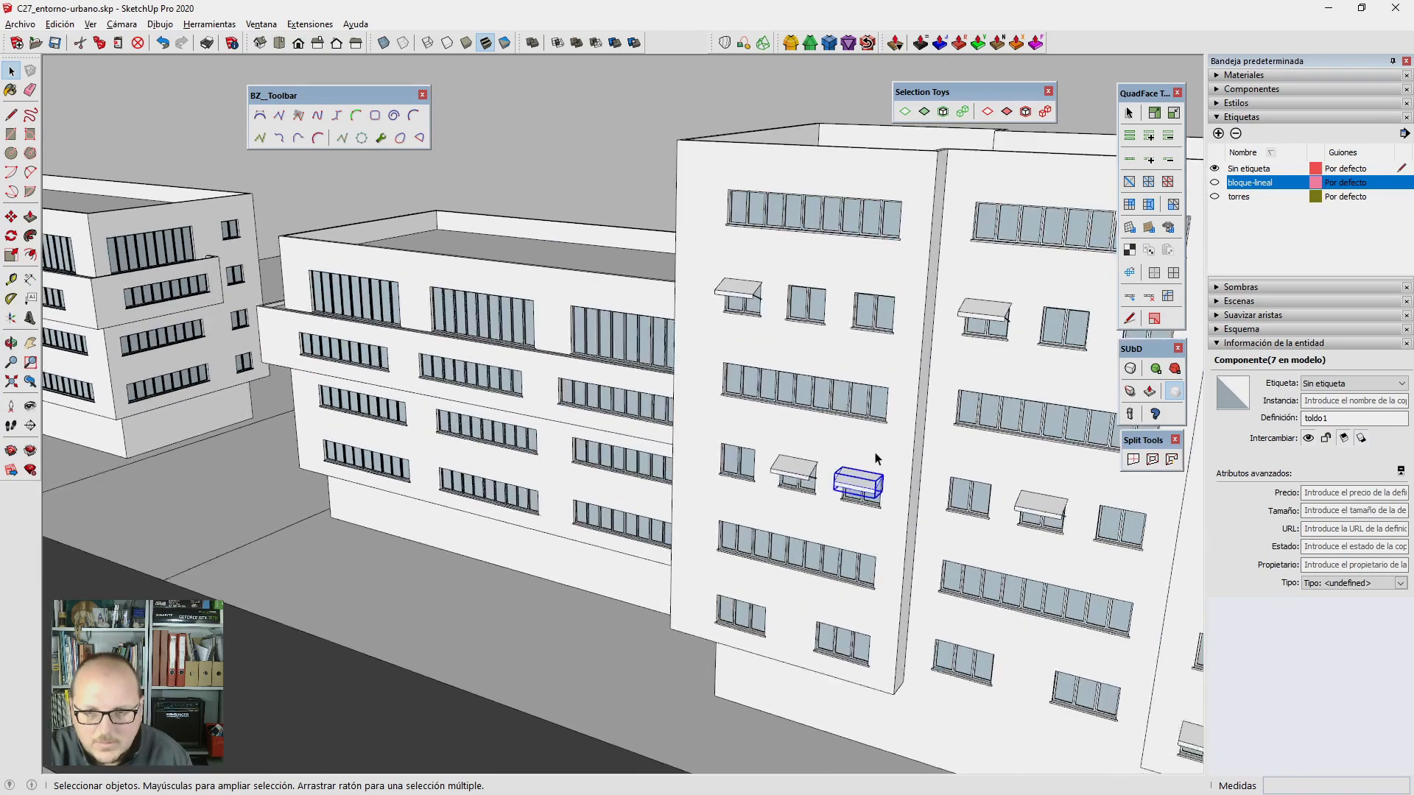
{"action": "scroll", "coordinate": [876, 458], "scroll_direction": "down", "scroll_amount": 2}
{"action": "key", "text": "m"}
{"action": "left_click", "coordinate": [766, 501]}
{"action": "scroll", "coordinate": [737, 478], "scroll_direction": "down", "scroll_amount": 3}
Step: Copy the awning down onto the lower window of the tower's side face
{"action": "middle_click_drag", "start_coordinate": [736, 478], "coordinate": [11, 255]}
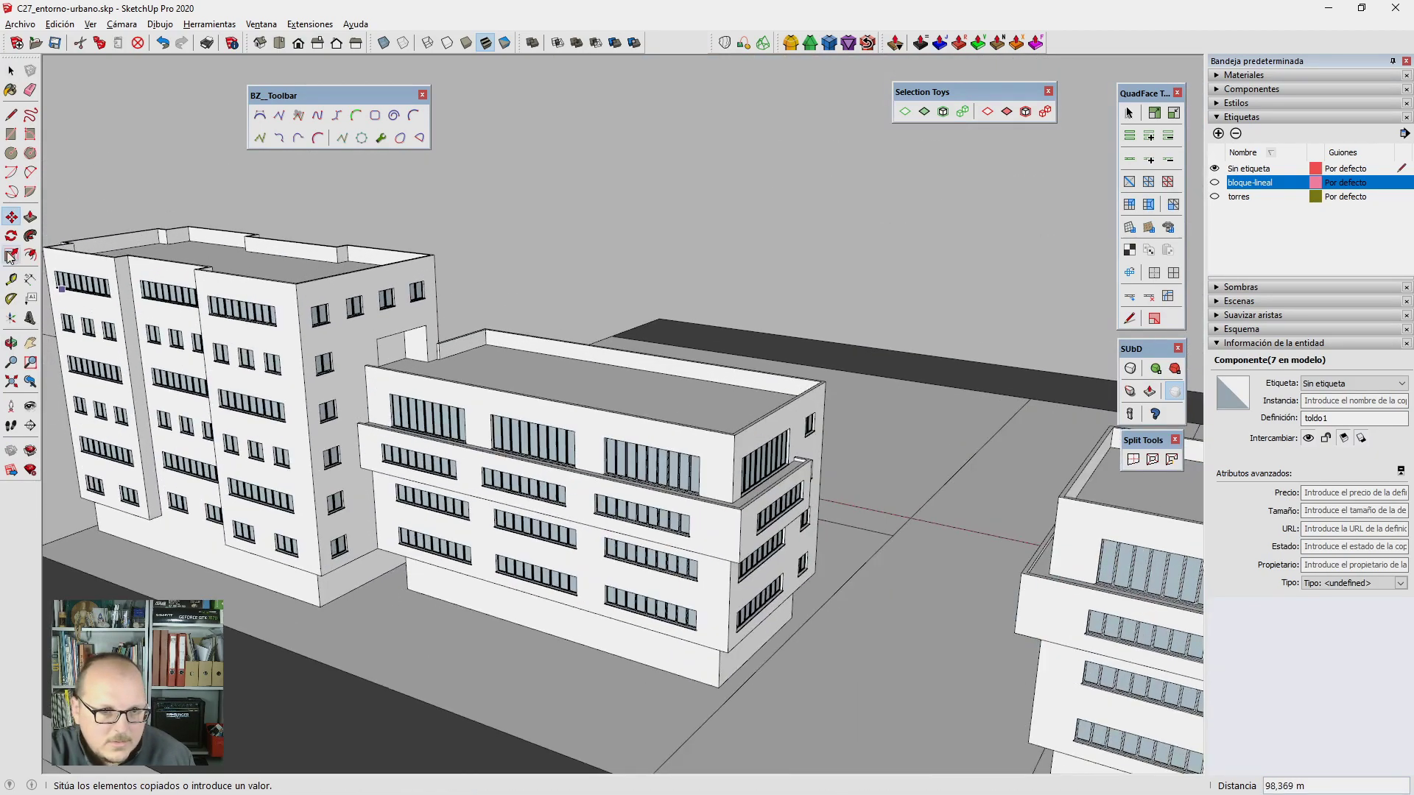
{"action": "scroll", "coordinate": [490, 385], "scroll_direction": "up", "scroll_amount": 3}
{"action": "scroll", "coordinate": [653, 442], "scroll_direction": "up", "scroll_amount": 3}
{"action": "scroll", "coordinate": [678, 359], "scroll_direction": "up", "scroll_amount": 2}
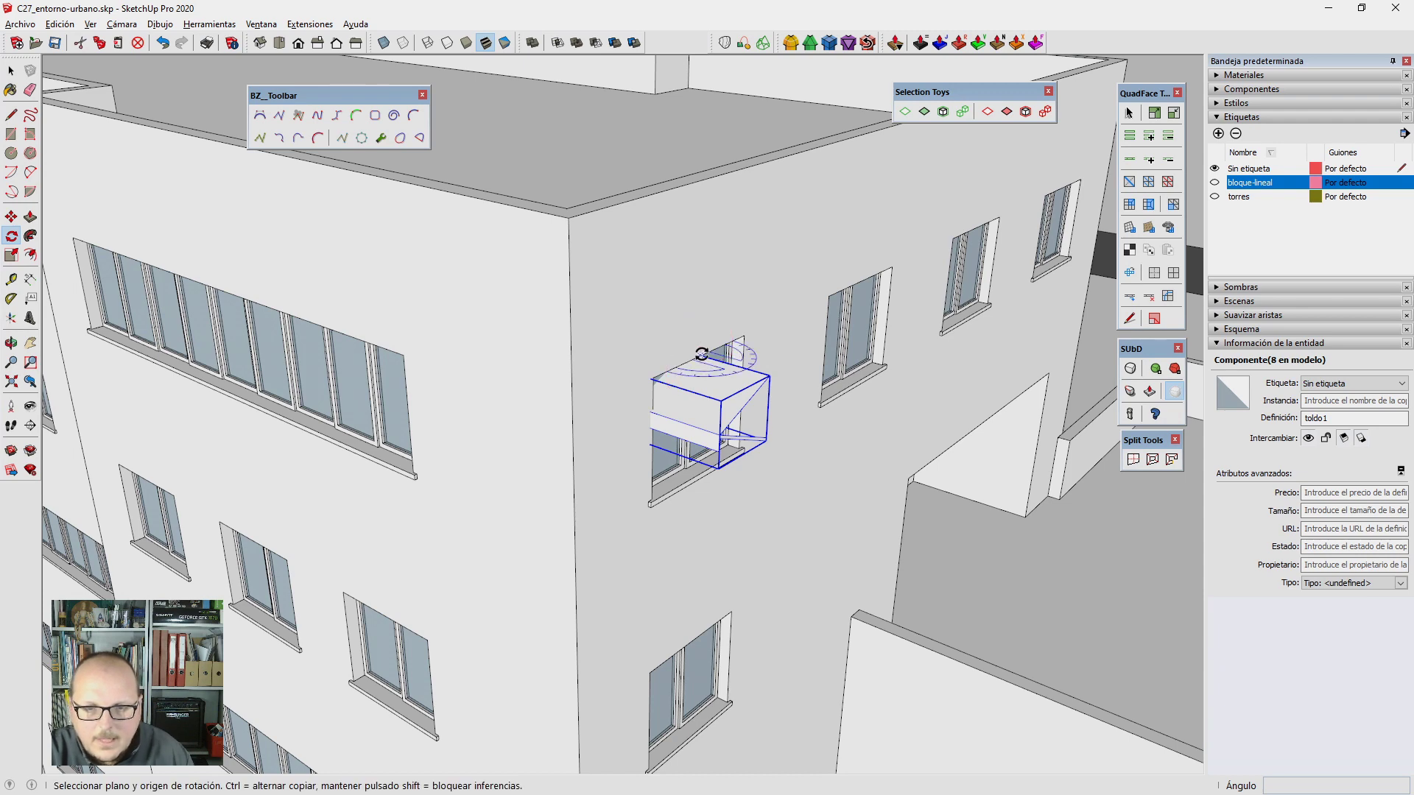
{"action": "middle_click_drag", "start_coordinate": [737, 463], "coordinate": [711, 384]}
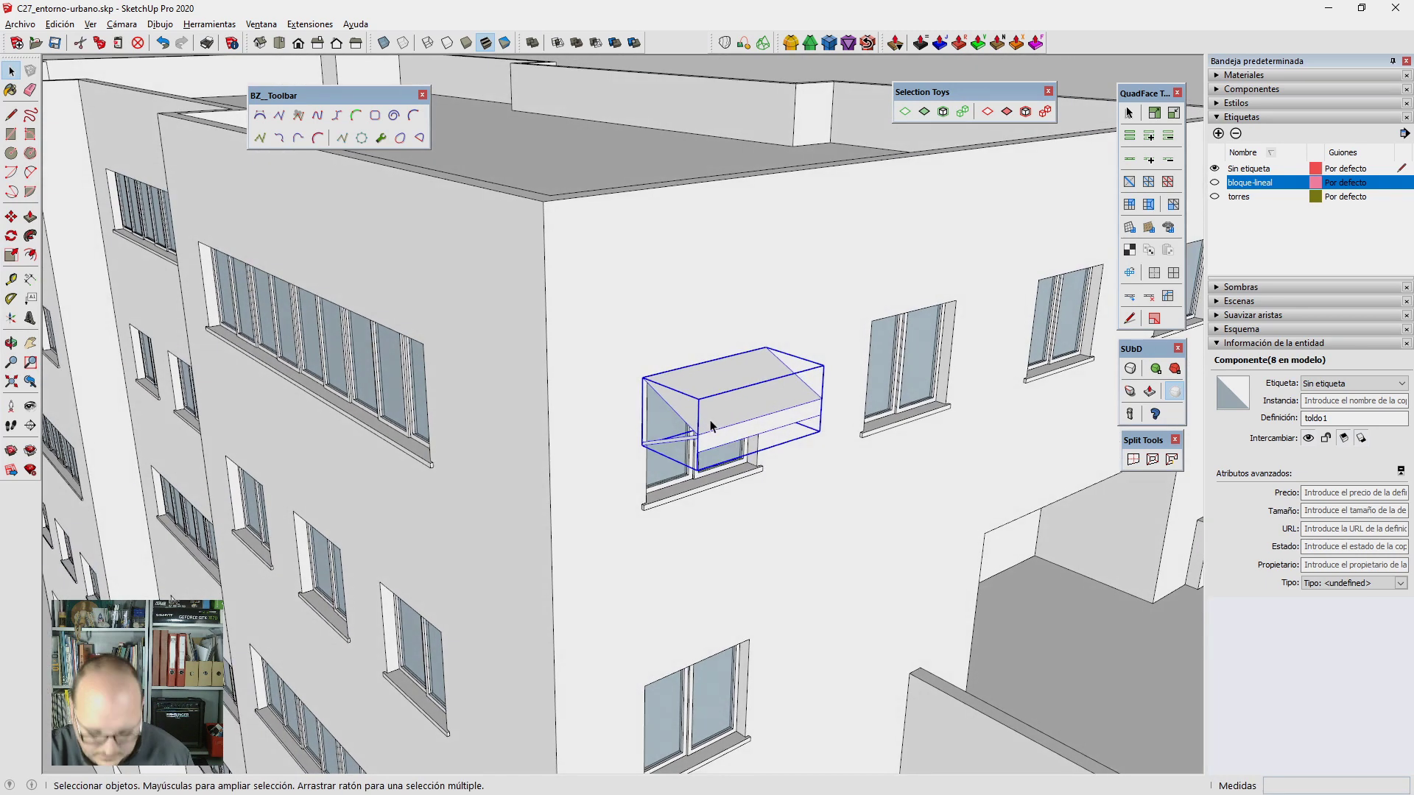
{"action": "key", "text": "m"}
{"action": "left_click", "coordinate": [713, 359]}
{"action": "key", "text": "ctrl"}
{"action": "scroll", "coordinate": [685, 565], "scroll_direction": "down", "scroll_amount": 2}
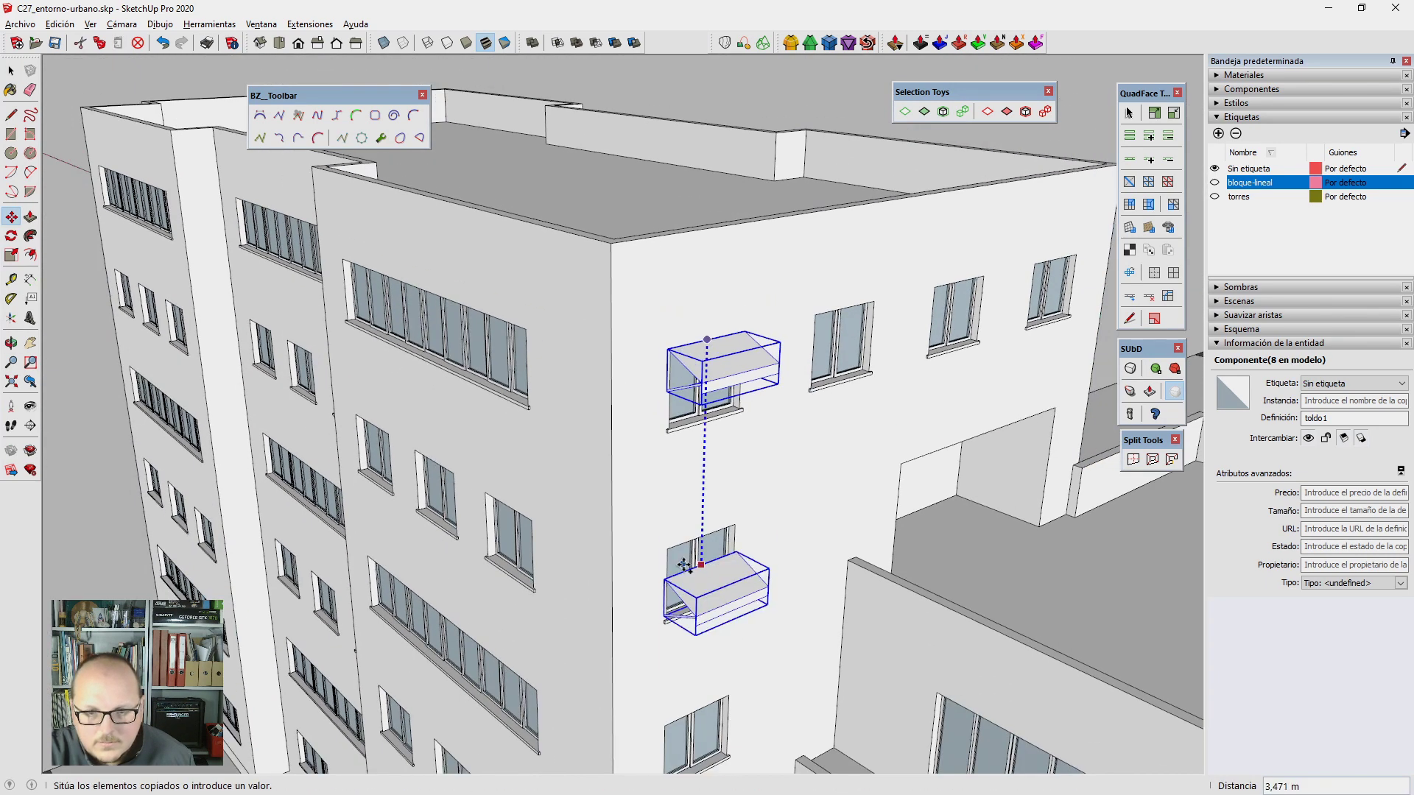
{"action": "left_click", "coordinate": [670, 548]}
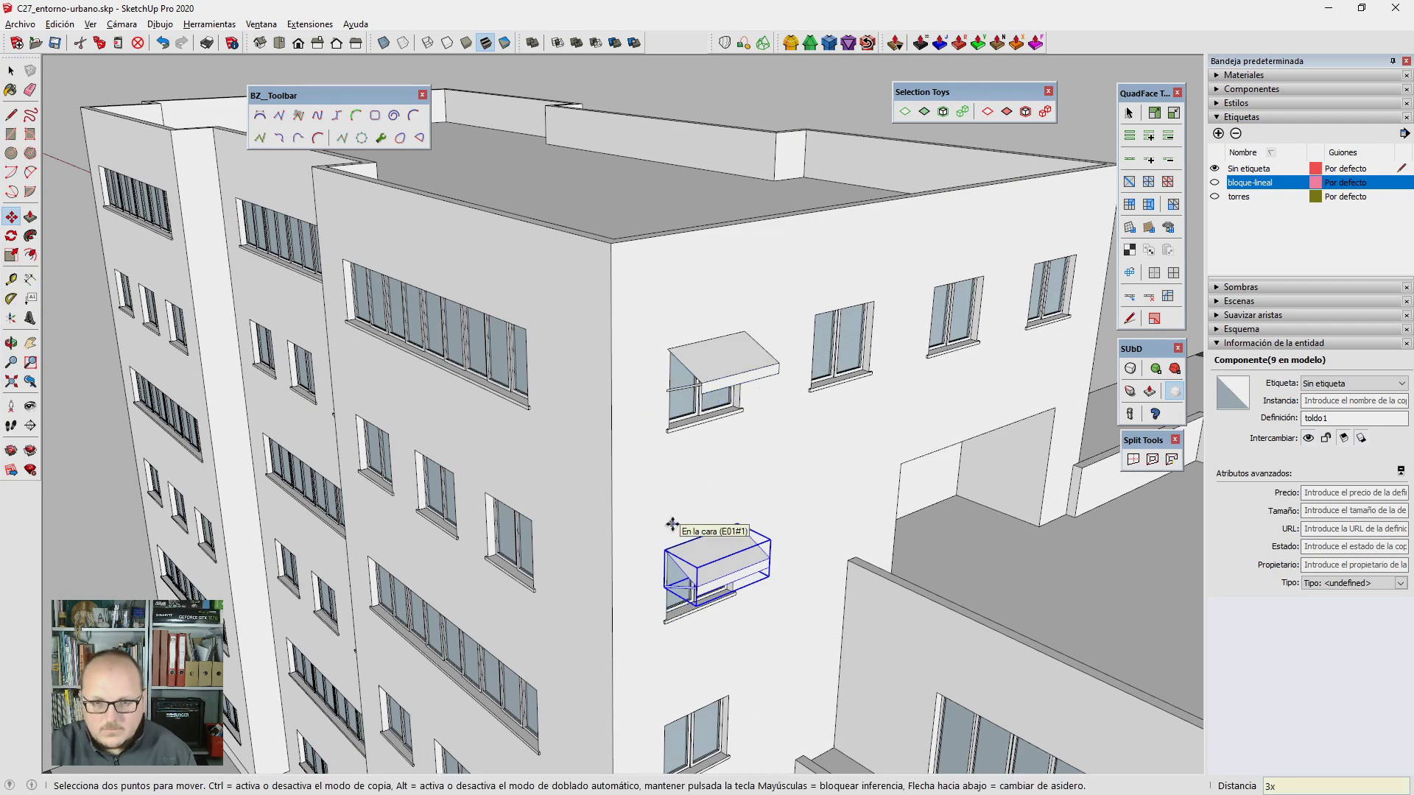
{"action": "scroll", "coordinate": [626, 442], "scroll_direction": "down", "scroll_amount": 3}
{"action": "scroll", "coordinate": [582, 372], "scroll_direction": "down", "scroll_amount": 2}
{"action": "key", "text": "space"}
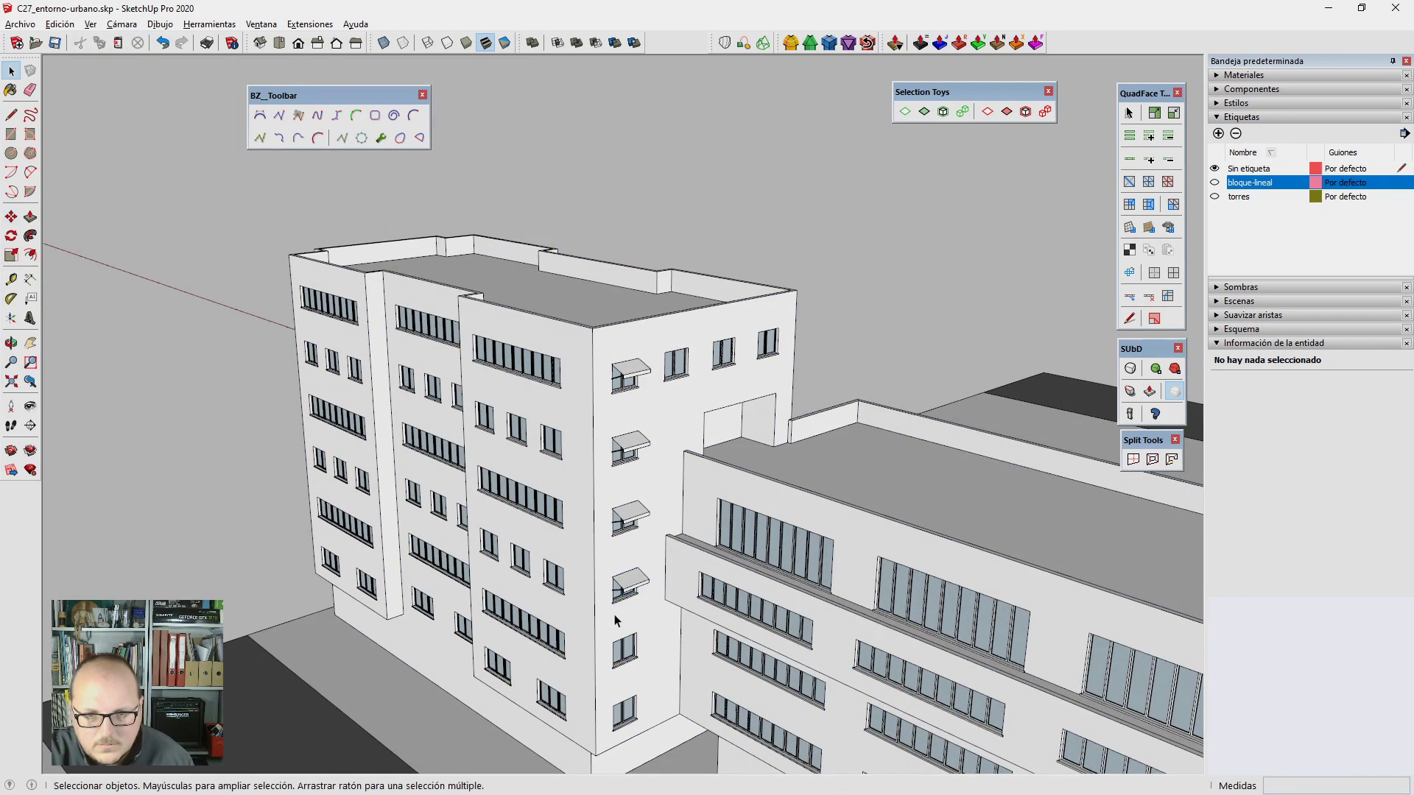
Step: Copy the lower awning onto the window further down
{"action": "scroll", "coordinate": [629, 582], "scroll_direction": "up", "scroll_amount": 2}
{"action": "left_click", "coordinate": [630, 582]}
{"action": "scroll", "coordinate": [630, 582], "scroll_direction": "down", "scroll_amount": 2}
{"action": "scroll", "coordinate": [613, 453], "scroll_direction": "up", "scroll_amount": 2}
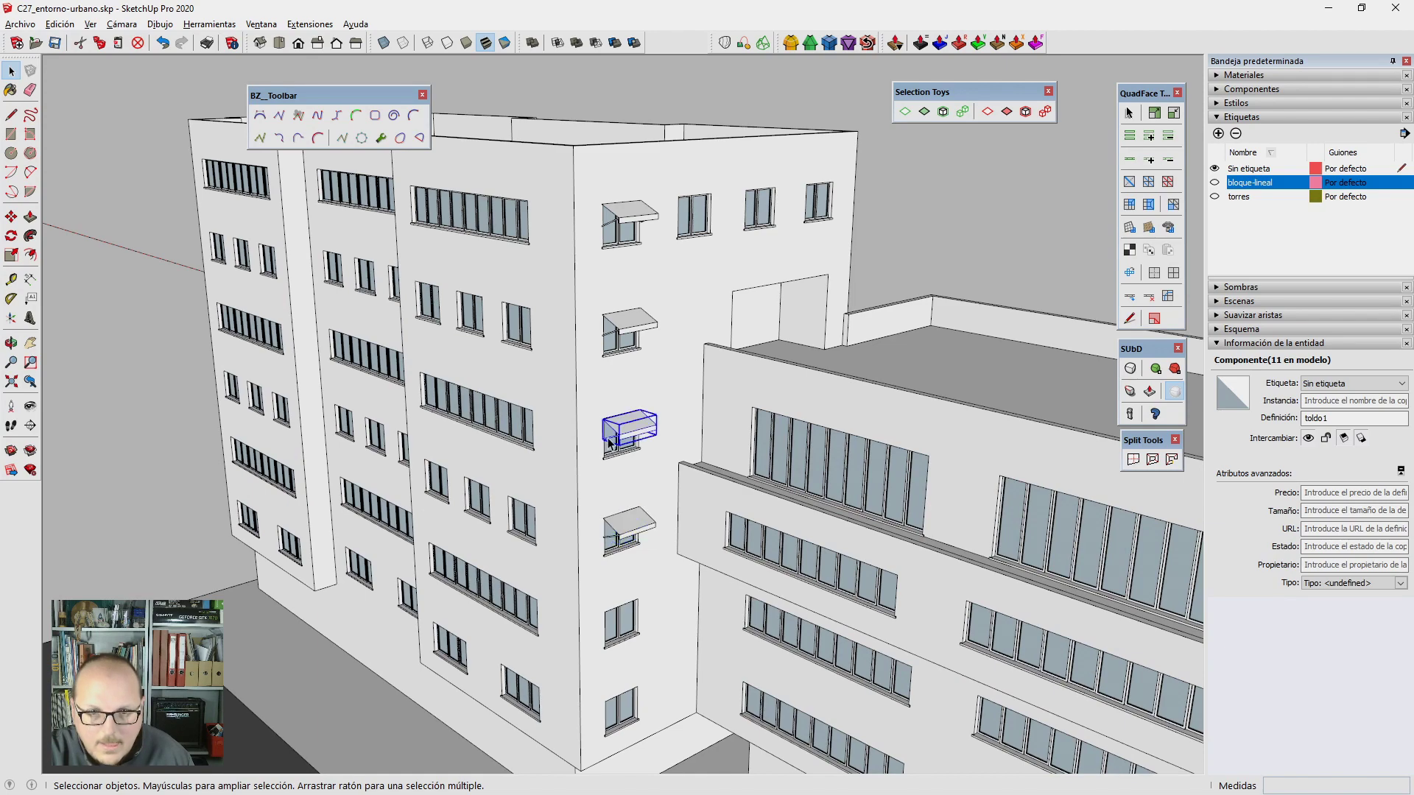
{"action": "scroll", "coordinate": [610, 442], "scroll_direction": "up", "scroll_amount": 2}
{"action": "scroll", "coordinate": [610, 442], "scroll_direction": "down", "scroll_amount": 2}
{"action": "key", "text": "m"}
{"action": "left_click", "coordinate": [598, 447]}
{"action": "key", "text": "ctrl"}
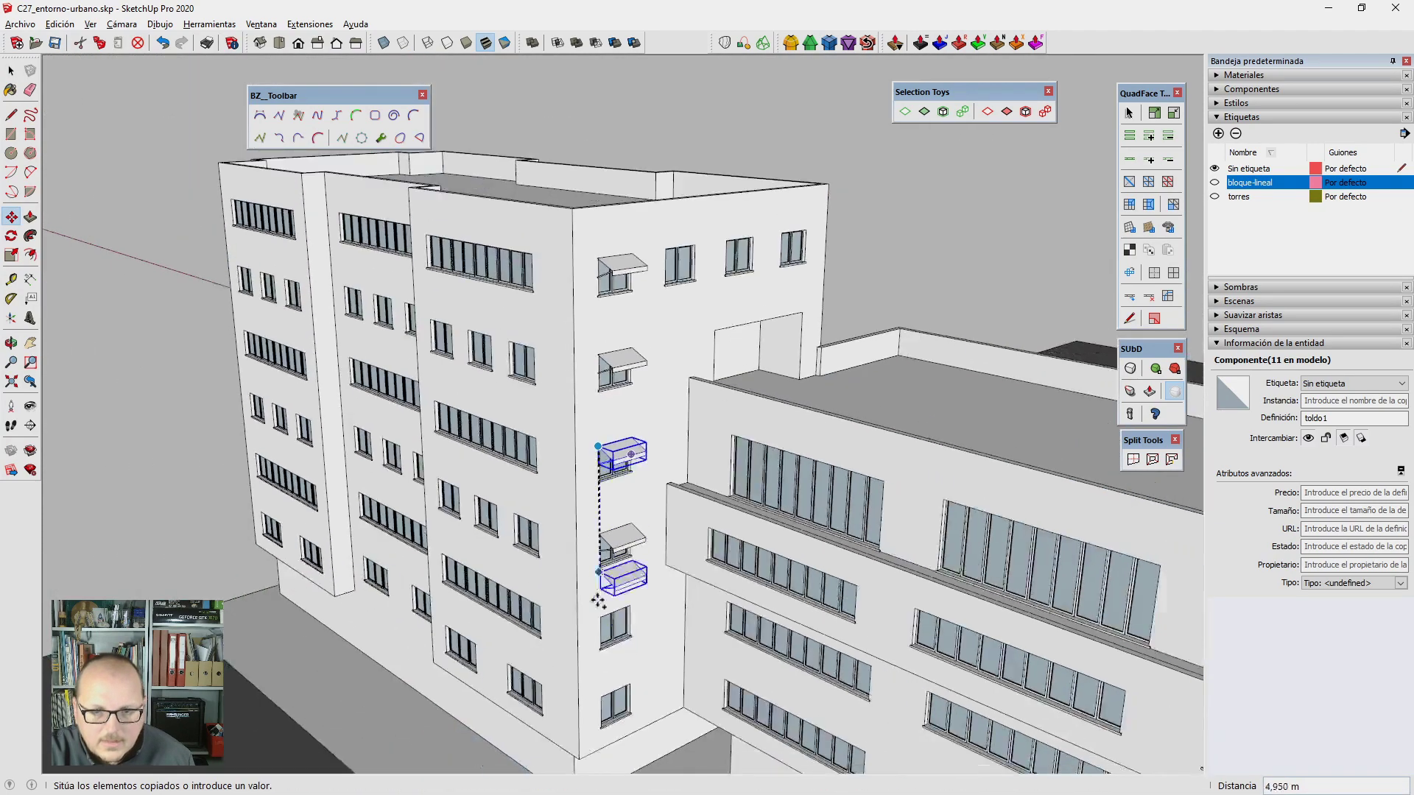
{"action": "scroll", "coordinate": [598, 602], "scroll_direction": "up", "scroll_amount": 2}
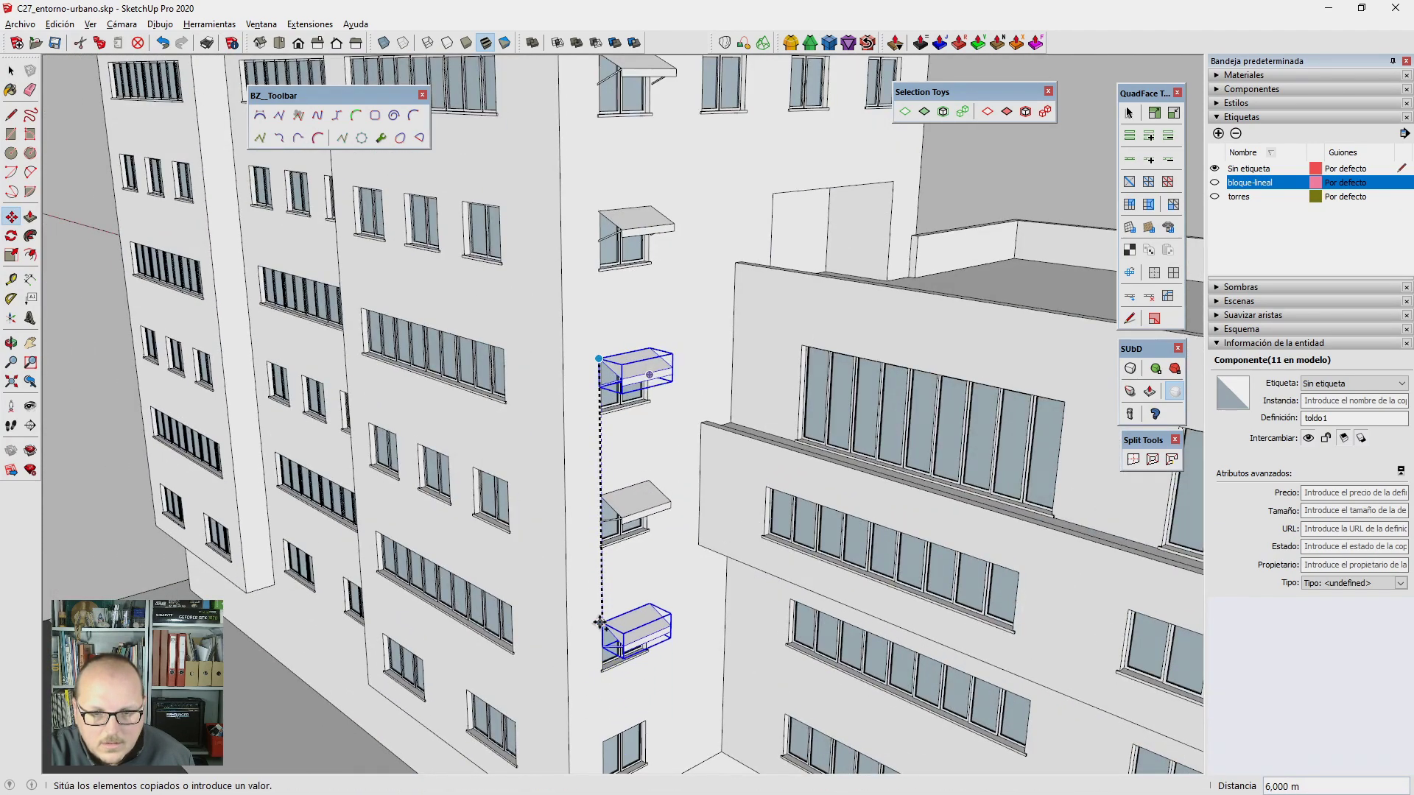
{"action": "left_click", "coordinate": [600, 622]}
{"action": "key", "text": "space"}
{"action": "scroll", "coordinate": [635, 507], "scroll_direction": "down", "scroll_amount": 2}
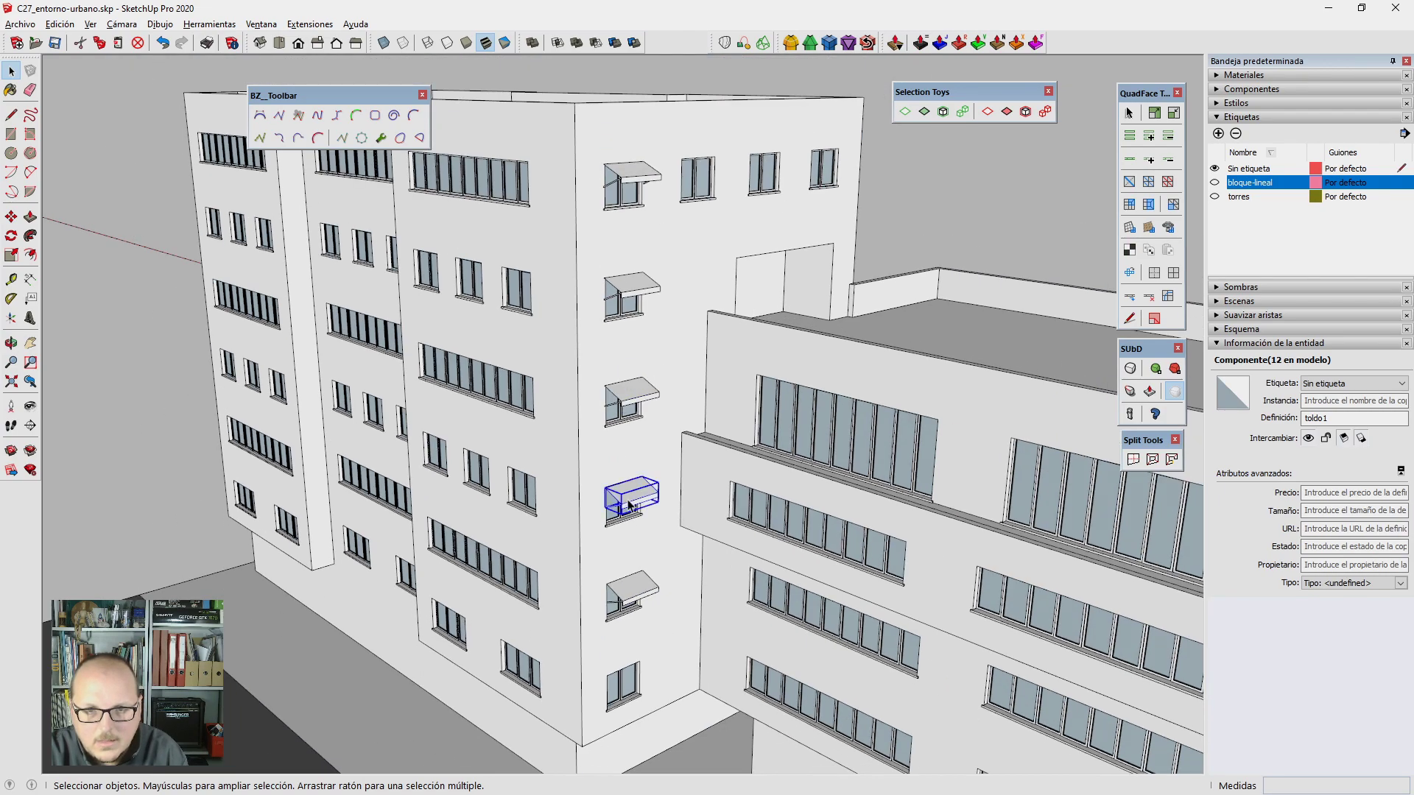
Step: Copy an awning sideways onto the neighbouring window
{"action": "key", "text": "Escape"}
{"action": "scroll", "coordinate": [641, 373], "scroll_direction": "down", "scroll_amount": 3}
{"action": "mouse_move", "coordinate": [642, 373]}
{"action": "middle_mouse_down"}
{"action": "mouse_move", "coordinate": [647, 466]}
{"action": "mouse_move", "coordinate": [842, 386]}
{"action": "mouse_move", "coordinate": [581, 549]}
{"action": "middle_mouse_up"}
{"action": "scroll", "coordinate": [647, 466], "scroll_direction": "up", "scroll_amount": 2}
{"action": "scroll", "coordinate": [516, 442], "scroll_direction": "up", "scroll_amount": 3}
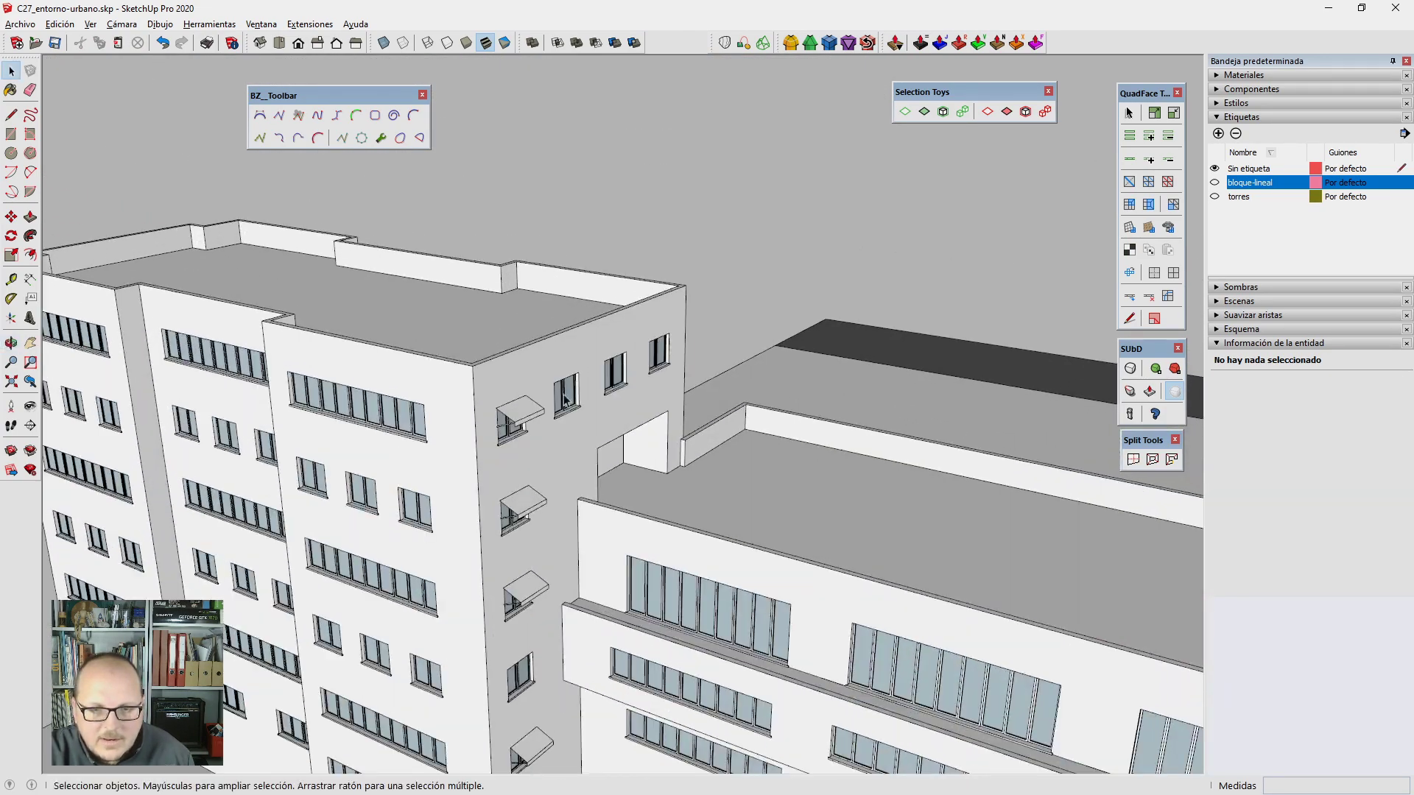
{"action": "scroll", "coordinate": [512, 434], "scroll_direction": "up", "scroll_amount": 2}
{"action": "left_click", "coordinate": [512, 434]}
{"action": "scroll", "coordinate": [512, 434], "scroll_direction": "up", "scroll_amount": 1}
{"action": "scroll", "coordinate": [486, 413], "scroll_direction": "up", "scroll_amount": 1}
{"action": "key", "text": "m"}
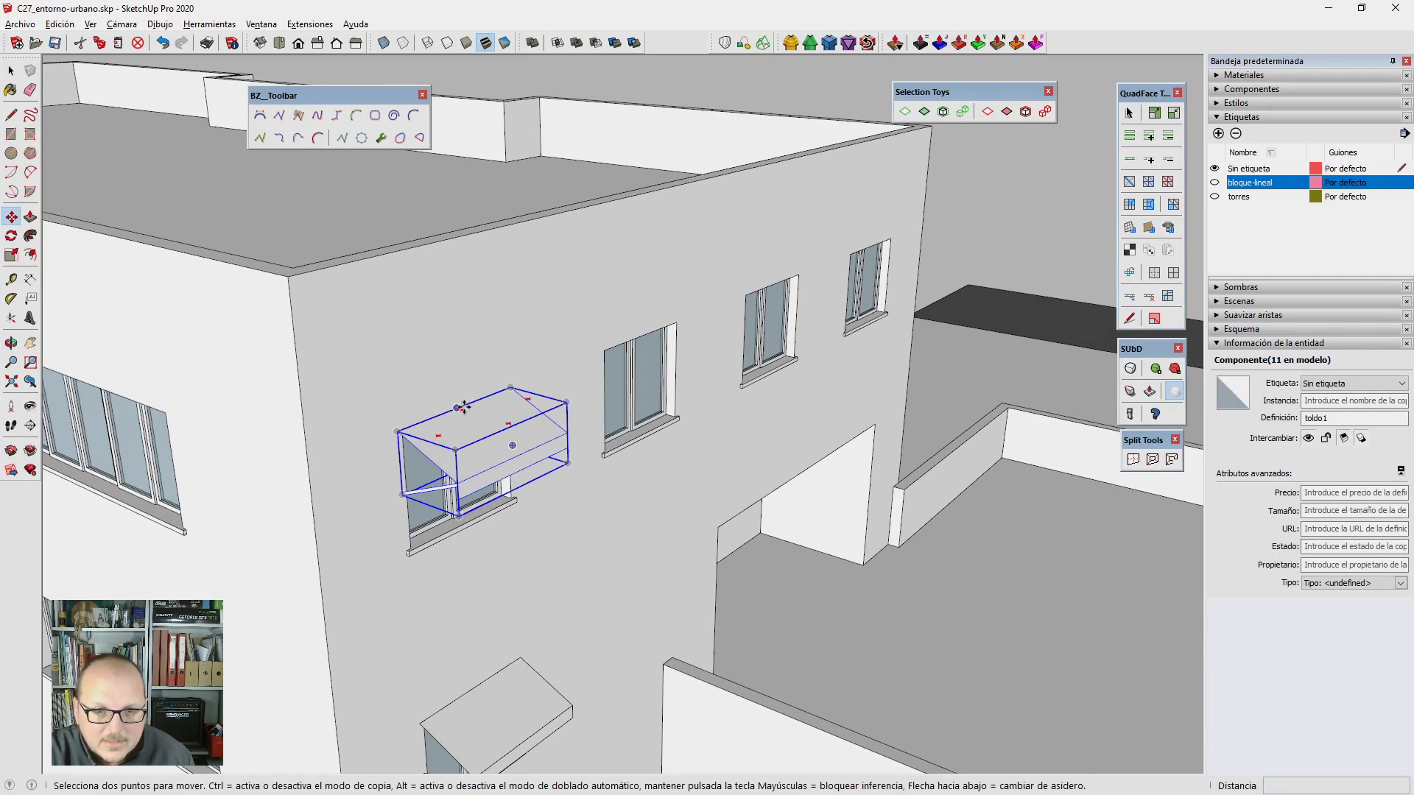
{"action": "left_click", "coordinate": [458, 407]}
{"action": "key", "text": "ctrl"}
{"action": "left_click", "coordinate": [641, 336]}
{"action": "key", "text": "space"}
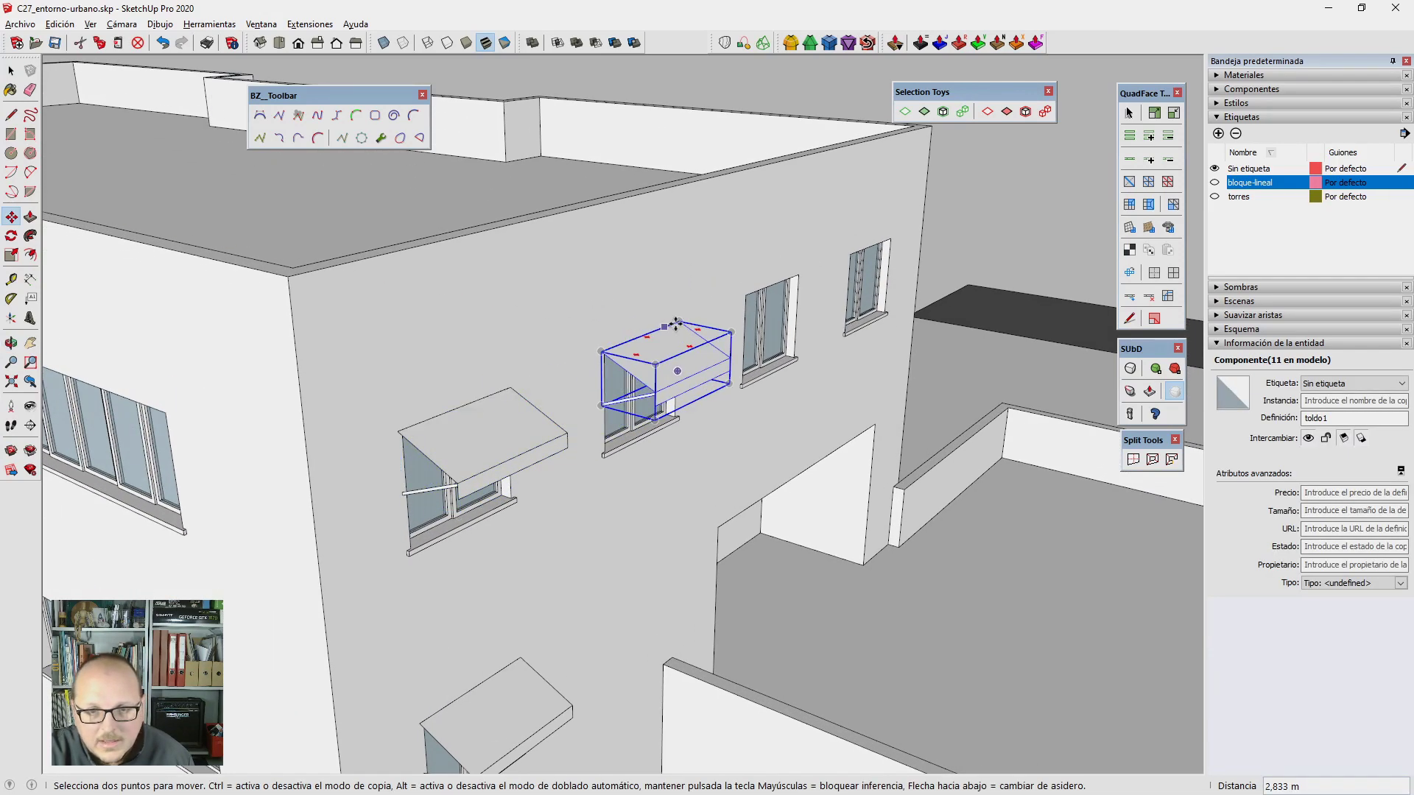
{"action": "scroll", "coordinate": [656, 399], "scroll_direction": "up", "scroll_amount": 4}
Step: Make the new awning copy a unique component and open it for editing
{"action": "right_click", "coordinate": [651, 404]}
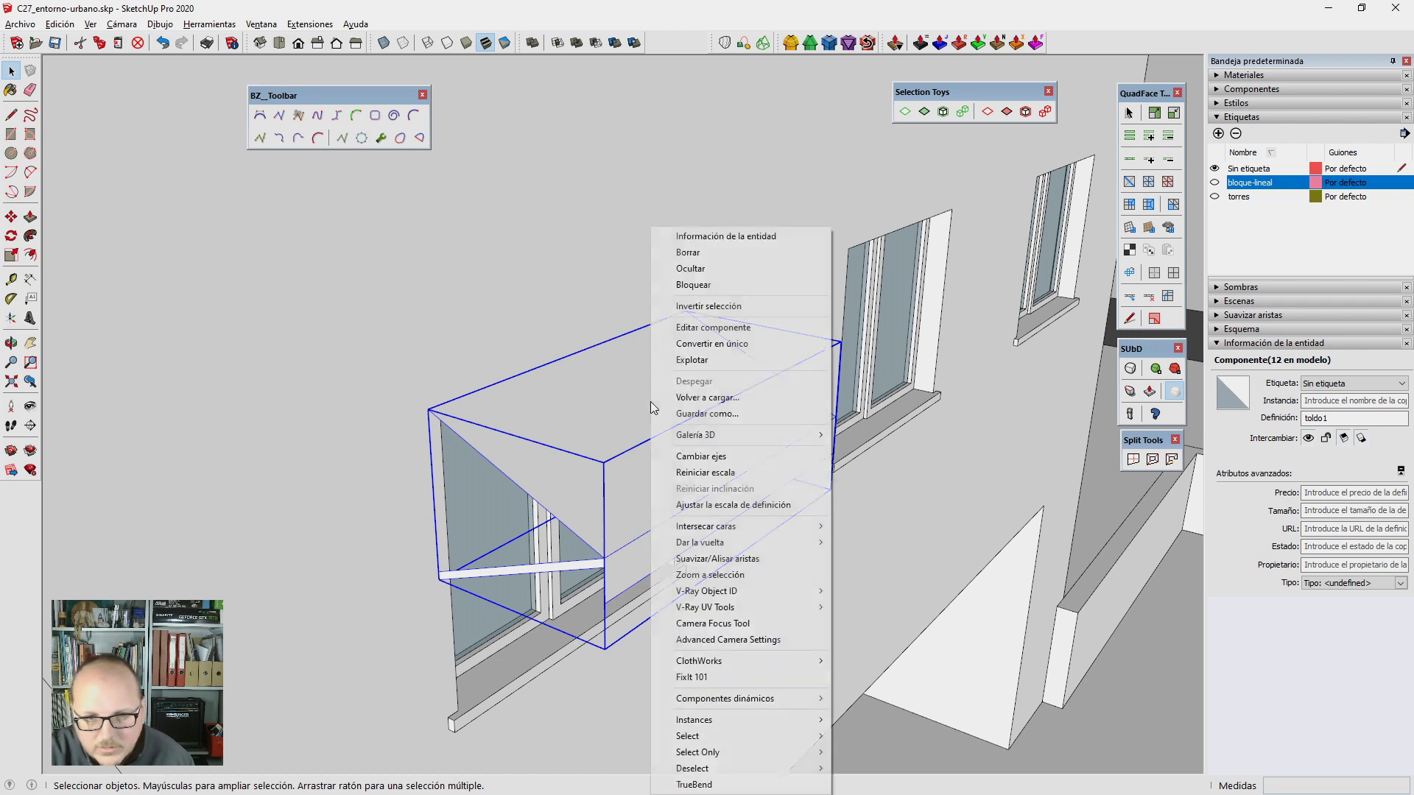
{"action": "left_click", "coordinate": [733, 344]}
{"action": "double_click", "coordinate": [590, 484]}
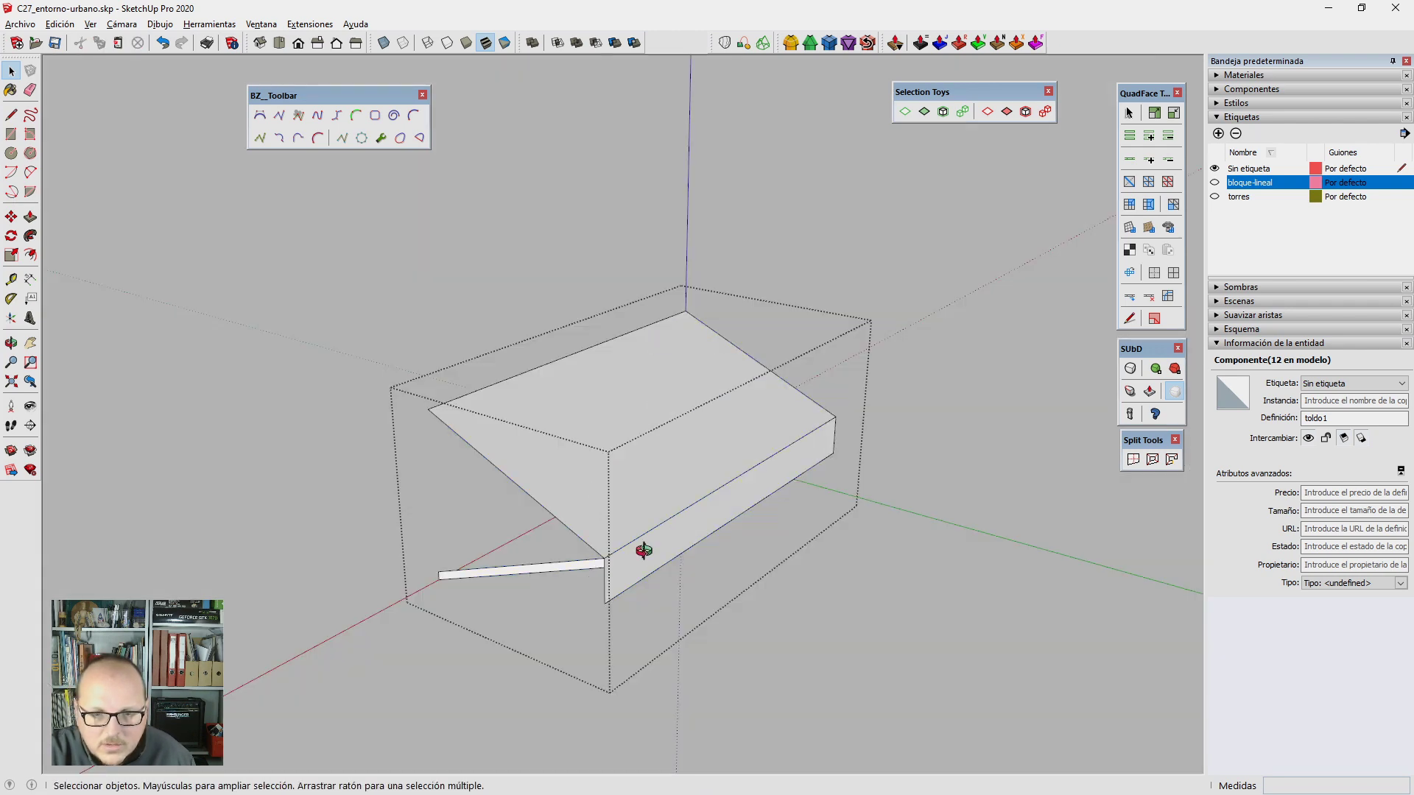
{"action": "scroll", "coordinate": [612, 561], "scroll_direction": "down", "scroll_amount": 2}
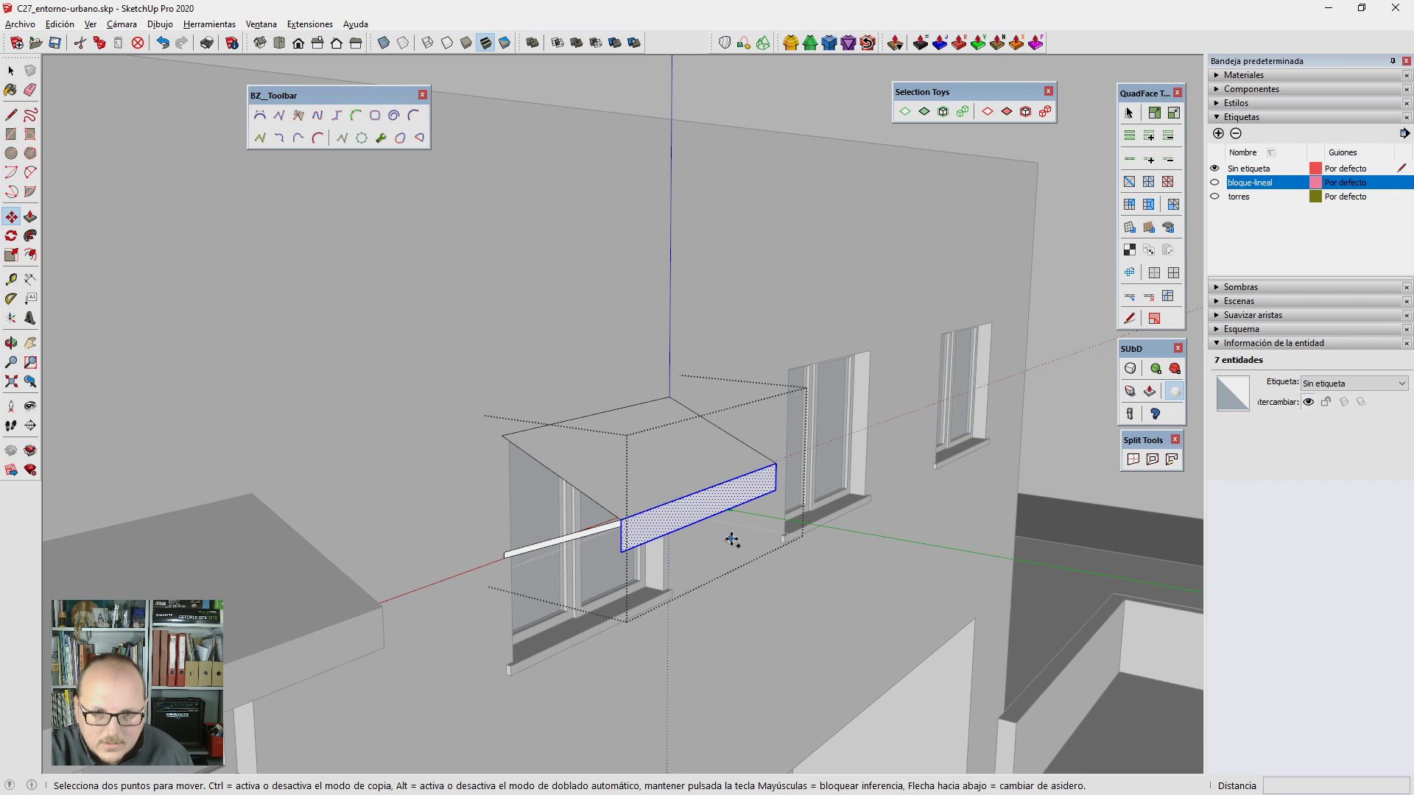
Step: Move the awning's front face 30 cm down for a deeper front drop
{"action": "left_click", "coordinate": [731, 539]}
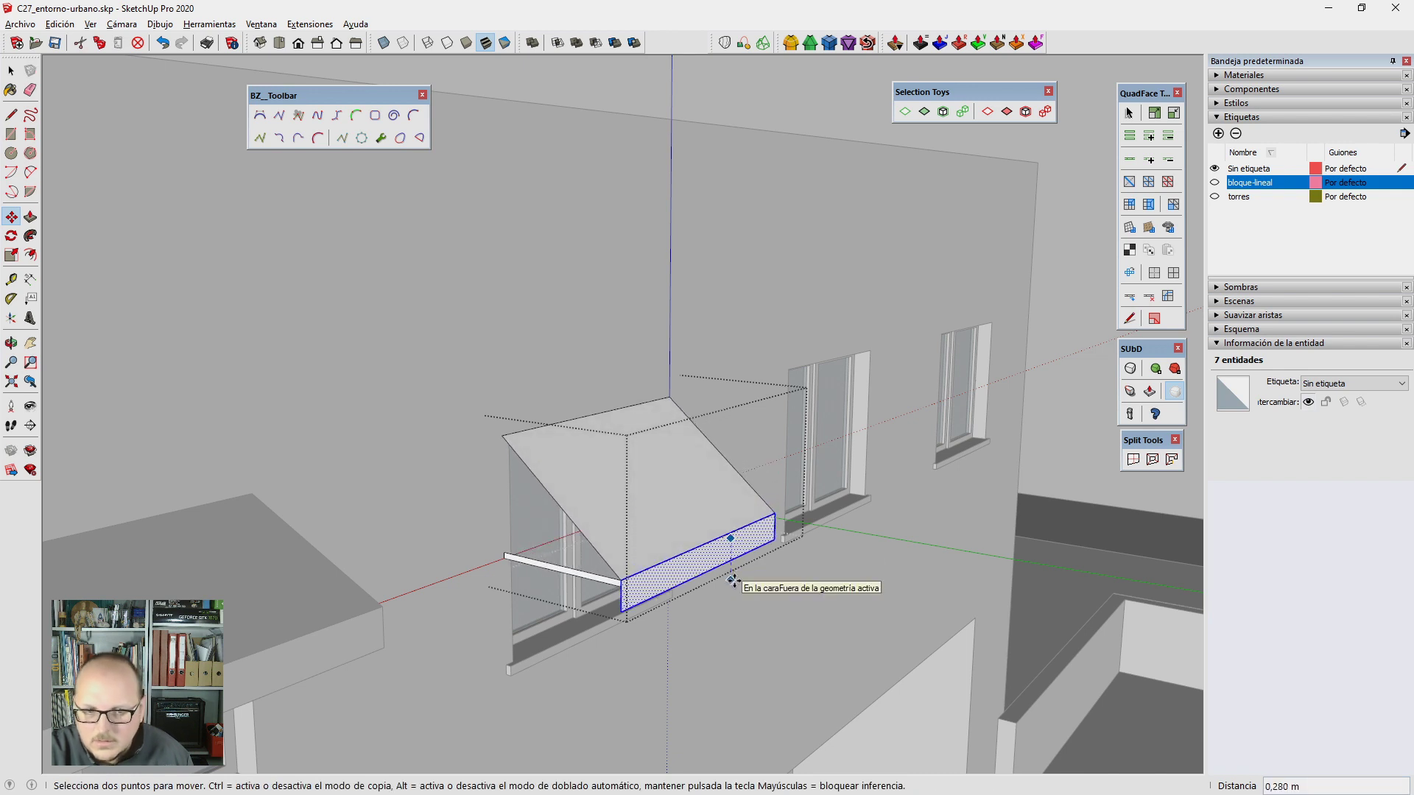
{"action": "type", "text": "0"}
{"action": "key", "text": "Return"}
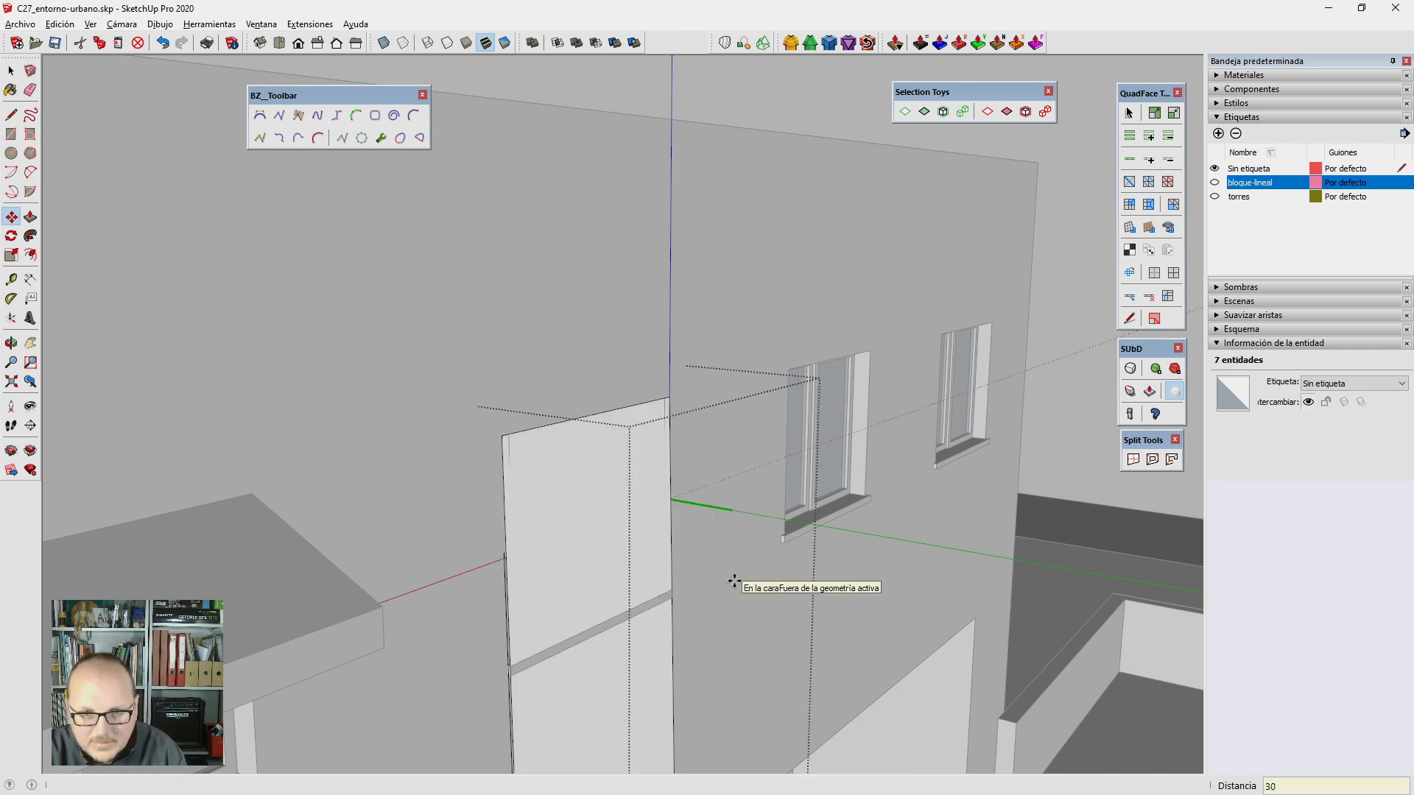
{"action": "type", "text": "cm"}
{"action": "key", "text": "Return"}
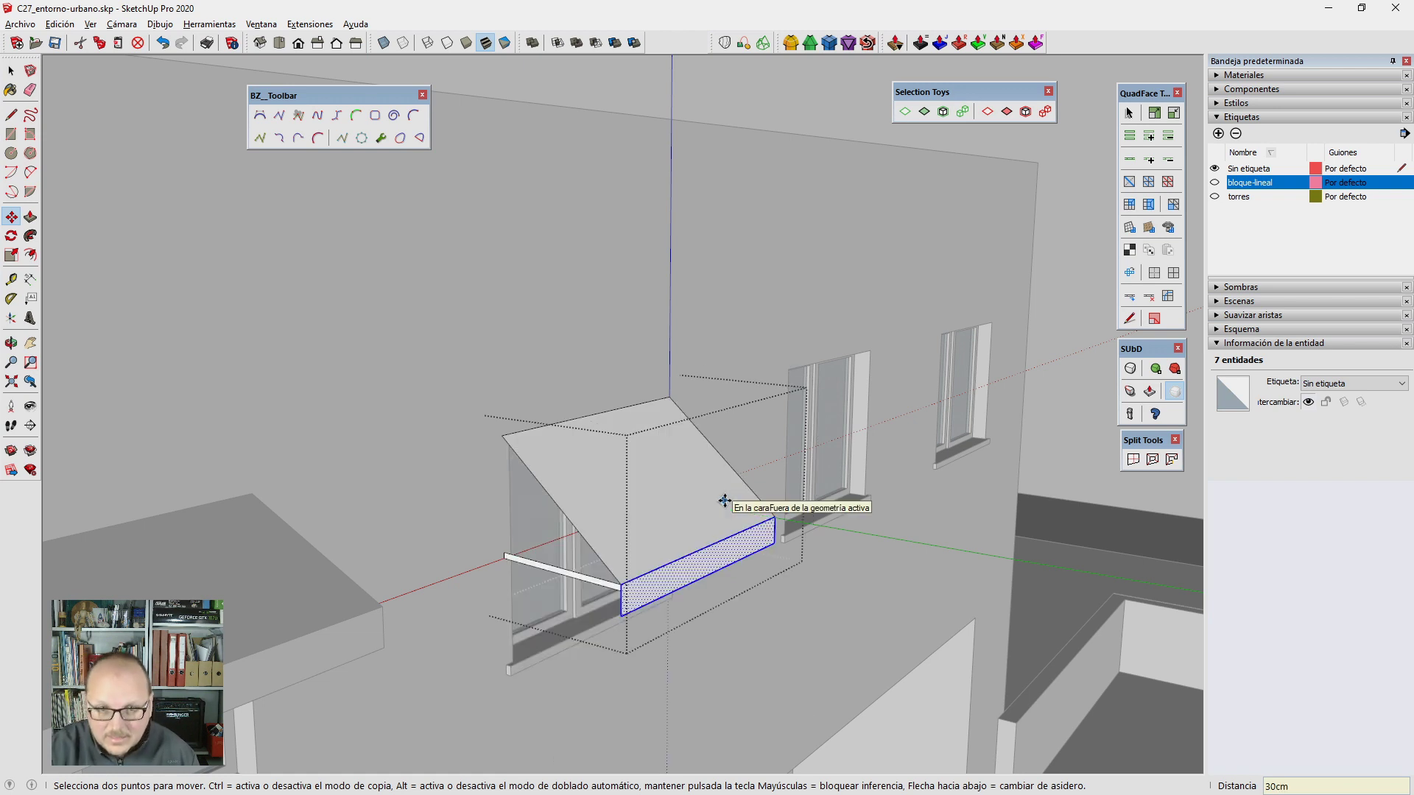
{"action": "scroll", "coordinate": [676, 313], "scroll_direction": "down", "scroll_amount": 2}
{"action": "scroll", "coordinate": [593, 528], "scroll_direction": "down", "scroll_amount": 1}
{"action": "scroll", "coordinate": [601, 532], "scroll_direction": "down", "scroll_amount": 1}
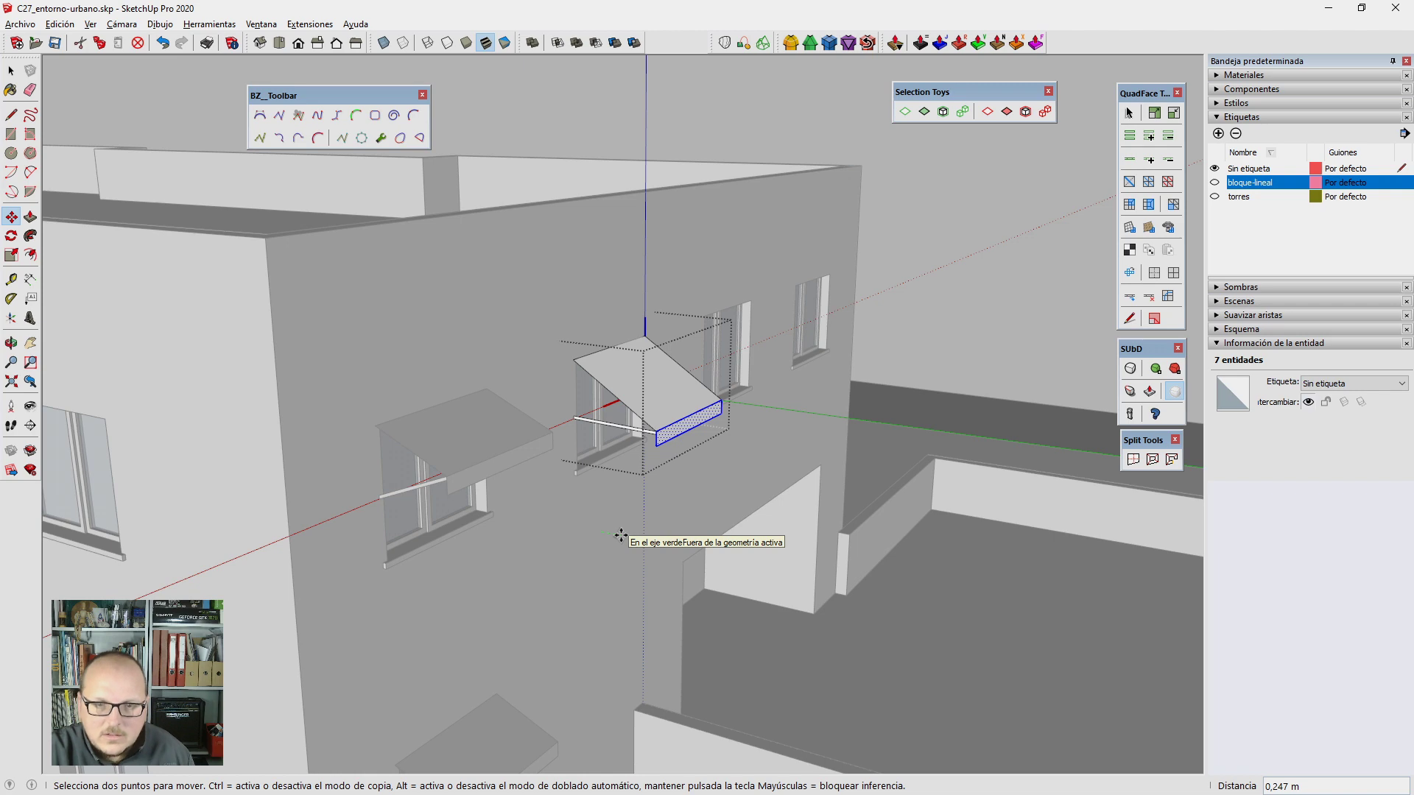
{"action": "mouse_move", "coordinate": [621, 536]}
{"action": "middle_mouse_down"}
{"action": "mouse_move", "coordinate": [892, 419]}
{"action": "mouse_move", "coordinate": [557, 444]}
{"action": "middle_mouse_up"}
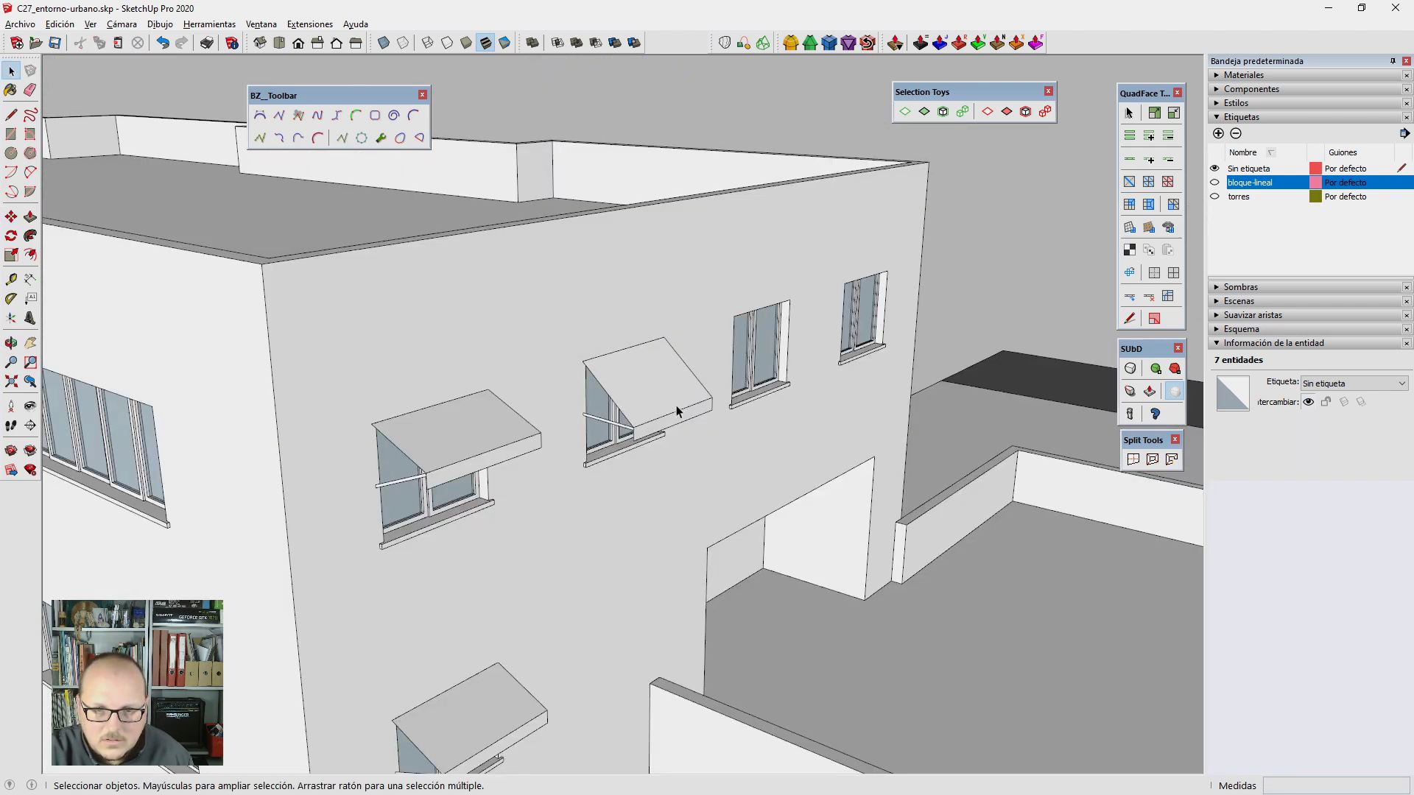
{"action": "middle_click_drag", "start_coordinate": [677, 411], "coordinate": [650, 398]}
Step: Copy the edited awning over the next window
{"action": "scroll", "coordinate": [673, 373], "scroll_direction": "up", "scroll_amount": 3}
{"action": "key", "text": "m"}
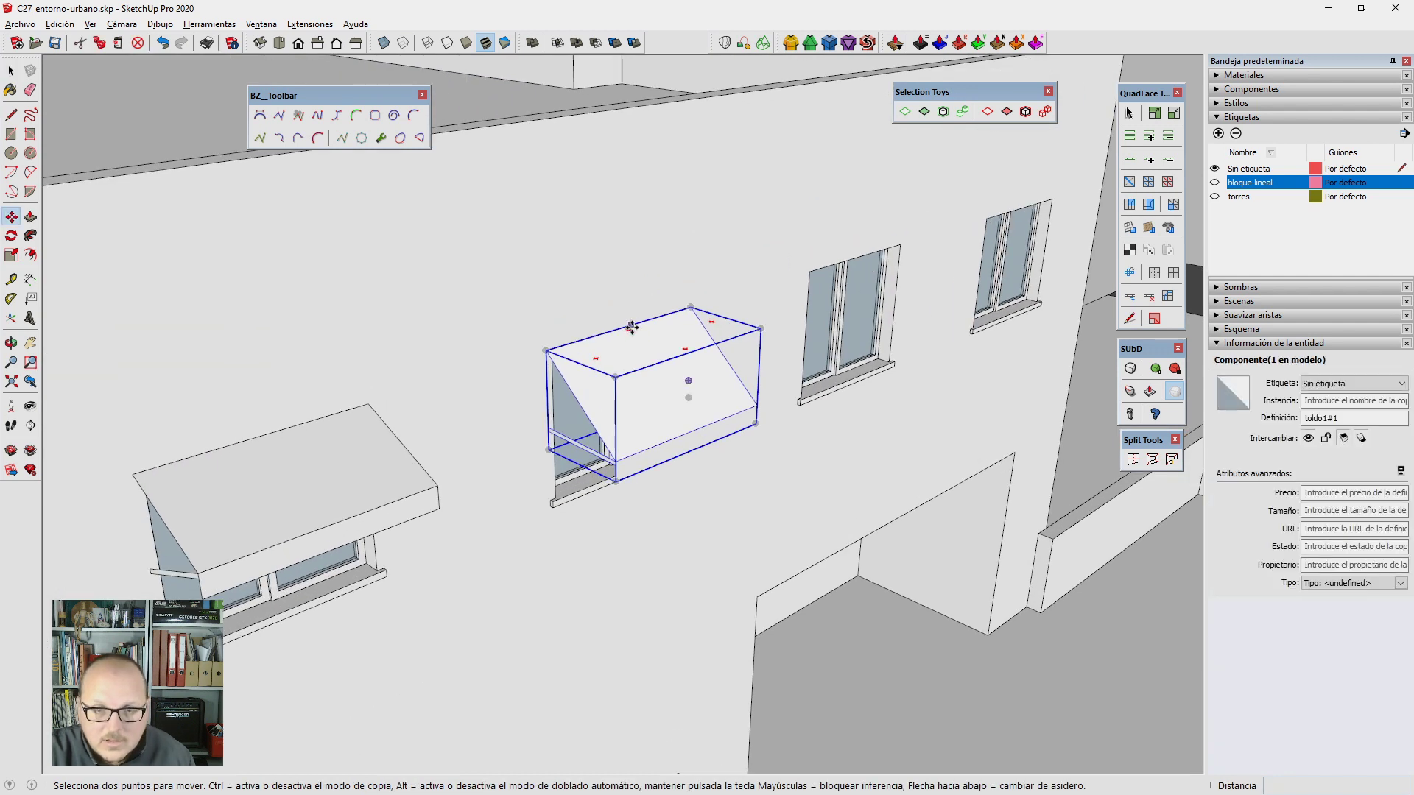
{"action": "key", "text": "ctrl"}
{"action": "left_click", "coordinate": [628, 326]}
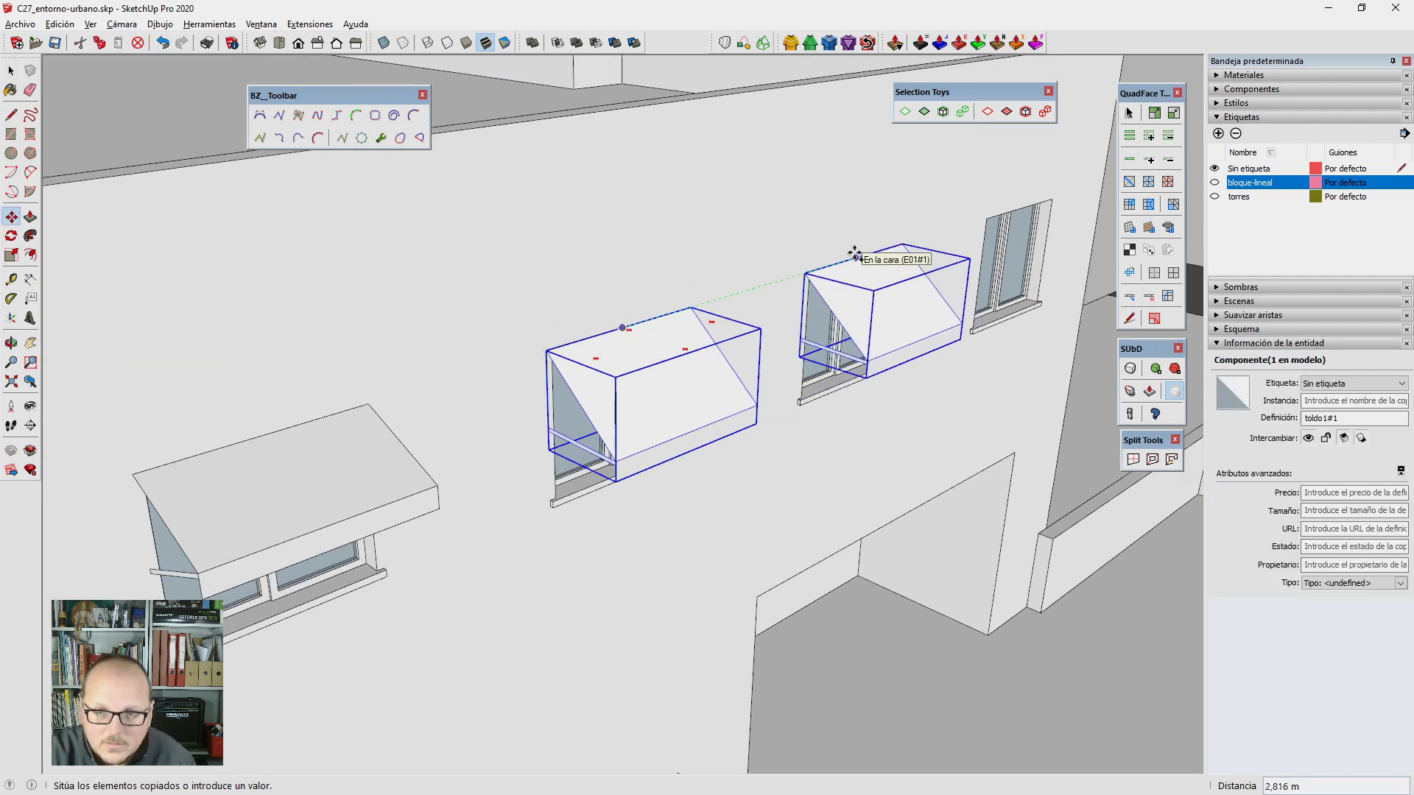
{"action": "left_click", "coordinate": [860, 252]}
{"action": "key", "text": "space"}
{"action": "middle_click_drag", "start_coordinate": [860, 253], "coordinate": [884, 354]}
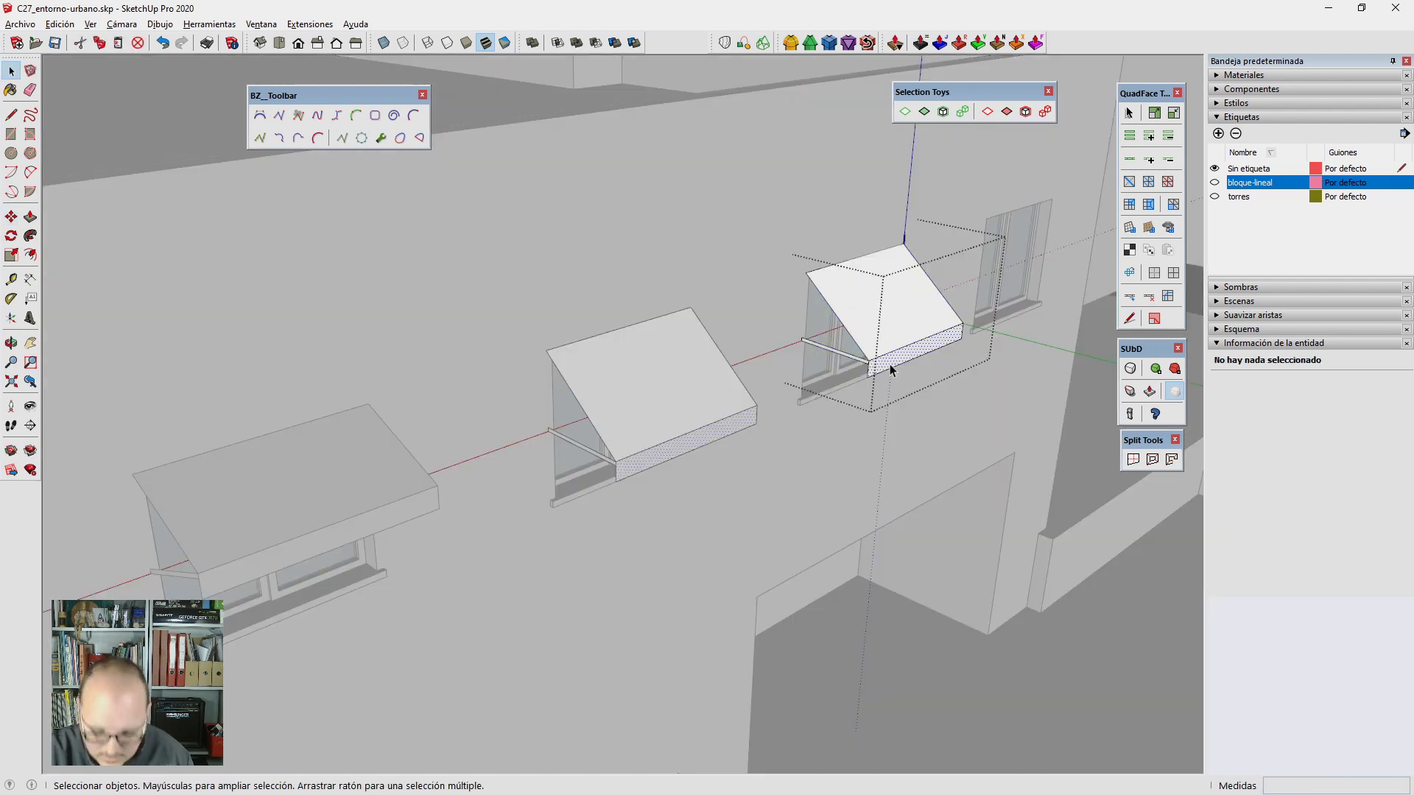
Step: Make the right window's awning a unique component and open it for editing
{"action": "key", "text": "m"}
{"action": "left_click", "coordinate": [785, 349]}
{"action": "key", "text": "space"}
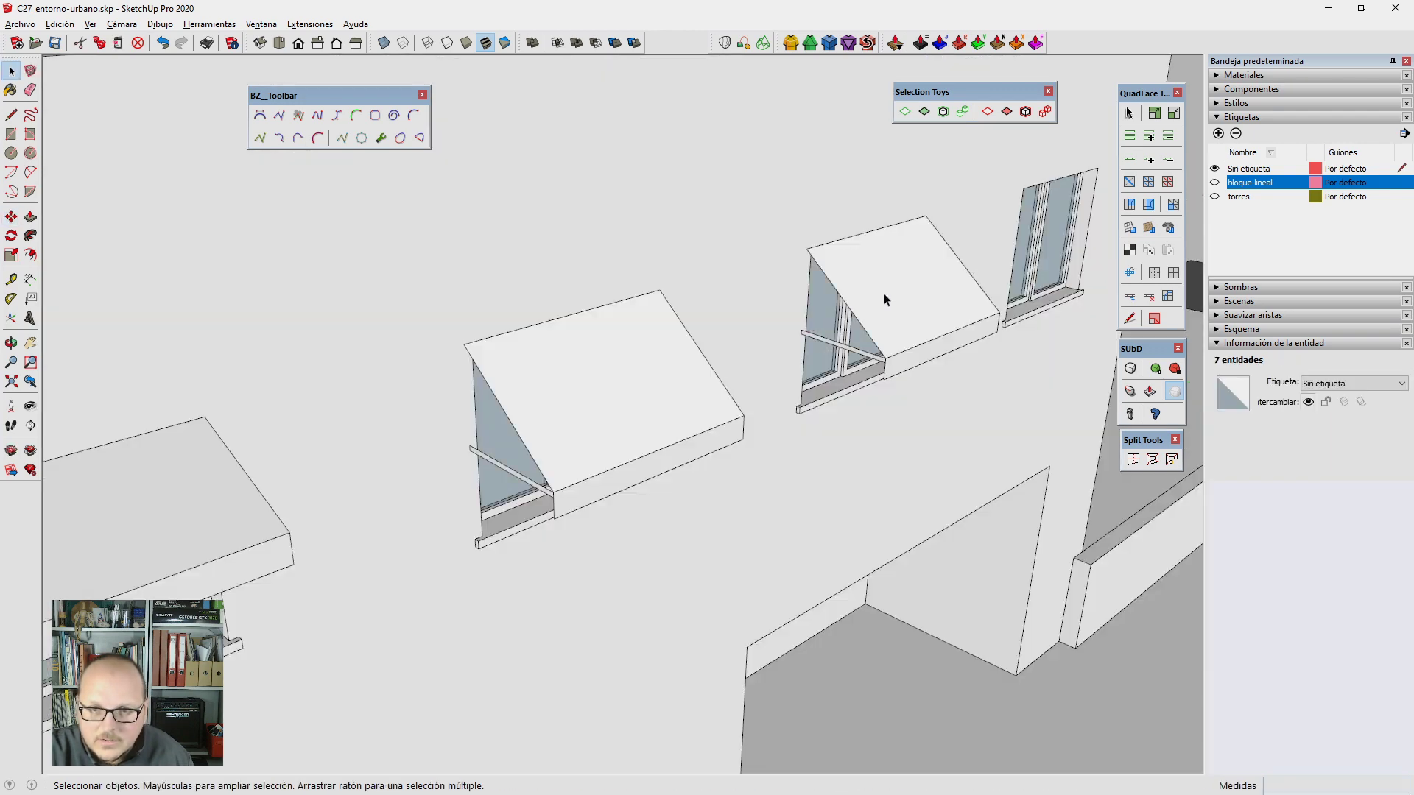
{"action": "right_click", "coordinate": [886, 298]}
{"action": "left_click", "coordinate": [971, 345]}
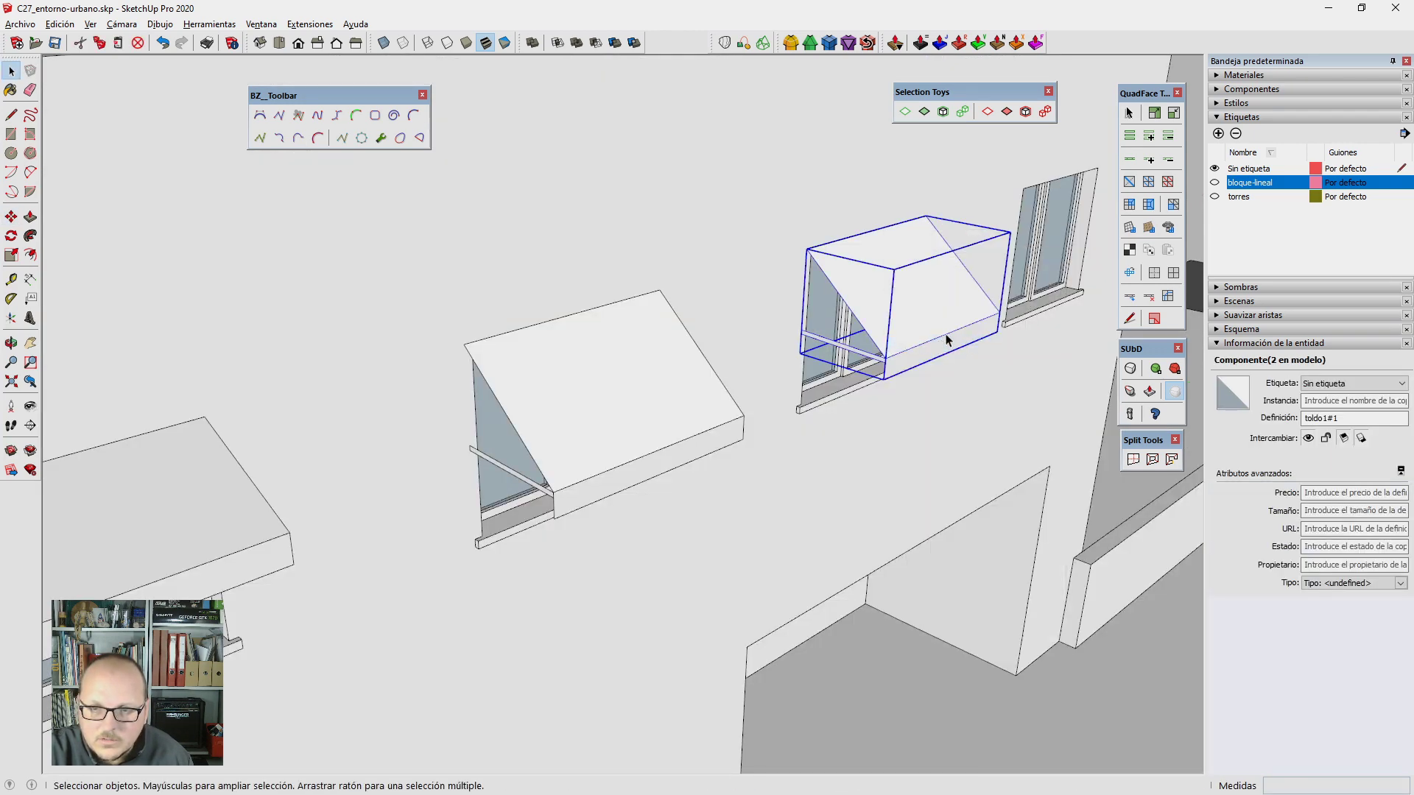
{"action": "double_click", "coordinate": [948, 342]}
{"action": "scroll", "coordinate": [949, 342], "scroll_direction": "up", "scroll_amount": 2}
Step: Pull the awning's front face back 40 cm along the green axis for a shallower canopy
{"action": "key", "text": "m"}
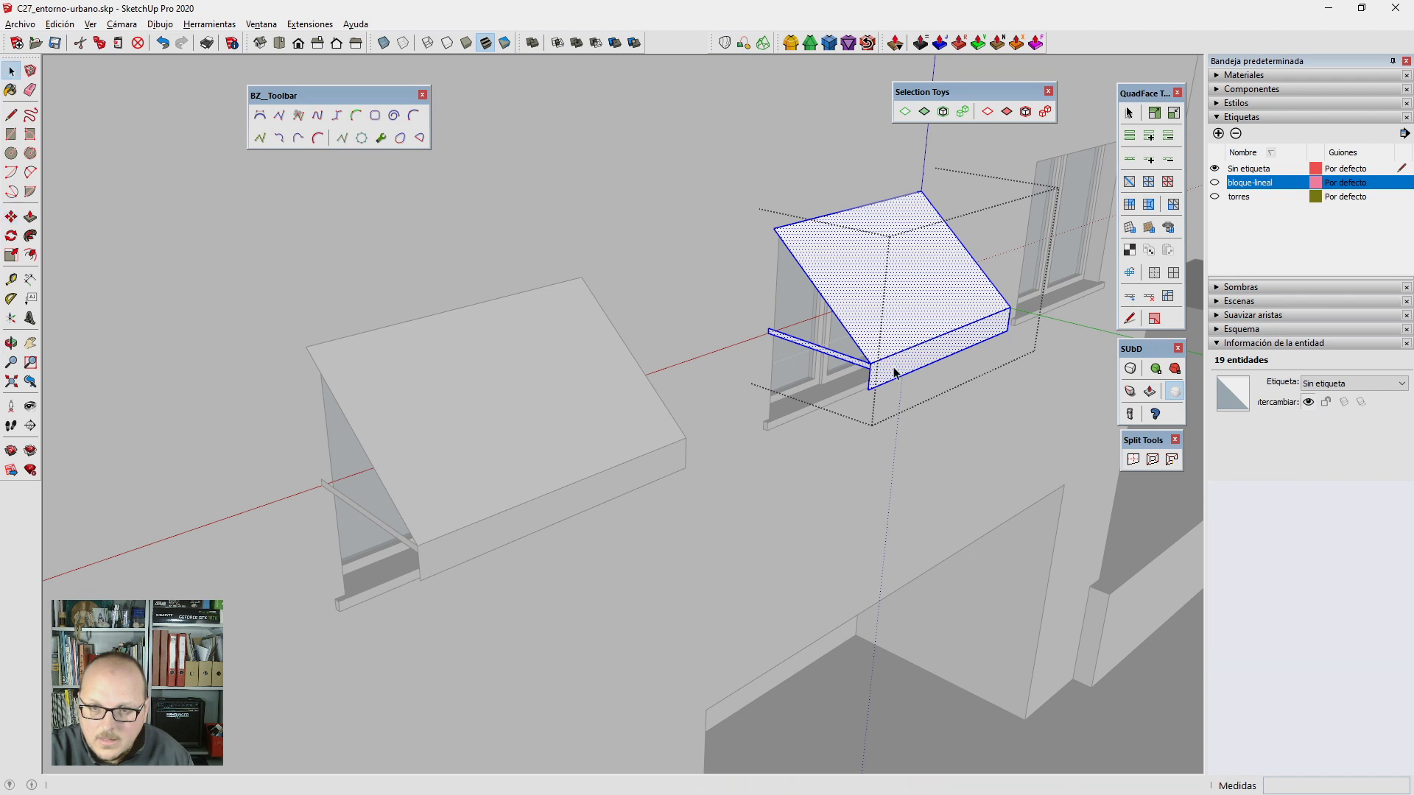
{"action": "left_click_drag", "start_coordinate": [743, 317], "coordinate": [738, 288]}
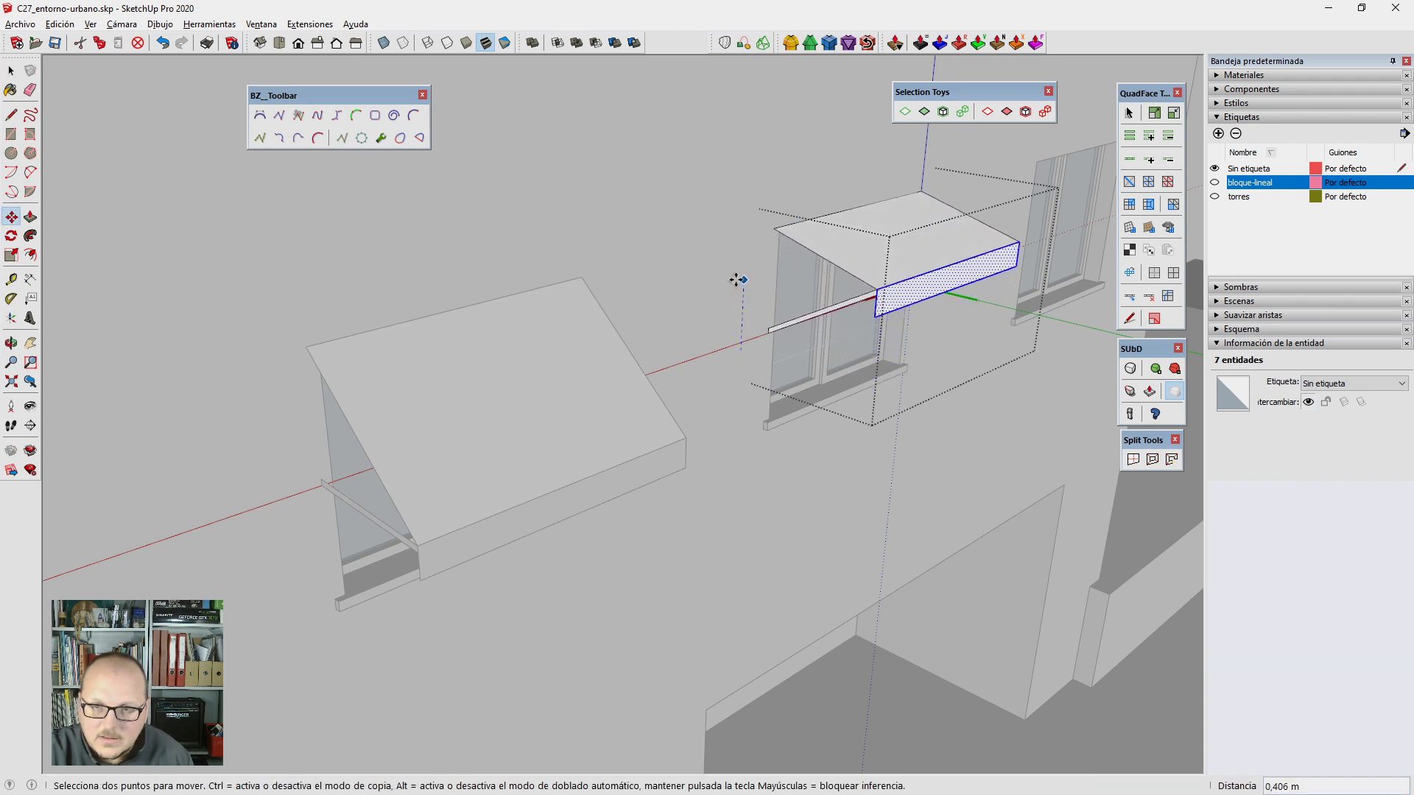
{"action": "left_click", "coordinate": [737, 281]}
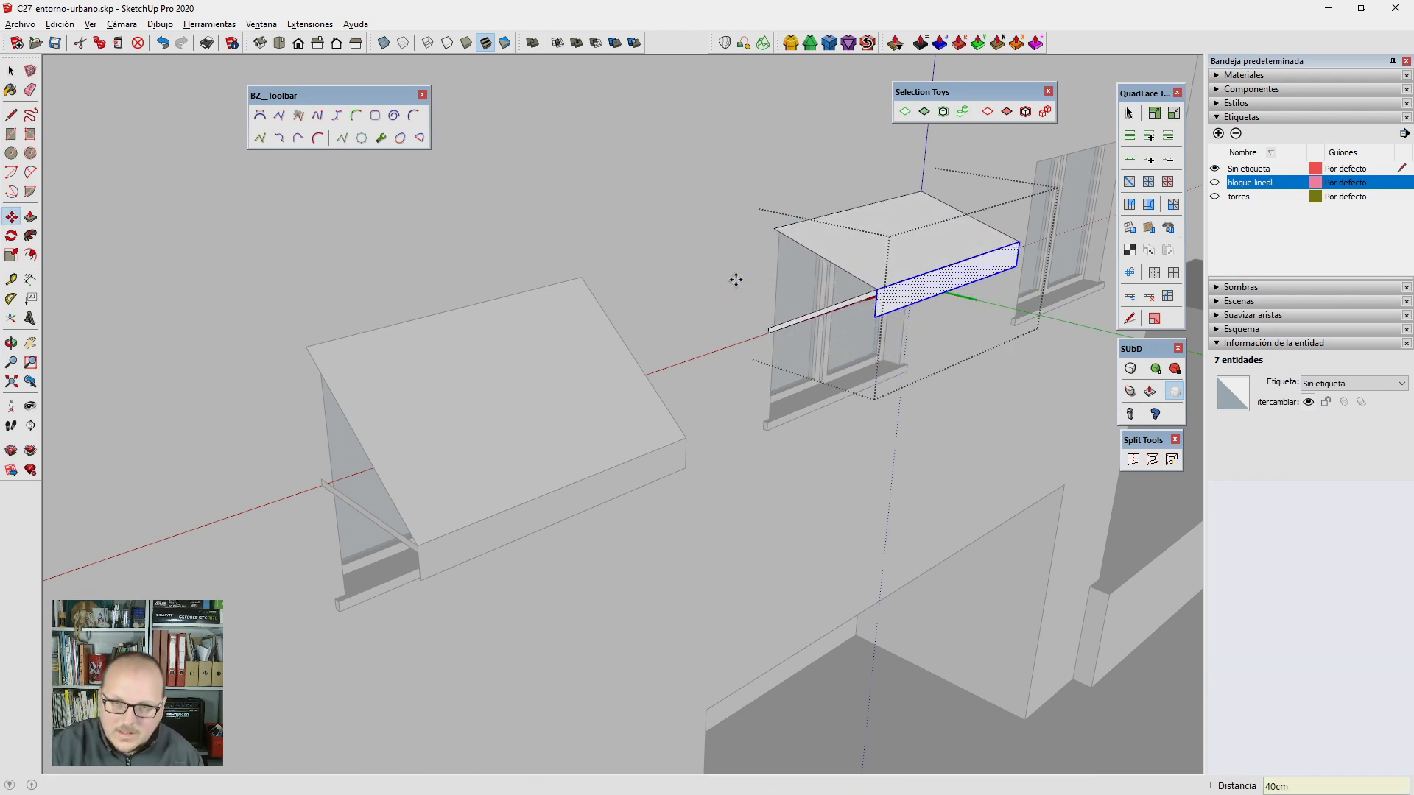
{"action": "scroll", "coordinate": [741, 370], "scroll_direction": "down", "scroll_amount": 2}
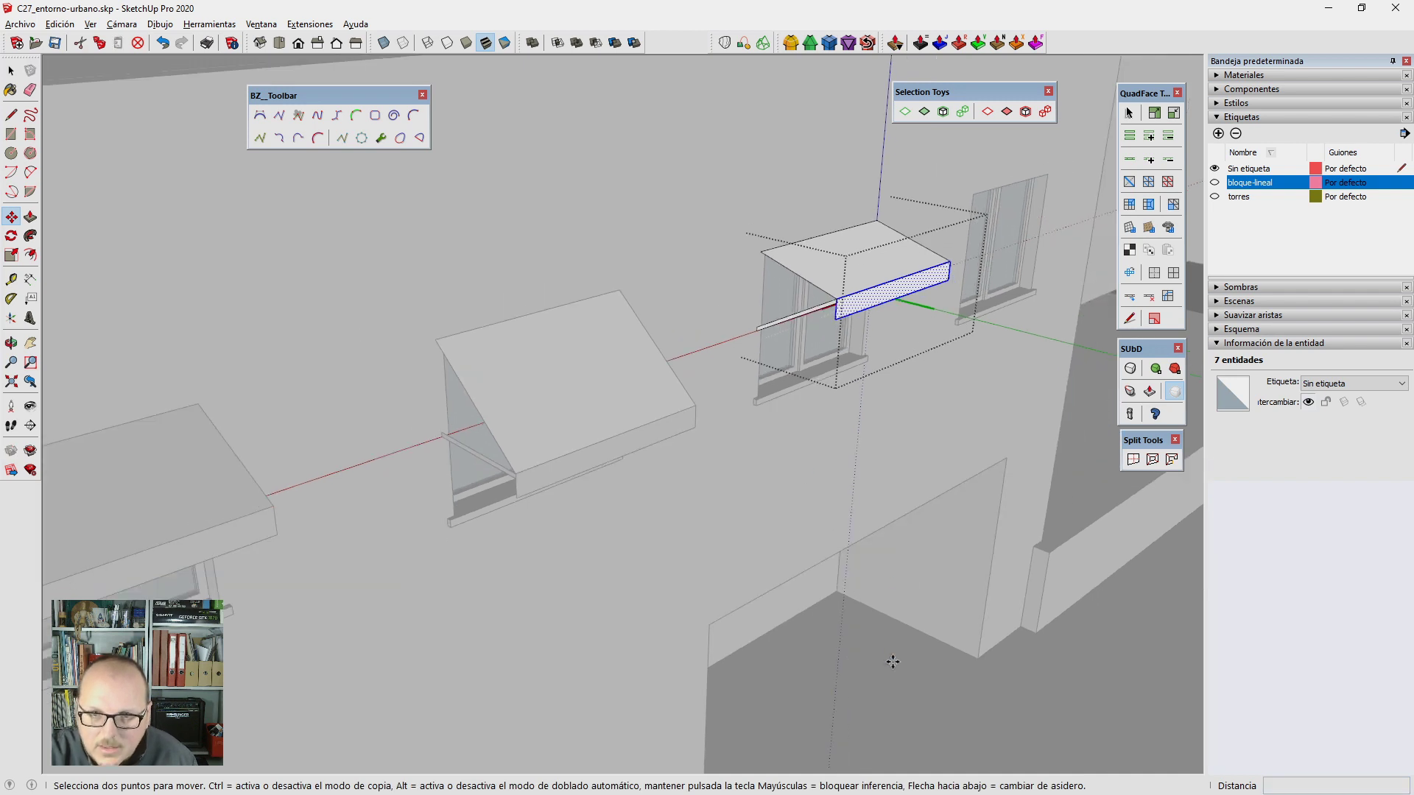
{"action": "left_click_drag", "start_coordinate": [892, 662], "coordinate": [875, 651]}
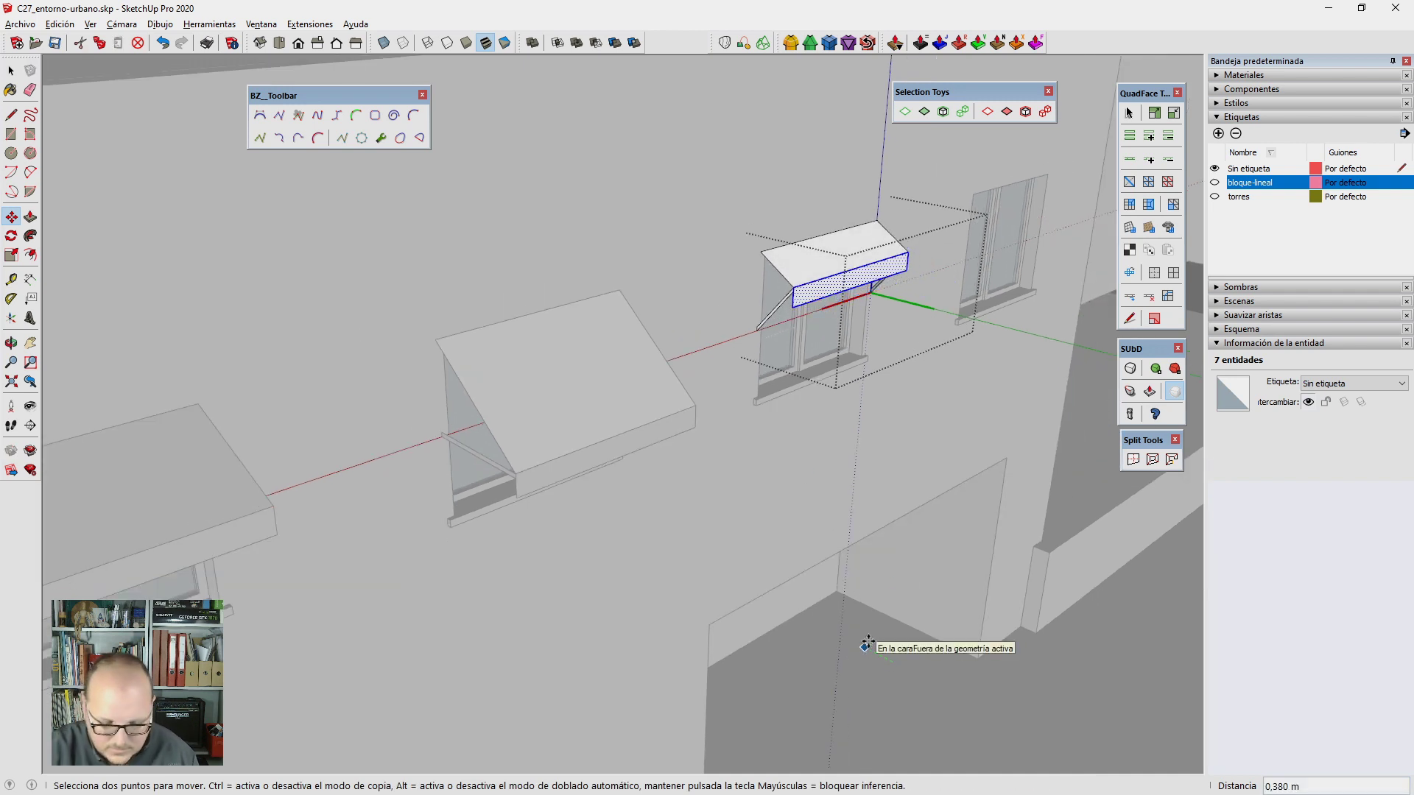
{"action": "key", "text": "Return"}
{"action": "key", "text": "space"}
{"action": "scroll", "coordinate": [868, 642], "scroll_direction": "down", "scroll_amount": 3}
{"action": "left_click", "coordinate": [868, 642]}
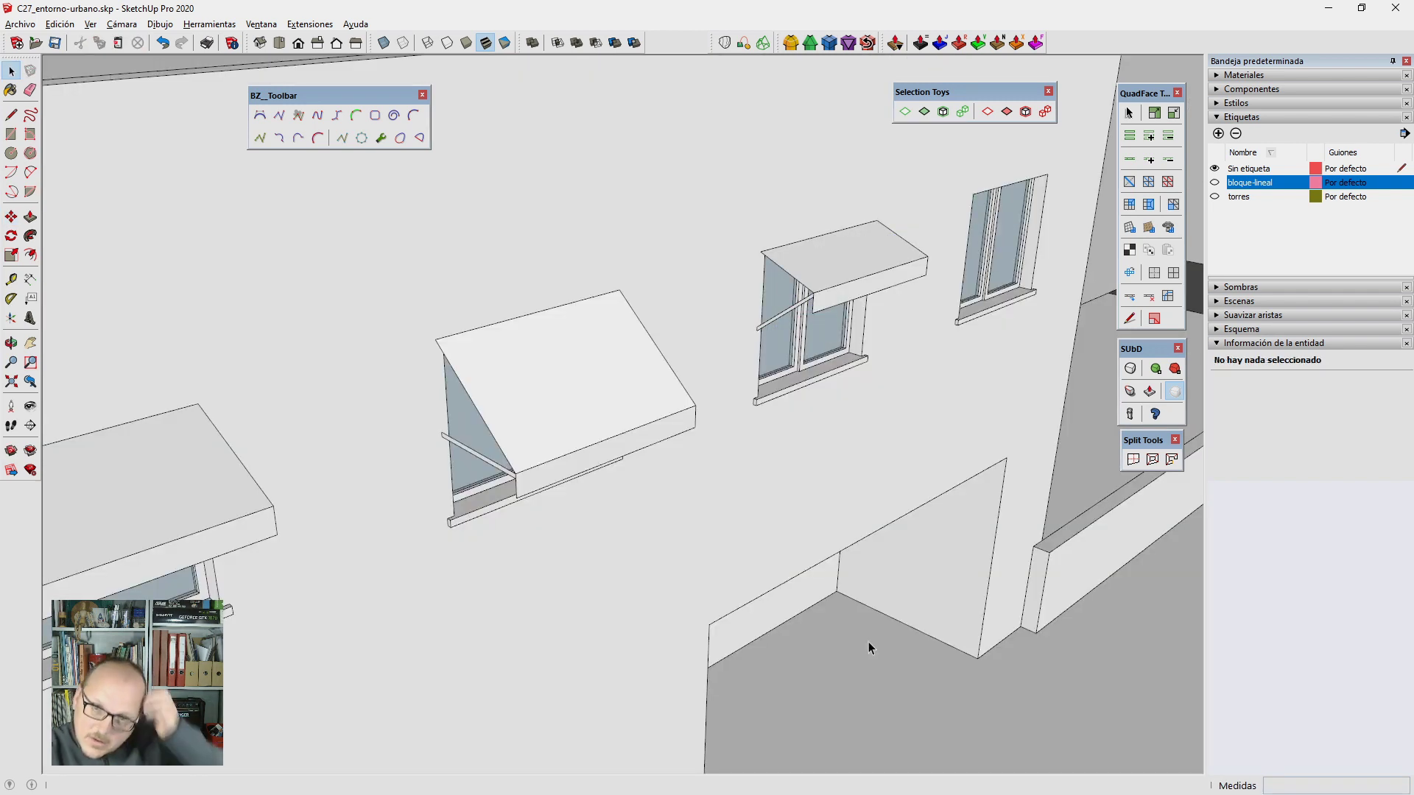
{"action": "scroll", "coordinate": [755, 463], "scroll_direction": "down", "scroll_amount": 2}
{"action": "scroll", "coordinate": [755, 462], "scroll_direction": "down", "scroll_amount": 2}
{"action": "scroll", "coordinate": [707, 354], "scroll_direction": "down", "scroll_amount": 2}
Step: Copy the awning and place the copy at another window
{"action": "scroll", "coordinate": [714, 223], "scroll_direction": "down", "scroll_amount": 2}
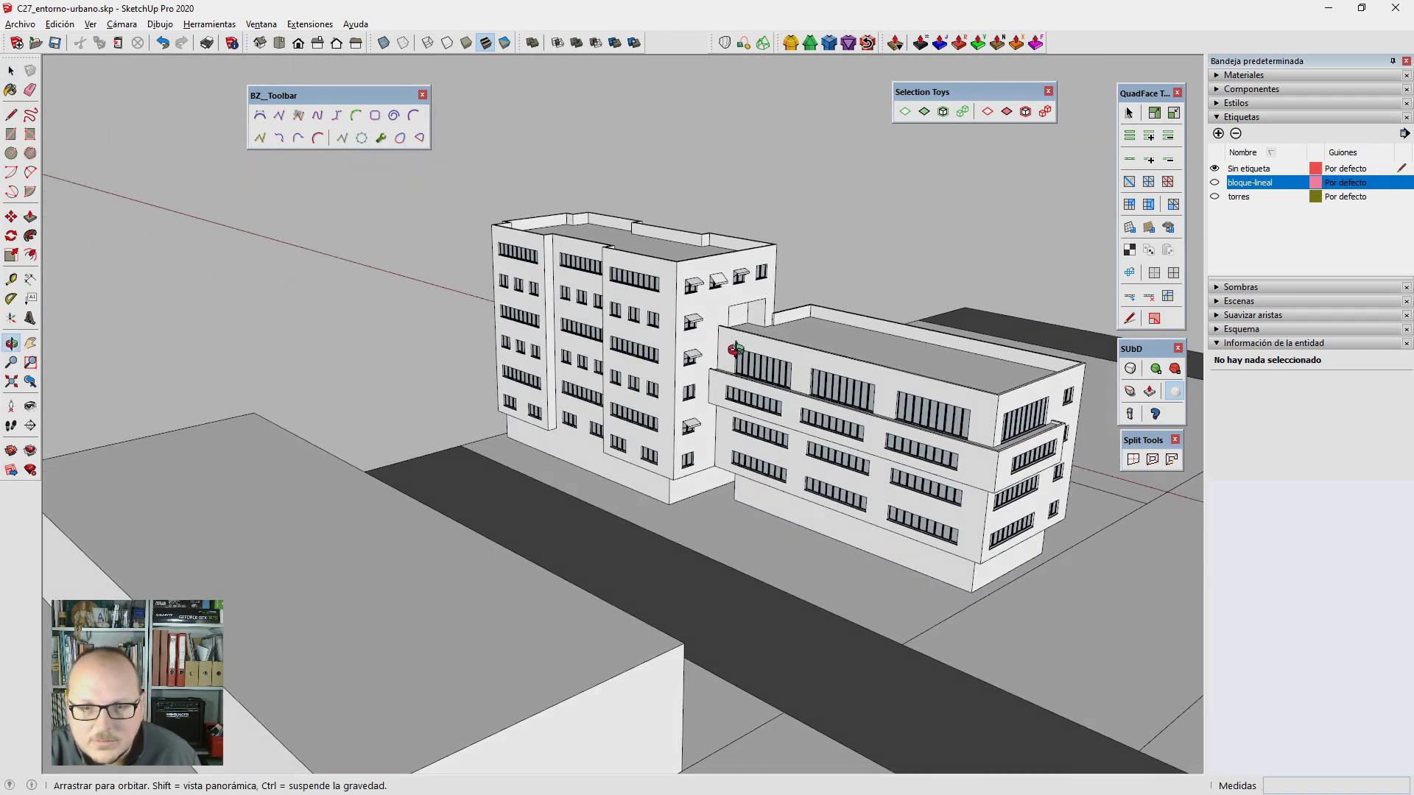
{"action": "scroll", "coordinate": [715, 289], "scroll_direction": "up", "scroll_amount": 1}
{"action": "scroll", "coordinate": [714, 289], "scroll_direction": "up", "scroll_amount": 2}
{"action": "scroll", "coordinate": [714, 289], "scroll_direction": "up", "scroll_amount": 3}
{"action": "key", "text": "m"}
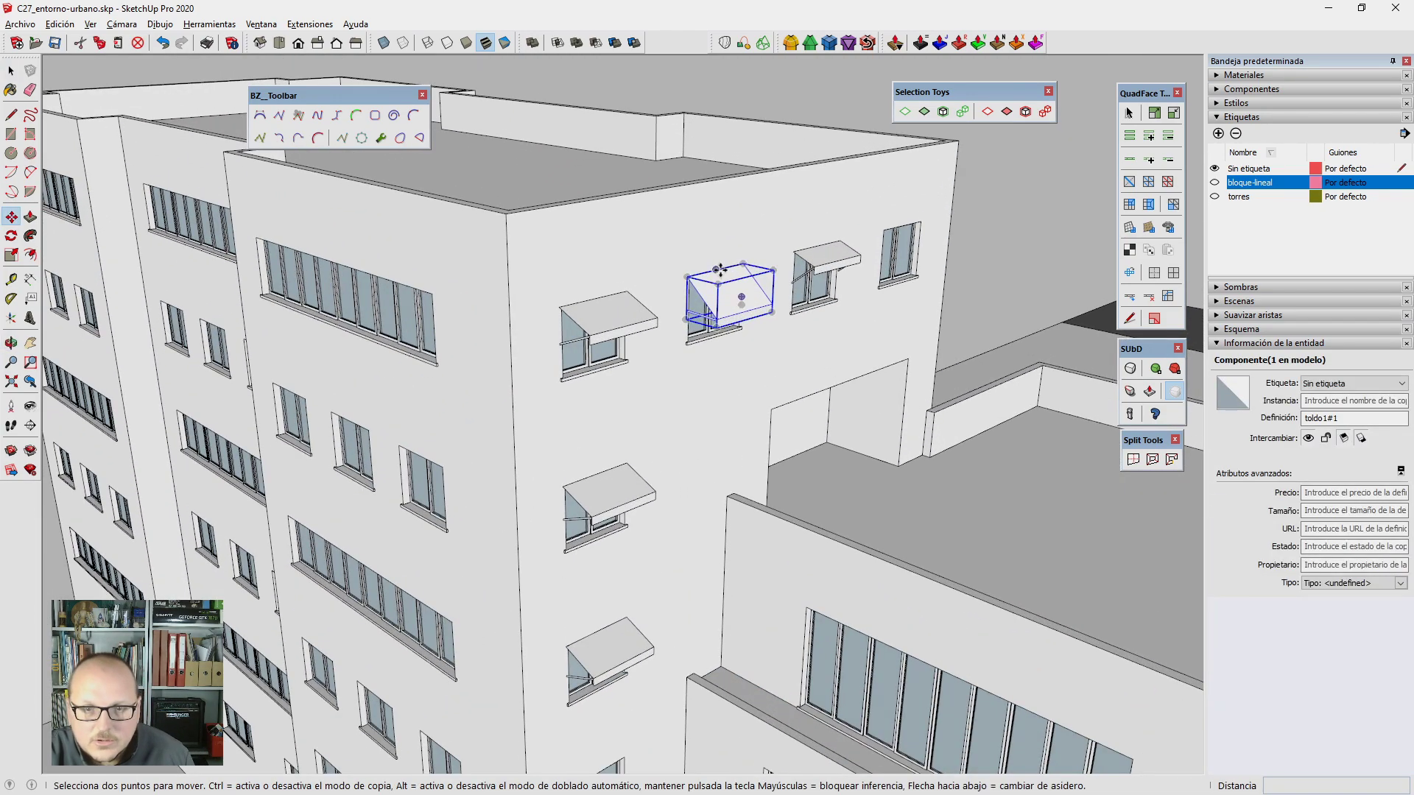
{"action": "scroll", "coordinate": [174, 174], "scroll_direction": "down", "scroll_amount": 3}
{"action": "scroll", "coordinate": [461, 218], "scroll_direction": "up", "scroll_amount": 3}
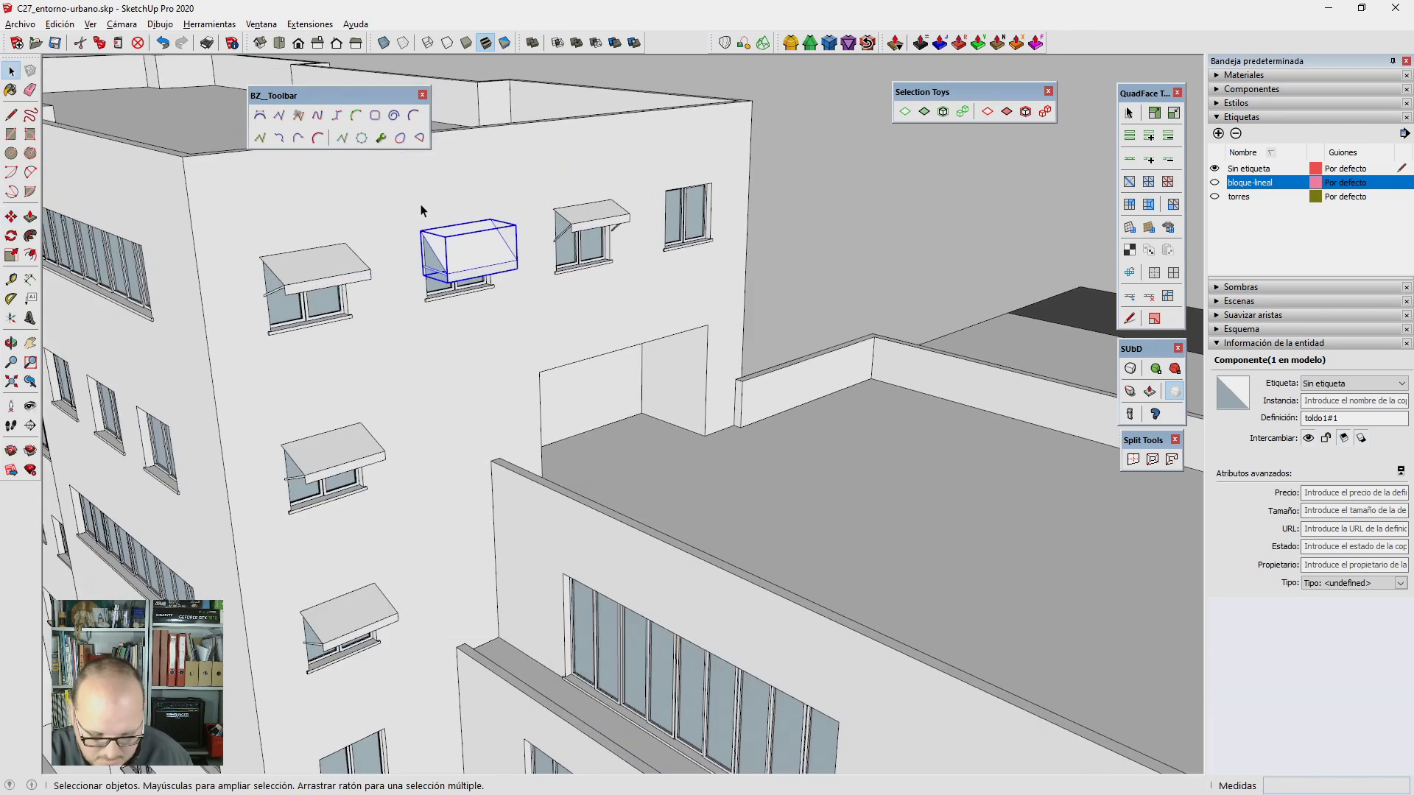
{"action": "scroll", "coordinate": [461, 217], "scroll_direction": "up", "scroll_amount": 3}
{"action": "left_click", "coordinate": [466, 239]}
{"action": "key", "text": "ctrl"}
{"action": "scroll", "coordinate": [243, 265], "scroll_direction": "down", "scroll_amount": 3}
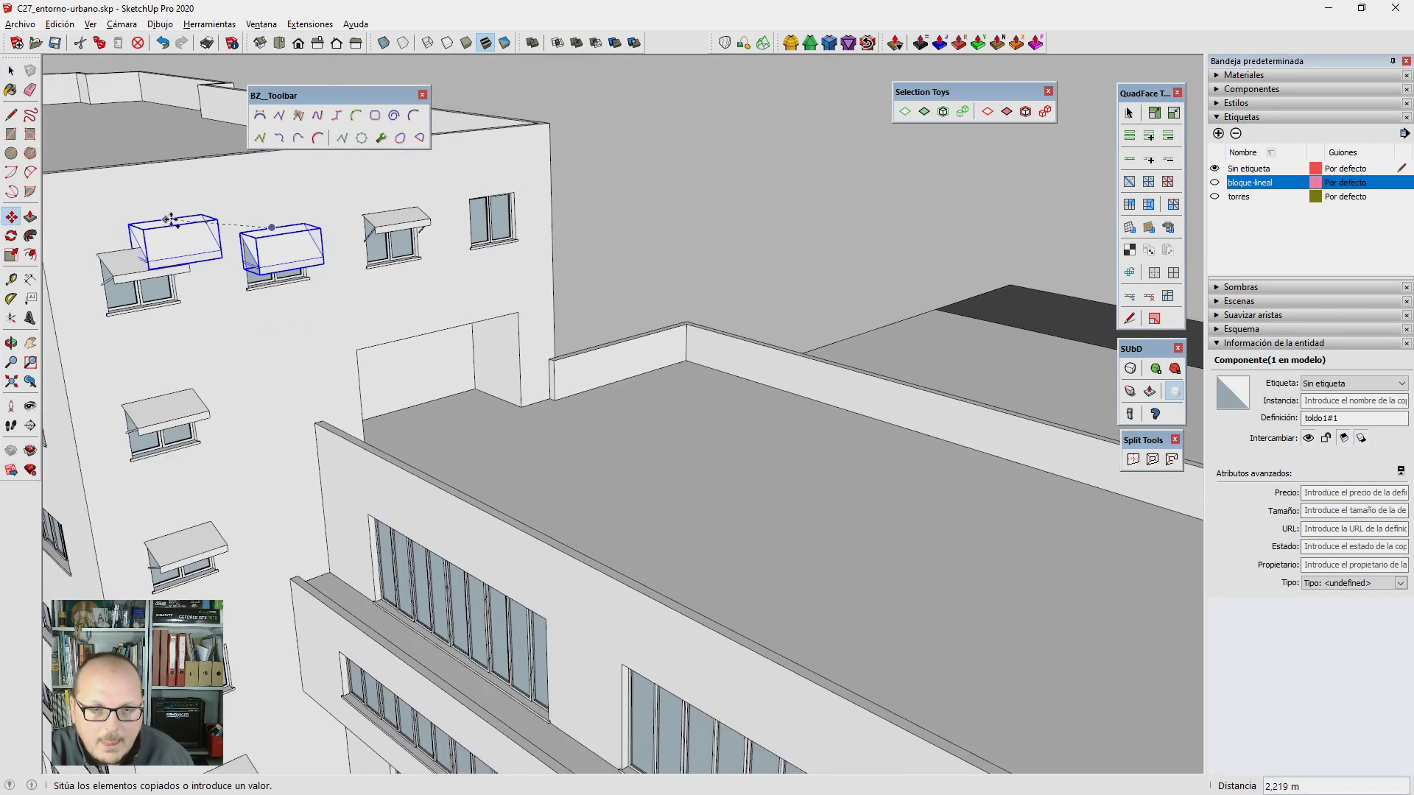
{"action": "scroll", "coordinate": [243, 265], "scroll_direction": "down", "scroll_amount": 2}
{"action": "scroll", "coordinate": [565, 450], "scroll_direction": "up", "scroll_amount": 2}
{"action": "scroll", "coordinate": [565, 451], "scroll_direction": "up", "scroll_amount": 2}
{"action": "scroll", "coordinate": [678, 489], "scroll_direction": "up", "scroll_amount": 3}
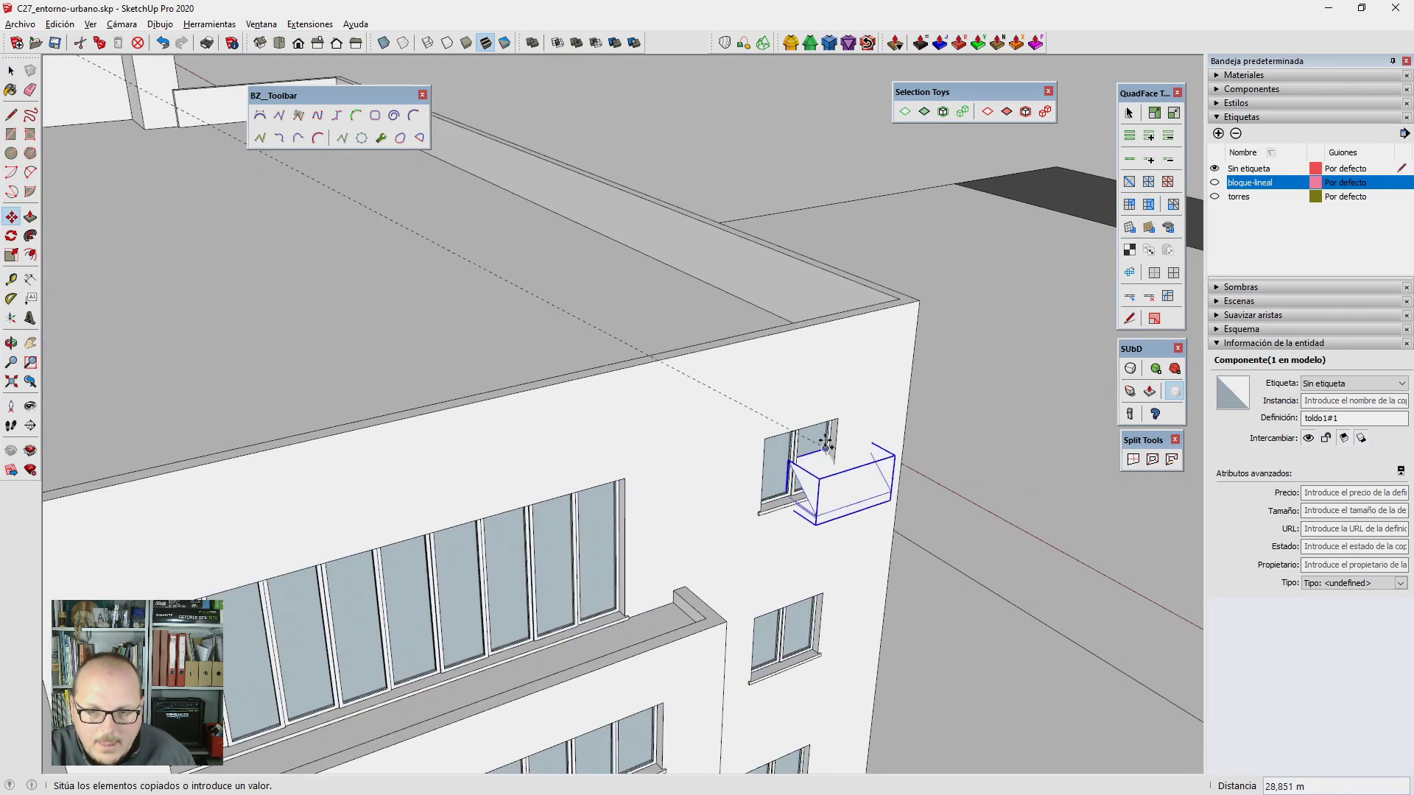
{"action": "left_click", "coordinate": [799, 429]}
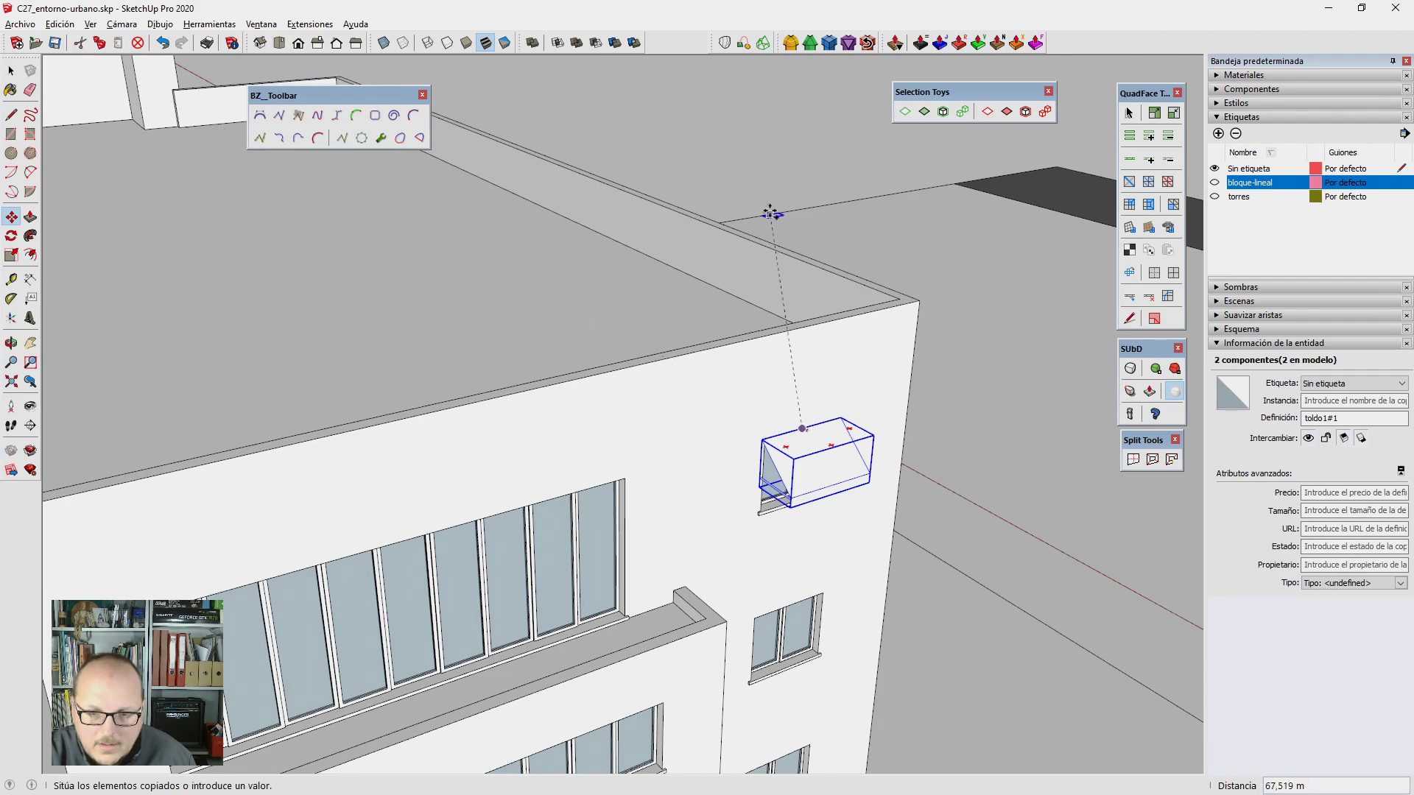
{"action": "scroll", "coordinate": [766, 213], "scroll_direction": "down", "scroll_amount": 3}
{"action": "scroll", "coordinate": [746, 390], "scroll_direction": "up", "scroll_amount": 3}
{"action": "left_click", "coordinate": [746, 392]}
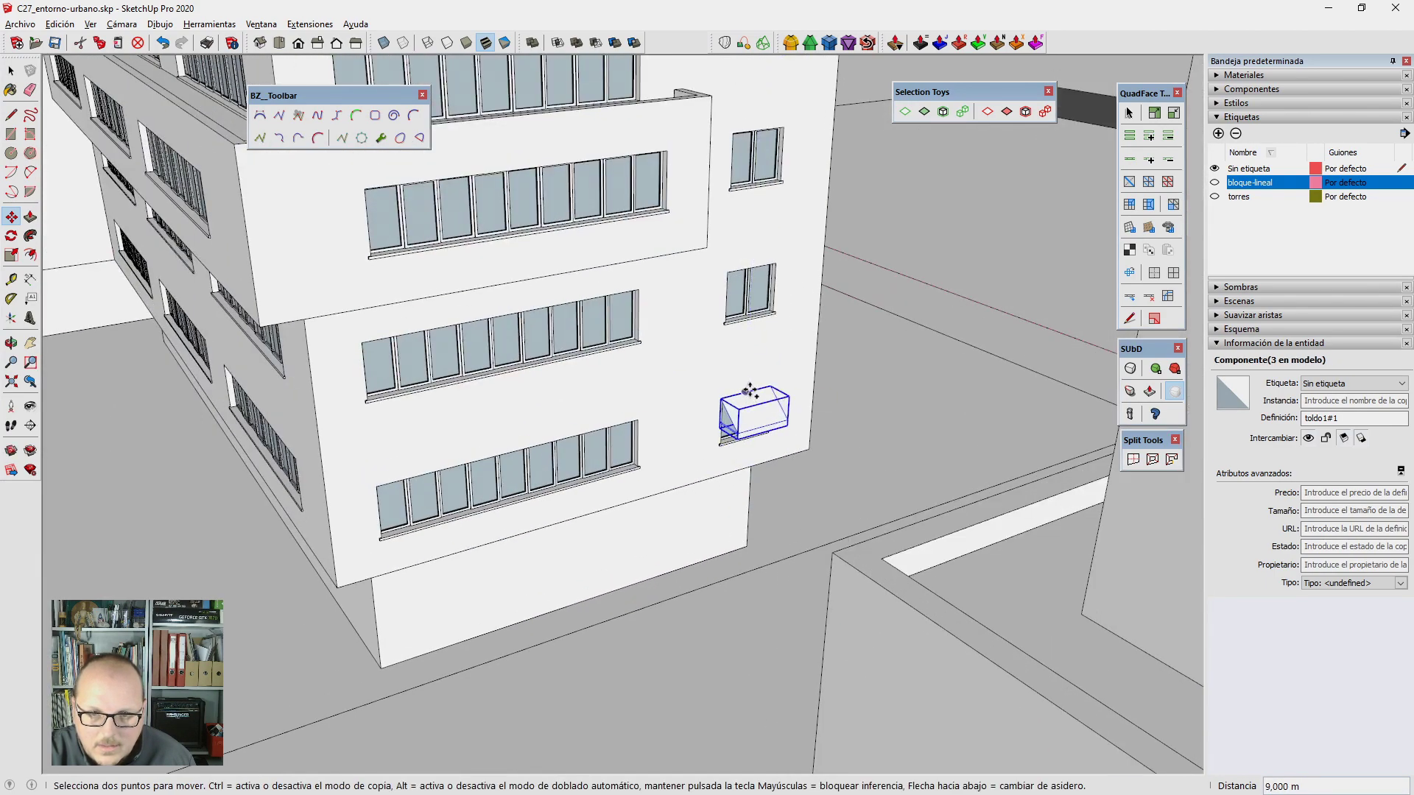
Step: Rotate the copied awning 90 degrees and slide it into place over the window
{"action": "left_click", "coordinate": [749, 390]}
{"action": "scroll", "coordinate": [404, 315], "scroll_direction": "down", "scroll_amount": 3}
{"action": "scroll", "coordinate": [441, 331], "scroll_direction": "down", "scroll_amount": 3}
{"action": "scroll", "coordinate": [506, 468], "scroll_direction": "down", "scroll_amount": 3}
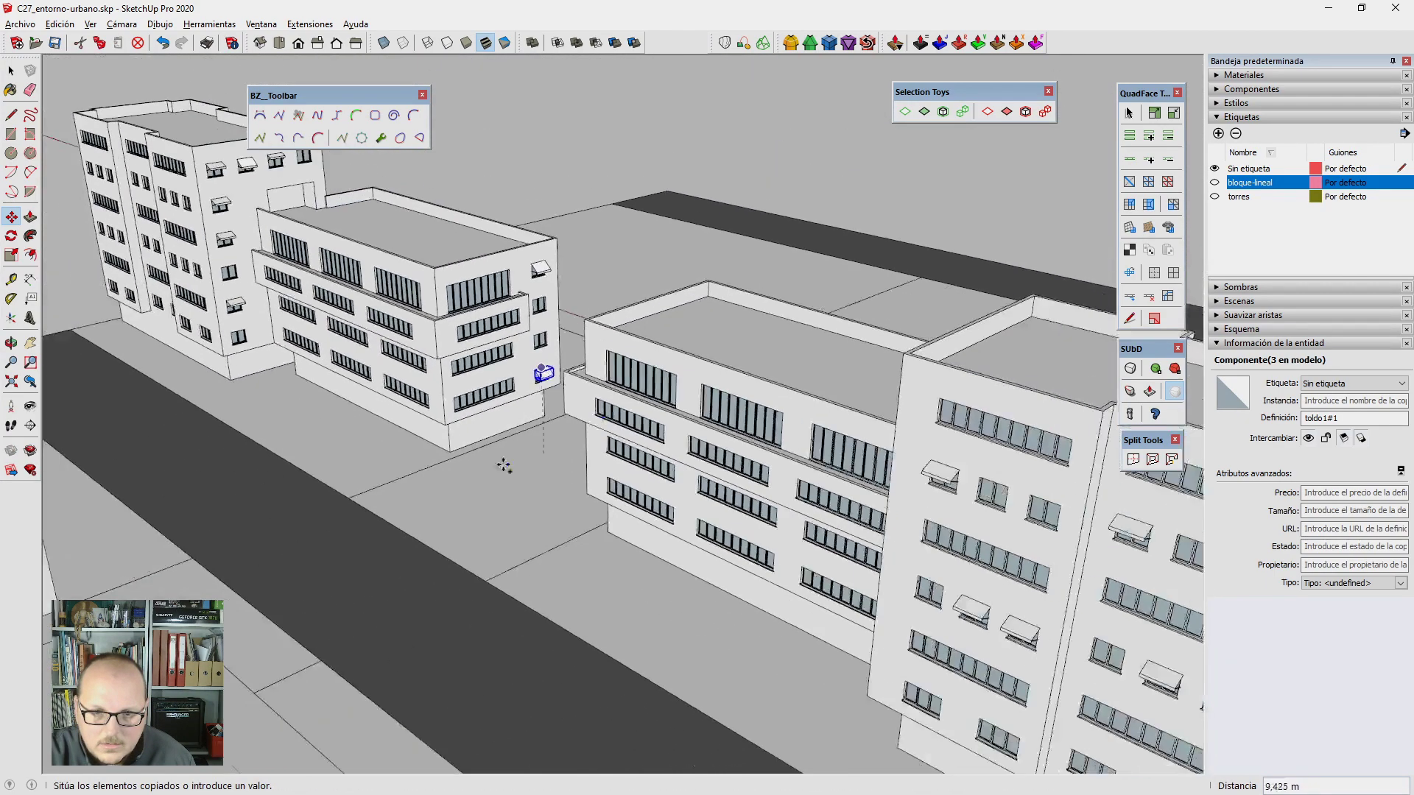
{"action": "scroll", "coordinate": [431, 433], "scroll_direction": "down", "scroll_amount": 1}
{"action": "scroll", "coordinate": [777, 578], "scroll_direction": "up", "scroll_amount": 2}
{"action": "scroll", "coordinate": [751, 515], "scroll_direction": "up", "scroll_amount": 3}
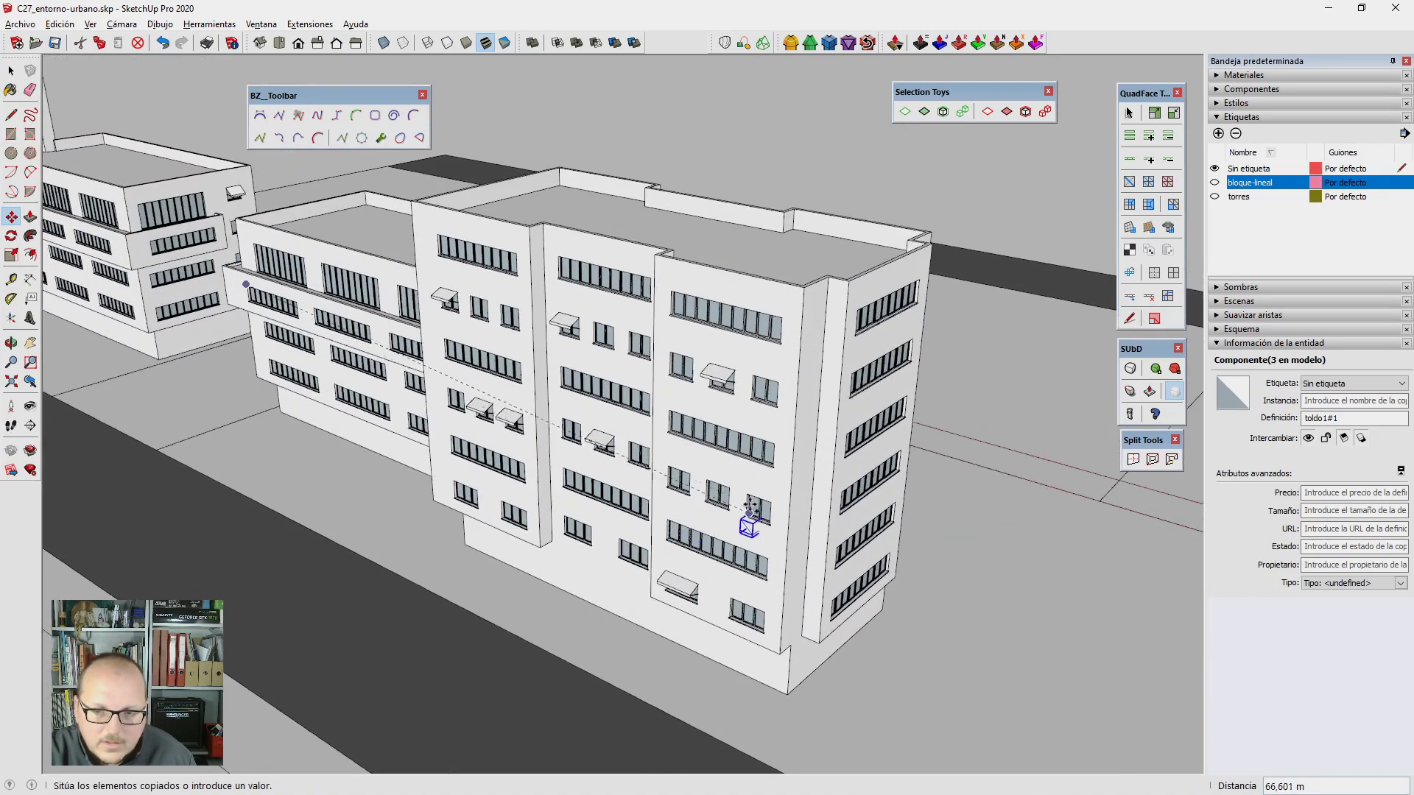
{"action": "scroll", "coordinate": [727, 488], "scroll_direction": "up", "scroll_amount": 3}
{"action": "scroll", "coordinate": [766, 501], "scroll_direction": "up", "scroll_amount": 2}
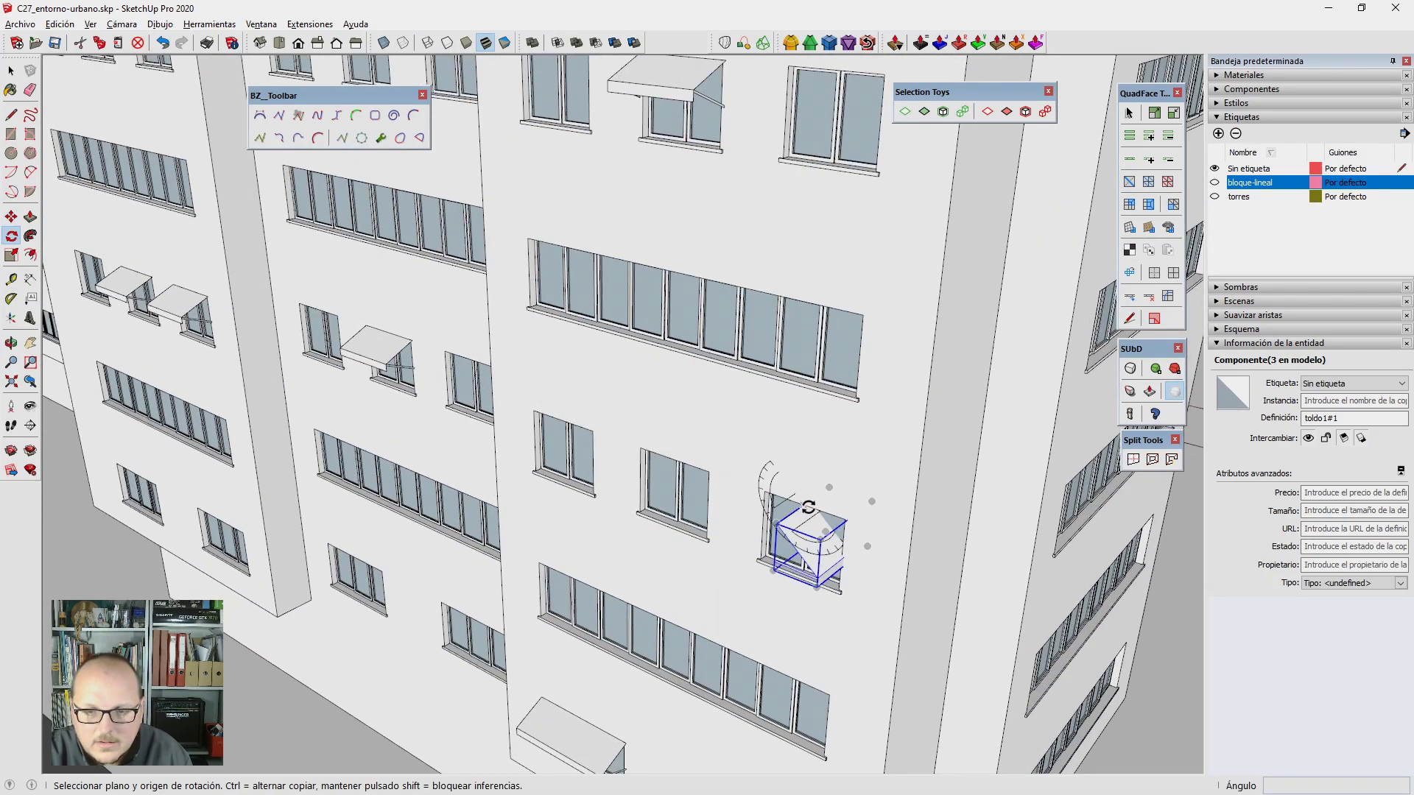
{"action": "left_click", "coordinate": [793, 513]}
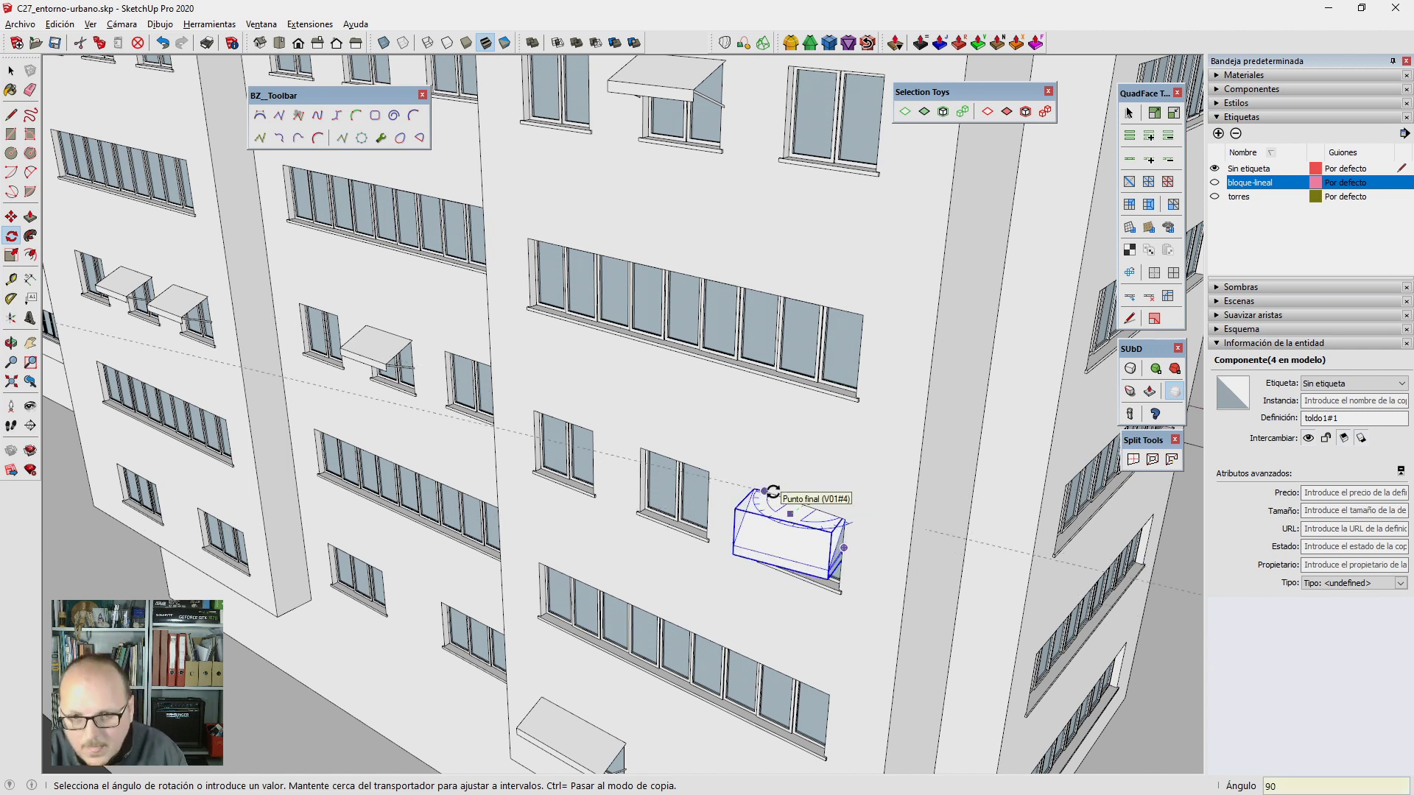
{"action": "left_click", "coordinate": [772, 492]}
{"action": "scroll", "coordinate": [773, 501], "scroll_direction": "up", "scroll_amount": 2}
{"action": "key", "text": "m"}
{"action": "scroll", "coordinate": [774, 508], "scroll_direction": "up", "scroll_amount": 2}
{"action": "scroll", "coordinate": [774, 518], "scroll_direction": "up", "scroll_amount": 1}
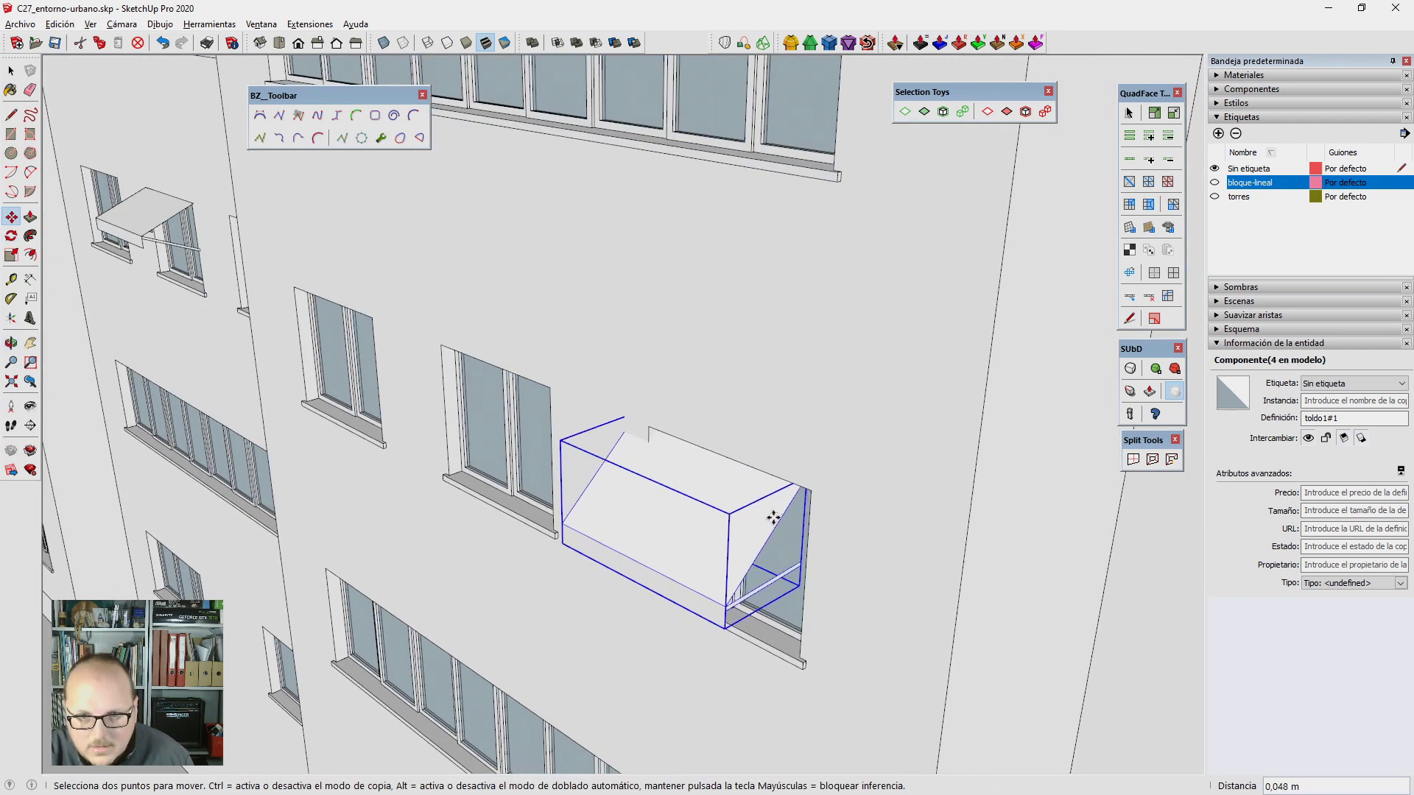
{"action": "left_click", "coordinate": [773, 518]}
{"action": "scroll", "coordinate": [695, 444], "scroll_direction": "up", "scroll_amount": 1}
{"action": "left_click", "coordinate": [693, 444]}
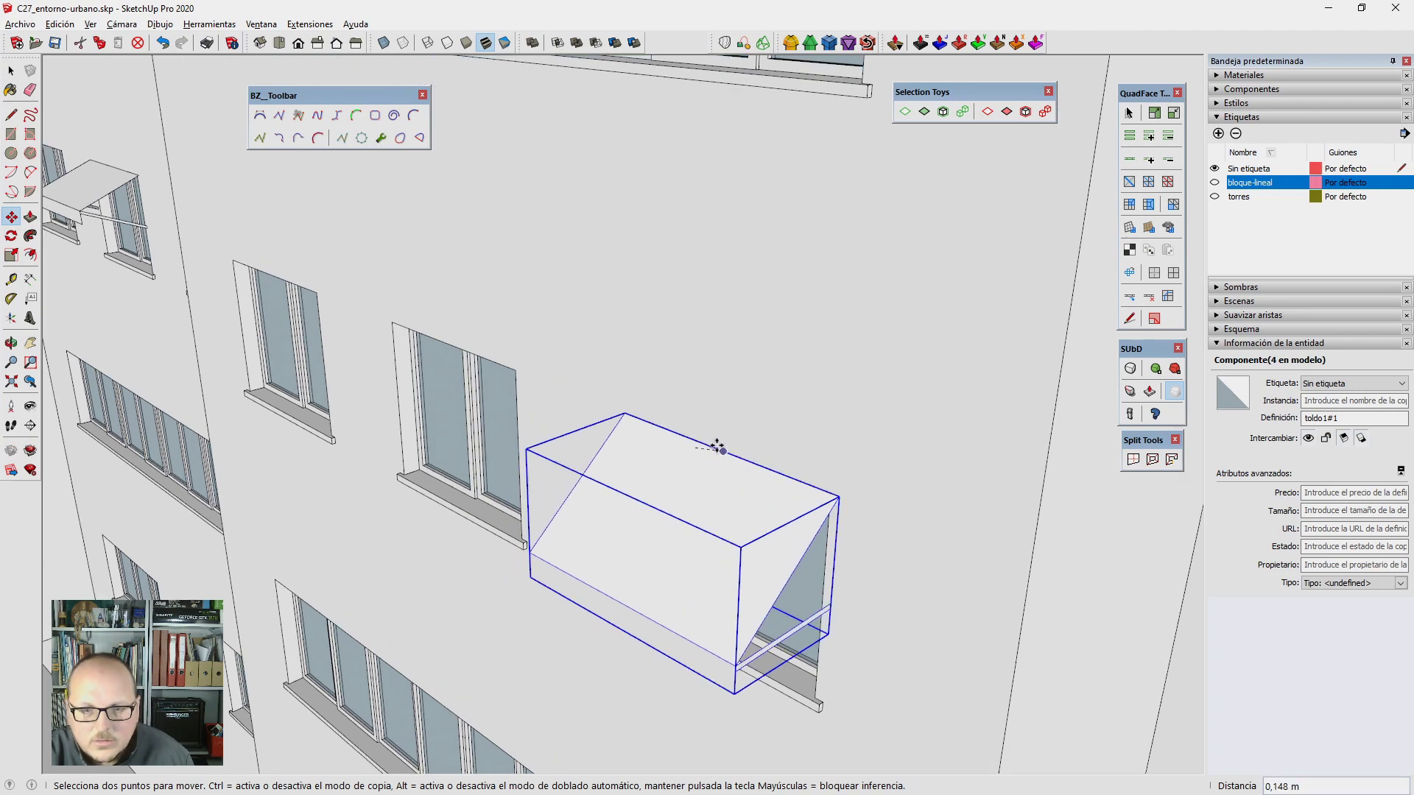
{"action": "left_click", "coordinate": [720, 447]}
{"action": "key", "text": "space"}
{"action": "scroll", "coordinate": [720, 447], "scroll_direction": "down", "scroll_amount": 3}
{"action": "scroll", "coordinate": [773, 405], "scroll_direction": "down", "scroll_amount": 4}
{"action": "scroll", "coordinate": [798, 361], "scroll_direction": "down", "scroll_amount": 2}
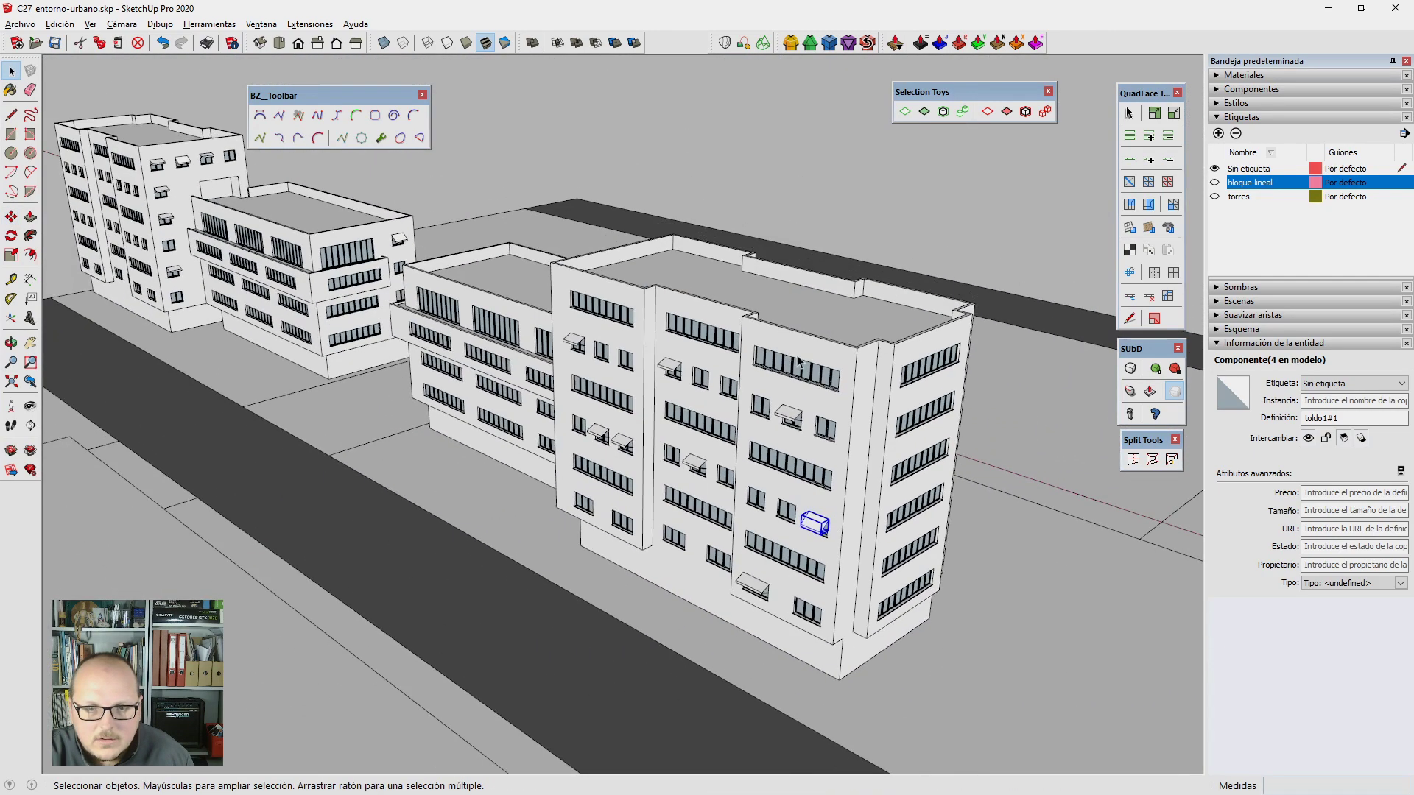
{"action": "left_click", "coordinate": [814, 206]}
Step: Copy an awning from inside the tower and paste it onto the tower facade
{"action": "middle_click_drag", "start_coordinate": [815, 206], "coordinate": [438, 321]}
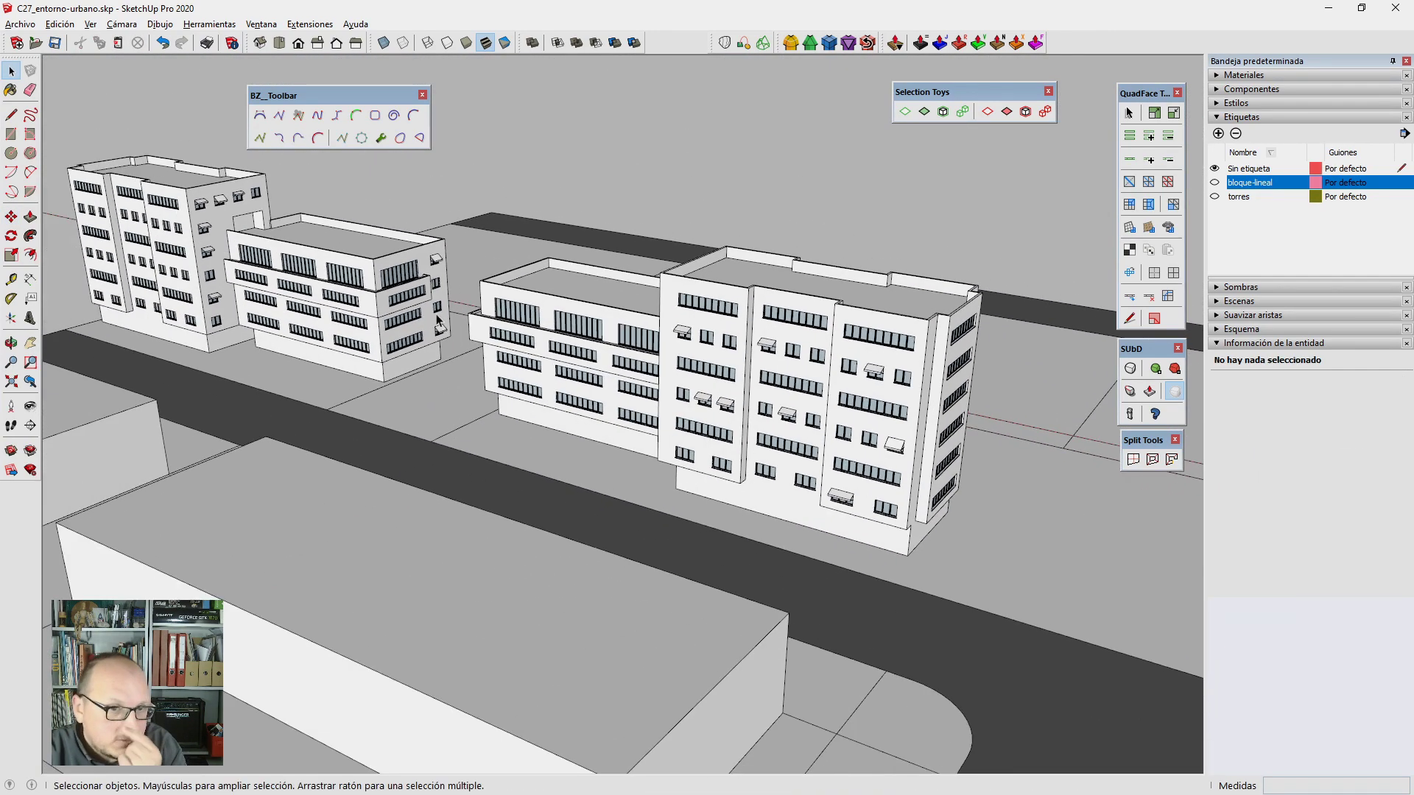
{"action": "scroll", "coordinate": [331, 277], "scroll_direction": "down", "scroll_amount": 1}
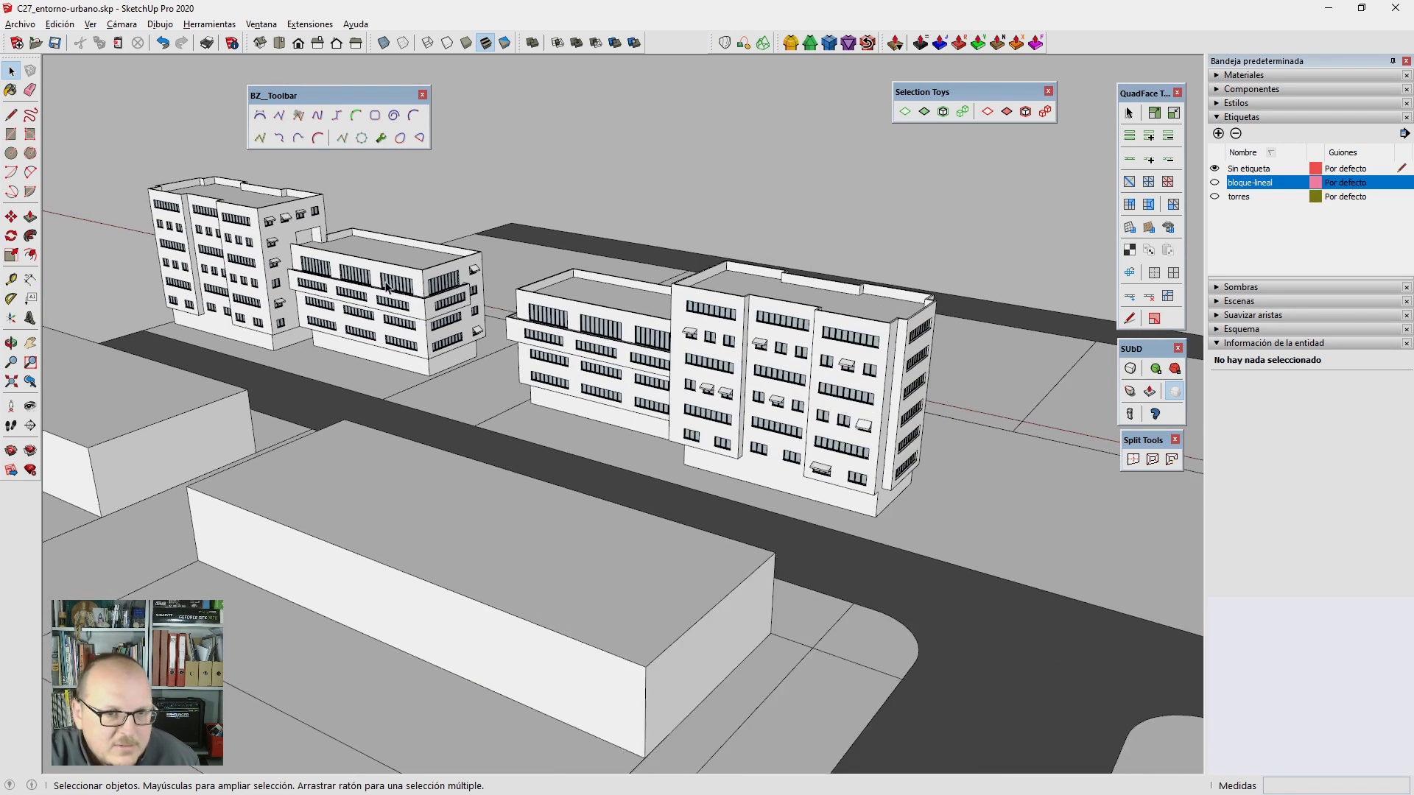
{"action": "scroll", "coordinate": [516, 332], "scroll_direction": "up", "scroll_amount": 2}
{"action": "scroll", "coordinate": [737, 390], "scroll_direction": "up", "scroll_amount": 1}
{"action": "scroll", "coordinate": [830, 422], "scroll_direction": "up", "scroll_amount": 1}
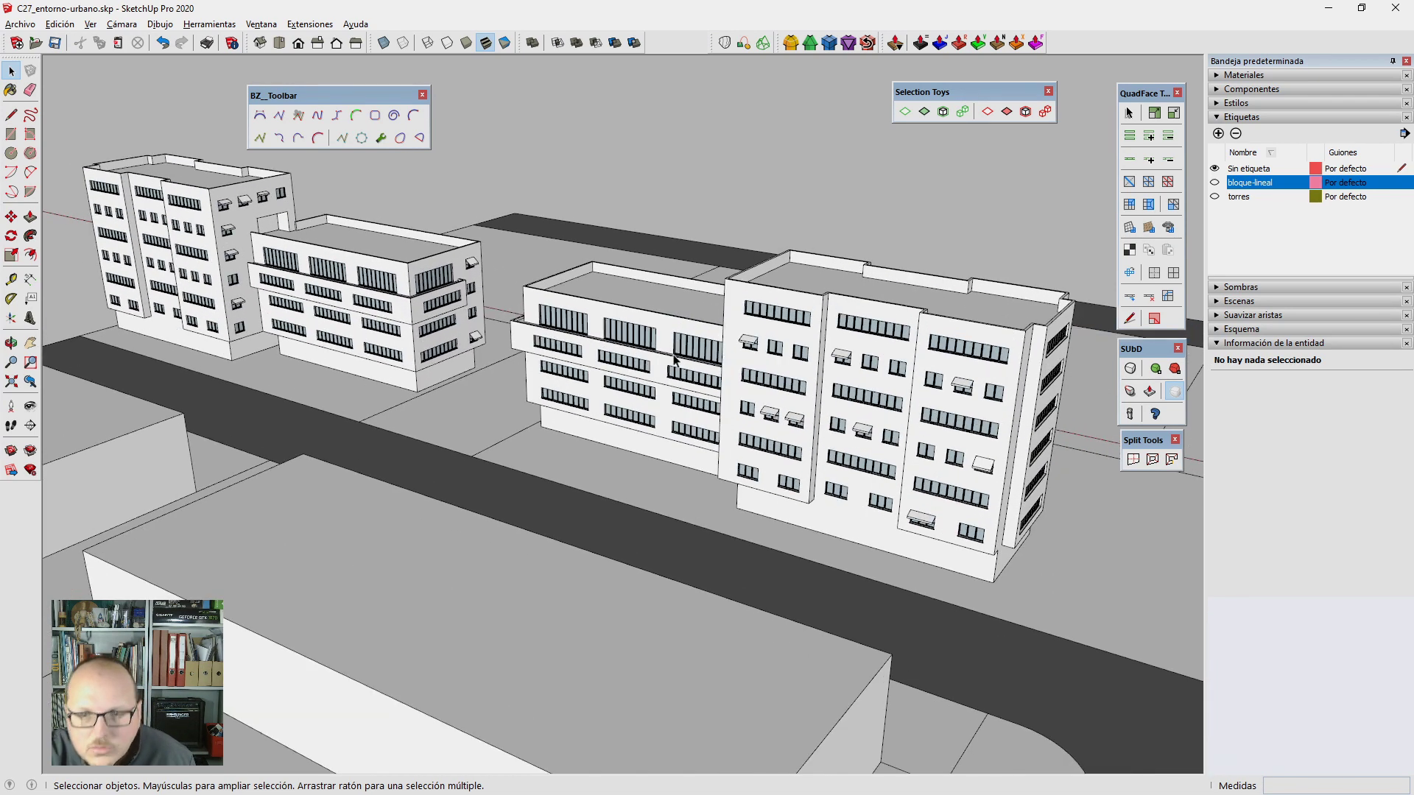
{"action": "scroll", "coordinate": [790, 414], "scroll_direction": "down", "scroll_amount": 1}
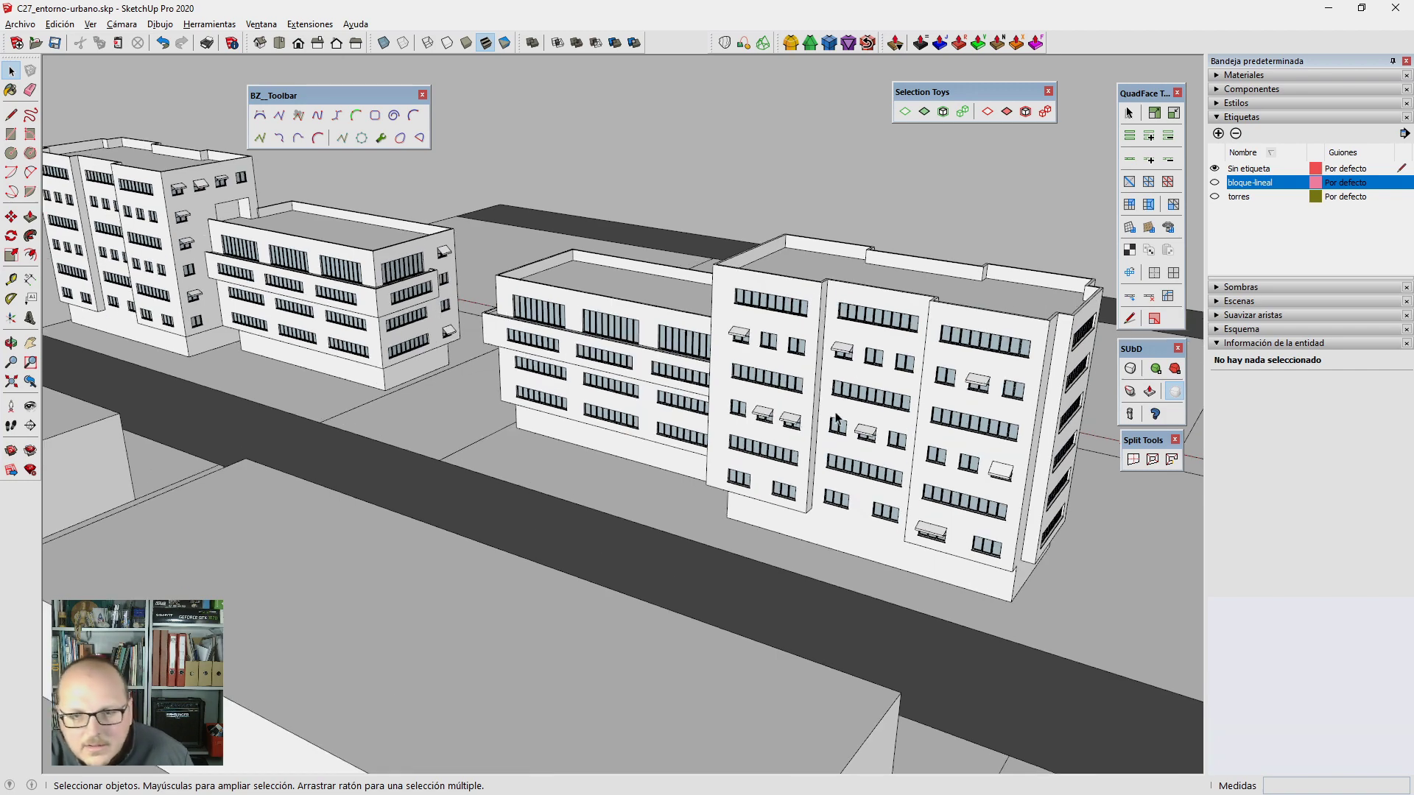
{"action": "scroll", "coordinate": [700, 398], "scroll_direction": "up", "scroll_amount": 1}
{"action": "scroll", "coordinate": [589, 376], "scroll_direction": "up", "scroll_amount": 2}
{"action": "scroll", "coordinate": [474, 355], "scroll_direction": "up", "scroll_amount": 3}
{"action": "scroll", "coordinate": [473, 356], "scroll_direction": "up", "scroll_amount": 2}
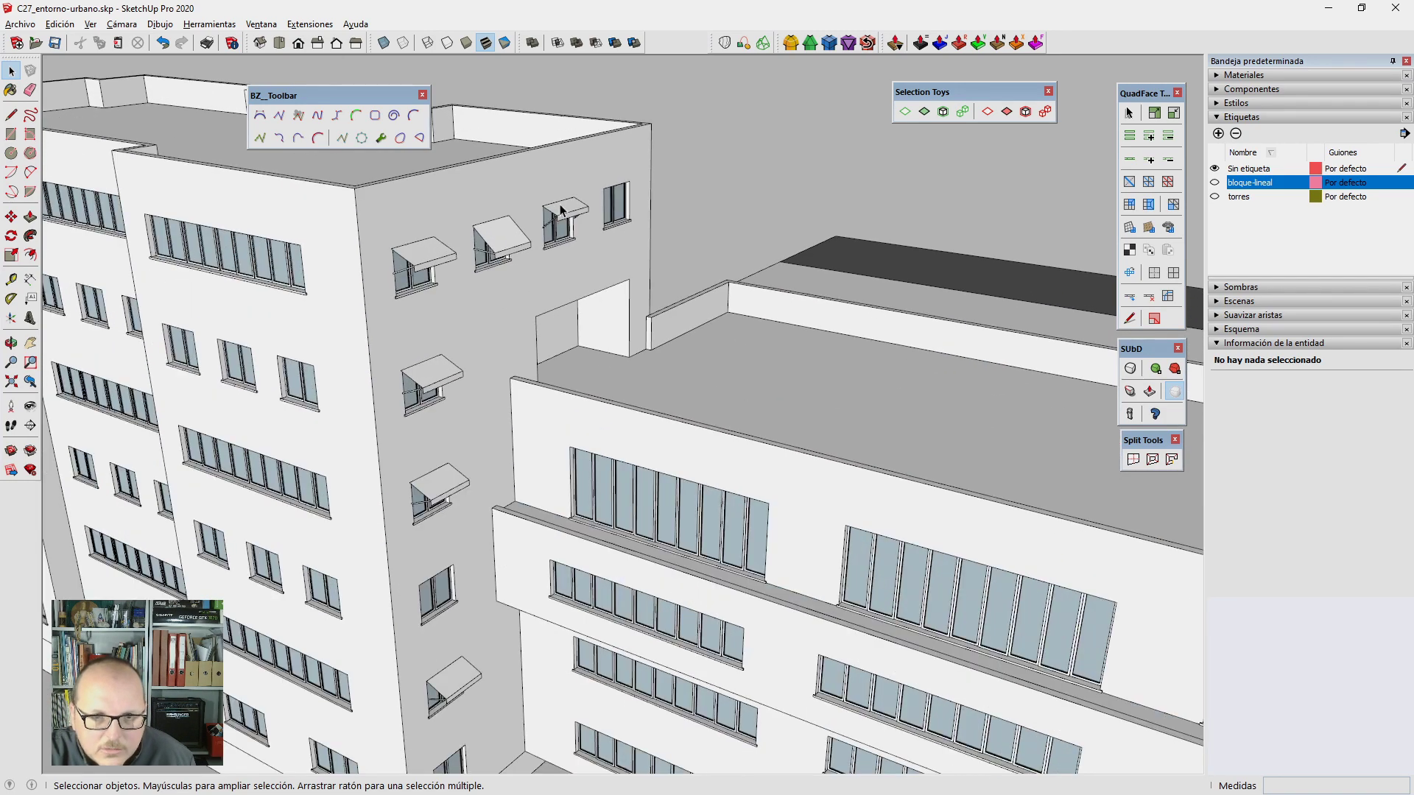
{"action": "left_click", "coordinate": [573, 218]}
{"action": "double_click", "coordinate": [578, 221]}
{"action": "scroll", "coordinate": [578, 221], "scroll_direction": "down", "scroll_amount": 2}
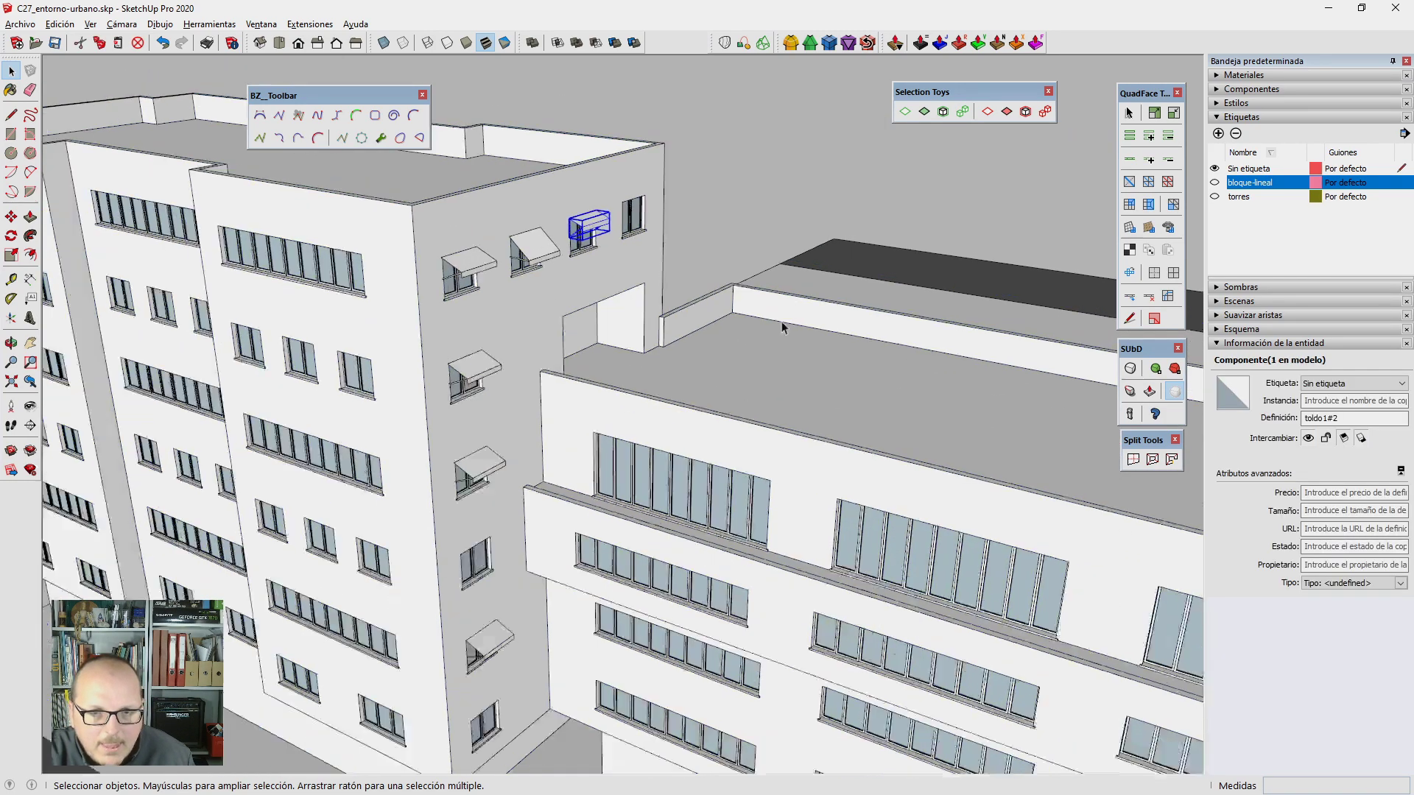
{"action": "scroll", "coordinate": [338, 253], "scroll_direction": "up", "scroll_amount": 3}
{"action": "key", "text": "ctrl+c"}
{"action": "key", "text": "ctrl+v"}
{"action": "scroll", "coordinate": [370, 363], "scroll_direction": "down", "scroll_amount": 3}
{"action": "scroll", "coordinate": [471, 418], "scroll_direction": "up", "scroll_amount": 3}
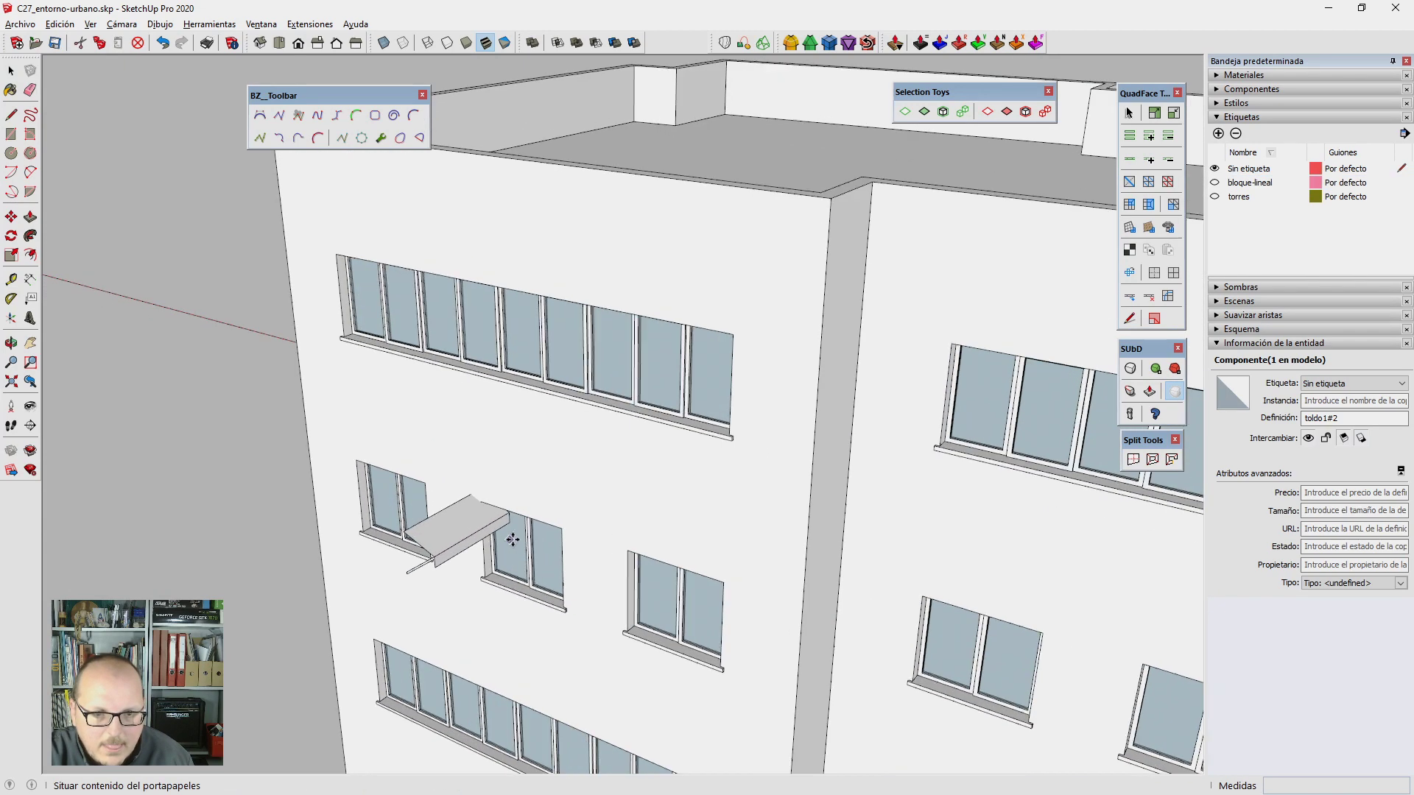
{"action": "scroll", "coordinate": [442, 545], "scroll_direction": "up", "scroll_amount": 2}
{"action": "left_click", "coordinate": [463, 471]}
Step: Reposition the pasted awning over a window, using X-ray to see through walls
{"action": "key", "text": "m"}
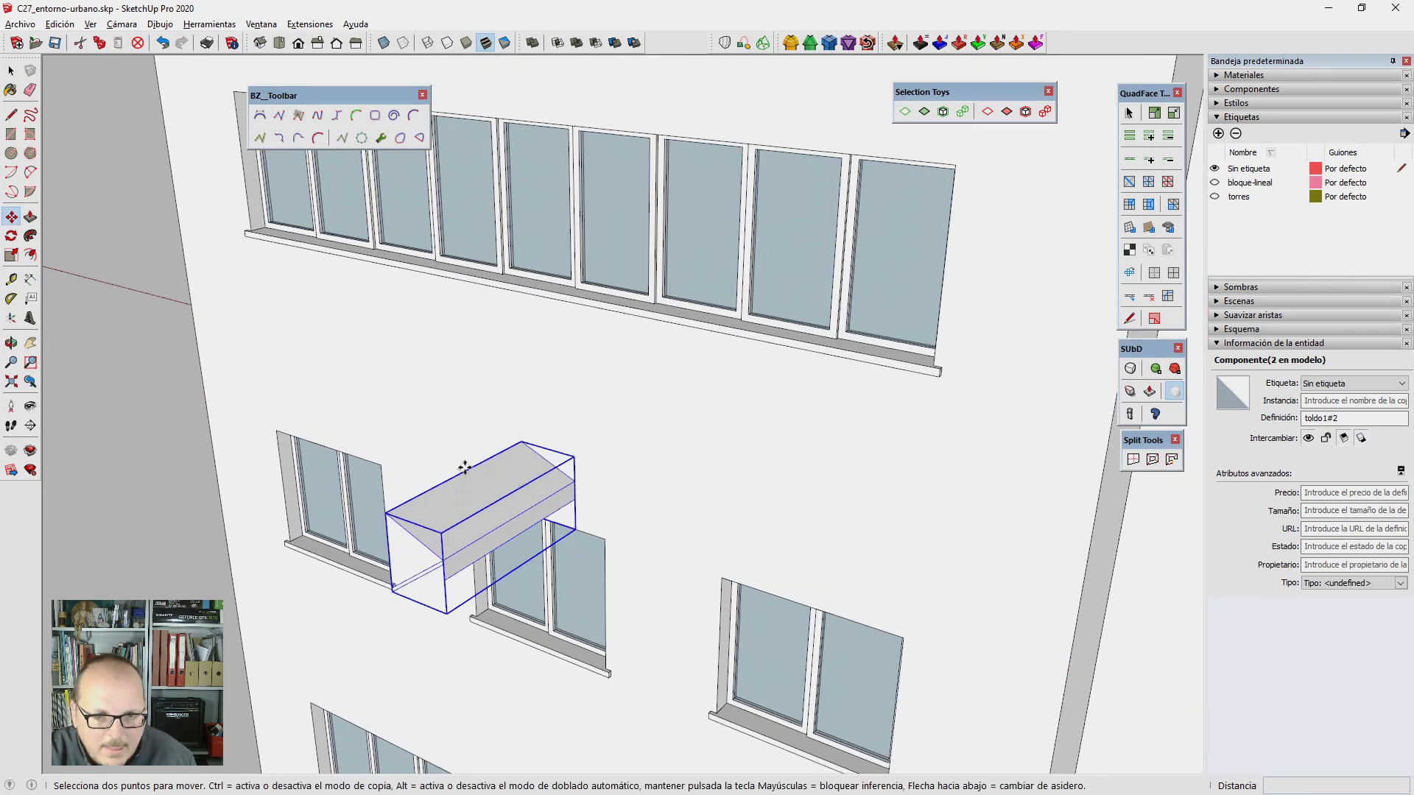
{"action": "left_click", "coordinate": [465, 469]}
{"action": "scroll", "coordinate": [478, 479], "scroll_direction": "down", "scroll_amount": 2}
{"action": "key", "text": "alt+x"}
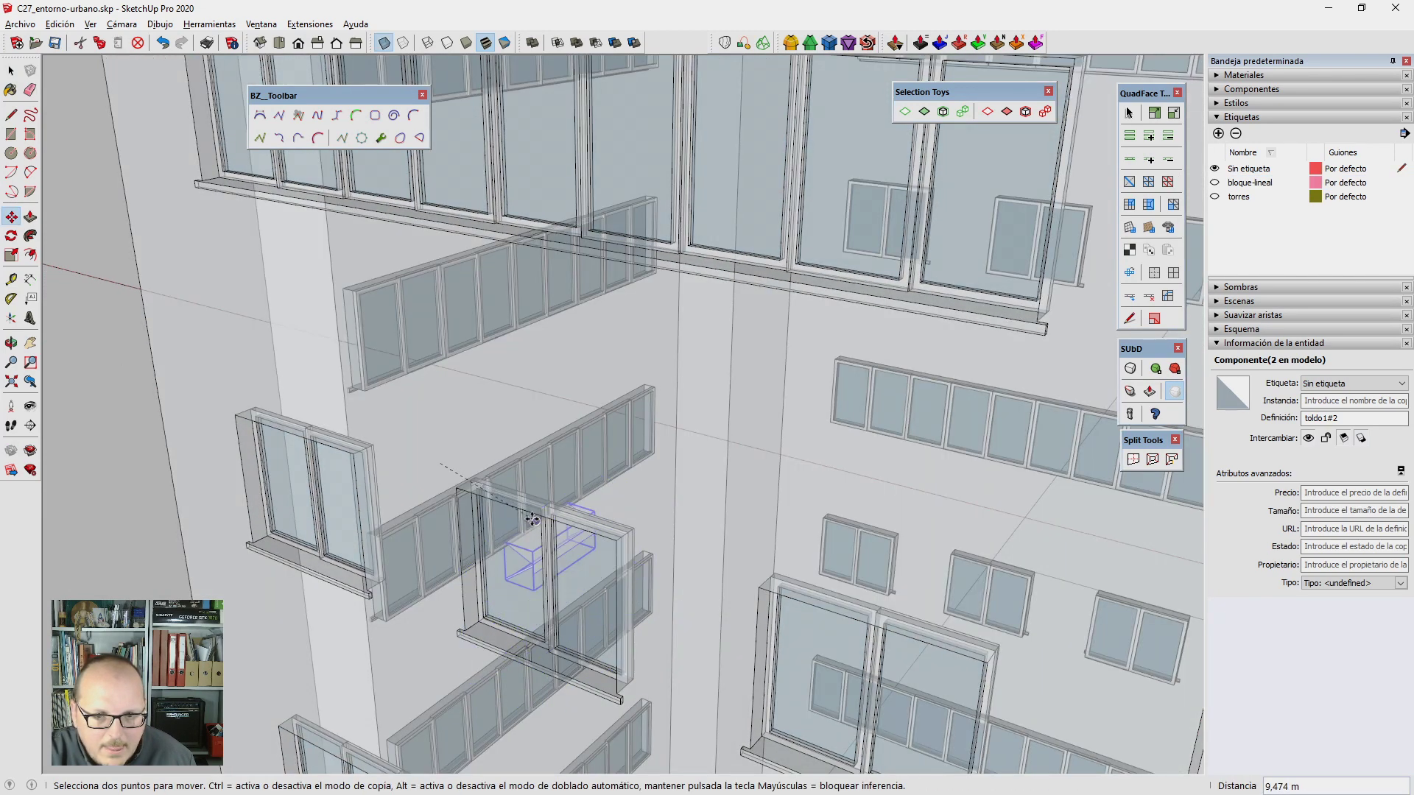
{"action": "scroll", "coordinate": [531, 520], "scroll_direction": "down", "scroll_amount": 2}
{"action": "scroll", "coordinate": [526, 508], "scroll_direction": "up", "scroll_amount": 2}
{"action": "scroll", "coordinate": [527, 506], "scroll_direction": "up", "scroll_amount": 2}
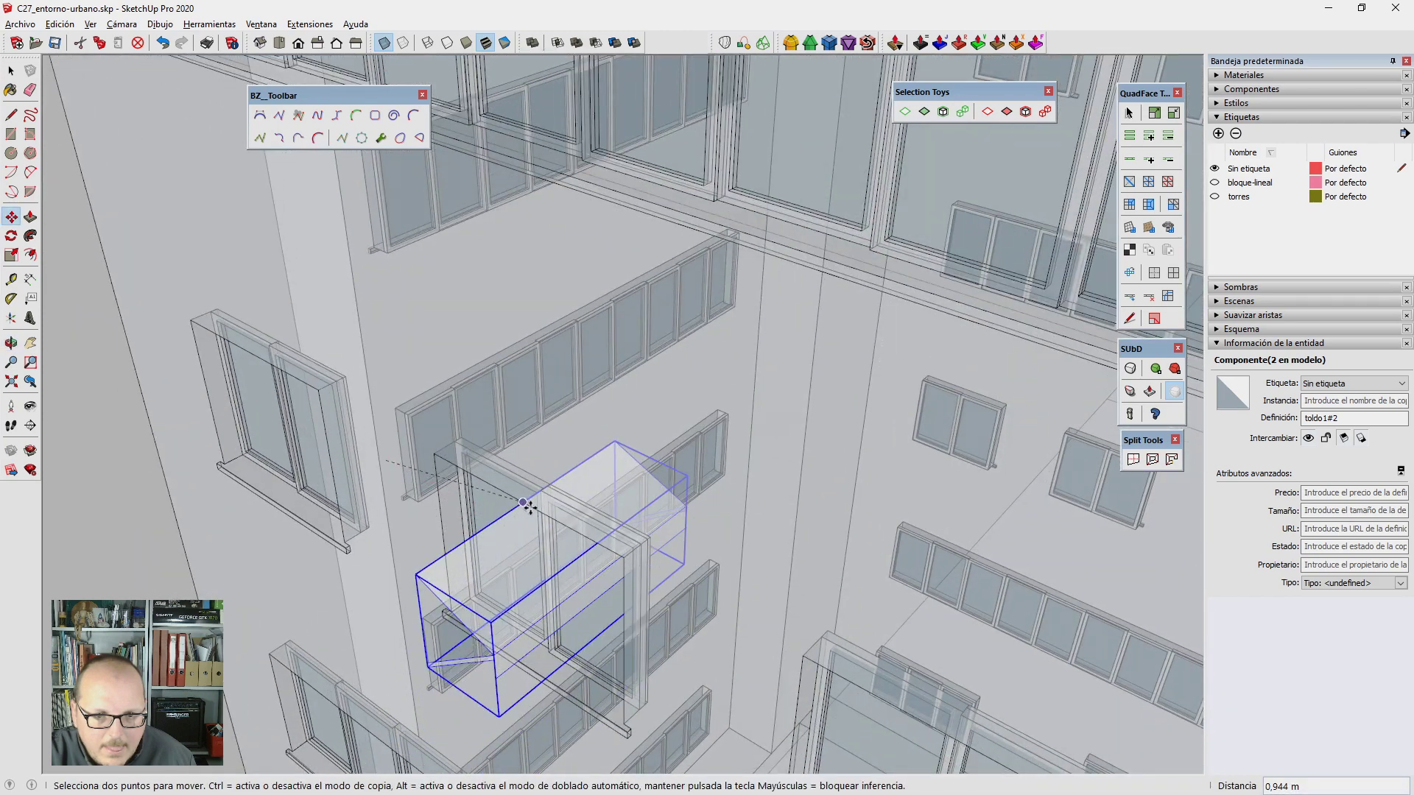
{"action": "left_click", "coordinate": [524, 504]}
{"action": "key", "text": "alt+x"}
{"action": "key", "text": "q"}
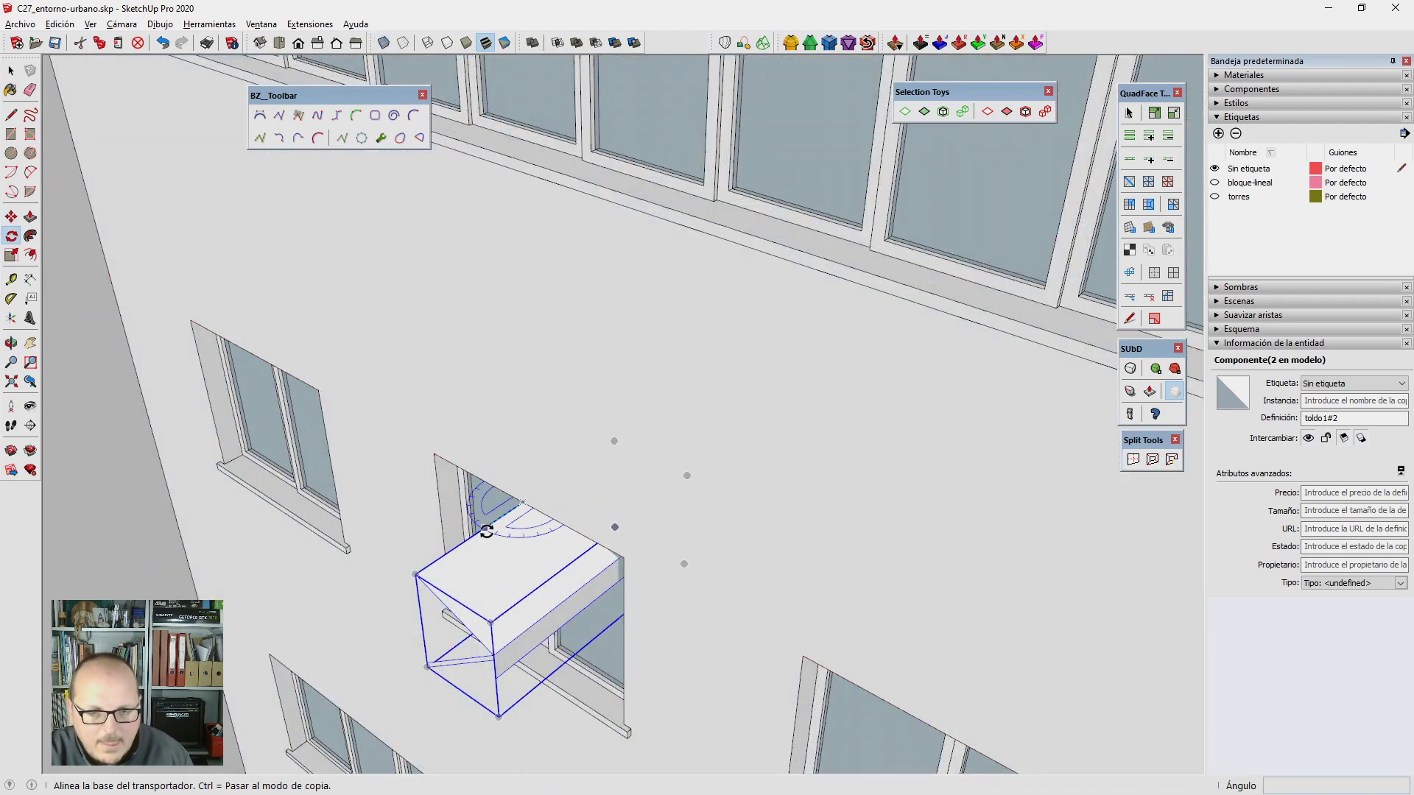
{"action": "scroll", "coordinate": [486, 531], "scroll_direction": "down", "scroll_amount": 2}
{"action": "scroll", "coordinate": [468, 478], "scroll_direction": "down", "scroll_amount": 2}
{"action": "key", "text": "space"}
{"action": "scroll", "coordinate": [473, 267], "scroll_direction": "down", "scroll_amount": 3}
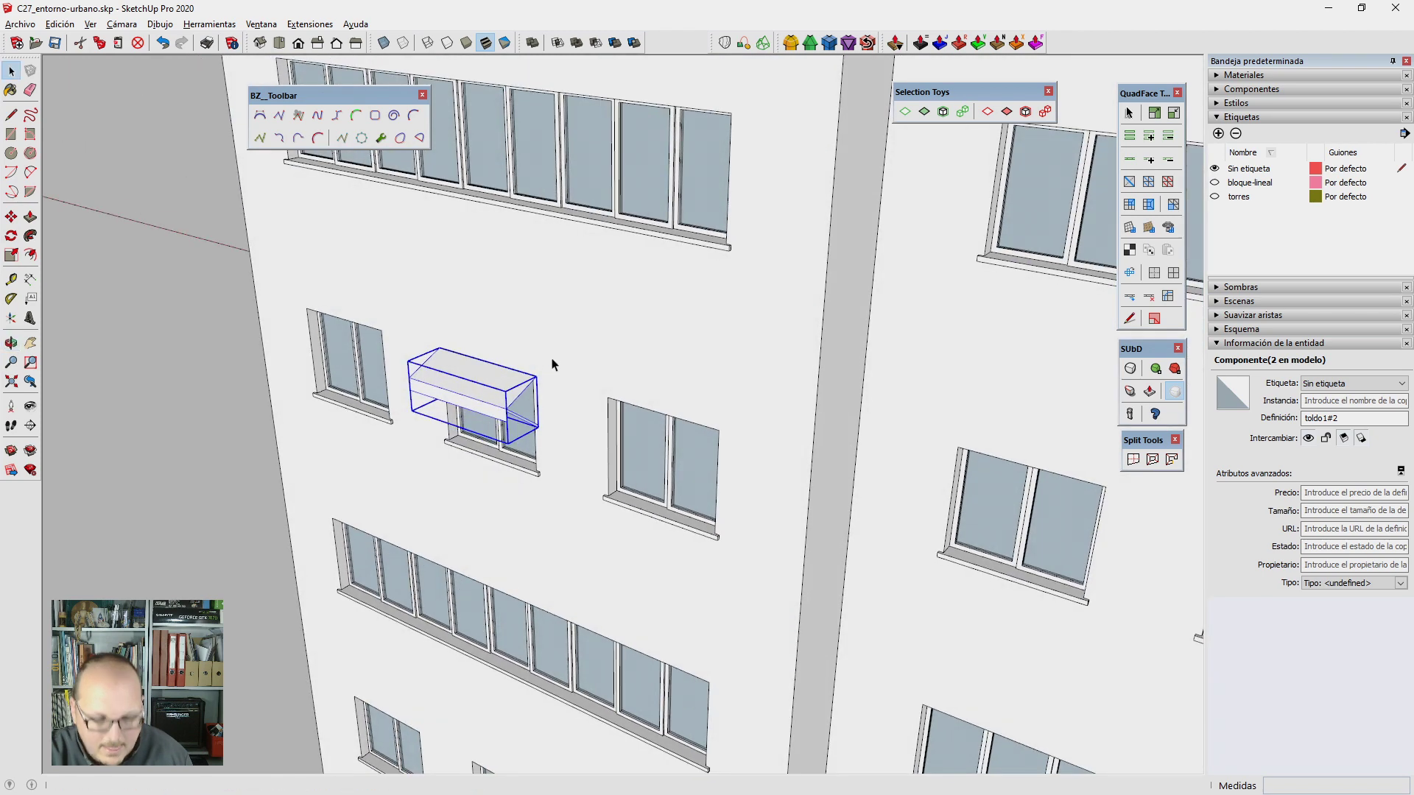
Step: Copy the awning 6 m downward to the window below
{"action": "key", "text": "m"}
{"action": "left_click", "coordinate": [612, 402]}
{"action": "key", "text": "ctrl"}
{"action": "scroll", "coordinate": [611, 401], "scroll_direction": "down", "scroll_amount": 3}
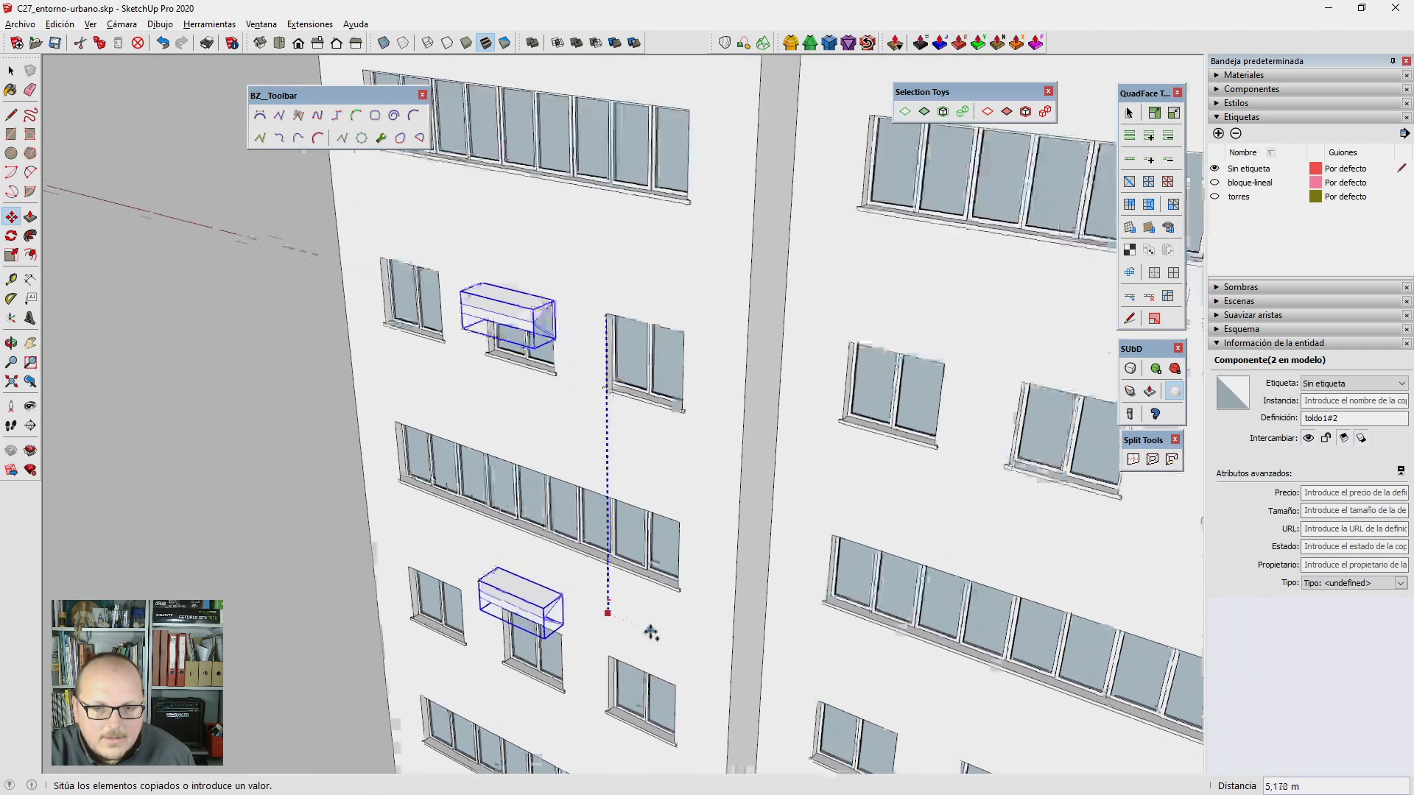
{"action": "type", "text": "6"}
{"action": "key", "text": "Return"}
{"action": "scroll", "coordinate": [534, 670], "scroll_direction": "up", "scroll_amount": 1}
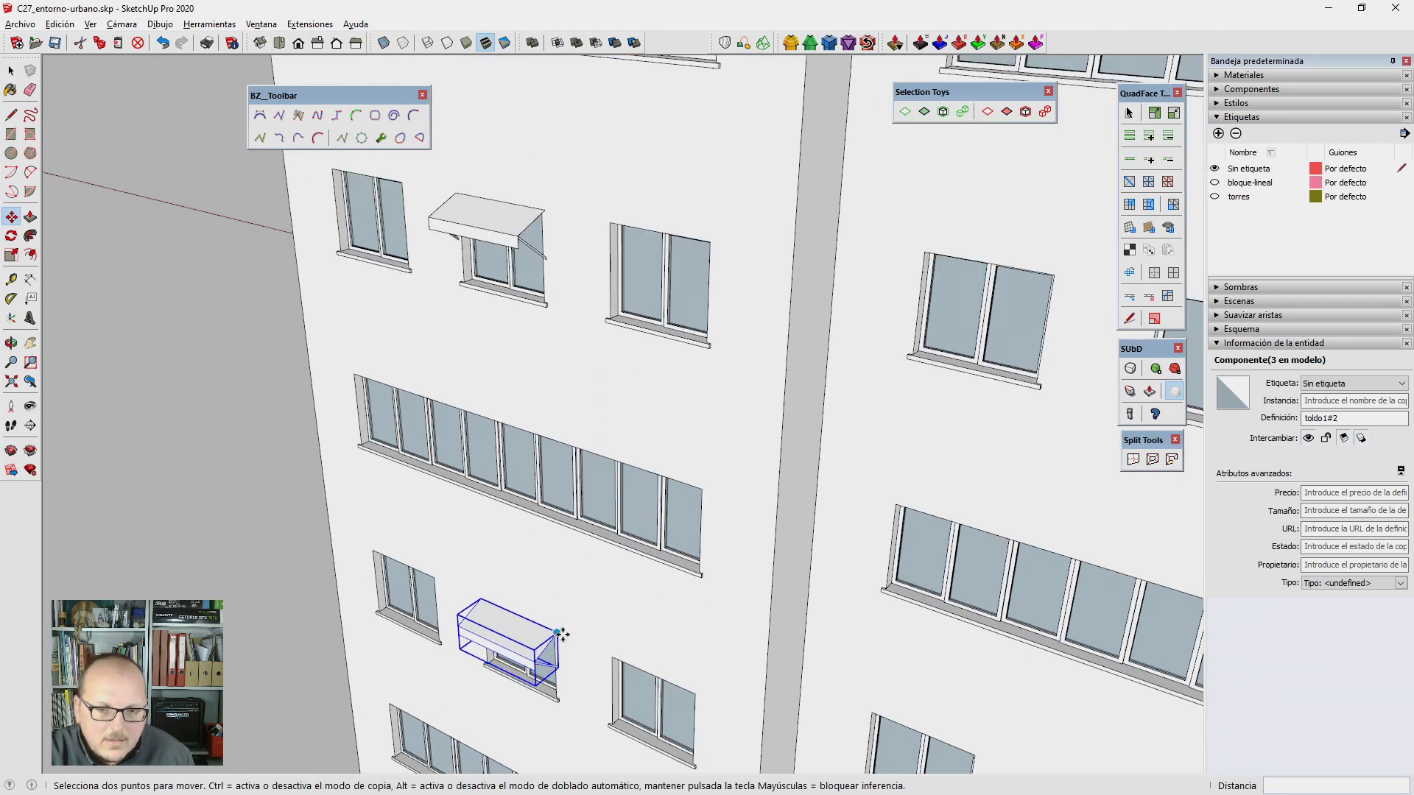
{"action": "key", "text": "space"}
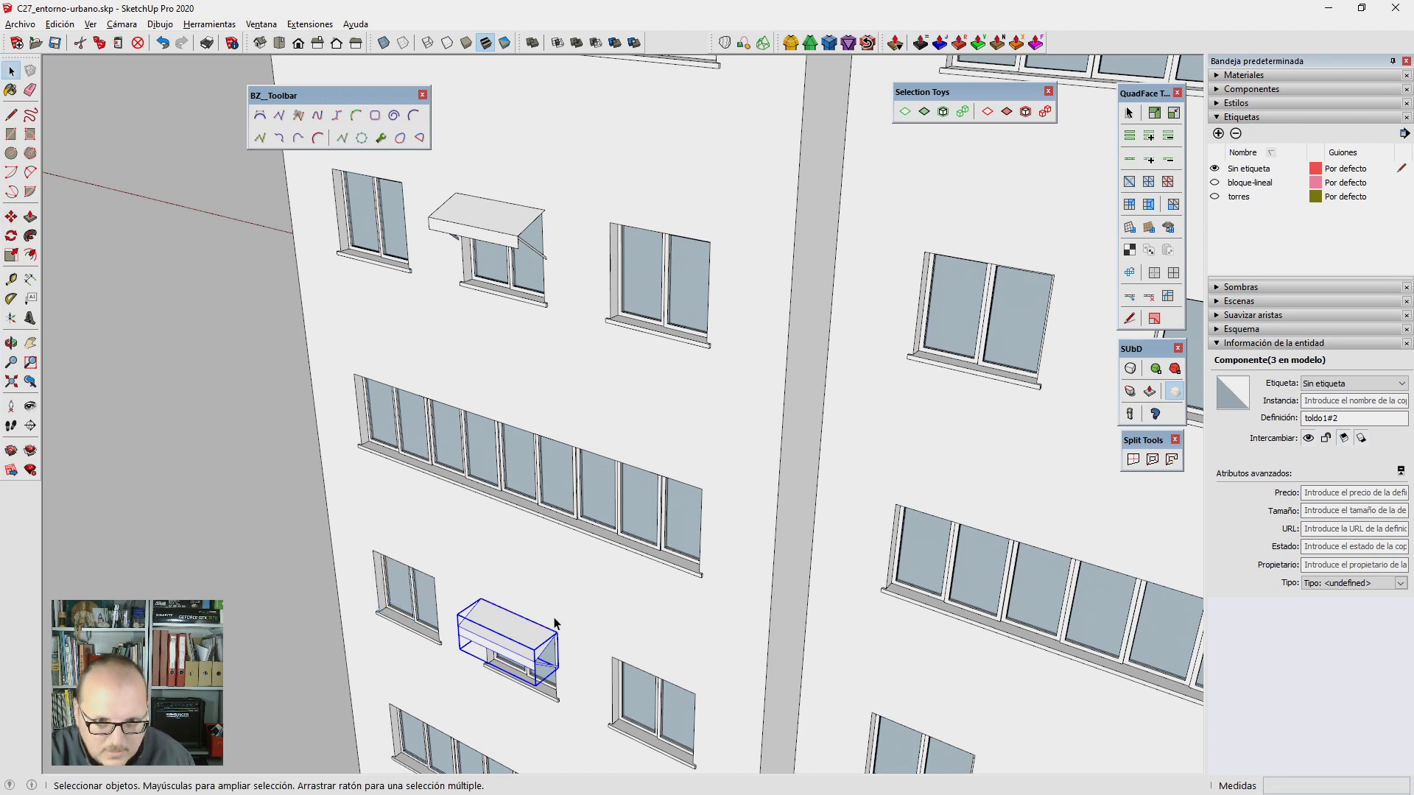
Step: Copy the awning sideways over the neighbouring window
{"action": "key", "text": "m"}
{"action": "key", "text": "ctrl"}
{"action": "left_click", "coordinate": [517, 613]}
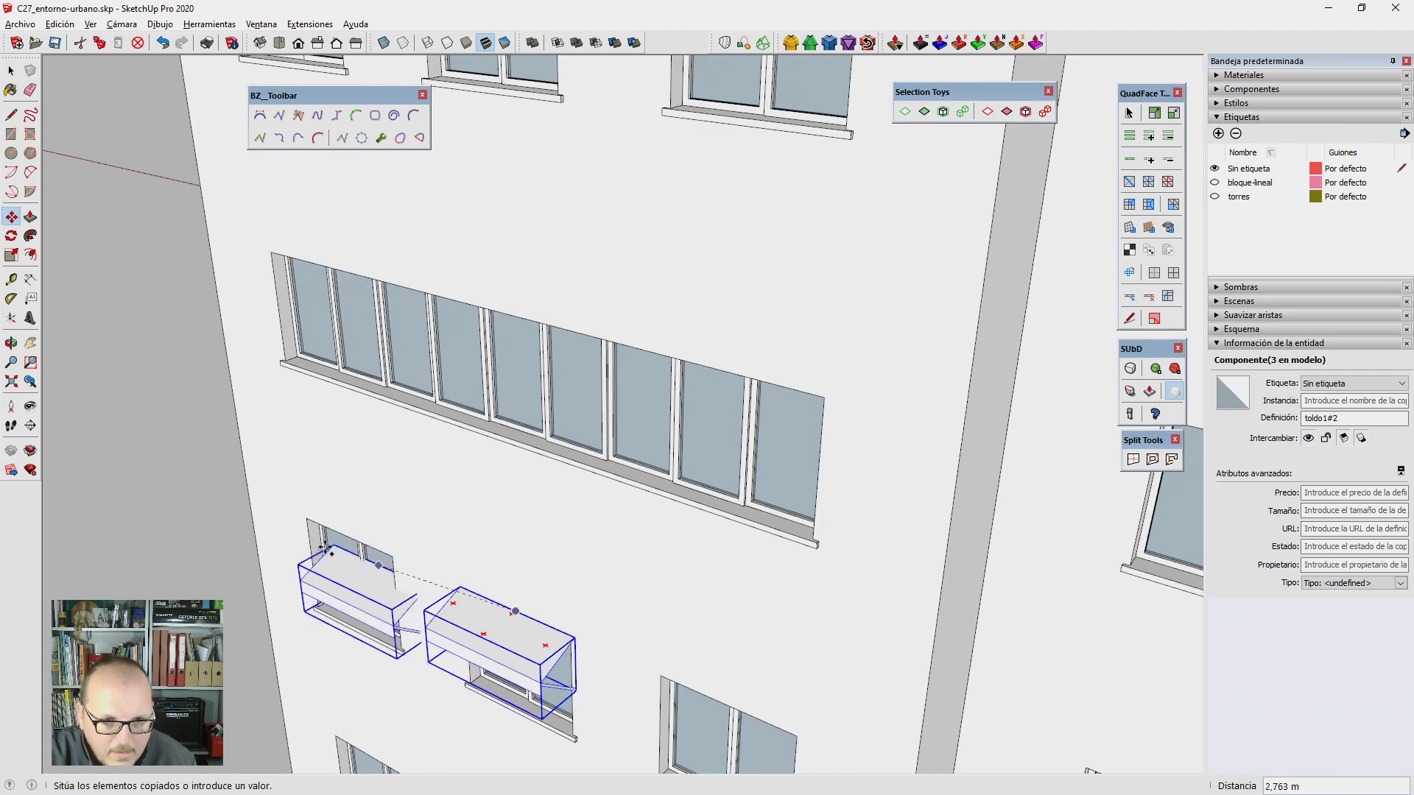
{"action": "left_click", "coordinate": [353, 539]}
{"action": "key", "text": "space"}
{"action": "scroll", "coordinate": [516, 479], "scroll_direction": "down", "scroll_amount": 5}
{"action": "scroll", "coordinate": [662, 515], "scroll_direction": "down", "scroll_amount": 3}
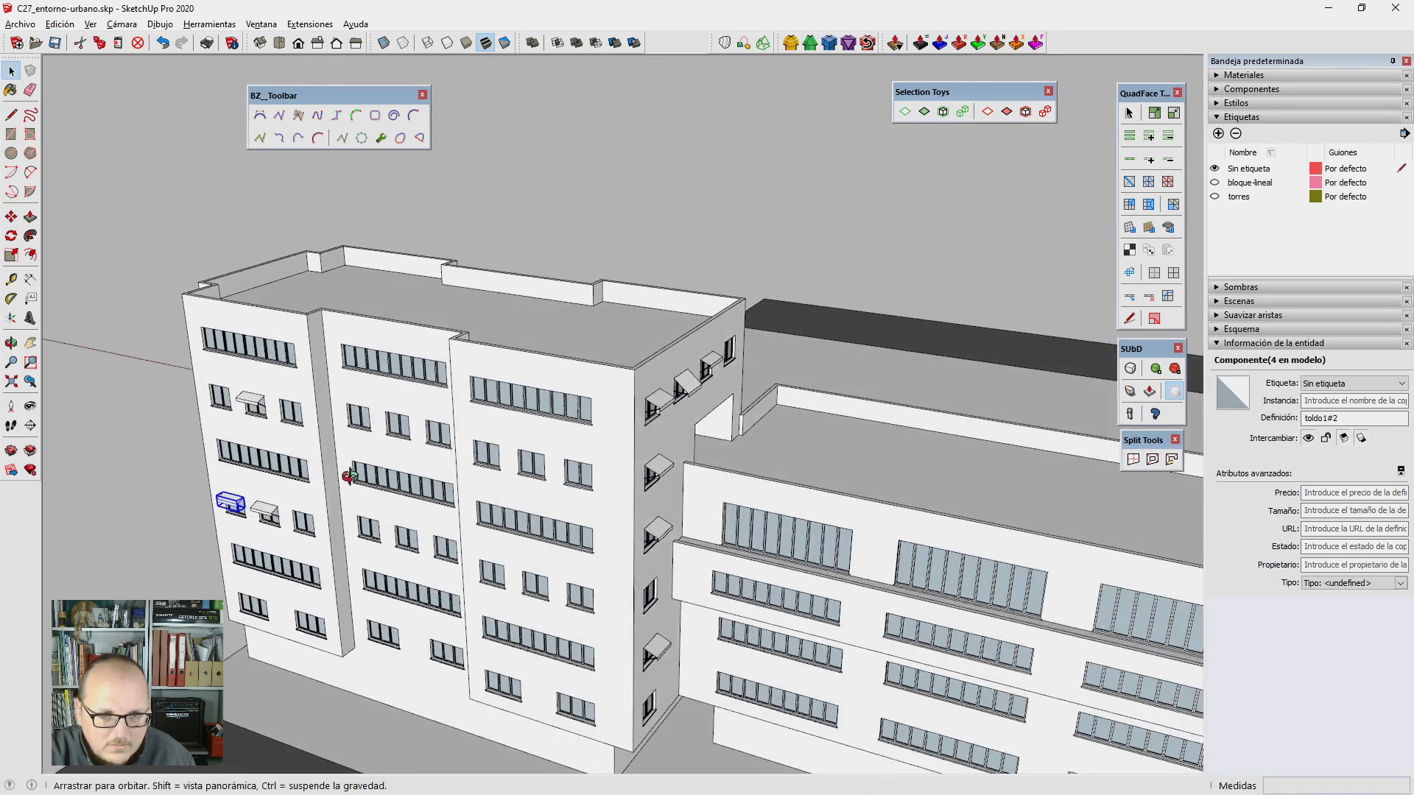
{"action": "scroll", "coordinate": [810, 559], "scroll_direction": "down", "scroll_amount": 3}
{"action": "scroll", "coordinate": [954, 595], "scroll_direction": "down", "scroll_amount": 2}
{"action": "middle_click_drag", "start_coordinate": [954, 595], "coordinate": [1035, 620]}
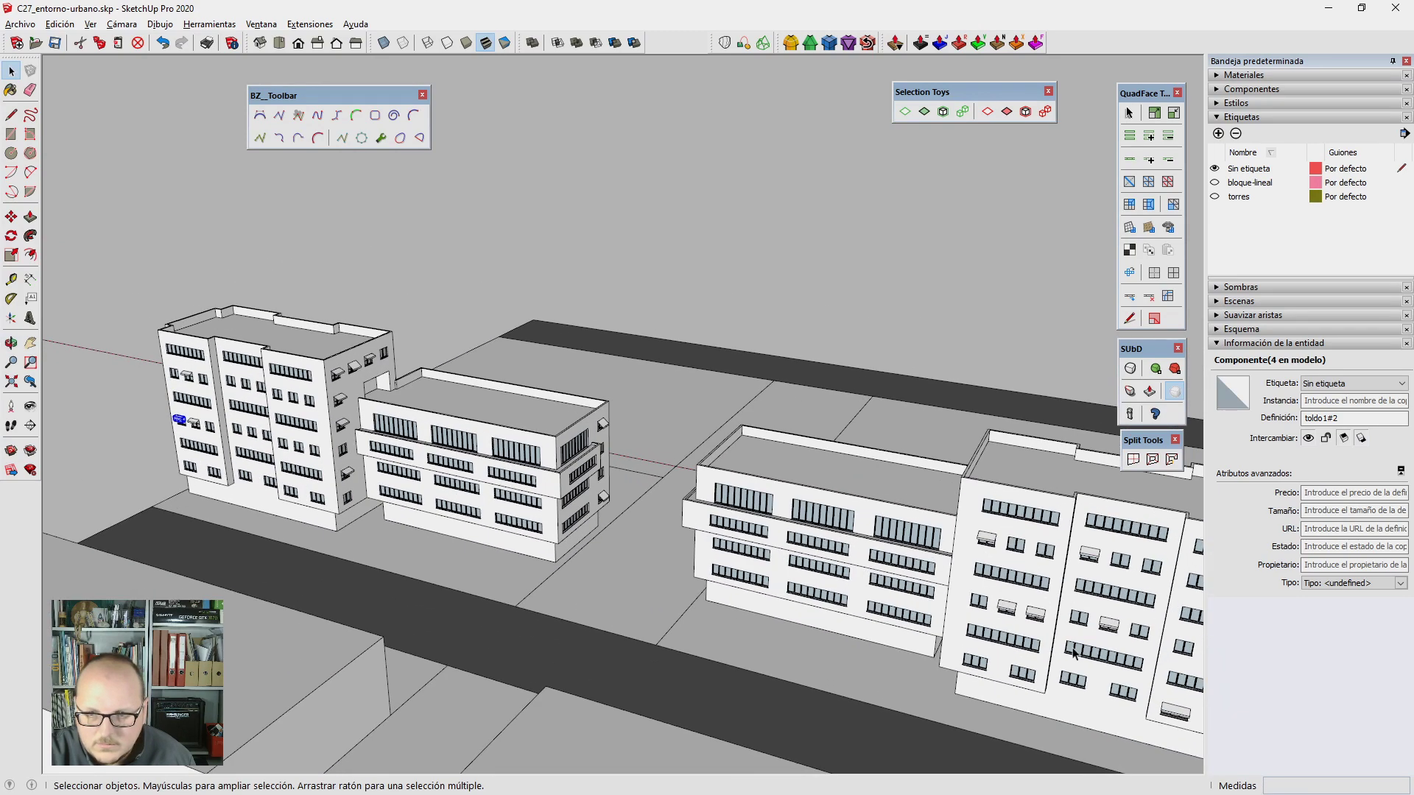
Step: Paste a toldo1 awning and move it over a window on the tower facade
{"action": "key", "text": "ctrl+c"}
{"action": "scroll", "coordinate": [221, 383], "scroll_direction": "up", "scroll_amount": 3}
{"action": "scroll", "coordinate": [401, 505], "scroll_direction": "up", "scroll_amount": 3}
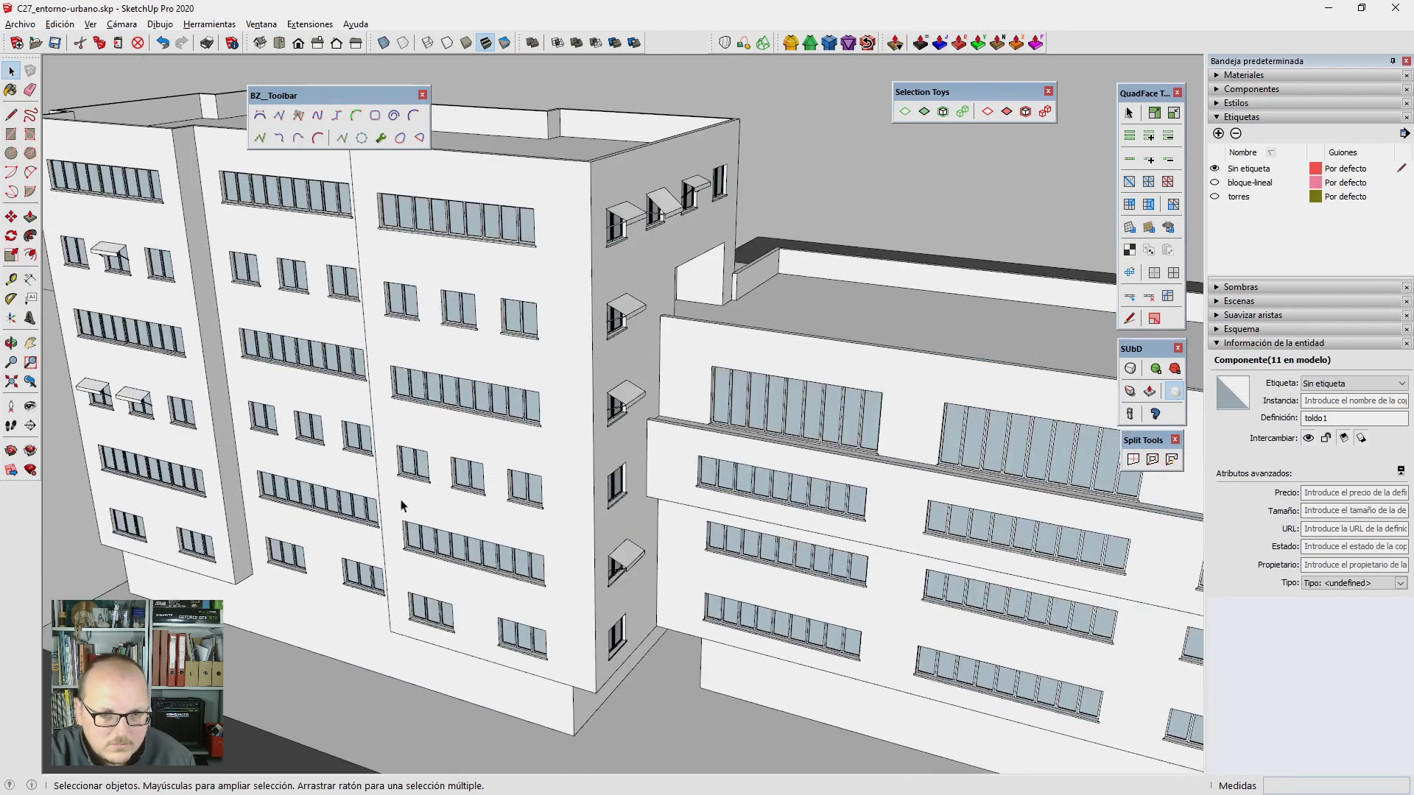
{"action": "key", "text": "ctrl+v"}
{"action": "scroll", "coordinate": [283, 433], "scroll_direction": "up", "scroll_amount": 3}
{"action": "left_click", "coordinate": [283, 433]}
{"action": "scroll", "coordinate": [283, 433], "scroll_direction": "up", "scroll_amount": 2}
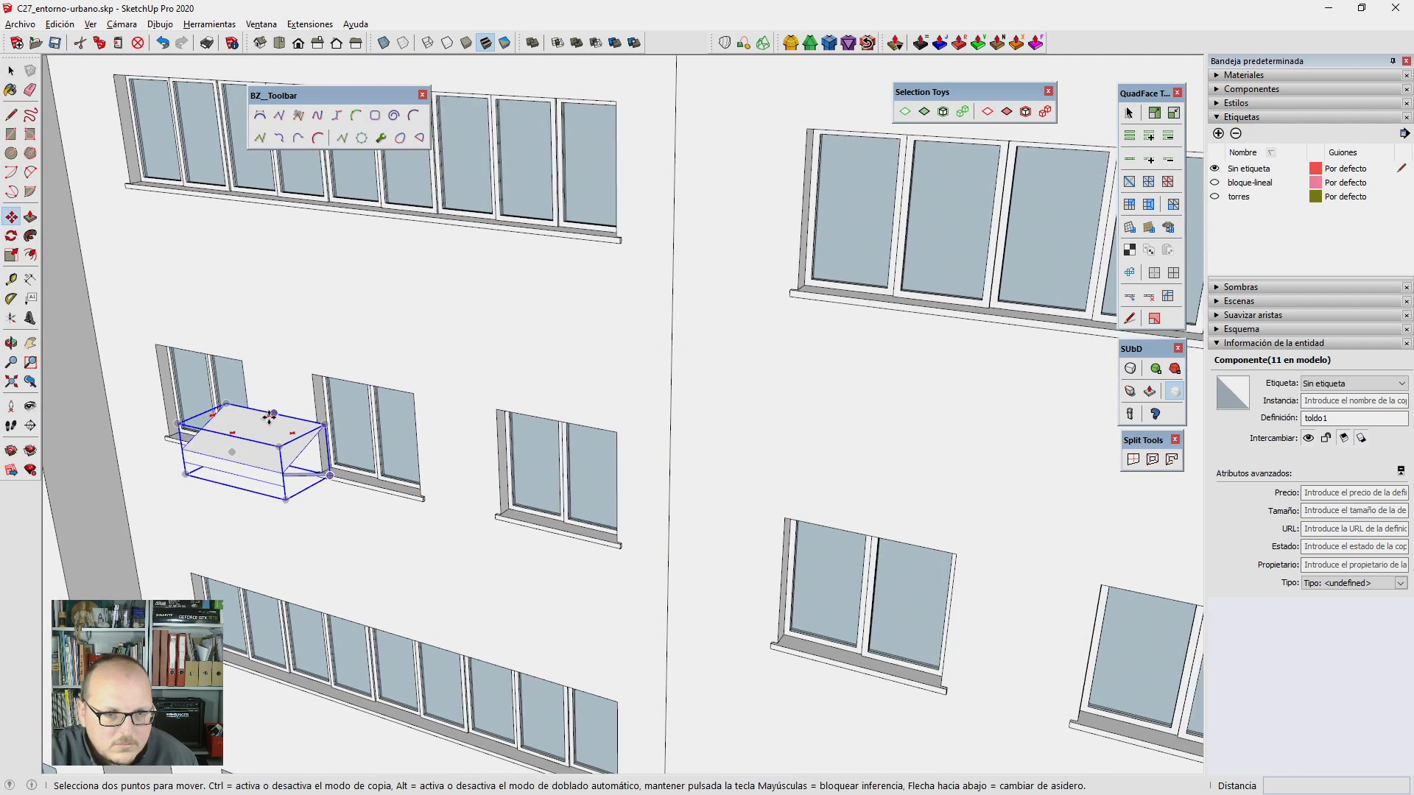
{"action": "key", "text": "m"}
{"action": "left_click", "coordinate": [275, 414]}
{"action": "left_click", "coordinate": [562, 417]}
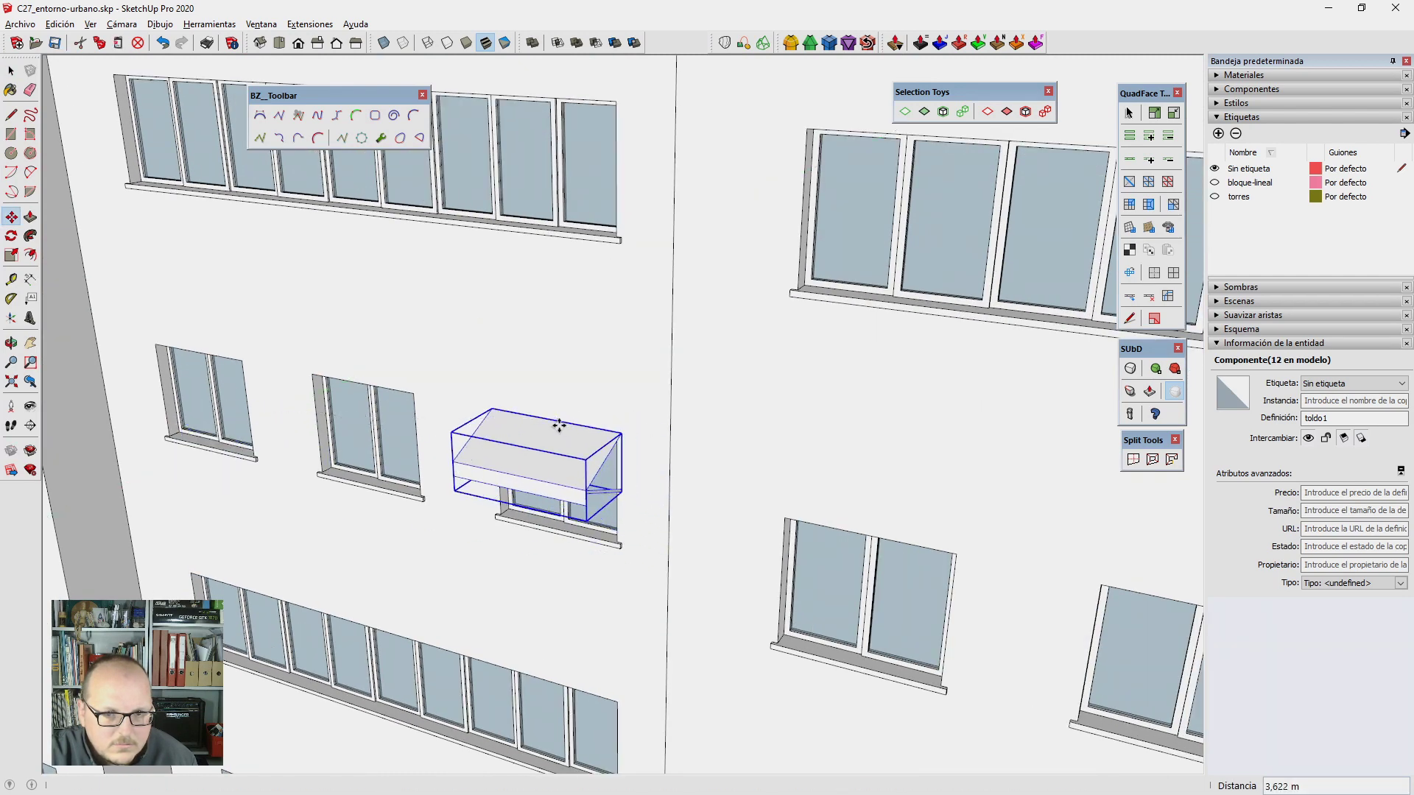
Step: Copy the awning onto the window directly above
{"action": "key", "text": "ctrl"}
{"action": "scroll", "coordinate": [574, 589], "scroll_direction": "down", "scroll_amount": 2}
{"action": "middle_click_drag", "start_coordinate": [573, 589], "coordinate": [575, 751], "text": "shift"}
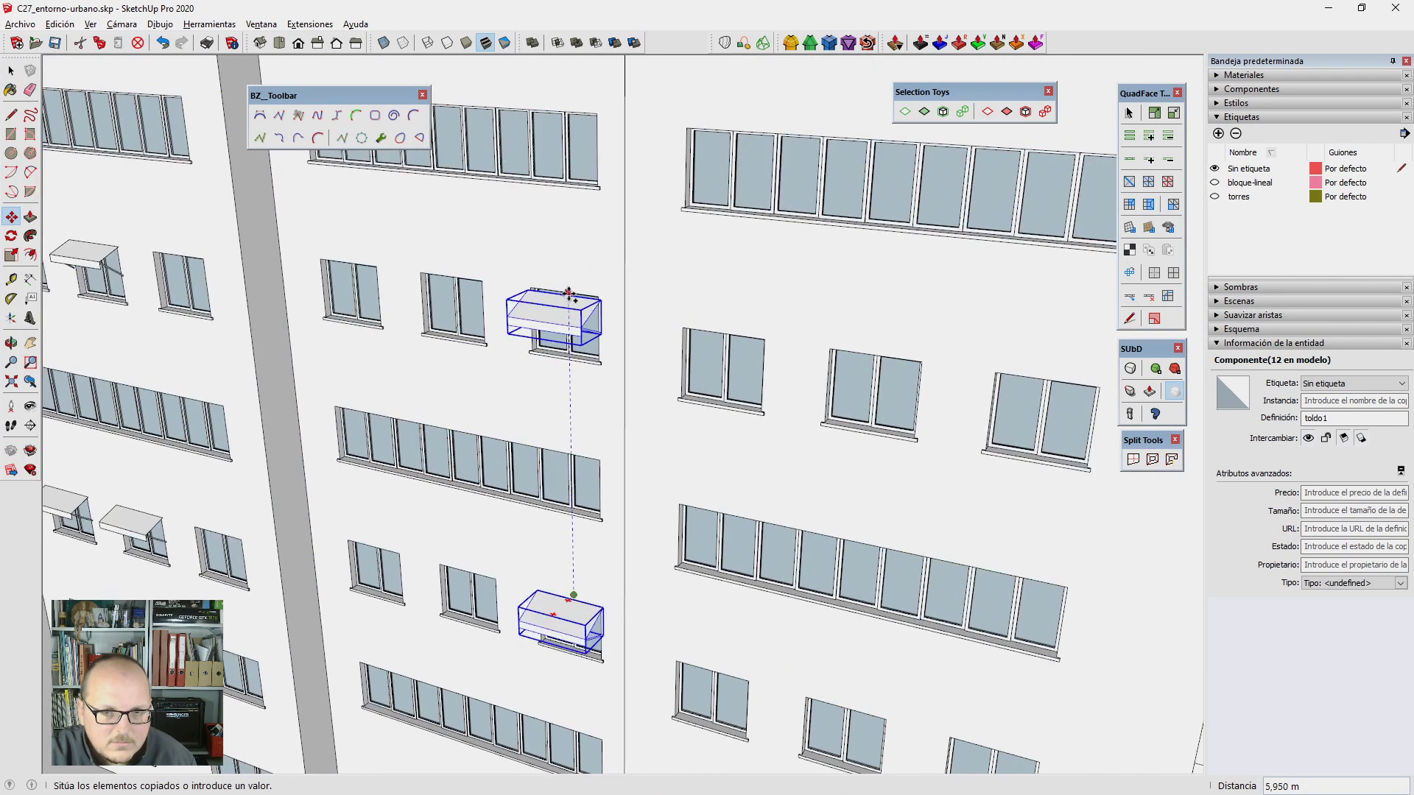
{"action": "left_click", "coordinate": [580, 287]}
{"action": "scroll", "coordinate": [579, 287], "scroll_direction": "up", "scroll_amount": 2}
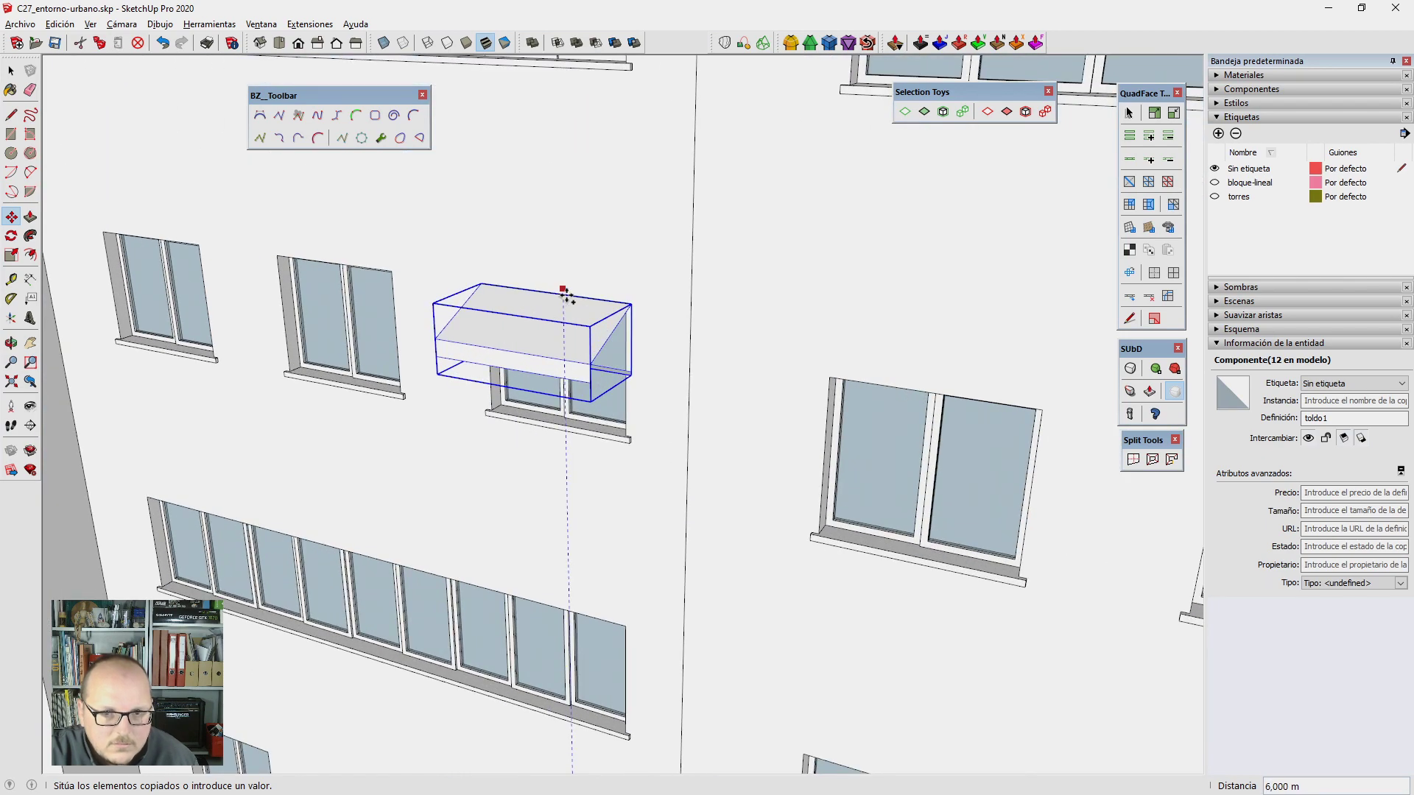
{"action": "key", "text": "q"}
{"action": "scroll", "coordinate": [627, 339], "scroll_direction": "down", "scroll_amount": 1}
{"action": "key", "text": "space"}
{"action": "scroll", "coordinate": [648, 346], "scroll_direction": "down", "scroll_amount": 5}
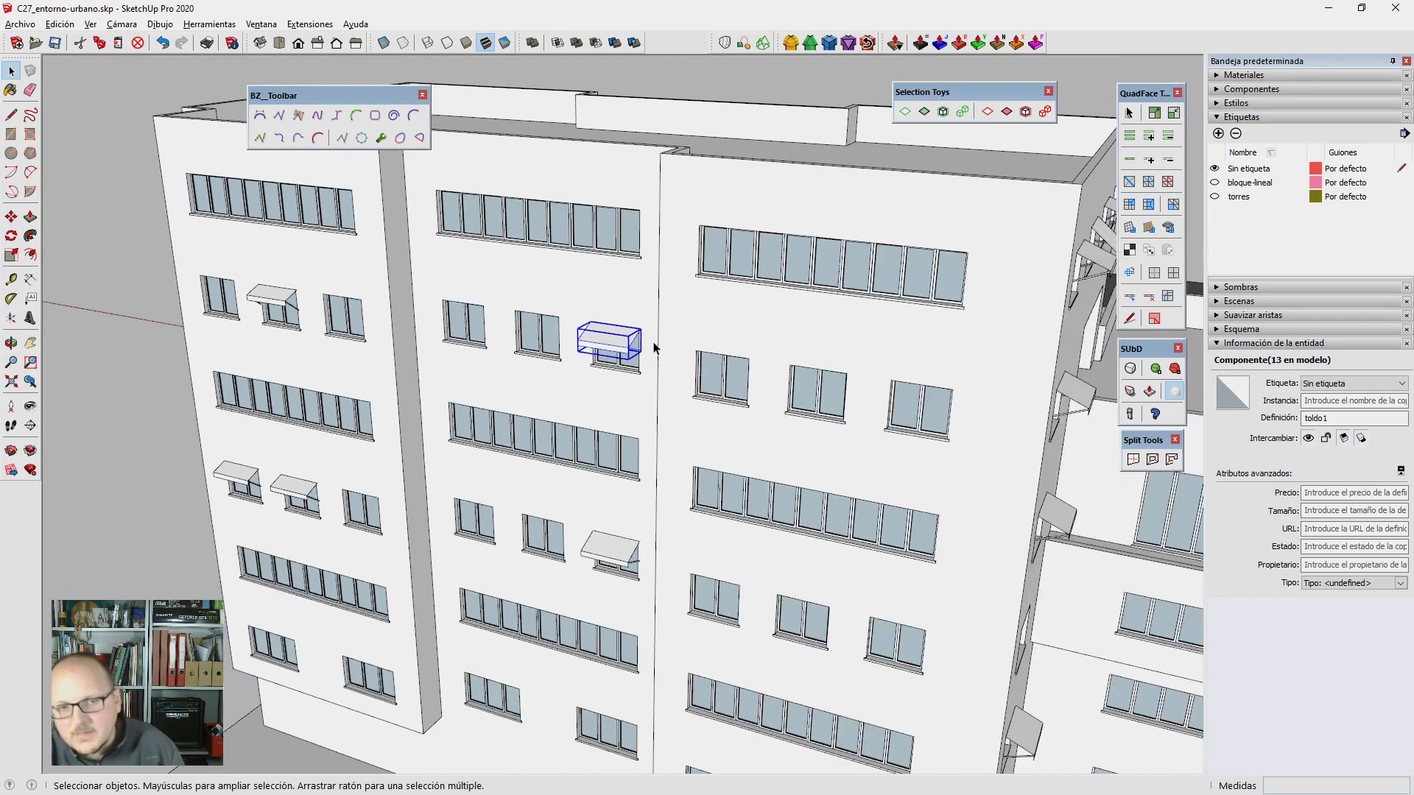
{"action": "scroll", "coordinate": [653, 348], "scroll_direction": "up", "scroll_amount": 1}
{"action": "scroll", "coordinate": [641, 331], "scroll_direction": "up", "scroll_amount": 3}
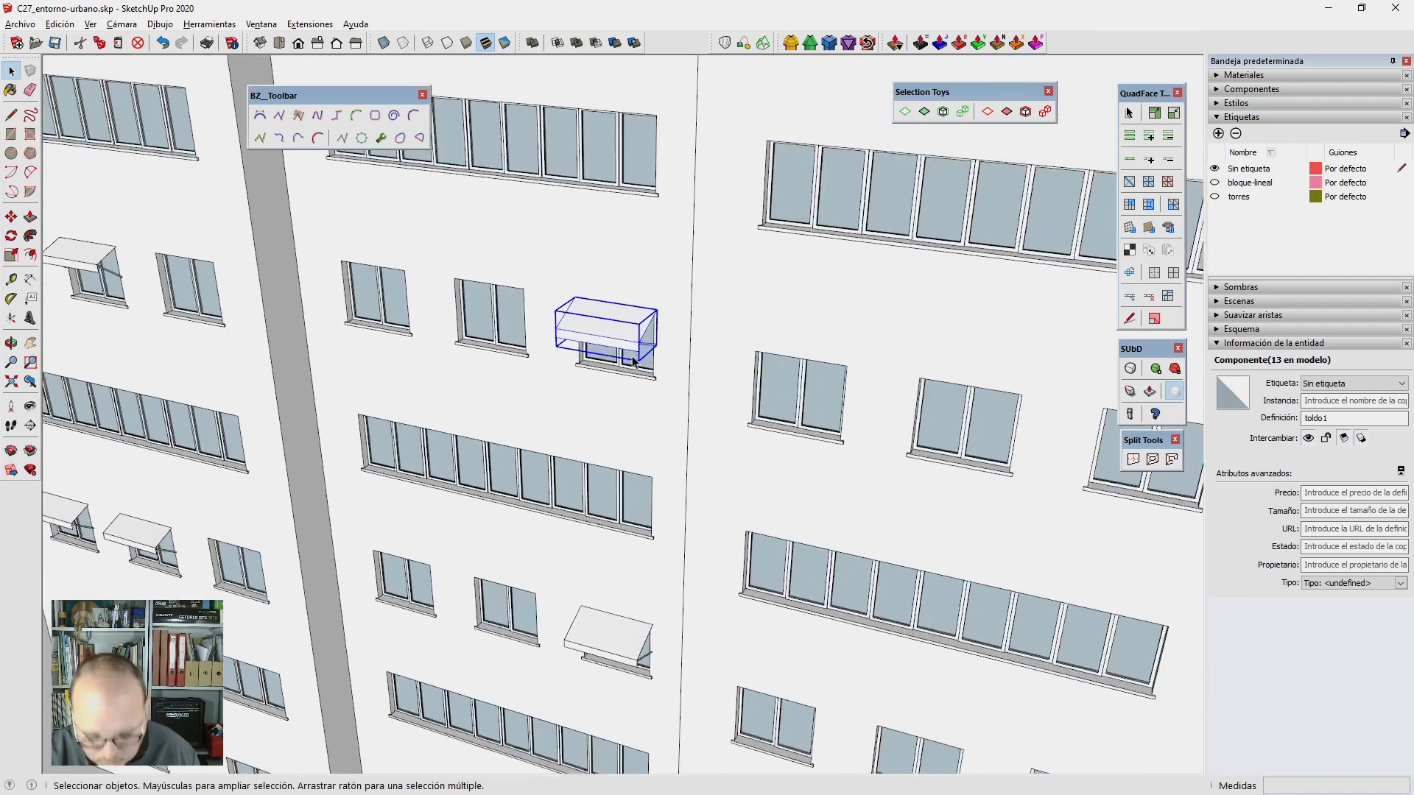
{"action": "scroll", "coordinate": [641, 294], "scroll_direction": "up", "scroll_amount": 2}
Step: Copy the upper awning to the right-hand window and to a lower window
{"action": "key", "text": "m"}
{"action": "left_click", "coordinate": [610, 284]}
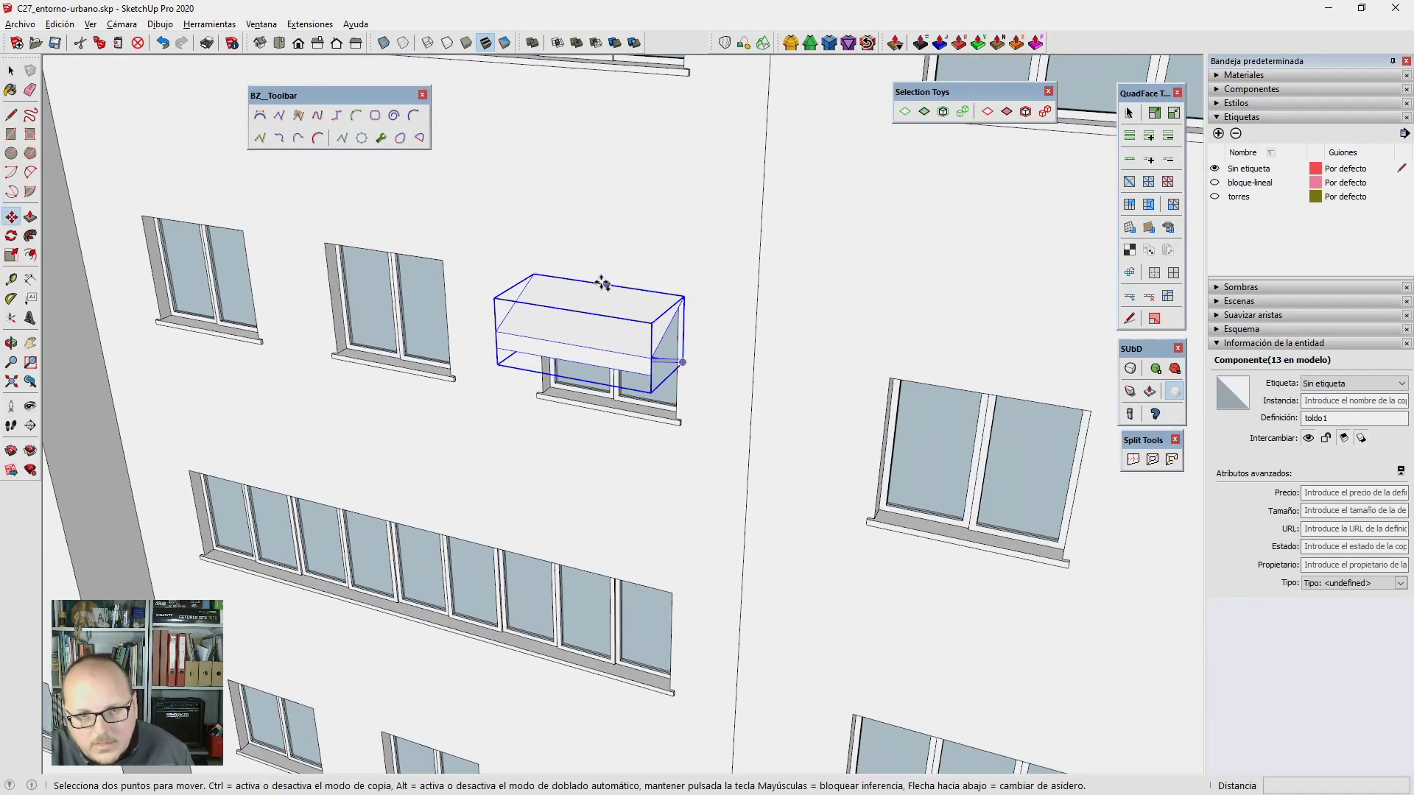
{"action": "key", "text": "ctrl"}
{"action": "scroll", "coordinate": [412, 294], "scroll_direction": "down", "scroll_amount": 2}
{"action": "scroll", "coordinate": [414, 256], "scroll_direction": "up", "scroll_amount": 2}
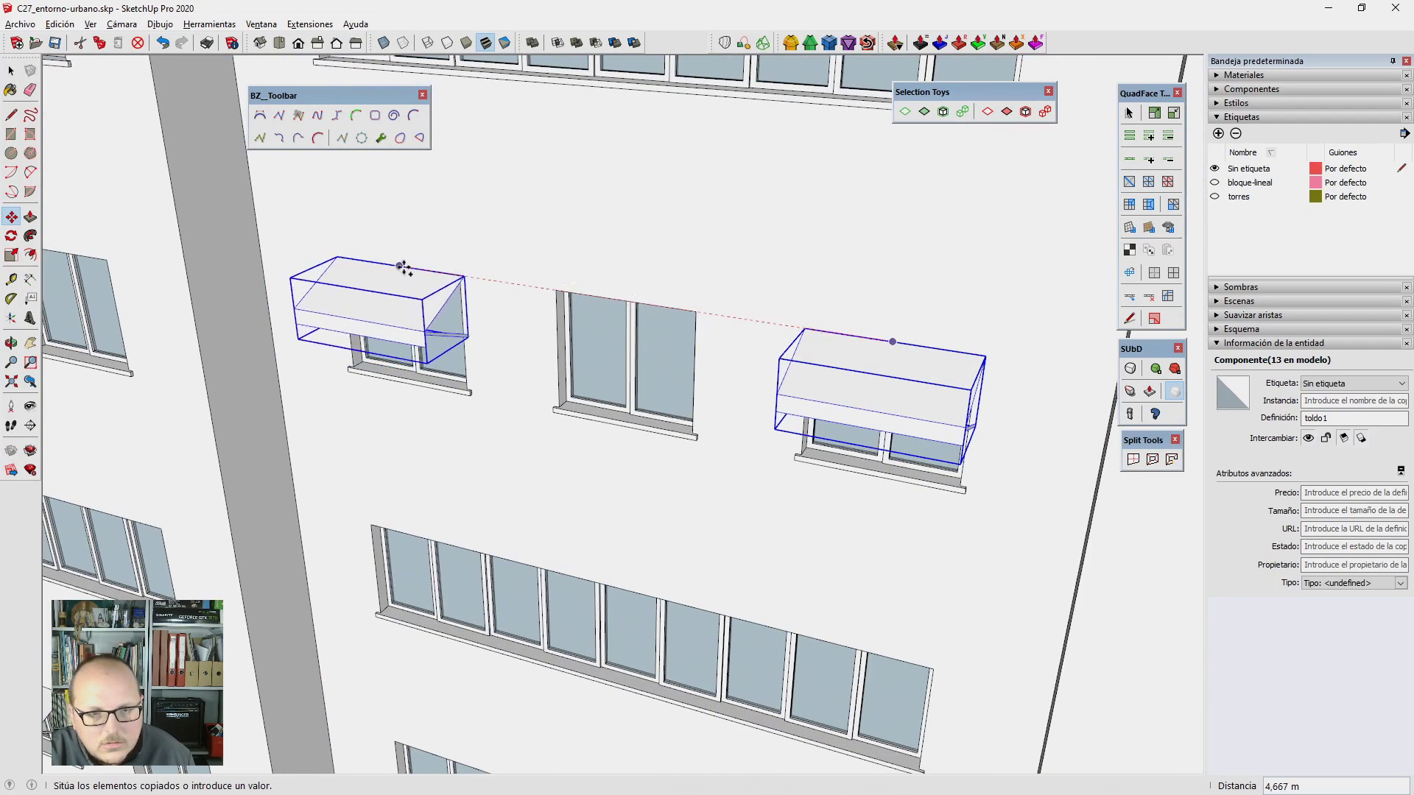
{"action": "left_click", "coordinate": [415, 258]}
{"action": "scroll", "coordinate": [383, 192], "scroll_direction": "down", "scroll_amount": 2}
{"action": "scroll", "coordinate": [379, 191], "scroll_direction": "down", "scroll_amount": 2}
{"action": "scroll", "coordinate": [577, 472], "scroll_direction": "up", "scroll_amount": 3}
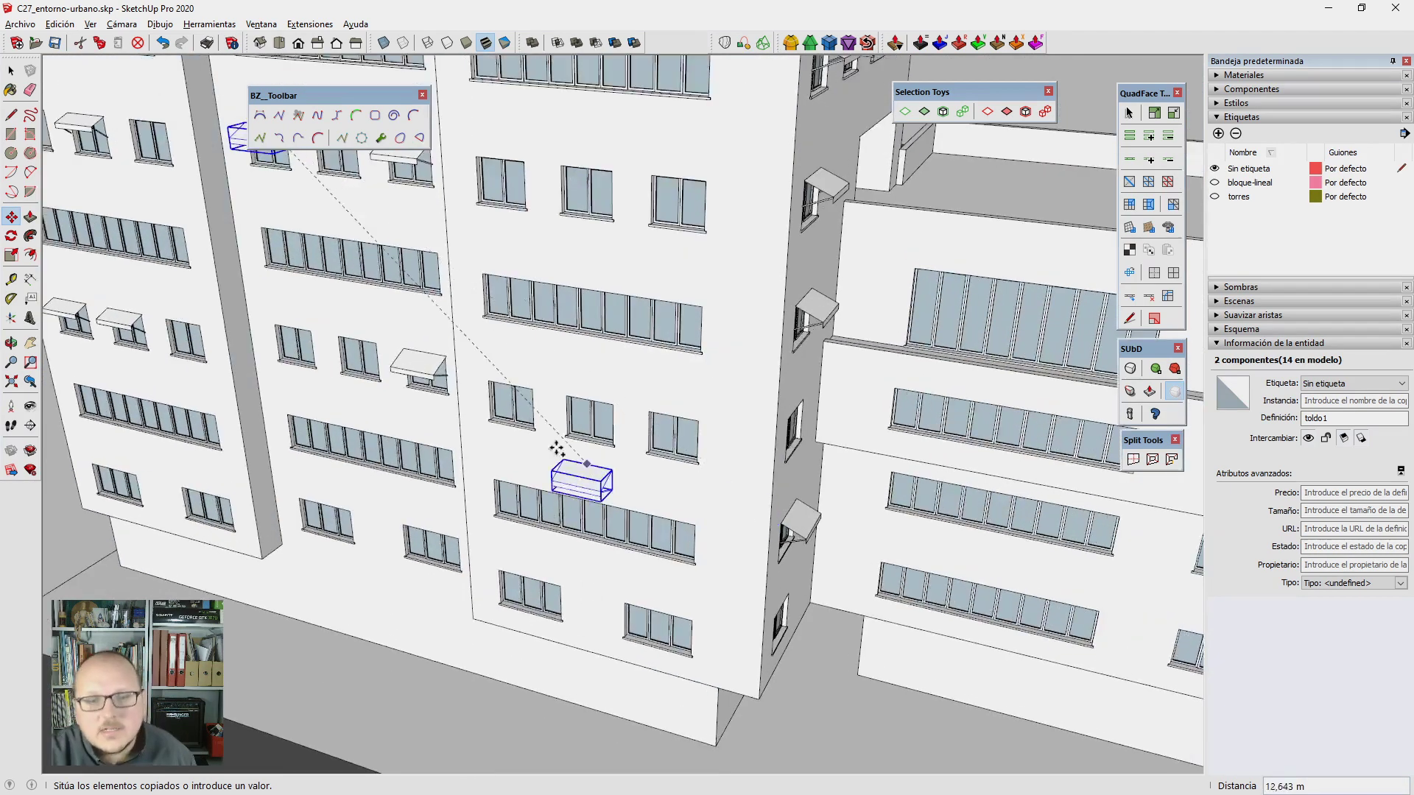
{"action": "scroll", "coordinate": [599, 401], "scroll_direction": "up", "scroll_amount": 2}
{"action": "left_click", "coordinate": [614, 387]}
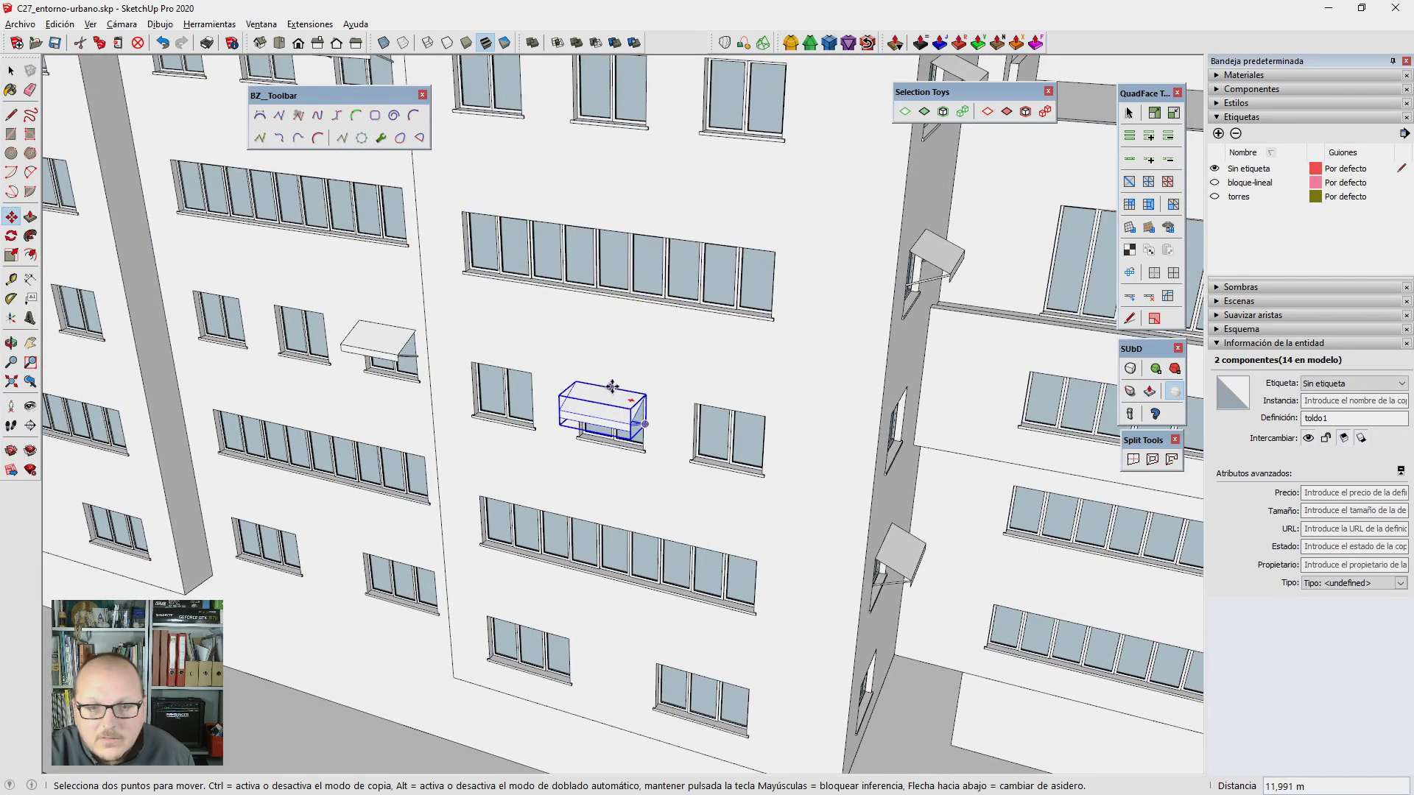
Step: Copy another awning to an upper window, cancelling one unwanted extra copy
{"action": "key", "text": "ctrl"}
{"action": "scroll", "coordinate": [611, 391], "scroll_direction": "down", "scroll_amount": 2}
{"action": "scroll", "coordinate": [633, 346], "scroll_direction": "up", "scroll_amount": 2}
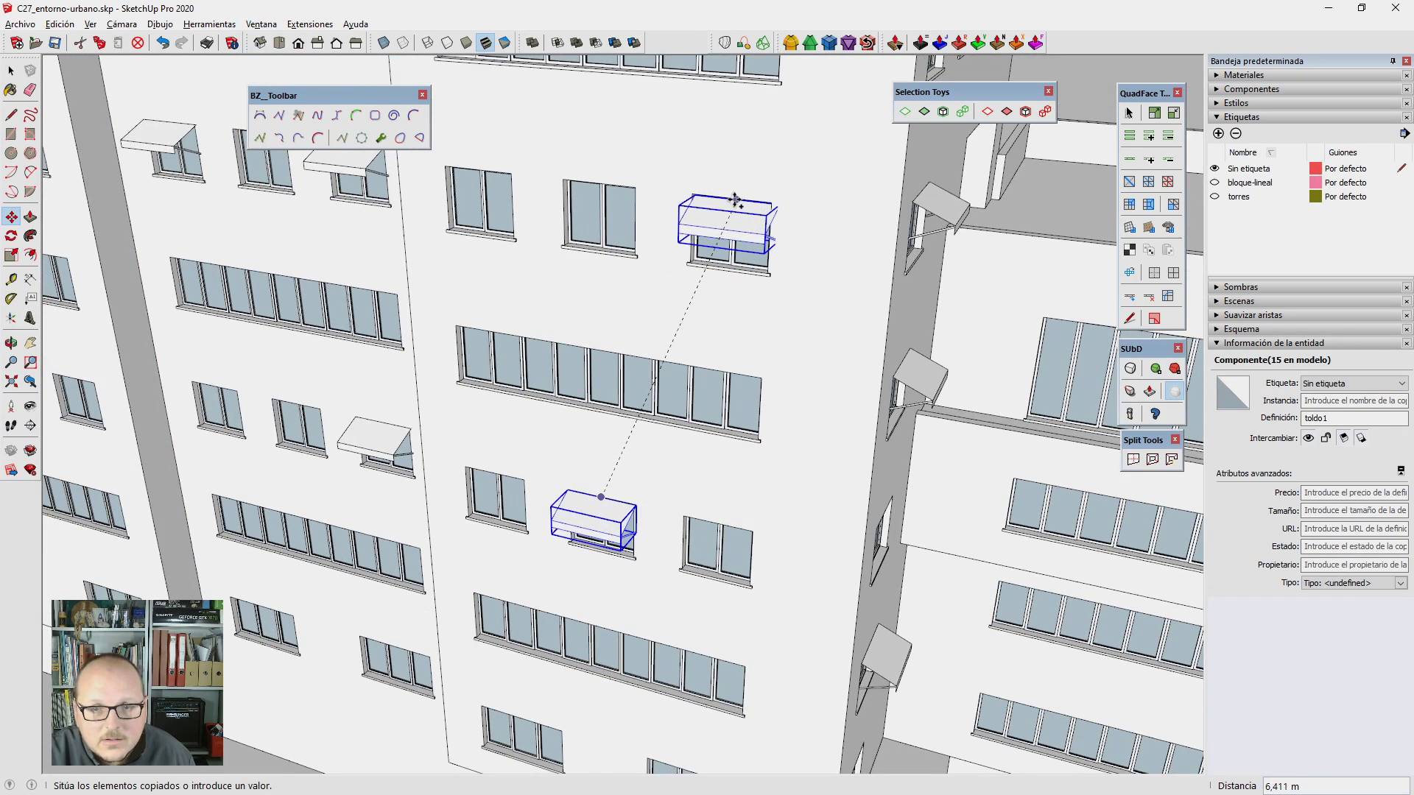
{"action": "left_click", "coordinate": [736, 199]}
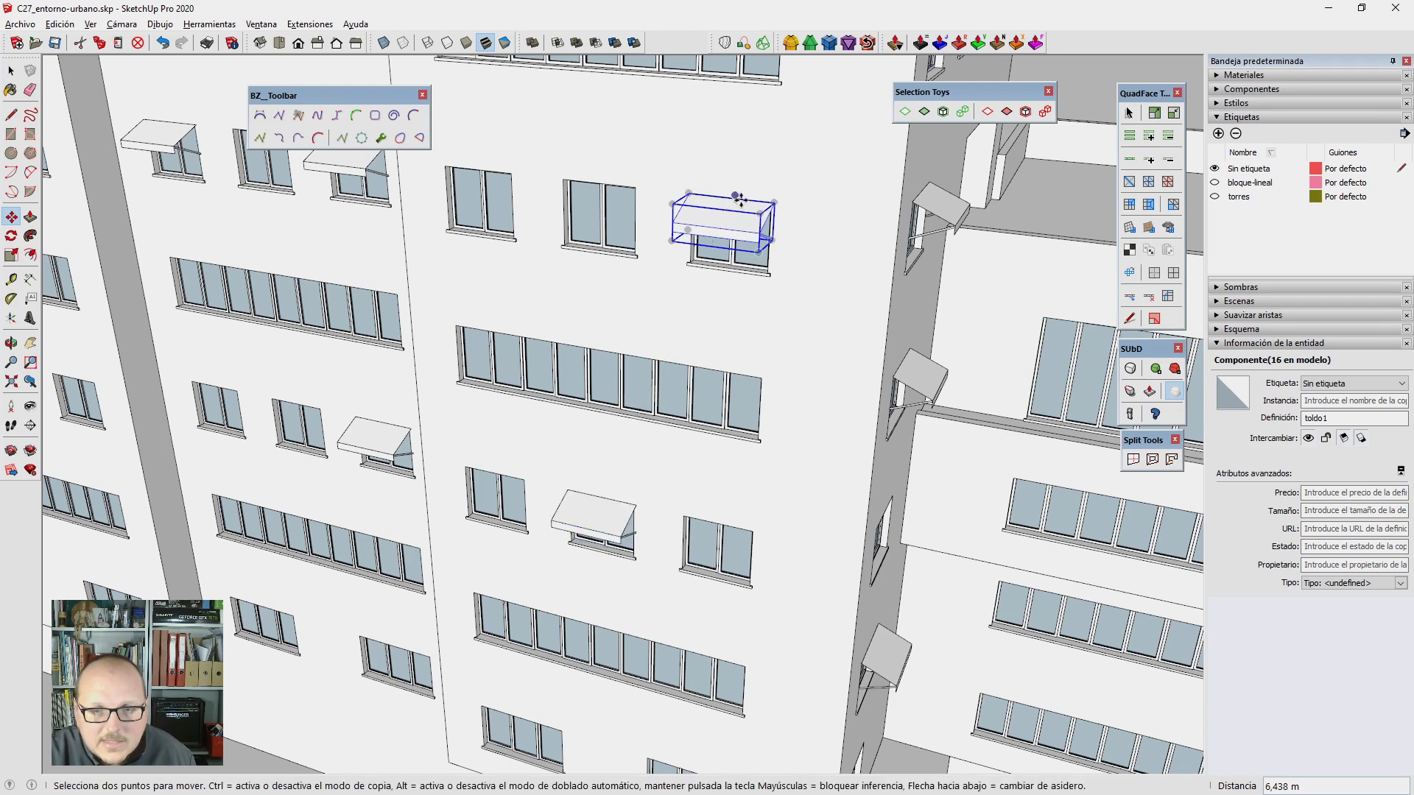
{"action": "left_click", "coordinate": [737, 193]}
{"action": "scroll", "coordinate": [729, 295], "scroll_direction": "down", "scroll_amount": 2}
{"action": "scroll", "coordinate": [685, 471], "scroll_direction": "up", "scroll_amount": 2}
{"action": "scroll", "coordinate": [655, 589], "scroll_direction": "down", "scroll_amount": 2}
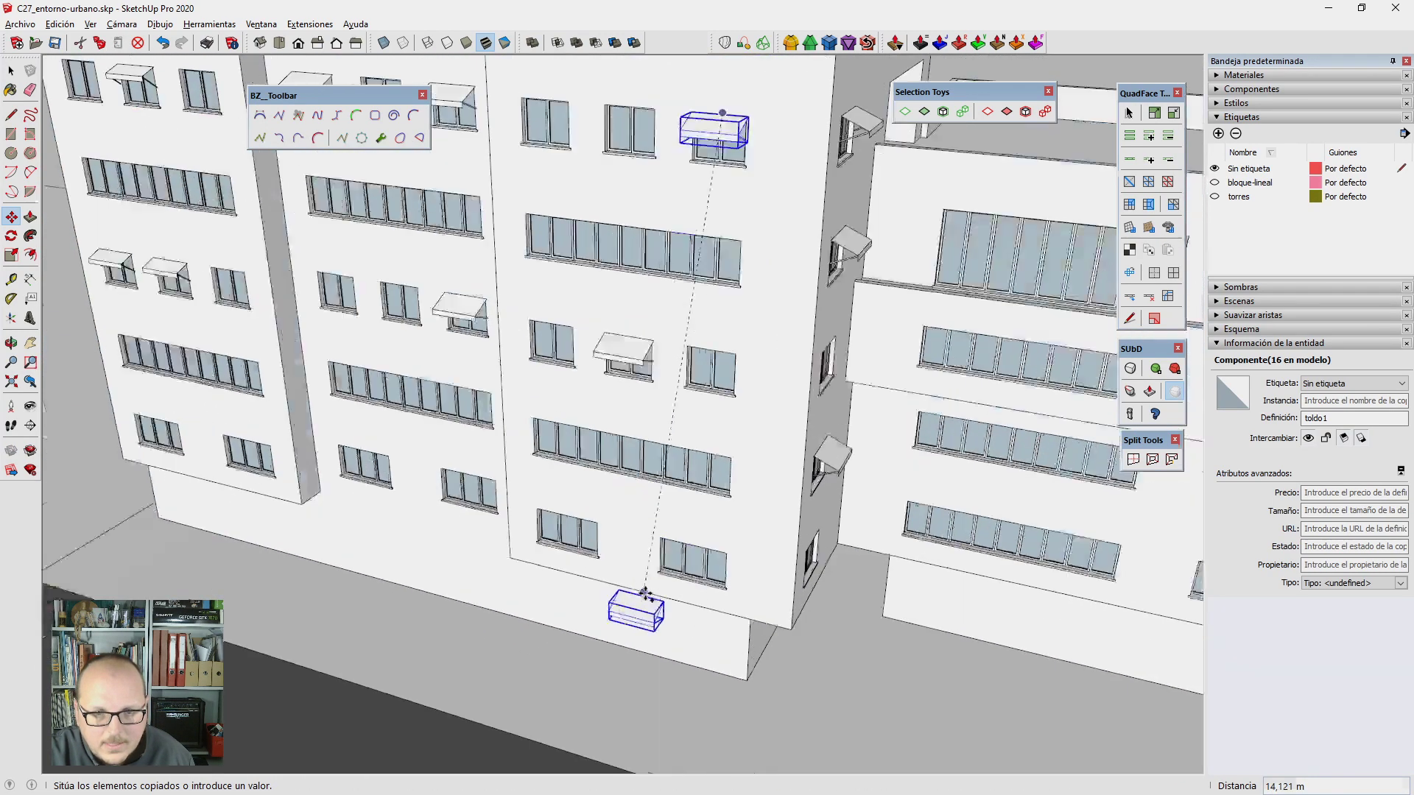
{"action": "scroll", "coordinate": [516, 486], "scroll_direction": "up", "scroll_amount": 3}
{"action": "key", "text": "space"}
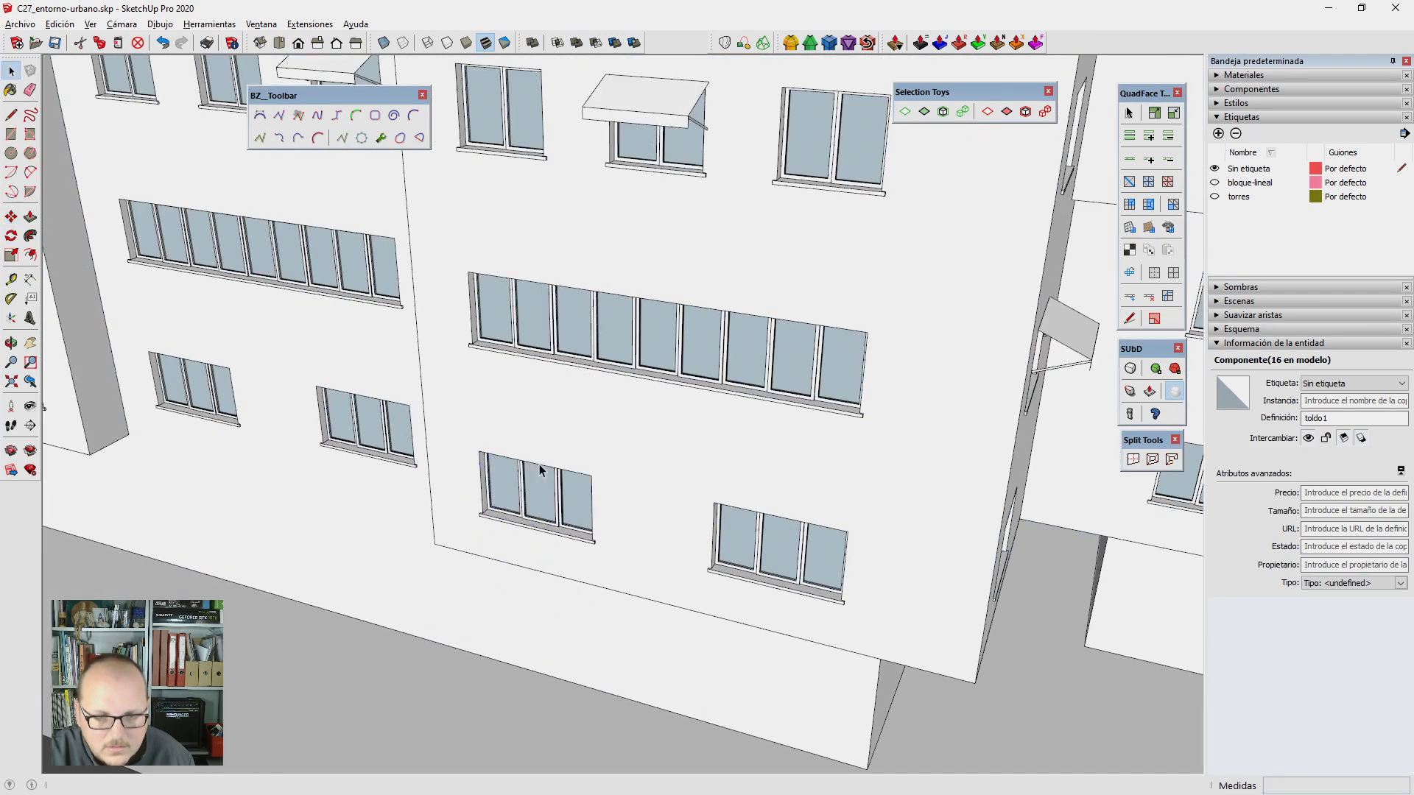
{"action": "scroll", "coordinate": [626, 147], "scroll_direction": "down", "scroll_amount": 3}
{"action": "scroll", "coordinate": [631, 258], "scroll_direction": "up", "scroll_amount": 4}
Step: Pick up another awning with Move to reposition it
{"action": "key", "text": "m"}
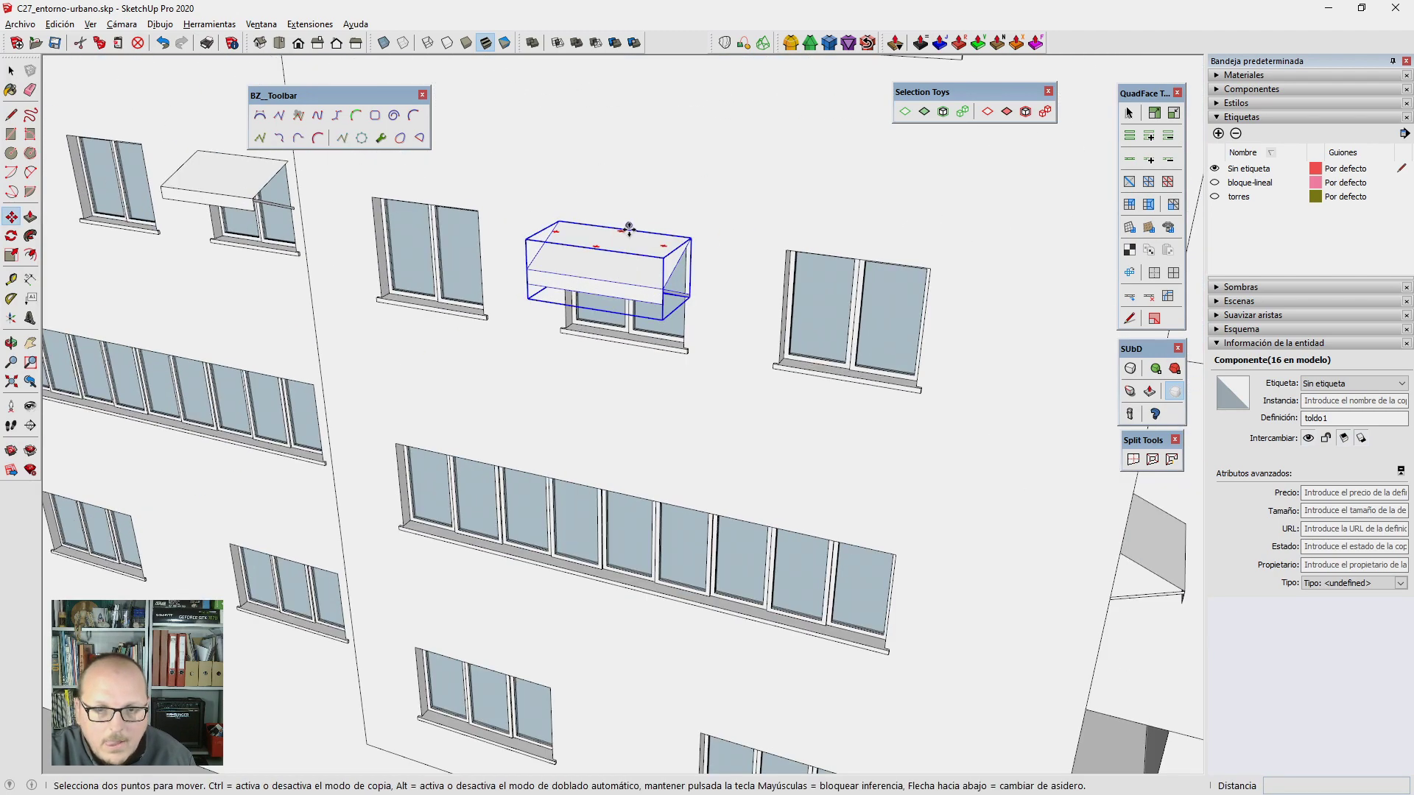
{"action": "scroll", "coordinate": [630, 229], "scroll_direction": "up", "scroll_amount": 2}
{"action": "scroll", "coordinate": [619, 246], "scroll_direction": "up", "scroll_amount": 2}
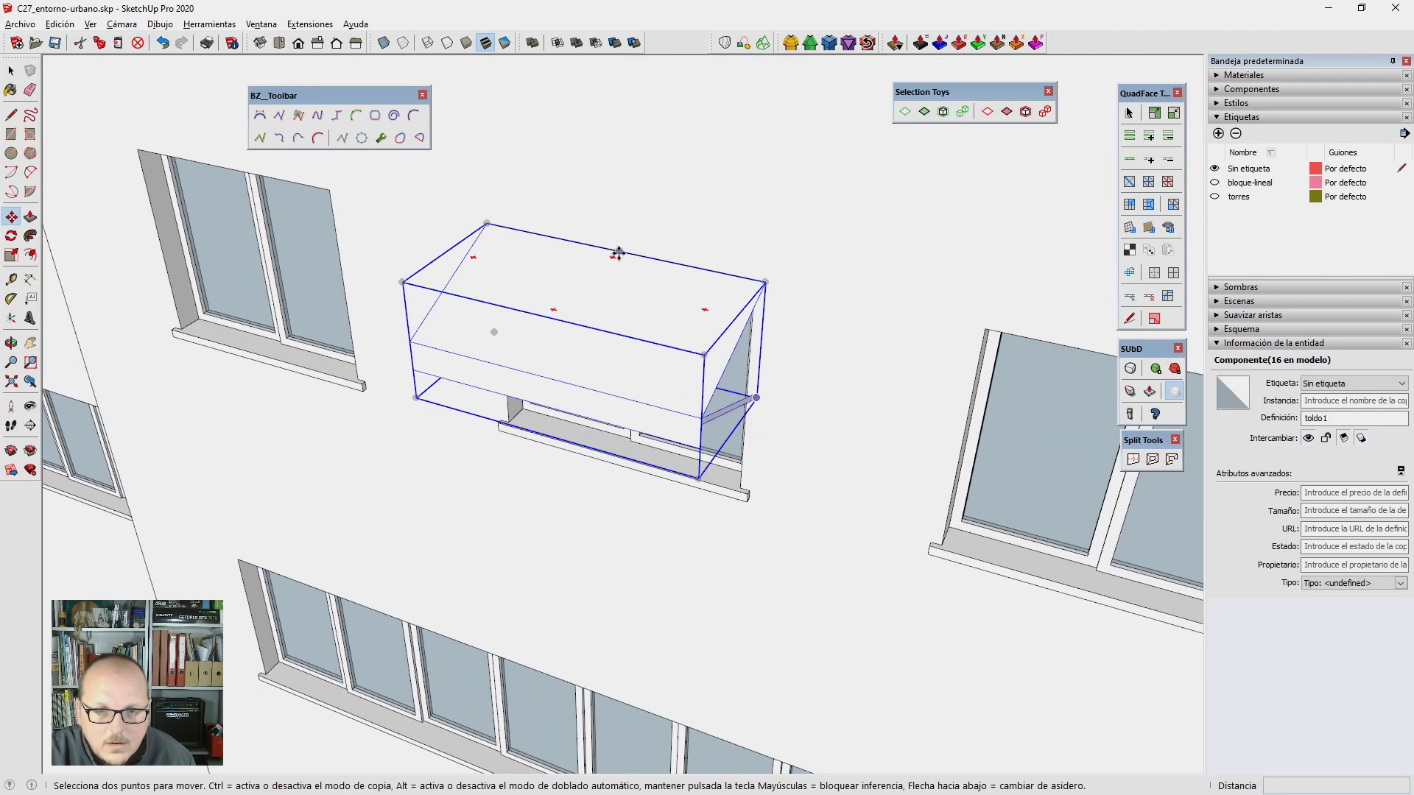
{"action": "scroll", "coordinate": [663, 206], "scroll_direction": "down", "scroll_amount": 3}
{"action": "scroll", "coordinate": [707, 168], "scroll_direction": "up", "scroll_amount": 3}
{"action": "left_click", "coordinate": [552, 482]}
{"action": "scroll", "coordinate": [553, 457], "scroll_direction": "up", "scroll_amount": 2}
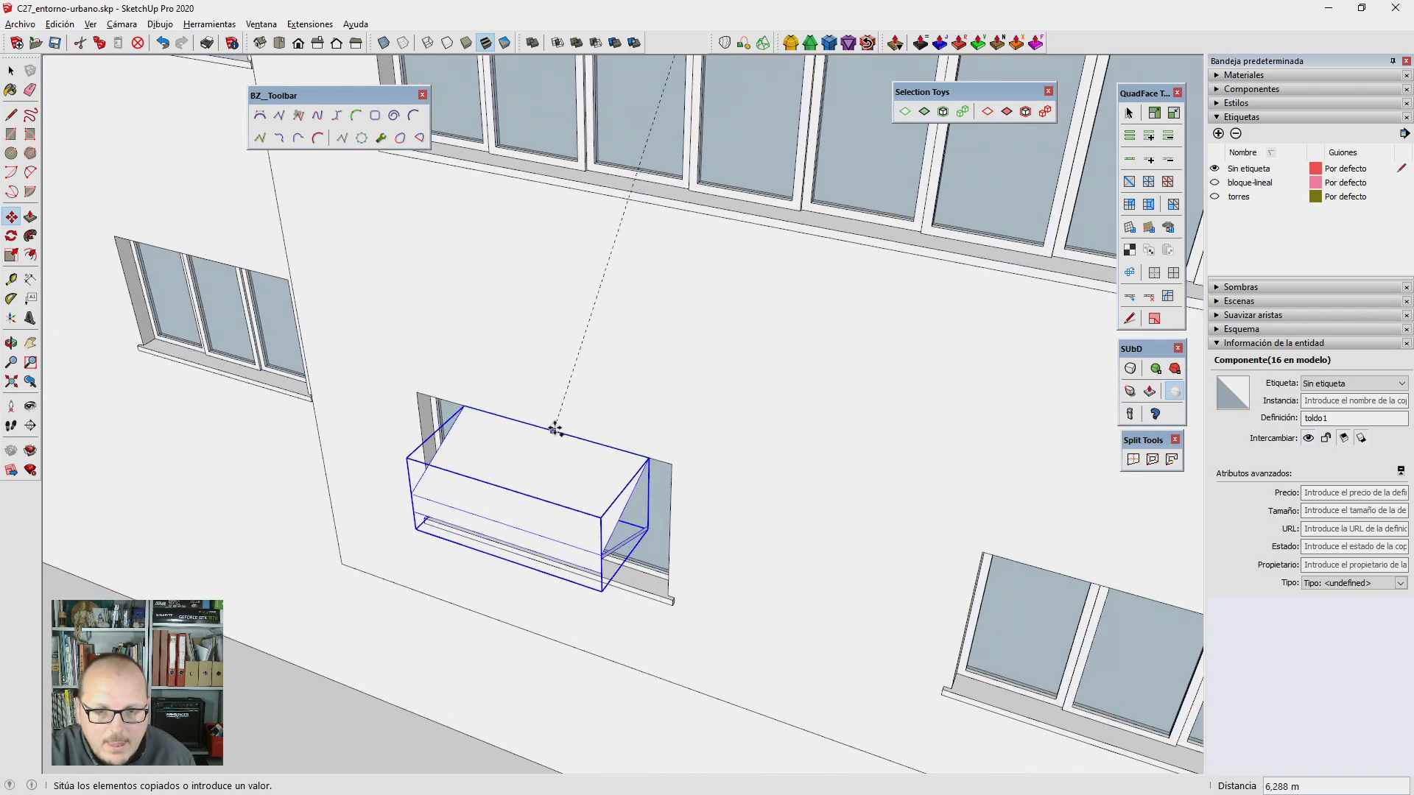
Step: Place the copied awning and scale it wider along the red axis to fit its window
{"action": "left_click", "coordinate": [642, 496]}
{"action": "key", "text": "s"}
{"action": "left_click", "coordinate": [623, 521]}
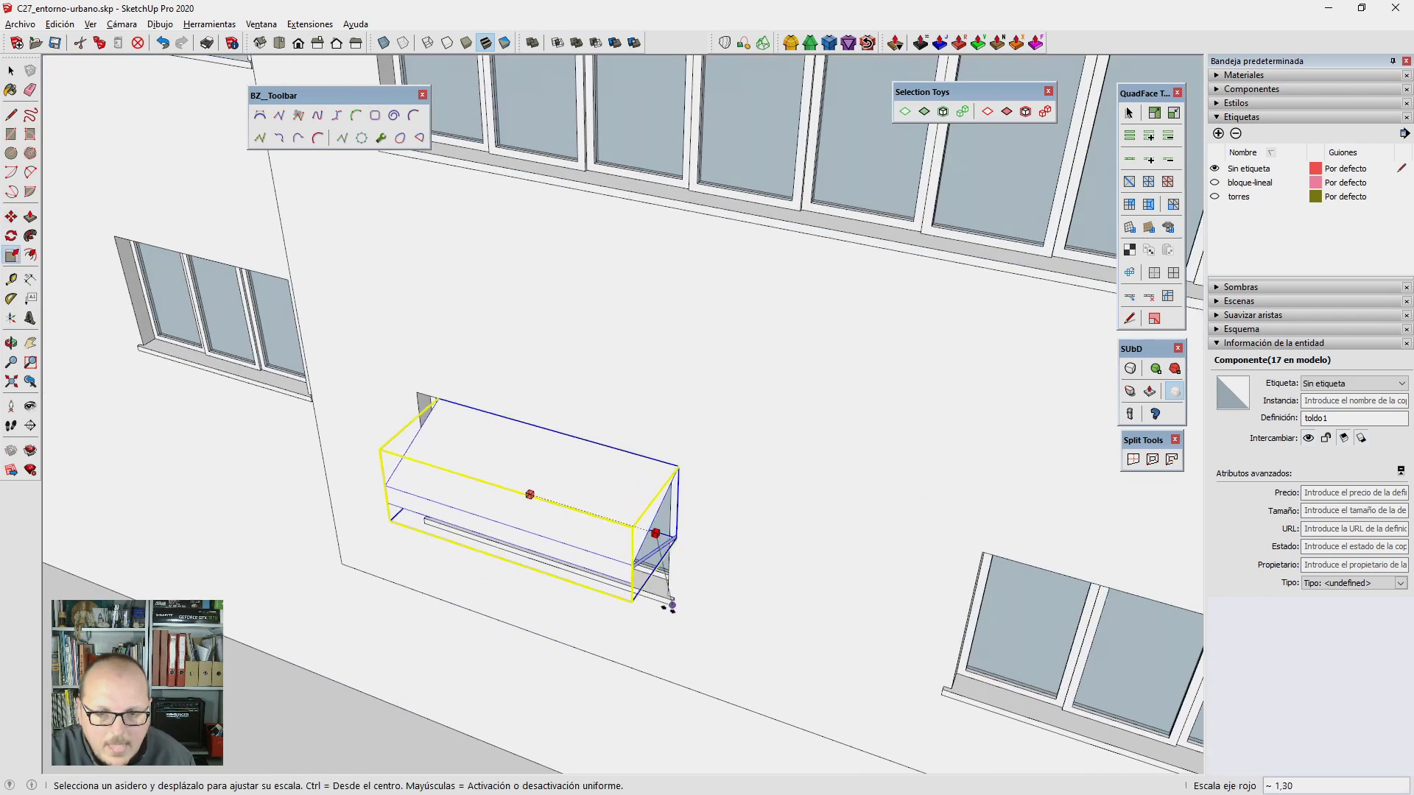
{"action": "left_click", "coordinate": [672, 605]}
{"action": "key", "text": "m"}
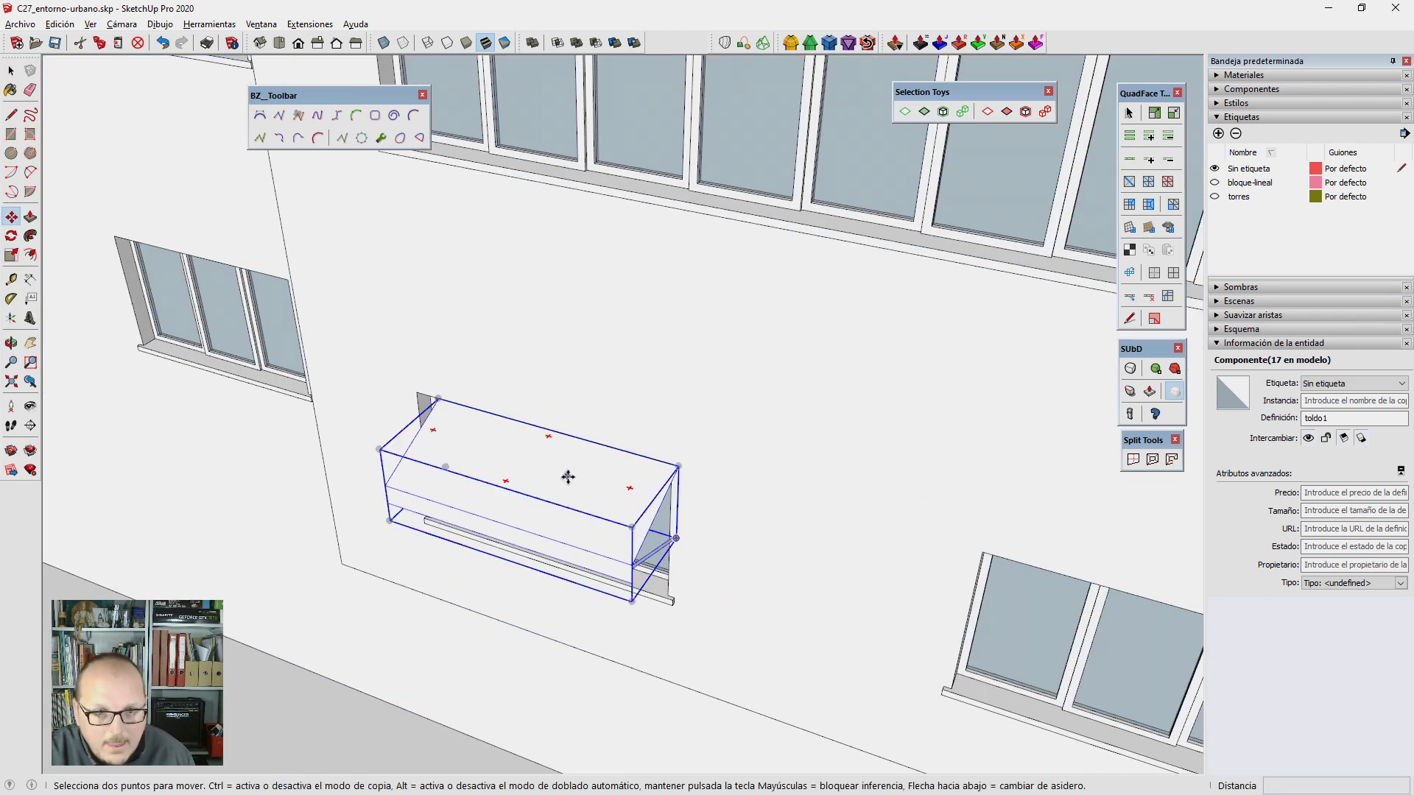
{"action": "middle_click_drag", "start_coordinate": [568, 477], "coordinate": [471, 586]}
{"action": "key", "text": "s"}
{"action": "left_click", "coordinate": [438, 541]}
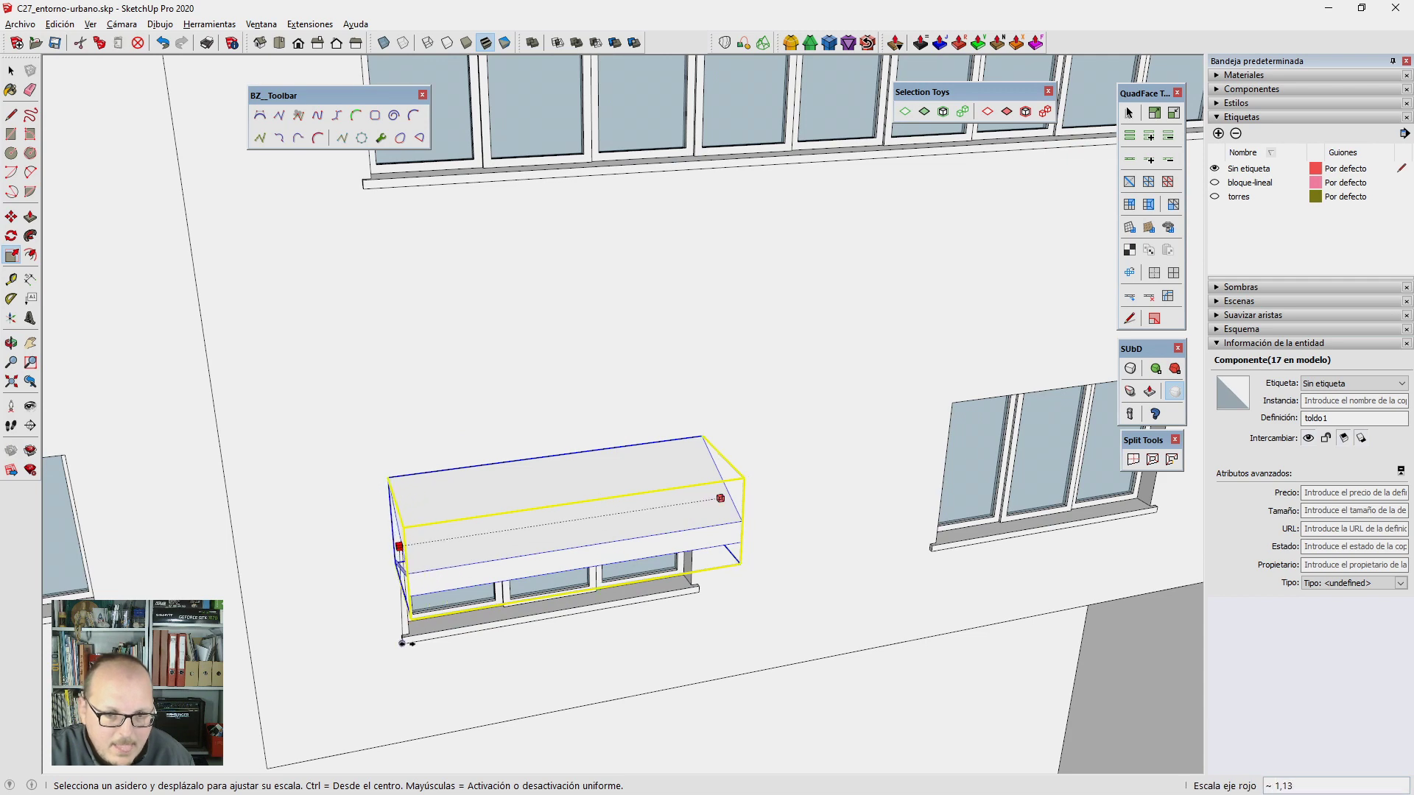
{"action": "left_click", "coordinate": [402, 644]}
{"action": "mouse_move", "coordinate": [402, 643]}
{"action": "middle_mouse_down"}
{"action": "mouse_move", "coordinate": [767, 573]}
{"action": "mouse_move", "coordinate": [552, 511]}
{"action": "middle_mouse_up"}
{"action": "key", "text": "m"}
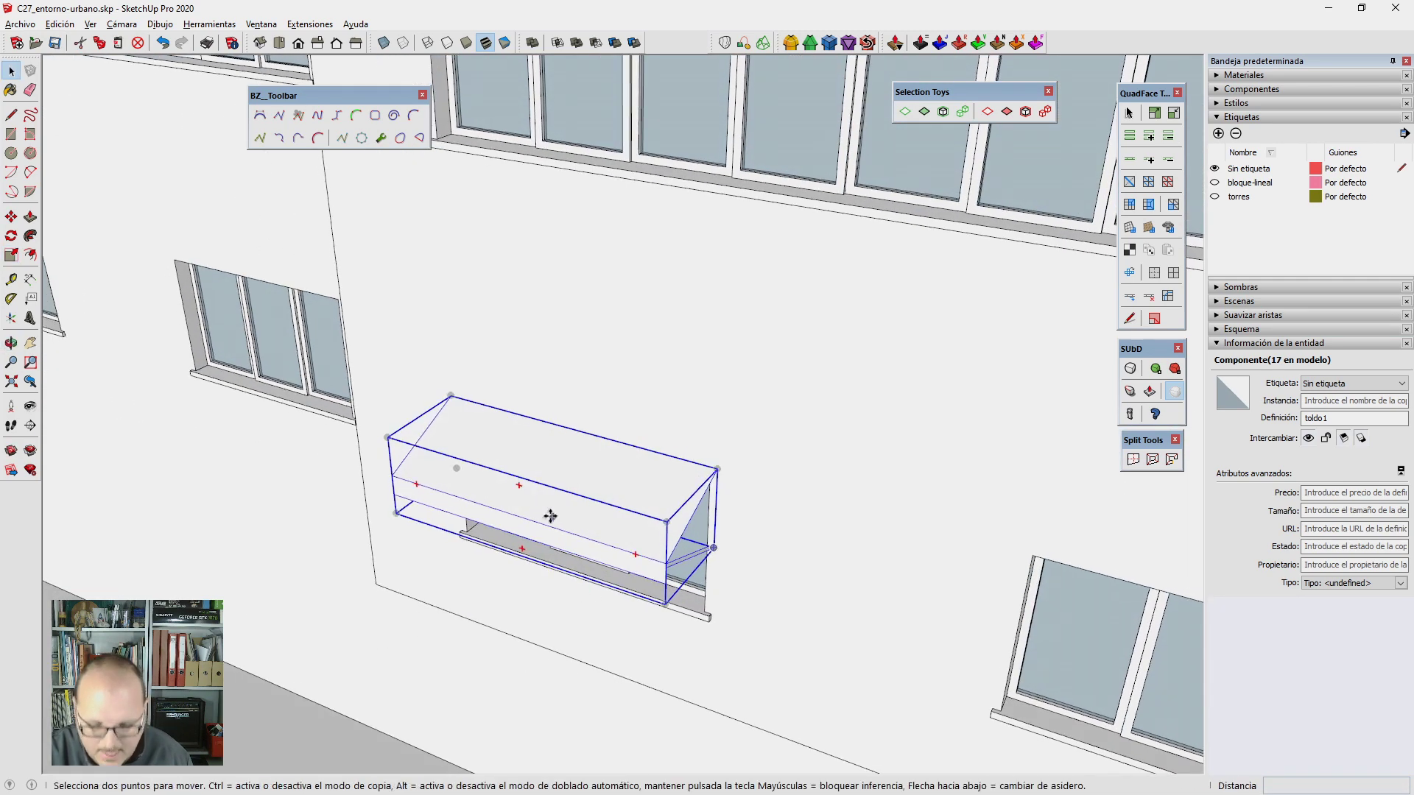
Step: Copy the awning onto a window of the left building and deselect it
{"action": "key", "text": "ctrl"}
{"action": "left_click", "coordinate": [585, 423]}
{"action": "scroll", "coordinate": [585, 424], "scroll_direction": "down", "scroll_amount": 5}
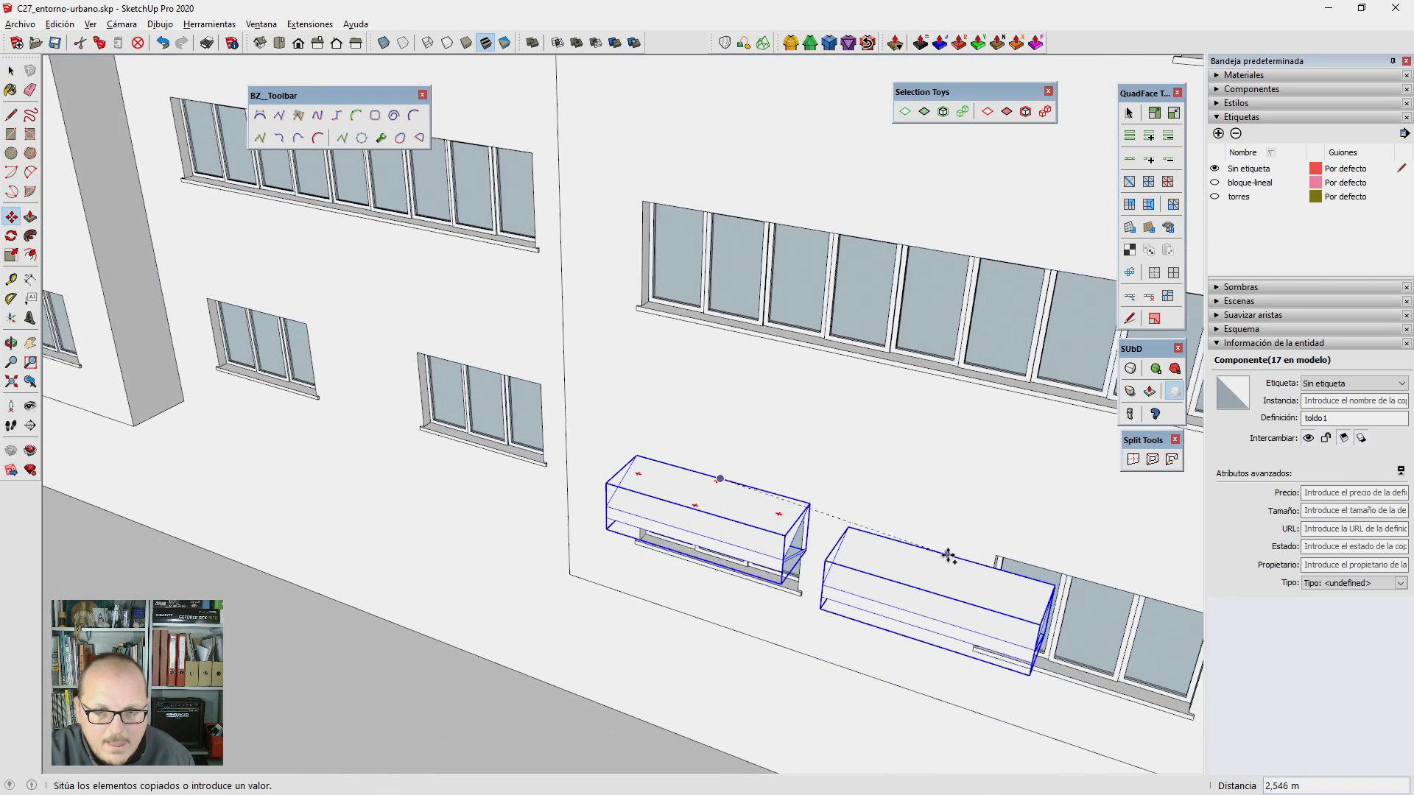
{"action": "scroll", "coordinate": [378, 412], "scroll_direction": "up", "scroll_amount": 3}
{"action": "left_click", "coordinate": [284, 347]}
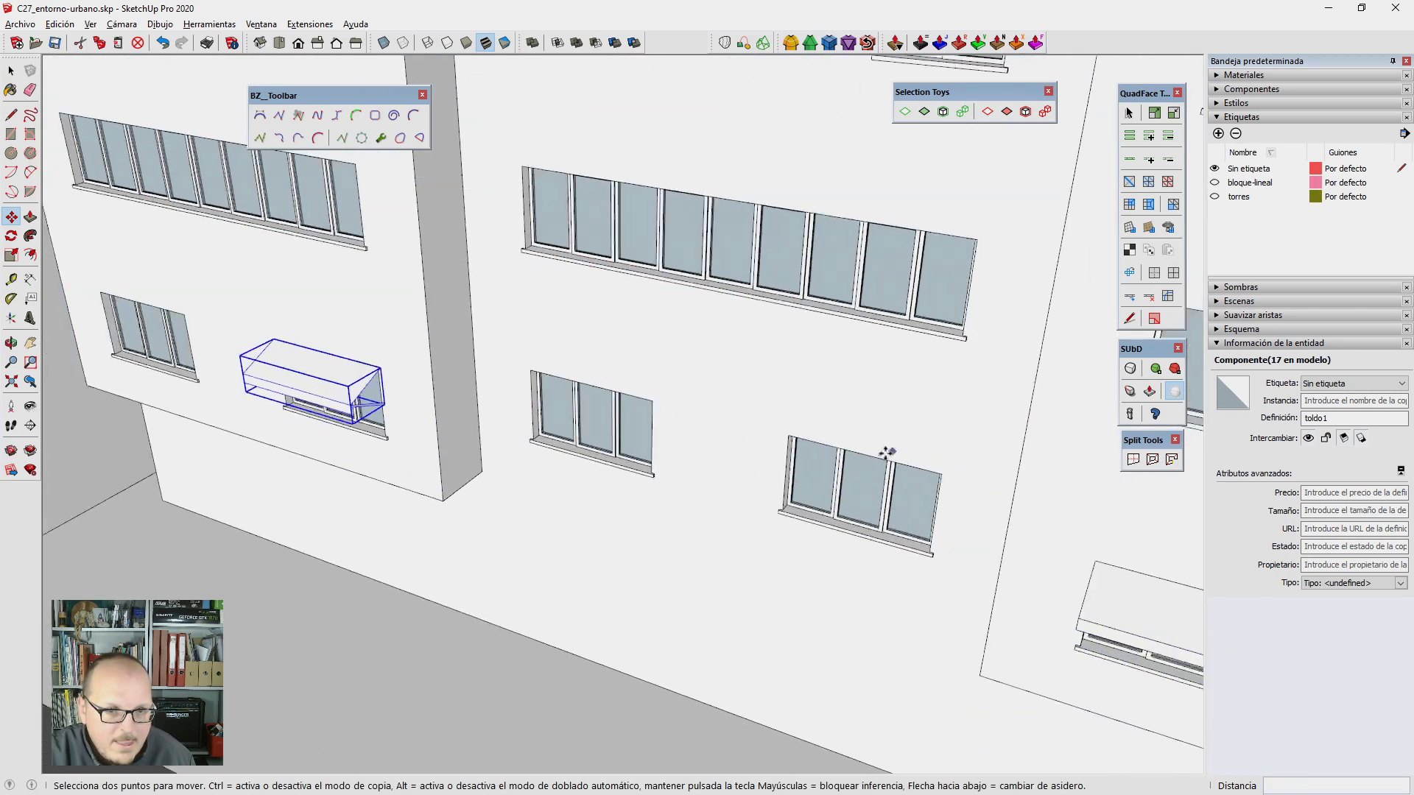
{"action": "middle_click_drag", "start_coordinate": [300, 354], "coordinate": [630, 518]}
{"action": "key", "text": "space"}
{"action": "scroll", "coordinate": [630, 517], "scroll_direction": "down", "scroll_amount": 5}
{"action": "middle_click_drag", "start_coordinate": [146, 367], "coordinate": [257, 431]}
{"action": "left_click", "coordinate": [231, 343]}
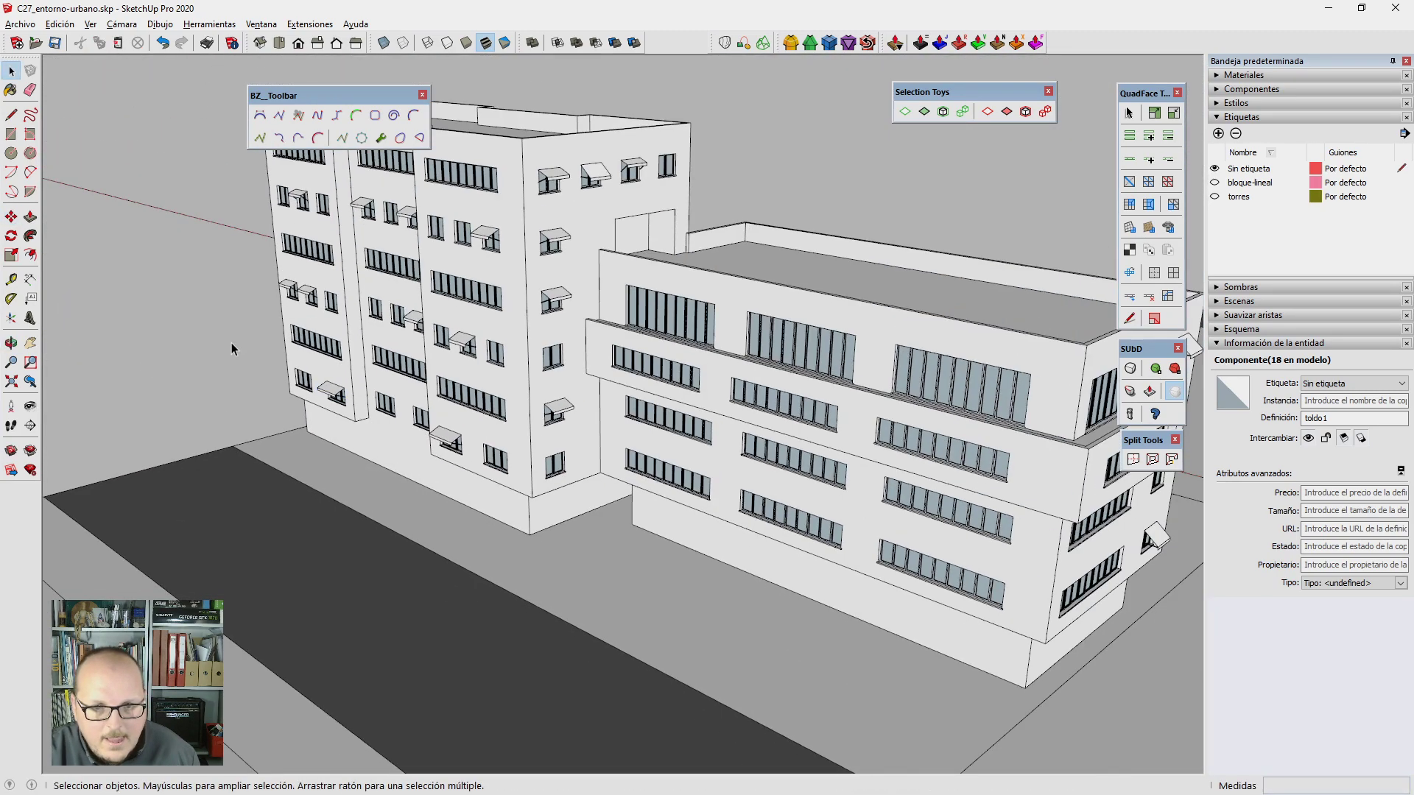
{"action": "middle_click_drag", "start_coordinate": [464, 452], "coordinate": [426, 398]}
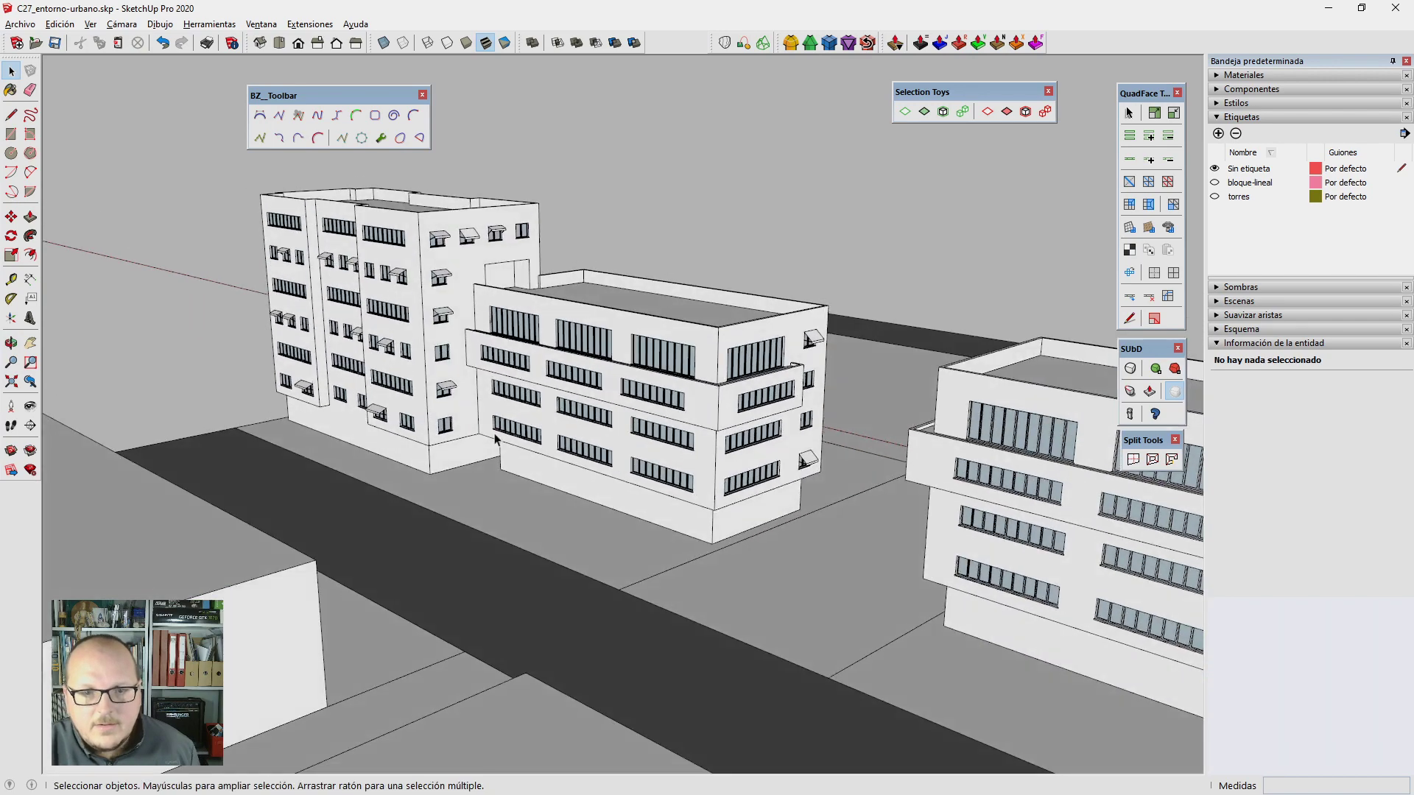
Step: Turn on the bloque-lineal and torres tags and orbit toward the towers
{"action": "scroll", "coordinate": [426, 399], "scroll_direction": "down", "scroll_amount": 3}
{"action": "scroll", "coordinate": [426, 399], "scroll_direction": "down", "scroll_amount": 3}
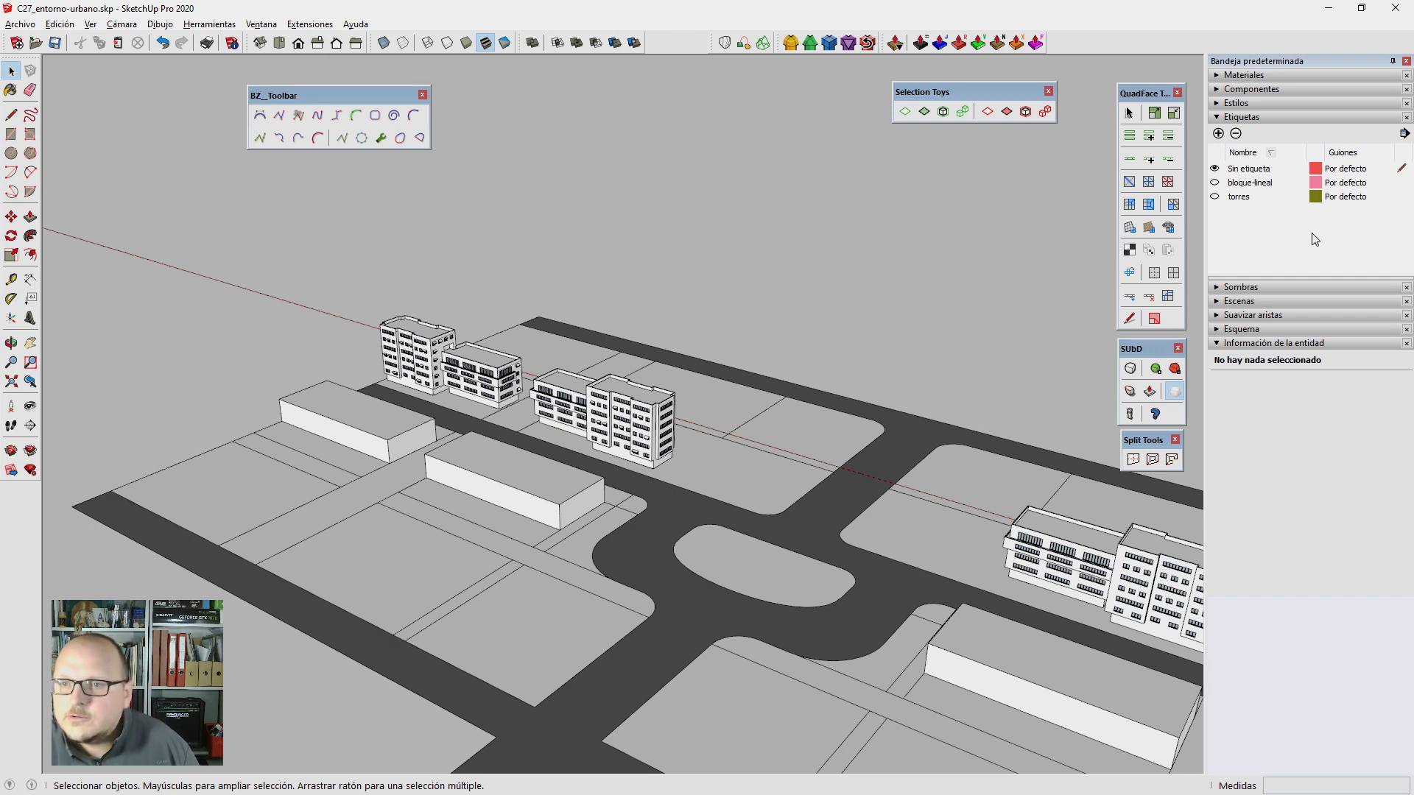
{"action": "left_click", "coordinate": [1215, 182]}
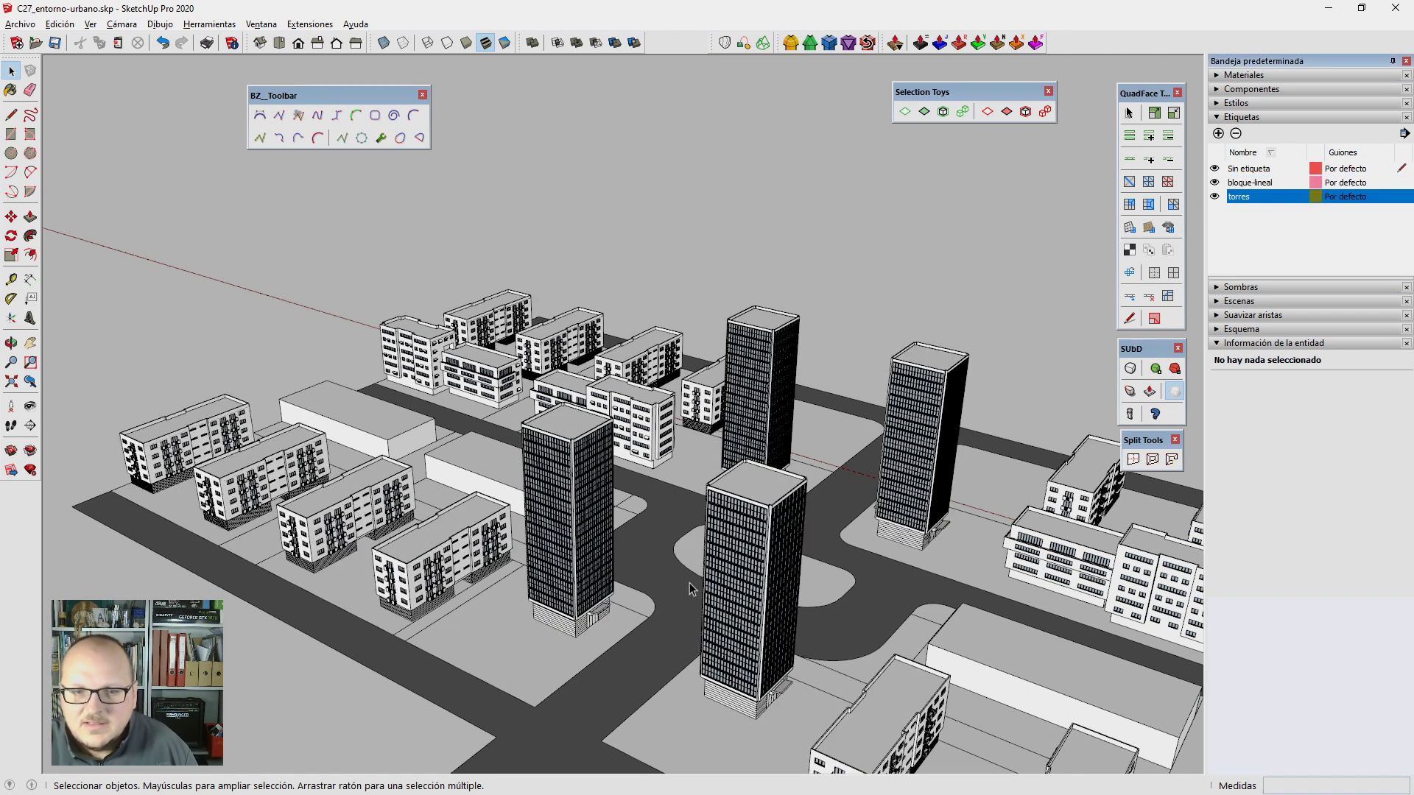
{"action": "scroll", "coordinate": [571, 520], "scroll_direction": "up", "scroll_amount": 3}
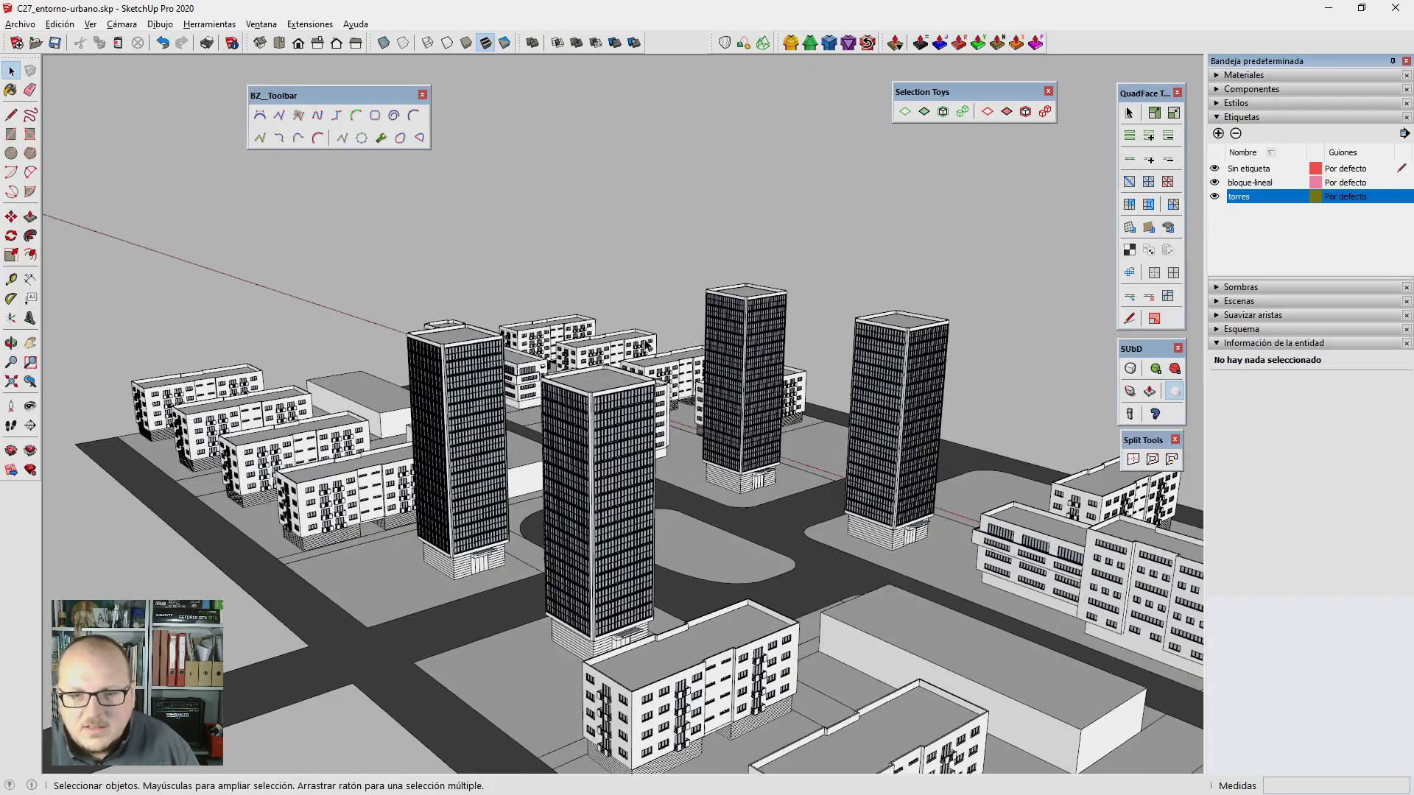
{"action": "middle_click_drag", "start_coordinate": [589, 501], "coordinate": [698, 461]}
{"action": "scroll", "coordinate": [698, 461], "scroll_direction": "up", "scroll_amount": 3}
{"action": "scroll", "coordinate": [721, 516], "scroll_direction": "up", "scroll_amount": 3}
Step: Orbit and zoom around the apartment blocks toward the glass tower
{"action": "scroll", "coordinate": [744, 559], "scroll_direction": "up", "scroll_amount": 3}
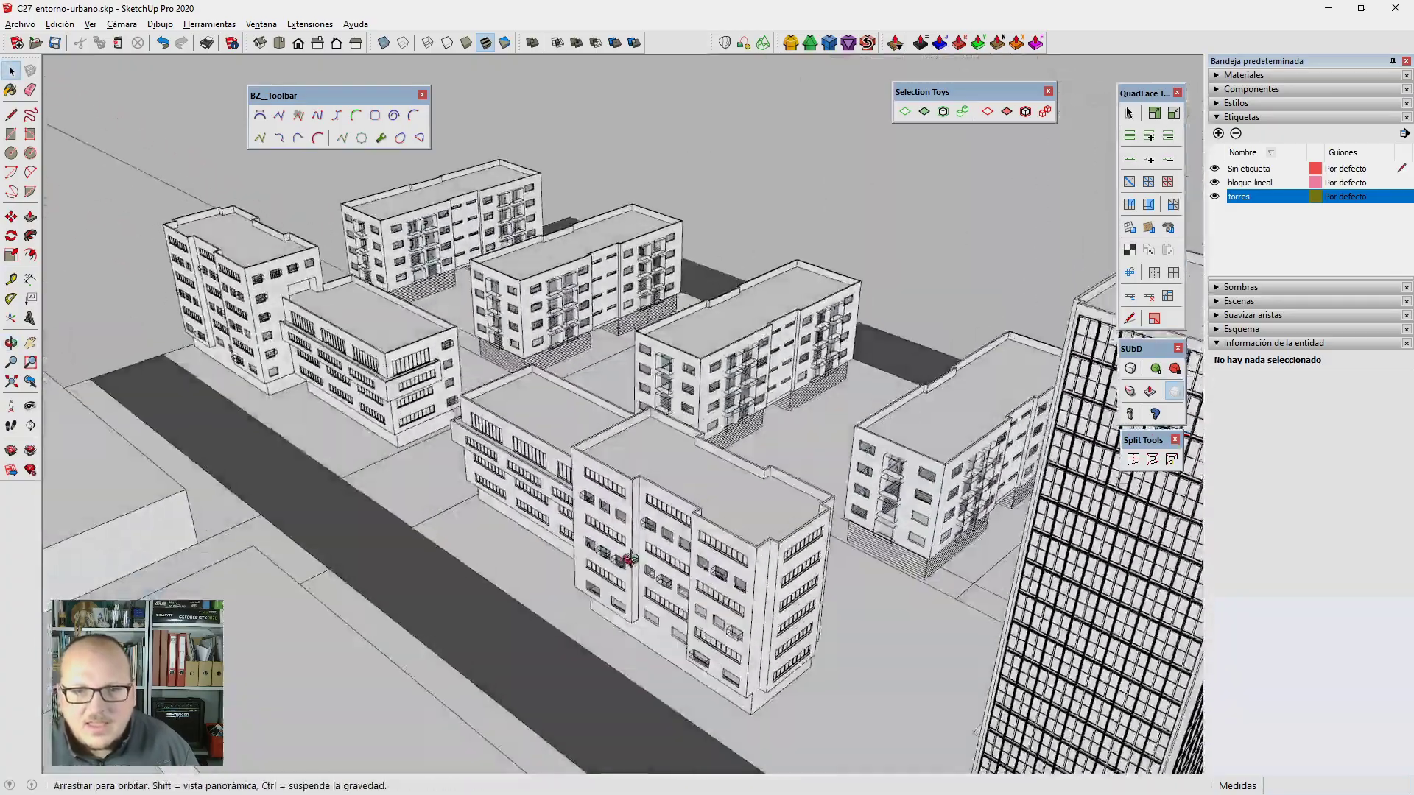
{"action": "scroll", "coordinate": [766, 598], "scroll_direction": "up", "scroll_amount": 2}
{"action": "scroll", "coordinate": [766, 598], "scroll_direction": "down", "scroll_amount": 5}
{"action": "mouse_move", "coordinate": [766, 598]}
{"action": "middle_mouse_down"}
{"action": "mouse_move", "coordinate": [736, 609]}
{"action": "mouse_move", "coordinate": [486, 364]}
{"action": "middle_mouse_up"}
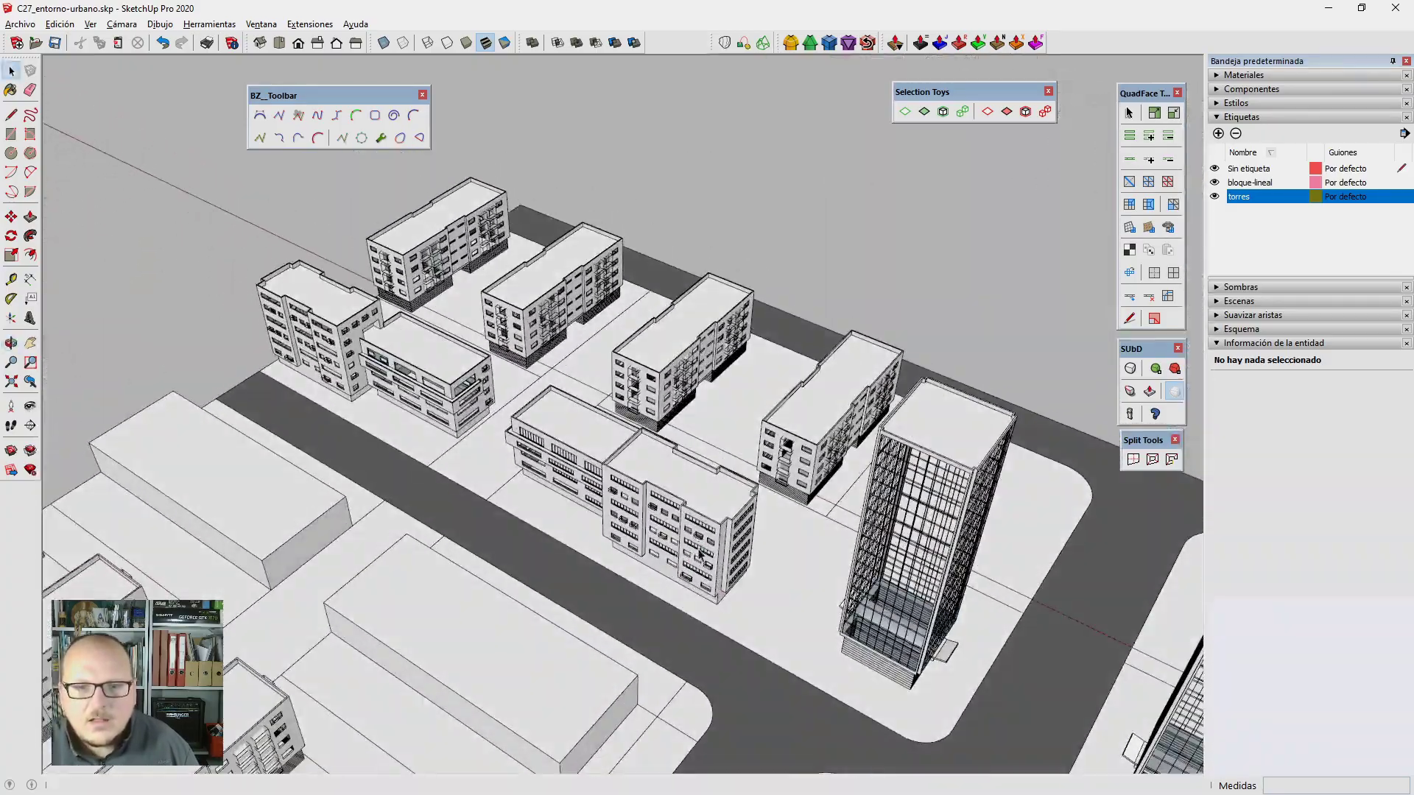
{"action": "scroll", "coordinate": [526, 402], "scroll_direction": "up", "scroll_amount": 2}
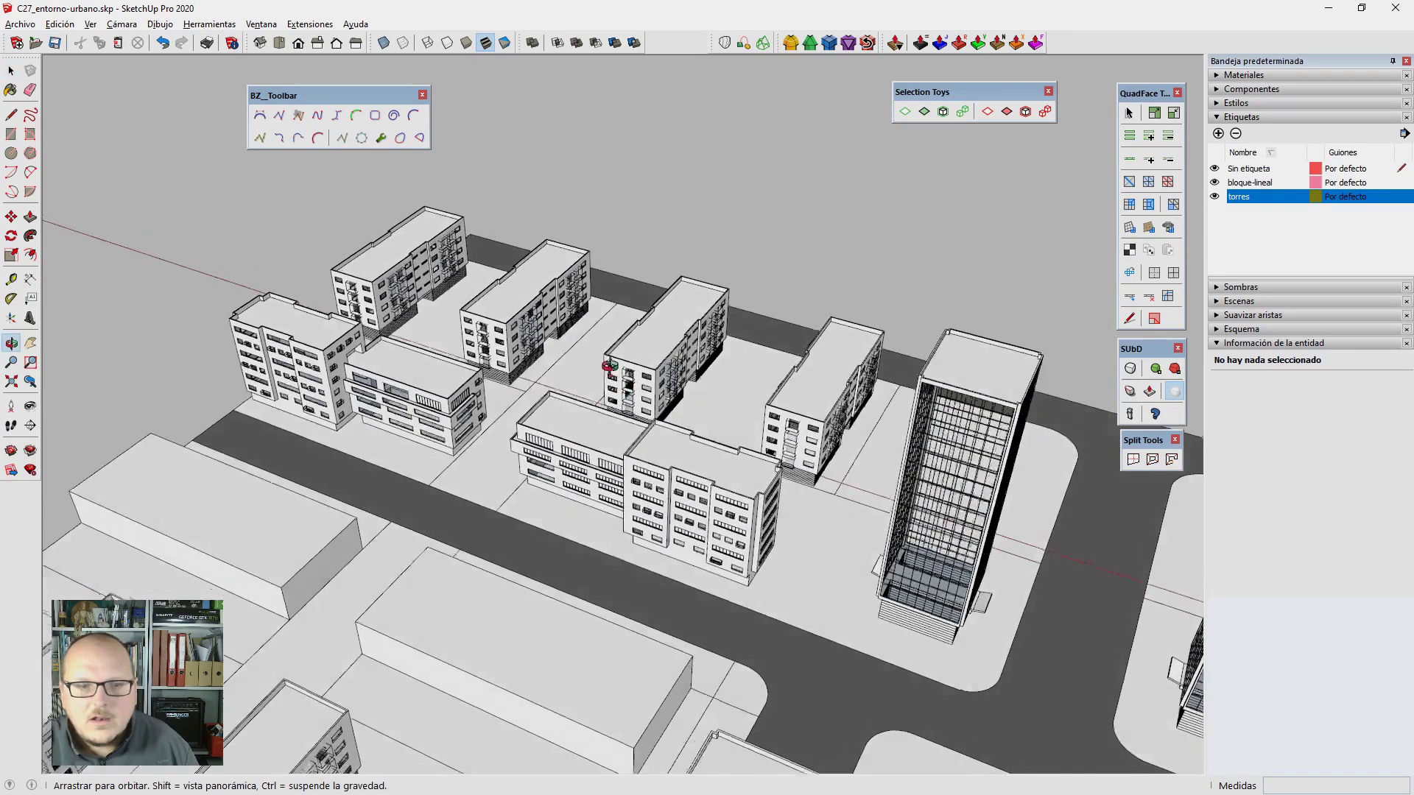
{"action": "scroll", "coordinate": [645, 512], "scroll_direction": "up", "scroll_amount": 1}
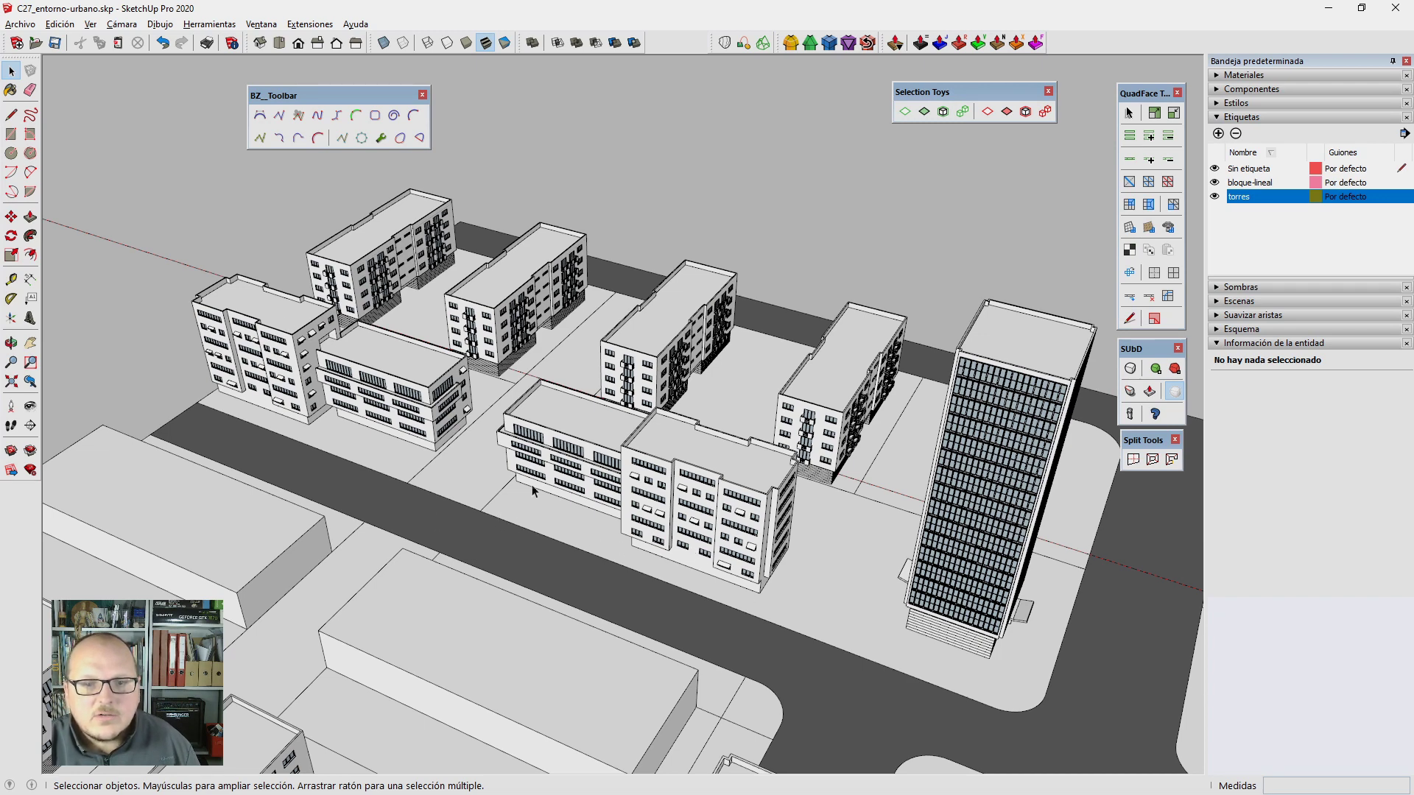
{"action": "scroll", "coordinate": [534, 492], "scroll_direction": "up", "scroll_amount": 1}
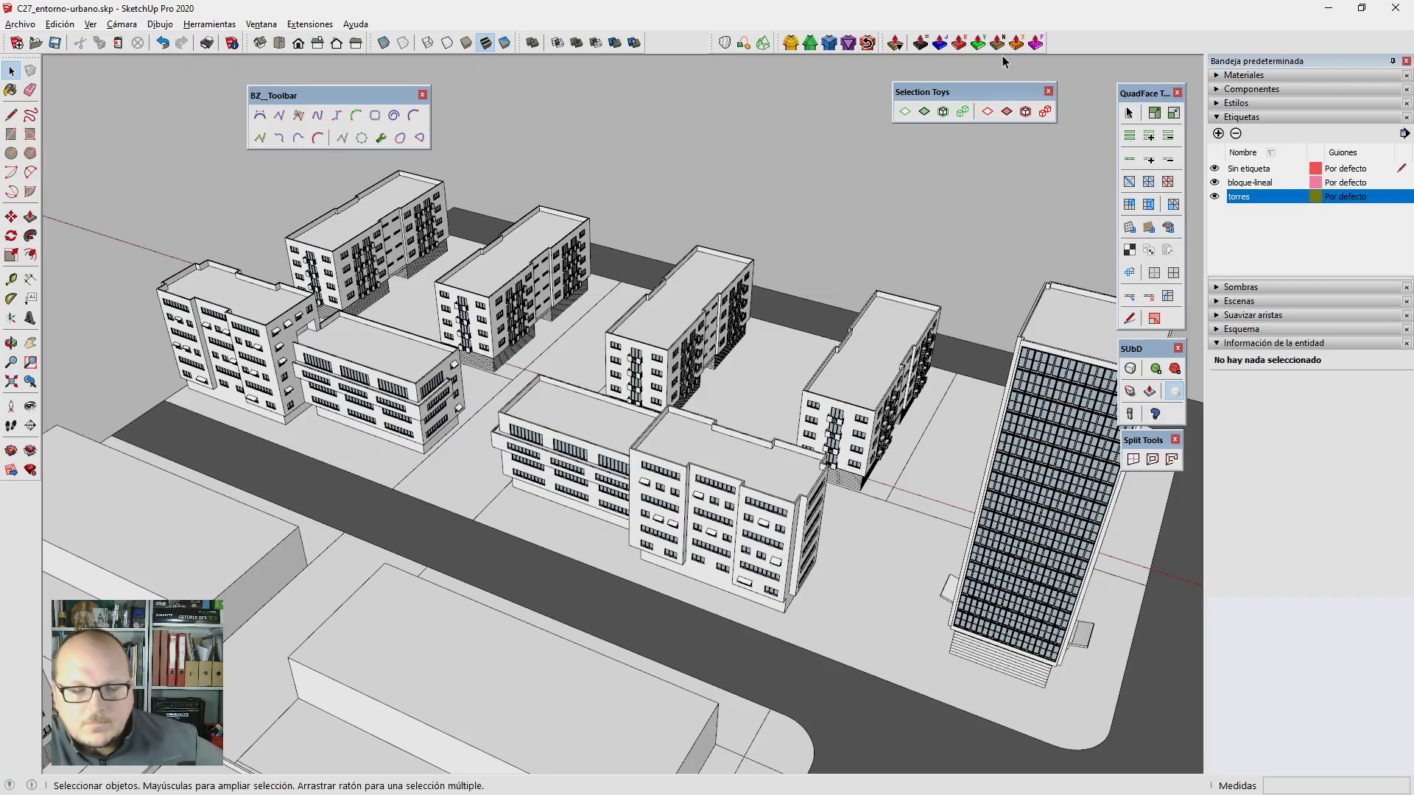
{"action": "mouse_move", "coordinate": [589, 471]}
{"action": "middle_mouse_down"}
{"action": "mouse_move", "coordinate": [623, 406]}
{"action": "mouse_move", "coordinate": [471, 354]}
{"action": "mouse_move", "coordinate": [426, 523]}
{"action": "middle_mouse_up"}
{"action": "key", "text": "space"}
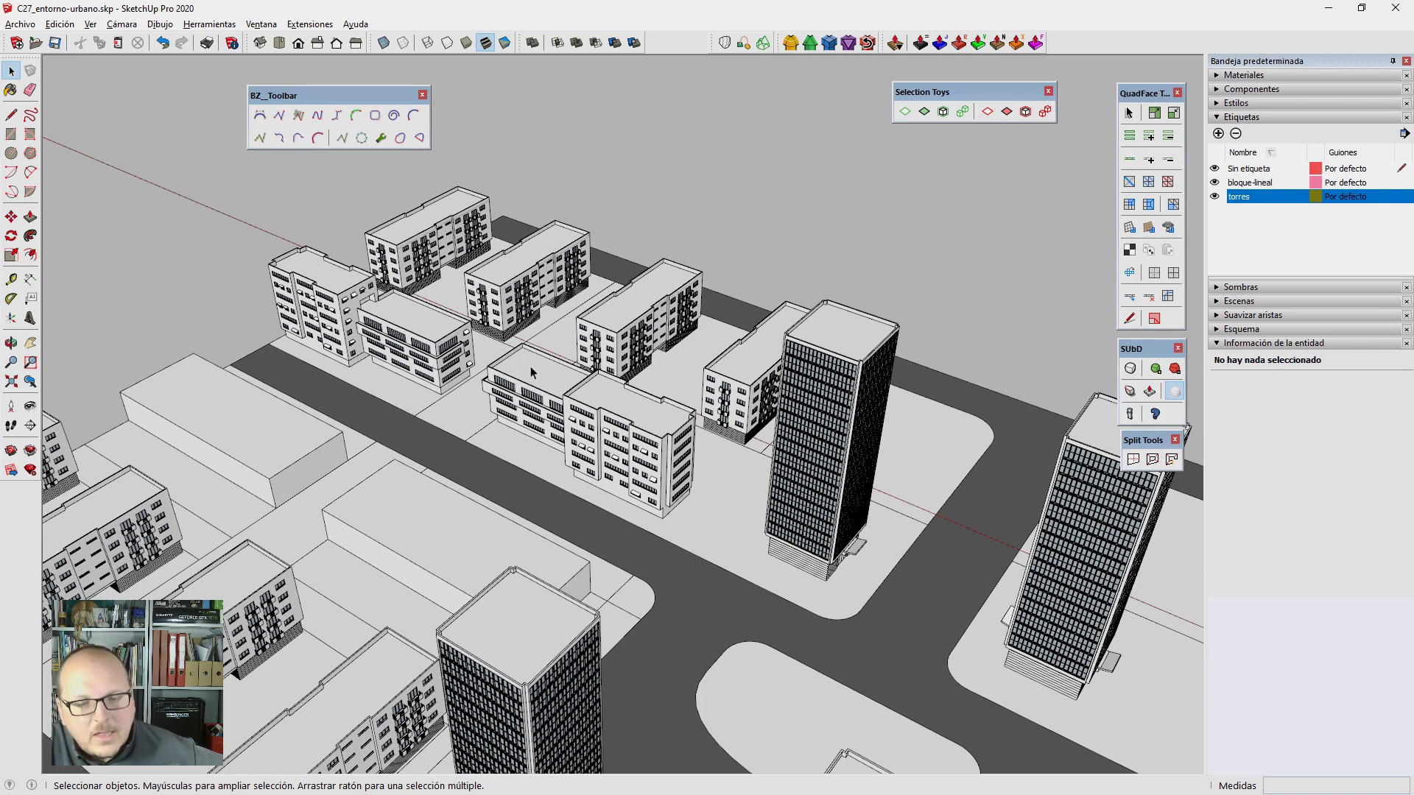
{"action": "scroll", "coordinate": [639, 456], "scroll_direction": "up", "scroll_amount": 3}
{"action": "scroll", "coordinate": [661, 446], "scroll_direction": "up", "scroll_amount": 3}
Step: Select a toldo1 awning on the front block and zoom out
{"action": "left_click", "coordinate": [661, 446]}
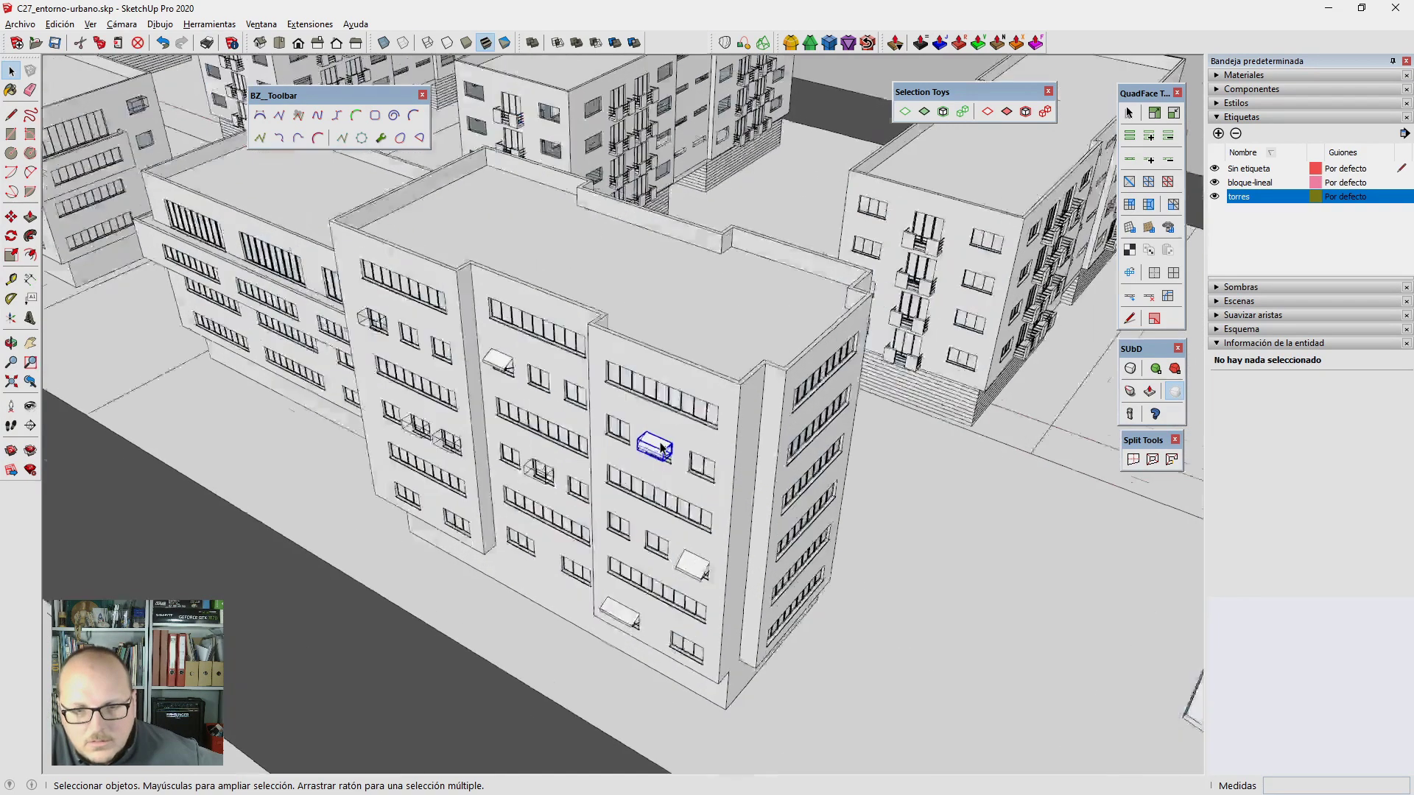
{"action": "scroll", "coordinate": [655, 383], "scroll_direction": "down", "scroll_amount": 3}
{"action": "scroll", "coordinate": [643, 280], "scroll_direction": "down", "scroll_amount": 3}
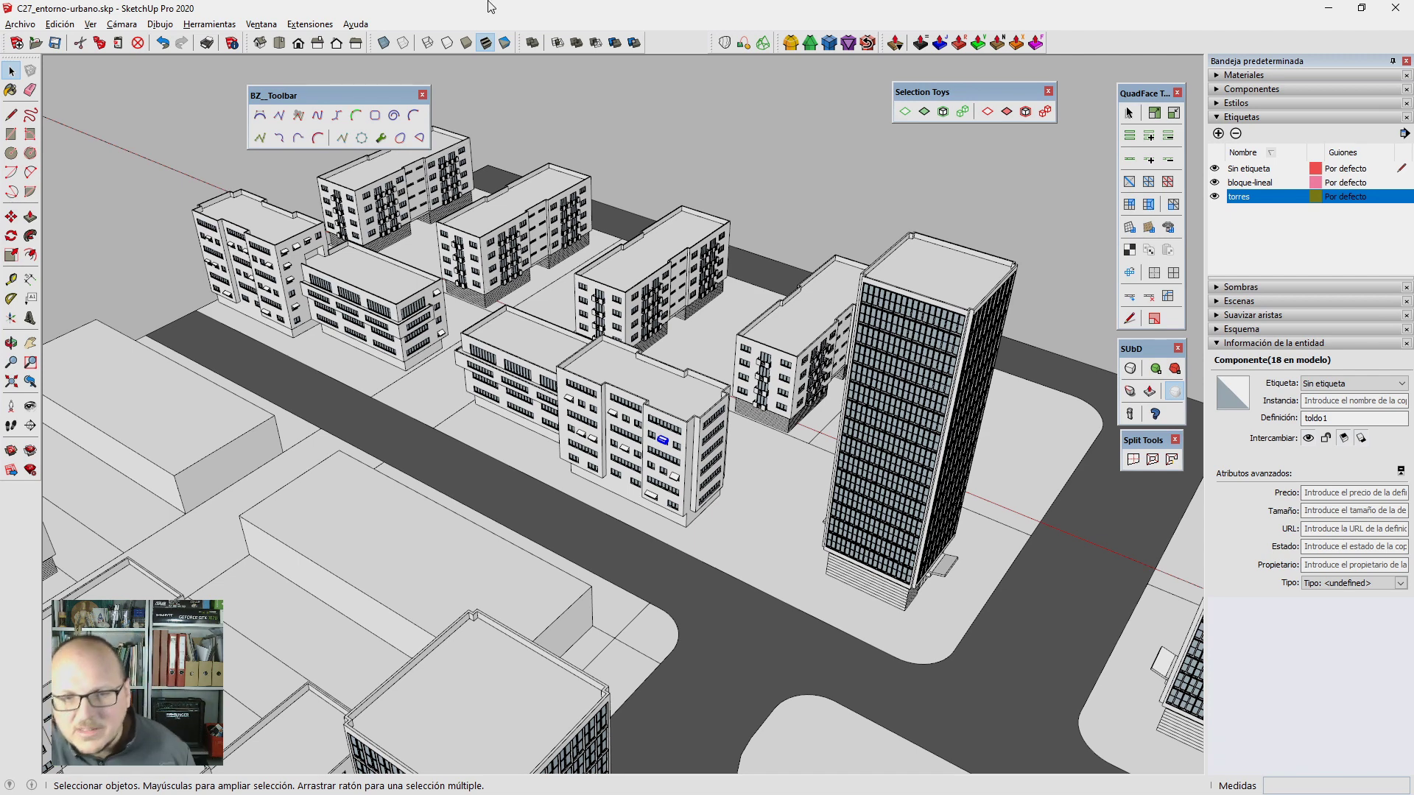
Step: Hide the torres tag and draw a rectangle on the apartment block's roof
{"action": "left_click", "coordinate": [1214, 195]}
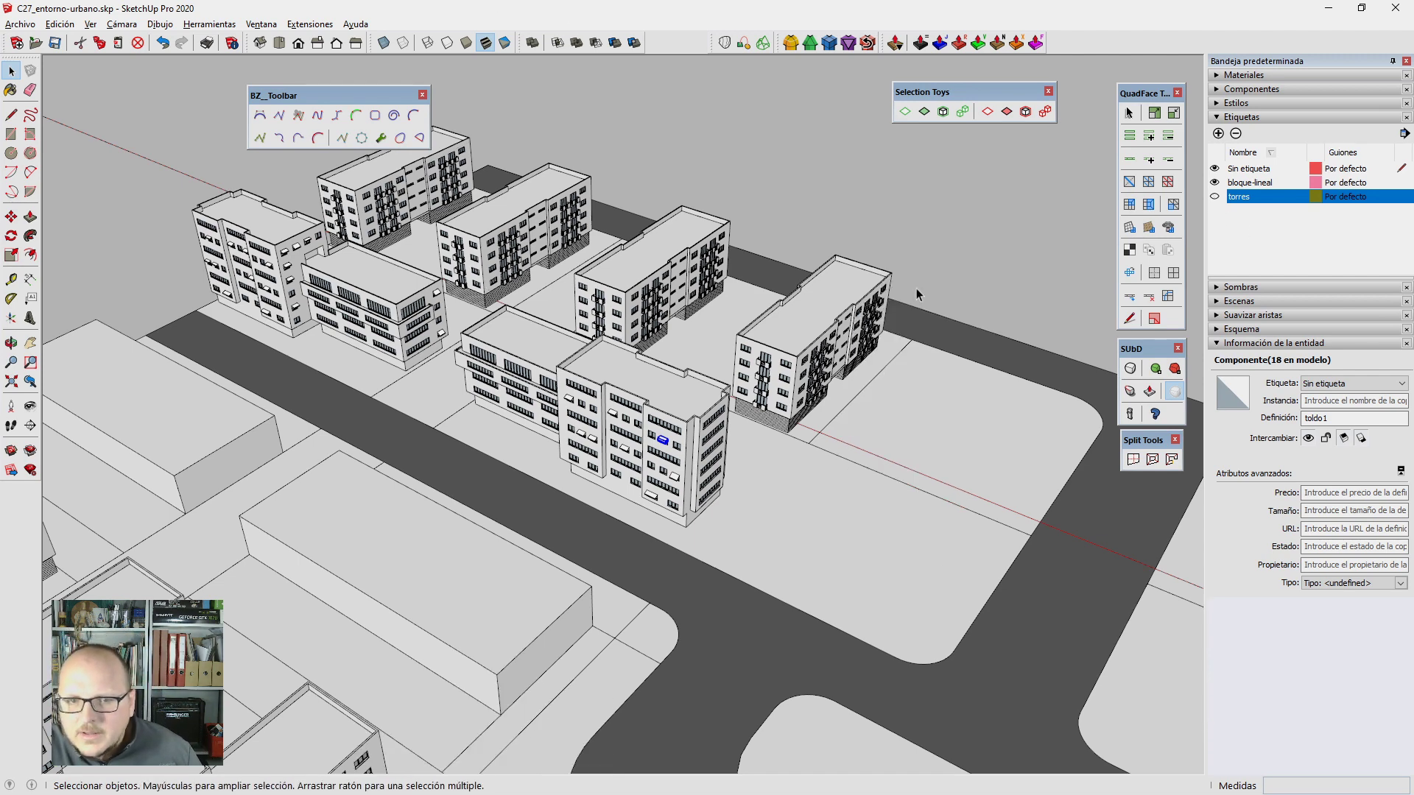
{"action": "scroll", "coordinate": [903, 293], "scroll_direction": "up", "scroll_amount": 2}
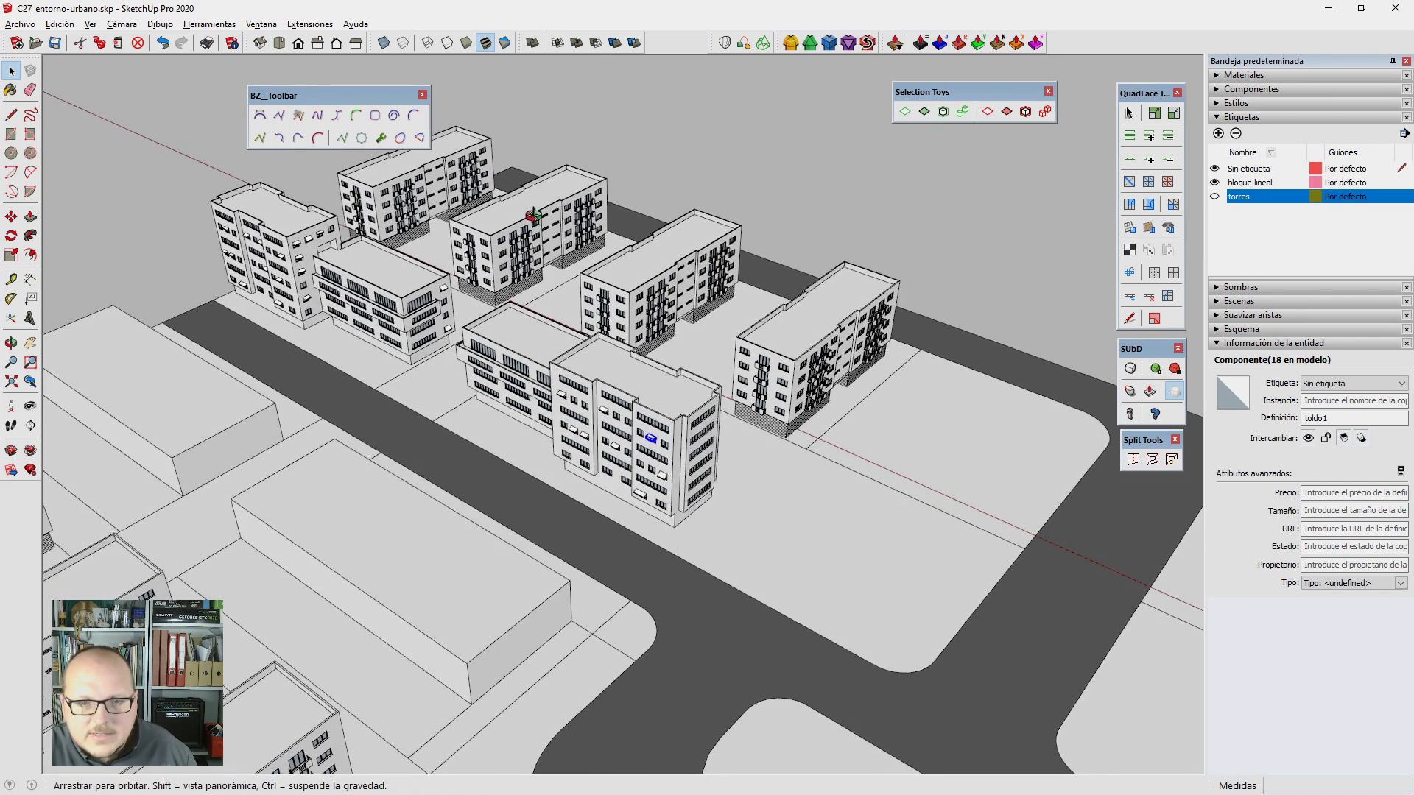
{"action": "scroll", "coordinate": [665, 228], "scroll_direction": "up", "scroll_amount": 2}
{"action": "scroll", "coordinate": [667, 219], "scroll_direction": "up", "scroll_amount": 3}
{"action": "scroll", "coordinate": [667, 220], "scroll_direction": "up", "scroll_amount": 3}
{"action": "scroll", "coordinate": [667, 220], "scroll_direction": "up", "scroll_amount": 2}
{"action": "key", "text": "r"}
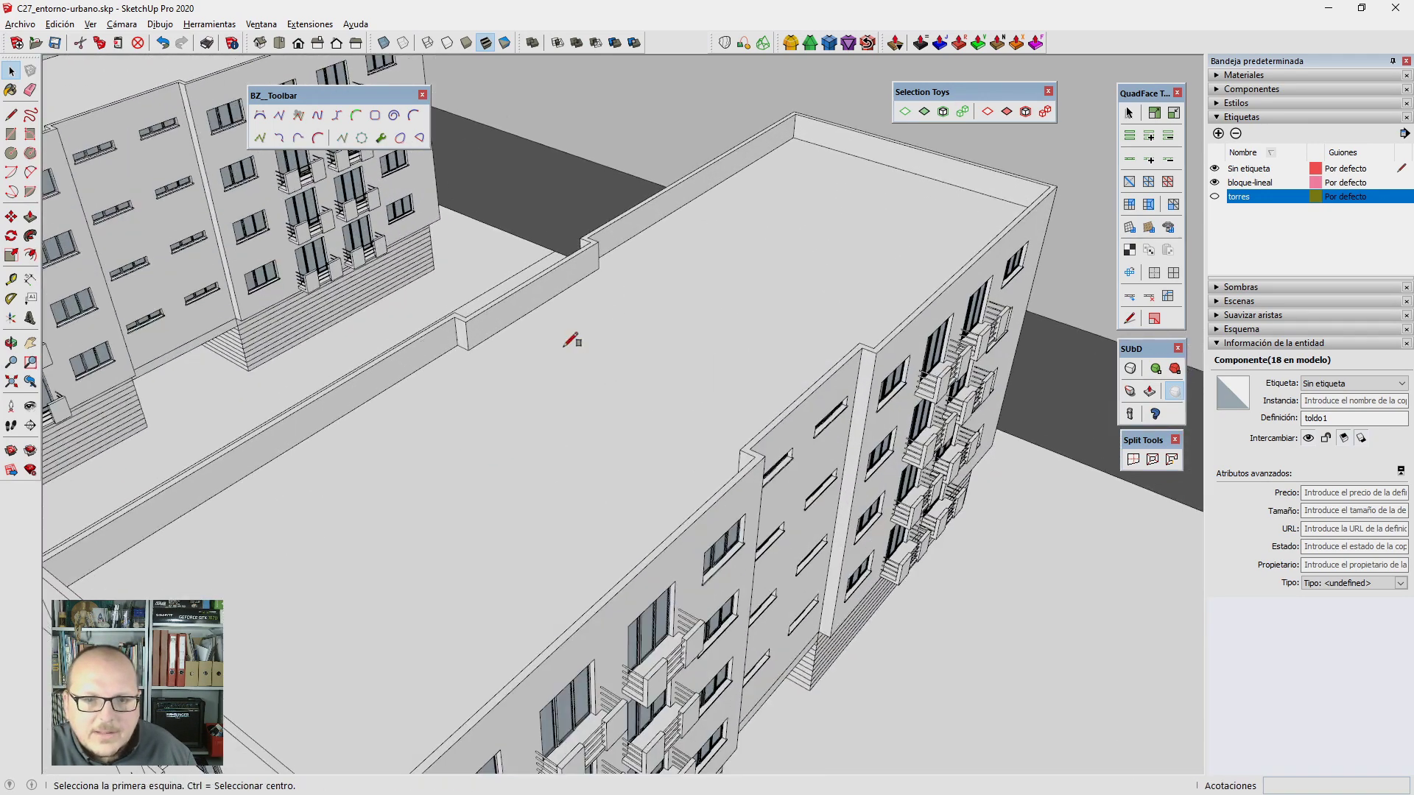
{"action": "left_click", "coordinate": [517, 375]}
{"action": "left_click", "coordinate": [707, 357]}
Step: Scale the roof rectangle to 5 m along red and 6 m along green
{"action": "key", "text": "s"}
{"action": "left_click_drag", "start_coordinate": [663, 390], "coordinate": [711, 400]}
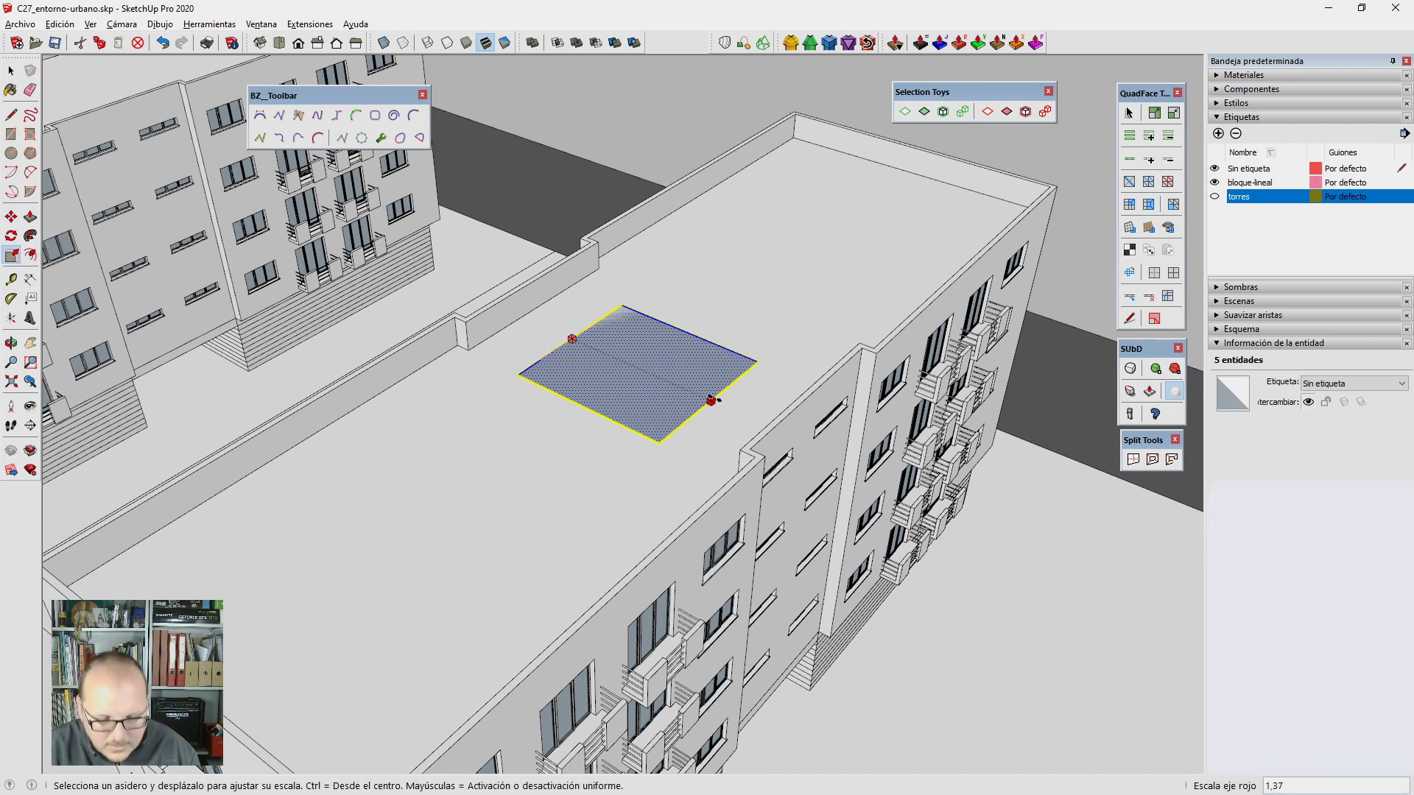
{"action": "type", "text": "5m"}
{"action": "key", "text": "Return"}
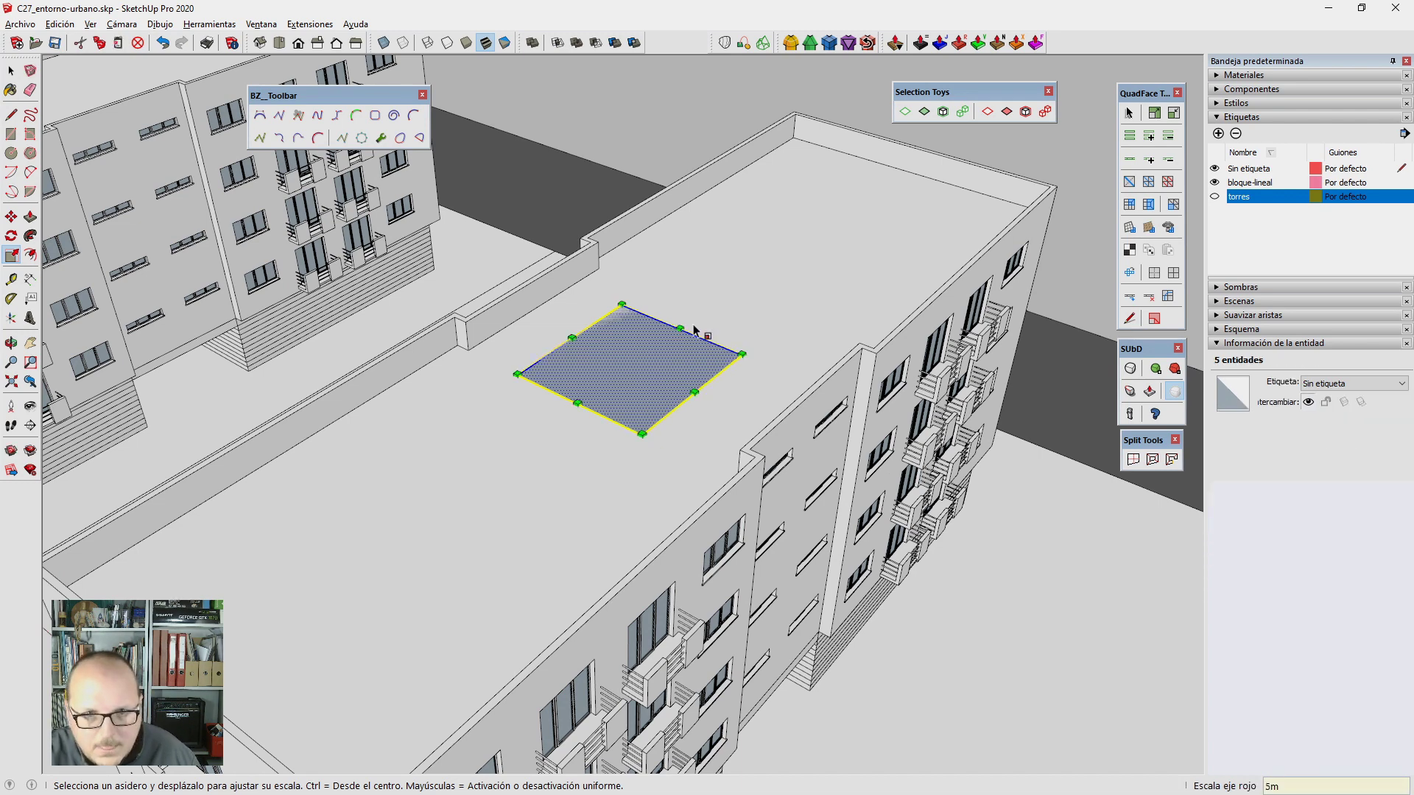
{"action": "left_click", "coordinate": [679, 329]}
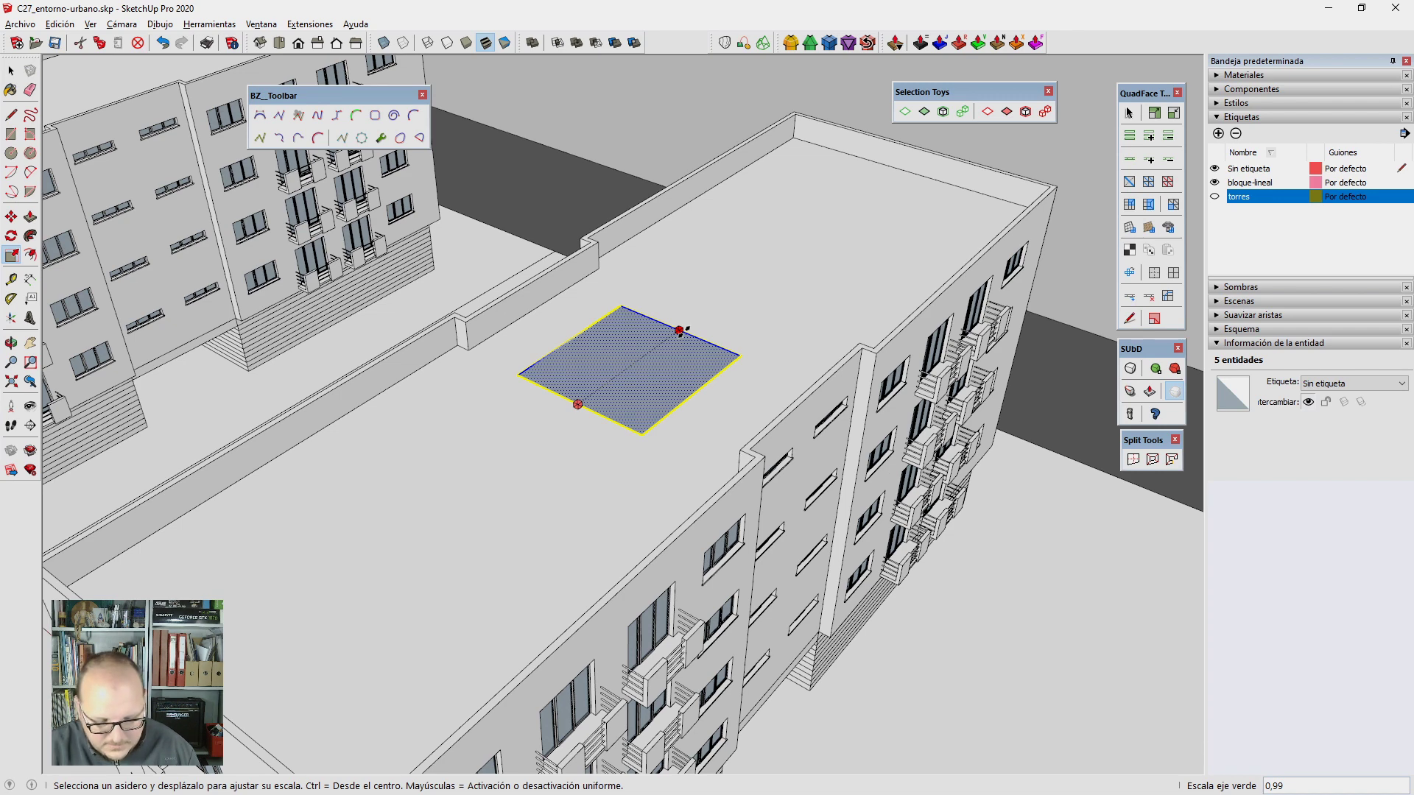
{"action": "type", "text": "6m"}
{"action": "key", "text": "Return"}
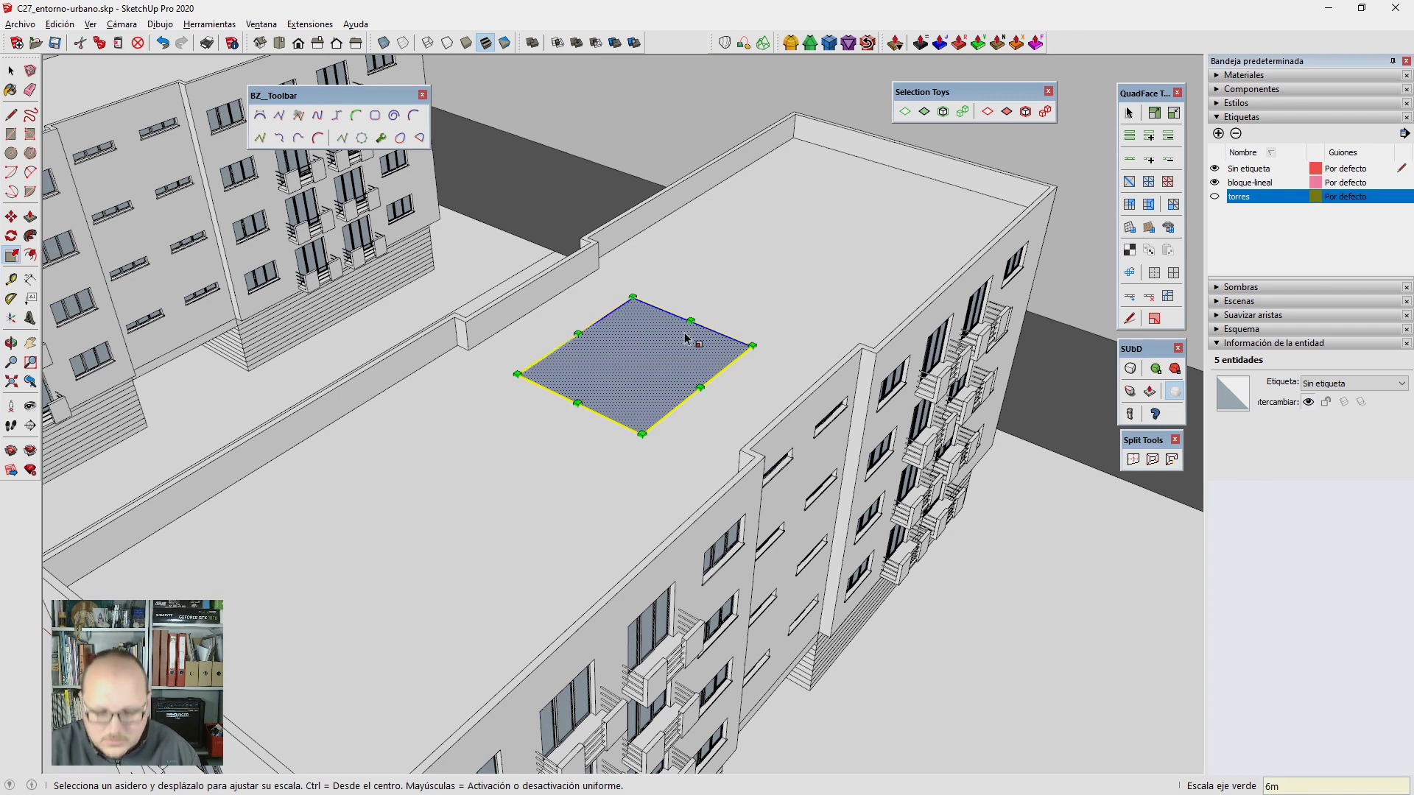
Step: Push/pull the roof rectangle up into a 3 m tall box
{"action": "key", "text": "m"}
{"action": "left_click", "coordinate": [695, 322]}
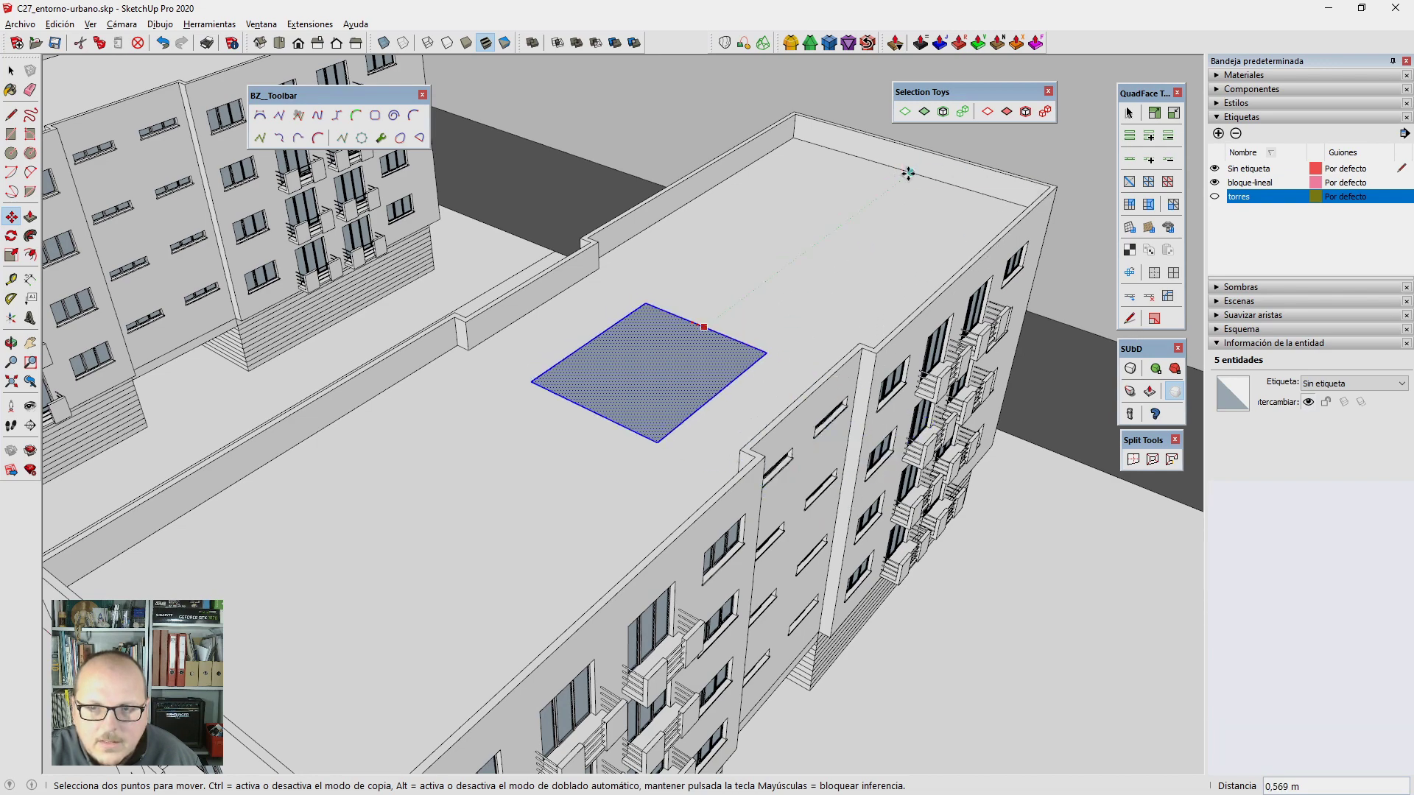
{"action": "key", "text": "Escape"}
{"action": "middle_click_drag", "start_coordinate": [908, 174], "coordinate": [473, 341]}
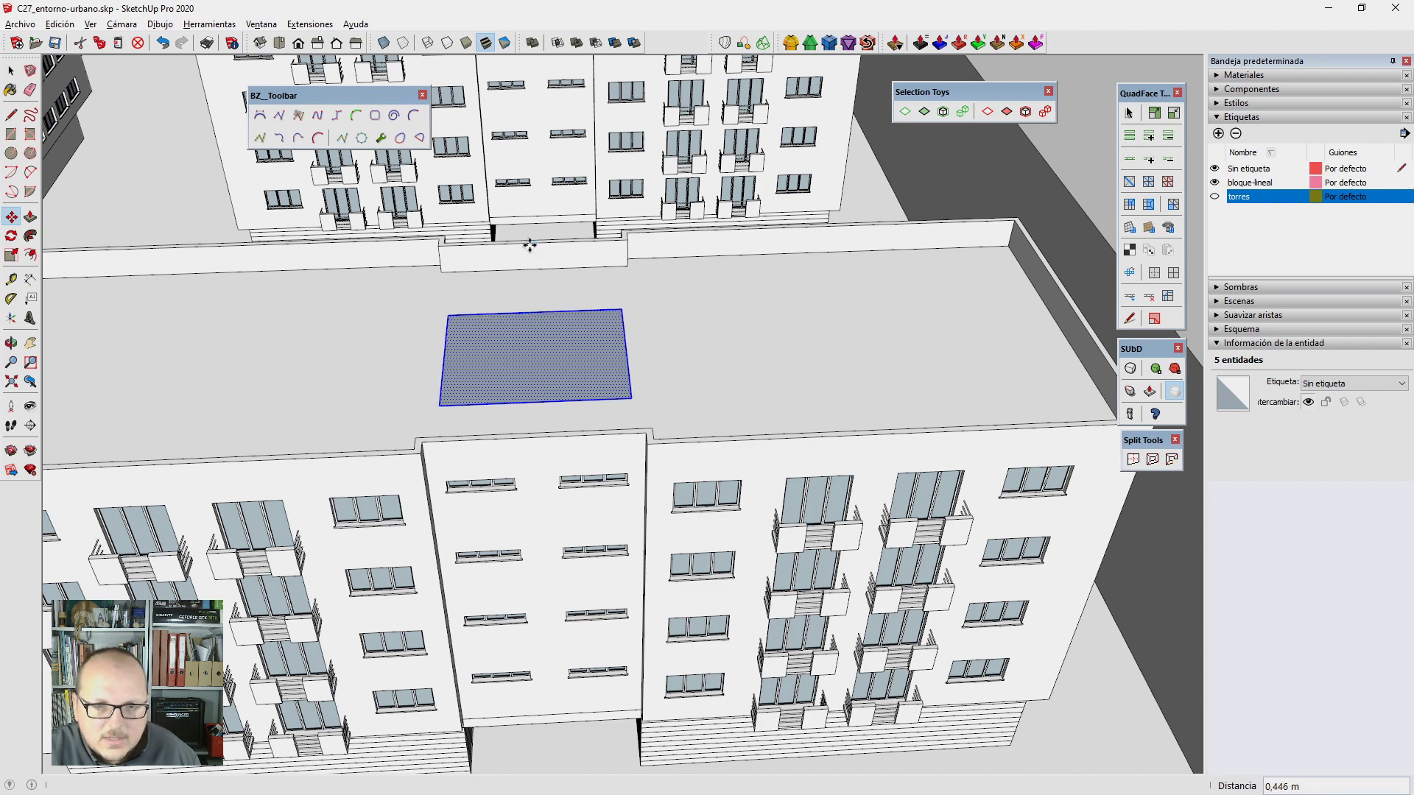
{"action": "mouse_move", "coordinate": [527, 246]}
{"action": "middle_mouse_down"}
{"action": "mouse_move", "coordinate": [500, 304]}
{"action": "mouse_move", "coordinate": [732, 259]}
{"action": "mouse_move", "coordinate": [719, 278]}
{"action": "middle_mouse_up"}
{"action": "key", "text": "p"}
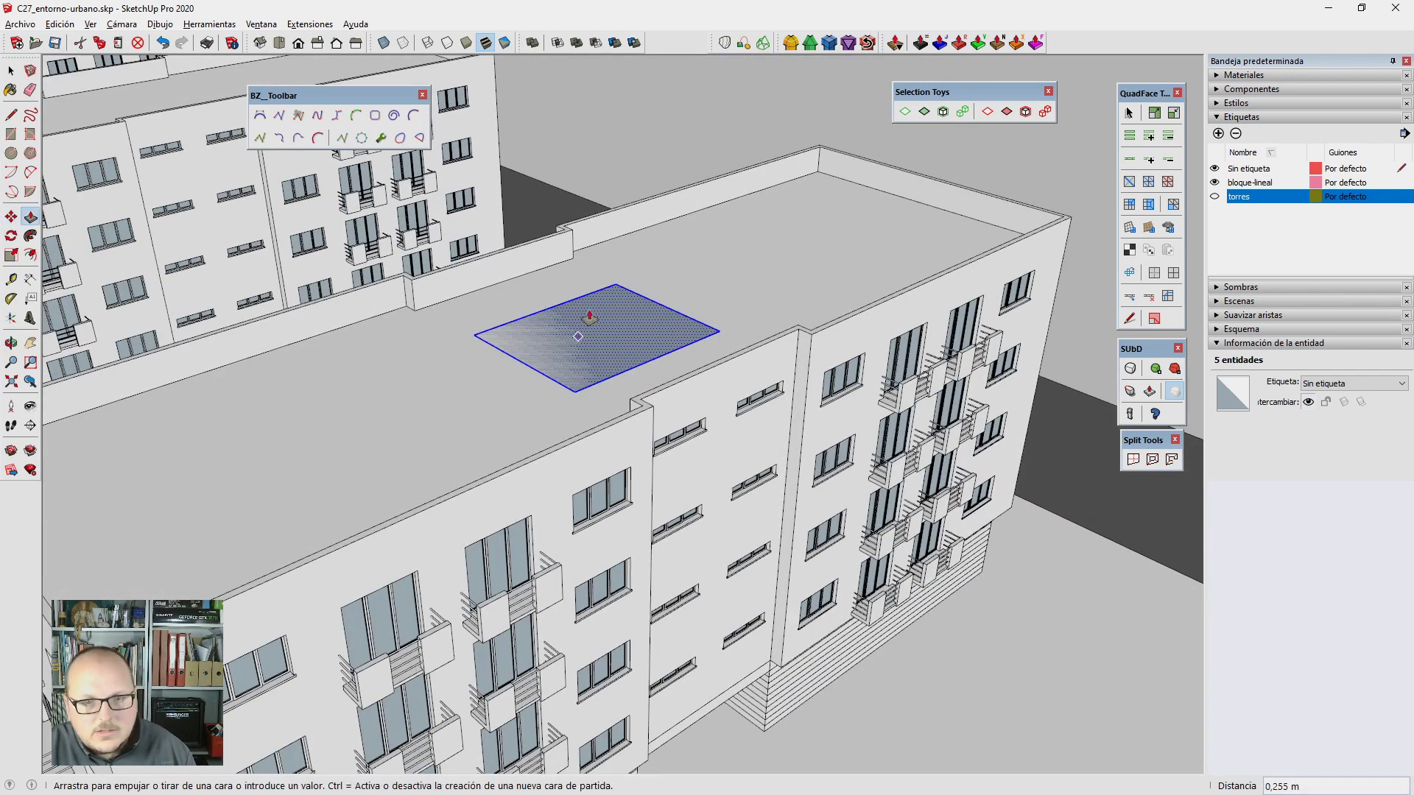
{"action": "left_click_drag", "start_coordinate": [578, 315], "coordinate": [590, 309]}
{"action": "type", "text": "3"}
{"action": "key", "text": "Return"}
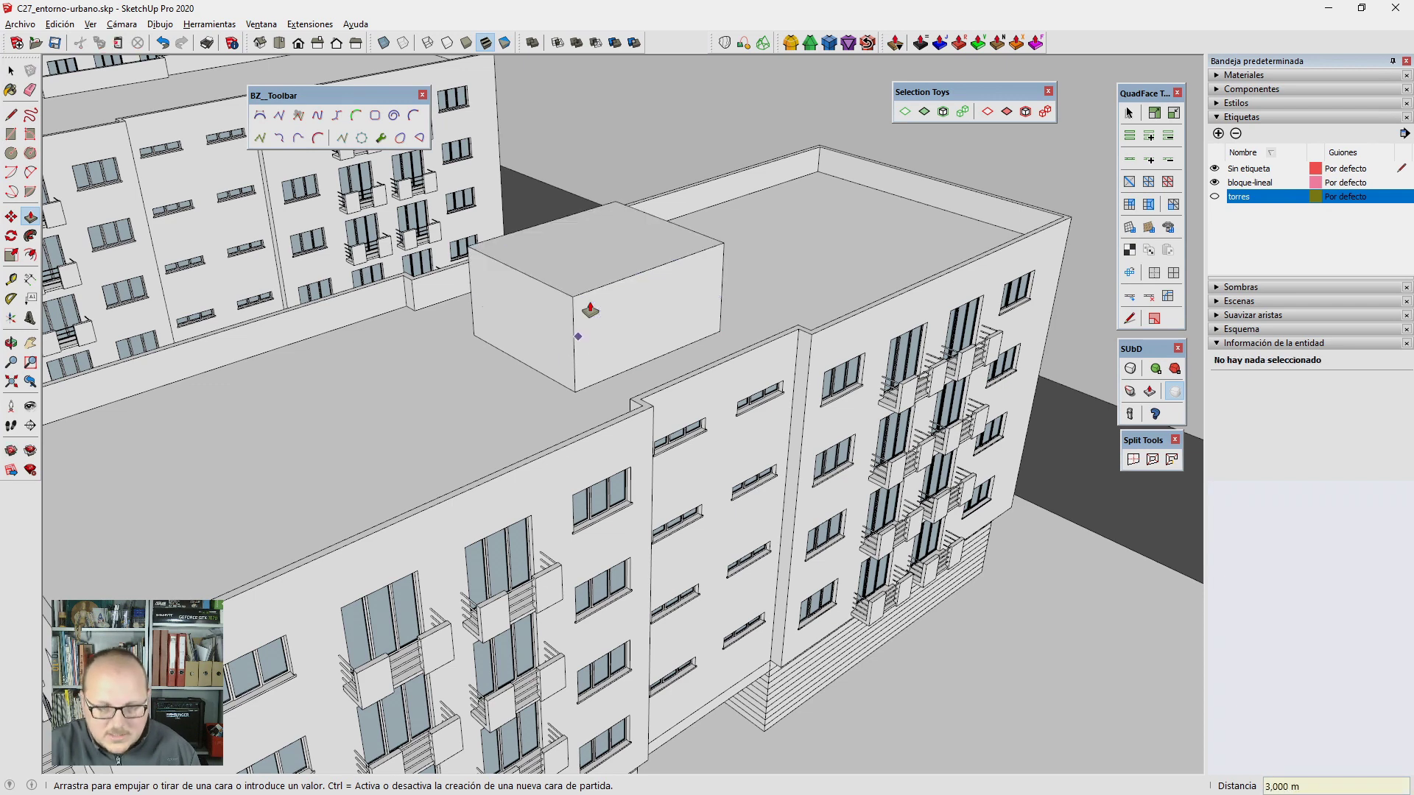
{"action": "type", "text": "5"}
{"action": "key", "text": "Return"}
{"action": "key", "text": "space"}
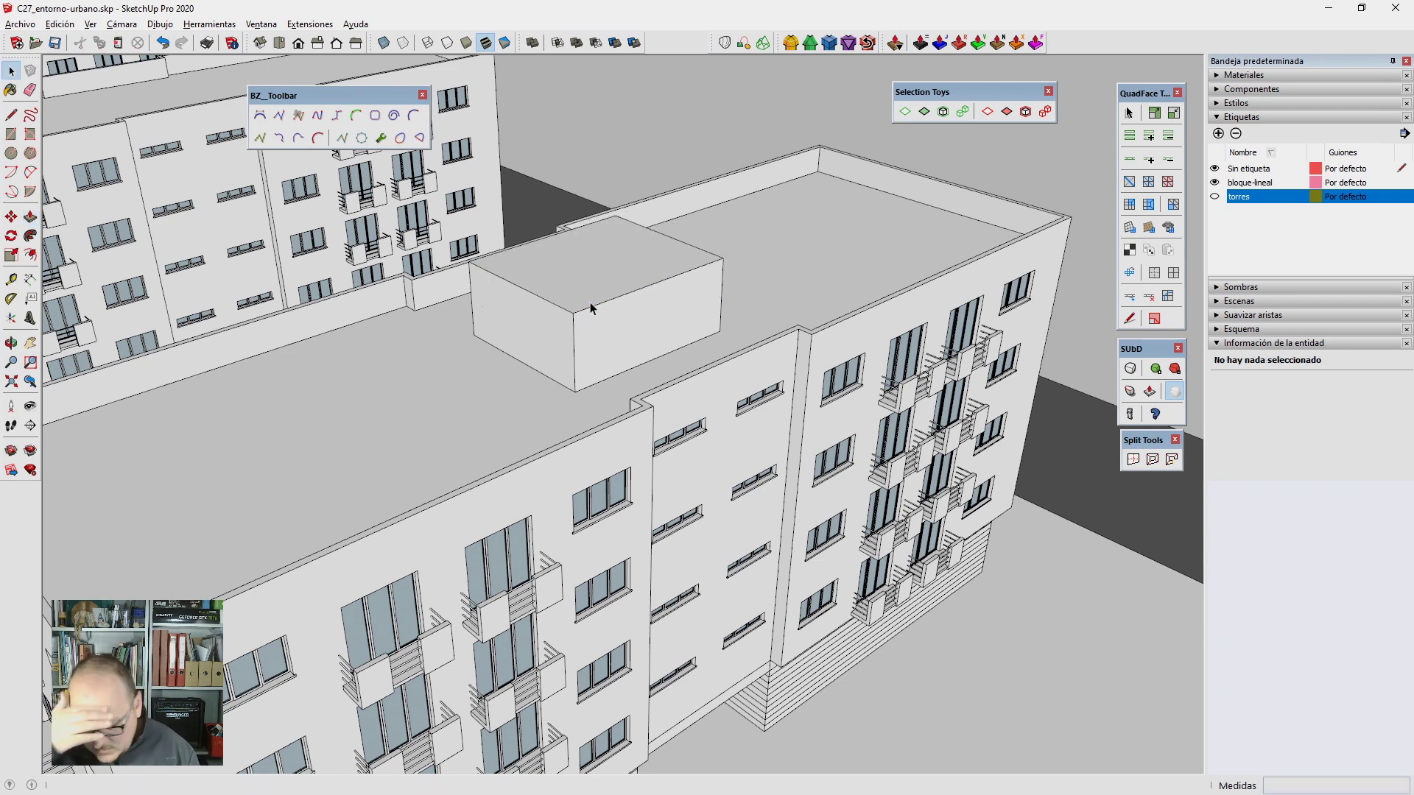
{"action": "mouse_move", "coordinate": [549, 309]}
{"action": "middle_mouse_down"}
{"action": "mouse_move", "coordinate": [572, 385]}
{"action": "mouse_move", "coordinate": [589, 352]}
{"action": "middle_mouse_up"}
Step: Copy the box's top edge to the far corner and divide the copy into even segments
{"action": "left_click", "coordinate": [594, 346]}
{"action": "key", "text": "m"}
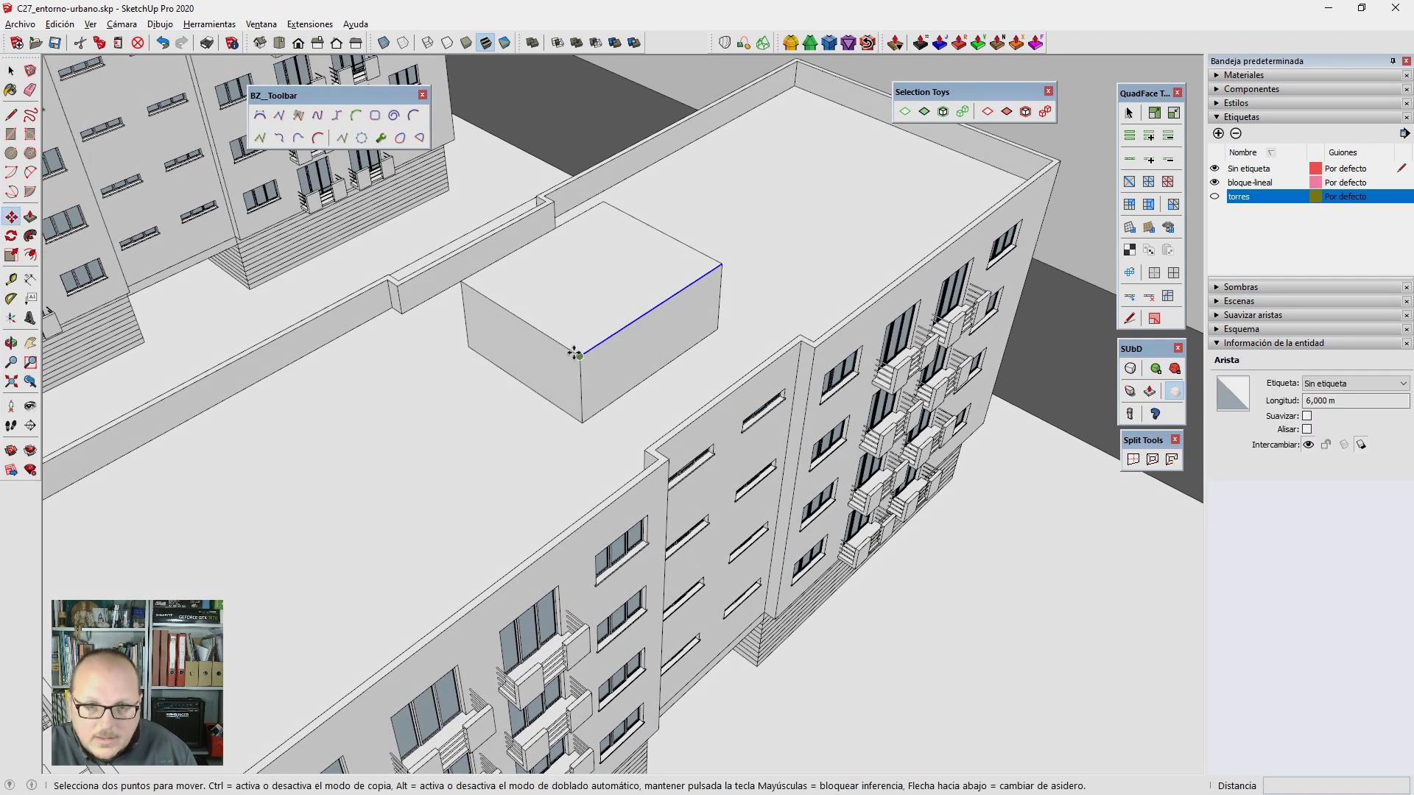
{"action": "left_click", "coordinate": [580, 356]}
{"action": "key", "text": "ctrl"}
{"action": "left_click", "coordinate": [461, 281]}
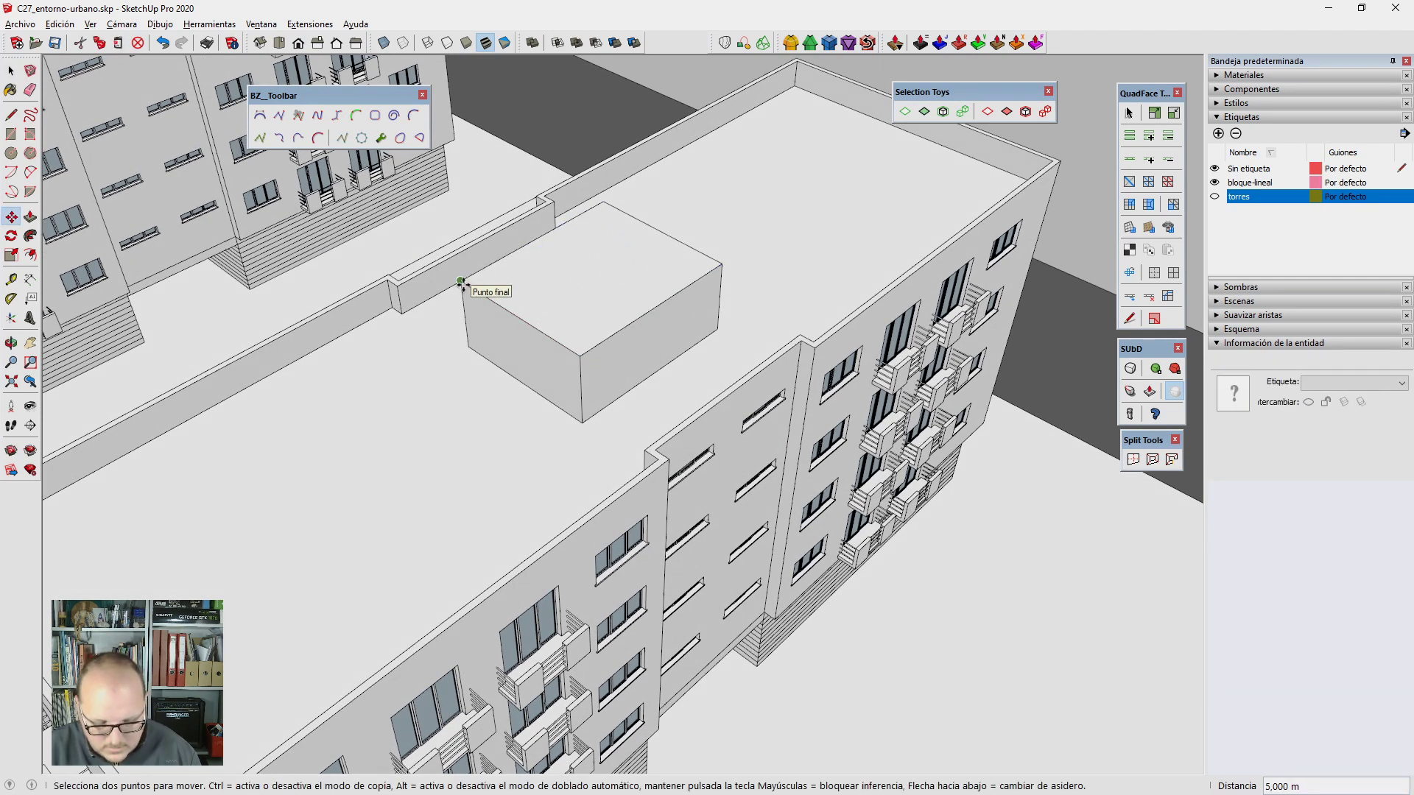
{"action": "key", "text": "Return"}
{"action": "key", "text": "space"}
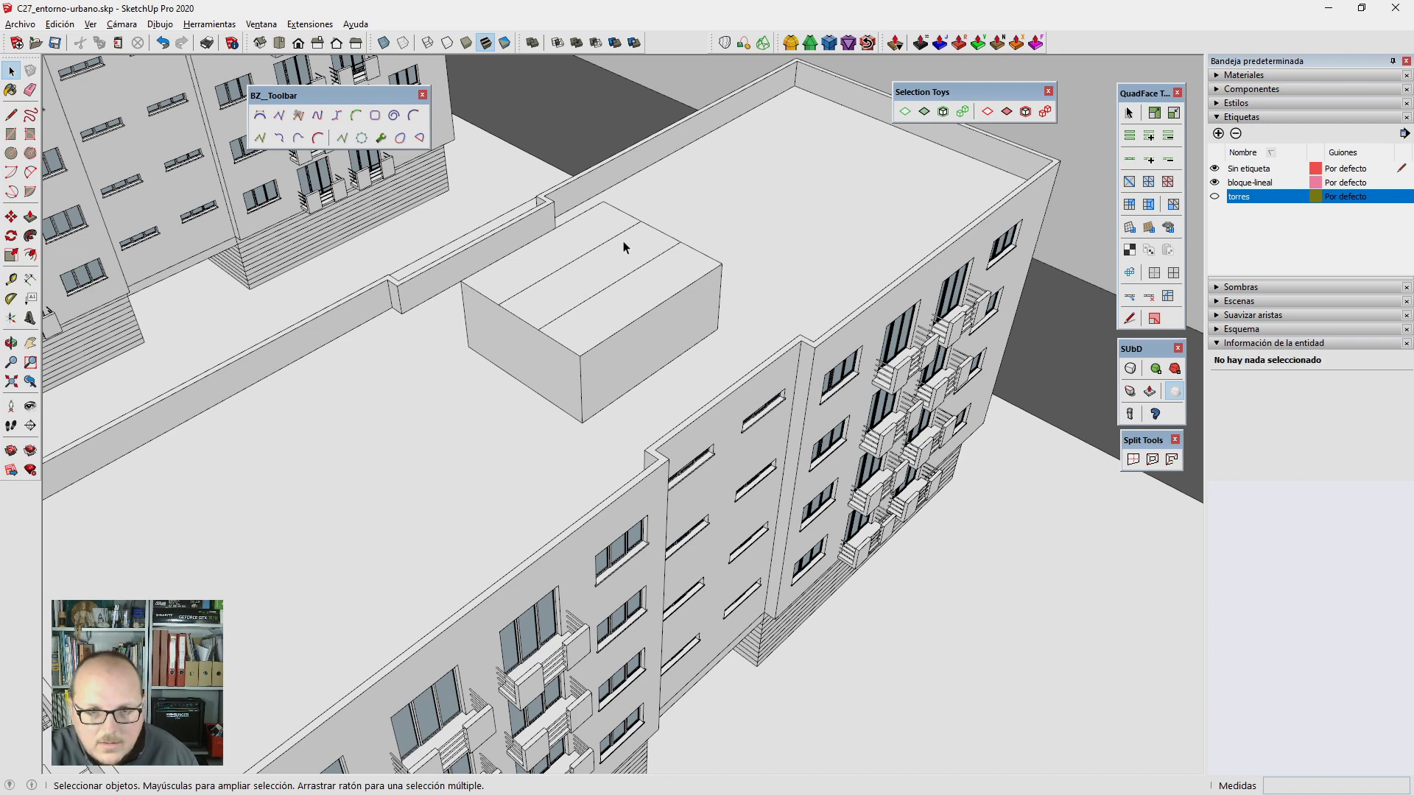
Step: Raise the middle strip of the box top 50cm to form a gabled roof
{"action": "double_click", "coordinate": [626, 247]}
{"action": "middle_click_drag", "start_coordinate": [625, 251], "coordinate": [644, 193]}
{"action": "scroll", "coordinate": [644, 193], "scroll_direction": "up", "scroll_amount": 2}
{"action": "key", "text": "m"}
{"action": "left_click", "coordinate": [675, 237]}
{"action": "type", "text": "50"}
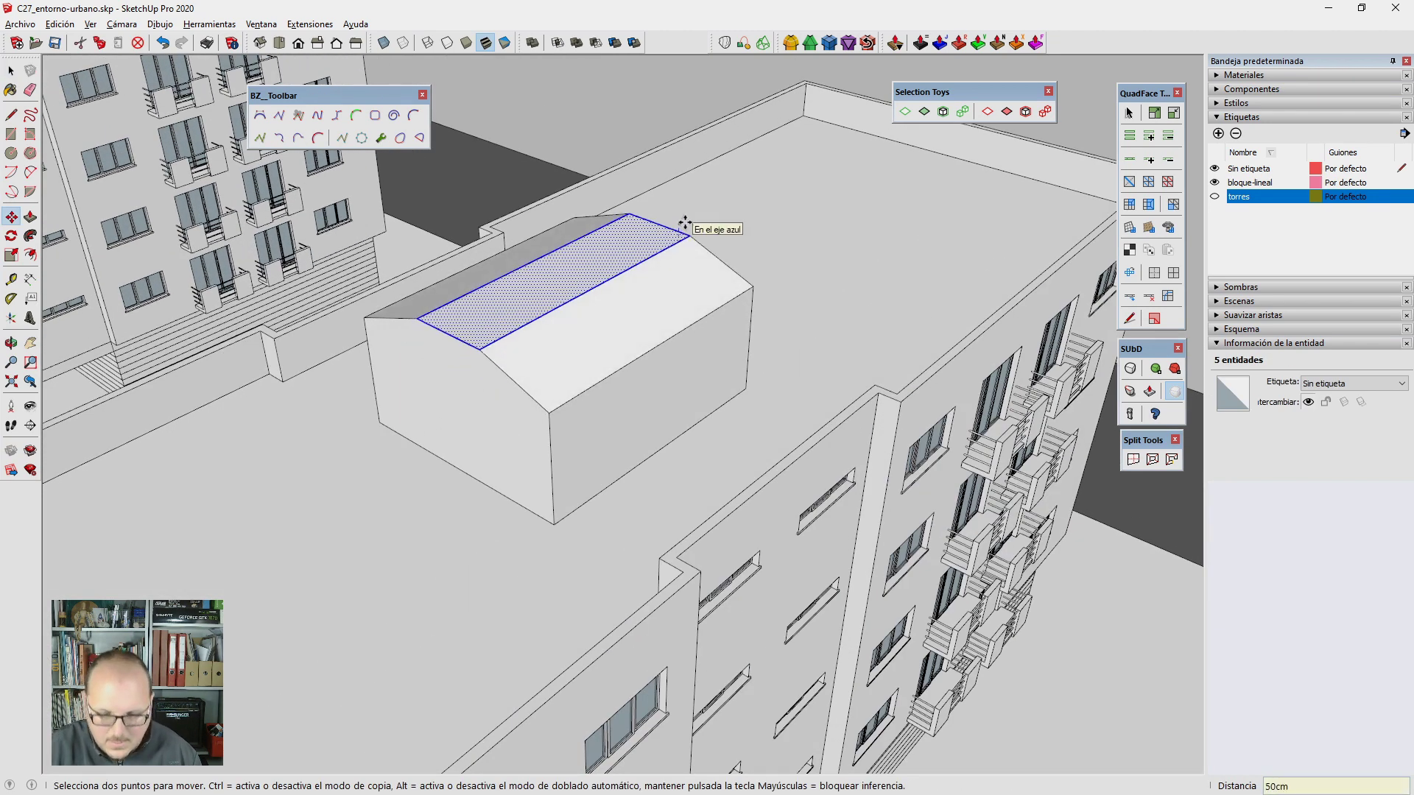
{"action": "key", "text": "Return"}
{"action": "key", "text": "space"}
Step: Select the whole gabled box and make it a component named azotea_1
{"action": "mouse_move", "coordinate": [685, 225]}
{"action": "middle_mouse_down"}
{"action": "mouse_move", "coordinate": [603, 464]}
{"action": "mouse_move", "coordinate": [567, 373]}
{"action": "middle_mouse_up"}
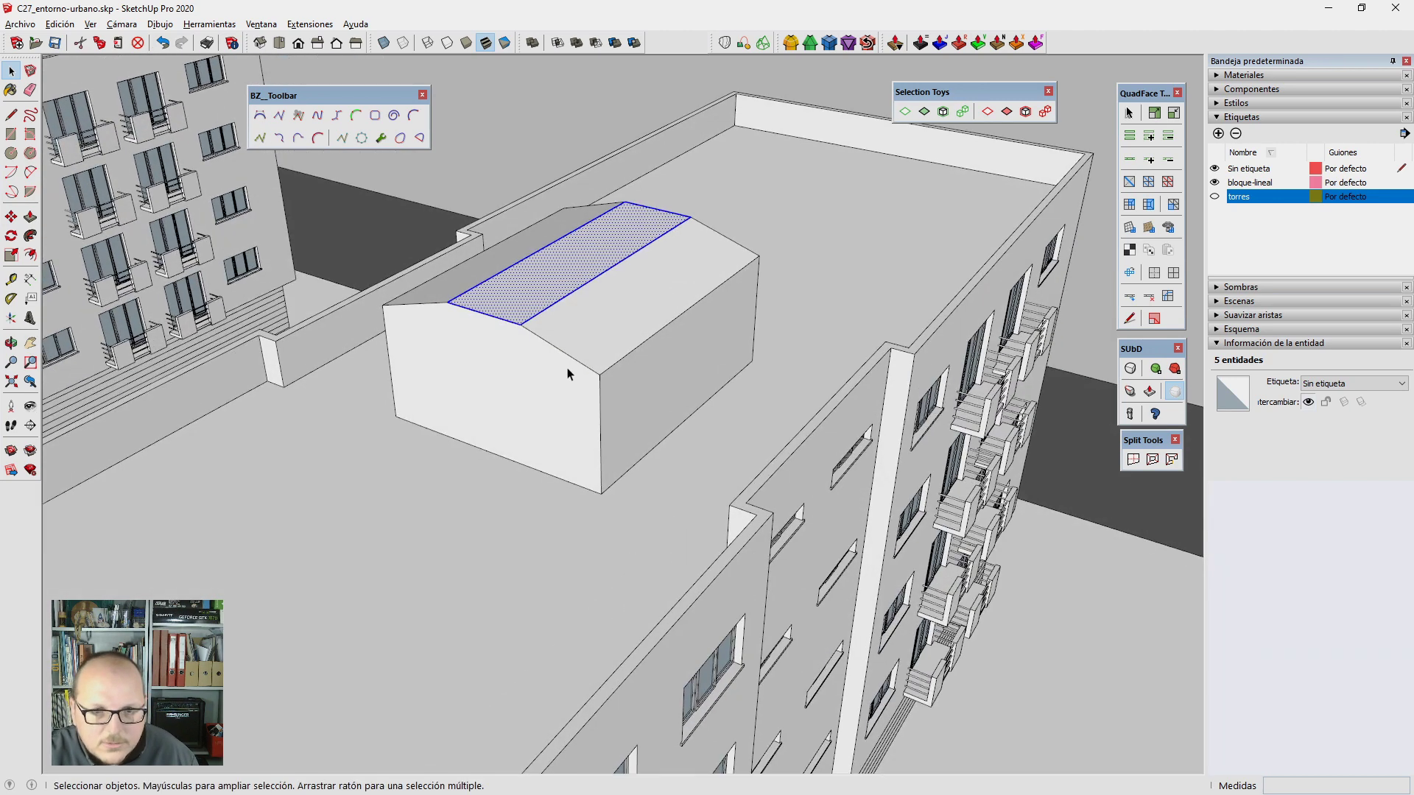
{"action": "left_click", "coordinate": [567, 354]}
{"action": "left_click", "coordinate": [497, 325], "text": "shift"}
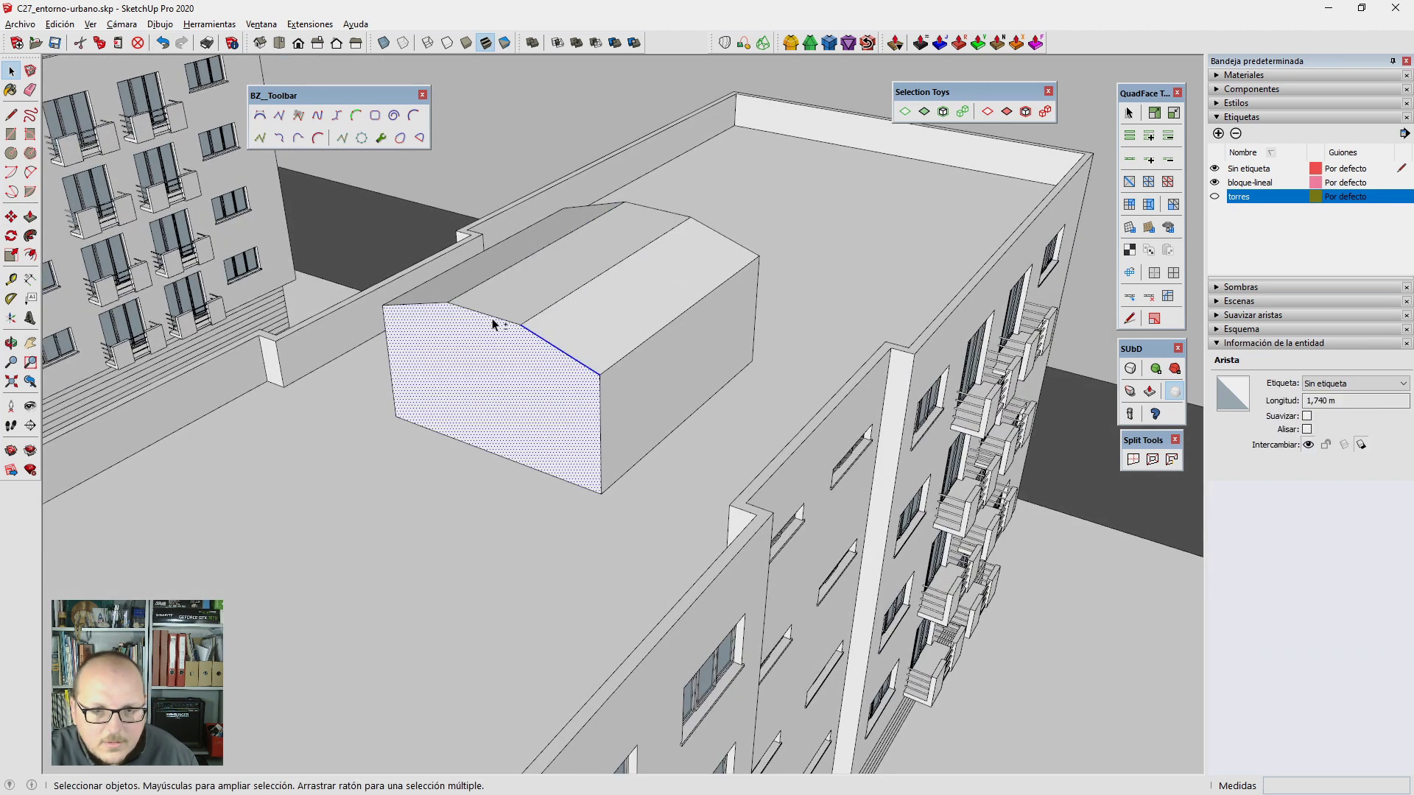
{"action": "triple_click", "coordinate": [506, 367]}
{"action": "key", "text": "ctrl+g"}
{"action": "key", "text": "ctrl+z"}
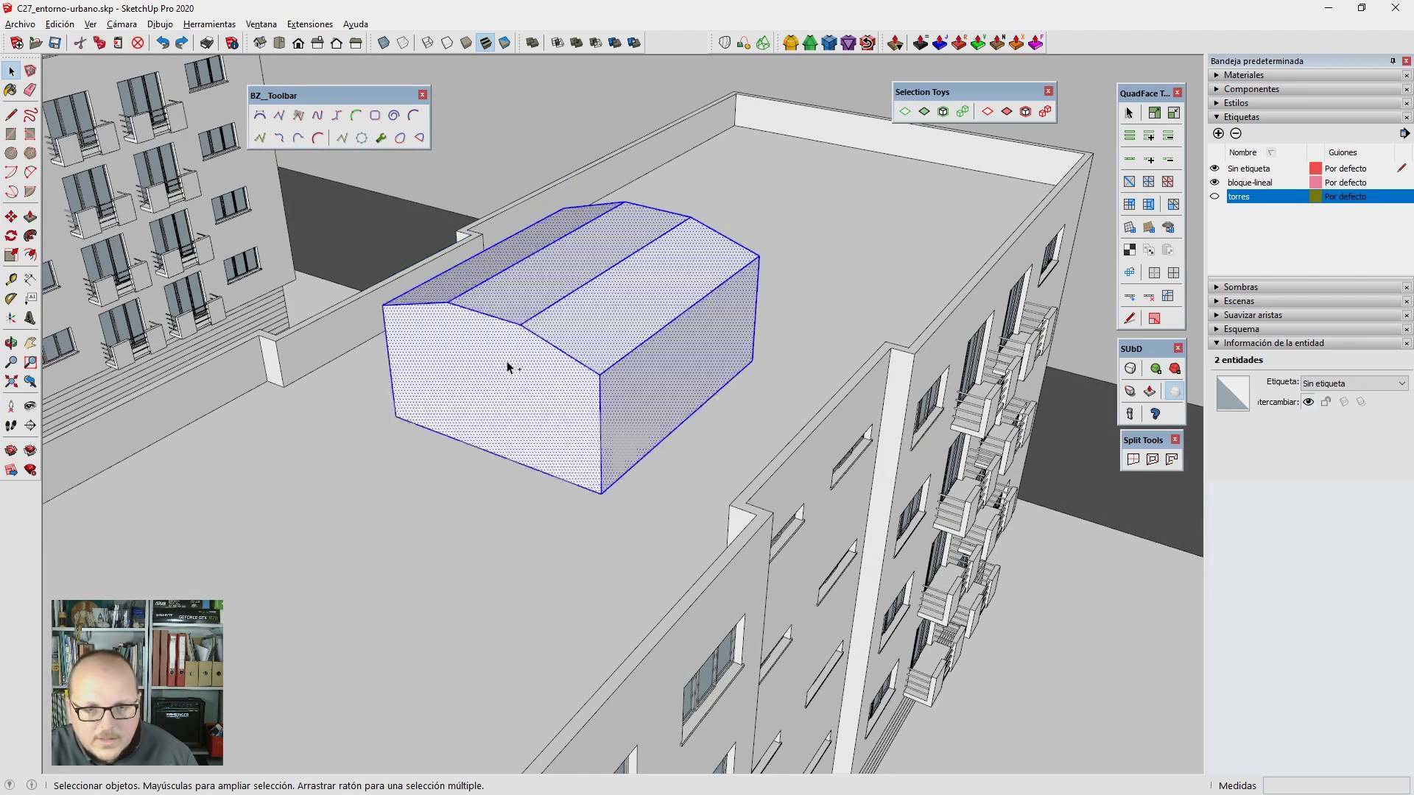
{"action": "key", "text": "g"}
{"action": "type", "text": "azotea"}
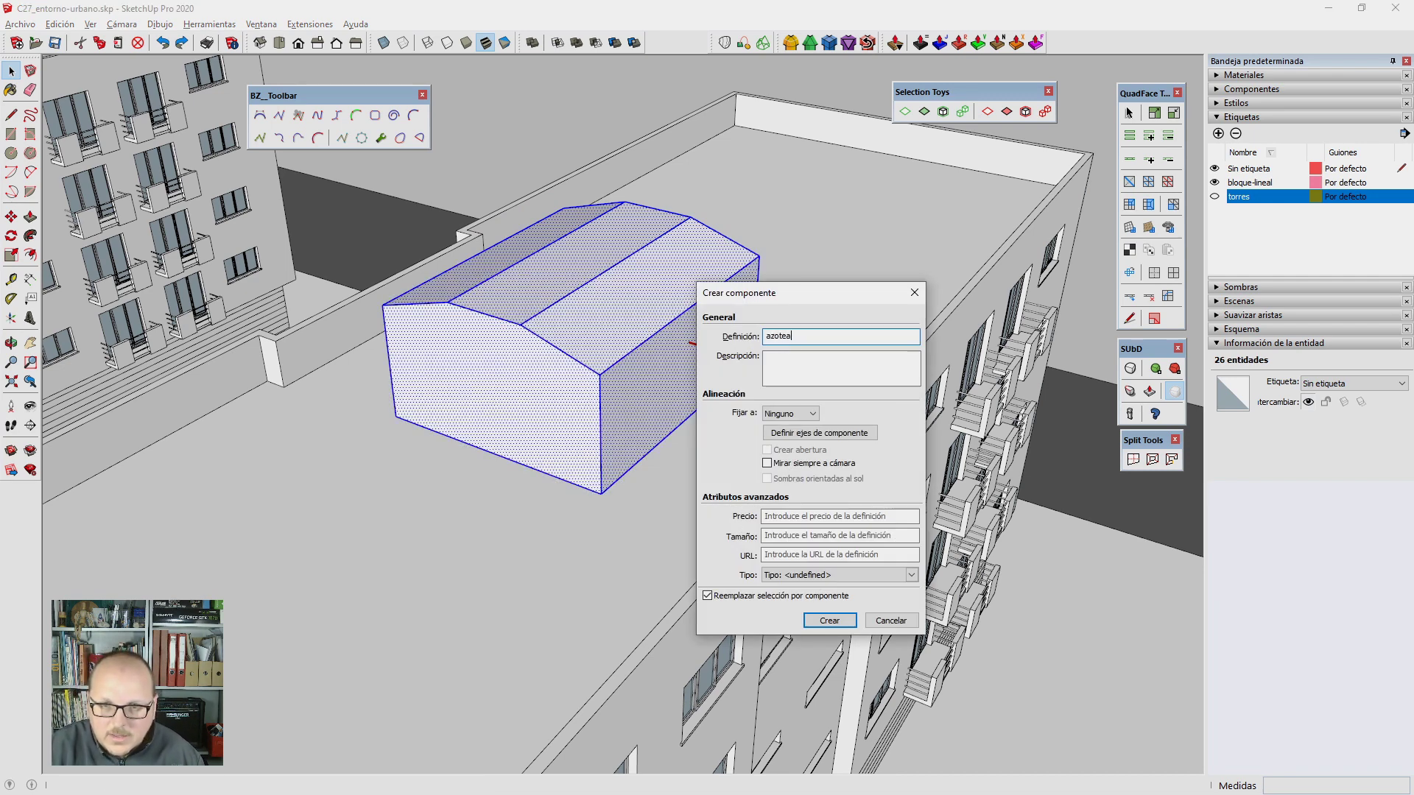
{"action": "key", "text": "Return"}
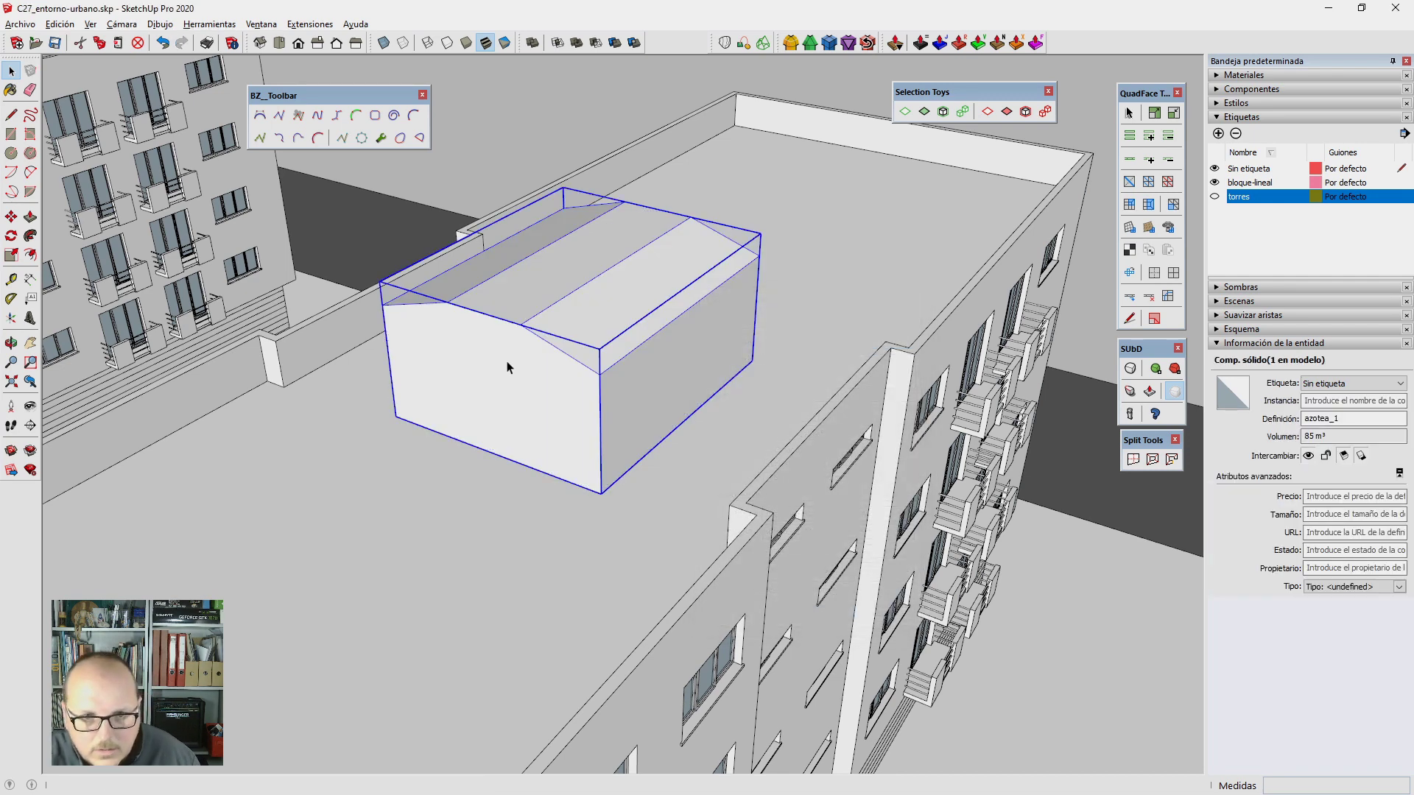
{"action": "double_click", "coordinate": [507, 367]}
Step: Copy the sloped roof edges 10cm down and recess the gable wall 20cm
{"action": "left_click", "coordinate": [480, 315]}
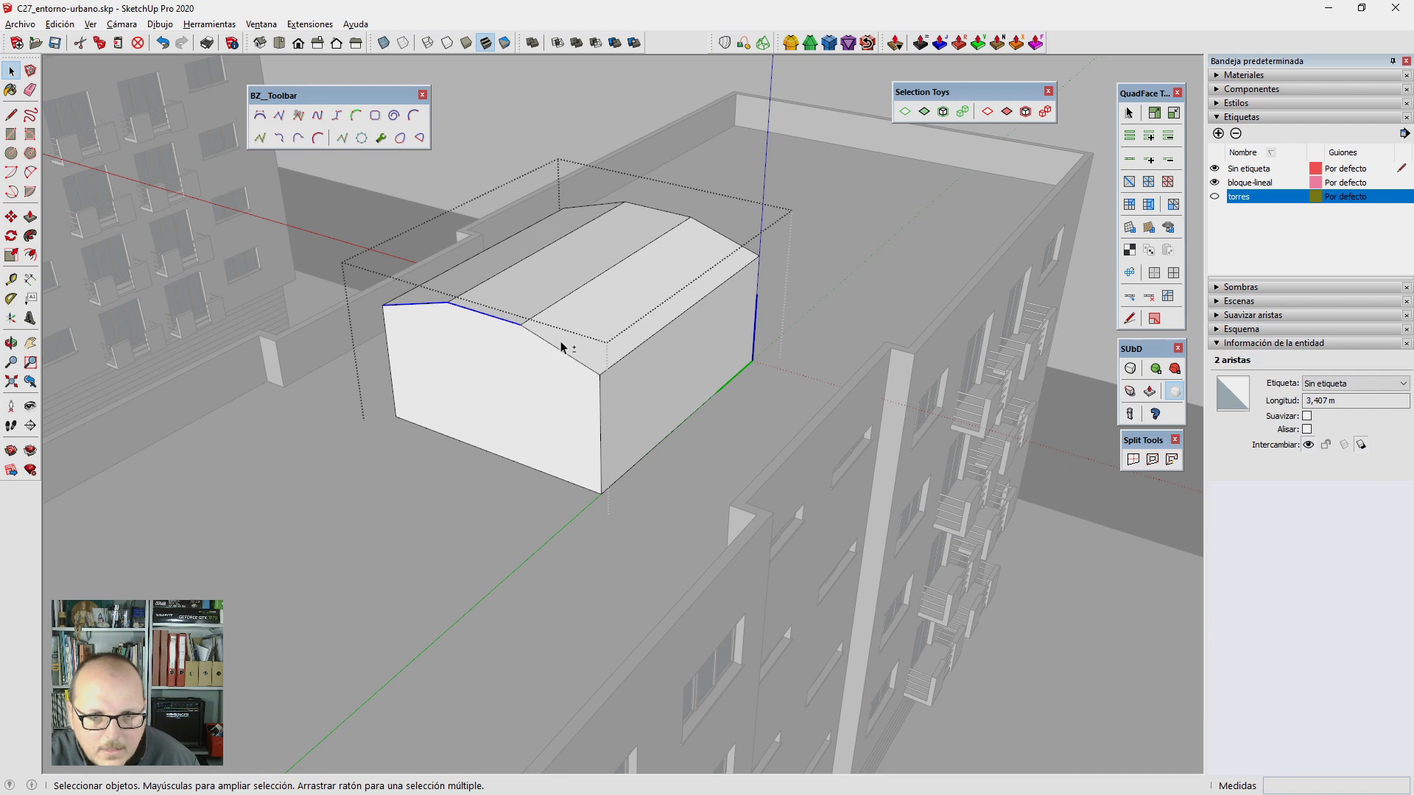
{"action": "middle_click_drag", "start_coordinate": [734, 403], "coordinate": [235, 418]}
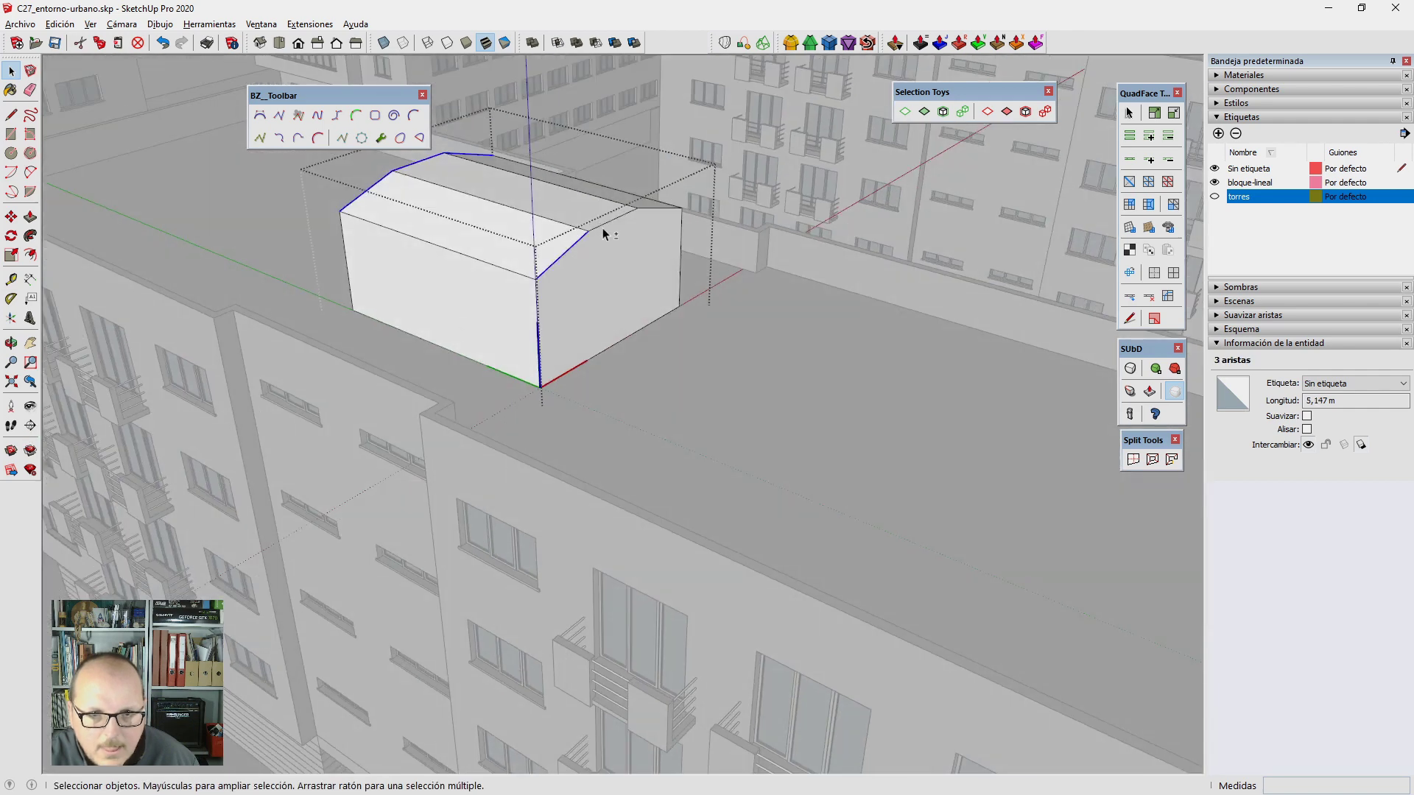
{"action": "key", "text": "m"}
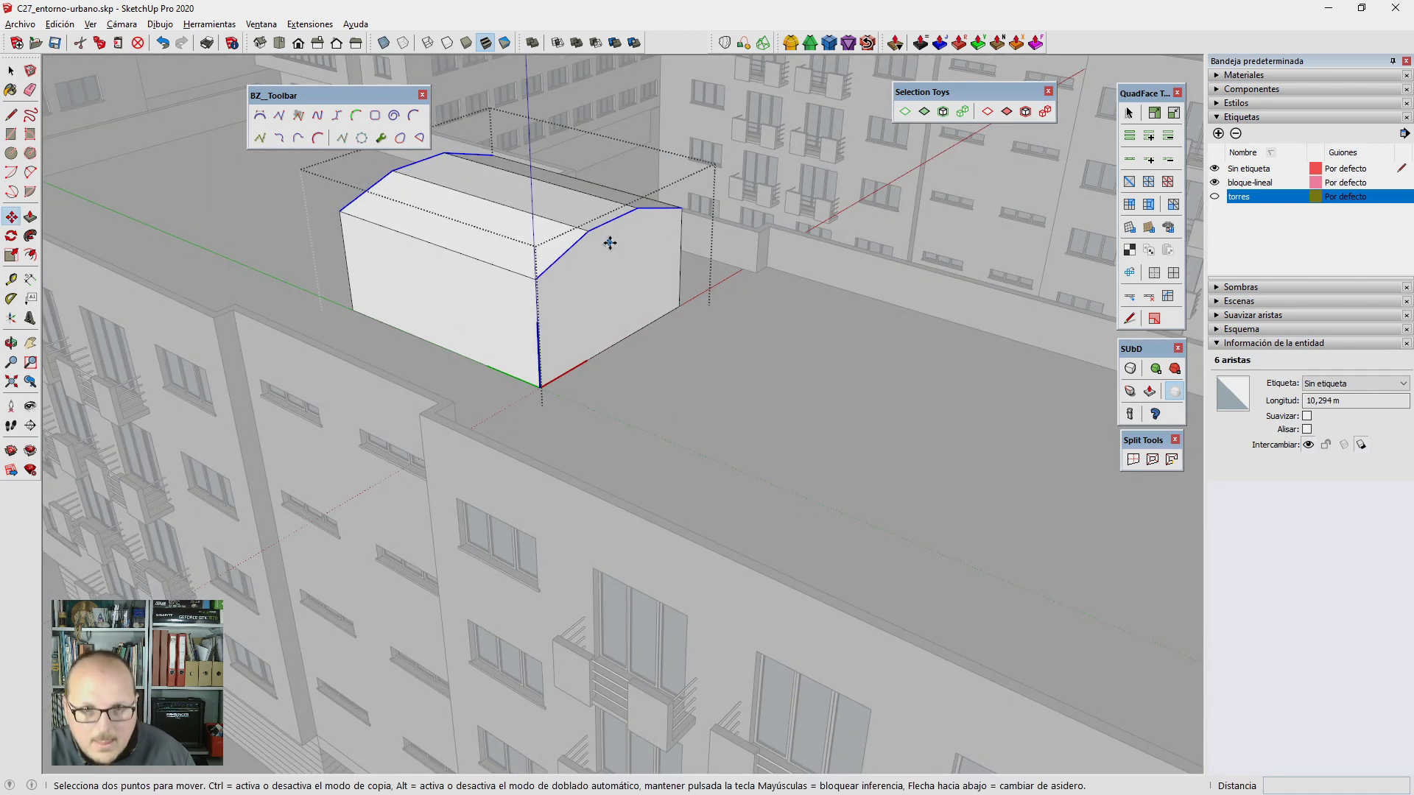
{"action": "left_click", "coordinate": [609, 242]}
{"action": "key", "text": "ctrl"}
{"action": "type", "text": "1"}
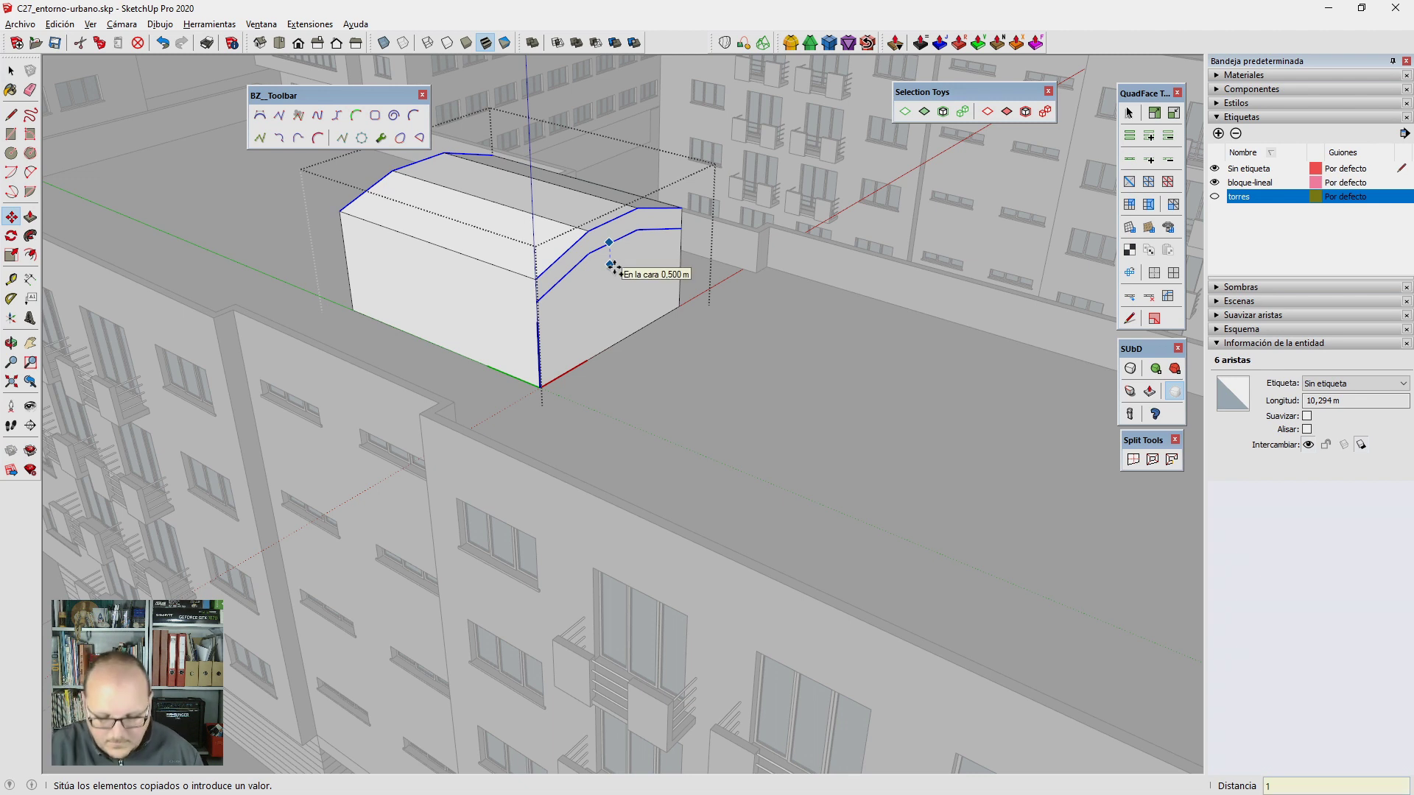
{"action": "type", "text": "0cm"}
{"action": "key", "text": "Return"}
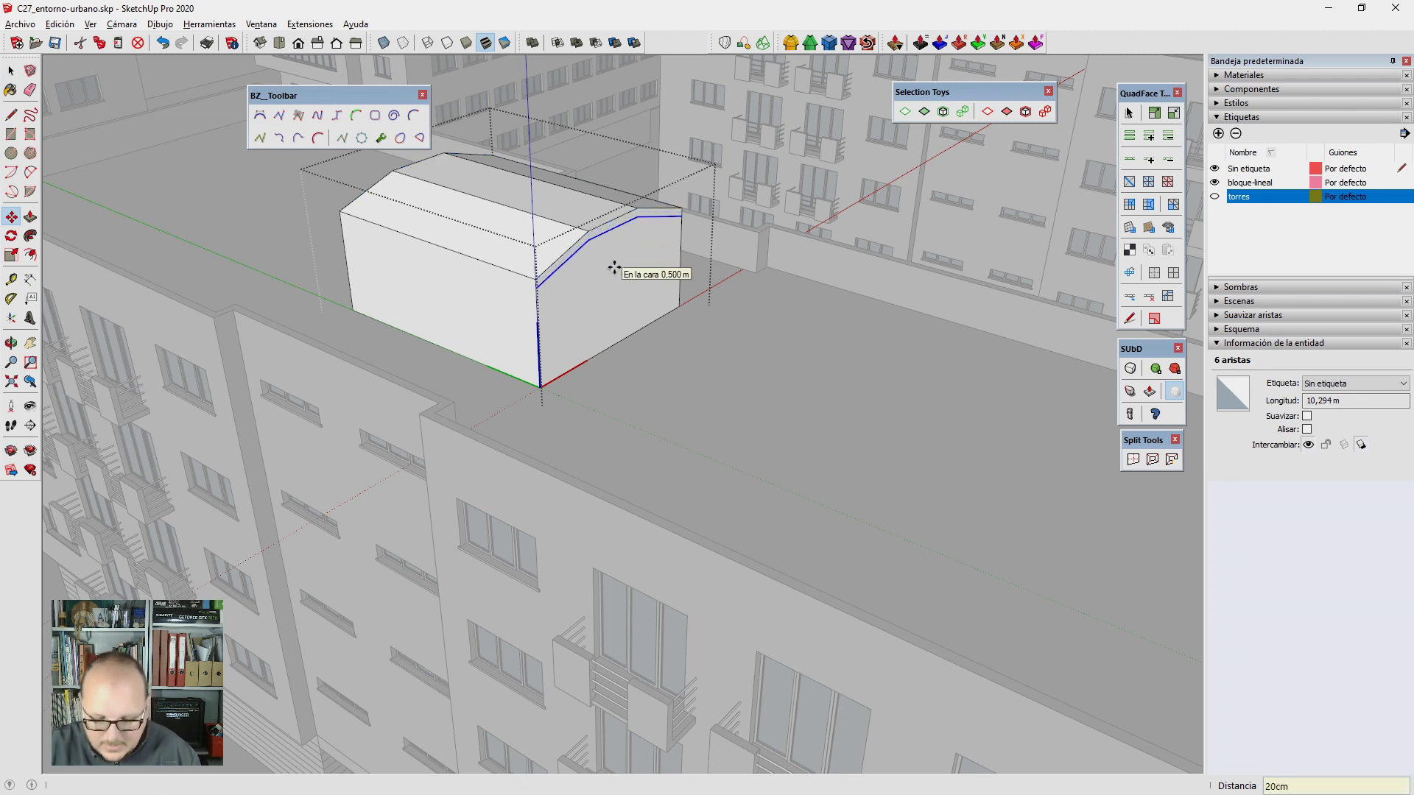
{"action": "key", "text": "p"}
{"action": "left_click", "coordinate": [592, 317]}
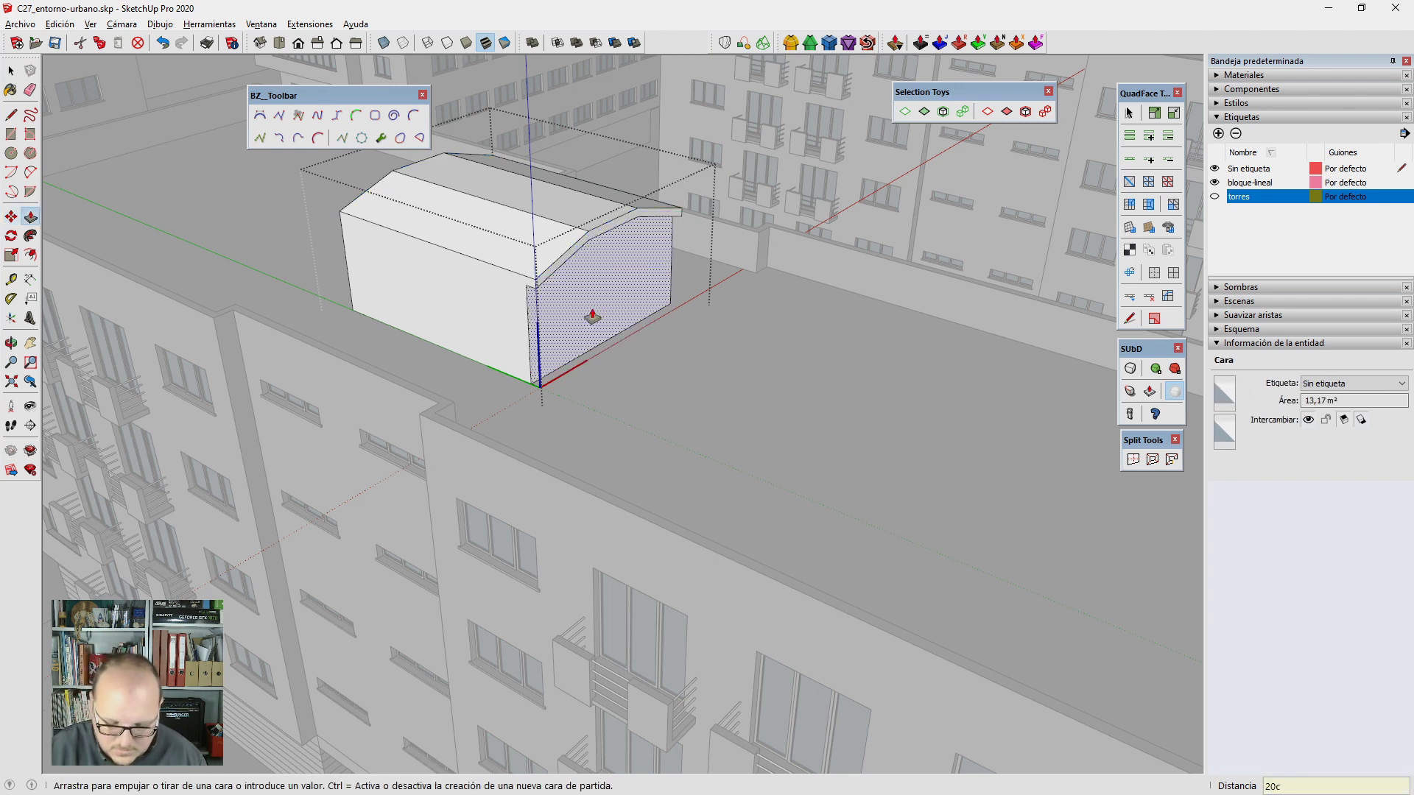
{"action": "key", "text": "Return"}
Step: Close the eave face with a line and extrude it 20cm into an overhang
{"action": "mouse_move", "coordinate": [592, 317]}
{"action": "middle_mouse_down"}
{"action": "mouse_move", "coordinate": [817, 332]}
{"action": "mouse_move", "coordinate": [711, 414]}
{"action": "mouse_move", "coordinate": [884, 262]}
{"action": "middle_mouse_up"}
{"action": "scroll", "coordinate": [905, 205], "scroll_direction": "up", "scroll_amount": 3}
{"action": "key", "text": "l"}
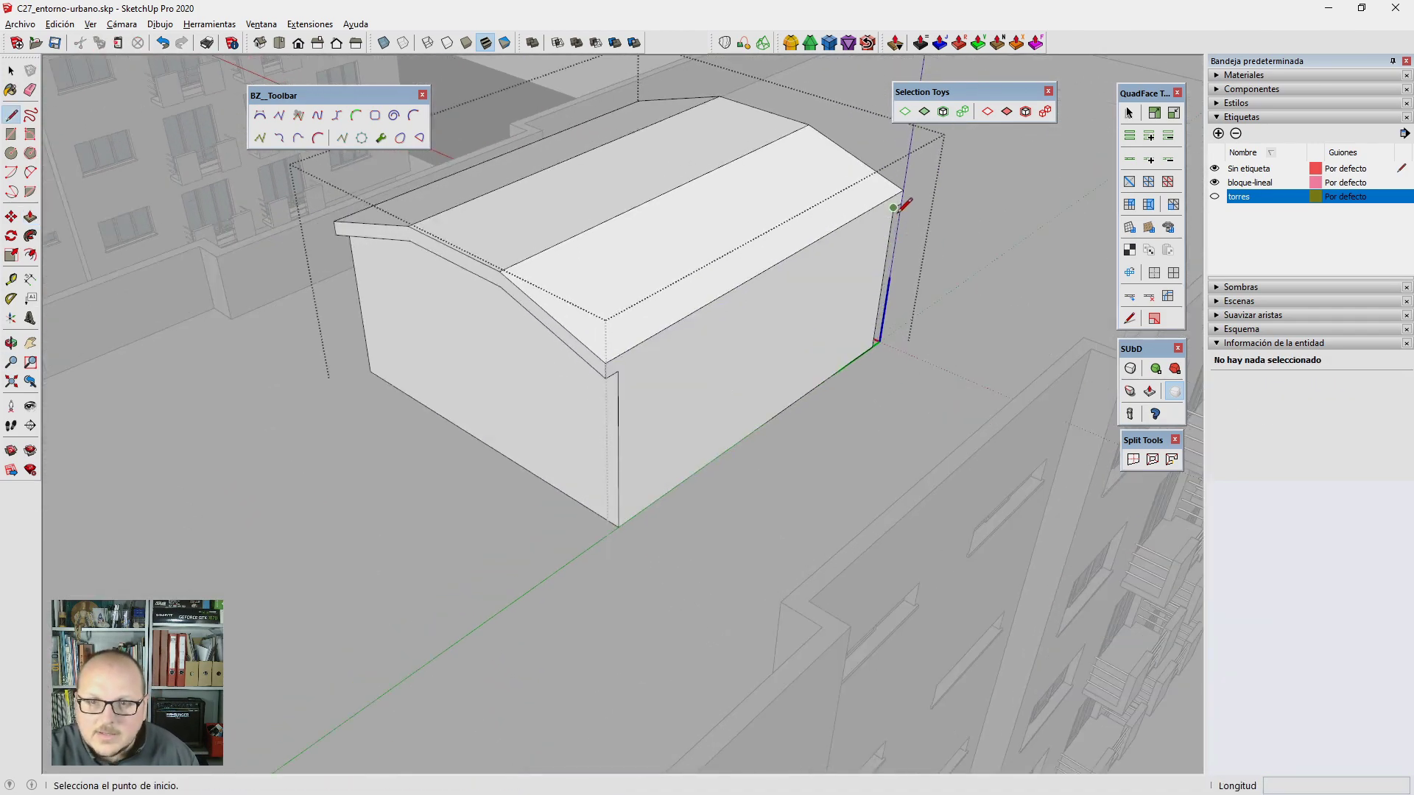
{"action": "left_click", "coordinate": [894, 208]}
{"action": "mouse_move", "coordinate": [619, 370]}
{"action": "middle_mouse_down"}
{"action": "mouse_move", "coordinate": [452, 402]}
{"action": "mouse_move", "coordinate": [496, 313]}
{"action": "middle_mouse_up"}
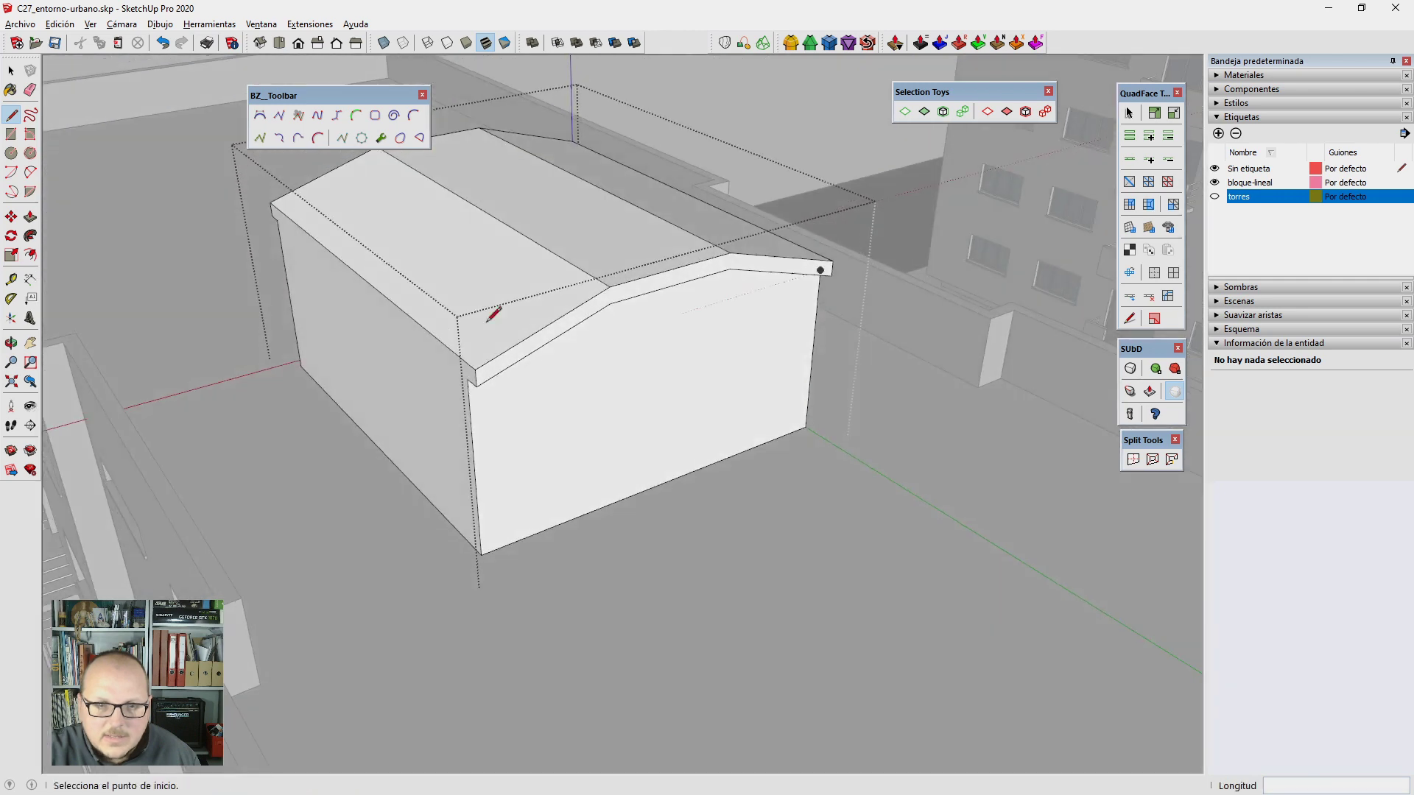
{"action": "left_click", "coordinate": [475, 390]}
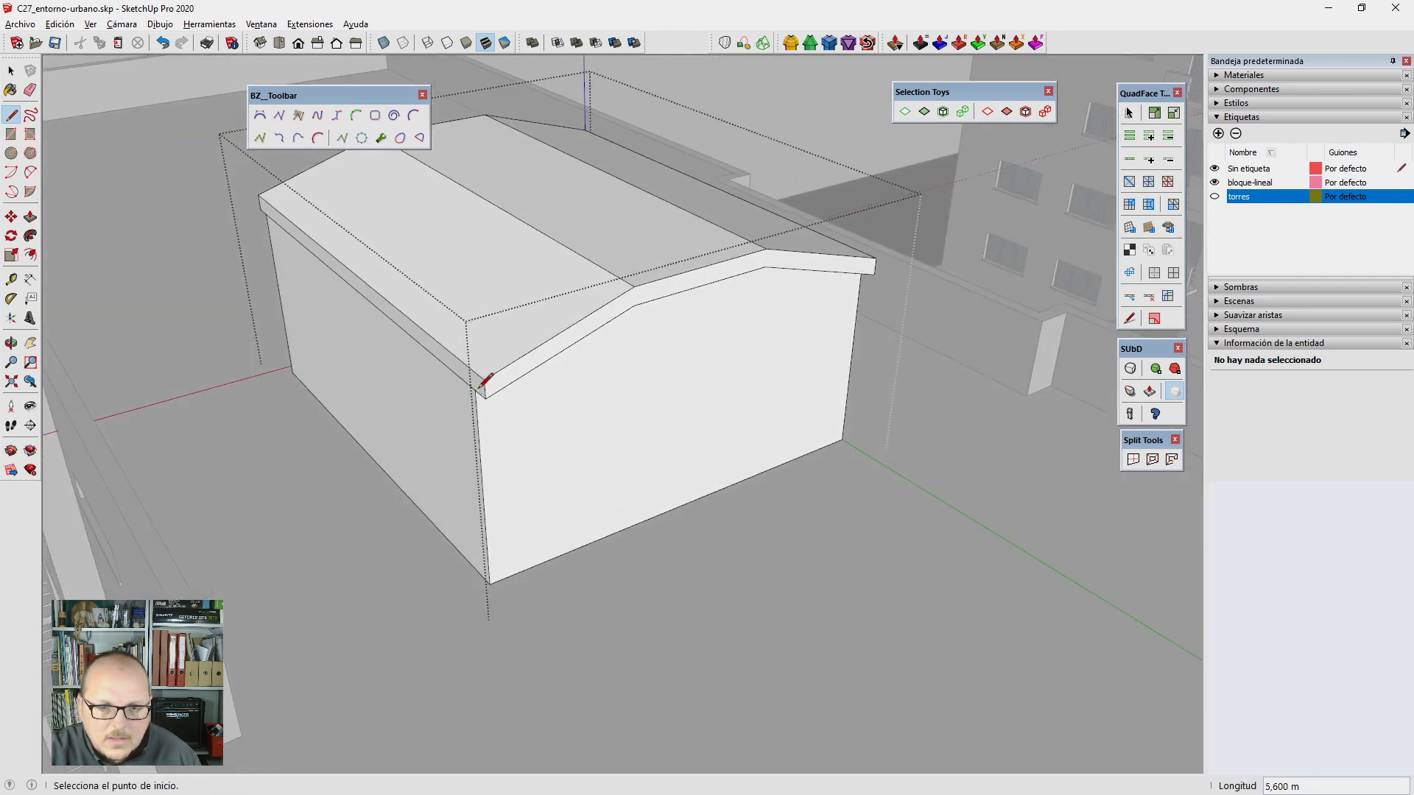
{"action": "scroll", "coordinate": [489, 379], "scroll_direction": "down", "scroll_amount": 2}
{"action": "scroll", "coordinate": [486, 387], "scroll_direction": "up", "scroll_amount": 2}
{"action": "key", "text": "p"}
{"action": "left_click", "coordinate": [466, 396]}
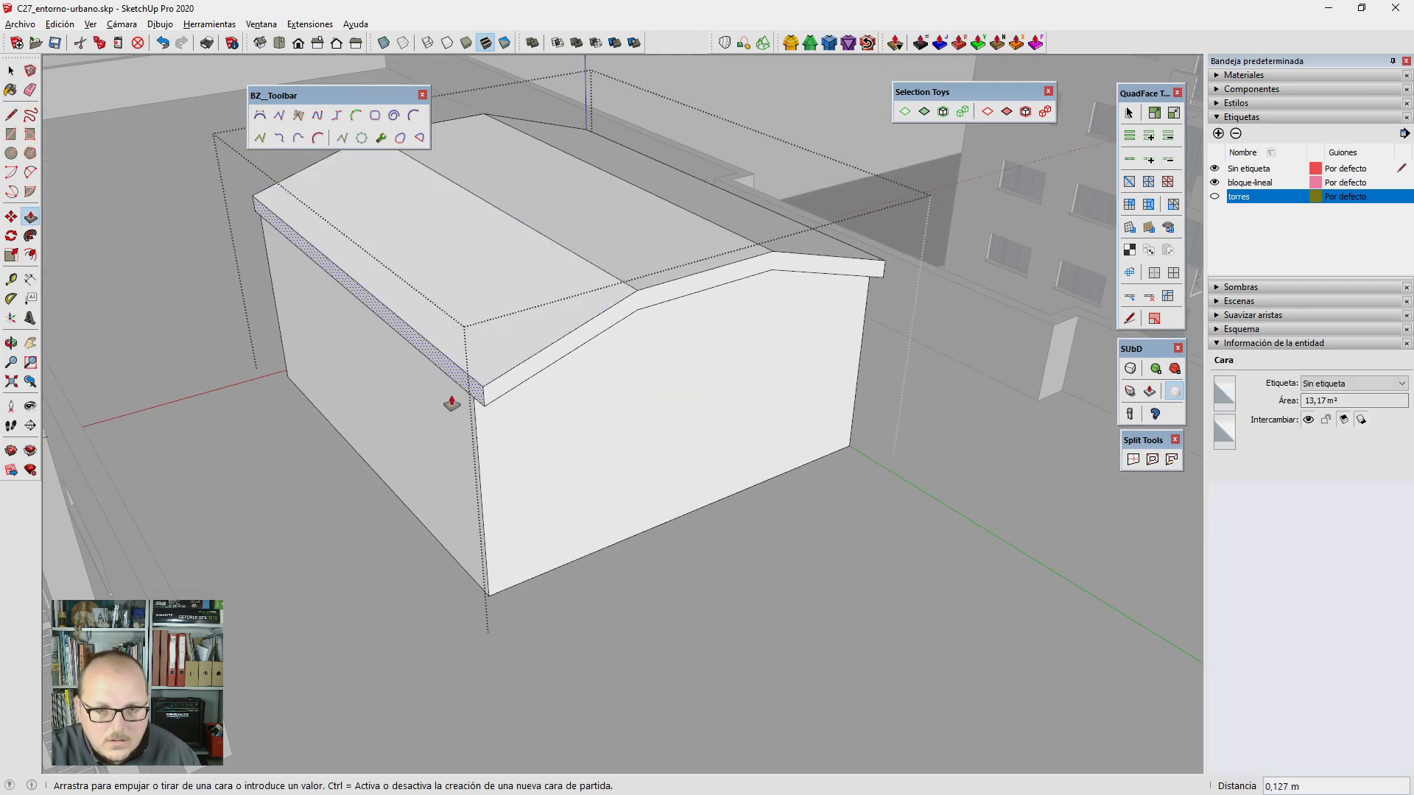
{"action": "key", "text": "Return"}
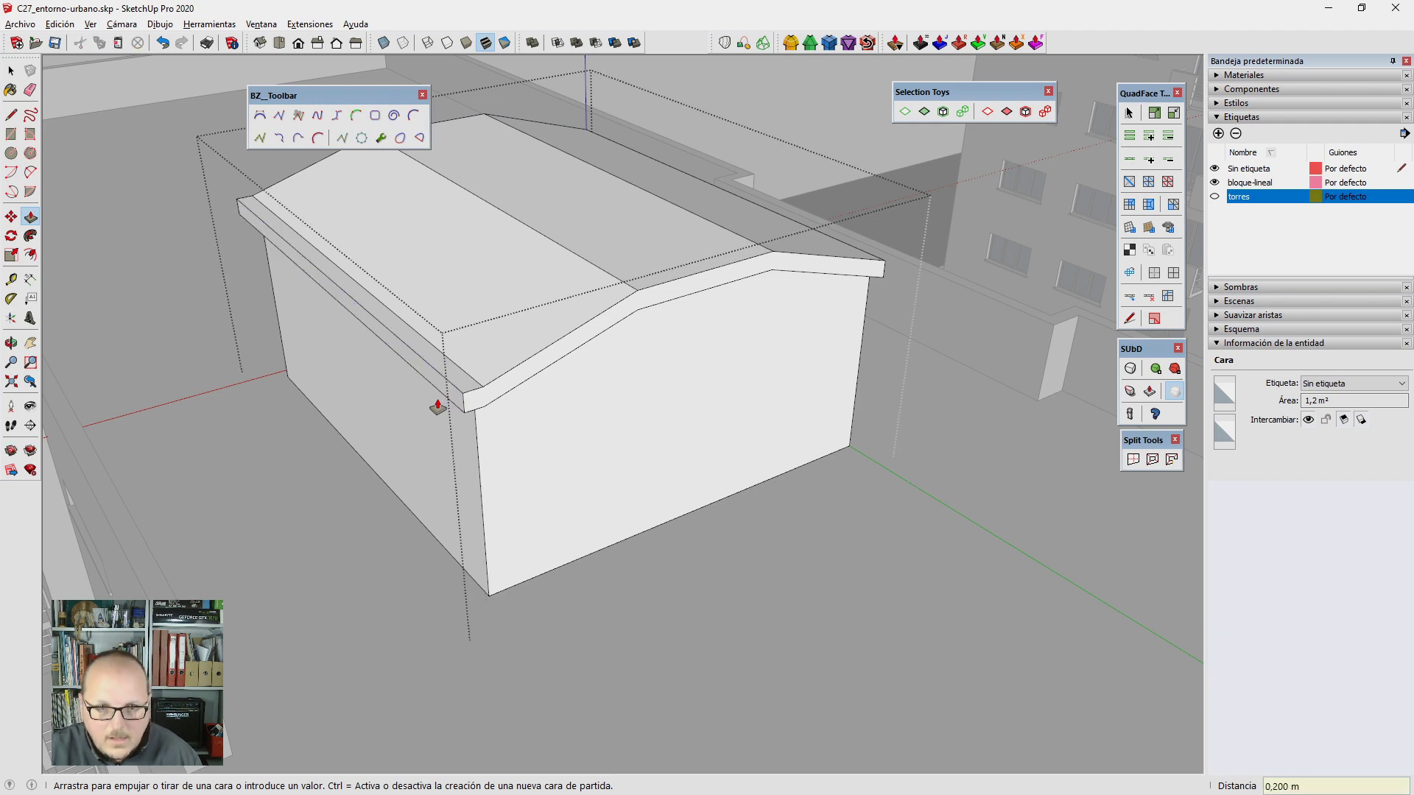
Step: Select the front and rear eave faces and their edges for cleanup
{"action": "mouse_move", "coordinate": [435, 404]}
{"action": "middle_mouse_down"}
{"action": "mouse_move", "coordinate": [483, 467]}
{"action": "mouse_move", "coordinate": [433, 505]}
{"action": "middle_mouse_up"}
{"action": "scroll", "coordinate": [432, 505], "scroll_direction": "up", "scroll_amount": 3}
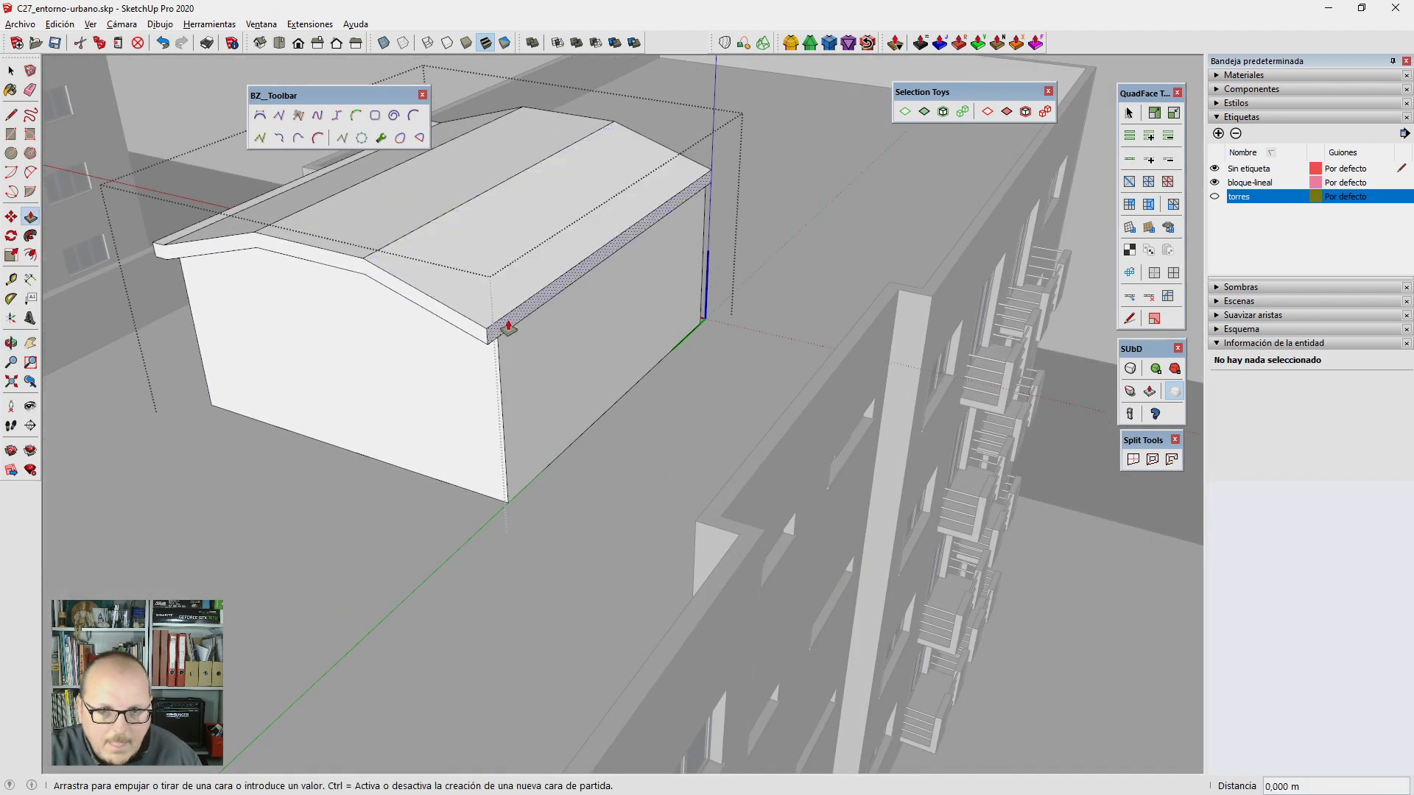
{"action": "key", "text": "space"}
{"action": "double_click", "coordinate": [511, 331]}
{"action": "mouse_move", "coordinate": [315, 372]}
{"action": "middle_mouse_down"}
{"action": "mouse_move", "coordinate": [845, 346]}
{"action": "mouse_move", "coordinate": [467, 377]}
{"action": "middle_mouse_up"}
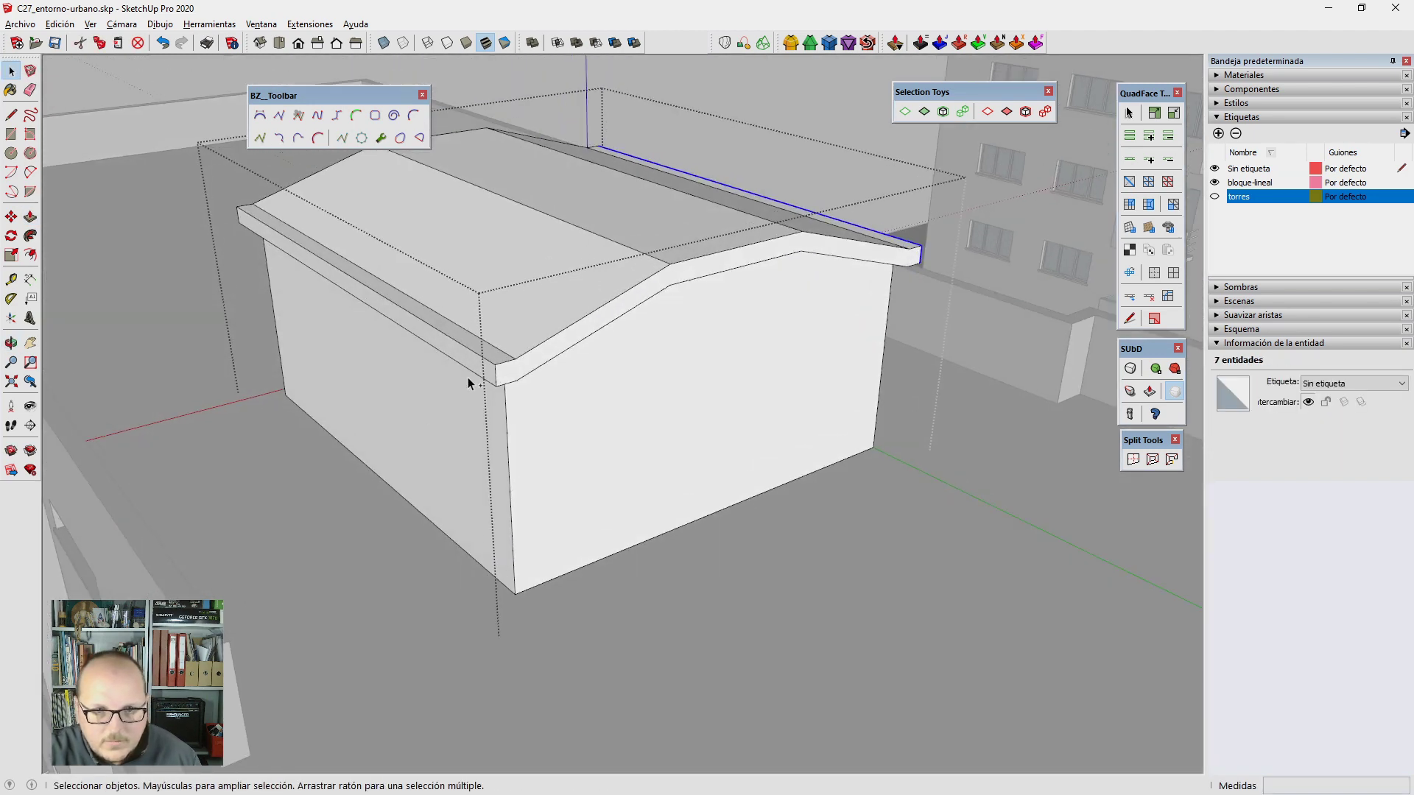
{"action": "double_click", "coordinate": [484, 376], "text": "shift"}
{"action": "key", "text": "m"}
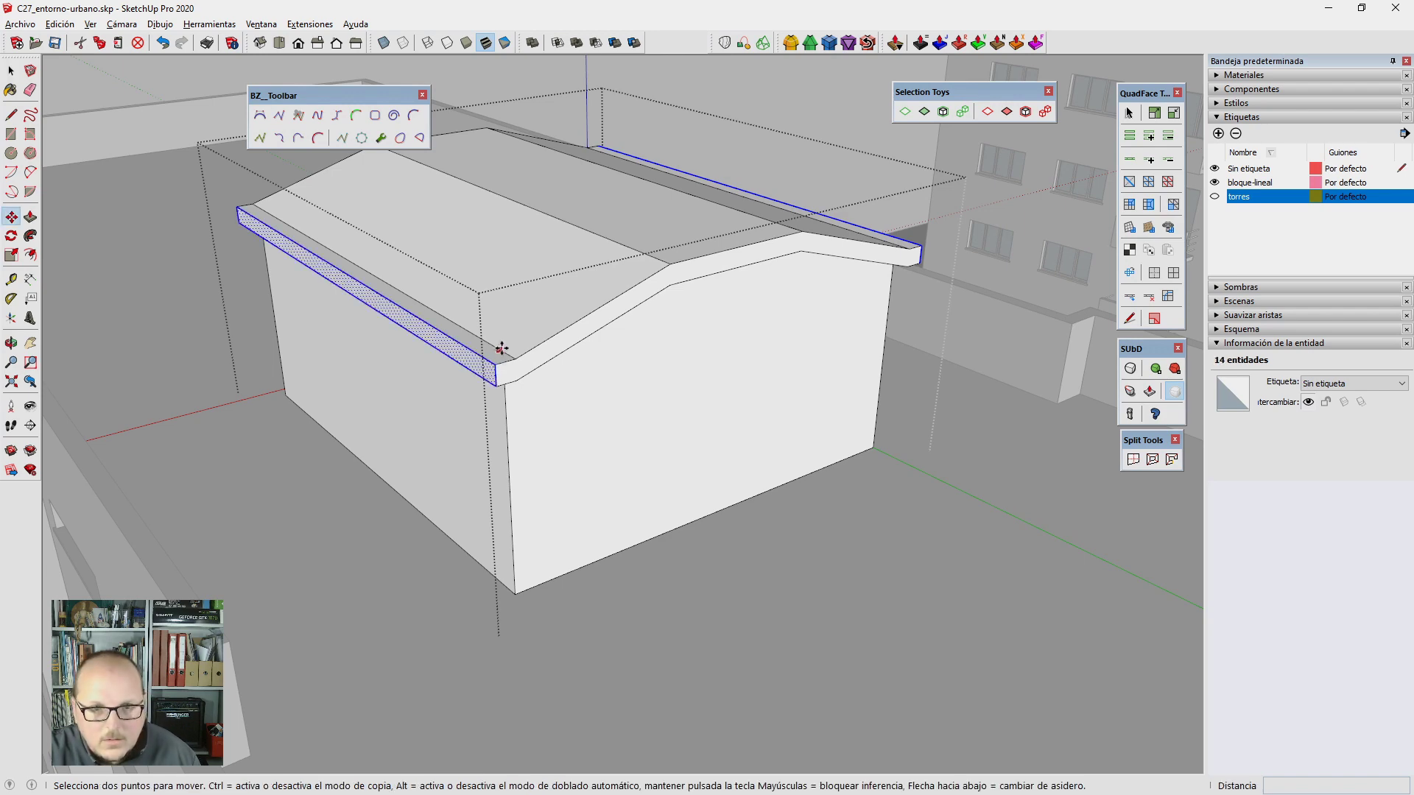
{"action": "key", "text": "e"}
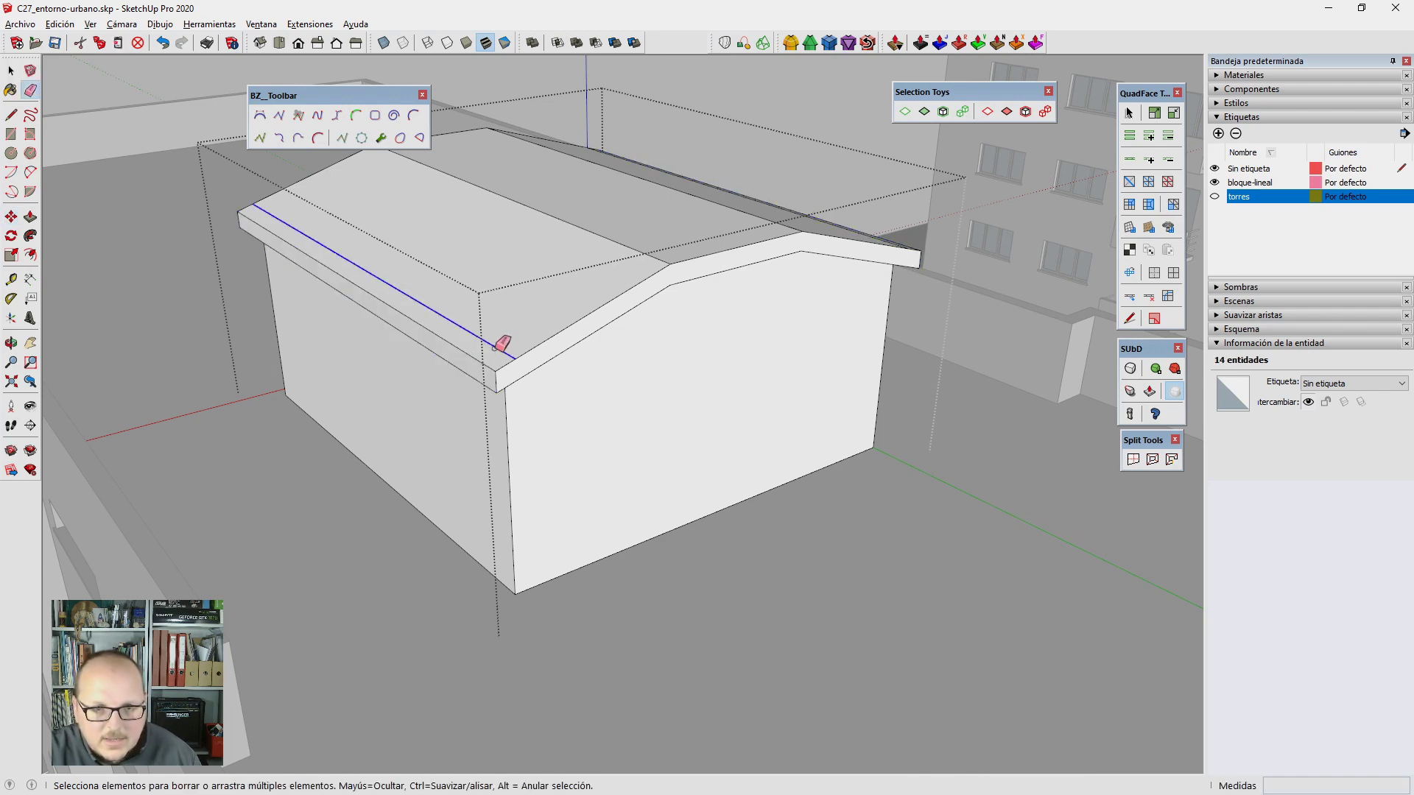
{"action": "mouse_move", "coordinate": [499, 338]}
{"action": "middle_mouse_down"}
{"action": "mouse_move", "coordinate": [708, 352]}
{"action": "mouse_move", "coordinate": [796, 309]}
{"action": "mouse_move", "coordinate": [584, 373]}
{"action": "mouse_move", "coordinate": [791, 299]}
{"action": "middle_mouse_up"}
{"action": "scroll", "coordinate": [790, 299], "scroll_direction": "up", "scroll_amount": 2}
{"action": "scroll", "coordinate": [784, 302], "scroll_direction": "up", "scroll_amount": 1}
Step: Draw a door rectangle at the base of the side wall
{"action": "key", "text": "r"}
{"action": "left_click", "coordinate": [787, 376]}
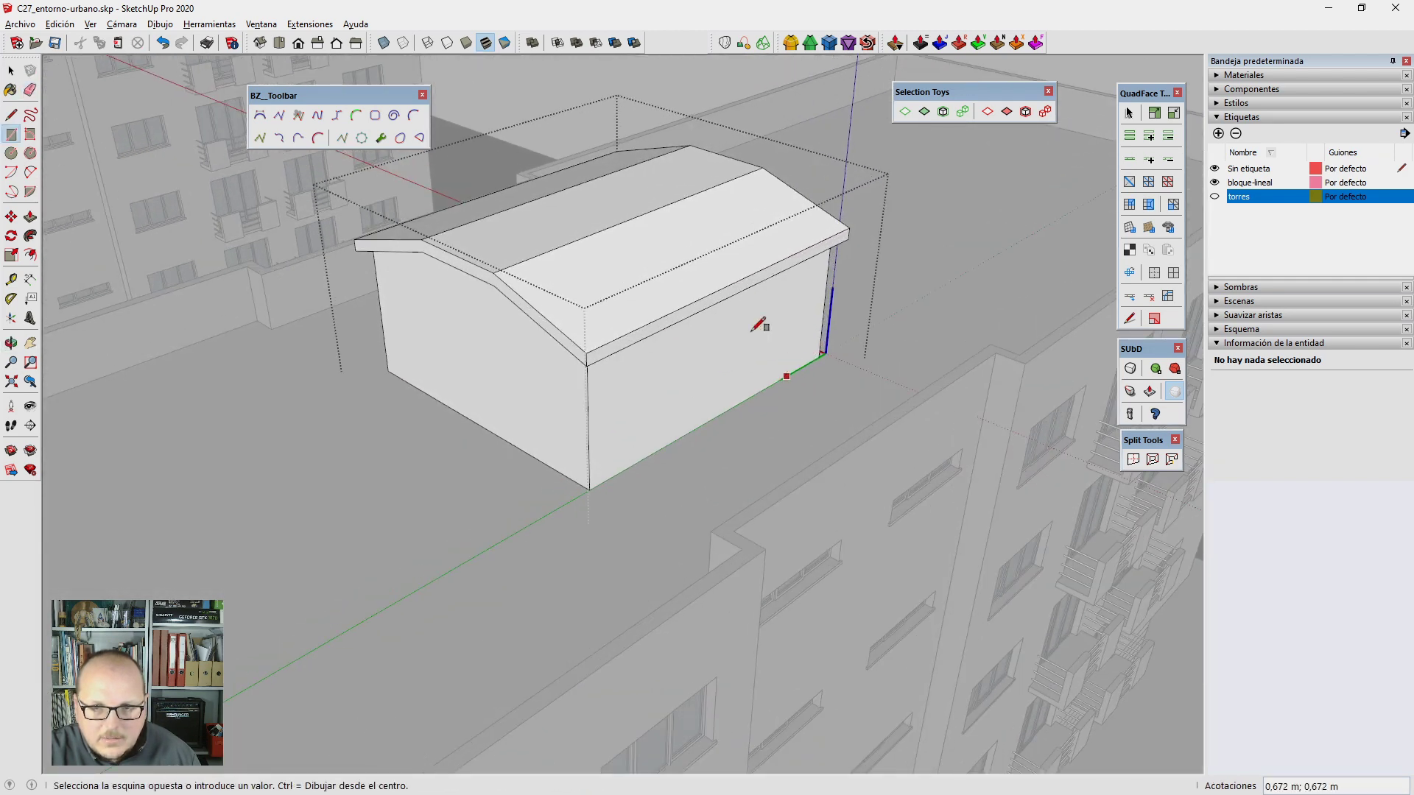
{"action": "left_click", "coordinate": [756, 304]}
{"action": "key", "text": "p"}
{"action": "scroll", "coordinate": [766, 324], "scroll_direction": "up", "scroll_amount": 2}
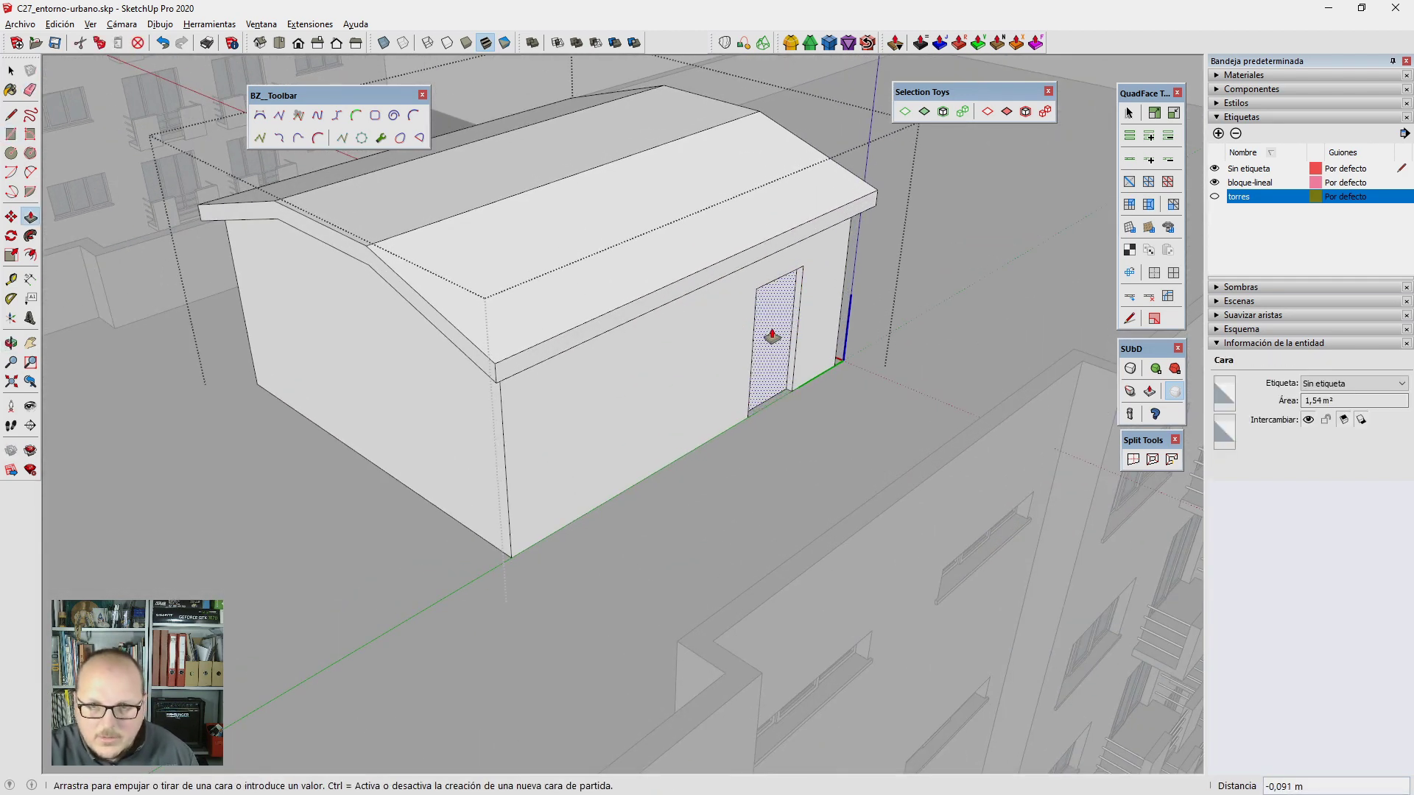
Step: Push the door face into the wall
{"action": "left_click", "coordinate": [771, 331]}
{"action": "scroll", "coordinate": [771, 330], "scroll_direction": "down", "scroll_amount": 3}
{"action": "middle_click_drag", "start_coordinate": [737, 383], "coordinate": [678, 467]}
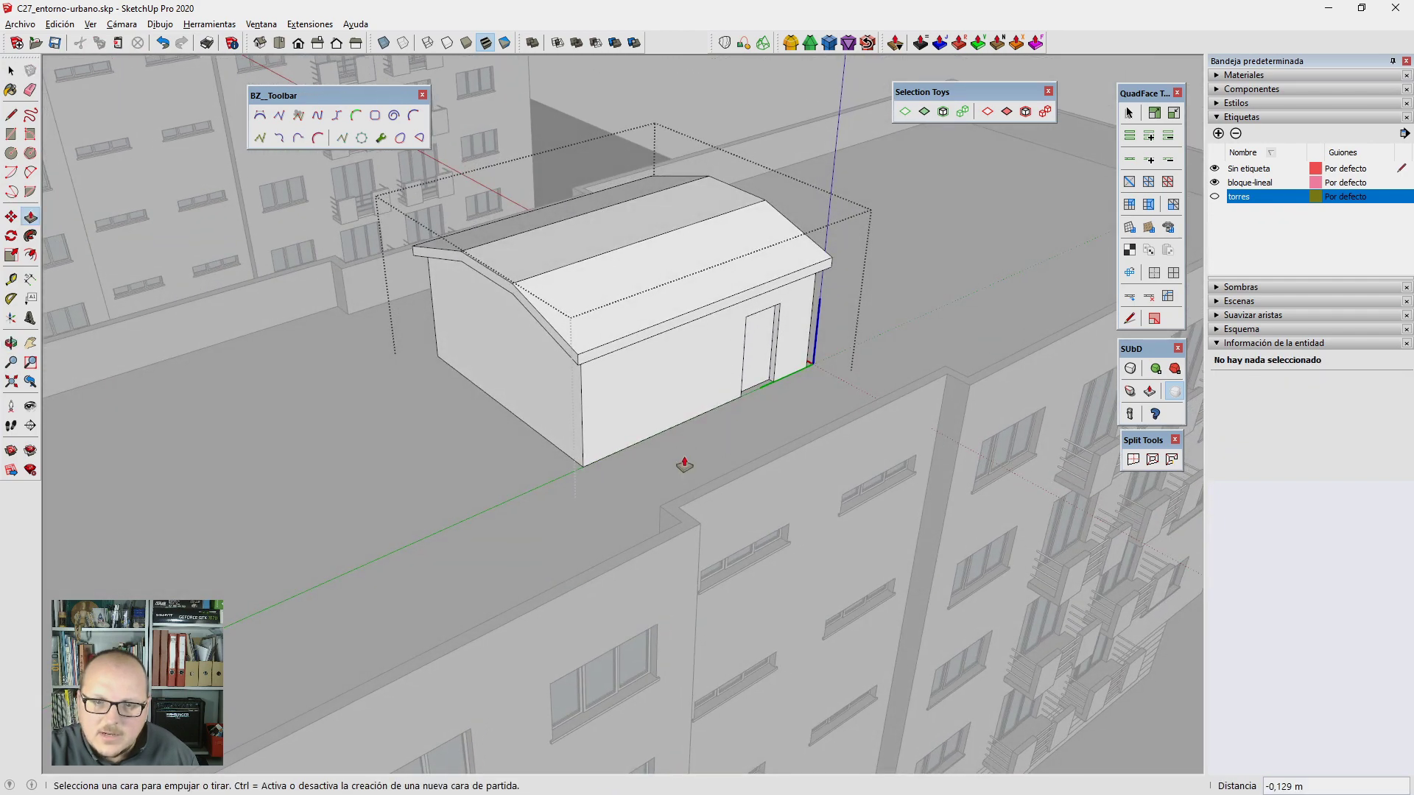
{"action": "scroll", "coordinate": [681, 419], "scroll_direction": "up", "scroll_amount": 1}
{"action": "key", "text": "space"}
{"action": "scroll", "coordinate": [562, 398], "scroll_direction": "up", "scroll_amount": 2}
Step: Draw a rectangle on the end wall and extrude it outward into an annex box
{"action": "key", "text": "r"}
{"action": "scroll", "coordinate": [552, 378], "scroll_direction": "up", "scroll_amount": 1}
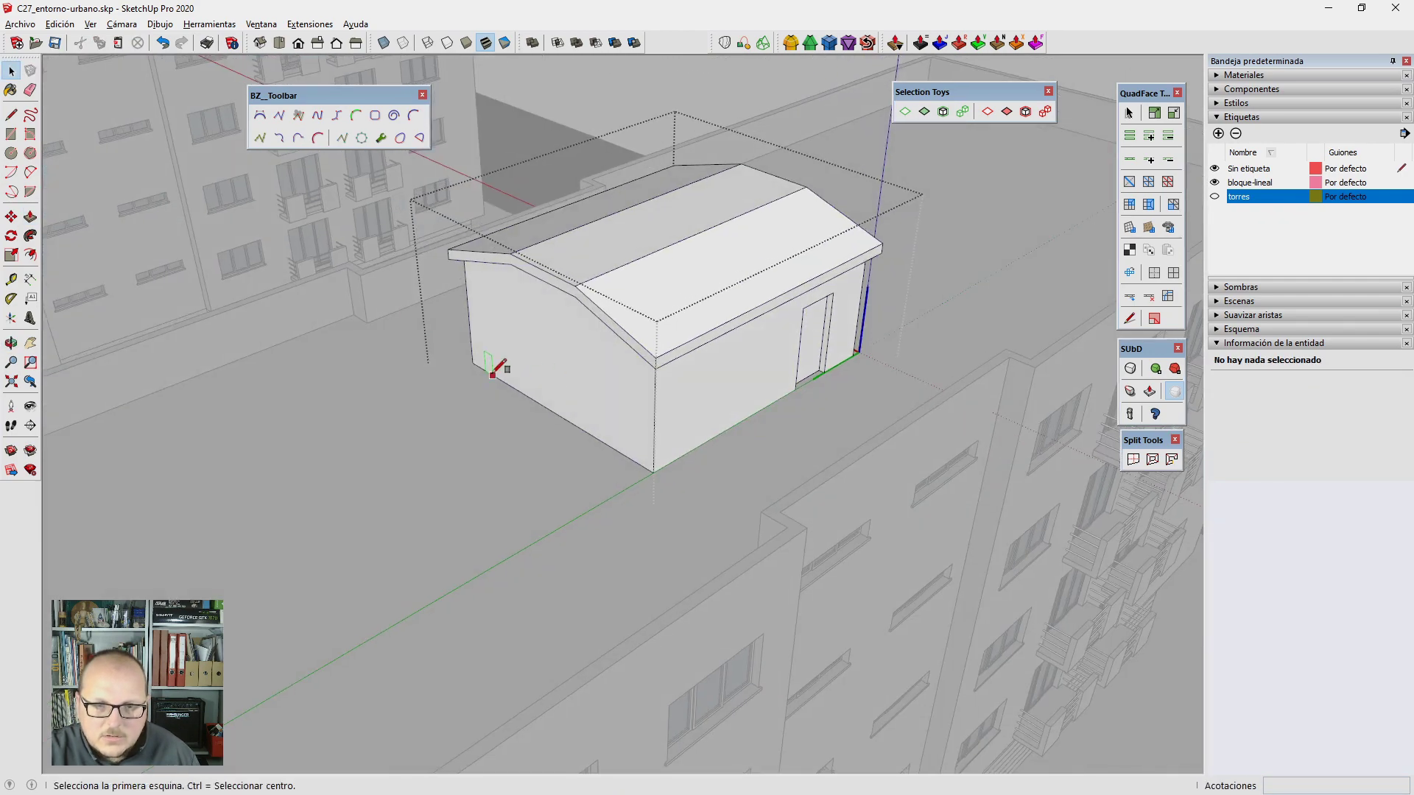
{"action": "left_click", "coordinate": [492, 374]}
{"action": "key", "text": "Escape"}
{"action": "scroll", "coordinate": [567, 354], "scroll_direction": "down", "scroll_amount": 2}
{"action": "scroll", "coordinate": [555, 377], "scroll_direction": "up", "scroll_amount": 2}
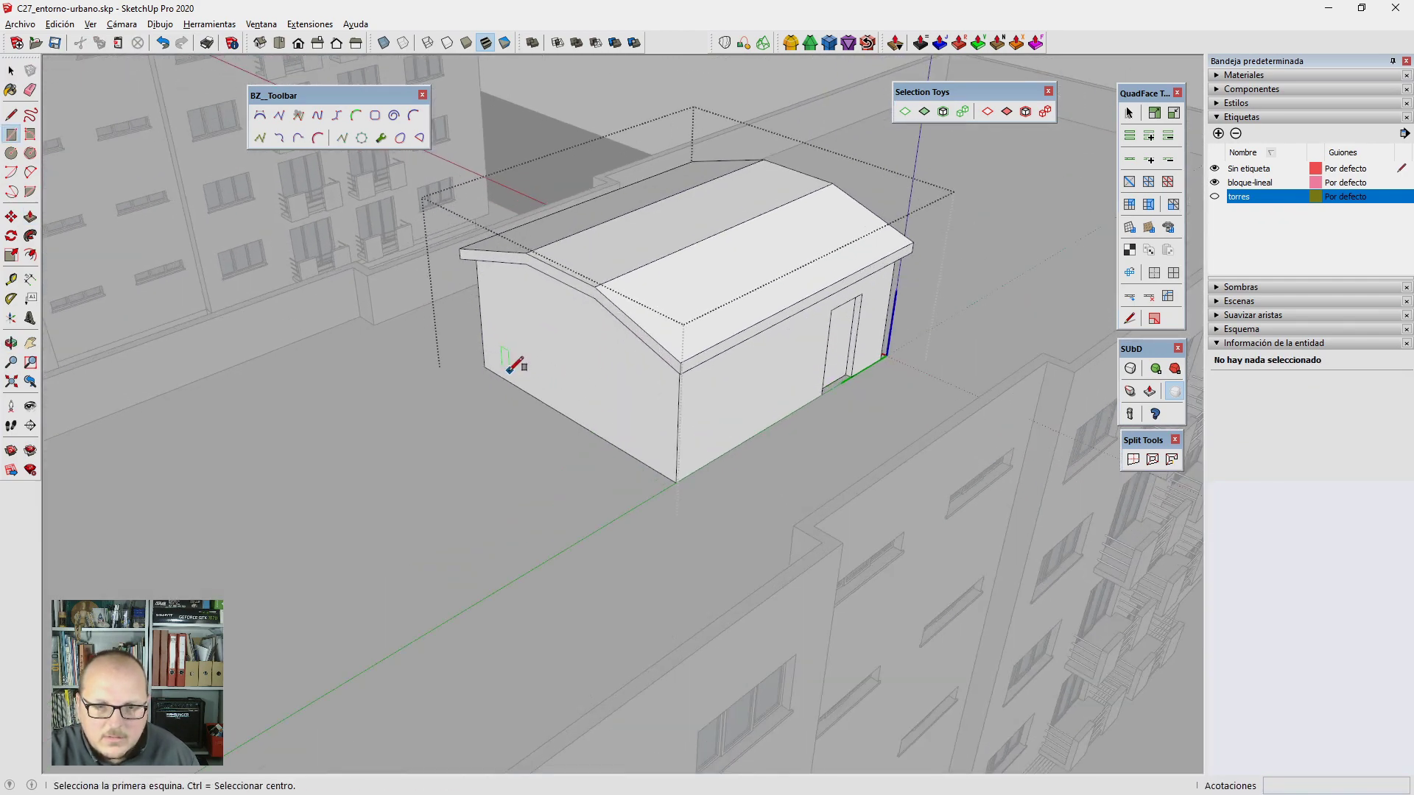
{"action": "left_click", "coordinate": [504, 378]}
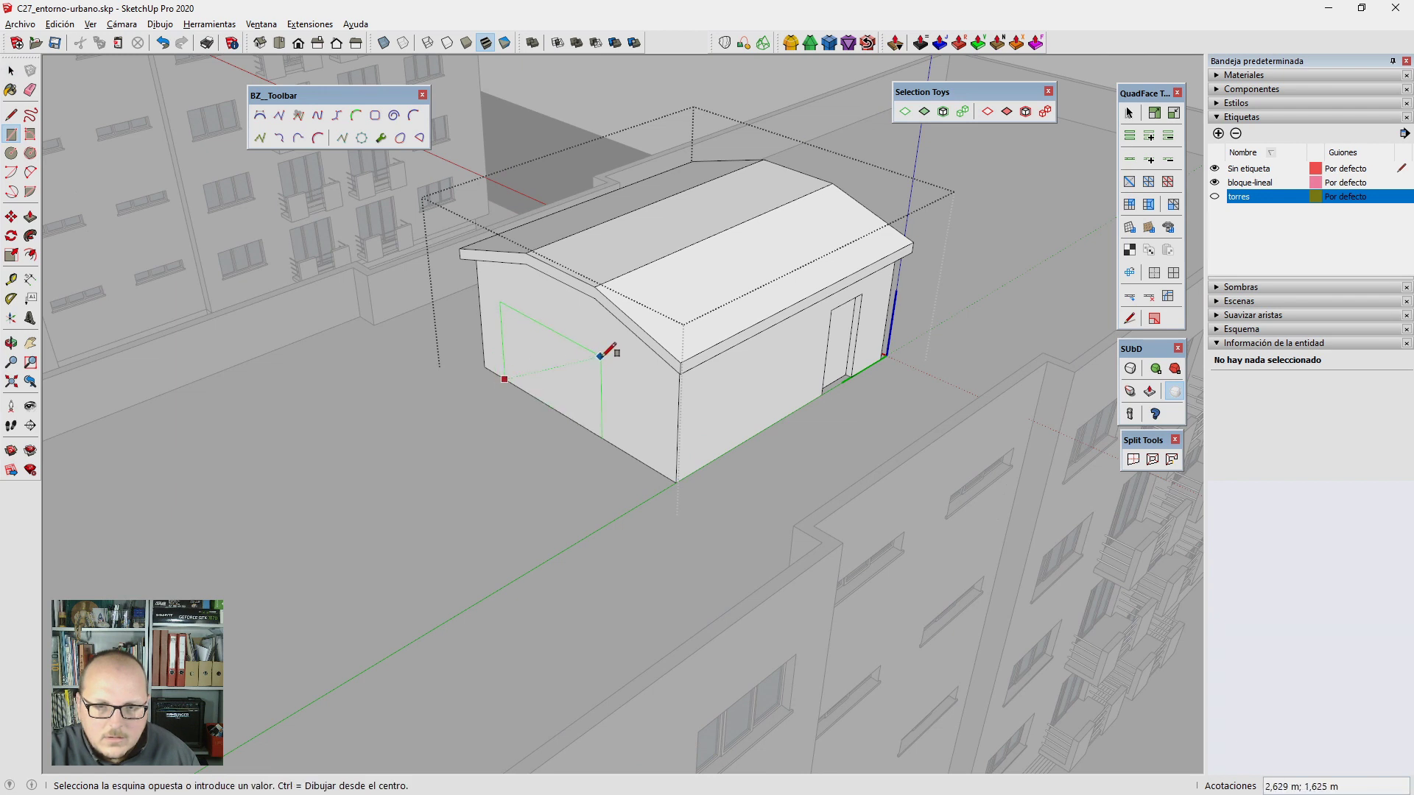
{"action": "left_click", "coordinate": [601, 346]}
{"action": "key", "text": "p"}
{"action": "left_click", "coordinate": [561, 370]}
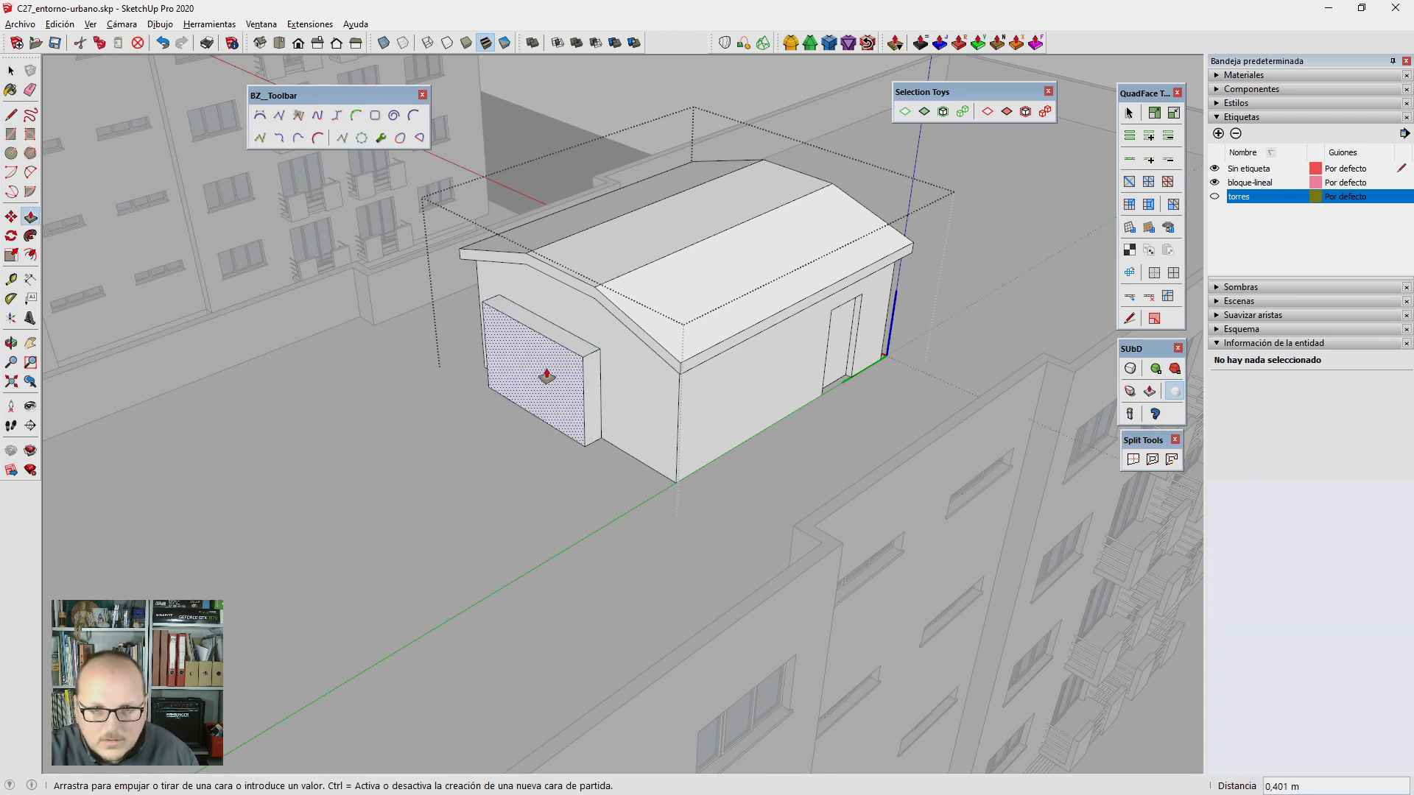
Step: Move the annex's top edge to give it a pitched roof
{"action": "key", "text": "space"}
{"action": "scroll", "coordinate": [565, 382], "scroll_direction": "up", "scroll_amount": 2}
{"action": "key", "text": "m"}
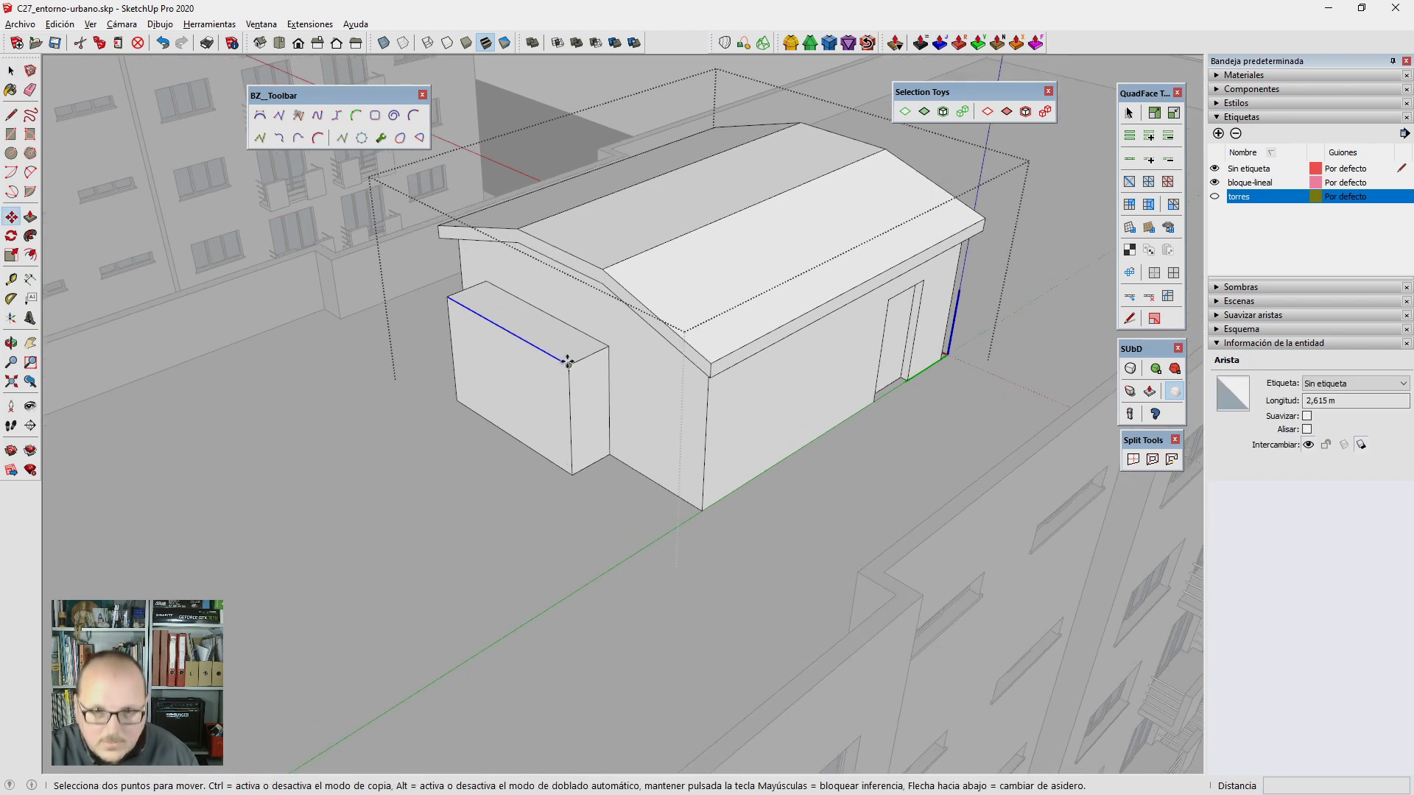
{"action": "left_click", "coordinate": [565, 382]}
{"action": "key", "text": "space"}
{"action": "key", "text": "p"}
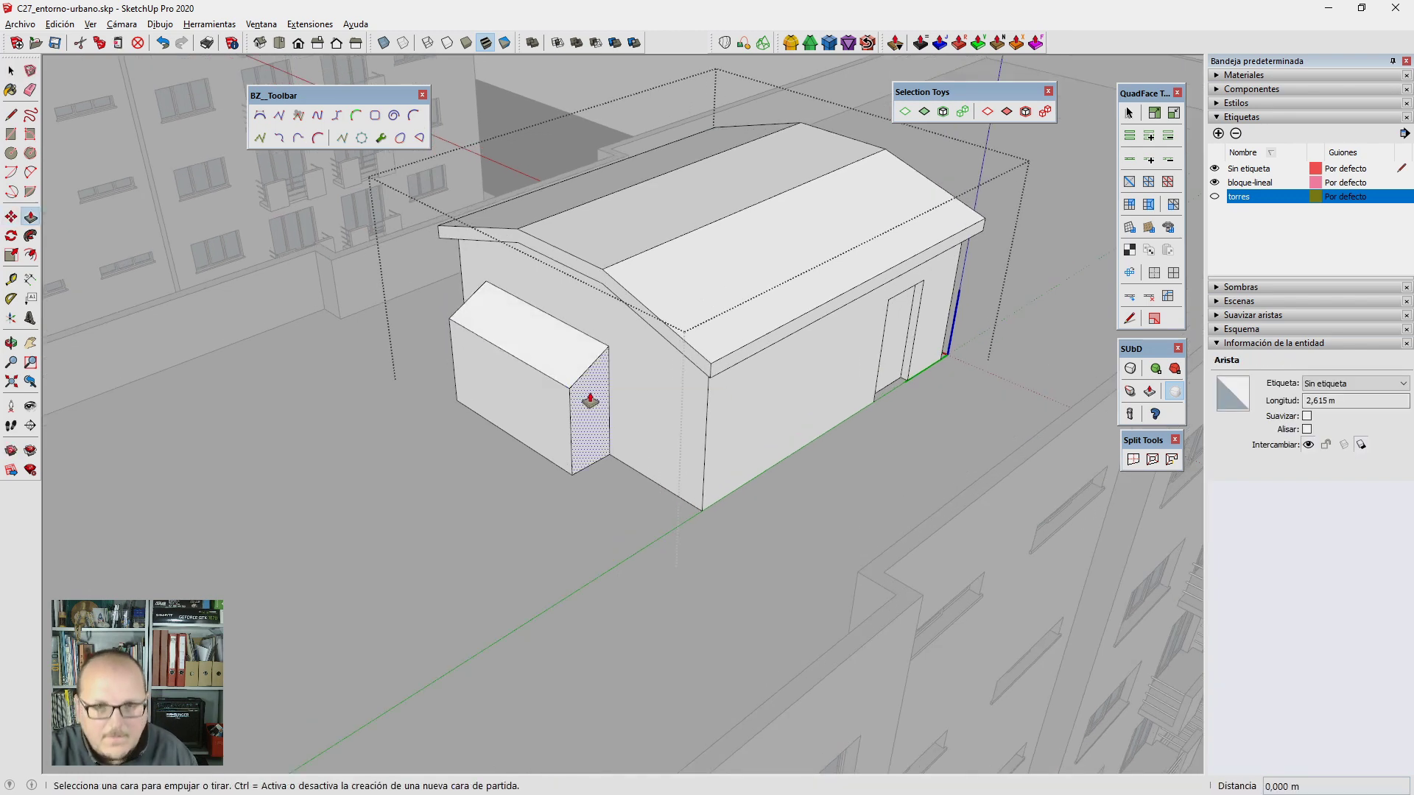
{"action": "key", "text": "space"}
{"action": "scroll", "coordinate": [578, 420], "scroll_direction": "down", "scroll_amount": 5}
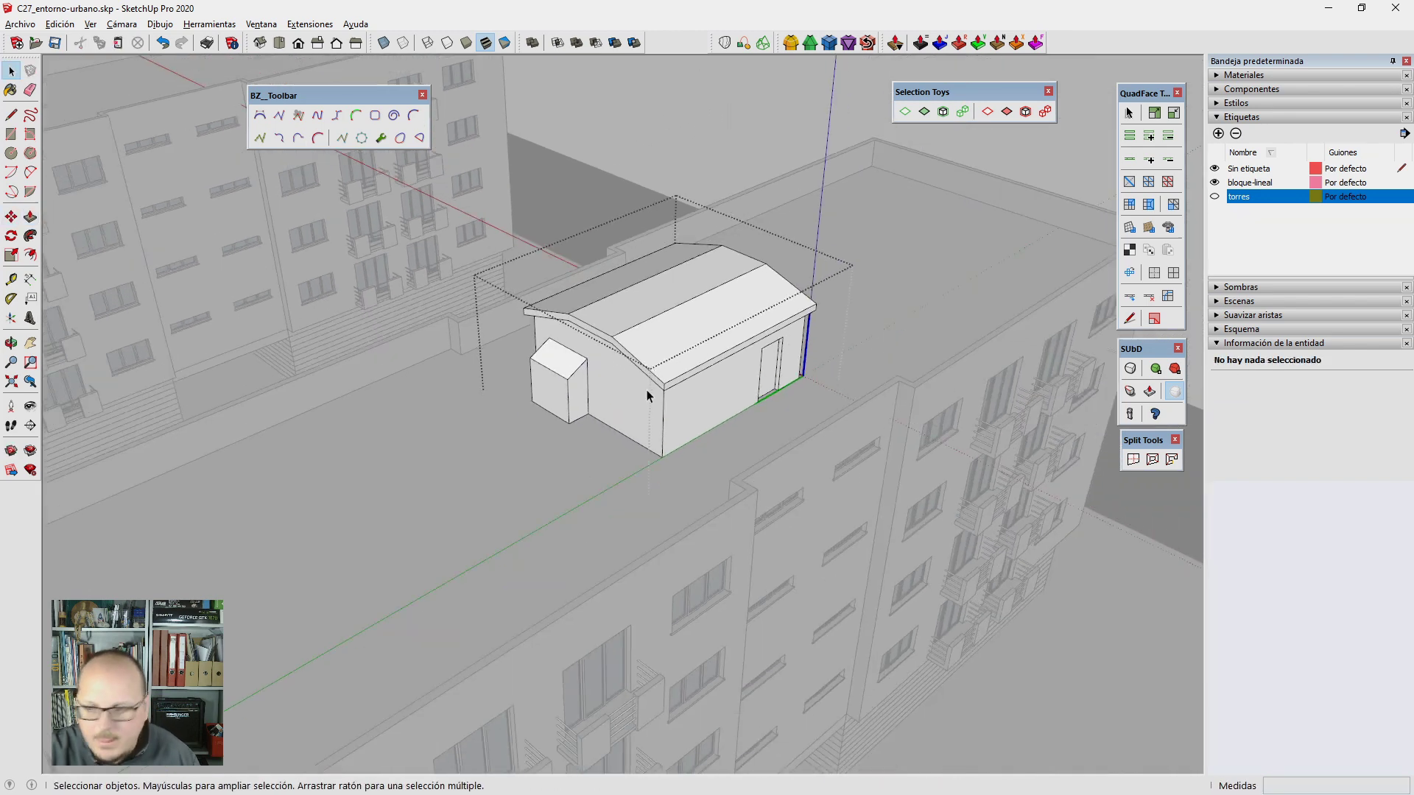
{"action": "scroll", "coordinate": [647, 395], "scroll_direction": "up", "scroll_amount": 3}
{"action": "scroll", "coordinate": [648, 395], "scroll_direction": "down", "scroll_amount": 2}
Step: Draw a 3 × 2 m rectangle on the flat roof in front of the building
{"action": "middle_click_drag", "start_coordinate": [662, 366], "coordinate": [676, 361]}
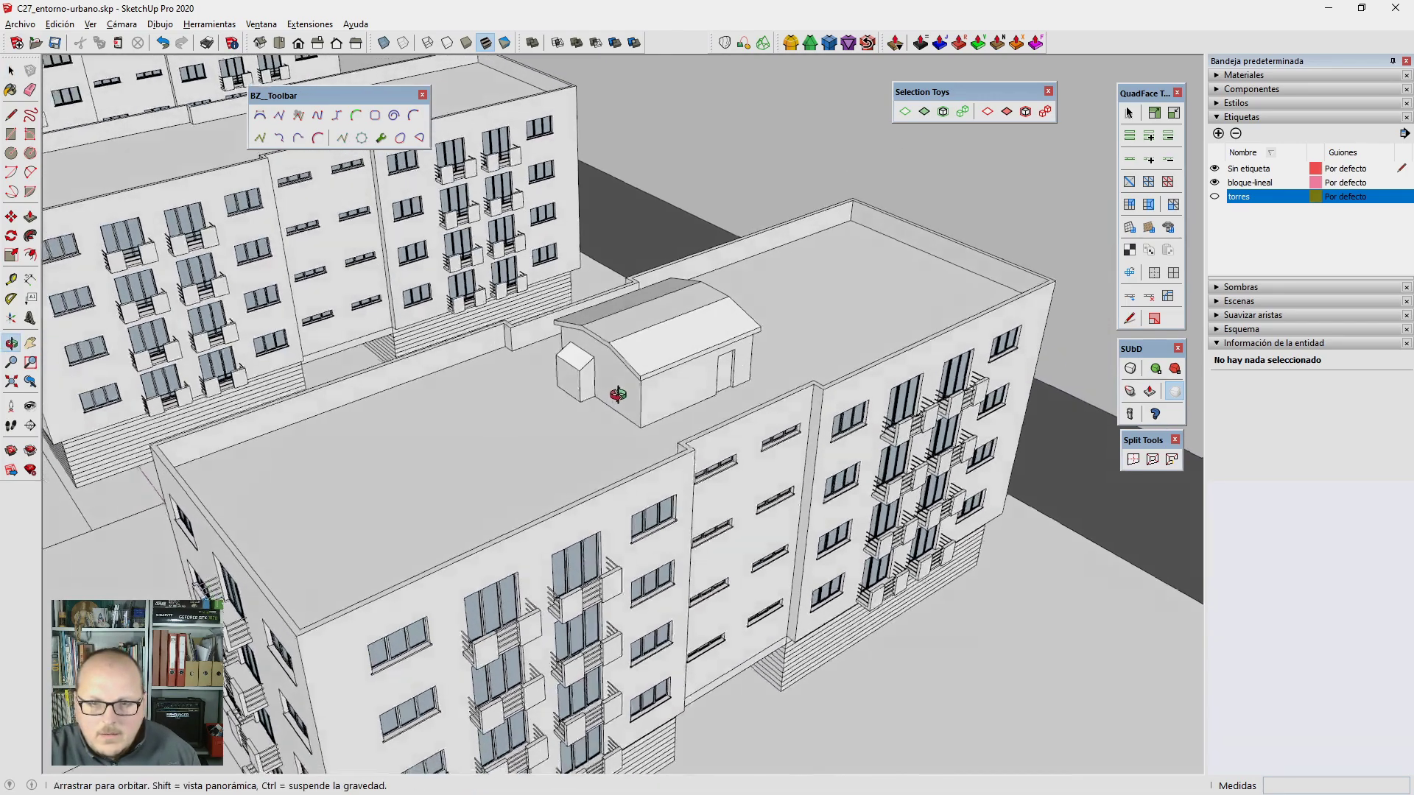
{"action": "scroll", "coordinate": [676, 361], "scroll_direction": "down", "scroll_amount": 3}
{"action": "scroll", "coordinate": [590, 423], "scroll_direction": "up", "scroll_amount": 3}
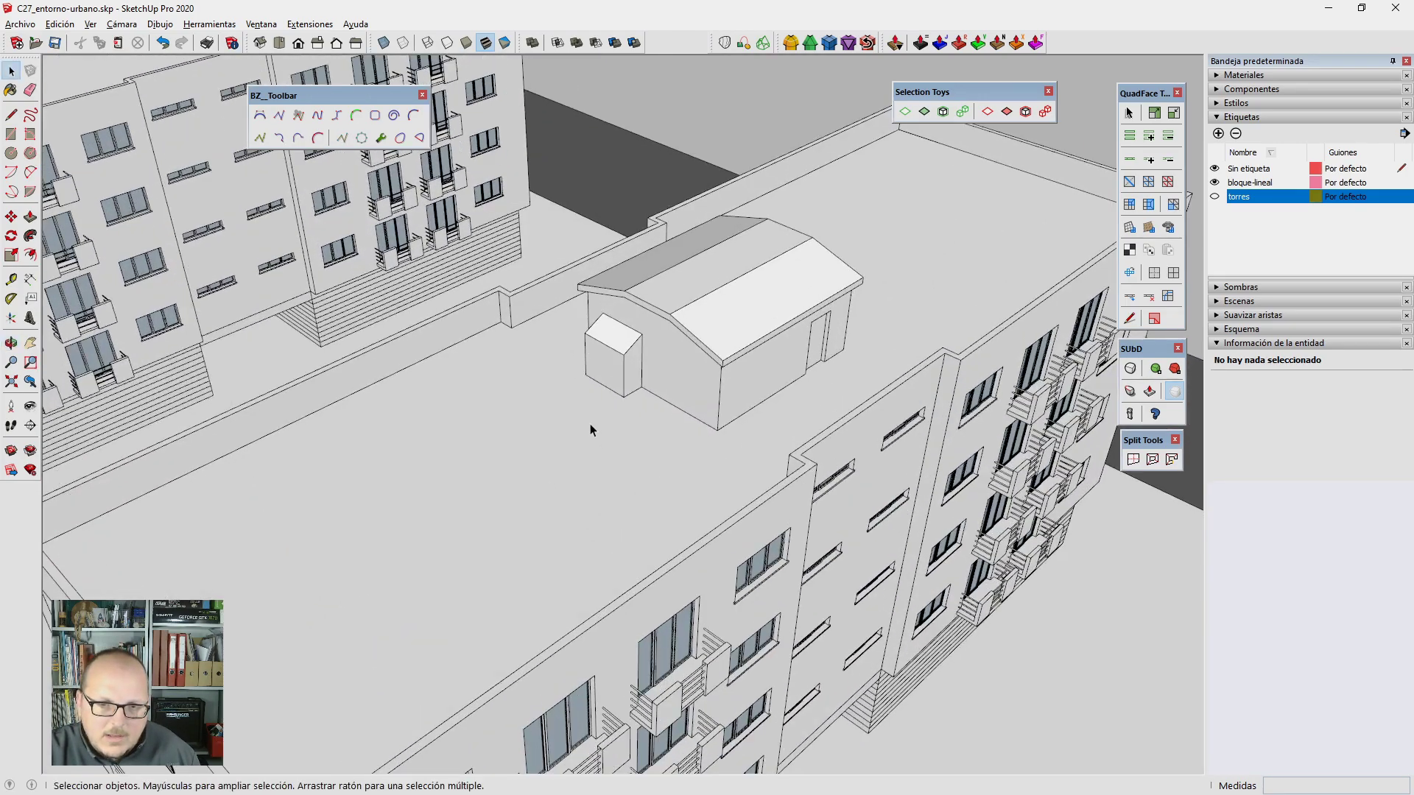
{"action": "scroll", "coordinate": [370, 498], "scroll_direction": "down", "scroll_amount": 1}
{"action": "scroll", "coordinate": [419, 479], "scroll_direction": "up", "scroll_amount": 3}
{"action": "scroll", "coordinate": [496, 419], "scroll_direction": "up", "scroll_amount": 2}
{"action": "key", "text": "r"}
{"action": "left_click", "coordinate": [508, 379]}
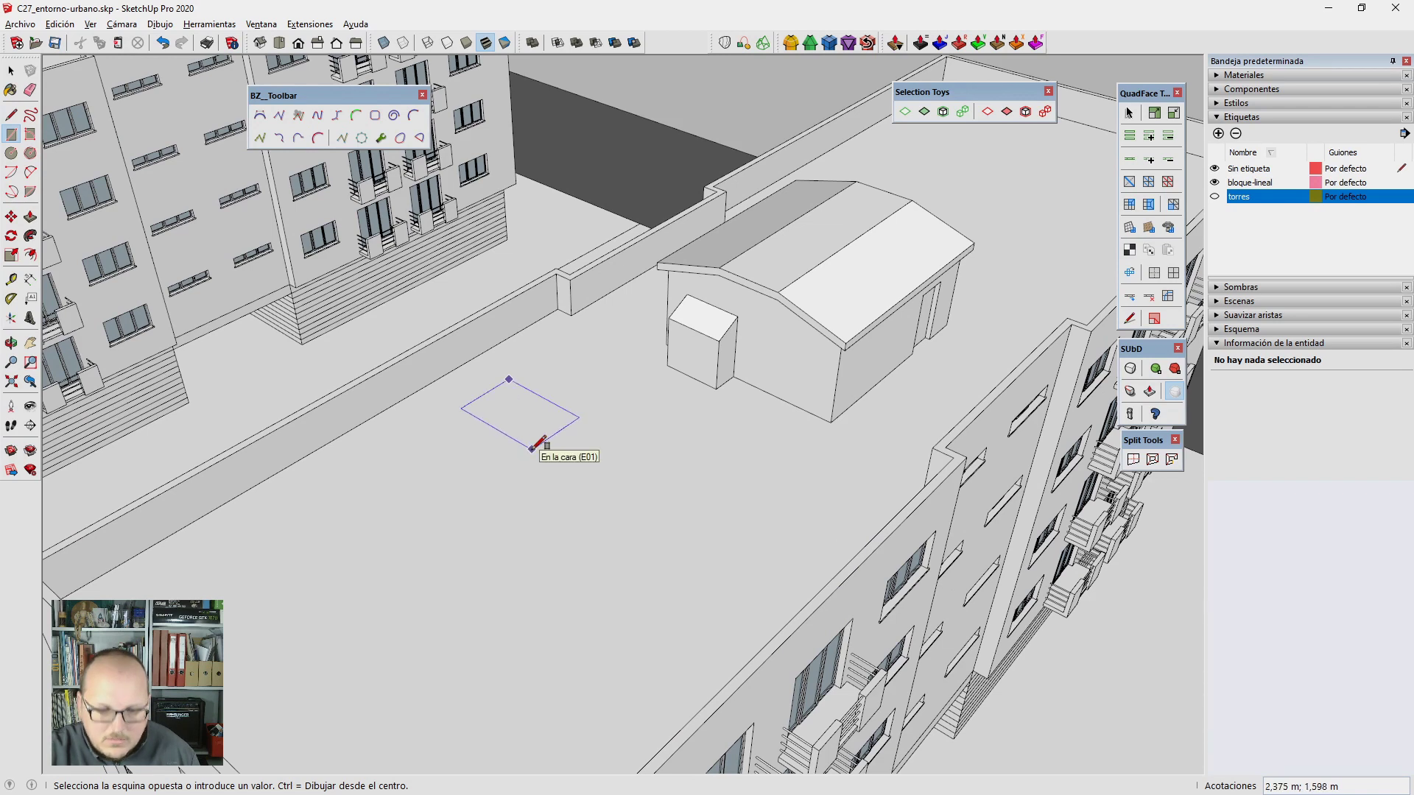
{"action": "type", "text": "3;"}
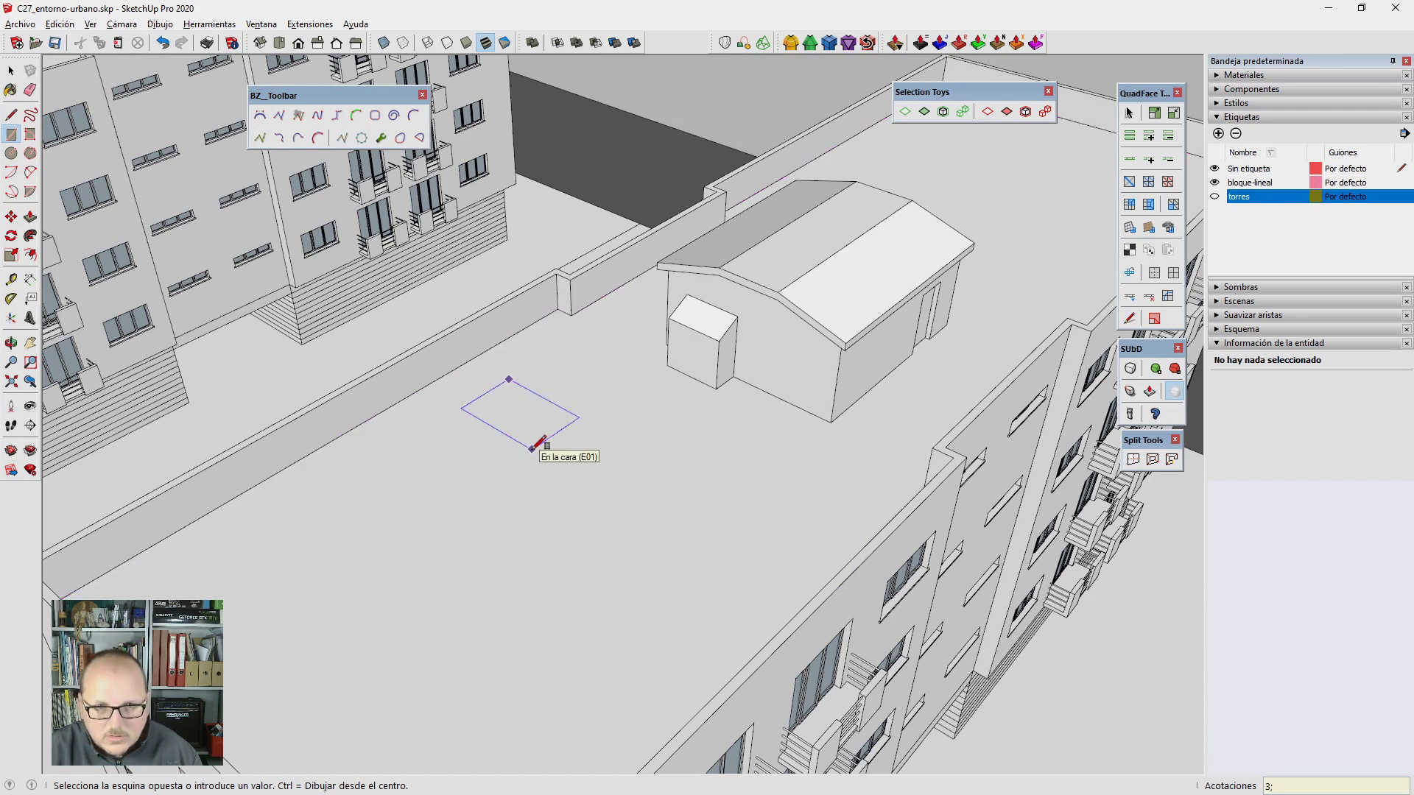
{"action": "type", "text": "2"}
{"action": "key", "text": "Return"}
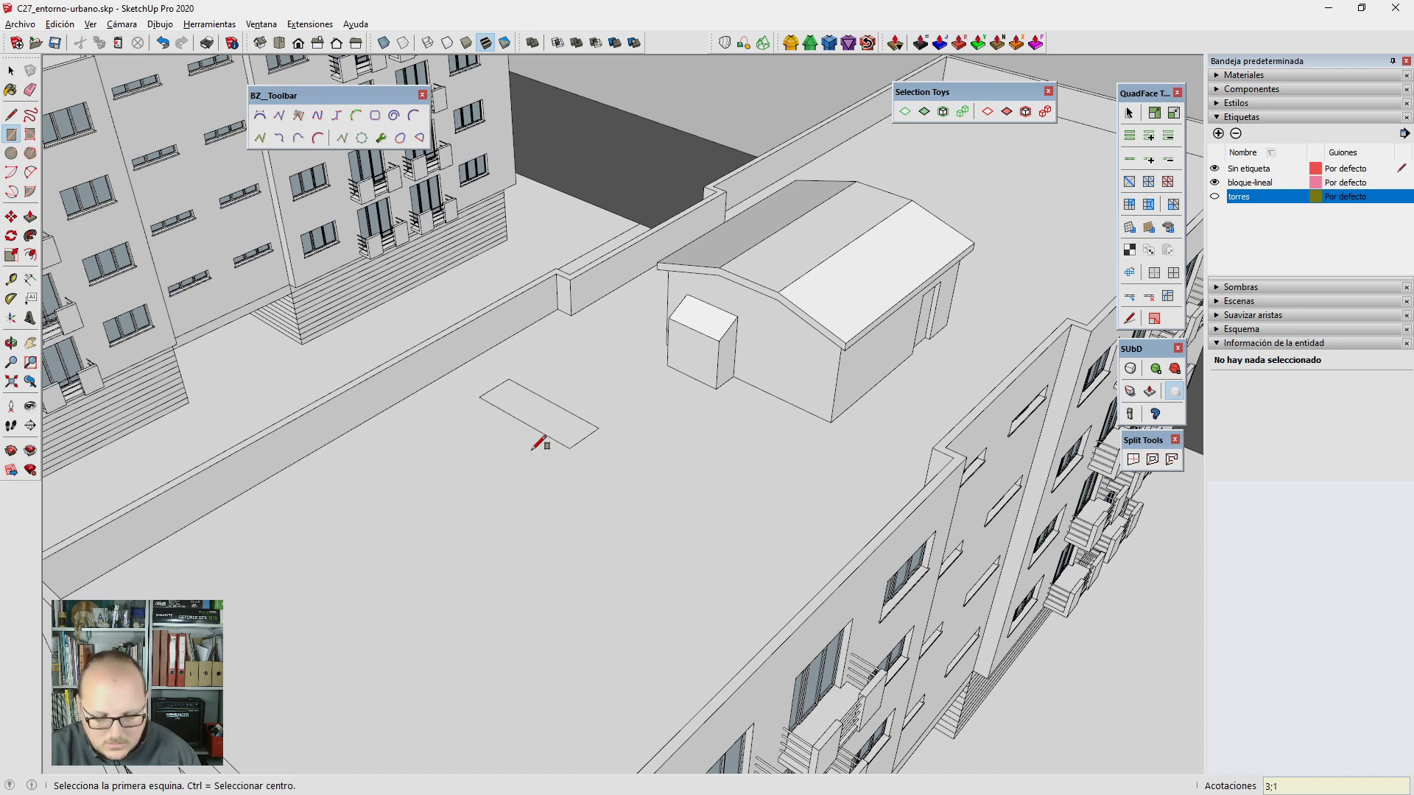
Step: Extrude the 3 × 2 rectangle into a box about 50 cm high
{"action": "key", "text": "p"}
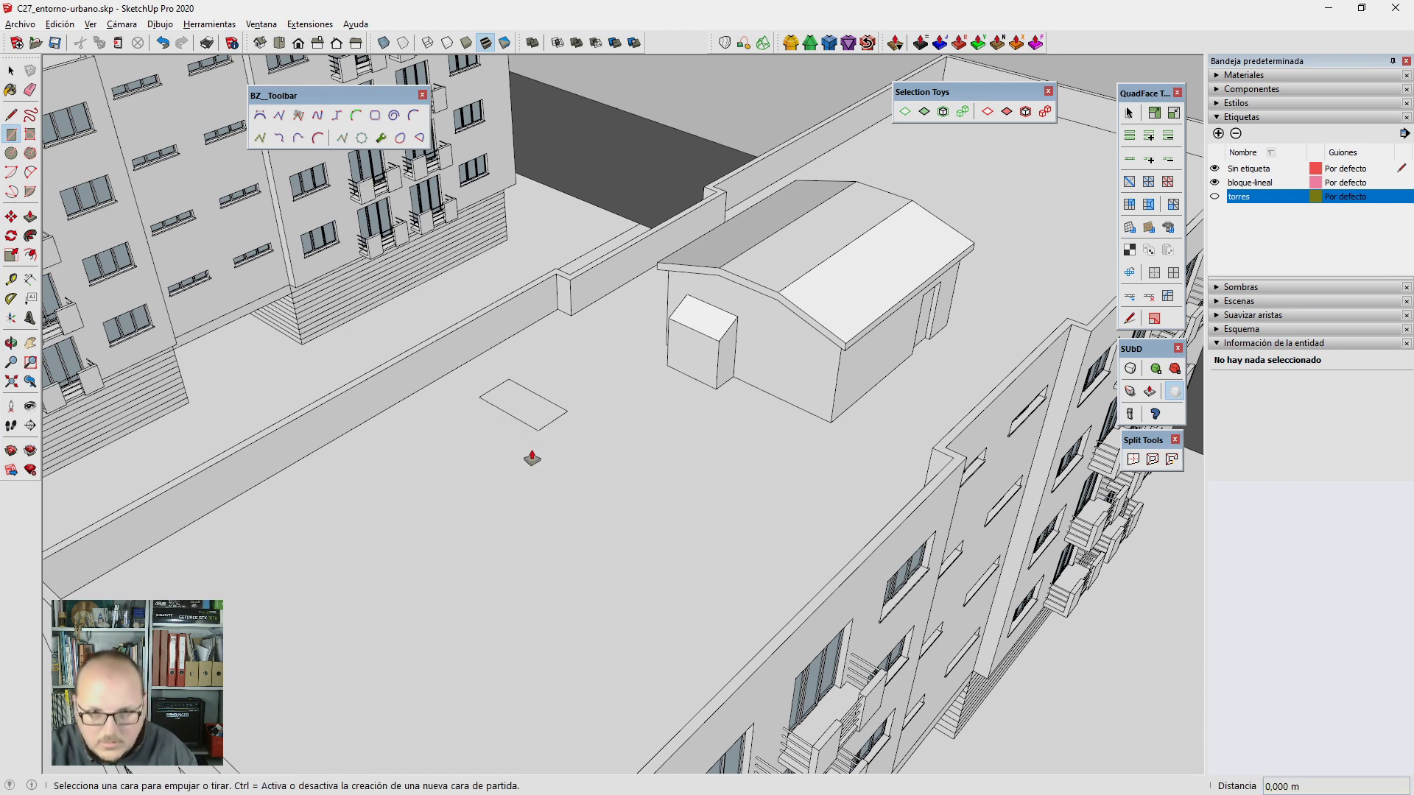
{"action": "left_click", "coordinate": [525, 406]}
{"action": "scroll", "coordinate": [530, 412], "scroll_direction": "up", "scroll_amount": 3}
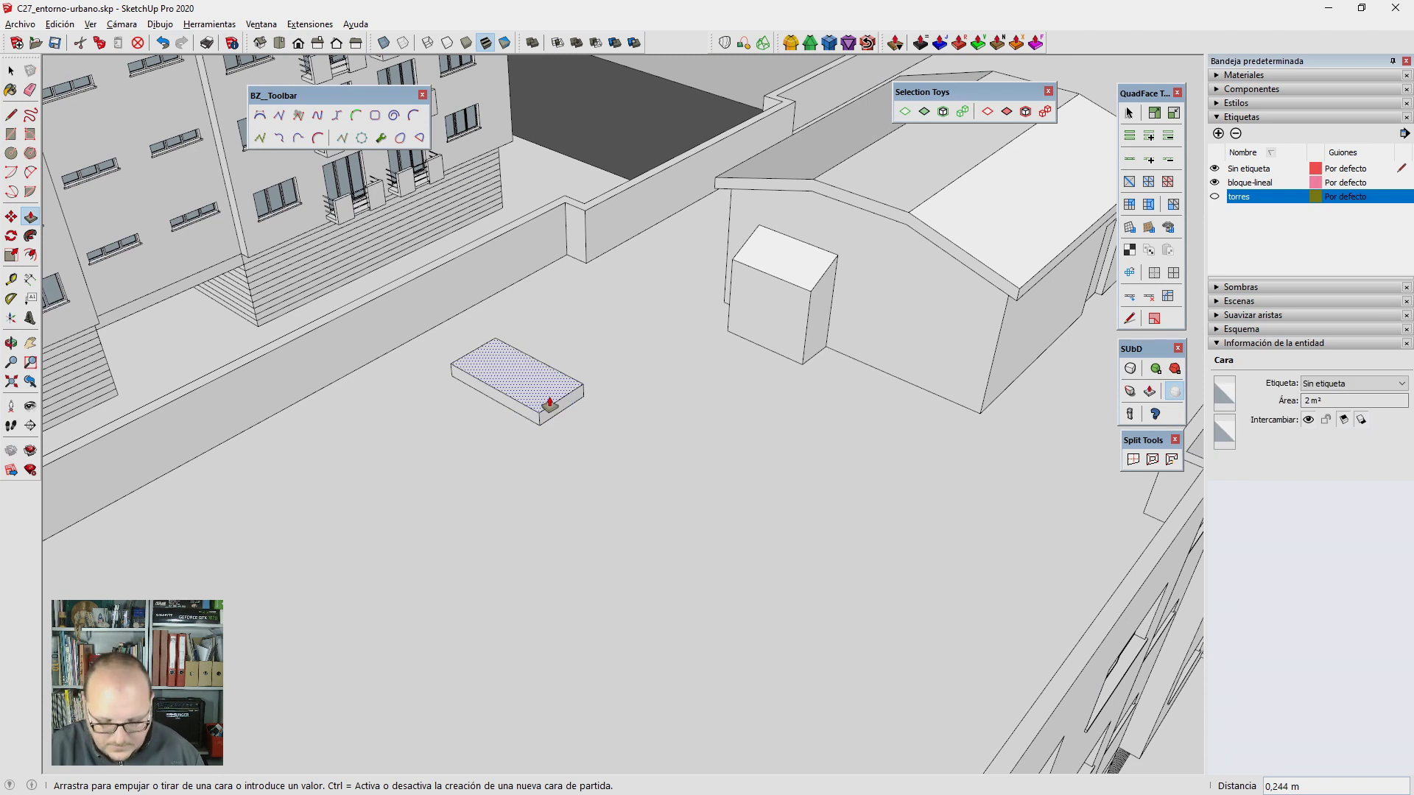
{"action": "type", "text": "1"}
{"action": "key", "text": "Return"}
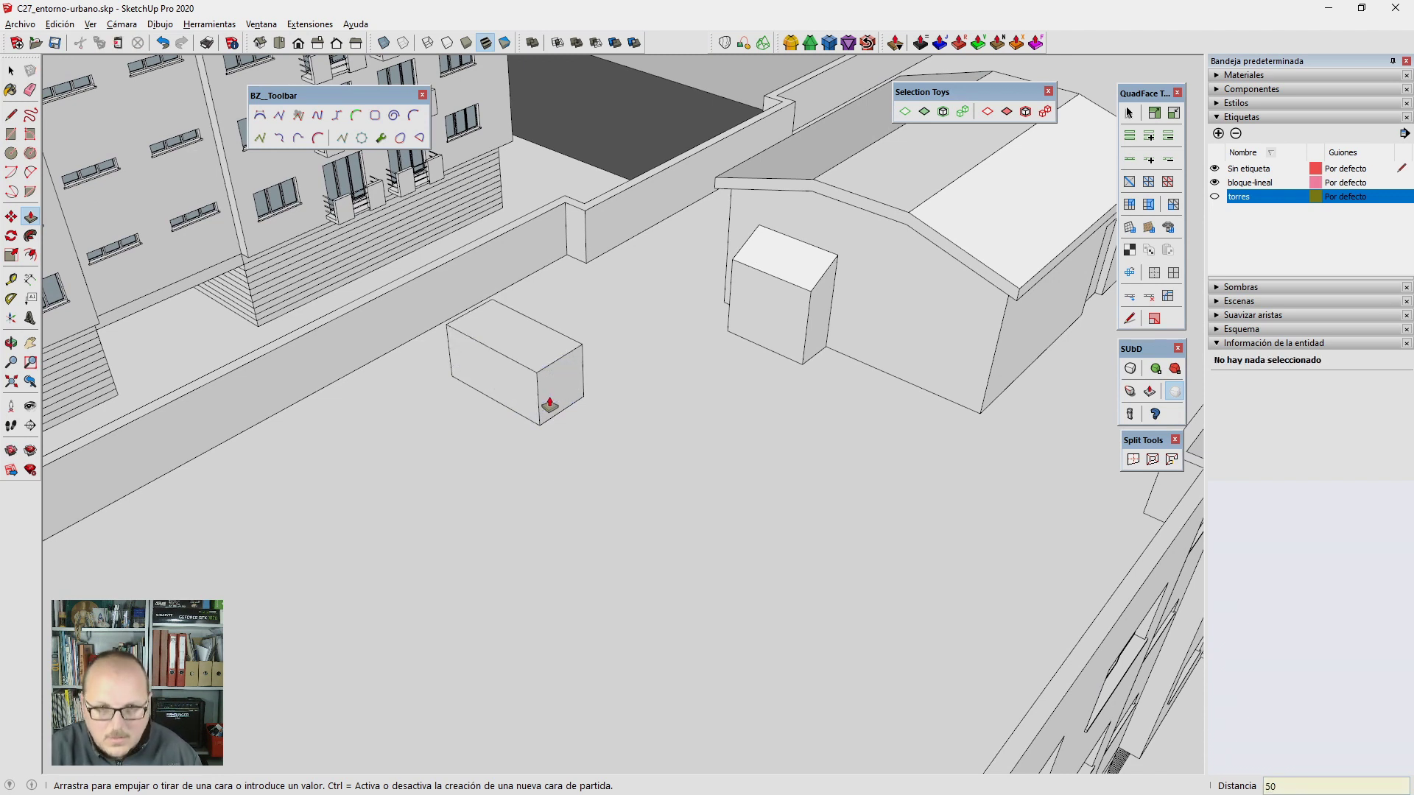
{"action": "type", "text": "cm"}
{"action": "key", "text": "Return"}
{"action": "key", "text": "Return"}
{"action": "key", "text": "space"}
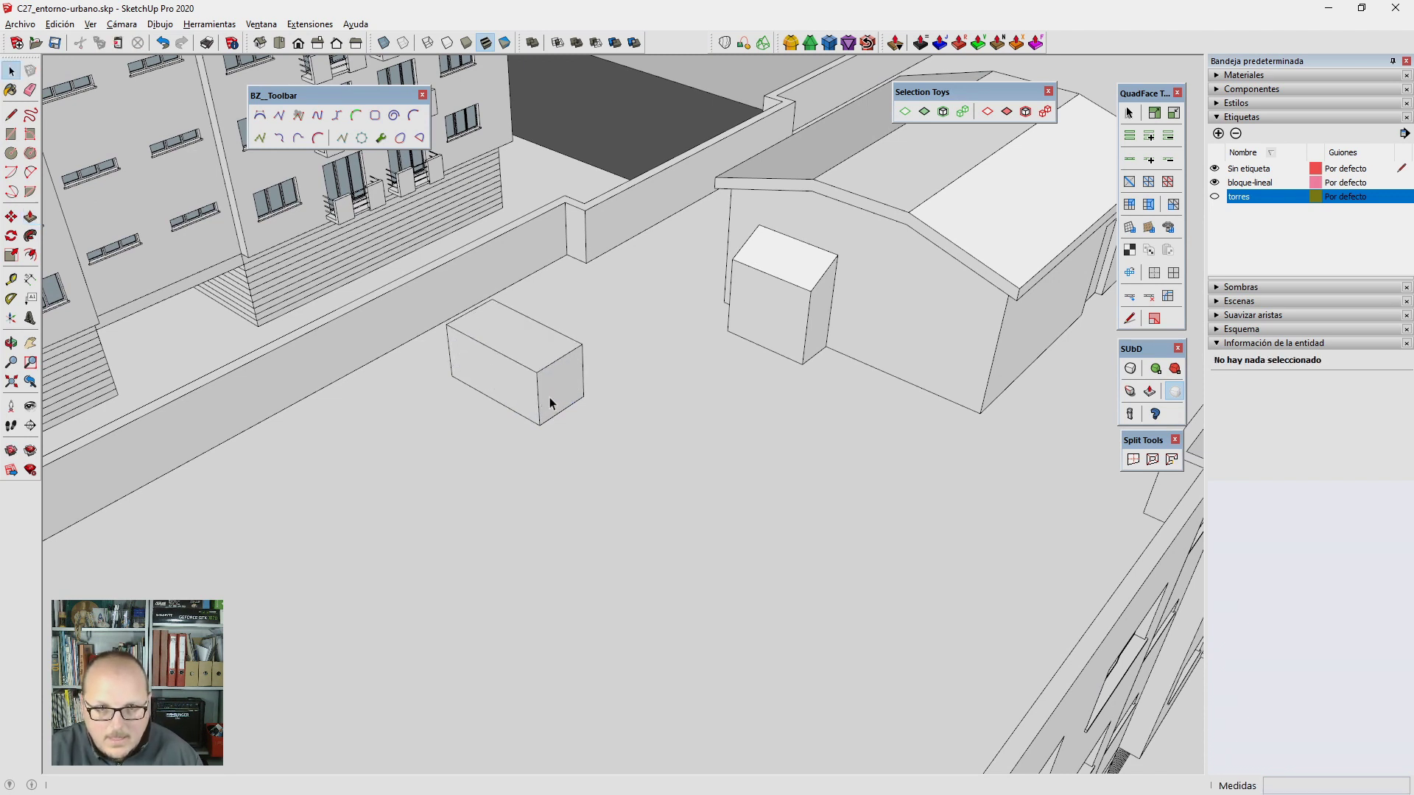
{"action": "scroll", "coordinate": [551, 403], "scroll_direction": "up", "scroll_amount": 3}
{"action": "scroll", "coordinate": [554, 341], "scroll_direction": "up", "scroll_amount": 2}
Step: Draw a circle on the box's front face and select it
{"action": "key", "text": "c"}
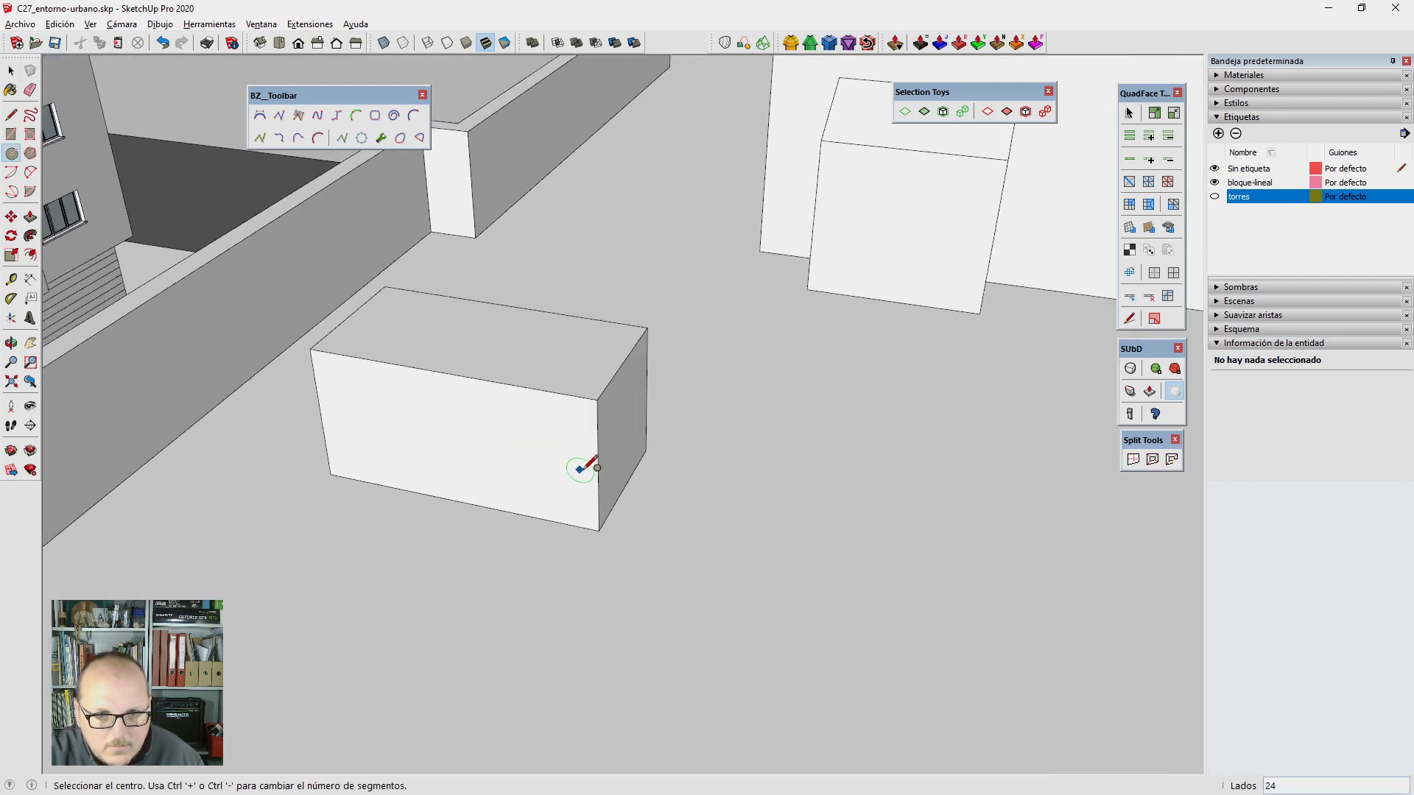
{"action": "key", "text": "t"}
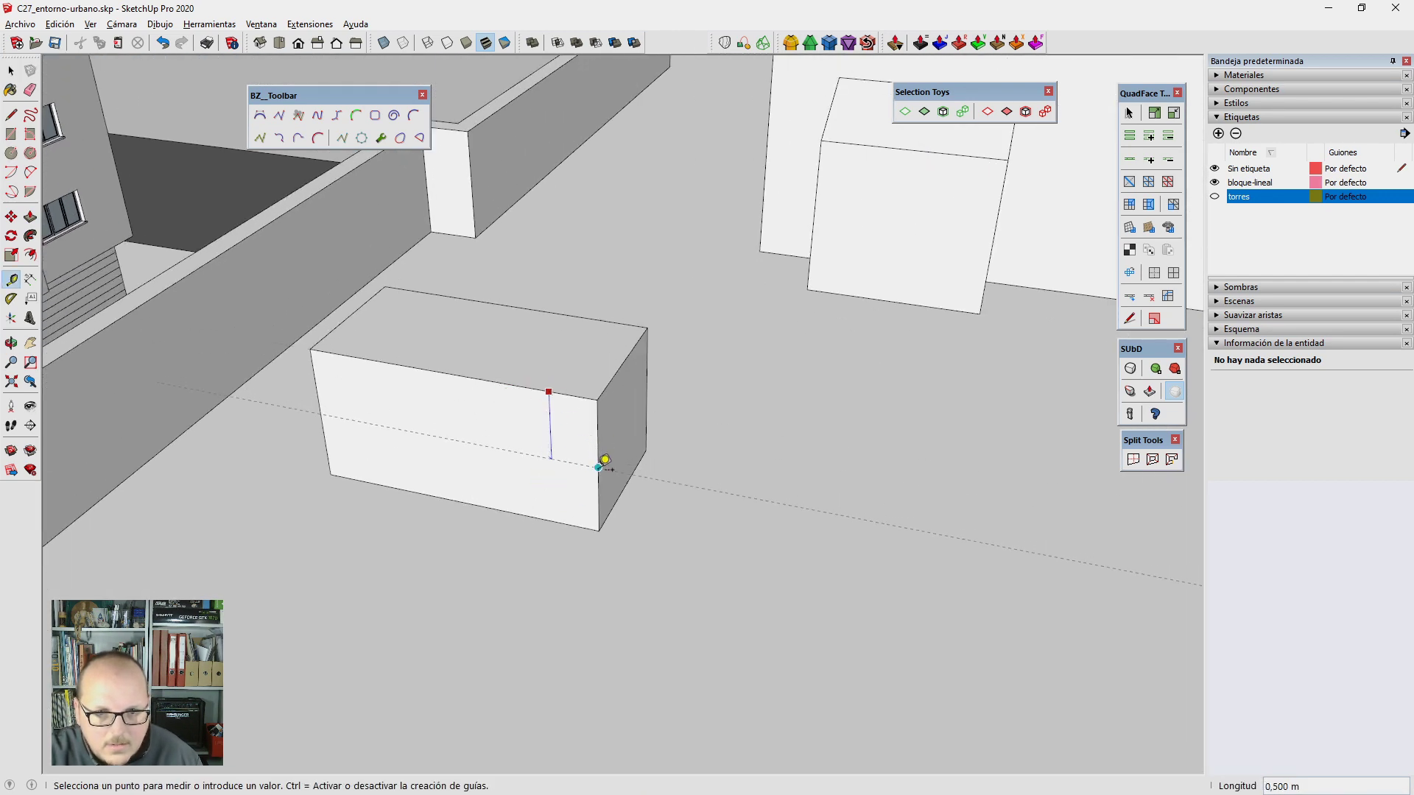
{"action": "key", "text": "c"}
{"action": "left_click", "coordinate": [528, 454]}
{"action": "left_click", "coordinate": [573, 463]}
{"action": "key", "text": "space"}
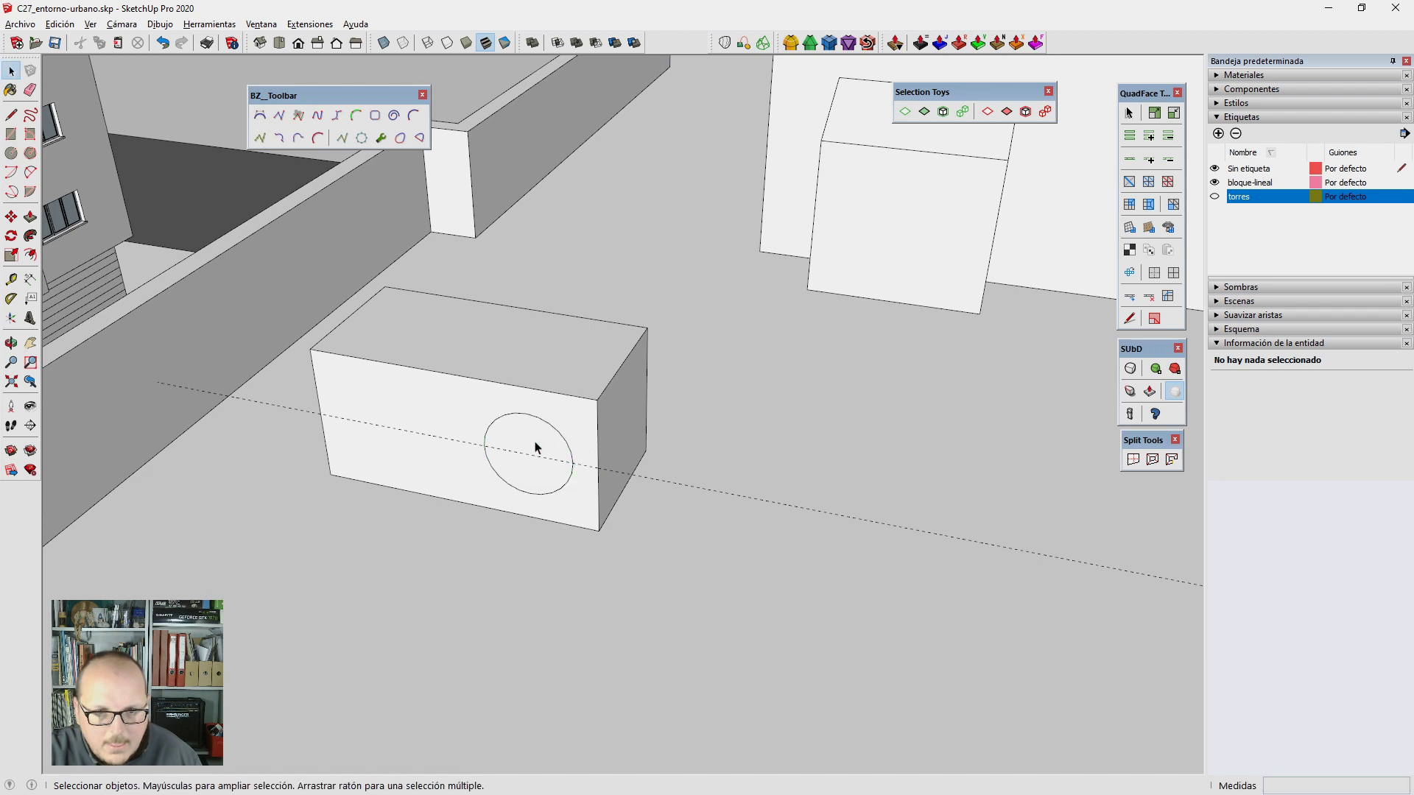
{"action": "left_click", "coordinate": [537, 444]}
{"action": "scroll", "coordinate": [537, 444], "scroll_direction": "up", "scroll_amount": 1}
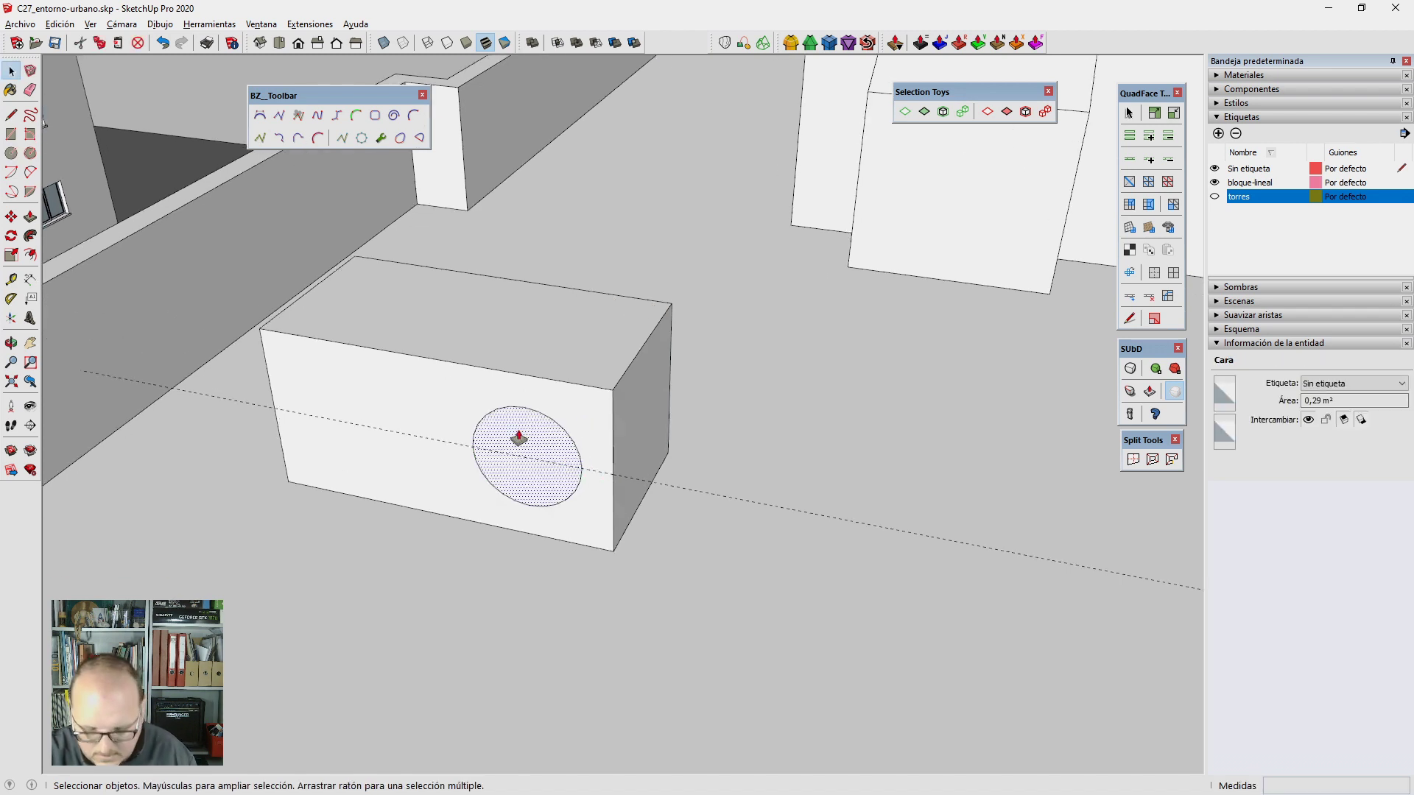
Step: Copy the circle to a spot beside the original on the front face
{"action": "key", "text": "m"}
{"action": "left_click", "coordinate": [526, 457]}
{"action": "key", "text": "ctrl"}
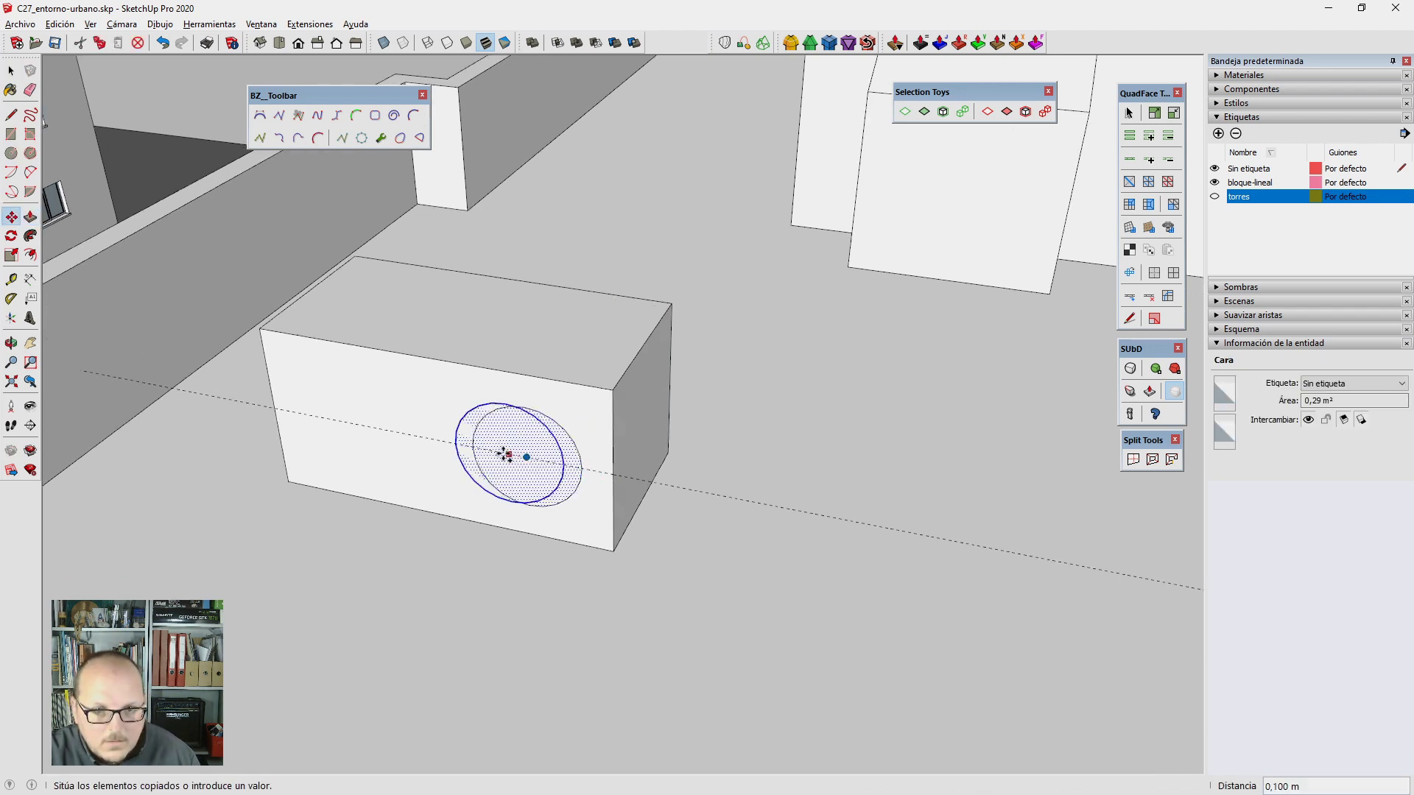
{"action": "left_click", "coordinate": [407, 433]}
{"action": "key", "text": "space"}
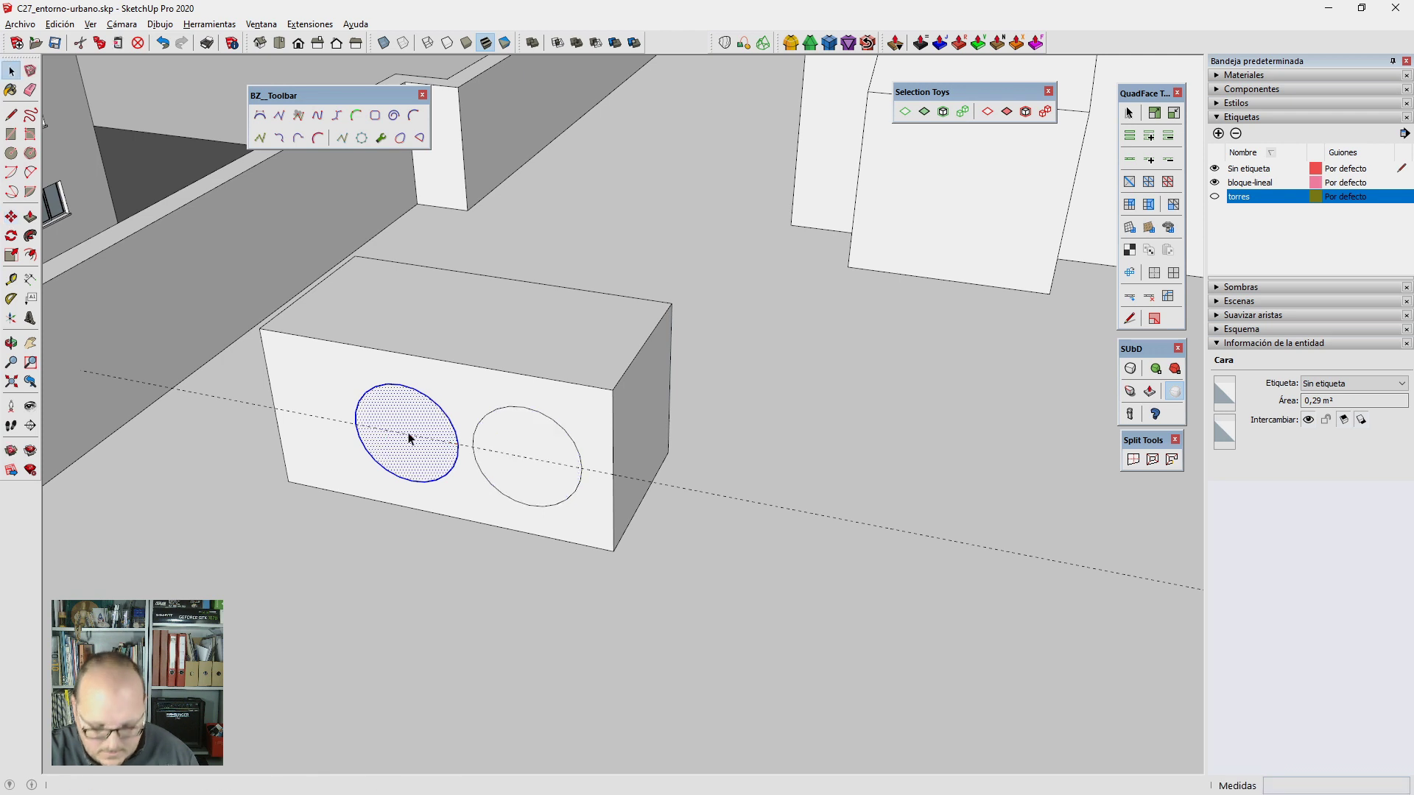
{"action": "scroll", "coordinate": [405, 431], "scroll_direction": "up", "scroll_amount": 2}
Step: Push both circles inward by the same depth to form recesses
{"action": "key", "text": "p"}
{"action": "left_click", "coordinate": [402, 421]}
{"action": "left_click", "coordinate": [409, 421]}
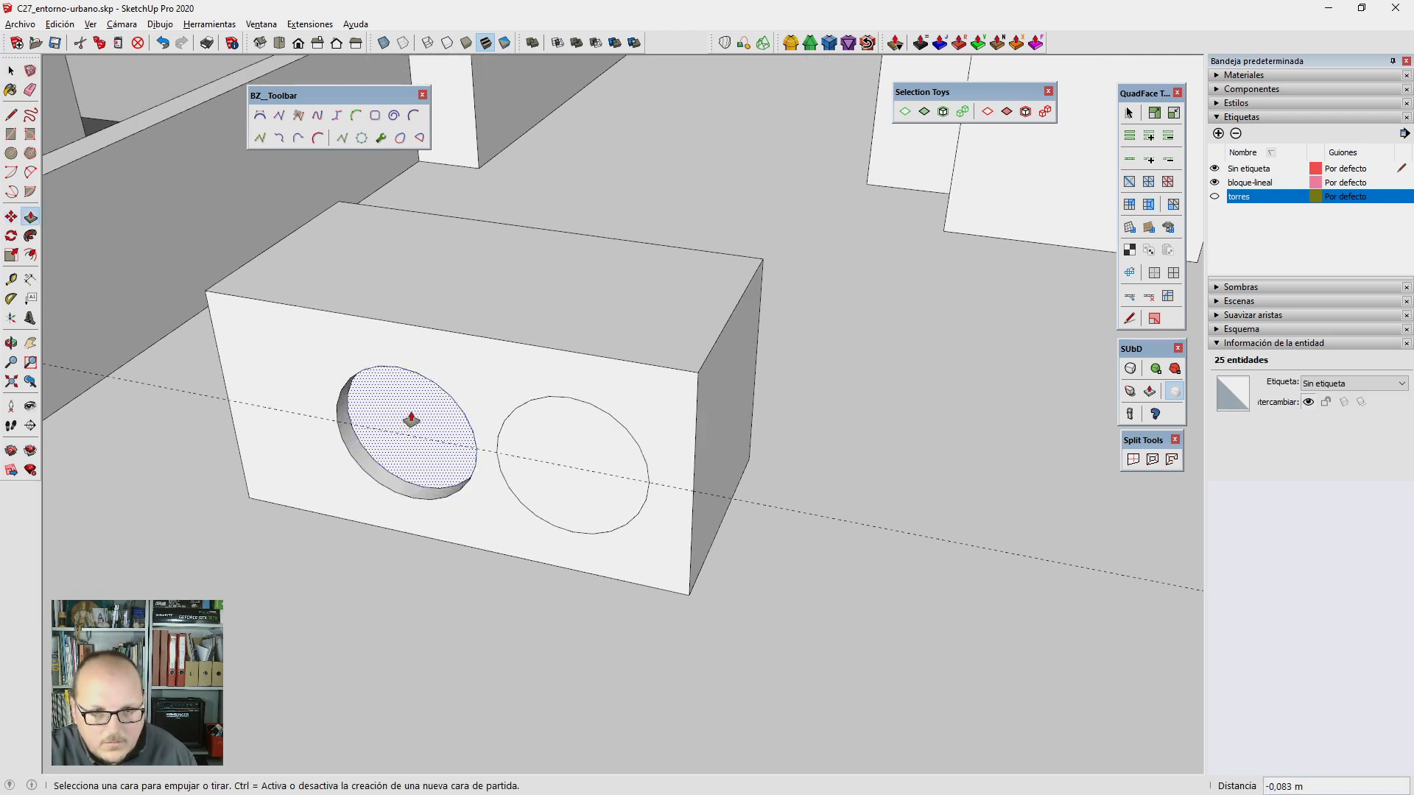
{"action": "double_click", "coordinate": [551, 457]}
{"action": "scroll", "coordinate": [508, 412], "scroll_direction": "down", "scroll_amount": 3}
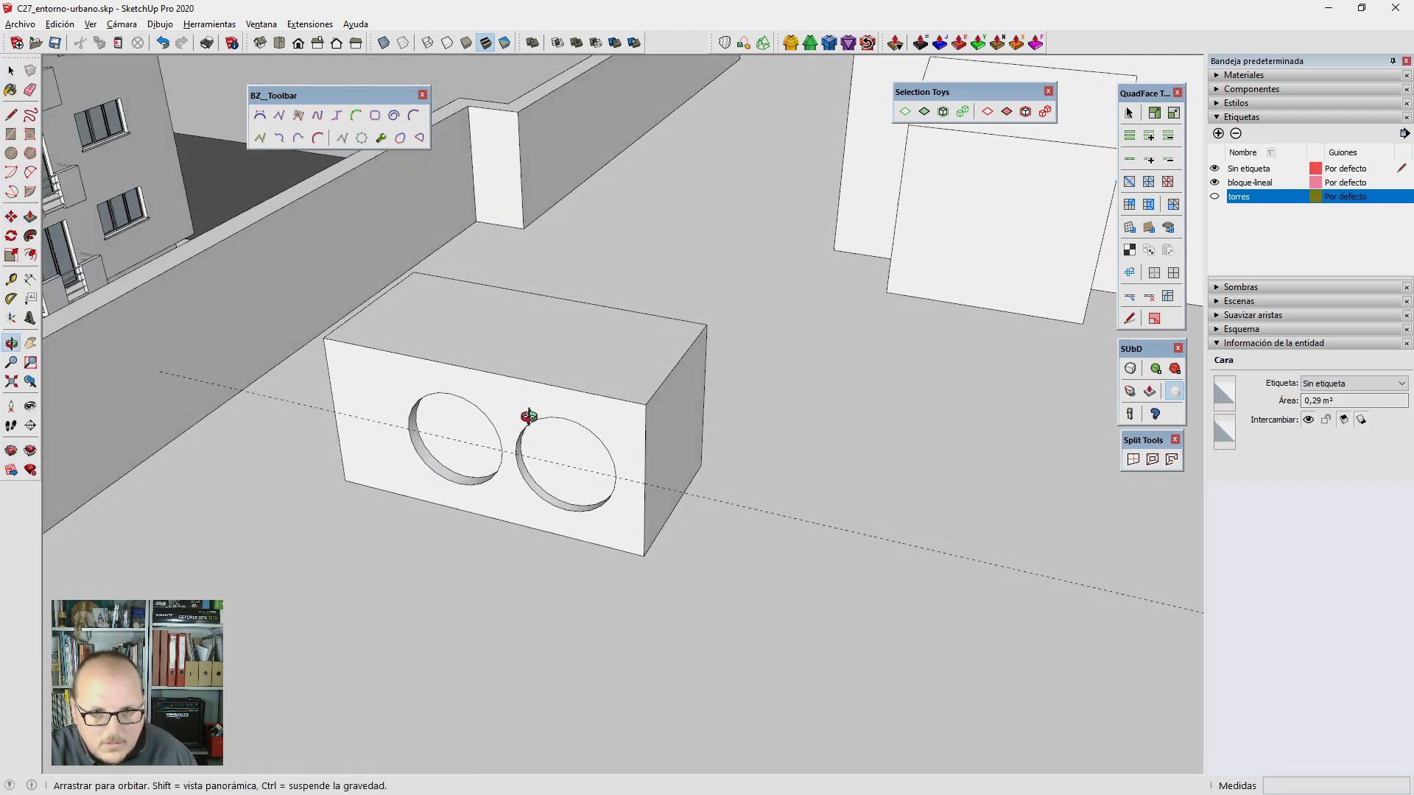
{"action": "key", "text": "space"}
Step: Offset an inner rectangle on the box top and raise it into a bevelled top
{"action": "left_click", "coordinate": [383, 297]}
{"action": "key", "text": "f"}
{"action": "double_click", "coordinate": [399, 307]}
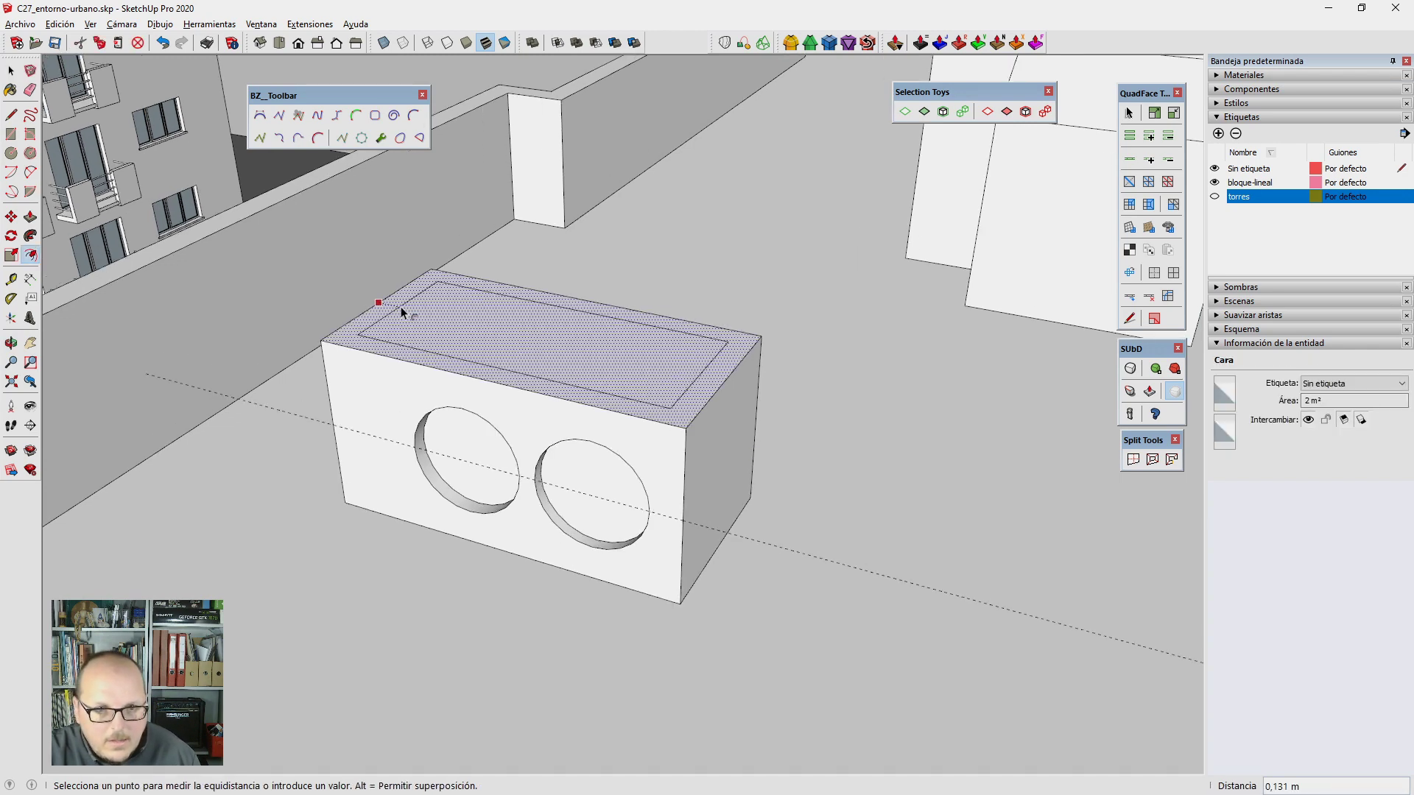
{"action": "key", "text": "space"}
{"action": "double_click", "coordinate": [537, 351]}
{"action": "key", "text": "m"}
{"action": "middle_click_drag", "start_coordinate": [565, 401], "coordinate": [582, 364]}
{"action": "left_click_drag", "start_coordinate": [582, 364], "coordinate": [584, 338]}
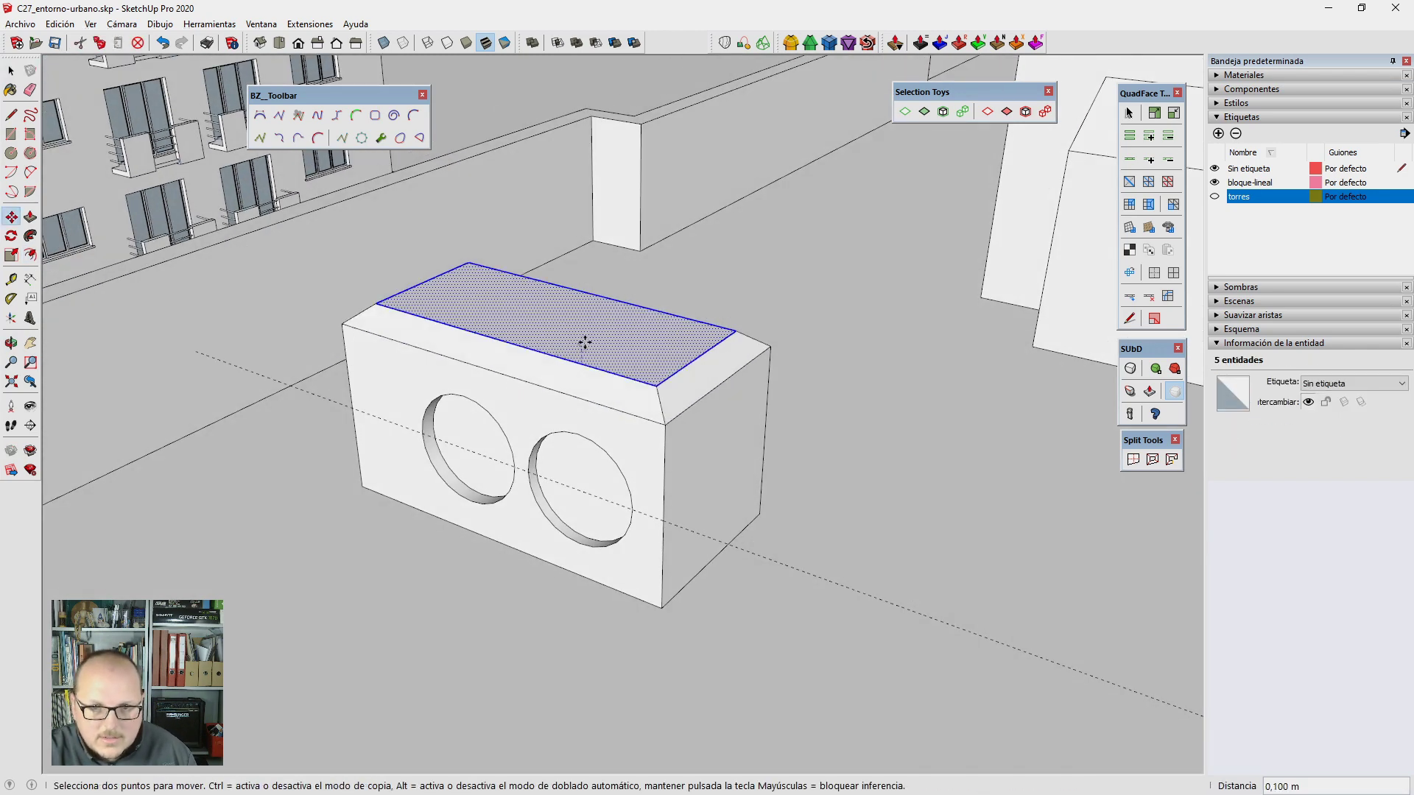
{"action": "middle_click_drag", "start_coordinate": [584, 338], "coordinate": [672, 480]}
{"action": "key", "text": "space"}
Step: Scale the left circle face about its centre toward 0,60
{"action": "key", "text": "e"}
{"action": "scroll", "coordinate": [679, 484], "scroll_direction": "down", "scroll_amount": 2}
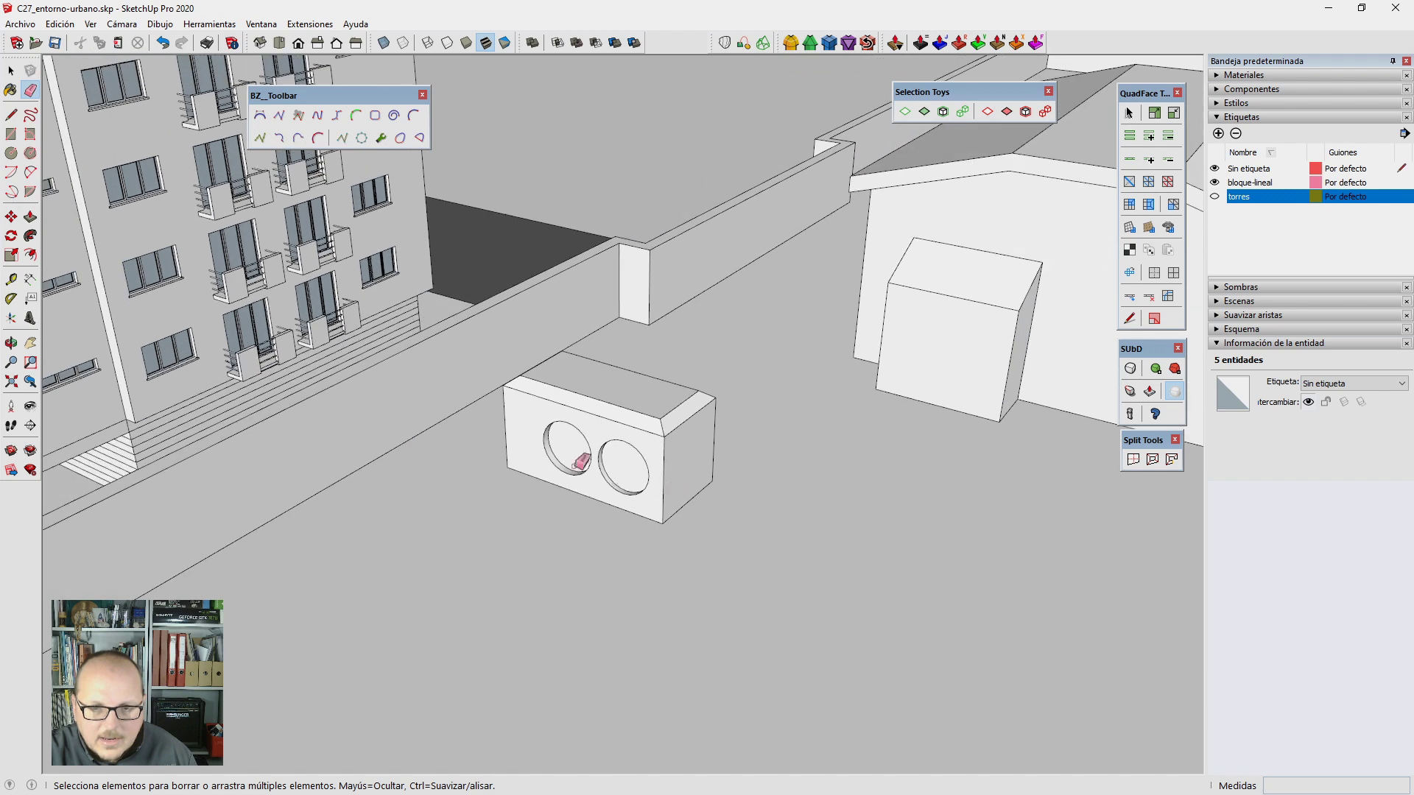
{"action": "key", "text": "space"}
{"action": "scroll", "coordinate": [579, 446], "scroll_direction": "up", "scroll_amount": 3}
{"action": "scroll", "coordinate": [563, 442], "scroll_direction": "up", "scroll_amount": 3}
{"action": "double_click", "coordinate": [562, 442]}
{"action": "key", "text": "s"}
{"action": "left_click_drag", "start_coordinate": [519, 414], "coordinate": [556, 440], "text": "ctrl"}
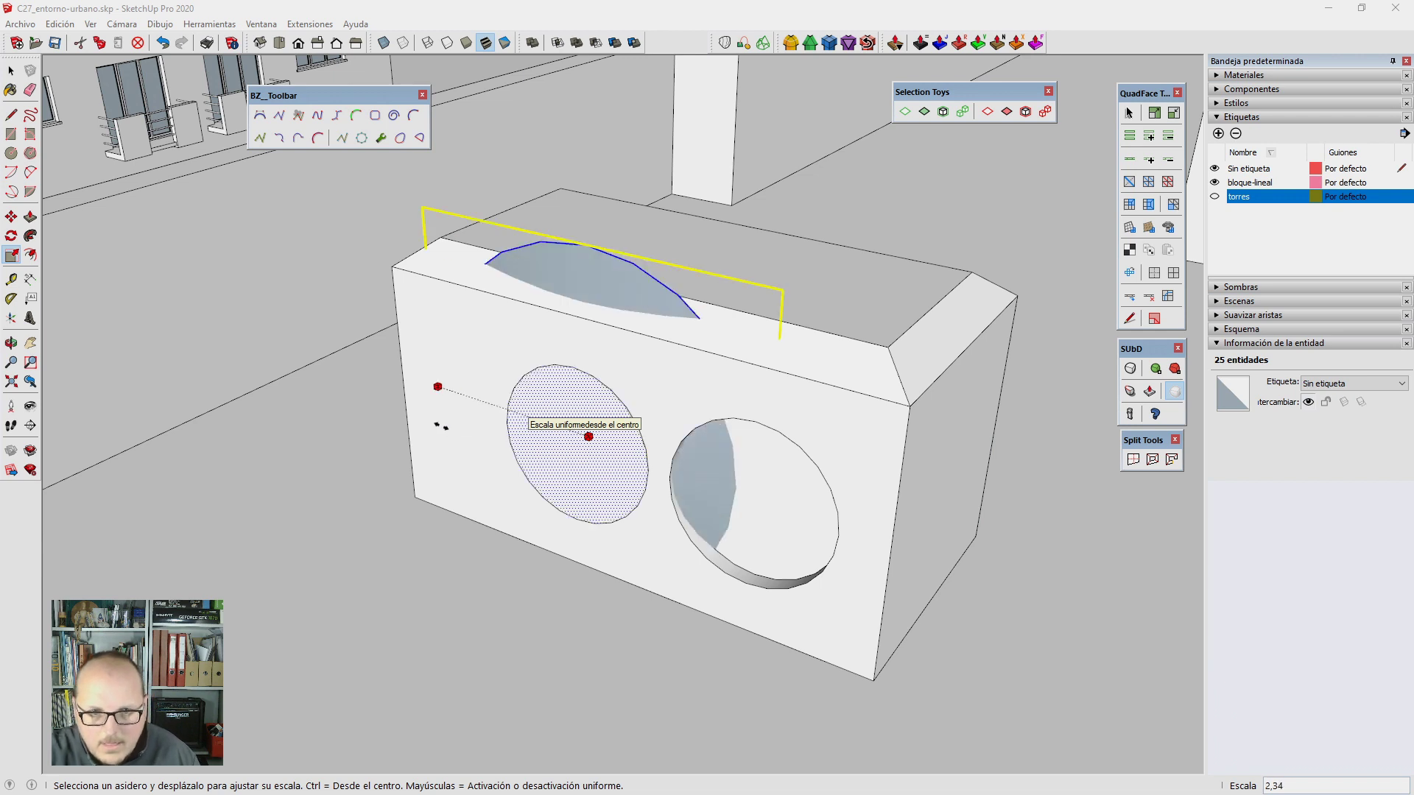
{"action": "key", "text": "Escape"}
{"action": "middle_click_drag", "start_coordinate": [442, 386], "coordinate": [520, 432]}
{"action": "left_click_drag", "start_coordinate": [526, 434], "coordinate": [539, 413], "text": "ctrl"}
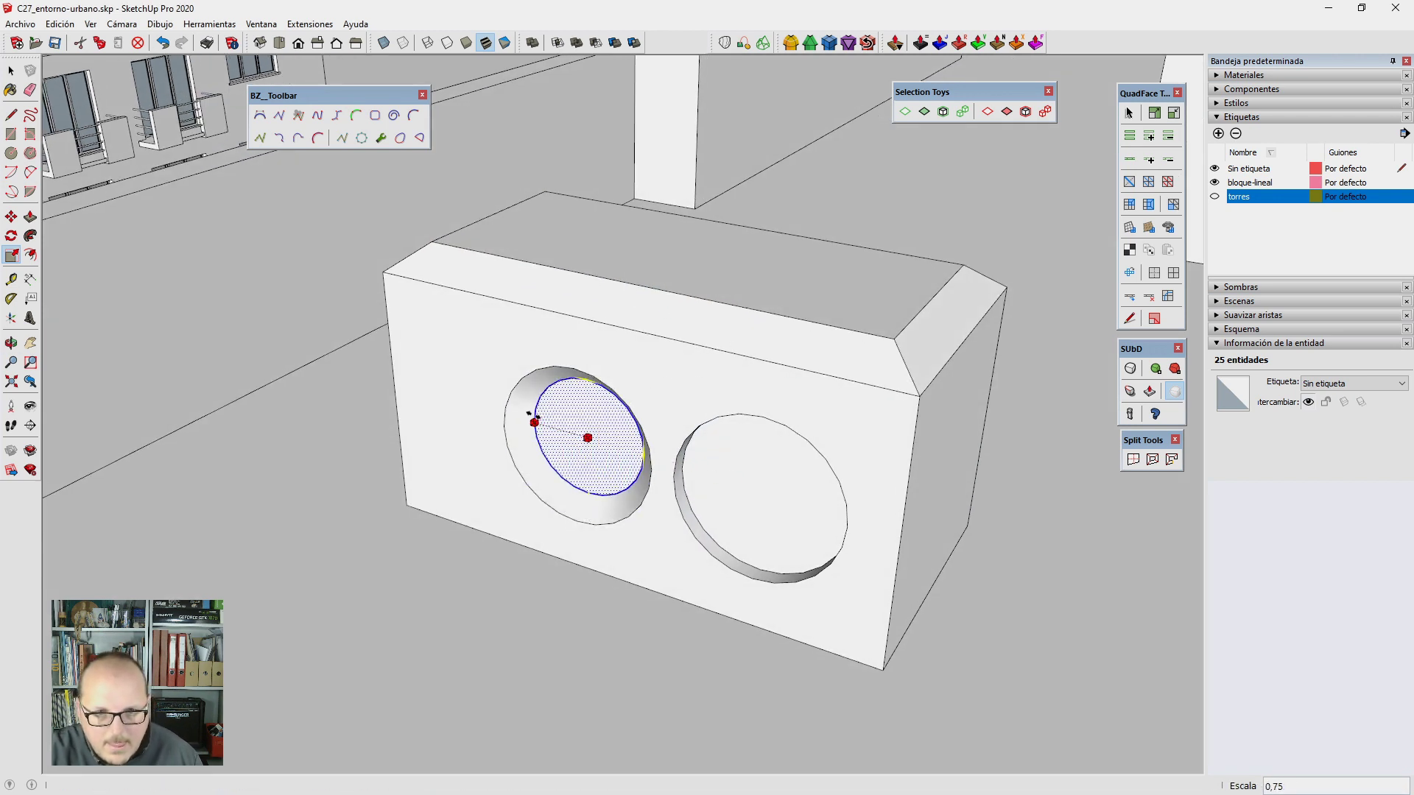
{"action": "key", "text": "space"}
Step: Scale the right circle's inner face to 0,82, then select the whole box
{"action": "left_click", "coordinate": [734, 510]}
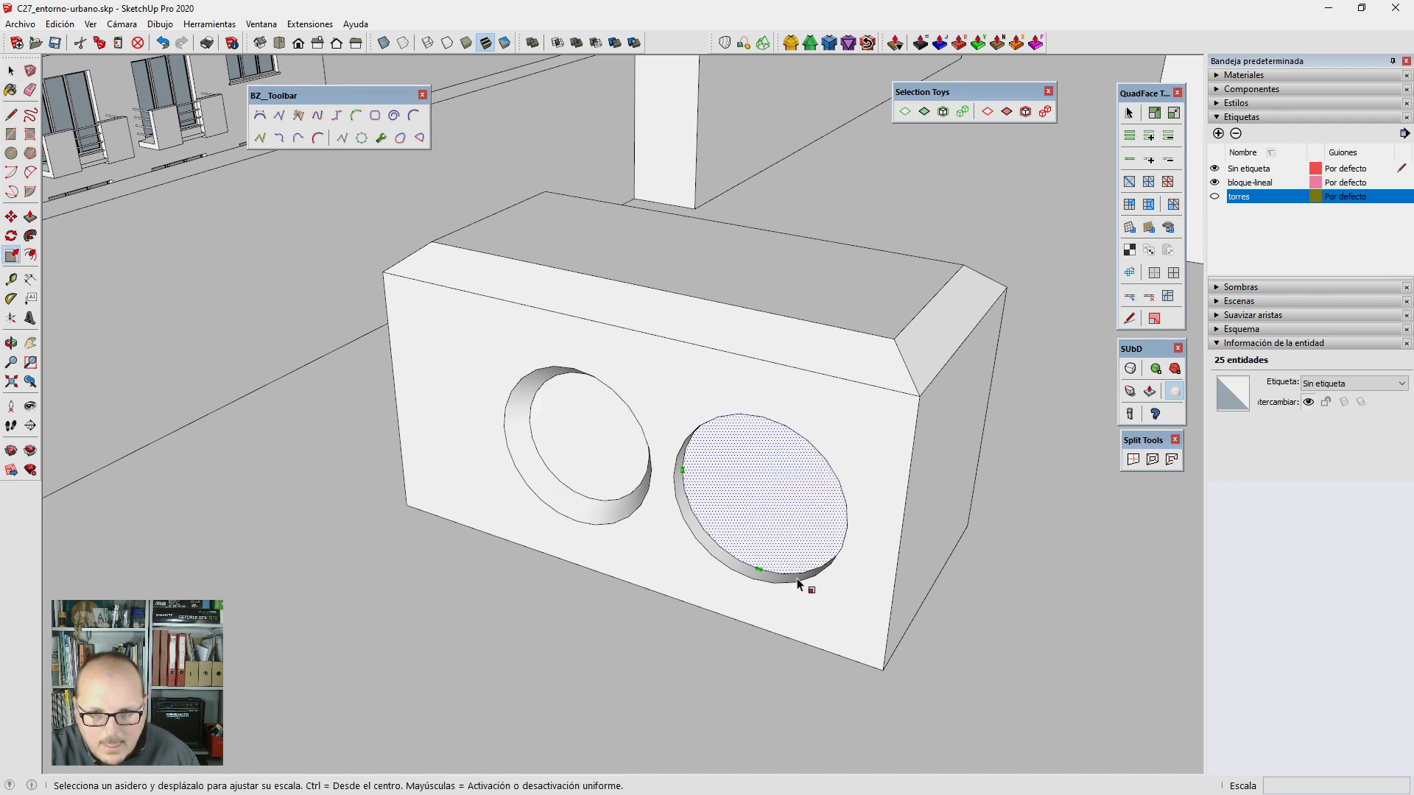
{"action": "key", "text": "s"}
{"action": "left_click_drag", "start_coordinate": [761, 558], "coordinate": [586, 501], "text": "ctrl"}
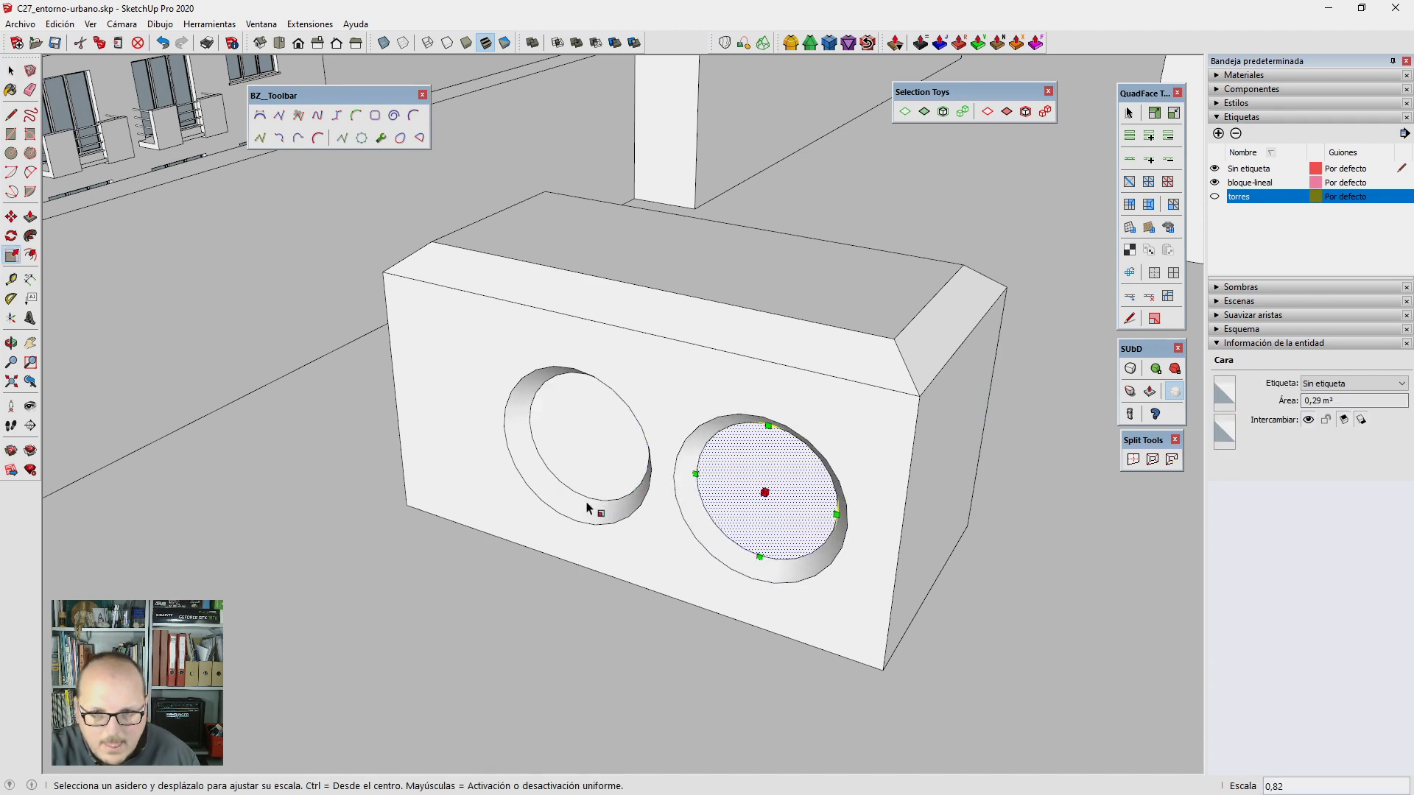
{"action": "scroll", "coordinate": [707, 411], "scroll_direction": "down", "scroll_amount": 5}
{"action": "middle_click_drag", "start_coordinate": [707, 410], "coordinate": [719, 452]}
{"action": "key", "text": "space"}
{"action": "triple_click", "coordinate": [657, 474]}
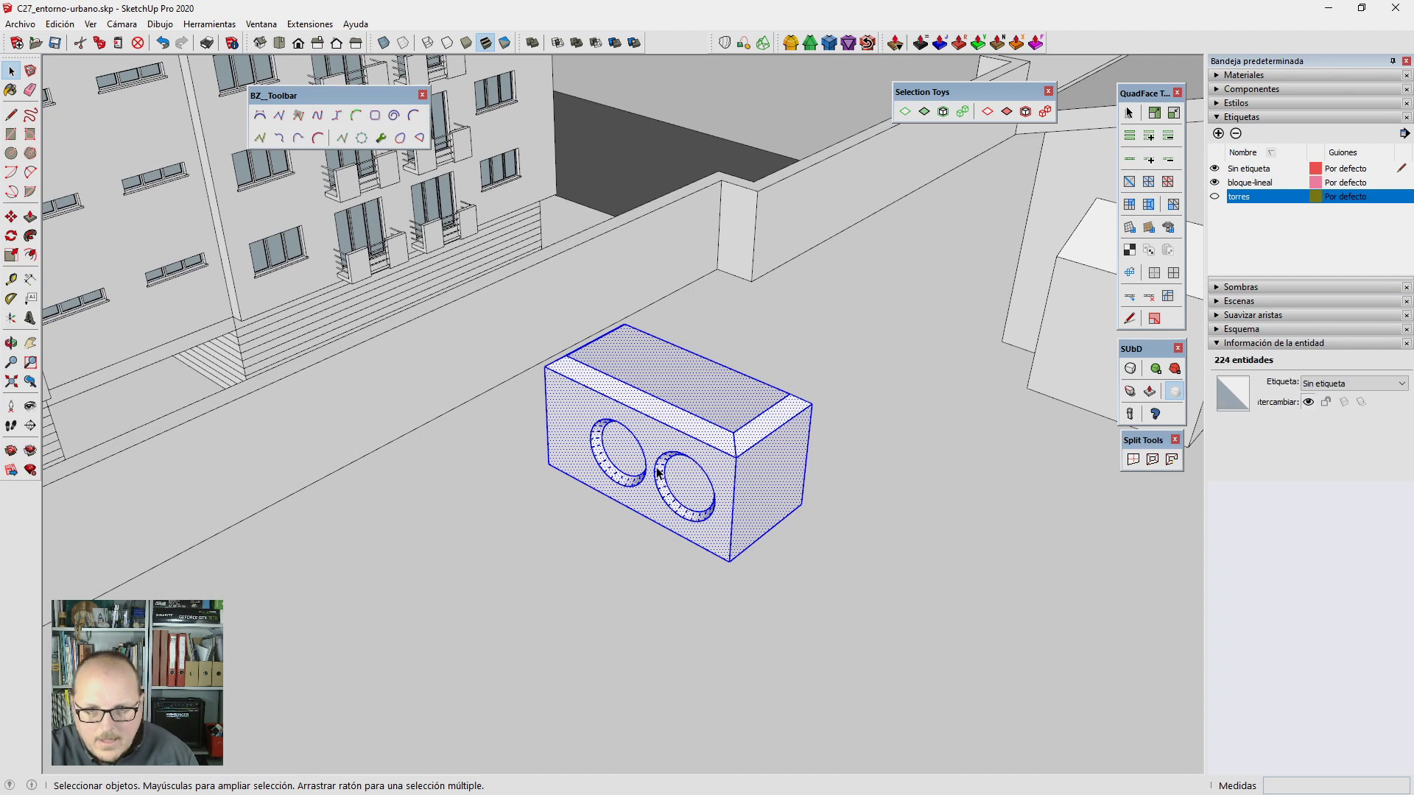
Step: Make the box a component named azotea_2
{"action": "key", "text": "g"}
{"action": "type", "text": "azotea_2"}
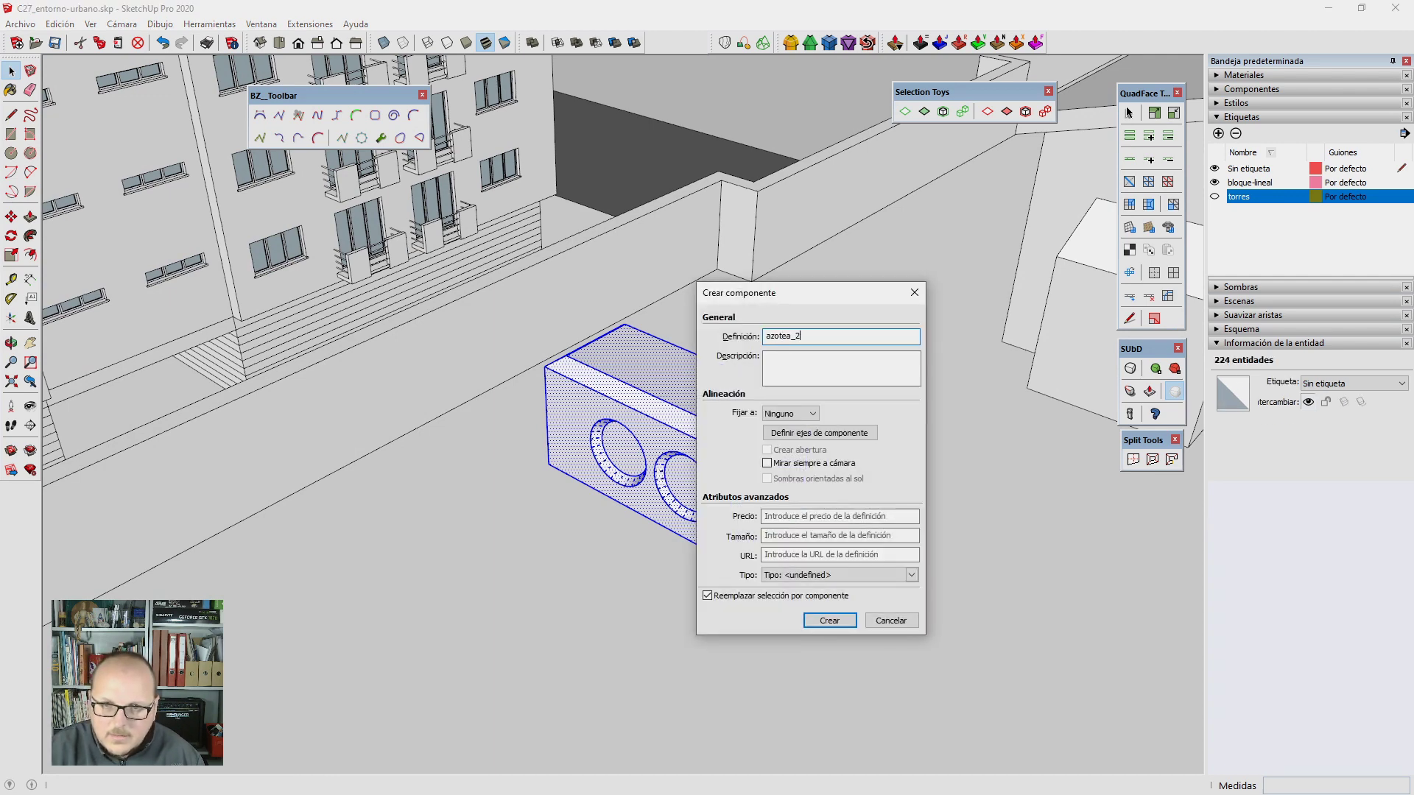
{"action": "key", "text": "Return"}
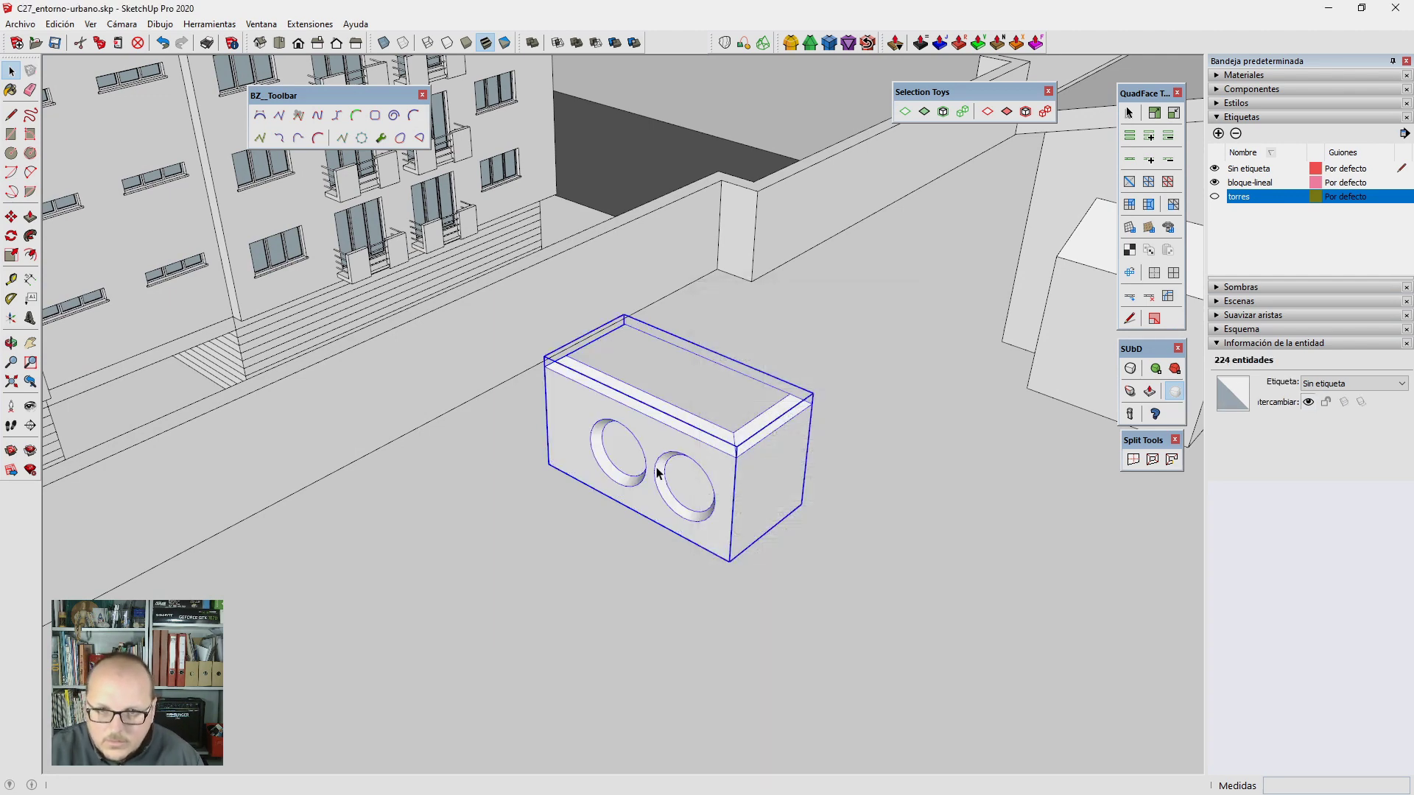
{"action": "scroll", "coordinate": [774, 348], "scroll_direction": "down", "scroll_amount": 5}
{"action": "scroll", "coordinate": [806, 470], "scroll_direction": "up", "scroll_amount": 3}
Step: Copy the azotea_2 box 3 m along the roof and repeat it into a row of four
{"action": "key", "text": "m"}
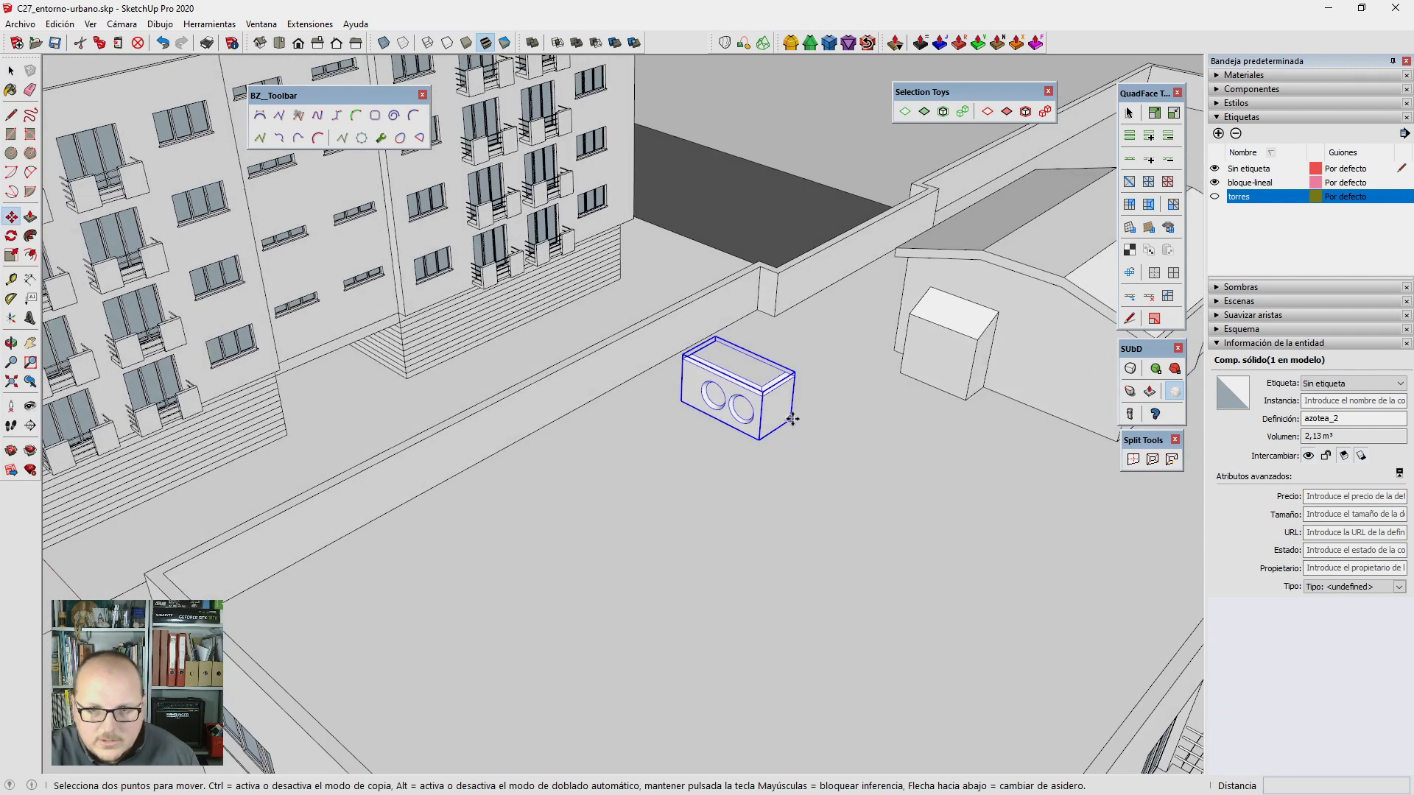
{"action": "left_click", "coordinate": [784, 431]}
{"action": "key", "text": "ctrl"}
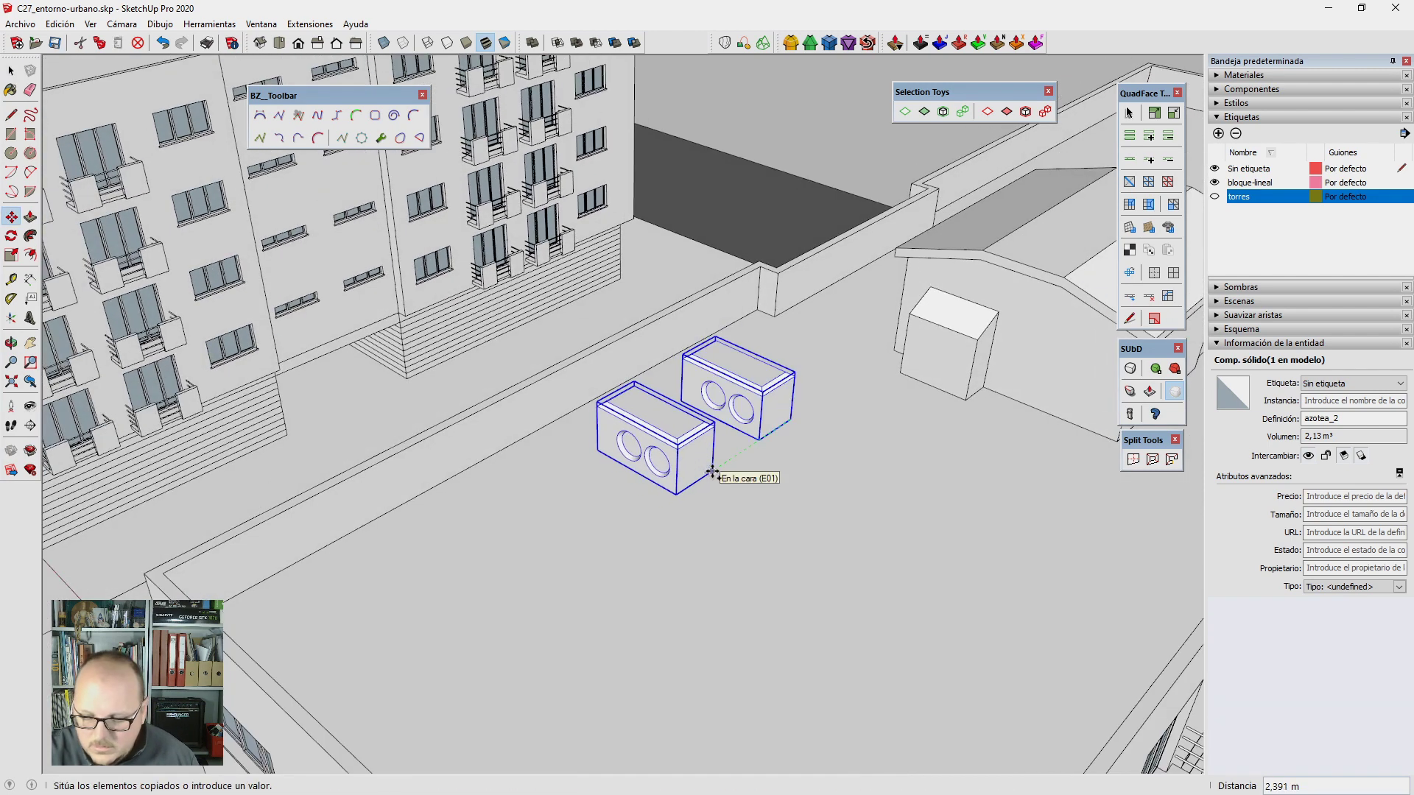
{"action": "type", "text": "3m"}
{"action": "key", "text": "Return"}
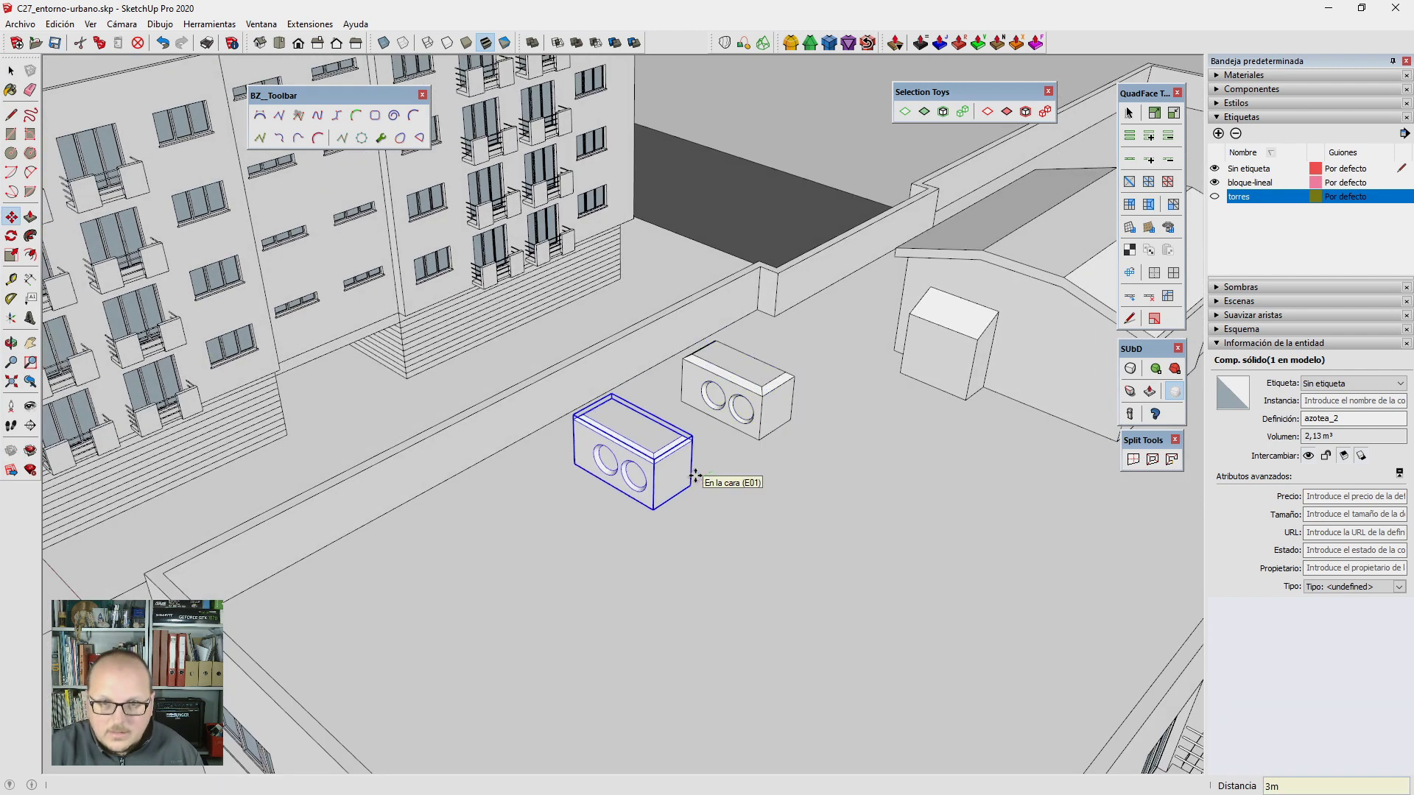
{"action": "key", "text": "Return"}
{"action": "scroll", "coordinate": [695, 477], "scroll_direction": "down", "scroll_amount": 2}
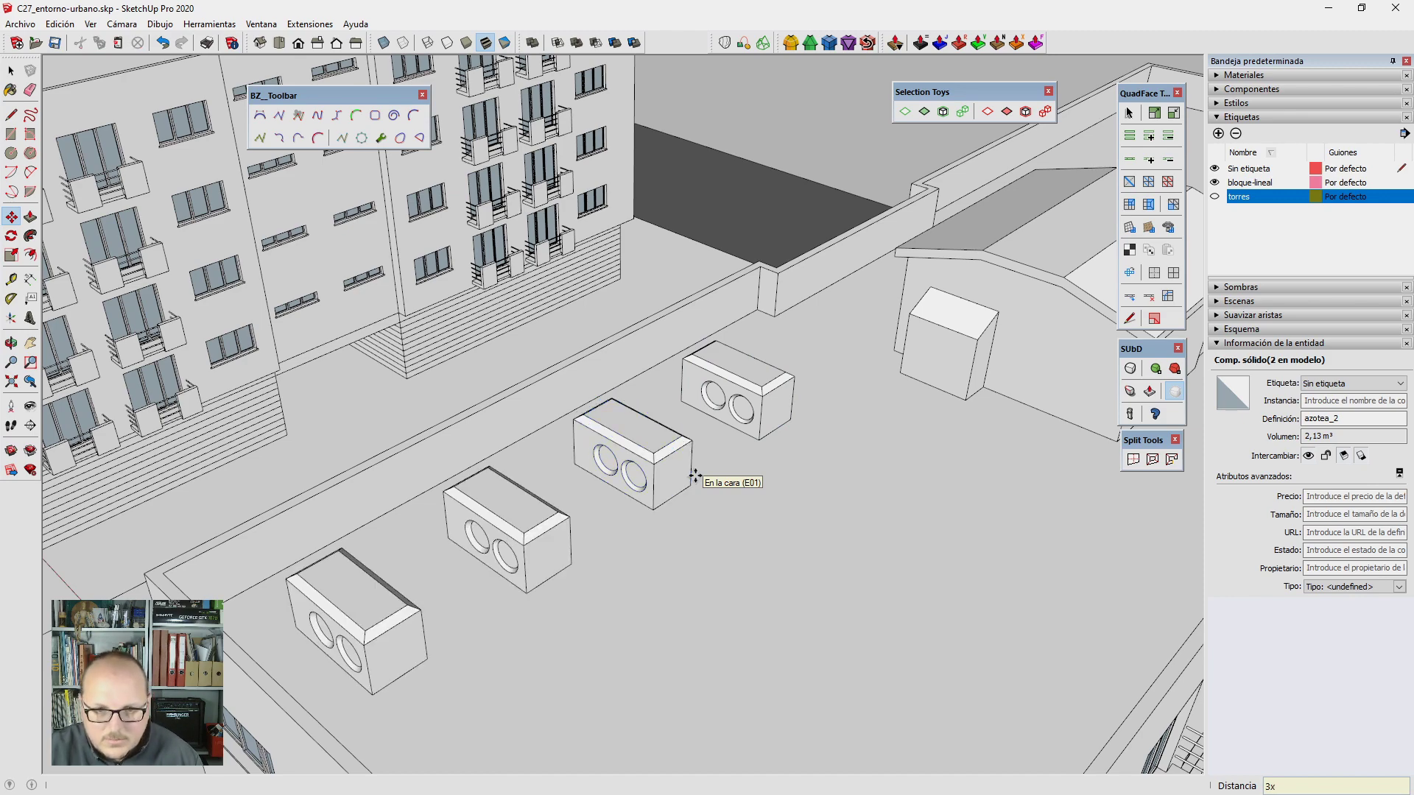
{"action": "key", "text": "space"}
{"action": "left_click", "coordinate": [710, 467]}
Step: Open the nearest azotea_2 box for editing and start a circle on its side face
{"action": "scroll", "coordinate": [710, 467], "scroll_direction": "down", "scroll_amount": 4}
{"action": "scroll", "coordinate": [647, 505], "scroll_direction": "up", "scroll_amount": 2}
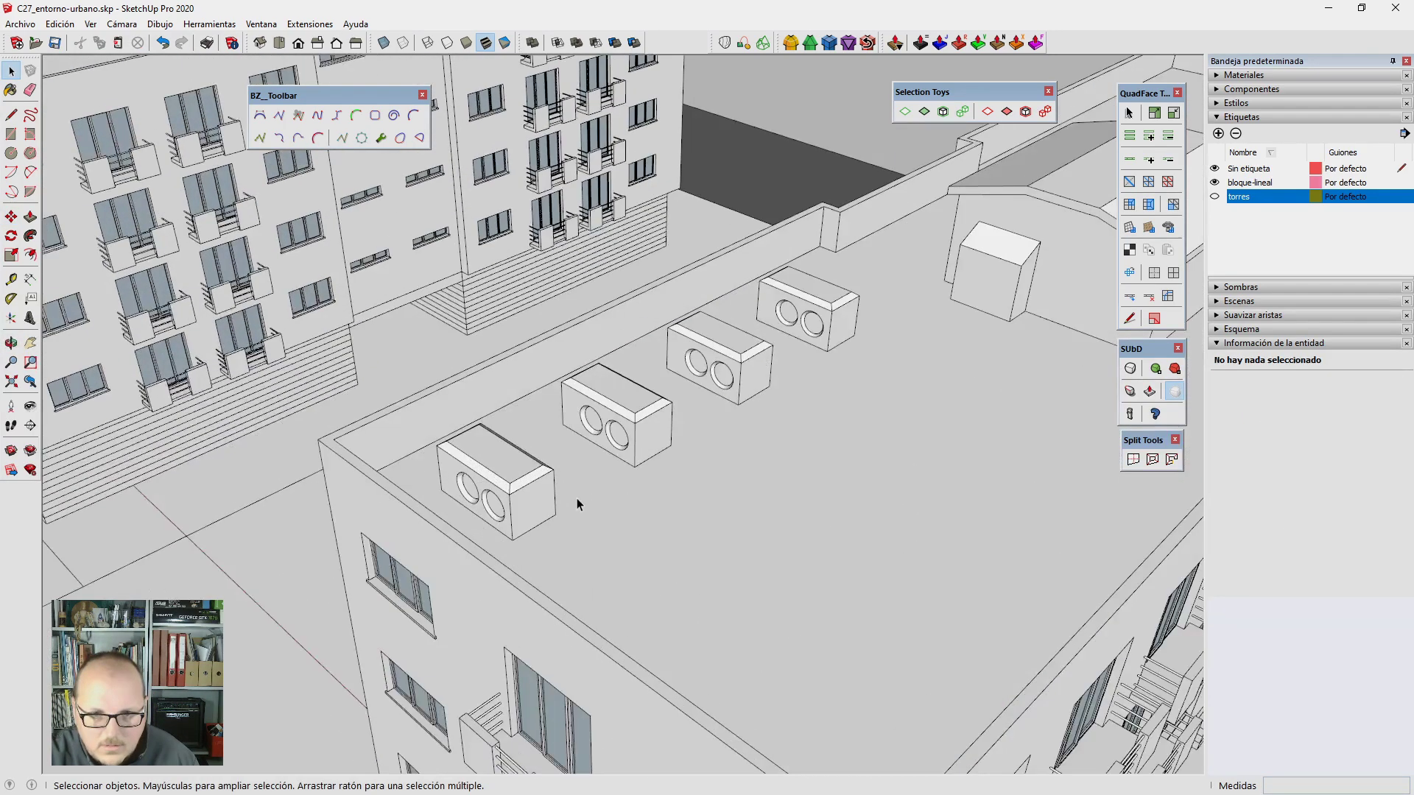
{"action": "scroll", "coordinate": [577, 498], "scroll_direction": "up", "scroll_amount": 2}
{"action": "left_click", "coordinate": [523, 511]}
{"action": "scroll", "coordinate": [523, 511], "scroll_direction": "up", "scroll_amount": 2}
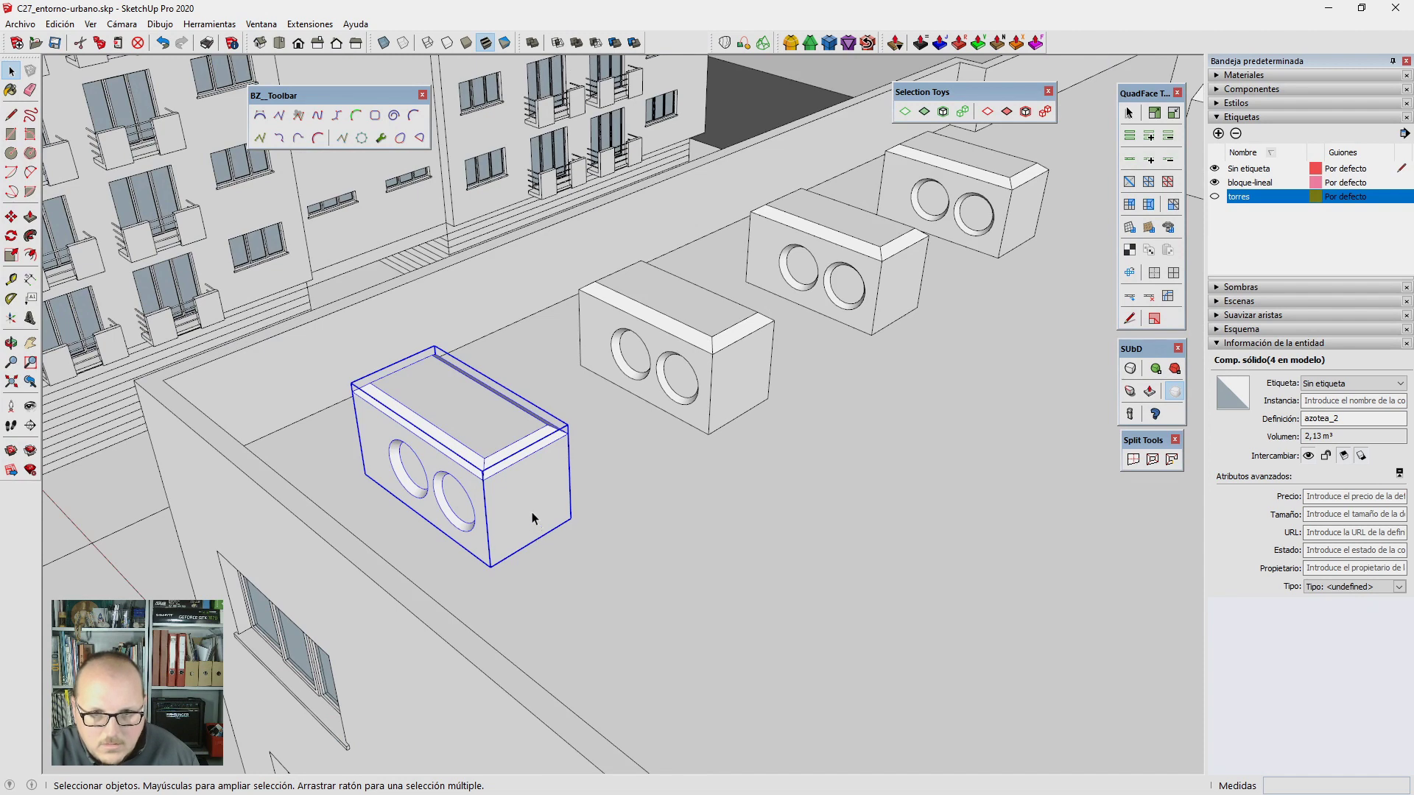
{"action": "double_click", "coordinate": [532, 511]}
{"action": "scroll", "coordinate": [525, 502], "scroll_direction": "up", "scroll_amount": 2}
{"action": "key", "text": "f"}
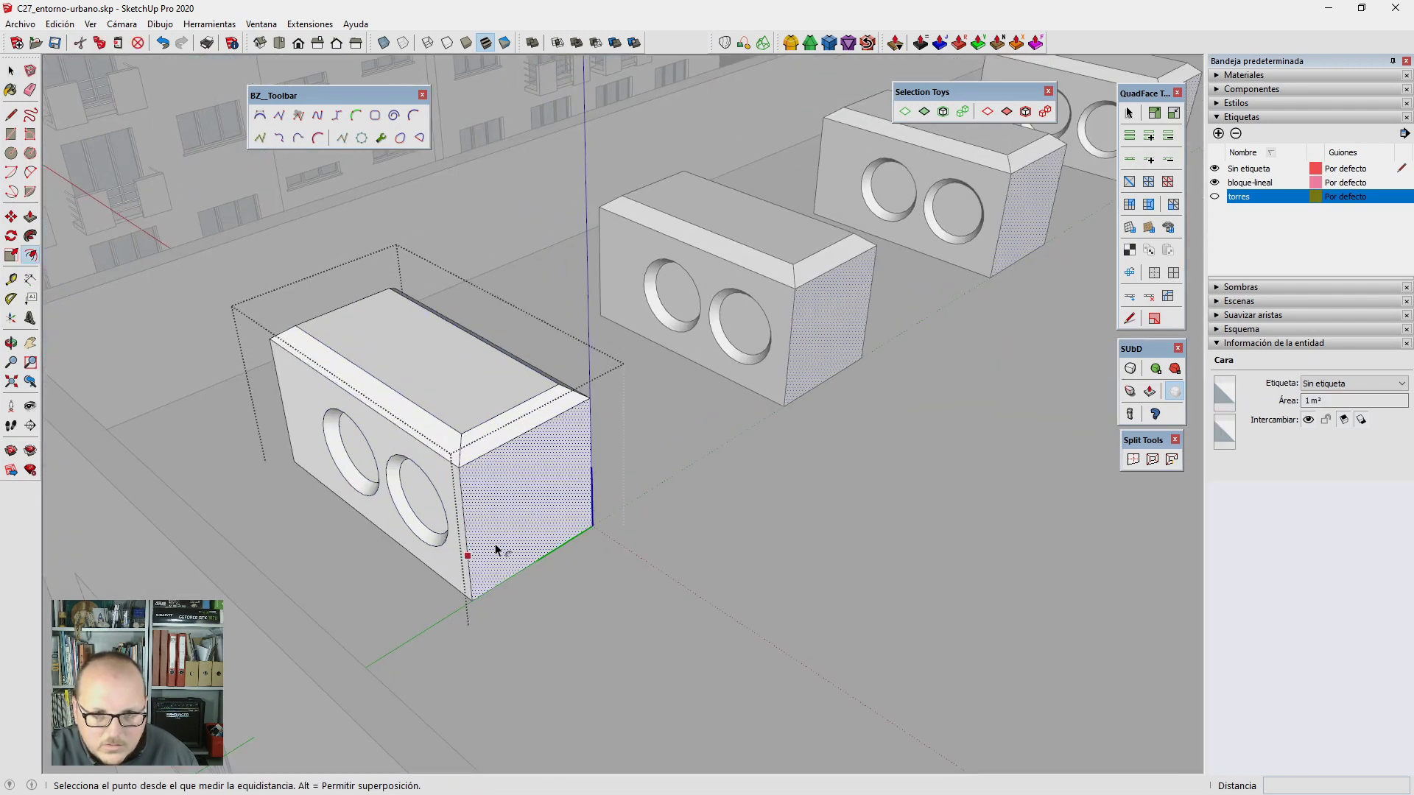
{"action": "key", "text": "c"}
{"action": "left_click", "coordinate": [524, 501]}
Step: Finish the side-face circle and move it down near the face's bottom edge
{"action": "left_click", "coordinate": [554, 490]}
{"action": "key", "text": "space"}
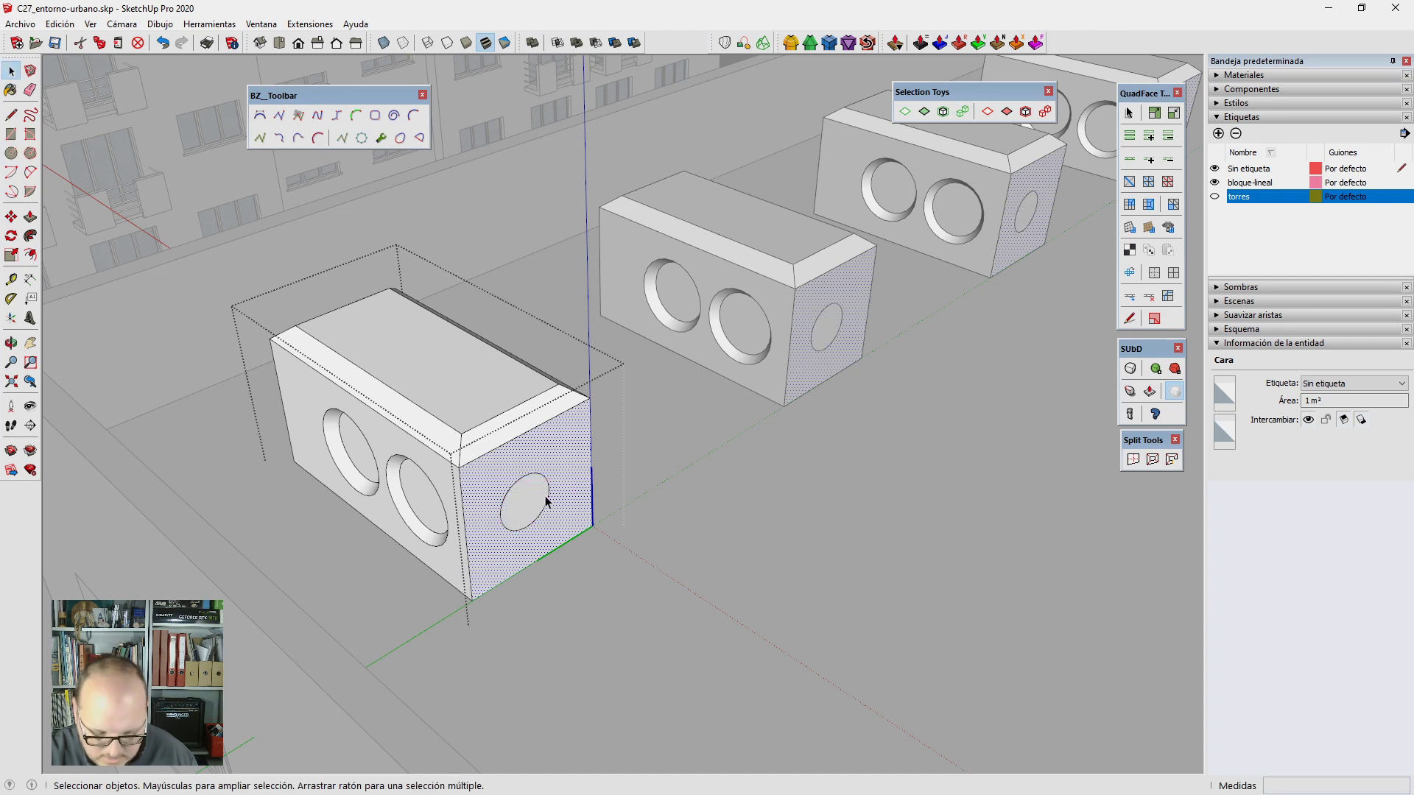
{"action": "double_click", "coordinate": [525, 501]}
{"action": "scroll", "coordinate": [525, 502], "scroll_direction": "up", "scroll_amount": 2}
{"action": "key", "text": "m"}
{"action": "left_click", "coordinate": [519, 477]}
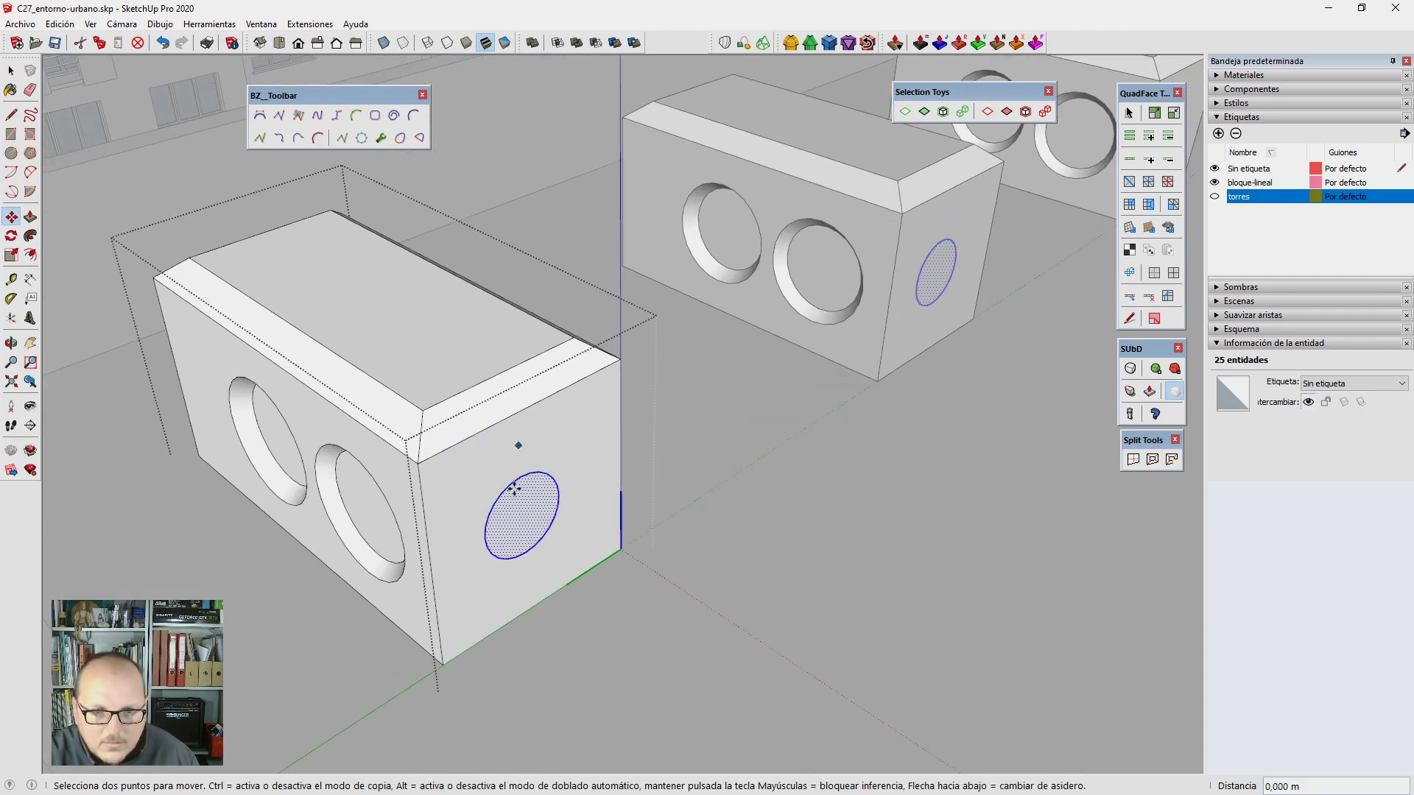
{"action": "left_click", "coordinate": [512, 543]}
{"action": "middle_click_drag", "start_coordinate": [440, 420], "coordinate": [402, 372], "text": "shift"}
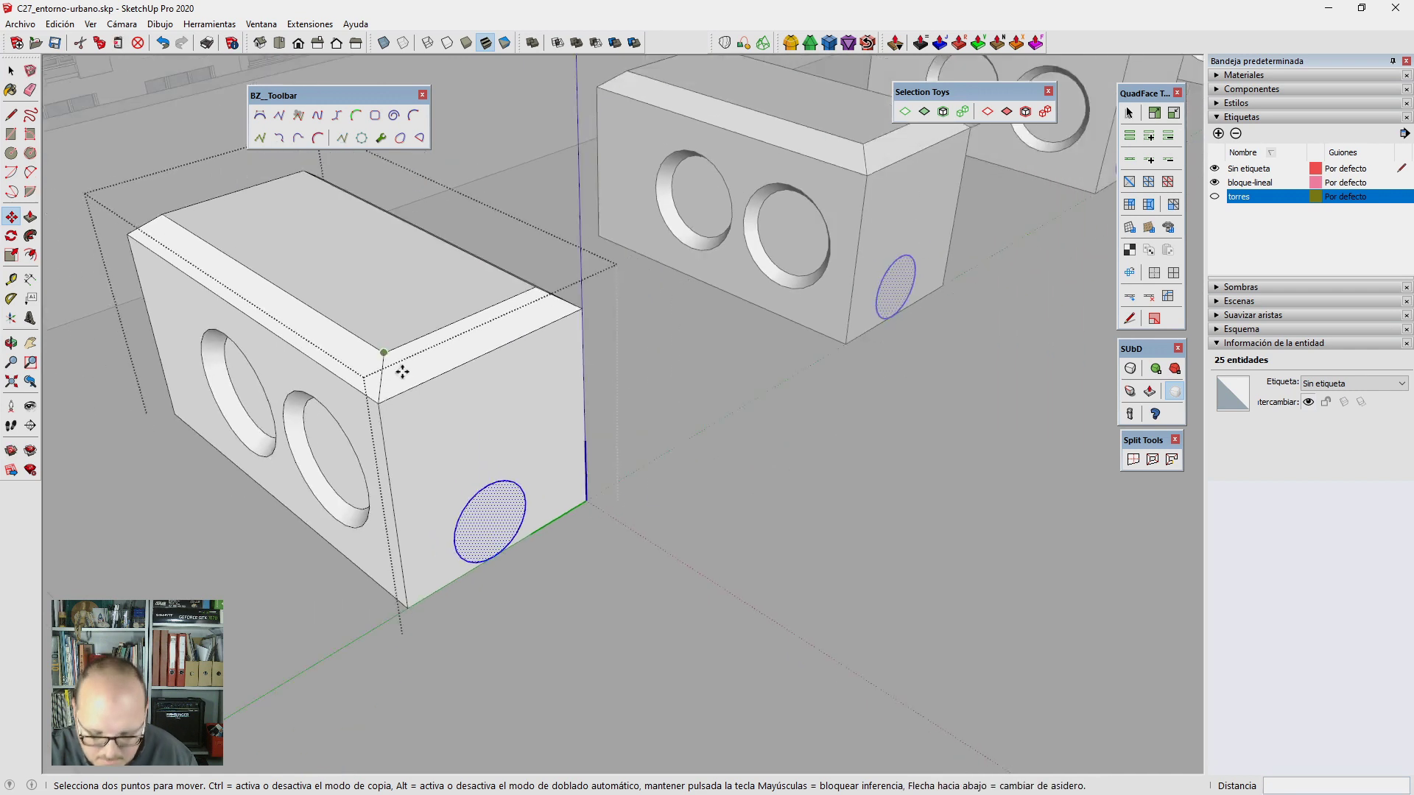
{"action": "scroll", "coordinate": [402, 371], "scroll_direction": "down", "scroll_amount": 2}
Step: Push the circle out 5 cm into a shallow disc
{"action": "key", "text": "p"}
{"action": "left_click", "coordinate": [486, 508]}
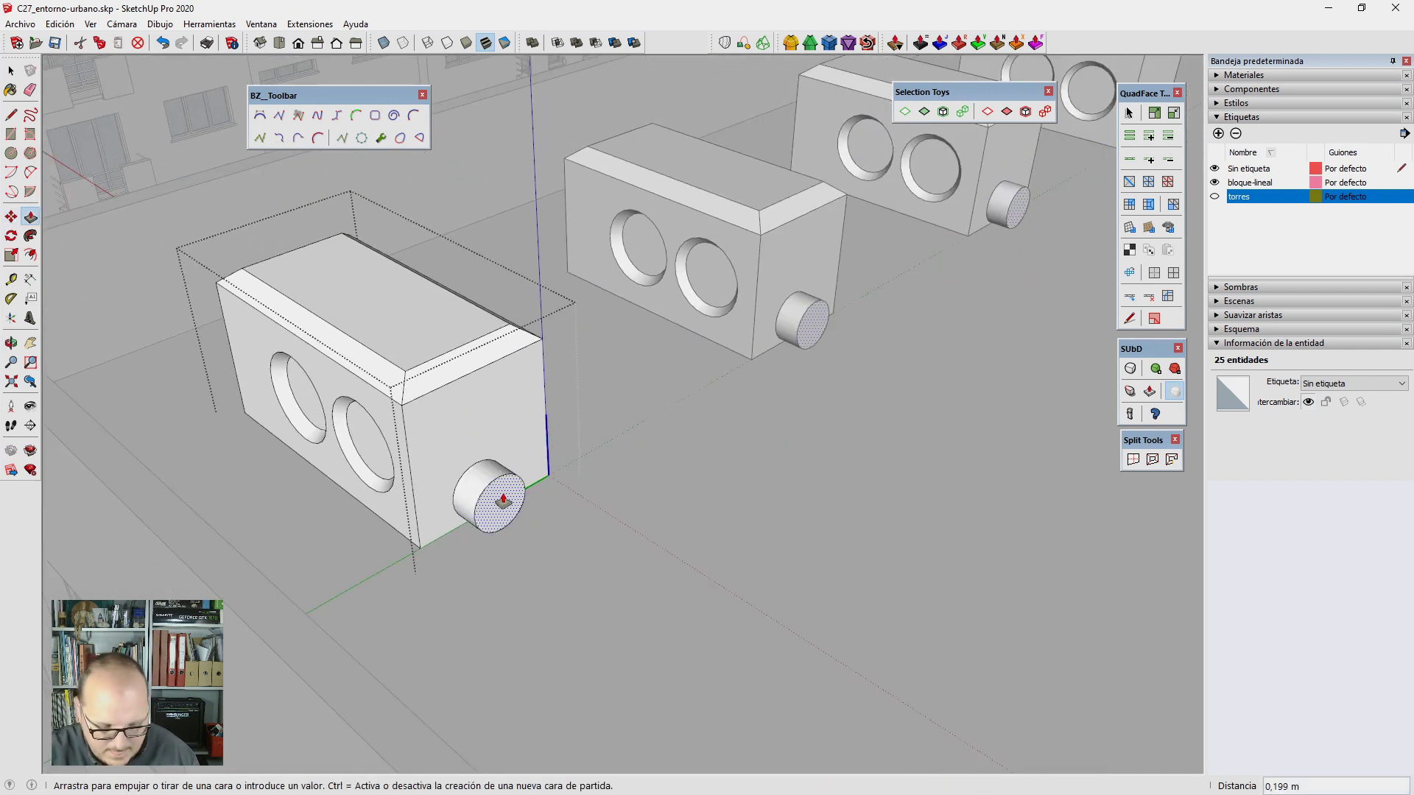
{"action": "type", "text": "1"}
{"action": "key", "text": "Return"}
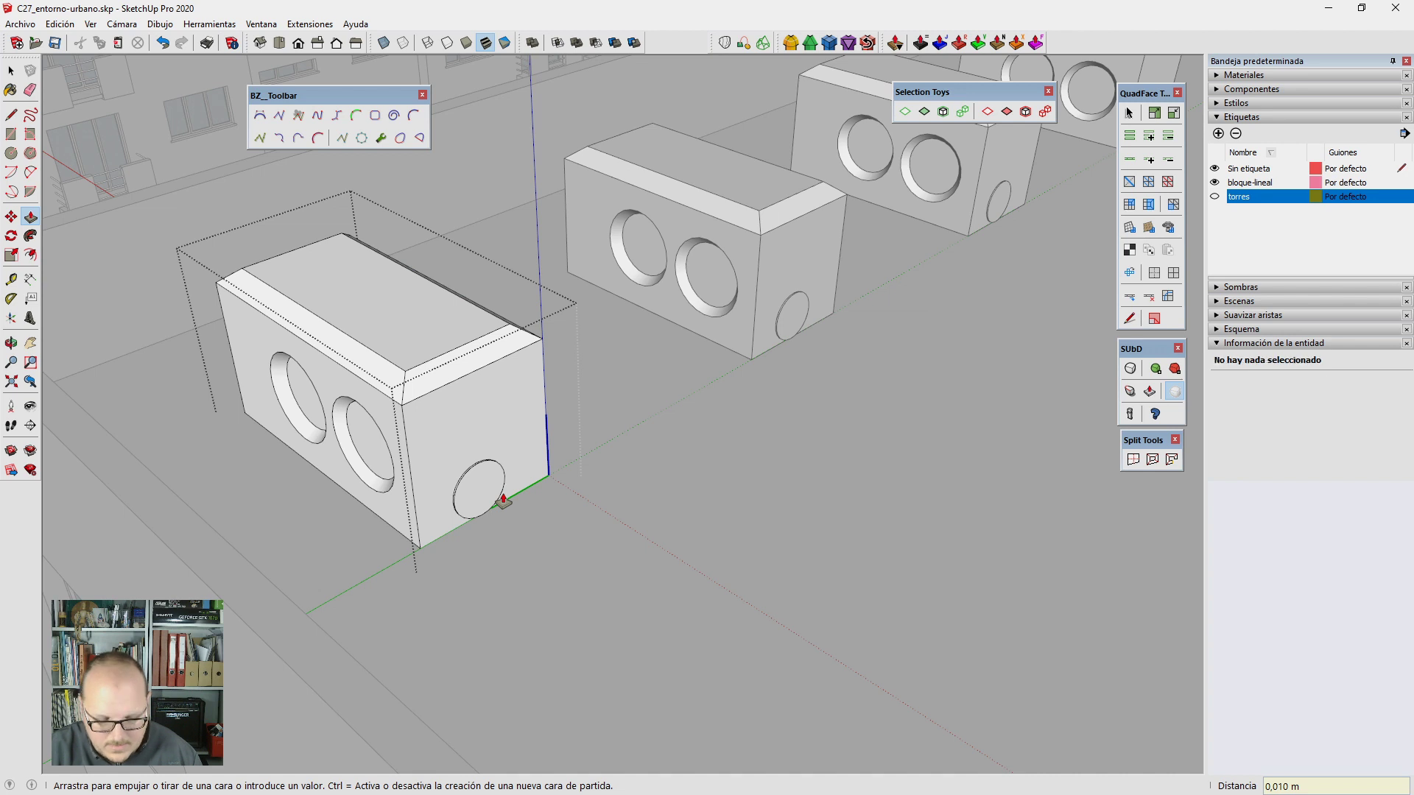
{"action": "key", "text": "Return"}
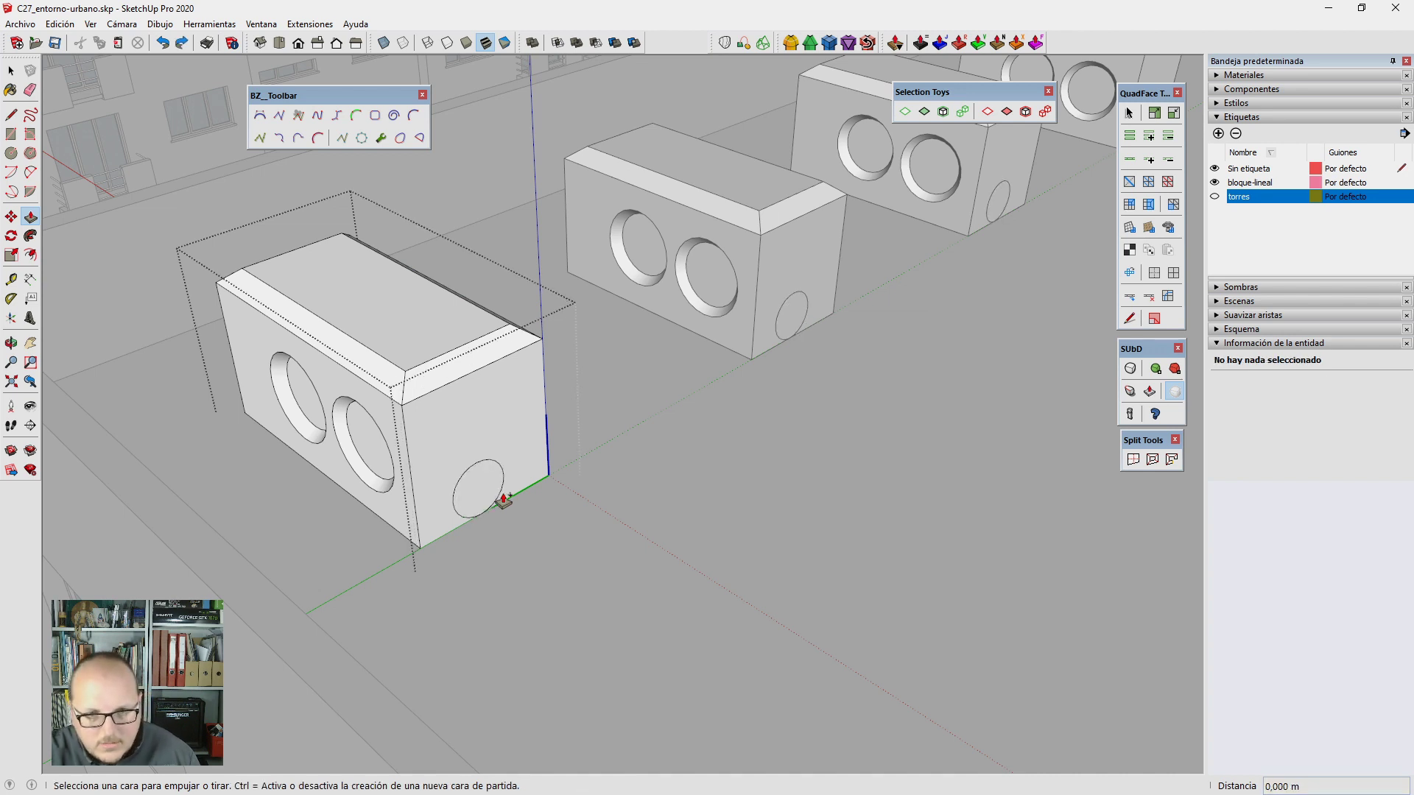
Step: Reposition the circle on the side face and extrude it 5 cm as the outlet
{"action": "key", "text": "space"}
{"action": "left_click", "coordinate": [478, 489]}
{"action": "key", "text": "m"}
{"action": "scroll", "coordinate": [477, 489], "scroll_direction": "up", "scroll_amount": 2}
{"action": "scroll", "coordinate": [478, 488], "scroll_direction": "up", "scroll_amount": 1}
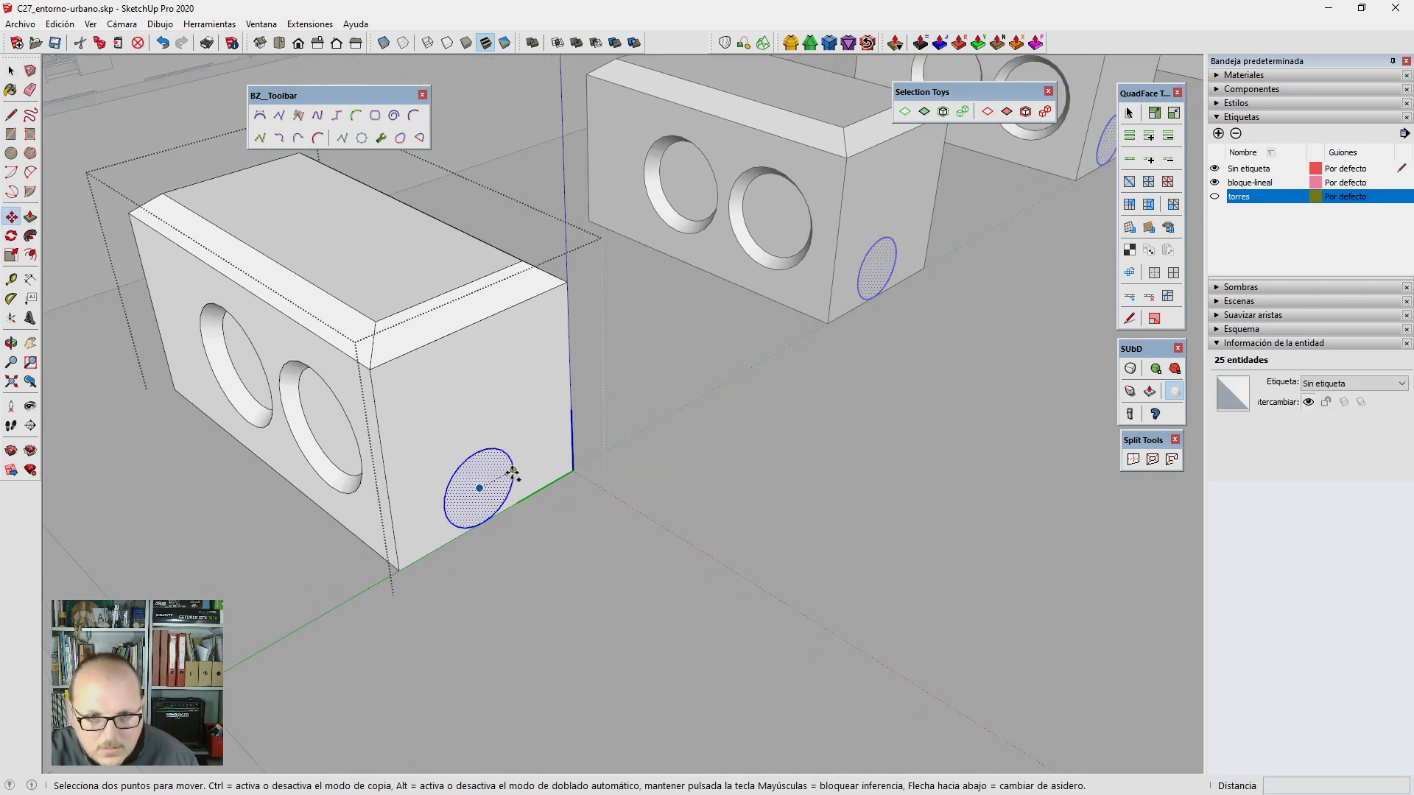
{"action": "left_click", "coordinate": [518, 418]}
{"action": "left_click", "coordinate": [524, 462]}
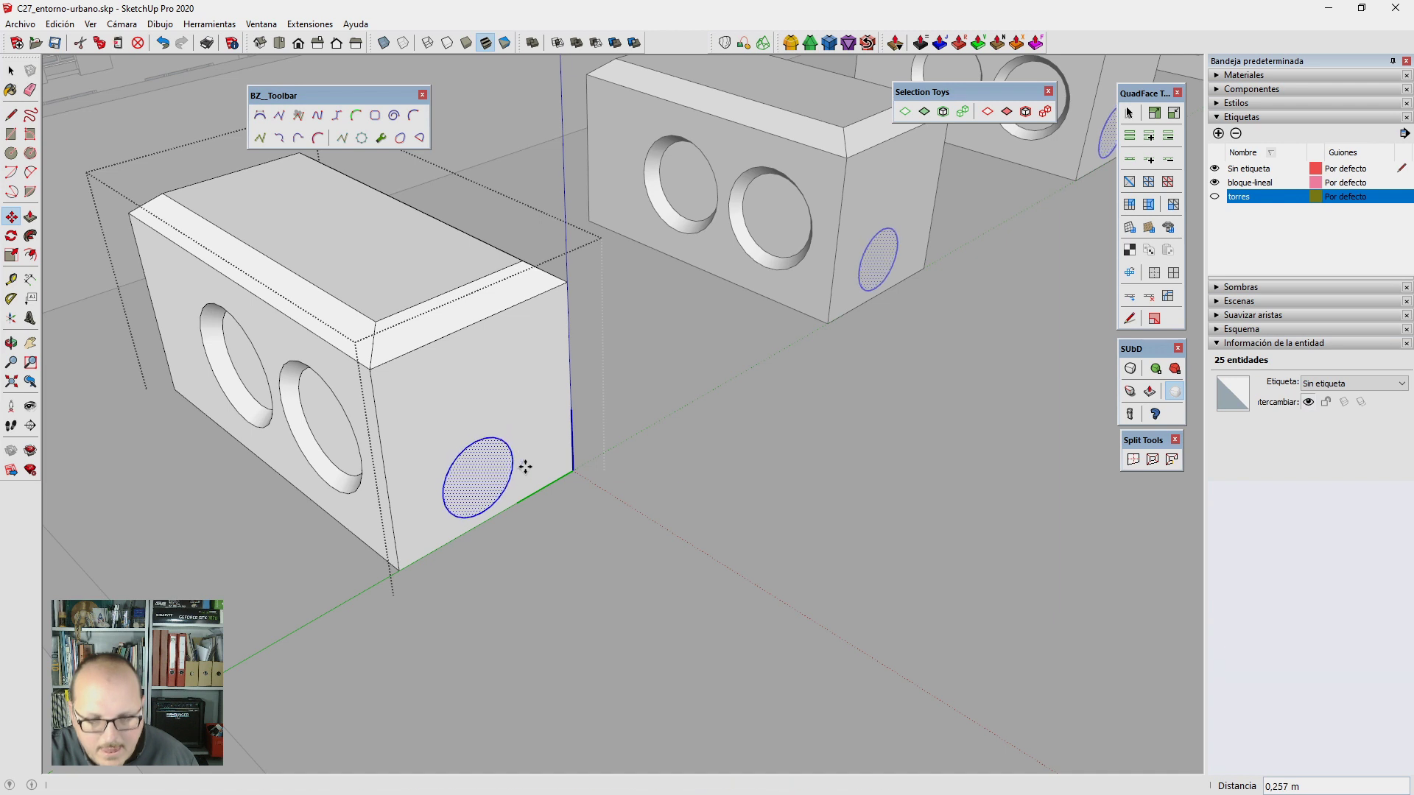
{"action": "key", "text": "p"}
{"action": "left_click", "coordinate": [469, 480]}
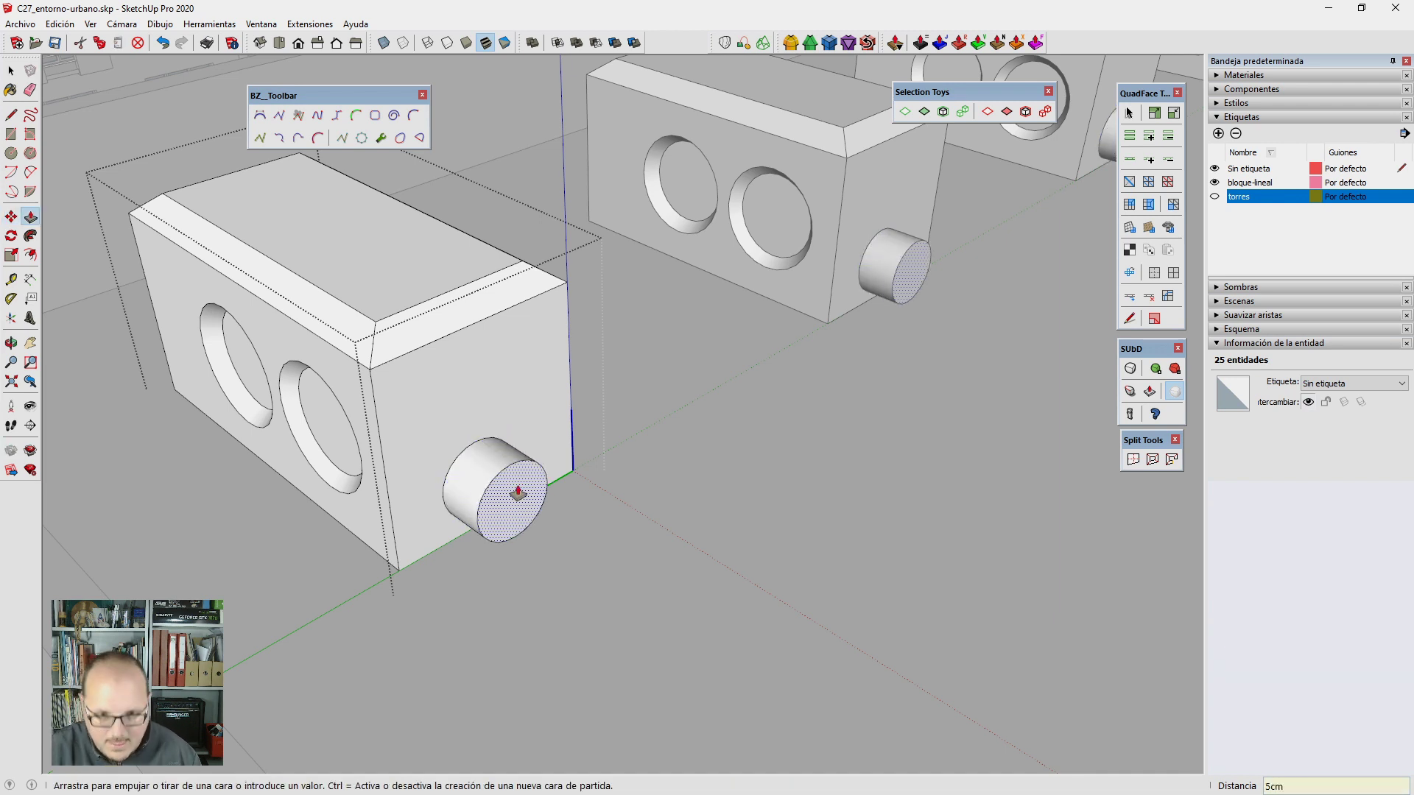
{"action": "key", "text": "Return"}
Step: Select the outlet's end face to inspect it, then clear the selection
{"action": "key", "text": "space"}
{"action": "left_click", "coordinate": [493, 508]}
{"action": "scroll", "coordinate": [493, 513], "scroll_direction": "down", "scroll_amount": 3}
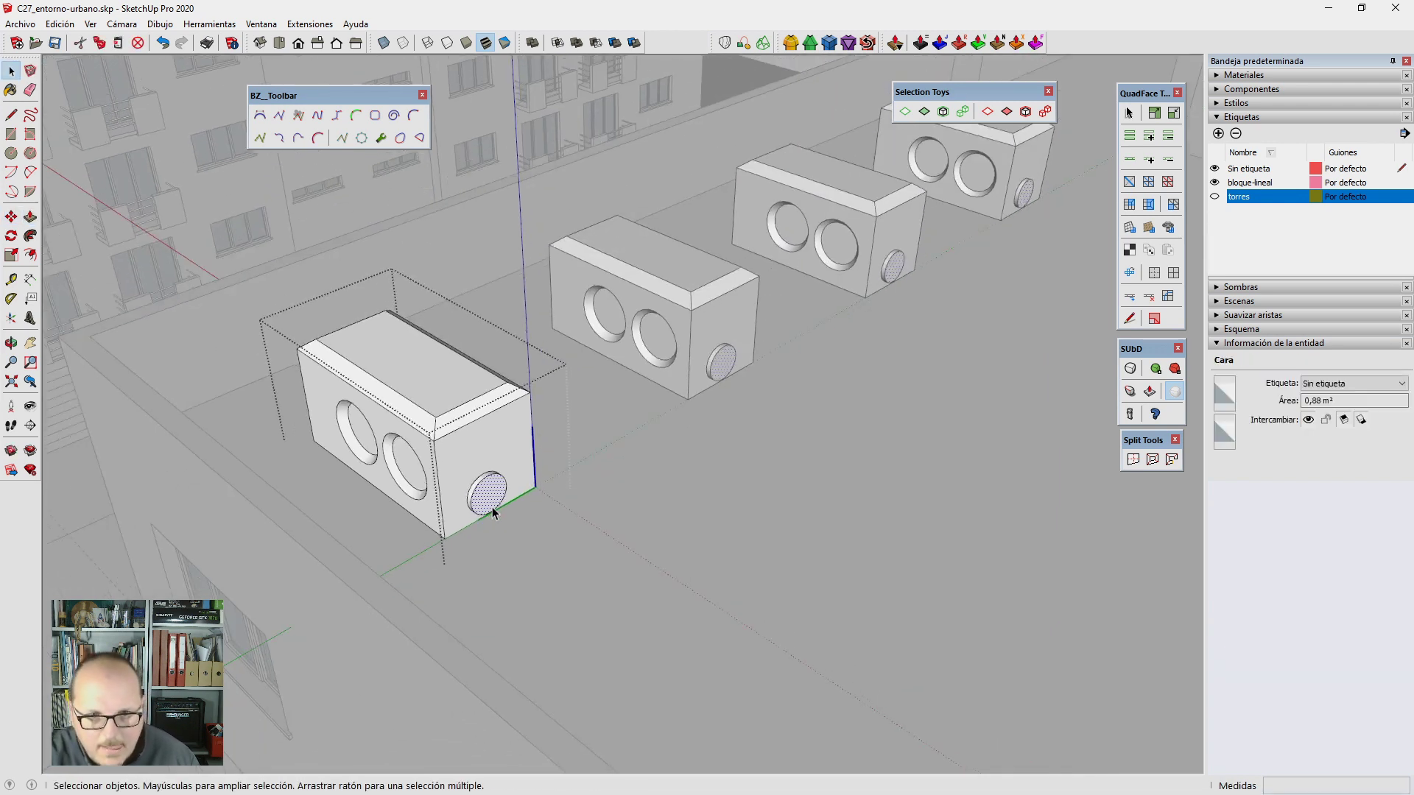
{"action": "double_click", "coordinate": [491, 508]}
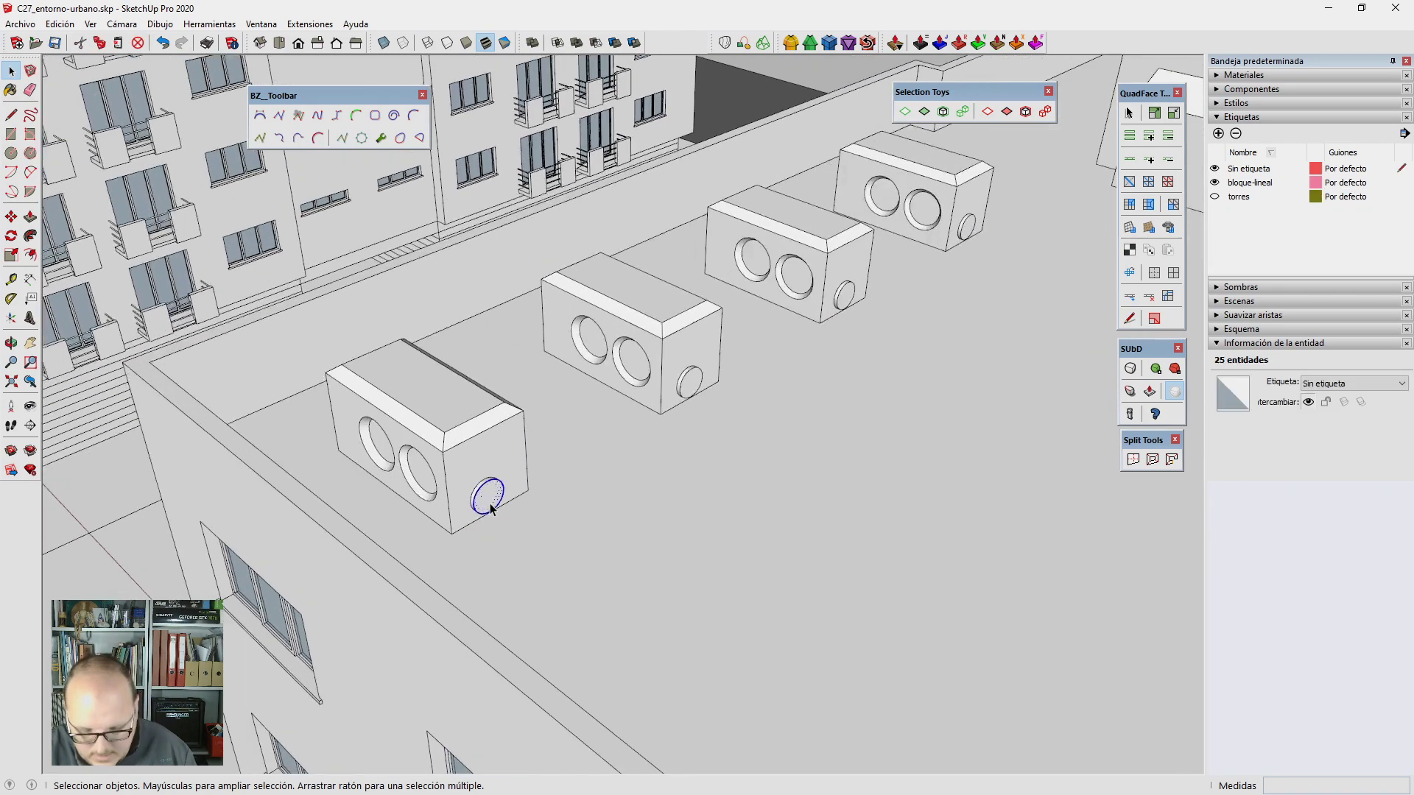
{"action": "scroll", "coordinate": [492, 508], "scroll_direction": "up", "scroll_amount": 1}
{"action": "key", "text": "p"}
{"action": "middle_click_drag", "start_coordinate": [493, 482], "coordinate": [488, 484]}
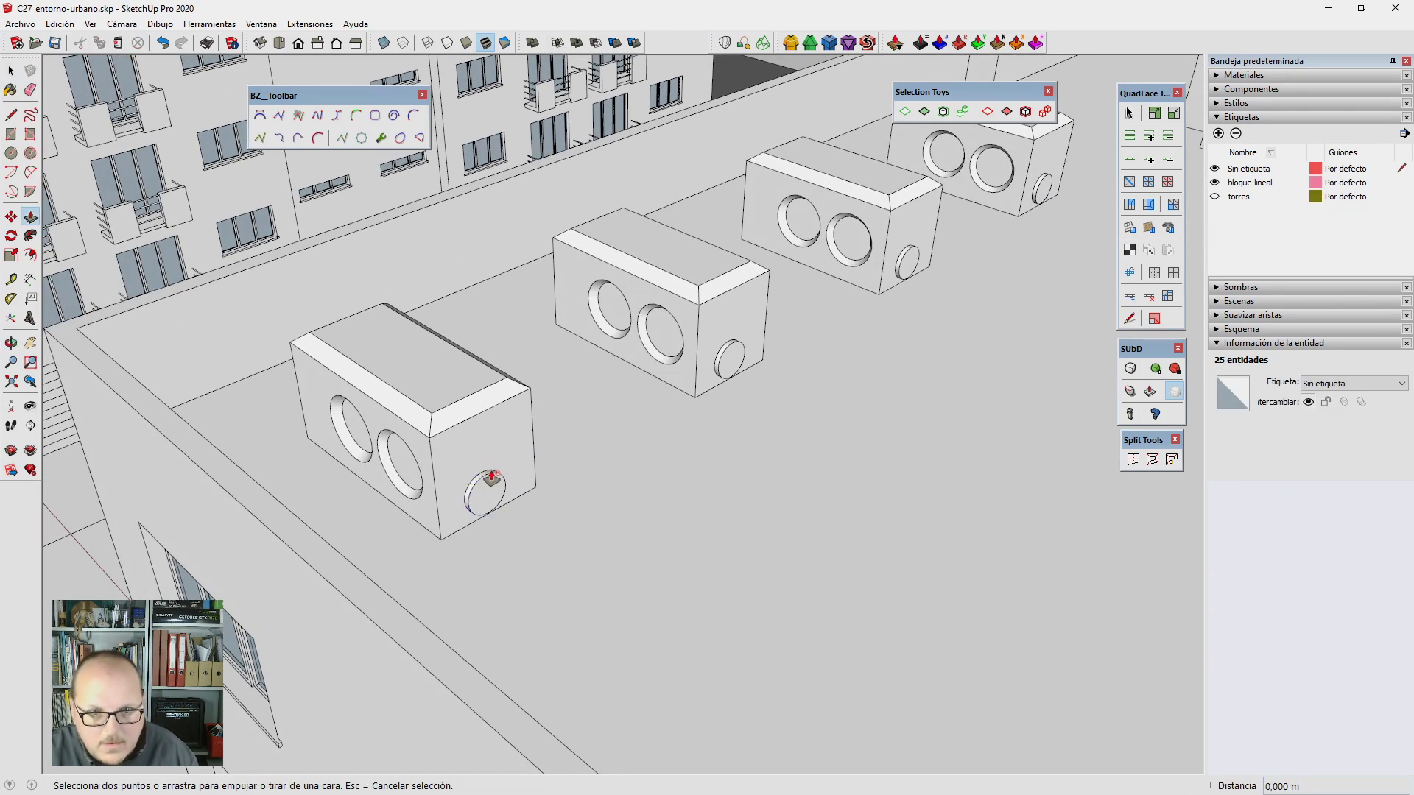
{"action": "key", "text": "Escape"}
{"action": "scroll", "coordinate": [458, 496], "scroll_direction": "down", "scroll_amount": 4}
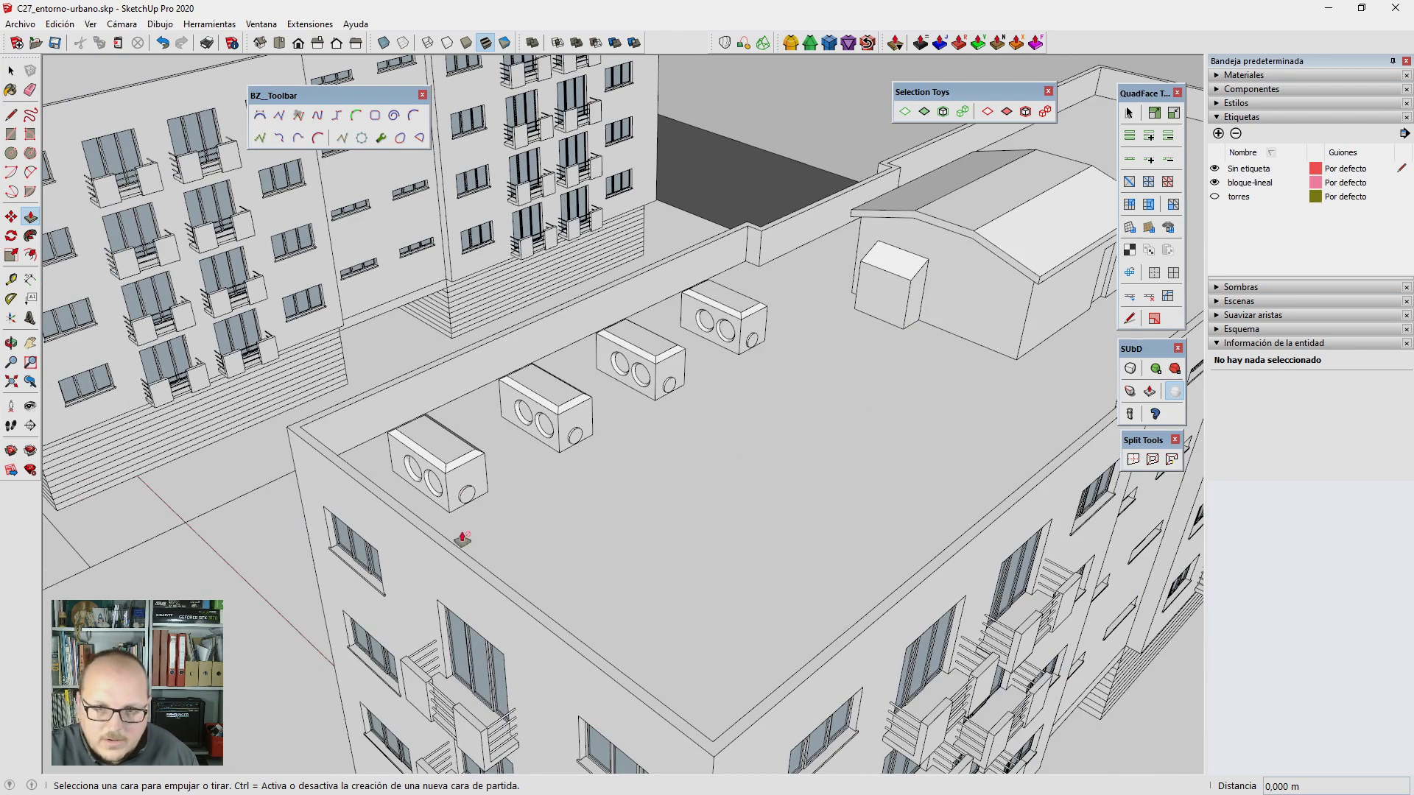
{"action": "scroll", "coordinate": [462, 539], "scroll_direction": "up", "scroll_amount": 2}
{"action": "key", "text": "l"}
{"action": "scroll", "coordinate": [490, 474], "scroll_direction": "up", "scroll_amount": 3}
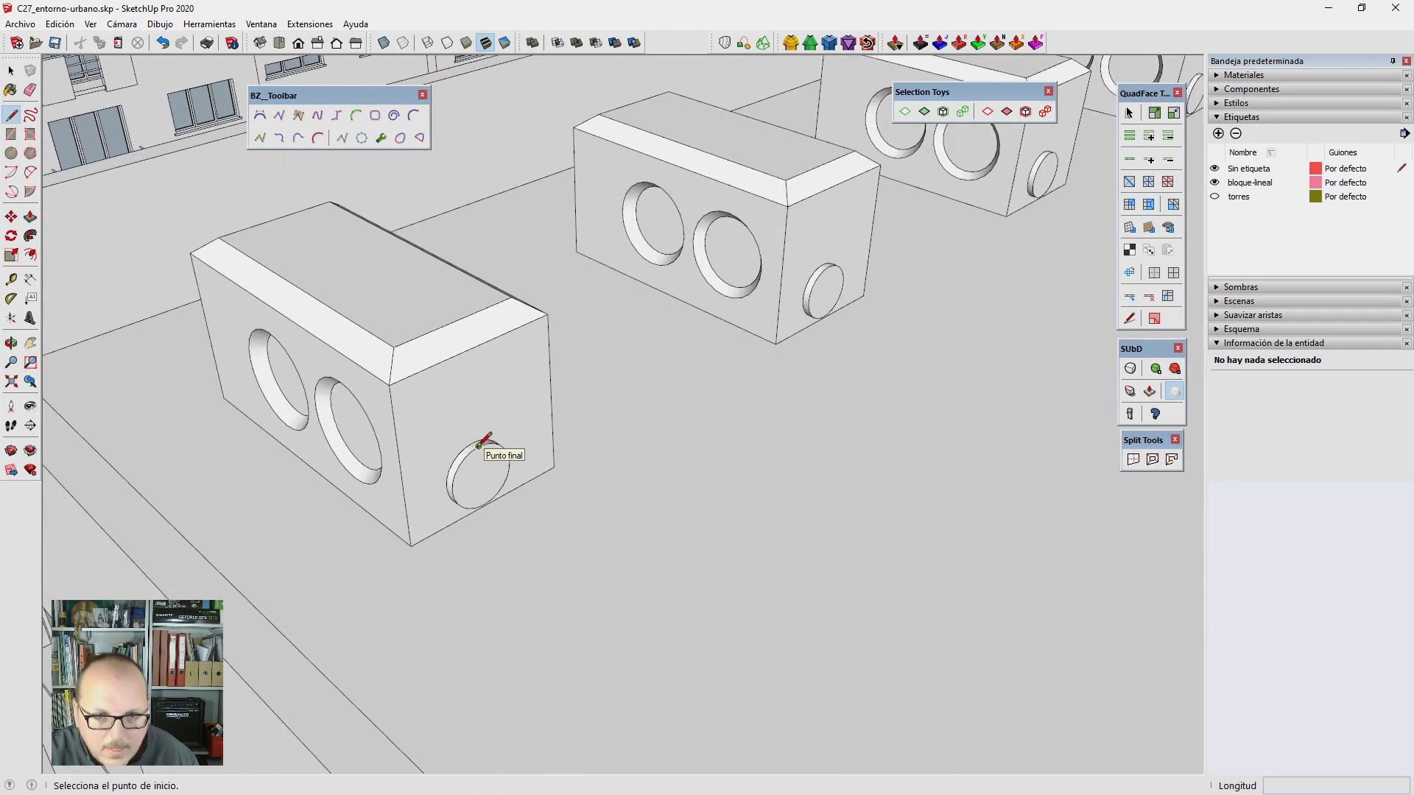
Step: Draw a long roof line from the outlet's edge to the annex's corner
{"action": "left_click", "coordinate": [482, 442]}
{"action": "scroll", "coordinate": [516, 478], "scroll_direction": "down", "scroll_amount": 5}
{"action": "middle_click_drag", "start_coordinate": [562, 495], "coordinate": [945, 368]}
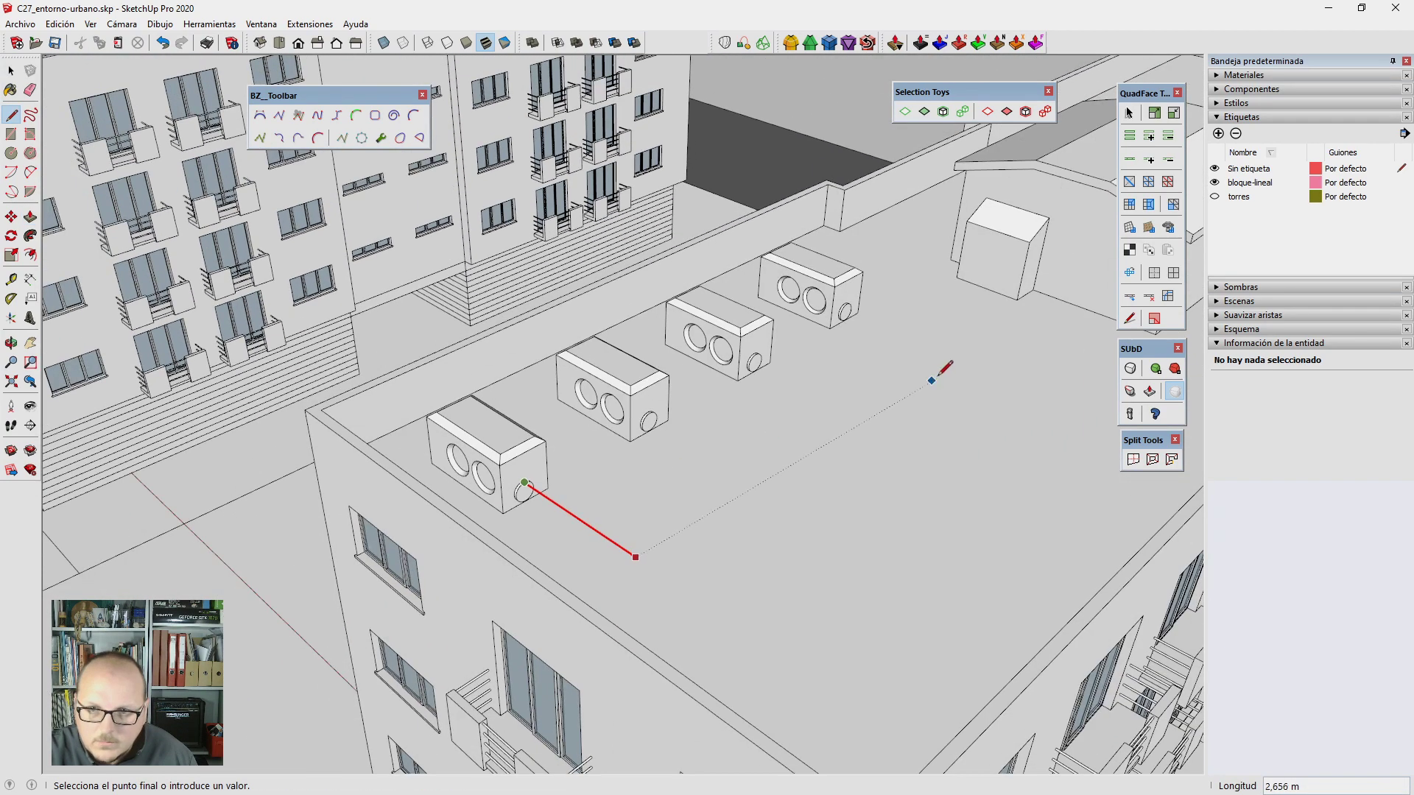
{"action": "left_click", "coordinate": [1017, 300]}
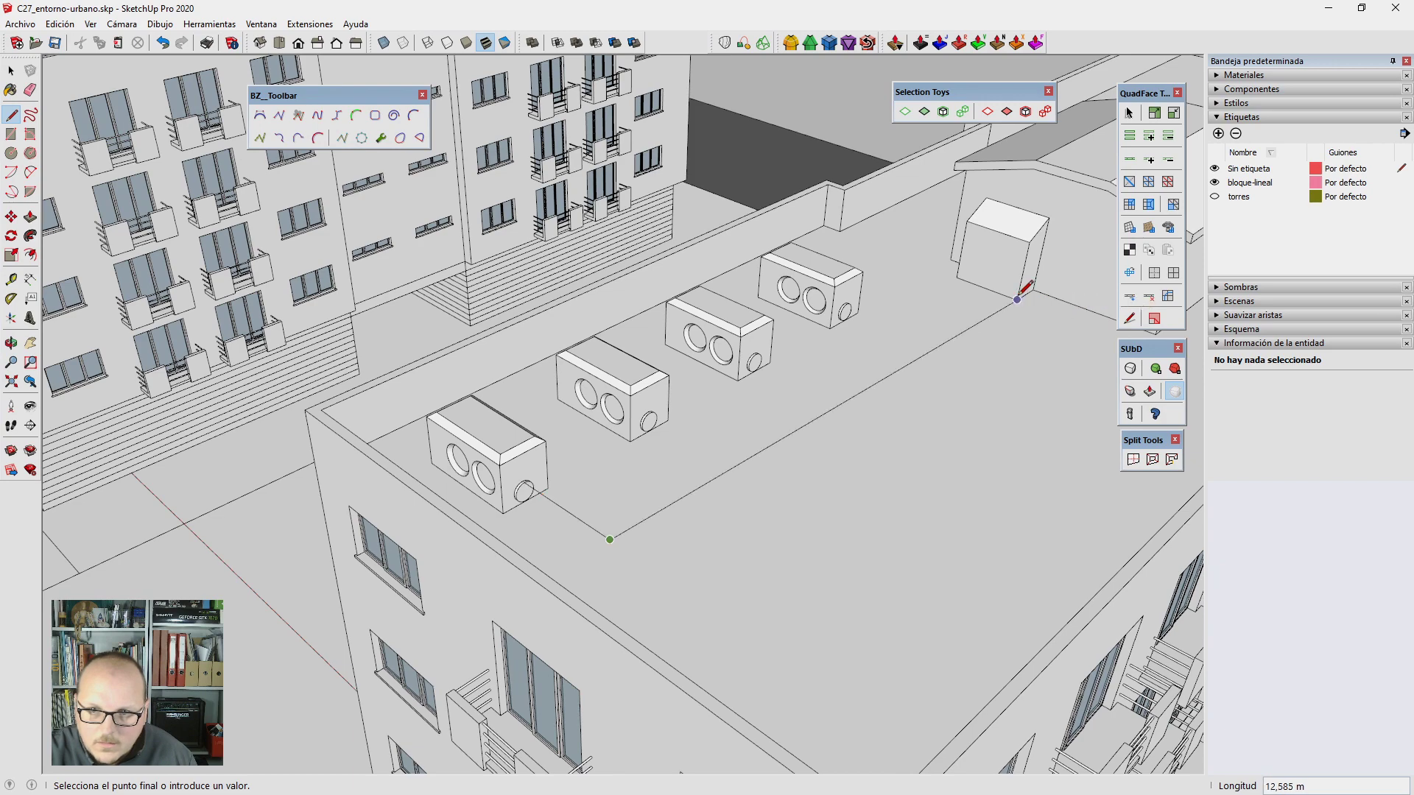
{"action": "left_click", "coordinate": [1017, 299]}
{"action": "key", "text": "space"}
Step: Copy the long roof edge to the first box's outlet end with 3/ evenly spaced copies
{"action": "middle_click_drag", "start_coordinate": [930, 352], "coordinate": [562, 498]}
{"action": "mouse_move", "coordinate": [537, 529]}
{"action": "middle_mouse_down"}
{"action": "mouse_move", "coordinate": [620, 496]}
{"action": "mouse_move", "coordinate": [700, 501]}
{"action": "middle_mouse_up"}
{"action": "scroll", "coordinate": [619, 495], "scroll_direction": "up", "scroll_amount": 2}
{"action": "left_click", "coordinate": [697, 496]}
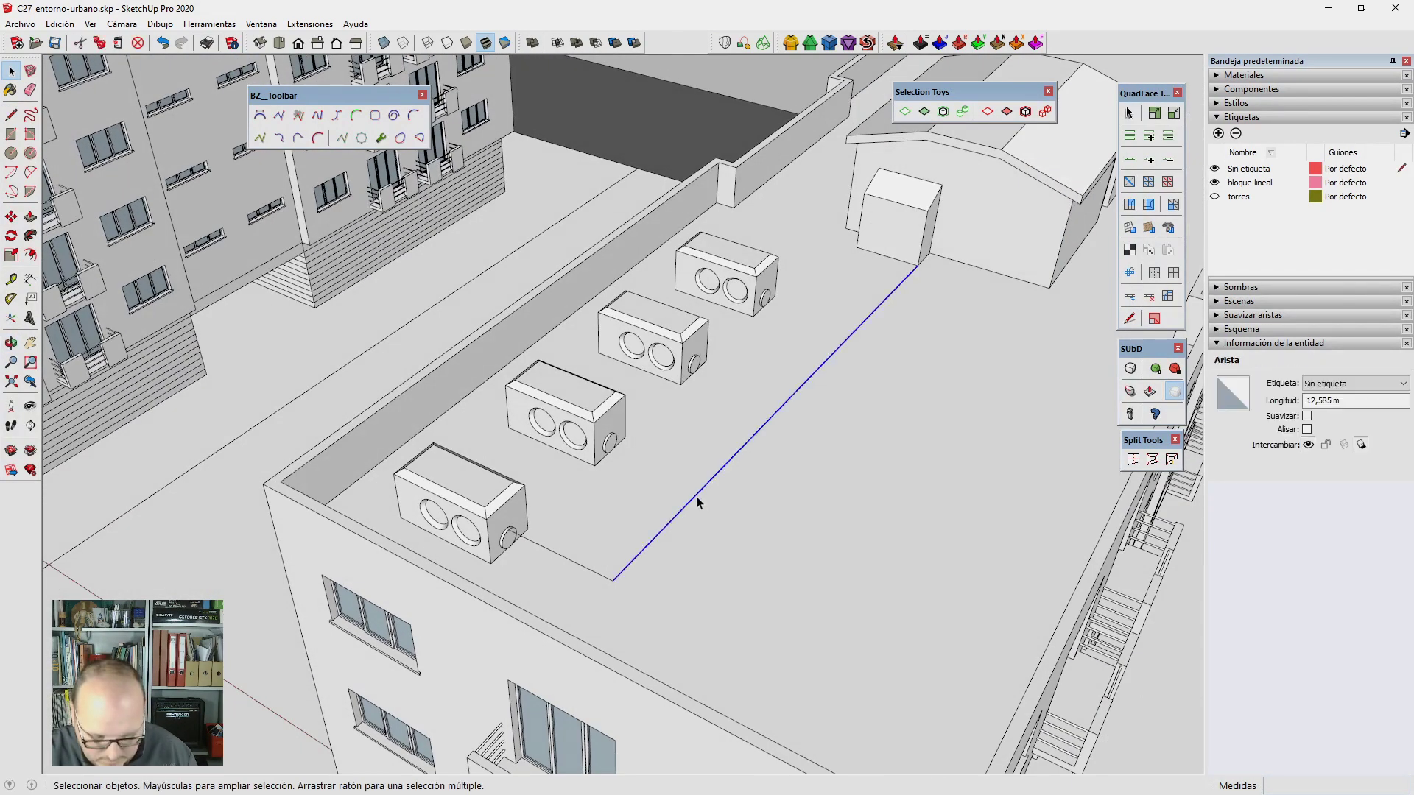
{"action": "key", "text": "m"}
{"action": "left_click", "coordinate": [613, 580]}
{"action": "key", "text": "ctrl"}
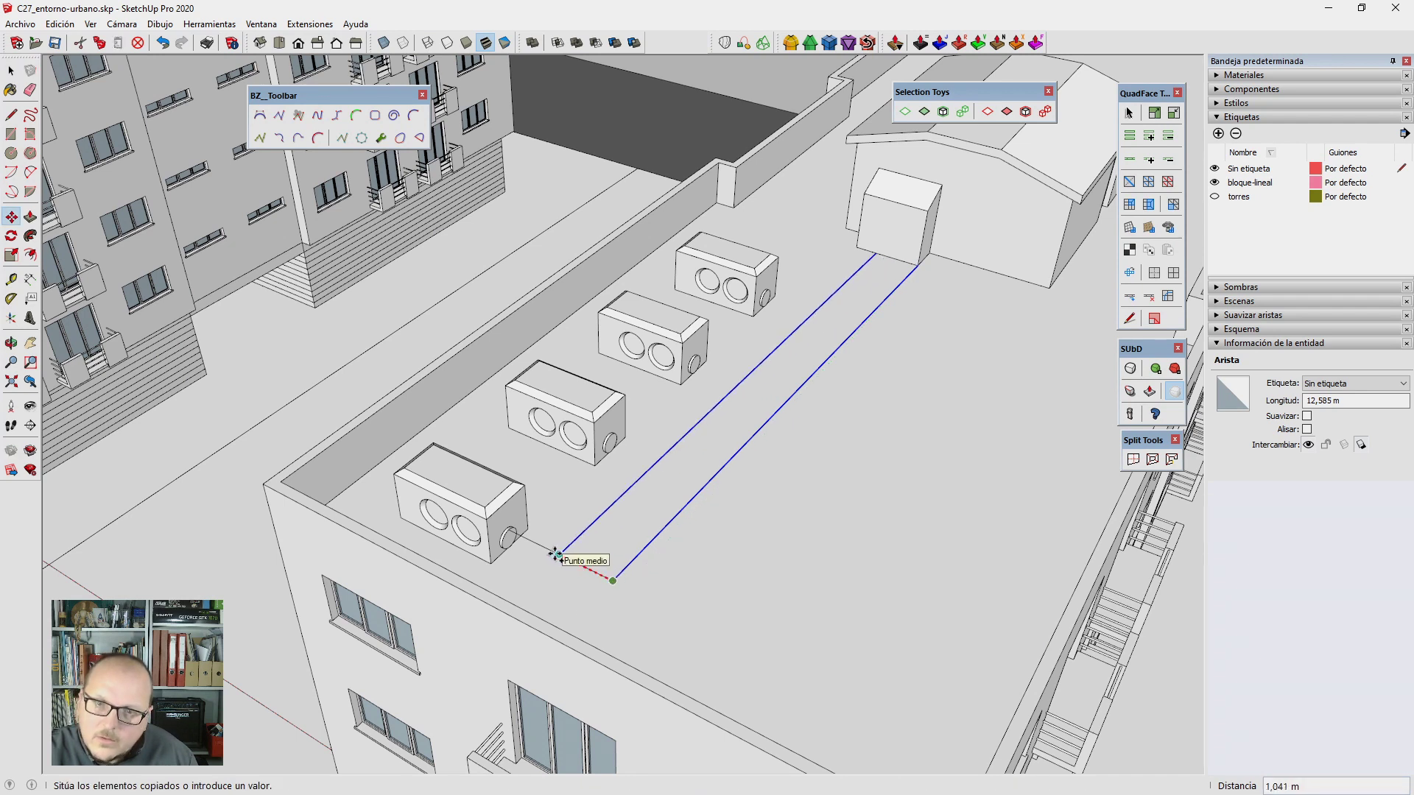
{"action": "left_click", "coordinate": [533, 545]}
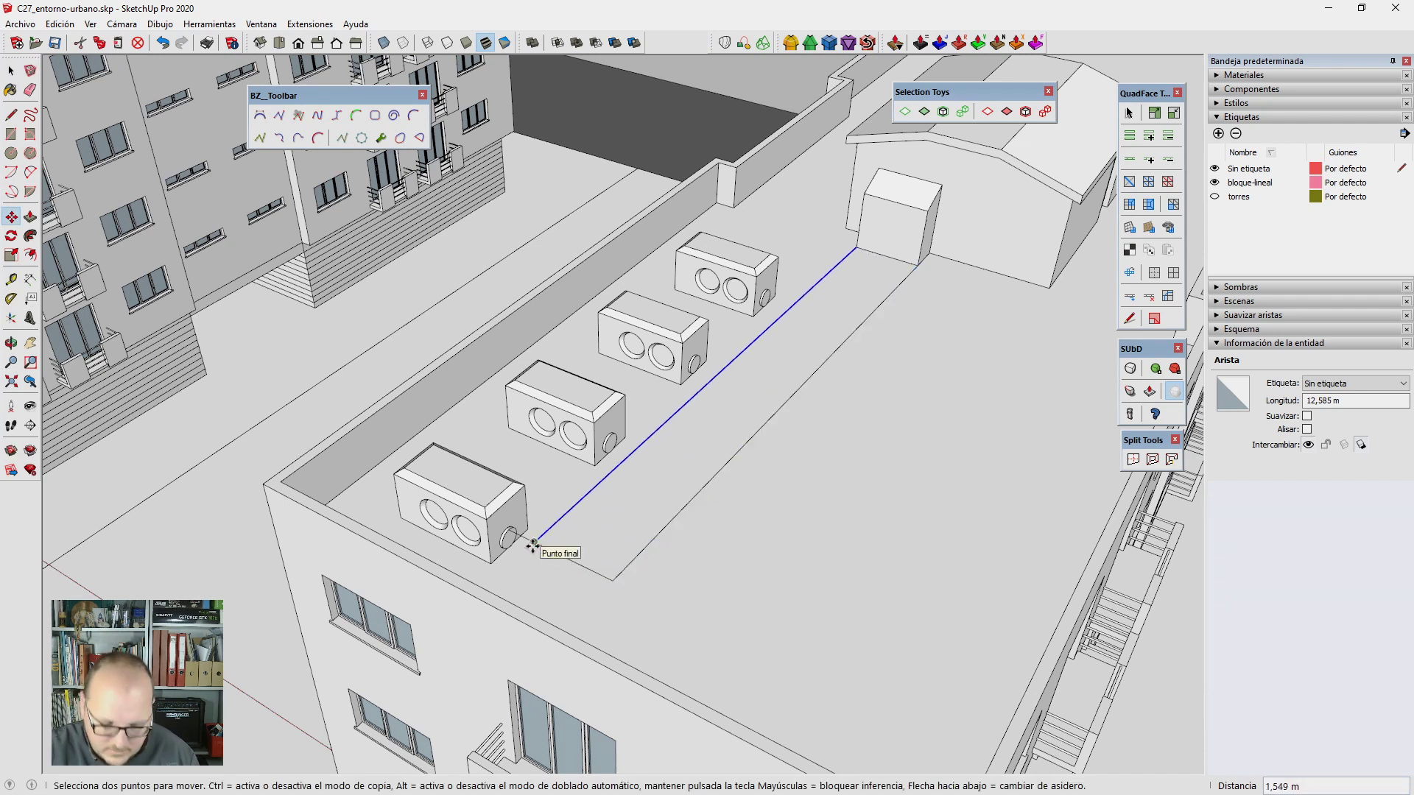
{"action": "type", "text": "3/"}
{"action": "key", "text": "Return"}
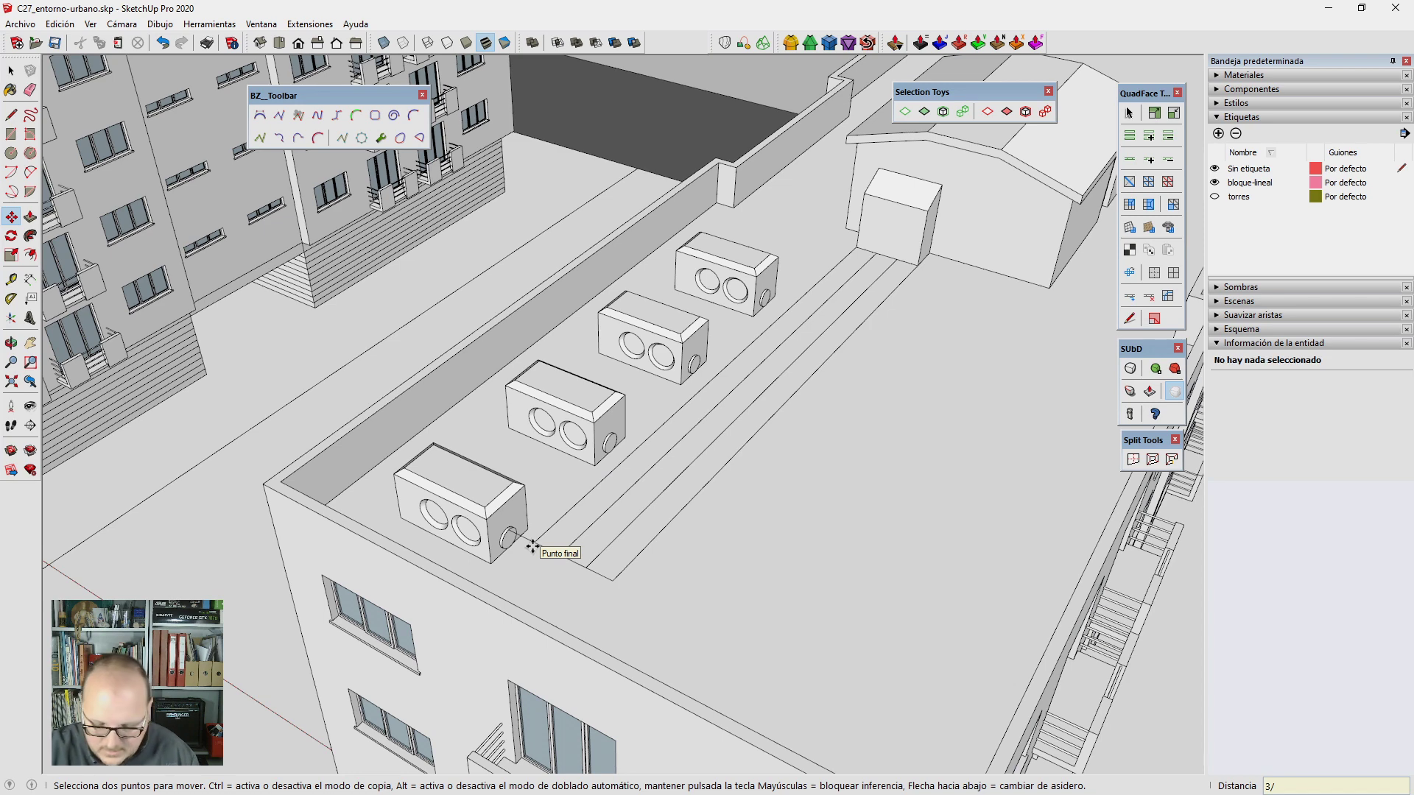
Step: Start a line at the first box's side outlet, then cancel it
{"action": "key", "text": "l"}
{"action": "scroll", "coordinate": [641, 474], "scroll_direction": "up", "scroll_amount": 3}
{"action": "scroll", "coordinate": [556, 433], "scroll_direction": "up", "scroll_amount": 2}
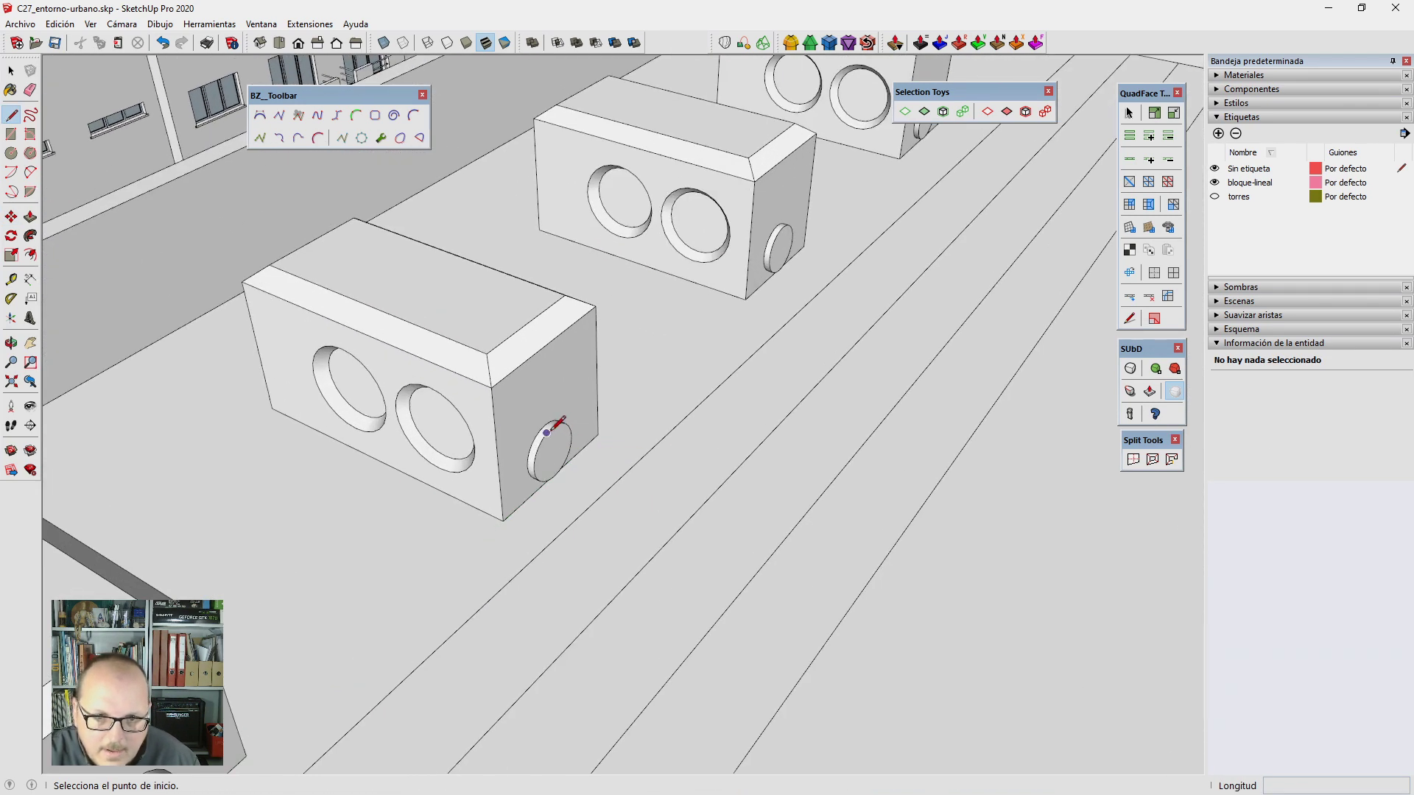
{"action": "left_click", "coordinate": [546, 432]}
{"action": "scroll", "coordinate": [548, 430], "scroll_direction": "up", "scroll_amount": 1}
{"action": "scroll", "coordinate": [552, 427], "scroll_direction": "up", "scroll_amount": 2}
{"action": "scroll", "coordinate": [581, 437], "scroll_direction": "down", "scroll_amount": 3}
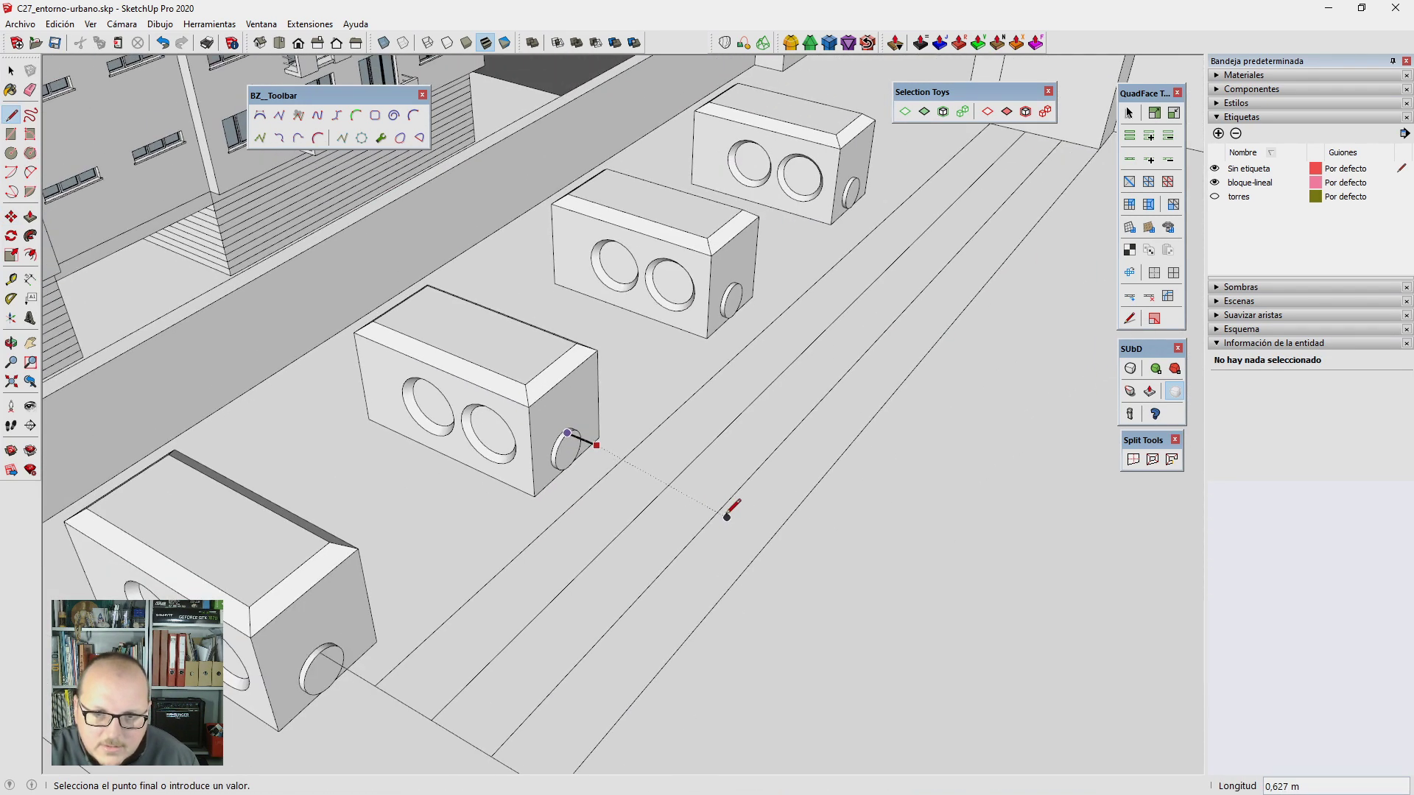
{"action": "key", "text": "Escape"}
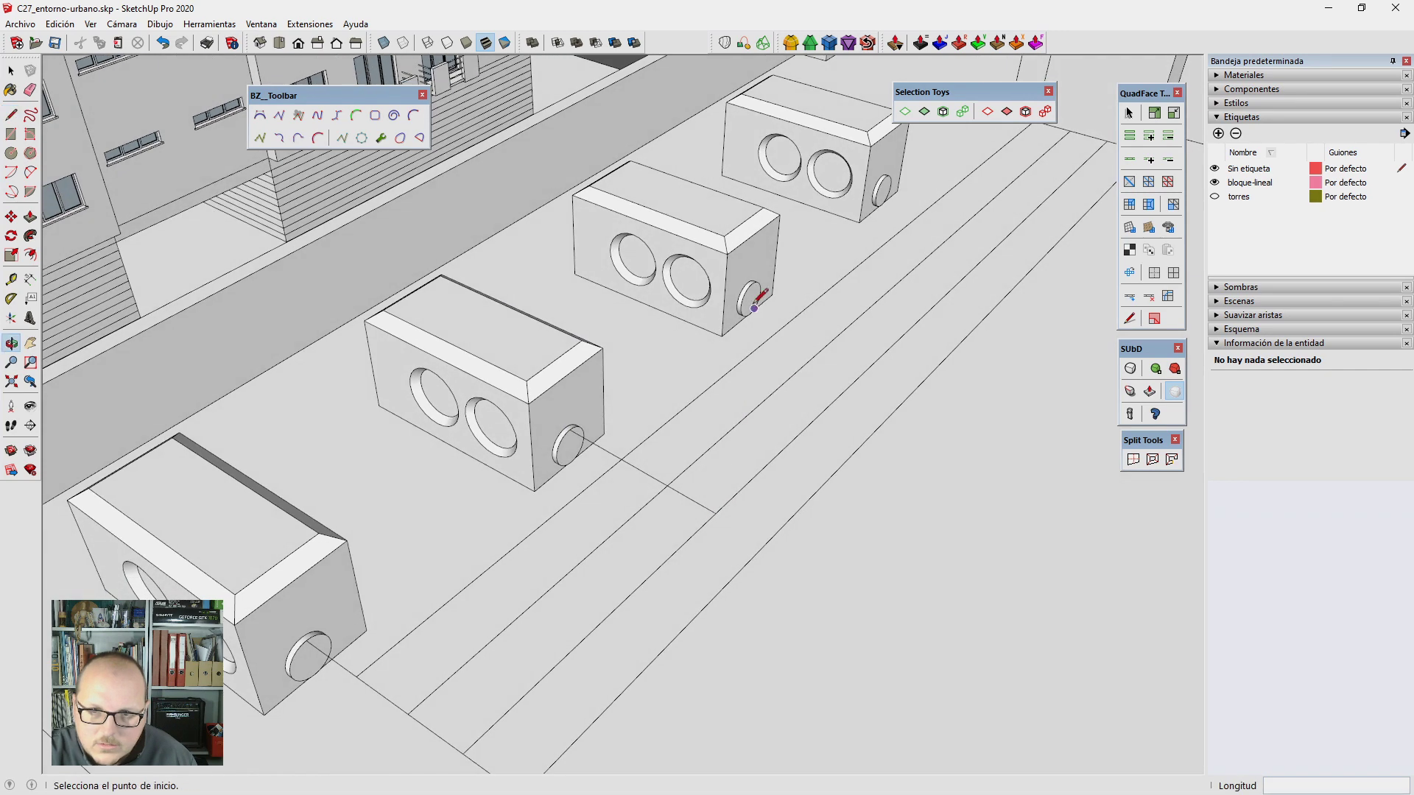
{"action": "scroll", "coordinate": [758, 287], "scroll_direction": "up", "scroll_amount": 3}
Step: Start a line at the next box's outlet, orbit along the row, and select a long strip edge
{"action": "left_click", "coordinate": [756, 278]}
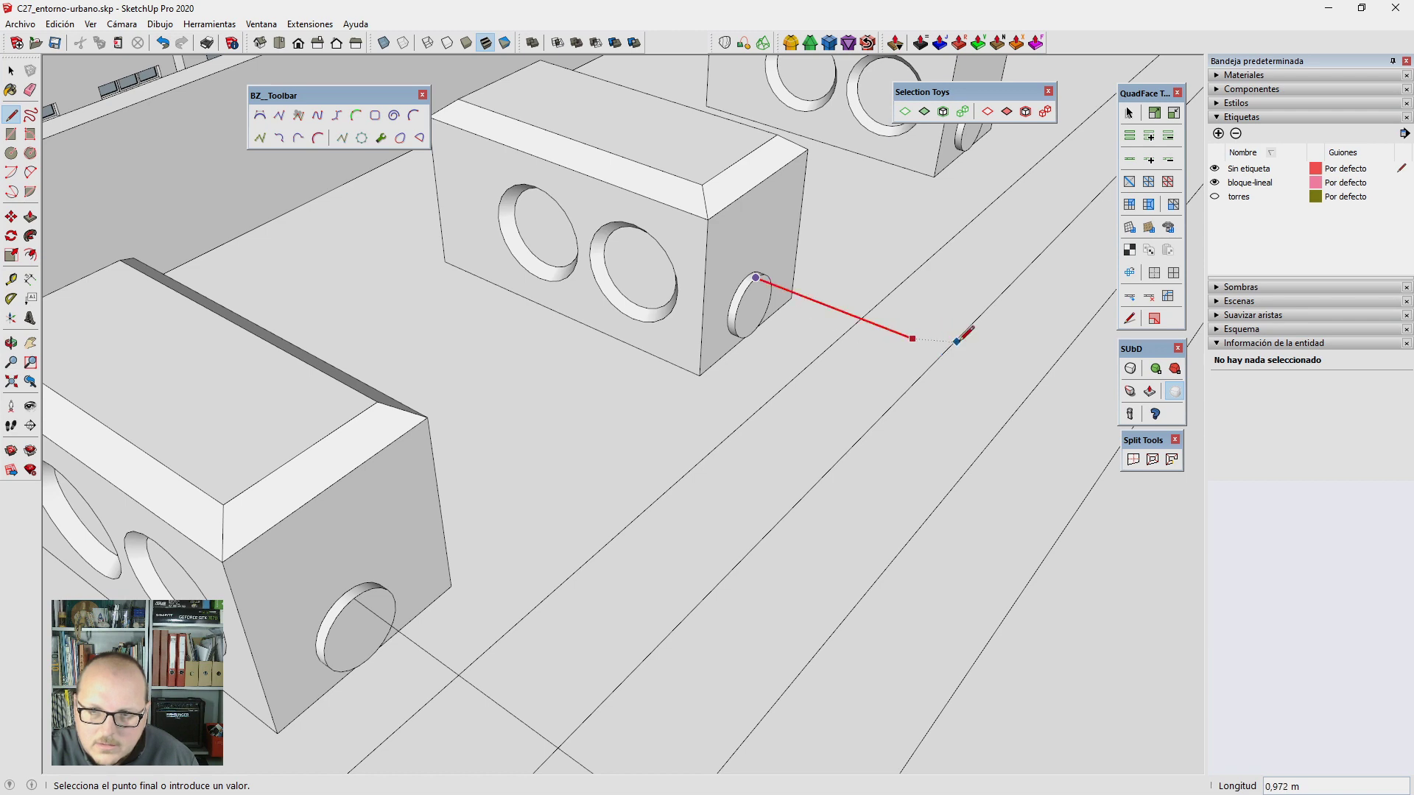
{"action": "scroll", "coordinate": [953, 318], "scroll_direction": "down", "scroll_amount": 3}
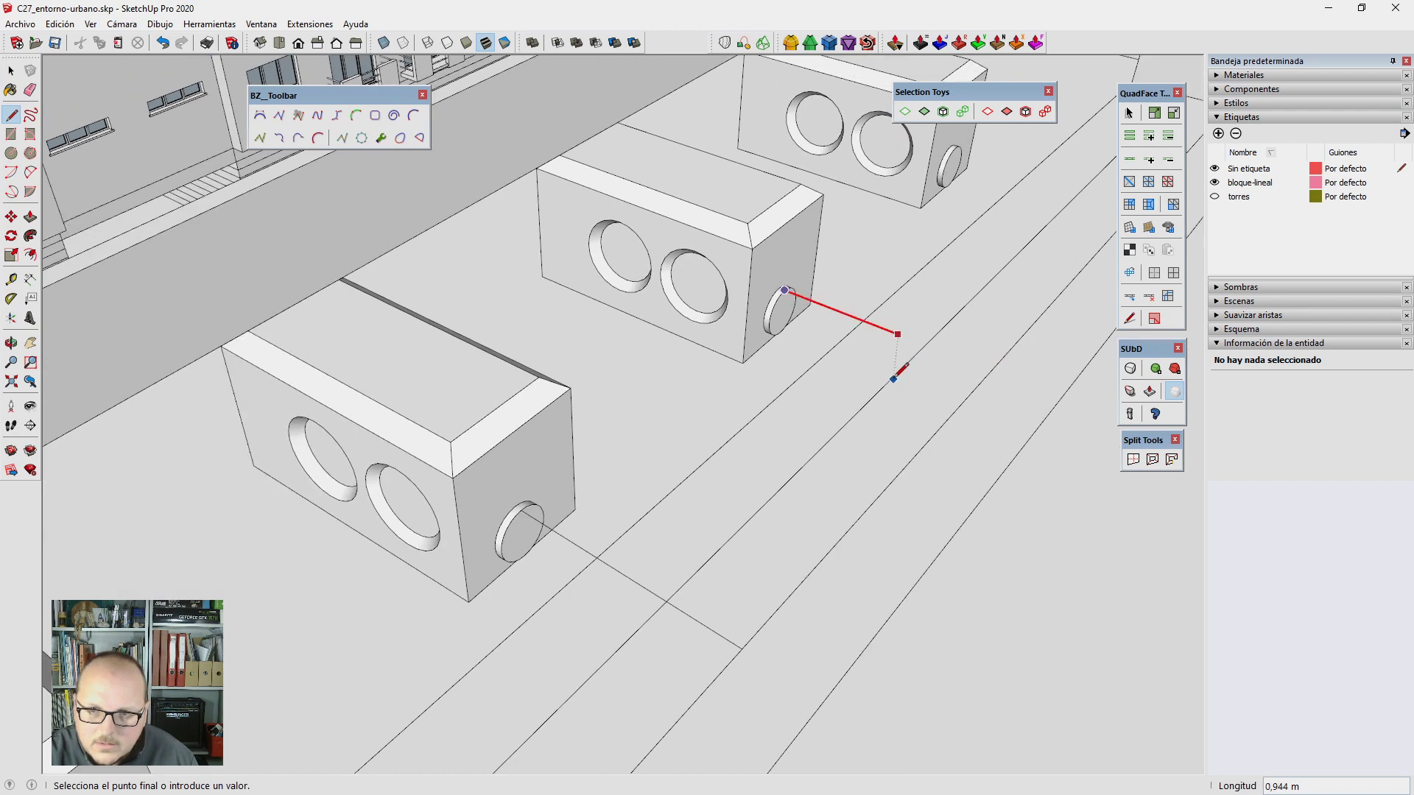
{"action": "key", "text": "o"}
{"action": "mouse_move", "coordinate": [830, 375]}
{"action": "left_mouse_down"}
{"action": "mouse_move", "coordinate": [945, 165]}
{"action": "mouse_move", "coordinate": [949, 178]}
{"action": "left_mouse_up"}
{"action": "key", "text": "l"}
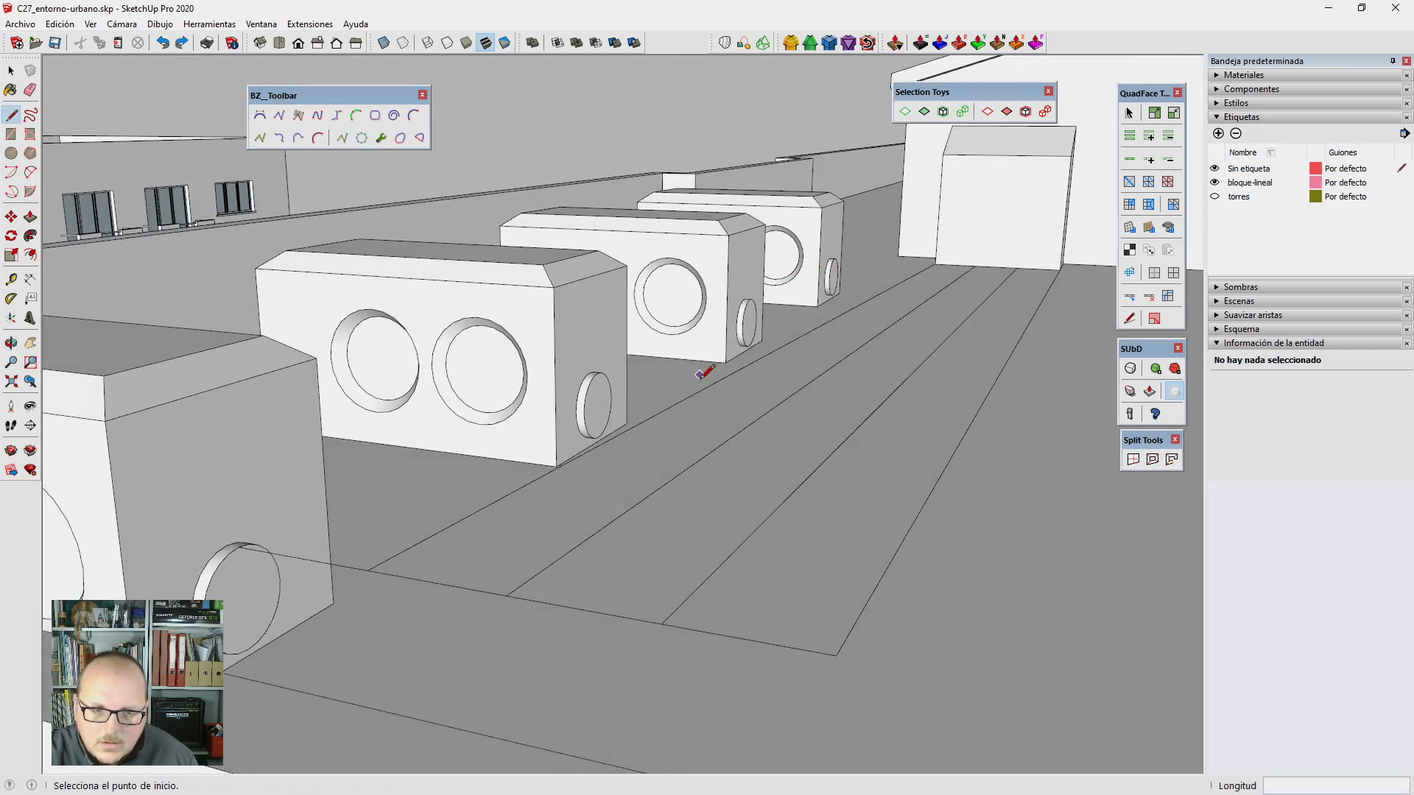
{"action": "key", "text": "space"}
{"action": "left_click", "coordinate": [439, 587]}
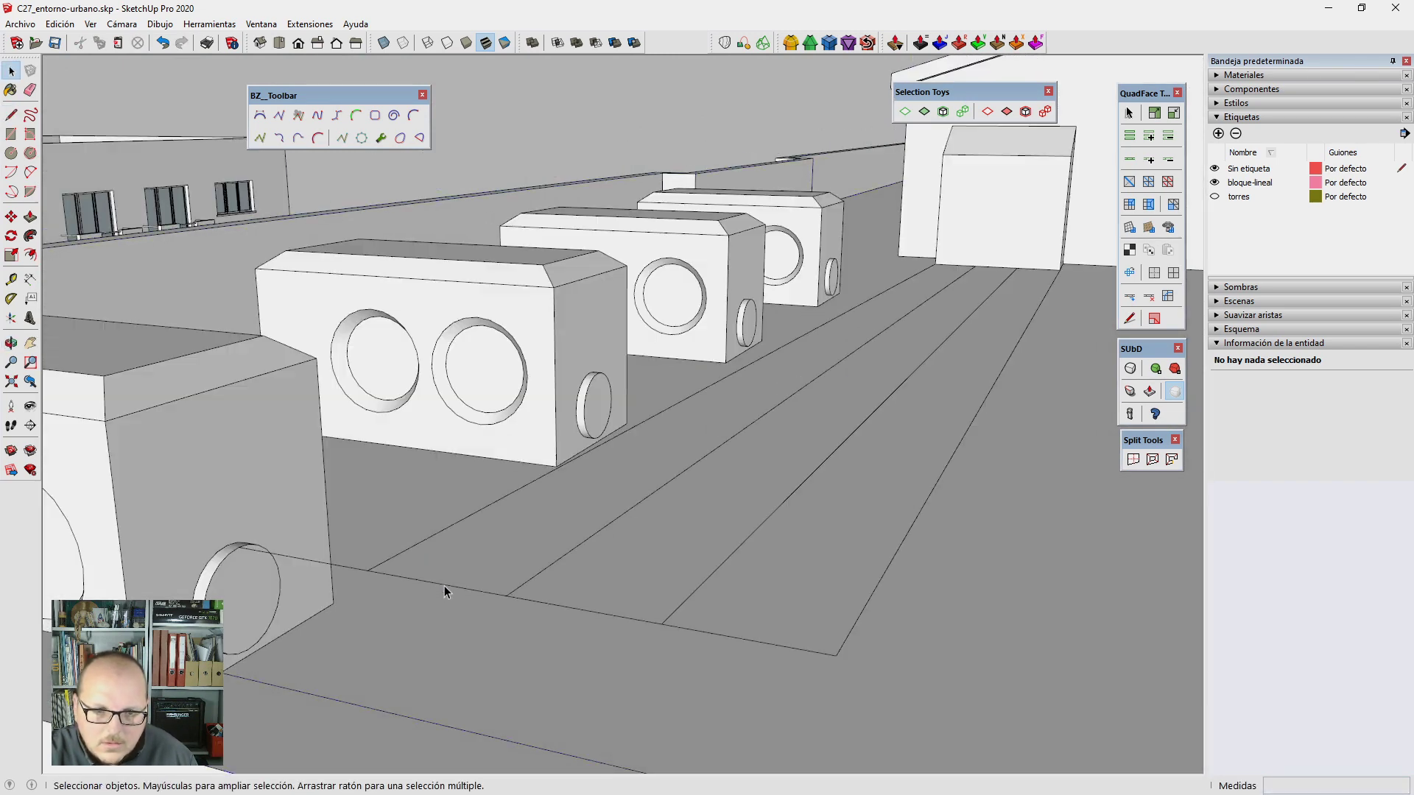
Step: Group the connected strip edges, then inside the group select the near-end edges and short end edge
{"action": "triple_click", "coordinate": [444, 585]}
{"action": "key", "text": "ctrl+g"}
{"action": "double_click", "coordinate": [695, 560]}
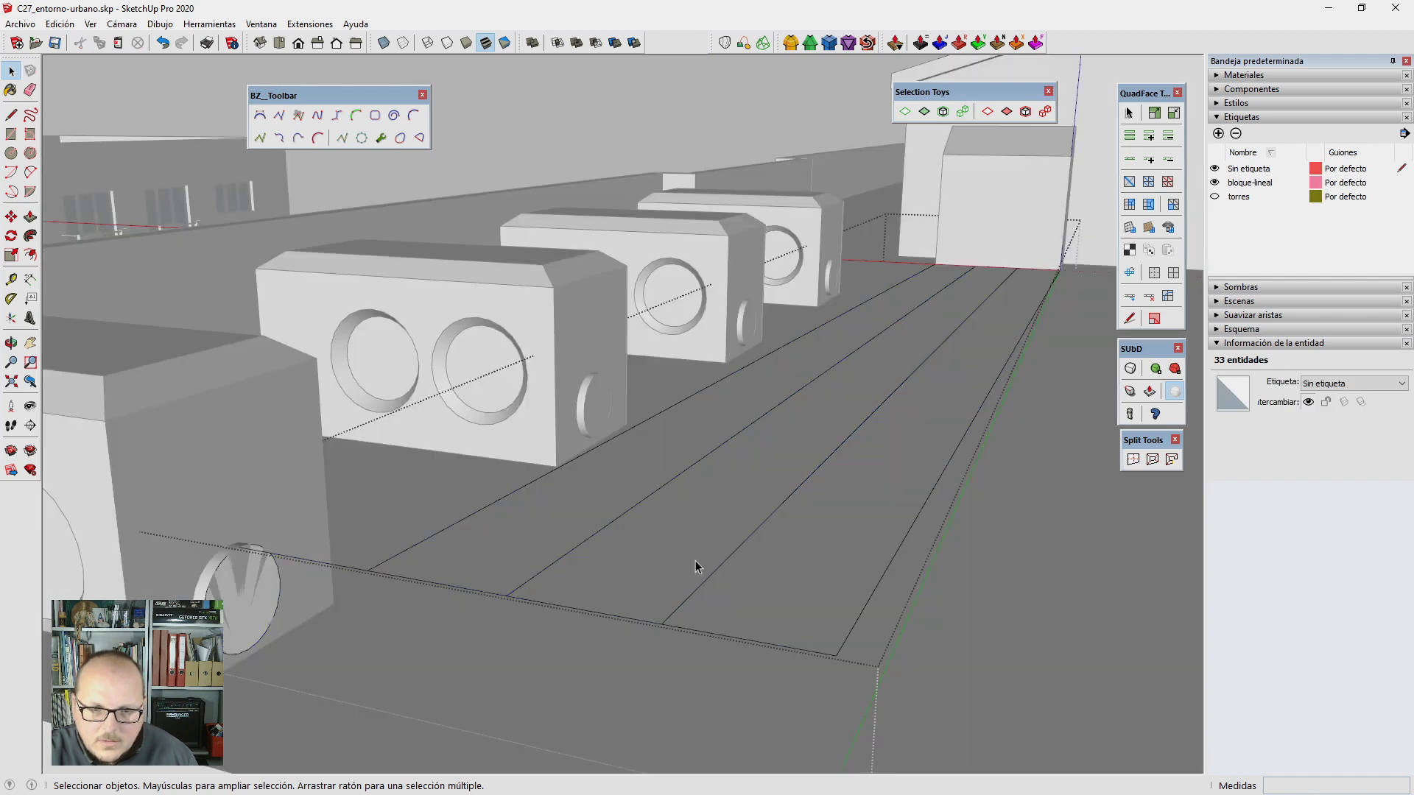
{"action": "middle_click_drag", "start_coordinate": [680, 545], "coordinate": [710, 596]}
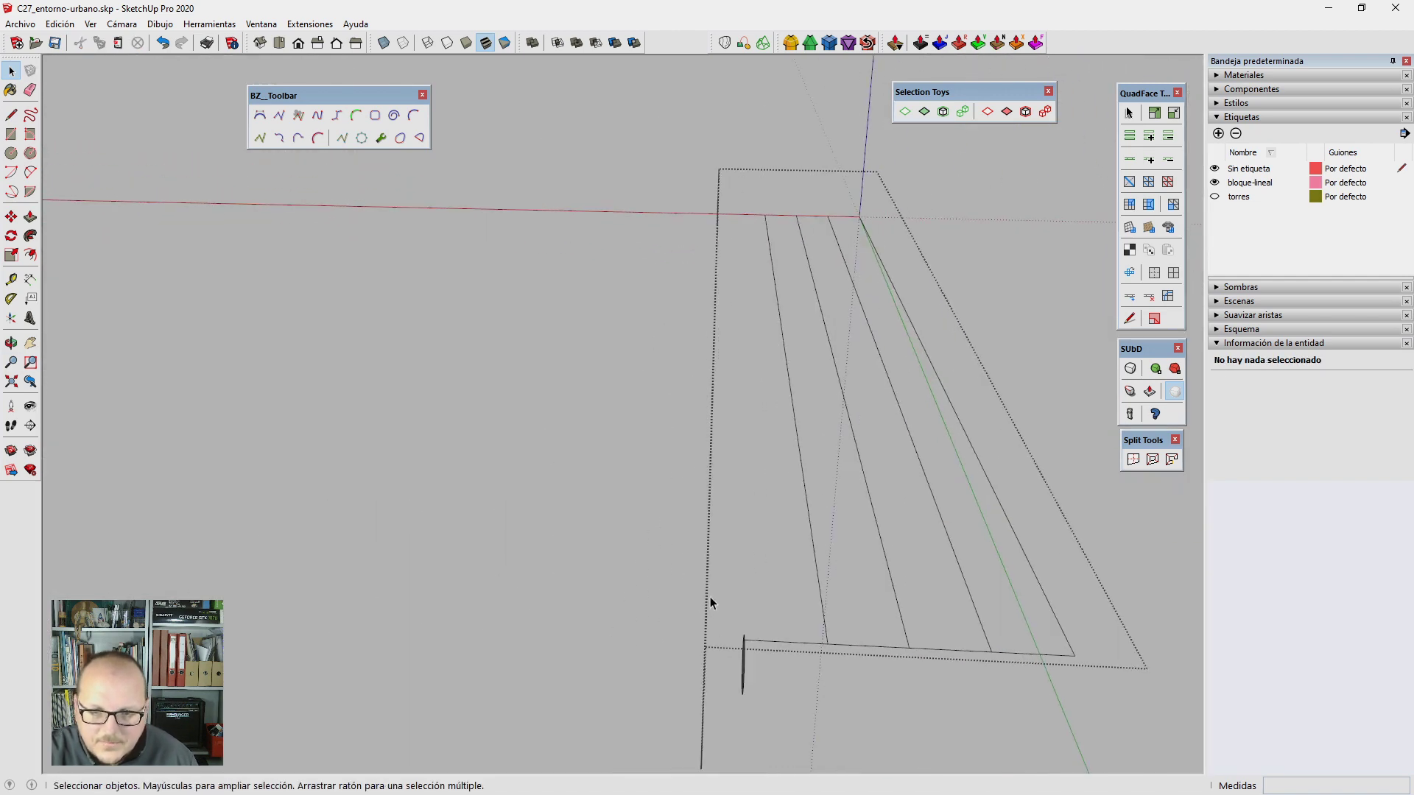
{"action": "left_click_drag", "start_coordinate": [710, 596], "coordinate": [1108, 662]}
{"action": "middle_click_drag", "start_coordinate": [1108, 661], "coordinate": [757, 670]}
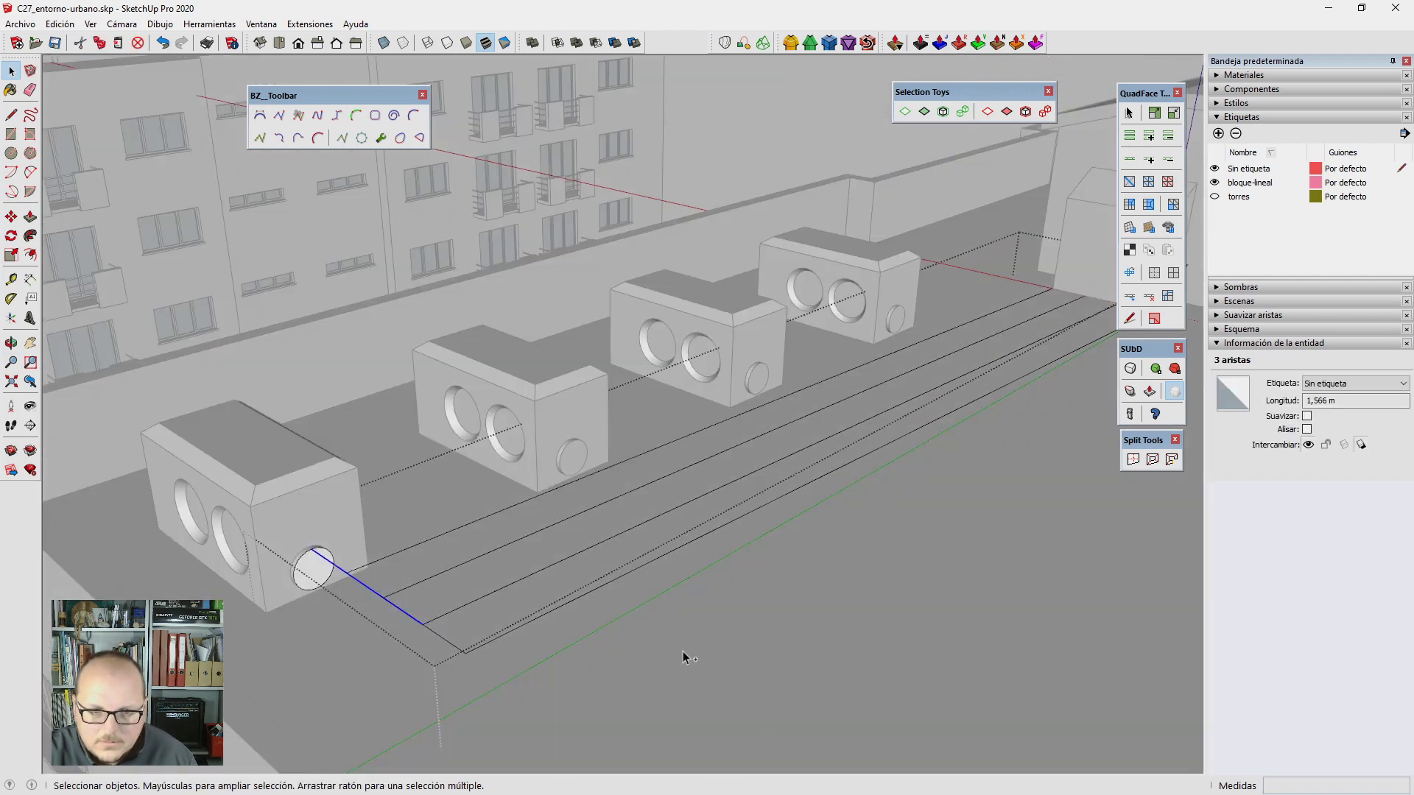
{"action": "left_click", "coordinate": [452, 647], "text": "ctrl"}
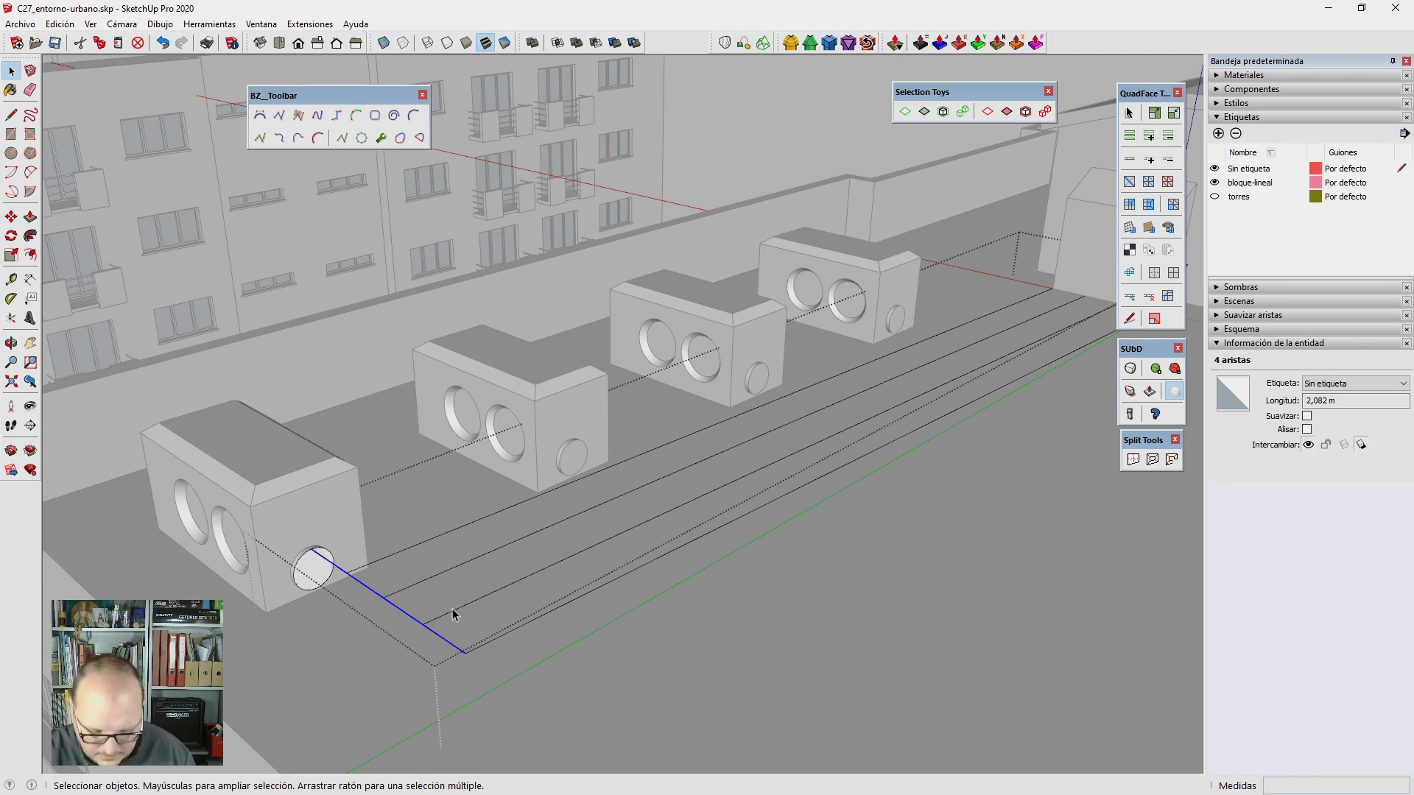
Step: Copy the selected strip edges 3 m away with Move and Ctrl
{"action": "key", "text": "m"}
{"action": "left_click", "coordinate": [465, 650]}
{"action": "key", "text": "ctrl"}
{"action": "scroll", "coordinate": [575, 495], "scroll_direction": "up", "scroll_amount": 3}
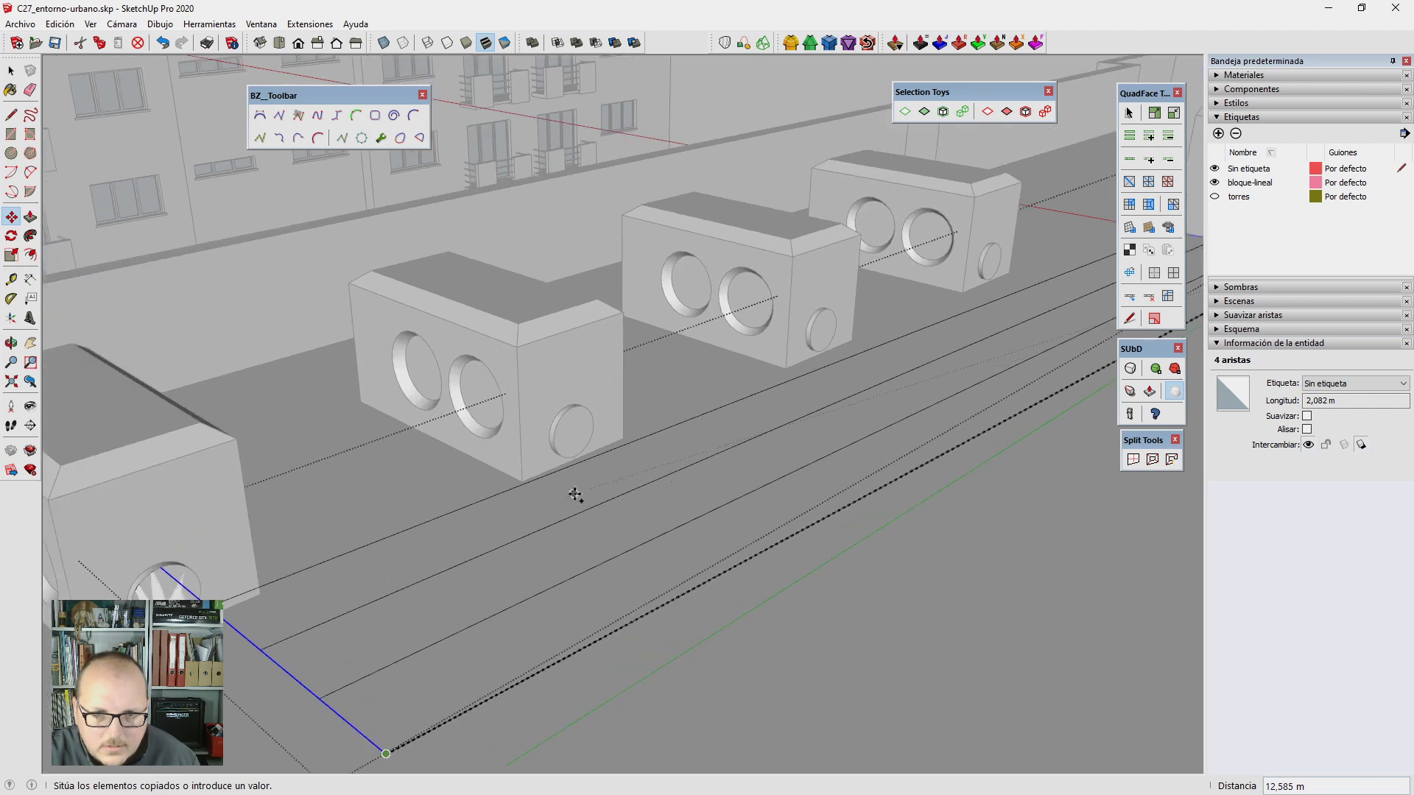
{"action": "scroll", "coordinate": [582, 420], "scroll_direction": "up", "scroll_amount": 2}
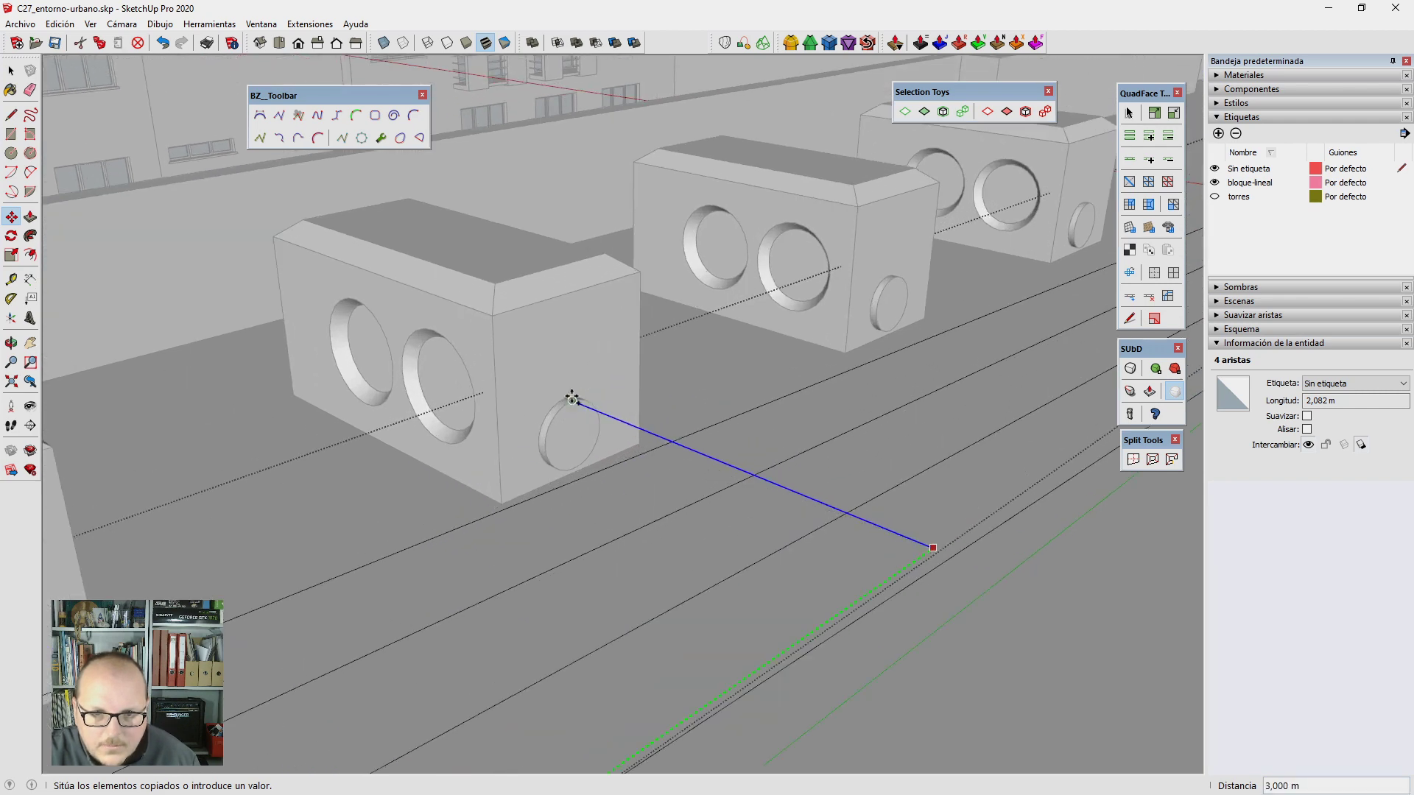
{"action": "scroll", "coordinate": [572, 400], "scroll_direction": "up", "scroll_amount": 1}
{"action": "left_click", "coordinate": [572, 400]}
{"action": "scroll", "coordinate": [852, 568], "scroll_direction": "down", "scroll_amount": 3}
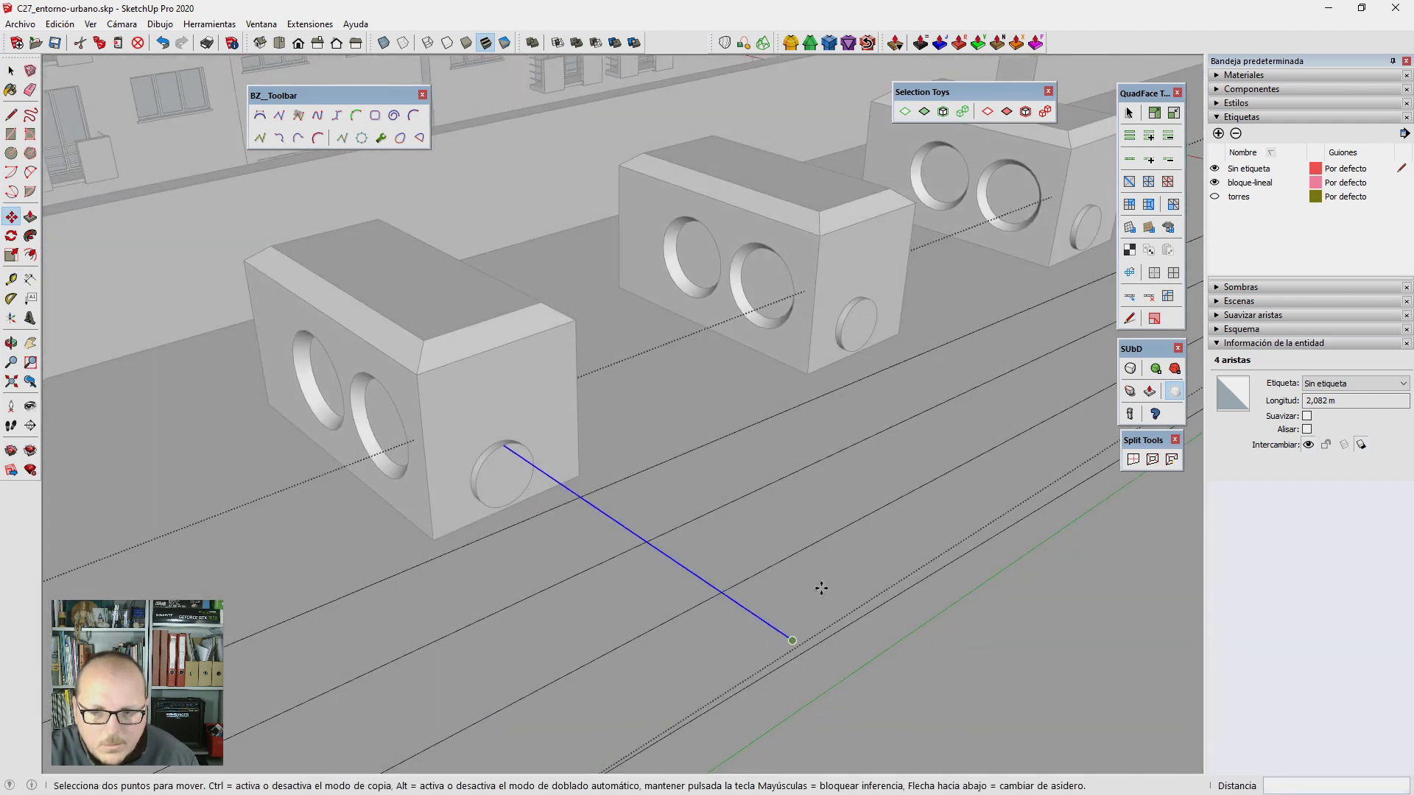
{"action": "scroll", "coordinate": [820, 587], "scroll_direction": "down", "scroll_amount": 1}
Step: Draw a closing line across the strip's far end to form a face
{"action": "mouse_move", "coordinate": [826, 461]}
{"action": "middle_mouse_down"}
{"action": "mouse_move", "coordinate": [600, 401]}
{"action": "mouse_move", "coordinate": [748, 461]}
{"action": "mouse_move", "coordinate": [1013, 445]}
{"action": "mouse_move", "coordinate": [910, 439]}
{"action": "mouse_move", "coordinate": [853, 483]}
{"action": "middle_mouse_up"}
{"action": "scroll", "coordinate": [852, 484], "scroll_direction": "down", "scroll_amount": 3}
{"action": "scroll", "coordinate": [957, 412], "scroll_direction": "up", "scroll_amount": 1}
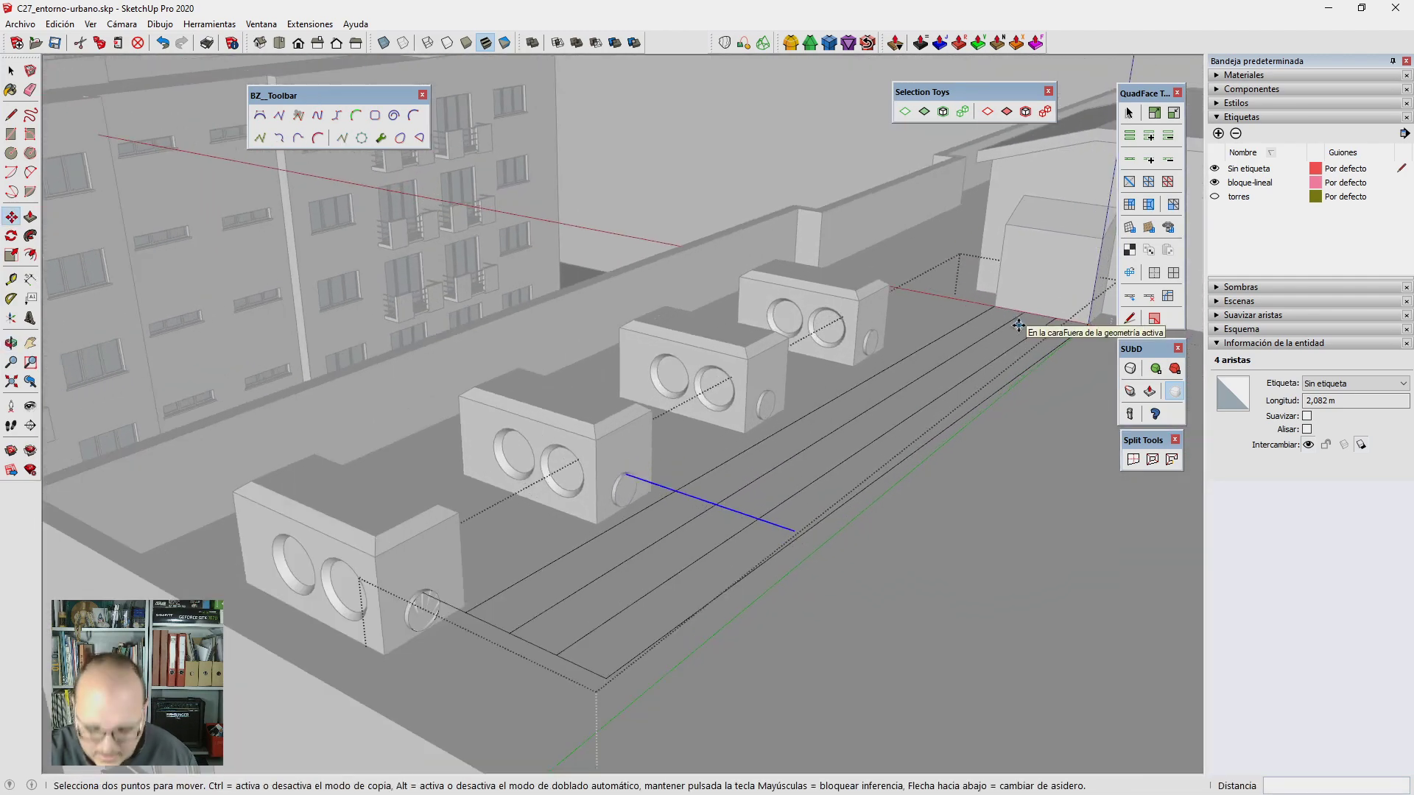
{"action": "key", "text": "l"}
{"action": "scroll", "coordinate": [1020, 274], "scroll_direction": "up", "scroll_amount": 2}
{"action": "left_click", "coordinate": [990, 303]}
{"action": "left_click", "coordinate": [1096, 322]}
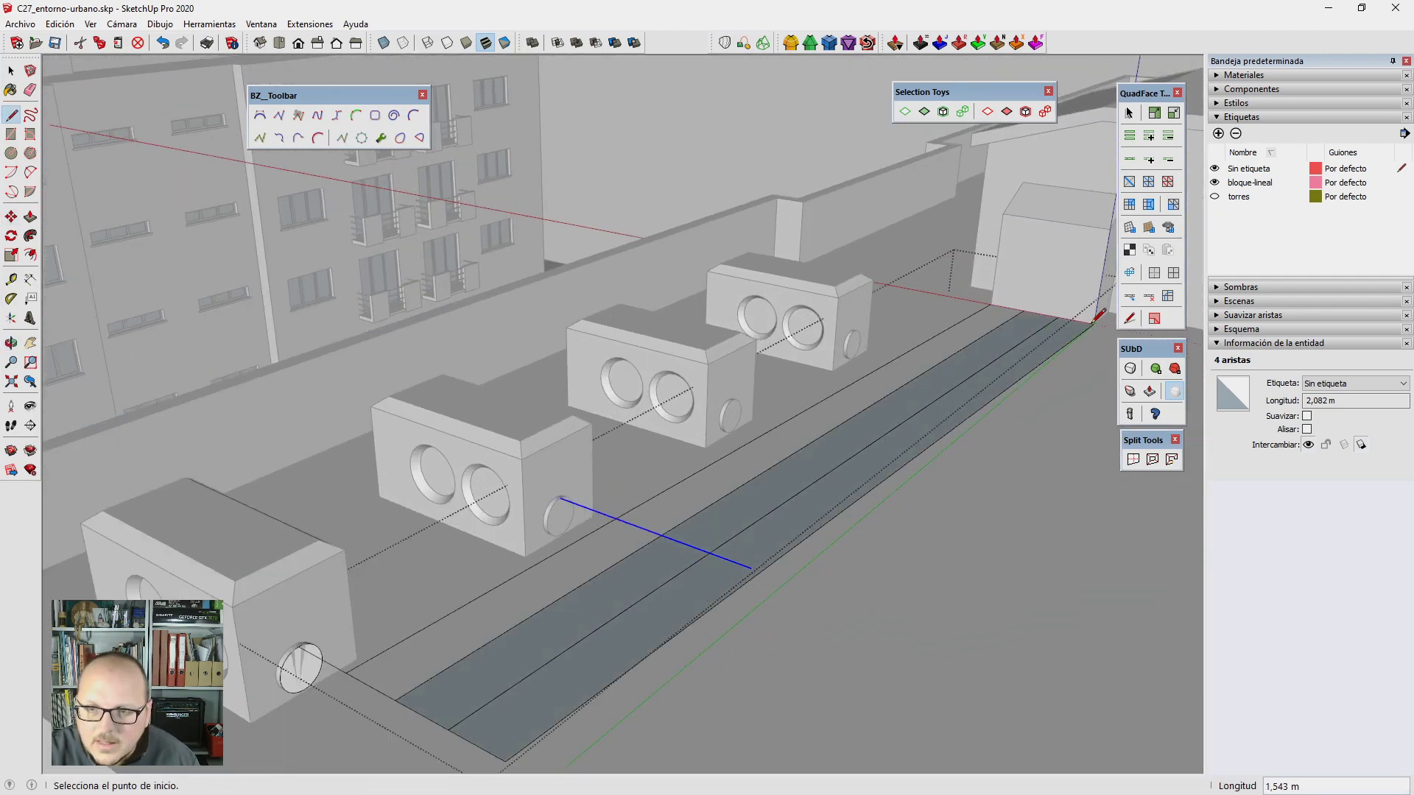
{"action": "key", "text": "space"}
Step: Move the three far-end strip edges into their new position
{"action": "scroll", "coordinate": [1080, 332], "scroll_direction": "up", "scroll_amount": 1}
{"action": "key", "text": "m"}
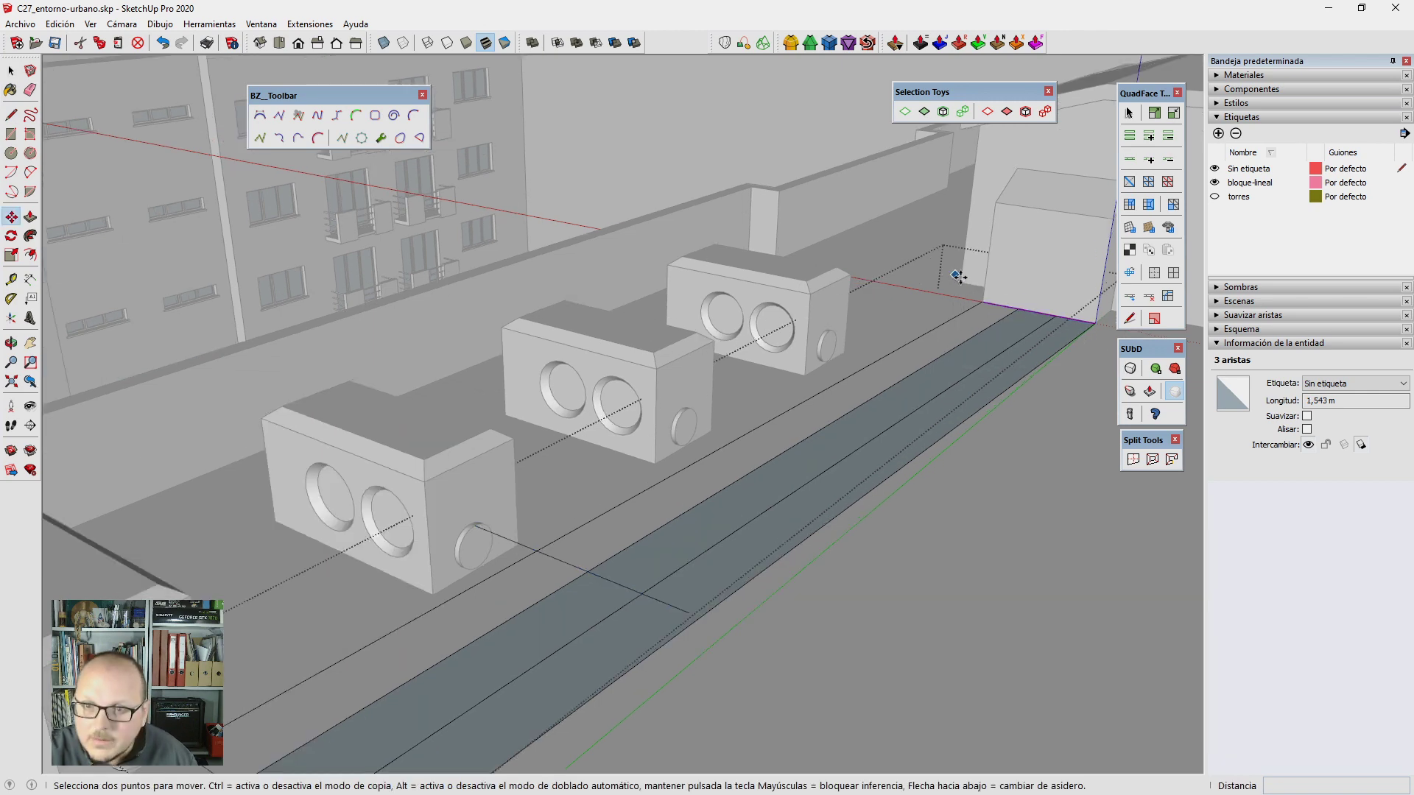
{"action": "left_click", "coordinate": [982, 298]}
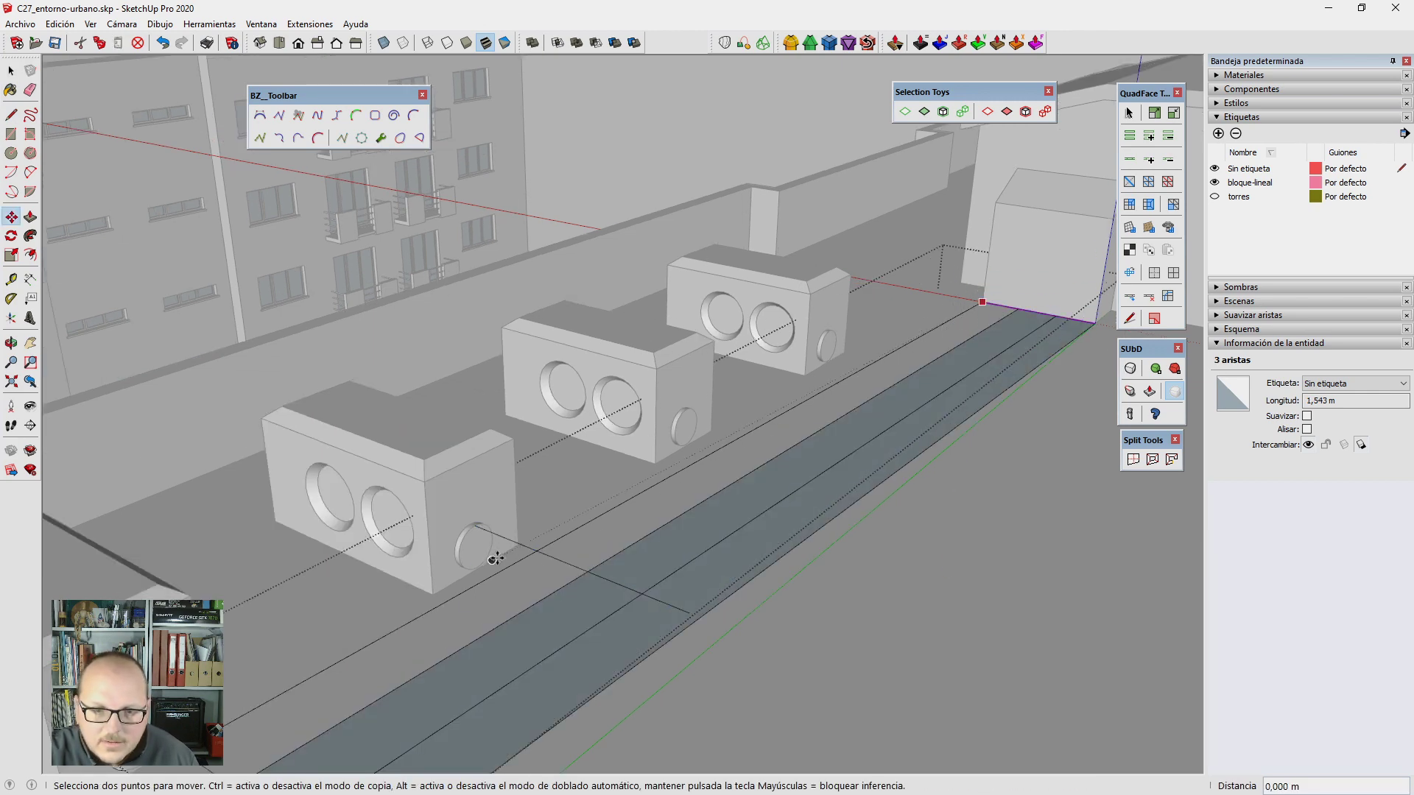
{"action": "left_click", "coordinate": [549, 554]}
{"action": "middle_click_drag", "start_coordinate": [925, 338], "coordinate": [886, 346]}
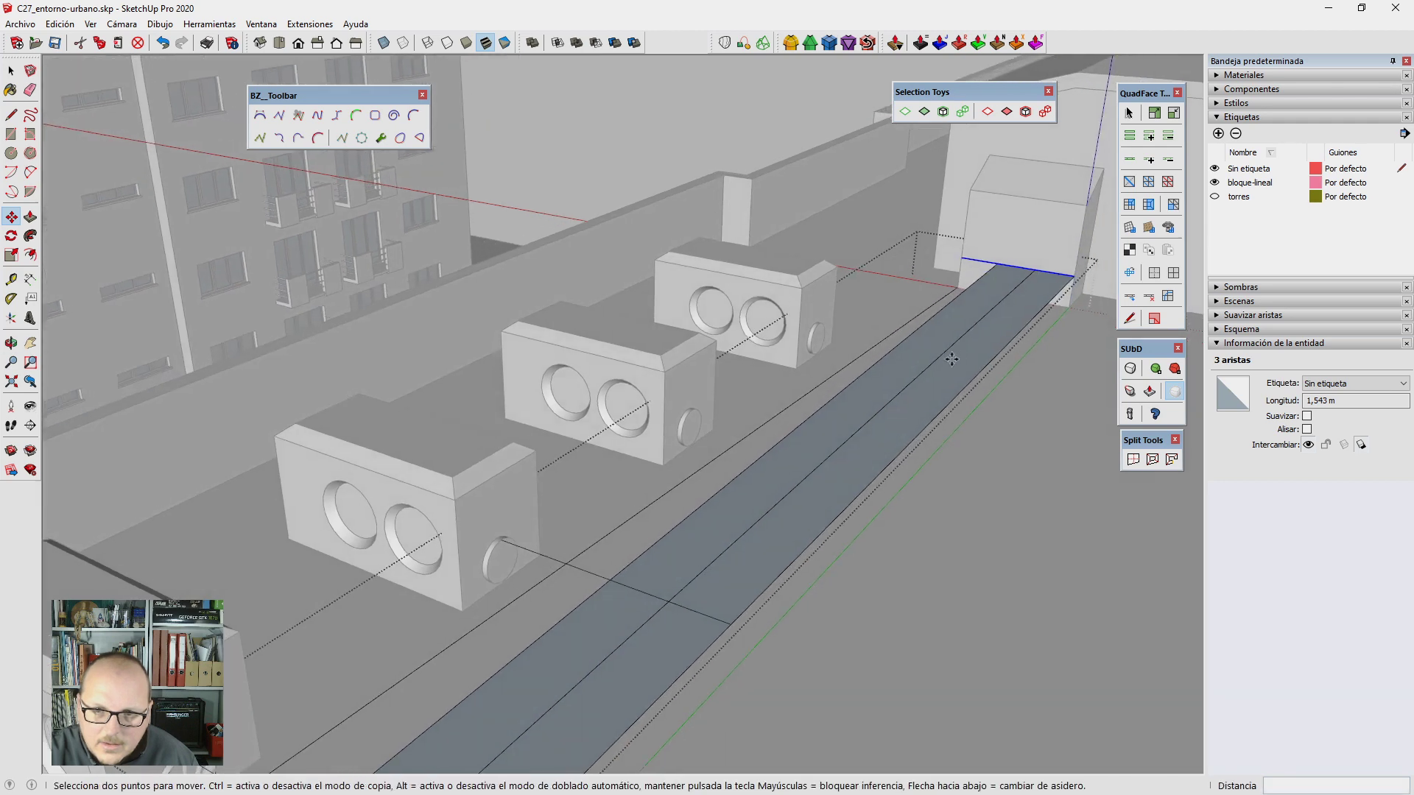
Step: Select a long 12,577 m strip edge and start shifting it sideways
{"action": "key", "text": "space"}
{"action": "left_click", "coordinate": [886, 346]}
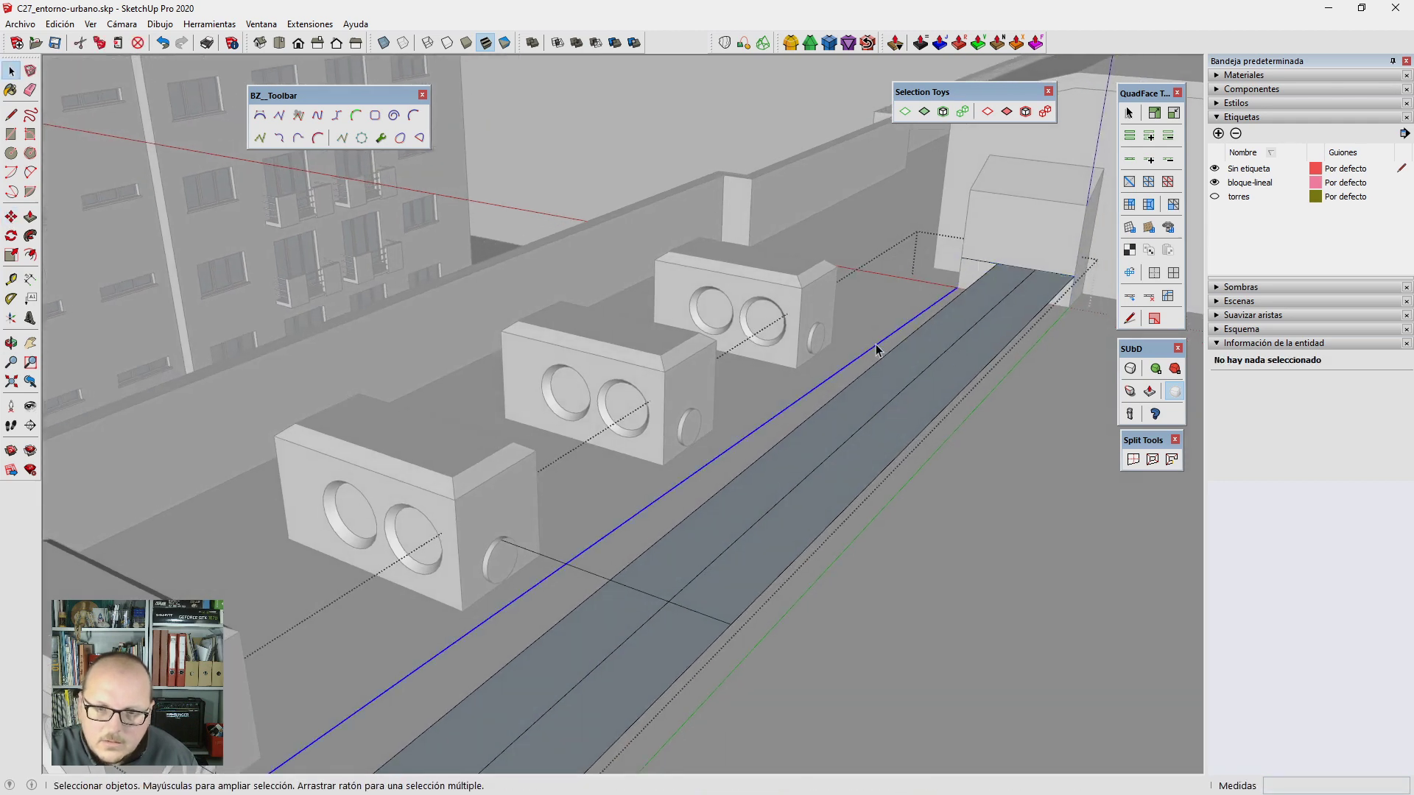
{"action": "scroll", "coordinate": [876, 361], "scroll_direction": "down", "scroll_amount": 2}
{"action": "key", "text": "Escape"}
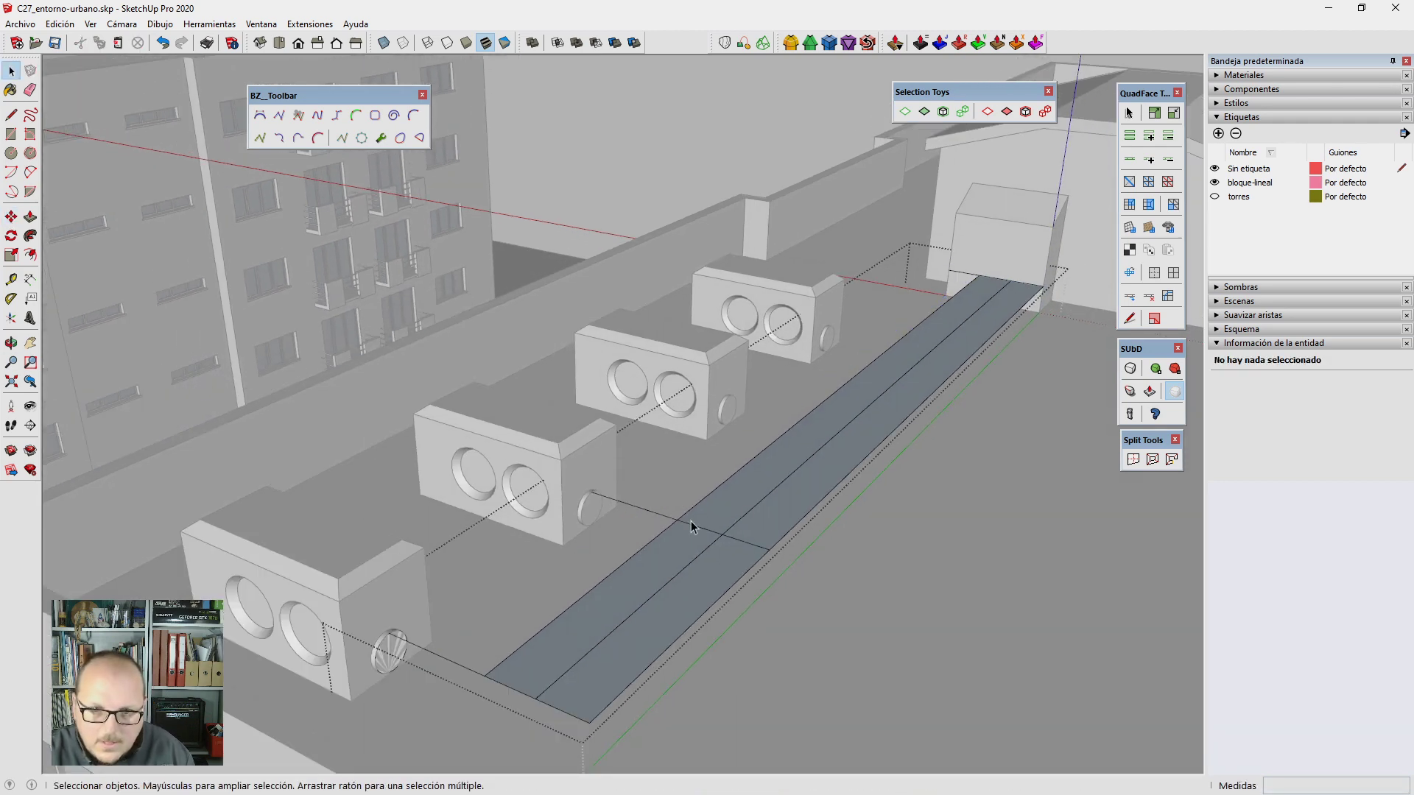
{"action": "left_click", "coordinate": [690, 520]}
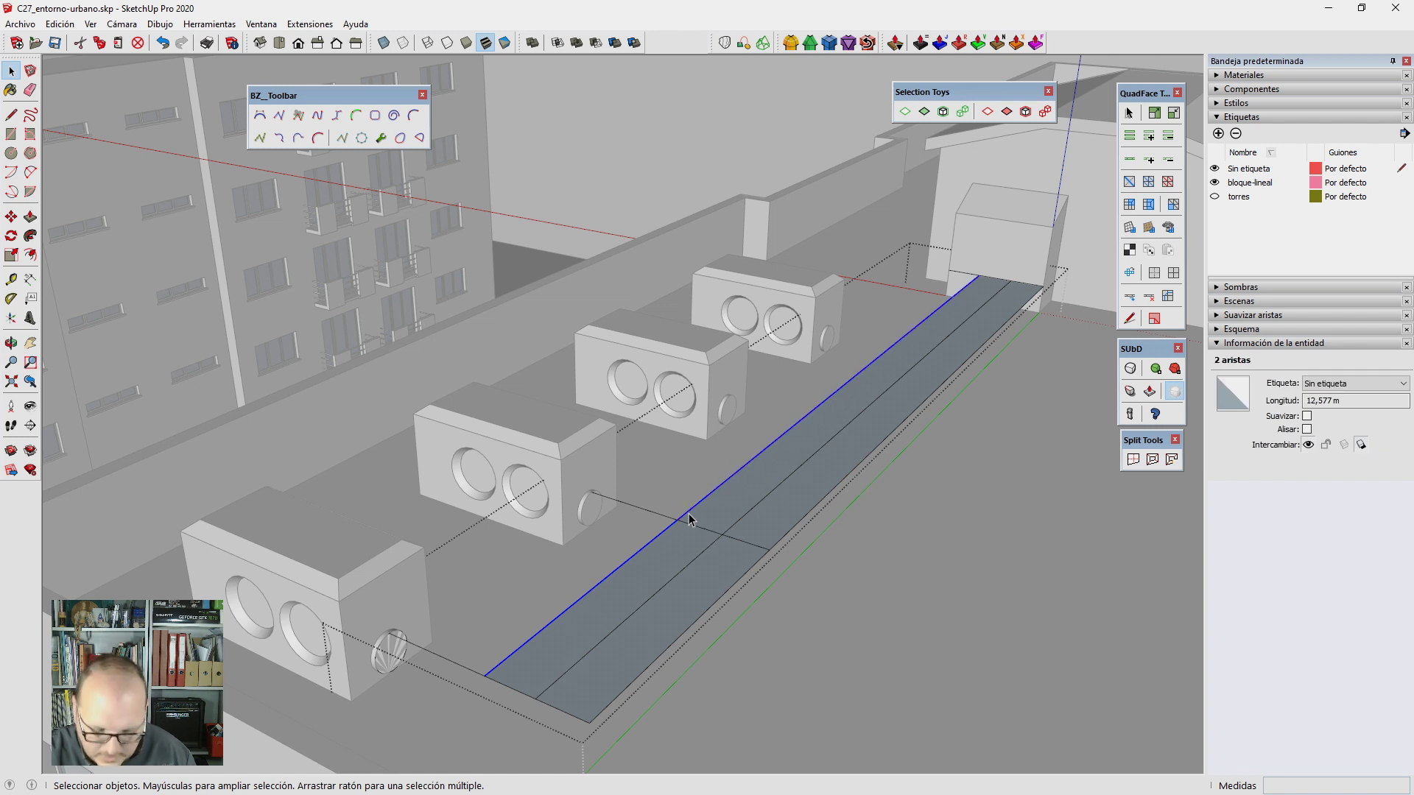
{"action": "key", "text": "m"}
{"action": "left_click", "coordinate": [1005, 282]}
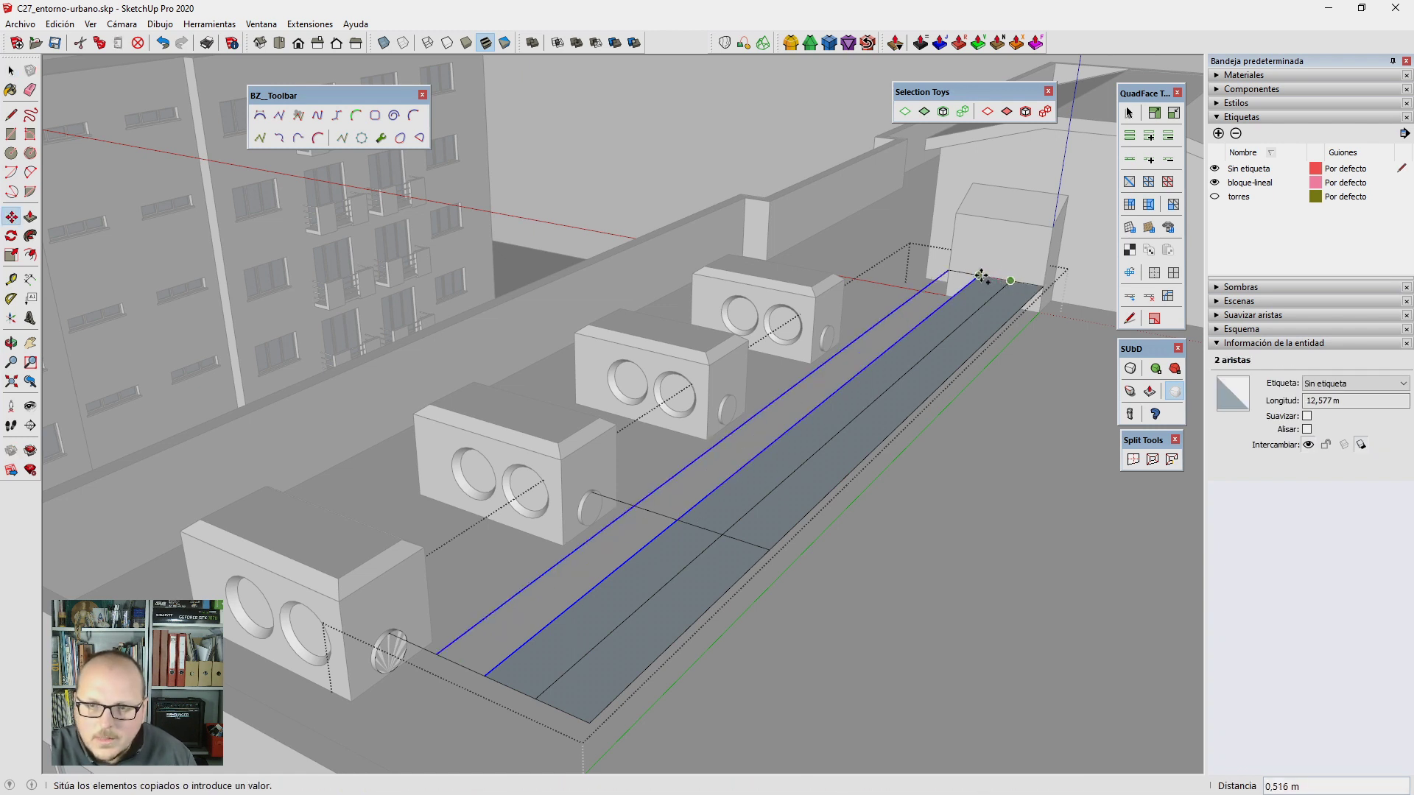
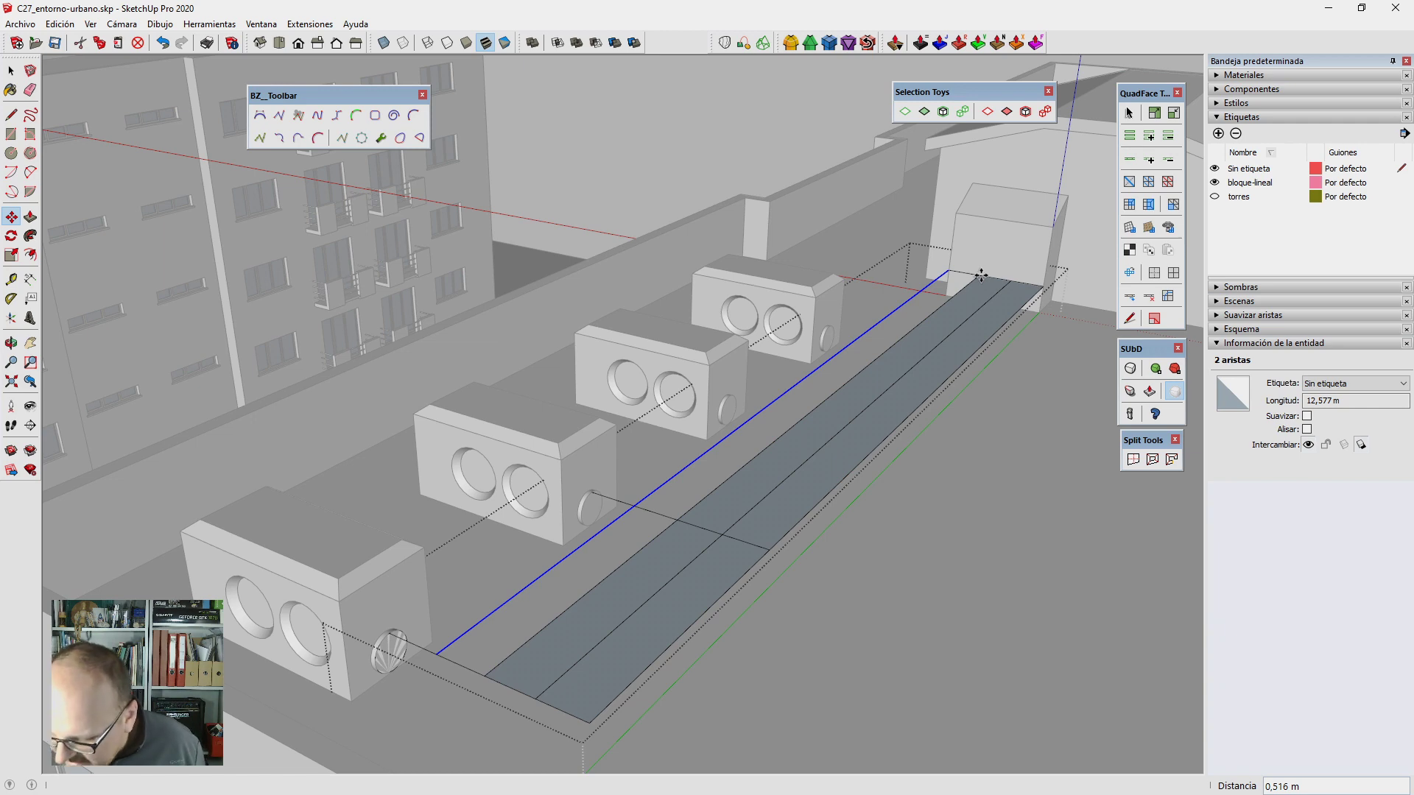
Step: Orbit over the street and boxes, then start a line at a box's side hole
{"action": "left_click", "coordinate": [980, 275]}
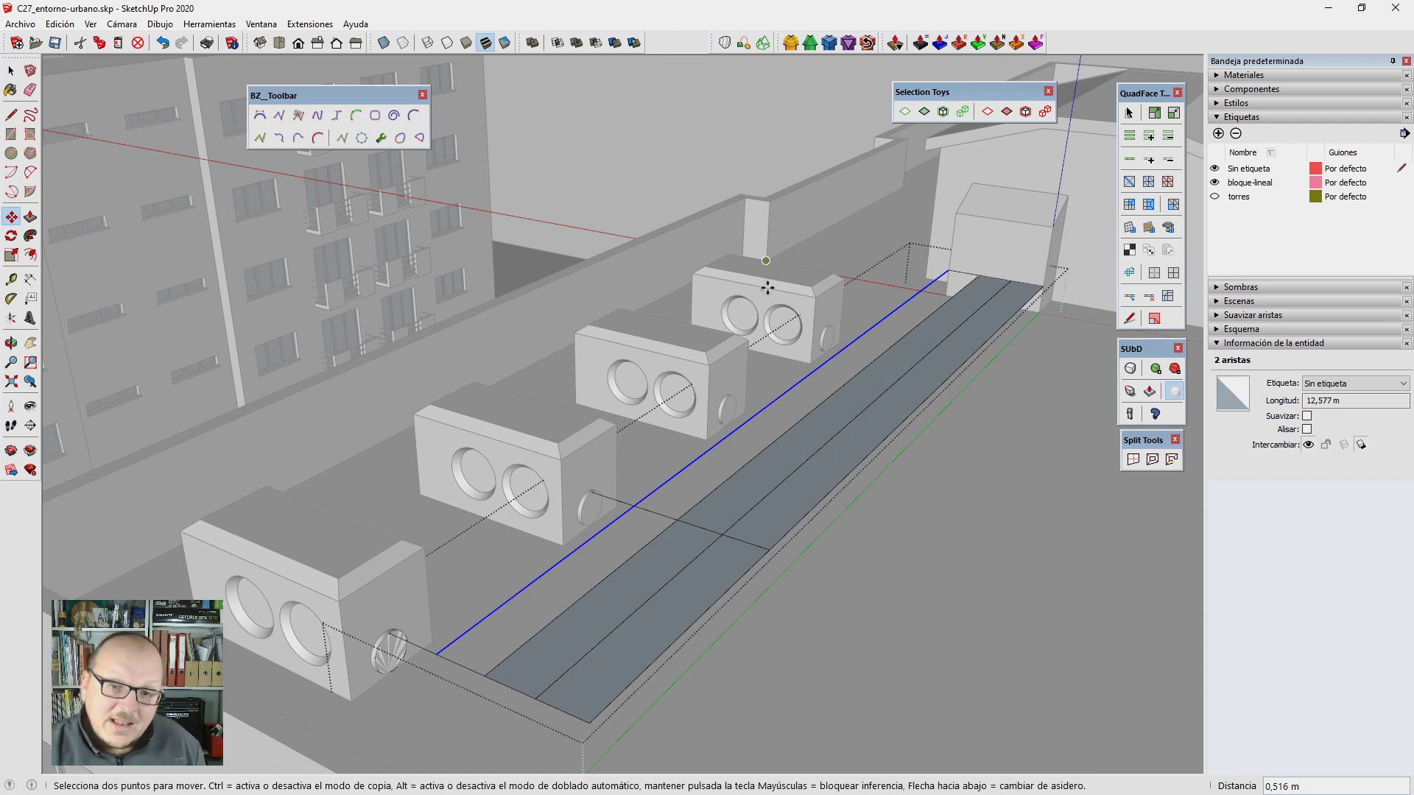
{"action": "middle_click_drag", "start_coordinate": [767, 317], "coordinate": [751, 259]}
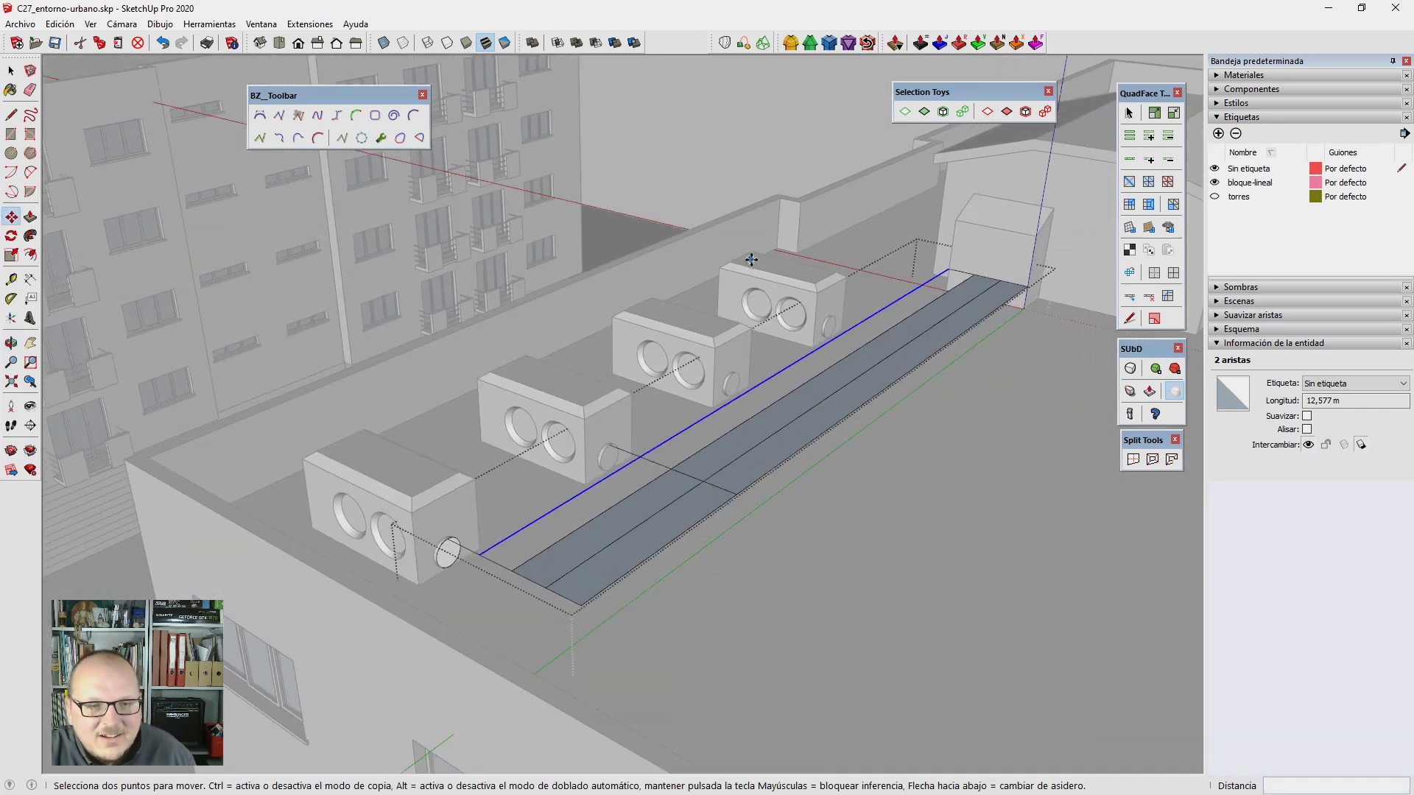
{"action": "mouse_move", "coordinate": [735, 364]}
{"action": "middle_mouse_down"}
{"action": "mouse_move", "coordinate": [738, 472]}
{"action": "mouse_move", "coordinate": [725, 478]}
{"action": "middle_mouse_up"}
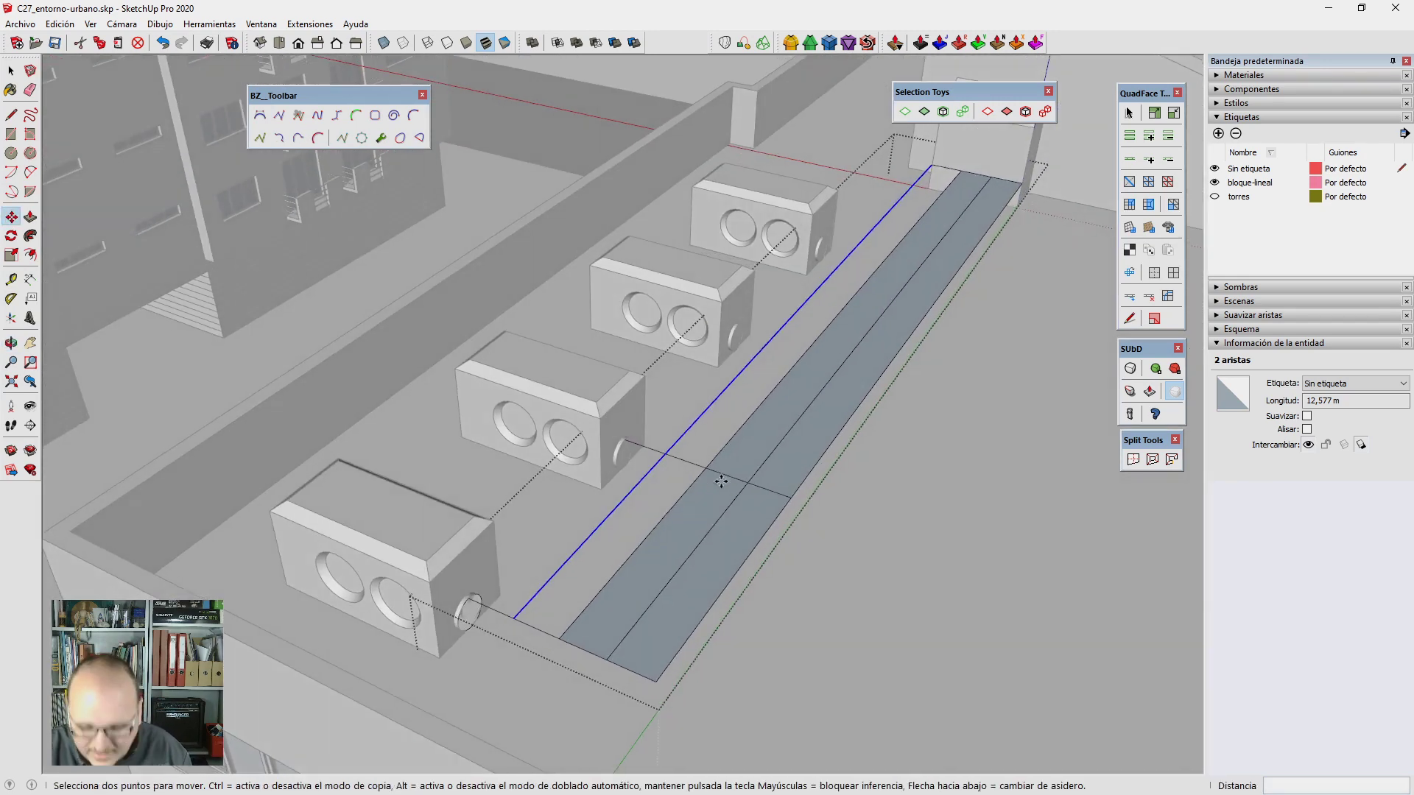
{"action": "key", "text": "l"}
{"action": "scroll", "coordinate": [721, 482], "scroll_direction": "up", "scroll_amount": 3}
{"action": "scroll", "coordinate": [692, 359], "scroll_direction": "up", "scroll_amount": 3}
{"action": "left_click", "coordinate": [671, 352]}
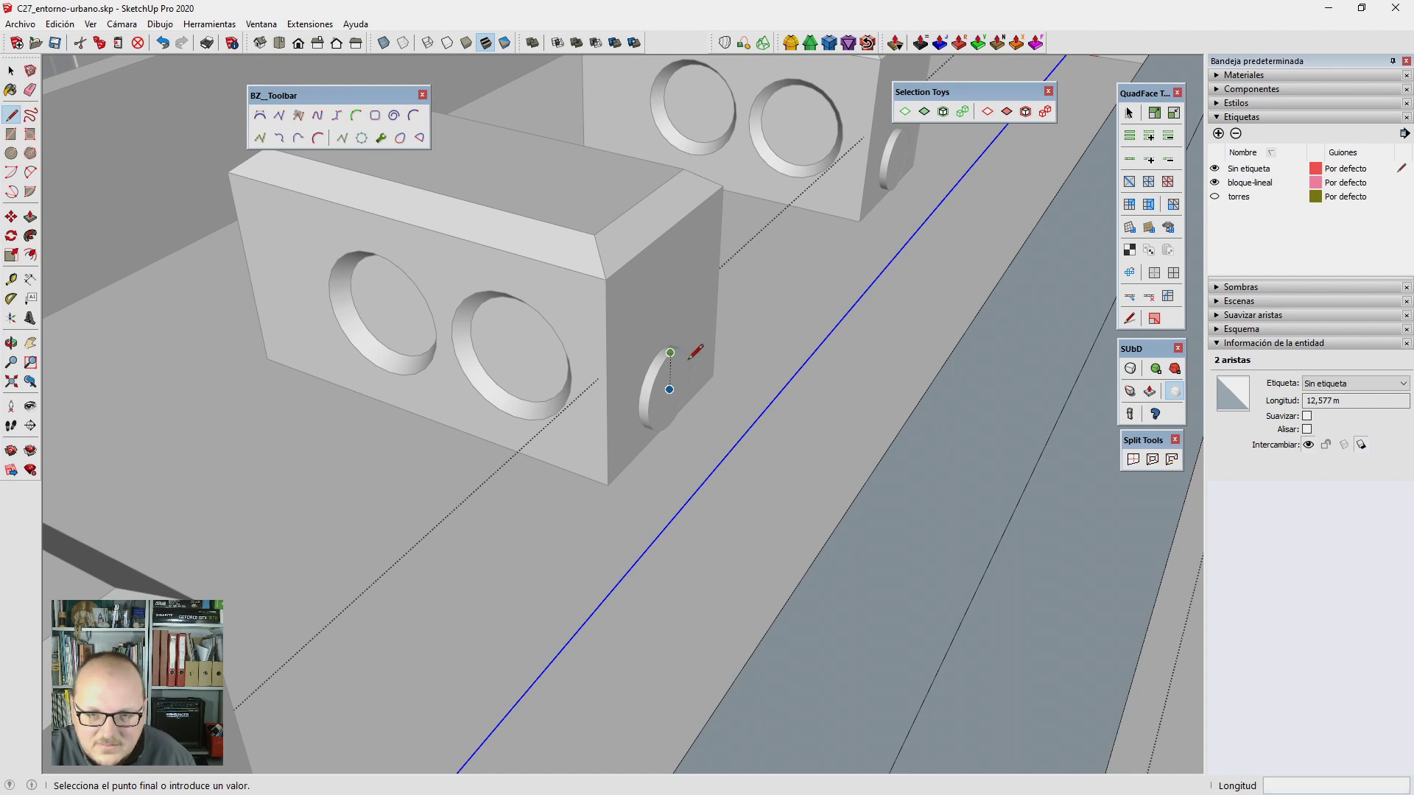
{"action": "scroll", "coordinate": [692, 375], "scroll_direction": "down", "scroll_amount": 3}
{"action": "scroll", "coordinate": [803, 383], "scroll_direction": "down", "scroll_amount": 1}
{"action": "scroll", "coordinate": [739, 340], "scroll_direction": "down", "scroll_amount": 2}
{"action": "scroll", "coordinate": [762, 361], "scroll_direction": "down", "scroll_amount": 1}
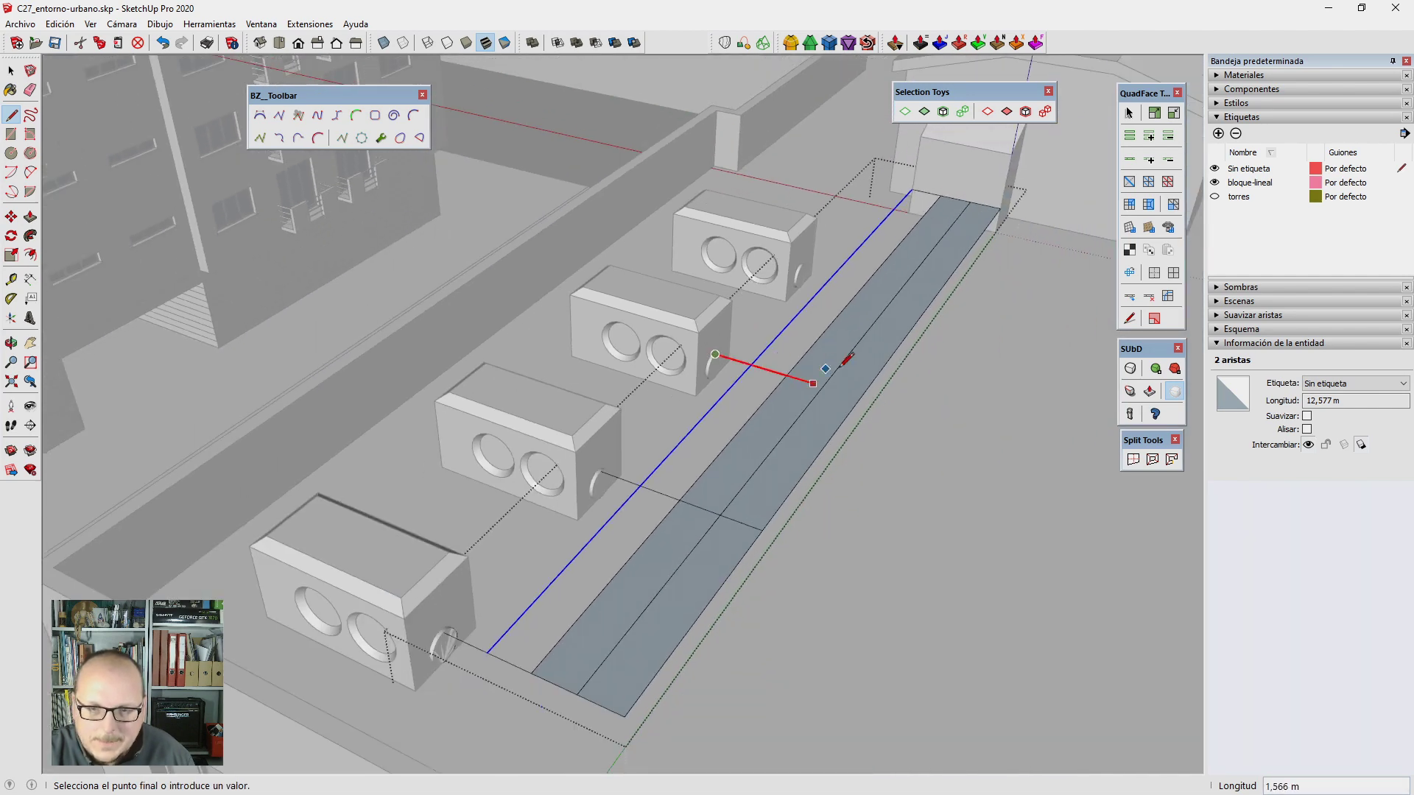
{"action": "key", "text": "space"}
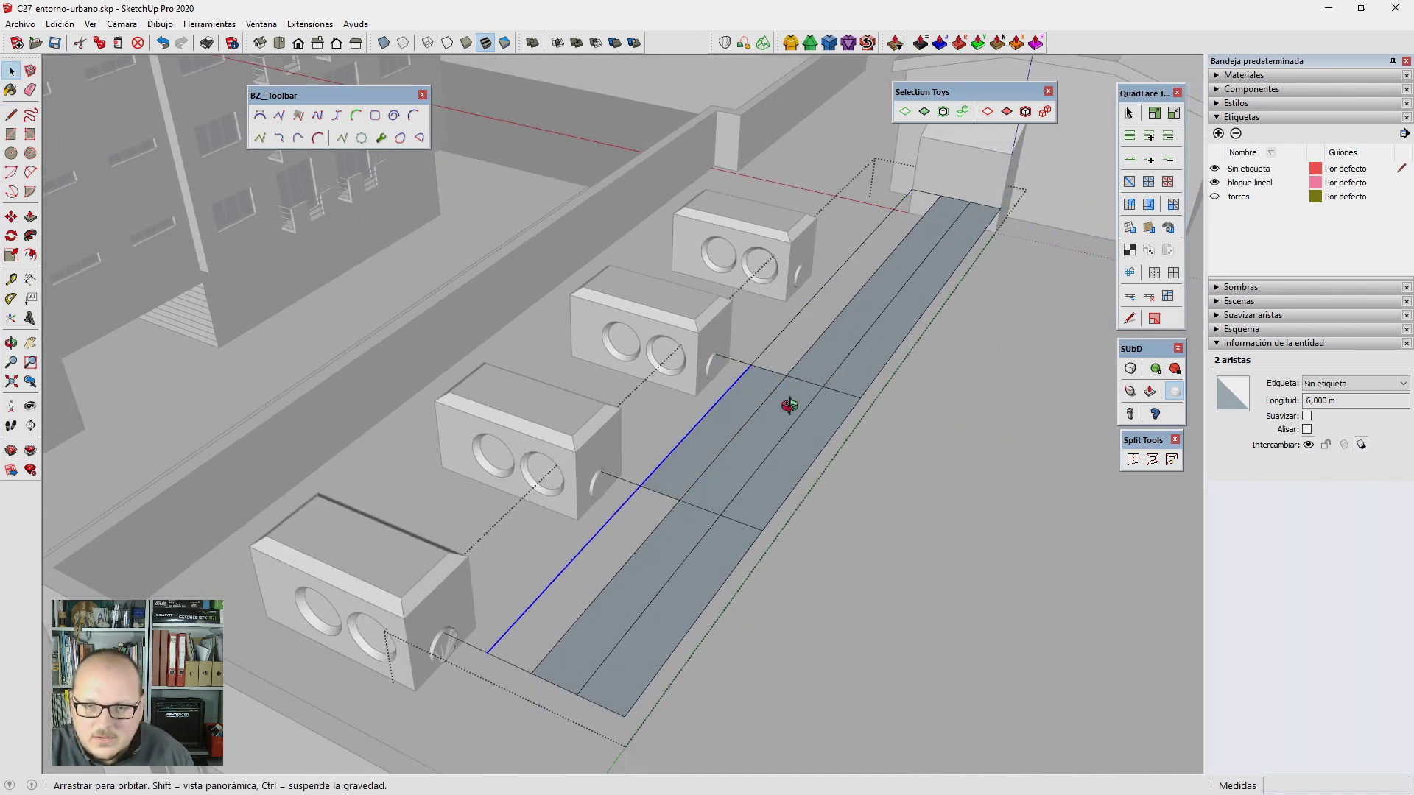
Step: Copy the diagonal connecting edge 3 m along to the next box's side hole
{"action": "middle_click_drag", "start_coordinate": [793, 404], "coordinate": [691, 421]}
{"action": "left_click_drag", "start_coordinate": [705, 375], "coordinate": [812, 553]}
{"action": "scroll", "coordinate": [806, 538], "scroll_direction": "up", "scroll_amount": 1}
{"action": "key", "text": "m"}
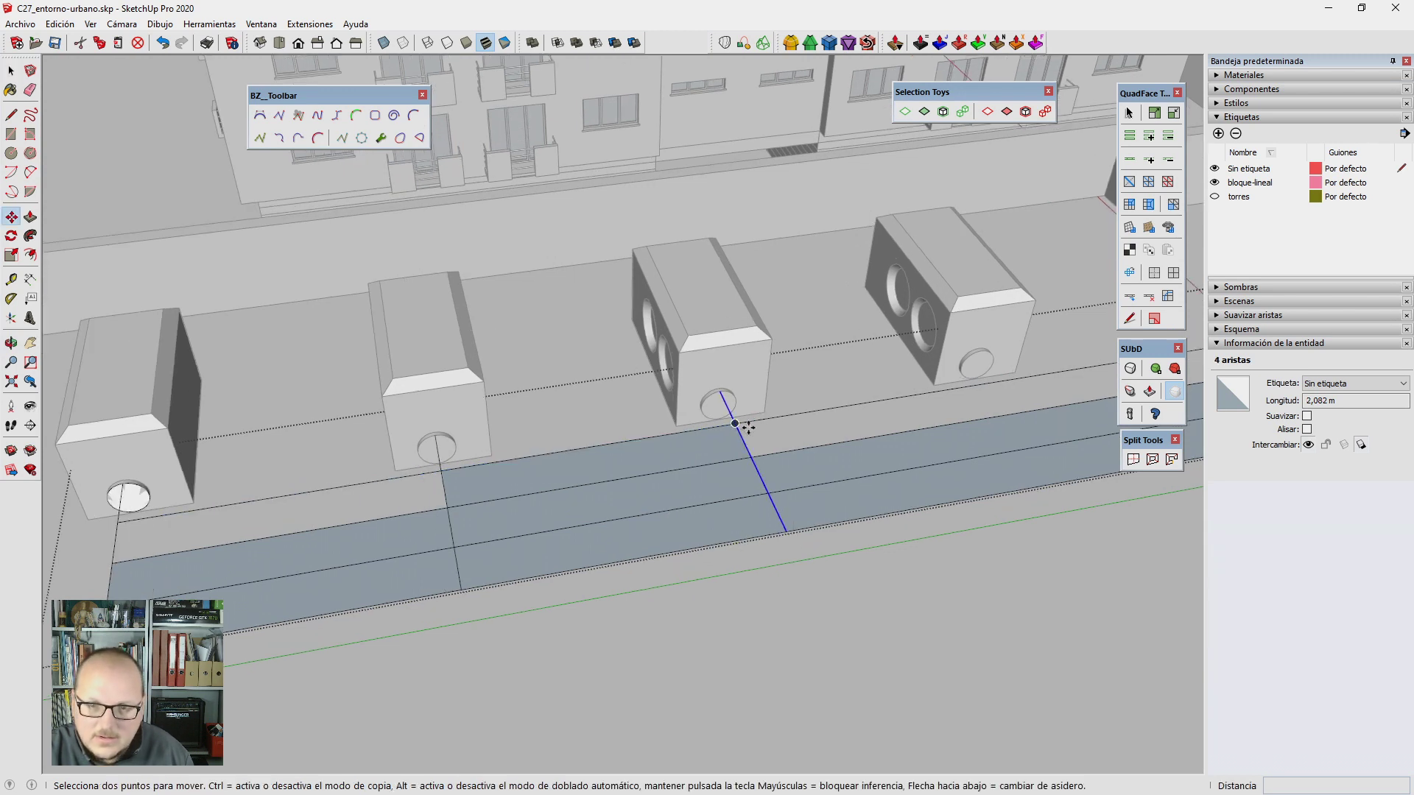
{"action": "left_click", "coordinate": [449, 507]}
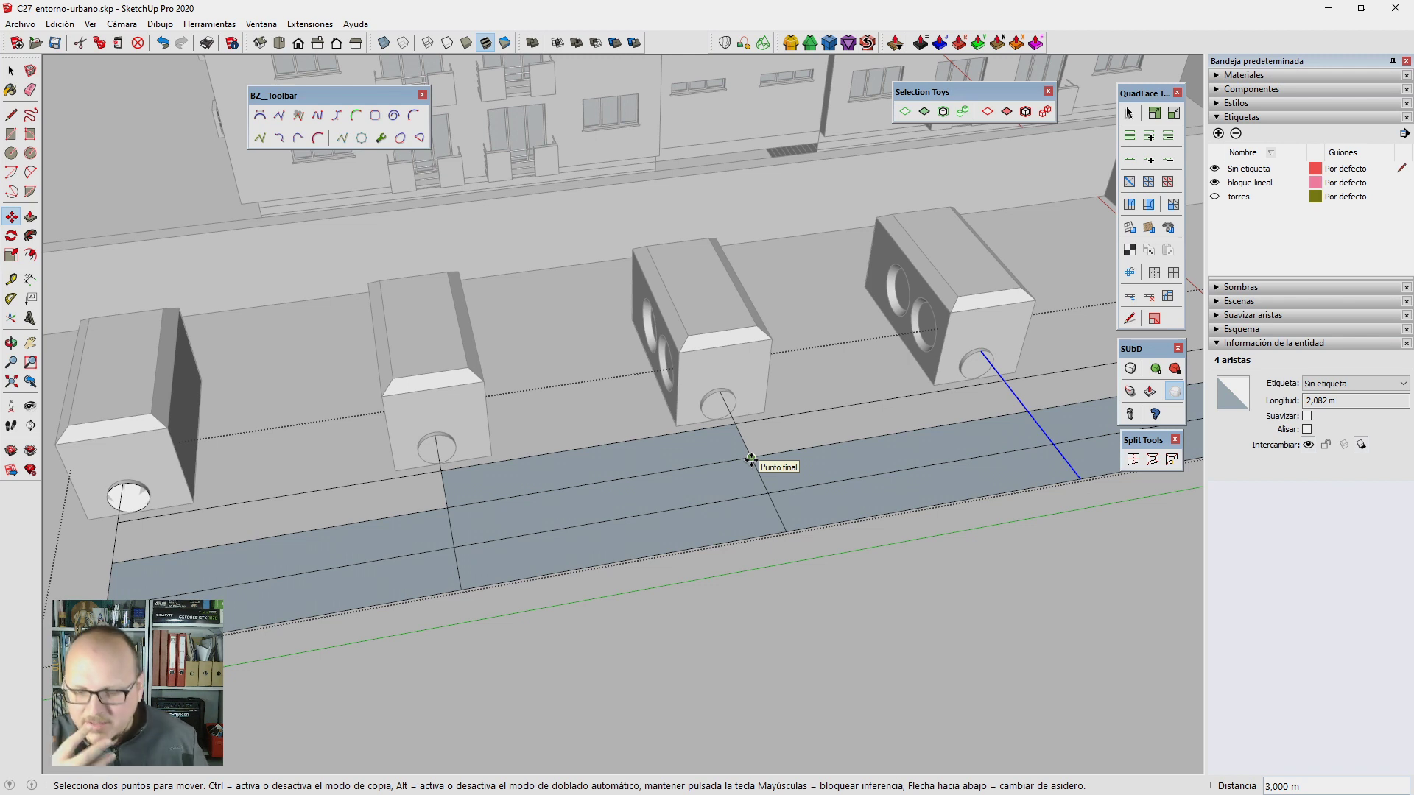
{"action": "scroll", "coordinate": [752, 459], "scroll_direction": "down", "scroll_amount": 3}
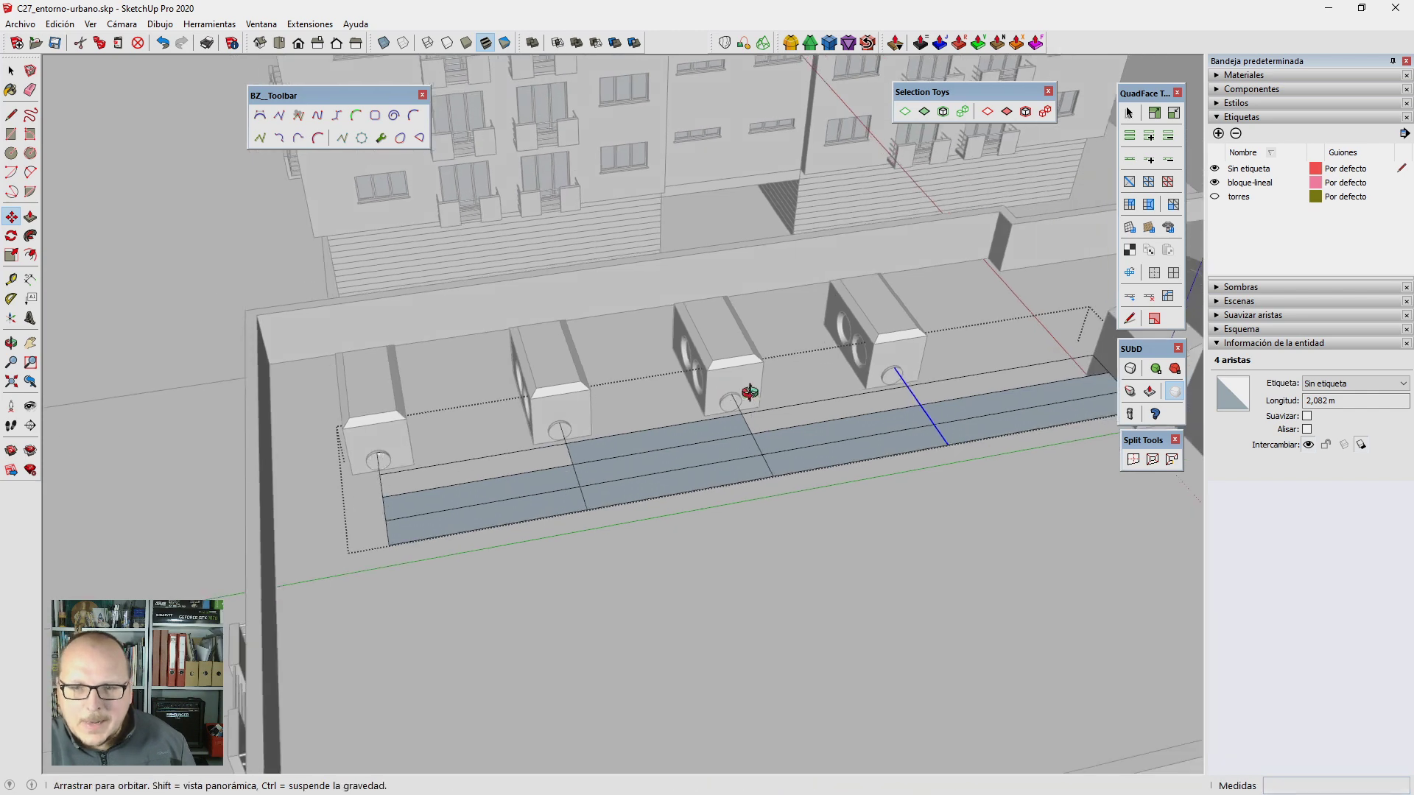
{"action": "mouse_move", "coordinate": [748, 394]}
{"action": "middle_mouse_down"}
{"action": "mouse_move", "coordinate": [799, 389]}
{"action": "mouse_move", "coordinate": [805, 467]}
{"action": "mouse_move", "coordinate": [787, 456]}
{"action": "mouse_move", "coordinate": [767, 546]}
{"action": "middle_mouse_up"}
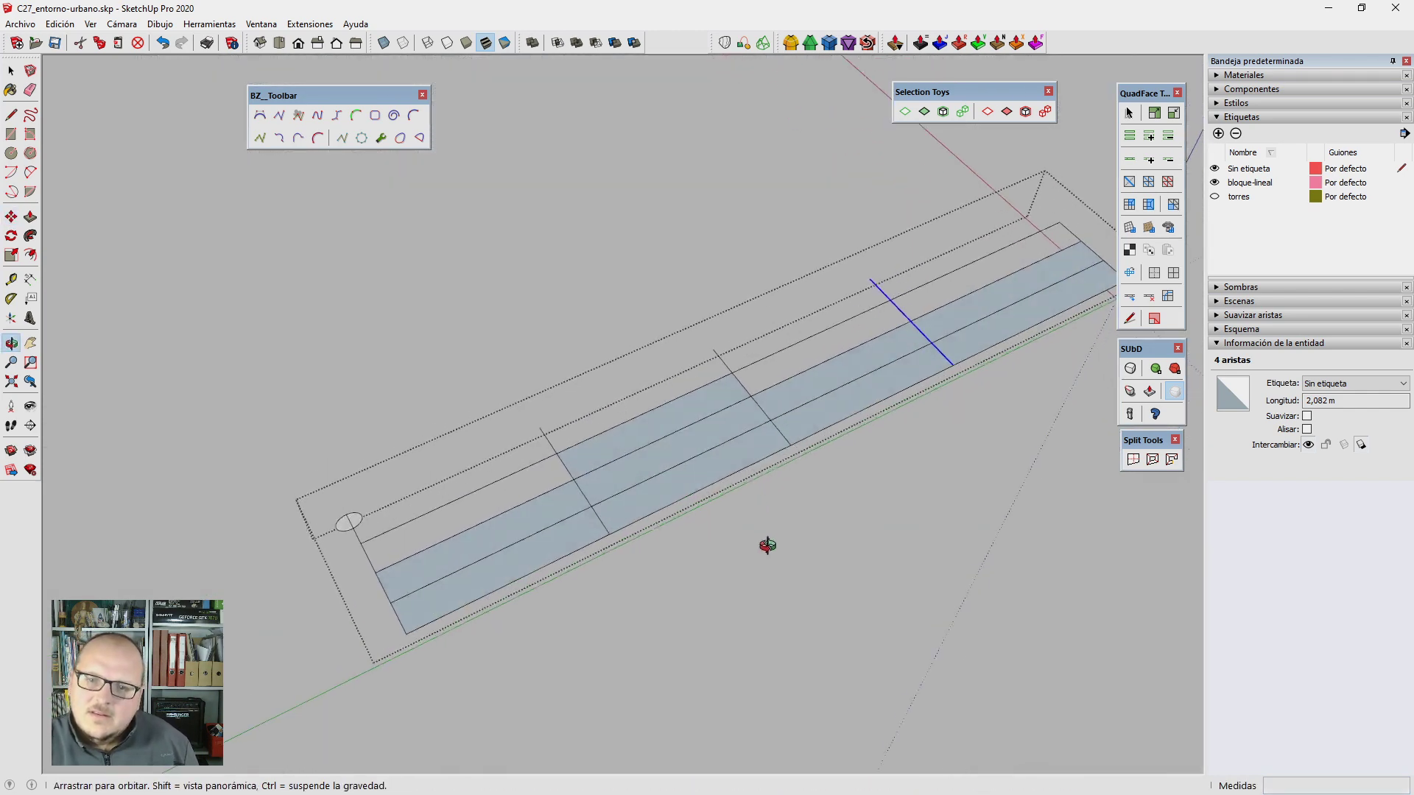
Step: Erase the extra band and connector edges, leaving L-shaped paths from each box's hole
{"action": "key", "text": "e"}
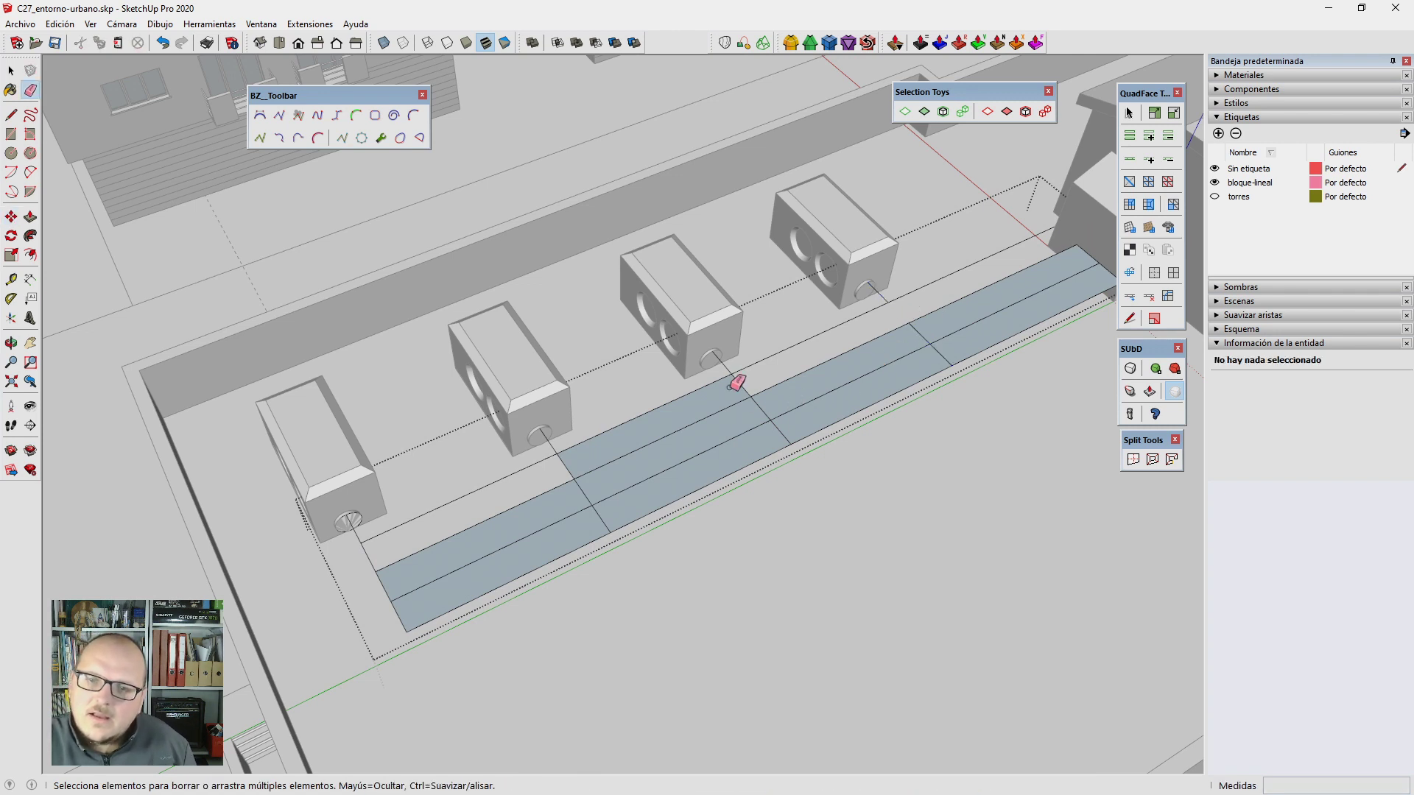
{"action": "mouse_move", "coordinate": [731, 385]}
{"action": "left_mouse_down"}
{"action": "mouse_move", "coordinate": [750, 376]}
{"action": "mouse_move", "coordinate": [708, 384]}
{"action": "left_mouse_up"}
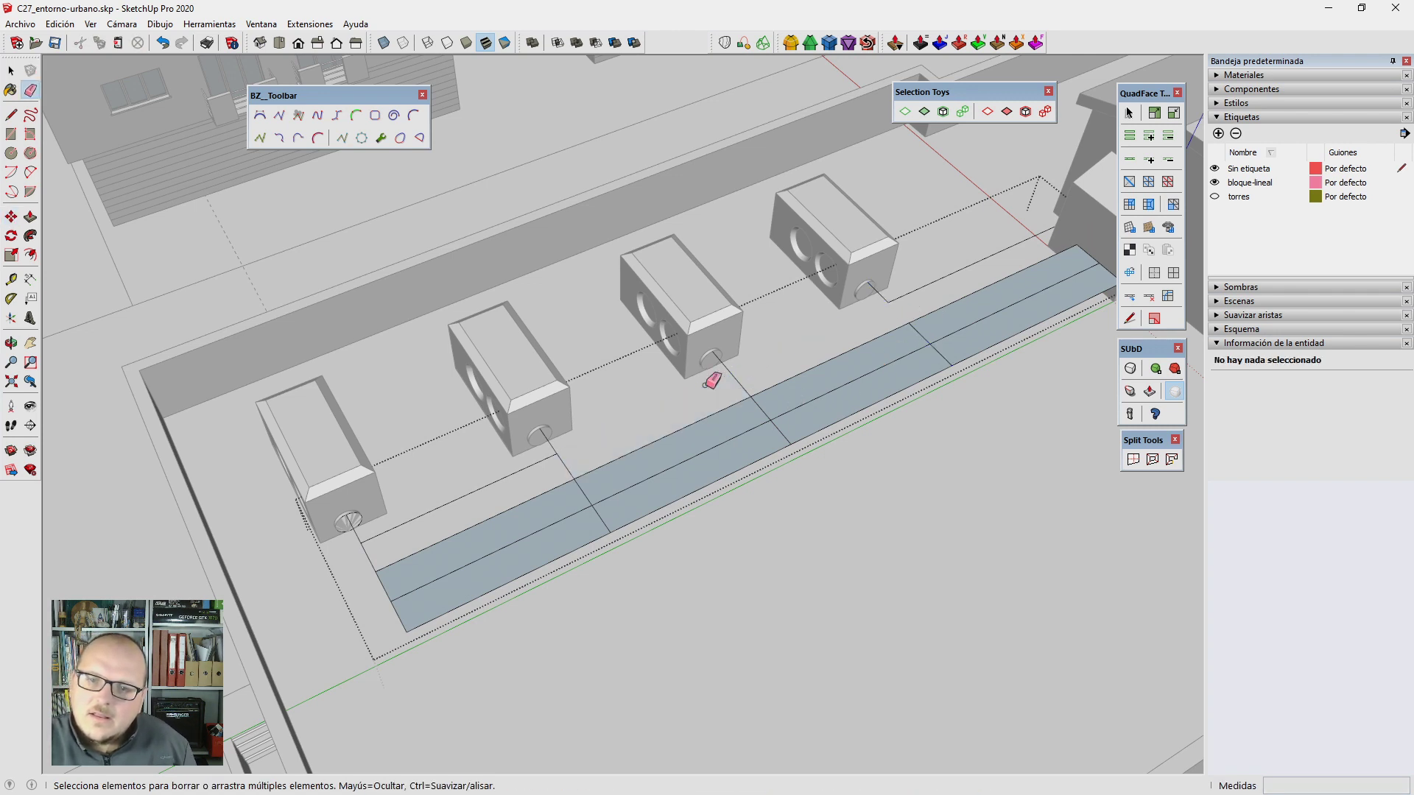
{"action": "left_click_drag", "start_coordinate": [582, 439], "coordinate": [551, 453]}
{"action": "left_click_drag", "start_coordinate": [698, 419], "coordinate": [619, 475]}
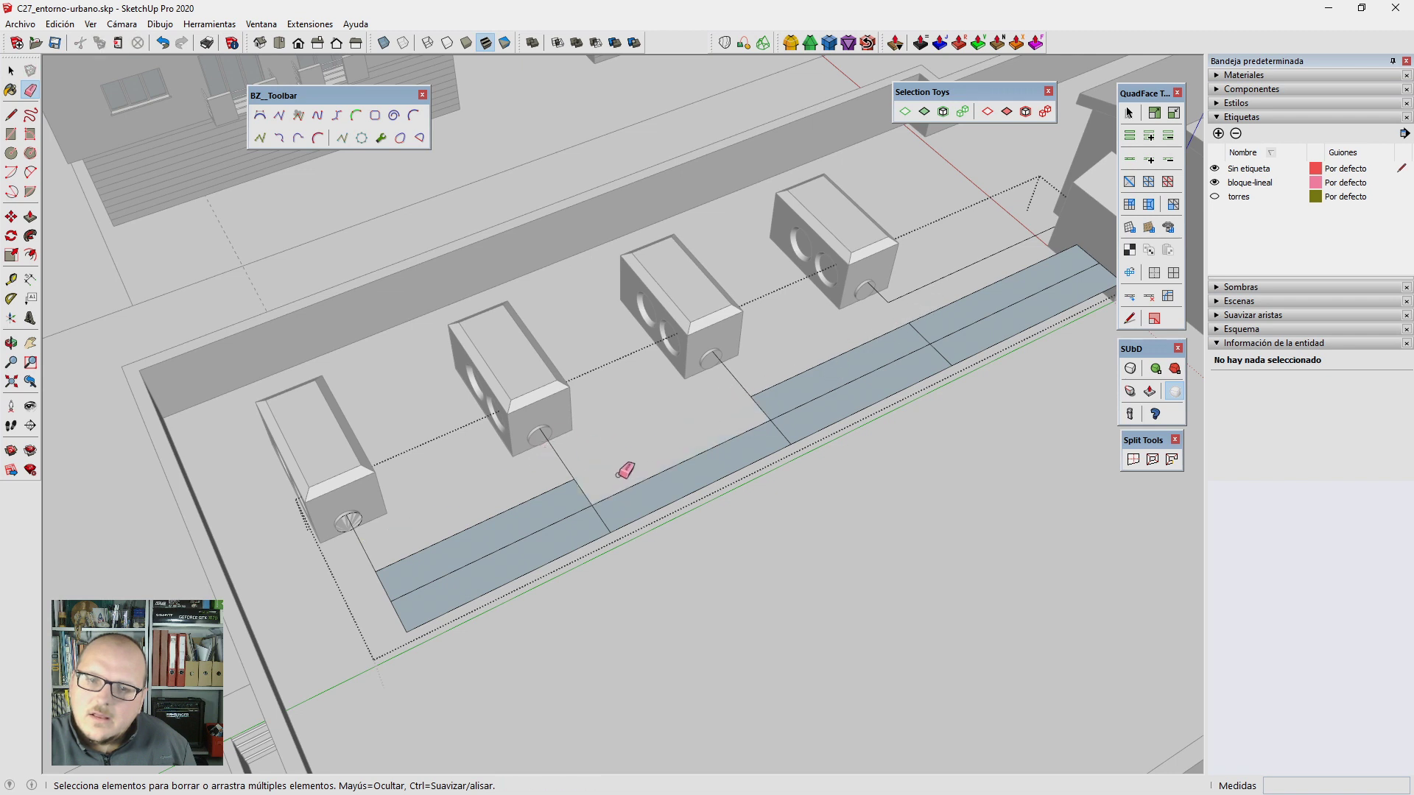
{"action": "left_click_drag", "start_coordinate": [502, 514], "coordinate": [541, 537]}
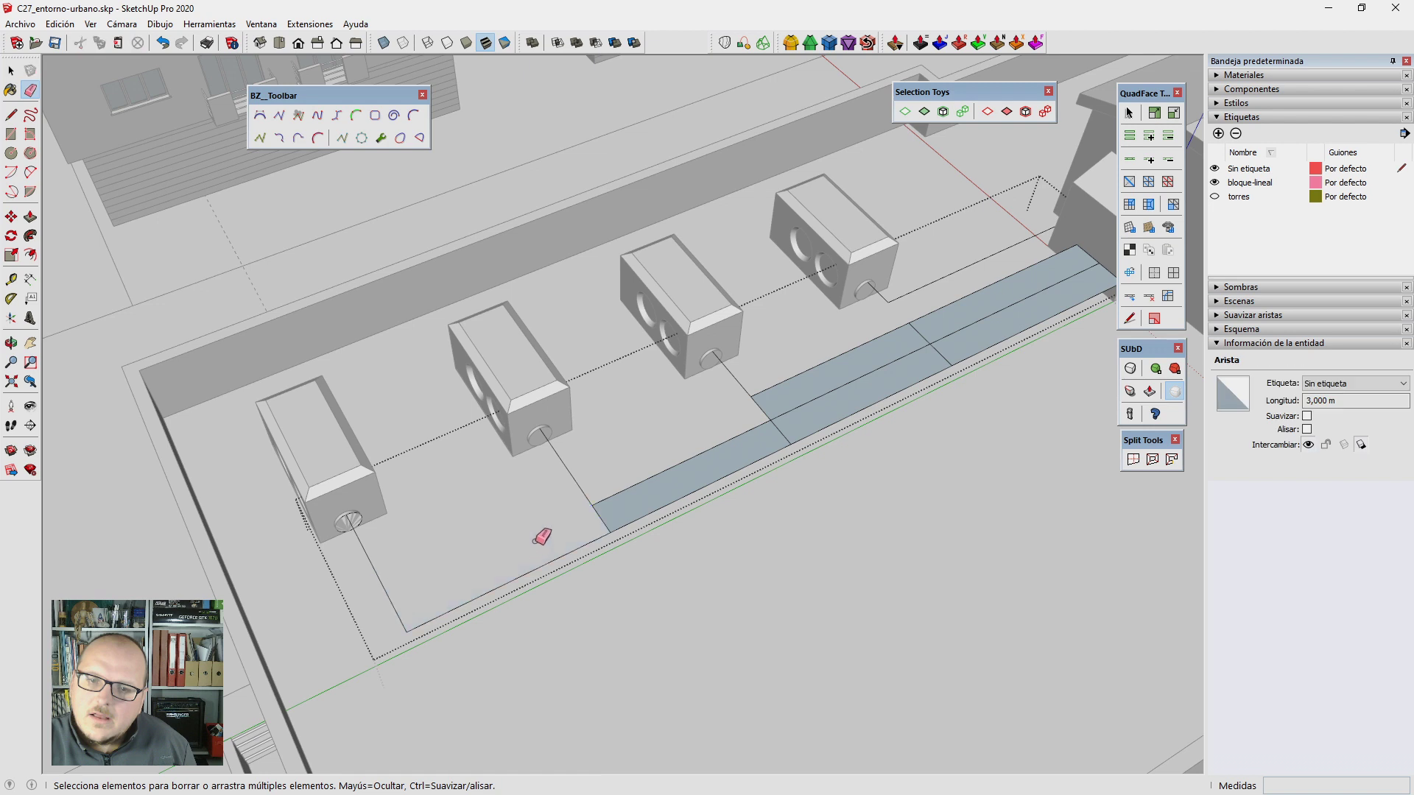
{"action": "left_click_drag", "start_coordinate": [771, 433], "coordinate": [938, 338]}
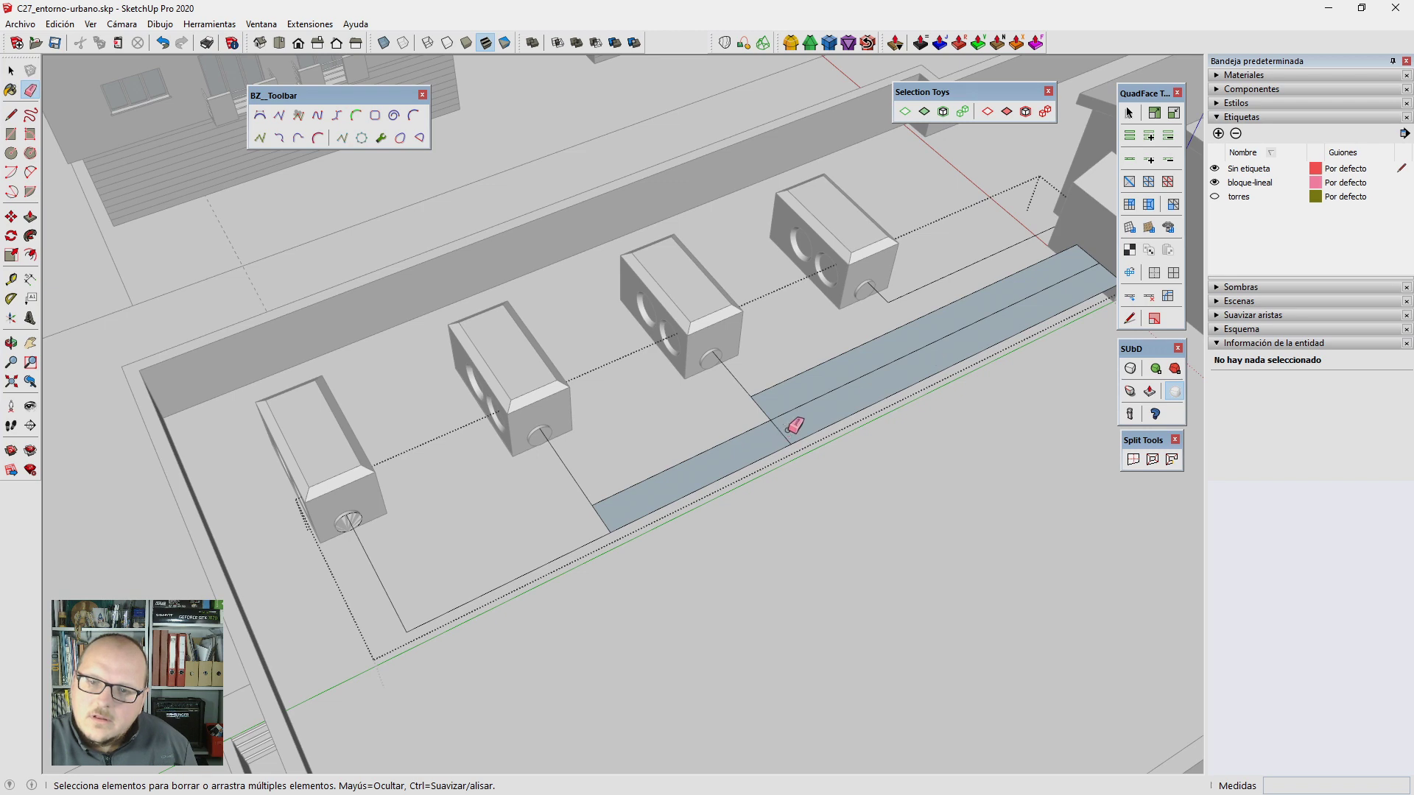
{"action": "left_click", "coordinate": [765, 409]}
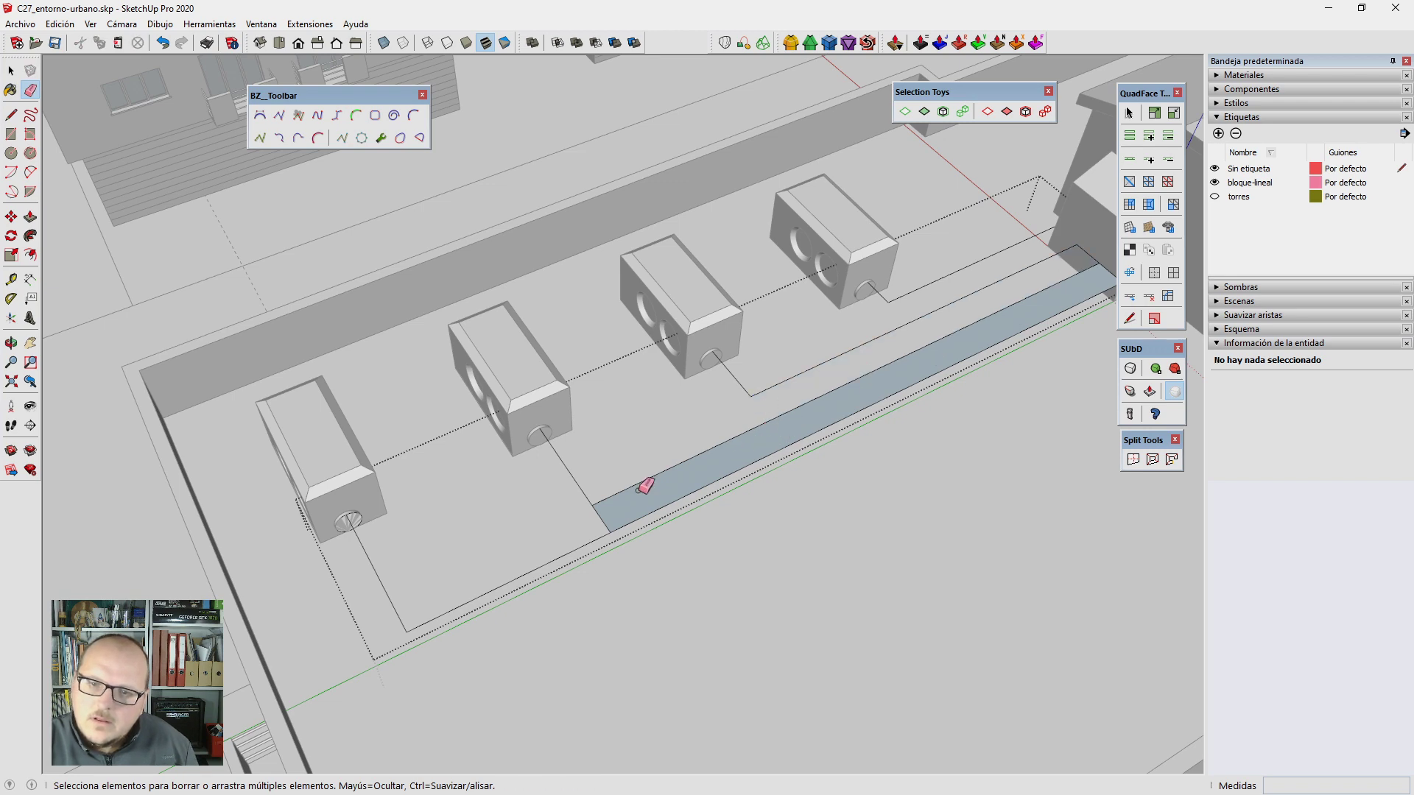
{"action": "left_click", "coordinate": [603, 523]}
{"action": "mouse_move", "coordinate": [593, 514]}
{"action": "middle_mouse_down"}
{"action": "mouse_move", "coordinate": [713, 467]}
{"action": "mouse_move", "coordinate": [954, 295]}
{"action": "mouse_move", "coordinate": [975, 258]}
{"action": "middle_mouse_up"}
{"action": "scroll", "coordinate": [969, 231], "scroll_direction": "up", "scroll_amount": 3}
{"action": "scroll", "coordinate": [663, 306], "scroll_direction": "up", "scroll_amount": 3}
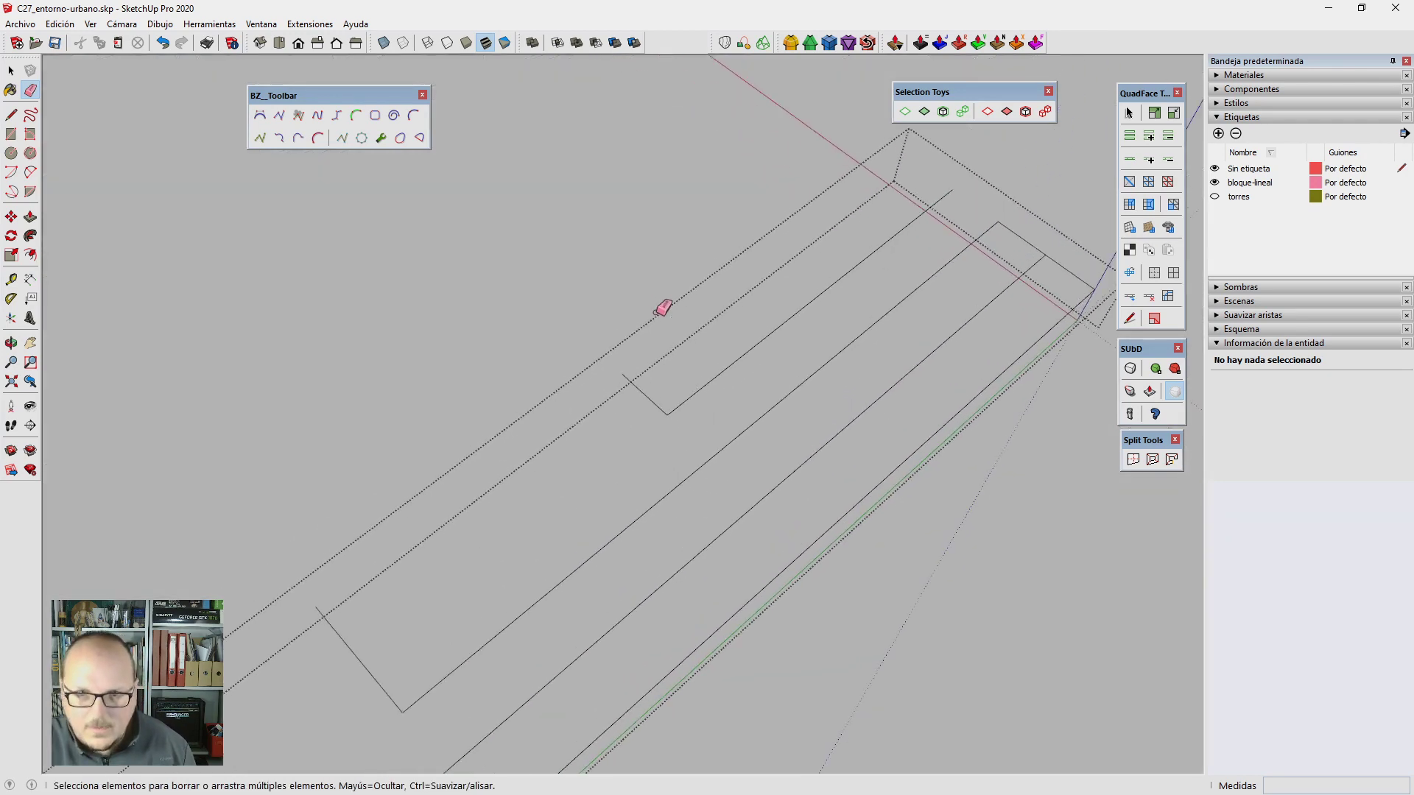
Step: Round the four path corners with 2-point fillet arcs
{"action": "key", "text": "a"}
{"action": "left_click", "coordinate": [648, 399]}
{"action": "left_click", "coordinate": [707, 394]}
{"action": "middle_click_drag", "start_coordinate": [707, 395], "coordinate": [883, 243], "text": "shift"}
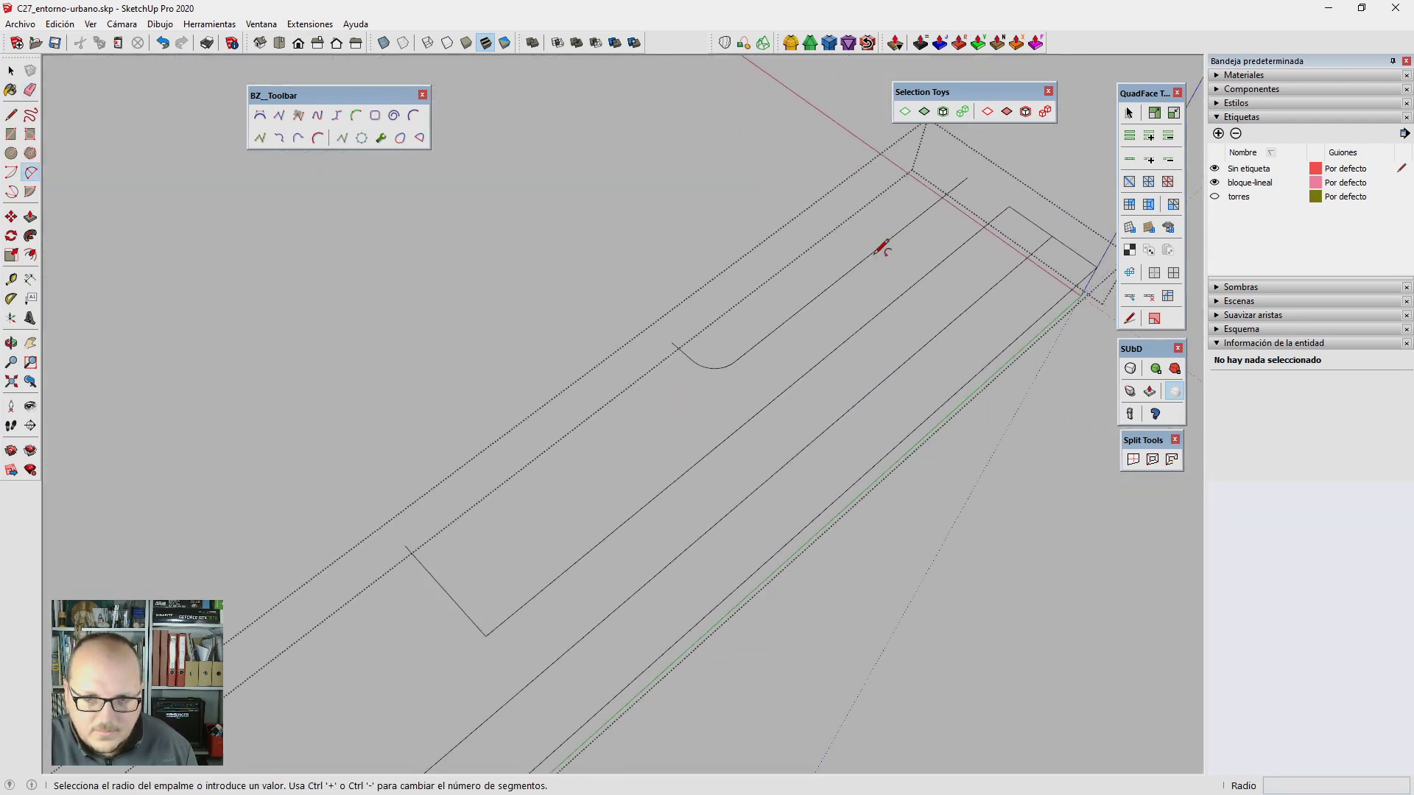
{"action": "left_click", "coordinate": [452, 569]}
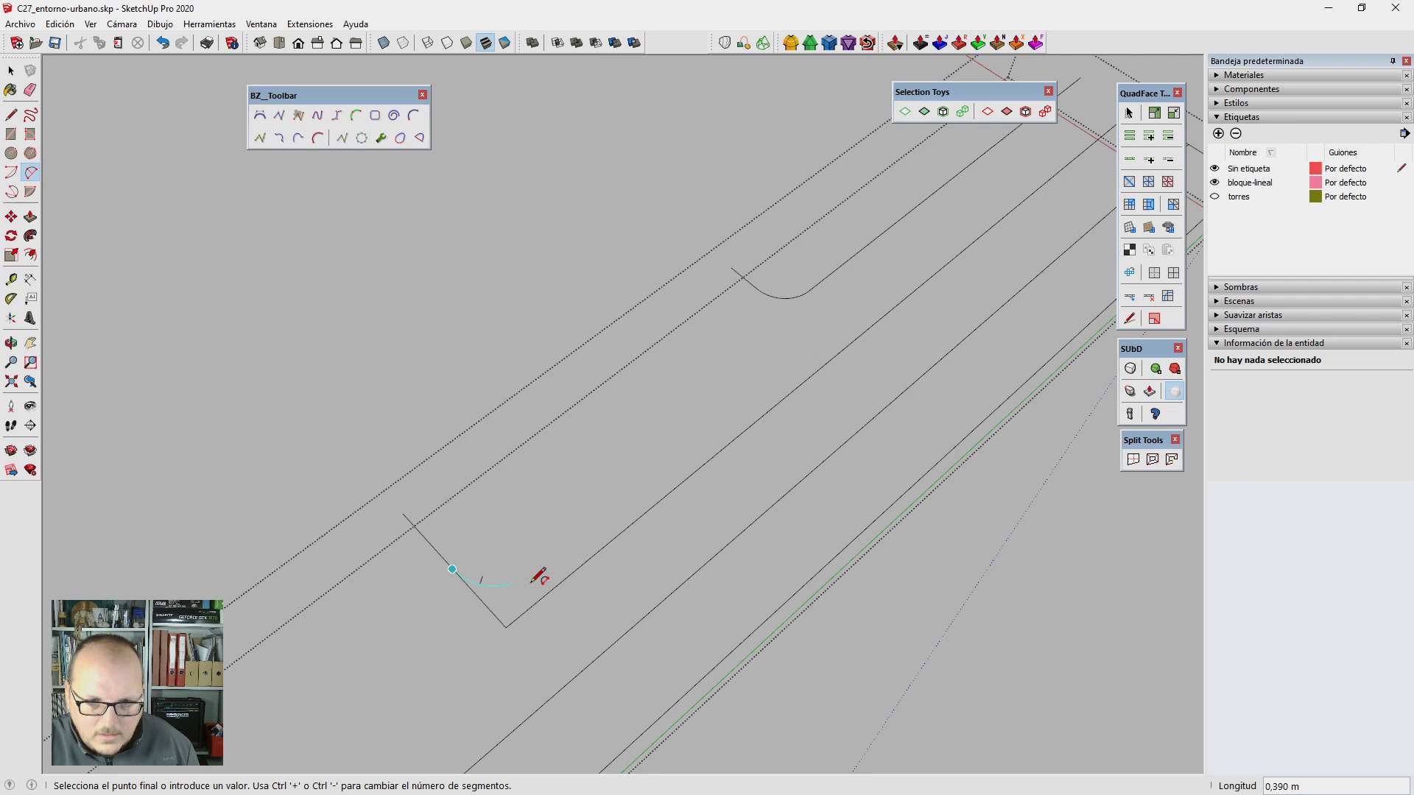
{"action": "left_click", "coordinate": [571, 571]}
{"action": "middle_click_drag", "start_coordinate": [578, 568], "coordinate": [976, 209]}
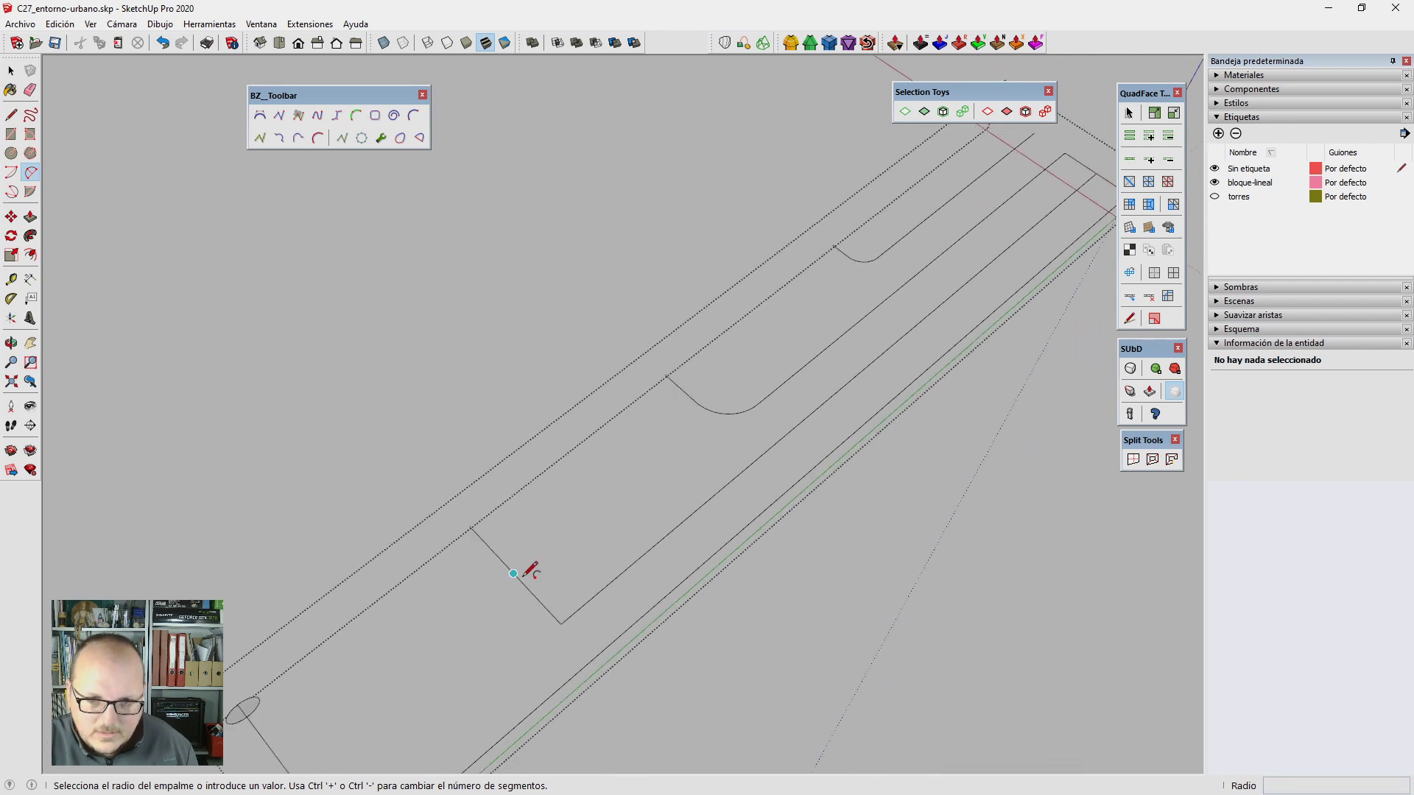
{"action": "left_click", "coordinate": [617, 575]}
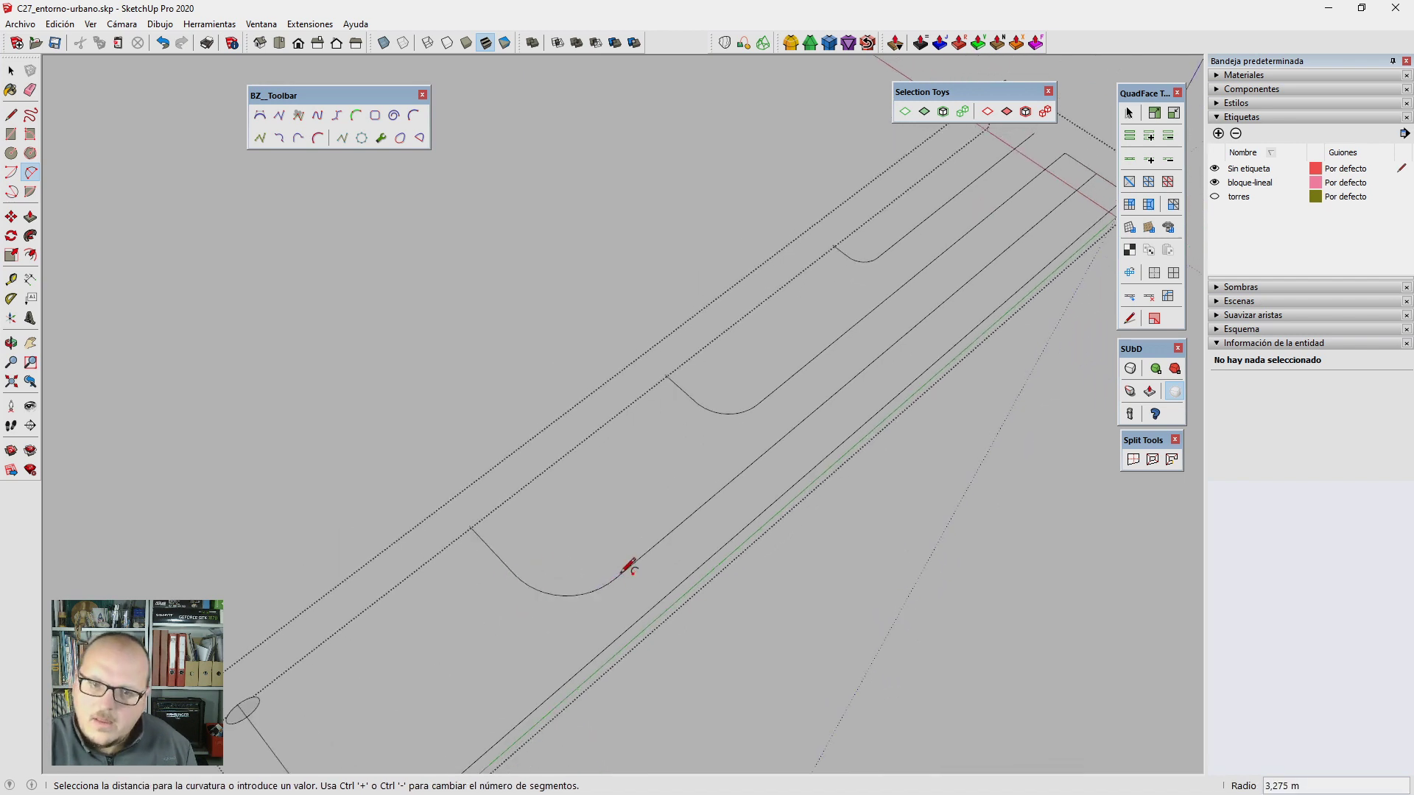
{"action": "mouse_move", "coordinate": [625, 569]}
{"action": "middle_mouse_down"}
{"action": "mouse_move", "coordinate": [523, 599]}
{"action": "mouse_move", "coordinate": [563, 372]}
{"action": "mouse_move", "coordinate": [537, 489]}
{"action": "mouse_move", "coordinate": [480, 561]}
{"action": "middle_mouse_up"}
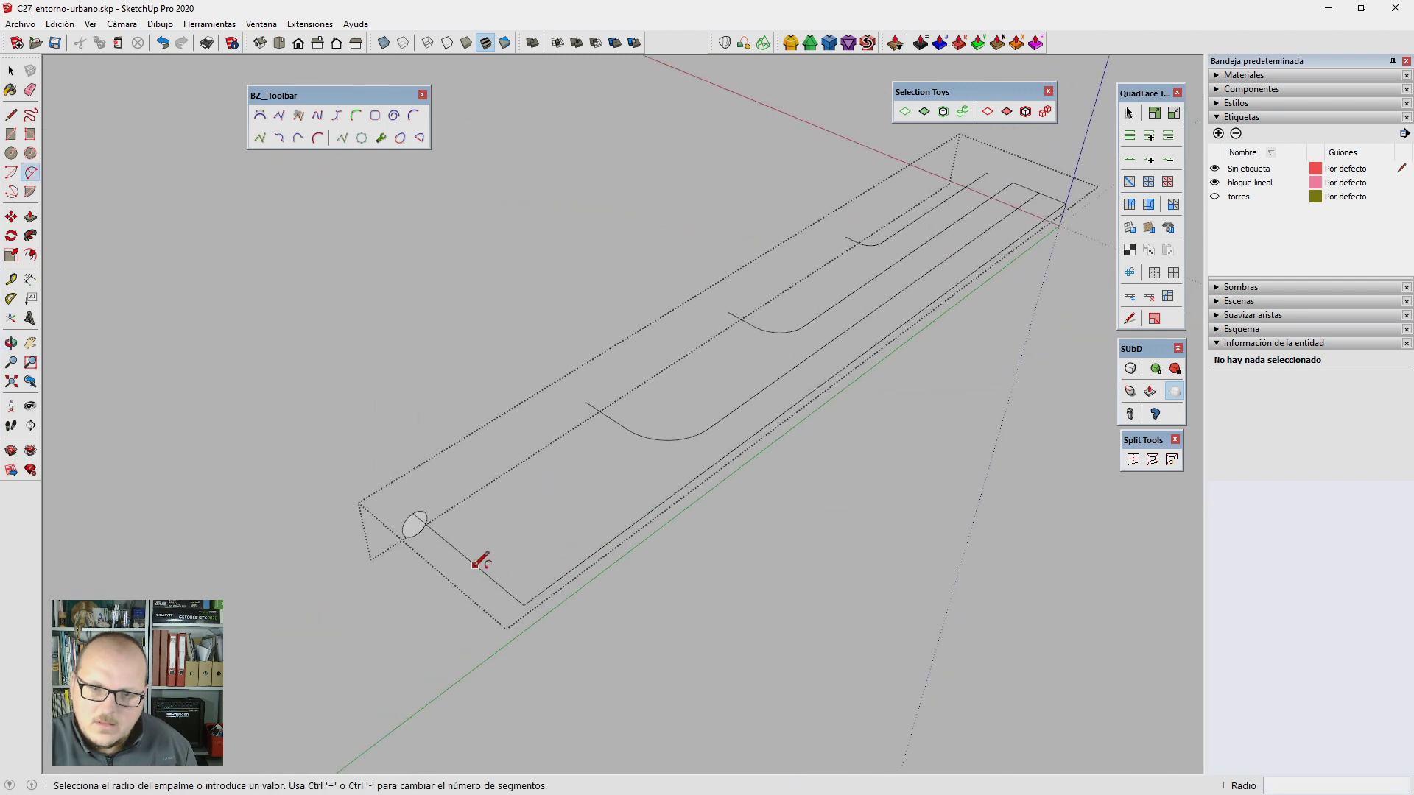
{"action": "left_click", "coordinate": [466, 557]}
{"action": "left_click", "coordinate": [588, 558]}
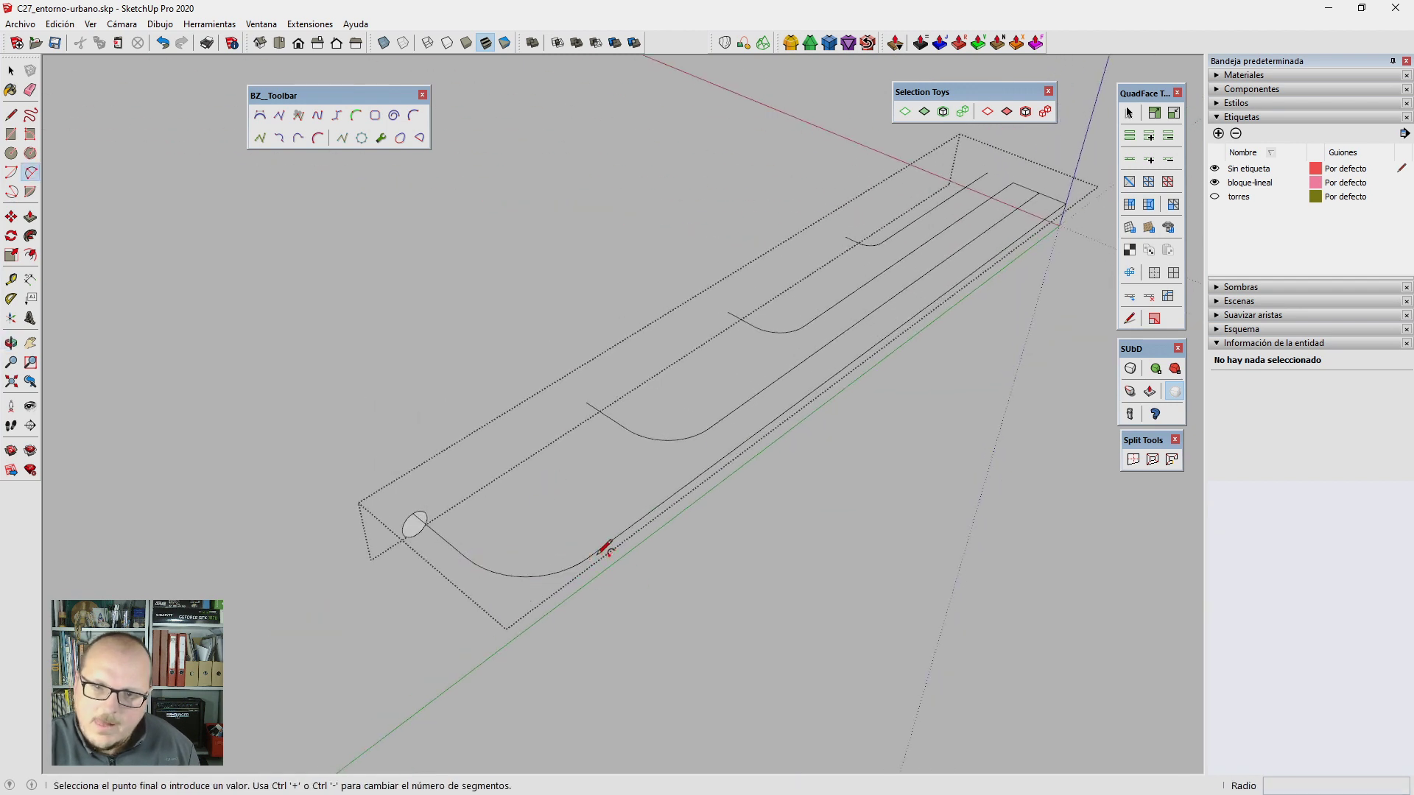
{"action": "middle_click_drag", "start_coordinate": [599, 543], "coordinate": [525, 606], "text": "shift"}
Step: Copy the circle 3 m along and array it 3x, one at each path's start
{"action": "key", "text": "e"}
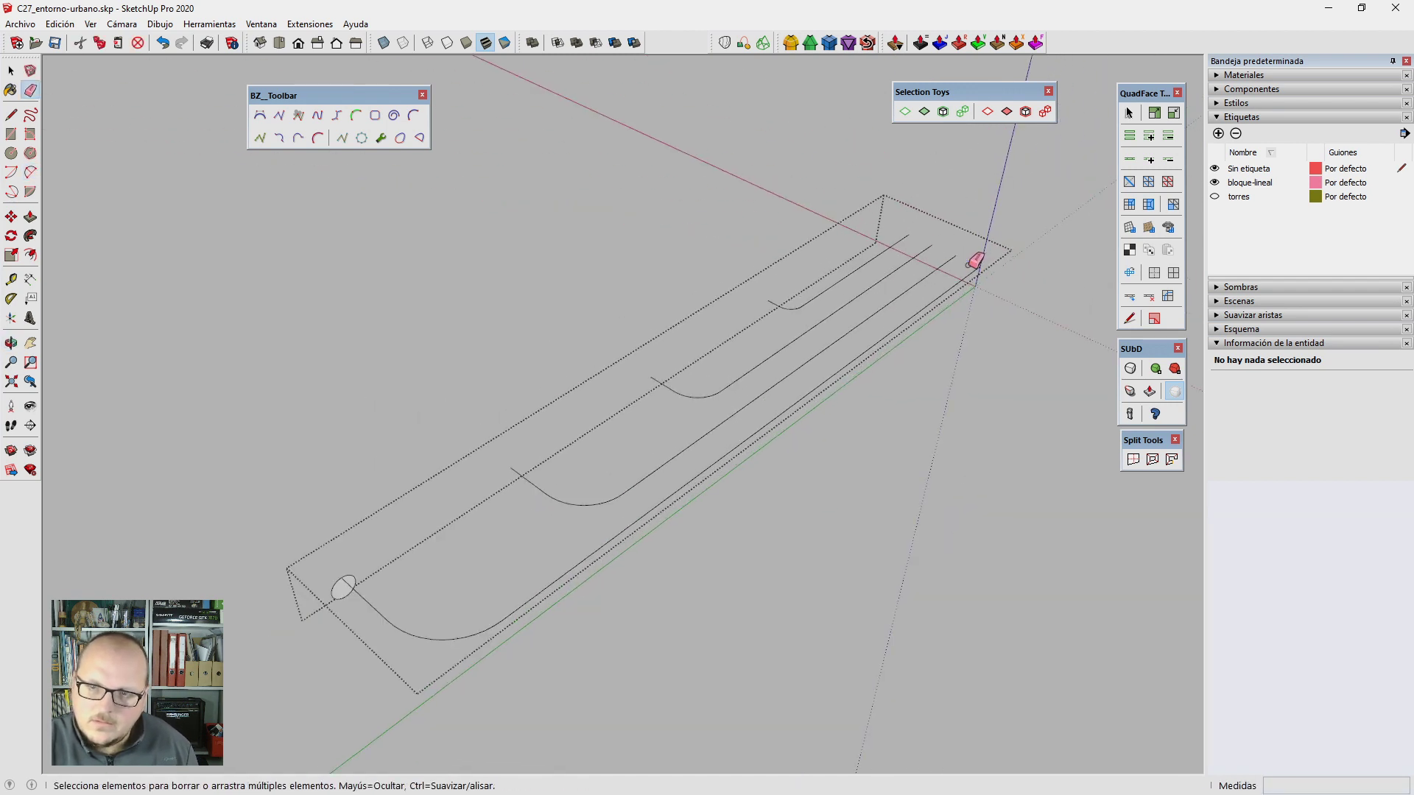
{"action": "scroll", "coordinate": [357, 564], "scroll_direction": "up", "scroll_amount": 2}
{"action": "scroll", "coordinate": [364, 574], "scroll_direction": "up", "scroll_amount": 2}
{"action": "scroll", "coordinate": [364, 577], "scroll_direction": "up", "scroll_amount": 2}
{"action": "key", "text": "m"}
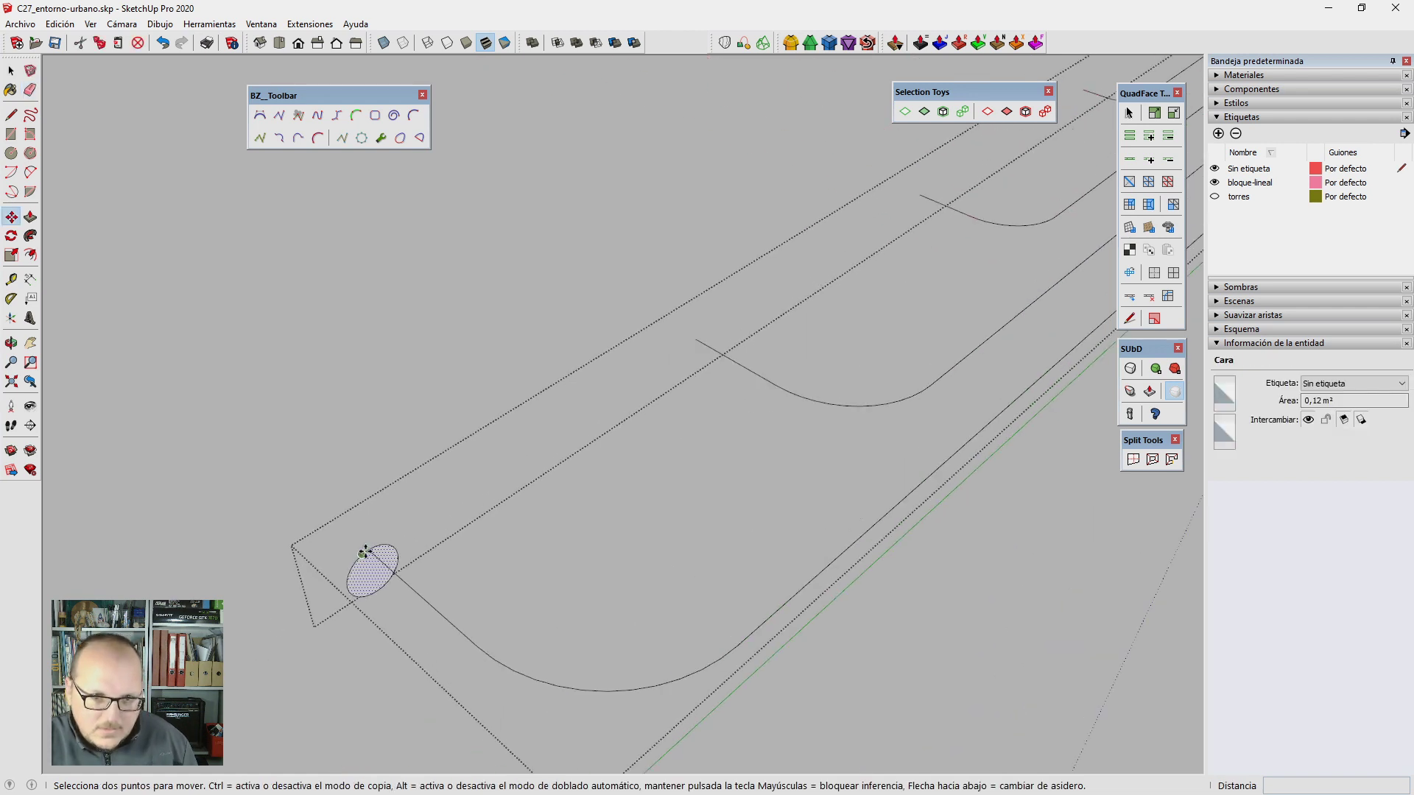
{"action": "left_click", "coordinate": [369, 551]}
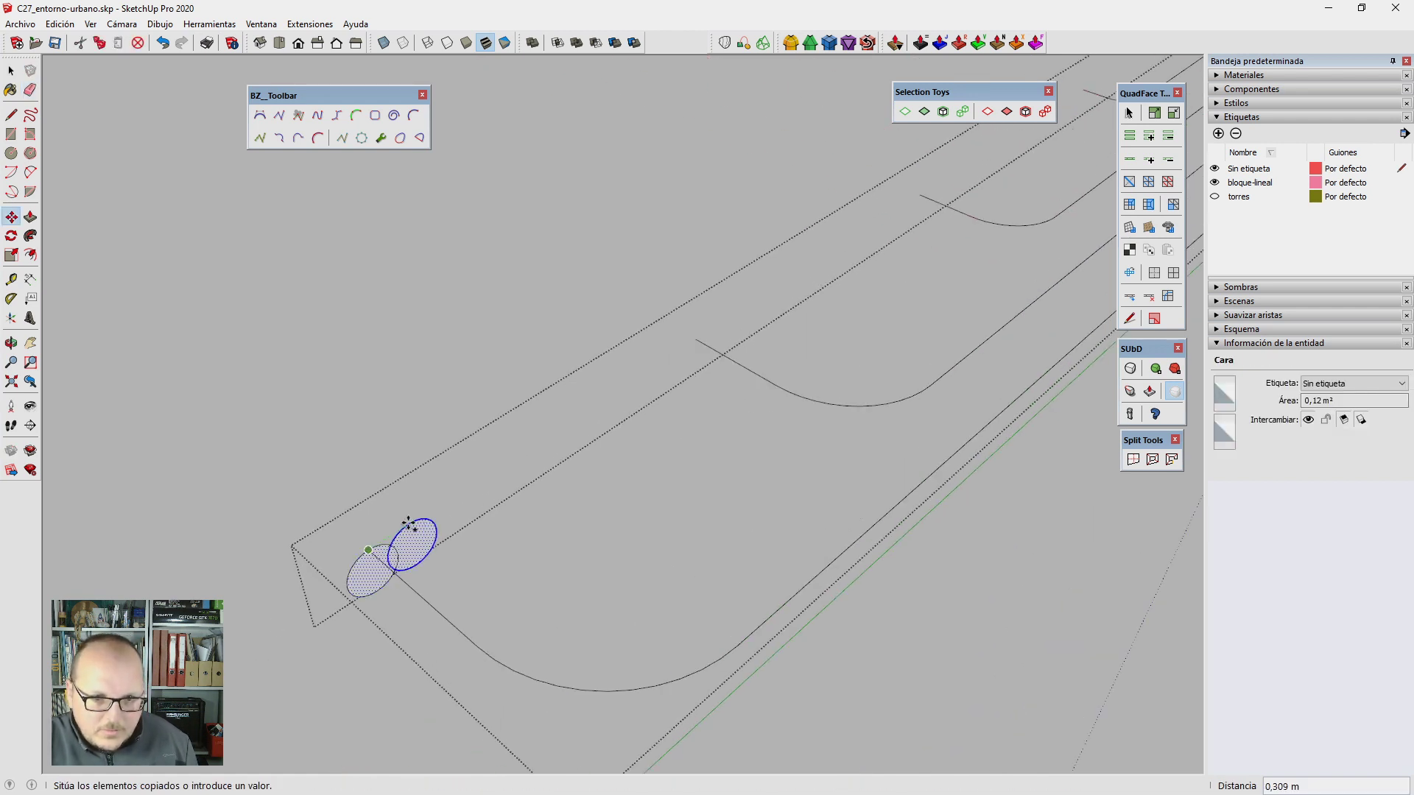
{"action": "left_click", "coordinate": [743, 370]}
{"action": "scroll", "coordinate": [590, 442], "scroll_direction": "down", "scroll_amount": 3}
{"action": "type", "text": "3x"}
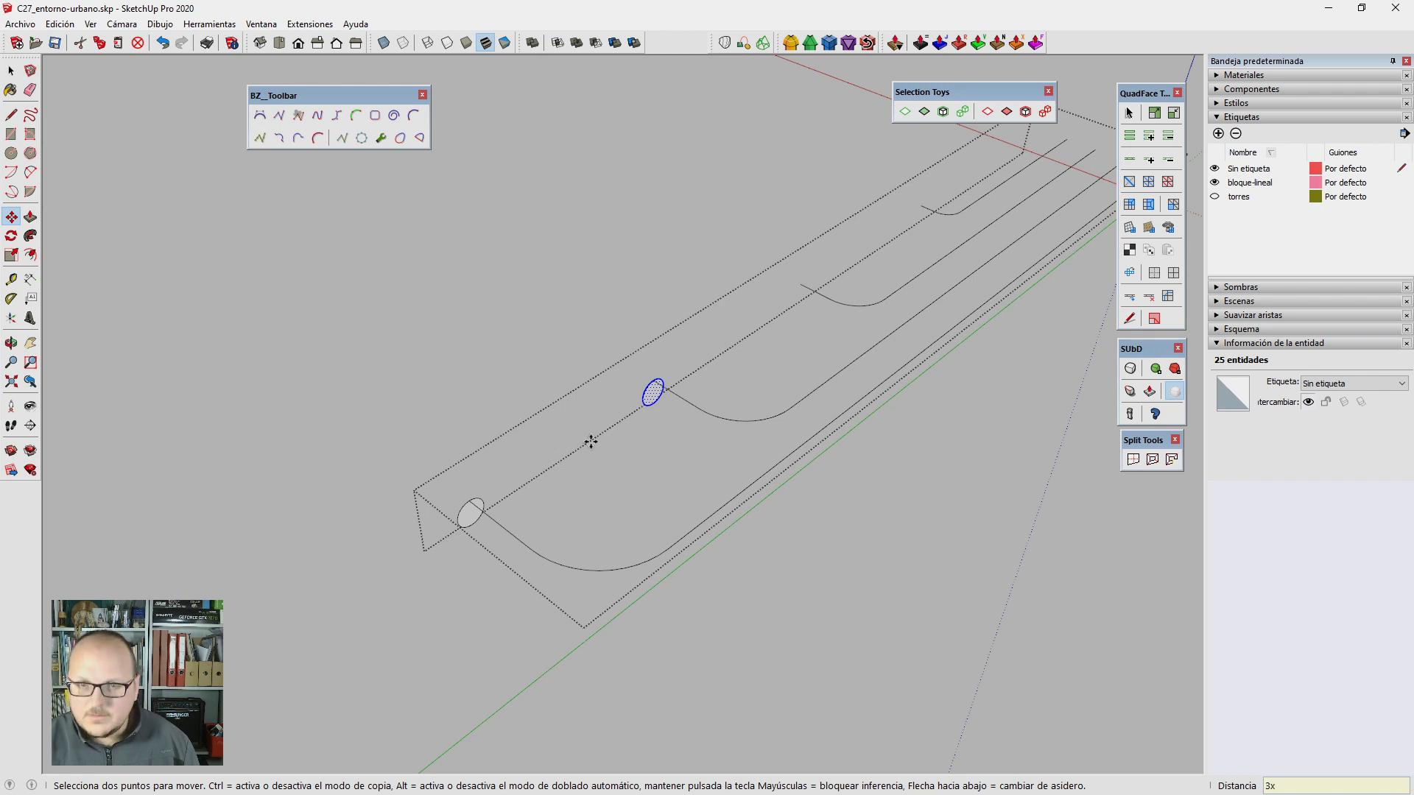
{"action": "key", "text": "Return"}
{"action": "key", "text": "space"}
{"action": "scroll", "coordinate": [959, 214], "scroll_direction": "up", "scroll_amount": 2}
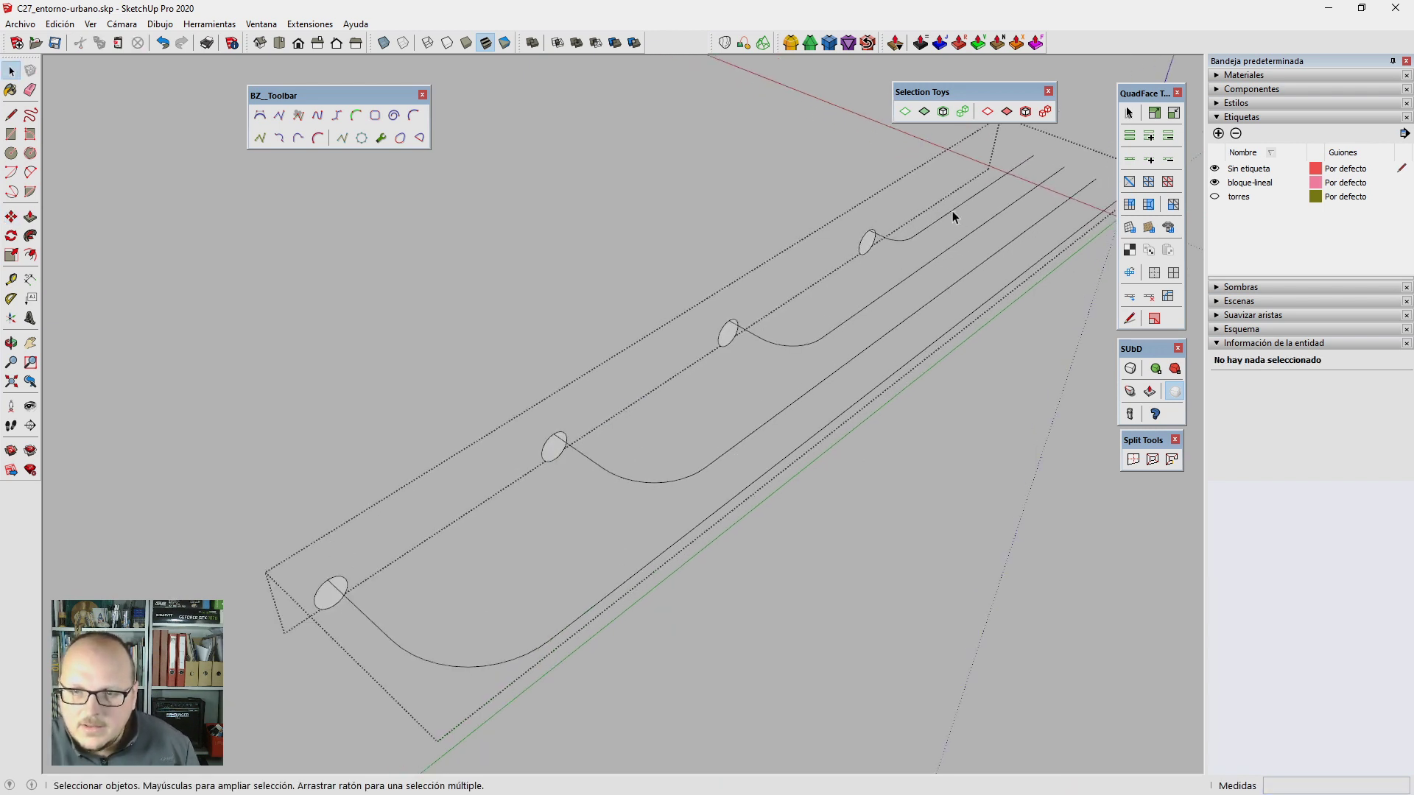
{"action": "triple_click", "coordinate": [952, 210]}
{"action": "scroll", "coordinate": [857, 243], "scroll_direction": "up", "scroll_amount": 2}
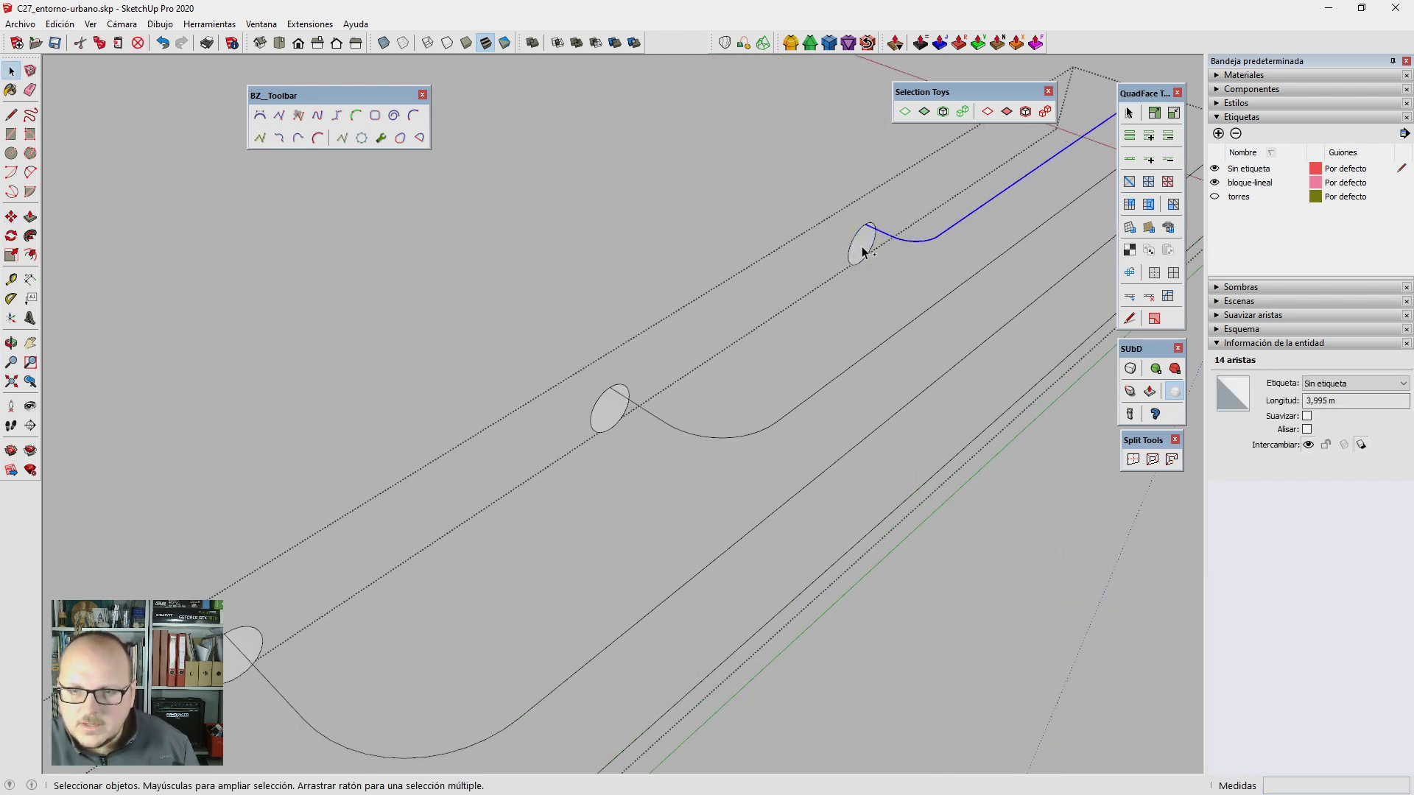
Step: Sweep each circle along its curve with Follow Me to form four pipes
{"action": "left_click", "coordinate": [858, 247]}
{"action": "scroll", "coordinate": [701, 385], "scroll_direction": "down", "scroll_amount": 2}
{"action": "triple_click", "coordinate": [698, 391]}
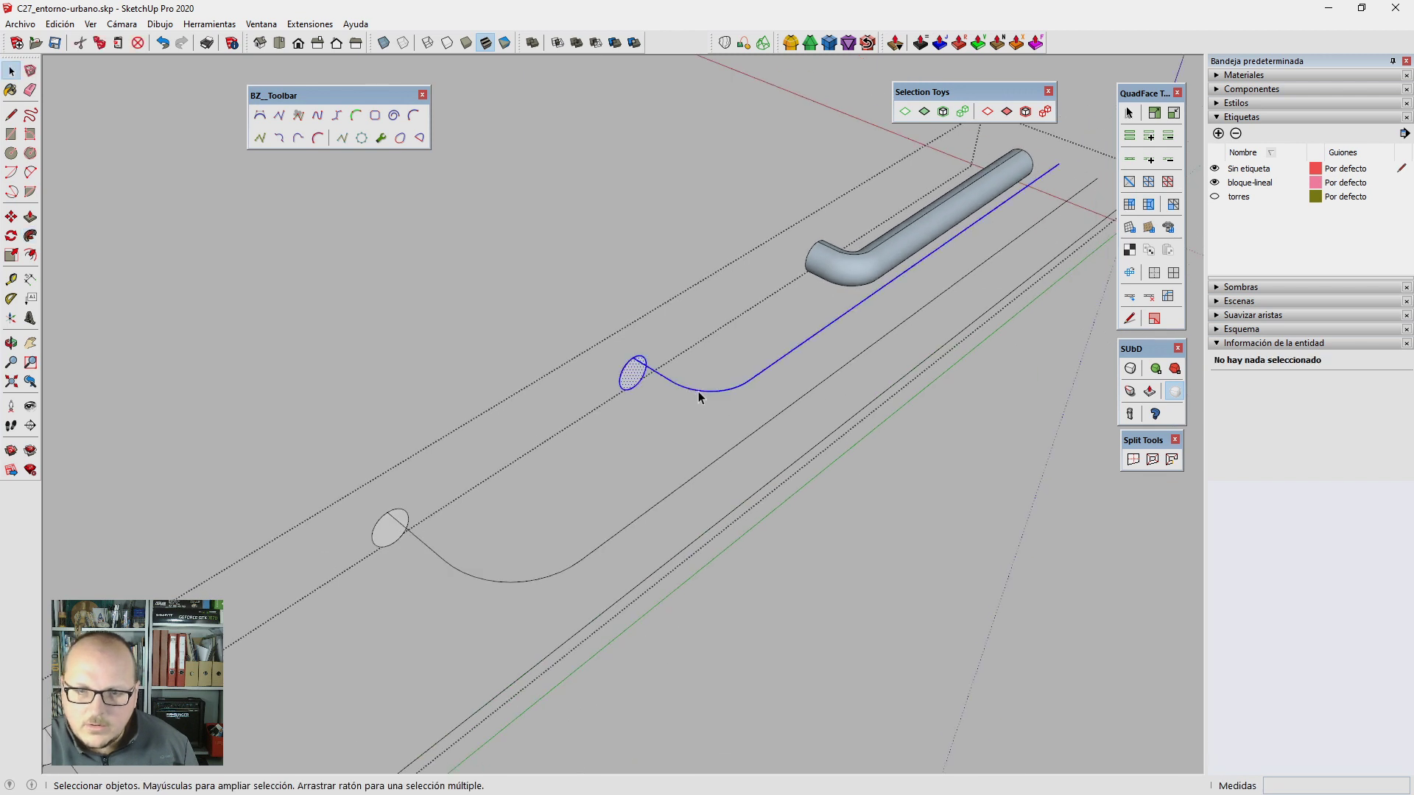
{"action": "key", "text": "f"}
{"action": "left_click", "coordinate": [634, 378]}
{"action": "scroll", "coordinate": [534, 559], "scroll_direction": "down", "scroll_amount": 1}
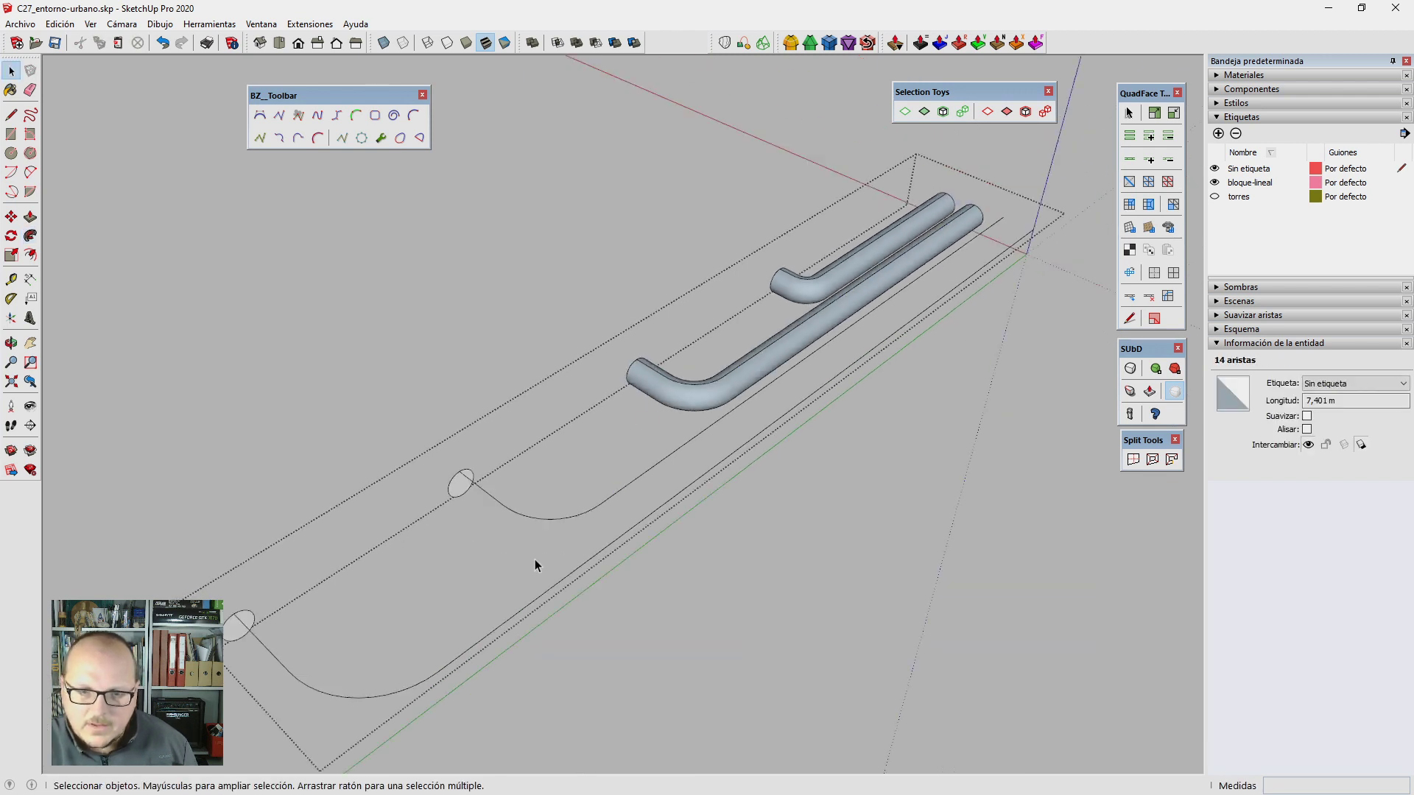
{"action": "triple_click", "coordinate": [533, 519]}
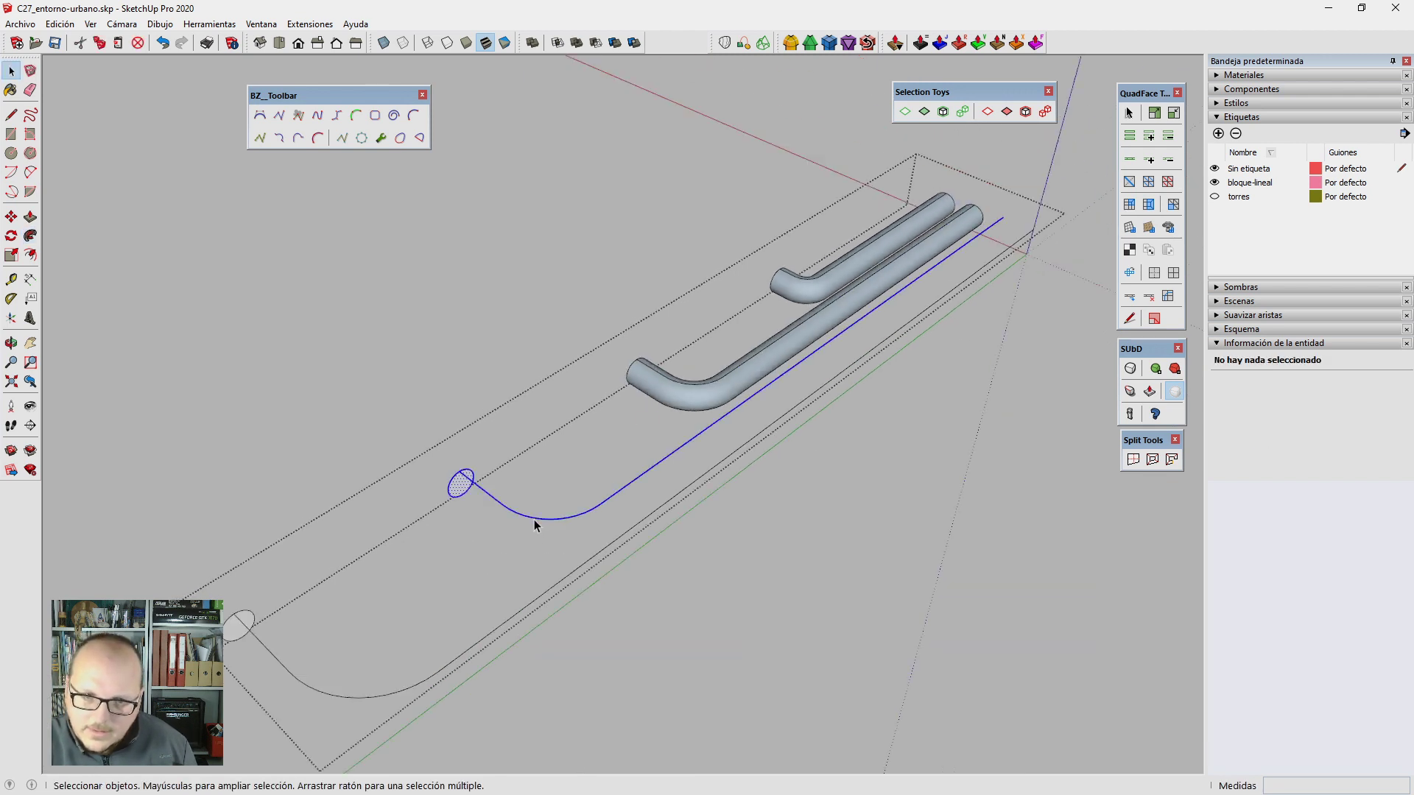
{"action": "key", "text": "f"}
{"action": "left_click", "coordinate": [464, 484]}
{"action": "key", "text": "space"}
{"action": "triple_click", "coordinate": [290, 676]}
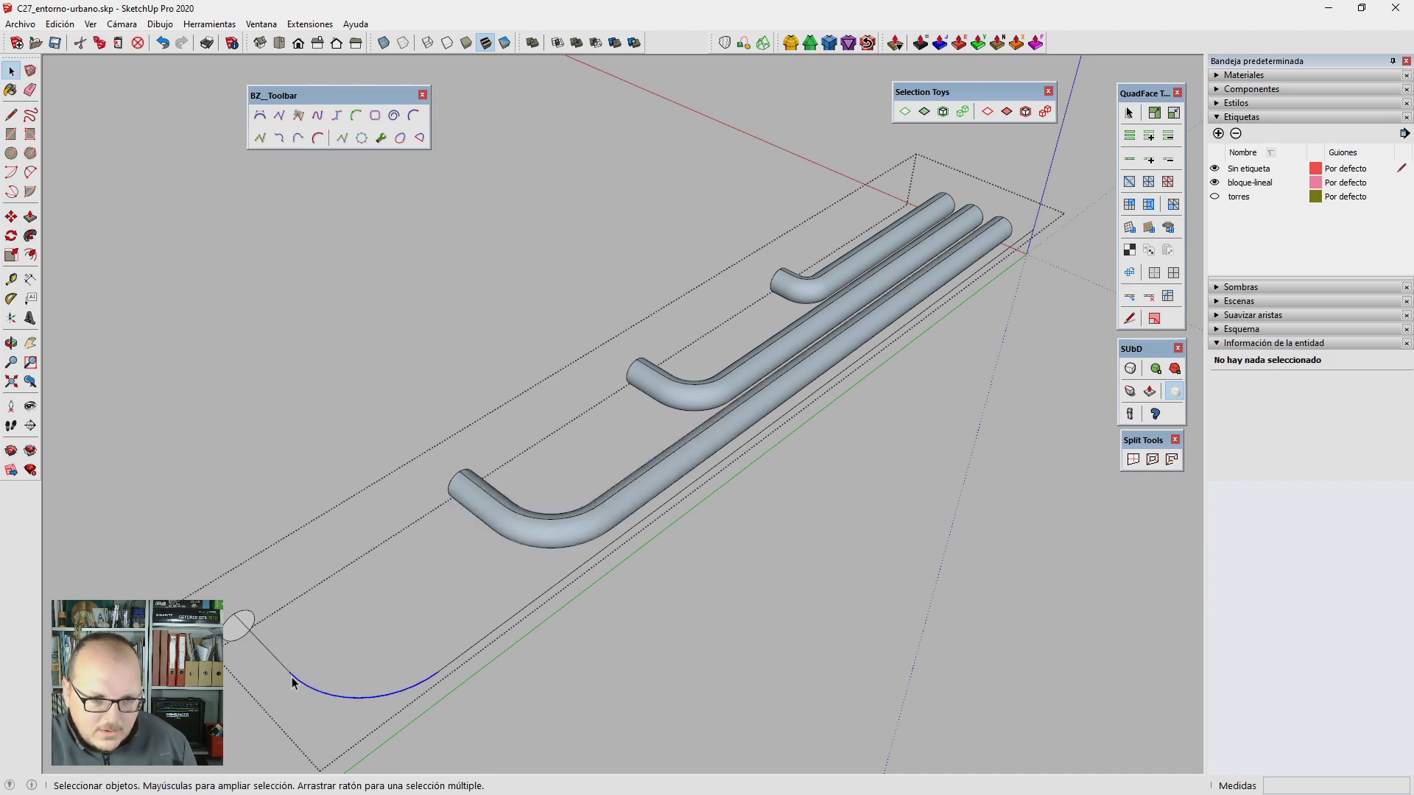
{"action": "key", "text": "f"}
{"action": "left_click", "coordinate": [240, 626]}
{"action": "scroll", "coordinate": [255, 633], "scroll_direction": "down", "scroll_amount": 1}
{"action": "key", "text": "space"}
Step: Reverse the blue-grey pipe faces to white and close the pipe group
{"action": "key", "text": "shift+r"}
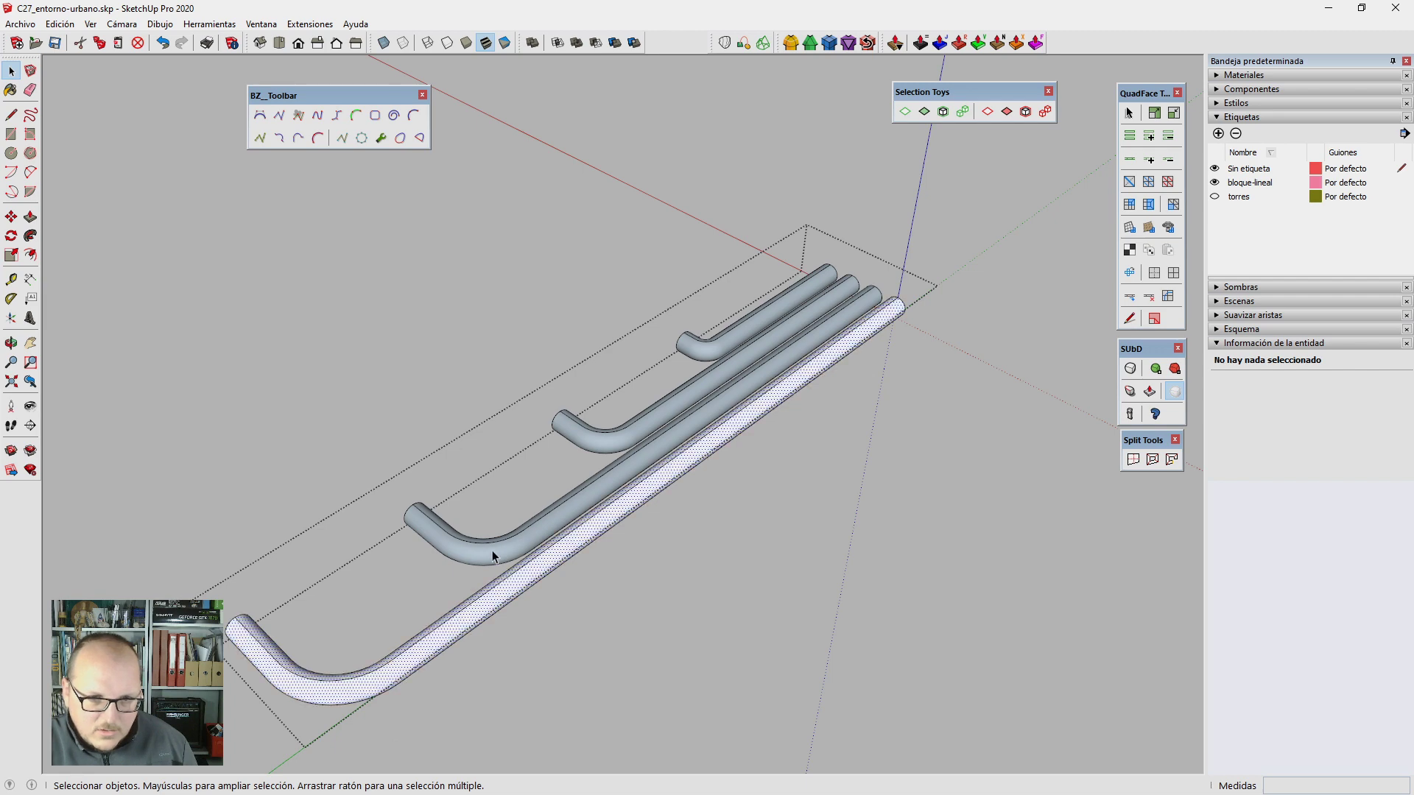
{"action": "left_click", "coordinate": [663, 480]}
{"action": "key", "text": "shift+r"}
{"action": "left_click", "coordinate": [723, 346]}
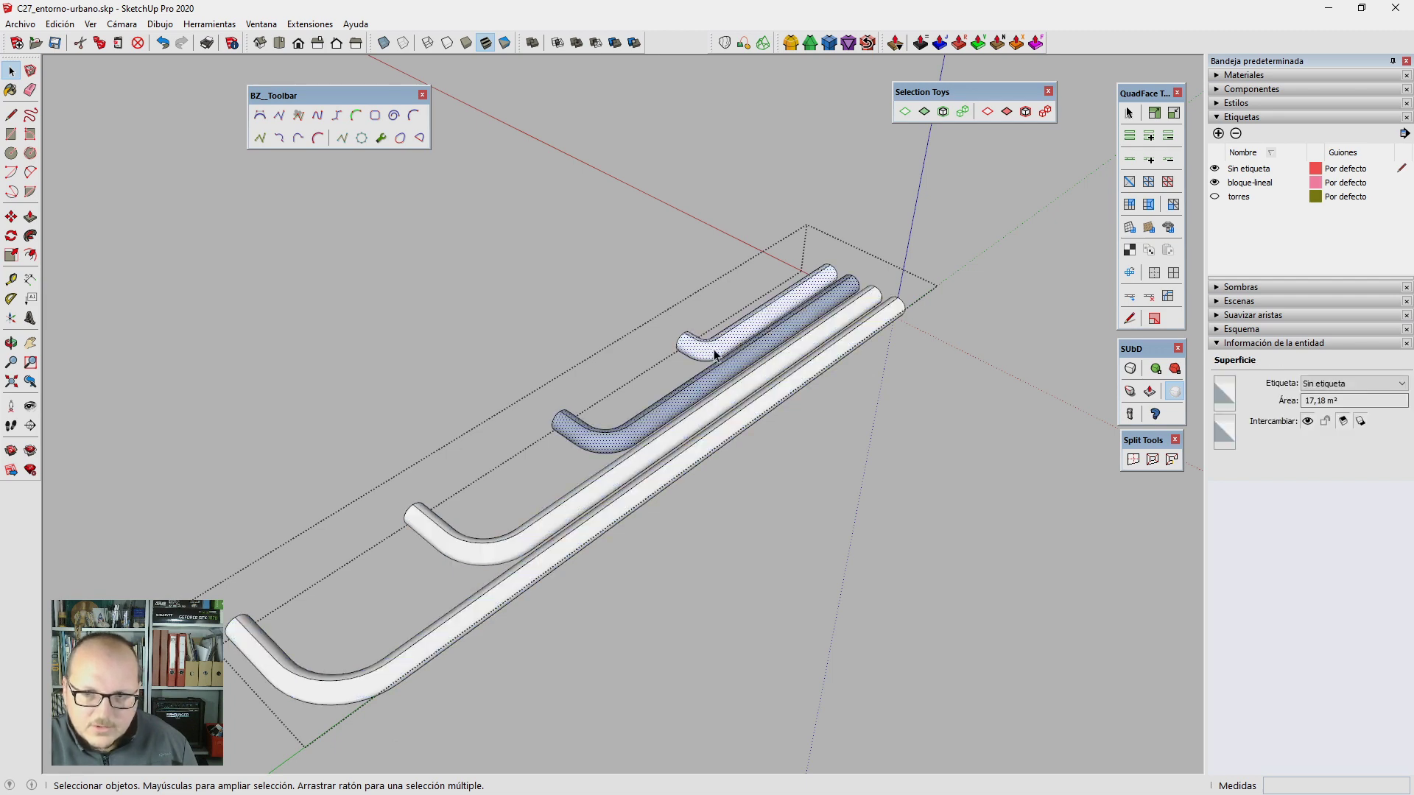
{"action": "middle_click_drag", "start_coordinate": [663, 397], "coordinate": [631, 421]}
{"action": "key", "text": "Escape"}
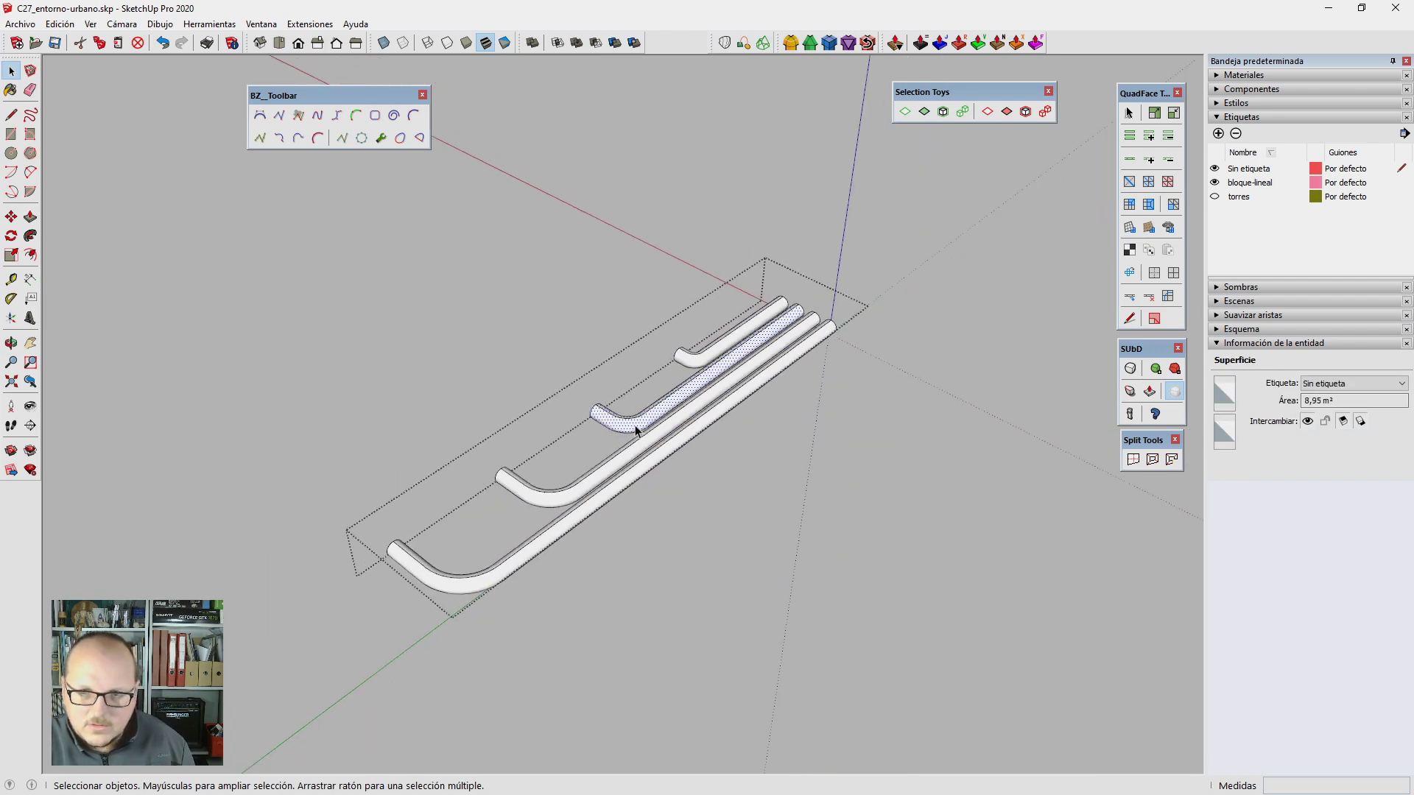
{"action": "key", "text": "Escape"}
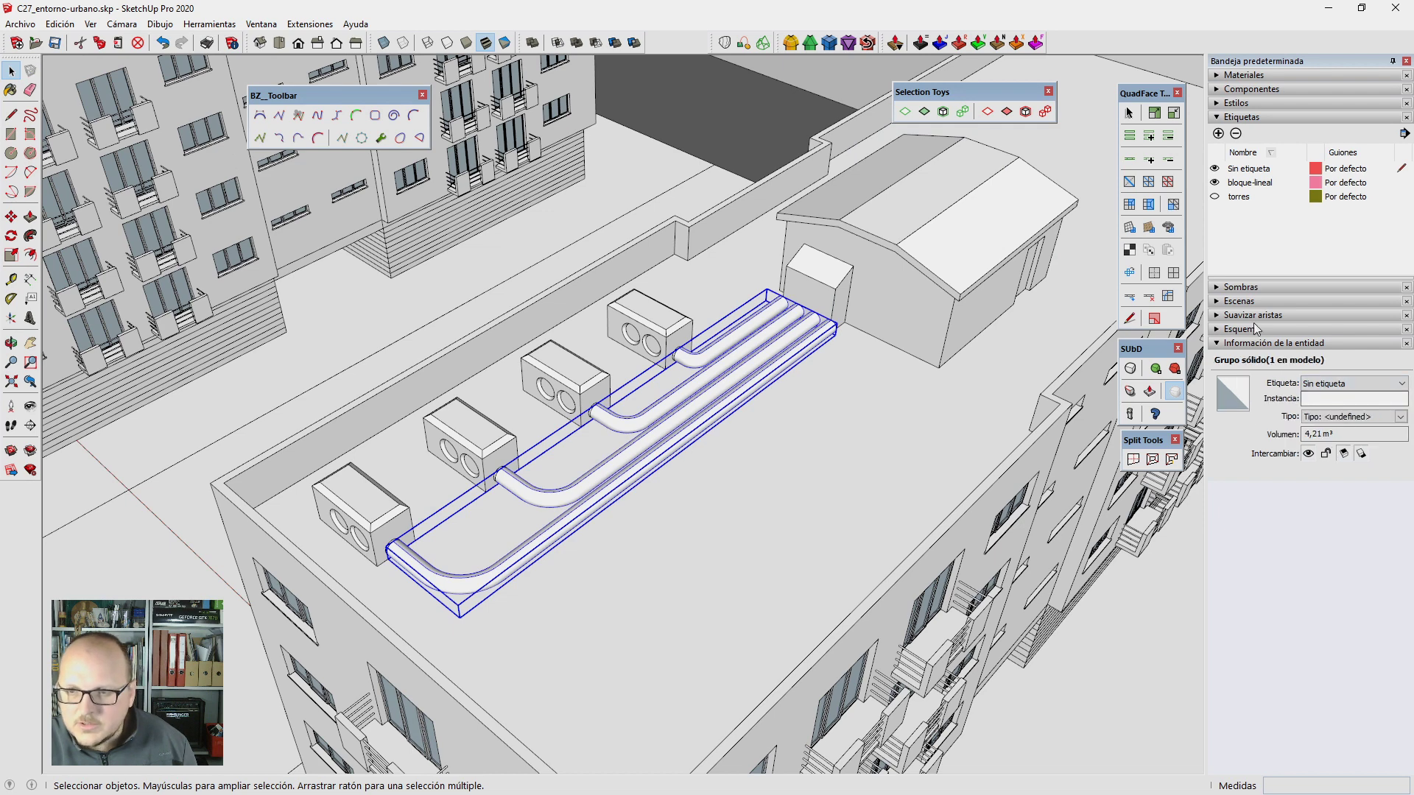
Step: Soften the pipe edges with a 70.3° smoothing angle
{"action": "left_click", "coordinate": [1255, 317]}
{"action": "left_click_drag", "start_coordinate": [1280, 369], "coordinate": [1278, 366]}
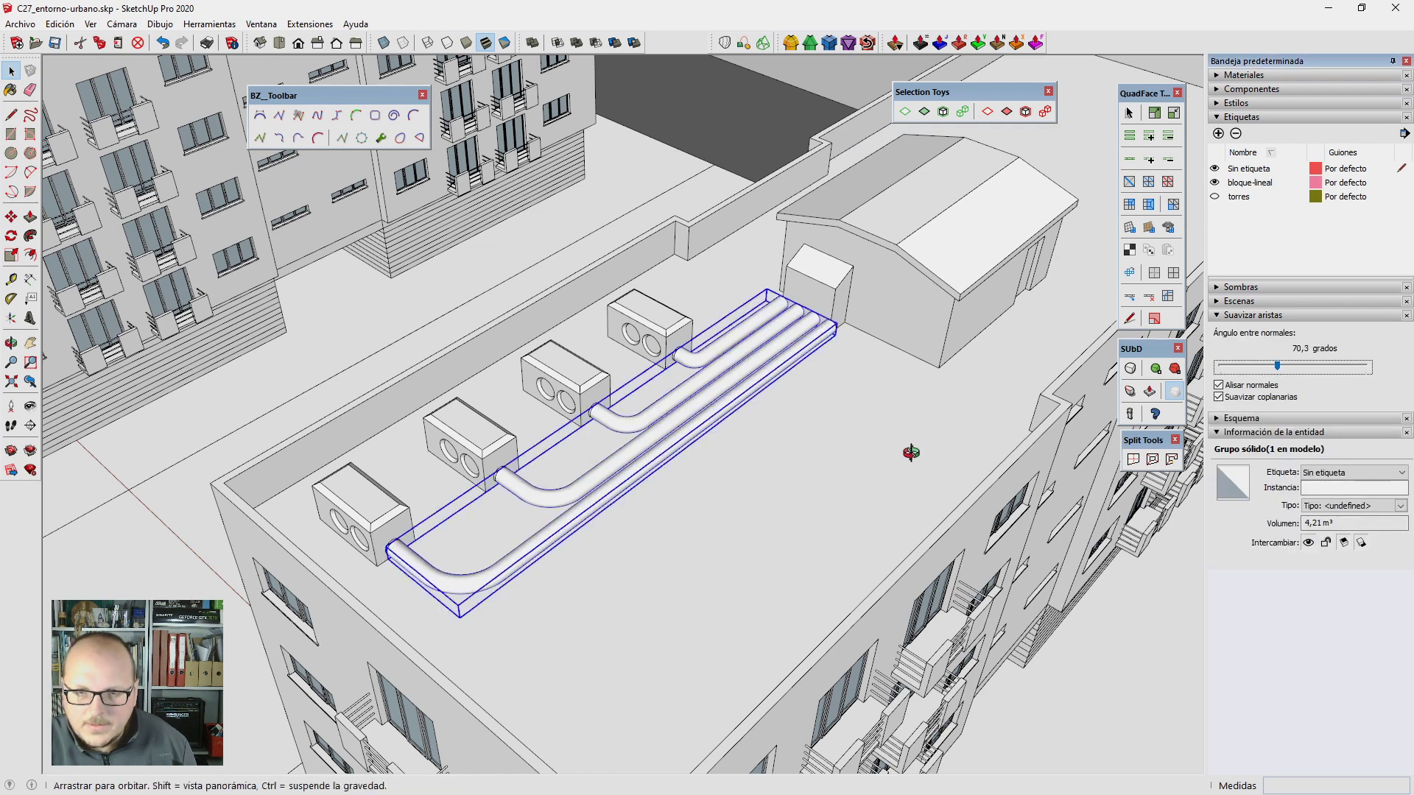
{"action": "scroll", "coordinate": [849, 265], "scroll_direction": "up", "scroll_amount": 3}
{"action": "scroll", "coordinate": [849, 265], "scroll_direction": "up", "scroll_amount": 2}
{"action": "key", "text": "ctrl+t"}
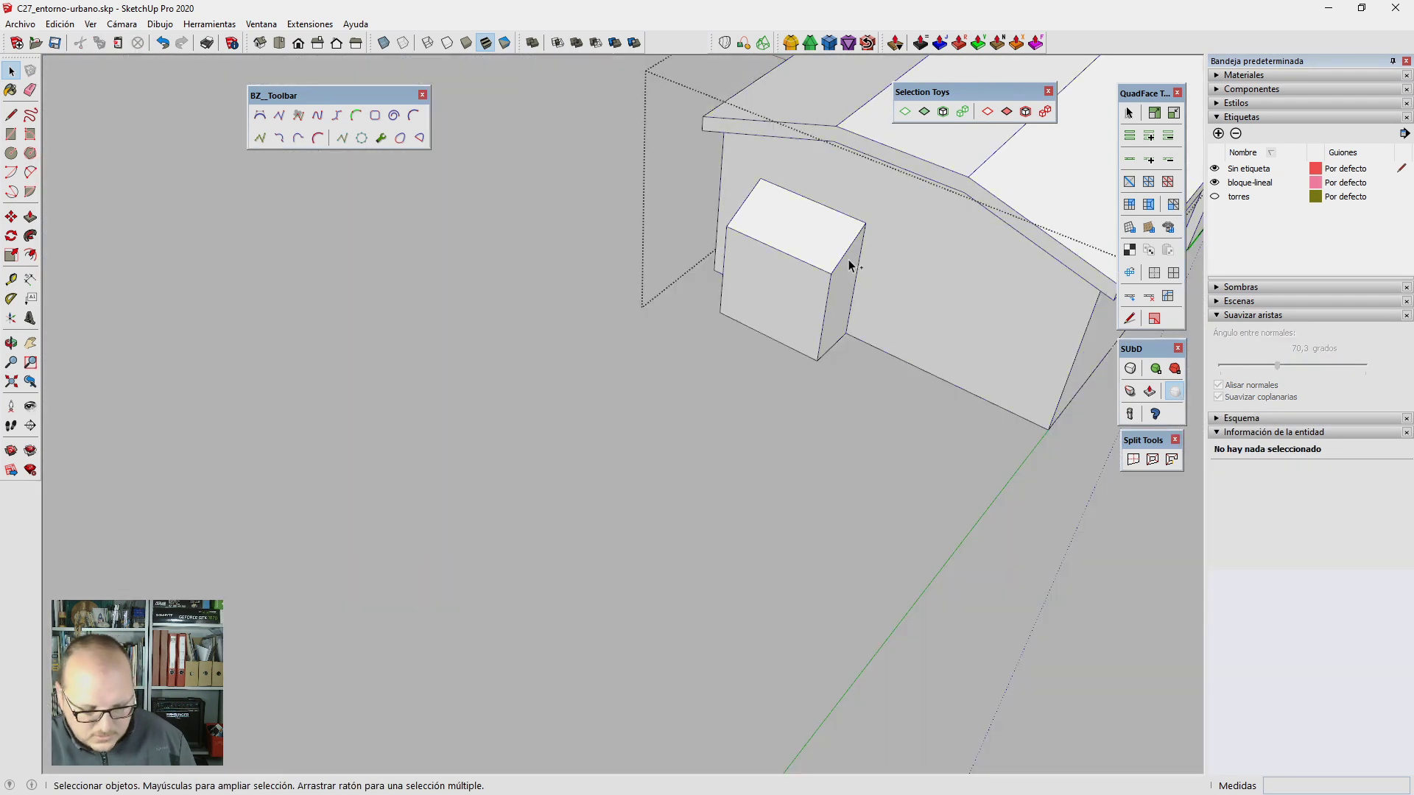
{"action": "scroll", "coordinate": [842, 292], "scroll_direction": "up", "scroll_amount": 2}
Step: Turn the rooftop pipe group into a component named 'azotea_3'
{"action": "key", "text": "p"}
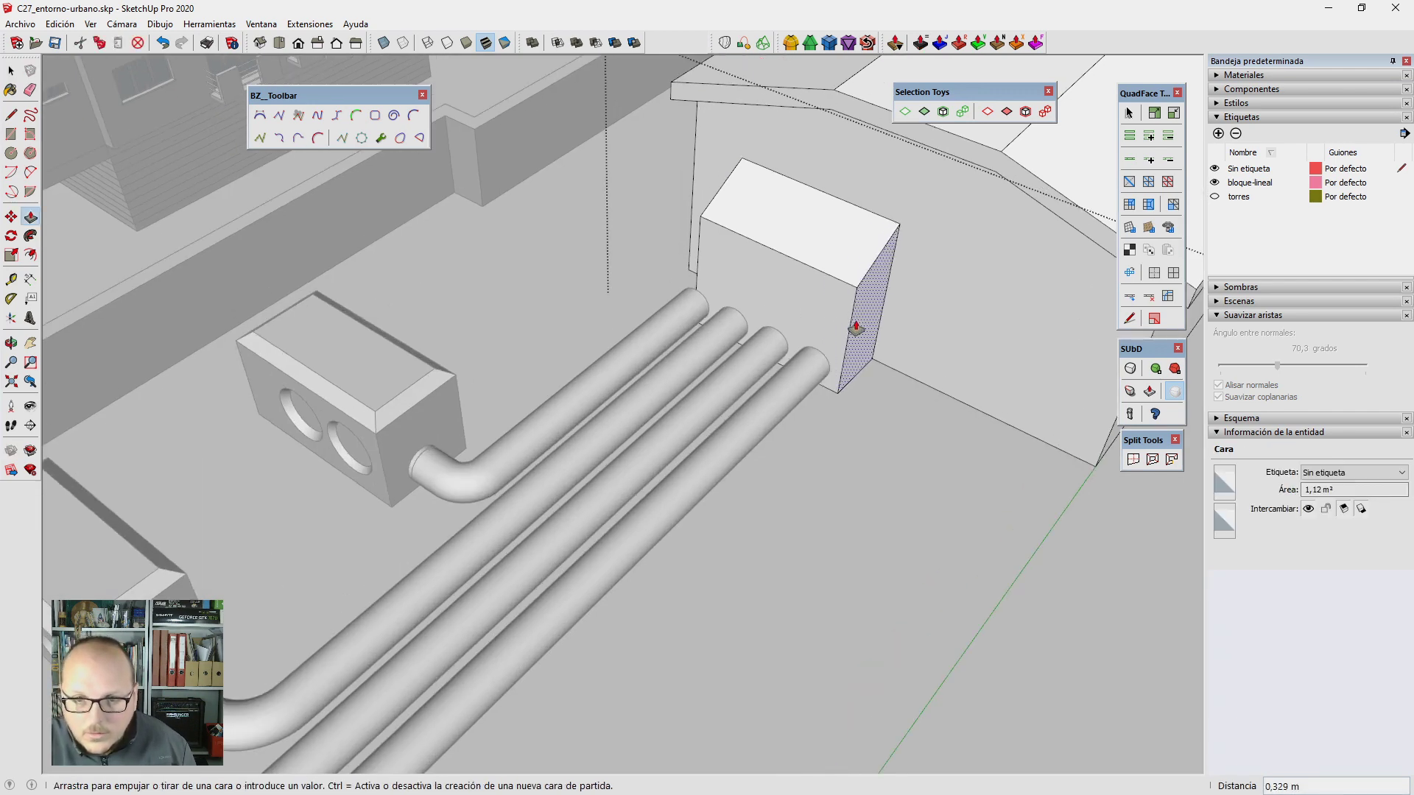
{"action": "mouse_move", "coordinate": [852, 322]}
{"action": "middle_mouse_down"}
{"action": "mouse_move", "coordinate": [955, 369]}
{"action": "mouse_move", "coordinate": [509, 287]}
{"action": "middle_mouse_up"}
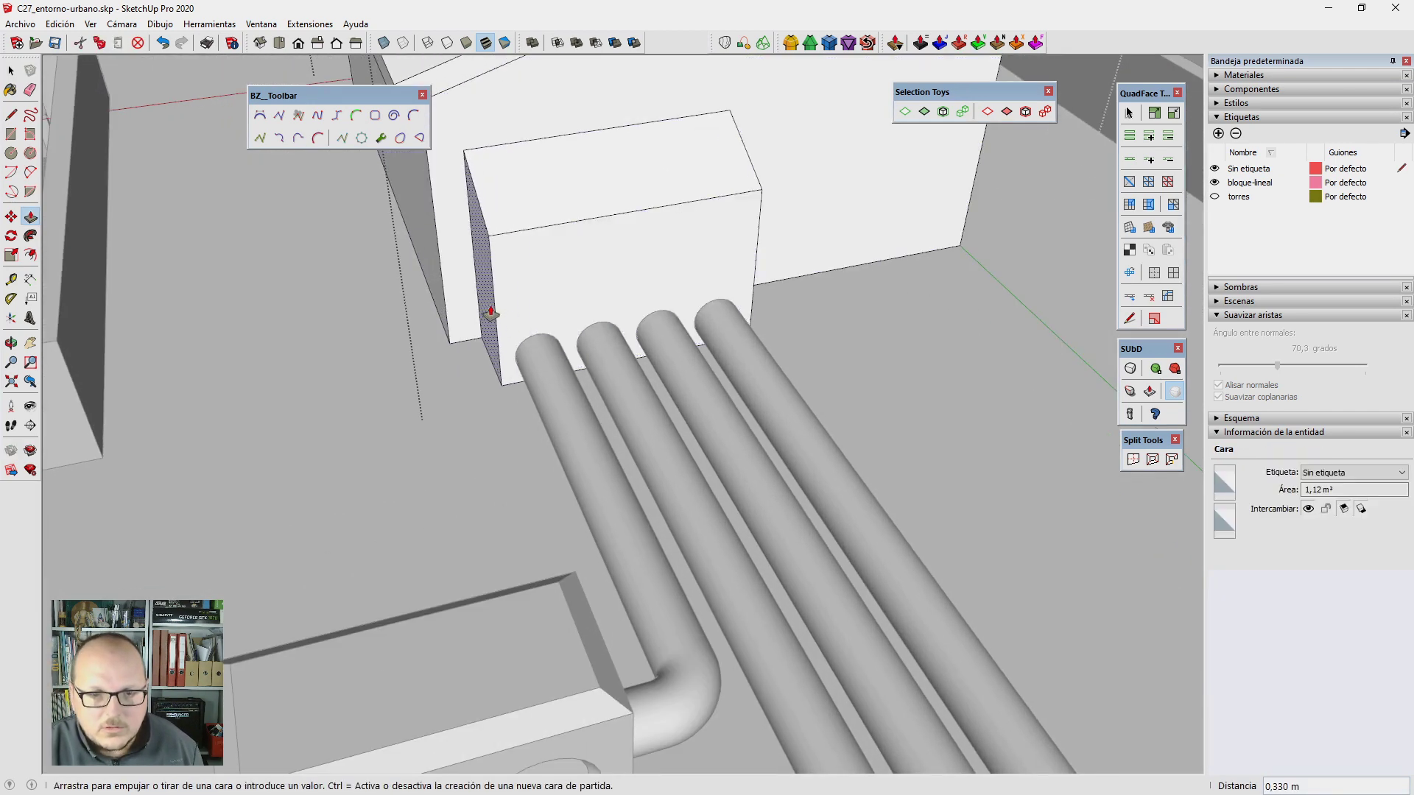
{"action": "scroll", "coordinate": [486, 316], "scroll_direction": "down", "scroll_amount": 5}
{"action": "key", "text": "space"}
{"action": "middle_click_drag", "start_coordinate": [739, 483], "coordinate": [307, 502]}
{"action": "scroll", "coordinate": [568, 340], "scroll_direction": "up", "scroll_amount": 3}
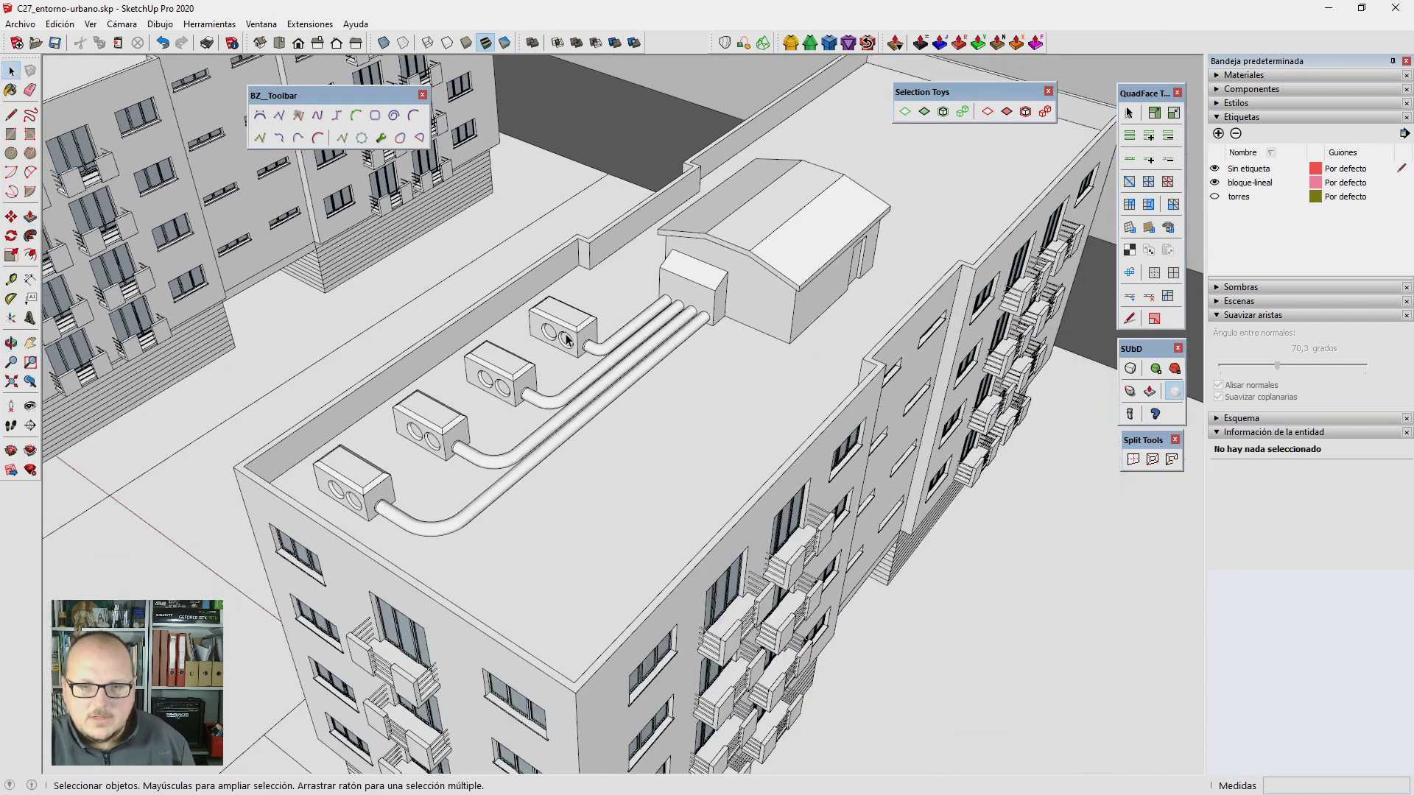
{"action": "left_click", "coordinate": [602, 350]}
{"action": "scroll", "coordinate": [604, 342], "scroll_direction": "up", "scroll_amount": 2}
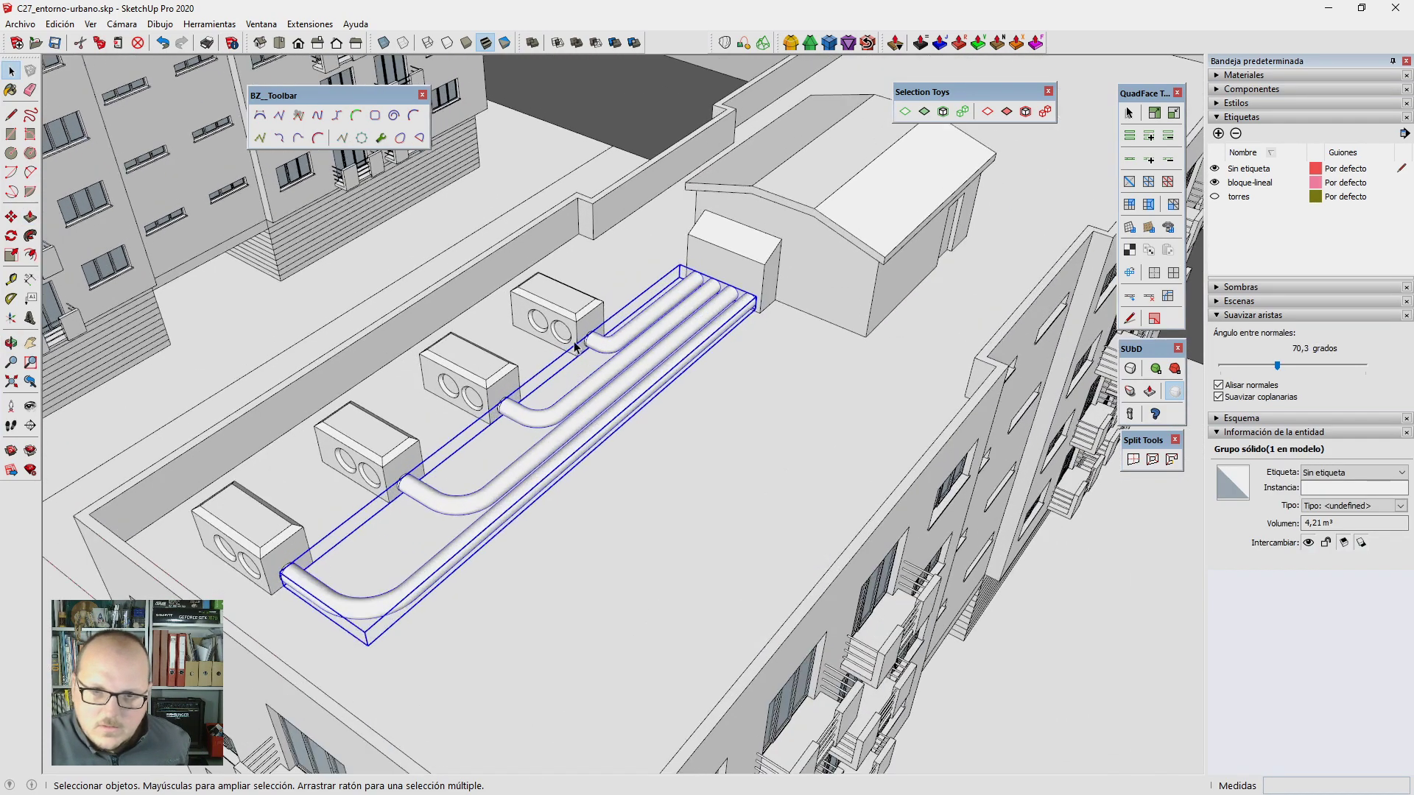
{"action": "scroll", "coordinate": [607, 332], "scroll_direction": "up", "scroll_amount": 3}
{"action": "scroll", "coordinate": [605, 331], "scroll_direction": "down", "scroll_amount": 5}
{"action": "left_click", "coordinate": [578, 302]}
{"action": "right_click", "coordinate": [628, 323]}
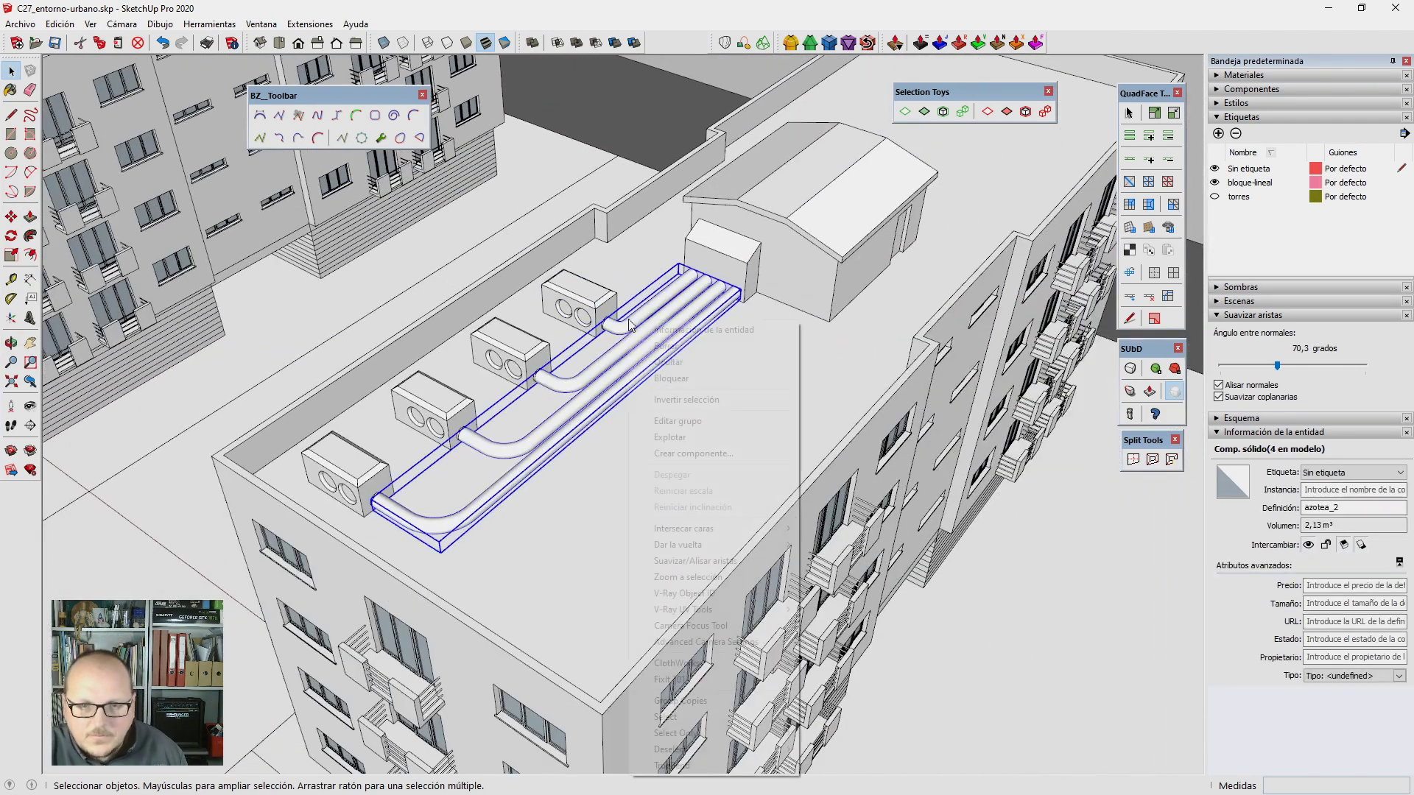
{"action": "left_click", "coordinate": [691, 454]}
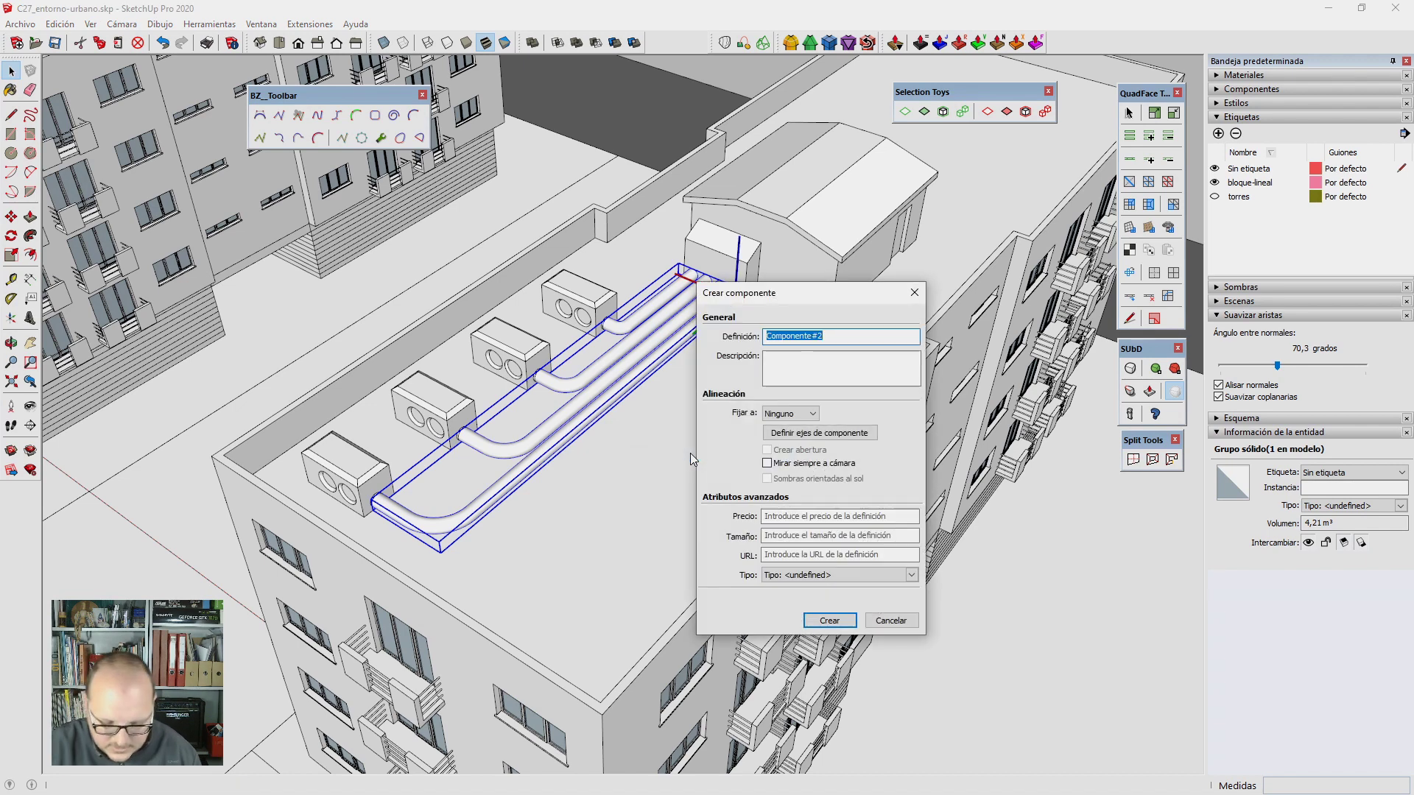
{"action": "type", "text": "azotea_3"}
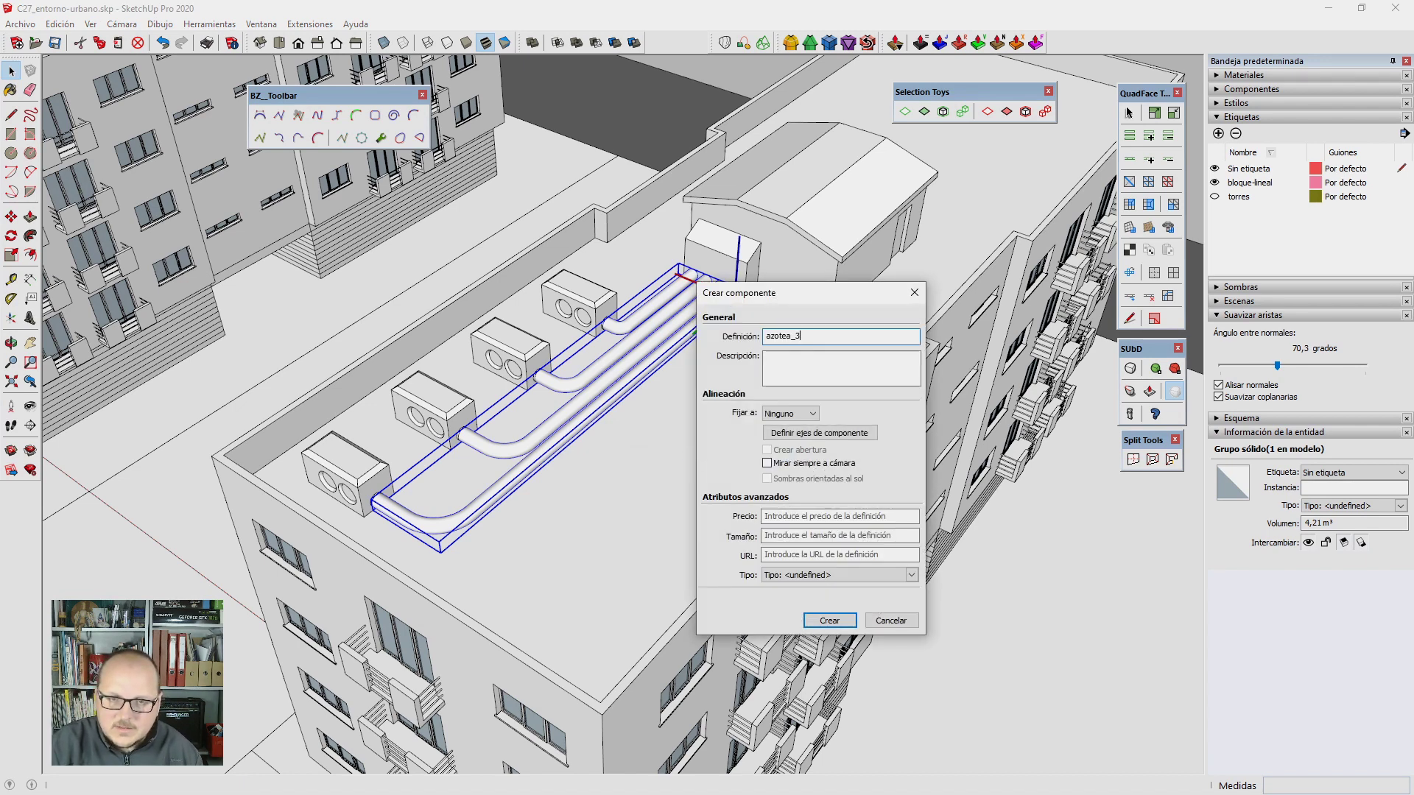
Step: Confirm the azotea_3 component and zoom out to view the whole building
{"action": "key", "text": "Return"}
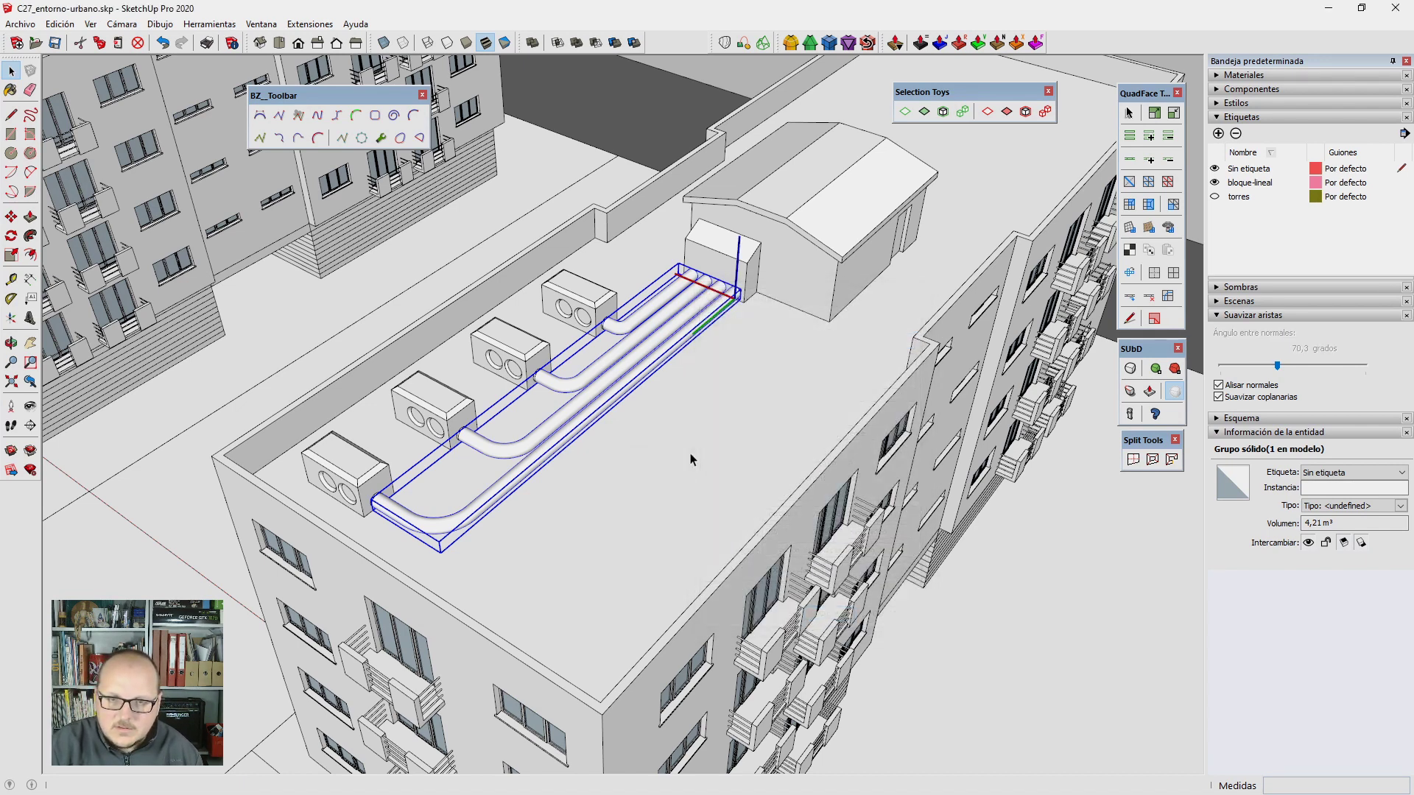
{"action": "middle_click_drag", "start_coordinate": [668, 462], "coordinate": [799, 483]}
{"action": "scroll", "coordinate": [869, 412], "scroll_direction": "down", "scroll_amount": 4}
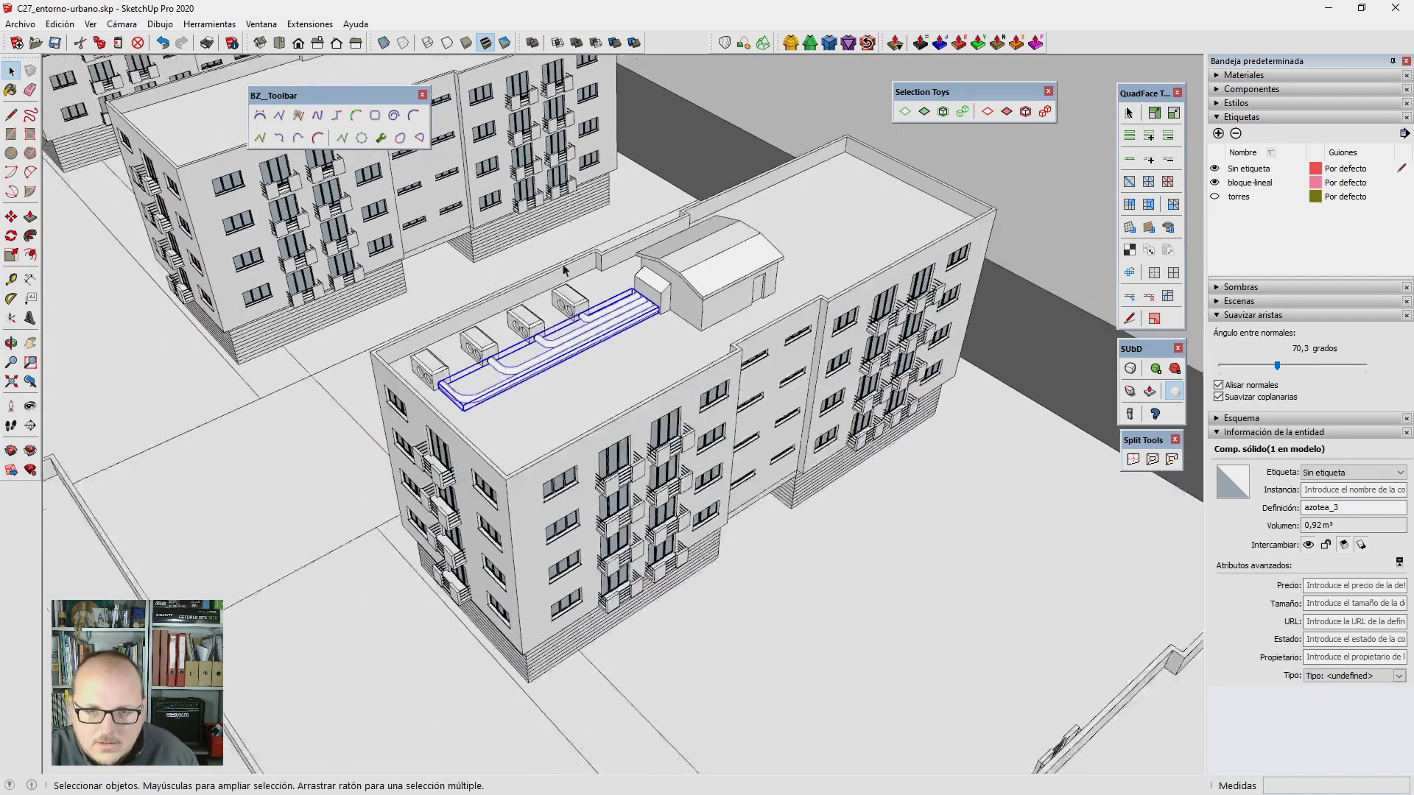
{"action": "scroll", "coordinate": [927, 356], "scroll_direction": "down", "scroll_amount": 2}
{"action": "left_click", "coordinate": [678, 442]}
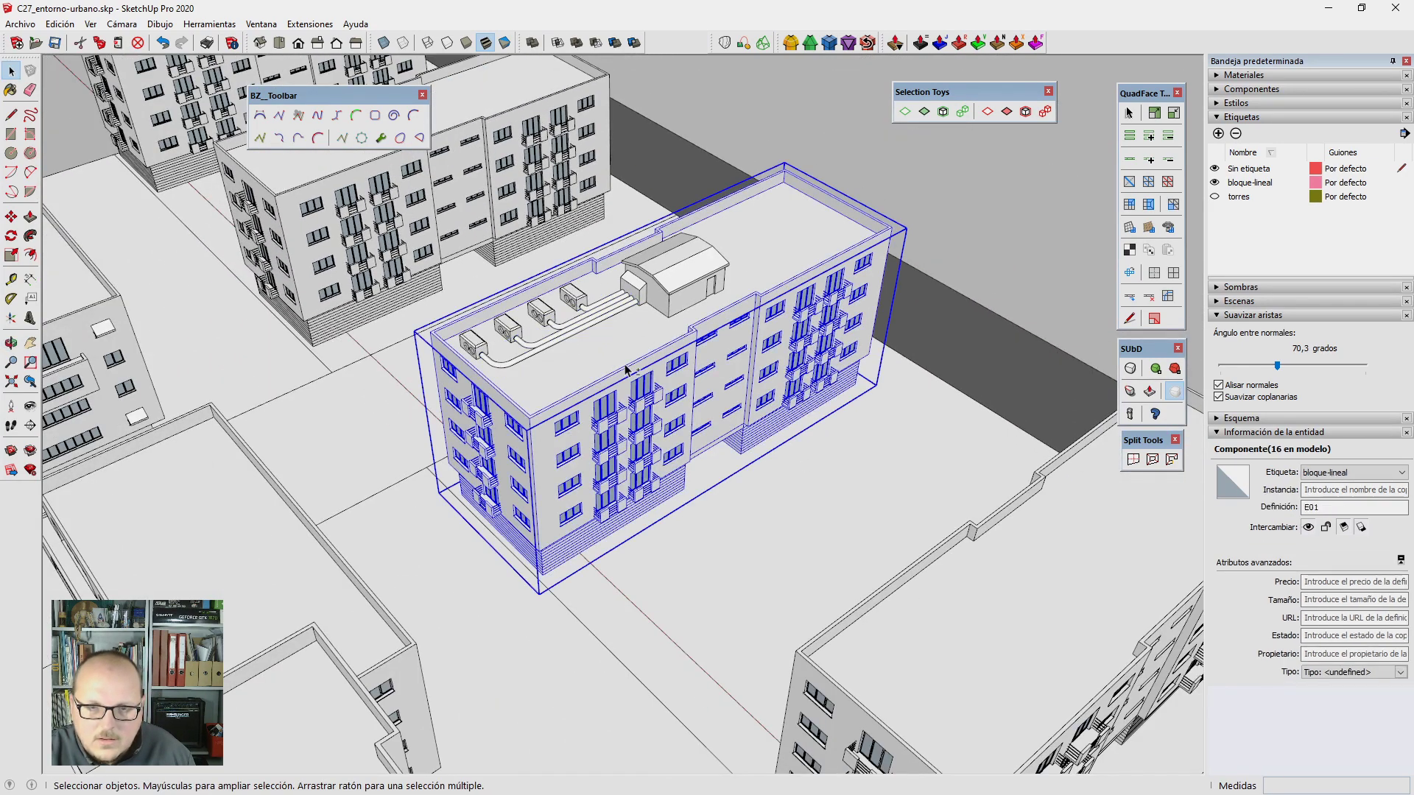
{"action": "key", "text": "space"}
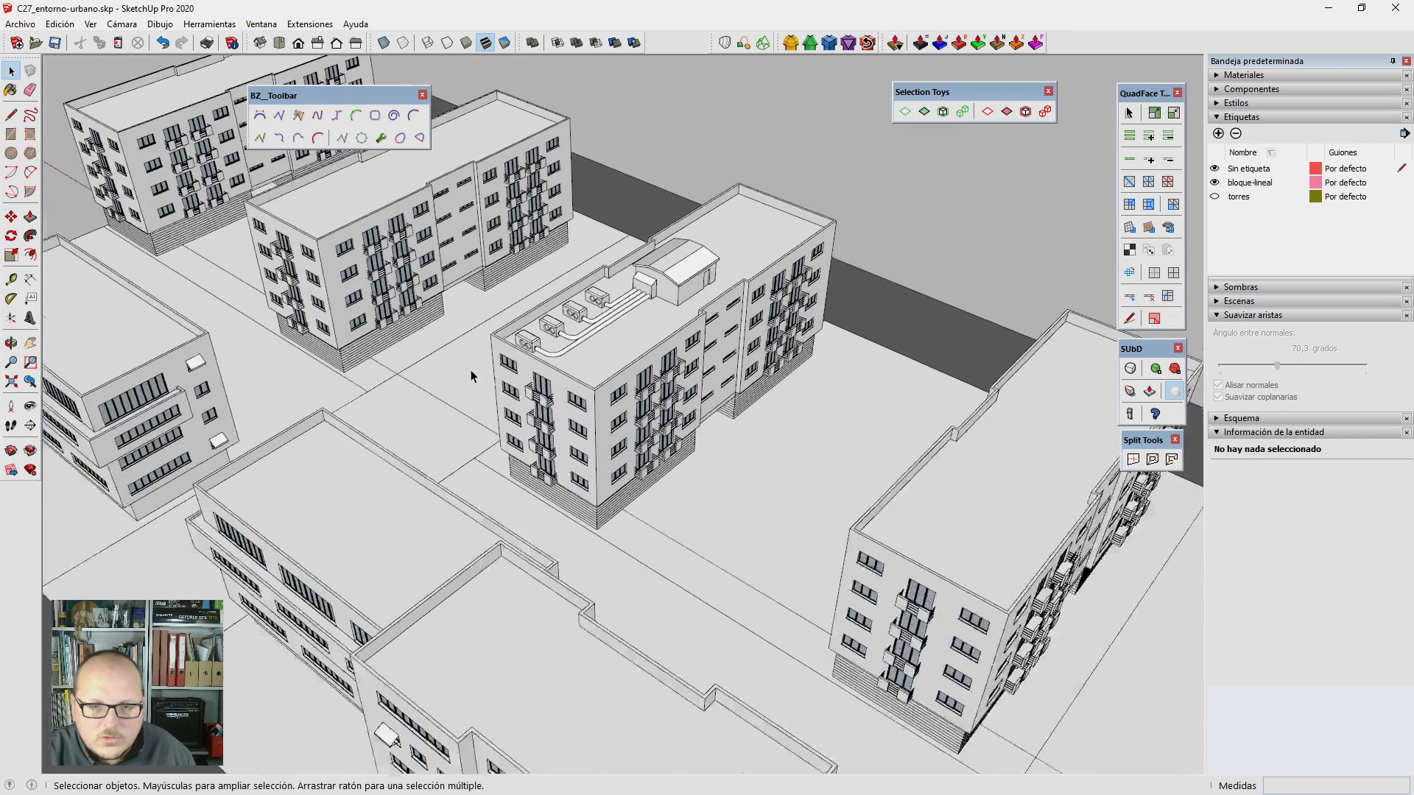
{"action": "scroll", "coordinate": [631, 303], "scroll_direction": "up", "scroll_amount": 3}
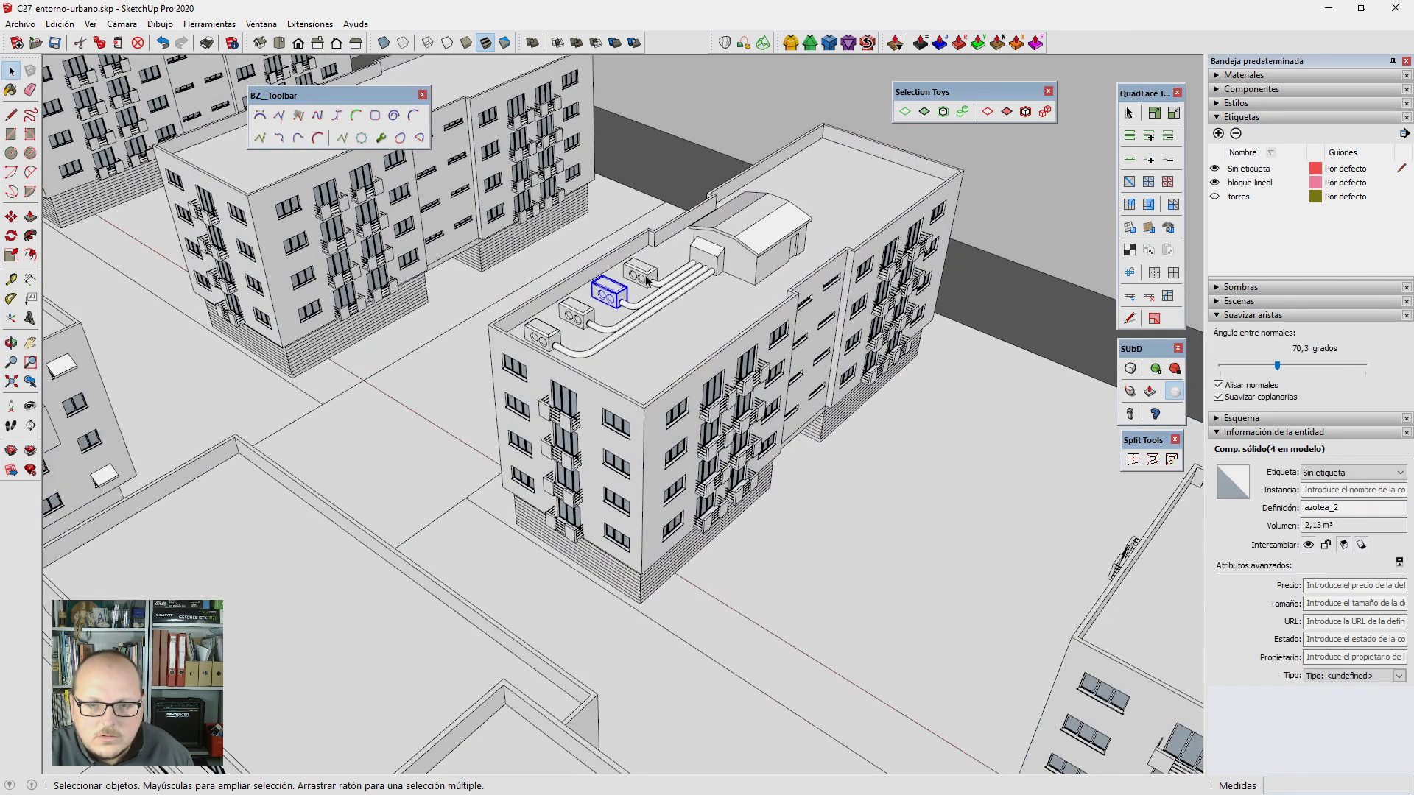
Step: Copy the AC units and pipe tray onto the left building's roof
{"action": "left_click", "coordinate": [610, 324], "text": "shift"}
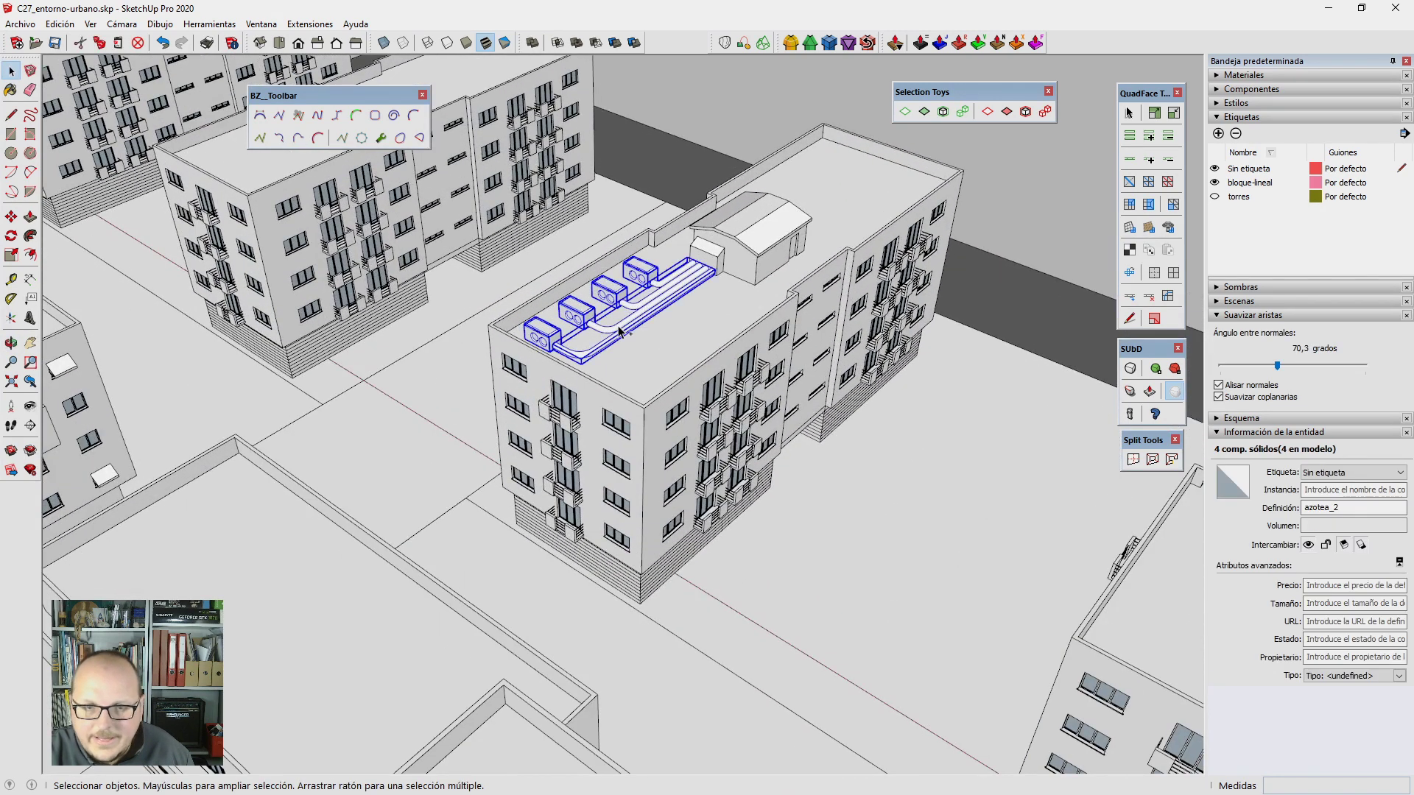
{"action": "key", "text": "m"}
{"action": "left_click", "coordinate": [695, 302]}
{"action": "key", "text": "ctrl"}
{"action": "scroll", "coordinate": [906, 283], "scroll_direction": "down", "scroll_amount": 3}
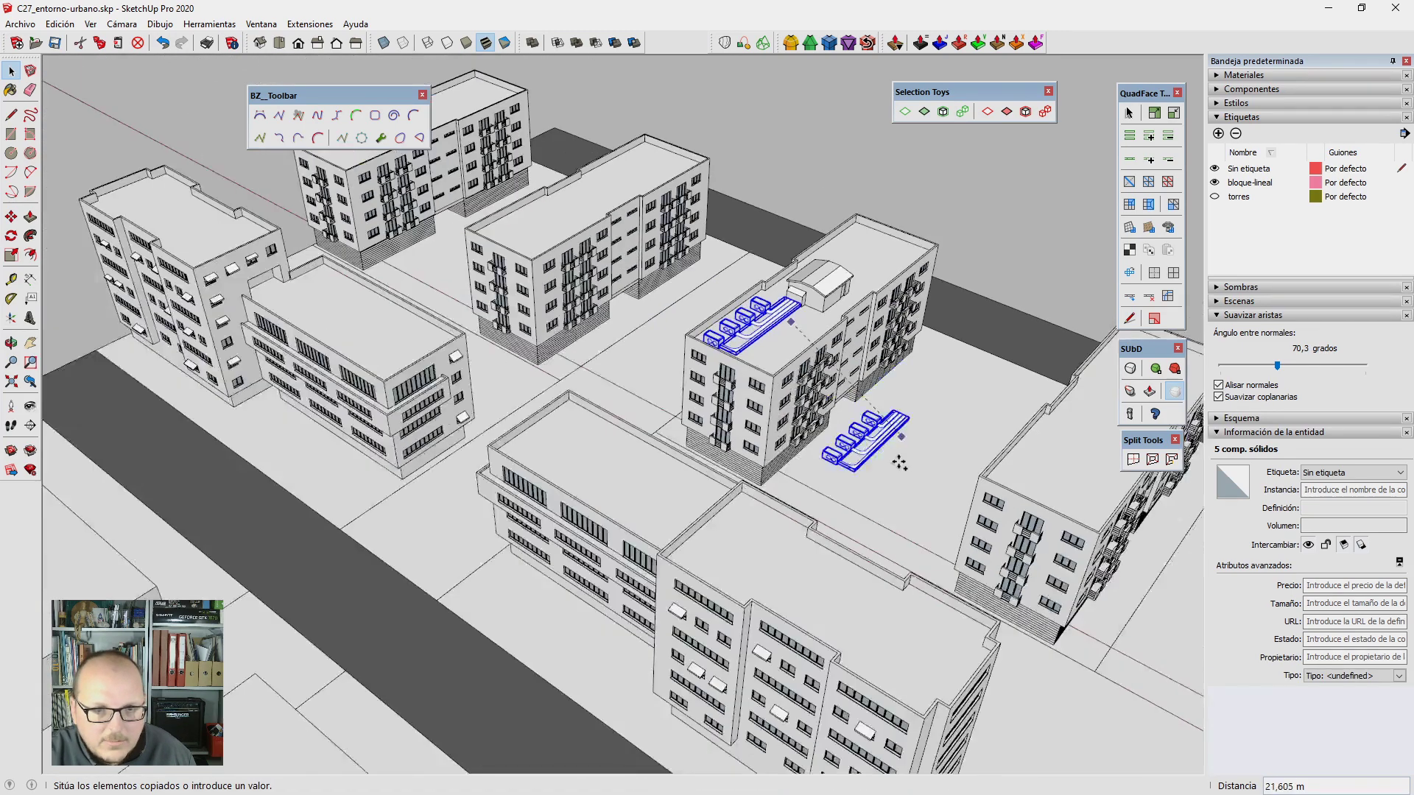
{"action": "middle_click_drag", "start_coordinate": [893, 461], "coordinate": [177, 254]}
{"action": "scroll", "coordinate": [177, 250], "scroll_direction": "up", "scroll_amount": 2}
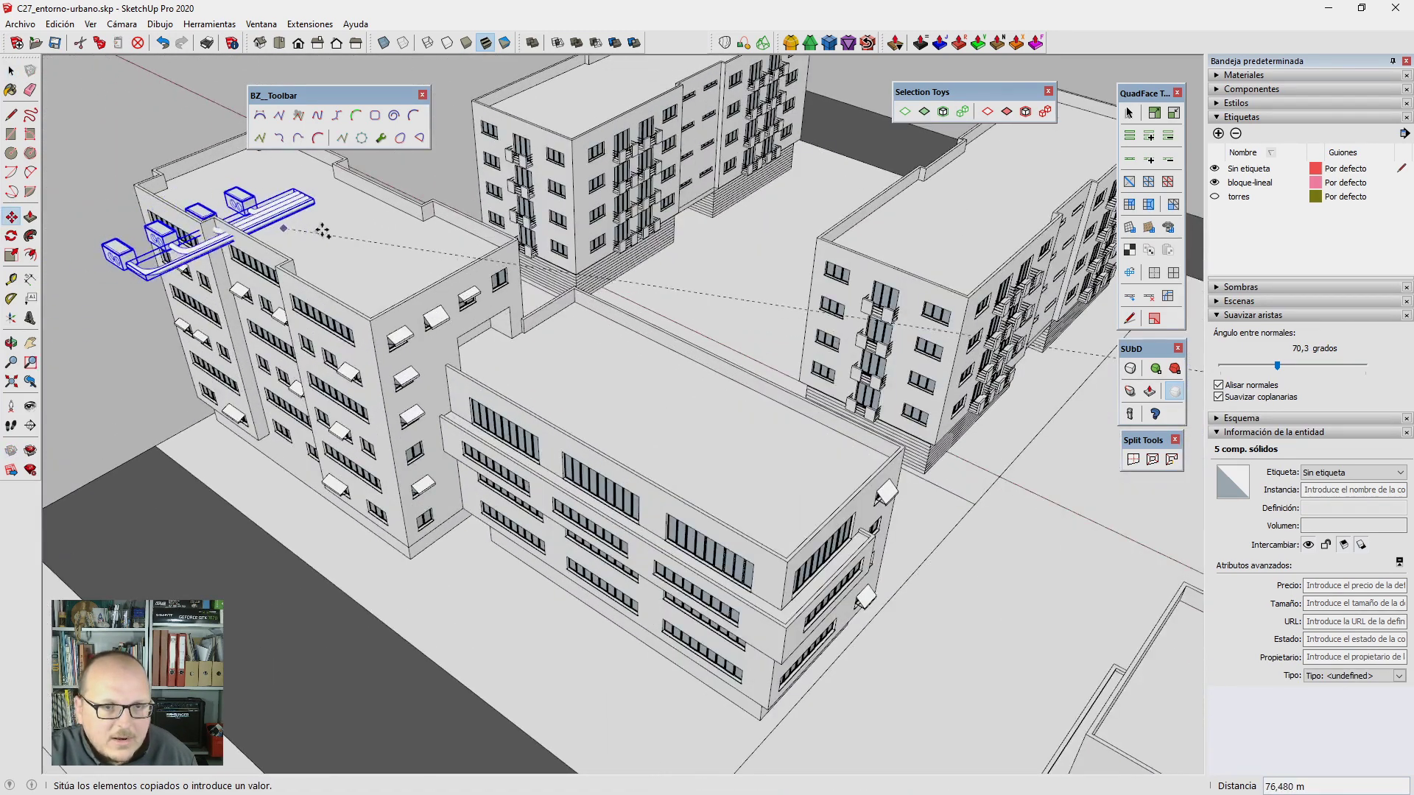
{"action": "left_click", "coordinate": [324, 232]}
{"action": "scroll", "coordinate": [324, 232], "scroll_direction": "up", "scroll_amount": 3}
Step: Rotate the copies 90° and move the pipe group exactly 3 m
{"action": "key", "text": "q"}
{"action": "left_click", "coordinate": [339, 245]}
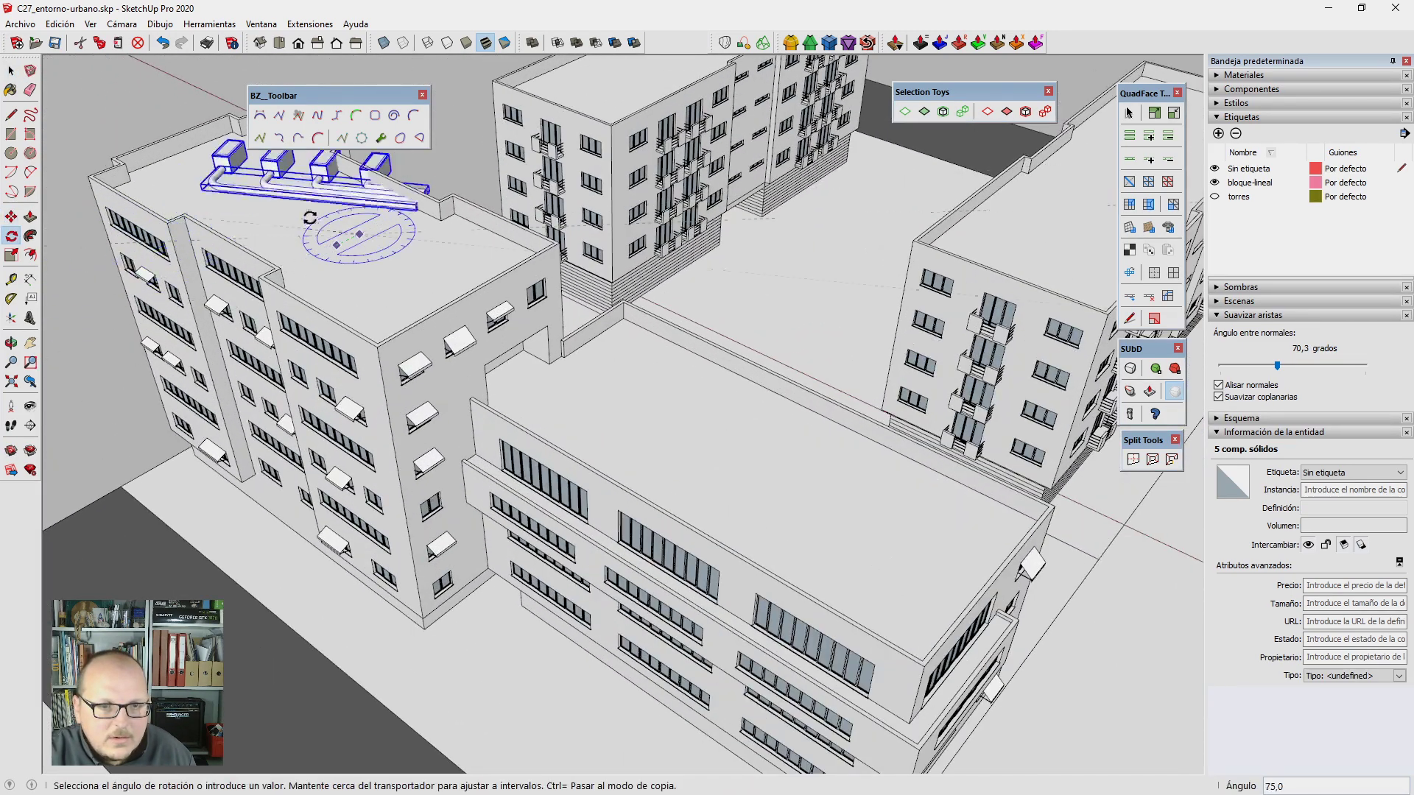
{"action": "left_click", "coordinate": [310, 211]}
{"action": "middle_click_drag", "start_coordinate": [310, 210], "coordinate": [427, 324]}
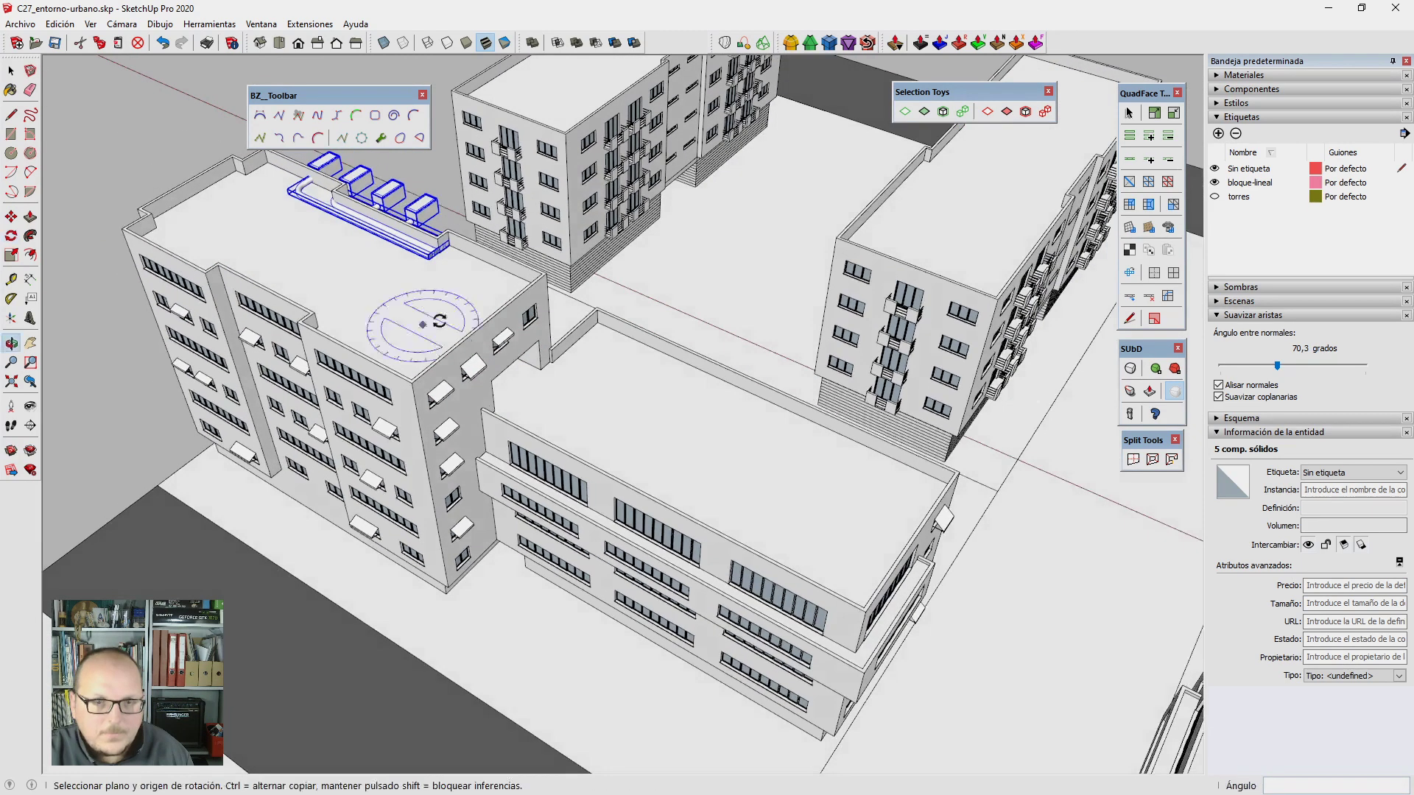
{"action": "key", "text": "m"}
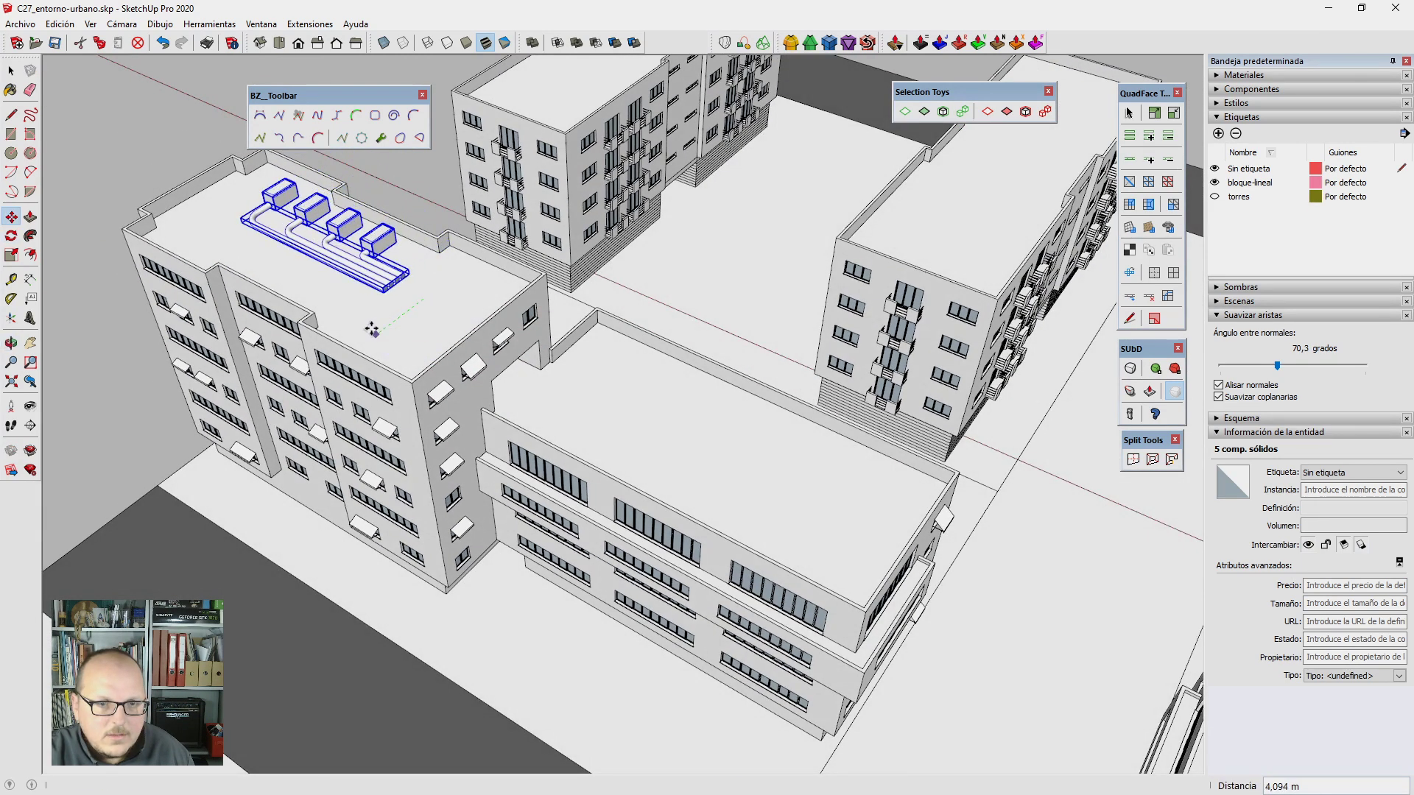
{"action": "type", "text": "3"}
{"action": "key", "text": "Return"}
{"action": "key", "text": "space"}
Step: Orbit and zoom around the urban block to review the rooftops
{"action": "scroll", "coordinate": [714, 400], "scroll_direction": "down", "scroll_amount": 3}
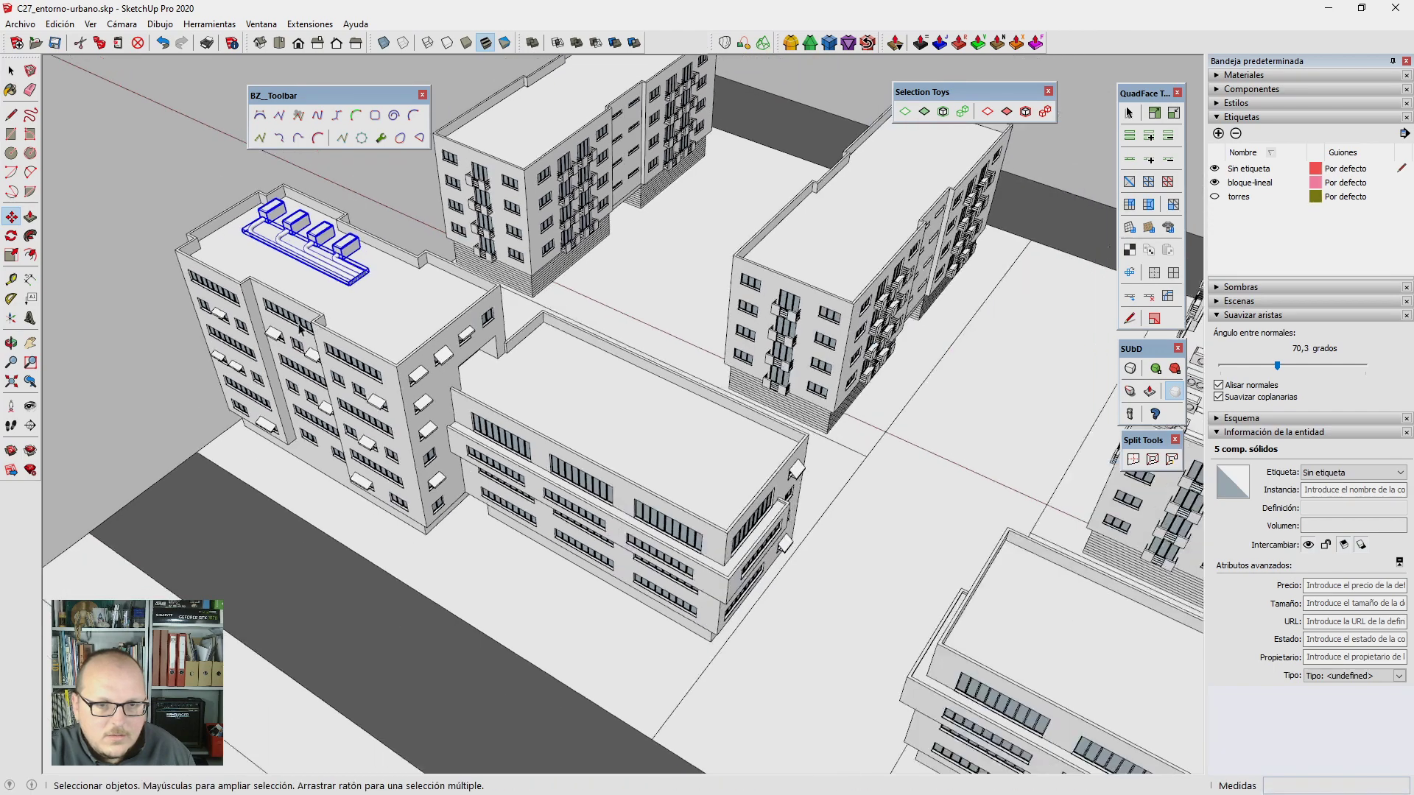
{"action": "scroll", "coordinate": [713, 399], "scroll_direction": "down", "scroll_amount": 3}
{"action": "scroll", "coordinate": [713, 400], "scroll_direction": "down", "scroll_amount": 2}
{"action": "scroll", "coordinate": [945, 409], "scroll_direction": "up", "scroll_amount": 2}
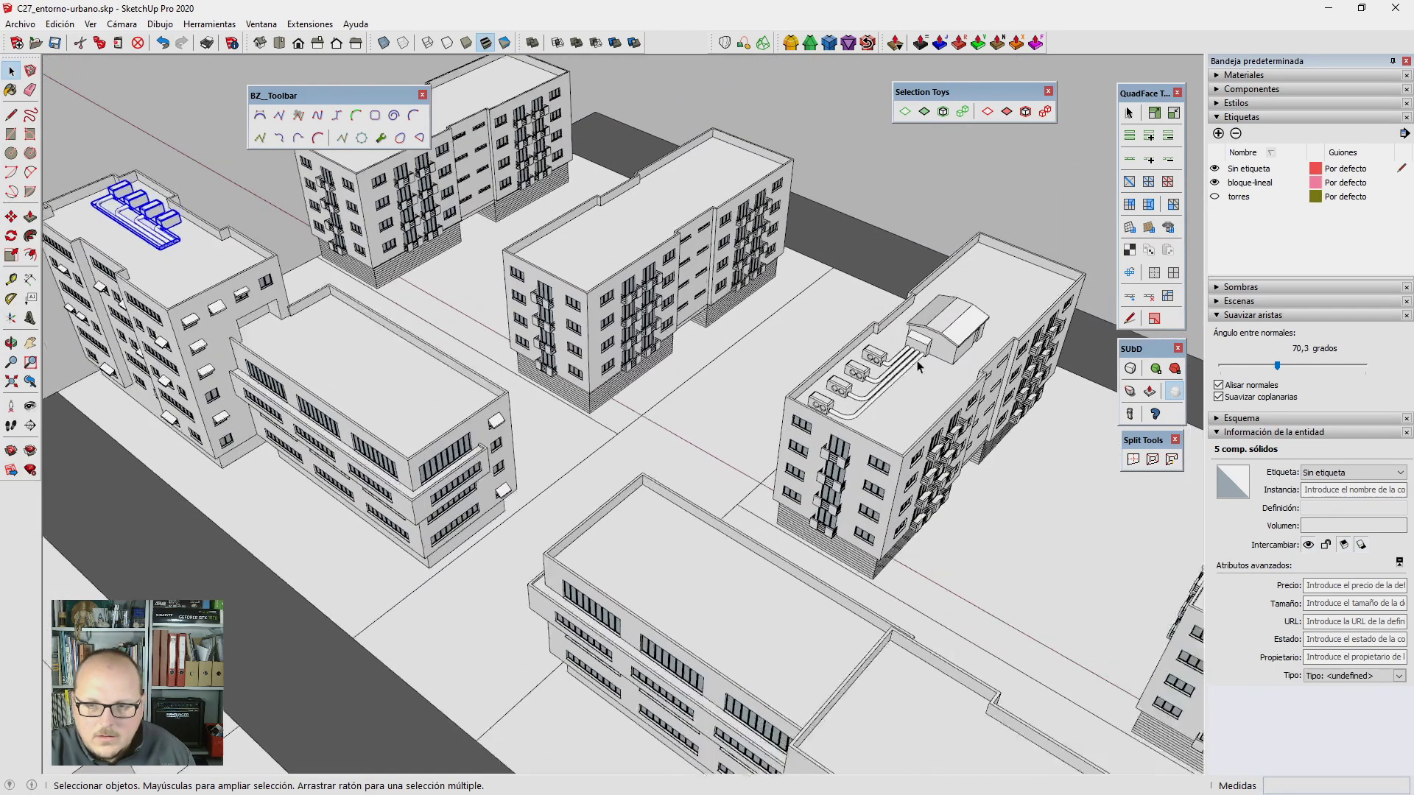
{"action": "scroll", "coordinate": [945, 409], "scroll_direction": "up", "scroll_amount": 2}
{"action": "scroll", "coordinate": [945, 410], "scroll_direction": "up", "scroll_amount": 2}
{"action": "mouse_move", "coordinate": [945, 409]}
{"action": "middle_mouse_down"}
{"action": "mouse_move", "coordinate": [710, 401]}
{"action": "mouse_move", "coordinate": [797, 405]}
{"action": "middle_mouse_up"}
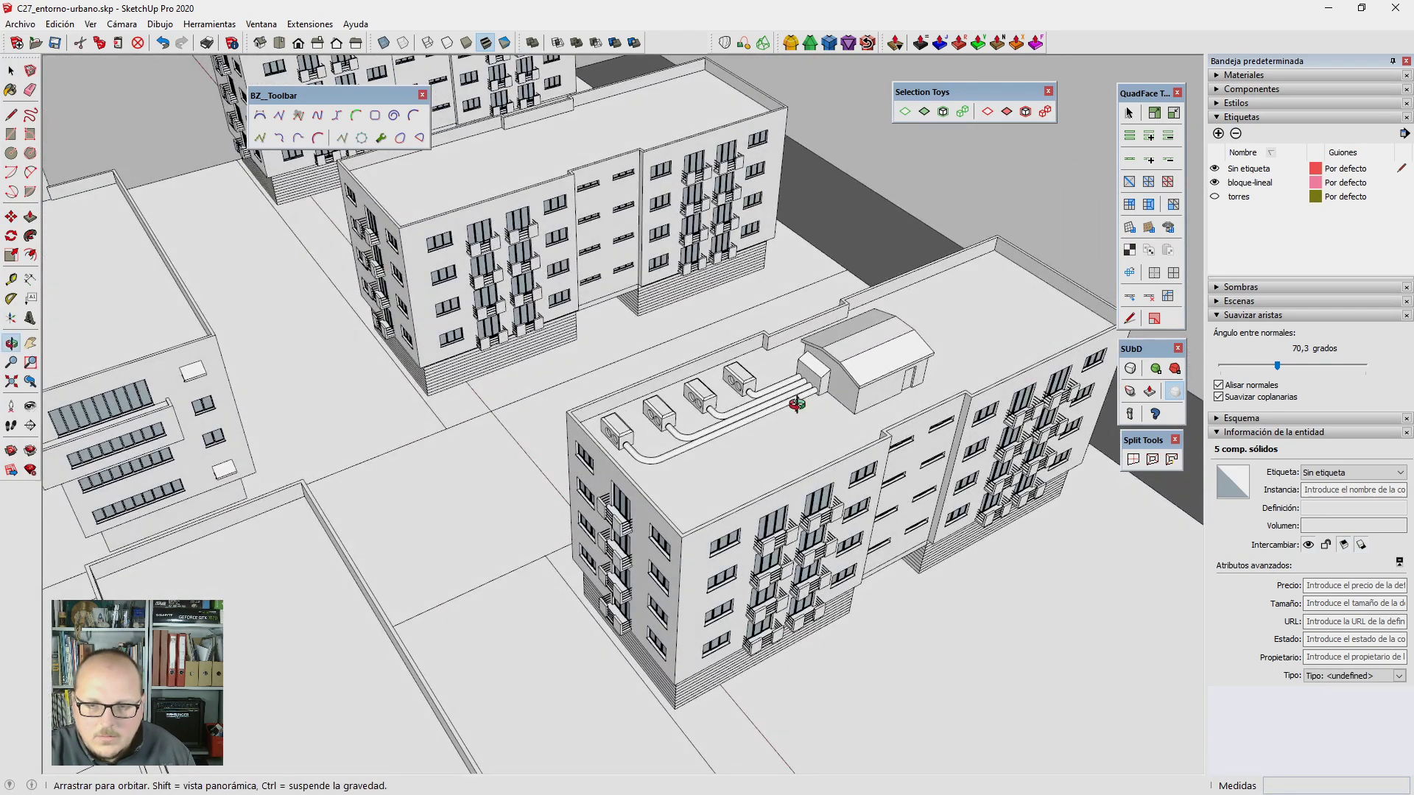
{"action": "scroll", "coordinate": [811, 399], "scroll_direction": "down", "scroll_amount": 2}
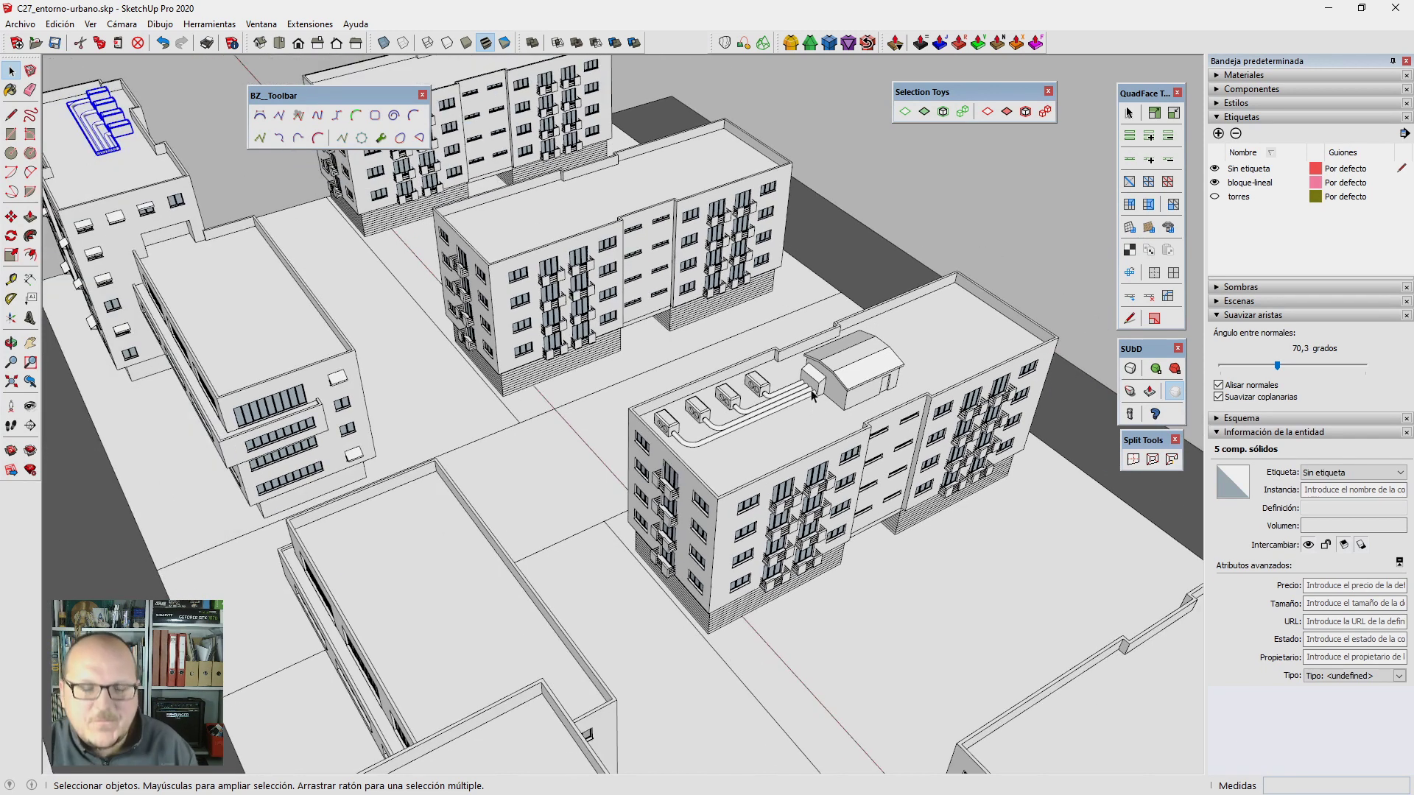
{"action": "scroll", "coordinate": [623, 342], "scroll_direction": "down", "scroll_amount": 2}
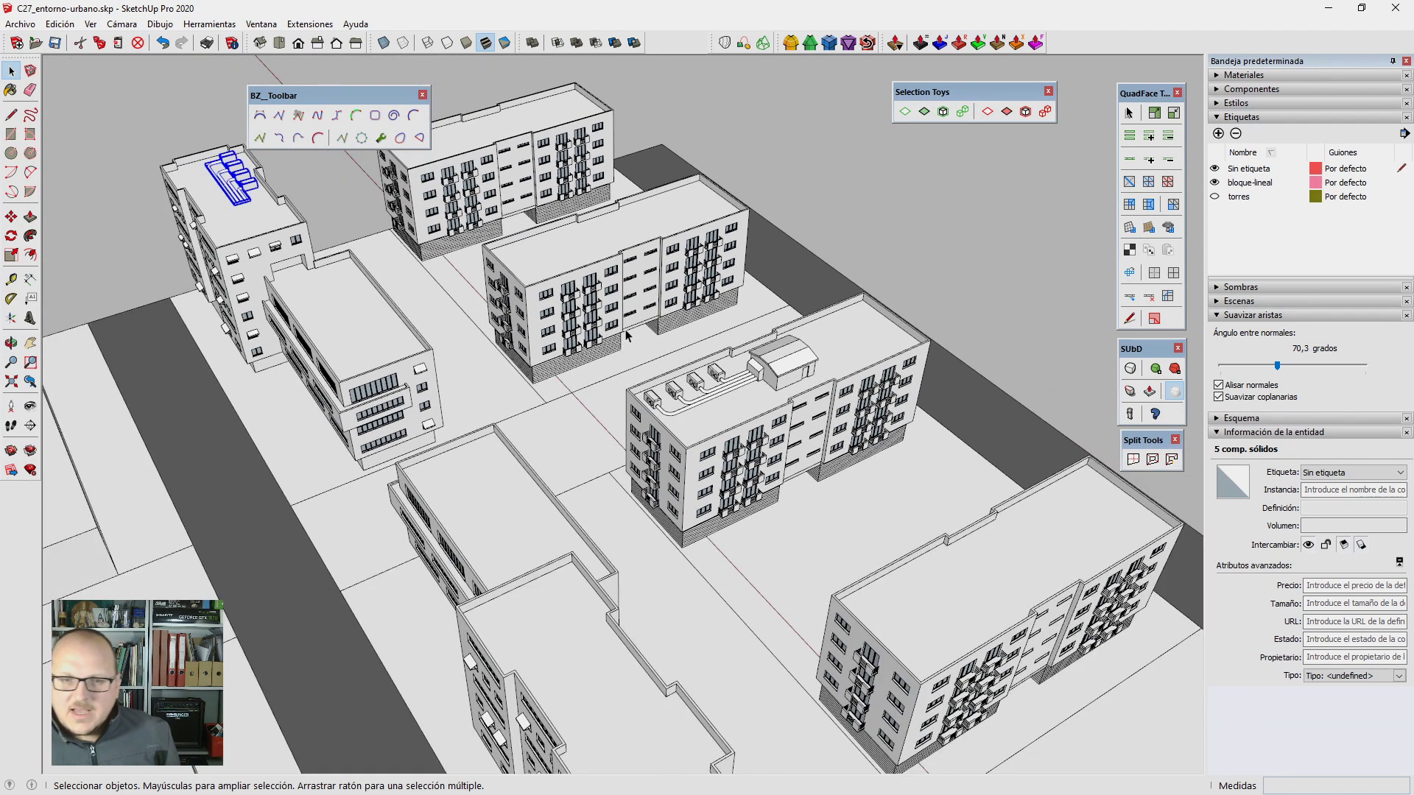
{"action": "scroll", "coordinate": [591, 310], "scroll_direction": "down", "scroll_amount": 3}
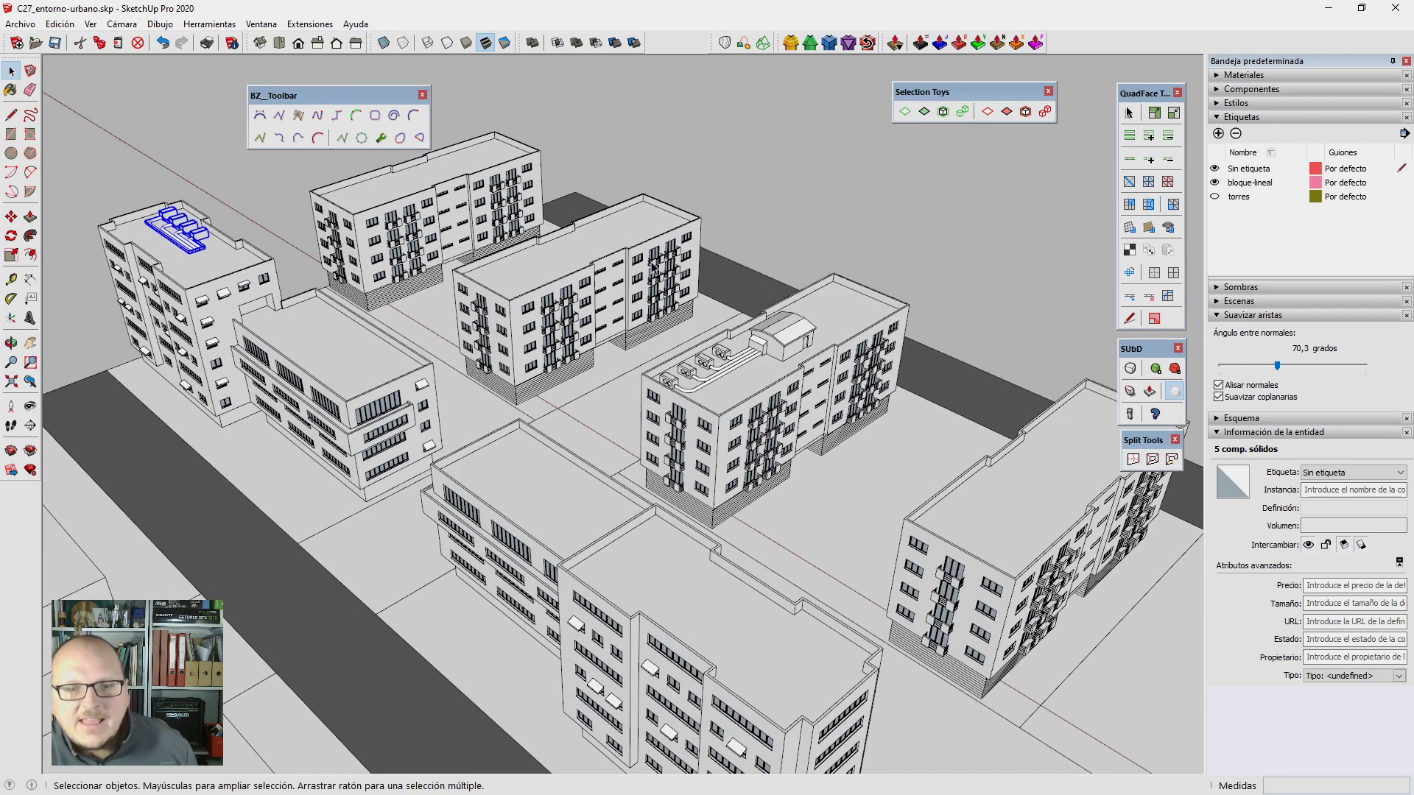
{"action": "mouse_move", "coordinate": [585, 357]}
{"action": "middle_mouse_down"}
{"action": "mouse_move", "coordinate": [643, 218]}
{"action": "mouse_move", "coordinate": [530, 303]}
{"action": "middle_mouse_up"}
{"action": "scroll", "coordinate": [642, 218], "scroll_direction": "up", "scroll_amount": 3}
{"action": "scroll", "coordinate": [626, 235], "scroll_direction": "up", "scroll_amount": 4}
Step: Draw a trial rectangle on the central building's roof
{"action": "scroll", "coordinate": [530, 304], "scroll_direction": "up", "scroll_amount": 3}
{"action": "key", "text": "r"}
{"action": "left_click", "coordinate": [514, 288]}
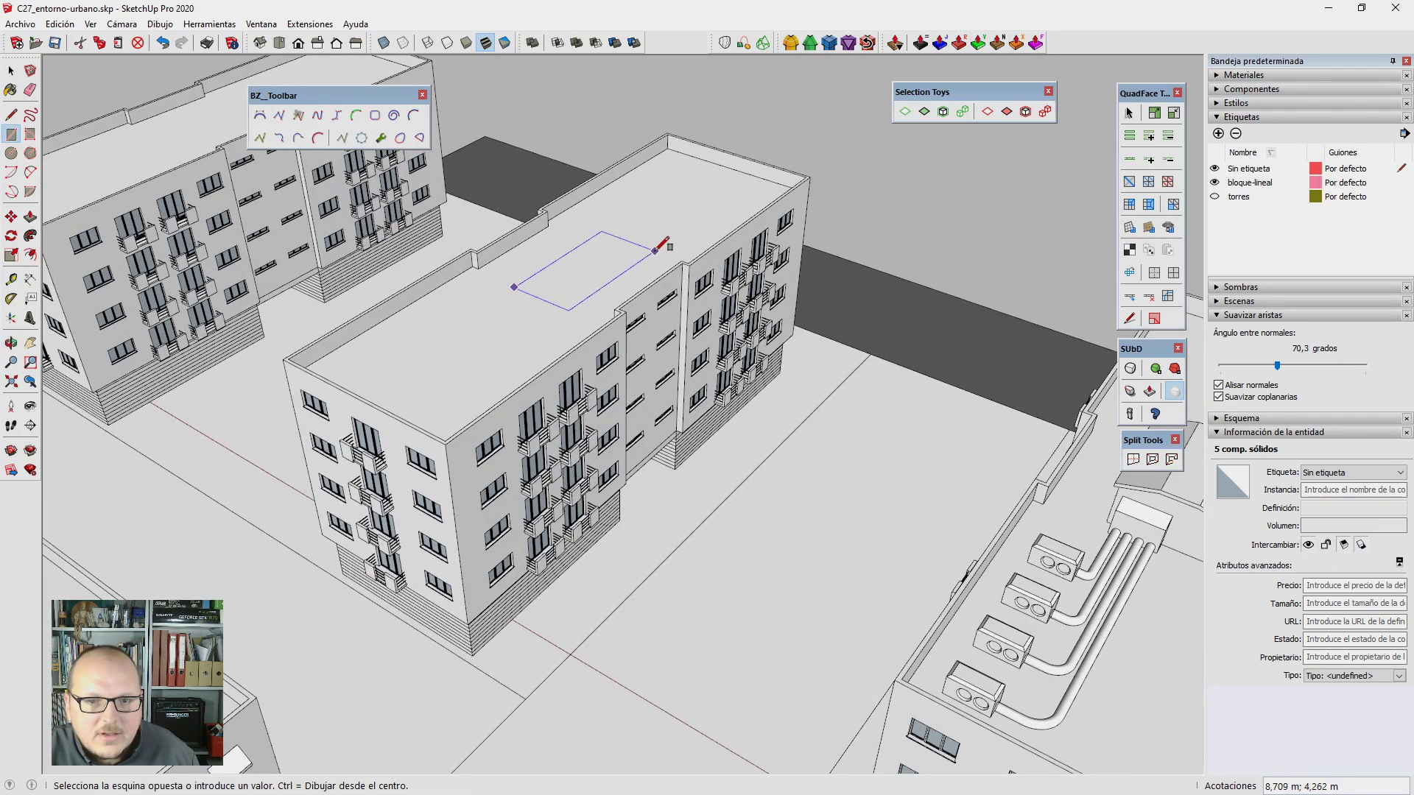
{"action": "left_click", "coordinate": [656, 250]}
{"action": "key", "text": "p"}
{"action": "scroll", "coordinate": [569, 278], "scroll_direction": "up", "scroll_amount": 2}
{"action": "middle_click_drag", "start_coordinate": [569, 278], "coordinate": [581, 278]}
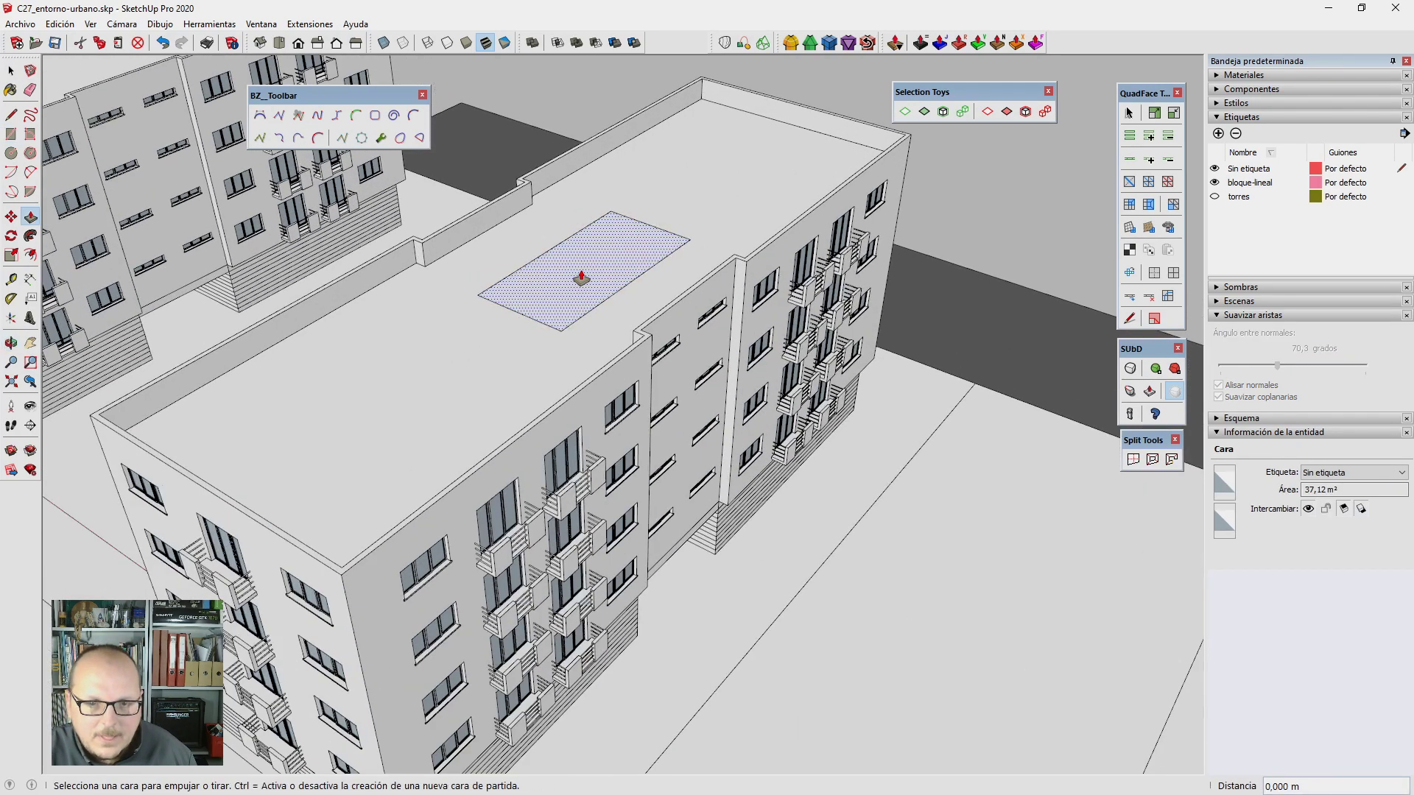
Step: Select the roof rectangle and scale it to 3 m along red, then stretch it along green
{"action": "key", "text": "s"}
{"action": "key", "text": "space"}
{"action": "double_click", "coordinate": [581, 277]}
{"action": "key", "text": "s"}
{"action": "left_click_drag", "start_coordinate": [624, 285], "coordinate": [615, 276]}
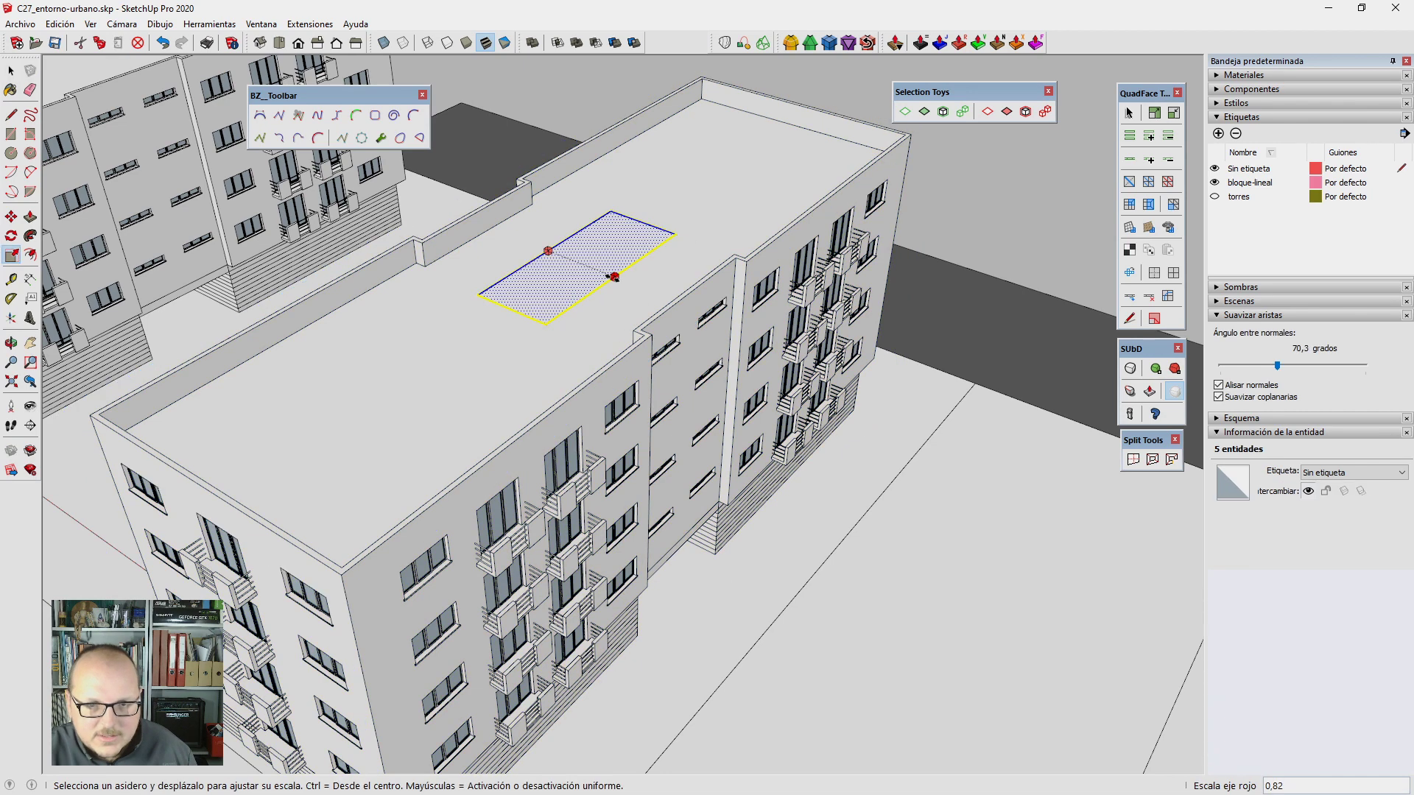
{"action": "key", "text": "Return"}
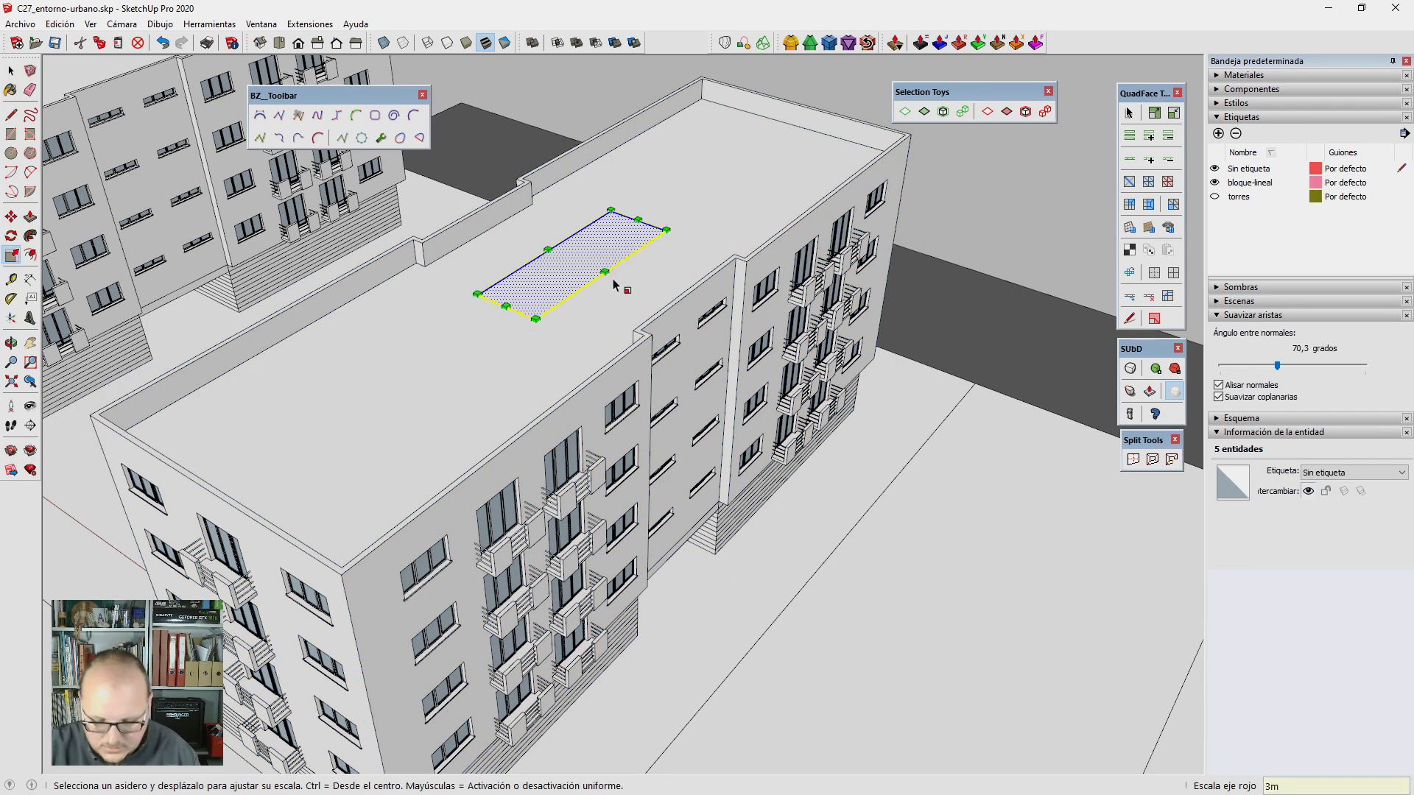
{"action": "left_click_drag", "start_coordinate": [638, 220], "coordinate": [660, 206]}
{"action": "type", "text": "6"}
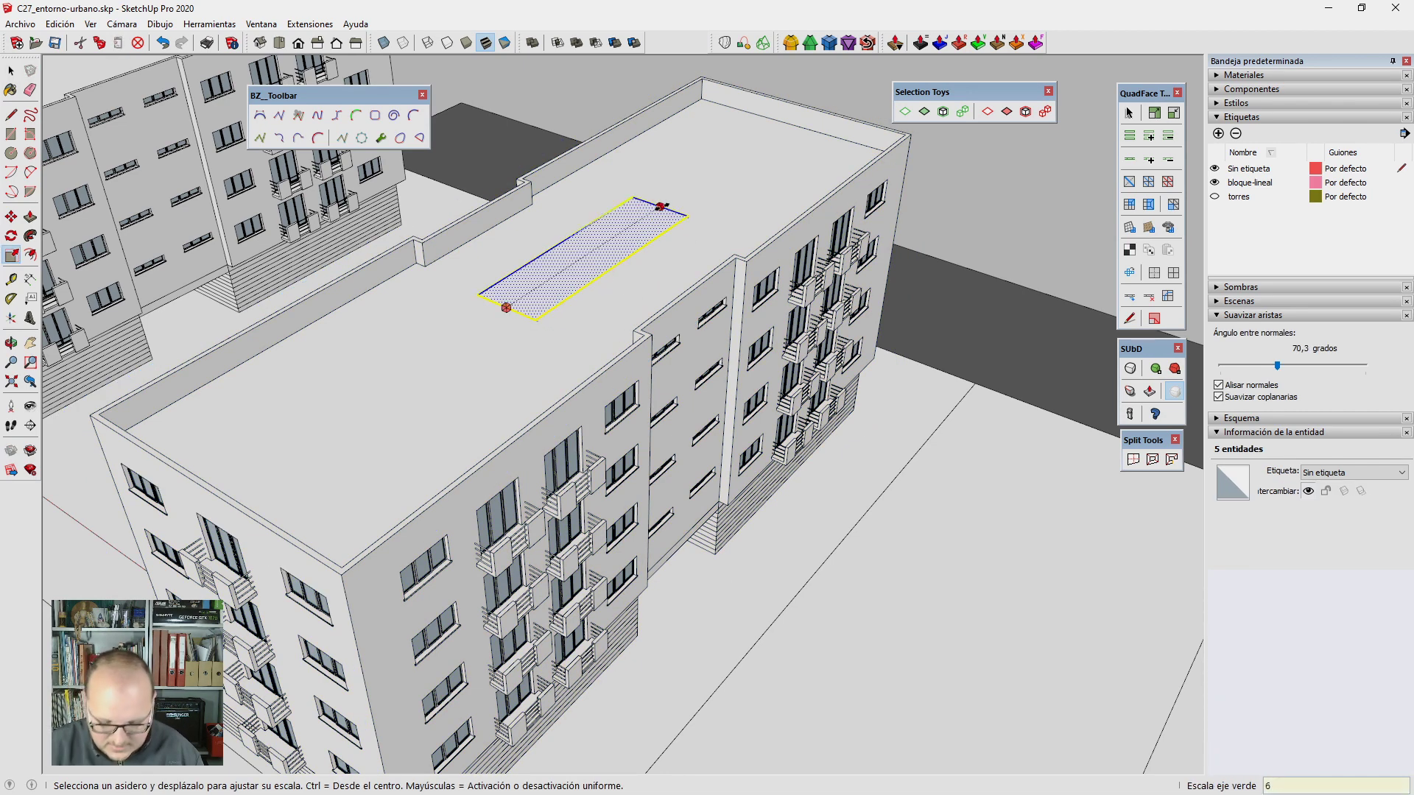
{"action": "key", "text": "Return"}
Step: Pull the roof rectangle up into a 3 m-high box
{"action": "key", "text": "space"}
{"action": "key", "text": "p"}
{"action": "middle_click_drag", "start_coordinate": [661, 206], "coordinate": [663, 210]}
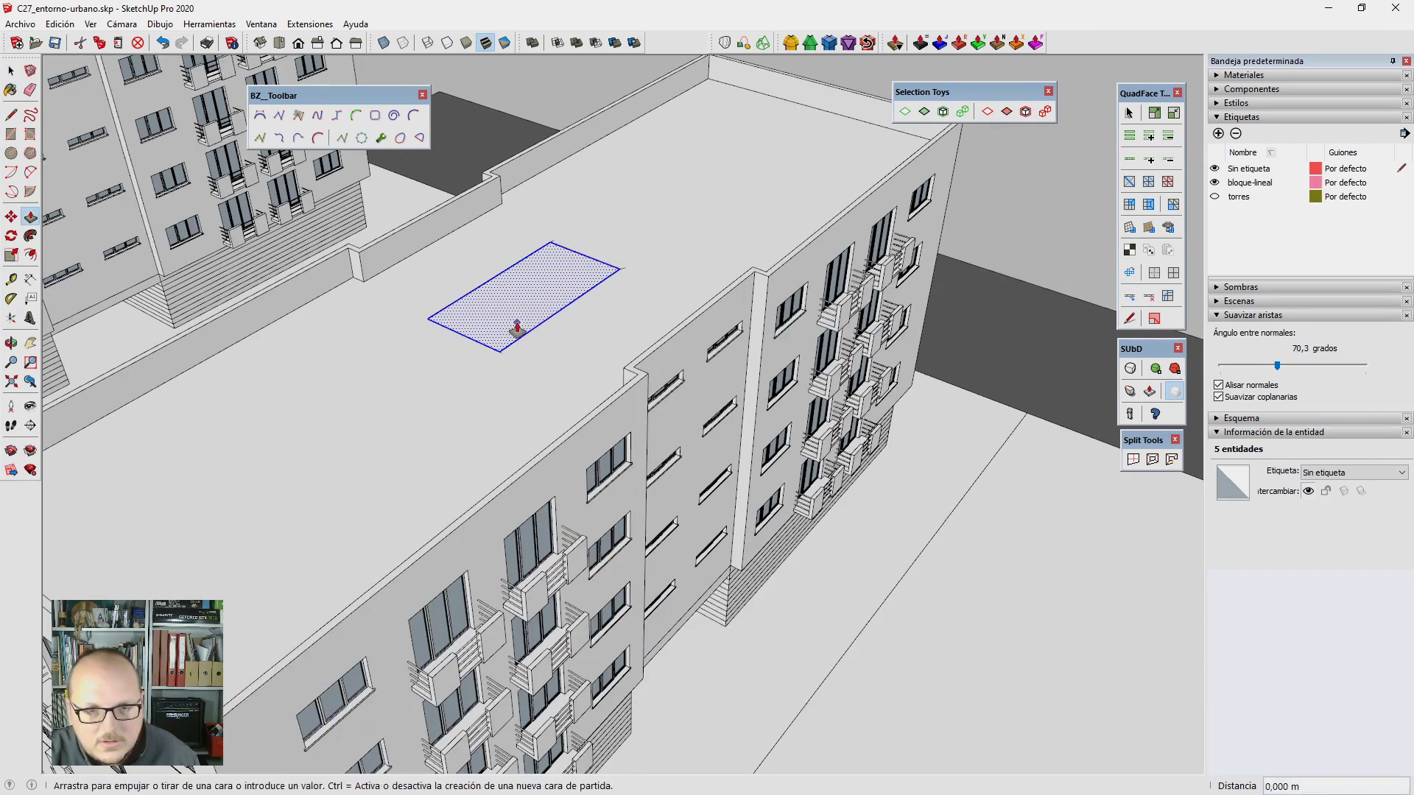
{"action": "left_click_drag", "start_coordinate": [517, 328], "coordinate": [525, 305]}
{"action": "key", "text": "Return"}
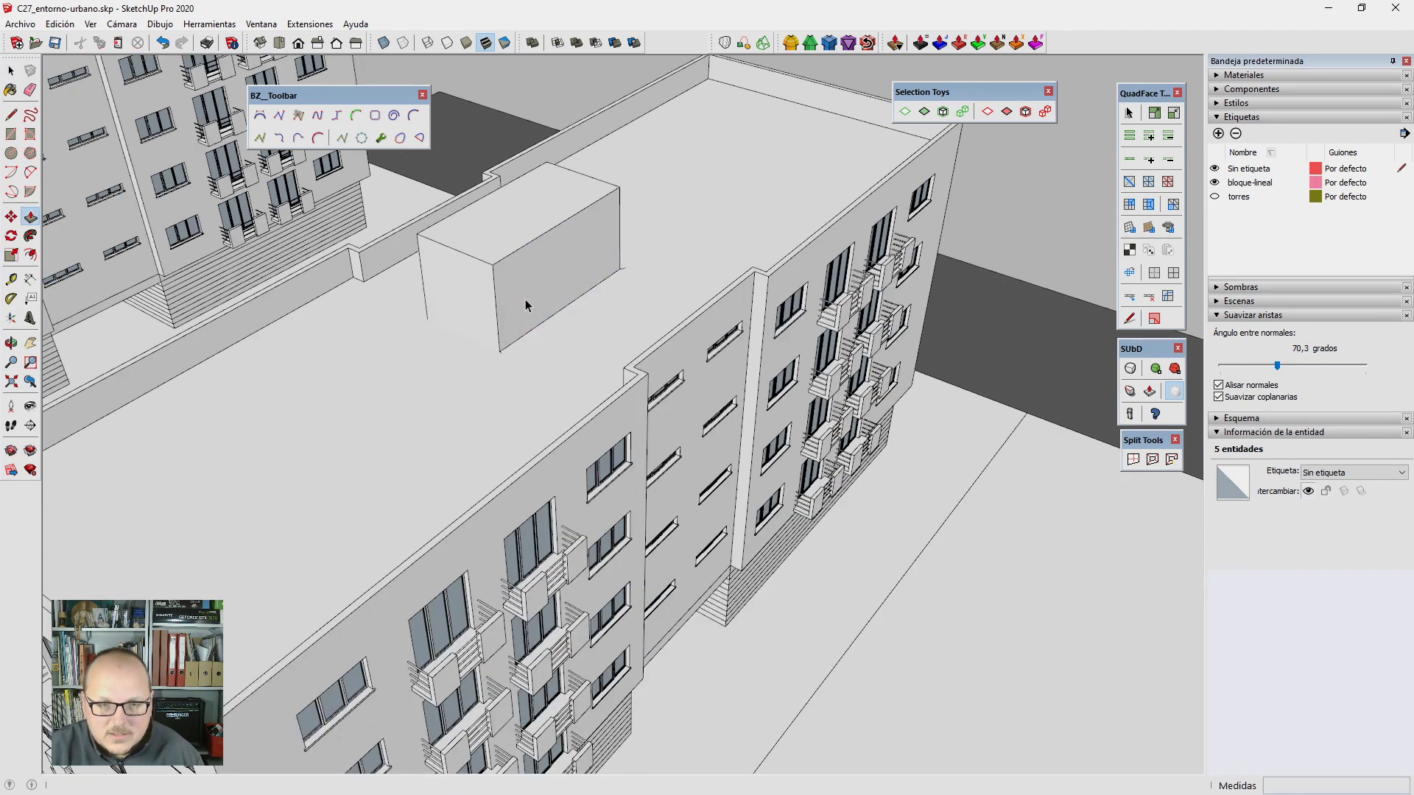
Step: Toggle X-ray view and undo the box extrusion and the trial rectangle
{"action": "key", "text": "space"}
{"action": "scroll", "coordinate": [536, 286], "scroll_direction": "up", "scroll_amount": 3}
{"action": "key", "text": "x"}
{"action": "scroll", "coordinate": [536, 286], "scroll_direction": "down", "scroll_amount": 2}
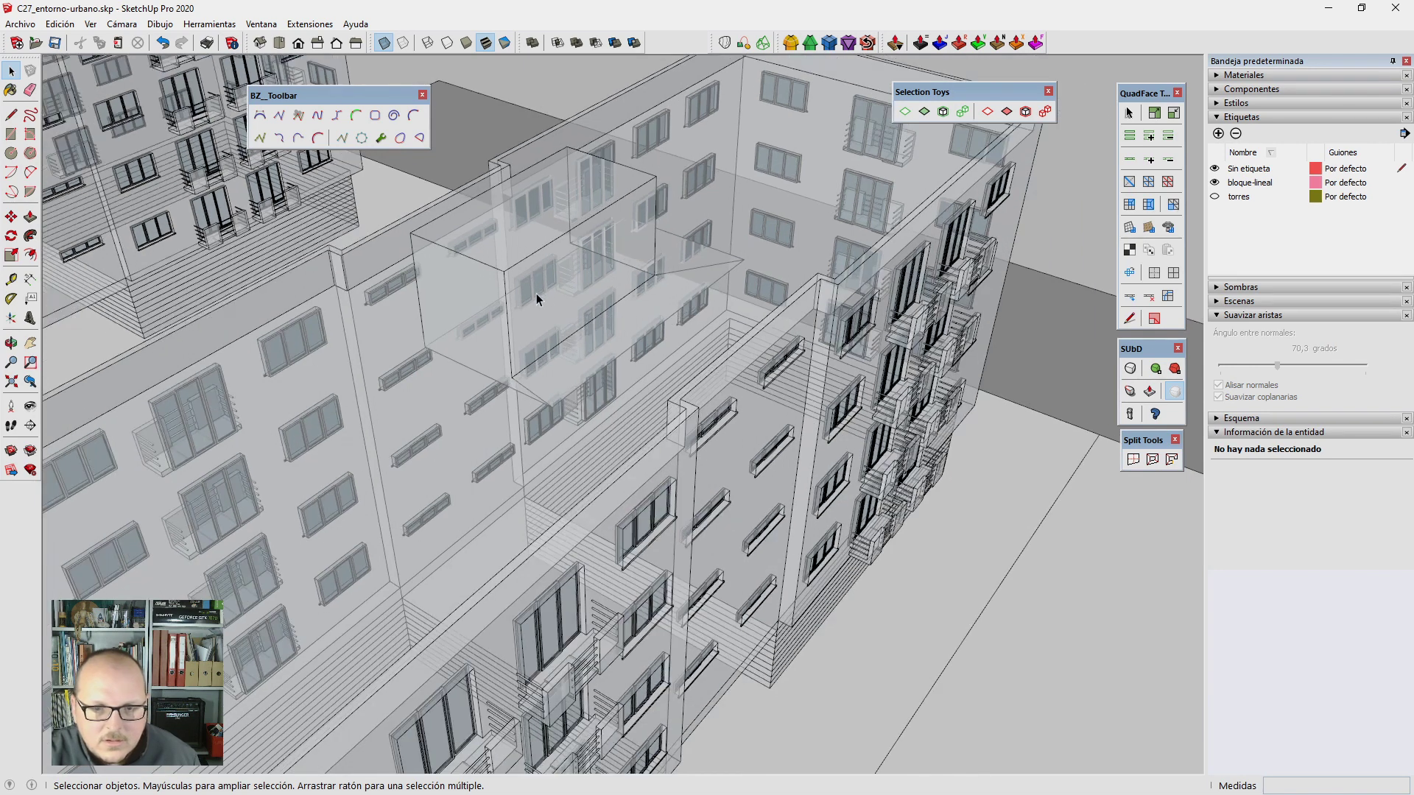
{"action": "key", "text": "ctrl+z"}
{"action": "key", "text": "ctrl+z"}
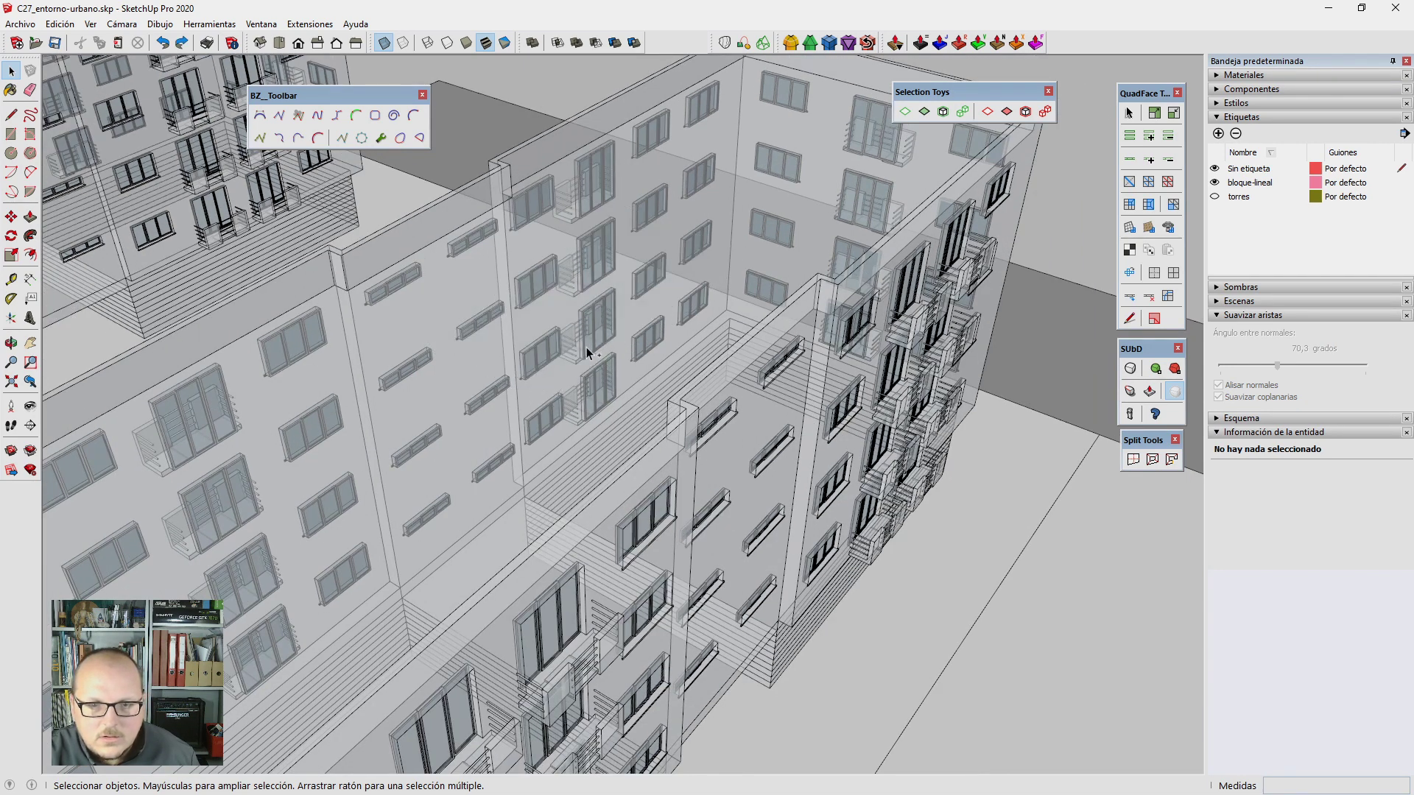
{"action": "key", "text": "x"}
Step: Redraw the roof rectangle and scale it to 3 m by 6 m (18 m²)
{"action": "key", "text": "r"}
{"action": "left_click", "coordinate": [488, 326]}
{"action": "left_click", "coordinate": [675, 285]}
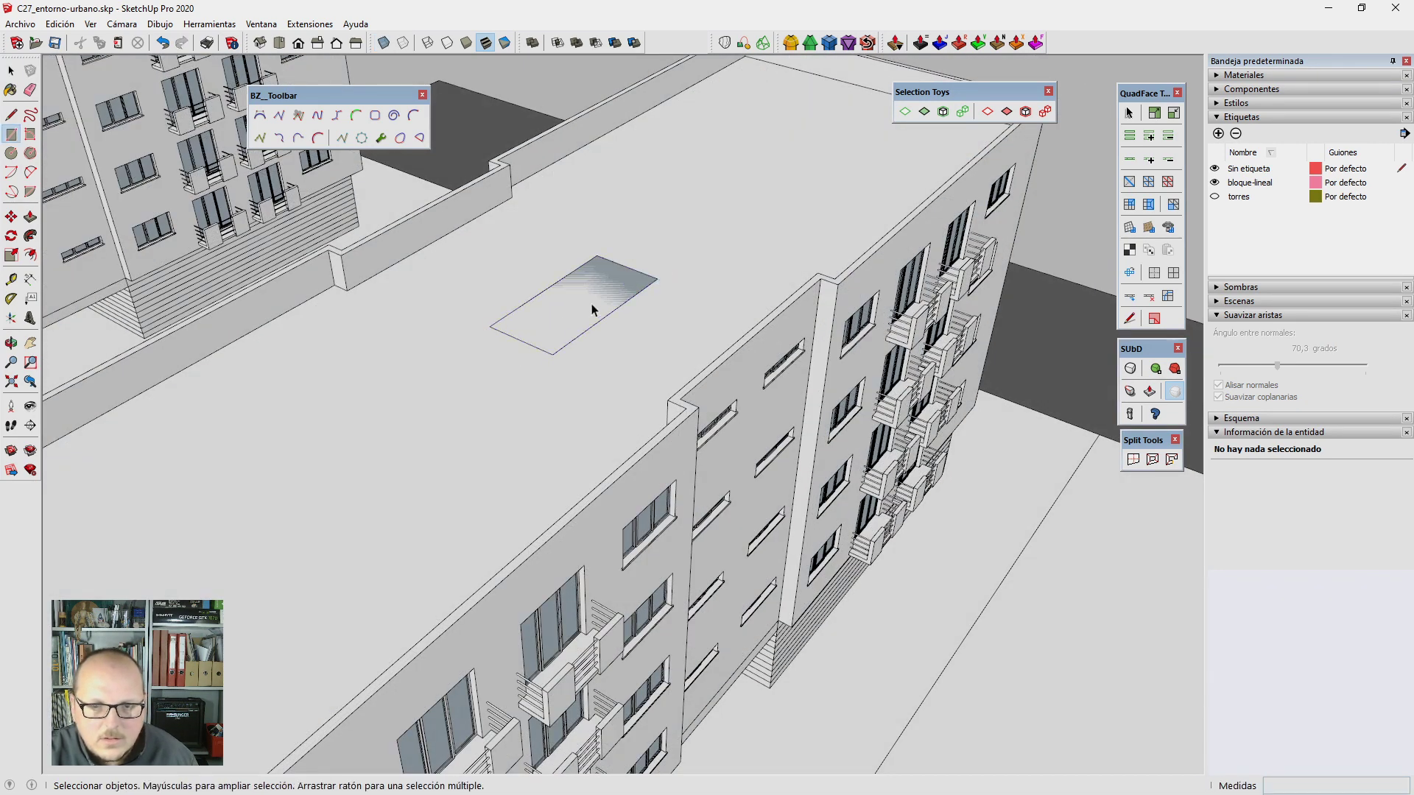
{"action": "key", "text": "space"}
{"action": "type", "text": "sm"}
{"action": "key", "text": "Return"}
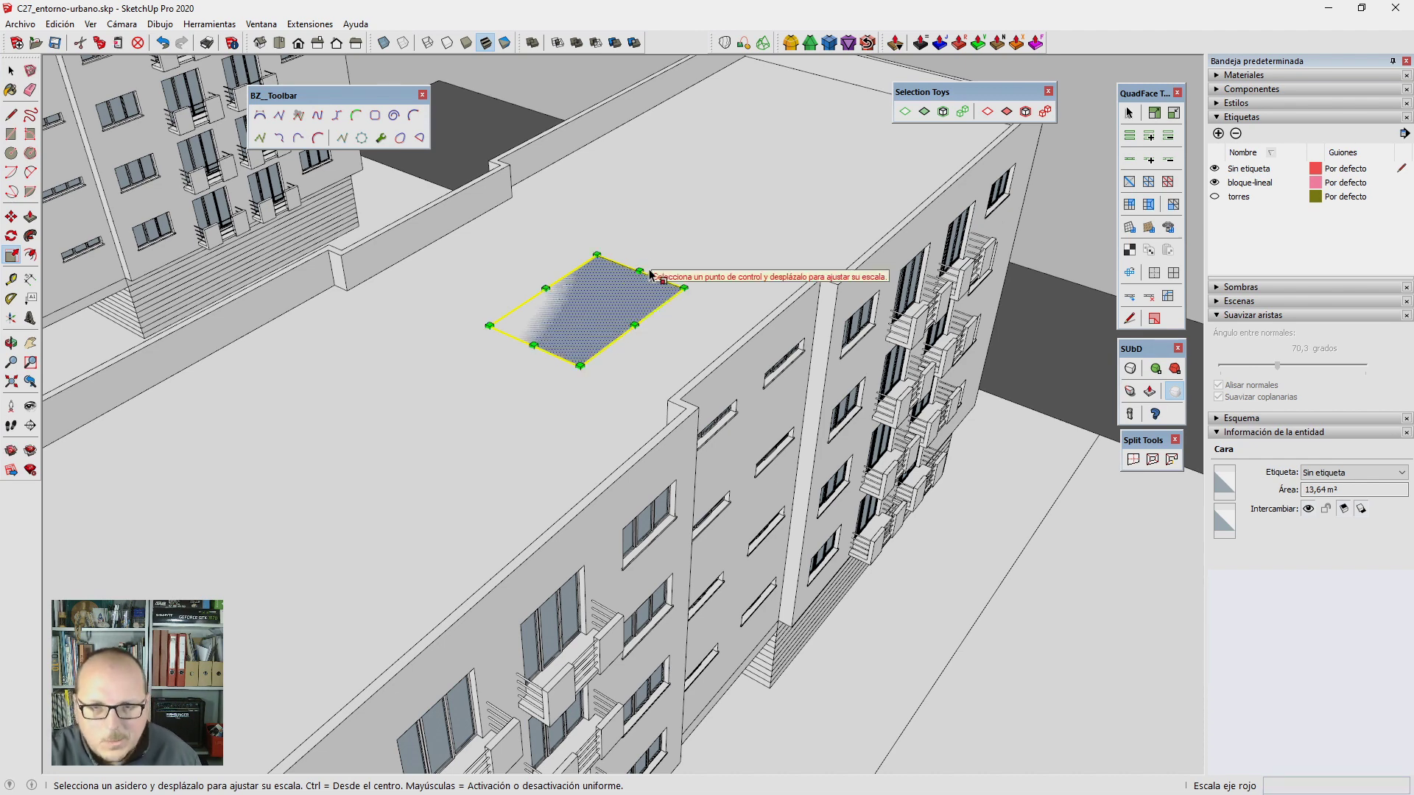
{"action": "left_click_drag", "start_coordinate": [639, 271], "coordinate": [660, 255]}
{"action": "type", "text": "6m"}
{"action": "key", "text": "Return"}
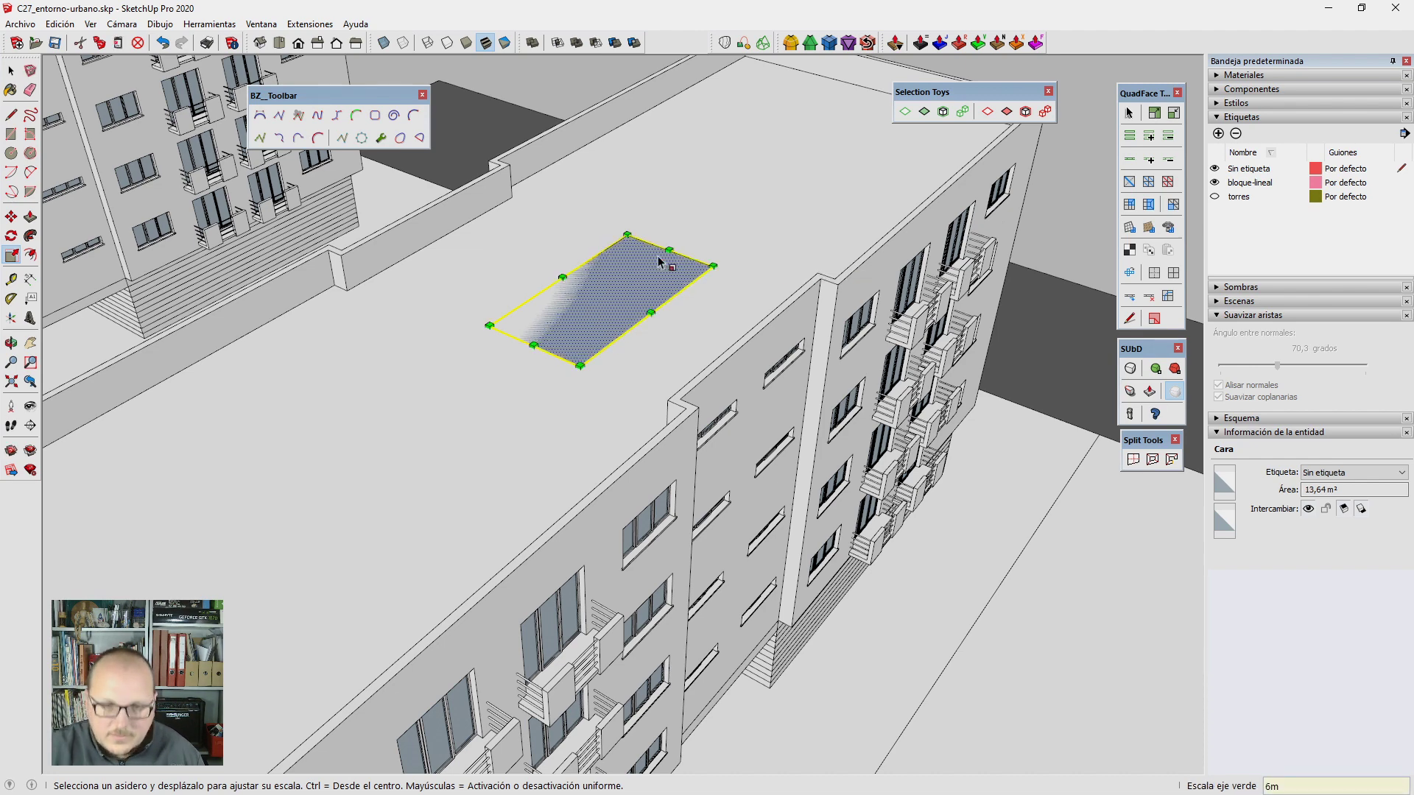
{"action": "key", "text": "m"}
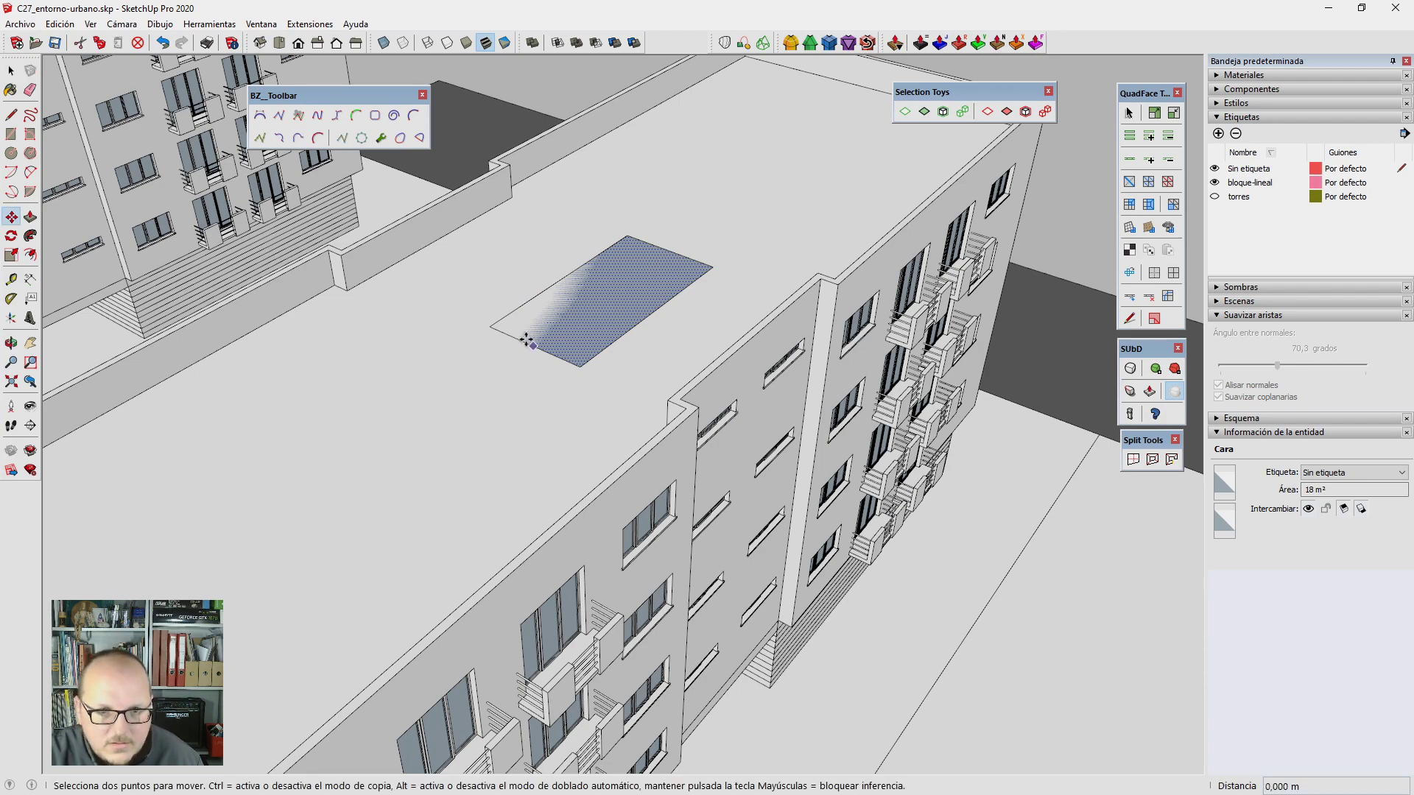
Step: Move the rectangle to a new position on the central building's roof
{"action": "scroll", "coordinate": [532, 347], "scroll_direction": "down", "scroll_amount": 3}
{"action": "scroll", "coordinate": [533, 342], "scroll_direction": "down", "scroll_amount": 2}
{"action": "mouse_move", "coordinate": [533, 341]}
{"action": "middle_mouse_down"}
{"action": "mouse_move", "coordinate": [560, 324]}
{"action": "mouse_move", "coordinate": [648, 405]}
{"action": "middle_mouse_up"}
{"action": "left_click", "coordinate": [545, 328]}
{"action": "scroll", "coordinate": [589, 354], "scroll_direction": "down", "scroll_amount": 2}
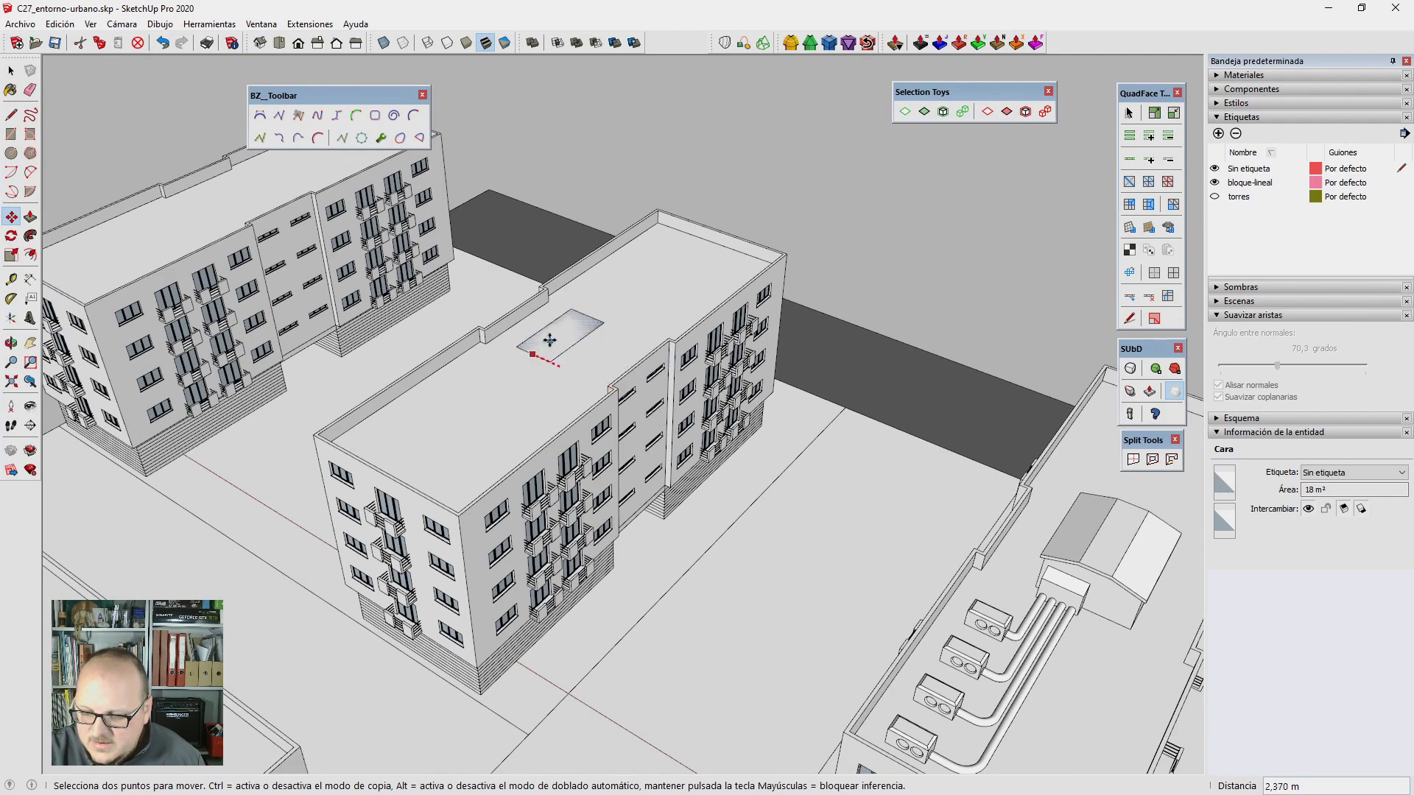
{"action": "scroll", "coordinate": [560, 339], "scroll_direction": "up", "scroll_amount": 4}
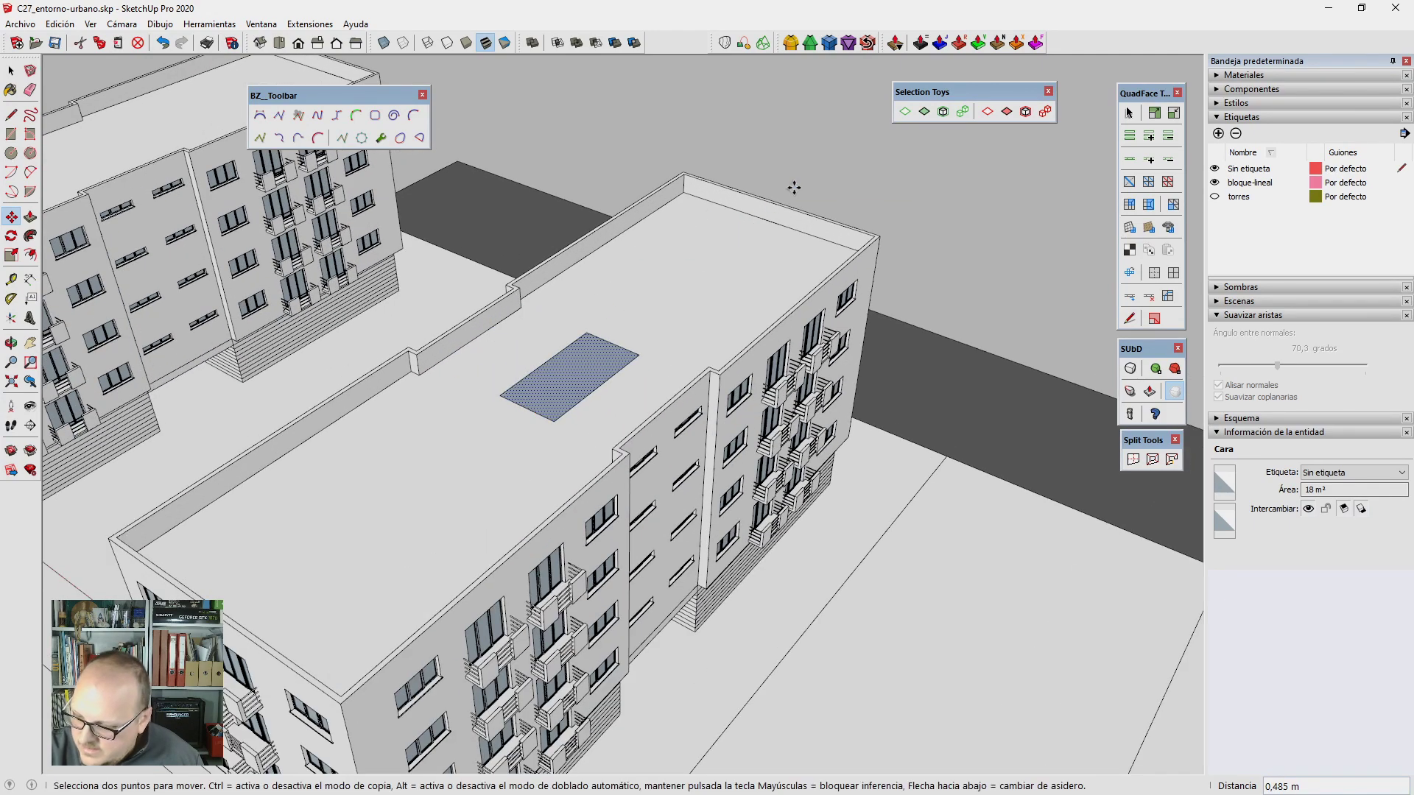
{"action": "left_click", "coordinate": [789, 184]}
{"action": "mouse_move", "coordinate": [789, 184]}
{"action": "middle_mouse_down"}
{"action": "mouse_move", "coordinate": [706, 377]}
{"action": "mouse_move", "coordinate": [742, 368]}
{"action": "middle_mouse_up"}
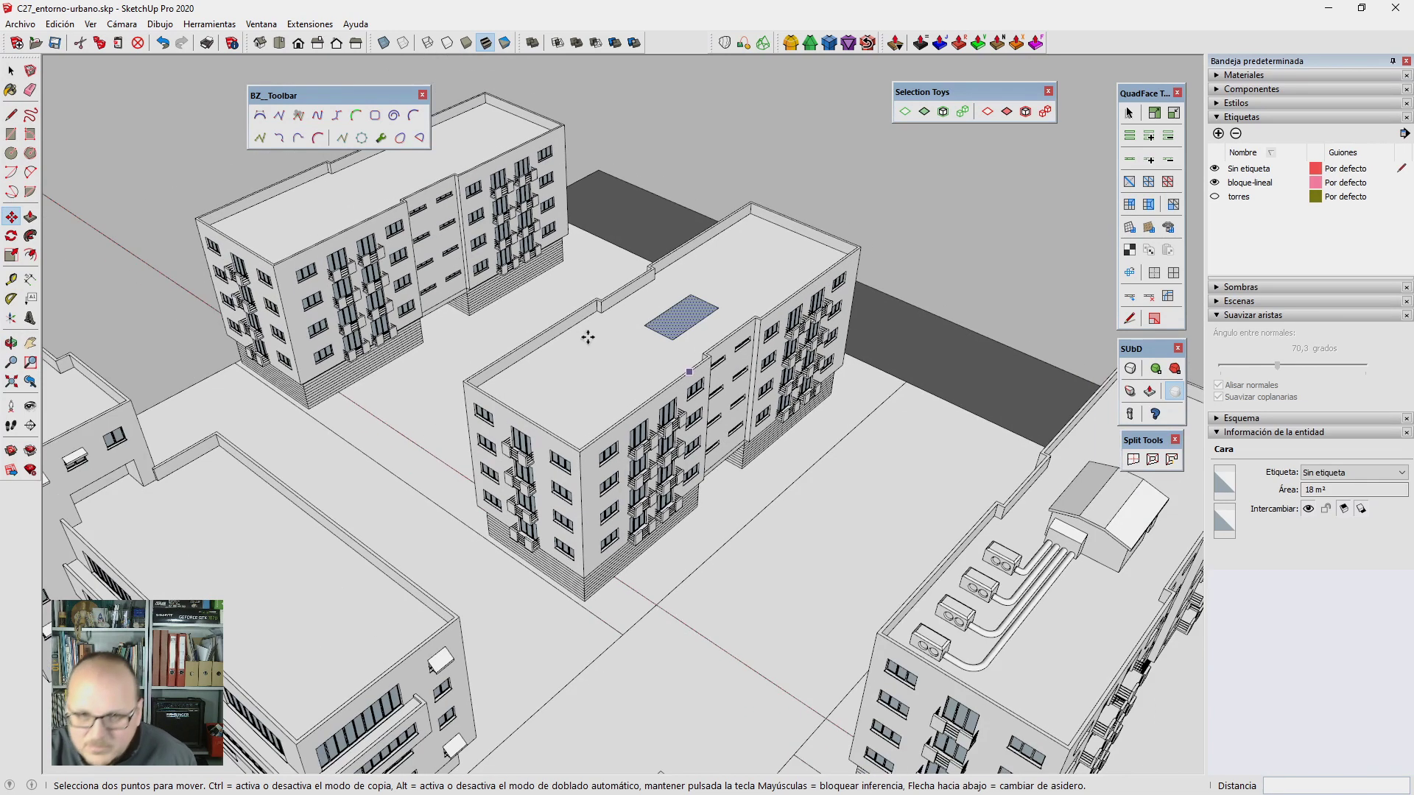
Step: Place the rectangle at its final roof spot and scale it ×2 along green to 36 m²
{"action": "scroll", "coordinate": [619, 324], "scroll_direction": "up", "scroll_amount": 2}
{"action": "scroll", "coordinate": [644, 322], "scroll_direction": "up", "scroll_amount": 2}
{"action": "left_click", "coordinate": [658, 316]}
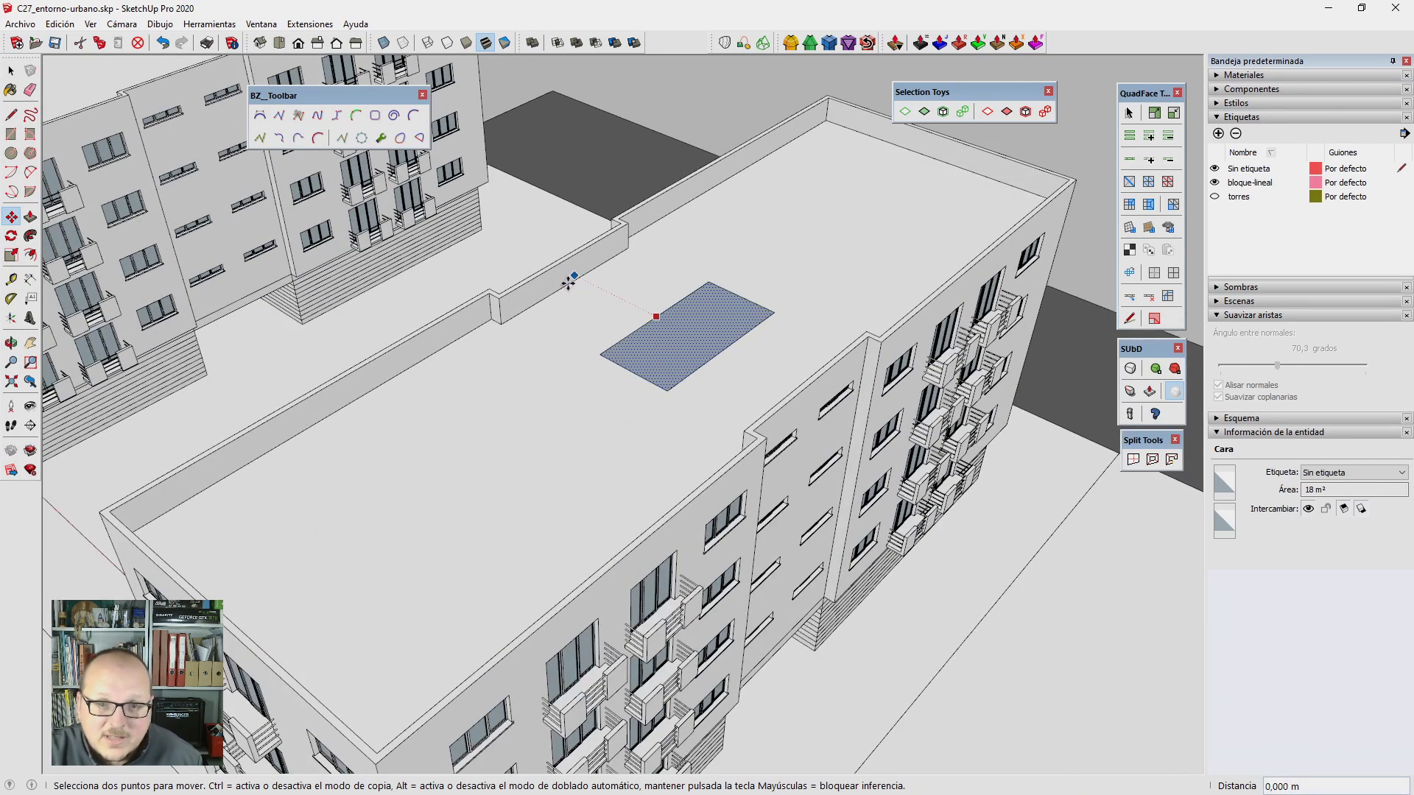
{"action": "left_click", "coordinate": [567, 260]}
{"action": "middle_click_drag", "start_coordinate": [567, 260], "coordinate": [663, 434]}
{"action": "key", "text": "s"}
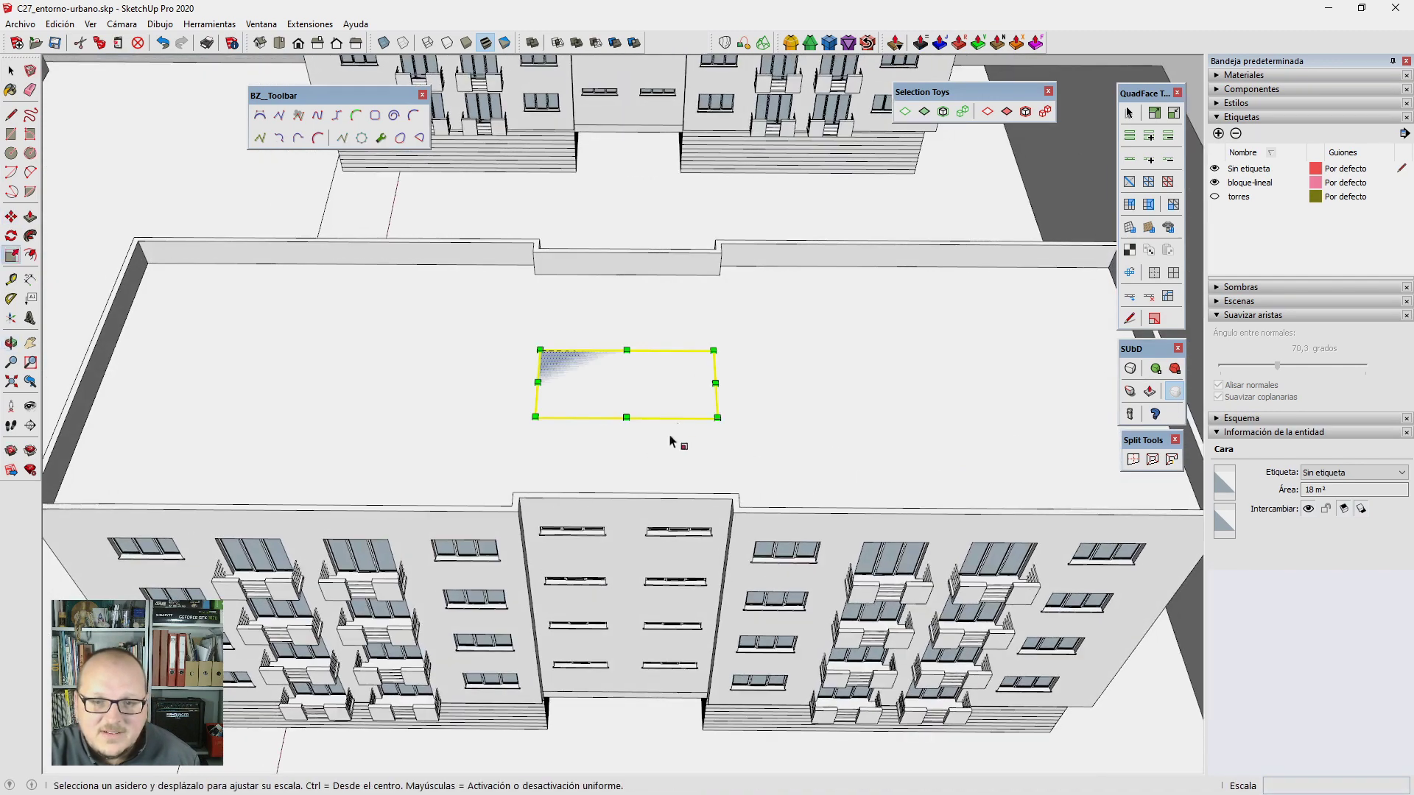
{"action": "middle_click_drag", "start_coordinate": [715, 385], "coordinate": [792, 312]}
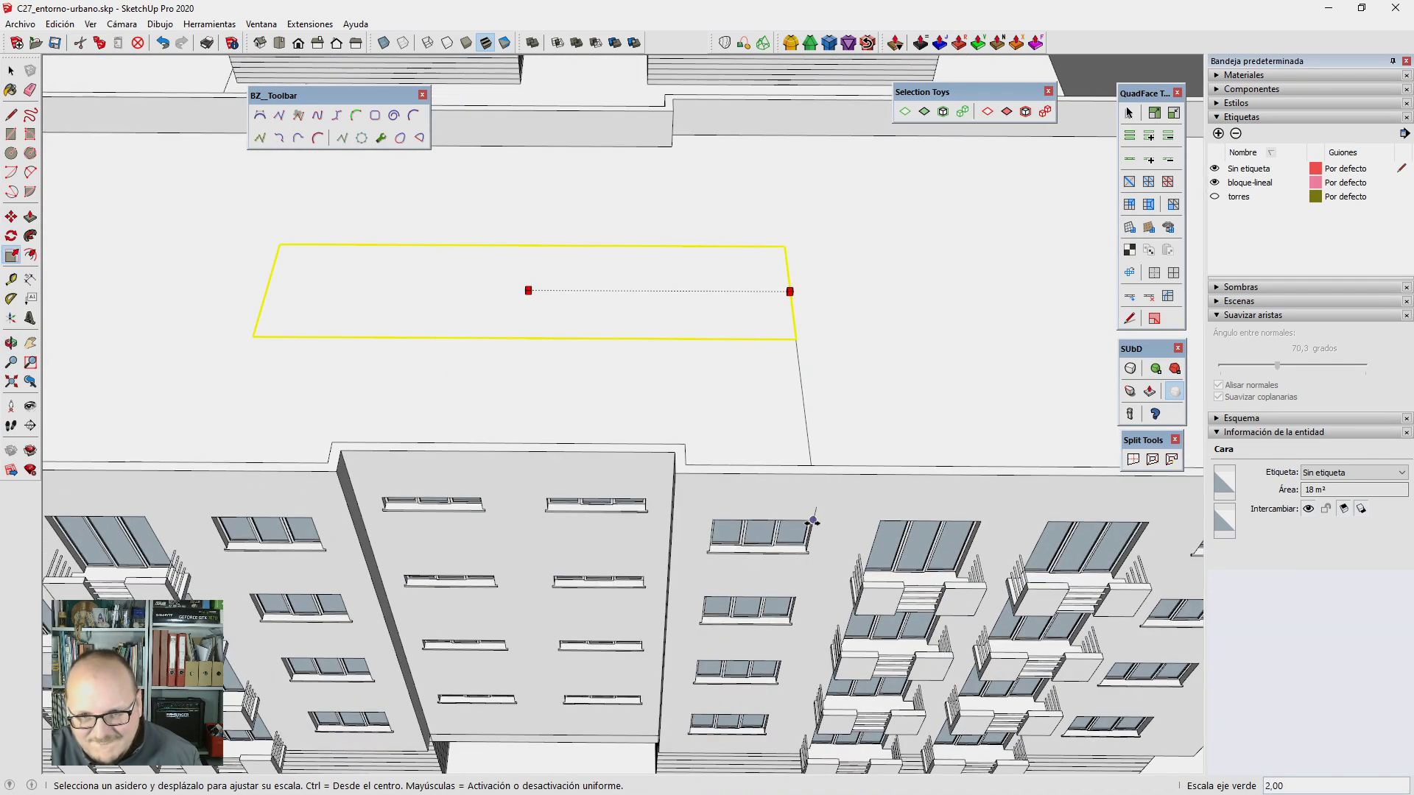
{"action": "mouse_move", "coordinate": [767, 493]}
{"action": "middle_mouse_down"}
{"action": "mouse_move", "coordinate": [642, 347]}
{"action": "mouse_move", "coordinate": [693, 317]}
{"action": "middle_mouse_up"}
{"action": "scroll", "coordinate": [720, 316], "scroll_direction": "down", "scroll_amount": 3}
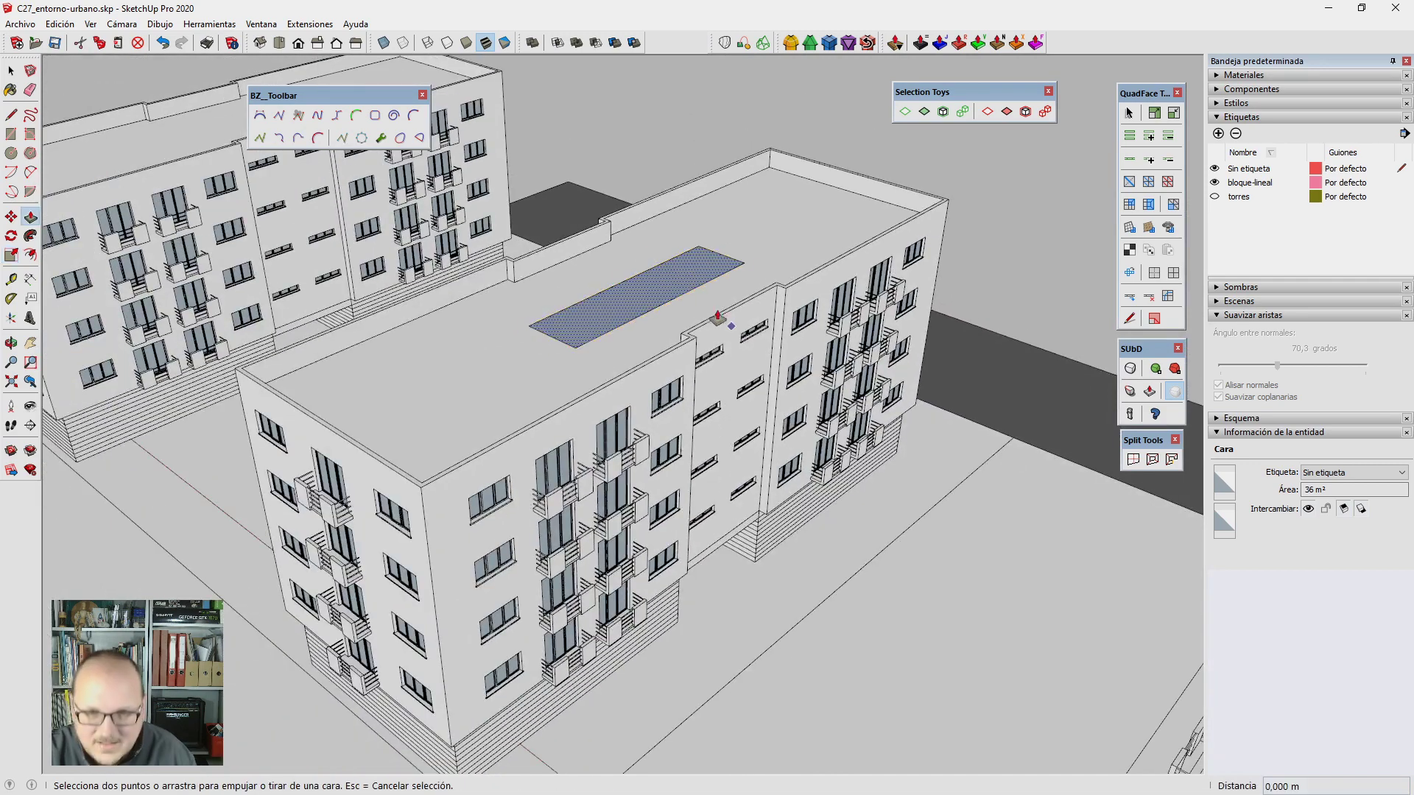
Step: Pull the roof rectangle up into a long rooftop box
{"action": "key", "text": "p"}
{"action": "left_click_drag", "start_coordinate": [667, 273], "coordinate": [671, 229]}
{"action": "scroll", "coordinate": [672, 229], "scroll_direction": "down", "scroll_amount": 3}
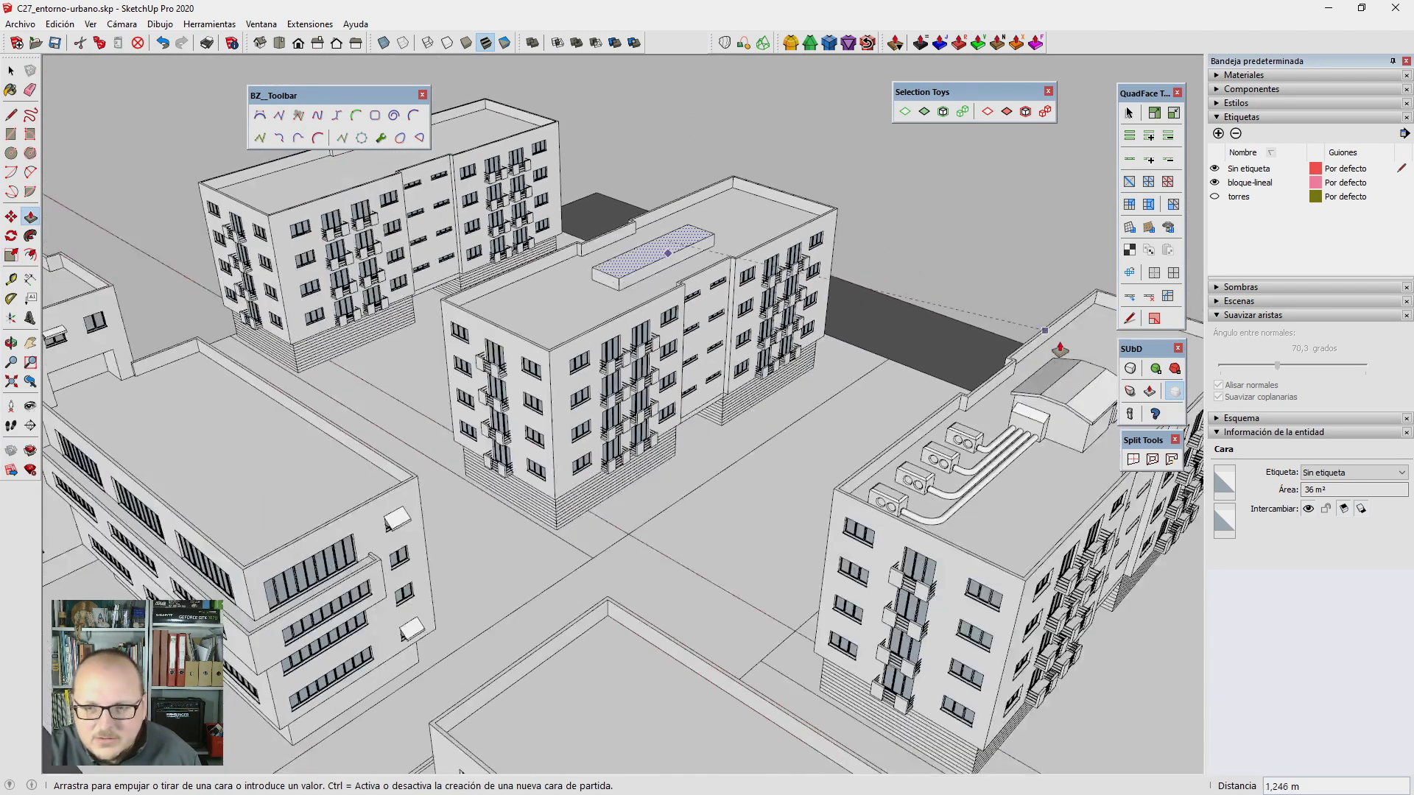
{"action": "scroll", "coordinate": [1013, 403], "scroll_direction": "up", "scroll_amount": 3}
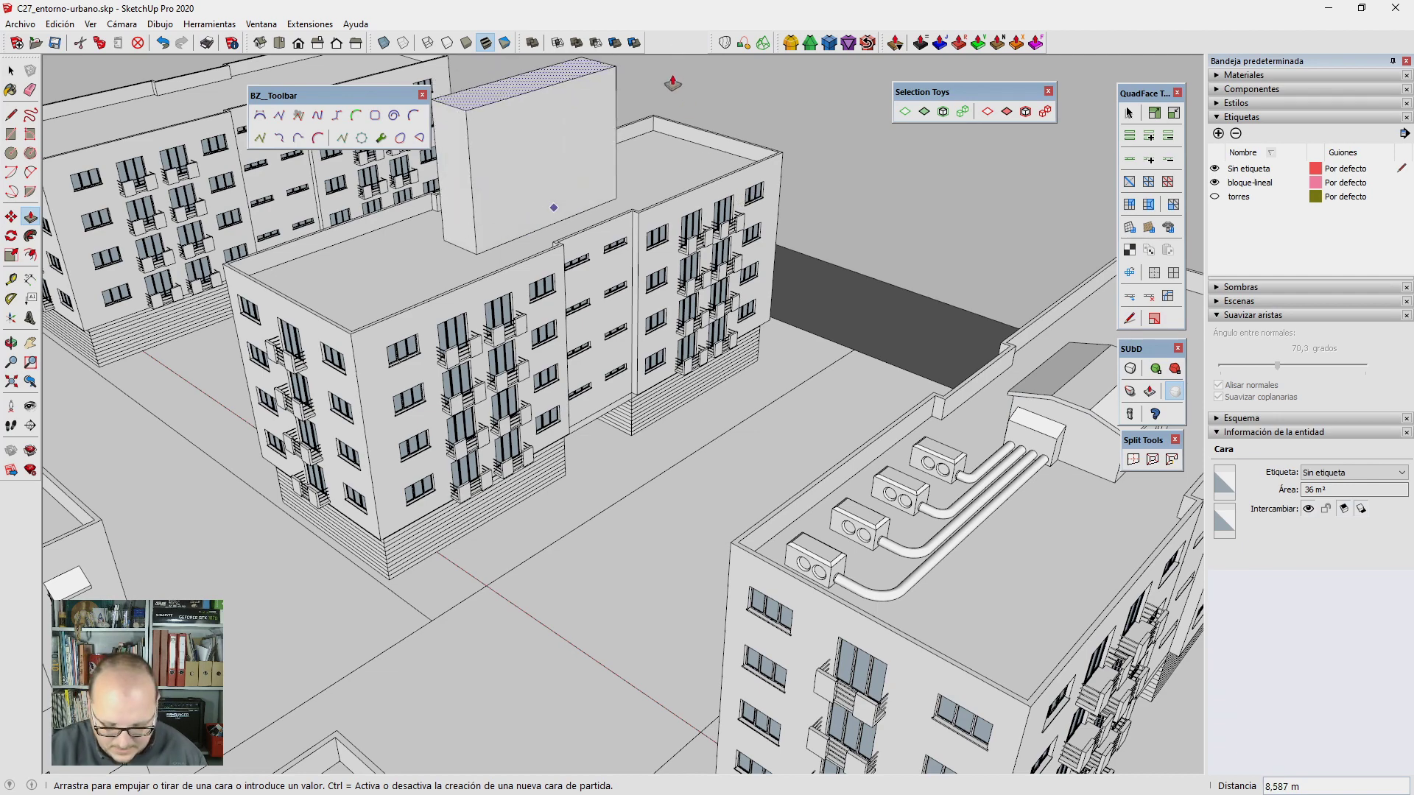
{"action": "key", "text": "Return"}
{"action": "key", "text": "space"}
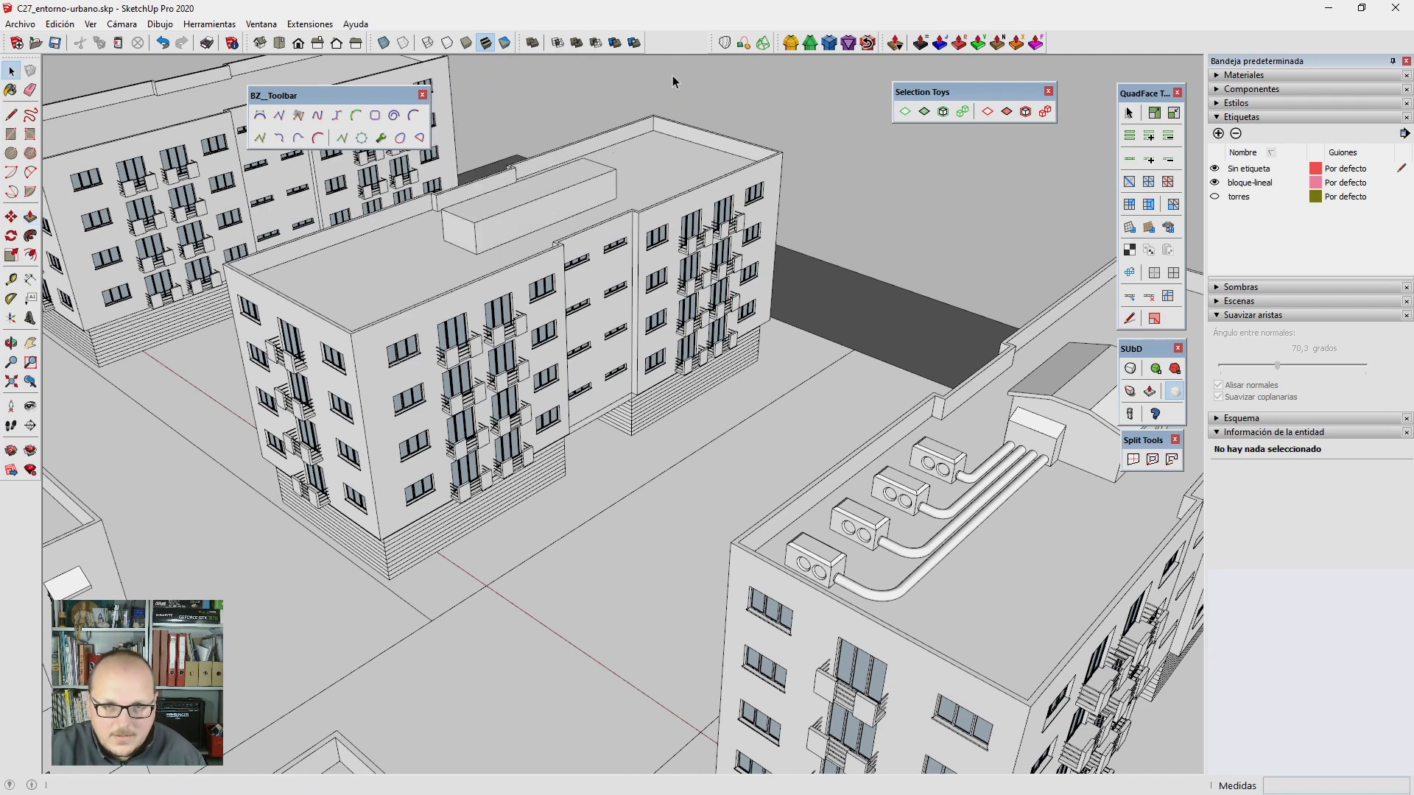
{"action": "scroll", "coordinate": [471, 205], "scroll_direction": "up", "scroll_amount": 10}
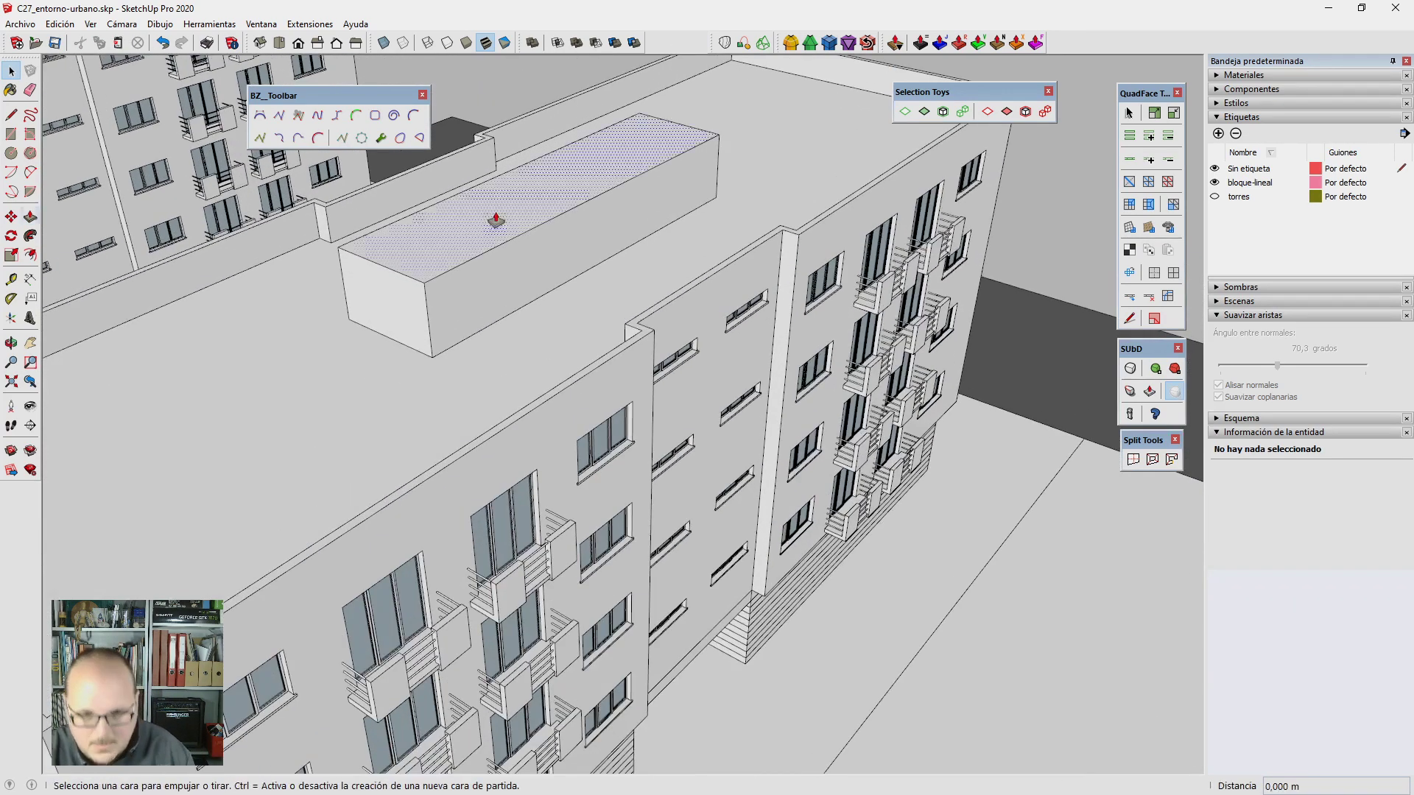
{"action": "key", "text": "p"}
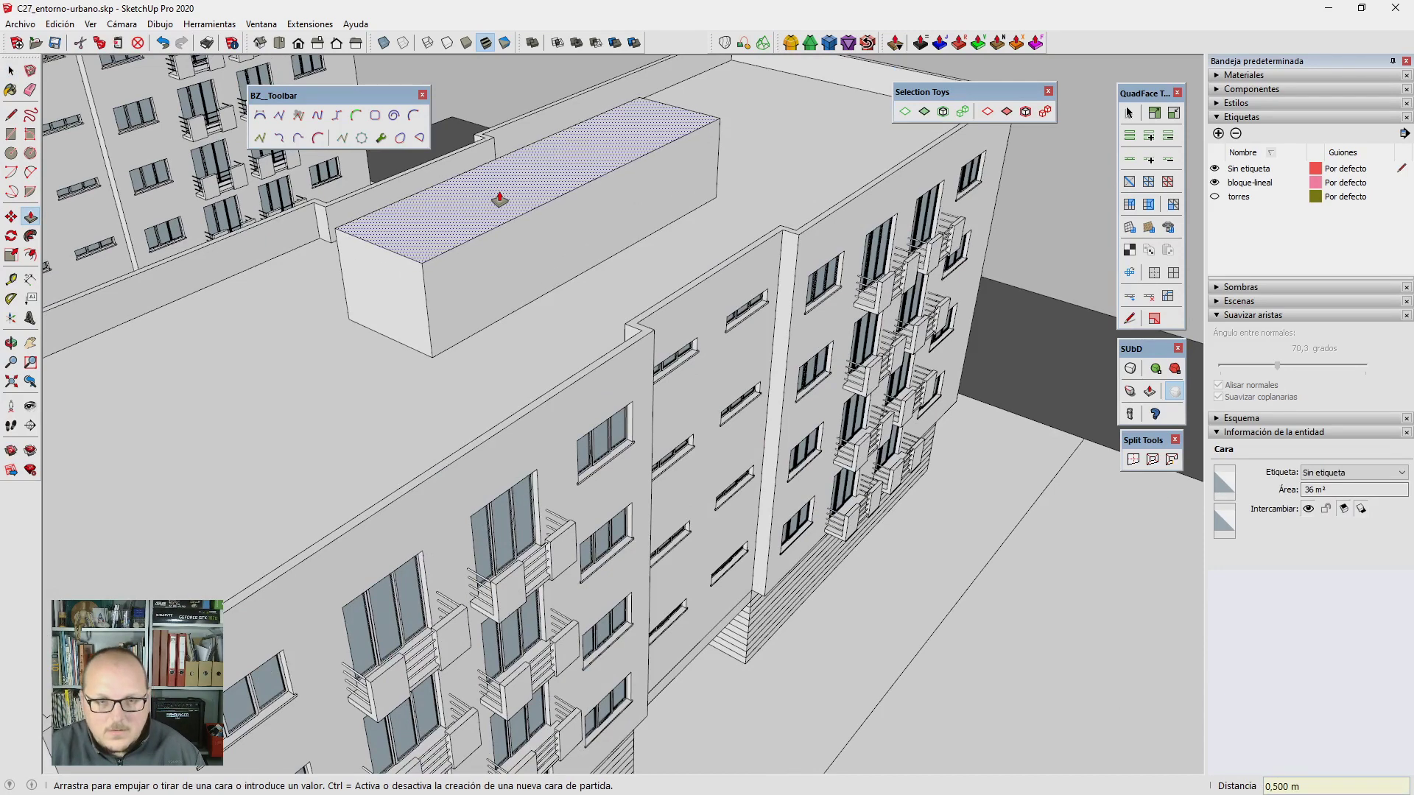
{"action": "key", "text": "space"}
Step: Copy the box's short end edge 12 m to the far end, dividing the top into equal strips
{"action": "left_click", "coordinate": [427, 273]}
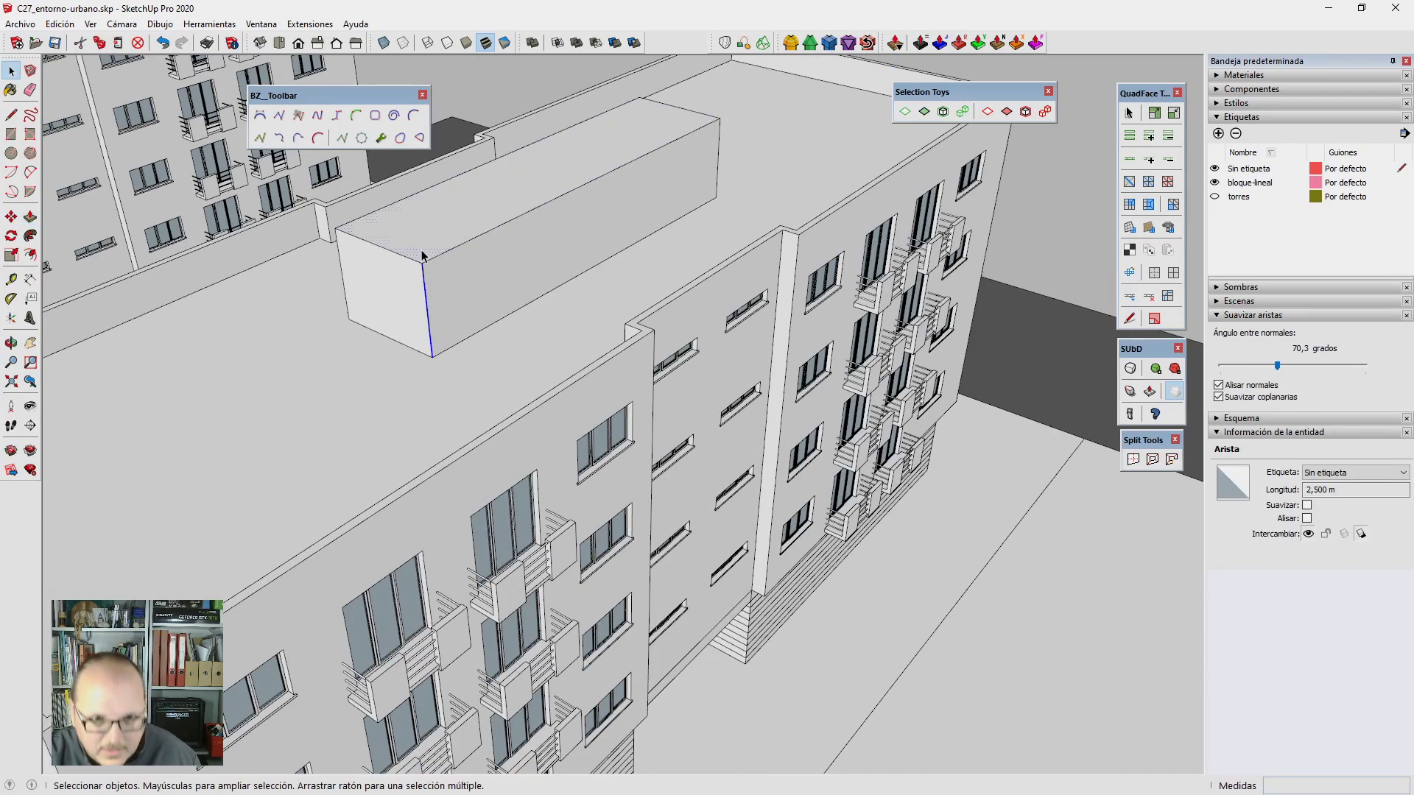
{"action": "left_click", "coordinate": [515, 191]}
{"action": "left_click", "coordinate": [380, 247]}
{"action": "mouse_move", "coordinate": [431, 300]}
{"action": "middle_mouse_down"}
{"action": "mouse_move", "coordinate": [414, 486]}
{"action": "mouse_move", "coordinate": [403, 310]}
{"action": "middle_mouse_up"}
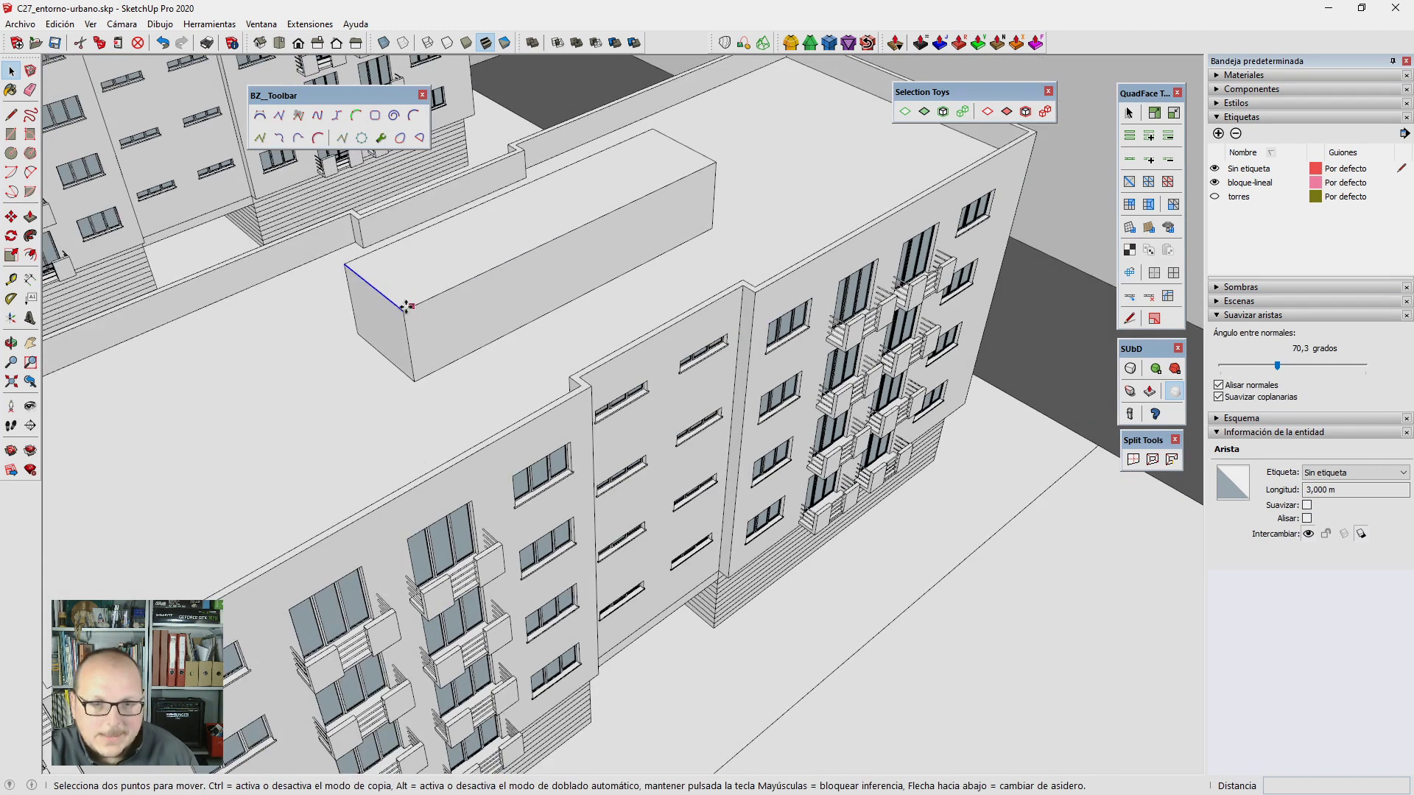
{"action": "key", "text": "m"}
{"action": "key", "text": "ctrl"}
{"action": "left_click", "coordinate": [403, 311]}
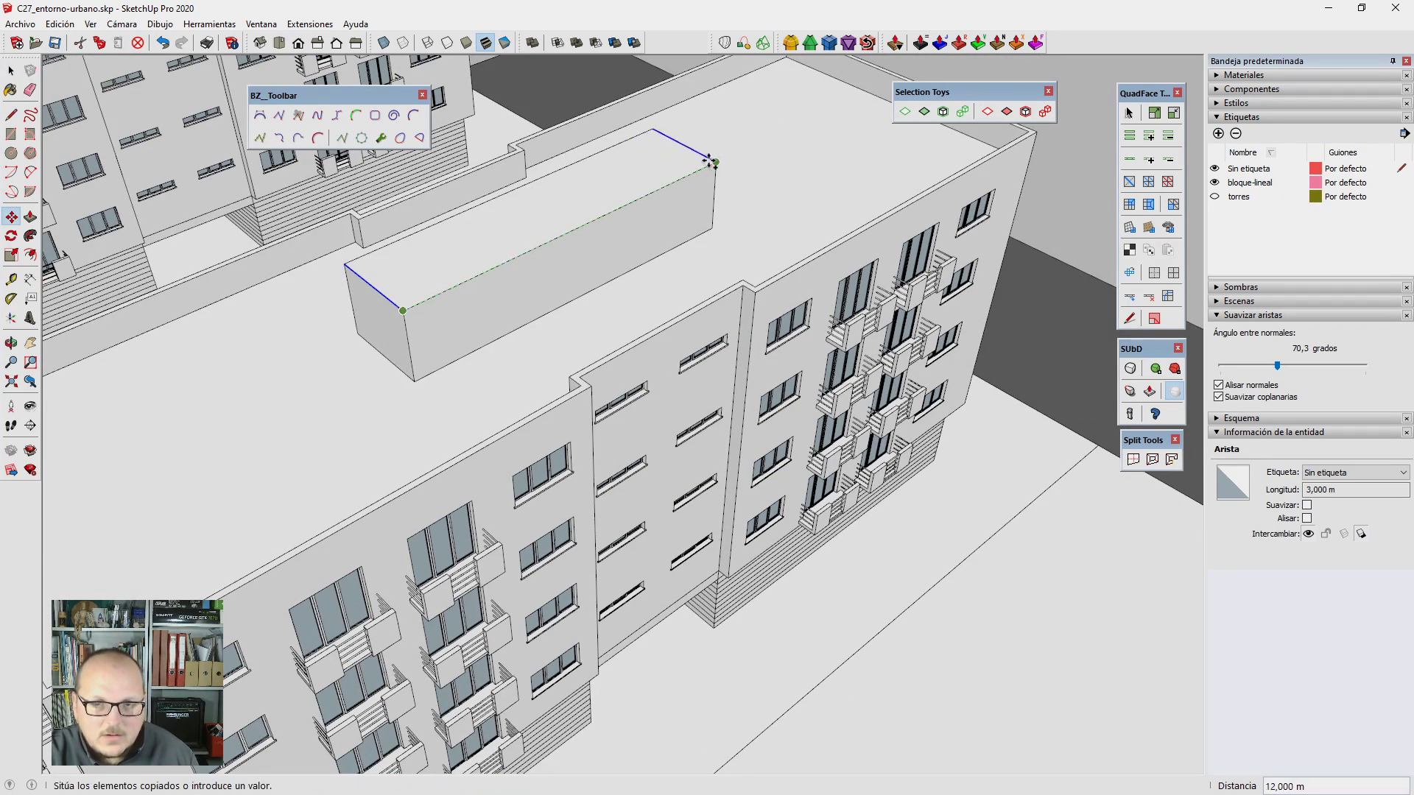
{"action": "left_click", "coordinate": [712, 162]}
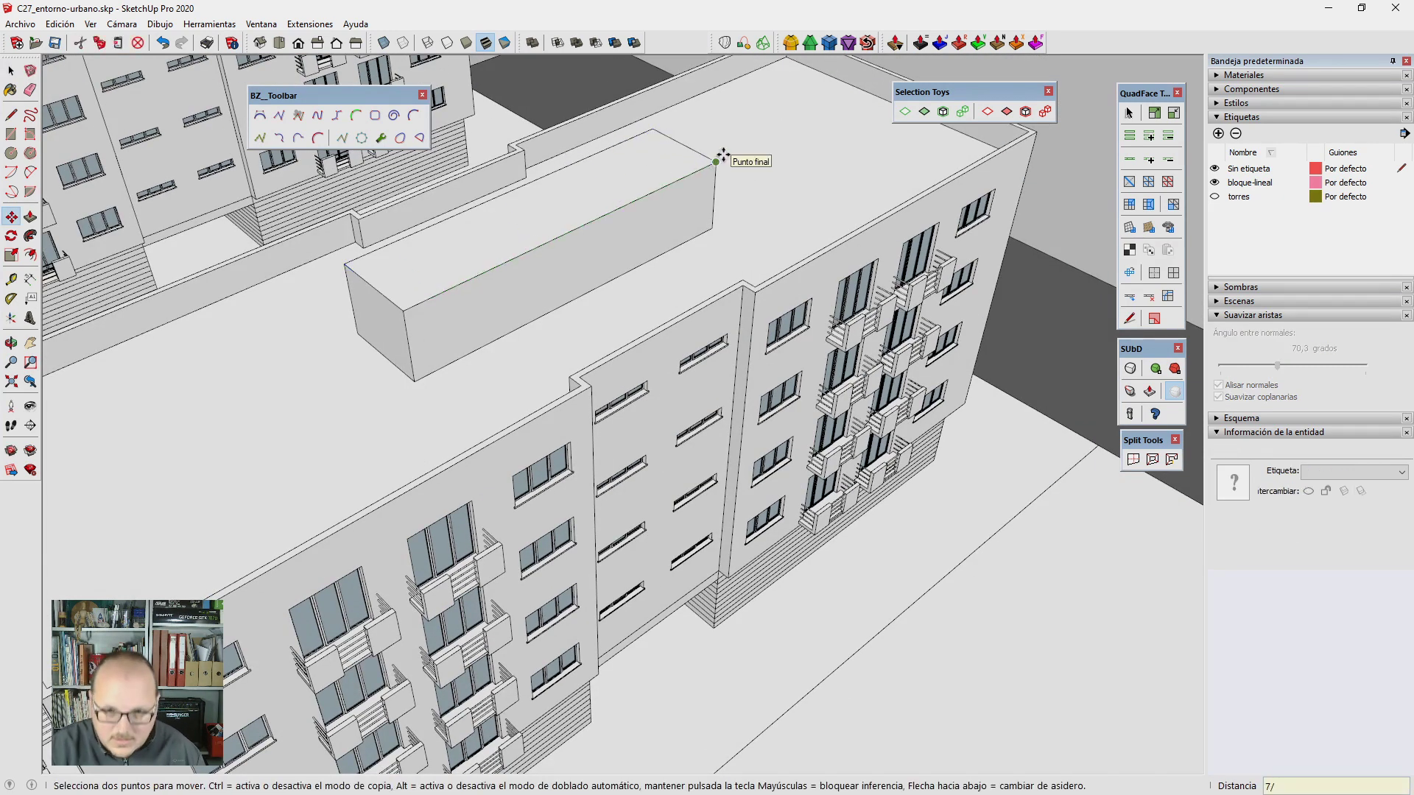
{"action": "key", "text": "space"}
{"action": "middle_click_drag", "start_coordinate": [726, 157], "coordinate": [631, 184]}
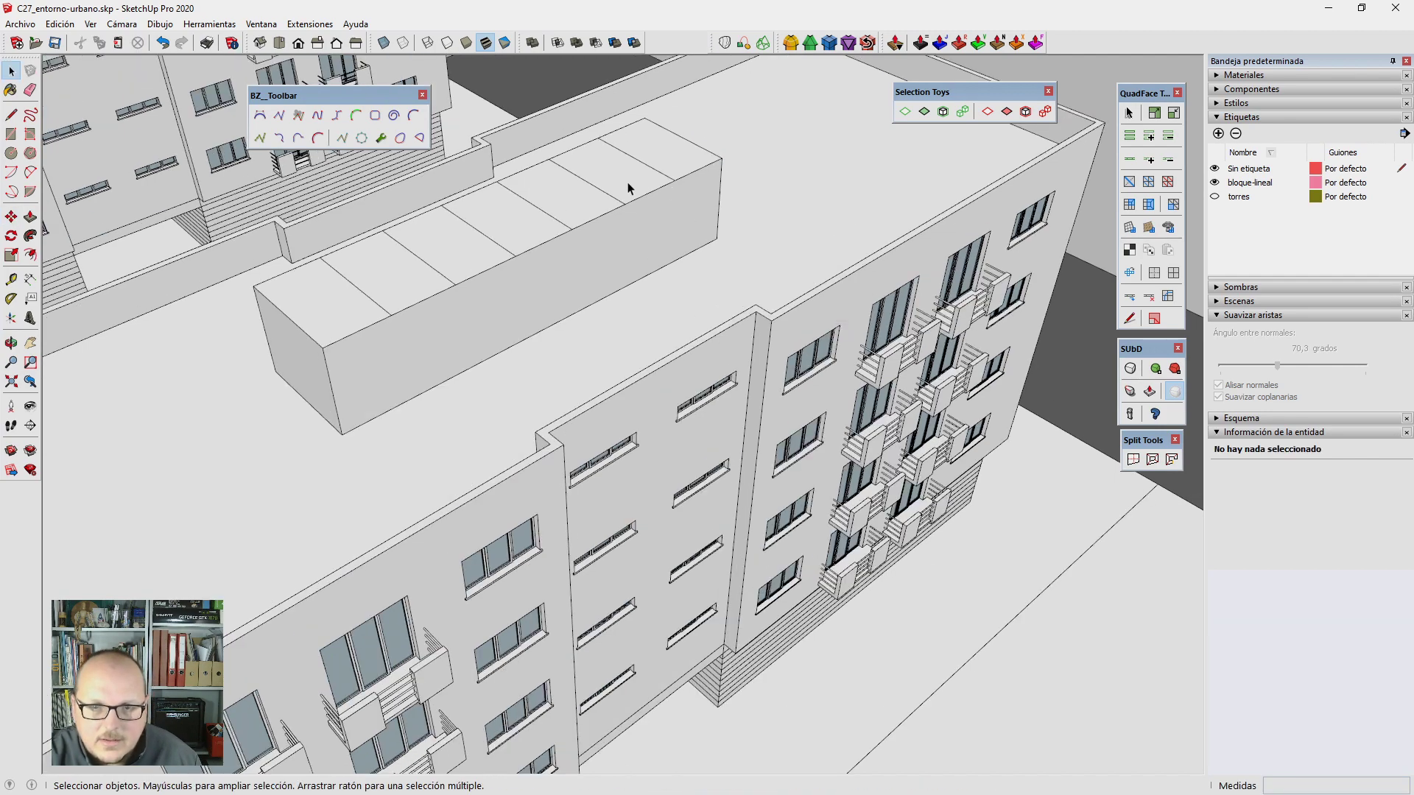
{"action": "key", "text": "e"}
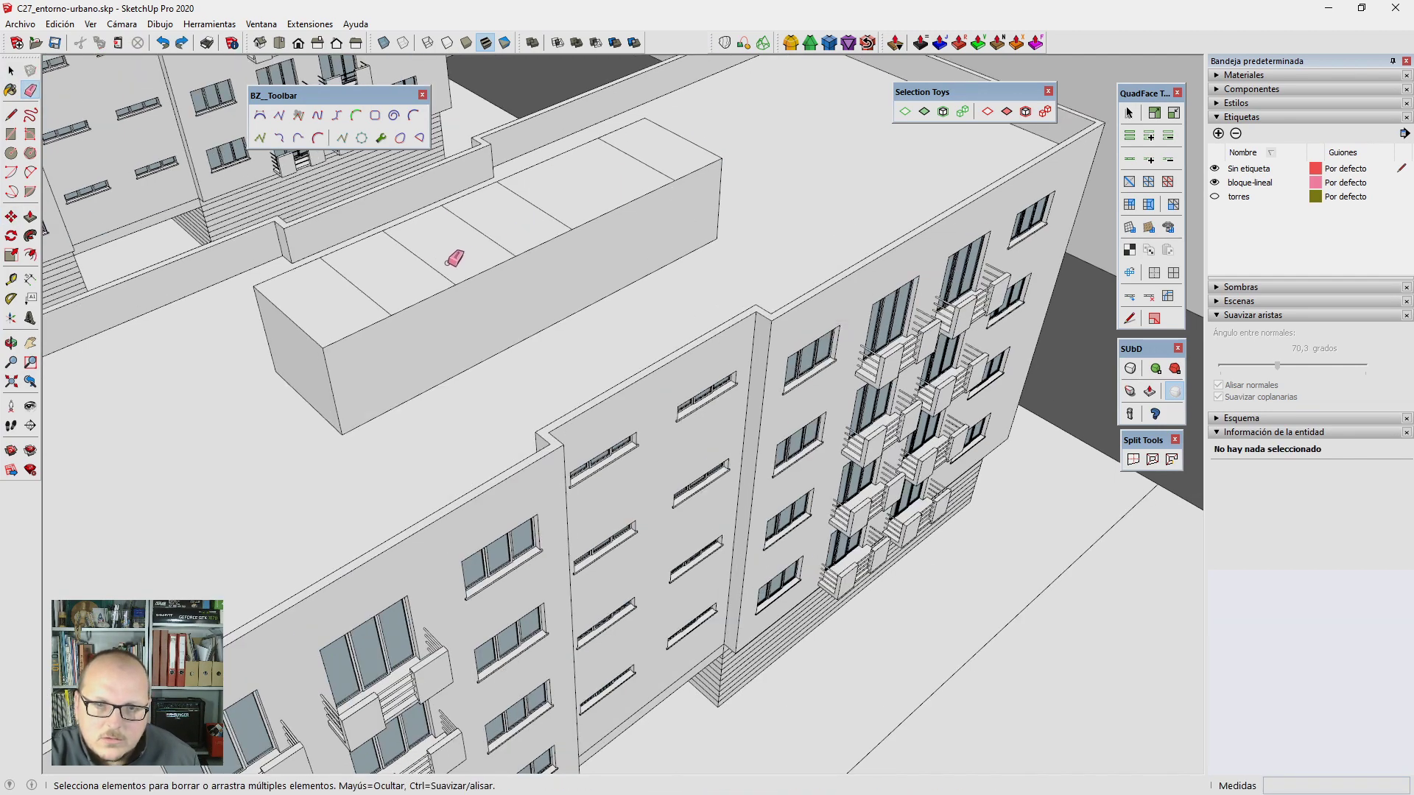
Step: Select the cross edges on the rooftop box's top
{"action": "mouse_move", "coordinate": [562, 338]}
{"action": "middle_mouse_down"}
{"action": "mouse_move", "coordinate": [457, 248]}
{"action": "mouse_move", "coordinate": [515, 259]}
{"action": "middle_mouse_up"}
{"action": "scroll", "coordinate": [456, 248], "scroll_direction": "up", "scroll_amount": 1}
{"action": "key", "text": "space"}
{"action": "left_click", "coordinate": [435, 269]}
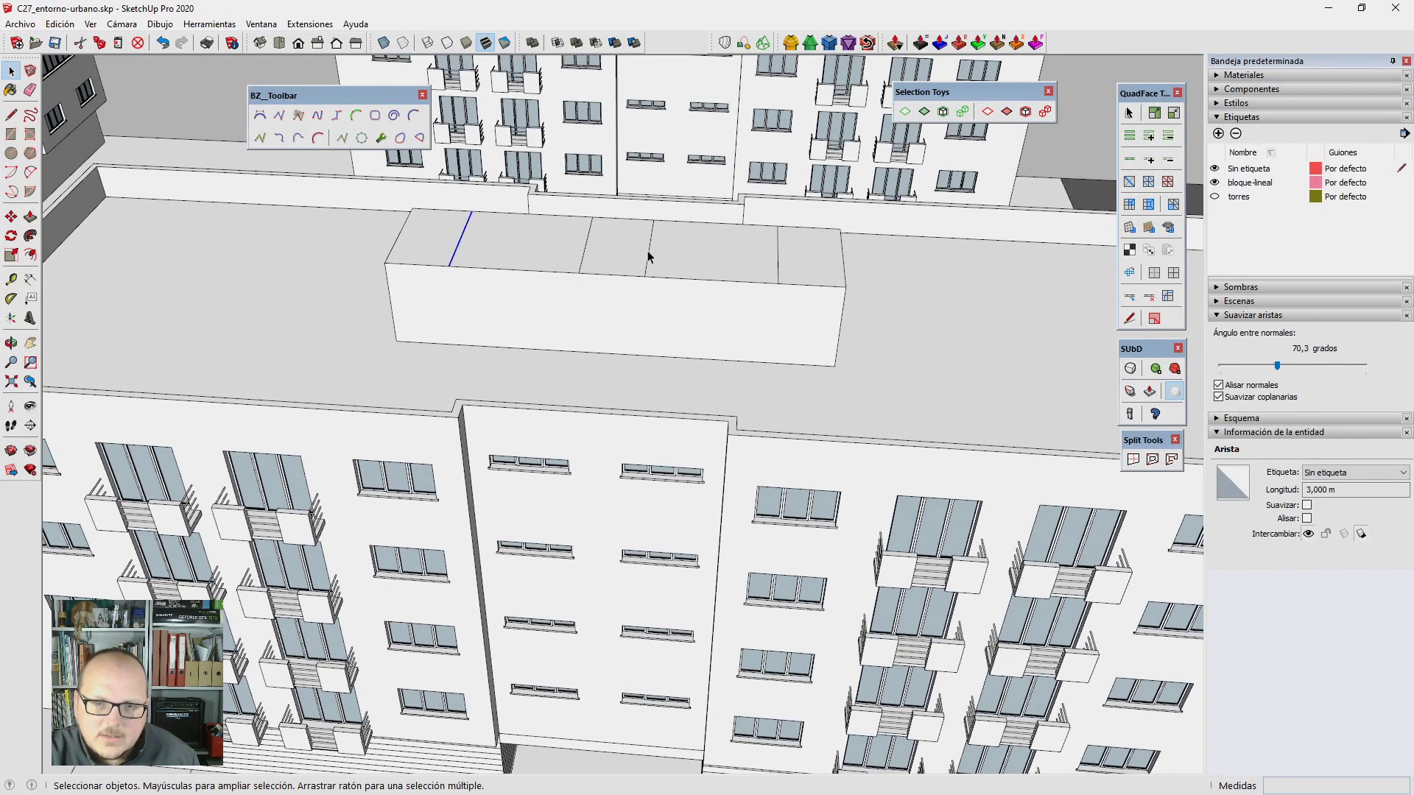
{"action": "middle_click_drag", "start_coordinate": [965, 312], "coordinate": [562, 259]}
{"action": "scroll", "coordinate": [505, 228], "scroll_direction": "up", "scroll_amount": 3}
{"action": "scroll", "coordinate": [369, 203], "scroll_direction": "down", "scroll_amount": 3}
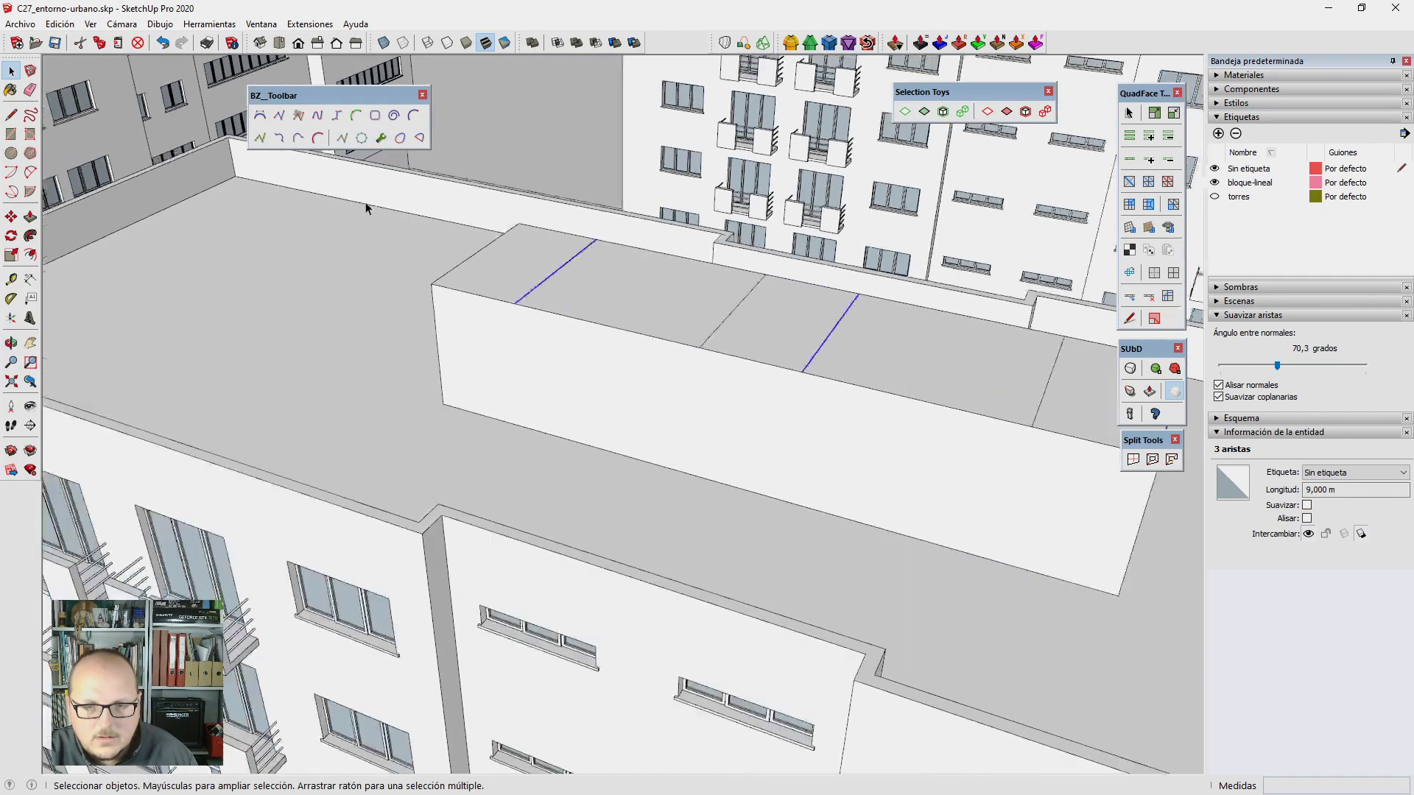
{"action": "scroll", "coordinate": [654, 333], "scroll_direction": "up", "scroll_amount": 1}
Step: Raise the three cross edges 60 cm up the blue axis to form ridges
{"action": "key", "text": "m"}
{"action": "left_click", "coordinate": [648, 339]}
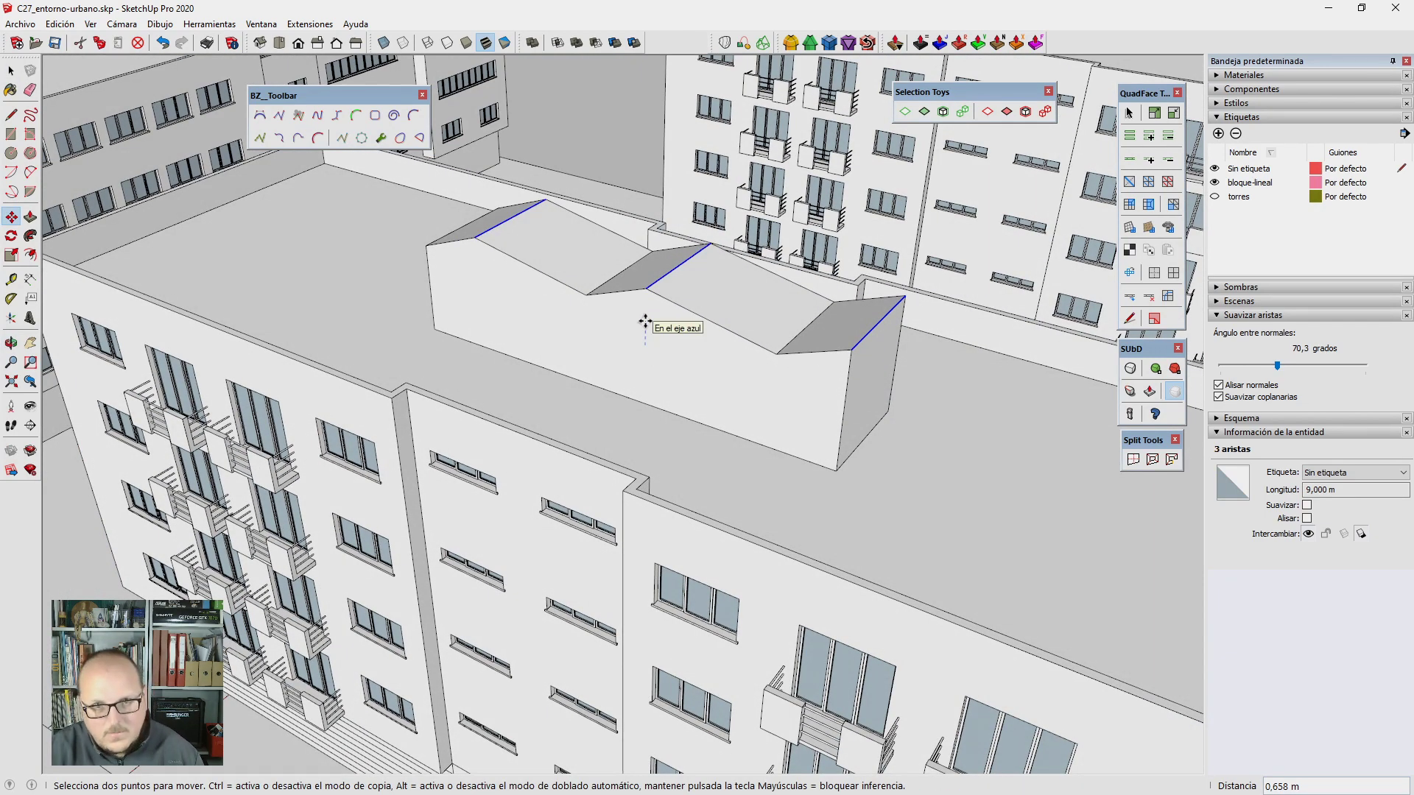
{"action": "type", "text": "1m"}
{"action": "key", "text": "Return"}
{"action": "type", "text": "cm"}
{"action": "key", "text": "Return"}
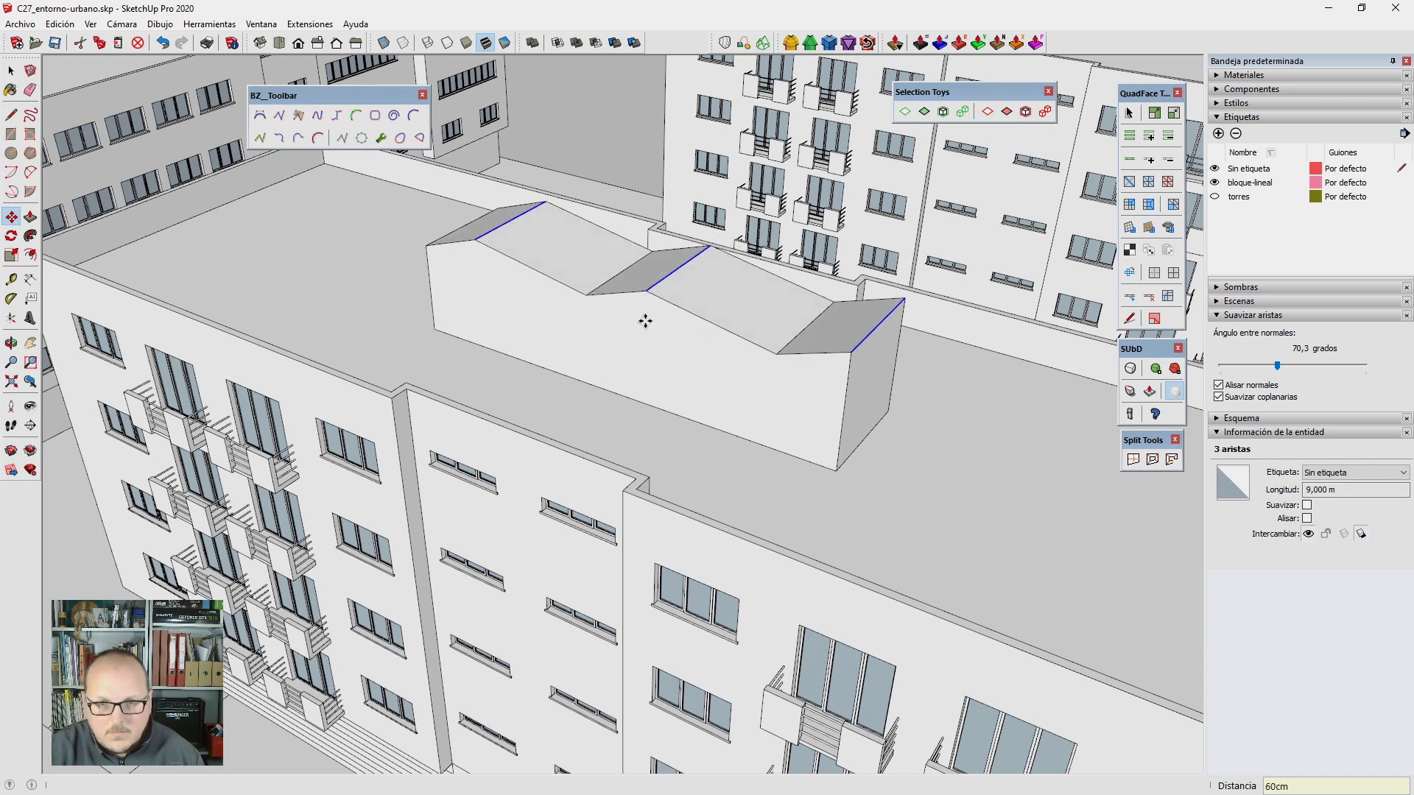
{"action": "key", "text": "Return"}
Step: Push the right gable end of the rooftop box in 3 m
{"action": "key", "text": "l"}
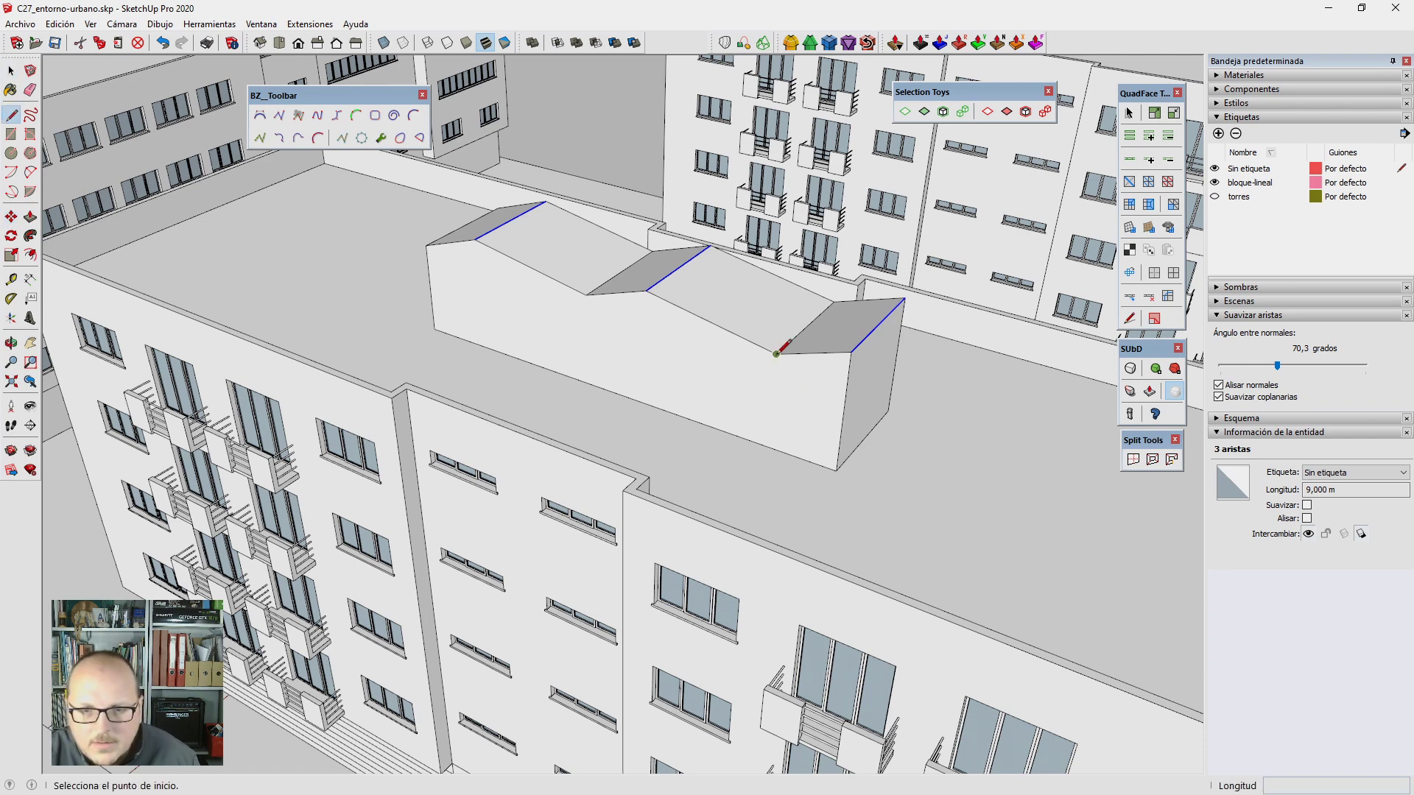
{"action": "left_click", "coordinate": [776, 354]}
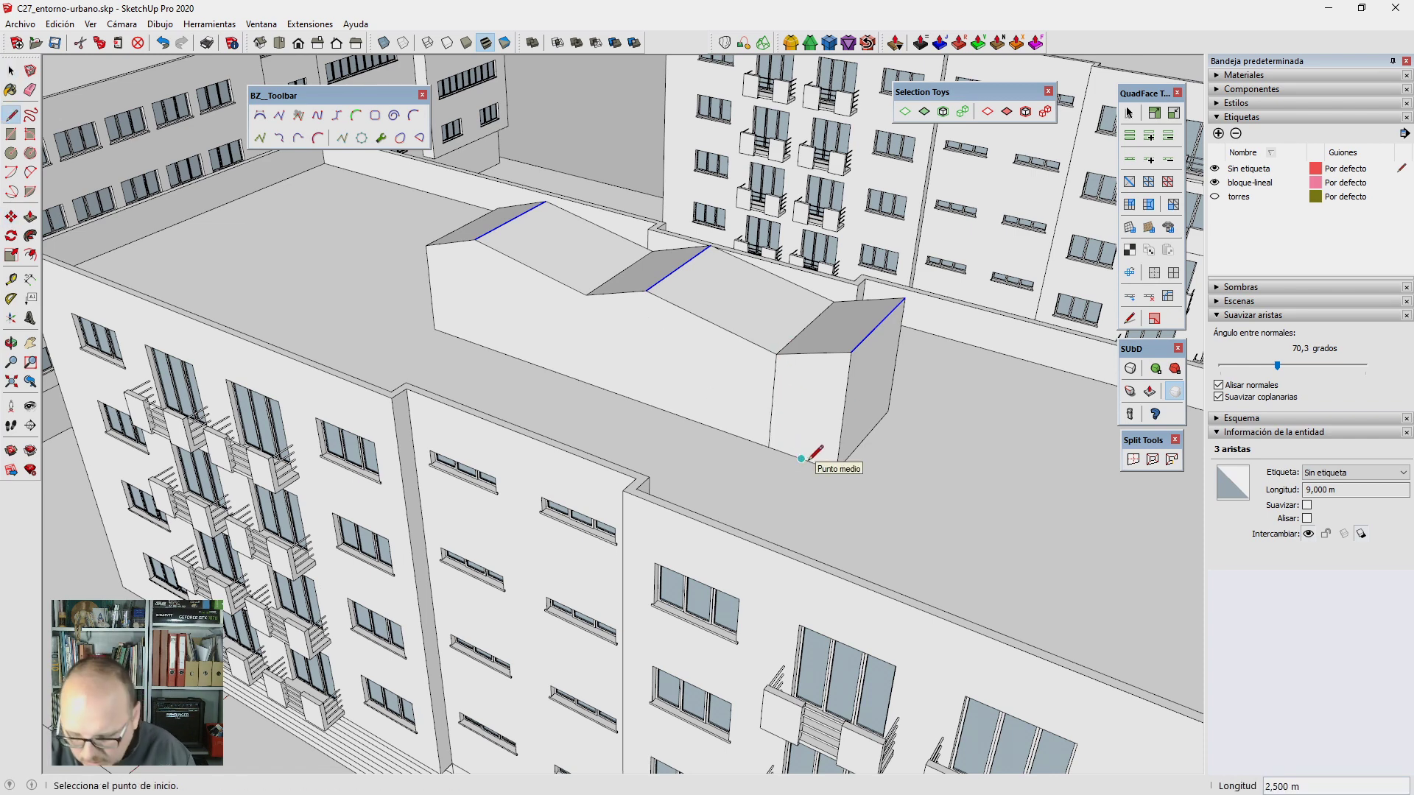
{"action": "key", "text": "p"}
{"action": "left_click", "coordinate": [858, 382]}
{"action": "left_click", "coordinate": [869, 332]}
Step: Copy the selected eave edges 2 cm down below the roof
{"action": "scroll", "coordinate": [529, 241], "scroll_direction": "up", "scroll_amount": 2}
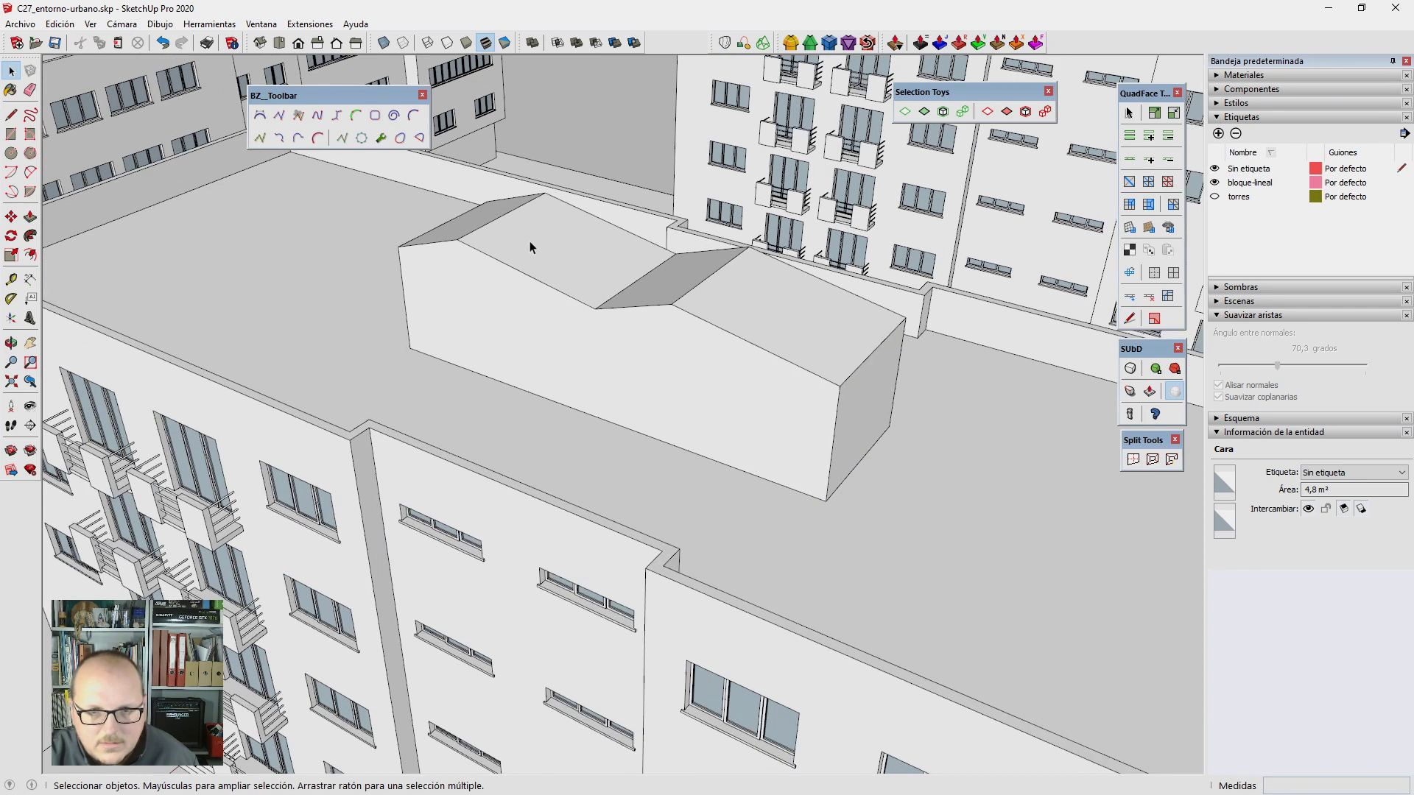
{"action": "key", "text": "space"}
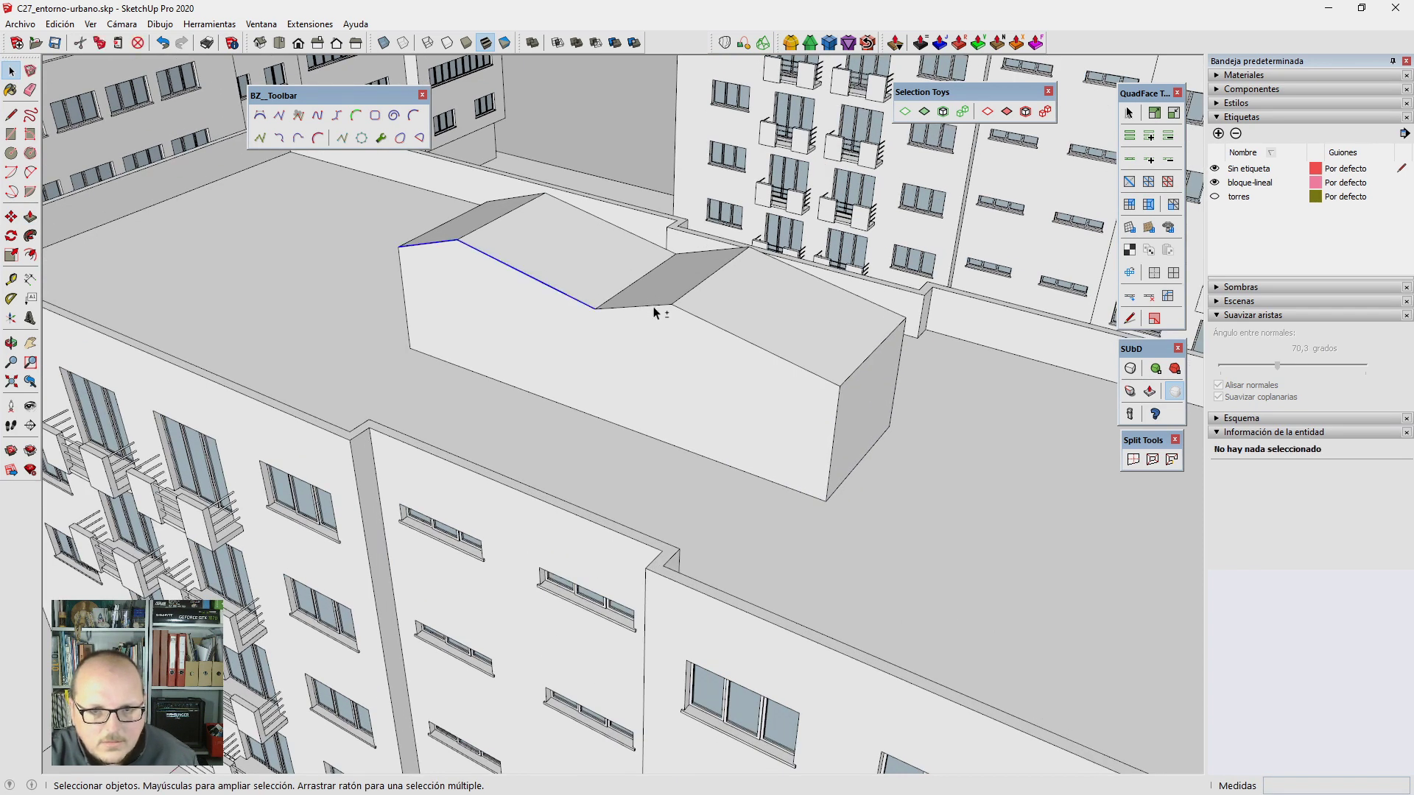
{"action": "left_click", "coordinate": [654, 307], "text": "shift"}
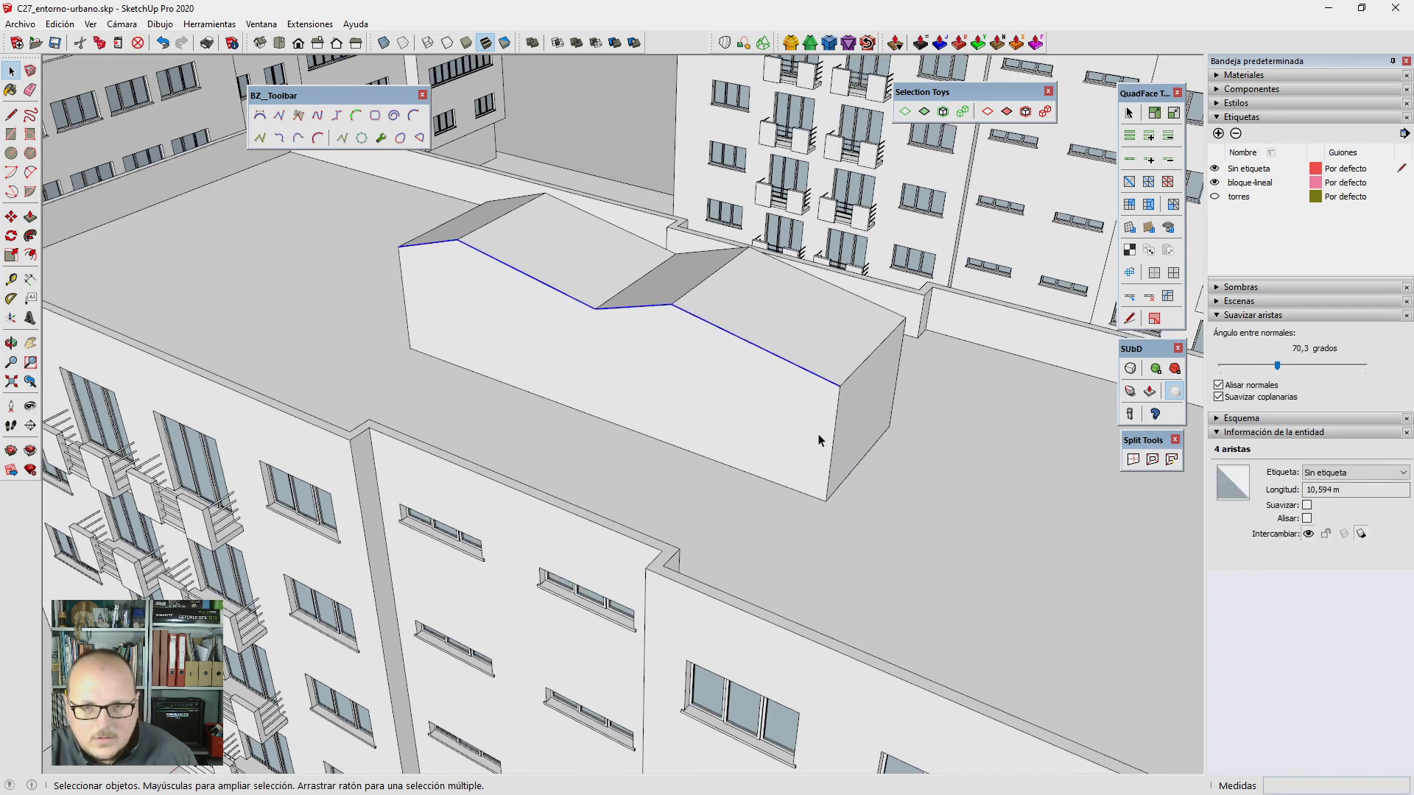
{"action": "double_click", "coordinate": [776, 305]}
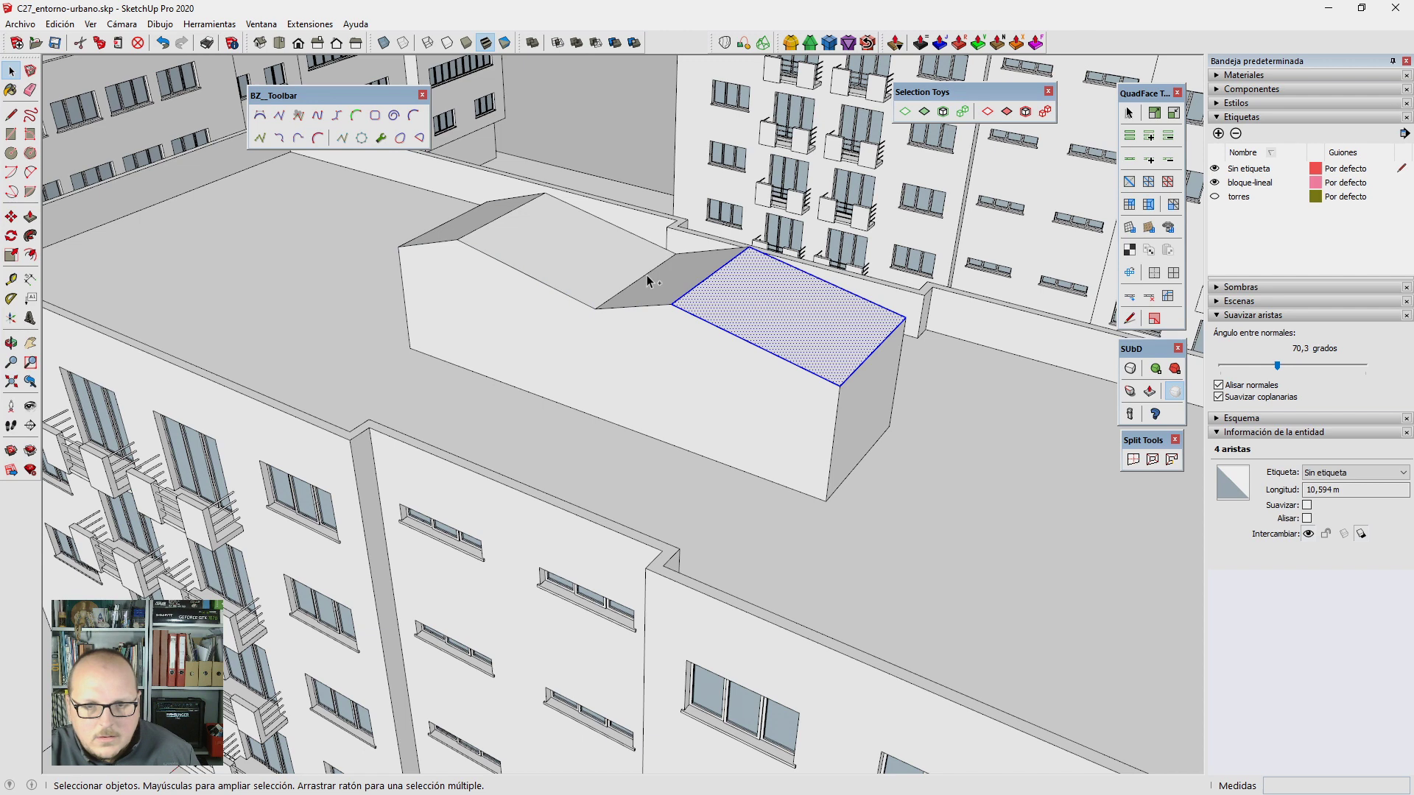
{"action": "left_click", "coordinate": [720, 328]}
{"action": "mouse_move", "coordinate": [764, 402]}
{"action": "middle_mouse_down"}
{"action": "mouse_move", "coordinate": [827, 398]}
{"action": "mouse_move", "coordinate": [767, 391]}
{"action": "mouse_move", "coordinate": [679, 329]}
{"action": "middle_mouse_up"}
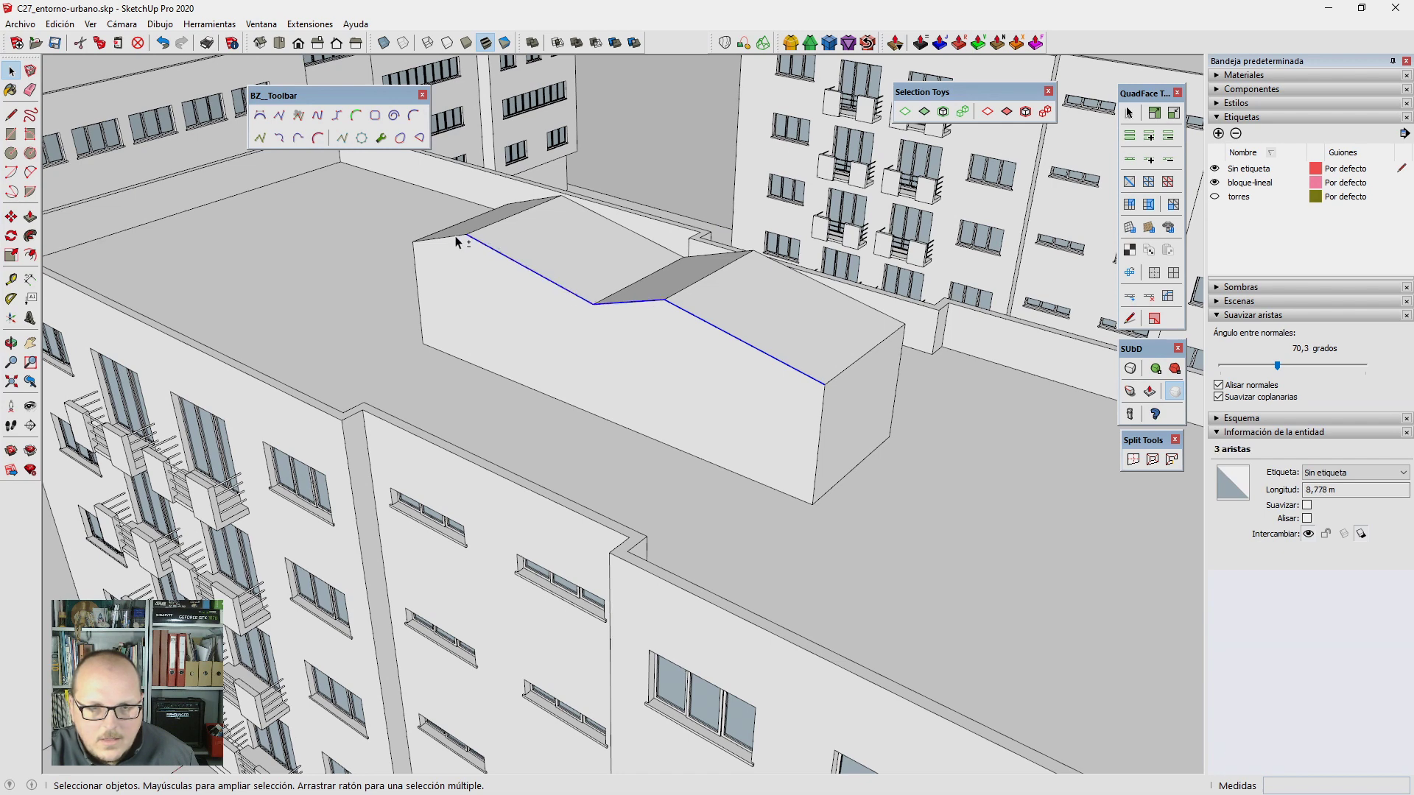
{"action": "middle_click_drag", "start_coordinate": [741, 418], "coordinate": [746, 388]}
{"action": "key", "text": "m"}
{"action": "key", "text": "ctrl"}
{"action": "left_click", "coordinate": [742, 380]}
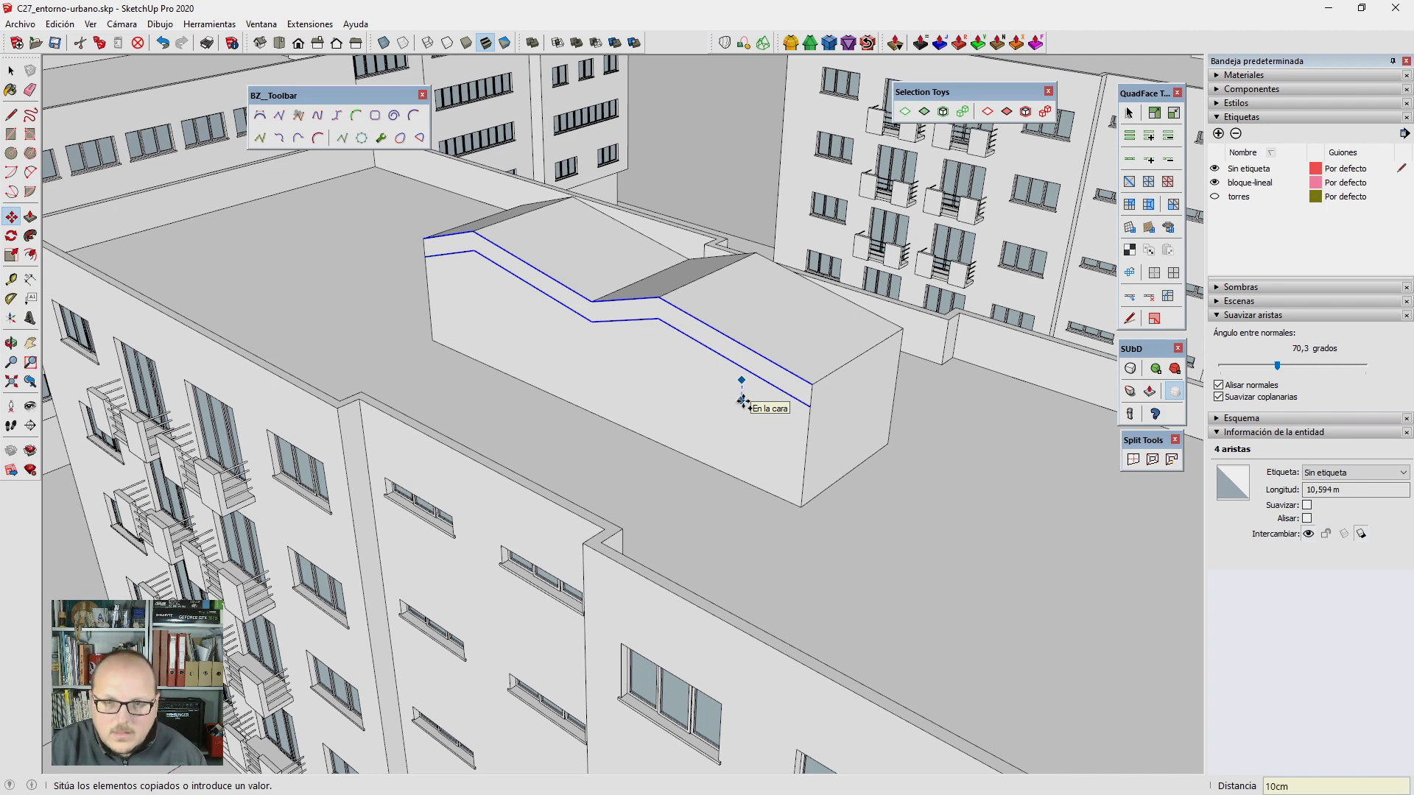
{"action": "type", "text": "2"}
{"action": "key", "text": "Return"}
Step: Recess the side wall below the new edges slightly inward
{"action": "key", "text": "p"}
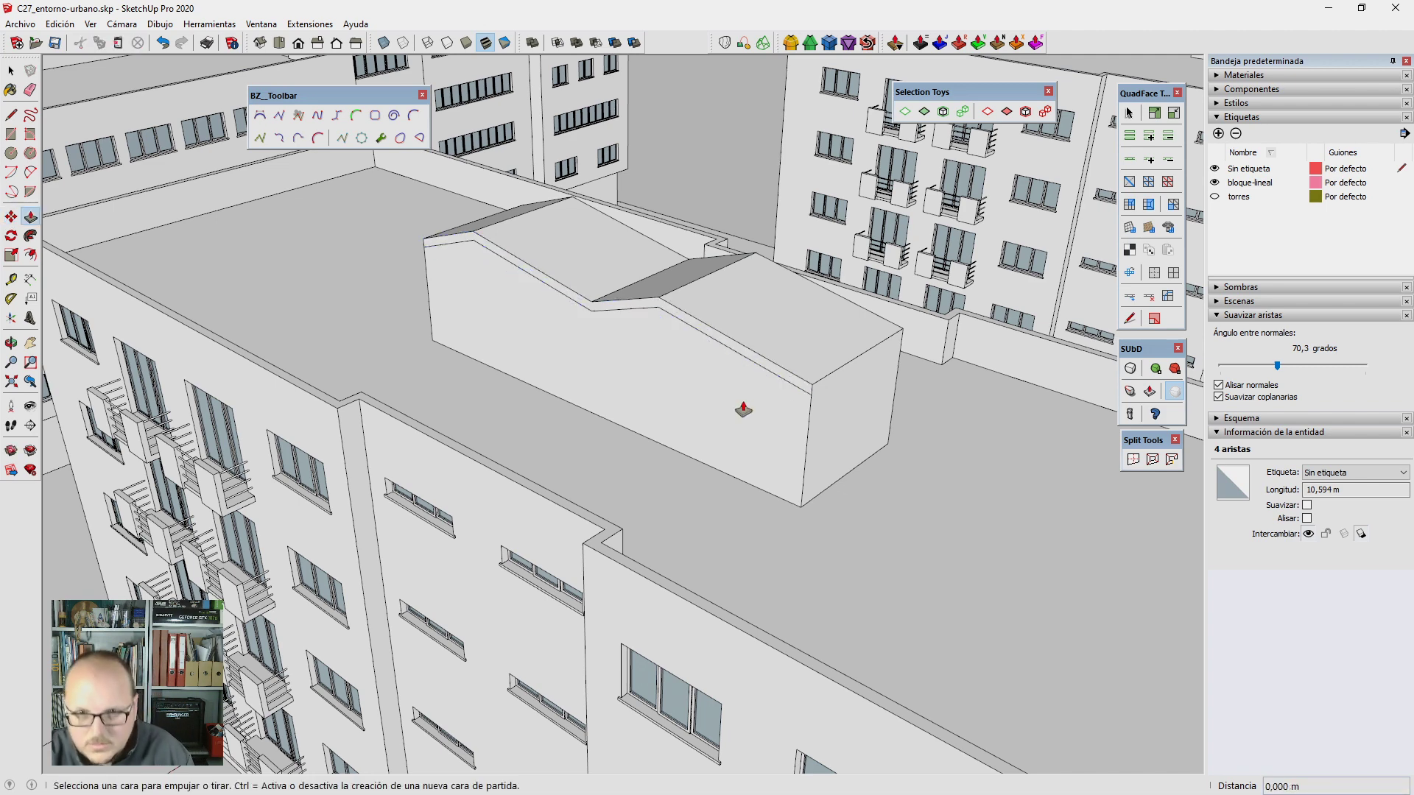
{"action": "left_click", "coordinate": [745, 414]}
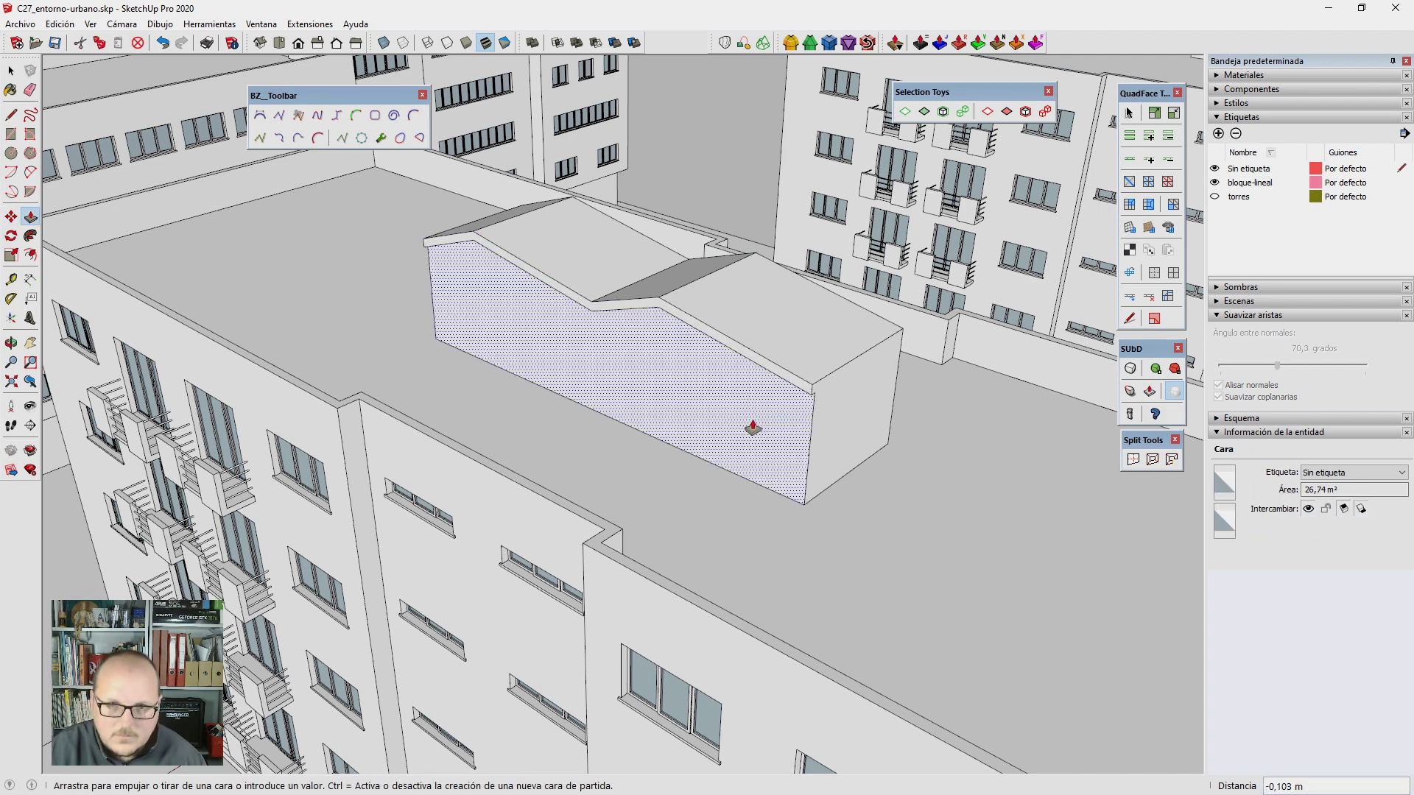
{"action": "left_click", "coordinate": [752, 423]}
{"action": "key", "text": "space"}
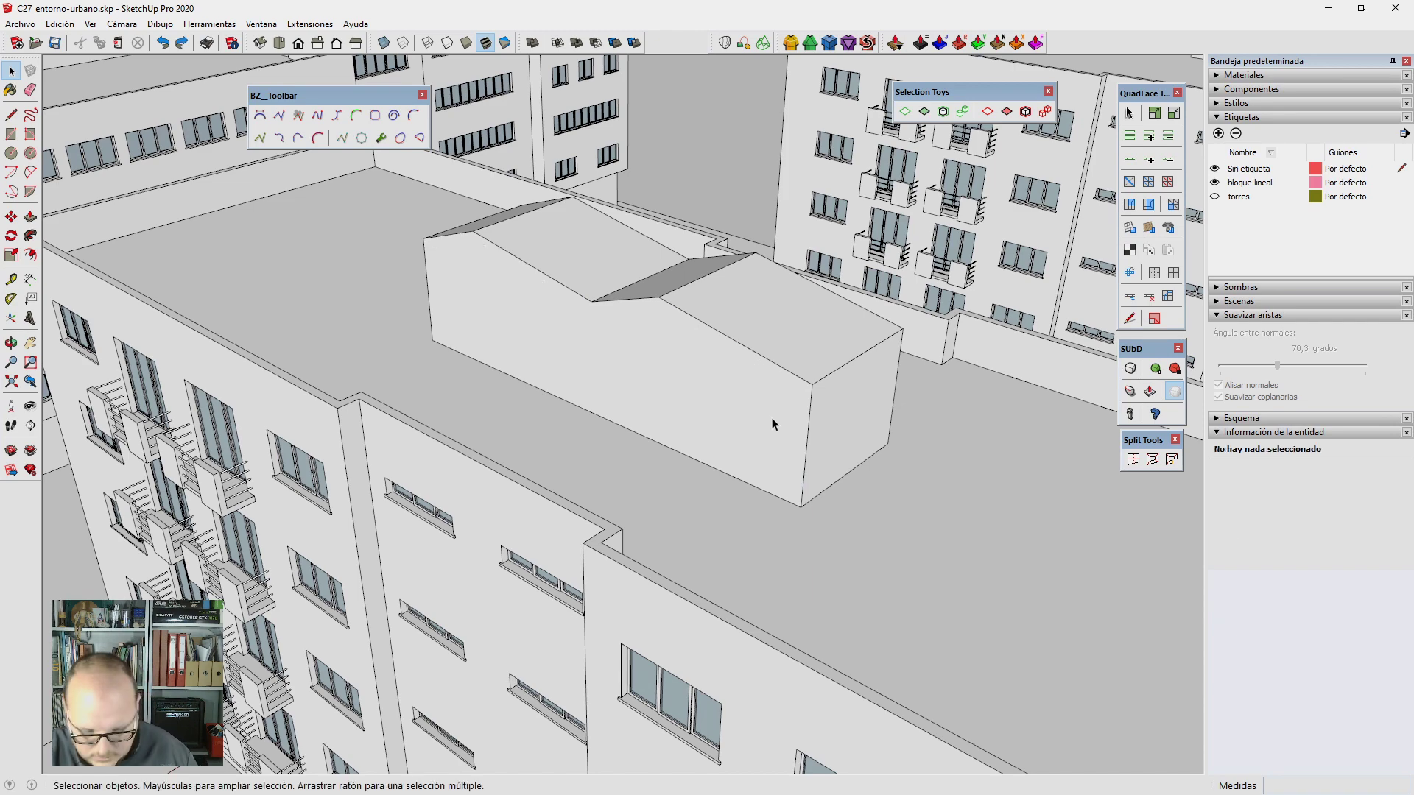
Step: Draw a vertical dividing line down the wall and extend the right block outward
{"action": "key", "text": "l"}
{"action": "left_click", "coordinate": [591, 302]}
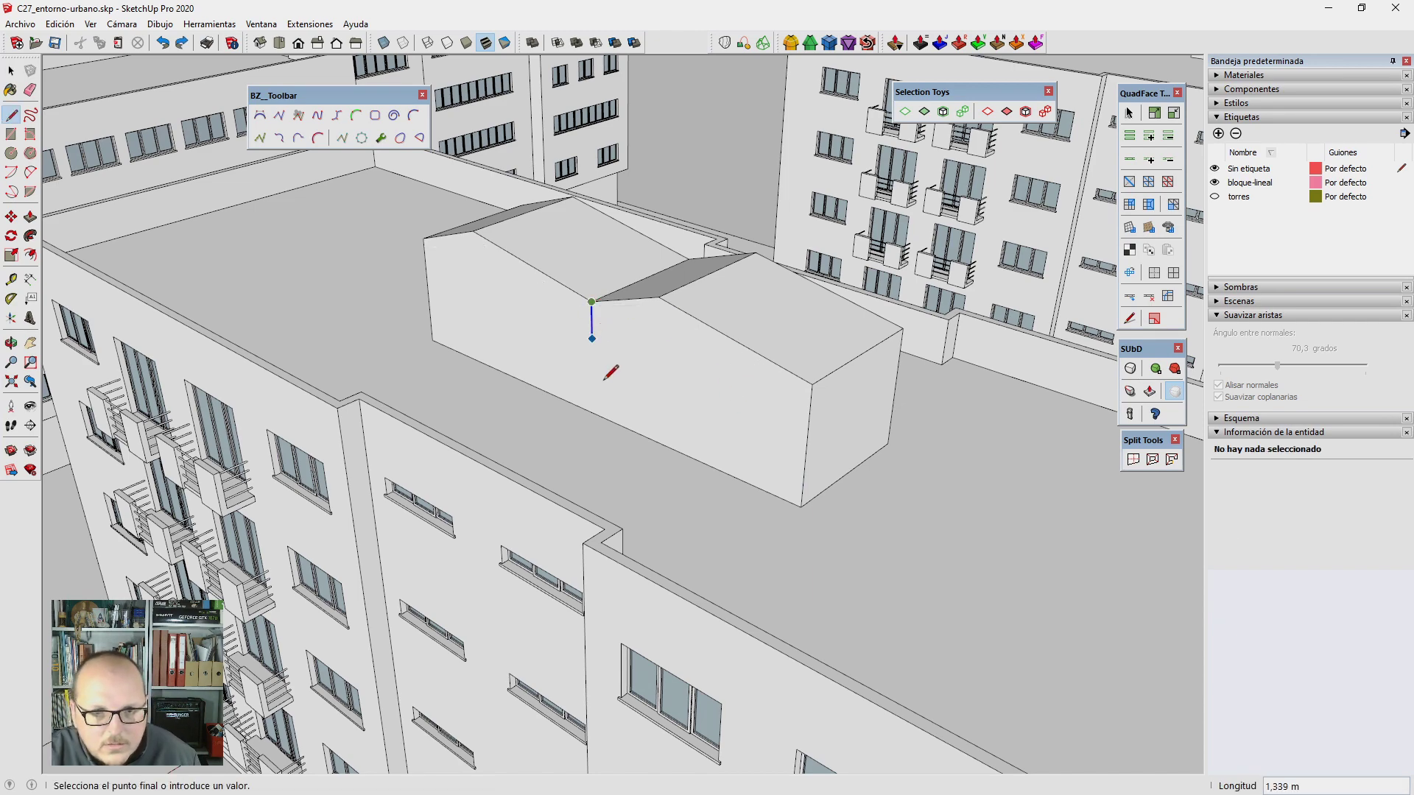
{"action": "left_click", "coordinate": [620, 425]}
{"action": "middle_click_drag", "start_coordinate": [394, 322], "coordinate": [662, 441]}
{"action": "key", "text": "p"}
{"action": "scroll", "coordinate": [741, 354], "scroll_direction": "up", "scroll_amount": 3}
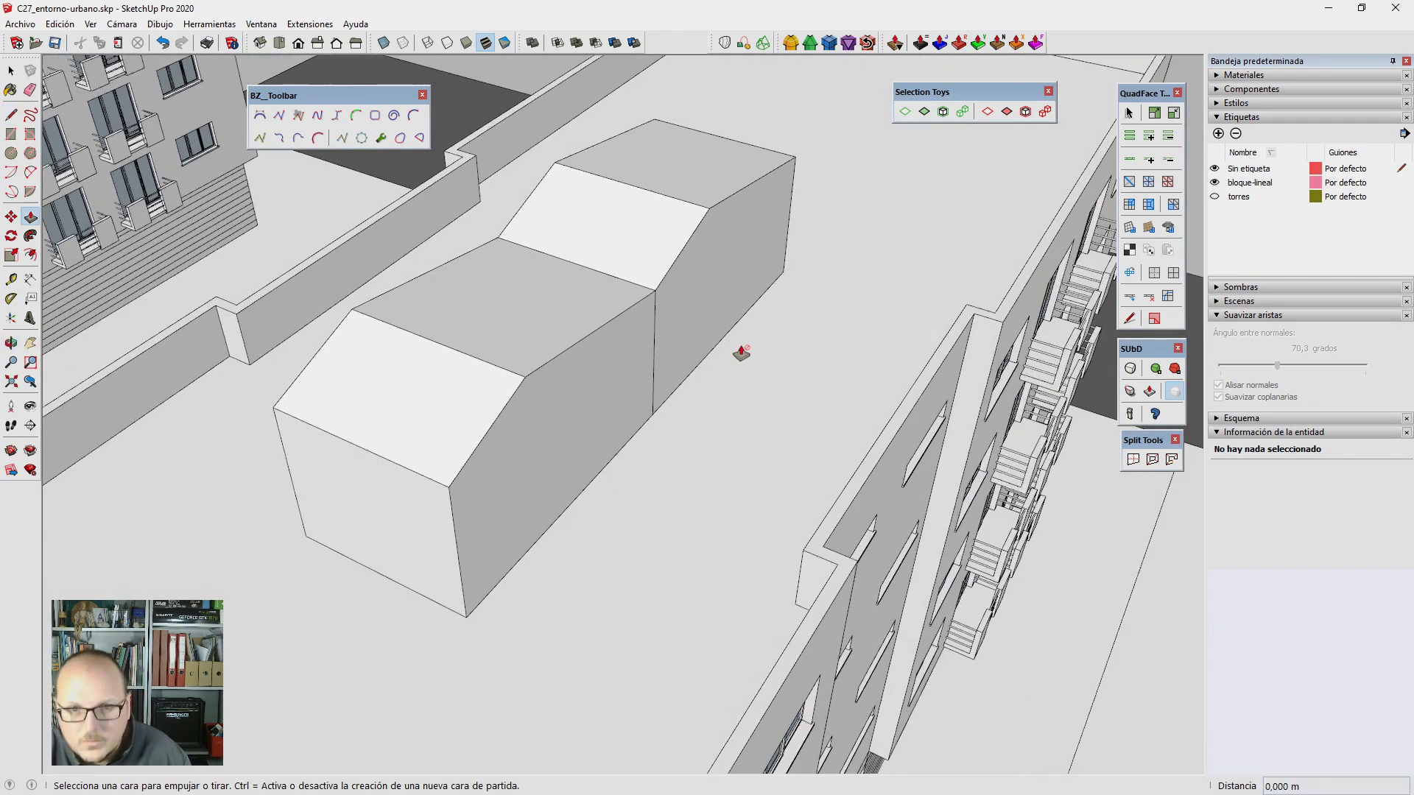
{"action": "left_click", "coordinate": [666, 310]}
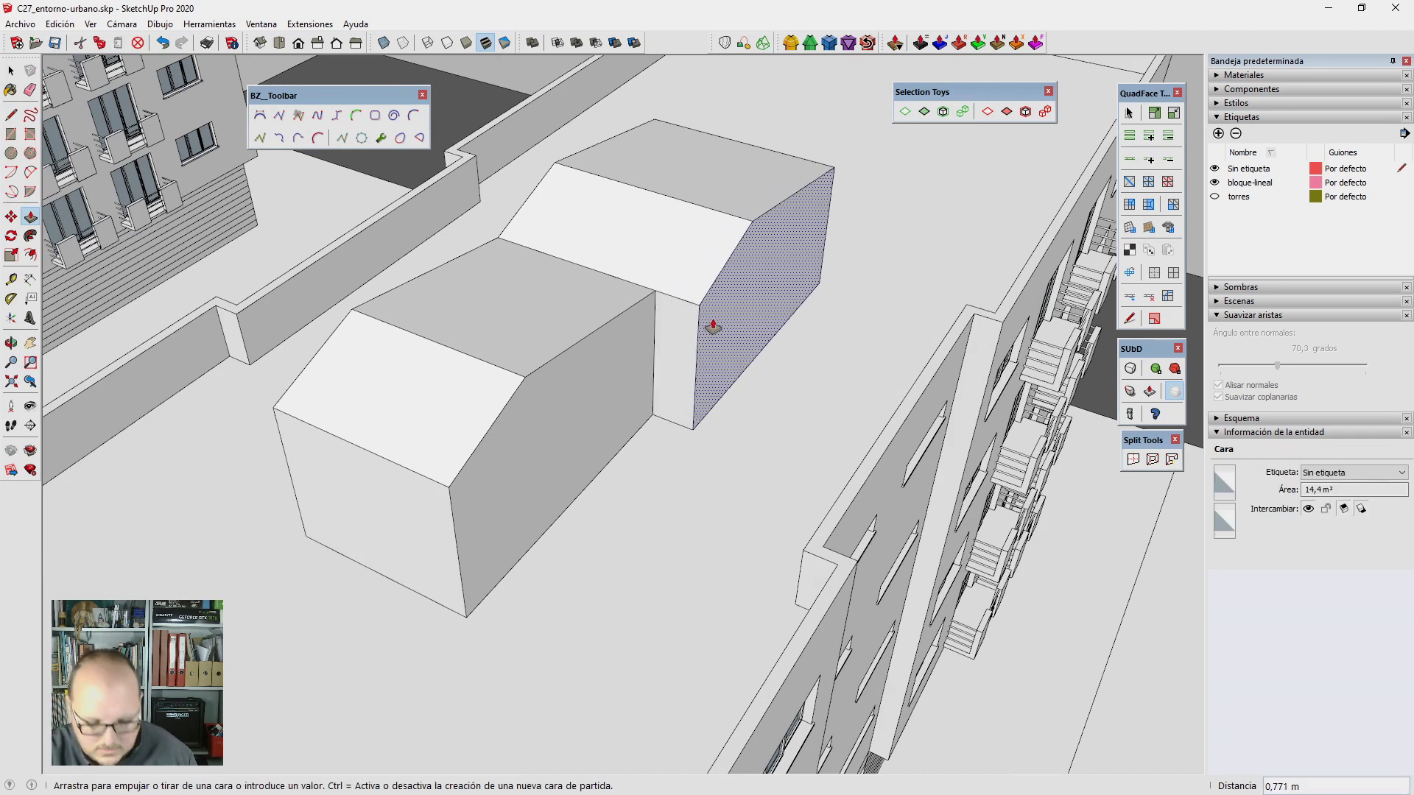
{"action": "left_click", "coordinate": [709, 325]}
Step: Extrude a small filler volume between the two rooftop blocks
{"action": "key", "text": "l"}
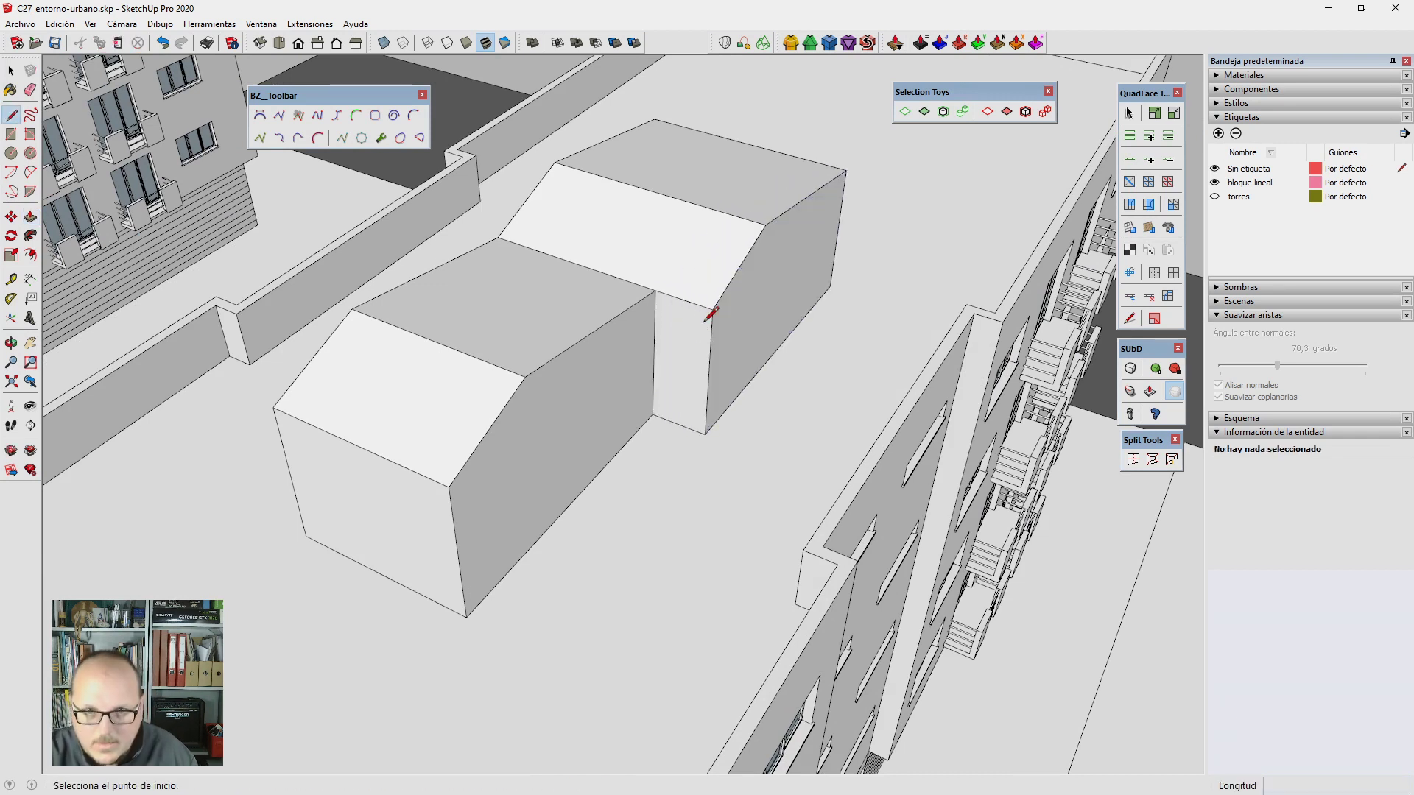
{"action": "left_click", "coordinate": [653, 414]}
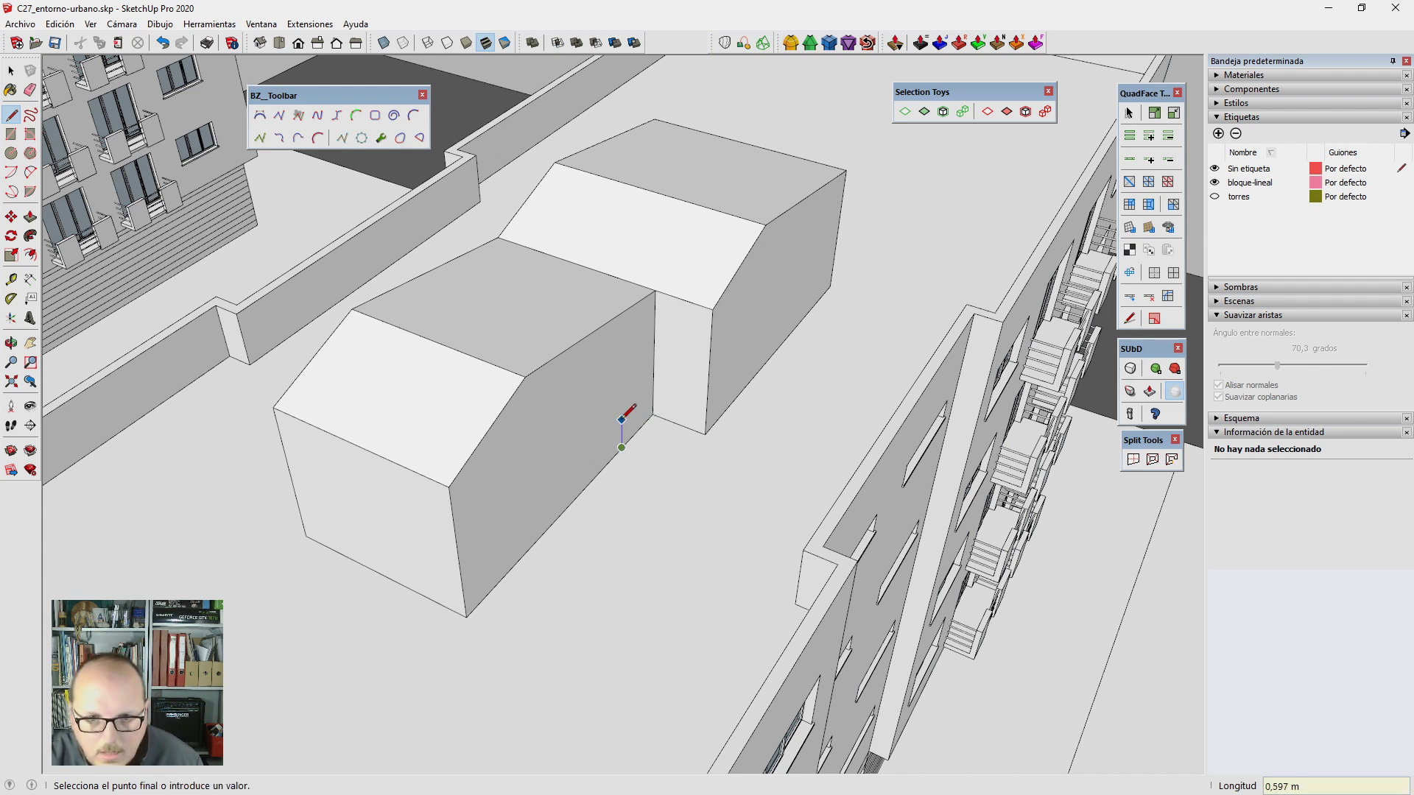
{"action": "key", "text": "p"}
{"action": "left_click", "coordinate": [647, 357]}
{"action": "left_click", "coordinate": [719, 328]}
Step: Draw a door-shaped rectangle on the left gabled house's wall
{"action": "key", "text": "e"}
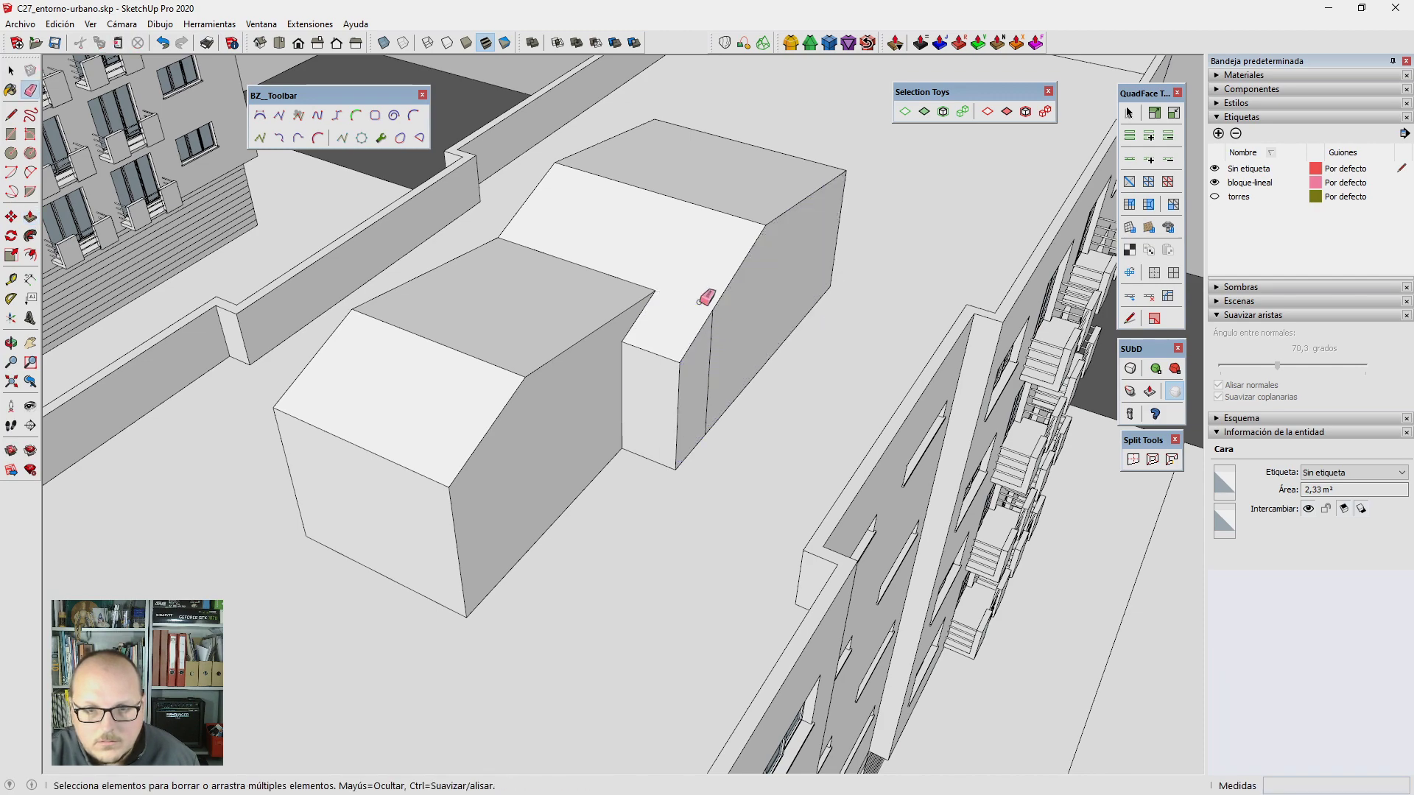
{"action": "scroll", "coordinate": [613, 462], "scroll_direction": "down", "scroll_amount": 3}
{"action": "scroll", "coordinate": [518, 441], "scroll_direction": "down", "scroll_amount": 3}
{"action": "scroll", "coordinate": [562, 347], "scroll_direction": "down", "scroll_amount": 3}
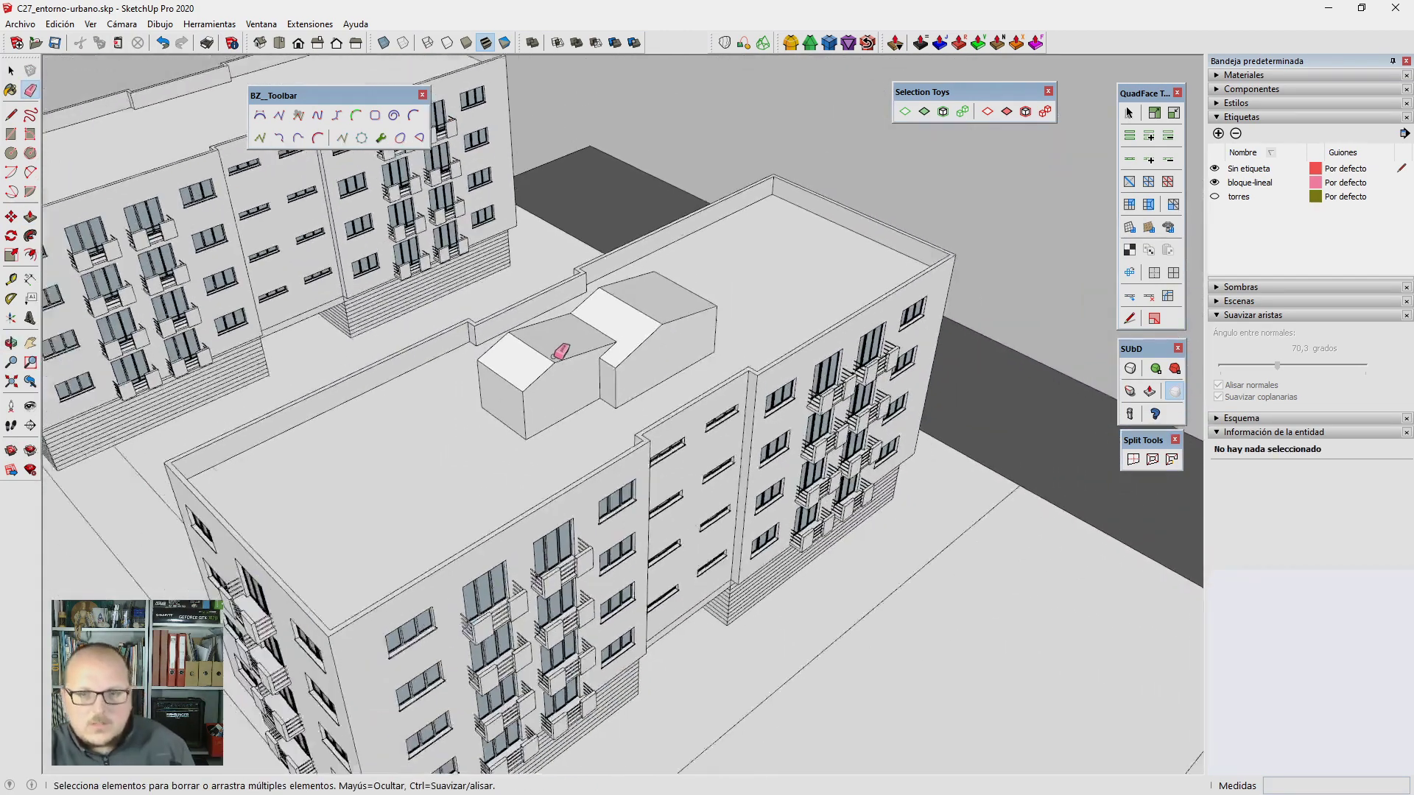
{"action": "scroll", "coordinate": [584, 381], "scroll_direction": "down", "scroll_amount": 2}
{"action": "scroll", "coordinate": [584, 380], "scroll_direction": "up", "scroll_amount": 3}
{"action": "scroll", "coordinate": [442, 425], "scroll_direction": "up", "scroll_amount": 2}
{"action": "key", "text": "r"}
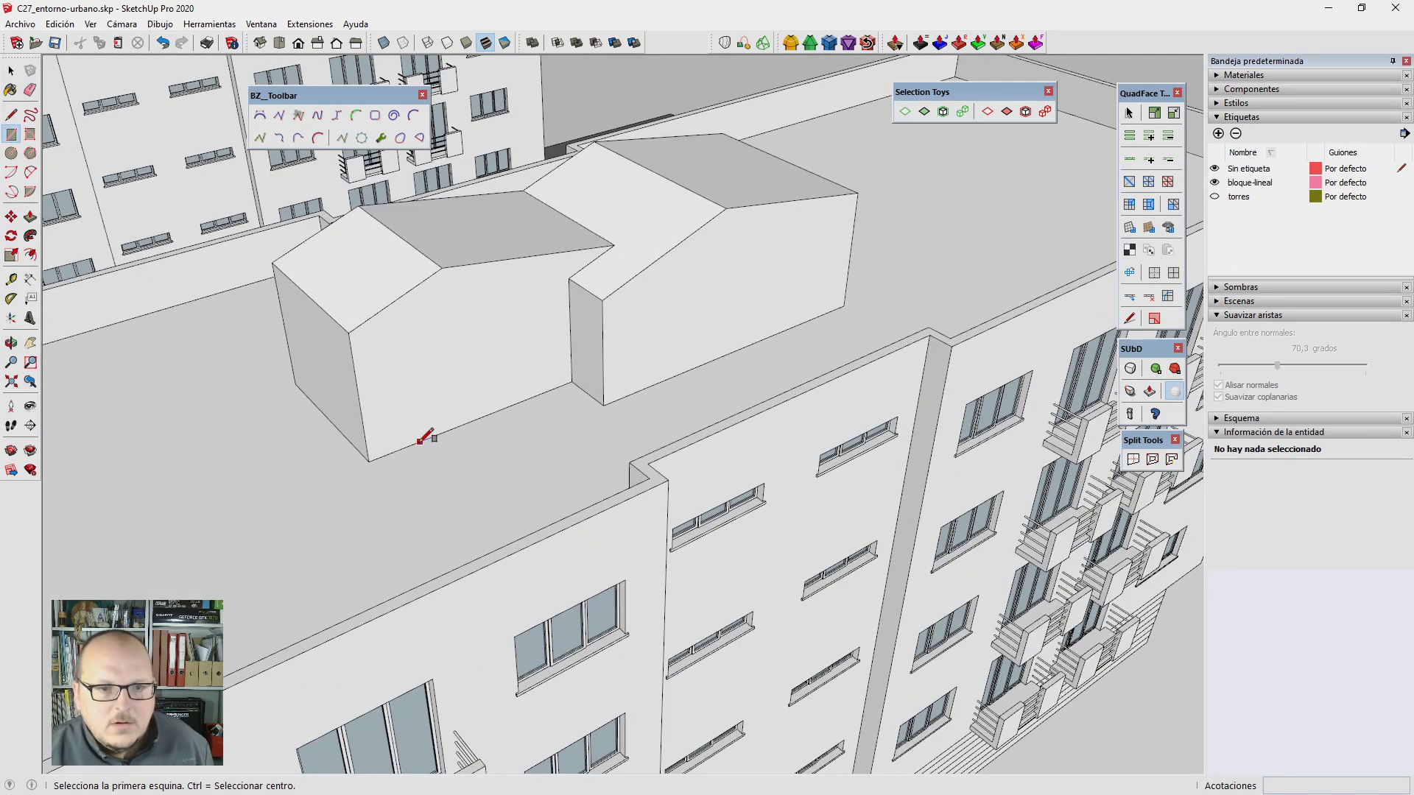
{"action": "left_click", "coordinate": [417, 442]}
{"action": "left_click", "coordinate": [450, 336]}
{"action": "key", "text": "p"}
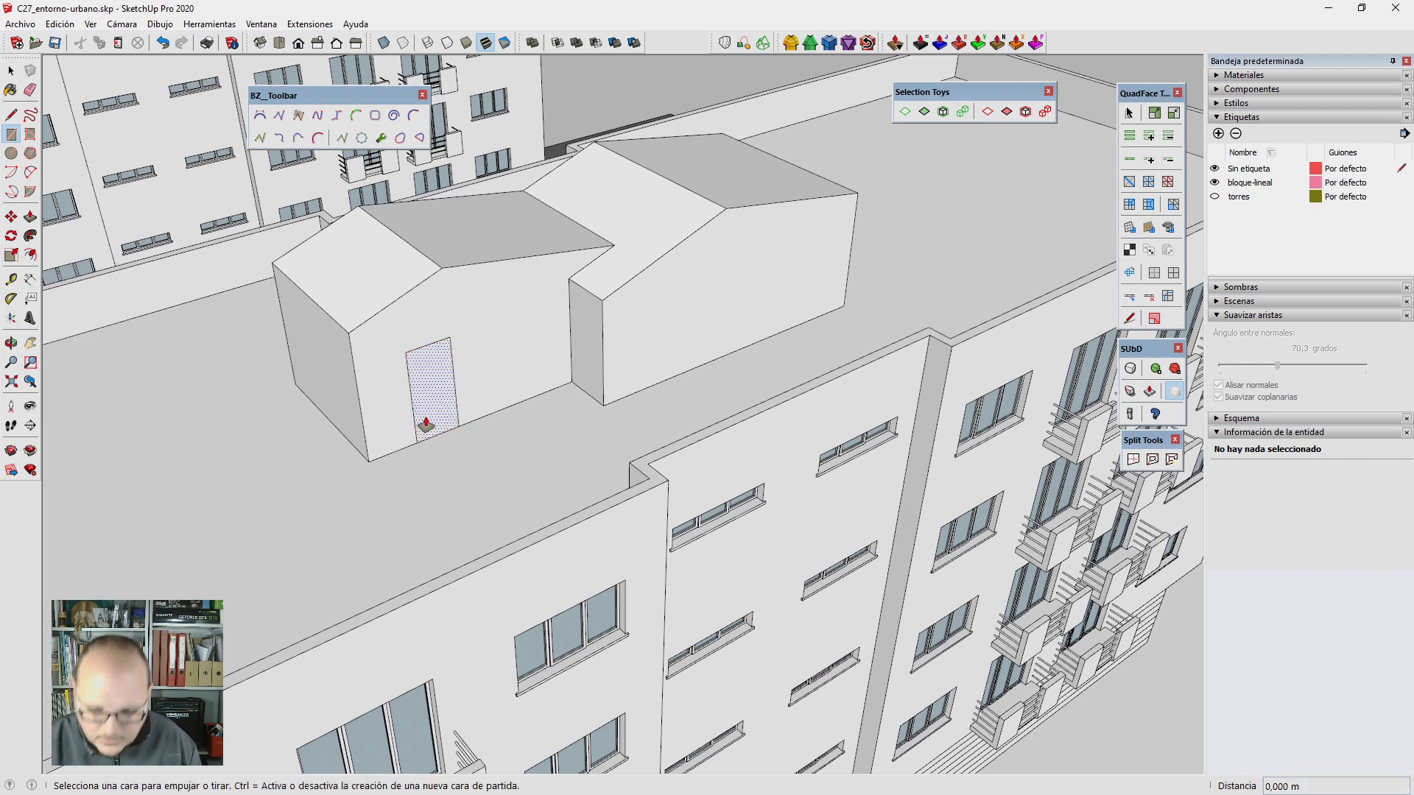
{"action": "key", "text": "space"}
Step: Draw a door rectangle on the right house and push it inward as a recess
{"action": "key", "text": "r"}
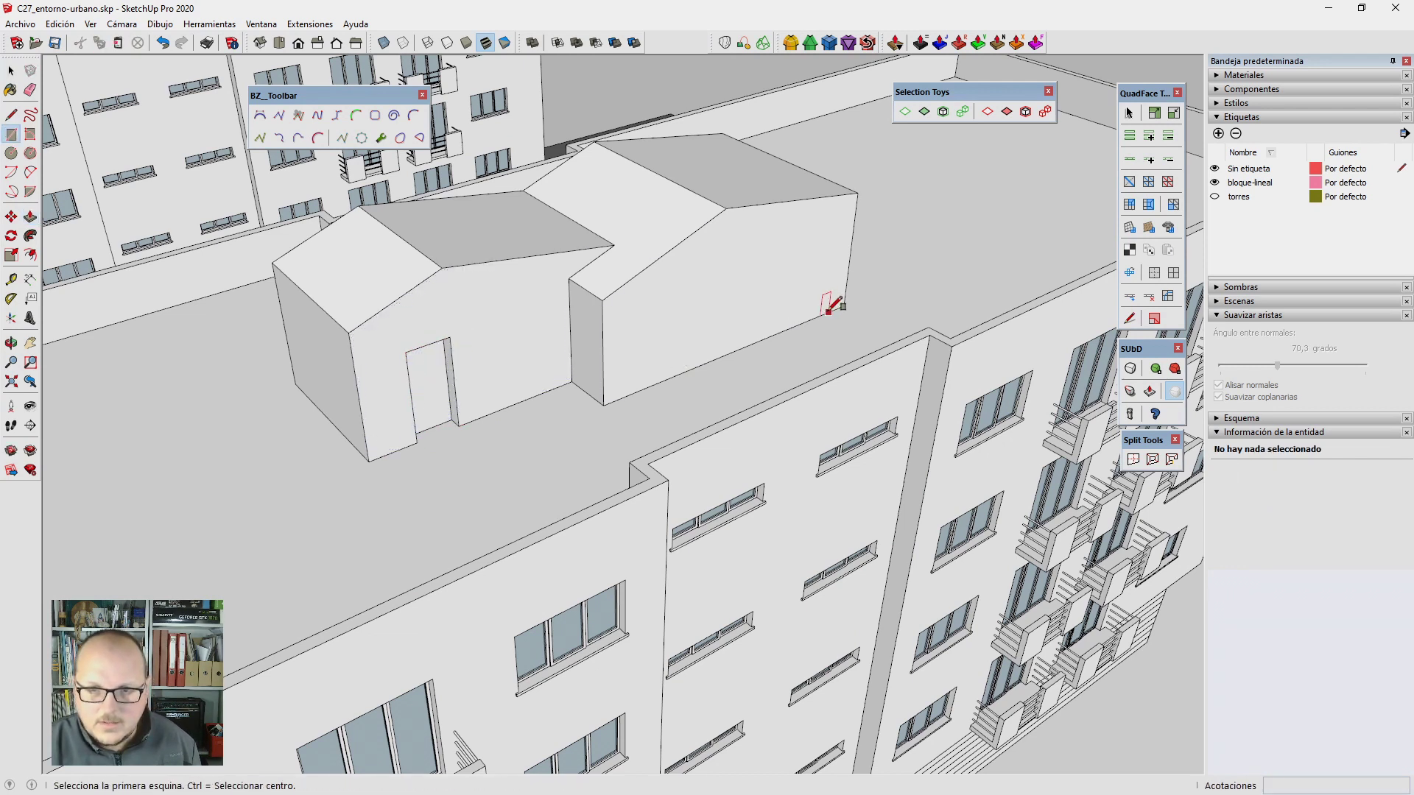
{"action": "left_click", "coordinate": [829, 312]}
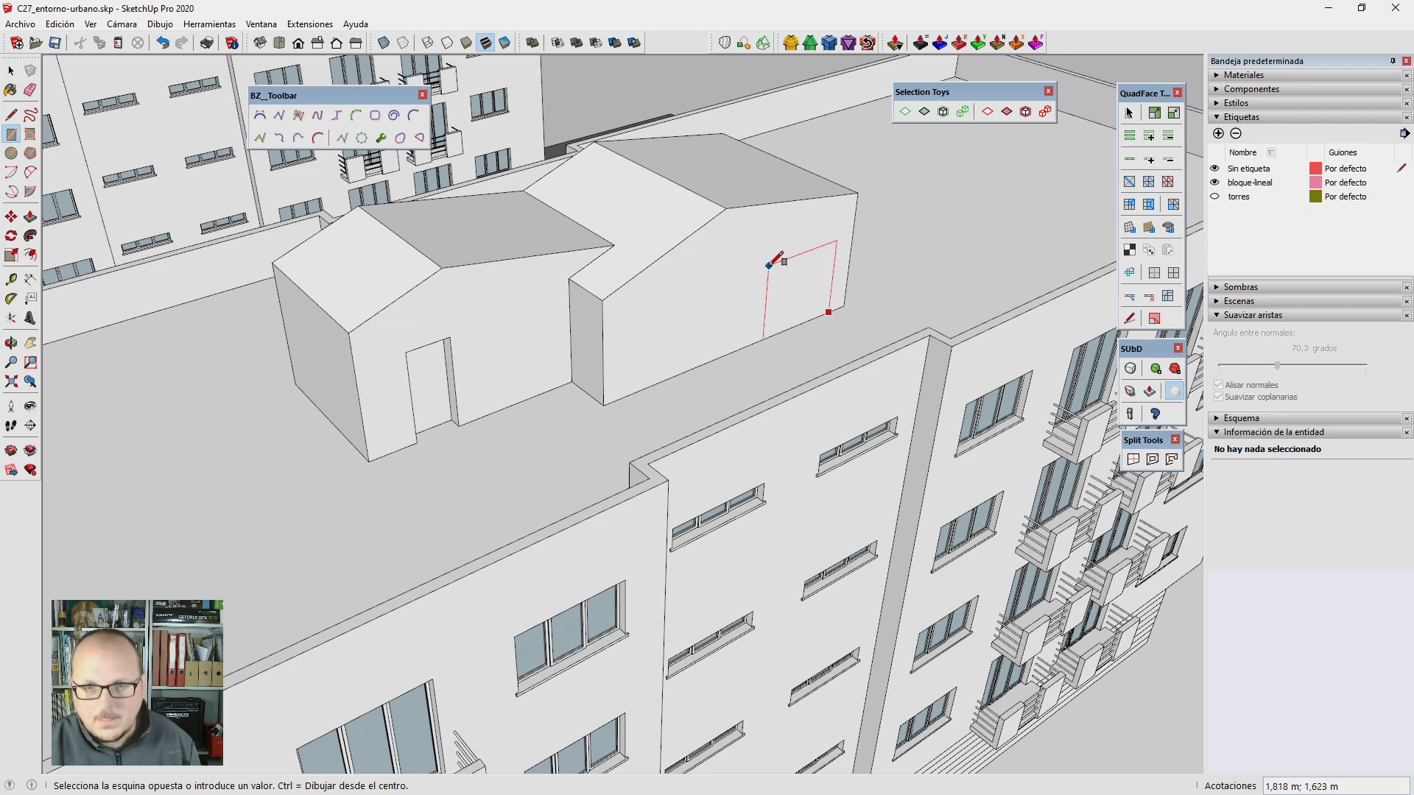
{"action": "left_click", "coordinate": [771, 265]}
{"action": "key", "text": "p"}
{"action": "left_click", "coordinate": [815, 294]}
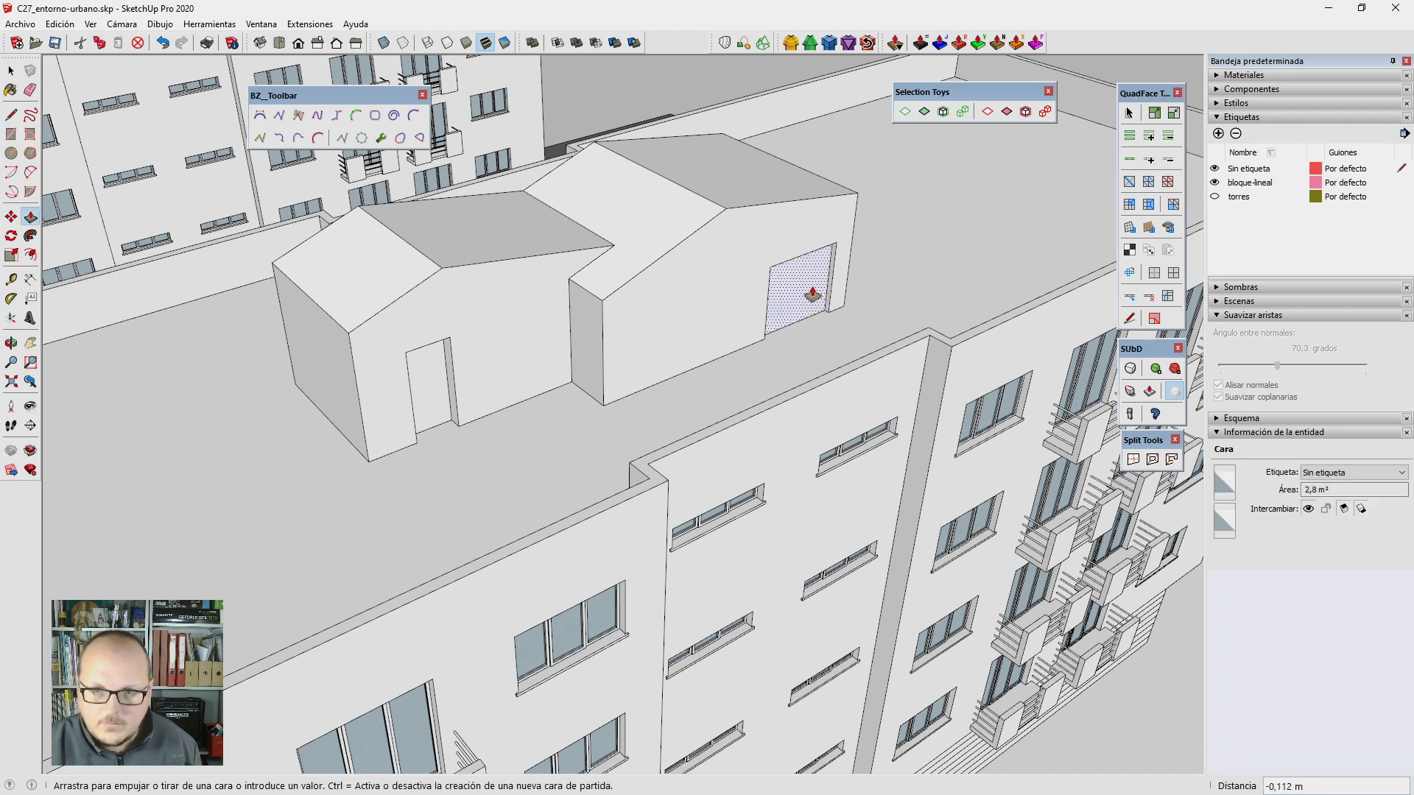
{"action": "left_click", "coordinate": [813, 294]}
{"action": "mouse_move", "coordinate": [827, 313]}
{"action": "middle_mouse_down"}
{"action": "mouse_move", "coordinate": [489, 404]}
{"action": "mouse_move", "coordinate": [474, 369]}
{"action": "middle_mouse_up"}
{"action": "key", "text": "space"}
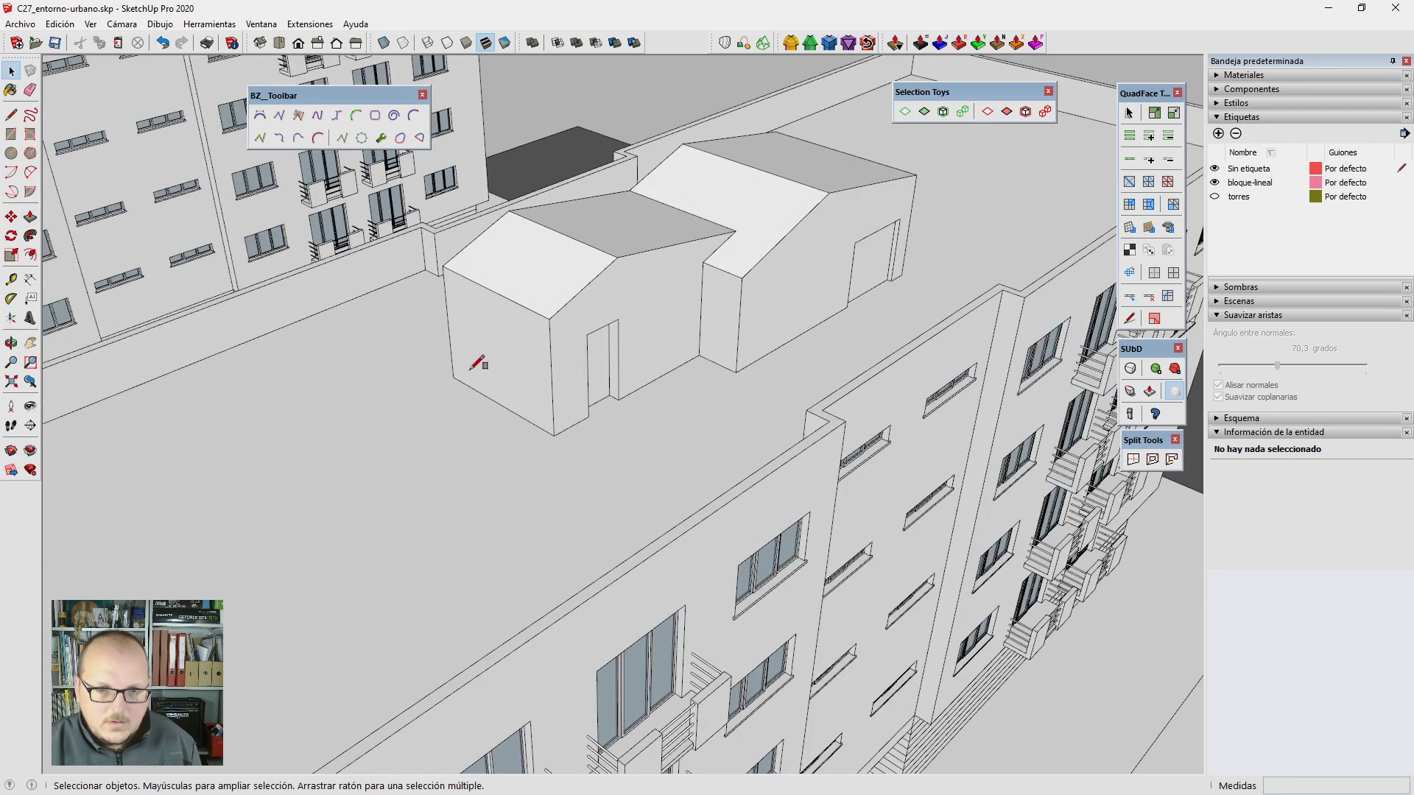
Step: Draw an annex rectangle on the left house's end wall and pull it out into a box
{"action": "key", "text": "r"}
{"action": "left_click", "coordinate": [465, 382]}
{"action": "left_click", "coordinate": [544, 328]}
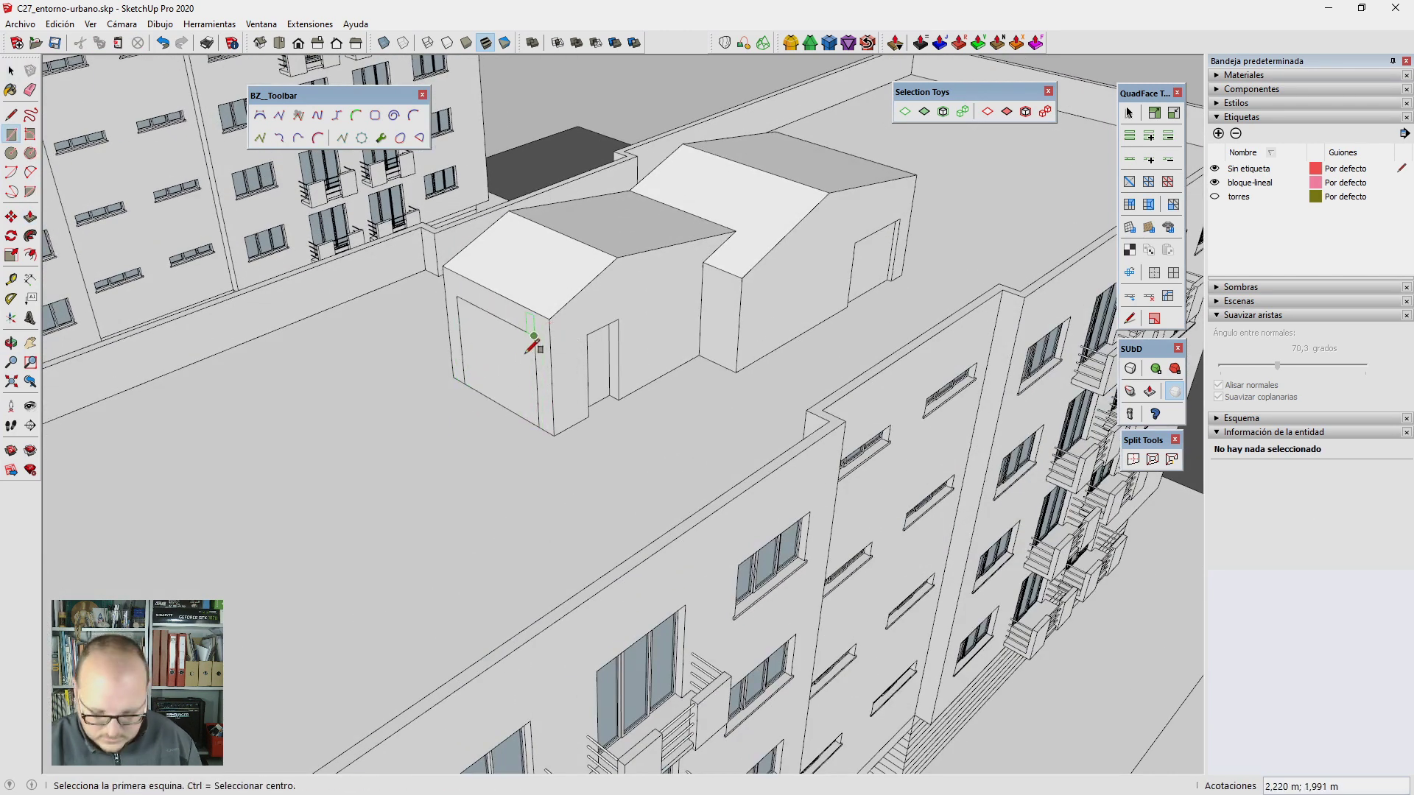
{"action": "key", "text": "p"}
{"action": "left_click", "coordinate": [496, 372]}
{"action": "key", "text": "space"}
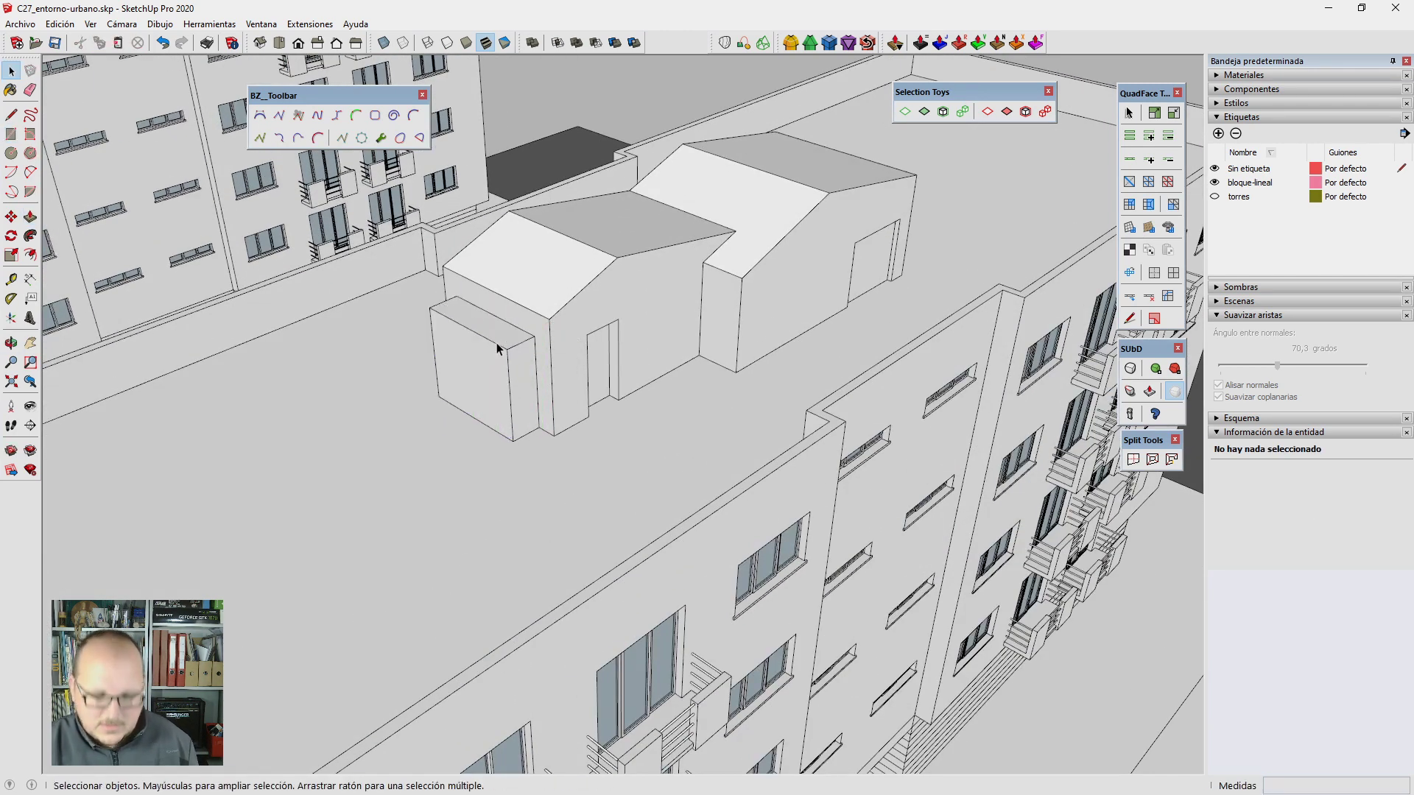
Step: Move the annex box's top edge to give it a sloped roof
{"action": "scroll", "coordinate": [504, 353], "scroll_direction": "up", "scroll_amount": 3}
{"action": "left_click", "coordinate": [509, 372]}
{"action": "key", "text": "m"}
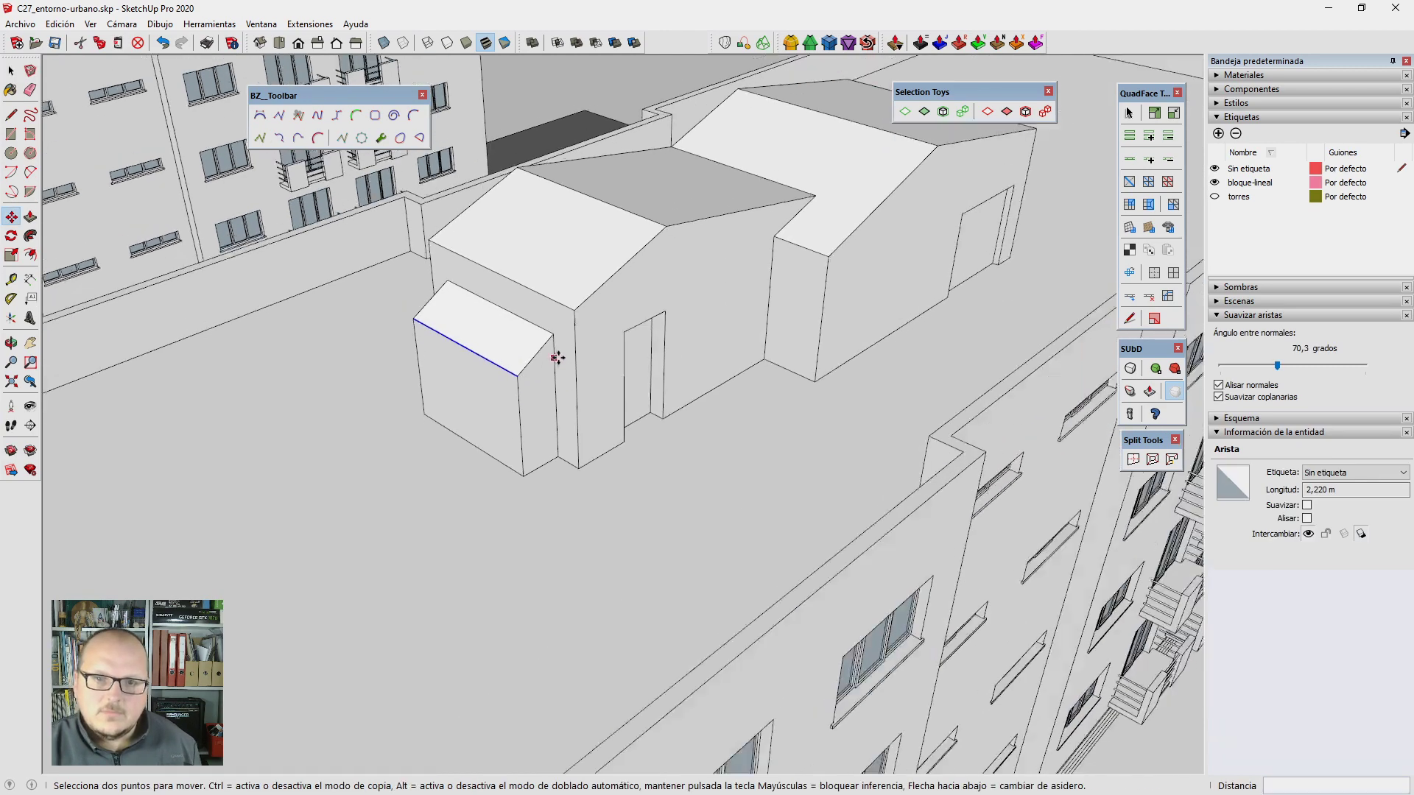
{"action": "scroll", "coordinate": [545, 369], "scroll_direction": "down", "scroll_amount": 8}
{"action": "key", "text": "space"}
{"action": "scroll", "coordinate": [575, 380], "scroll_direction": "down", "scroll_amount": 1}
{"action": "scroll", "coordinate": [456, 412], "scroll_direction": "up", "scroll_amount": 3}
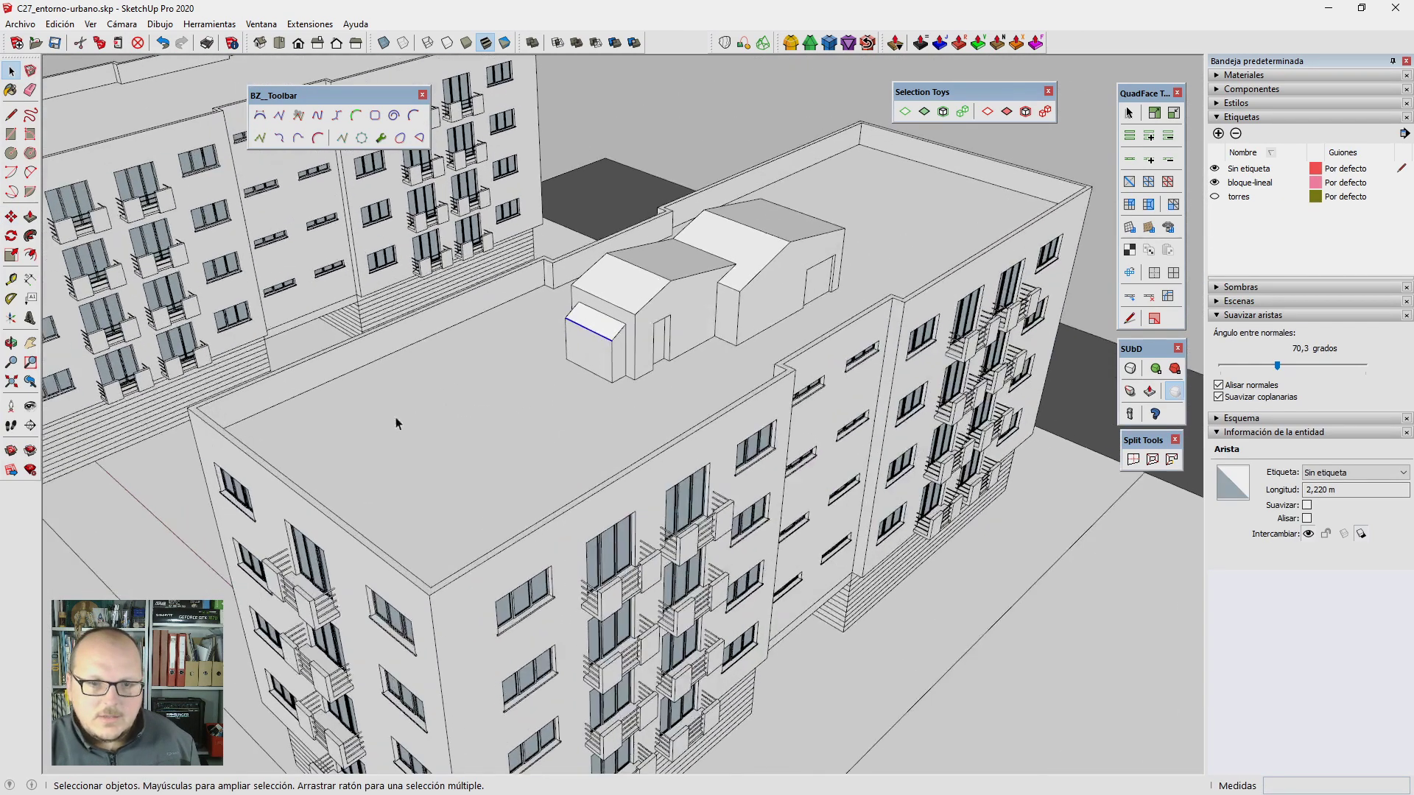
{"action": "key", "text": "r"}
{"action": "left_click", "coordinate": [286, 425]}
Step: Raise a low planter box on the roof and push an inset down into its top
{"action": "left_click", "coordinate": [400, 452]}
{"action": "scroll", "coordinate": [368, 445], "scroll_direction": "up", "scroll_amount": 2}
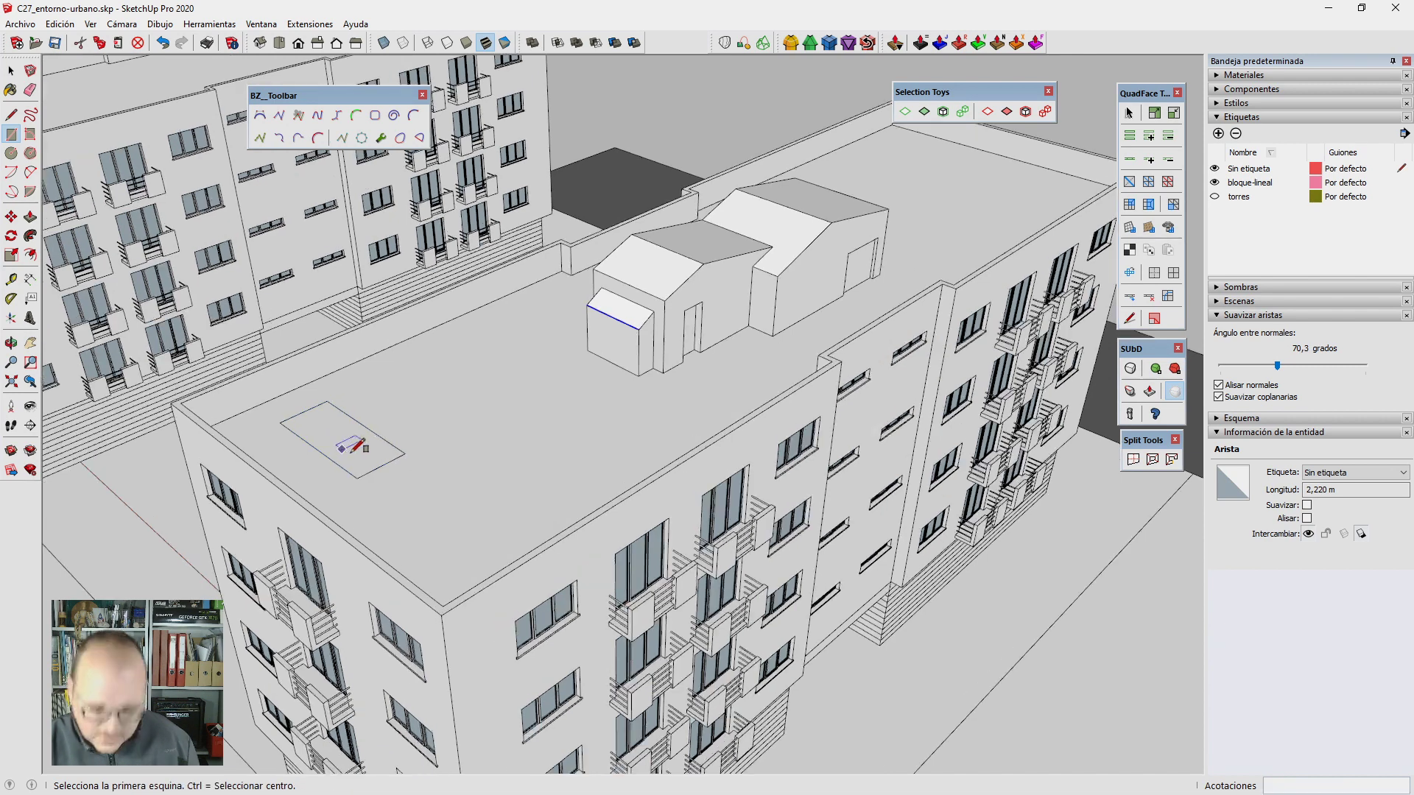
{"action": "scroll", "coordinate": [364, 443], "scroll_direction": "up", "scroll_amount": 2}
{"action": "key", "text": "p"}
{"action": "left_click", "coordinate": [362, 451]}
{"action": "key", "text": "r"}
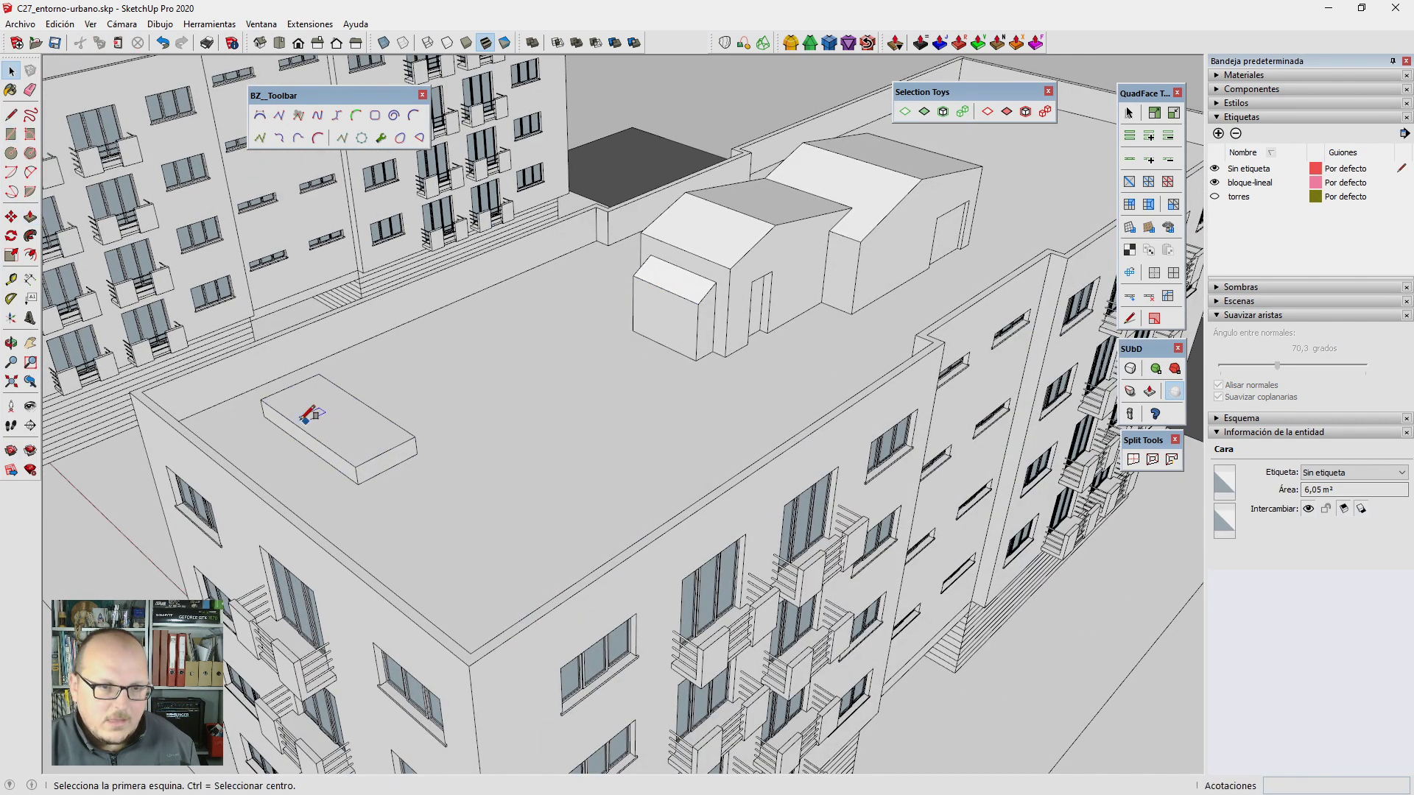
{"action": "left_click", "coordinate": [281, 414]}
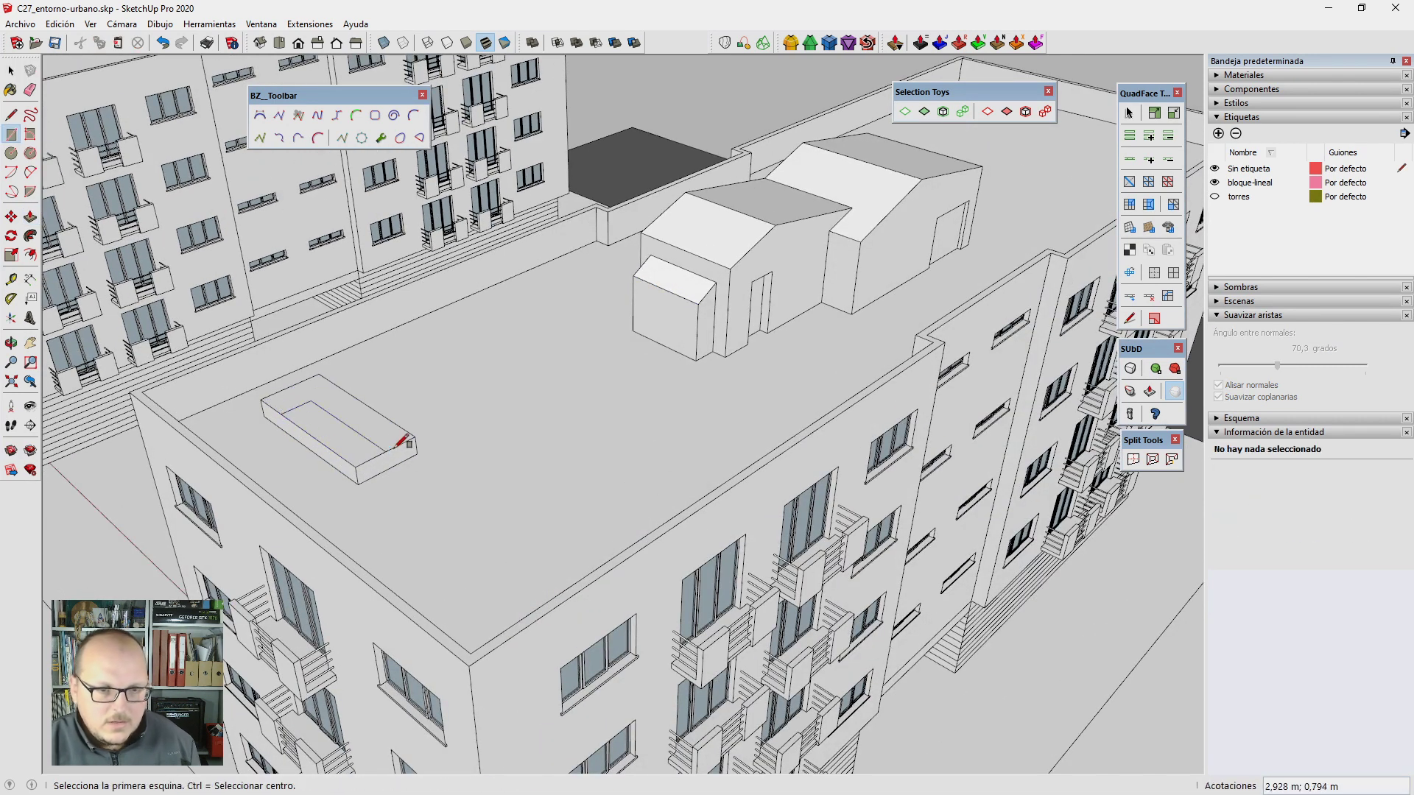
{"action": "left_click", "coordinate": [396, 447]}
{"action": "scroll", "coordinate": [396, 449], "scroll_direction": "up", "scroll_amount": 2}
{"action": "key", "text": "p"}
{"action": "scroll", "coordinate": [375, 460], "scroll_direction": "up", "scroll_amount": 2}
{"action": "left_click", "coordinate": [379, 446]}
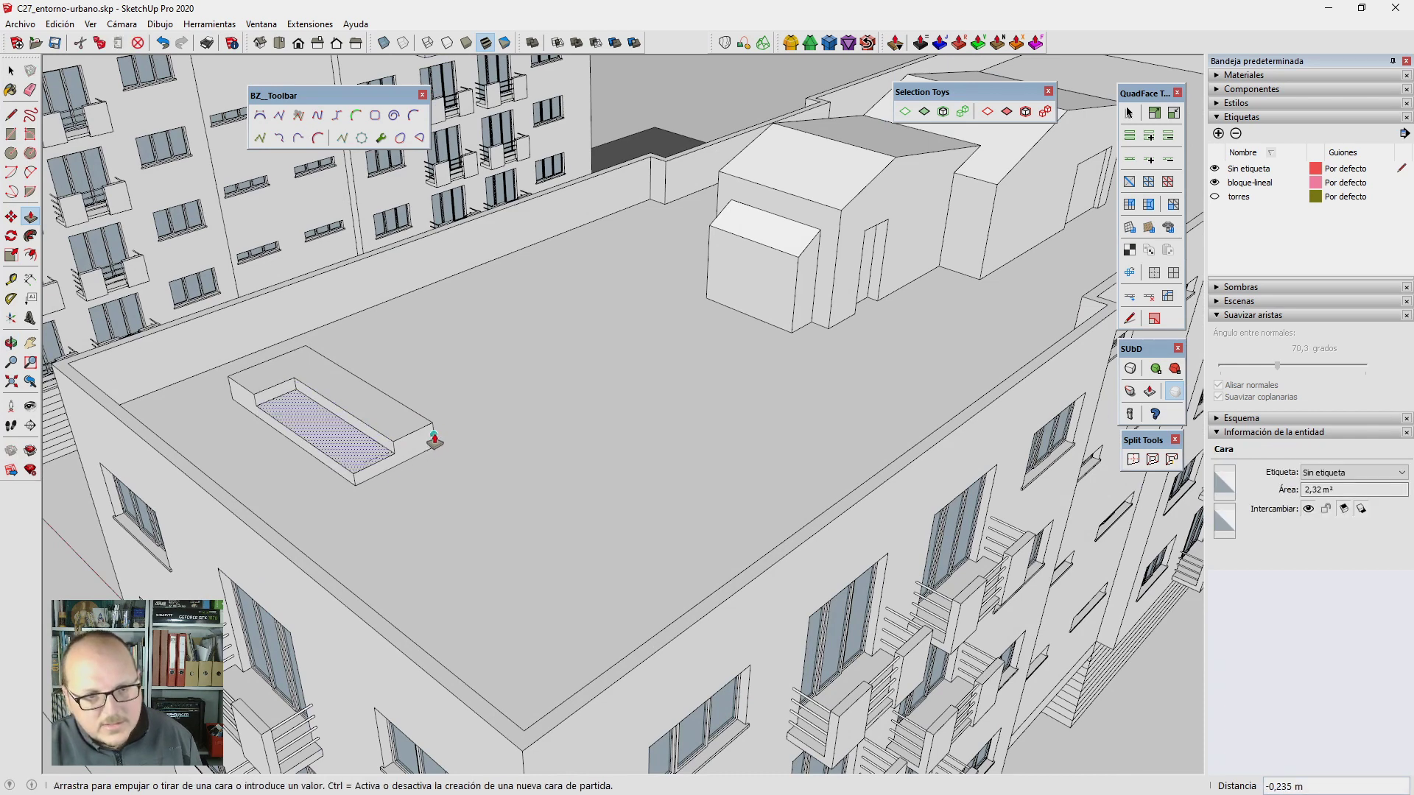
{"action": "key", "text": "space"}
Step: Split the planter's front face and push the strip in 0,2 m as a step
{"action": "triple_click", "coordinate": [395, 428]}
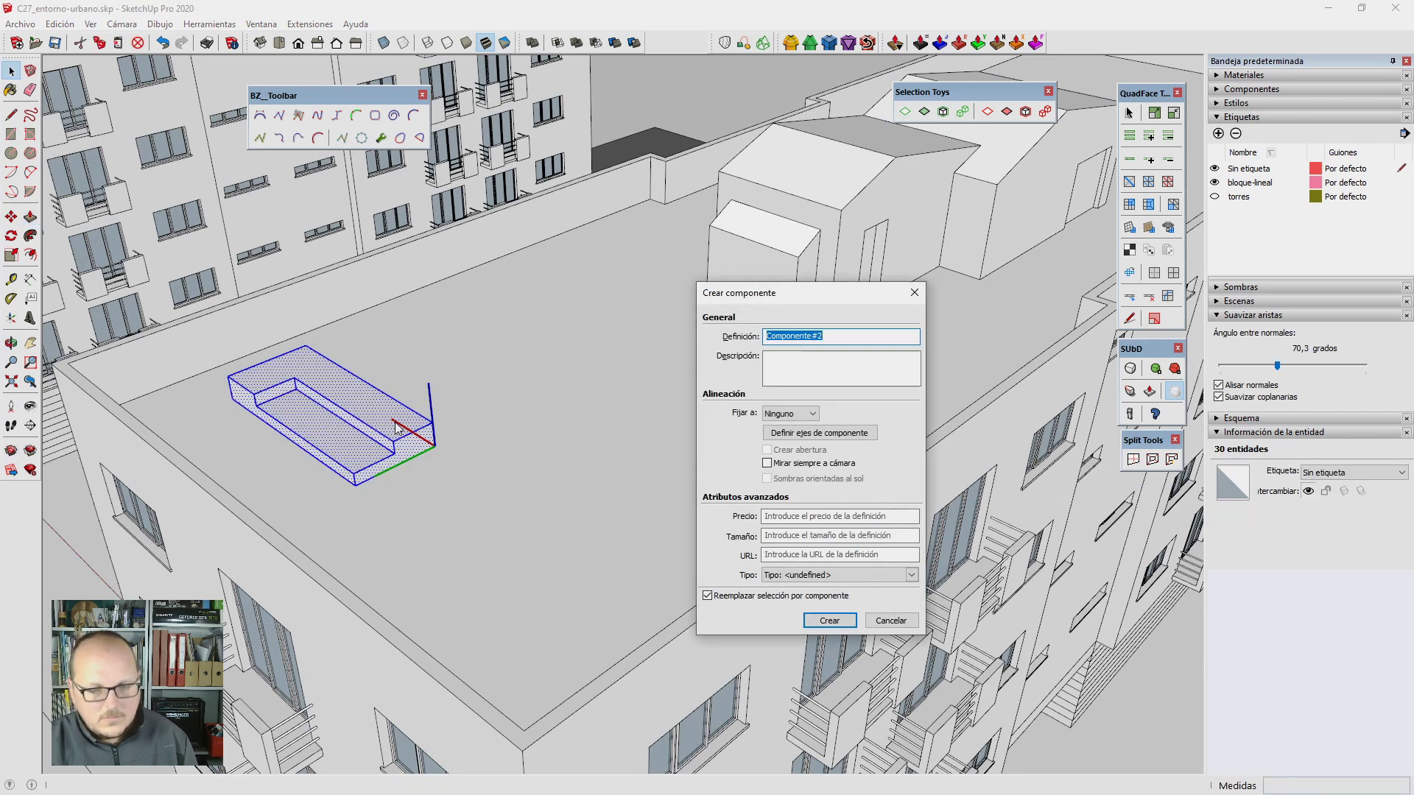
{"action": "key", "text": "Escape"}
{"action": "key", "text": "l"}
{"action": "scroll", "coordinate": [392, 442], "scroll_direction": "up", "scroll_amount": 3}
{"action": "scroll", "coordinate": [401, 453], "scroll_direction": "up", "scroll_amount": 2}
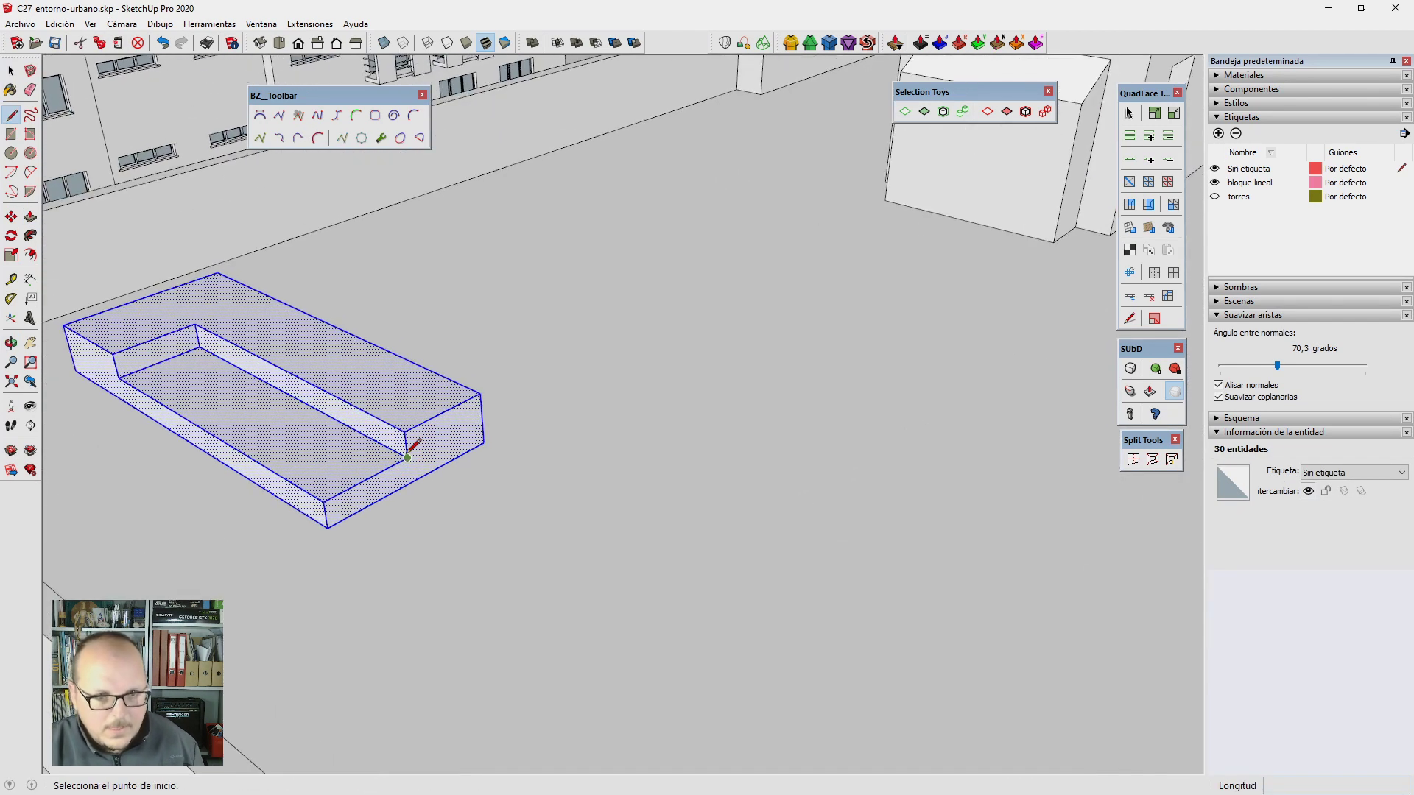
{"action": "left_click", "coordinate": [410, 482]}
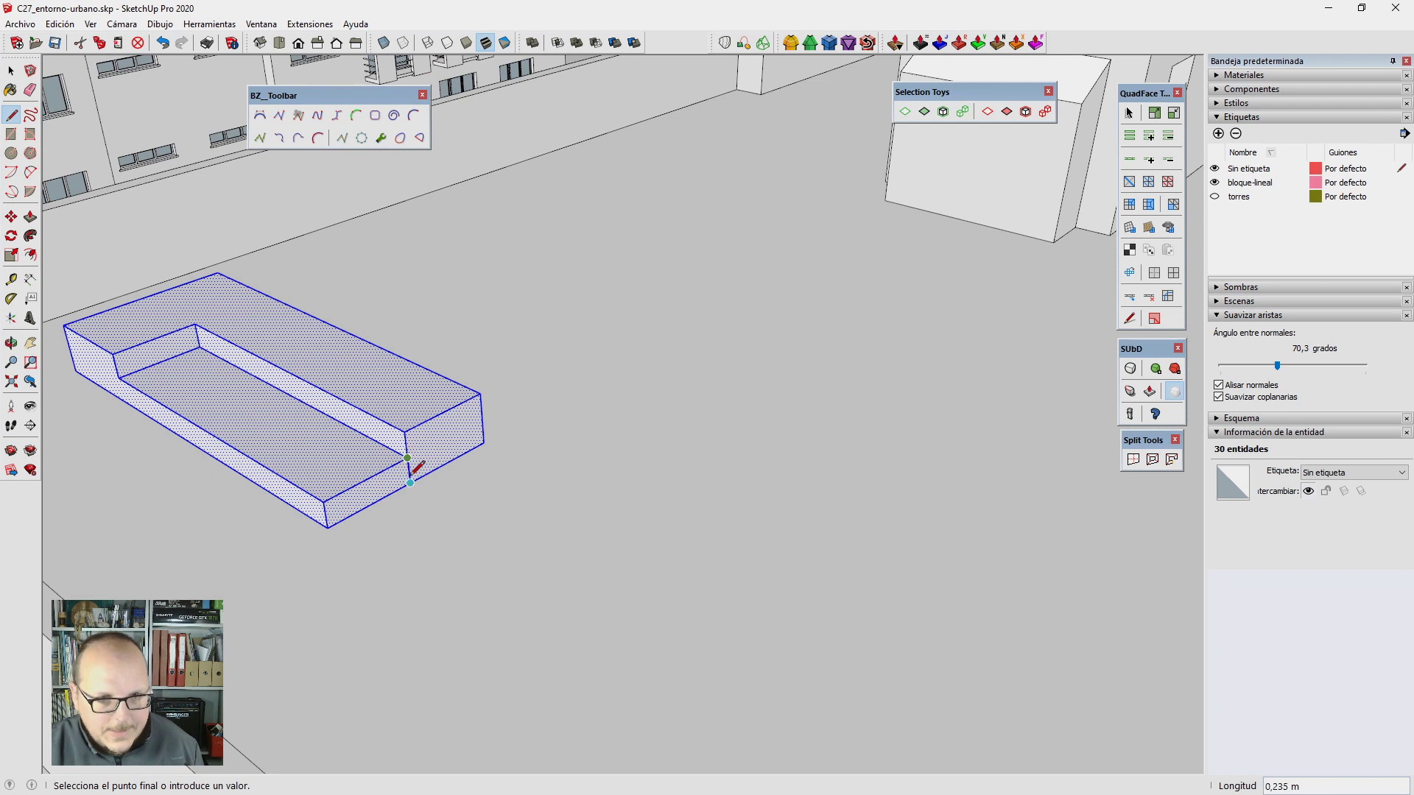
{"action": "left_click", "coordinate": [119, 377]}
{"action": "left_click", "coordinate": [125, 402]}
{"action": "key", "text": "p"}
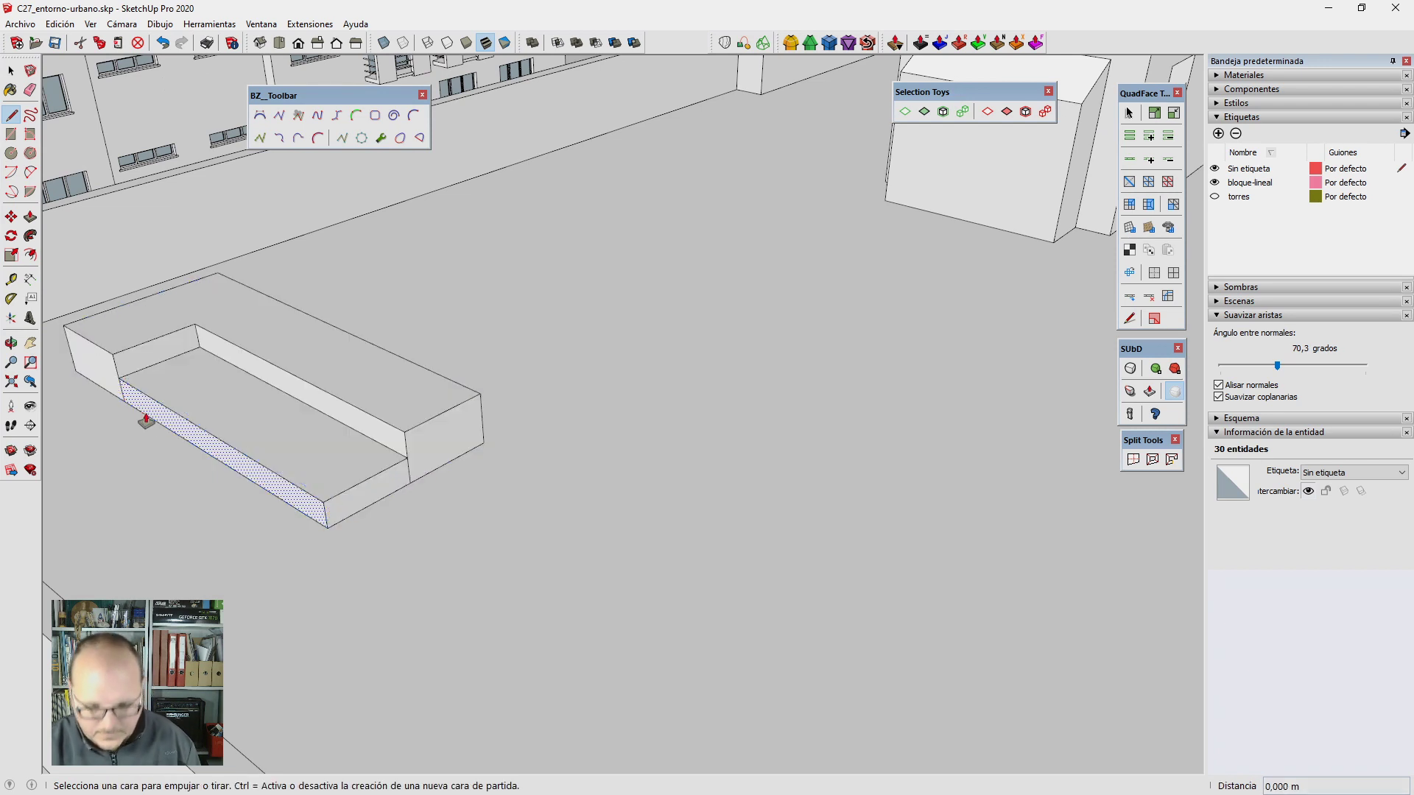
{"action": "left_click", "coordinate": [197, 427]}
{"action": "type", "text": "0,2"}
{"action": "key", "text": "Return"}
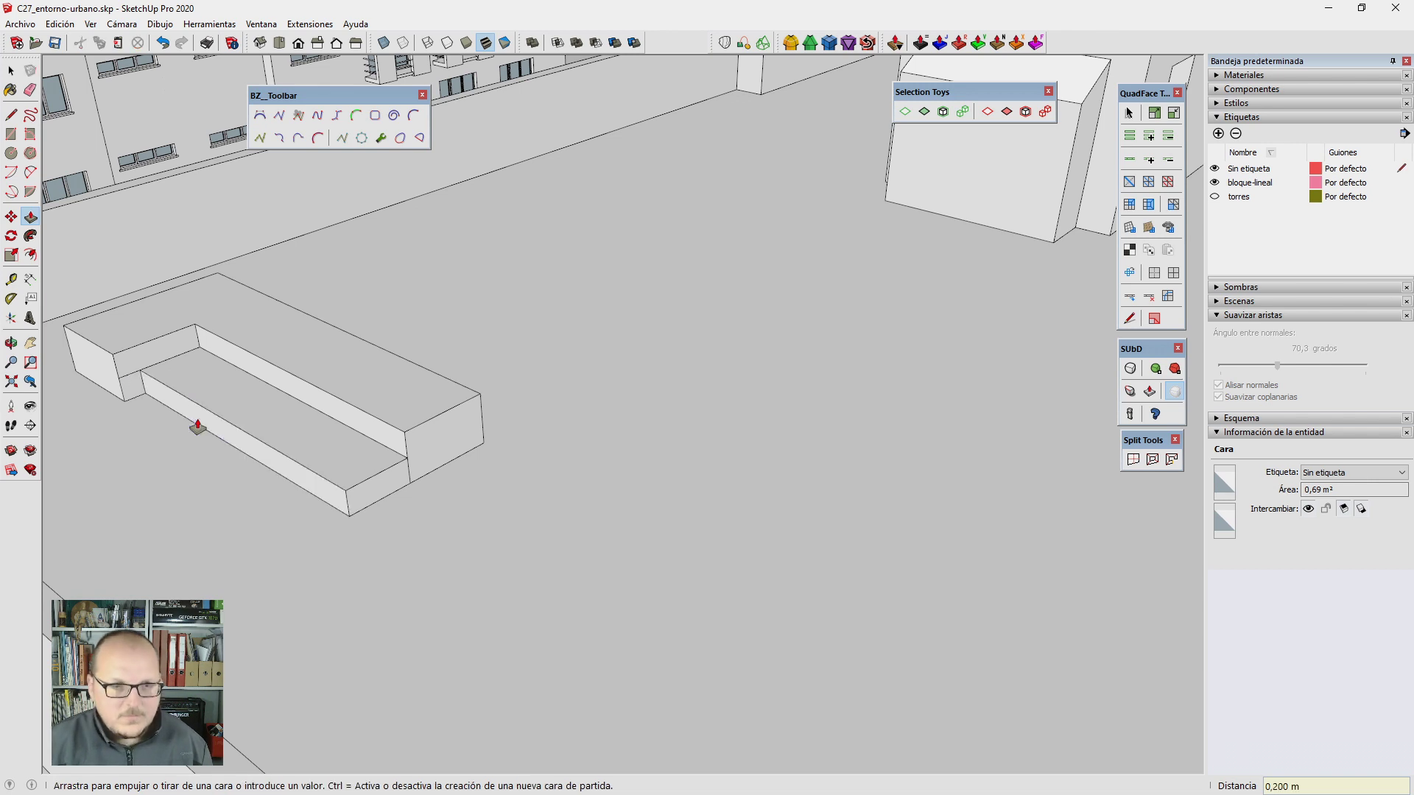
Step: Make the whole planter block into a component
{"action": "mouse_move", "coordinate": [363, 492]}
{"action": "middle_mouse_down"}
{"action": "mouse_move", "coordinate": [404, 442]}
{"action": "mouse_move", "coordinate": [195, 413]}
{"action": "mouse_move", "coordinate": [154, 372]}
{"action": "middle_mouse_up"}
{"action": "key", "text": "e"}
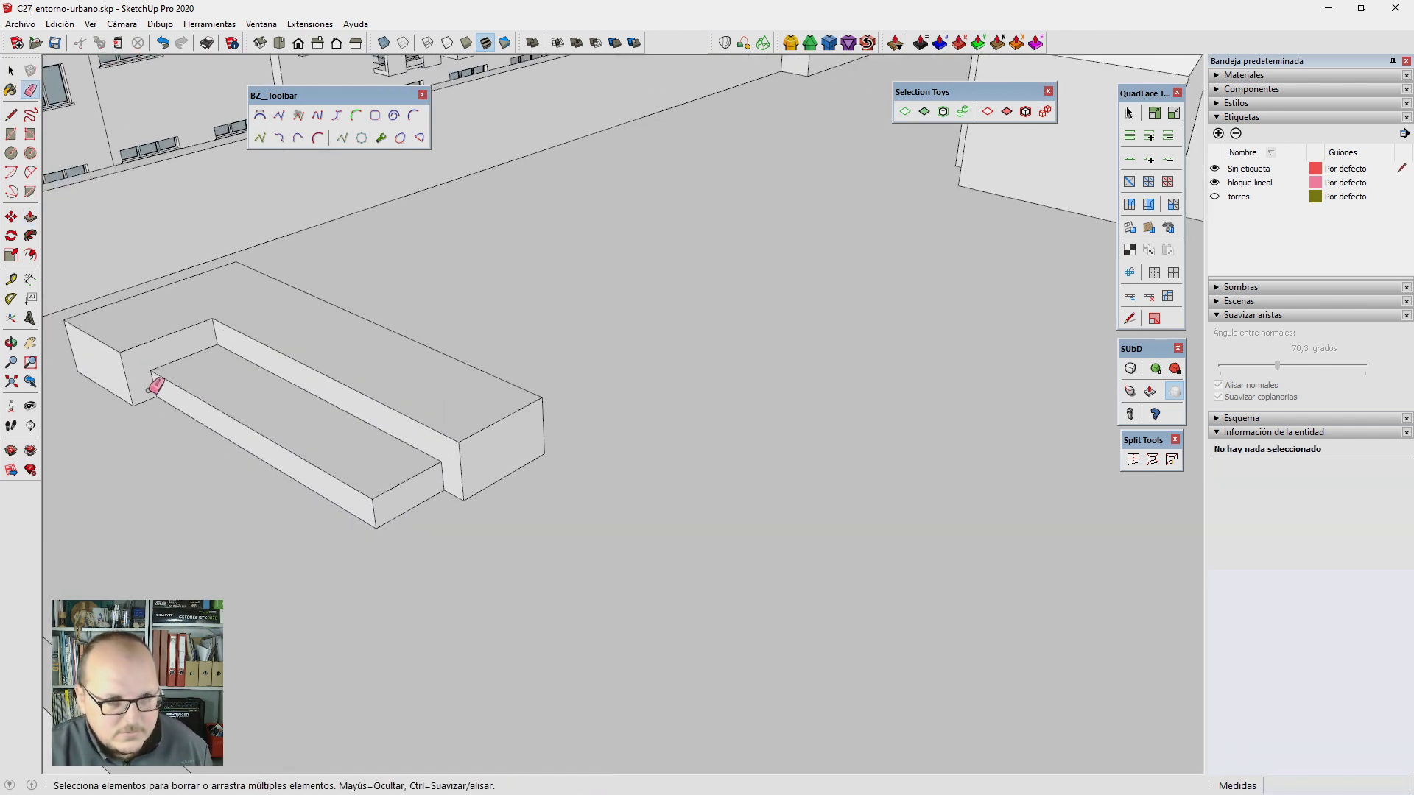
{"action": "key", "text": "space"}
{"action": "scroll", "coordinate": [255, 374], "scroll_direction": "down", "scroll_amount": 4}
{"action": "triple_click", "coordinate": [255, 373]}
{"action": "key", "text": "g"}
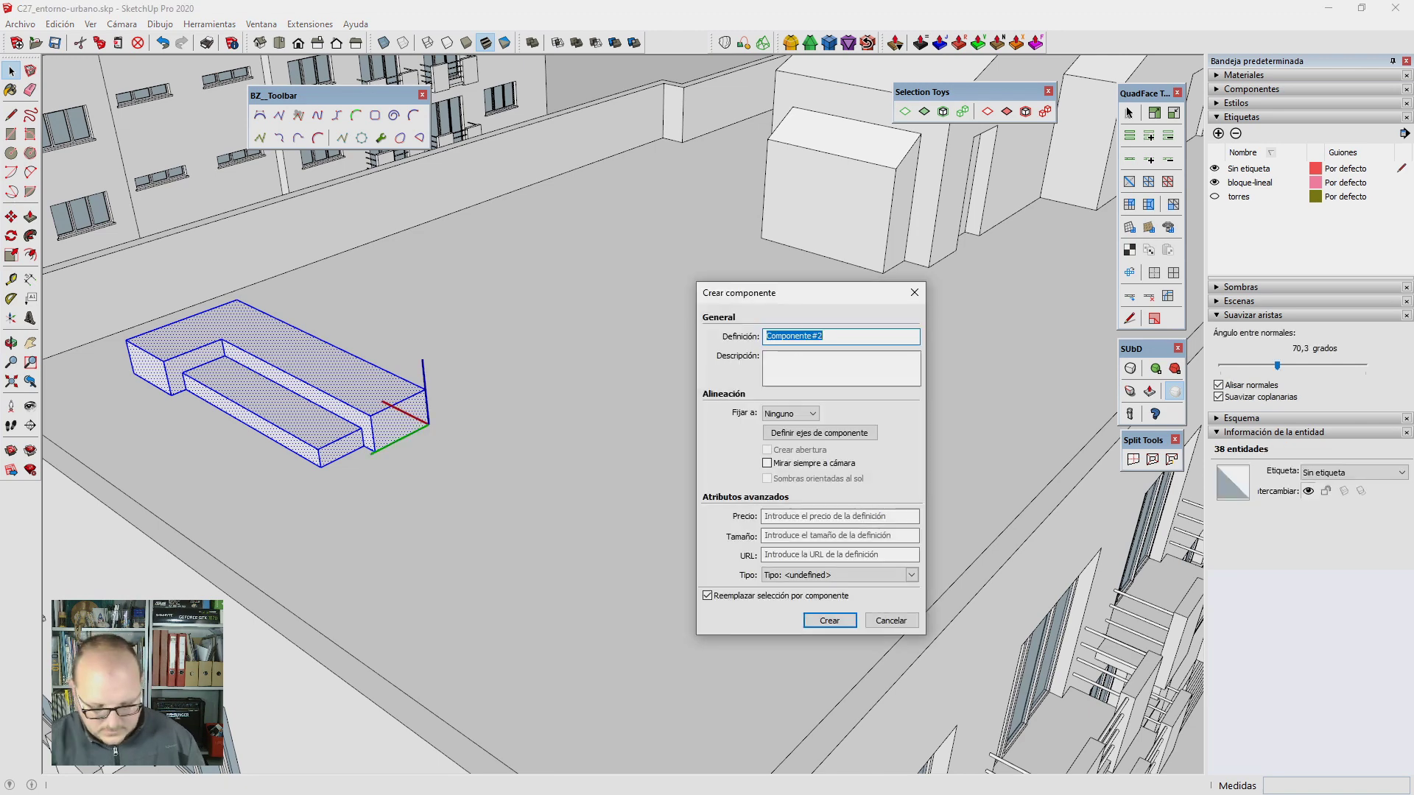
{"action": "key", "text": "Return"}
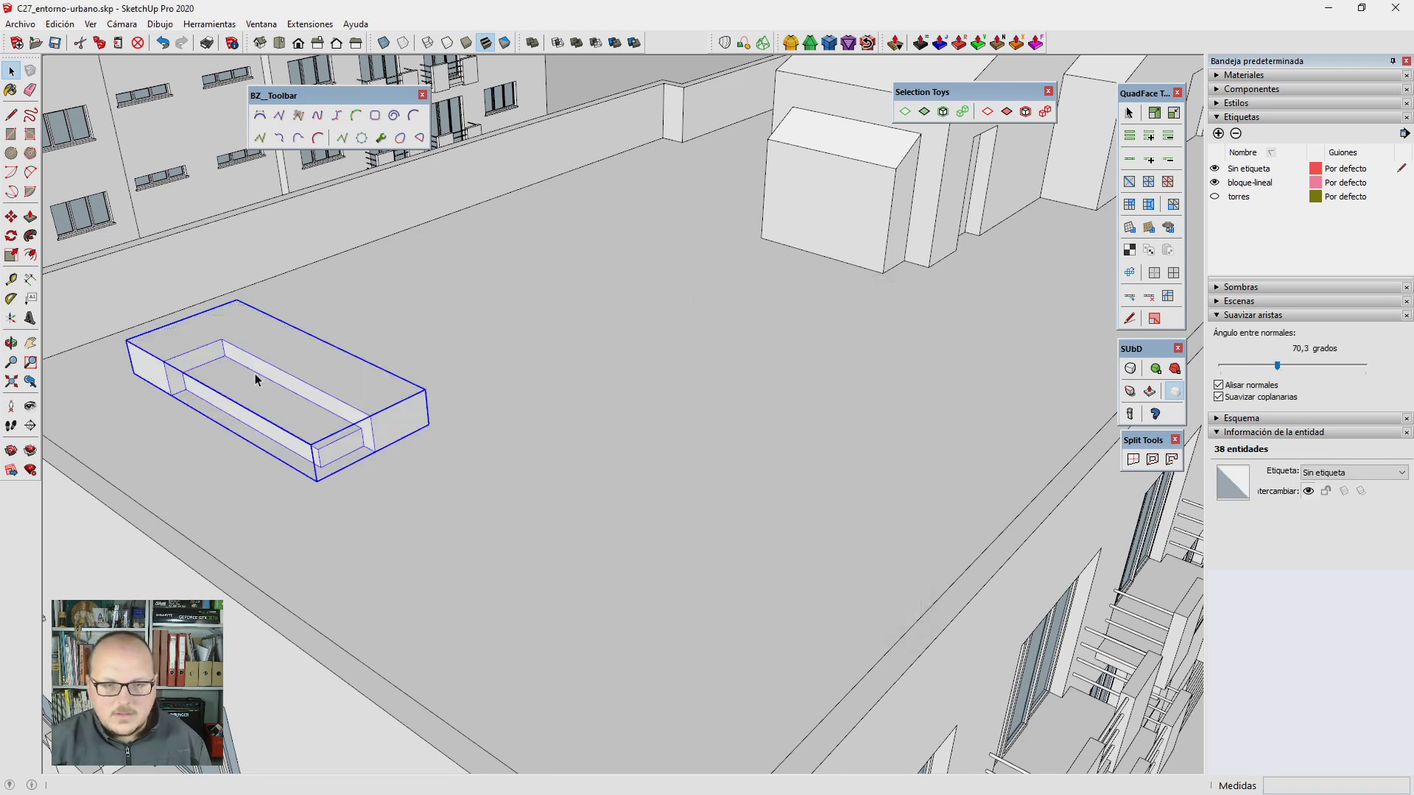
Step: Copy the planter 2 m away and add another evenly spaced copy
{"action": "scroll", "coordinate": [255, 374], "scroll_direction": "down", "scroll_amount": 4}
{"action": "key", "text": "m"}
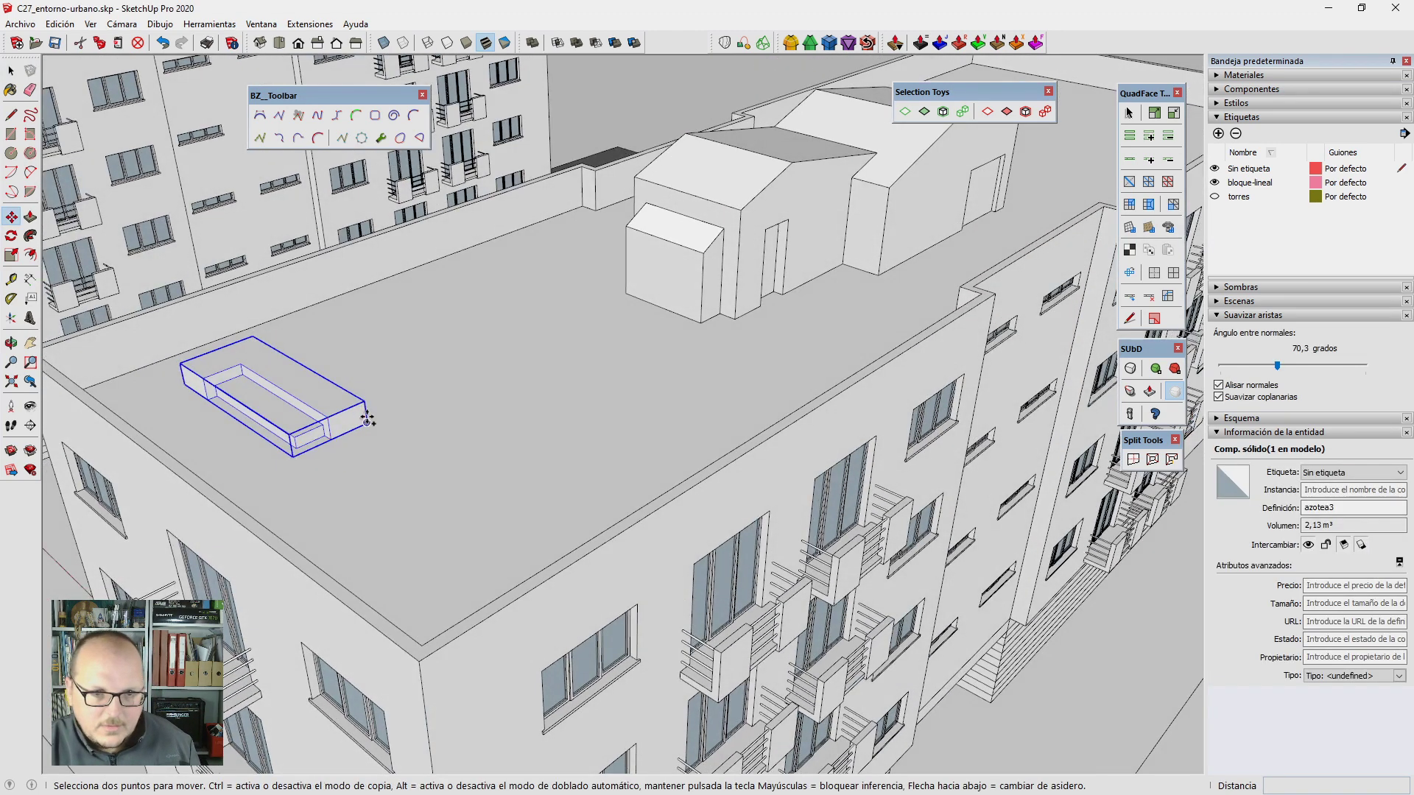
{"action": "key", "text": "ctrl"}
{"action": "left_click", "coordinate": [366, 422]}
{"action": "type", "text": "2m"}
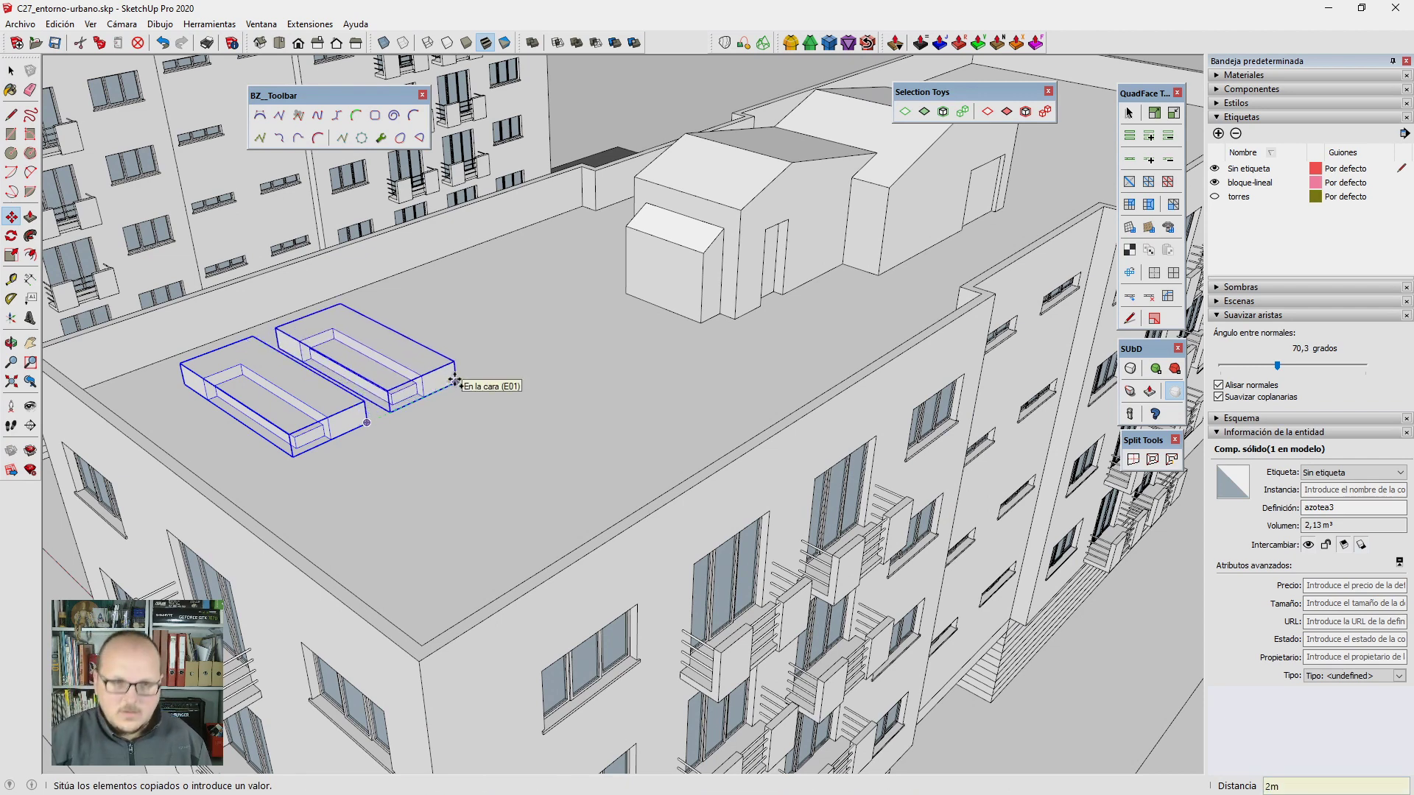
{"action": "key", "text": "Return"}
{"action": "key", "text": "Return"}
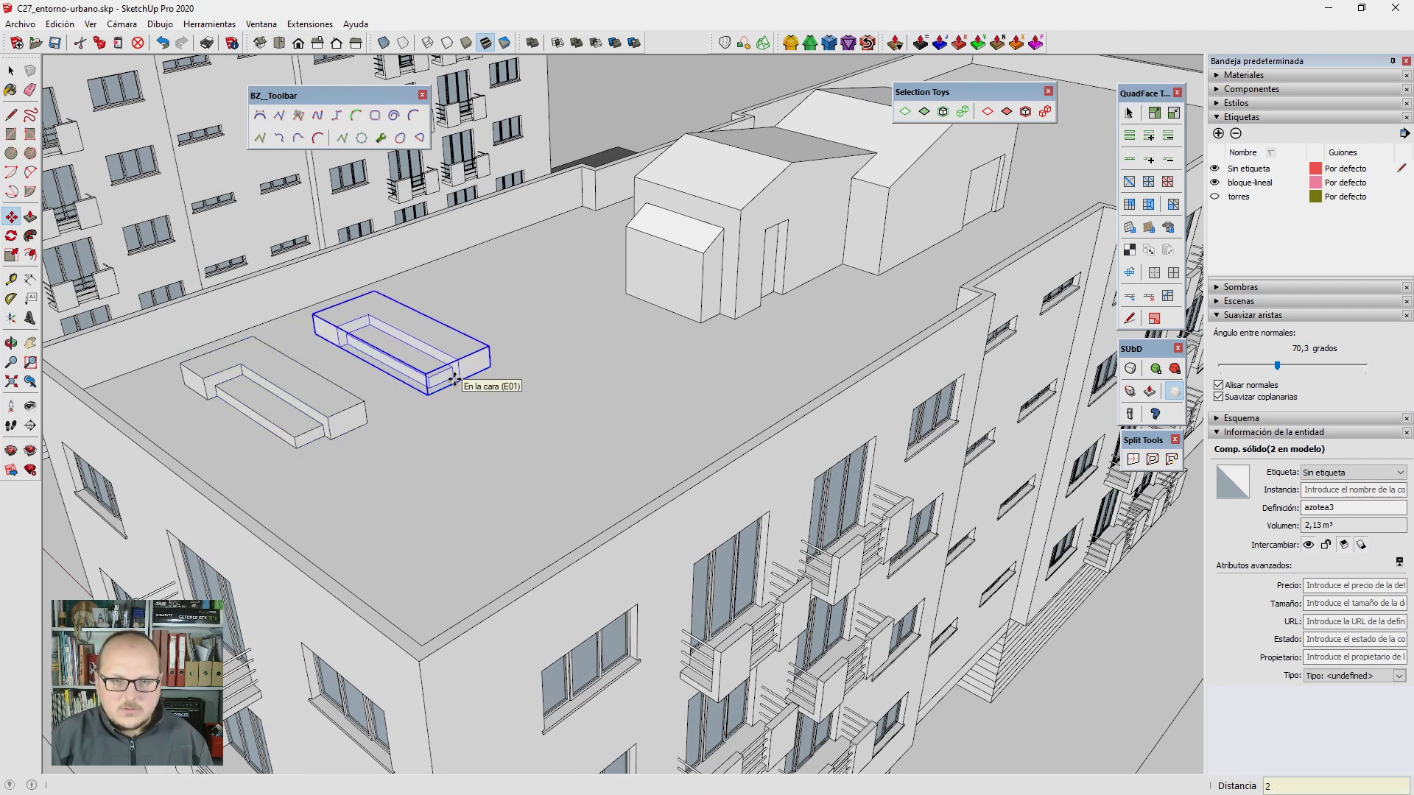
{"action": "type", "text": "x"}
{"action": "key", "text": "Return"}
{"action": "key", "text": "space"}
{"action": "mouse_move", "coordinate": [453, 379]}
{"action": "middle_mouse_down"}
{"action": "mouse_move", "coordinate": [420, 442]}
{"action": "mouse_move", "coordinate": [517, 488]}
{"action": "mouse_move", "coordinate": [442, 457]}
{"action": "middle_mouse_up"}
Step: Start copying two roof planters, then cancel the pending copies
{"action": "left_click", "coordinate": [421, 440]}
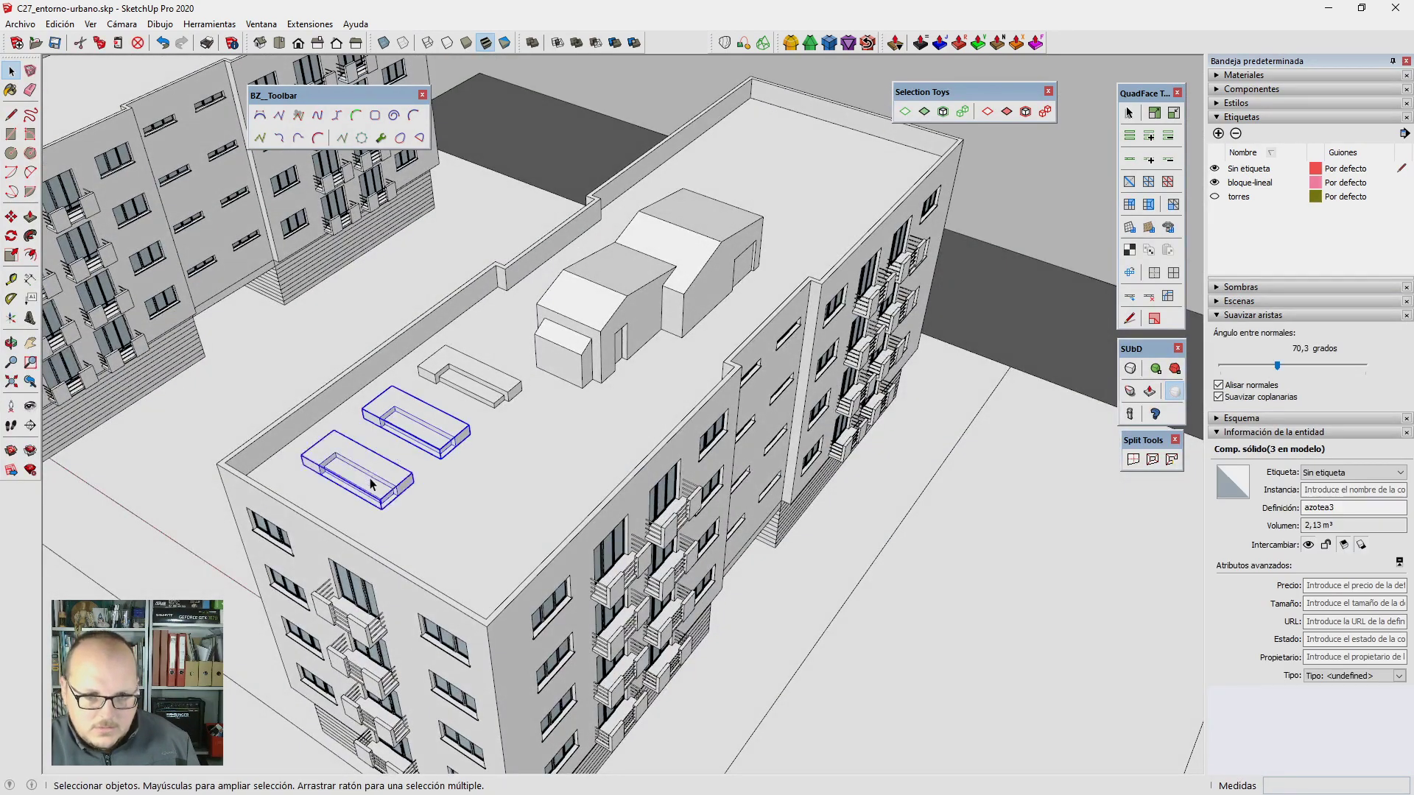
{"action": "scroll", "coordinate": [372, 484], "scroll_direction": "up", "scroll_amount": 2}
{"action": "key", "text": "m"}
{"action": "left_click", "coordinate": [333, 520]}
{"action": "key", "text": "ctrl"}
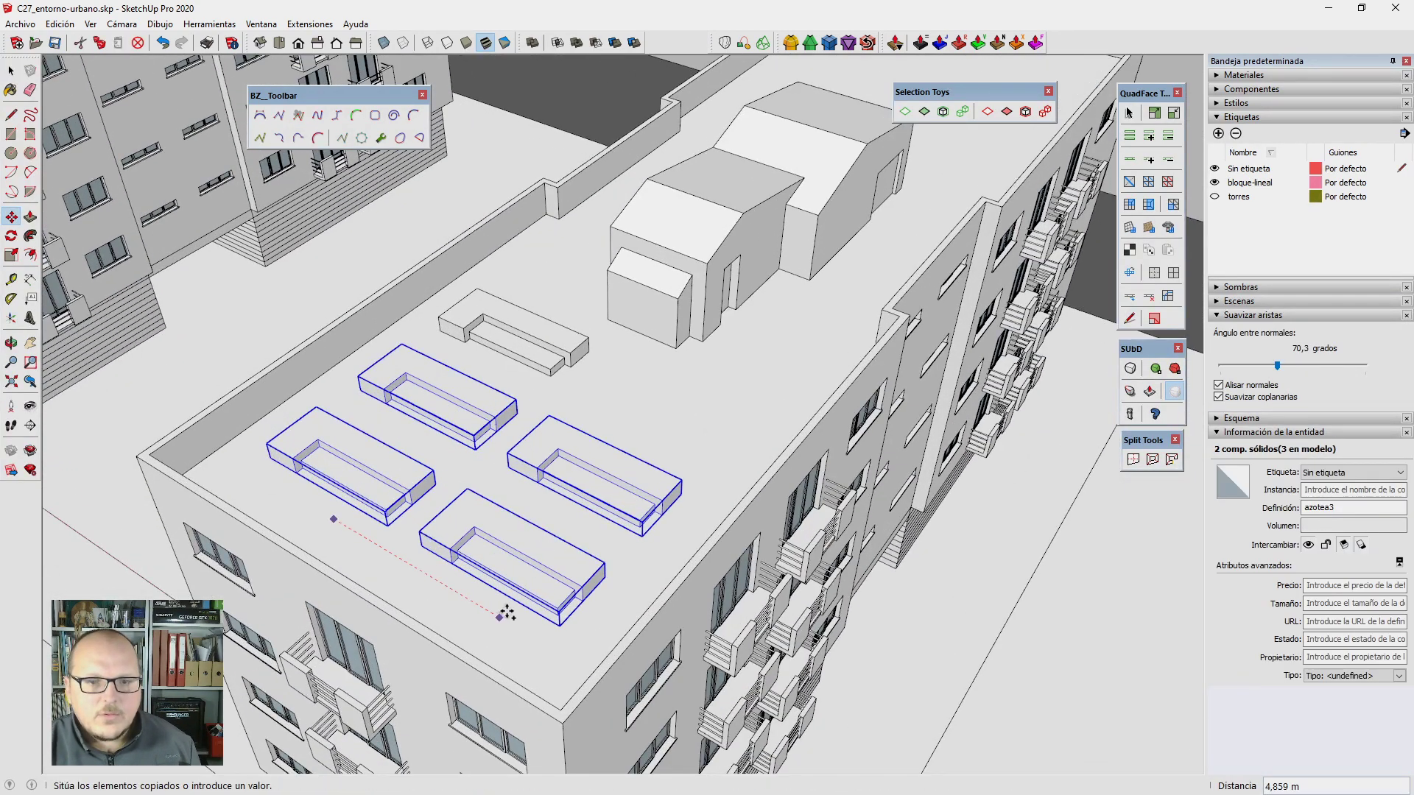
{"action": "key", "text": "space"}
Step: Copy the lower-left planter and rotate the copy 90 degrees
{"action": "left_click", "coordinate": [380, 500]}
{"action": "key", "text": "m"}
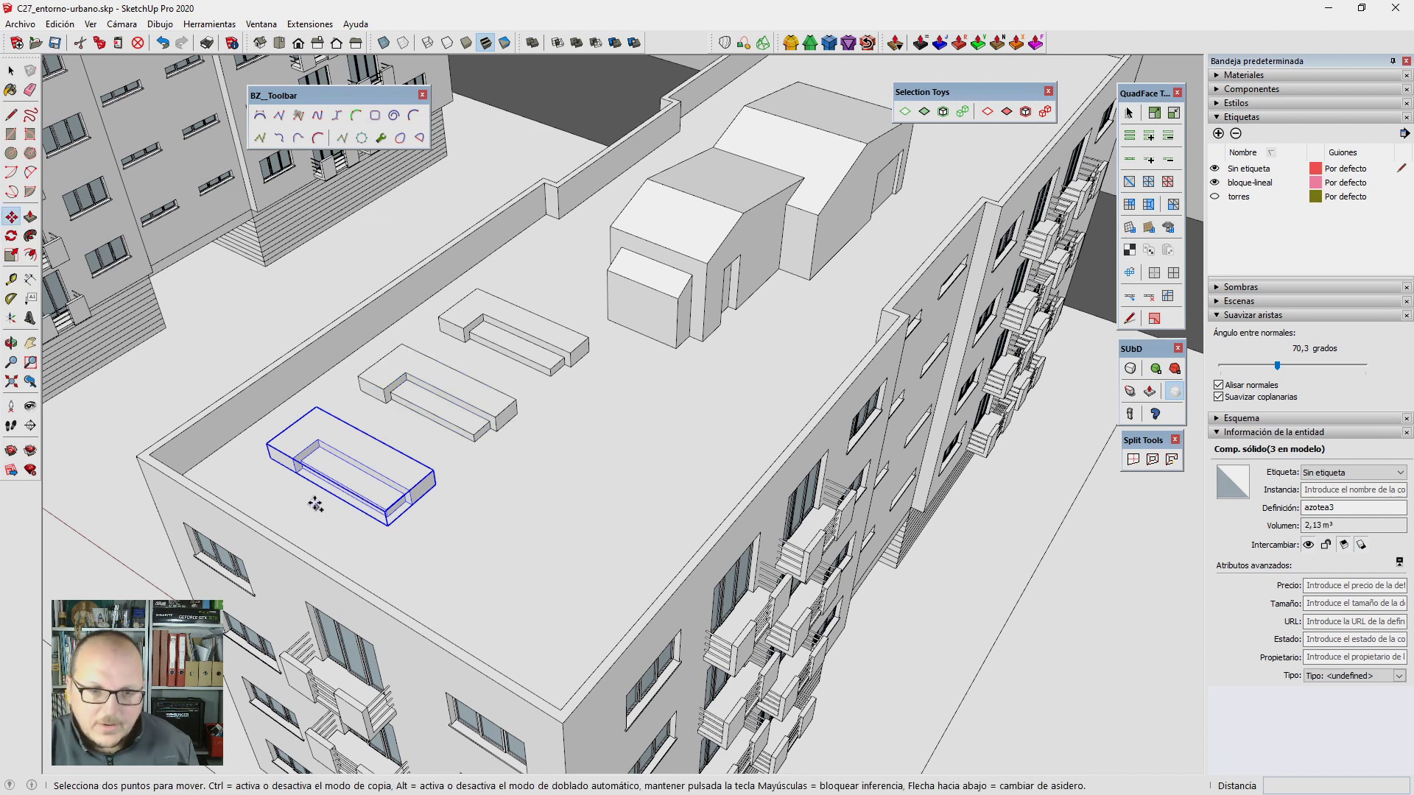
{"action": "key", "text": "ctrl"}
{"action": "left_click", "coordinate": [315, 505]}
{"action": "left_click", "coordinate": [480, 594]}
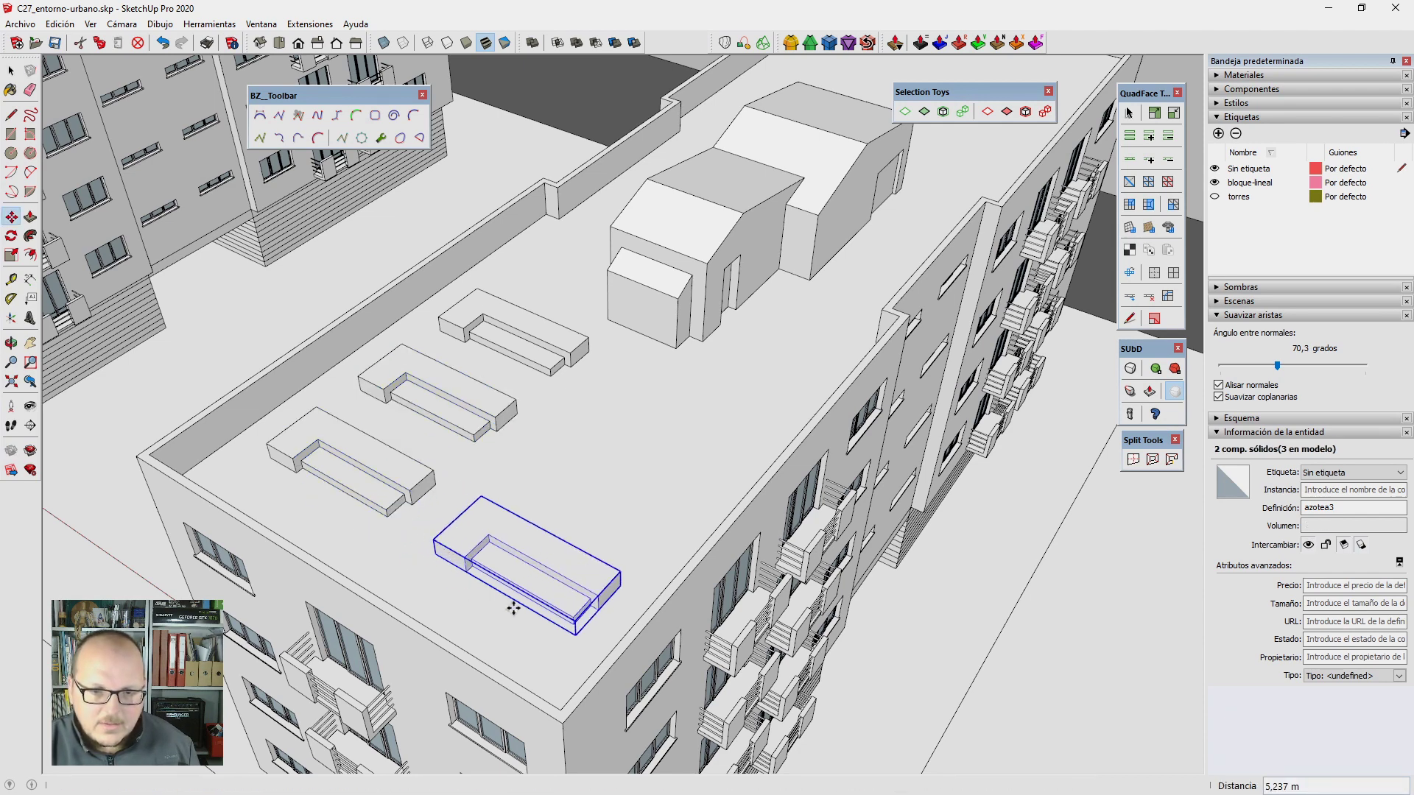
{"action": "left_click", "coordinate": [581, 586]}
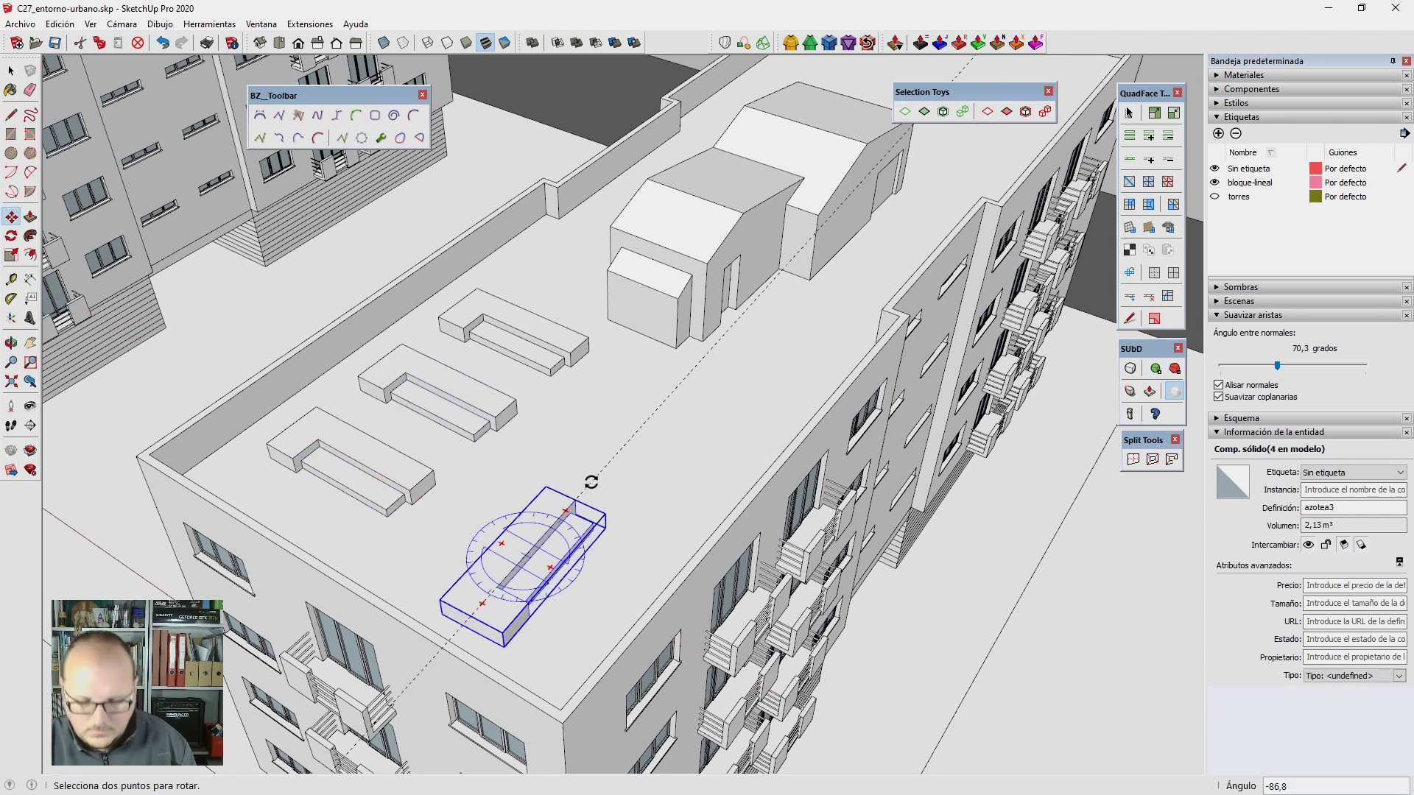
{"action": "key", "text": "Escape"}
{"action": "type", "text": "90"}
{"action": "key", "text": "Return"}
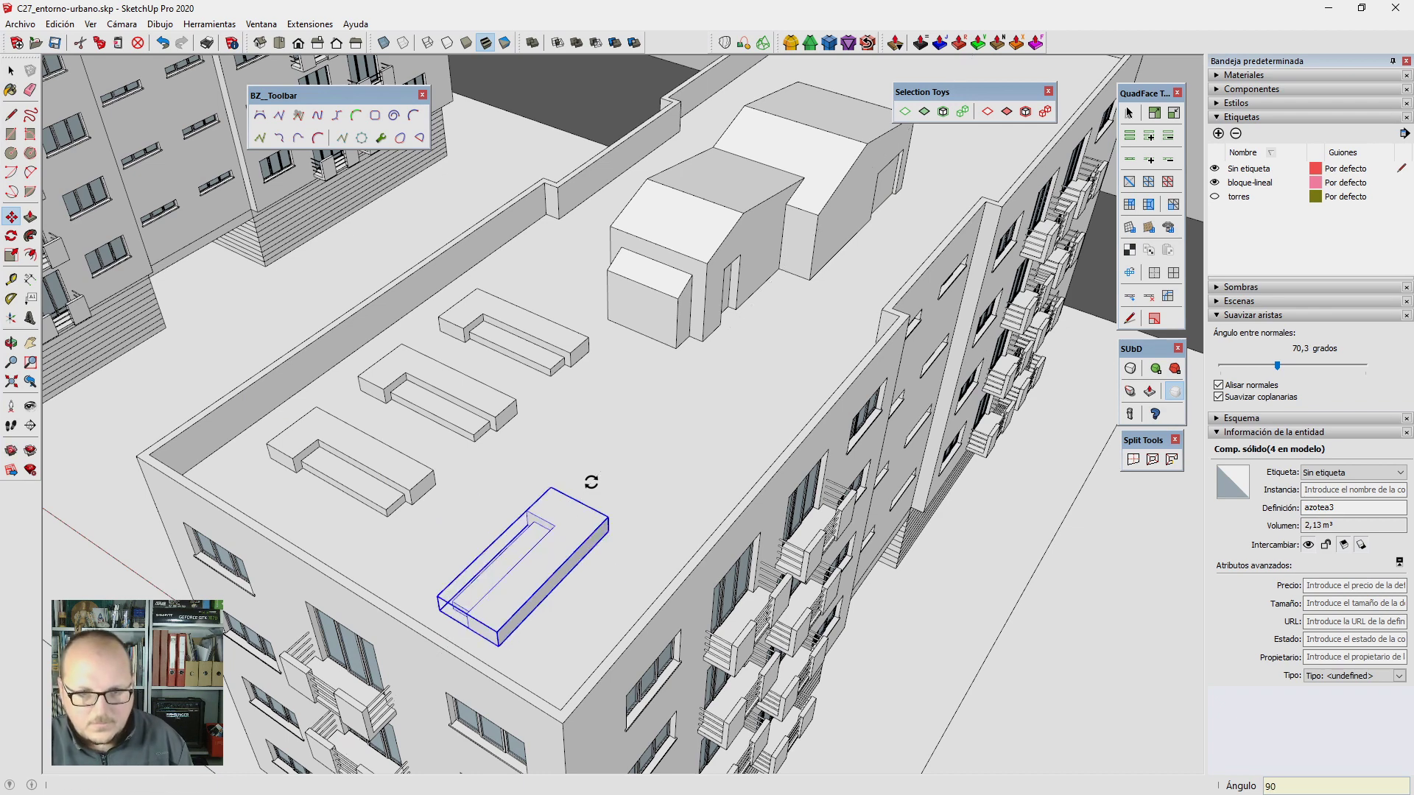
{"action": "key", "text": "space"}
Step: Move the rotated planter beside the other planters
{"action": "key", "text": "m"}
{"action": "scroll", "coordinate": [553, 508], "scroll_direction": "up", "scroll_amount": 2}
{"action": "scroll", "coordinate": [550, 479], "scroll_direction": "up", "scroll_amount": 2}
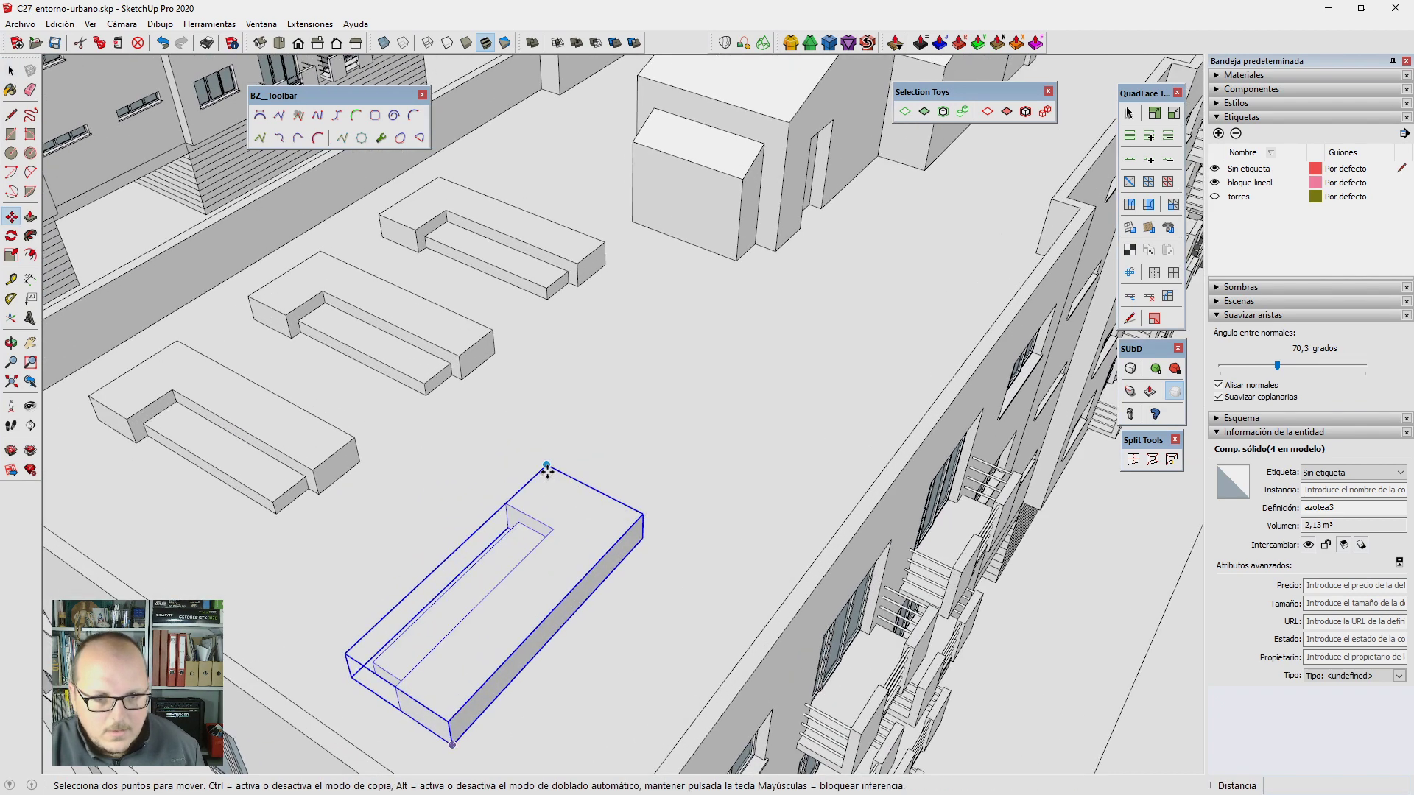
{"action": "left_click", "coordinate": [549, 479]}
{"action": "left_click", "coordinate": [488, 331]}
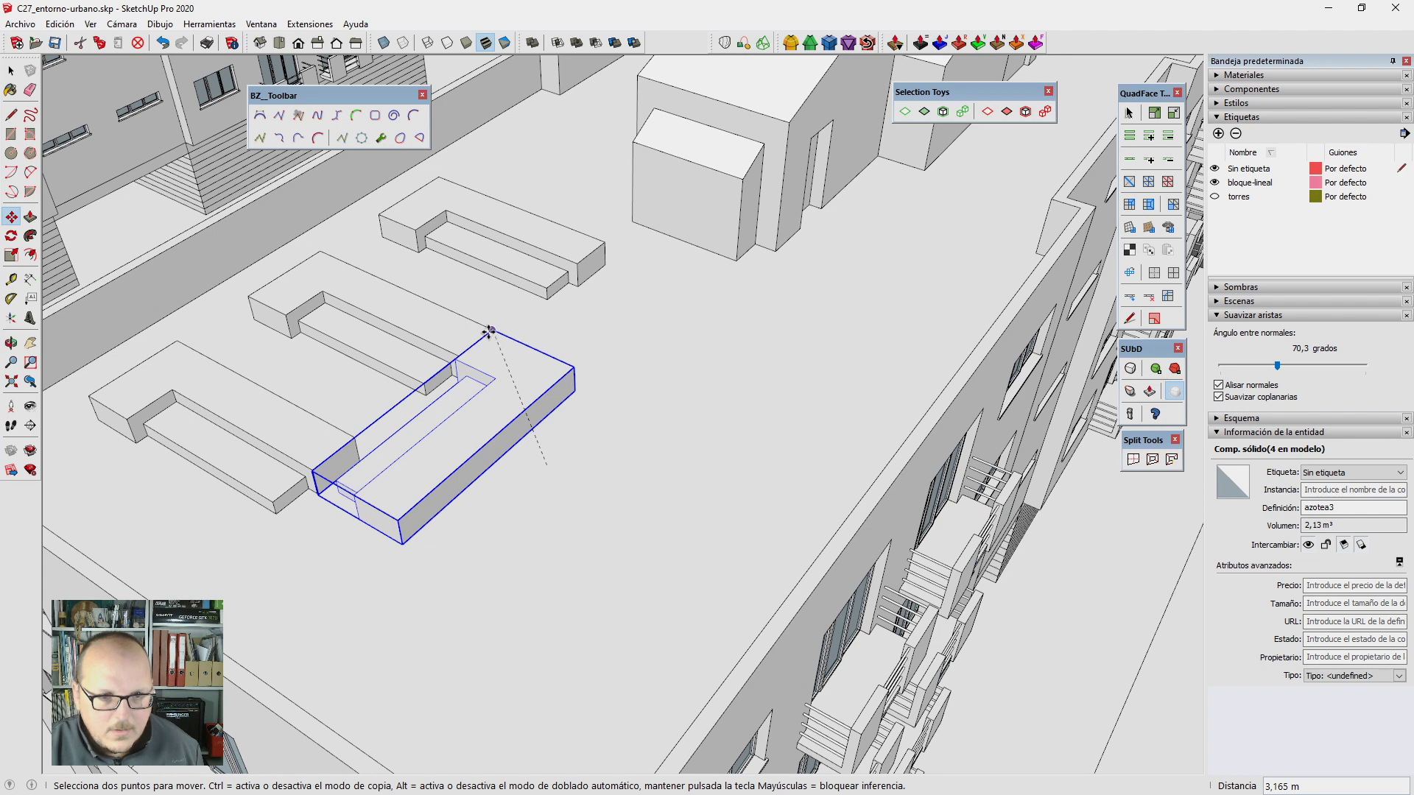
{"action": "key", "text": "space"}
Step: Inside the planter component, push/pull the small corner notch face
{"action": "scroll", "coordinate": [482, 353], "scroll_direction": "up", "scroll_amount": 3}
{"action": "double_click", "coordinate": [473, 370]}
{"action": "scroll", "coordinate": [469, 377], "scroll_direction": "up", "scroll_amount": 2}
{"action": "key", "text": "p"}
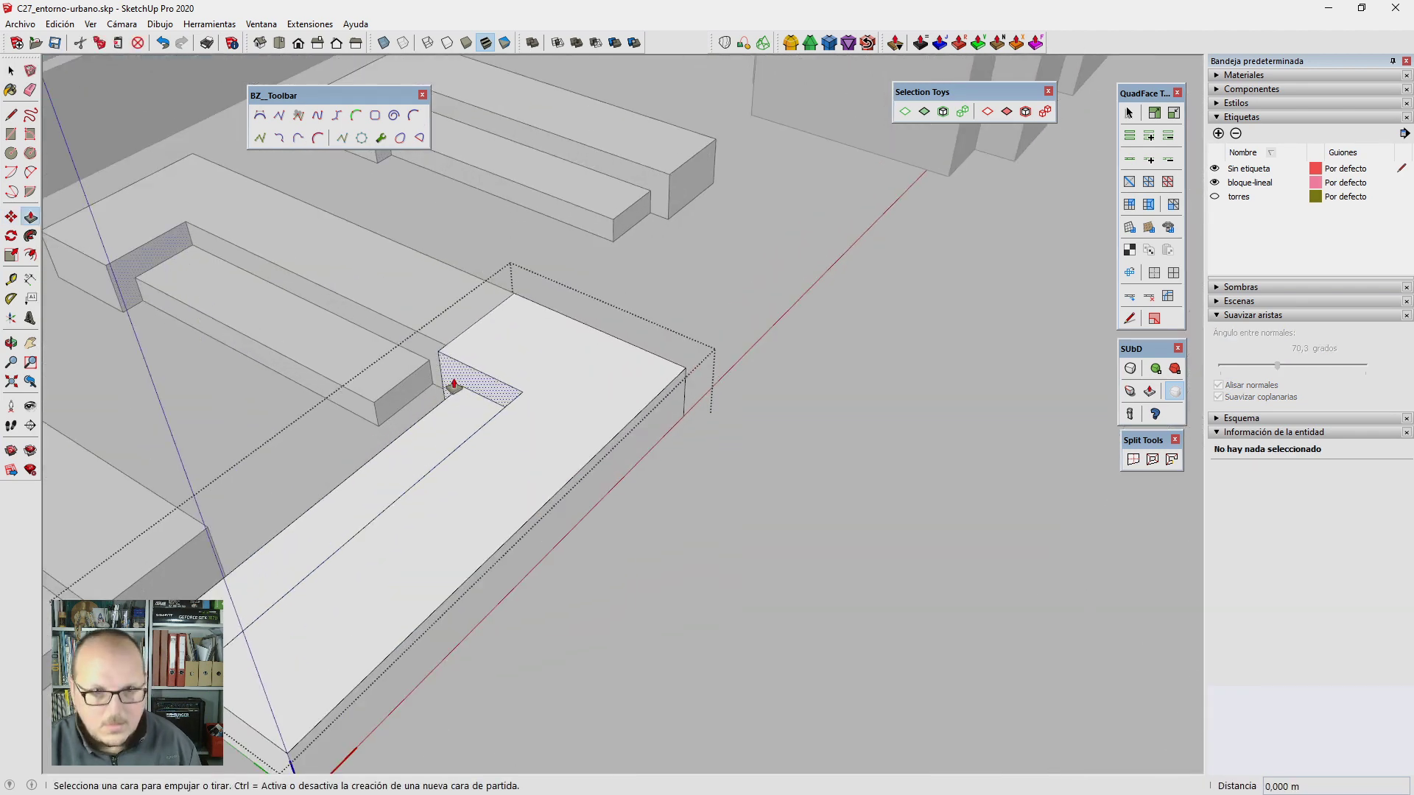
{"action": "left_click", "coordinate": [454, 385]}
{"action": "left_click", "coordinate": [449, 353]}
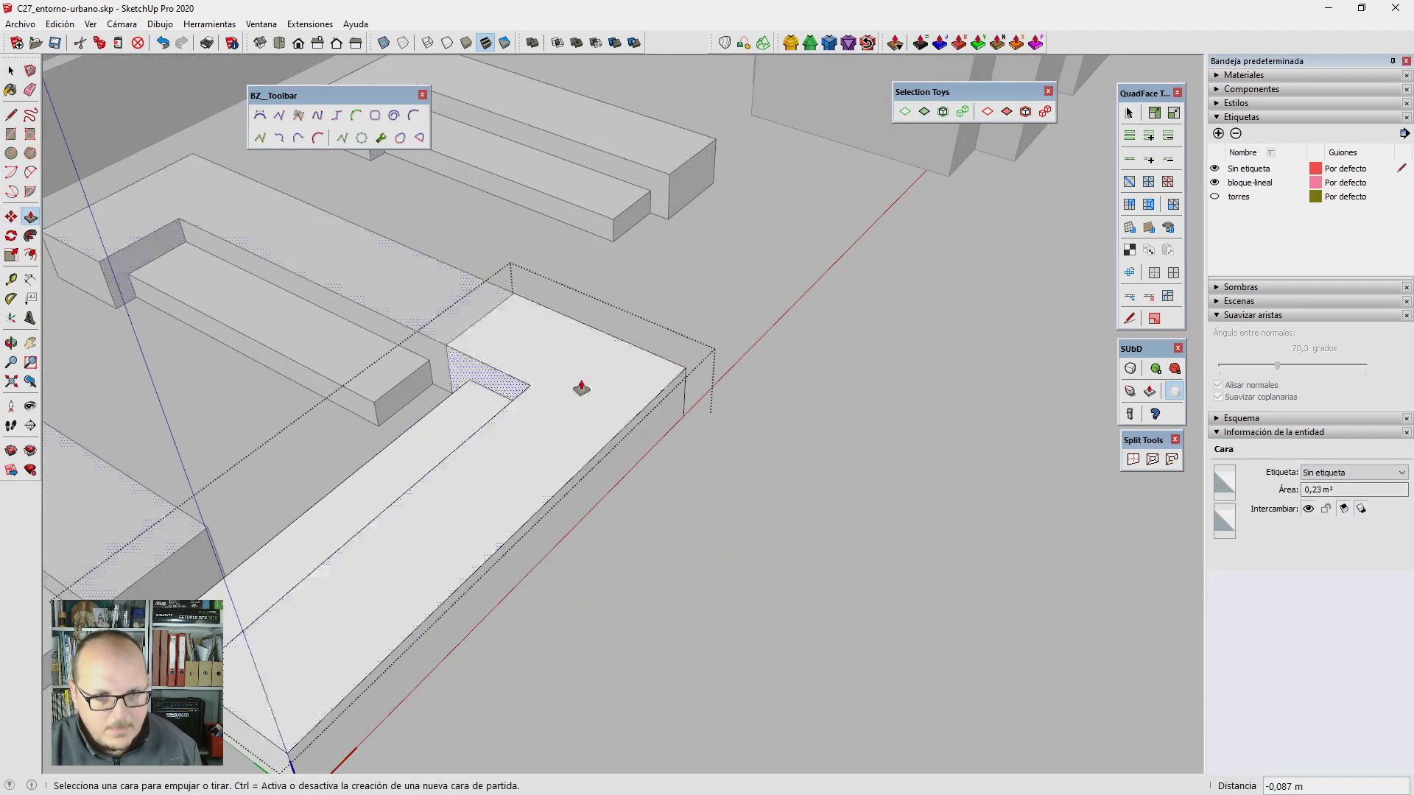
{"action": "scroll", "coordinate": [581, 388], "scroll_direction": "down", "scroll_amount": 3}
{"action": "key", "text": "space"}
Step: Reposition the planter, copy it alongside, and move both in line with the others
{"action": "scroll", "coordinate": [608, 427], "scroll_direction": "up", "scroll_amount": 2}
{"action": "key", "text": "m"}
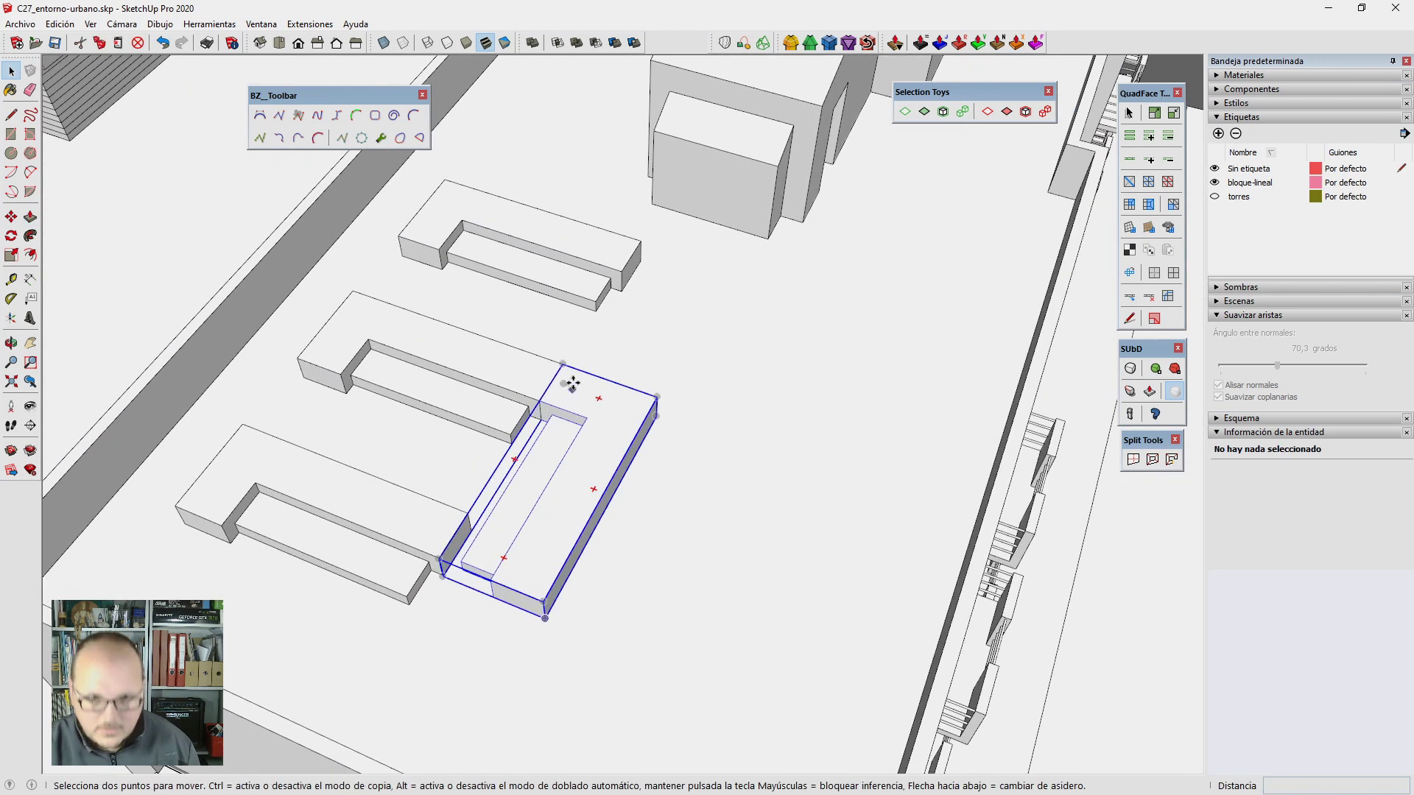
{"action": "left_click", "coordinate": [566, 366]}
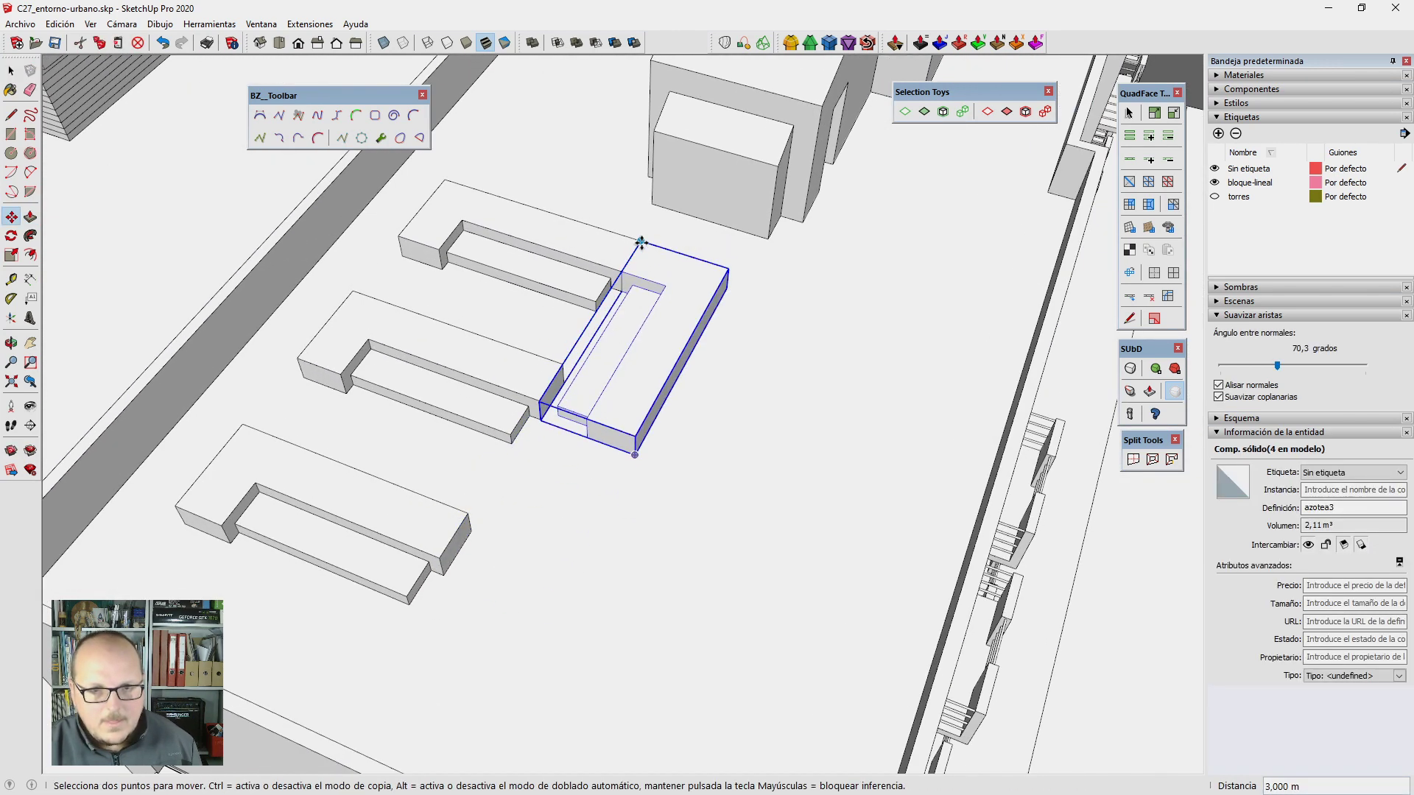
{"action": "left_click", "coordinate": [641, 239]}
{"action": "key", "text": "ctrl"}
{"action": "left_click", "coordinate": [715, 263]}
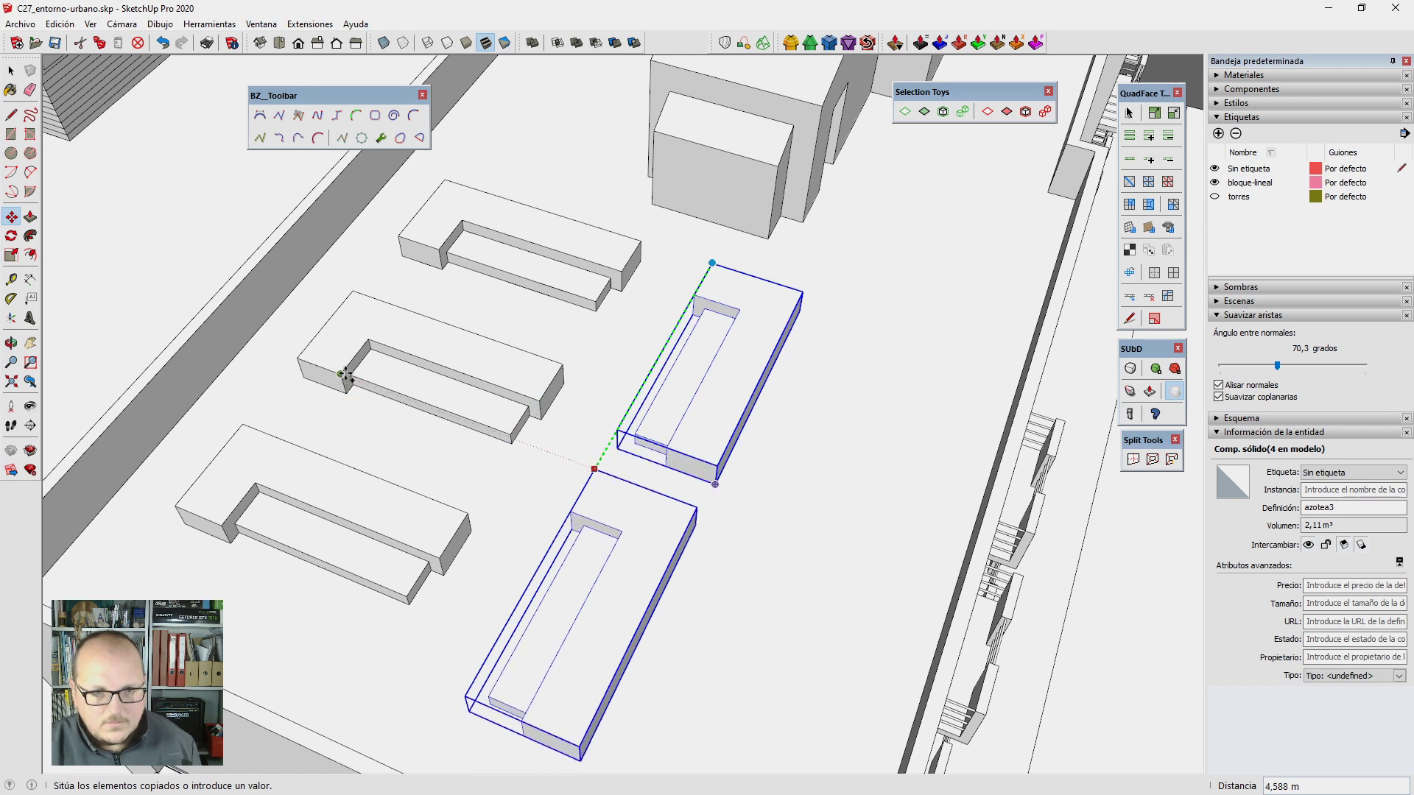
{"action": "left_click", "coordinate": [841, 317]}
{"action": "scroll", "coordinate": [841, 317], "scroll_direction": "down", "scroll_amount": 3}
{"action": "scroll", "coordinate": [727, 391], "scroll_direction": "up", "scroll_amount": 3}
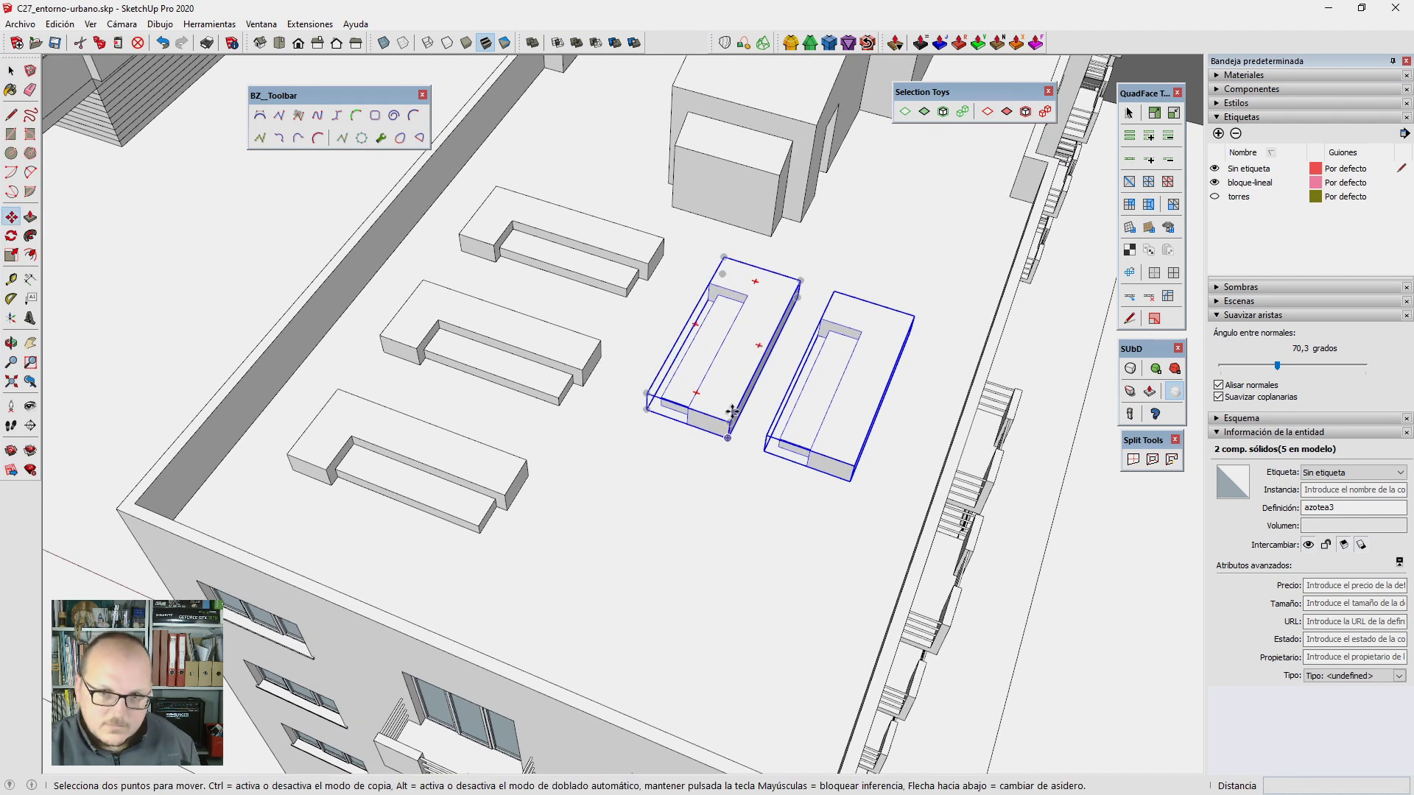
{"action": "left_click", "coordinate": [731, 414]}
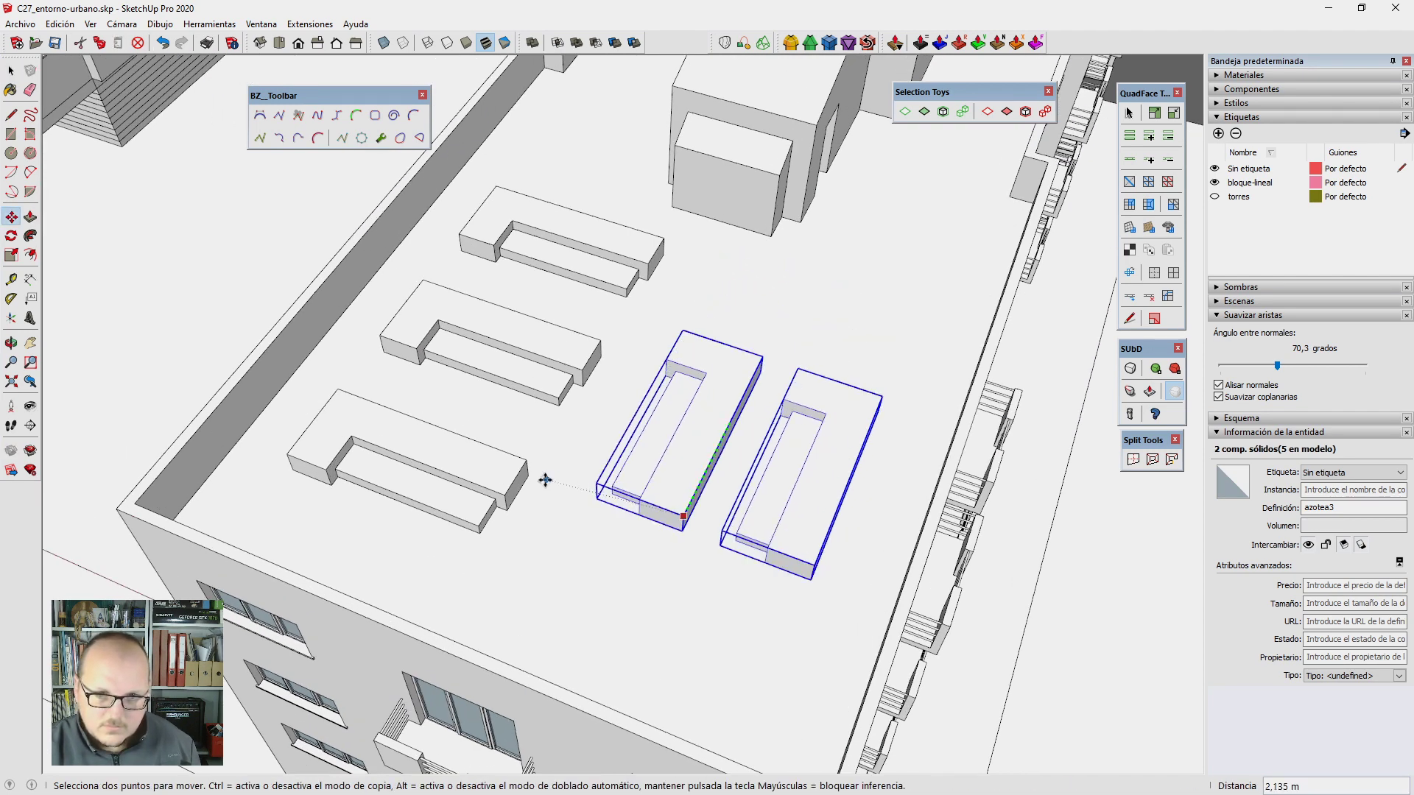
{"action": "left_click", "coordinate": [479, 527]}
{"action": "scroll", "coordinate": [478, 528], "scroll_direction": "down", "scroll_amount": 5}
{"action": "mouse_move", "coordinate": [515, 478]}
{"action": "middle_mouse_down"}
{"action": "mouse_move", "coordinate": [664, 368]}
{"action": "mouse_move", "coordinate": [609, 346]}
{"action": "middle_mouse_up"}
Step: Turn the stair-house rooftop volumes into a component named azotea5
{"action": "key", "text": "space"}
{"action": "scroll", "coordinate": [664, 368], "scroll_direction": "up", "scroll_amount": 2}
{"action": "triple_click", "coordinate": [610, 346]}
{"action": "type", "text": "g"}
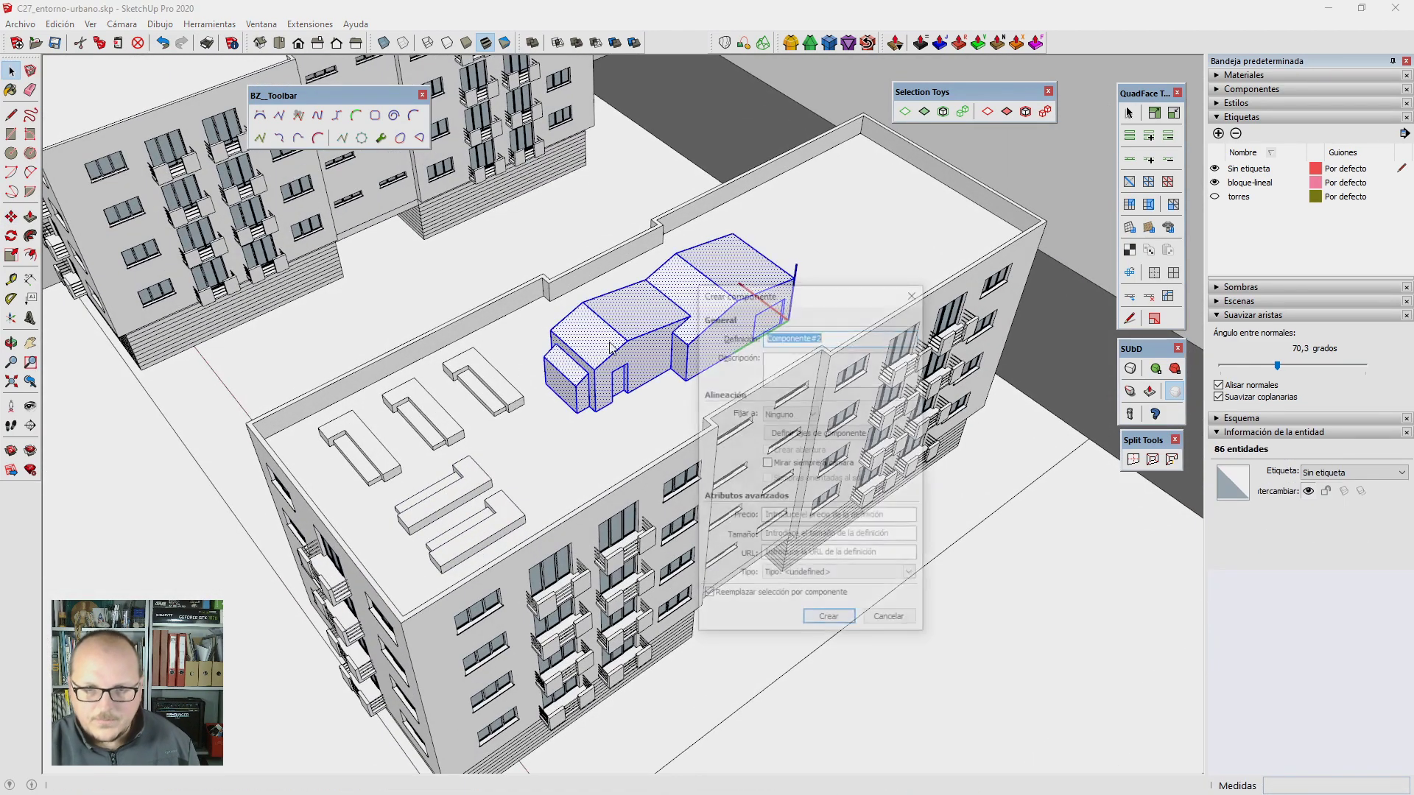
{"action": "type", "text": "azotea"}
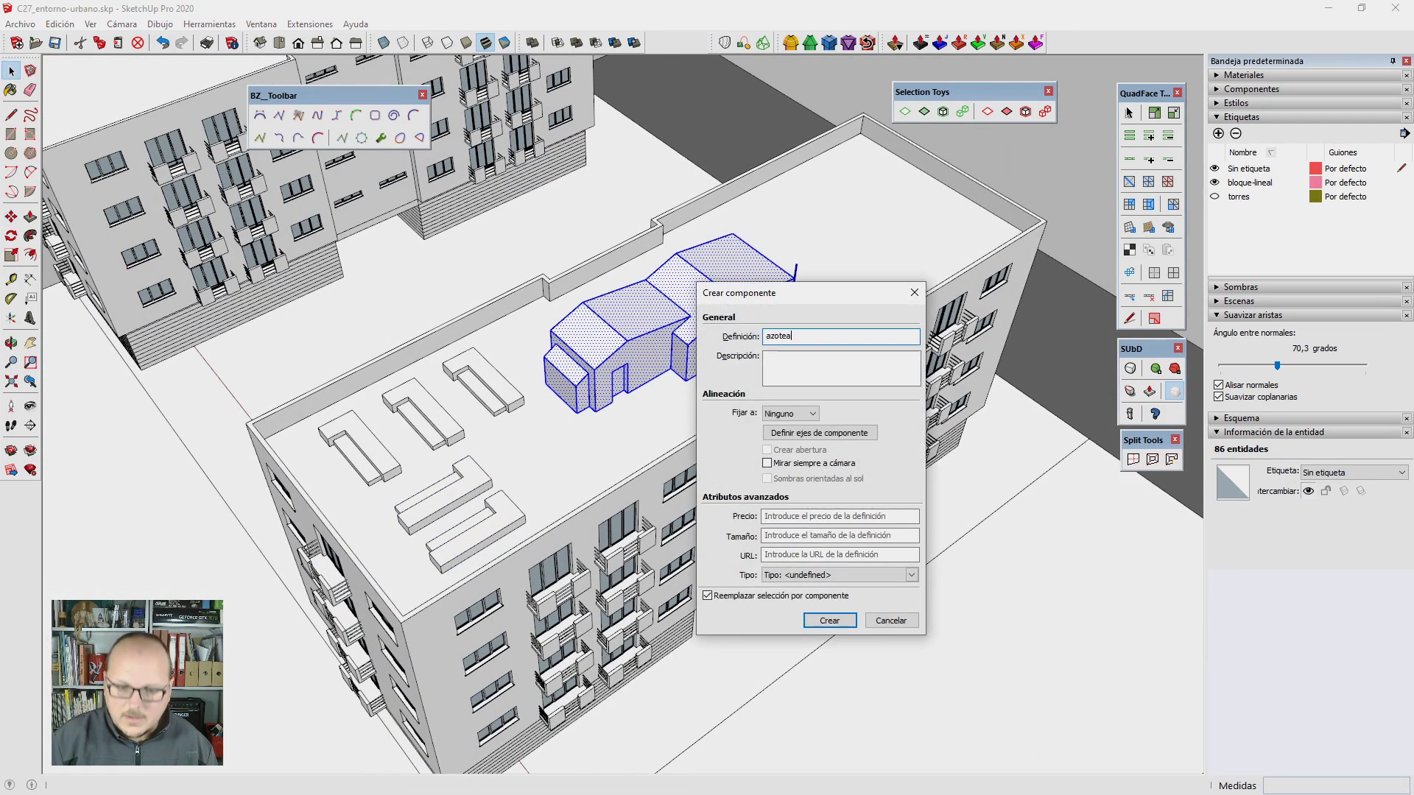
{"action": "type", "text": "5"}
{"action": "key", "text": "Return"}
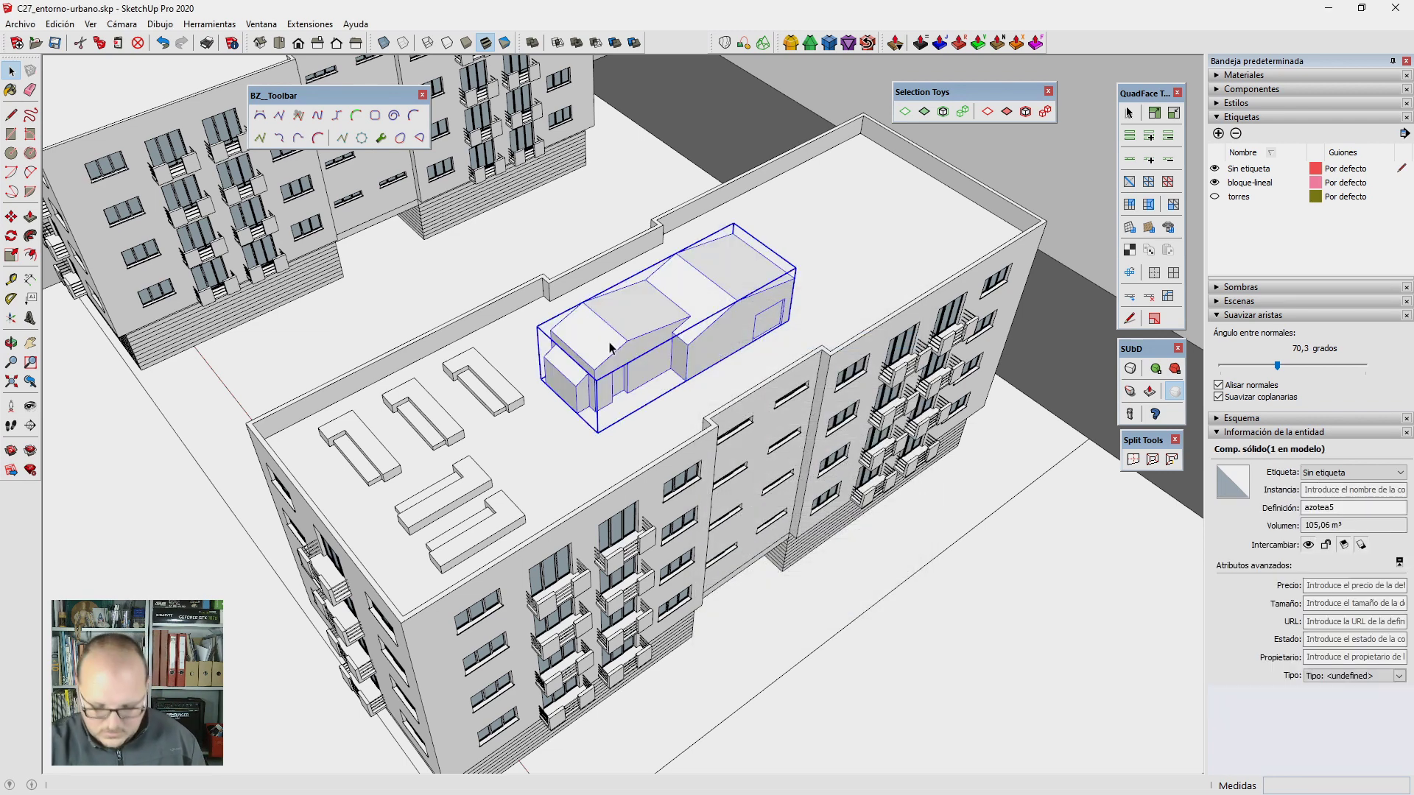
Step: Shift azotea5 along the green axis and orbit out to view the whole block
{"action": "key", "text": "m"}
{"action": "scroll", "coordinate": [567, 403], "scroll_direction": "up", "scroll_amount": 2}
{"action": "scroll", "coordinate": [567, 404], "scroll_direction": "up", "scroll_amount": 2}
{"action": "left_click", "coordinate": [564, 418]}
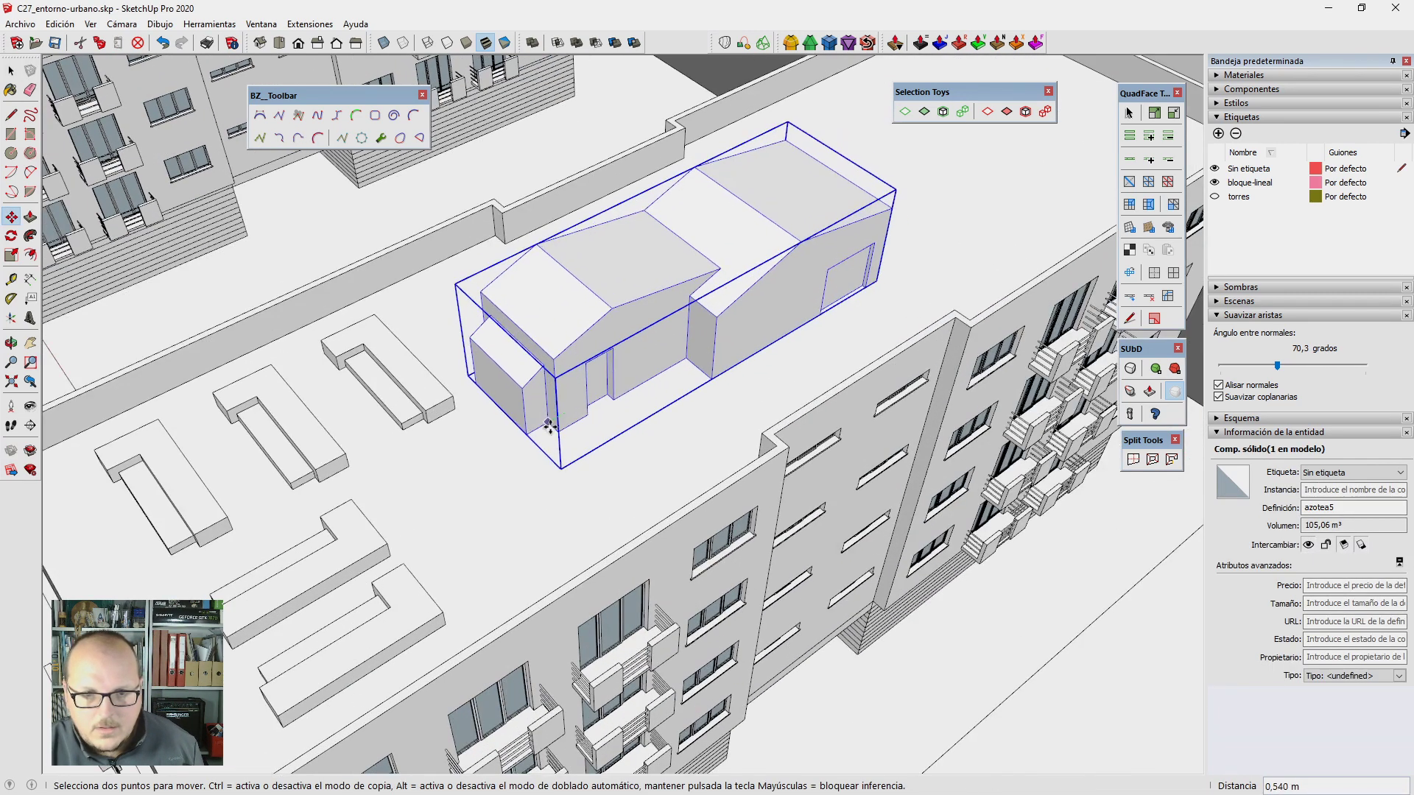
{"action": "left_click", "coordinate": [762, 434]}
{"action": "scroll", "coordinate": [406, 376], "scroll_direction": "down", "scroll_amount": 2}
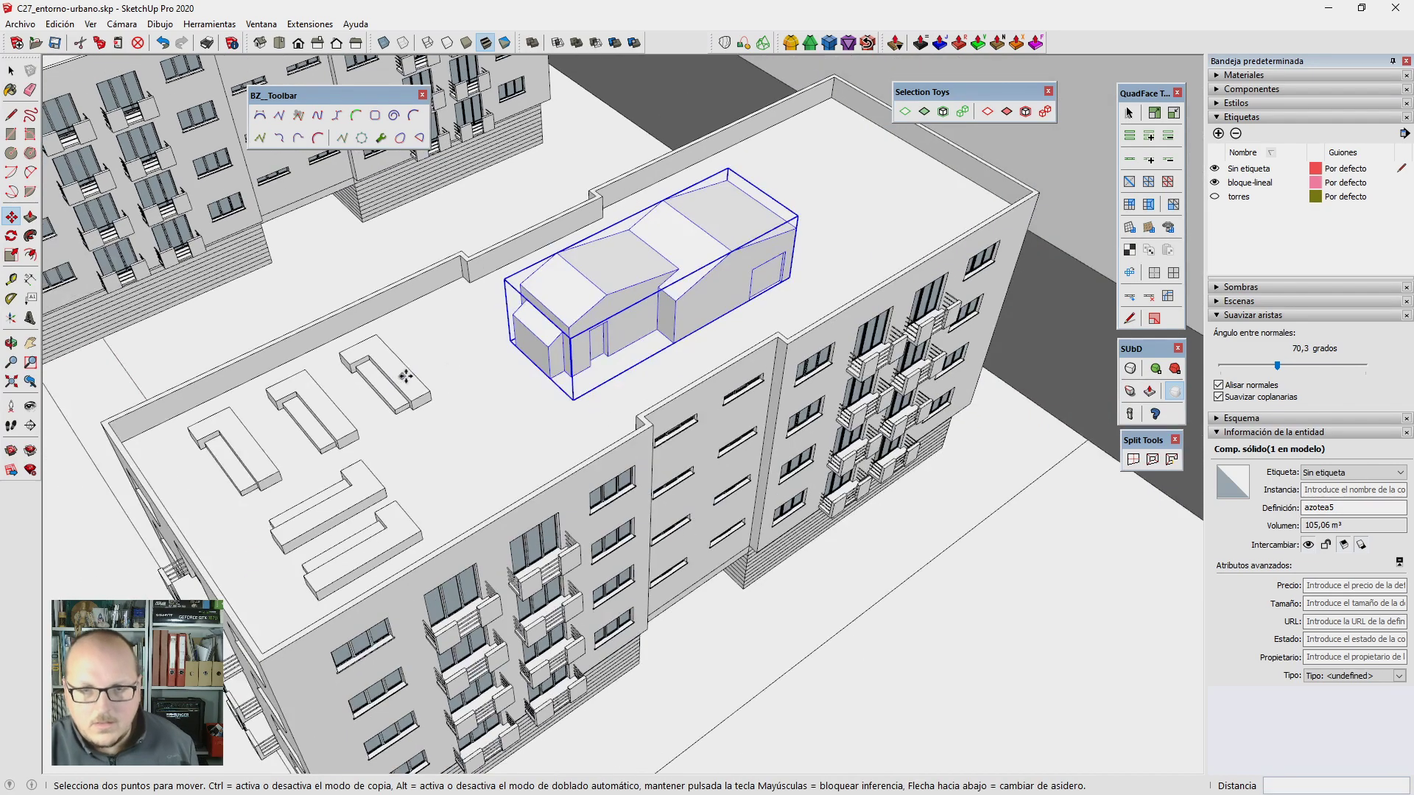
{"action": "scroll", "coordinate": [406, 376], "scroll_direction": "down", "scroll_amount": 3}
{"action": "scroll", "coordinate": [406, 377], "scroll_direction": "down", "scroll_amount": 3}
{"action": "key", "text": "space"}
{"action": "left_click", "coordinate": [864, 252]}
{"action": "middle_click_drag", "start_coordinate": [857, 205], "coordinate": [767, 322]}
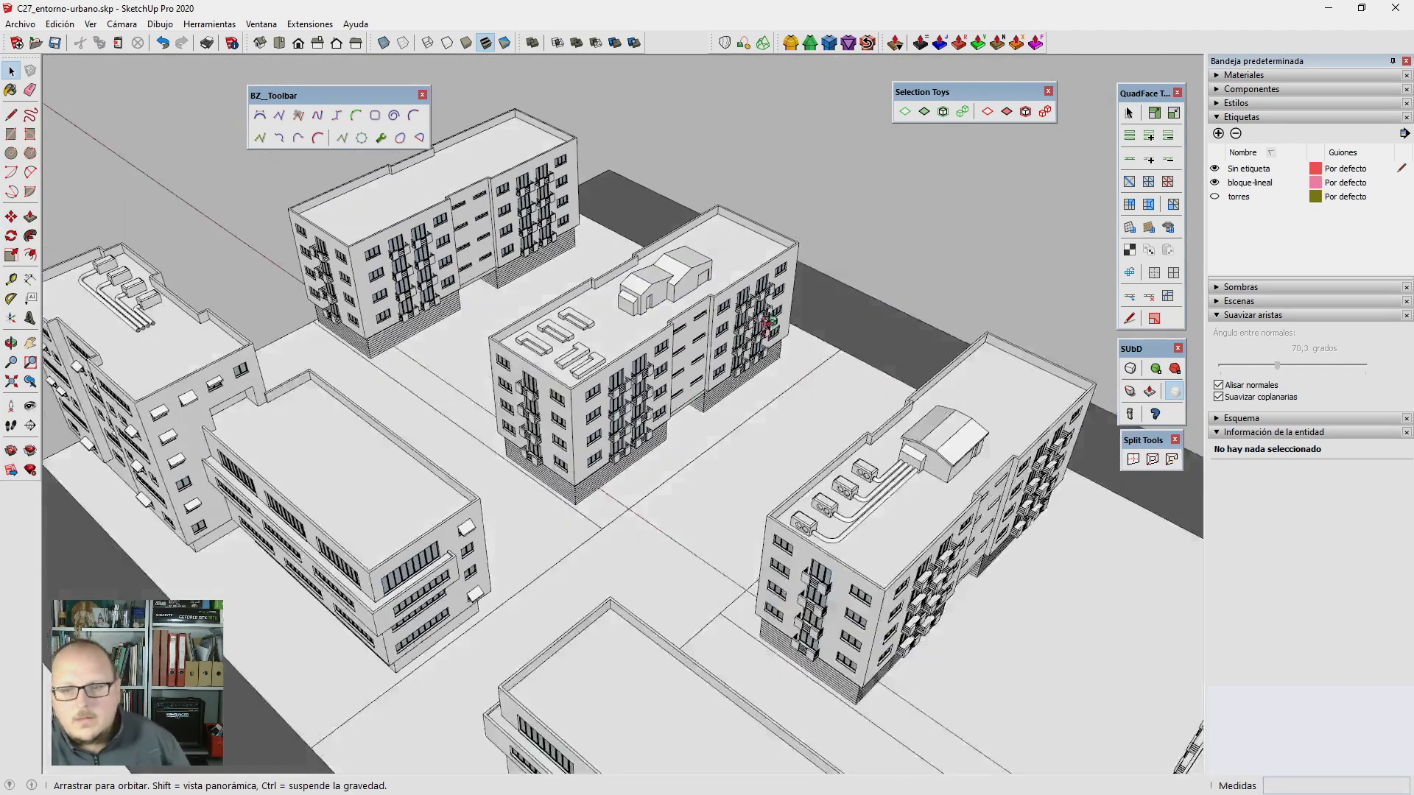
{"action": "scroll", "coordinate": [767, 251], "scroll_direction": "down", "scroll_amount": 3}
{"action": "mouse_move", "coordinate": [767, 250]}
{"action": "middle_mouse_down"}
{"action": "mouse_move", "coordinate": [758, 368]}
{"action": "mouse_move", "coordinate": [690, 301]}
{"action": "middle_mouse_up"}
{"action": "scroll", "coordinate": [758, 369], "scroll_direction": "up", "scroll_amount": 3}
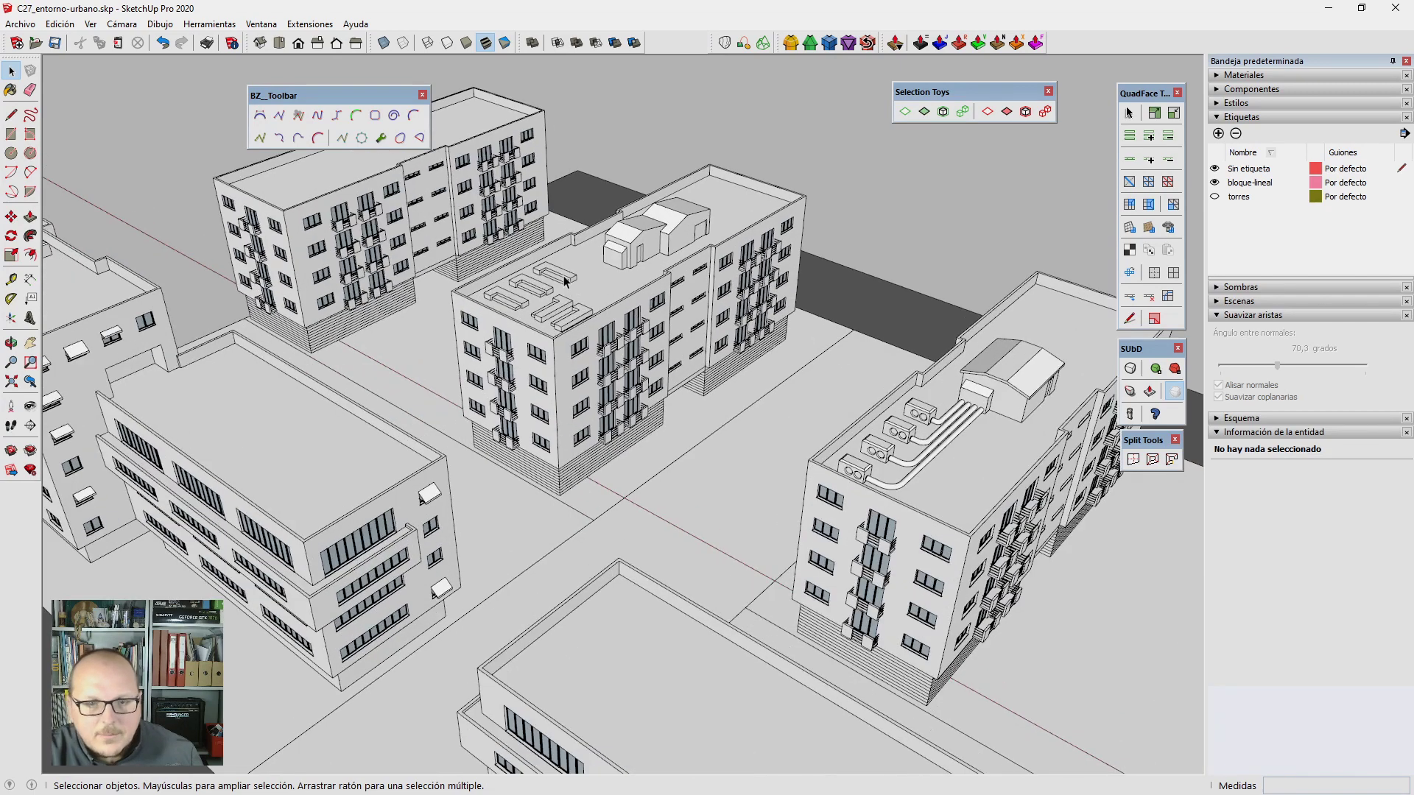
Step: Copy the azotea3 planter onto the lower roof and place a copy 7 m along the edge
{"action": "left_click", "coordinate": [556, 274]}
{"action": "key", "text": "ctrl+c"}
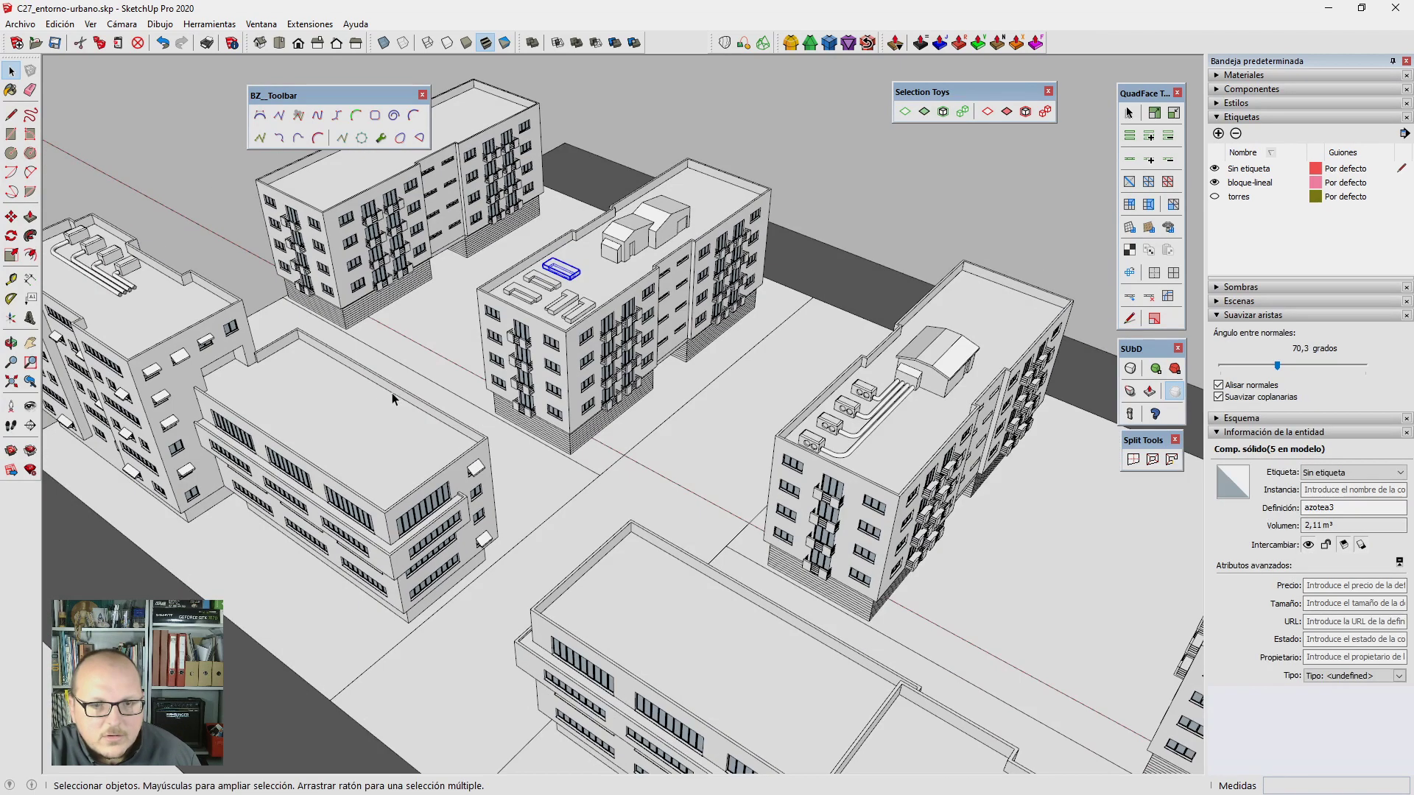
{"action": "key", "text": "ctrl+v"}
{"action": "scroll", "coordinate": [361, 467], "scroll_direction": "up", "scroll_amount": 3}
{"action": "key", "text": "Escape"}
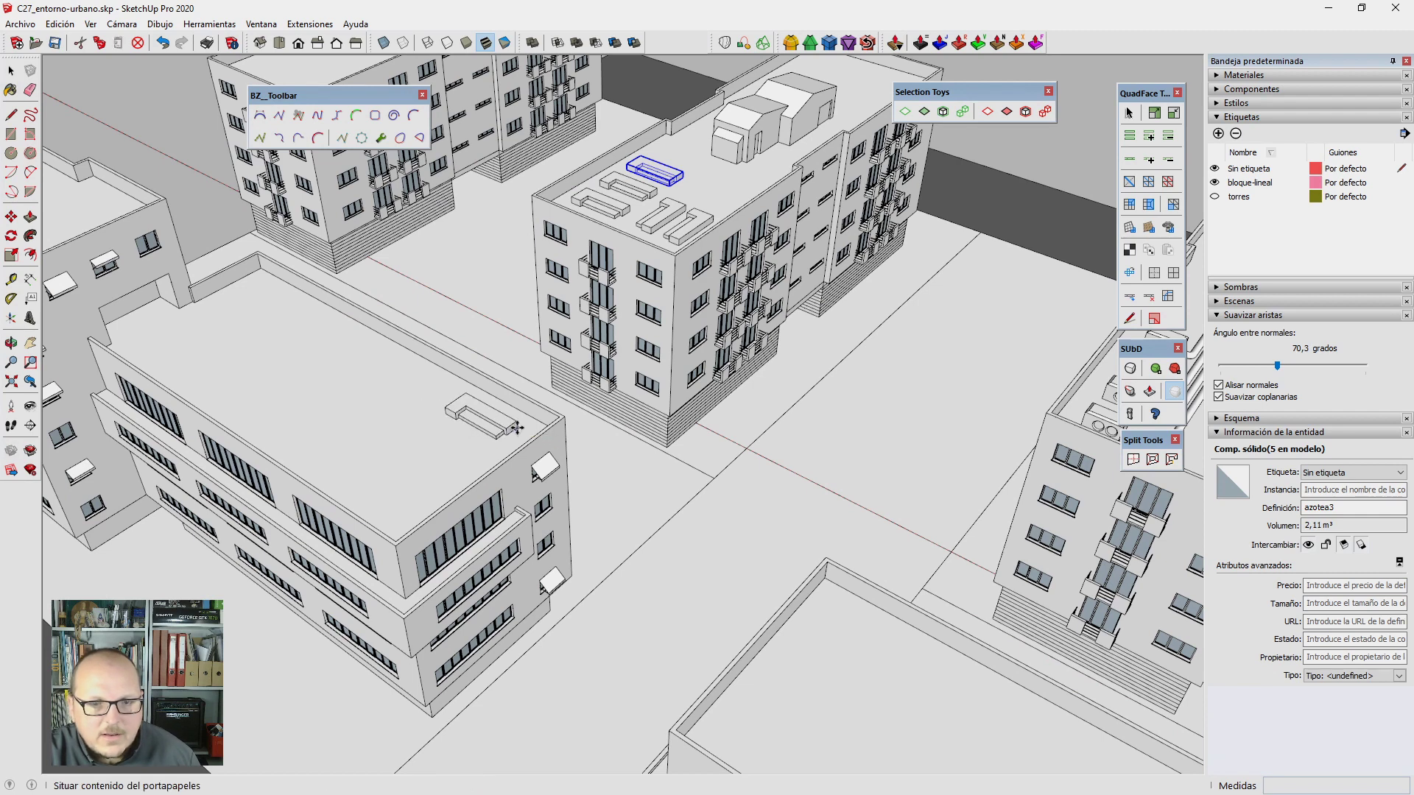
{"action": "key", "text": "ctrl+v"}
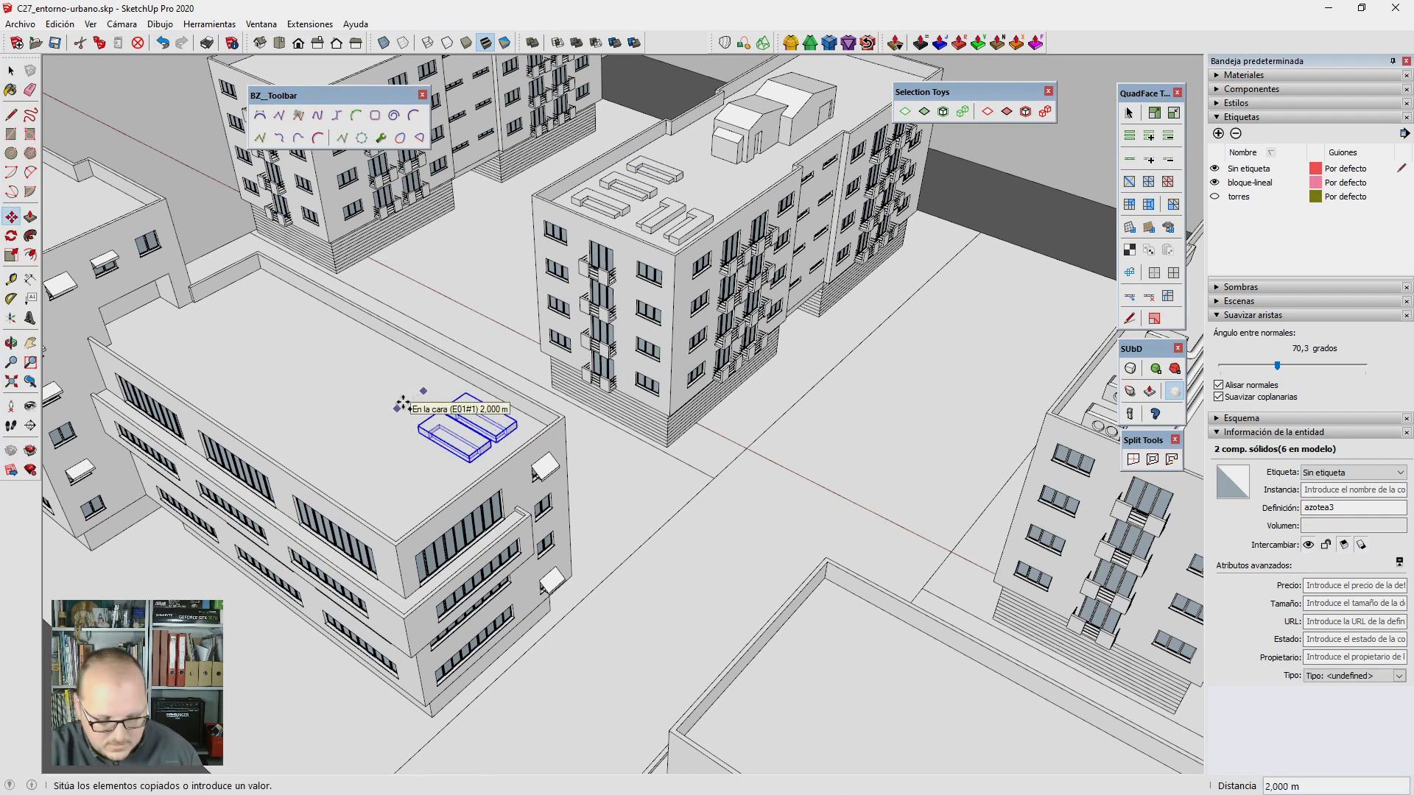
{"action": "type", "text": "3m"}
{"action": "key", "text": "Return"}
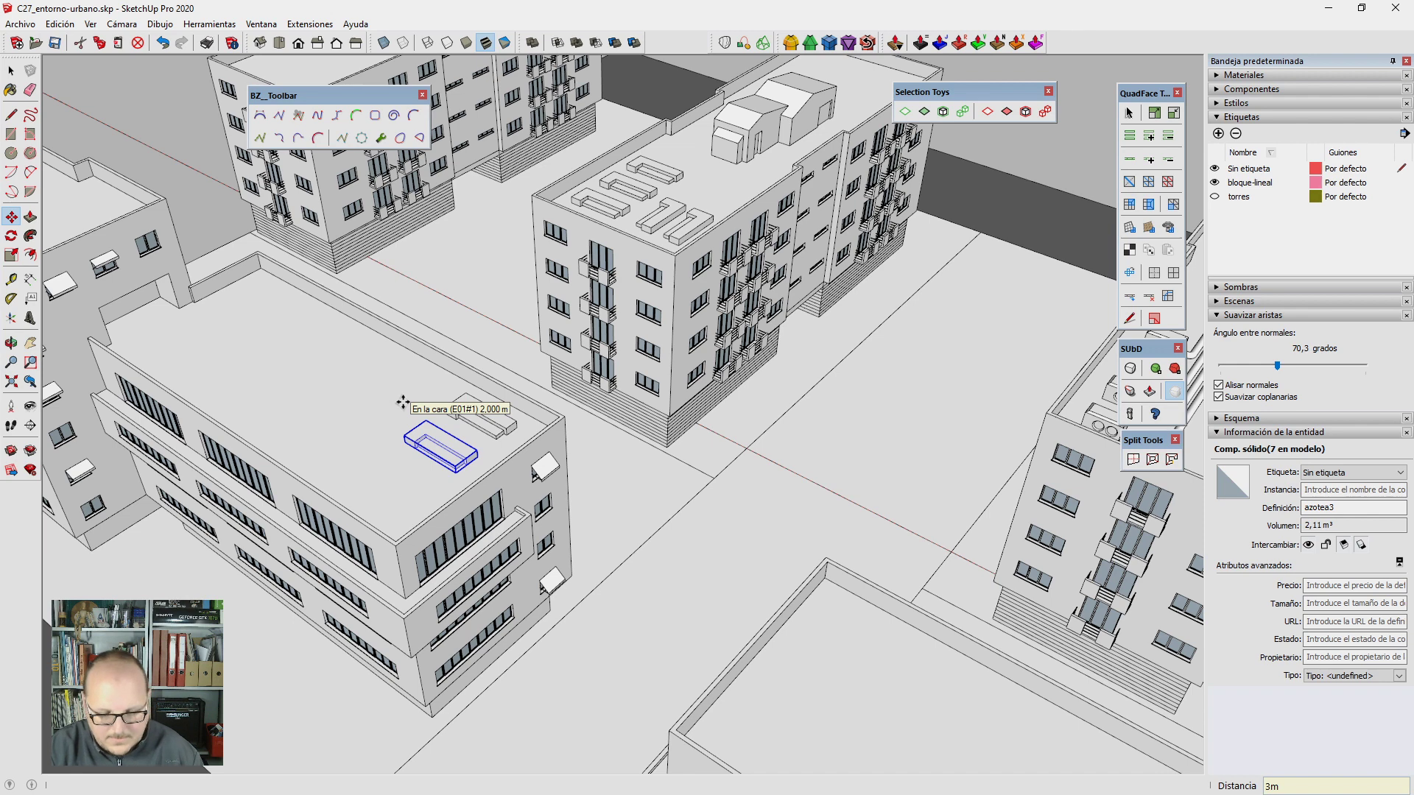
{"action": "type", "text": "m"}
{"action": "key", "text": "Return"}
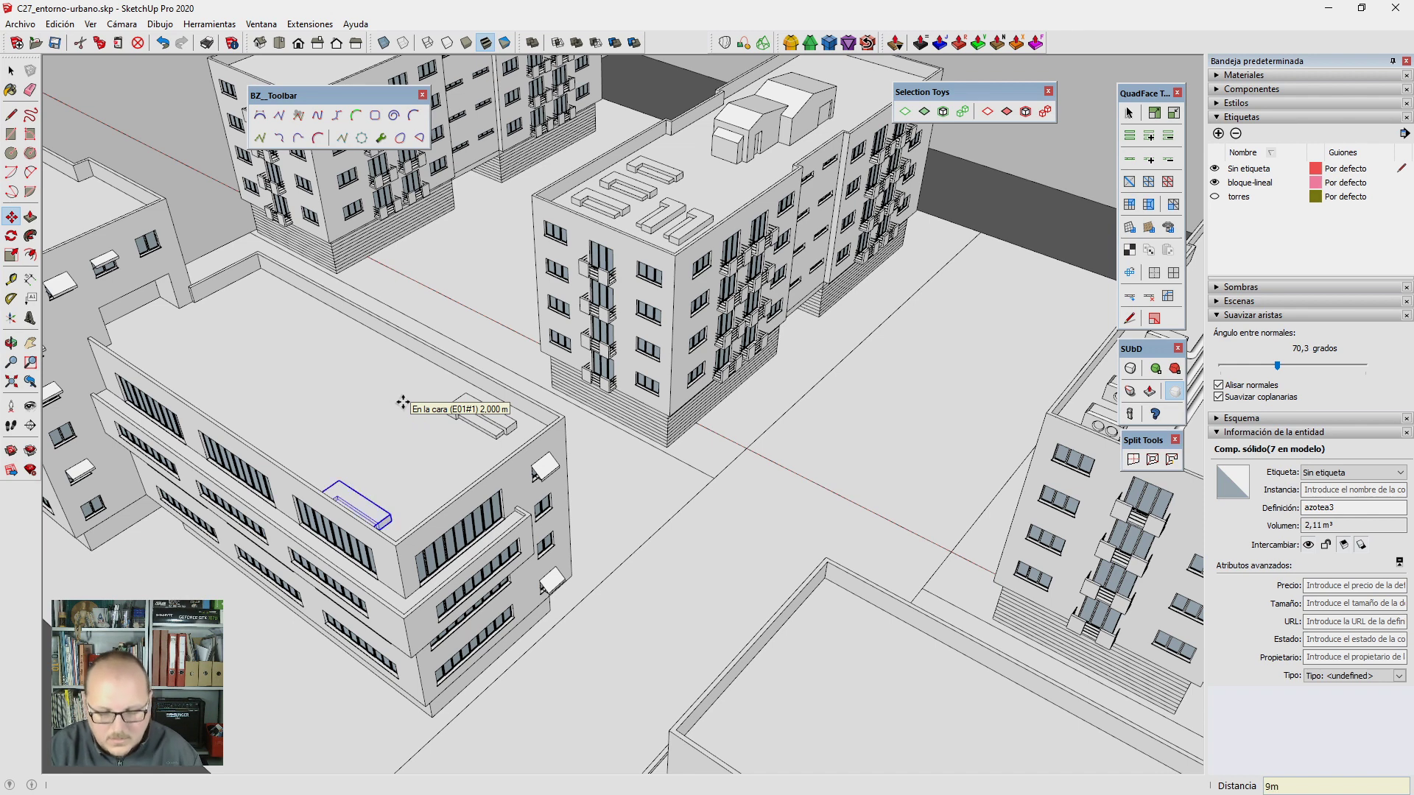
{"action": "key", "text": "Return"}
{"action": "type", "text": "m"}
{"action": "key", "text": "Return"}
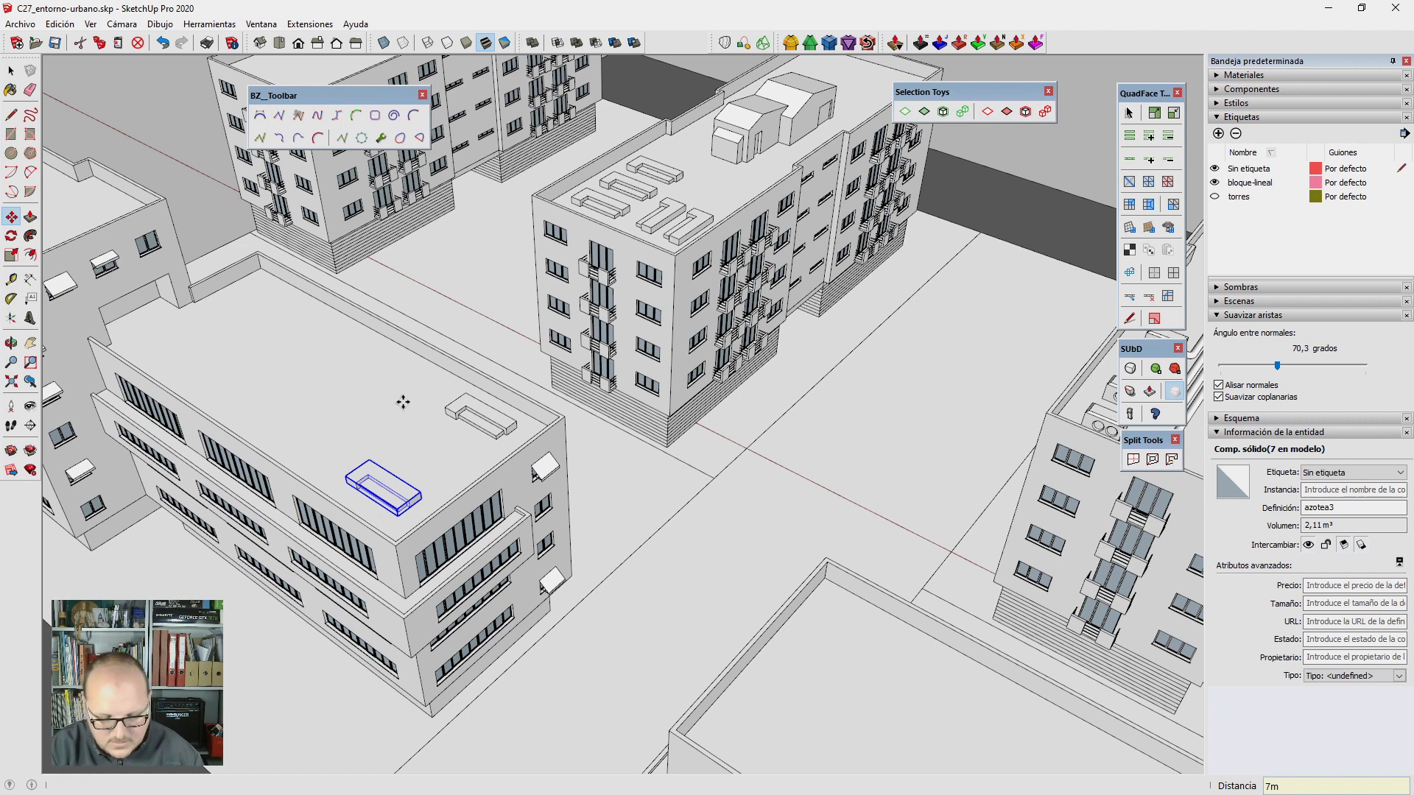
Step: Array the planter copies into three evenly spaced planters along the roof
{"action": "key", "text": "Return"}
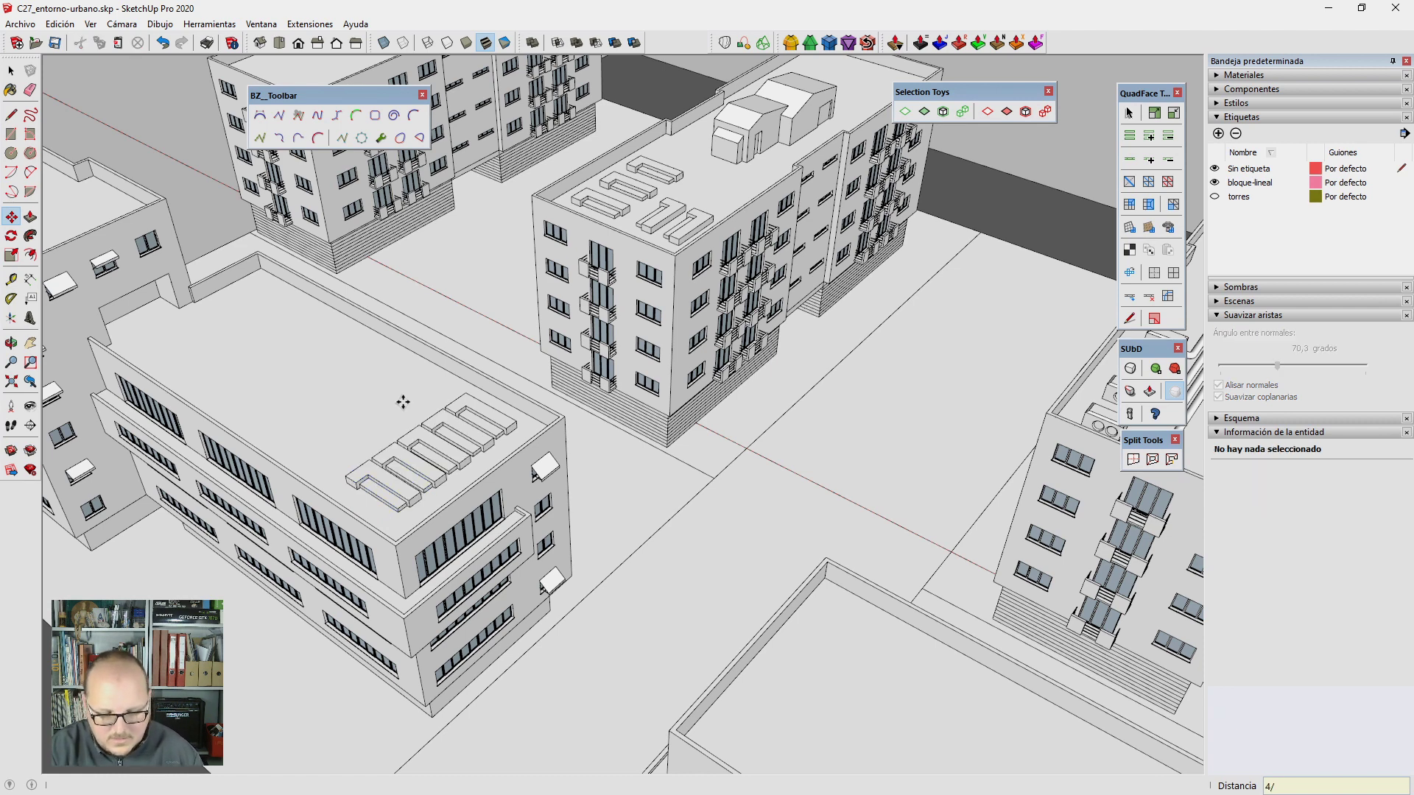
{"action": "key", "text": "Return"}
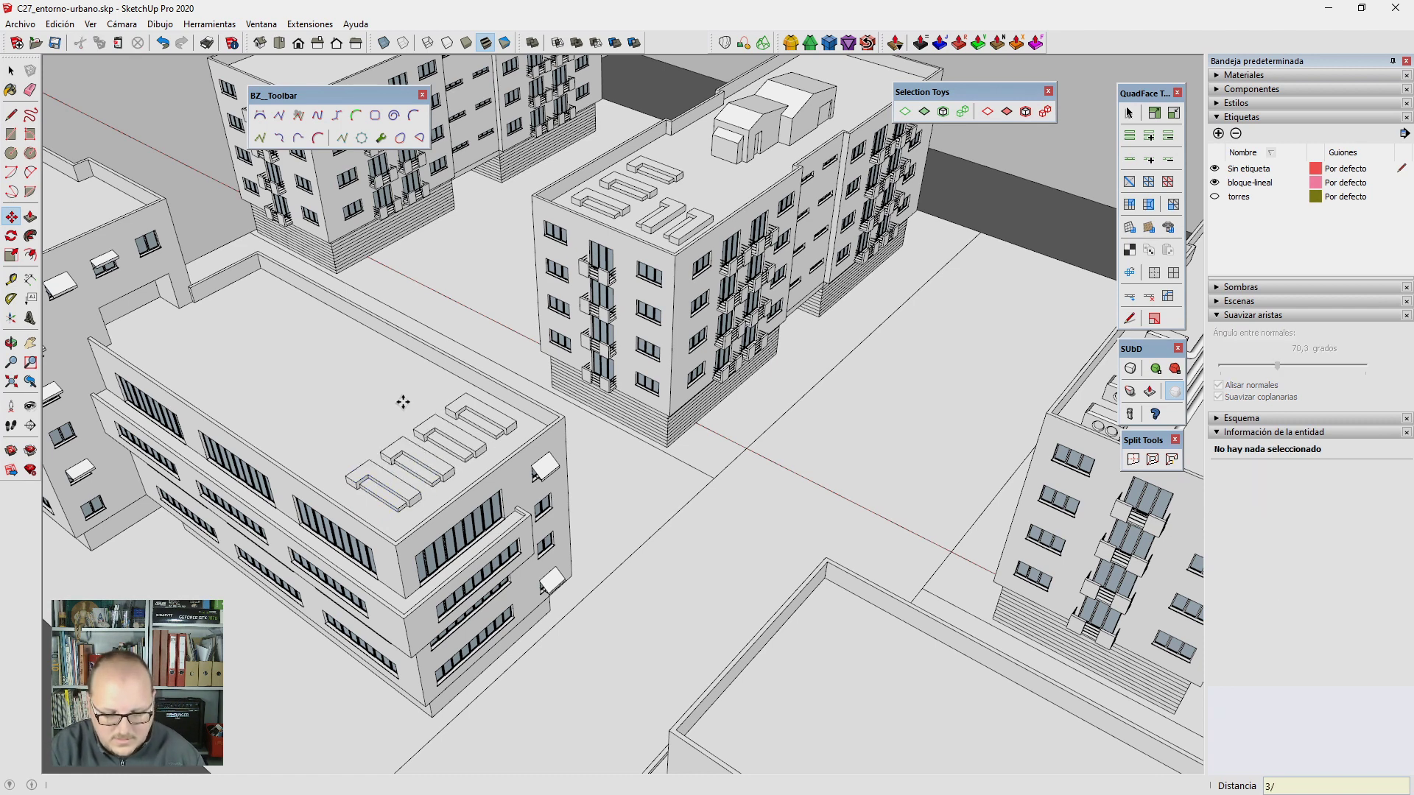
{"action": "key", "text": "Return"}
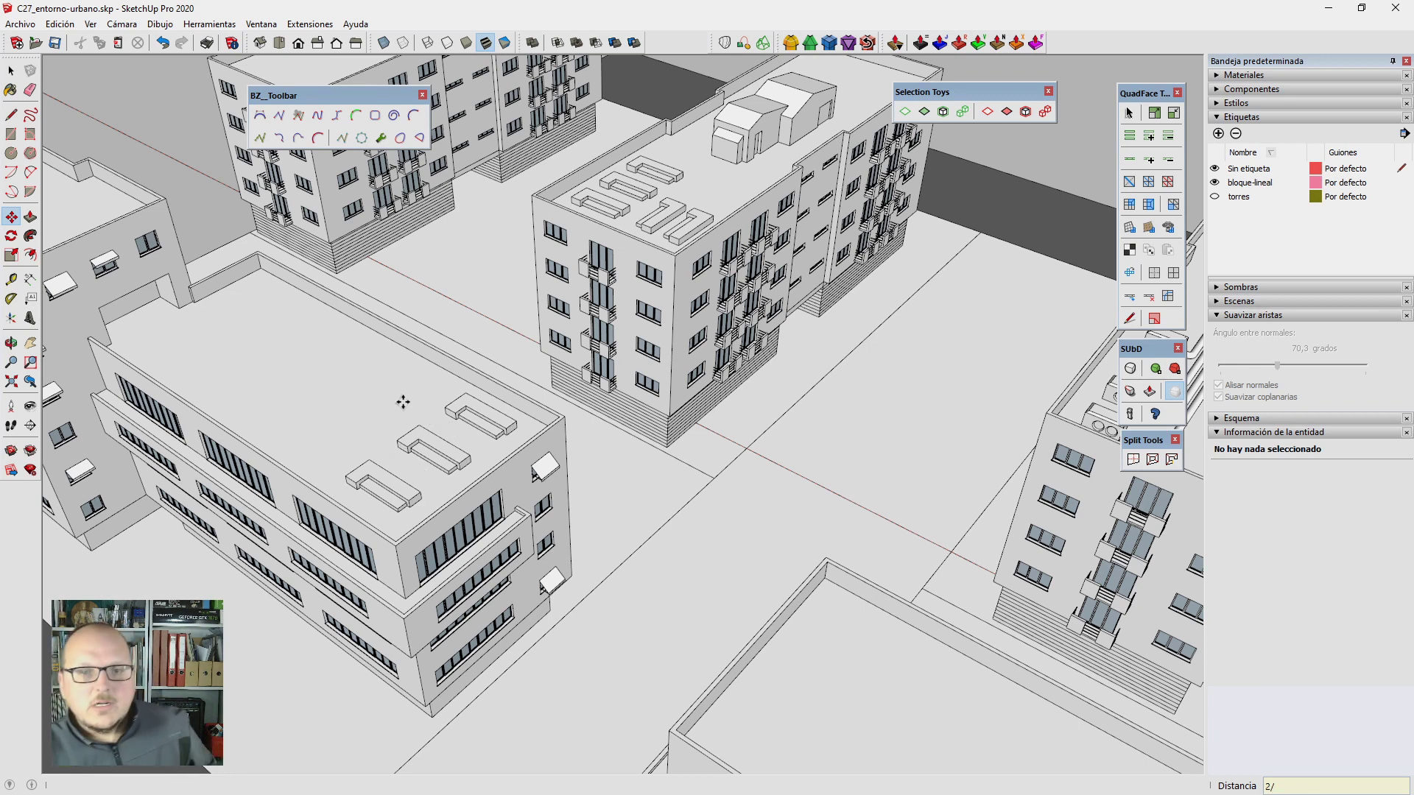
{"action": "scroll", "coordinate": [691, 467], "scroll_direction": "down", "scroll_amount": 3}
{"action": "key", "text": "space"}
{"action": "middle_click_drag", "start_coordinate": [685, 464], "coordinate": [481, 188]}
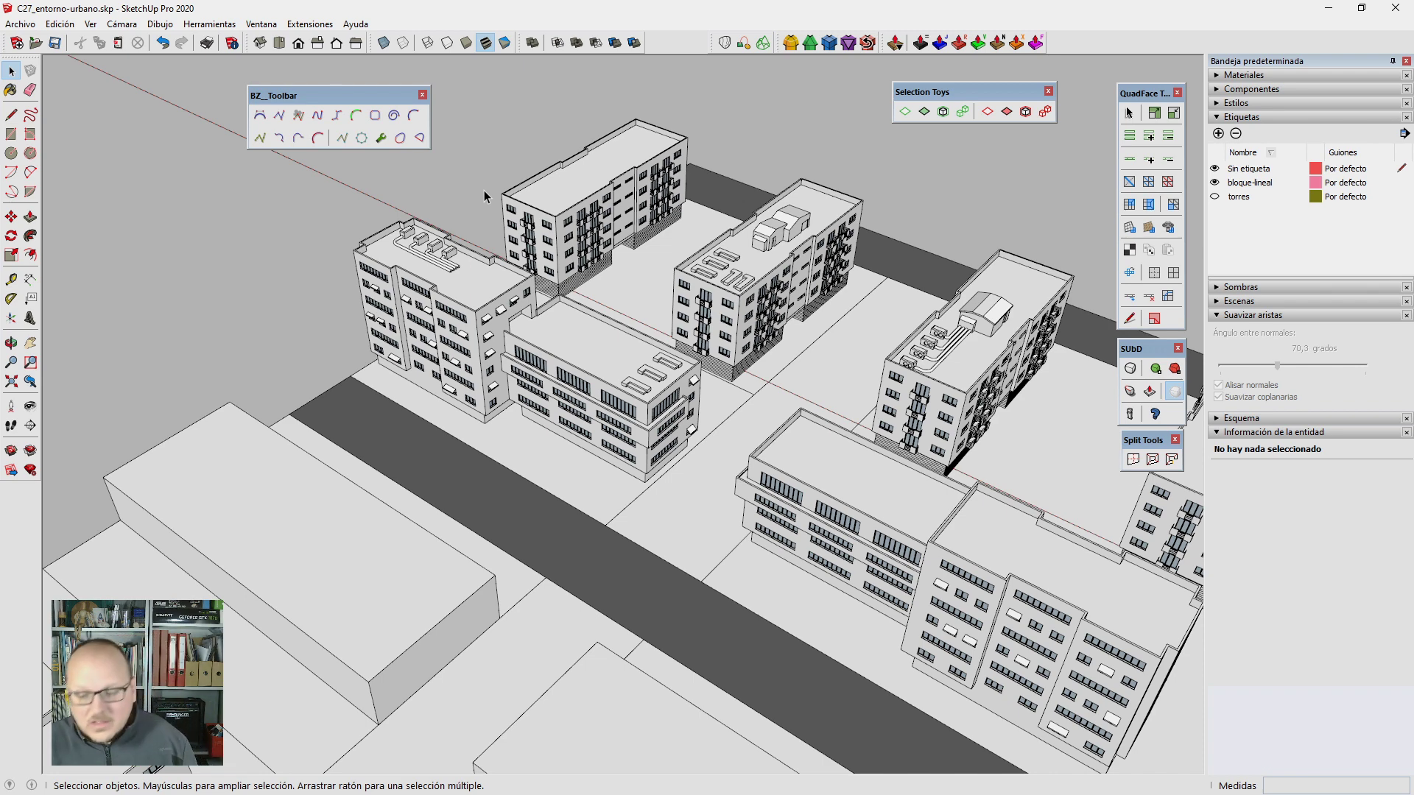
{"action": "scroll", "coordinate": [631, 325], "scroll_direction": "up", "scroll_amount": 1}
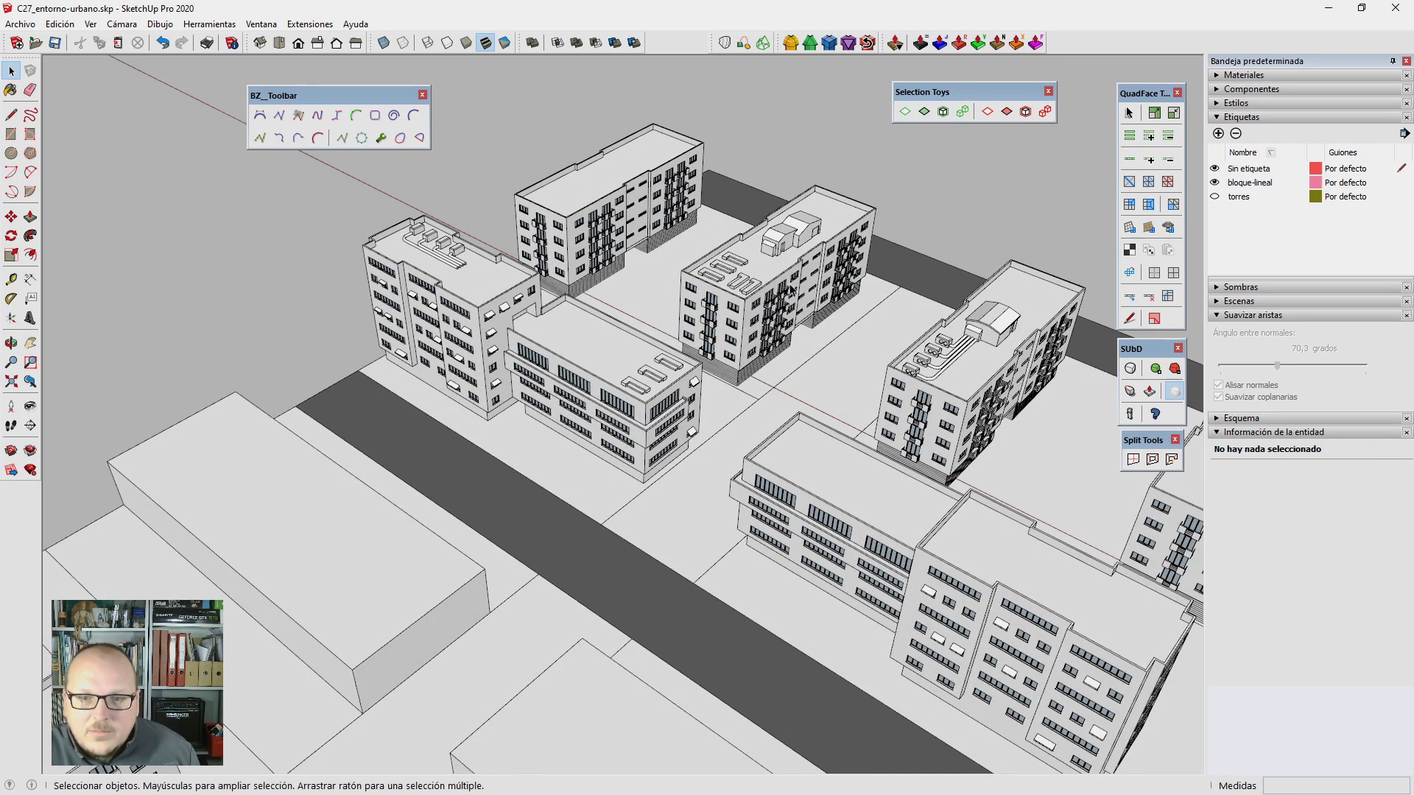
{"action": "scroll", "coordinate": [791, 291], "scroll_direction": "up", "scroll_amount": 3}
{"action": "scroll", "coordinate": [759, 300], "scroll_direction": "up", "scroll_amount": 1}
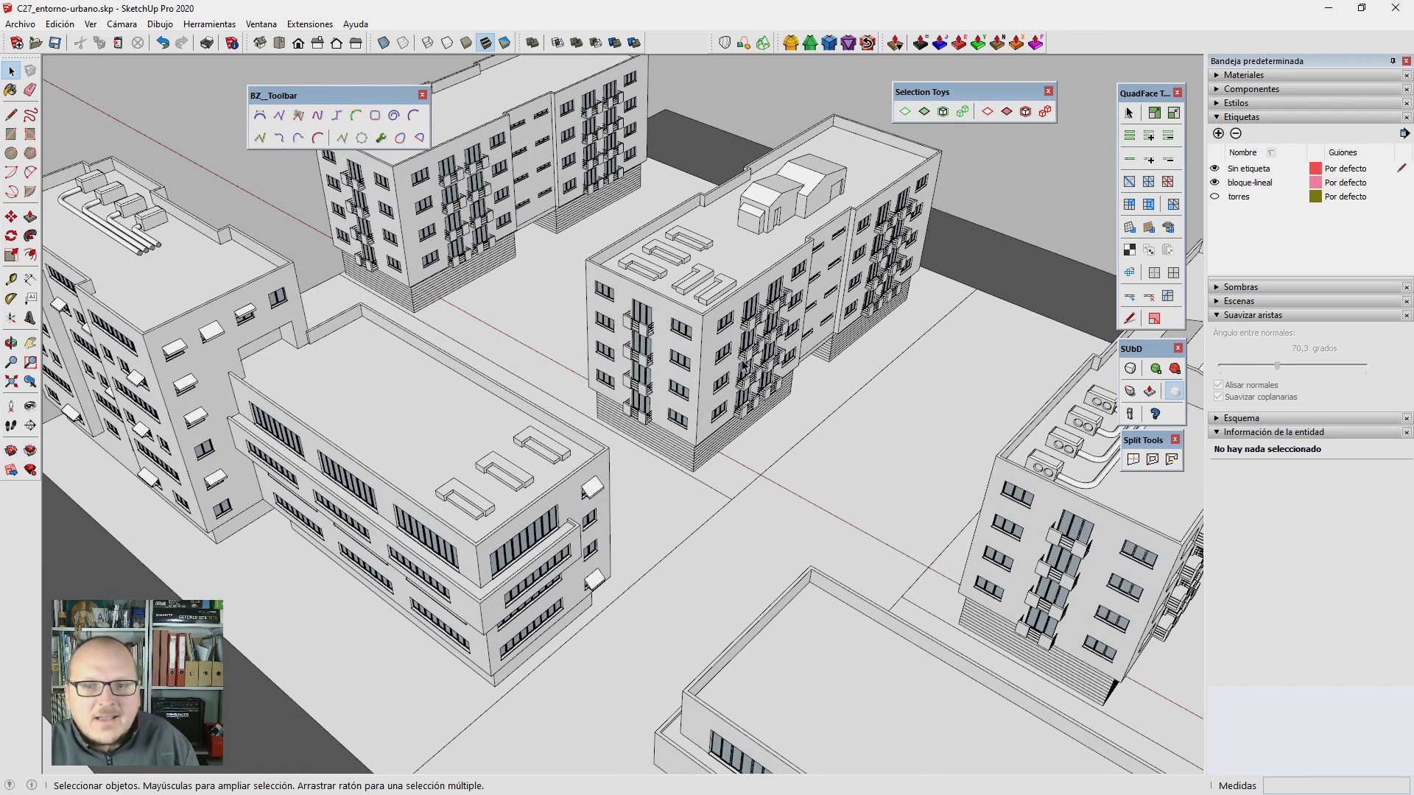
{"action": "scroll", "coordinate": [746, 364], "scroll_direction": "down", "scroll_amount": 1}
{"action": "scroll", "coordinate": [733, 405], "scroll_direction": "down", "scroll_amount": 1}
{"action": "scroll", "coordinate": [719, 443], "scroll_direction": "down", "scroll_amount": 1}
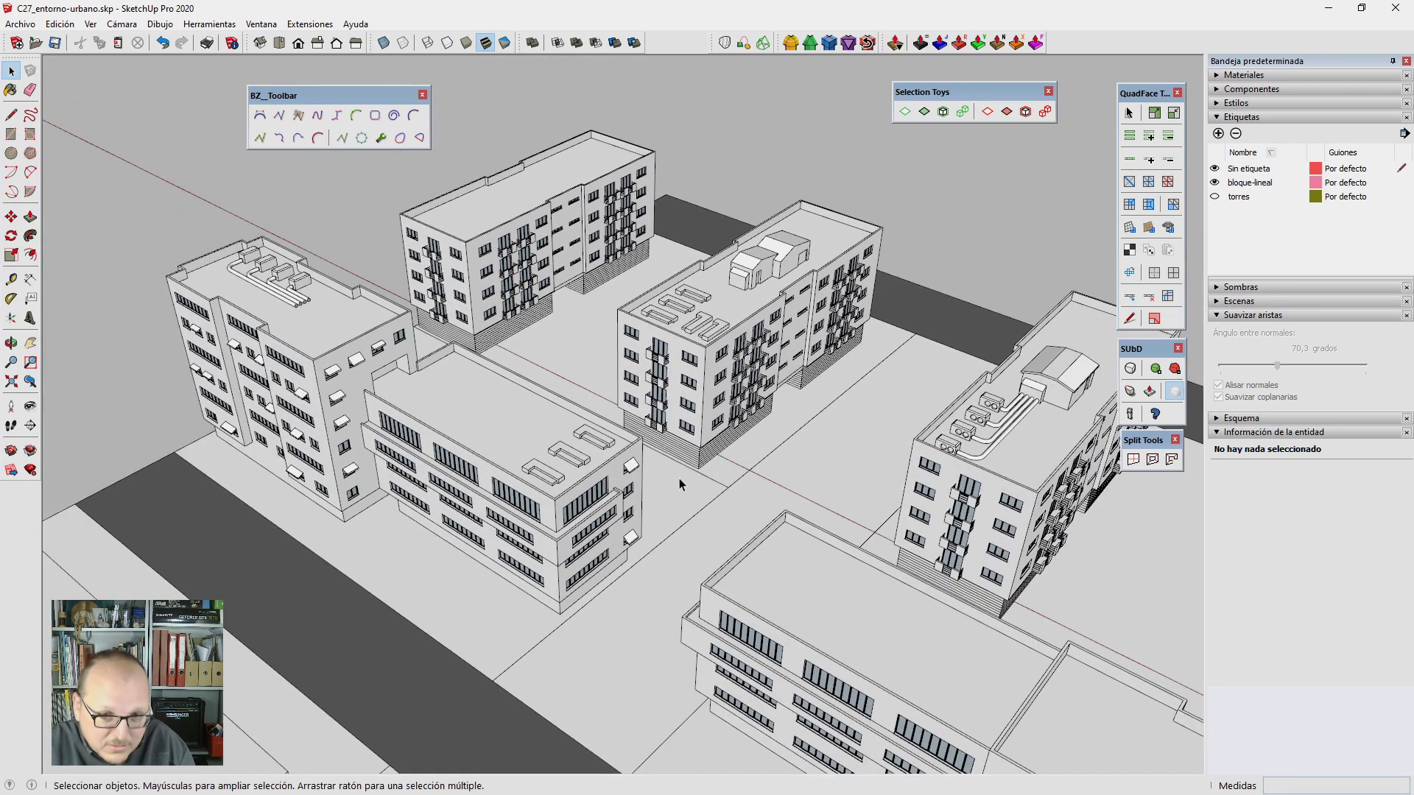
{"action": "scroll", "coordinate": [670, 464], "scroll_direction": "up", "scroll_amount": 1}
{"action": "scroll", "coordinate": [655, 431], "scroll_direction": "up", "scroll_amount": 1}
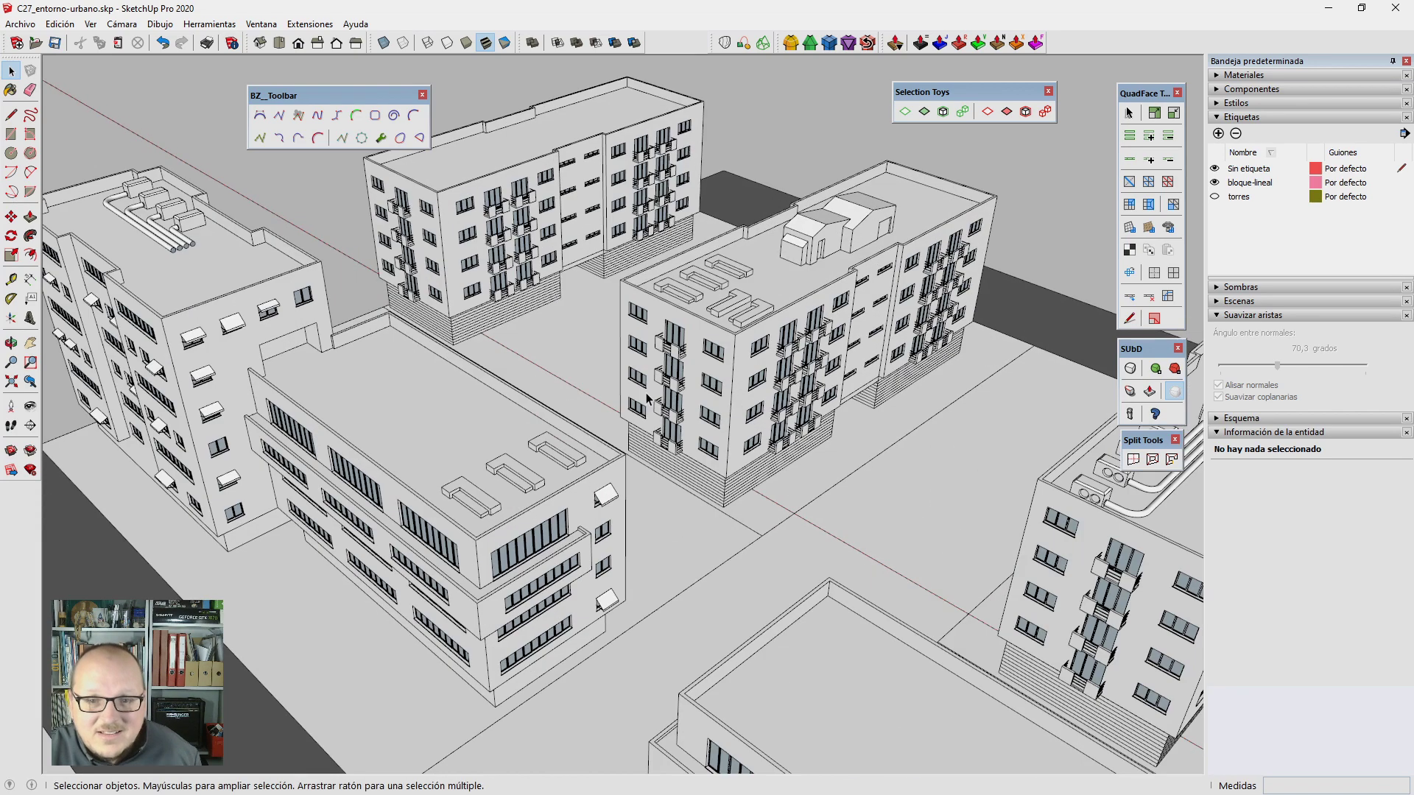
{"action": "scroll", "coordinate": [647, 400], "scroll_direction": "up", "scroll_amount": 1}
{"action": "middle_click_drag", "start_coordinate": [647, 400], "coordinate": [414, 320]}
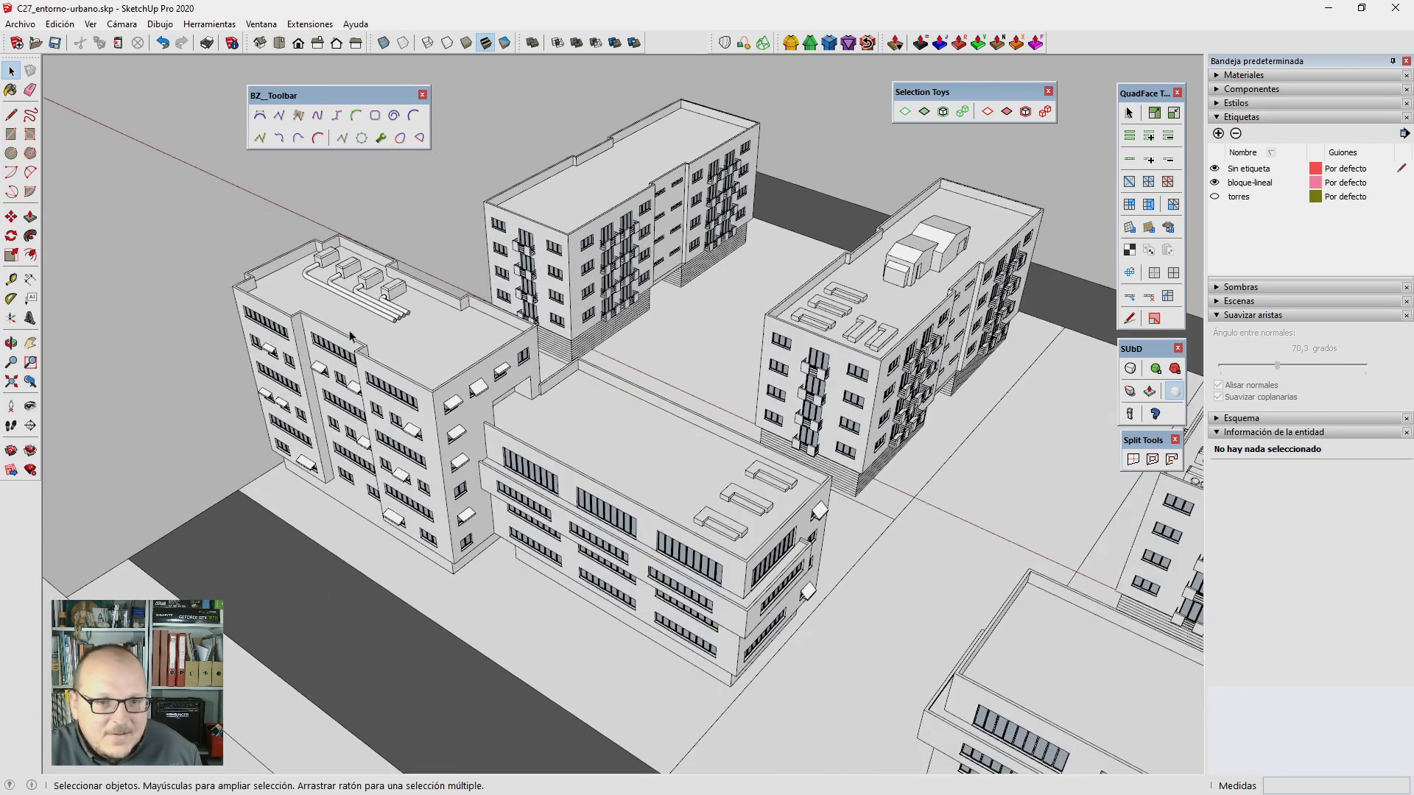
{"action": "scroll", "coordinate": [413, 320], "scroll_direction": "up", "scroll_amount": 2}
Step: Draw a rectangle on the building roof beside the pipes
{"action": "scroll", "coordinate": [414, 319], "scroll_direction": "up", "scroll_amount": 2}
{"action": "key", "text": "r"}
{"action": "left_click", "coordinate": [478, 314]}
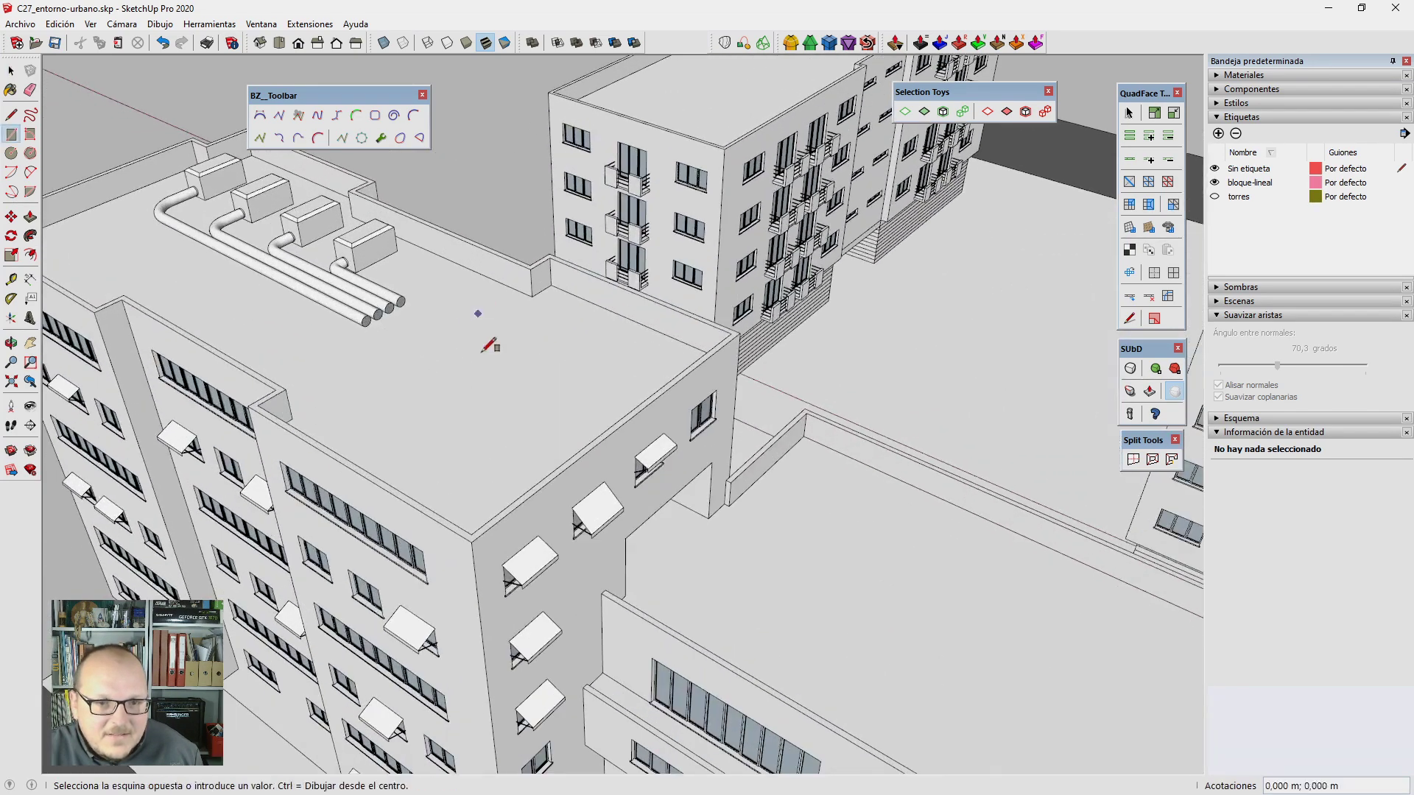
{"action": "left_click", "coordinate": [474, 437]}
{"action": "key", "text": "space"}
Step: Scale the rectangle to 4 m along red and 4 m along green
{"action": "double_click", "coordinate": [474, 366]}
{"action": "key", "text": "s"}
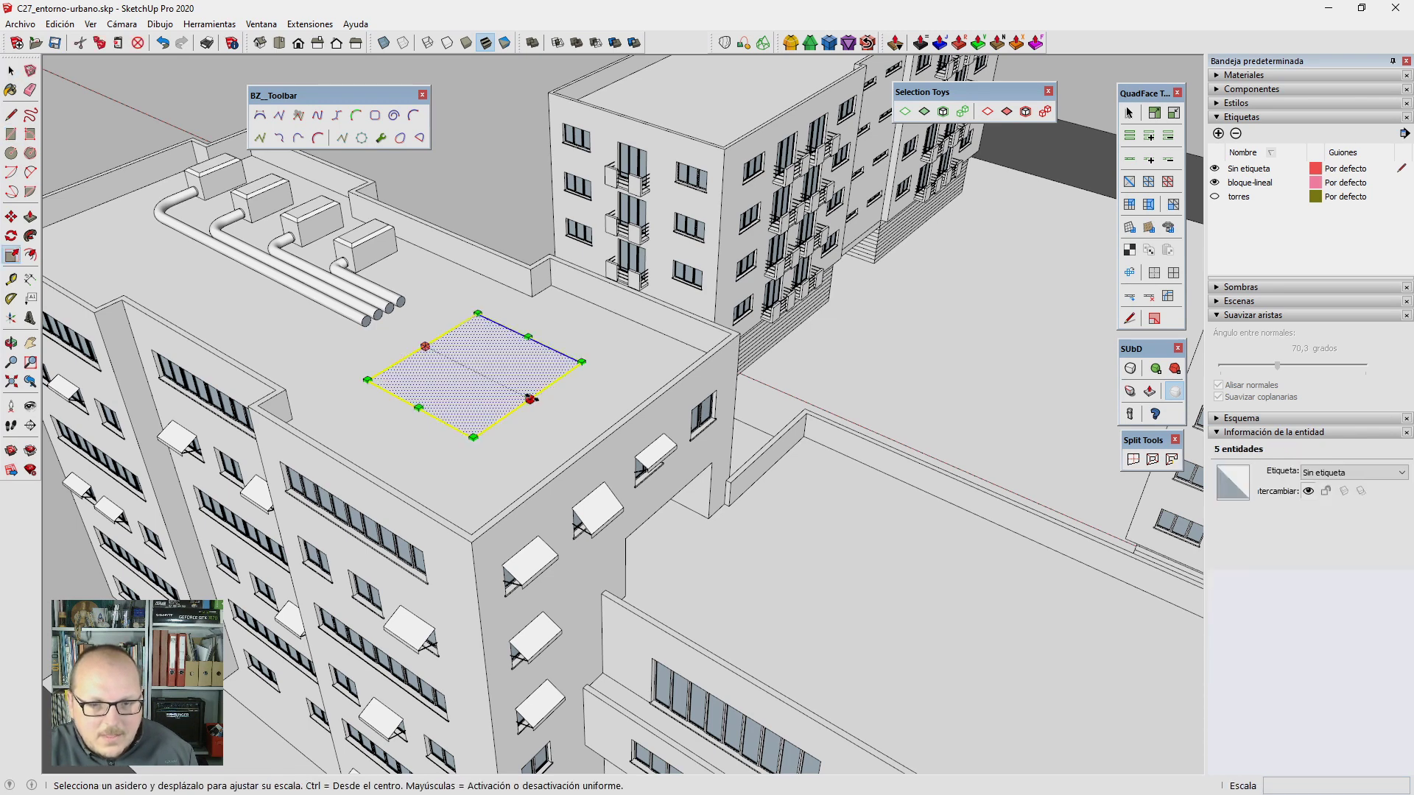
{"action": "left_click_drag", "start_coordinate": [530, 398], "coordinate": [541, 405]}
{"action": "type", "text": "m"}
{"action": "key", "text": "Return"}
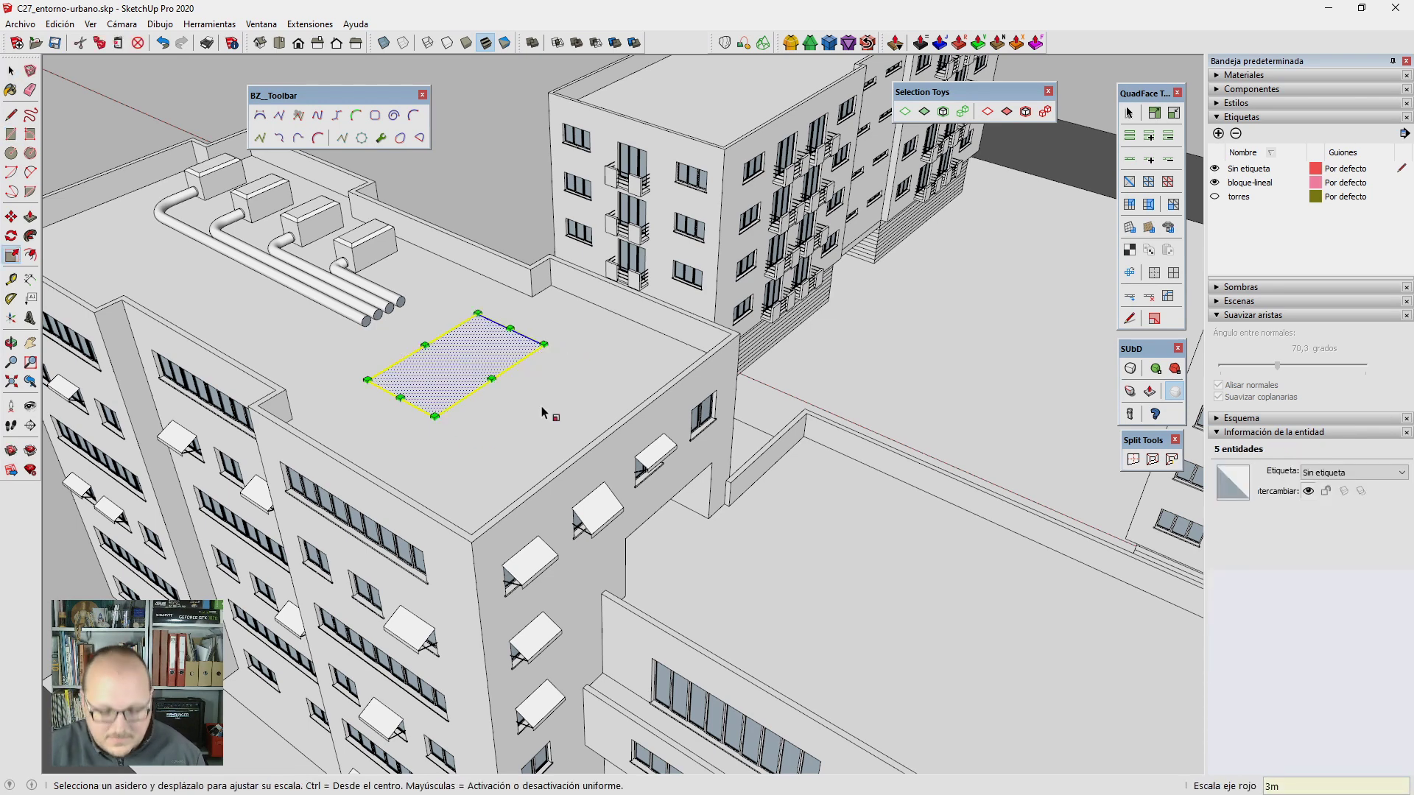
{"action": "type", "text": "4m"}
{"action": "key", "text": "Return"}
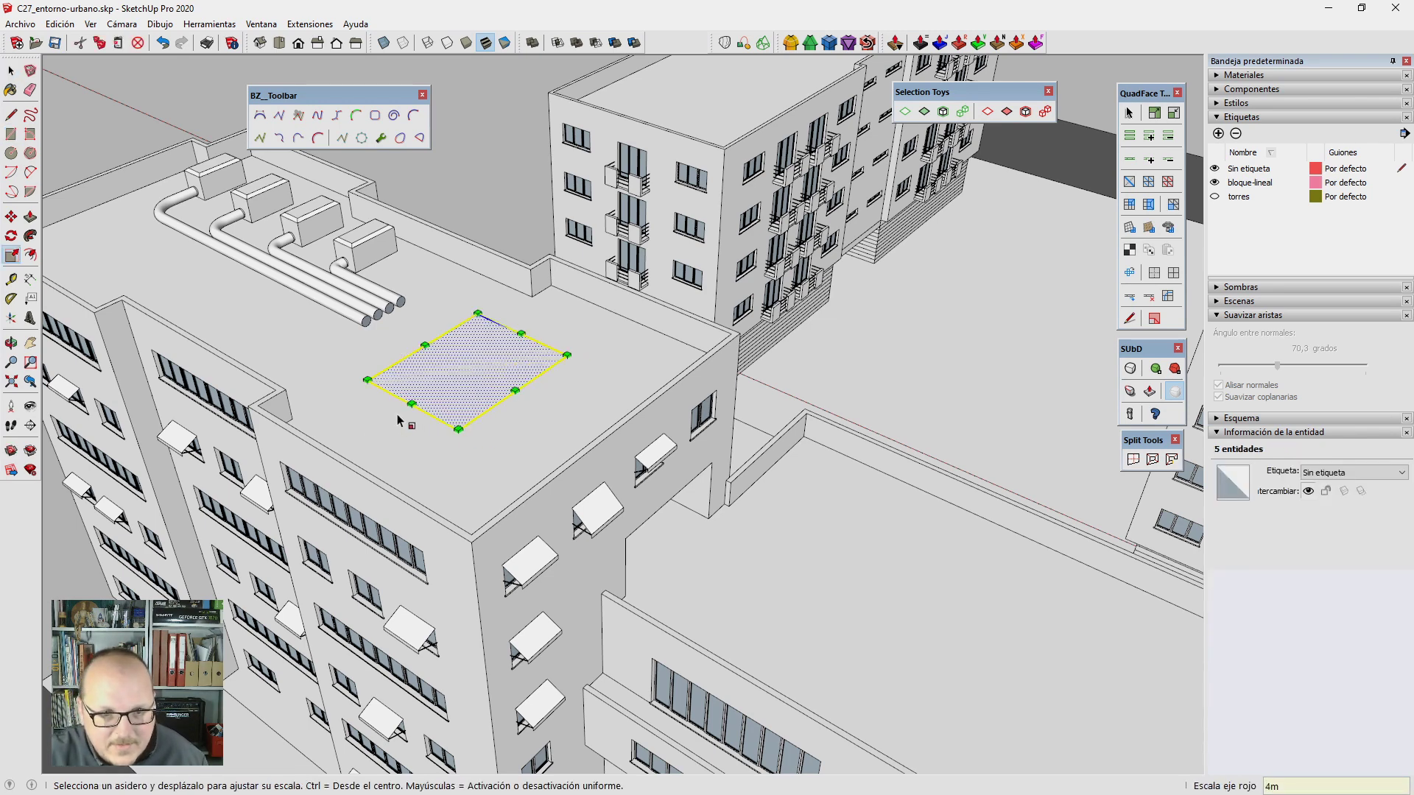
{"action": "left_click_drag", "start_coordinate": [402, 409], "coordinate": [431, 397]}
{"action": "type", "text": "4m"}
{"action": "key", "text": "Return"}
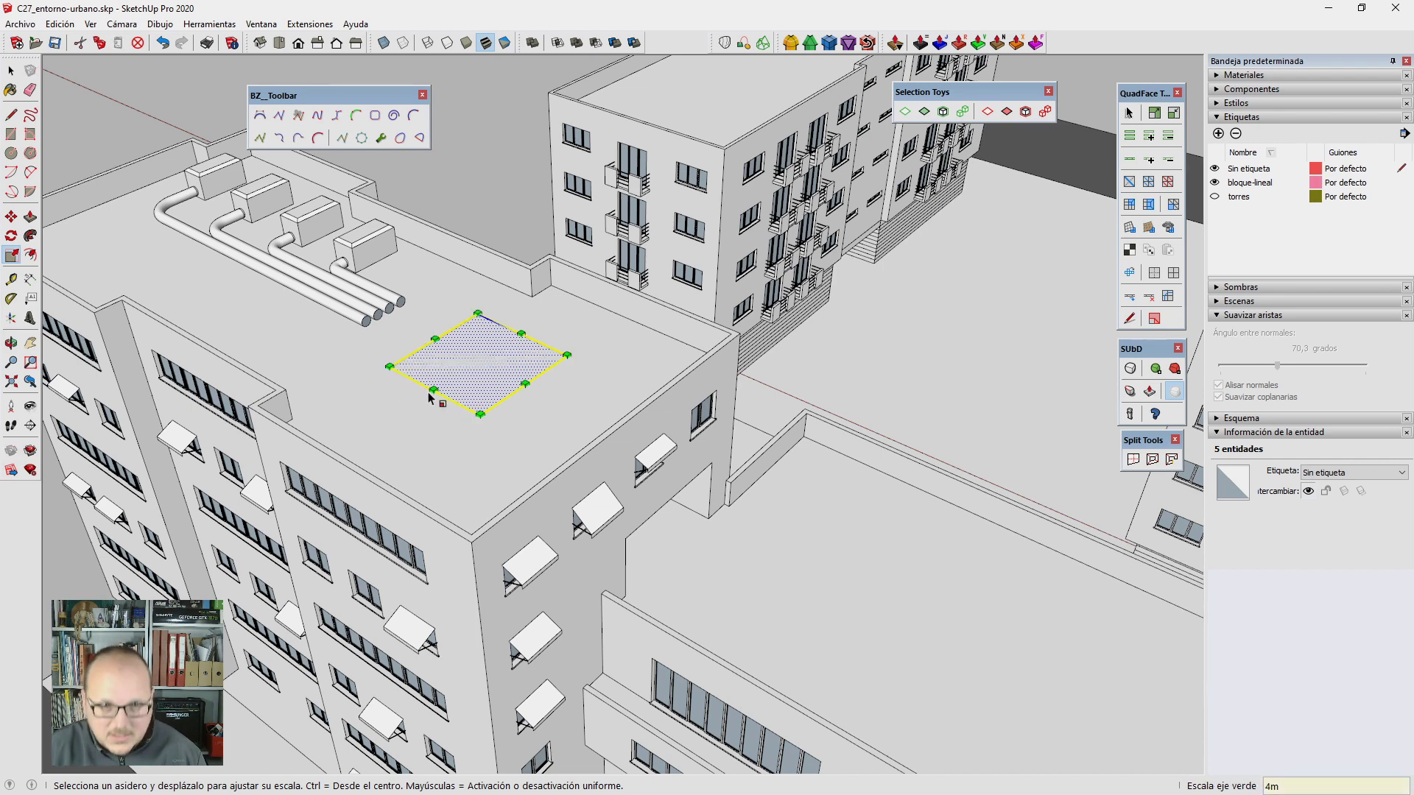
Step: Push/Pull the 4 m square up into a tall box
{"action": "key", "text": "p"}
{"action": "scroll", "coordinate": [431, 394], "scroll_direction": "up", "scroll_amount": 1}
{"action": "left_click", "coordinate": [473, 375]}
{"action": "type", "text": "2,5"}
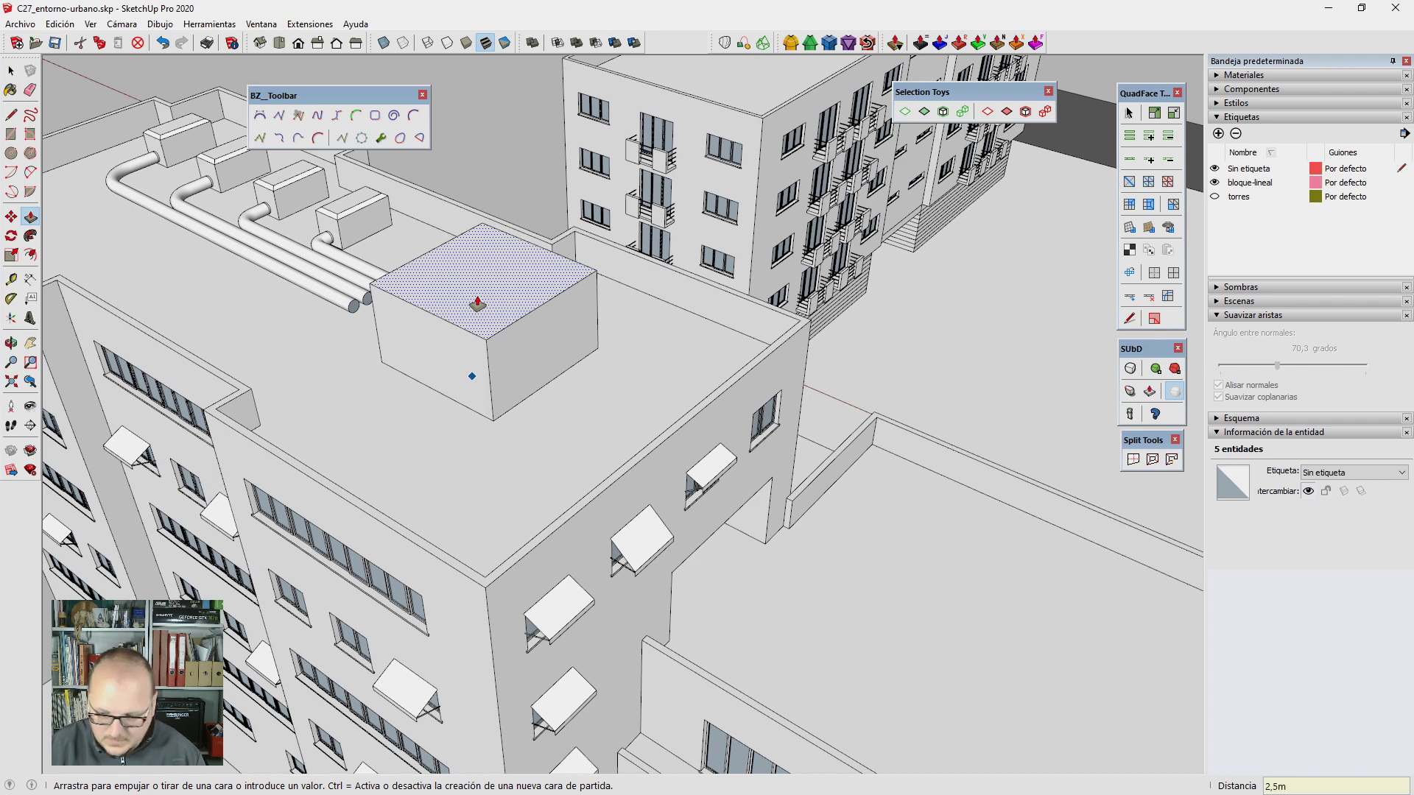
{"action": "key", "text": "Return"}
{"action": "key", "text": "space"}
{"action": "scroll", "coordinate": [412, 309], "scroll_direction": "up", "scroll_amount": 3}
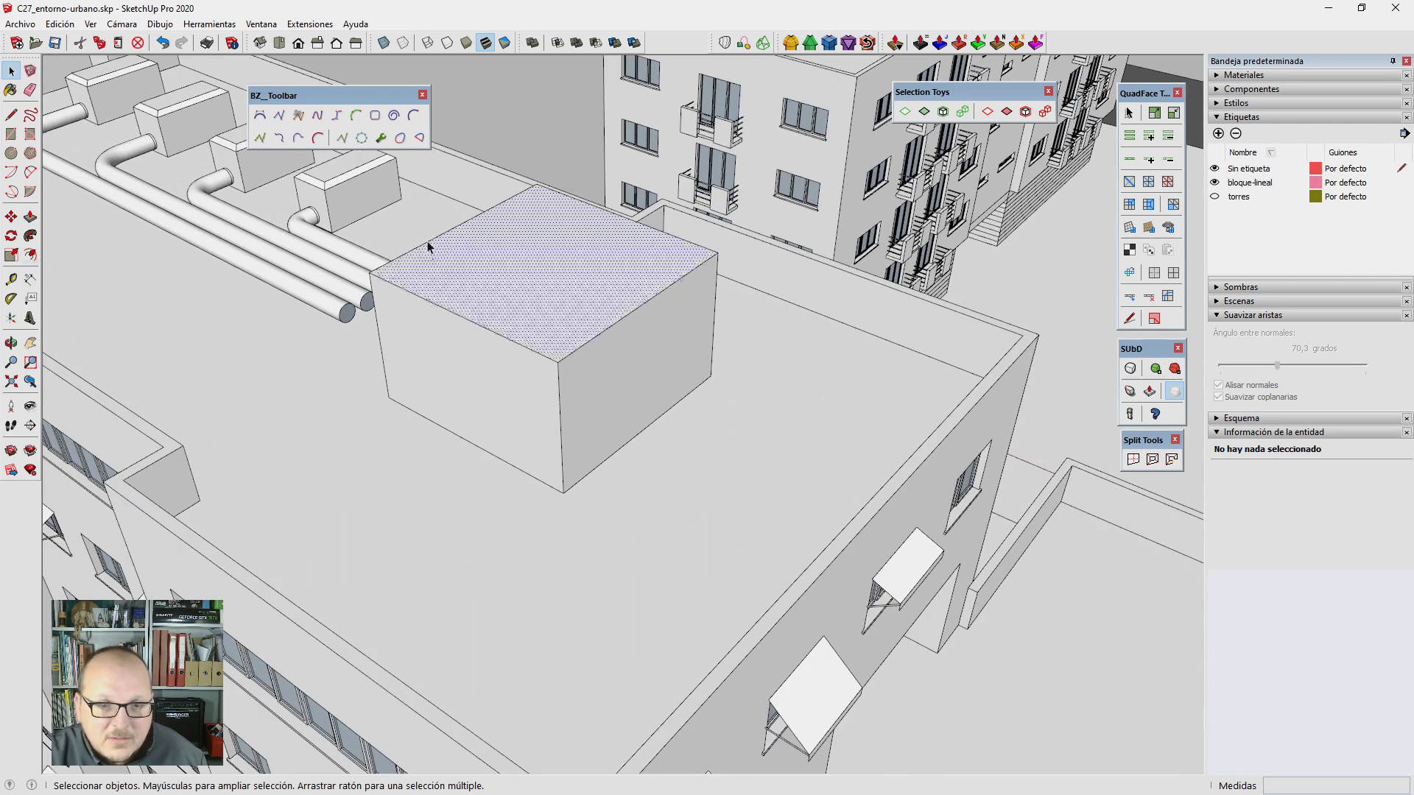
Step: Offset the box top 20 cm inward and raise the inner face into a cap
{"action": "key", "text": "f"}
{"action": "left_click", "coordinate": [432, 239]}
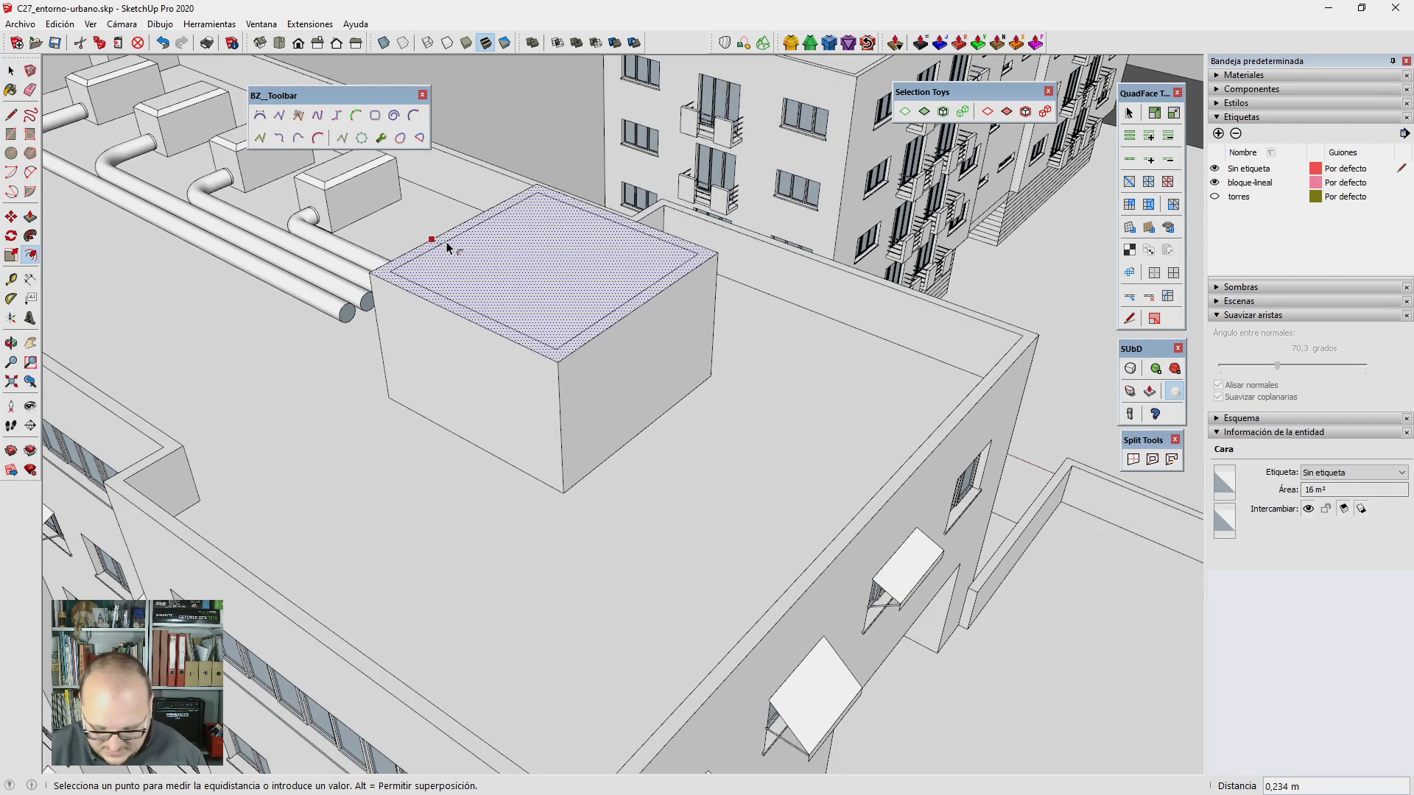
{"action": "type", "text": "m"}
{"action": "key", "text": "Return"}
{"action": "key", "text": "p"}
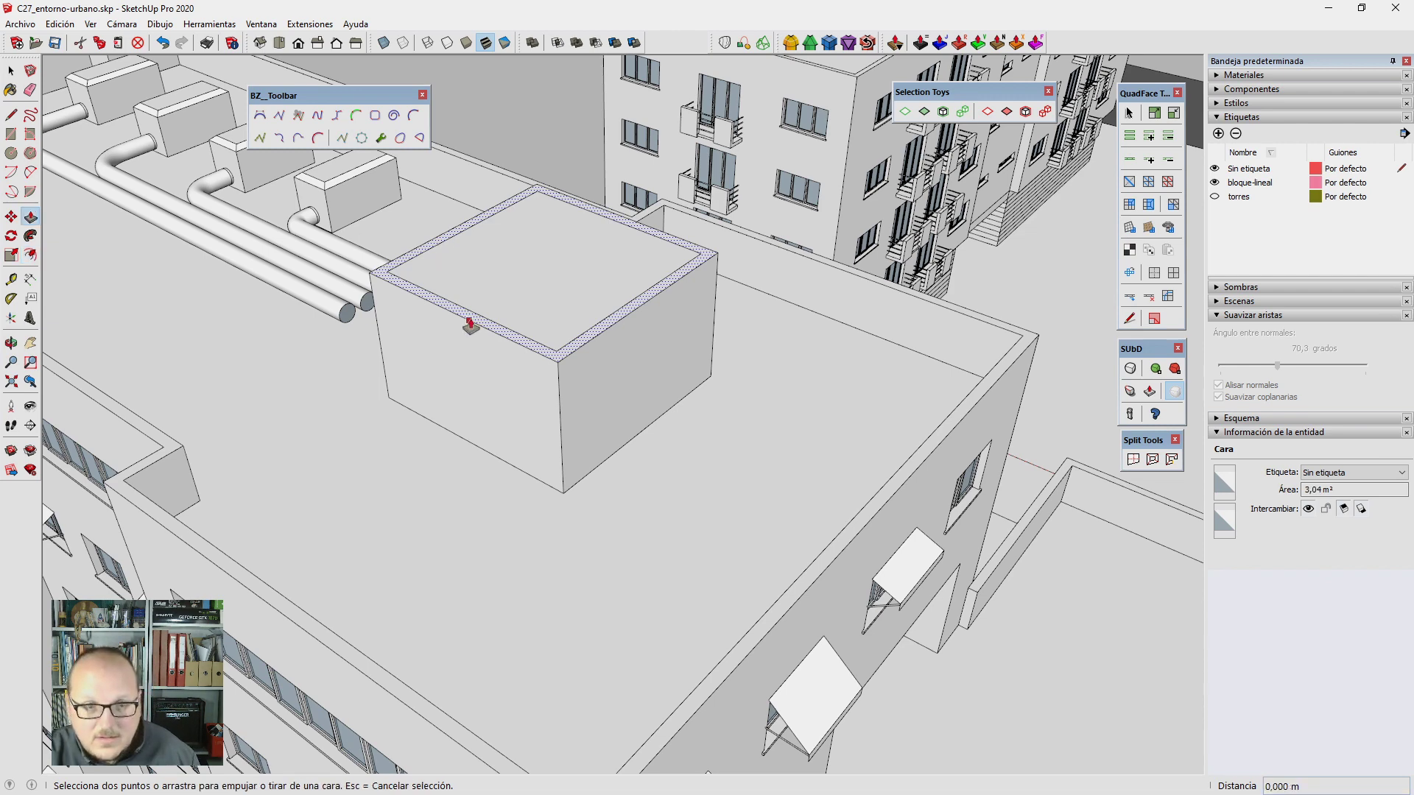
{"action": "left_click", "coordinate": [470, 324]}
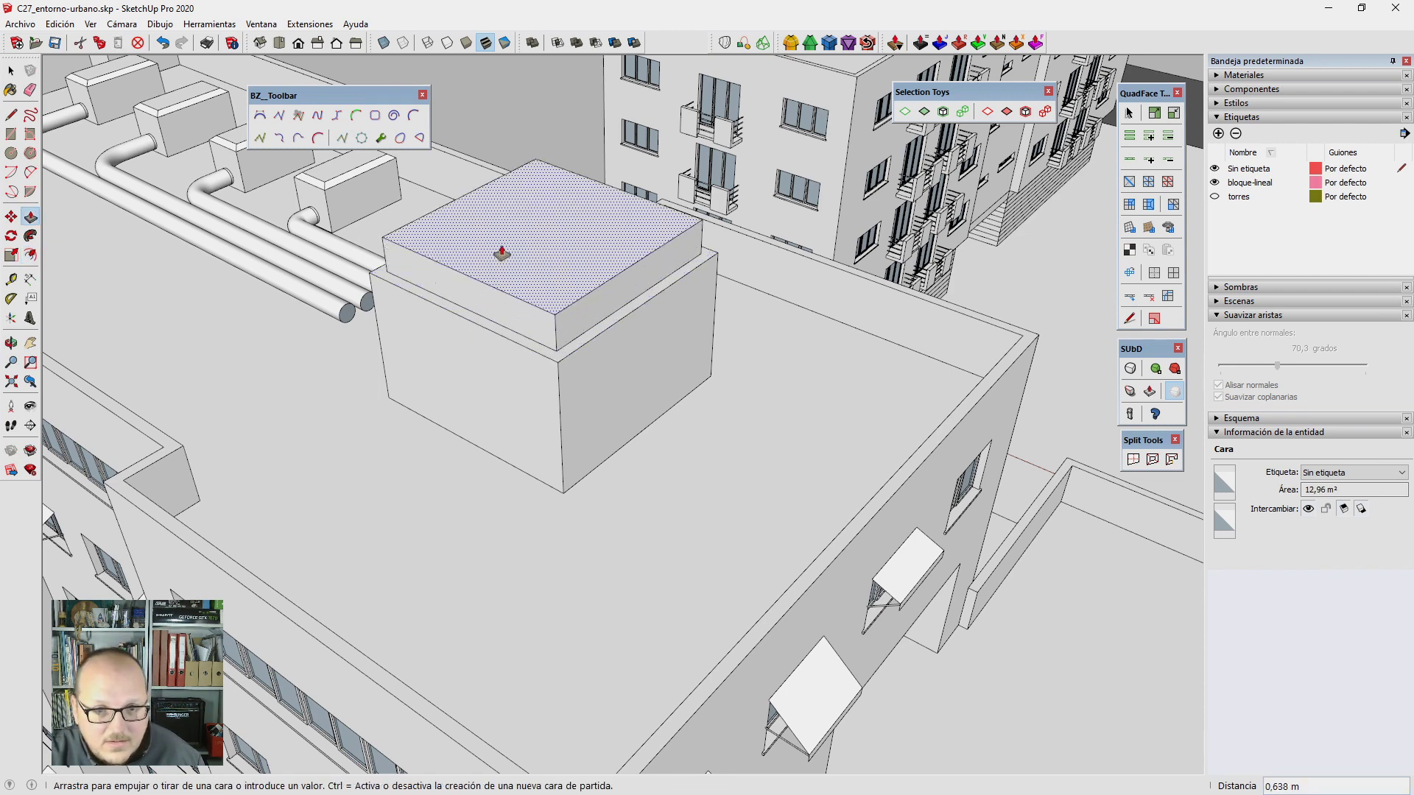
{"action": "left_click", "coordinate": [498, 252]}
{"action": "key", "text": "space"}
Step: Scale down the cap's top face to slope its sides, then select the whole cap
{"action": "double_click", "coordinate": [536, 253]}
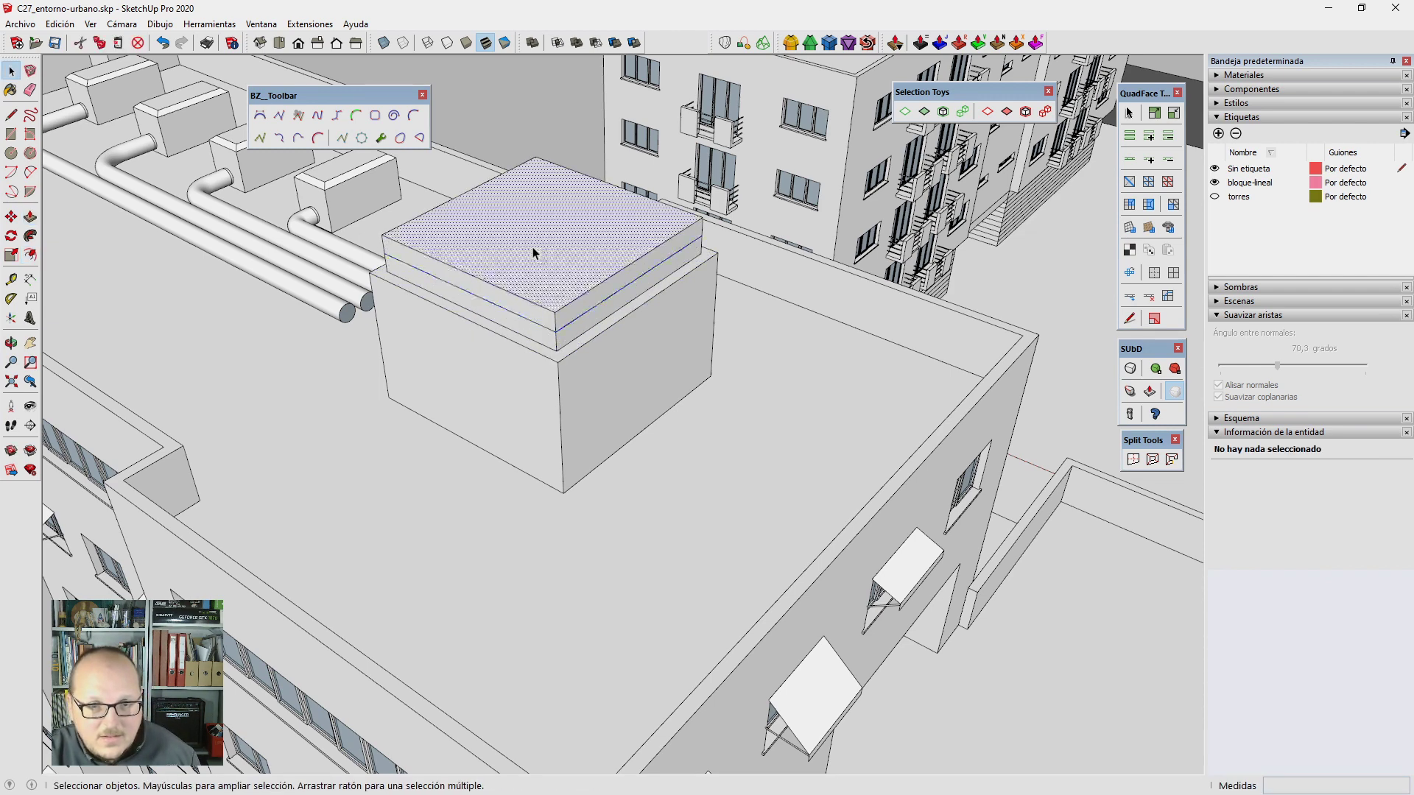
{"action": "key", "text": "s"}
{"action": "left_click_drag", "start_coordinate": [615, 185], "coordinate": [600, 200], "text": "ctrl"}
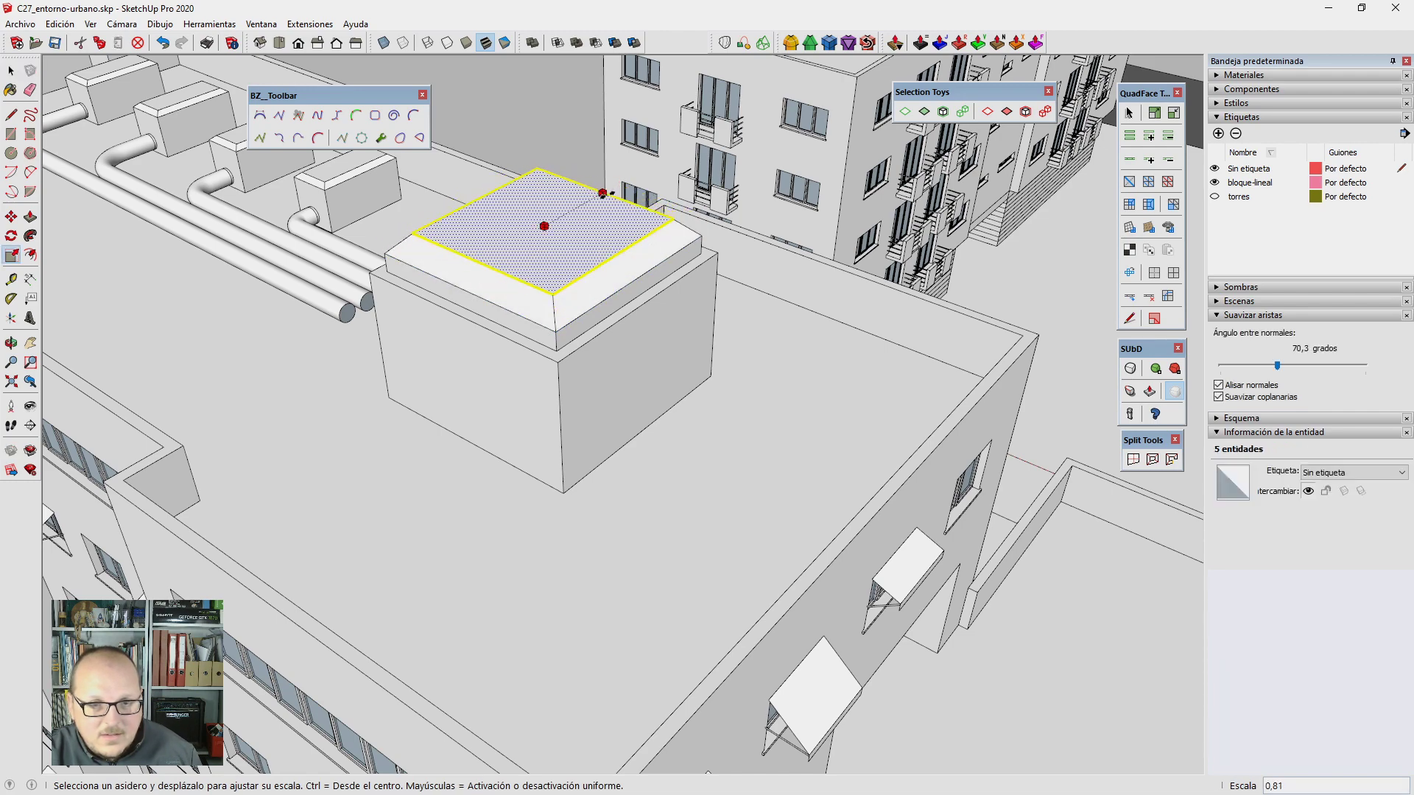
{"action": "key", "text": "space"}
{"action": "mouse_move", "coordinate": [600, 200]}
{"action": "middle_mouse_down"}
{"action": "mouse_move", "coordinate": [594, 355]}
{"action": "mouse_move", "coordinate": [376, 257]}
{"action": "mouse_move", "coordinate": [600, 143]}
{"action": "mouse_move", "coordinate": [467, 268]}
{"action": "middle_mouse_up"}
{"action": "left_click_drag", "start_coordinate": [436, 243], "coordinate": [739, 339]}
{"action": "mouse_move", "coordinate": [748, 338]}
{"action": "middle_mouse_down"}
{"action": "mouse_move", "coordinate": [499, 458]}
{"action": "mouse_move", "coordinate": [688, 378]}
{"action": "mouse_move", "coordinate": [670, 322]}
{"action": "mouse_move", "coordinate": [688, 423]}
{"action": "middle_mouse_up"}
Step: Move the stepped cap upward onto the box
{"action": "key", "text": "m"}
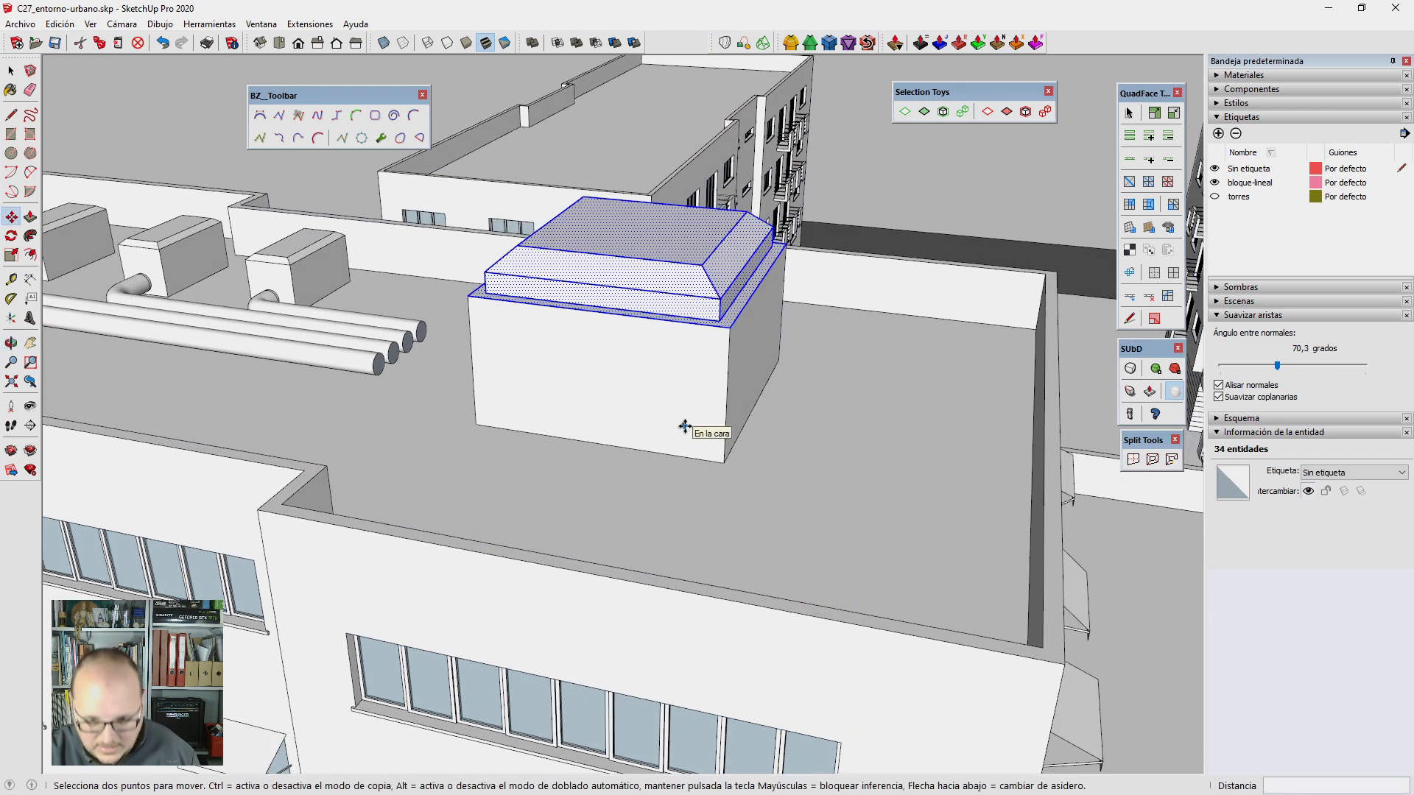
{"action": "key", "text": "l"}
{"action": "left_click", "coordinate": [724, 463]}
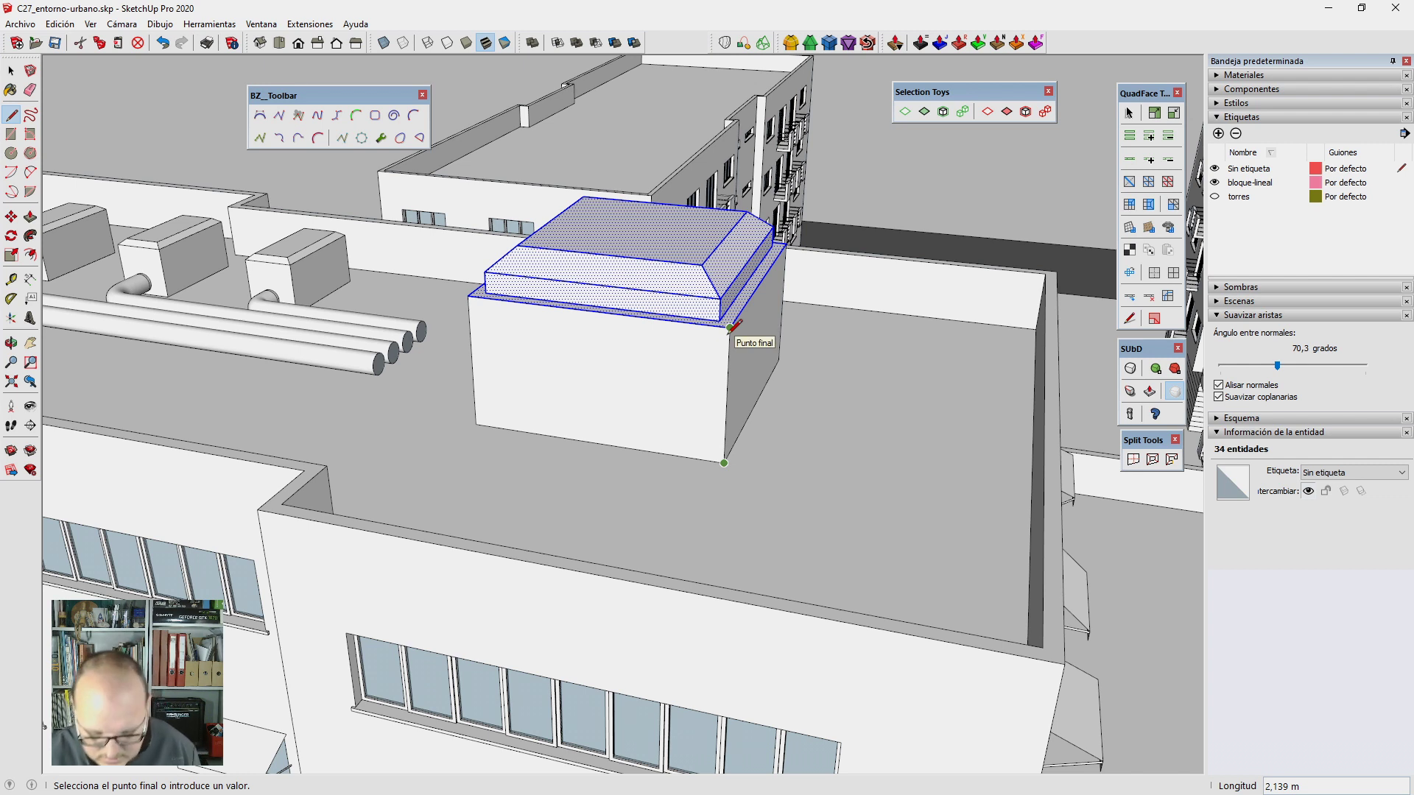
{"action": "key", "text": "m"}
{"action": "left_click", "coordinate": [689, 377]}
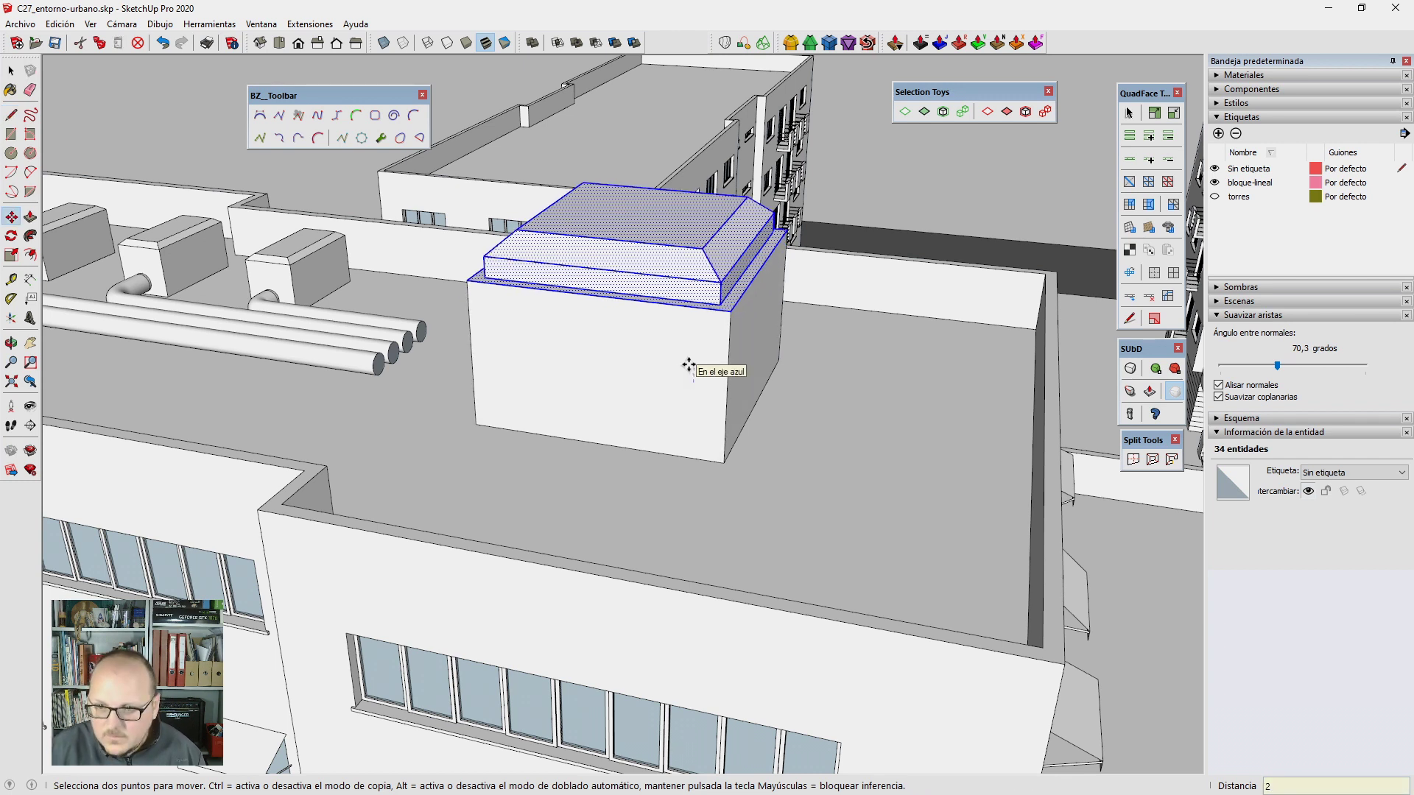
{"action": "type", "text": "0"}
{"action": "key", "text": "Return"}
{"action": "key", "text": "space"}
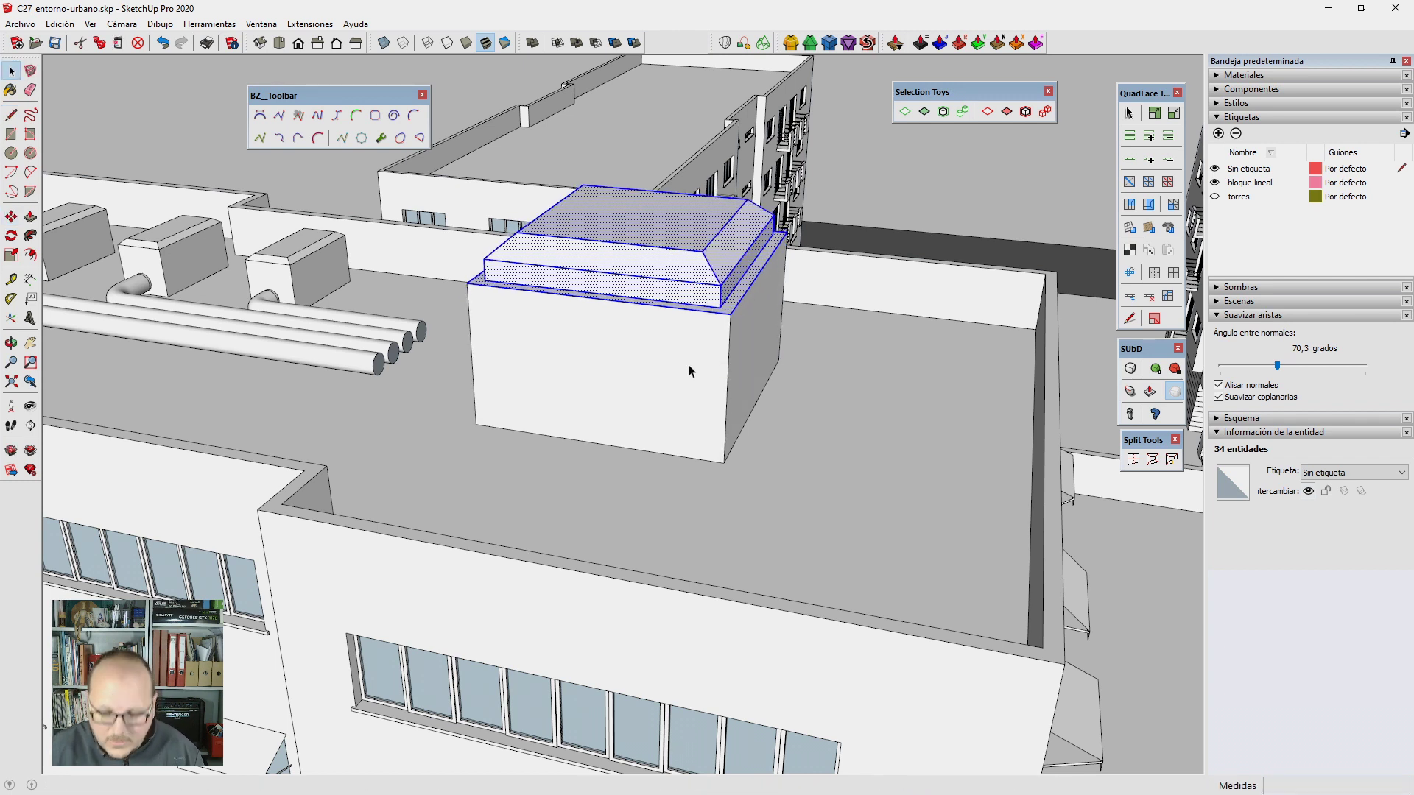
{"action": "key", "text": "m"}
{"action": "mouse_move", "coordinate": [688, 366]}
{"action": "middle_mouse_down"}
{"action": "mouse_move", "coordinate": [438, 363]}
{"action": "mouse_move", "coordinate": [498, 357]}
{"action": "middle_mouse_up"}
{"action": "scroll", "coordinate": [497, 358], "scroll_direction": "up", "scroll_amount": 2}
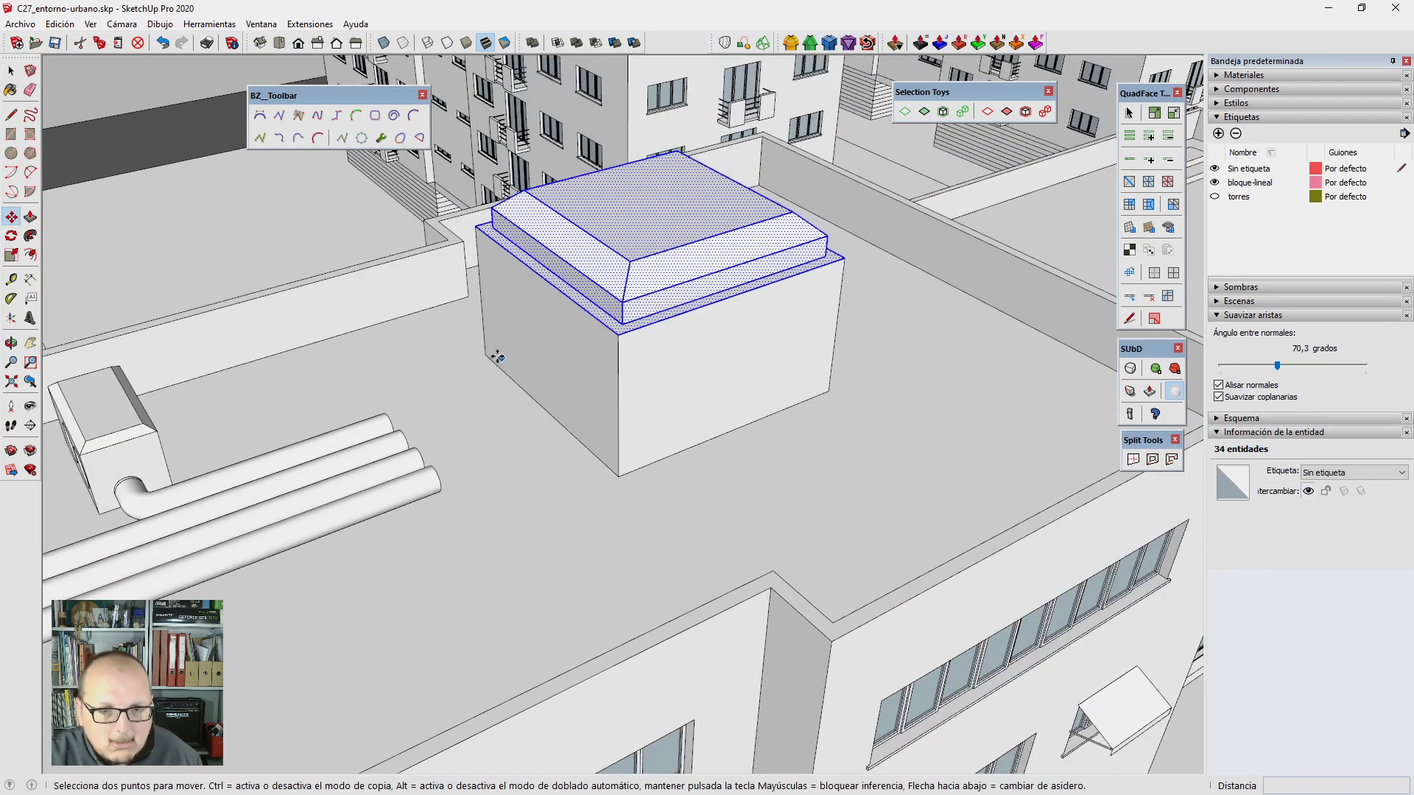
{"action": "key", "text": "space"}
Step: Move the capped rooftop box along the red axis closer to the pipes
{"action": "left_click", "coordinate": [571, 364]}
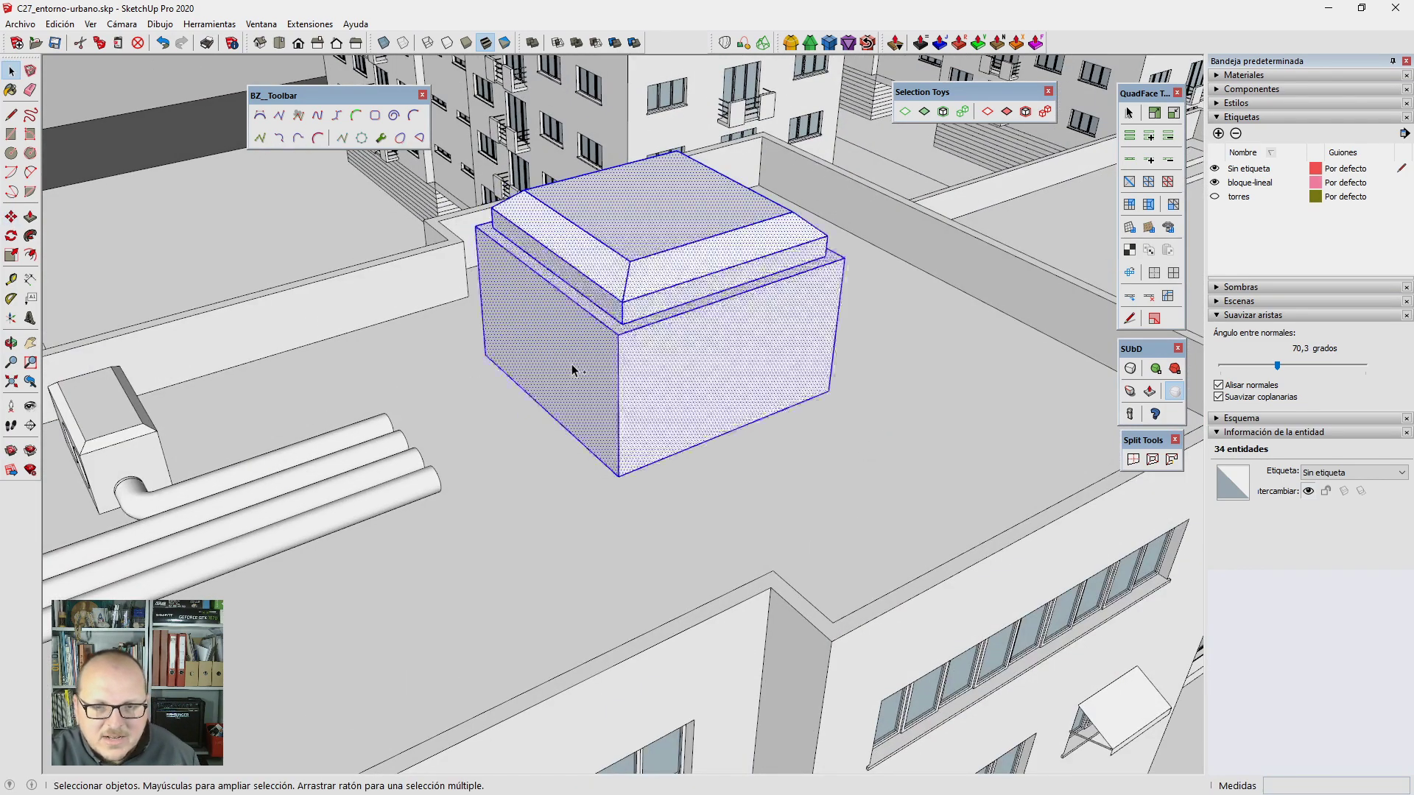
{"action": "middle_click_drag", "start_coordinate": [571, 364], "coordinate": [637, 416]}
{"action": "left_click", "coordinate": [492, 370]}
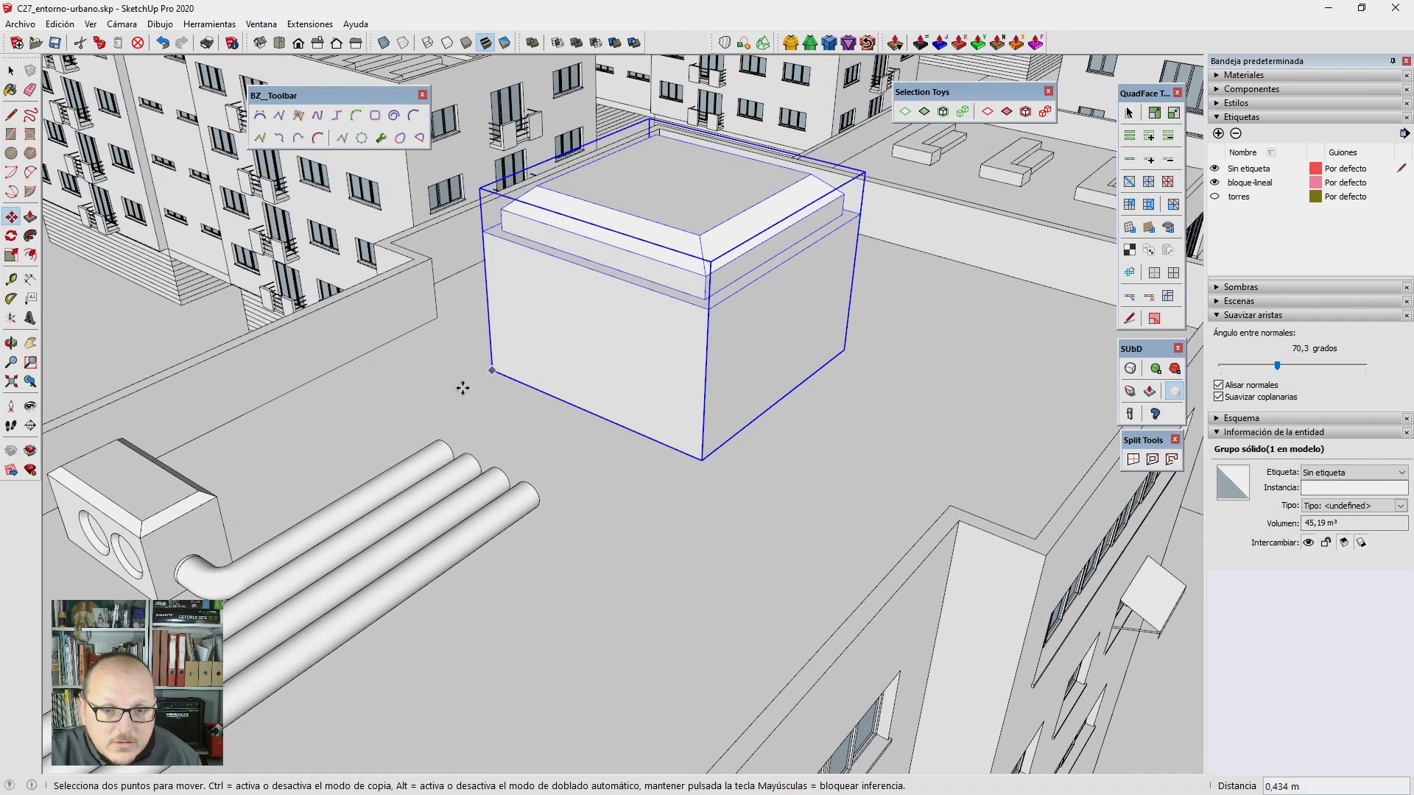
{"action": "left_click", "coordinate": [402, 390]}
{"action": "mouse_move", "coordinate": [401, 390]}
{"action": "middle_mouse_down"}
{"action": "mouse_move", "coordinate": [555, 469]}
{"action": "mouse_move", "coordinate": [732, 480]}
{"action": "mouse_move", "coordinate": [650, 495]}
{"action": "mouse_move", "coordinate": [587, 464]}
{"action": "middle_mouse_up"}
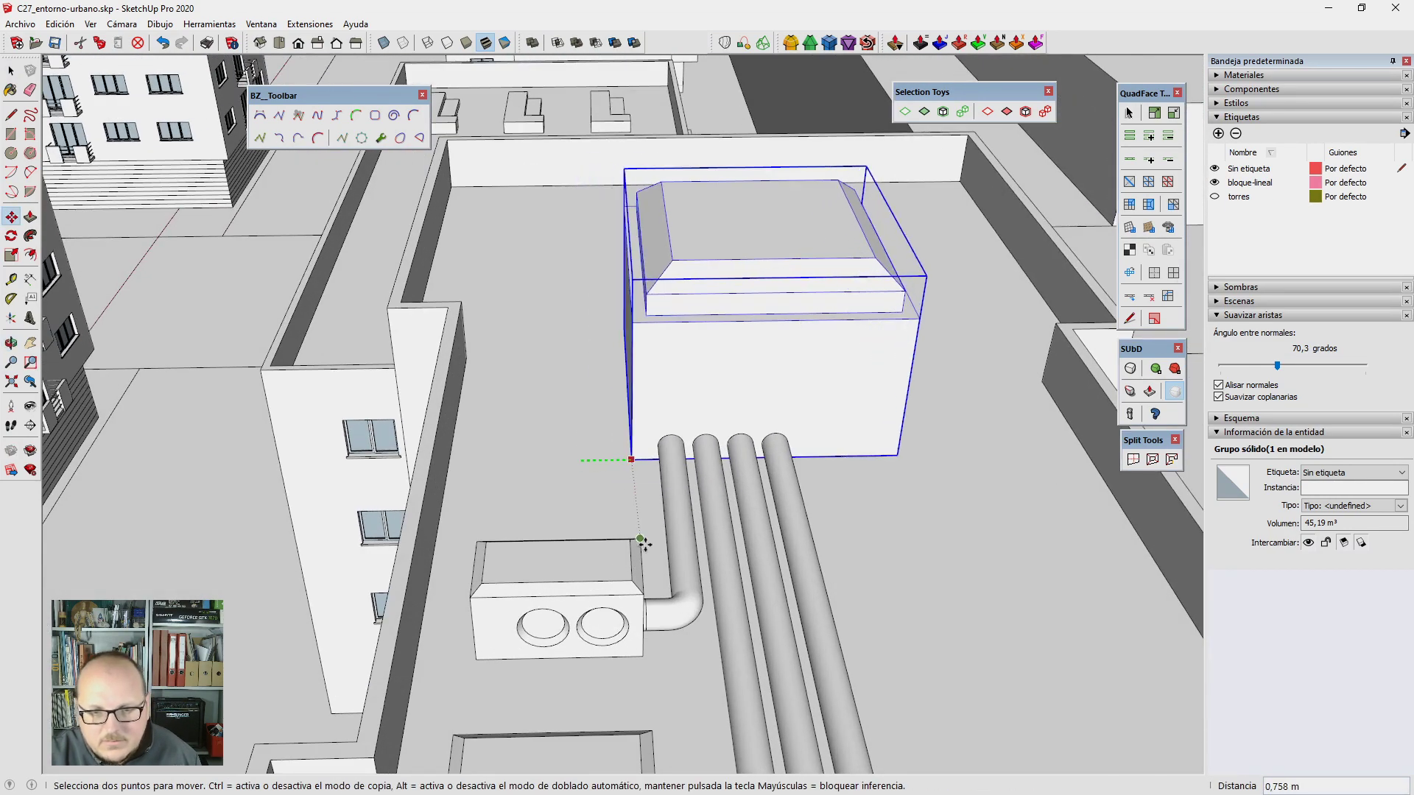
{"action": "mouse_move", "coordinate": [520, 420]}
{"action": "middle_mouse_down"}
{"action": "mouse_move", "coordinate": [793, 438]}
{"action": "mouse_move", "coordinate": [629, 351]}
{"action": "middle_mouse_up"}
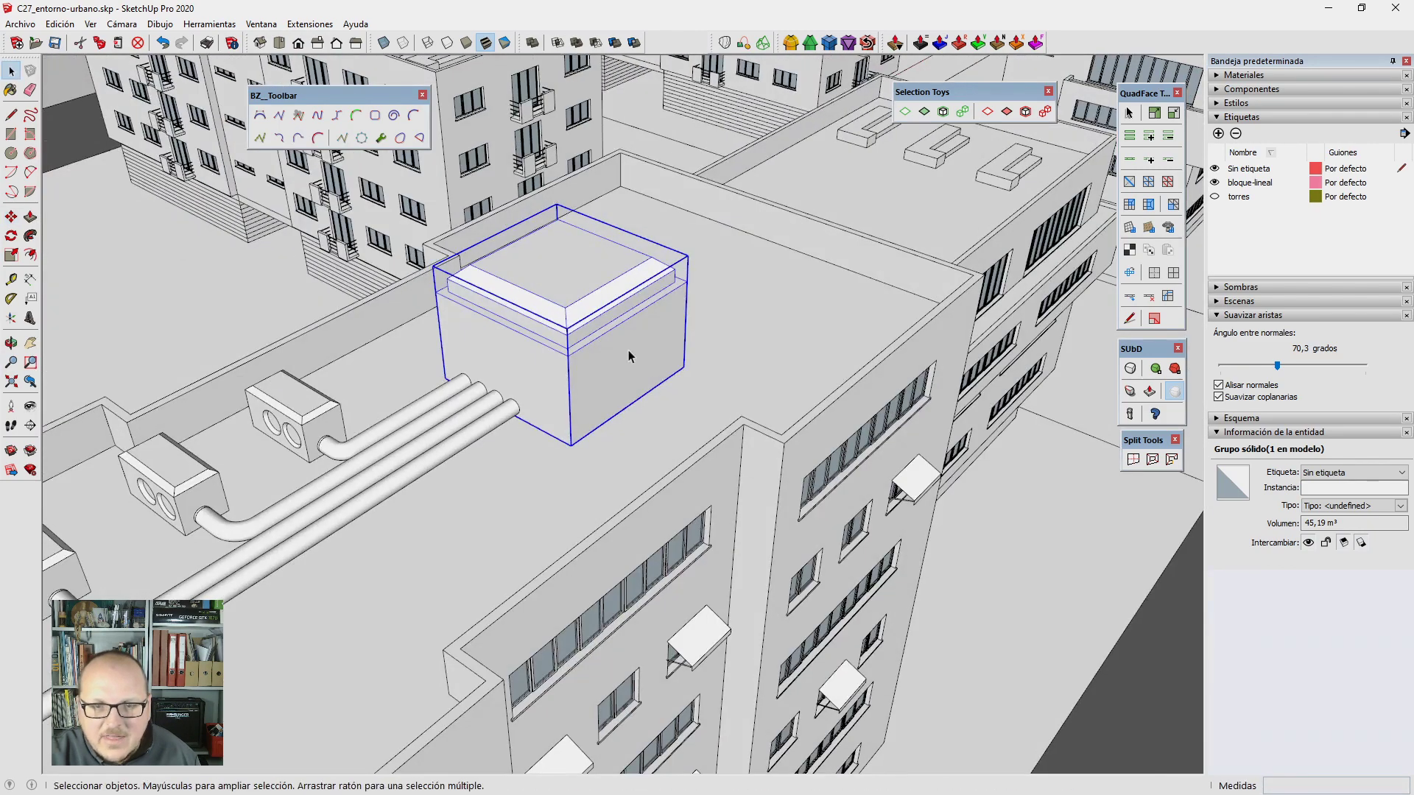
Step: Inside the box group, draw a door rectangle on one wall
{"action": "double_click", "coordinate": [639, 347]}
{"action": "key", "text": "r"}
{"action": "left_click", "coordinate": [689, 381]}
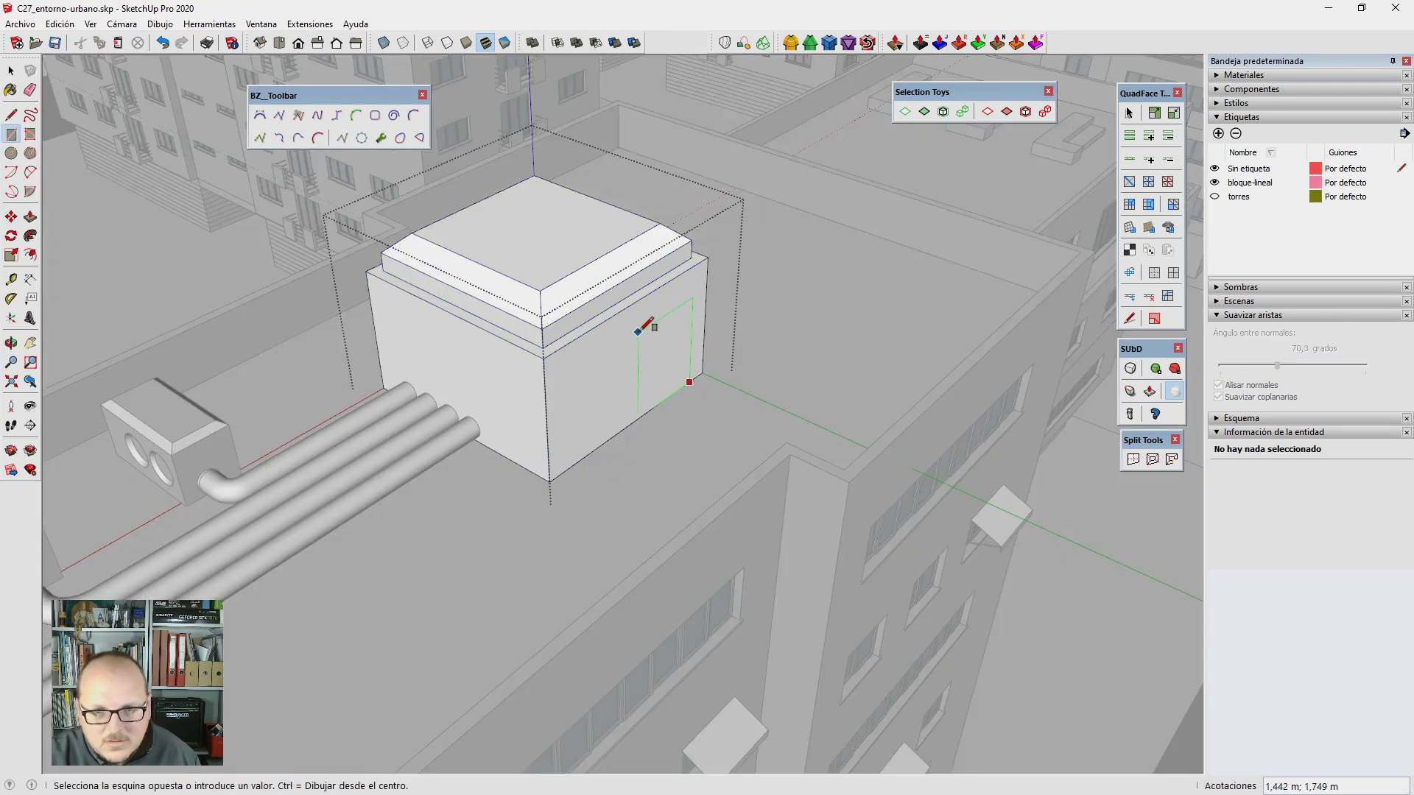
{"action": "left_click", "coordinate": [654, 319]}
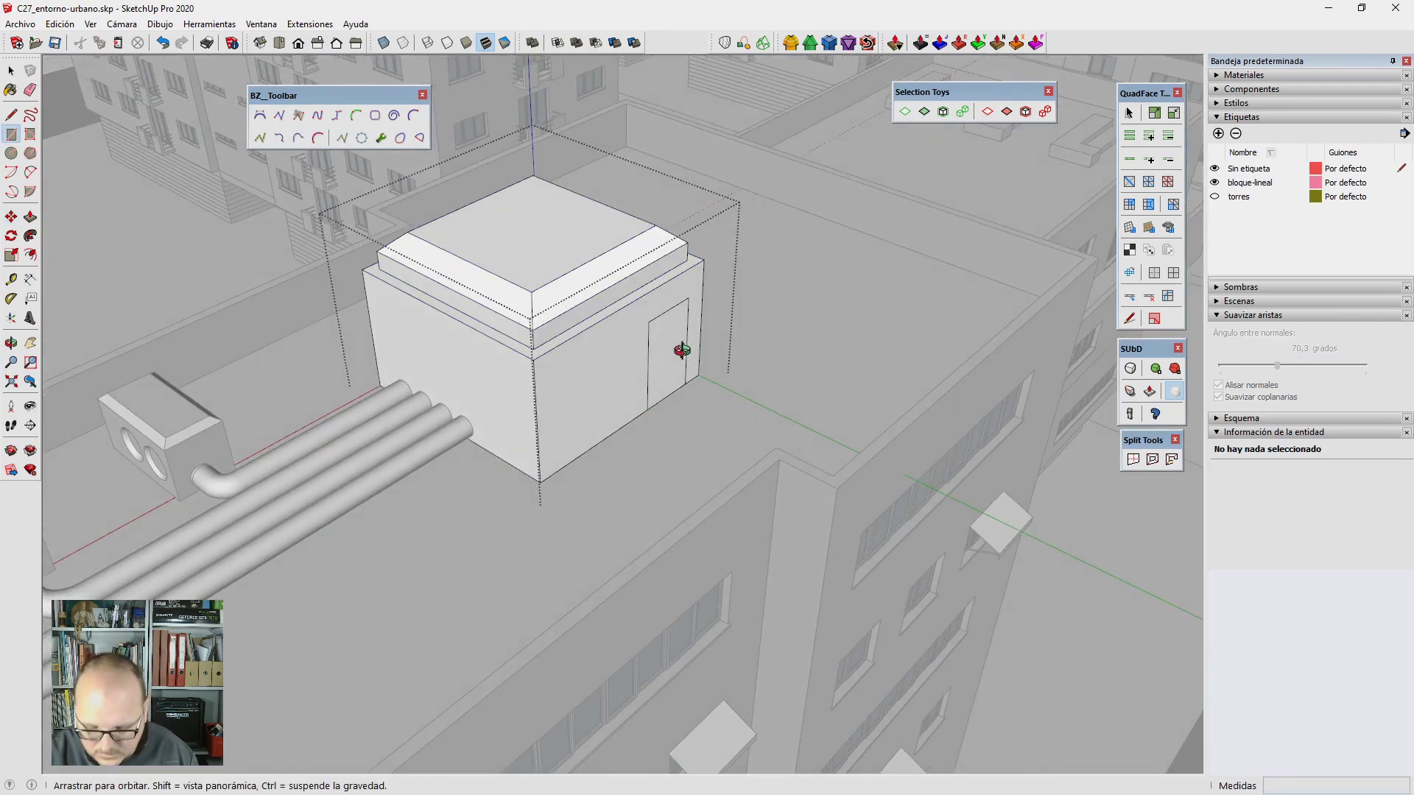
{"action": "scroll", "coordinate": [655, 324], "scroll_direction": "up", "scroll_amount": 3}
Step: Push the door face about 0.2 m into the wall and close the group
{"action": "key", "text": "p"}
{"action": "left_click", "coordinate": [666, 346]}
{"action": "left_click", "coordinate": [687, 239]}
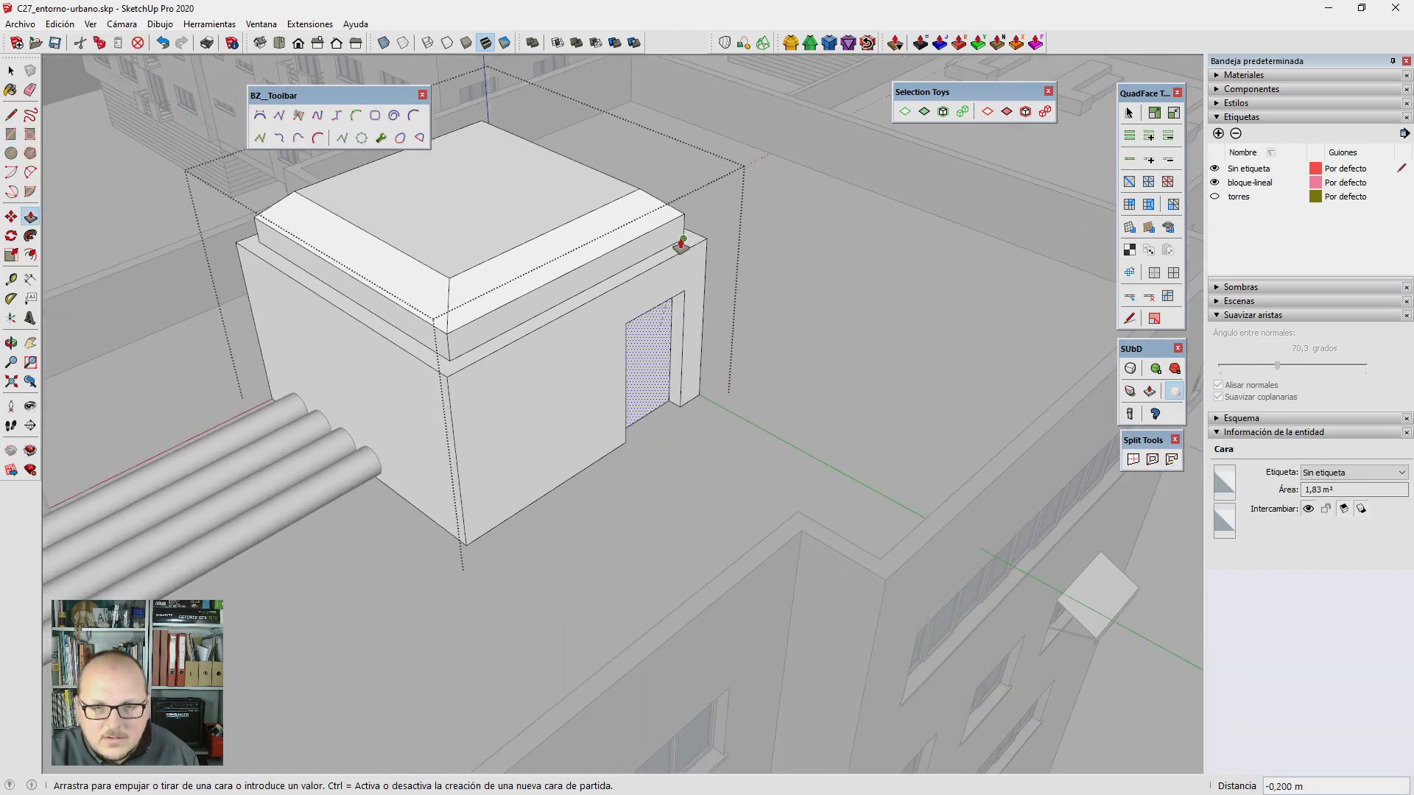
{"action": "key", "text": "space"}
{"action": "left_click", "coordinate": [710, 262]}
{"action": "scroll", "coordinate": [716, 276], "scroll_direction": "down", "scroll_amount": 3}
{"action": "scroll", "coordinate": [754, 424], "scroll_direction": "down", "scroll_amount": 2}
{"action": "mouse_move", "coordinate": [753, 425]}
{"action": "middle_mouse_down"}
{"action": "mouse_move", "coordinate": [254, 440]}
{"action": "mouse_move", "coordinate": [581, 296]}
{"action": "middle_mouse_up"}
{"action": "scroll", "coordinate": [560, 318], "scroll_direction": "up", "scroll_amount": 3}
{"action": "scroll", "coordinate": [560, 317], "scroll_direction": "up", "scroll_amount": 3}
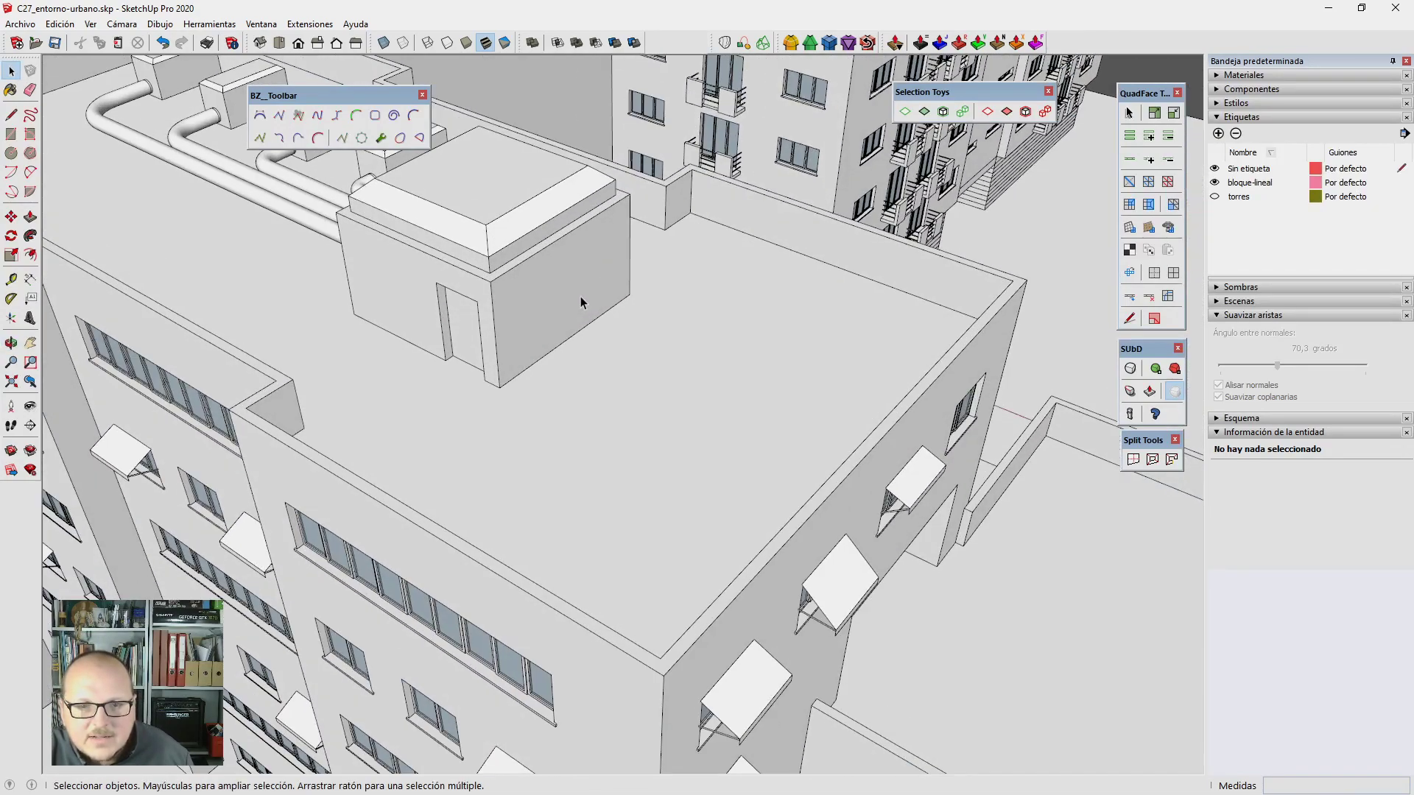
Step: Inside the rooftop group, draw a rectangle against the box wall and pull it out into a low annex
{"action": "double_click", "coordinate": [581, 296]}
{"action": "key", "text": "r"}
{"action": "left_click", "coordinate": [523, 371]}
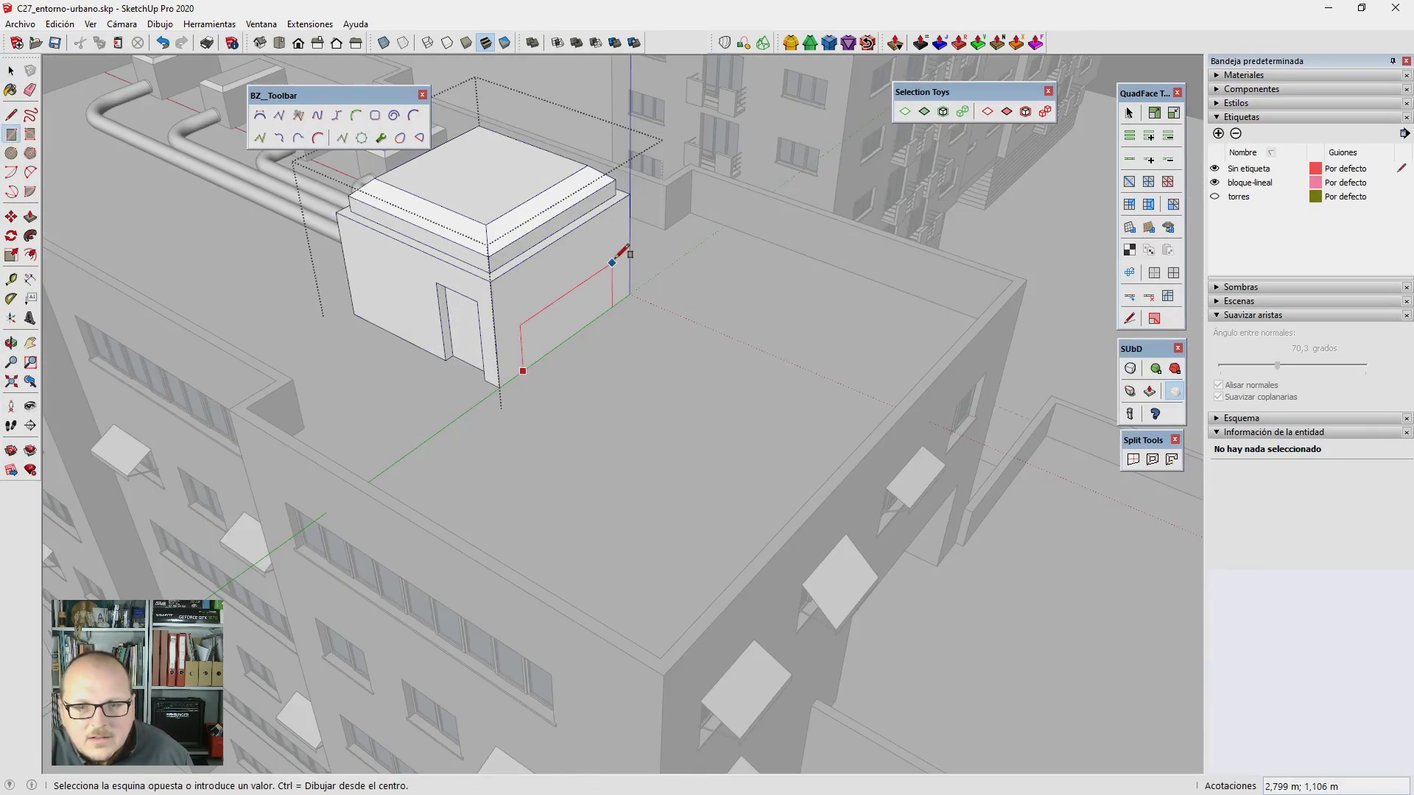
{"action": "left_click", "coordinate": [615, 257]}
{"action": "key", "text": "p"}
{"action": "left_click", "coordinate": [580, 315]}
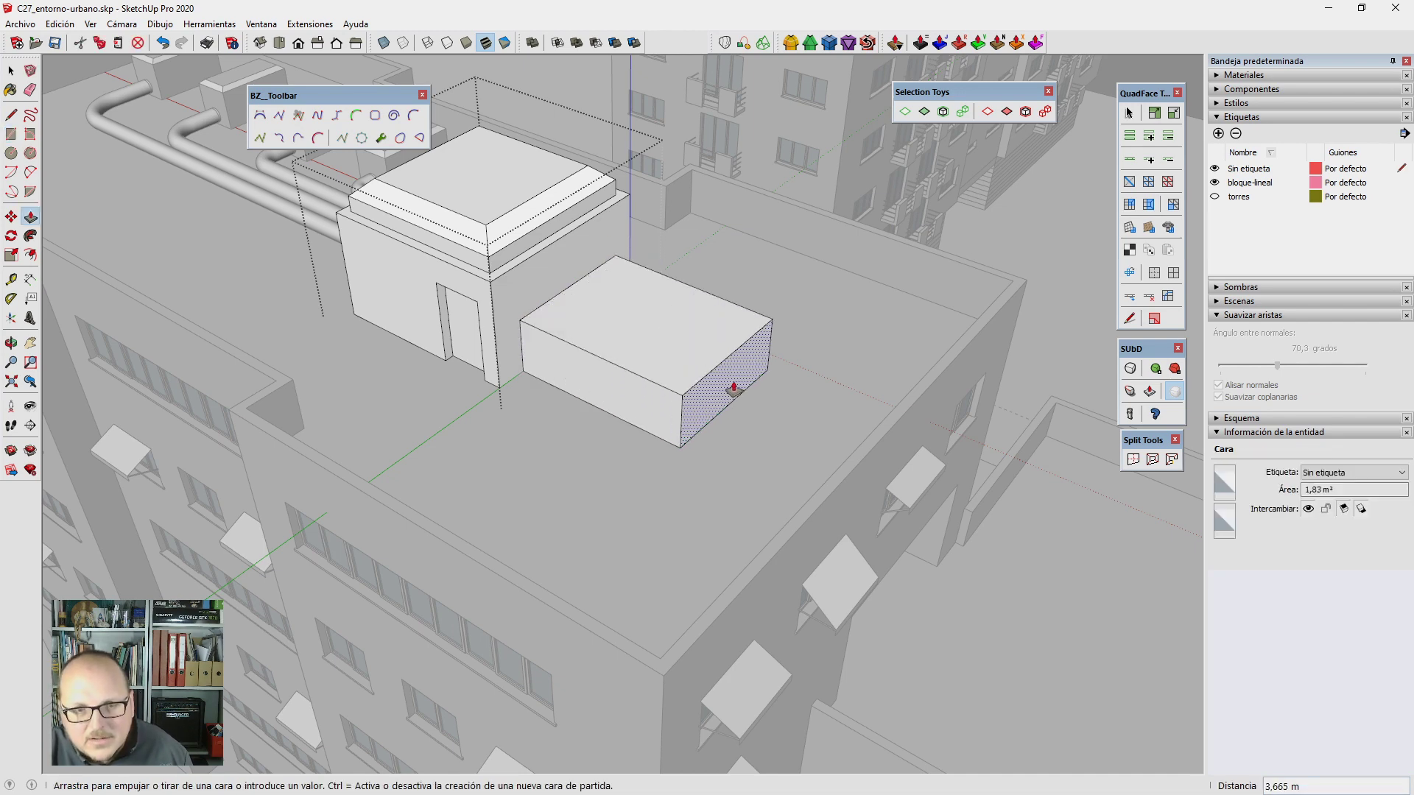
{"action": "left_click", "coordinate": [767, 404]}
{"action": "key", "text": "space"}
{"action": "left_click", "coordinate": [688, 379]}
Step: Copy the annex top edge and divide it with 3/ into evenly spaced strips
{"action": "left_click", "coordinate": [544, 318]}
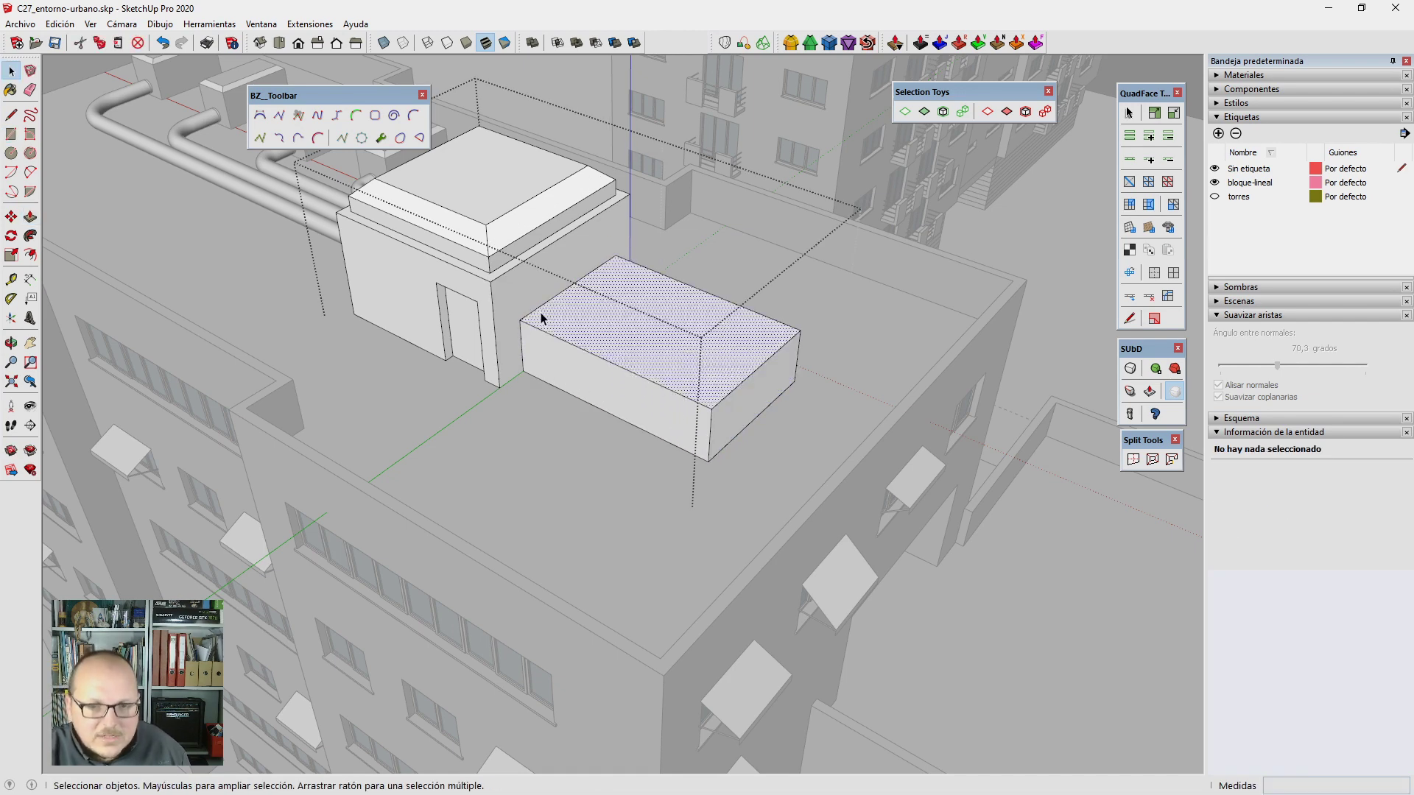
{"action": "left_click", "coordinate": [530, 313]}
{"action": "key", "text": "m"}
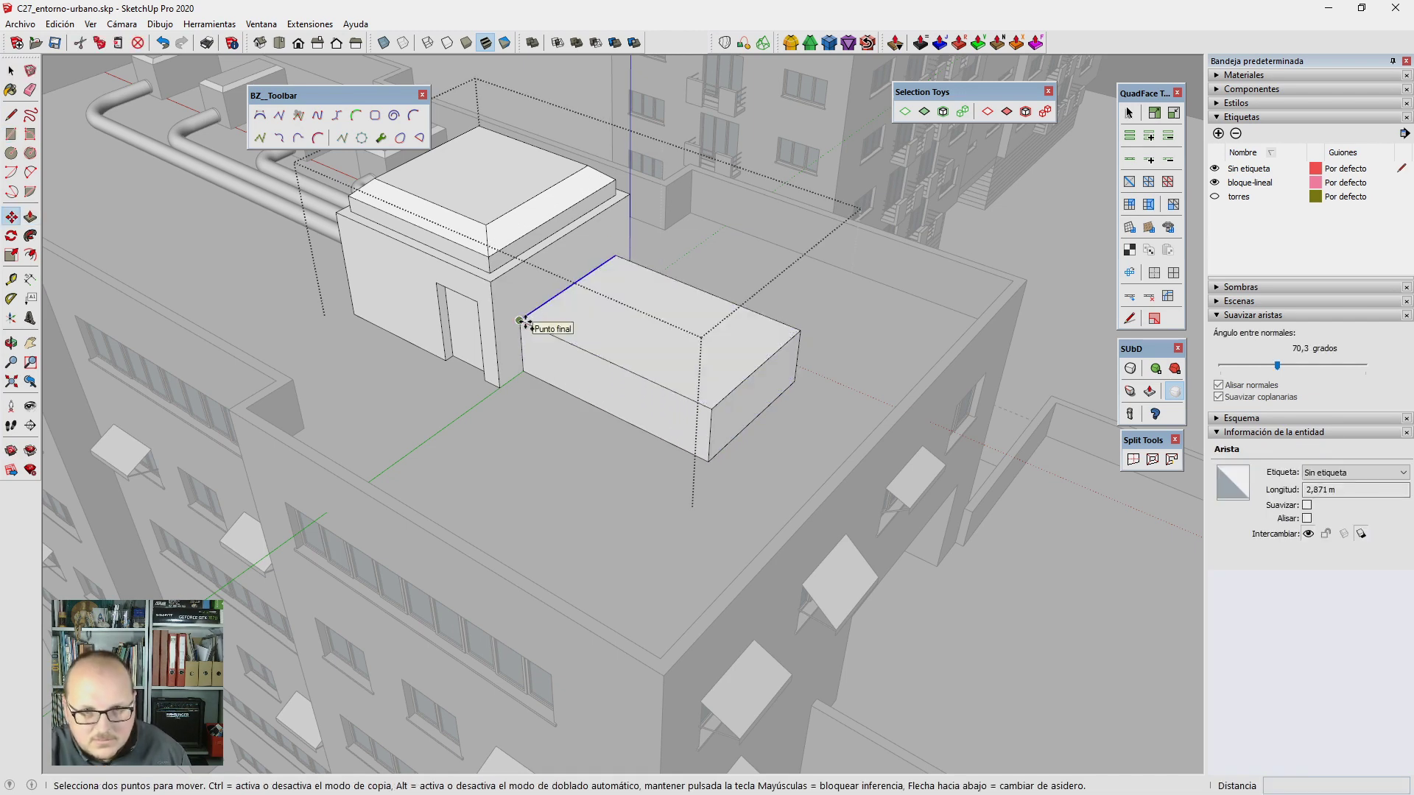
{"action": "key", "text": "ctrl"}
{"action": "left_click", "coordinate": [519, 321]}
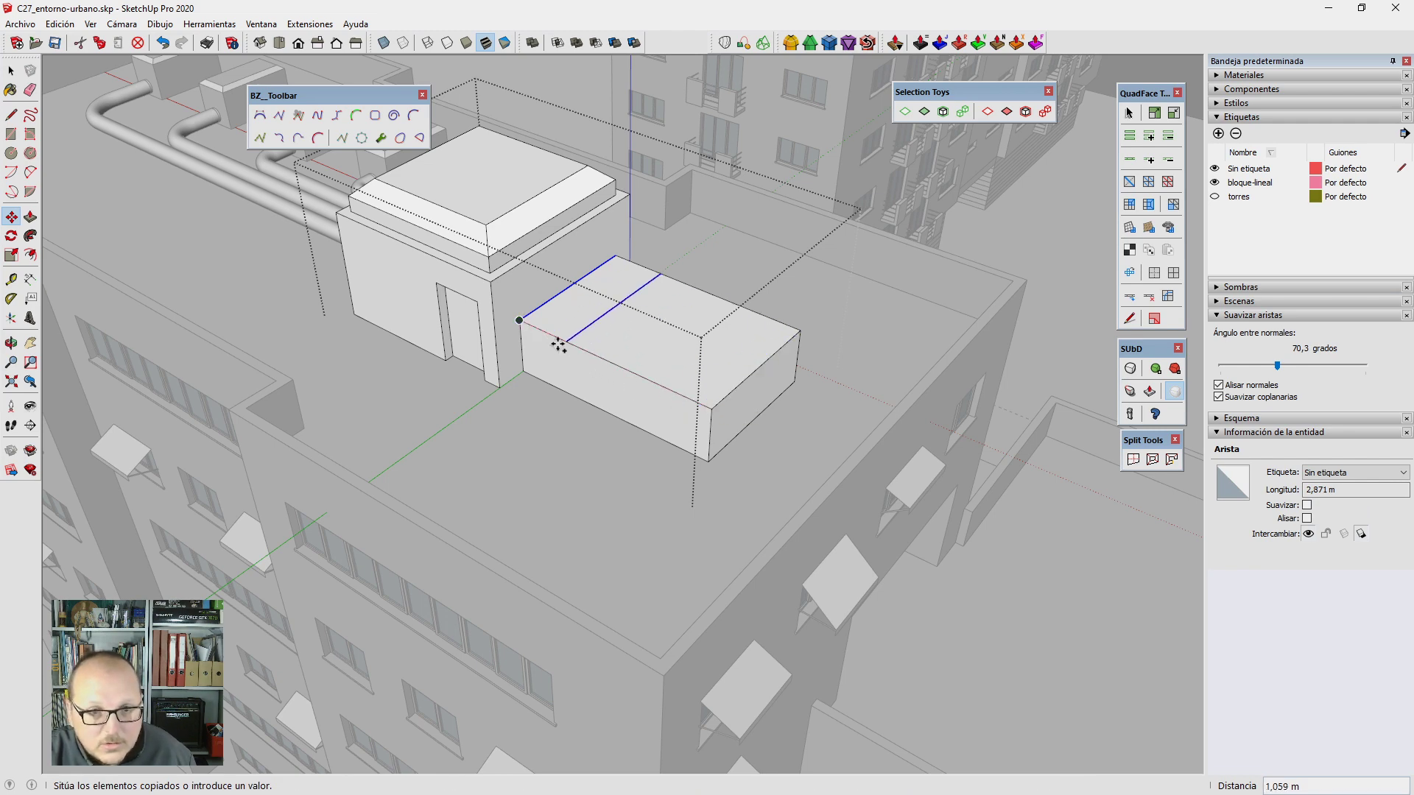
{"action": "left_click", "coordinate": [549, 328]}
{"action": "key", "text": "space"}
{"action": "scroll", "coordinate": [547, 325], "scroll_direction": "up", "scroll_amount": 2}
{"action": "key", "text": "m"}
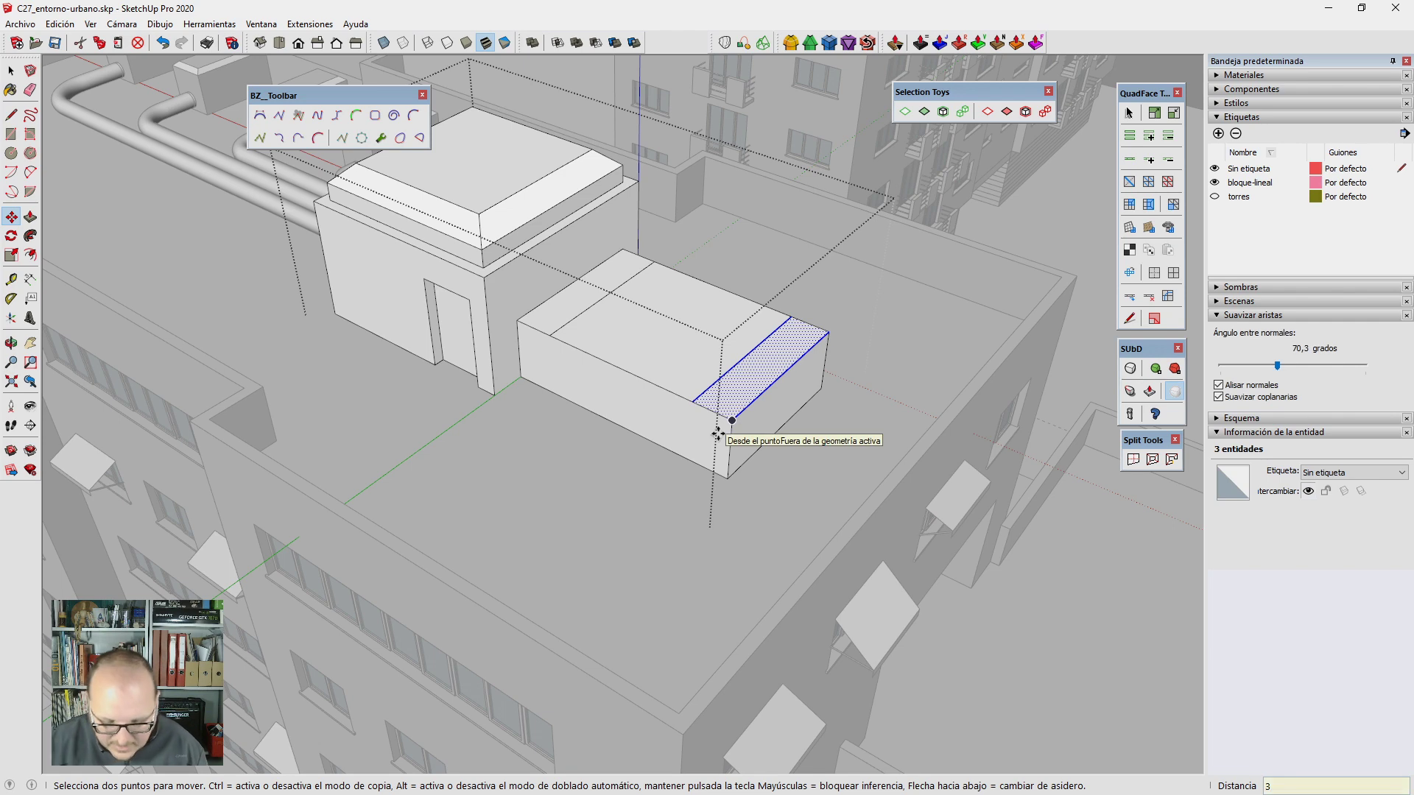
{"action": "type", "text": "3/"}
{"action": "key", "text": "Return"}
Step: Push three of the top strips down 0,2 m to form steps
{"action": "key", "text": "p"}
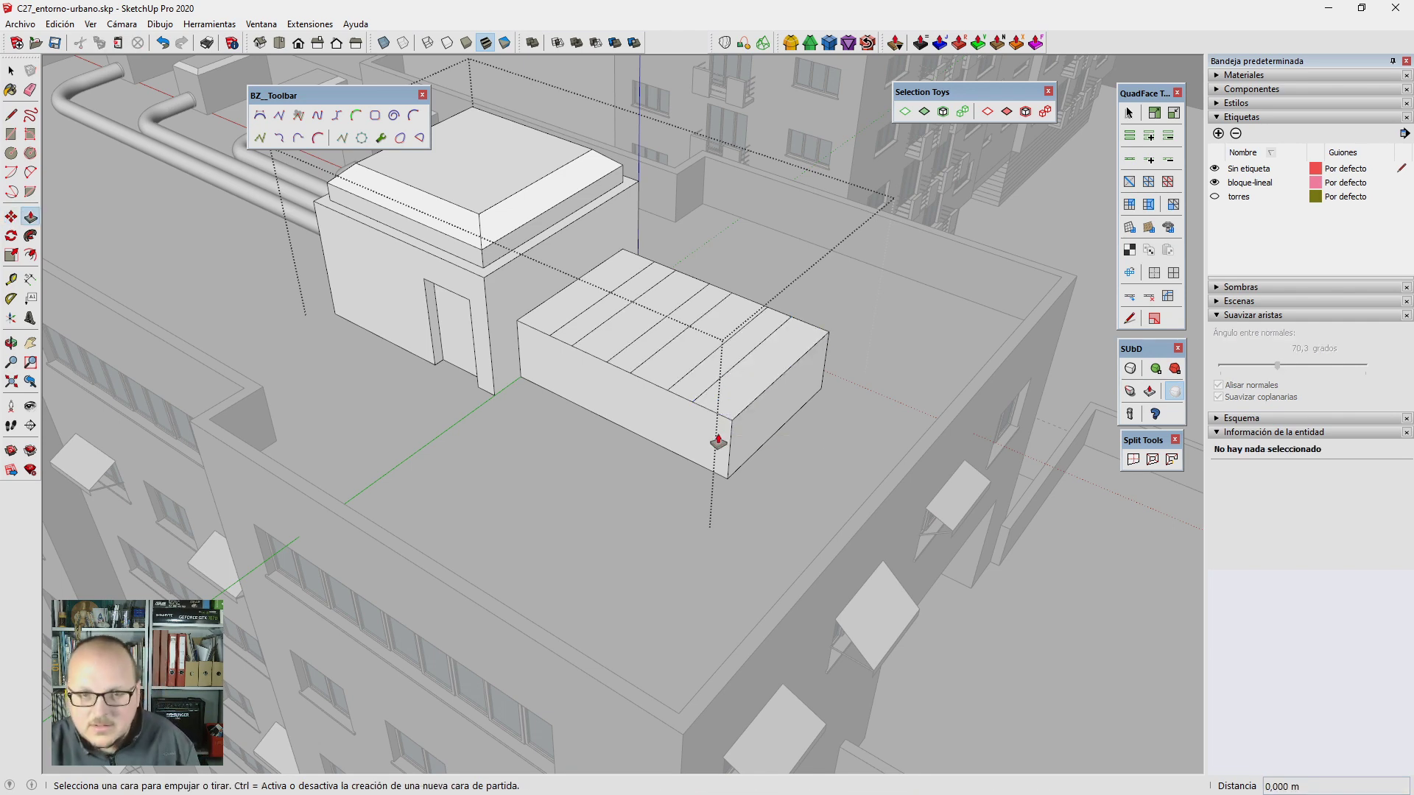
{"action": "scroll", "coordinate": [594, 341], "scroll_direction": "up", "scroll_amount": 1}
{"action": "left_click", "coordinate": [560, 327]}
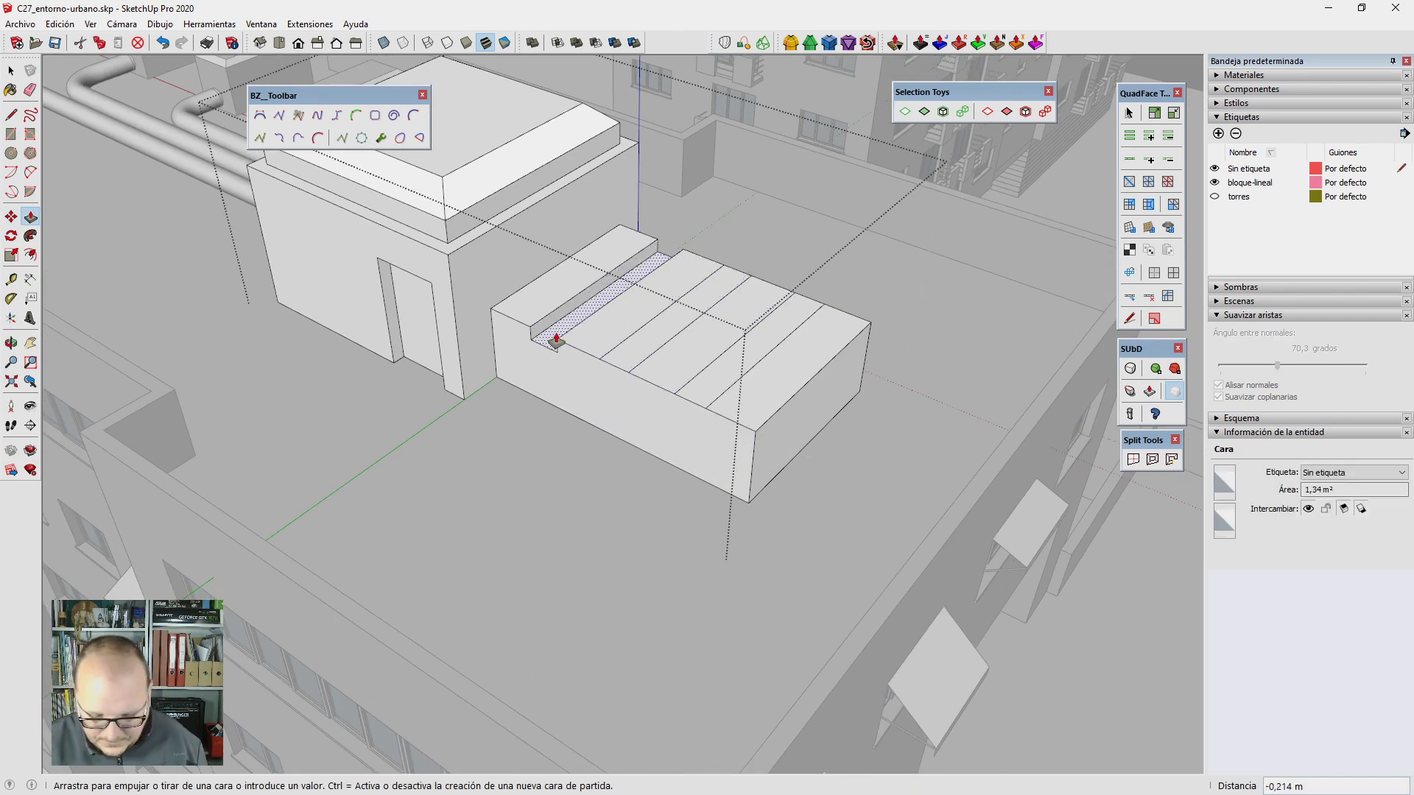
{"action": "type", "text": "0,2"}
{"action": "key", "text": "Return"}
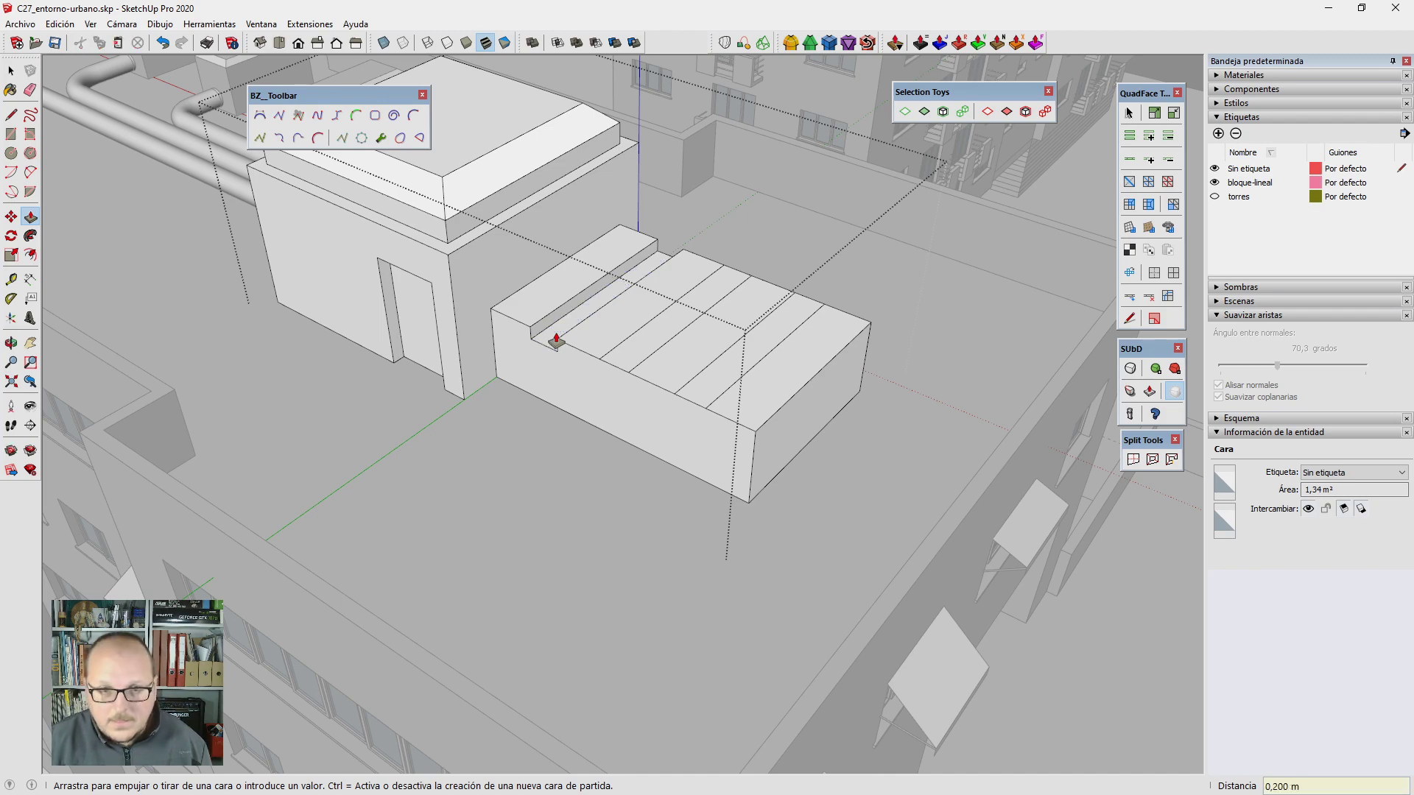
{"action": "double_click", "coordinate": [617, 373]}
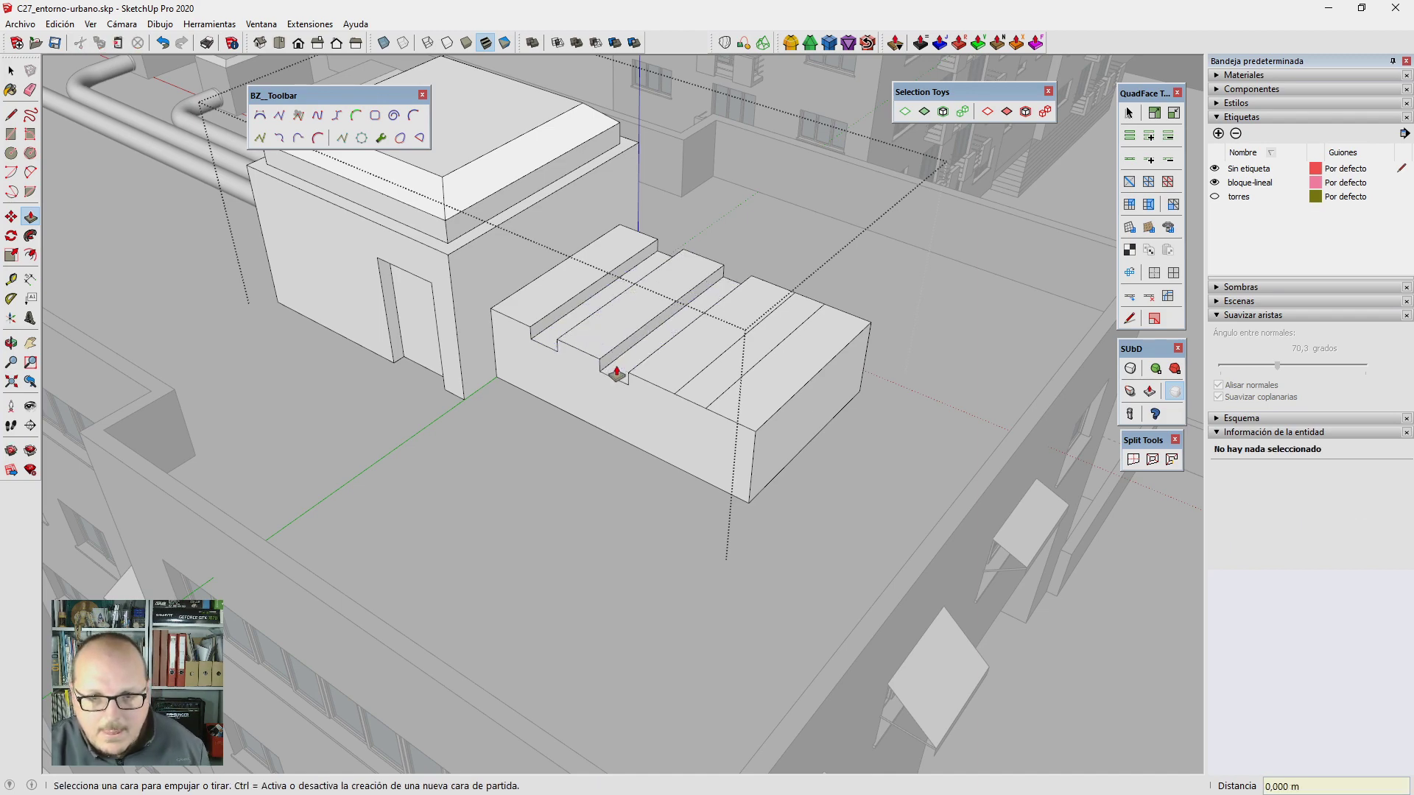
{"action": "double_click", "coordinate": [700, 395]}
{"action": "scroll", "coordinate": [667, 401], "scroll_direction": "down", "scroll_amount": 3}
{"action": "key", "text": "space"}
{"action": "scroll", "coordinate": [666, 401], "scroll_direction": "down", "scroll_amount": 5}
{"action": "scroll", "coordinate": [563, 395], "scroll_direction": "down", "scroll_amount": 3}
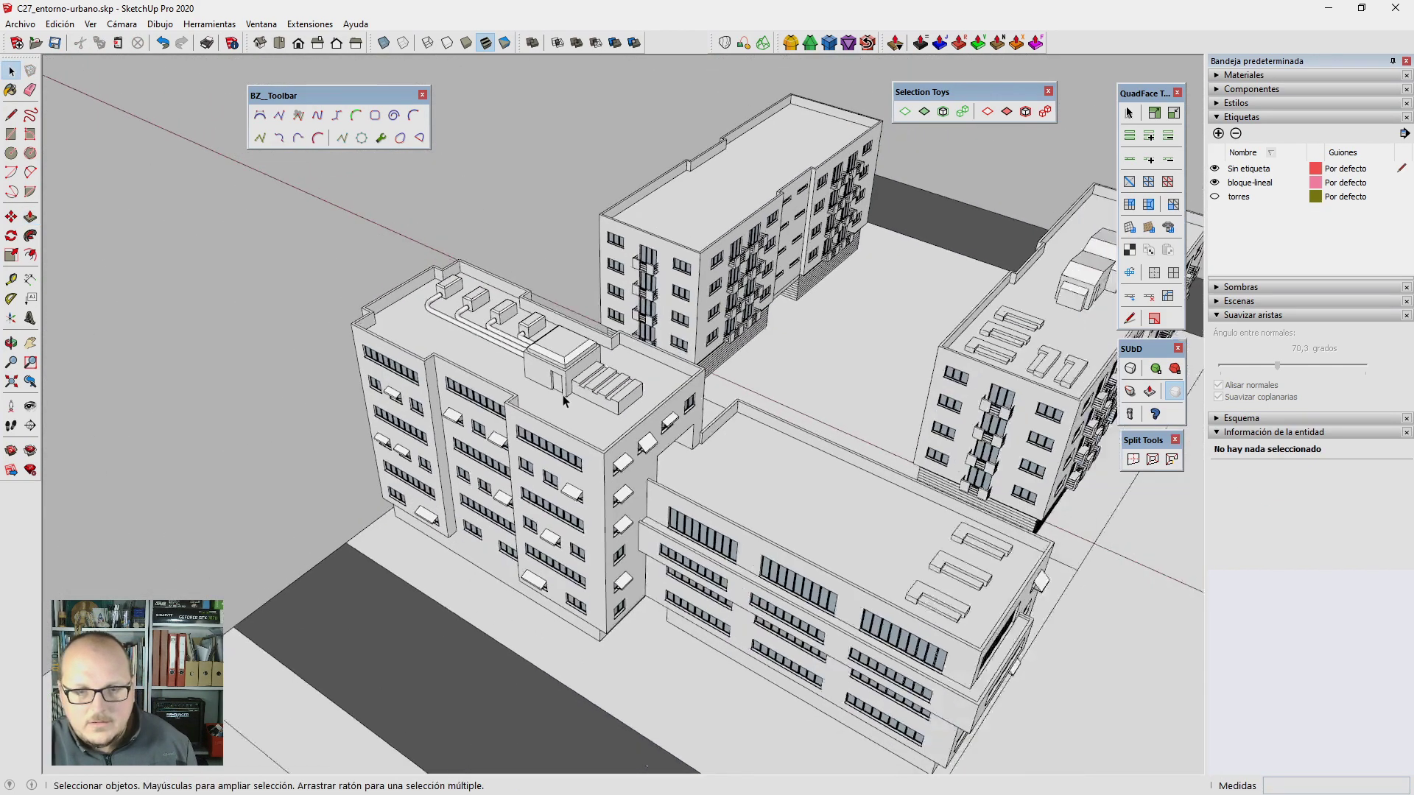
{"action": "mouse_move", "coordinate": [562, 394]}
{"action": "middle_mouse_down"}
{"action": "mouse_move", "coordinate": [486, 331]}
{"action": "mouse_move", "coordinate": [560, 369]}
{"action": "middle_mouse_up"}
{"action": "scroll", "coordinate": [474, 324], "scroll_direction": "up", "scroll_amount": 2}
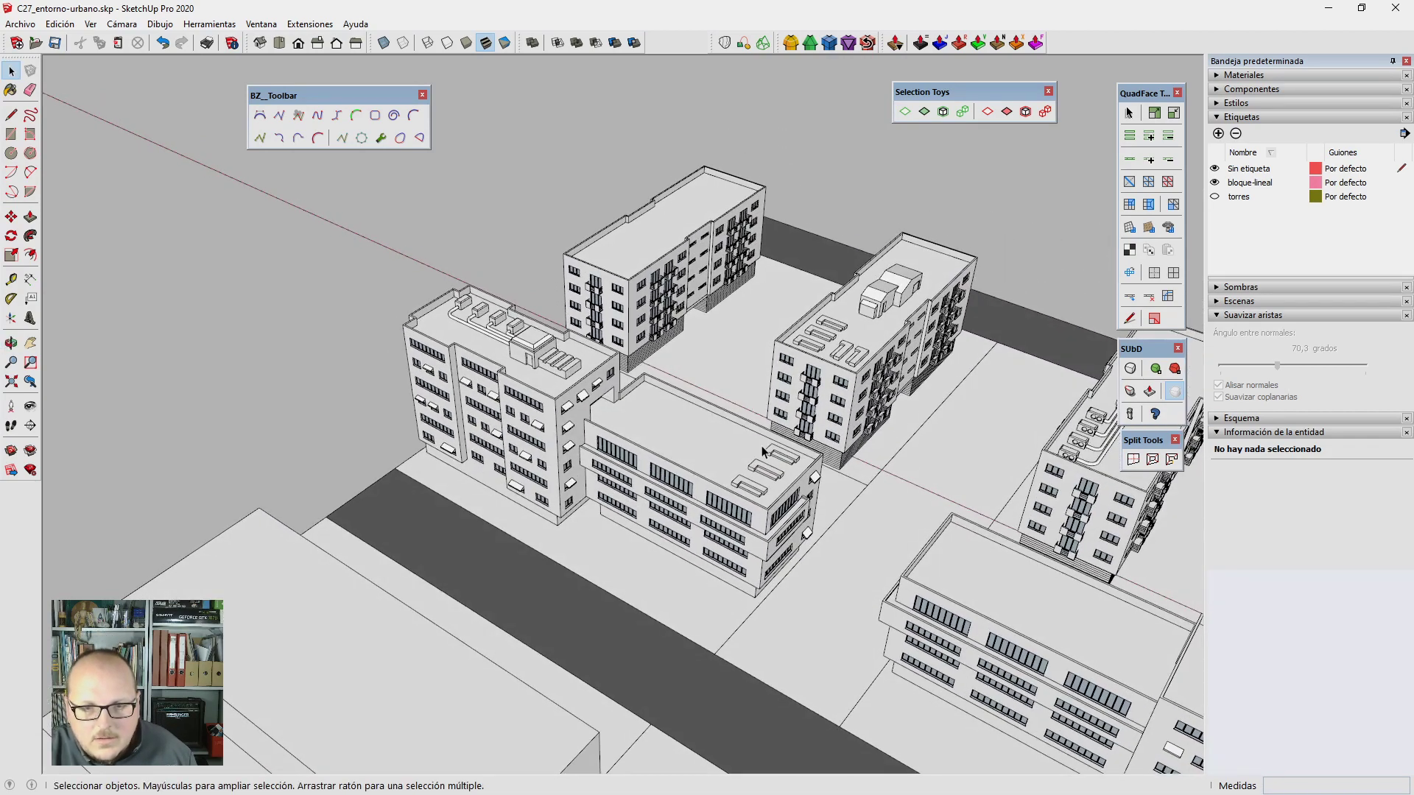
{"action": "scroll", "coordinate": [762, 444], "scroll_direction": "up", "scroll_amount": 3}
{"action": "scroll", "coordinate": [762, 445], "scroll_direction": "up", "scroll_amount": 2}
{"action": "scroll", "coordinate": [627, 401], "scroll_direction": "up", "scroll_amount": 2}
{"action": "double_click", "coordinate": [627, 400]}
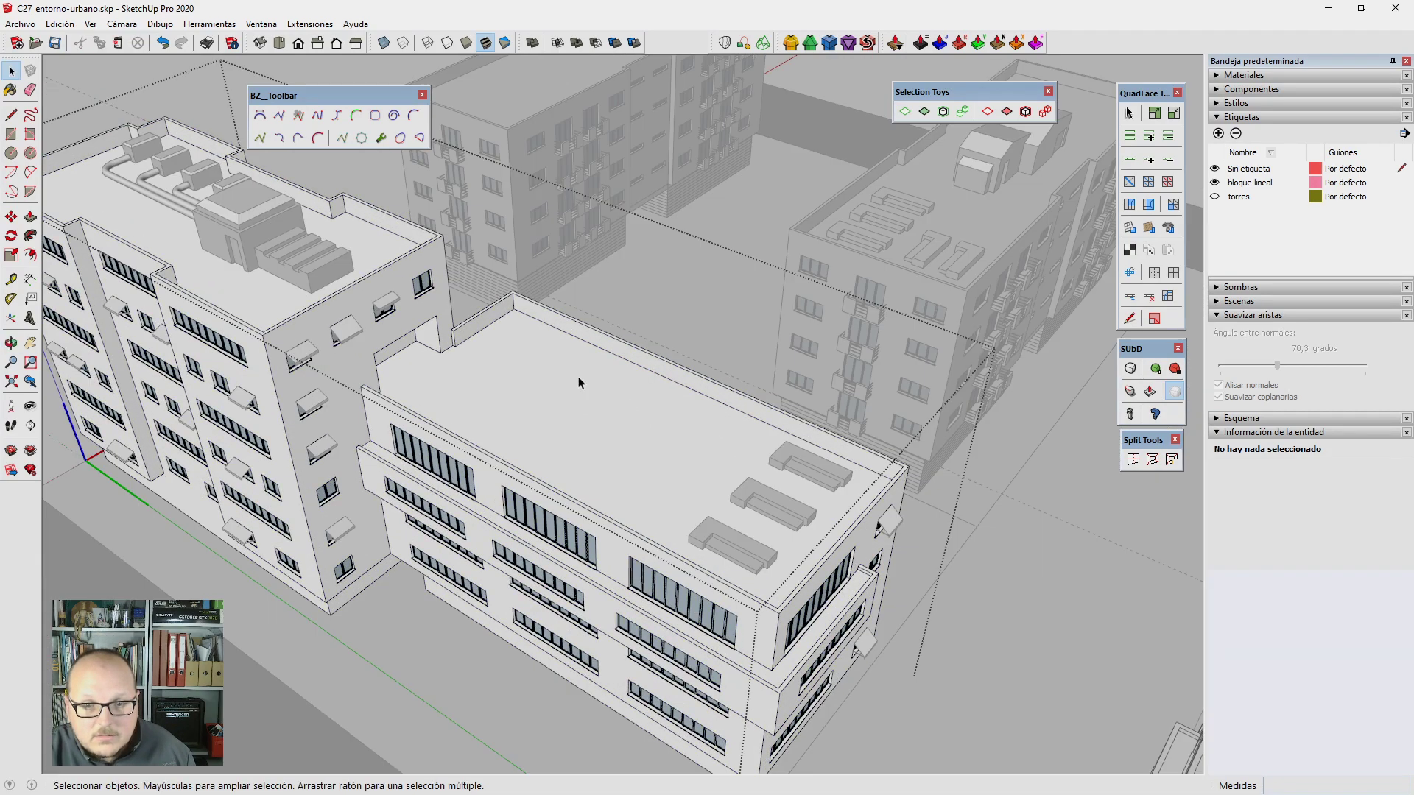
{"action": "key", "text": "r"}
{"action": "left_click", "coordinate": [535, 346]}
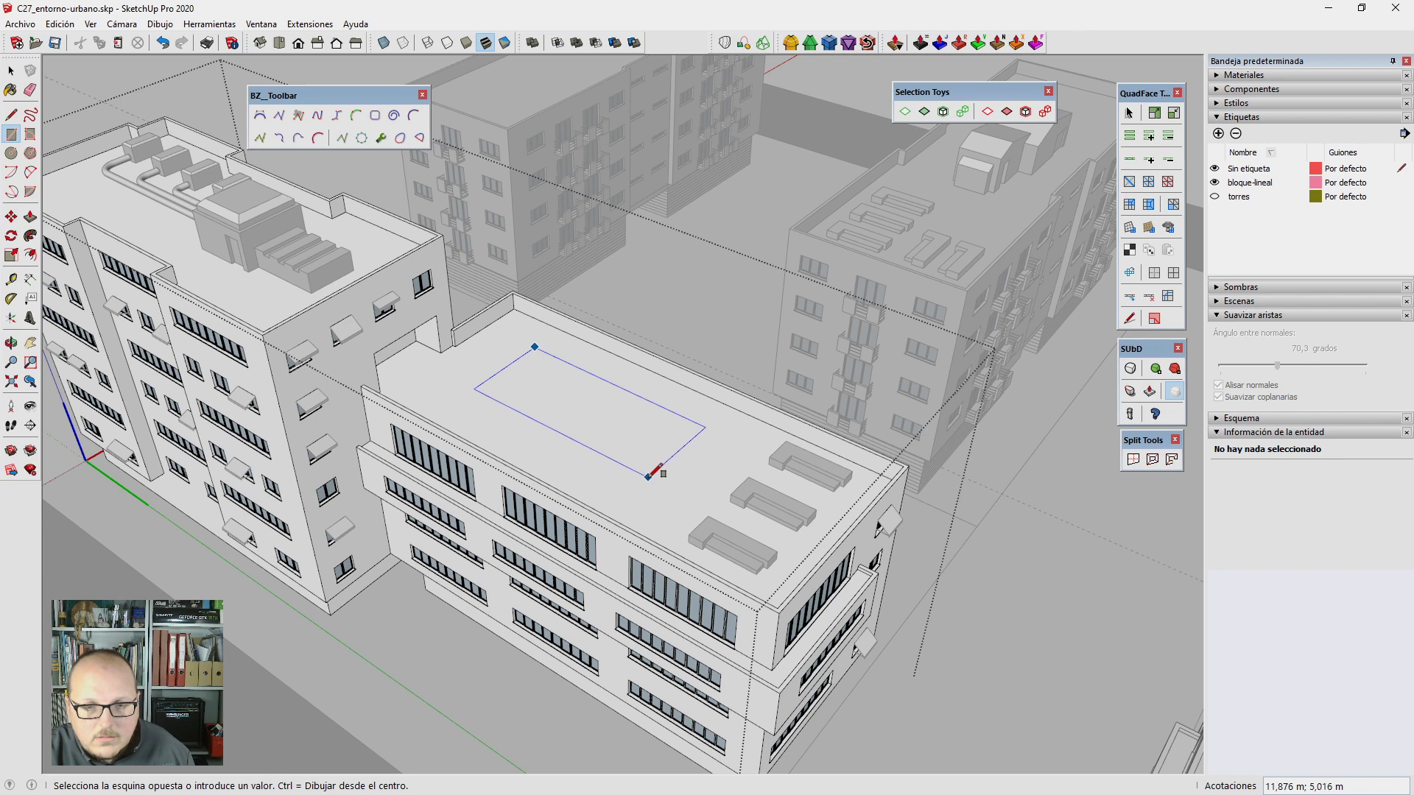
{"action": "left_click", "coordinate": [650, 476]}
{"action": "scroll", "coordinate": [649, 476], "scroll_direction": "down", "scroll_amount": 2}
{"action": "scroll", "coordinate": [655, 475], "scroll_direction": "down", "scroll_amount": 2}
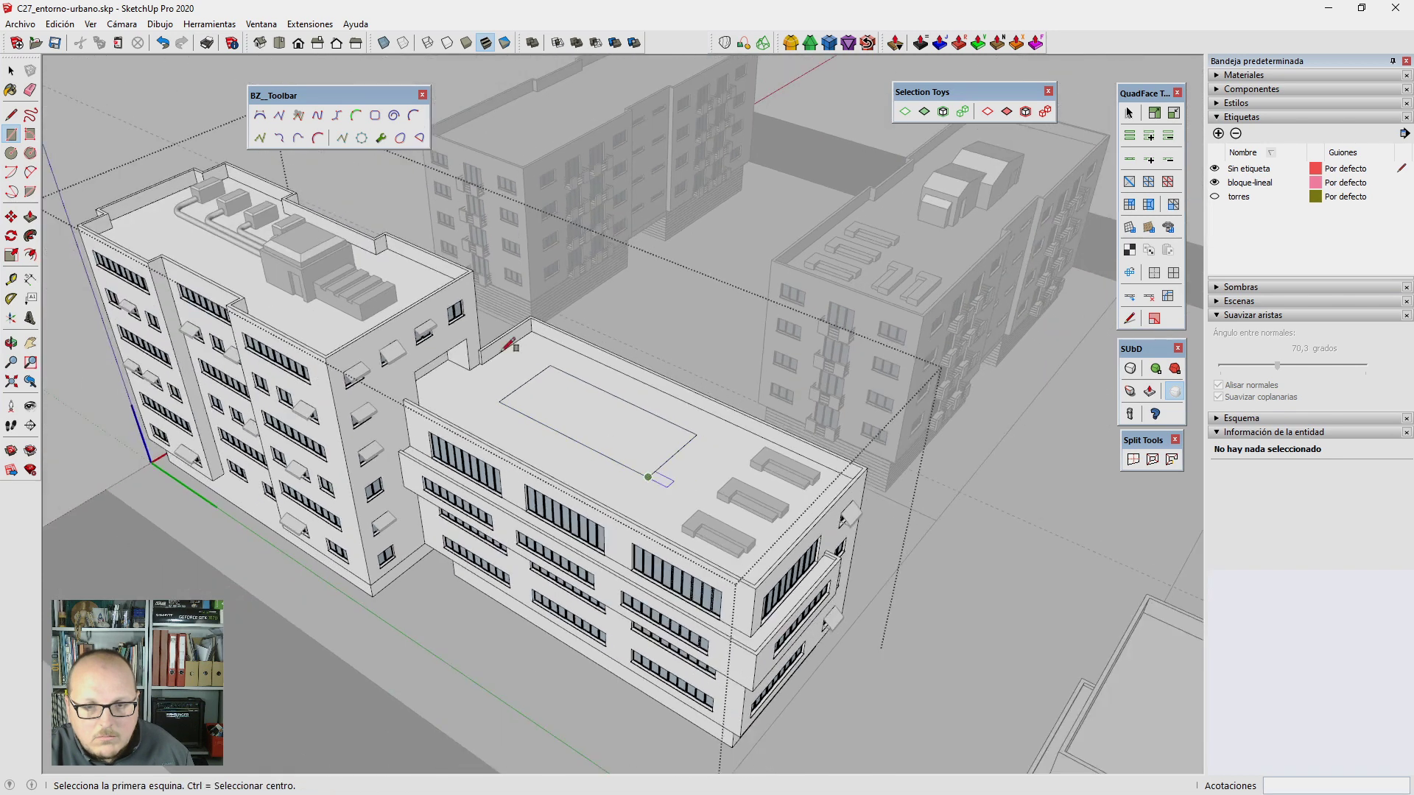
{"action": "scroll", "coordinate": [589, 442], "scroll_direction": "down", "scroll_amount": 2}
{"action": "scroll", "coordinate": [458, 310], "scroll_direction": "up", "scroll_amount": 1}
{"action": "key", "text": "Escape"}
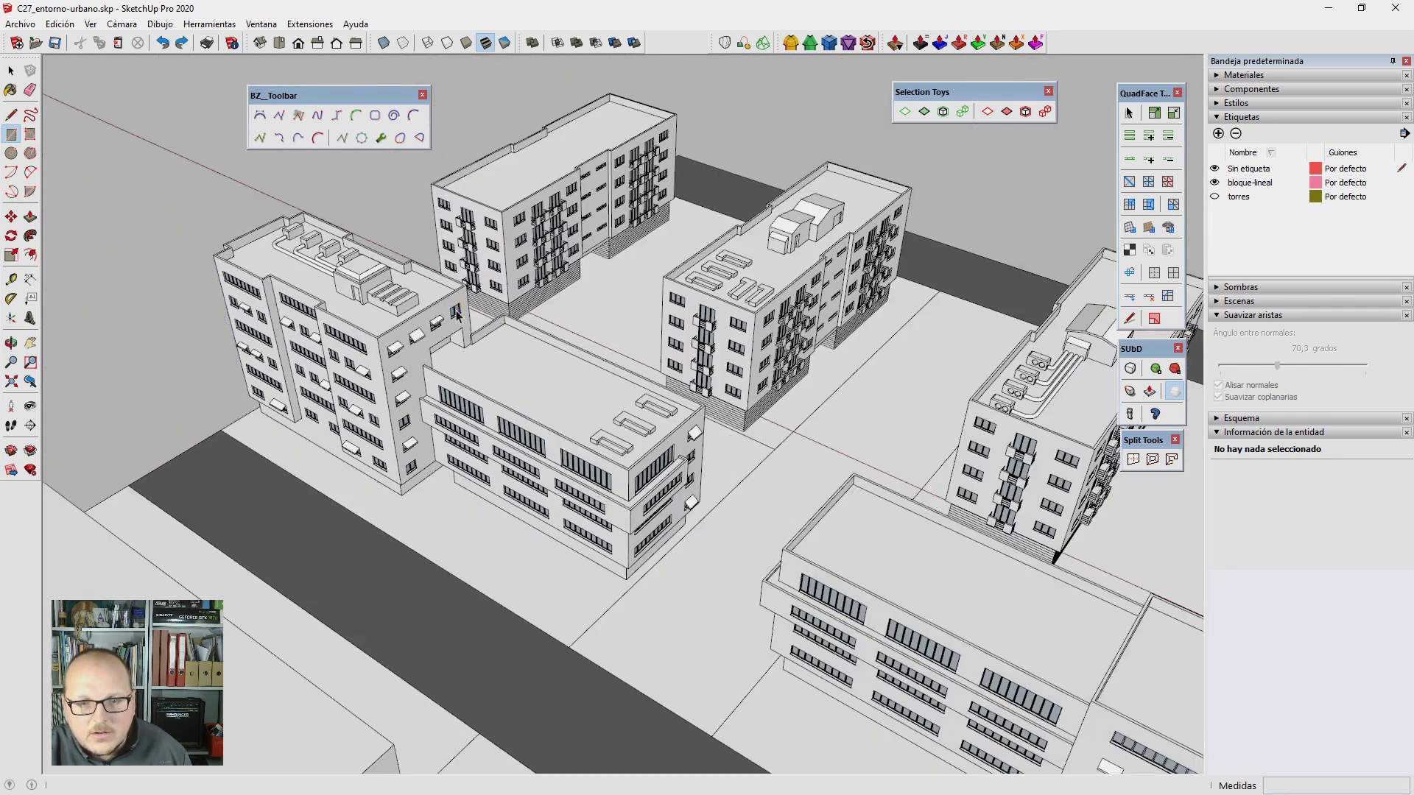
{"action": "key", "text": "space"}
{"action": "scroll", "coordinate": [626, 361], "scroll_direction": "up", "scroll_amount": 2}
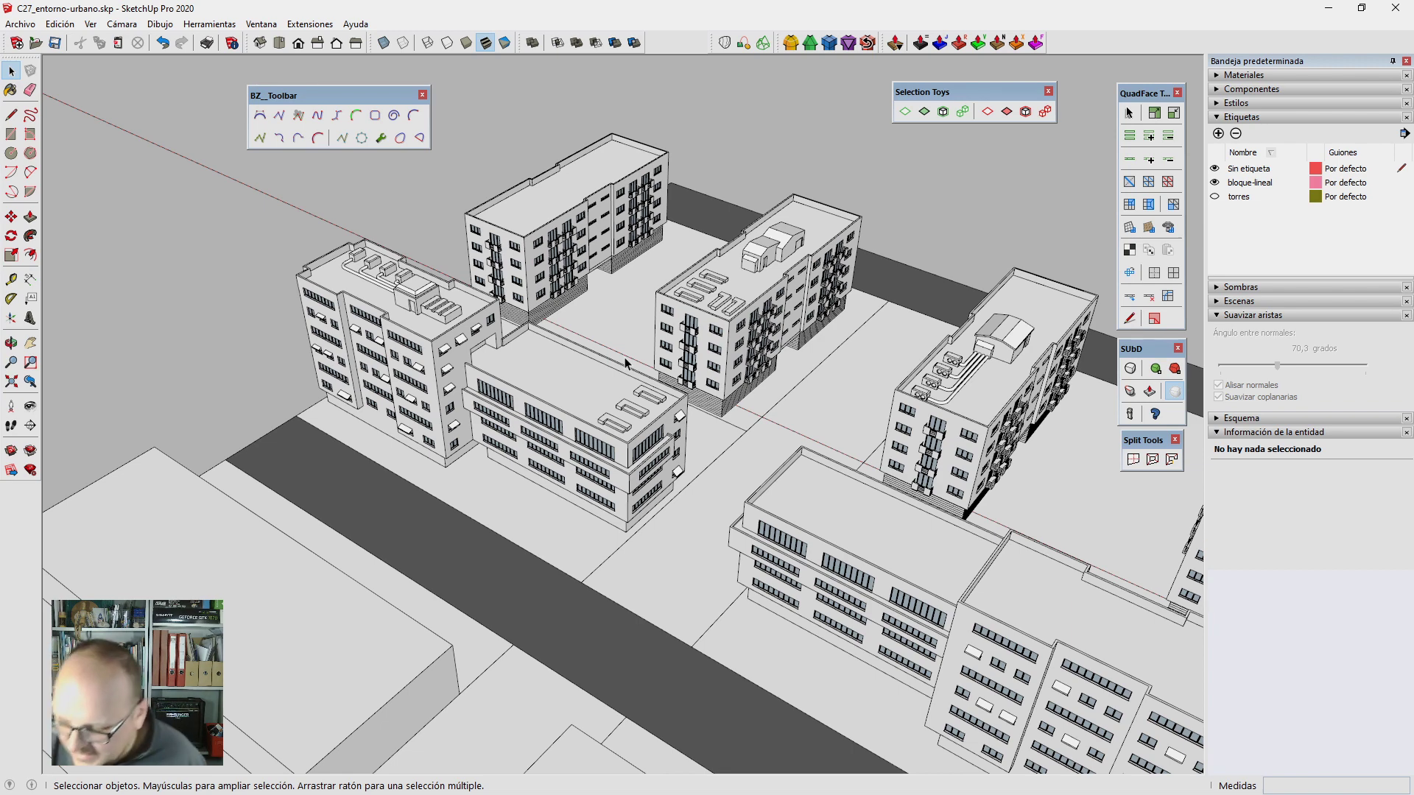
{"action": "scroll", "coordinate": [682, 381], "scroll_direction": "down", "scroll_amount": 3}
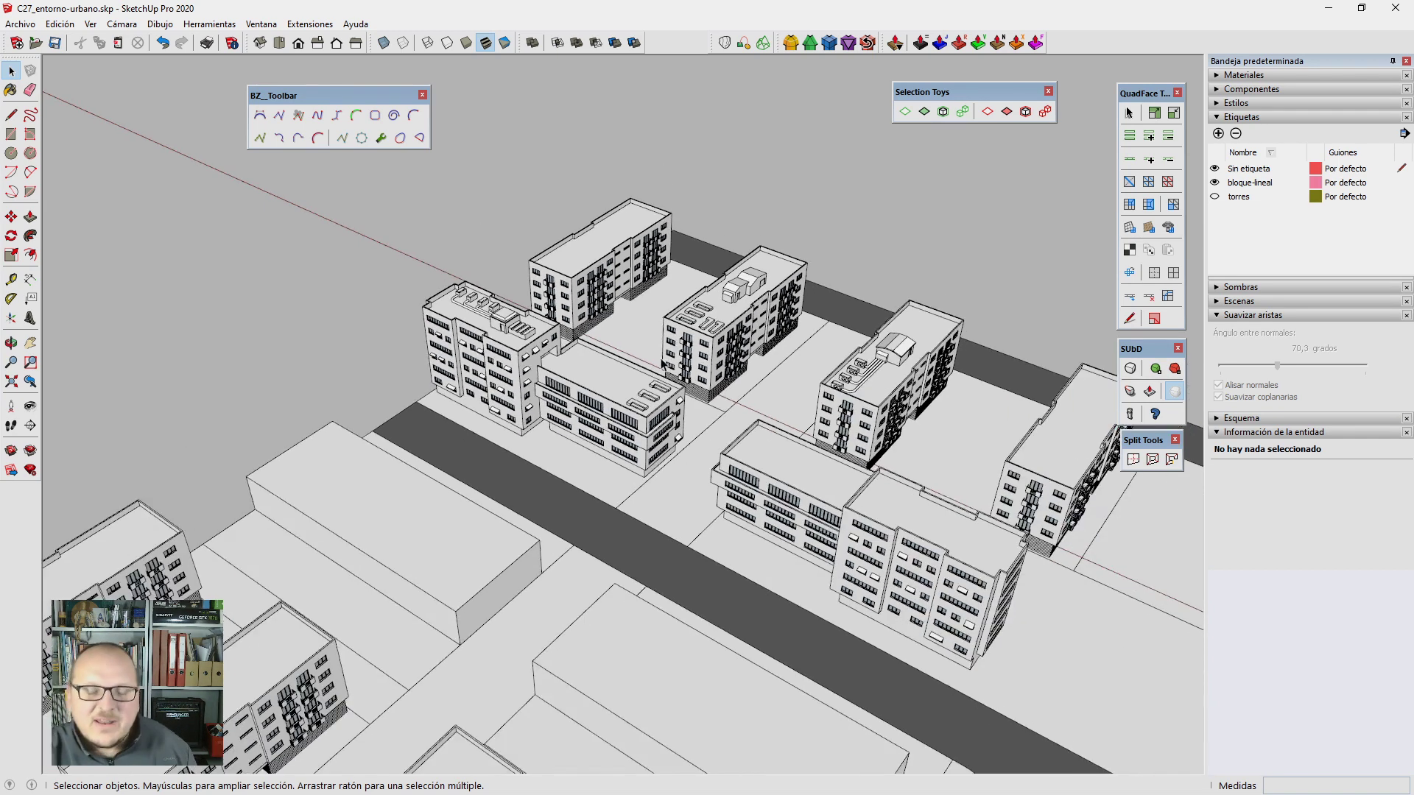
{"action": "key", "text": "a"}
{"action": "scroll", "coordinate": [615, 340], "scroll_direction": "up", "scroll_amount": 2}
{"action": "scroll", "coordinate": [615, 340], "scroll_direction": "up", "scroll_amount": 2}
{"action": "scroll", "coordinate": [614, 340], "scroll_direction": "up", "scroll_amount": 2}
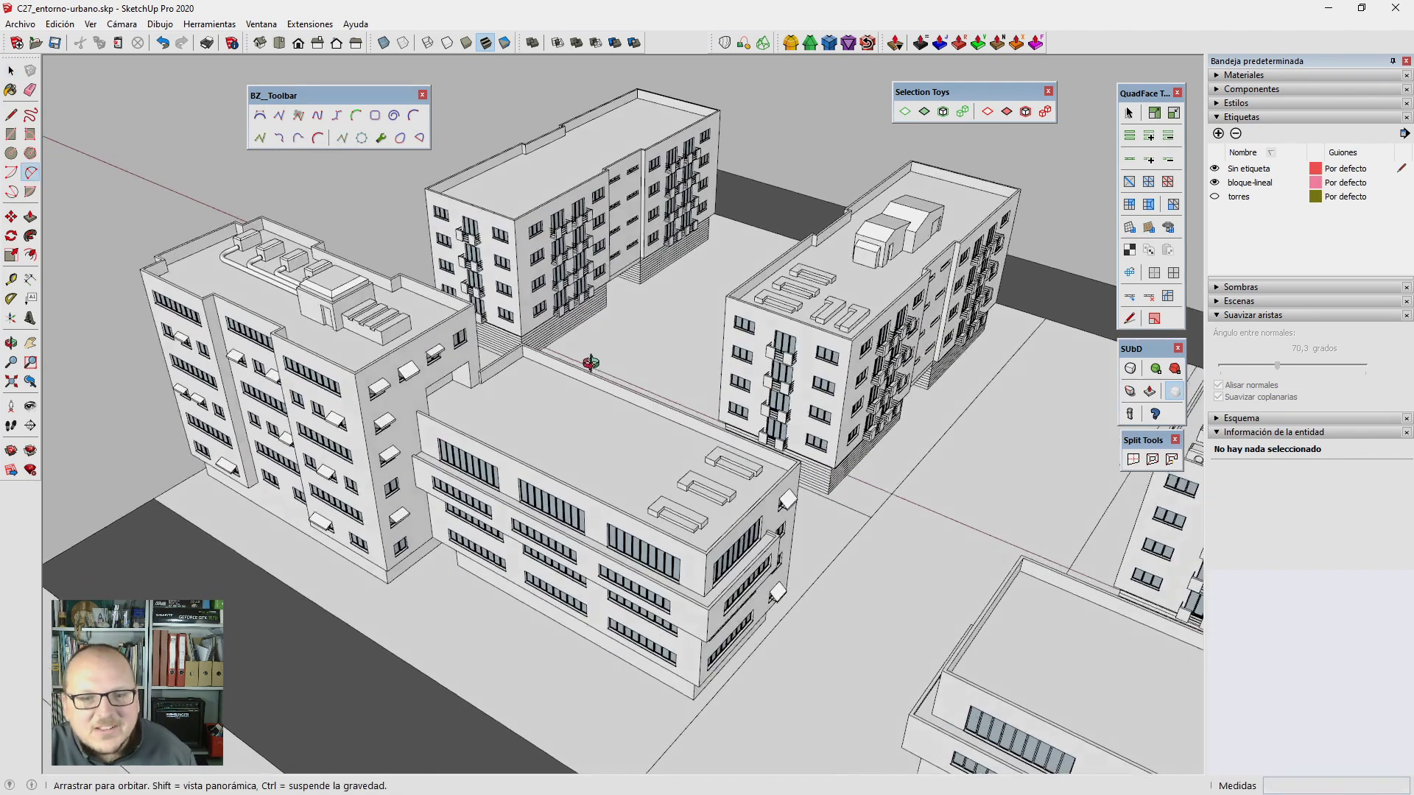
{"action": "scroll", "coordinate": [614, 341], "scroll_direction": "up", "scroll_amount": 1}
{"action": "key", "text": "space"}
{"action": "scroll", "coordinate": [515, 191], "scroll_direction": "down", "scroll_amount": 3}
{"action": "mouse_move", "coordinate": [530, 221]}
{"action": "middle_mouse_down"}
{"action": "mouse_move", "coordinate": [604, 295]}
{"action": "mouse_move", "coordinate": [515, 279]}
{"action": "middle_mouse_up"}
{"action": "scroll", "coordinate": [475, 271], "scroll_direction": "up", "scroll_amount": 2}
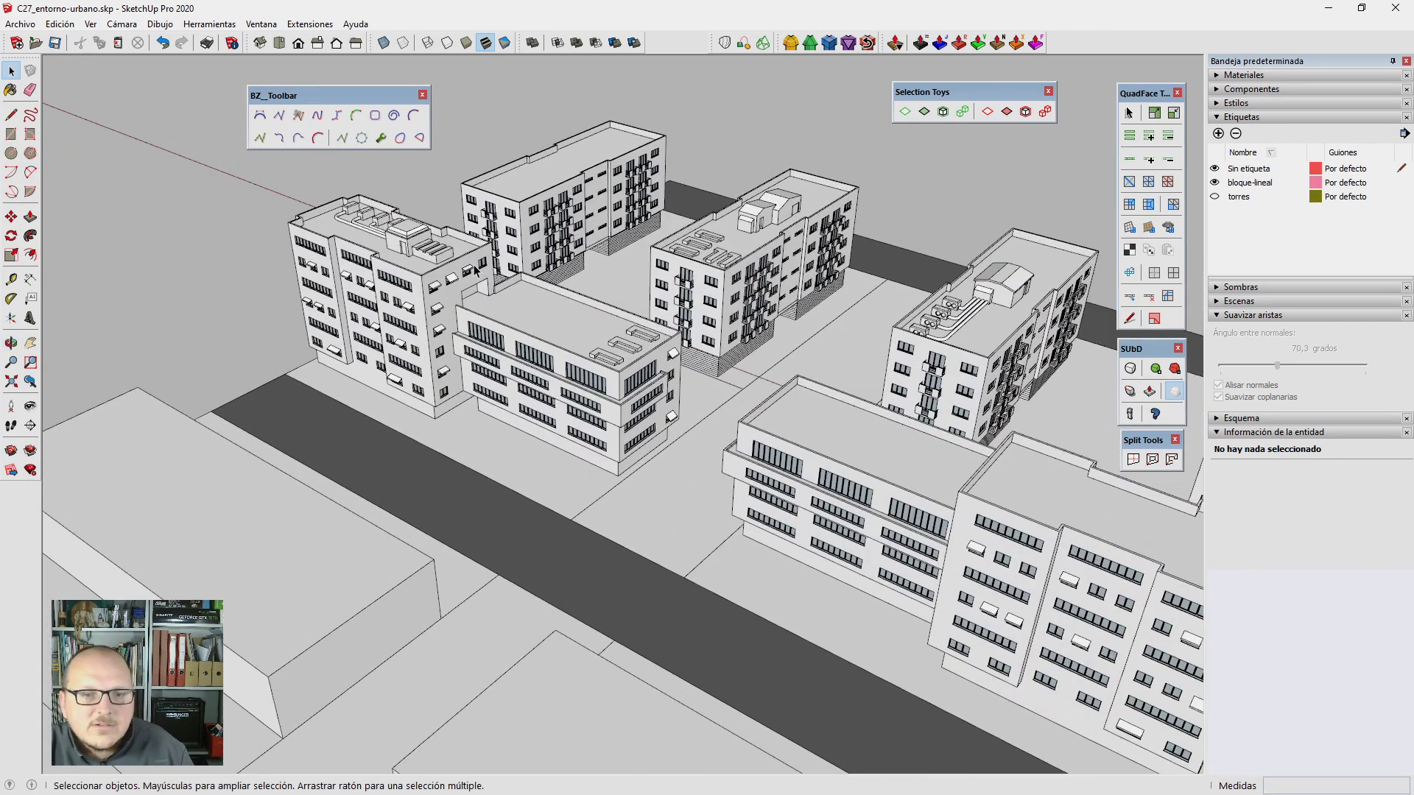
{"action": "scroll", "coordinate": [475, 271], "scroll_direction": "up", "scroll_amount": 2}
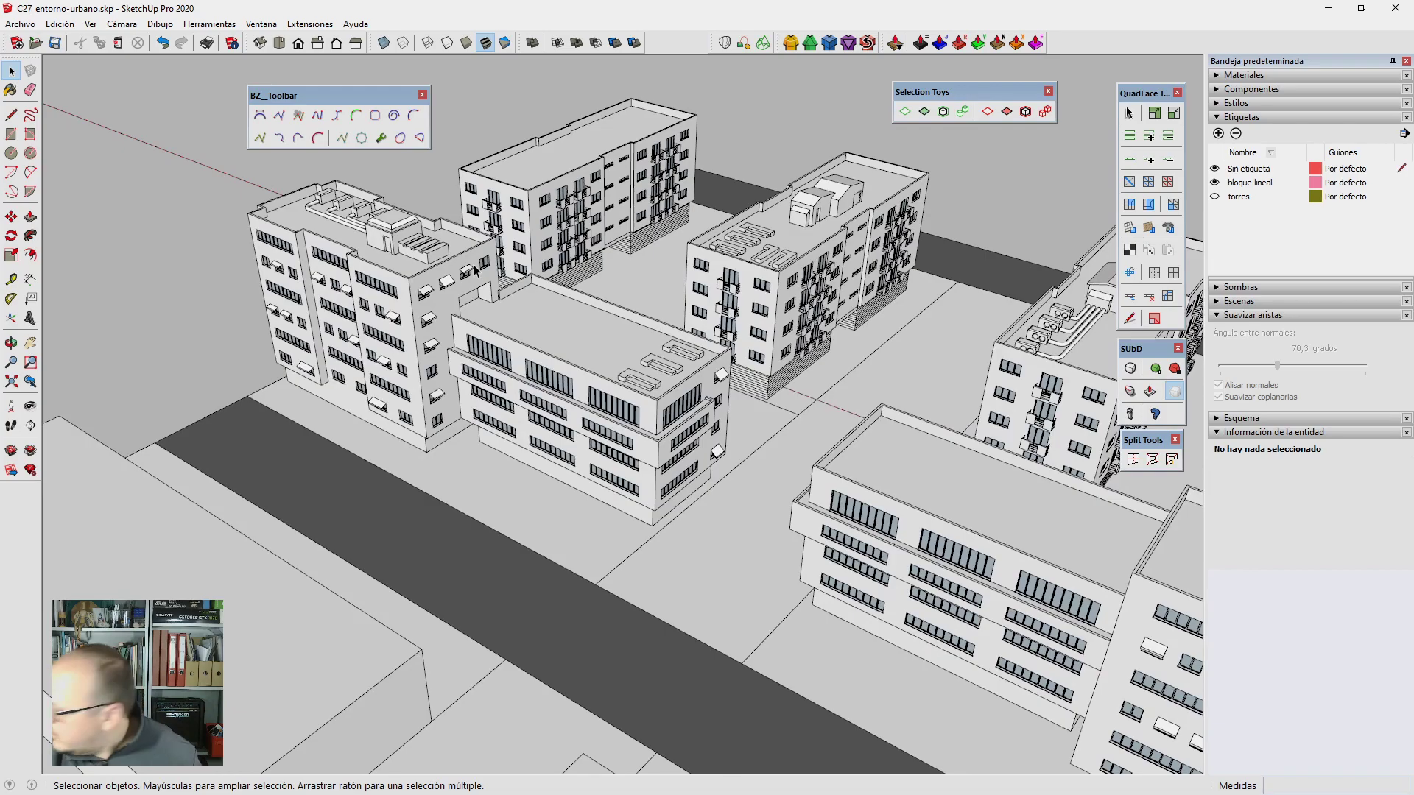
{"action": "scroll", "coordinate": [515, 236], "scroll_direction": "up", "scroll_amount": 2}
{"action": "mouse_move", "coordinate": [536, 199]}
{"action": "middle_mouse_down"}
{"action": "mouse_move", "coordinate": [509, 379]}
{"action": "mouse_move", "coordinate": [442, 390]}
{"action": "middle_mouse_up"}
{"action": "scroll", "coordinate": [142, 410], "scroll_direction": "up", "scroll_amount": 3}
{"action": "mouse_move", "coordinate": [143, 410]}
{"action": "middle_mouse_down"}
{"action": "mouse_move", "coordinate": [562, 405]}
{"action": "mouse_move", "coordinate": [642, 488]}
{"action": "middle_mouse_up"}
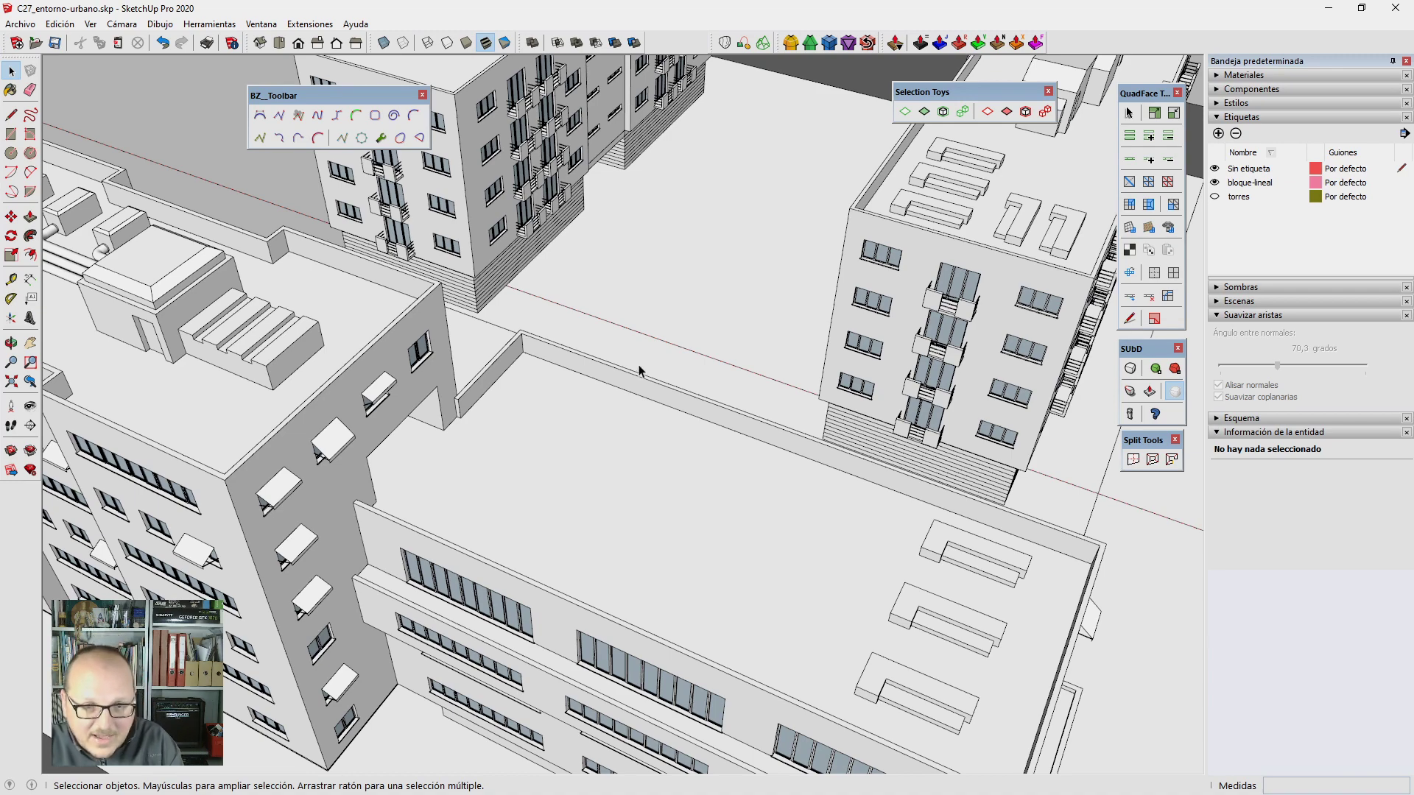
{"action": "scroll", "coordinate": [646, 398], "scroll_direction": "down", "scroll_amount": 2}
{"action": "scroll", "coordinate": [577, 363], "scroll_direction": "down", "scroll_amount": 2}
{"action": "scroll", "coordinate": [552, 316], "scroll_direction": "down", "scroll_amount": 2}
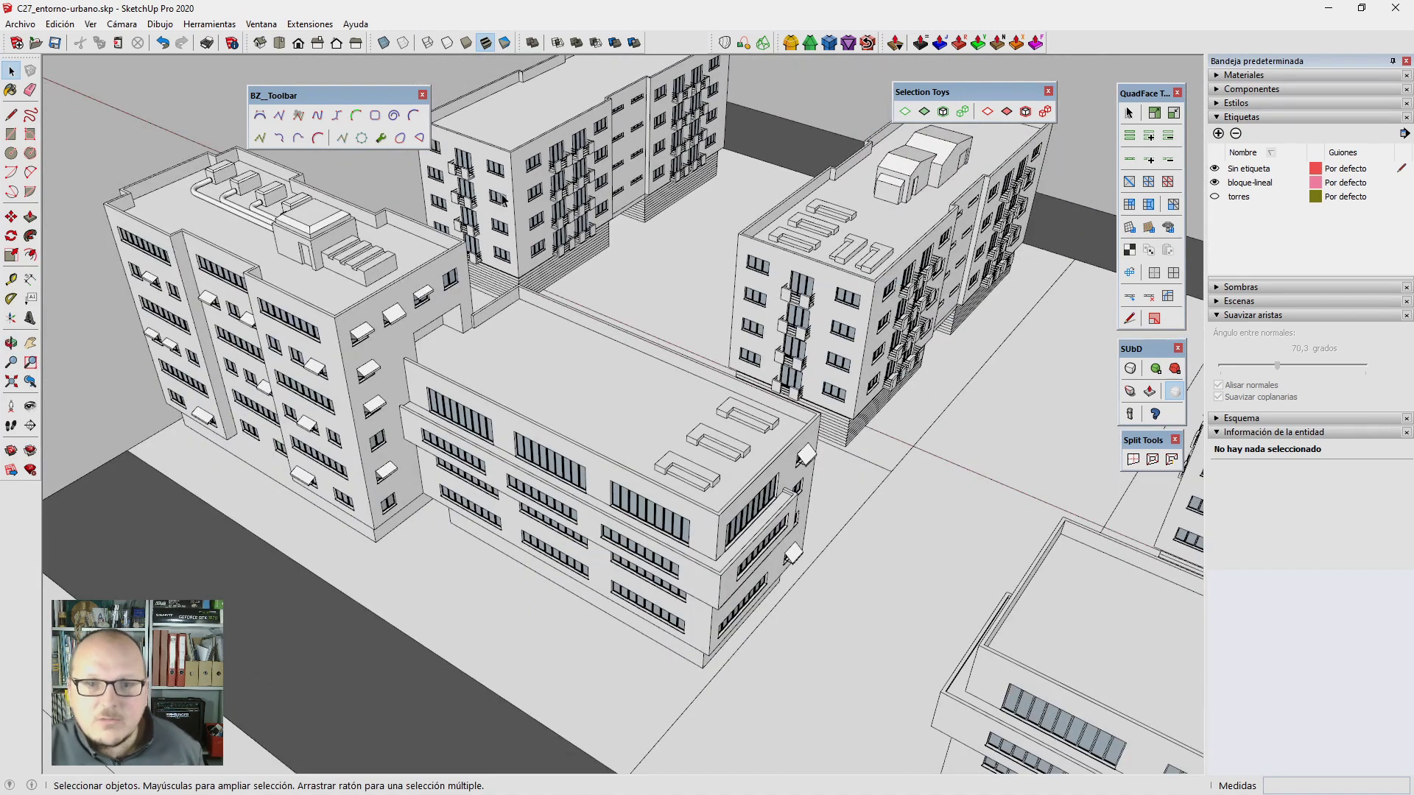
{"action": "scroll", "coordinate": [535, 284], "scroll_direction": "down", "scroll_amount": 2}
{"action": "scroll", "coordinate": [538, 283], "scroll_direction": "up", "scroll_amount": 1}
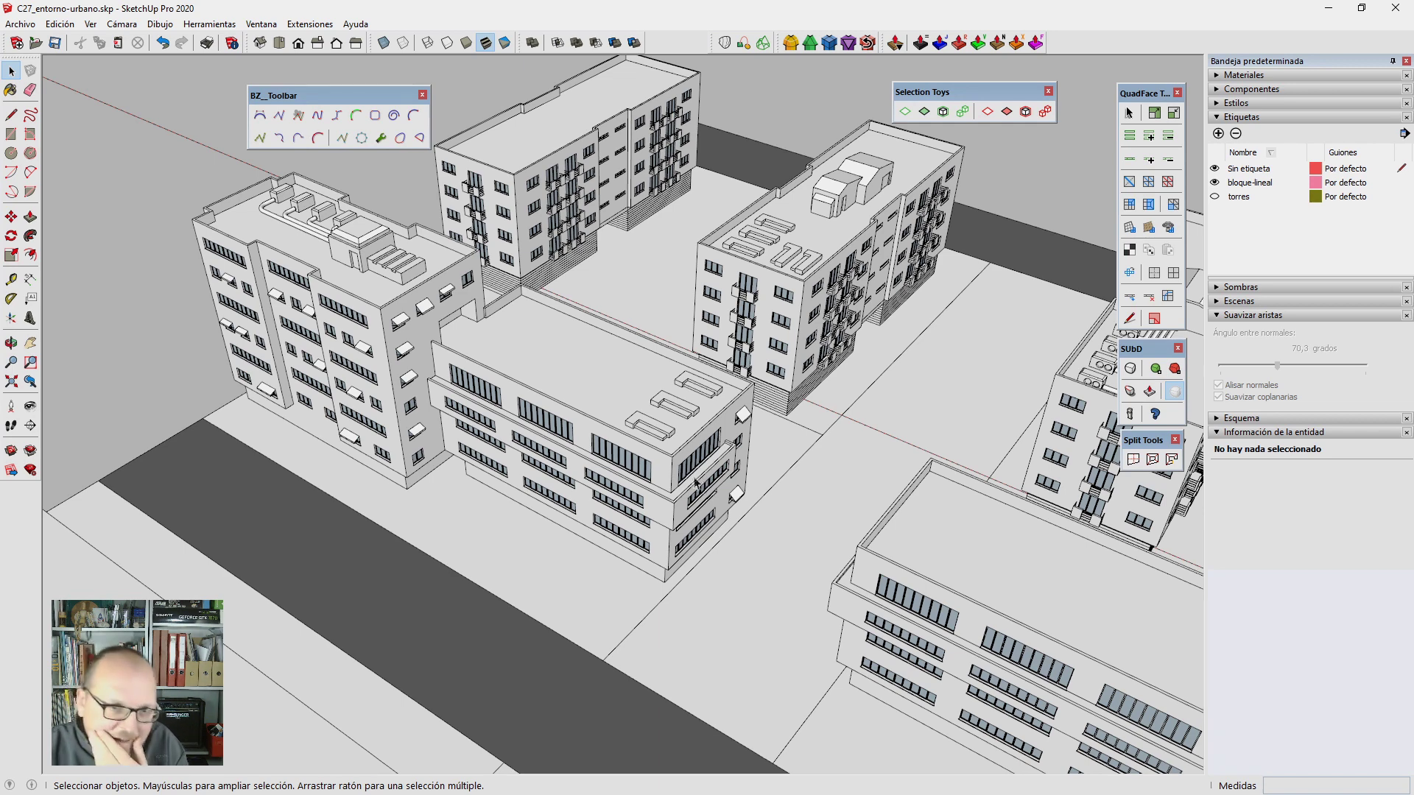
{"action": "middle_click_drag", "start_coordinate": [695, 478], "coordinate": [699, 461]}
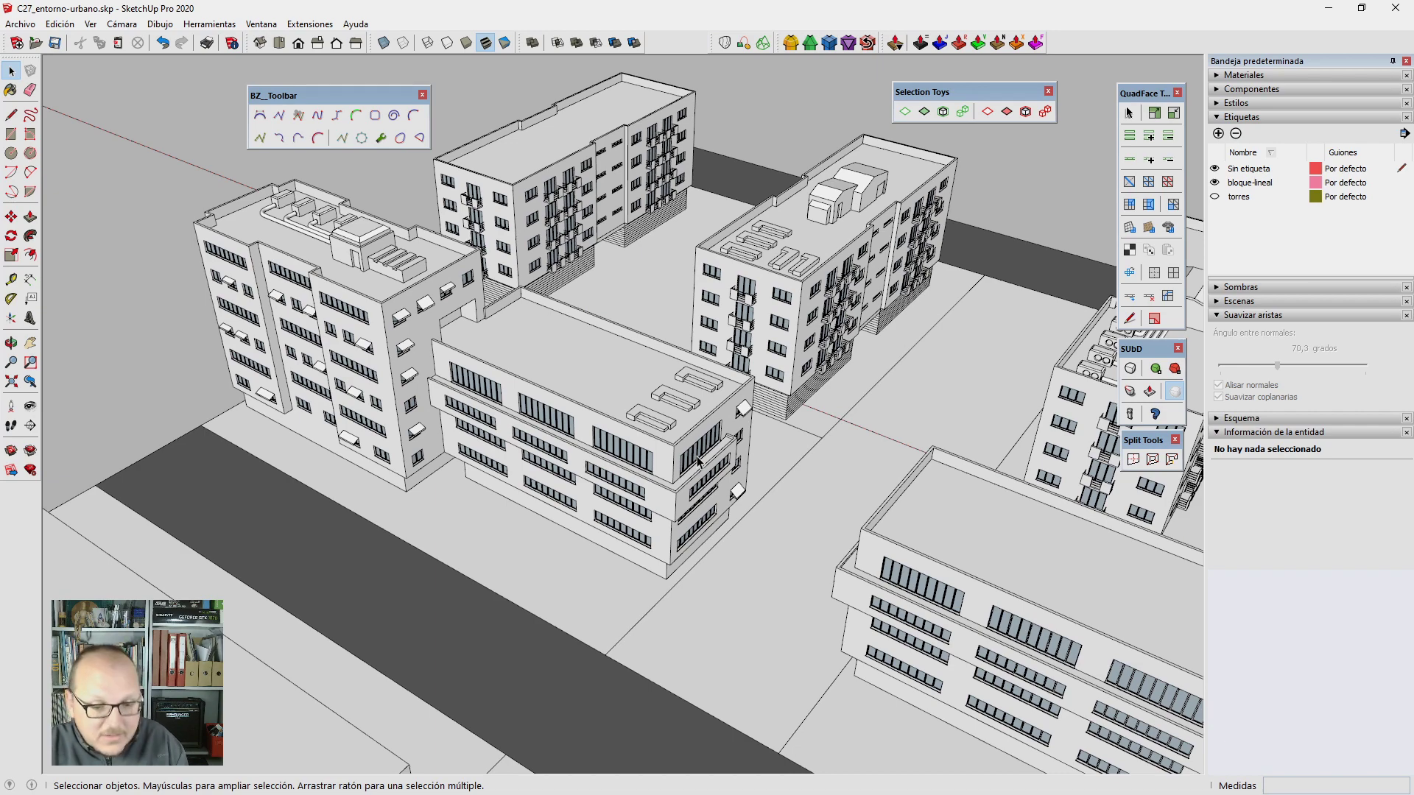
{"action": "mouse_move", "coordinate": [667, 378]}
{"action": "middle_mouse_down"}
{"action": "mouse_move", "coordinate": [562, 380]}
{"action": "mouse_move", "coordinate": [741, 393]}
{"action": "middle_mouse_up"}
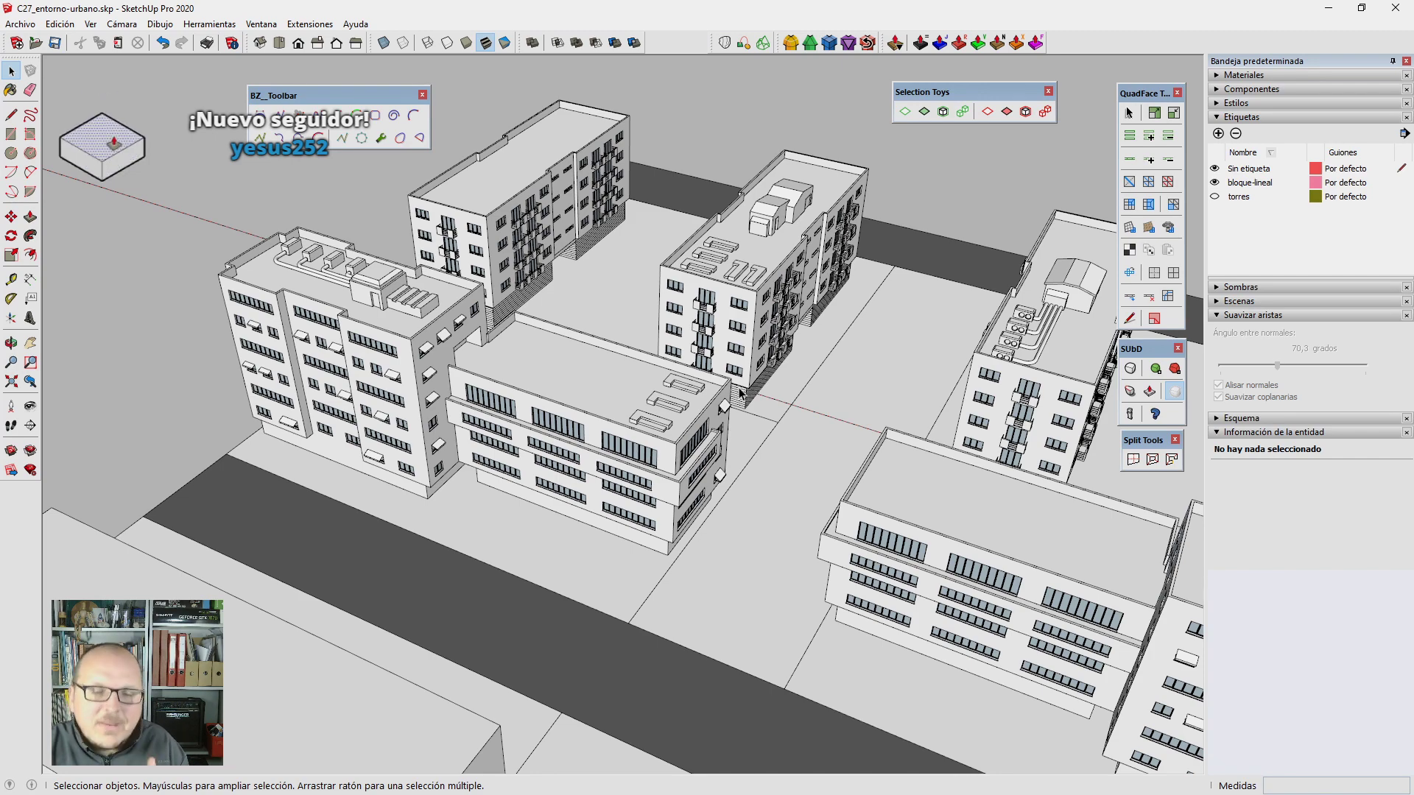
{"action": "mouse_move", "coordinate": [740, 392]}
{"action": "middle_mouse_down"}
{"action": "mouse_move", "coordinate": [682, 390]}
{"action": "mouse_move", "coordinate": [739, 409]}
{"action": "middle_mouse_up"}
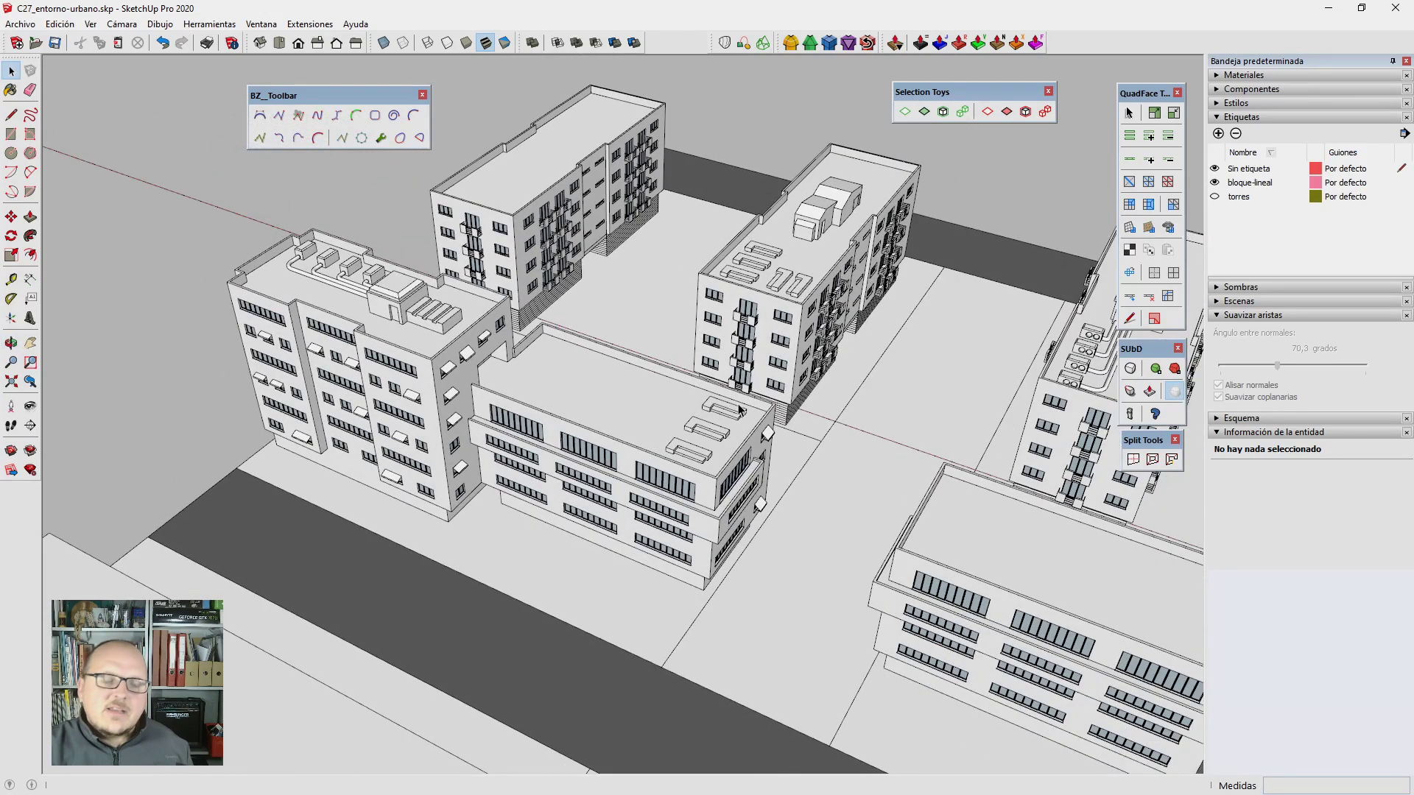
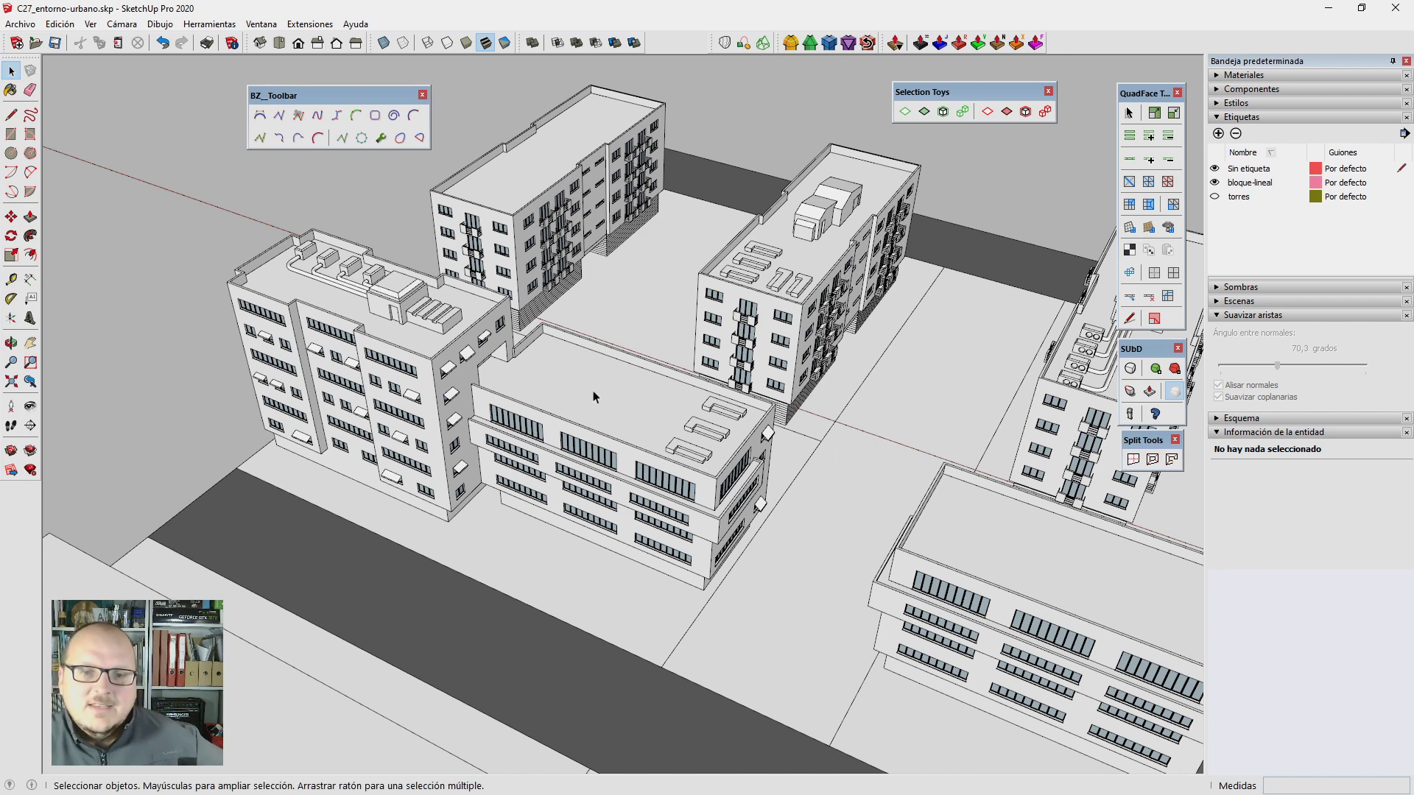
Step: Orbit and zoom around the city blocks to bring the rooftop machine room into view
{"action": "middle_click_drag", "start_coordinate": [594, 396], "coordinate": [530, 338]}
{"action": "scroll", "coordinate": [528, 333], "scroll_direction": "up", "scroll_amount": 1}
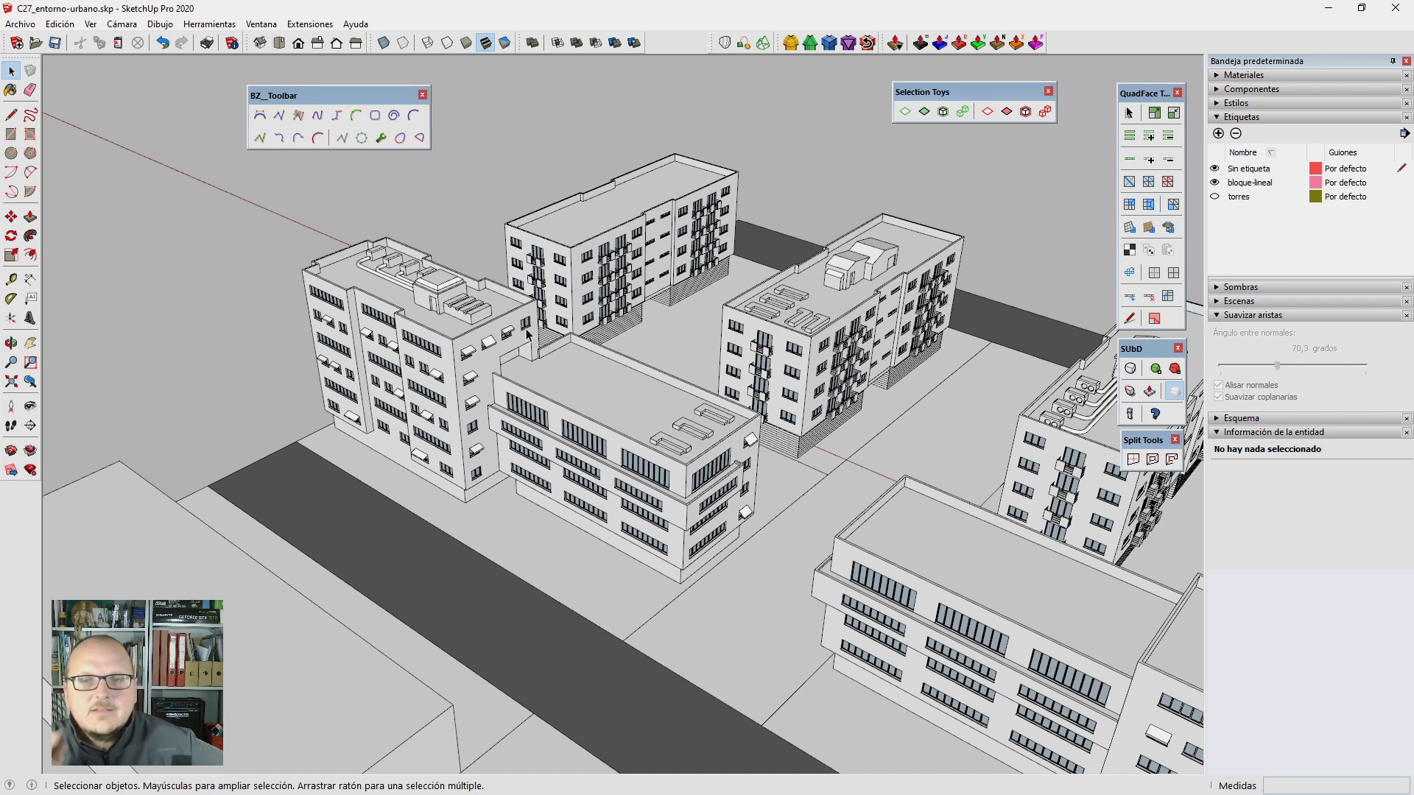
{"action": "mouse_move", "coordinate": [527, 335]}
{"action": "middle_mouse_down"}
{"action": "mouse_move", "coordinate": [572, 498]}
{"action": "mouse_move", "coordinate": [582, 380]}
{"action": "middle_mouse_up"}
{"action": "scroll", "coordinate": [581, 380], "scroll_direction": "up", "scroll_amount": 3}
{"action": "scroll", "coordinate": [588, 380], "scroll_direction": "up", "scroll_amount": 2}
{"action": "scroll", "coordinate": [715, 403], "scroll_direction": "down", "scroll_amount": 2}
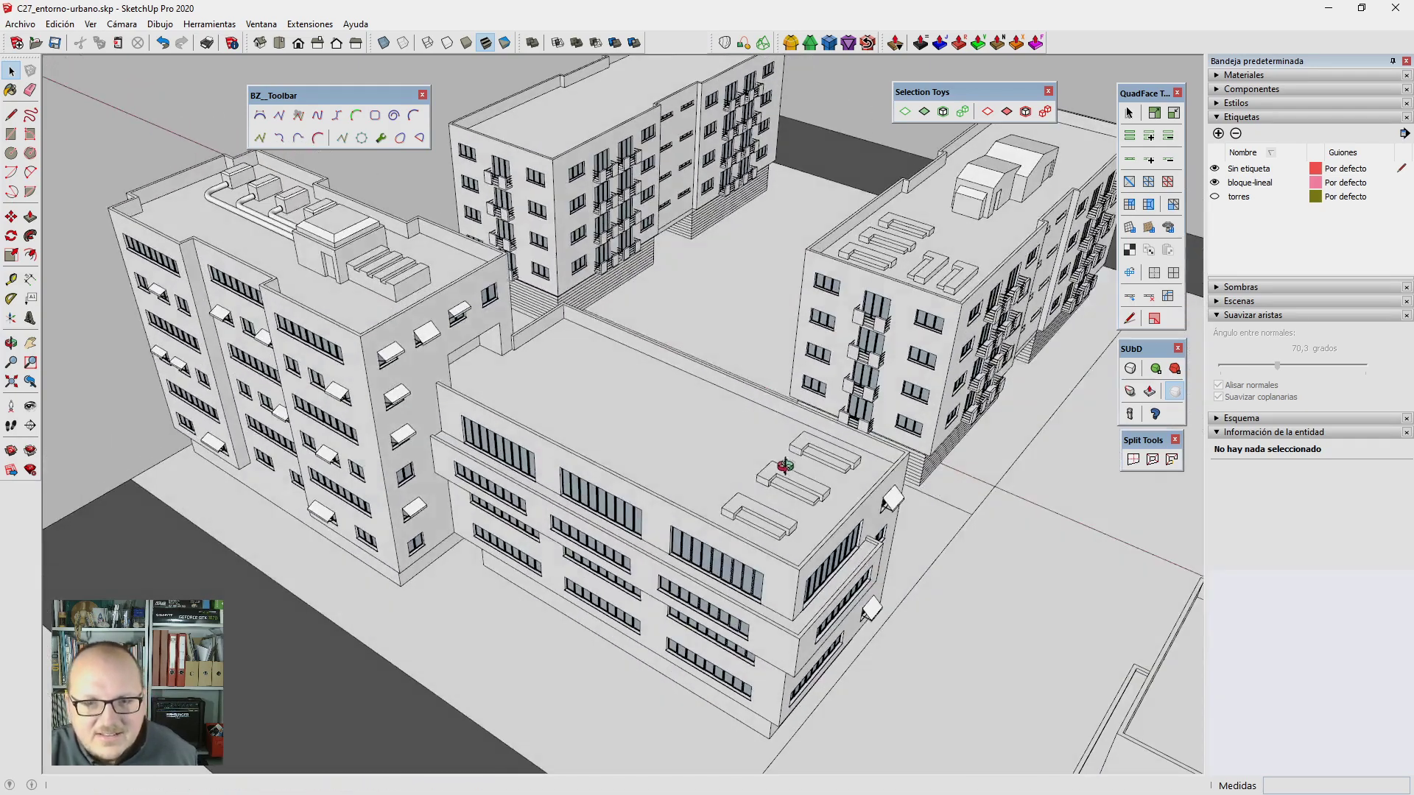
{"action": "scroll", "coordinate": [780, 473], "scroll_direction": "down", "scroll_amount": 2}
{"action": "scroll", "coordinate": [631, 426], "scroll_direction": "down", "scroll_amount": 2}
{"action": "scroll", "coordinate": [591, 404], "scroll_direction": "down", "scroll_amount": 1}
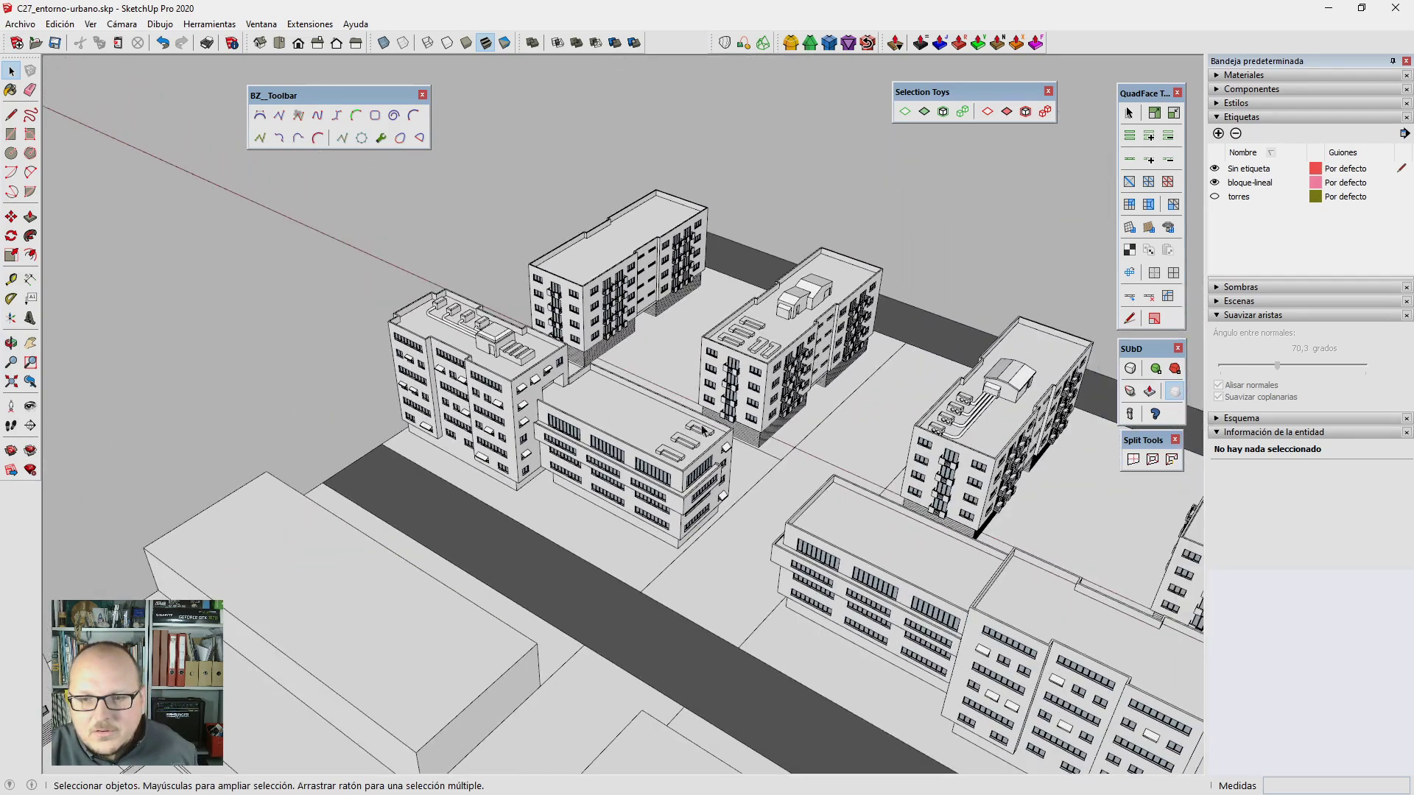
{"action": "mouse_move", "coordinate": [589, 406]}
{"action": "middle_mouse_down"}
{"action": "mouse_move", "coordinate": [769, 480]}
{"action": "mouse_move", "coordinate": [515, 412]}
{"action": "middle_mouse_up"}
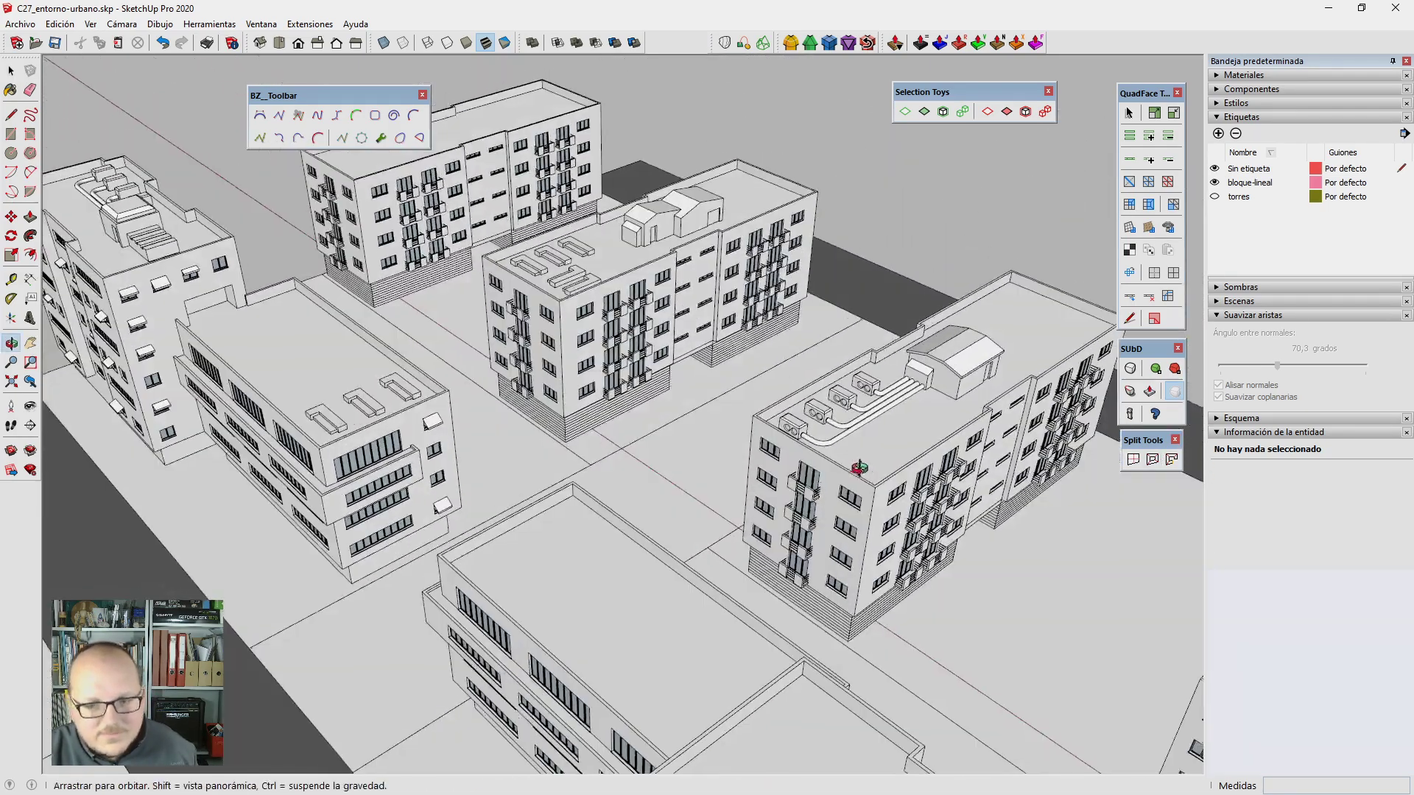
{"action": "scroll", "coordinate": [273, 387], "scroll_direction": "up", "scroll_amount": 2}
{"action": "scroll", "coordinate": [273, 386], "scroll_direction": "up", "scroll_amount": 2}
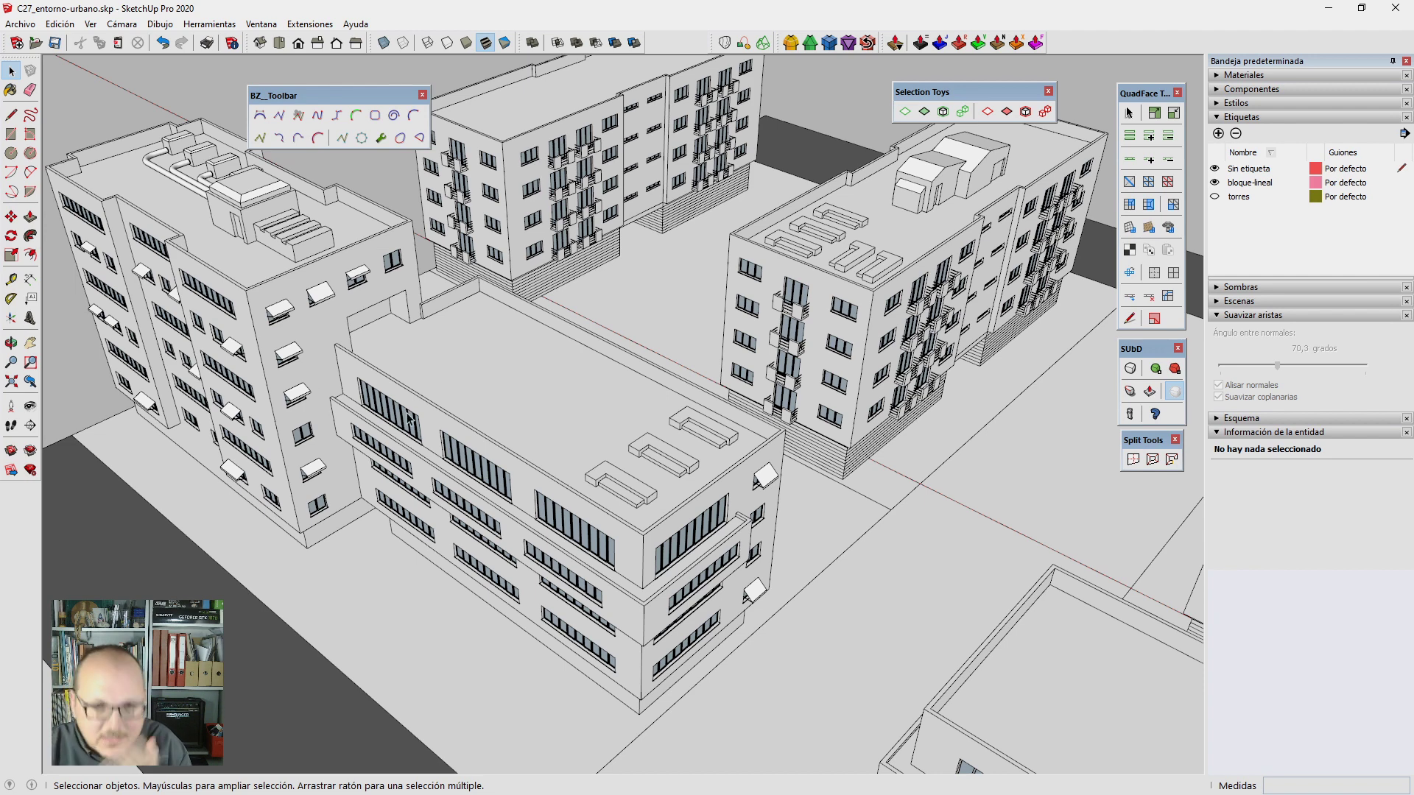
{"action": "mouse_move", "coordinate": [430, 410]}
{"action": "middle_mouse_down"}
{"action": "mouse_move", "coordinate": [452, 366]}
{"action": "mouse_move", "coordinate": [383, 310]}
{"action": "mouse_move", "coordinate": [564, 395]}
{"action": "middle_mouse_up"}
{"action": "scroll", "coordinate": [564, 396], "scroll_direction": "up", "scroll_amount": 1}
{"action": "scroll", "coordinate": [519, 365], "scroll_direction": "up", "scroll_amount": 2}
{"action": "scroll", "coordinate": [537, 291], "scroll_direction": "up", "scroll_amount": 3}
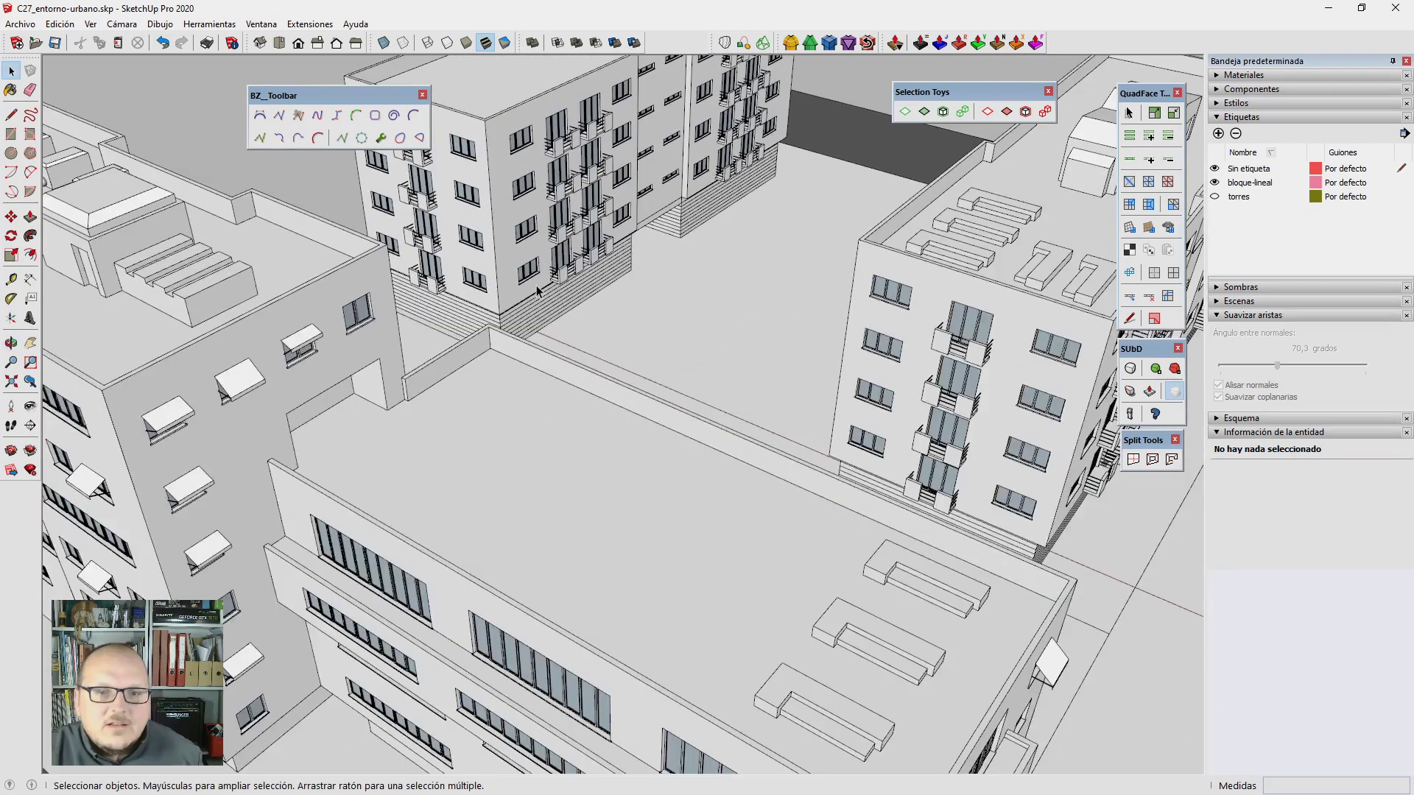
{"action": "scroll", "coordinate": [537, 289], "scroll_direction": "up", "scroll_amount": 2}
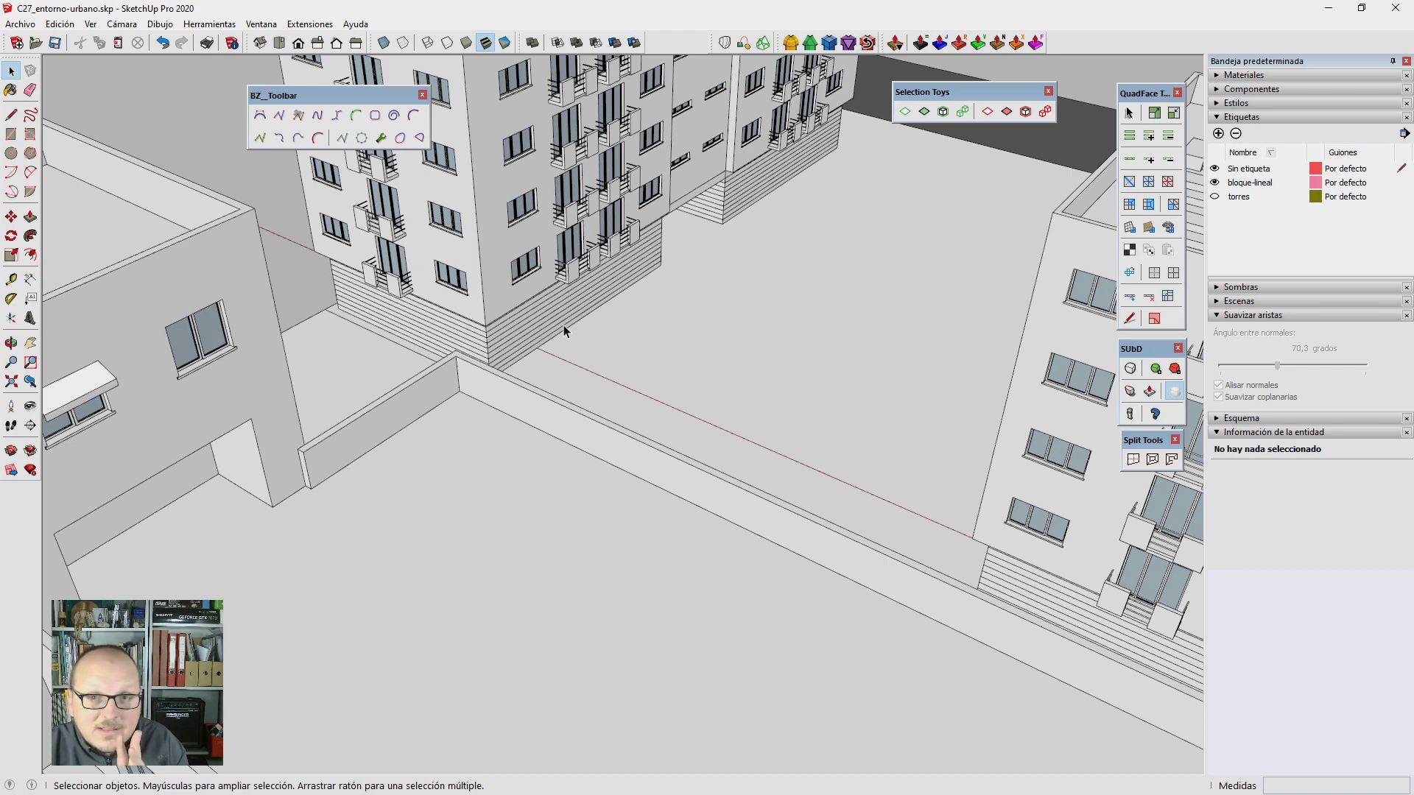
{"action": "scroll", "coordinate": [564, 331], "scroll_direction": "down", "scroll_amount": 5}
{"action": "scroll", "coordinate": [592, 320], "scroll_direction": "down", "scroll_amount": 2}
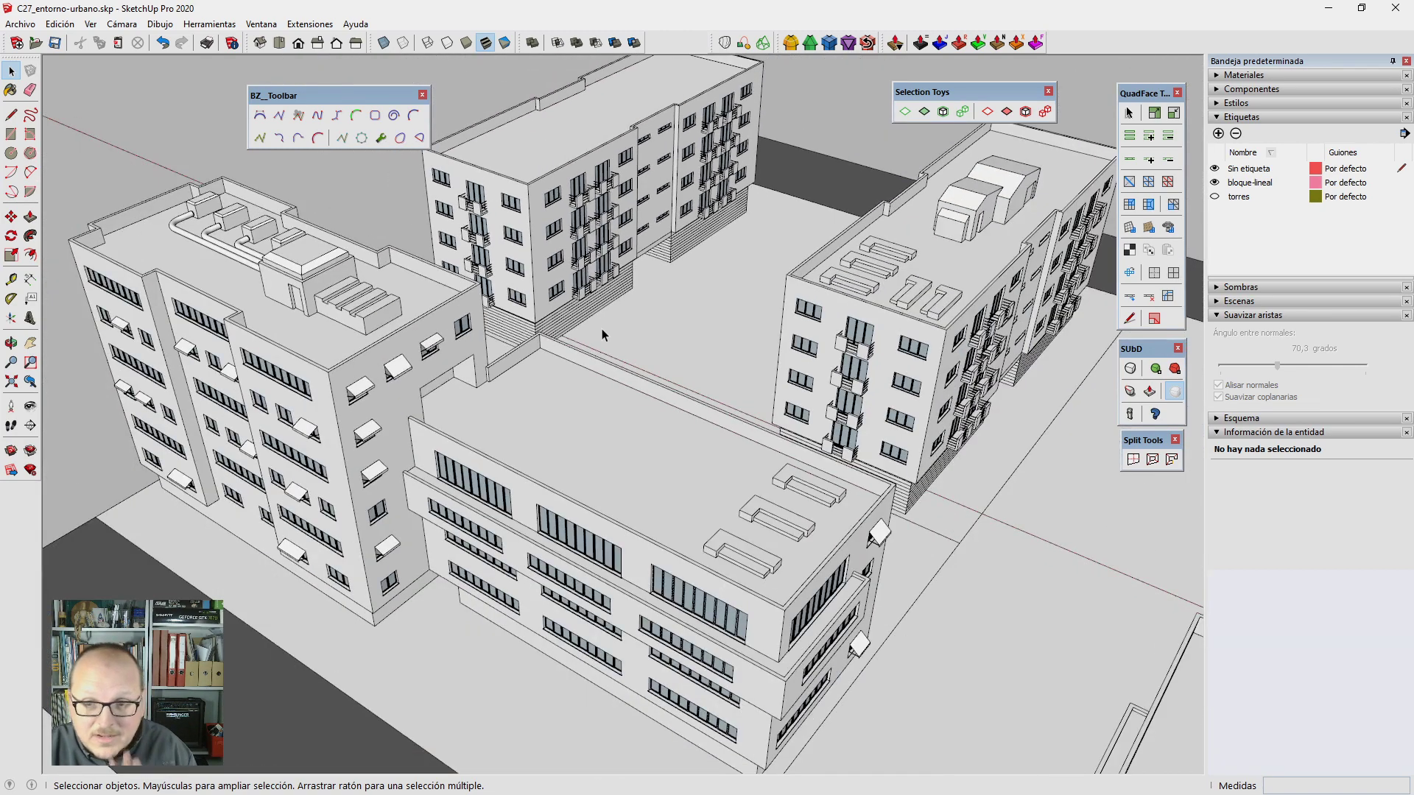
{"action": "mouse_move", "coordinate": [602, 328]}
{"action": "middle_mouse_down"}
{"action": "mouse_move", "coordinate": [525, 391]}
{"action": "mouse_move", "coordinate": [321, 258]}
{"action": "mouse_move", "coordinate": [600, 440]}
{"action": "middle_mouse_up"}
{"action": "scroll", "coordinate": [525, 390], "scroll_direction": "up", "scroll_amount": 2}
{"action": "scroll", "coordinate": [569, 423], "scroll_direction": "up", "scroll_amount": 4}
{"action": "scroll", "coordinate": [519, 445], "scroll_direction": "down", "scroll_amount": 2}
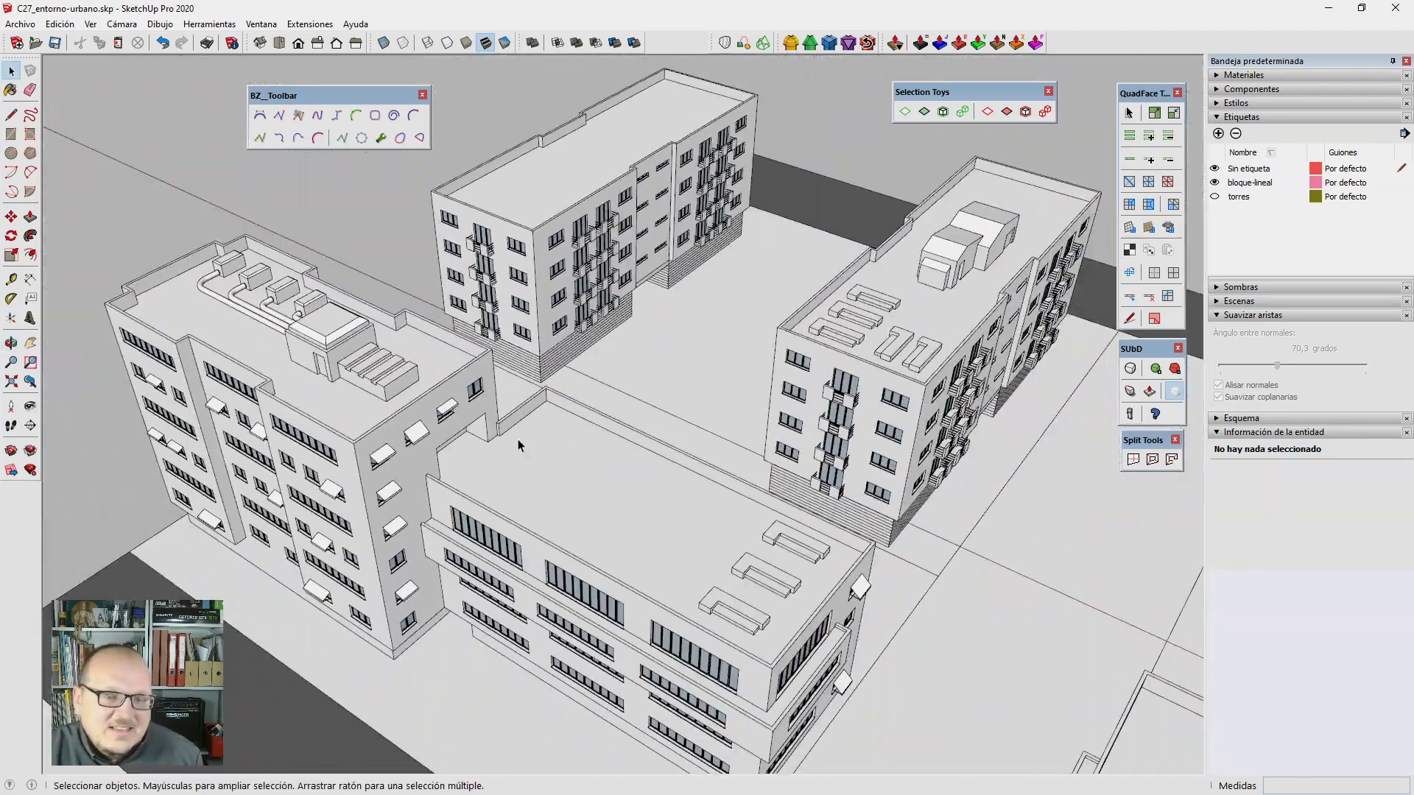
{"action": "scroll", "coordinate": [378, 297], "scroll_direction": "down", "scroll_amount": 2}
{"action": "scroll", "coordinate": [378, 297], "scroll_direction": "down", "scroll_amount": 2}
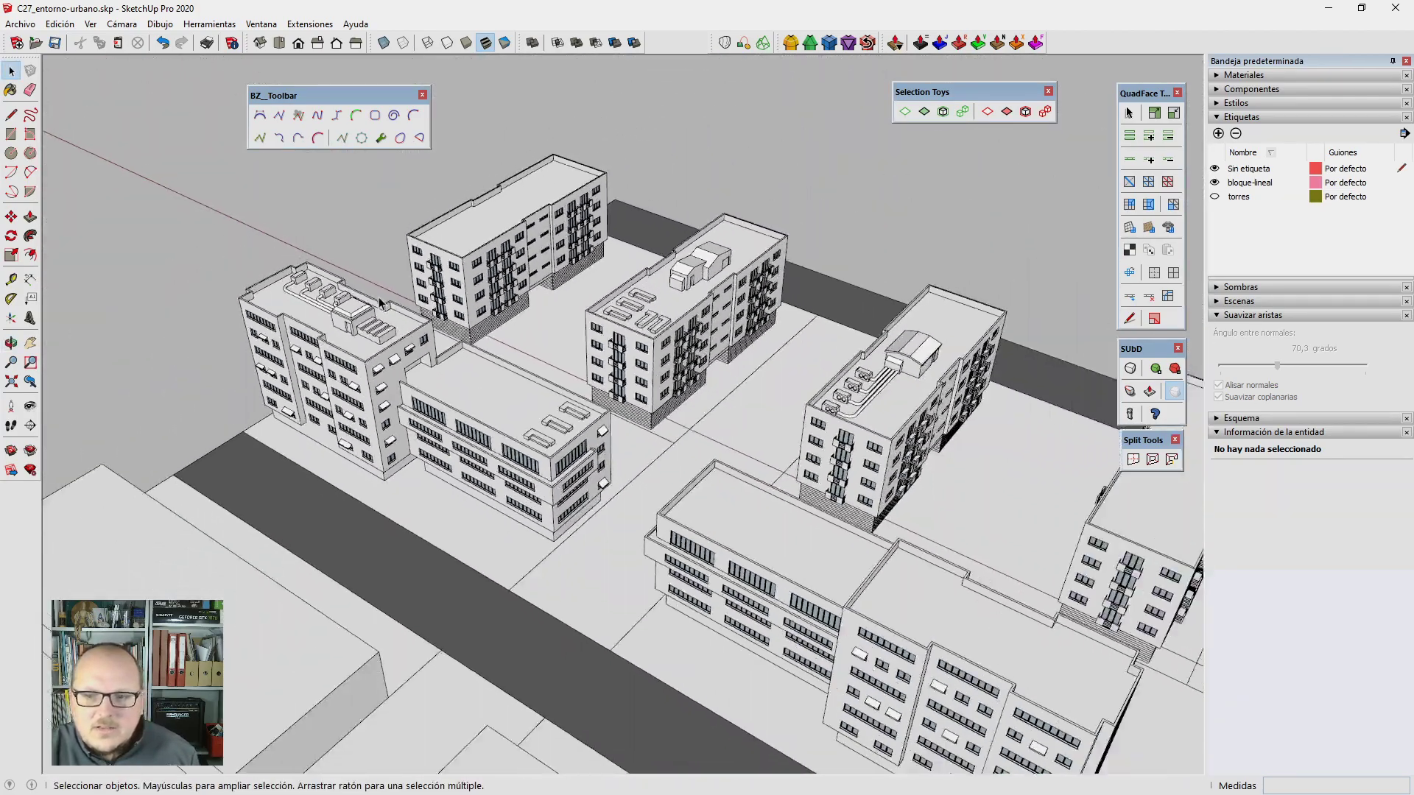
{"action": "scroll", "coordinate": [378, 298], "scroll_direction": "down", "scroll_amount": 2}
{"action": "scroll", "coordinate": [379, 302], "scroll_direction": "down", "scroll_amount": 1}
{"action": "scroll", "coordinate": [378, 298], "scroll_direction": "up", "scroll_amount": 2}
{"action": "scroll", "coordinate": [378, 298], "scroll_direction": "up", "scroll_amount": 1}
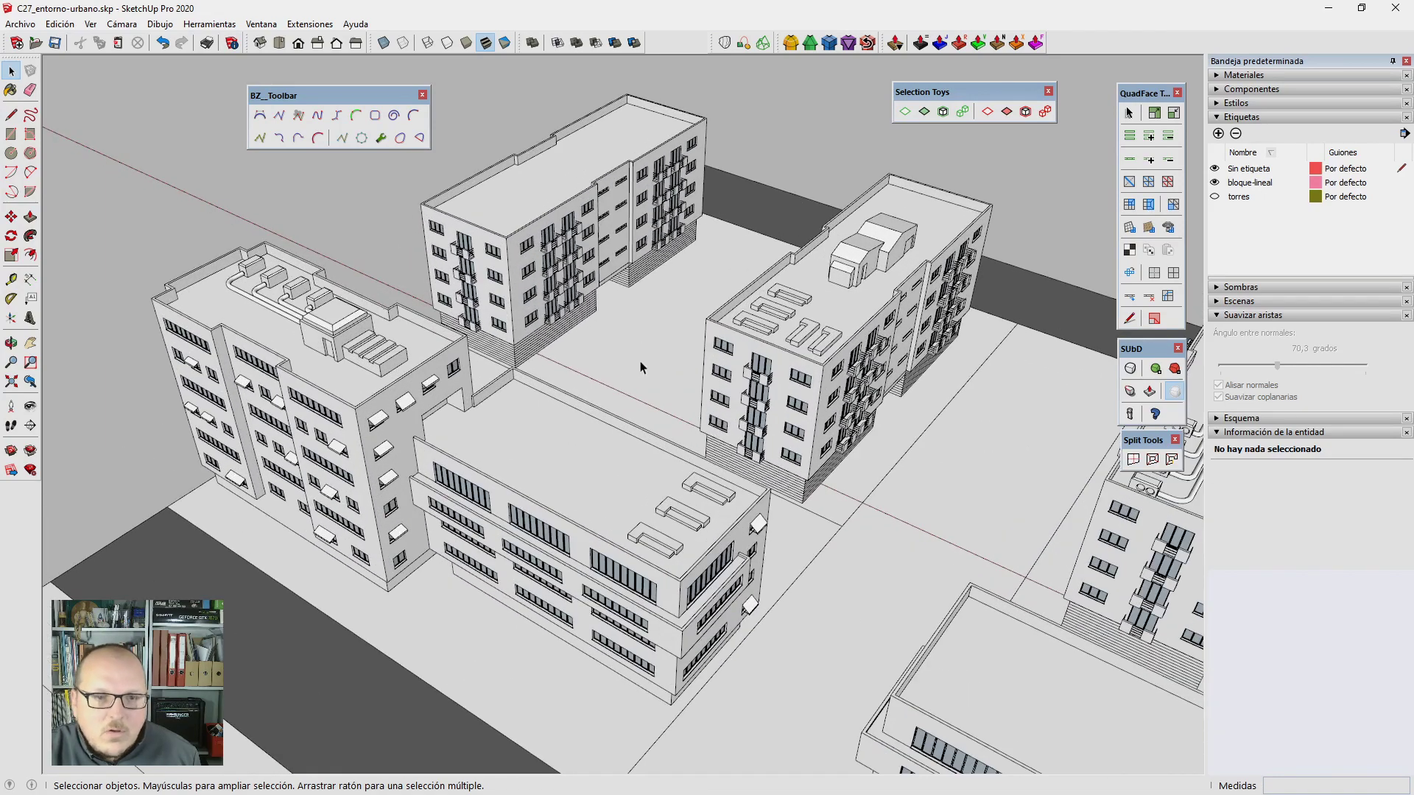
{"action": "scroll", "coordinate": [641, 368], "scroll_direction": "down", "scroll_amount": 2}
{"action": "scroll", "coordinate": [416, 351], "scroll_direction": "up", "scroll_amount": 2}
Step: Turn the rooftop machine-room group into component Componente#2
{"action": "left_click", "coordinate": [416, 351]}
{"action": "scroll", "coordinate": [417, 353], "scroll_direction": "up", "scroll_amount": 1}
{"action": "scroll", "coordinate": [418, 358], "scroll_direction": "up", "scroll_amount": 1}
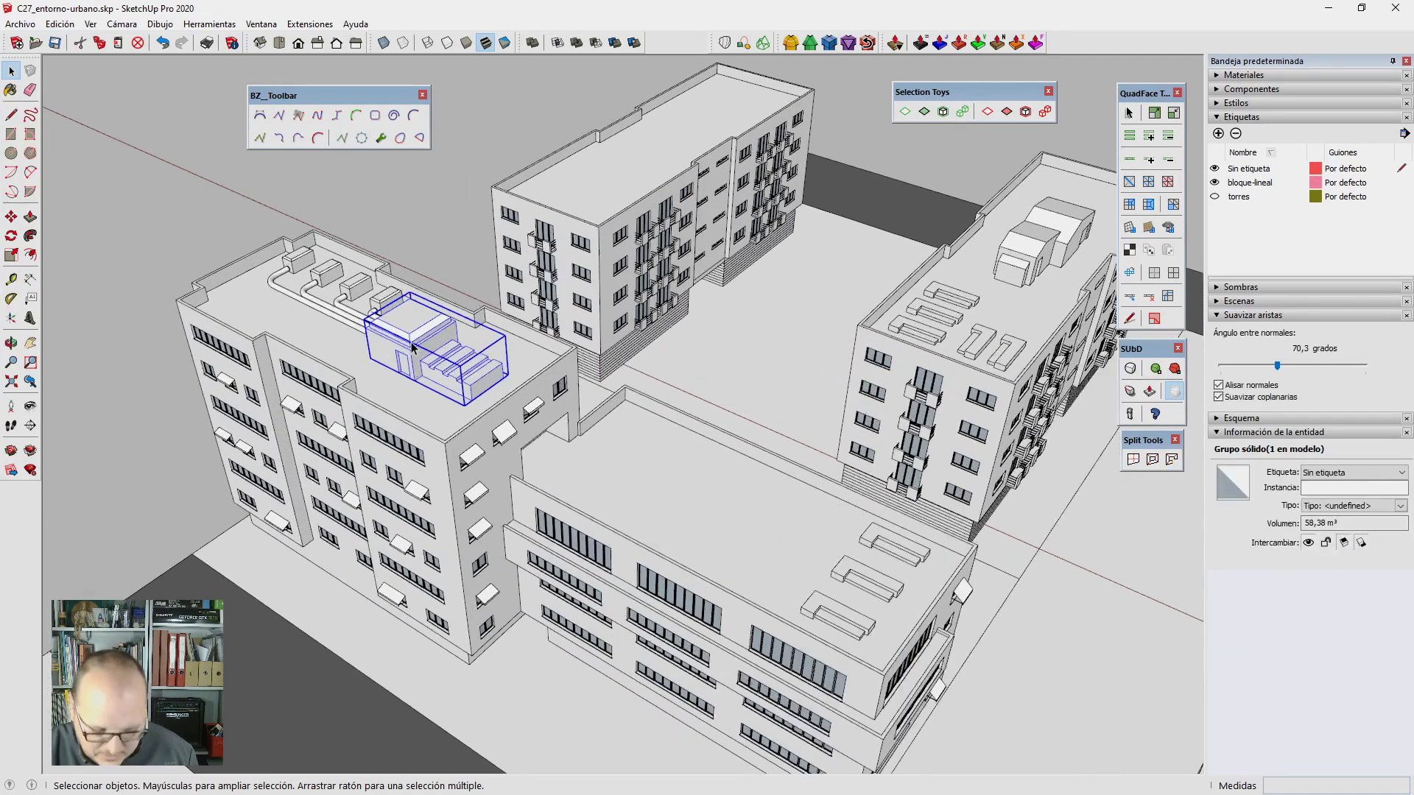
{"action": "scroll", "coordinate": [419, 362], "scroll_direction": "up", "scroll_amount": 1}
{"action": "scroll", "coordinate": [423, 343], "scroll_direction": "up", "scroll_amount": 1}
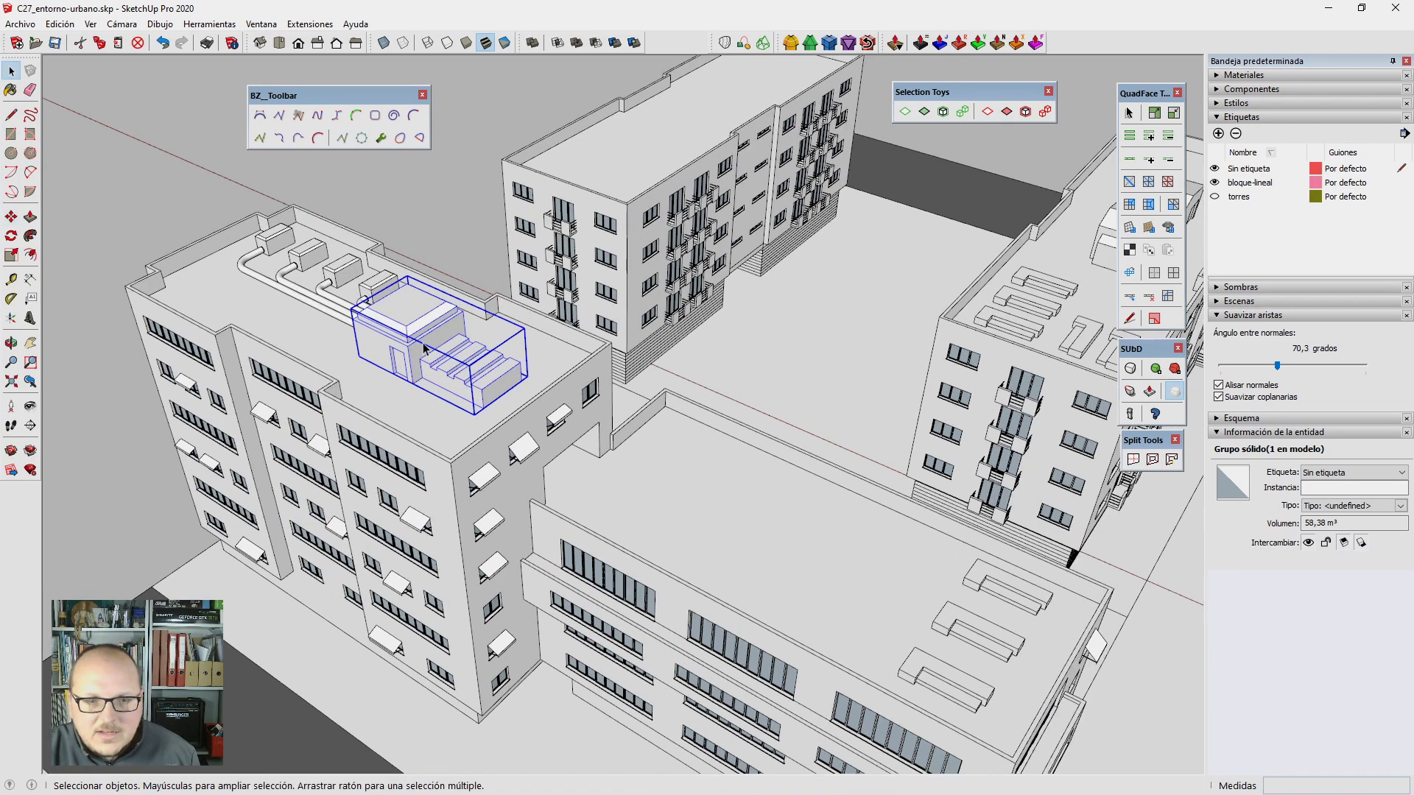
{"action": "right_click", "coordinate": [423, 343]}
{"action": "left_click", "coordinate": [522, 472]}
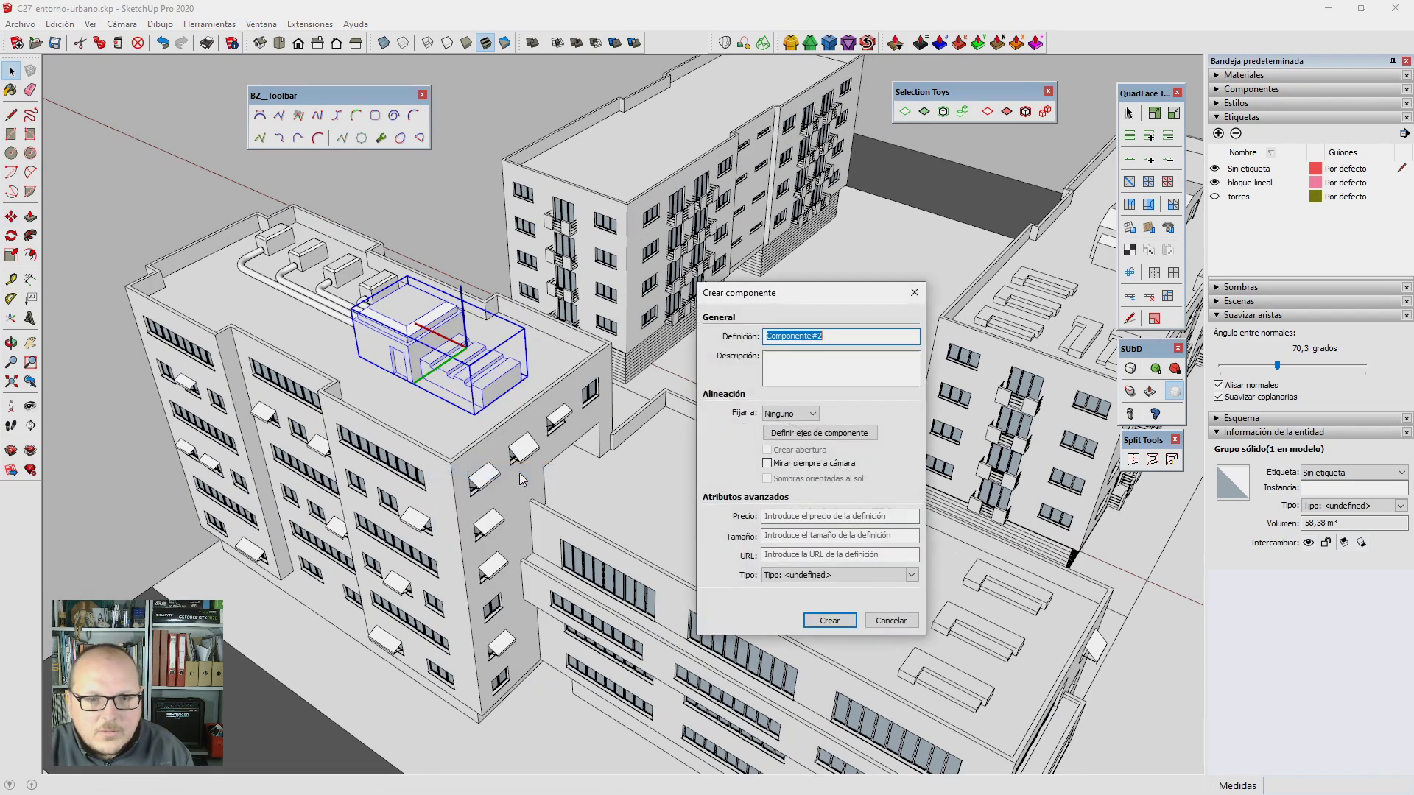
{"action": "key", "text": "Return"}
Step: Copy the machine-room component onto the rear building's roof
{"action": "key", "text": "m"}
{"action": "left_click", "coordinate": [433, 420]}
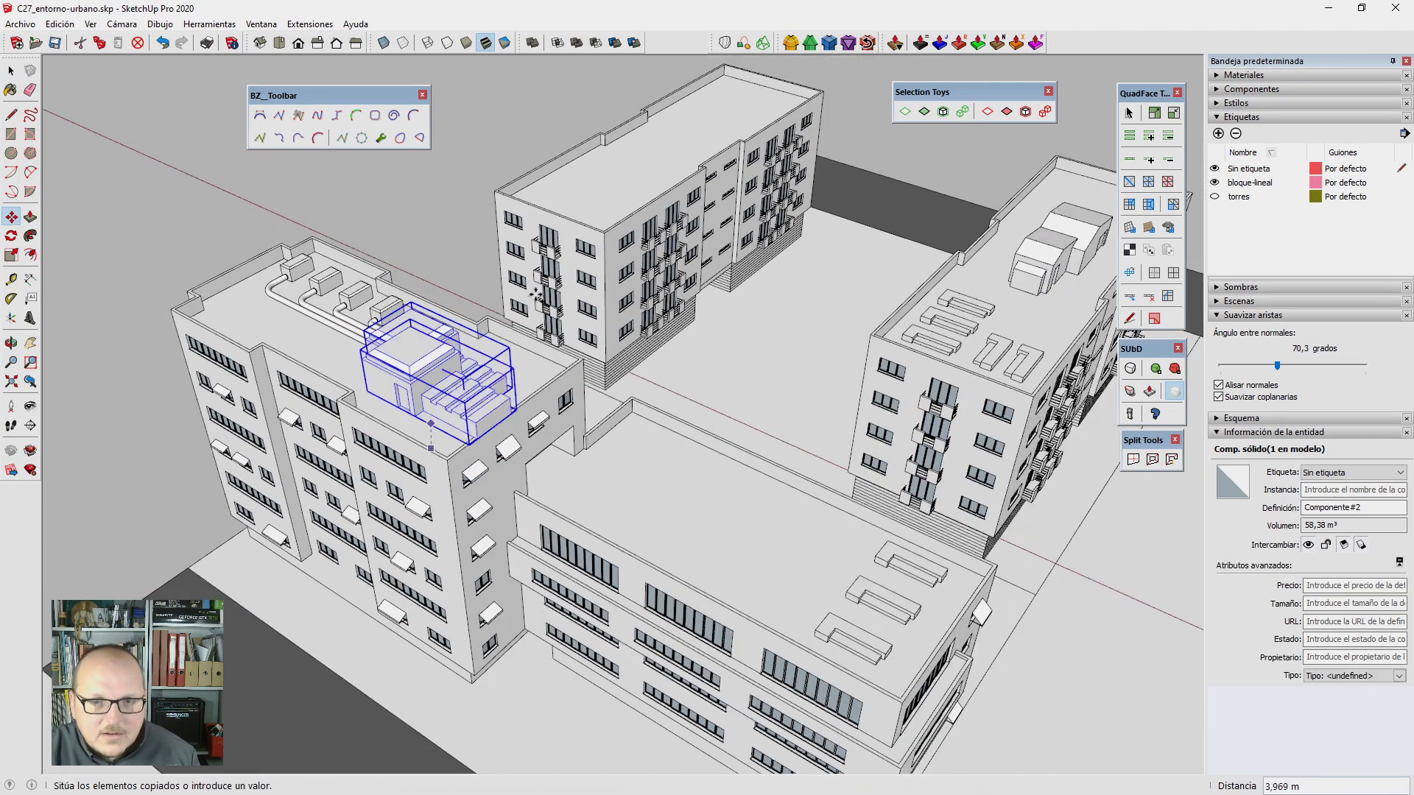
{"action": "key", "text": "ctrl"}
{"action": "scroll", "coordinate": [668, 584], "scroll_direction": "up", "scroll_amount": 3}
{"action": "scroll", "coordinate": [668, 441], "scroll_direction": "up", "scroll_amount": 3}
{"action": "scroll", "coordinate": [673, 263], "scroll_direction": "up", "scroll_amount": 1}
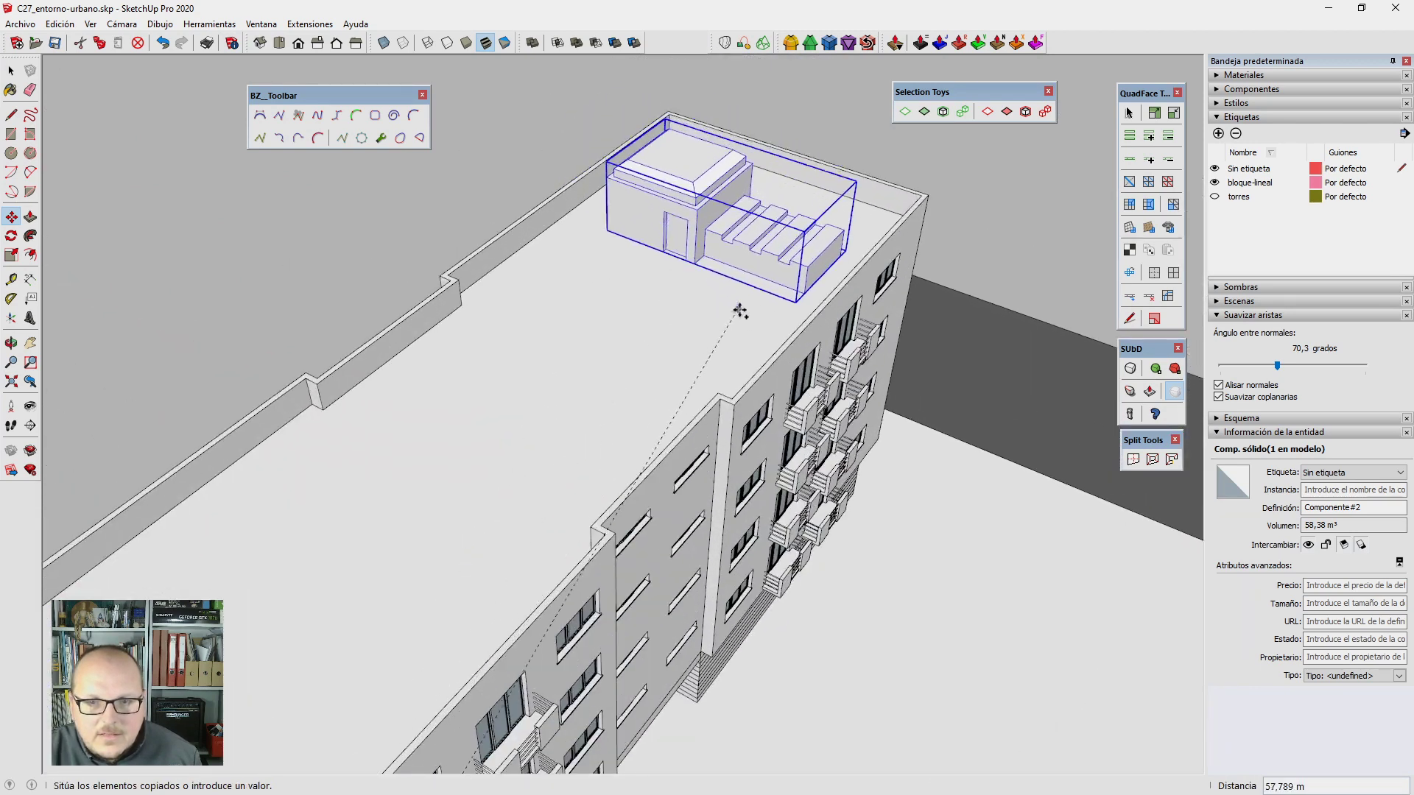
{"action": "left_click", "coordinate": [729, 315]}
{"action": "scroll", "coordinate": [729, 314], "scroll_direction": "down", "scroll_amount": 2}
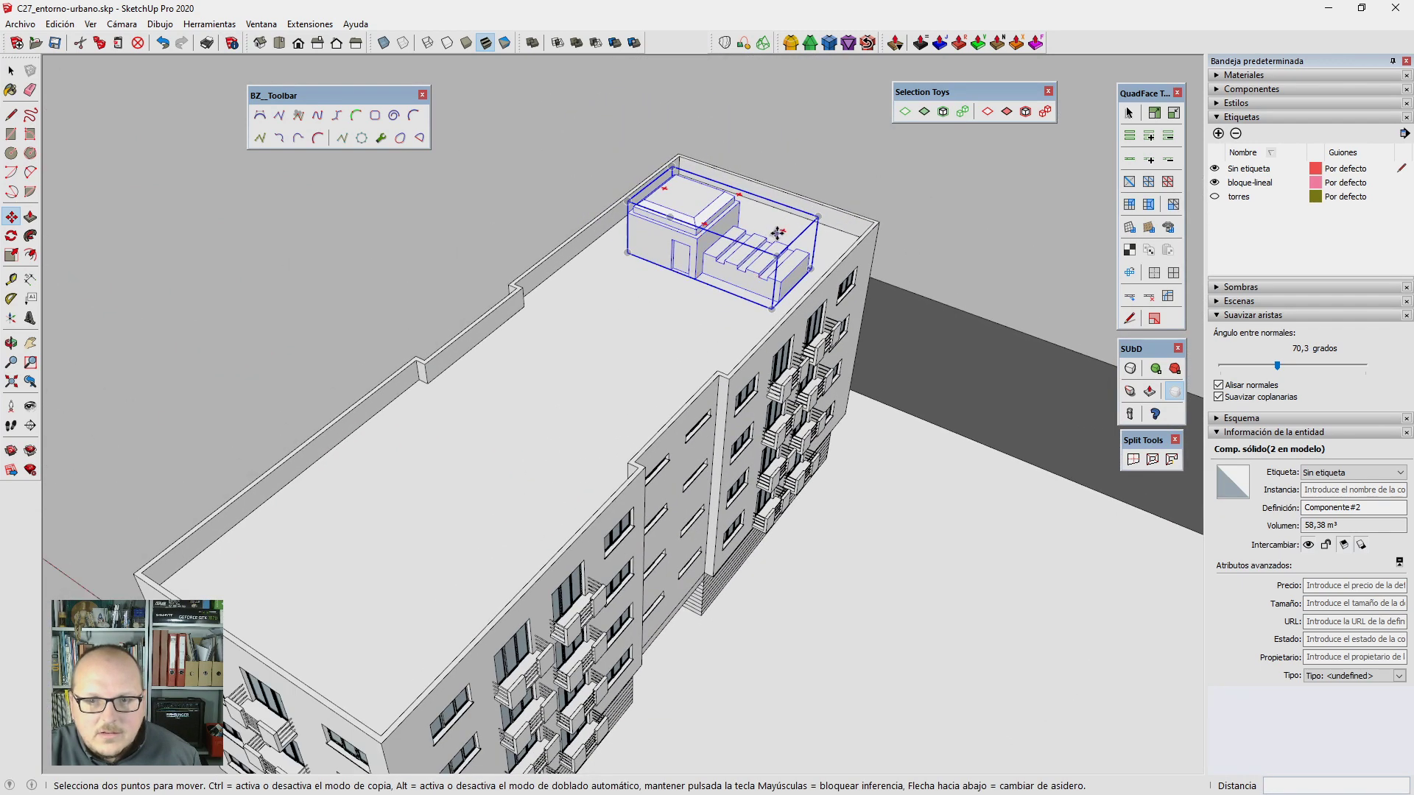
Step: Rotate the rooftop copy and shift it near the roof's front-left corner
{"action": "key", "text": "q"}
{"action": "left_click", "coordinate": [722, 209]}
{"action": "left_click", "coordinate": [766, 177]}
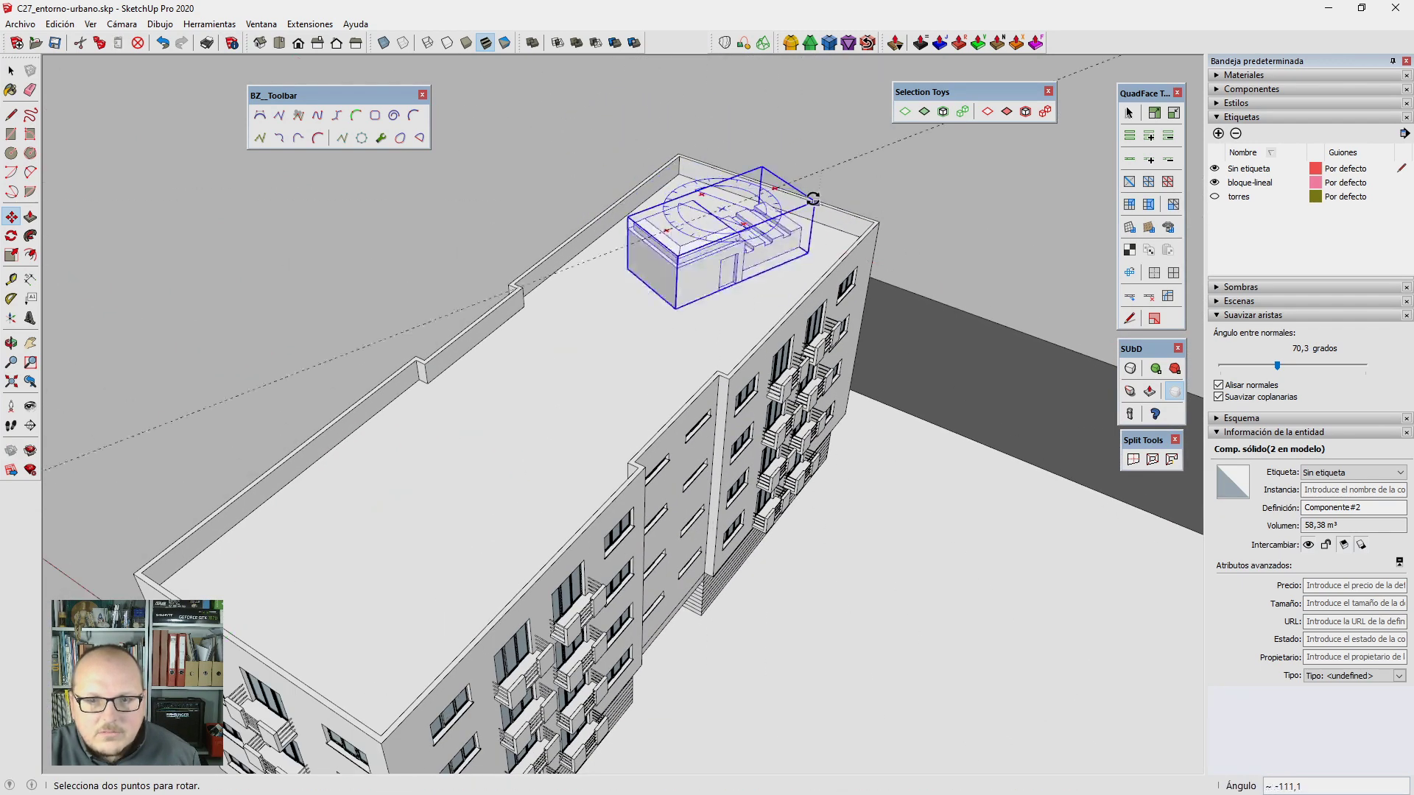
{"action": "left_click", "coordinate": [790, 146]}
{"action": "mouse_move", "coordinate": [790, 146]}
{"action": "middle_mouse_down"}
{"action": "mouse_move", "coordinate": [763, 282]}
{"action": "mouse_move", "coordinate": [642, 315]}
{"action": "middle_mouse_up"}
{"action": "scroll", "coordinate": [643, 315], "scroll_direction": "down", "scroll_amount": 3}
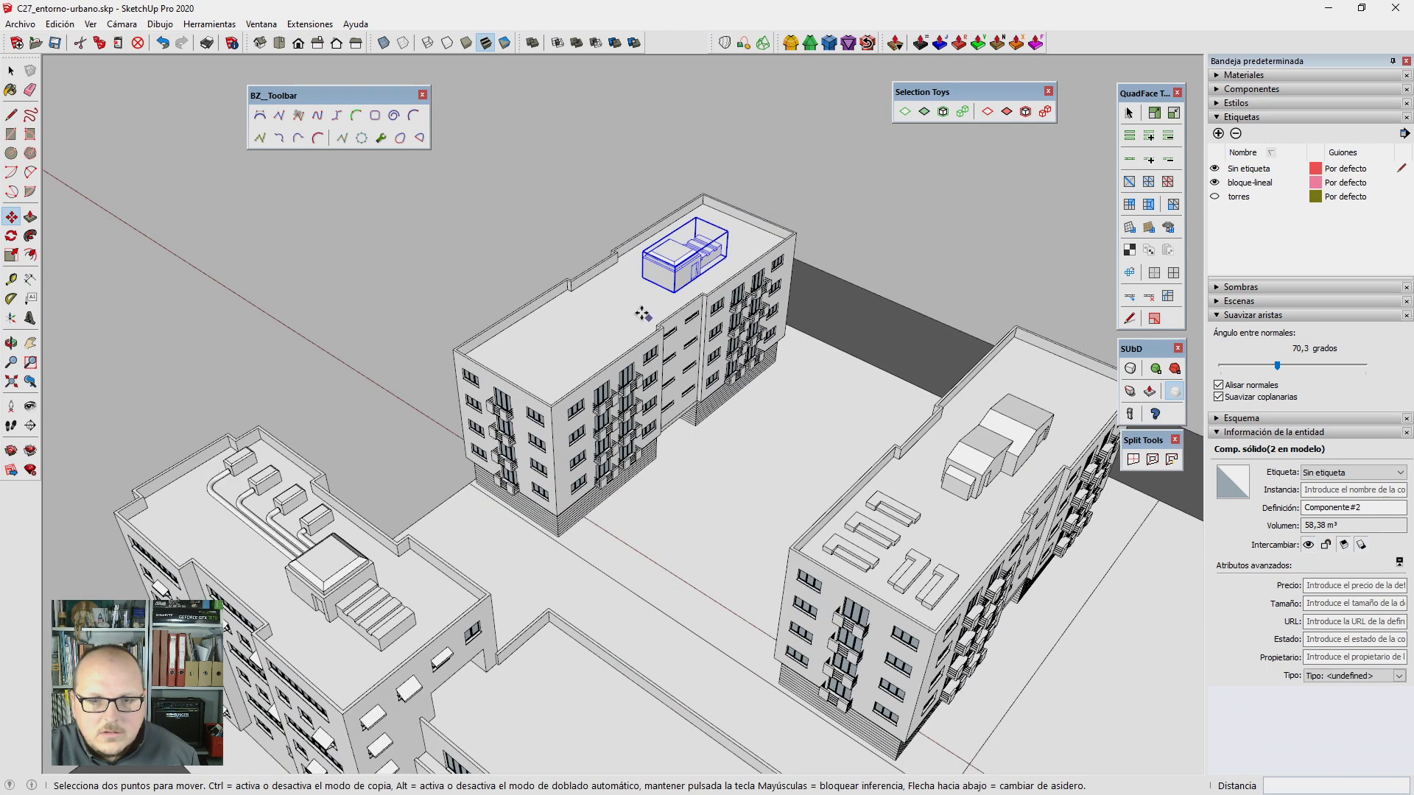
{"action": "left_click", "coordinate": [643, 314]}
{"action": "left_click", "coordinate": [513, 387]}
{"action": "key", "text": "space"}
{"action": "mouse_move", "coordinate": [512, 387]}
{"action": "middle_mouse_down"}
{"action": "mouse_move", "coordinate": [768, 530]}
{"action": "mouse_move", "coordinate": [1047, 580]}
{"action": "middle_mouse_up"}
{"action": "left_click", "coordinate": [1047, 579]}
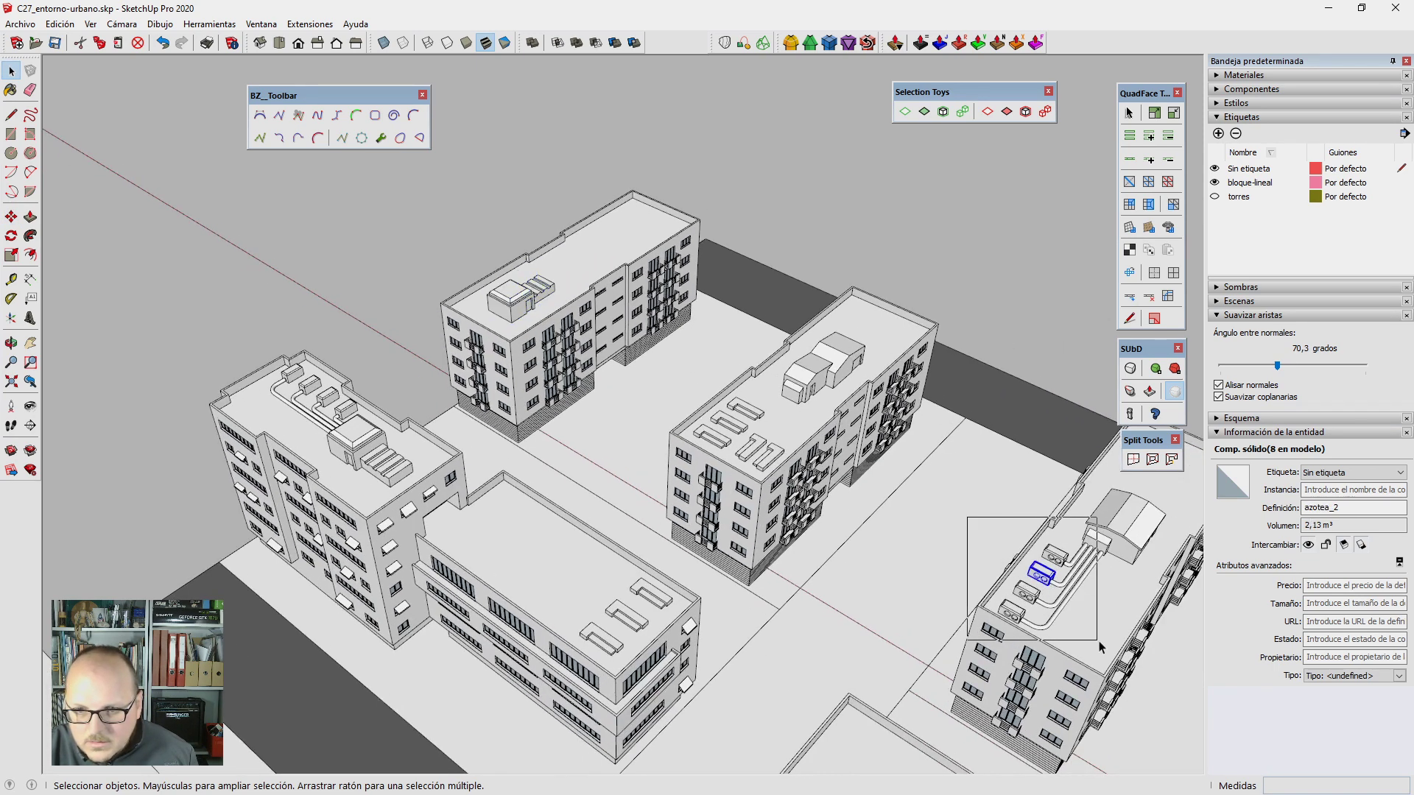
{"action": "left_click", "coordinate": [1041, 631], "text": "ctrl"}
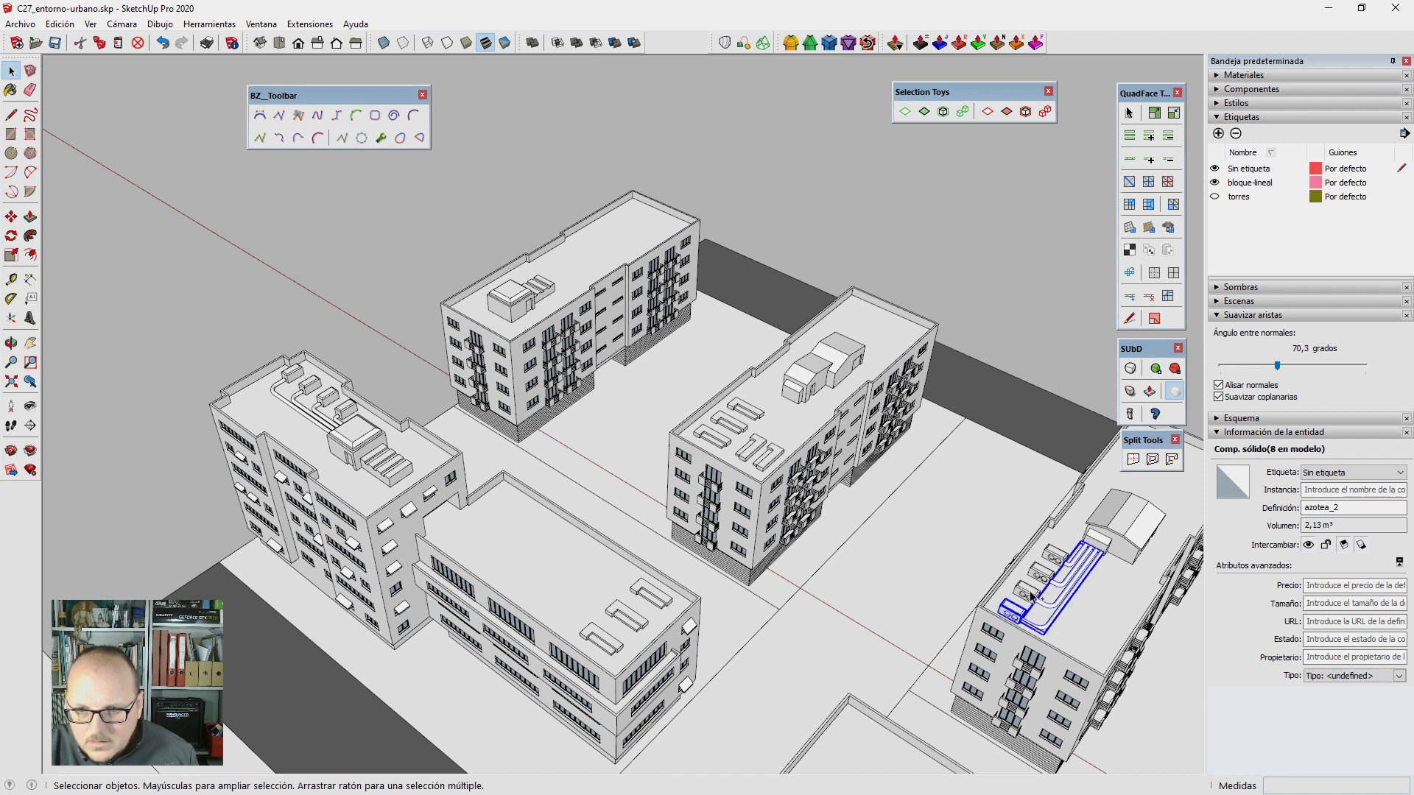
{"action": "key", "text": "m"}
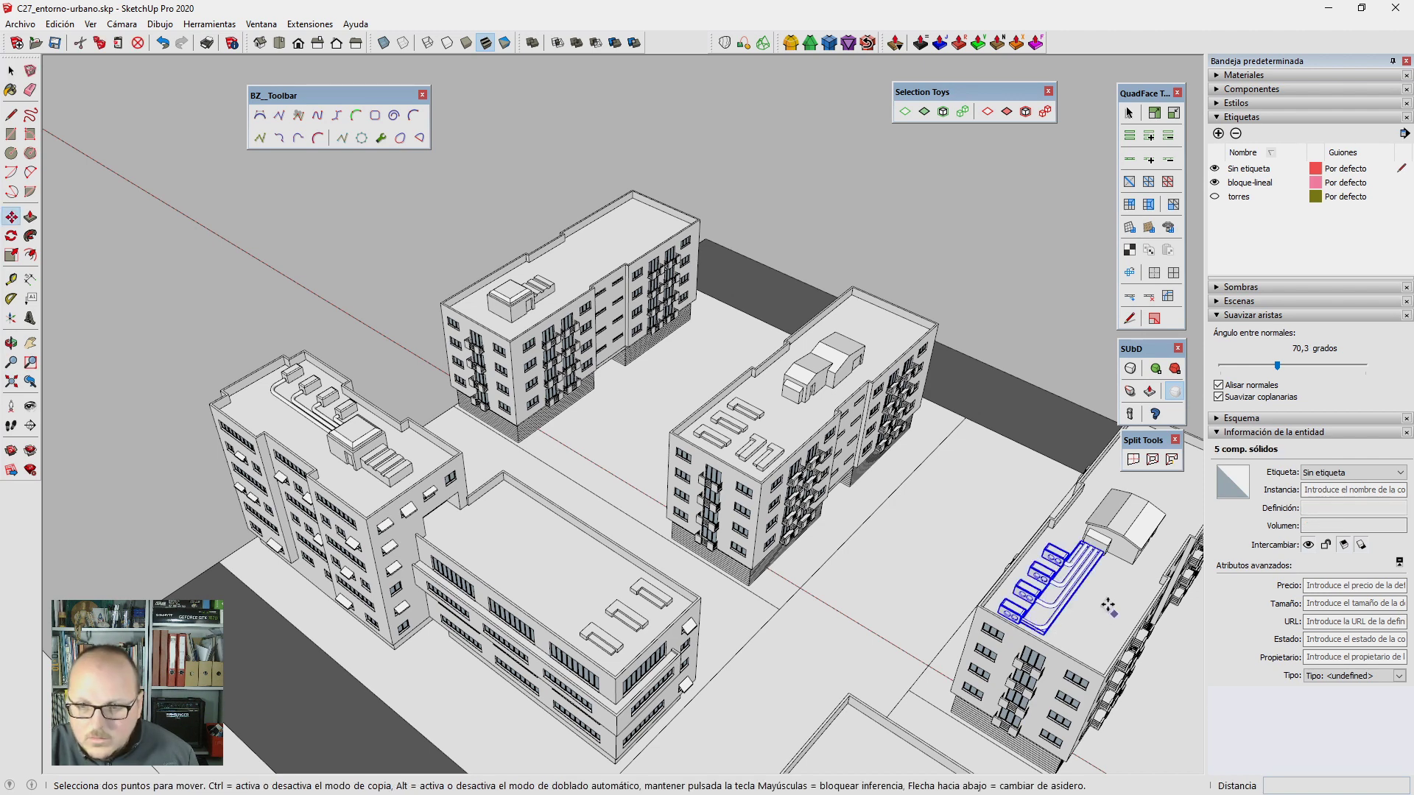
{"action": "left_click", "coordinate": [1108, 607]}
{"action": "key", "text": "ctrl"}
{"action": "scroll", "coordinate": [758, 306], "scroll_direction": "up", "scroll_amount": 5}
{"action": "left_click", "coordinate": [633, 249]}
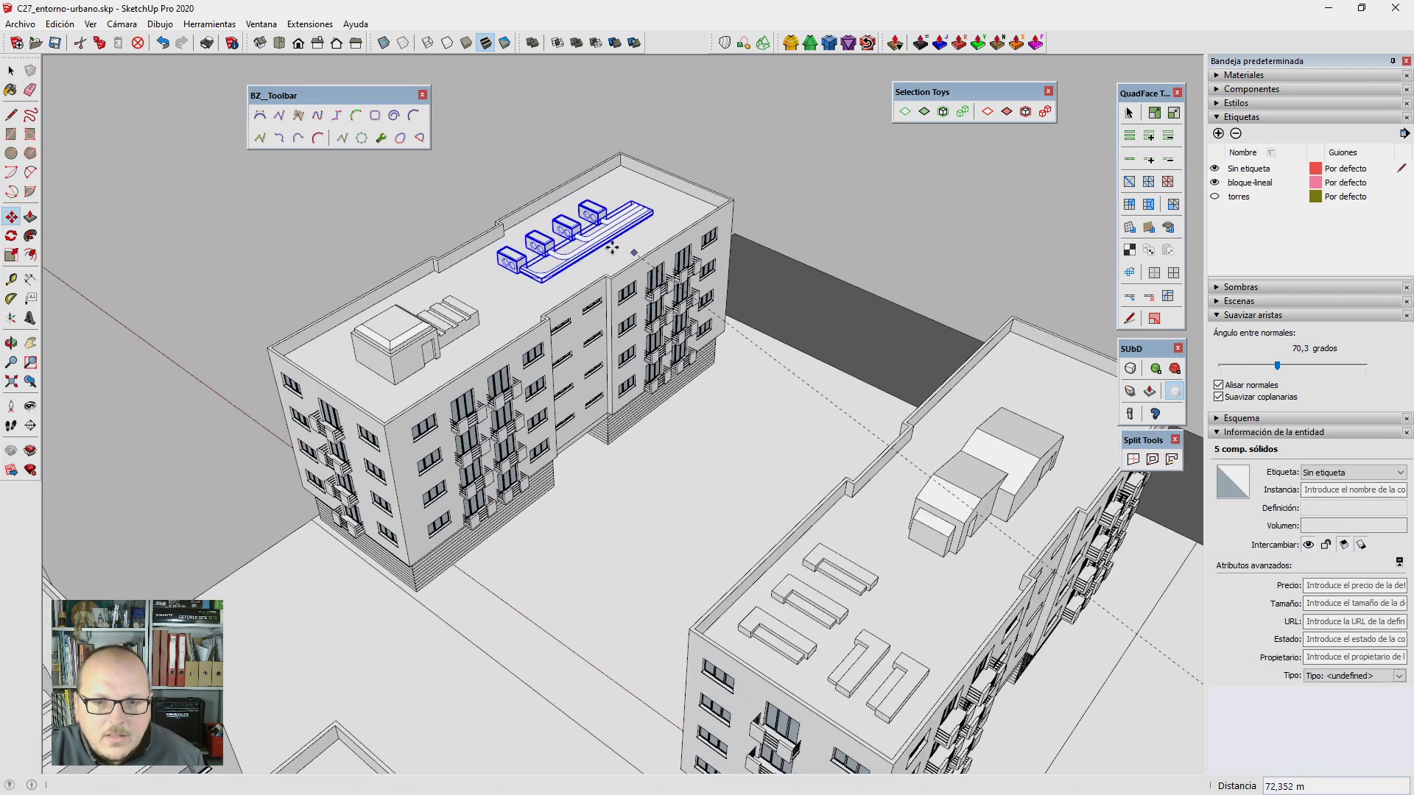
{"action": "scroll", "coordinate": [626, 252], "scroll_direction": "up", "scroll_amount": 2}
{"action": "scroll", "coordinate": [605, 259], "scroll_direction": "up", "scroll_amount": 2}
{"action": "scroll", "coordinate": [603, 263], "scroll_direction": "down", "scroll_amount": 5}
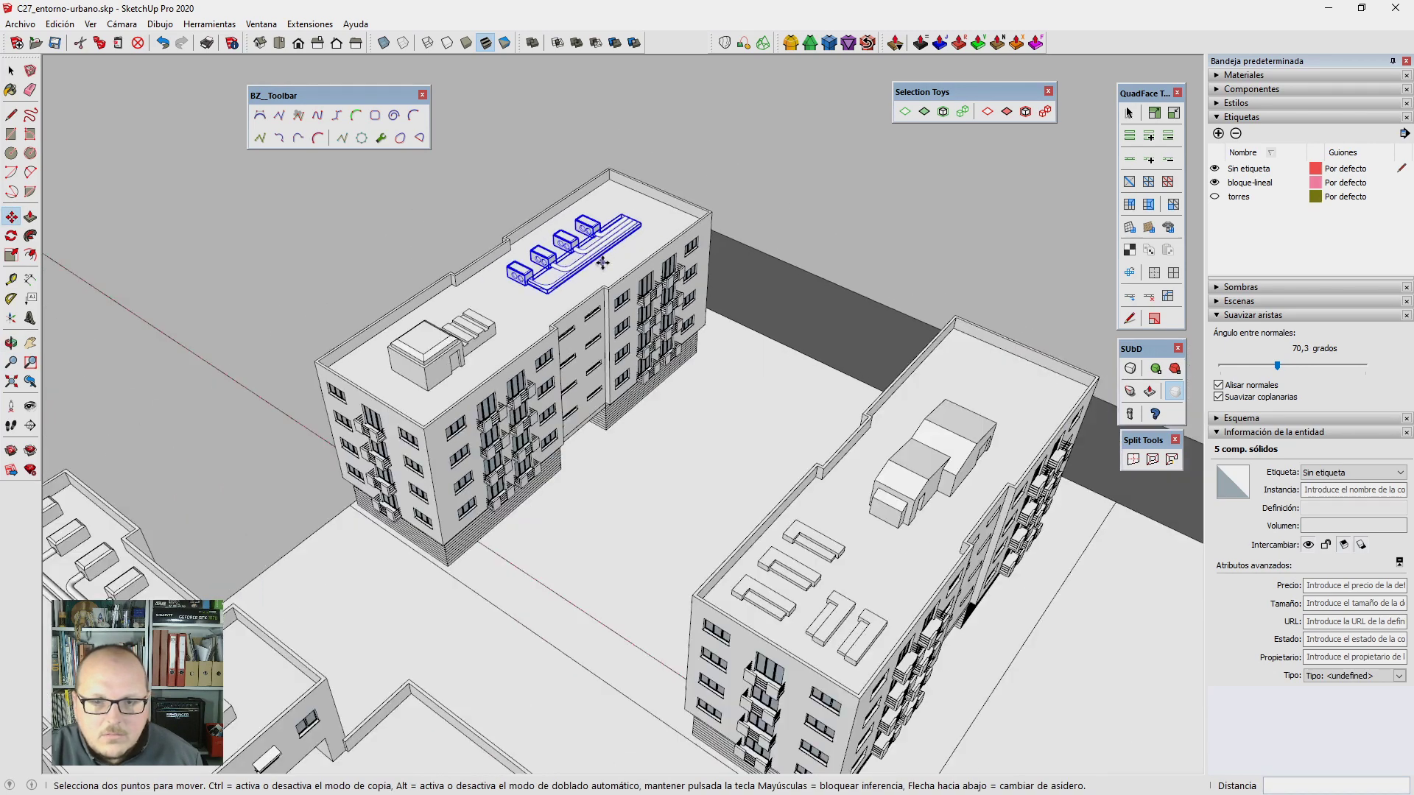
{"action": "key", "text": "space"}
{"action": "left_click", "coordinate": [738, 465]}
{"action": "scroll", "coordinate": [741, 464], "scroll_direction": "up", "scroll_amount": 3}
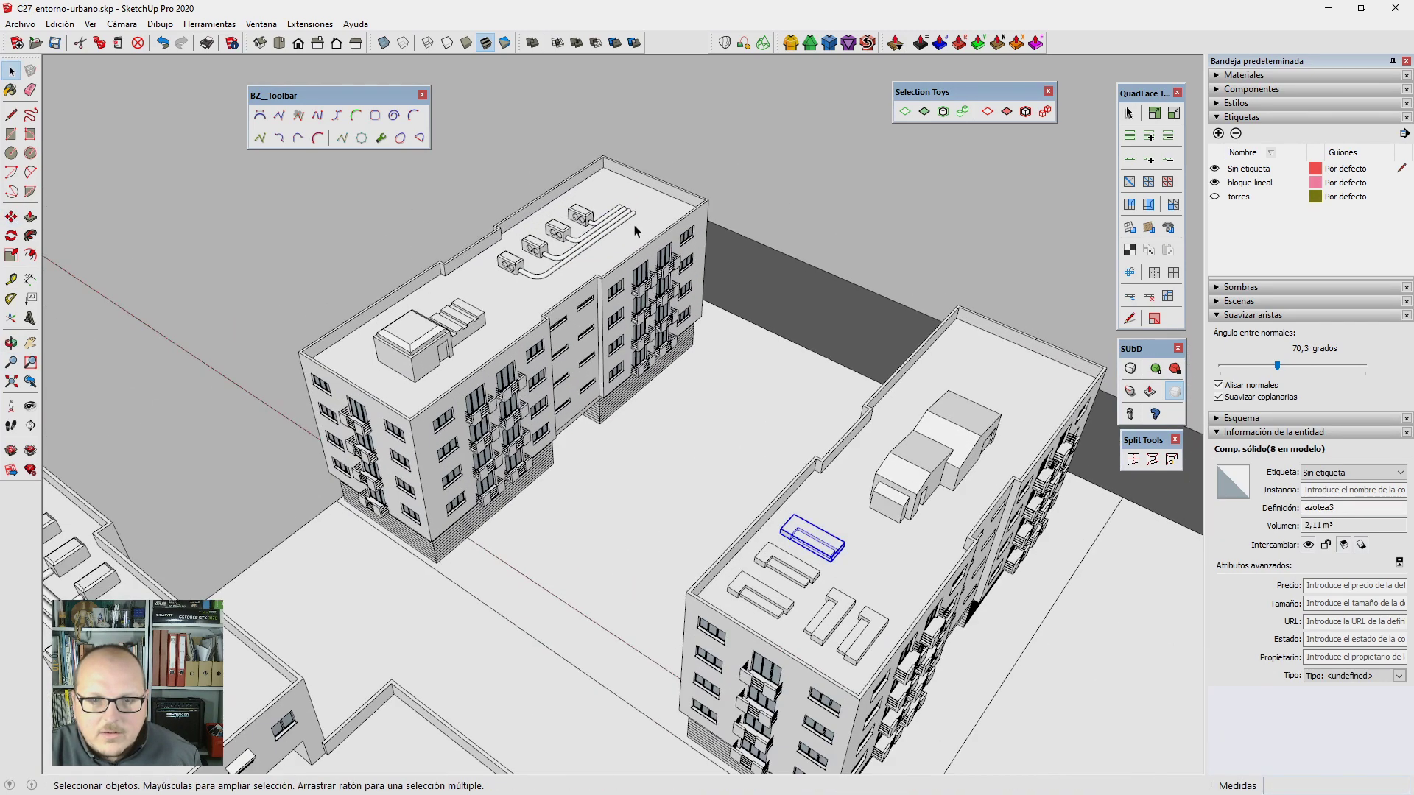
{"action": "scroll", "coordinate": [641, 221], "scroll_direction": "up", "scroll_amount": 3}
{"action": "scroll", "coordinate": [637, 214], "scroll_direction": "up", "scroll_amount": 2}
{"action": "key", "text": "ctrl+c"}
{"action": "key", "text": "ctrl+v"}
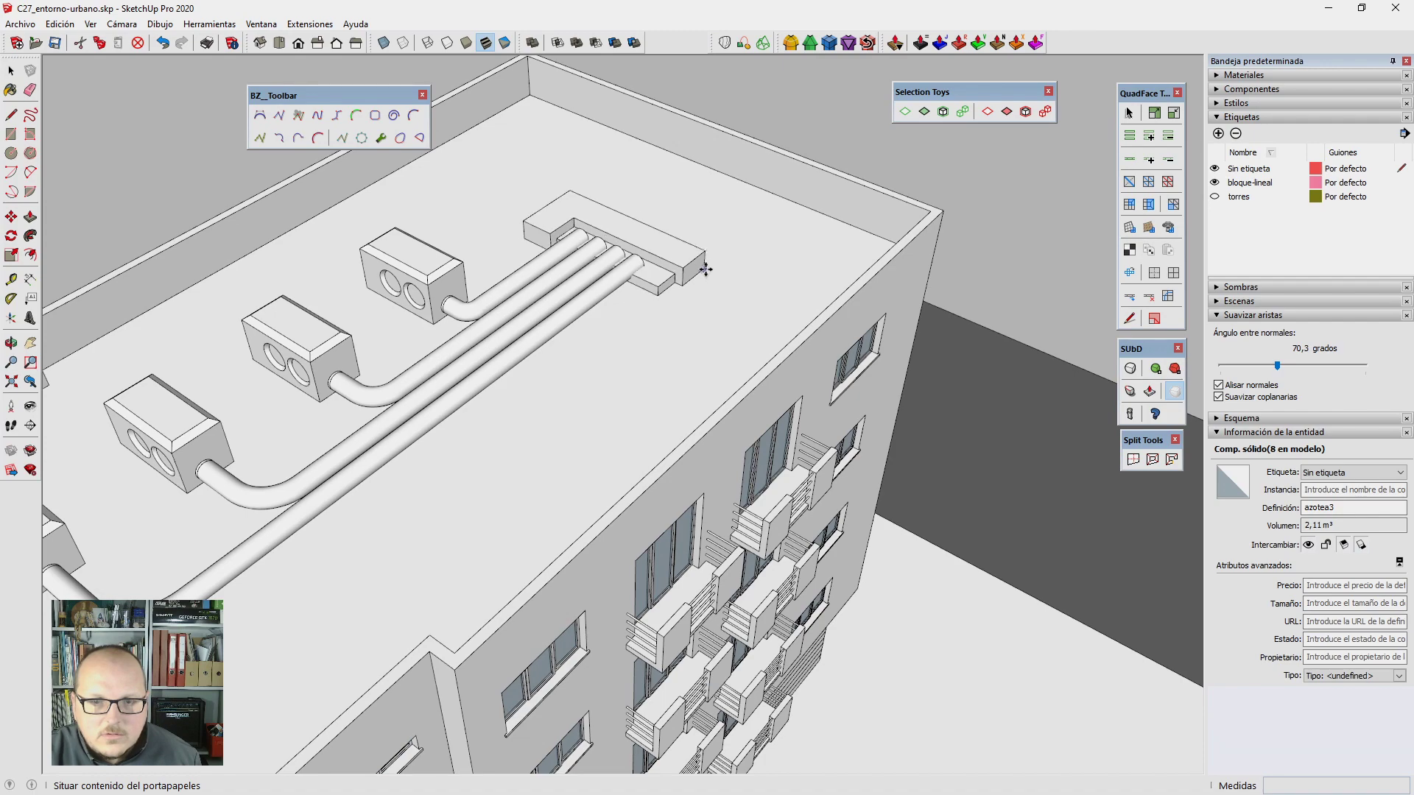
{"action": "left_click", "coordinate": [704, 261]}
{"action": "key", "text": "s"}
{"action": "left_click_drag", "start_coordinate": [614, 237], "coordinate": [614, 193]}
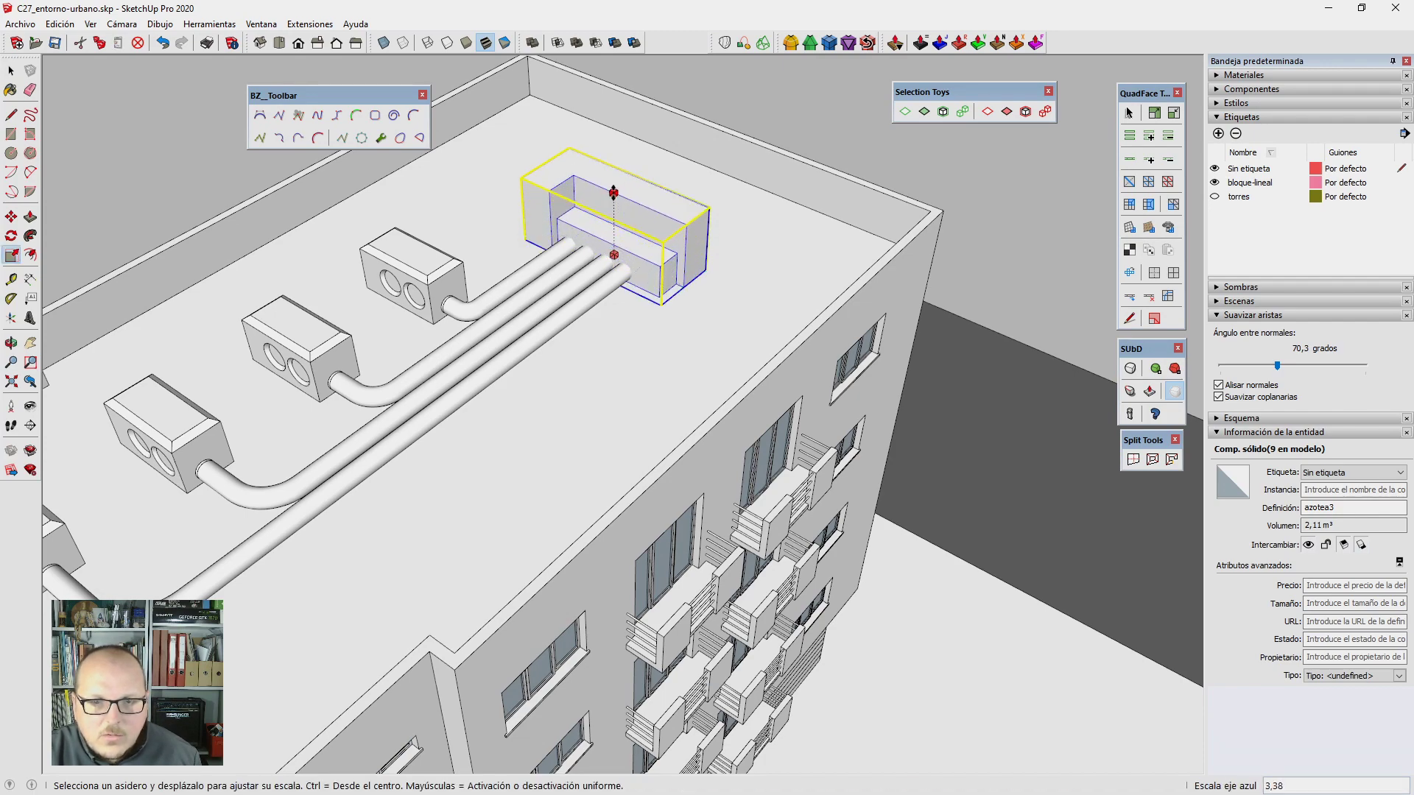
{"action": "key", "text": "space"}
{"action": "scroll", "coordinate": [626, 192], "scroll_direction": "down", "scroll_amount": 3}
{"action": "scroll", "coordinate": [662, 181], "scroll_direction": "down", "scroll_amount": 2}
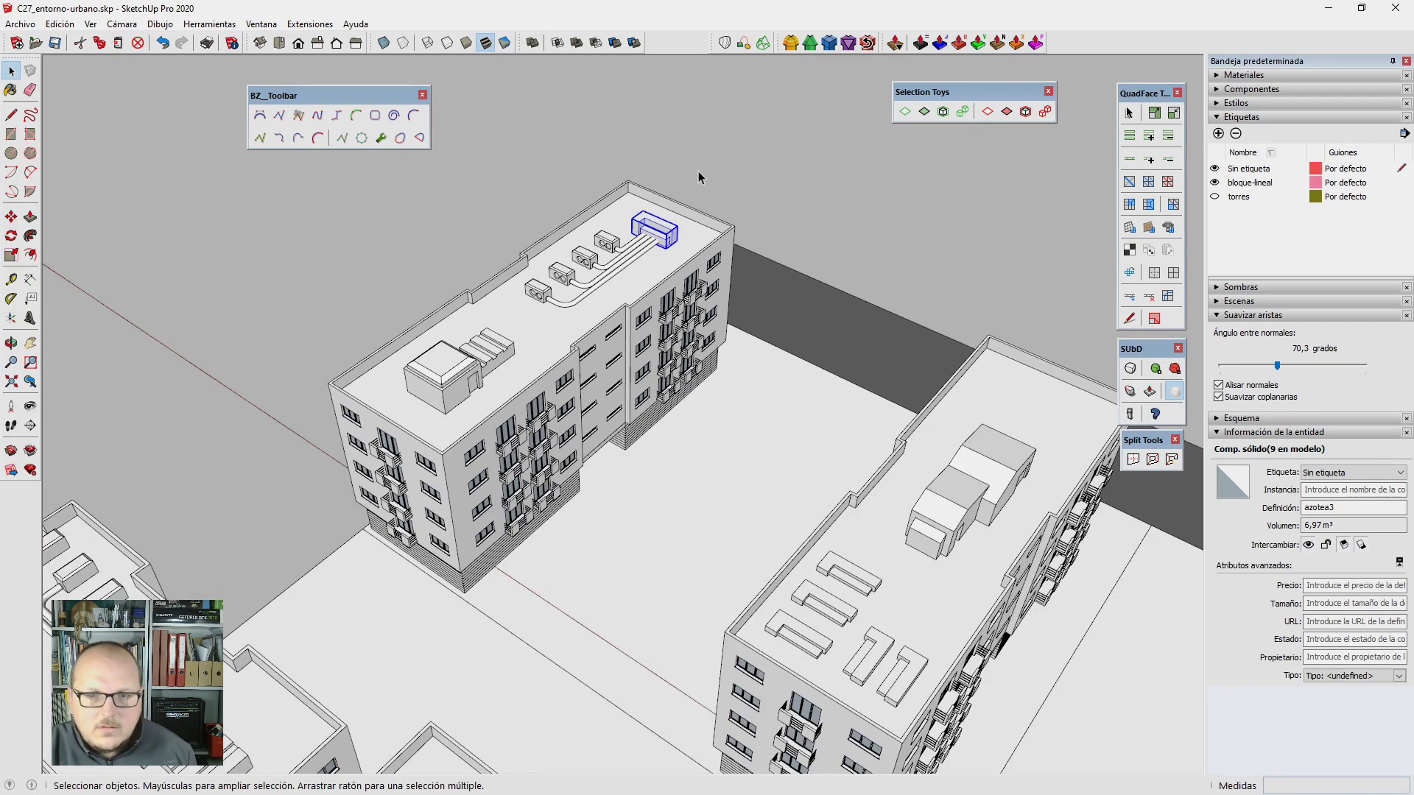
{"action": "scroll", "coordinate": [698, 171], "scroll_direction": "down", "scroll_amount": 2}
{"action": "left_click", "coordinate": [635, 160]}
{"action": "scroll", "coordinate": [635, 159], "scroll_direction": "down", "scroll_amount": 3}
{"action": "middle_click_drag", "start_coordinate": [635, 159], "coordinate": [606, 399]}
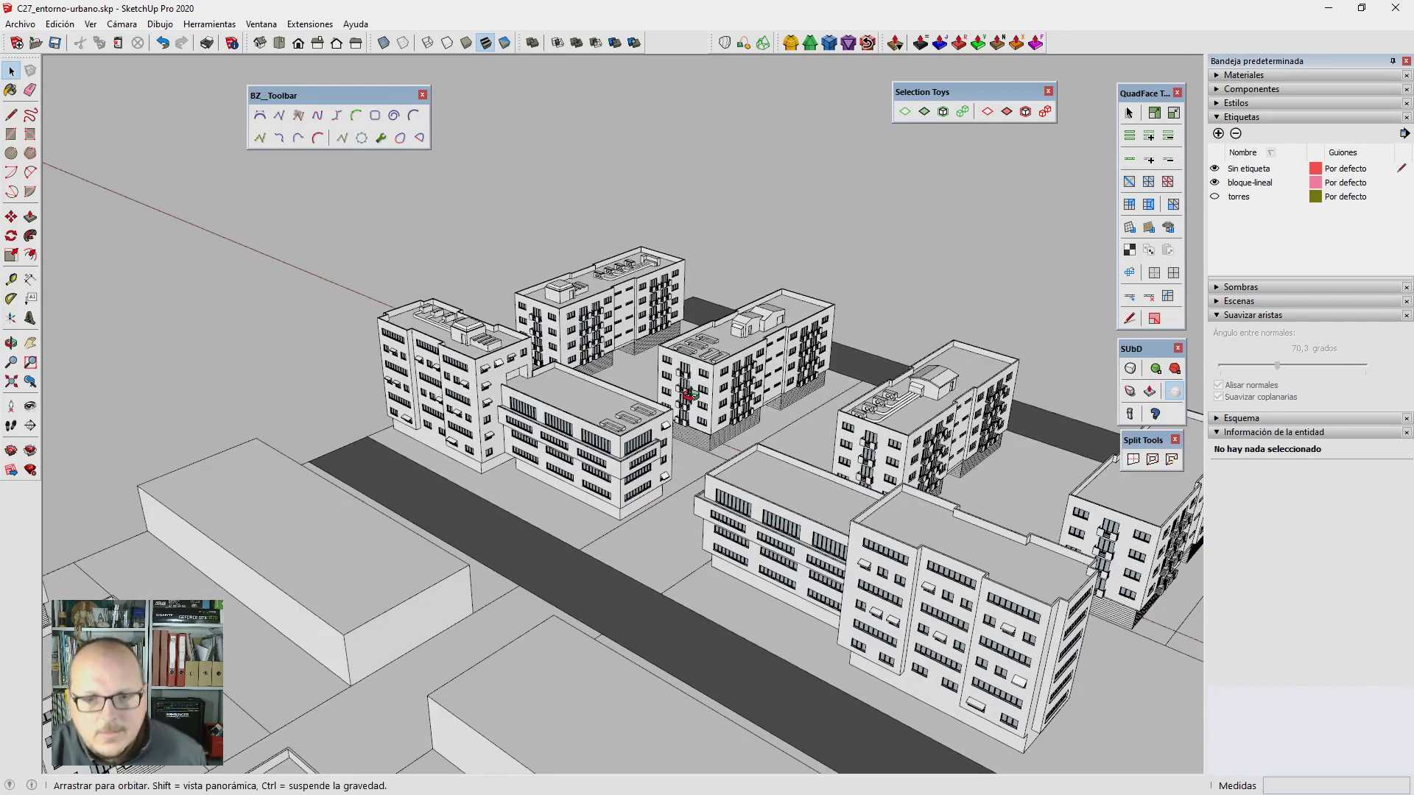
{"action": "scroll", "coordinate": [607, 400], "scroll_direction": "up", "scroll_amount": 2}
{"action": "scroll", "coordinate": [611, 396], "scroll_direction": "up", "scroll_amount": 1}
{"action": "scroll", "coordinate": [621, 391], "scroll_direction": "up", "scroll_amount": 1}
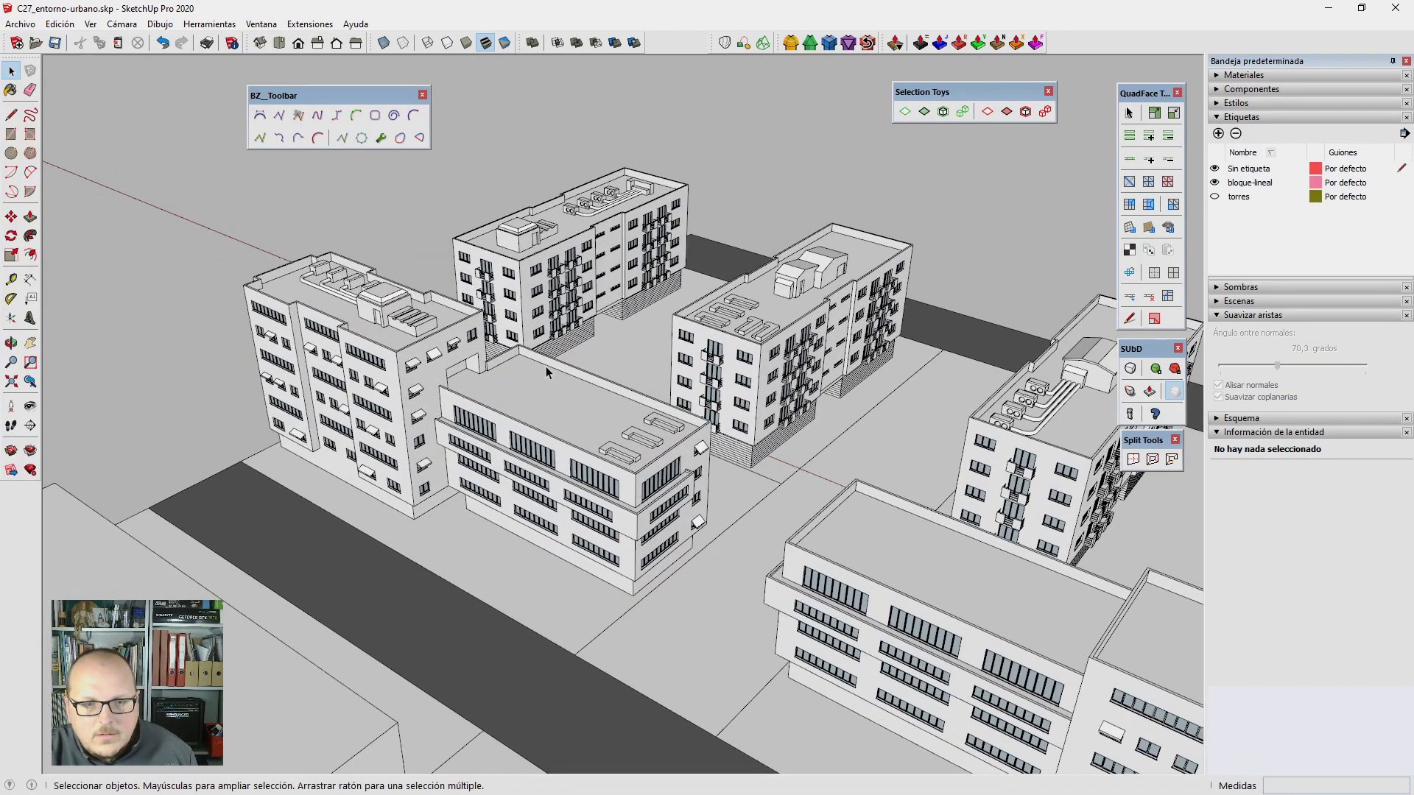
Step: Copy the rooftop structure onto the front block's roof, rotated 180°
{"action": "mouse_move", "coordinate": [548, 365]}
{"action": "middle_mouse_down"}
{"action": "mouse_move", "coordinate": [829, 321]}
{"action": "mouse_move", "coordinate": [736, 309]}
{"action": "middle_mouse_up"}
{"action": "left_click", "coordinate": [763, 295]}
{"action": "scroll", "coordinate": [763, 295], "scroll_direction": "up", "scroll_amount": 2}
{"action": "key", "text": "m"}
{"action": "key", "text": "ctrl"}
{"action": "left_click", "coordinate": [774, 298]}
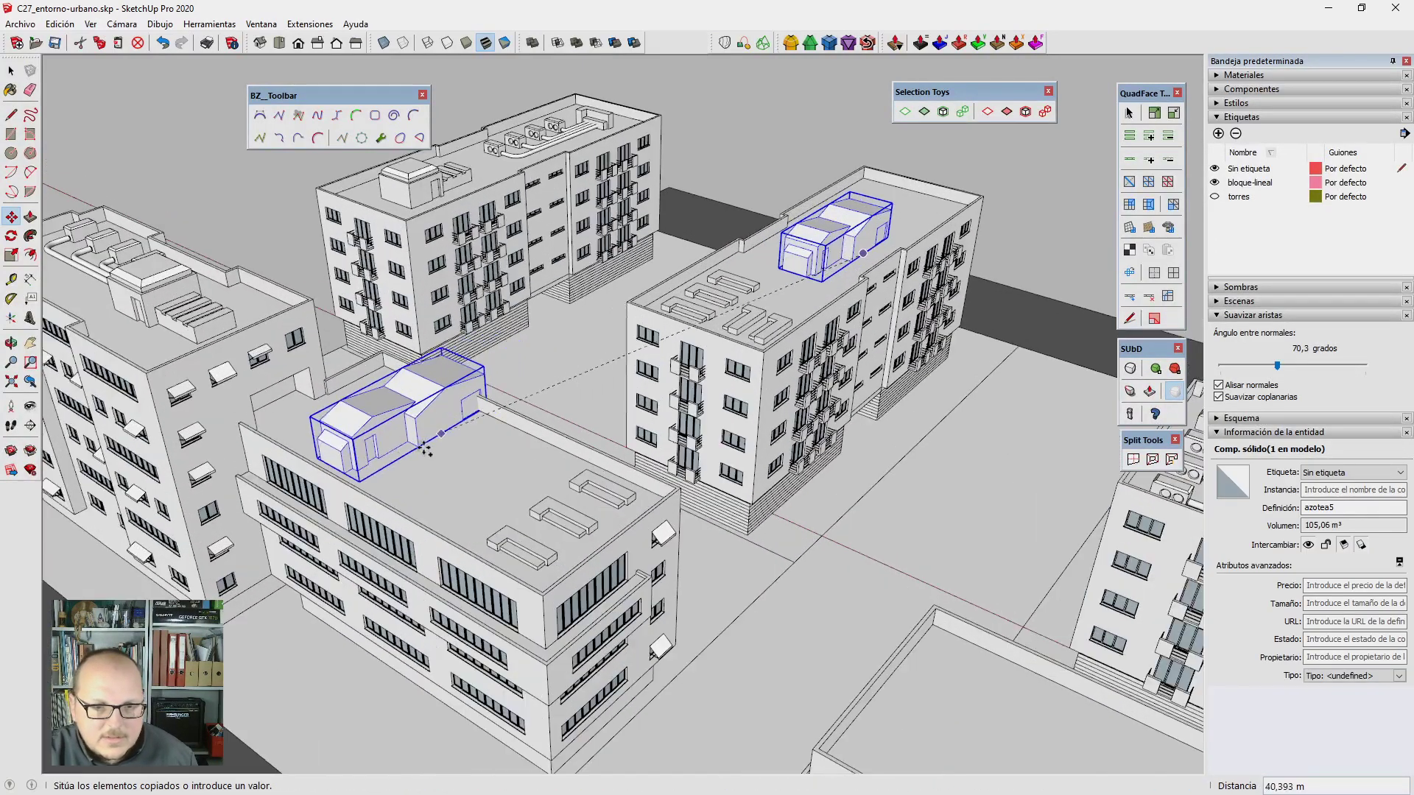
{"action": "left_click", "coordinate": [432, 373]}
{"action": "left_click", "coordinate": [440, 378]}
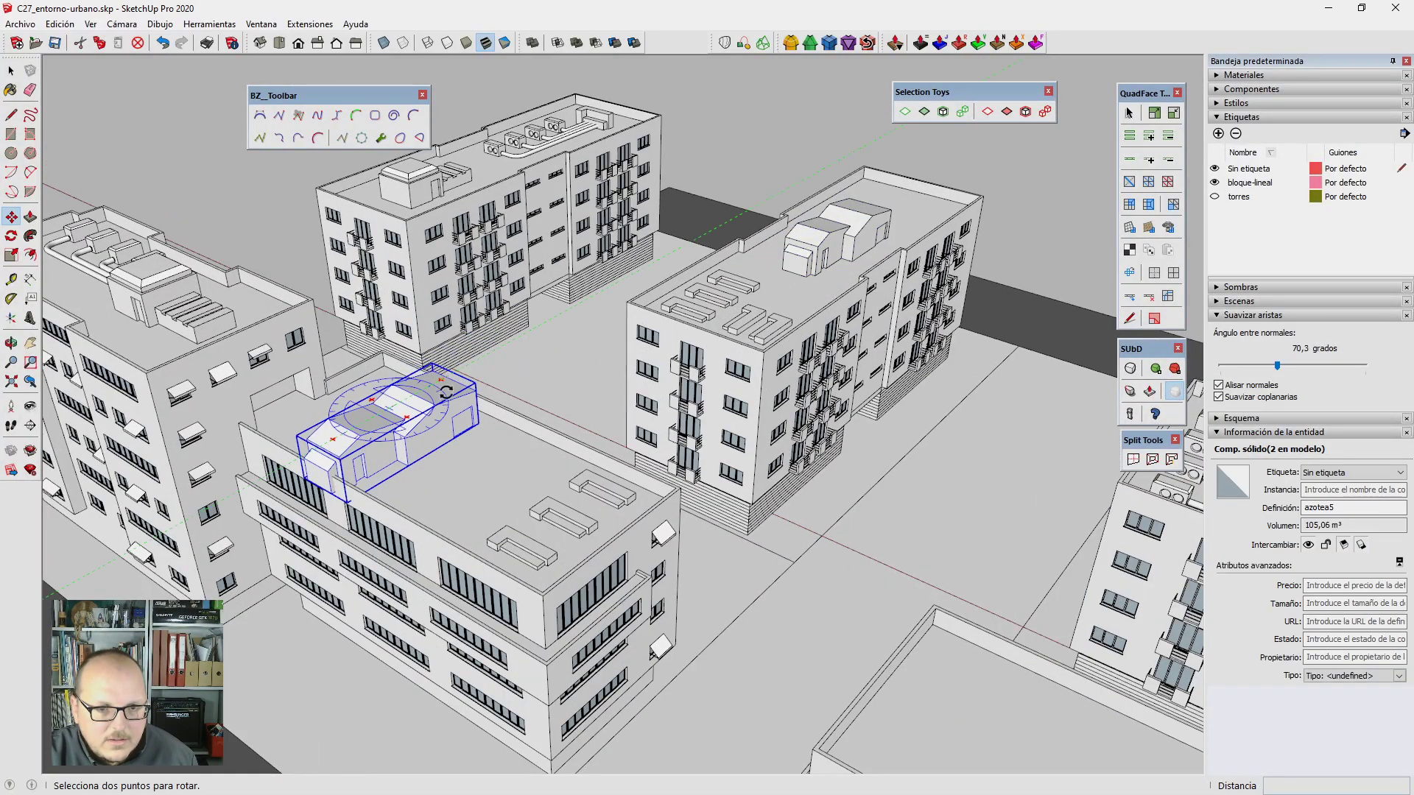
{"action": "type", "text": "180"}
{"action": "left_click", "coordinate": [446, 437]}
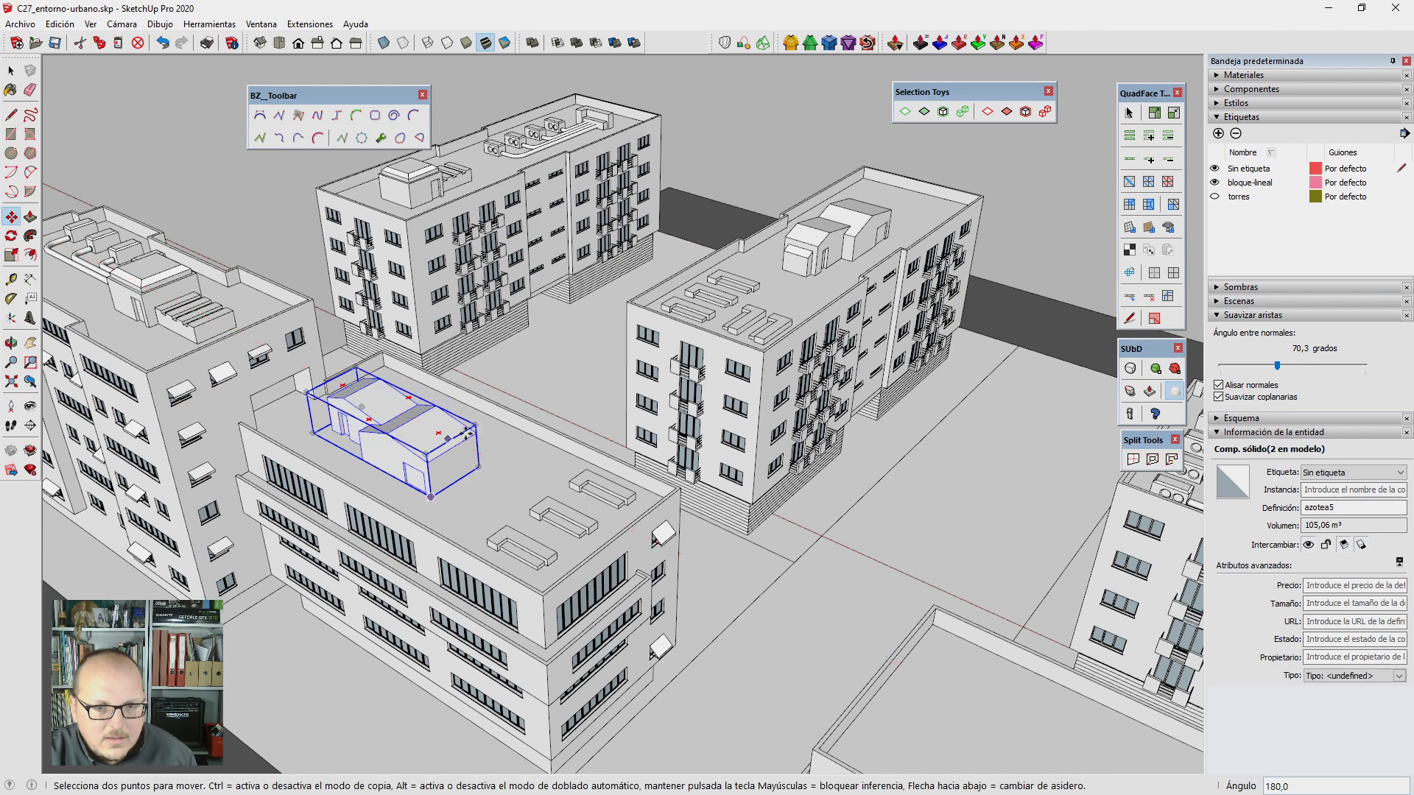
{"action": "mouse_move", "coordinate": [445, 437]}
{"action": "middle_mouse_down"}
{"action": "mouse_move", "coordinate": [506, 442]}
{"action": "mouse_move", "coordinate": [510, 503]}
{"action": "middle_mouse_up"}
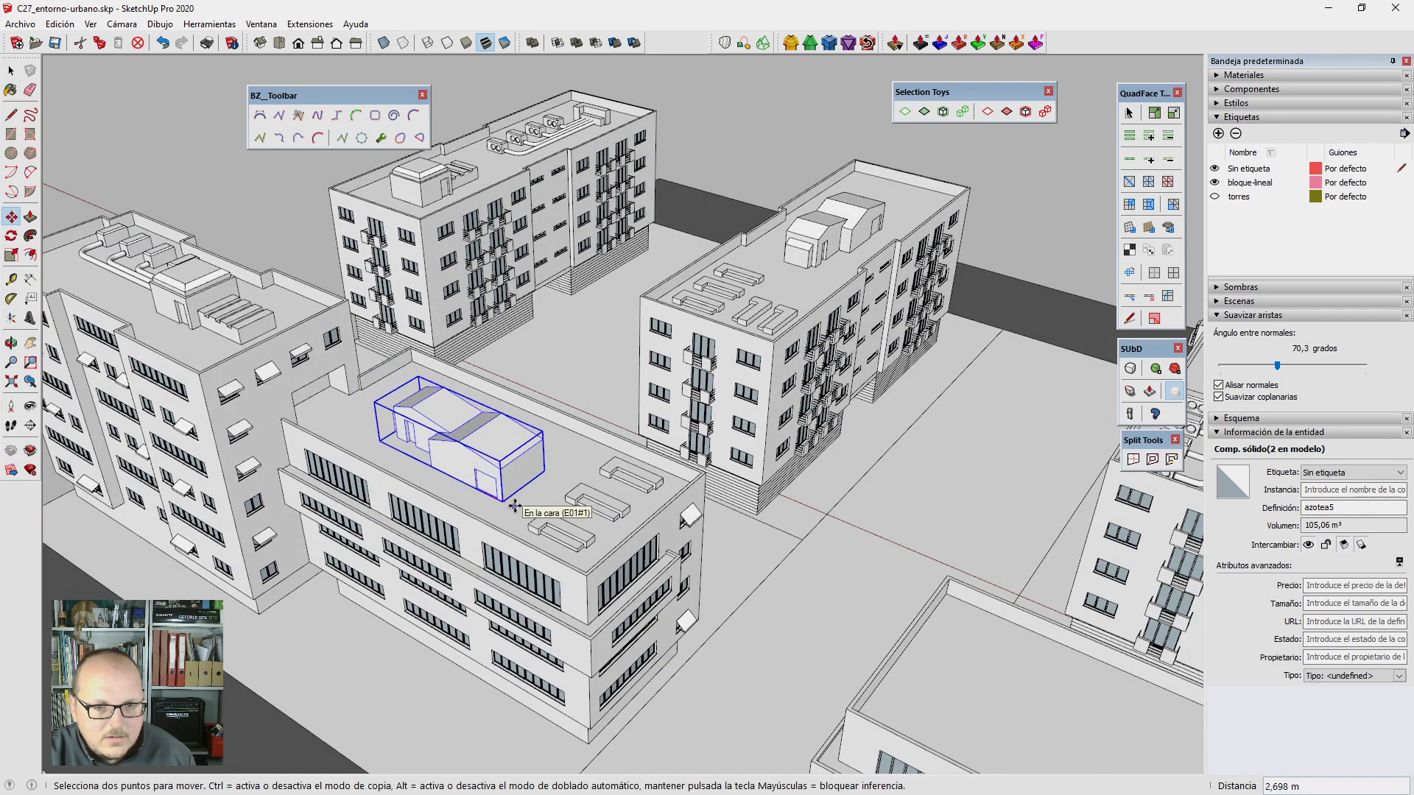
{"action": "left_click", "coordinate": [495, 498]}
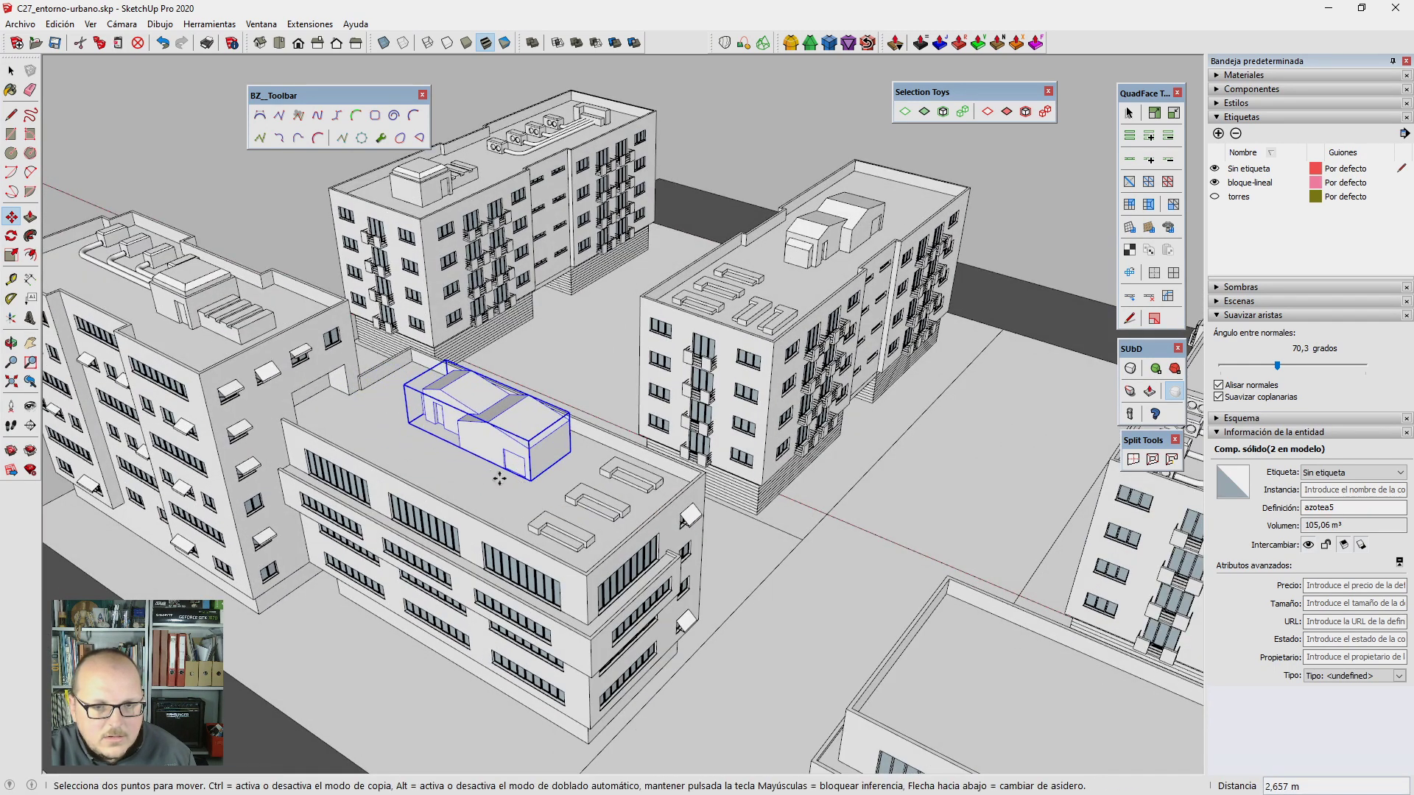
{"action": "key", "text": "space"}
Step: Window-select the seven rooftop units on the back block's roof
{"action": "mouse_move", "coordinate": [526, 488]}
{"action": "middle_mouse_down"}
{"action": "mouse_move", "coordinate": [562, 353]}
{"action": "mouse_move", "coordinate": [662, 372]}
{"action": "middle_mouse_up"}
{"action": "scroll", "coordinate": [663, 372], "scroll_direction": "up", "scroll_amount": 2}
{"action": "scroll", "coordinate": [650, 371], "scroll_direction": "up", "scroll_amount": 2}
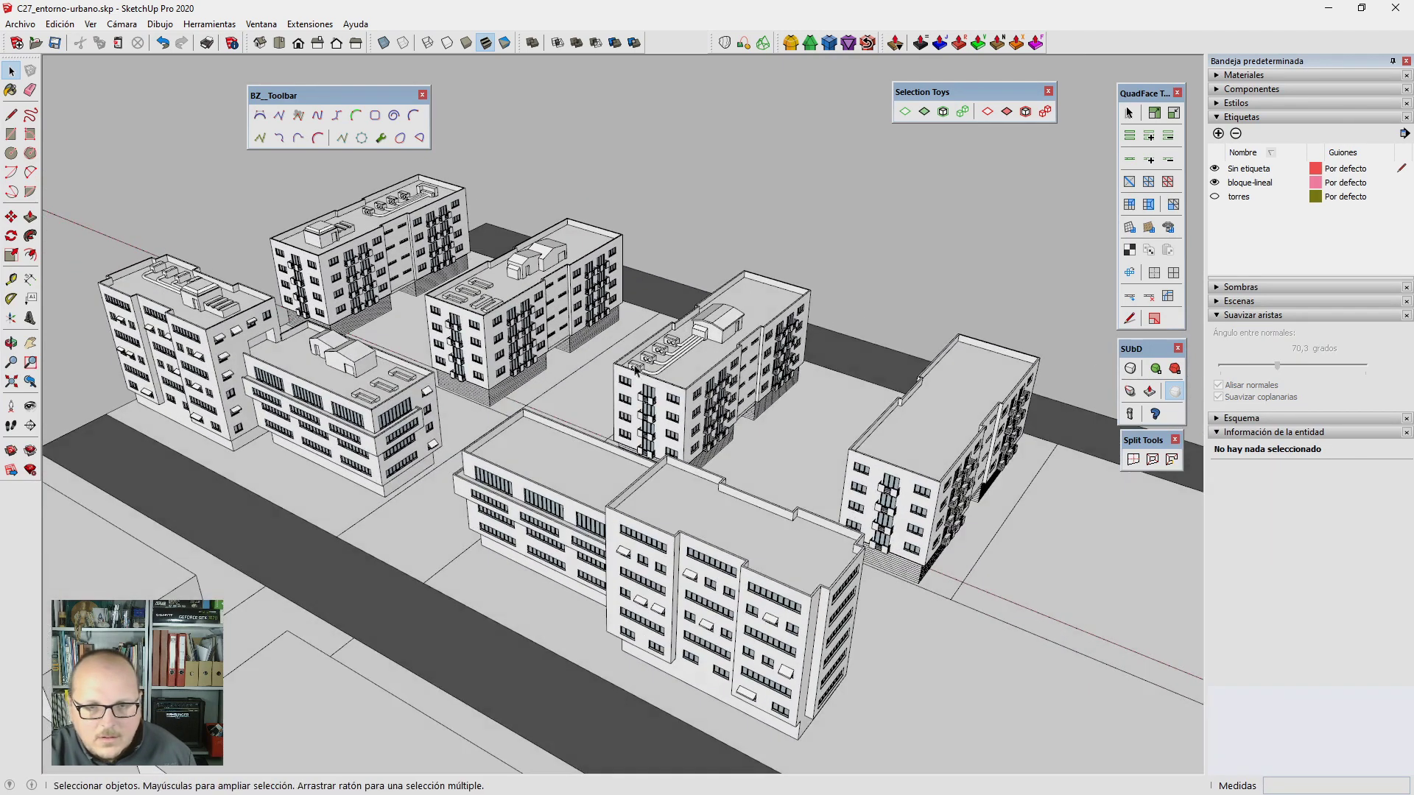
{"action": "middle_click_drag", "start_coordinate": [582, 401], "coordinate": [391, 227]}
{"action": "scroll", "coordinate": [405, 243], "scroll_direction": "up", "scroll_amount": 2}
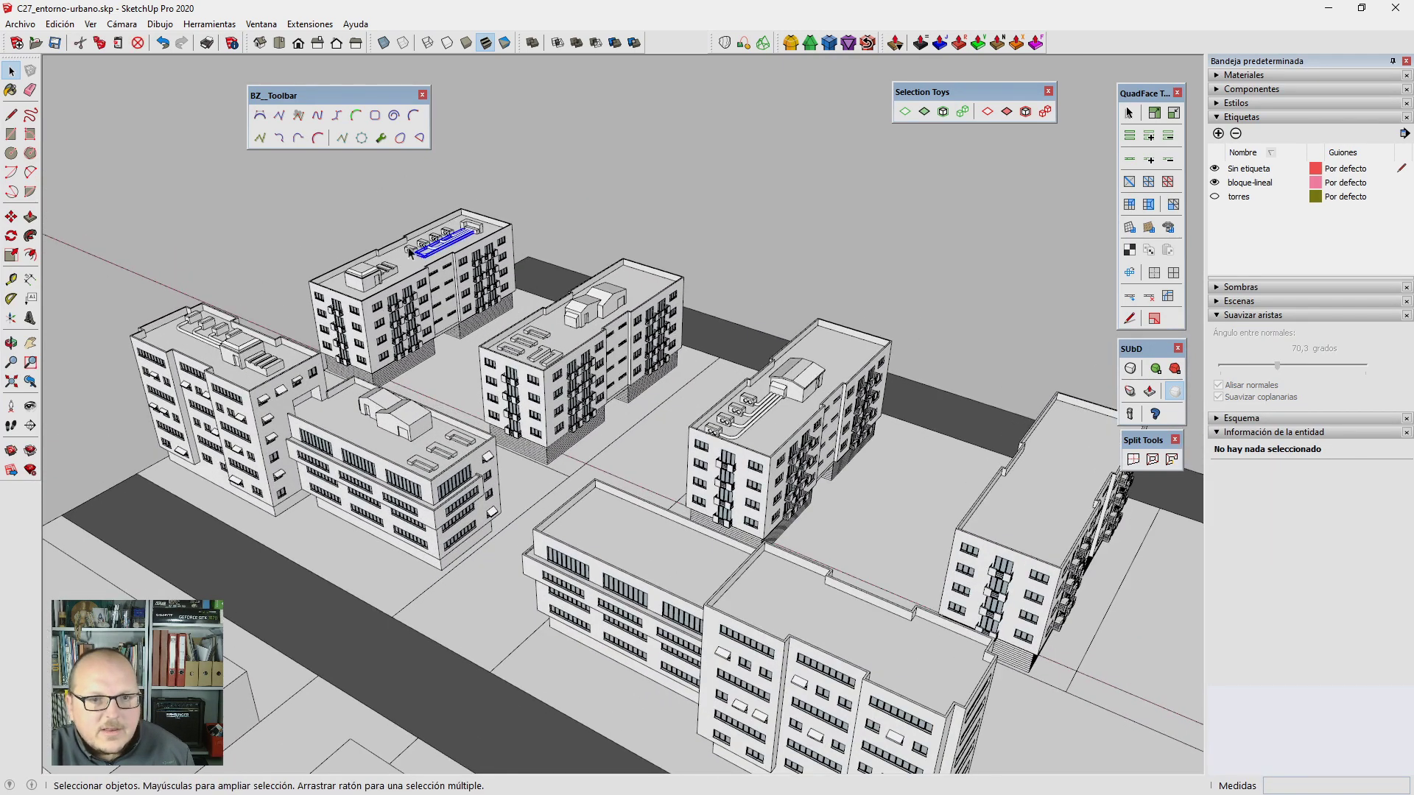
{"action": "left_click", "coordinate": [410, 252]}
{"action": "scroll", "coordinate": [412, 251], "scroll_direction": "up", "scroll_amount": 2}
{"action": "left_click_drag", "start_coordinate": [296, 166], "coordinate": [499, 305]}
{"action": "scroll", "coordinate": [491, 225], "scroll_direction": "up", "scroll_amount": 5}
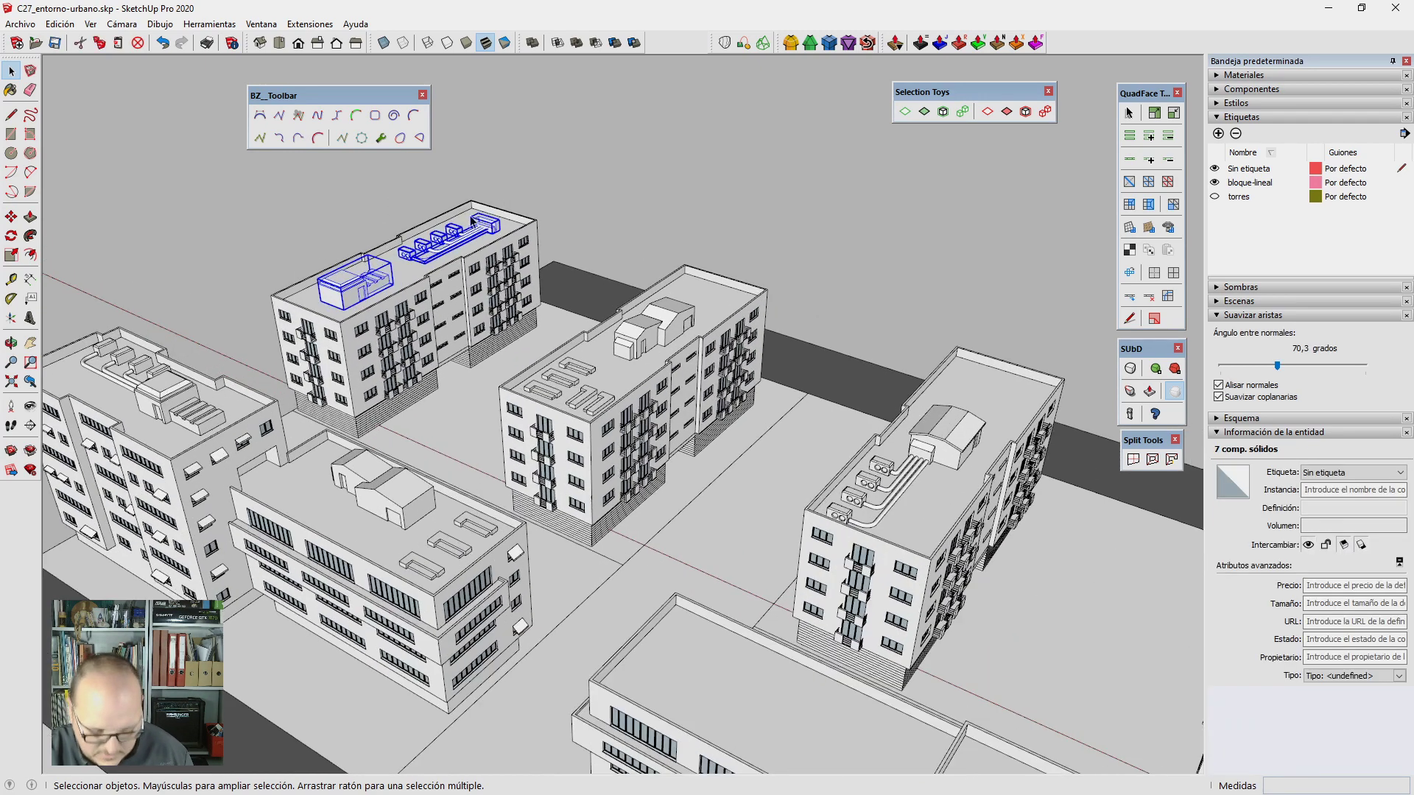
Step: Copy the seven rooftop units 108 m onto the other block's roof, then deselect
{"action": "key", "text": "m"}
{"action": "left_click", "coordinate": [486, 215]}
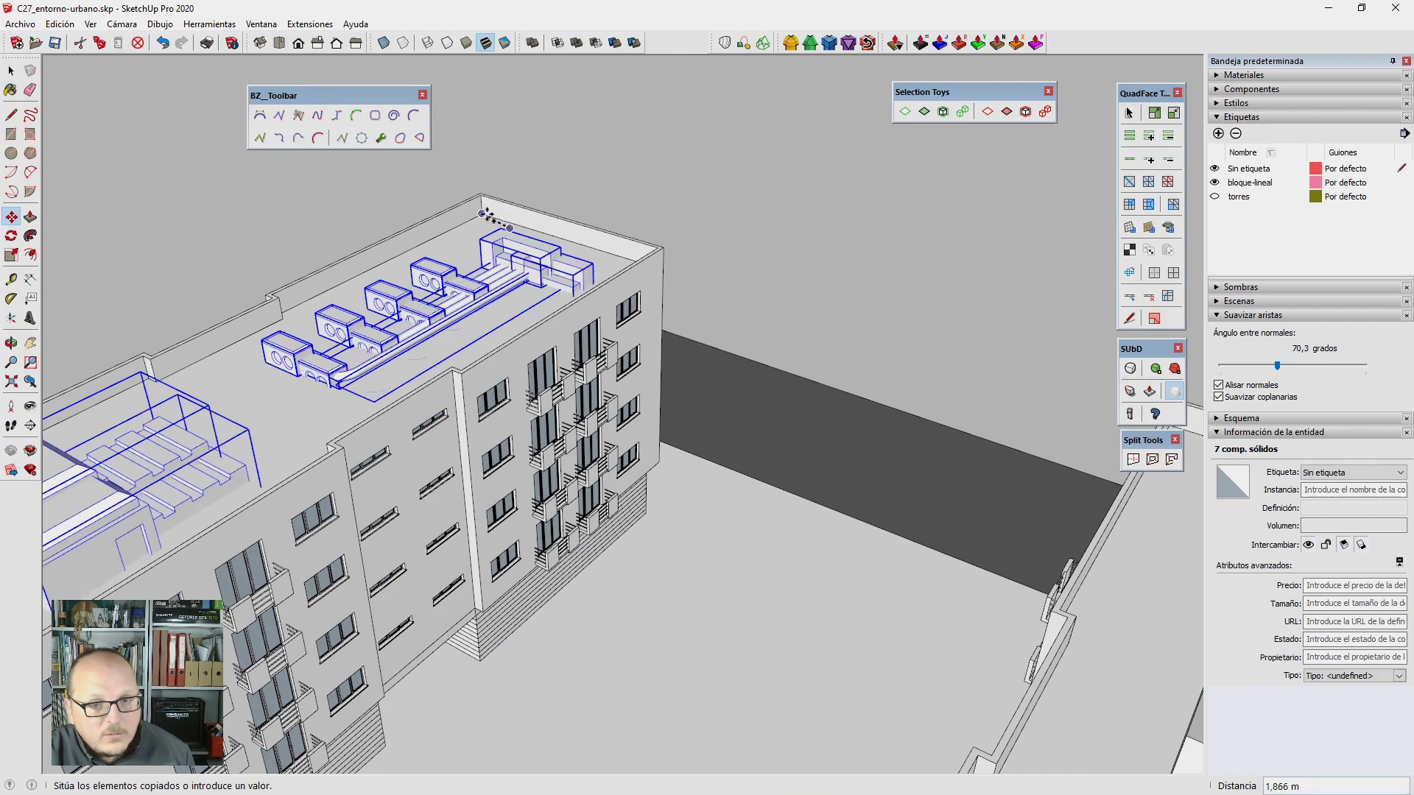
{"action": "scroll", "coordinate": [486, 215], "scroll_direction": "down", "scroll_amount": 3}
{"action": "scroll", "coordinate": [485, 218], "scroll_direction": "down", "scroll_amount": 3}
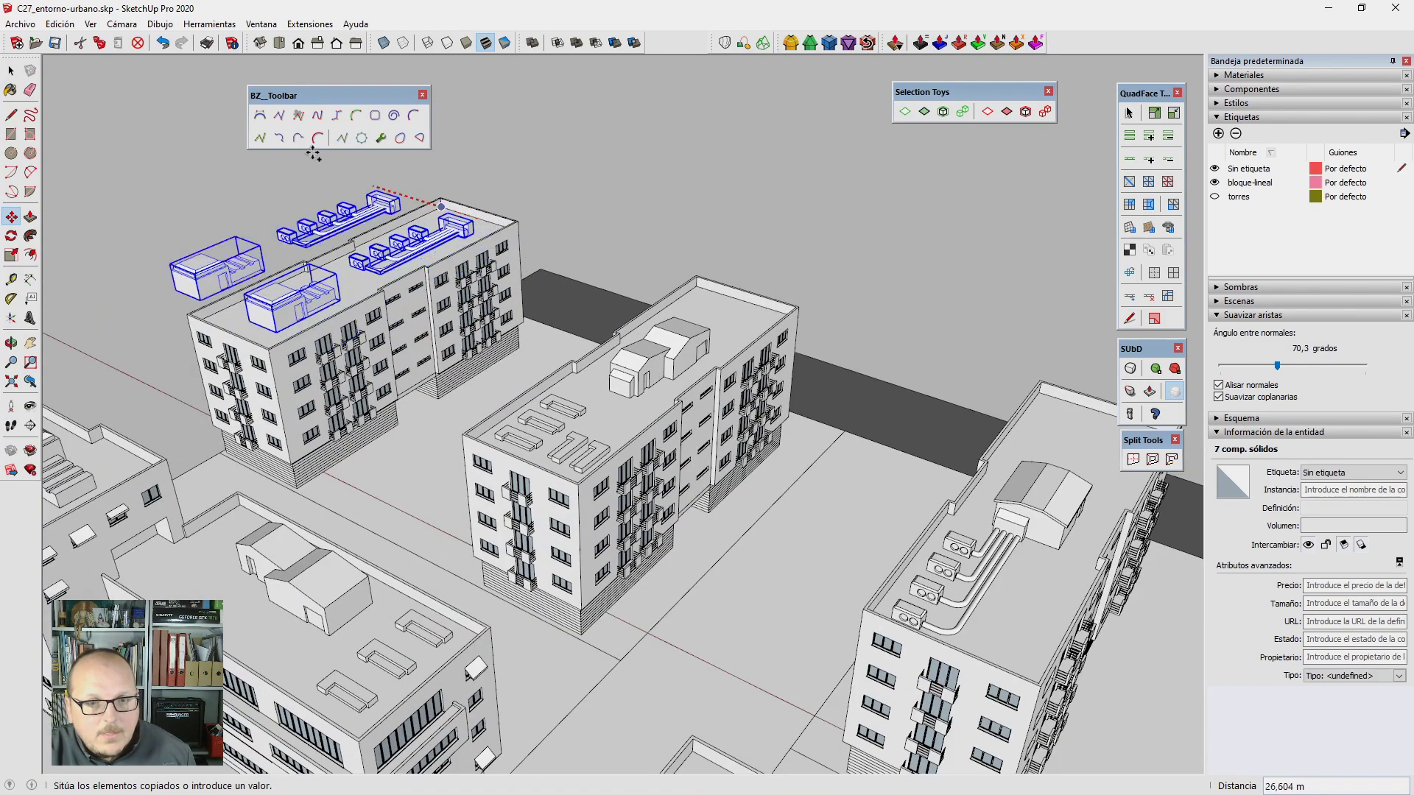
{"action": "scroll", "coordinate": [483, 221], "scroll_direction": "down", "scroll_amount": 3}
{"action": "scroll", "coordinate": [508, 221], "scroll_direction": "down", "scroll_amount": 2}
{"action": "scroll", "coordinate": [810, 368], "scroll_direction": "up", "scroll_amount": 2}
{"action": "scroll", "coordinate": [853, 357], "scroll_direction": "up", "scroll_amount": 2}
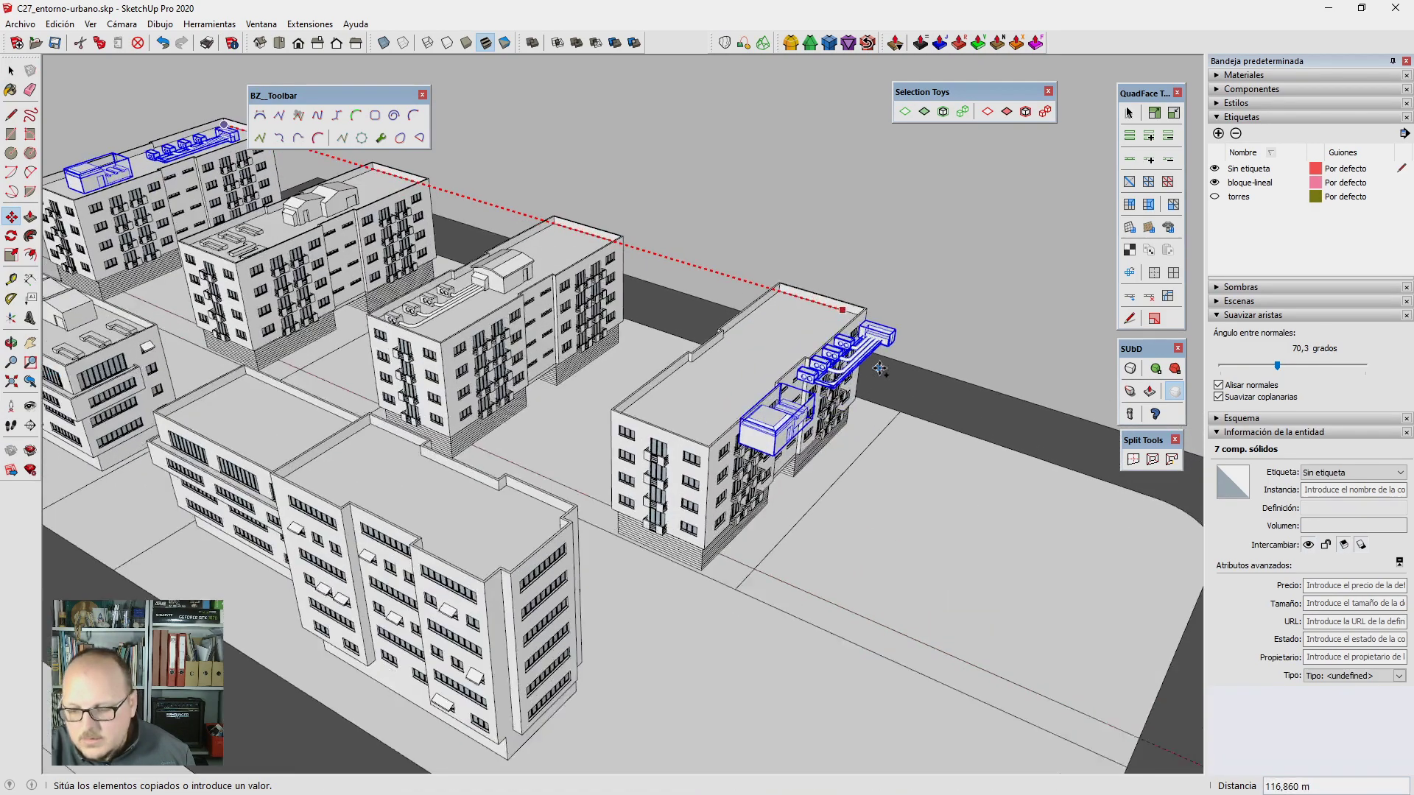
{"action": "scroll", "coordinate": [825, 368], "scroll_direction": "up", "scroll_amount": 3}
{"action": "scroll", "coordinate": [663, 309], "scroll_direction": "up", "scroll_amount": 3}
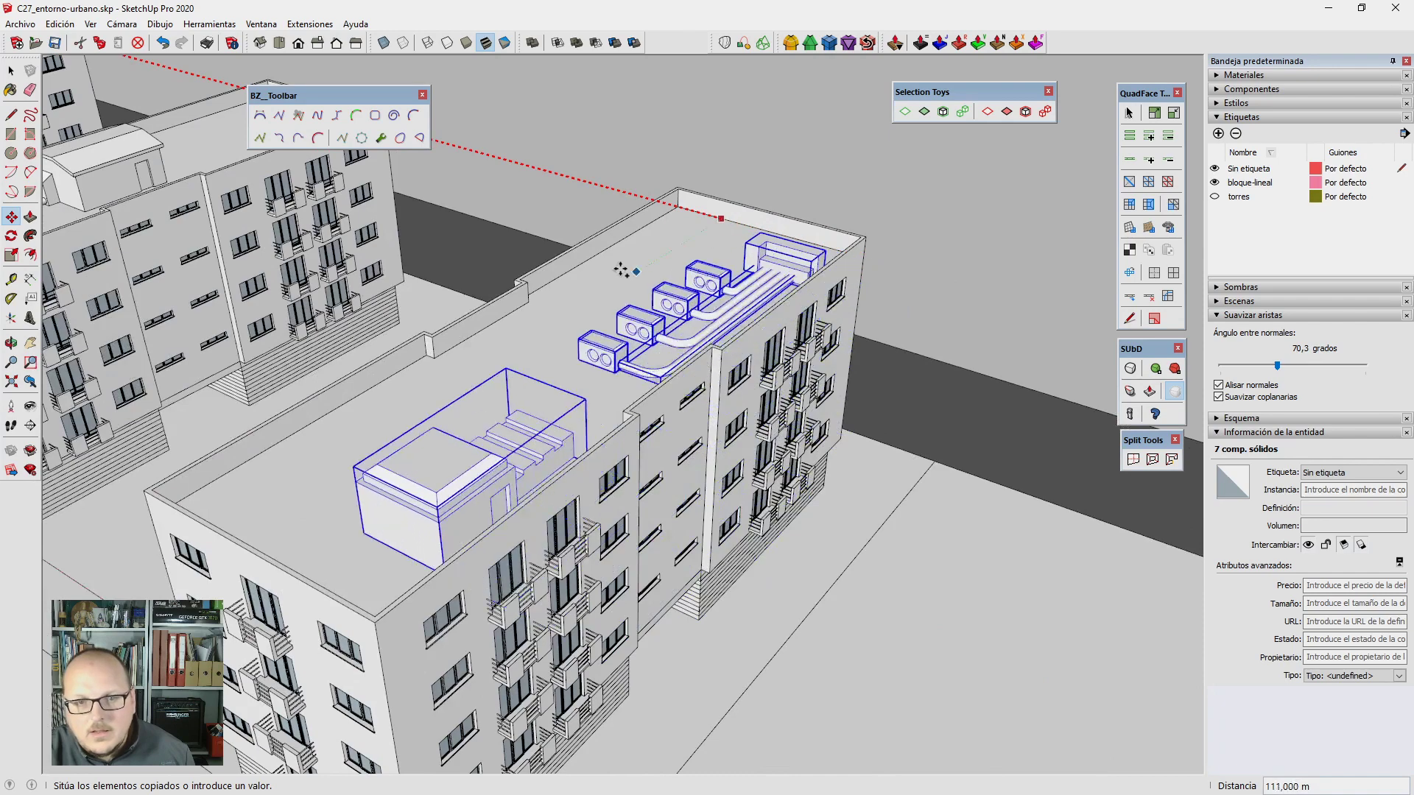
{"action": "left_click", "coordinate": [584, 255]}
{"action": "key", "text": "space"}
{"action": "scroll", "coordinate": [856, 266], "scroll_direction": "down", "scroll_amount": 3}
{"action": "scroll", "coordinate": [856, 265], "scroll_direction": "down", "scroll_amount": 2}
{"action": "left_click", "coordinate": [856, 259]}
{"action": "scroll", "coordinate": [861, 268], "scroll_direction": "down", "scroll_amount": 3}
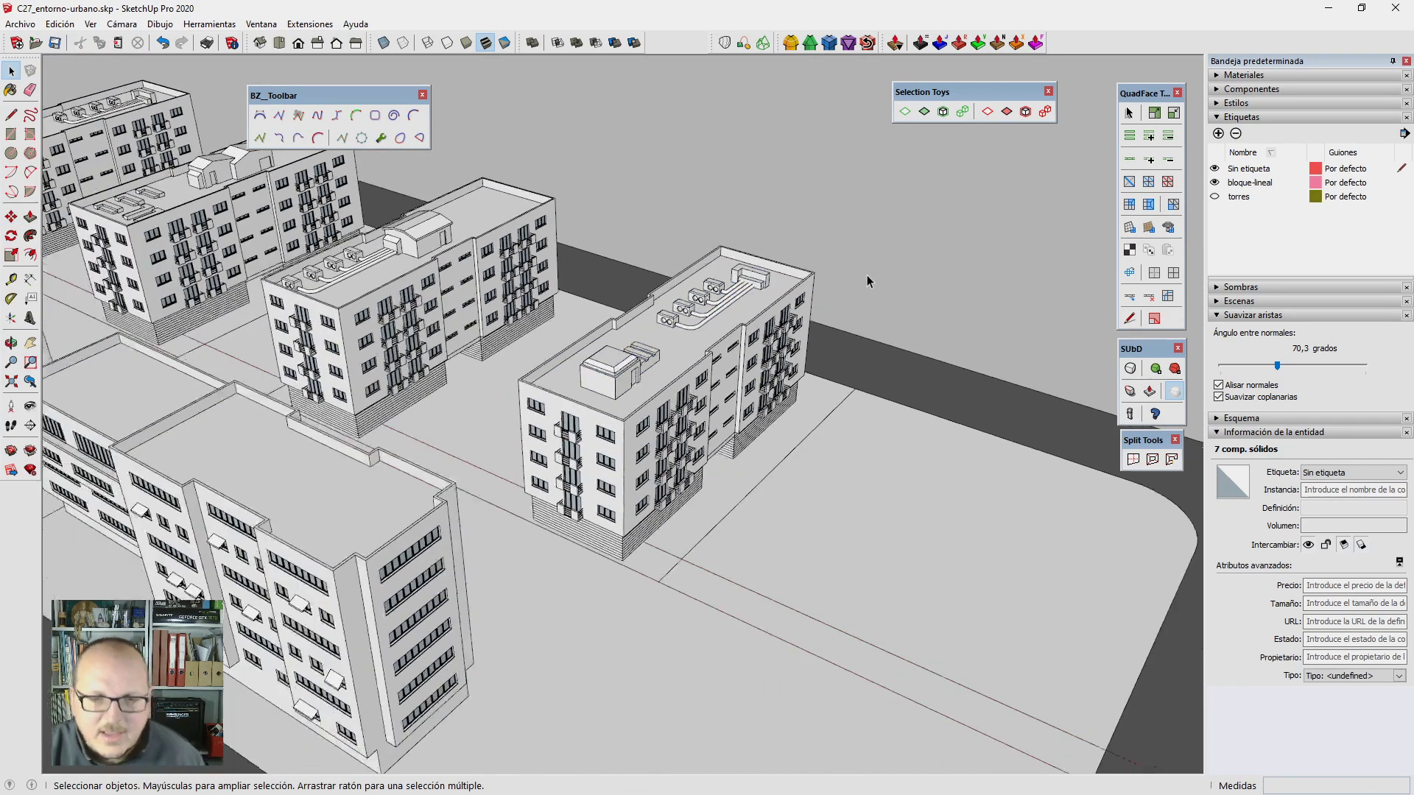
{"action": "scroll", "coordinate": [861, 309], "scroll_direction": "down", "scroll_amount": 2}
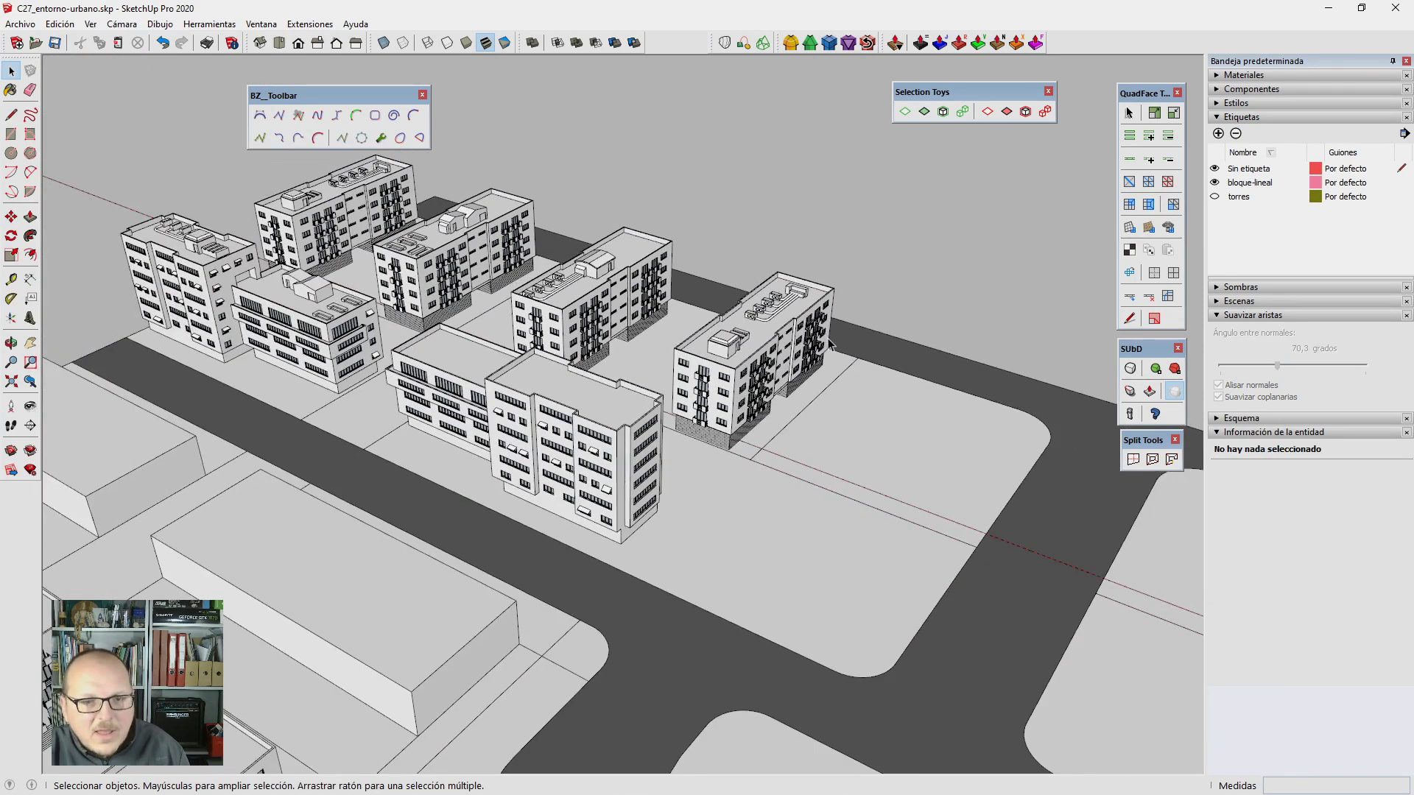
{"action": "scroll", "coordinate": [842, 377], "scroll_direction": "down", "scroll_amount": 1}
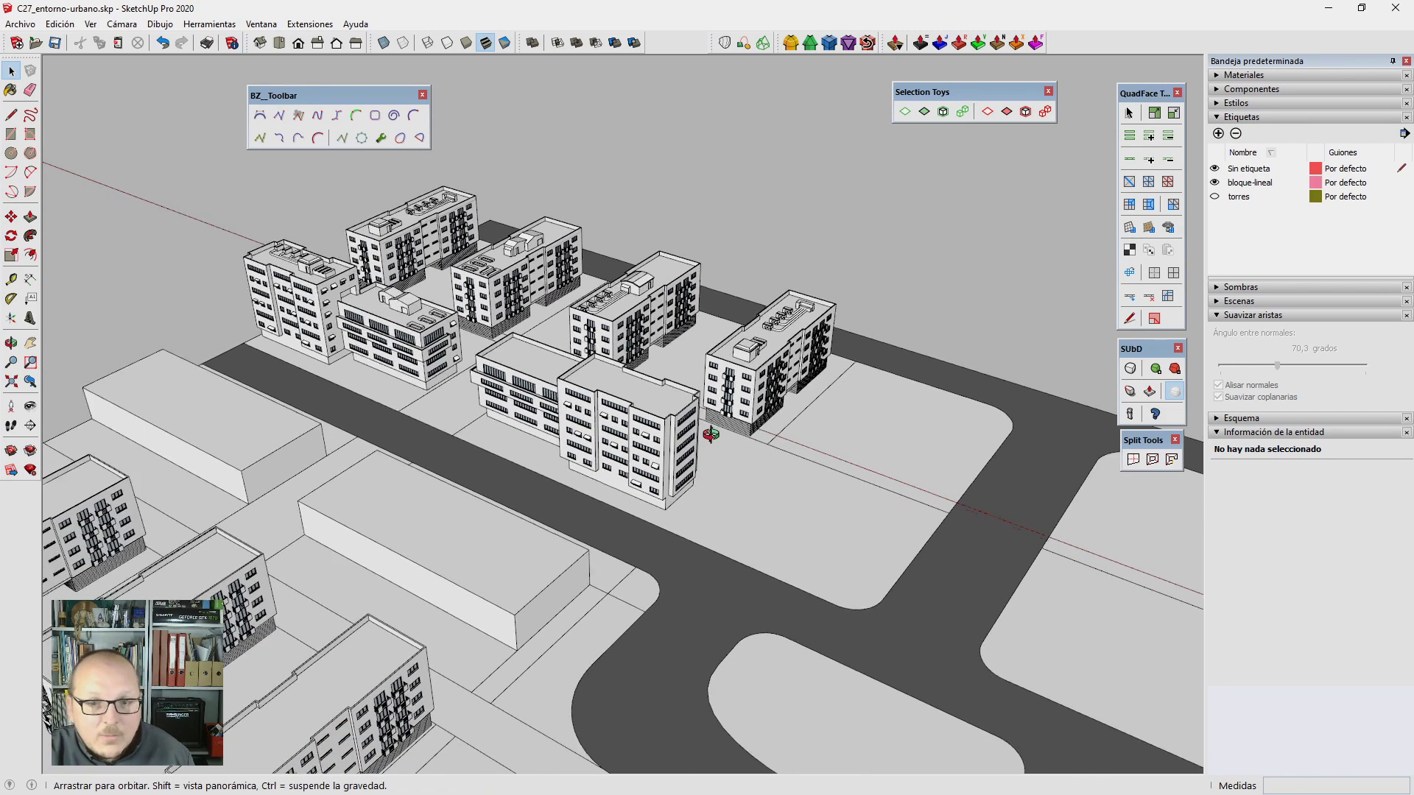
{"action": "scroll", "coordinate": [615, 265], "scroll_direction": "up", "scroll_amount": 1}
{"action": "scroll", "coordinate": [615, 265], "scroll_direction": "up", "scroll_amount": 2}
{"action": "scroll", "coordinate": [615, 265], "scroll_direction": "up", "scroll_amount": 1}
{"action": "middle_click_drag", "start_coordinate": [615, 265], "coordinate": [748, 330]}
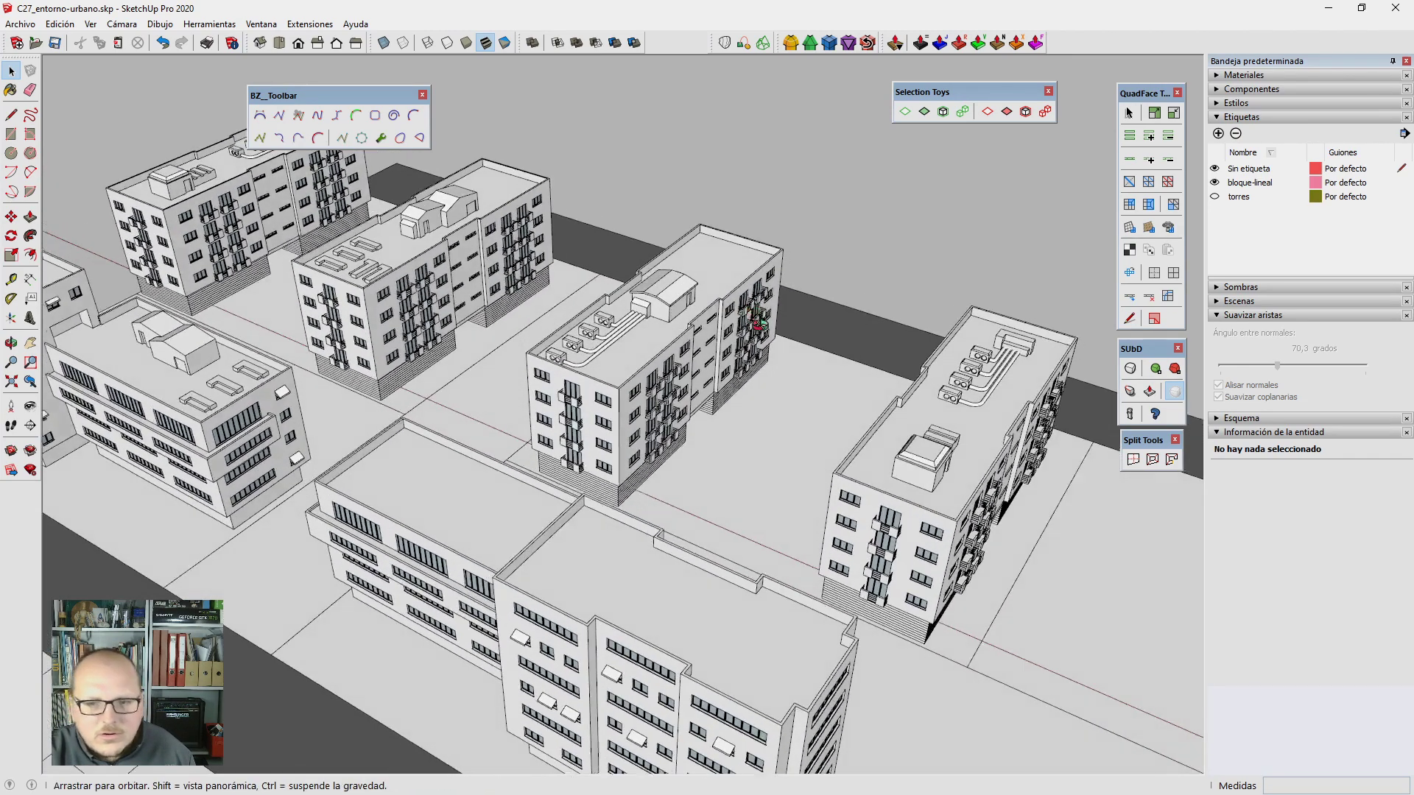
{"action": "scroll", "coordinate": [748, 329], "scroll_direction": "down", "scroll_amount": 2}
{"action": "scroll", "coordinate": [442, 330], "scroll_direction": "down", "scroll_amount": 2}
{"action": "scroll", "coordinate": [122, 330], "scroll_direction": "up", "scroll_amount": 2}
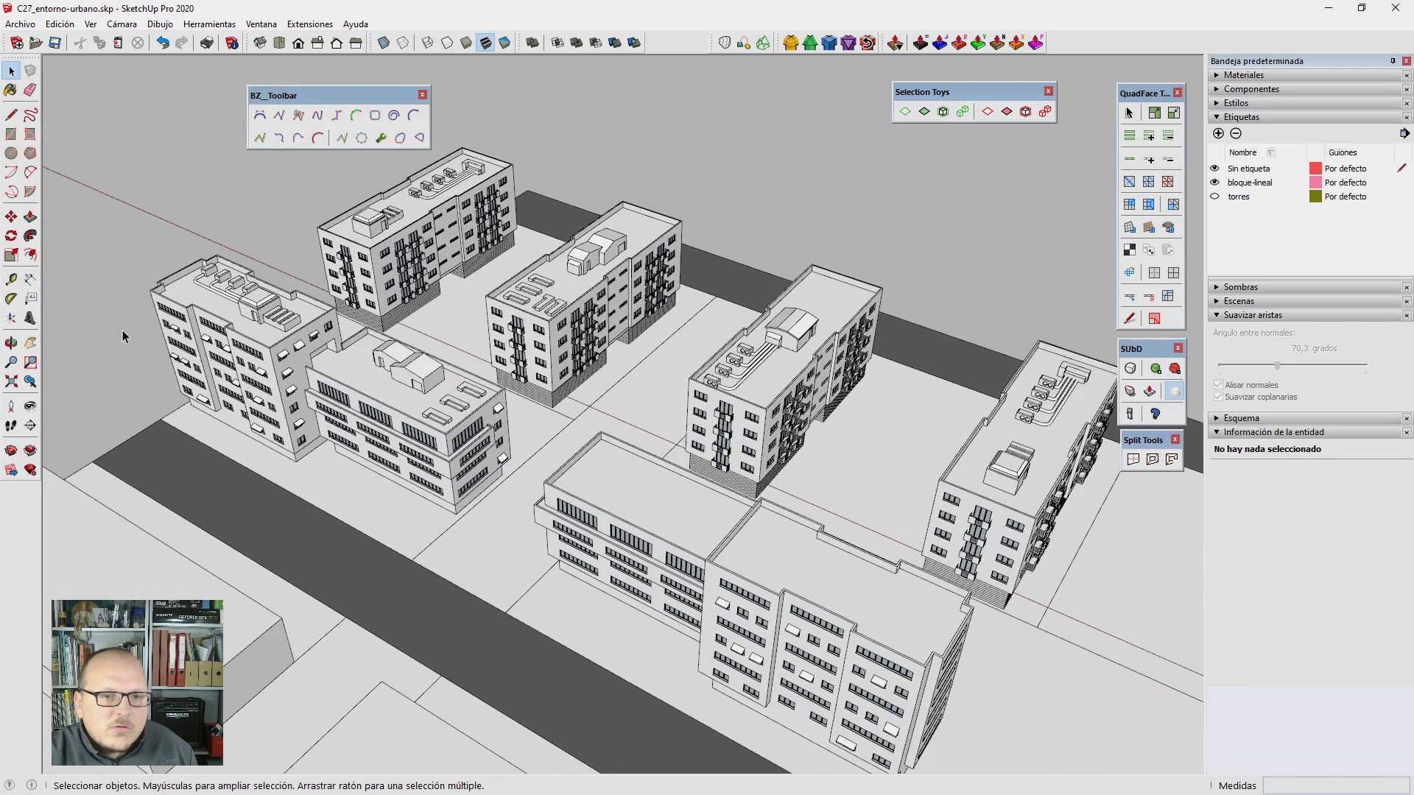
{"action": "scroll", "coordinate": [129, 329], "scroll_direction": "up", "scroll_amount": 2}
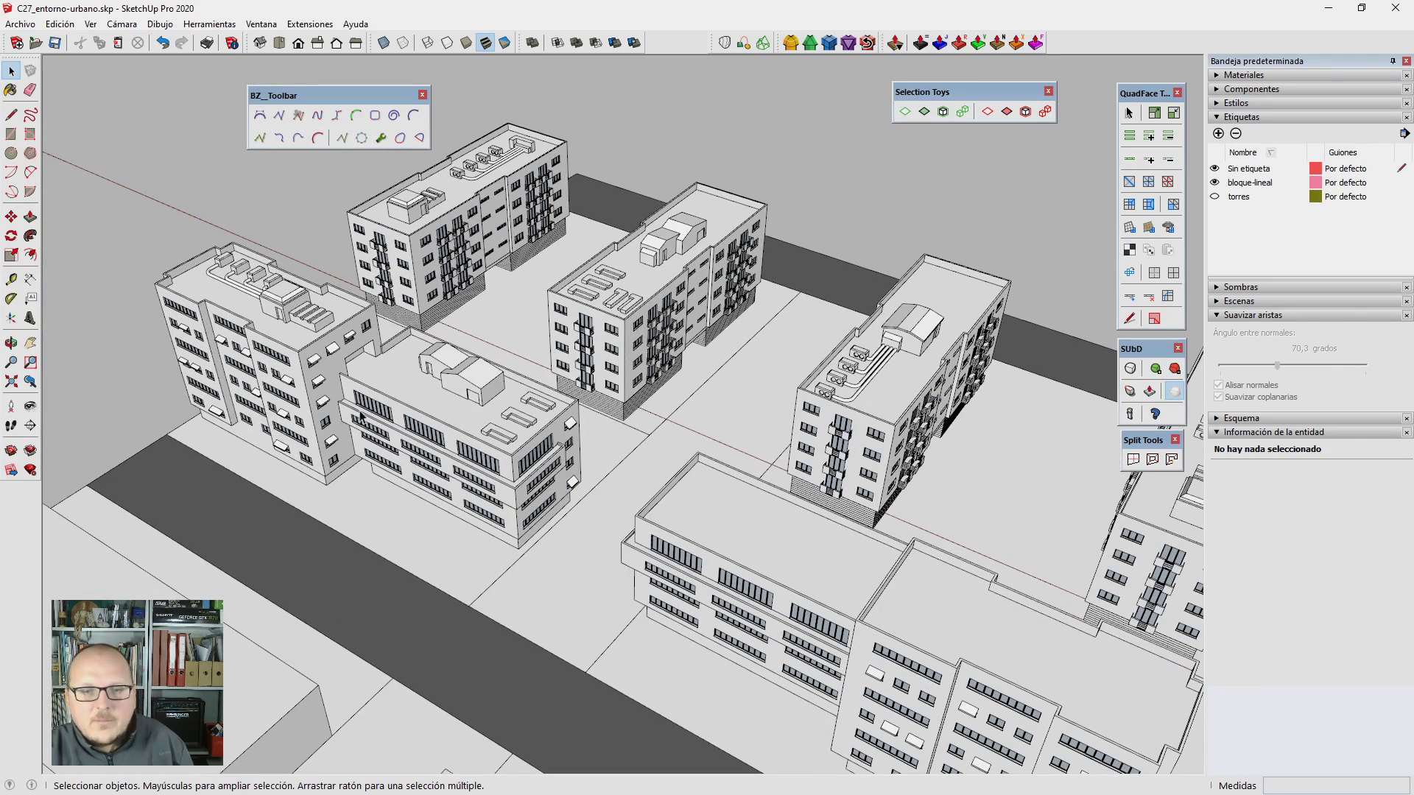
{"action": "middle_click_drag", "start_coordinate": [360, 418], "coordinate": [454, 405]}
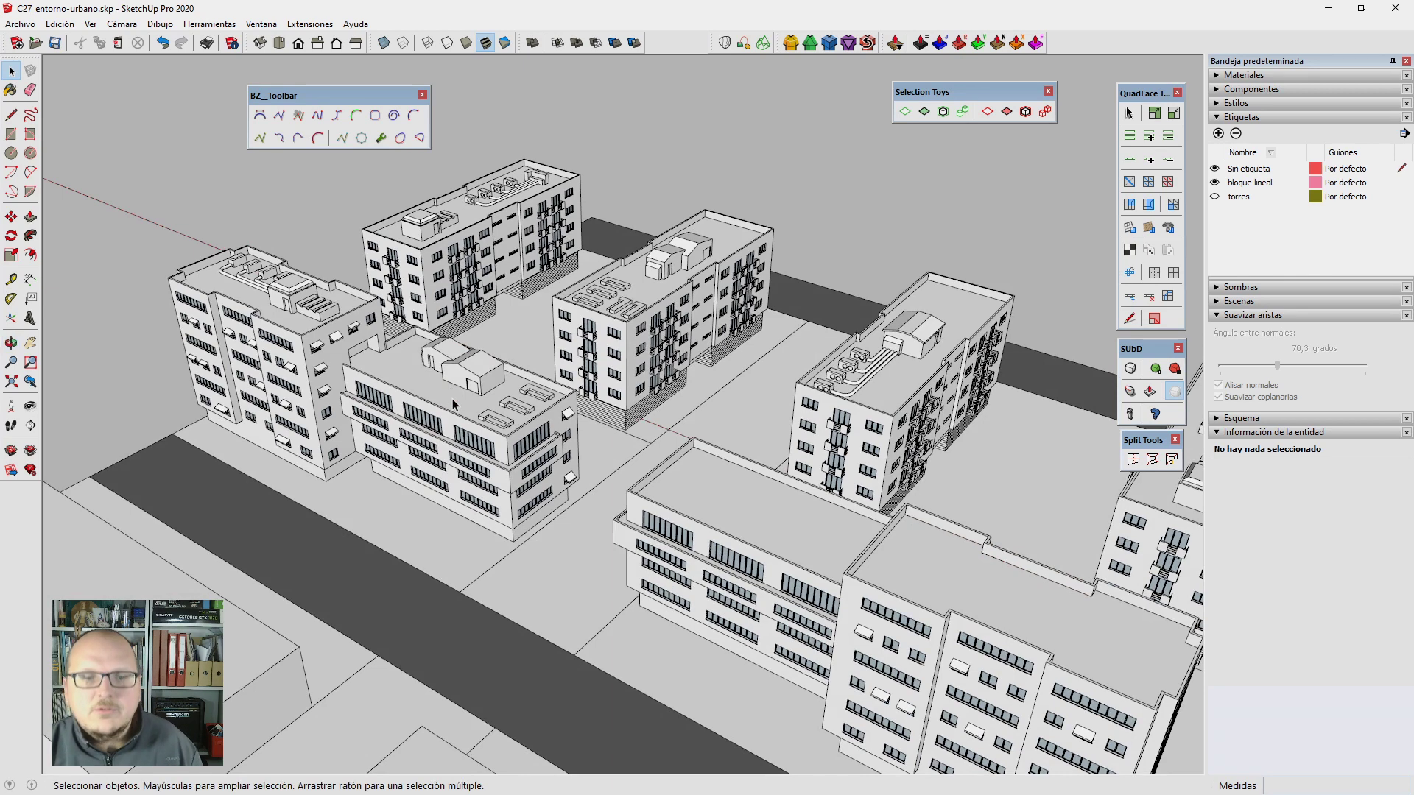
{"action": "scroll", "coordinate": [472, 425], "scroll_direction": "down", "scroll_amount": 2}
{"action": "scroll", "coordinate": [369, 354], "scroll_direction": "down", "scroll_amount": 1}
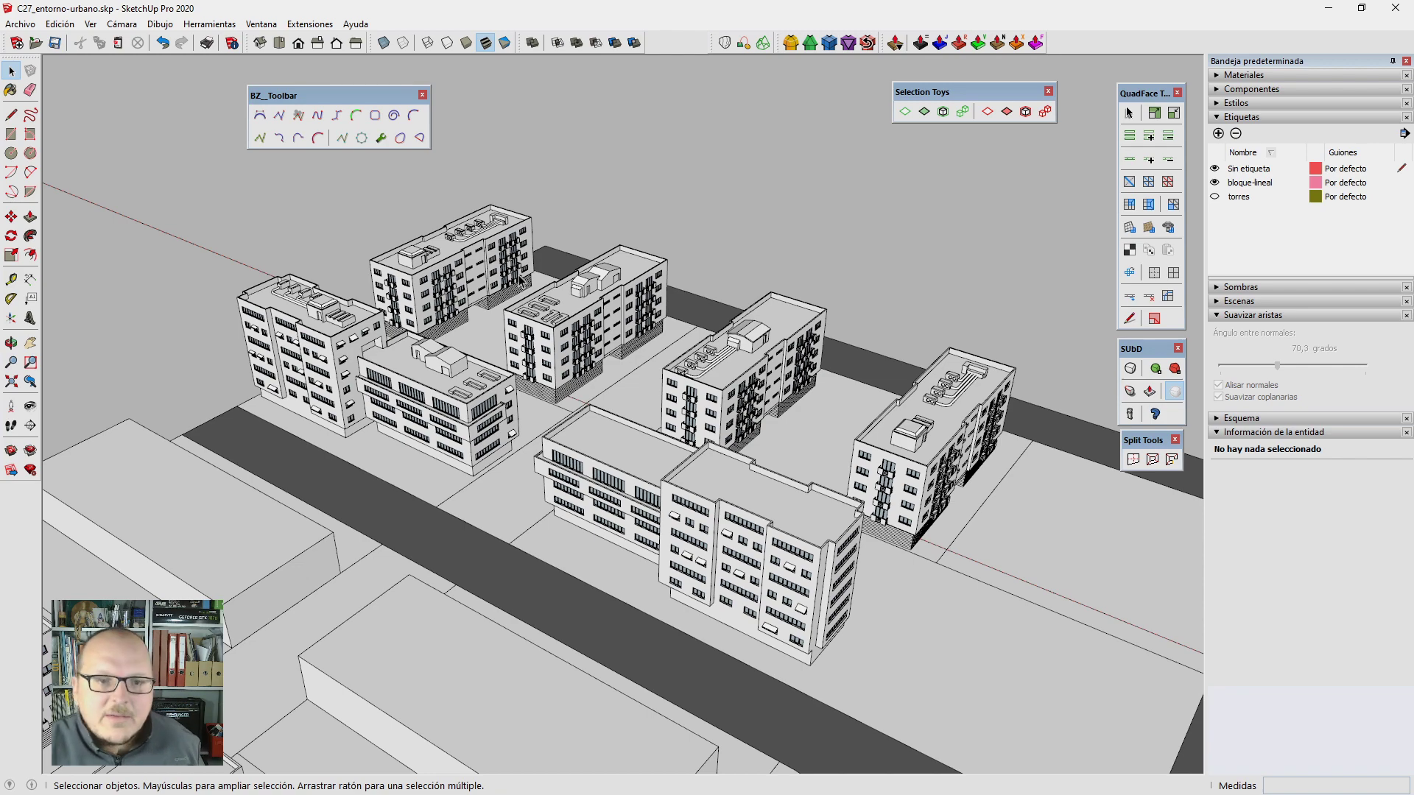
{"action": "middle_click_drag", "start_coordinate": [424, 157], "coordinate": [471, 177]}
{"action": "scroll", "coordinate": [486, 185], "scroll_direction": "up", "scroll_amount": 4}
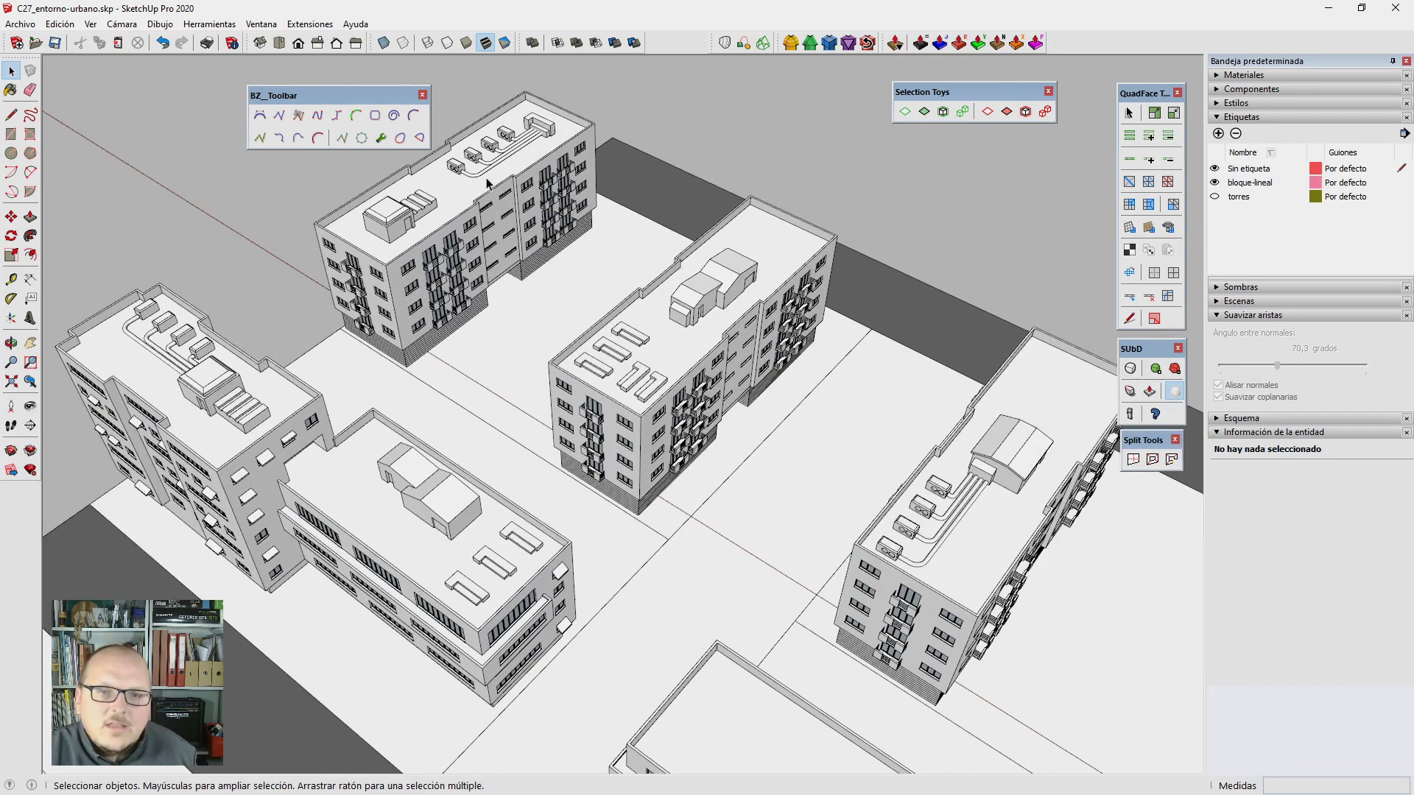
{"action": "scroll", "coordinate": [508, 351], "scroll_direction": "down", "scroll_amount": 2}
{"action": "middle_click_drag", "start_coordinate": [508, 351], "coordinate": [537, 326]}
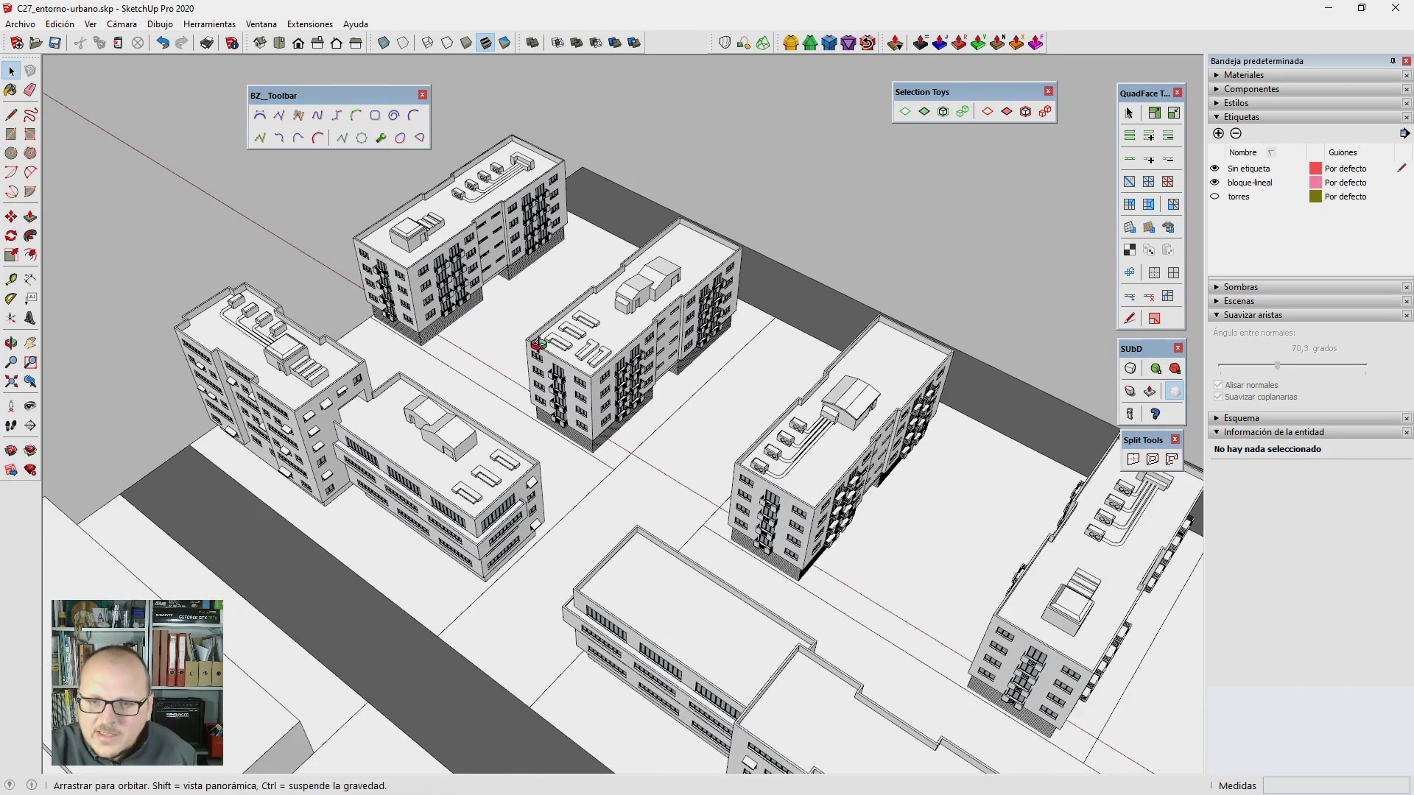
{"action": "scroll", "coordinate": [947, 452], "scroll_direction": "up", "scroll_amount": 2}
{"action": "scroll", "coordinate": [729, 482], "scroll_direction": "up", "scroll_amount": 3}
{"action": "middle_click_drag", "start_coordinate": [586, 404], "coordinate": [756, 372]}
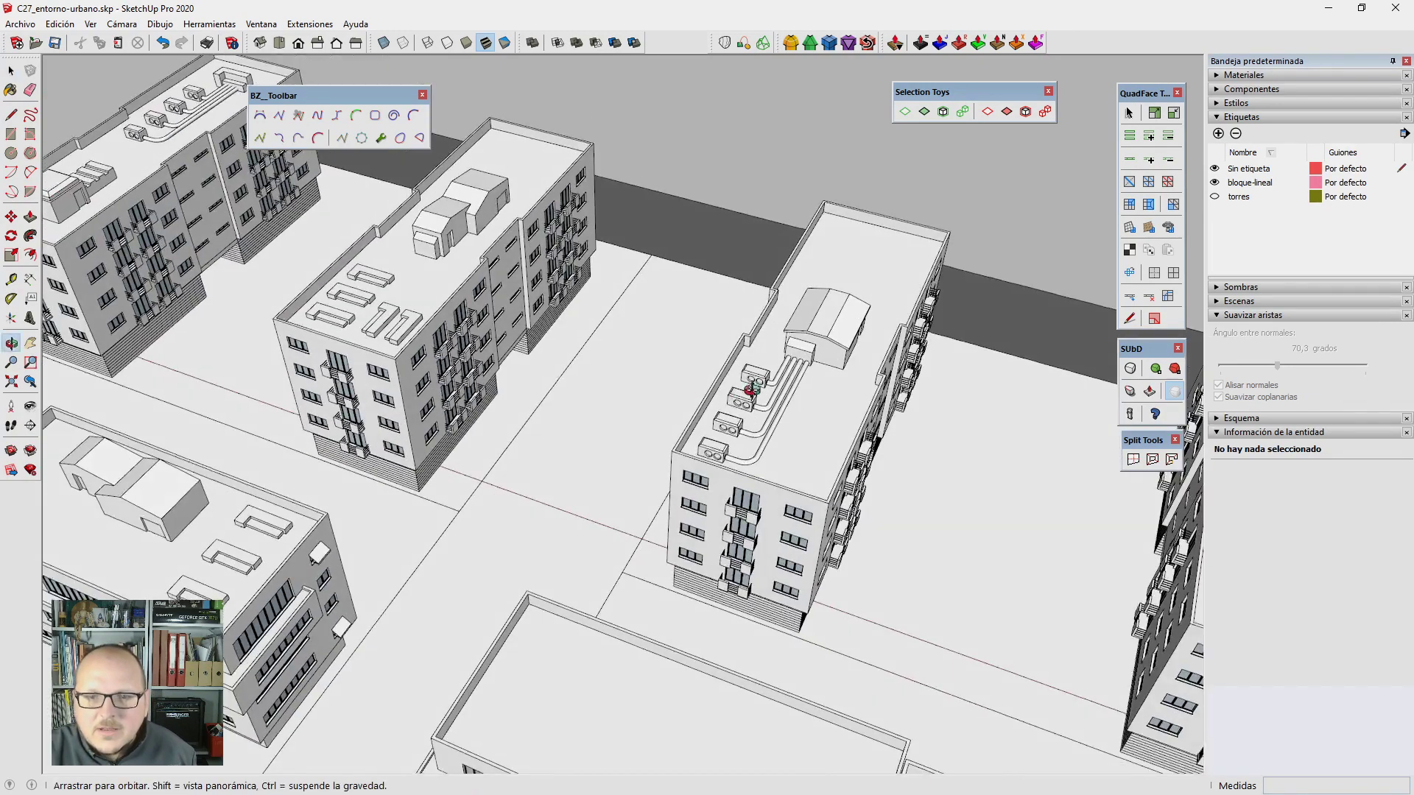
{"action": "left_click_drag", "start_coordinate": [646, 232], "coordinate": [889, 484]}
{"action": "middle_click_drag", "start_coordinate": [889, 483], "coordinate": [734, 487]}
{"action": "scroll", "coordinate": [735, 487], "scroll_direction": "up", "scroll_amount": 2}
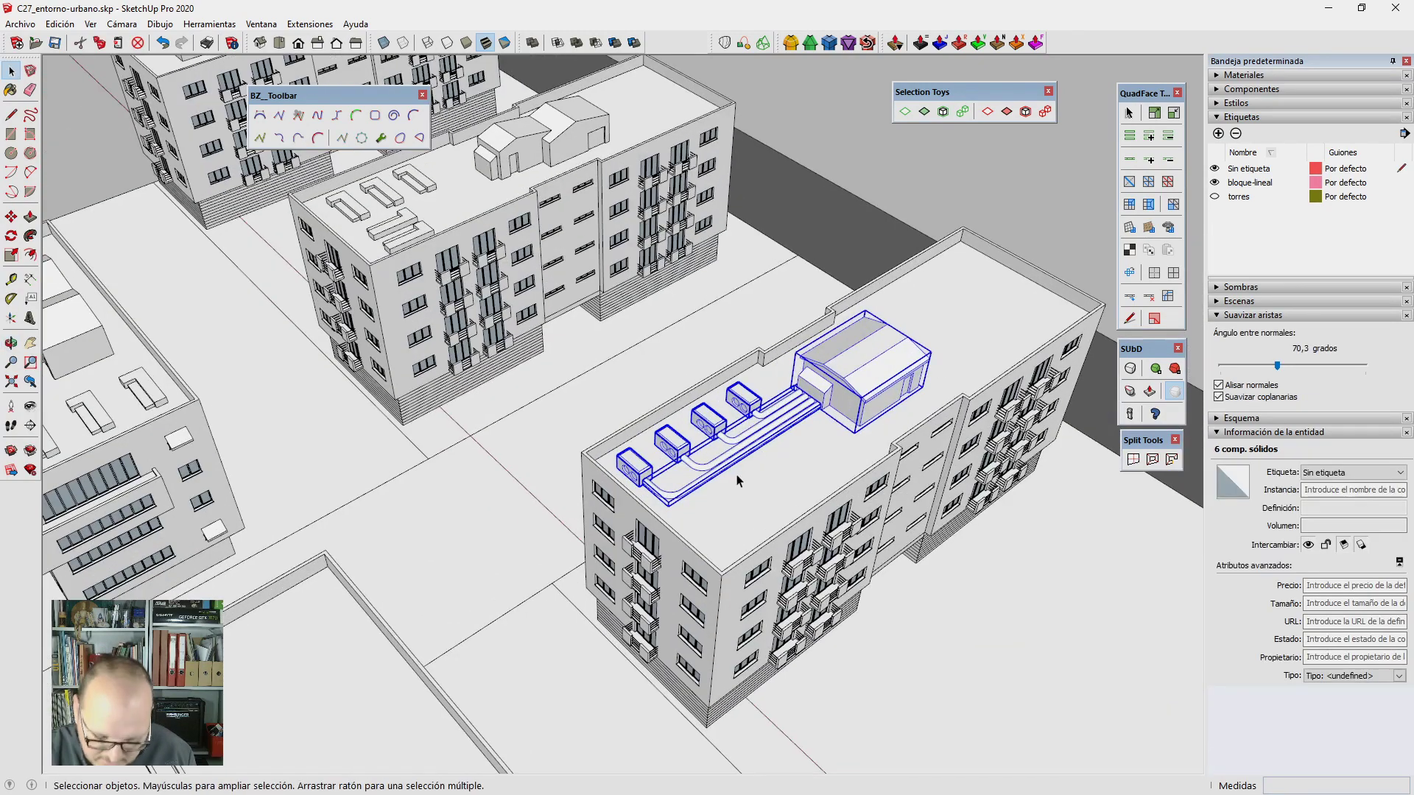
{"action": "scroll", "coordinate": [735, 487], "scroll_direction": "up", "scroll_amount": 2}
{"action": "key", "text": "m"}
{"action": "key", "text": "space"}
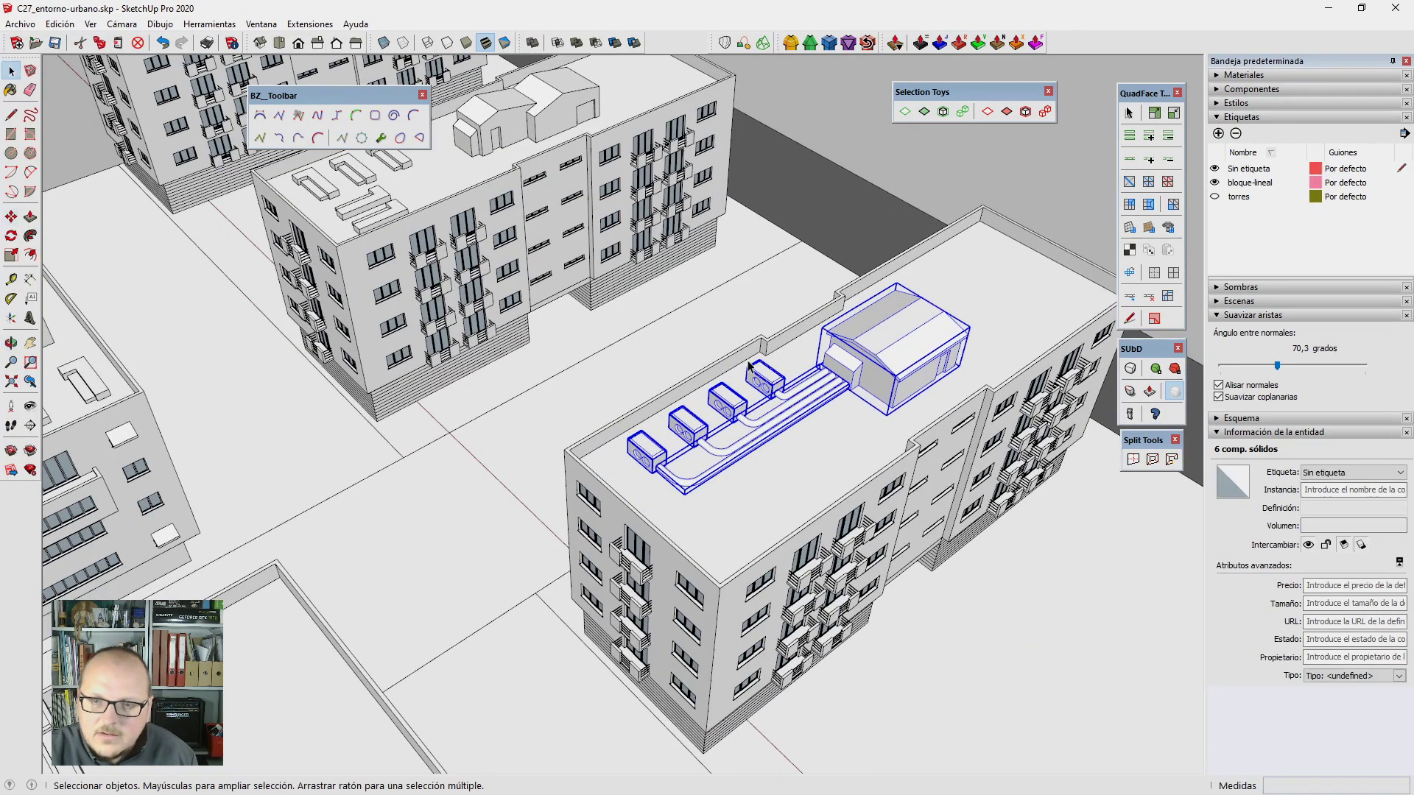
{"action": "scroll", "coordinate": [930, 219], "scroll_direction": "down", "scroll_amount": 3}
{"action": "scroll", "coordinate": [789, 213], "scroll_direction": "down", "scroll_amount": 3}
{"action": "key", "text": "ctrl+t"}
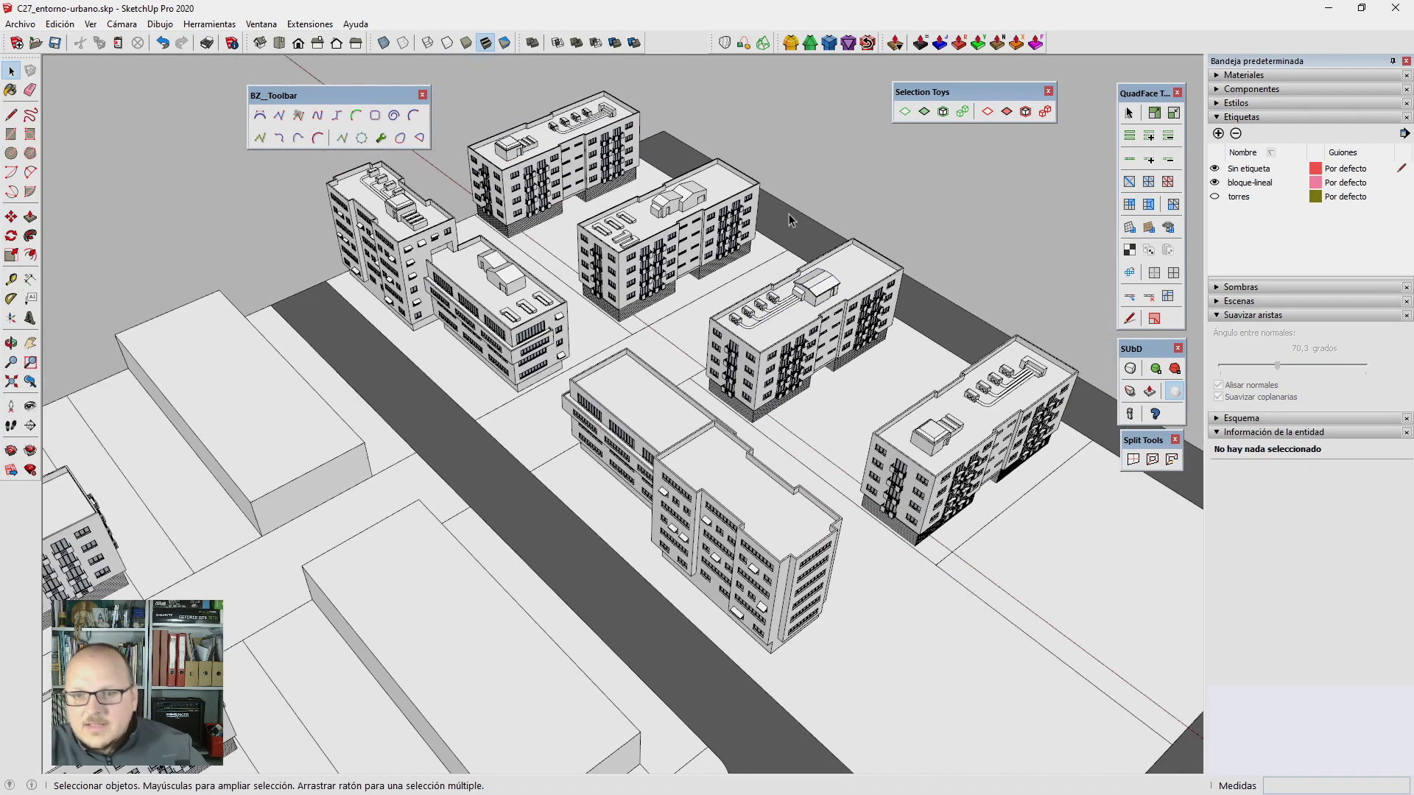
{"action": "middle_click_drag", "start_coordinate": [789, 213], "coordinate": [737, 221]}
{"action": "middle_click_drag", "start_coordinate": [847, 291], "coordinate": [845, 291]}
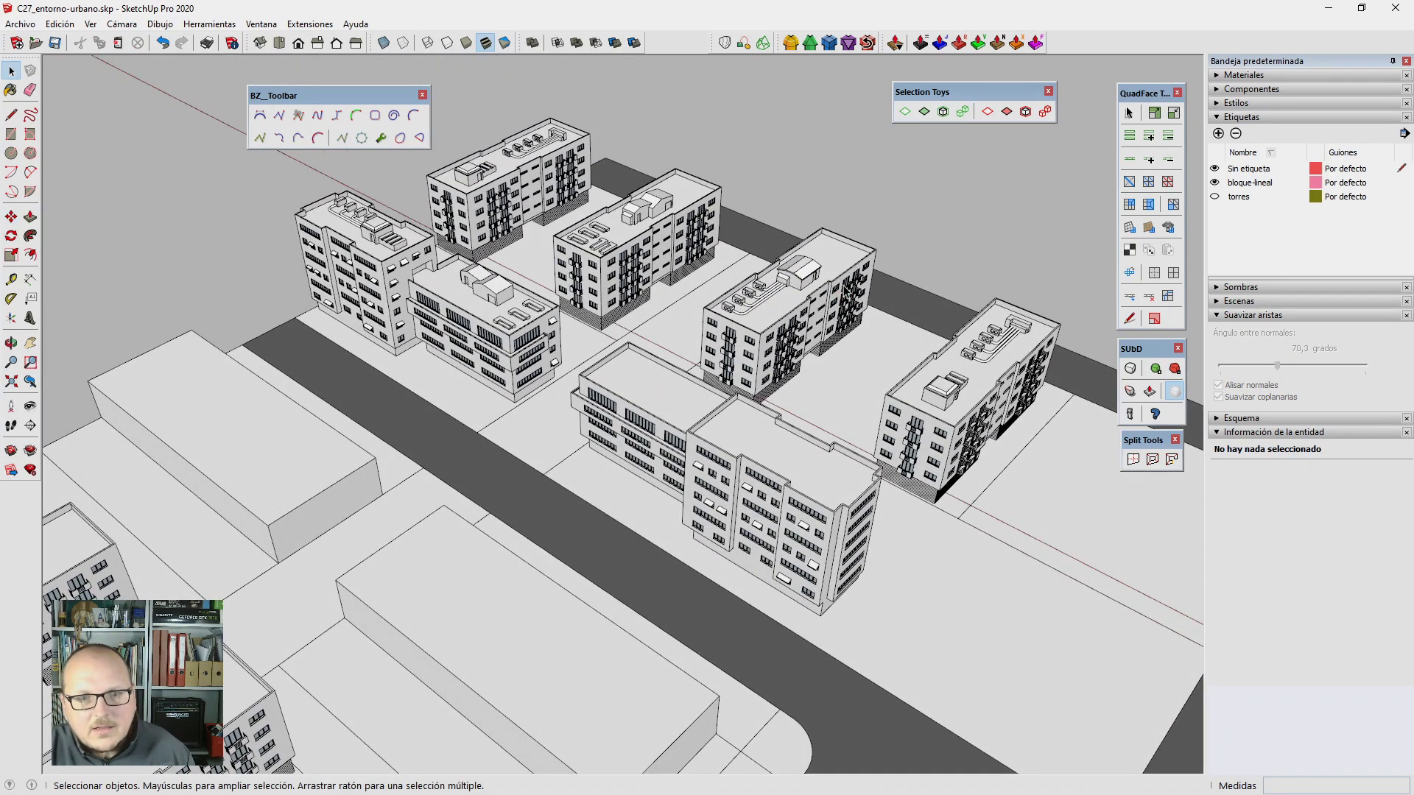
{"action": "scroll", "coordinate": [824, 374], "scroll_direction": "down", "scroll_amount": 3}
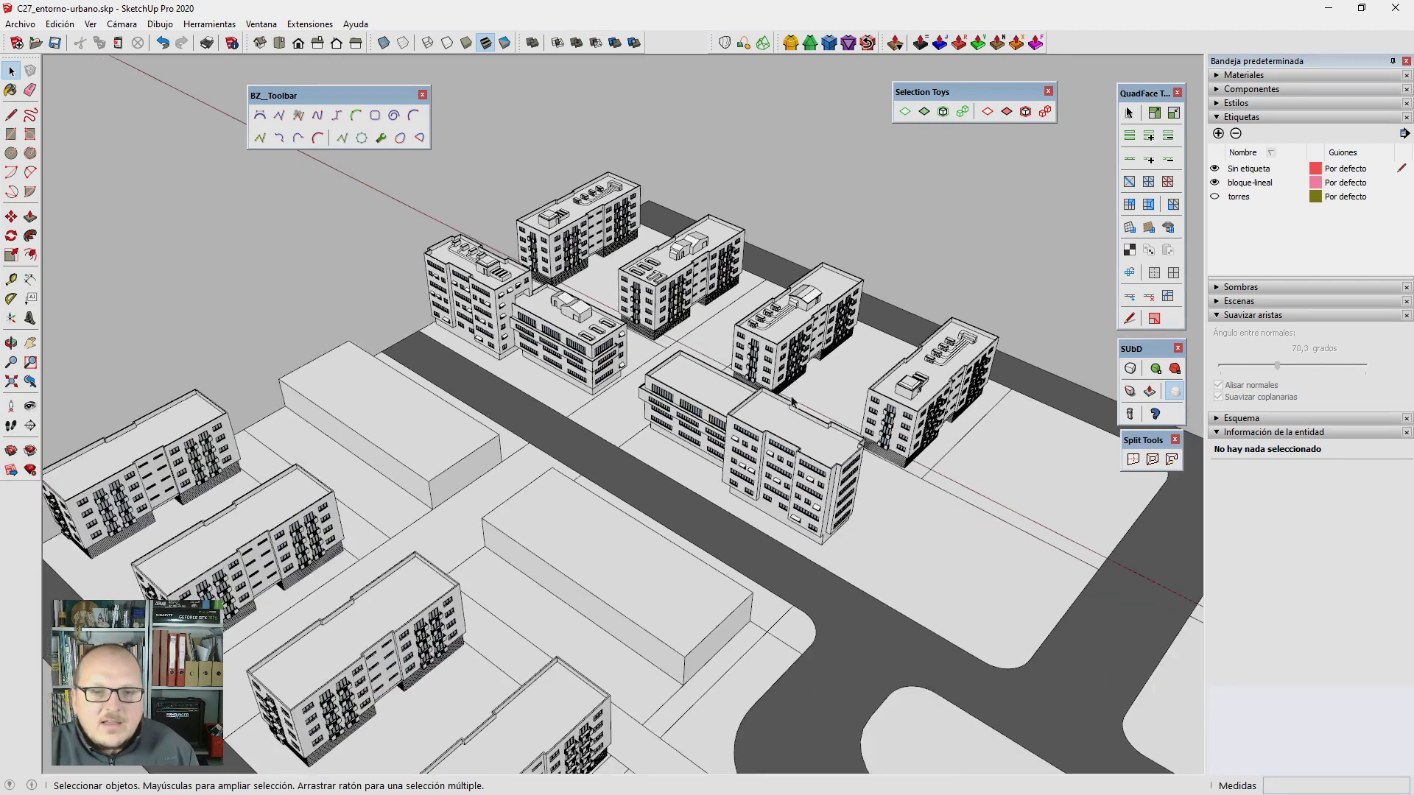
{"action": "middle_click_drag", "start_coordinate": [824, 375], "coordinate": [781, 368]}
{"action": "scroll", "coordinate": [500, 198], "scroll_direction": "up", "scroll_amount": 2}
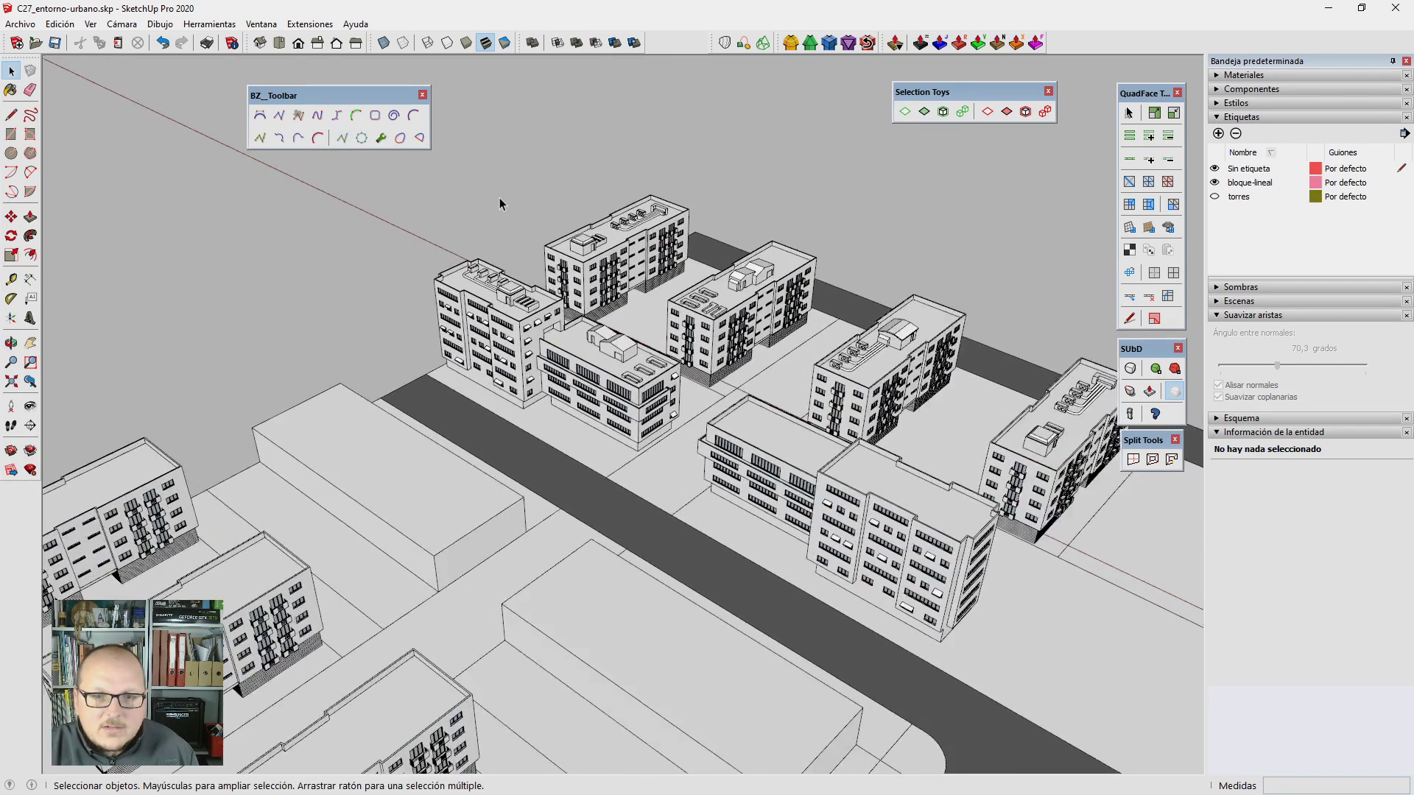
{"action": "scroll", "coordinate": [500, 198], "scroll_direction": "up", "scroll_amount": 2}
{"action": "scroll", "coordinate": [499, 197], "scroll_direction": "up", "scroll_amount": 2}
{"action": "scroll", "coordinate": [499, 197], "scroll_direction": "up", "scroll_amount": 2}
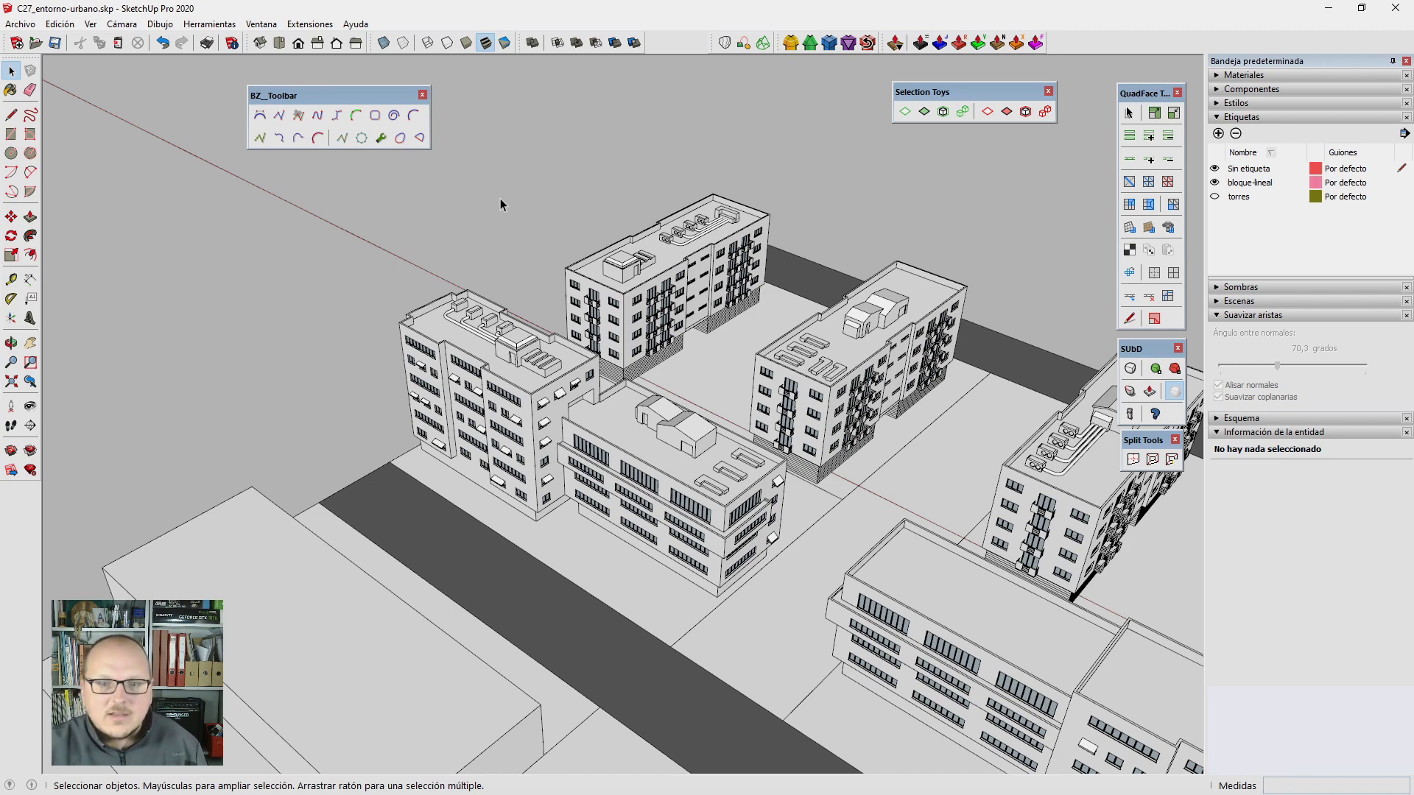
{"action": "scroll", "coordinate": [426, 166], "scroll_direction": "down", "scroll_amount": 2}
{"action": "scroll", "coordinate": [353, 132], "scroll_direction": "down", "scroll_amount": 2}
{"action": "scroll", "coordinate": [294, 107], "scroll_direction": "down", "scroll_amount": 2}
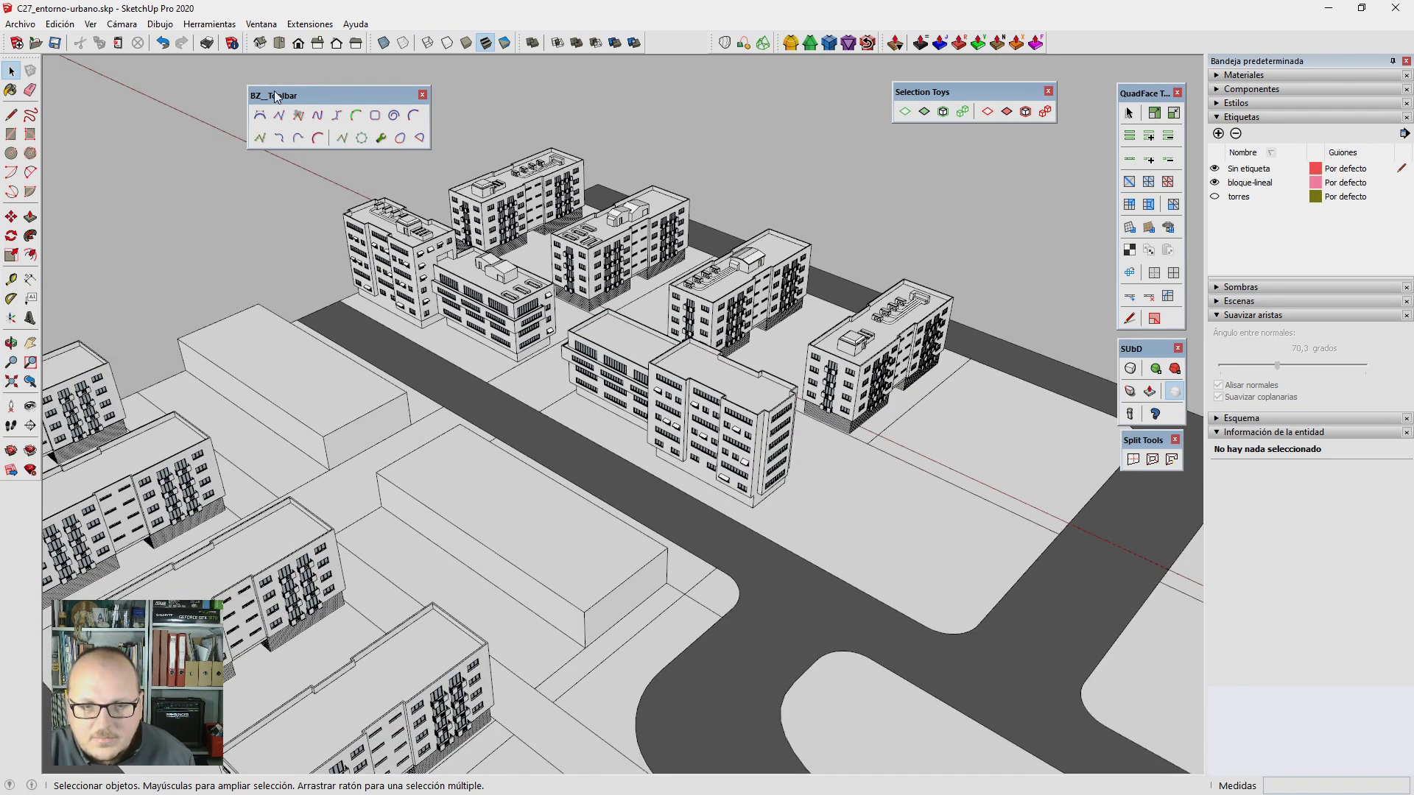
{"action": "scroll", "coordinate": [466, 125], "scroll_direction": "up", "scroll_amount": 3}
{"action": "middle_click_drag", "start_coordinate": [466, 126], "coordinate": [486, 258]}
{"action": "scroll", "coordinate": [663, 368], "scroll_direction": "up", "scroll_amount": 2}
{"action": "scroll", "coordinate": [836, 475], "scroll_direction": "up", "scroll_amount": 2}
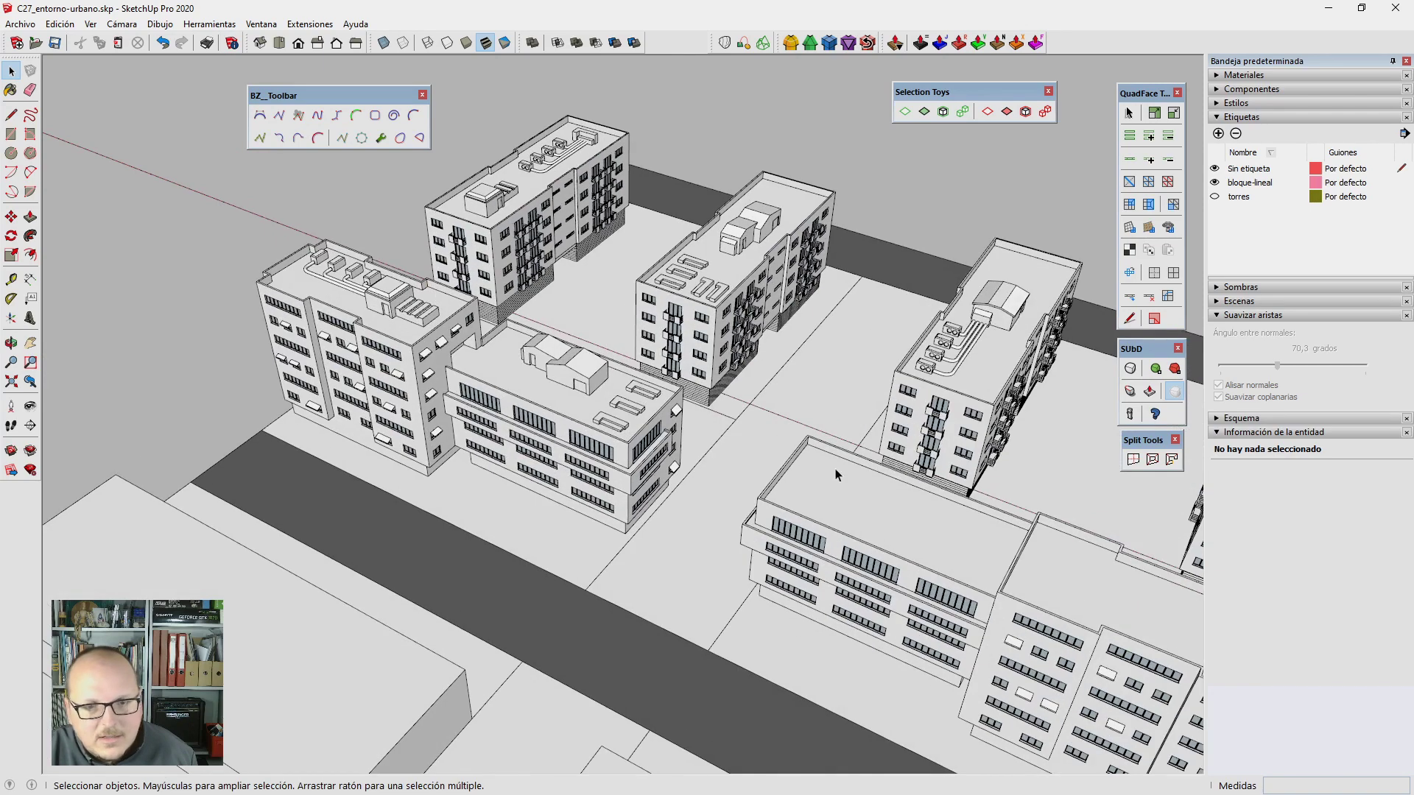
Step: Select the rooftop units and rooftop box on the left building
{"action": "scroll", "coordinate": [331, 234], "scroll_direction": "up", "scroll_amount": 1}
{"action": "left_click", "coordinate": [356, 276]}
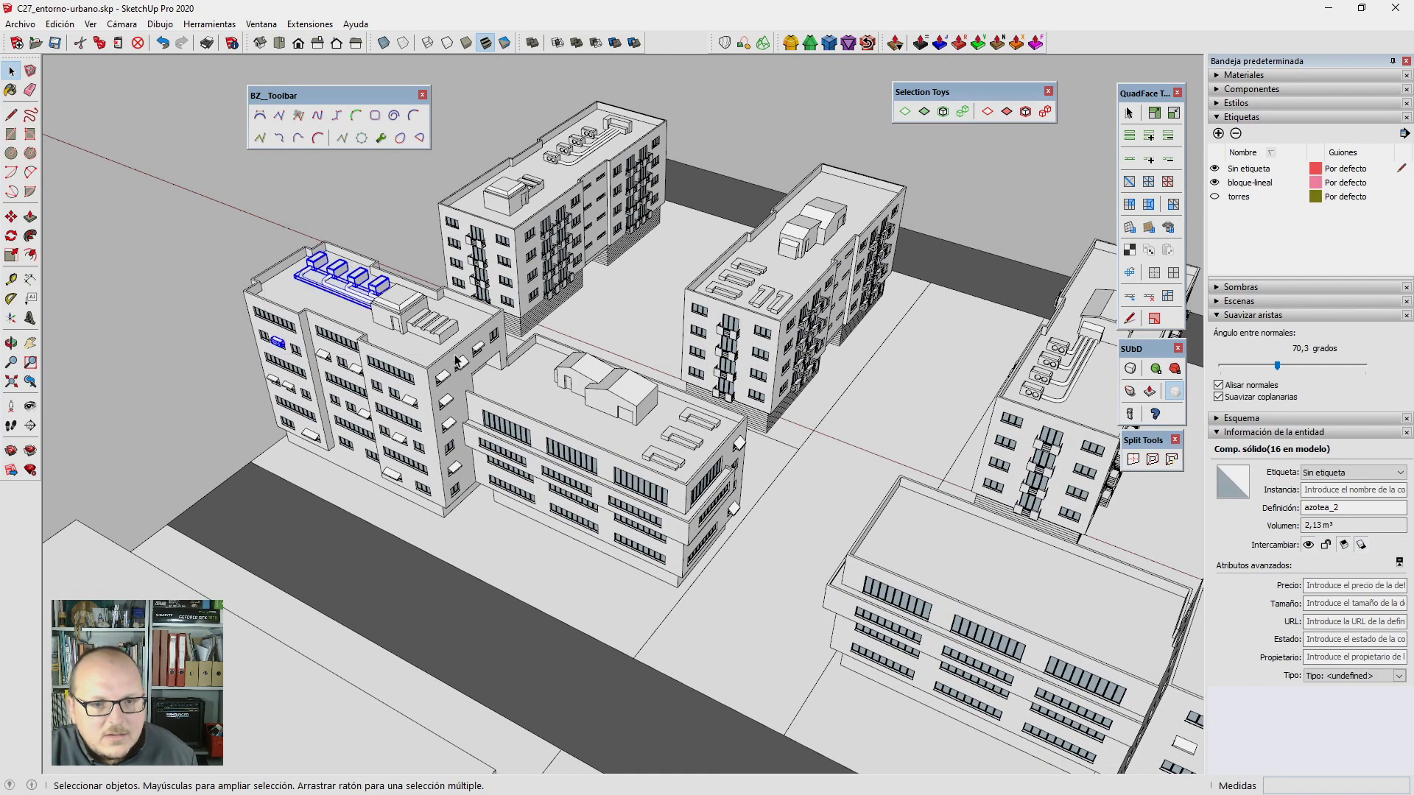
{"action": "middle_click_drag", "start_coordinate": [425, 333], "coordinate": [368, 265]}
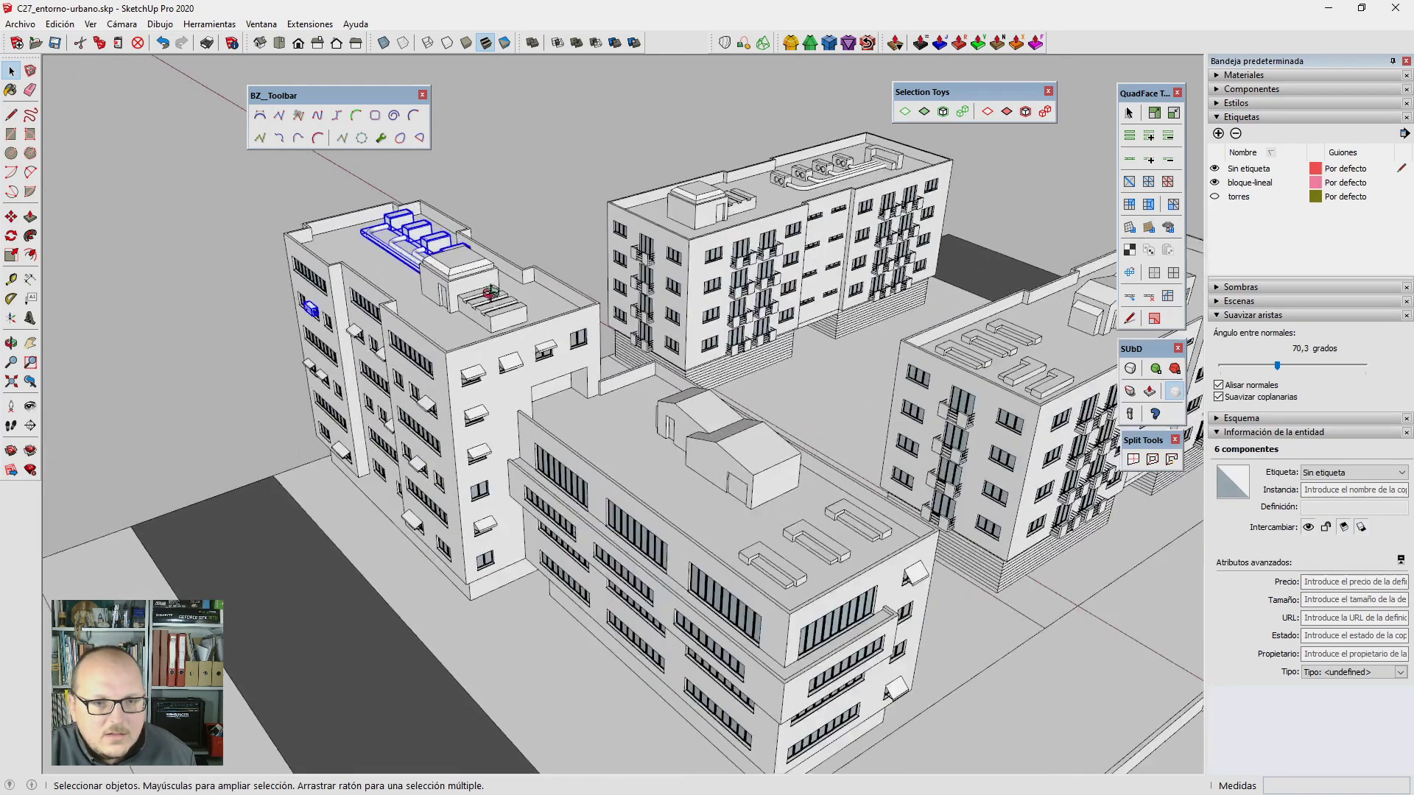
{"action": "scroll", "coordinate": [367, 262], "scroll_direction": "up", "scroll_amount": 3}
{"action": "left_click", "coordinate": [475, 272], "text": "shift"}
{"action": "mouse_move", "coordinate": [475, 272]}
{"action": "middle_mouse_down"}
{"action": "mouse_move", "coordinate": [676, 344]}
{"action": "mouse_move", "coordinate": [560, 324]}
{"action": "middle_mouse_up"}
Step: Copy the selected rooftop units onto the lower building's roof
{"action": "key", "text": "m"}
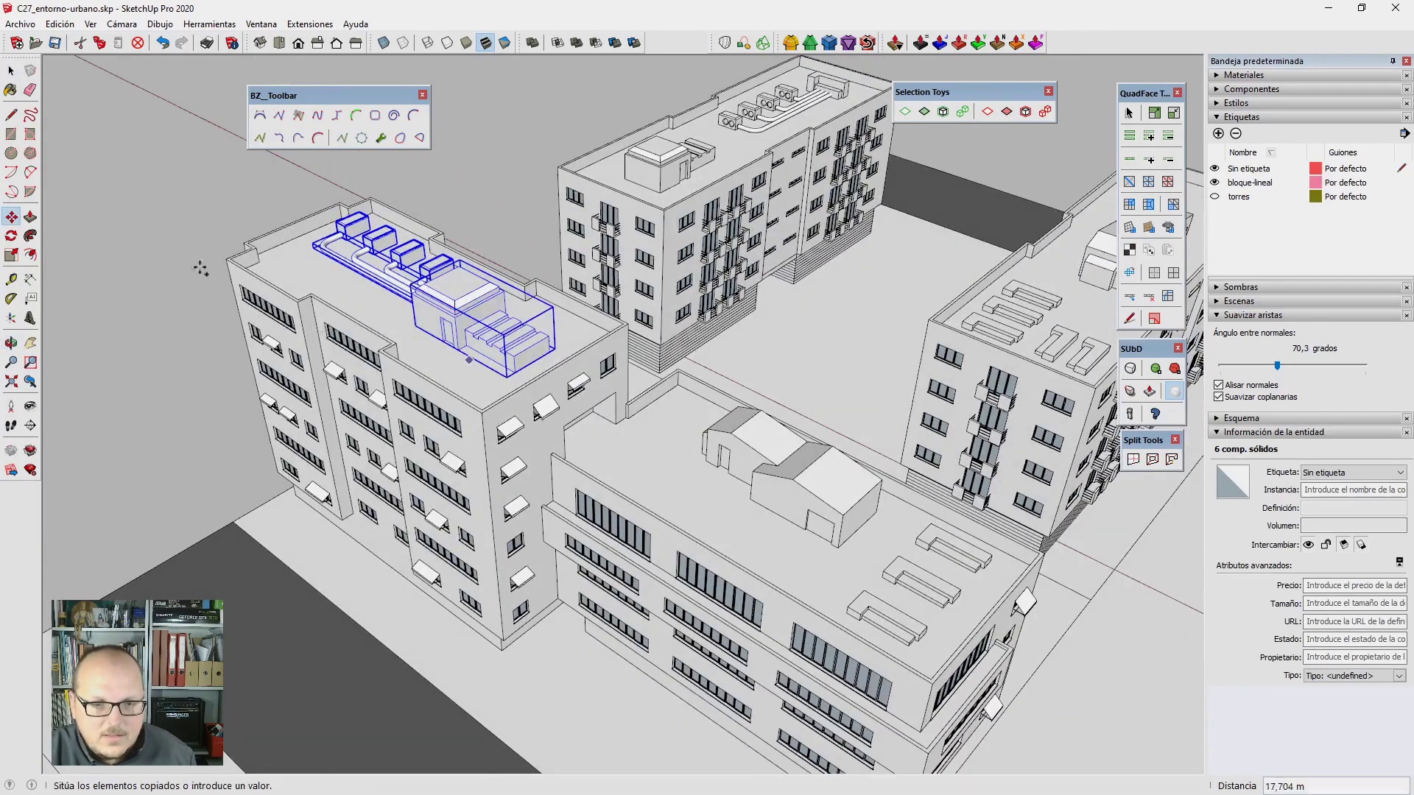
{"action": "left_click", "coordinate": [386, 322]}
{"action": "key", "text": "ctrl"}
{"action": "middle_click_drag", "start_coordinate": [243, 243], "coordinate": [552, 508]}
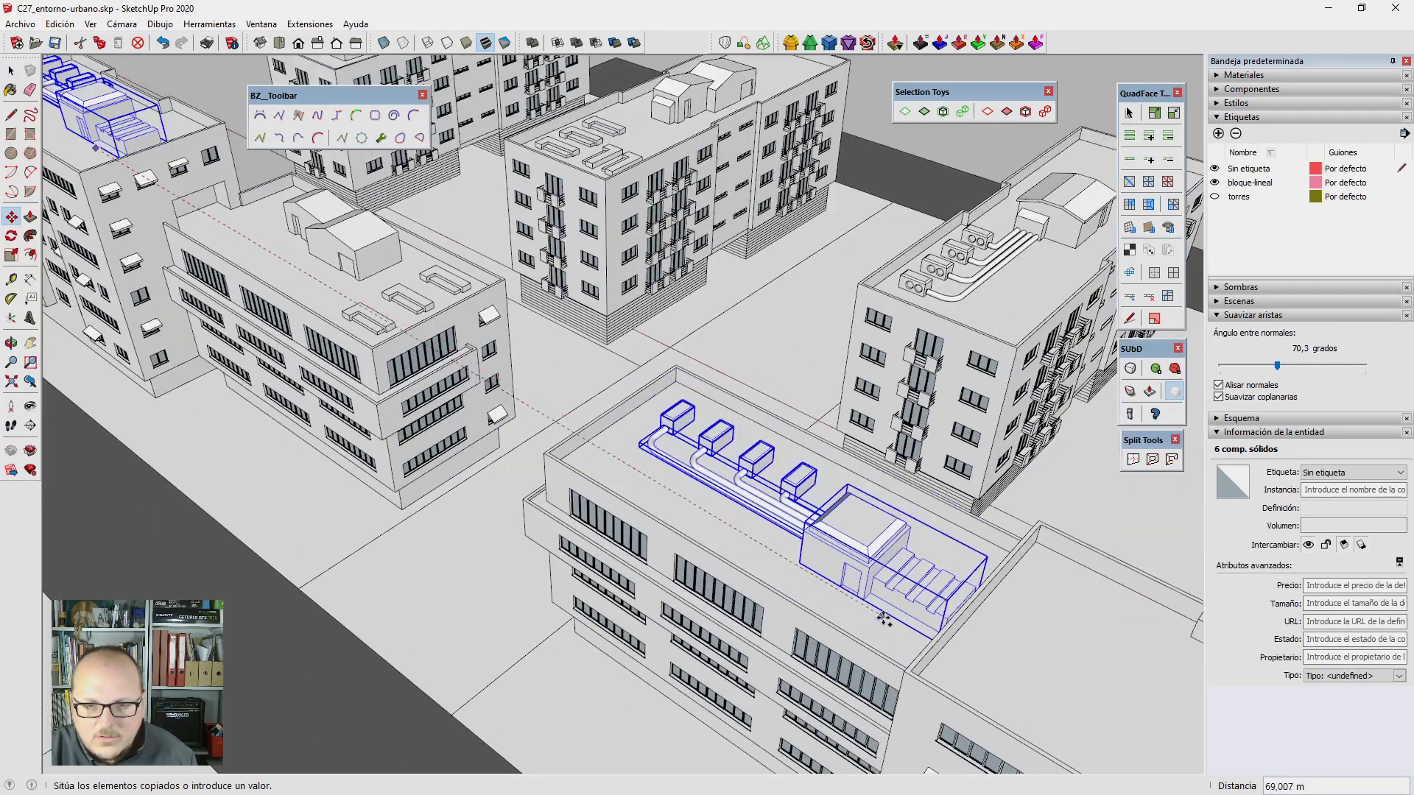
{"action": "left_click", "coordinate": [879, 616]}
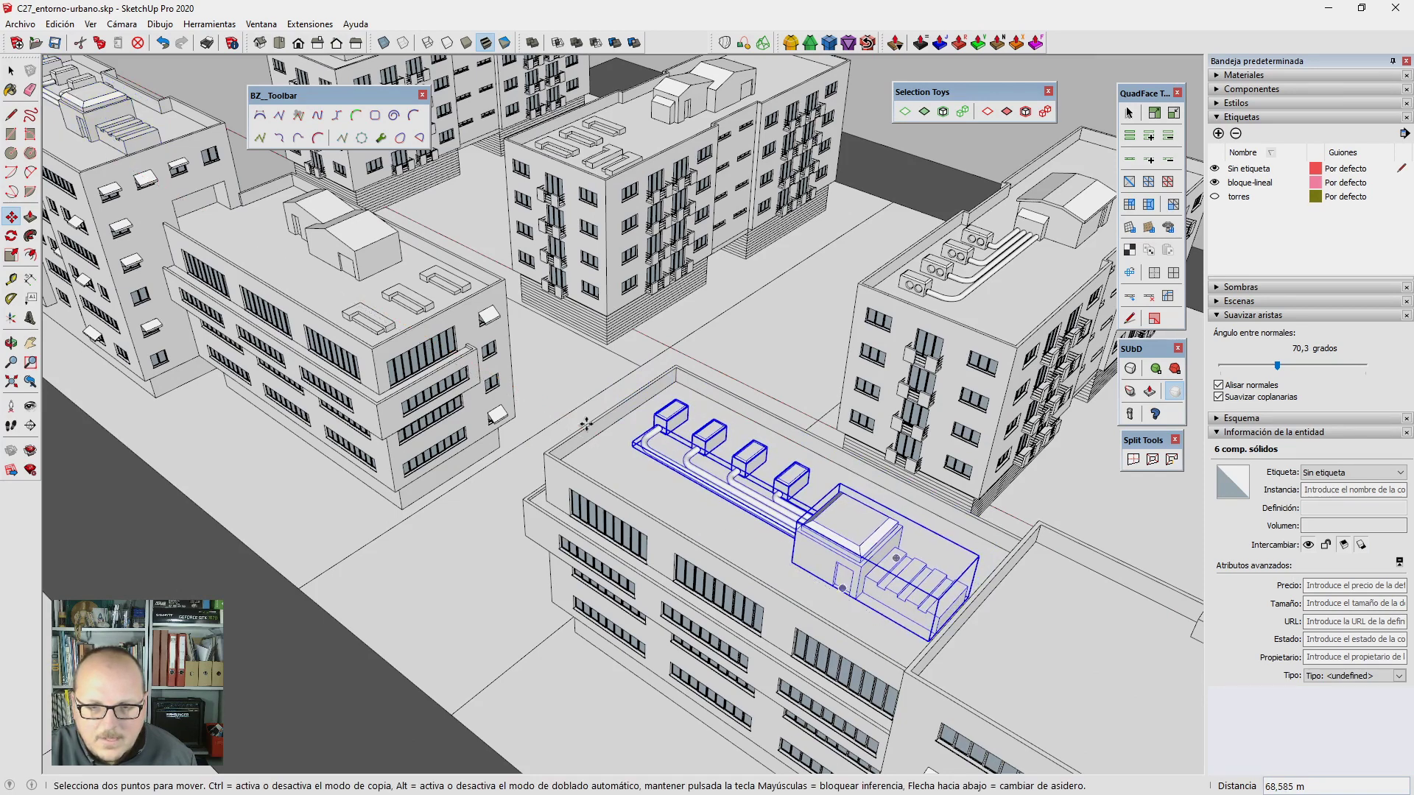
{"action": "mouse_move", "coordinate": [879, 615]}
{"action": "middle_mouse_down"}
{"action": "mouse_move", "coordinate": [628, 435]}
{"action": "mouse_move", "coordinate": [442, 331]}
{"action": "middle_mouse_up"}
{"action": "key", "text": "space"}
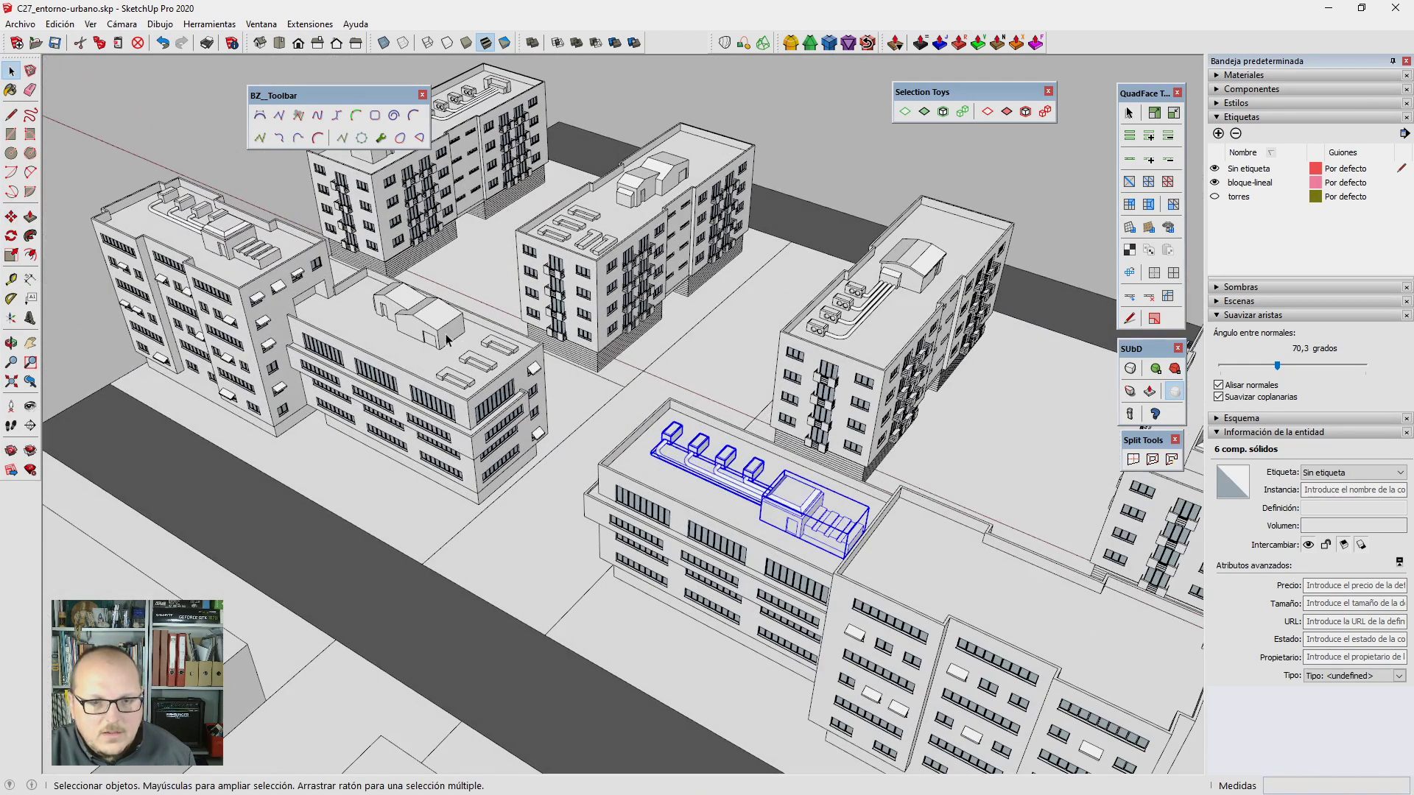
Step: Copy the left building's rooftop box onto the front building's roof
{"action": "left_click", "coordinate": [405, 309]}
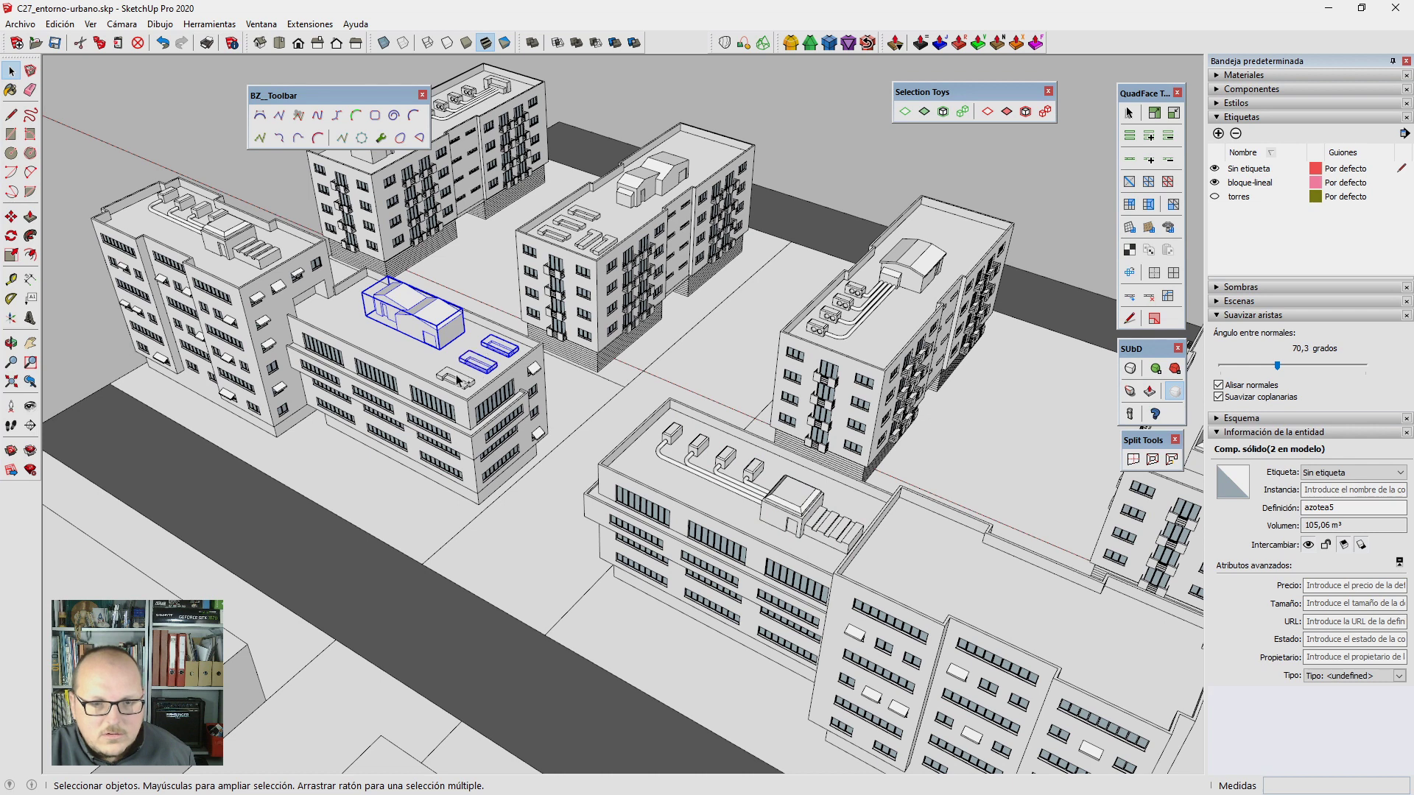
{"action": "key", "text": "m"}
{"action": "left_click", "coordinate": [450, 377]}
{"action": "key", "text": "ctrl"}
{"action": "middle_click_drag", "start_coordinate": [451, 377], "coordinate": [793, 518]}
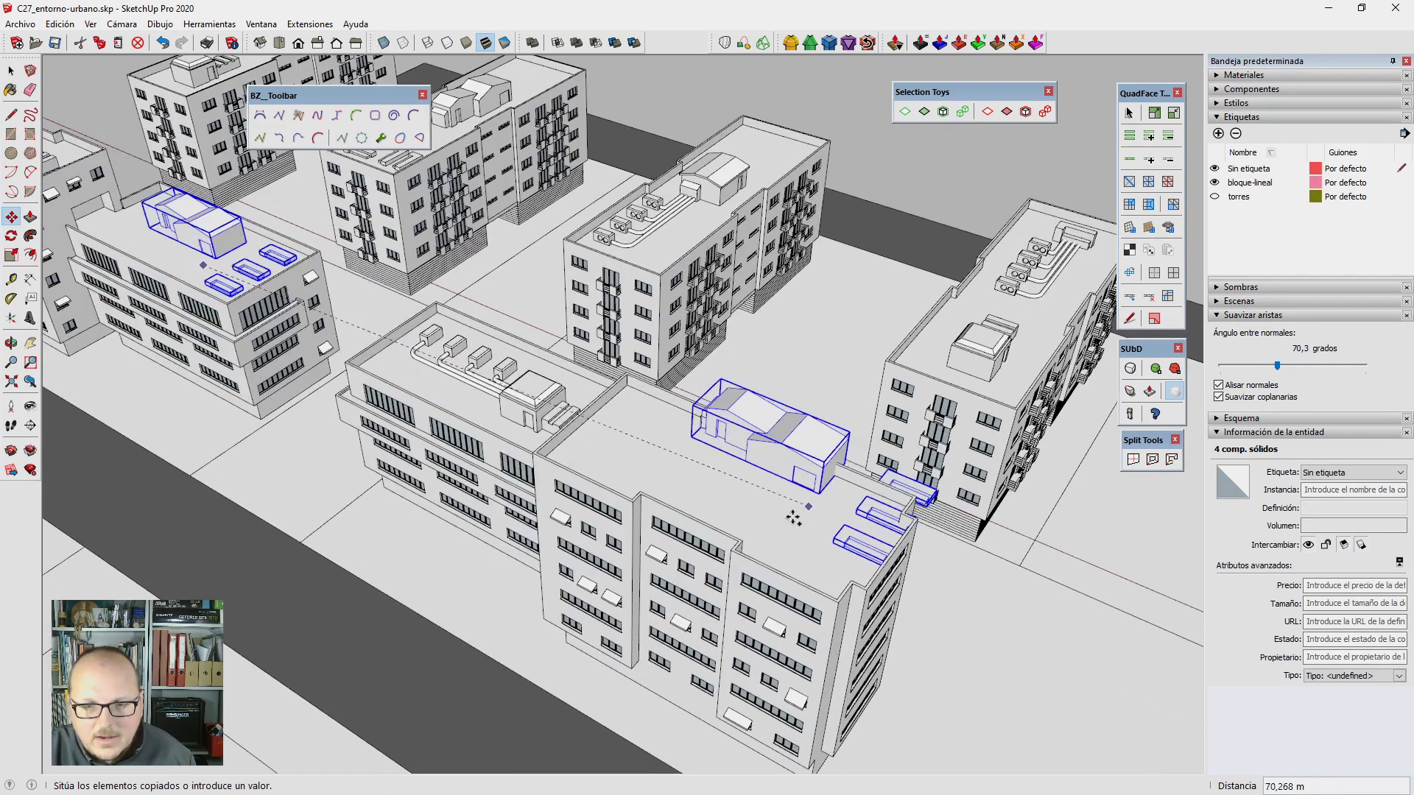
{"action": "left_click", "coordinate": [737, 501]}
Step: Mirror the front-roof copies by scaling -1 on the red axis, then reposition them
{"action": "key", "text": "s"}
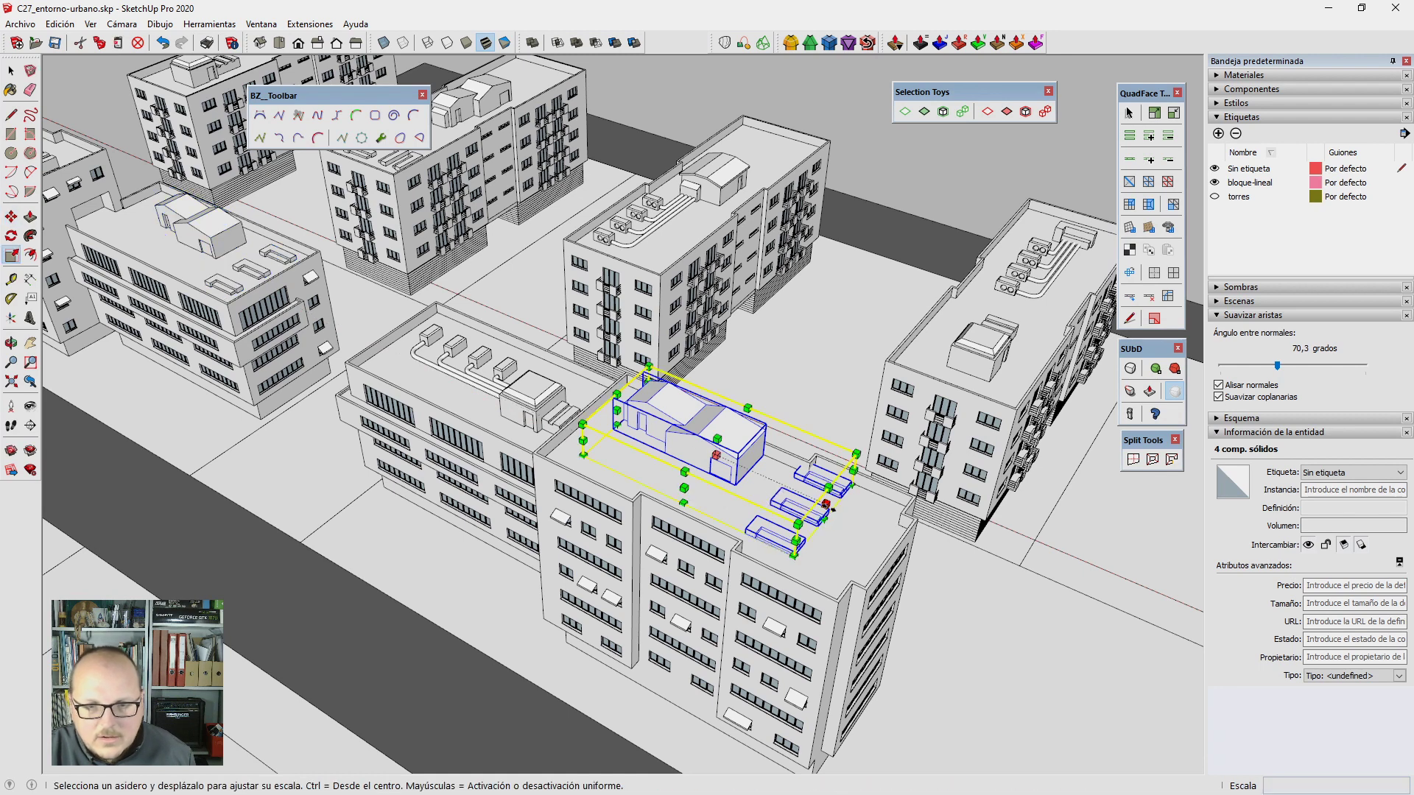
{"action": "left_click_drag", "start_coordinate": [830, 506], "coordinate": [787, 499]}
{"action": "key", "text": "Return"}
{"action": "key", "text": "space"}
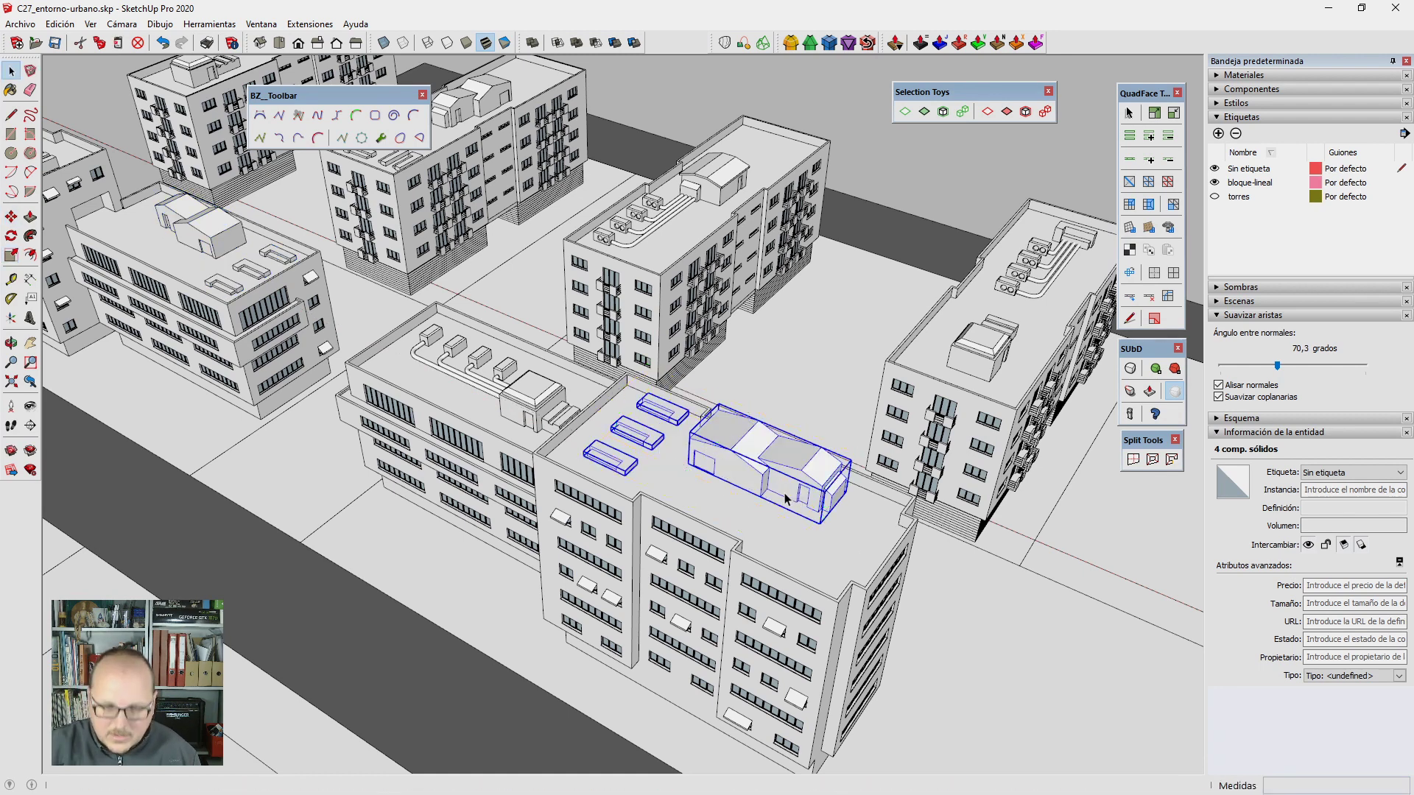
{"action": "key", "text": "m"}
{"action": "scroll", "coordinate": [785, 492], "scroll_direction": "up", "scroll_amount": 2}
{"action": "scroll", "coordinate": [785, 492], "scroll_direction": "up", "scroll_amount": 1}
{"action": "left_click", "coordinate": [777, 541]}
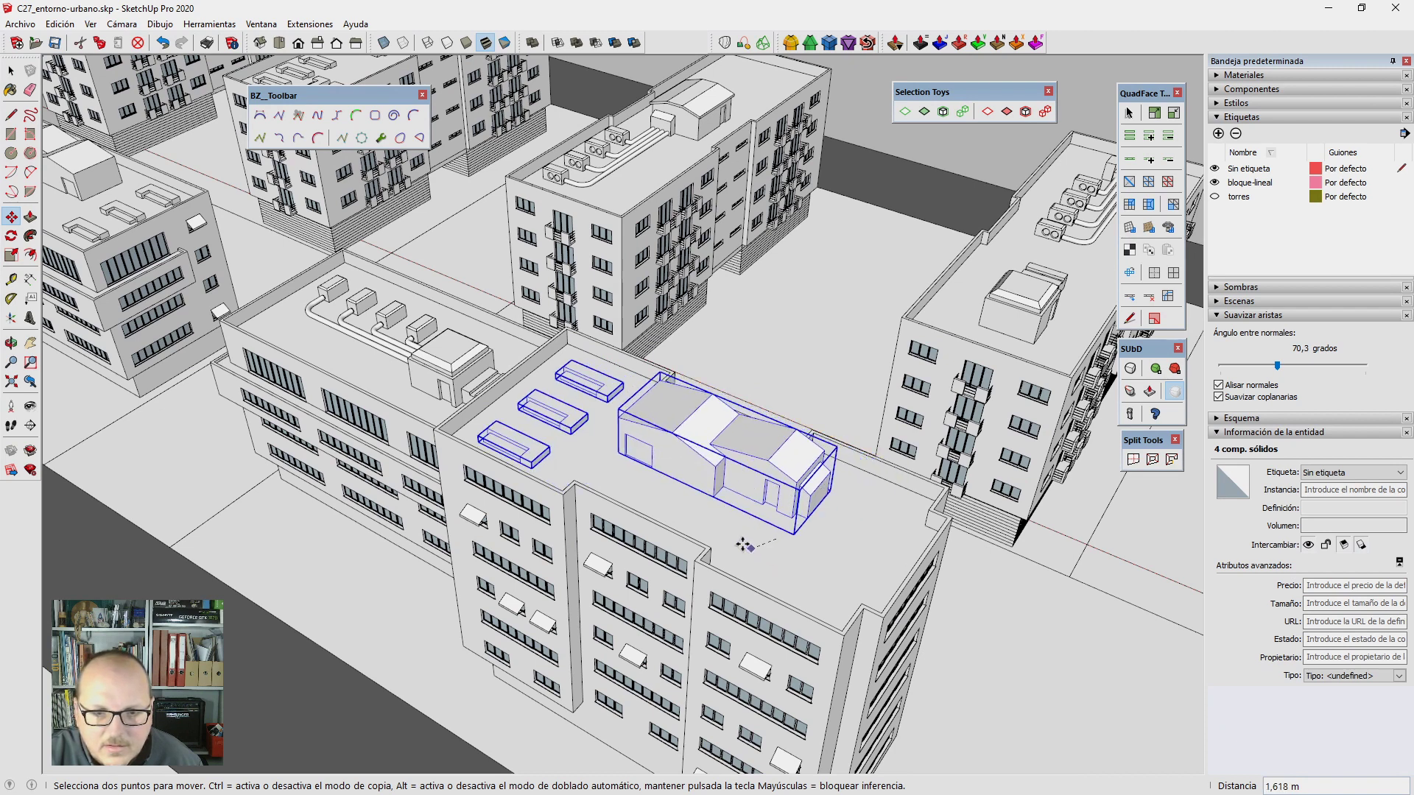
{"action": "key", "text": "space"}
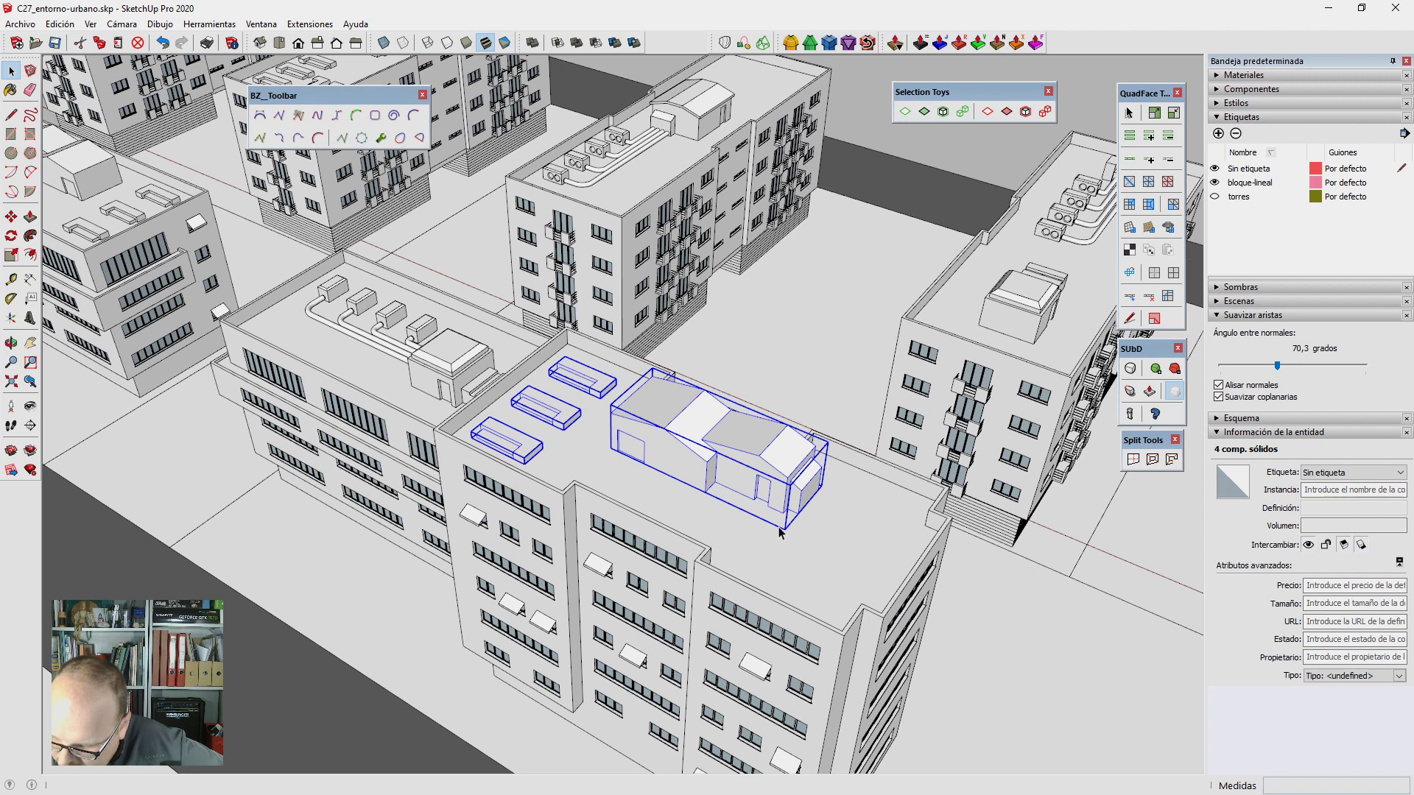
{"action": "scroll", "coordinate": [781, 532], "scroll_direction": "down", "scroll_amount": 1}
{"action": "scroll", "coordinate": [850, 544], "scroll_direction": "down", "scroll_amount": 1}
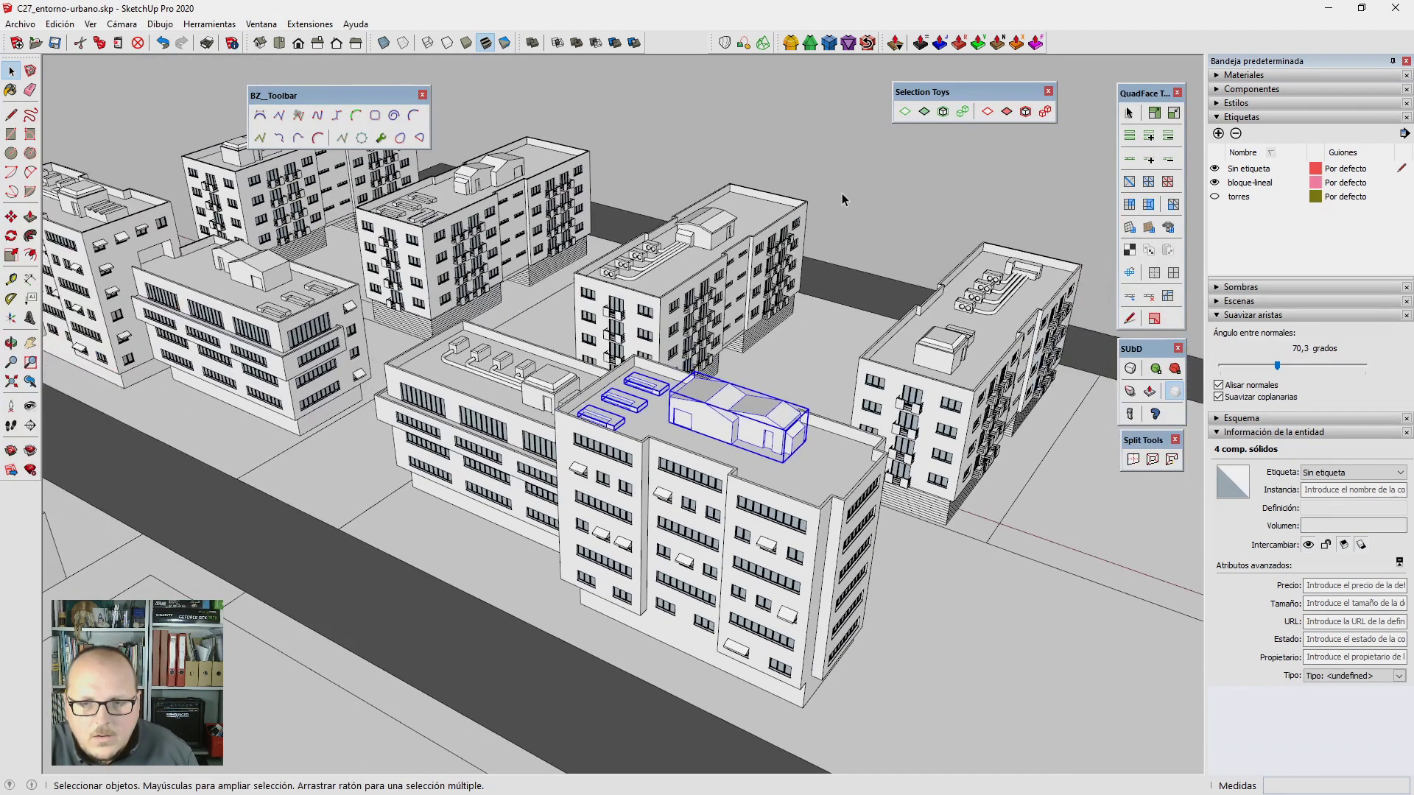
{"action": "left_click", "coordinate": [841, 197]}
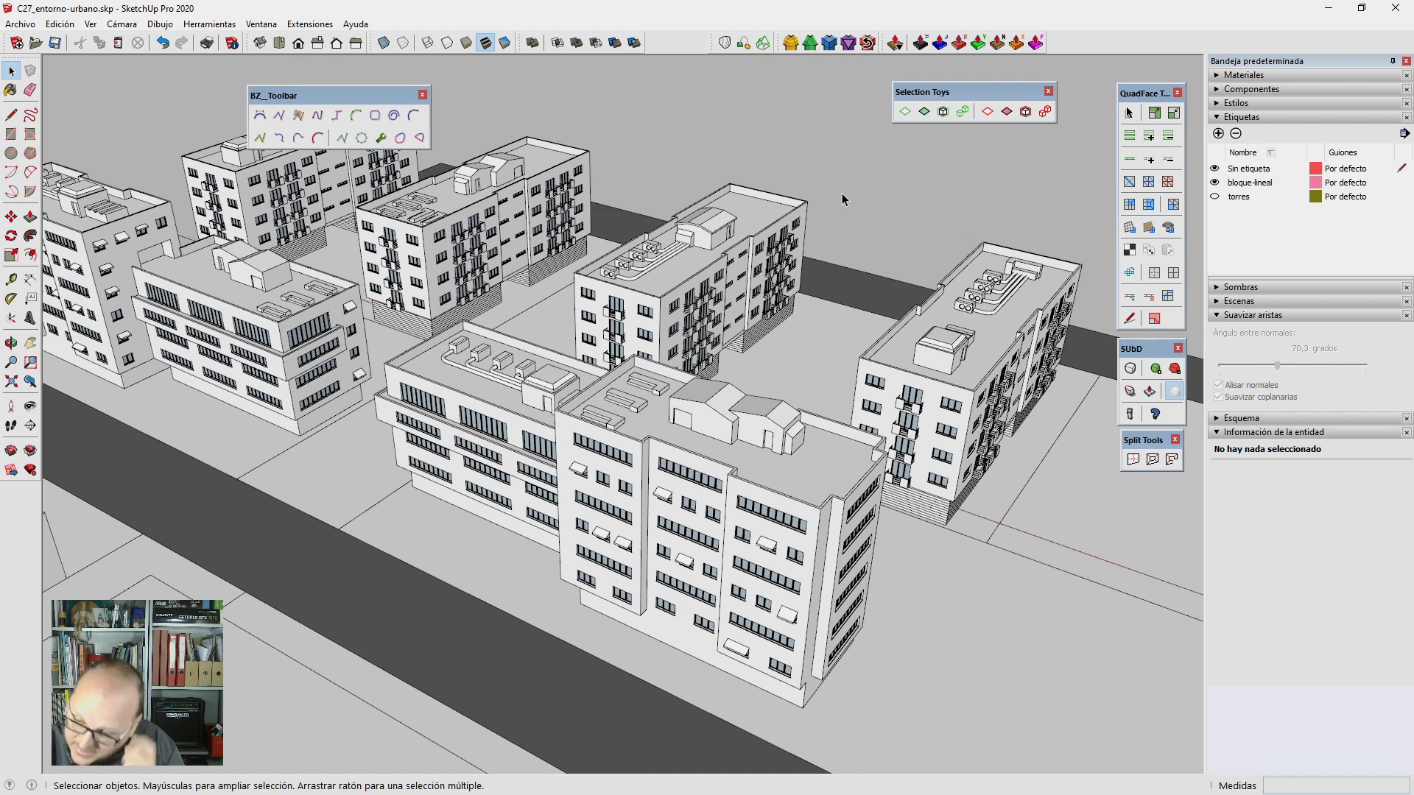
Step: Unhide the torres towers and select the tower component from above its roof
{"action": "scroll", "coordinate": [842, 193], "scroll_direction": "down", "scroll_amount": 3}
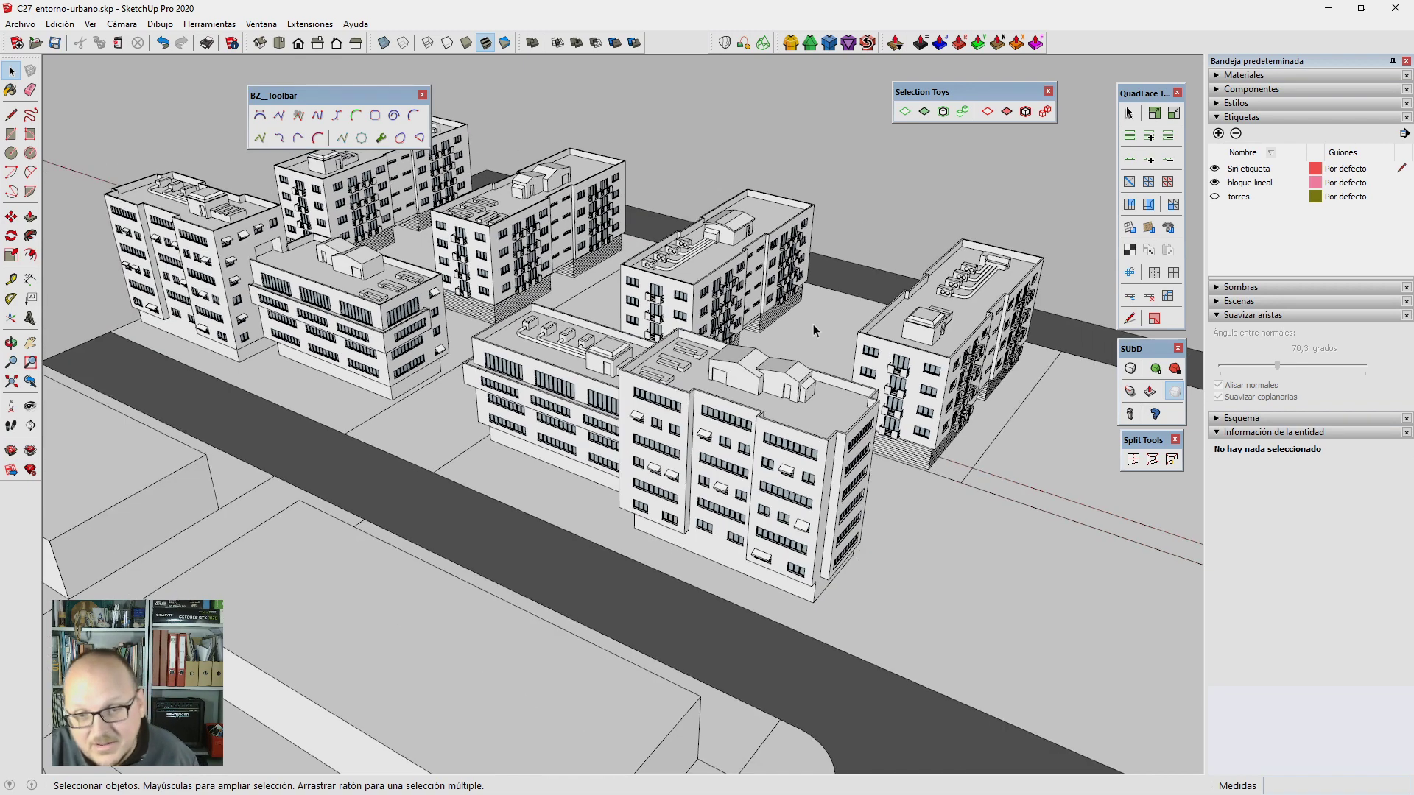
{"action": "middle_click_drag", "start_coordinate": [813, 324], "coordinate": [717, 287]}
{"action": "scroll", "coordinate": [715, 294], "scroll_direction": "down", "scroll_amount": 2}
{"action": "scroll", "coordinate": [715, 293], "scroll_direction": "down", "scroll_amount": 1}
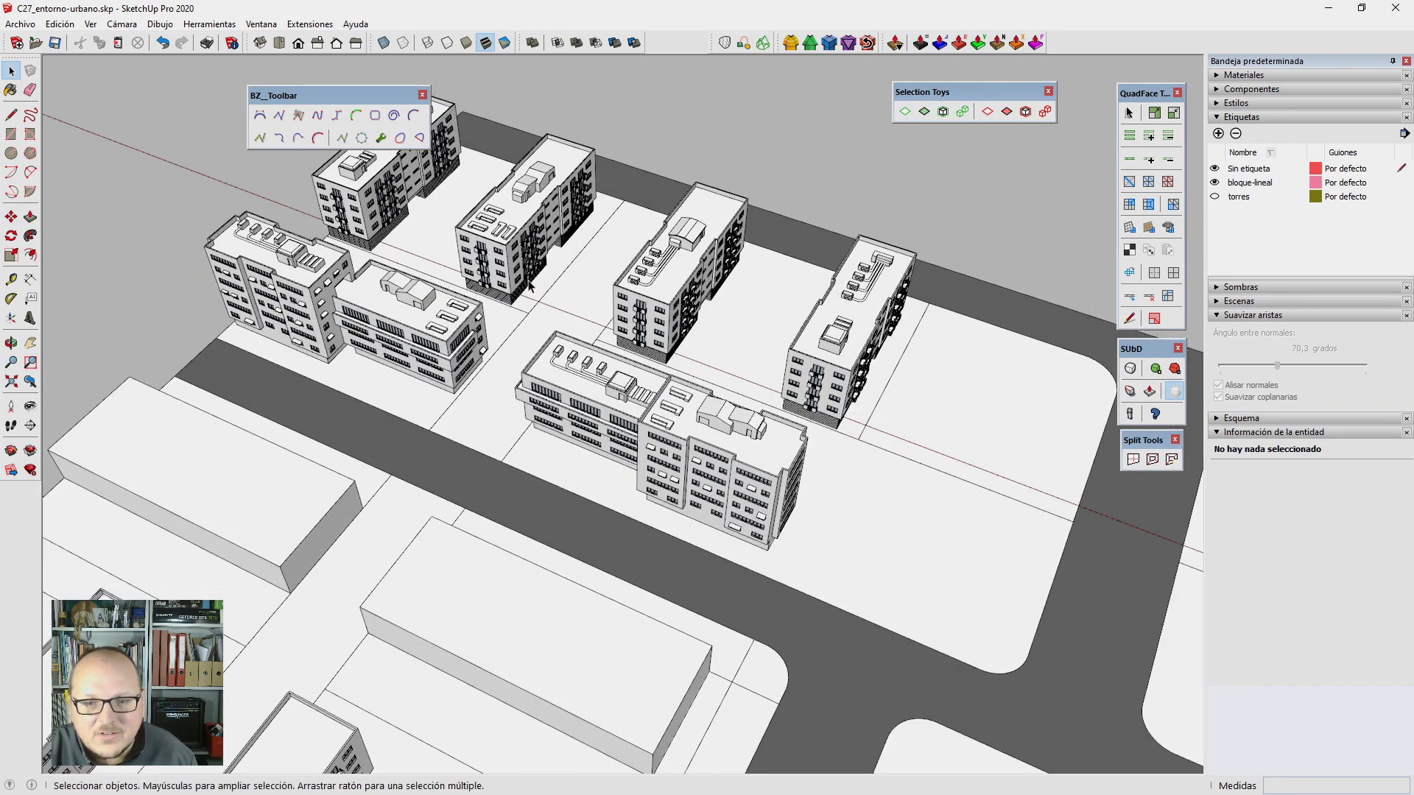
{"action": "scroll", "coordinate": [715, 293], "scroll_direction": "down", "scroll_amount": 1}
{"action": "scroll", "coordinate": [556, 270], "scroll_direction": "down", "scroll_amount": 1}
{"action": "scroll", "coordinate": [556, 270], "scroll_direction": "down", "scroll_amount": 3}
{"action": "scroll", "coordinate": [602, 350], "scroll_direction": "down", "scroll_amount": 1}
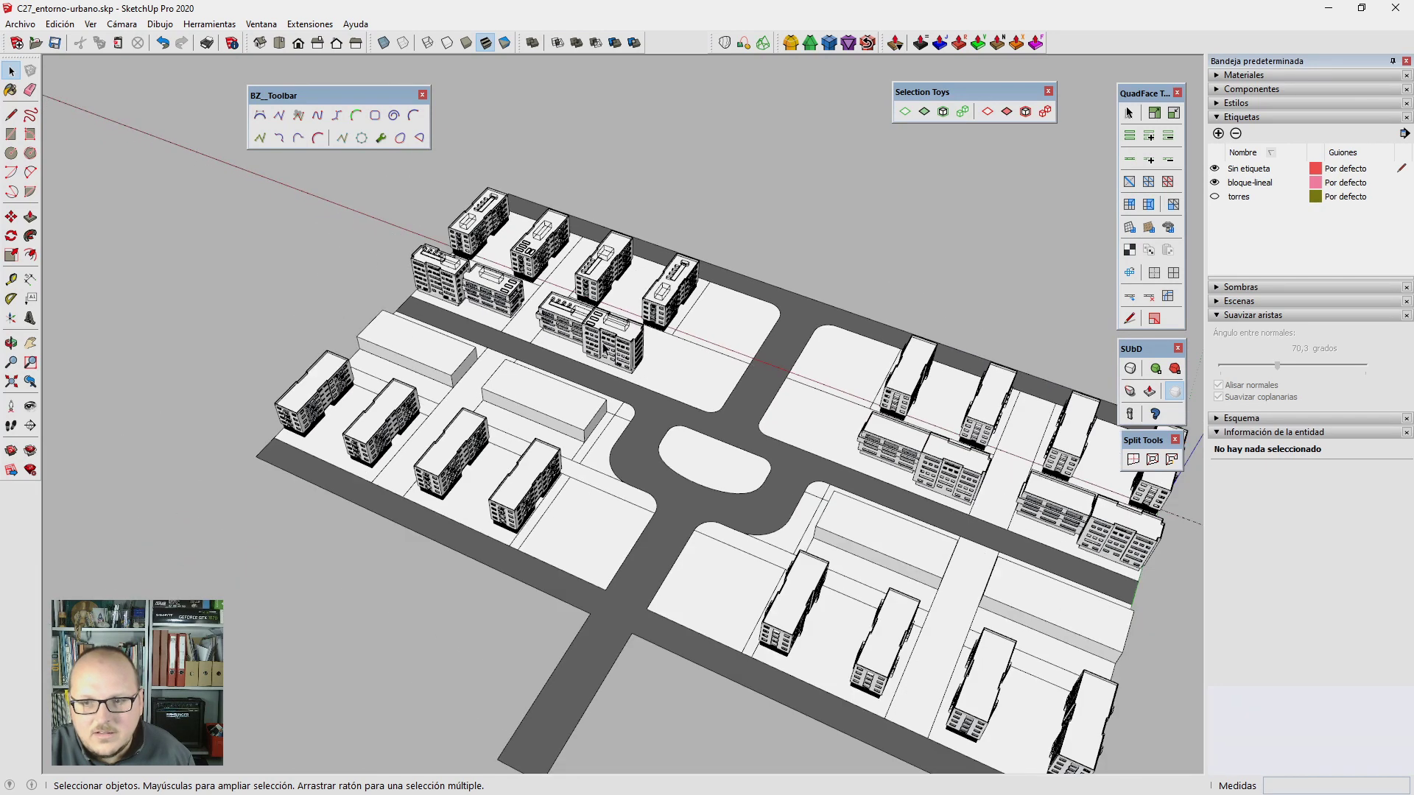
{"action": "left_click", "coordinate": [1214, 196]}
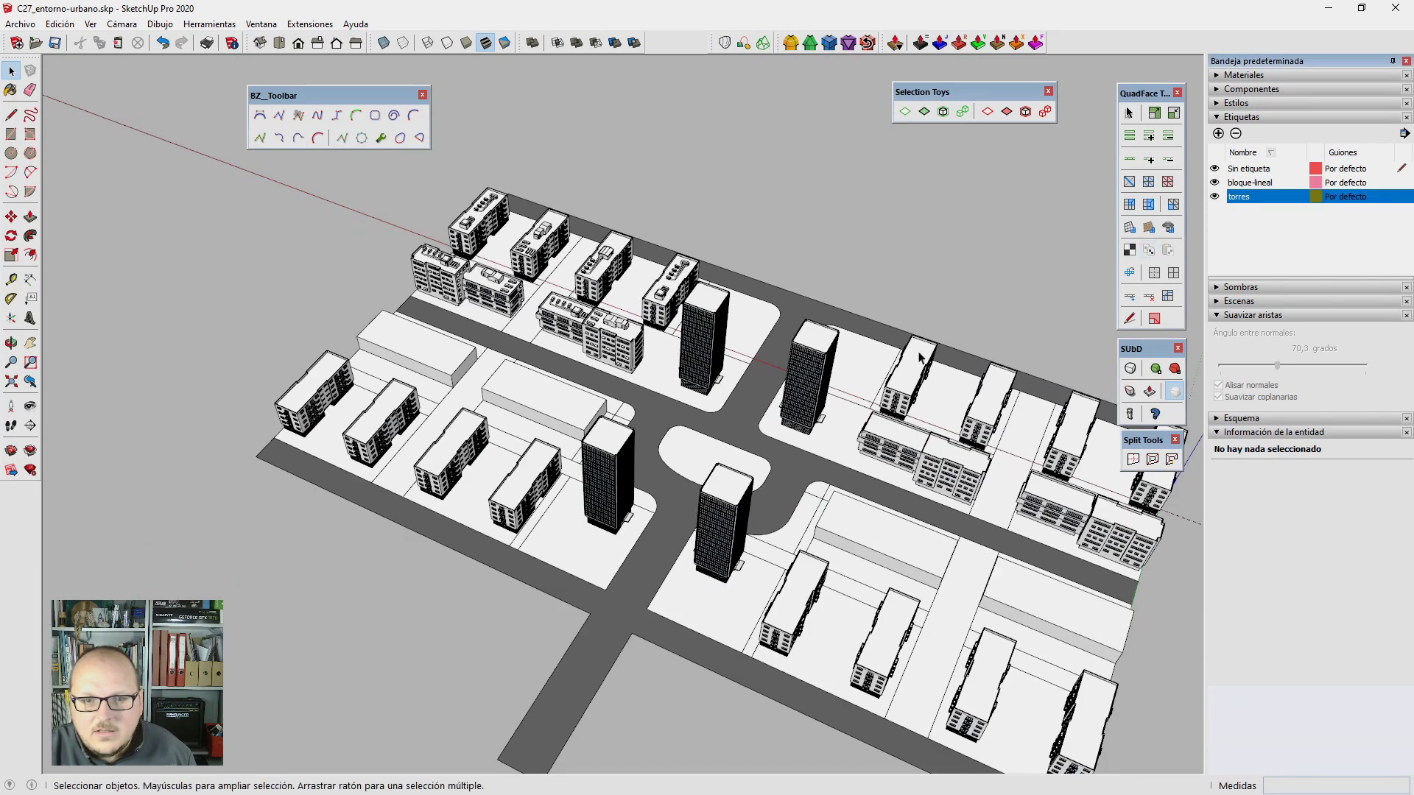
{"action": "scroll", "coordinate": [725, 296], "scroll_direction": "up", "scroll_amount": 1}
{"action": "scroll", "coordinate": [711, 294], "scroll_direction": "up", "scroll_amount": 1}
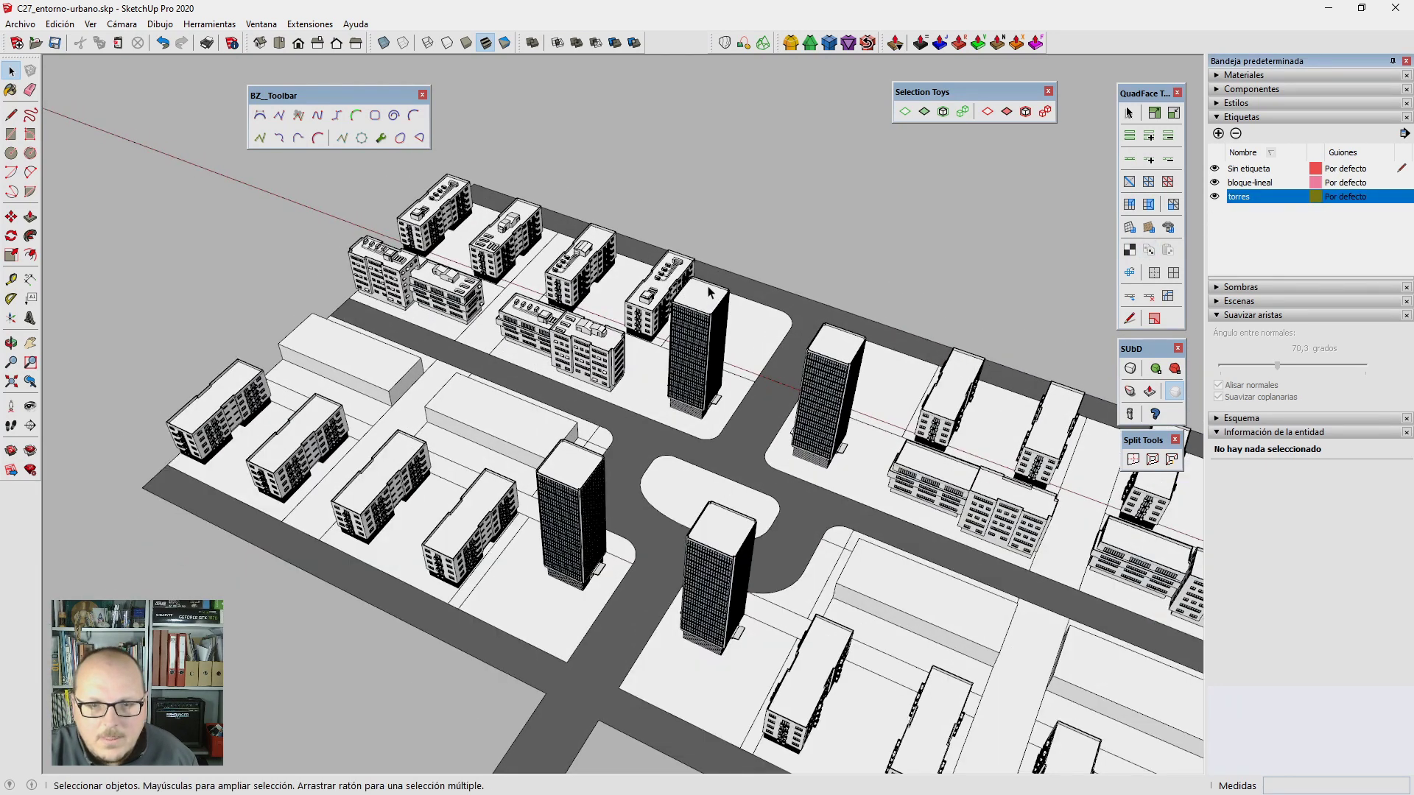
{"action": "scroll", "coordinate": [693, 297], "scroll_direction": "up", "scroll_amount": 2}
{"action": "scroll", "coordinate": [692, 297], "scroll_direction": "up", "scroll_amount": 2}
{"action": "scroll", "coordinate": [691, 300], "scroll_direction": "up", "scroll_amount": 1}
{"action": "scroll", "coordinate": [692, 299], "scroll_direction": "up", "scroll_amount": 1}
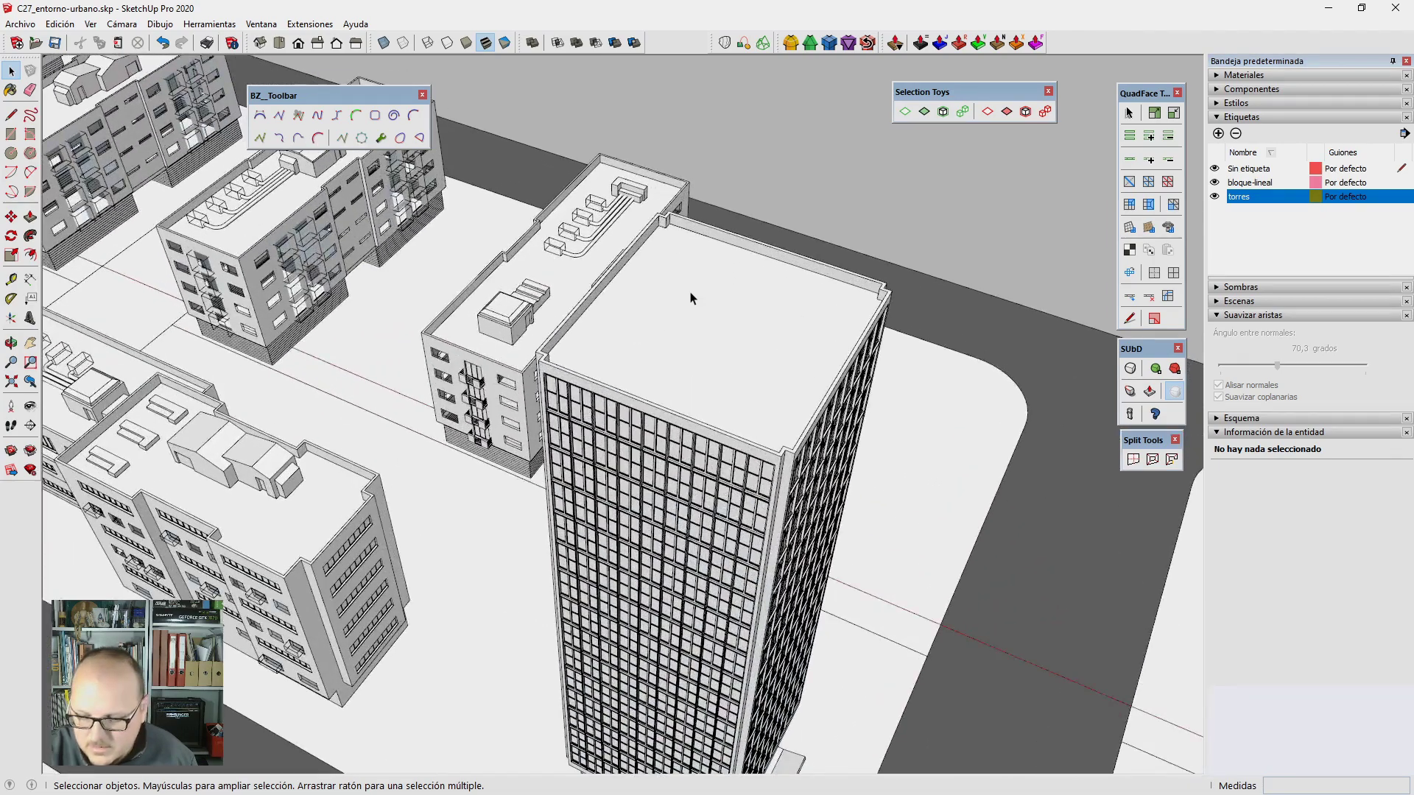
{"action": "scroll", "coordinate": [734, 479], "scroll_direction": "up", "scroll_amount": 1}
{"action": "scroll", "coordinate": [734, 478], "scroll_direction": "up", "scroll_amount": 2}
{"action": "scroll", "coordinate": [732, 341], "scroll_direction": "down", "scroll_amount": 2}
{"action": "mouse_move", "coordinate": [732, 341]}
{"action": "middle_mouse_down"}
{"action": "mouse_move", "coordinate": [678, 369]}
{"action": "mouse_move", "coordinate": [696, 432]}
{"action": "middle_mouse_up"}
{"action": "left_click", "coordinate": [696, 432]}
Step: Draw a rectangle on the tower roof
{"action": "key", "text": "r"}
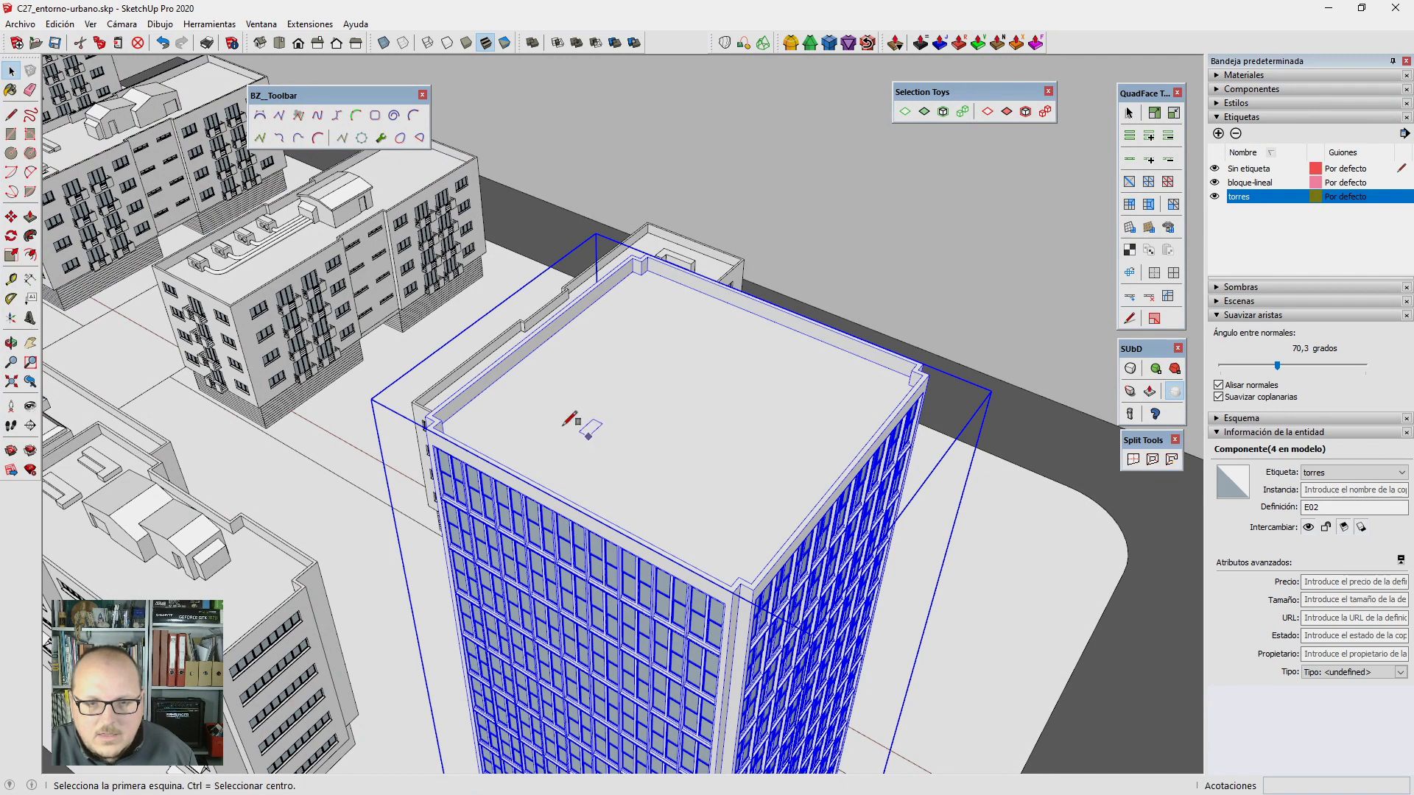
{"action": "left_click", "coordinate": [562, 425]}
{"action": "left_click", "coordinate": [833, 394]}
{"action": "key", "text": "space"}
Step: Scale the roof rectangle to 6m along green and slightly narrower along red
{"action": "double_click", "coordinate": [720, 416]}
{"action": "key", "text": "s"}
{"action": "type", "text": "4m"}
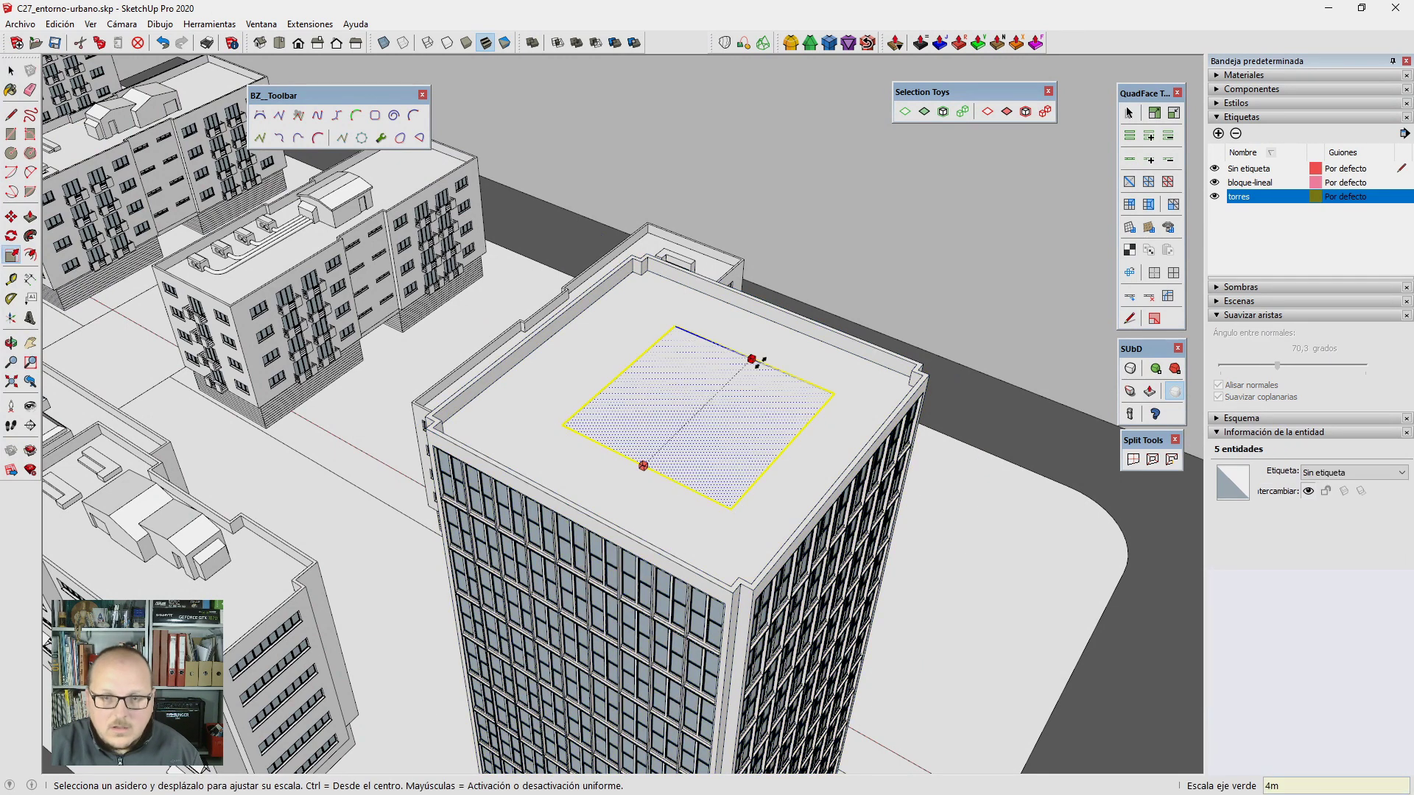
{"action": "key", "text": "Return"}
{"action": "type", "text": "6m"}
{"action": "key", "text": "Return"}
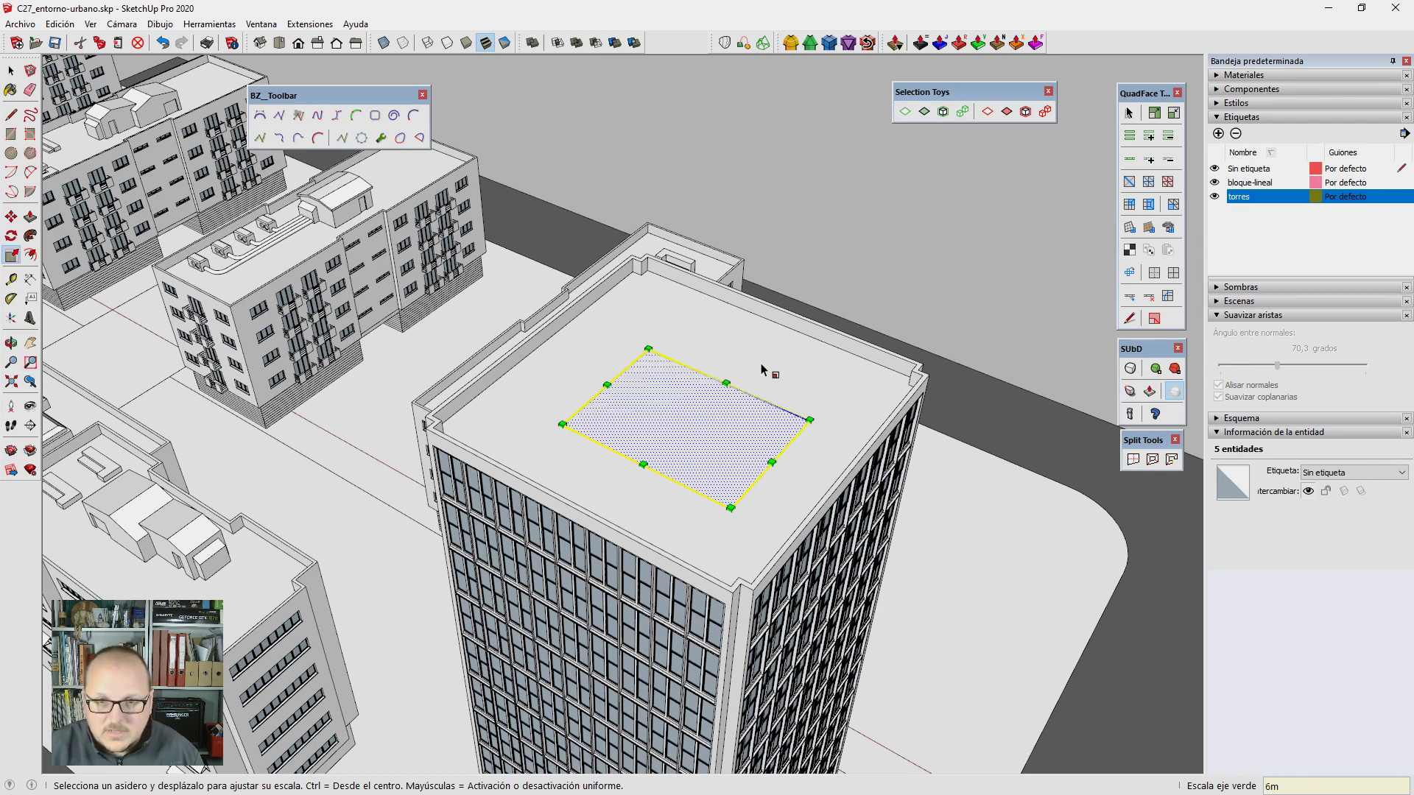
{"action": "left_click_drag", "start_coordinate": [759, 460], "coordinate": [764, 460]}
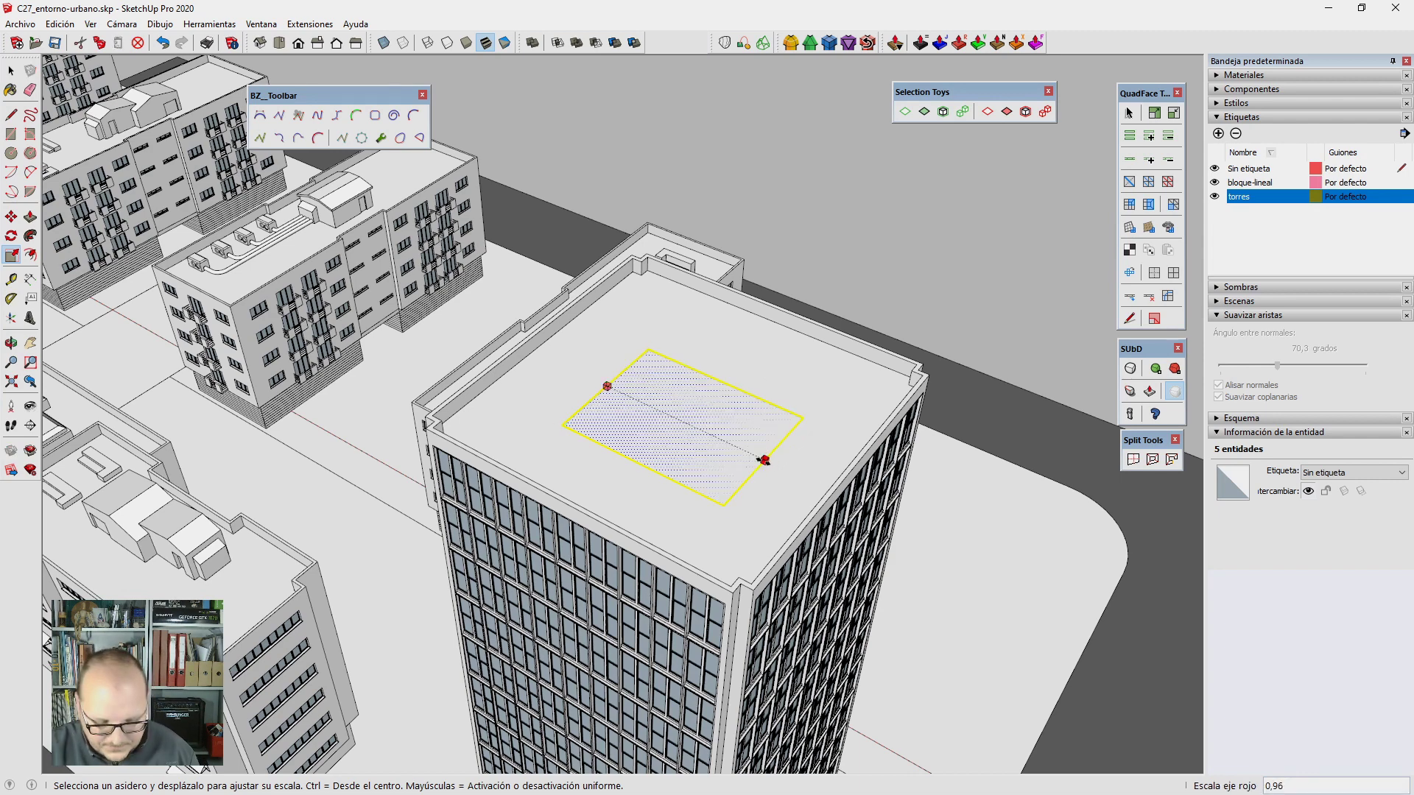
{"action": "key", "text": "Return"}
Step: Move the rectangle near the centre of the tower roof
{"action": "key", "text": "m"}
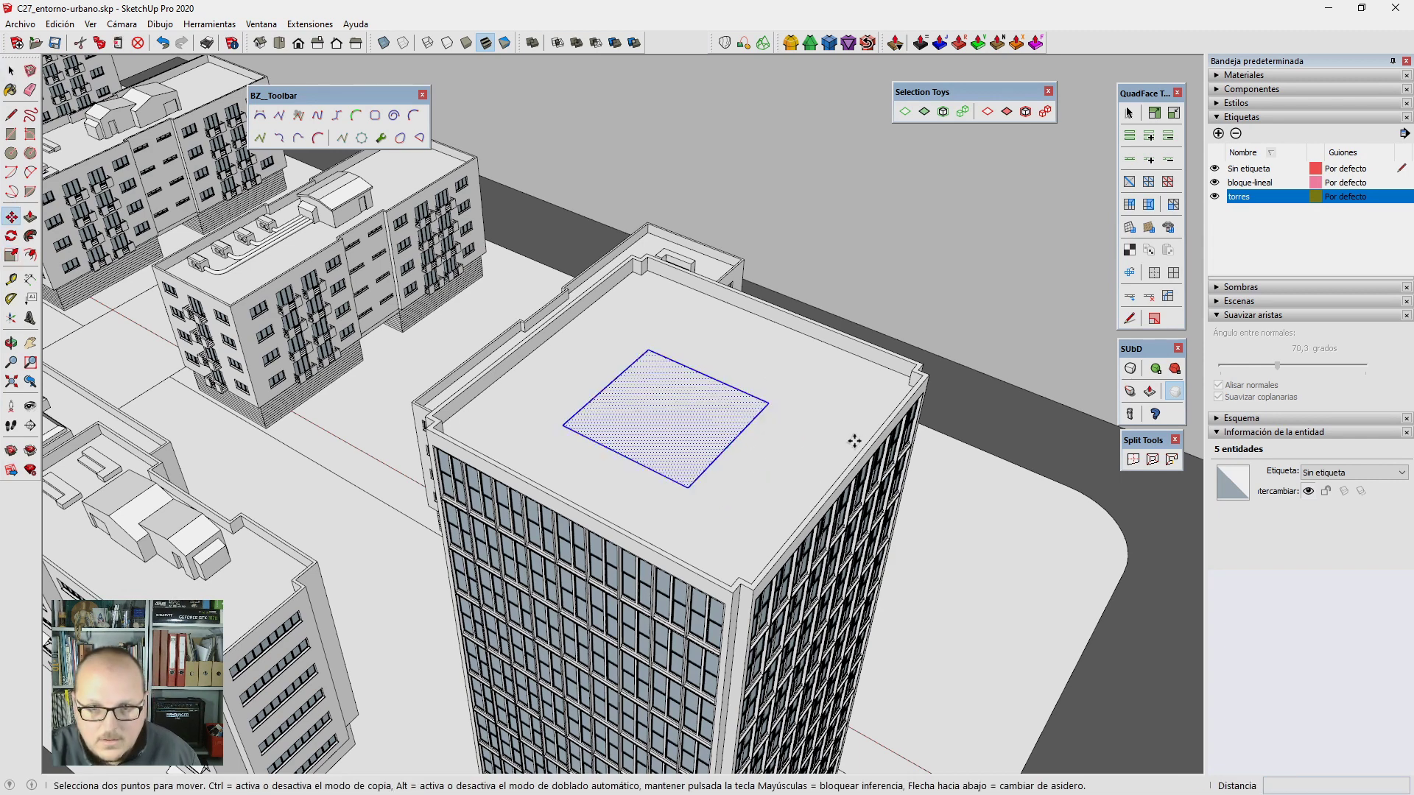
{"action": "left_click", "coordinate": [710, 374]}
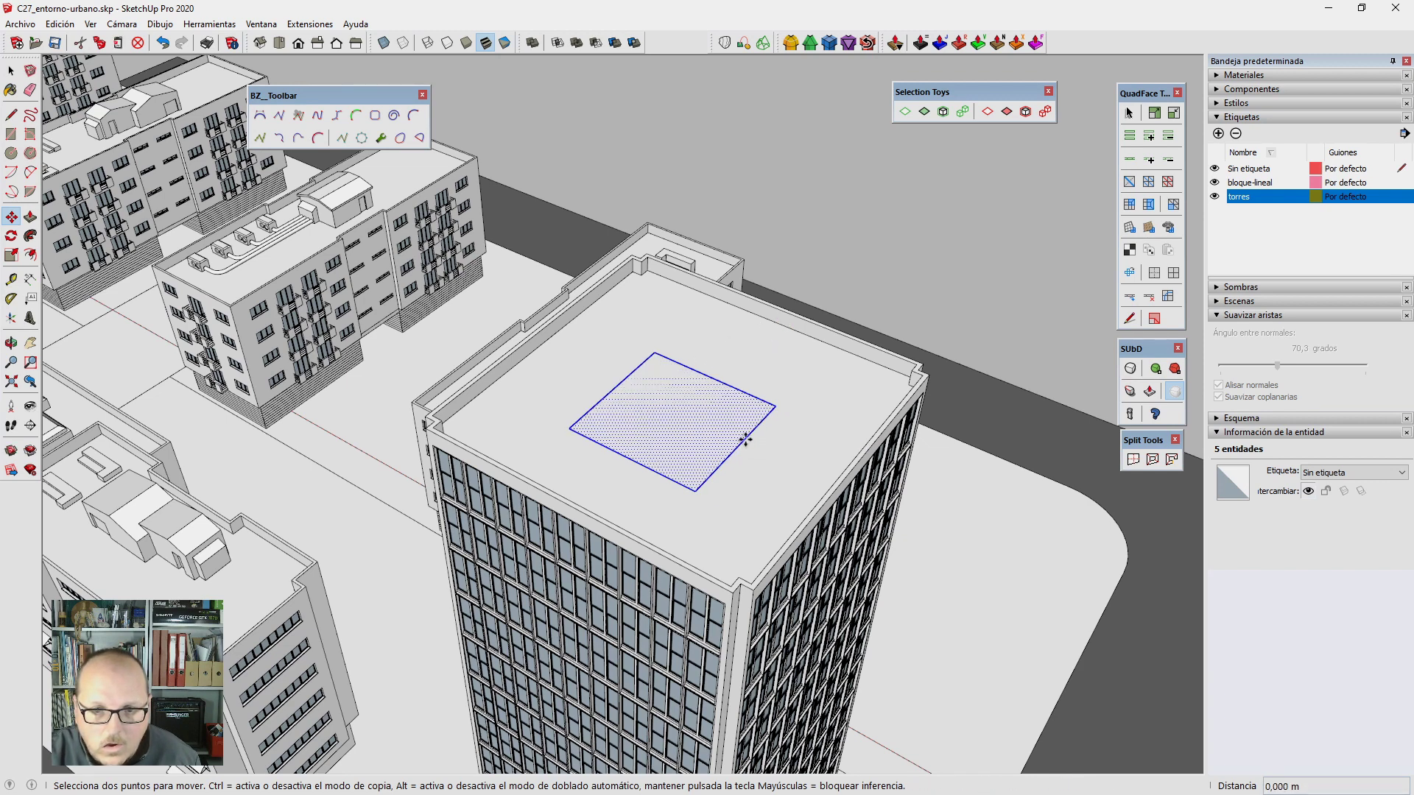
{"action": "left_click", "coordinate": [820, 464]}
{"action": "middle_click_drag", "start_coordinate": [820, 463], "coordinate": [780, 411]}
Step: Push/Pull the rectangle up into a 3 m tall box
{"action": "key", "text": "p"}
{"action": "left_click", "coordinate": [713, 336]}
{"action": "type", "text": "3m"}
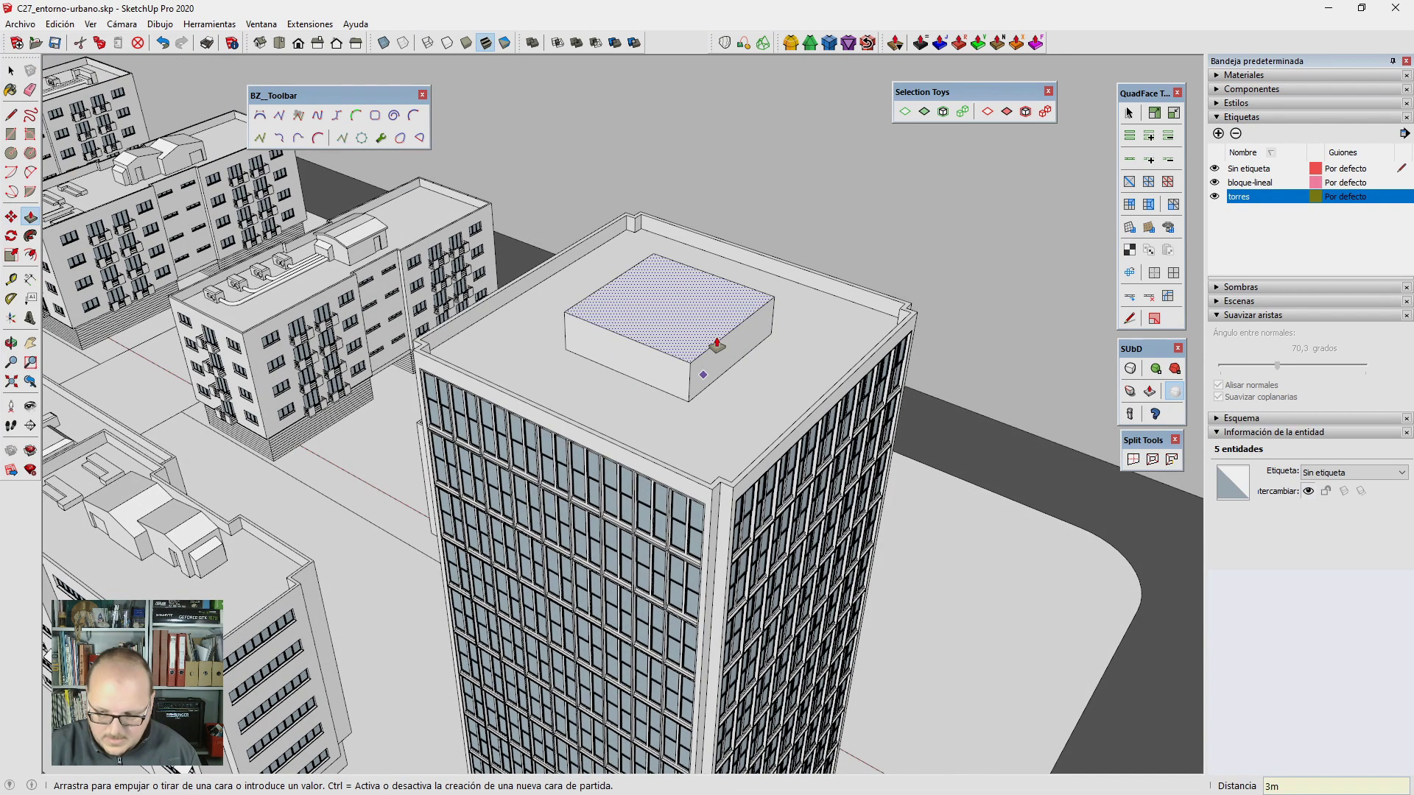
{"action": "key", "text": "Return"}
{"action": "key", "text": "space"}
{"action": "mouse_move", "coordinate": [717, 337]}
{"action": "middle_mouse_down"}
{"action": "mouse_move", "coordinate": [616, 253]}
{"action": "mouse_move", "coordinate": [642, 277]}
{"action": "middle_mouse_up"}
Step: Offset the box's top face inward by 50cm
{"action": "key", "text": "f"}
{"action": "left_click", "coordinate": [614, 264]}
{"action": "type", "text": "50c"}
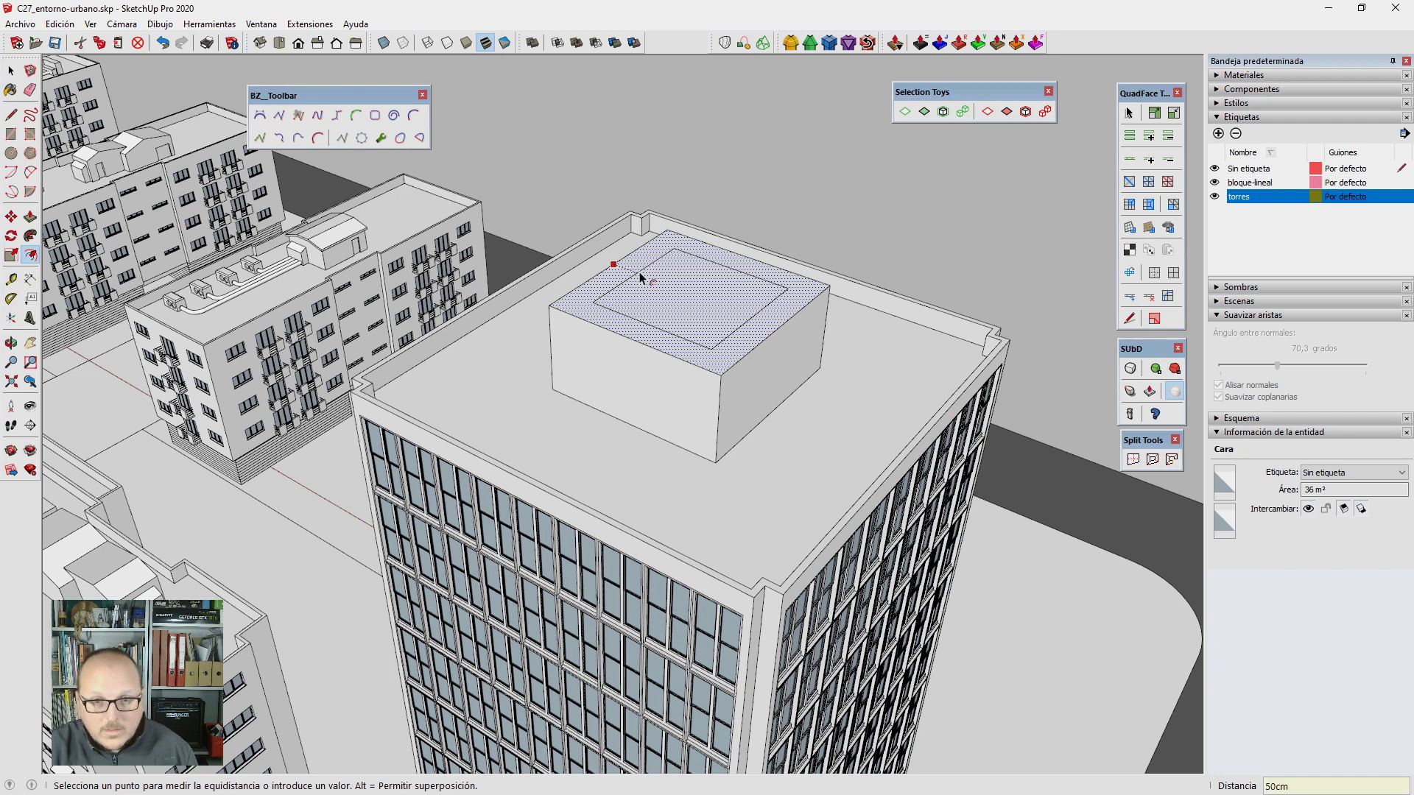
{"action": "key", "text": "Return"}
{"action": "key", "text": "p"}
{"action": "scroll", "coordinate": [667, 291], "scroll_direction": "up", "scroll_amount": 2}
{"action": "scroll", "coordinate": [680, 298], "scroll_direction": "up", "scroll_amount": 2}
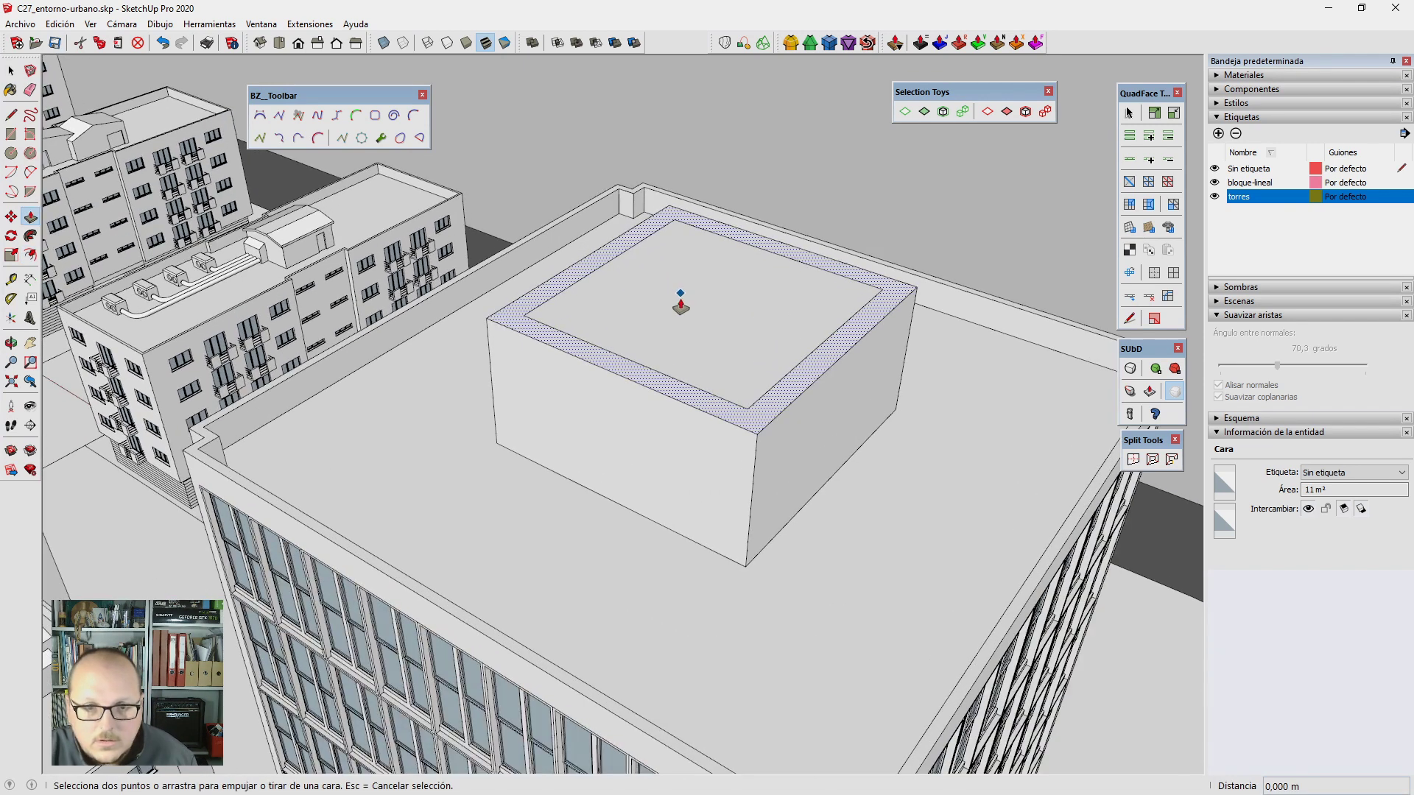
Step: Raise the inset top face into a sloped cap and open the box group for editing
{"action": "key", "text": "space"}
{"action": "double_click", "coordinate": [681, 302]}
{"action": "key", "text": "m"}
{"action": "left_click", "coordinate": [665, 450]}
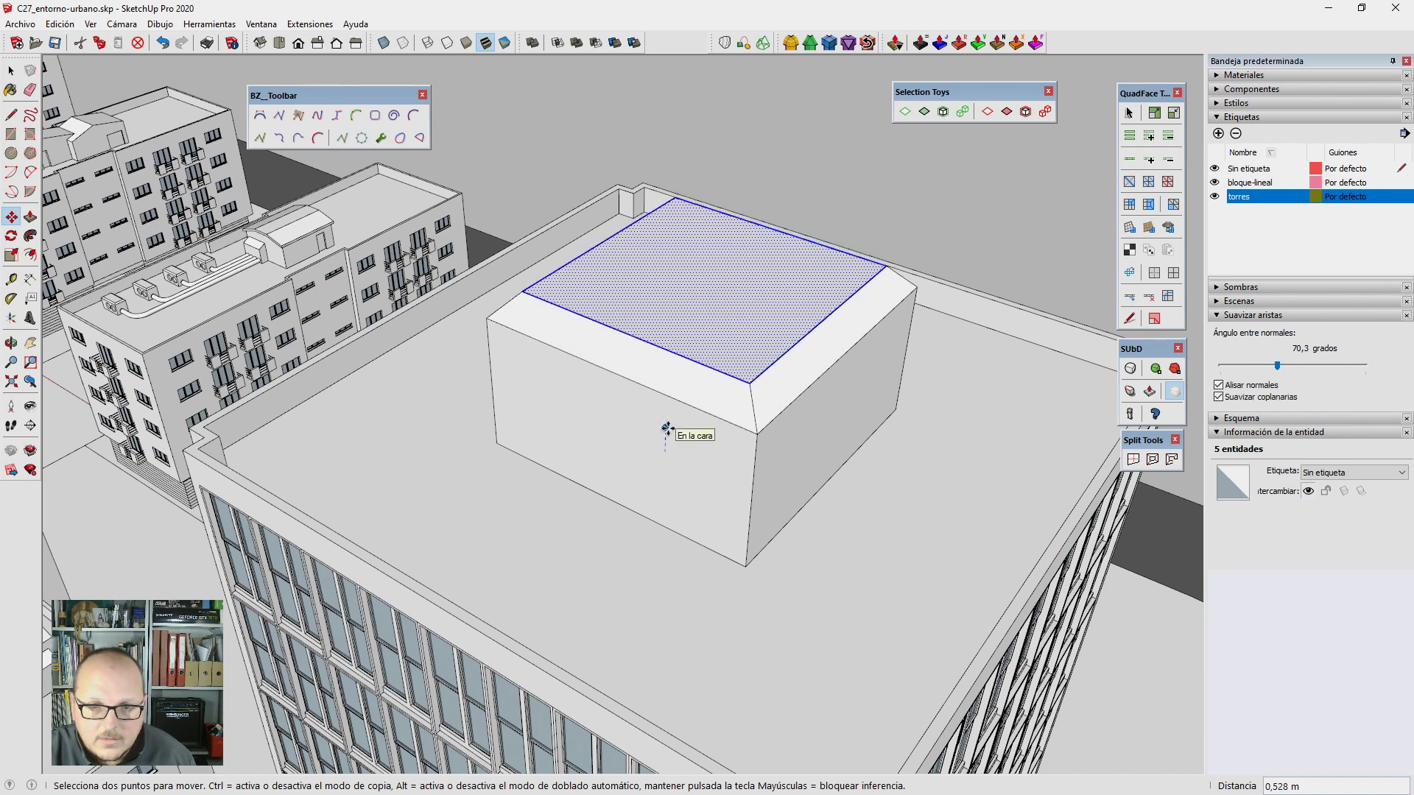
{"action": "left_click", "coordinate": [665, 429]}
{"action": "key", "text": "space"}
{"action": "left_click", "coordinate": [692, 320]}
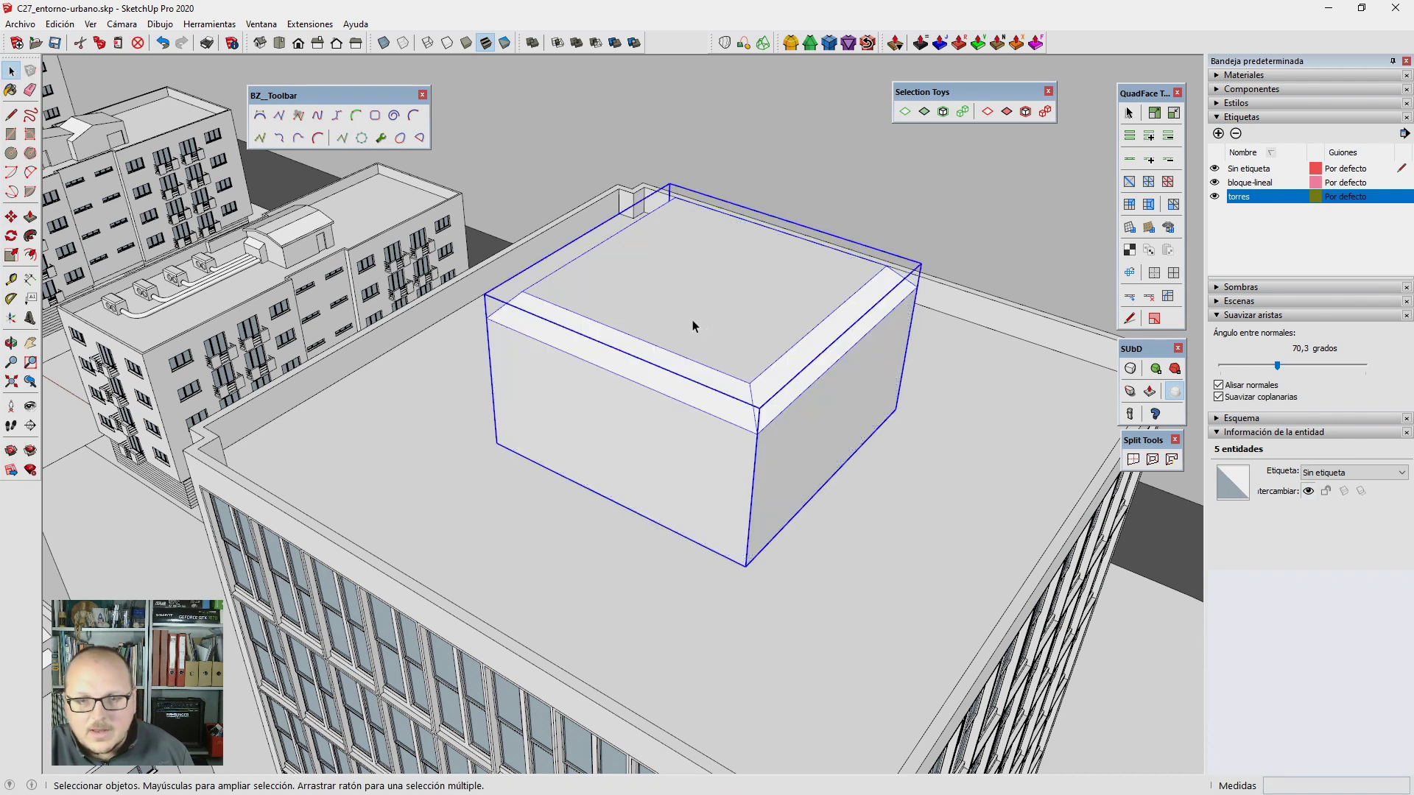
{"action": "double_click", "coordinate": [693, 320]}
Step: Hide the rest of the model and zoom to the box in Top view
{"action": "middle_click_drag", "start_coordinate": [681, 326], "coordinate": [781, 401]}
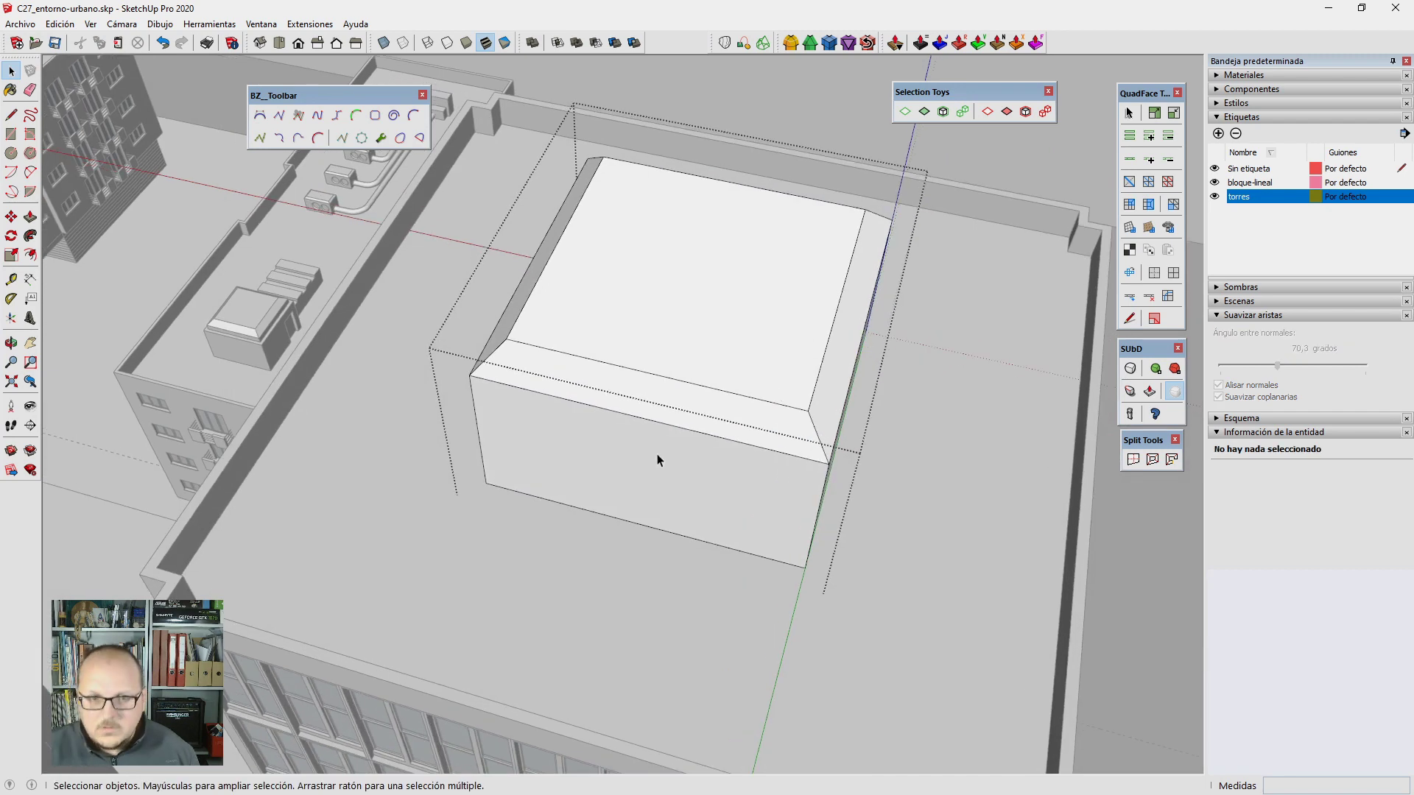
{"action": "key", "text": "ctrl+h"}
{"action": "key", "text": "F2"}
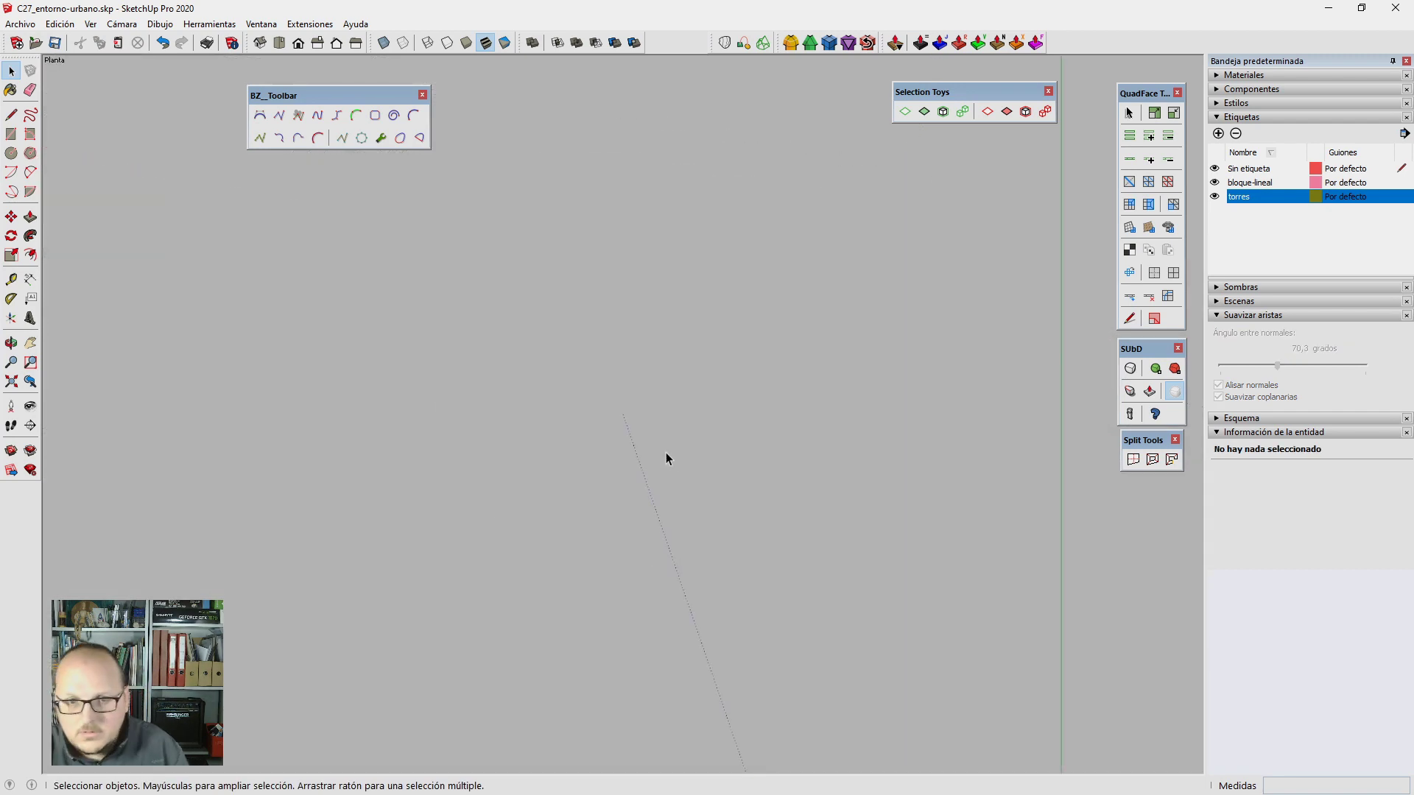
{"action": "key", "text": "shift+z"}
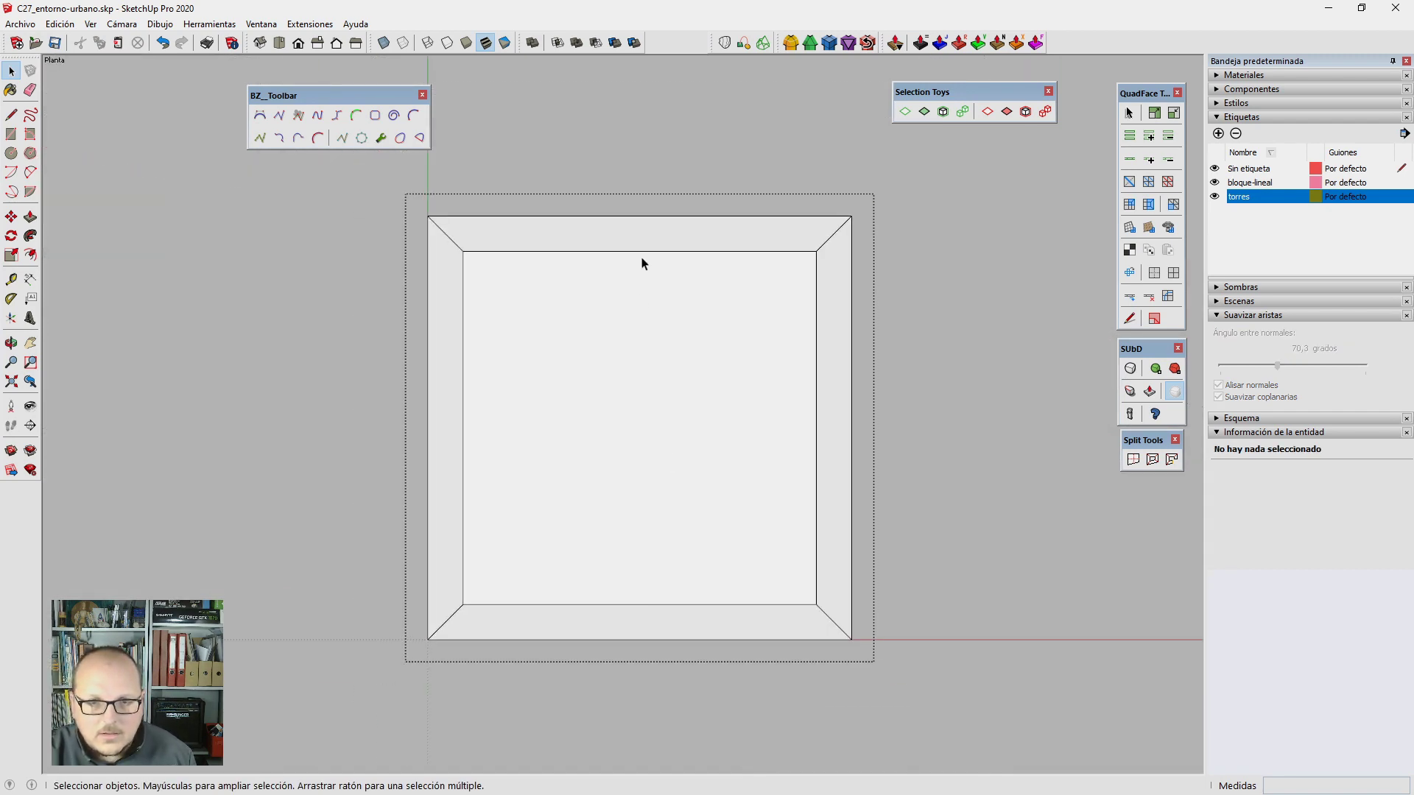
Step: Split the box top into a grid with QuadFace Connect Edges, 2 segments each direction
{"action": "left_click", "coordinate": [643, 253]}
{"action": "key", "text": "alt+r"}
{"action": "key", "text": "alt+c"}
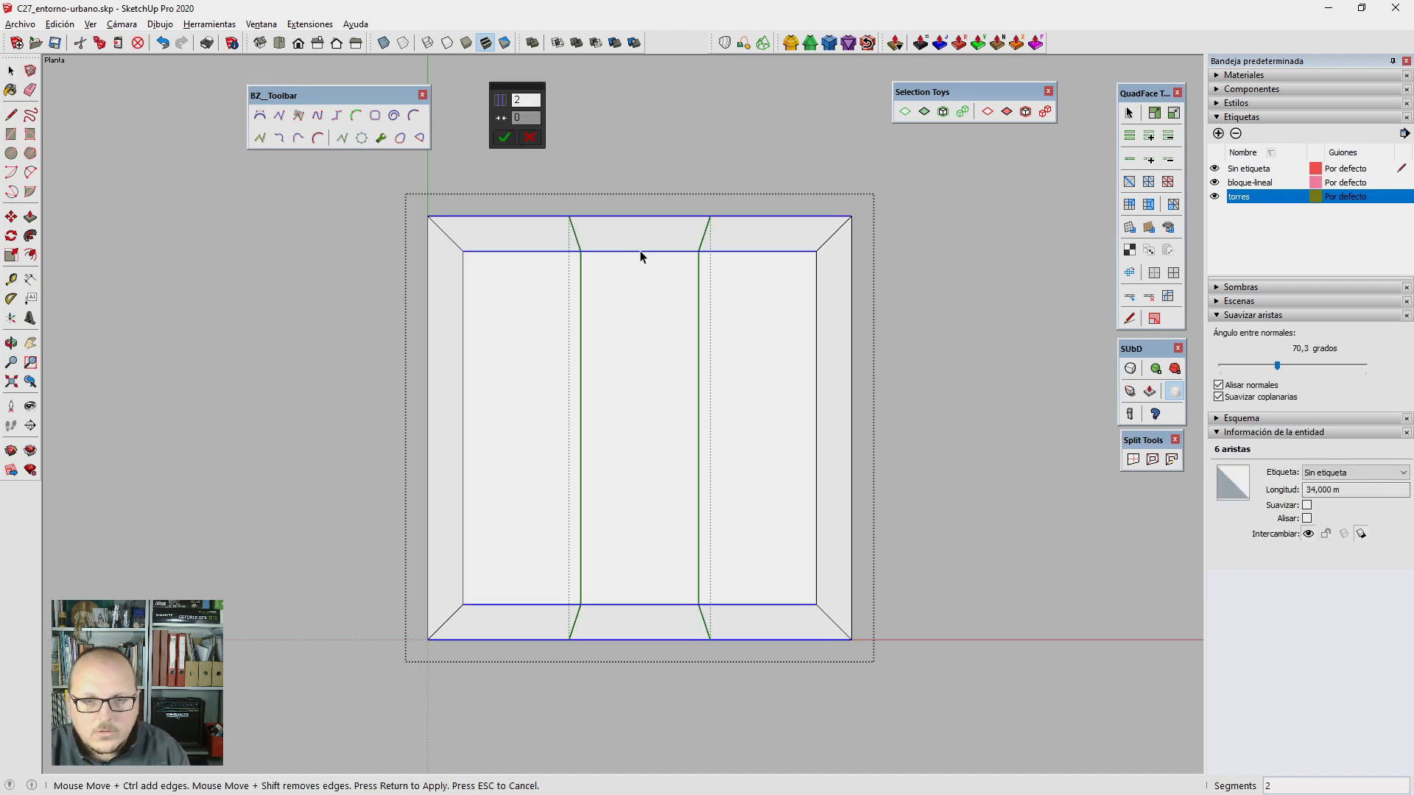
{"action": "key", "text": "Return"}
{"action": "left_click", "coordinate": [578, 363]}
{"action": "left_click", "coordinate": [580, 363]}
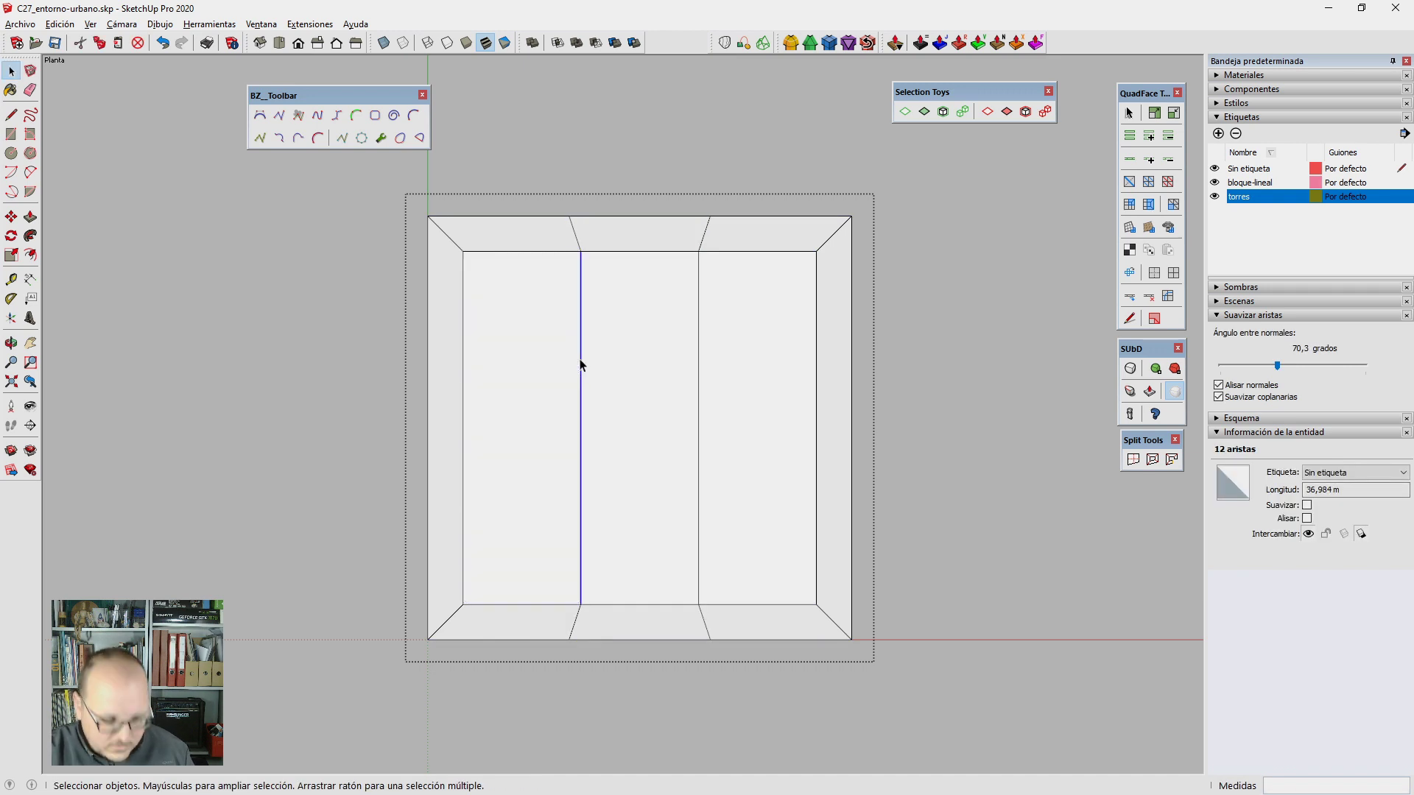
{"action": "key", "text": "alt+r"}
{"action": "key", "text": "alt+c"}
{"action": "key", "text": "Return"}
Step: Select the block's side faces, front wall panel and the roof strip above it
{"action": "mouse_move", "coordinate": [592, 377]}
{"action": "middle_mouse_down"}
{"action": "mouse_move", "coordinate": [622, 275]}
{"action": "mouse_move", "coordinate": [830, 571]}
{"action": "mouse_move", "coordinate": [547, 583]}
{"action": "mouse_move", "coordinate": [625, 609]}
{"action": "middle_mouse_up"}
{"action": "left_click", "coordinate": [829, 571]}
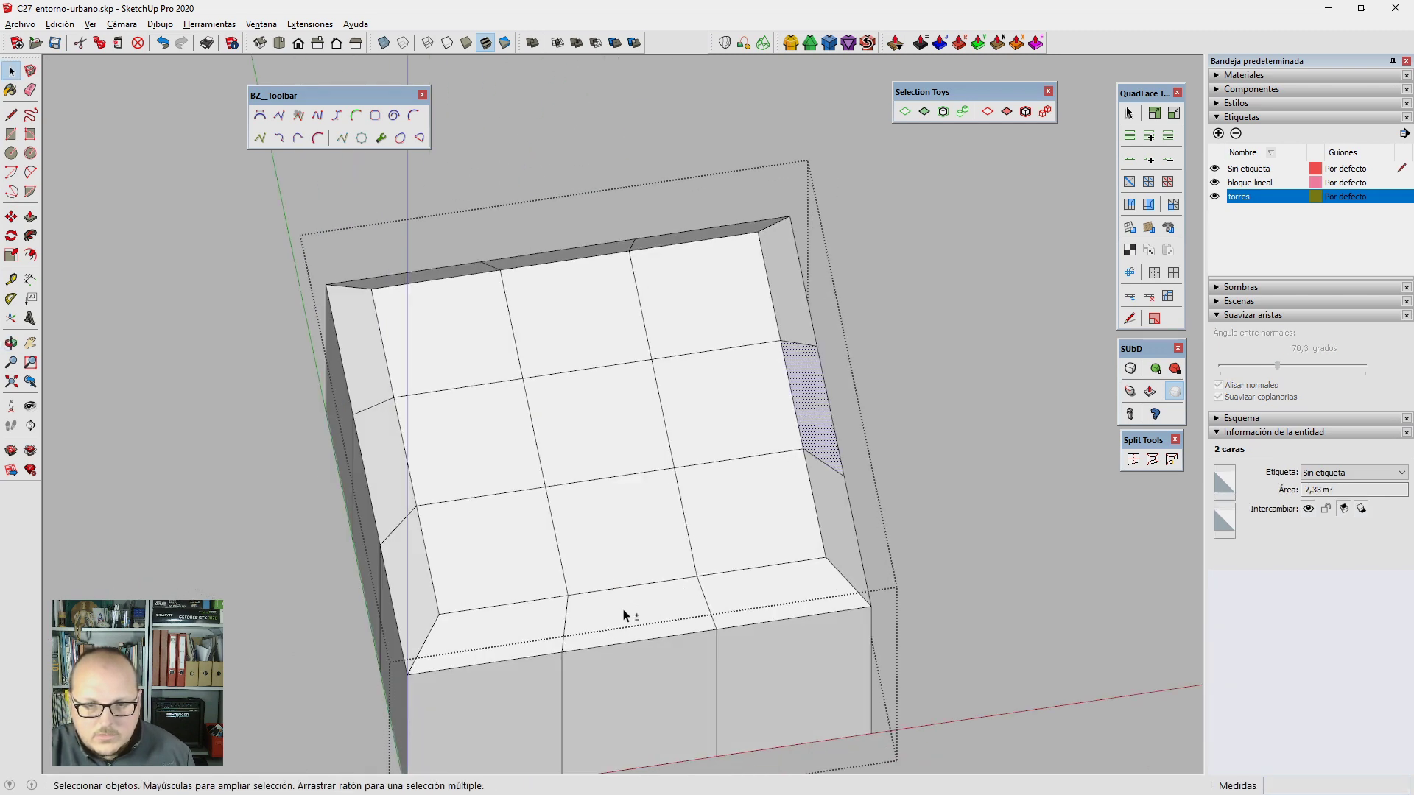
{"action": "left_click", "coordinate": [626, 606], "text": "shift"}
{"action": "mouse_move", "coordinate": [669, 559]}
{"action": "middle_mouse_down"}
{"action": "mouse_move", "coordinate": [663, 577]}
{"action": "mouse_move", "coordinate": [640, 537]}
{"action": "mouse_move", "coordinate": [578, 574]}
{"action": "mouse_move", "coordinate": [866, 579]}
{"action": "mouse_move", "coordinate": [511, 532]}
{"action": "middle_mouse_up"}
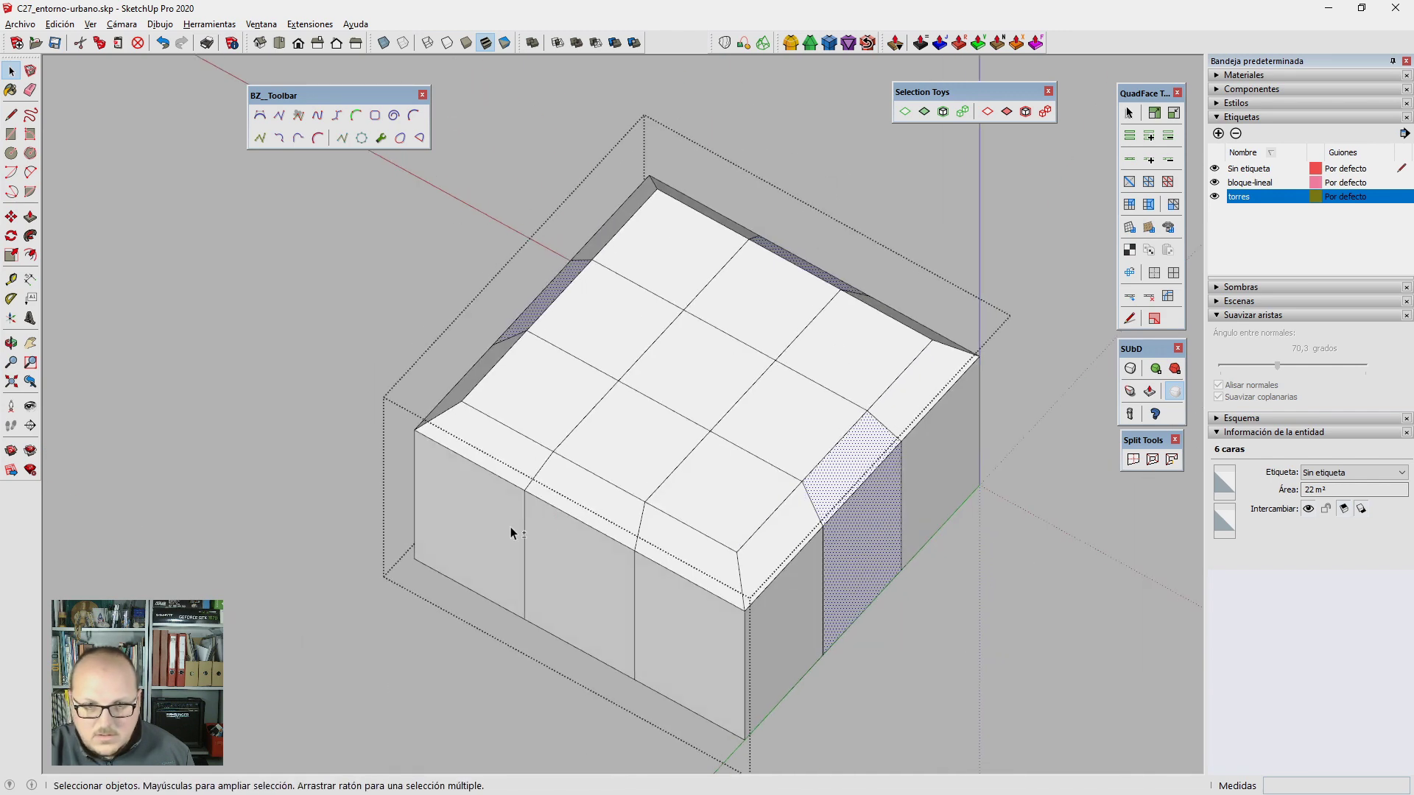
{"action": "left_click", "coordinate": [564, 549], "text": "shift"}
{"action": "left_click", "coordinate": [610, 495], "text": "shift"}
{"action": "middle_click_drag", "start_coordinate": [667, 543], "coordinate": [887, 528]}
{"action": "key", "text": "s"}
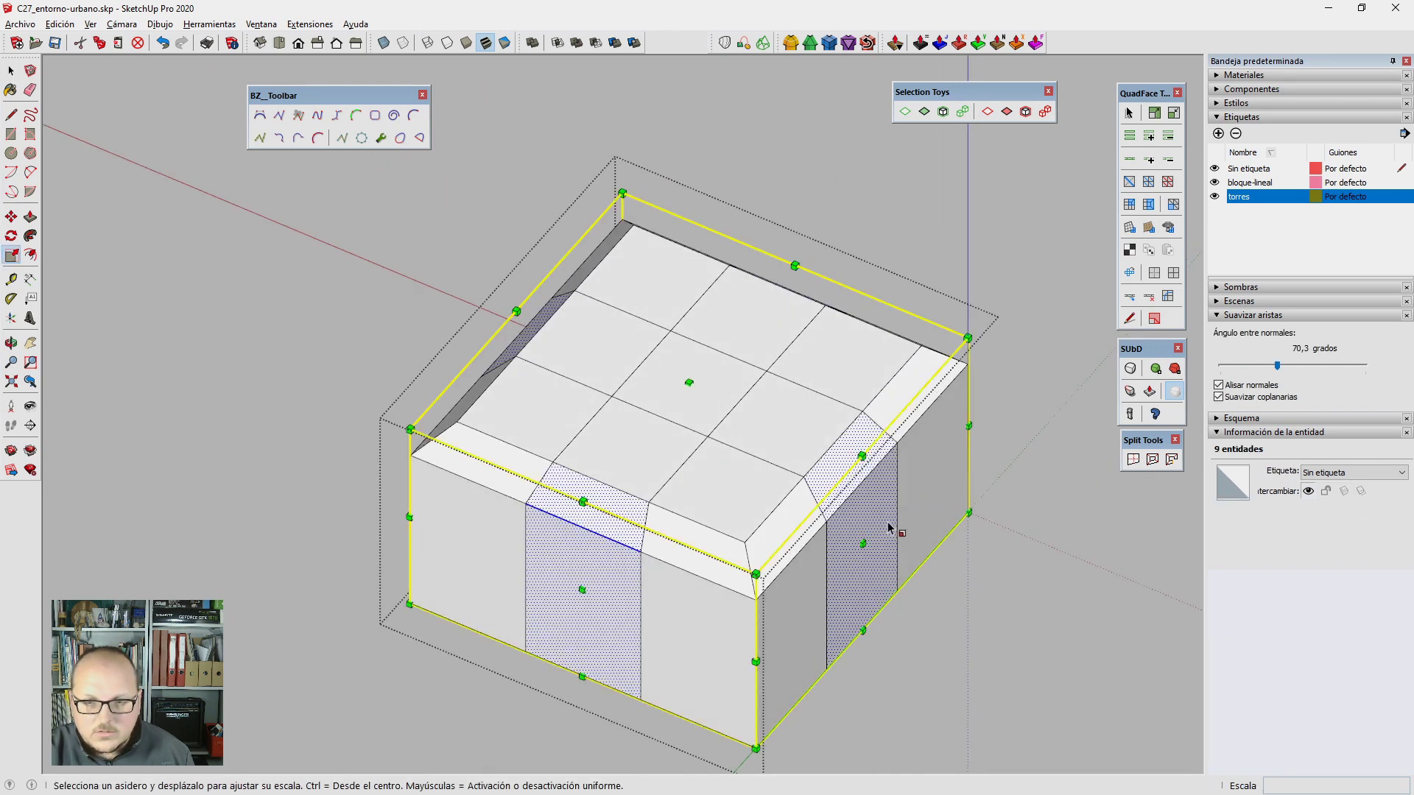
{"action": "key", "text": "space"}
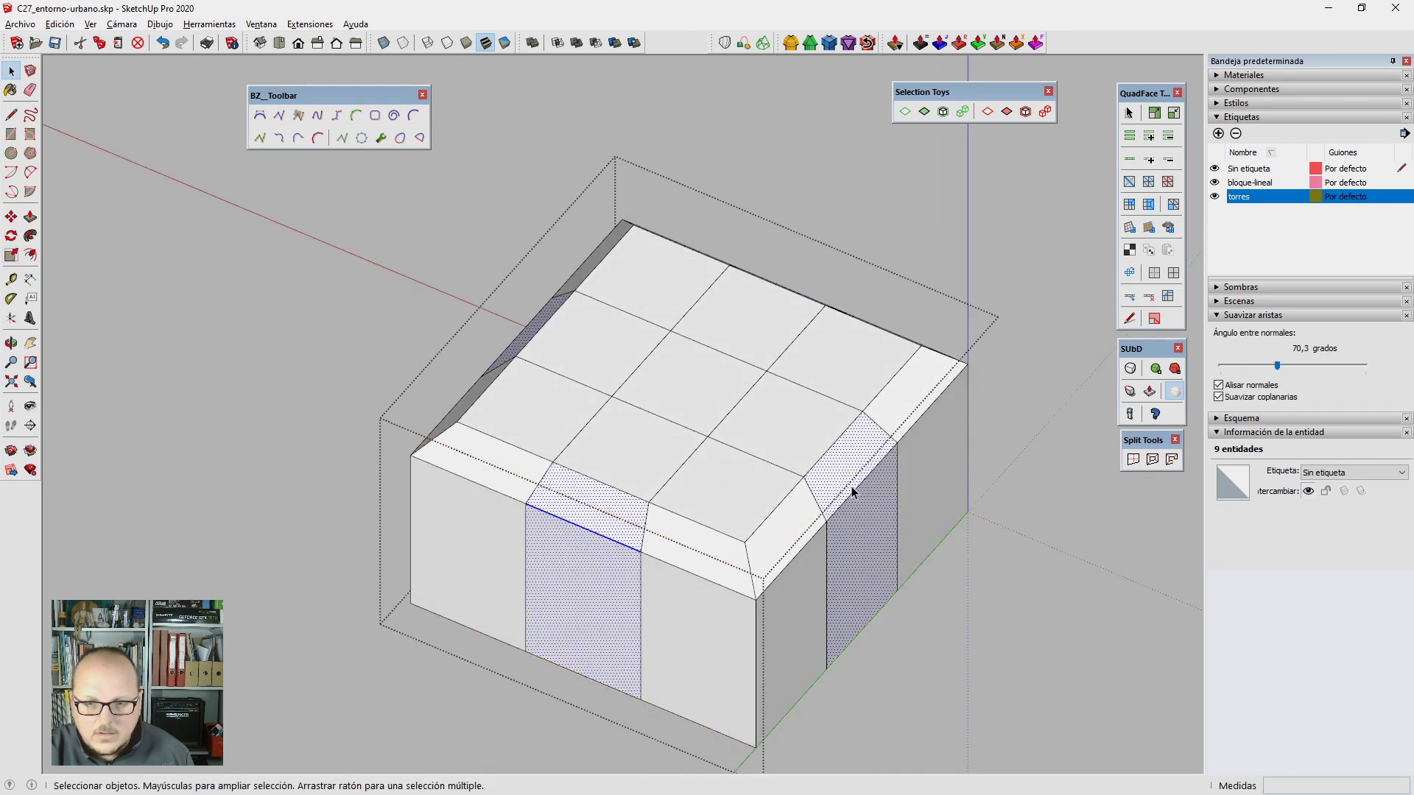
Step: Connect new edges across the roof-and-wall edge rings, including the front
{"action": "left_click", "coordinate": [856, 484]}
{"action": "key", "text": "alt+r"}
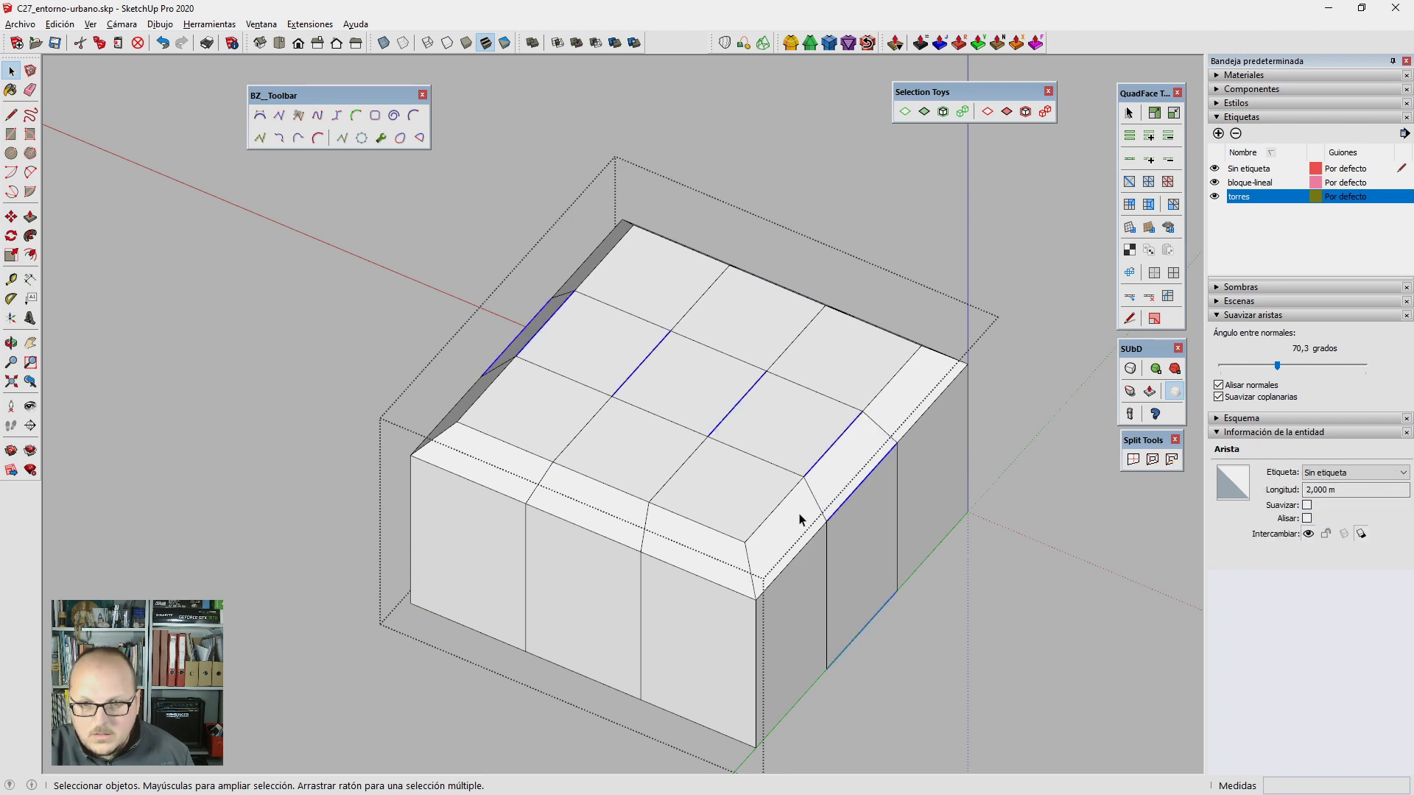
{"action": "key", "text": "alt+c"}
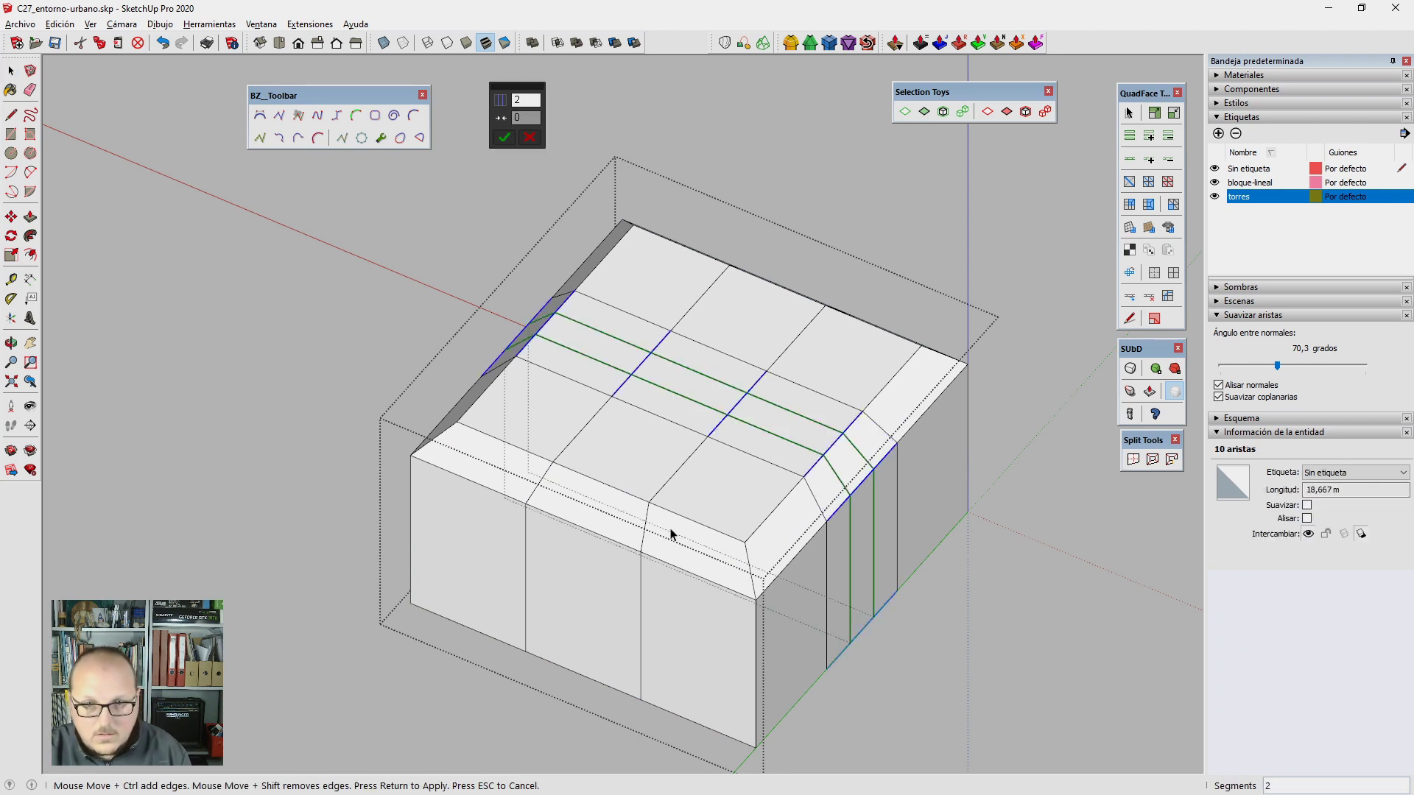
{"action": "key", "text": "Return"}
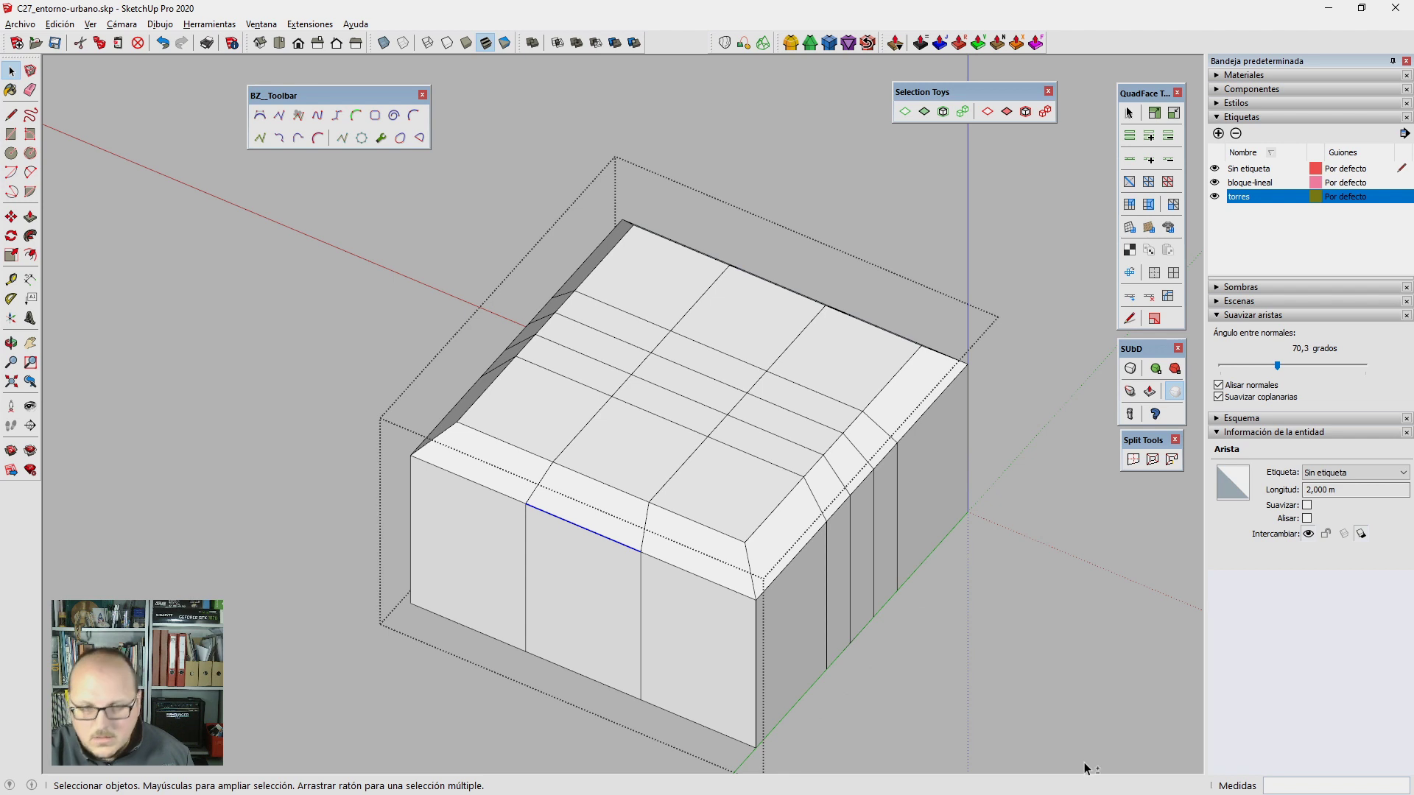
{"action": "key", "text": "alt+c"}
{"action": "left_click", "coordinate": [628, 550]}
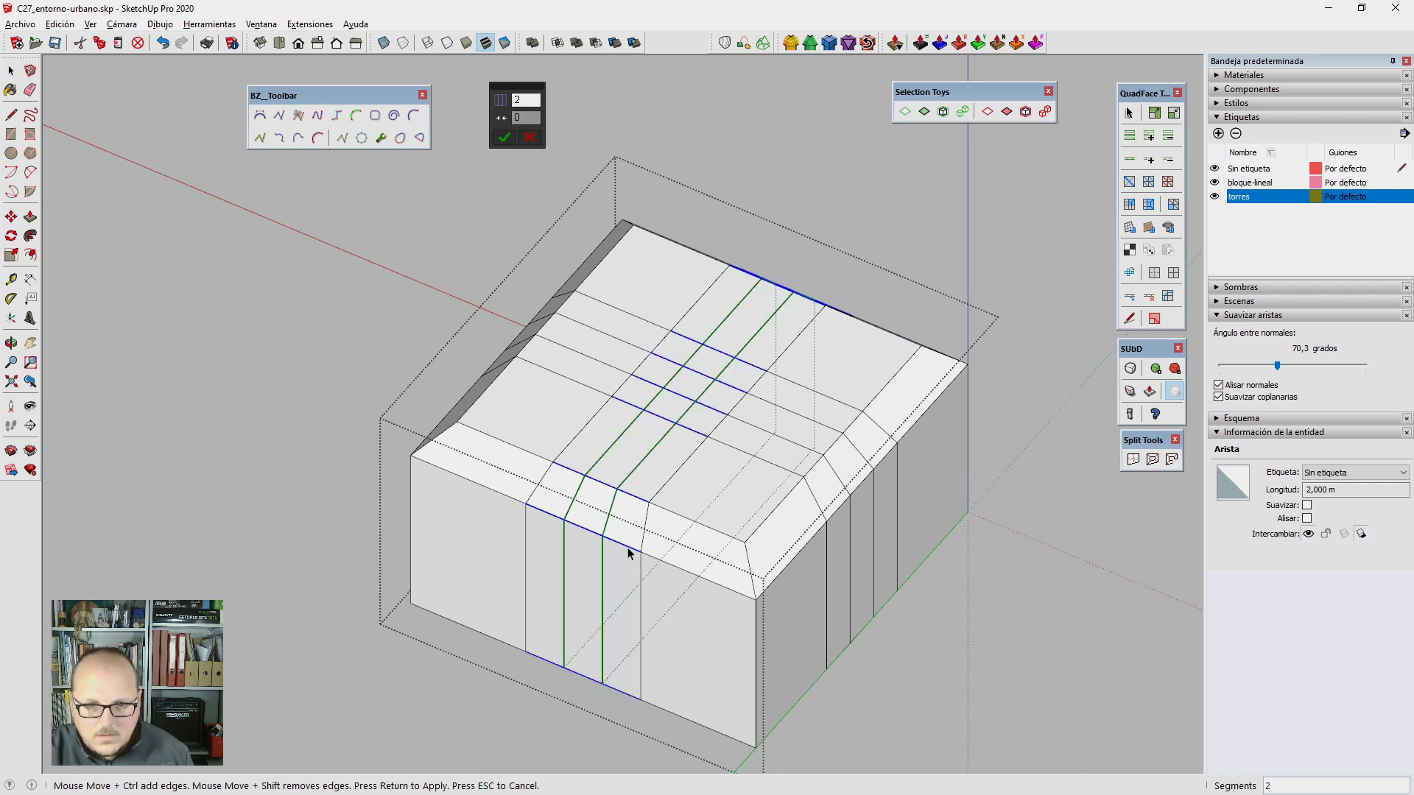
{"action": "key", "text": "Return"}
Step: Select the narrow front wall, roof bevel and left wall strips and start scaling them
{"action": "left_click", "coordinate": [596, 569]}
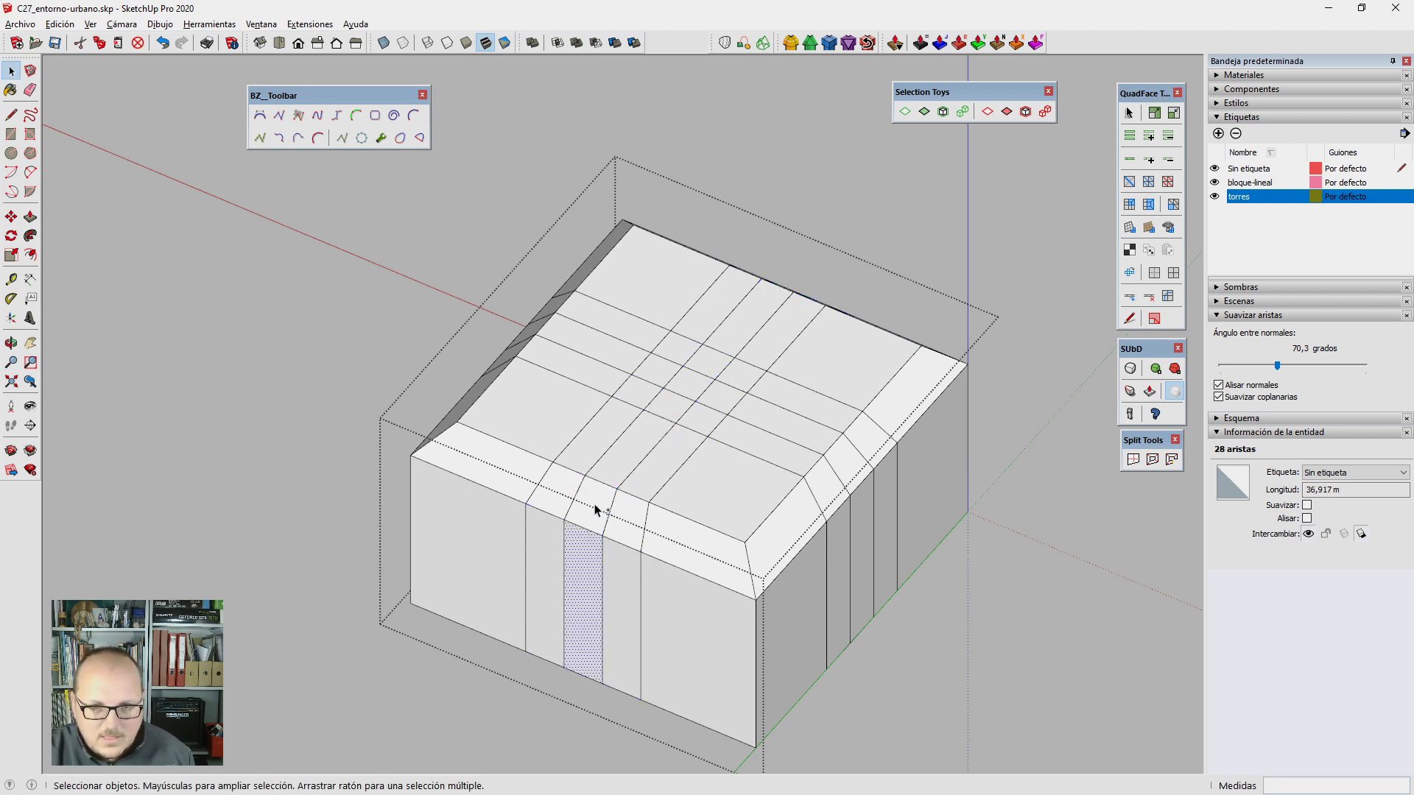
{"action": "left_click", "coordinate": [862, 471], "text": "shift"}
{"action": "mouse_move", "coordinate": [861, 511]}
{"action": "middle_mouse_down"}
{"action": "mouse_move", "coordinate": [656, 530]}
{"action": "mouse_move", "coordinate": [221, 457]}
{"action": "mouse_move", "coordinate": [390, 564]}
{"action": "mouse_move", "coordinate": [606, 401]}
{"action": "middle_mouse_up"}
{"action": "left_click", "coordinate": [444, 536], "text": "shift"}
{"action": "key", "text": "s"}
{"action": "left_click", "coordinate": [749, 495]}
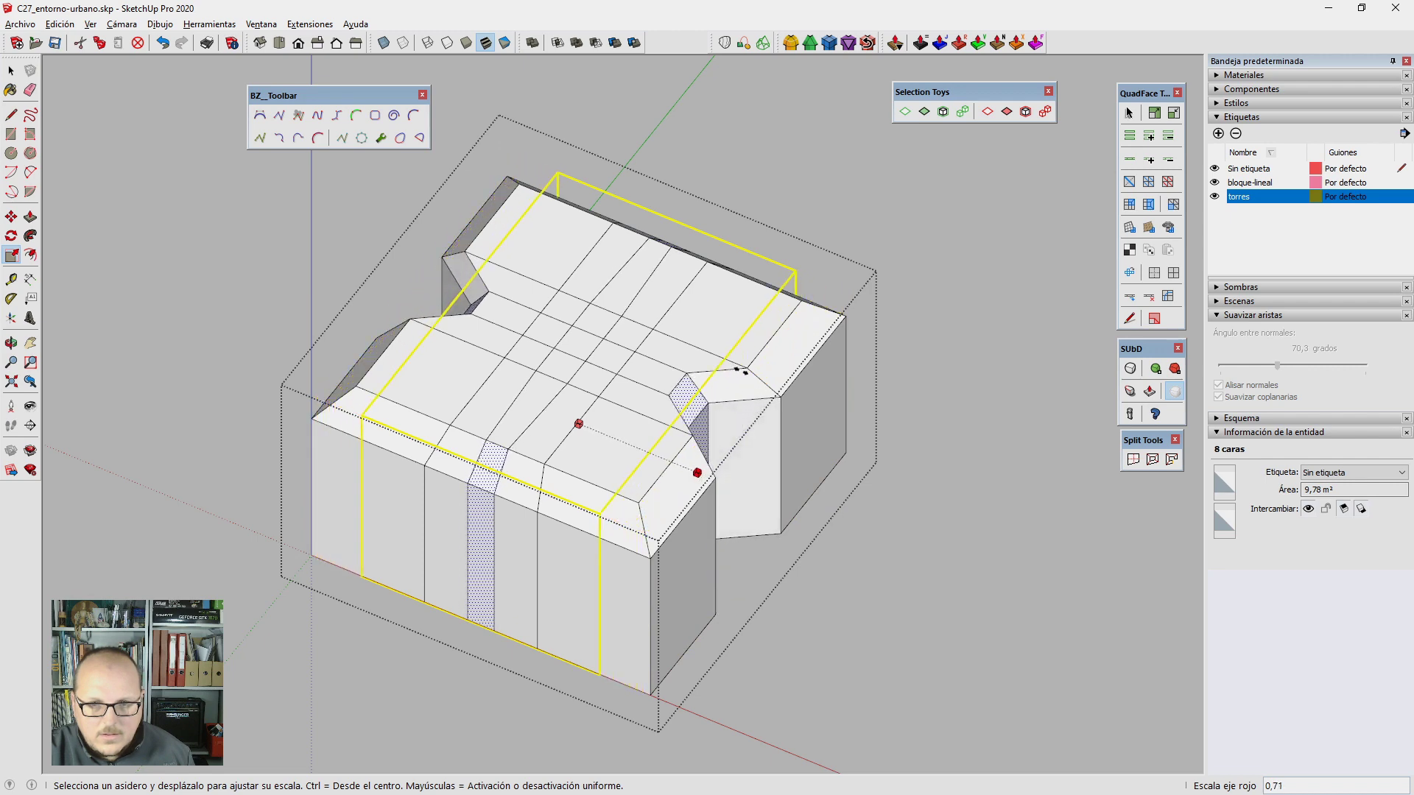
Step: Finish narrowing the middle strips along the red and green axes
{"action": "left_click", "coordinate": [749, 369]}
{"action": "left_click", "coordinate": [481, 543]}
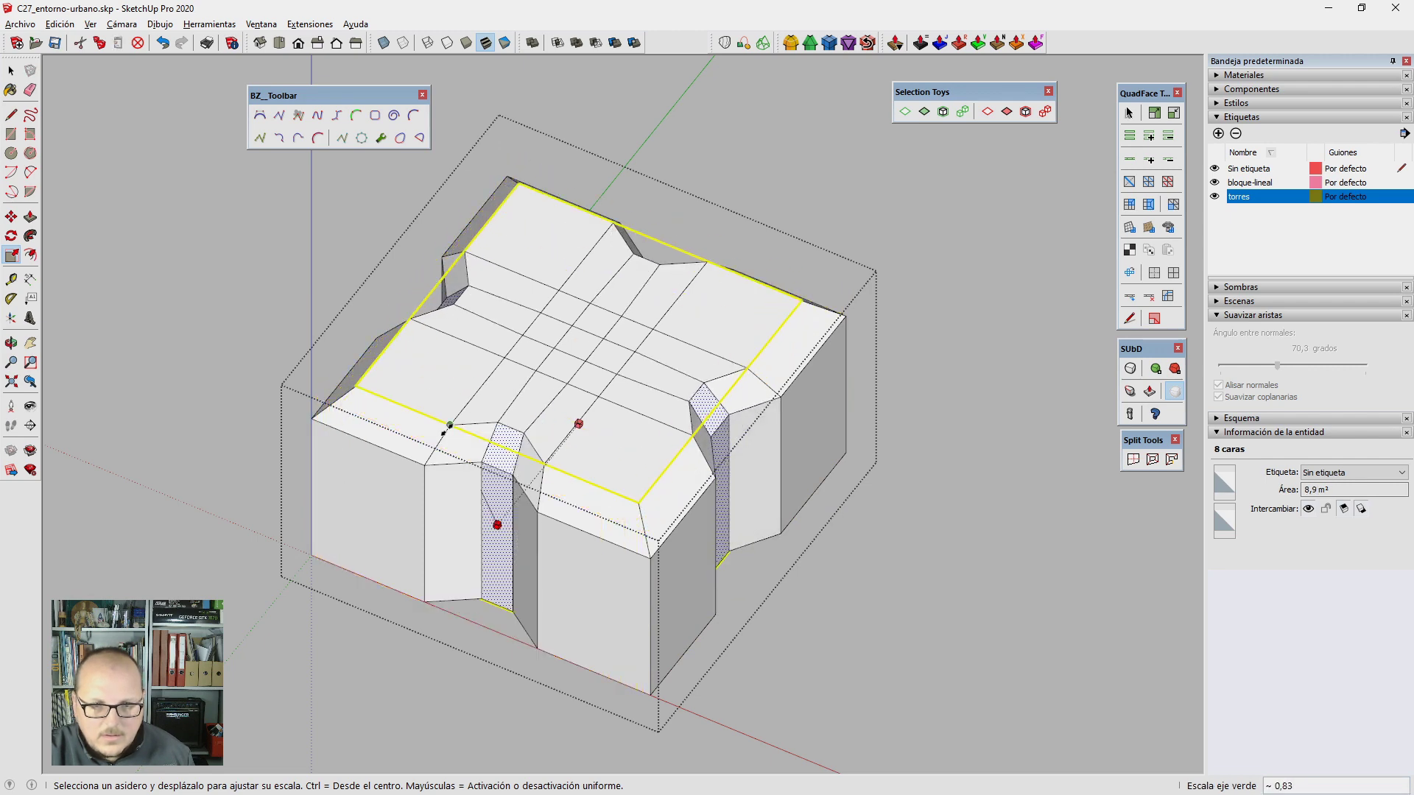
{"action": "left_click", "coordinate": [440, 429]}
Step: Inset a square on the top face of the raised roof part
{"action": "key", "text": "p"}
{"action": "middle_click_drag", "start_coordinate": [568, 458], "coordinate": [527, 325]}
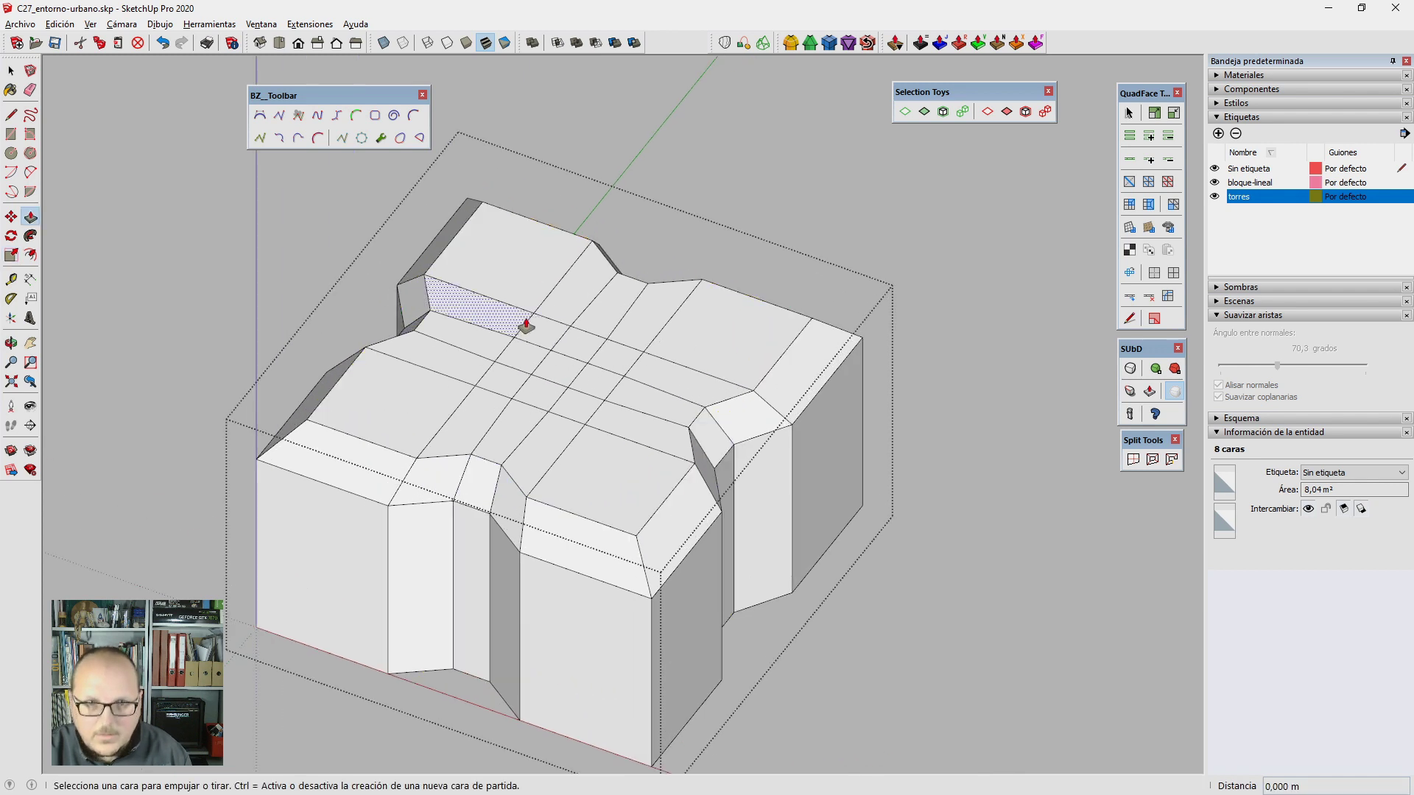
{"action": "key", "text": "space"}
{"action": "left_click", "coordinate": [508, 272]}
{"action": "key", "text": "f"}
{"action": "left_click", "coordinate": [454, 236]}
{"action": "type", "text": "30"}
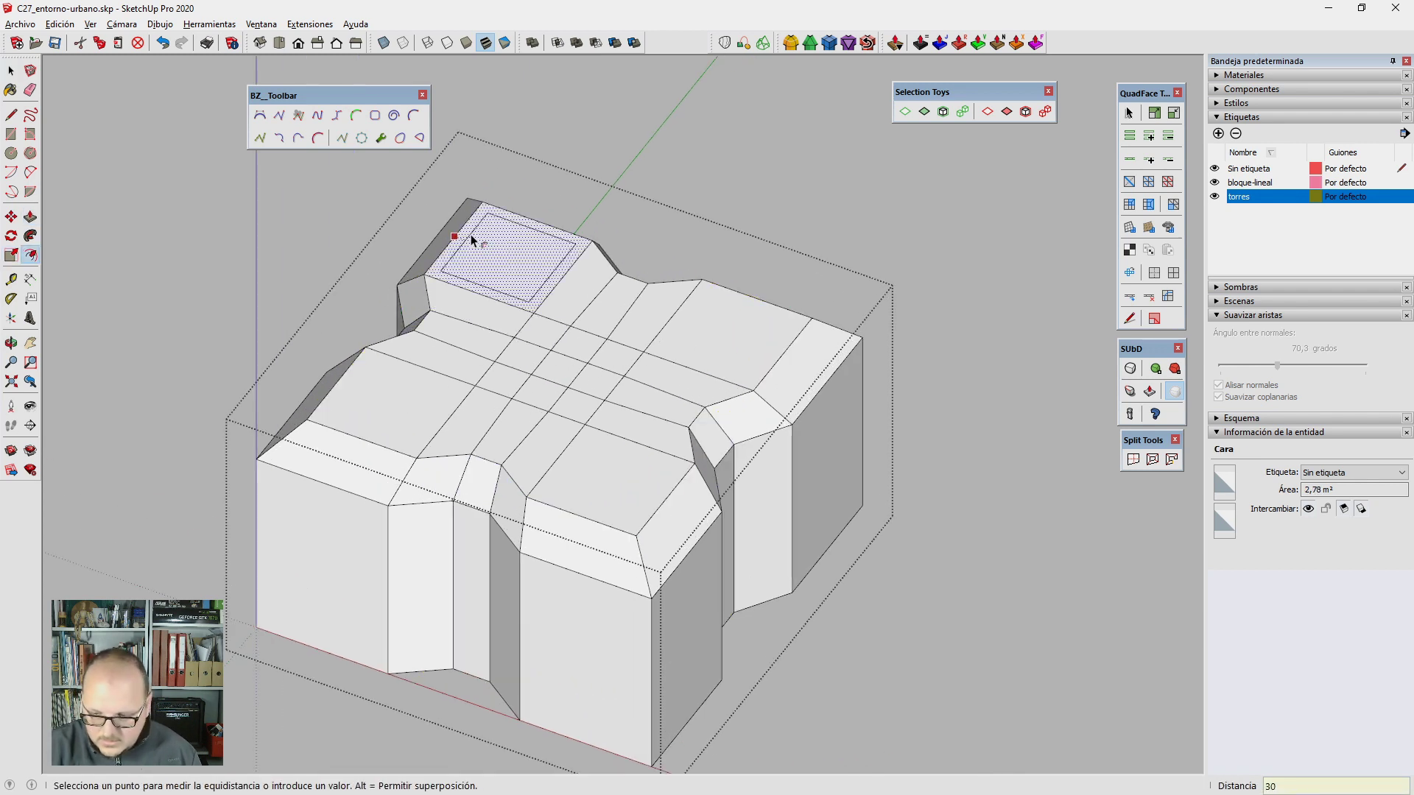
{"action": "key", "text": "Return"}
{"action": "key", "text": "space"}
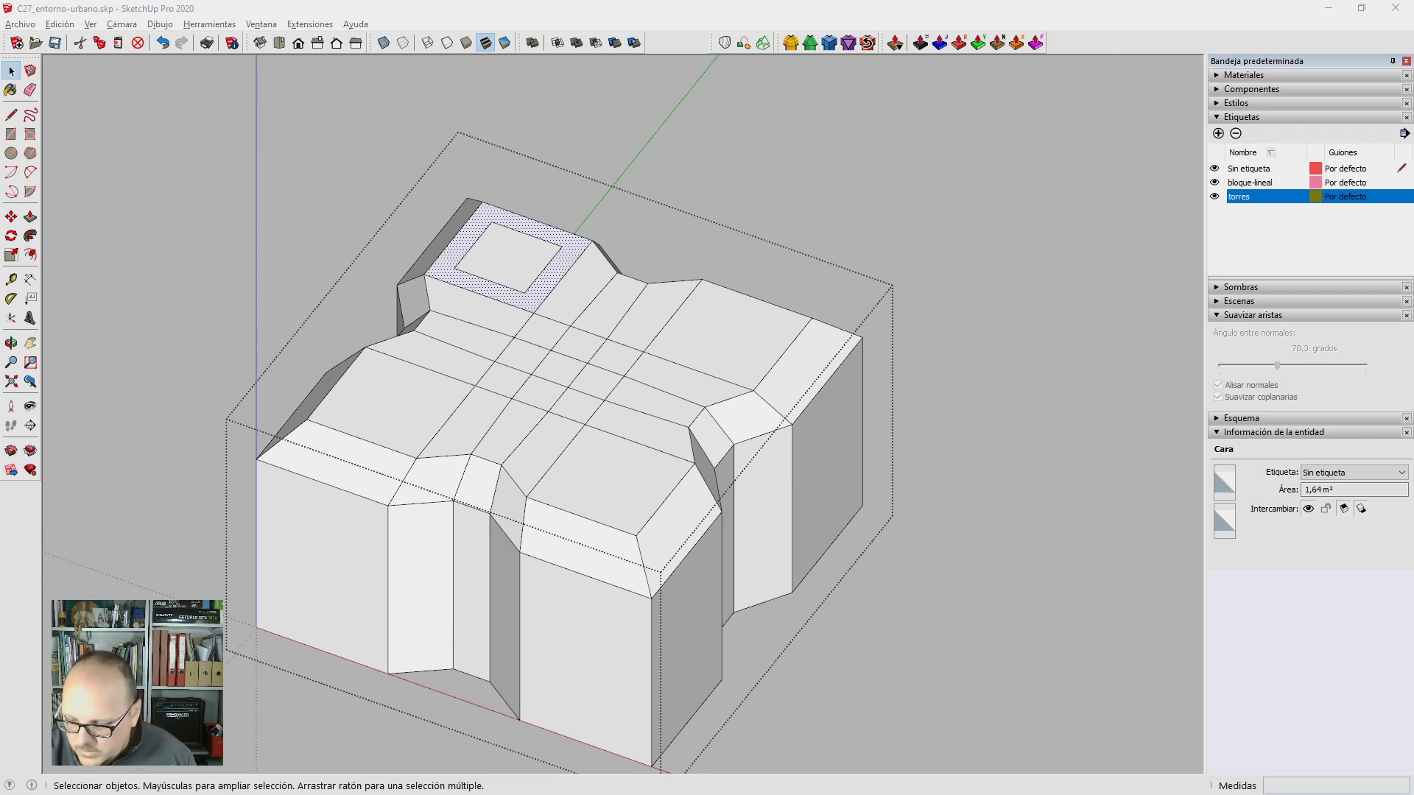
Step: Move-copy the inner square onto the lower-left roof face
{"action": "middle_click_drag", "start_coordinate": [584, 488], "coordinate": [553, 477]}
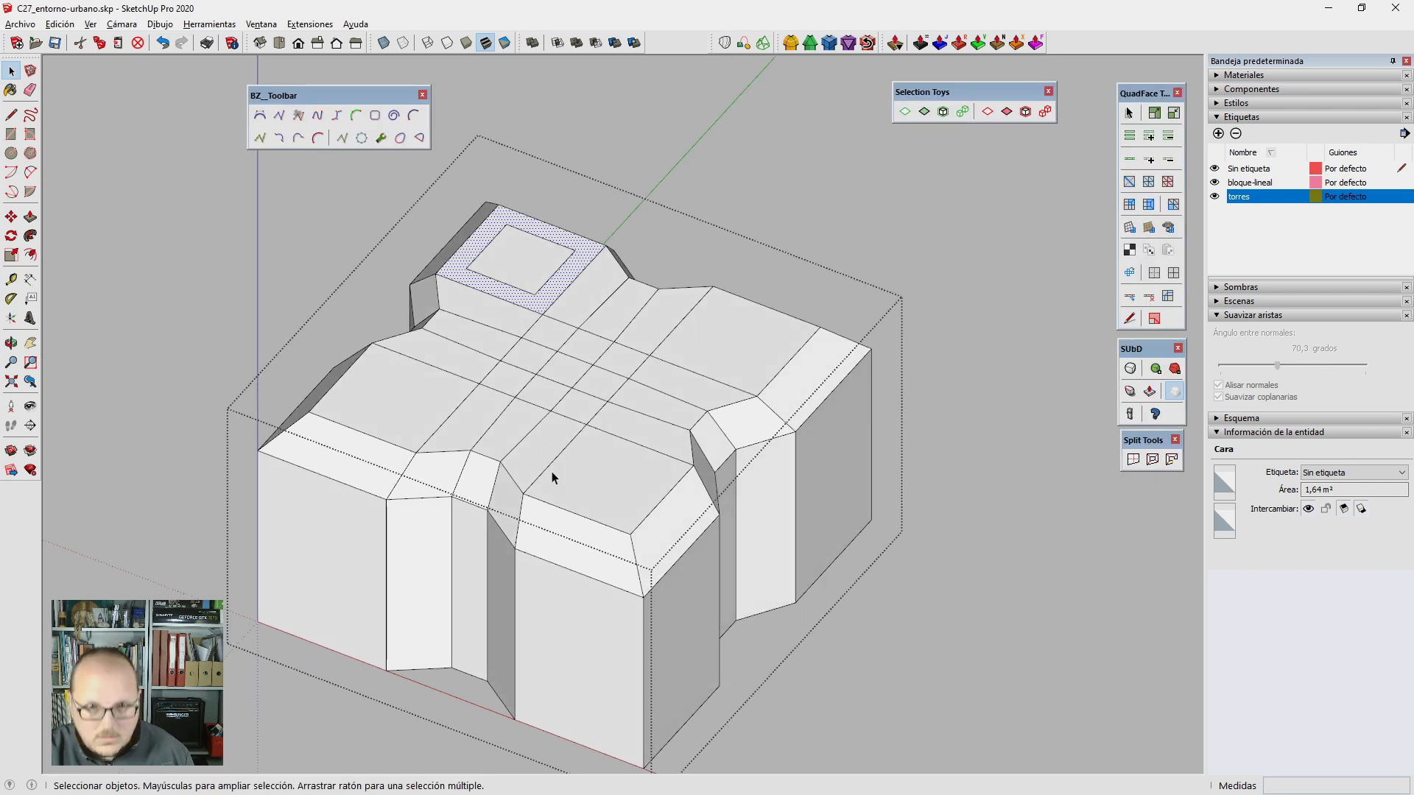
{"action": "scroll", "coordinate": [510, 223], "scroll_direction": "up", "scroll_amount": 3}
{"action": "left_click", "coordinate": [506, 259]}
{"action": "key", "text": "m"}
{"action": "left_click", "coordinate": [494, 197]}
{"action": "key", "text": "ctrl"}
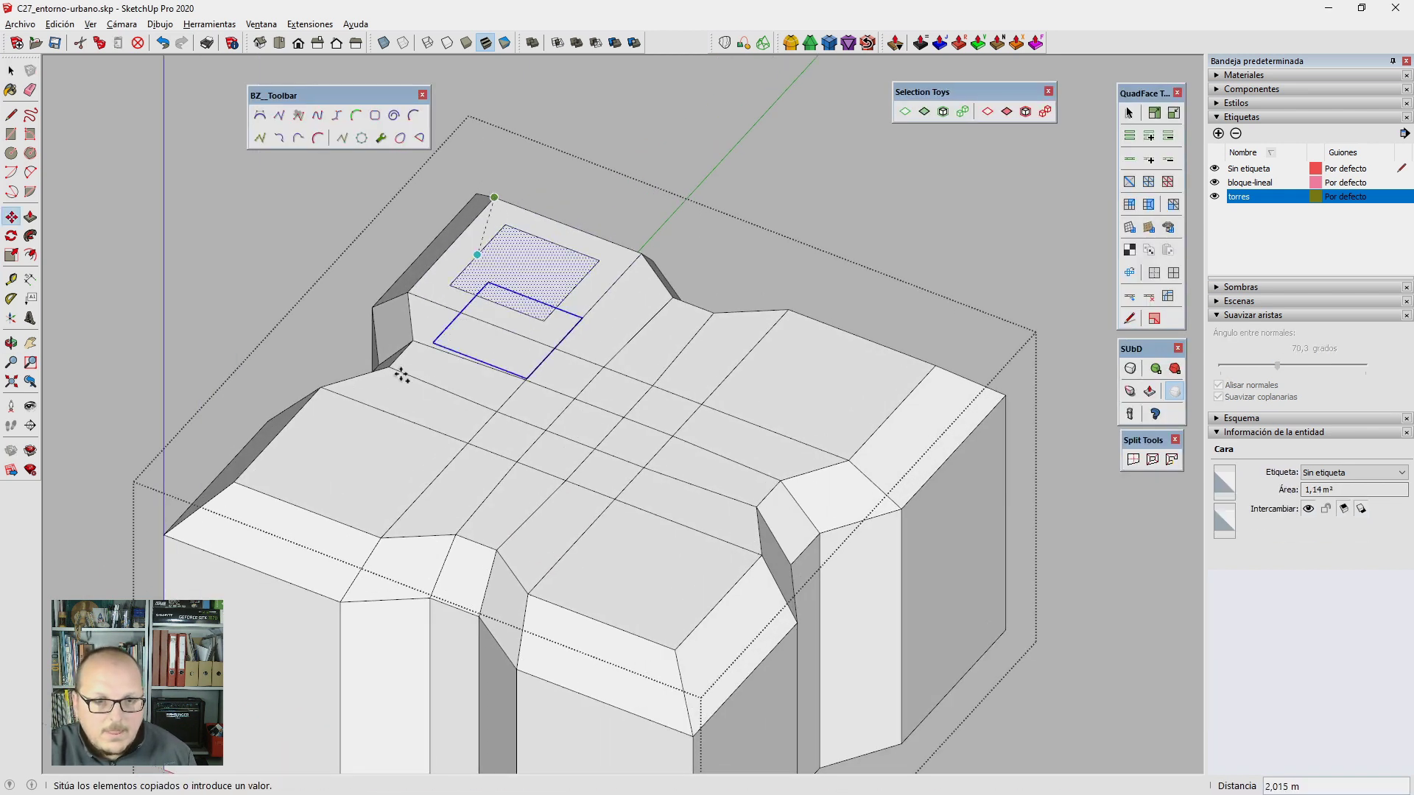
{"action": "left_click", "coordinate": [322, 387]}
{"action": "key", "text": "space"}
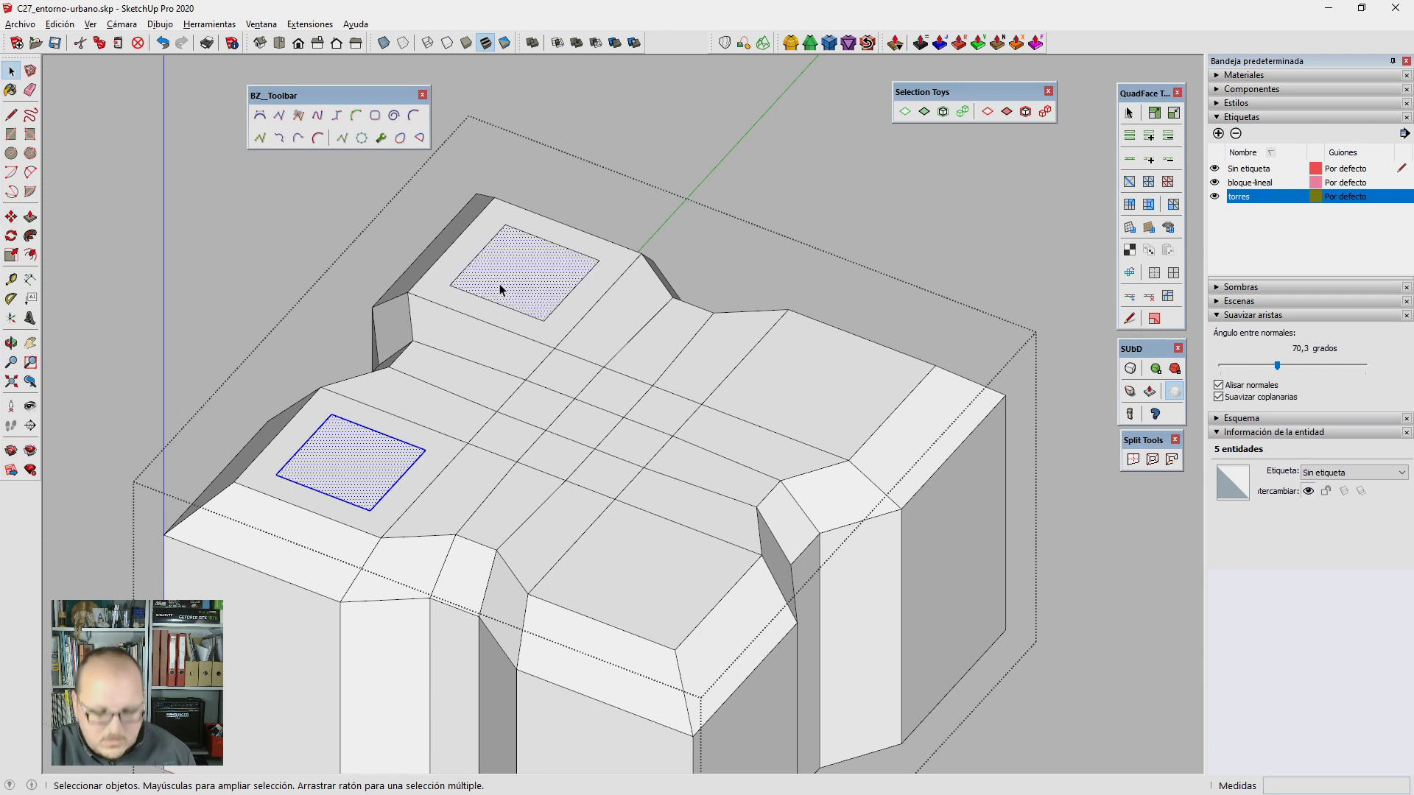
Step: Copy the squares onto the right and bottom roof wings
{"action": "key", "text": "m"}
{"action": "left_click", "coordinate": [410, 293]}
{"action": "key", "text": "ctrl"}
{"action": "scroll", "coordinate": [409, 293], "scroll_direction": "down", "scroll_amount": 2}
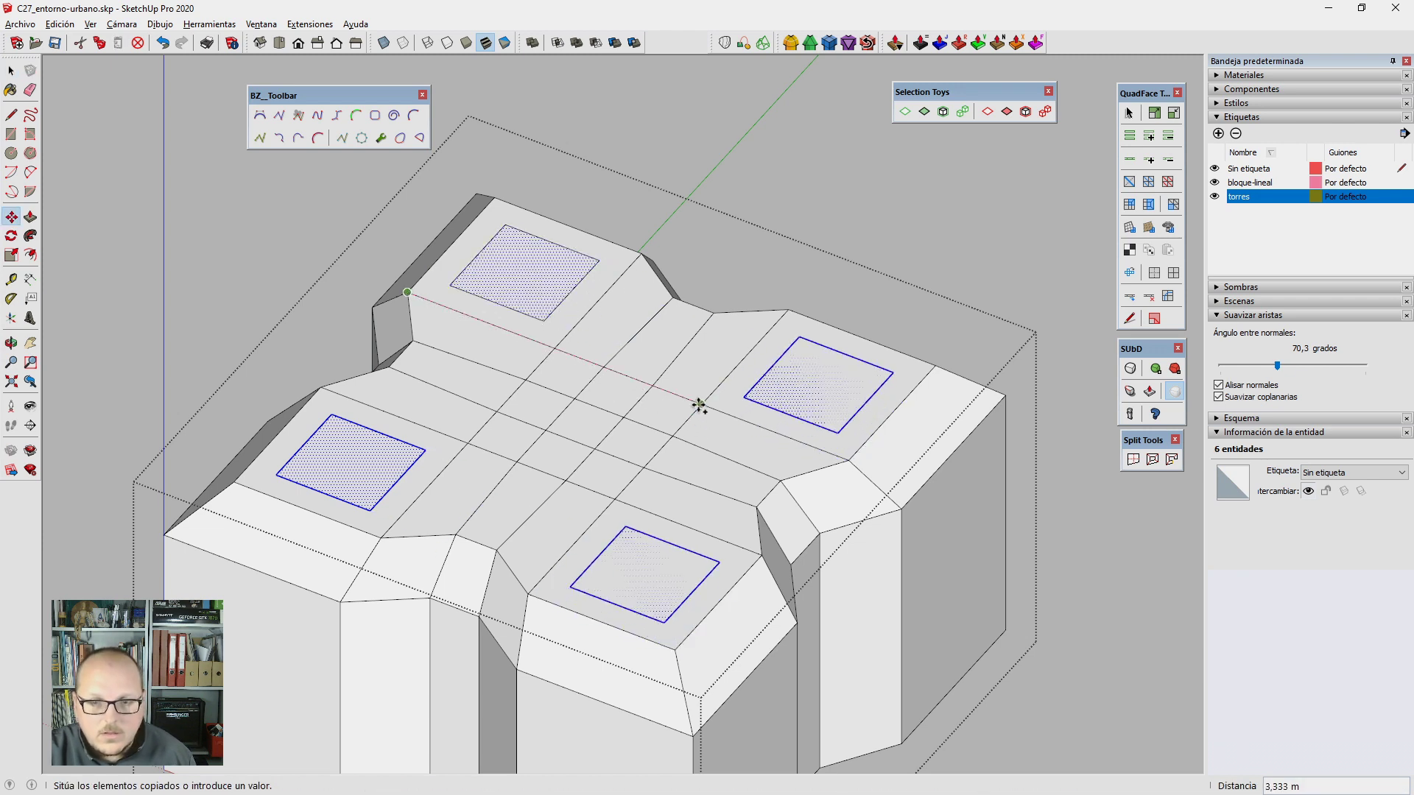
{"action": "left_click", "coordinate": [732, 379]}
{"action": "scroll", "coordinate": [693, 382], "scroll_direction": "down", "scroll_amount": 2}
Step: Push/Pull the top-left square into a low box and raise the other three to match
{"action": "key", "text": "p"}
{"action": "scroll", "coordinate": [692, 382], "scroll_direction": "up", "scroll_amount": 1}
{"action": "left_click", "coordinate": [598, 324]}
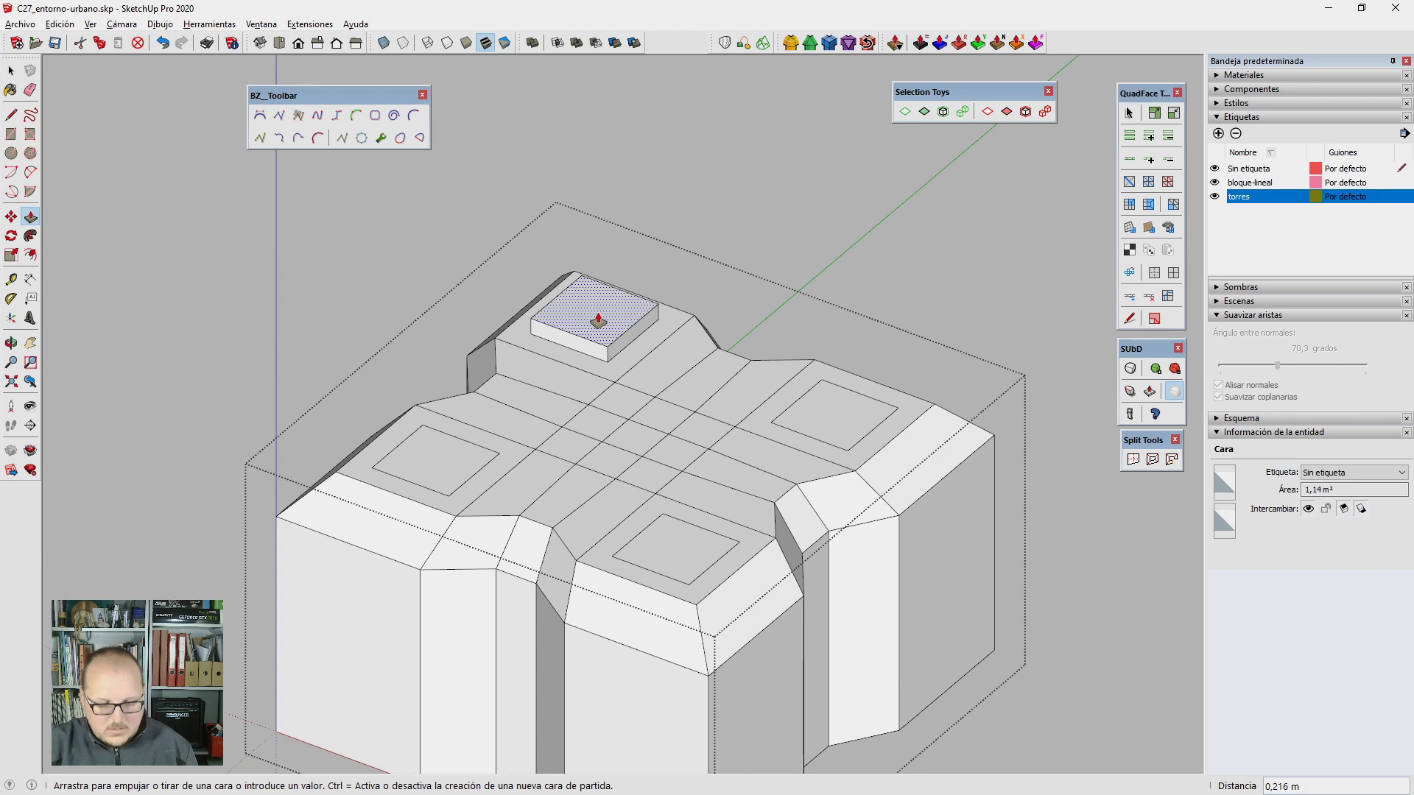
{"action": "left_click", "coordinate": [598, 320]}
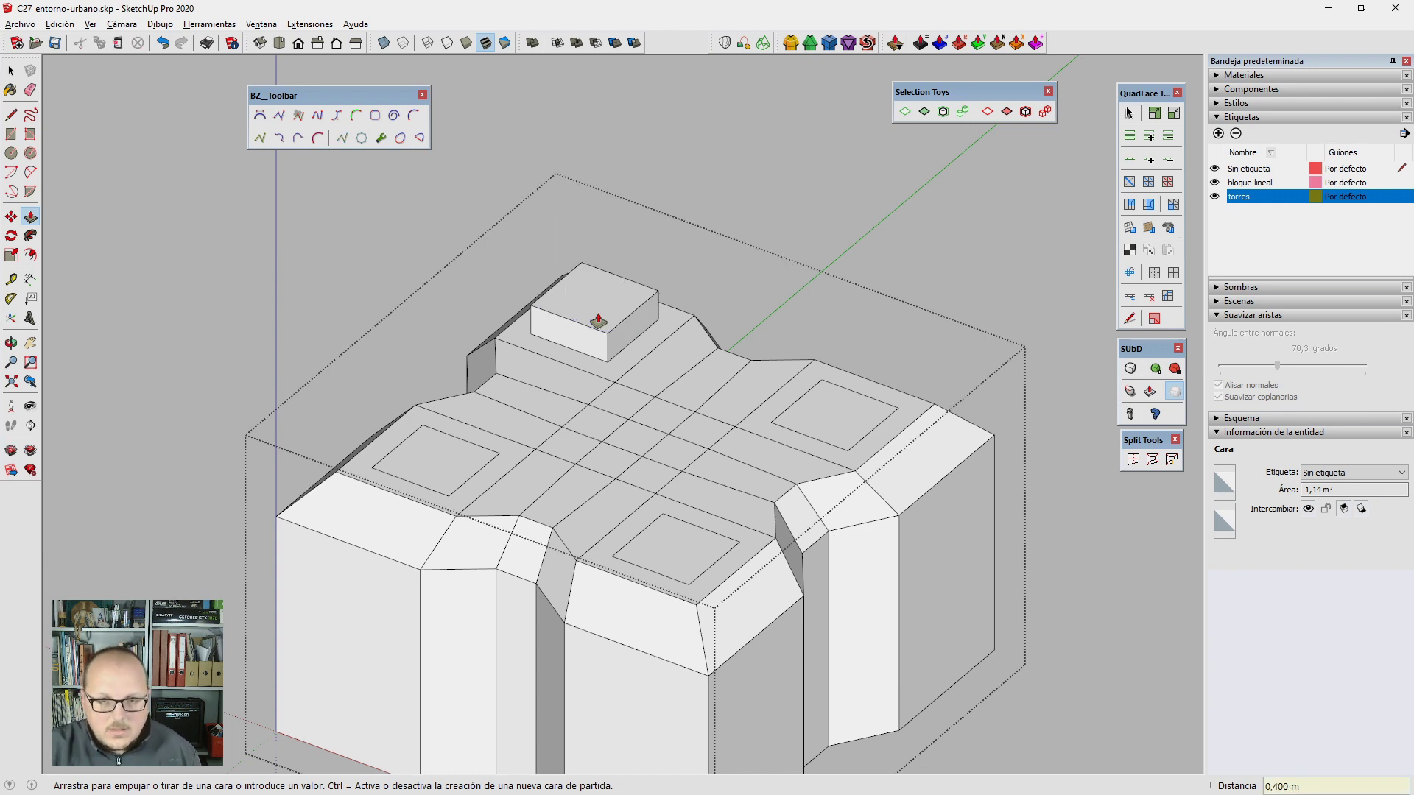
{"action": "double_click", "coordinate": [458, 468]}
{"action": "double_click", "coordinate": [696, 546]}
{"action": "double_click", "coordinate": [827, 413]}
{"action": "key", "text": "space"}
{"action": "scroll", "coordinate": [543, 467], "scroll_direction": "up", "scroll_amount": 1}
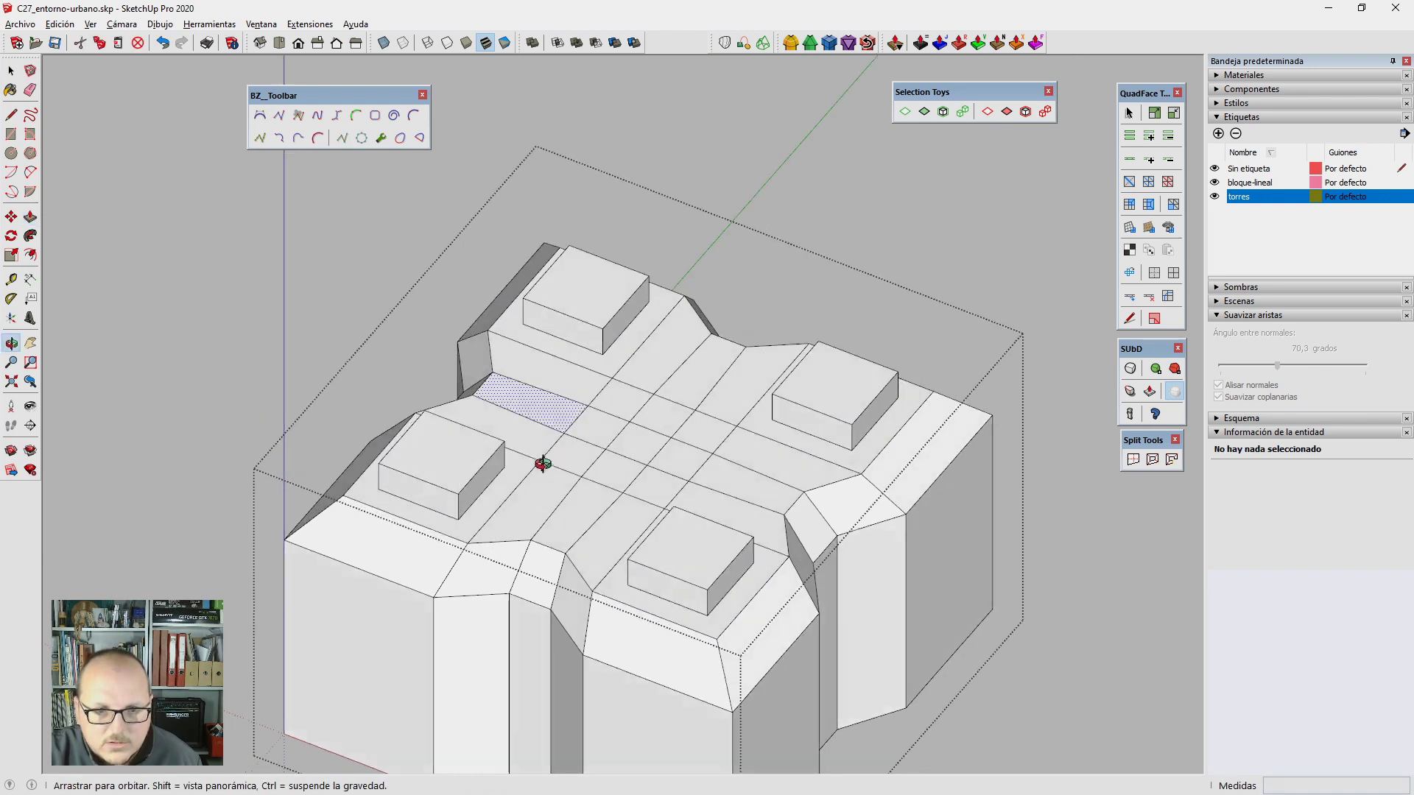
{"action": "scroll", "coordinate": [407, 520], "scroll_direction": "up", "scroll_amount": 2}
Step: Select the roof face around the left box and attempt a Split Tools quad split
{"action": "left_click", "coordinate": [407, 520]}
{"action": "key", "text": "f"}
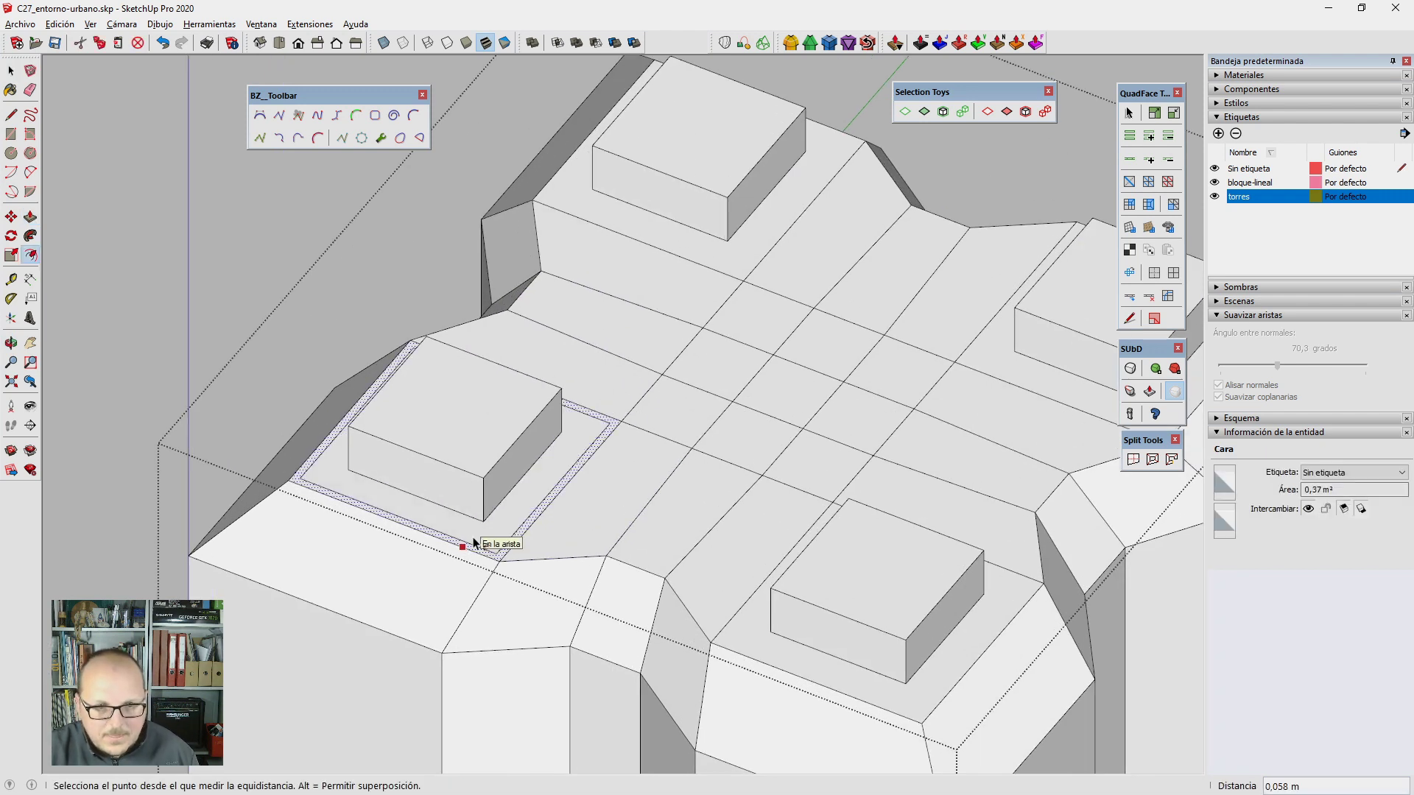
{"action": "key", "text": "space"}
{"action": "middle_click_drag", "start_coordinate": [473, 542], "coordinate": [985, 551]}
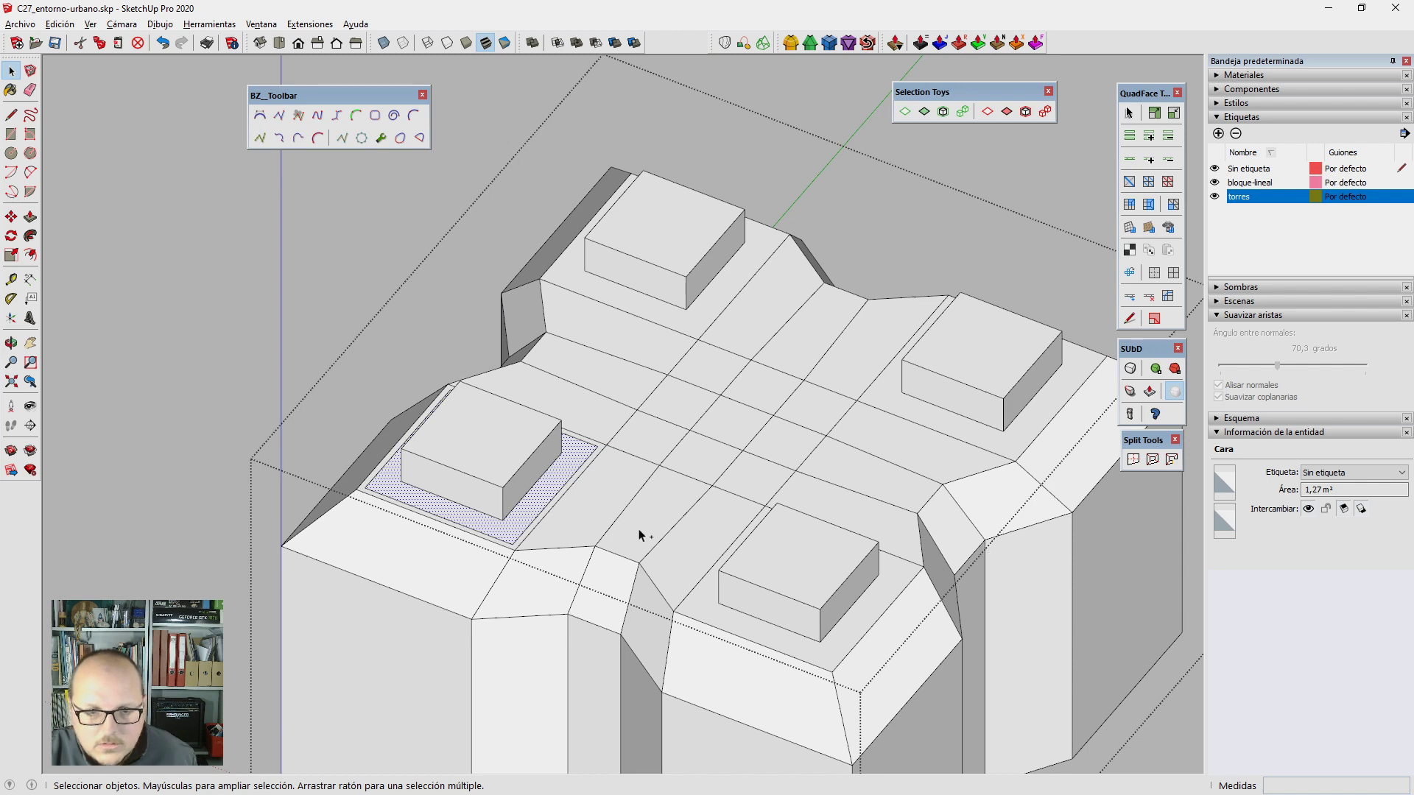
{"action": "key", "text": "Escape"}
{"action": "left_click", "coordinate": [1153, 460]}
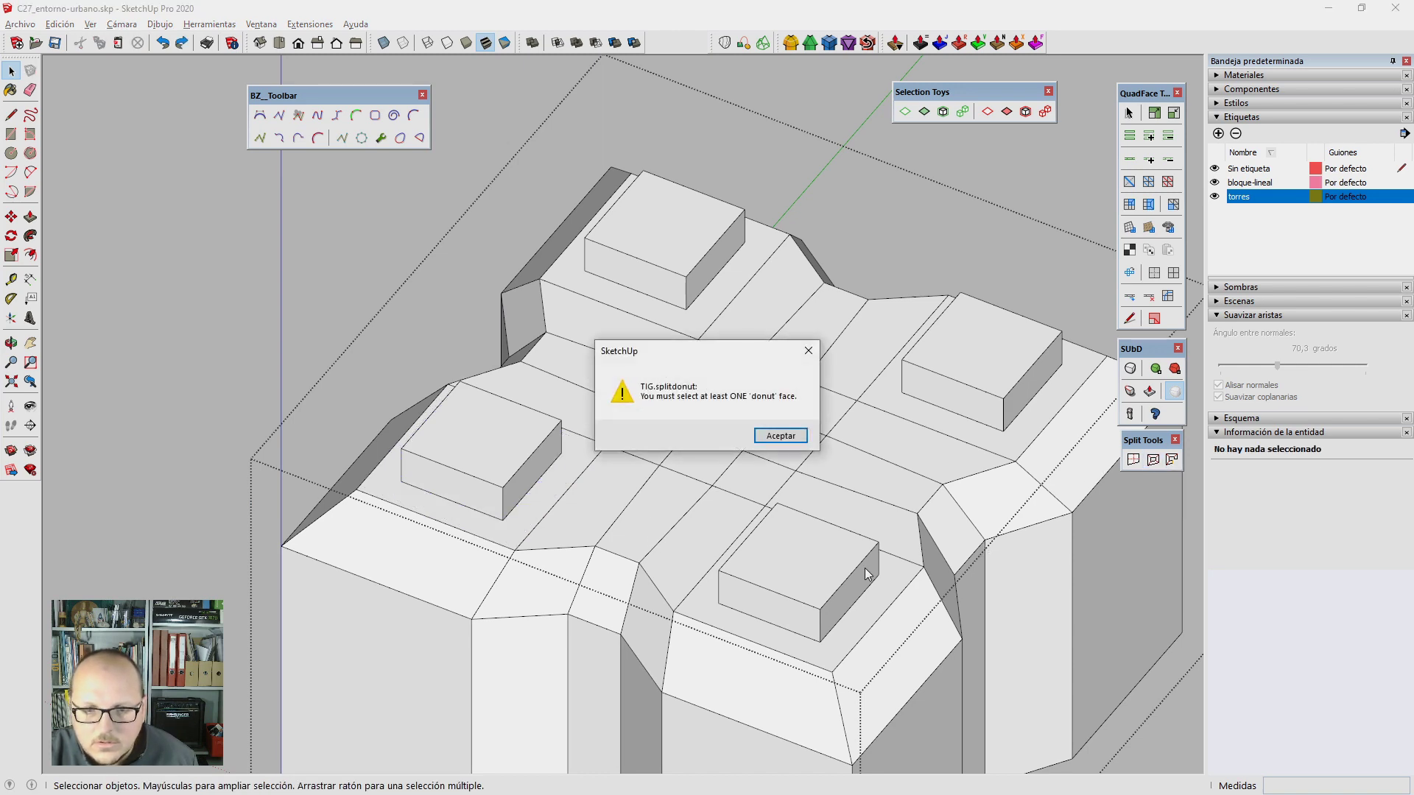
{"action": "left_click", "coordinate": [781, 435]}
{"action": "middle_click_drag", "start_coordinate": [795, 442], "coordinate": [606, 616]}
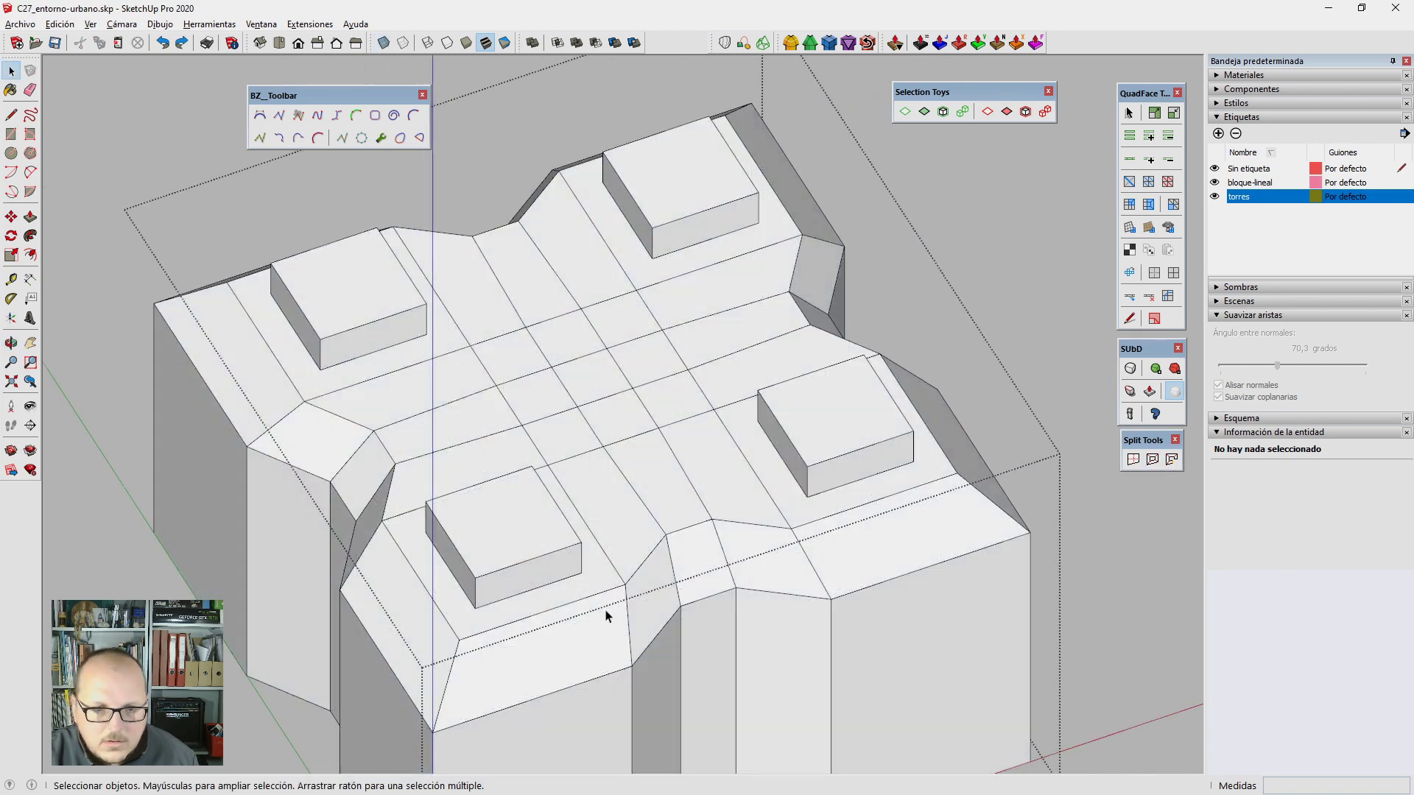
Step: Split the ring faces around the lower-left, right, top and left boxes into quads
{"action": "left_click", "coordinate": [570, 589]}
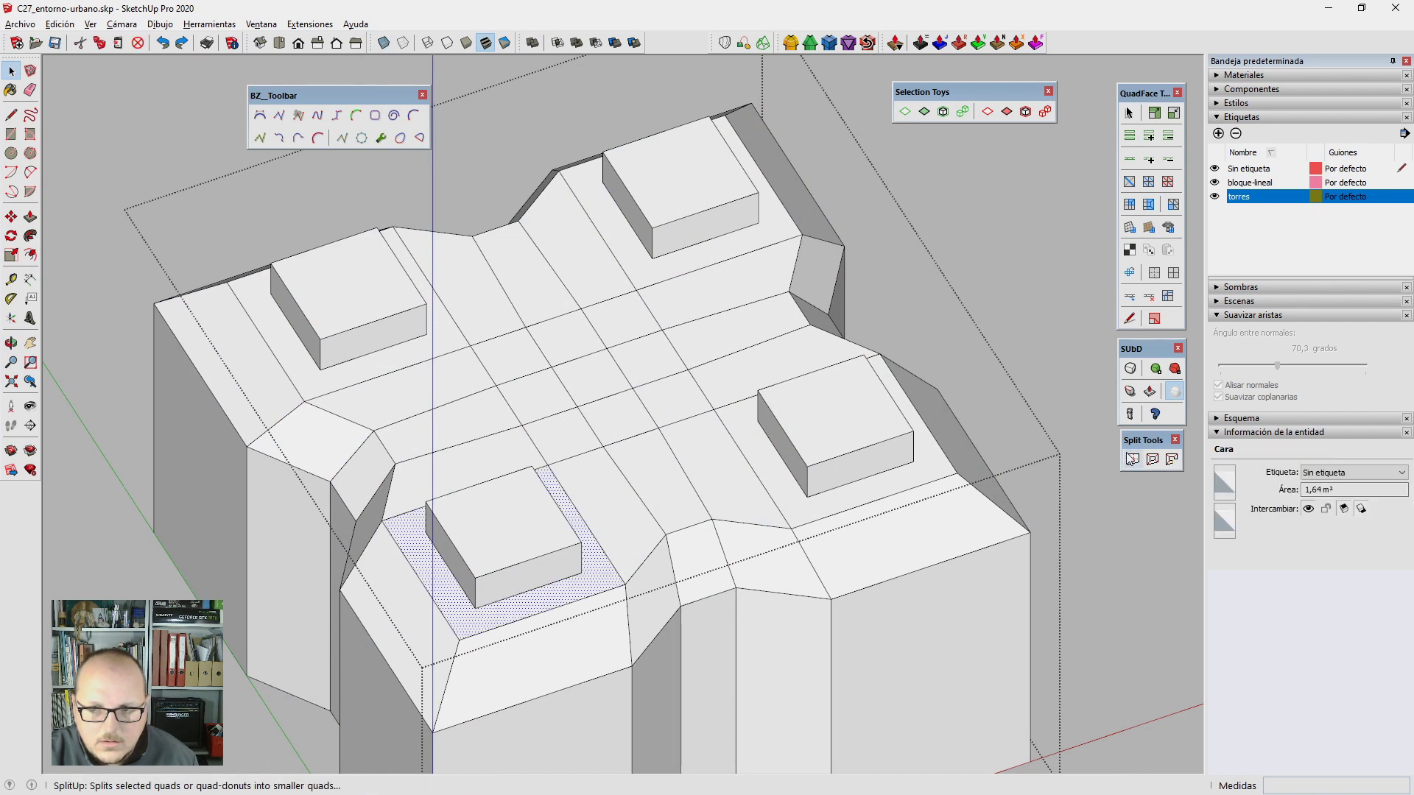
{"action": "left_click", "coordinate": [1153, 459]}
{"action": "left_click", "coordinate": [820, 505]}
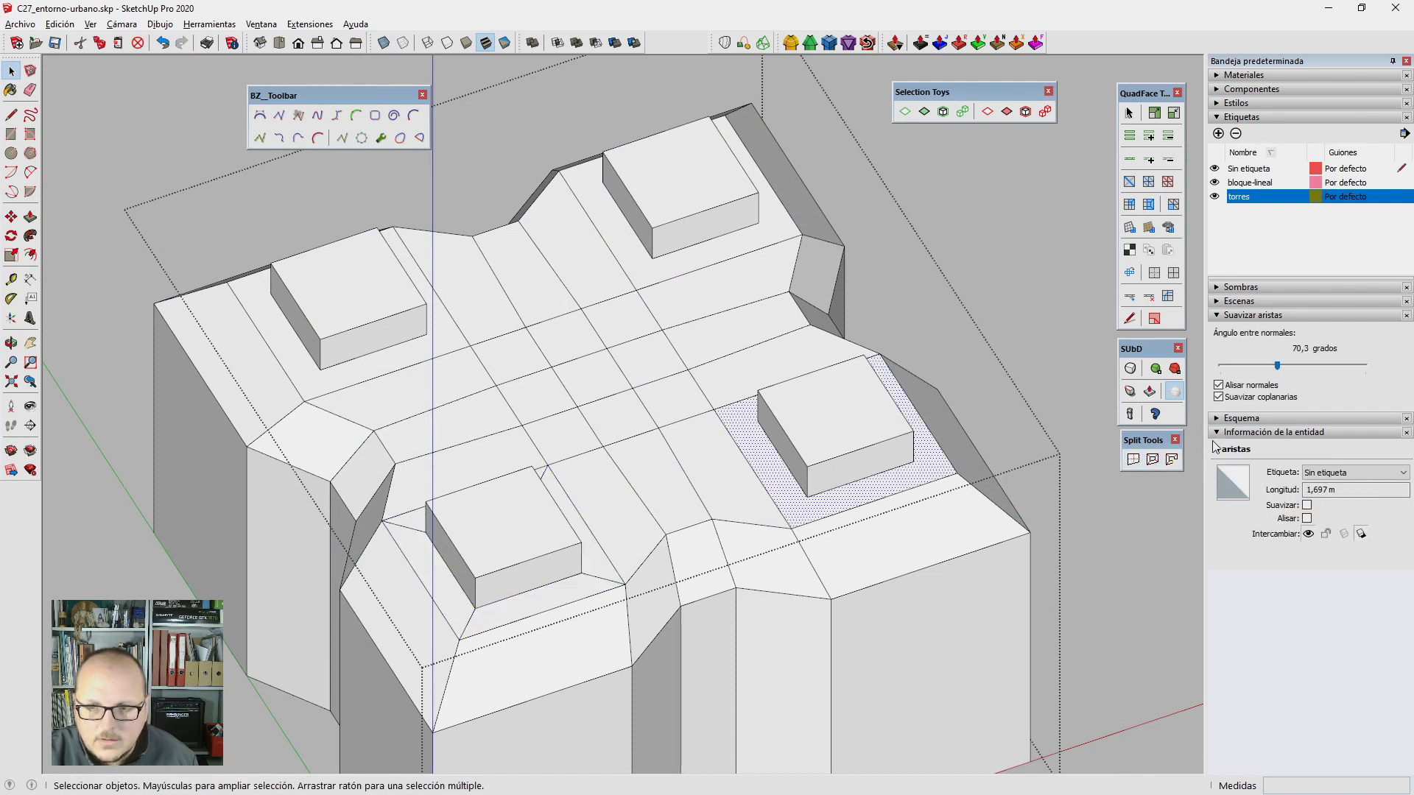
{"action": "left_click", "coordinate": [1152, 460]}
{"action": "left_click", "coordinate": [688, 277]}
{"action": "left_click", "coordinate": [431, 353], "text": "shift"}
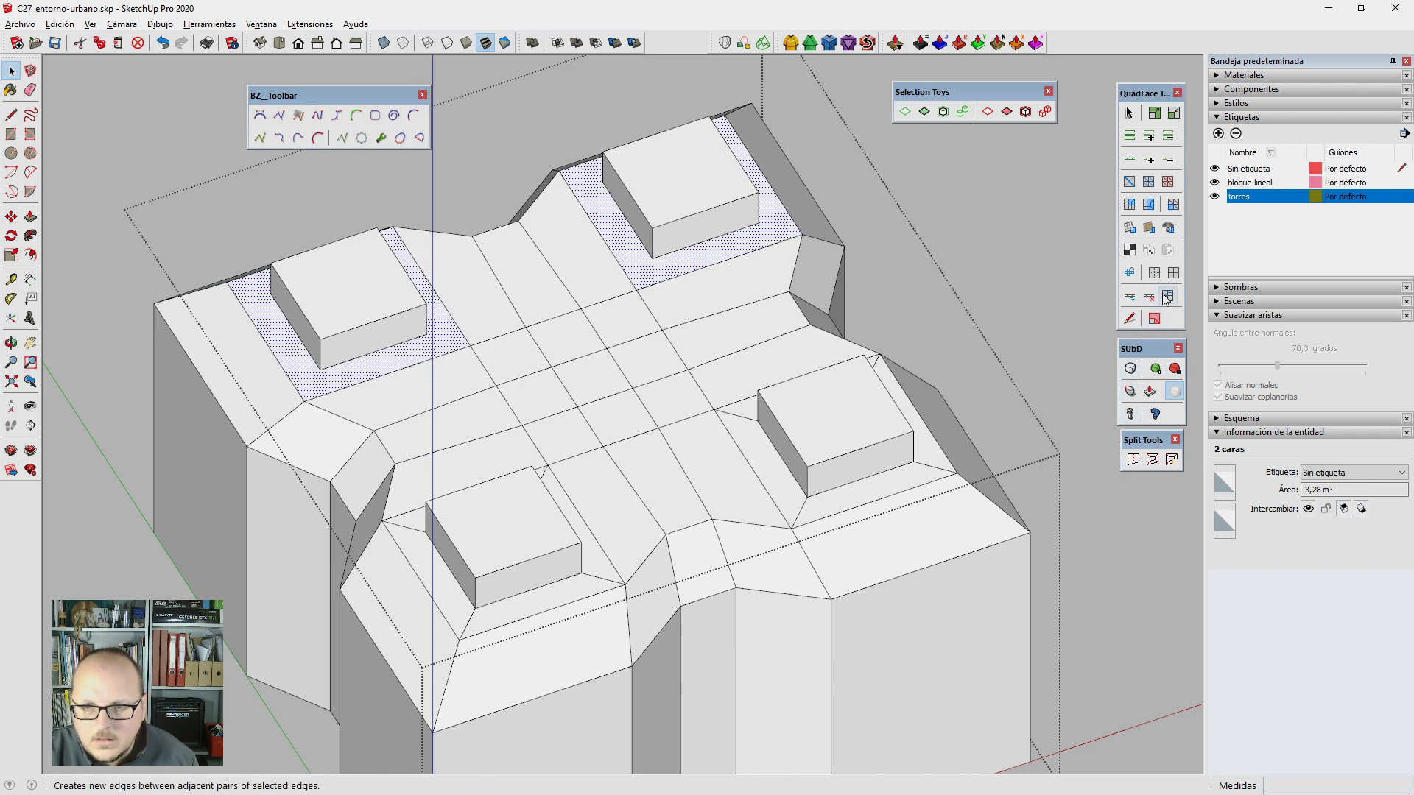
{"action": "left_click", "coordinate": [1153, 460]}
Step: Select the lower edges along the boxes' bases
{"action": "middle_click_drag", "start_coordinate": [472, 368], "coordinate": [410, 359]}
{"action": "left_click", "coordinate": [404, 356]}
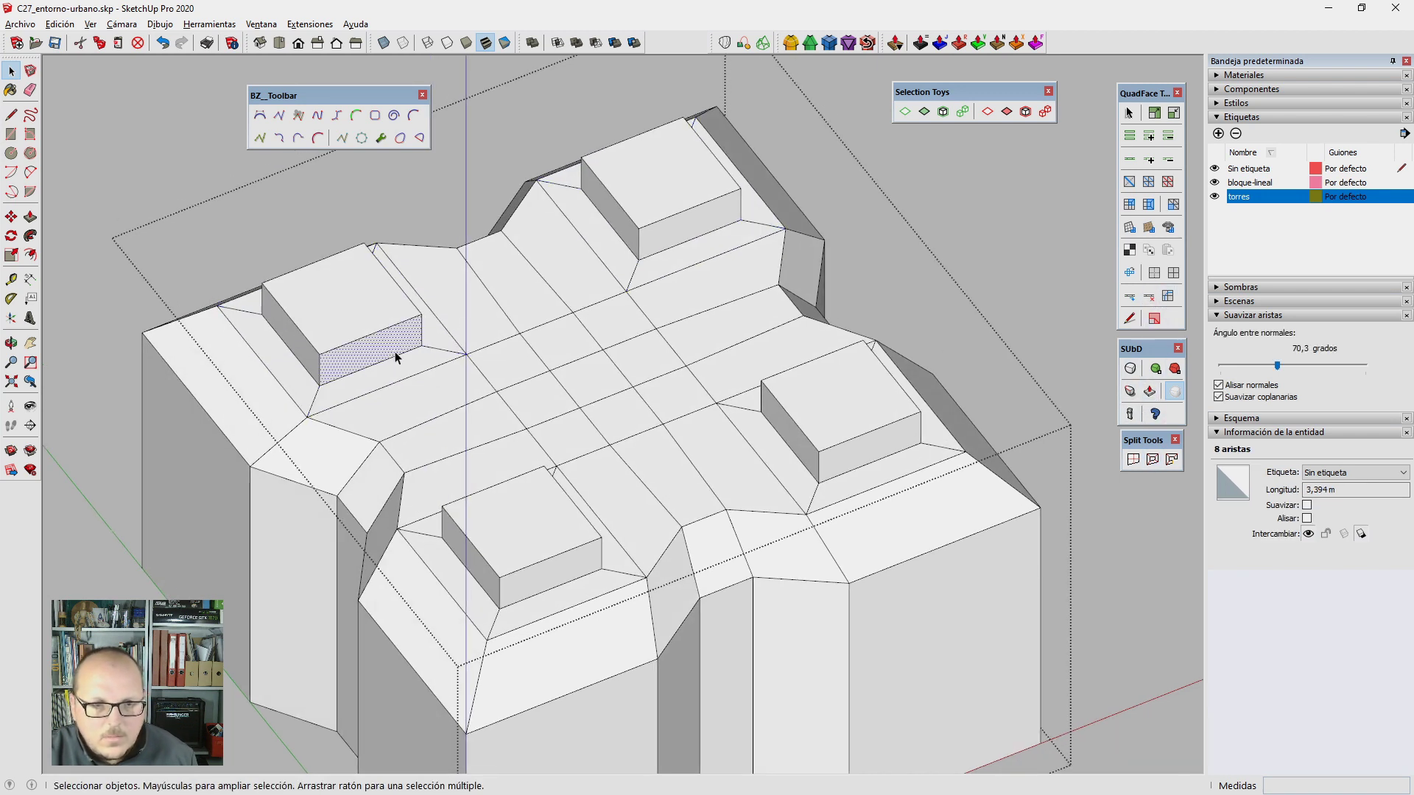
{"action": "left_click", "coordinate": [411, 354]}
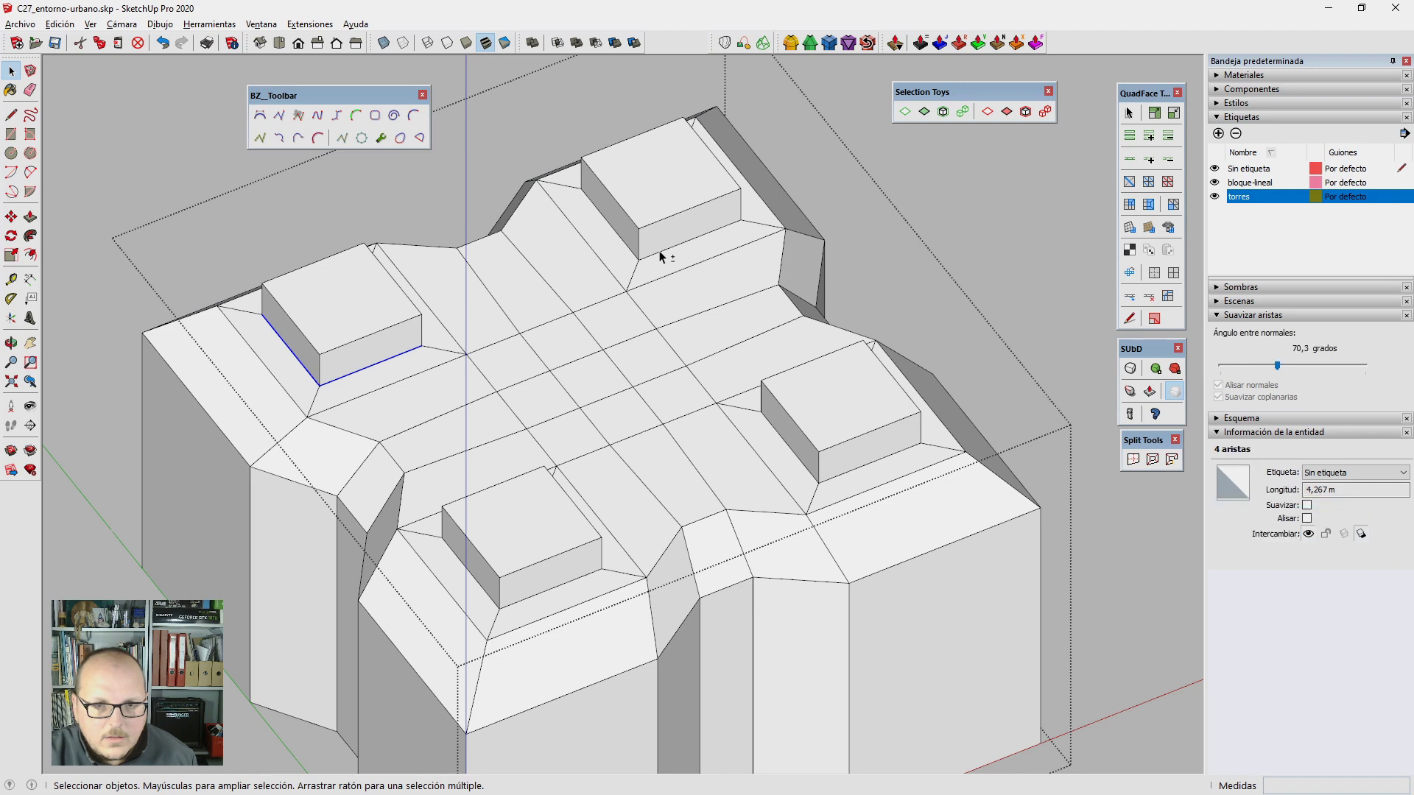
{"action": "left_click", "coordinate": [564, 592], "text": "shift"}
{"action": "mouse_move", "coordinate": [572, 587]}
{"action": "middle_mouse_down"}
{"action": "mouse_move", "coordinate": [610, 521]}
{"action": "mouse_move", "coordinate": [605, 557]}
{"action": "mouse_move", "coordinate": [631, 489]}
{"action": "mouse_move", "coordinate": [598, 463]}
{"action": "middle_mouse_up"}
Step: Scale the selected base edges along the blue axis, settling on -1, so the boxes taper upward
{"action": "key", "text": "s"}
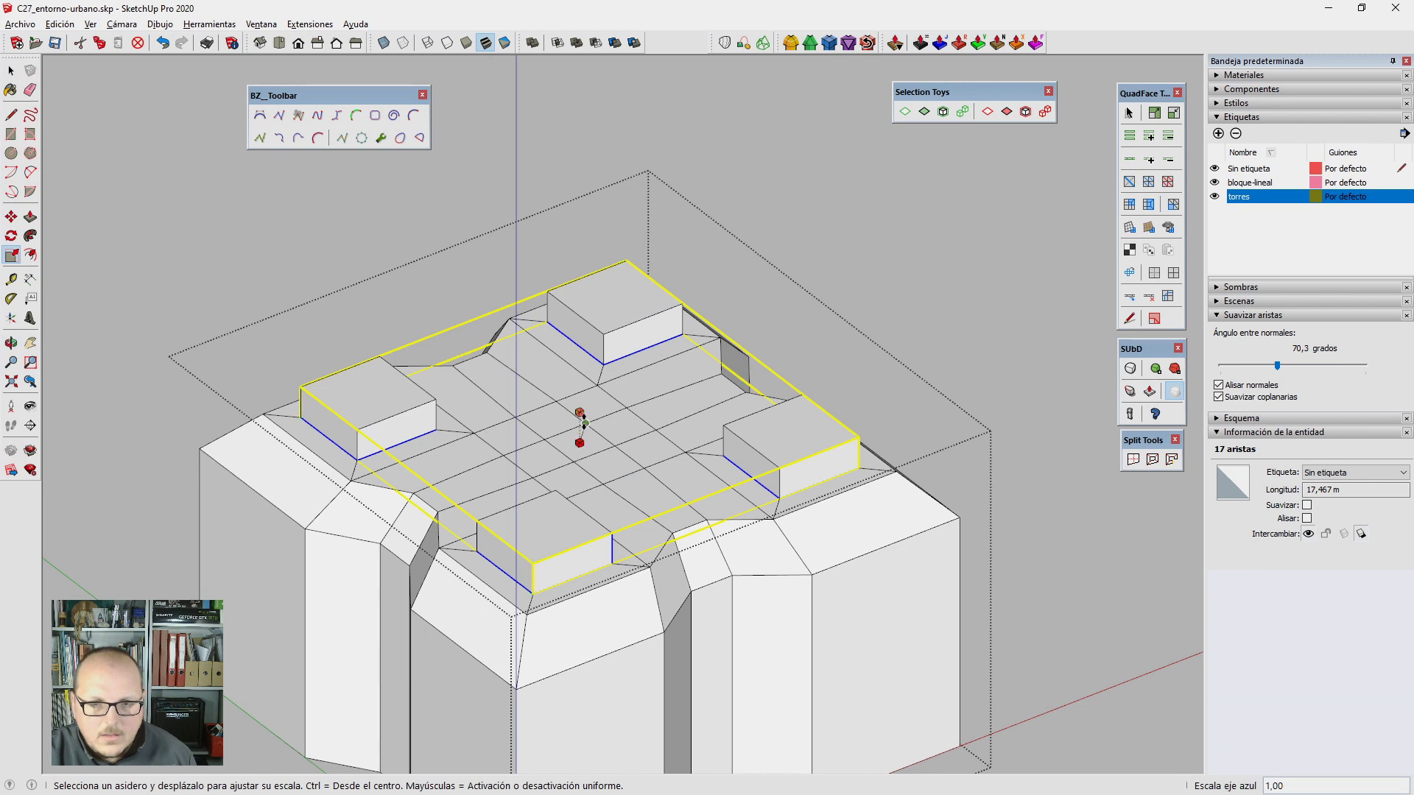
{"action": "left_click_drag", "start_coordinate": [581, 447], "coordinate": [631, 275]}
{"action": "type", "text": "0,5"}
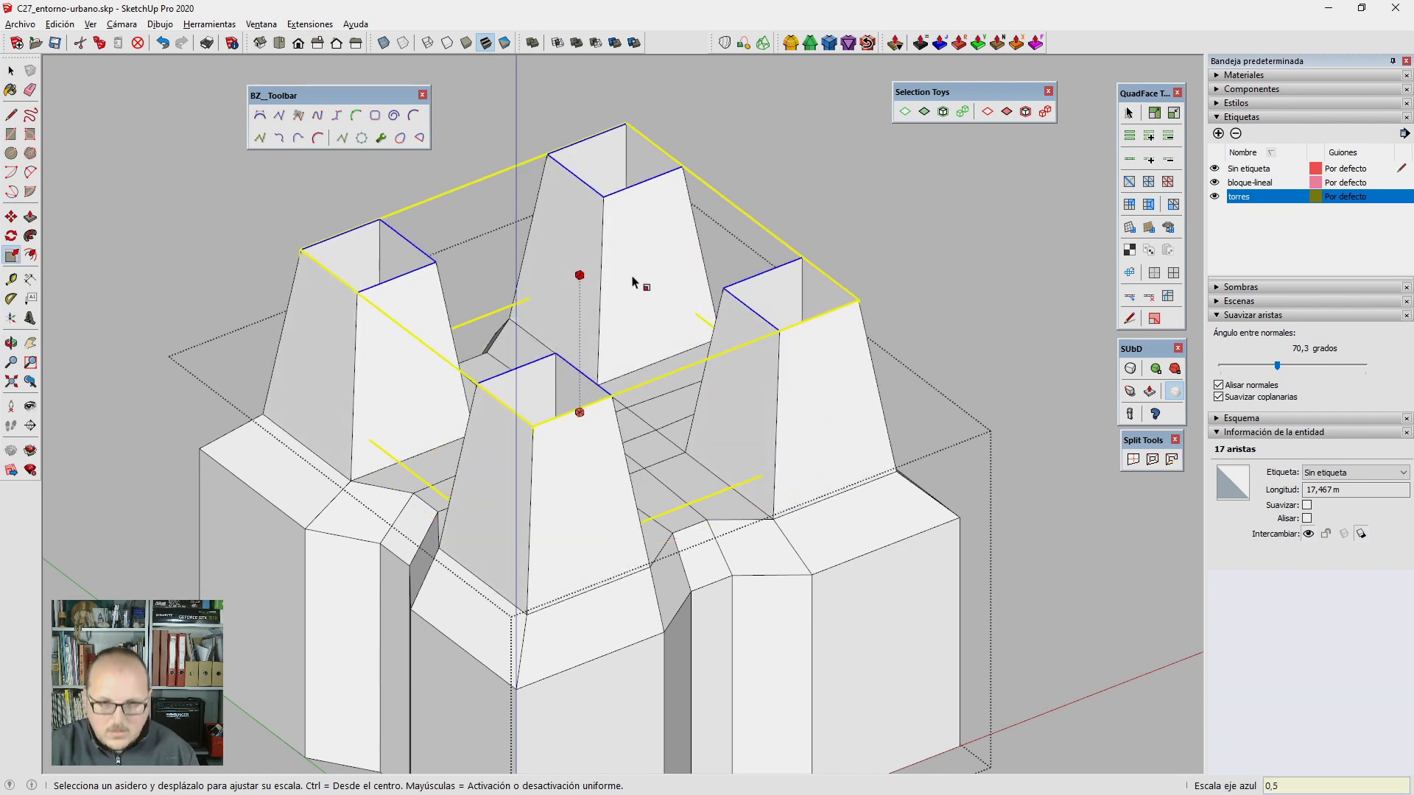
{"action": "key", "text": "Return"}
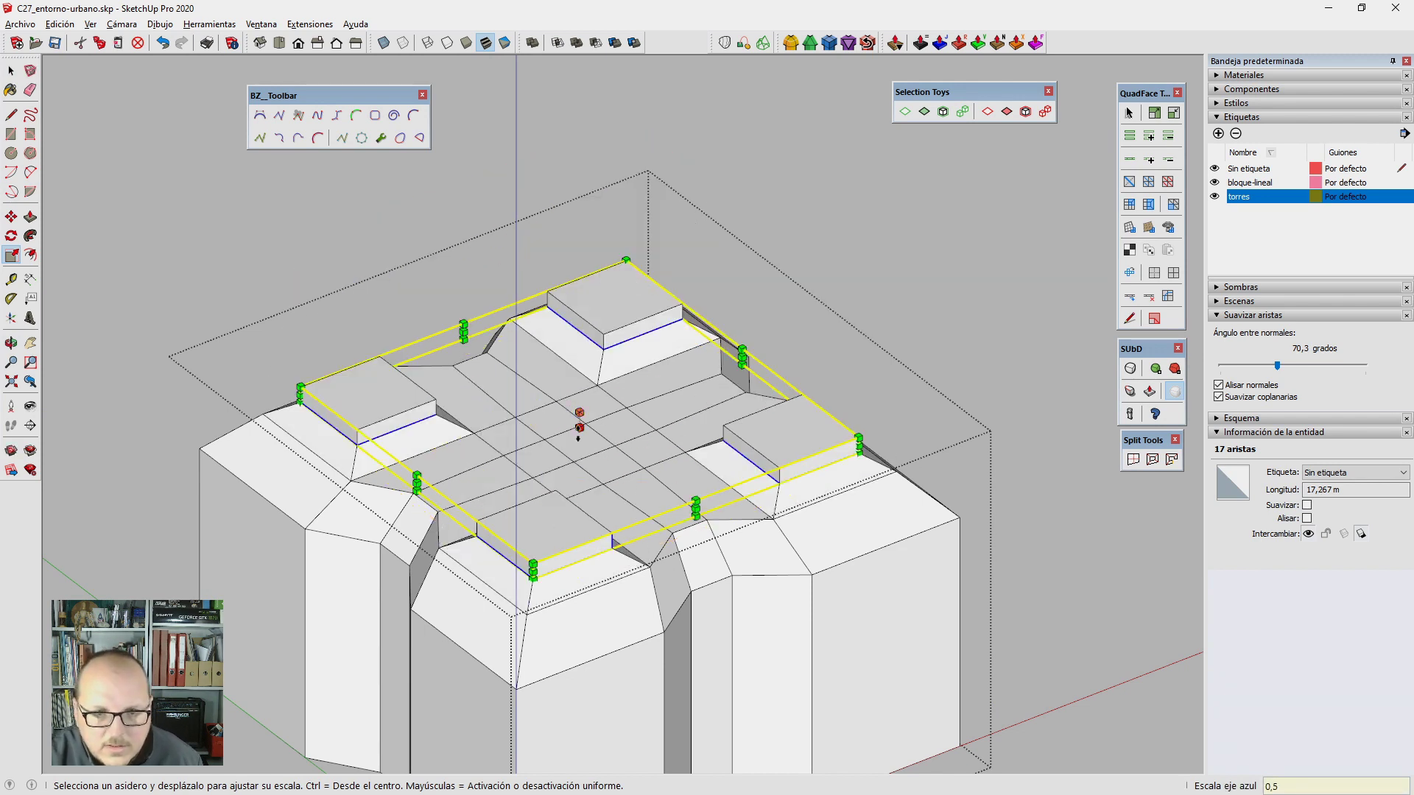
{"action": "type", "text": "2"}
{"action": "key", "text": "Return"}
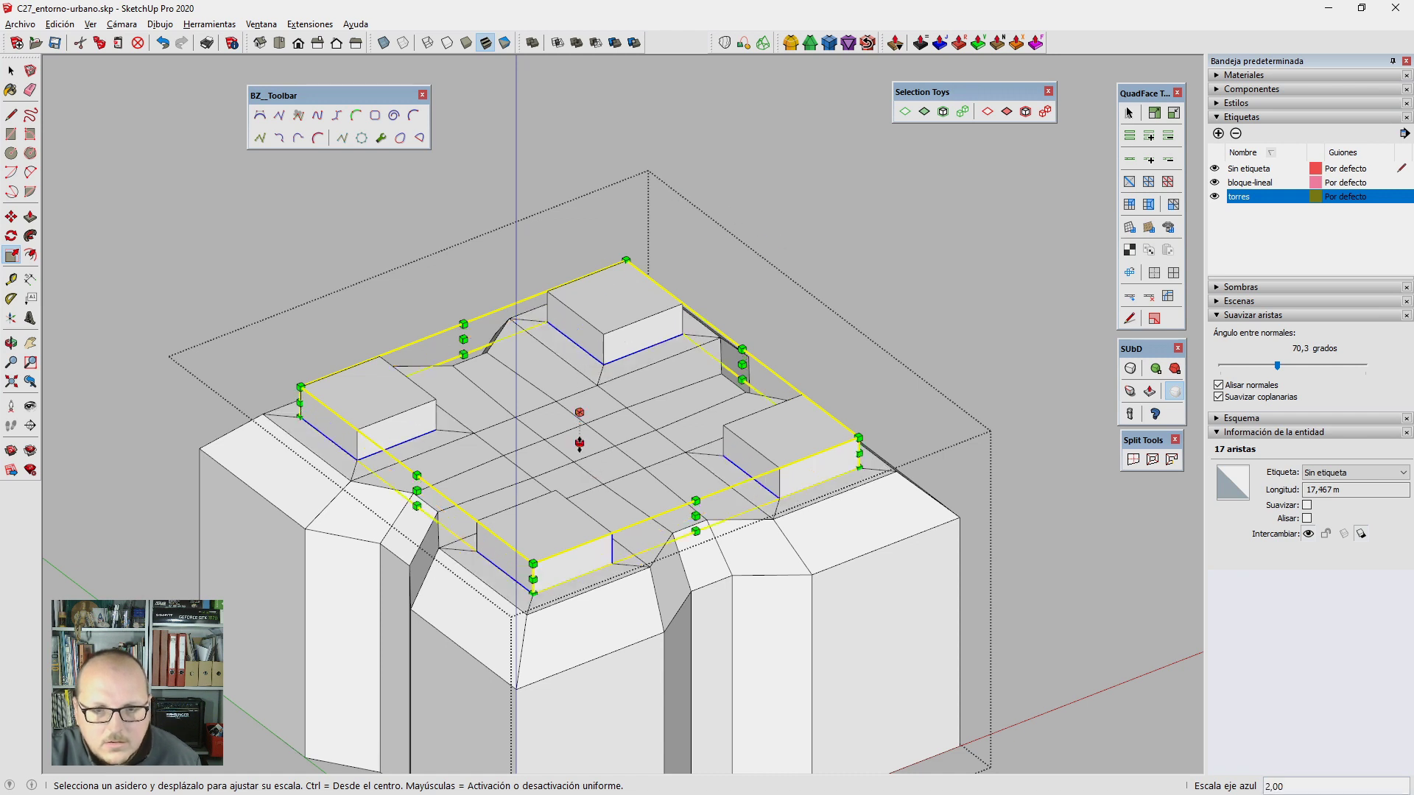
{"action": "left_click_drag", "start_coordinate": [579, 444], "coordinate": [720, 285]}
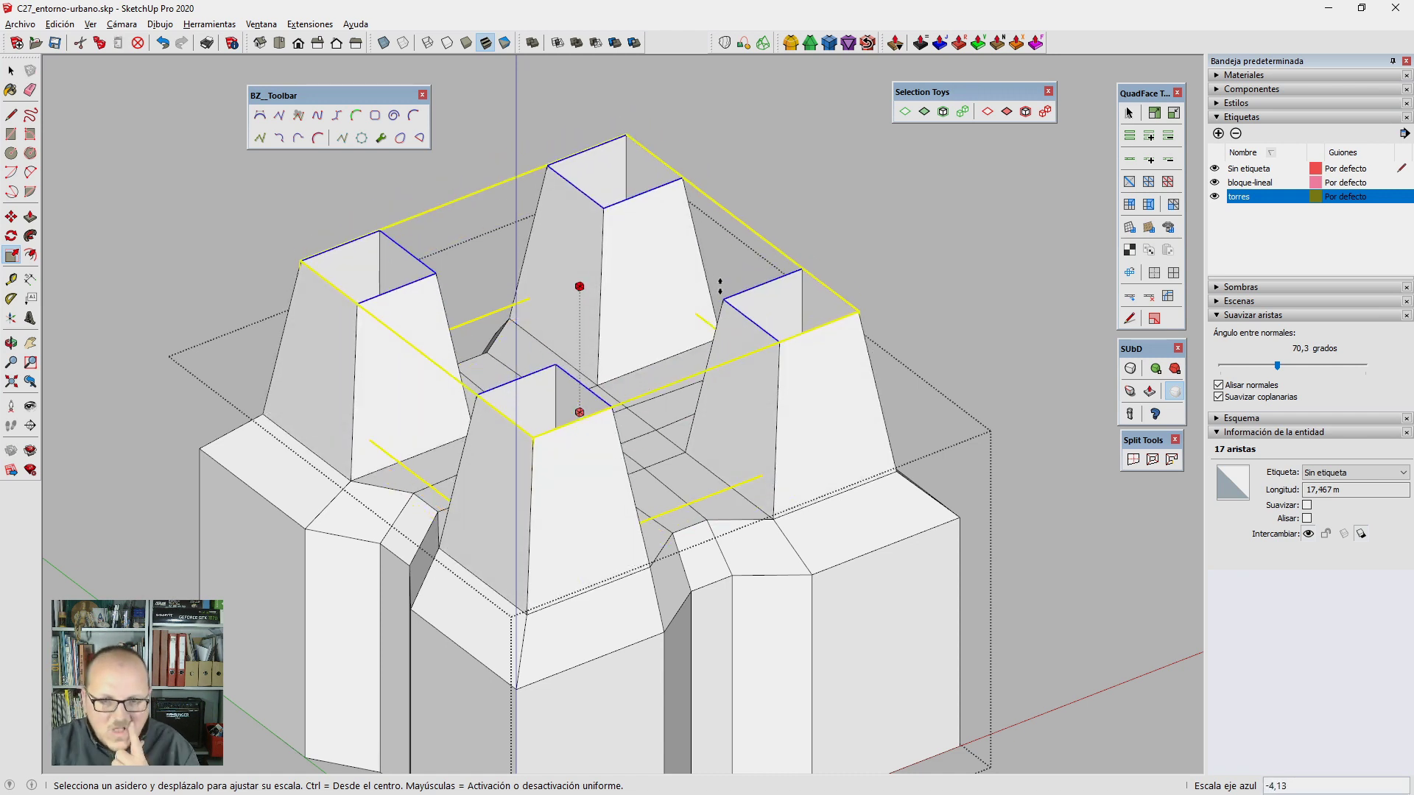
{"action": "type", "text": "2"}
{"action": "key", "text": "Return"}
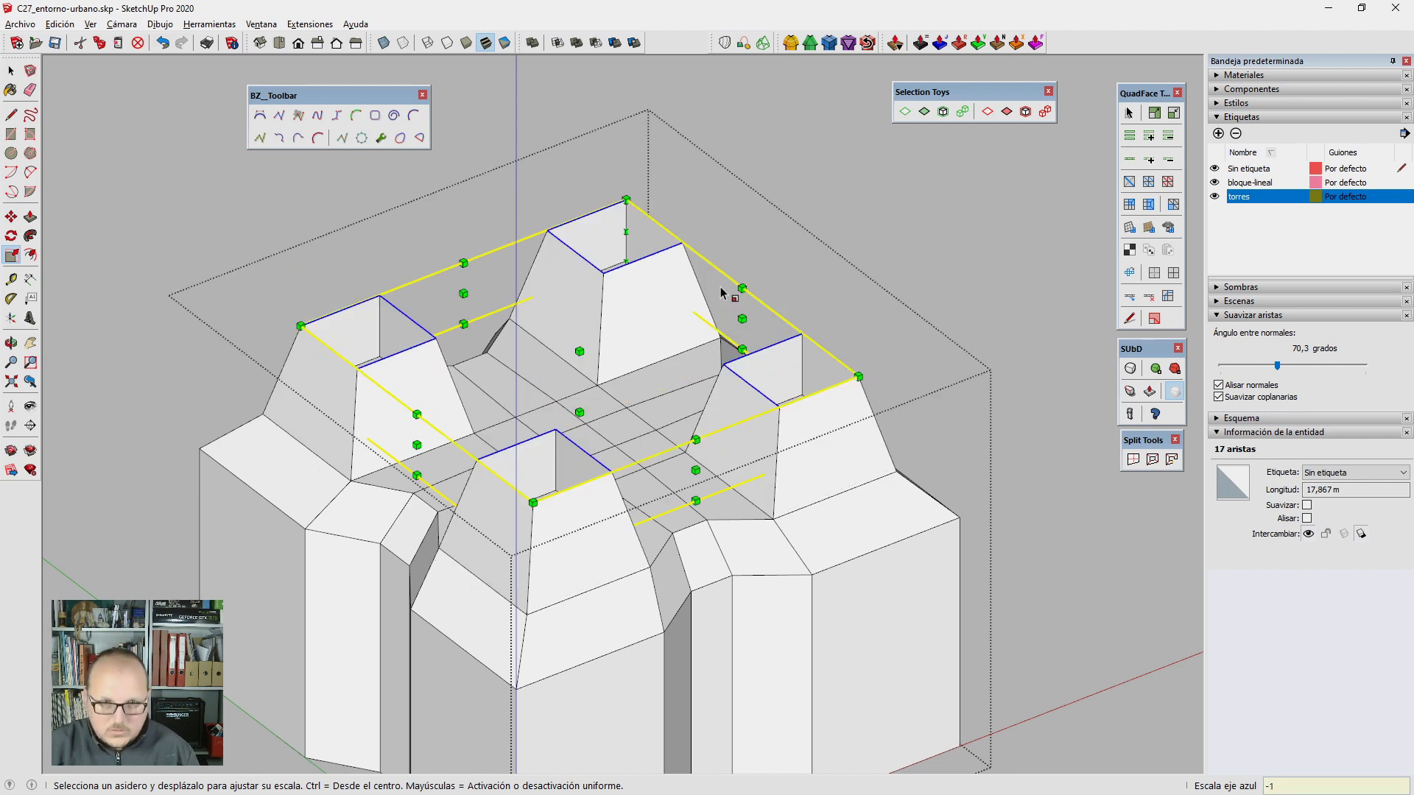
{"action": "key", "text": "Return"}
{"action": "key", "text": "space"}
{"action": "left_click", "coordinate": [719, 288]}
{"action": "scroll", "coordinate": [717, 289], "scroll_direction": "down", "scroll_amount": 3}
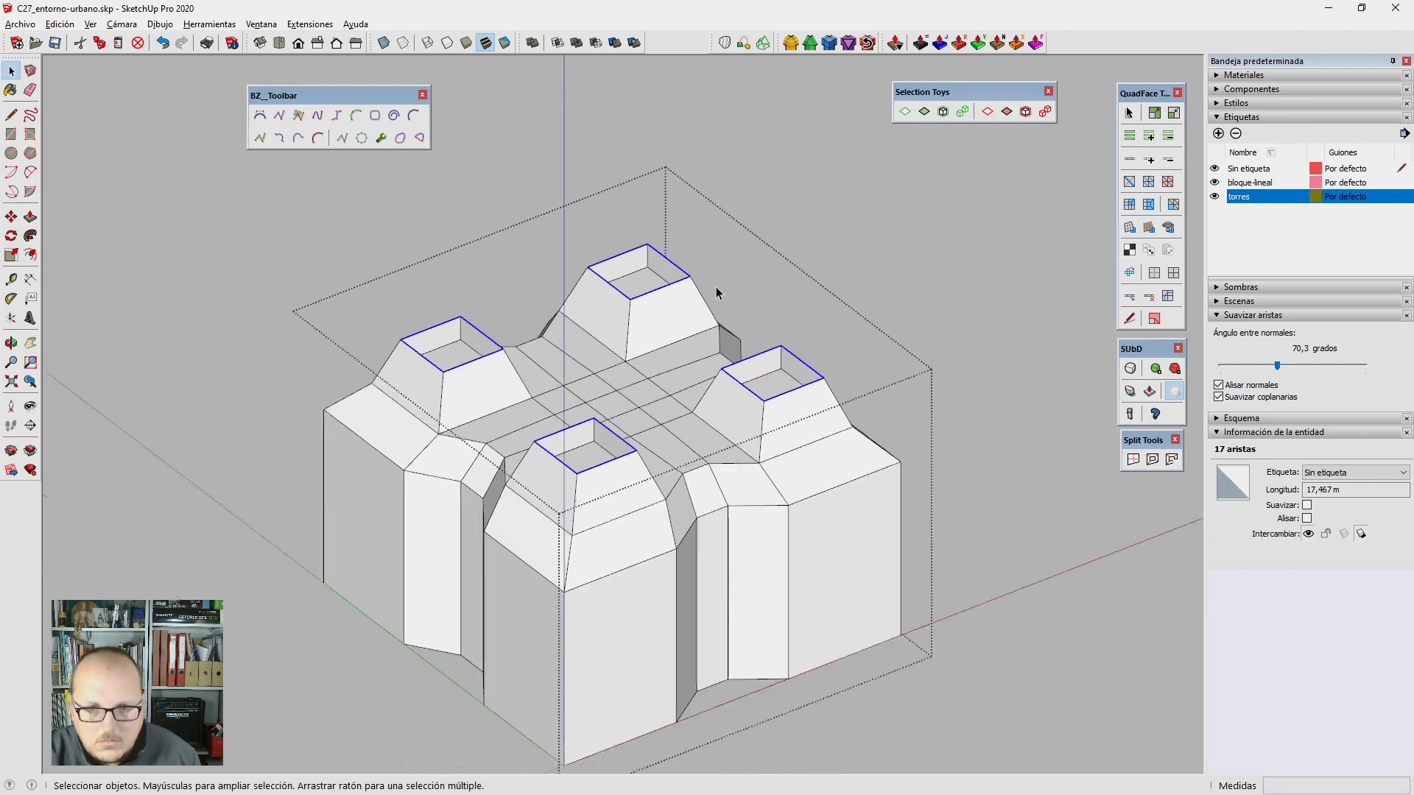
{"action": "scroll", "coordinate": [715, 287], "scroll_direction": "down", "scroll_amount": 3}
Step: Select the rooftop towers group and soften its edges at a 21.9° angle
{"action": "key", "text": "Escape"}
{"action": "middle_click_drag", "start_coordinate": [830, 448], "coordinate": [806, 410]}
{"action": "scroll", "coordinate": [665, 347], "scroll_direction": "up", "scroll_amount": 3}
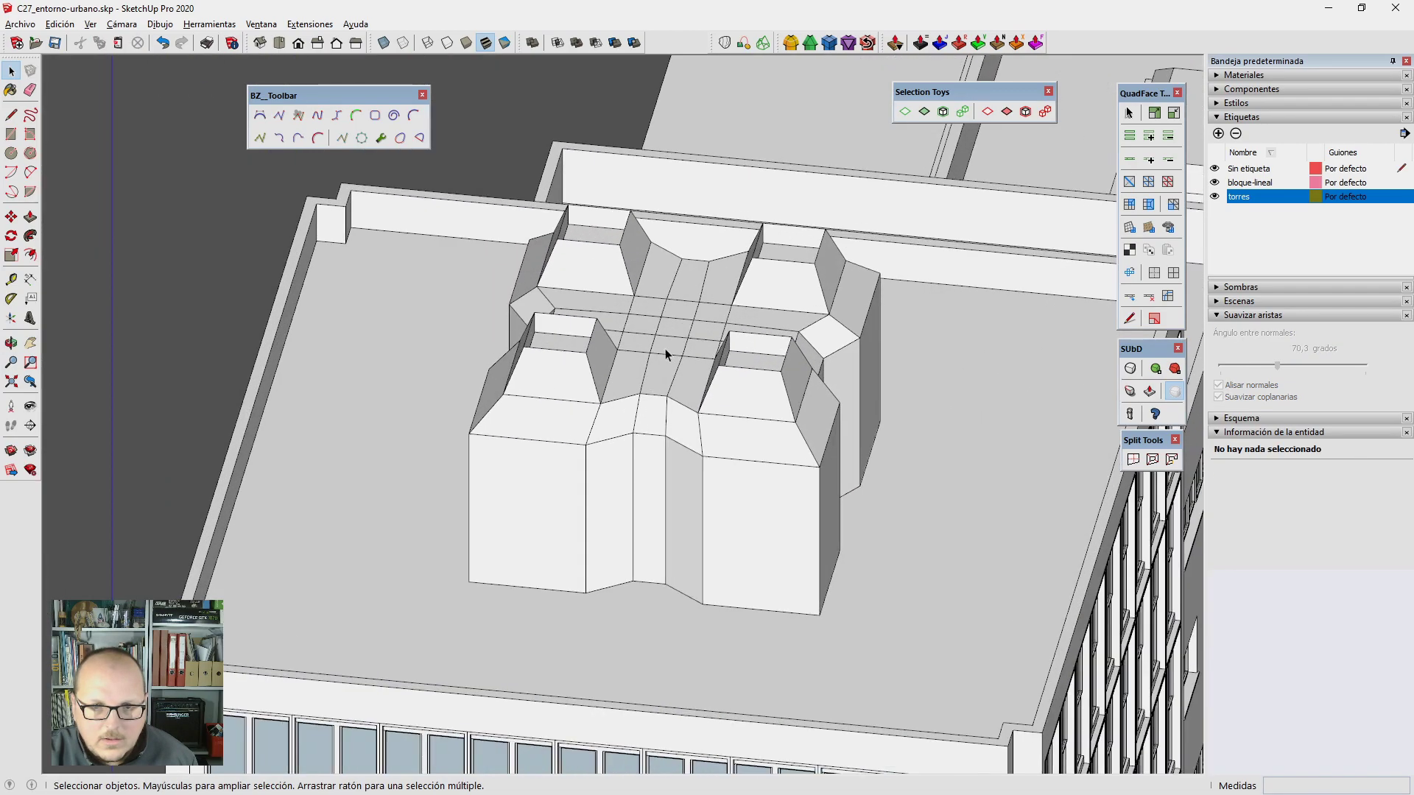
{"action": "scroll", "coordinate": [665, 339], "scroll_direction": "up", "scroll_amount": 3}
{"action": "scroll", "coordinate": [664, 327], "scroll_direction": "up", "scroll_amount": 2}
{"action": "scroll", "coordinate": [664, 328], "scroll_direction": "down", "scroll_amount": 5}
{"action": "mouse_move", "coordinate": [663, 317]}
{"action": "middle_mouse_down"}
{"action": "mouse_move", "coordinate": [563, 336]}
{"action": "mouse_move", "coordinate": [552, 368]}
{"action": "mouse_move", "coordinate": [643, 369]}
{"action": "middle_mouse_up"}
{"action": "left_click", "coordinate": [563, 335]}
{"action": "scroll", "coordinate": [643, 370], "scroll_direction": "down", "scroll_amount": 5}
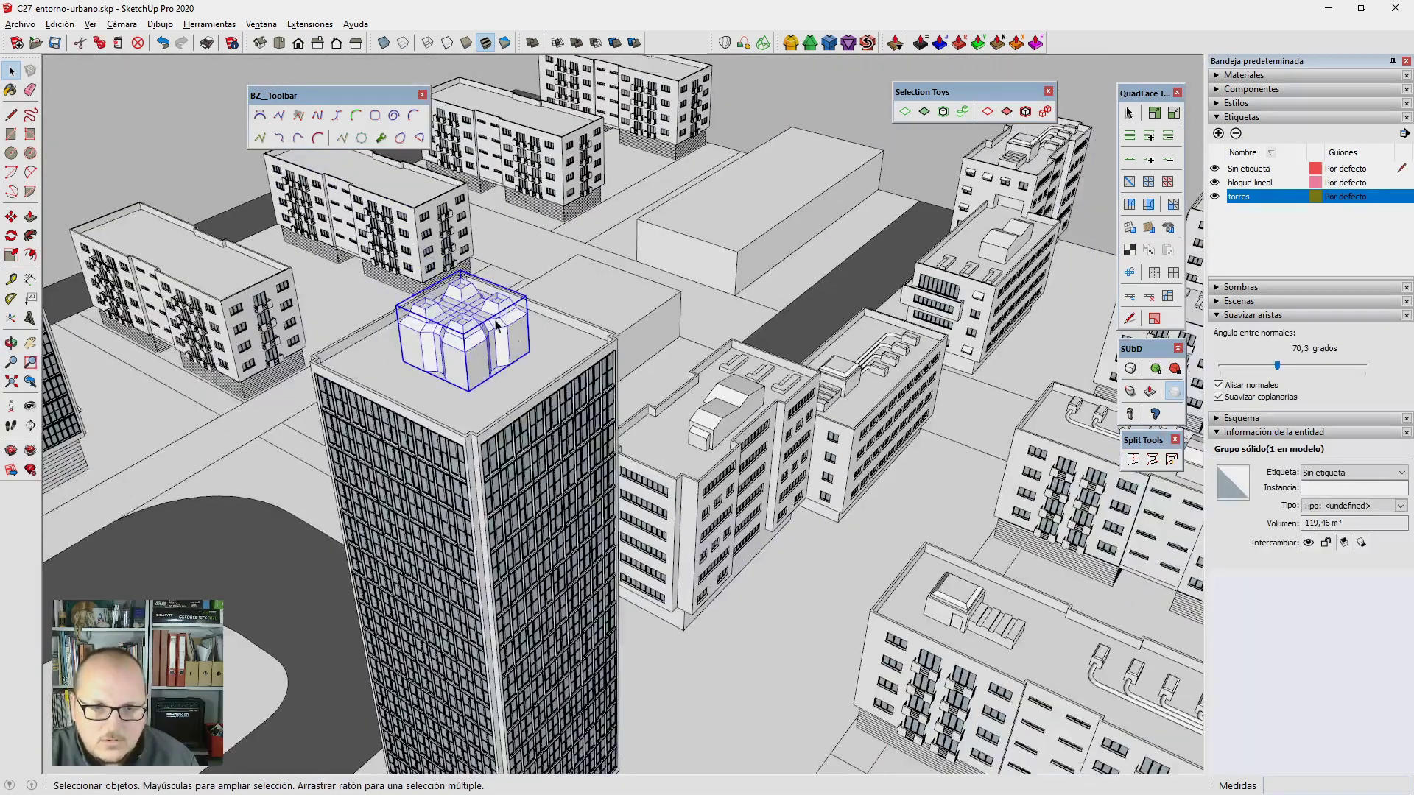
{"action": "scroll", "coordinate": [516, 346], "scroll_direction": "up", "scroll_amount": 1}
{"action": "scroll", "coordinate": [471, 324], "scroll_direction": "up", "scroll_amount": 3}
{"action": "scroll", "coordinate": [478, 320], "scroll_direction": "up", "scroll_amount": 2}
{"action": "scroll", "coordinate": [523, 343], "scroll_direction": "up", "scroll_amount": 2}
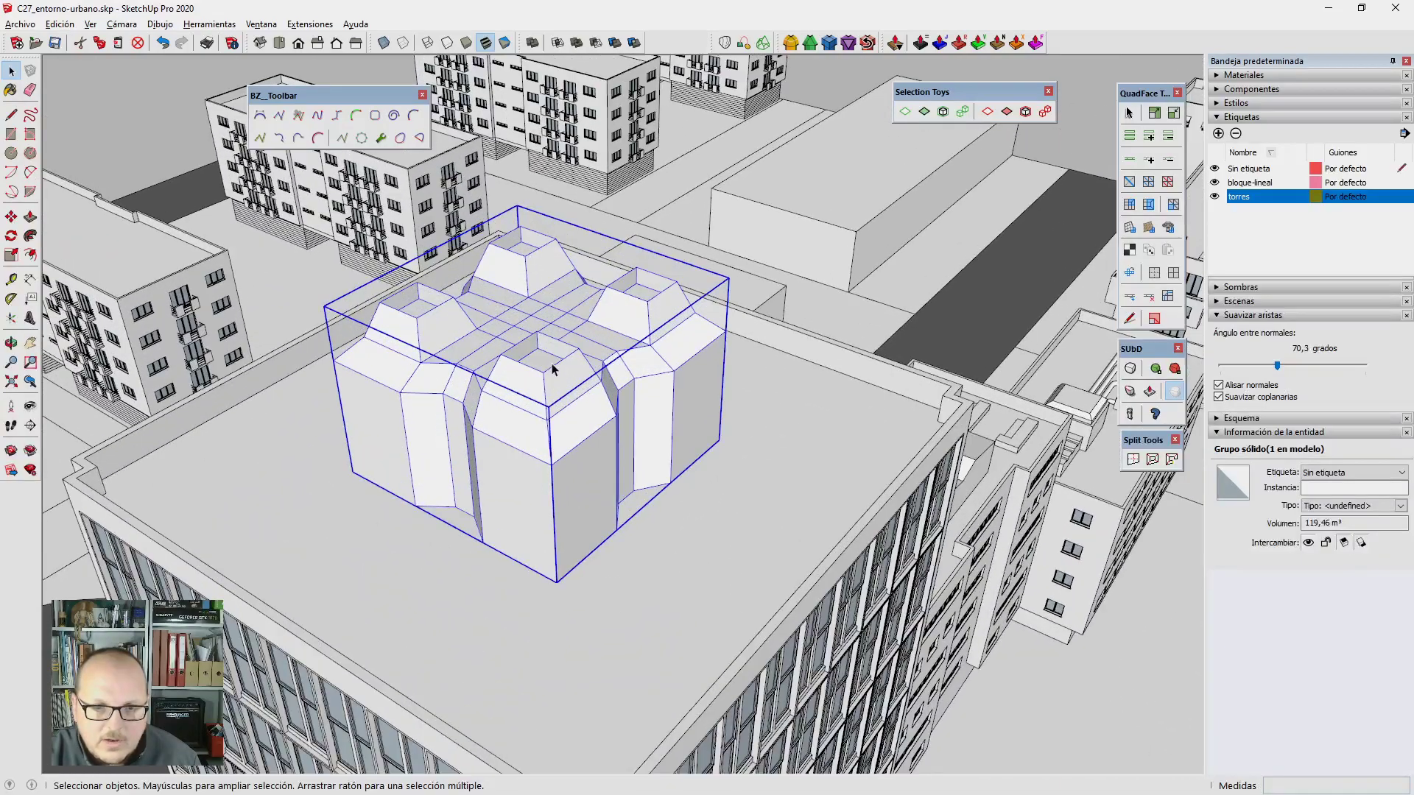
{"action": "scroll", "coordinate": [560, 413], "scroll_direction": "up", "scroll_amount": 2}
{"action": "scroll", "coordinate": [563, 457], "scroll_direction": "up", "scroll_amount": 1}
{"action": "scroll", "coordinate": [556, 448], "scroll_direction": "down", "scroll_amount": 2}
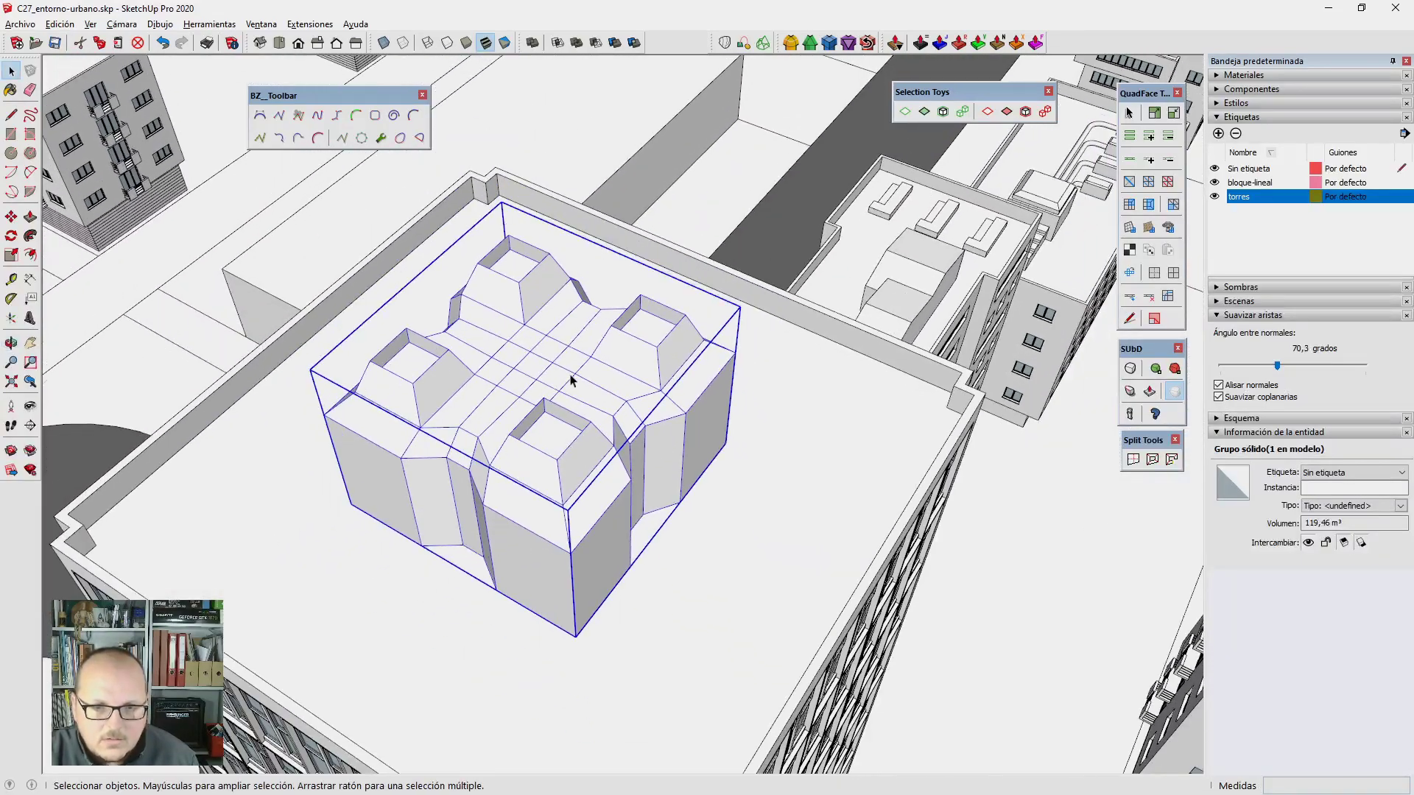
{"action": "scroll", "coordinate": [571, 379], "scroll_direction": "down", "scroll_amount": 2}
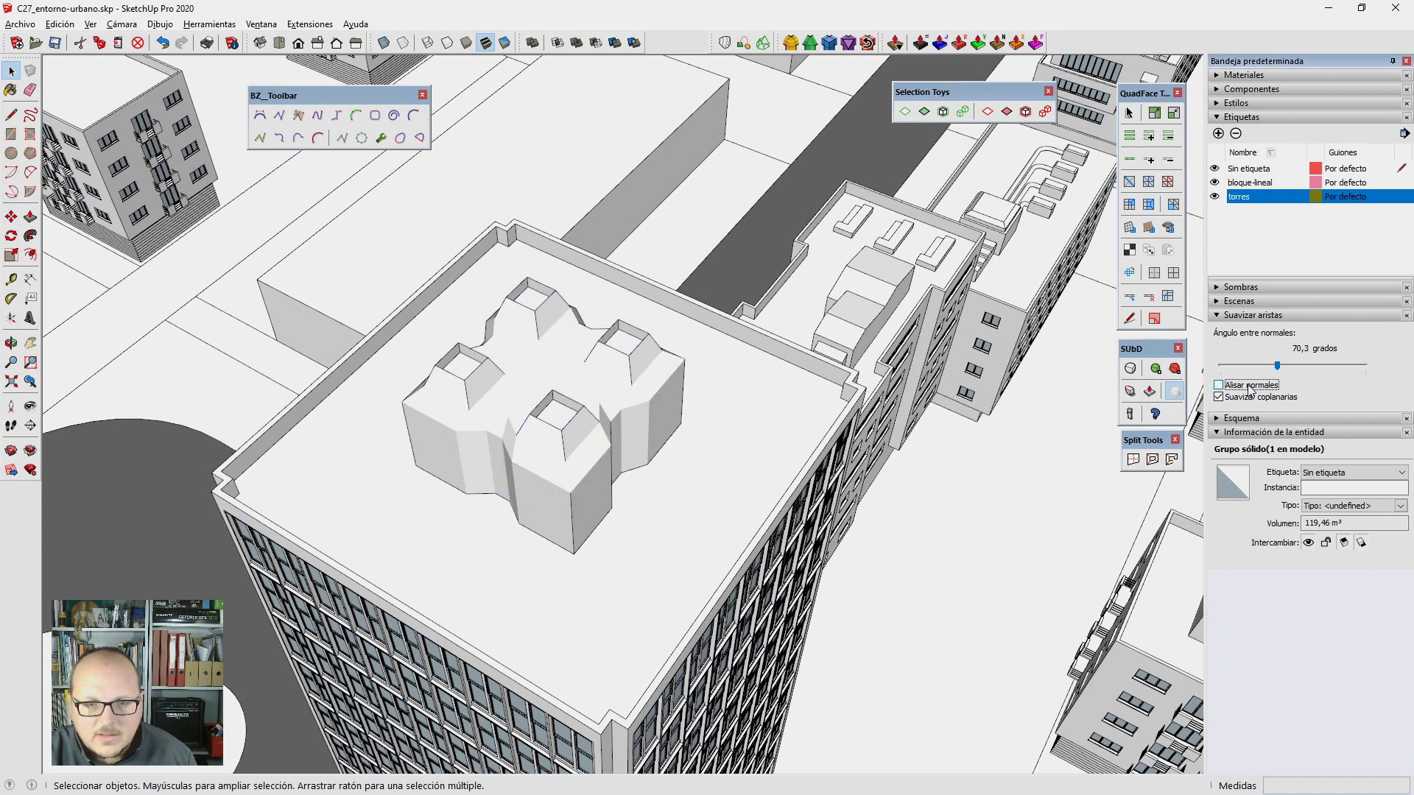
{"action": "left_click_drag", "start_coordinate": [1247, 372], "coordinate": [1237, 370]}
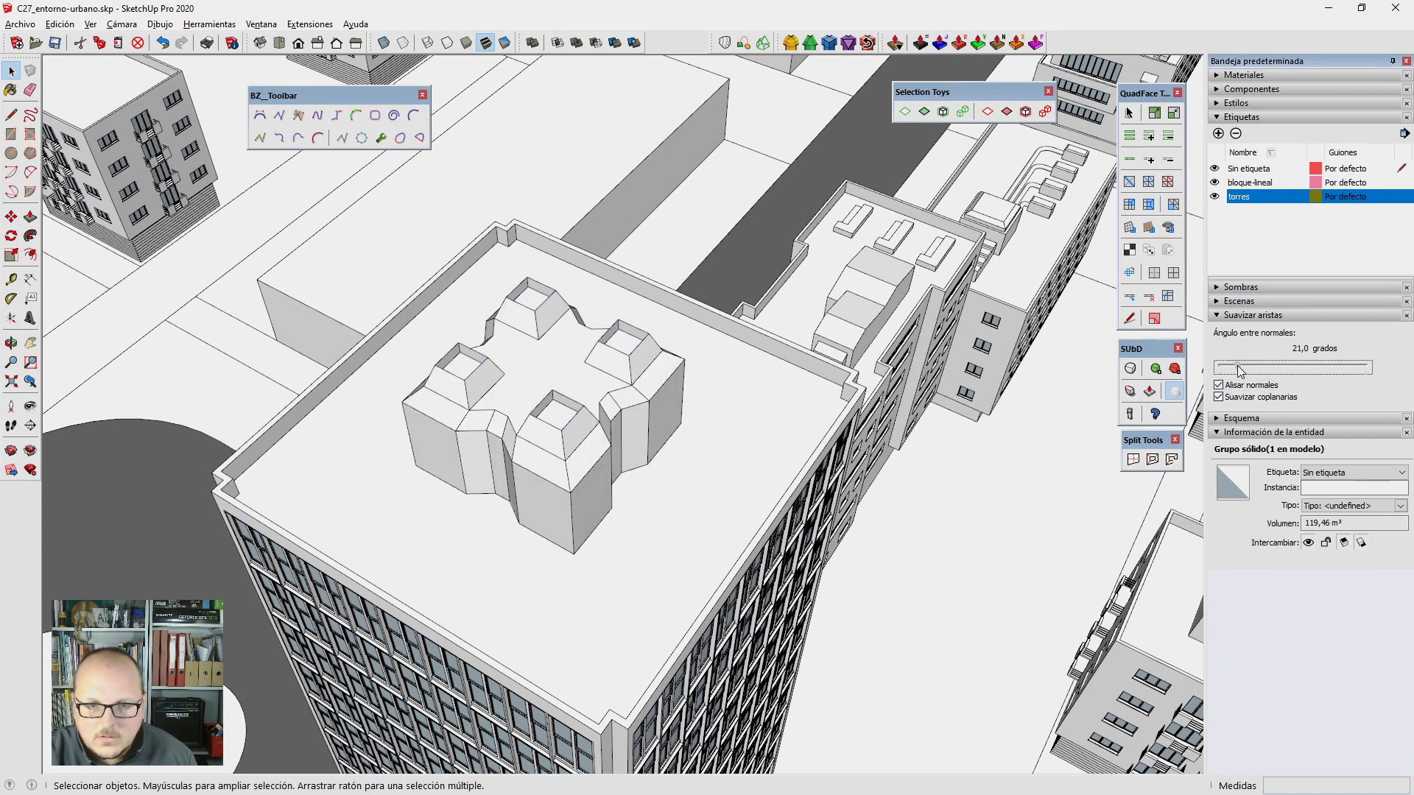
Step: Cut the rooftop group and paste it inside the tower group
{"action": "middle_click_drag", "start_coordinate": [708, 515], "coordinate": [593, 383]}
{"action": "left_click", "coordinate": [593, 383]}
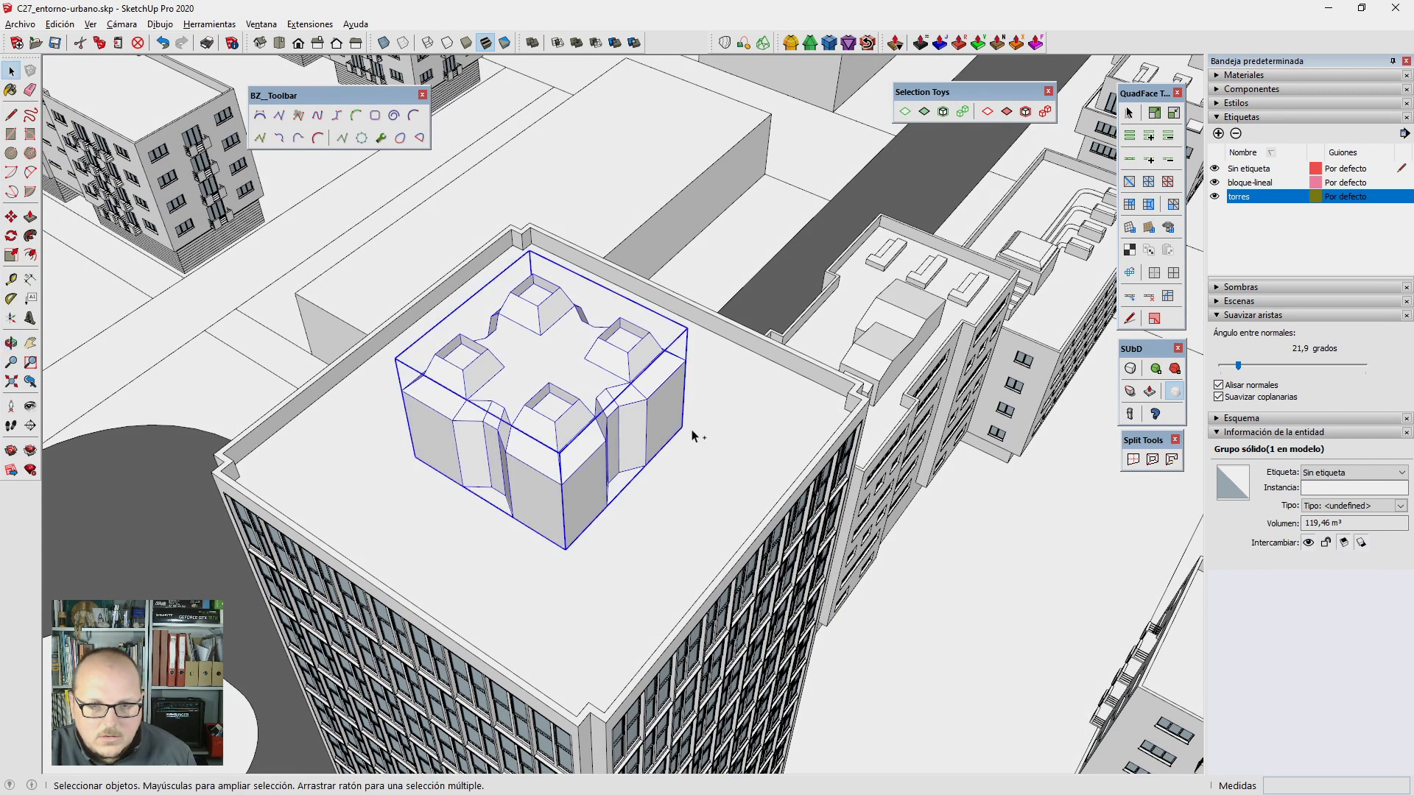
{"action": "key", "text": "ctrl+x"}
{"action": "double_click", "coordinate": [710, 426]}
{"action": "key", "text": "ctrl+v"}
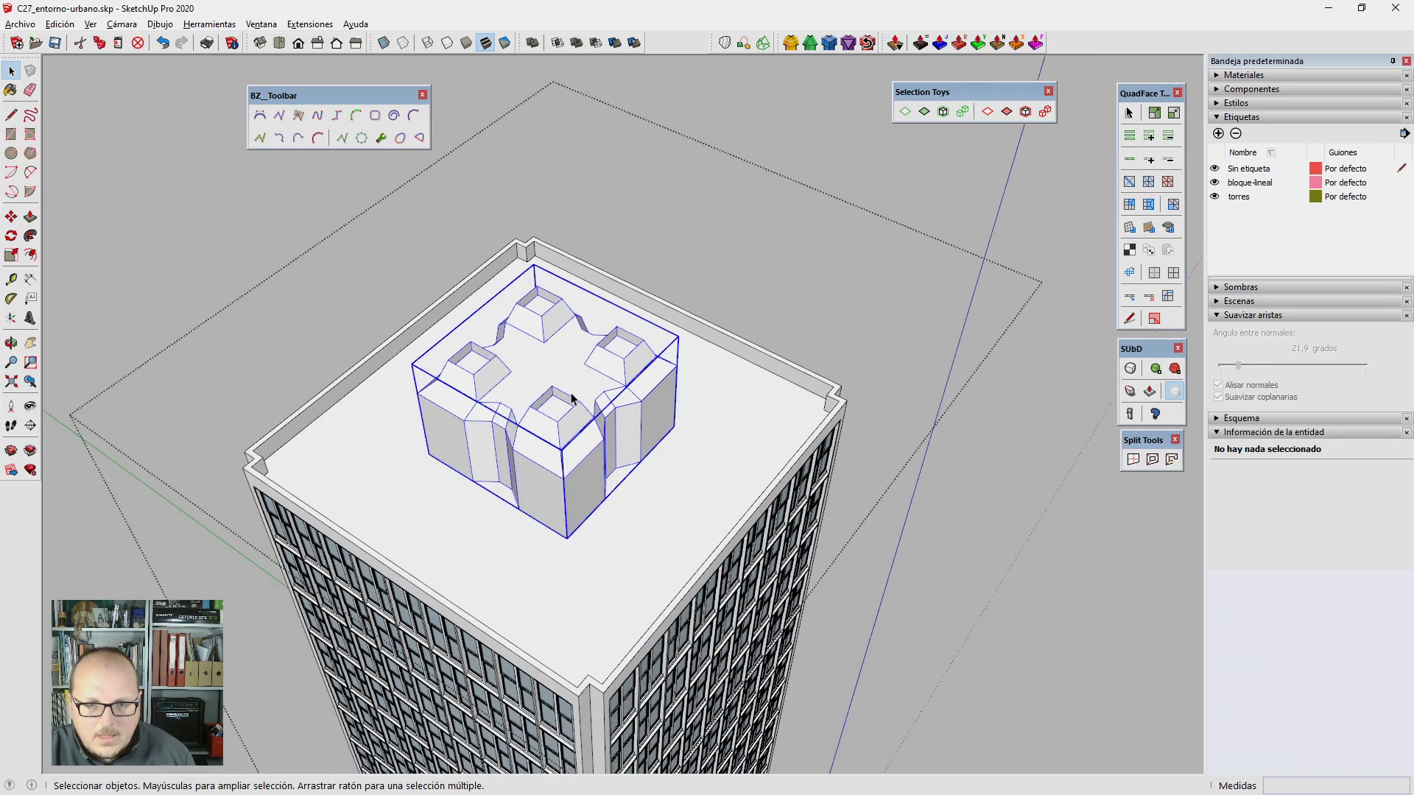
{"action": "scroll", "coordinate": [571, 398], "scroll_direction": "down", "scroll_amount": 3}
{"action": "scroll", "coordinate": [571, 398], "scroll_direction": "down", "scroll_amount": 3}
{"action": "scroll", "coordinate": [589, 353], "scroll_direction": "down", "scroll_amount": 2}
Step: Close the tower group and open the cross-shaped rooftop block for editing
{"action": "key", "text": "Escape"}
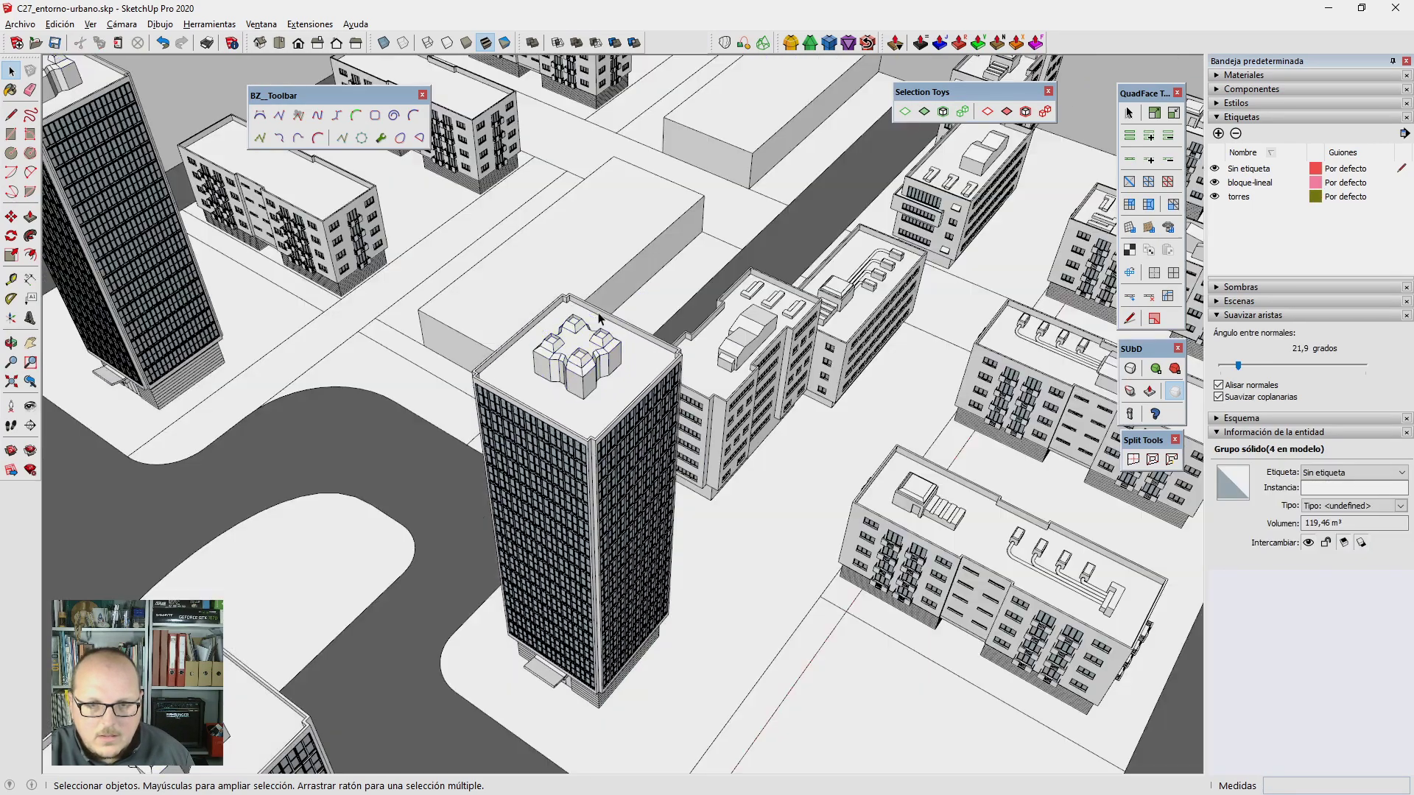
{"action": "key", "text": "ctrl+t"}
{"action": "scroll", "coordinate": [600, 318], "scroll_direction": "up", "scroll_amount": 2}
{"action": "scroll", "coordinate": [593, 331], "scroll_direction": "up", "scroll_amount": 2}
{"action": "scroll", "coordinate": [585, 347], "scroll_direction": "up", "scroll_amount": 2}
{"action": "scroll", "coordinate": [576, 359], "scroll_direction": "up", "scroll_amount": 2}
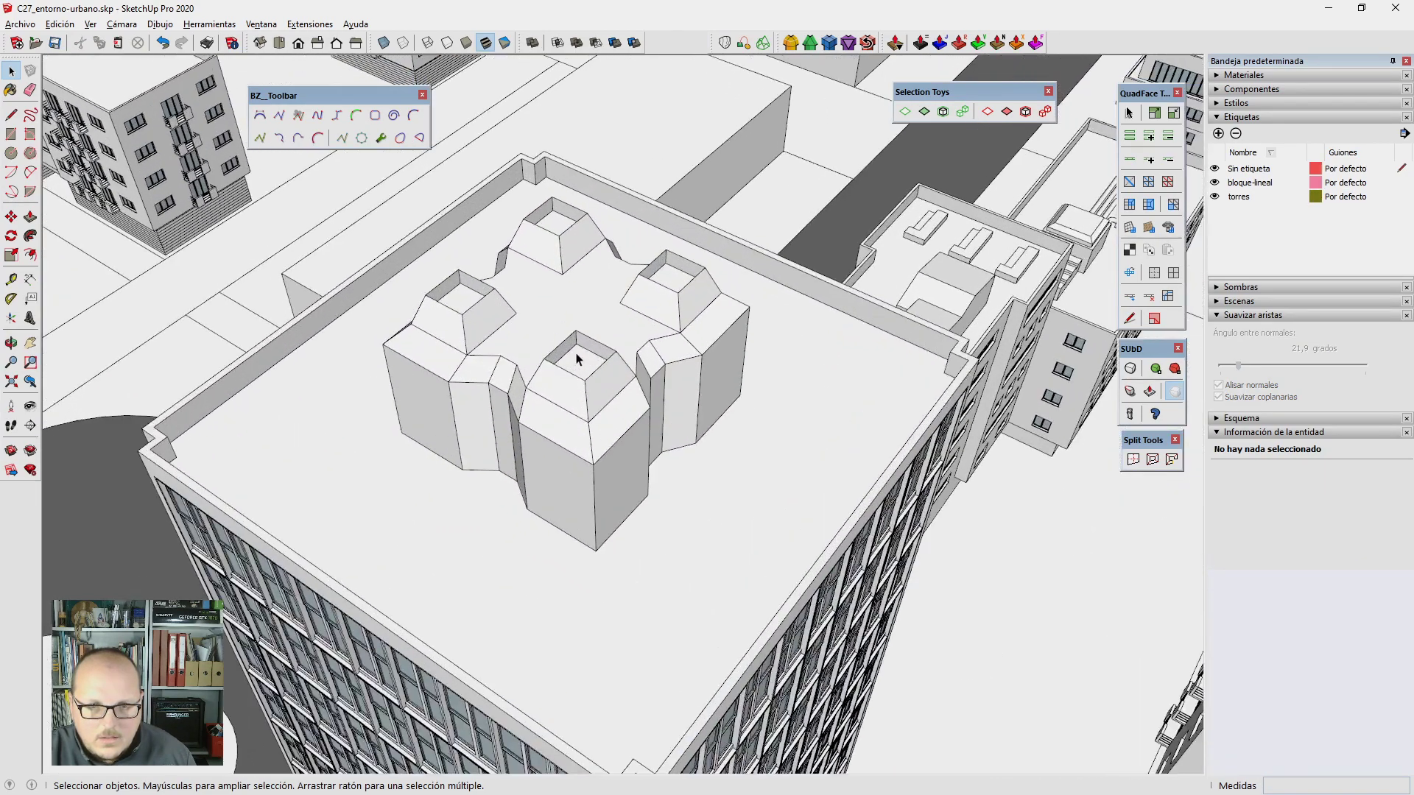
{"action": "scroll", "coordinate": [576, 360], "scroll_direction": "up", "scroll_amount": 2}
{"action": "double_click", "coordinate": [578, 361]}
{"action": "scroll", "coordinate": [578, 363], "scroll_direction": "up", "scroll_amount": 2}
{"action": "scroll", "coordinate": [579, 366], "scroll_direction": "up", "scroll_amount": 2}
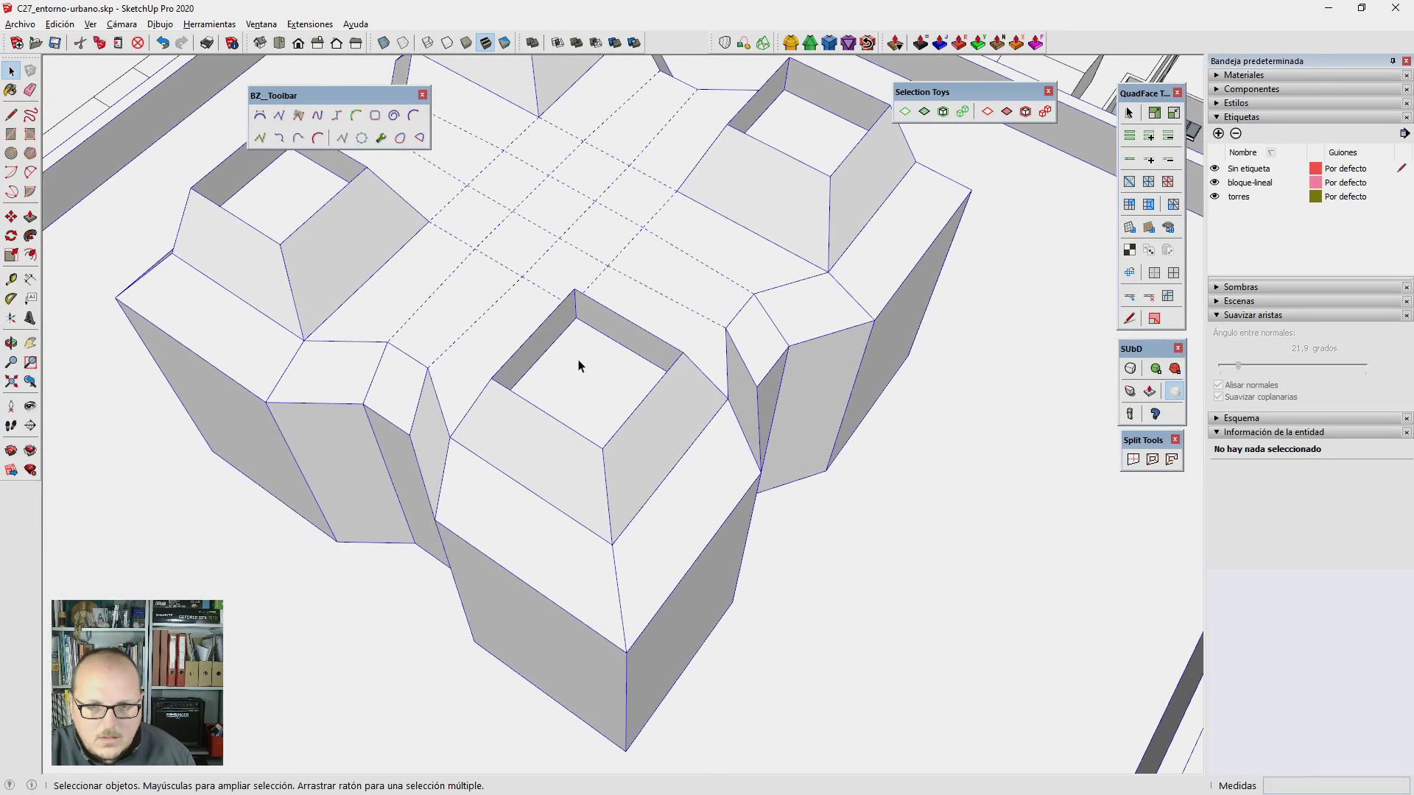
Step: Draw a 20 cm radius circle on the rooftop block
{"action": "scroll", "coordinate": [578, 324], "scroll_direction": "up", "scroll_amount": 2}
{"action": "key", "text": "c"}
{"action": "scroll", "coordinate": [567, 236], "scroll_direction": "up", "scroll_amount": 3}
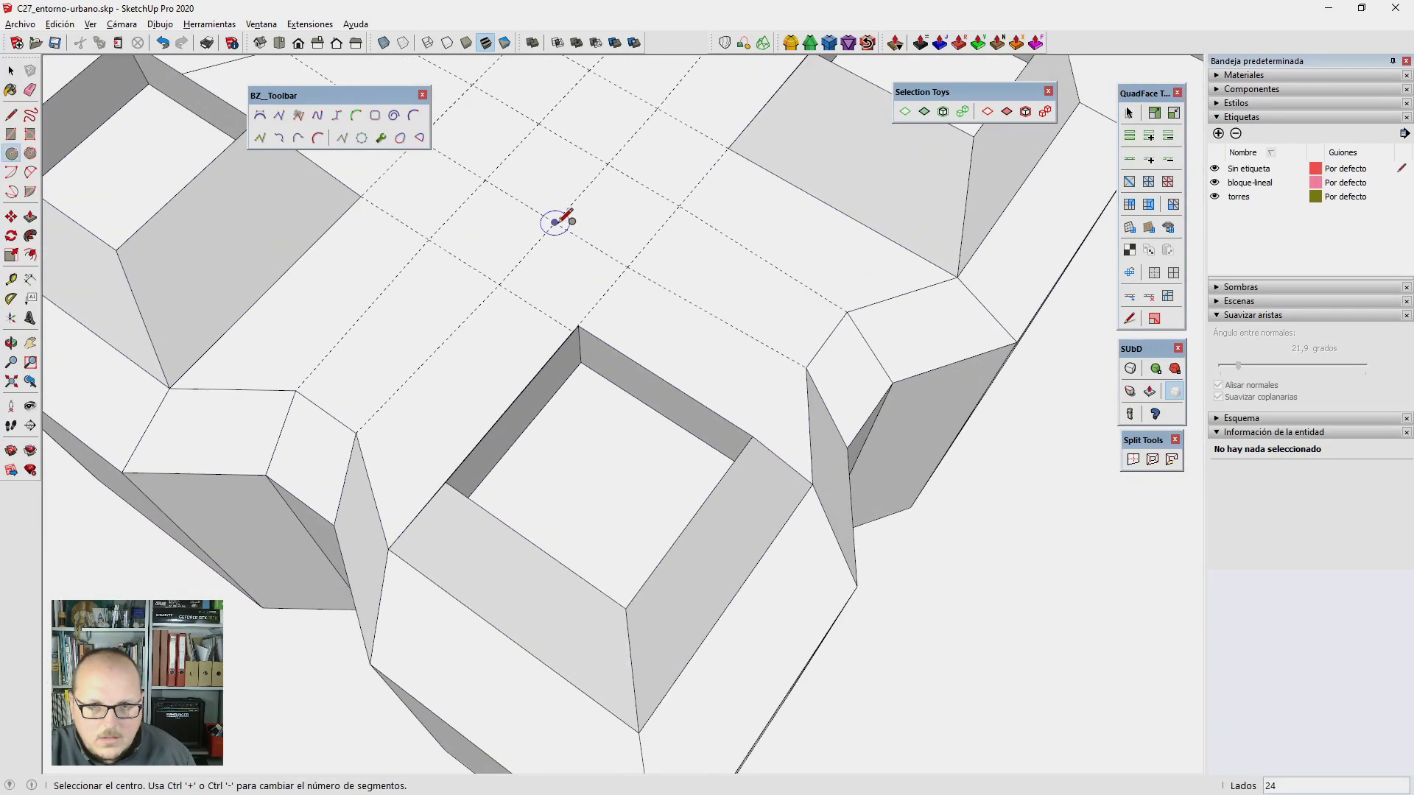
{"action": "scroll", "coordinate": [567, 219], "scroll_direction": "down", "scroll_amount": 3}
{"action": "scroll", "coordinate": [562, 218], "scroll_direction": "up", "scroll_amount": 2}
{"action": "scroll", "coordinate": [569, 226], "scroll_direction": "up", "scroll_amount": 1}
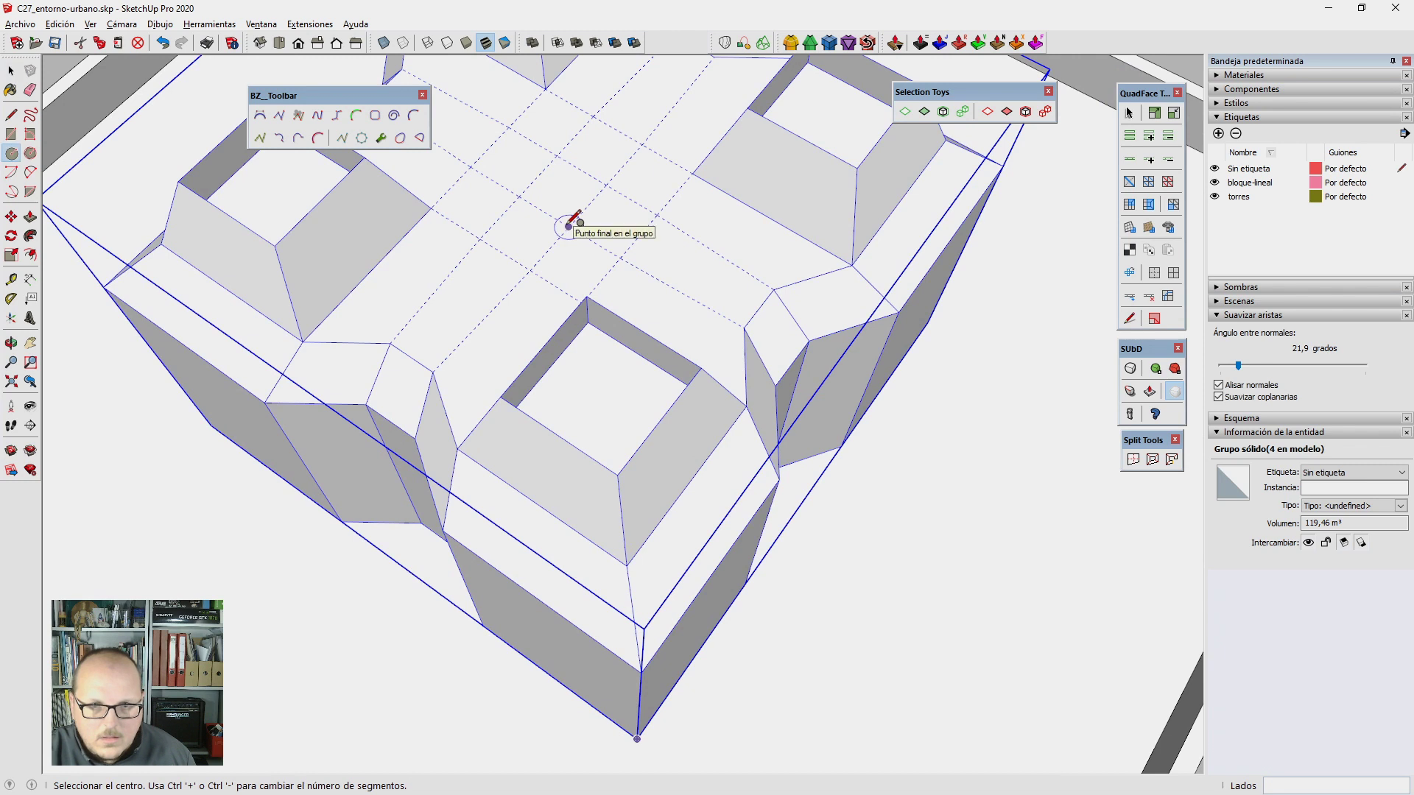
{"action": "left_click", "coordinate": [620, 258]}
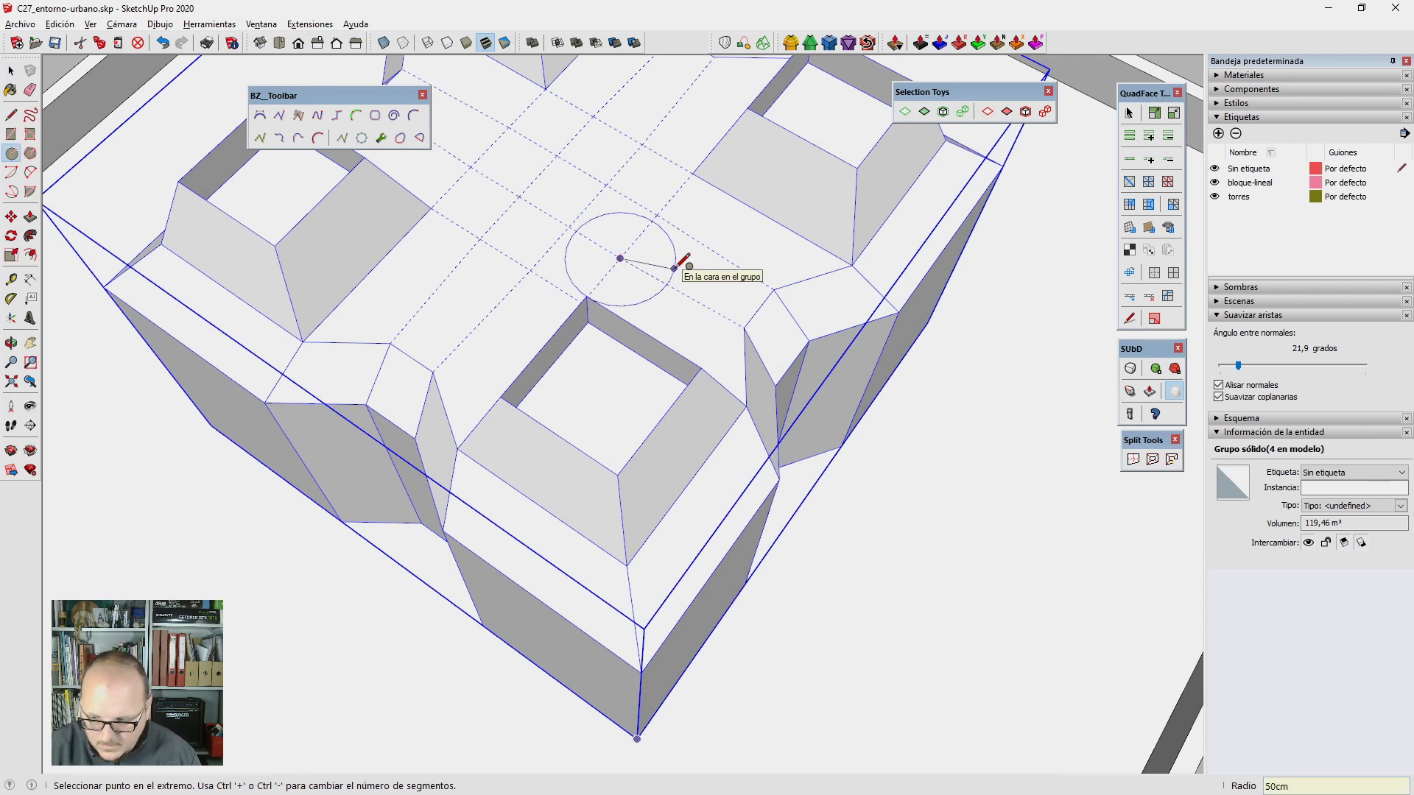
{"action": "type", "text": "20"}
{"action": "key", "text": "Return"}
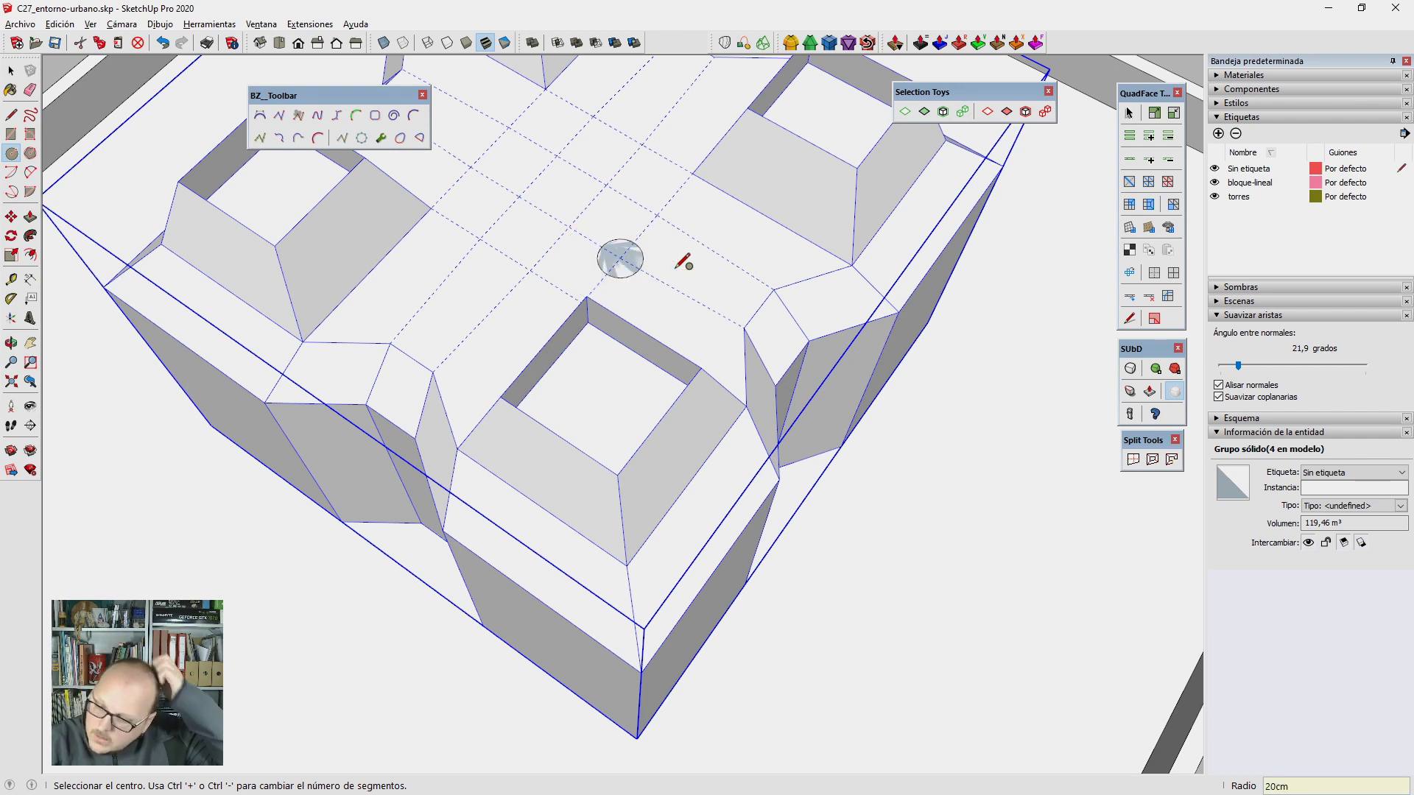
Step: Scale the new circle down to a smaller size
{"action": "key", "text": "space"}
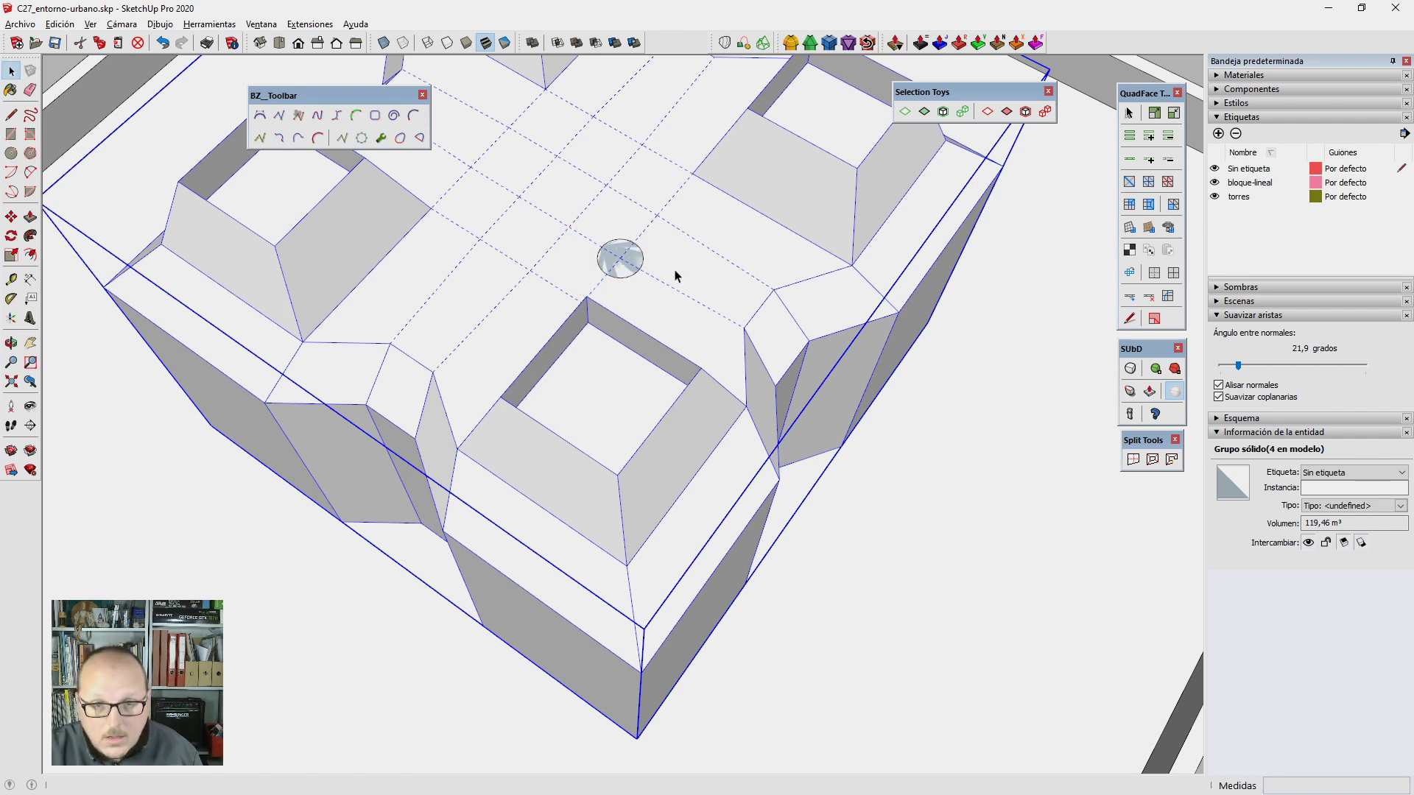
{"action": "scroll", "coordinate": [670, 280], "scroll_direction": "up", "scroll_amount": 3}
{"action": "scroll", "coordinate": [640, 265], "scroll_direction": "up", "scroll_amount": 2}
{"action": "key", "text": "s"}
{"action": "left_click", "coordinate": [622, 254]}
{"action": "left_click_drag", "start_coordinate": [621, 257], "coordinate": [631, 271]}
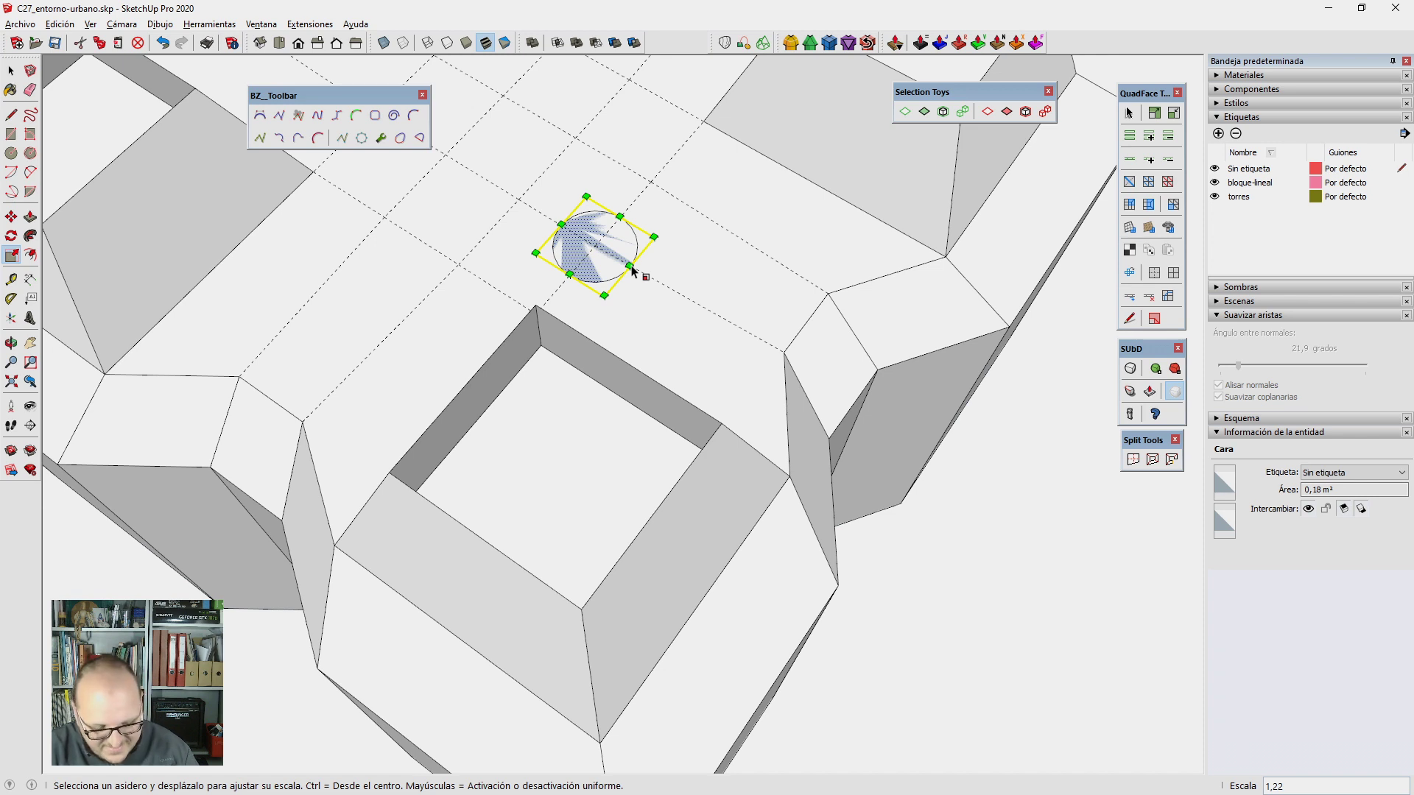
{"action": "key", "text": "Return"}
{"action": "key", "text": "space"}
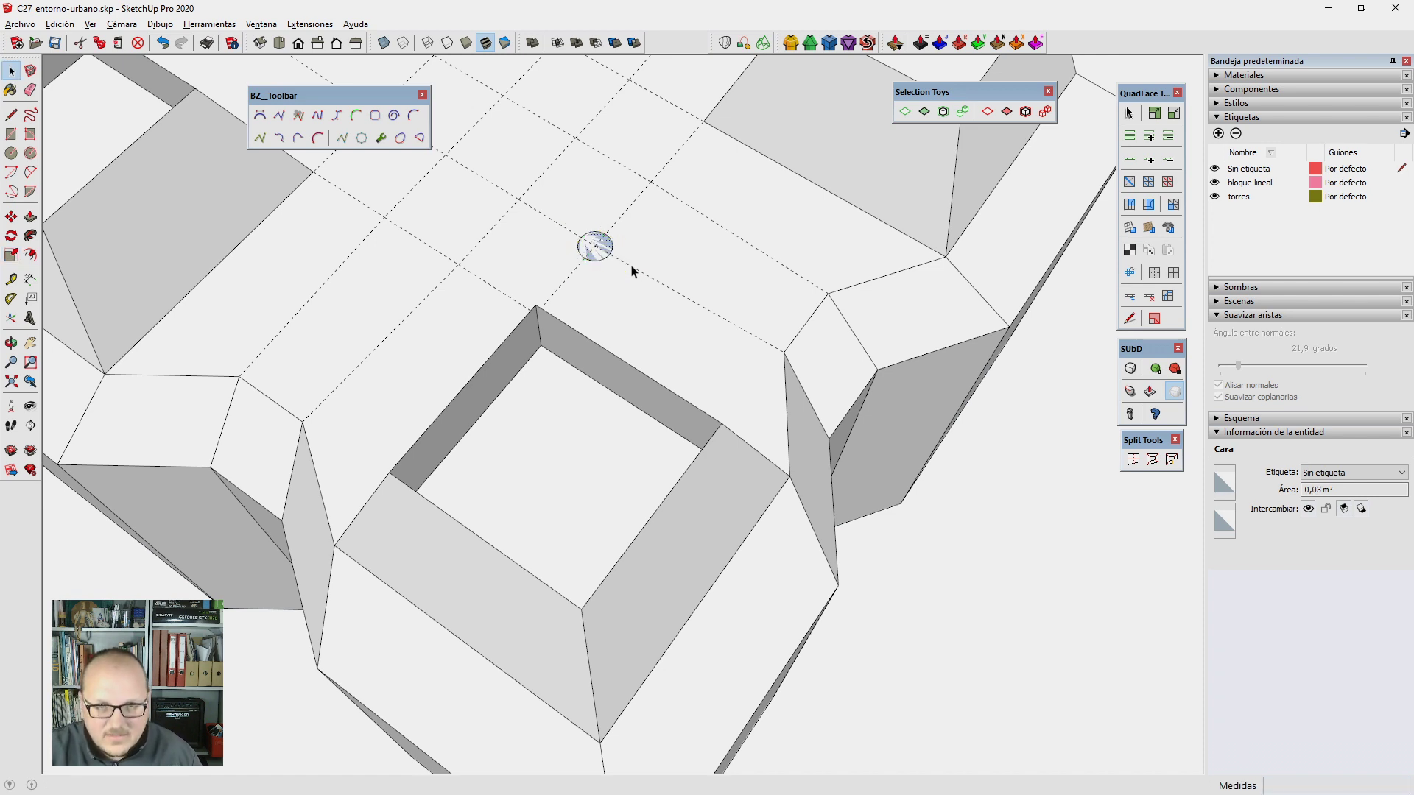
Step: Move the circle to the centre of the cross-shaped block
{"action": "scroll", "coordinate": [593, 243], "scroll_direction": "up", "scroll_amount": 1}
{"action": "left_click", "coordinate": [587, 242]}
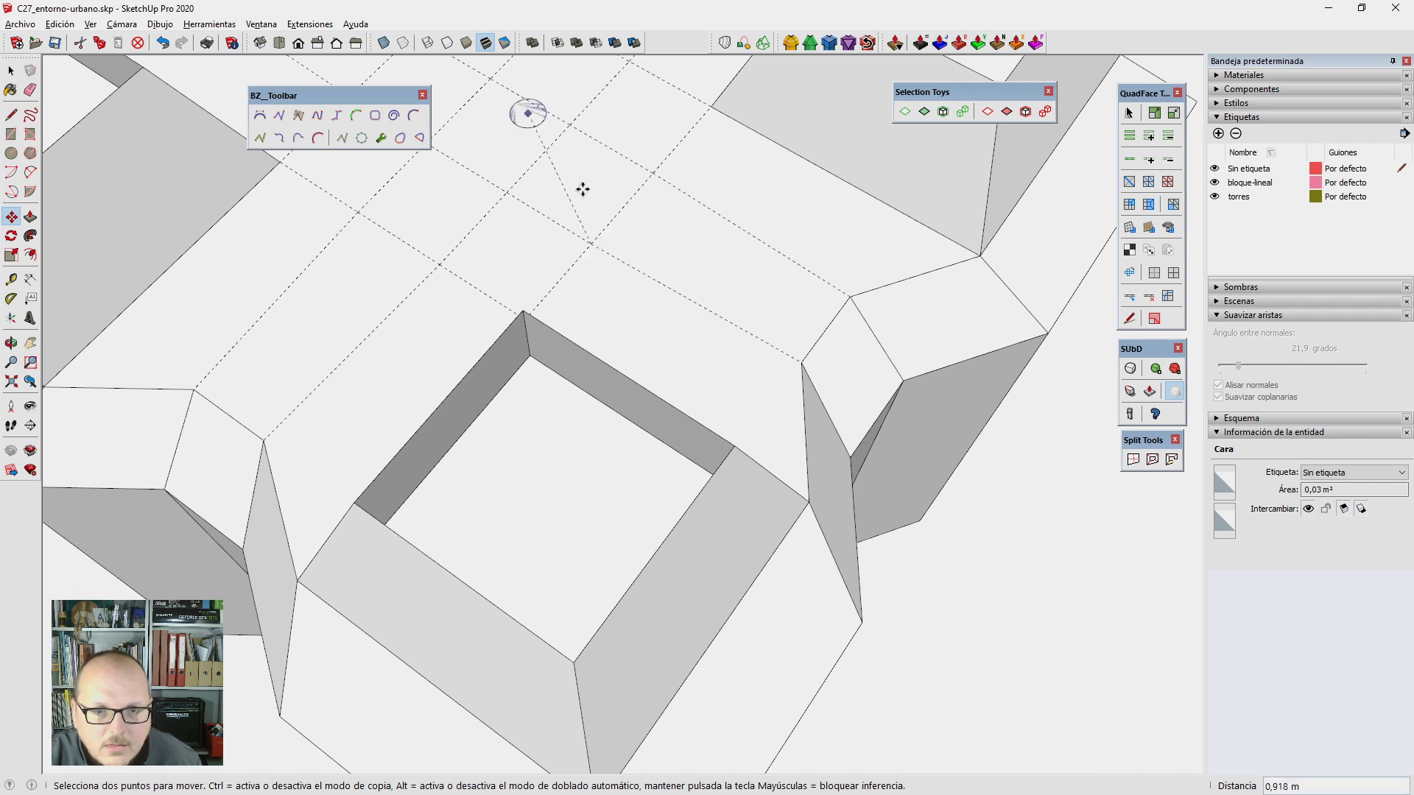
{"action": "scroll", "coordinate": [581, 190], "scroll_direction": "down", "scroll_amount": 2}
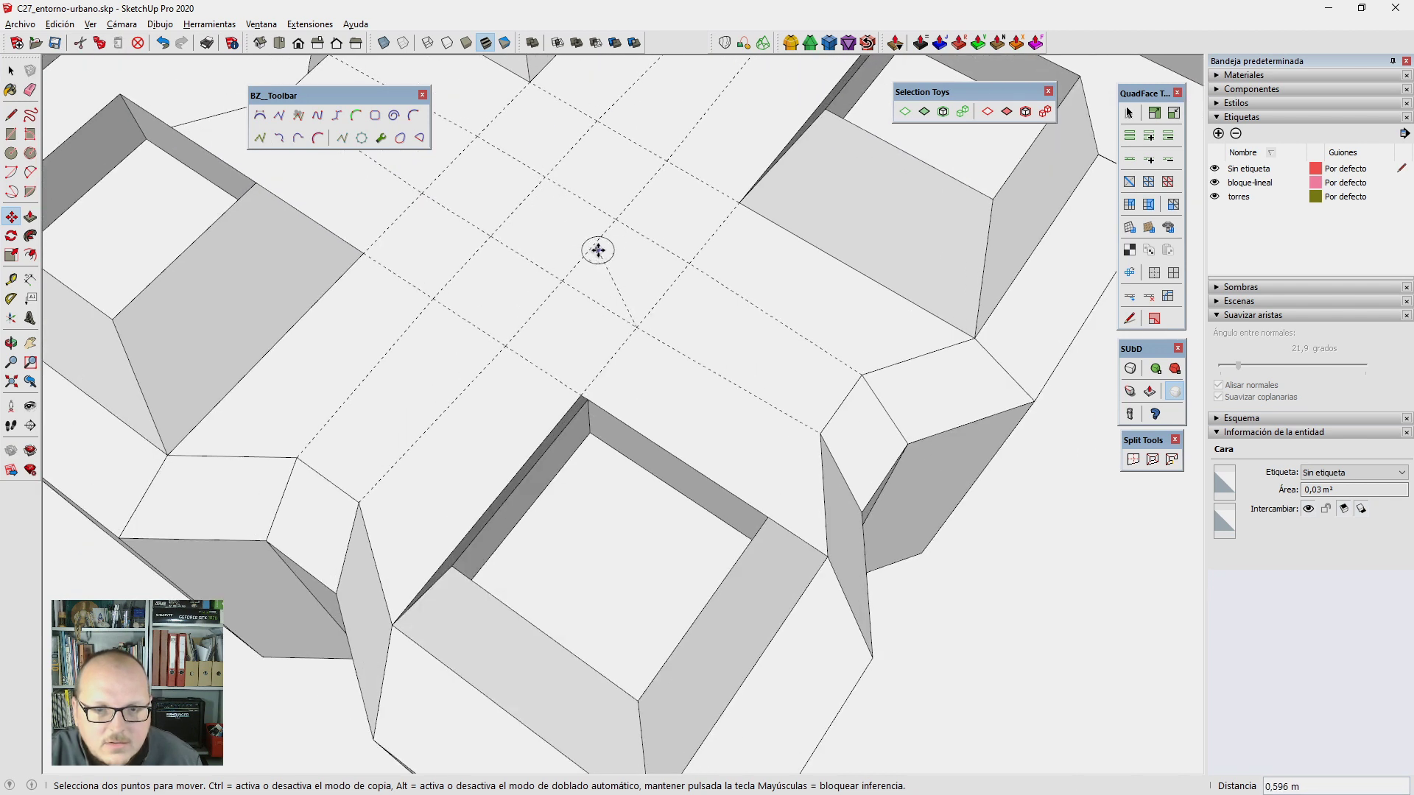
{"action": "left_click", "coordinate": [593, 248]}
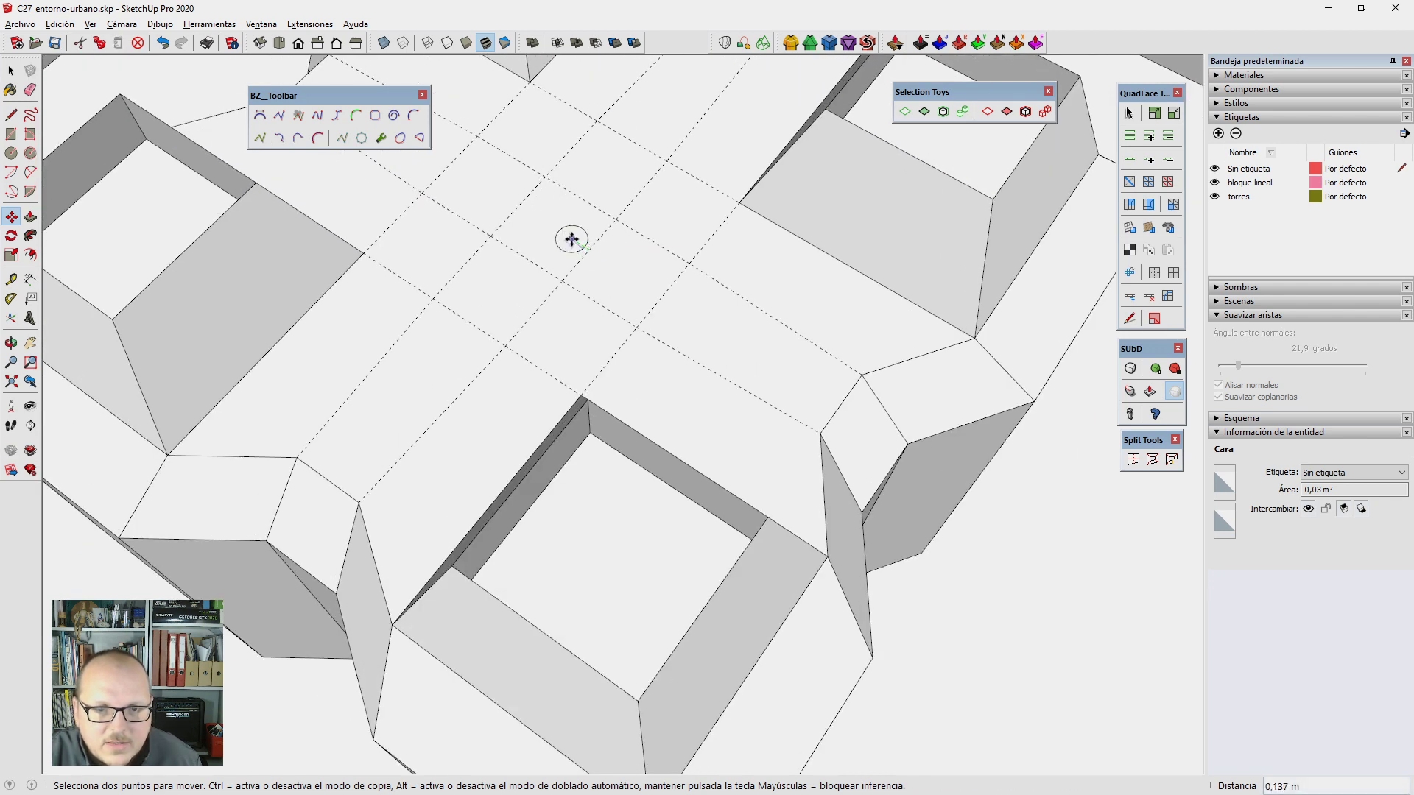
Step: Push/Pull the circle up 10 m into a cylindrical mast
{"action": "scroll", "coordinate": [608, 287], "scroll_direction": "down", "scroll_amount": 3}
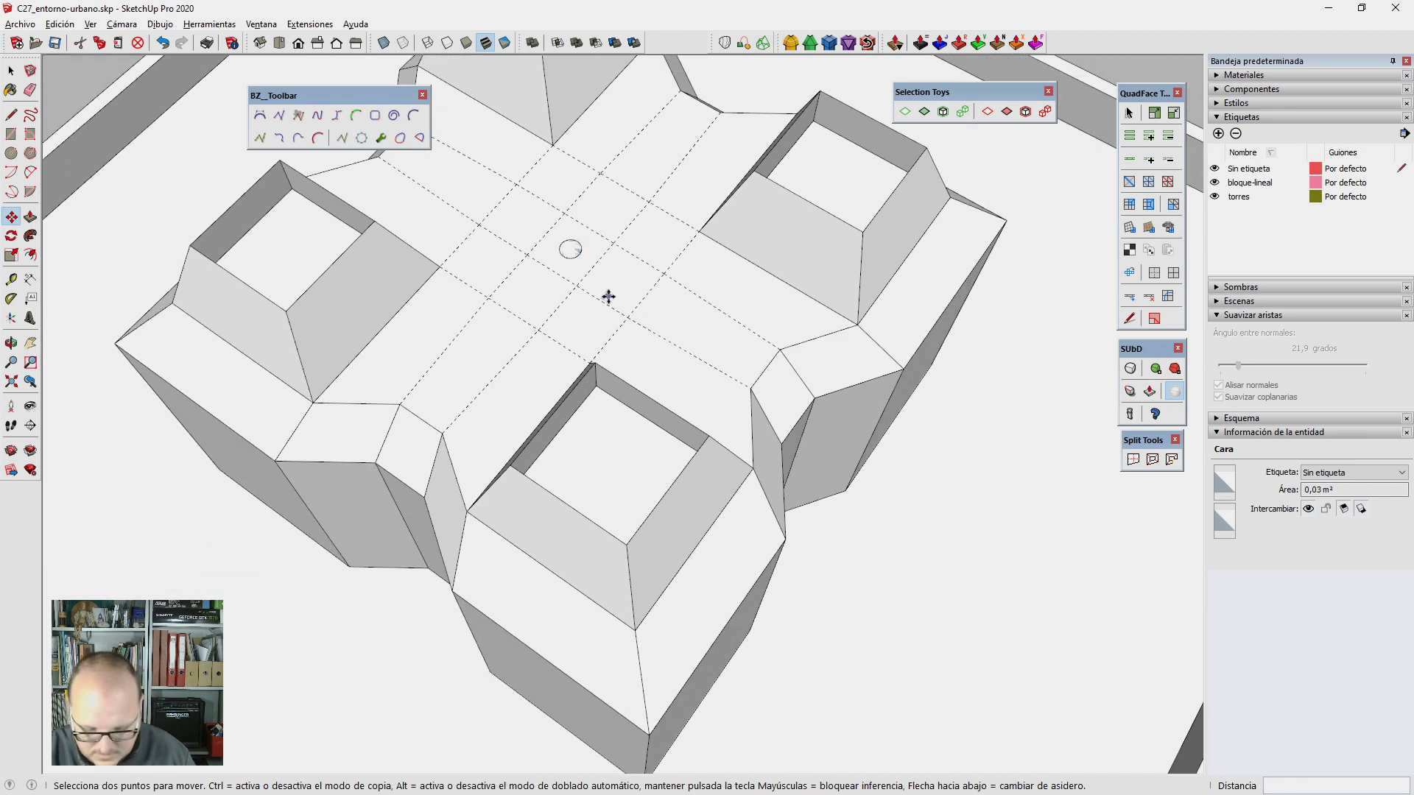
{"action": "key", "text": "p"}
{"action": "scroll", "coordinate": [570, 247], "scroll_direction": "up", "scroll_amount": 2}
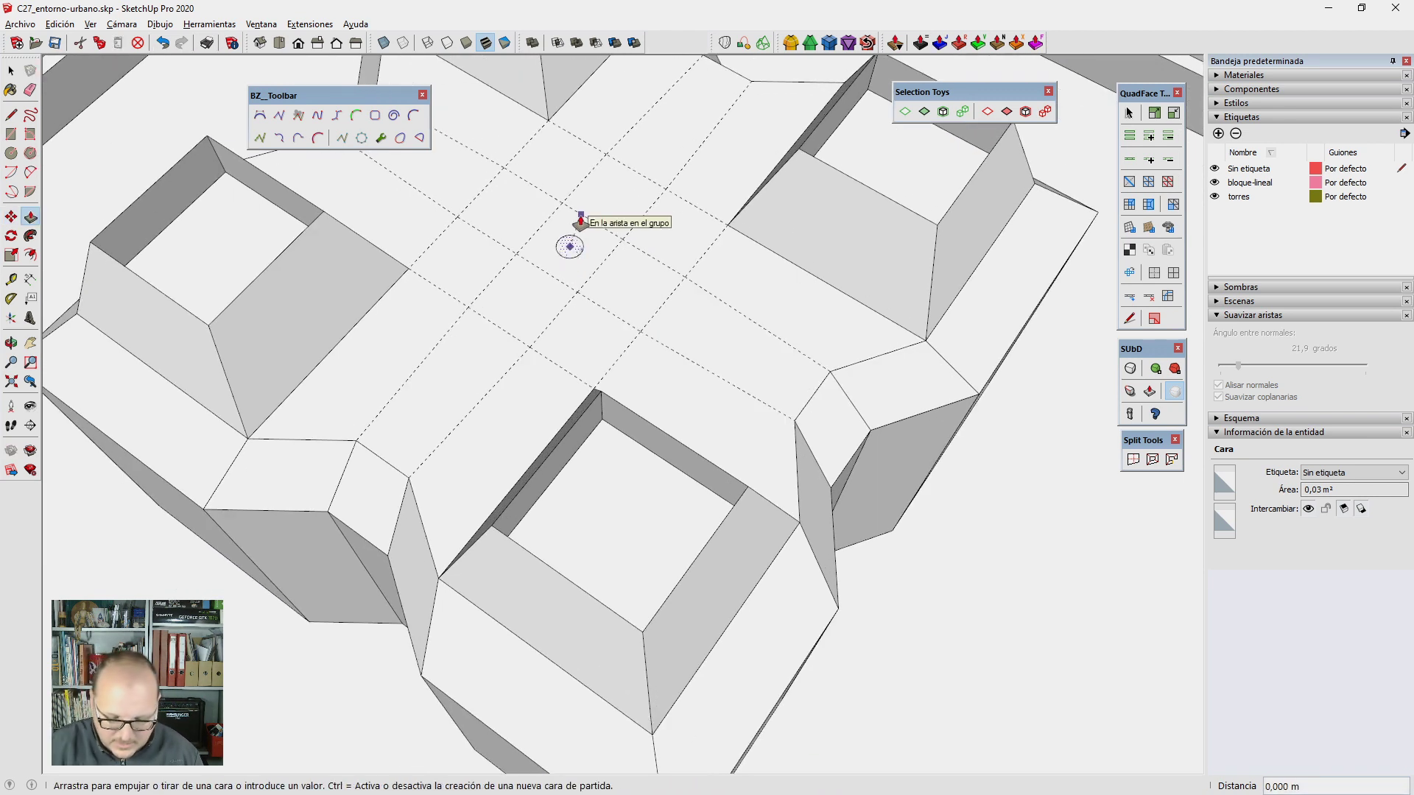
{"action": "key", "text": "Escape"}
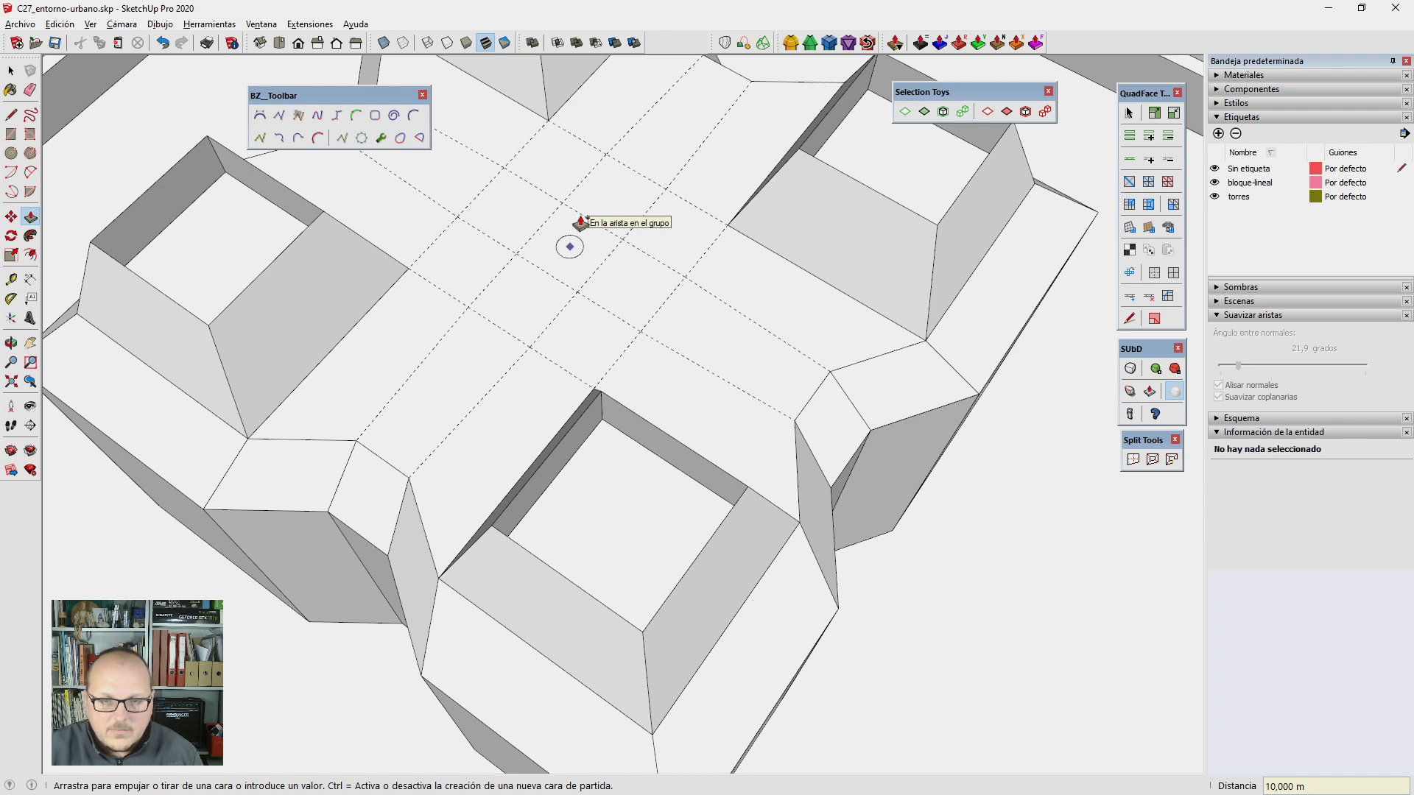
{"action": "left_click", "coordinate": [569, 247]}
{"action": "type", "text": "10"}
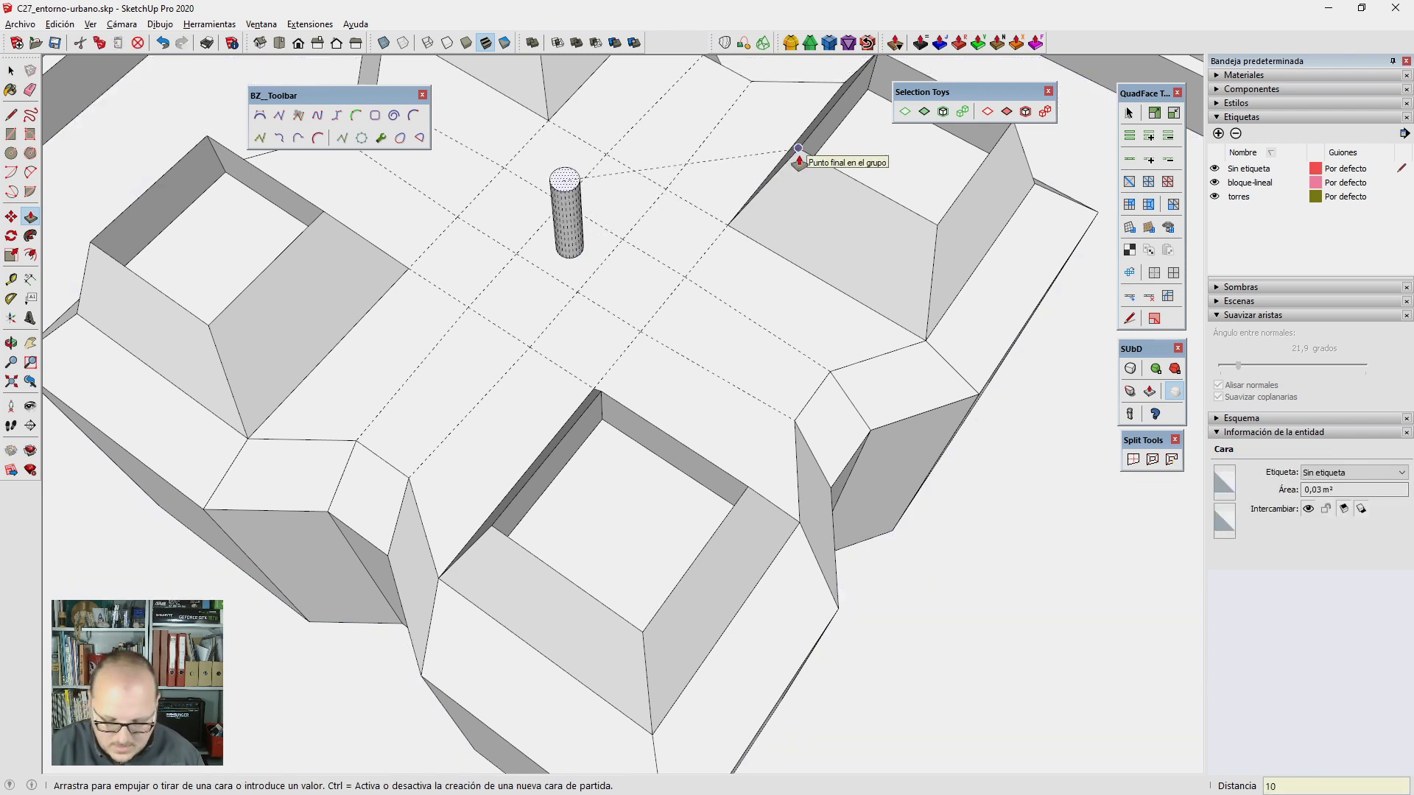
{"action": "key", "text": "Return"}
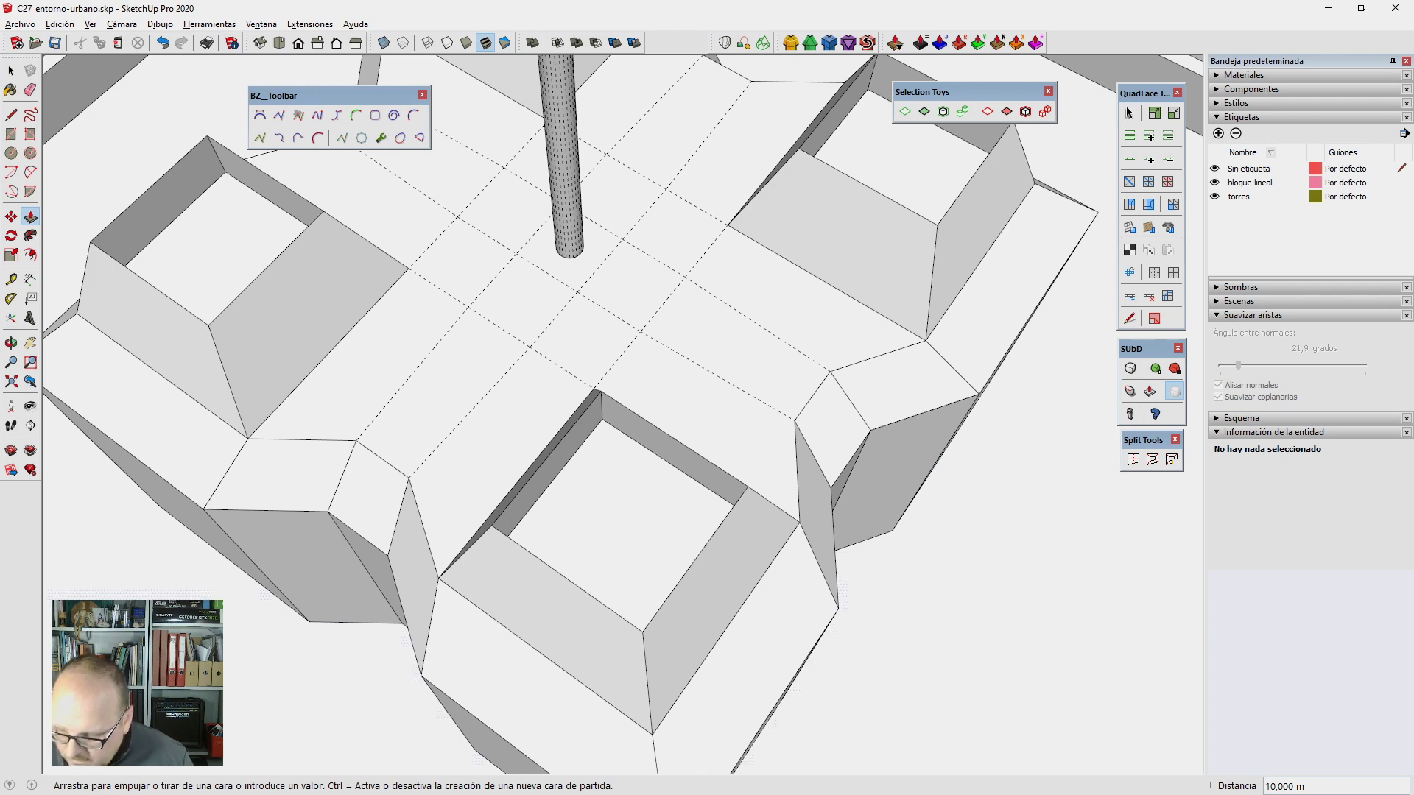
{"action": "scroll", "coordinate": [663, 600], "scroll_direction": "down", "scroll_amount": 2}
{"action": "scroll", "coordinate": [663, 599], "scroll_direction": "down", "scroll_amount": 3}
{"action": "scroll", "coordinate": [662, 582], "scroll_direction": "down", "scroll_amount": 1}
Step: Scale the cylinder's top circle to half size (0,5)
{"action": "scroll", "coordinate": [615, 519], "scroll_direction": "down", "scroll_amount": 2}
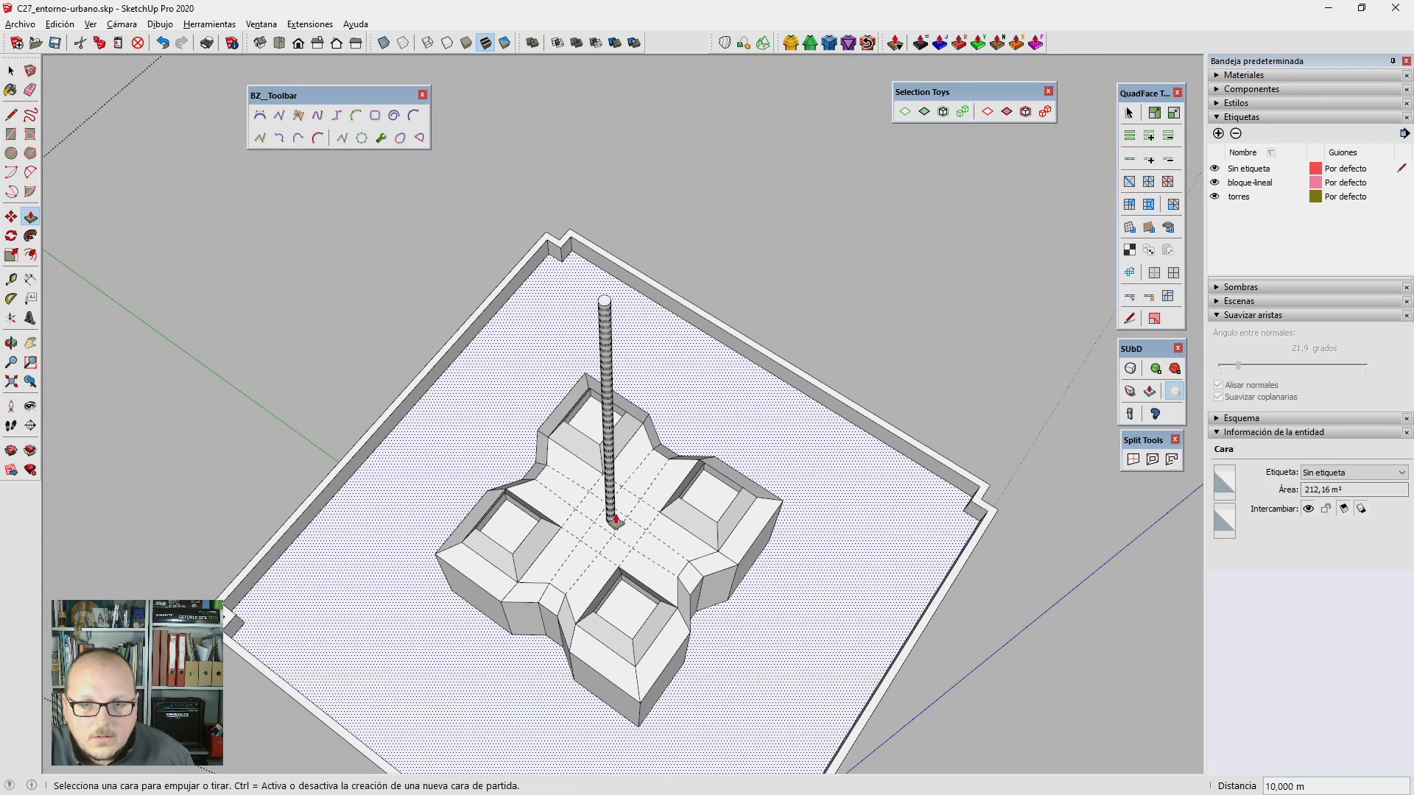
{"action": "middle_click_drag", "start_coordinate": [615, 519], "coordinate": [590, 411]}
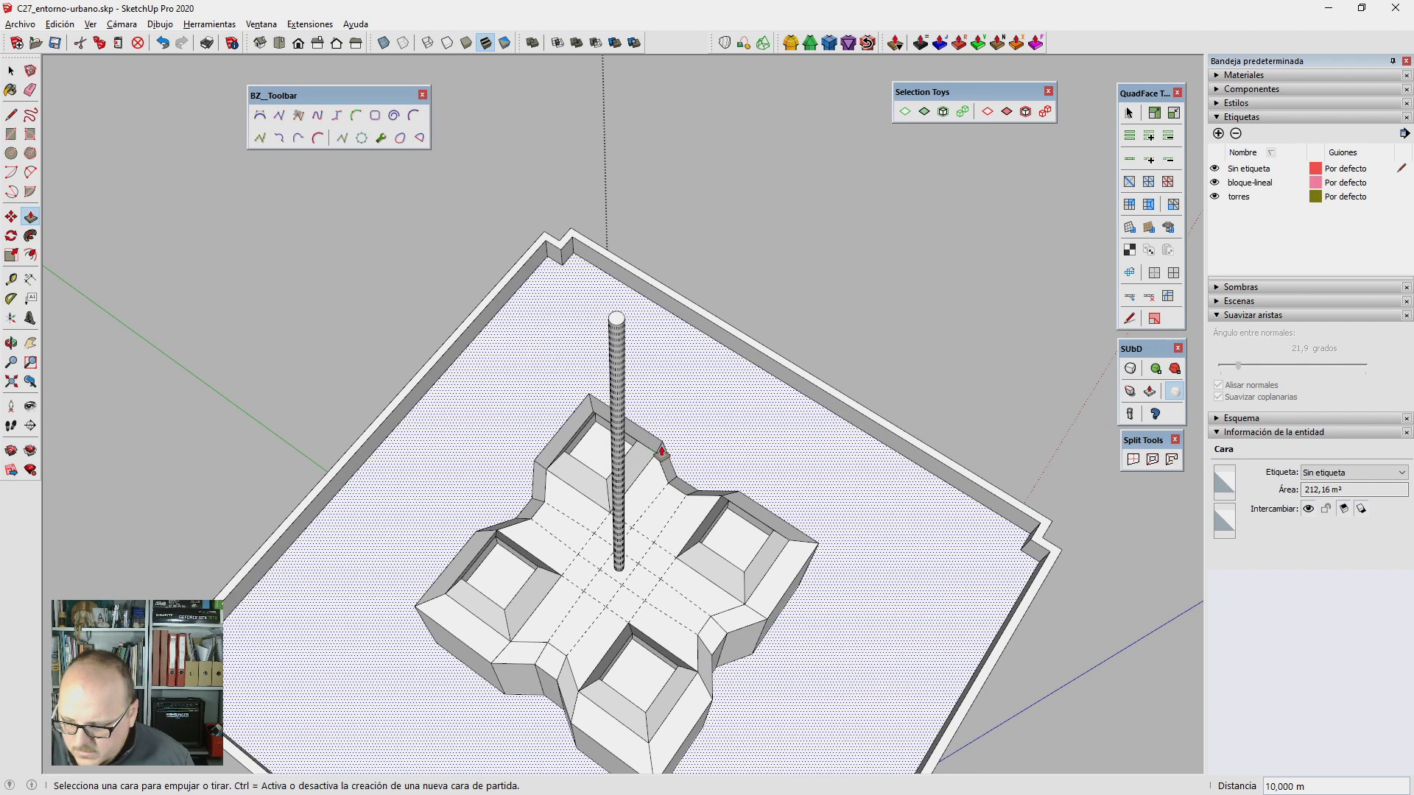
{"action": "key", "text": "space"}
{"action": "scroll", "coordinate": [625, 343], "scroll_direction": "up", "scroll_amount": 2}
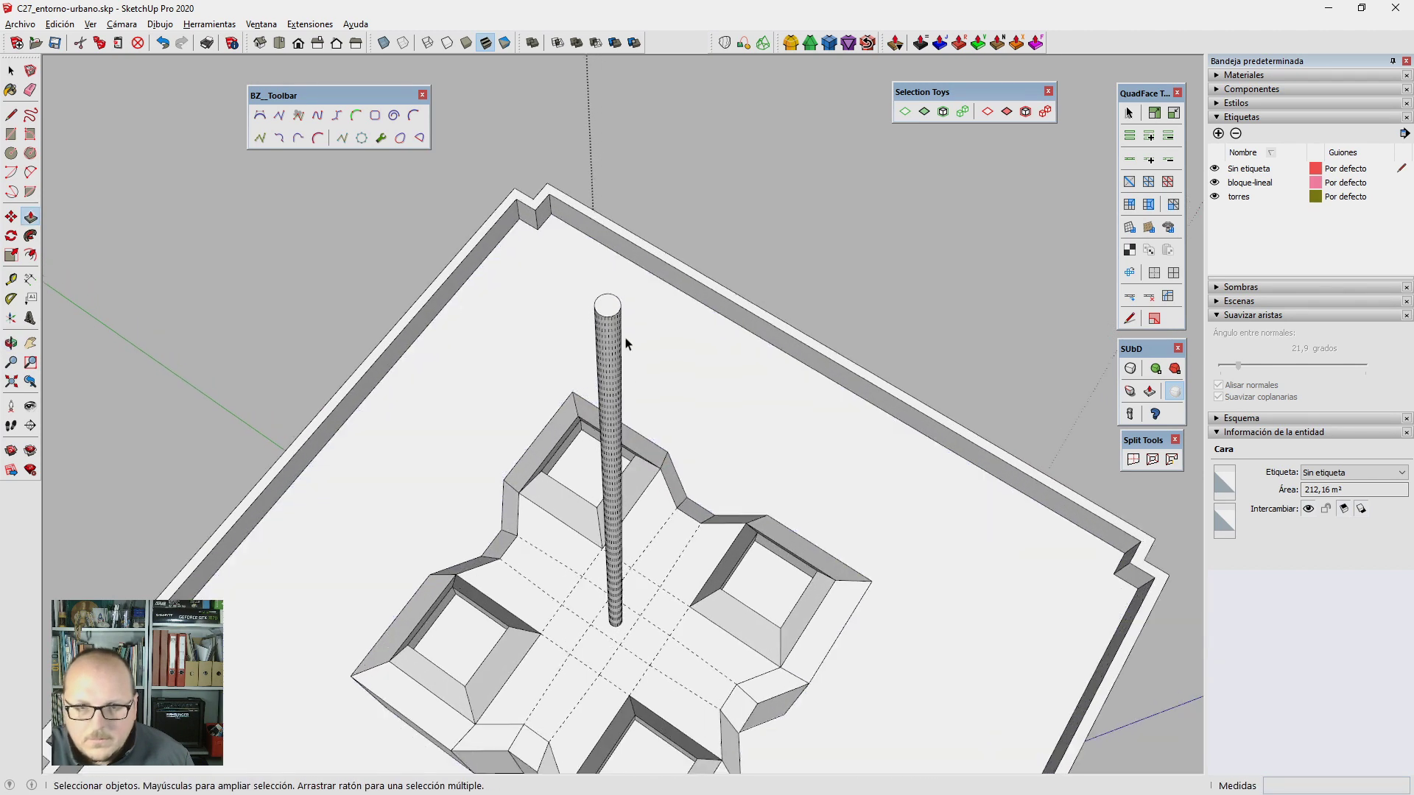
{"action": "scroll", "coordinate": [618, 309], "scroll_direction": "up", "scroll_amount": 1}
{"action": "scroll", "coordinate": [606, 309], "scroll_direction": "up", "scroll_amount": 1}
{"action": "double_click", "coordinate": [606, 309]}
{"action": "key", "text": "s"}
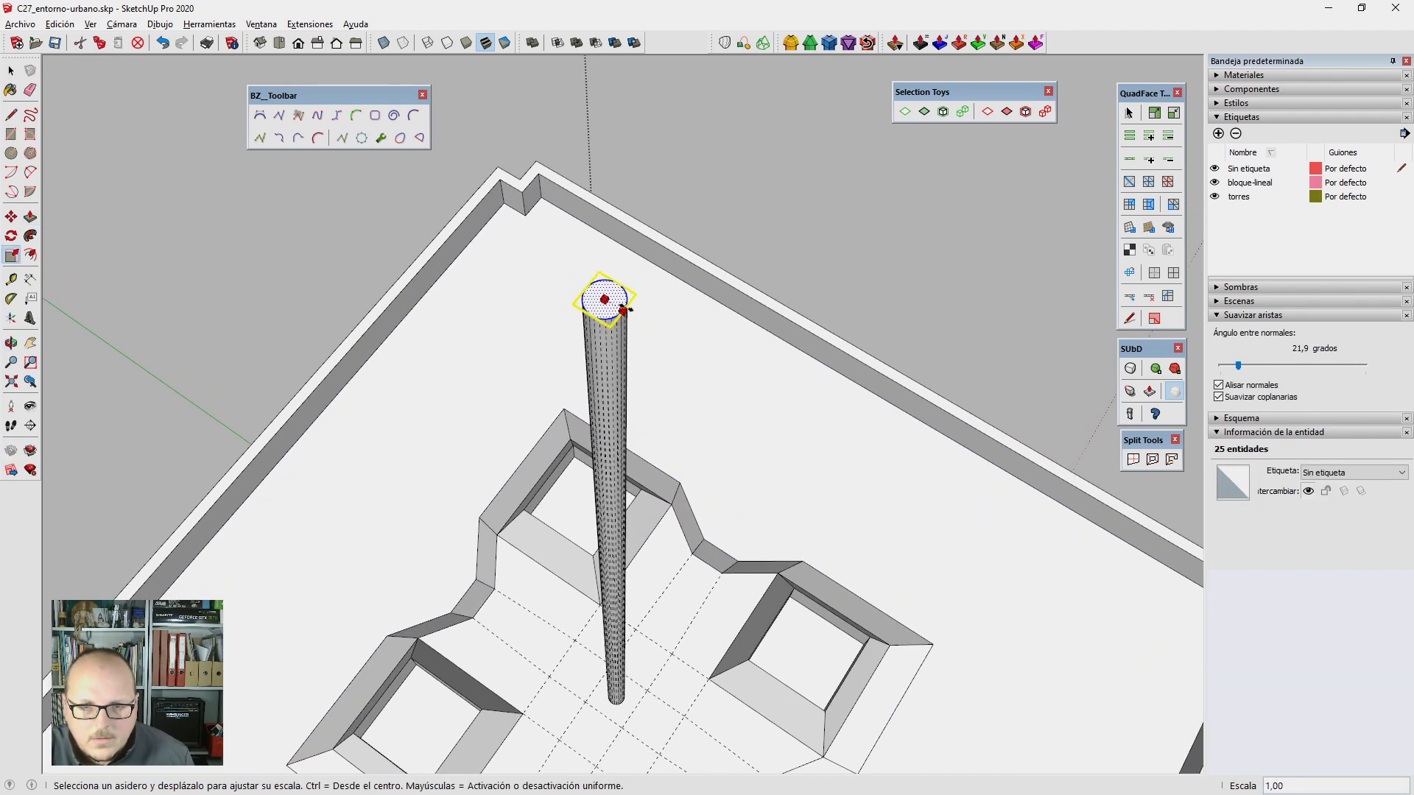
{"action": "key", "text": "Return"}
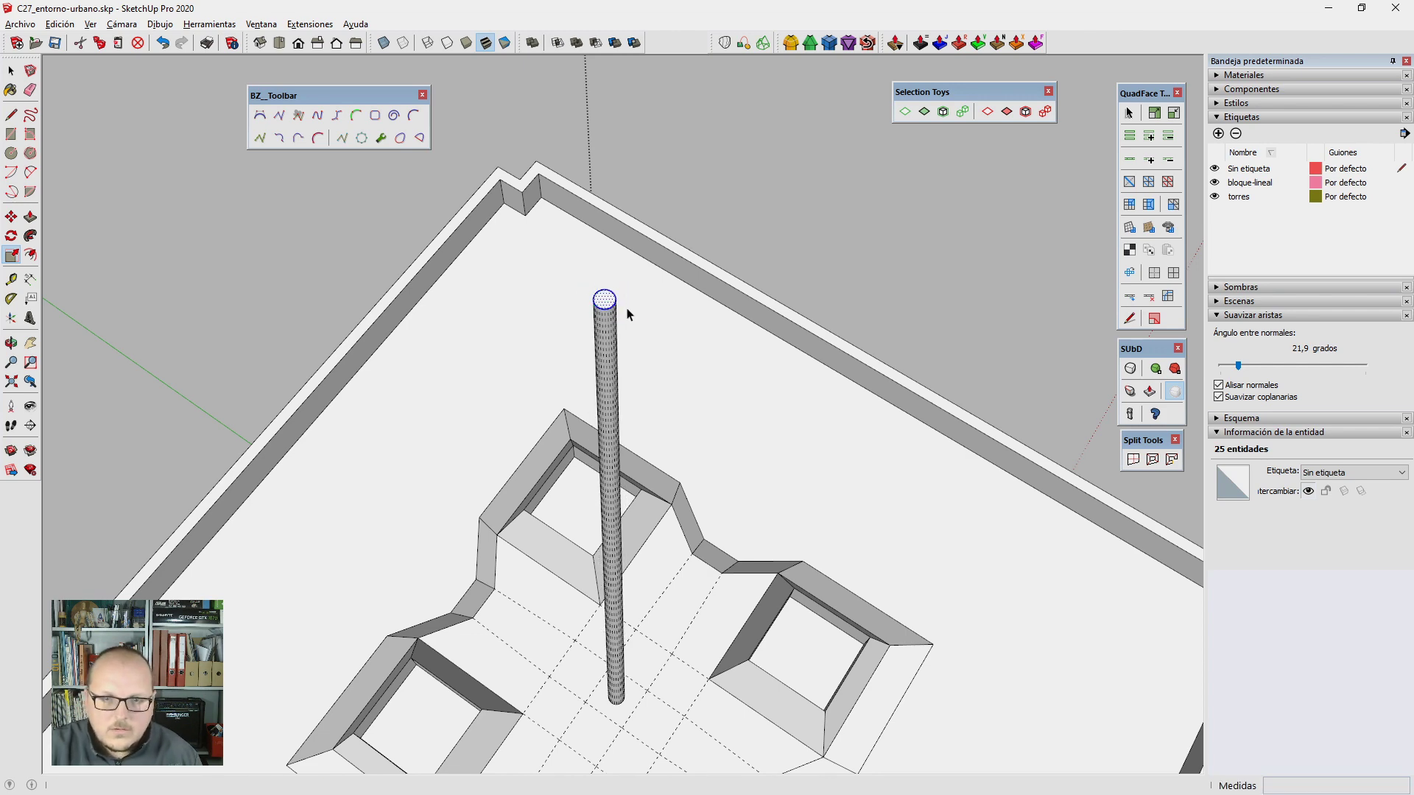
Step: Enlarge the cylinder's base circle to a 0,280 m radius
{"action": "scroll", "coordinate": [593, 572], "scroll_direction": "up", "scroll_amount": 2}
{"action": "scroll", "coordinate": [631, 543], "scroll_direction": "up", "scroll_amount": 3}
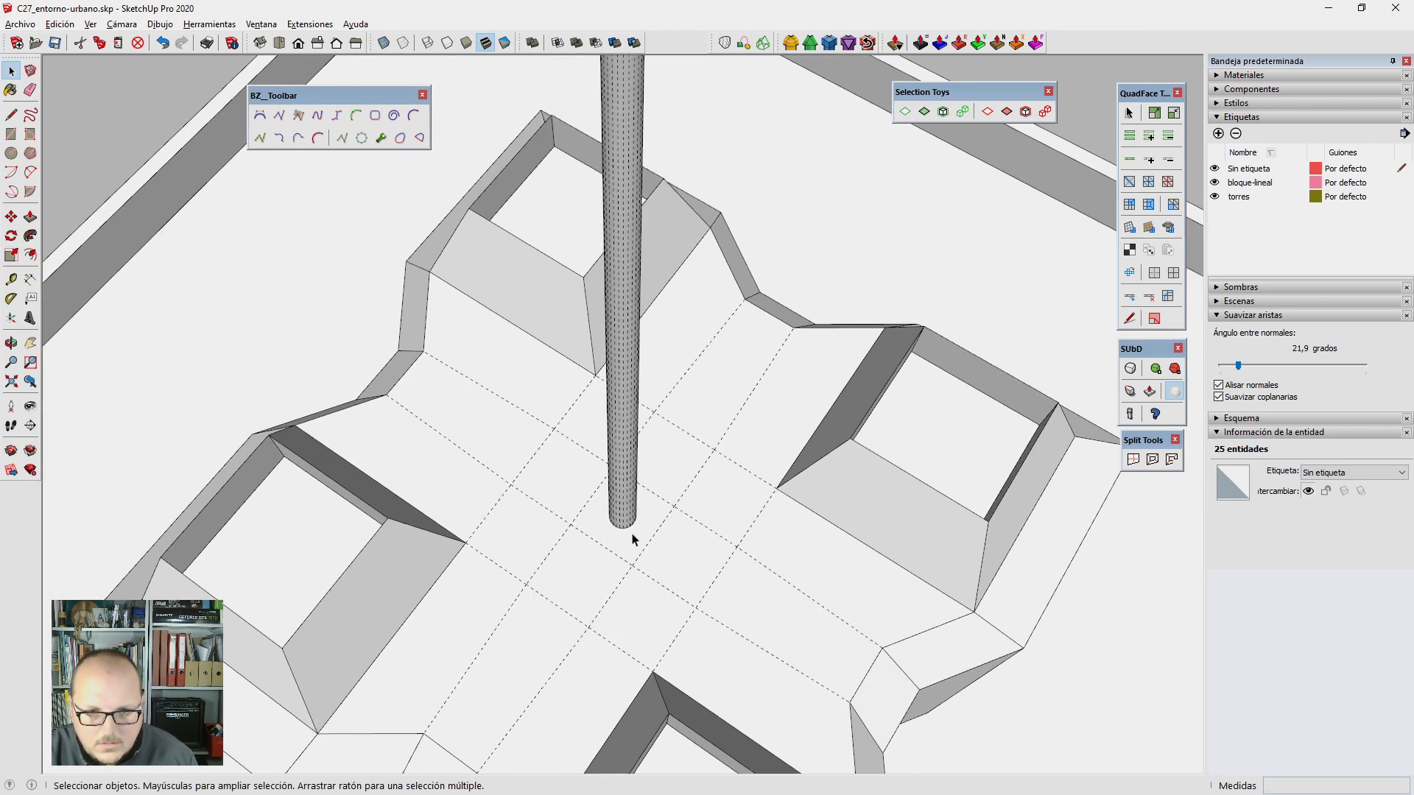
{"action": "scroll", "coordinate": [626, 537], "scroll_direction": "up", "scroll_amount": 2}
{"action": "scroll", "coordinate": [624, 532], "scroll_direction": "up", "scroll_amount": 1}
{"action": "left_click", "coordinate": [622, 524]}
{"action": "key", "text": "s"}
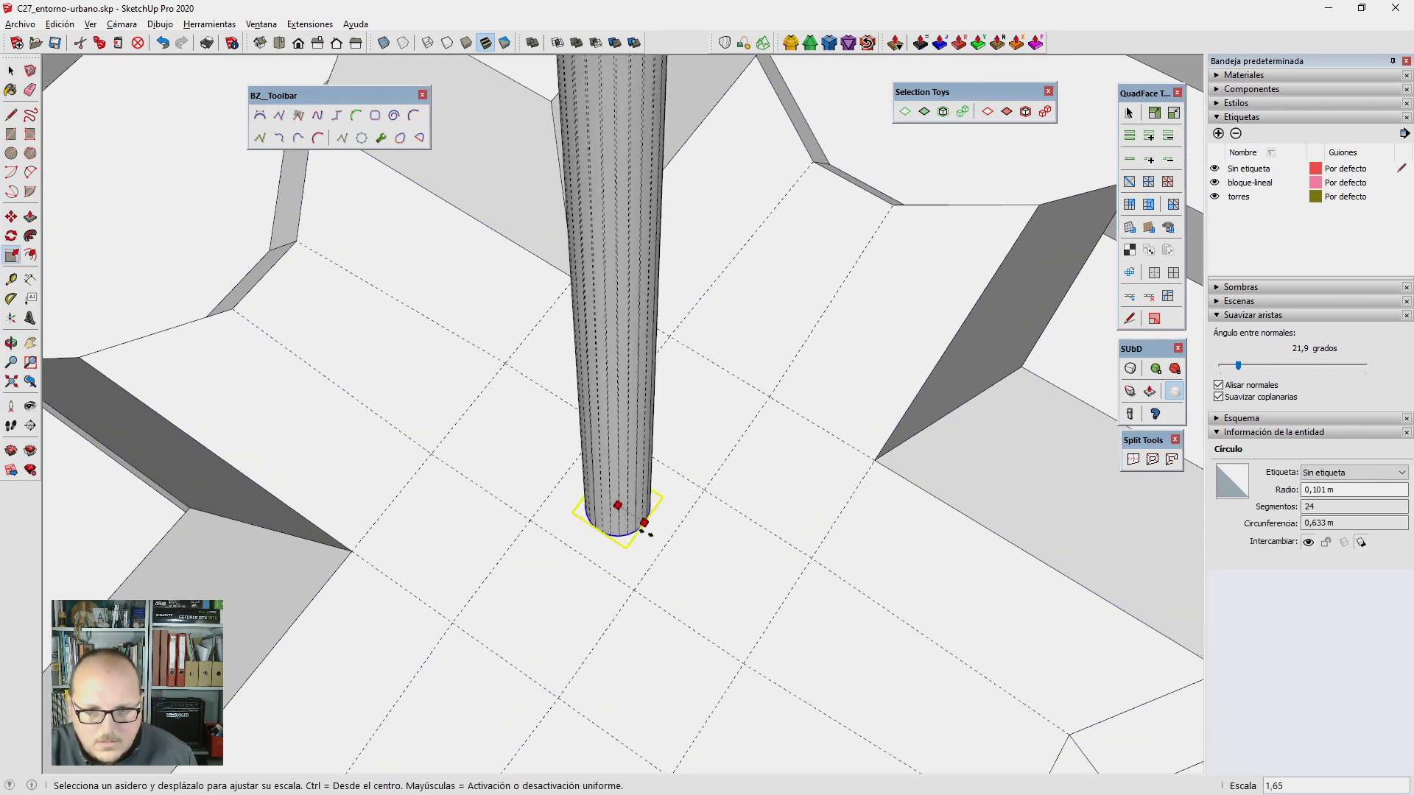
{"action": "left_click_drag", "start_coordinate": [629, 532], "coordinate": [670, 537]}
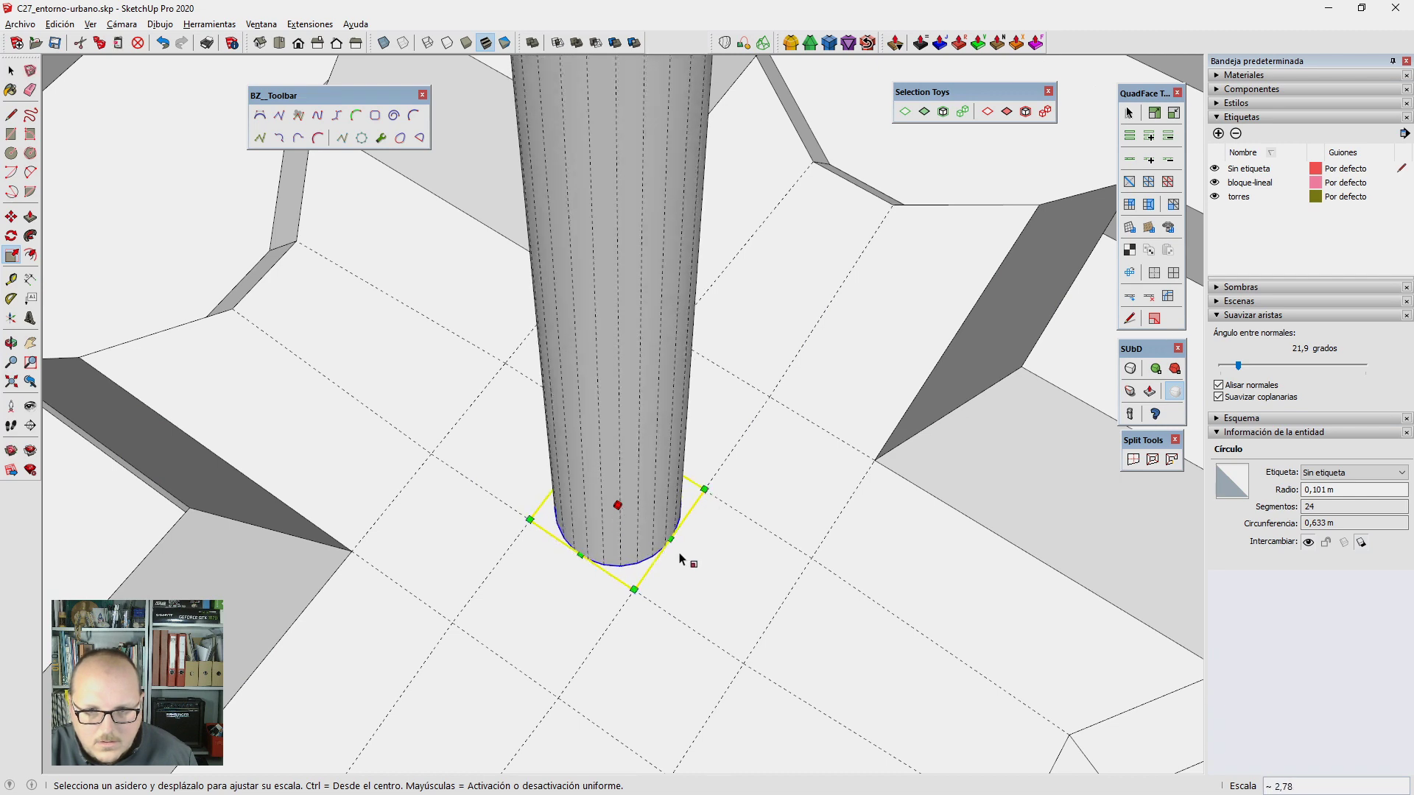
{"action": "key", "text": "space"}
{"action": "scroll", "coordinate": [648, 589], "scroll_direction": "down", "scroll_amount": 2}
{"action": "scroll", "coordinate": [647, 598], "scroll_direction": "down", "scroll_amount": 3}
{"action": "scroll", "coordinate": [647, 598], "scroll_direction": "down", "scroll_amount": 3}
{"action": "scroll", "coordinate": [648, 598], "scroll_direction": "down", "scroll_amount": 2}
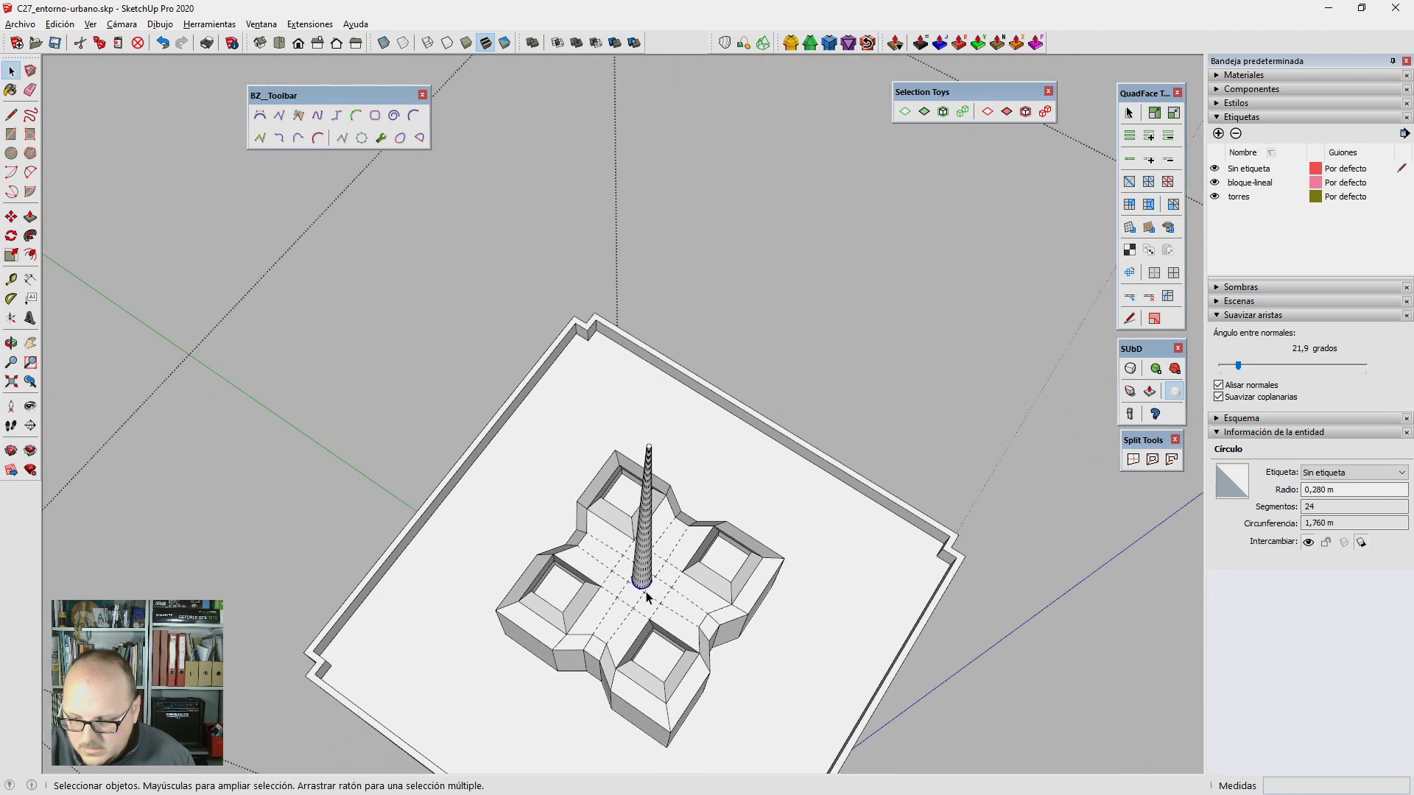
{"action": "scroll", "coordinate": [646, 595], "scroll_direction": "down", "scroll_amount": 3}
{"action": "middle_click_drag", "start_coordinate": [650, 591], "coordinate": [600, 383]}
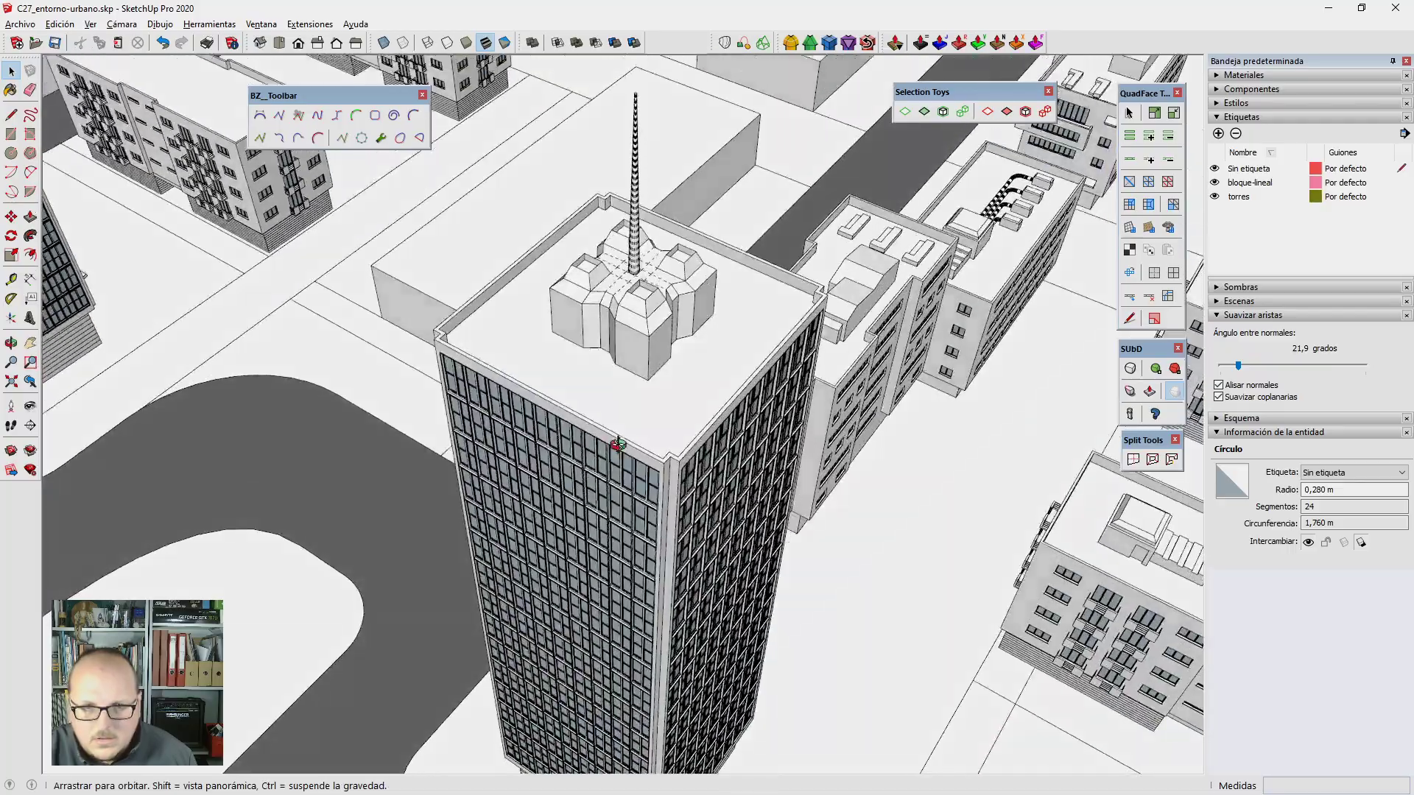
Step: Orbit and zoom from the spired towers over to the plain white block
{"action": "scroll", "coordinate": [600, 383], "scroll_direction": "down", "scroll_amount": 3}
{"action": "scroll", "coordinate": [612, 390], "scroll_direction": "down", "scroll_amount": 2}
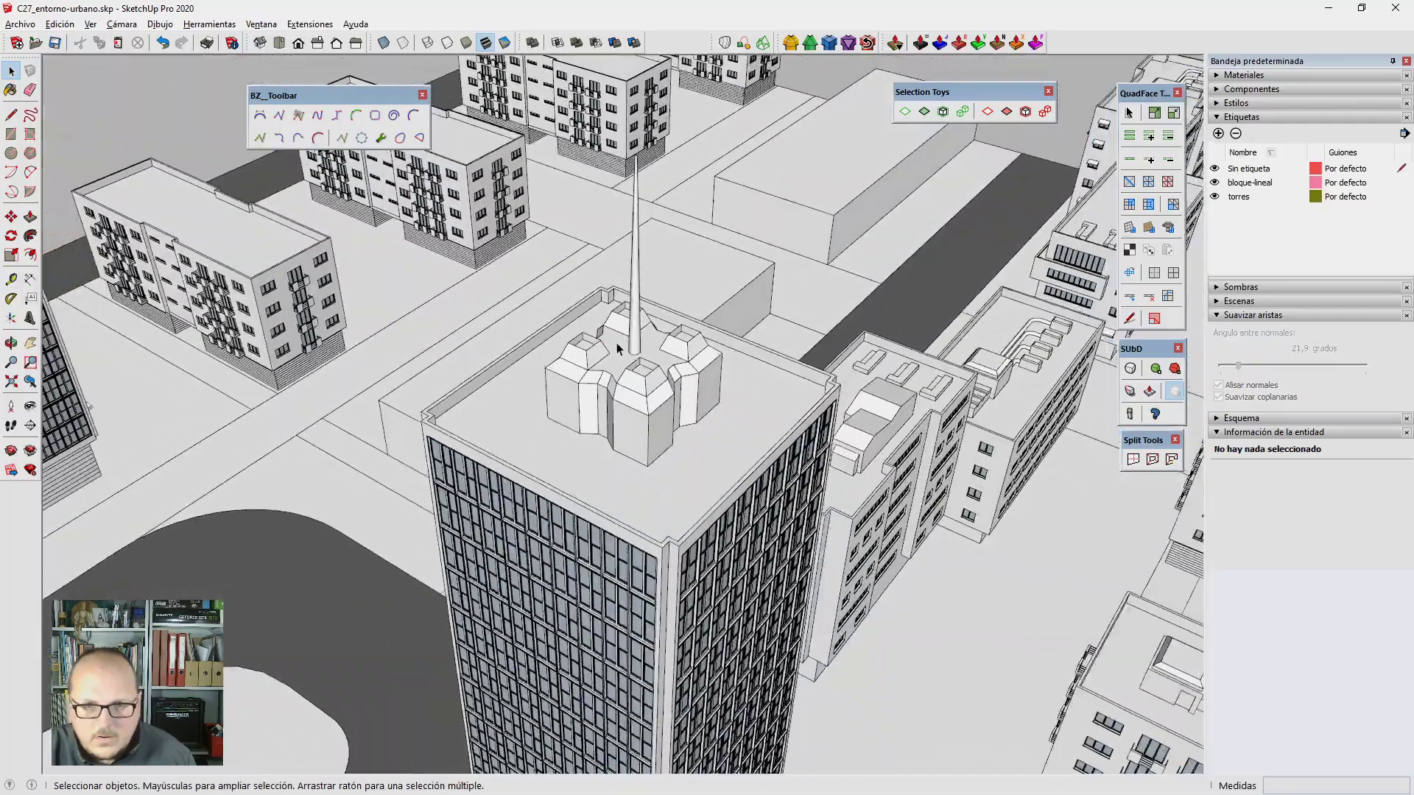
{"action": "scroll", "coordinate": [626, 401], "scroll_direction": "down", "scroll_amount": 2}
{"action": "scroll", "coordinate": [638, 414], "scroll_direction": "down", "scroll_amount": 2}
{"action": "scroll", "coordinate": [637, 414], "scroll_direction": "down", "scroll_amount": 3}
{"action": "mouse_move", "coordinate": [638, 414]}
{"action": "middle_mouse_down"}
{"action": "mouse_move", "coordinate": [641, 372]}
{"action": "mouse_move", "coordinate": [589, 290]}
{"action": "middle_mouse_up"}
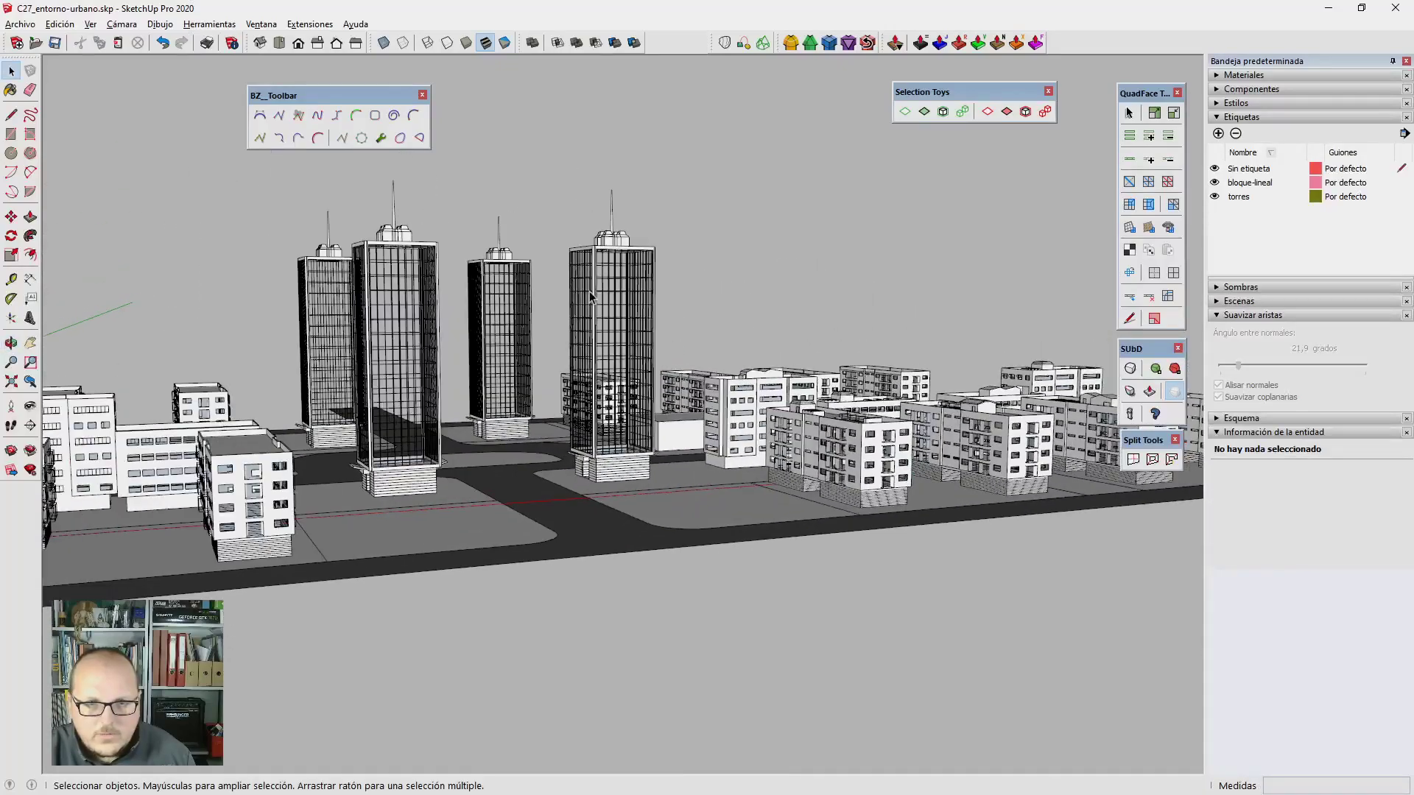
{"action": "scroll", "coordinate": [580, 188], "scroll_direction": "up", "scroll_amount": 5}
{"action": "mouse_move", "coordinate": [619, 209]}
{"action": "middle_mouse_down"}
{"action": "mouse_move", "coordinate": [675, 280]}
{"action": "mouse_move", "coordinate": [631, 415]}
{"action": "middle_mouse_up"}
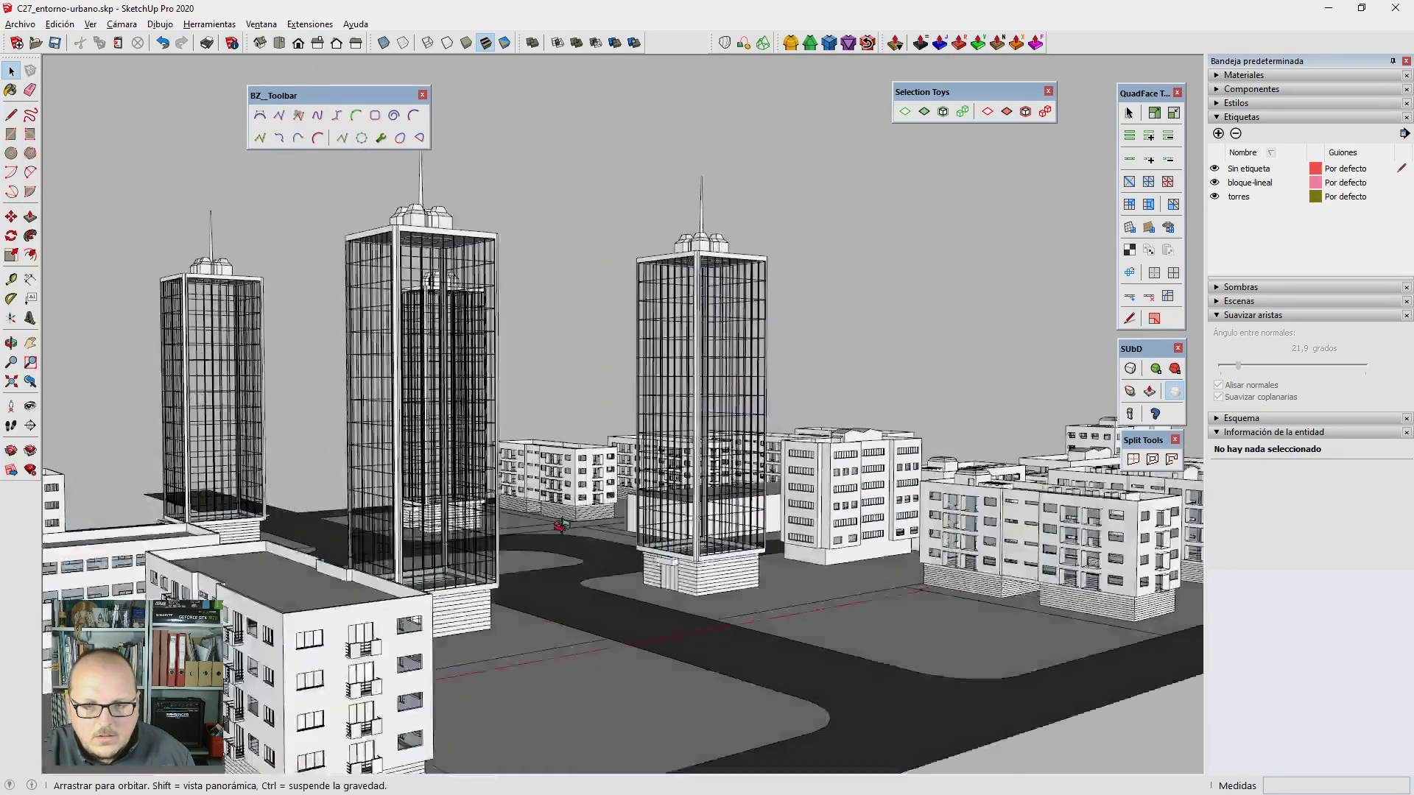
{"action": "key", "text": "Page_Down"}
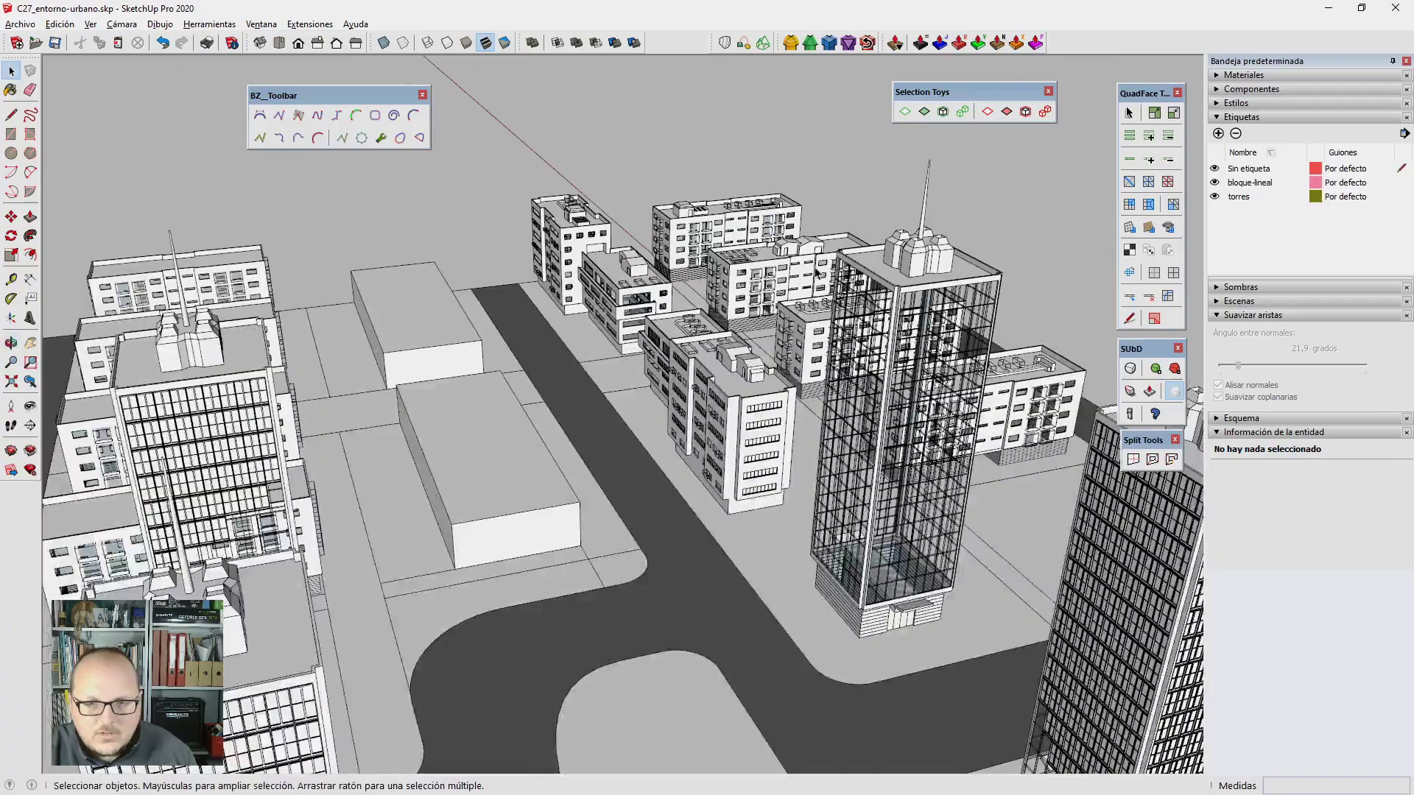
{"action": "middle_click_drag", "start_coordinate": [817, 273], "coordinate": [618, 524]}
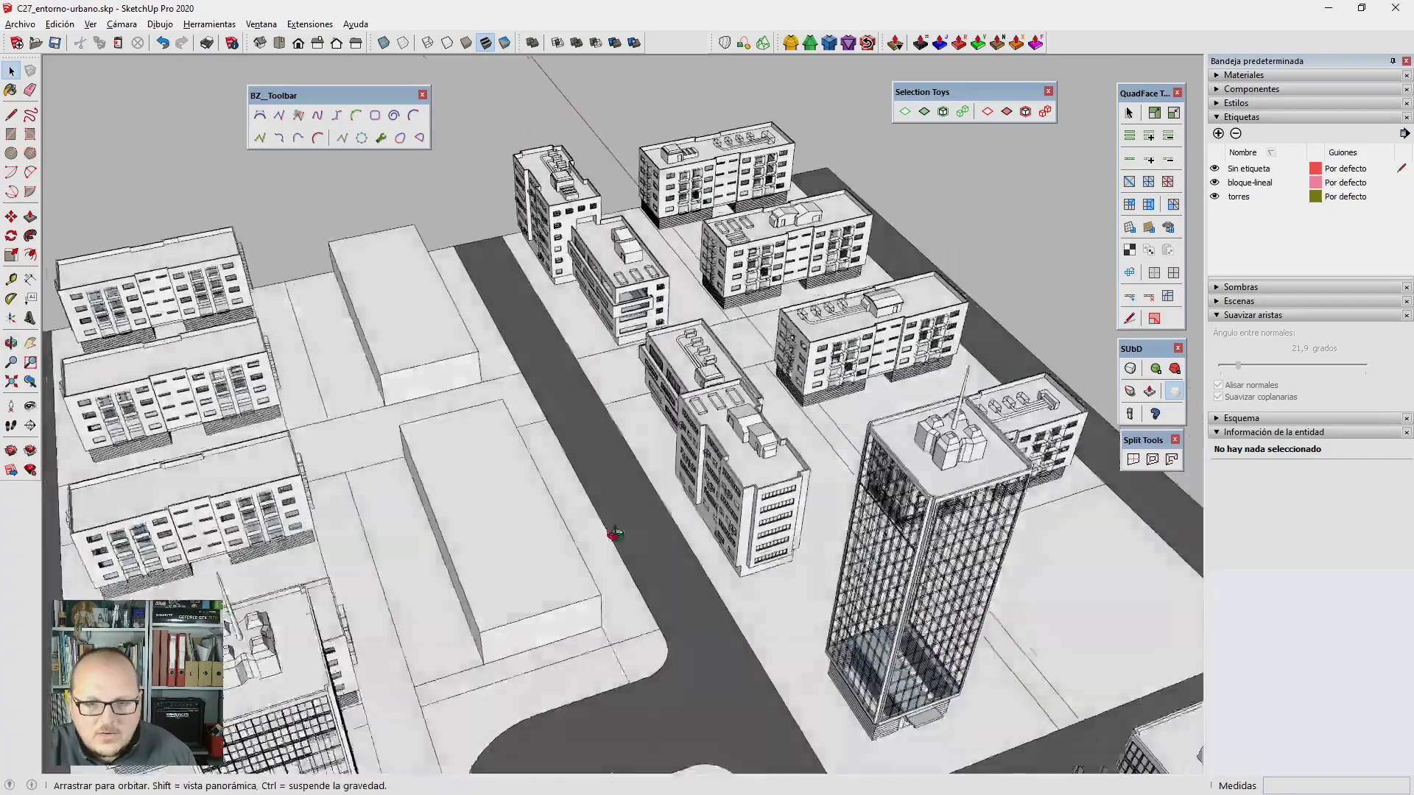
{"action": "scroll", "coordinate": [466, 302], "scroll_direction": "down", "scroll_amount": 5}
{"action": "scroll", "coordinate": [466, 302], "scroll_direction": "up", "scroll_amount": 3}
{"action": "scroll", "coordinate": [466, 302], "scroll_direction": "up", "scroll_amount": 3}
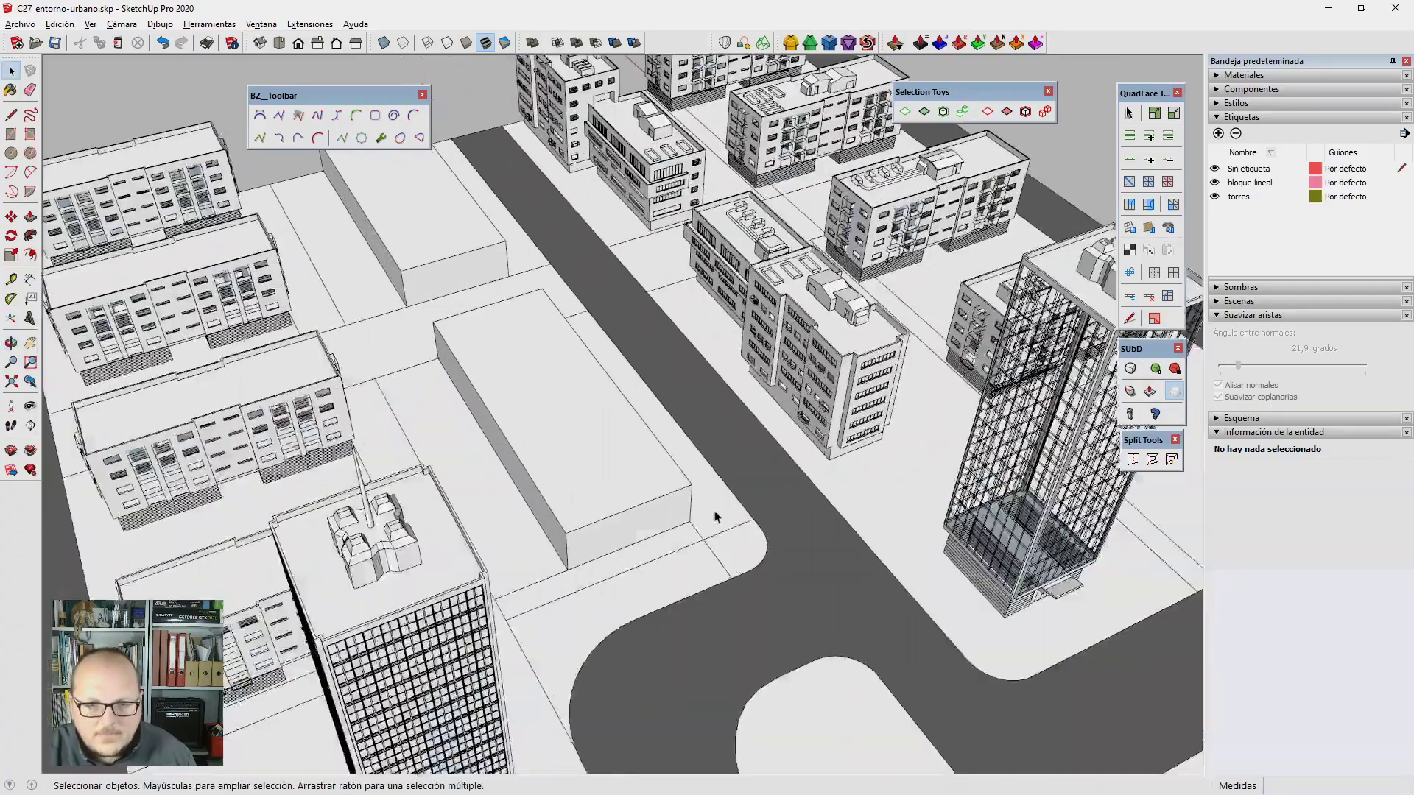
{"action": "scroll", "coordinate": [467, 302], "scroll_direction": "up", "scroll_amount": 3}
{"action": "scroll", "coordinate": [469, 446], "scroll_direction": "up", "scroll_amount": 3}
{"action": "scroll", "coordinate": [469, 446], "scroll_direction": "up", "scroll_amount": 2}
Step: Open the plain white block's group for editing and select its top face
{"action": "double_click", "coordinate": [469, 447]}
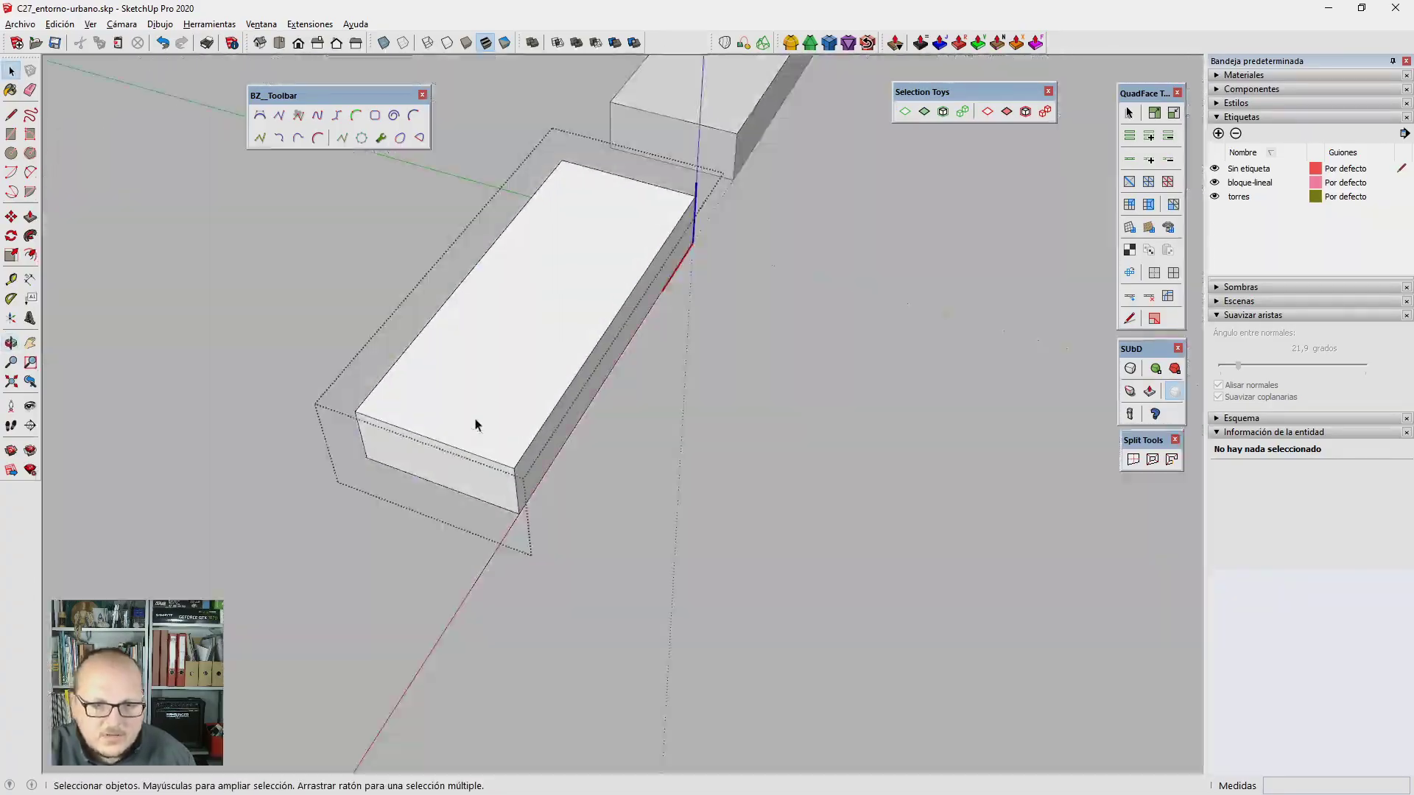
{"action": "left_click", "coordinate": [474, 423]}
{"action": "scroll", "coordinate": [517, 319], "scroll_direction": "up", "scroll_amount": 3}
{"action": "scroll", "coordinate": [340, 366], "scroll_direction": "up", "scroll_amount": 3}
{"action": "key", "text": "f"}
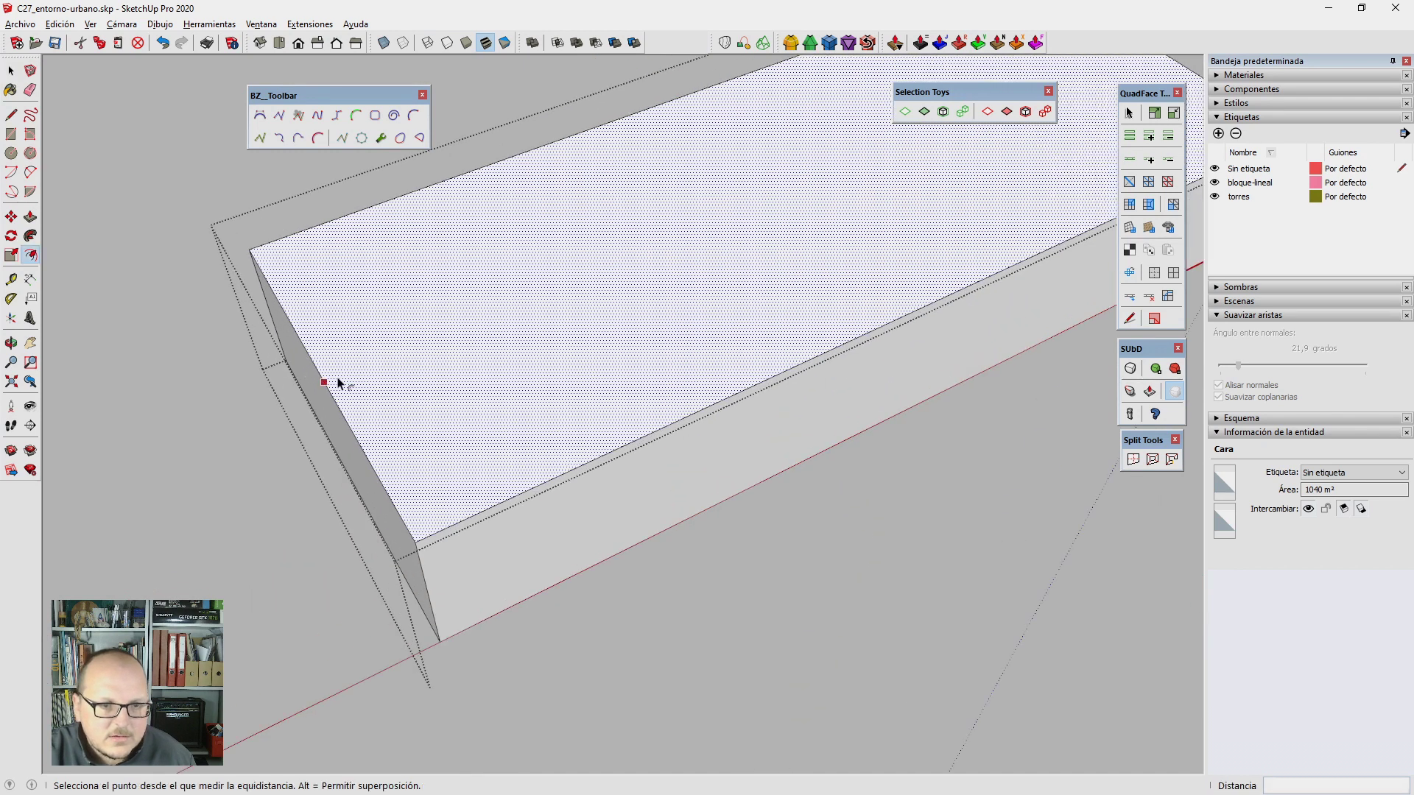
{"action": "left_click", "coordinate": [337, 381]}
{"action": "key", "text": "space"}
{"action": "scroll", "coordinate": [490, 546], "scroll_direction": "down", "scroll_amount": 1}
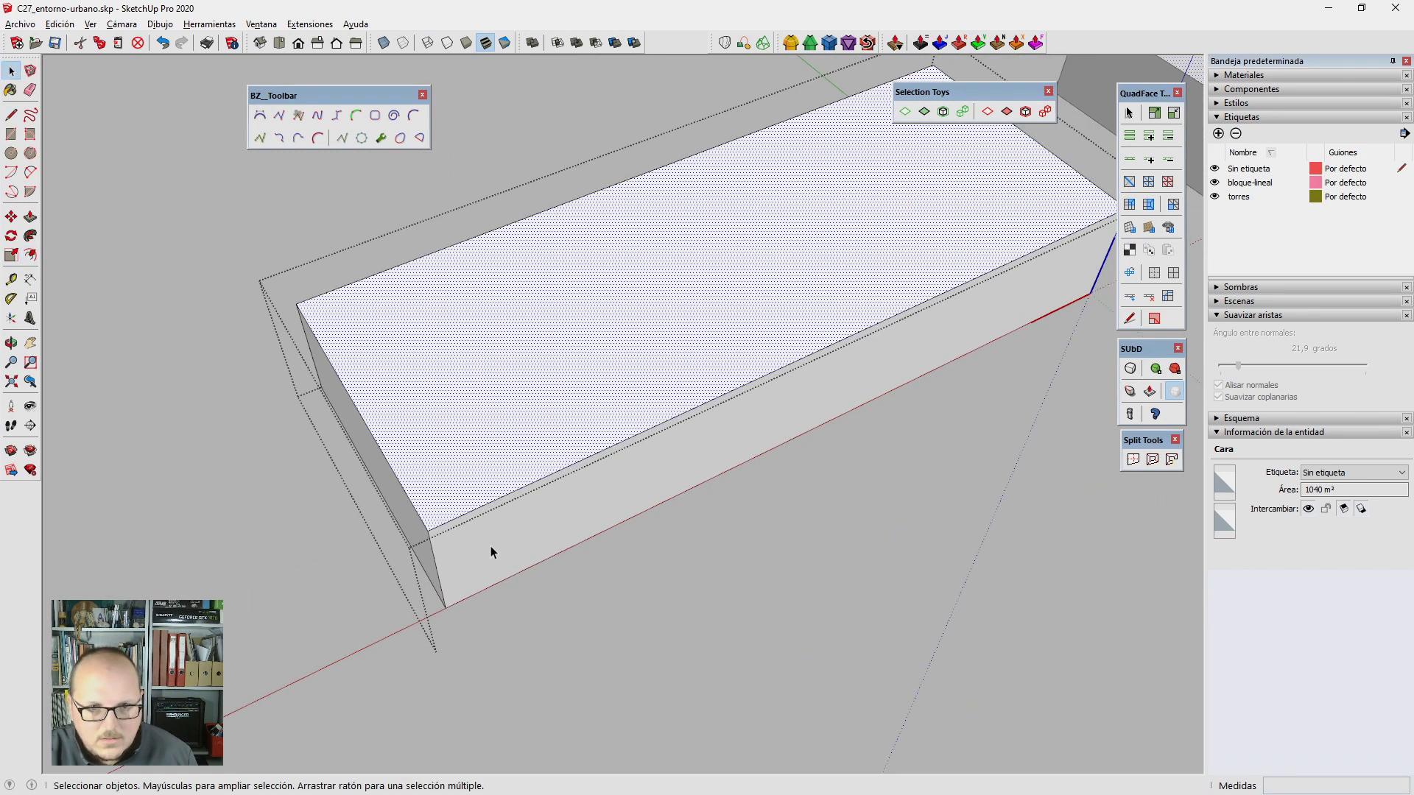
Step: Split the block's long edges with 10 evenly spaced connecting lines (alt+C)
{"action": "left_click", "coordinate": [520, 493]}
{"action": "key", "text": "alt+c"}
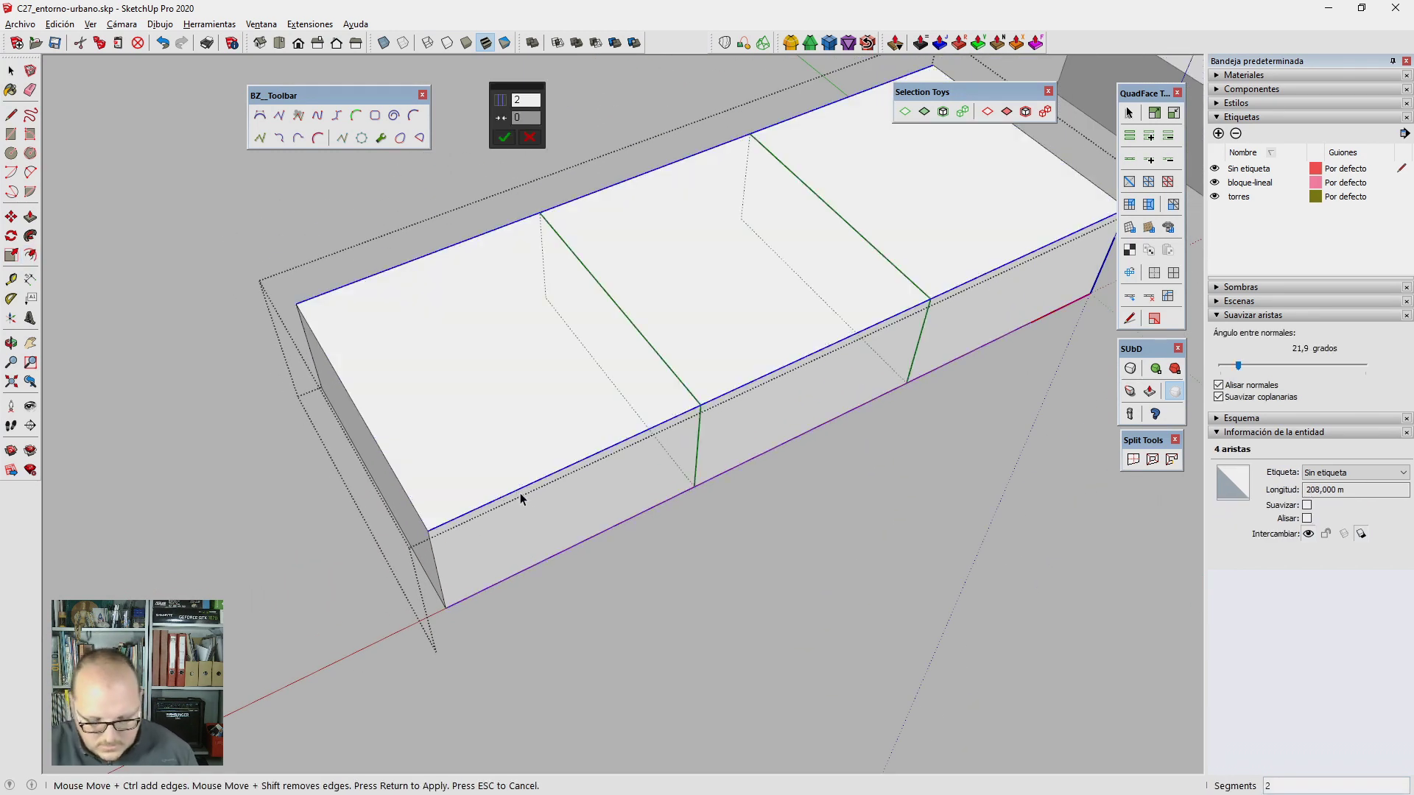
{"action": "type", "text": "10"}
{"action": "key", "text": "Return"}
{"action": "key", "text": "Return"}
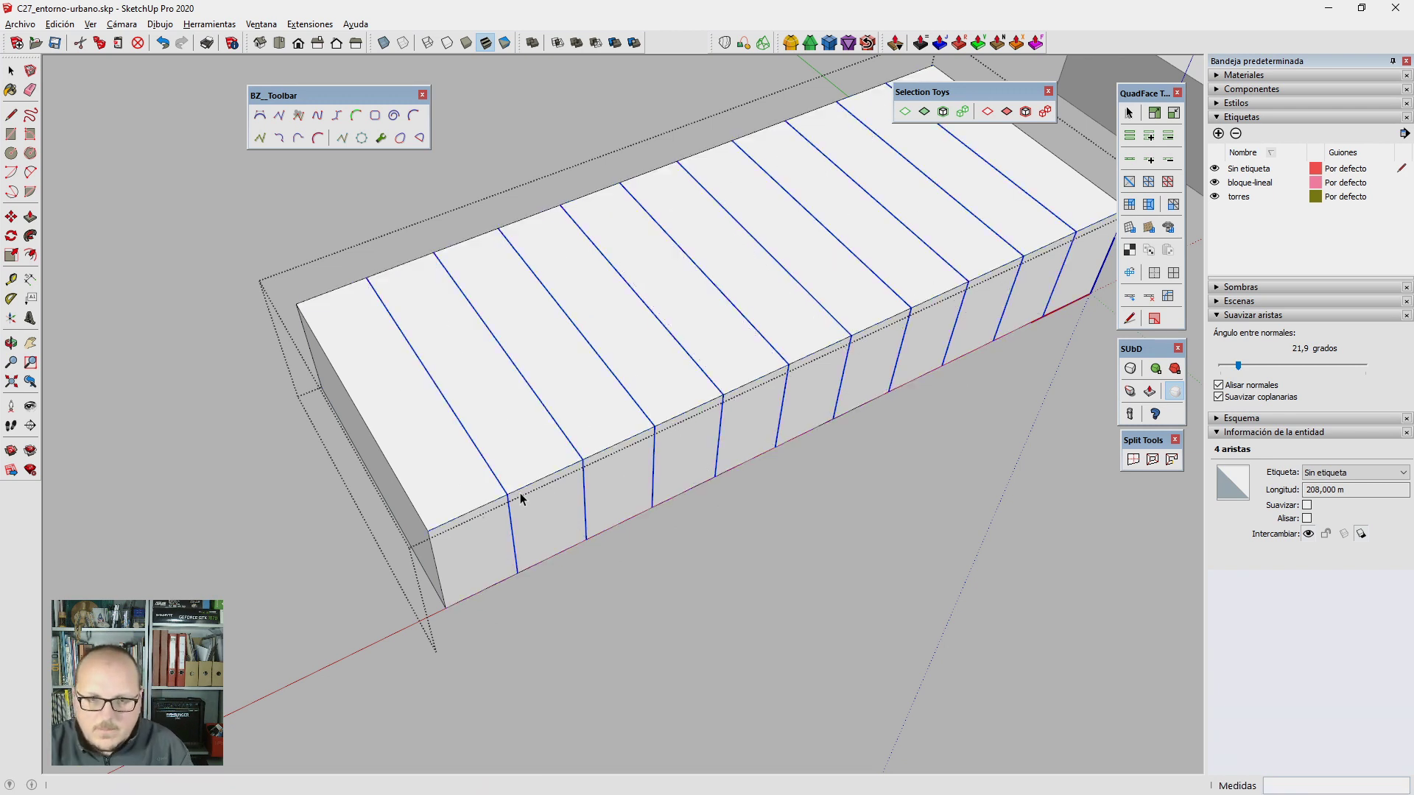
{"action": "key", "text": "space"}
Step: Select alternating side and end bay faces around the block
{"action": "scroll", "coordinate": [520, 492], "scroll_direction": "down", "scroll_amount": 1}
{"action": "left_click", "coordinate": [643, 464], "text": "shift"}
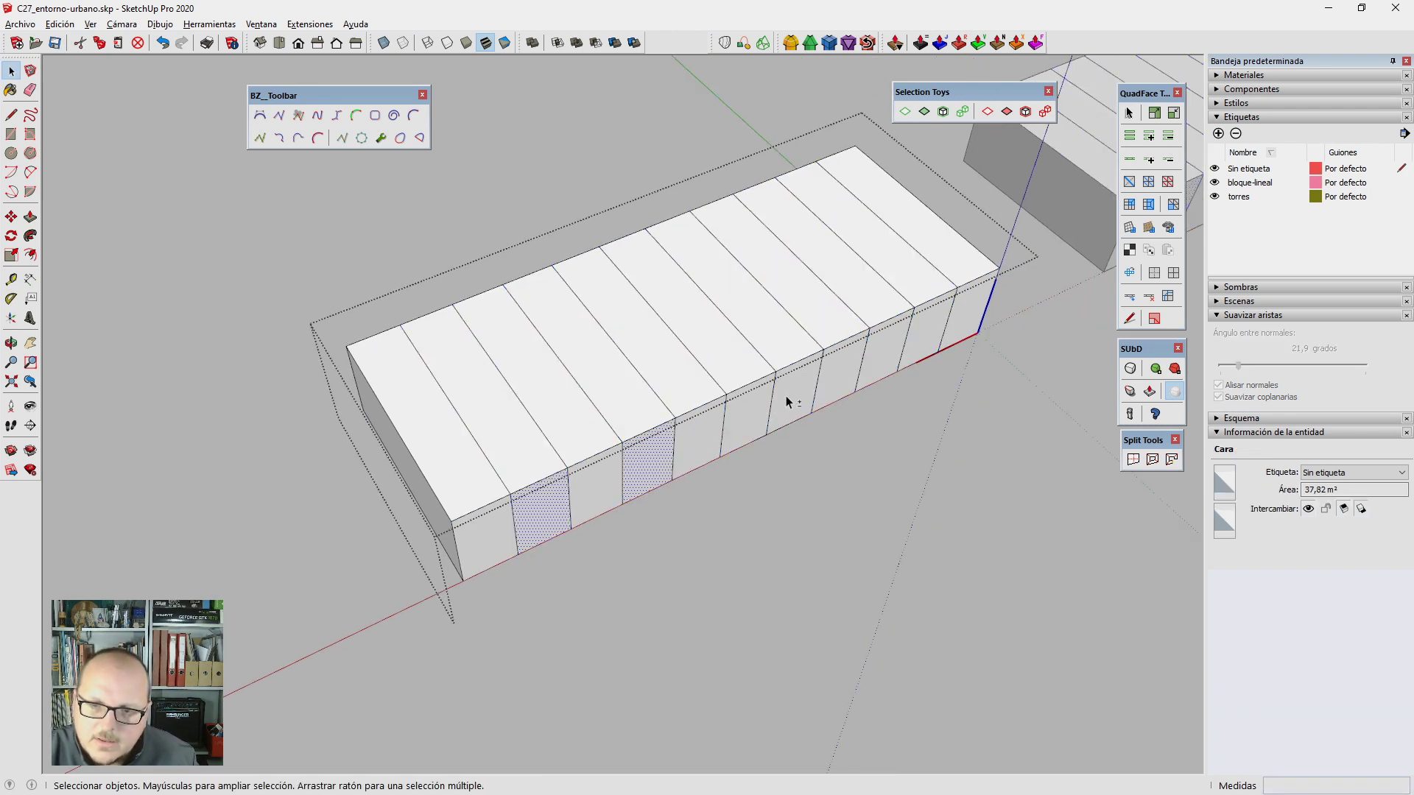
{"action": "left_click", "coordinate": [788, 395], "text": "ctrl"}
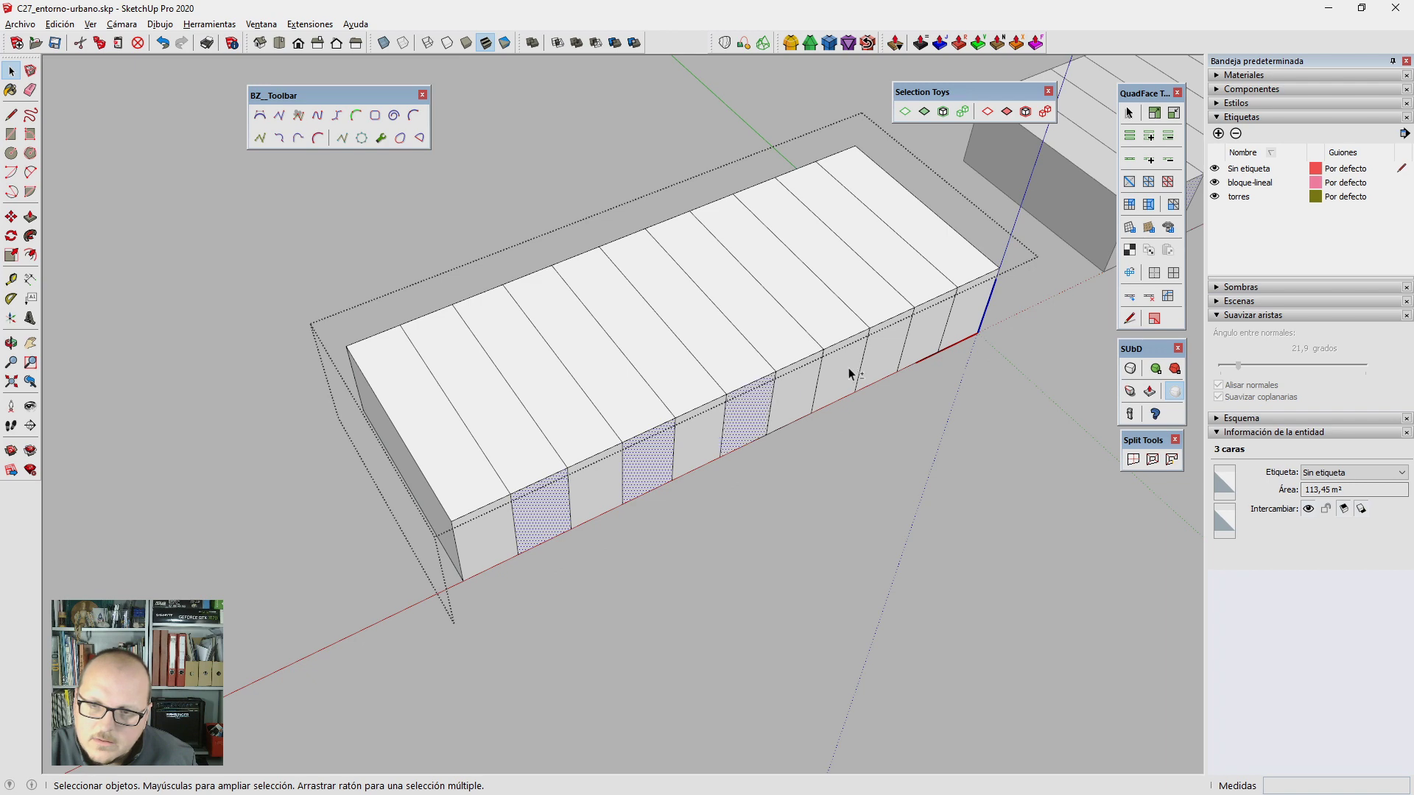
{"action": "left_click", "coordinate": [396, 459], "text": "shift"}
{"action": "middle_click_drag", "start_coordinate": [396, 459], "coordinate": [605, 559]}
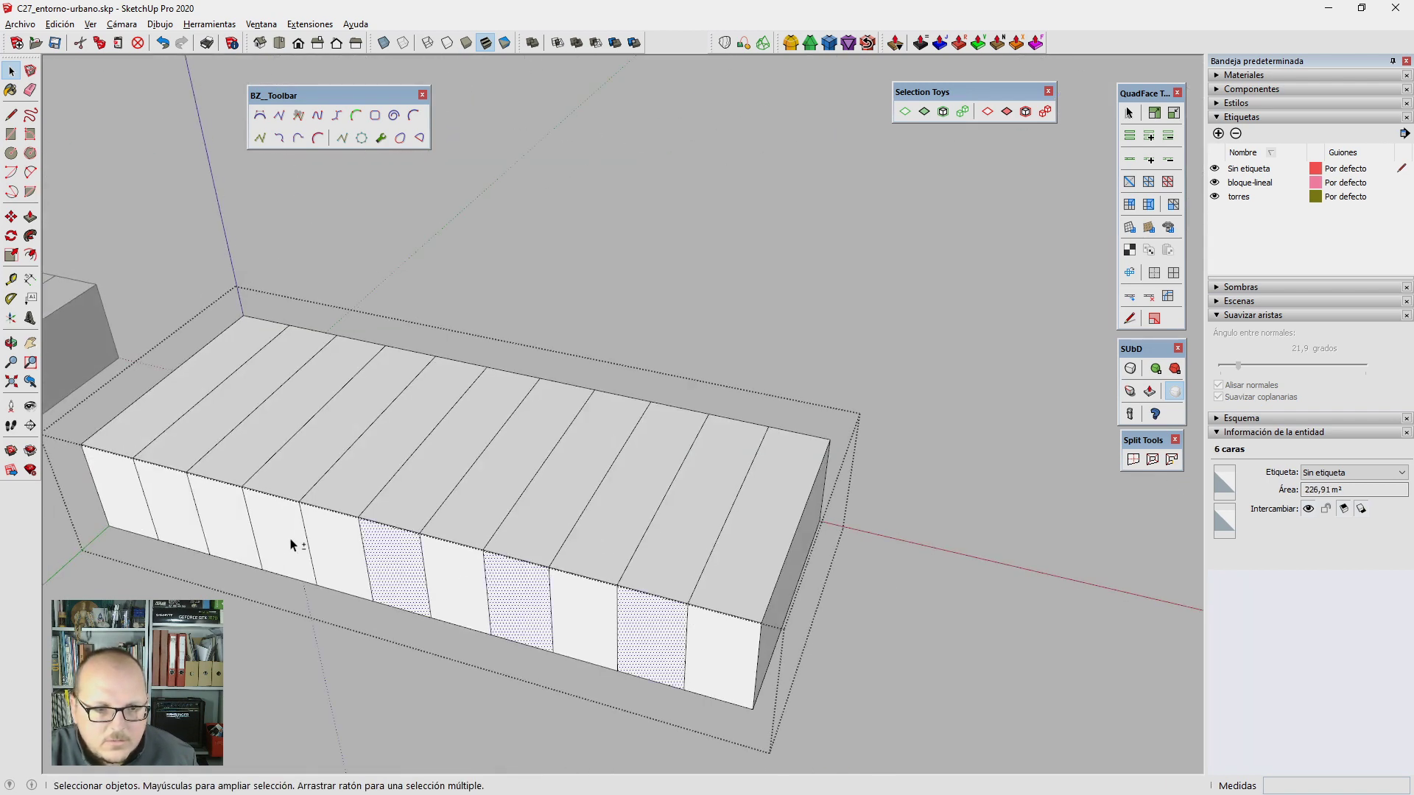
{"action": "left_click", "coordinate": [164, 519], "text": "shift"}
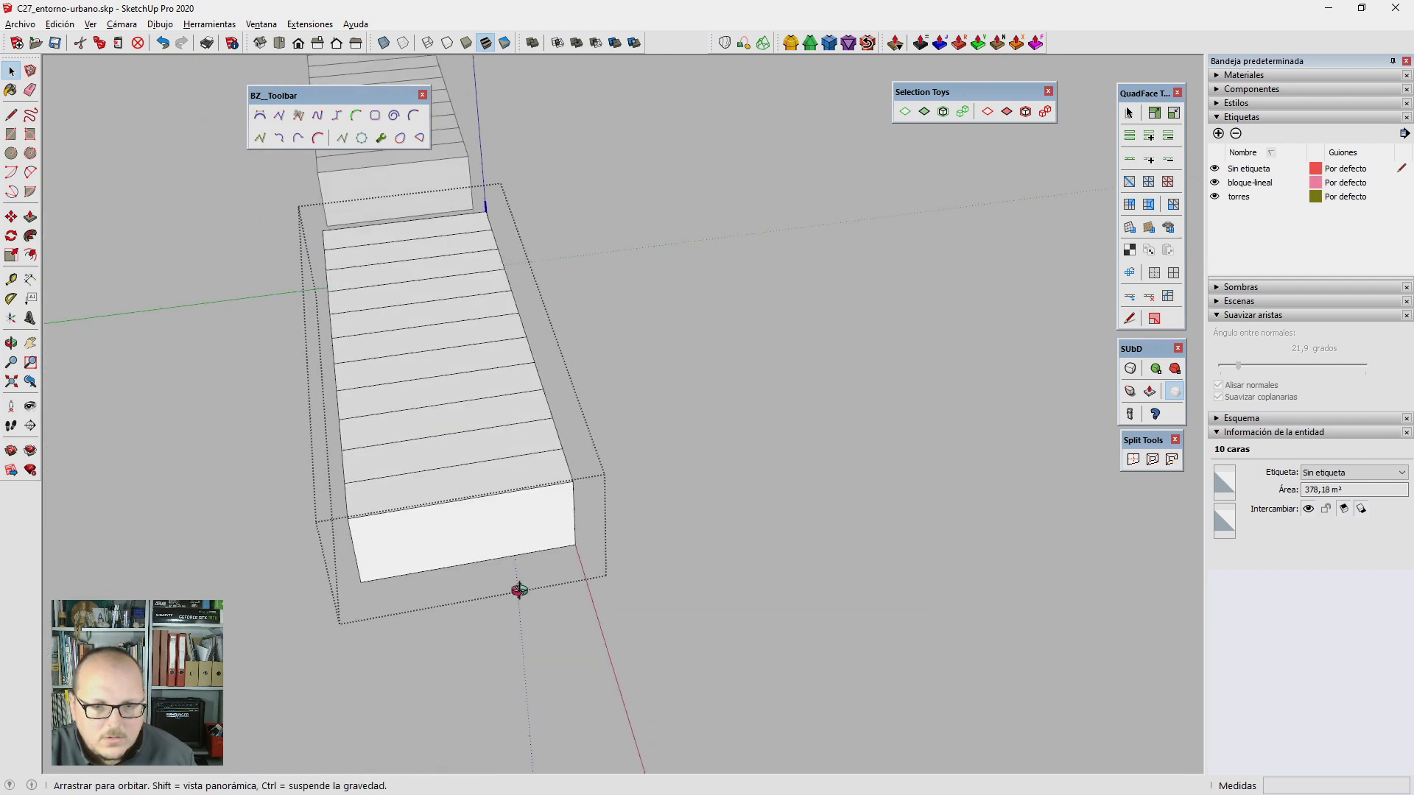
{"action": "middle_click_drag", "start_coordinate": [164, 519], "coordinate": [510, 396]}
{"action": "key", "text": "s"}
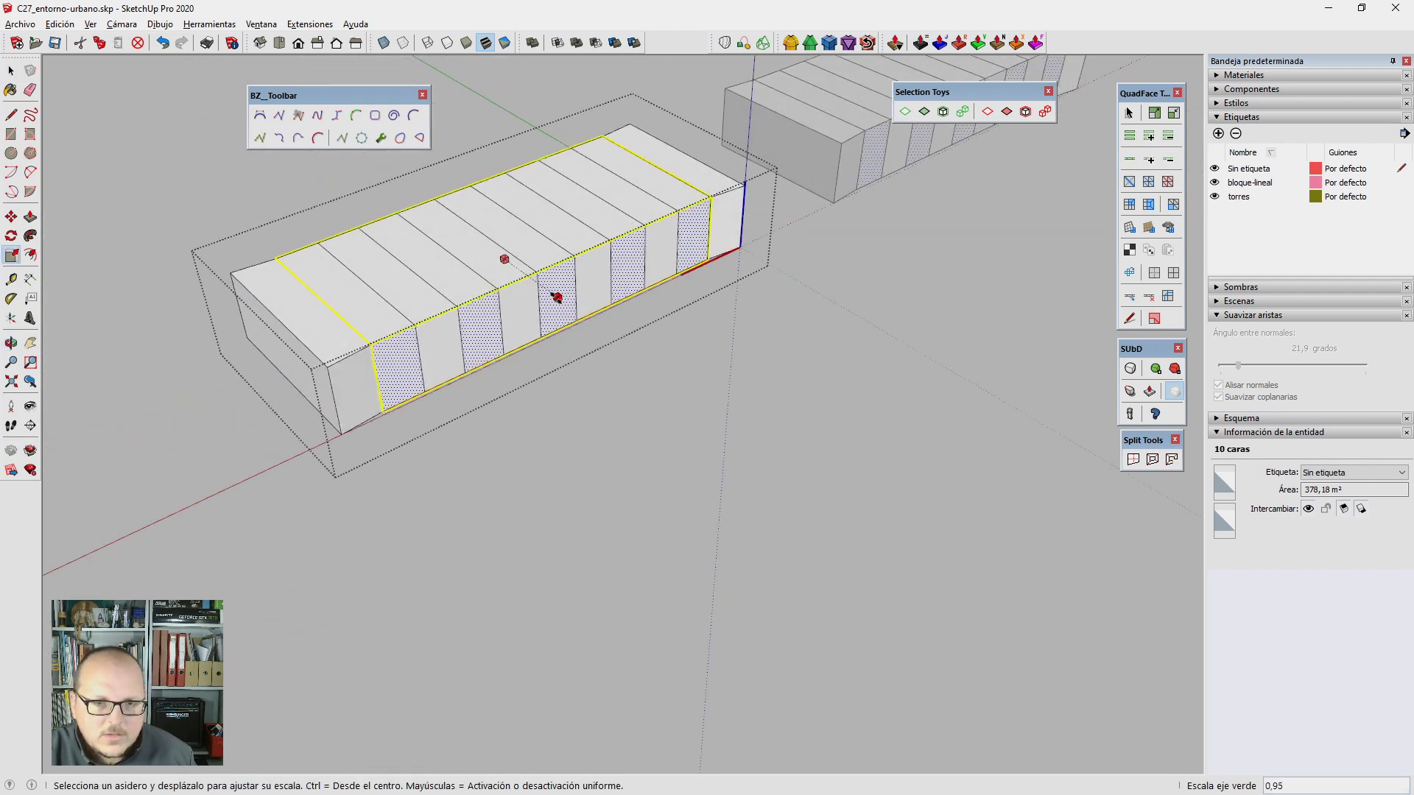
{"action": "key", "text": "space"}
Step: Reselect a single side bay face, switching to the adjacent bay
{"action": "scroll", "coordinate": [406, 359], "scroll_direction": "up", "scroll_amount": 3}
{"action": "left_click", "coordinate": [407, 360]}
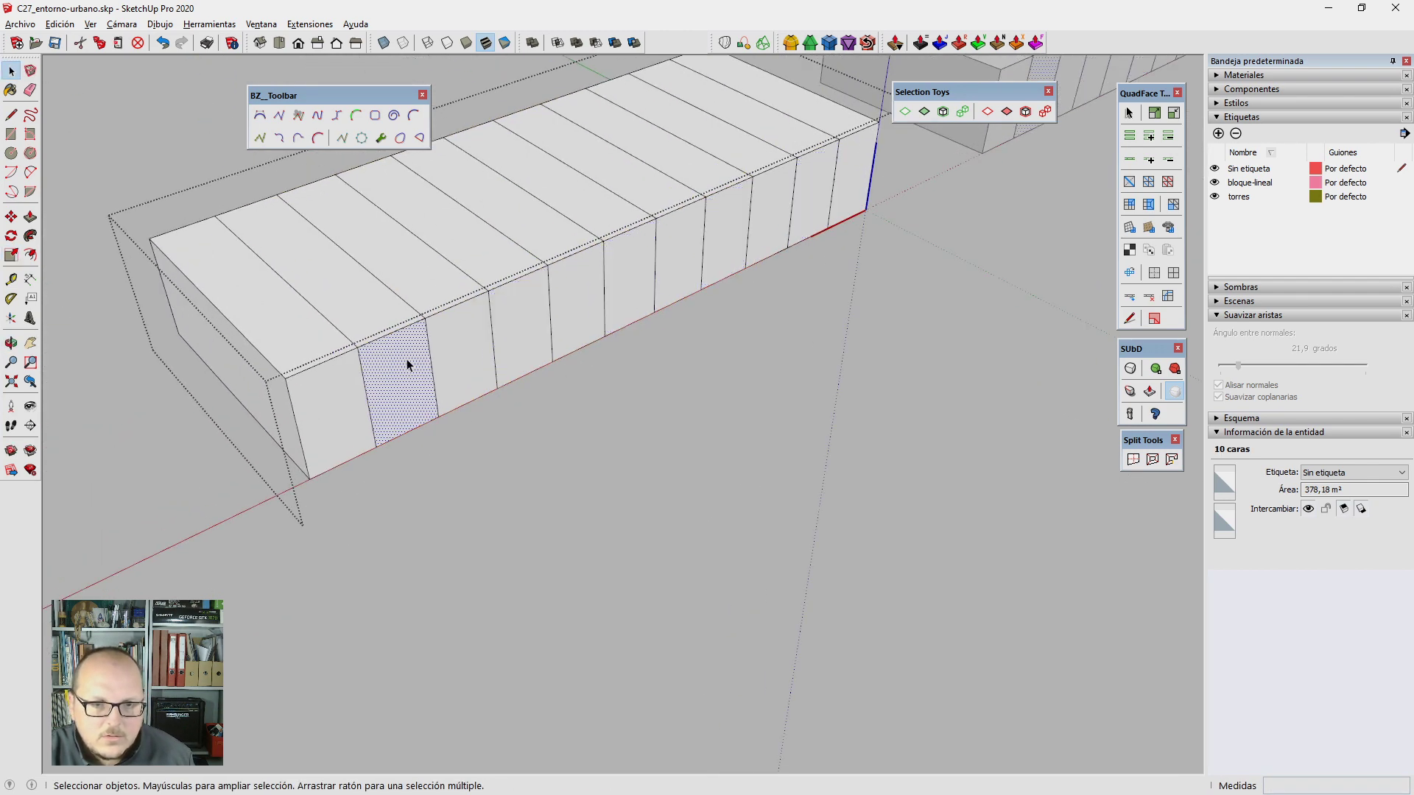
{"action": "middle_click_drag", "start_coordinate": [407, 360], "coordinate": [445, 360]}
{"action": "left_click", "coordinate": [445, 357]}
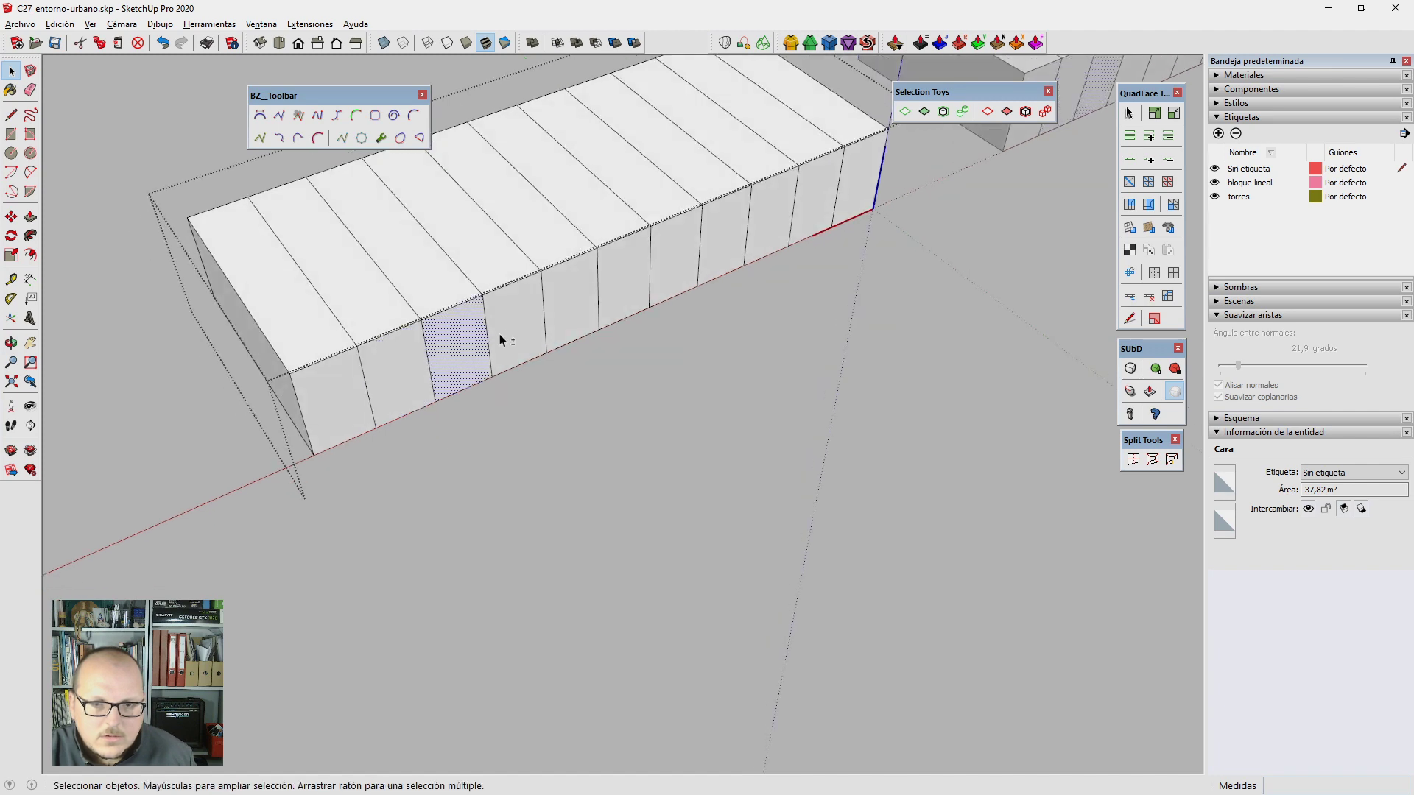
Step: Scale the alternate bays to 0.8 along the green axis, creating zigzag side walls
{"action": "left_click", "coordinate": [775, 228], "text": "ctrl"}
{"action": "scroll", "coordinate": [896, 268], "scroll_direction": "down", "scroll_amount": 5}
{"action": "middle_click_drag", "start_coordinate": [329, 401], "coordinate": [794, 318]}
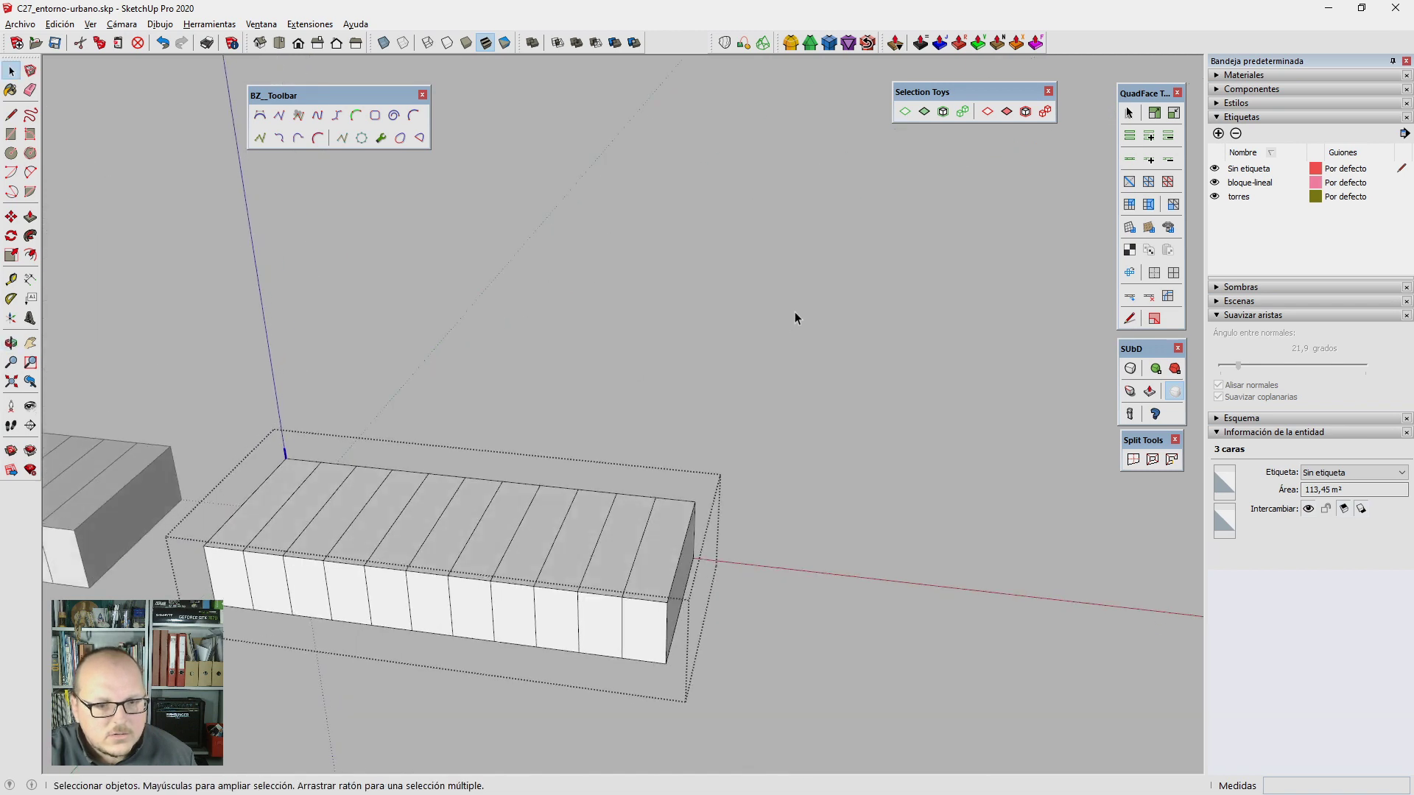
{"action": "scroll", "coordinate": [552, 584], "scroll_direction": "up", "scroll_amount": 2}
{"action": "scroll", "coordinate": [598, 601], "scroll_direction": "up", "scroll_amount": 1}
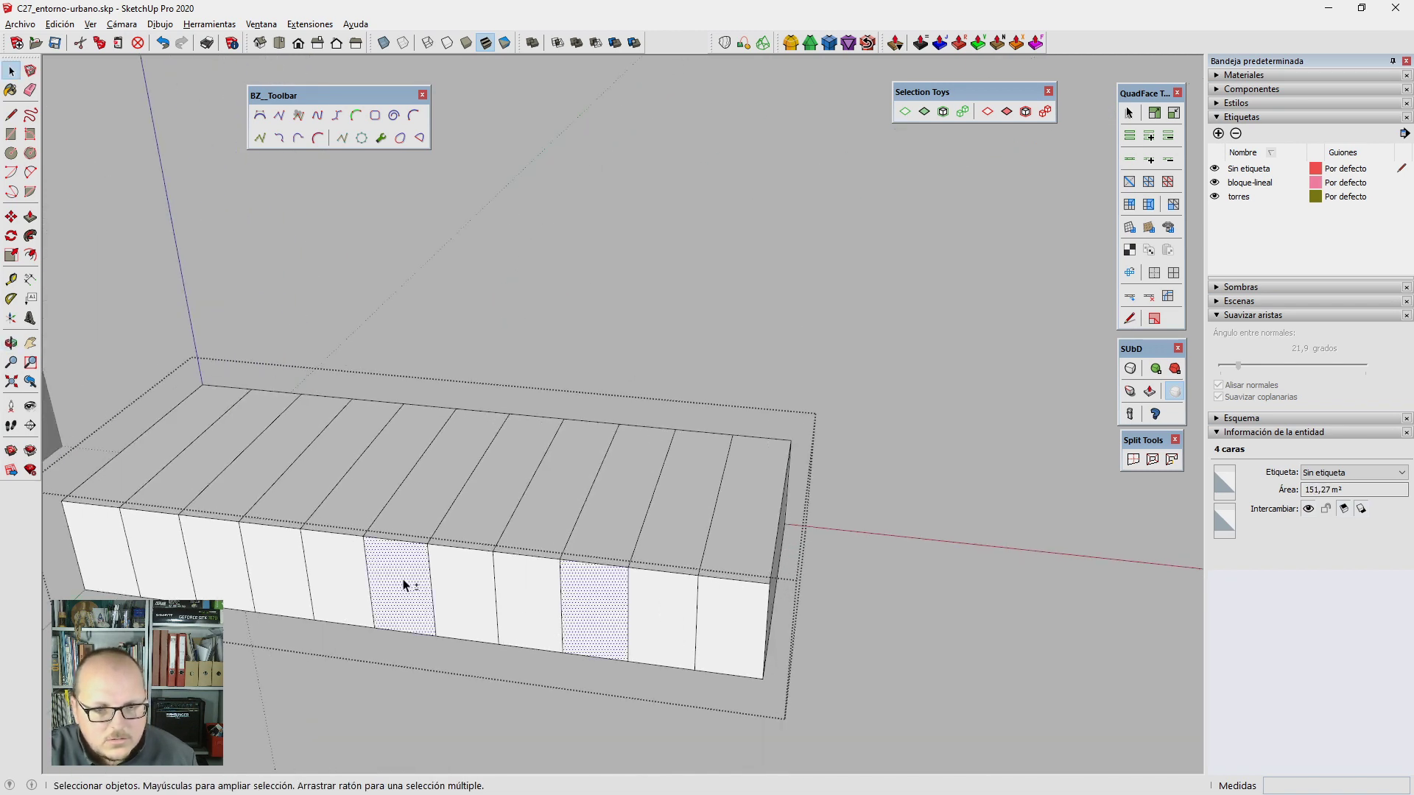
{"action": "scroll", "coordinate": [479, 590], "scroll_direction": "down", "scroll_amount": 5}
{"action": "key", "text": "s"}
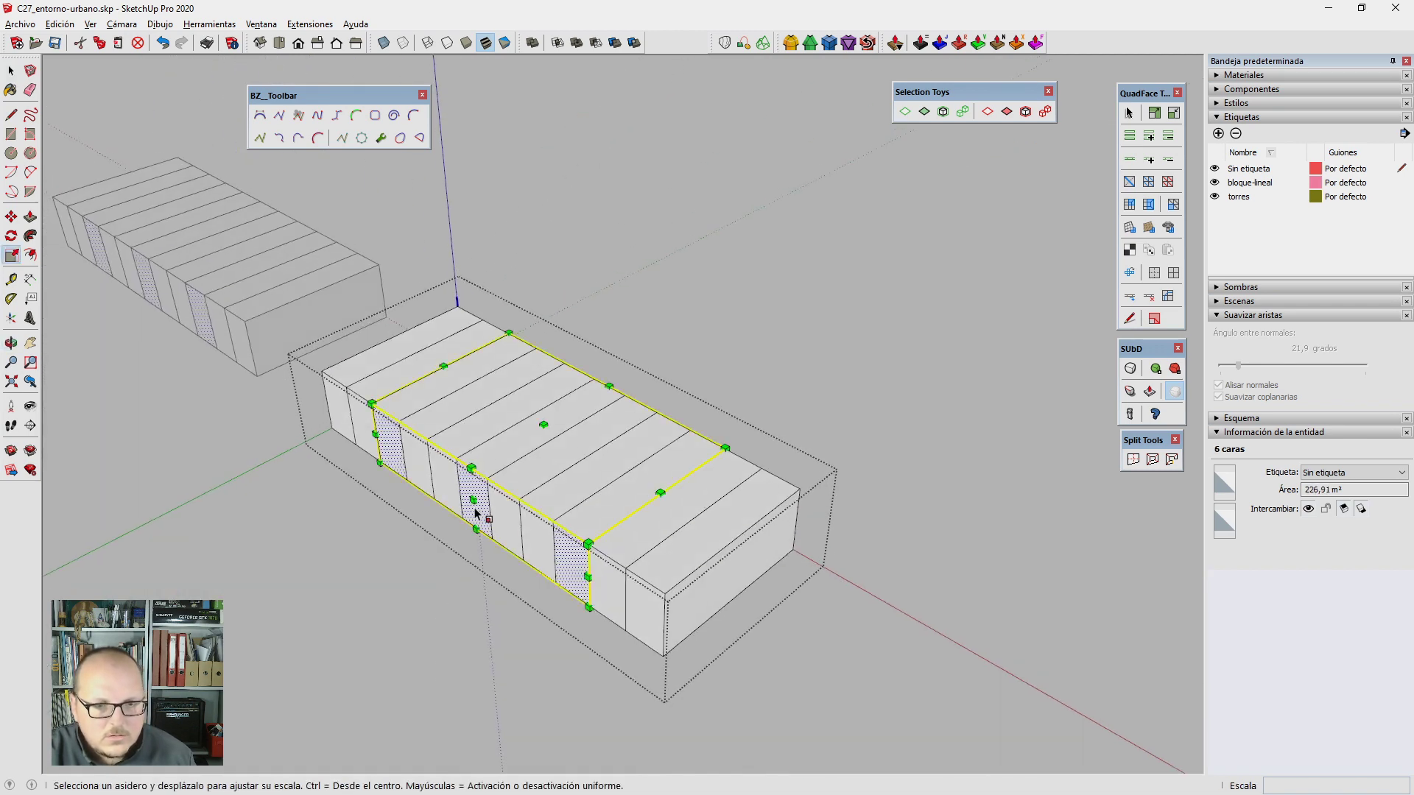
{"action": "left_click_drag", "start_coordinate": [467, 499], "coordinate": [491, 489]}
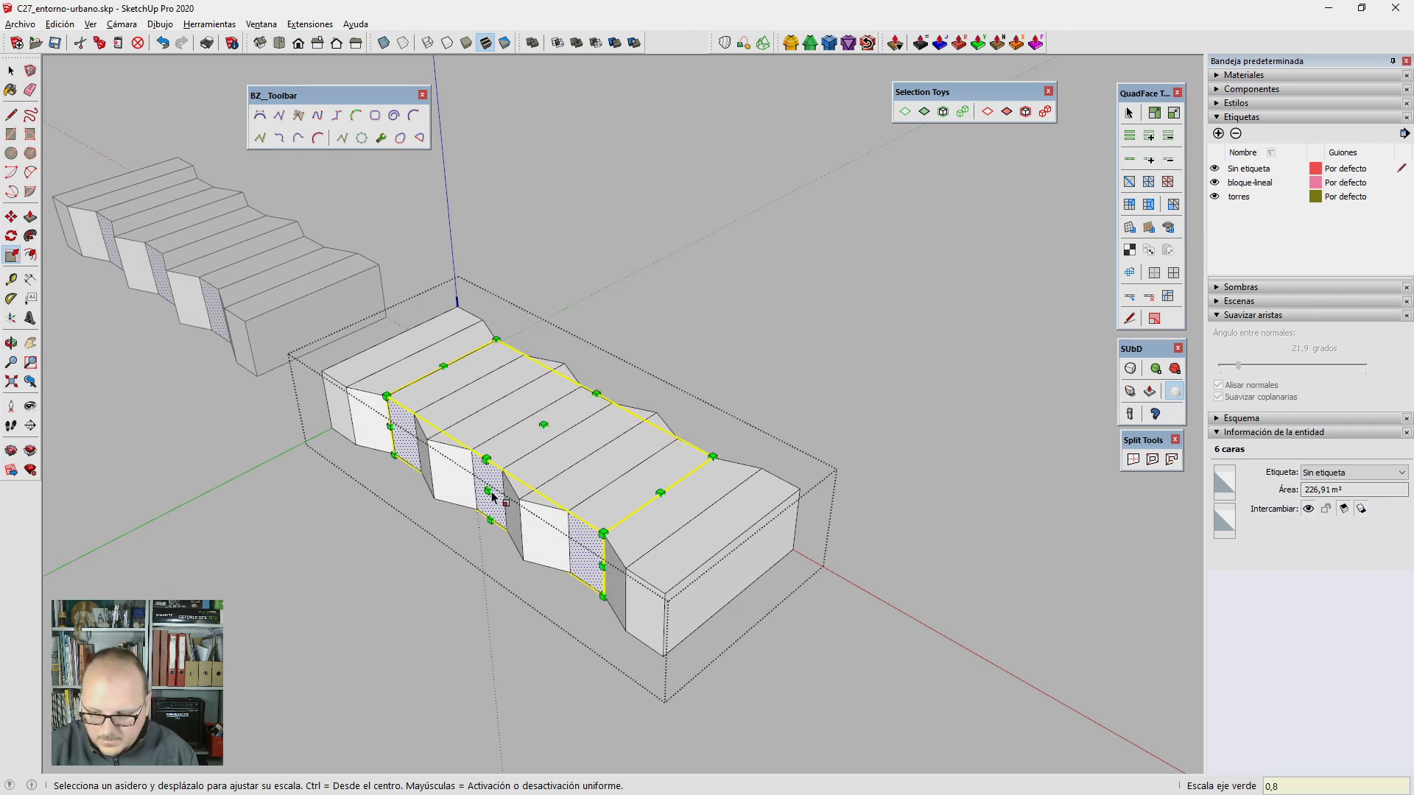
{"action": "mouse_move", "coordinate": [492, 497]}
{"action": "middle_mouse_down"}
{"action": "mouse_move", "coordinate": [603, 537]}
{"action": "mouse_move", "coordinate": [623, 512]}
{"action": "middle_mouse_up"}
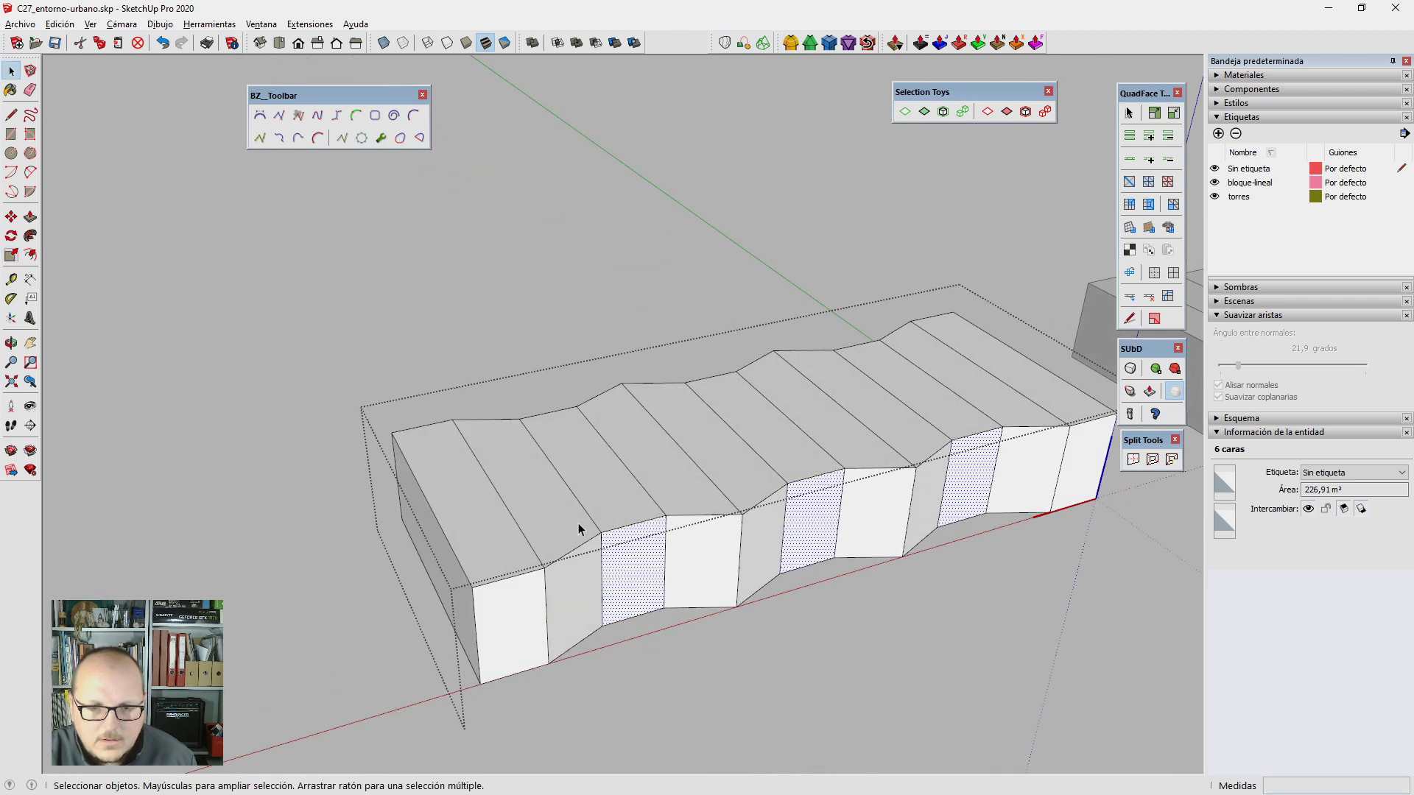
Step: Raise the selected ridge lines 2 m to form gabled roofs
{"action": "left_click", "coordinate": [608, 449]}
{"action": "mouse_move", "coordinate": [725, 500]}
{"action": "middle_mouse_down"}
{"action": "mouse_move", "coordinate": [608, 449]}
{"action": "mouse_move", "coordinate": [797, 454]}
{"action": "middle_mouse_up"}
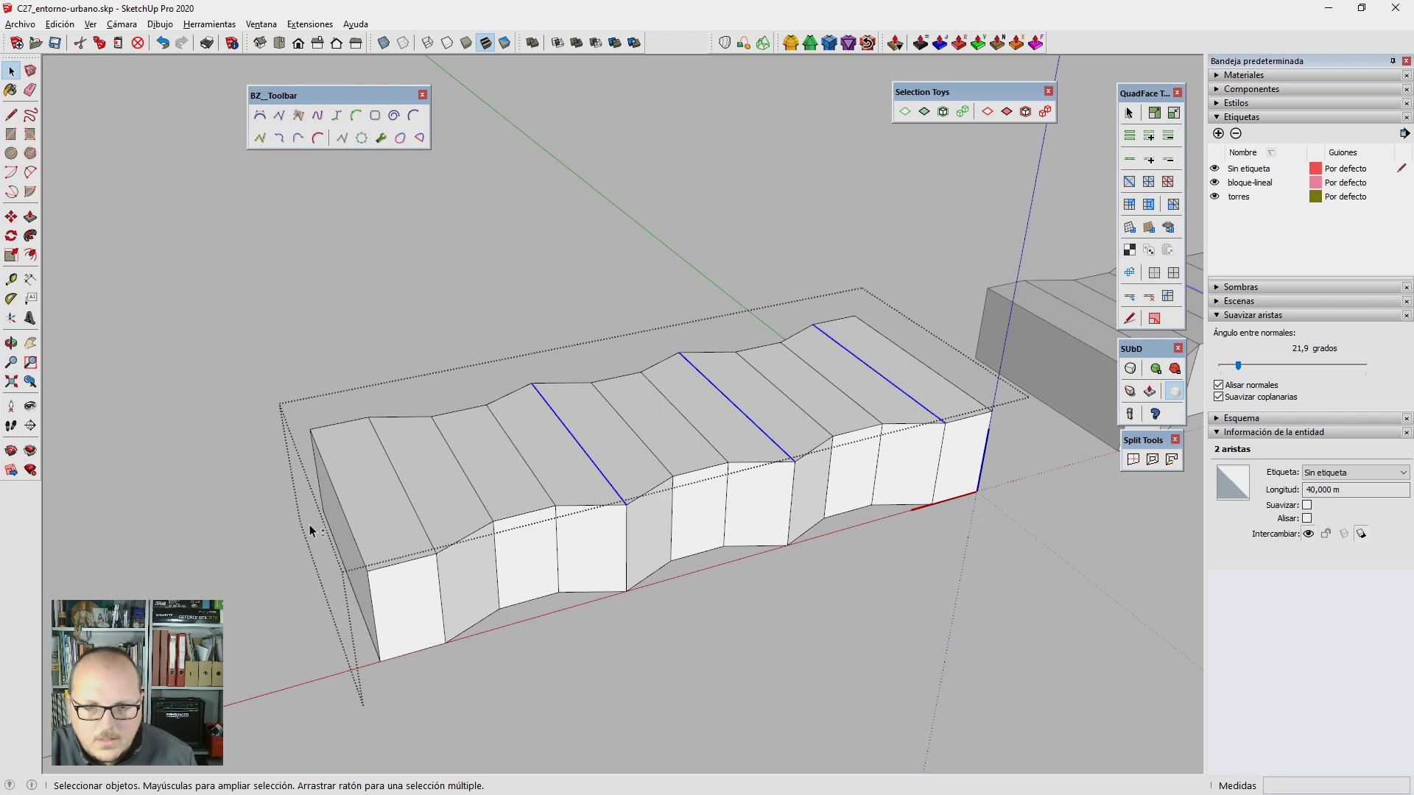
{"action": "left_click", "coordinate": [409, 502], "text": "shift"}
{"action": "mouse_move", "coordinate": [421, 501]}
{"action": "middle_mouse_down"}
{"action": "mouse_move", "coordinate": [505, 443]}
{"action": "mouse_move", "coordinate": [483, 395]}
{"action": "middle_mouse_up"}
{"action": "key", "text": "m"}
{"action": "left_click", "coordinate": [483, 395]}
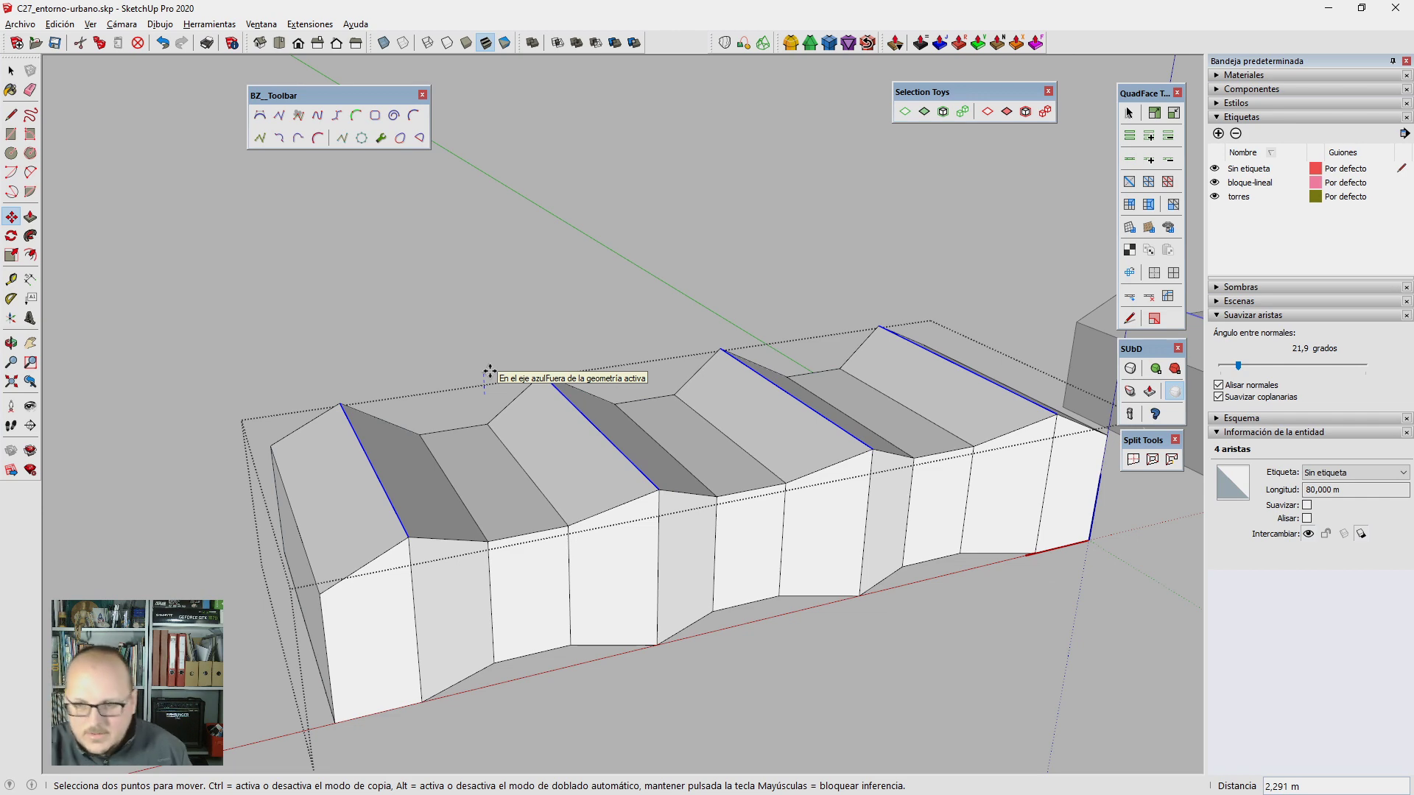
{"action": "type", "text": "2"}
{"action": "key", "text": "Return"}
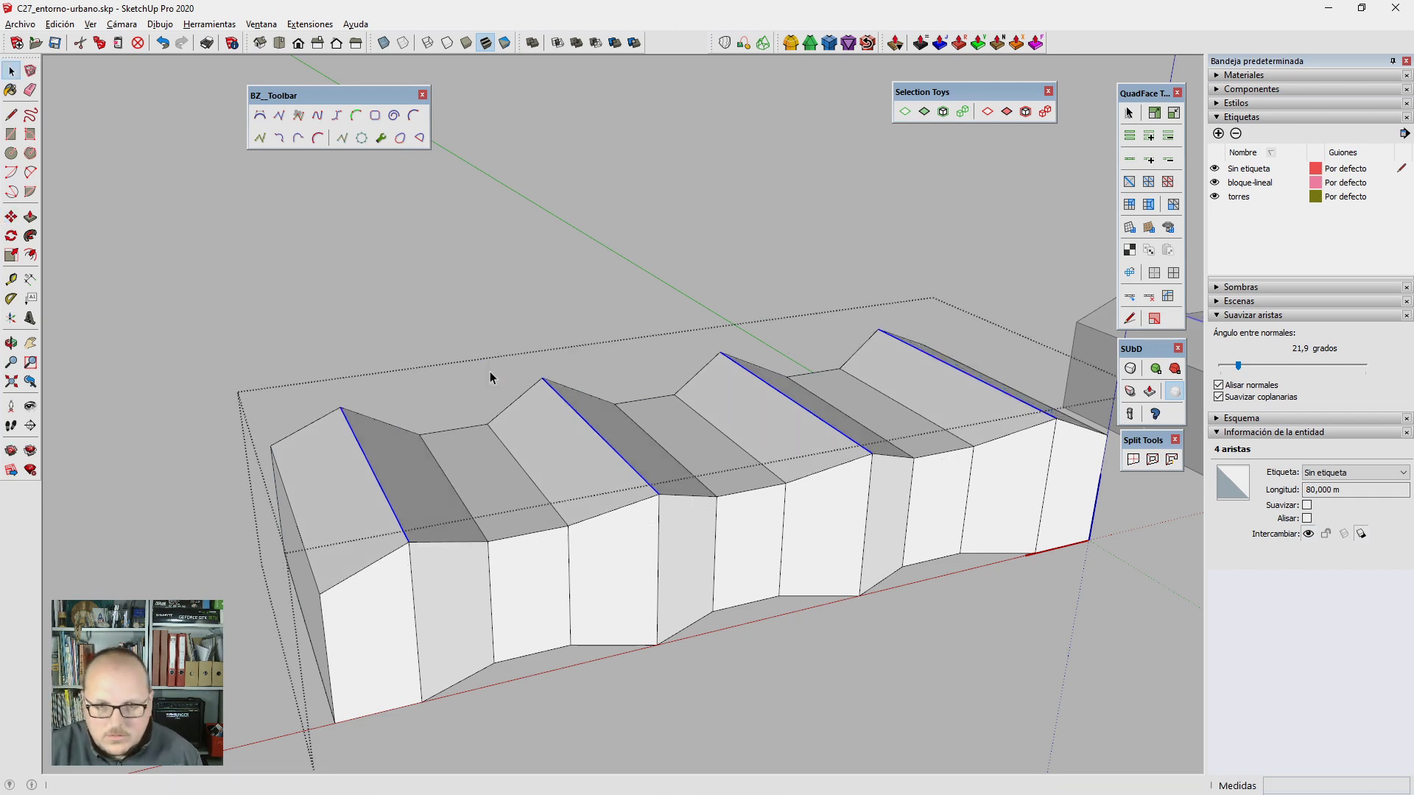
{"action": "mouse_move", "coordinate": [489, 372]}
{"action": "middle_mouse_down"}
{"action": "mouse_move", "coordinate": [815, 576]}
{"action": "mouse_move", "coordinate": [722, 474]}
{"action": "mouse_move", "coordinate": [808, 643]}
{"action": "mouse_move", "coordinate": [573, 585]}
{"action": "mouse_move", "coordinate": [610, 606]}
{"action": "mouse_move", "coordinate": [544, 622]}
{"action": "middle_mouse_up"}
Step: Scale both end gable faces to 0.80 and exit the block group
{"action": "key", "text": "s"}
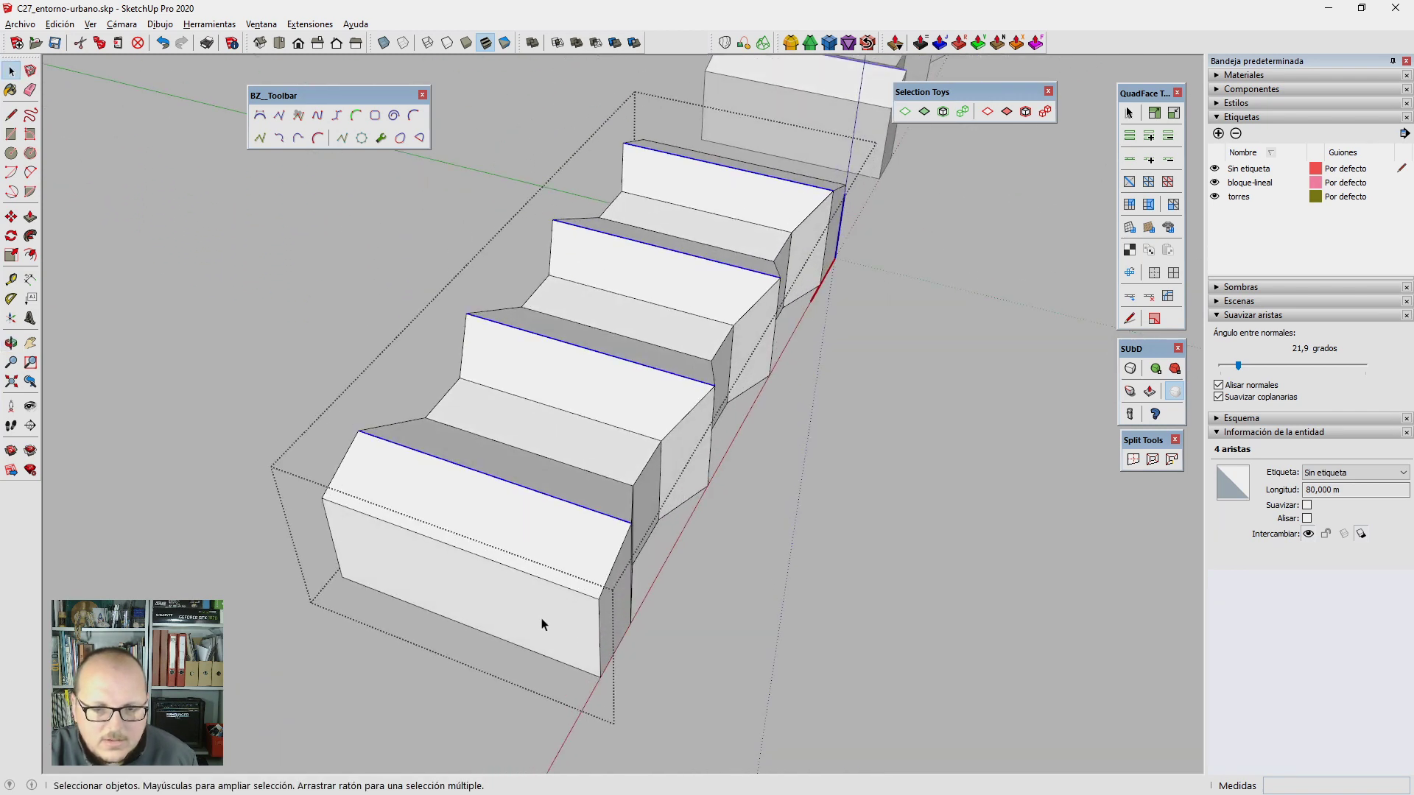
{"action": "left_click_drag", "start_coordinate": [599, 640], "coordinate": [637, 475]}
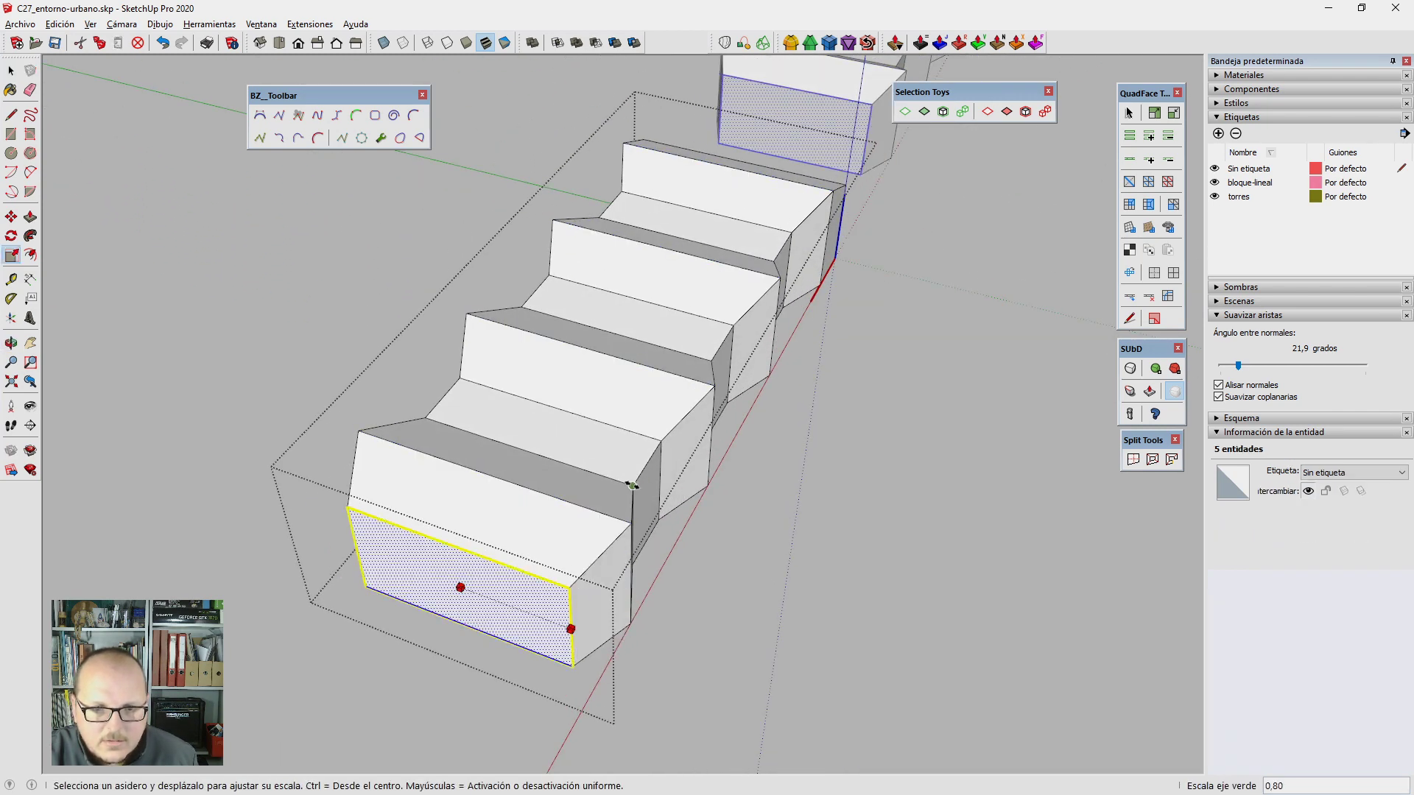
{"action": "scroll", "coordinate": [631, 485], "scroll_direction": "down", "scroll_amount": 3}
{"action": "mouse_move", "coordinate": [859, 363]}
{"action": "middle_mouse_down"}
{"action": "mouse_move", "coordinate": [268, 420]}
{"action": "mouse_move", "coordinate": [291, 495]}
{"action": "mouse_move", "coordinate": [737, 538]}
{"action": "middle_mouse_up"}
{"action": "key", "text": "space"}
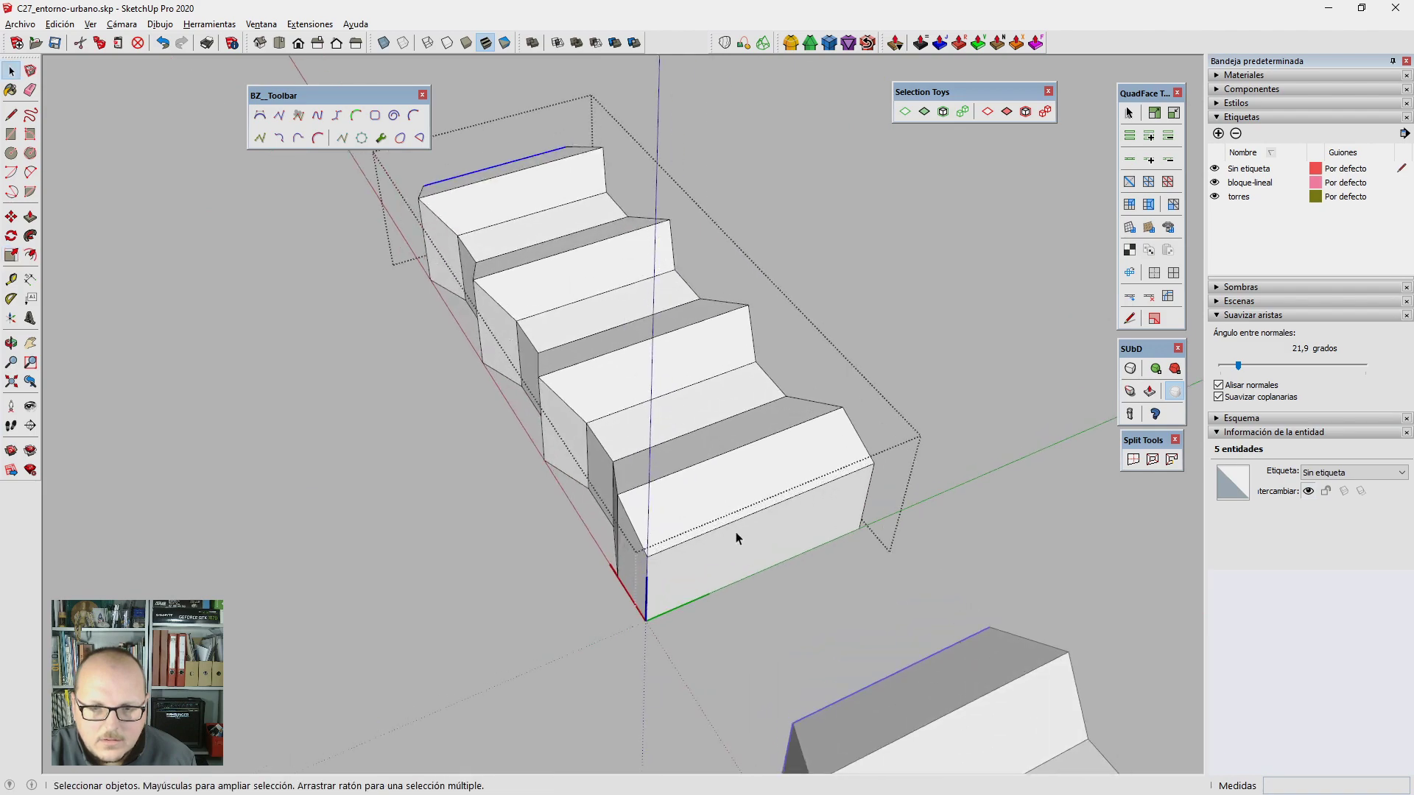
{"action": "key", "text": "s"}
{"action": "left_click_drag", "start_coordinate": [646, 589], "coordinate": [613, 463]}
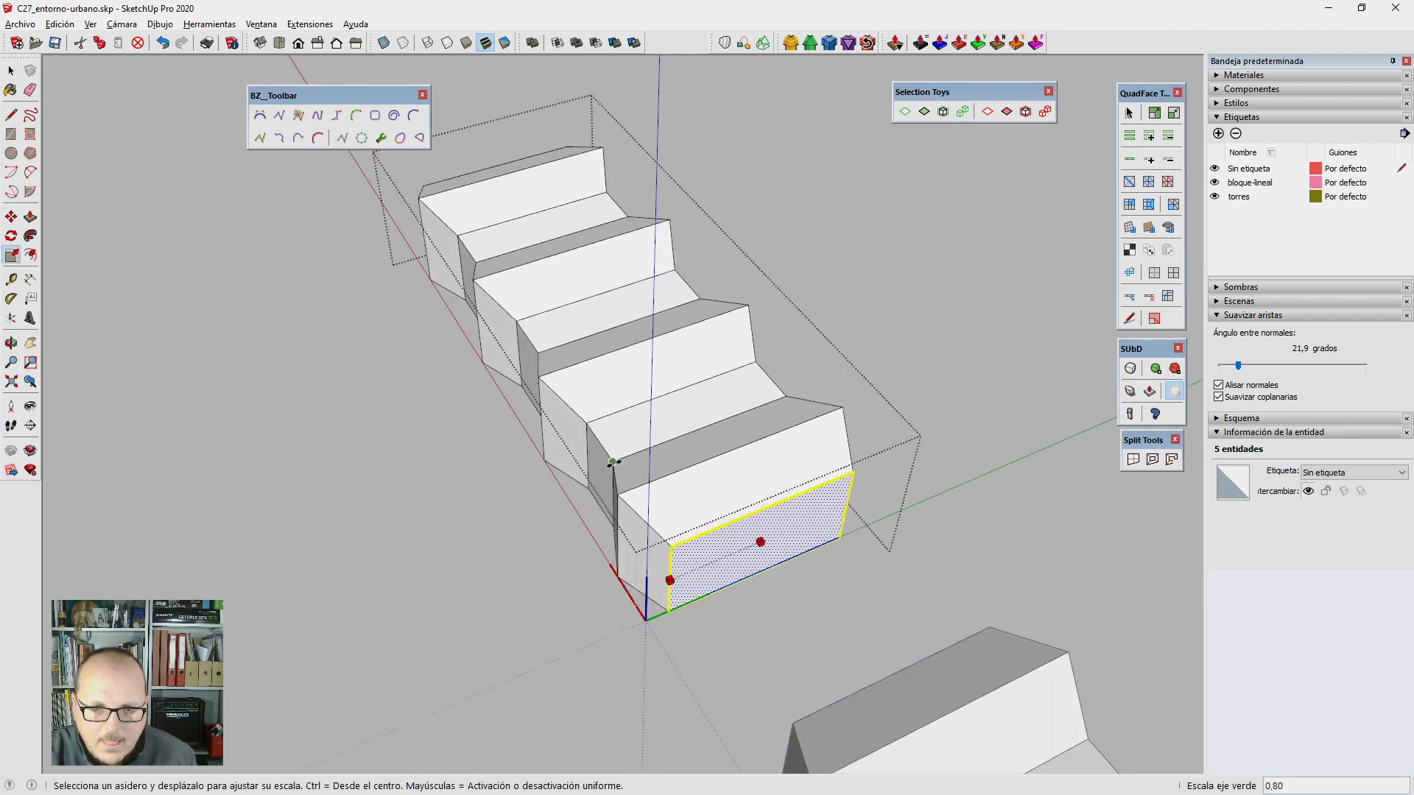
{"action": "scroll", "coordinate": [672, 492], "scroll_direction": "down", "scroll_amount": 5}
{"action": "key", "text": "space"}
{"action": "mouse_move", "coordinate": [883, 414]}
{"action": "middle_mouse_down"}
{"action": "mouse_move", "coordinate": [634, 422]}
{"action": "mouse_move", "coordinate": [515, 477]}
{"action": "mouse_move", "coordinate": [663, 401]}
{"action": "mouse_move", "coordinate": [859, 348]}
{"action": "middle_mouse_up"}
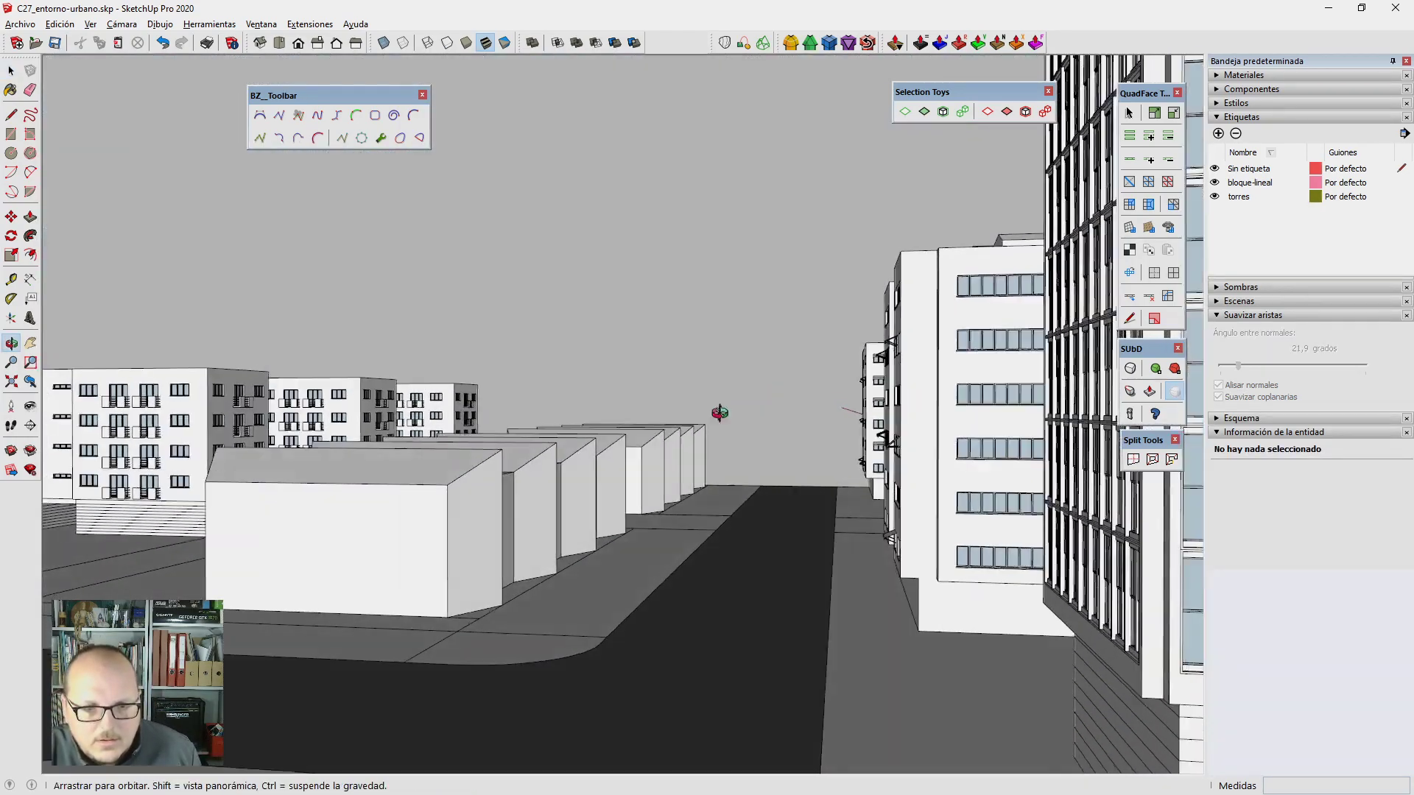
Step: Orbit to street level beside the sheds and cancel a pull on a top face
{"action": "mouse_move", "coordinate": [719, 410]}
{"action": "middle_mouse_down"}
{"action": "mouse_move", "coordinate": [482, 525]}
{"action": "mouse_move", "coordinate": [457, 511]}
{"action": "mouse_move", "coordinate": [452, 550]}
{"action": "mouse_move", "coordinate": [480, 616]}
{"action": "mouse_move", "coordinate": [487, 593]}
{"action": "mouse_move", "coordinate": [324, 678]}
{"action": "mouse_move", "coordinate": [442, 599]}
{"action": "mouse_move", "coordinate": [401, 556]}
{"action": "mouse_move", "coordinate": [452, 496]}
{"action": "mouse_move", "coordinate": [379, 489]}
{"action": "mouse_move", "coordinate": [672, 511]}
{"action": "mouse_move", "coordinate": [532, 524]}
{"action": "mouse_move", "coordinate": [432, 479]}
{"action": "mouse_move", "coordinate": [448, 489]}
{"action": "middle_mouse_up"}
{"action": "scroll", "coordinate": [488, 594], "scroll_direction": "down", "scroll_amount": 5}
{"action": "key", "text": "p"}
{"action": "left_click", "coordinate": [449, 489]}
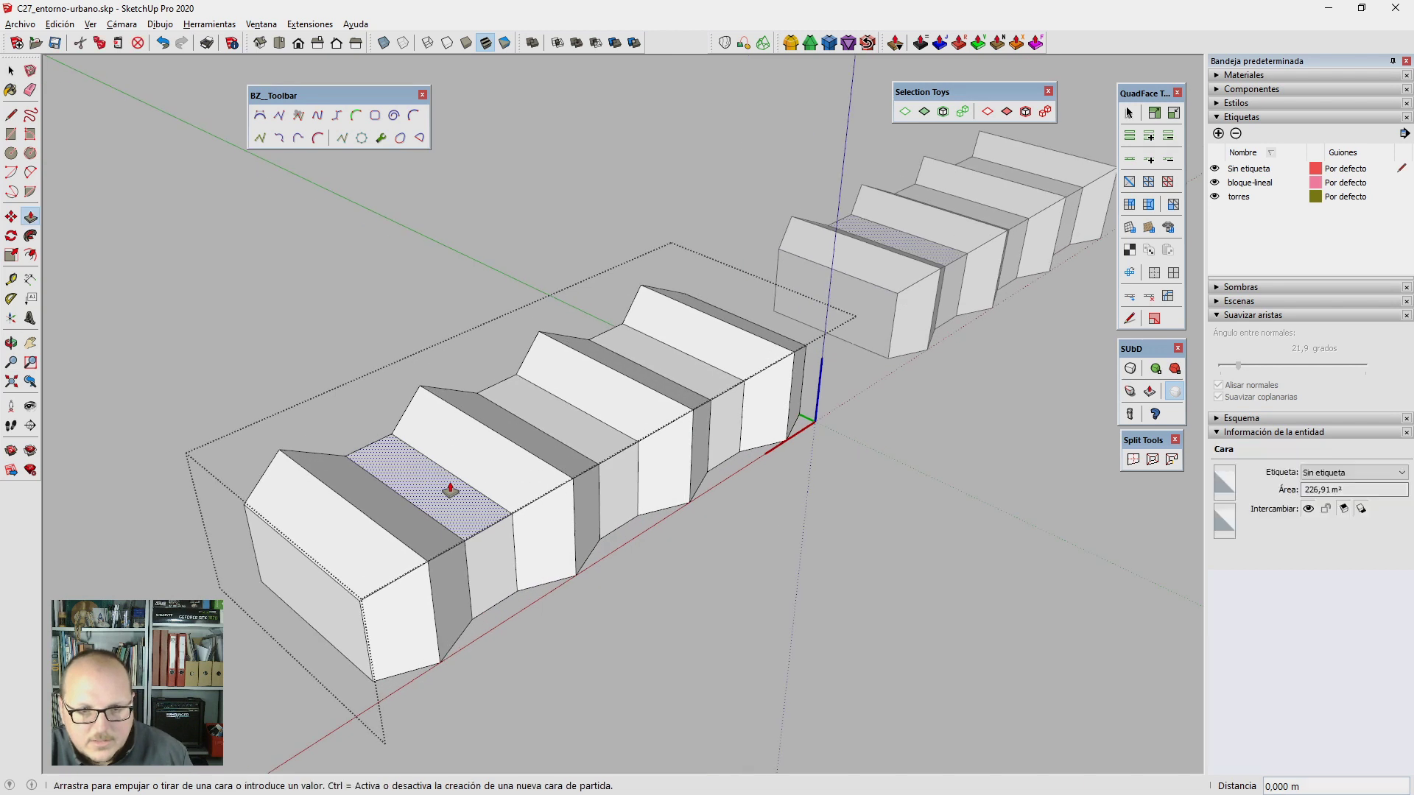
{"action": "key", "text": "Escape"}
Step: Push/Pull a face of the near block by 1
{"action": "key", "text": "l"}
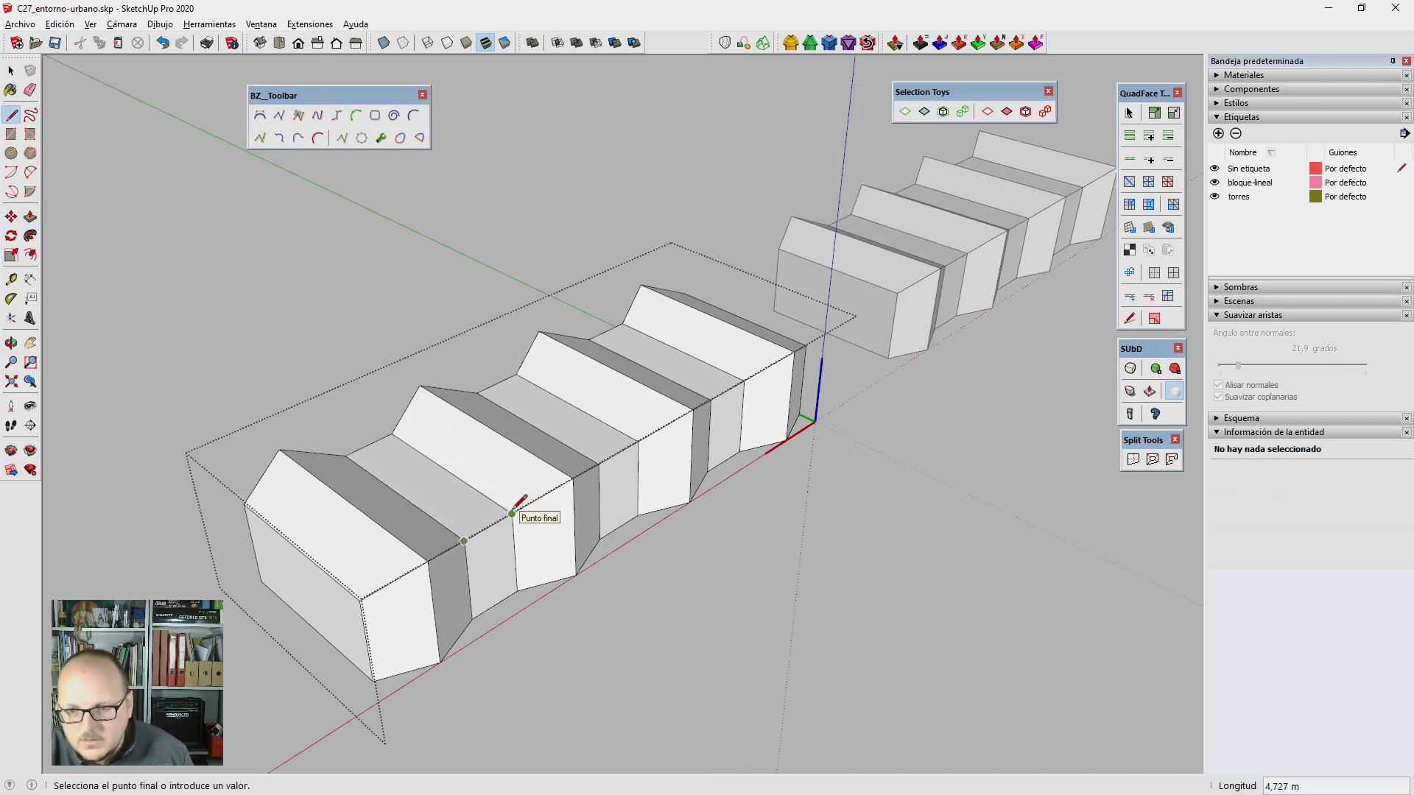
{"action": "mouse_move", "coordinate": [513, 509]}
{"action": "middle_mouse_down"}
{"action": "mouse_move", "coordinate": [489, 521]}
{"action": "mouse_move", "coordinate": [464, 457]}
{"action": "mouse_move", "coordinate": [544, 535]}
{"action": "mouse_move", "coordinate": [496, 499]}
{"action": "mouse_move", "coordinate": [452, 514]}
{"action": "middle_mouse_up"}
{"action": "key", "text": "p"}
{"action": "left_click", "coordinate": [453, 517]}
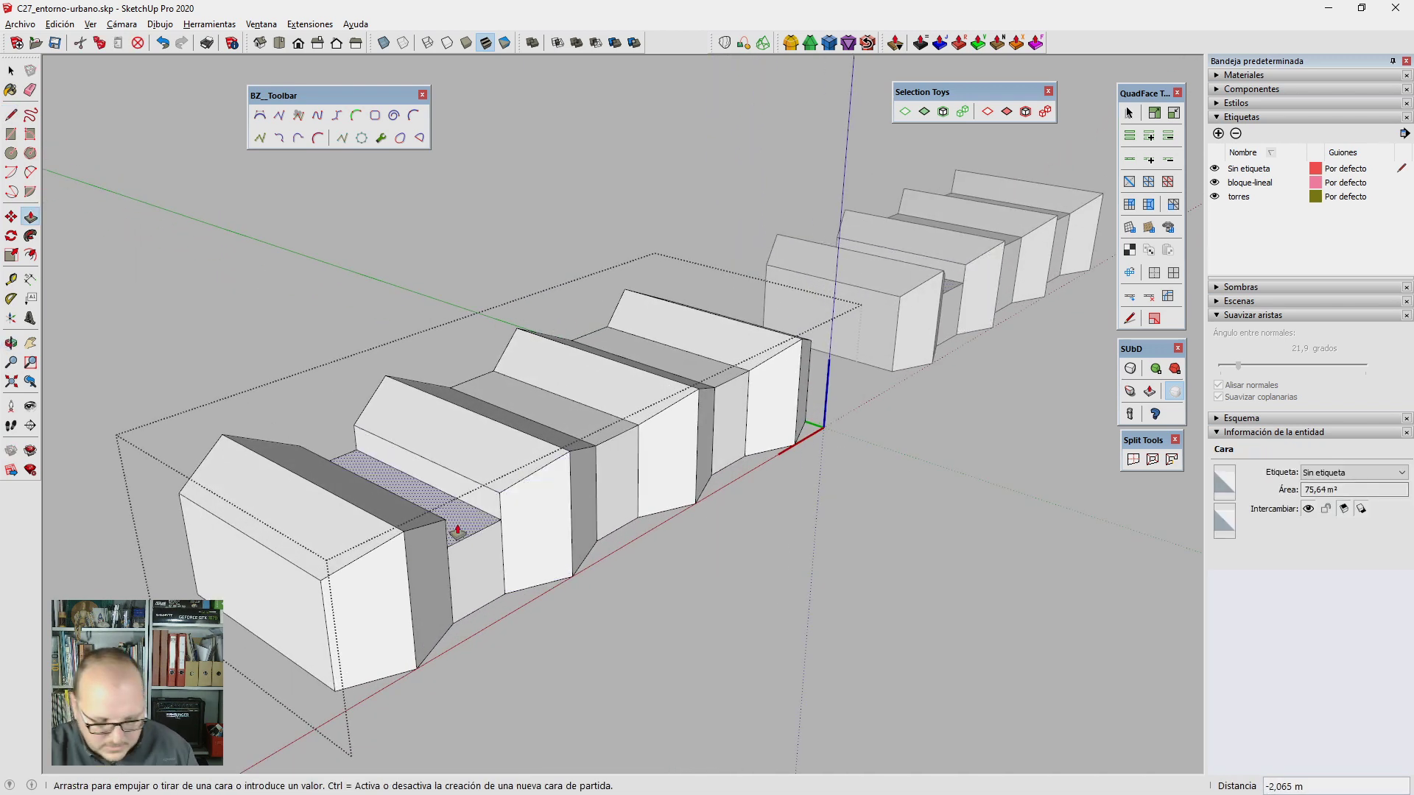
{"action": "type", "text": "1"}
{"action": "key", "text": "Return"}
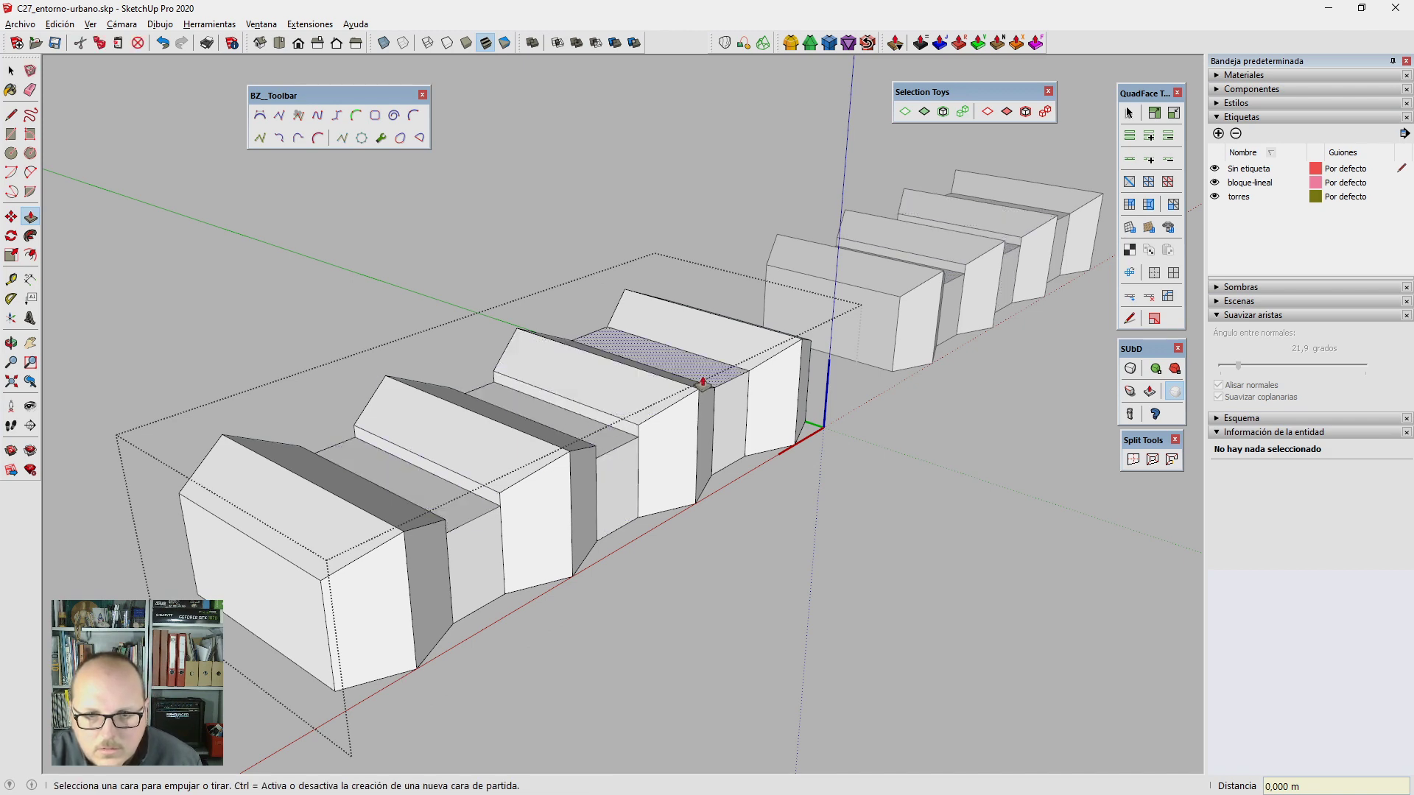
Step: Orbit to the street between blocks and open the linear shed block group
{"action": "scroll", "coordinate": [704, 381], "scroll_direction": "down", "scroll_amount": 5}
{"action": "scroll", "coordinate": [703, 382], "scroll_direction": "down", "scroll_amount": 4}
{"action": "middle_click_drag", "start_coordinate": [704, 381], "coordinate": [906, 488]}
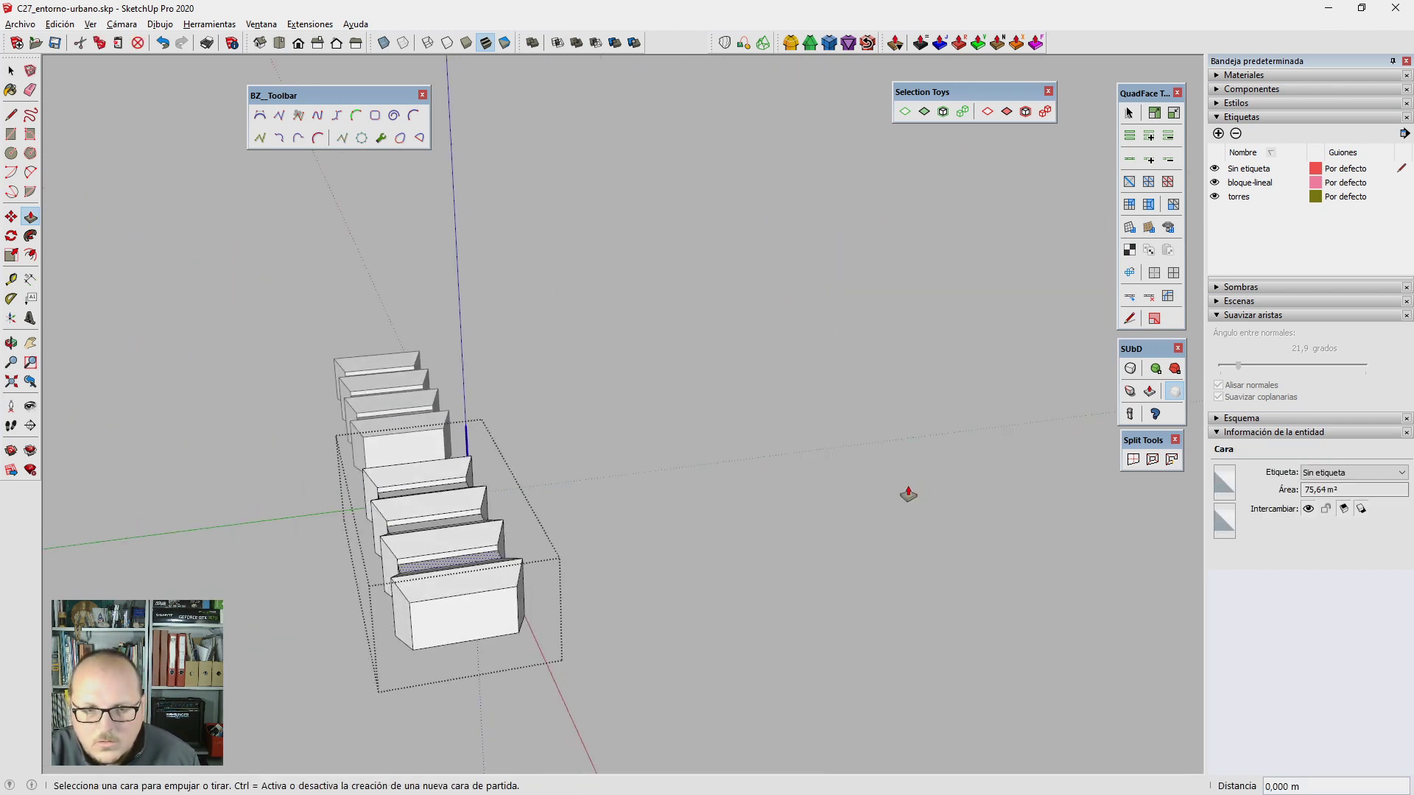
{"action": "scroll", "coordinate": [438, 622], "scroll_direction": "up", "scroll_amount": 3}
{"action": "mouse_move", "coordinate": [410, 641]}
{"action": "middle_mouse_down"}
{"action": "mouse_move", "coordinate": [672, 514]}
{"action": "mouse_move", "coordinate": [442, 574]}
{"action": "middle_mouse_up"}
{"action": "double_click", "coordinate": [295, 581]}
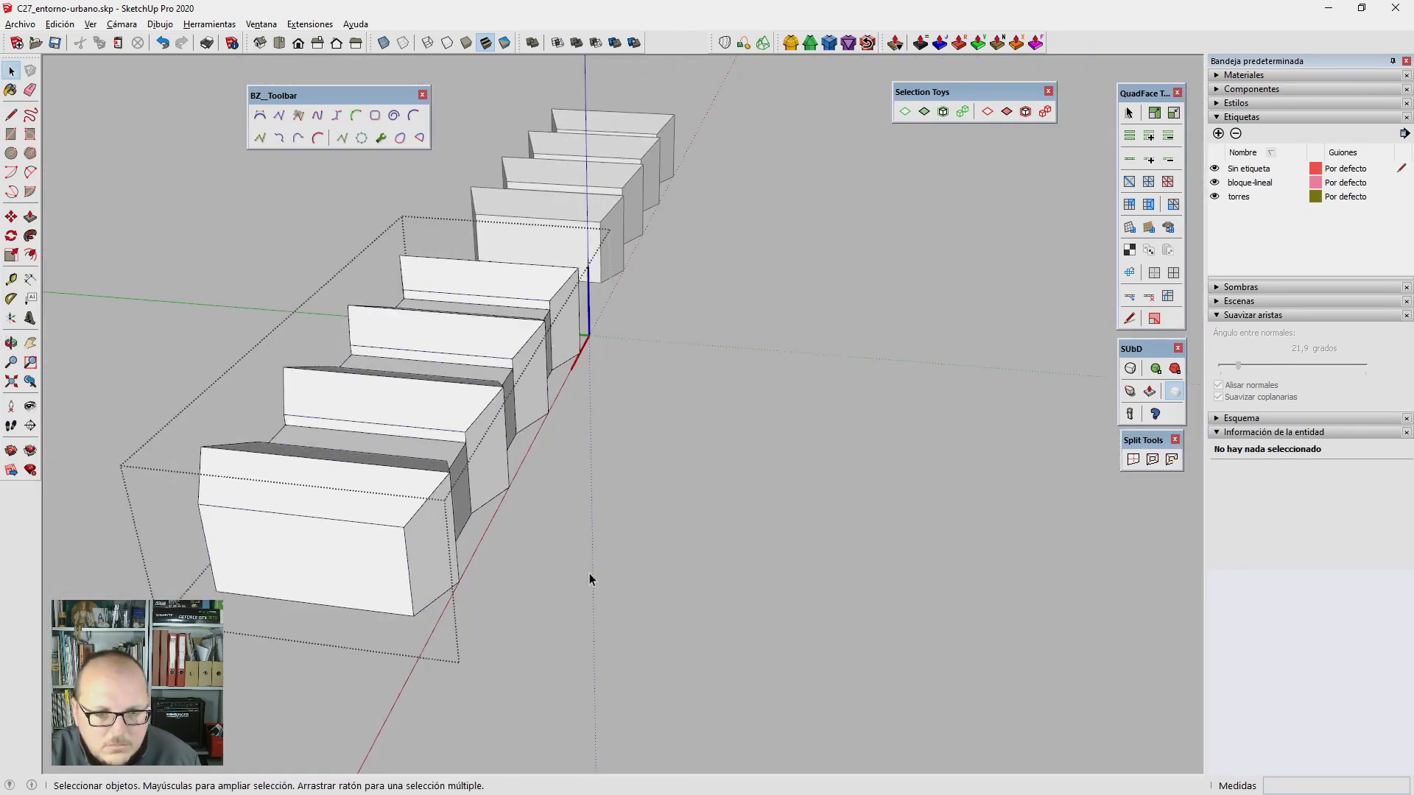
Step: Offset the front end face inward 1m and push the inner face back as a recessed door
{"action": "double_click", "coordinate": [340, 568]}
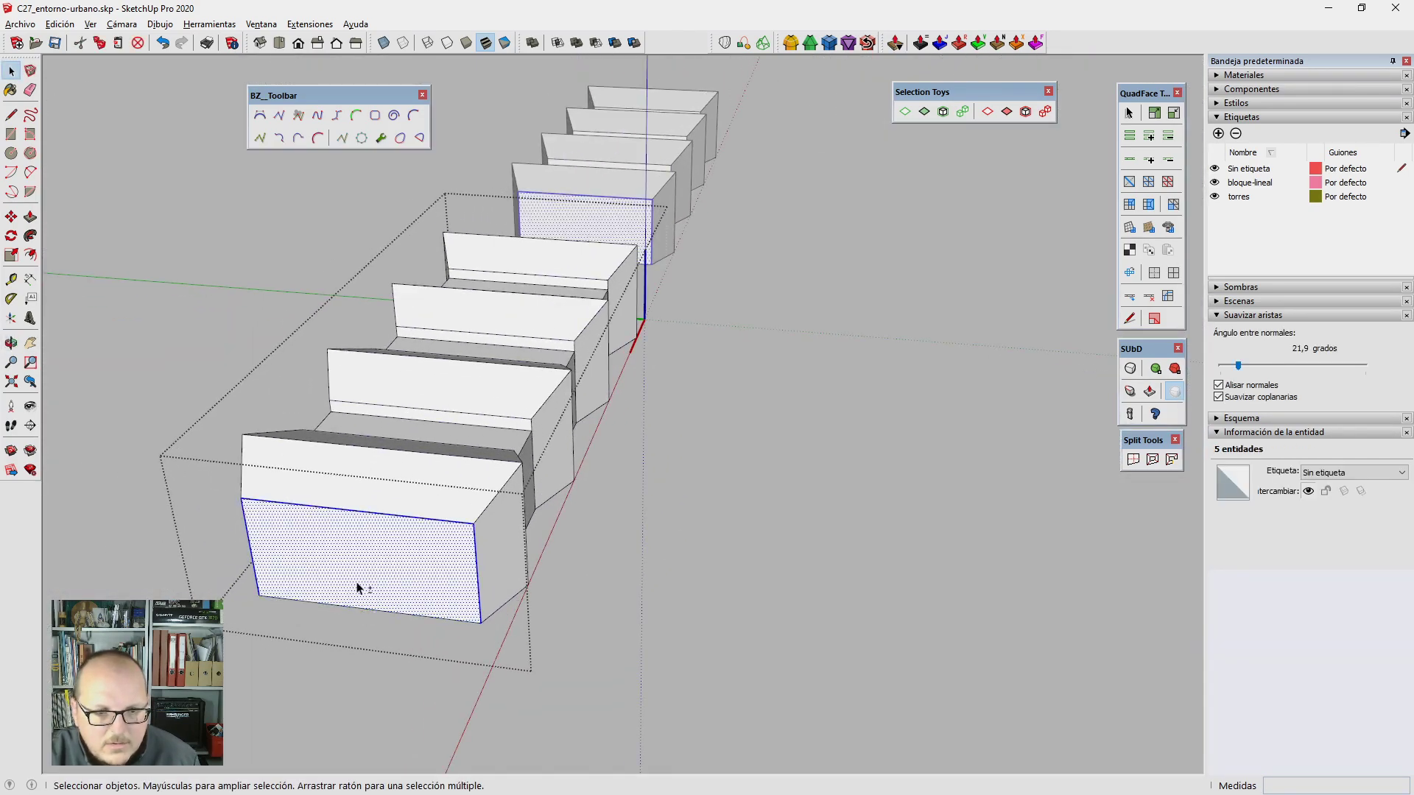
{"action": "scroll", "coordinate": [268, 553], "scroll_direction": "up", "scroll_amount": 2}
{"action": "key", "text": "f"}
{"action": "left_click", "coordinate": [225, 544]}
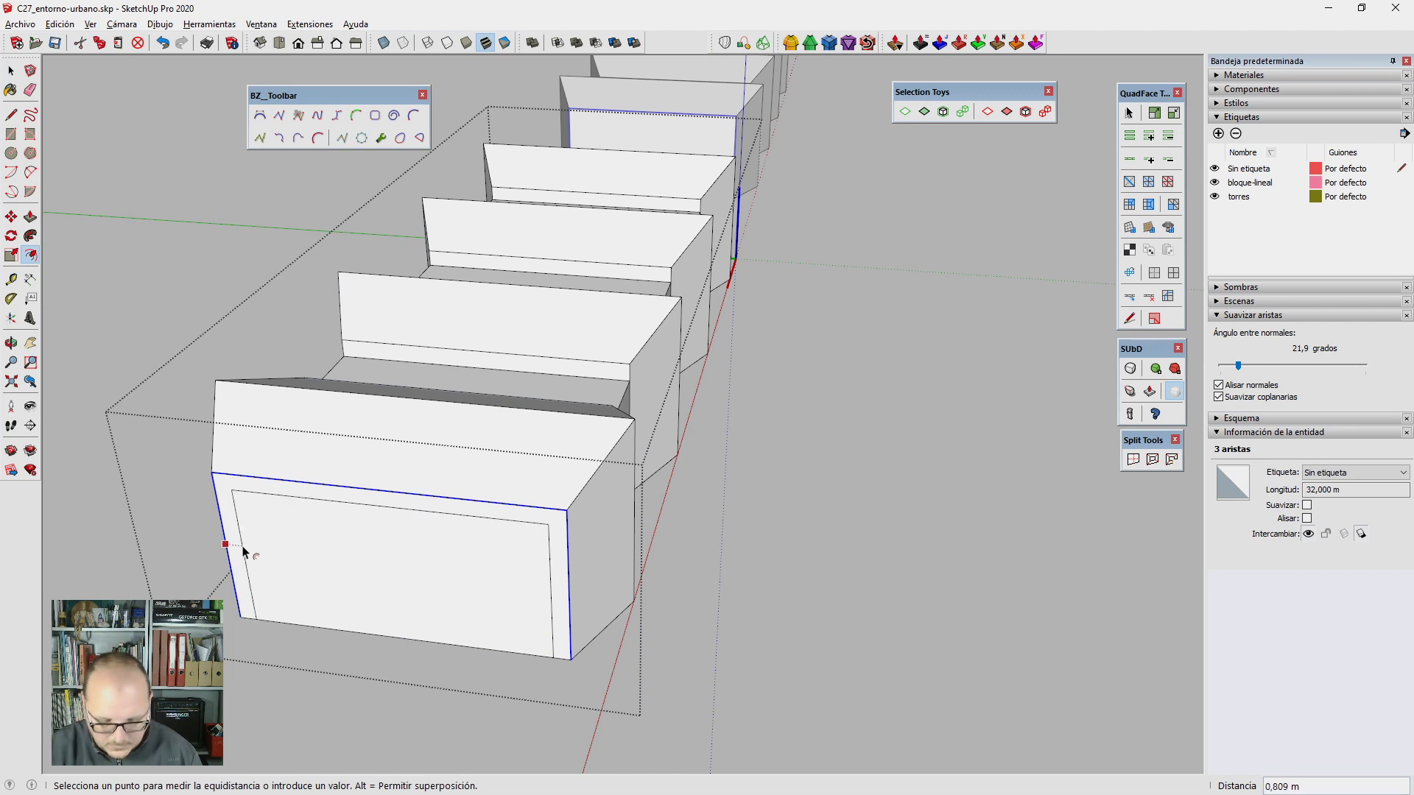
{"action": "type", "text": "1m"}
{"action": "key", "text": "Return"}
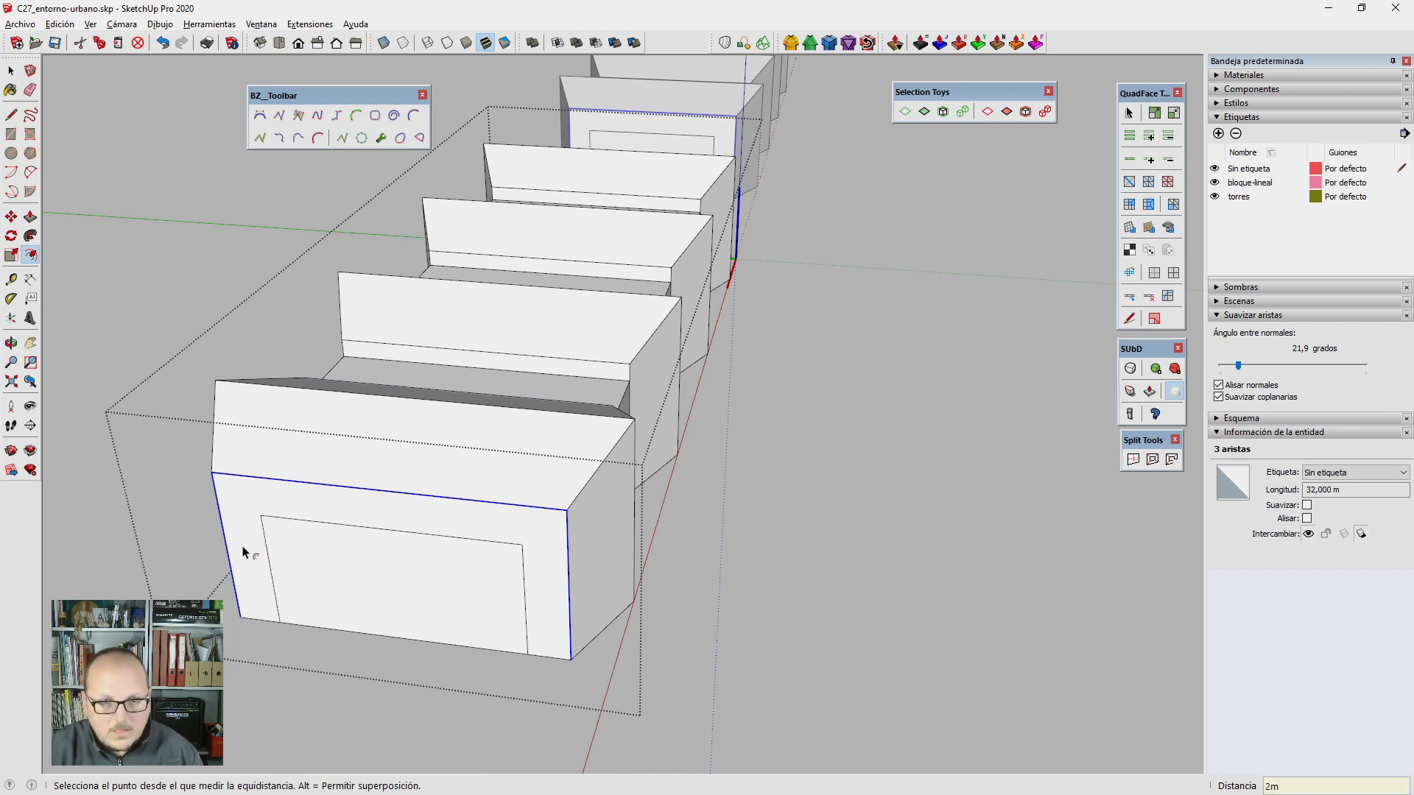
{"action": "key", "text": "p"}
{"action": "left_click", "coordinate": [372, 587]}
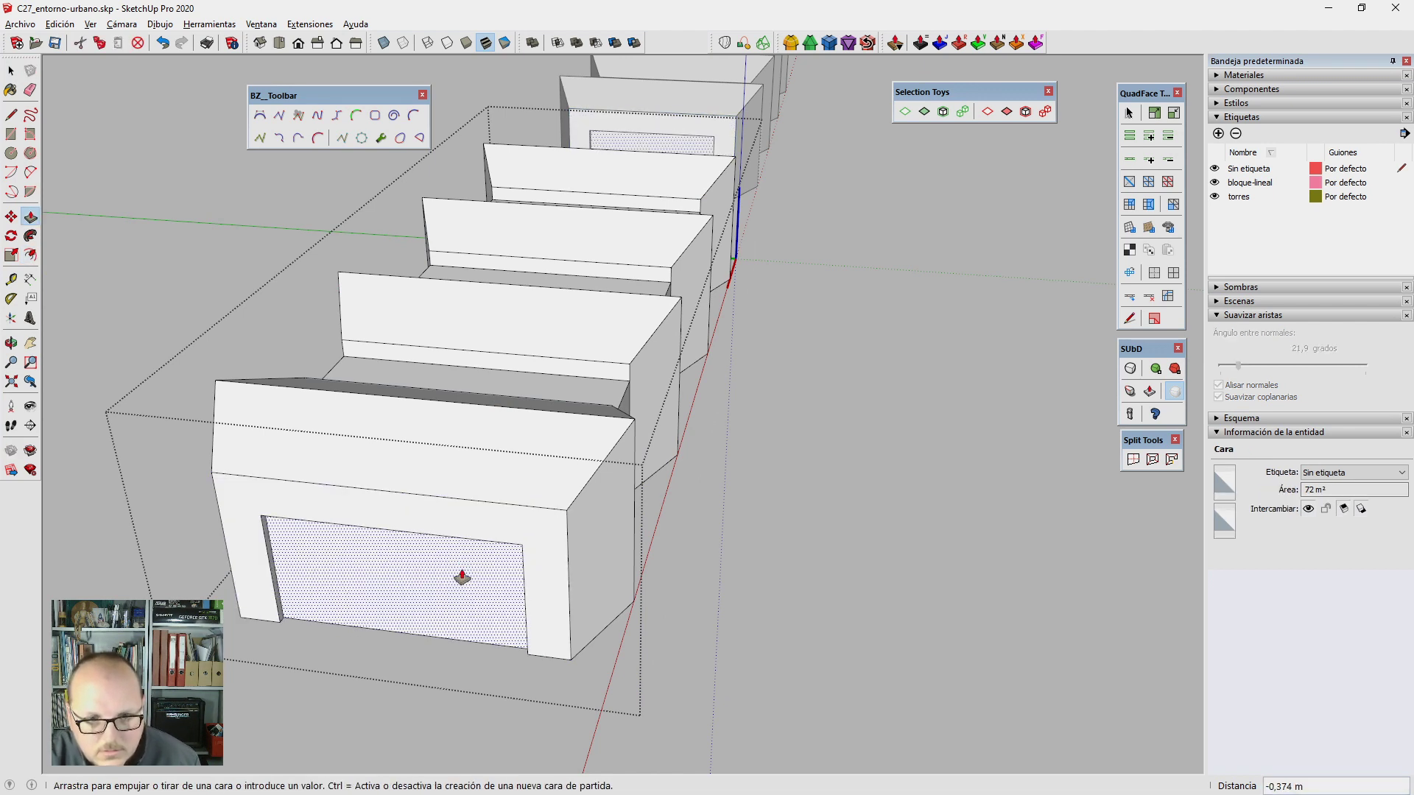
{"action": "left_click", "coordinate": [461, 577]}
{"action": "key", "text": "space"}
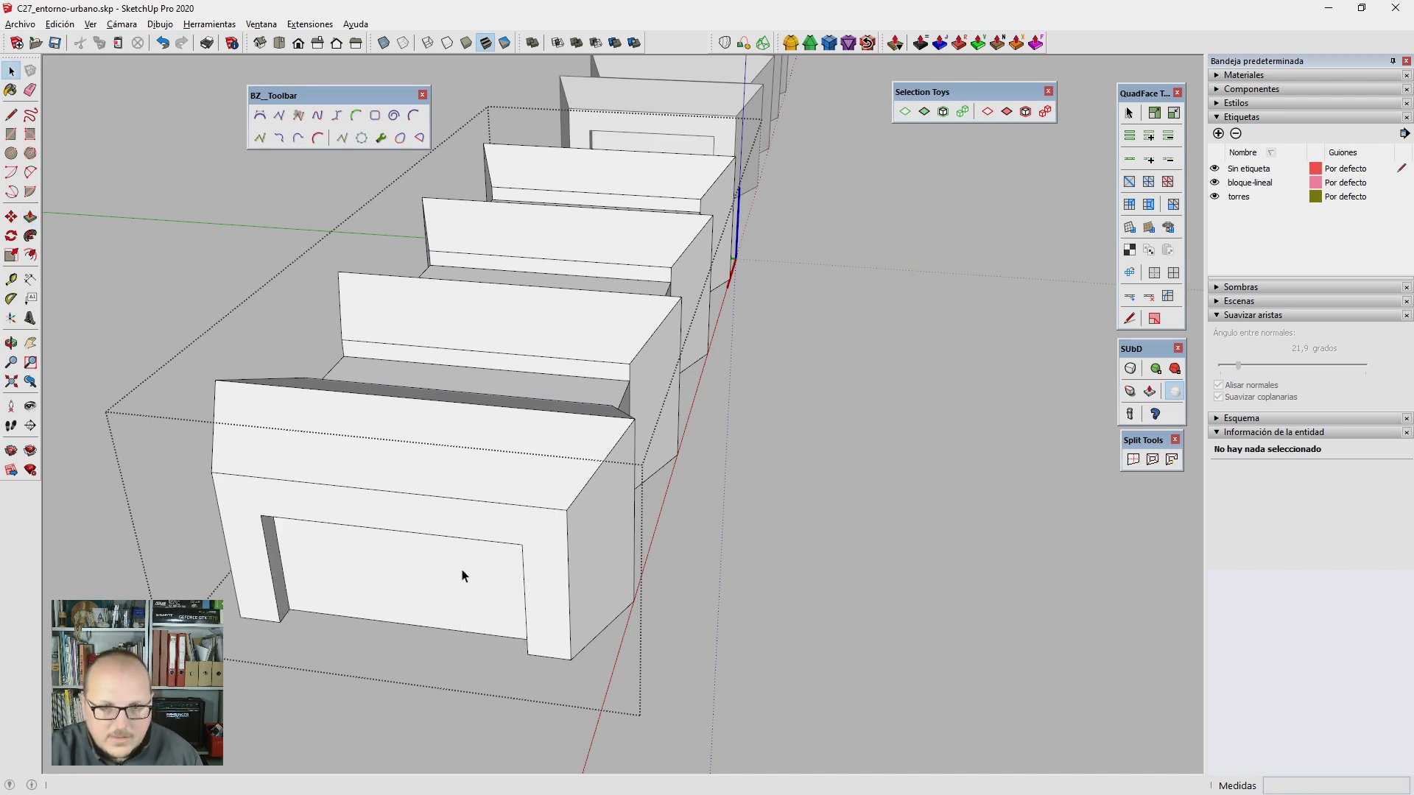
Step: Offset the far end block's front face inward to outline a second door
{"action": "scroll", "coordinate": [464, 574], "scroll_direction": "down", "scroll_amount": 3}
{"action": "middle_click_drag", "start_coordinate": [433, 673], "coordinate": [383, 663]}
{"action": "middle_click_drag", "start_coordinate": [604, 560], "coordinate": [788, 441]}
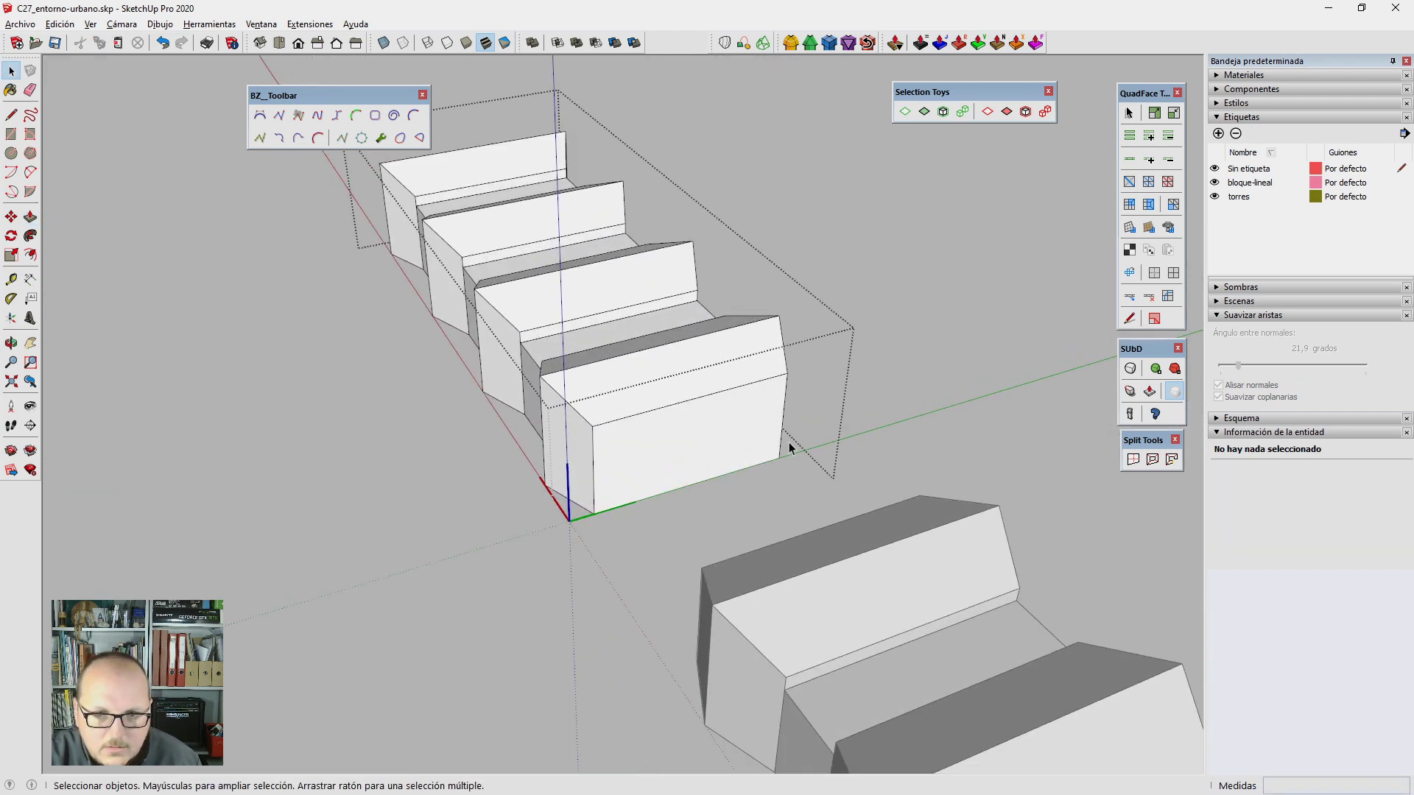
{"action": "left_click", "coordinate": [622, 473]}
{"action": "scroll", "coordinate": [584, 496], "scroll_direction": "up", "scroll_amount": 2}
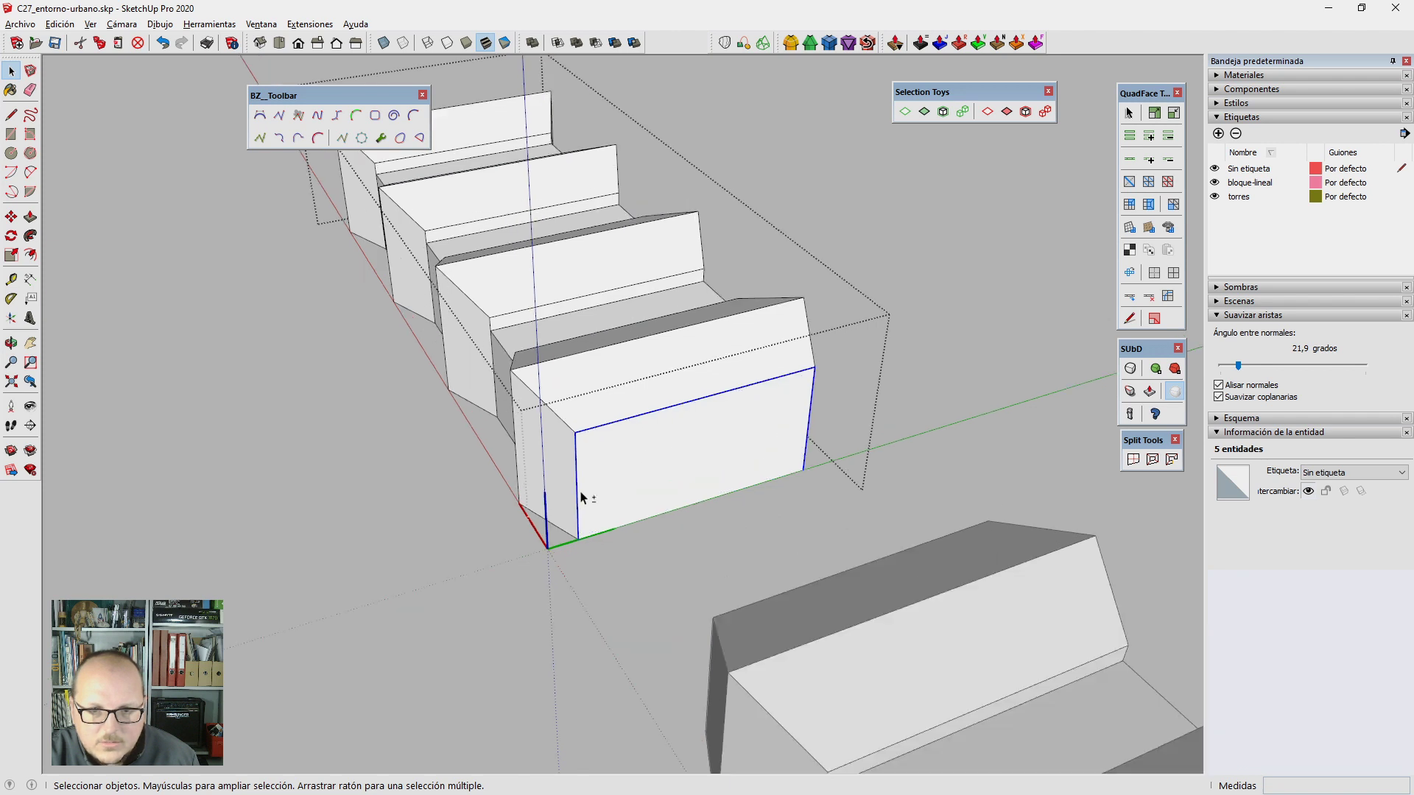
{"action": "key", "text": "f"}
{"action": "left_click", "coordinate": [579, 490]}
{"action": "left_click", "coordinate": [612, 494]}
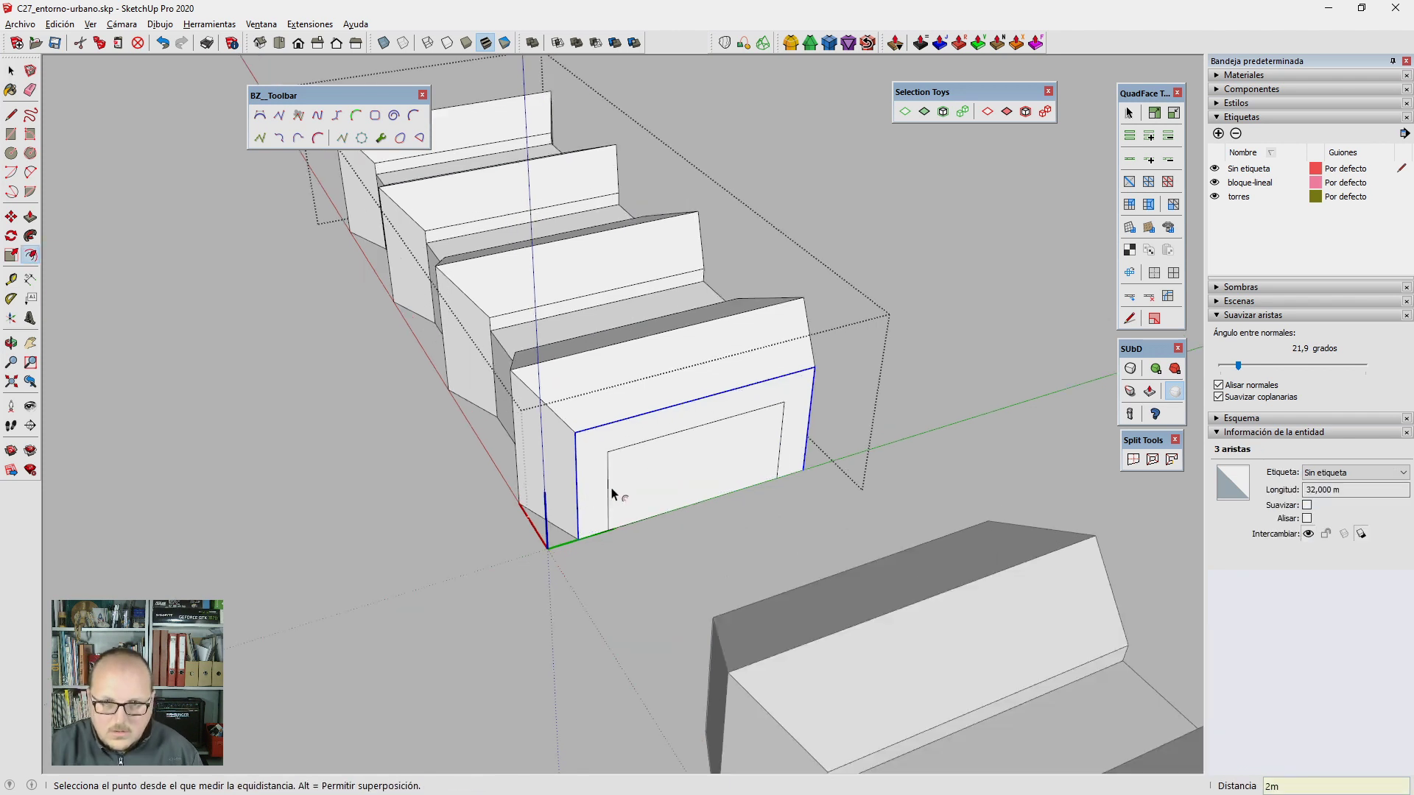
Step: Push the inner outline back as a recessed door and leave the group to view the city
{"action": "key", "text": "p"}
{"action": "type", "text": "1"}
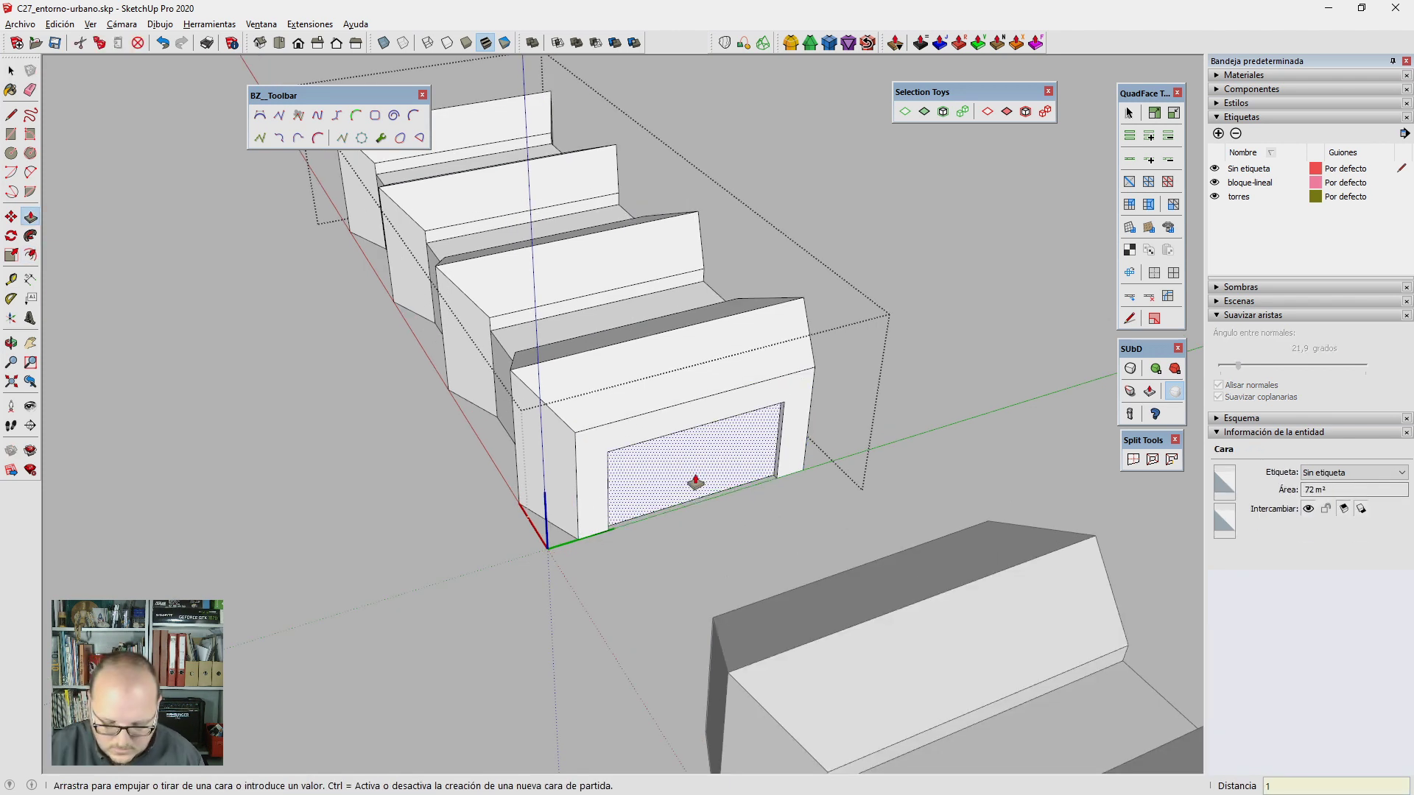
{"action": "key", "text": "Return"}
{"action": "key", "text": "space"}
{"action": "left_click", "coordinate": [725, 538]}
{"action": "mouse_move", "coordinate": [725, 538]}
{"action": "middle_mouse_down"}
{"action": "mouse_move", "coordinate": [841, 527]}
{"action": "mouse_move", "coordinate": [757, 399]}
{"action": "middle_mouse_up"}
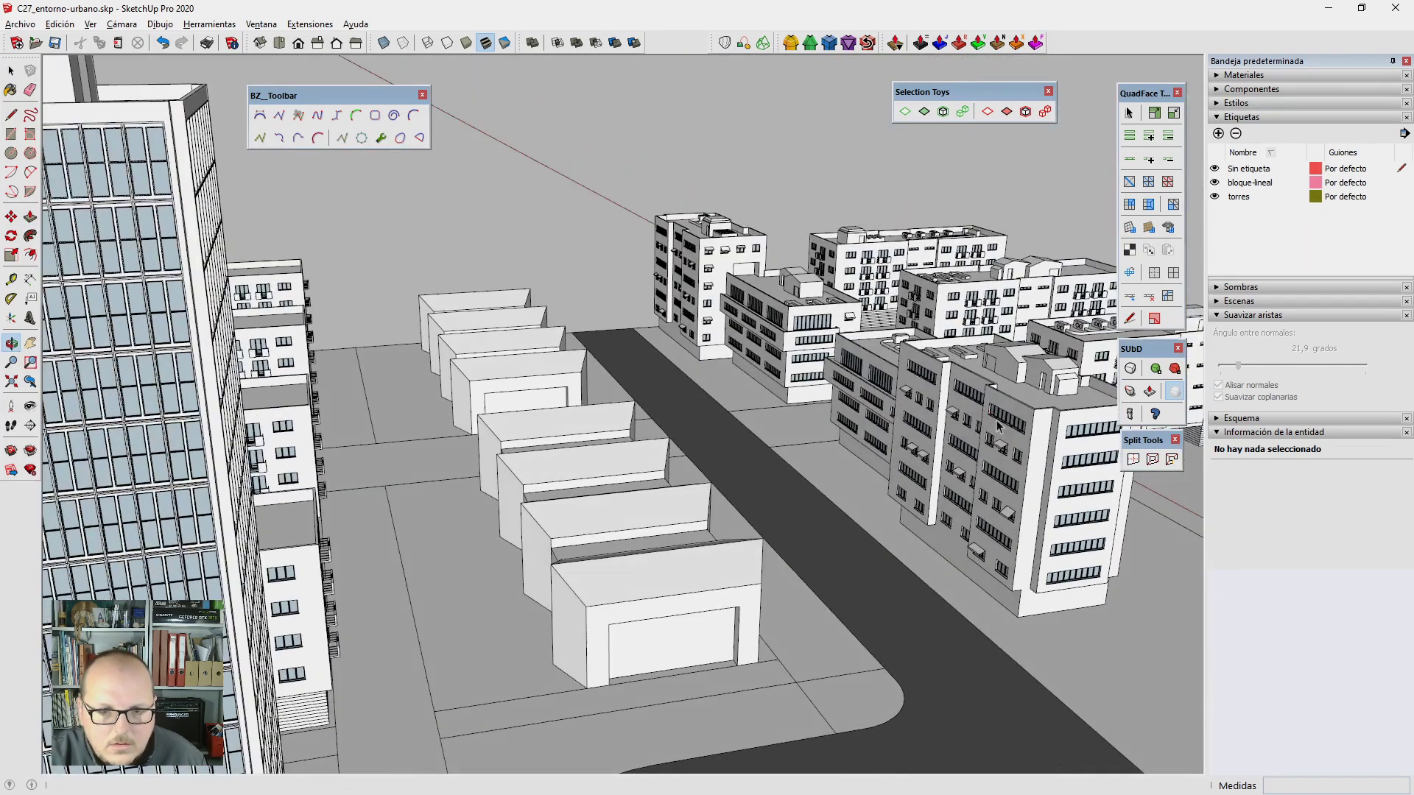
{"action": "mouse_move", "coordinate": [756, 399]}
{"action": "middle_mouse_down"}
{"action": "mouse_move", "coordinate": [707, 458]}
{"action": "mouse_move", "coordinate": [740, 546]}
{"action": "mouse_move", "coordinate": [684, 532]}
{"action": "mouse_move", "coordinate": [680, 483]}
{"action": "mouse_move", "coordinate": [760, 427]}
{"action": "mouse_move", "coordinate": [717, 395]}
{"action": "mouse_move", "coordinate": [590, 498]}
{"action": "mouse_move", "coordinate": [758, 338]}
{"action": "middle_mouse_up"}
{"action": "mouse_move", "coordinate": [687, 411]}
{"action": "middle_mouse_down"}
{"action": "mouse_move", "coordinate": [682, 467]}
{"action": "mouse_move", "coordinate": [766, 415]}
{"action": "mouse_move", "coordinate": [707, 455]}
{"action": "mouse_move", "coordinate": [607, 219]}
{"action": "middle_mouse_up"}
{"action": "scroll", "coordinate": [663, 353], "scroll_direction": "up", "scroll_amount": 3}
{"action": "scroll", "coordinate": [608, 220], "scroll_direction": "up", "scroll_amount": 3}
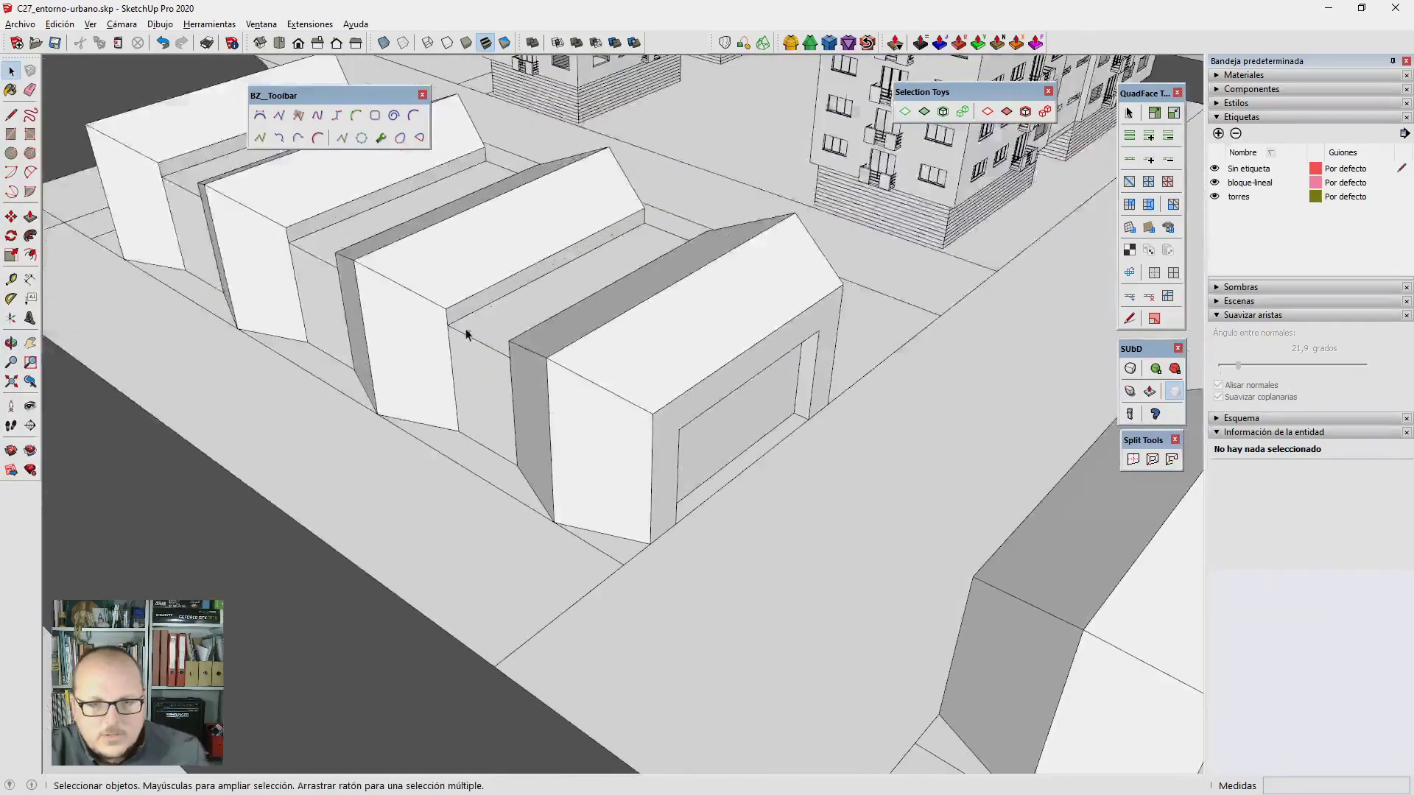
{"action": "middle_click_drag", "start_coordinate": [466, 329], "coordinate": [638, 400]}
{"action": "scroll", "coordinate": [625, 354], "scroll_direction": "up", "scroll_amount": 2}
{"action": "scroll", "coordinate": [626, 353], "scroll_direction": "up", "scroll_amount": 2}
{"action": "left_click", "coordinate": [549, 401]}
{"action": "scroll", "coordinate": [548, 401], "scroll_direction": "up", "scroll_amount": 1}
{"action": "key", "text": "f"}
{"action": "left_click", "coordinate": [457, 396]}
{"action": "type", "text": "20"}
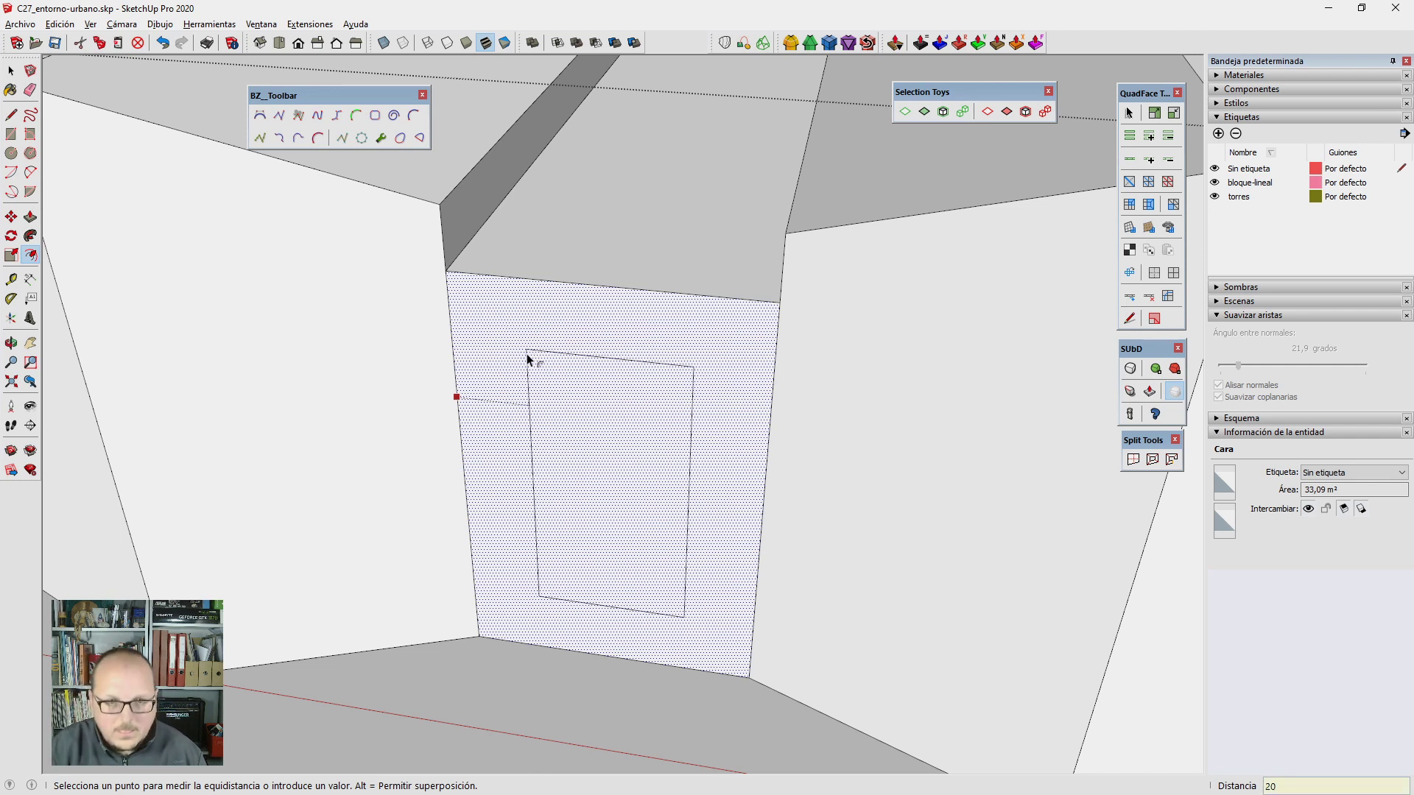
Step: Offset the wall face between two sheds inward, leaving a 20 cm border
{"action": "type", "text": "cm"}
{"action": "key", "text": "Return"}
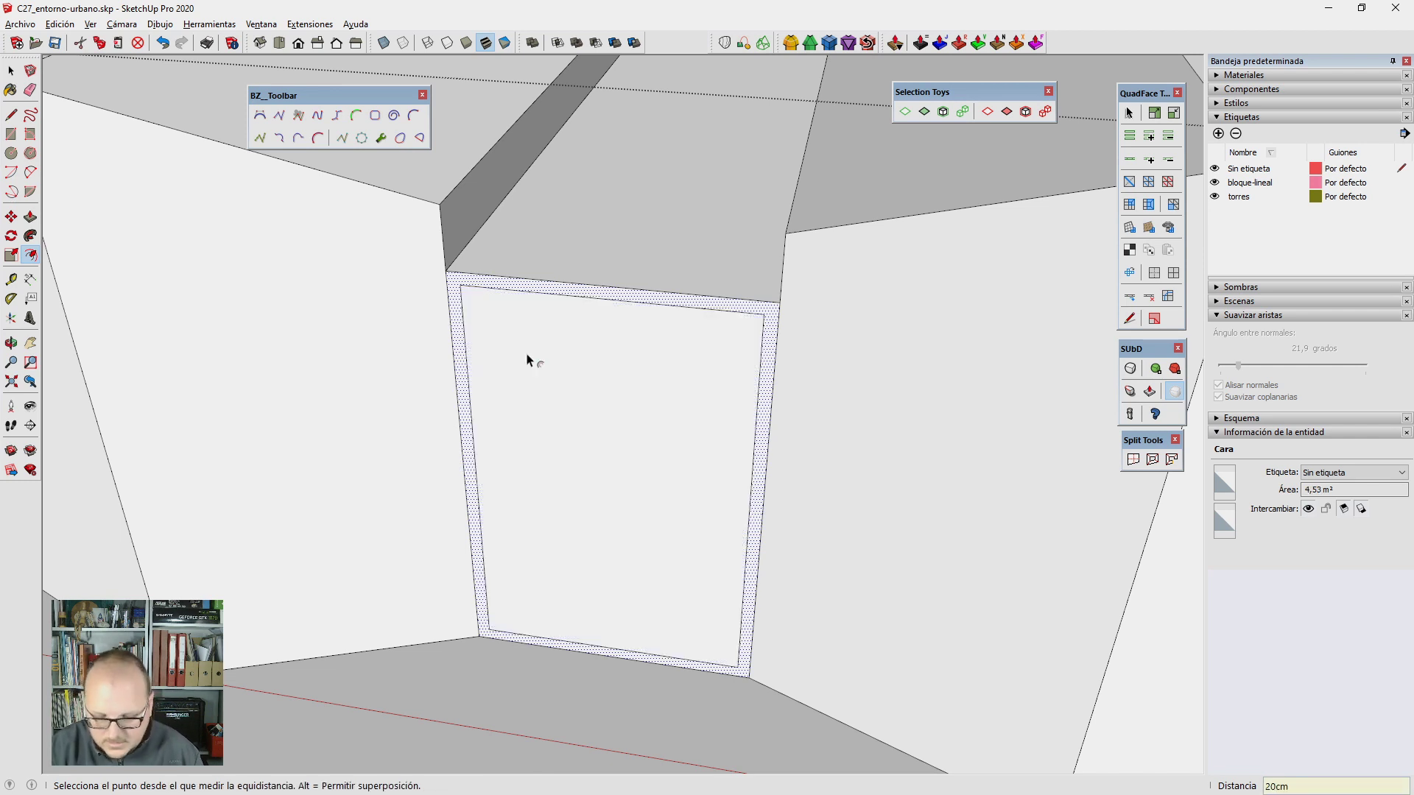
{"action": "type", "text": "m"}
{"action": "key", "text": "Return"}
Step: Push the inner door panel back into the wall to recess it
{"action": "key", "text": "p"}
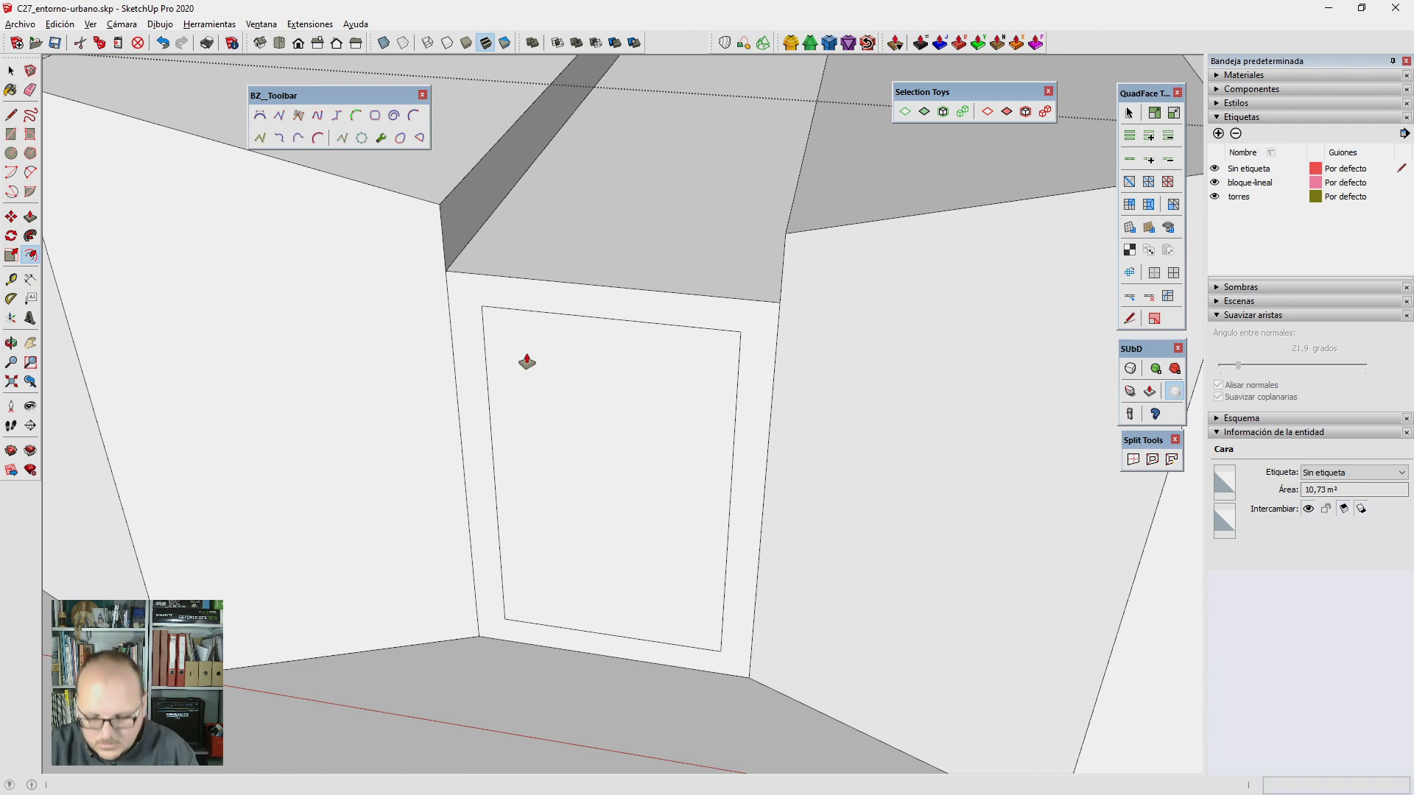
{"action": "left_click", "coordinate": [579, 529]}
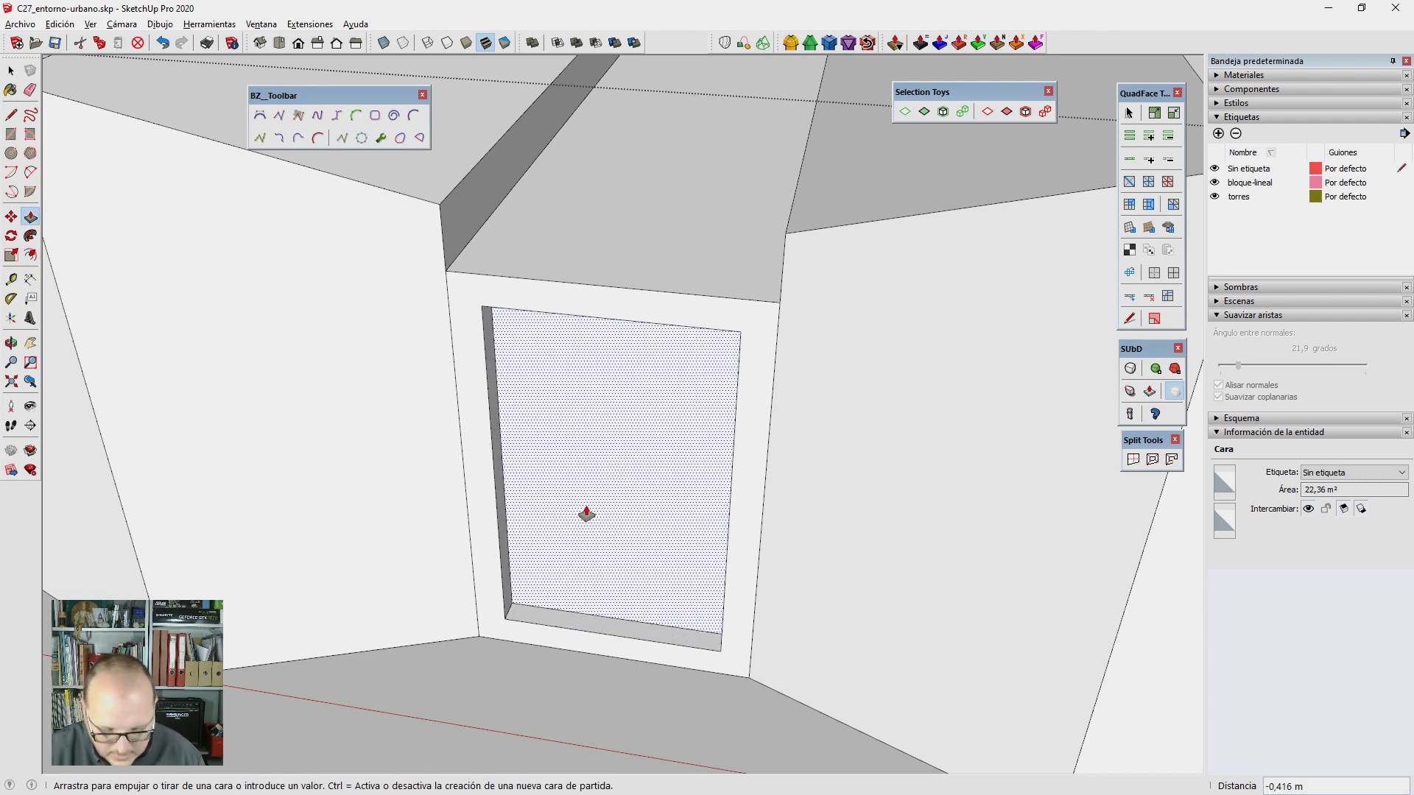
{"action": "type", "text": "m"}
{"action": "key", "text": "Return"}
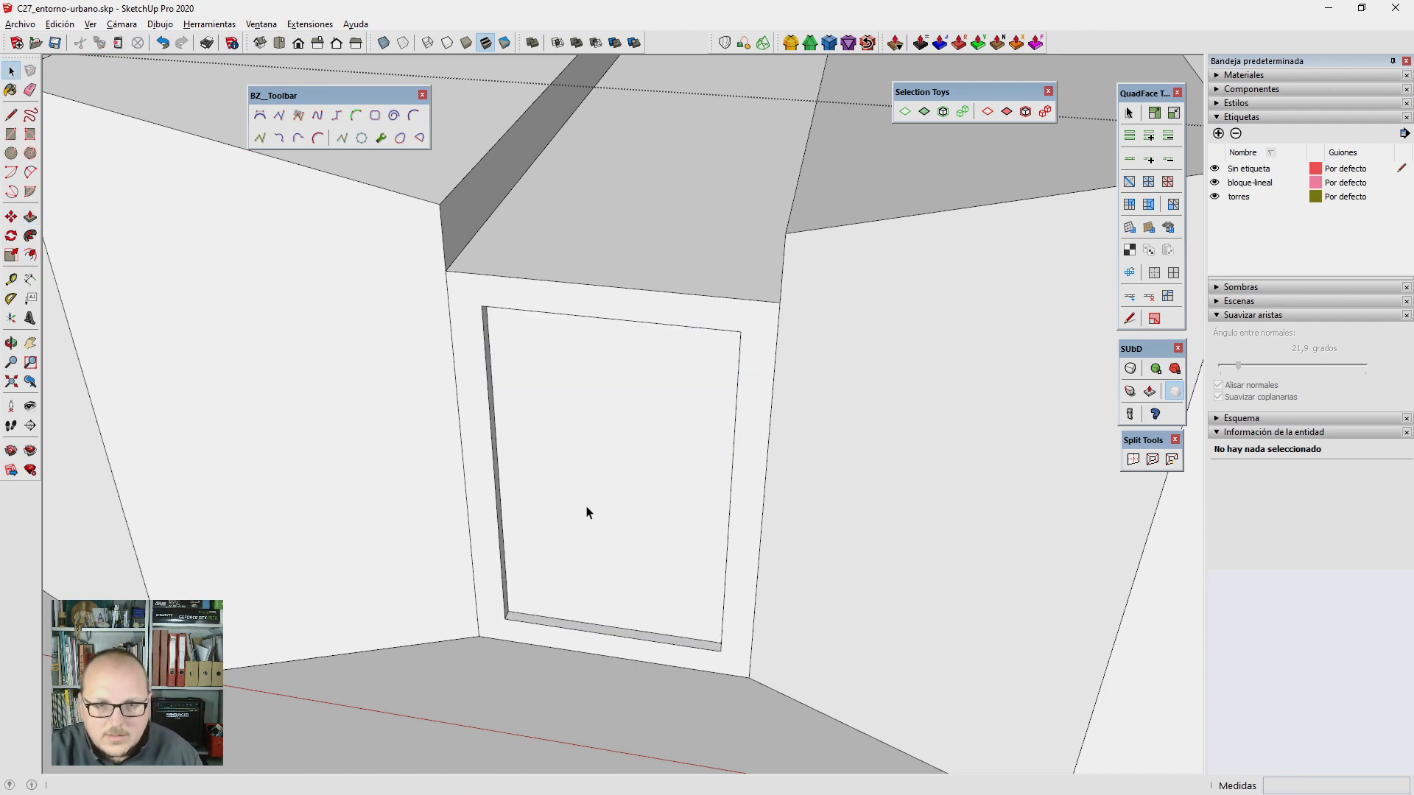
{"action": "key", "text": "space"}
{"action": "mouse_move", "coordinate": [587, 511]}
{"action": "middle_mouse_down"}
{"action": "mouse_move", "coordinate": [553, 410]}
{"action": "mouse_move", "coordinate": [521, 377]}
{"action": "middle_mouse_up"}
{"action": "scroll", "coordinate": [576, 420], "scroll_direction": "up", "scroll_amount": 3}
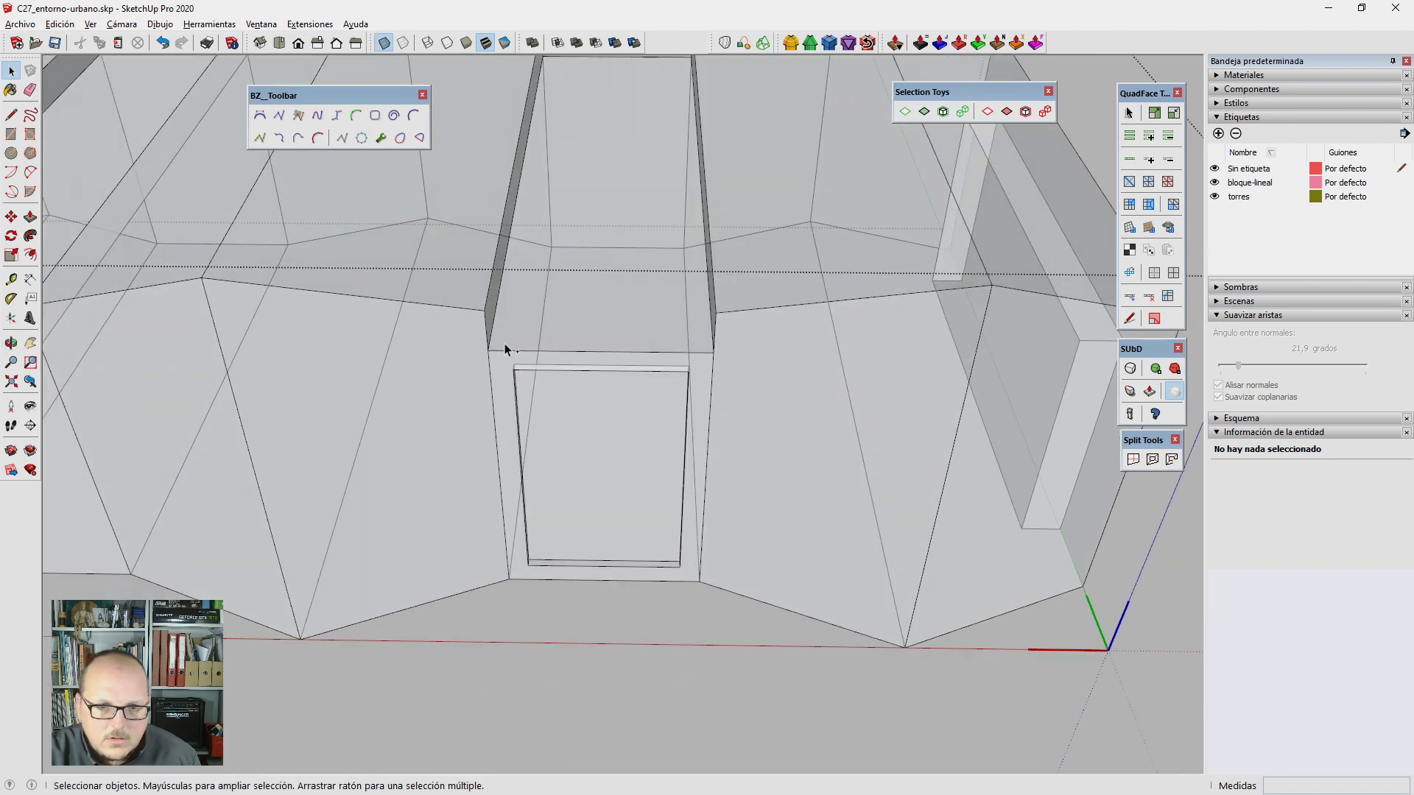
Step: Make the recessed door and its geometry into a component
{"action": "triple_click", "coordinate": [695, 575]}
{"action": "mouse_move", "coordinate": [696, 574]}
{"action": "middle_mouse_down"}
{"action": "mouse_move", "coordinate": [525, 549]}
{"action": "mouse_move", "coordinate": [663, 451]}
{"action": "mouse_move", "coordinate": [676, 390]}
{"action": "mouse_move", "coordinate": [740, 383]}
{"action": "middle_mouse_up"}
{"action": "key", "text": "g"}
{"action": "key", "text": "Return"}
Step: Copy the door component to the next wall left, repeating copies along the shed row
{"action": "key", "text": "m"}
{"action": "left_click", "coordinate": [617, 370]}
{"action": "key", "text": "ctrl"}
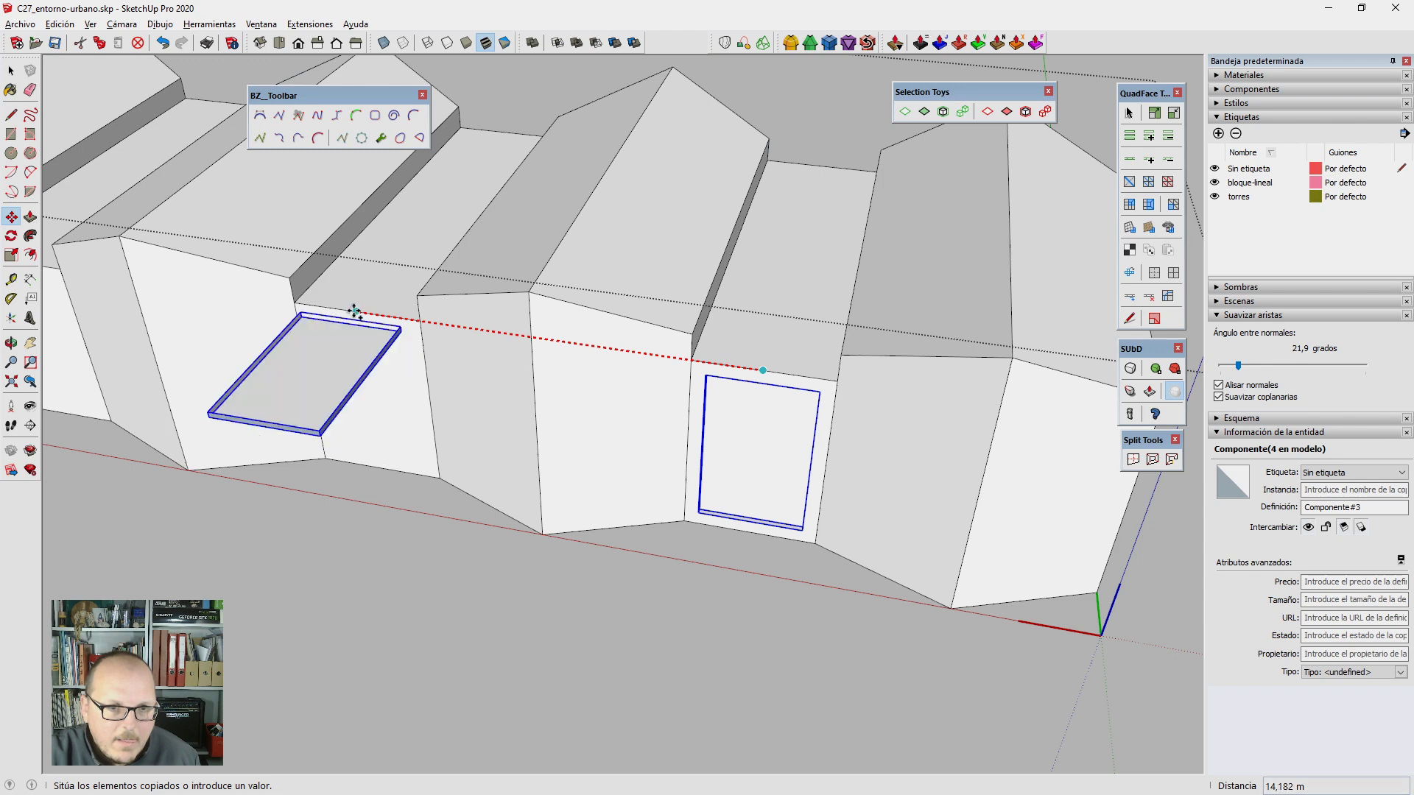
{"action": "left_click", "coordinate": [355, 325]}
{"action": "scroll", "coordinate": [896, 608], "scroll_direction": "down", "scroll_amount": 3}
{"action": "scroll", "coordinate": [896, 608], "scroll_direction": "down", "scroll_amount": 1}
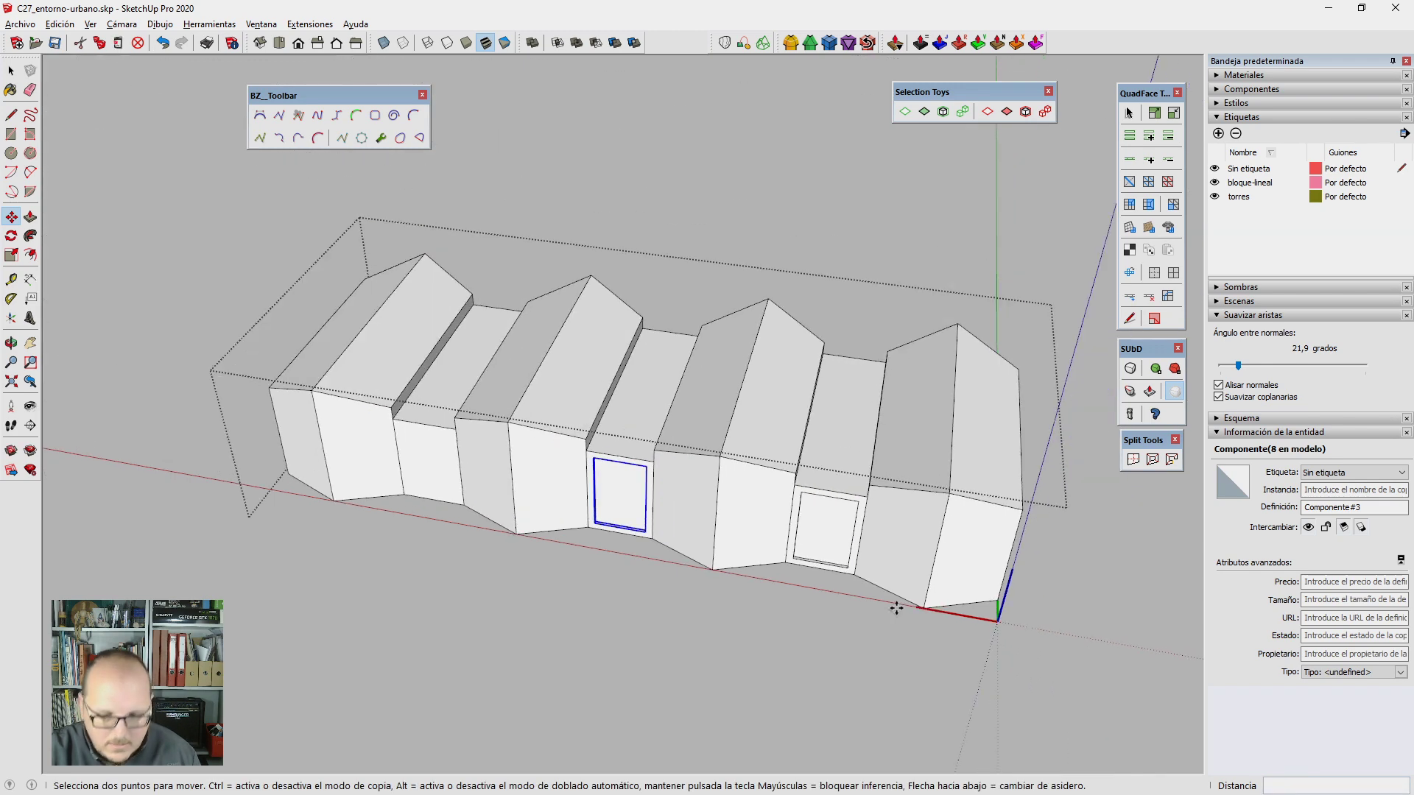
{"action": "key", "text": "Return"}
{"action": "key", "text": "space"}
{"action": "left_click", "coordinate": [895, 609]}
{"action": "middle_click_drag", "start_coordinate": [874, 609], "coordinate": [812, 578]}
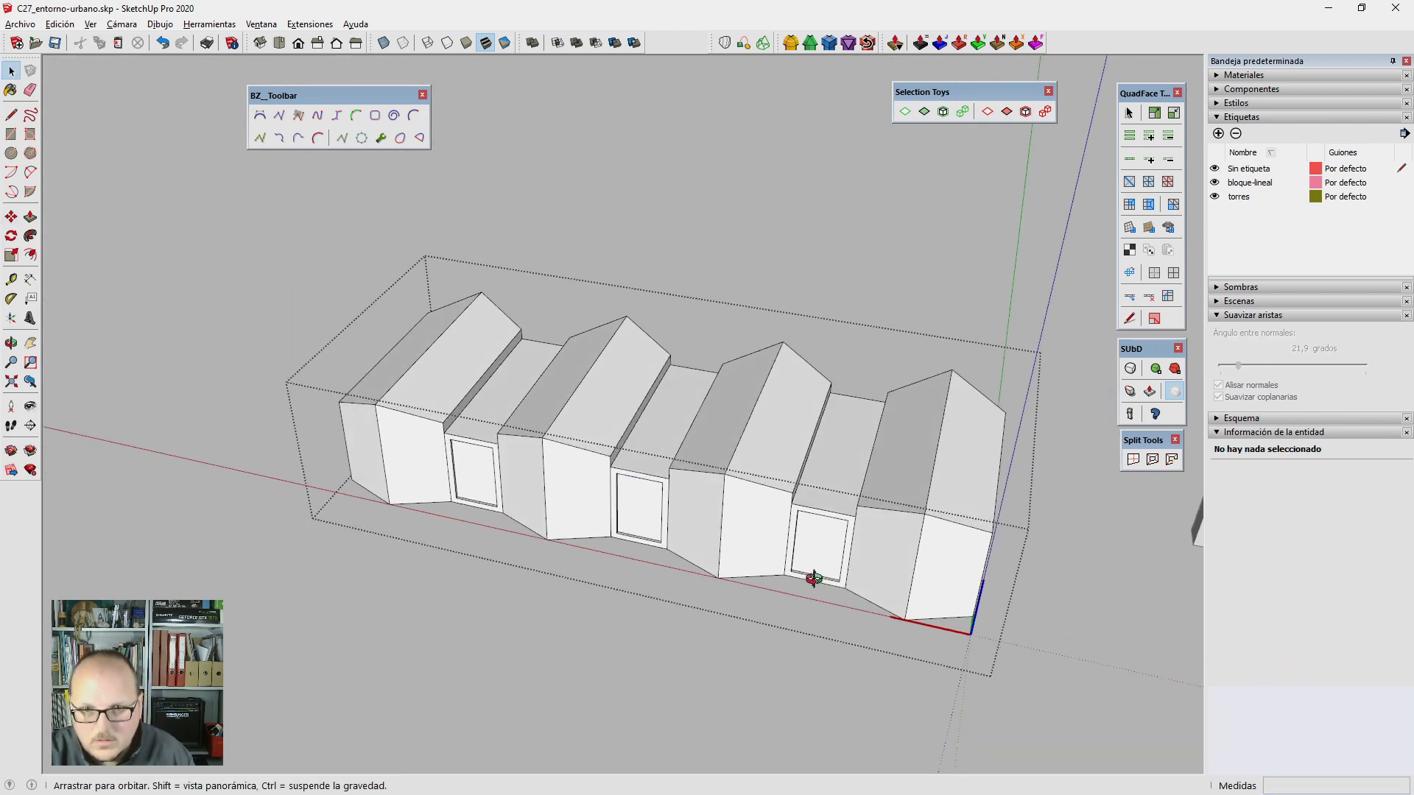
Step: Draw a vertical line from the roof edge upward
{"action": "key", "text": "l"}
{"action": "left_click", "coordinate": [939, 438]}
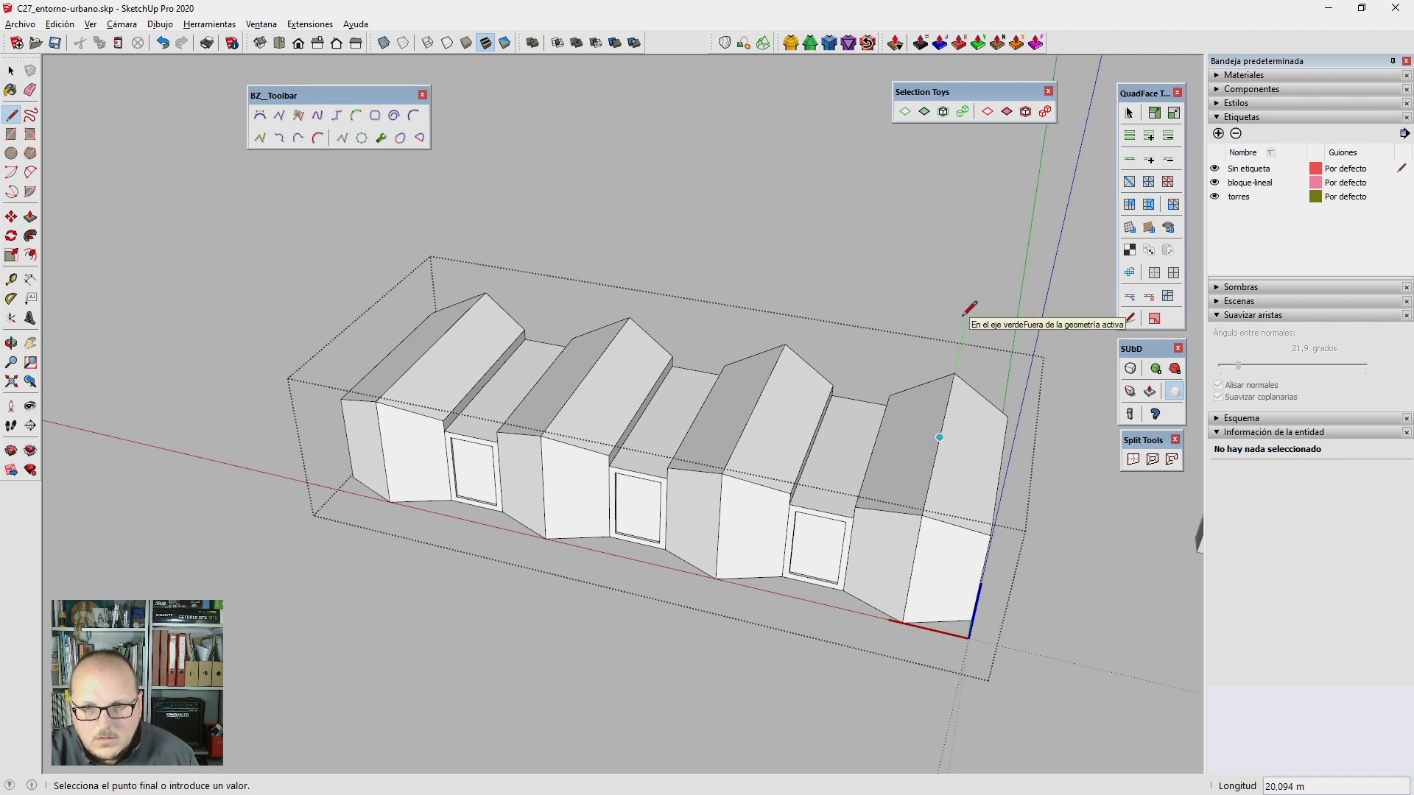
{"action": "middle_click_drag", "start_coordinate": [969, 308], "coordinate": [946, 236]}
{"action": "left_click", "coordinate": [958, 289]}
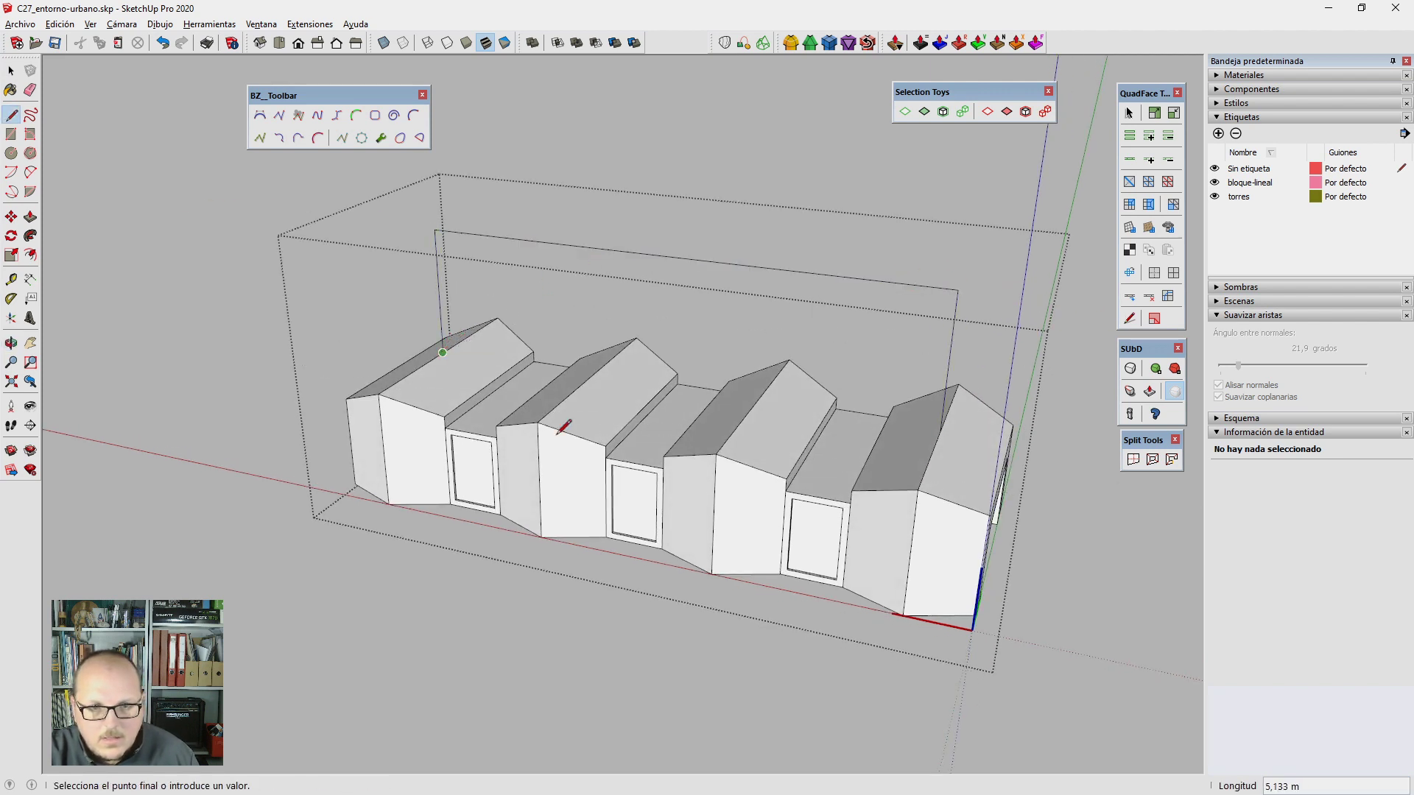
{"action": "key", "text": "space"}
Step: Rotate-copy the middle door component's frames onto the opposite side walls
{"action": "left_click", "coordinate": [625, 503]}
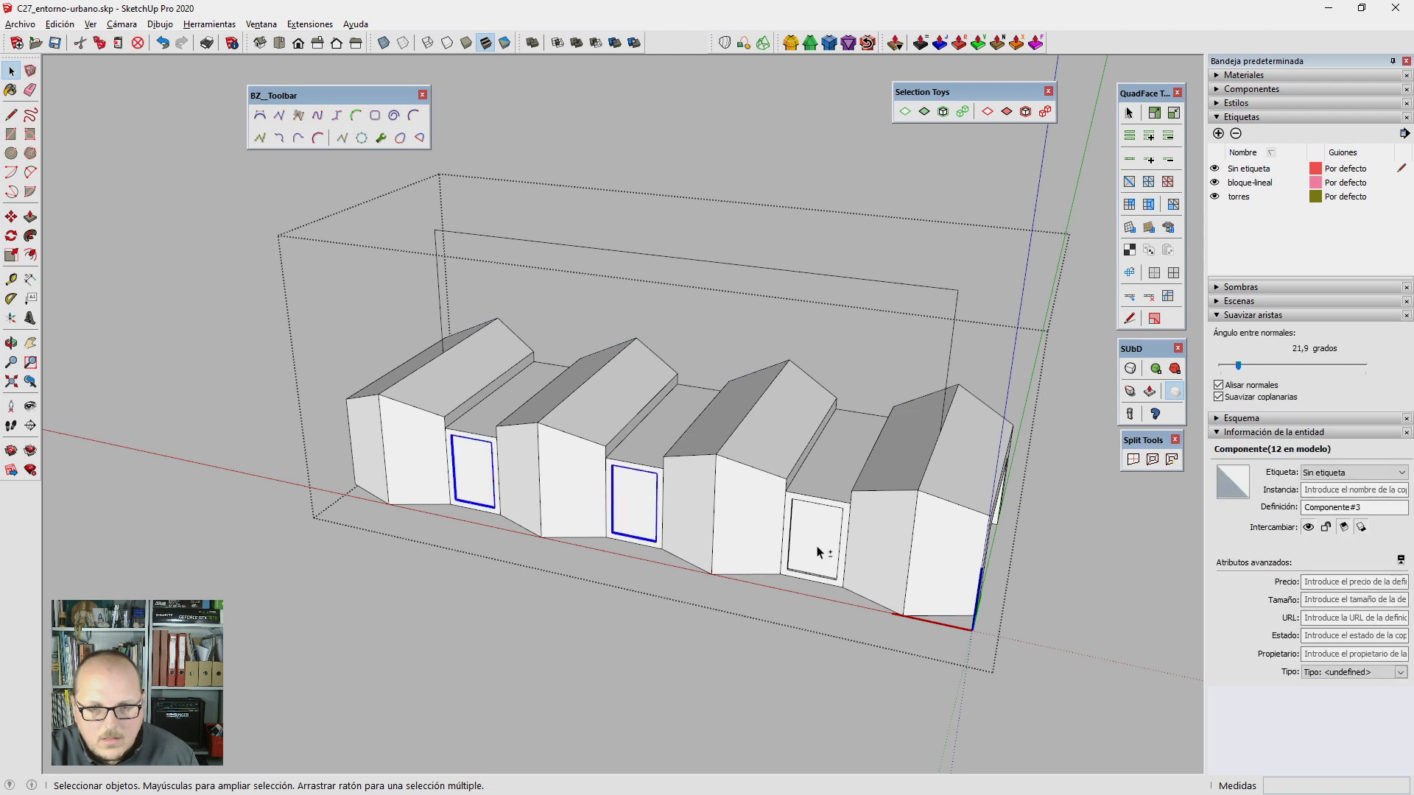
{"action": "key", "text": "q"}
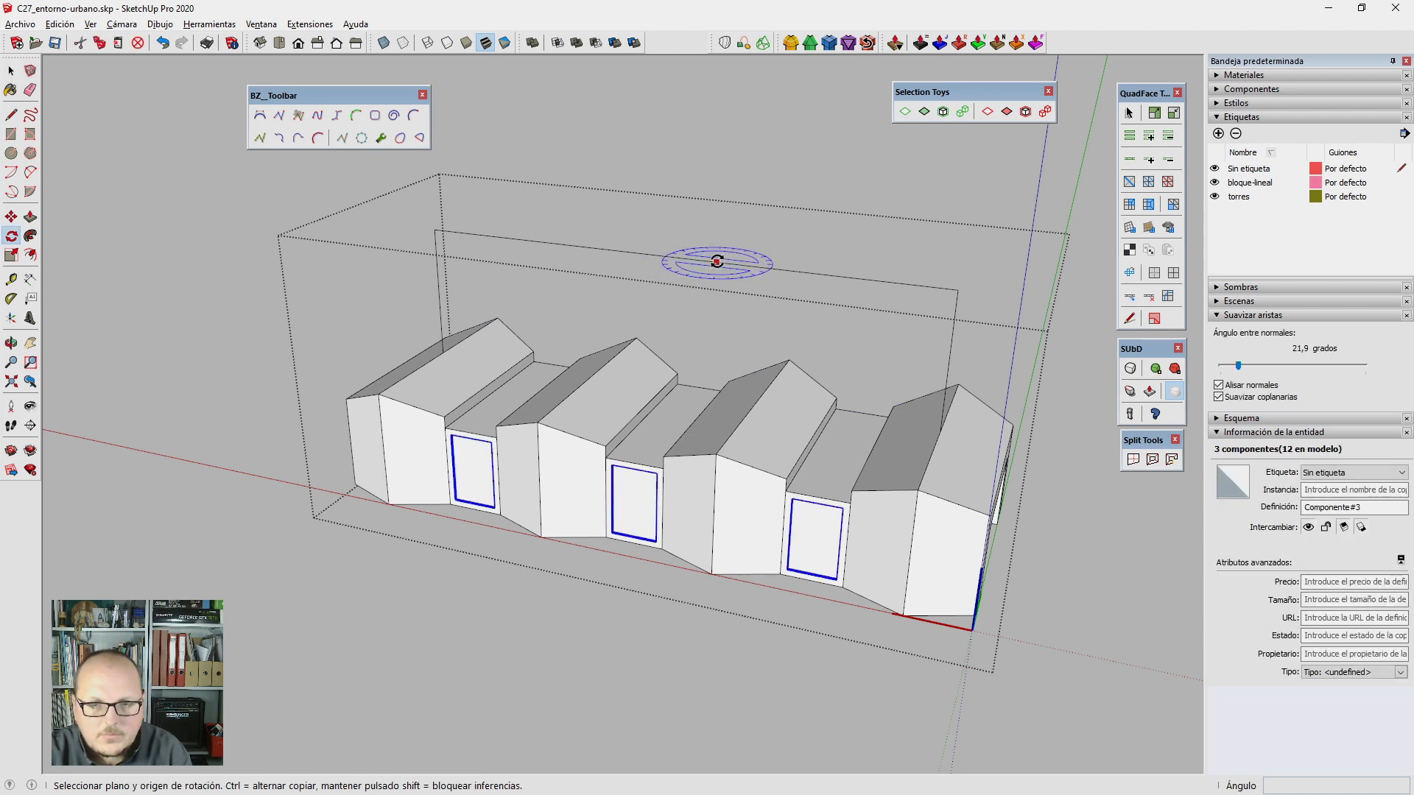
{"action": "left_click", "coordinate": [674, 256]}
{"action": "left_click", "coordinate": [718, 261]}
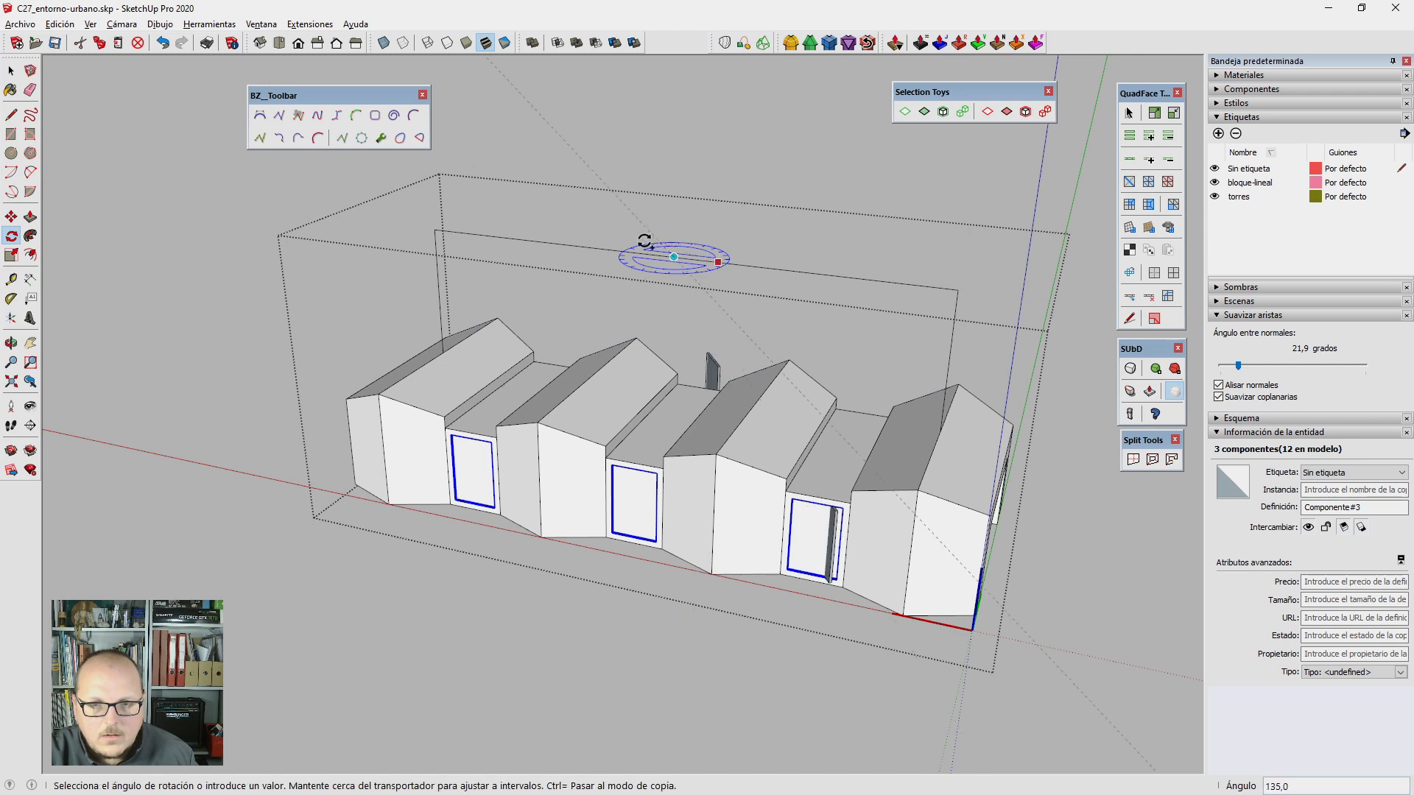
{"action": "left_click", "coordinate": [627, 250]}
{"action": "middle_click_drag", "start_coordinate": [626, 250], "coordinate": [110, 411]}
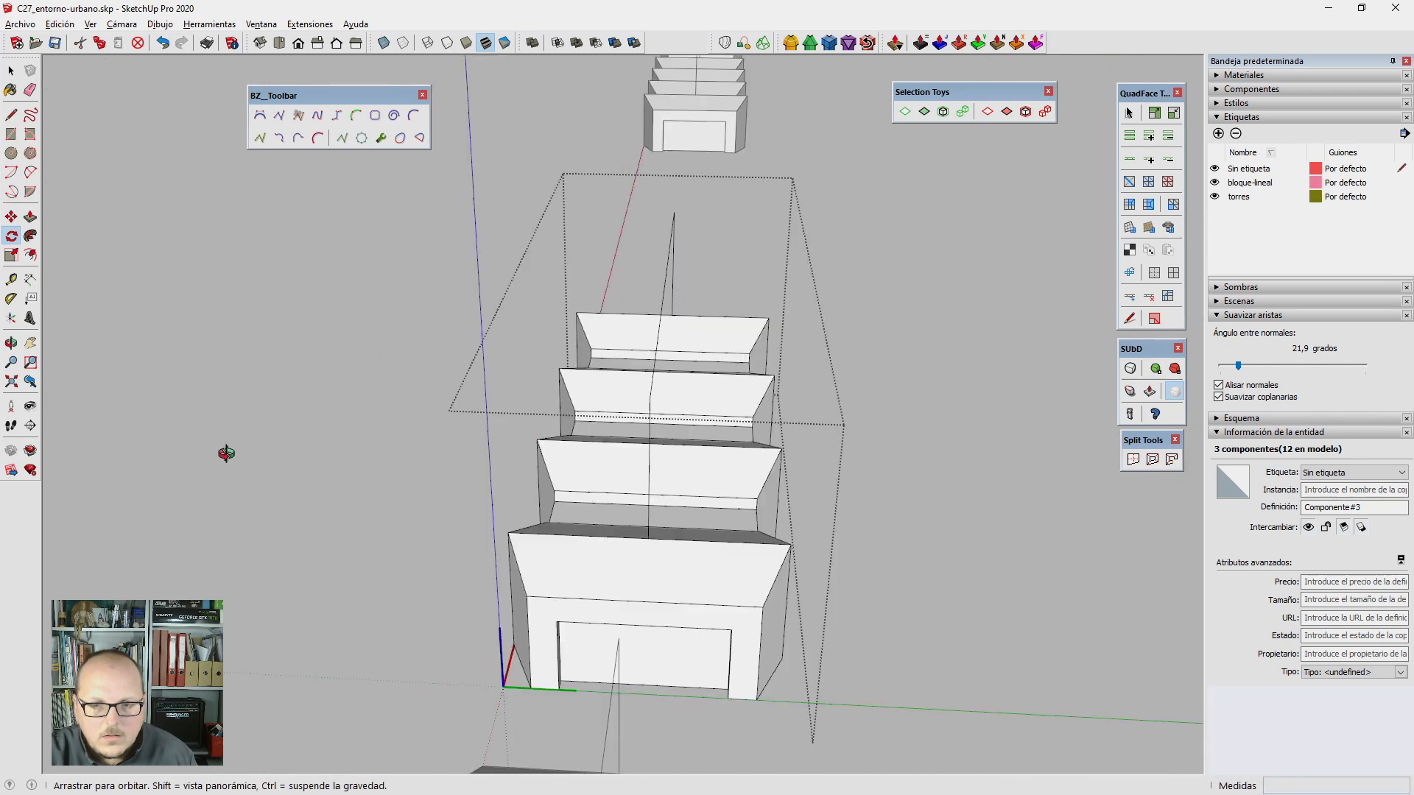
{"action": "middle_click_drag", "start_coordinate": [507, 554], "coordinate": [640, 515]}
{"action": "key", "text": "space"}
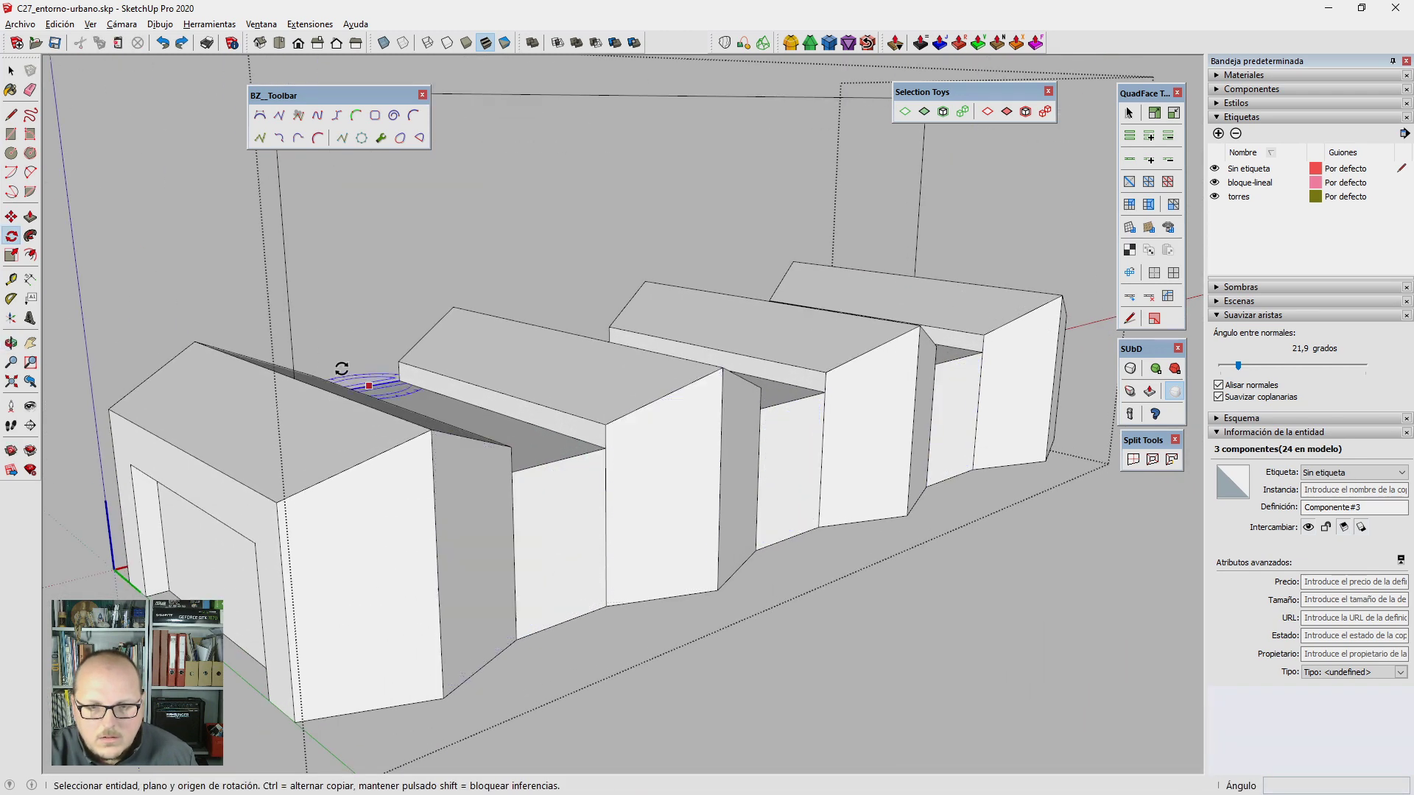
{"action": "mouse_move", "coordinate": [347, 372]}
{"action": "middle_mouse_down"}
{"action": "mouse_move", "coordinate": [1041, 489]}
{"action": "mouse_move", "coordinate": [806, 463]}
{"action": "middle_mouse_up"}
Step: Turn one door frame 180 degrees
{"action": "left_click", "coordinate": [684, 503]}
{"action": "middle_click_drag", "start_coordinate": [684, 503], "coordinate": [682, 420]}
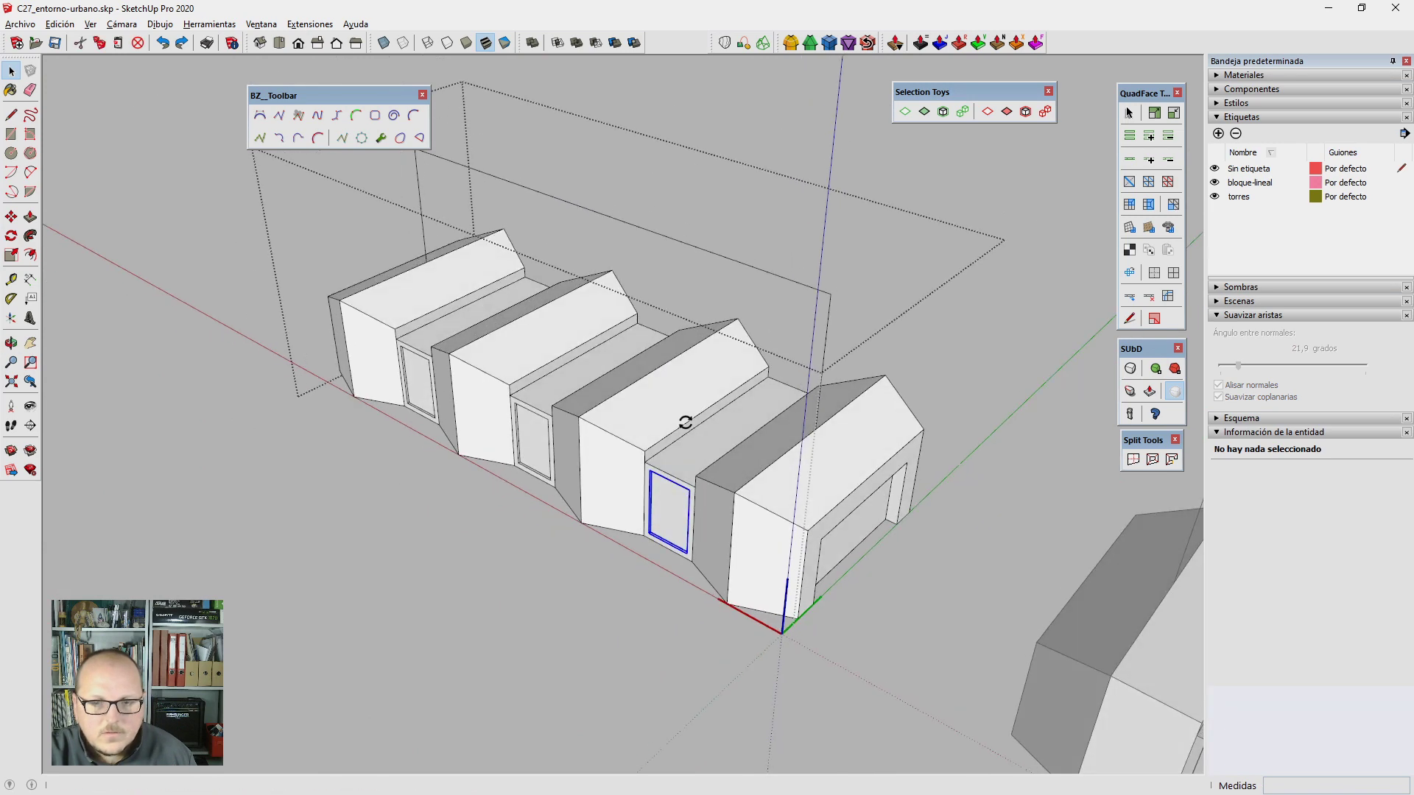
{"action": "key", "text": "q"}
{"action": "left_click", "coordinate": [595, 212]}
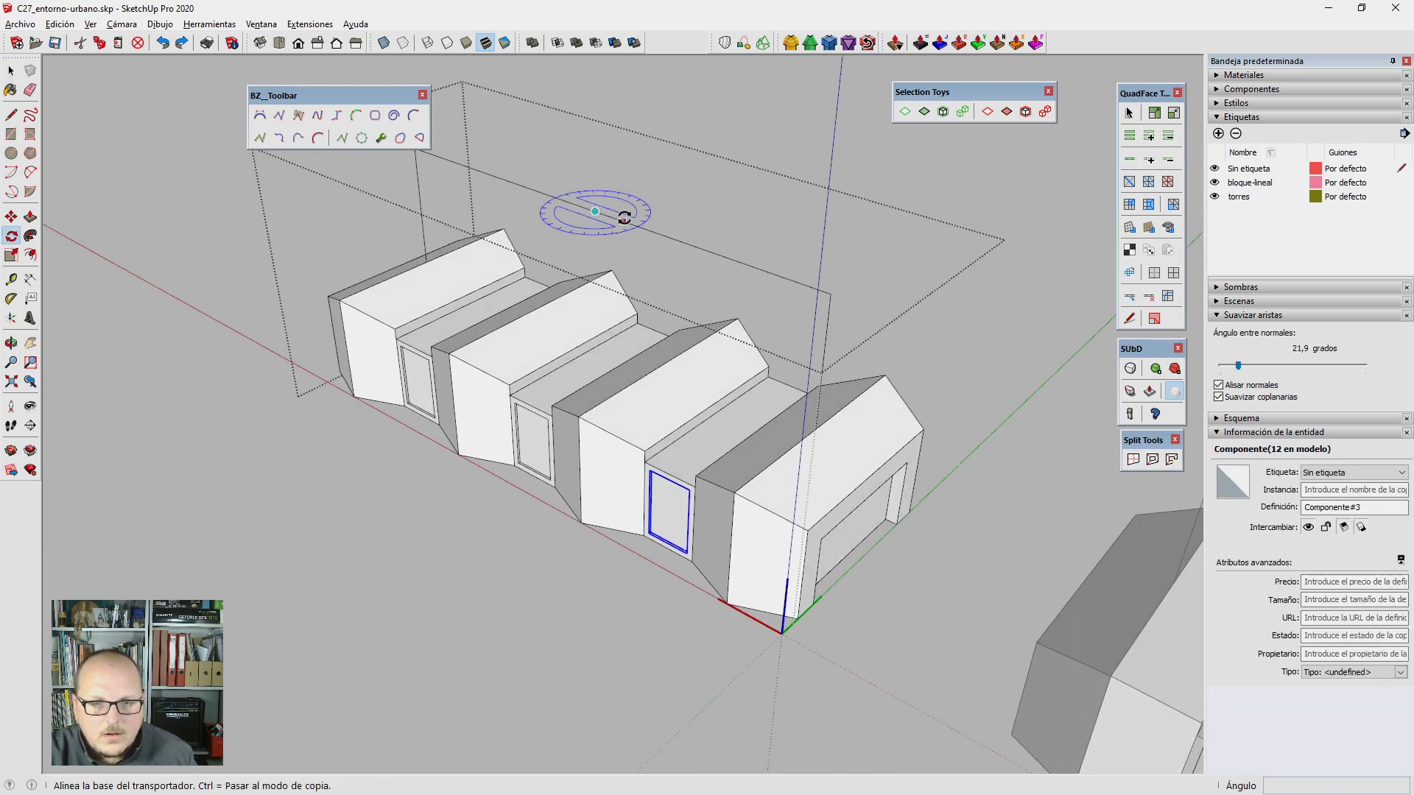
{"action": "left_click", "coordinate": [565, 203]}
{"action": "mouse_move", "coordinate": [565, 204]}
{"action": "middle_mouse_down"}
{"action": "mouse_move", "coordinate": [549, 452]}
{"action": "mouse_move", "coordinate": [202, 324]}
{"action": "mouse_move", "coordinate": [512, 532]}
{"action": "middle_mouse_up"}
{"action": "key", "text": "space"}
Step: Turn the middle-bay door frame and the next one 180 degrees
{"action": "left_click", "coordinate": [537, 478]}
{"action": "key", "text": "q"}
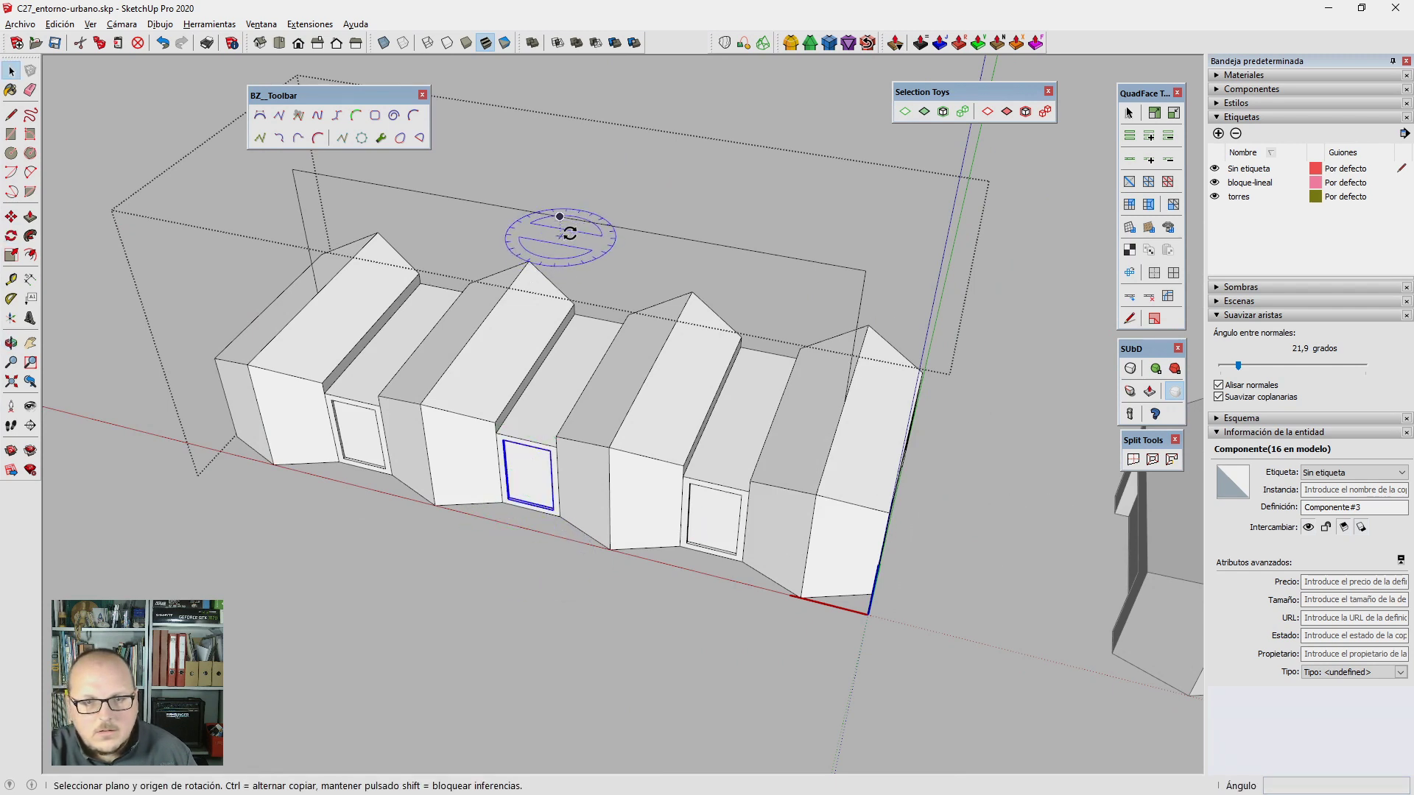
{"action": "left_click", "coordinate": [560, 218]}
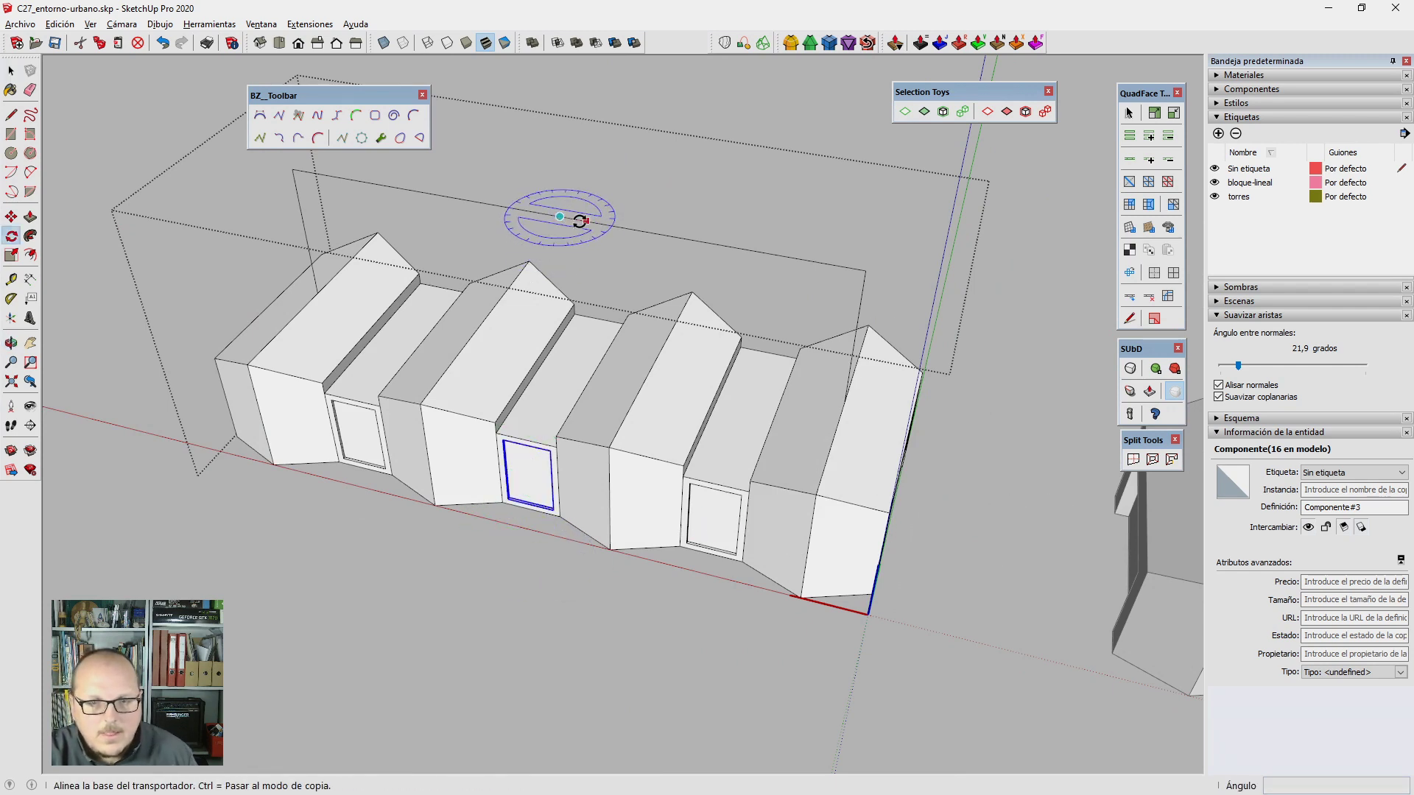
{"action": "left_click", "coordinate": [524, 214]}
{"action": "key", "text": "space"}
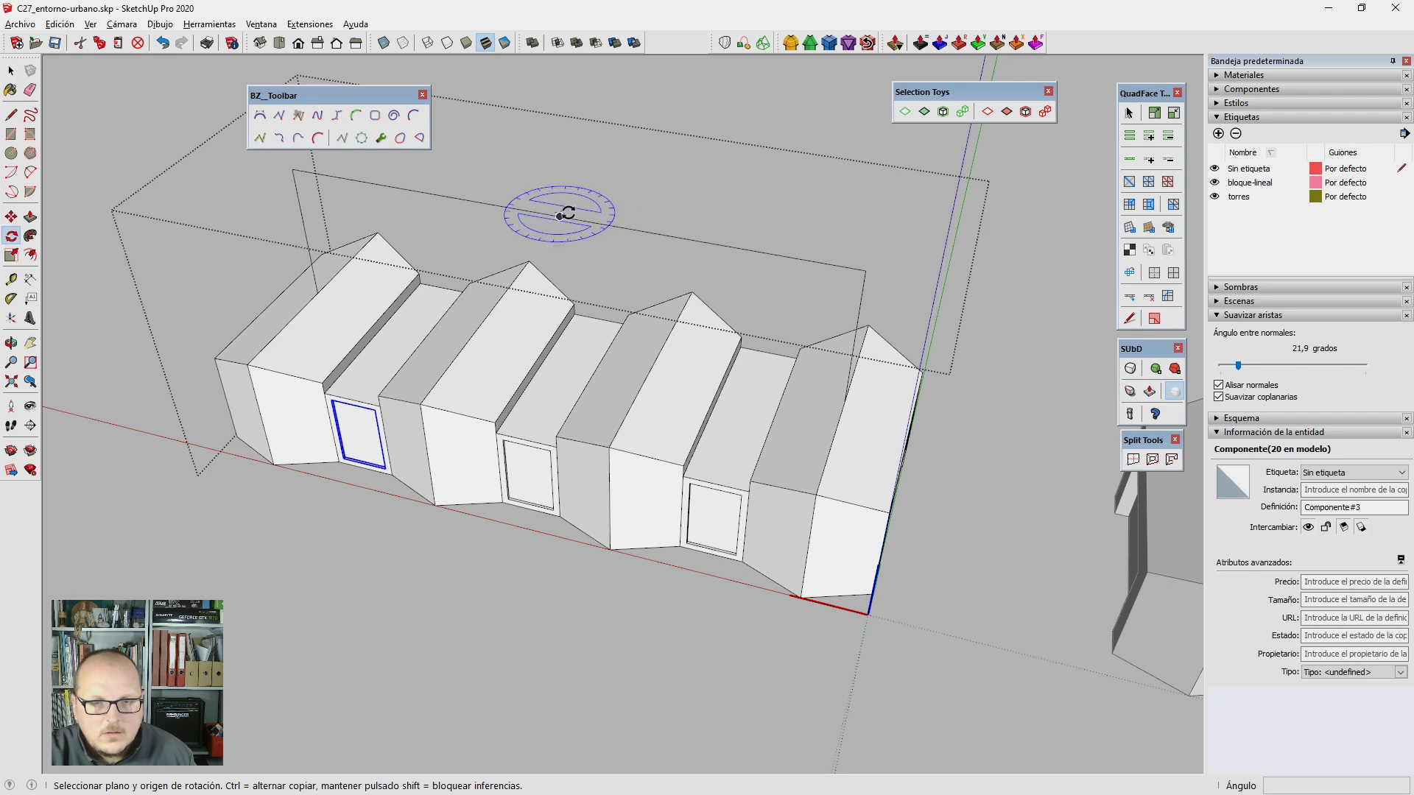
{"action": "left_click", "coordinate": [558, 218]}
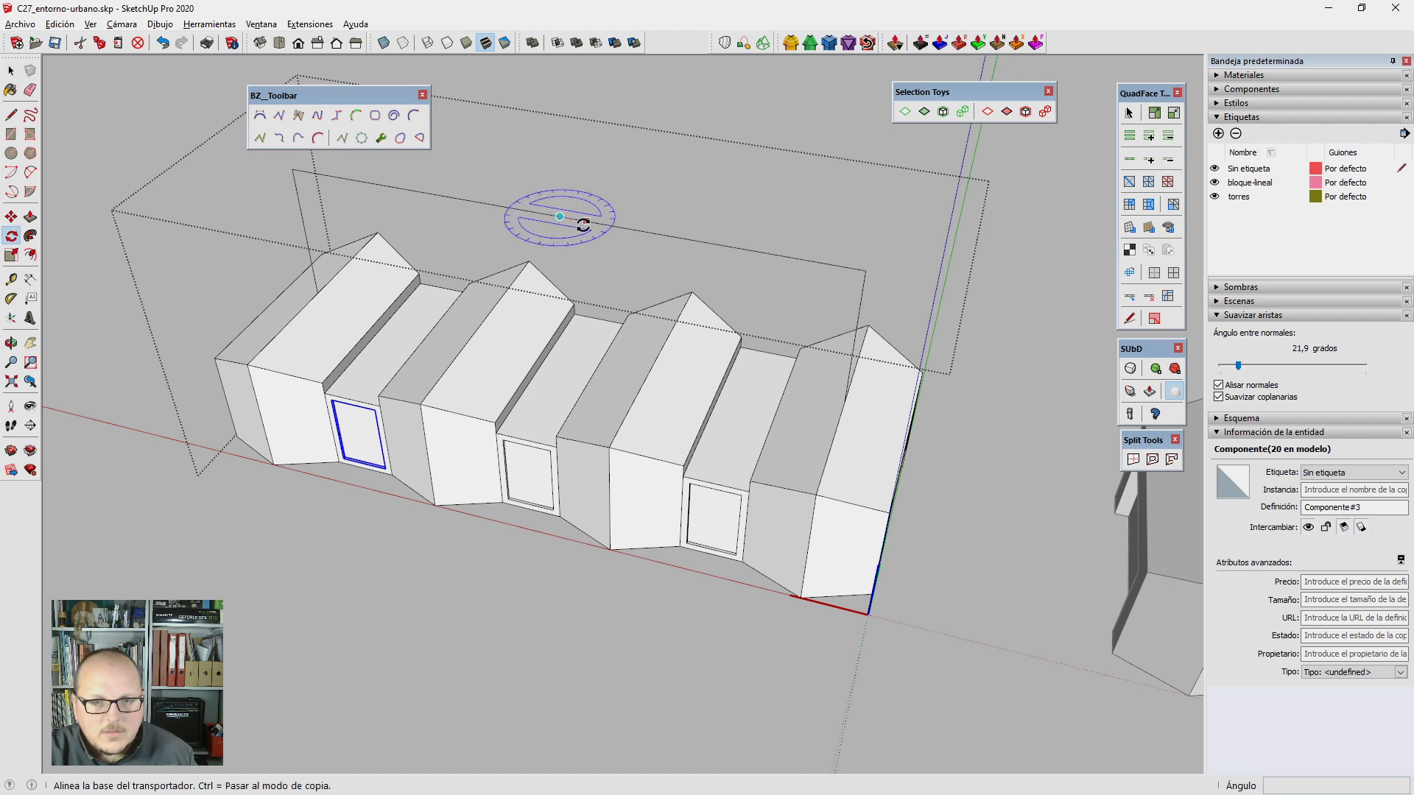
{"action": "left_click", "coordinate": [526, 214]}
Step: Erase the stray edge above the shed row
{"action": "key", "text": "e"}
{"action": "scroll", "coordinate": [891, 324], "scroll_direction": "down", "scroll_amount": 3}
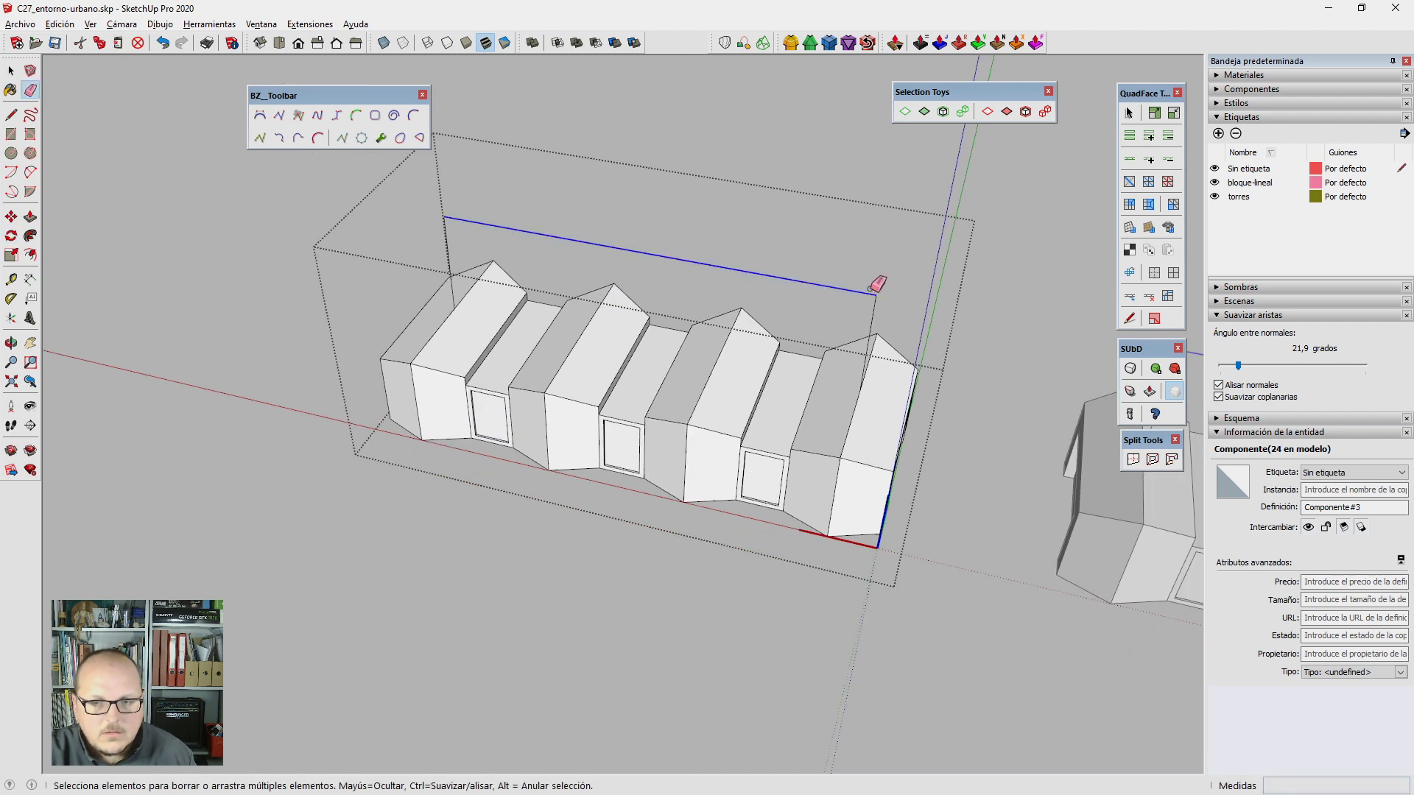
{"action": "left_click", "coordinate": [871, 294]}
Step: Orbit and zoom to view the sheds among the apartment blocks
{"action": "mouse_move", "coordinate": [385, 385]}
{"action": "middle_mouse_down"}
{"action": "mouse_move", "coordinate": [719, 537]}
{"action": "mouse_move", "coordinate": [955, 543]}
{"action": "mouse_move", "coordinate": [988, 505]}
{"action": "mouse_move", "coordinate": [597, 571]}
{"action": "mouse_move", "coordinate": [814, 524]}
{"action": "mouse_move", "coordinate": [622, 589]}
{"action": "mouse_move", "coordinate": [692, 442]}
{"action": "mouse_move", "coordinate": [552, 520]}
{"action": "mouse_move", "coordinate": [607, 522]}
{"action": "mouse_move", "coordinate": [713, 615]}
{"action": "middle_mouse_up"}
{"action": "key", "text": "space"}
{"action": "scroll", "coordinate": [606, 523], "scroll_direction": "up", "scroll_amount": 5}
{"action": "scroll", "coordinate": [619, 609], "scroll_direction": "up", "scroll_amount": 2}
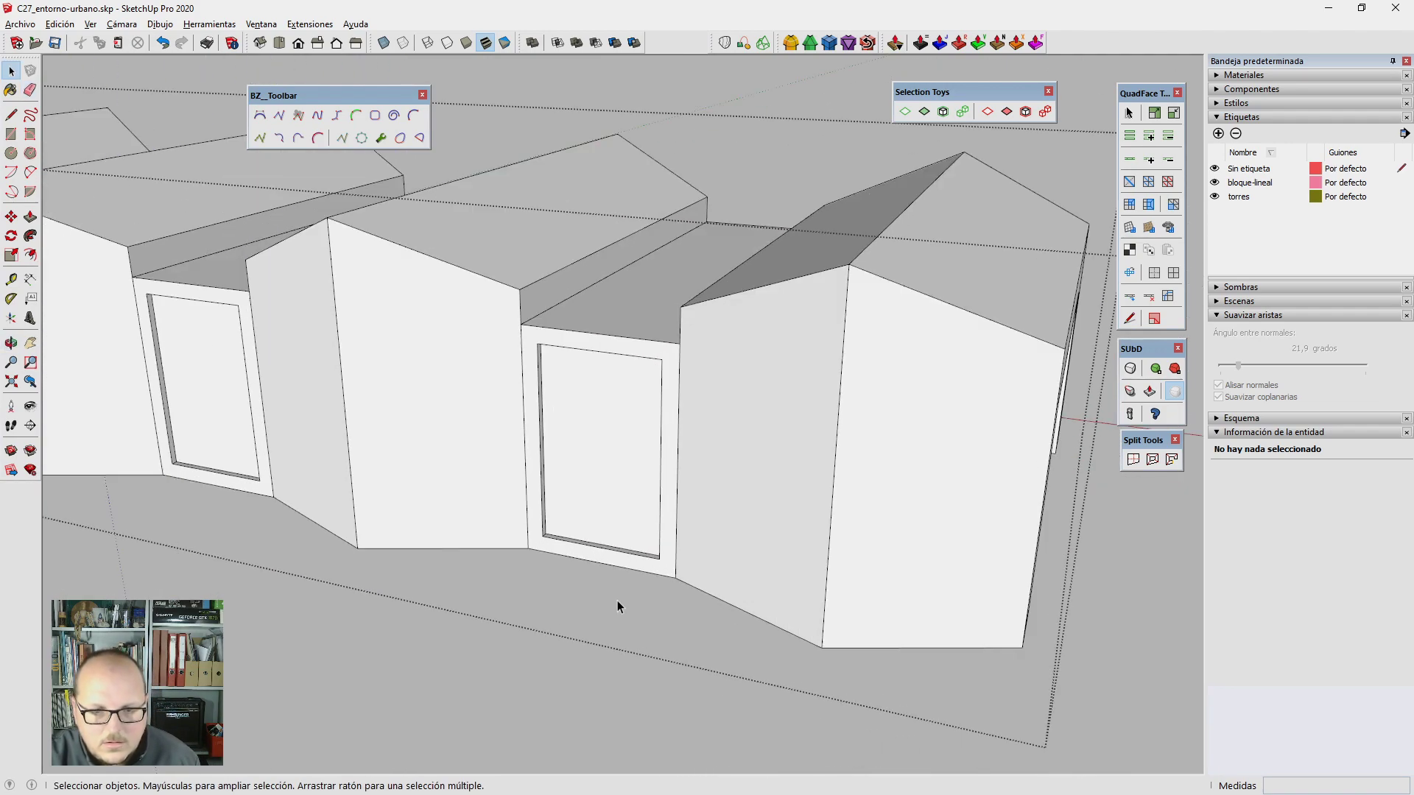
{"action": "scroll", "coordinate": [608, 563], "scroll_direction": "up", "scroll_amount": 3}
{"action": "scroll", "coordinate": [608, 564], "scroll_direction": "down", "scroll_amount": 5}
{"action": "mouse_move", "coordinate": [613, 554]}
{"action": "middle_mouse_down"}
{"action": "mouse_move", "coordinate": [587, 562]}
{"action": "mouse_move", "coordinate": [453, 288]}
{"action": "mouse_move", "coordinate": [639, 590]}
{"action": "mouse_move", "coordinate": [618, 554]}
{"action": "mouse_move", "coordinate": [621, 678]}
{"action": "mouse_move", "coordinate": [470, 656]}
{"action": "middle_mouse_up"}
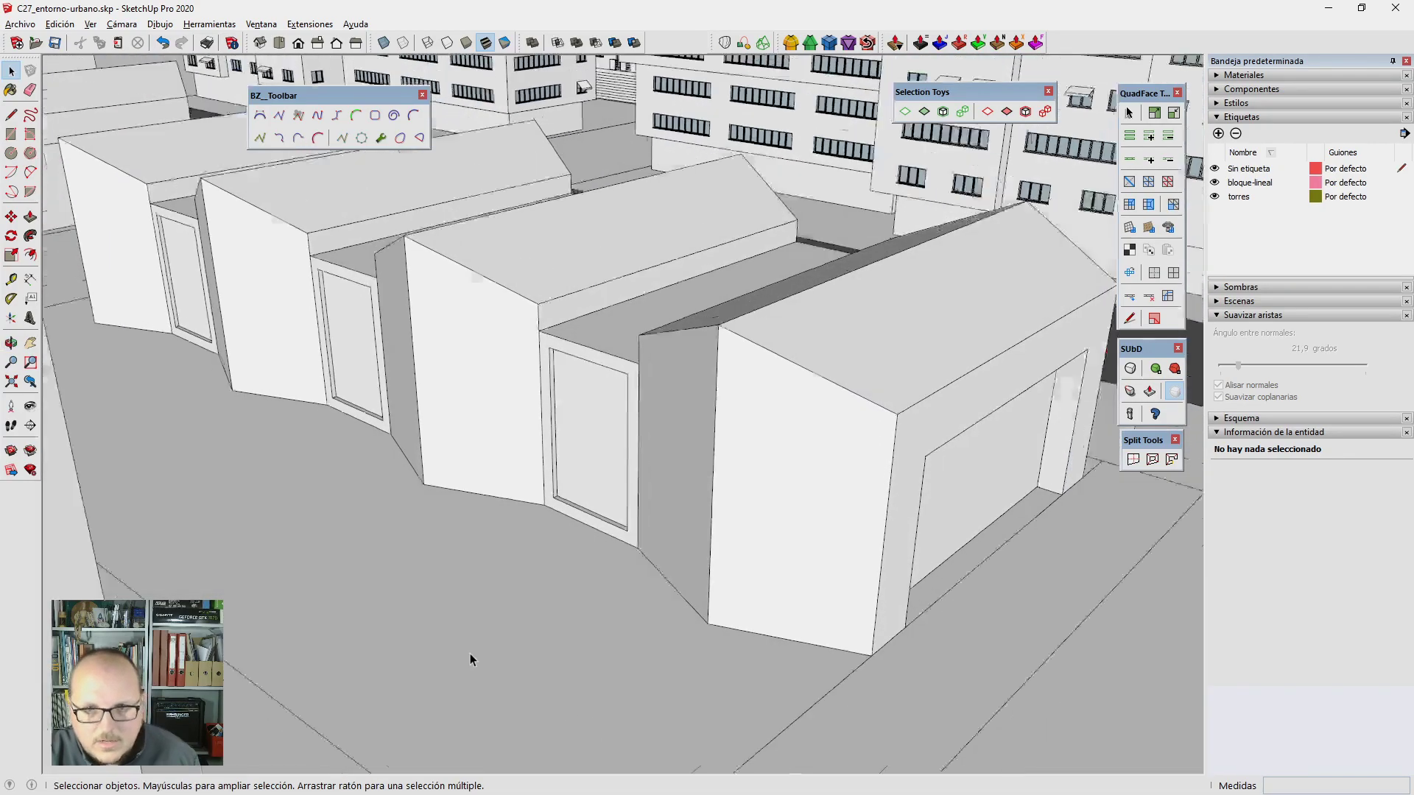
{"action": "scroll", "coordinate": [780, 415], "scroll_direction": "up", "scroll_amount": 10}
{"action": "scroll", "coordinate": [780, 415], "scroll_direction": "down", "scroll_amount": 5}
{"action": "scroll", "coordinate": [957, 435], "scroll_direction": "down", "scroll_amount": 5}
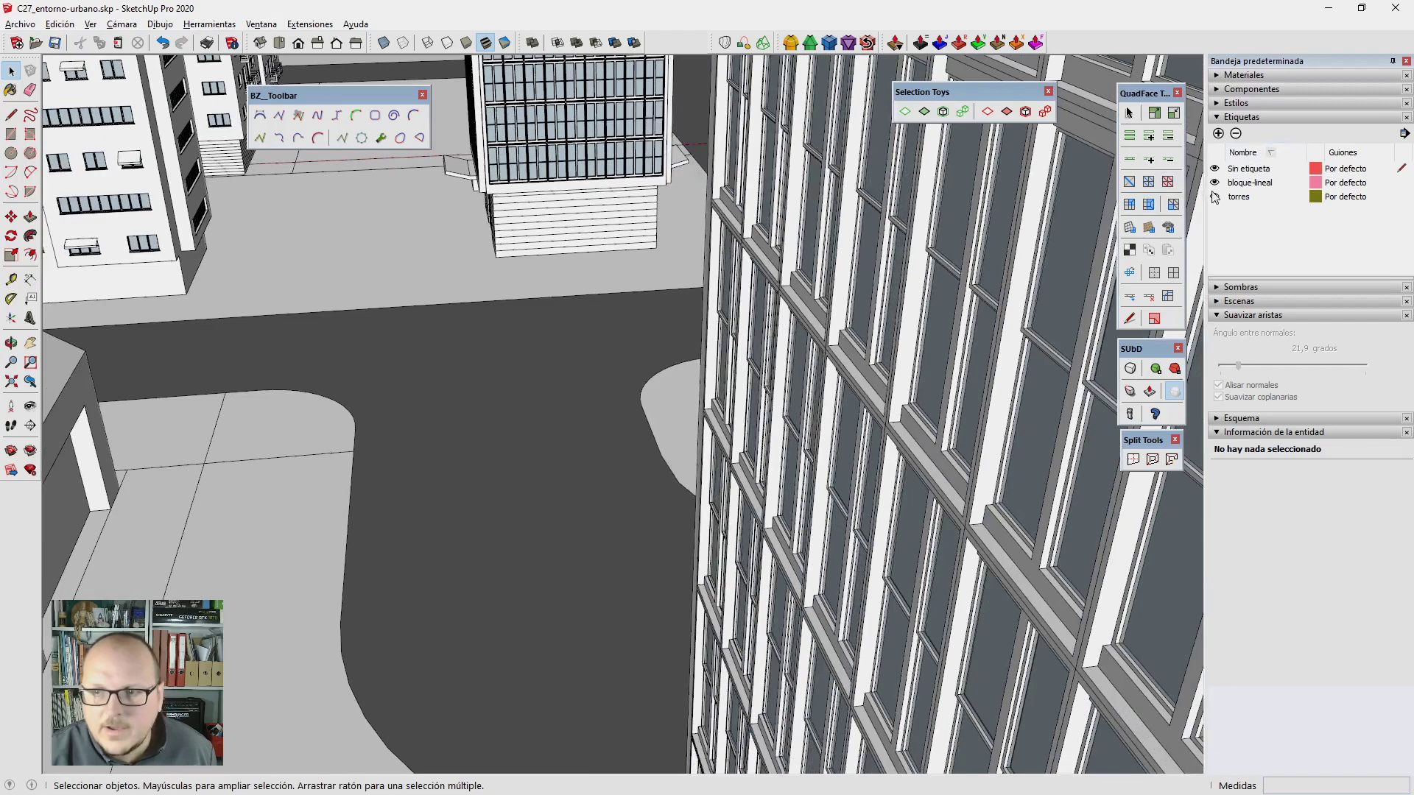
Step: Hide the torres and bloque-lineal tags, then select the shed row component
{"action": "left_click", "coordinate": [1215, 197]}
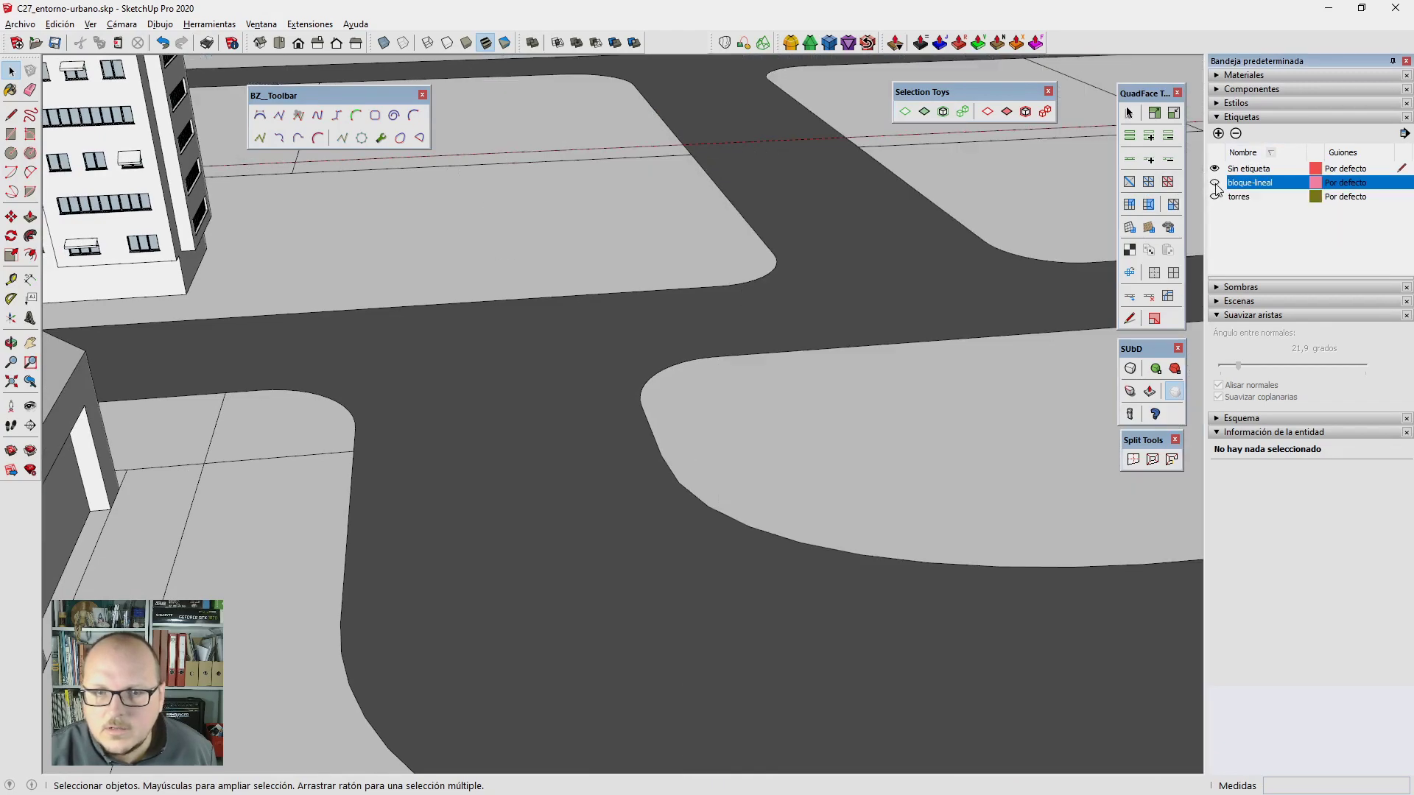
{"action": "mouse_move", "coordinate": [575, 442]}
{"action": "middle_mouse_down"}
{"action": "mouse_move", "coordinate": [584, 480]}
{"action": "mouse_move", "coordinate": [732, 479]}
{"action": "mouse_move", "coordinate": [284, 474]}
{"action": "mouse_move", "coordinate": [223, 258]}
{"action": "middle_mouse_up"}
{"action": "scroll", "coordinate": [541, 474], "scroll_direction": "up", "scroll_amount": 5}
{"action": "mouse_move", "coordinate": [540, 474]}
{"action": "middle_mouse_down"}
{"action": "mouse_move", "coordinate": [358, 401]}
{"action": "mouse_move", "coordinate": [395, 389]}
{"action": "mouse_move", "coordinate": [518, 440]}
{"action": "mouse_move", "coordinate": [545, 414]}
{"action": "mouse_move", "coordinate": [770, 562]}
{"action": "mouse_move", "coordinate": [758, 501]}
{"action": "mouse_move", "coordinate": [562, 429]}
{"action": "middle_mouse_up"}
{"action": "left_click", "coordinate": [545, 414]}
{"action": "left_click", "coordinate": [562, 430]}
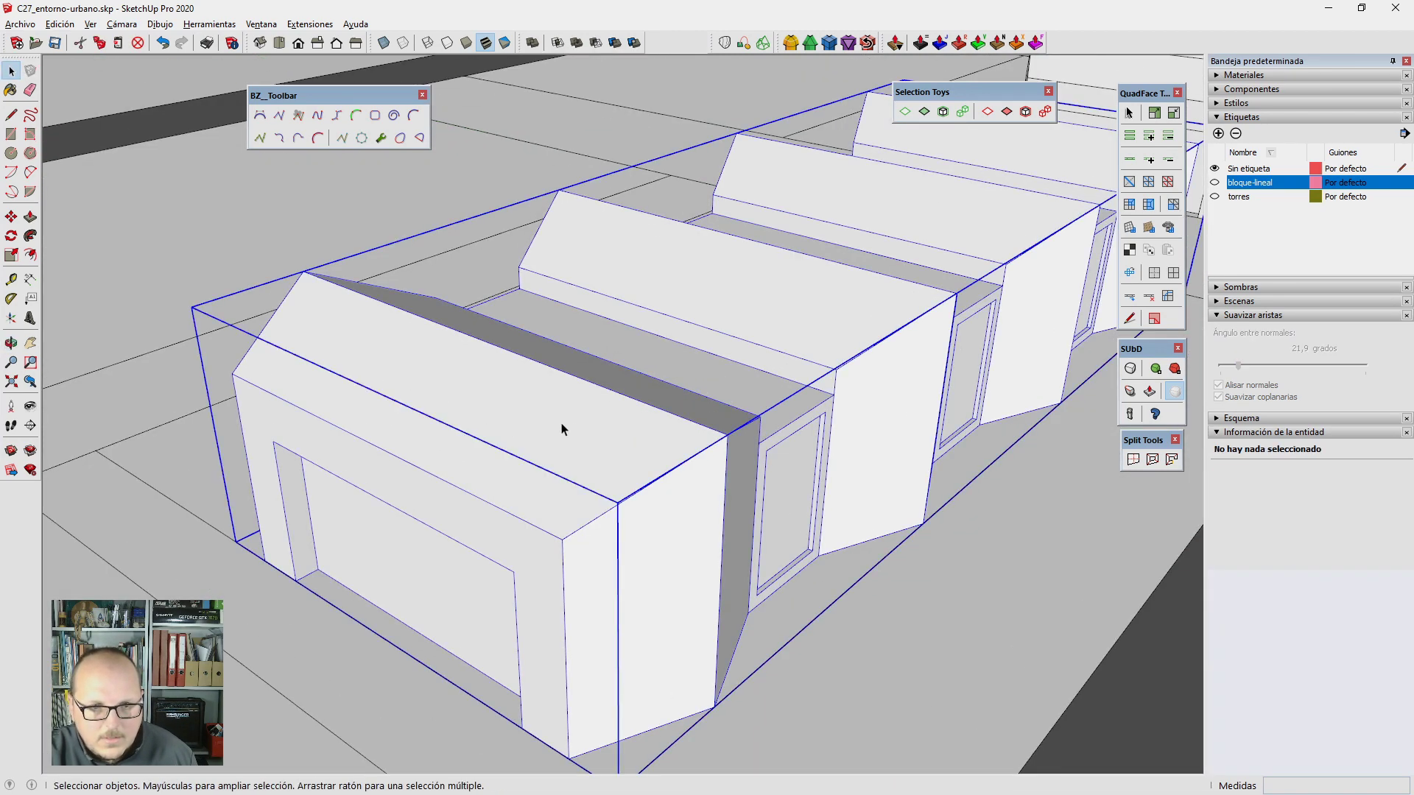
Step: Inside the shed row, draw a rectangle on the roof and scale it to 1 m wide
{"action": "double_click", "coordinate": [555, 441]}
{"action": "scroll", "coordinate": [554, 442], "scroll_direction": "up", "scroll_amount": 3}
{"action": "key", "text": "r"}
{"action": "left_click", "coordinate": [487, 458]}
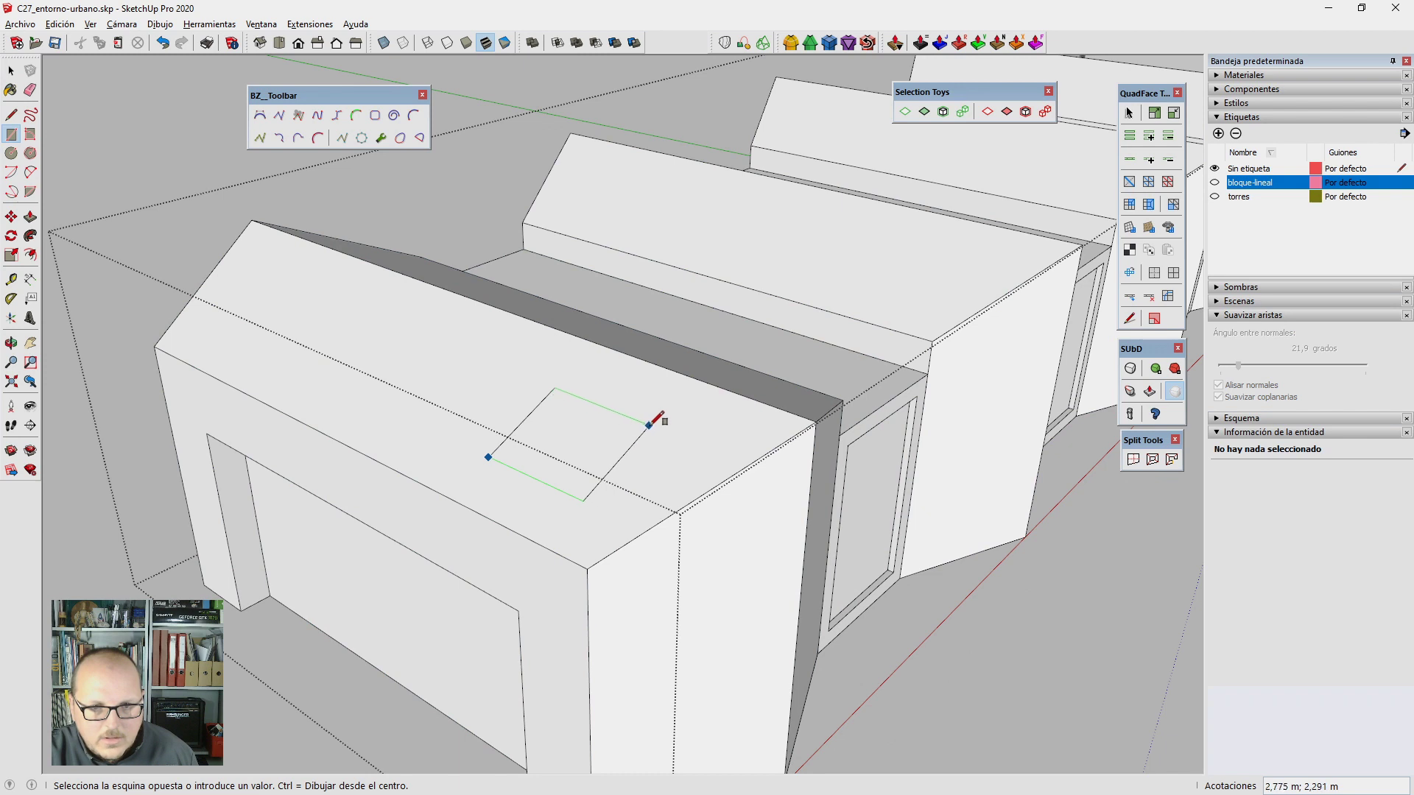
{"action": "left_click", "coordinate": [649, 425]}
{"action": "key", "text": "space"}
{"action": "double_click", "coordinate": [562, 443]}
{"action": "key", "text": "s"}
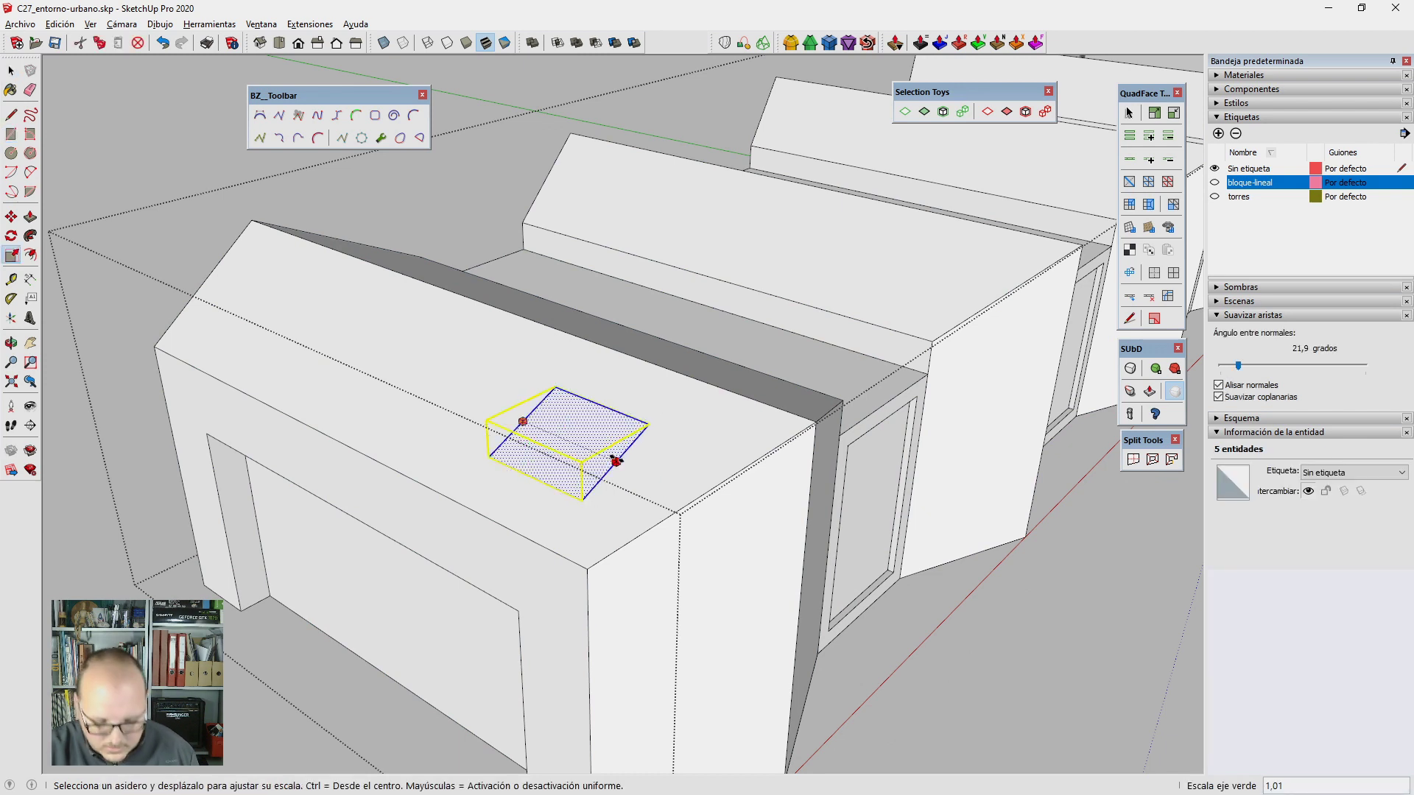
{"action": "type", "text": "1m"}
{"action": "key", "text": "Return"}
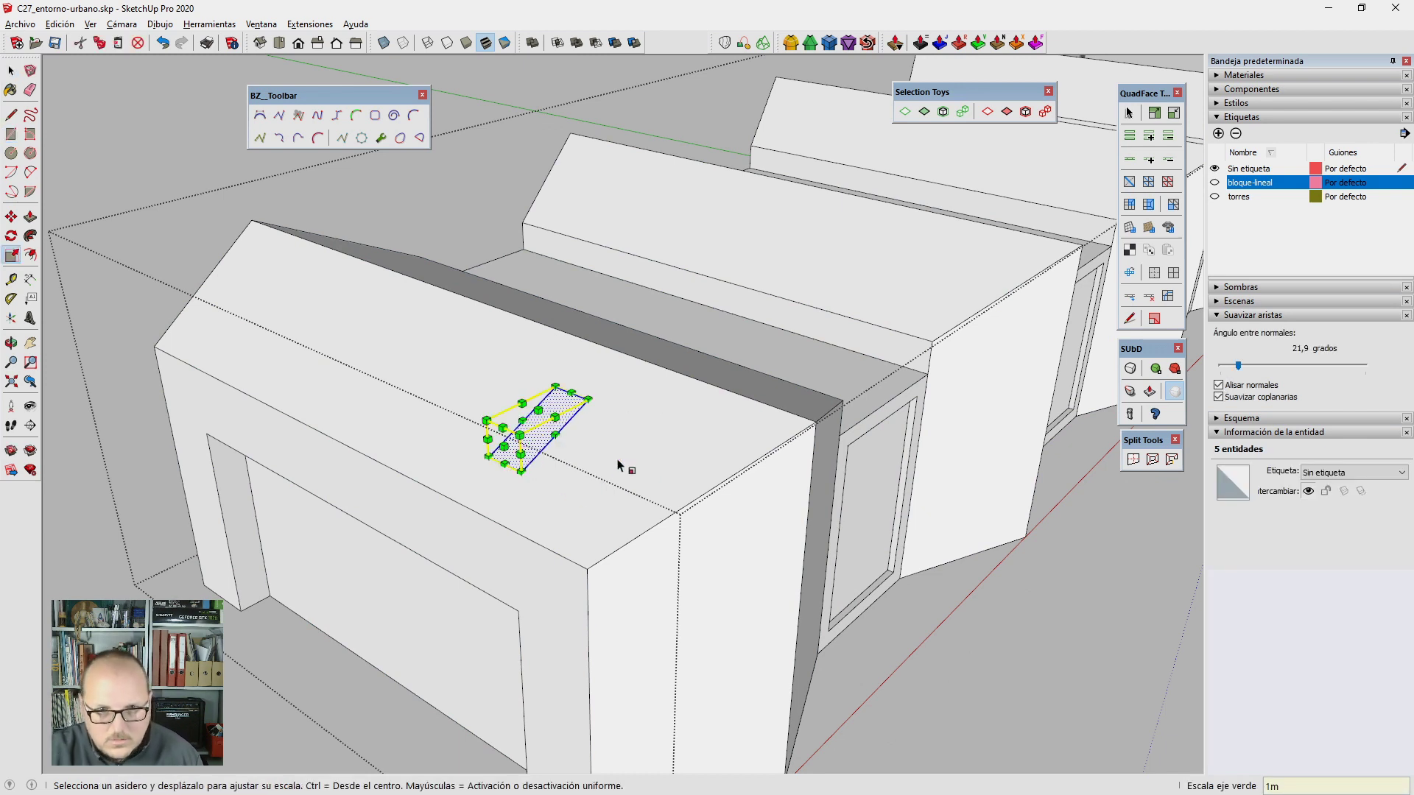
Step: Measure a 2,5 m skylight length from the rectangle's edge
{"action": "key", "text": "l"}
{"action": "scroll", "coordinate": [481, 488], "scroll_direction": "up", "scroll_amount": 3}
{"action": "left_click", "coordinate": [461, 483]}
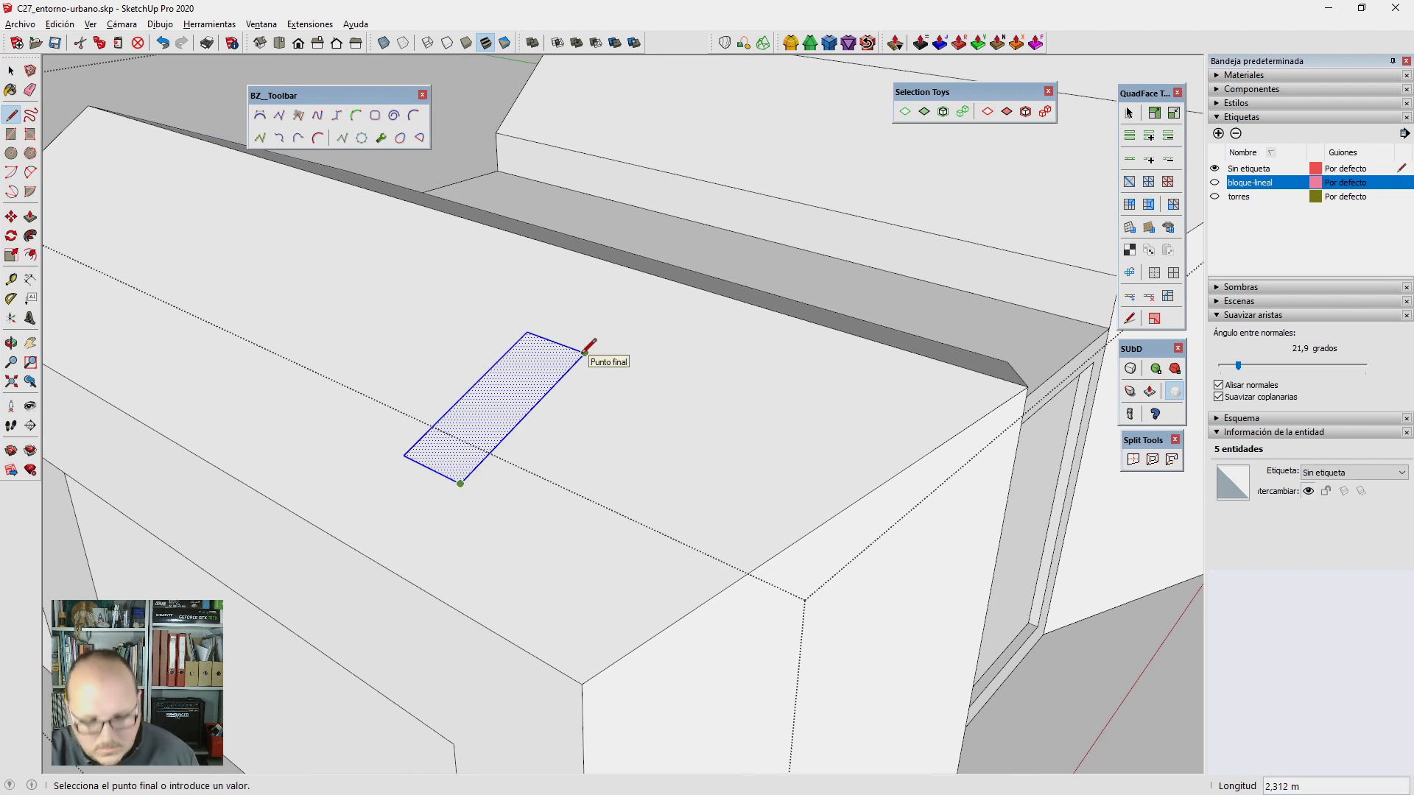
{"action": "key", "text": "t"}
{"action": "left_click", "coordinate": [431, 468]}
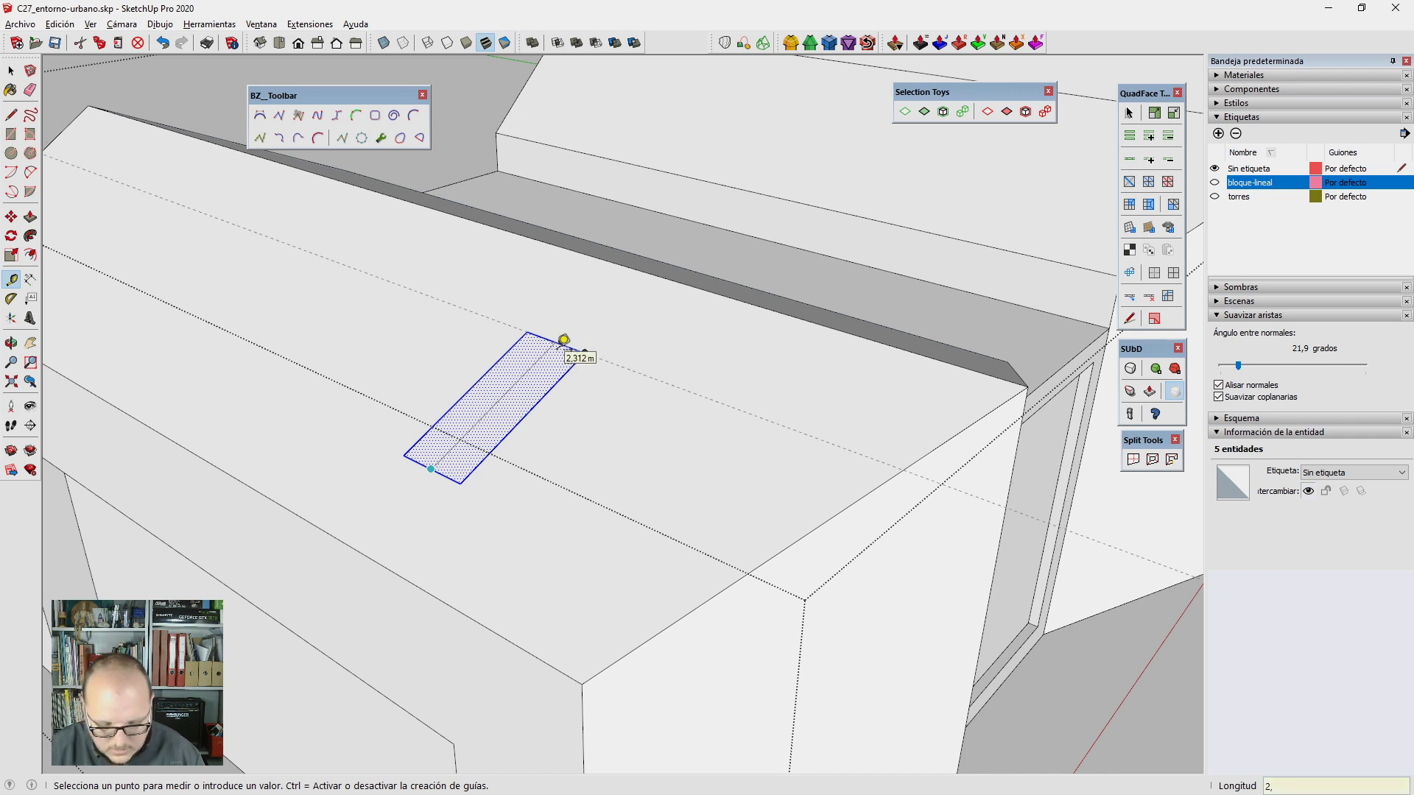
{"action": "type", "text": "5m"}
{"action": "key", "text": "Return"}
{"action": "scroll", "coordinate": [558, 358], "scroll_direction": "up", "scroll_amount": 2}
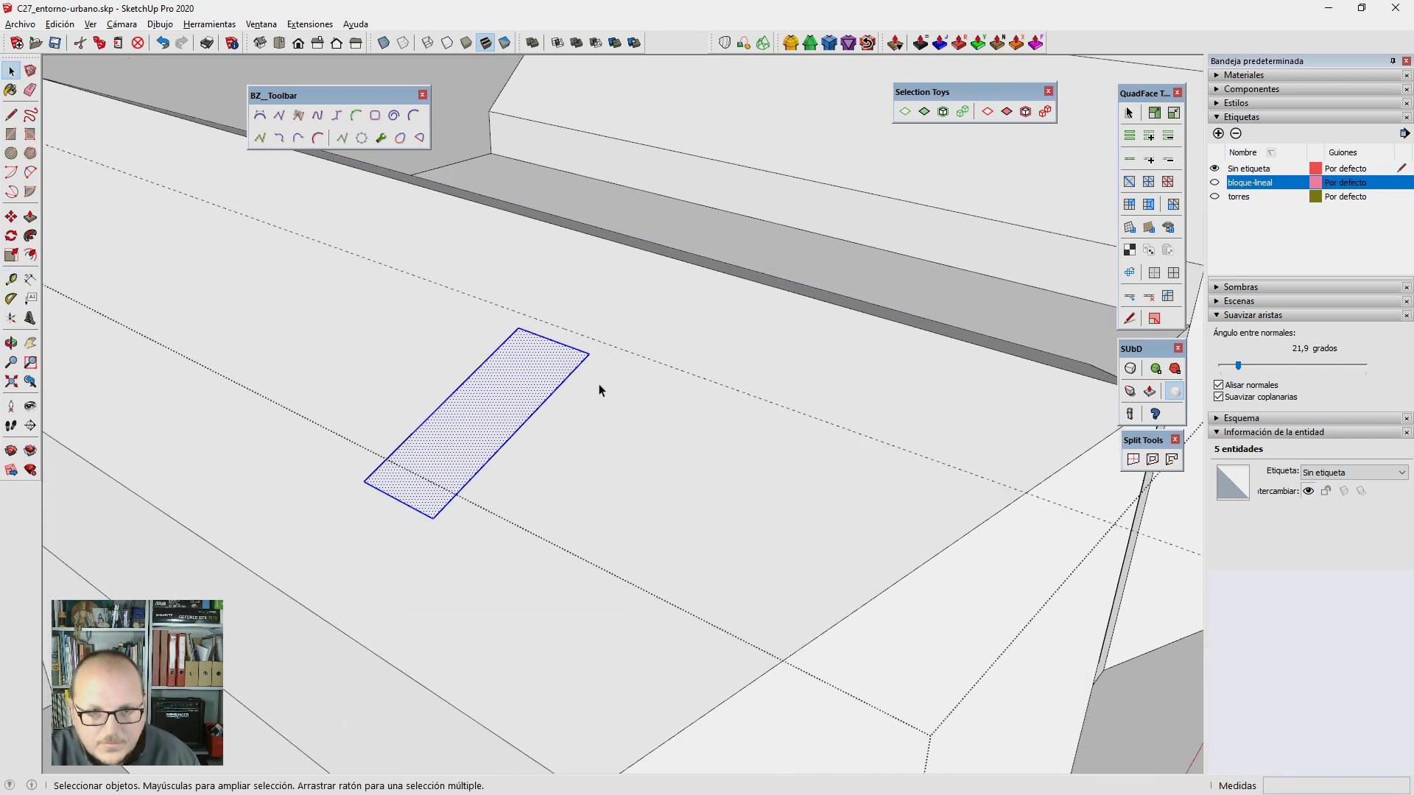
{"action": "key", "text": "t"}
{"action": "scroll", "coordinate": [581, 367], "scroll_direction": "up", "scroll_amount": 2}
Step: Move the skylight rectangle to its position on the roof
{"action": "key", "text": "m"}
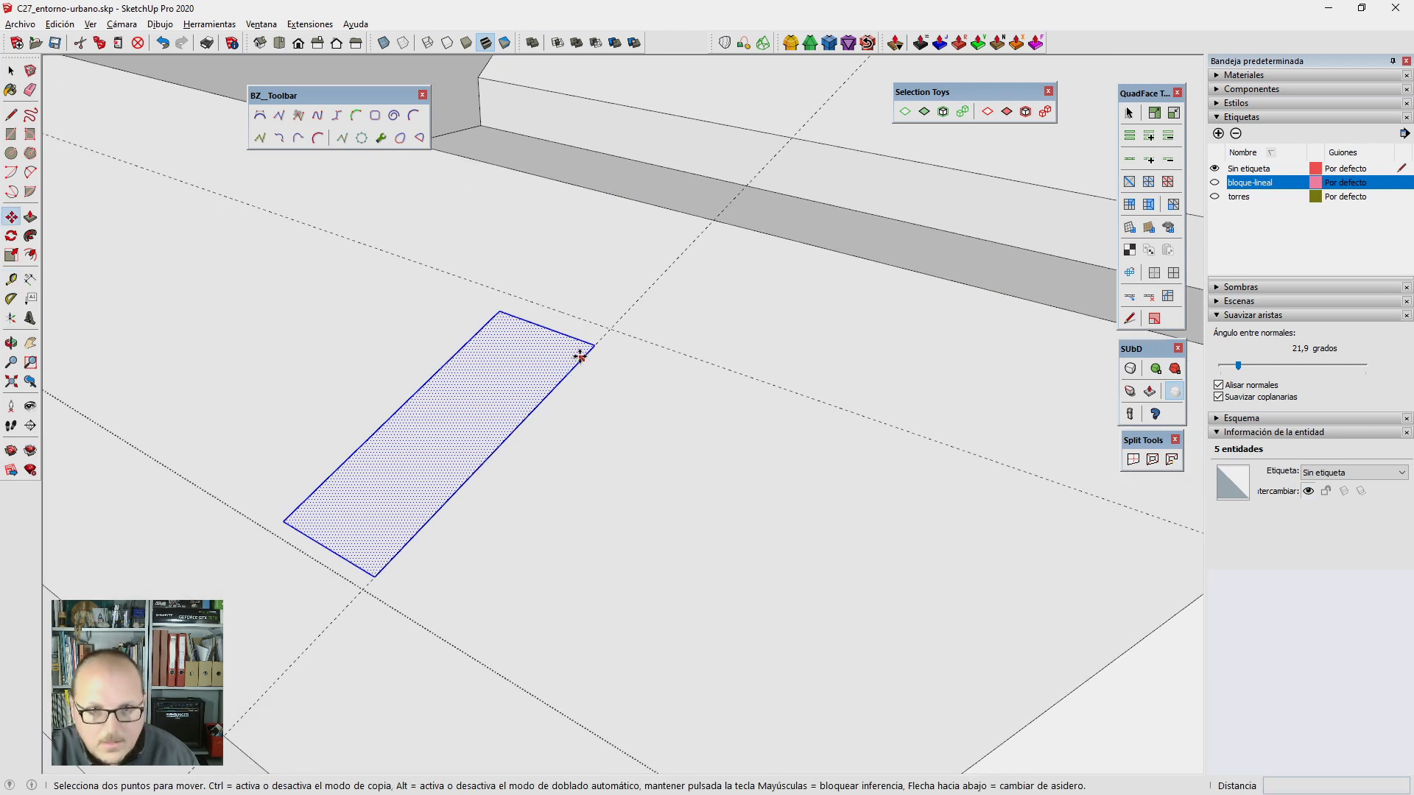
{"action": "left_click", "coordinate": [591, 345]}
{"action": "left_click", "coordinate": [607, 332]}
{"action": "key", "text": "space"}
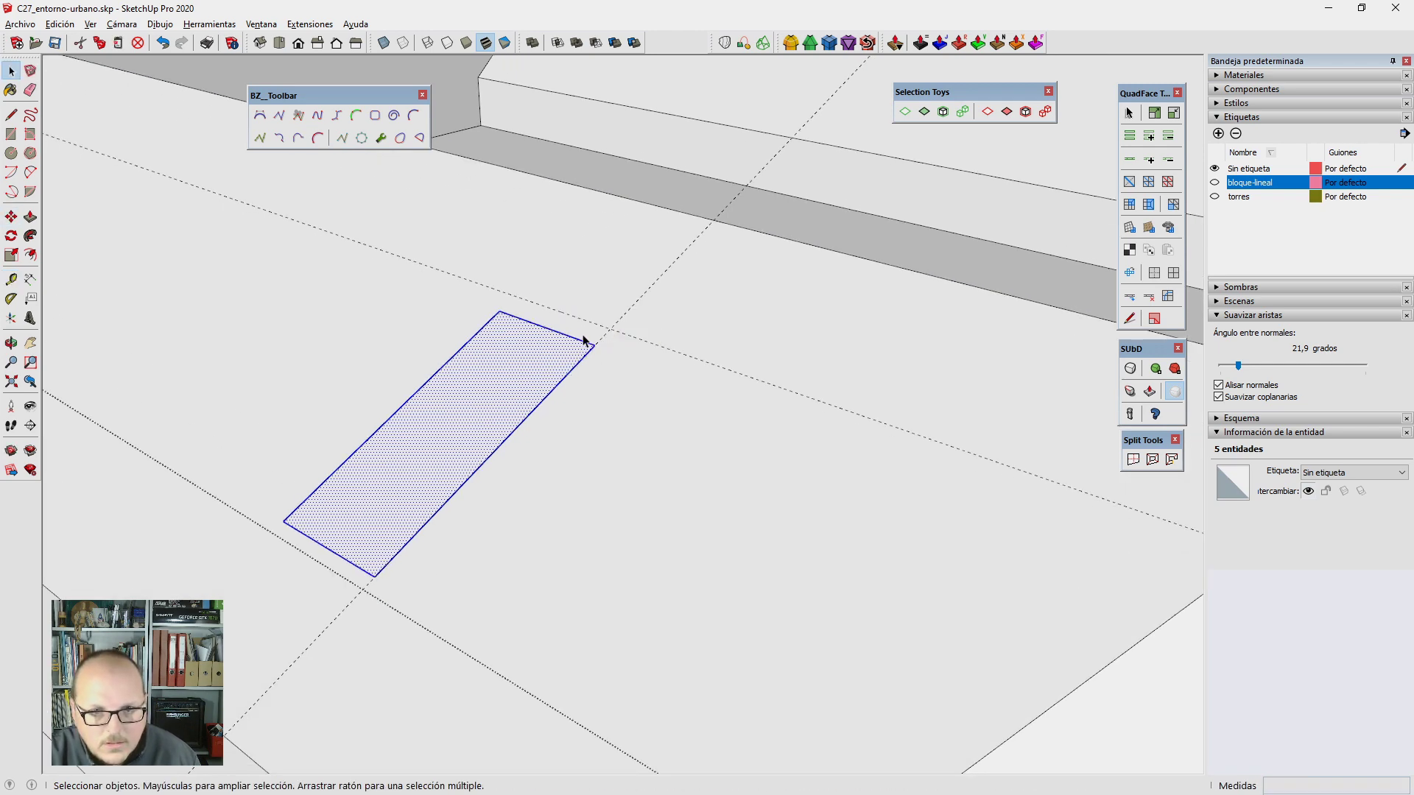
{"action": "scroll", "coordinate": [604, 352], "scroll_direction": "up", "scroll_amount": 2}
{"action": "left_click", "coordinate": [585, 341]}
Step: Push the skylight rectangle down into the roof as a recess
{"action": "key", "text": "m"}
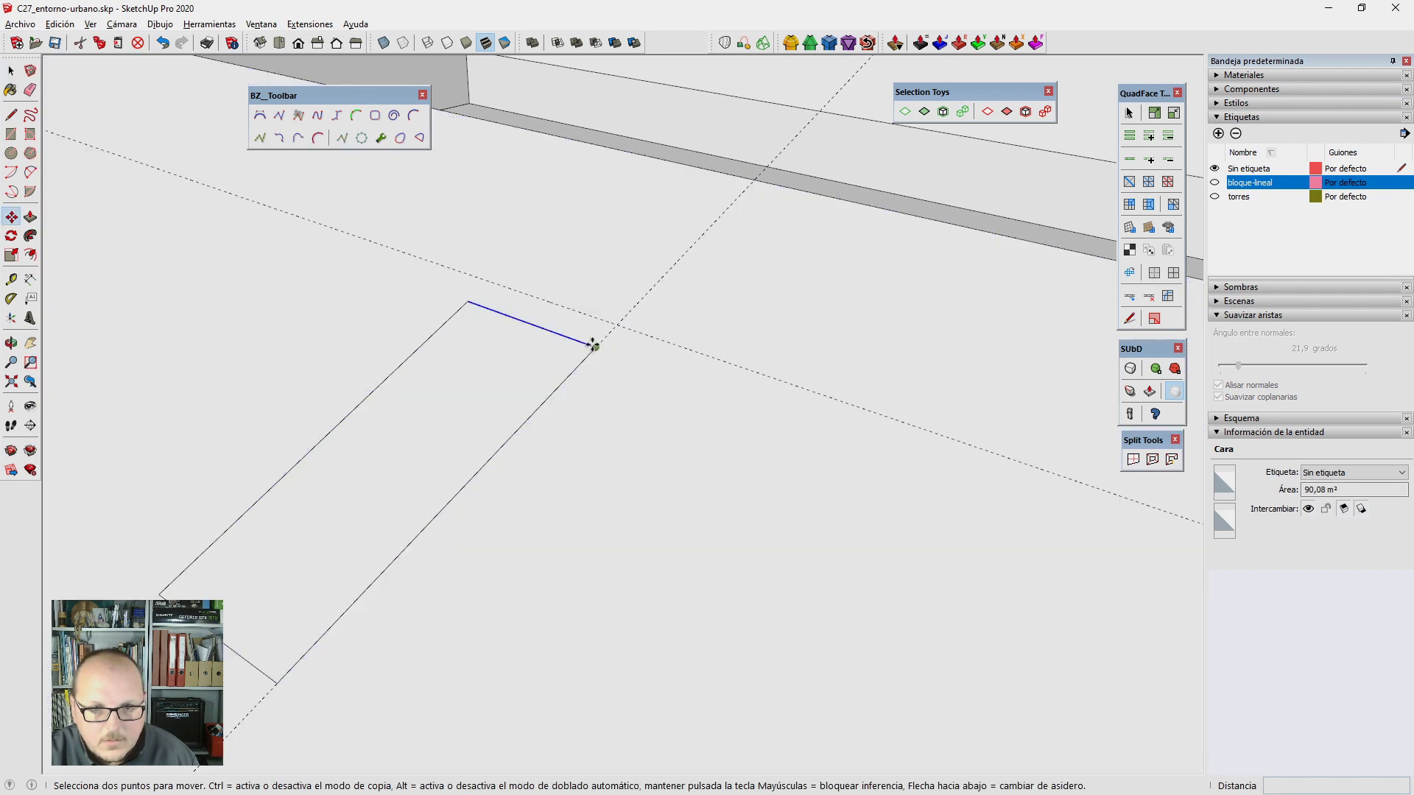
{"action": "scroll", "coordinate": [740, 391], "scroll_direction": "down", "scroll_amount": 2}
{"action": "key", "text": "p"}
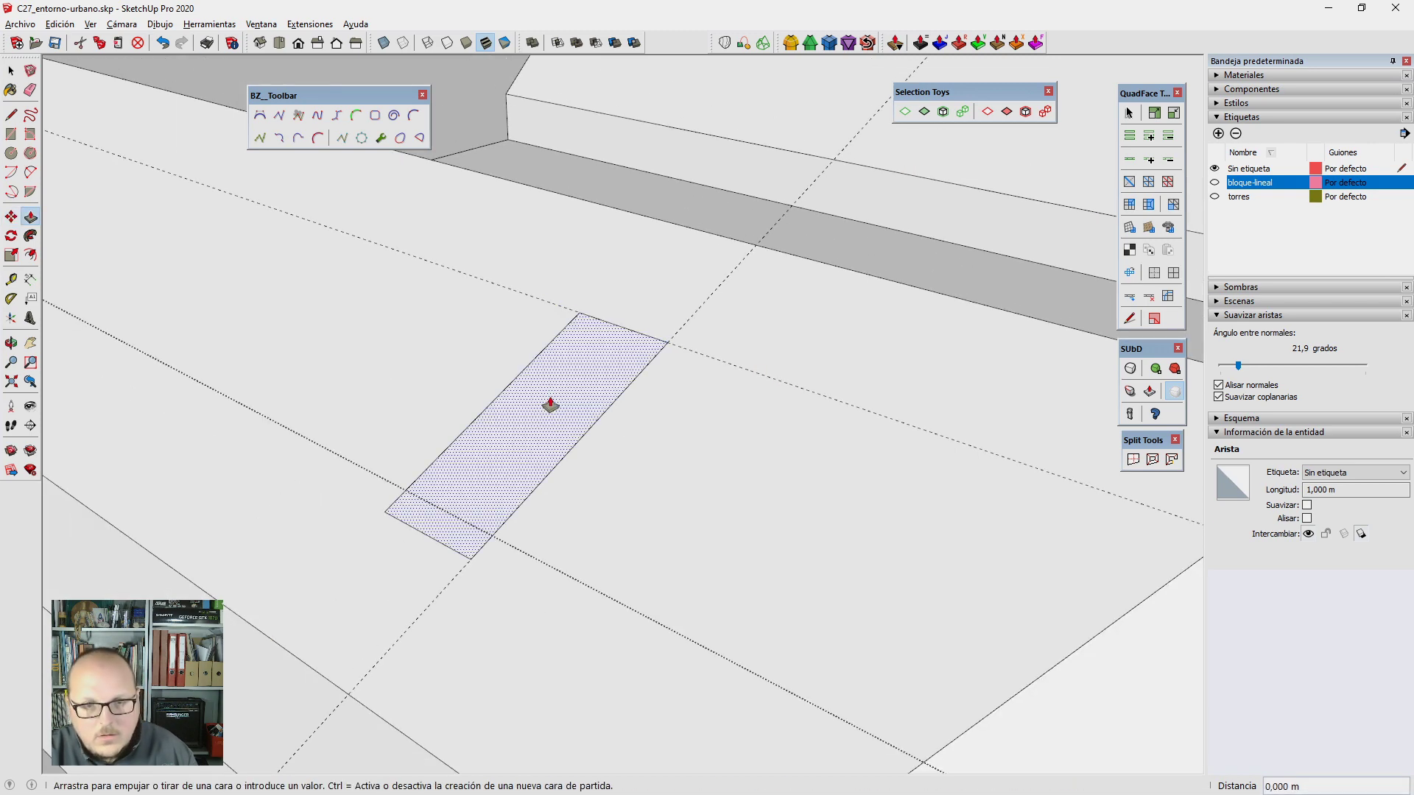
{"action": "left_click", "coordinate": [552, 407]}
{"action": "scroll", "coordinate": [562, 413], "scroll_direction": "down", "scroll_amount": 3}
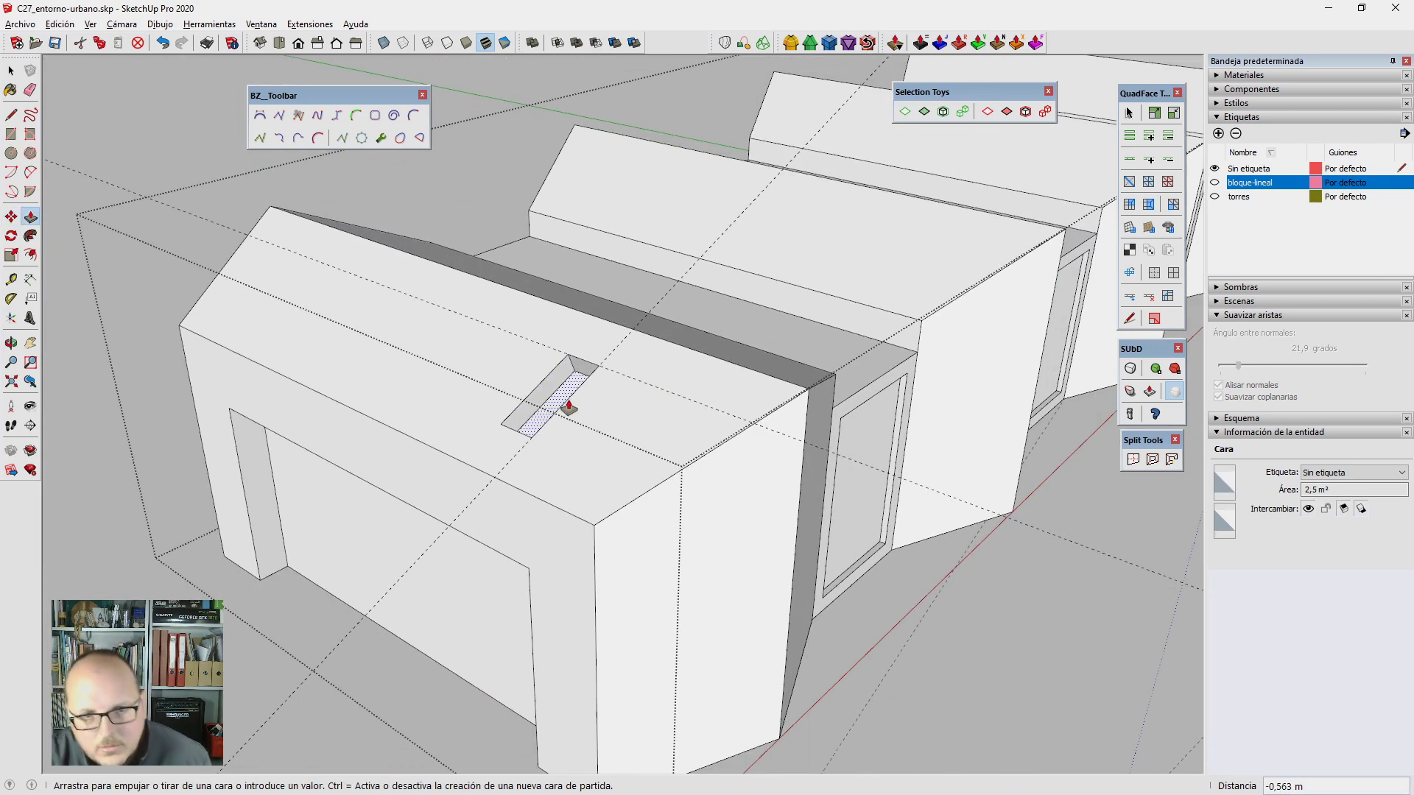
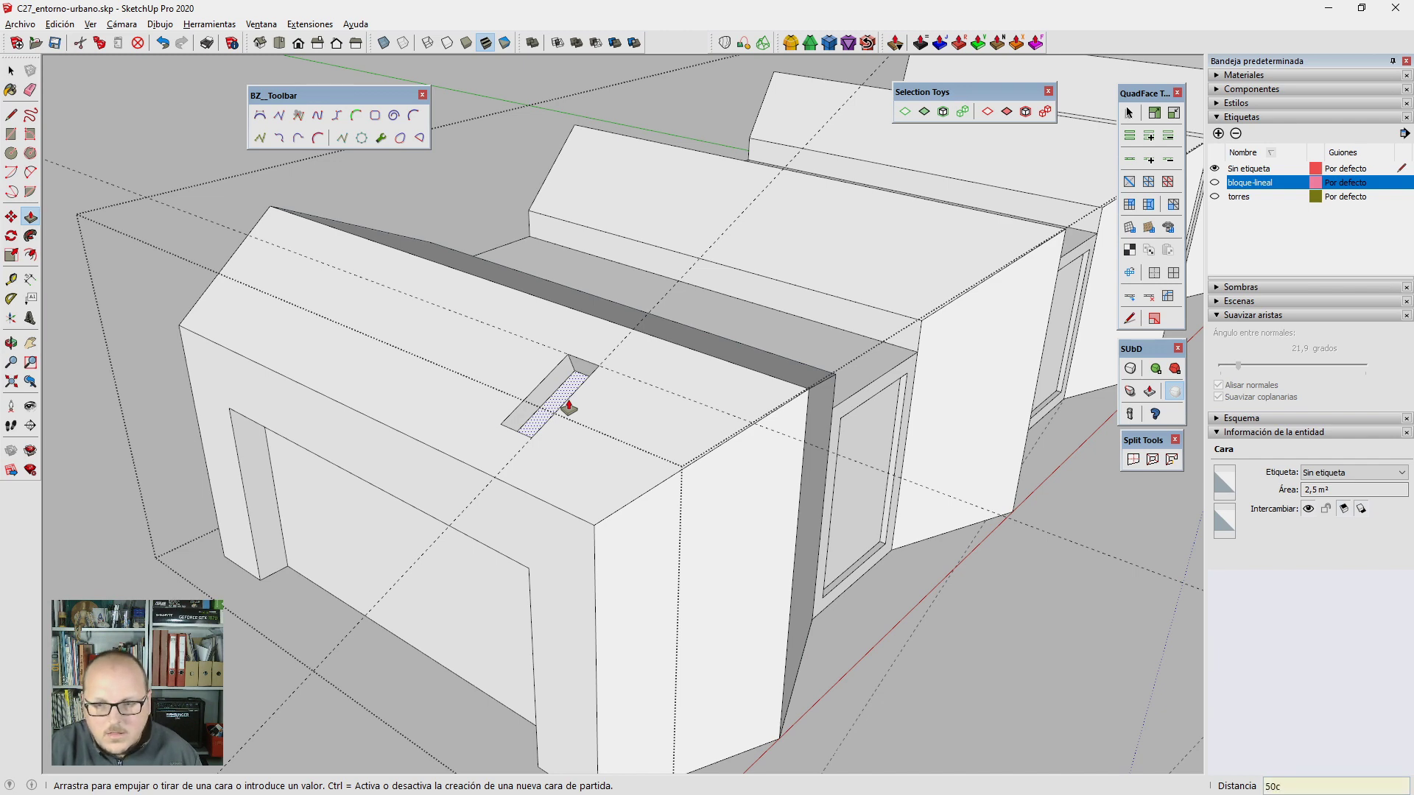
Step: In X-ray view, select the roof opening's geometry and try a first Make Component
{"action": "key", "text": "space"}
{"action": "middle_click_drag", "start_coordinate": [571, 405], "coordinate": [805, 587]}
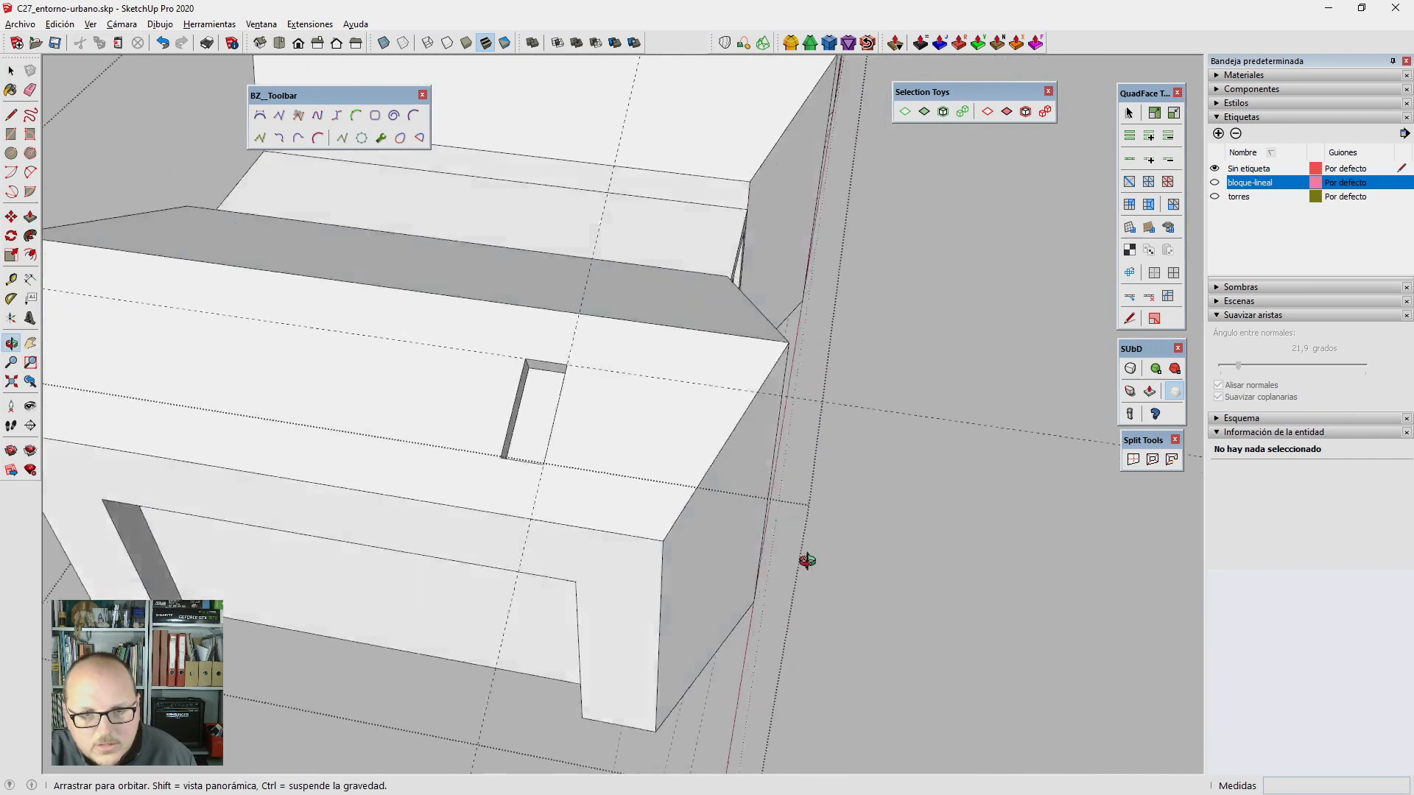
{"action": "key", "text": "alt+x"}
{"action": "left_click_drag", "start_coordinate": [577, 459], "coordinate": [587, 471]}
{"action": "key", "text": "alt+x"}
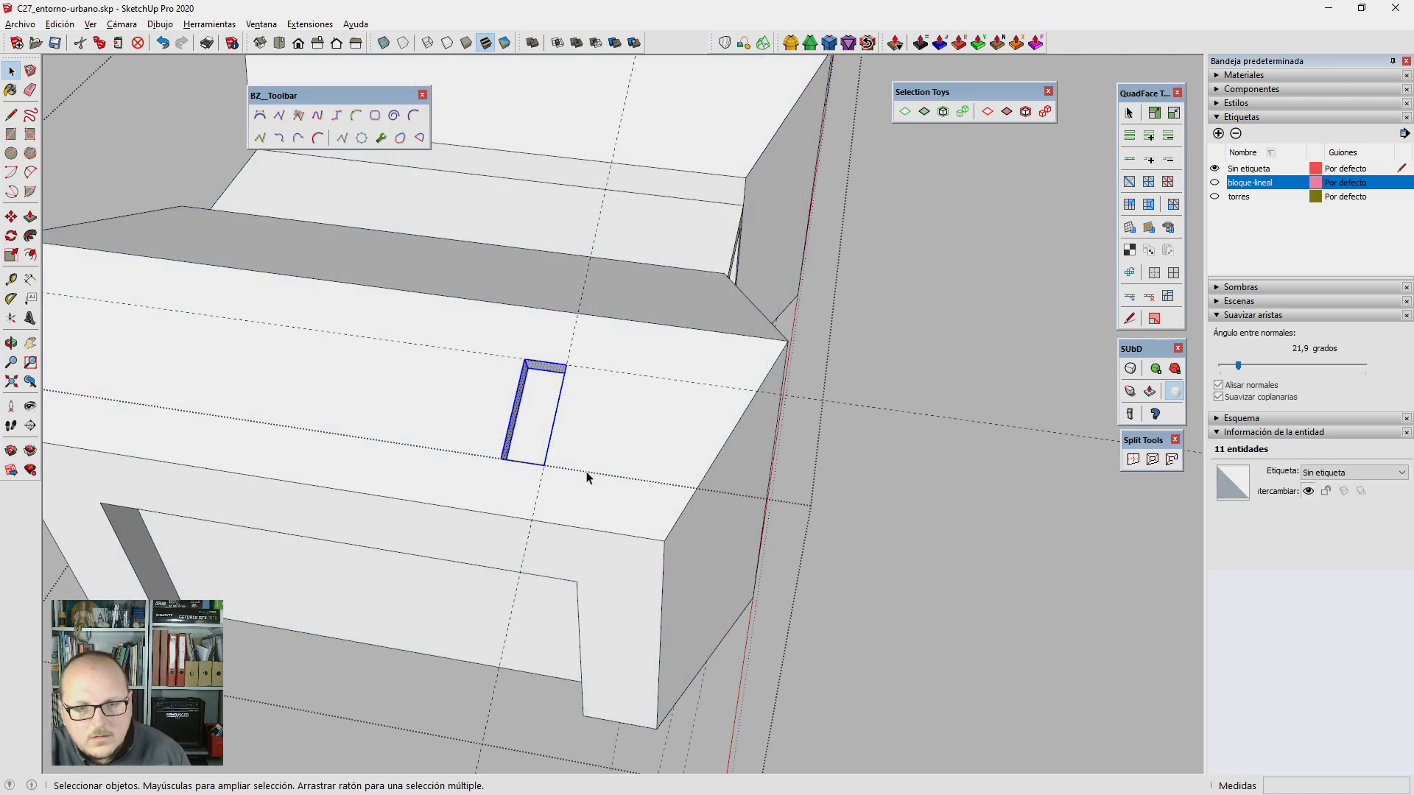
{"action": "key", "text": "g"}
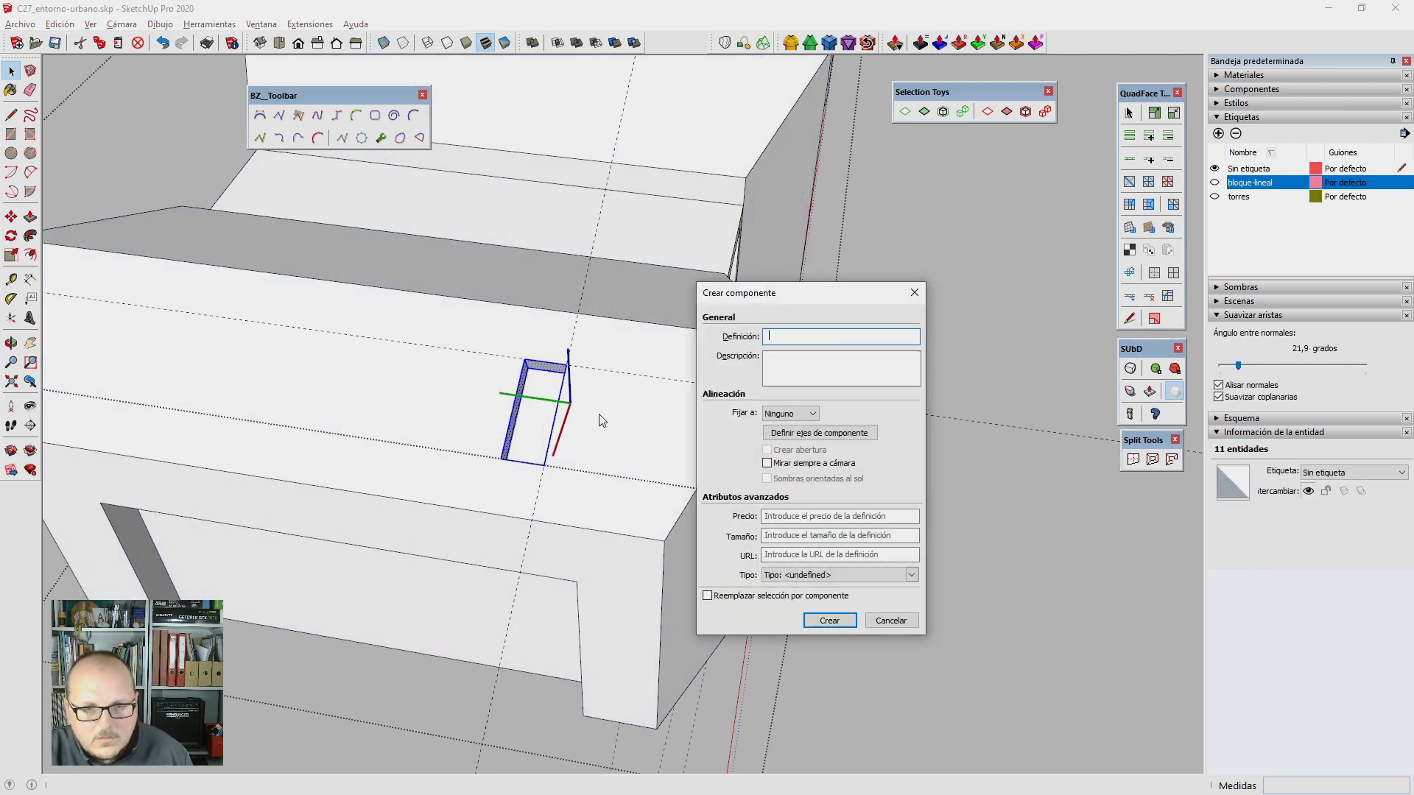
{"action": "type", "text": "v1"}
{"action": "left_click", "coordinate": [893, 622]}
Step: Reselect all of the opening's geometry and create it as component Componente#4
{"action": "key", "text": "alt+x"}
{"action": "middle_click_drag", "start_coordinate": [524, 437], "coordinate": [572, 480]}
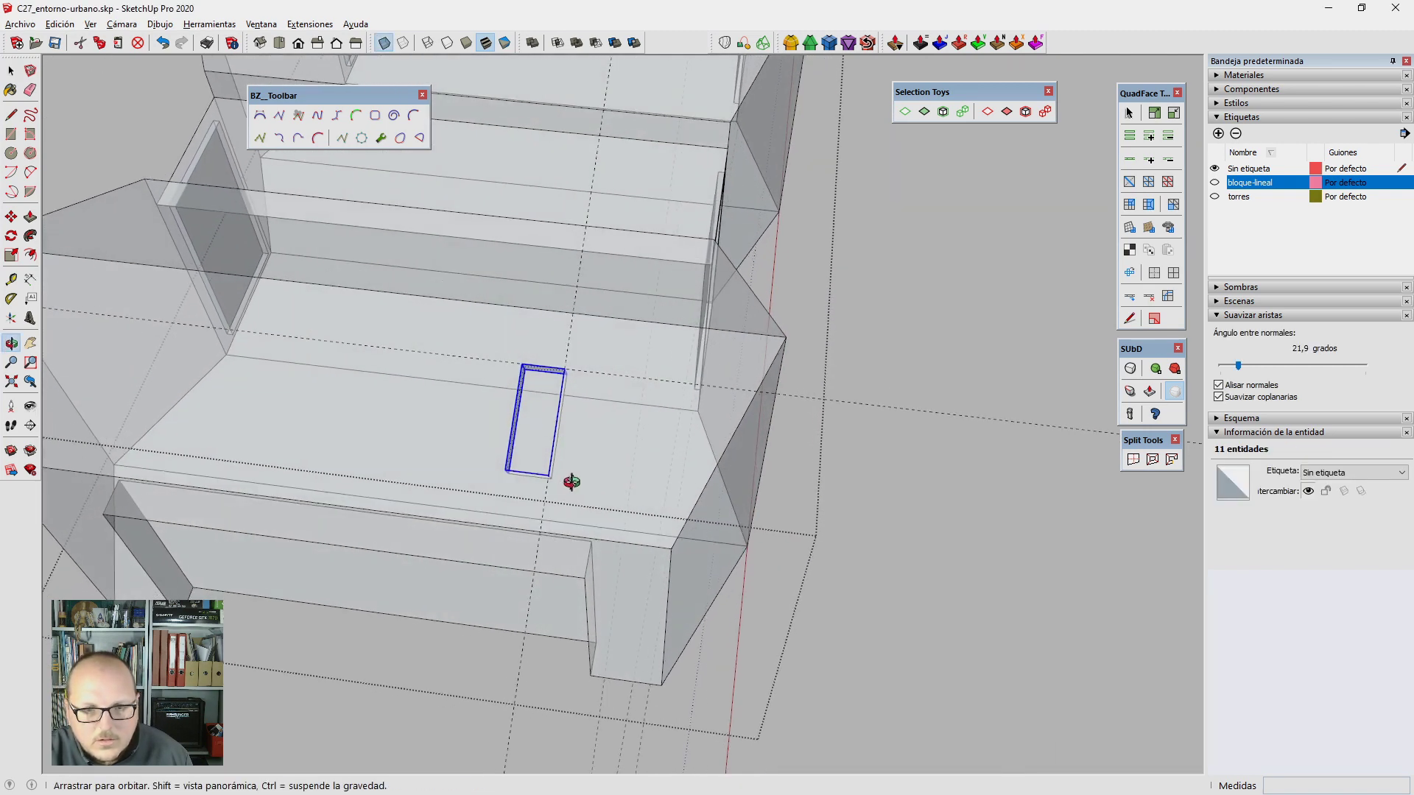
{"action": "left_click_drag", "start_coordinate": [474, 331], "coordinate": [527, 441]}
{"action": "mouse_move", "coordinate": [594, 495]}
{"action": "middle_mouse_down"}
{"action": "mouse_move", "coordinate": [578, 493]}
{"action": "mouse_move", "coordinate": [596, 478]}
{"action": "mouse_move", "coordinate": [560, 453]}
{"action": "mouse_move", "coordinate": [549, 379]}
{"action": "middle_mouse_up"}
{"action": "scroll", "coordinate": [554, 442], "scroll_direction": "up", "scroll_amount": 2}
{"action": "key", "text": "g"}
{"action": "key", "text": "Return"}
{"action": "key", "text": "alt+x"}
{"action": "scroll", "coordinate": [567, 372], "scroll_direction": "up", "scroll_amount": 2}
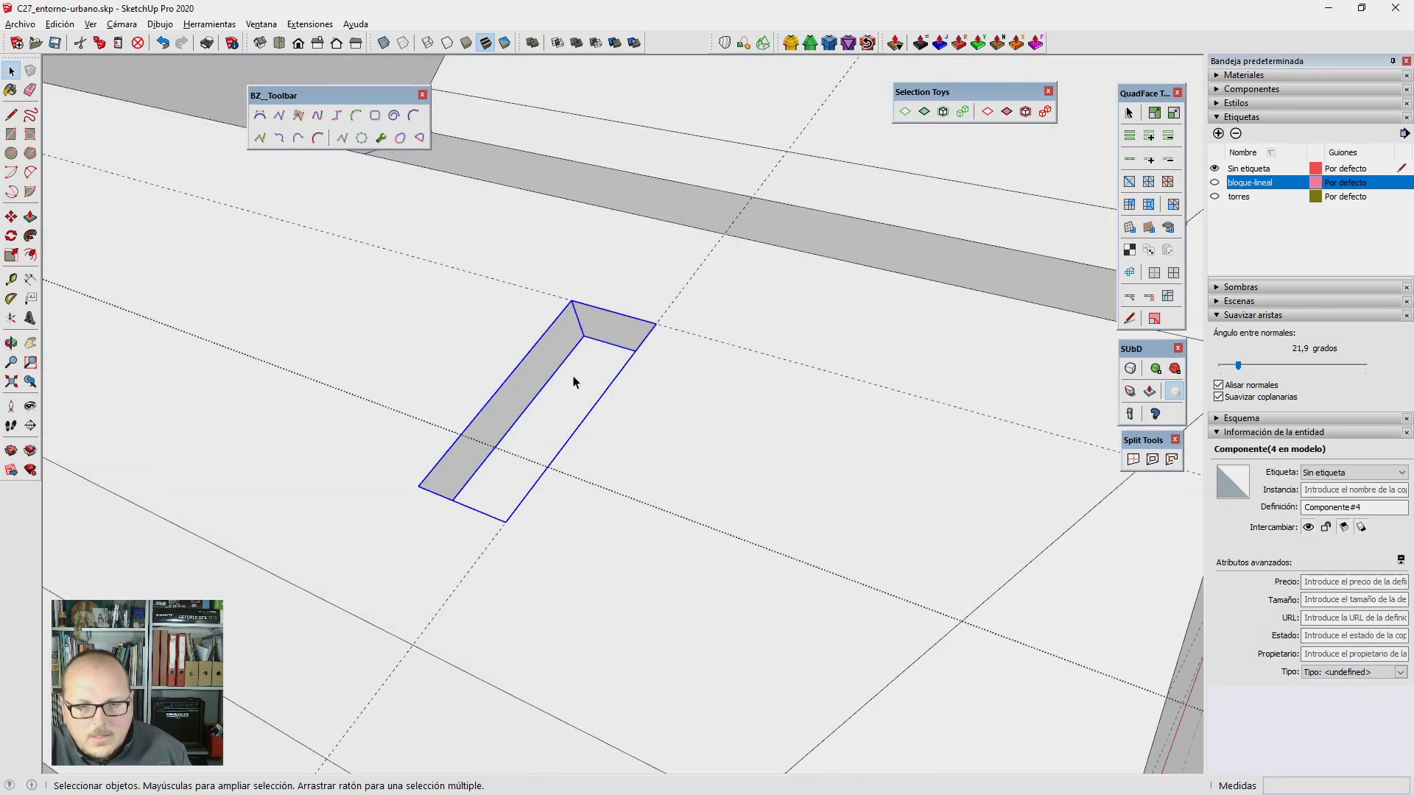
Step: Open the opening component for editing and inspect its geometry
{"action": "double_click", "coordinate": [575, 381]}
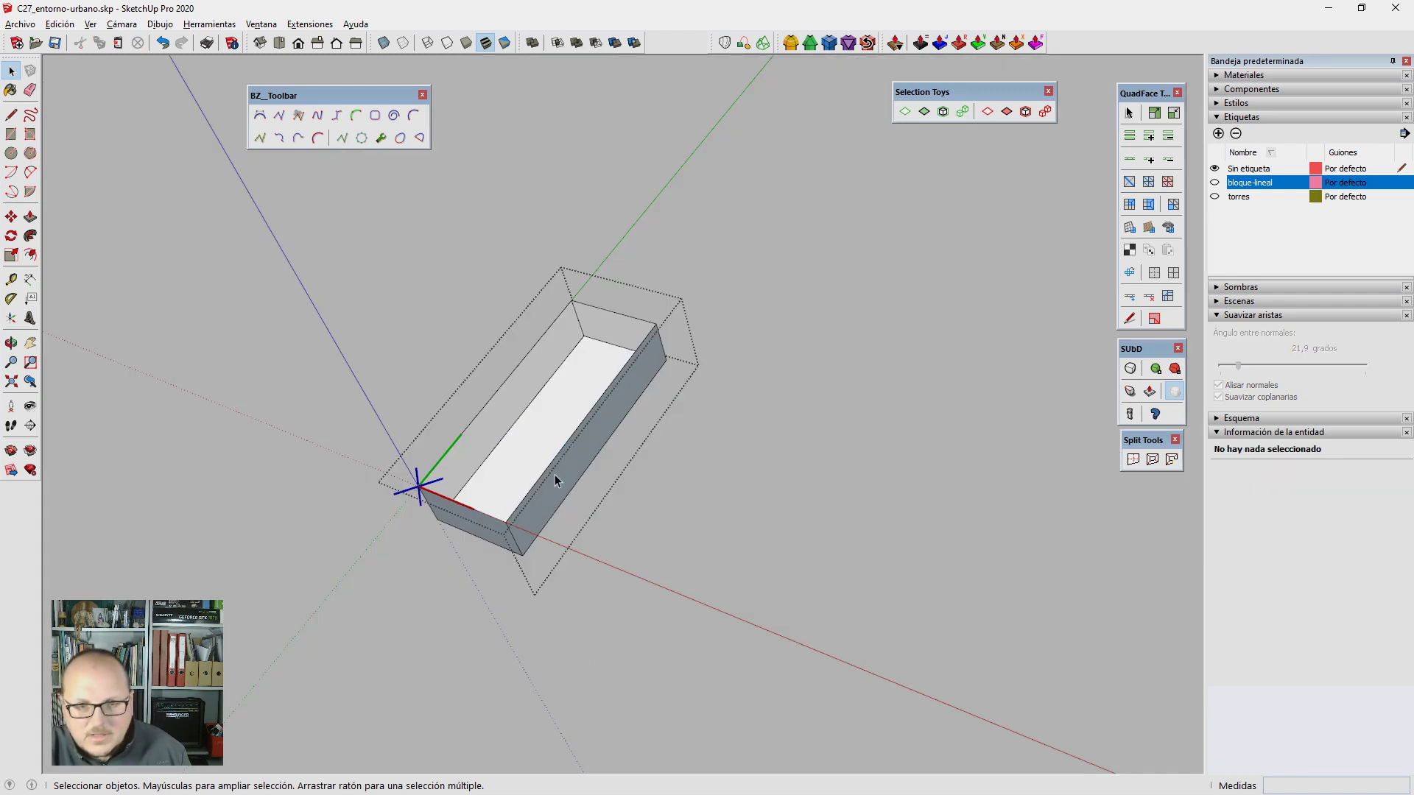
{"action": "middle_click_drag", "start_coordinate": [554, 475], "coordinate": [529, 379]}
{"action": "triple_click", "coordinate": [558, 410]}
{"action": "scroll", "coordinate": [556, 411], "scroll_direction": "up", "scroll_amount": 5}
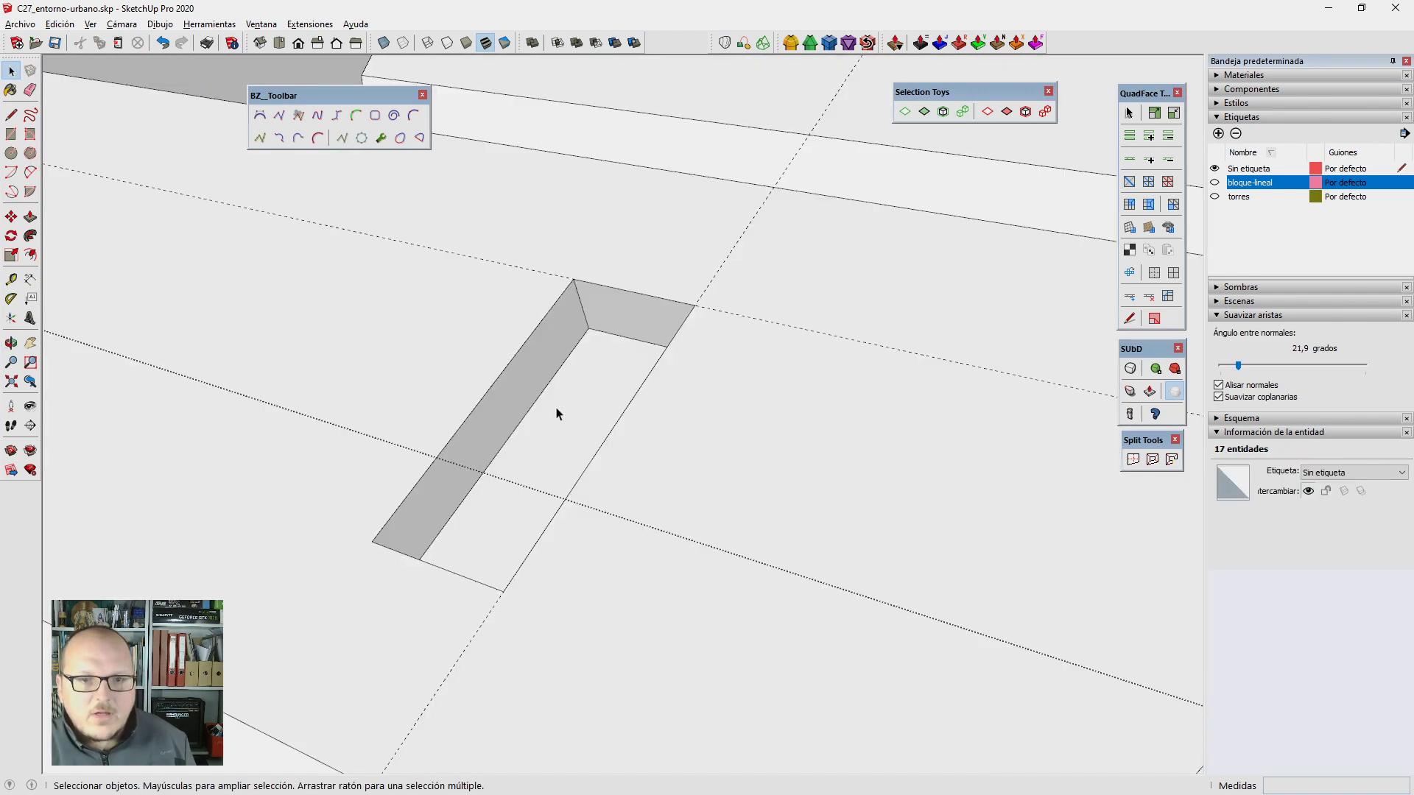
{"action": "scroll", "coordinate": [558, 413], "scroll_direction": "down", "scroll_amount": 5}
{"action": "key", "text": "ctrl+t"}
{"action": "scroll", "coordinate": [562, 405], "scroll_direction": "down", "scroll_amount": 2}
{"action": "middle_click_drag", "start_coordinate": [565, 404], "coordinate": [602, 441]}
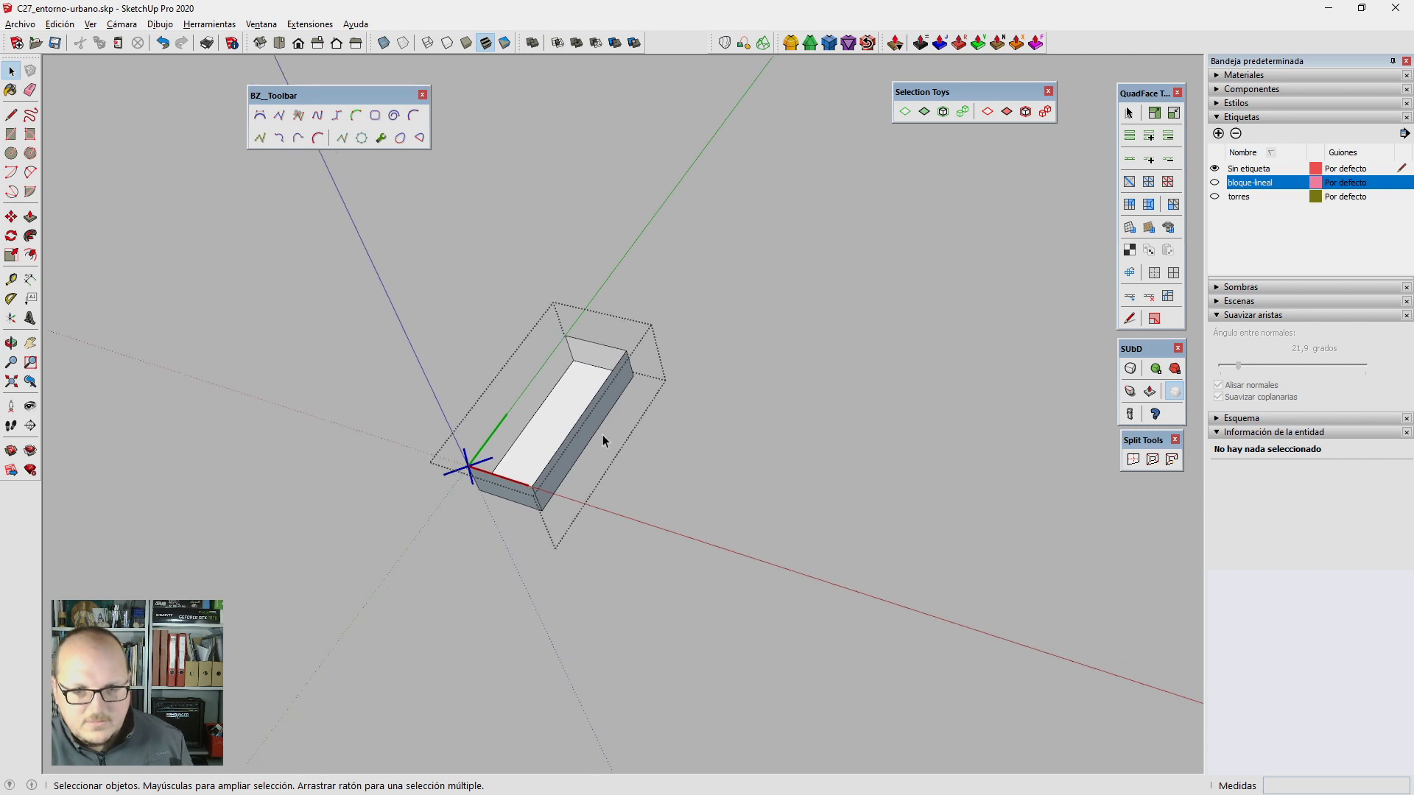
Step: Copy the opening's top face to a spot beside the box
{"action": "left_click", "coordinate": [575, 398]}
{"action": "key", "text": "m"}
{"action": "left_click", "coordinate": [634, 376]}
{"action": "key", "text": "ctrl"}
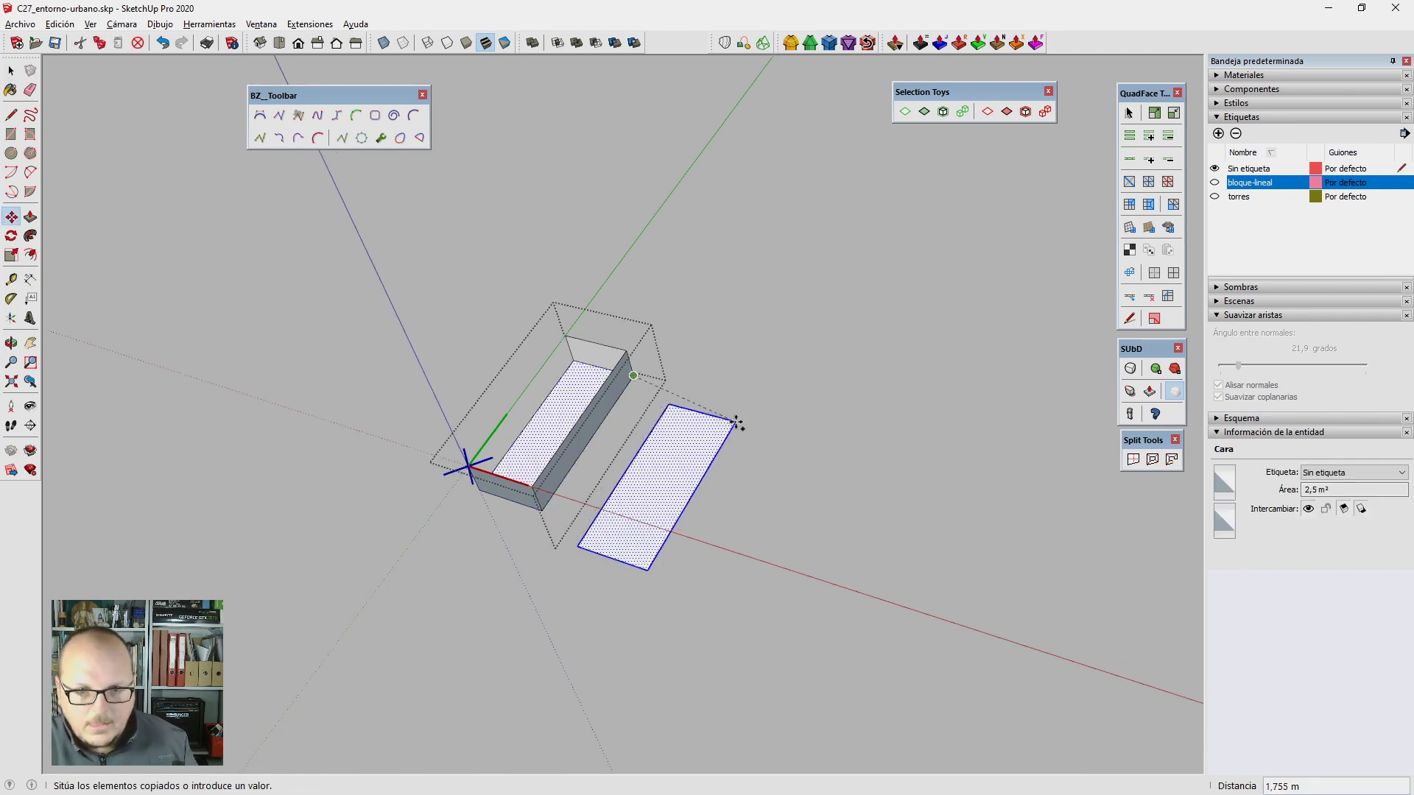
{"action": "left_click", "coordinate": [774, 417]}
Step: Offset the copied face's outline 5 cm inward to form a ring
{"action": "key", "text": "f"}
{"action": "left_click", "coordinate": [746, 400]}
{"action": "type", "text": "5"}
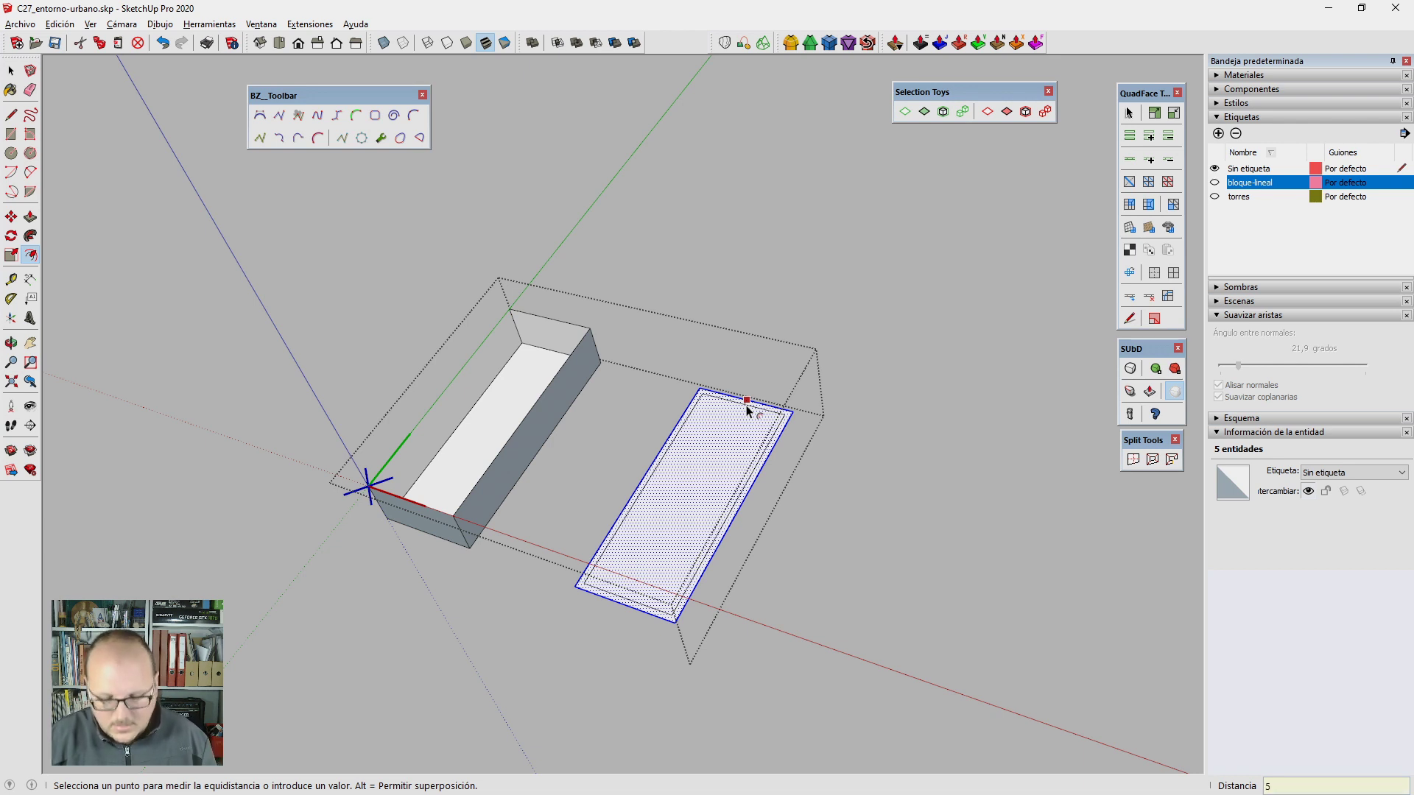
{"action": "type", "text": "10"}
{"action": "key", "text": "Return"}
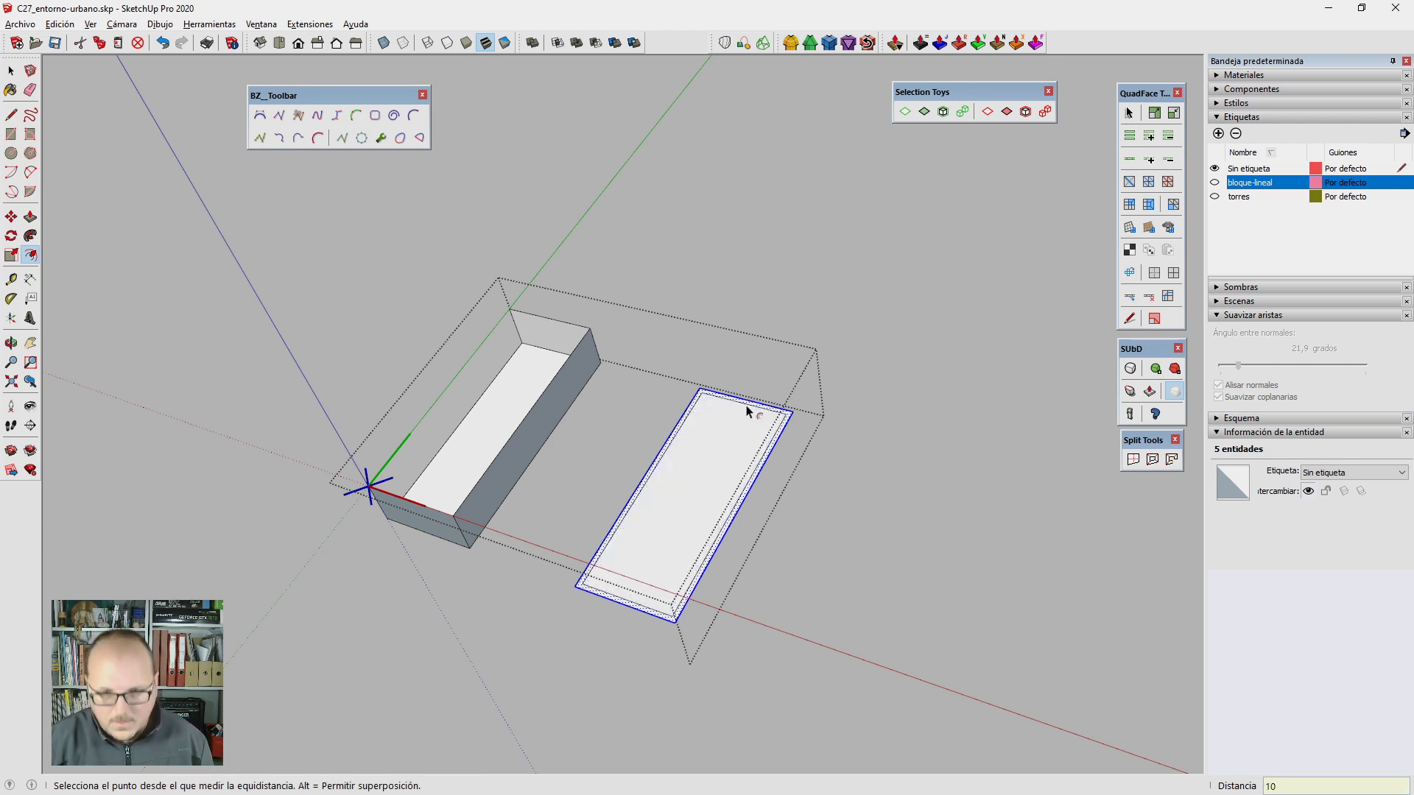
{"action": "key", "text": "Escape"}
{"action": "key", "text": "space"}
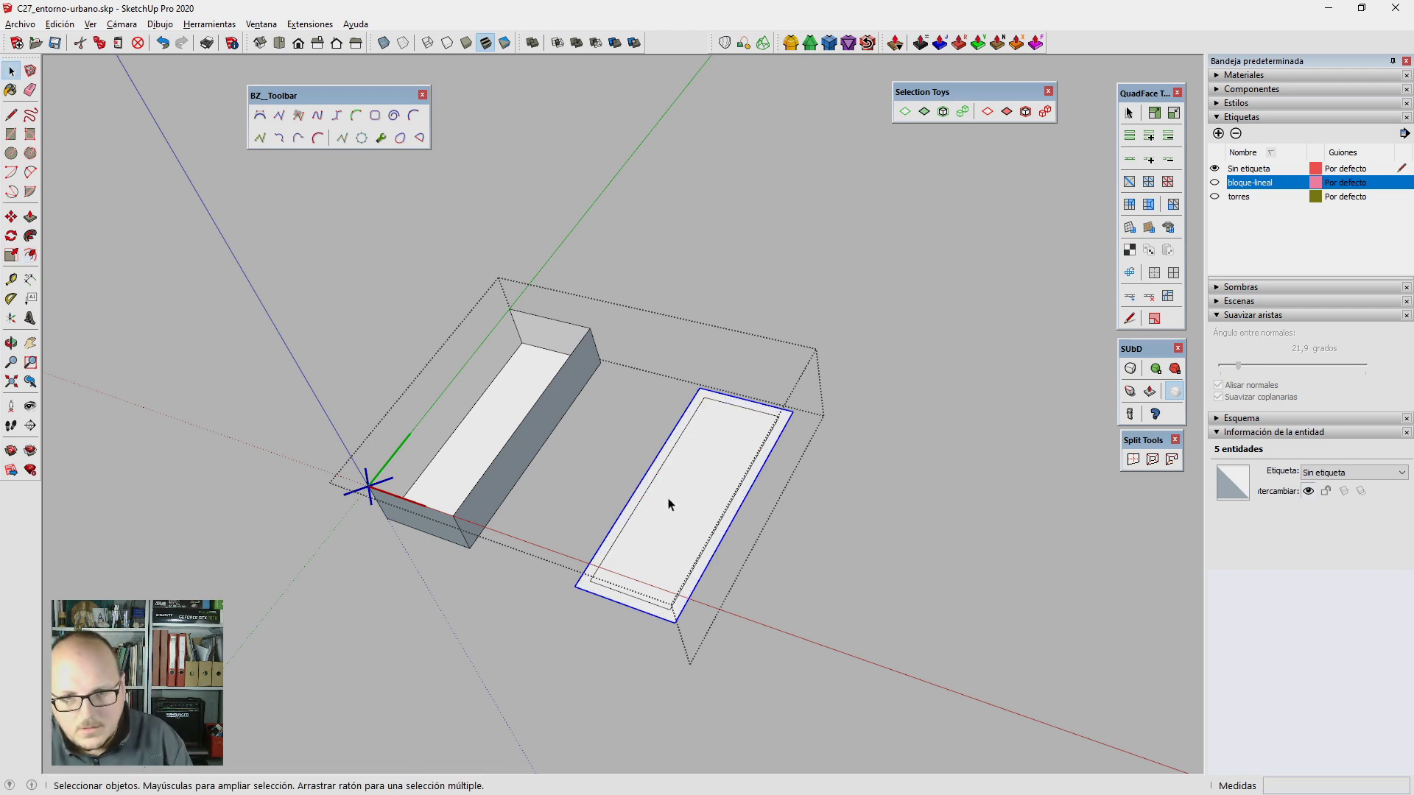
Step: Push/Pull the outer ring face up to a 5 cm height
{"action": "key", "text": "p"}
{"action": "left_click", "coordinate": [727, 402]}
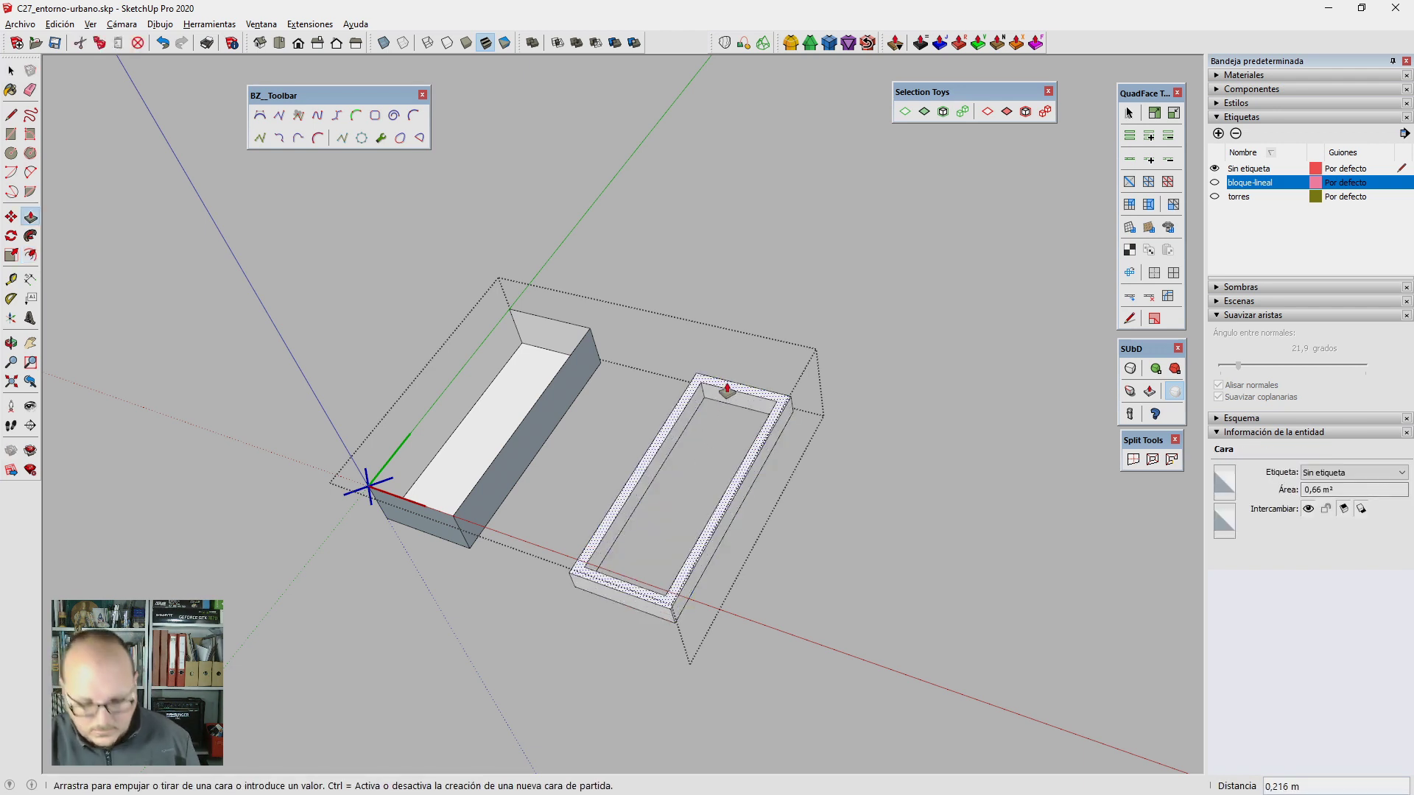
{"action": "key", "text": "Return"}
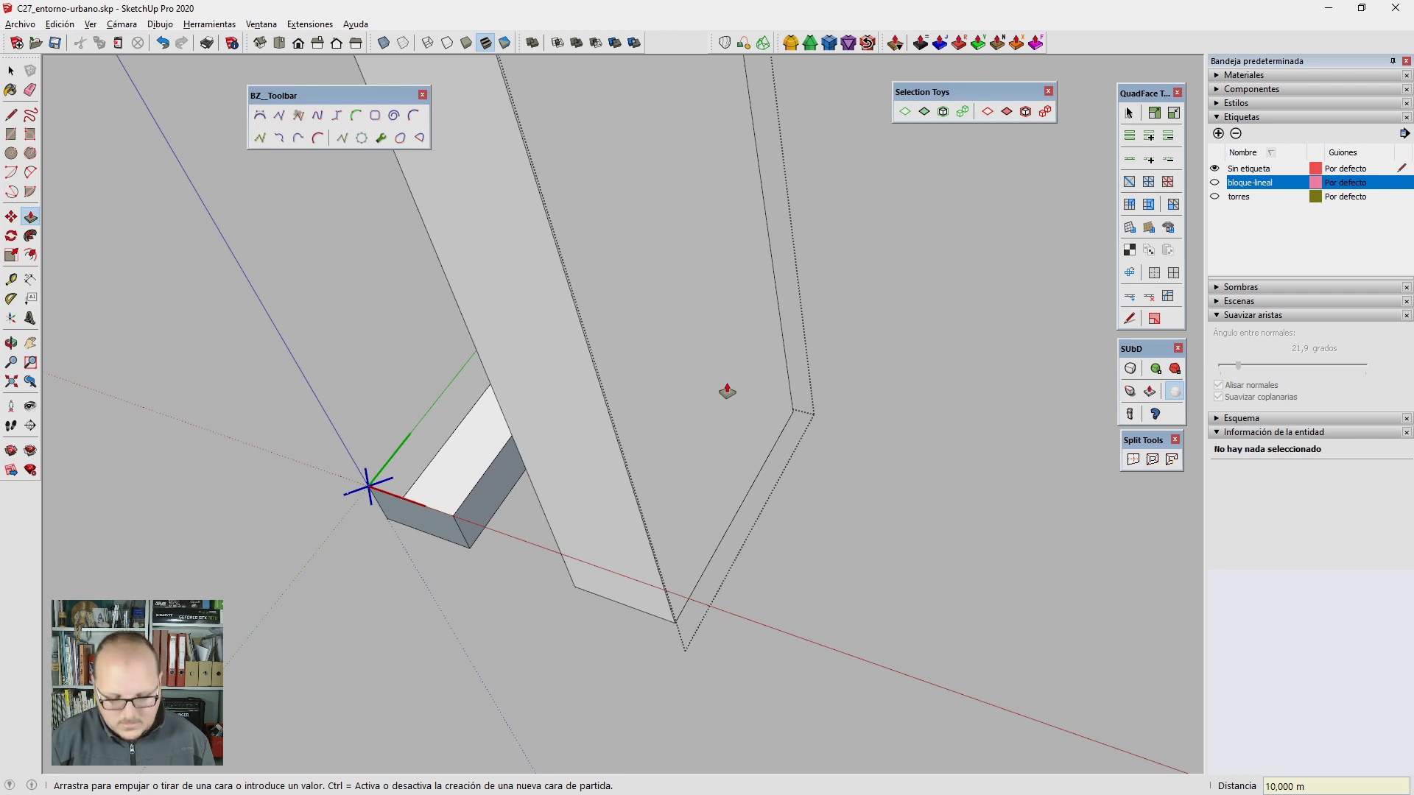
{"action": "key", "text": "Return"}
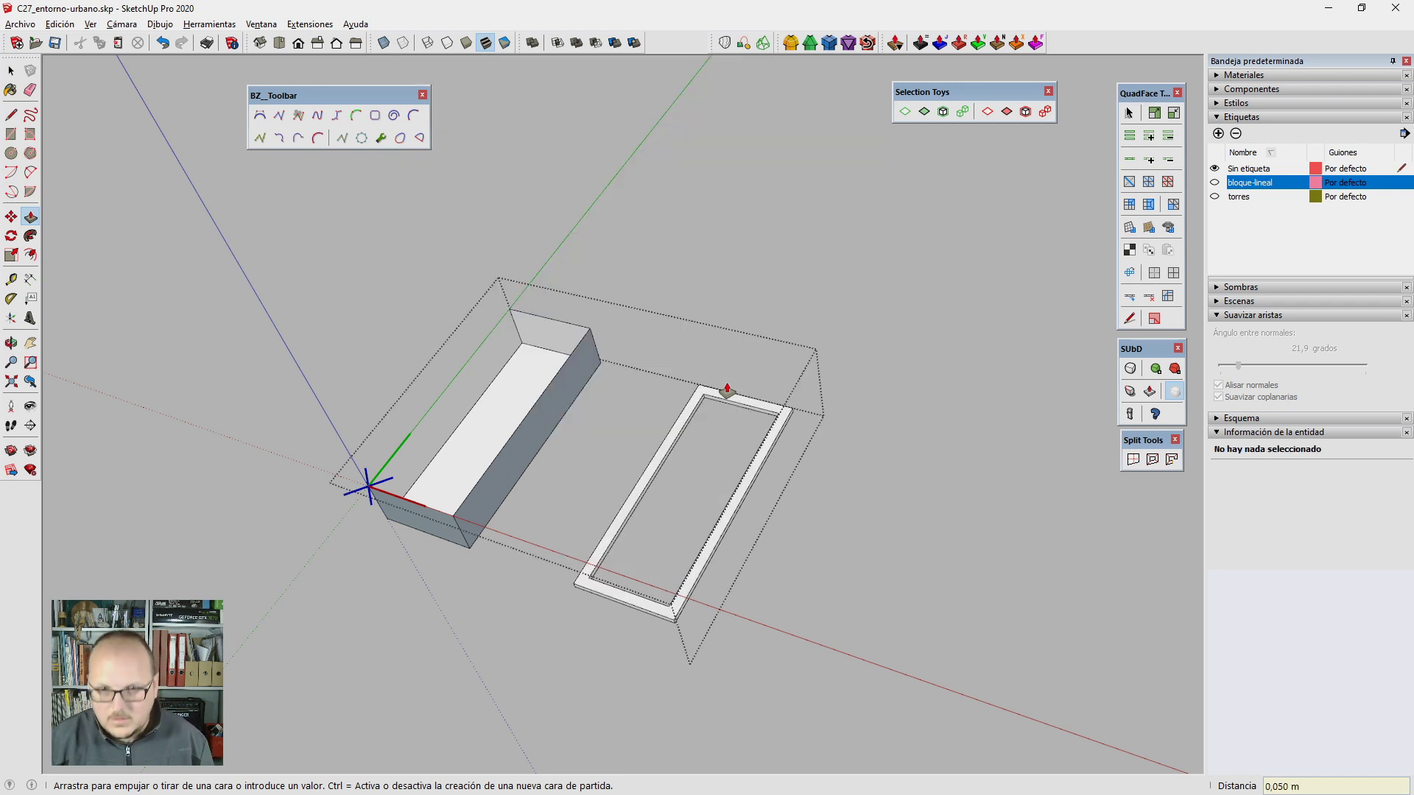
{"action": "key", "text": "space"}
Step: Make the raised 5 cm ring into component Componente#5
{"action": "triple_click", "coordinate": [760, 414]}
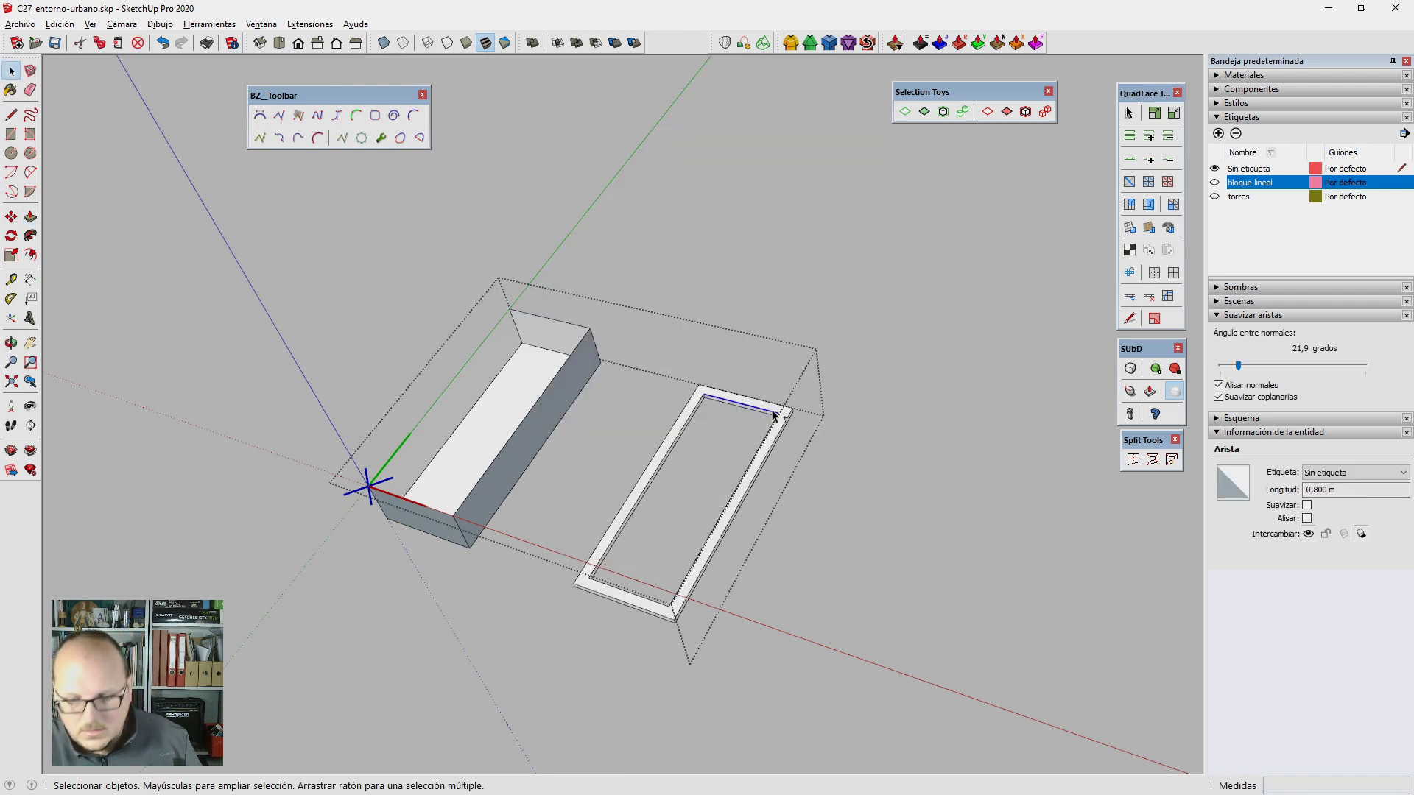
{"action": "key", "text": "g"}
{"action": "key", "text": "Return"}
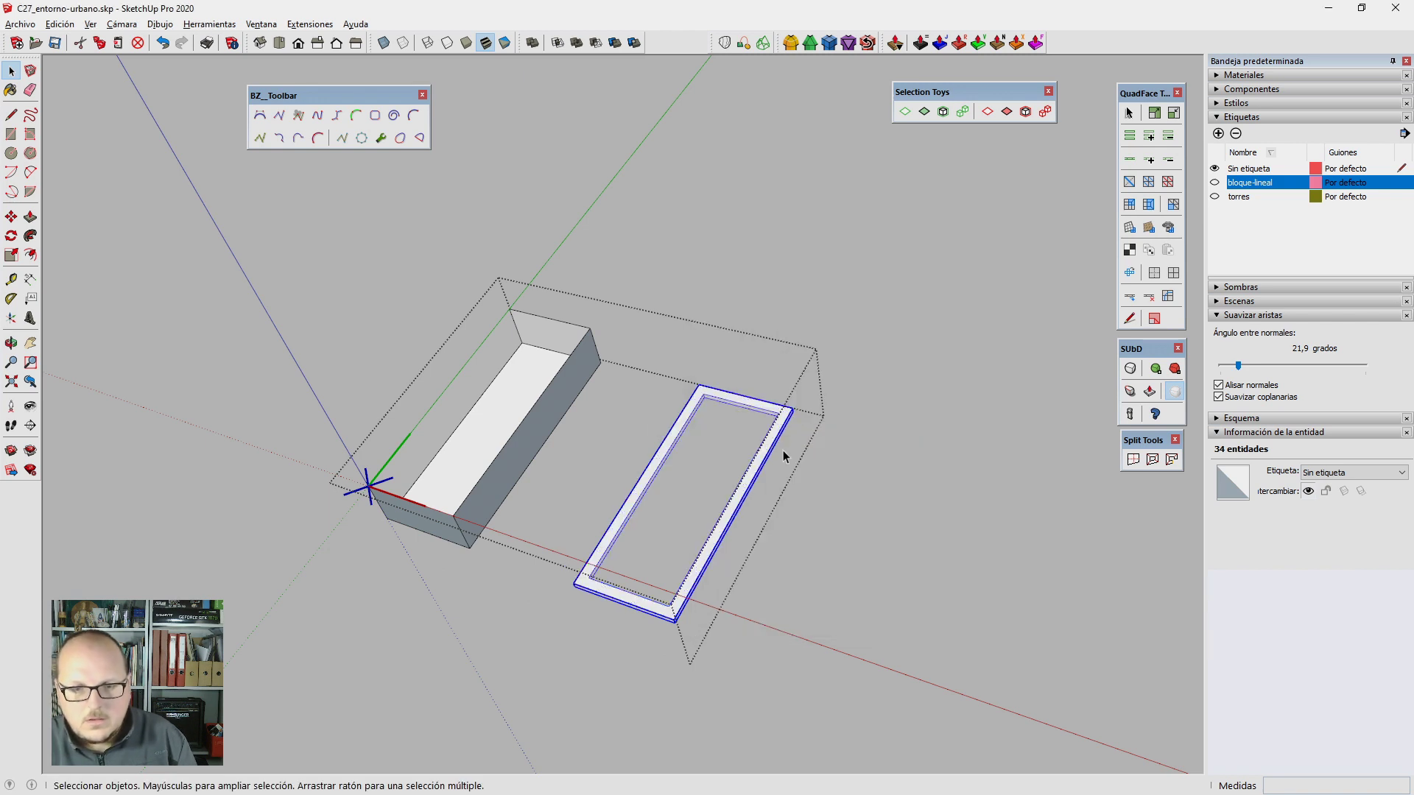
{"action": "key", "text": "m"}
{"action": "scroll", "coordinate": [777, 423], "scroll_direction": "up", "scroll_amount": 2}
Step: Place the ring on top of the opening box and tilt it 30° about the box corner
{"action": "left_click", "coordinate": [794, 400]}
{"action": "left_click", "coordinate": [550, 304]}
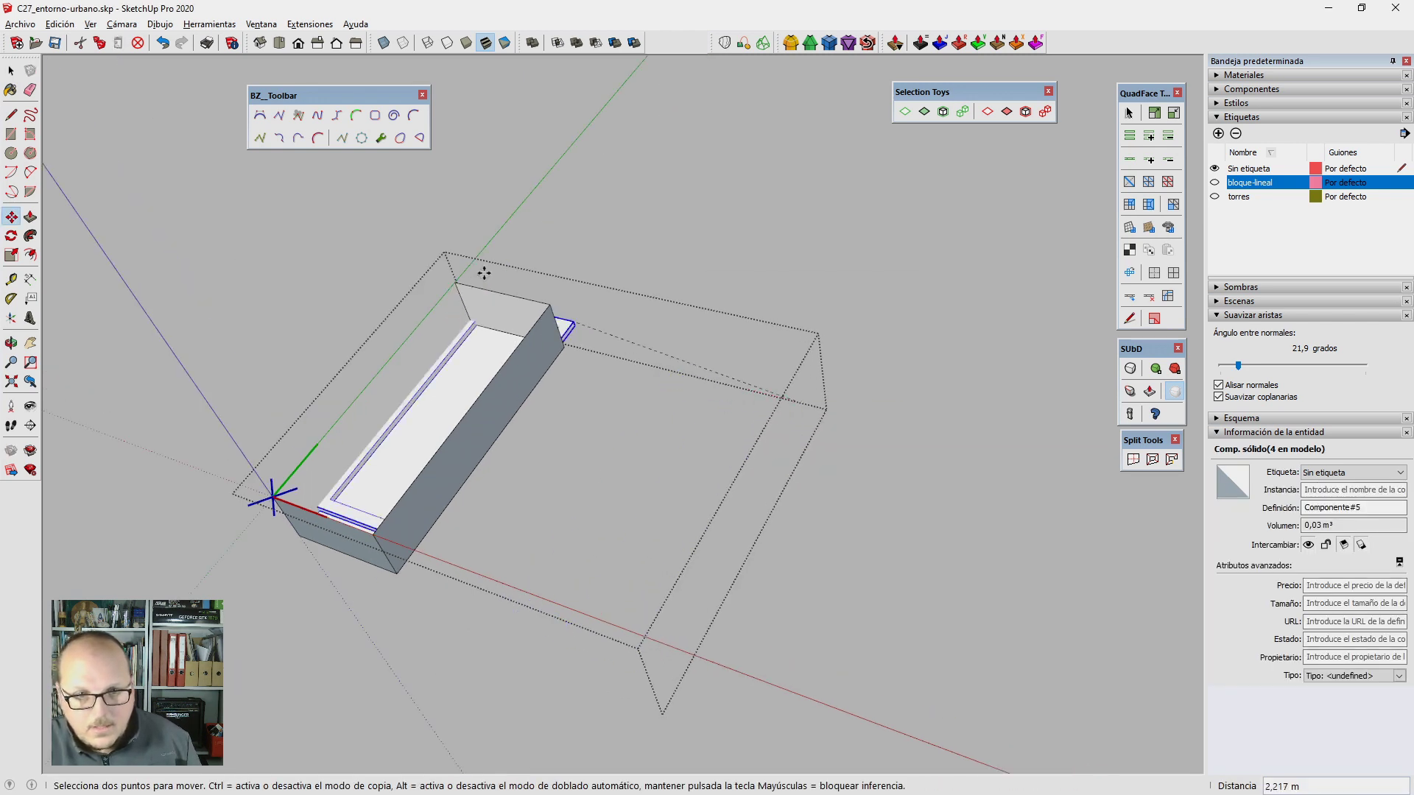
{"action": "scroll", "coordinate": [553, 309], "scroll_direction": "up", "scroll_amount": 2}
{"action": "key", "text": "q"}
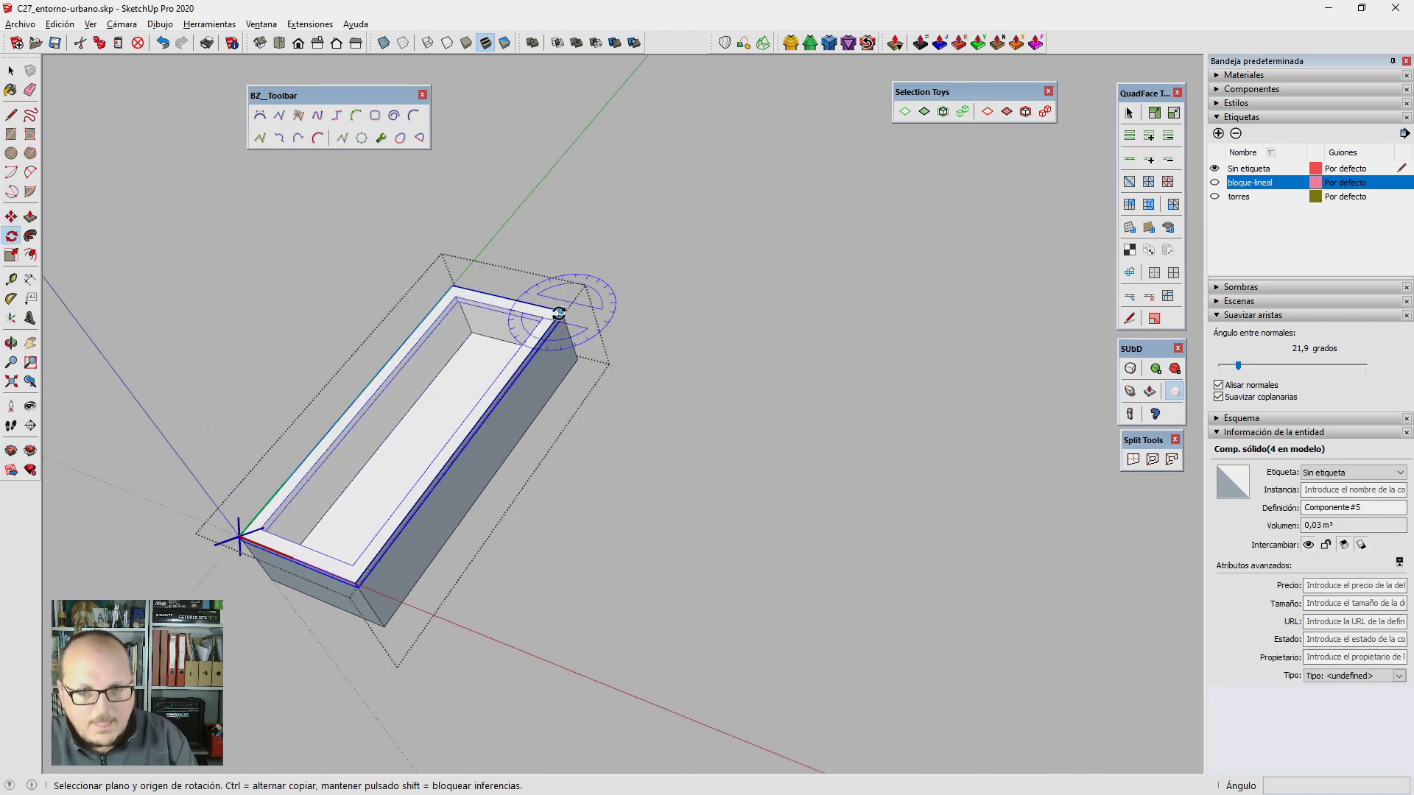
{"action": "left_click", "coordinate": [559, 313]}
{"action": "left_click", "coordinate": [538, 342]}
{"action": "type", "text": "30"}
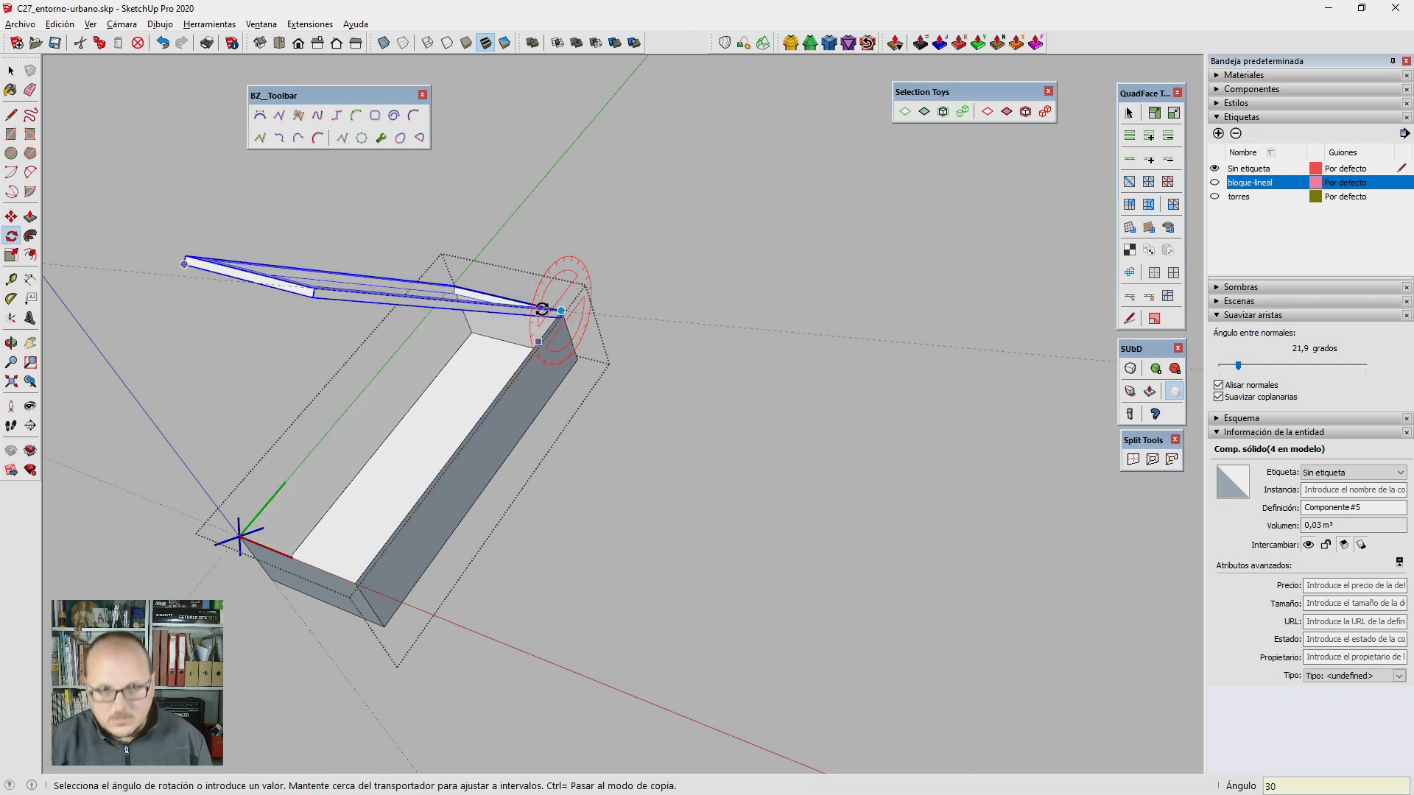
{"action": "key", "text": "Return"}
{"action": "key", "text": "space"}
{"action": "scroll", "coordinate": [274, 335], "scroll_direction": "up", "scroll_amount": 3}
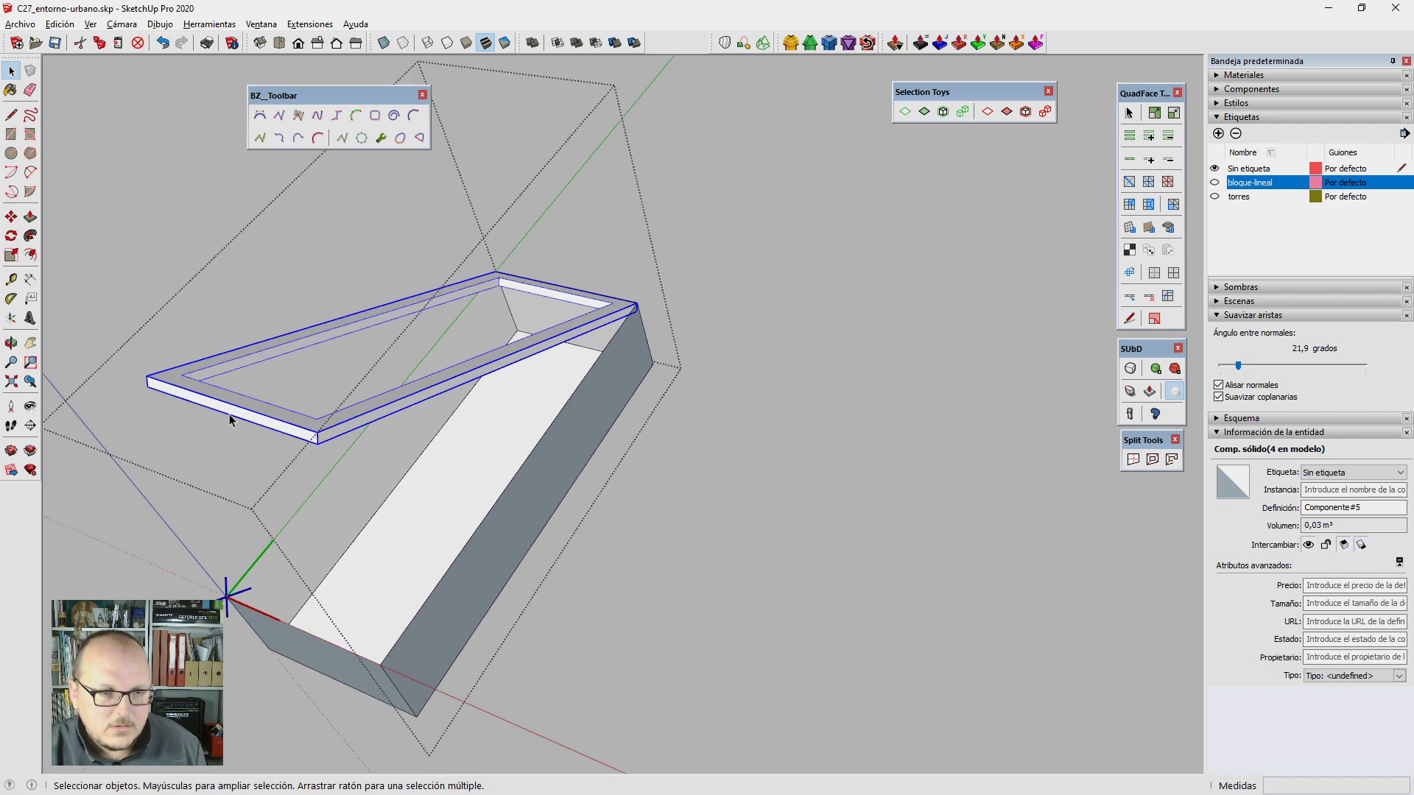
Step: Inside the ring component, retrace an inner edge to create the pane face
{"action": "middle_click_drag", "start_coordinate": [231, 420], "coordinate": [529, 277]}
{"action": "double_click", "coordinate": [205, 368]}
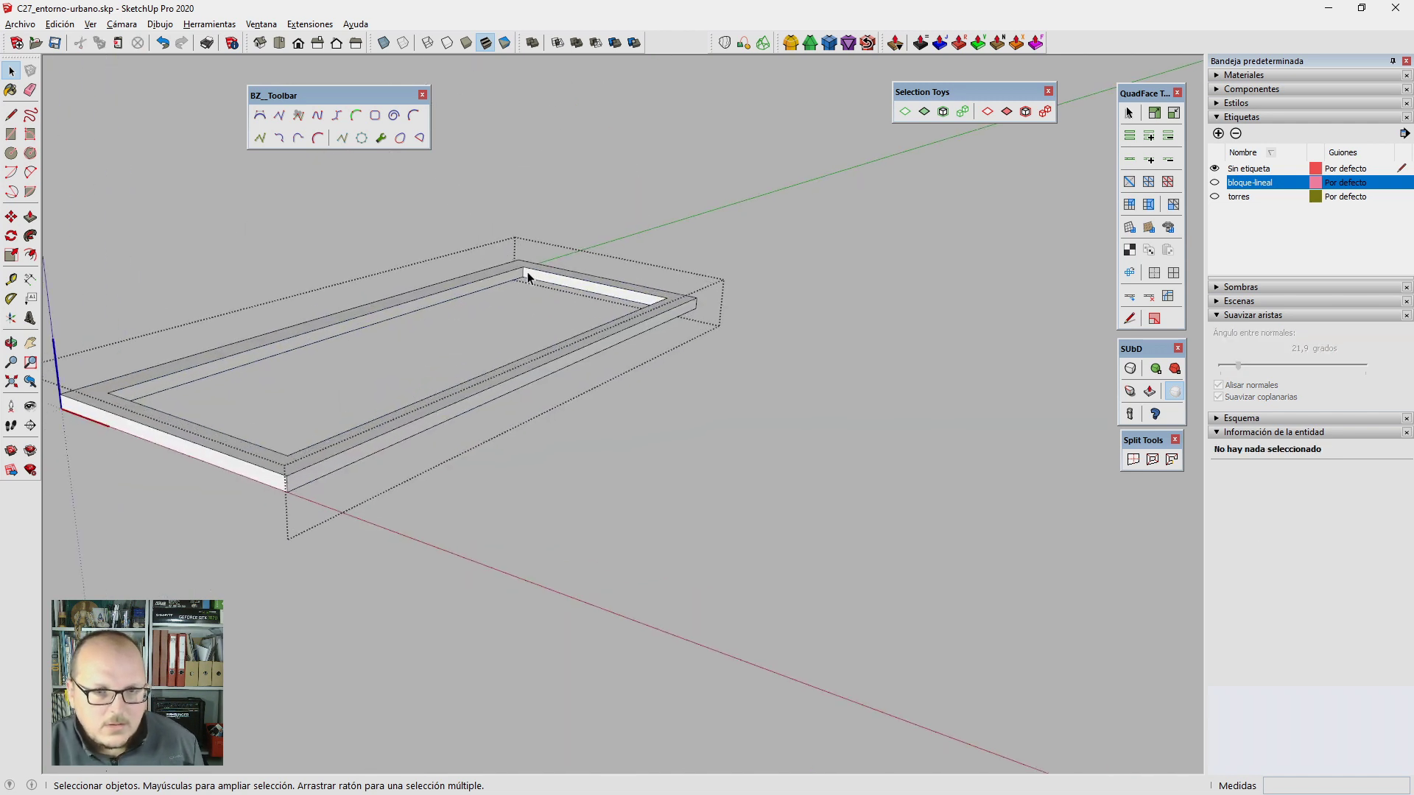
{"action": "triple_click", "coordinate": [526, 276]}
{"action": "key", "text": "l"}
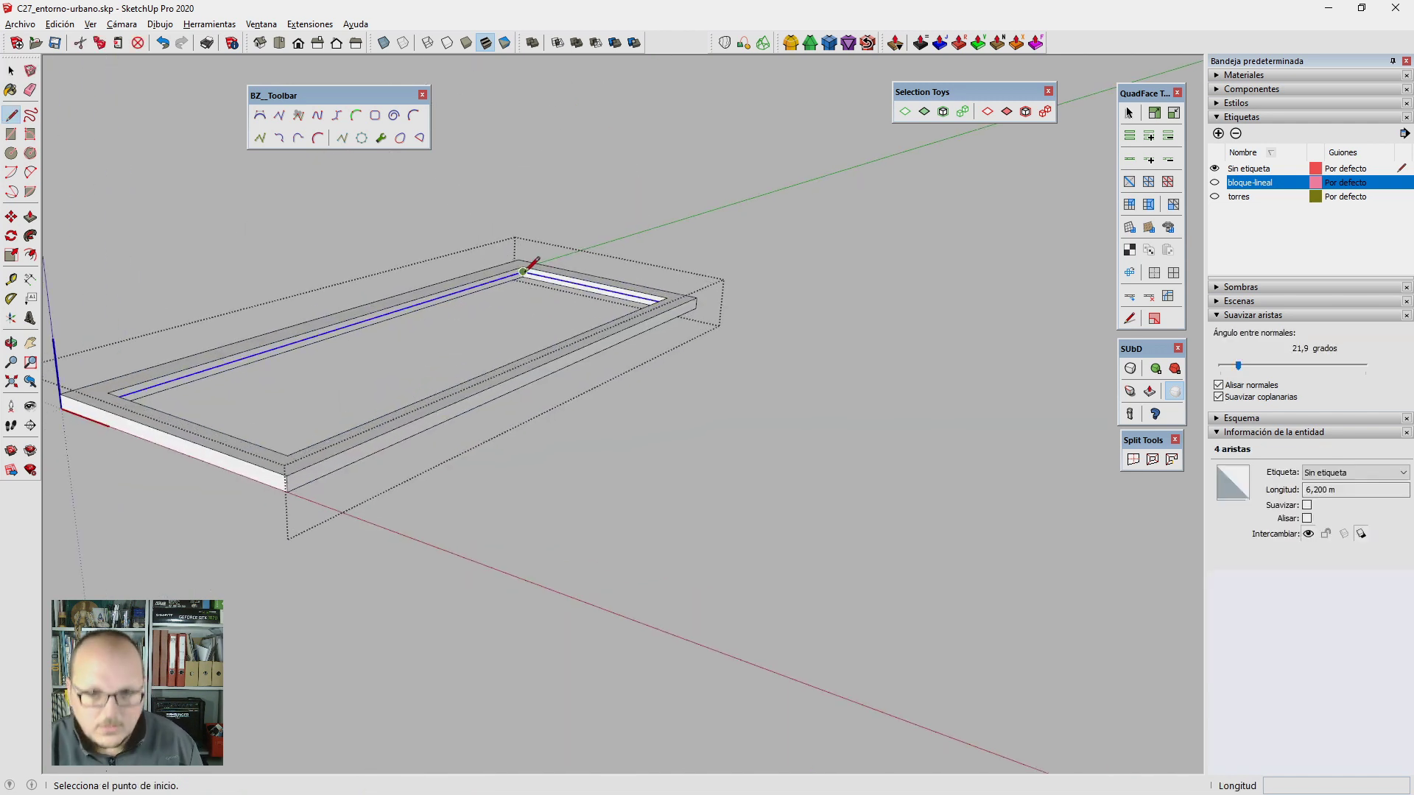
{"action": "scroll", "coordinate": [527, 269], "scroll_direction": "up", "scroll_amount": 2}
{"action": "scroll", "coordinate": [530, 263], "scroll_direction": "up", "scroll_amount": 2}
{"action": "mouse_move", "coordinate": [536, 261]}
{"action": "middle_mouse_down"}
{"action": "mouse_move", "coordinate": [871, 322]}
{"action": "mouse_move", "coordinate": [221, 368]}
{"action": "middle_mouse_up"}
{"action": "left_click", "coordinate": [114, 384]}
Step: Paint the pane with the vidrio glass material and return to the building
{"action": "key", "text": "space"}
{"action": "scroll", "coordinate": [471, 369], "scroll_direction": "down", "scroll_amount": 3}
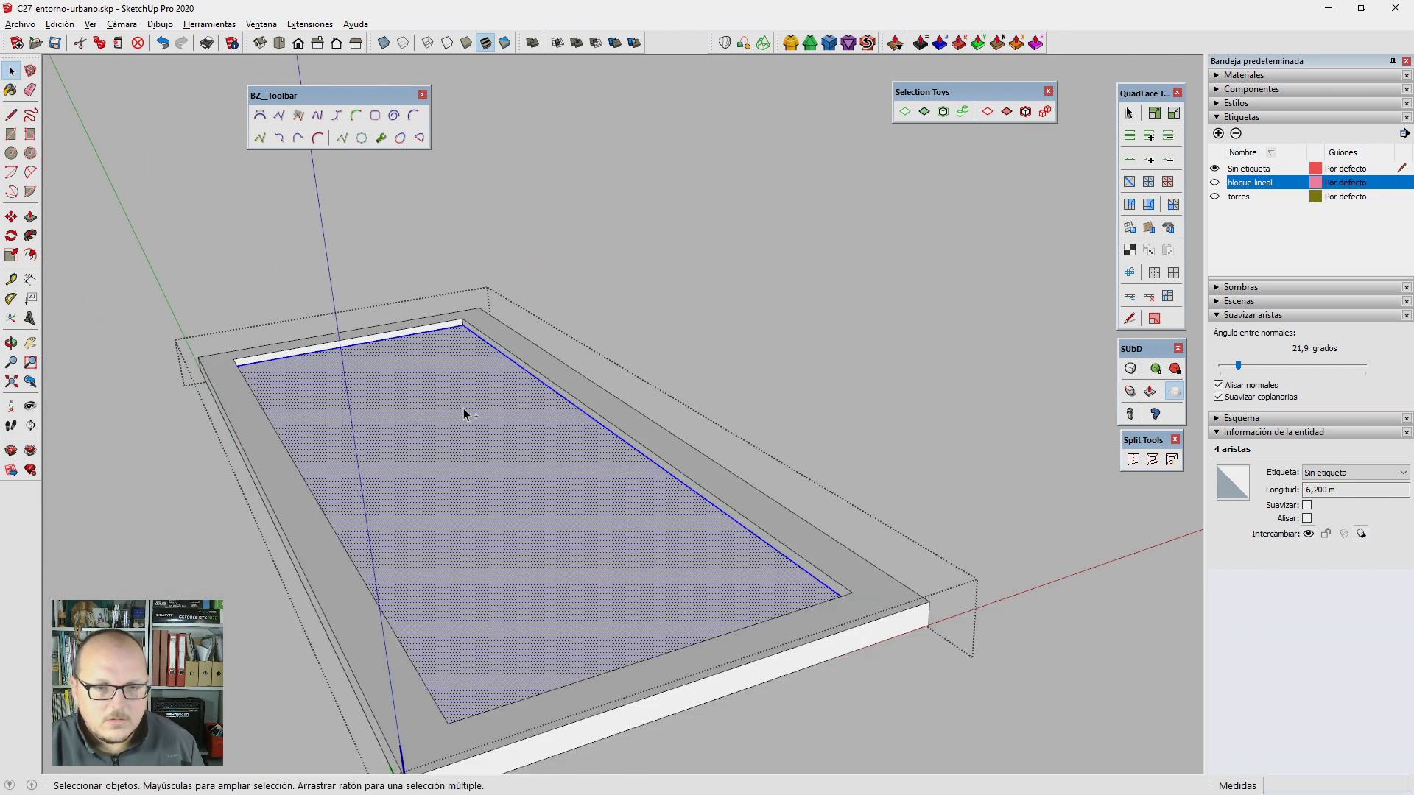
{"action": "key", "text": "b"}
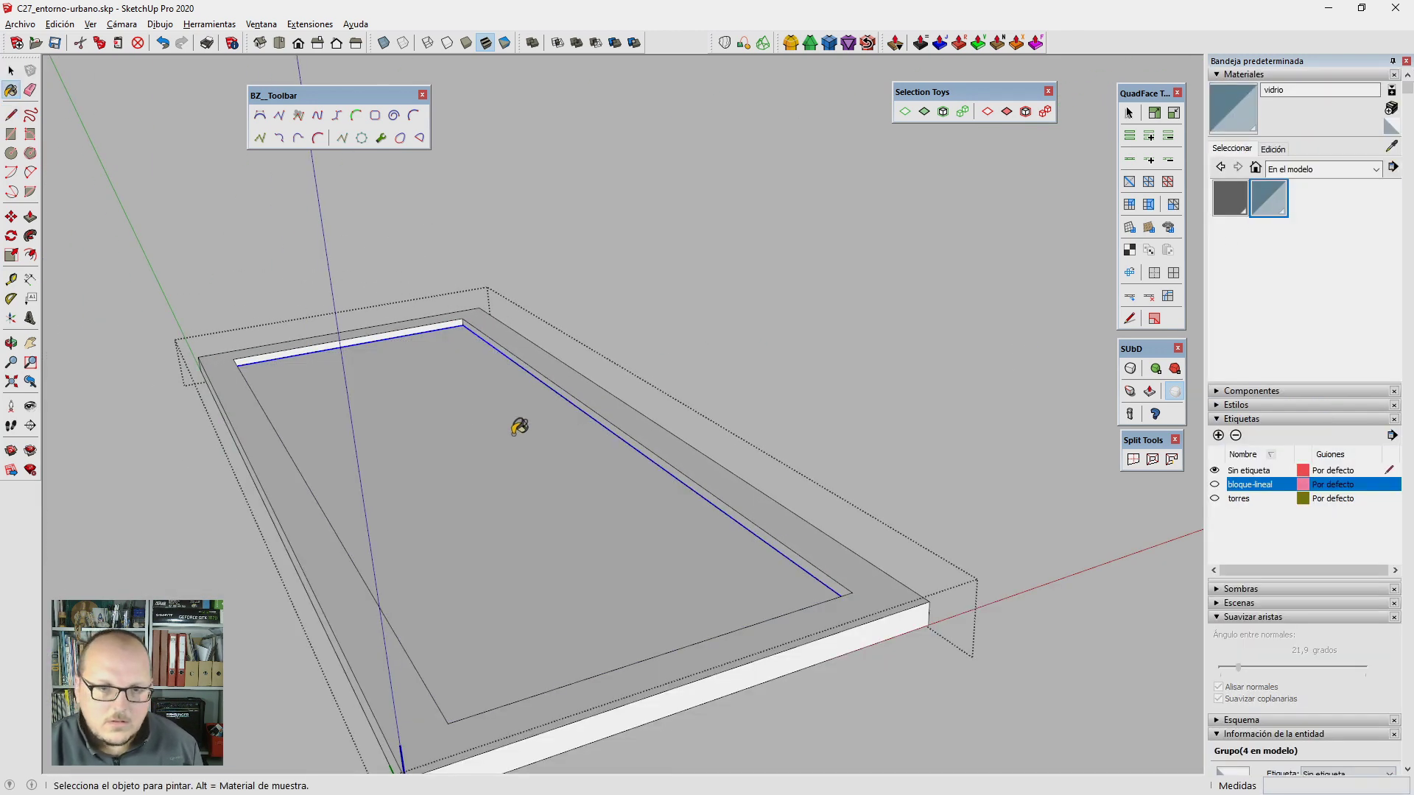
{"action": "scroll", "coordinate": [520, 427], "scroll_direction": "down", "scroll_amount": 3}
{"action": "scroll", "coordinate": [648, 505], "scroll_direction": "down", "scroll_amount": 2}
{"action": "mouse_move", "coordinate": [767, 483]}
{"action": "middle_mouse_down"}
{"action": "mouse_move", "coordinate": [615, 464]}
{"action": "mouse_move", "coordinate": [611, 365]}
{"action": "mouse_move", "coordinate": [721, 480]}
{"action": "mouse_move", "coordinate": [711, 452]}
{"action": "middle_mouse_up"}
{"action": "key", "text": "space"}
{"action": "key", "text": "Escape"}
{"action": "scroll", "coordinate": [611, 365], "scroll_direction": "down", "scroll_amount": 3}
{"action": "left_click", "coordinate": [648, 372]}
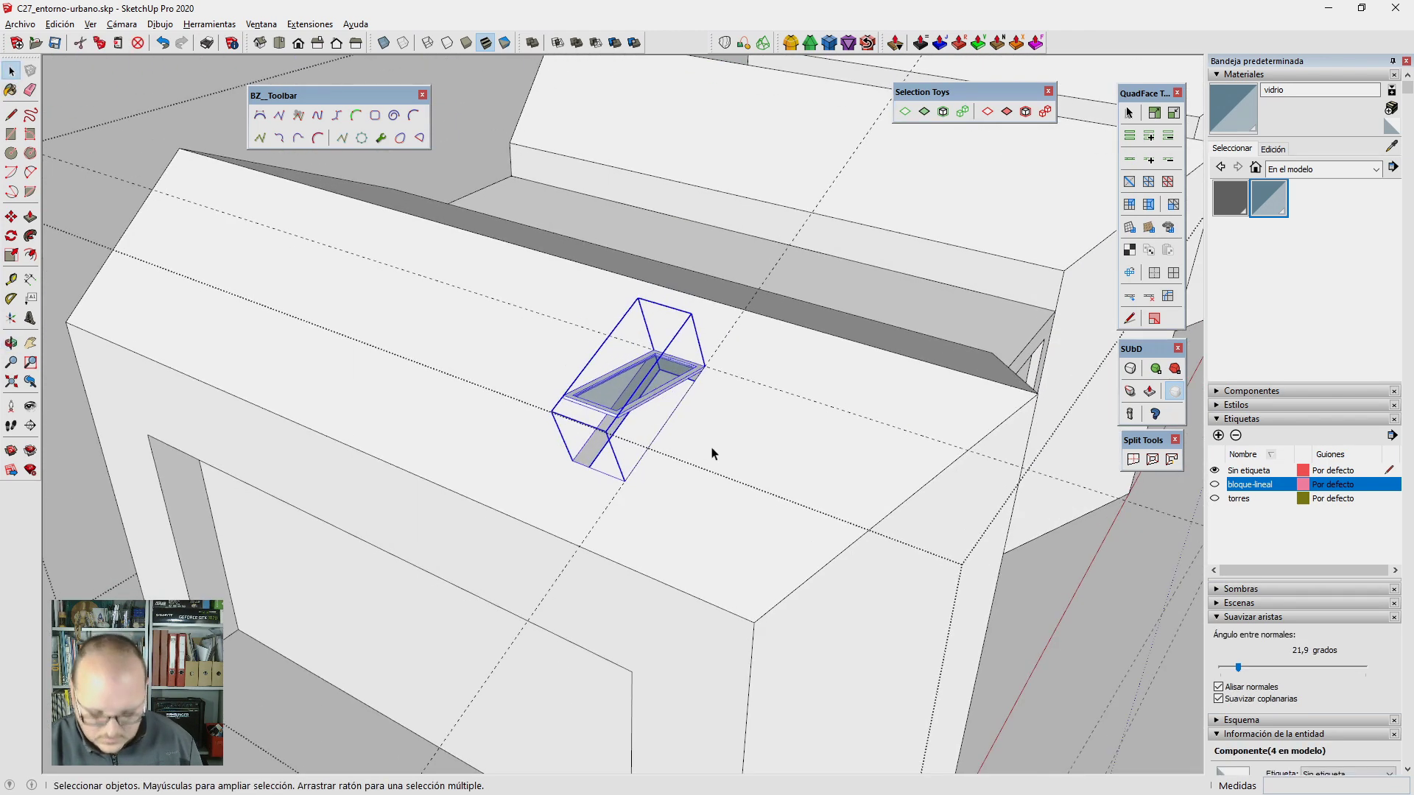
Step: Move the glass skylight to its starting position on the roof
{"action": "key", "text": "m"}
{"action": "left_click", "coordinate": [625, 480]}
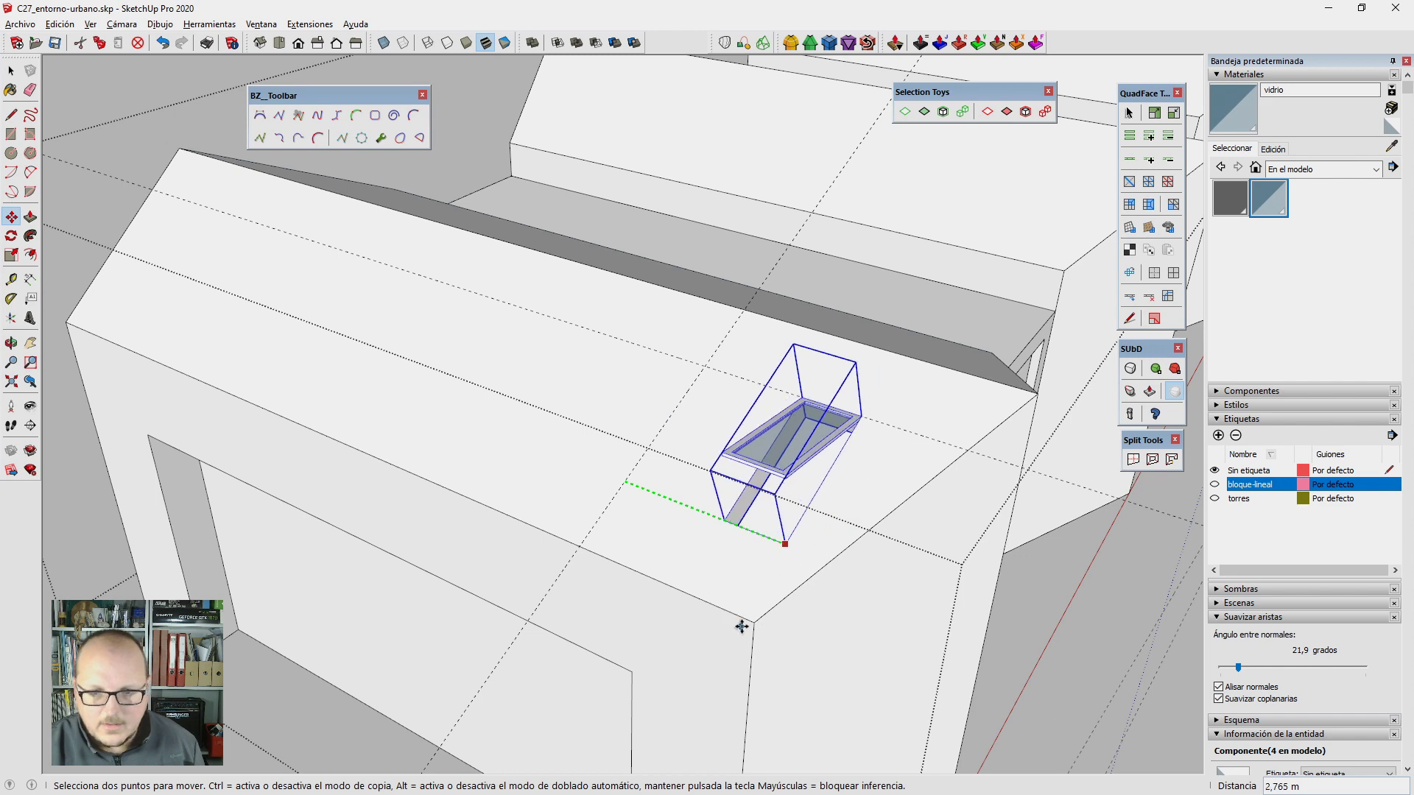
{"action": "scroll", "coordinate": [737, 527], "scroll_direction": "up", "scroll_amount": 1}
{"action": "left_click", "coordinate": [735, 527]}
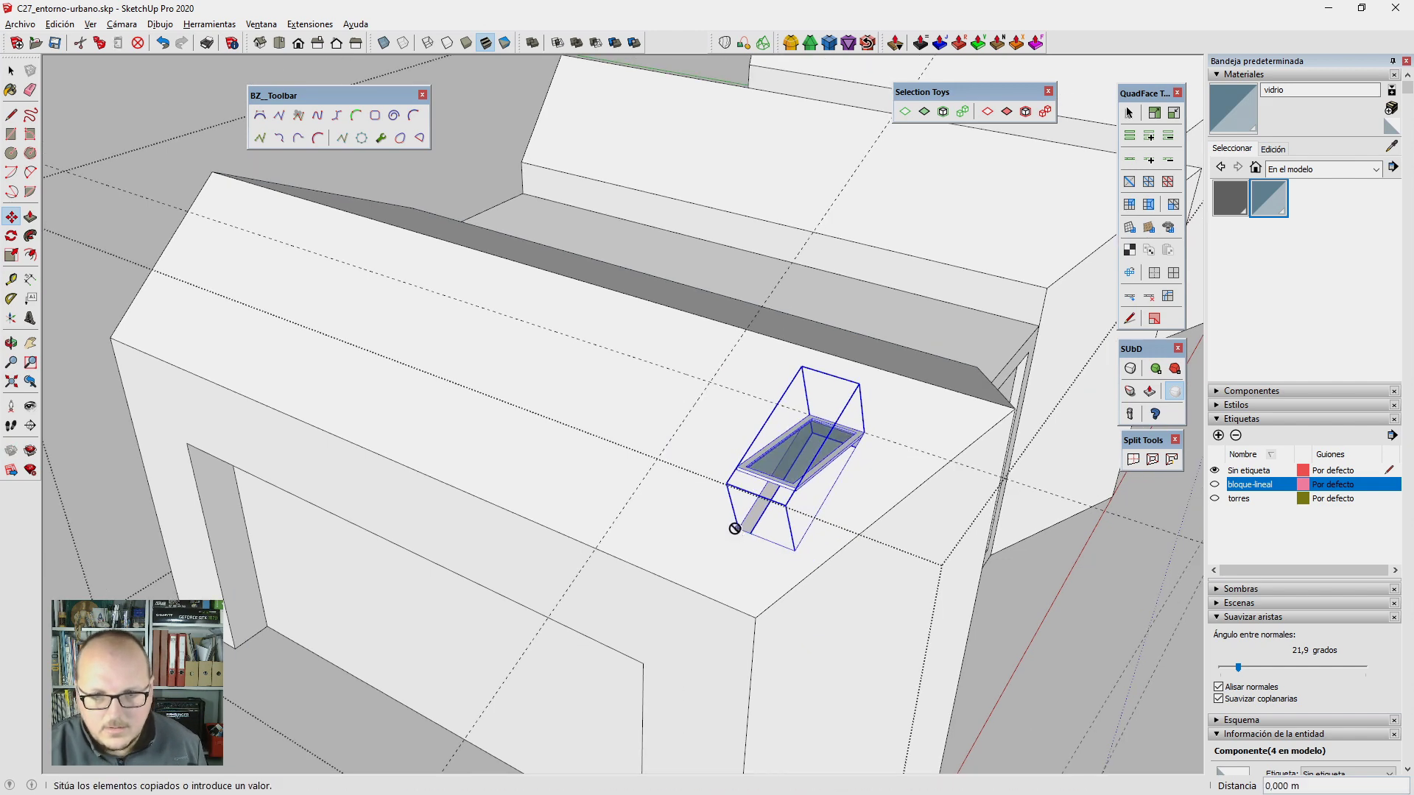
{"action": "key", "text": "space"}
Step: Copy the skylight to the roof's far end and fill evenly spaced copies with 10/
{"action": "key", "text": "m"}
{"action": "left_click", "coordinate": [751, 526]}
{"action": "key", "text": "ctrl"}
{"action": "scroll", "coordinate": [751, 526], "scroll_direction": "down", "scroll_amount": 3}
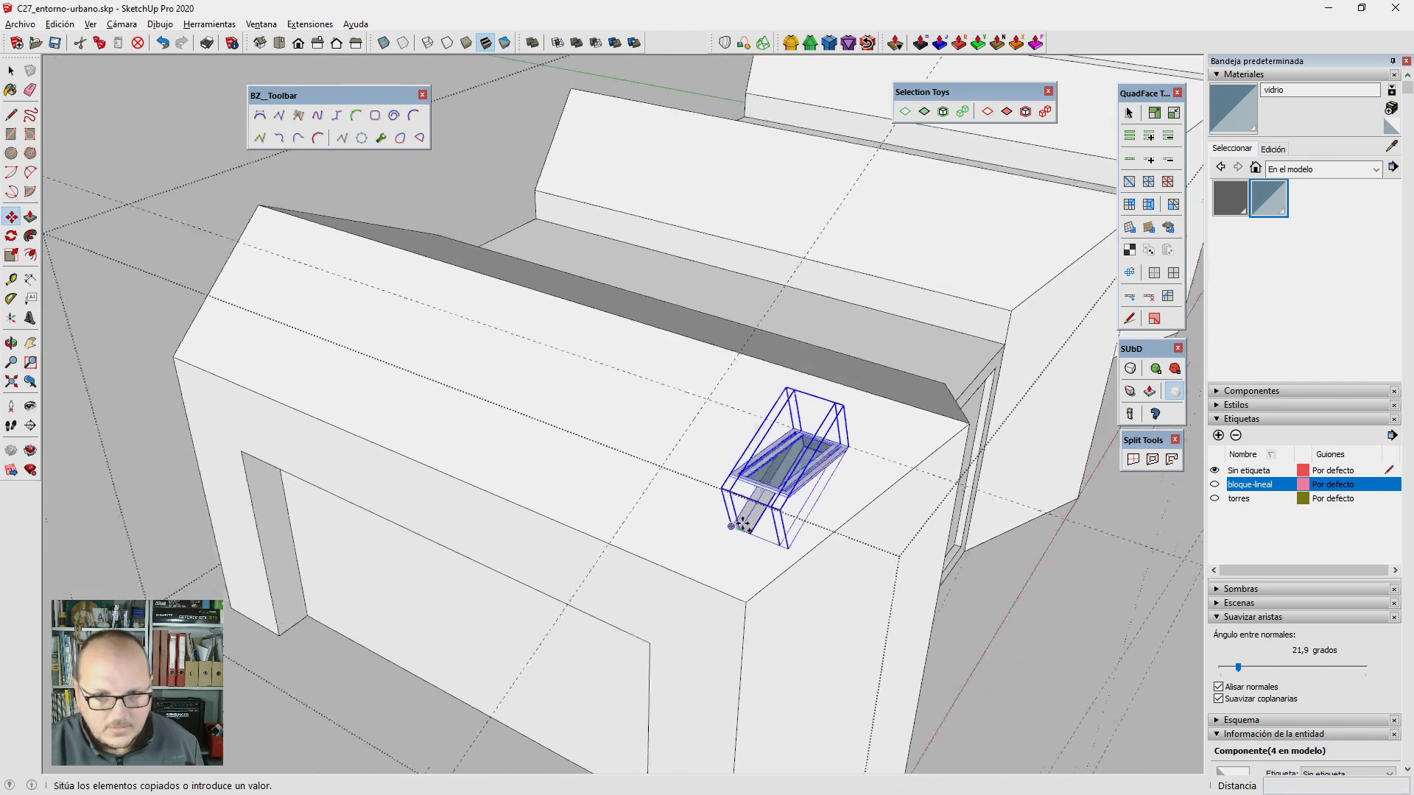
{"action": "left_click", "coordinate": [219, 372]}
{"action": "scroll", "coordinate": [306, 337], "scroll_direction": "down", "scroll_amount": 2}
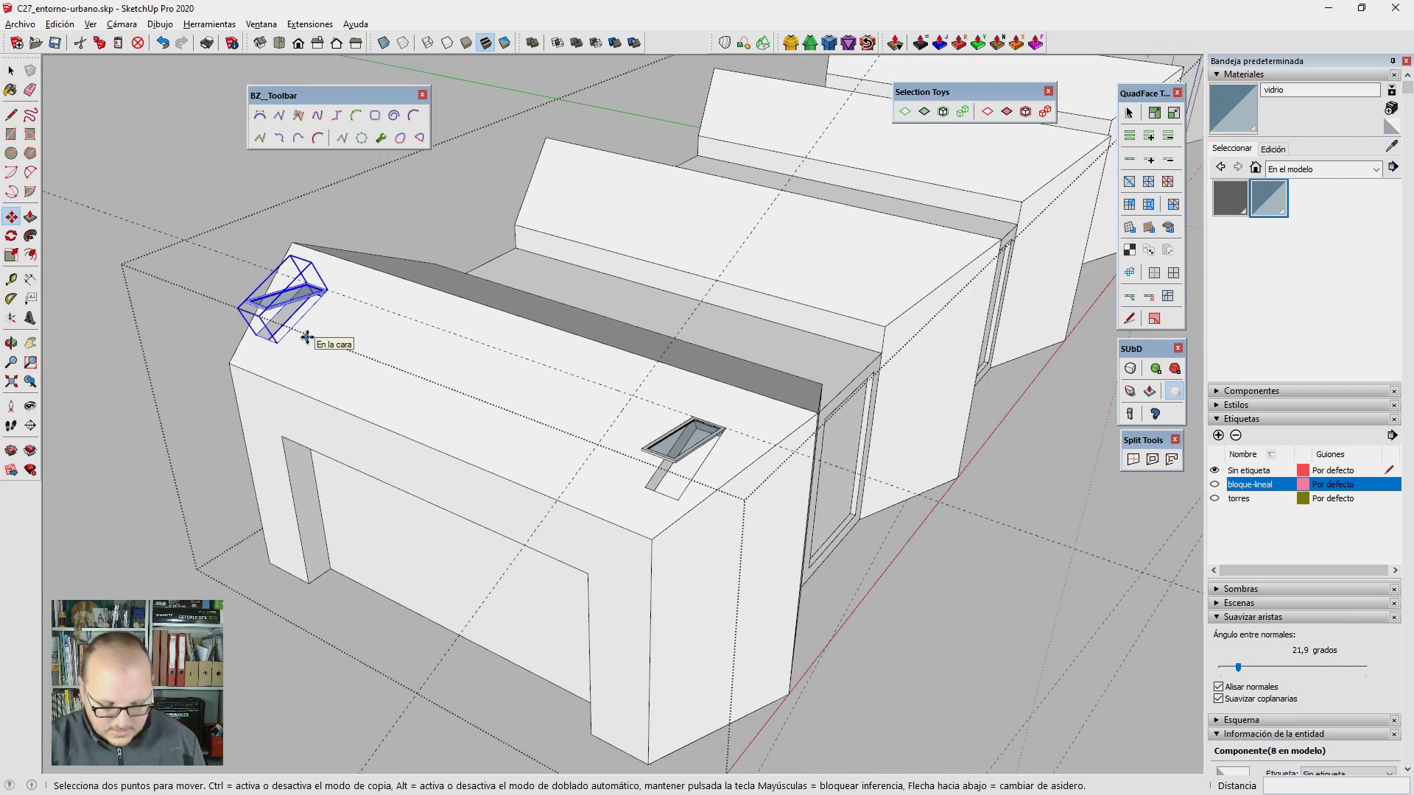
{"action": "key", "text": "Escape"}
{"action": "key", "text": "space"}
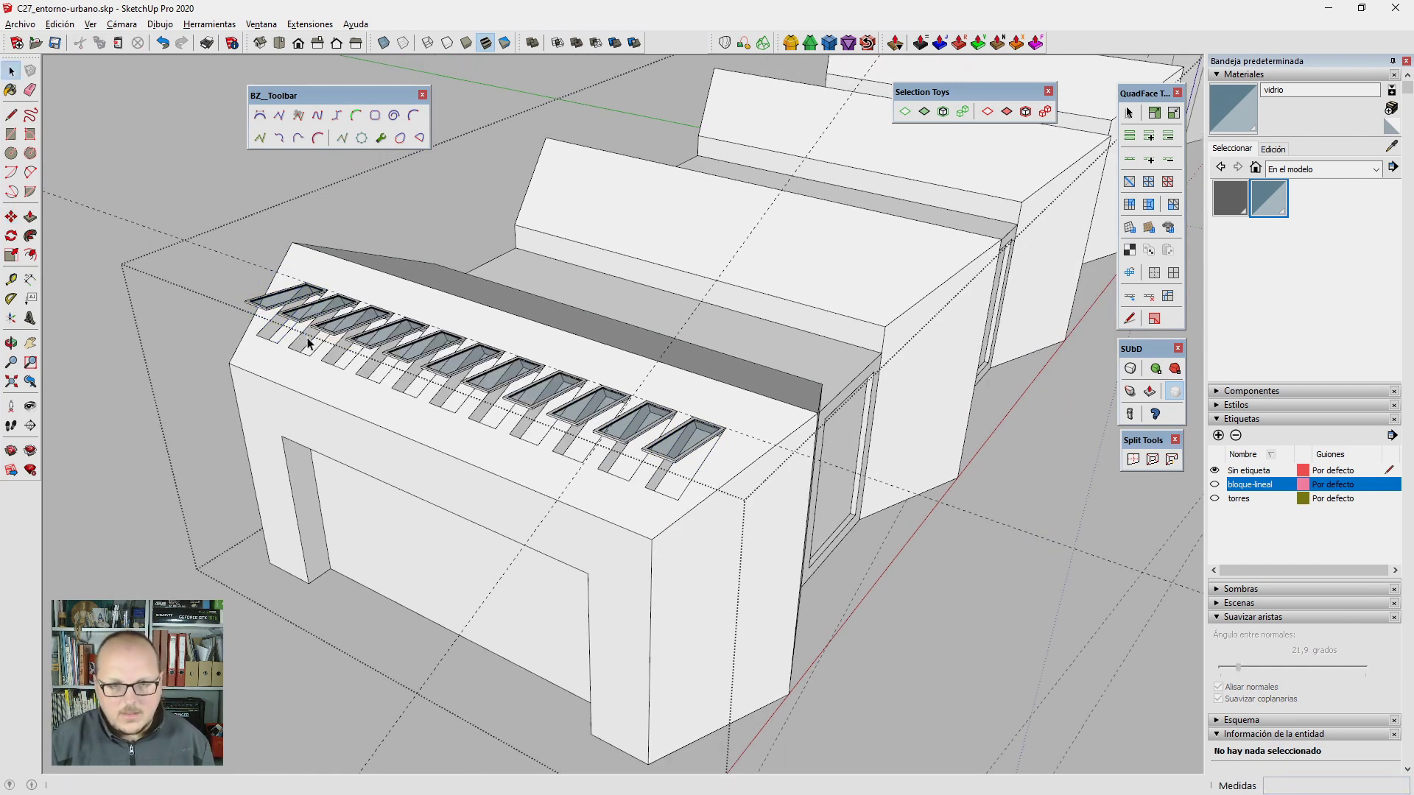
Step: Erase some skylight copies, leaving four pairs of glazed openings along the roof
{"action": "middle_click_drag", "start_coordinate": [928, 523], "coordinate": [621, 385]}
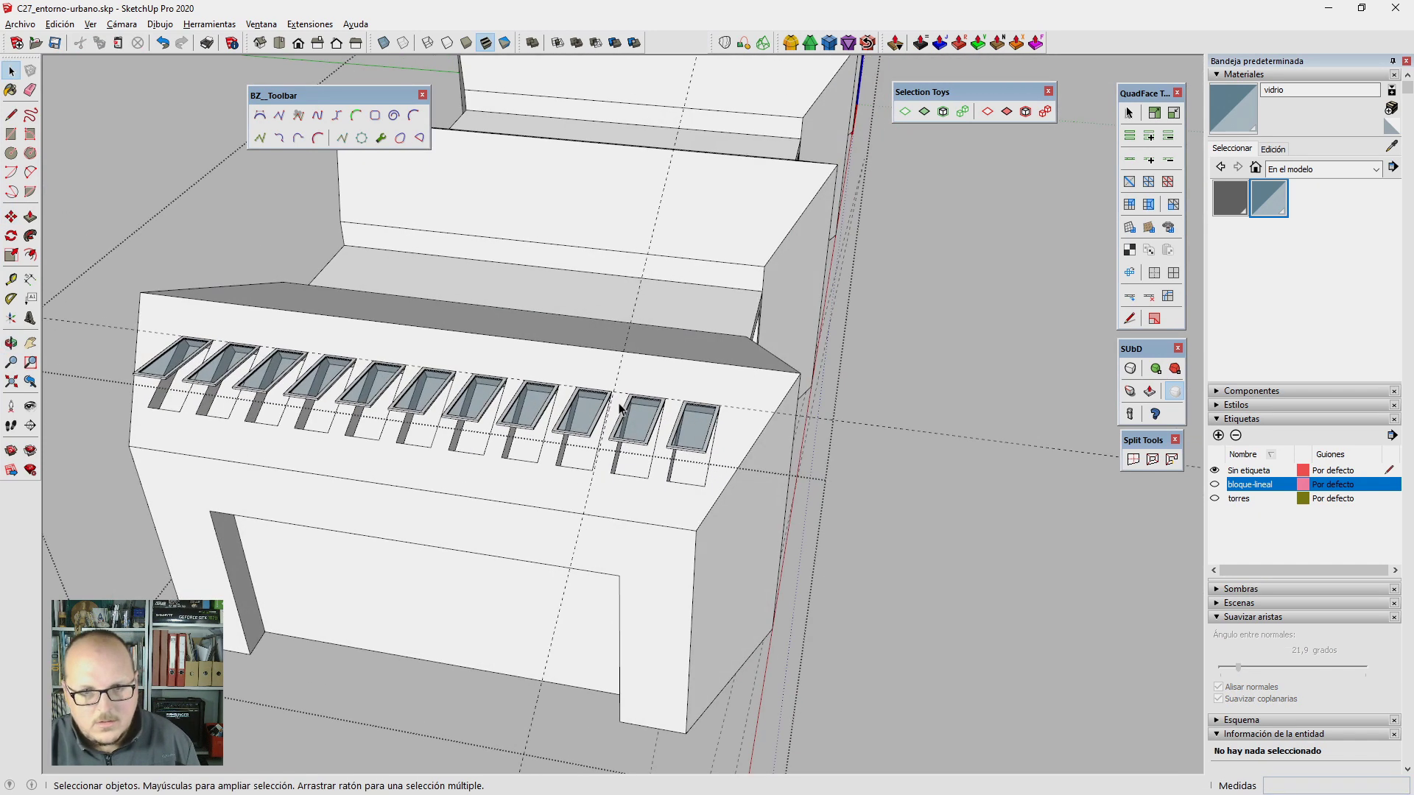
{"action": "key", "text": "e"}
{"action": "scroll", "coordinate": [648, 361], "scroll_direction": "down", "scroll_amount": 2}
{"action": "key", "text": "space"}
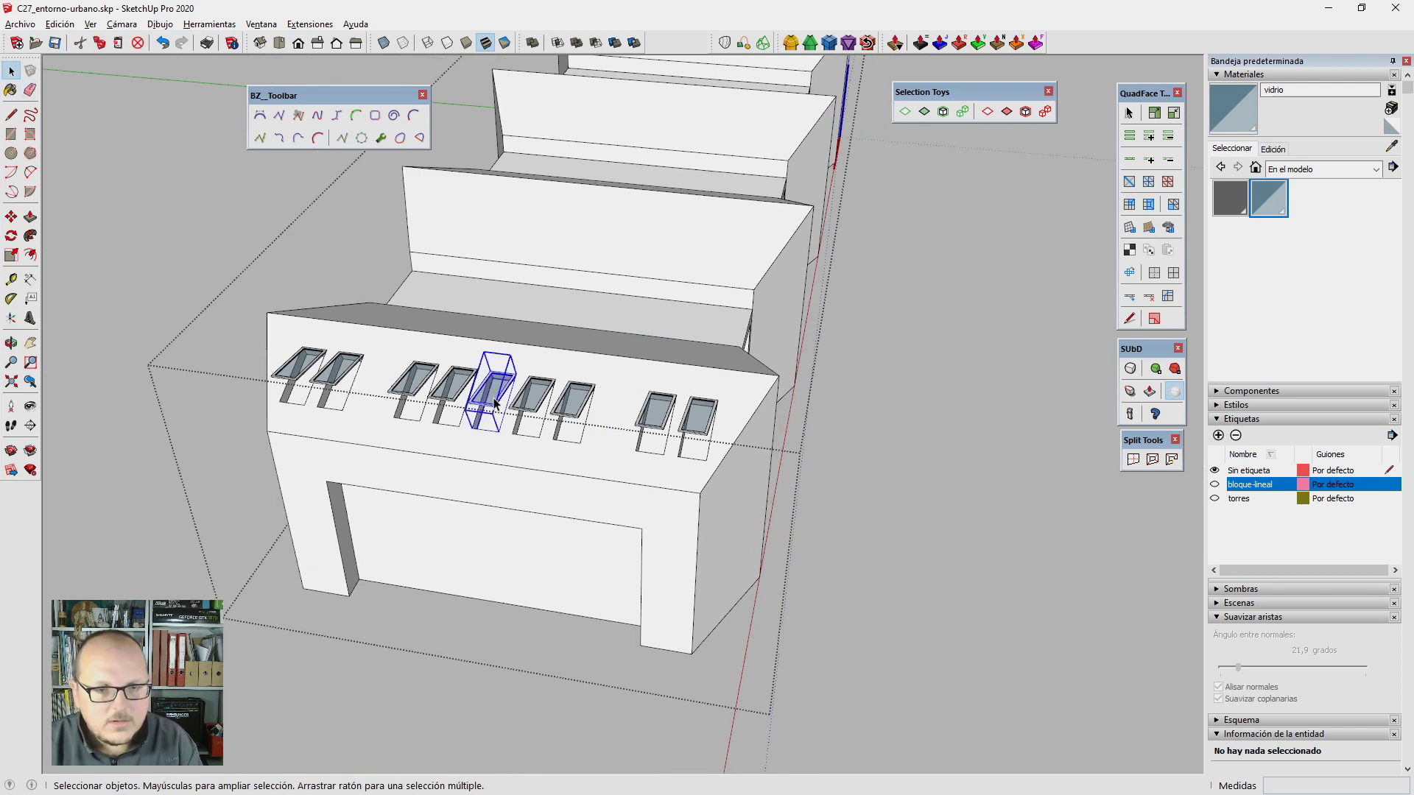
{"action": "scroll", "coordinate": [495, 404], "scroll_direction": "down", "scroll_amount": 2}
{"action": "mouse_move", "coordinate": [619, 454]}
{"action": "middle_mouse_down"}
{"action": "mouse_move", "coordinate": [660, 445]}
{"action": "mouse_move", "coordinate": [624, 384]}
{"action": "middle_mouse_up"}
{"action": "scroll", "coordinate": [661, 446], "scroll_direction": "up", "scroll_amount": 3}
Step: Copy the roof skylights onto the next block and array them 4x along the row
{"action": "key", "text": "ctrl+shift+i"}
{"action": "key", "text": "m"}
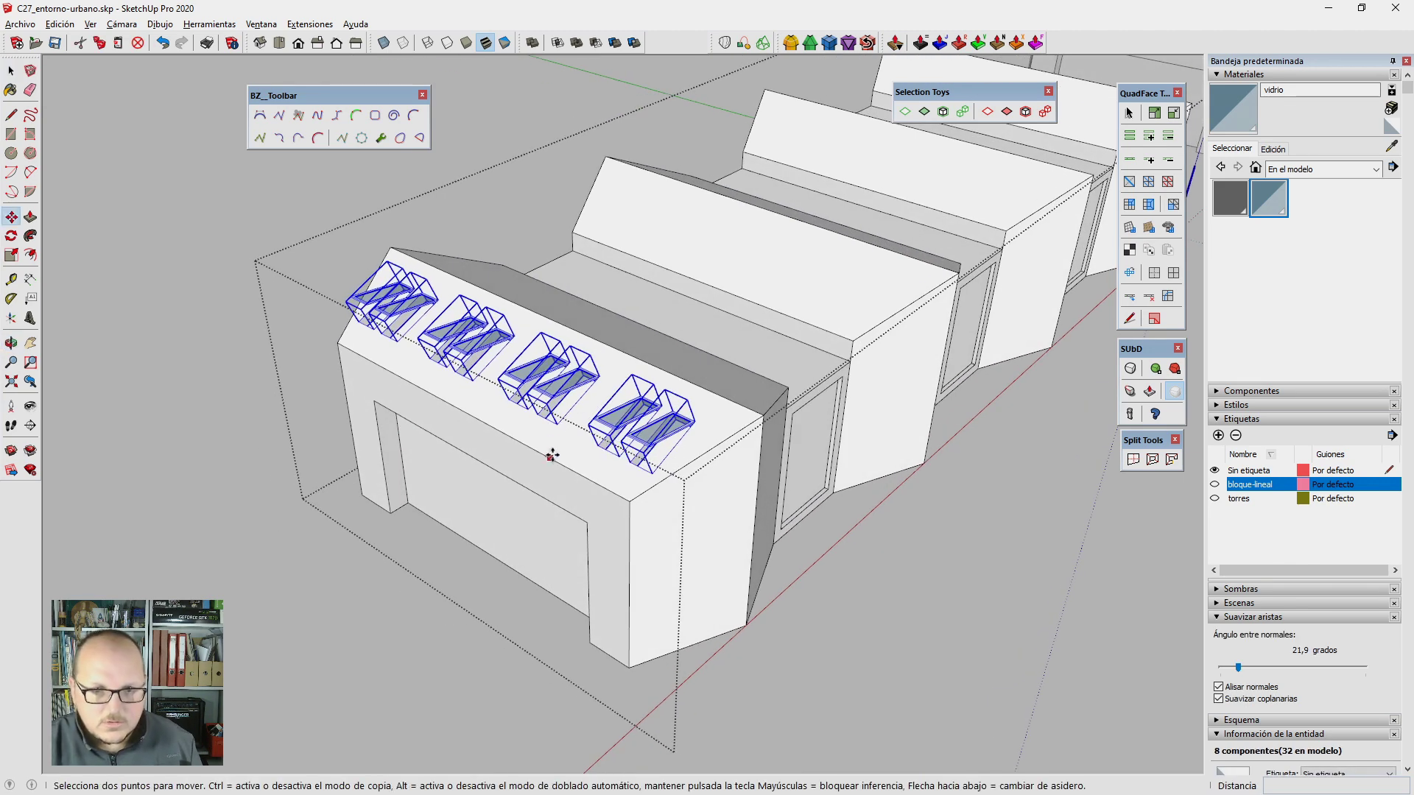
{"action": "left_click", "coordinate": [549, 457]}
{"action": "key", "text": "ctrl"}
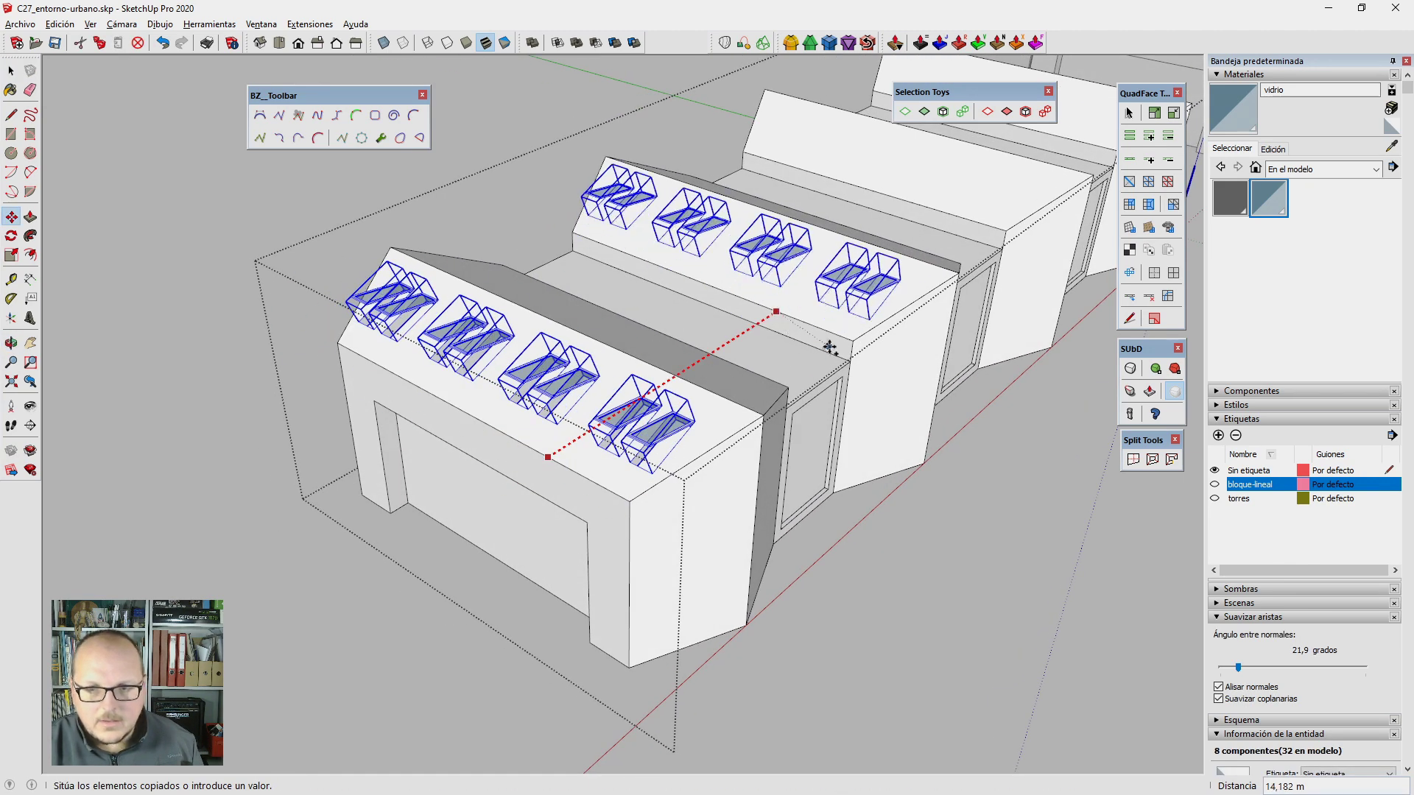
{"action": "left_click", "coordinate": [829, 347]}
{"action": "scroll", "coordinate": [246, 532], "scroll_direction": "down", "scroll_amount": 3}
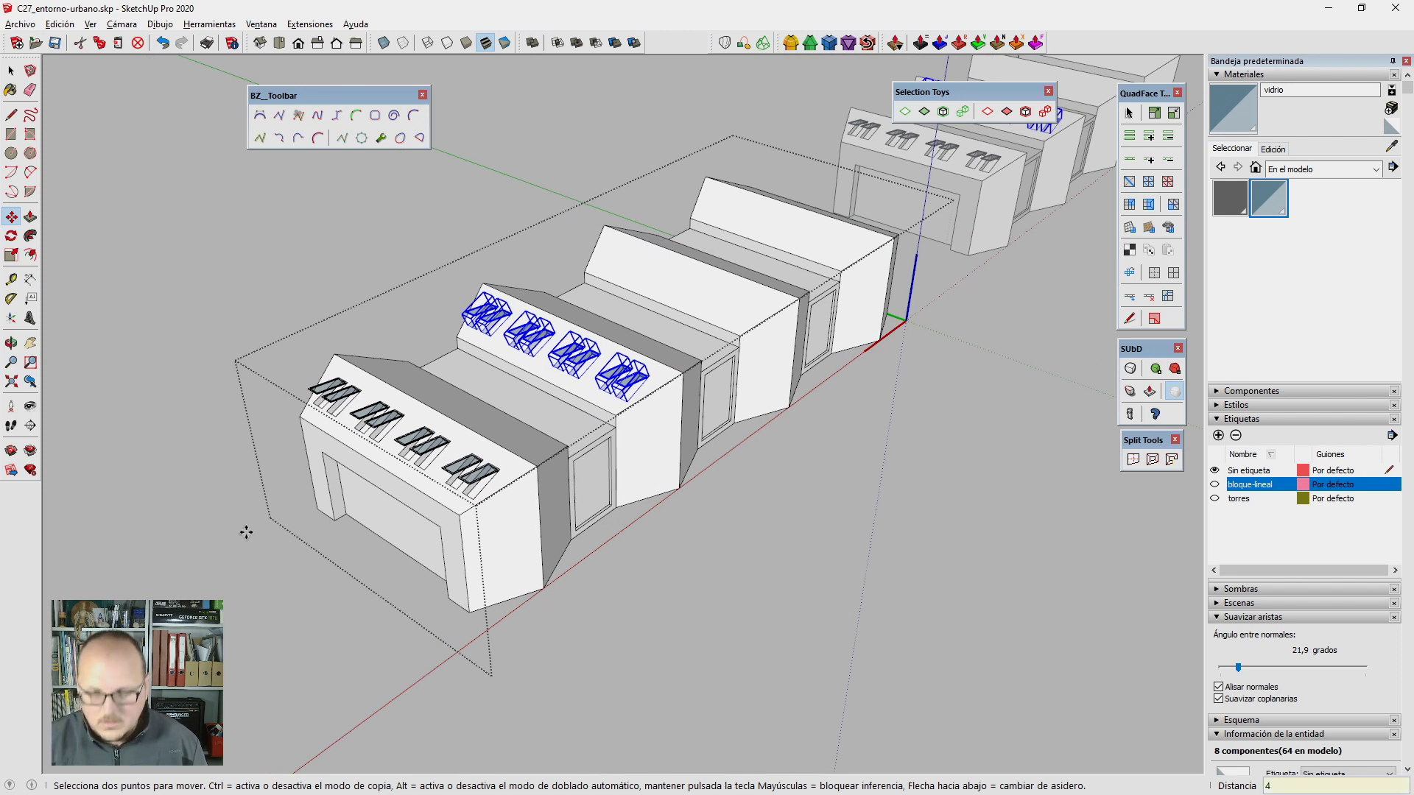
{"action": "type", "text": "x"}
{"action": "key", "text": "Return"}
{"action": "key", "text": "space"}
{"action": "left_click", "coordinate": [246, 531]}
Step: Orbit down to a street-level view of the row and select the building-row component
{"action": "scroll", "coordinate": [246, 531], "scroll_direction": "down", "scroll_amount": 1}
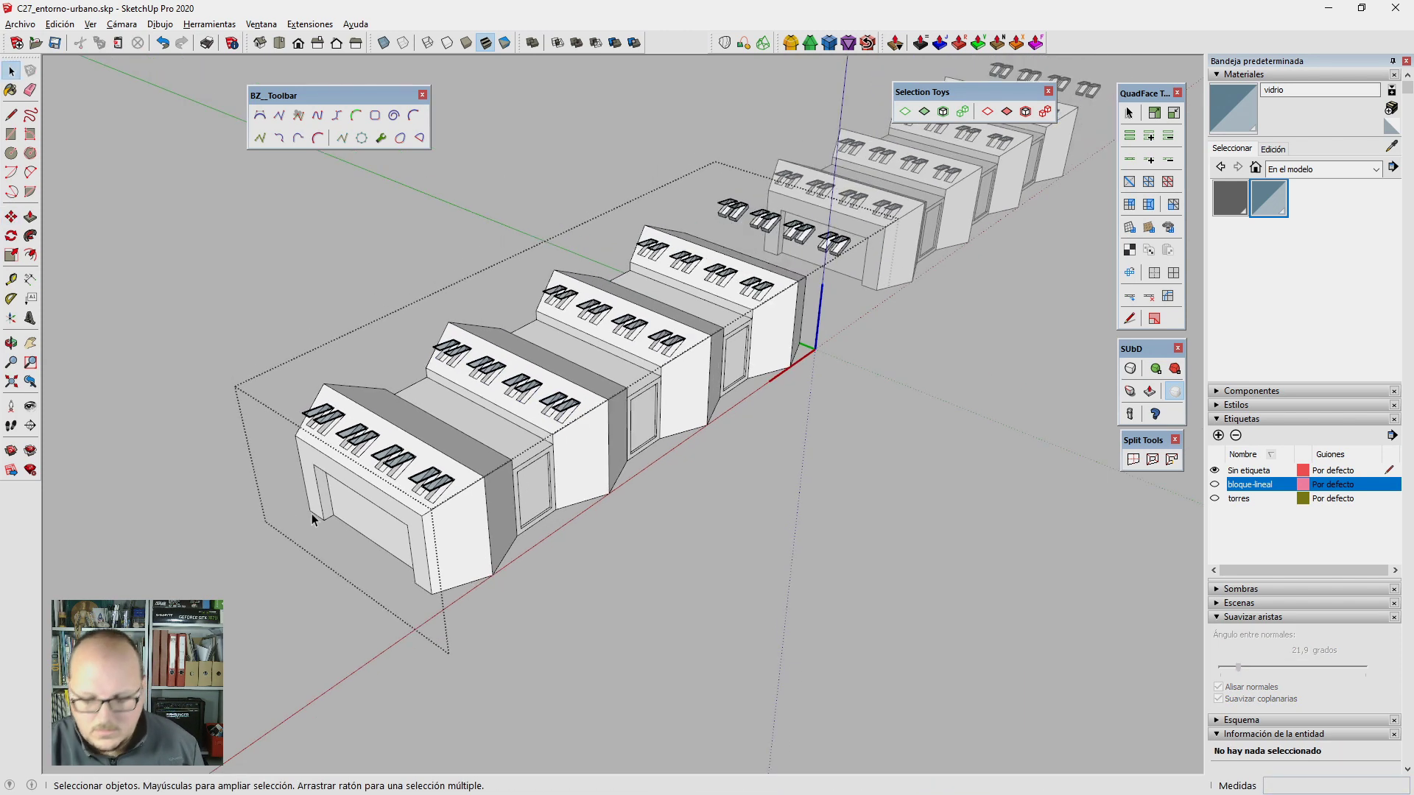
{"action": "mouse_move", "coordinate": [312, 514]}
{"action": "middle_mouse_down"}
{"action": "mouse_move", "coordinate": [462, 530]}
{"action": "mouse_move", "coordinate": [363, 548]}
{"action": "mouse_move", "coordinate": [577, 575]}
{"action": "mouse_move", "coordinate": [373, 543]}
{"action": "mouse_move", "coordinate": [451, 451]}
{"action": "mouse_move", "coordinate": [994, 515]}
{"action": "mouse_move", "coordinate": [542, 423]}
{"action": "mouse_move", "coordinate": [691, 568]}
{"action": "mouse_move", "coordinate": [685, 521]}
{"action": "mouse_move", "coordinate": [427, 479]}
{"action": "mouse_move", "coordinate": [596, 465]}
{"action": "middle_mouse_up"}
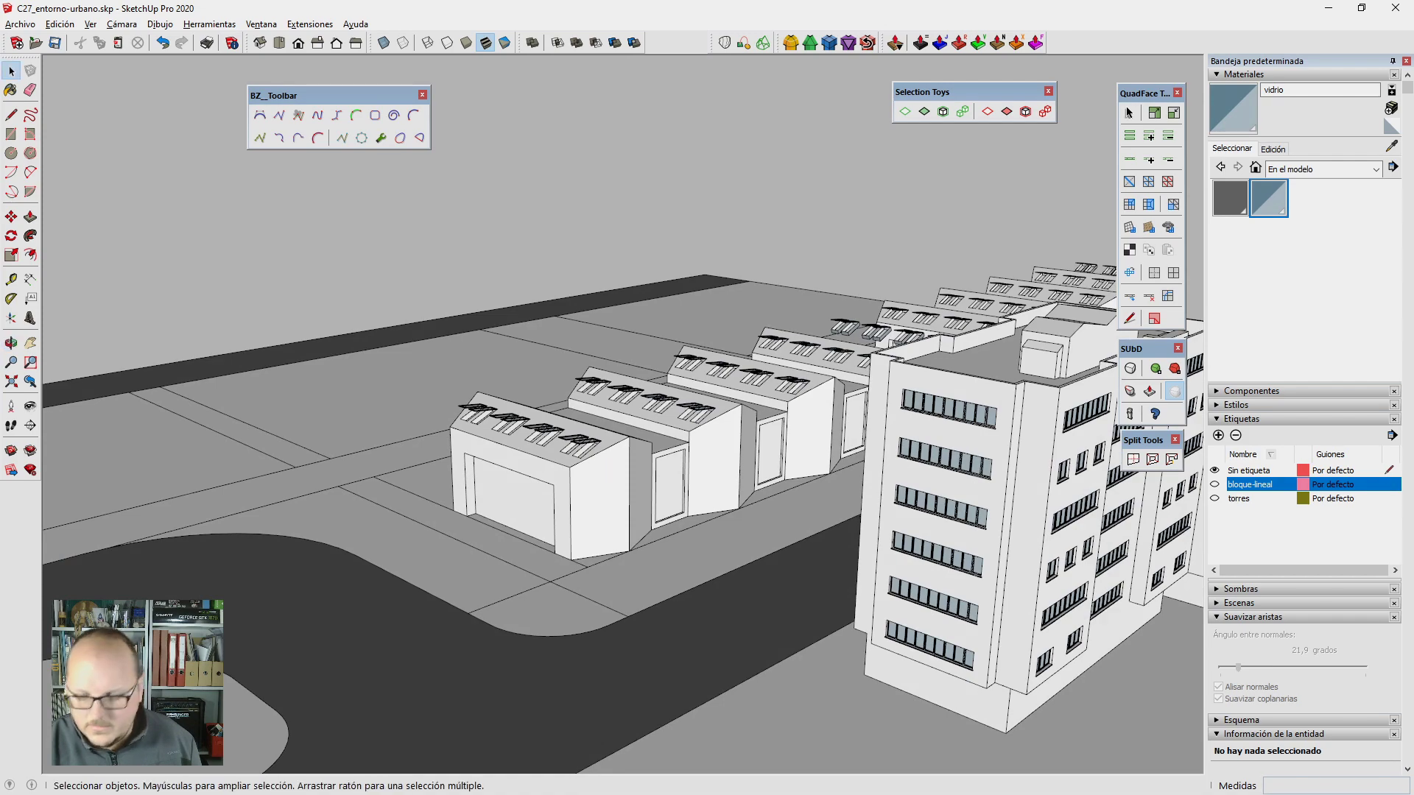
{"action": "mouse_move", "coordinate": [601, 692]}
{"action": "middle_mouse_down"}
{"action": "mouse_move", "coordinate": [562, 559]}
{"action": "mouse_move", "coordinate": [625, 400]}
{"action": "mouse_move", "coordinate": [907, 456]}
{"action": "mouse_move", "coordinate": [609, 639]}
{"action": "mouse_move", "coordinate": [536, 625]}
{"action": "middle_mouse_up"}
{"action": "scroll", "coordinate": [607, 564], "scroll_direction": "up", "scroll_amount": 3}
{"action": "scroll", "coordinate": [670, 608], "scroll_direction": "up", "scroll_amount": 3}
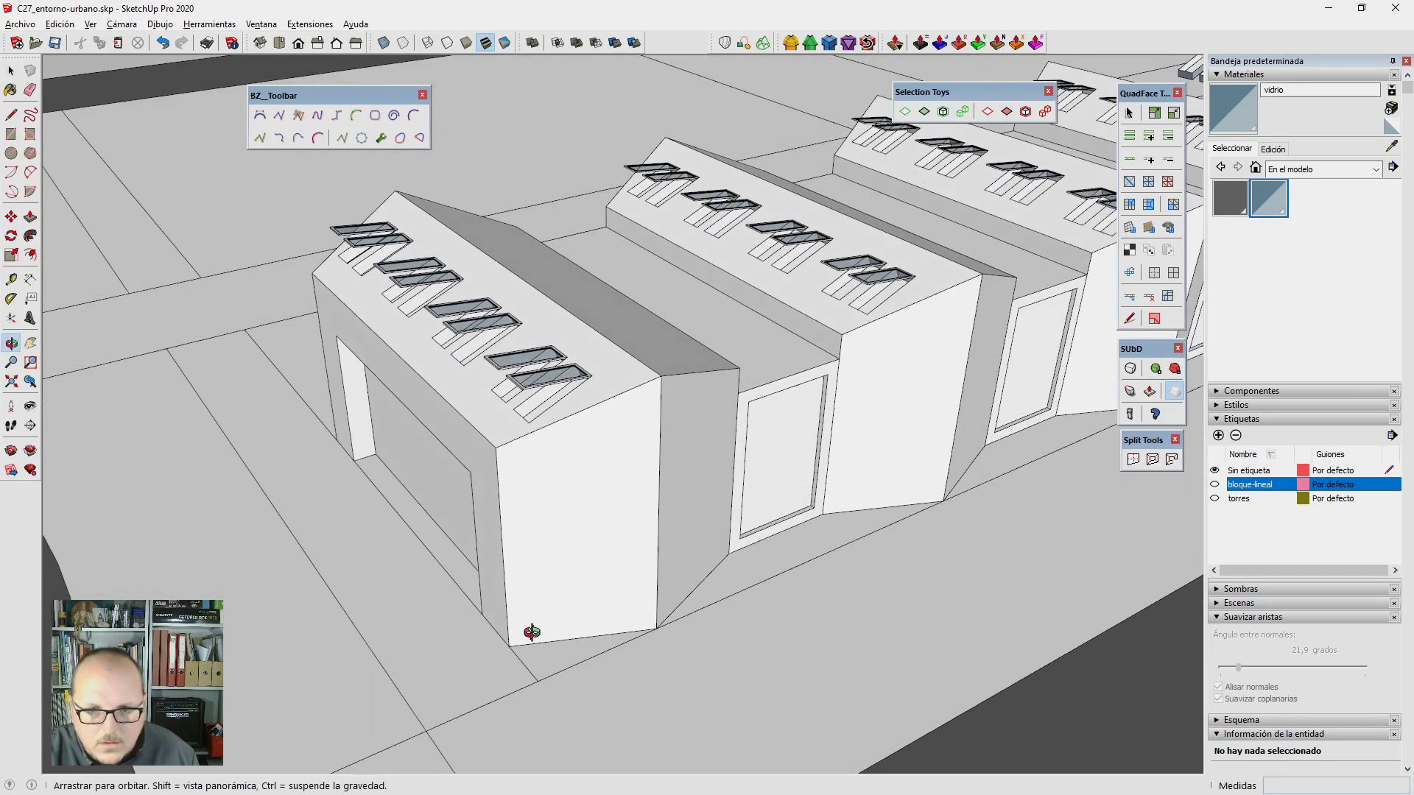
{"action": "scroll", "coordinate": [732, 562], "scroll_direction": "up", "scroll_amount": 2}
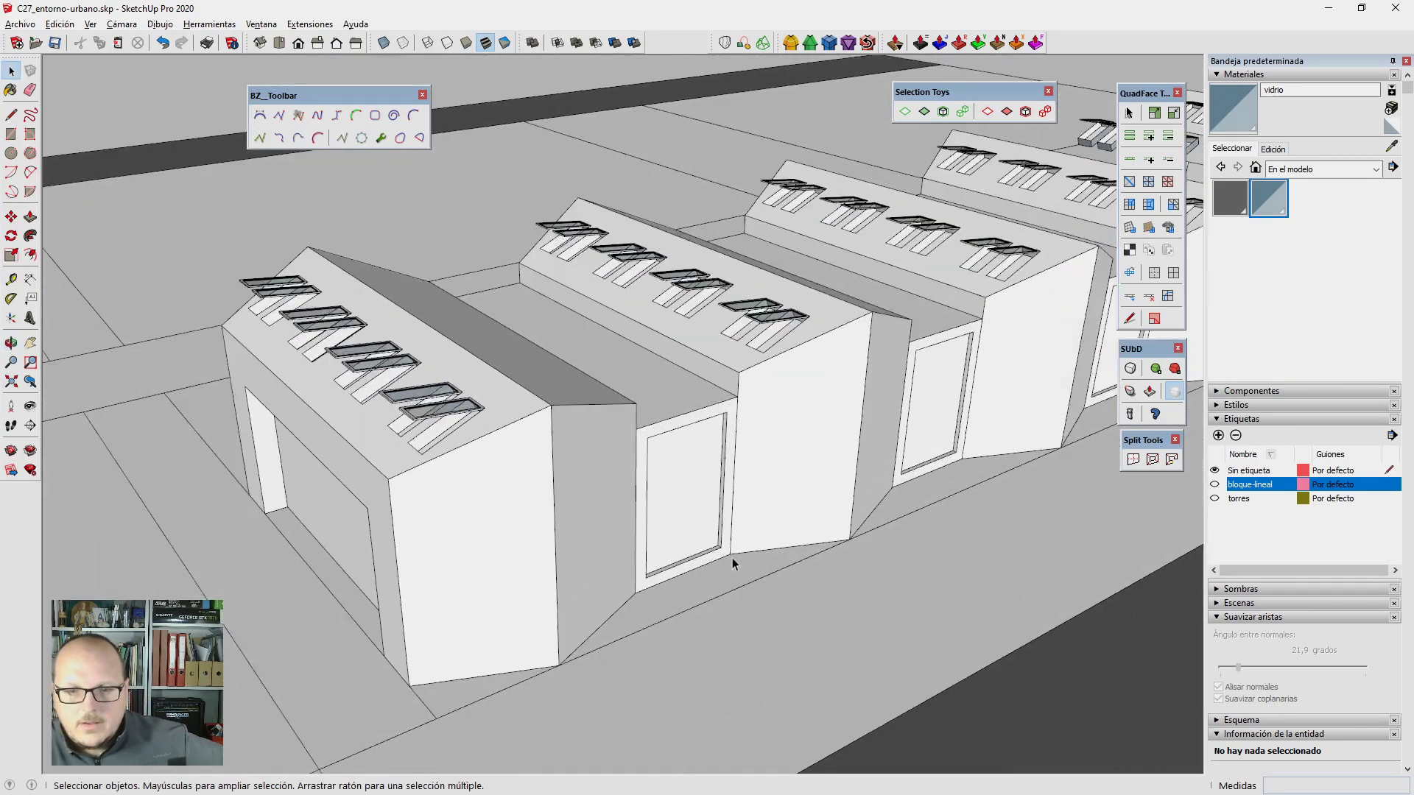
{"action": "scroll", "coordinate": [697, 511], "scroll_direction": "up", "scroll_amount": 3}
{"action": "left_click", "coordinate": [697, 511]}
{"action": "scroll", "coordinate": [663, 508], "scroll_direction": "down", "scroll_amount": 2}
{"action": "scroll", "coordinate": [663, 508], "scroll_direction": "down", "scroll_amount": 3}
{"action": "mouse_move", "coordinate": [662, 508]}
{"action": "middle_mouse_down"}
{"action": "mouse_move", "coordinate": [686, 499]}
{"action": "mouse_move", "coordinate": [575, 505]}
{"action": "mouse_move", "coordinate": [905, 433]}
{"action": "middle_mouse_up"}
{"action": "scroll", "coordinate": [836, 426], "scroll_direction": "down", "scroll_amount": 2}
{"action": "scroll", "coordinate": [633, 331], "scroll_direction": "down", "scroll_amount": 3}
{"action": "middle_click_drag", "start_coordinate": [633, 330], "coordinate": [662, 324]}
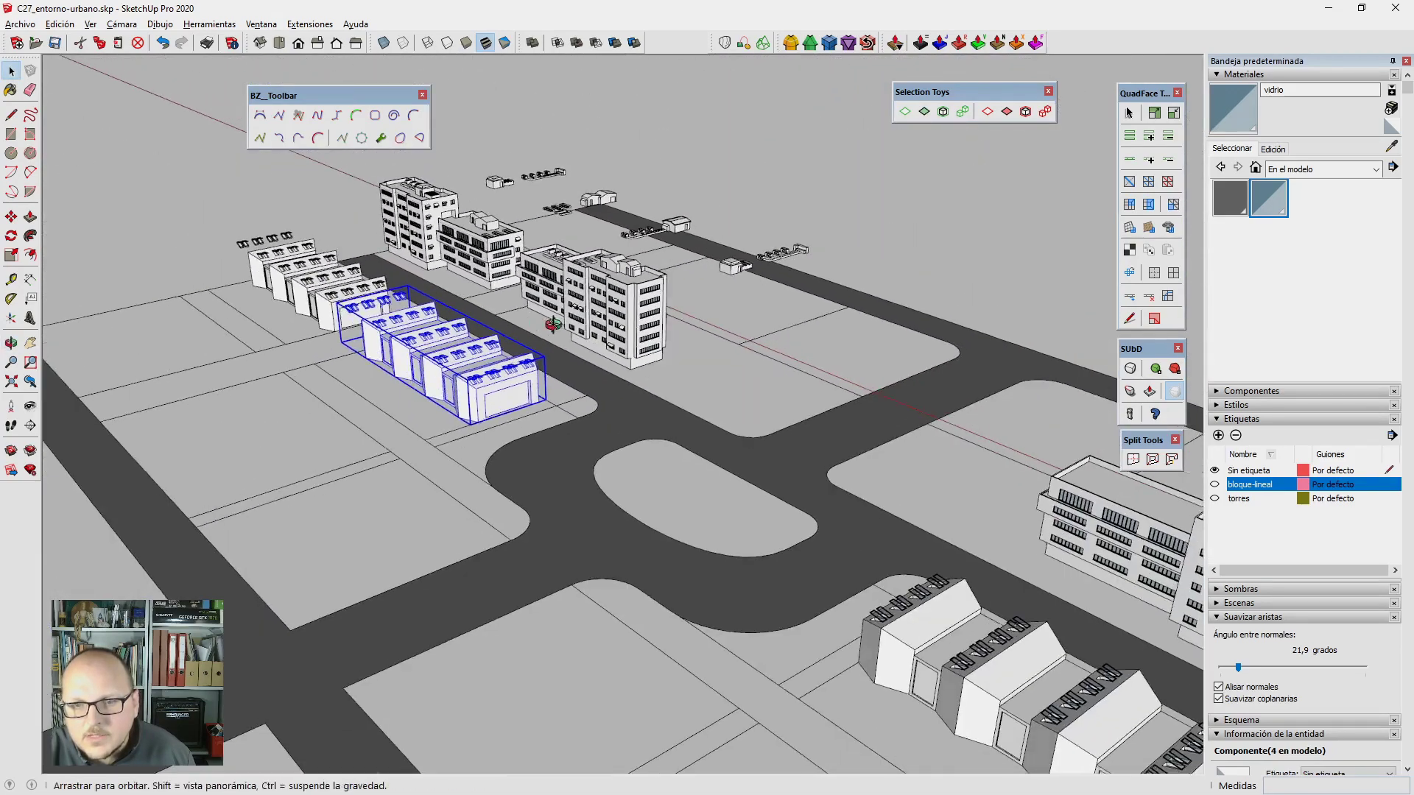
Step: Show the bloque-lineal tag buildings and zoom in on them
{"action": "left_click", "coordinate": [1216, 495]}
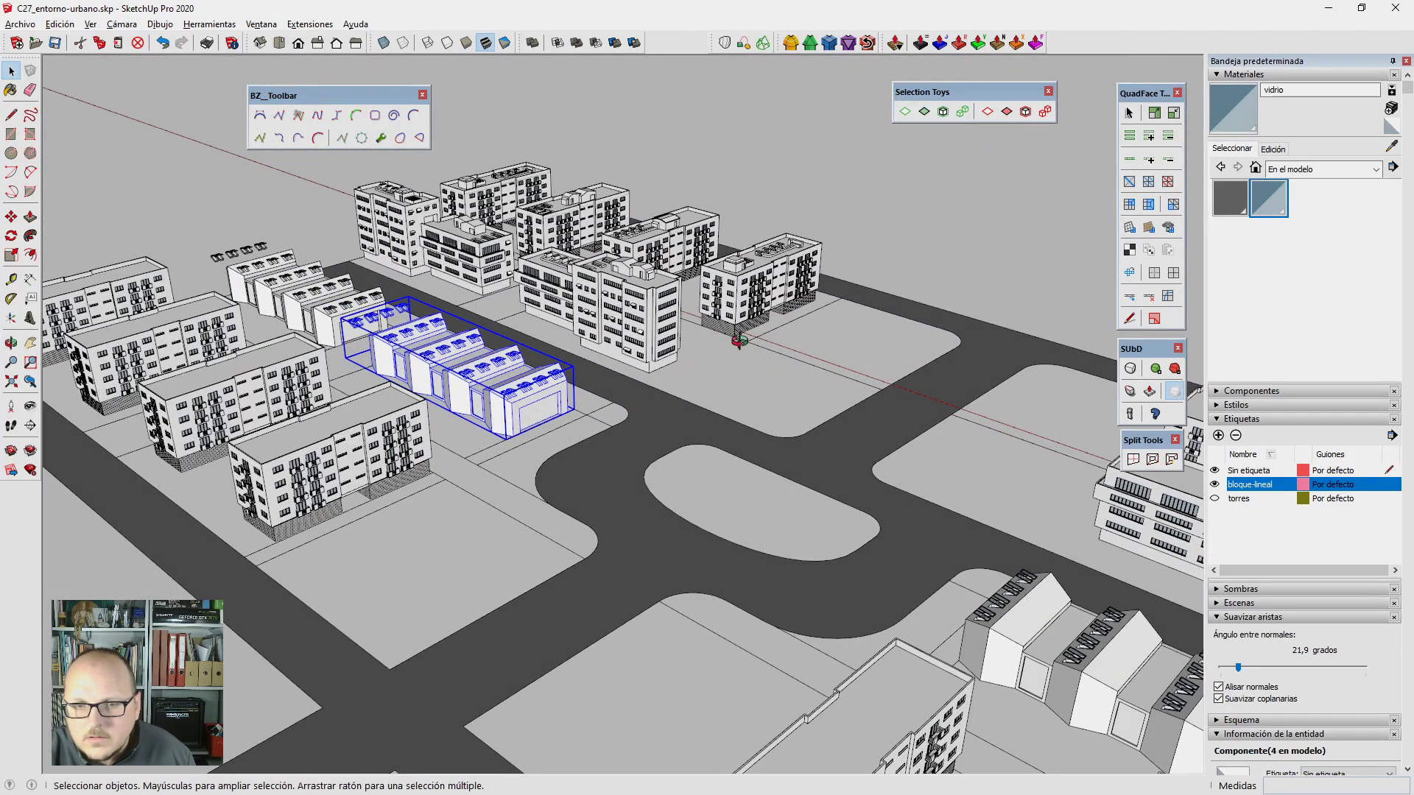
{"action": "scroll", "coordinate": [727, 280], "scroll_direction": "up", "scroll_amount": 3}
{"action": "scroll", "coordinate": [728, 280], "scroll_direction": "up", "scroll_amount": 3}
{"action": "scroll", "coordinate": [728, 280], "scroll_direction": "up", "scroll_amount": 2}
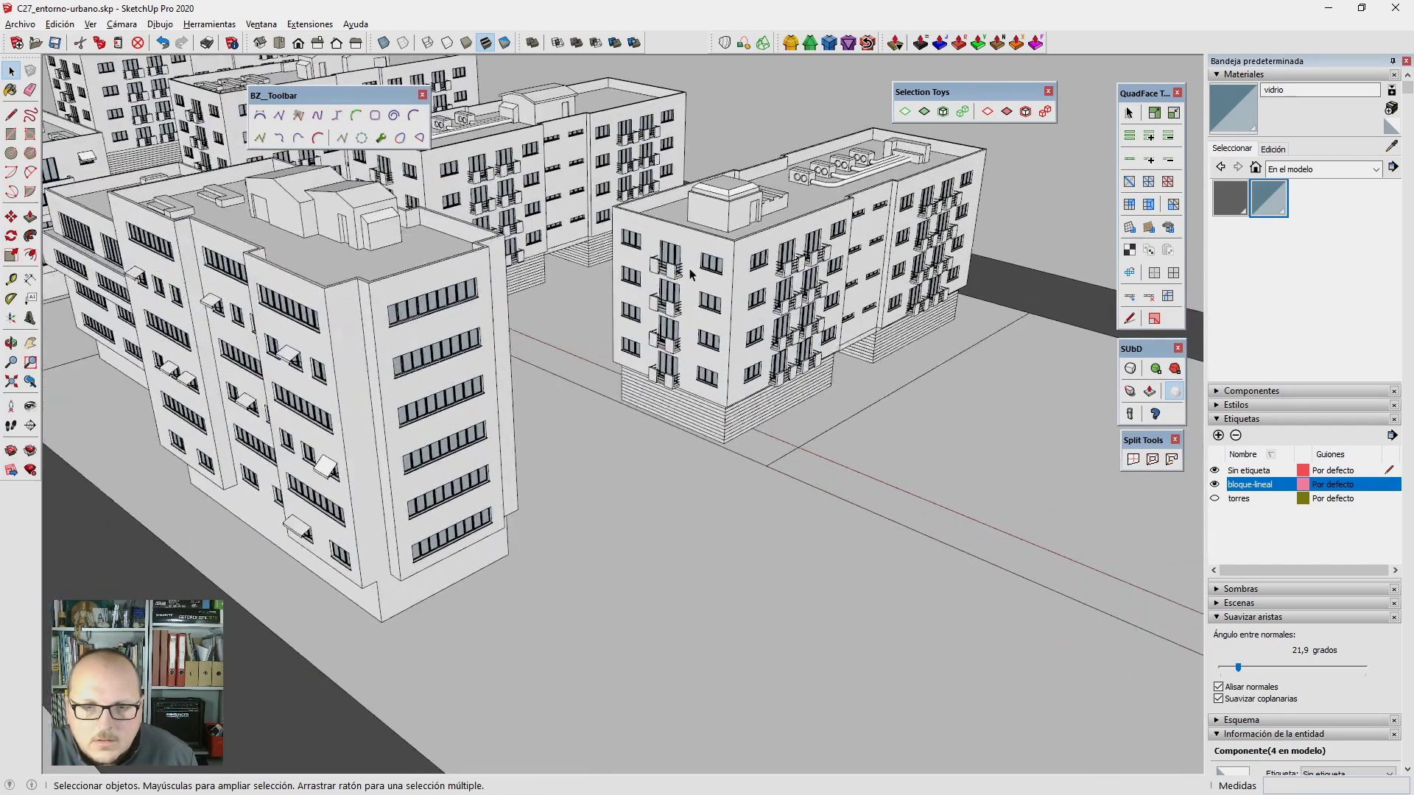
{"action": "scroll", "coordinate": [707, 271], "scroll_direction": "up", "scroll_amount": 2}
{"action": "scroll", "coordinate": [688, 261], "scroll_direction": "up", "scroll_amount": 2}
{"action": "scroll", "coordinate": [668, 253], "scroll_direction": "up", "scroll_amount": 2}
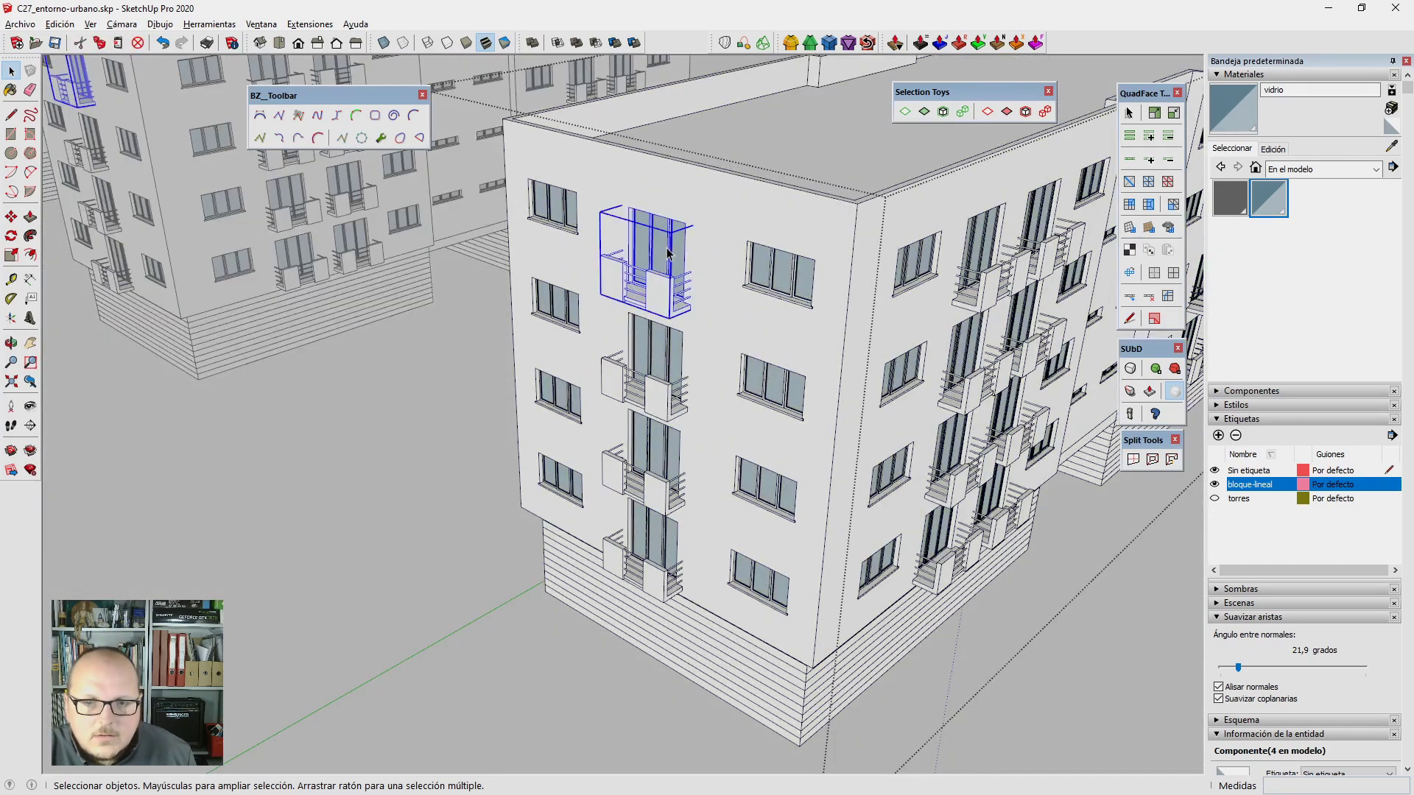
Step: Inspect the balcony window component and select its window frame, then exit editing
{"action": "double_click", "coordinate": [668, 252]}
{"action": "scroll", "coordinate": [666, 245], "scroll_direction": "up", "scroll_amount": 2}
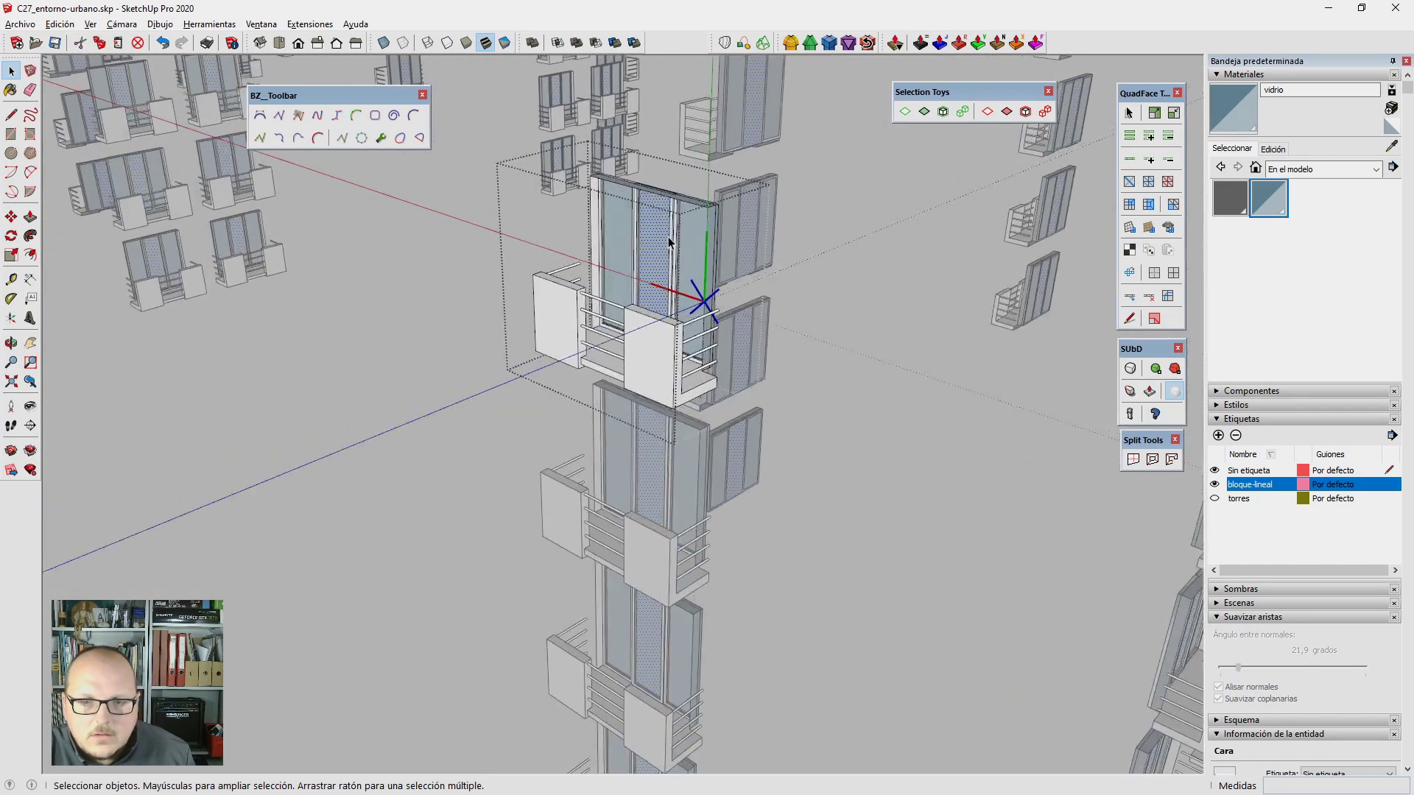
{"action": "scroll", "coordinate": [648, 287], "scroll_direction": "up", "scroll_amount": 2}
{"action": "scroll", "coordinate": [622, 325], "scroll_direction": "up", "scroll_amount": 2}
{"action": "scroll", "coordinate": [633, 370], "scroll_direction": "up", "scroll_amount": 2}
{"action": "left_click", "coordinate": [634, 372]}
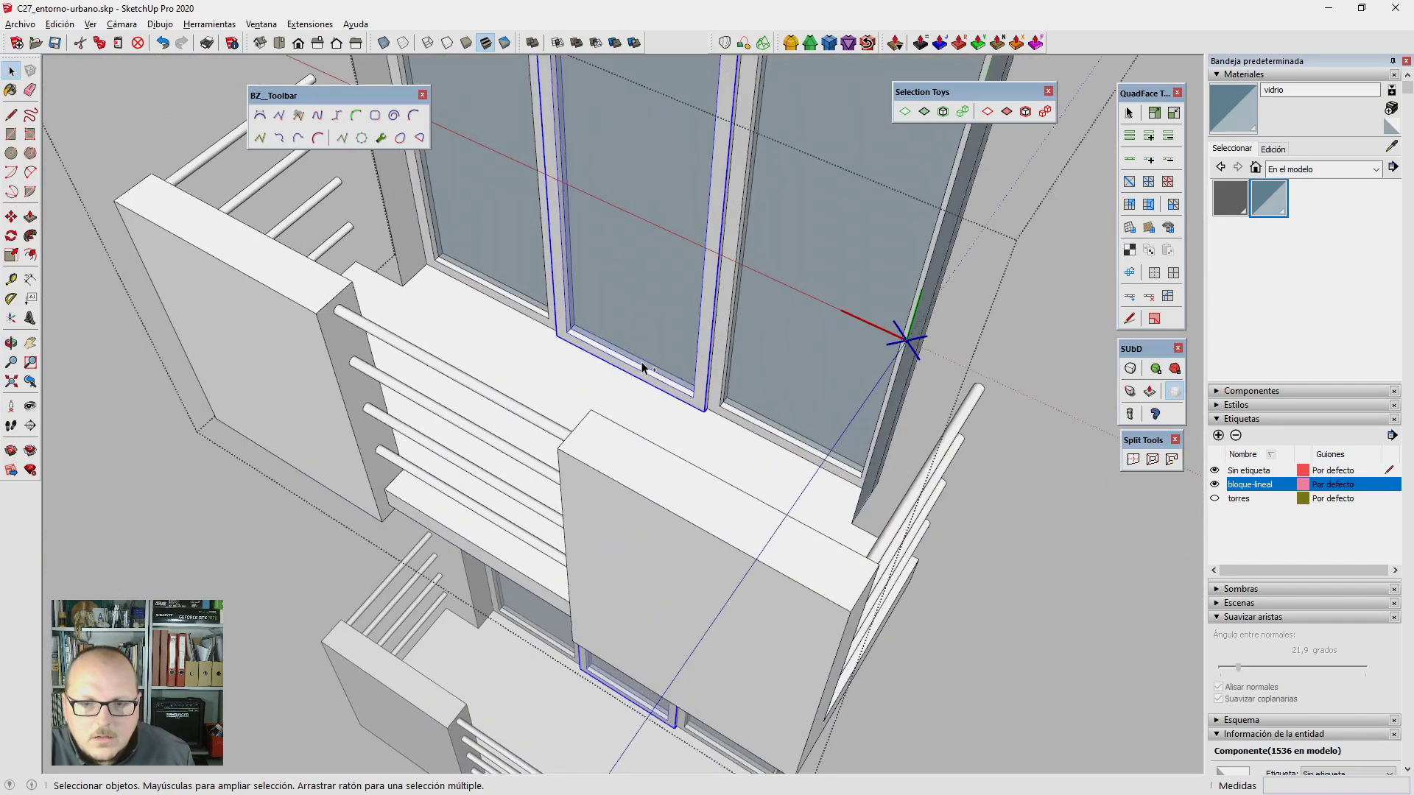
{"action": "scroll", "coordinate": [663, 332], "scroll_direction": "down", "scroll_amount": 3}
{"action": "scroll", "coordinate": [783, 285], "scroll_direction": "down", "scroll_amount": 3}
{"action": "scroll", "coordinate": [784, 276], "scroll_direction": "down", "scroll_amount": 2}
{"action": "scroll", "coordinate": [790, 278], "scroll_direction": "down", "scroll_amount": 2}
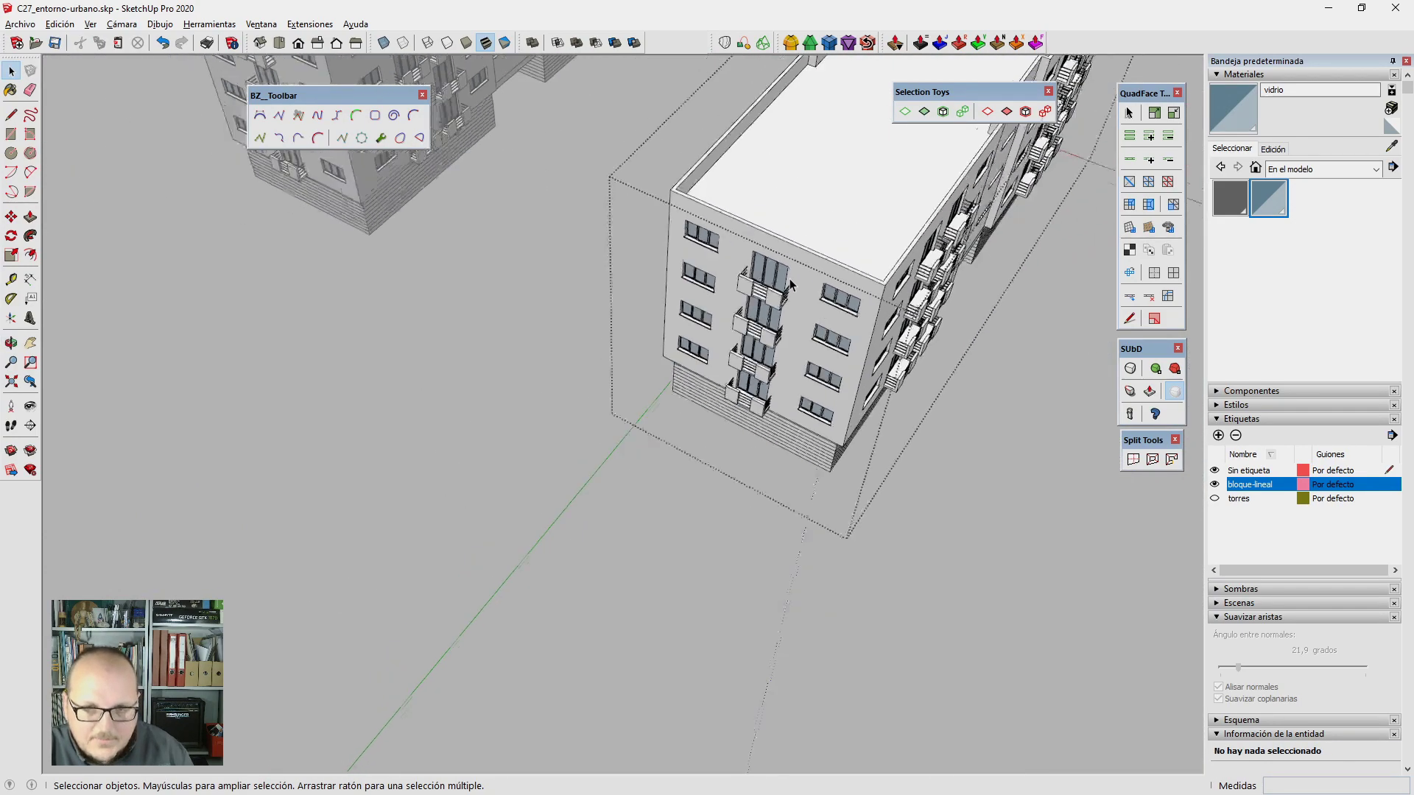
{"action": "scroll", "coordinate": [789, 278], "scroll_direction": "down", "scroll_amount": 3}
{"action": "key", "text": "Escape"}
Step: Hide the bloque-lineal tag again and orbit back toward the low blocks
{"action": "left_click", "coordinate": [1215, 497]}
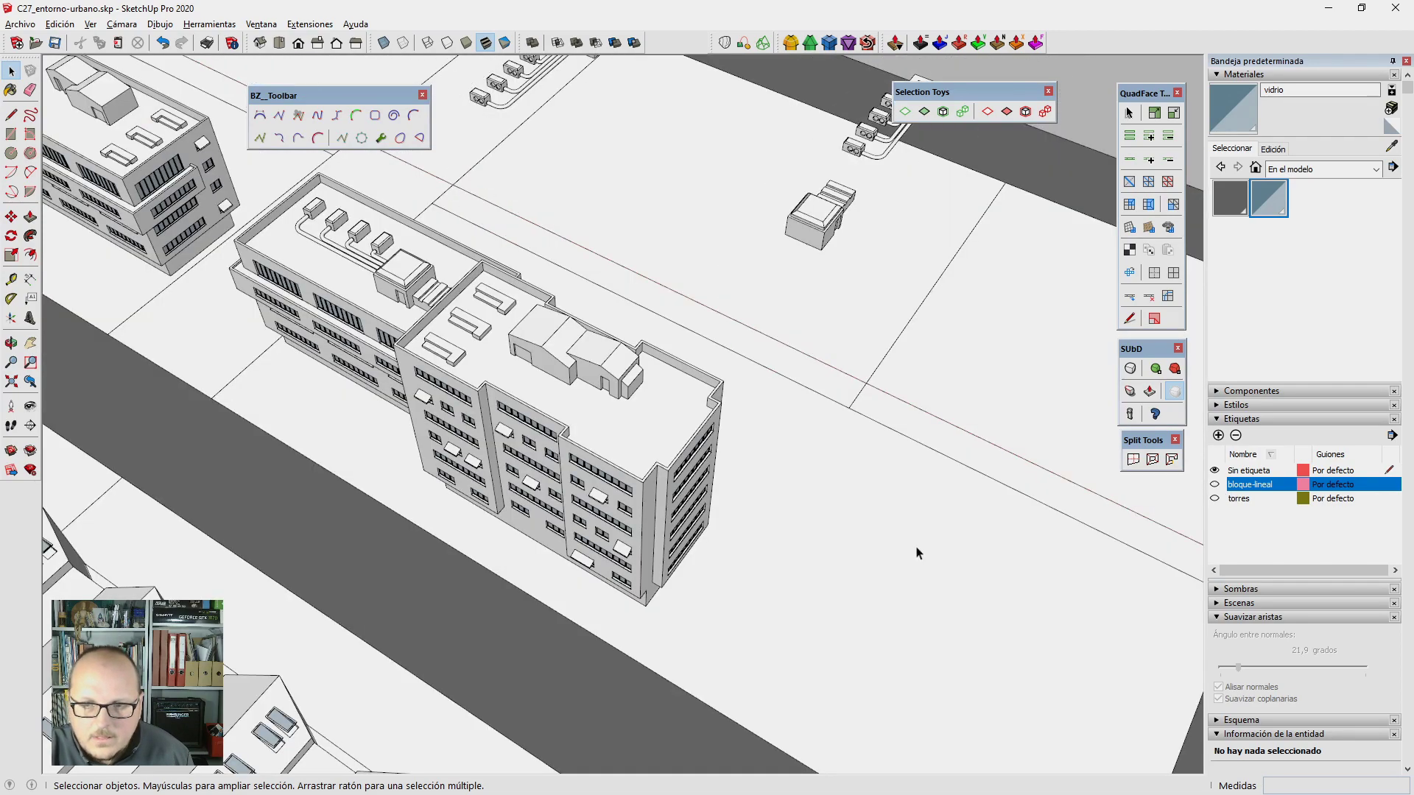
{"action": "mouse_move", "coordinate": [916, 553]}
{"action": "middle_mouse_down"}
{"action": "mouse_move", "coordinate": [900, 527]}
{"action": "mouse_move", "coordinate": [520, 500]}
{"action": "mouse_move", "coordinate": [302, 329]}
{"action": "middle_mouse_up"}
{"action": "scroll", "coordinate": [514, 404], "scroll_direction": "up", "scroll_amount": 5}
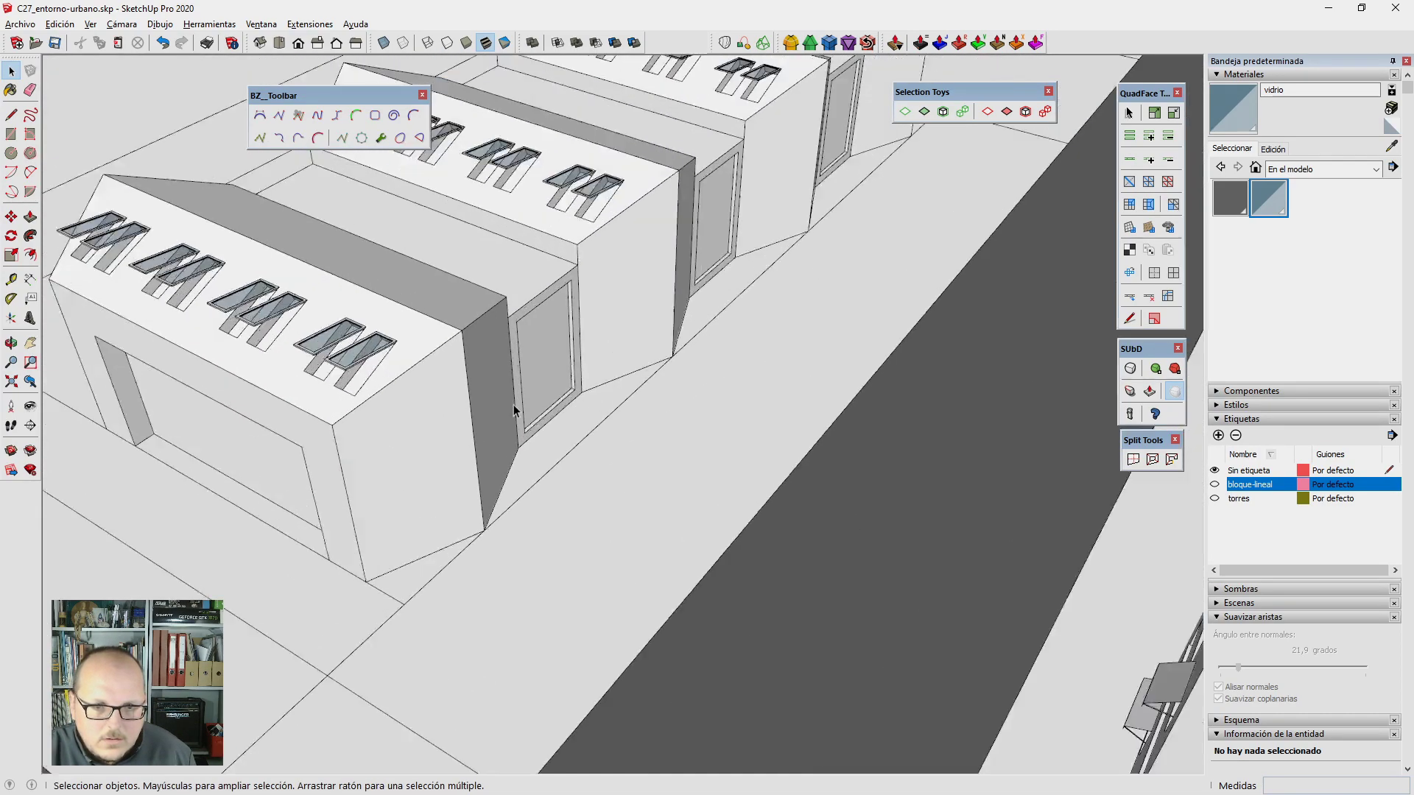
{"action": "scroll", "coordinate": [556, 378], "scroll_direction": "up", "scroll_amount": 5}
{"action": "scroll", "coordinate": [557, 378], "scroll_direction": "up", "scroll_amount": 1}
{"action": "scroll", "coordinate": [427, 452], "scroll_direction": "up", "scroll_amount": 2}
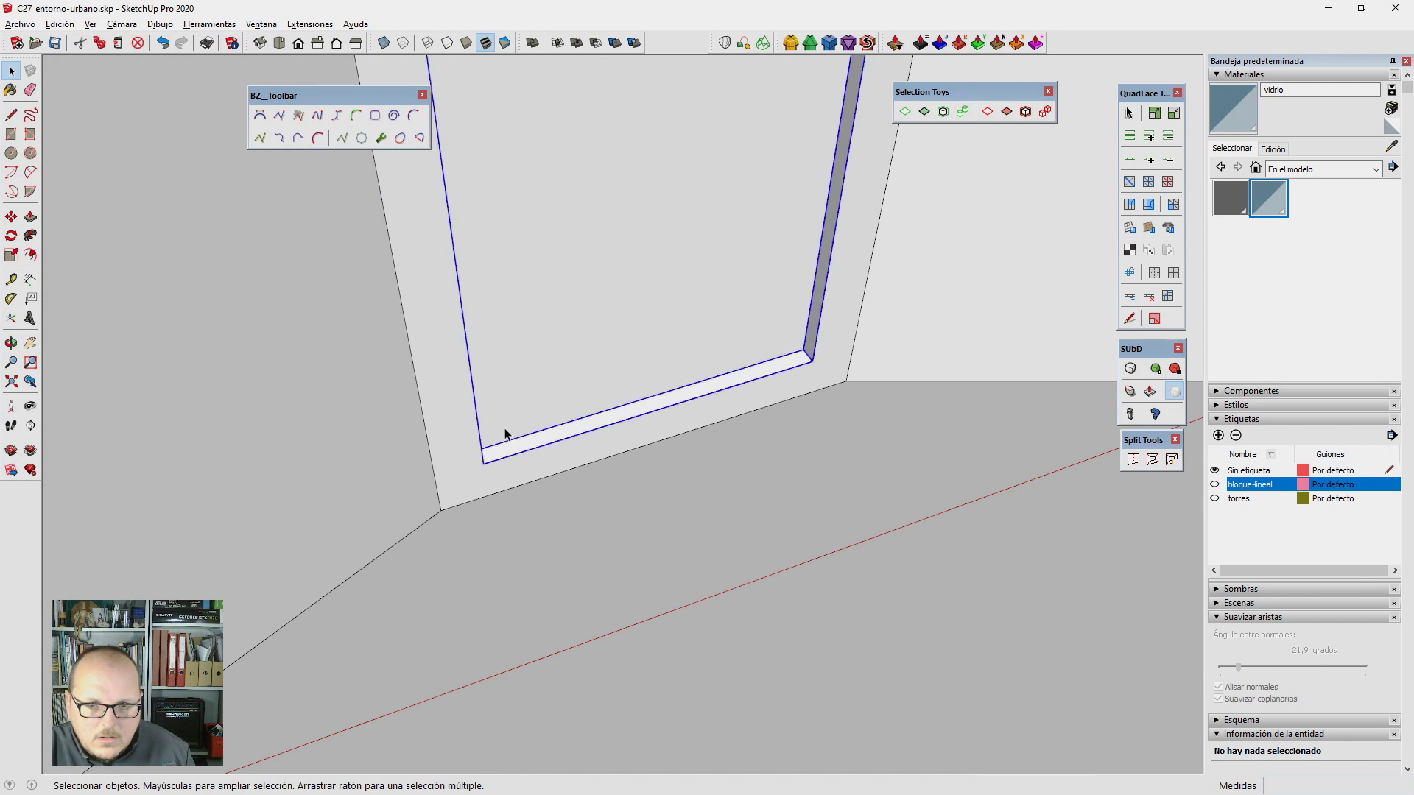
Step: Replace the old frame with the pasted balcony window and copy it into a row of five
{"action": "key", "text": "ctrl+x"}
{"action": "key", "text": "ctrl+v"}
{"action": "left_click", "coordinate": [470, 487]}
{"action": "middle_click_drag", "start_coordinate": [470, 487], "coordinate": [552, 244]}
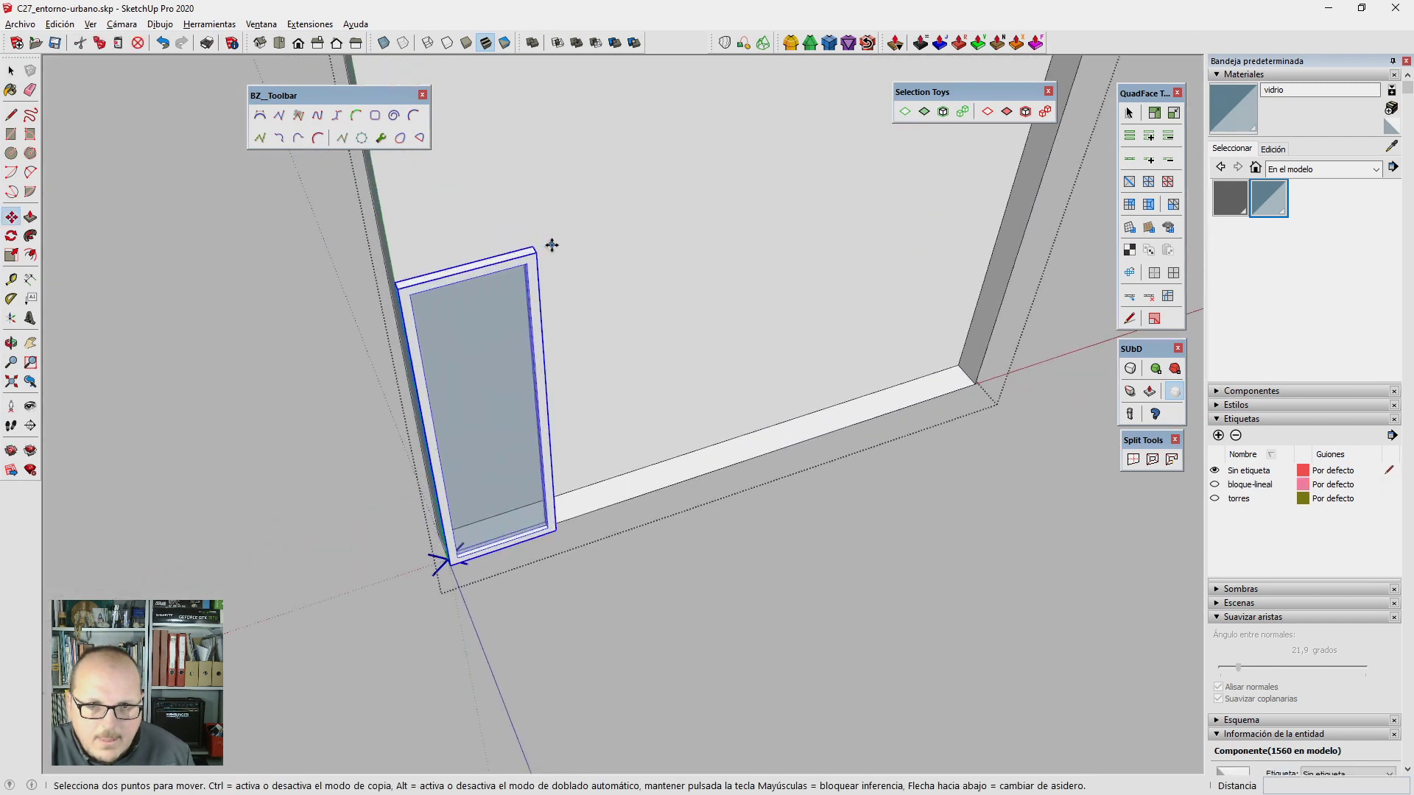
{"action": "left_click", "coordinate": [398, 287]}
{"action": "key", "text": "ctrl"}
{"action": "type", "text": "5"}
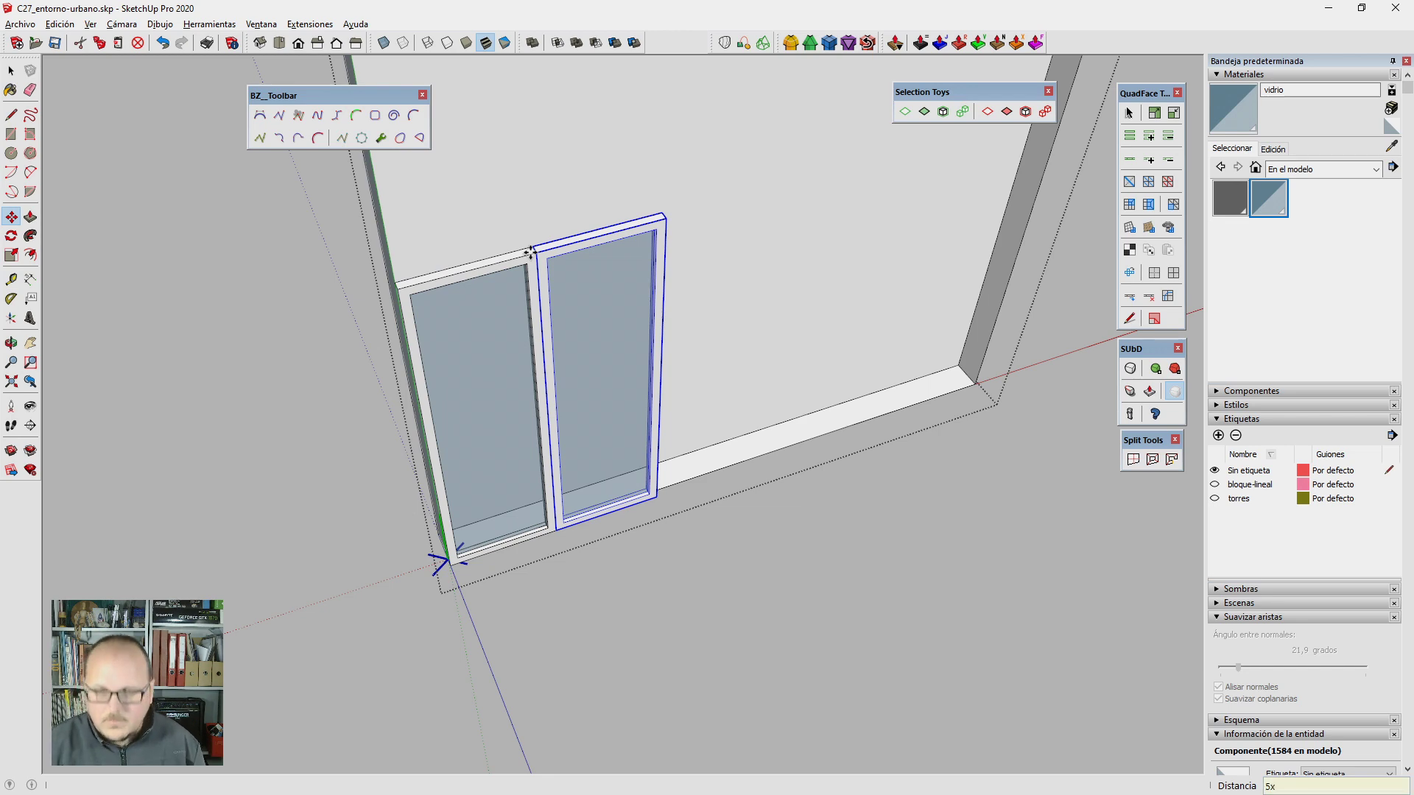
{"action": "key", "text": "Return"}
Step: Select the window row, picking the rightmost and leftmost panes
{"action": "middle_click_drag", "start_coordinate": [531, 258], "coordinate": [829, 254]}
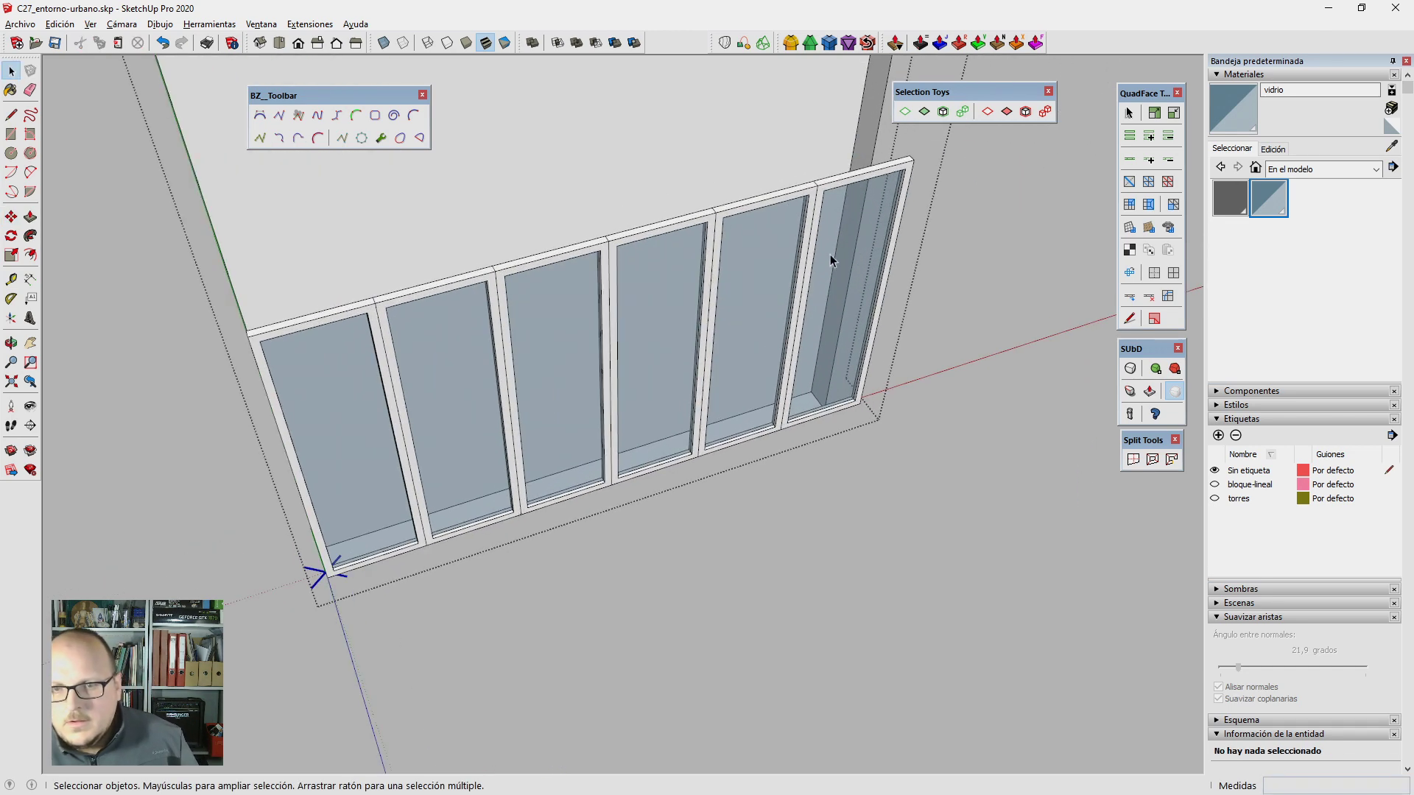
{"action": "left_click", "coordinate": [825, 263]}
{"action": "key", "text": "ctrl+a"}
{"action": "scroll", "coordinate": [832, 277], "scroll_direction": "up", "scroll_amount": 2}
{"action": "scroll", "coordinate": [841, 293], "scroll_direction": "down", "scroll_amount": 3}
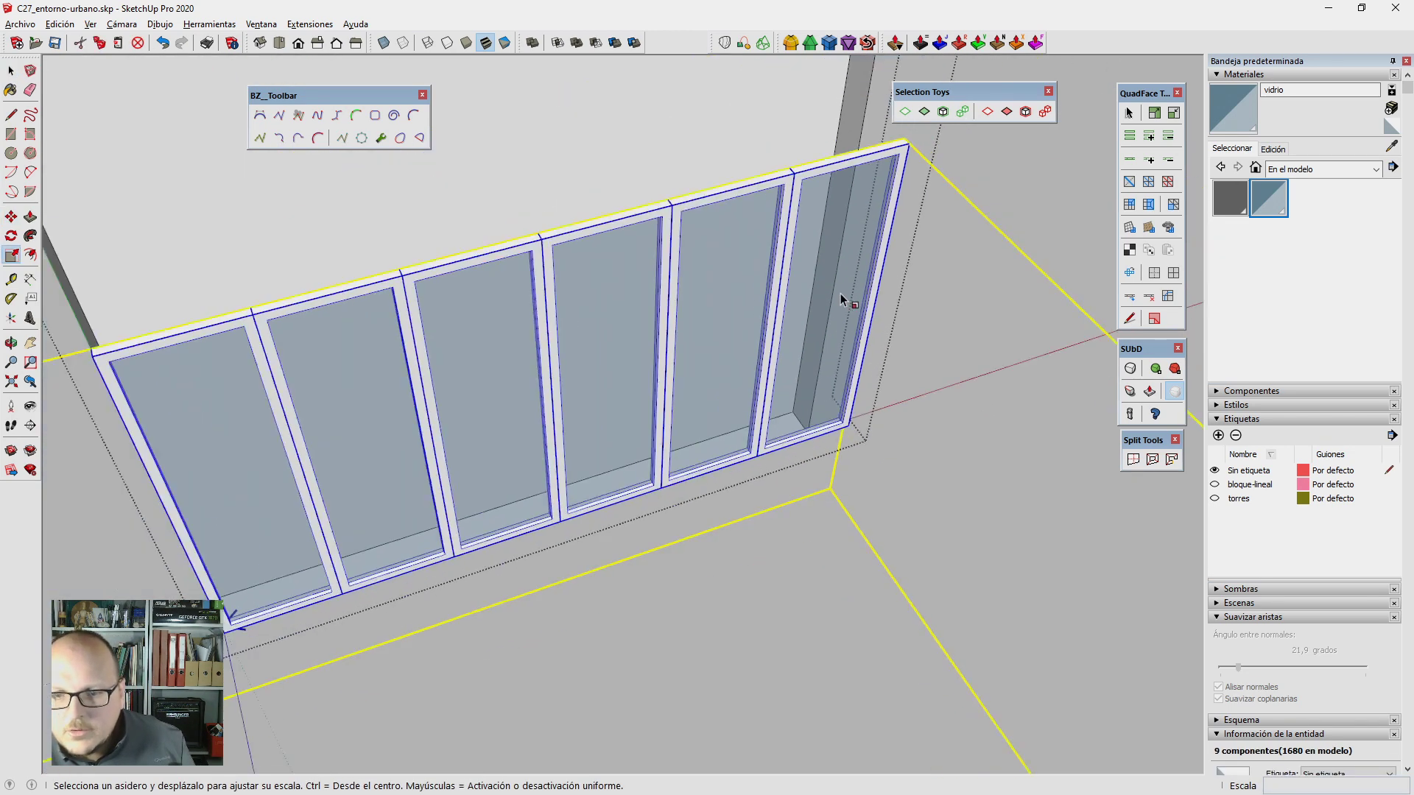
{"action": "scroll", "coordinate": [841, 293], "scroll_direction": "down", "scroll_amount": 3}
{"action": "scroll", "coordinate": [564, 166], "scroll_direction": "down", "scroll_amount": 2}
{"action": "scroll", "coordinate": [890, 246], "scroll_direction": "up", "scroll_amount": 1}
{"action": "scroll", "coordinate": [890, 246], "scroll_direction": "up", "scroll_amount": 3}
{"action": "key", "text": "s"}
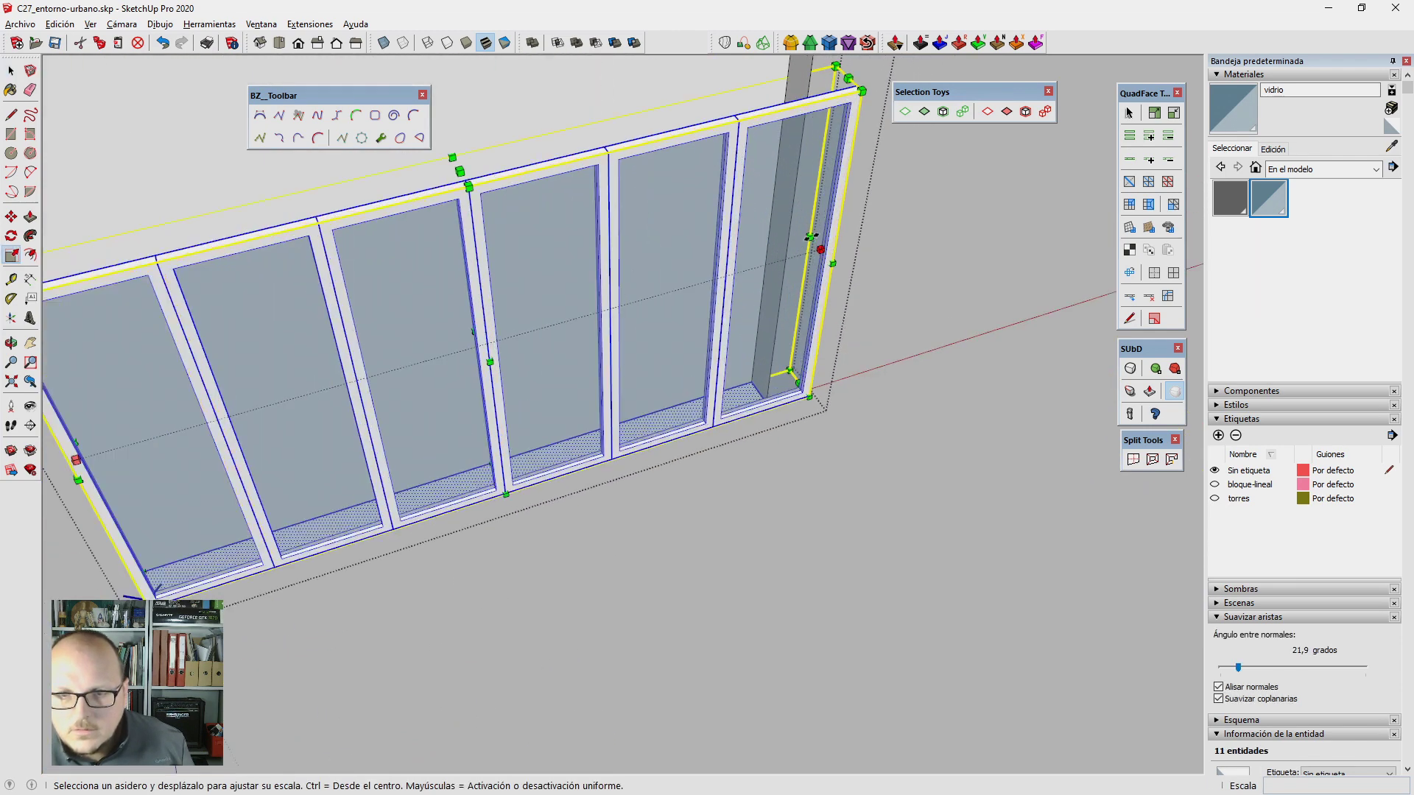
{"action": "key", "text": "space"}
{"action": "scroll", "coordinate": [822, 269], "scroll_direction": "down", "scroll_amount": 5}
{"action": "scroll", "coordinate": [770, 297], "scroll_direction": "down", "scroll_amount": 2}
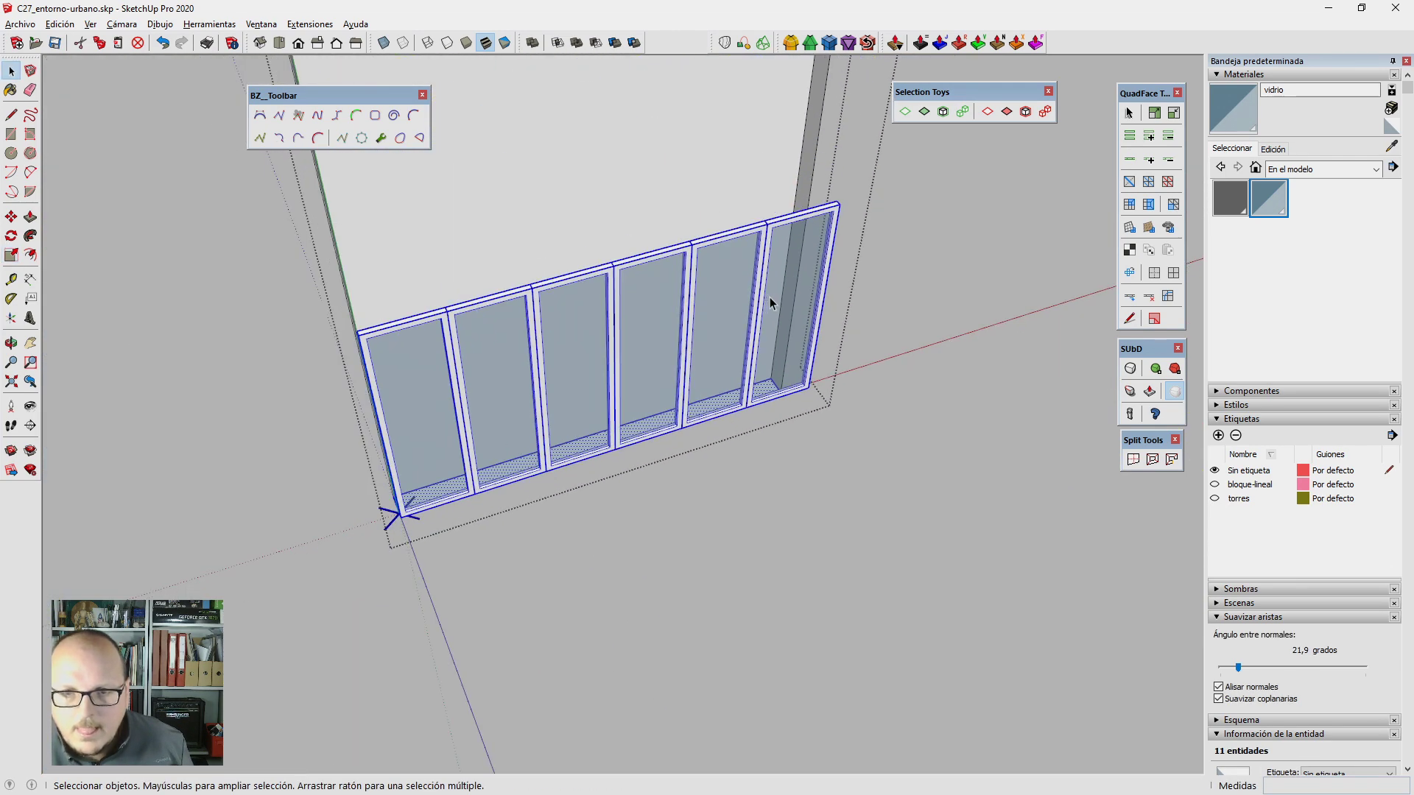
{"action": "left_click", "coordinate": [770, 297]}
{"action": "left_click", "coordinate": [437, 365], "text": "shift"}
{"action": "scroll", "coordinate": [807, 286], "scroll_direction": "up", "scroll_amount": 3}
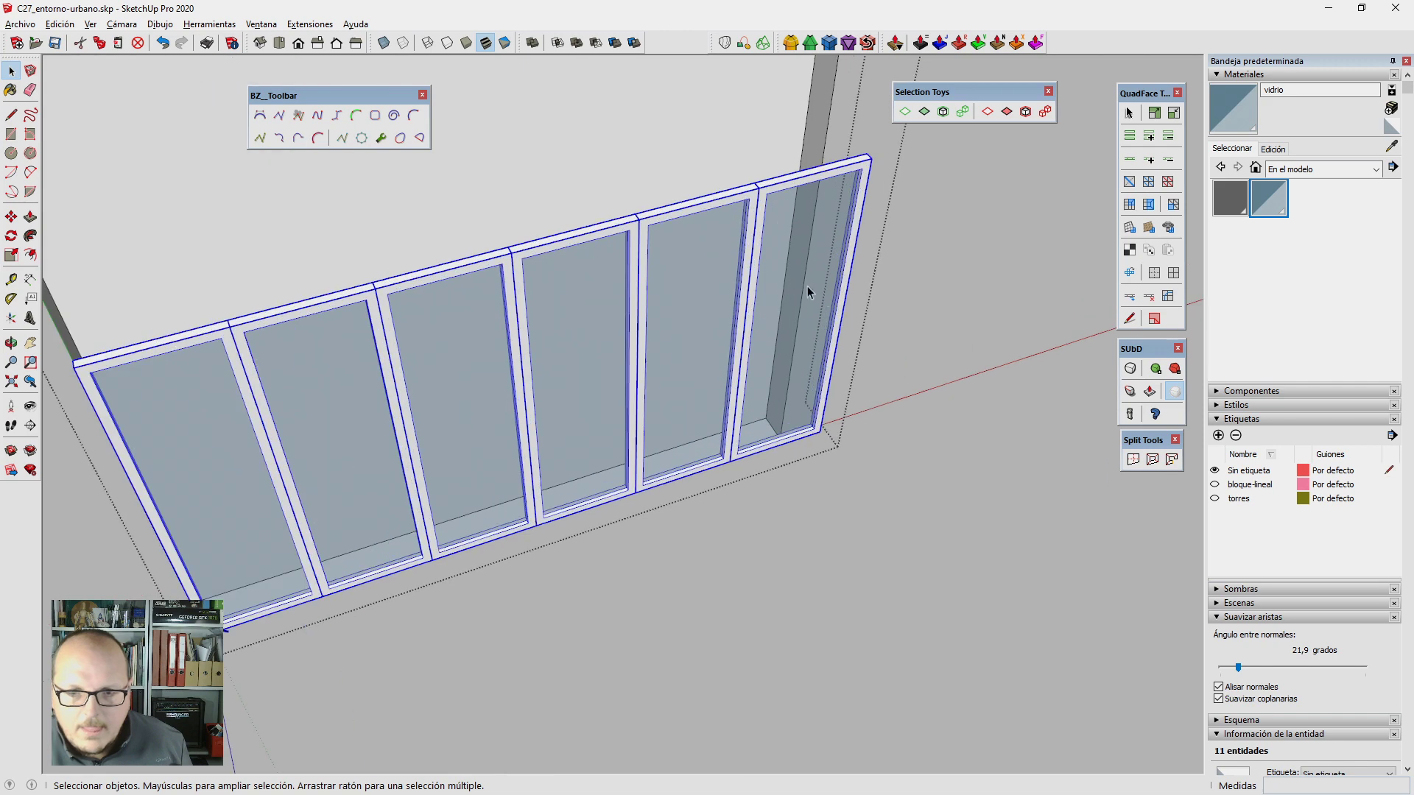
Step: Scale the window row along the red axis to span the opening's full width
{"action": "key", "text": "s"}
{"action": "left_click_drag", "start_coordinate": [845, 313], "coordinate": [766, 483]}
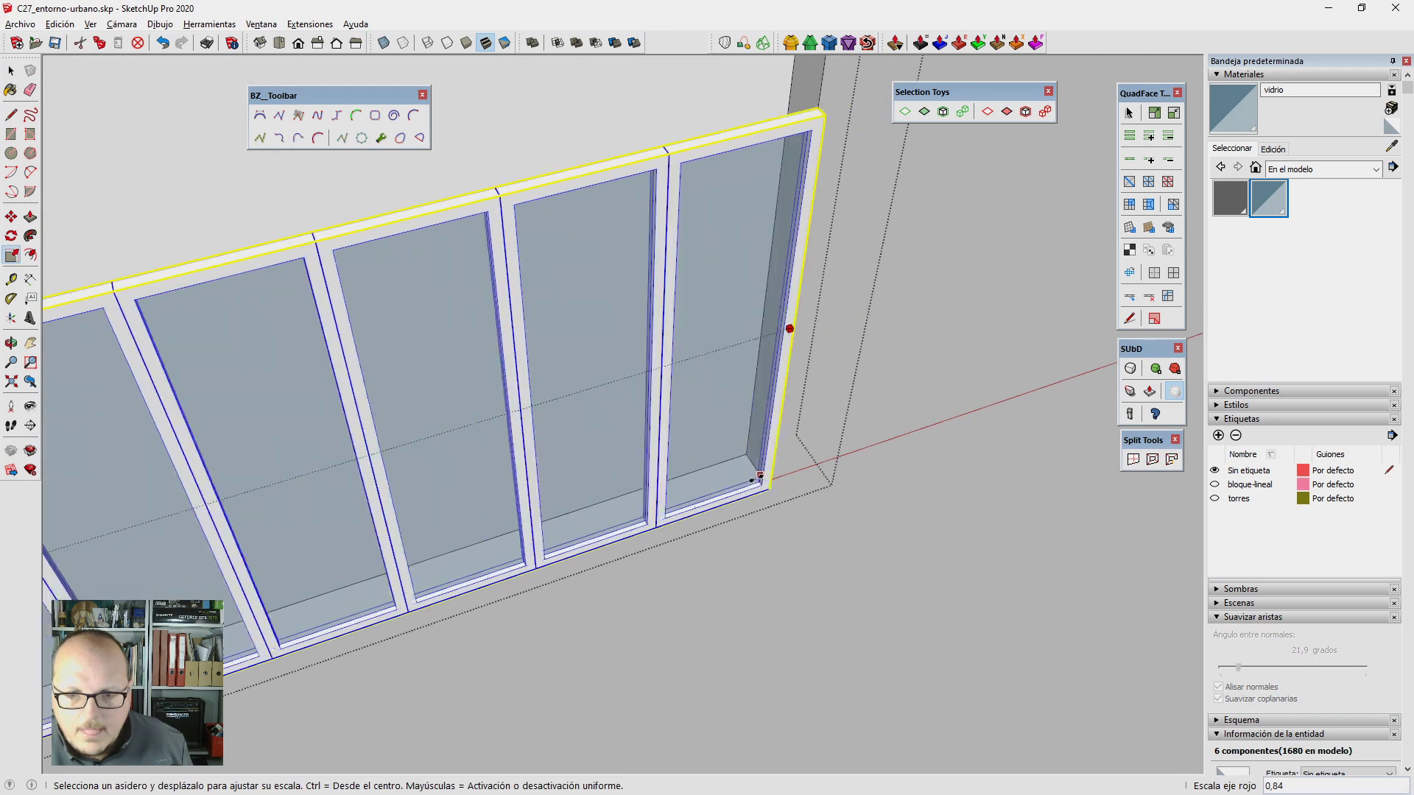
{"action": "scroll", "coordinate": [729, 339], "scroll_direction": "up", "scroll_amount": 2}
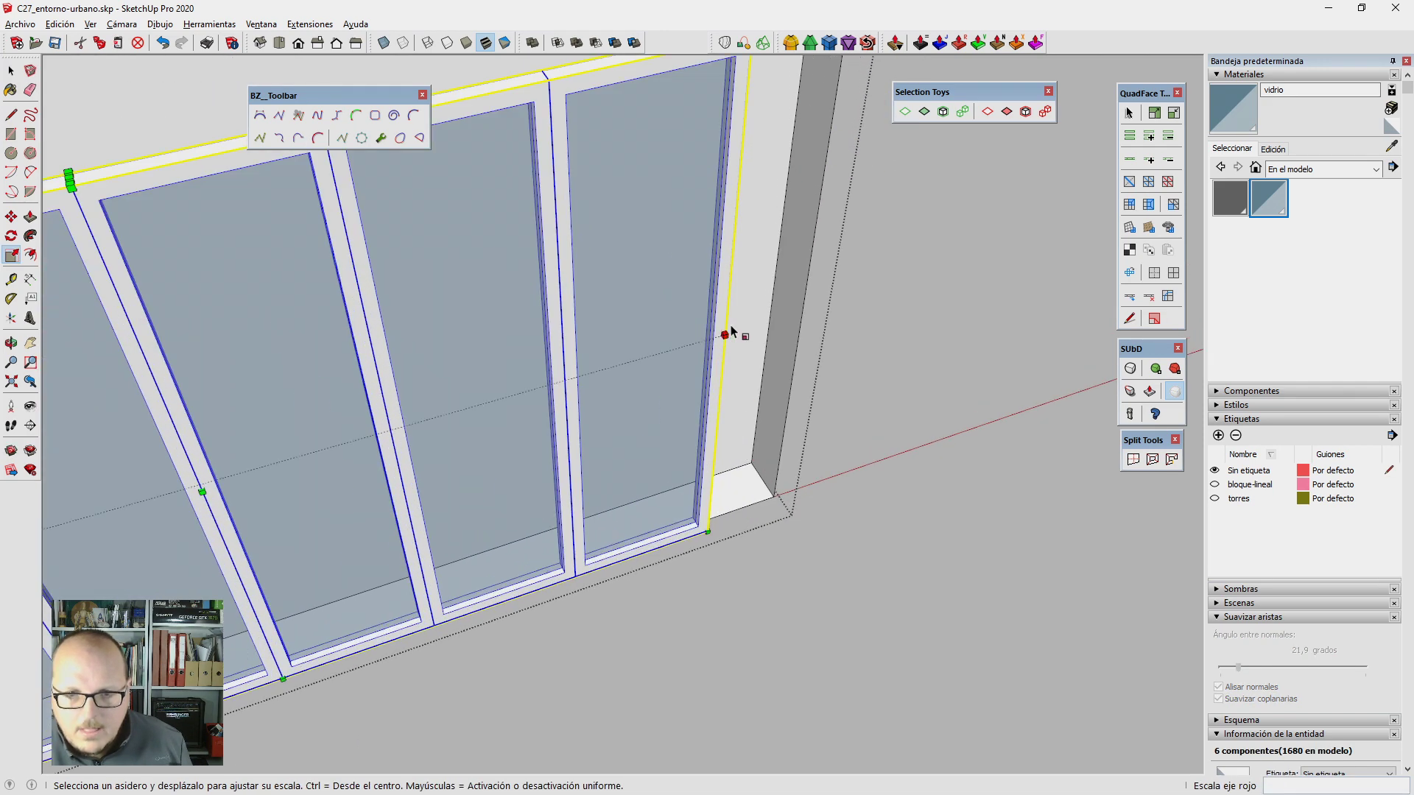
{"action": "scroll", "coordinate": [710, 330], "scroll_direction": "up", "scroll_amount": 2}
{"action": "left_click", "coordinate": [721, 331]}
{"action": "scroll", "coordinate": [721, 331], "scroll_direction": "down", "scroll_amount": 5}
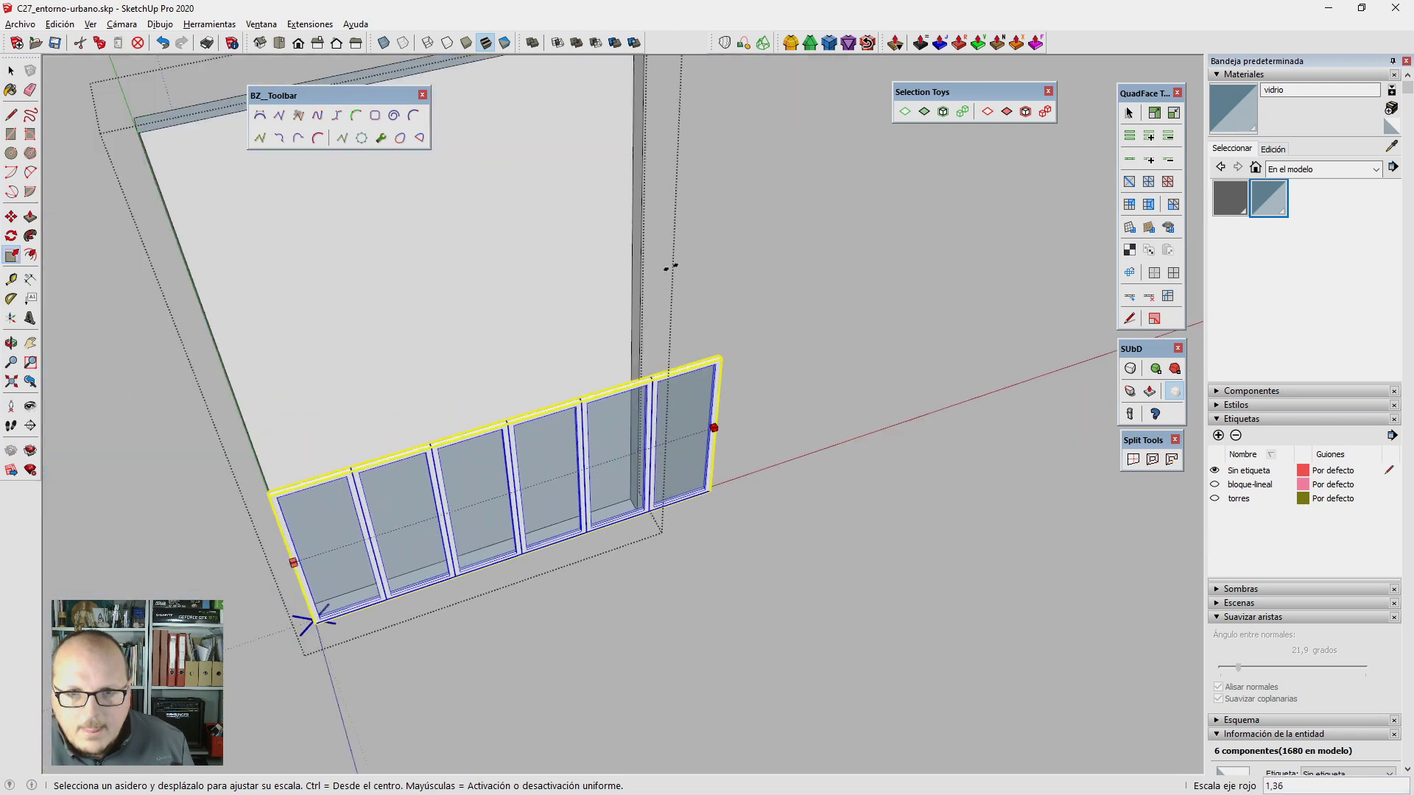
{"action": "scroll", "coordinate": [442, 368], "scroll_direction": "down", "scroll_amount": 2}
{"action": "left_click", "coordinate": [651, 145]}
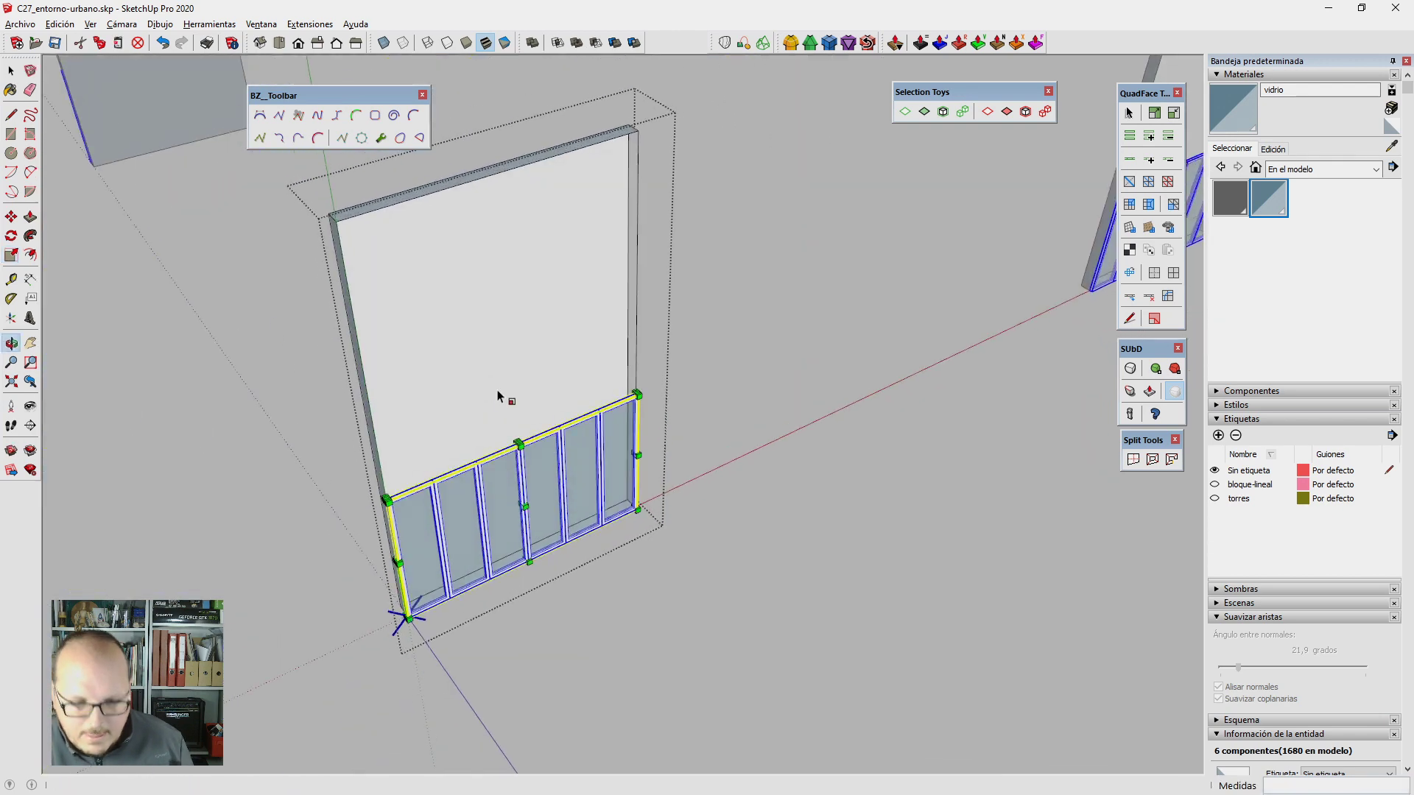
{"action": "scroll", "coordinate": [542, 583], "scroll_direction": "up", "scroll_amount": 3}
{"action": "scroll", "coordinate": [730, 525], "scroll_direction": "up", "scroll_amount": 3}
{"action": "key", "text": "m"}
{"action": "scroll", "coordinate": [723, 471], "scroll_direction": "up", "scroll_amount": 2}
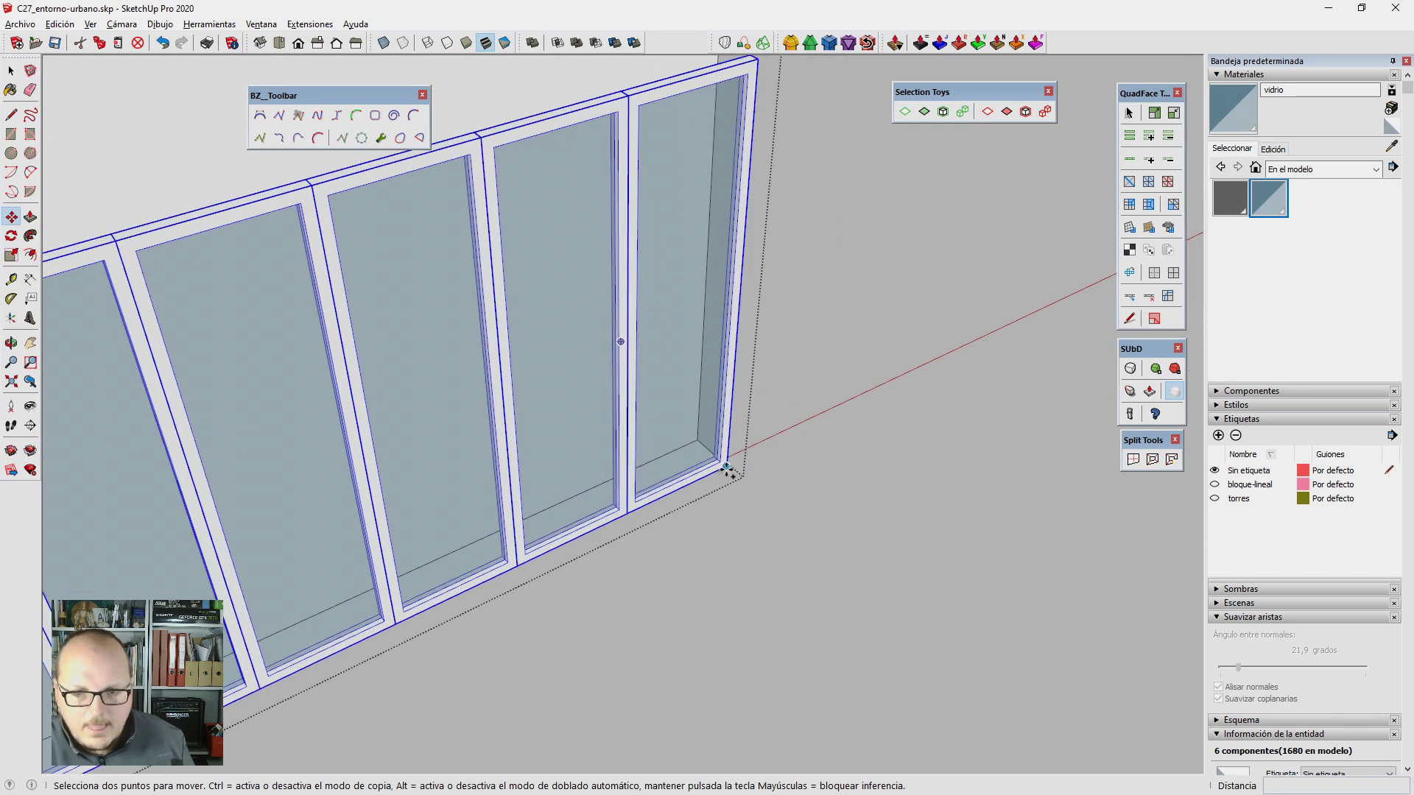
Step: Copy the window row upward and array it 2x into three stacked rows
{"action": "left_click", "coordinate": [726, 467]}
{"action": "scroll", "coordinate": [726, 467], "scroll_direction": "down", "scroll_amount": 3}
{"action": "key", "text": "ctrl"}
{"action": "left_click", "coordinate": [747, 201]}
{"action": "scroll", "coordinate": [713, 541], "scroll_direction": "down", "scroll_amount": 2}
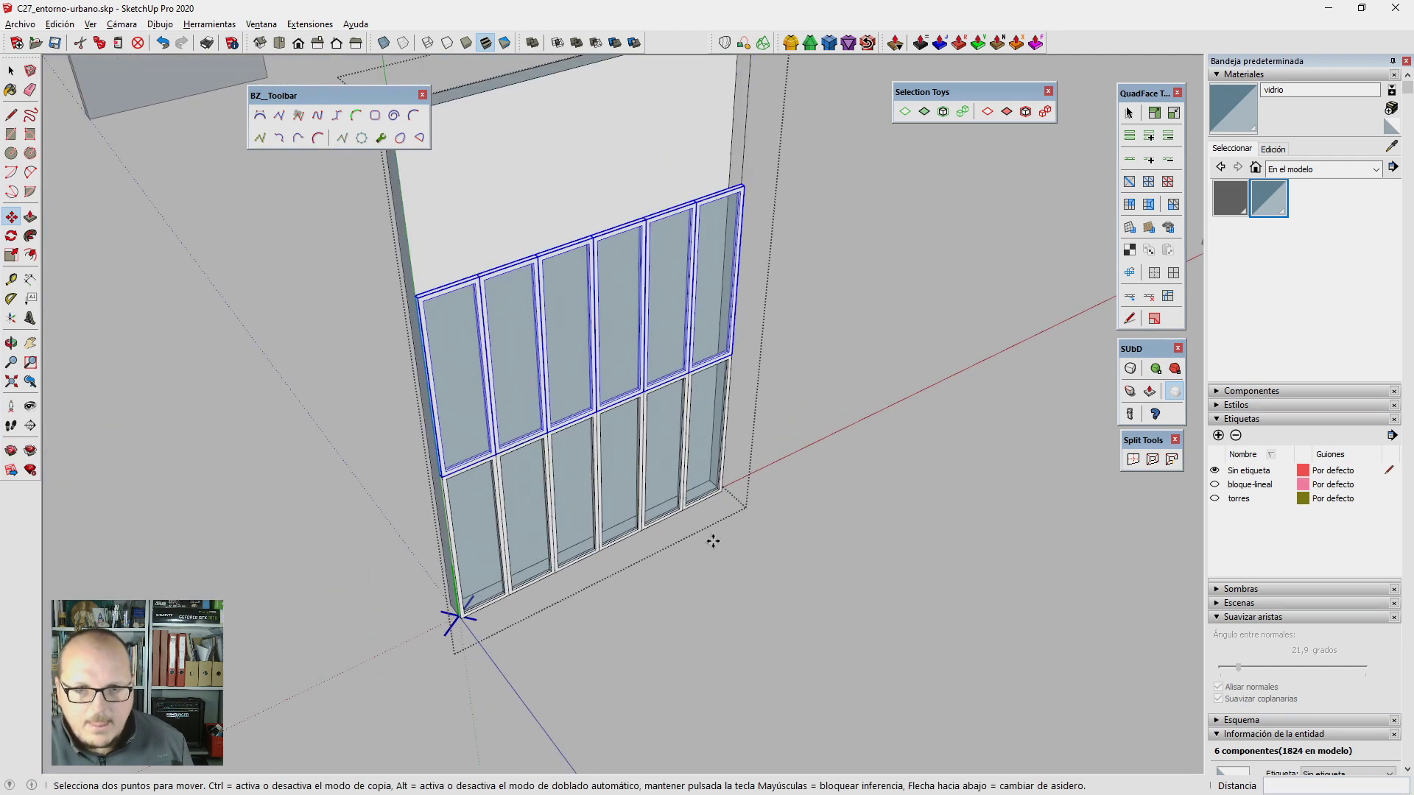
{"action": "type", "text": "2x"}
{"action": "key", "text": "Return"}
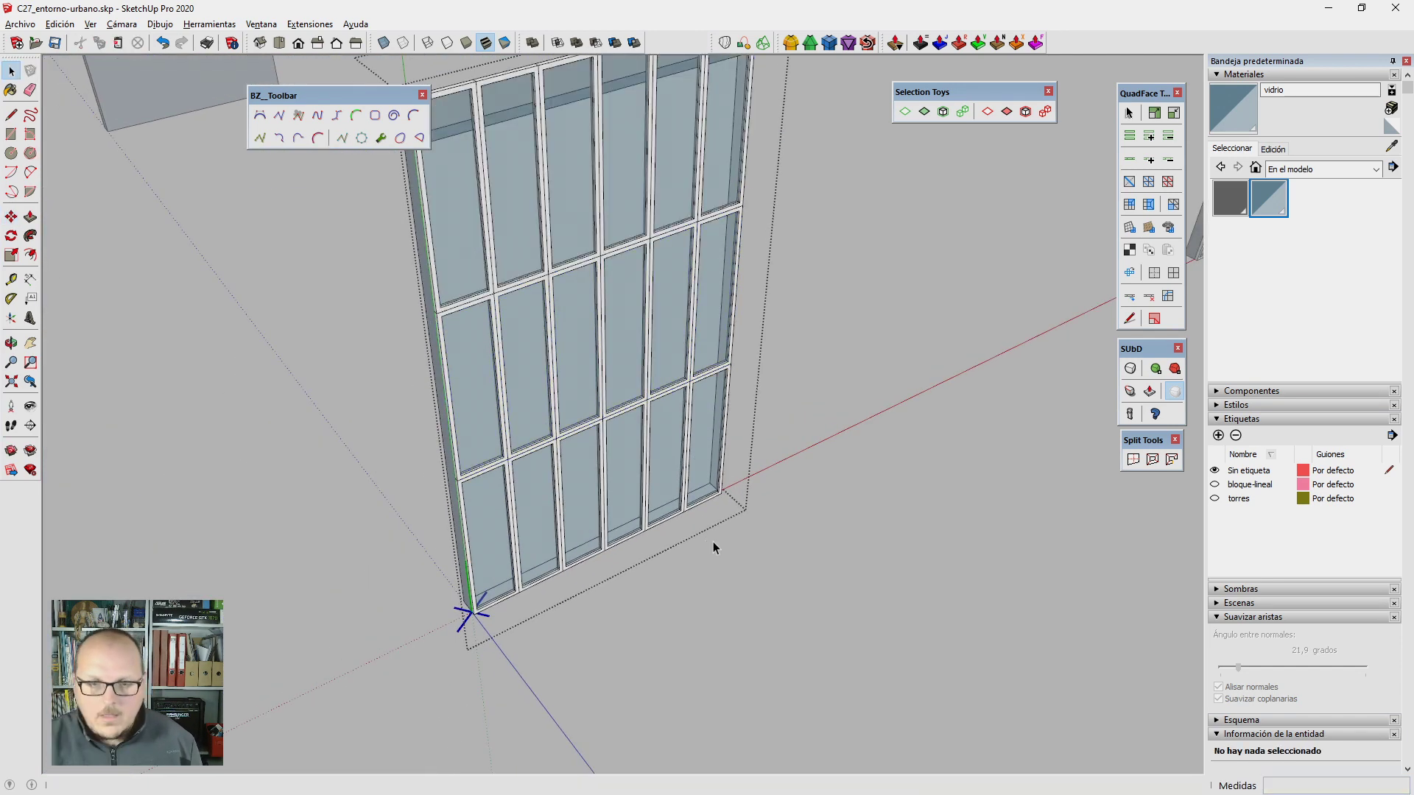
Step: Scale the 18 window panel components on the green axis to about 0.93 height
{"action": "key", "text": "space"}
{"action": "scroll", "coordinate": [725, 285], "scroll_direction": "down", "scroll_amount": 2}
{"action": "key", "text": "ctrl+a"}
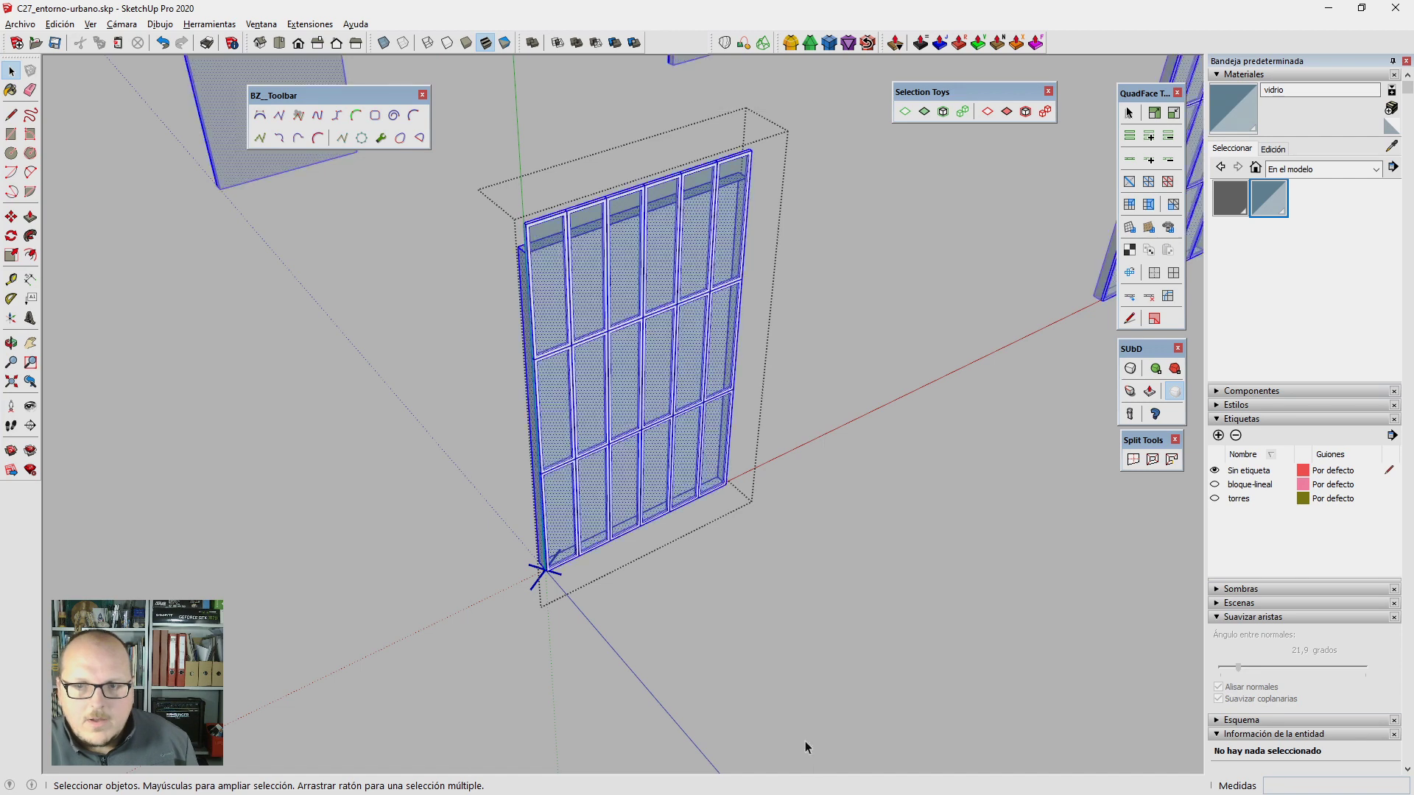
{"action": "left_click", "coordinate": [962, 111]}
{"action": "scroll", "coordinate": [677, 155], "scroll_direction": "up", "scroll_amount": 3}
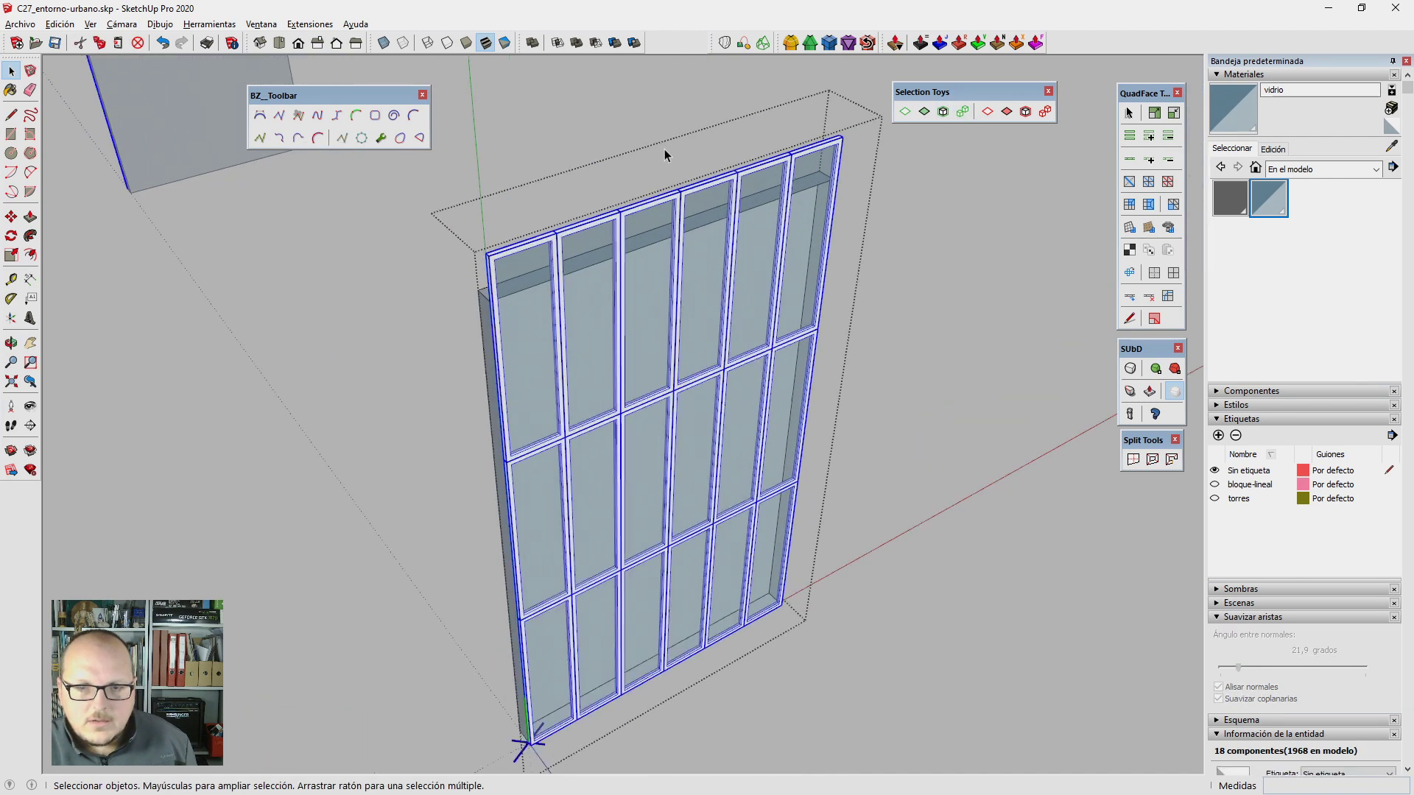
{"action": "key", "text": "s"}
{"action": "scroll", "coordinate": [685, 185], "scroll_direction": "up", "scroll_amount": 3}
{"action": "left_click_drag", "start_coordinate": [670, 220], "coordinate": [628, 321]}
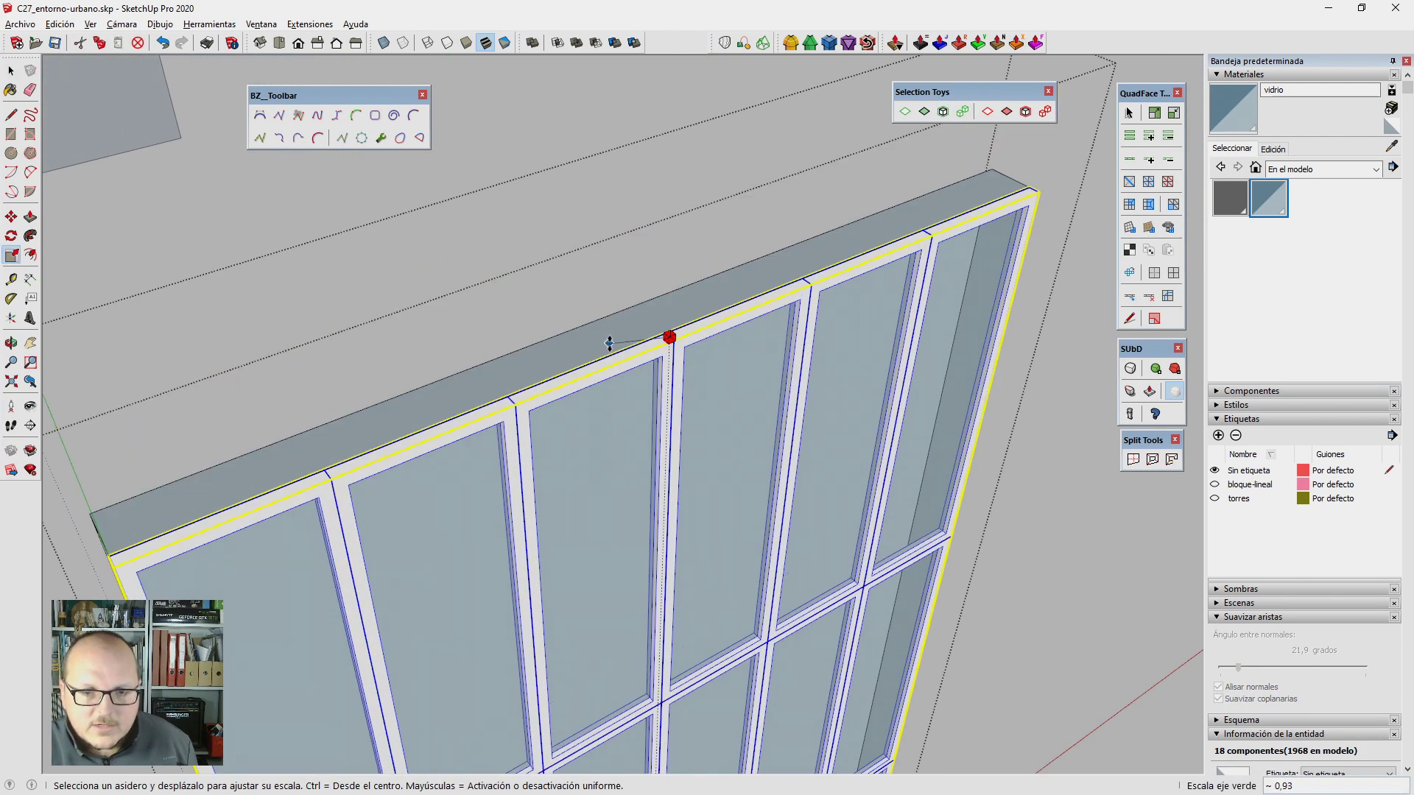
{"action": "scroll", "coordinate": [634, 247], "scroll_direction": "down", "scroll_amount": 5}
{"action": "scroll", "coordinate": [635, 247], "scroll_direction": "down", "scroll_amount": 5}
{"action": "key", "text": "space"}
{"action": "mouse_move", "coordinate": [635, 247]}
{"action": "middle_mouse_down"}
{"action": "mouse_move", "coordinate": [706, 340]}
{"action": "mouse_move", "coordinate": [617, 404]}
{"action": "mouse_move", "coordinate": [467, 385]}
{"action": "mouse_move", "coordinate": [428, 268]}
{"action": "mouse_move", "coordinate": [622, 450]}
{"action": "mouse_move", "coordinate": [402, 425]}
{"action": "mouse_move", "coordinate": [1019, 411]}
{"action": "mouse_move", "coordinate": [687, 457]}
{"action": "mouse_move", "coordinate": [505, 457]}
{"action": "mouse_move", "coordinate": [427, 539]}
{"action": "middle_mouse_up"}
{"action": "scroll", "coordinate": [707, 340], "scroll_direction": "down", "scroll_amount": 3}
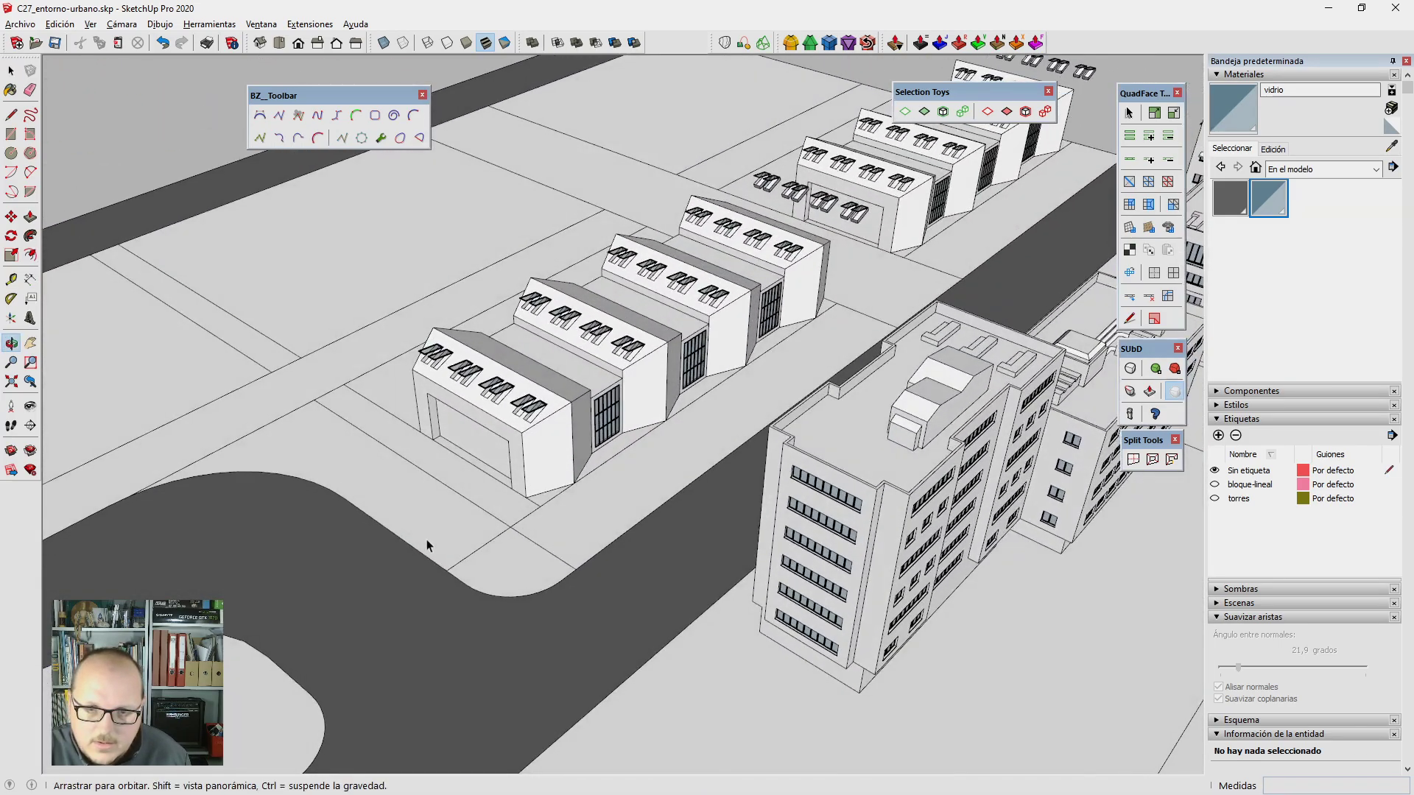
Step: Offset the end wall's side and top edges 1 m inward to outline a door
{"action": "scroll", "coordinate": [521, 450], "scroll_direction": "up", "scroll_amount": 5}
{"action": "scroll", "coordinate": [505, 420], "scroll_direction": "up", "scroll_amount": 3}
{"action": "left_click", "coordinate": [553, 466]}
{"action": "scroll", "coordinate": [491, 467], "scroll_direction": "up", "scroll_amount": 2}
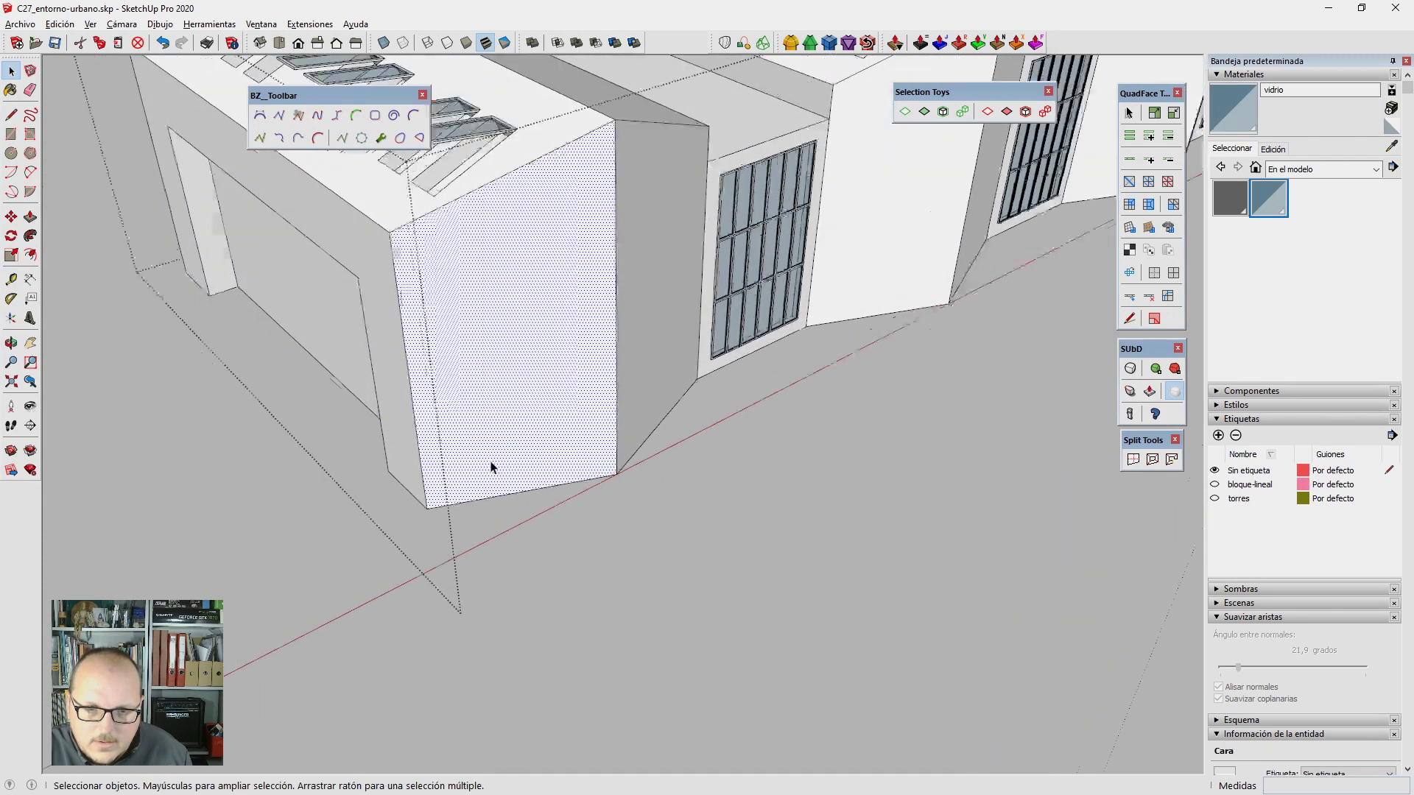
{"action": "scroll", "coordinate": [491, 467], "scroll_direction": "up", "scroll_amount": 2}
{"action": "scroll", "coordinate": [474, 485], "scroll_direction": "down", "scroll_amount": 1}
{"action": "middle_click_drag", "start_coordinate": [424, 448], "coordinate": [470, 456]}
{"action": "key", "text": "space"}
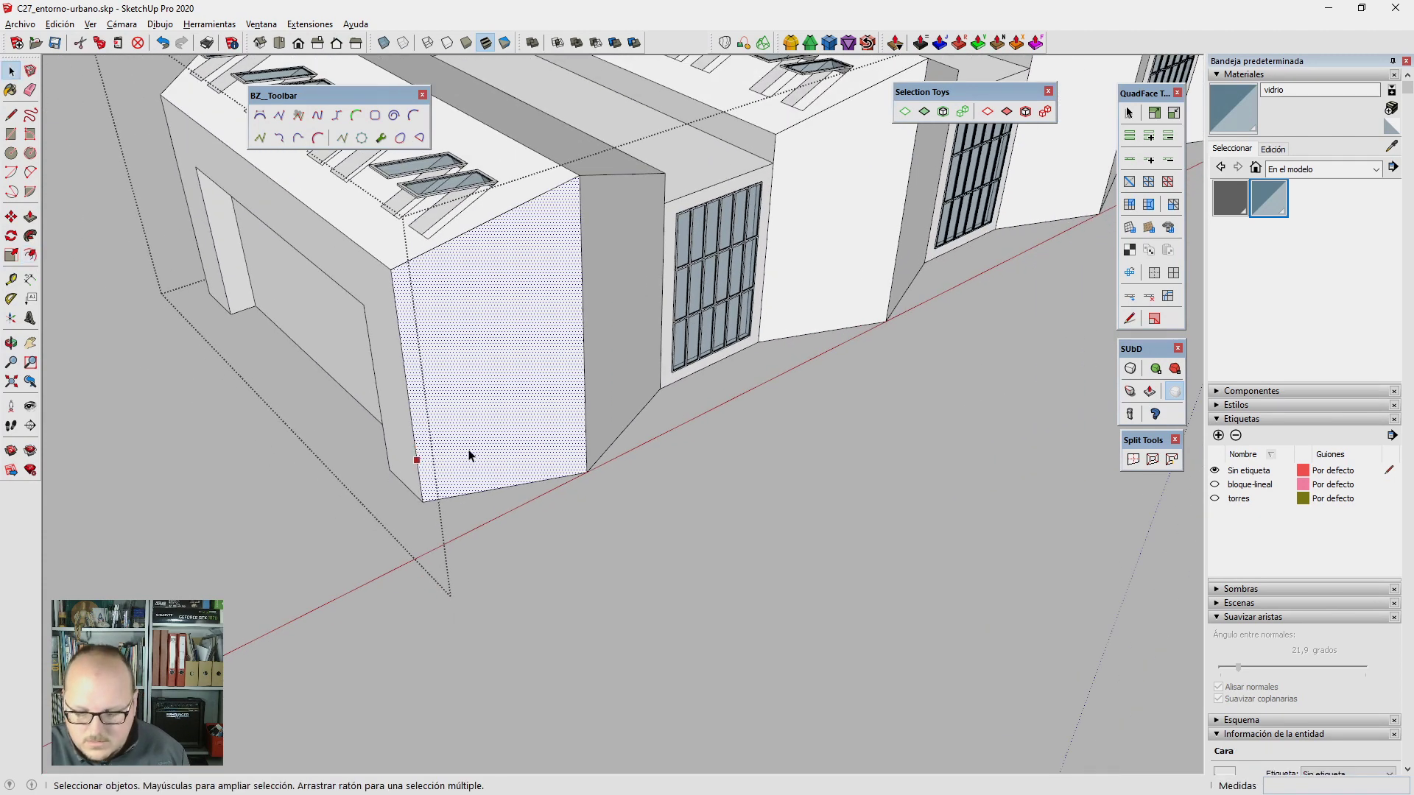
{"action": "left_click", "coordinate": [507, 483], "text": "shift"}
{"action": "scroll", "coordinate": [507, 487], "scroll_direction": "down", "scroll_amount": 1}
{"action": "scroll", "coordinate": [486, 442], "scroll_direction": "down", "scroll_amount": 2}
{"action": "scroll", "coordinate": [467, 530], "scroll_direction": "up", "scroll_amount": 3}
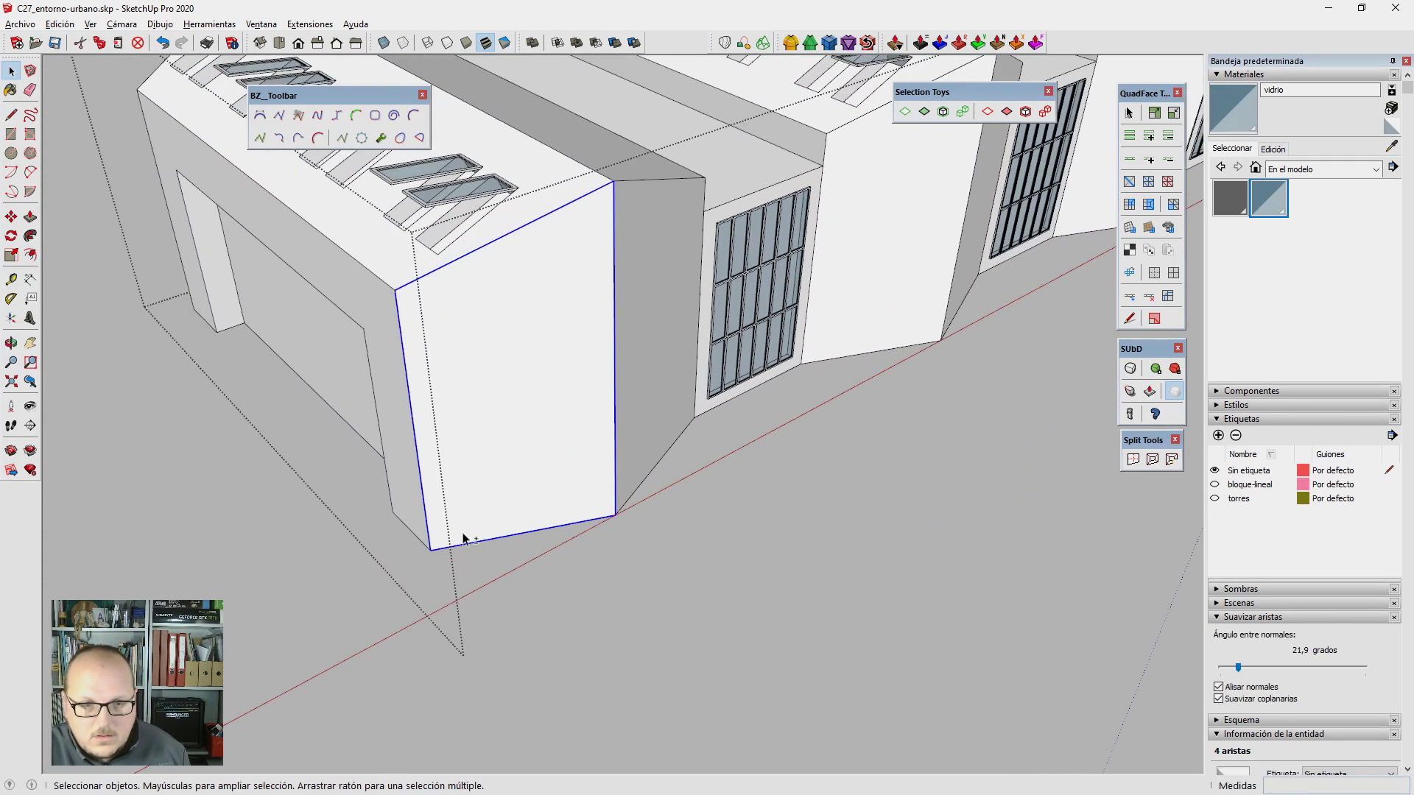
{"action": "left_click", "coordinate": [475, 543], "text": "shift"}
{"action": "scroll", "coordinate": [472, 536], "scroll_direction": "up", "scroll_amount": 2}
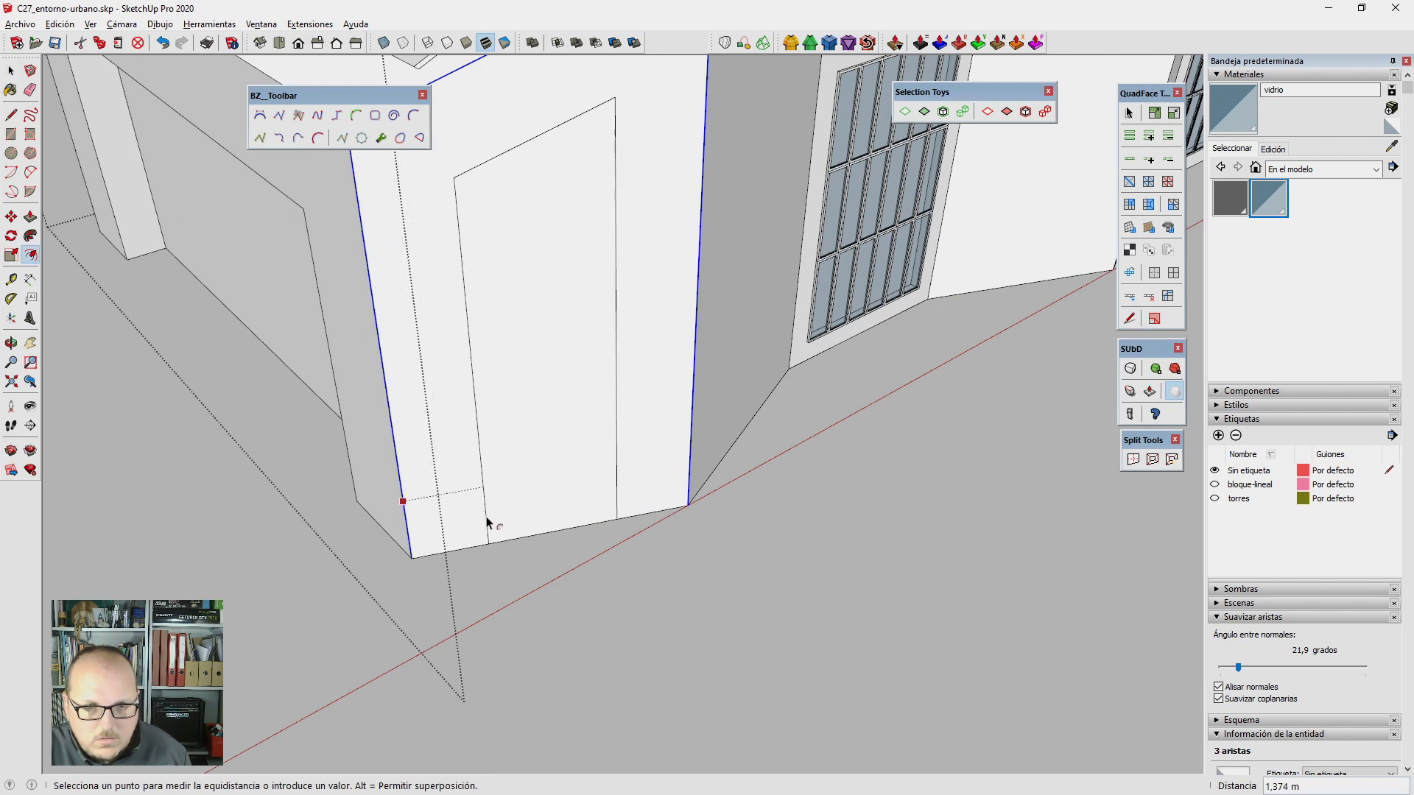
{"action": "type", "text": "1m"}
{"action": "key", "text": "Return"}
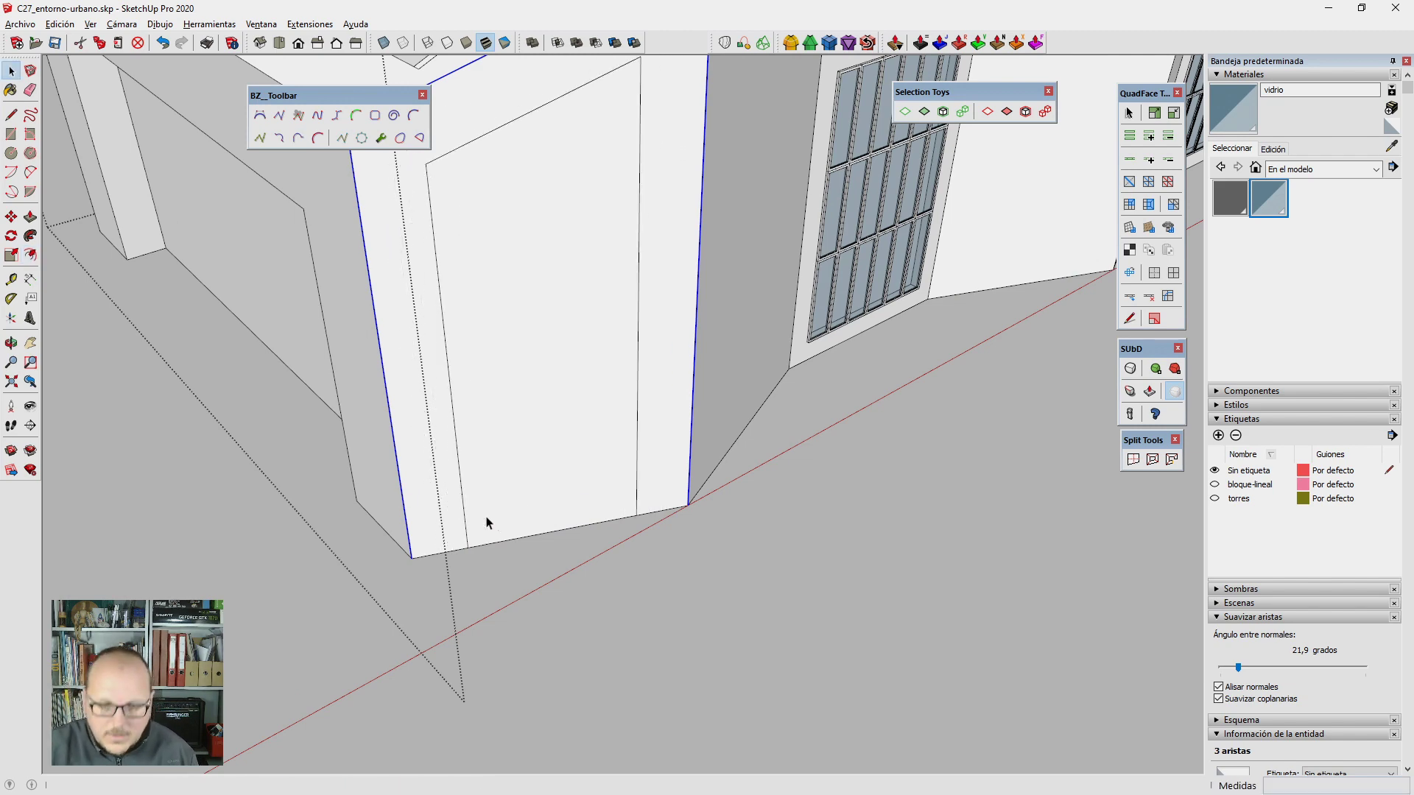
Step: Push the door face 1 m into the end wall
{"action": "scroll", "coordinate": [486, 523], "scroll_direction": "down", "scroll_amount": 1}
{"action": "scroll", "coordinate": [515, 534], "scroll_direction": "down", "scroll_amount": 1}
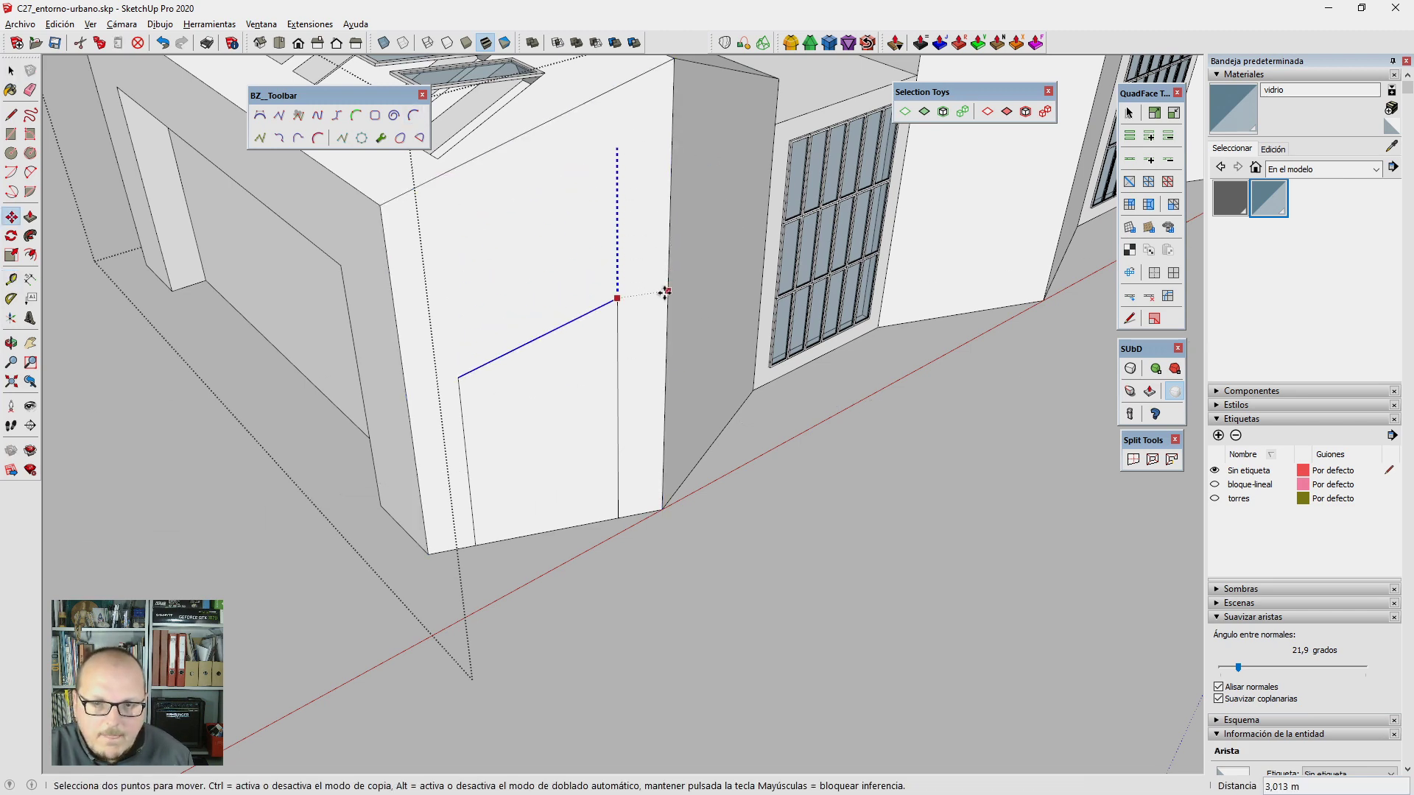
{"action": "middle_click_drag", "start_coordinate": [580, 426], "coordinate": [578, 505]}
{"action": "key", "text": "p"}
{"action": "left_click", "coordinate": [546, 512]}
{"action": "type", "text": "20"}
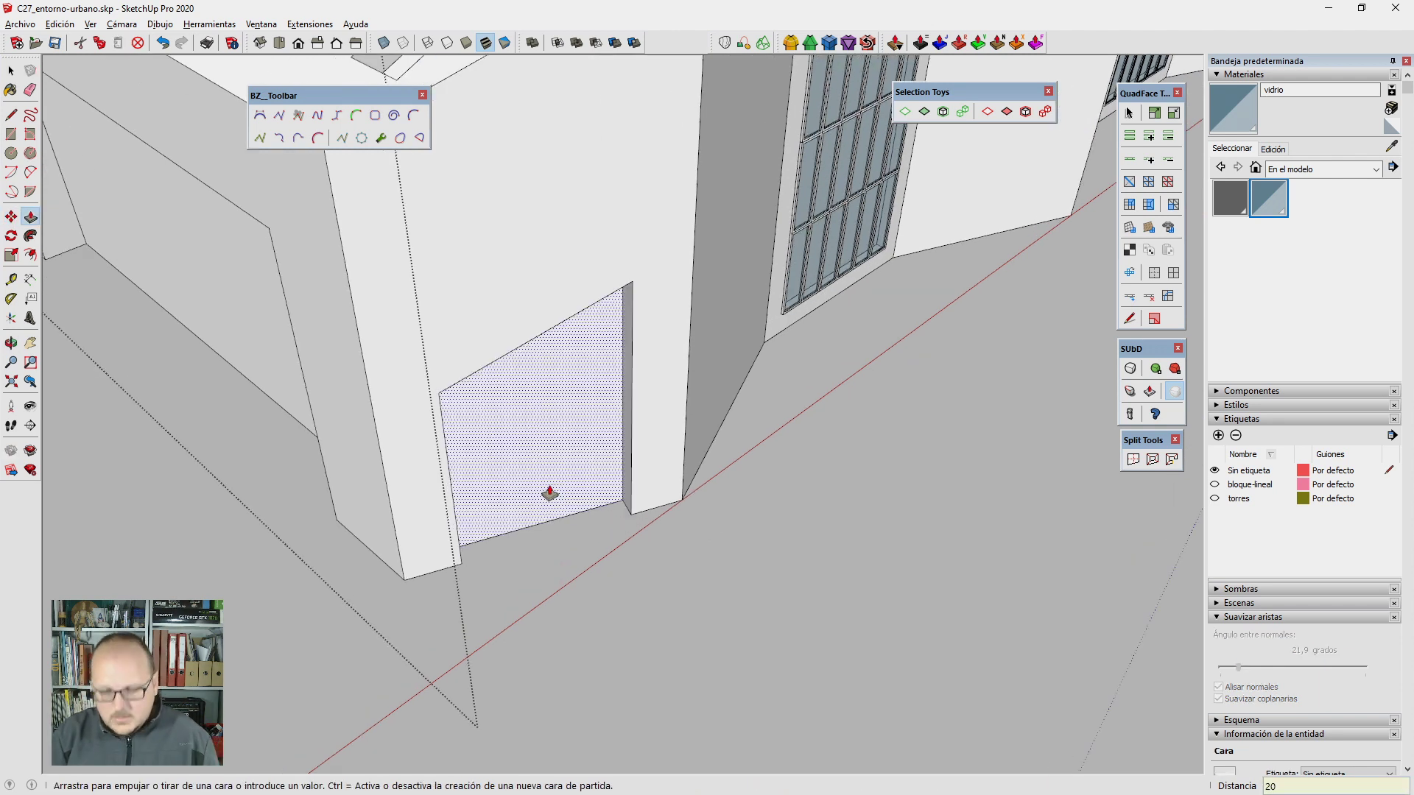
{"action": "key", "text": "Return"}
{"action": "type", "text": "100"}
{"action": "key", "text": "Return"}
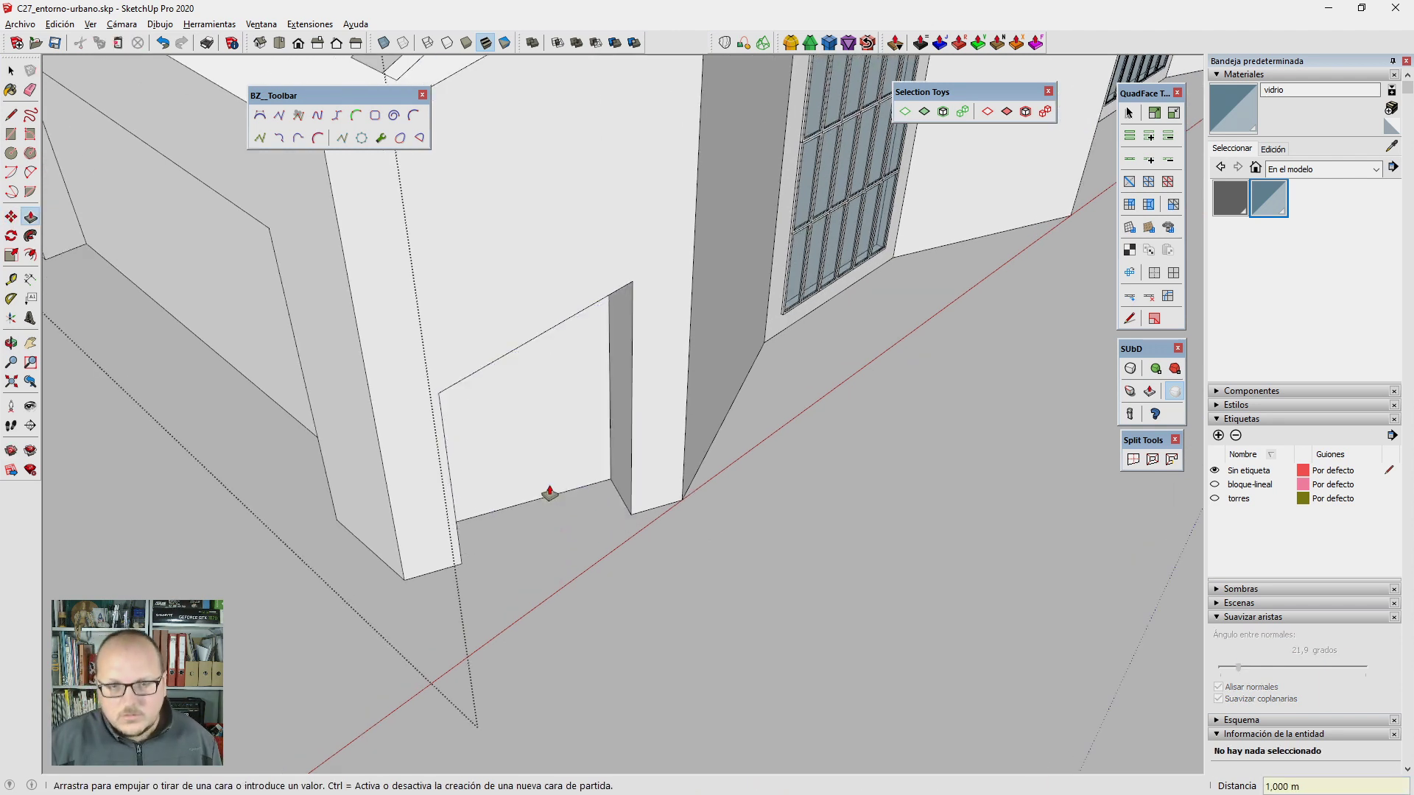
Step: Copy the door outline to the next bay and push it -1 m into the wall
{"action": "middle_click_drag", "start_coordinate": [748, 489], "coordinate": [565, 549]}
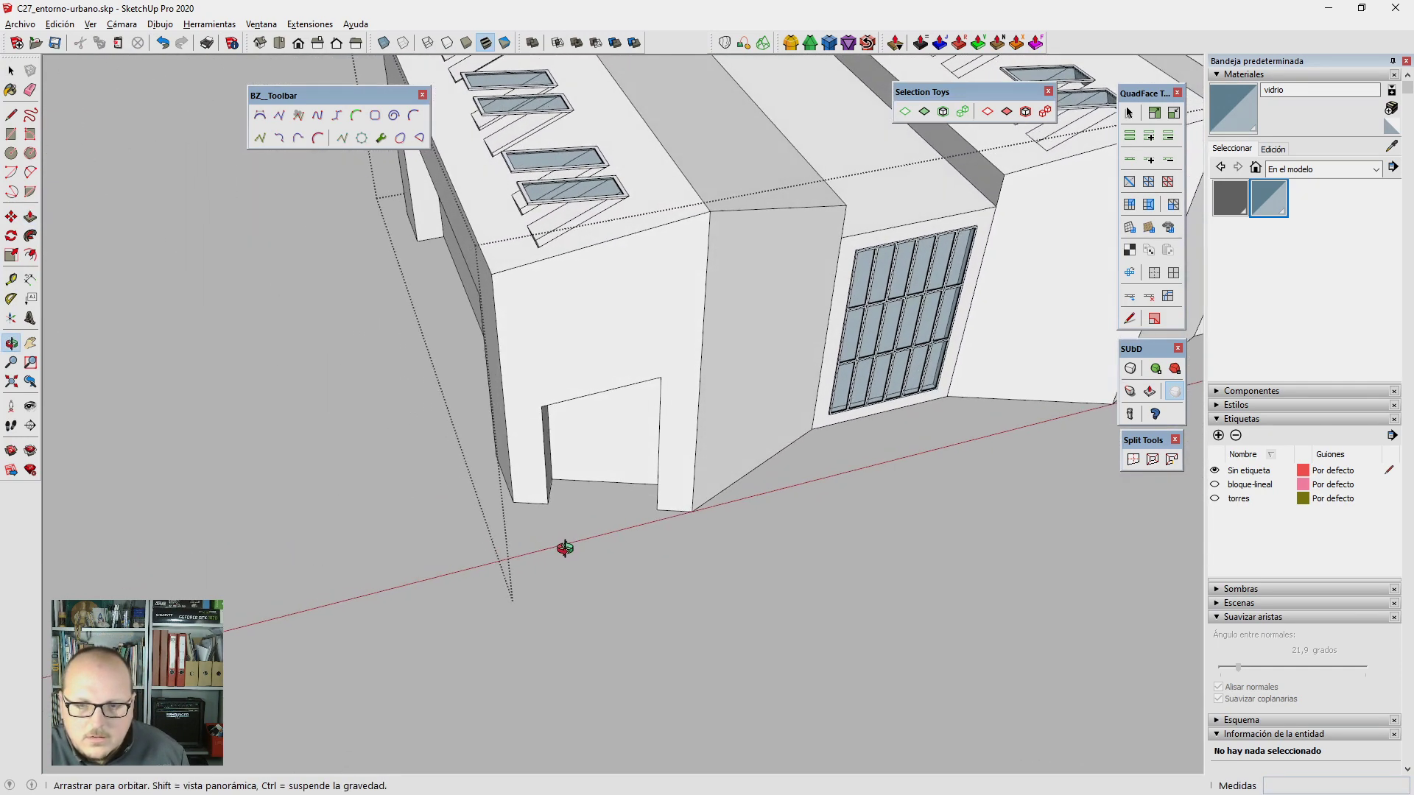
{"action": "key", "text": "space"}
{"action": "left_click", "coordinate": [596, 488]}
{"action": "scroll", "coordinate": [609, 518], "scroll_direction": "down", "scroll_amount": 2}
{"action": "scroll", "coordinate": [608, 508], "scroll_direction": "up", "scroll_amount": 2}
{"action": "key", "text": "m"}
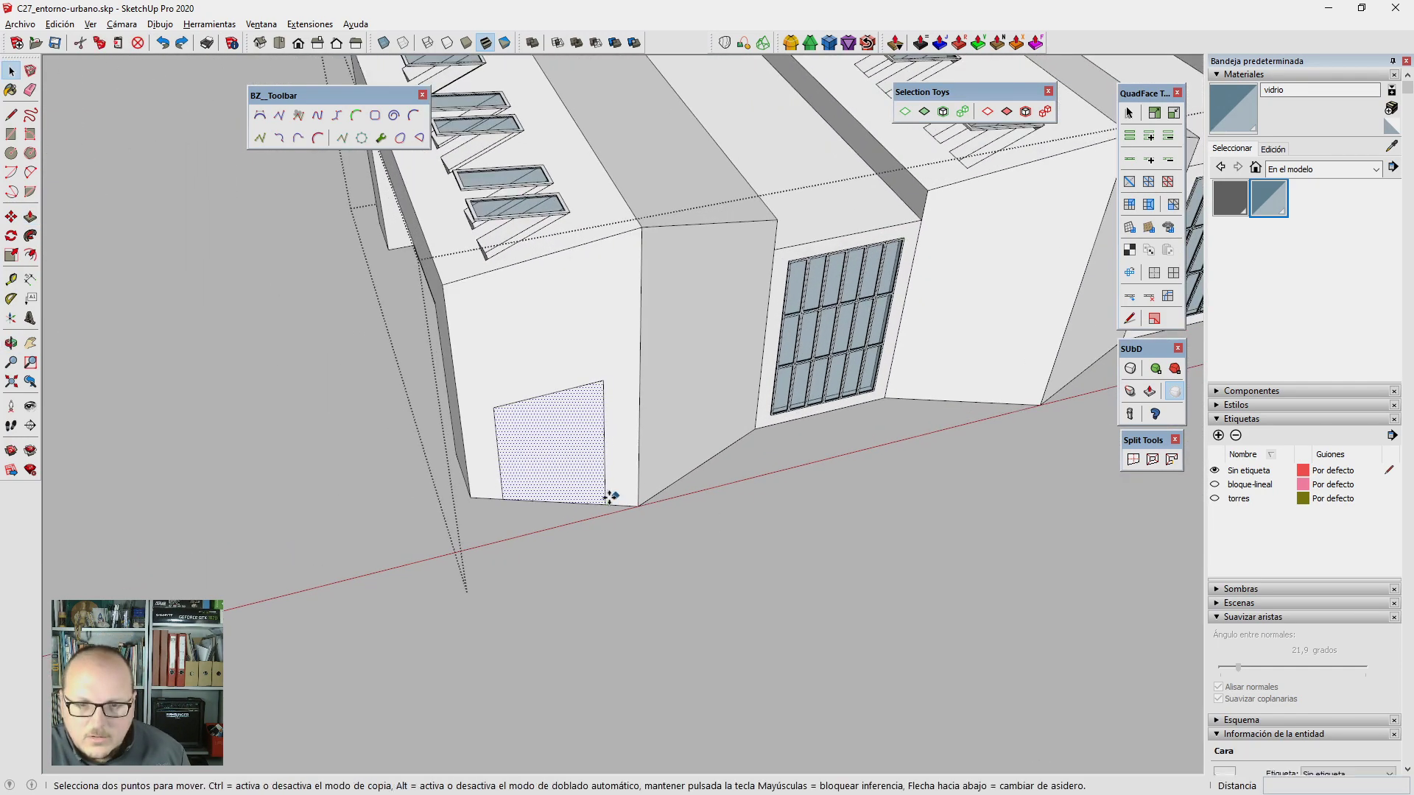
{"action": "left_click", "coordinate": [604, 503]}
{"action": "left_click", "coordinate": [973, 379]}
{"action": "scroll", "coordinate": [578, 477], "scroll_direction": "down", "scroll_amount": 2}
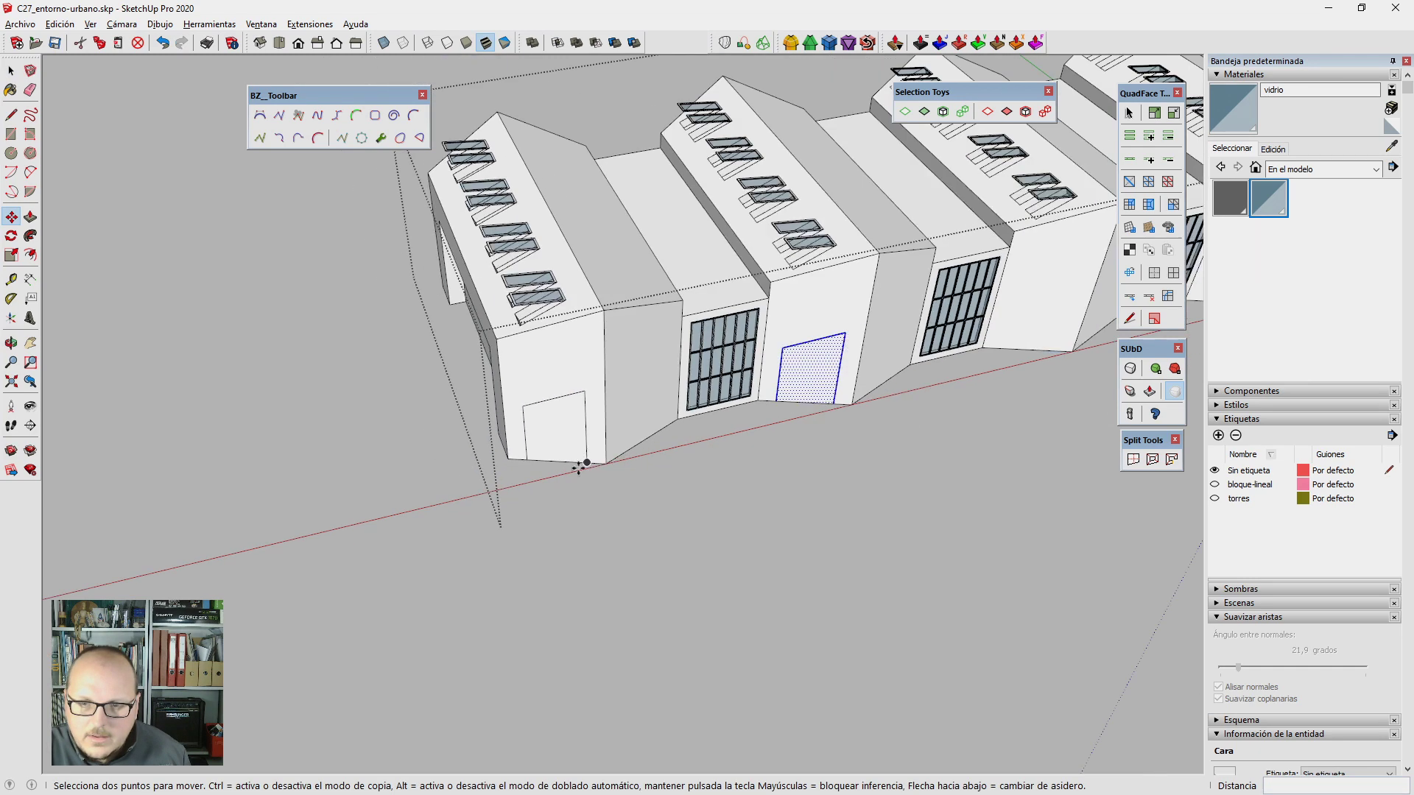
{"action": "scroll", "coordinate": [578, 478], "scroll_direction": "down", "scroll_amount": 2}
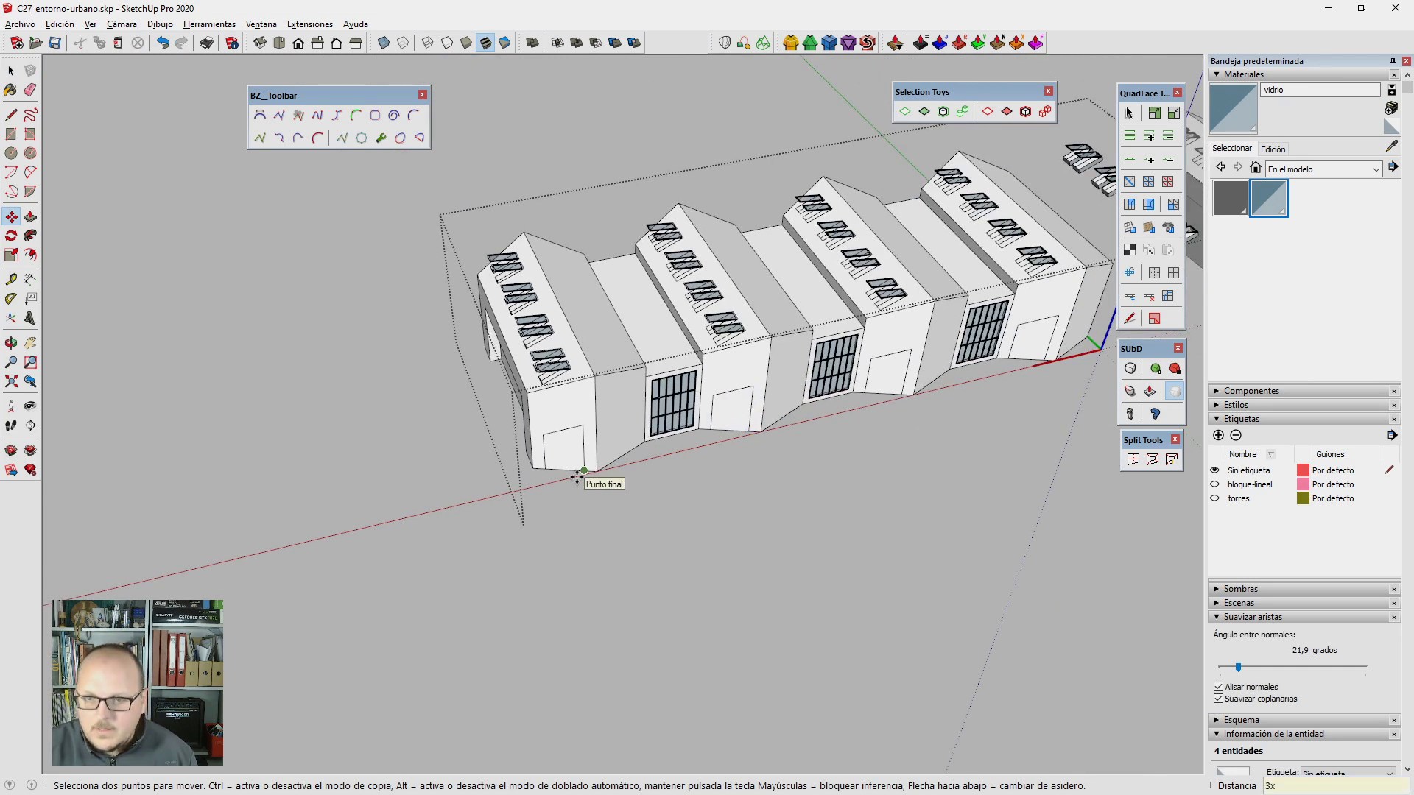
{"action": "key", "text": "p"}
{"action": "scroll", "coordinate": [567, 471], "scroll_direction": "up", "scroll_amount": 5}
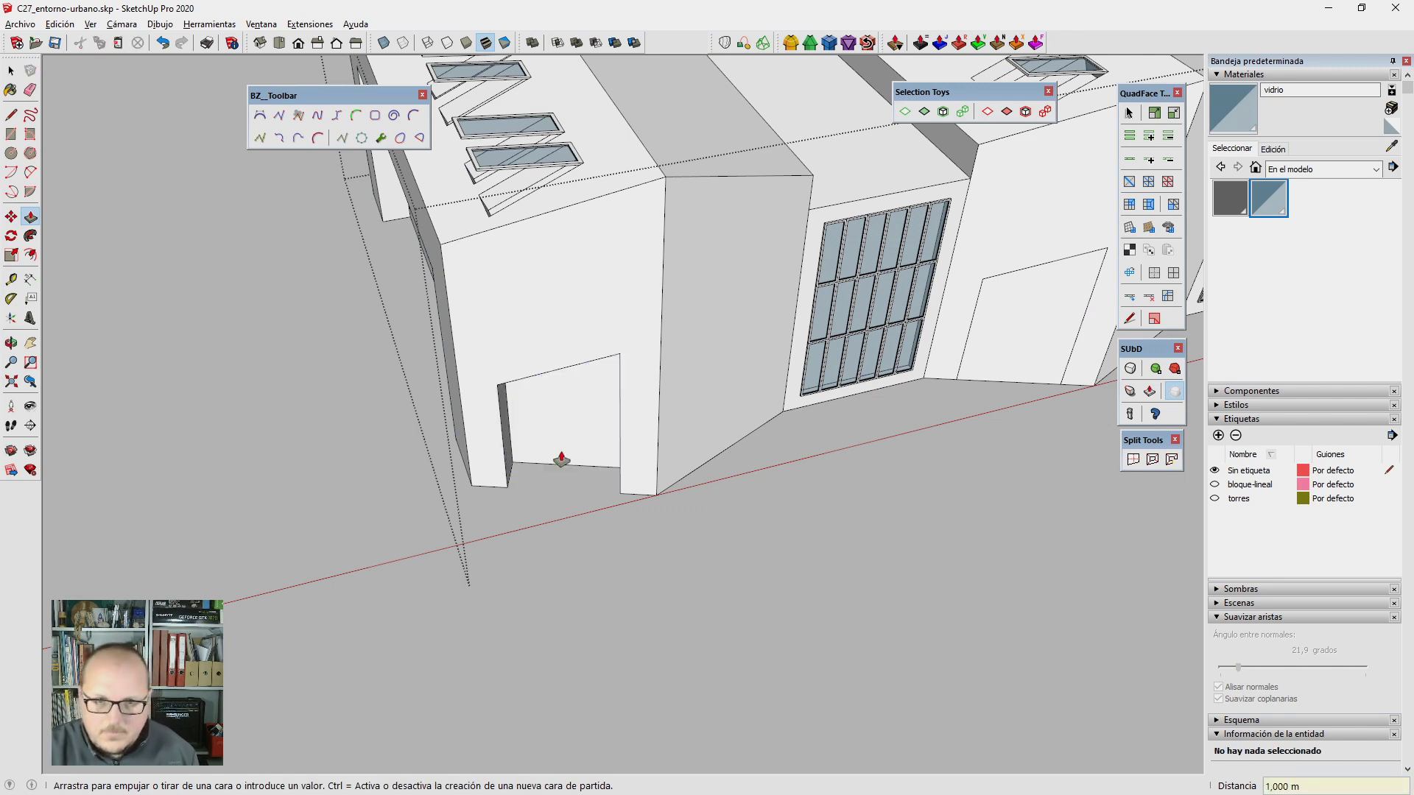
{"action": "type", "text": "-1"}
{"action": "key", "text": "Return"}
{"action": "scroll", "coordinate": [838, 395], "scroll_direction": "down", "scroll_amount": 5}
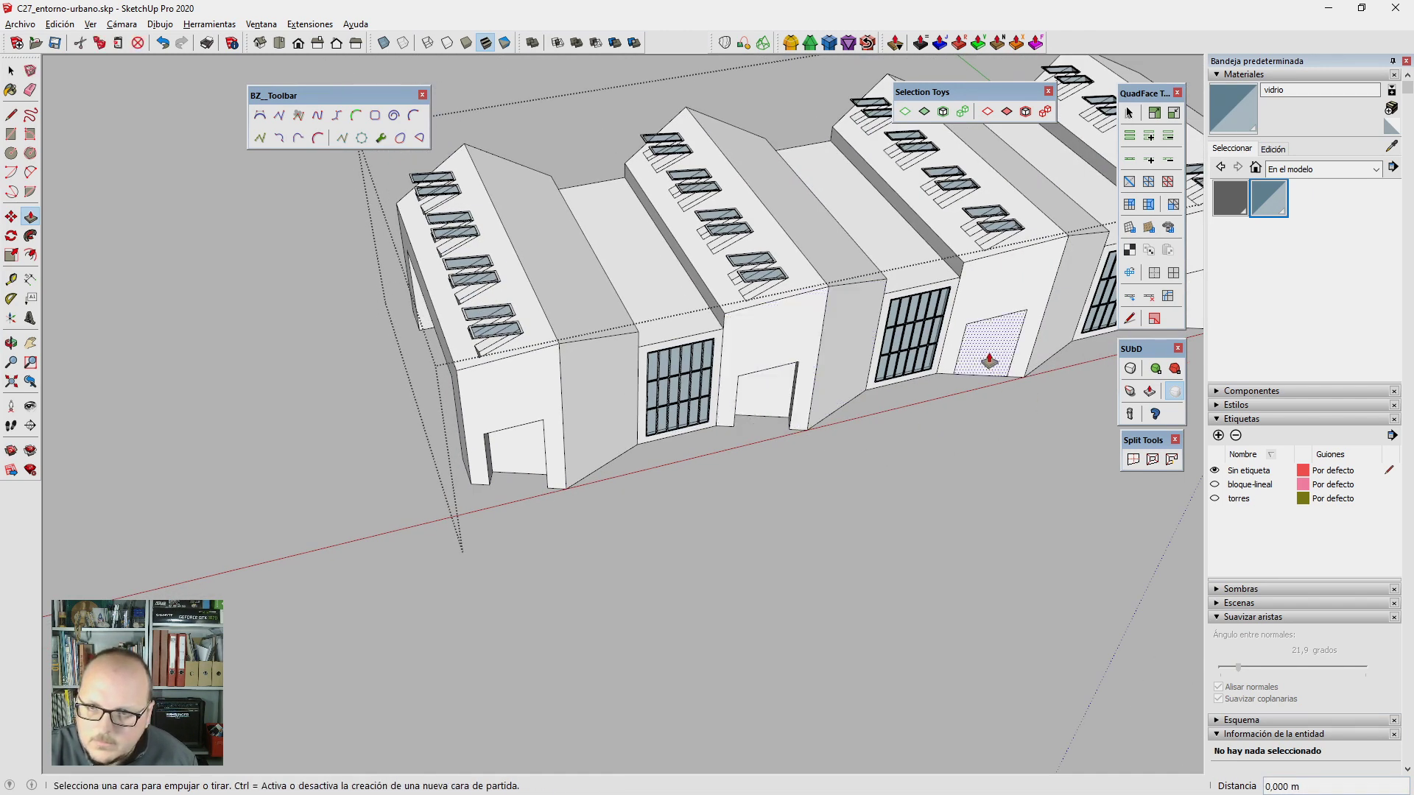
Step: Orbit down the row of buildings to check the doors and exit the building group
{"action": "middle_click_drag", "start_coordinate": [989, 361], "coordinate": [934, 379]}
{"action": "scroll", "coordinate": [442, 464], "scroll_direction": "down", "scroll_amount": 5}
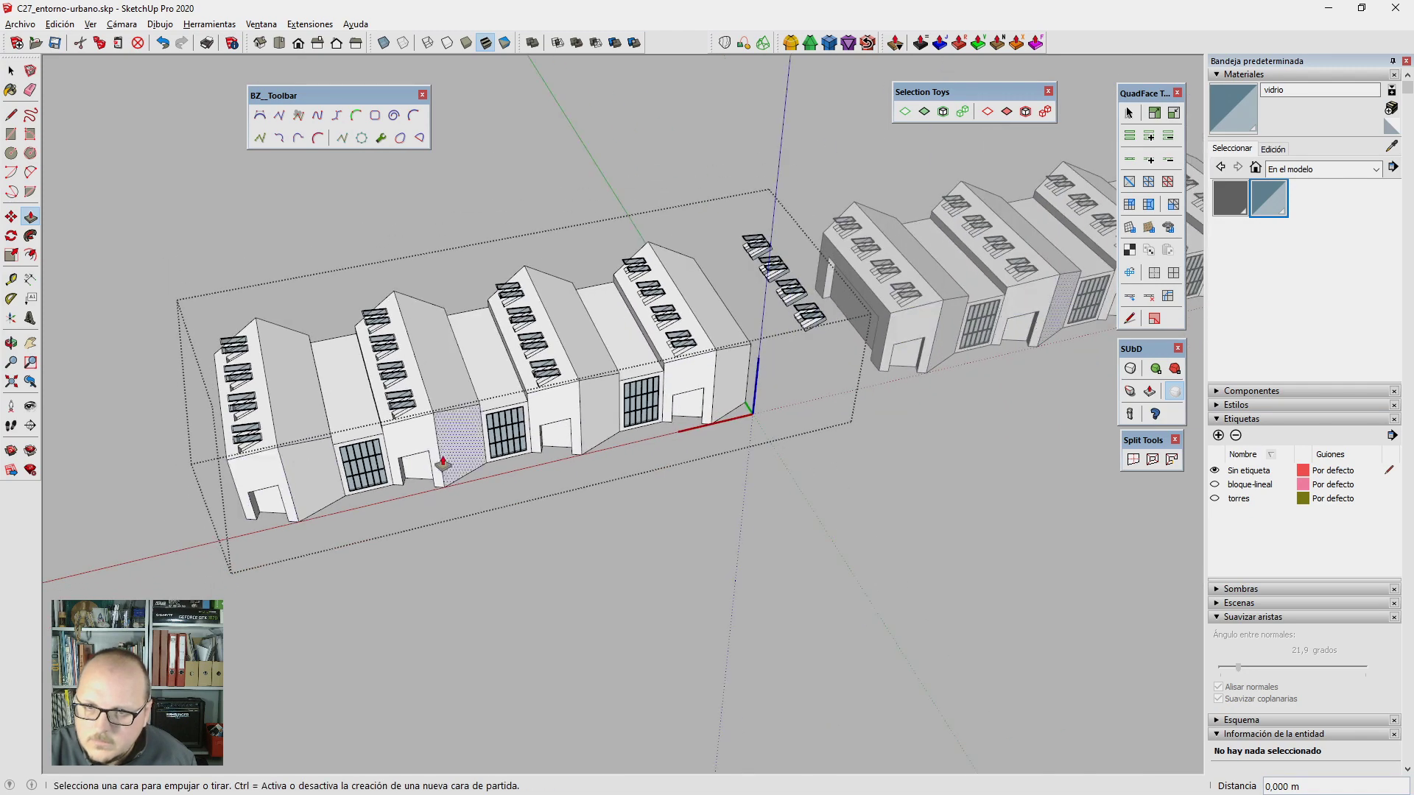
{"action": "mouse_move", "coordinate": [441, 464]}
{"action": "middle_mouse_down"}
{"action": "mouse_move", "coordinate": [975, 483]}
{"action": "mouse_move", "coordinate": [886, 542]}
{"action": "mouse_move", "coordinate": [476, 581]}
{"action": "mouse_move", "coordinate": [663, 478]}
{"action": "mouse_move", "coordinate": [799, 453]}
{"action": "mouse_move", "coordinate": [700, 559]}
{"action": "mouse_move", "coordinate": [758, 537]}
{"action": "mouse_move", "coordinate": [1041, 508]}
{"action": "mouse_move", "coordinate": [1000, 417]}
{"action": "mouse_move", "coordinate": [867, 587]}
{"action": "mouse_move", "coordinate": [900, 327]}
{"action": "mouse_move", "coordinate": [568, 621]}
{"action": "mouse_move", "coordinate": [543, 547]}
{"action": "mouse_move", "coordinate": [628, 480]}
{"action": "middle_mouse_up"}
{"action": "key", "text": "space"}
{"action": "scroll", "coordinate": [663, 479], "scroll_direction": "up", "scroll_amount": 5}
{"action": "scroll", "coordinate": [568, 621], "scroll_direction": "up", "scroll_amount": 3}
{"action": "scroll", "coordinate": [567, 622], "scroll_direction": "up", "scroll_amount": 5}
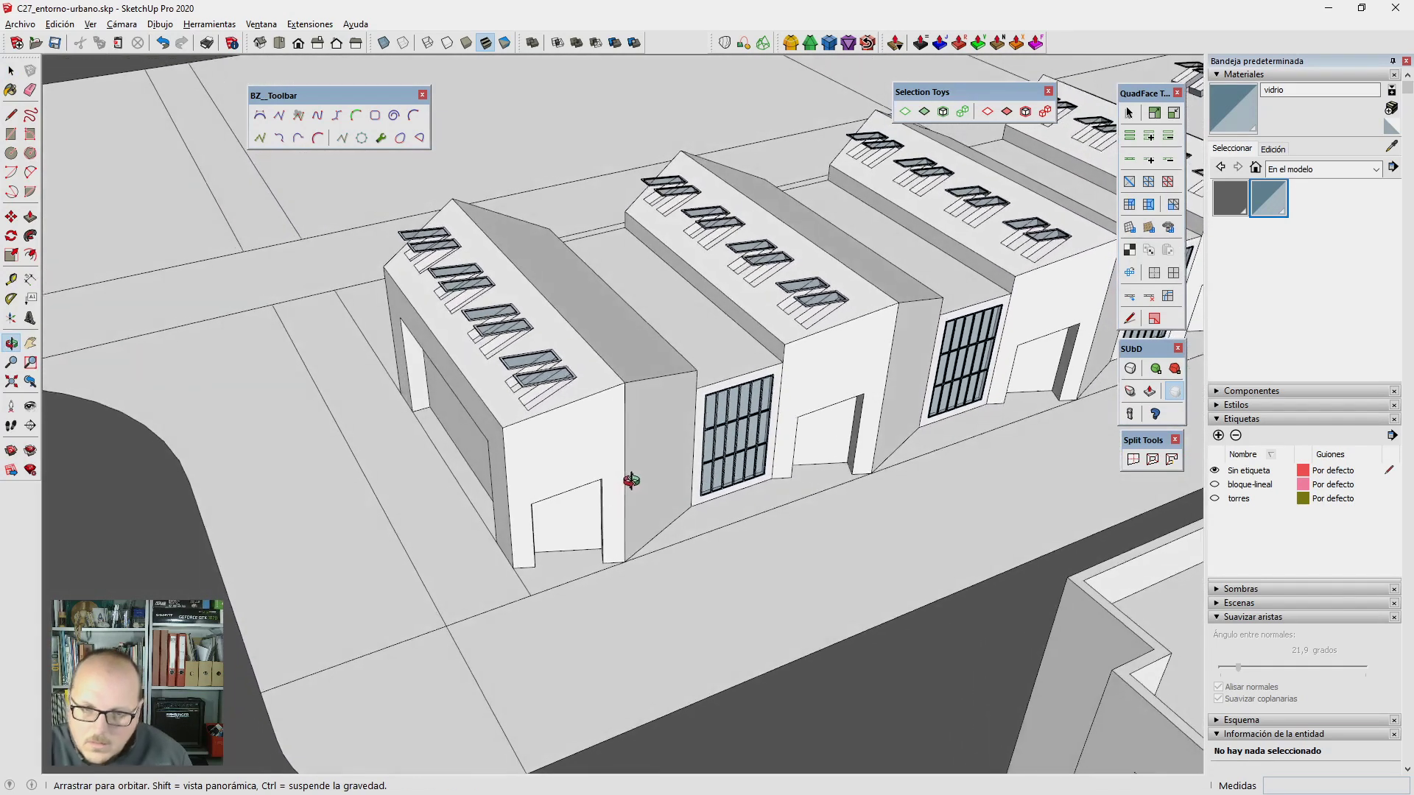
{"action": "scroll", "coordinate": [598, 541], "scroll_direction": "up", "scroll_amount": 3}
{"action": "key", "text": "l"}
{"action": "scroll", "coordinate": [506, 600], "scroll_direction": "up", "scroll_amount": 3}
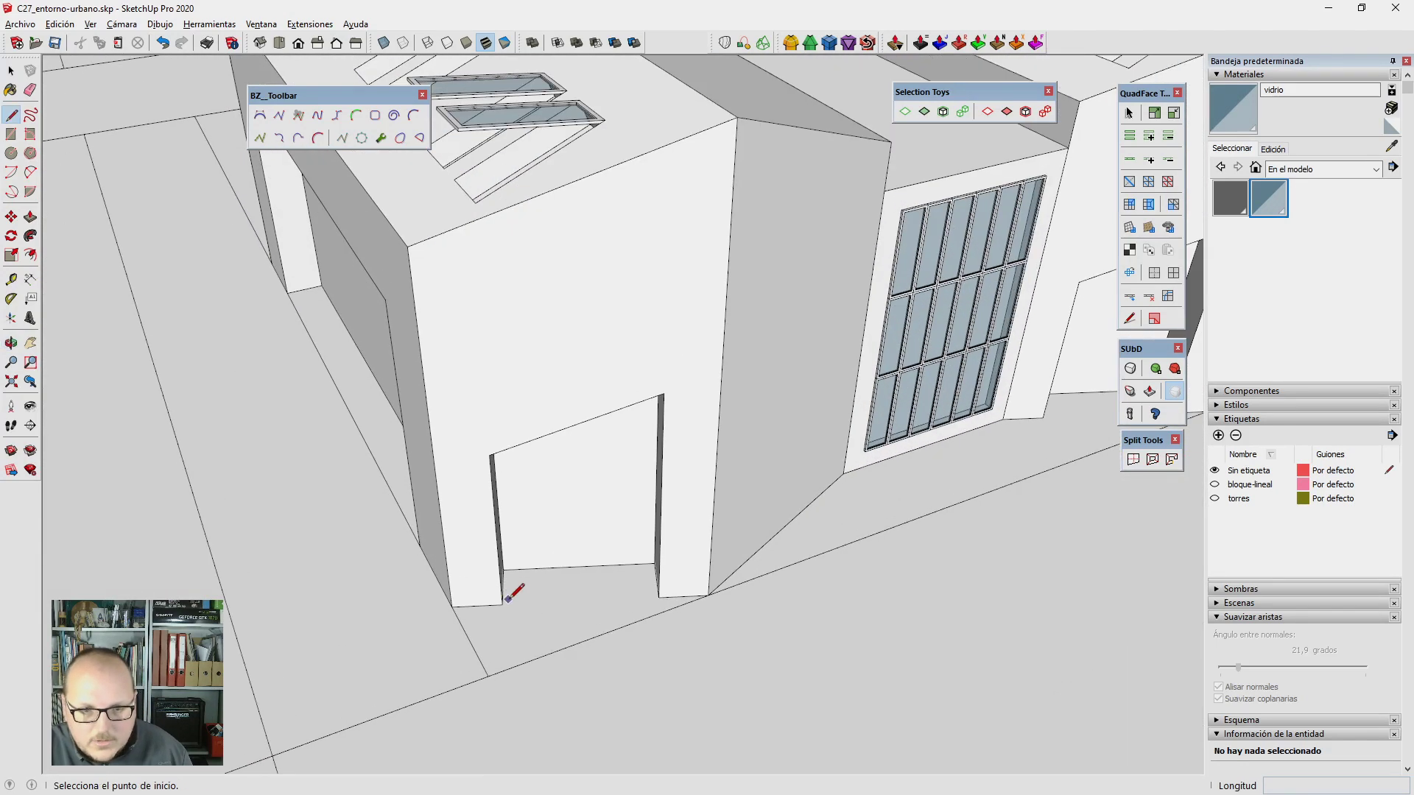
{"action": "key", "text": "space"}
Step: Copy the door face from the building to a spot below it
{"action": "double_click", "coordinate": [666, 568]}
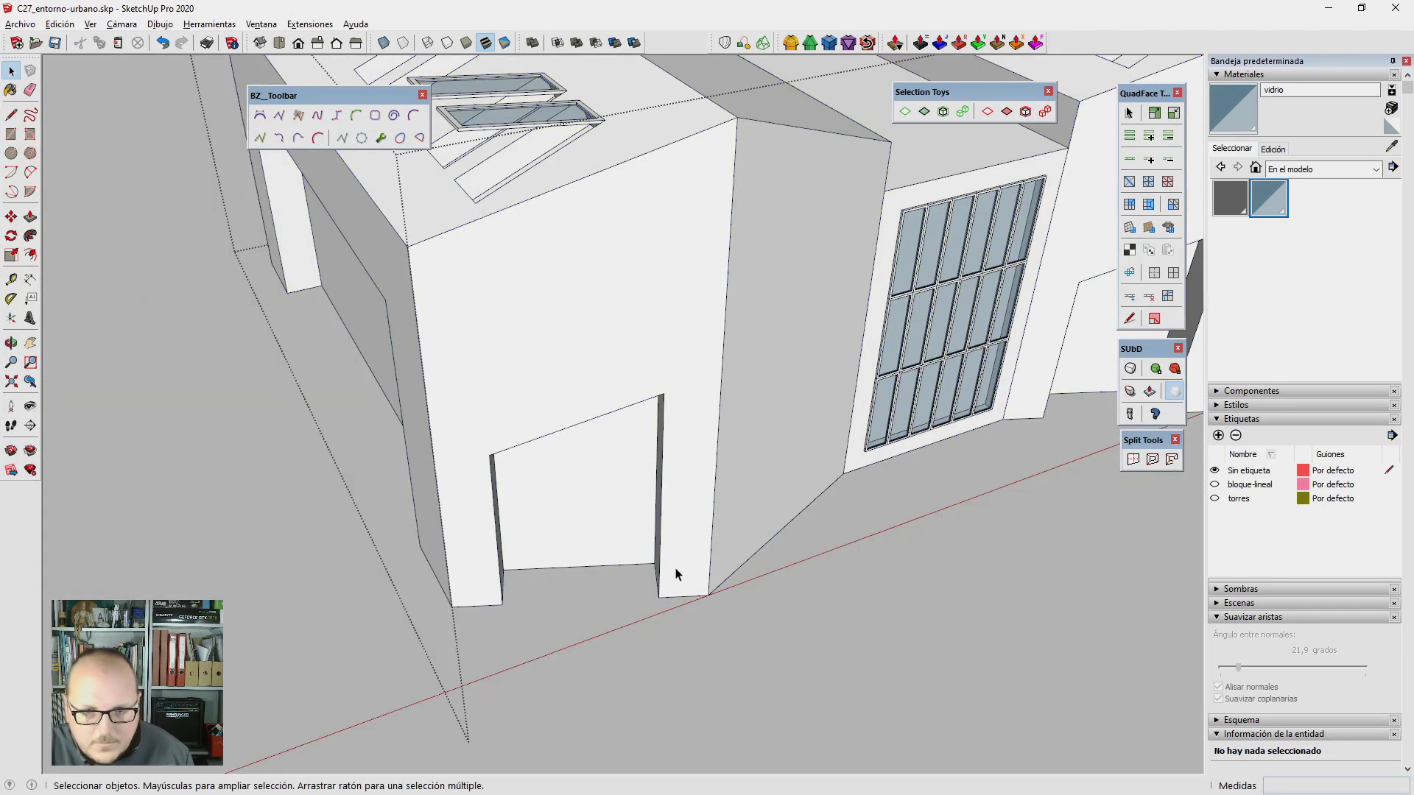
{"action": "scroll", "coordinate": [604, 552], "scroll_direction": "down", "scroll_amount": 3}
{"action": "left_click", "coordinate": [601, 553]}
{"action": "key", "text": "m"}
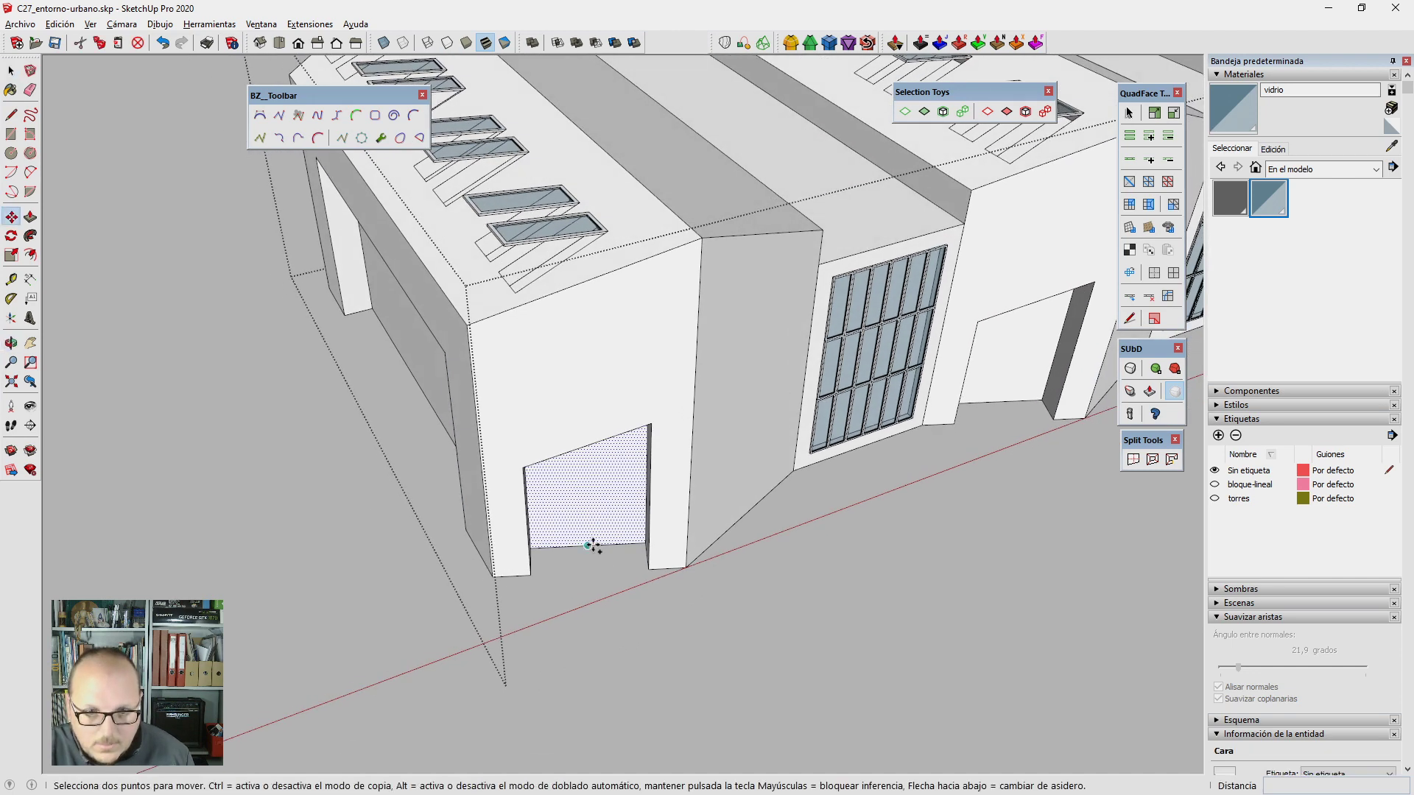
{"action": "key", "text": "ctrl"}
{"action": "left_click", "coordinate": [586, 676]}
{"action": "middle_click_drag", "start_coordinate": [587, 676], "coordinate": [545, 573]}
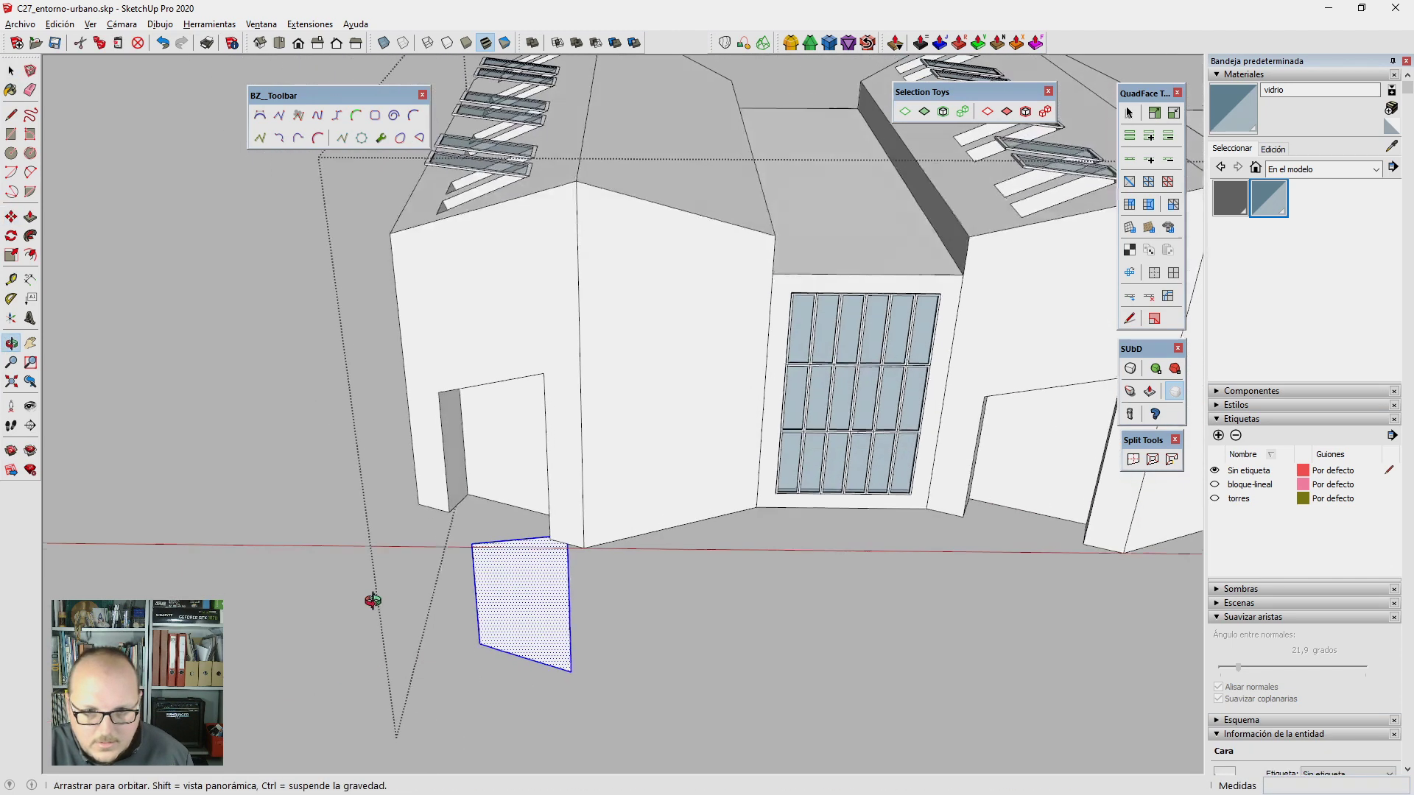
{"action": "scroll", "coordinate": [545, 573], "scroll_direction": "up", "scroll_amount": 2}
Step: Offset the copy 5 inward, delete the inner face, and extrude the rim 0.1 m
{"action": "key", "text": "space"}
{"action": "scroll", "coordinate": [542, 581], "scroll_direction": "up", "scroll_amount": 2}
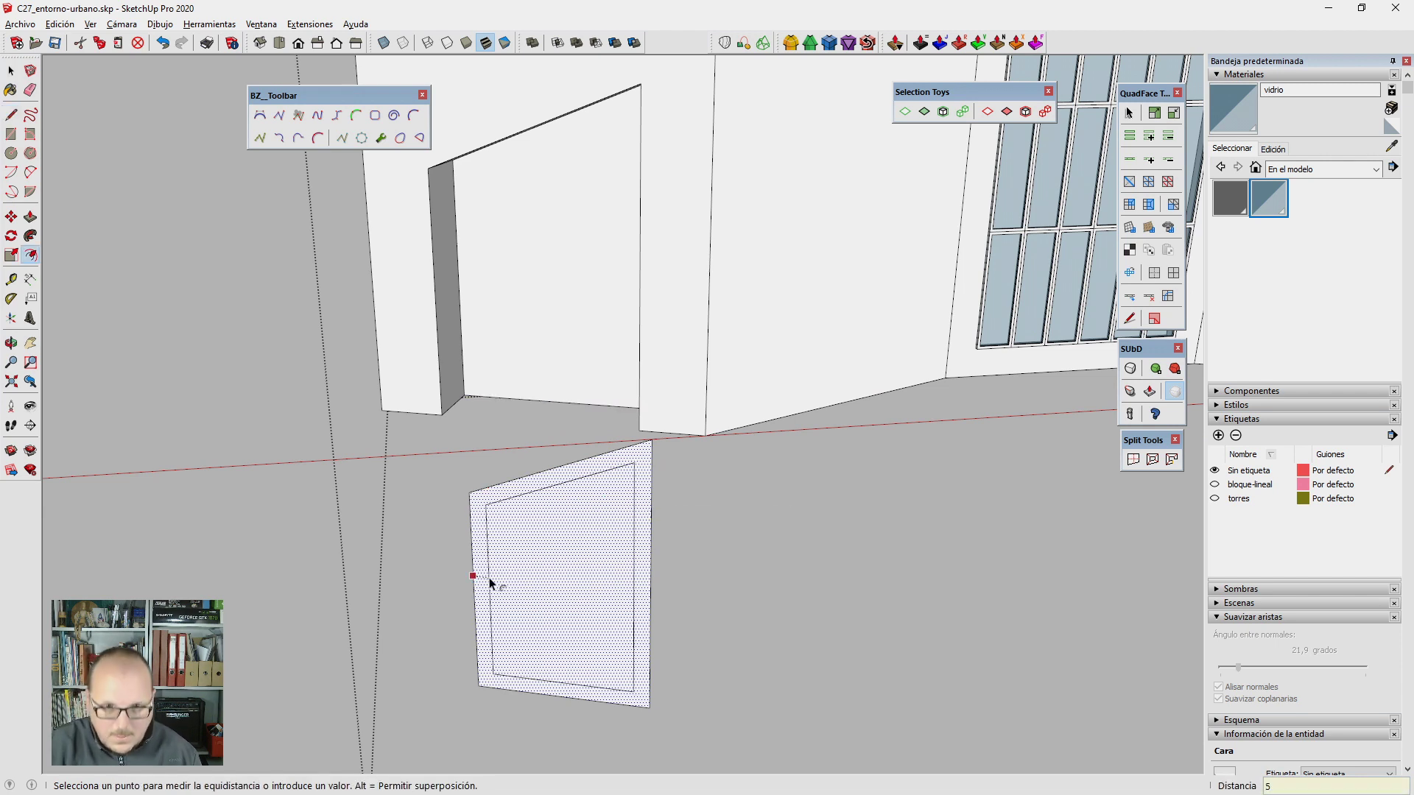
{"action": "key", "text": "Return"}
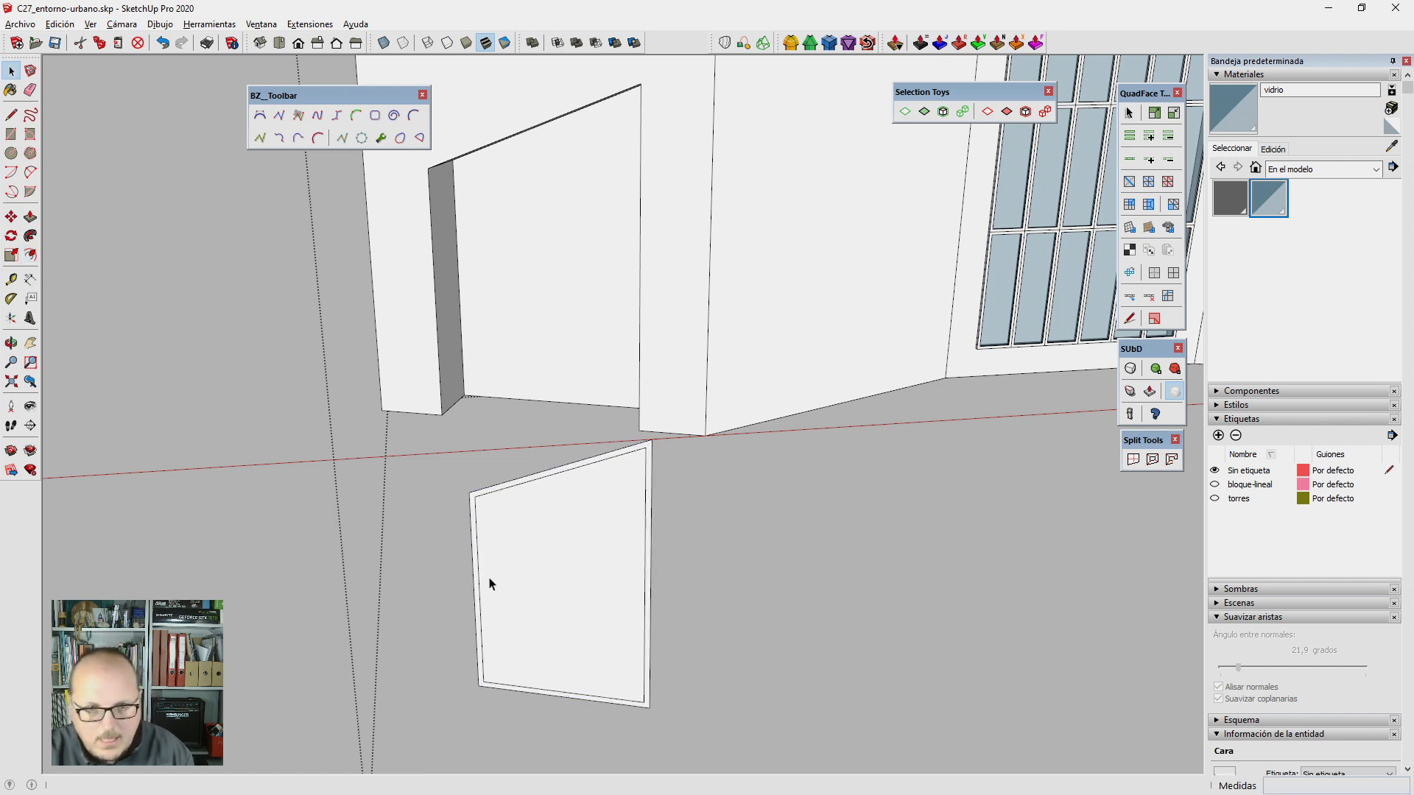
{"action": "key", "text": "Delete"}
{"action": "middle_click_drag", "start_coordinate": [532, 582], "coordinate": [529, 629]}
{"action": "key", "text": "p"}
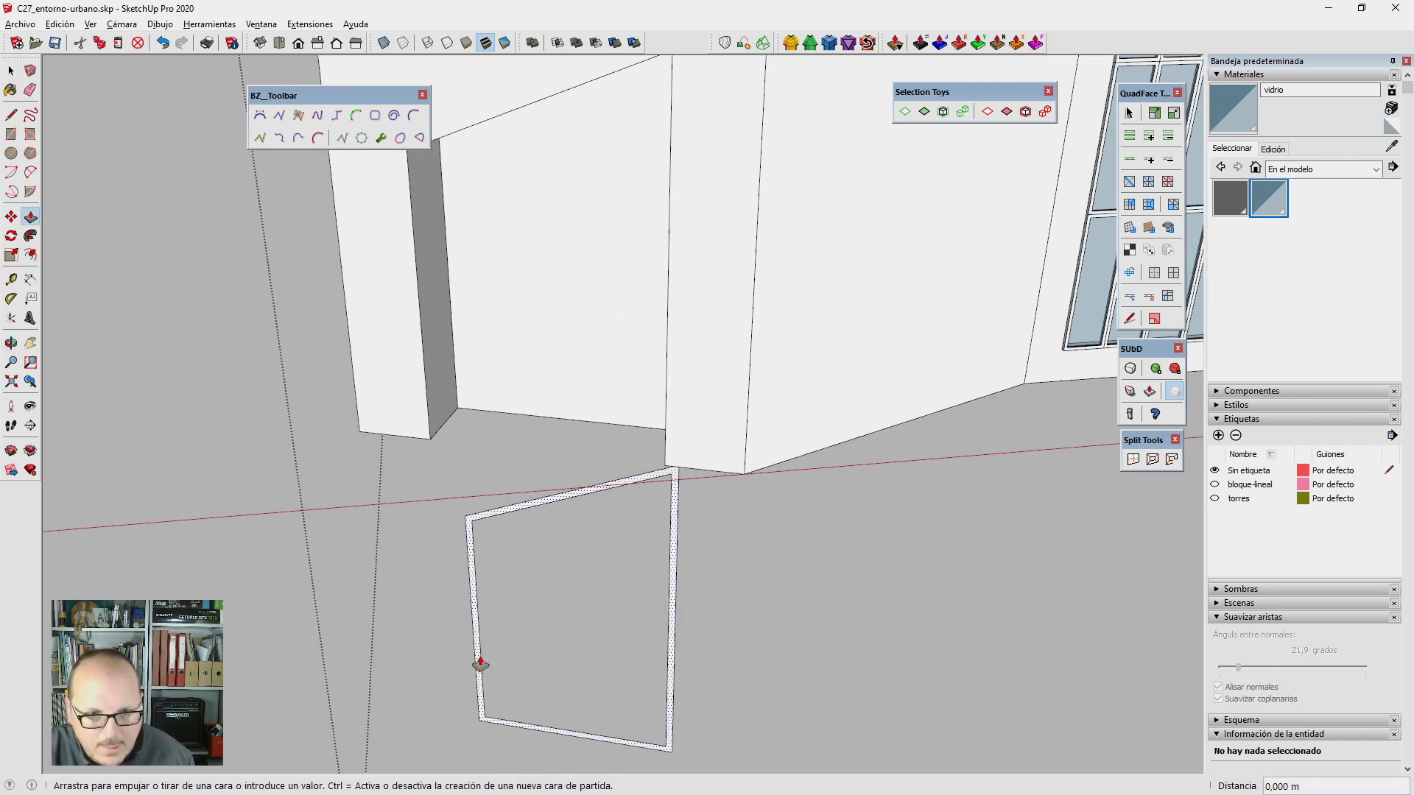
{"action": "left_click", "coordinate": [480, 665]}
{"action": "key", "text": "Return"}
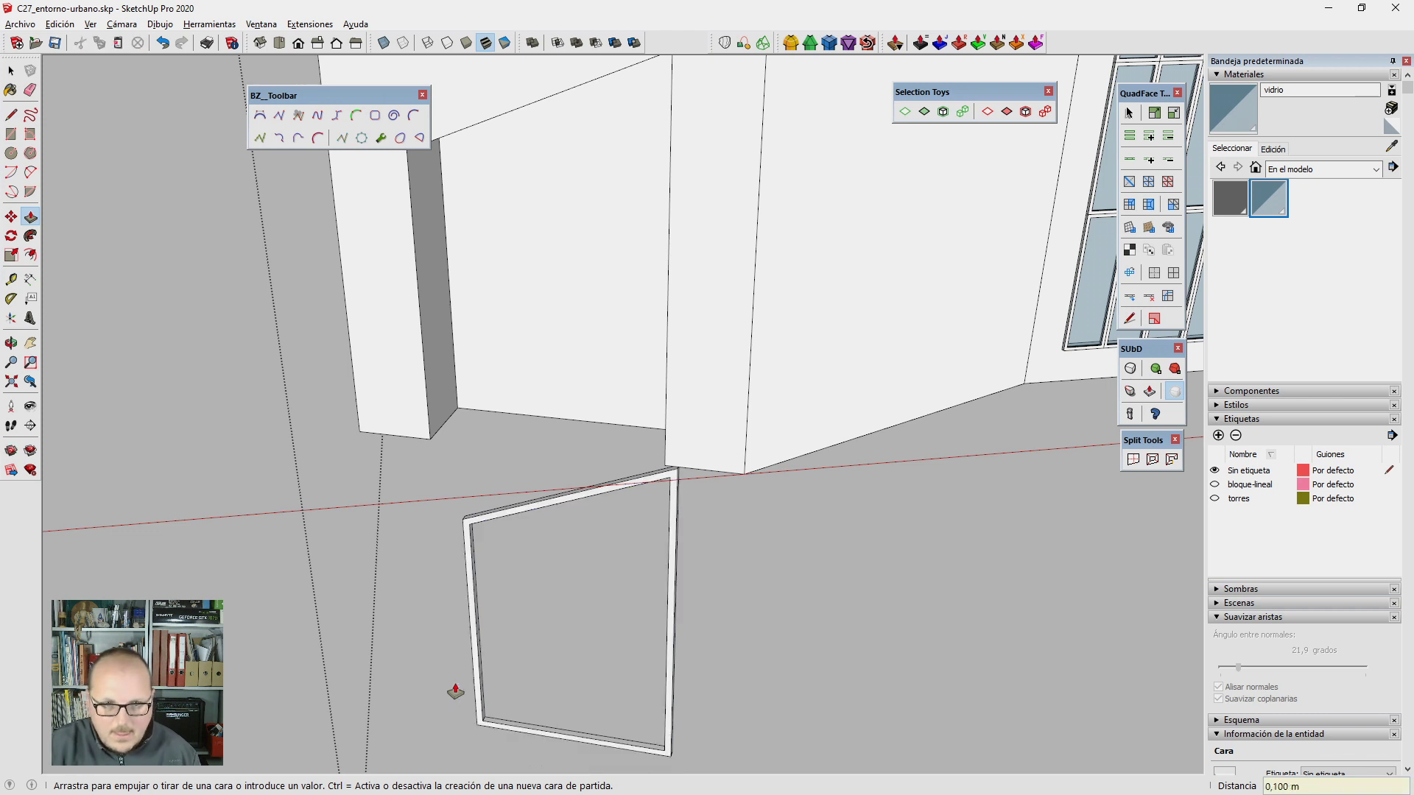
{"action": "key", "text": "space"}
{"action": "double_click", "coordinate": [482, 692]}
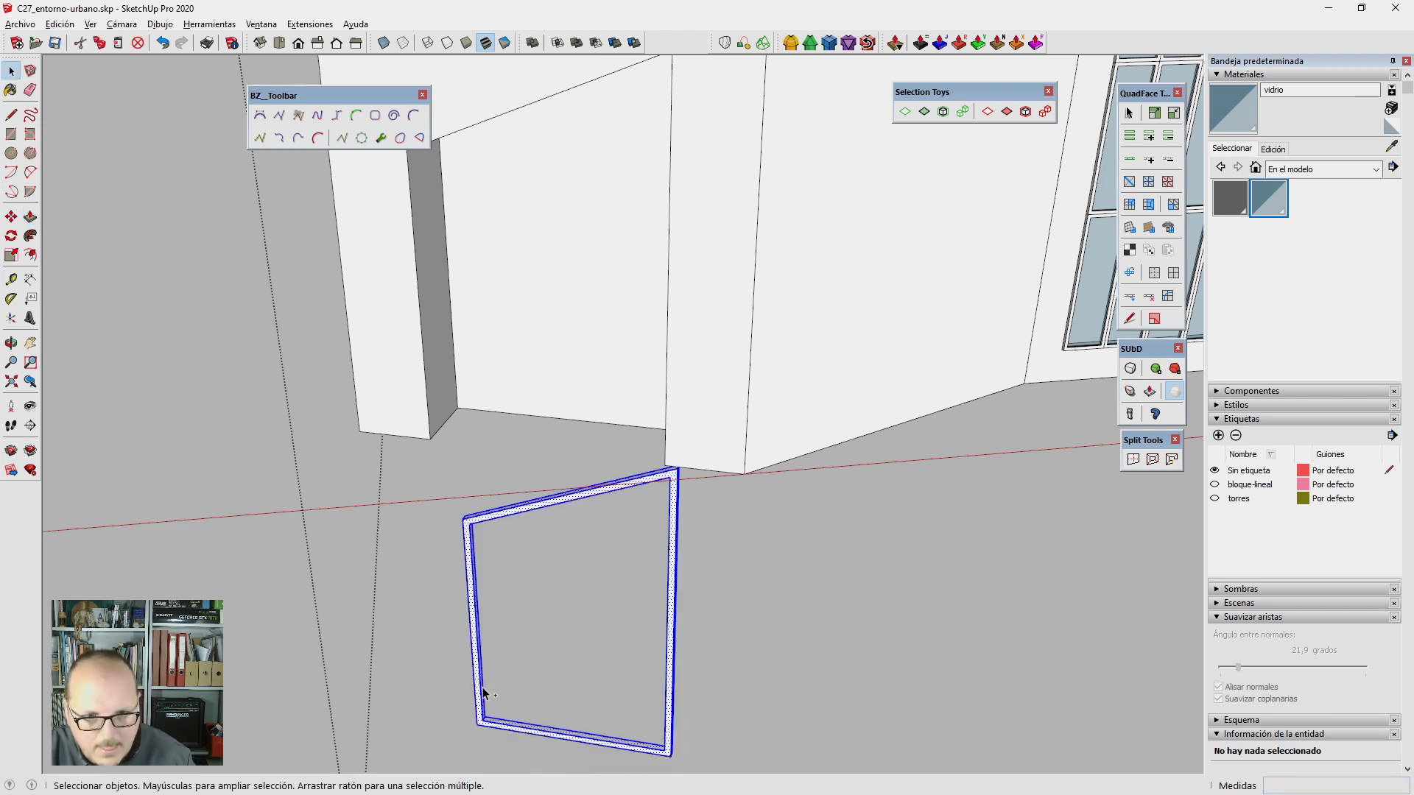
Step: Close the frame opening with a face and paint it with vidrio glass
{"action": "scroll", "coordinate": [486, 726], "scroll_direction": "up", "scroll_amount": 1}
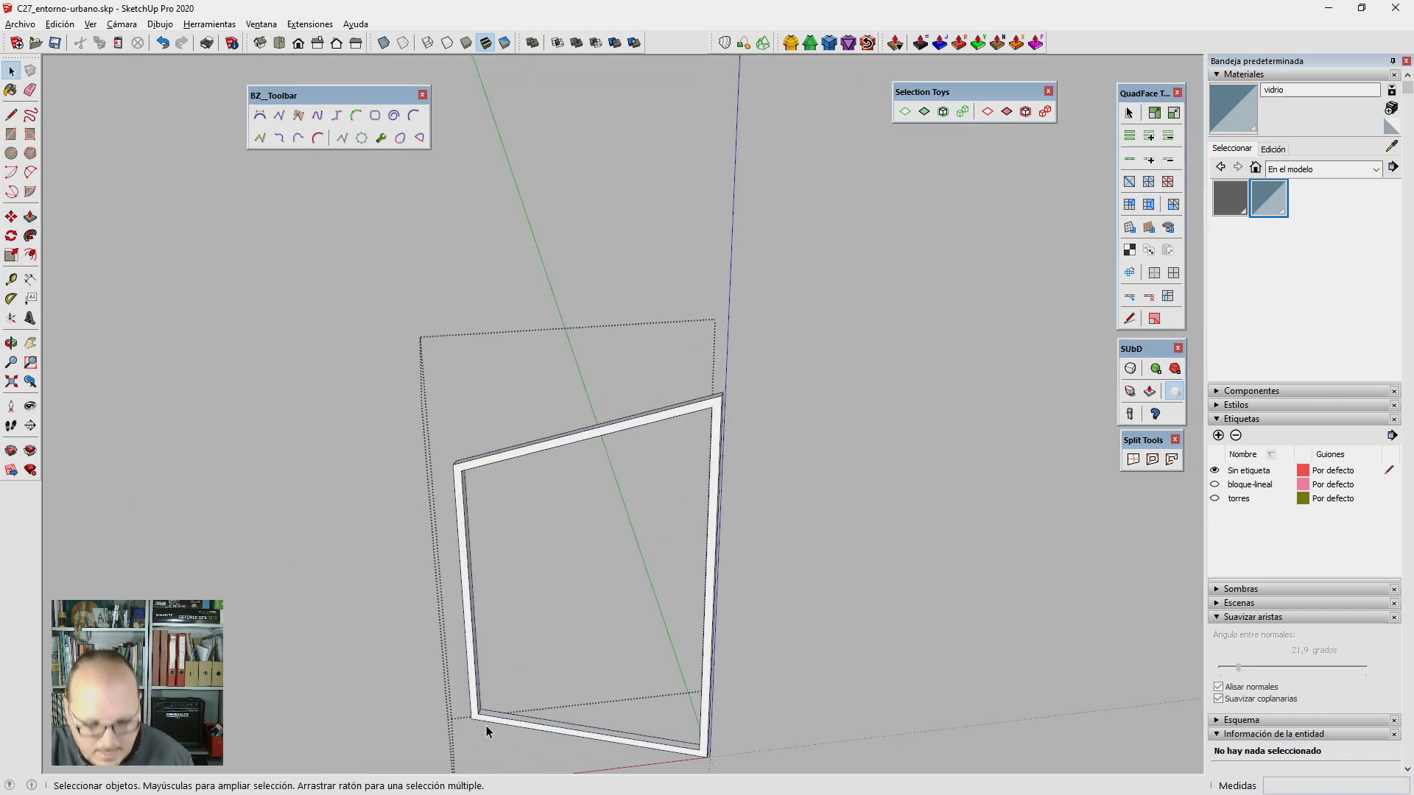
{"action": "key", "text": "l"}
{"action": "left_click", "coordinate": [699, 749]}
{"action": "key", "text": "space"}
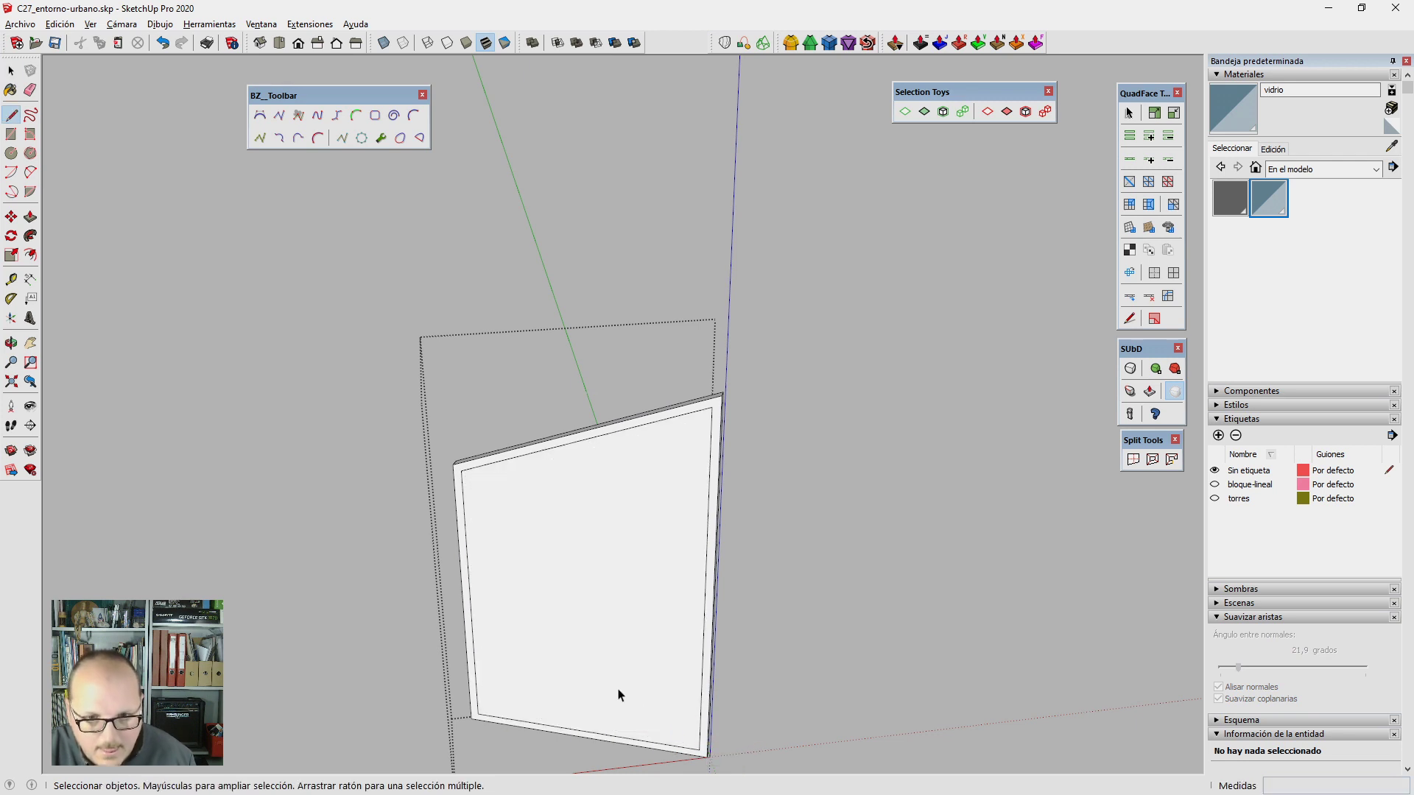
{"action": "left_click", "coordinate": [619, 690]}
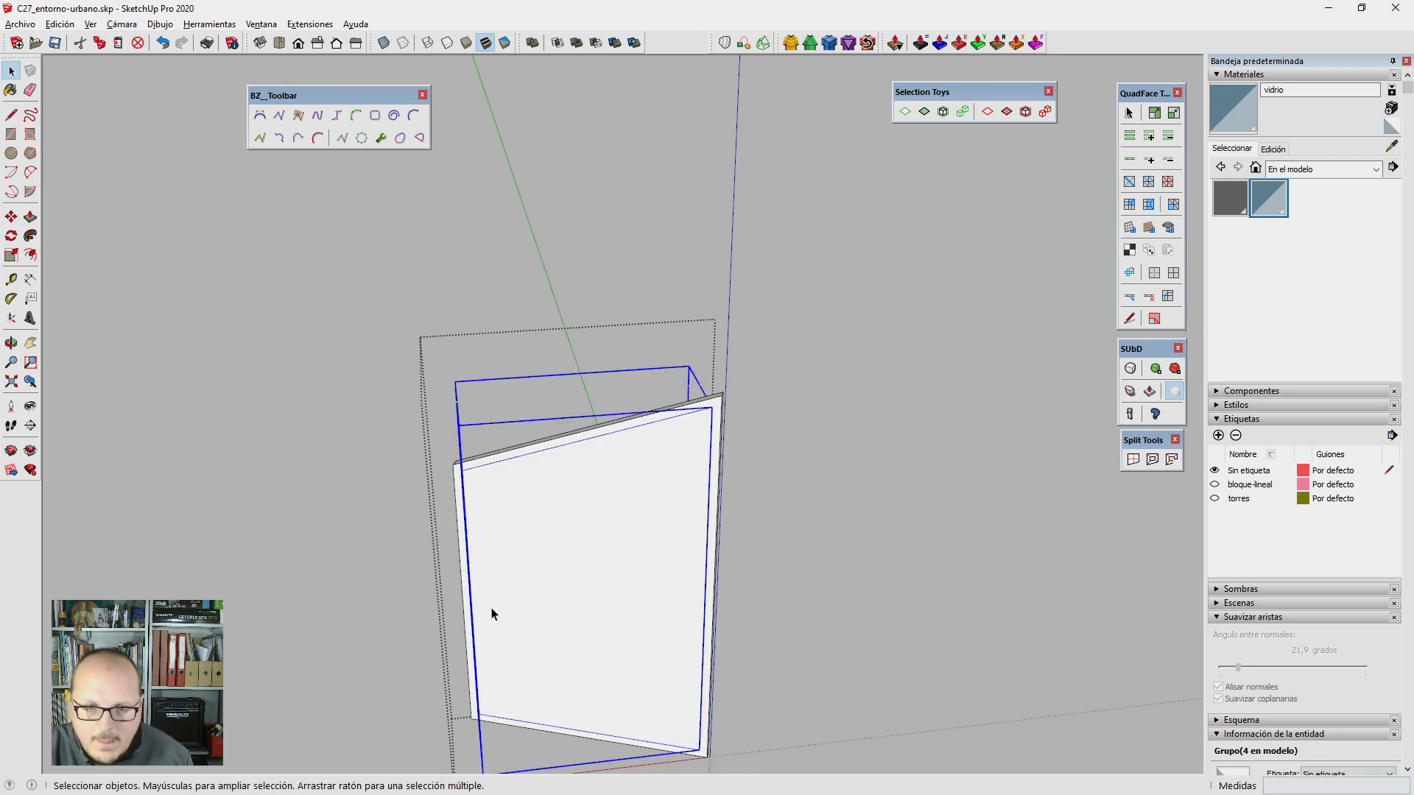
{"action": "left_click", "coordinate": [579, 532]}
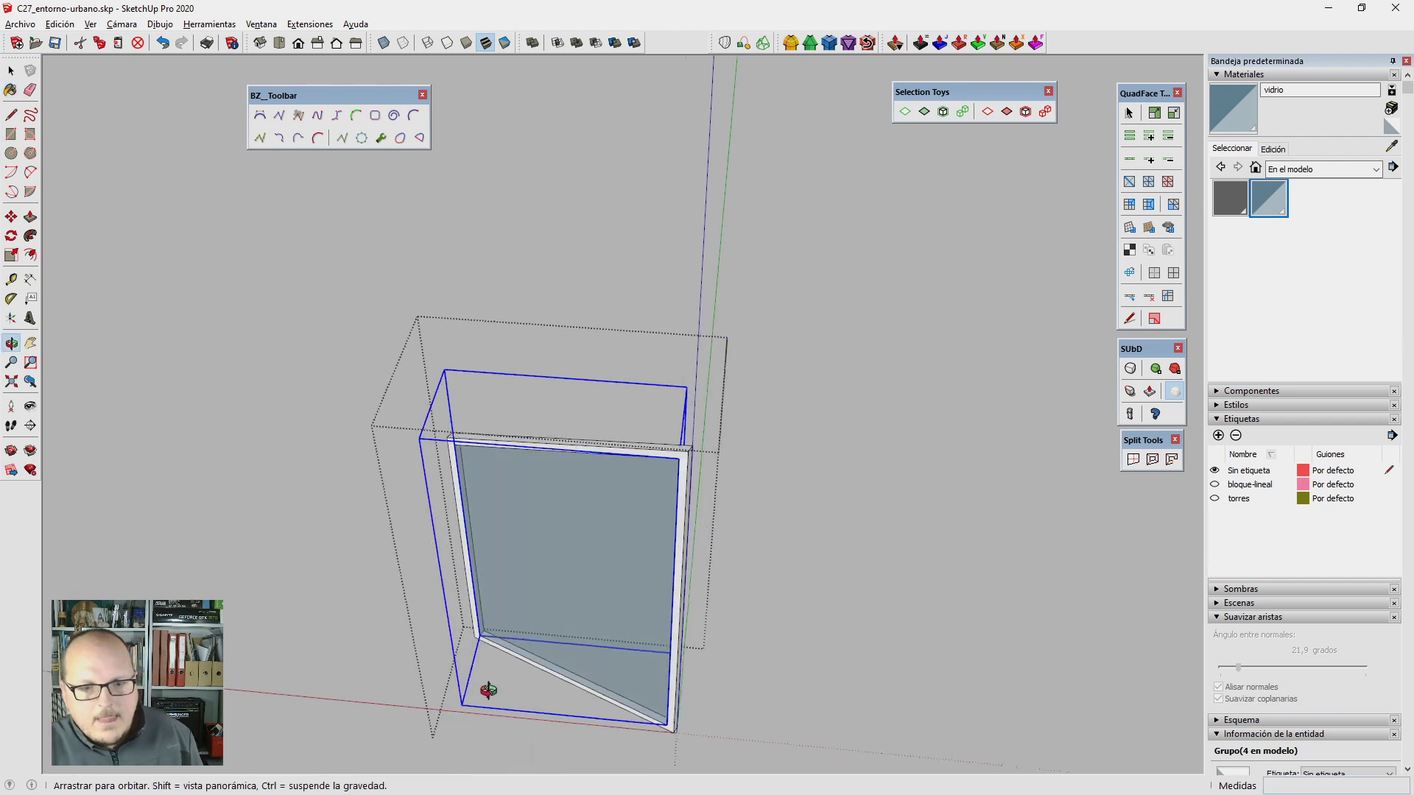
Step: Move the glass pane slightly back inside the frame
{"action": "scroll", "coordinate": [483, 663], "scroll_direction": "up", "scroll_amount": 3}
{"action": "key", "text": "space"}
{"action": "scroll", "coordinate": [495, 647], "scroll_direction": "up", "scroll_amount": 2}
{"action": "scroll", "coordinate": [471, 611], "scroll_direction": "up", "scroll_amount": 1}
{"action": "key", "text": "m"}
{"action": "left_click", "coordinate": [454, 565]}
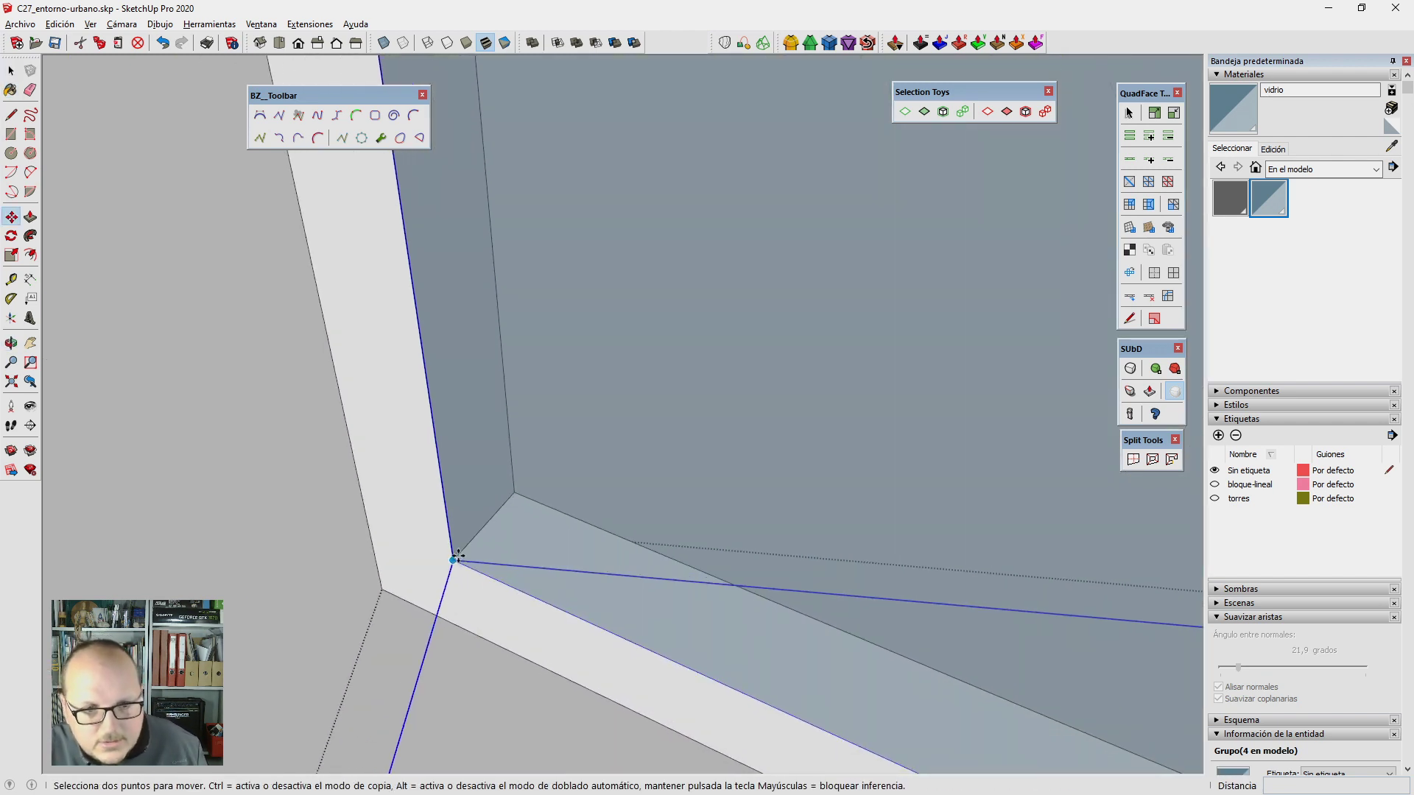
{"action": "scroll", "coordinate": [492, 521], "scroll_direction": "up", "scroll_amount": 2}
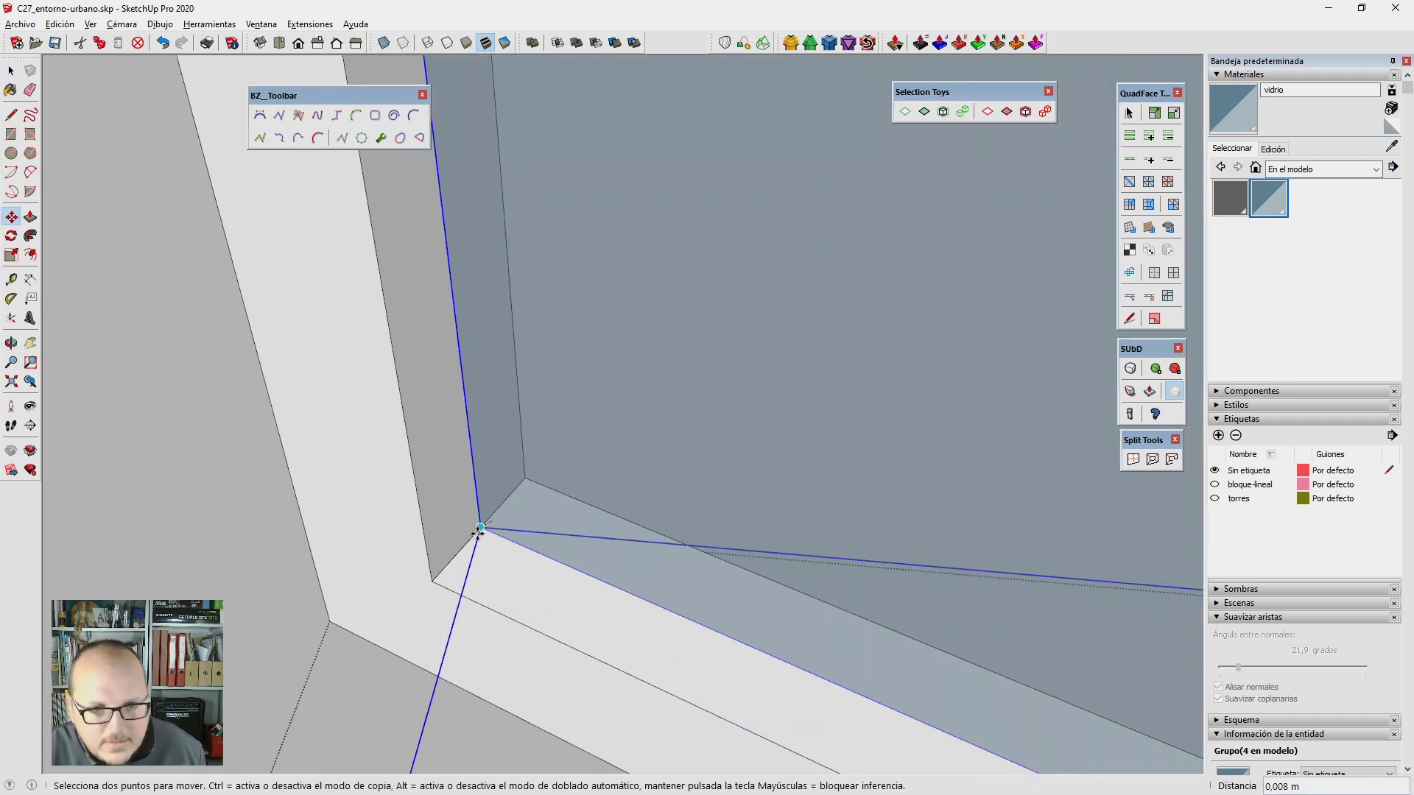
{"action": "left_click", "coordinate": [486, 528]}
{"action": "key", "text": "space"}
Step: Select the lower strip face of the door frame
{"action": "scroll", "coordinate": [578, 616], "scroll_direction": "down", "scroll_amount": 2}
{"action": "scroll", "coordinate": [574, 596], "scroll_direction": "down", "scroll_amount": 2}
{"action": "scroll", "coordinate": [567, 568], "scroll_direction": "down", "scroll_amount": 5}
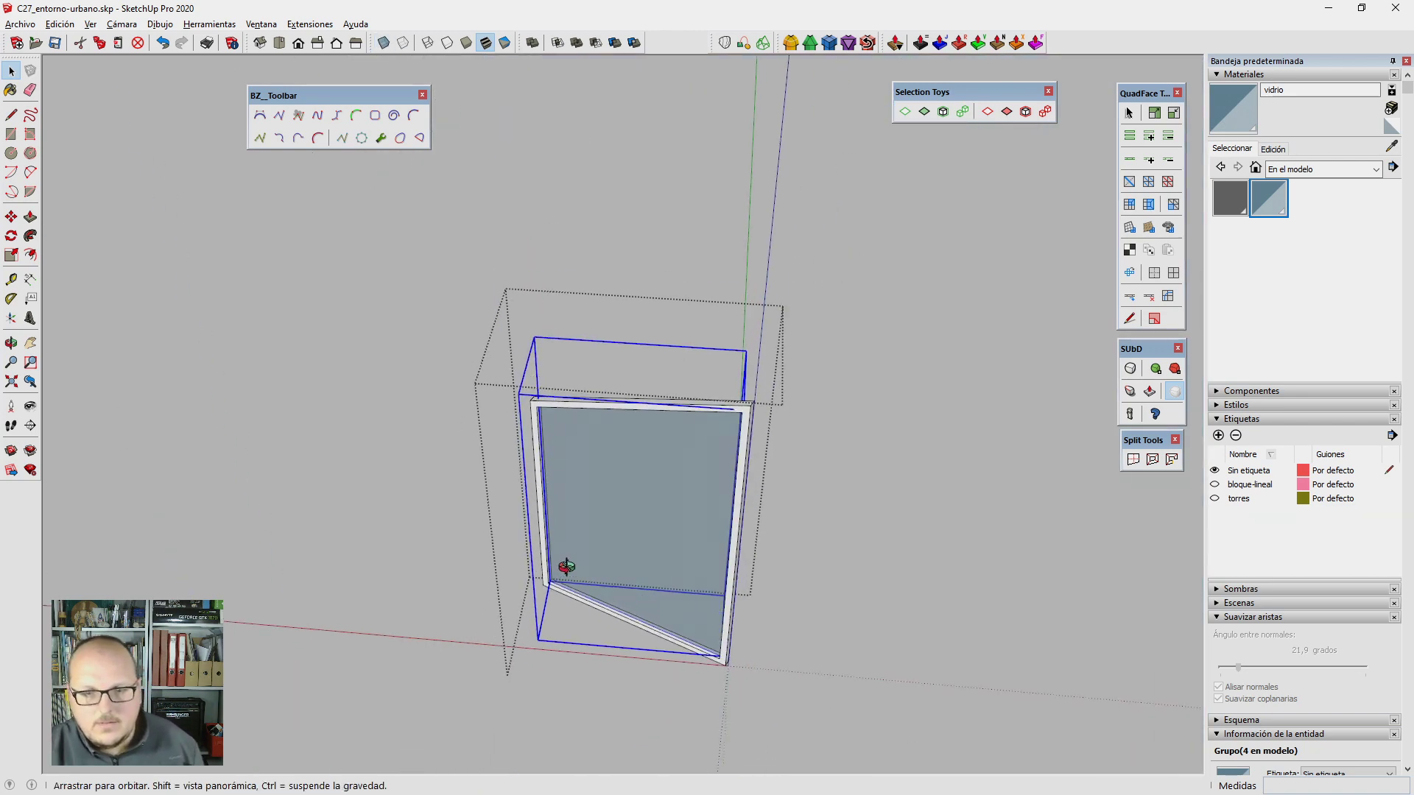
{"action": "scroll", "coordinate": [599, 621], "scroll_direction": "up", "scroll_amount": 3}
{"action": "scroll", "coordinate": [571, 631], "scroll_direction": "up", "scroll_amount": 3}
{"action": "scroll", "coordinate": [571, 622], "scroll_direction": "up", "scroll_amount": 3}
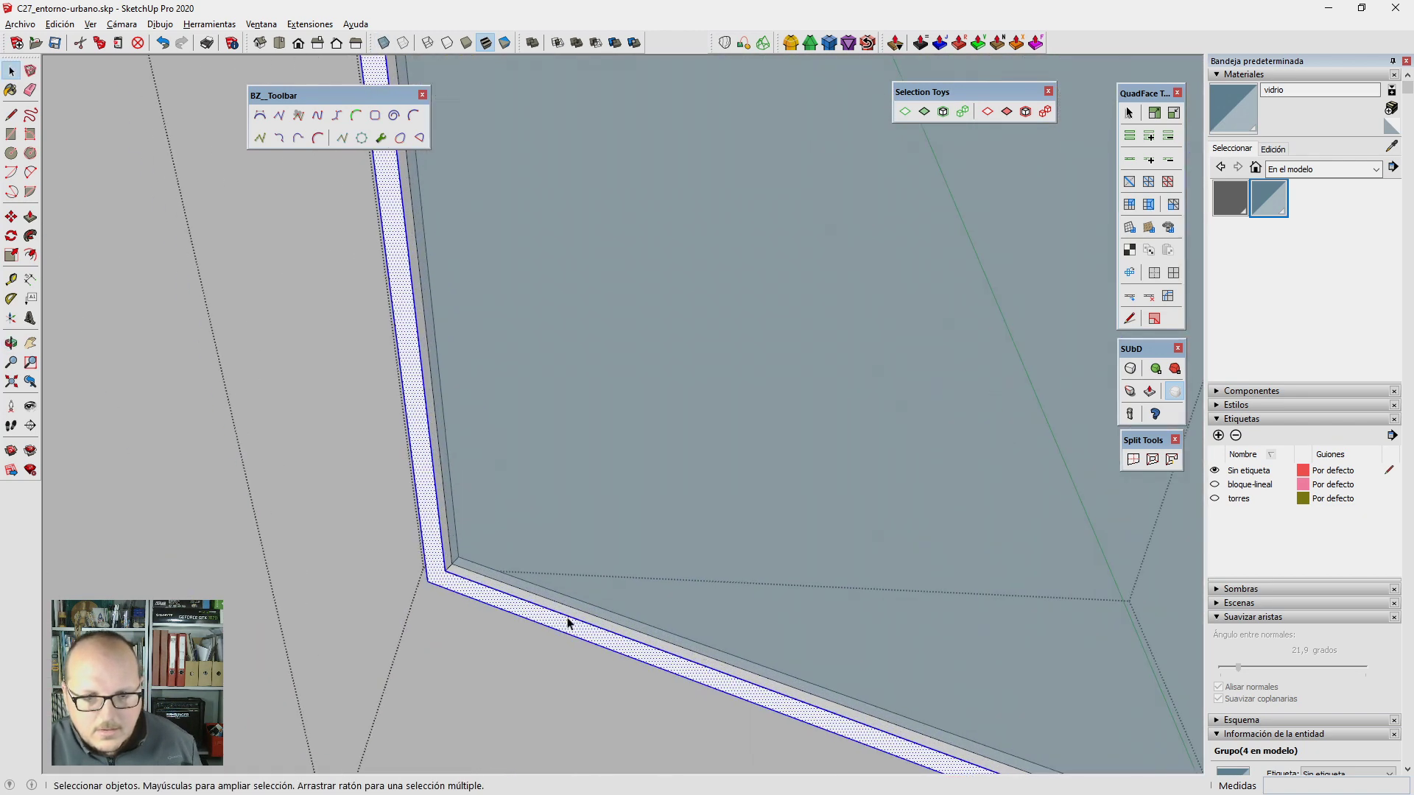
{"action": "scroll", "coordinate": [580, 617], "scroll_direction": "up", "scroll_amount": 2}
{"action": "double_click", "coordinate": [580, 618]}
{"action": "left_click", "coordinate": [581, 618]}
{"action": "scroll", "coordinate": [581, 616], "scroll_direction": "down", "scroll_amount": 3}
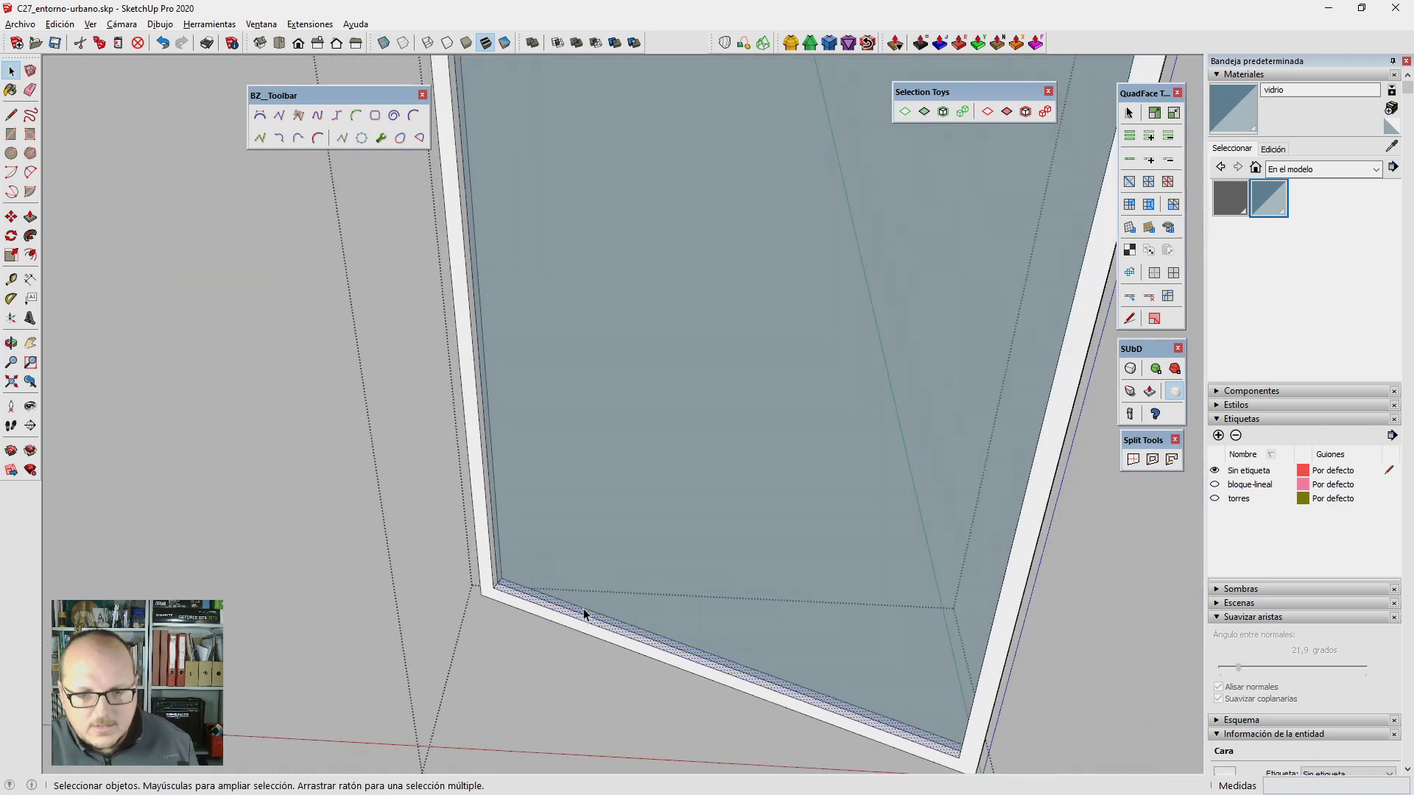
{"action": "scroll", "coordinate": [585, 613], "scroll_direction": "down", "scroll_amount": 3}
{"action": "scroll", "coordinate": [585, 615], "scroll_direction": "up", "scroll_amount": 3}
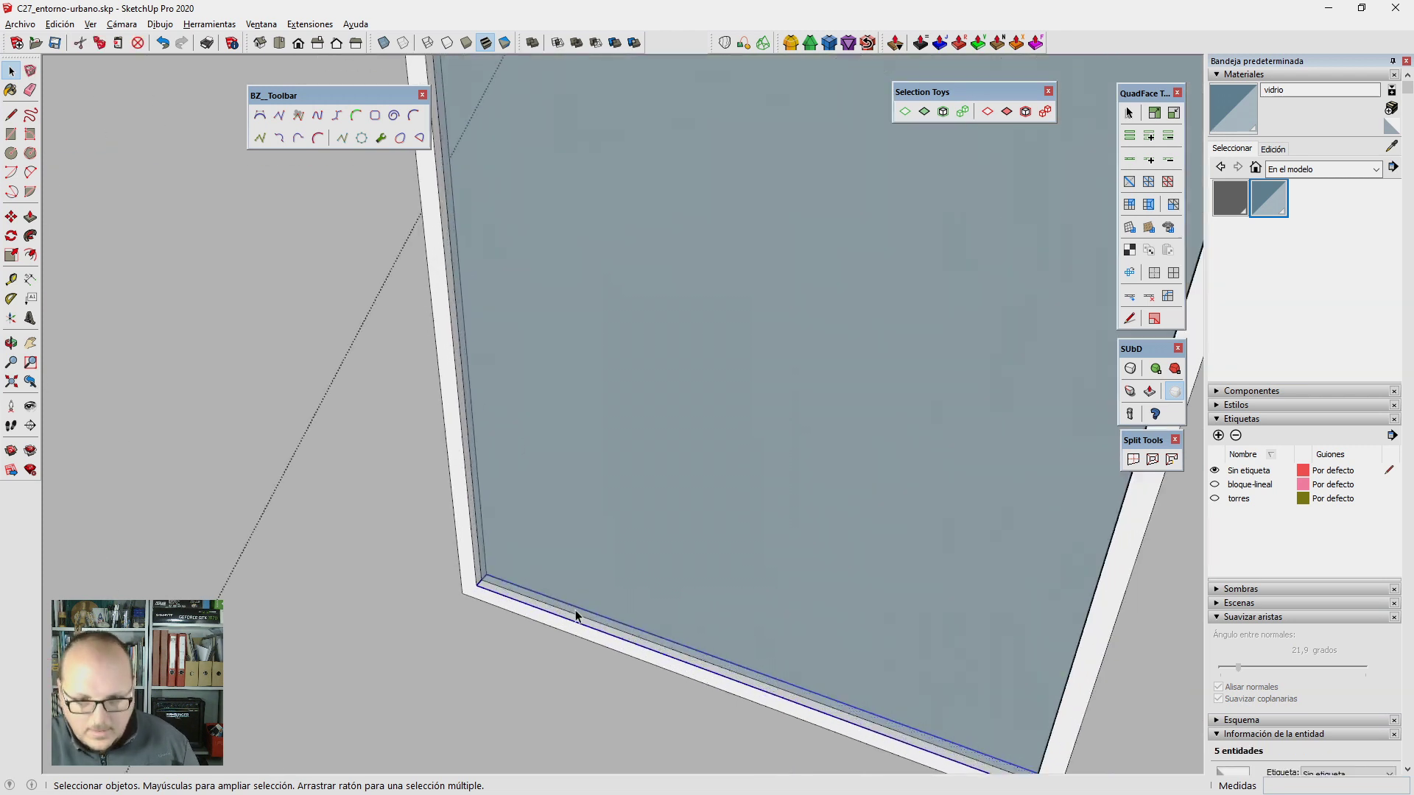
{"action": "scroll", "coordinate": [577, 616], "scroll_direction": "up", "scroll_amount": 2}
Step: Copy the bottom rail to the top and array evenly spaced crossbars between them
{"action": "key", "text": "p"}
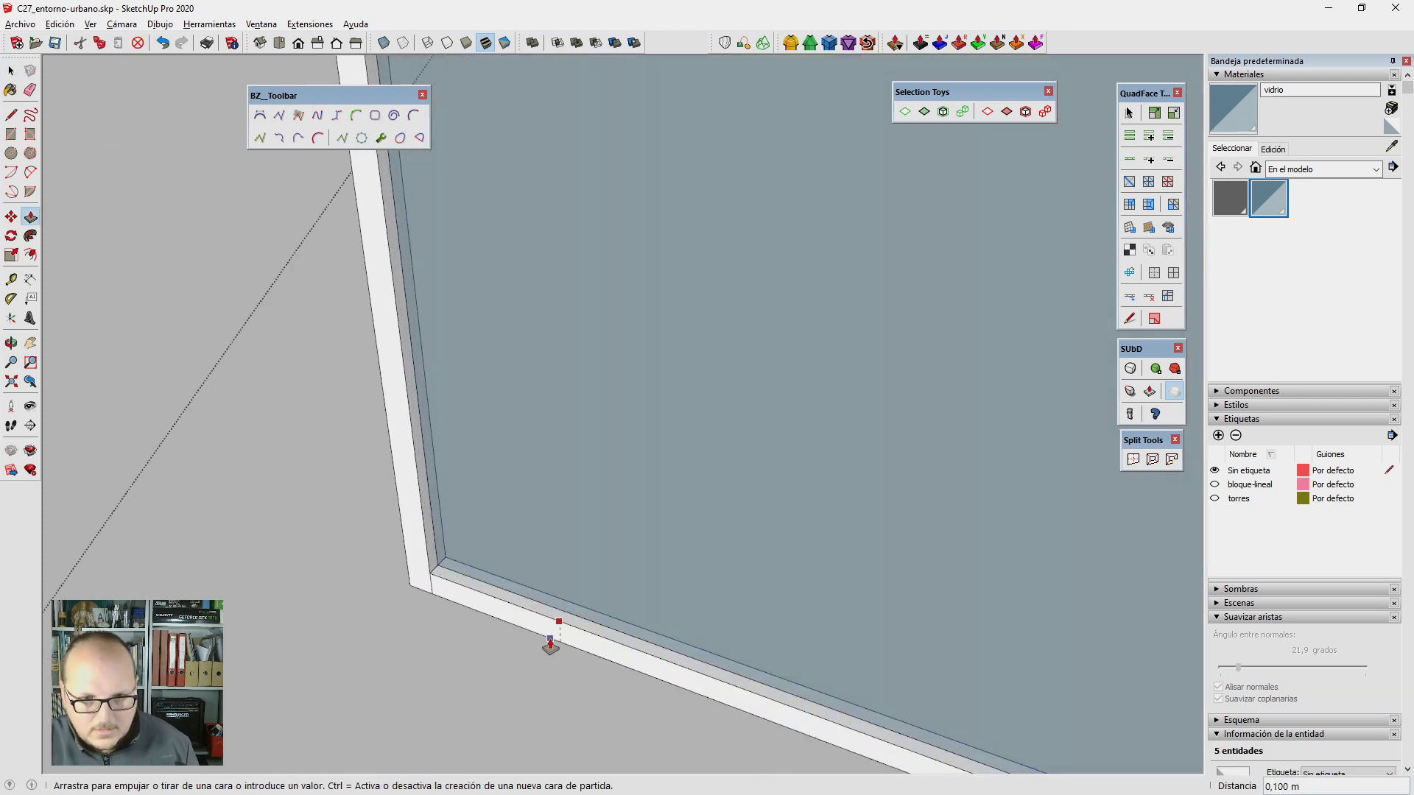
{"action": "key", "text": "space"}
{"action": "left_click", "coordinate": [538, 630]}
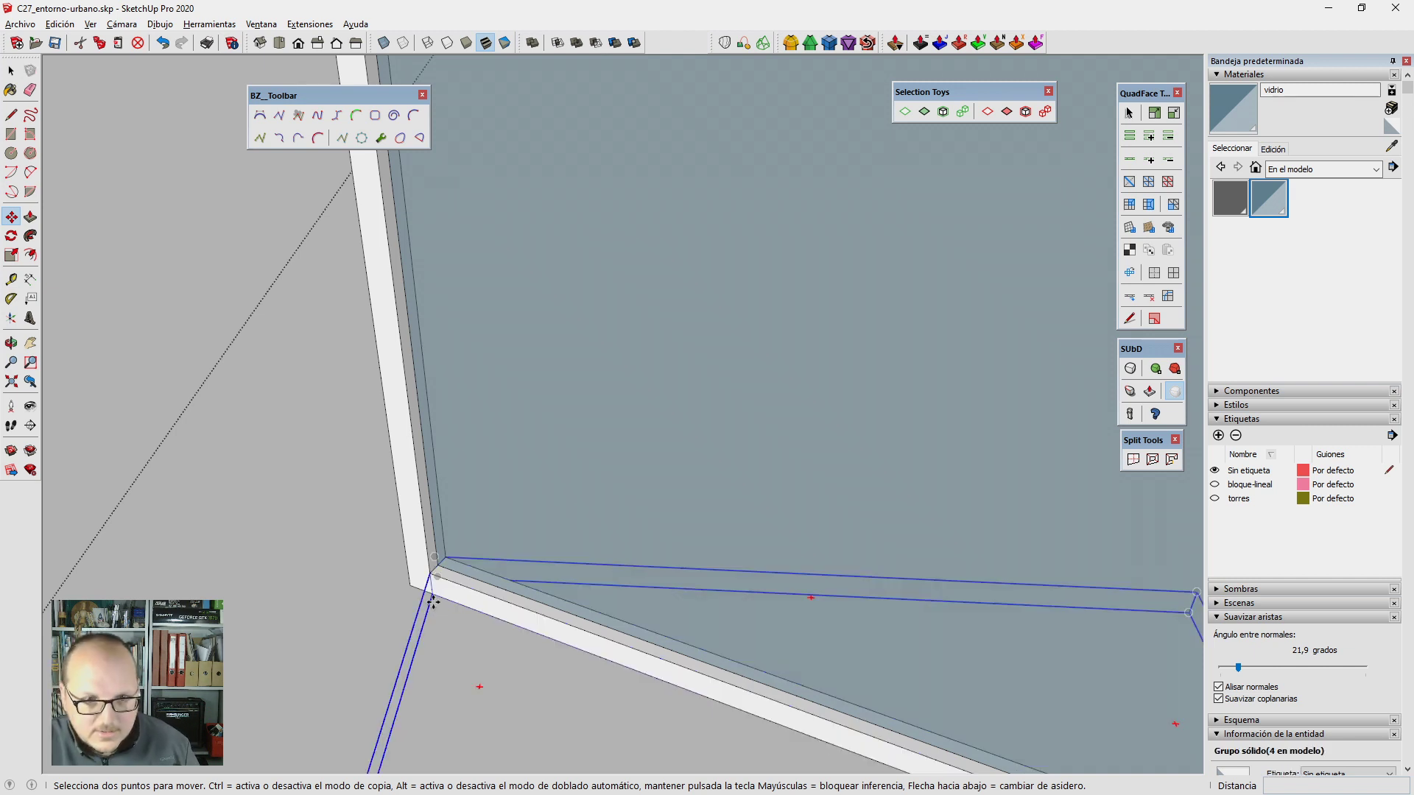
{"action": "key", "text": "ctrl"}
{"action": "left_click", "coordinate": [432, 595]}
{"action": "scroll", "coordinate": [434, 598], "scroll_direction": "down", "scroll_amount": 4}
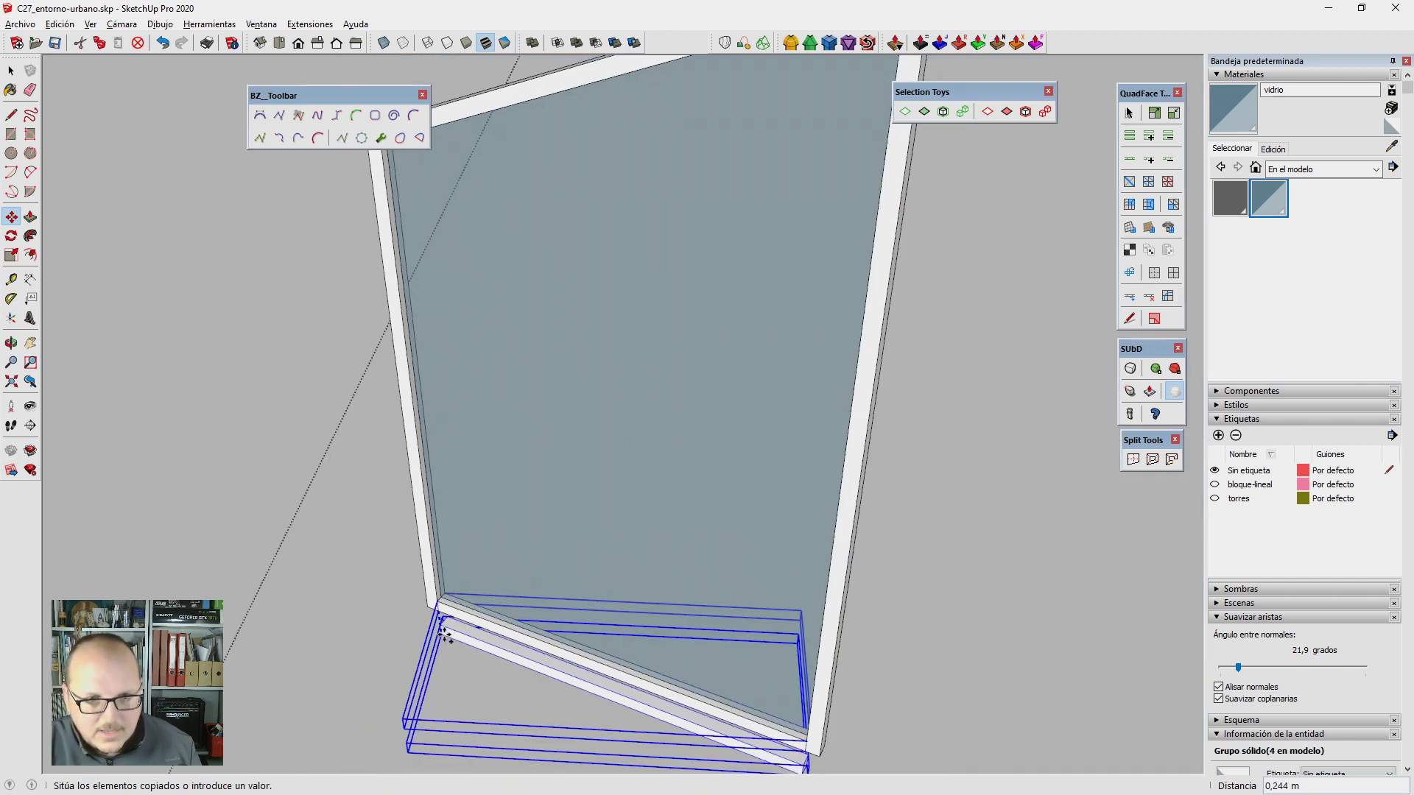
{"action": "left_click", "coordinate": [384, 190]}
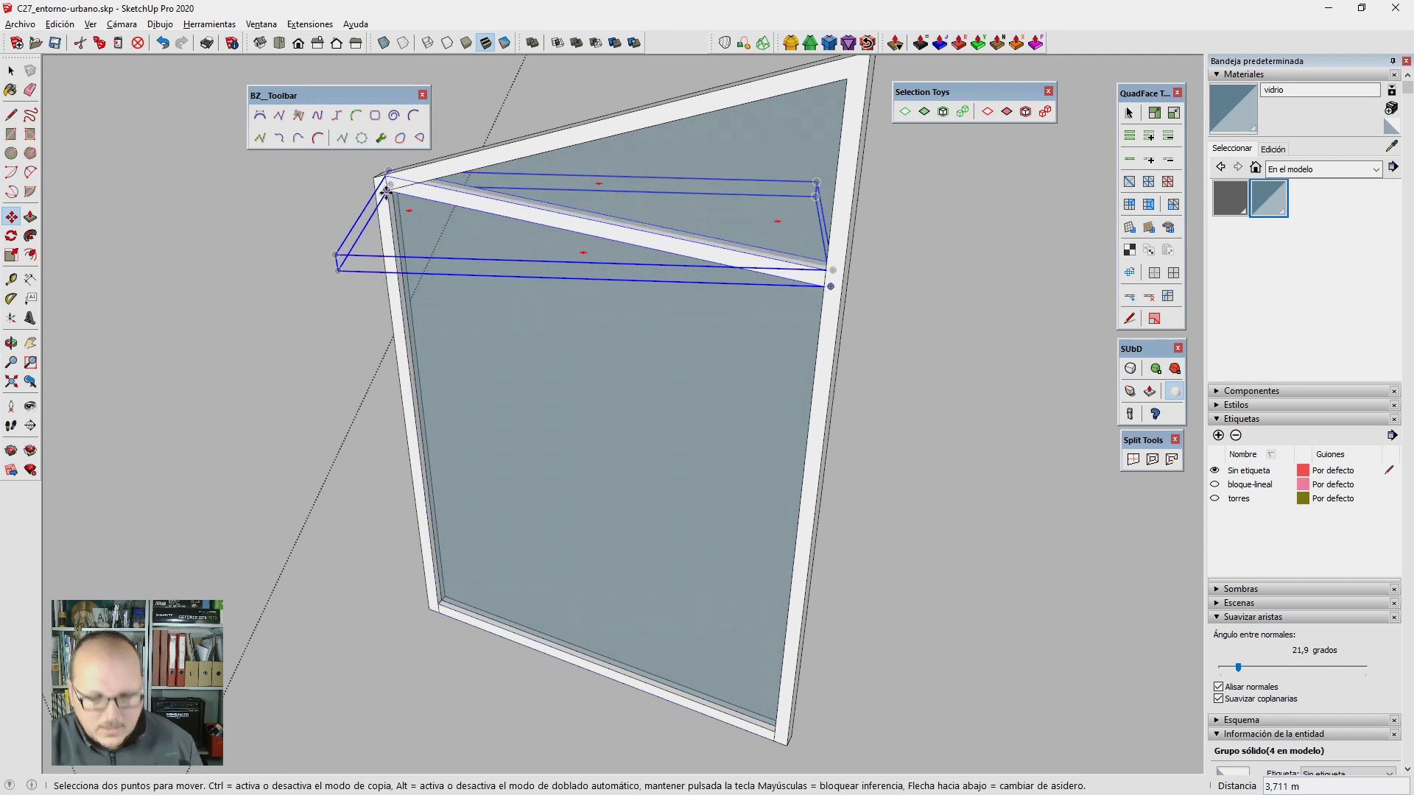
{"action": "type", "text": "3/"}
{"action": "key", "text": "Return"}
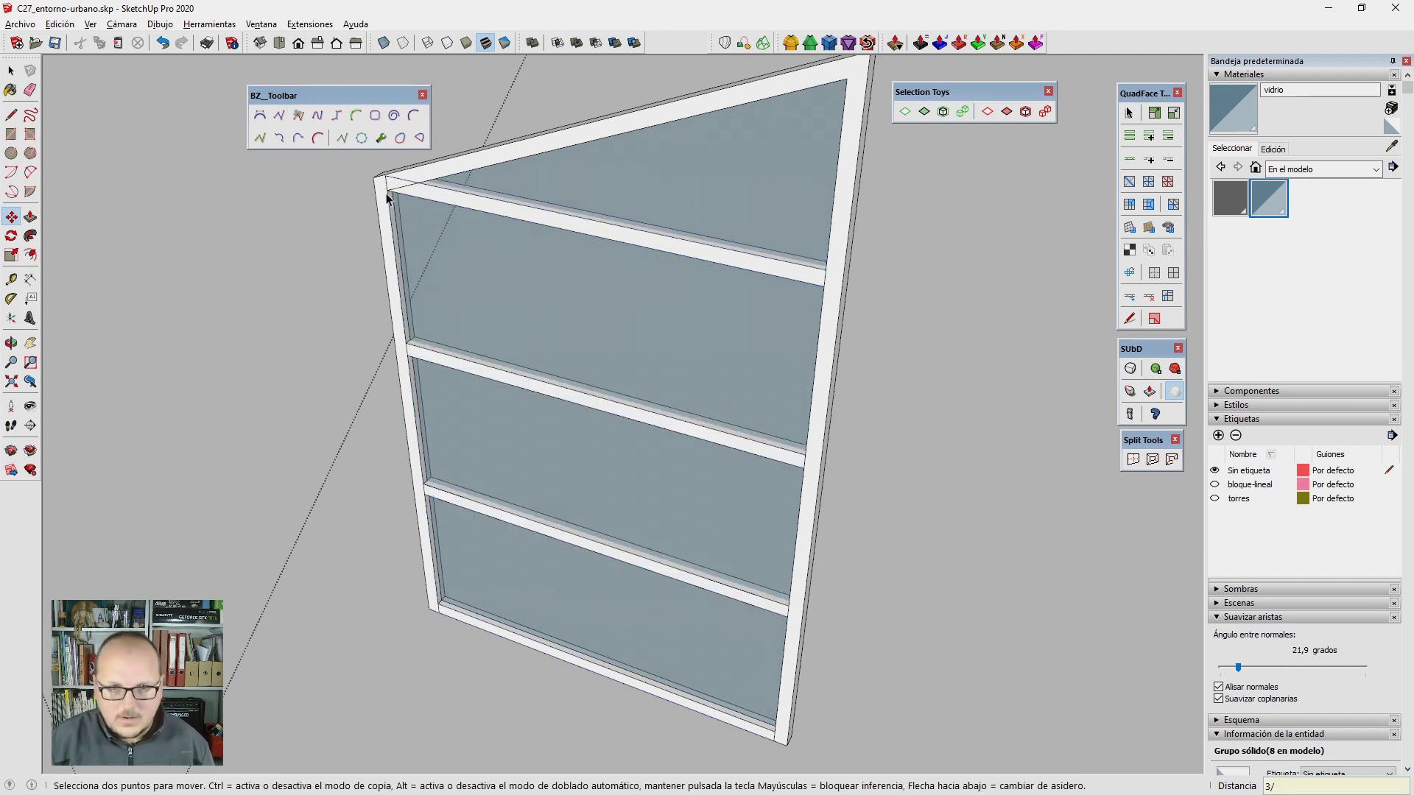
{"action": "key", "text": "space"}
Step: Delete the extra lowest crossbar and reselect the bottom rail
{"action": "left_click", "coordinate": [742, 587]}
{"action": "key", "text": "Delete"}
{"action": "scroll", "coordinate": [619, 328], "scroll_direction": "down", "scroll_amount": 3}
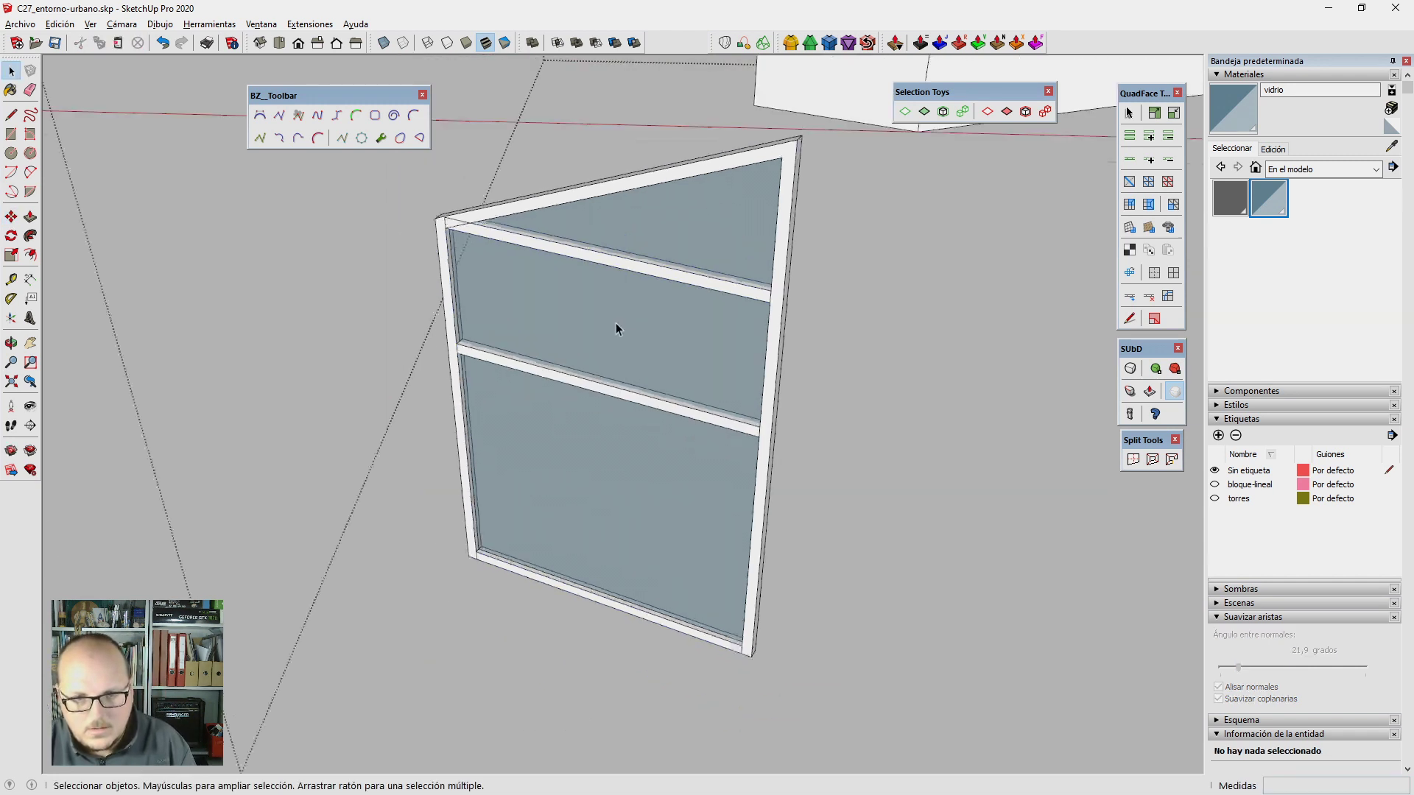
{"action": "left_click", "coordinate": [598, 572]}
Step: Move the vertical mullion onto the middle of the sill, abandoning a rotation attempt
{"action": "scroll", "coordinate": [453, 497], "scroll_direction": "up", "scroll_amount": 3}
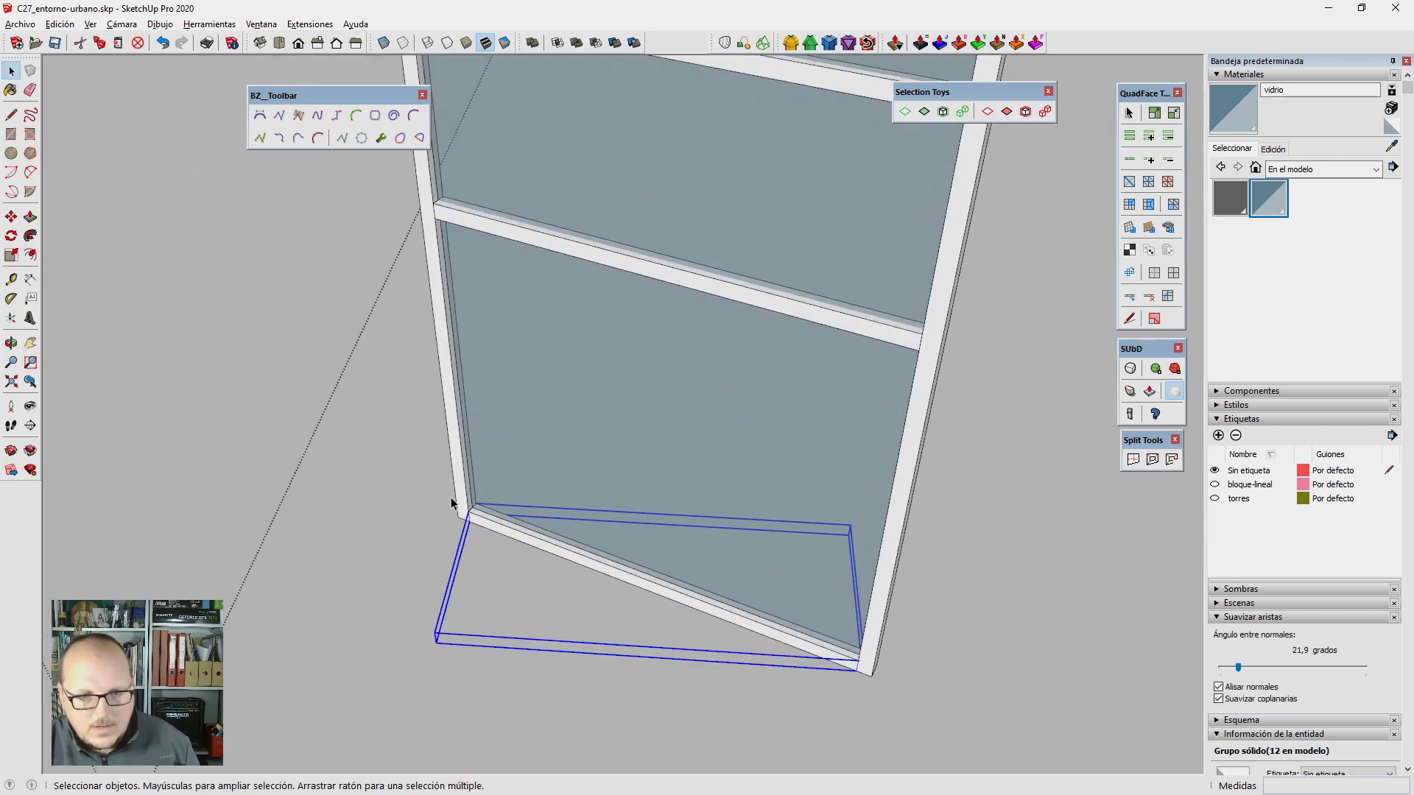
{"action": "scroll", "coordinate": [458, 501], "scroll_direction": "up", "scroll_amount": 2}
{"action": "key", "text": "q"}
{"action": "scroll", "coordinate": [463, 503], "scroll_direction": "up", "scroll_amount": 2}
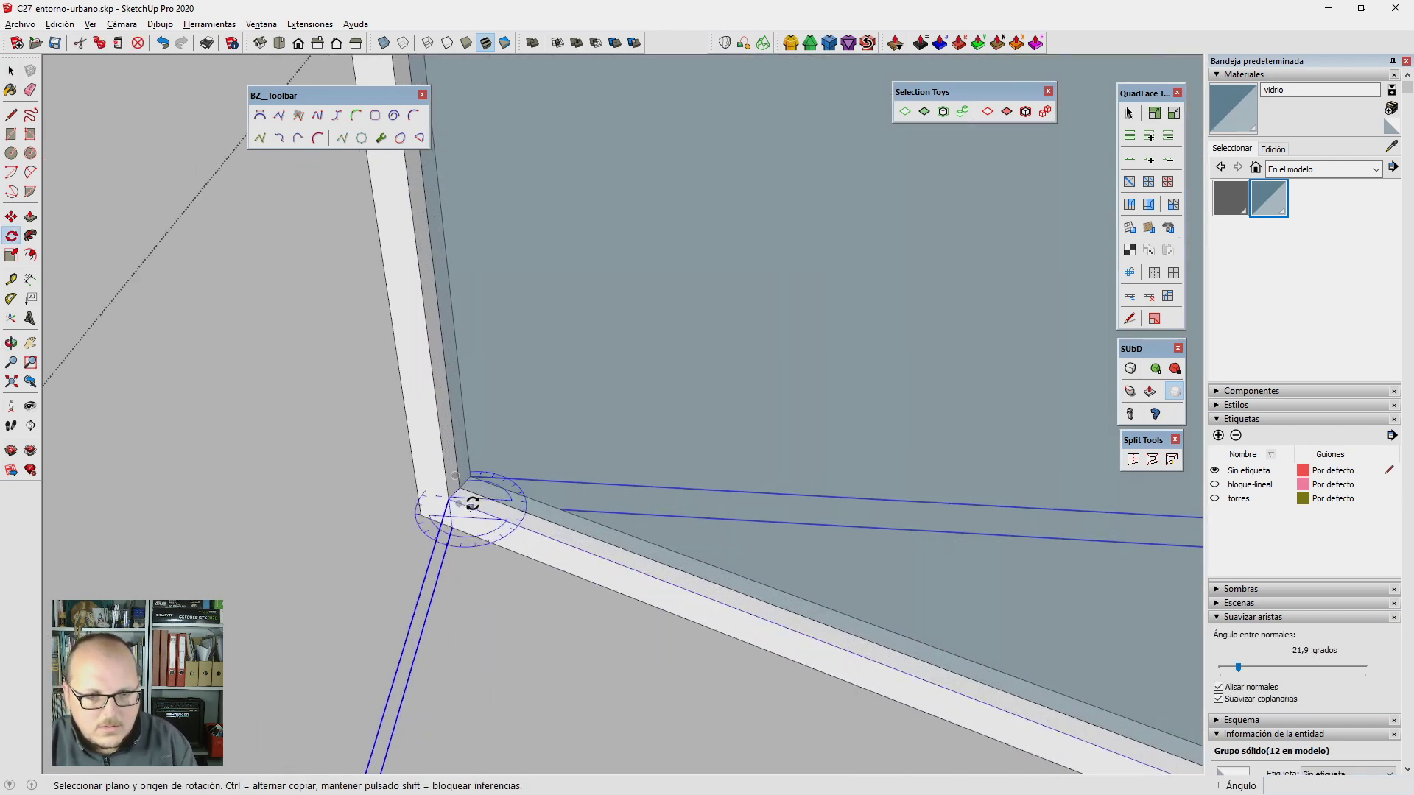
{"action": "scroll", "coordinate": [441, 499], "scroll_direction": "up", "scroll_amount": 2}
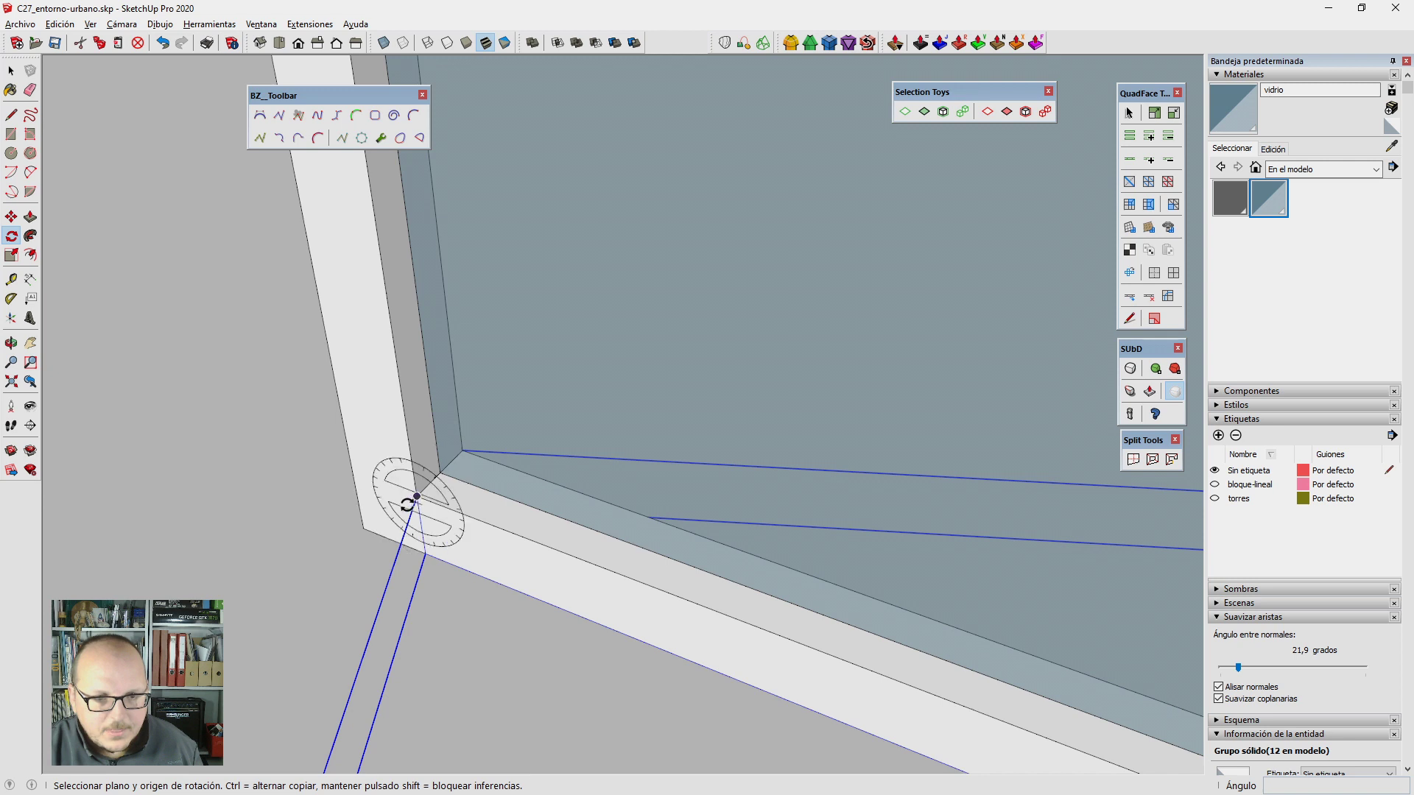
{"action": "key", "text": "Down"}
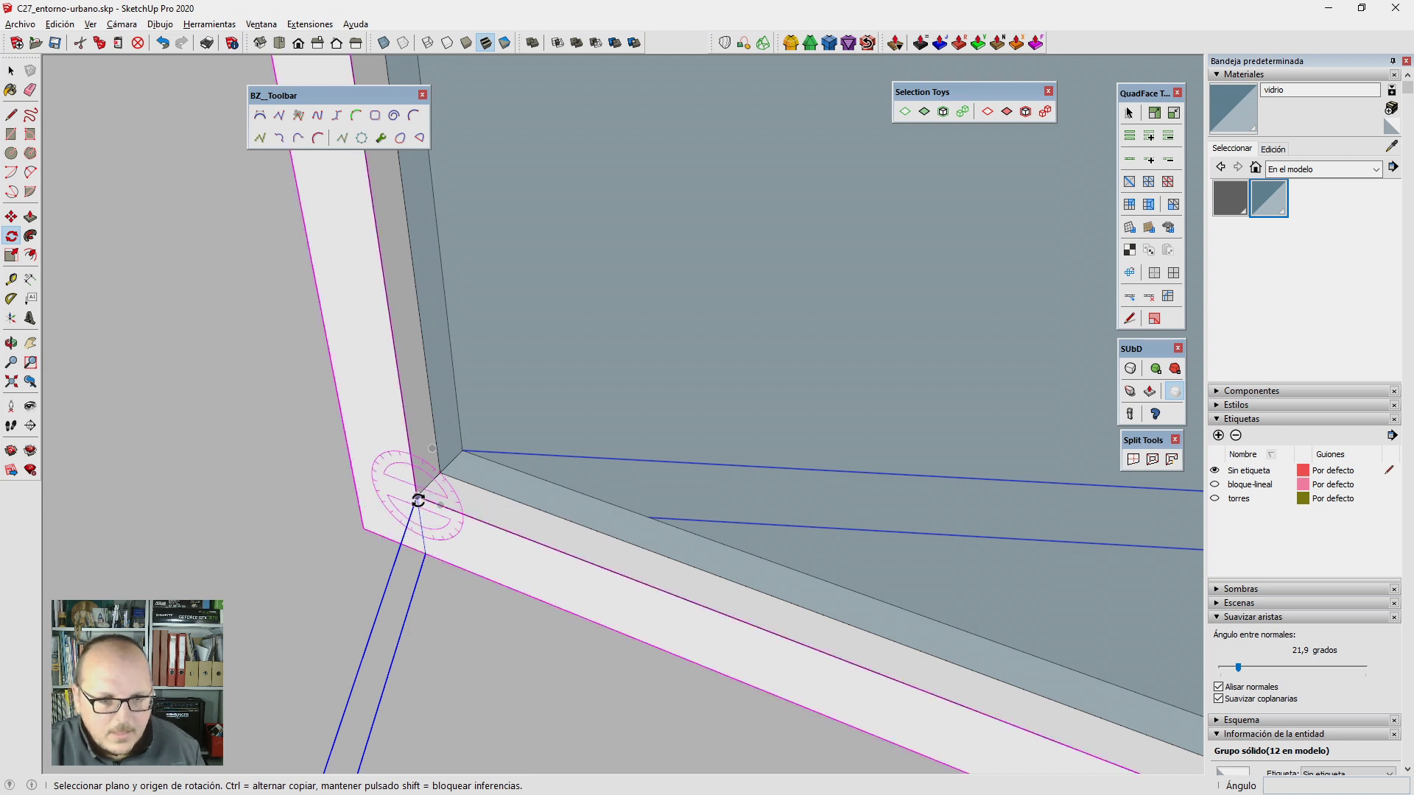
{"action": "left_click", "coordinate": [417, 497]}
{"action": "key", "text": "Escape"}
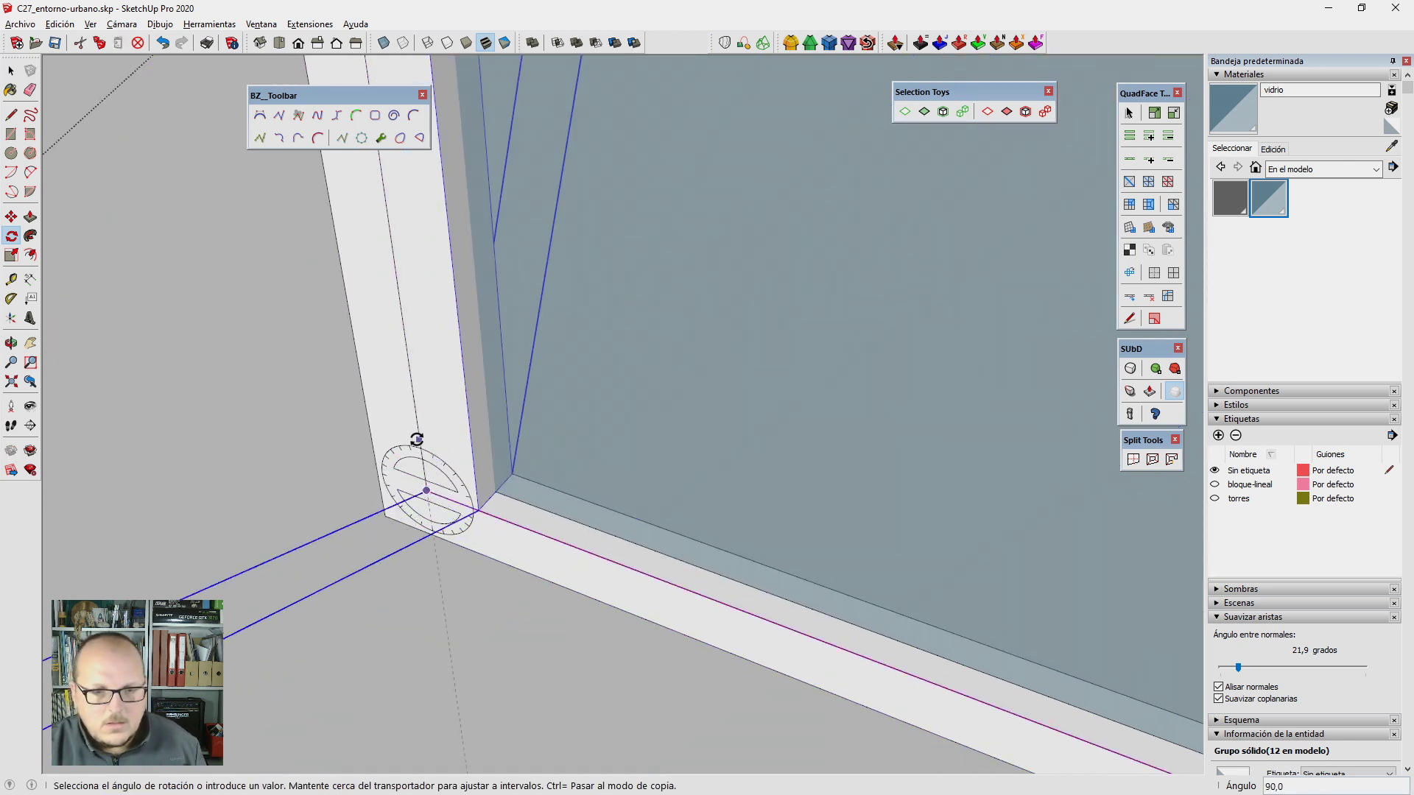
{"action": "key", "text": "m"}
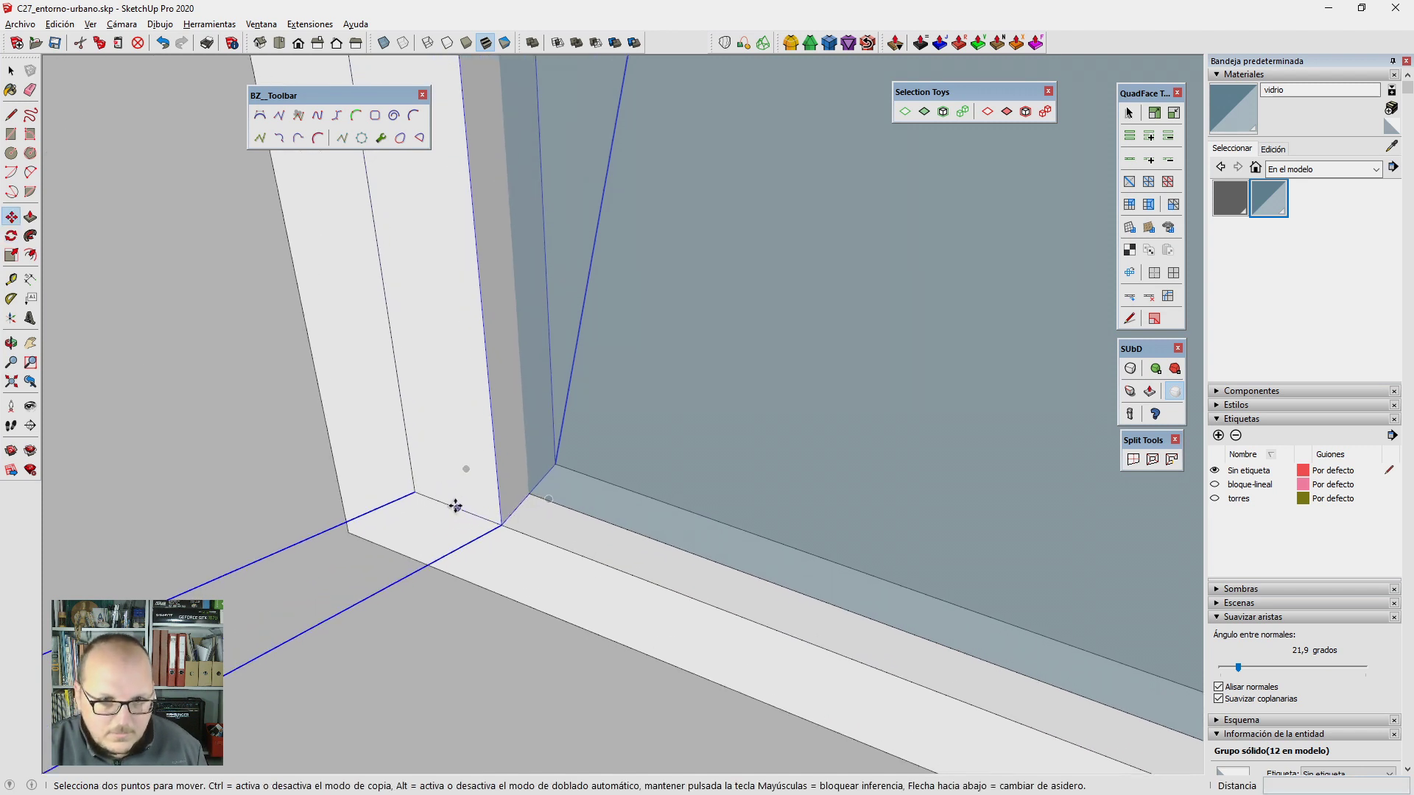
{"action": "left_click", "coordinate": [455, 512]}
{"action": "scroll", "coordinate": [461, 552], "scroll_direction": "down", "scroll_amount": 5}
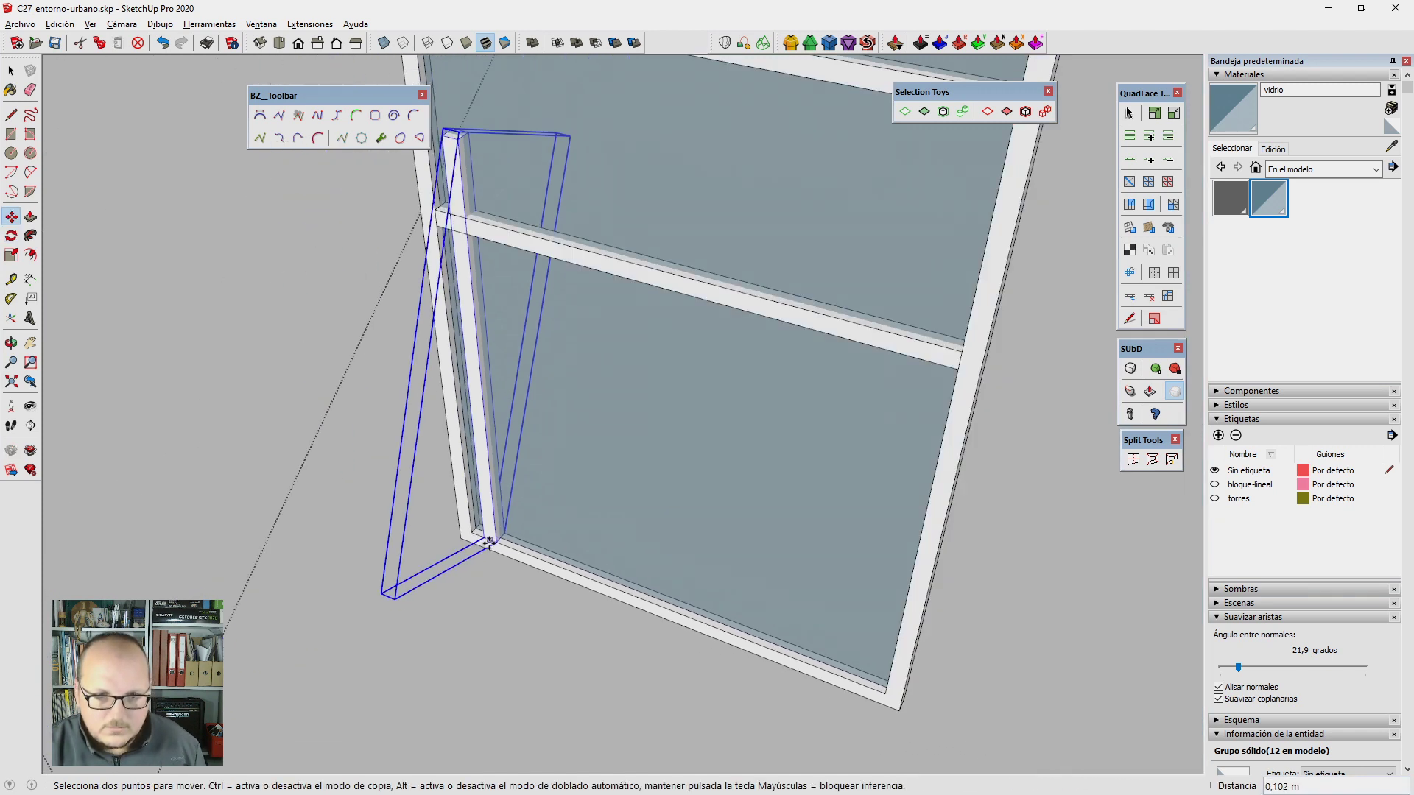
{"action": "scroll", "coordinate": [601, 591], "scroll_direction": "up", "scroll_amount": 4}
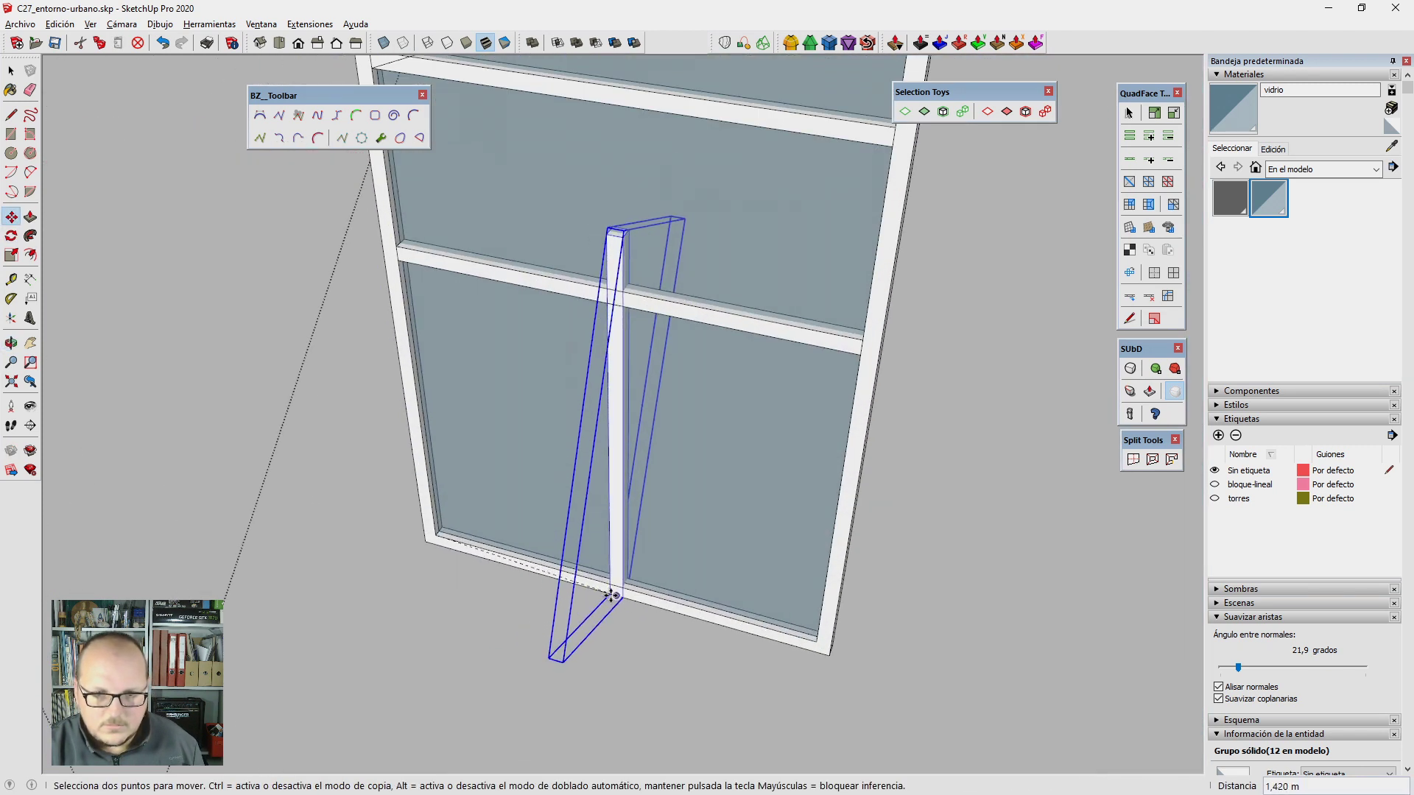
{"action": "left_click", "coordinate": [602, 592]}
{"action": "scroll", "coordinate": [615, 234], "scroll_direction": "up", "scroll_amount": 3}
{"action": "scroll", "coordinate": [615, 234], "scroll_direction": "up", "scroll_amount": 1}
{"action": "key", "text": "space"}
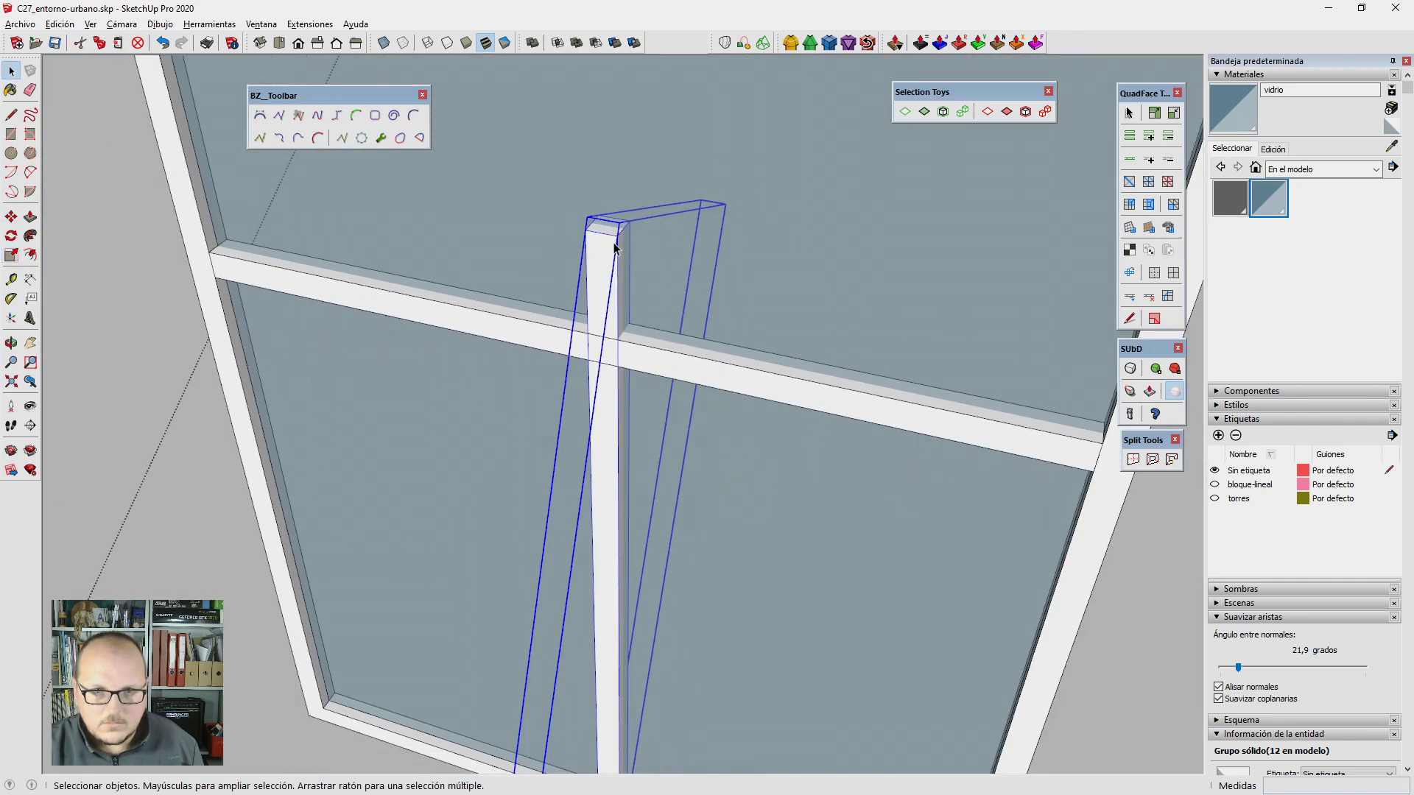
Step: Edit the mullion group and scale it down so its top meets the transom
{"action": "right_click", "coordinate": [615, 253]}
{"action": "left_click", "coordinate": [685, 360]}
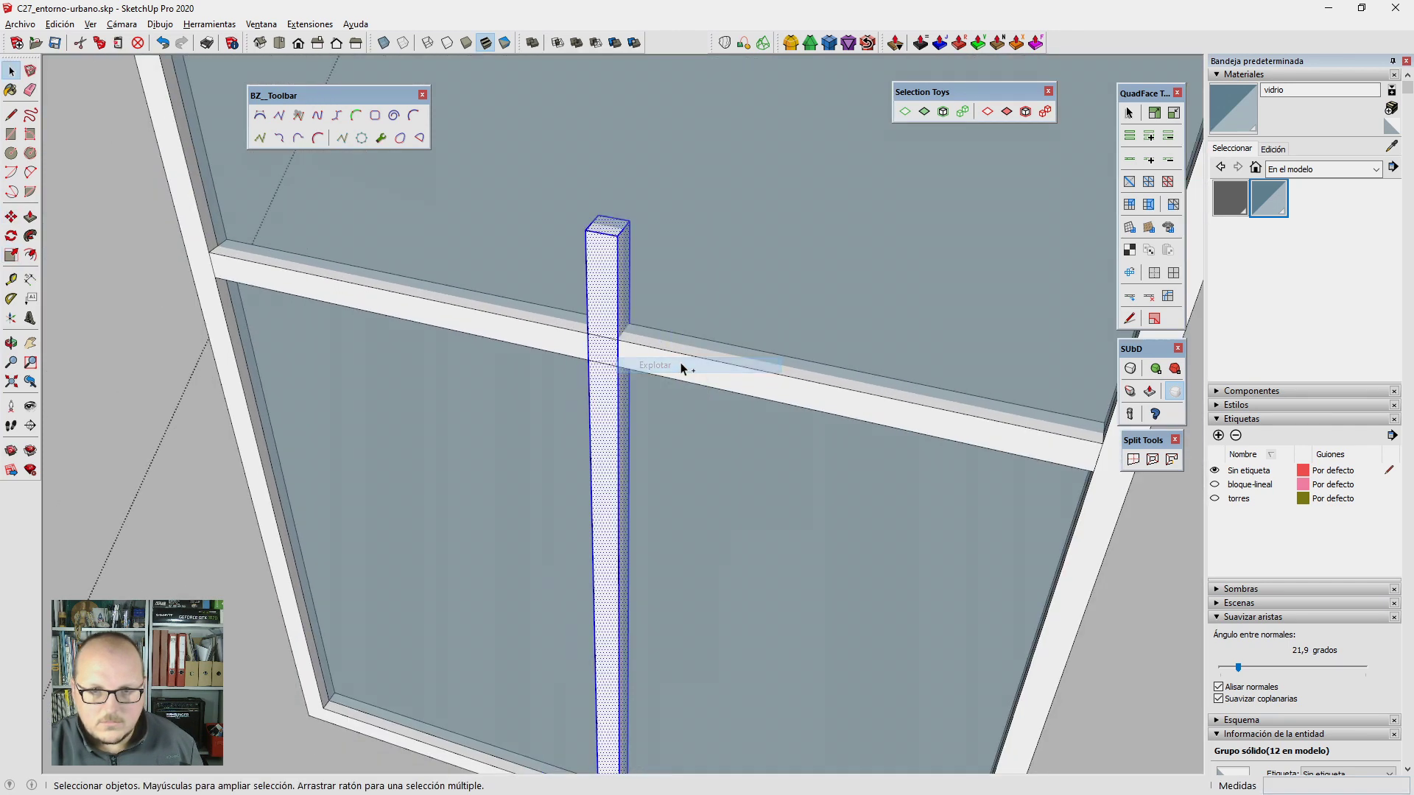
{"action": "scroll", "coordinate": [605, 244], "scroll_direction": "up", "scroll_amount": 2}
{"action": "key", "text": "s"}
{"action": "left_click_drag", "start_coordinate": [606, 211], "coordinate": [632, 403]}
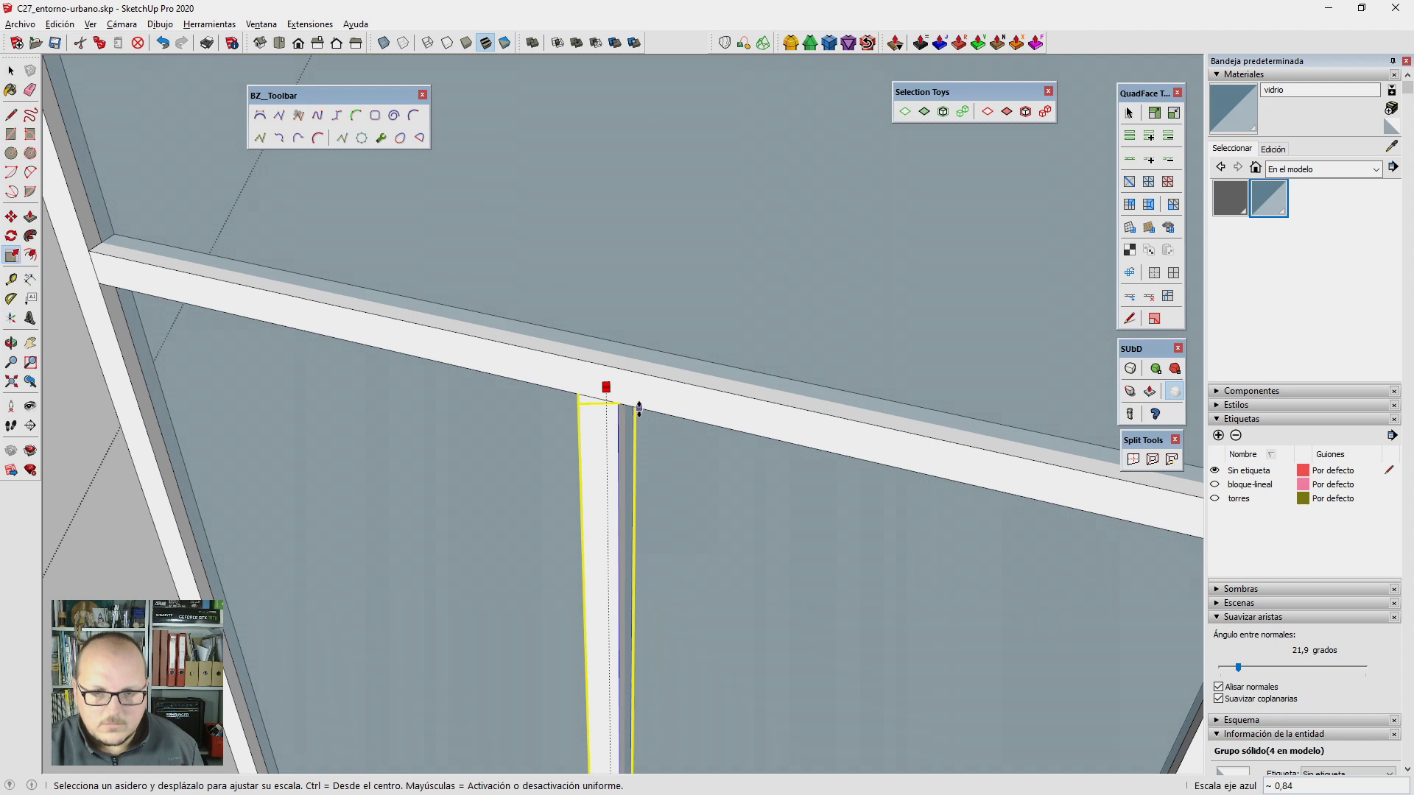
{"action": "left_click", "coordinate": [638, 409]}
{"action": "key", "text": "space"}
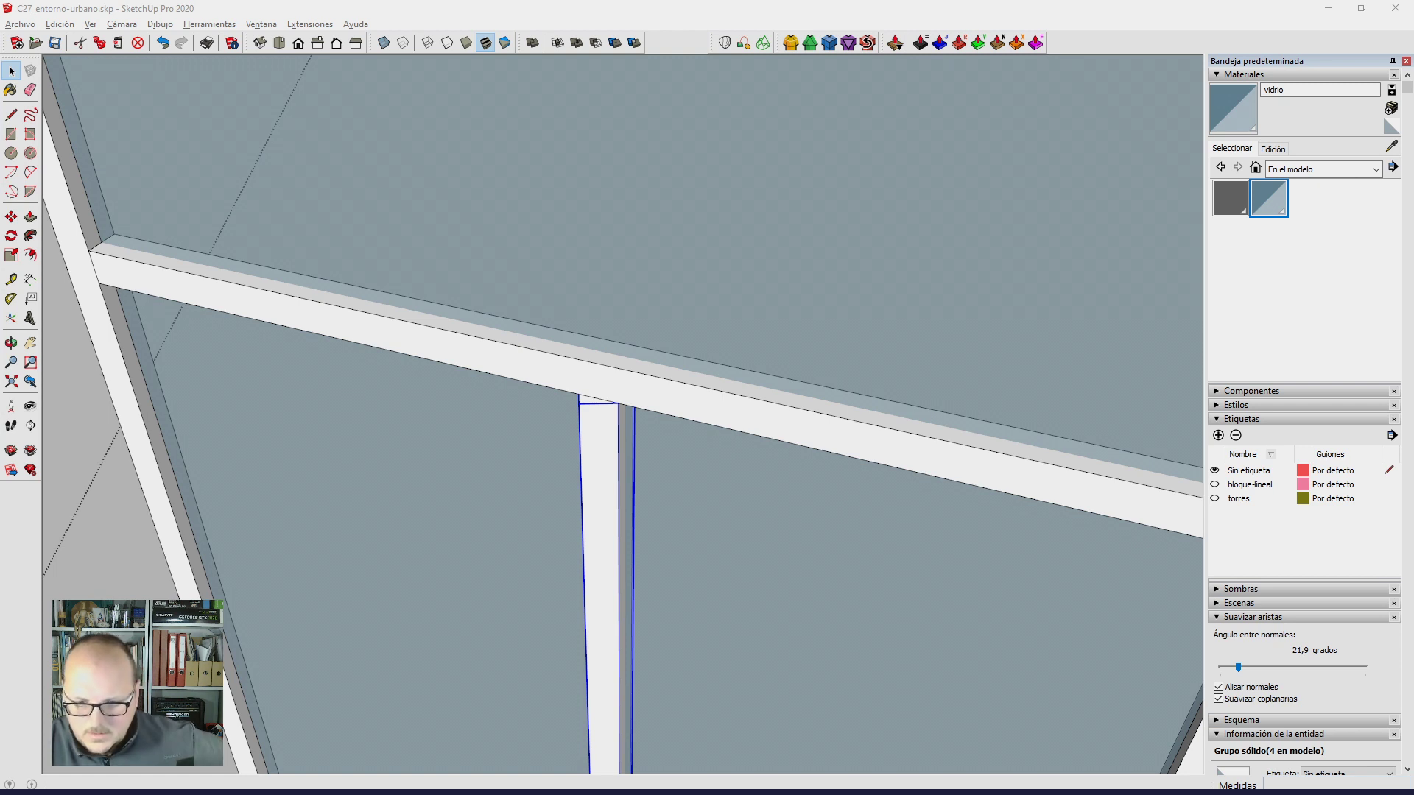
{"action": "scroll", "coordinate": [696, 585], "scroll_direction": "down", "scroll_amount": 2}
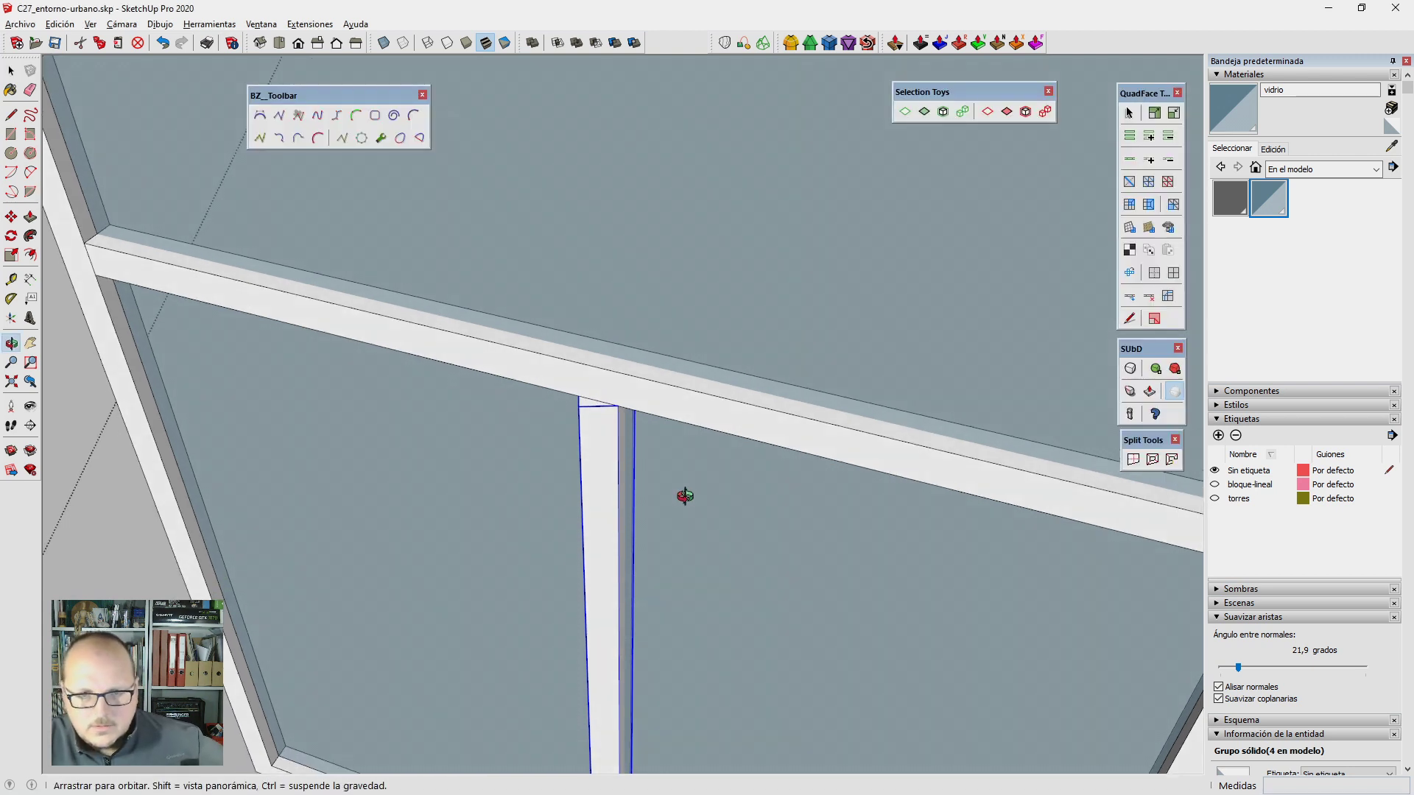
{"action": "scroll", "coordinate": [620, 333], "scroll_direction": "down", "scroll_amount": 2}
{"action": "scroll", "coordinate": [620, 332], "scroll_direction": "down", "scroll_amount": 2}
{"action": "scroll", "coordinate": [576, 353], "scroll_direction": "down", "scroll_amount": 2}
Step: Turn the four window frame pieces into one window component
{"action": "scroll", "coordinate": [632, 437], "scroll_direction": "down", "scroll_amount": 1}
{"action": "left_click_drag", "start_coordinate": [798, 571], "coordinate": [556, 420]}
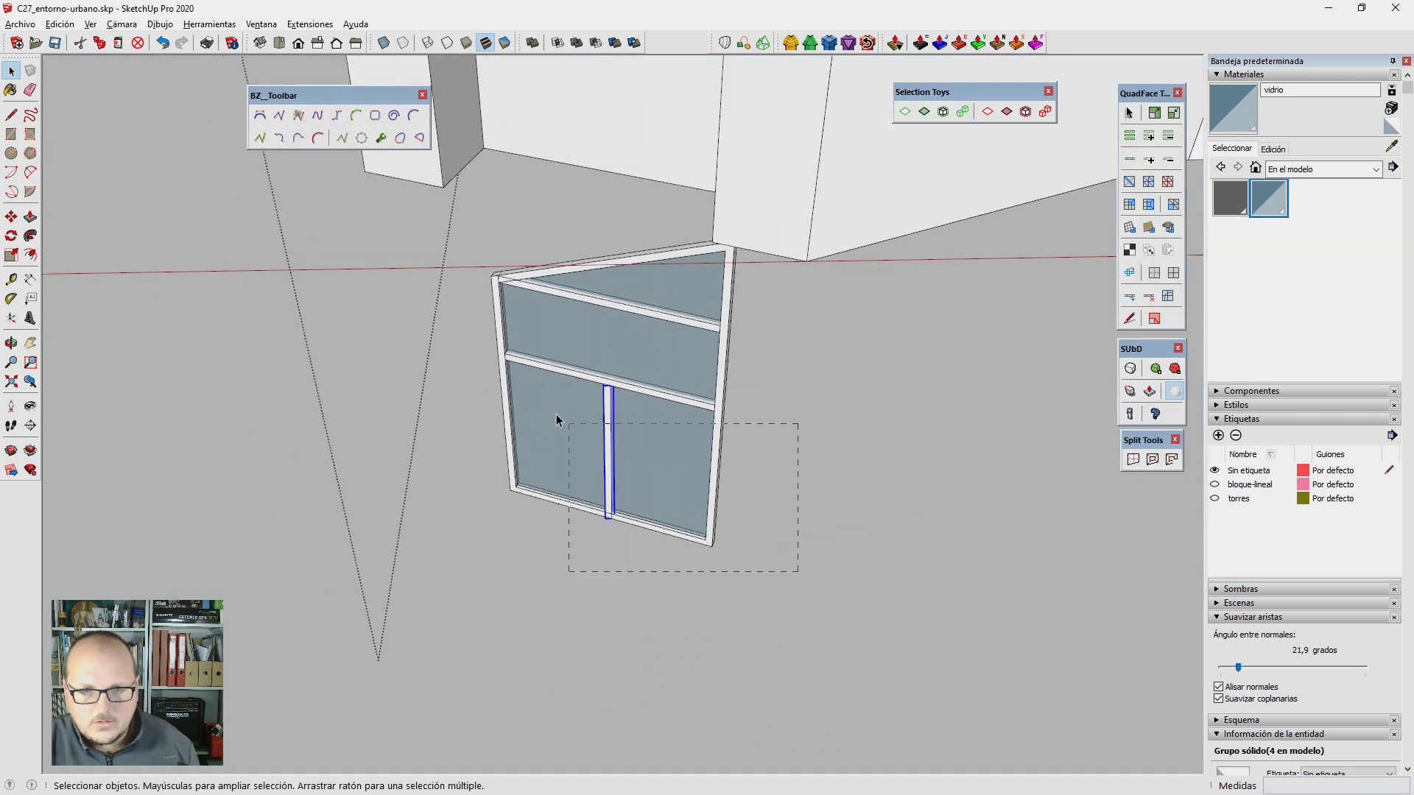
{"action": "left_click_drag", "start_coordinate": [459, 317], "coordinate": [459, 317]}
{"action": "key", "text": "g"}
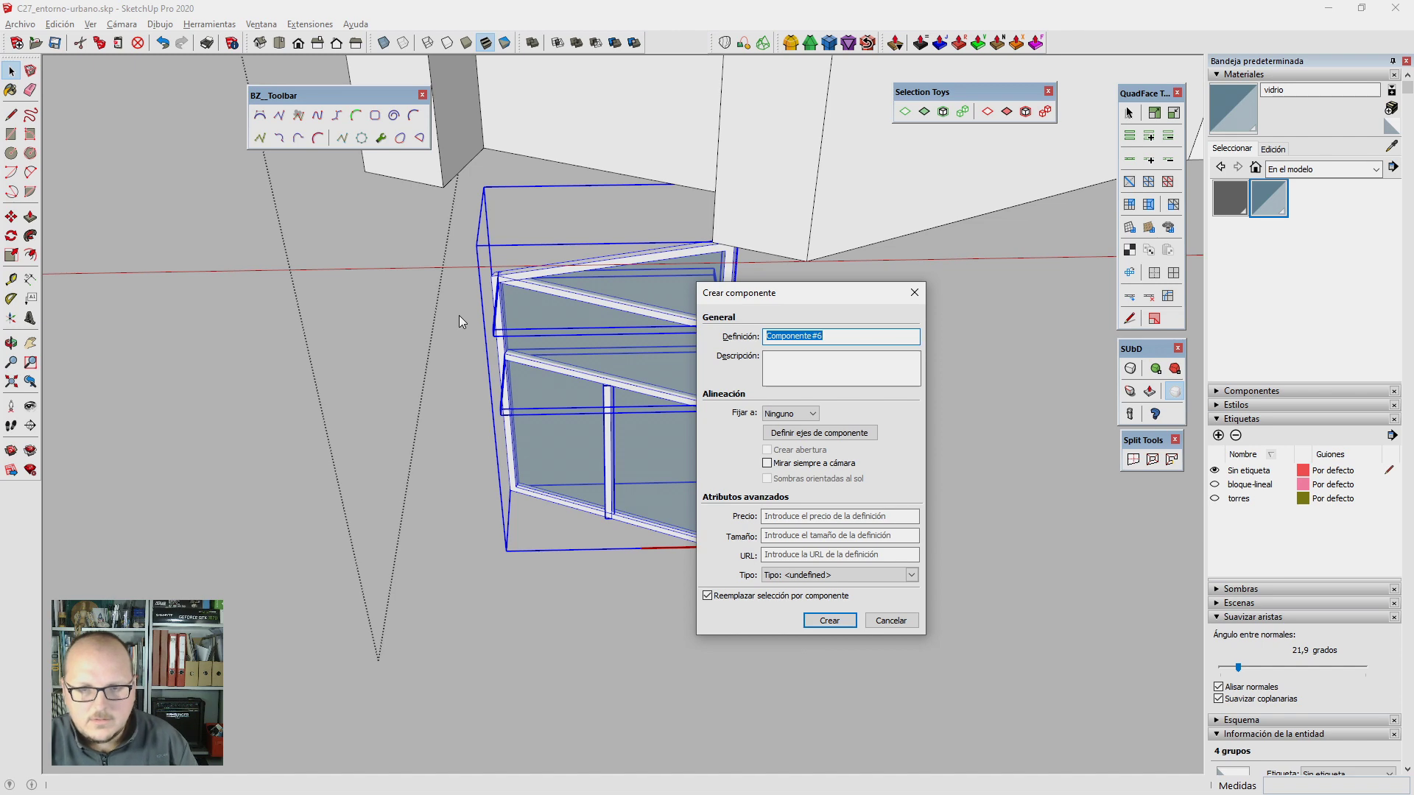
{"action": "key", "text": "Escape"}
Step: Move the window component into the block's facade opening
{"action": "scroll", "coordinate": [582, 453], "scroll_direction": "up", "scroll_amount": 2}
{"action": "key", "text": "m"}
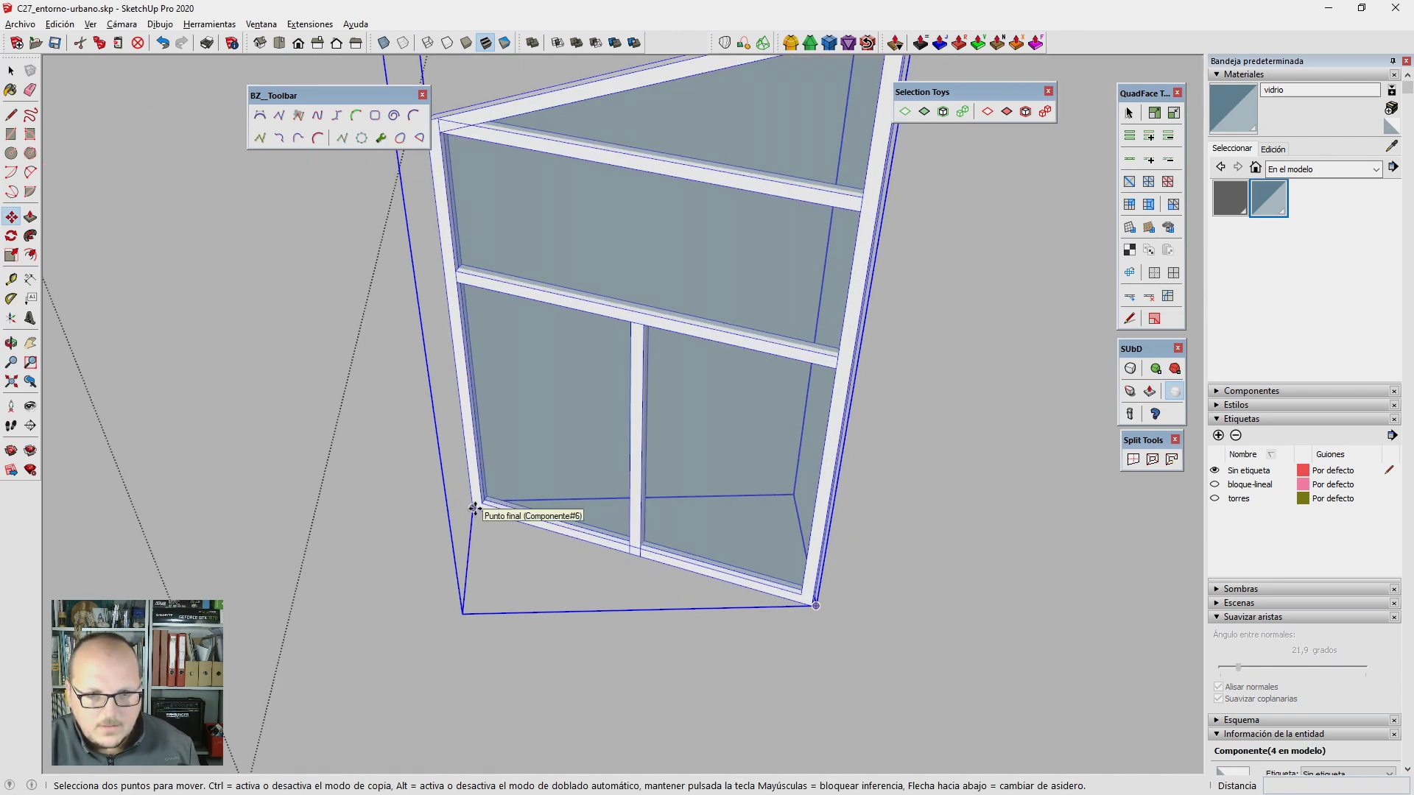
{"action": "left_click", "coordinate": [473, 508]}
{"action": "scroll", "coordinate": [473, 508], "scroll_direction": "down", "scroll_amount": 2}
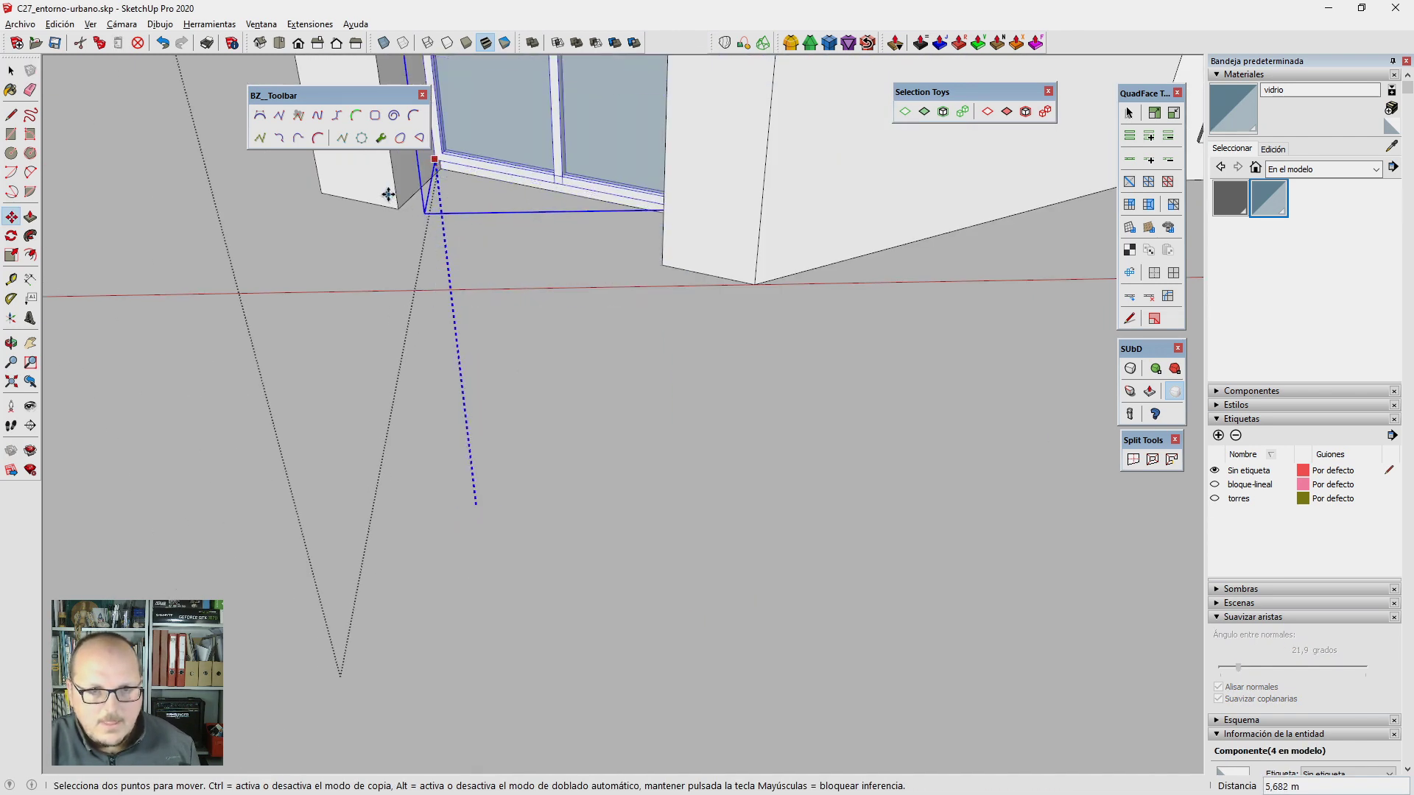
{"action": "scroll", "coordinate": [388, 194], "scroll_direction": "up", "scroll_amount": 2}
{"action": "scroll", "coordinate": [383, 206], "scroll_direction": "up", "scroll_amount": 2}
{"action": "scroll", "coordinate": [368, 236], "scroll_direction": "up", "scroll_amount": 2}
{"action": "scroll", "coordinate": [358, 260], "scroll_direction": "up", "scroll_amount": 2}
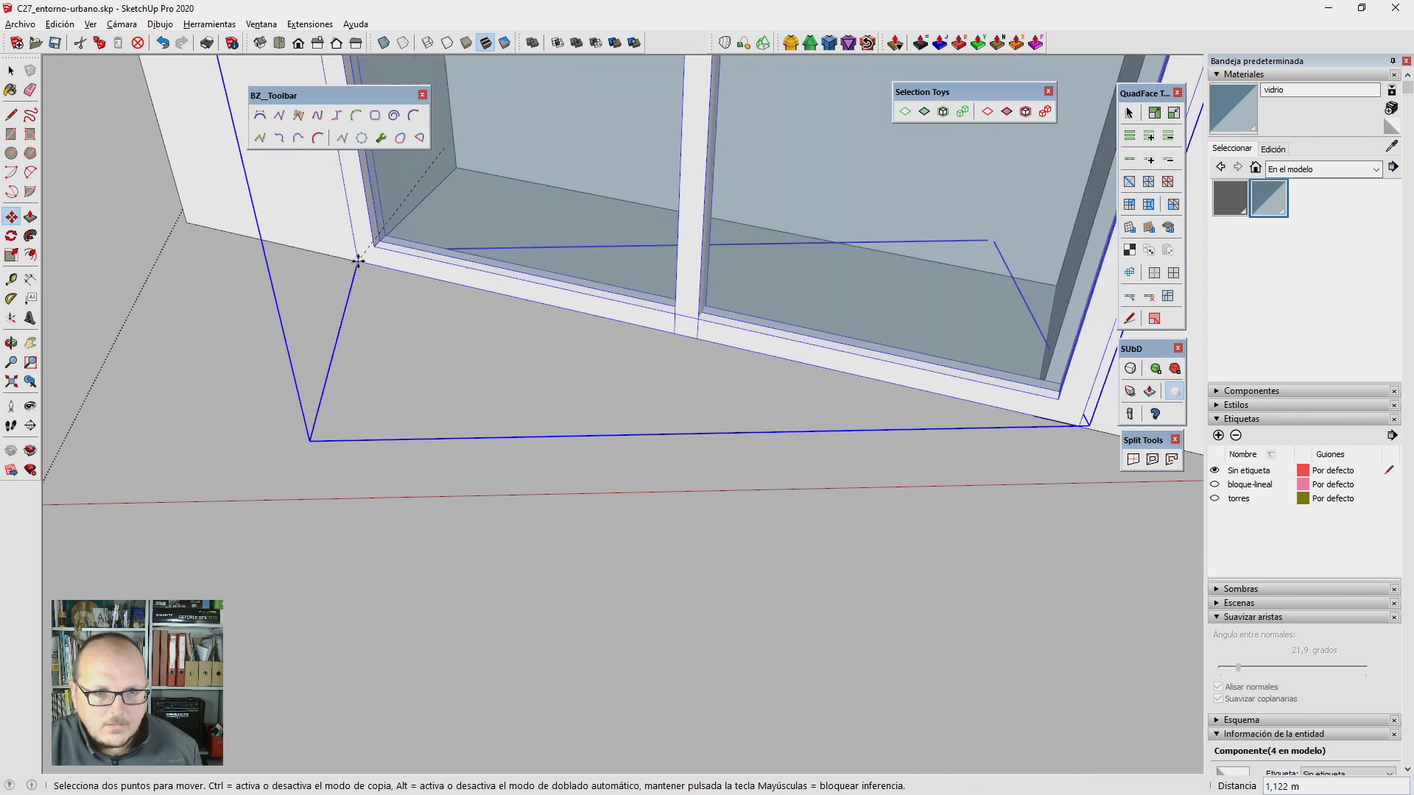
{"action": "left_click", "coordinate": [358, 260]}
{"action": "key", "text": "space"}
Step: Shift the window into its final position in the facade by a typed distance
{"action": "scroll", "coordinate": [381, 261], "scroll_direction": "down", "scroll_amount": 2}
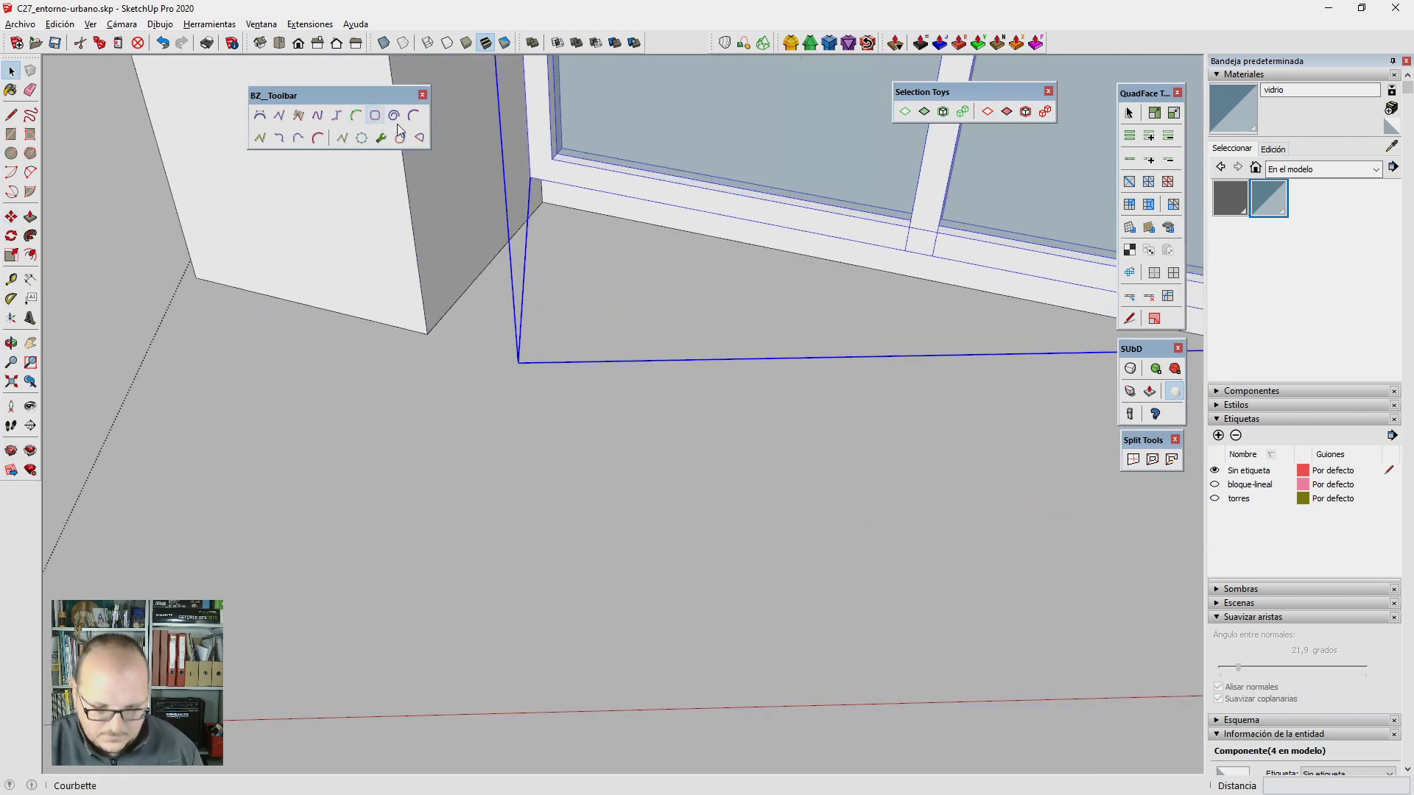
{"action": "key", "text": "m"}
{"action": "scroll", "coordinate": [513, 101], "scroll_direction": "up", "scroll_amount": 1}
{"action": "left_click", "coordinate": [537, 197]}
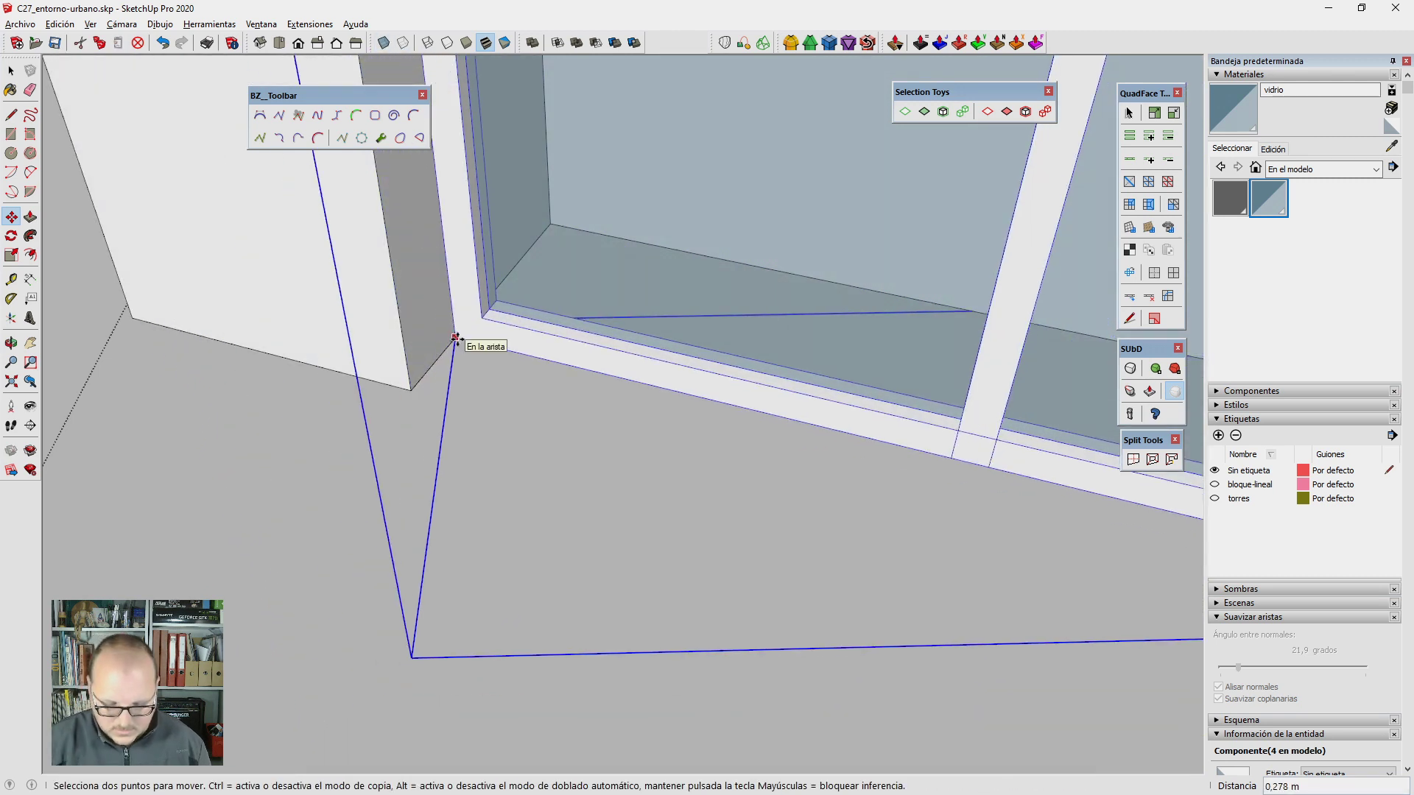
{"action": "key", "text": "Return"}
{"action": "key", "text": "space"}
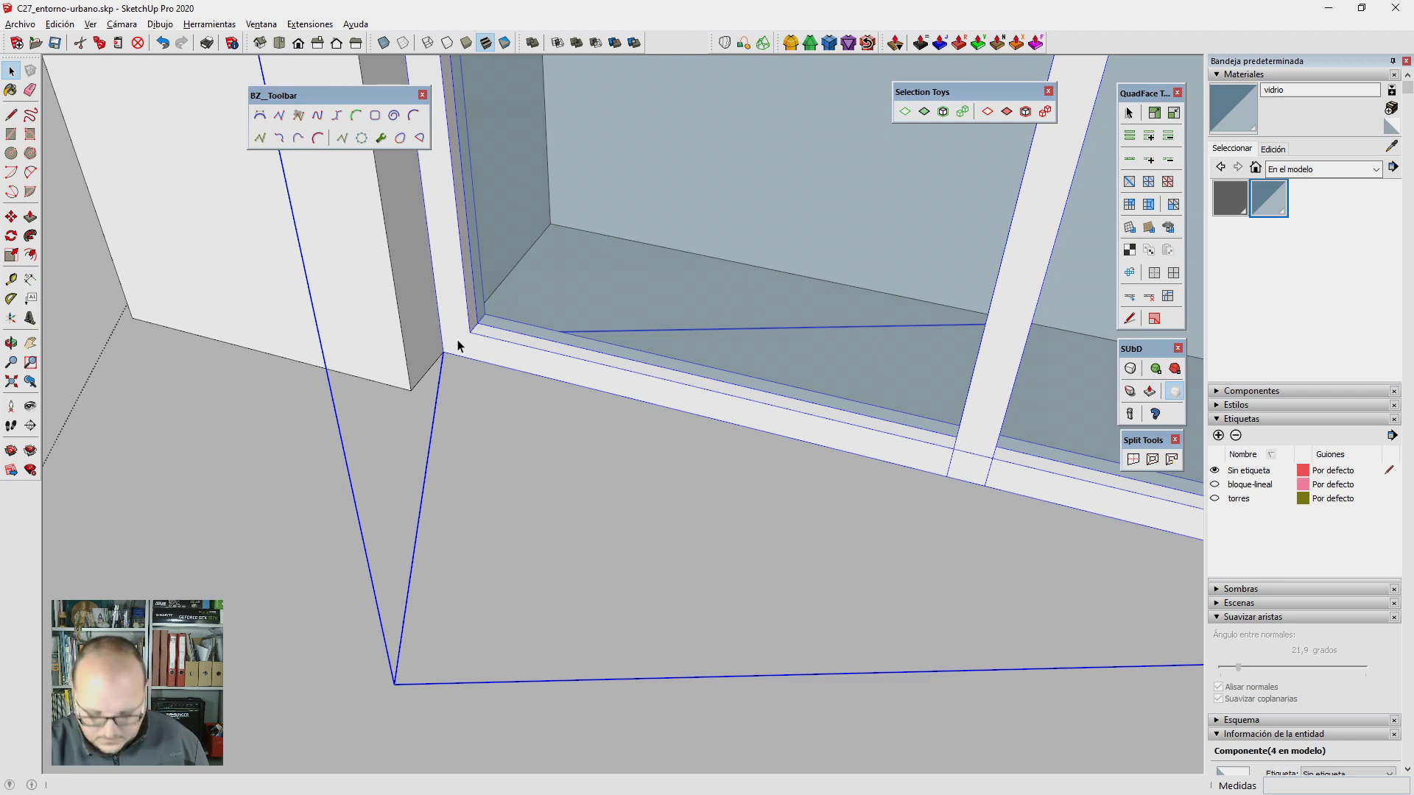
Step: Place a copy of the window on the neighbouring block's facade
{"action": "scroll", "coordinate": [458, 346], "scroll_direction": "down", "scroll_amount": 5}
{"action": "key", "text": "m"}
{"action": "left_click", "coordinate": [403, 320]}
{"action": "key", "text": "ctrl"}
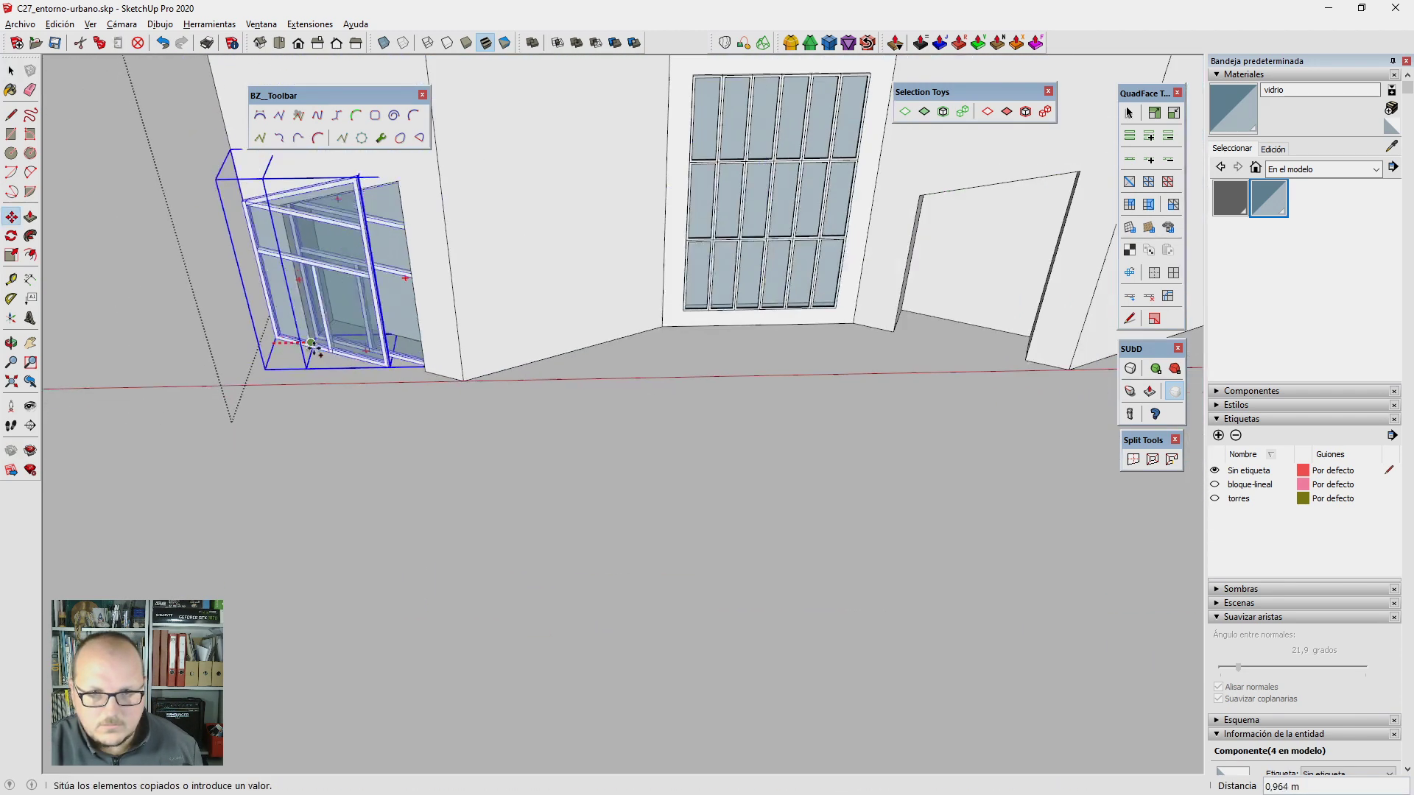
{"action": "left_click", "coordinate": [891, 328]}
{"action": "scroll", "coordinate": [358, 538], "scroll_direction": "down", "scroll_amount": 3}
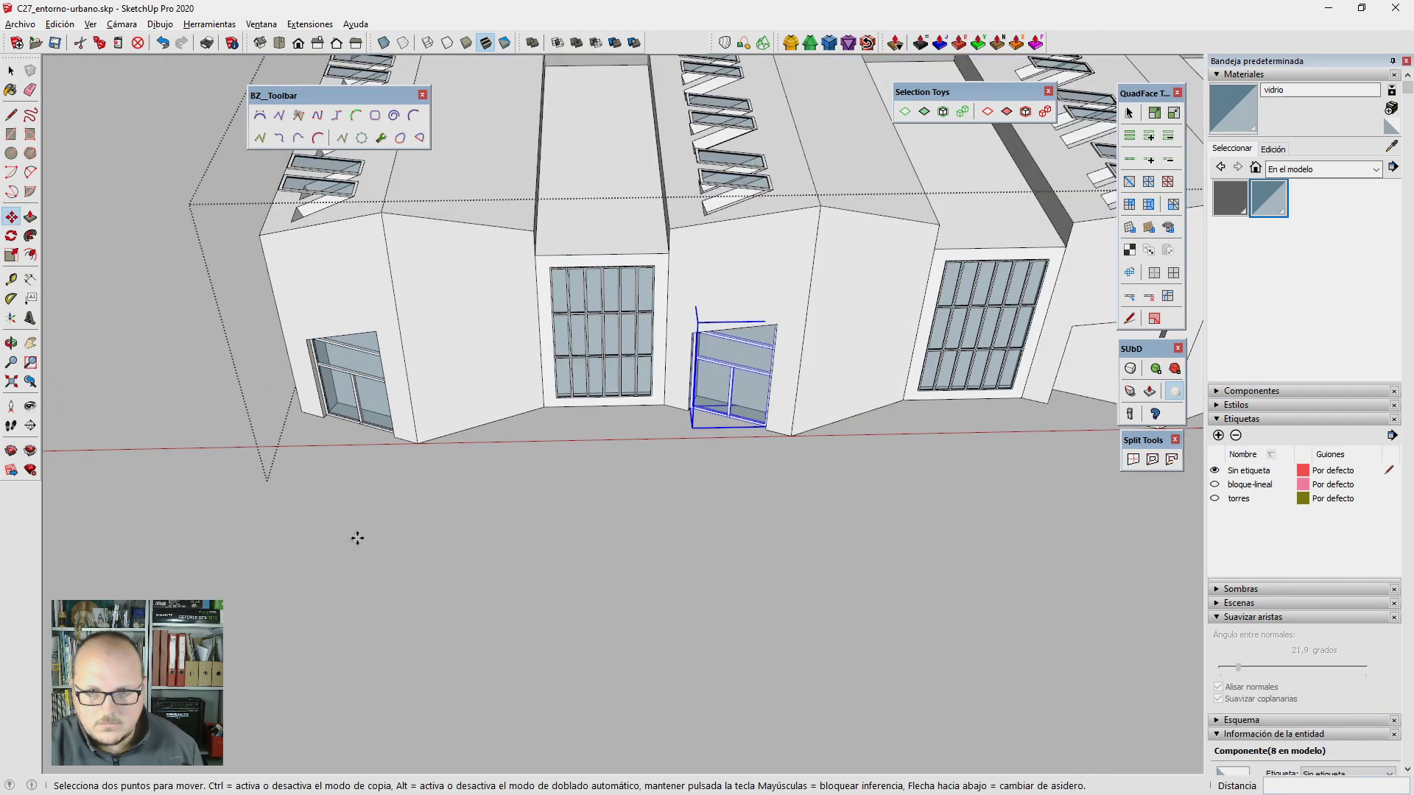
{"action": "scroll", "coordinate": [357, 538], "scroll_direction": "down", "scroll_amount": 3}
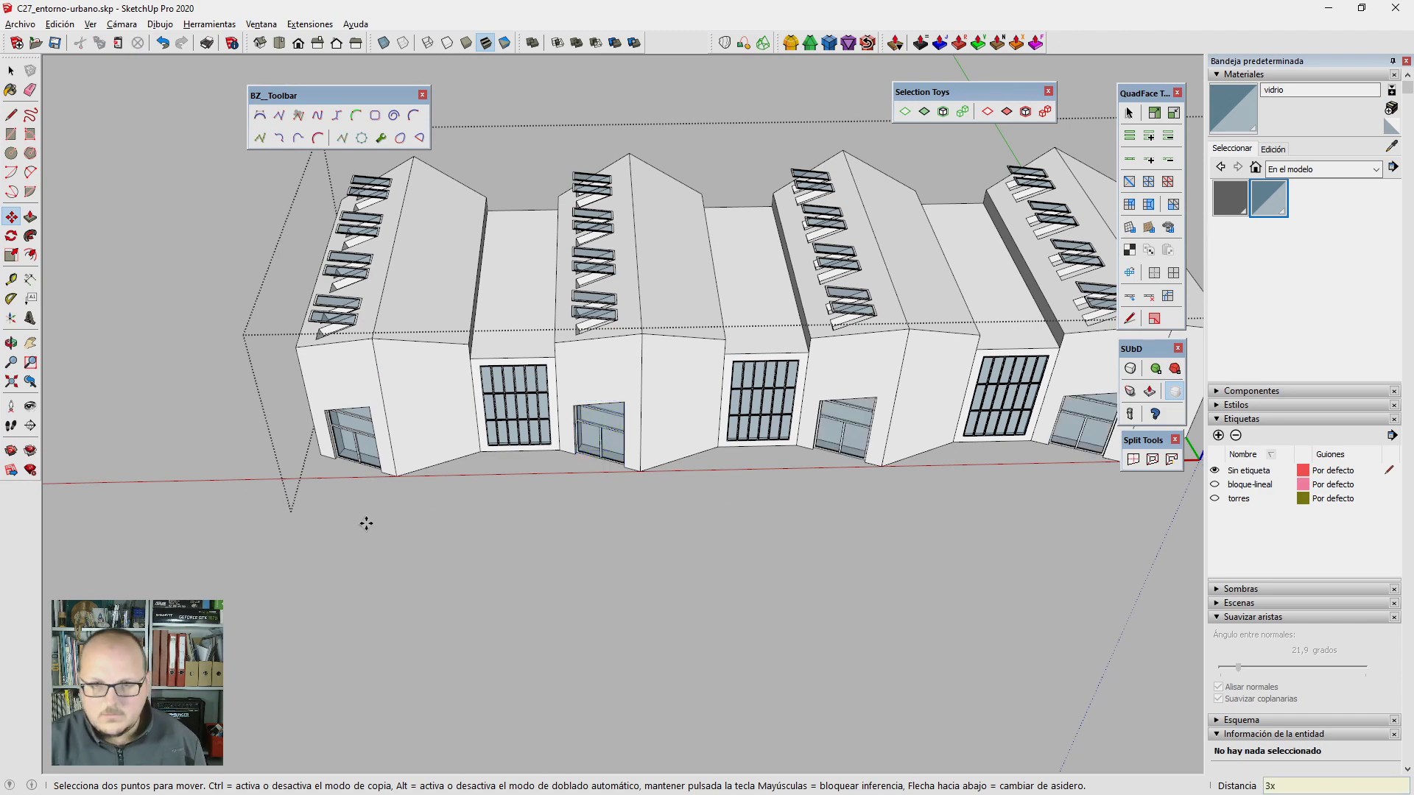
{"action": "mouse_move", "coordinate": [366, 524]}
{"action": "middle_mouse_down"}
{"action": "mouse_move", "coordinate": [619, 317]}
{"action": "mouse_move", "coordinate": [573, 283]}
{"action": "middle_mouse_up"}
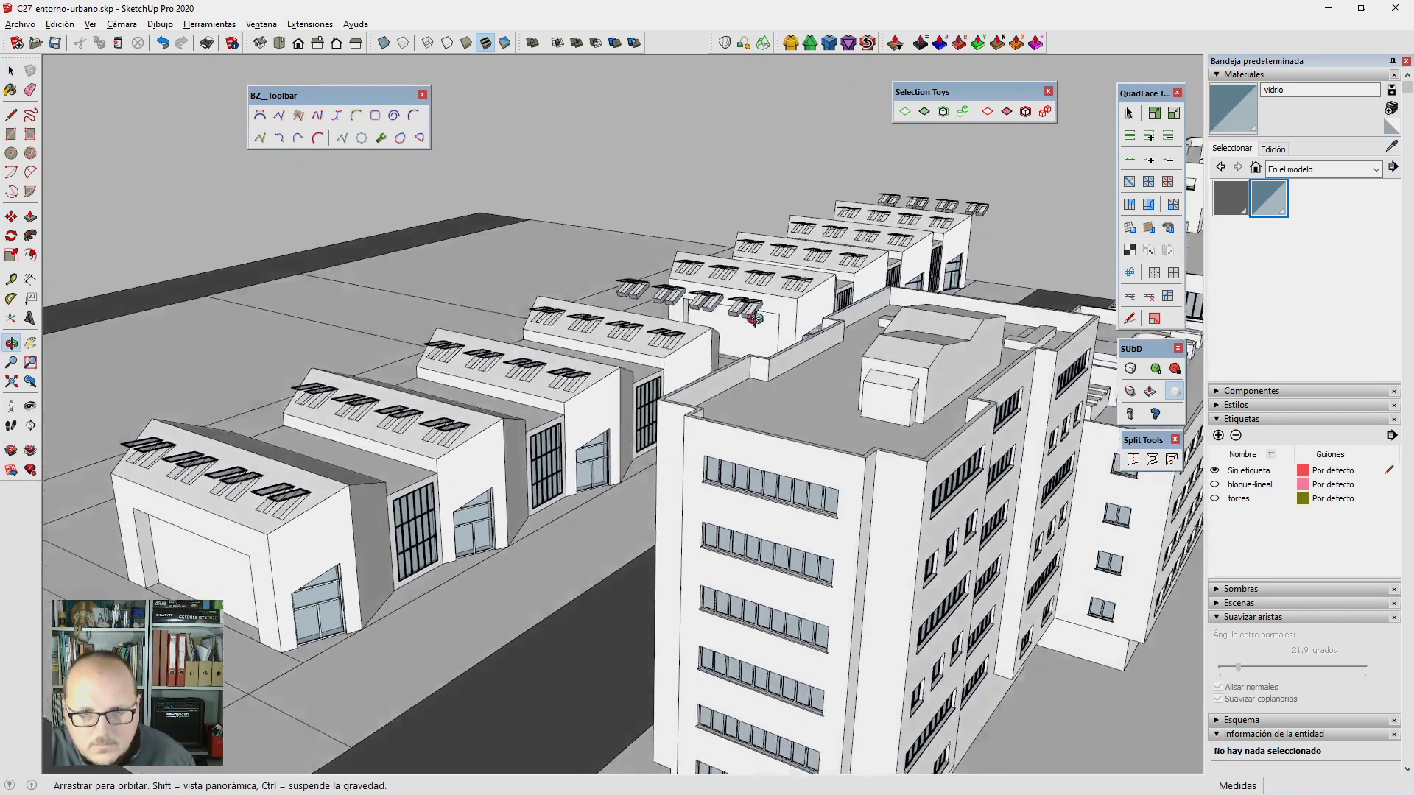
Step: Open a roof skylight group for editing and select an edge inside it
{"action": "scroll", "coordinate": [574, 284], "scroll_direction": "up", "scroll_amount": 5}
{"action": "scroll", "coordinate": [574, 283], "scroll_direction": "down", "scroll_amount": 5}
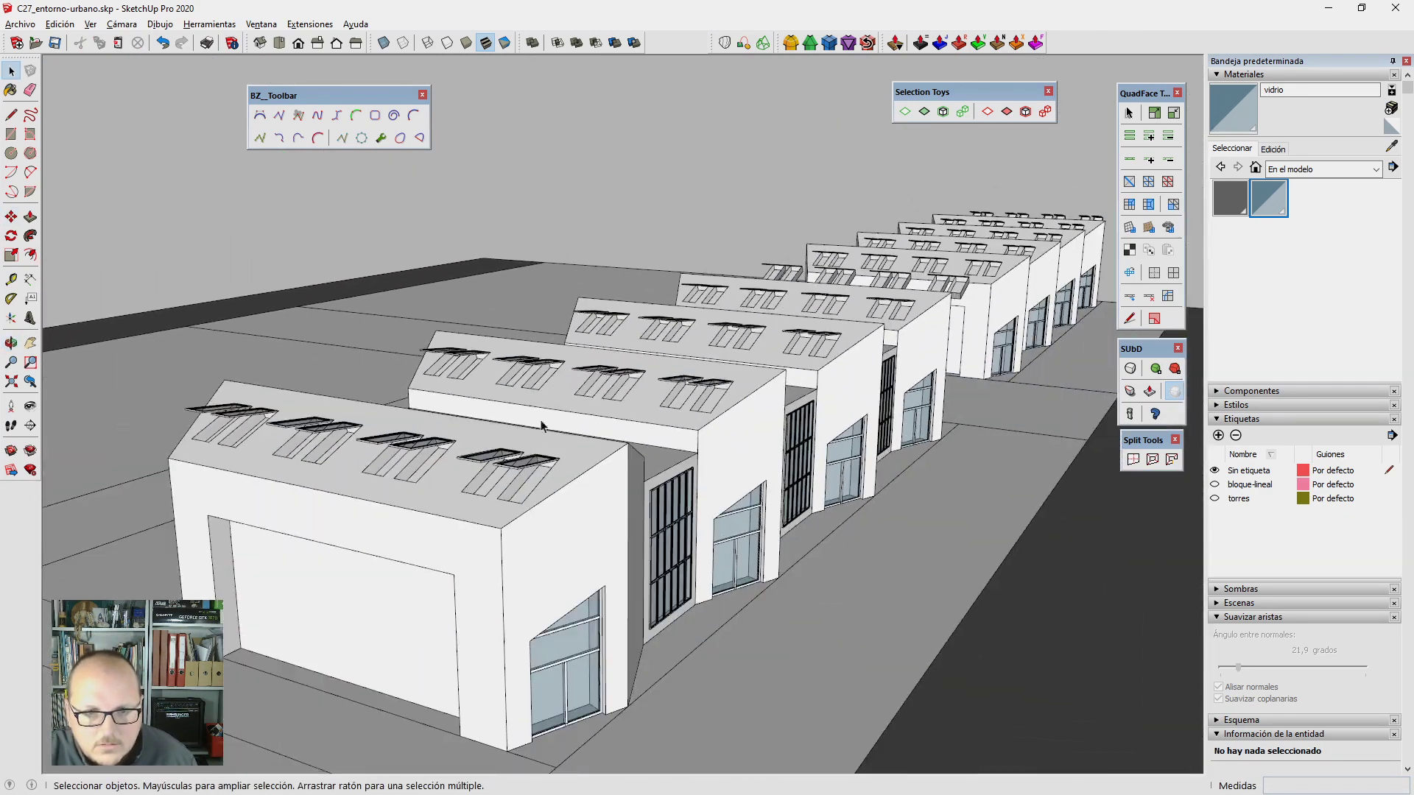
{"action": "scroll", "coordinate": [513, 487], "scroll_direction": "up", "scroll_amount": 2}
{"action": "mouse_move", "coordinate": [513, 487]}
{"action": "middle_mouse_down"}
{"action": "mouse_move", "coordinate": [550, 499]}
{"action": "mouse_move", "coordinate": [443, 503]}
{"action": "middle_mouse_up"}
{"action": "scroll", "coordinate": [438, 472], "scroll_direction": "up", "scroll_amount": 2}
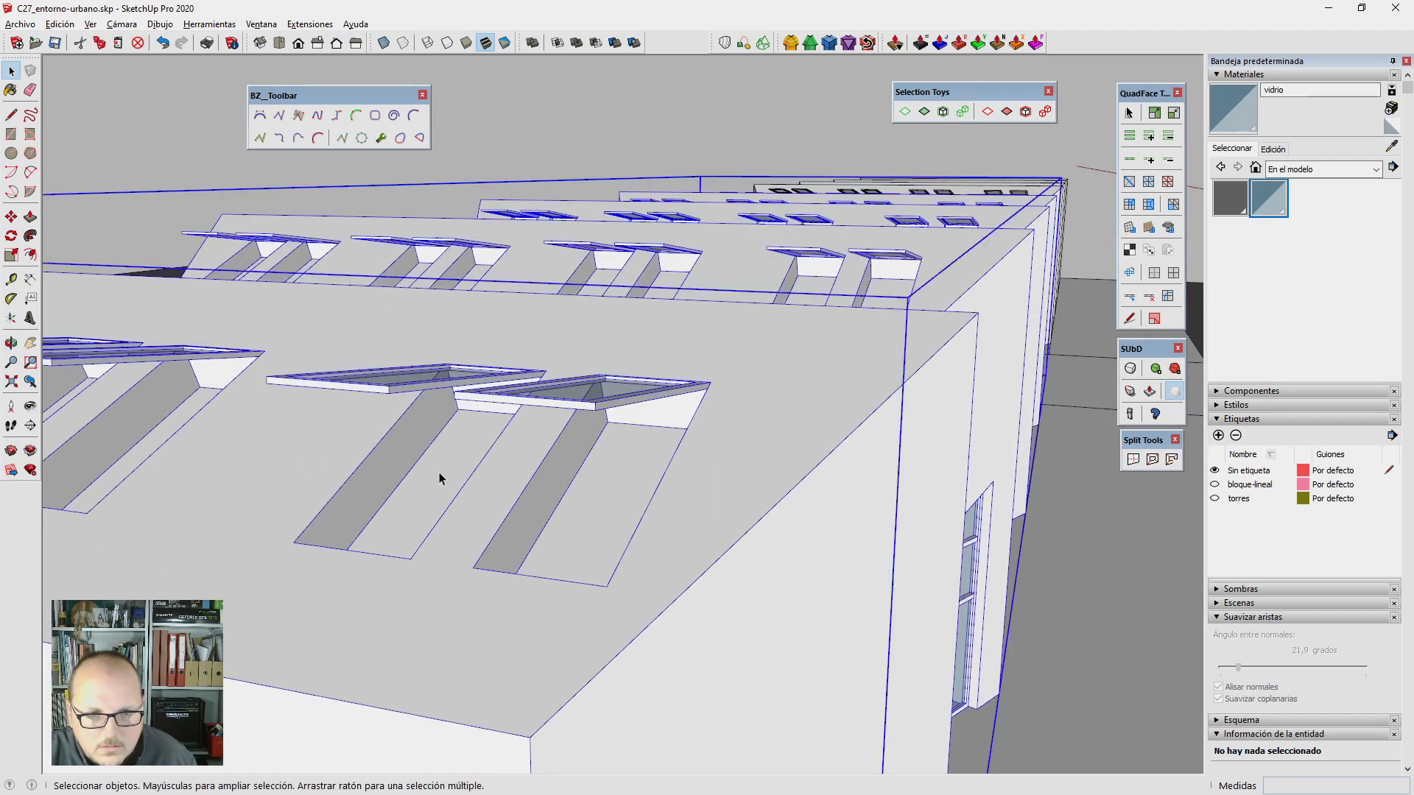
{"action": "scroll", "coordinate": [471, 416], "scroll_direction": "up", "scroll_amount": 2}
{"action": "double_click", "coordinate": [471, 421]}
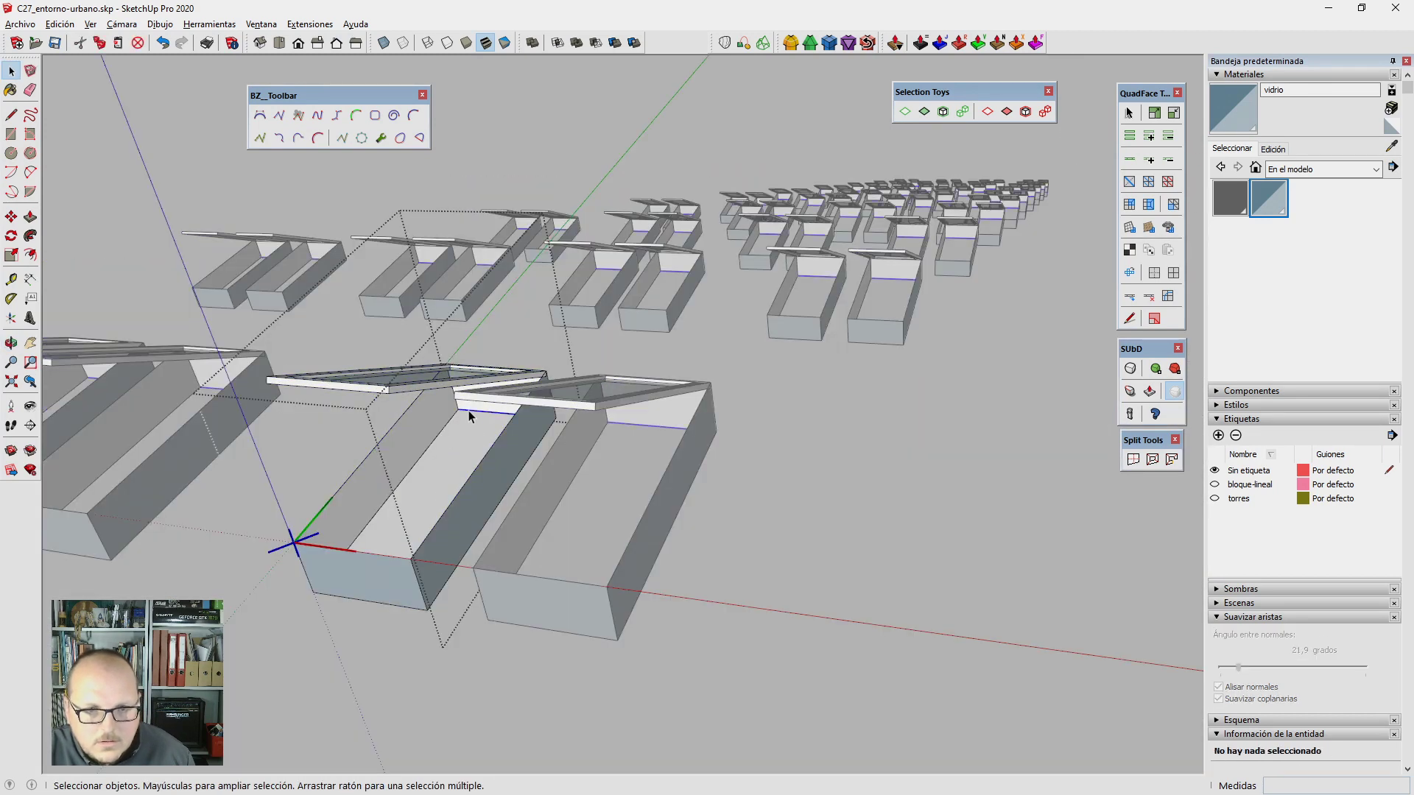
{"action": "left_click", "coordinate": [468, 409]}
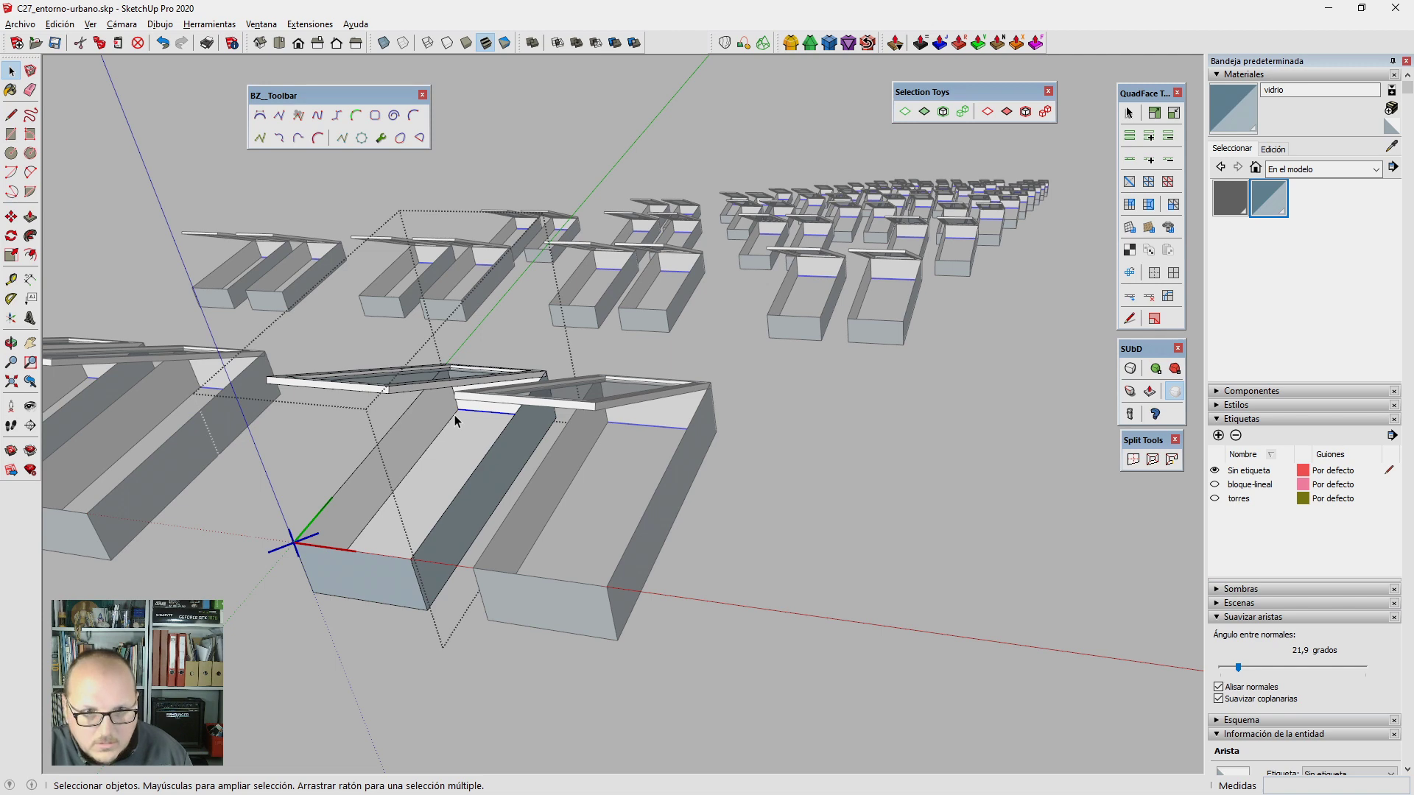
Step: Rotate the support box edge 25 degrees about the box corner
{"action": "key", "text": "l"}
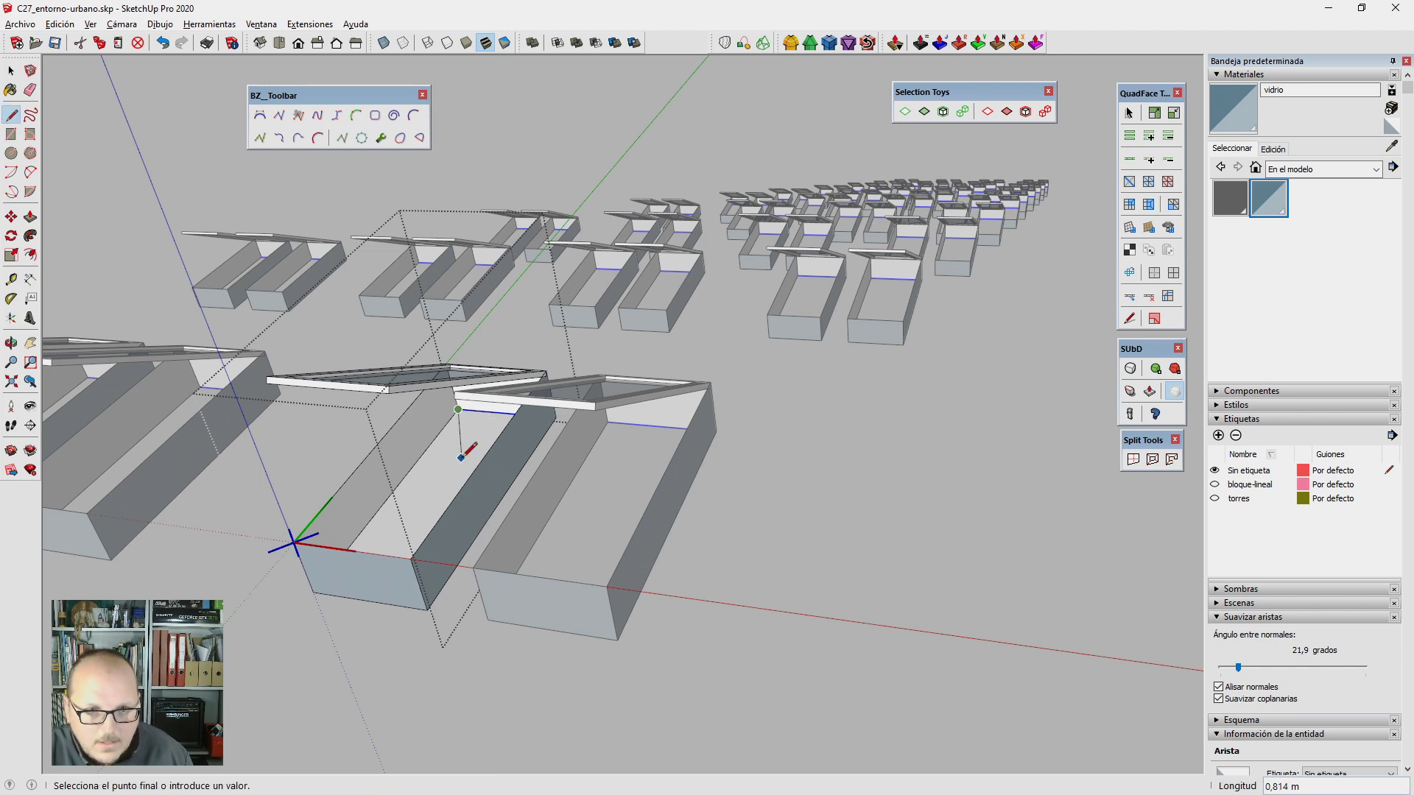
{"action": "mouse_move", "coordinate": [458, 407]}
{"action": "middle_mouse_down"}
{"action": "mouse_move", "coordinate": [647, 514]}
{"action": "mouse_move", "coordinate": [814, 483]}
{"action": "middle_mouse_up"}
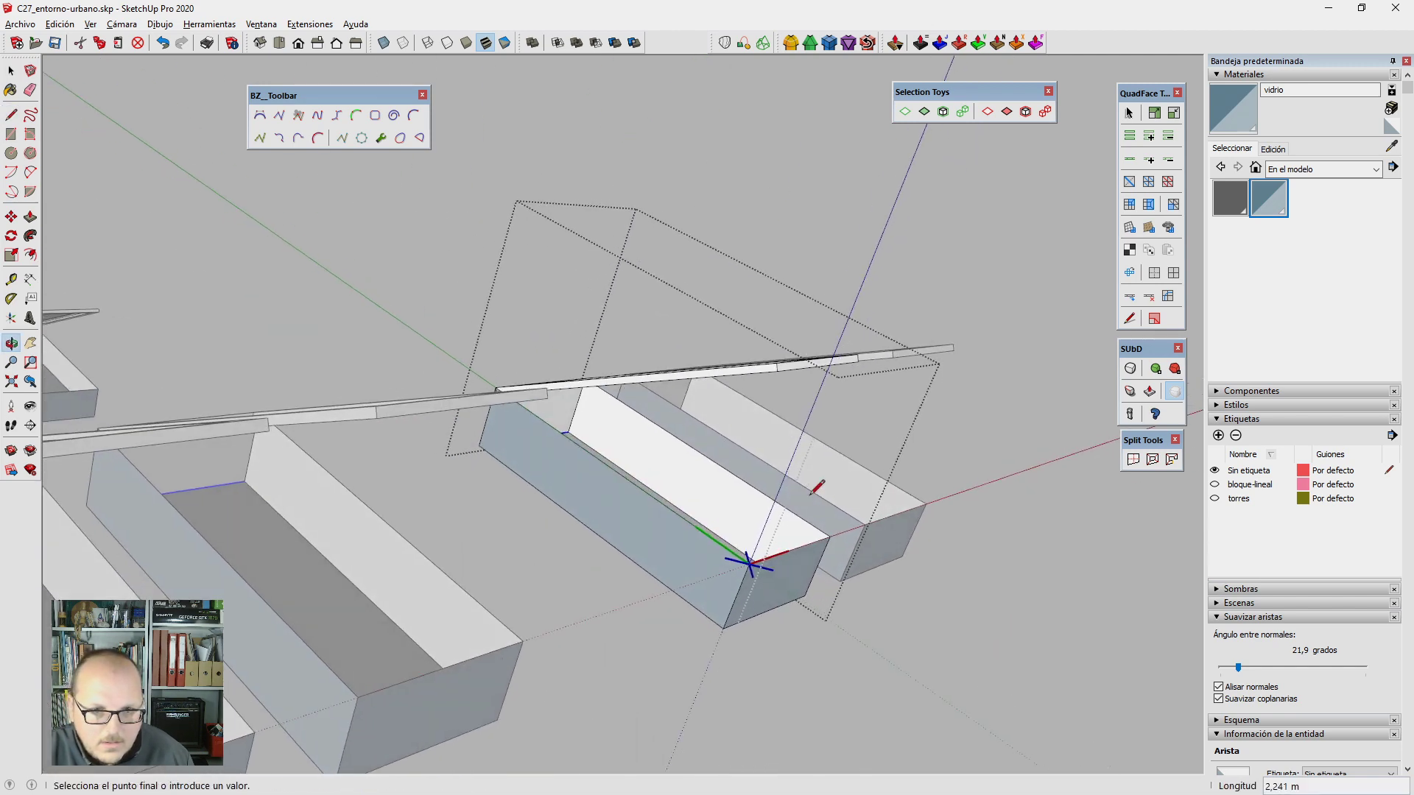
{"action": "key", "text": "space"}
{"action": "left_click", "coordinate": [704, 613]}
{"action": "key", "text": "q"}
{"action": "left_click", "coordinate": [723, 628]}
{"action": "left_click", "coordinate": [670, 590]}
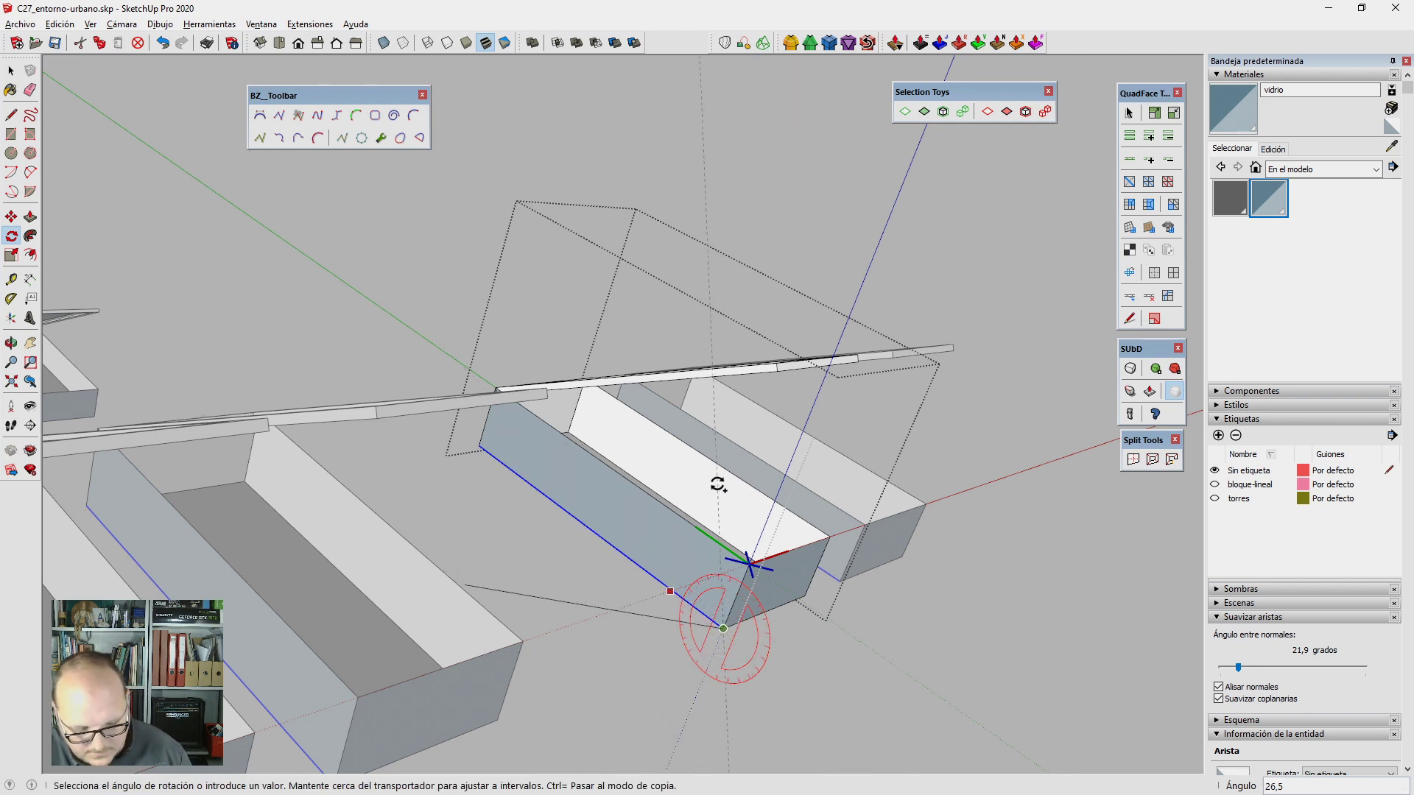
{"action": "type", "text": "25"}
{"action": "key", "text": "Return"}
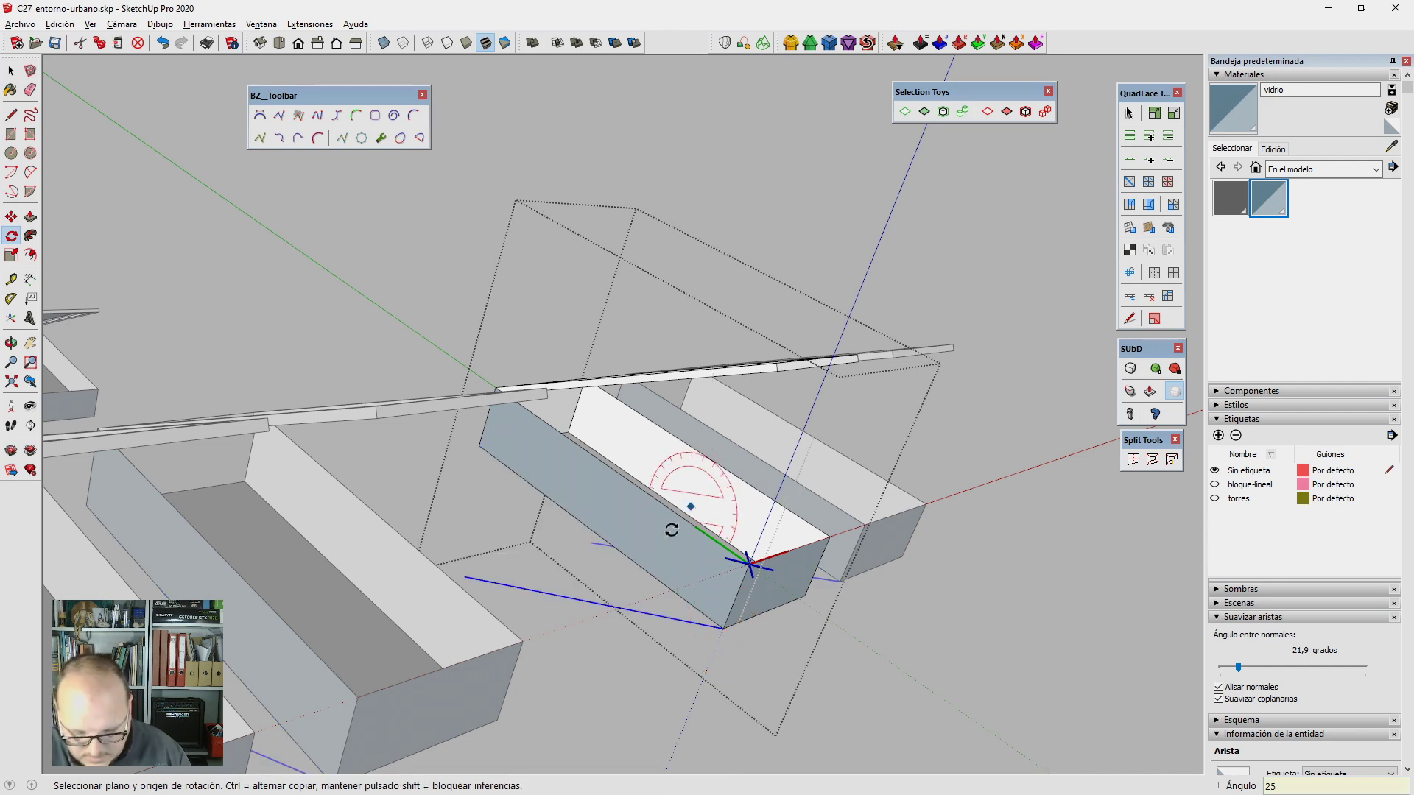
Step: Draw a line from the box's lower corner to the skylight edge, closing a face
{"action": "key", "text": "l"}
{"action": "left_click", "coordinate": [466, 576]}
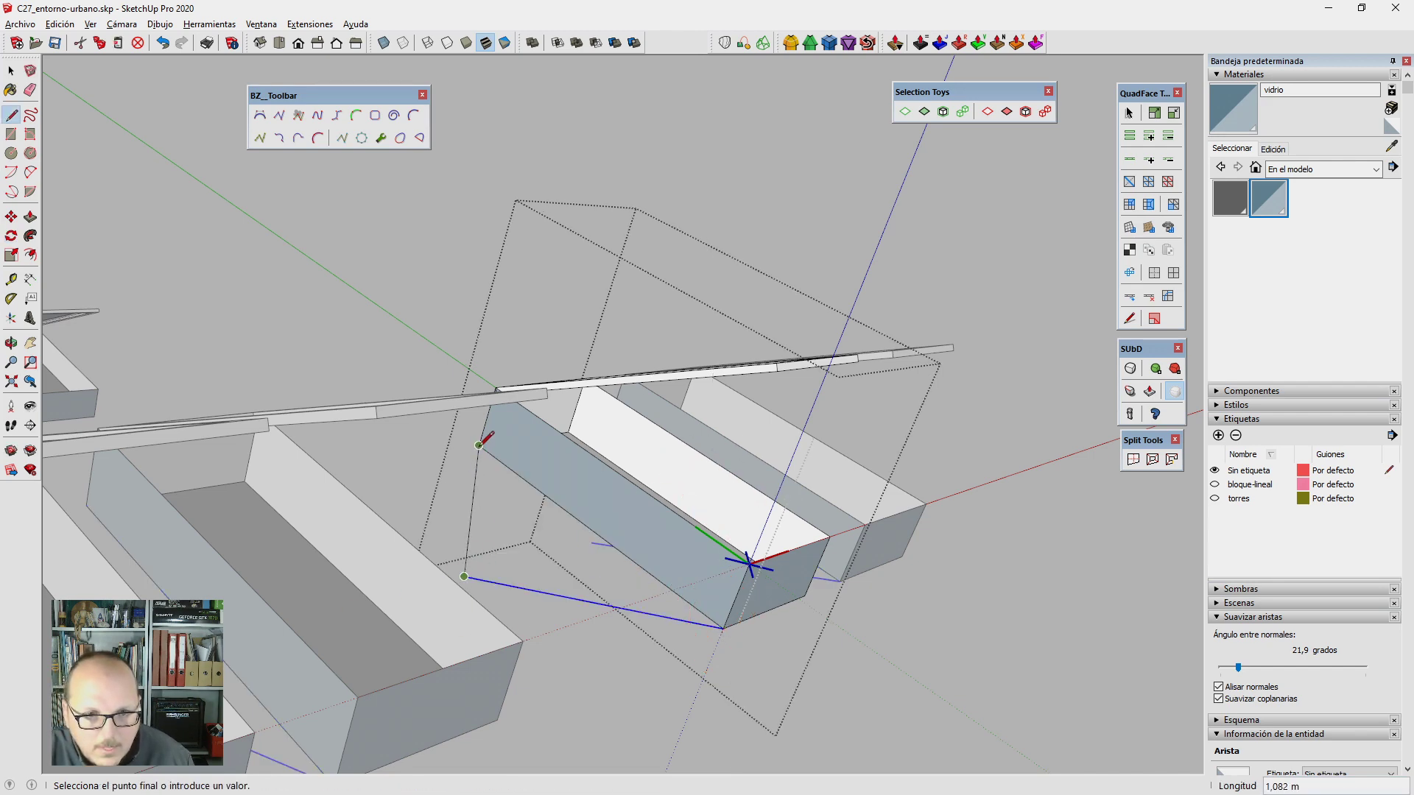
{"action": "left_click", "coordinate": [479, 445]}
{"action": "middle_click_drag", "start_coordinate": [638, 564], "coordinate": [511, 624]}
{"action": "scroll", "coordinate": [511, 624], "scroll_direction": "down", "scroll_amount": 3}
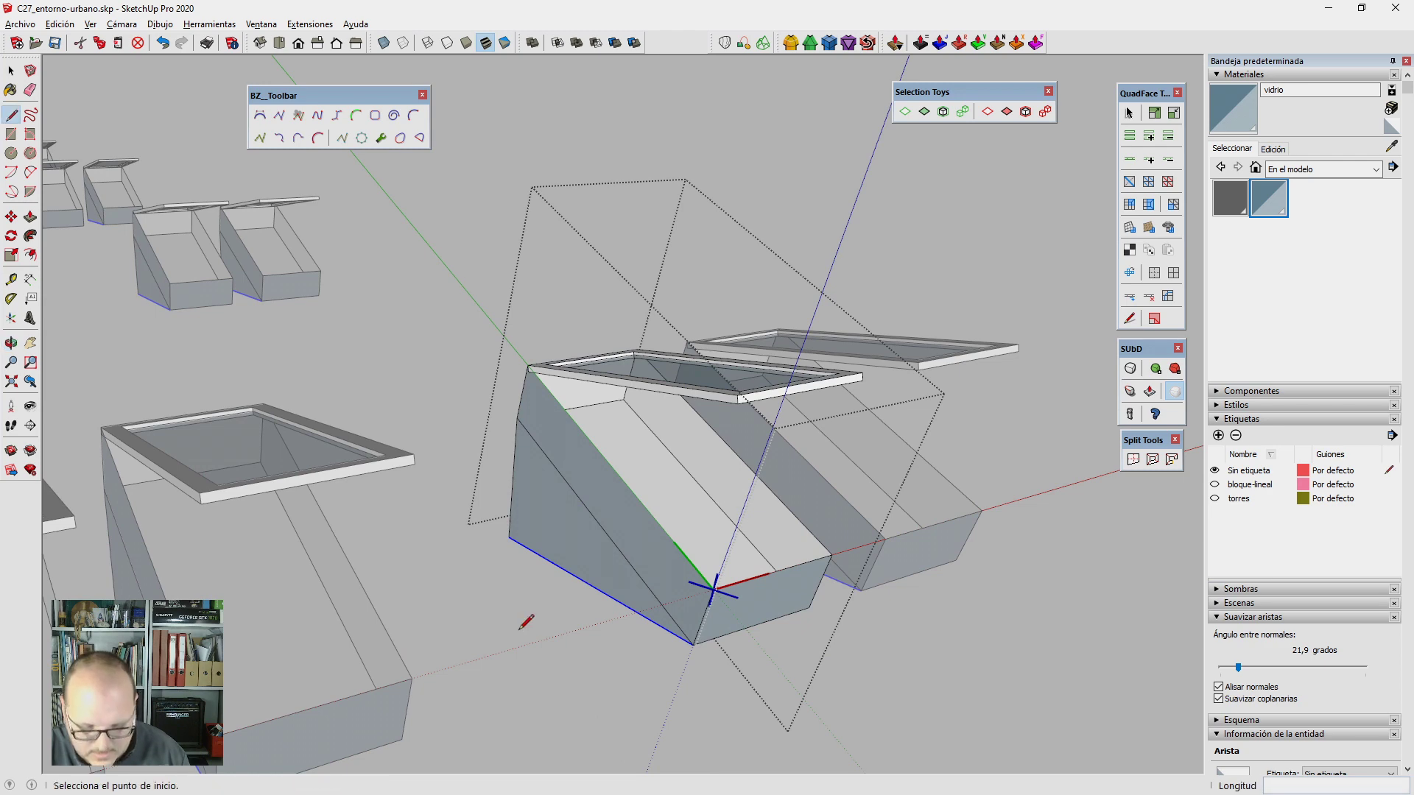
Step: Delete the sloped face of the support box from every copy
{"action": "key", "text": "p"}
{"action": "key", "text": "space"}
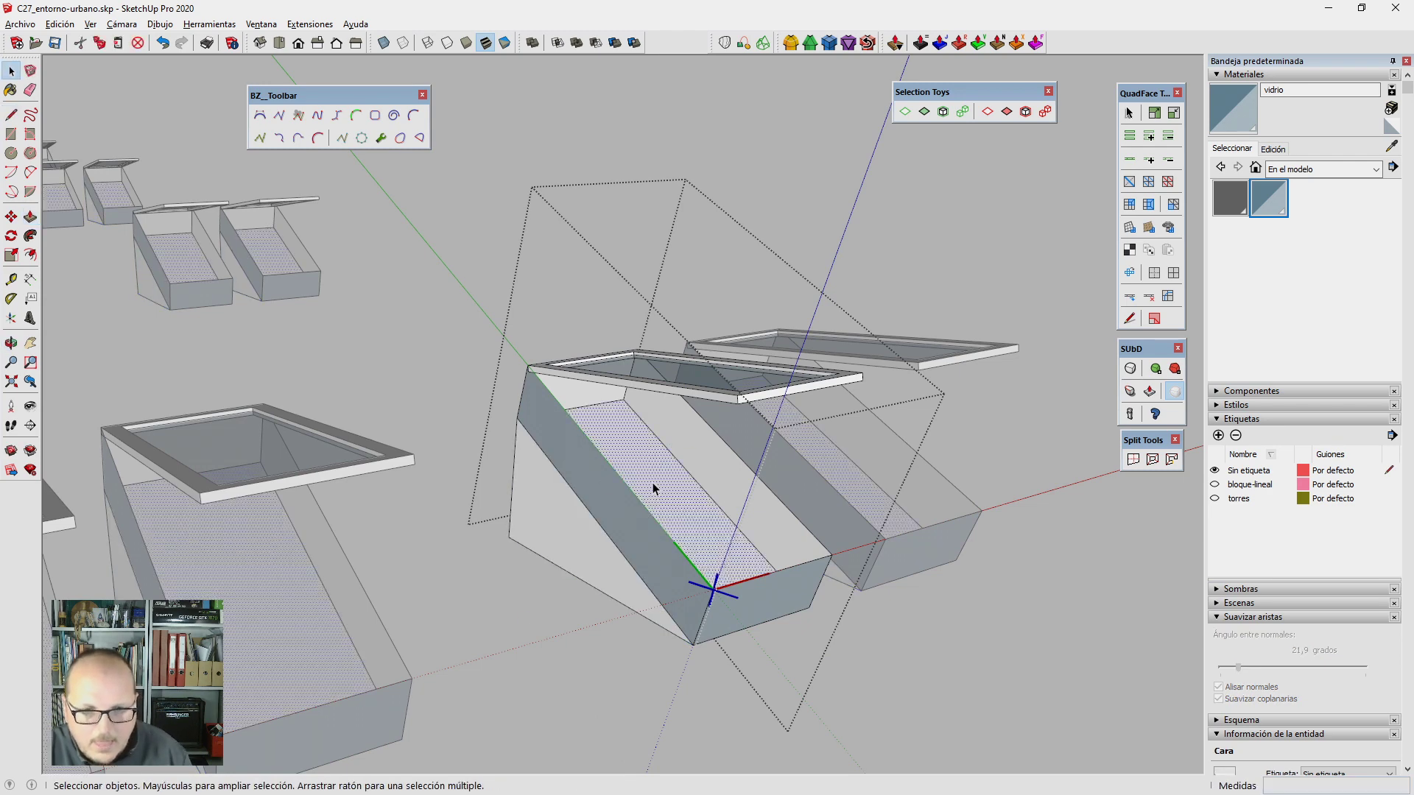
{"action": "left_click", "coordinate": [652, 483]}
{"action": "key", "text": "Delete"}
Step: Delete the leftover inner edge inside the support box
{"action": "middle_click_drag", "start_coordinate": [697, 465], "coordinate": [622, 417]}
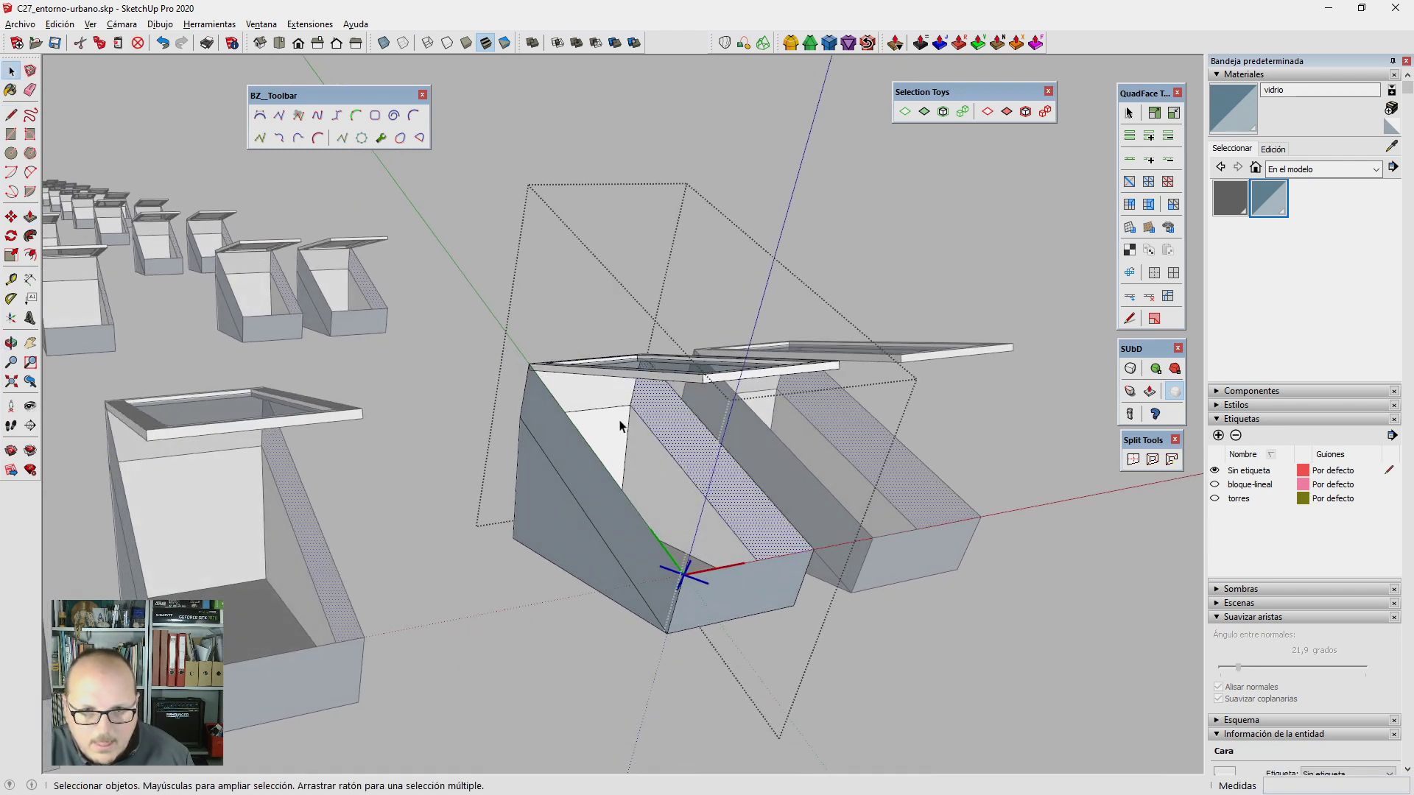
{"action": "left_click", "coordinate": [618, 411]}
{"action": "key", "text": "Delete"}
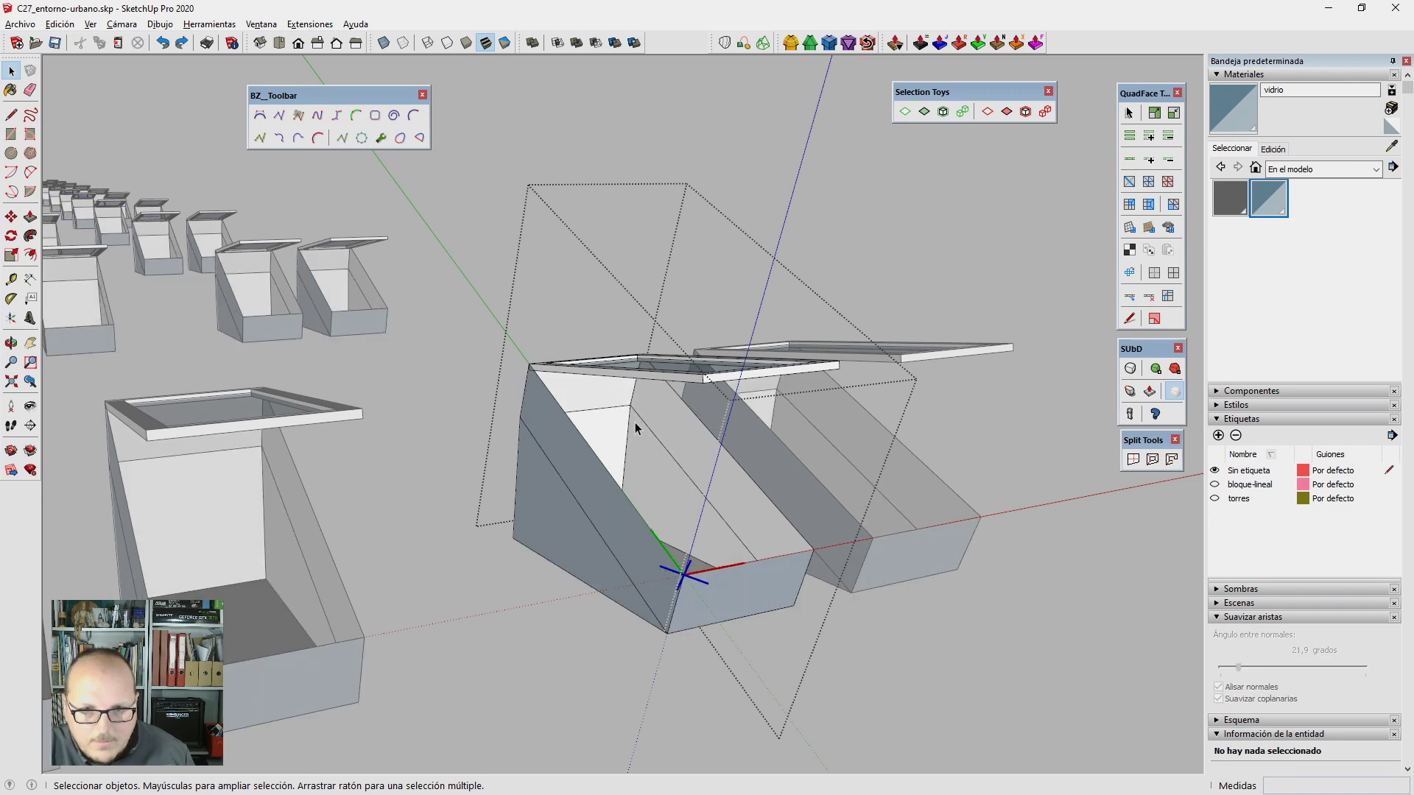
{"action": "key", "text": "e"}
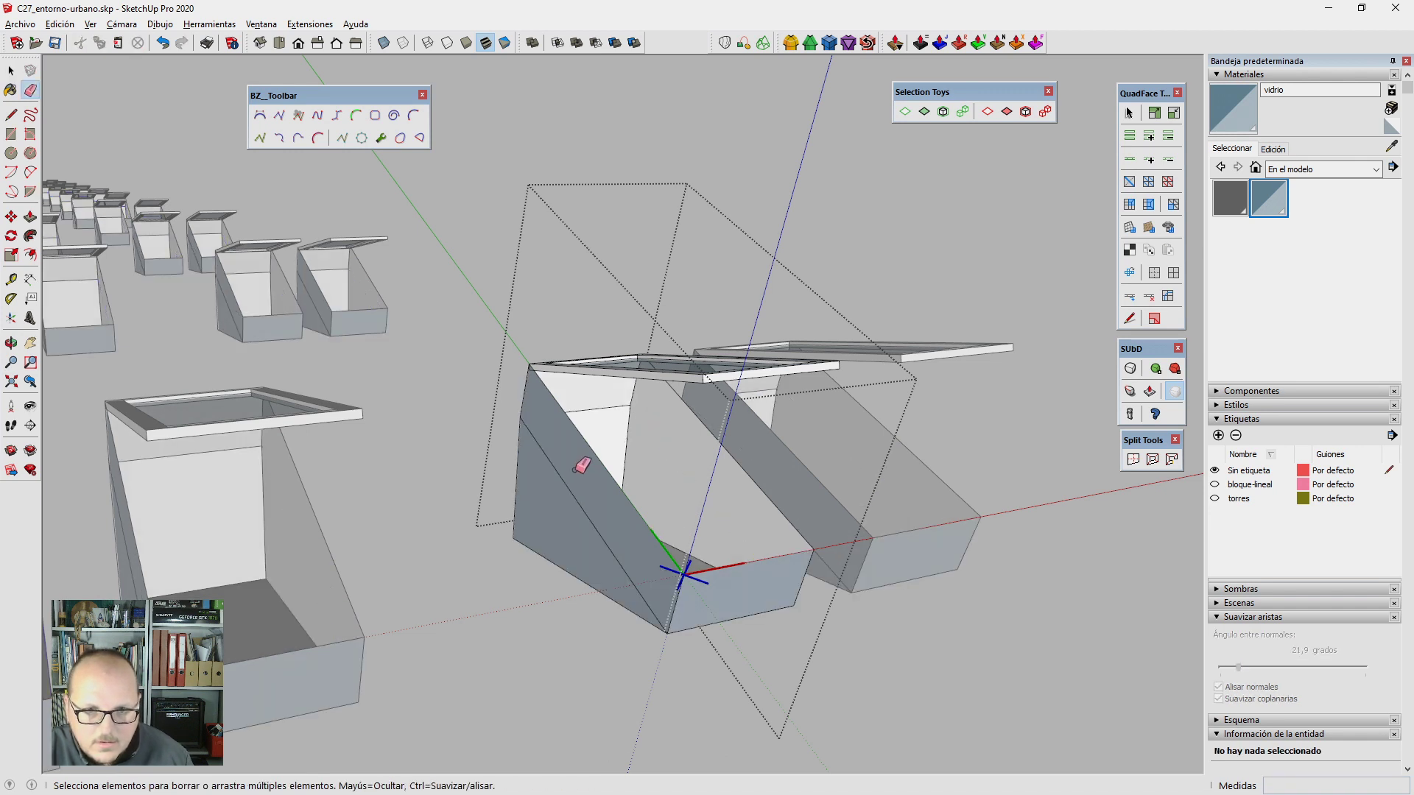
{"action": "key", "text": "space"}
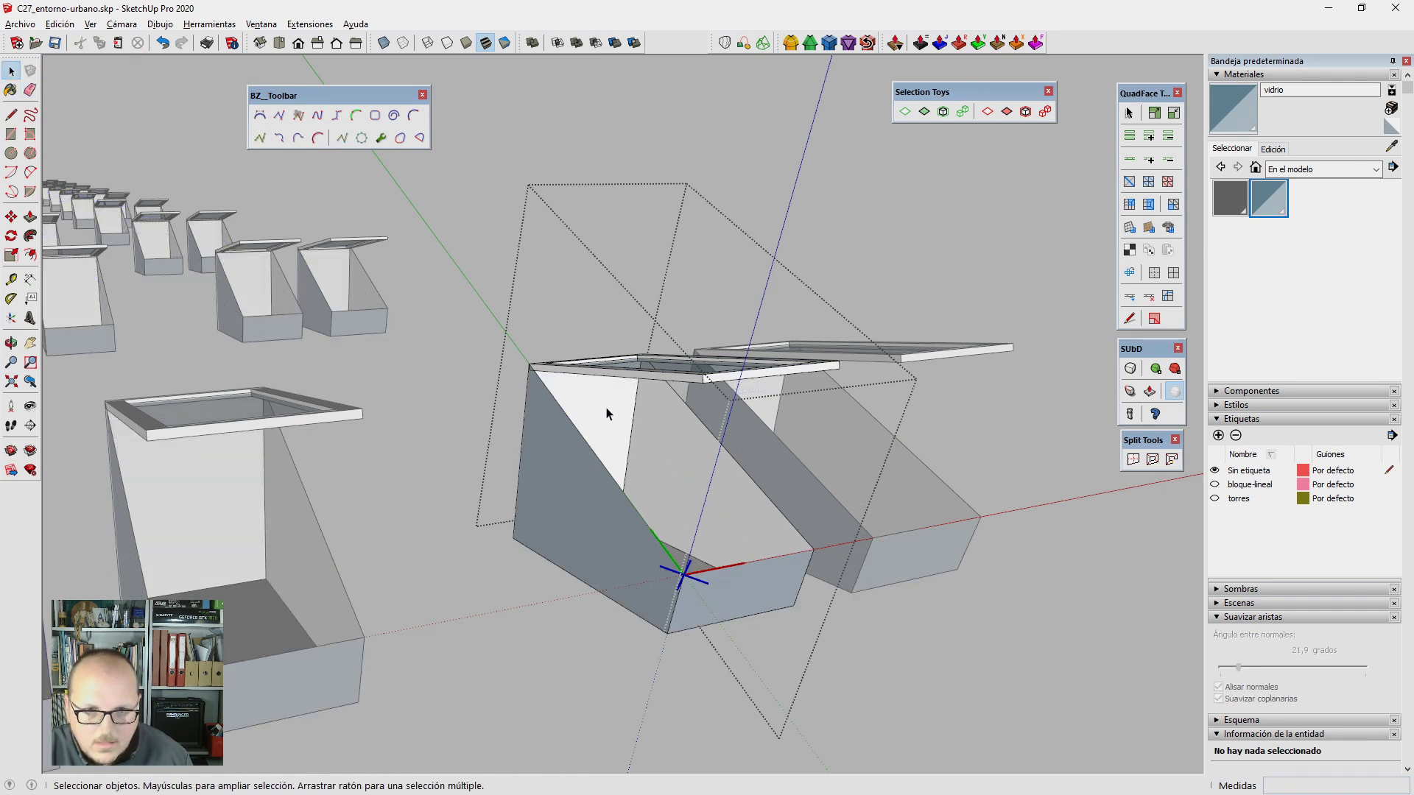
{"action": "scroll", "coordinate": [662, 456], "scroll_direction": "down", "scroll_amount": 5}
{"action": "mouse_move", "coordinate": [868, 555]}
{"action": "middle_mouse_down"}
{"action": "mouse_move", "coordinate": [559, 679]}
{"action": "mouse_move", "coordinate": [410, 457]}
{"action": "mouse_move", "coordinate": [530, 511]}
{"action": "middle_mouse_up"}
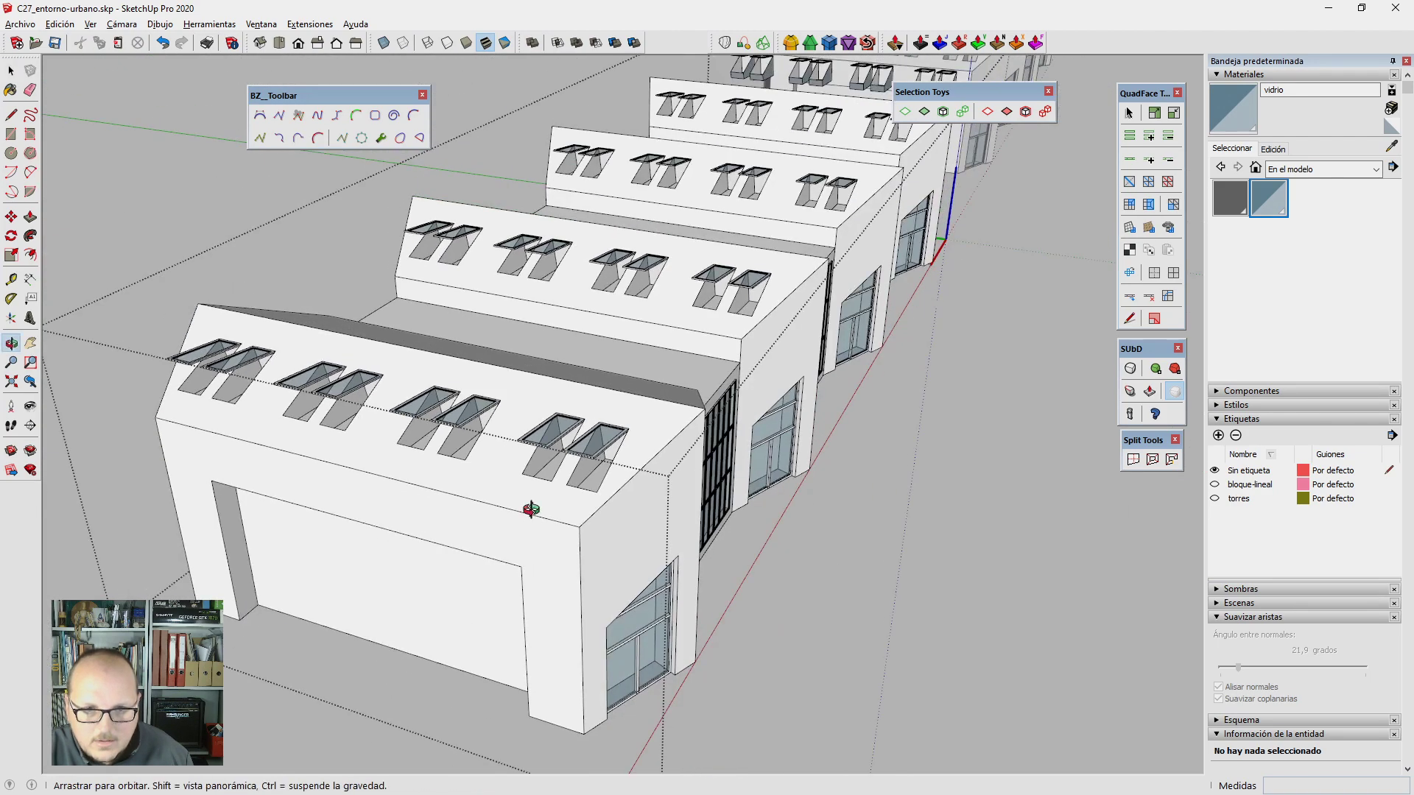
Step: Start a Push/Pull on a face of the support box
{"action": "scroll", "coordinate": [567, 473], "scroll_direction": "up", "scroll_amount": 3}
{"action": "scroll", "coordinate": [568, 480], "scroll_direction": "up", "scroll_amount": 4}
{"action": "scroll", "coordinate": [568, 480], "scroll_direction": "up", "scroll_amount": 2}
{"action": "scroll", "coordinate": [559, 494], "scroll_direction": "up", "scroll_amount": 2}
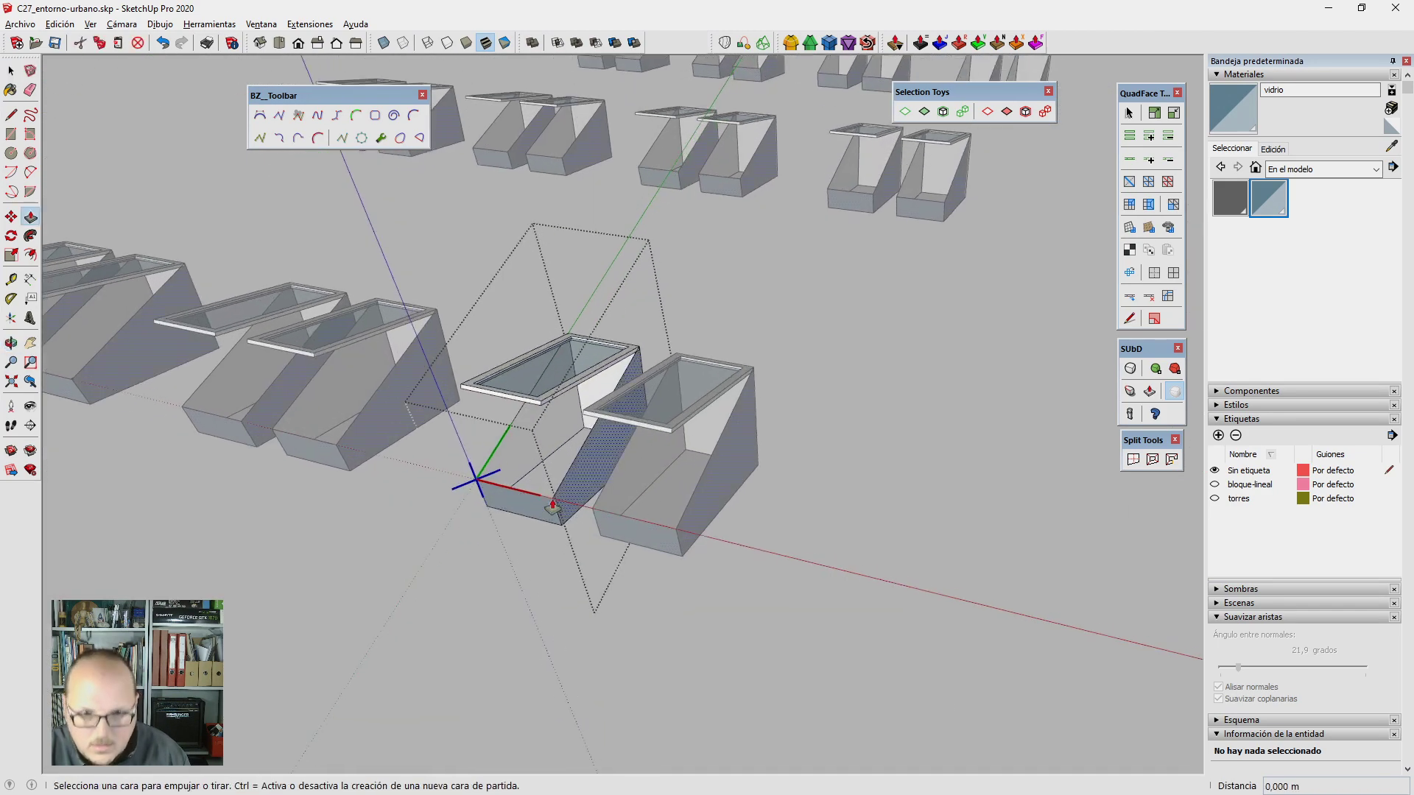
{"action": "key", "text": "p"}
{"action": "left_click", "coordinate": [552, 509]}
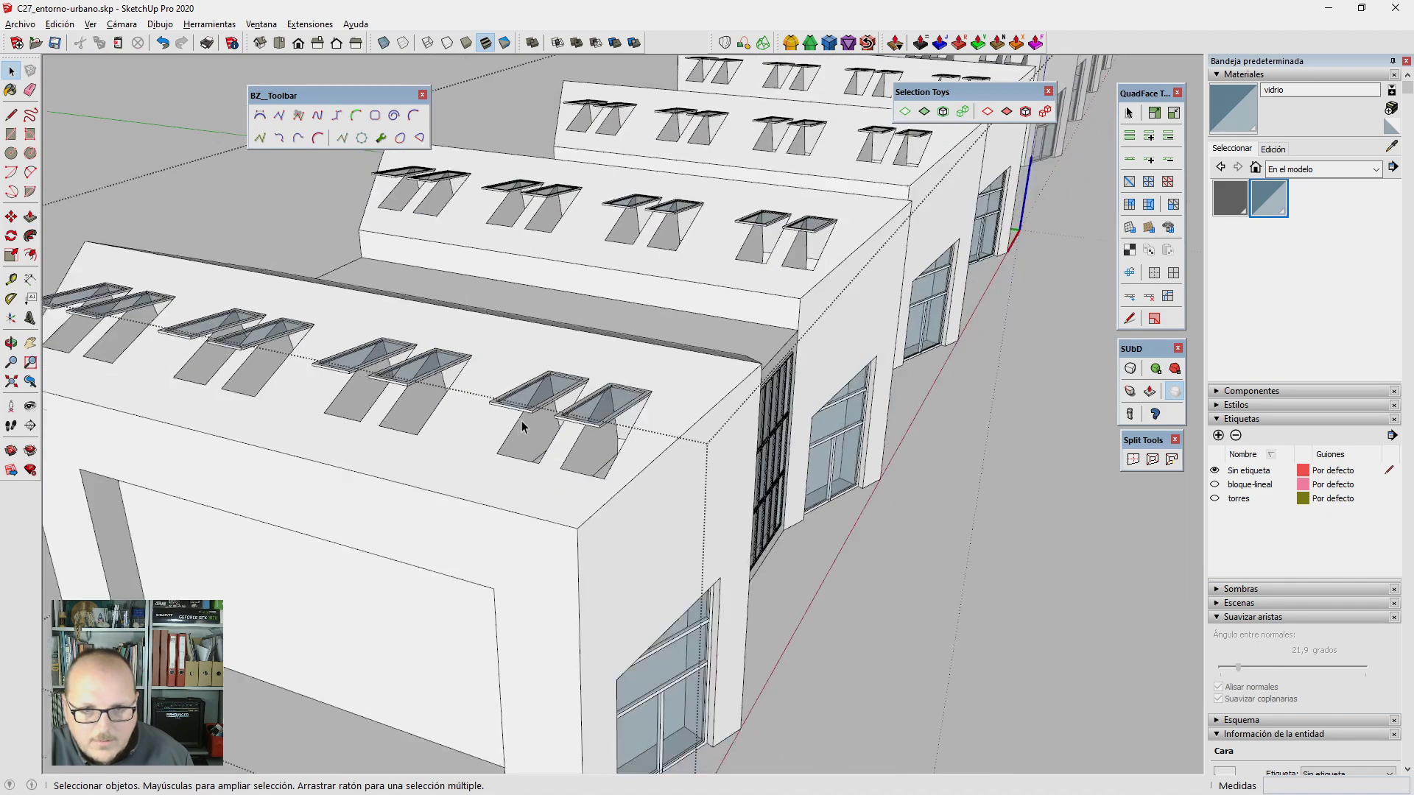
Step: Show the bloque-lineal and torres tags so the linear blocks and towers appear
{"action": "scroll", "coordinate": [348, 283], "scroll_direction": "down", "scroll_amount": 3}
{"action": "scroll", "coordinate": [349, 284], "scroll_direction": "down", "scroll_amount": 3}
{"action": "mouse_move", "coordinate": [349, 283]}
{"action": "middle_mouse_down"}
{"action": "mouse_move", "coordinate": [405, 356]}
{"action": "mouse_move", "coordinate": [382, 300]}
{"action": "middle_mouse_up"}
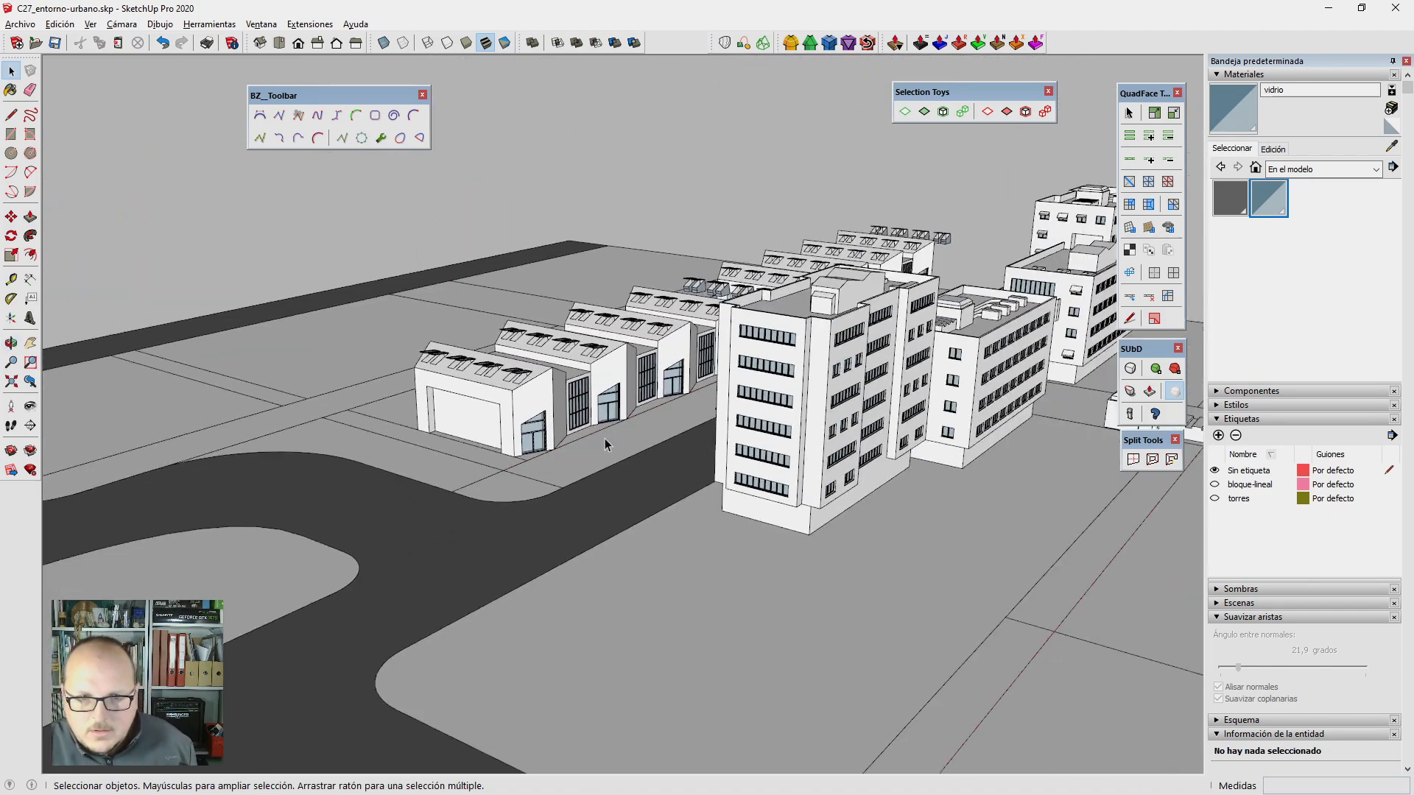
{"action": "scroll", "coordinate": [605, 444], "scroll_direction": "down", "scroll_amount": 2}
{"action": "middle_click_drag", "start_coordinate": [647, 514], "coordinate": [908, 412]}
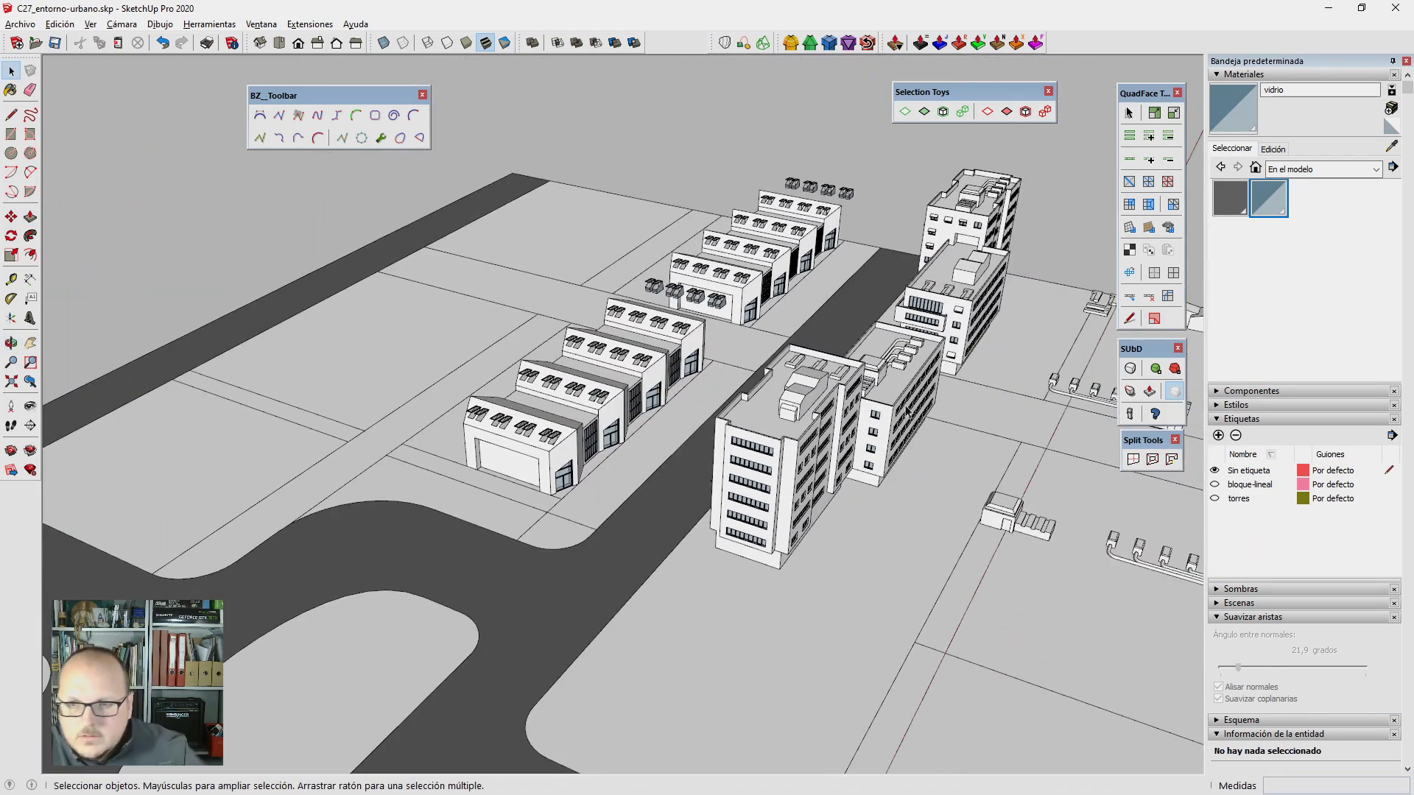
{"action": "left_click", "coordinate": [1214, 484]}
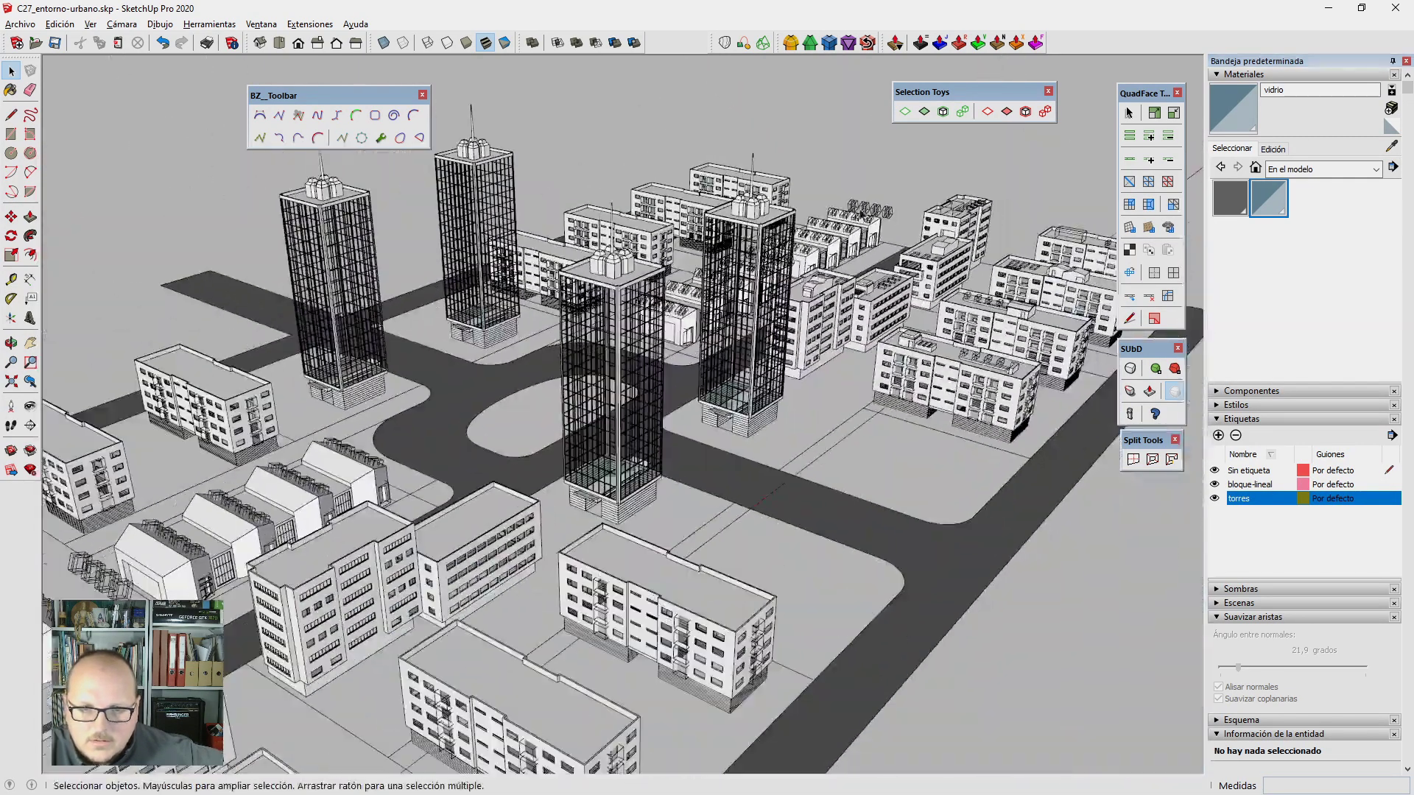
Step: Orbit around the city model to view the warehouse row, blocks and towers
{"action": "middle_click_drag", "start_coordinate": [857, 197], "coordinate": [795, 348]}
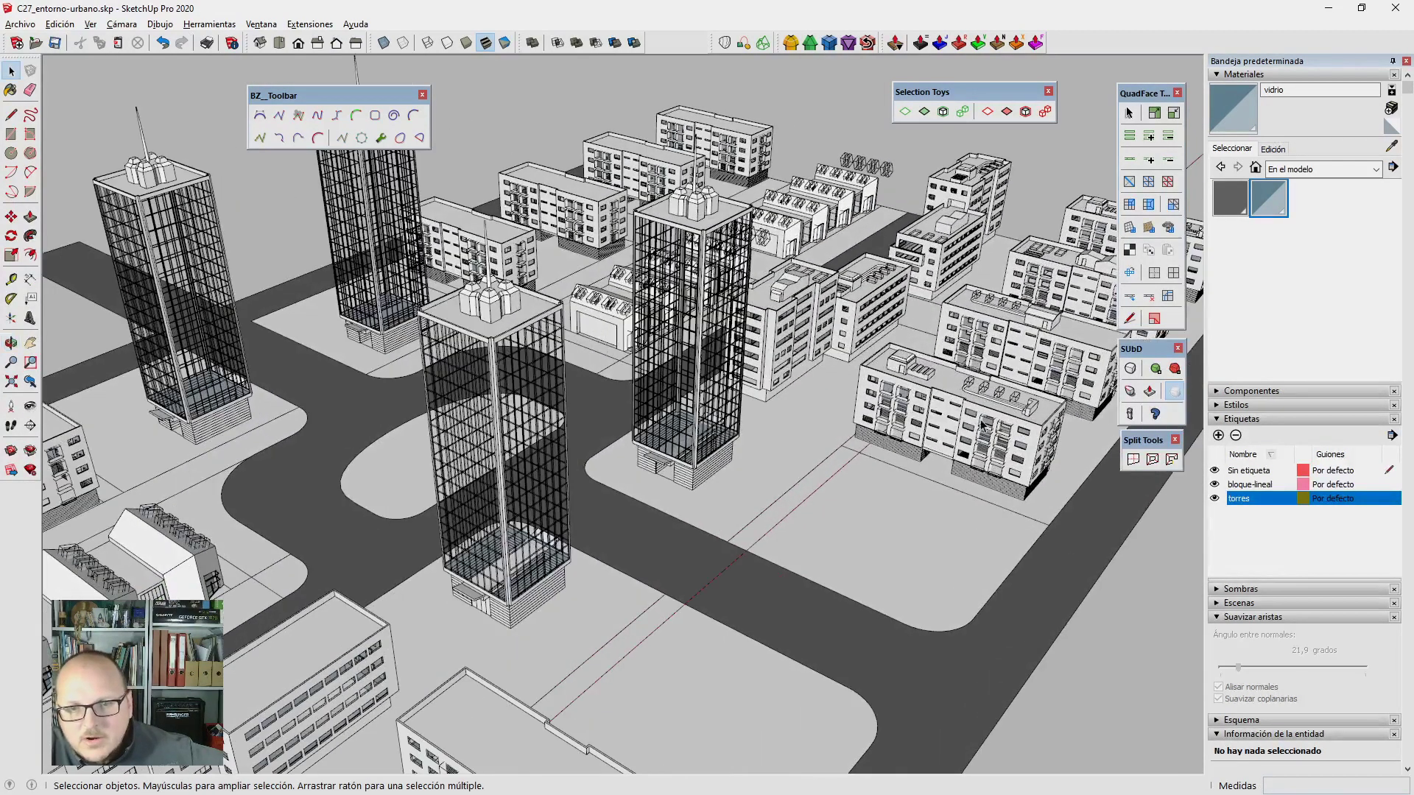
{"action": "middle_click_drag", "start_coordinate": [981, 425], "coordinate": [854, 472]}
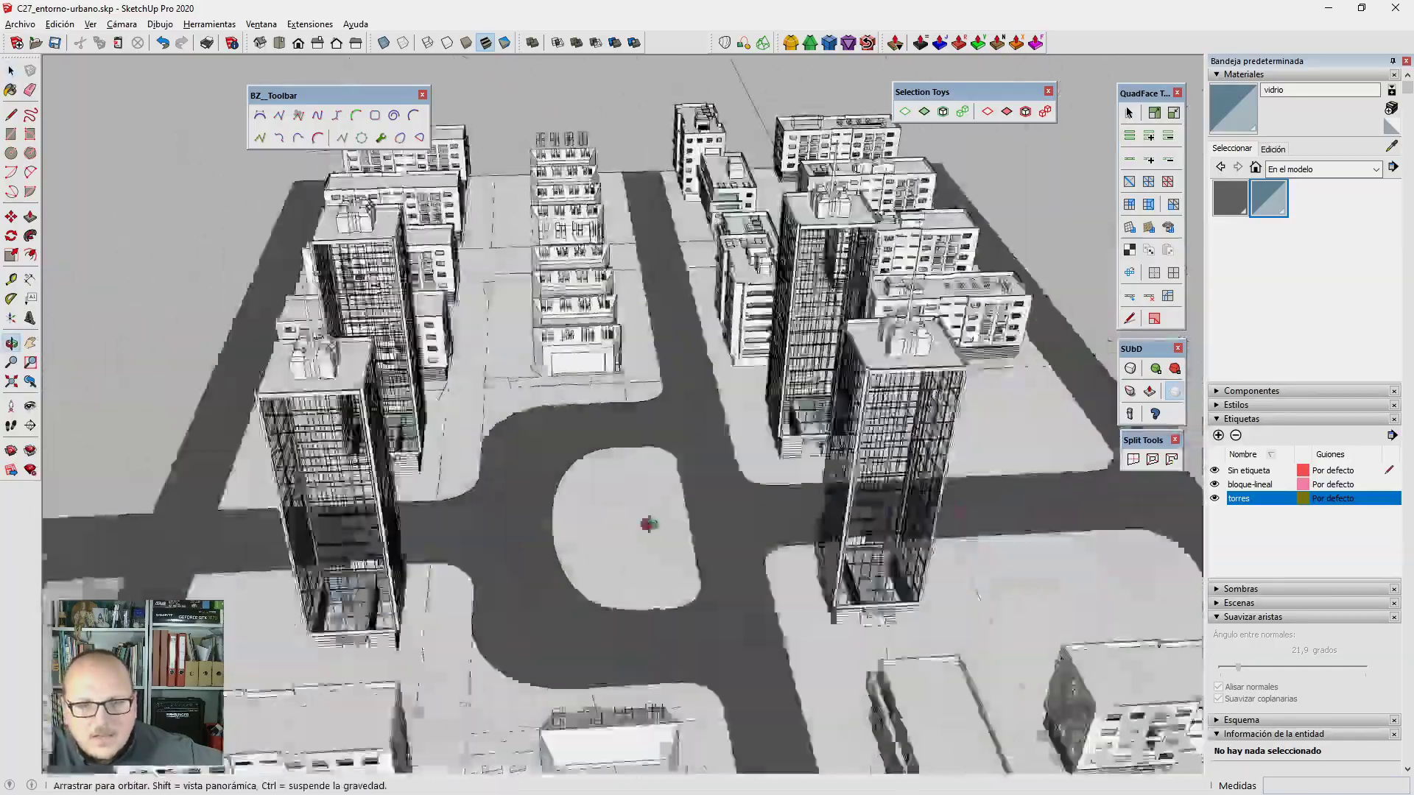
{"action": "mouse_move", "coordinate": [854, 472]}
{"action": "middle_mouse_down"}
{"action": "mouse_move", "coordinate": [446, 529]}
{"action": "mouse_move", "coordinate": [680, 531]}
{"action": "middle_mouse_up"}
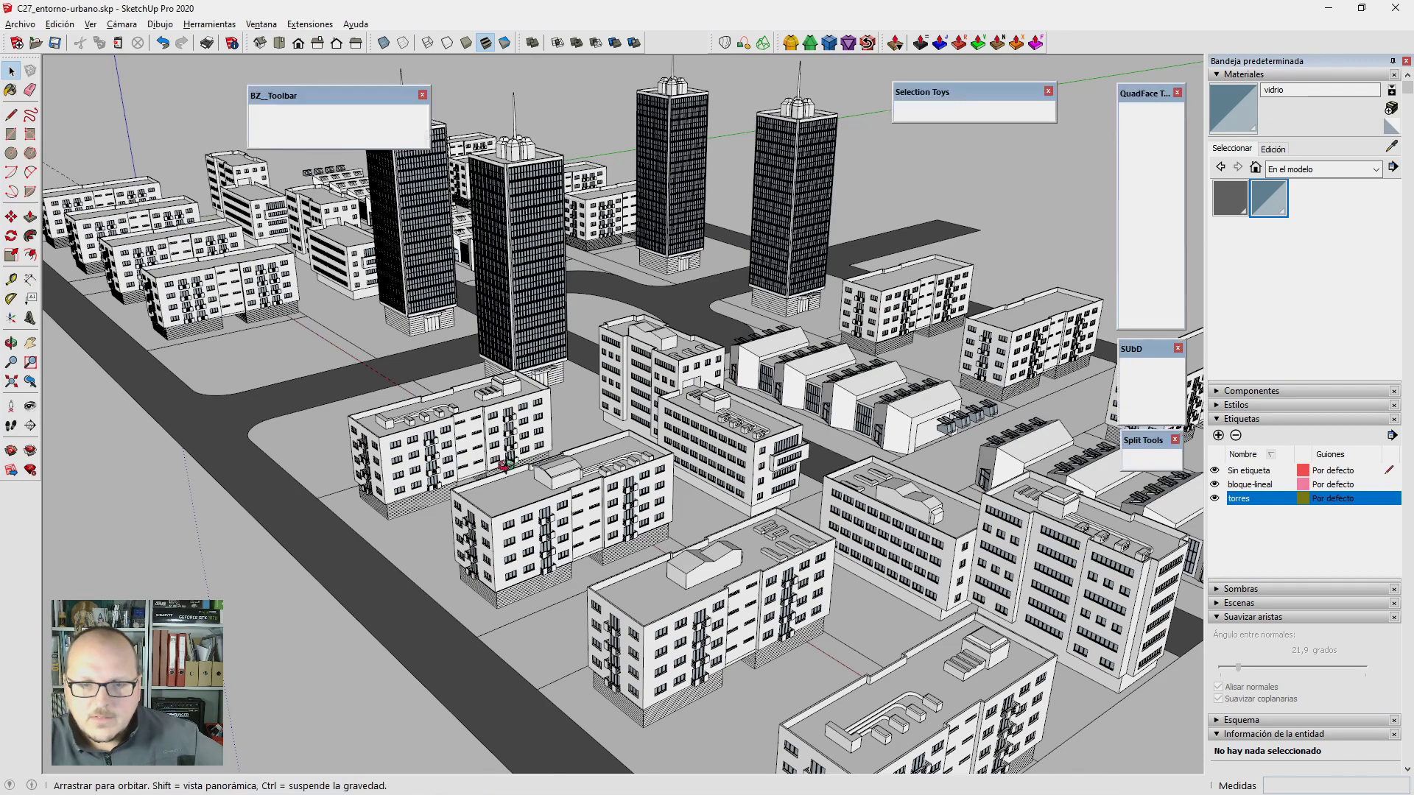
{"action": "scroll", "coordinate": [459, 549], "scroll_direction": "up", "scroll_amount": 3}
{"action": "scroll", "coordinate": [458, 549], "scroll_direction": "up", "scroll_amount": 5}
{"action": "scroll", "coordinate": [459, 548], "scroll_direction": "up", "scroll_amount": 2}
Step: Select one roof skylight from a low view of the gabled building
{"action": "mouse_move", "coordinate": [459, 549]}
{"action": "middle_mouse_down"}
{"action": "mouse_move", "coordinate": [818, 348]}
{"action": "mouse_move", "coordinate": [762, 409]}
{"action": "middle_mouse_up"}
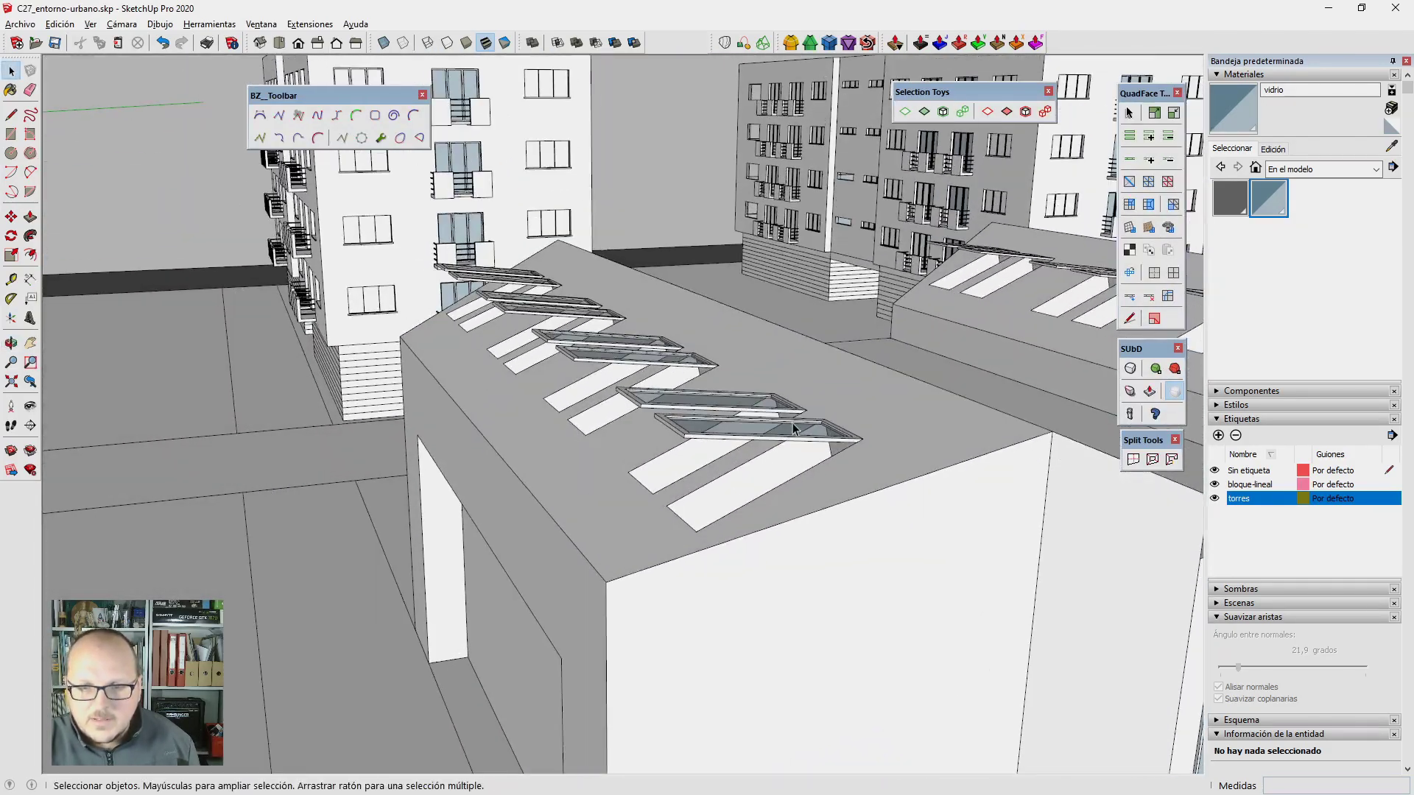
{"action": "left_click", "coordinate": [769, 414]}
{"action": "scroll", "coordinate": [847, 427], "scroll_direction": "up", "scroll_amount": 3}
{"action": "scroll", "coordinate": [883, 440], "scroll_direction": "up", "scroll_amount": 2}
{"action": "scroll", "coordinate": [894, 444], "scroll_direction": "up", "scroll_amount": 2}
{"action": "key", "text": "q"}
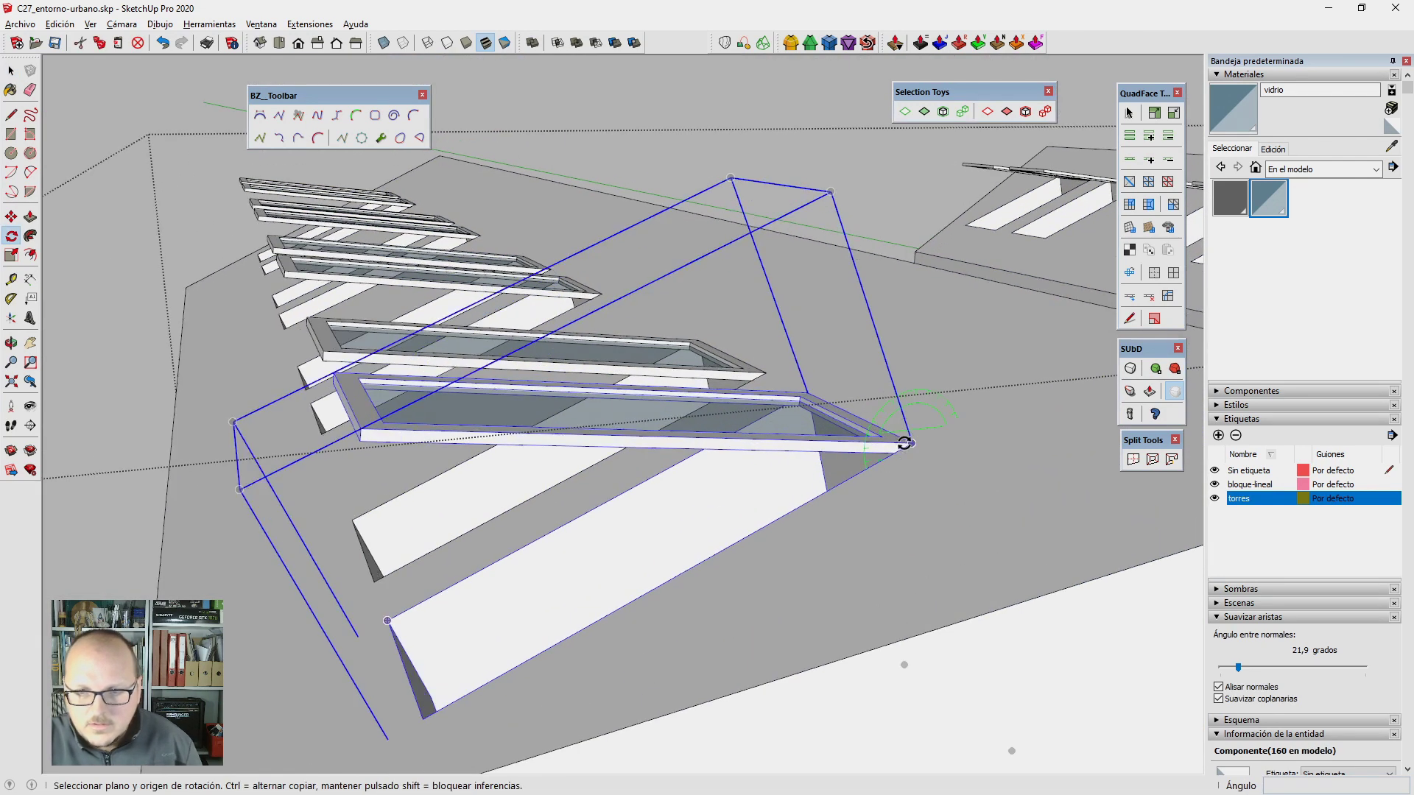
{"action": "scroll", "coordinate": [905, 443], "scroll_direction": "down", "scroll_amount": 3}
{"action": "scroll", "coordinate": [839, 464], "scroll_direction": "down", "scroll_amount": 3}
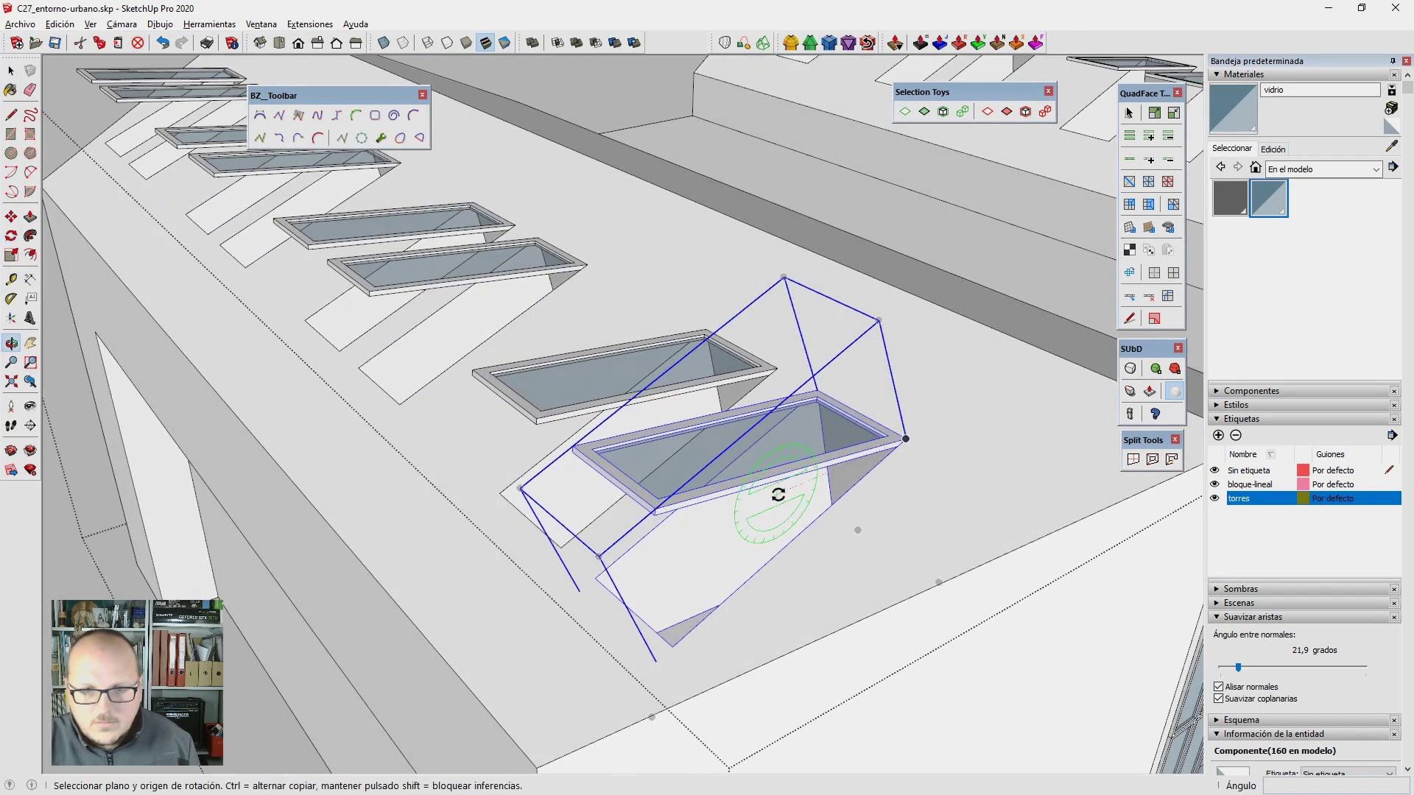
{"action": "scroll", "coordinate": [774, 490], "scroll_direction": "down", "scroll_amount": 2}
{"action": "key", "text": "space"}
{"action": "scroll", "coordinate": [774, 490], "scroll_direction": "down", "scroll_amount": 1}
Step: Add three more skylights to the selection and make all four unique
{"action": "left_click", "coordinate": [560, 346], "text": "shift"}
{"action": "left_click", "coordinate": [442, 265], "text": "shift"}
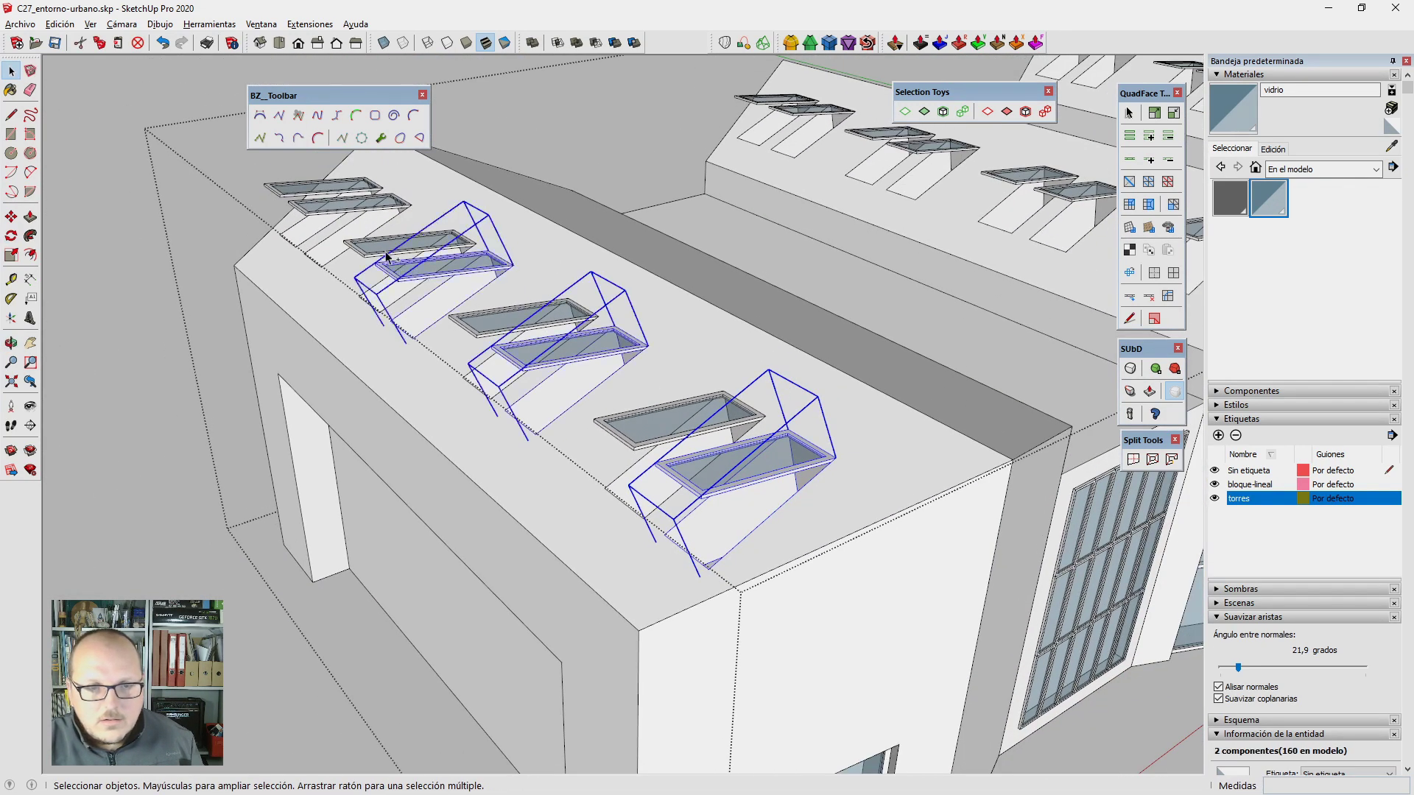
{"action": "left_click", "coordinate": [349, 208], "text": "shift"}
{"action": "right_click", "coordinate": [349, 209]}
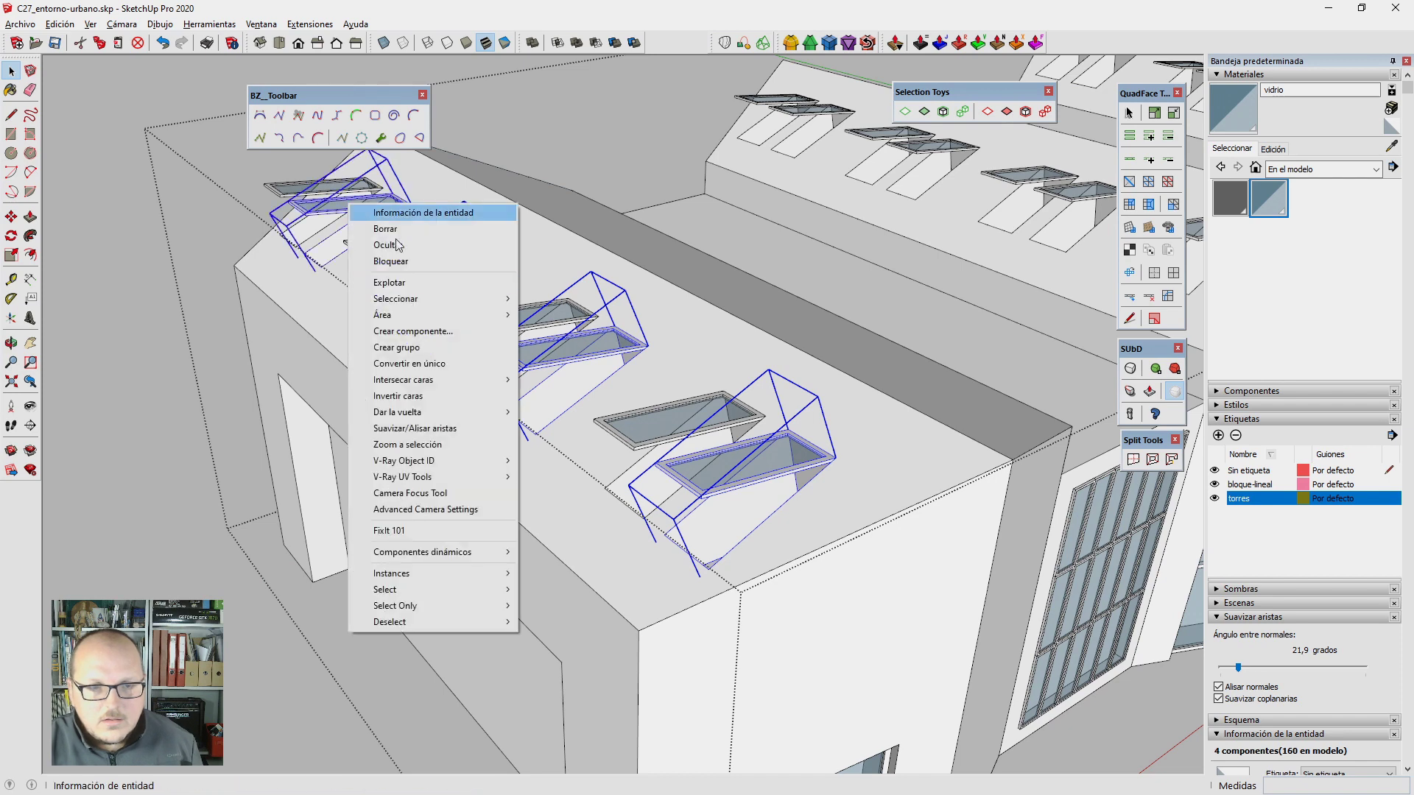
{"action": "left_click", "coordinate": [453, 365]}
Step: Tilt one unique skylight's glass frame 30 degrees about its corner hinge
{"action": "double_click", "coordinate": [750, 461]}
{"action": "scroll", "coordinate": [873, 475], "scroll_direction": "up", "scroll_amount": 3}
{"action": "left_click", "coordinate": [869, 460]}
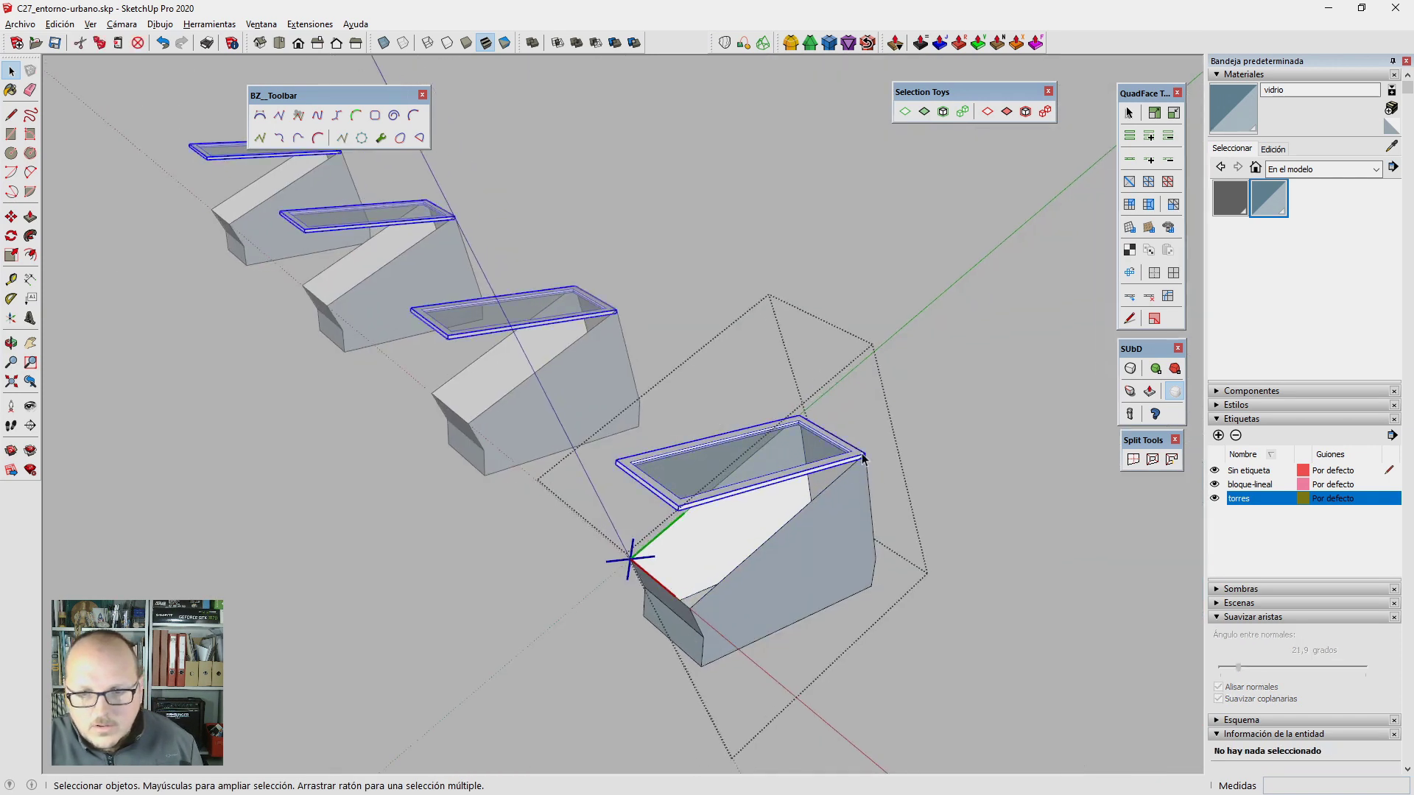
{"action": "key", "text": "q"}
{"action": "scroll", "coordinate": [875, 450], "scroll_direction": "up", "scroll_amount": 2}
{"action": "left_click", "coordinate": [865, 456]}
{"action": "left_click", "coordinate": [820, 469]}
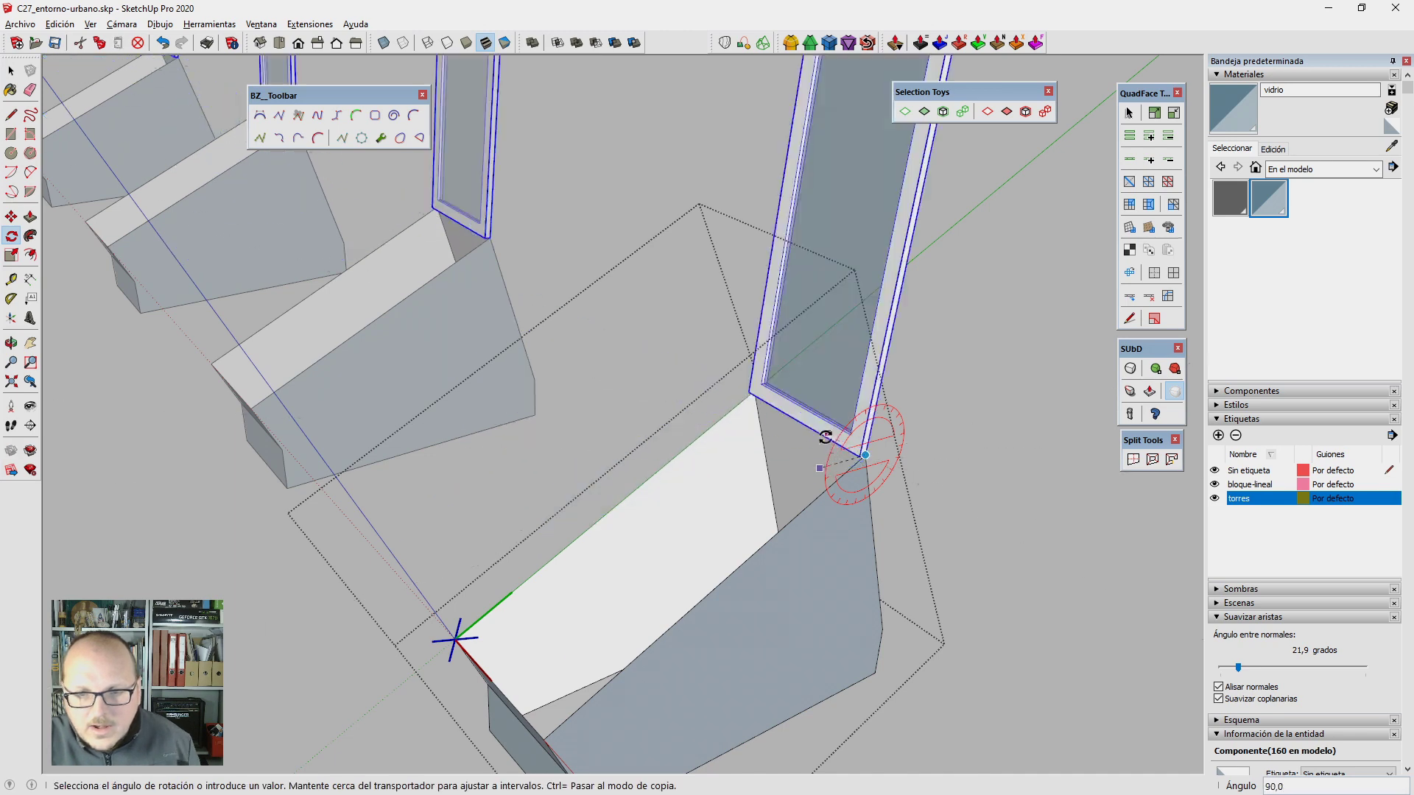
{"action": "scroll", "coordinate": [818, 436], "scroll_direction": "down", "scroll_amount": 3}
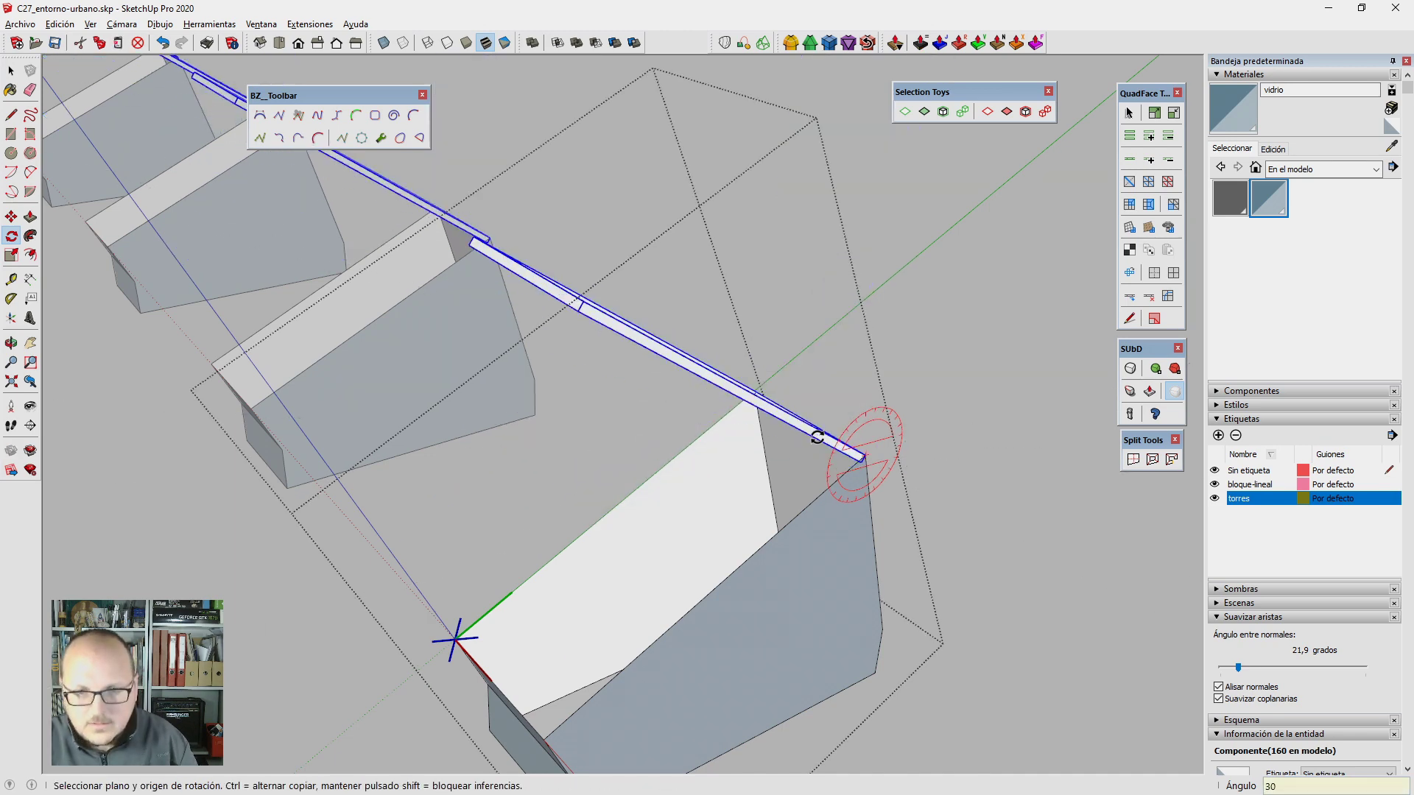
{"action": "scroll", "coordinate": [818, 437], "scroll_direction": "down", "scroll_amount": 3}
{"action": "key", "text": "Return"}
{"action": "key", "text": "space"}
{"action": "mouse_move", "coordinate": [720, 521]}
{"action": "middle_mouse_down"}
{"action": "mouse_move", "coordinate": [696, 390]}
{"action": "mouse_move", "coordinate": [748, 429]}
{"action": "middle_mouse_up"}
Step: Select a steeply tilted skylight and pick its support corner for a strut
{"action": "key", "text": "l"}
{"action": "key", "text": "space"}
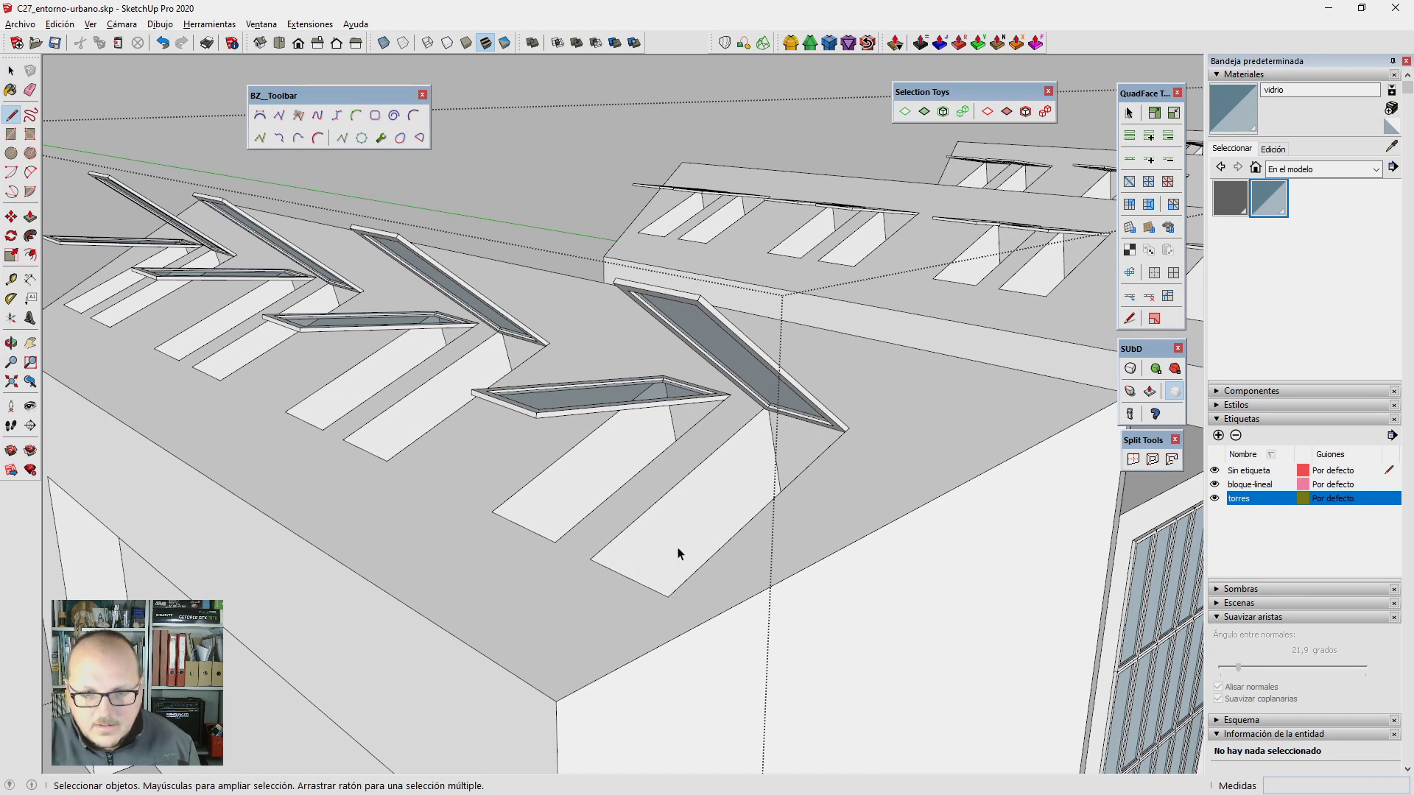
{"action": "left_click", "coordinate": [674, 577]}
{"action": "left_click", "coordinate": [668, 596]}
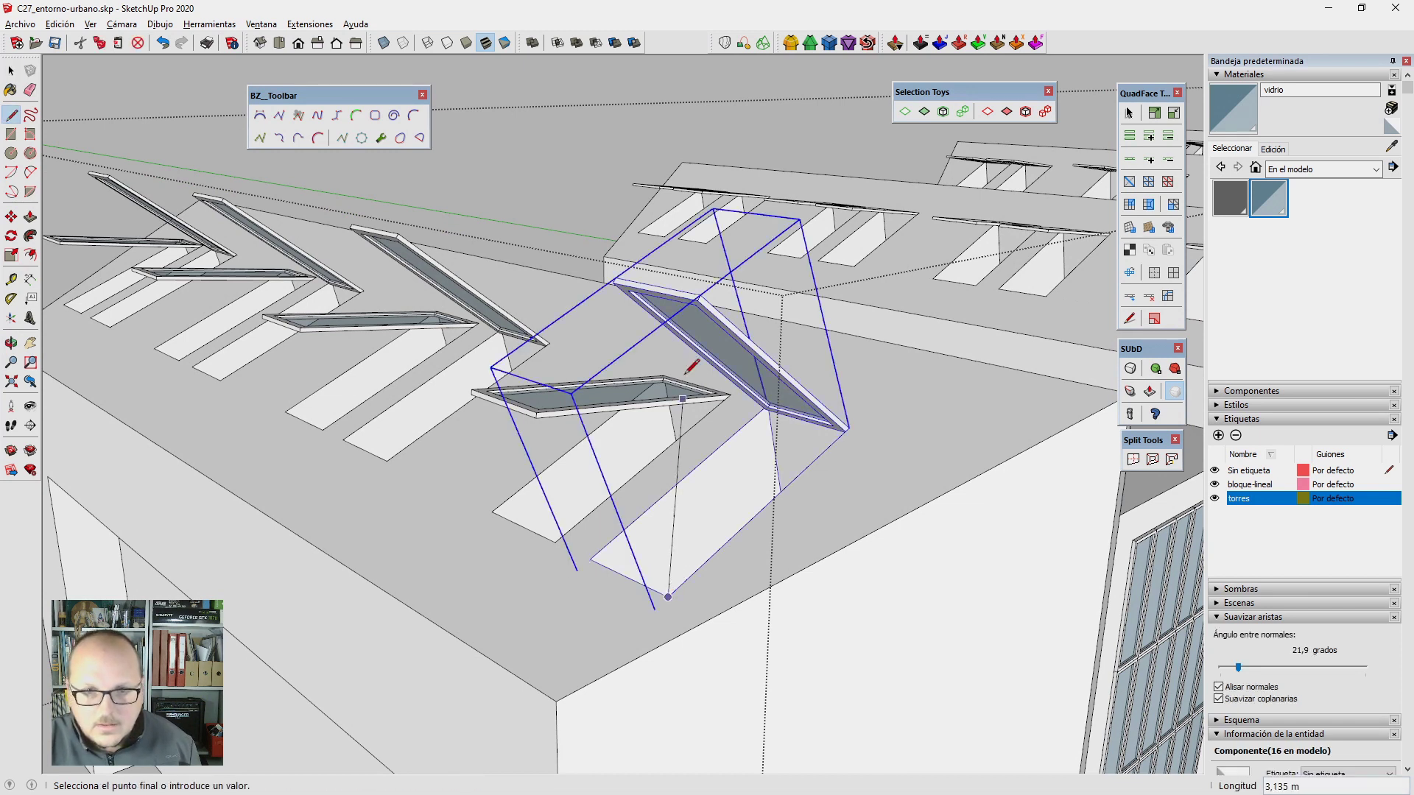
{"action": "key", "text": "r"}
{"action": "left_click", "coordinate": [697, 300]}
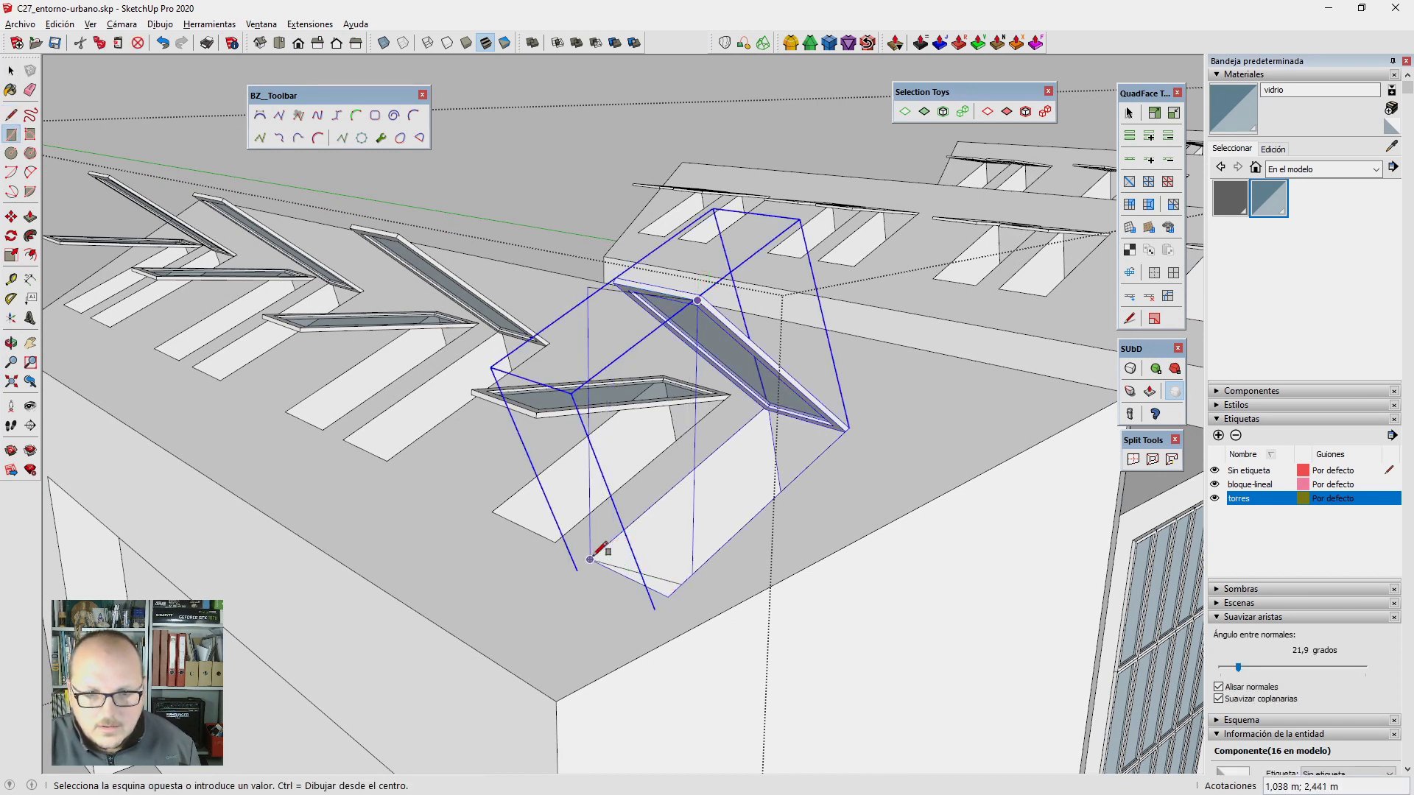
{"action": "key", "text": "space"}
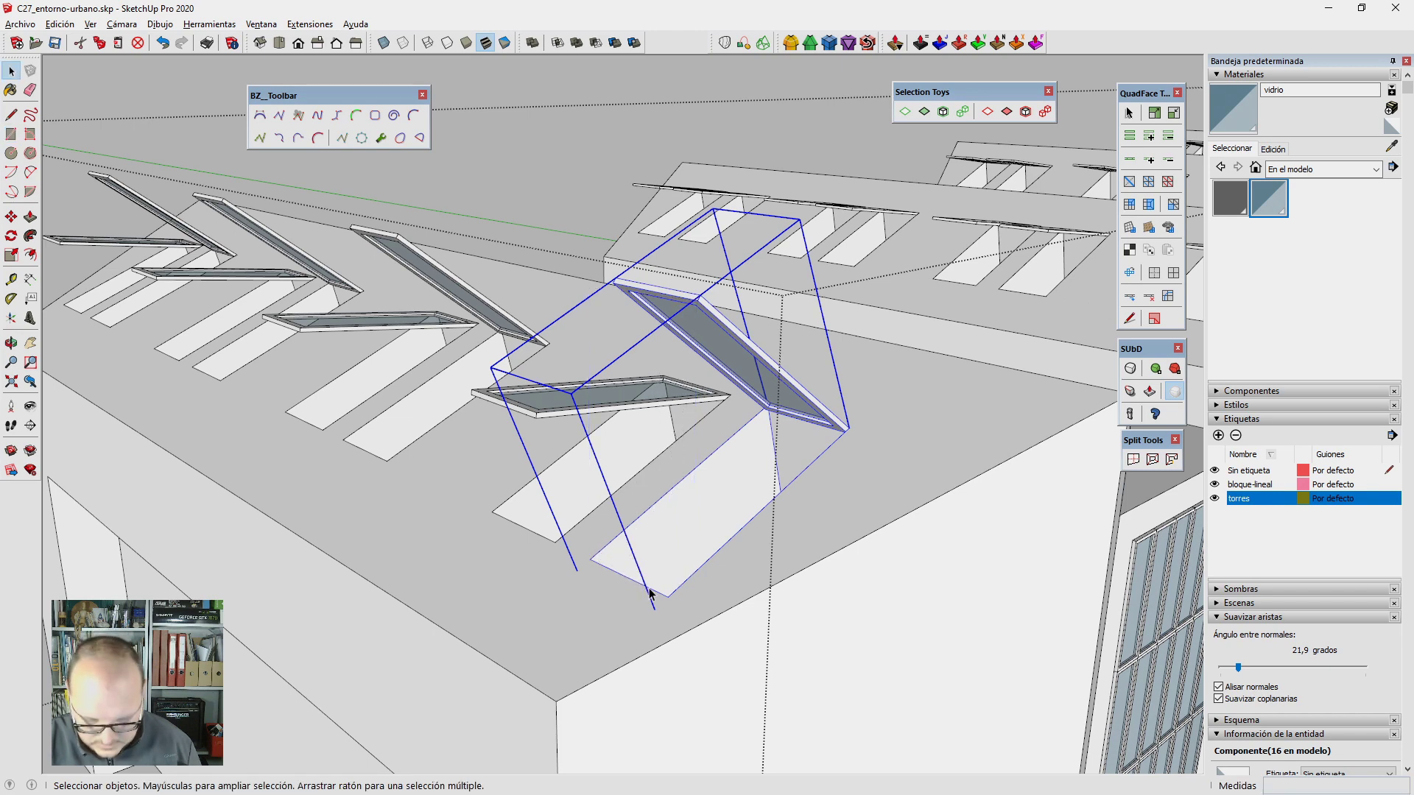
Step: Draw a strut line from the support's bottom corner to the tilted frame's edge
{"action": "key", "text": "l"}
{"action": "left_click", "coordinate": [668, 595]}
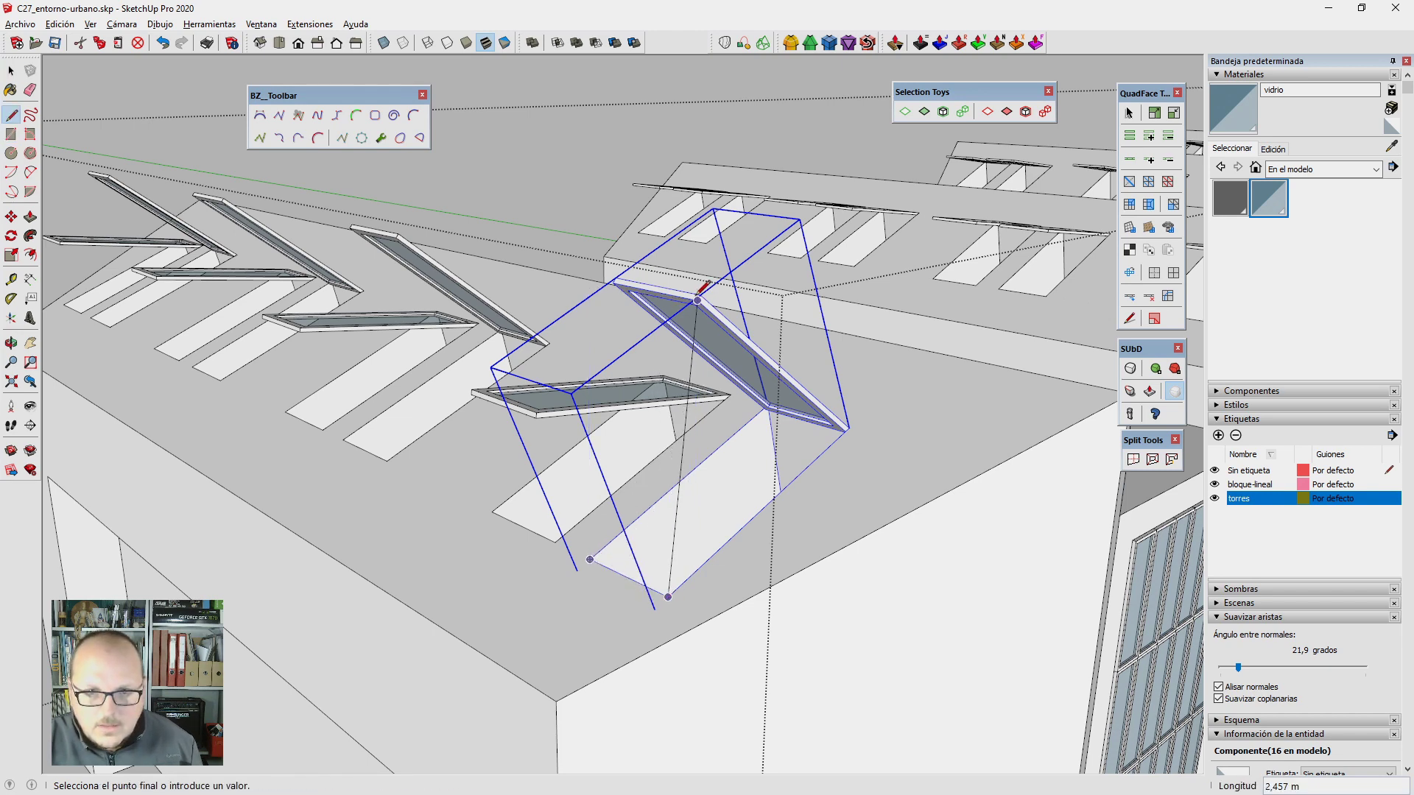
{"action": "left_click", "coordinate": [698, 301]}
{"action": "middle_click_drag", "start_coordinate": [697, 301], "coordinate": [774, 504]}
{"action": "key", "text": "space"}
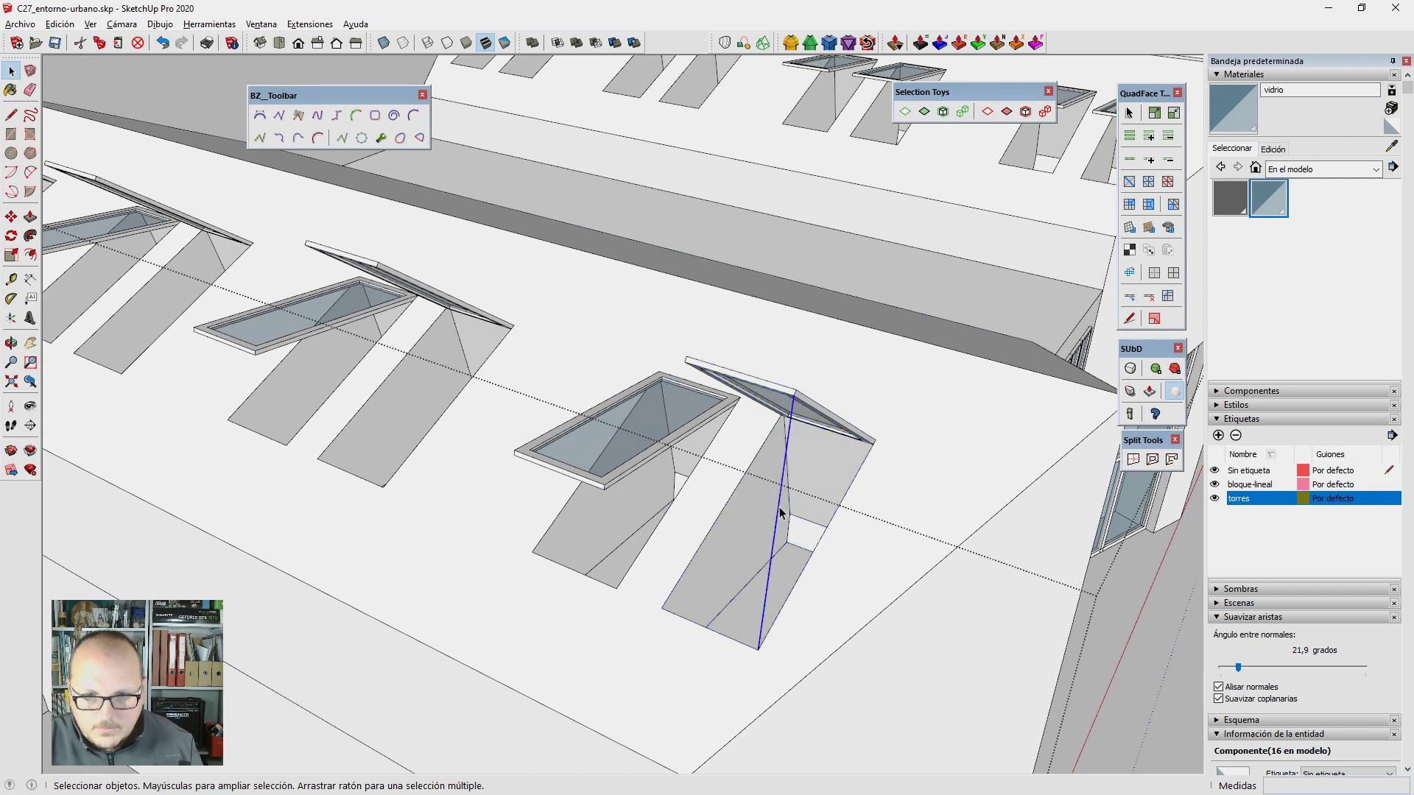
Step: Reposition the strut's vertices with Vertex Tools and select the strut group
{"action": "key", "text": "v"}
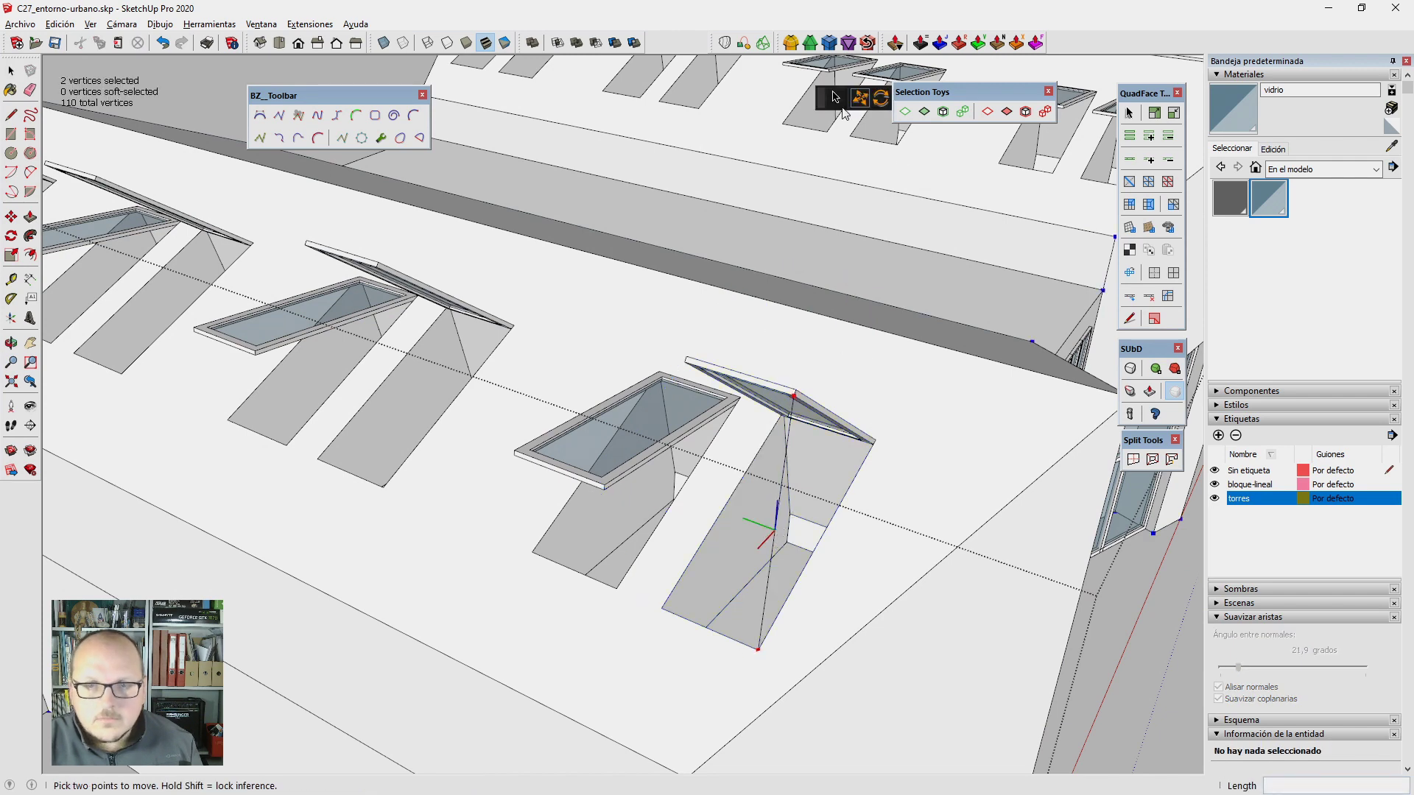
{"action": "left_click", "coordinate": [836, 97]}
{"action": "left_click_drag", "start_coordinate": [697, 502], "coordinate": [681, 495]}
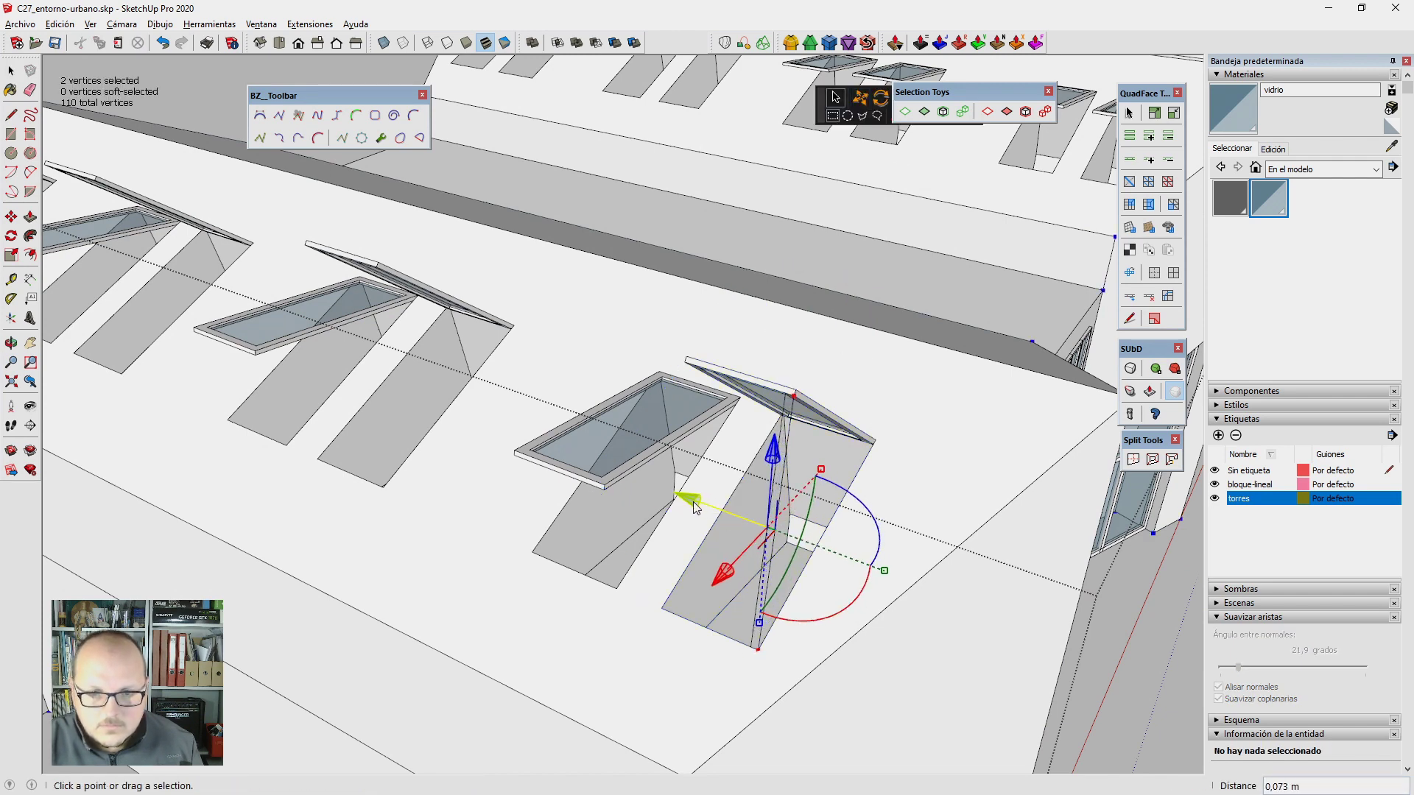
{"action": "key", "text": "space"}
{"action": "middle_click_drag", "start_coordinate": [681, 495], "coordinate": [770, 470]}
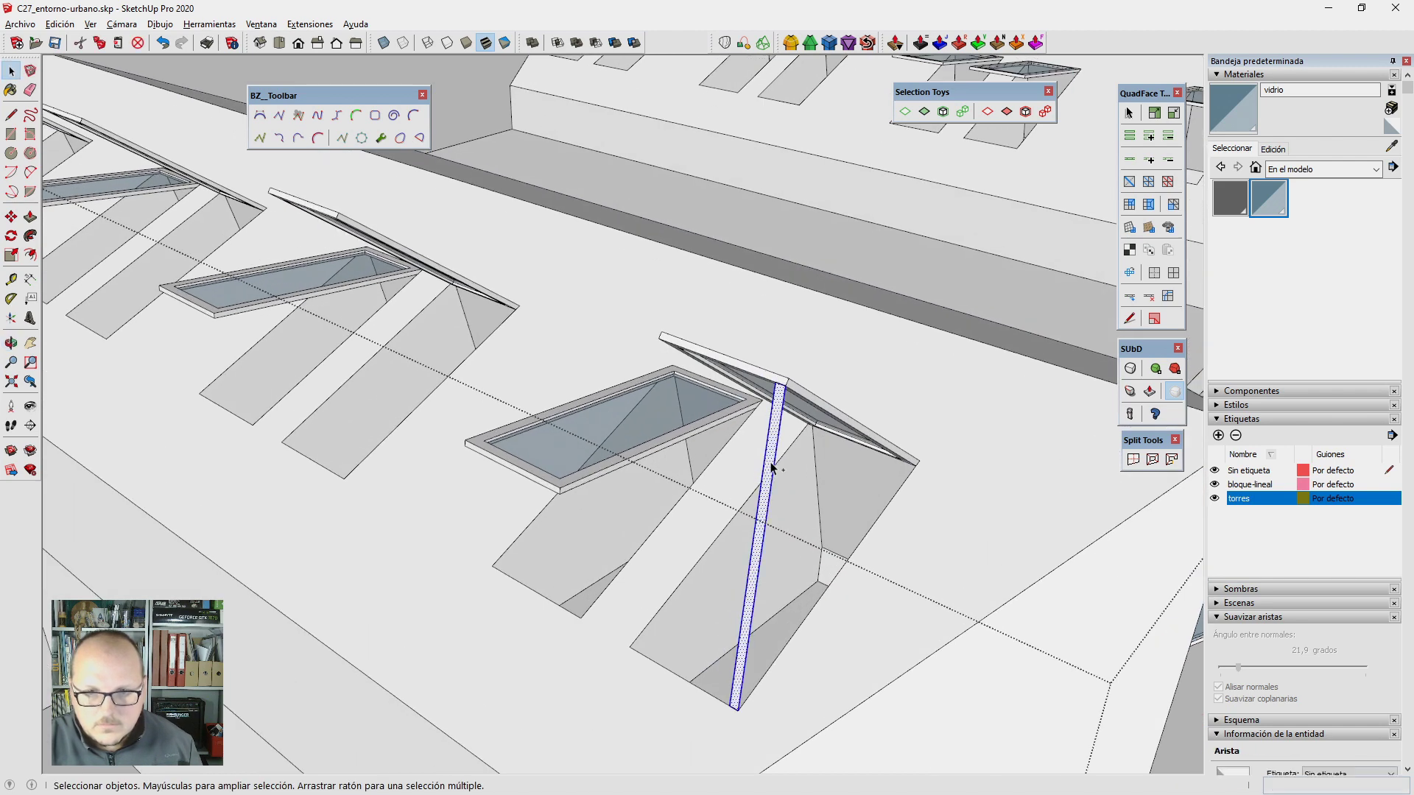
{"action": "left_click", "coordinate": [769, 470]}
Step: Select the vertical post group, starting and then cancelling a copy of it
{"action": "scroll", "coordinate": [797, 400], "scroll_direction": "up", "scroll_amount": 5}
{"action": "left_click", "coordinate": [763, 545]}
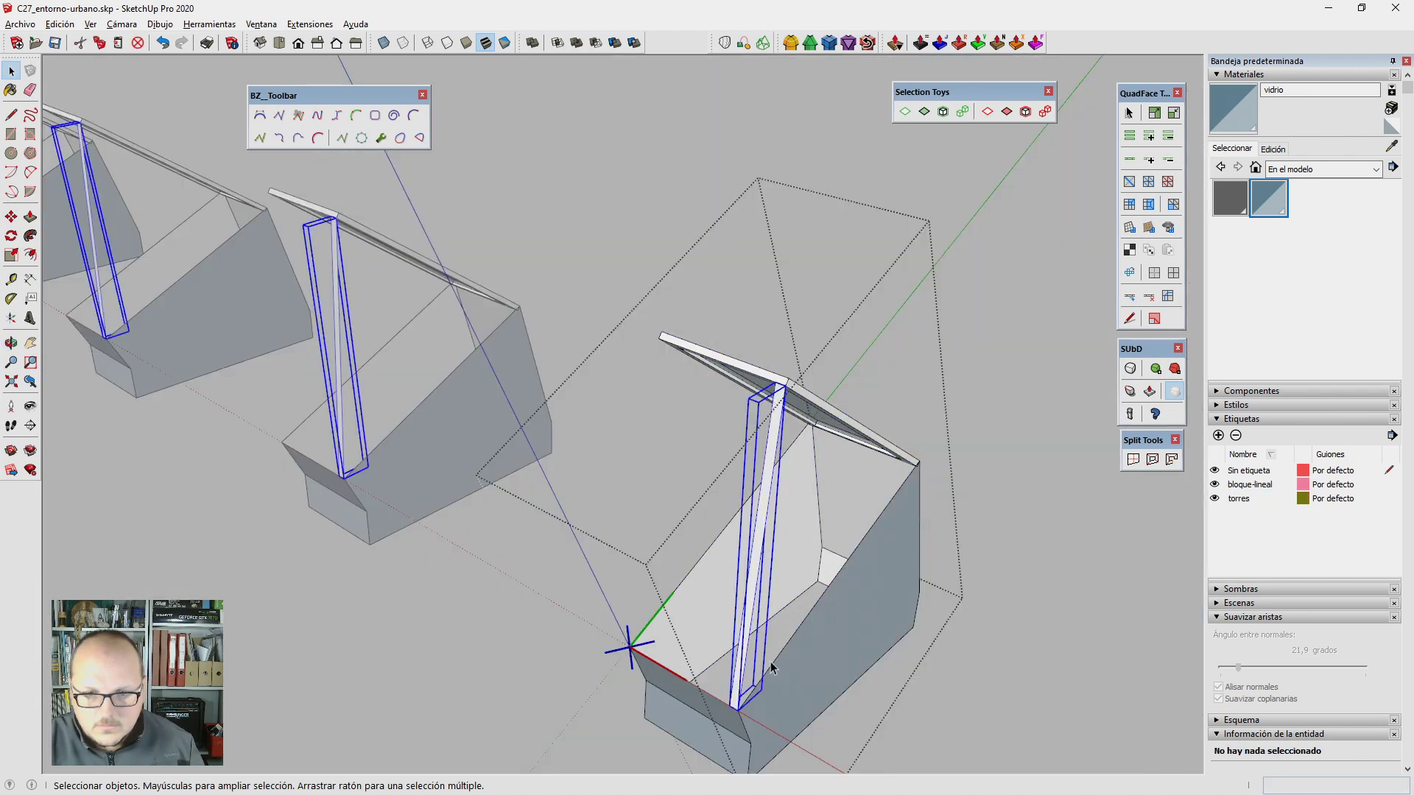
{"action": "key", "text": "m"}
{"action": "scroll", "coordinate": [723, 725], "scroll_direction": "up", "scroll_amount": 2}
{"action": "key", "text": "ctrl"}
{"action": "left_click", "coordinate": [725, 727]}
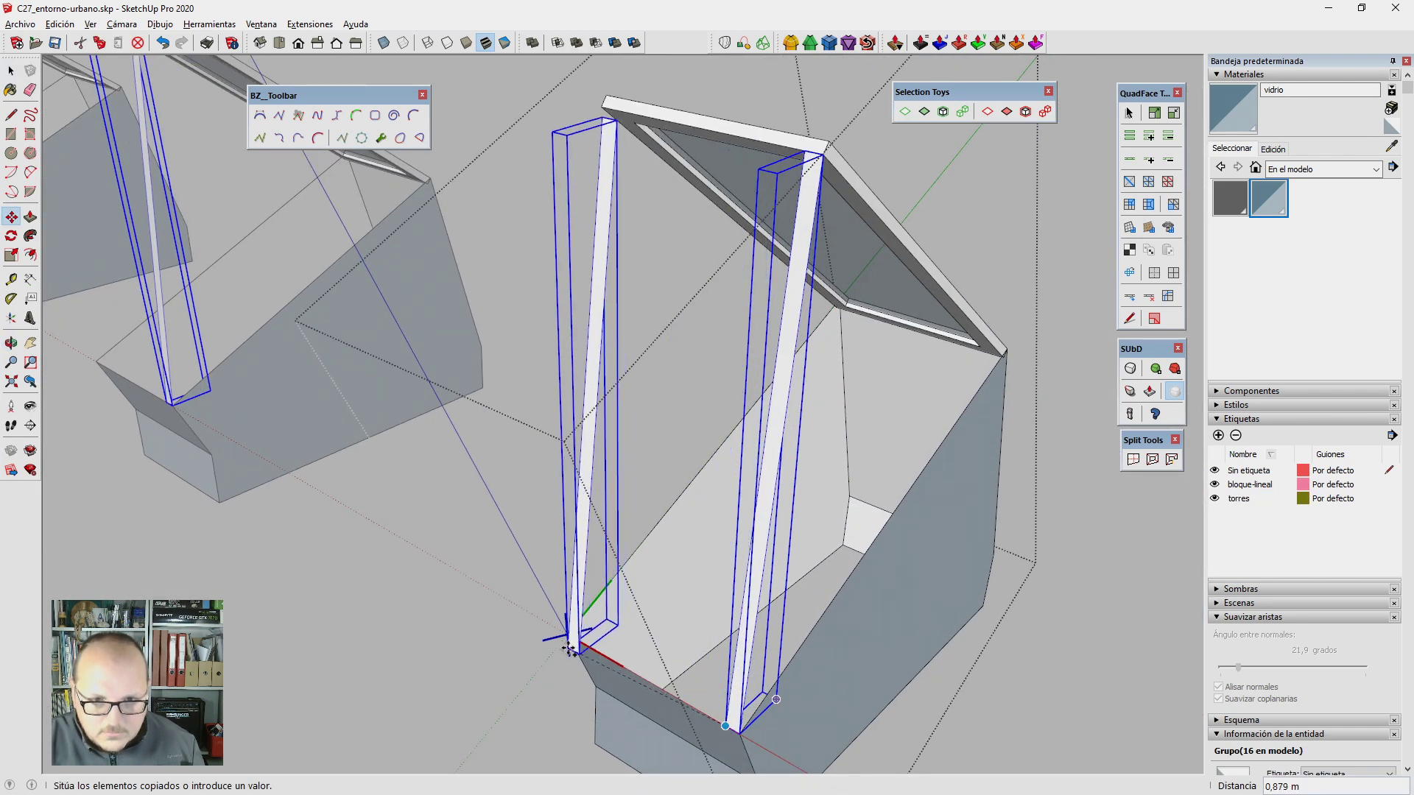
{"action": "key", "text": "space"}
{"action": "right_click", "coordinate": [775, 482]}
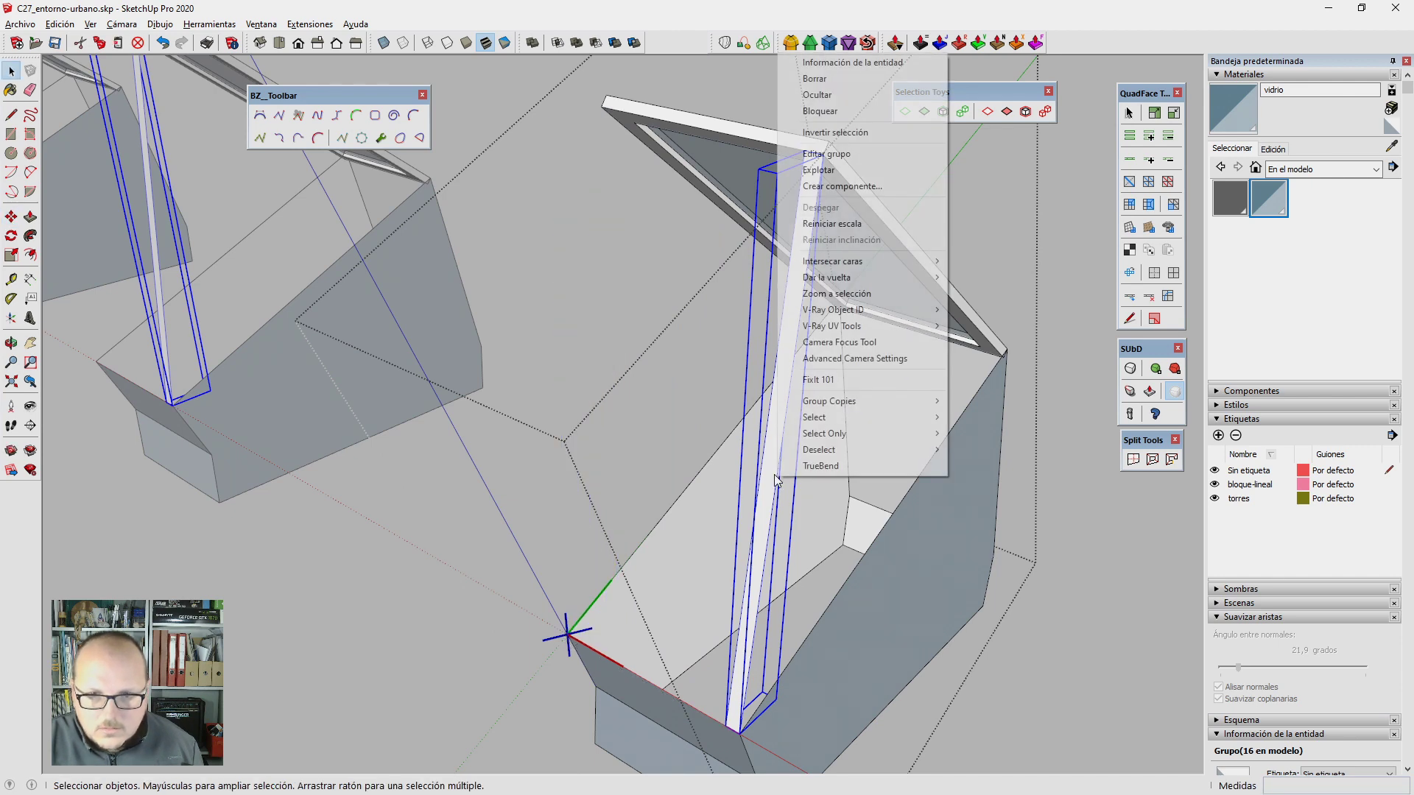
{"action": "key", "text": "Escape"}
Step: Inside the post group, split the post at mid-height and bend it outward with Vertex Tools
{"action": "double_click", "coordinate": [773, 483]}
{"action": "key", "text": "l"}
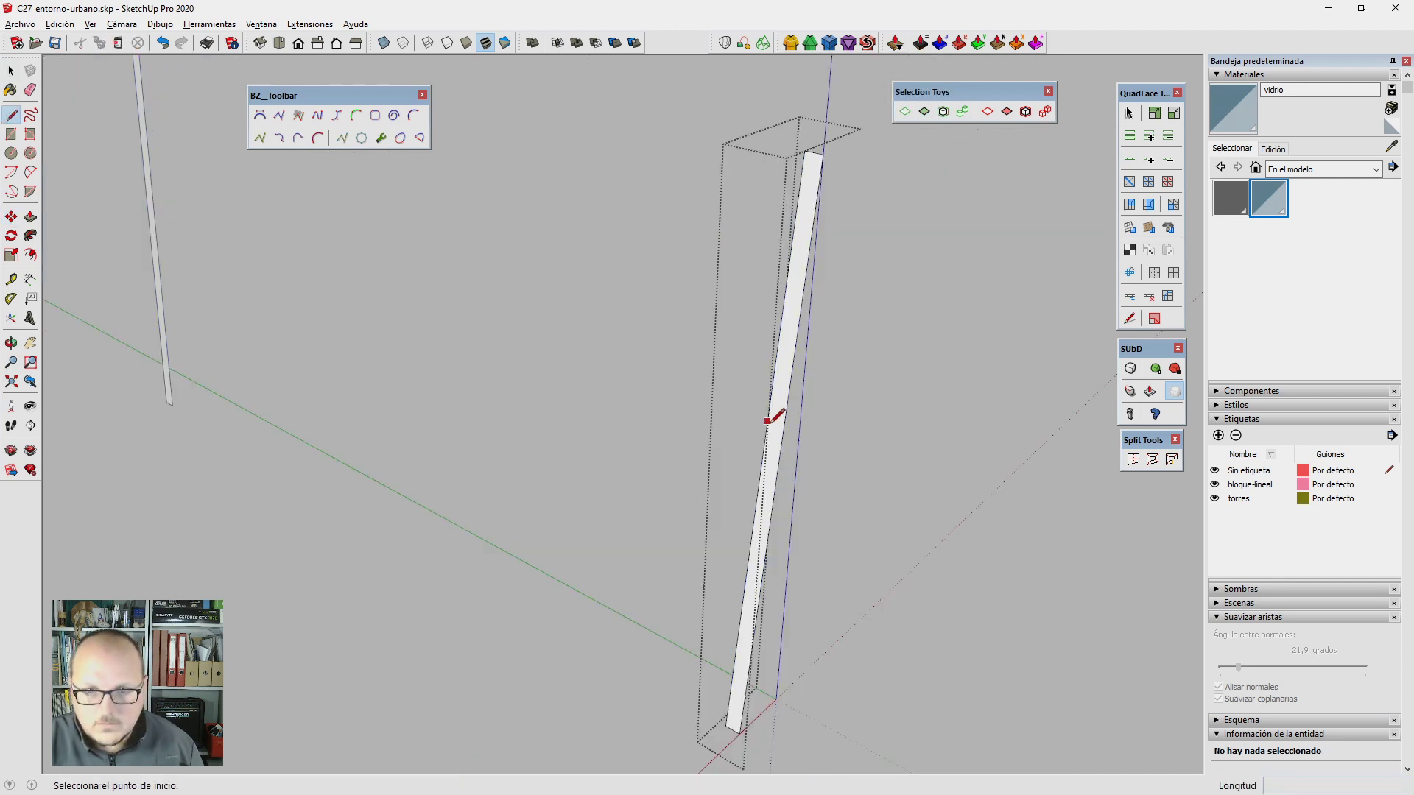
{"action": "left_click", "coordinate": [761, 470]}
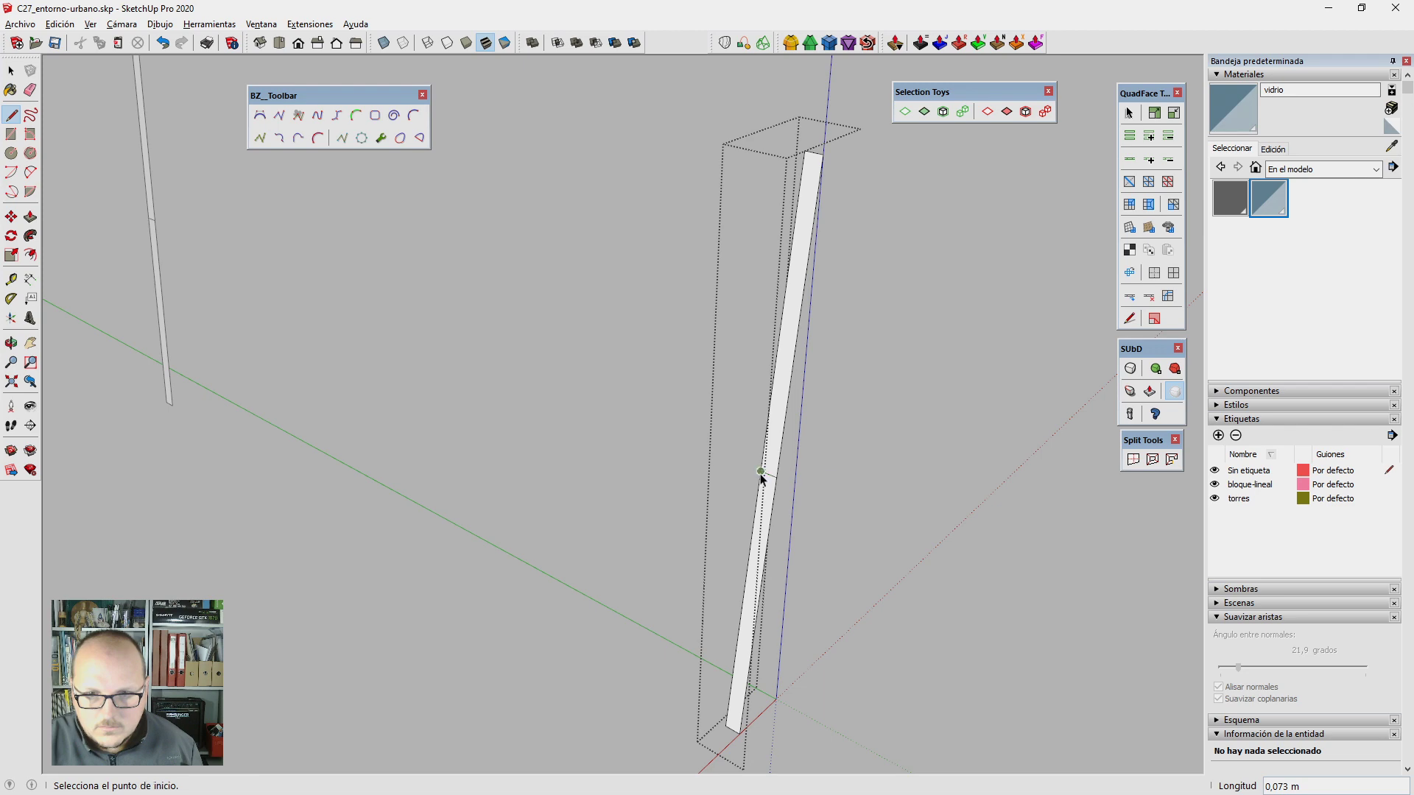
{"action": "key", "text": "space"}
{"action": "left_click", "coordinate": [773, 480]}
{"action": "key", "text": "v"}
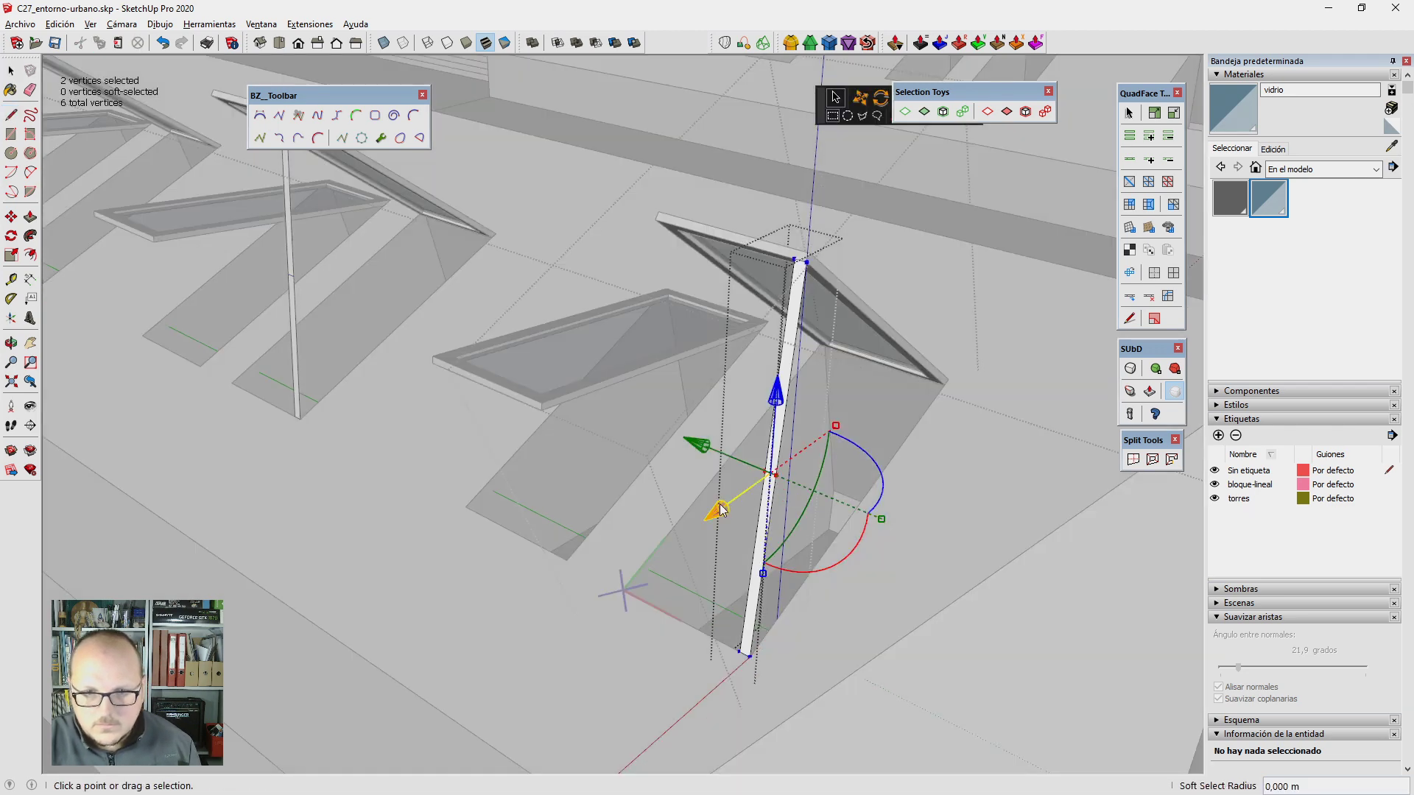
{"action": "left_click_drag", "start_coordinate": [720, 509], "coordinate": [827, 499]}
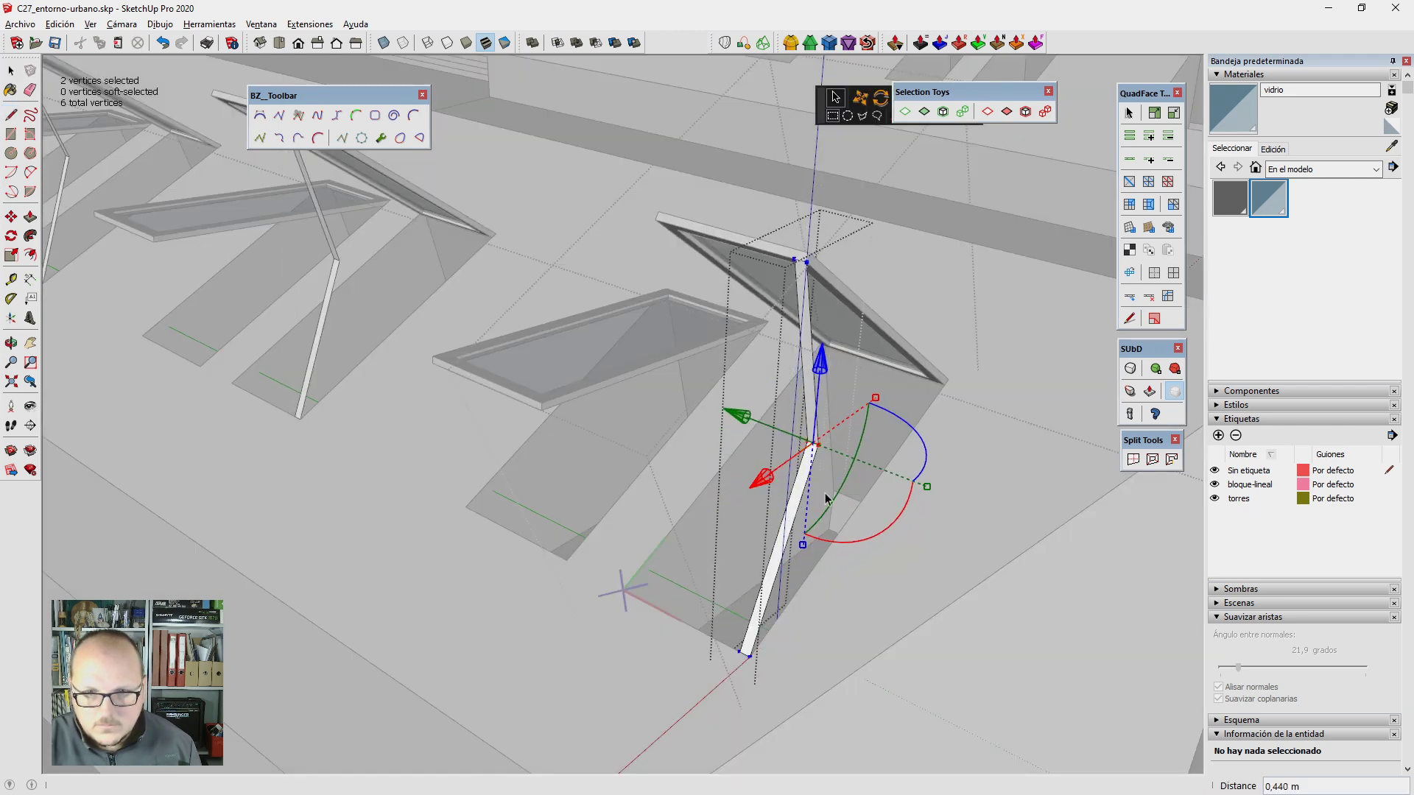
{"action": "middle_click_drag", "start_coordinate": [827, 500], "coordinate": [855, 478]}
{"action": "key", "text": "space"}
Step: Copy the bent post to the skylight's other end and check both struts
{"action": "left_click", "coordinate": [794, 630]}
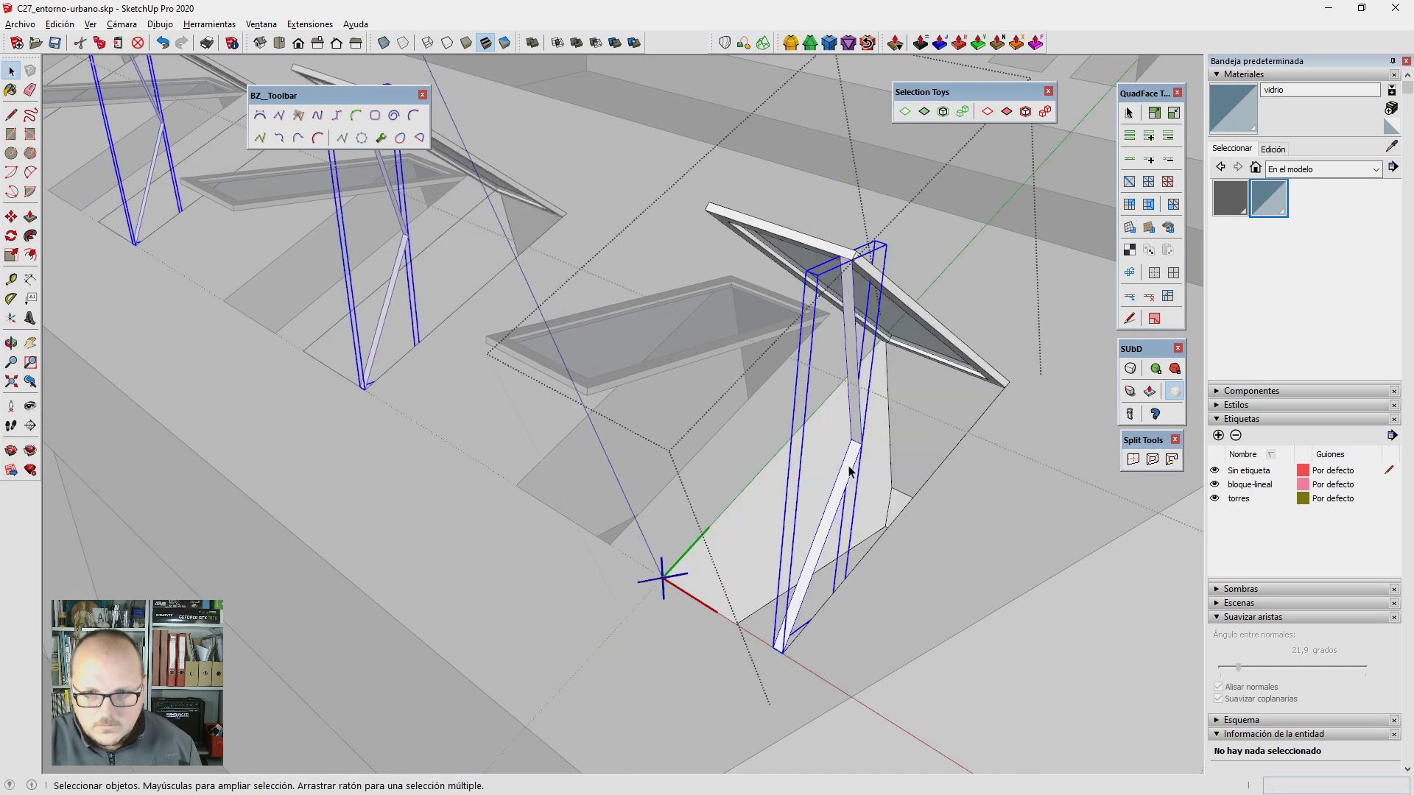
{"action": "scroll", "coordinate": [793, 630], "scroll_direction": "up", "scroll_amount": 1}
{"action": "key", "text": "m"}
{"action": "key", "text": "ctrl"}
{"action": "left_click", "coordinate": [784, 633]}
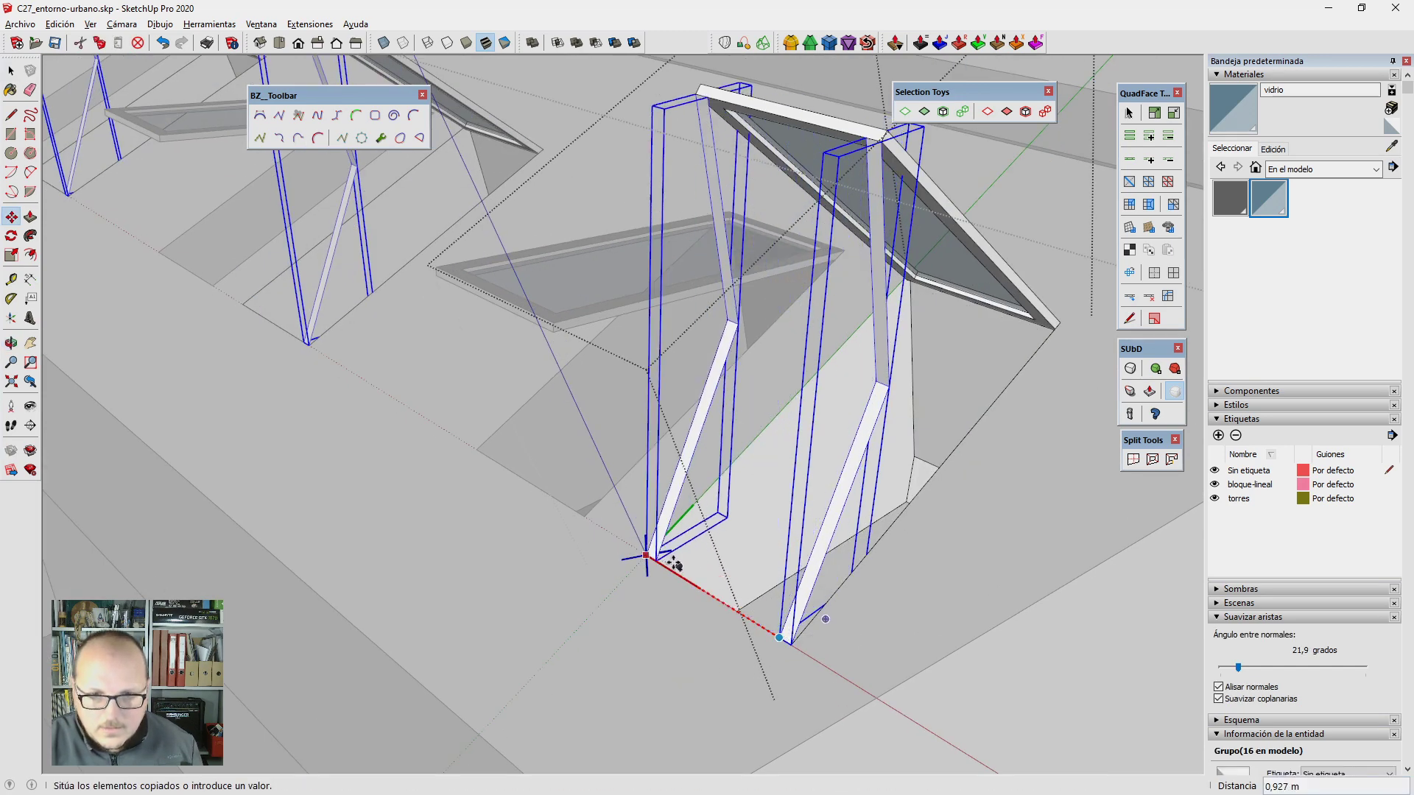
{"action": "scroll", "coordinate": [802, 522], "scroll_direction": "down", "scroll_amount": 2}
{"action": "left_click", "coordinate": [802, 521]}
{"action": "key", "text": "space"}
{"action": "middle_click_drag", "start_coordinate": [802, 521], "coordinate": [788, 501]}
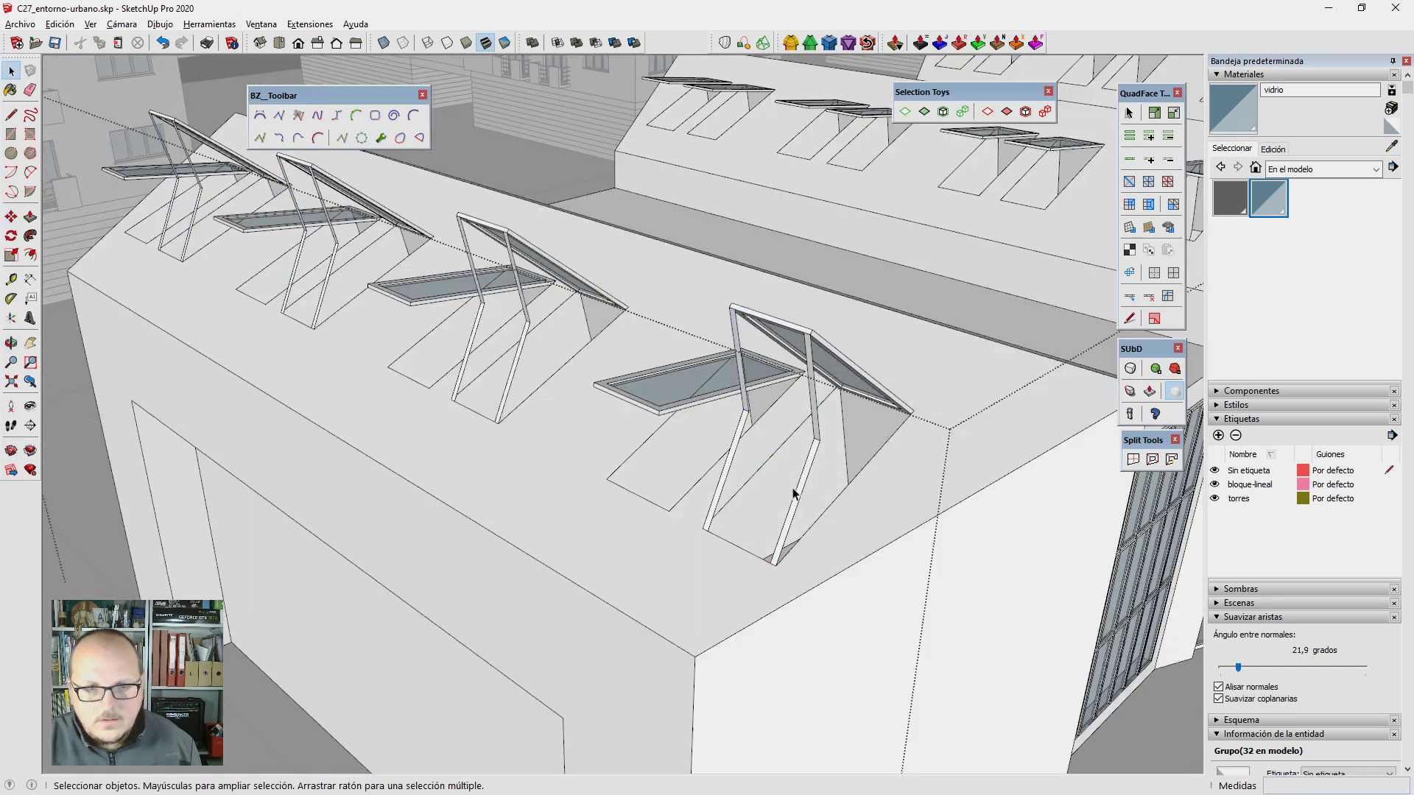
{"action": "middle_click_drag", "start_coordinate": [641, 503], "coordinate": [671, 498]}
{"action": "scroll", "coordinate": [674, 497], "scroll_direction": "up", "scroll_amount": 1}
Step: Orbit around the flatter skylight, abandoning a line started at its corner
{"action": "scroll", "coordinate": [677, 471], "scroll_direction": "up", "scroll_amount": 1}
{"action": "key", "text": "l"}
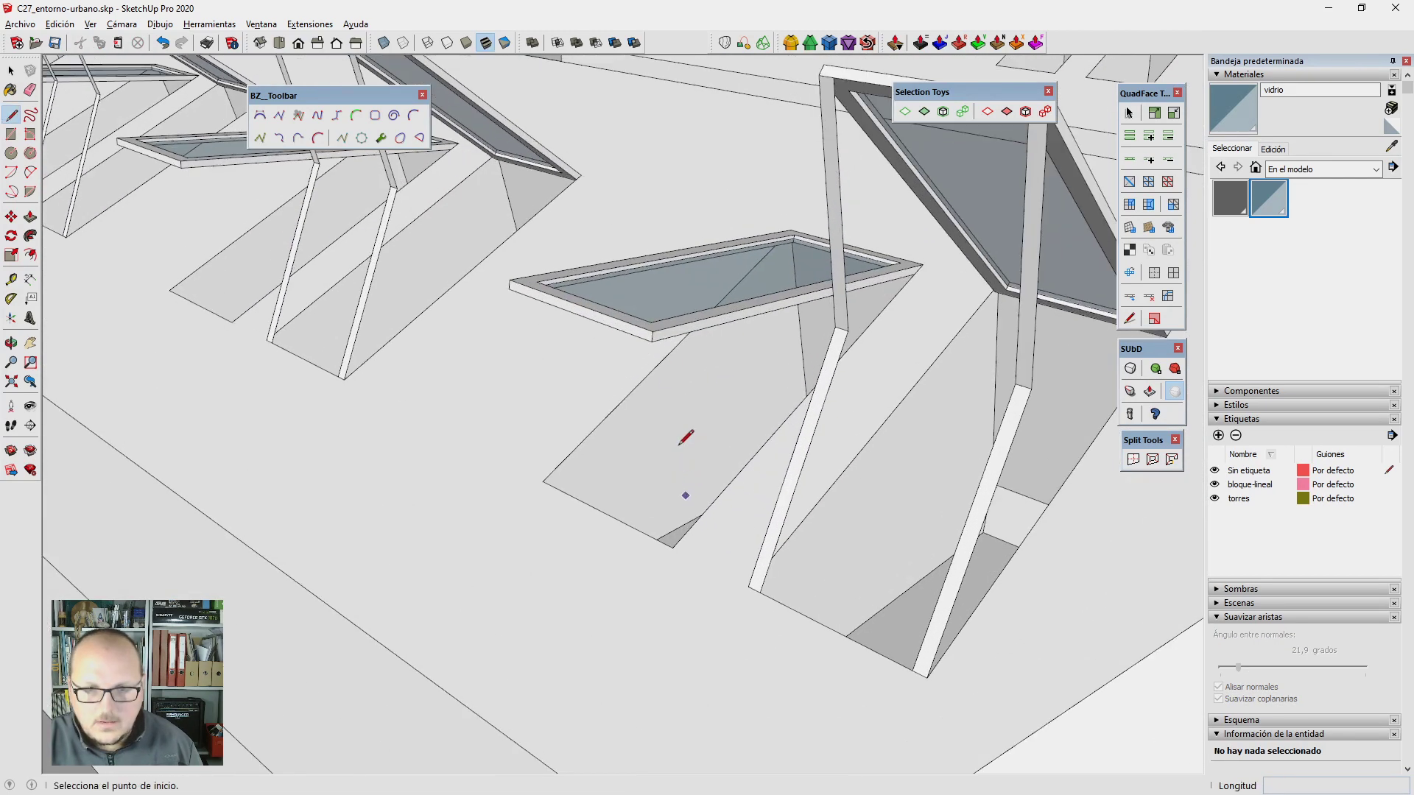
{"action": "left_click", "coordinate": [653, 340]}
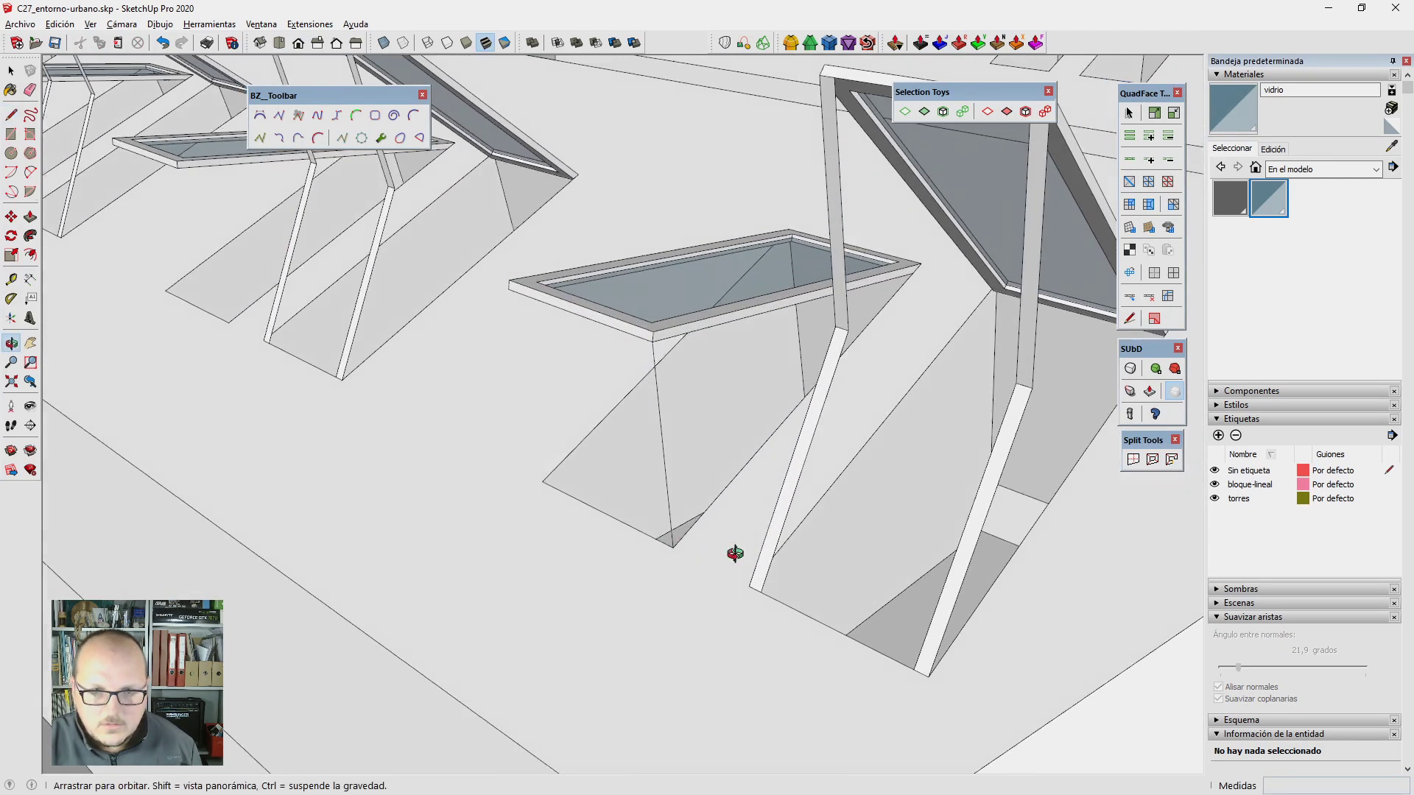
{"action": "mouse_move", "coordinate": [736, 552]}
{"action": "middle_mouse_down"}
{"action": "mouse_move", "coordinate": [830, 522]}
{"action": "mouse_move", "coordinate": [694, 537]}
{"action": "middle_mouse_up"}
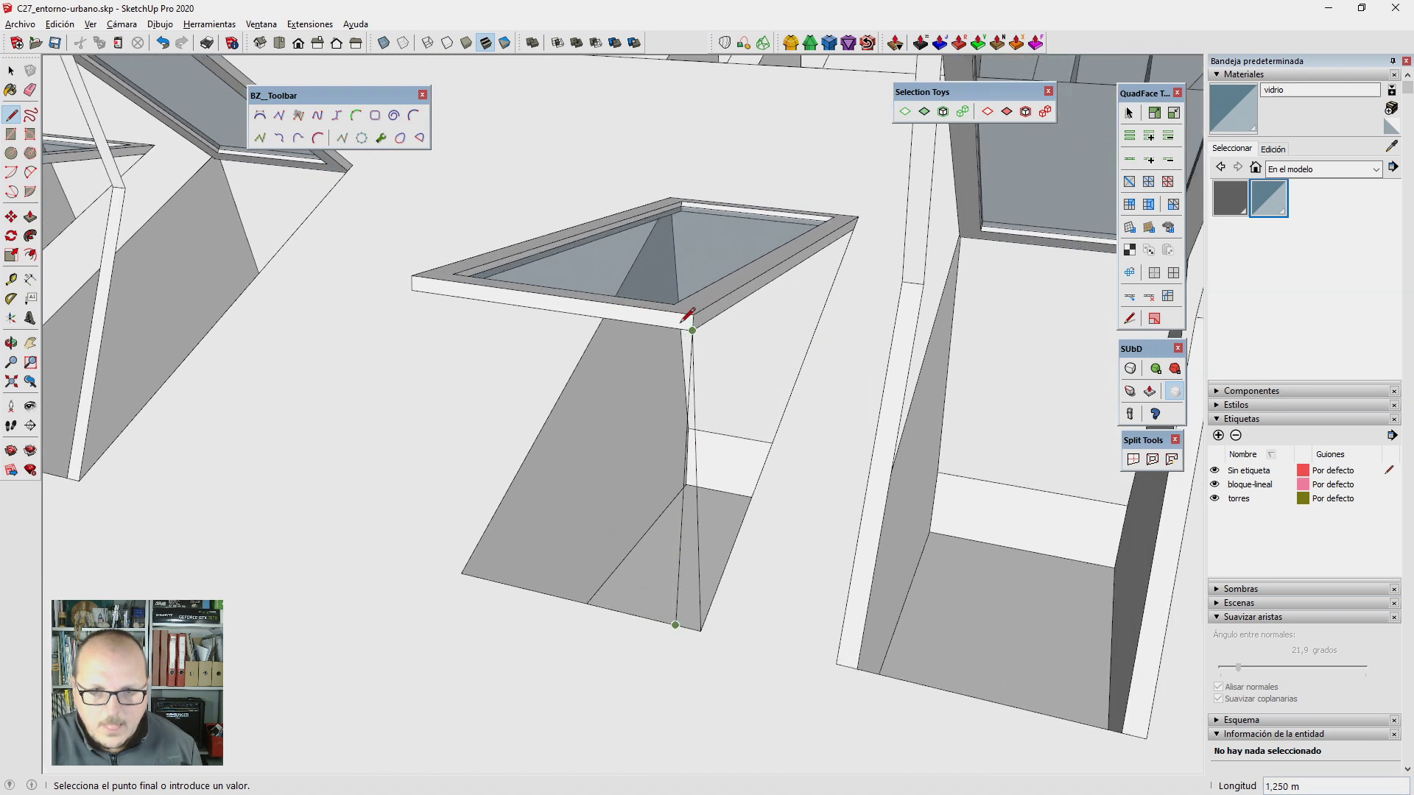
{"action": "scroll", "coordinate": [688, 316], "scroll_direction": "up", "scroll_amount": 1}
{"action": "key", "text": "Escape"}
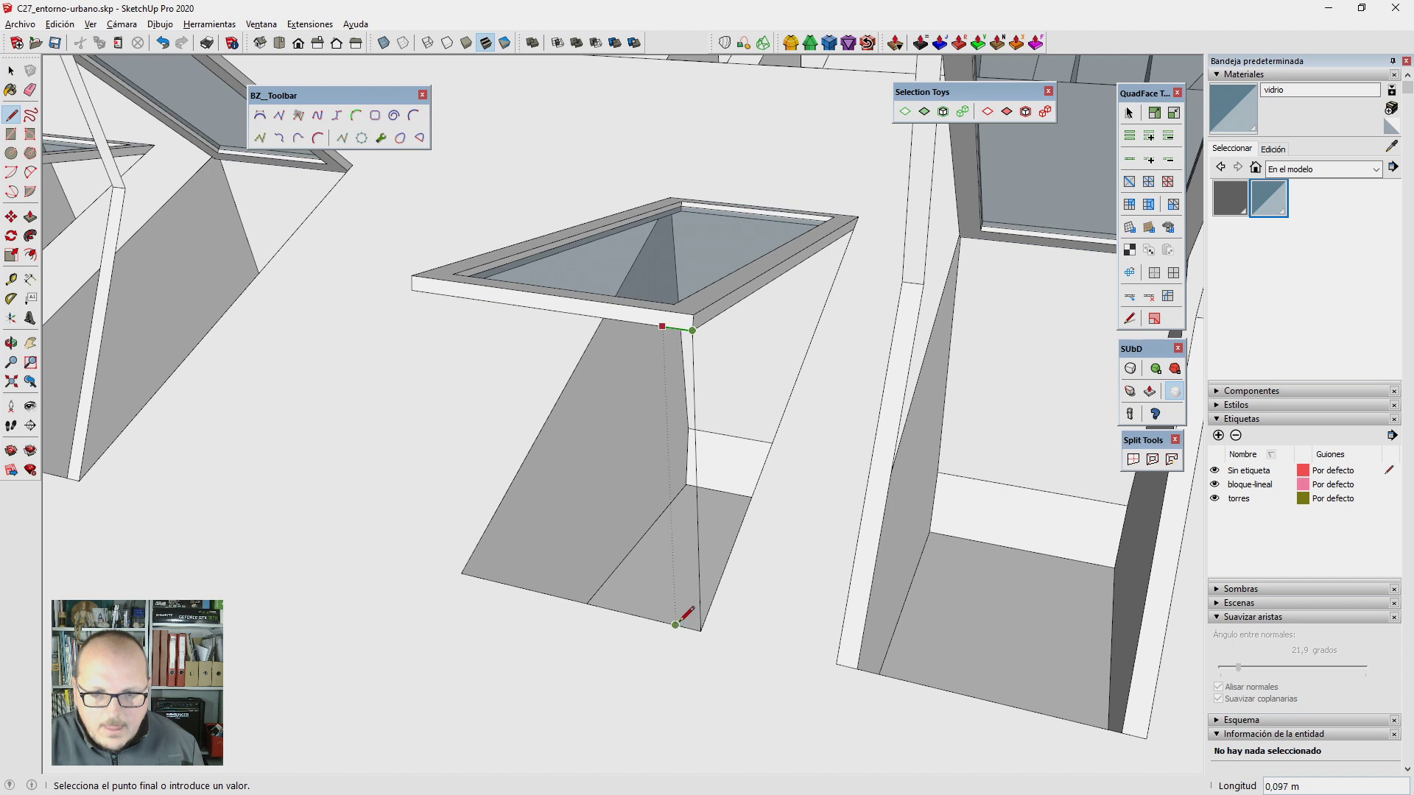
Step: Split the column face at mid-height with a line and bend it with Vertex Tools
{"action": "left_click", "coordinate": [676, 625]}
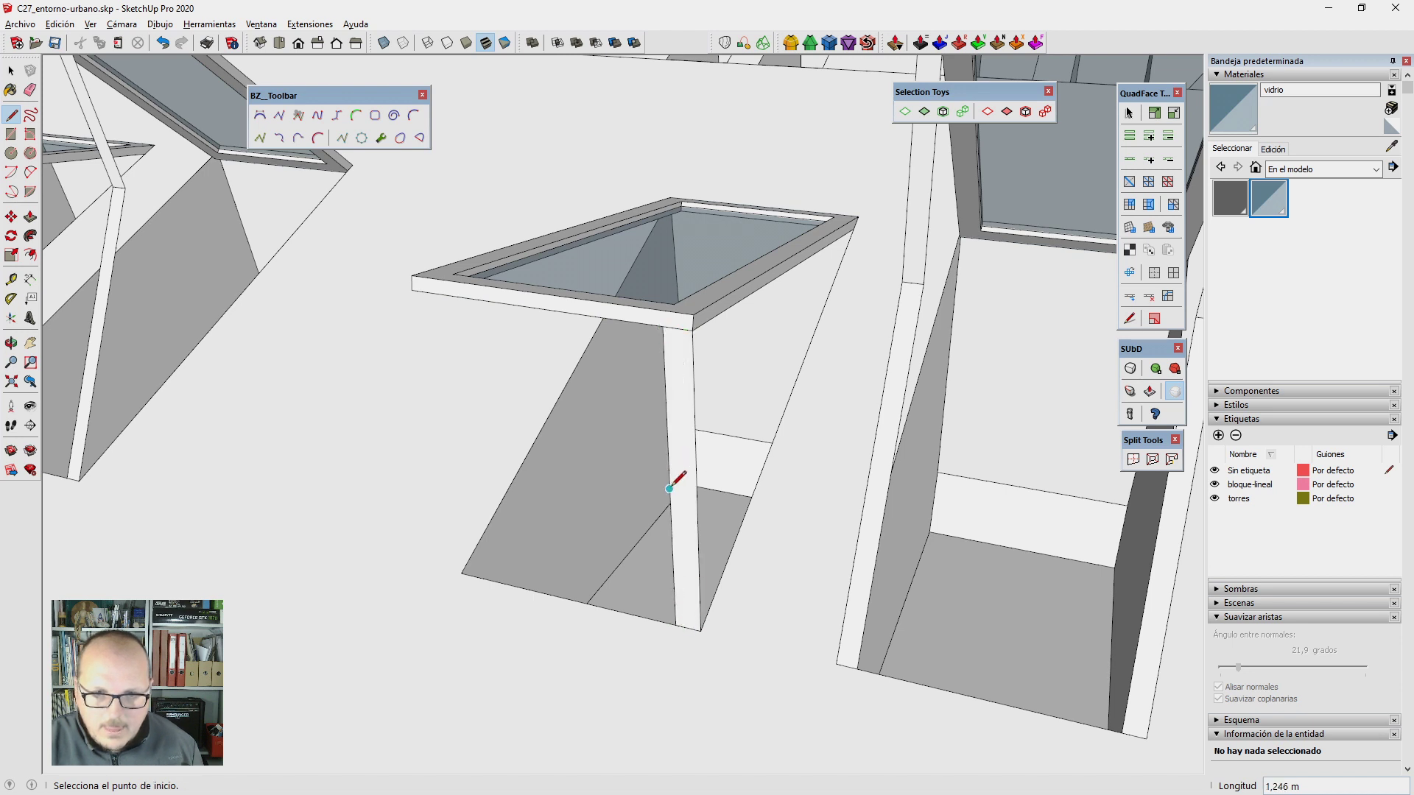
{"action": "left_click", "coordinate": [696, 494]}
{"action": "key", "text": "space"}
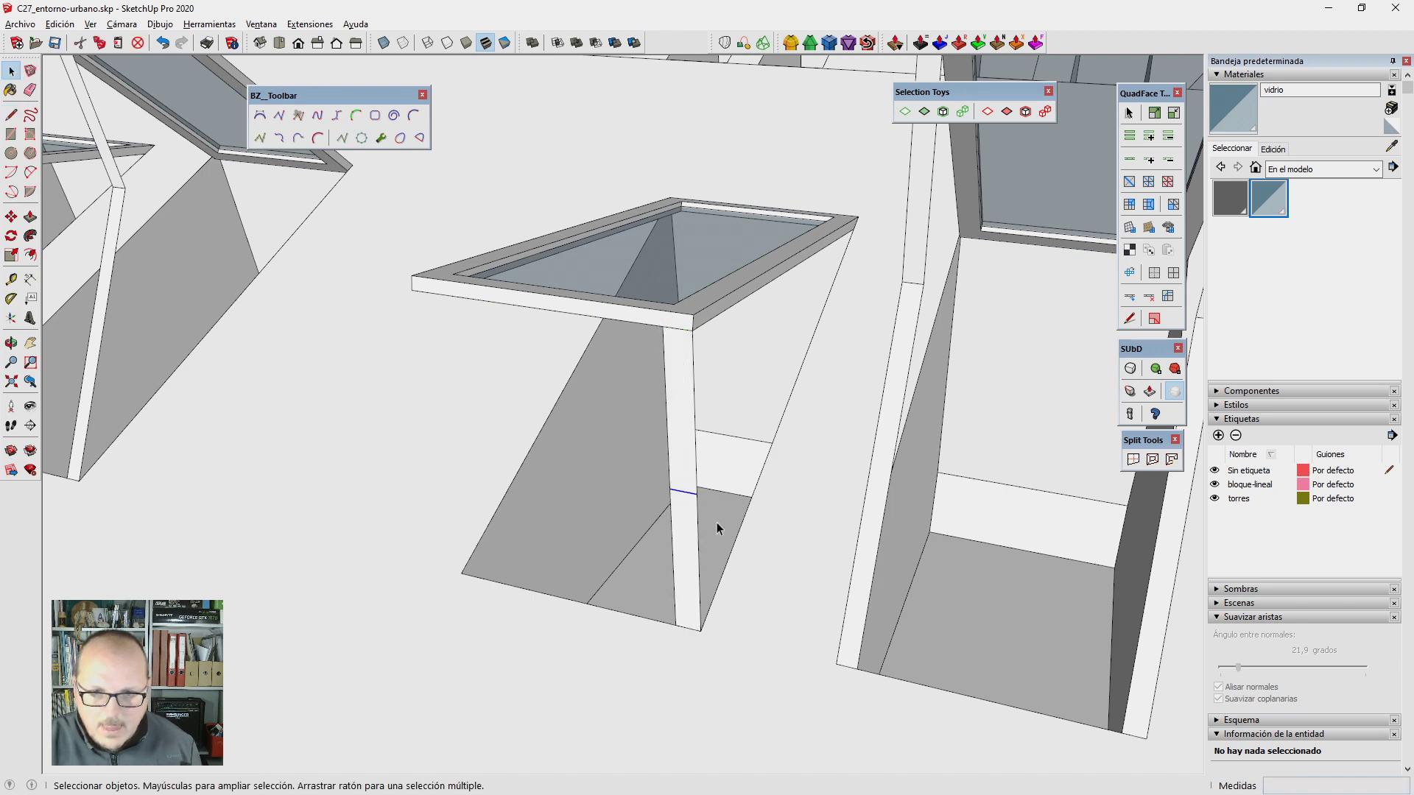
{"action": "middle_click_drag", "start_coordinate": [718, 523], "coordinate": [581, 558]}
{"action": "key", "text": "v"}
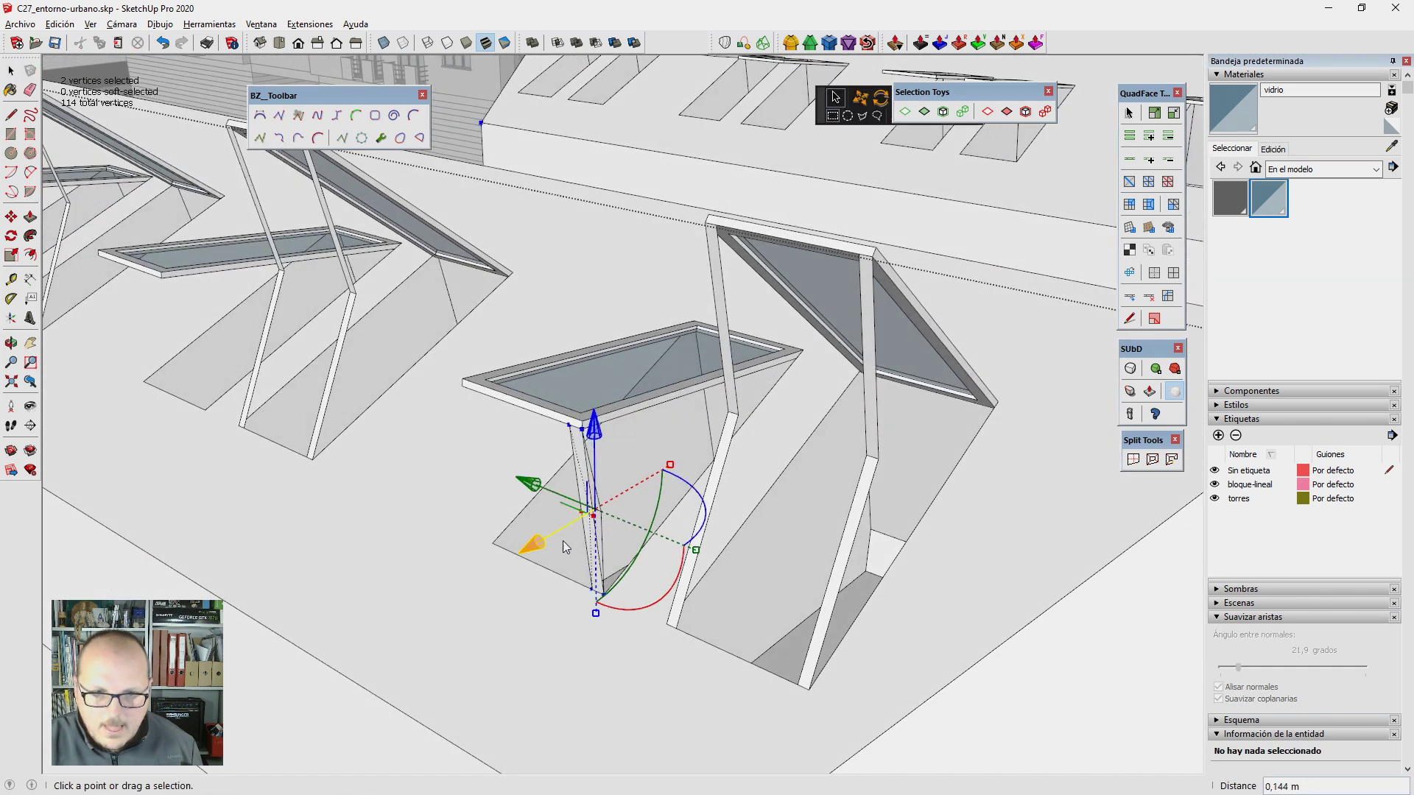
{"action": "key", "text": "space"}
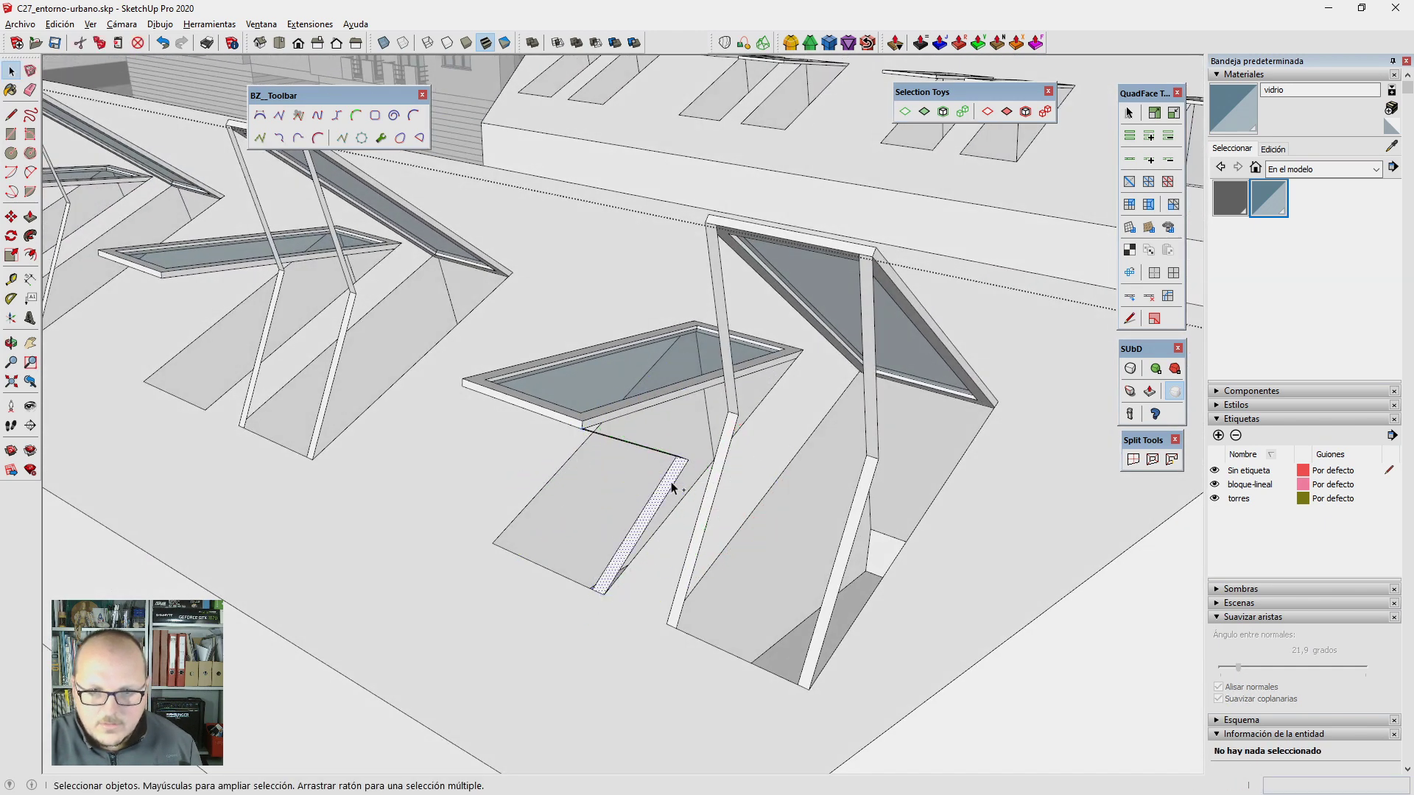
Step: Inside the enclosing group, copy the bent column to the skylight's other end
{"action": "left_click", "coordinate": [671, 486]}
{"action": "double_click", "coordinate": [654, 403]}
{"action": "left_click", "coordinate": [648, 416]}
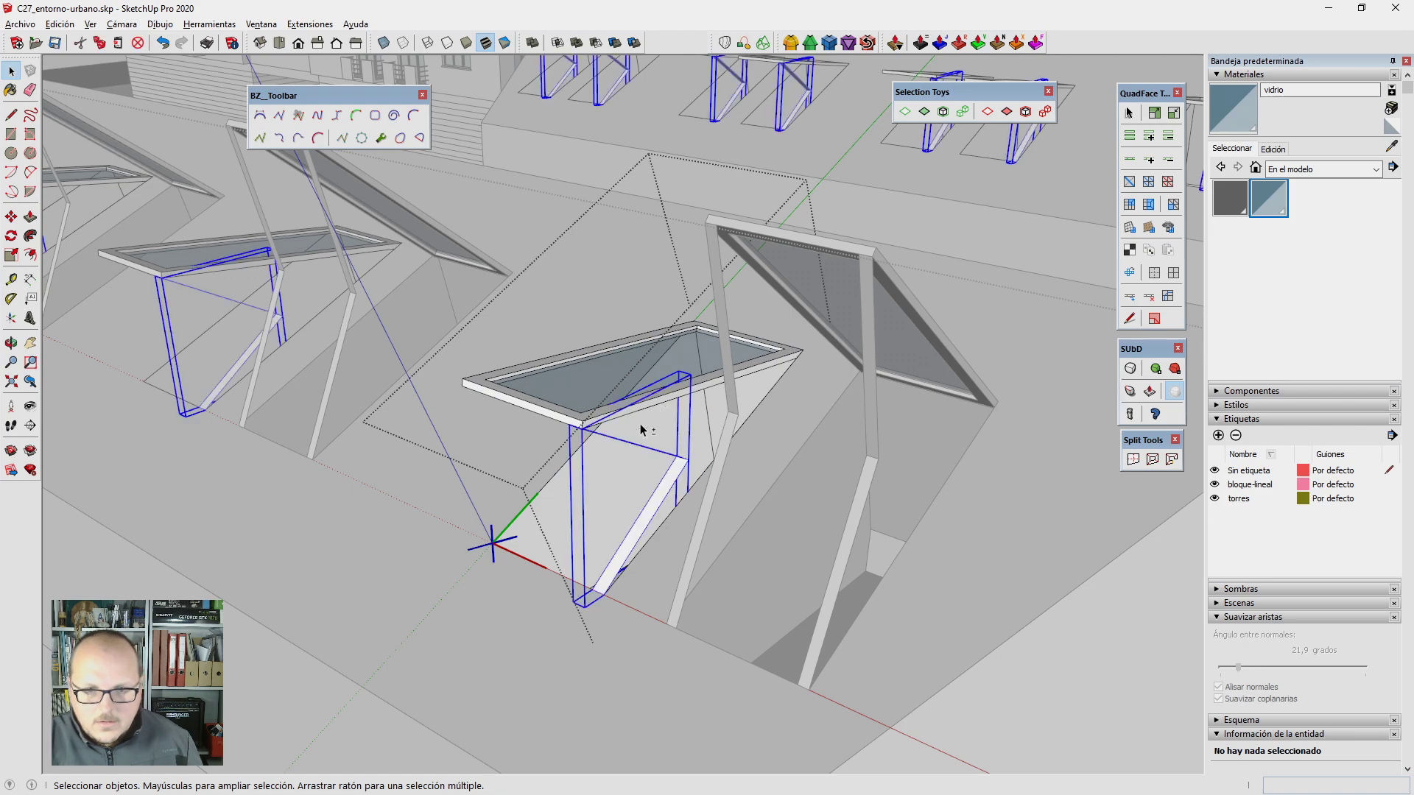
{"action": "mouse_move", "coordinate": [641, 427]}
{"action": "middle_mouse_down"}
{"action": "mouse_move", "coordinate": [669, 577]}
{"action": "mouse_move", "coordinate": [652, 592]}
{"action": "middle_mouse_up"}
{"action": "key", "text": "m"}
{"action": "key", "text": "ctrl"}
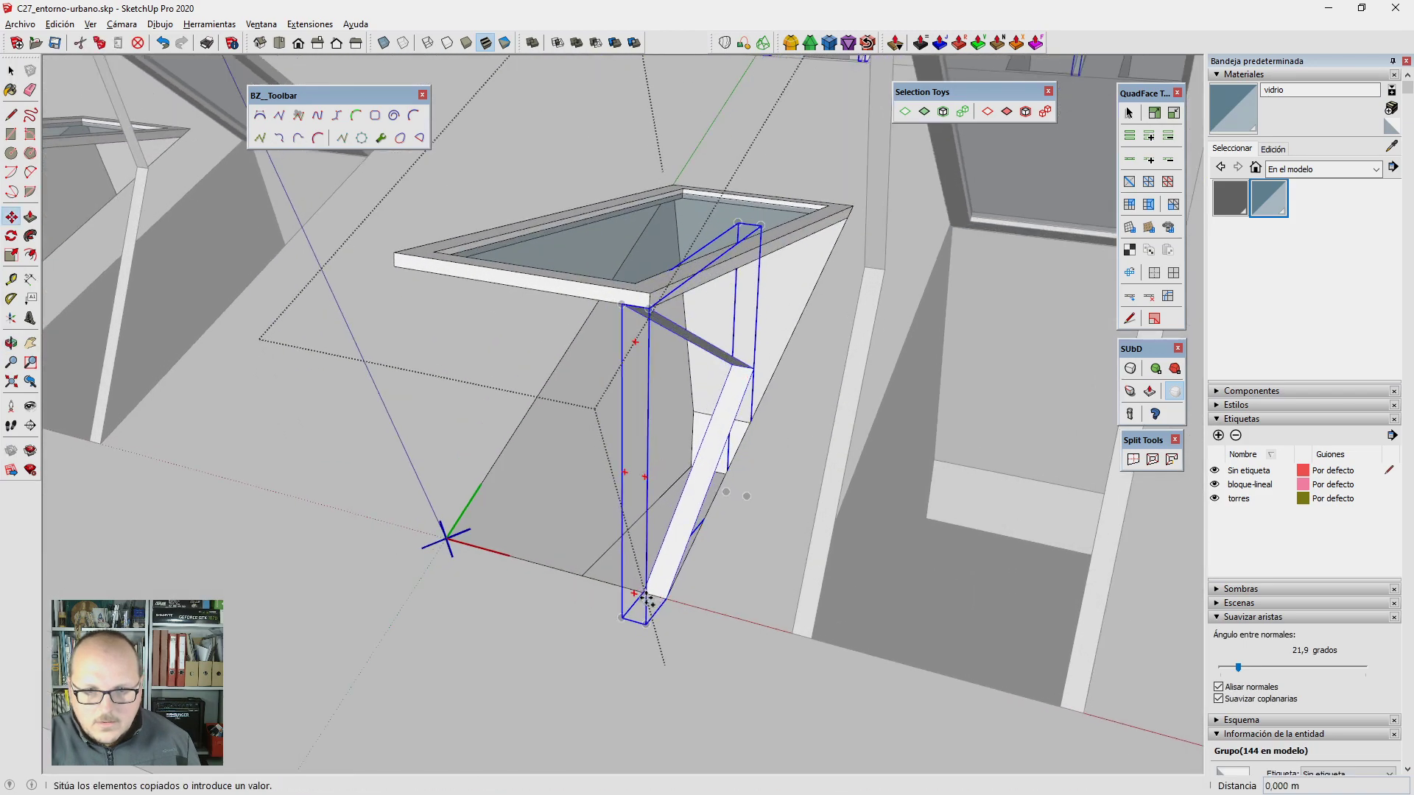
{"action": "left_click", "coordinate": [652, 593]}
{"action": "left_click", "coordinate": [457, 539]}
{"action": "scroll", "coordinate": [569, 498], "scroll_direction": "down", "scroll_amount": 5}
{"action": "scroll", "coordinate": [449, 483], "scroll_direction": "down", "scroll_amount": 5}
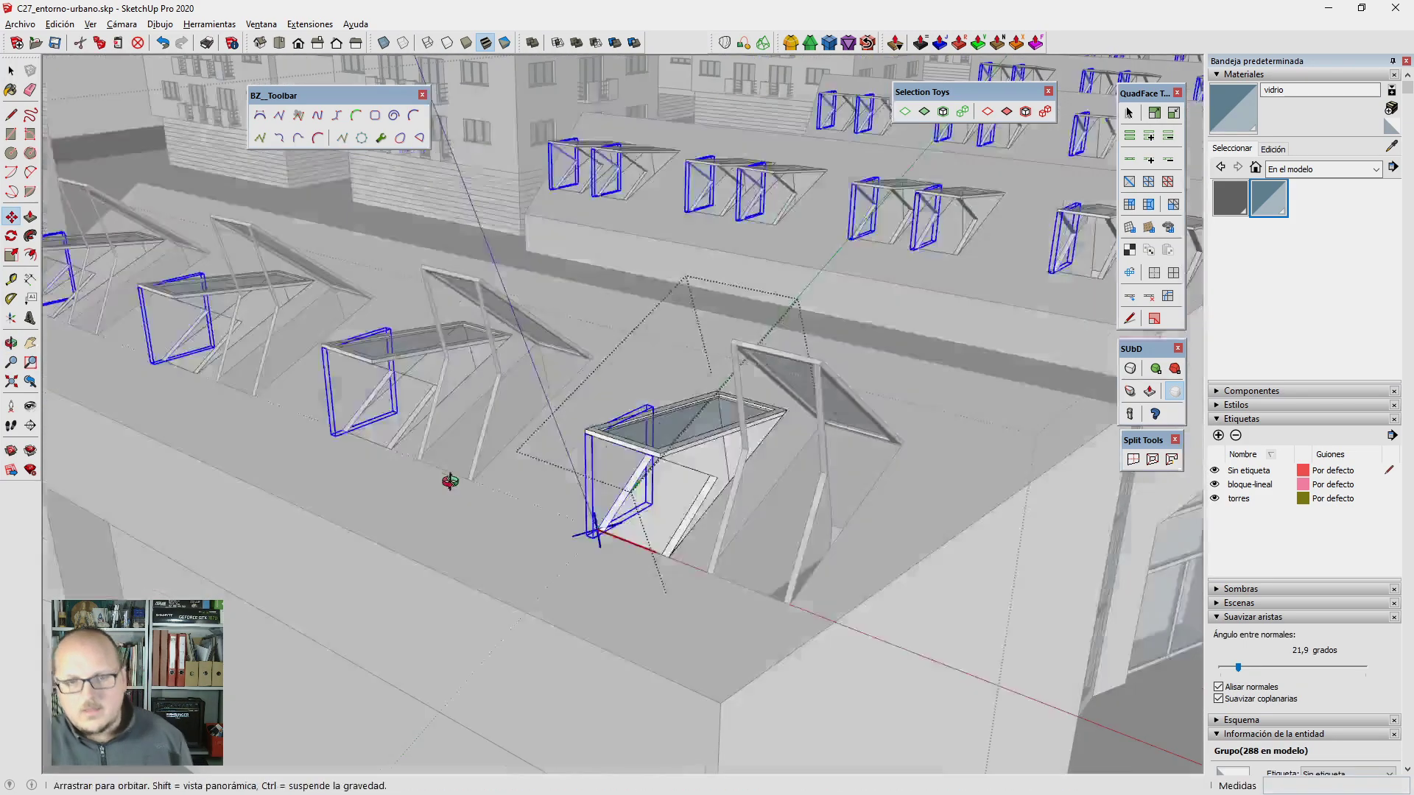
{"action": "mouse_move", "coordinate": [449, 483]}
{"action": "middle_mouse_down"}
{"action": "mouse_move", "coordinate": [450, 340]}
{"action": "mouse_move", "coordinate": [507, 341]}
{"action": "mouse_move", "coordinate": [520, 401]}
{"action": "mouse_move", "coordinate": [543, 400]}
{"action": "mouse_move", "coordinate": [442, 356]}
{"action": "mouse_move", "coordinate": [602, 470]}
{"action": "middle_mouse_up"}
{"action": "scroll", "coordinate": [451, 340], "scroll_direction": "down", "scroll_amount": 10}
{"action": "scroll", "coordinate": [602, 469], "scroll_direction": "up", "scroll_amount": 1}
{"action": "scroll", "coordinate": [615, 452], "scroll_direction": "up", "scroll_amount": 1}
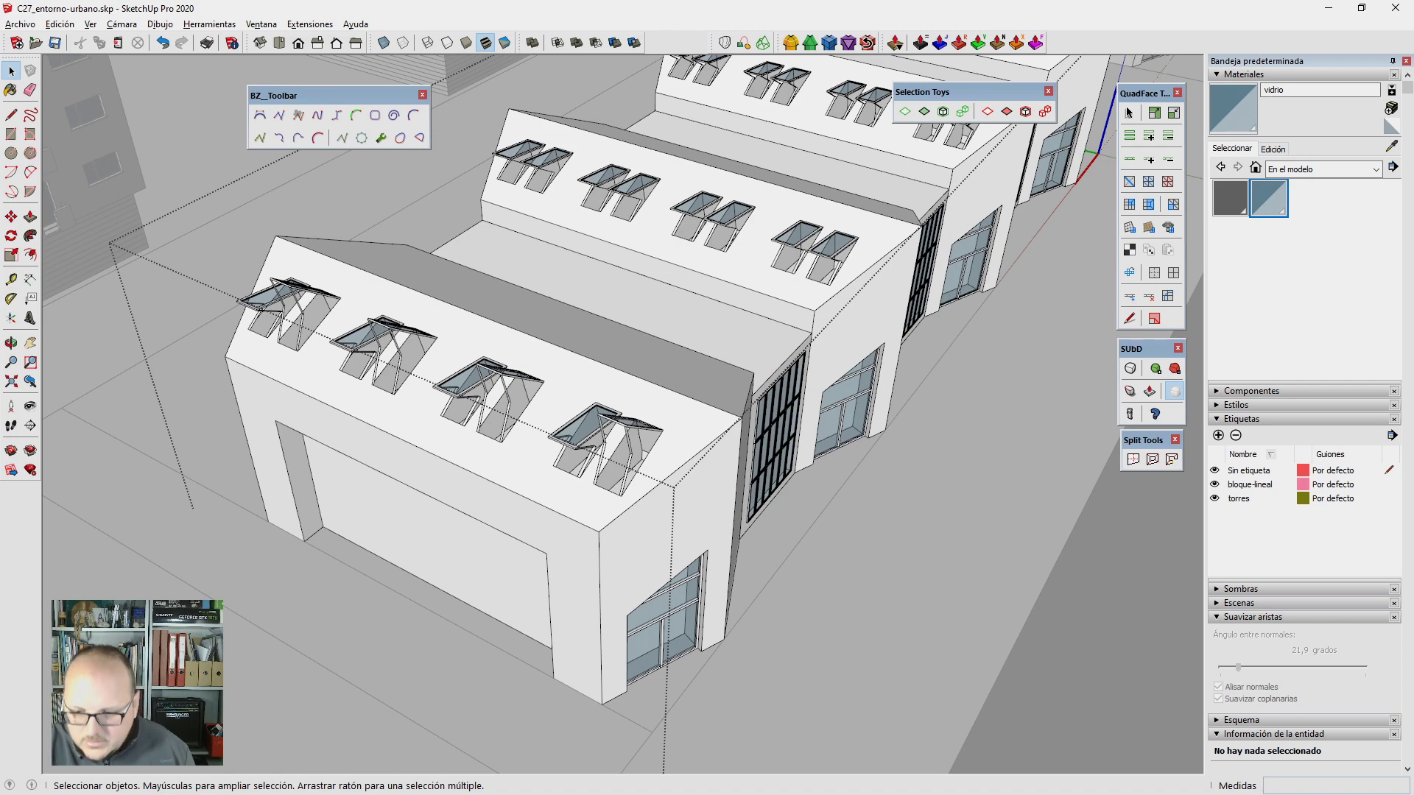
{"action": "scroll", "coordinate": [761, 655], "scroll_direction": "down", "scroll_amount": 2}
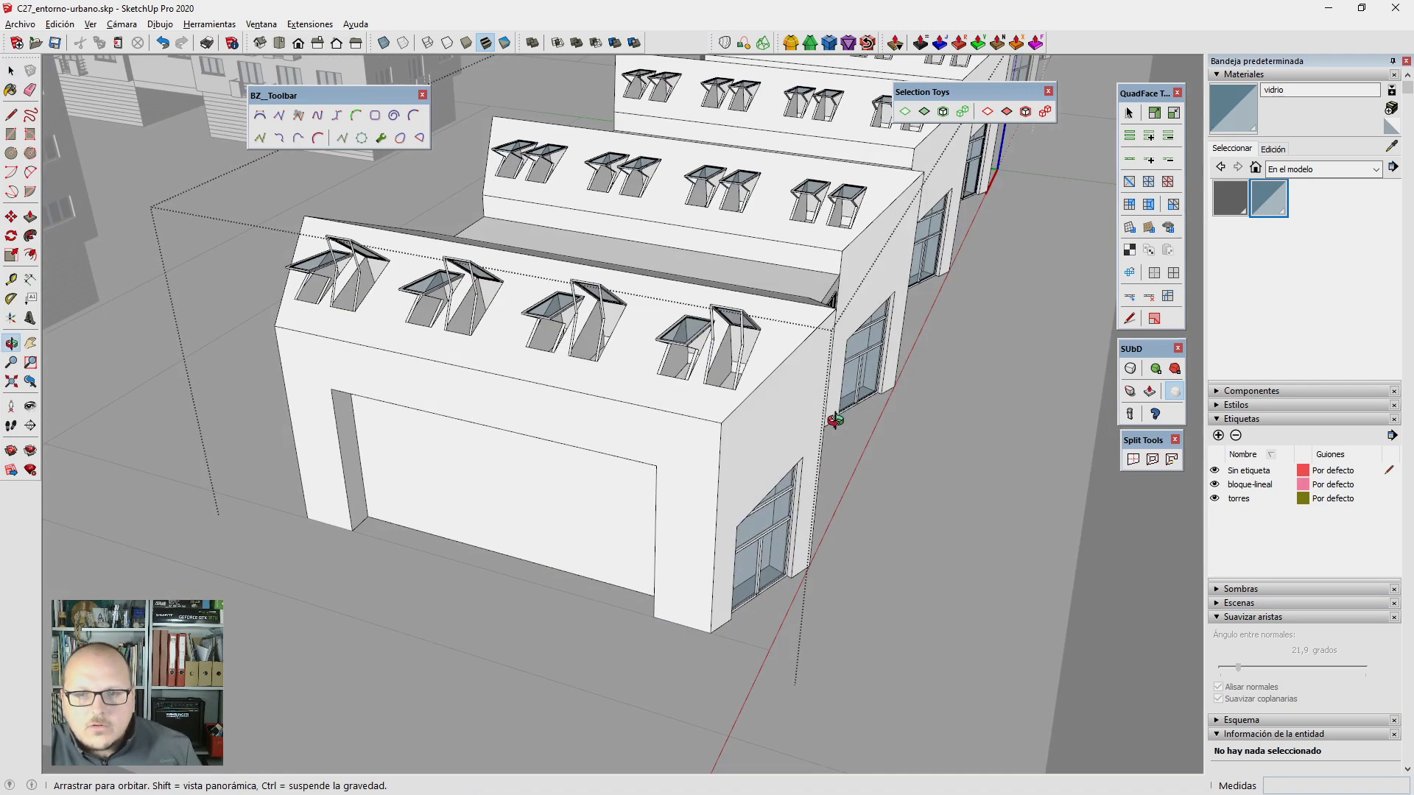
{"action": "scroll", "coordinate": [728, 439], "scroll_direction": "down", "scroll_amount": 2}
{"action": "scroll", "coordinate": [731, 440], "scroll_direction": "down", "scroll_amount": 2}
{"action": "scroll", "coordinate": [575, 454], "scroll_direction": "down", "scroll_amount": 2}
{"action": "scroll", "coordinate": [576, 455], "scroll_direction": "down", "scroll_amount": 3}
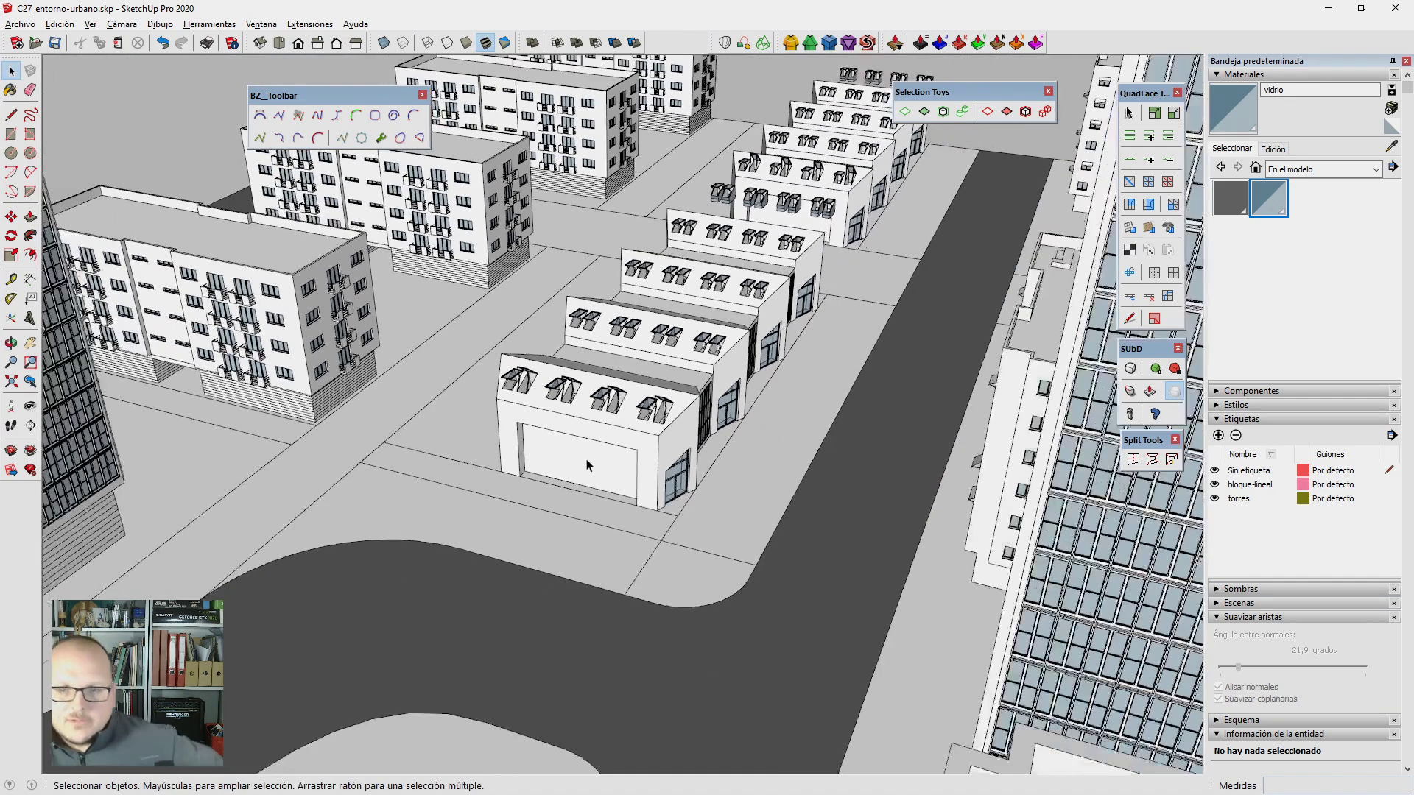
{"action": "mouse_move", "coordinate": [575, 454]}
{"action": "middle_mouse_down"}
{"action": "mouse_move", "coordinate": [463, 458]}
{"action": "mouse_move", "coordinate": [447, 403]}
{"action": "mouse_move", "coordinate": [794, 466]}
{"action": "mouse_move", "coordinate": [537, 467]}
{"action": "mouse_move", "coordinate": [847, 521]}
{"action": "middle_mouse_up"}
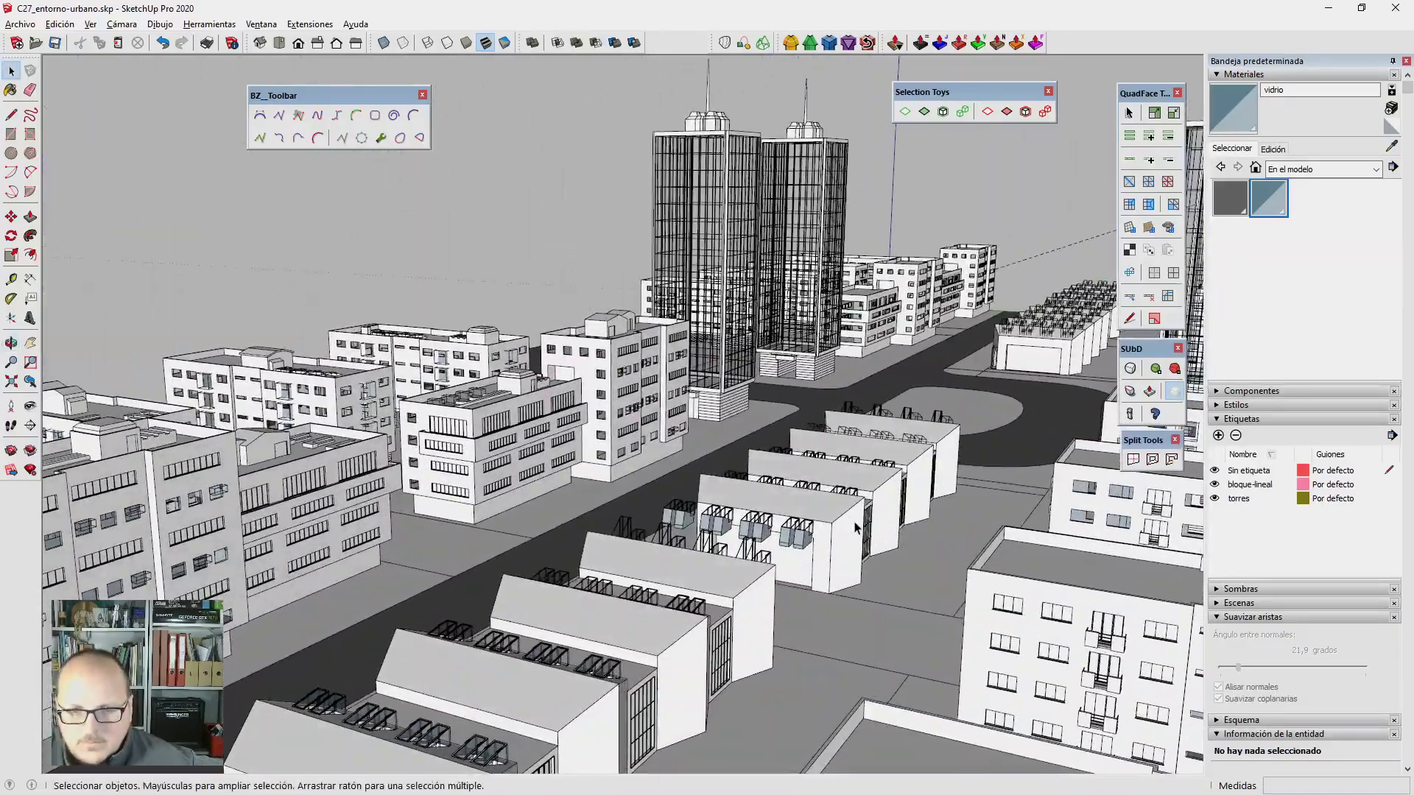
{"action": "scroll", "coordinate": [938, 589], "scroll_direction": "up", "scroll_amount": 5}
{"action": "mouse_move", "coordinate": [849, 590]}
{"action": "middle_mouse_down"}
{"action": "mouse_move", "coordinate": [857, 499]}
{"action": "mouse_move", "coordinate": [689, 501]}
{"action": "middle_mouse_up"}
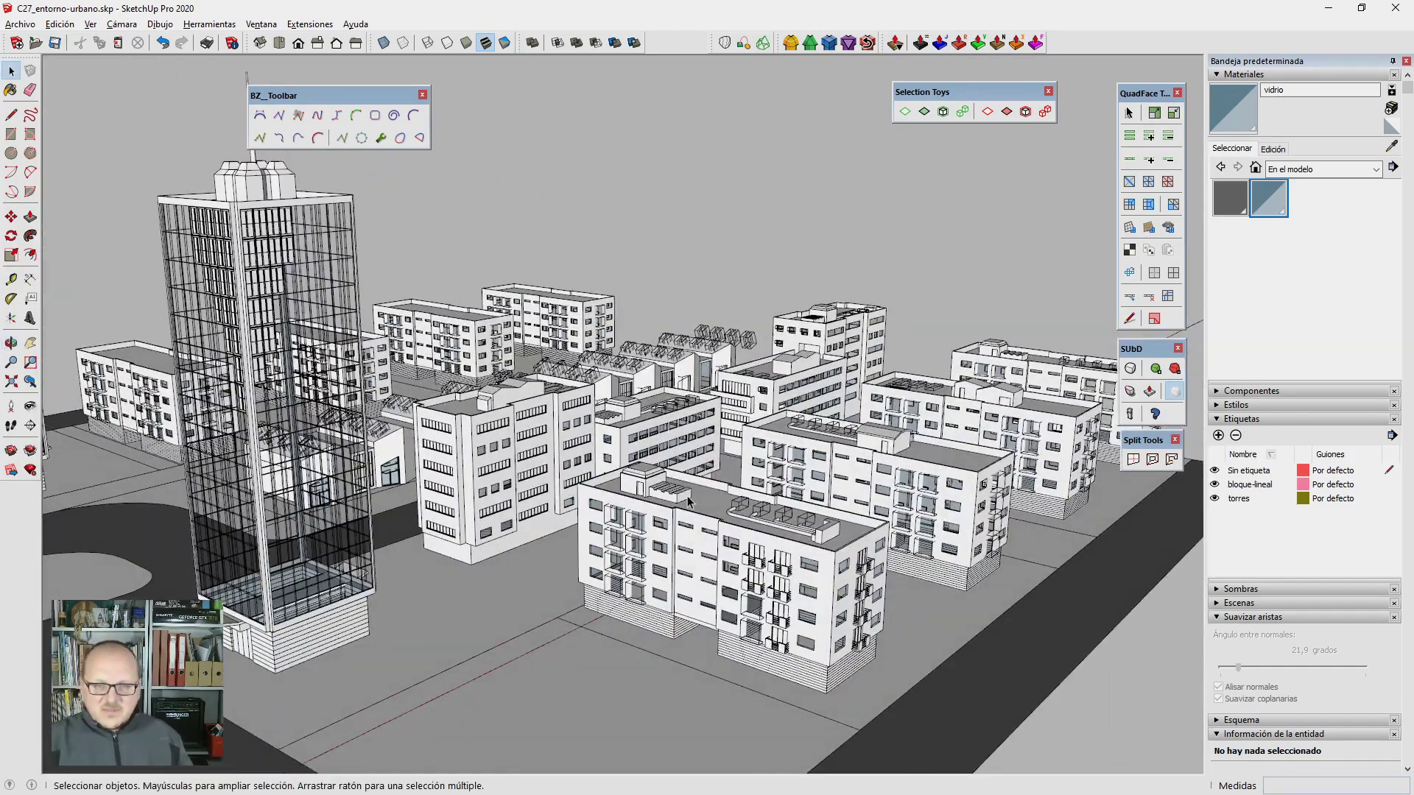